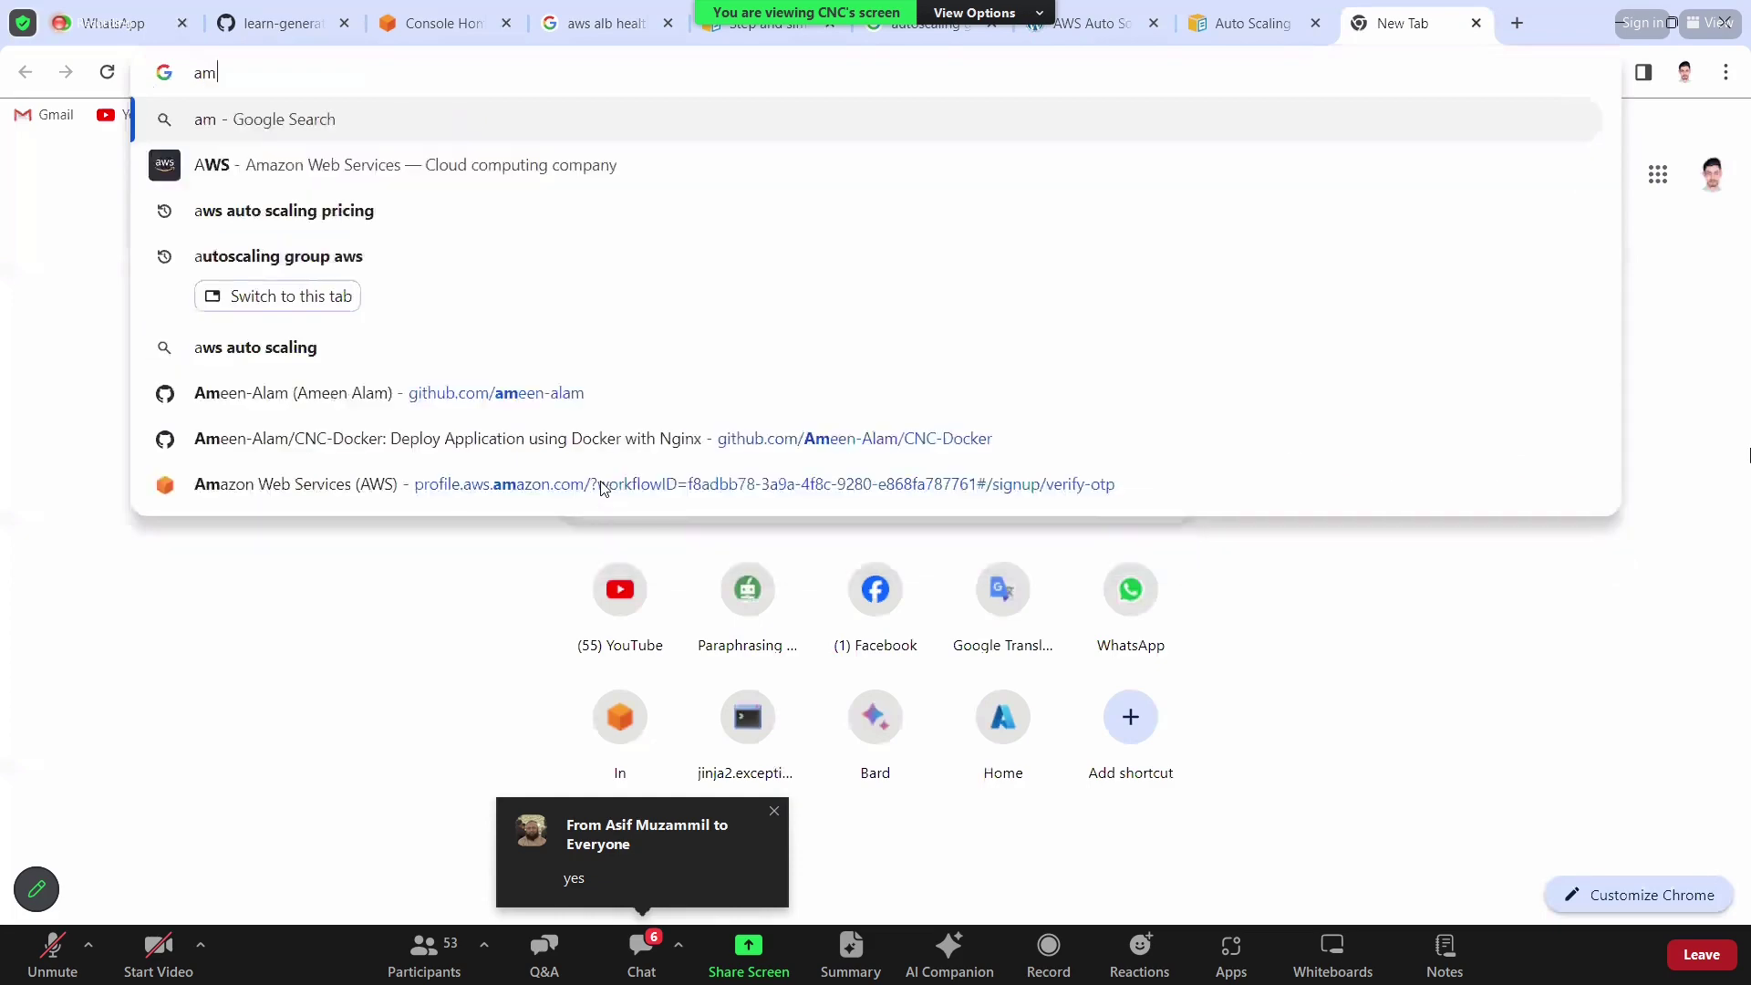
- Search Google for 'ec2 types' and open the sponsored Amazon EC2 Instances Types result
key("ctrl+a")
key("BackSpace")
type("ec2")
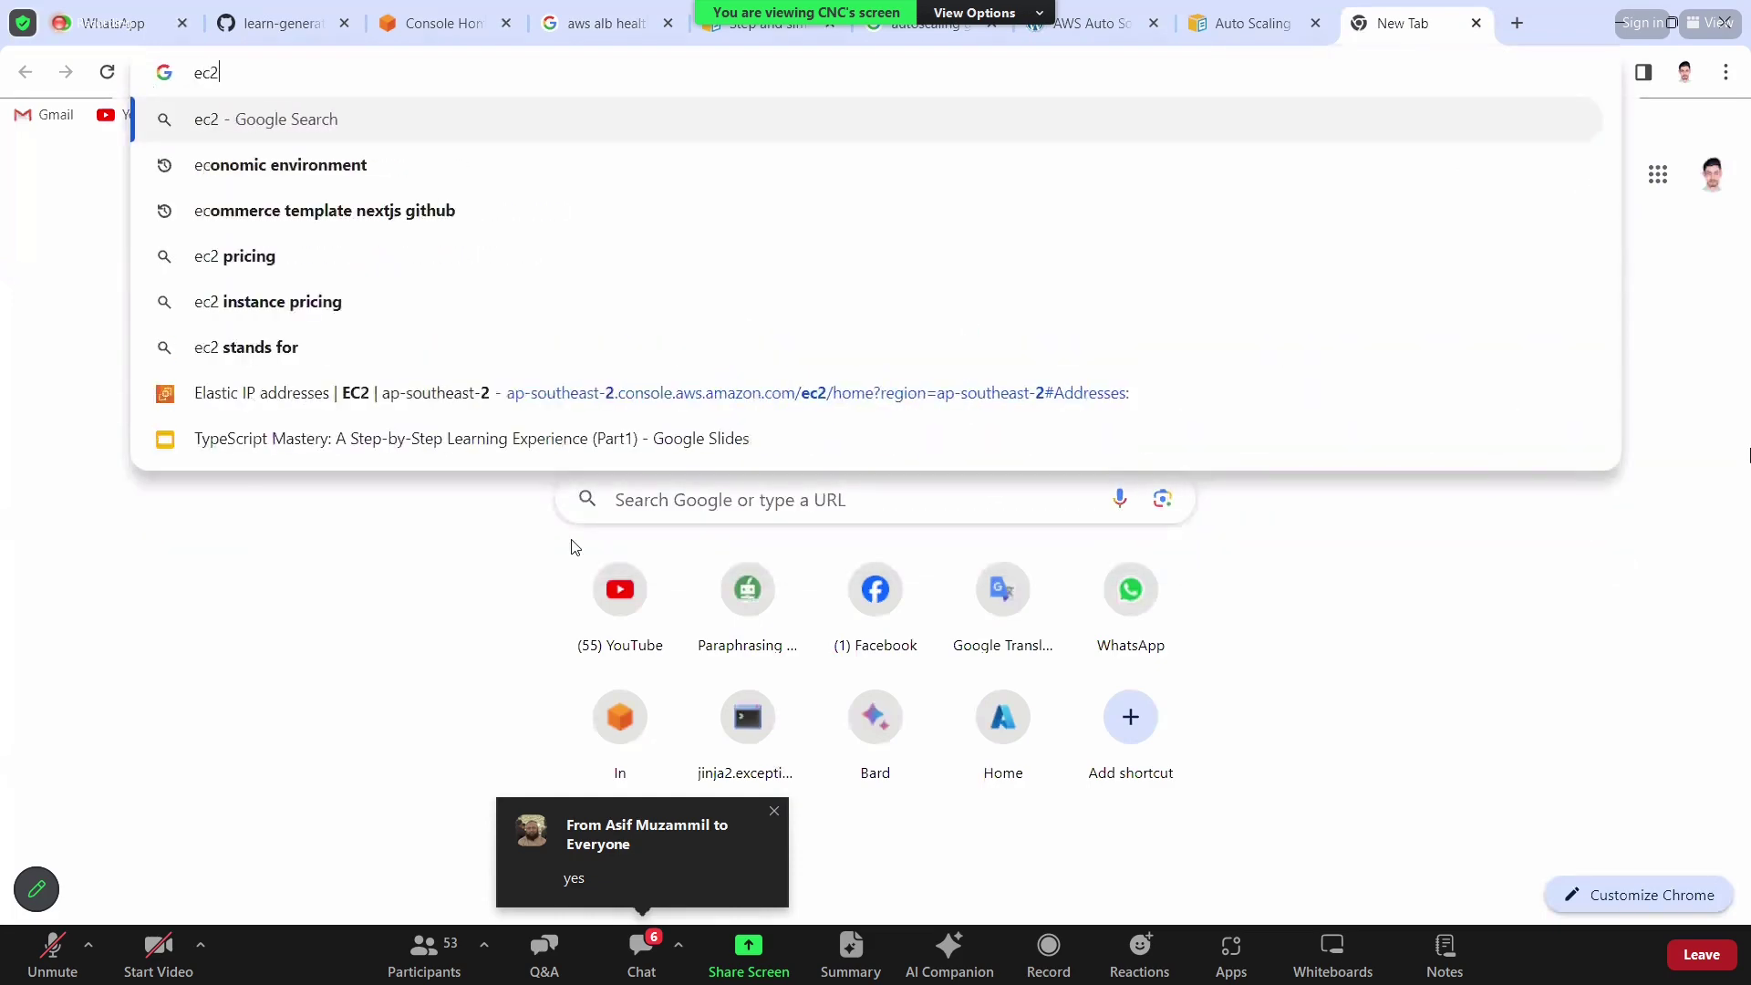
type(" types")
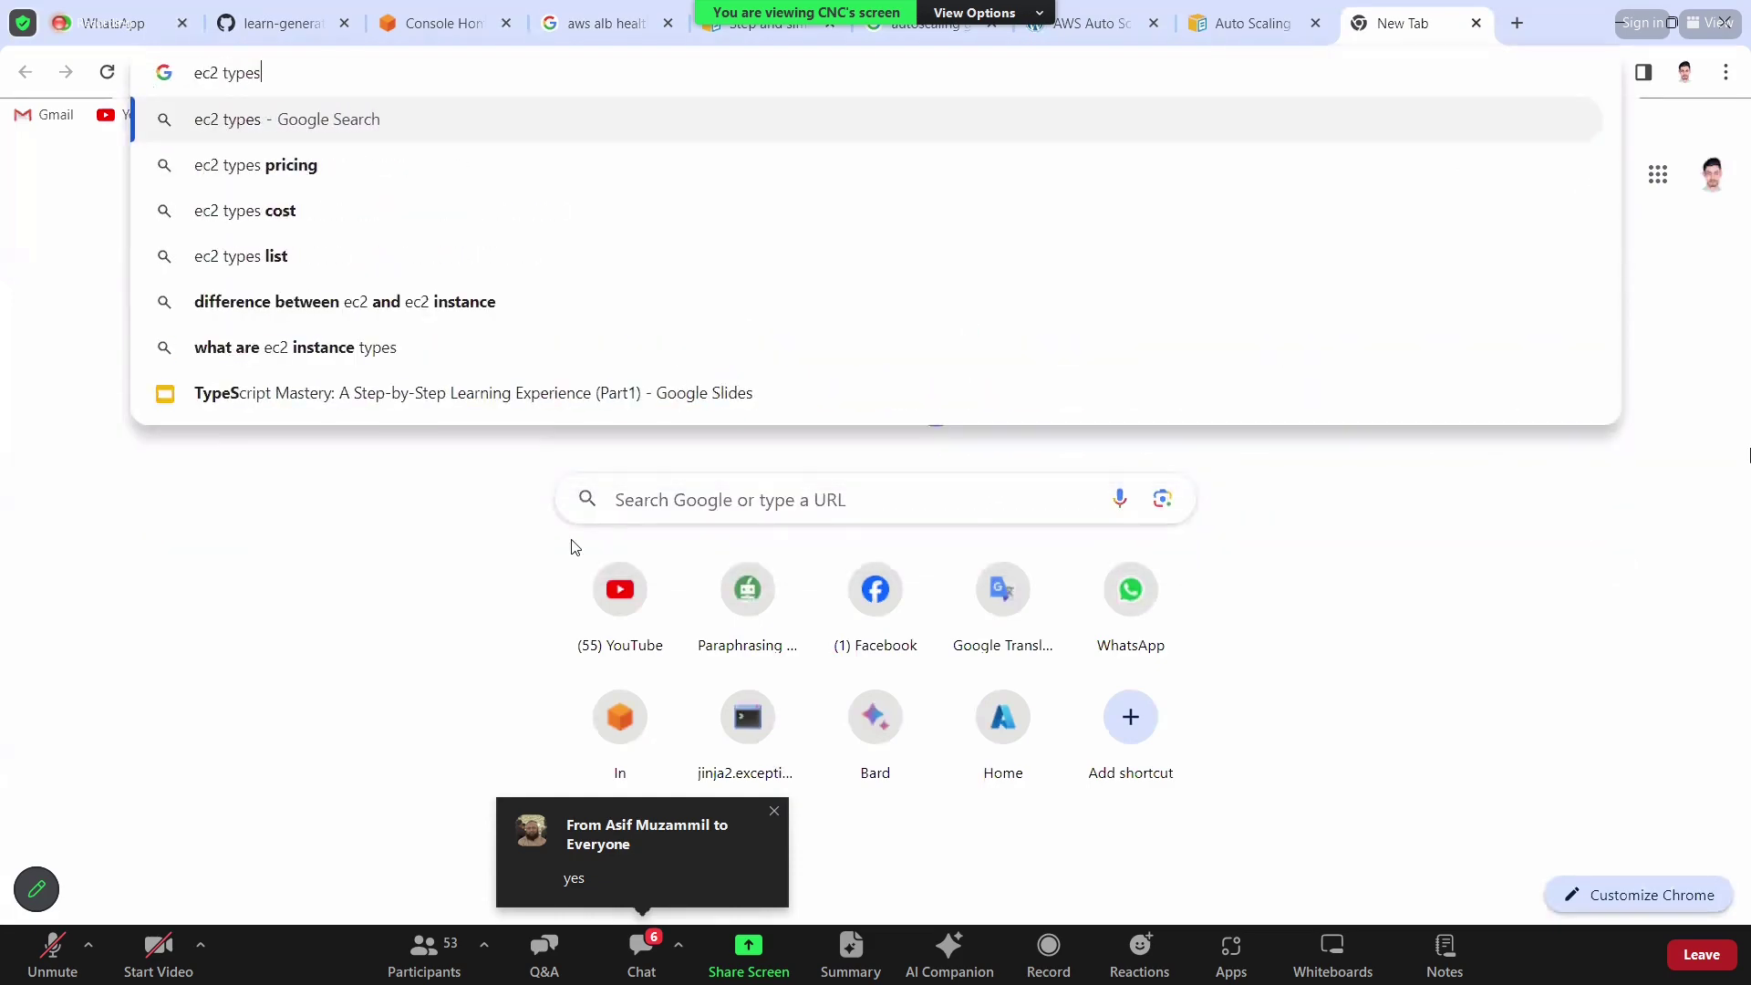
key("Return")
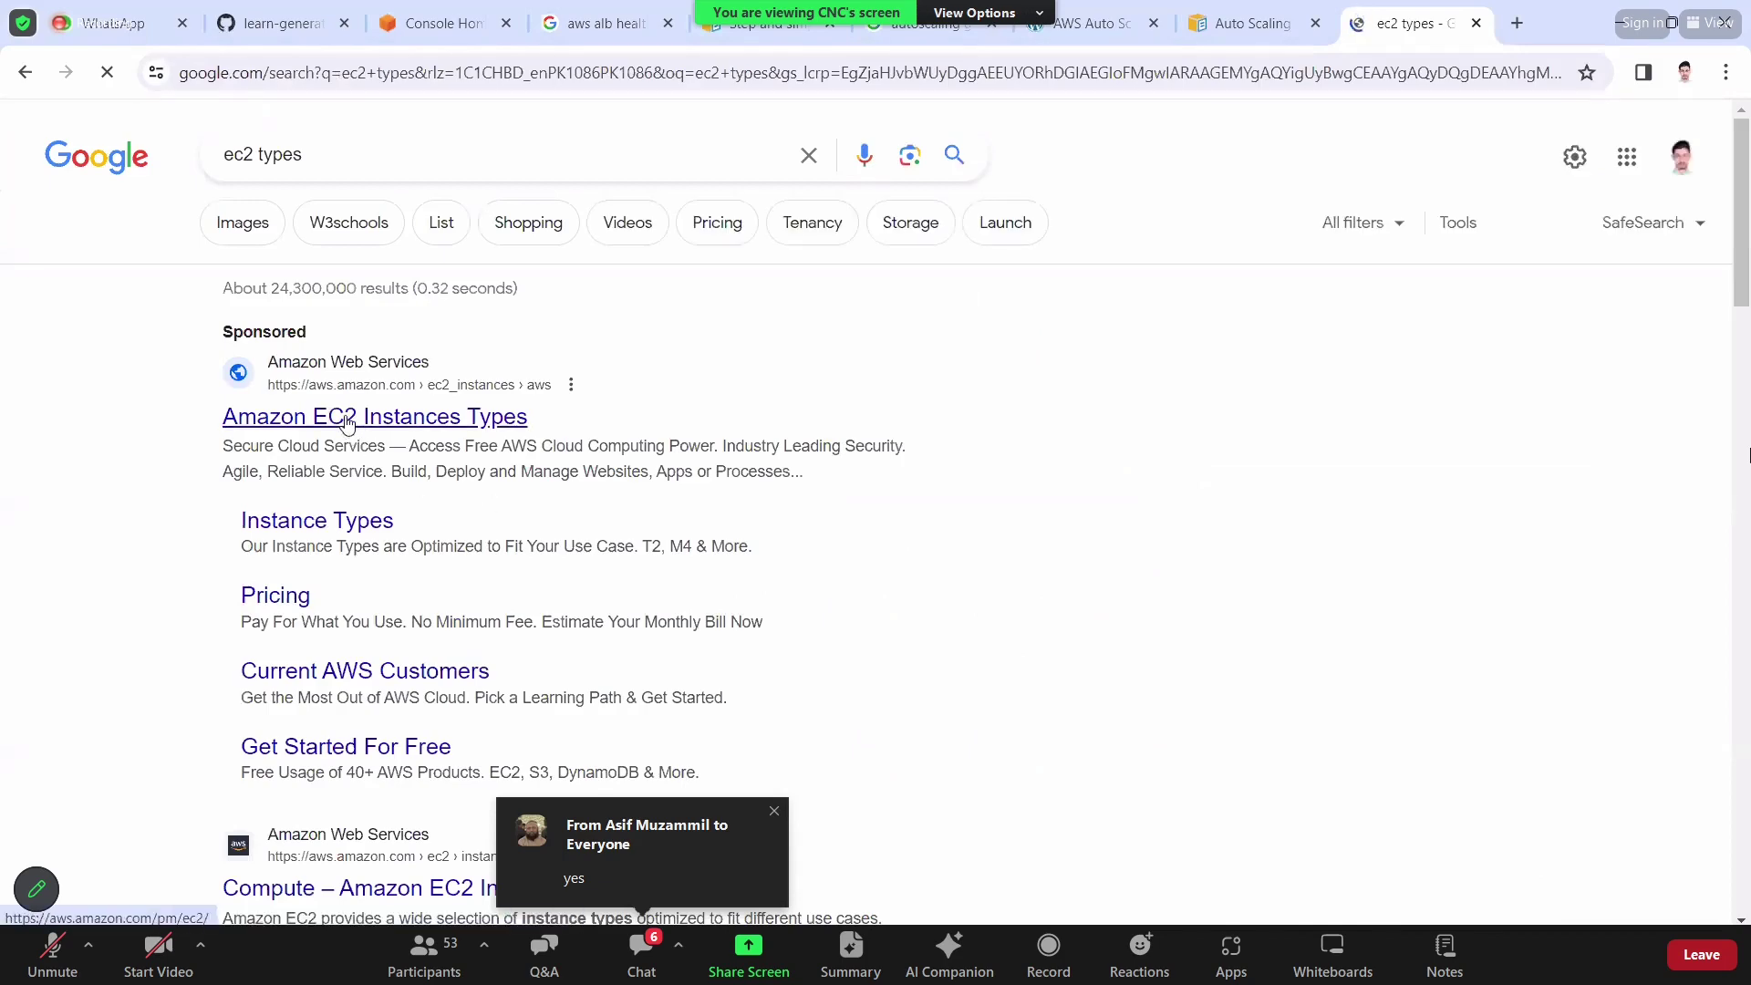
left_click(352, 429)
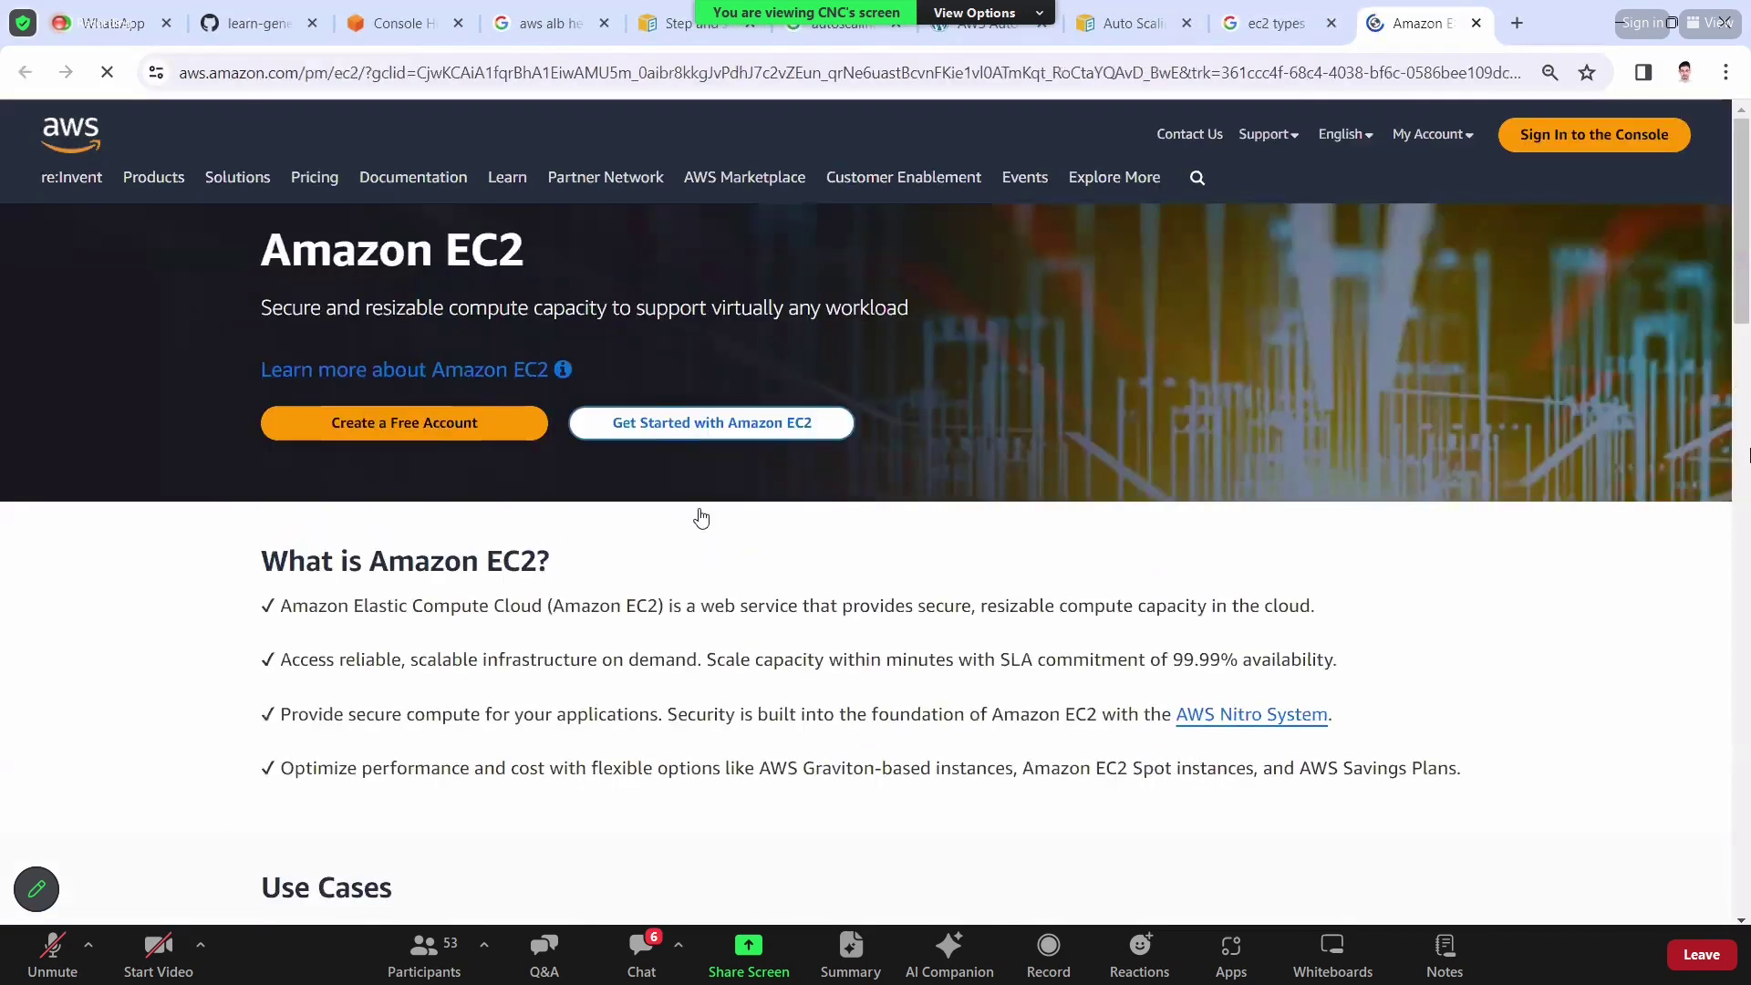
- Scroll through the Amazon EC2 overview page, then close its tab to return to the results
scroll(700, 516, "down", 10)
scroll(703, 516, "down", 12)
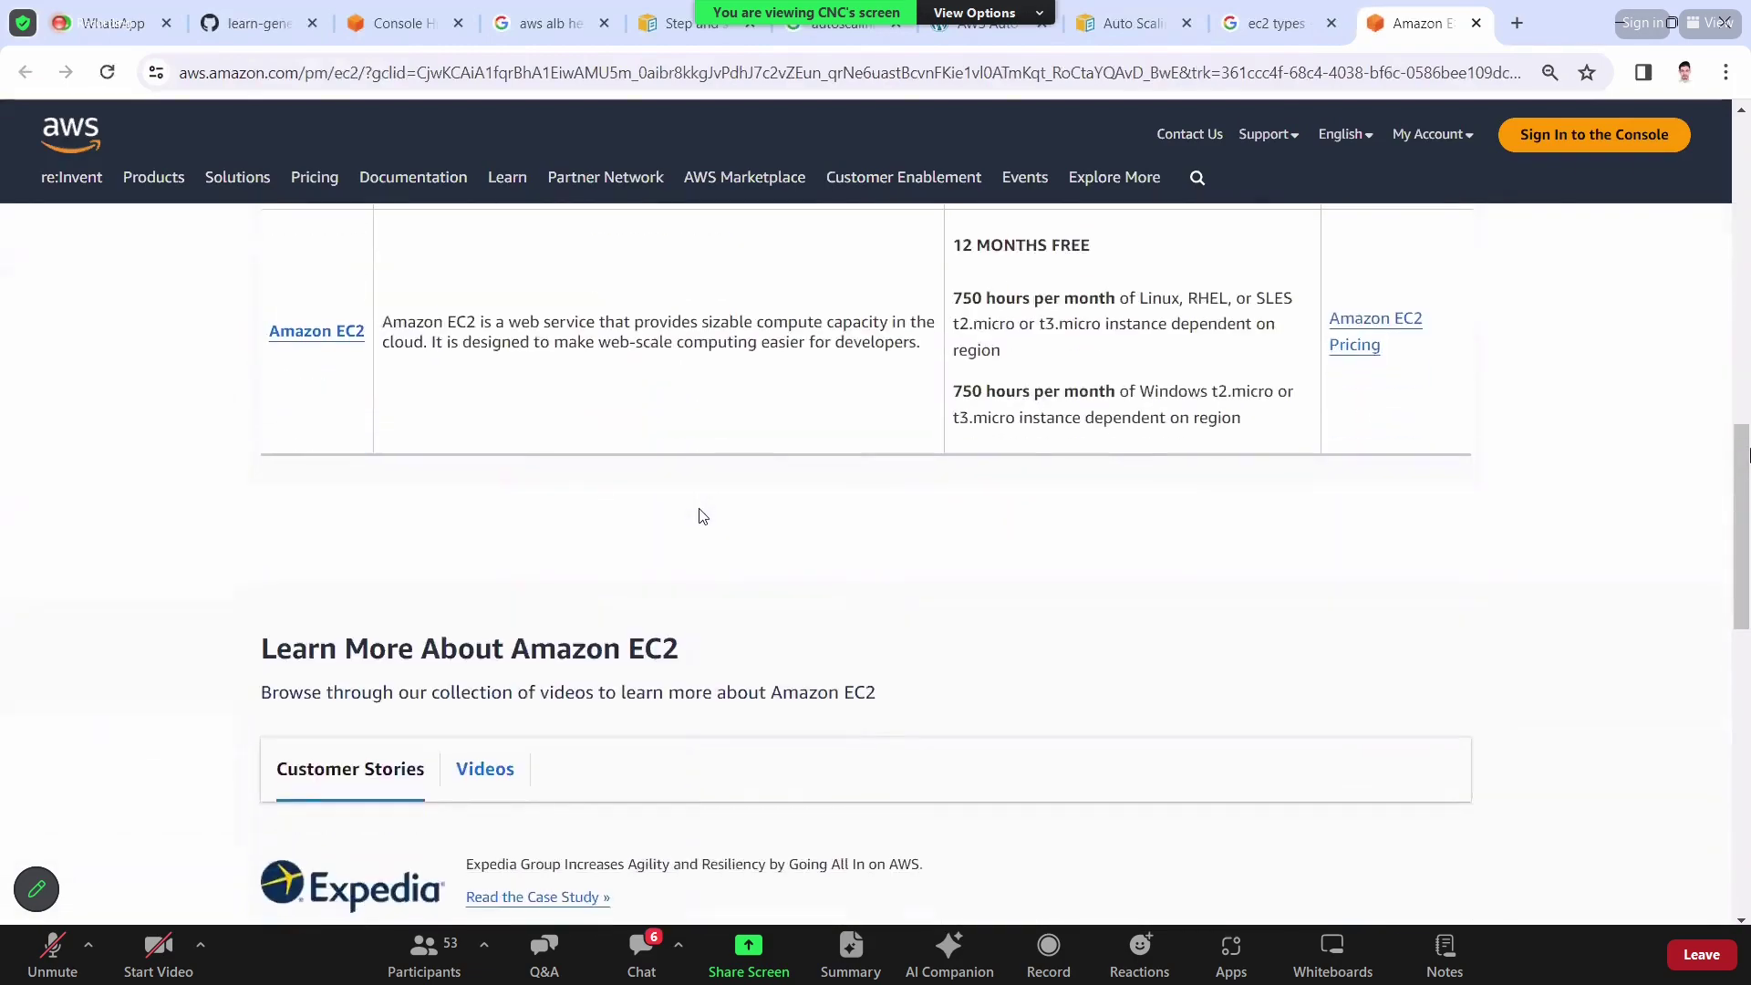
scroll(702, 517, "down", 3)
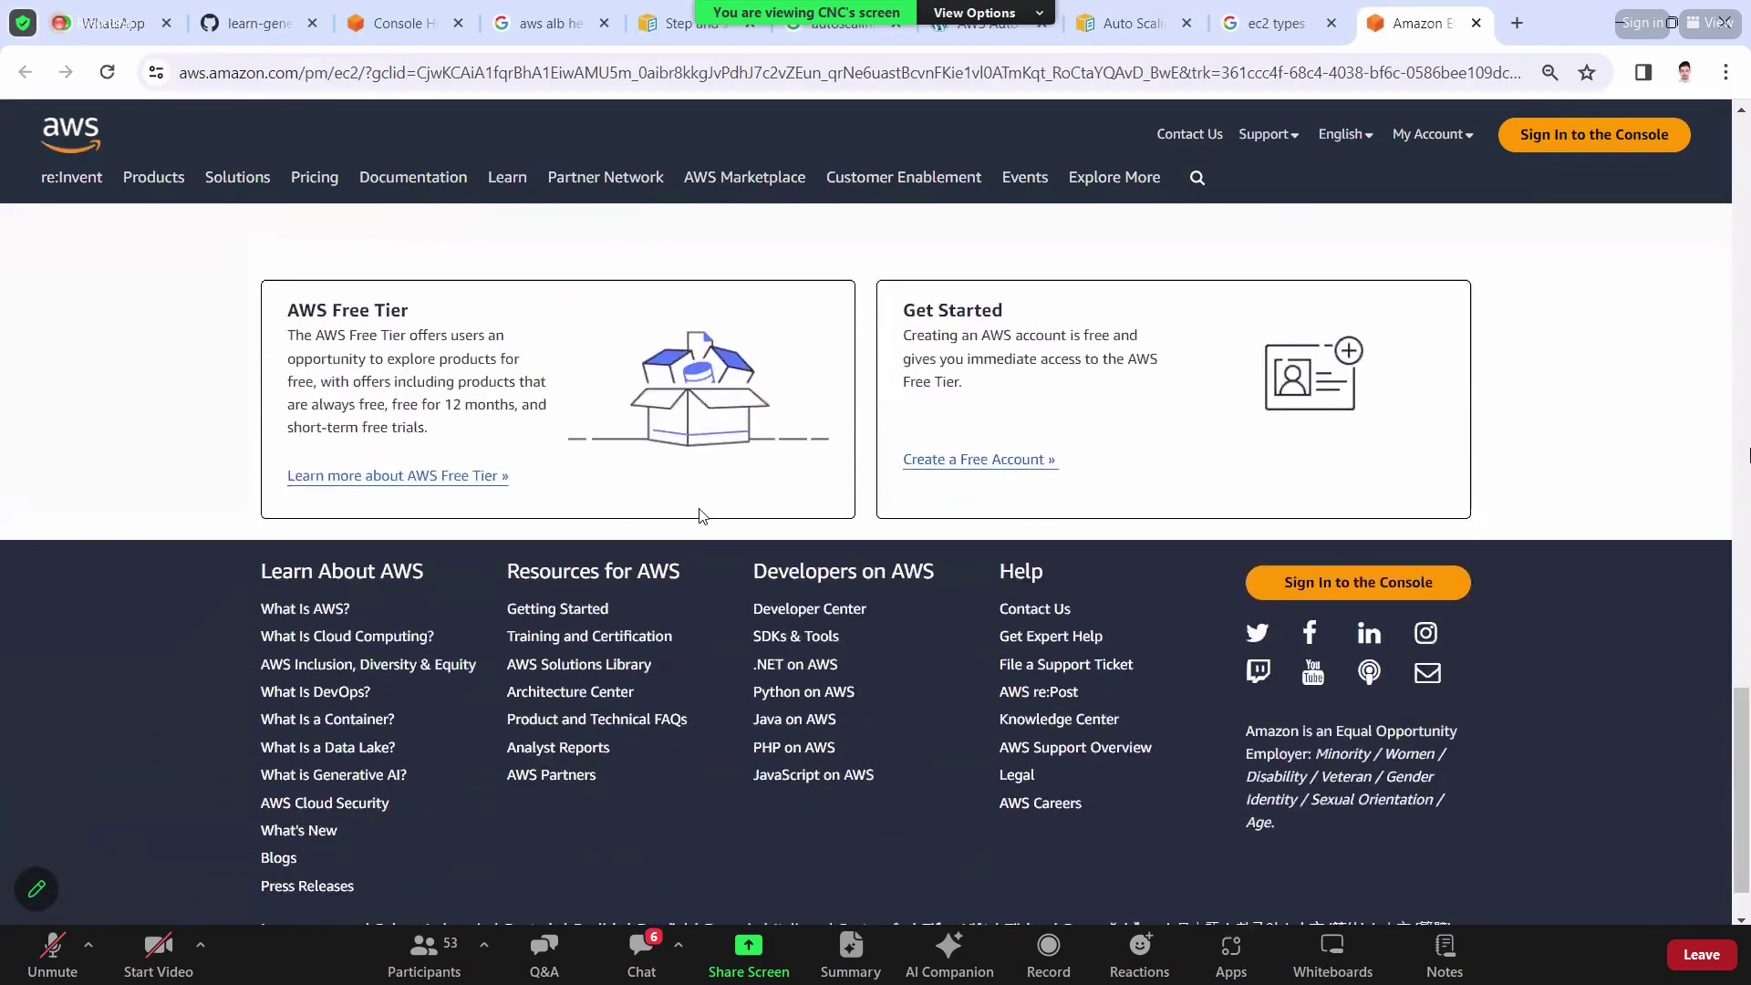
scroll(700, 508, "up", 15)
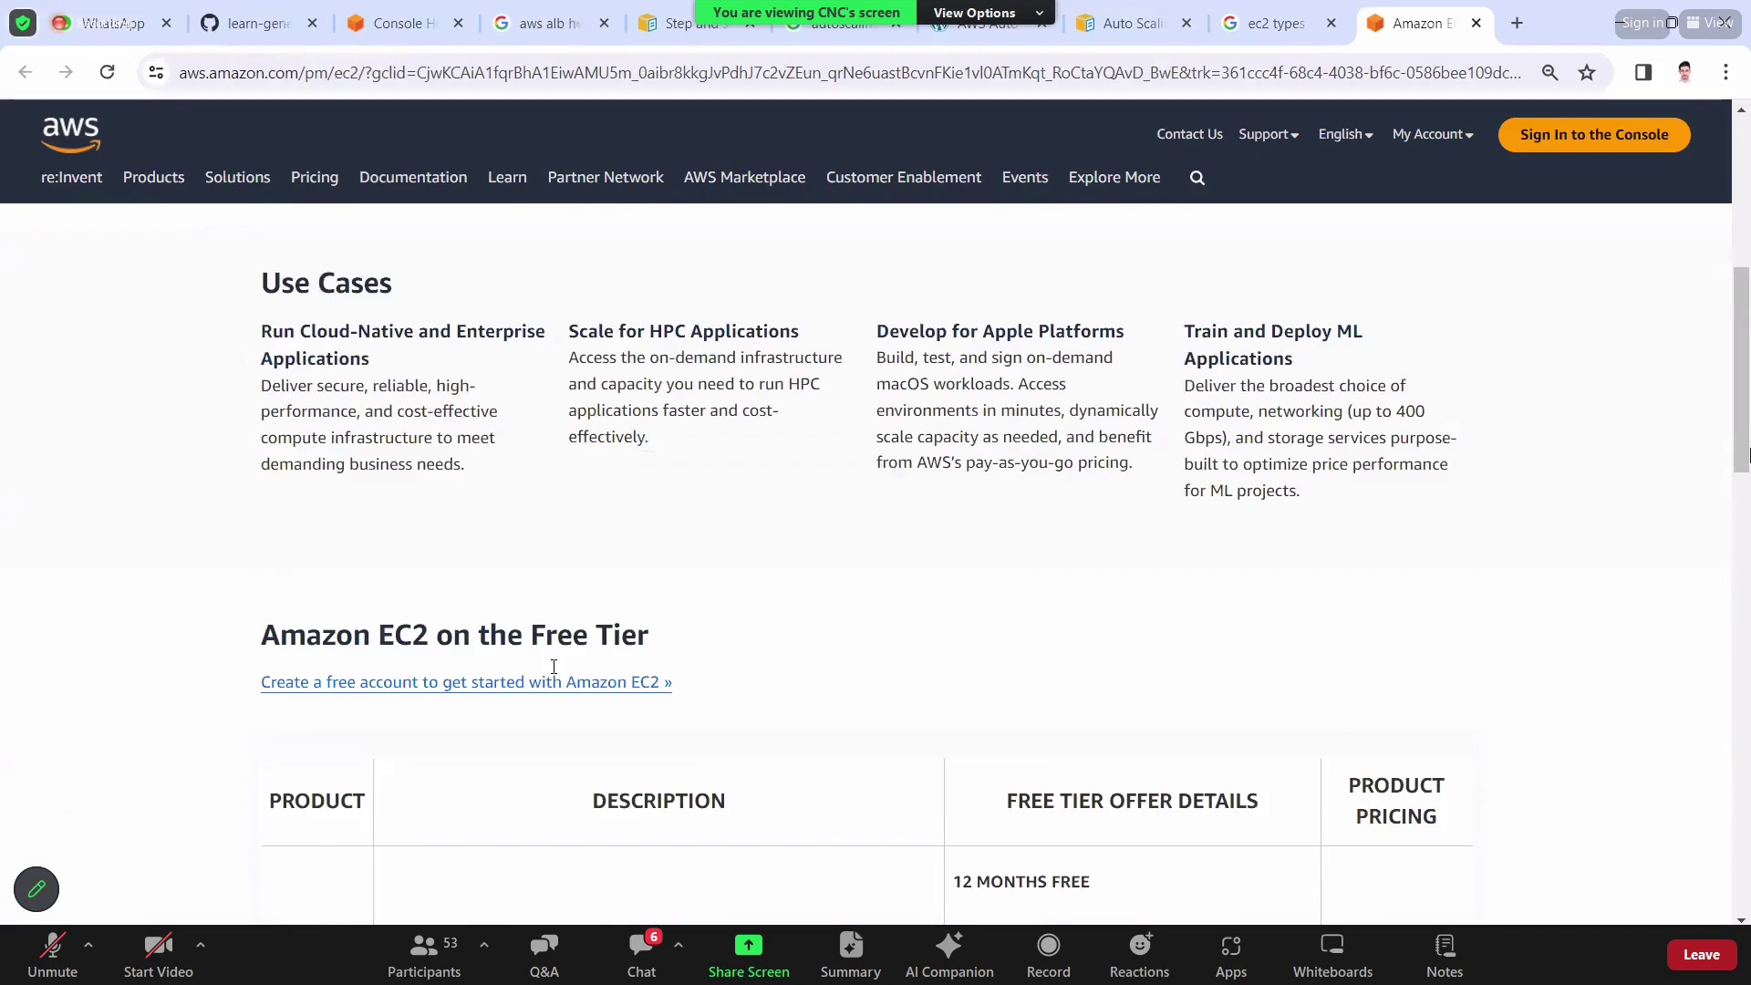
scroll(811, 659, "down", 3)
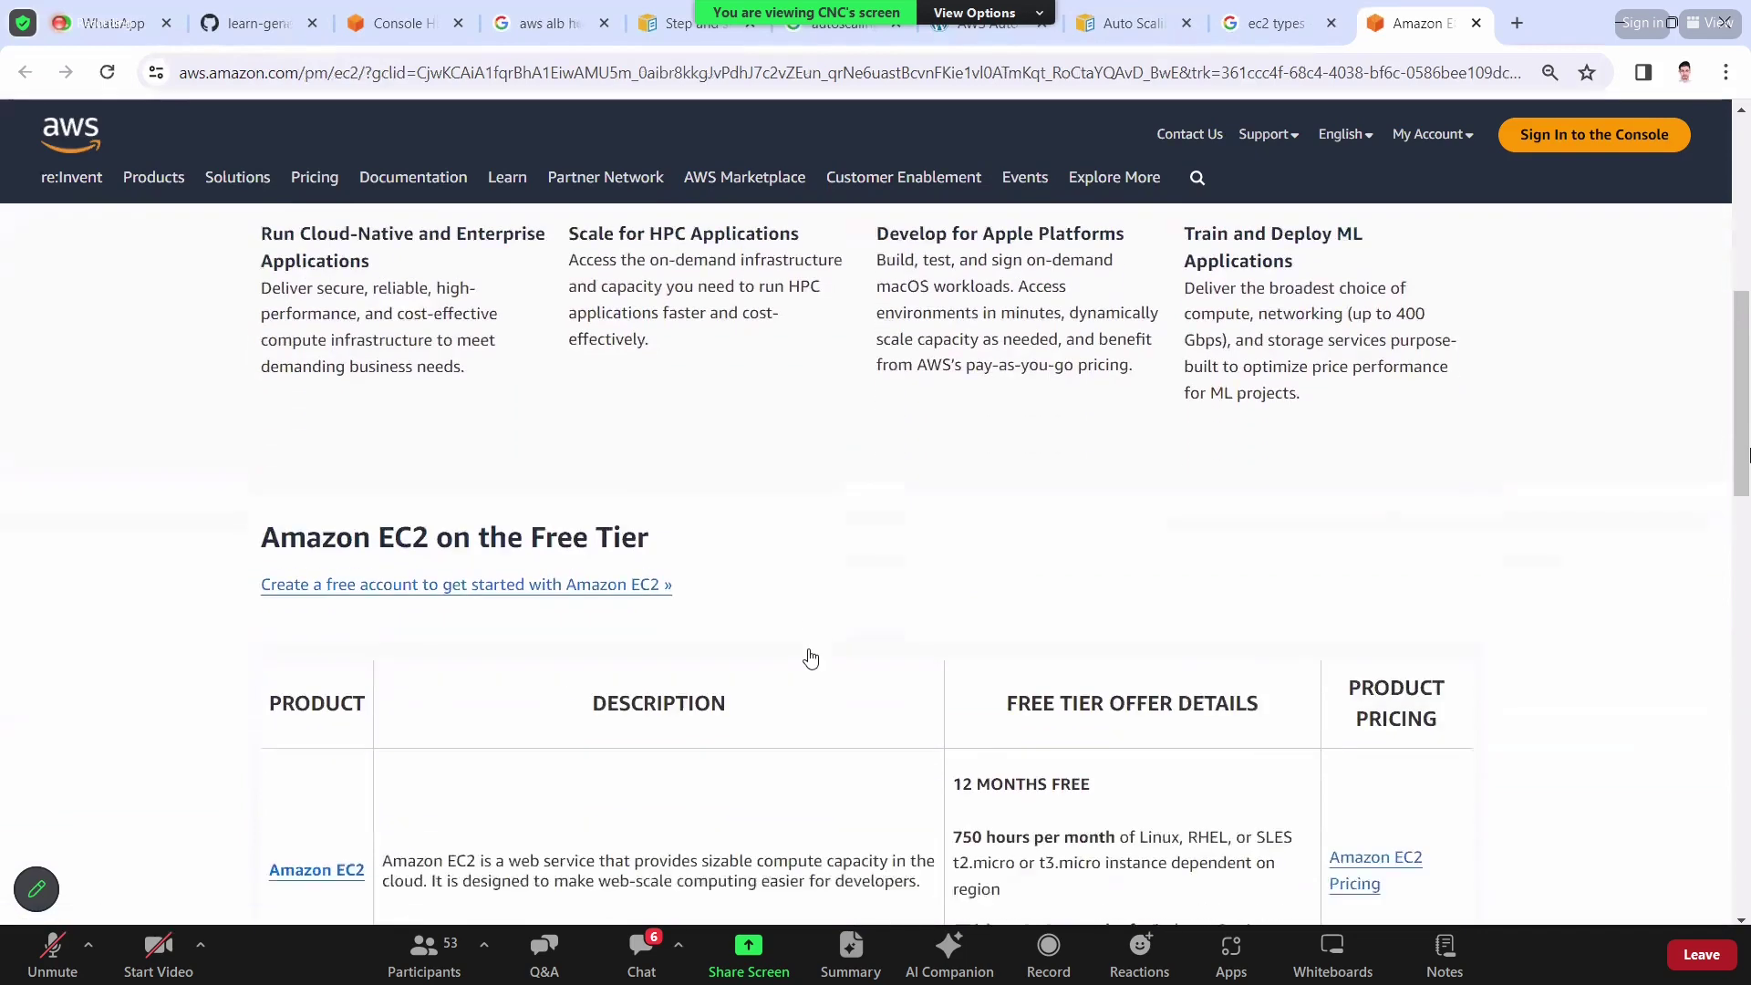
scroll(811, 656, "up", 8)
scroll(812, 657, "up", 2)
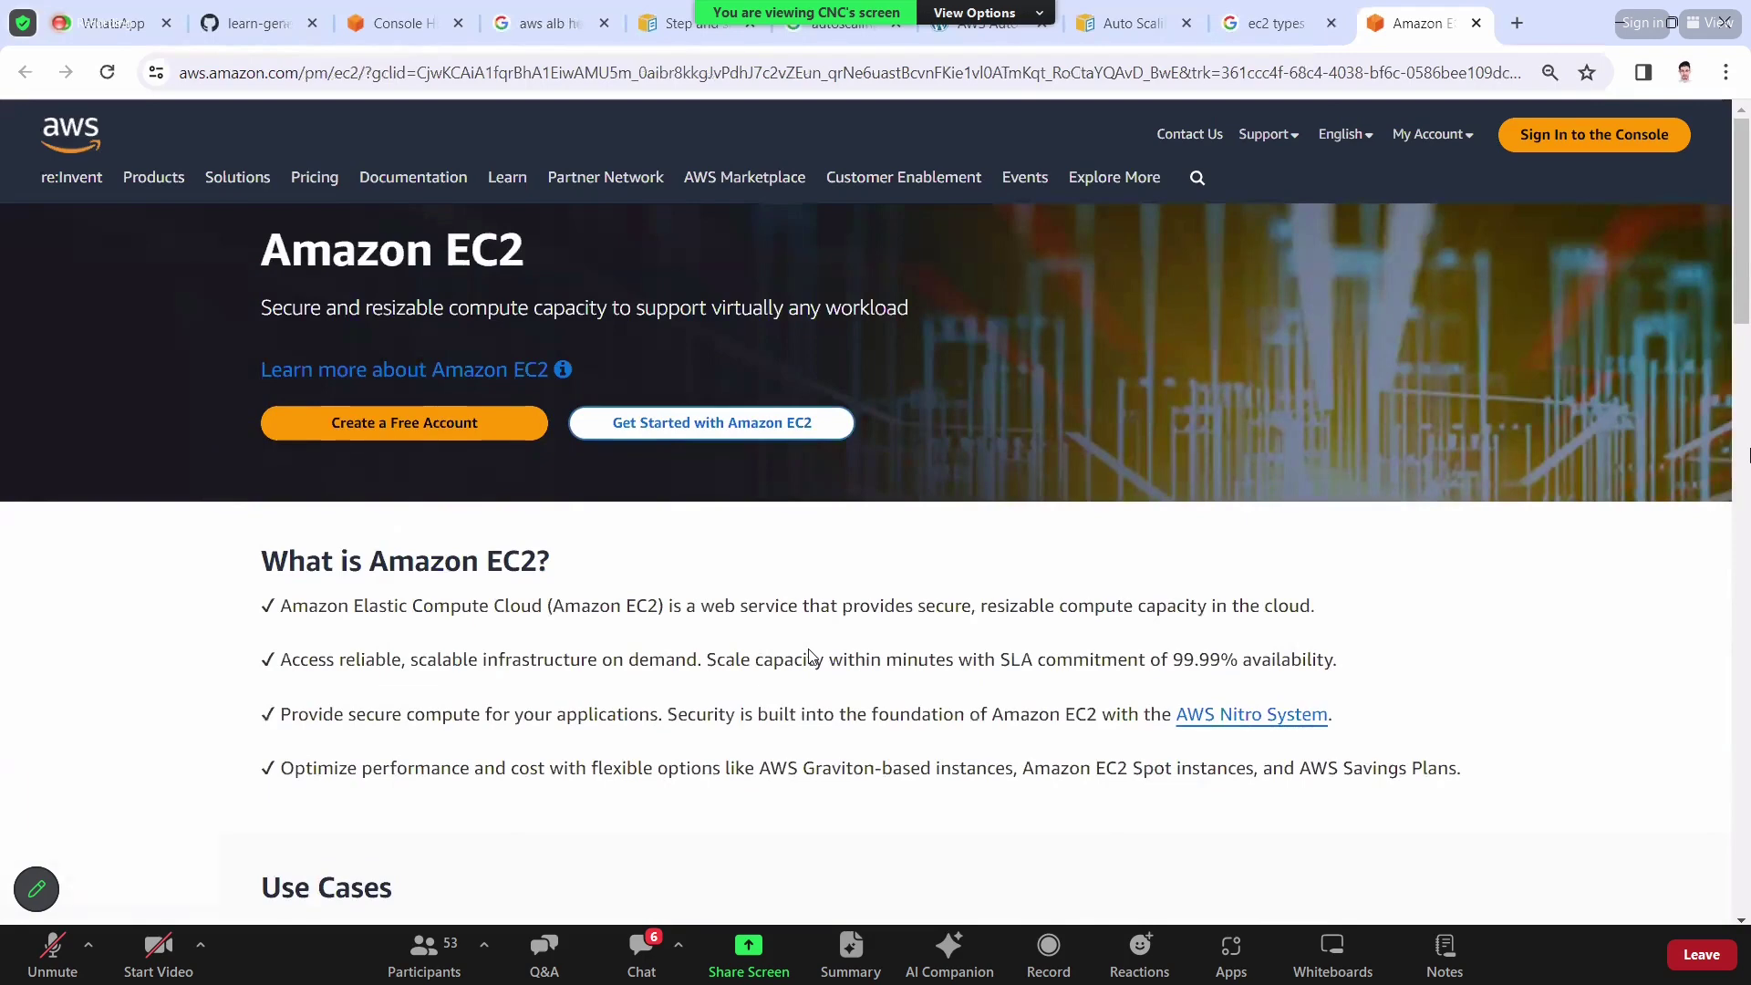
key("ctrl+l")
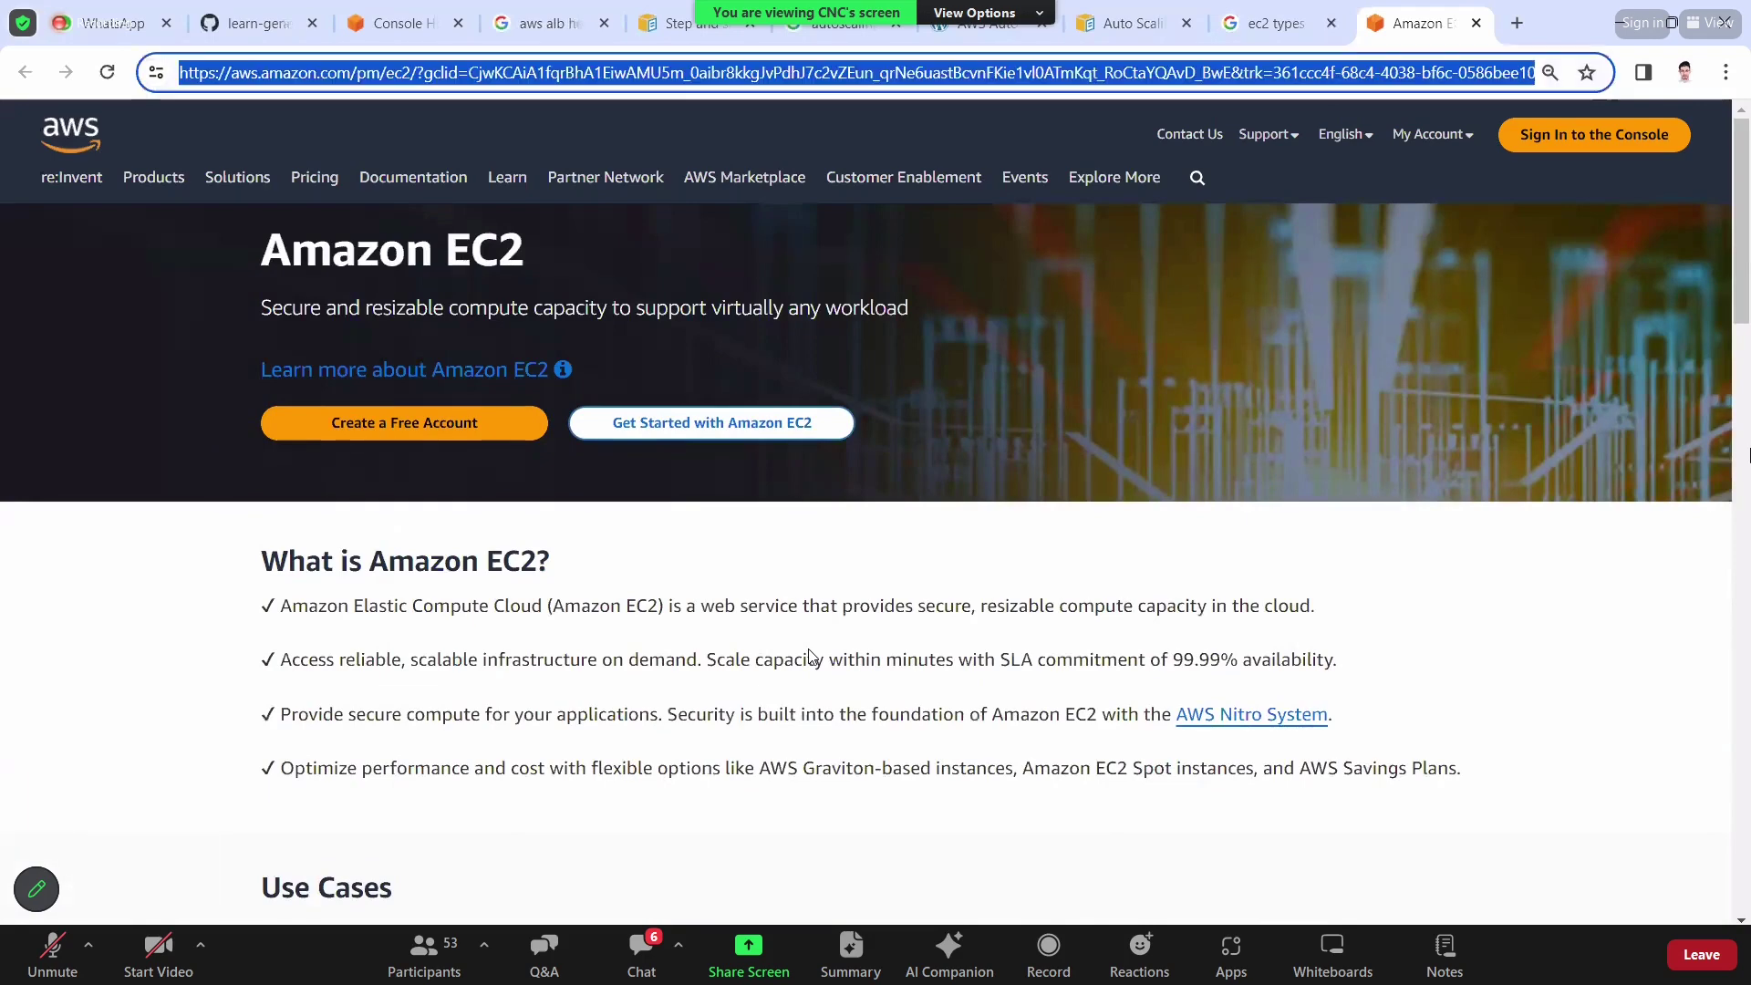
key("ctrl+w")
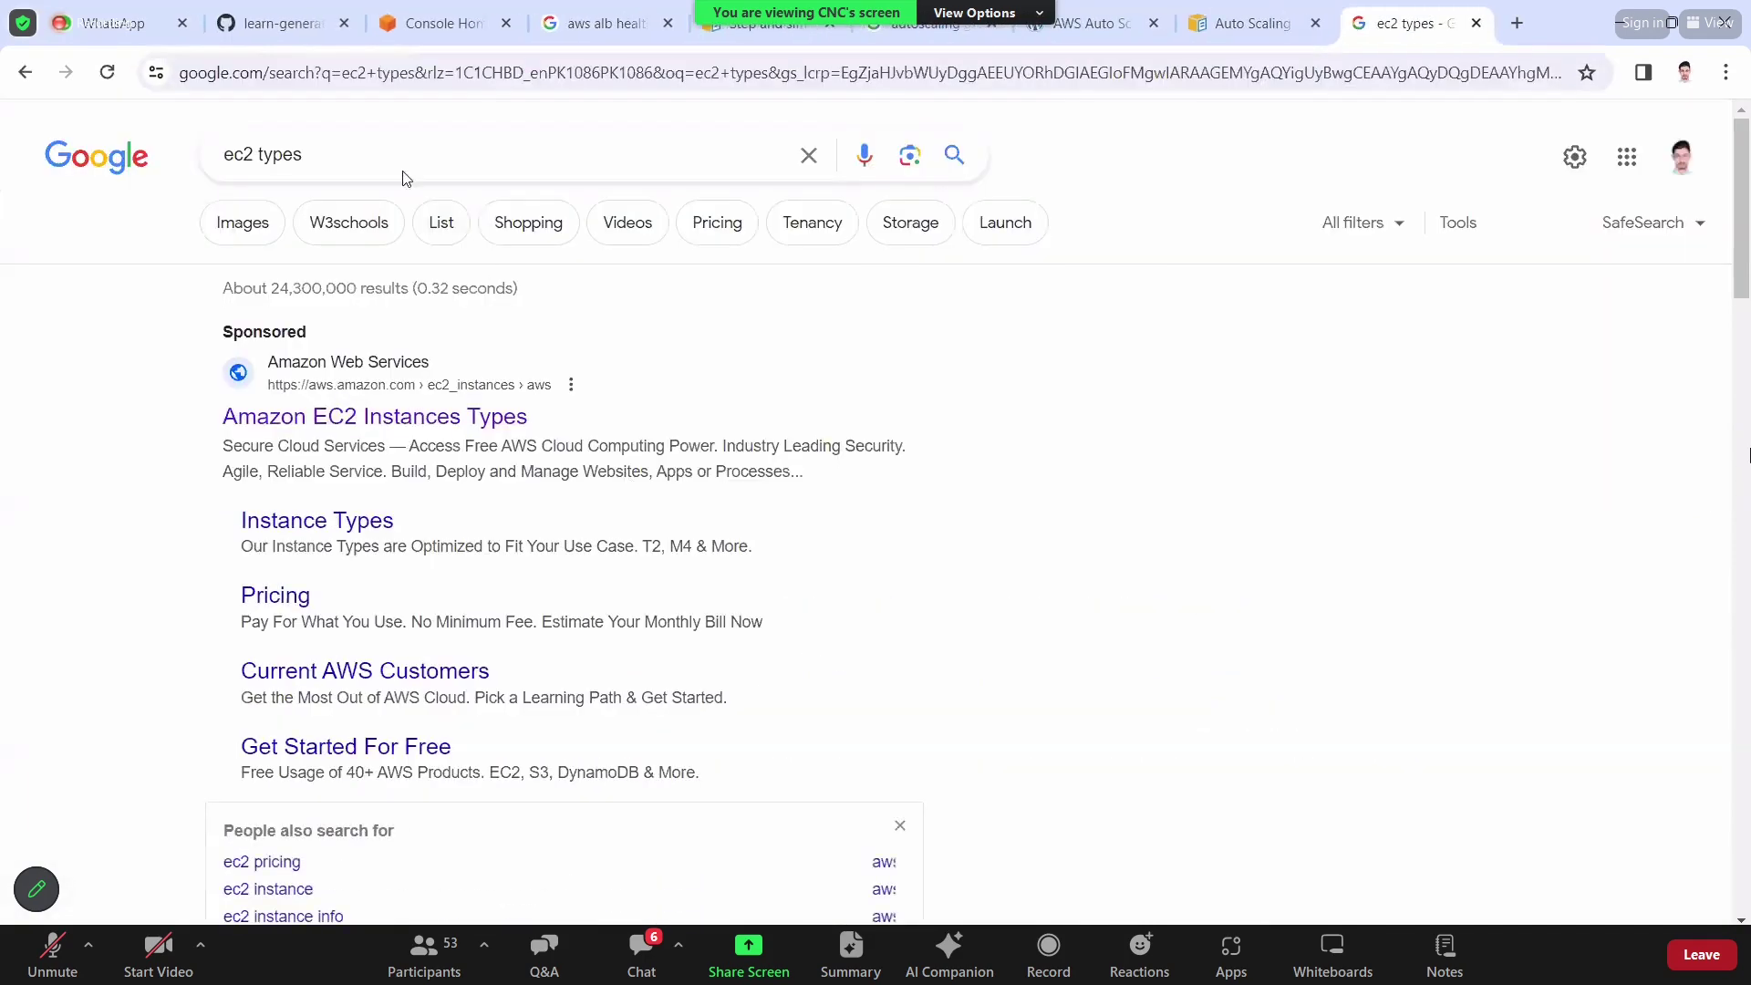
- Refine the search to 'ec2 instance types' and open the sponsored Amazon EC2 result
type("instance")
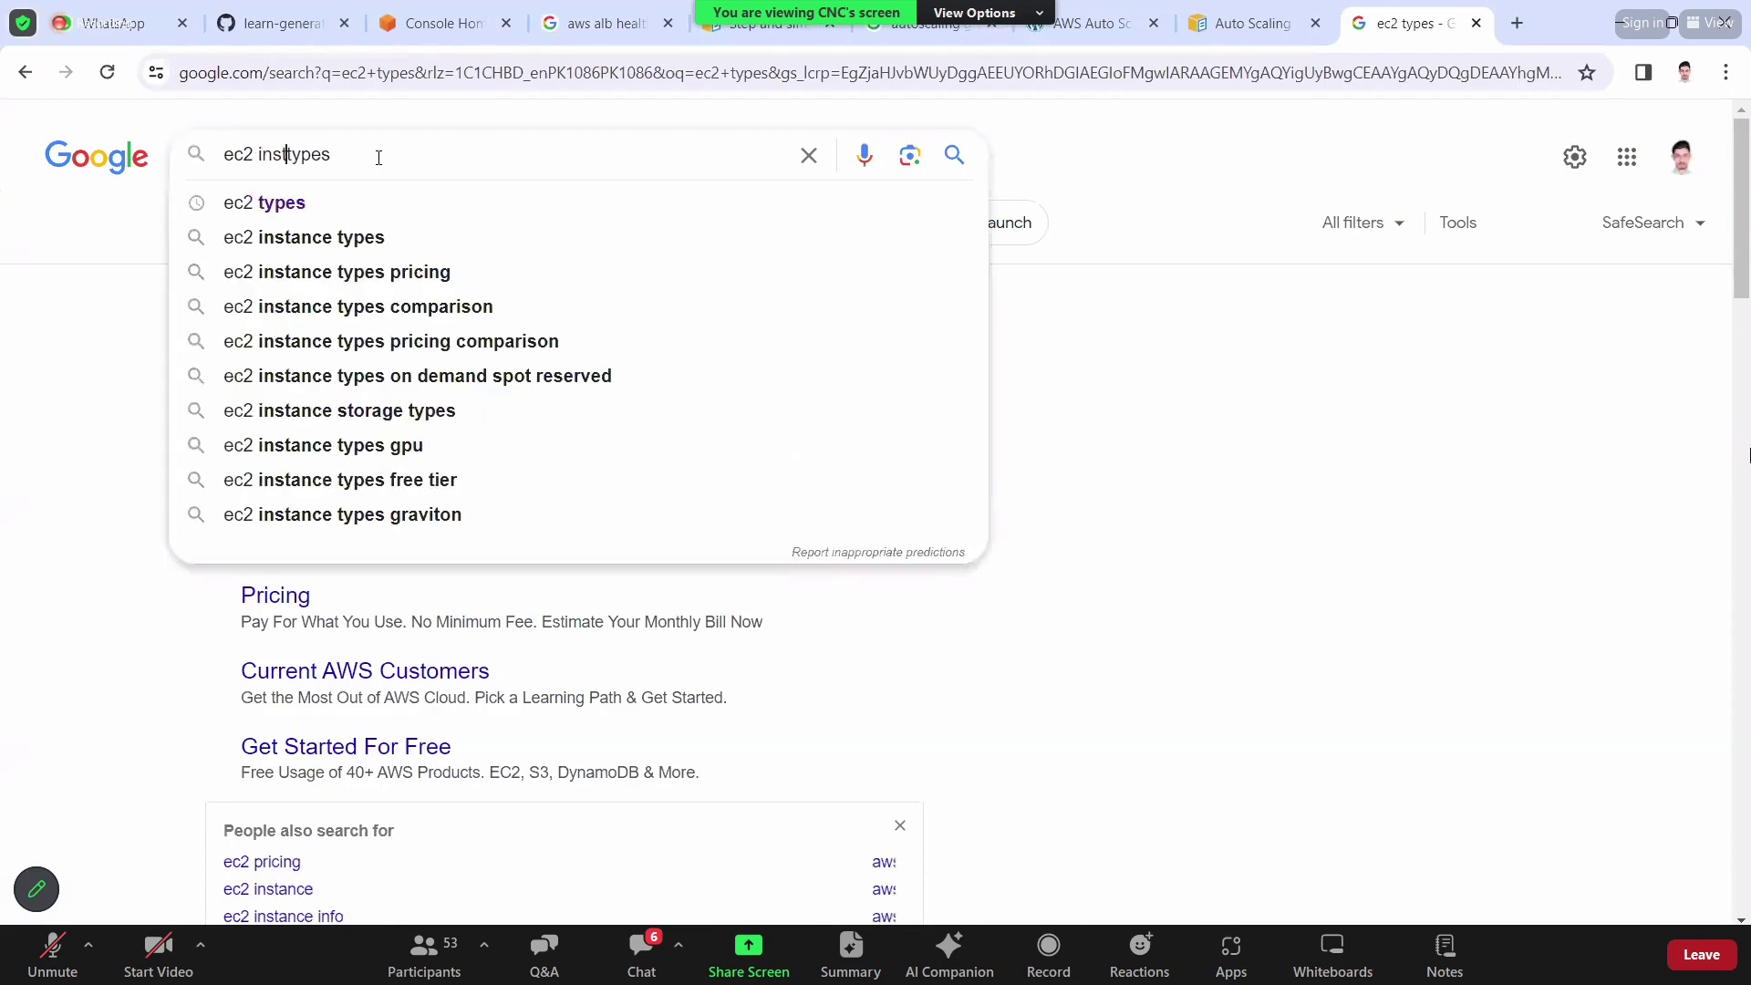
key("Return")
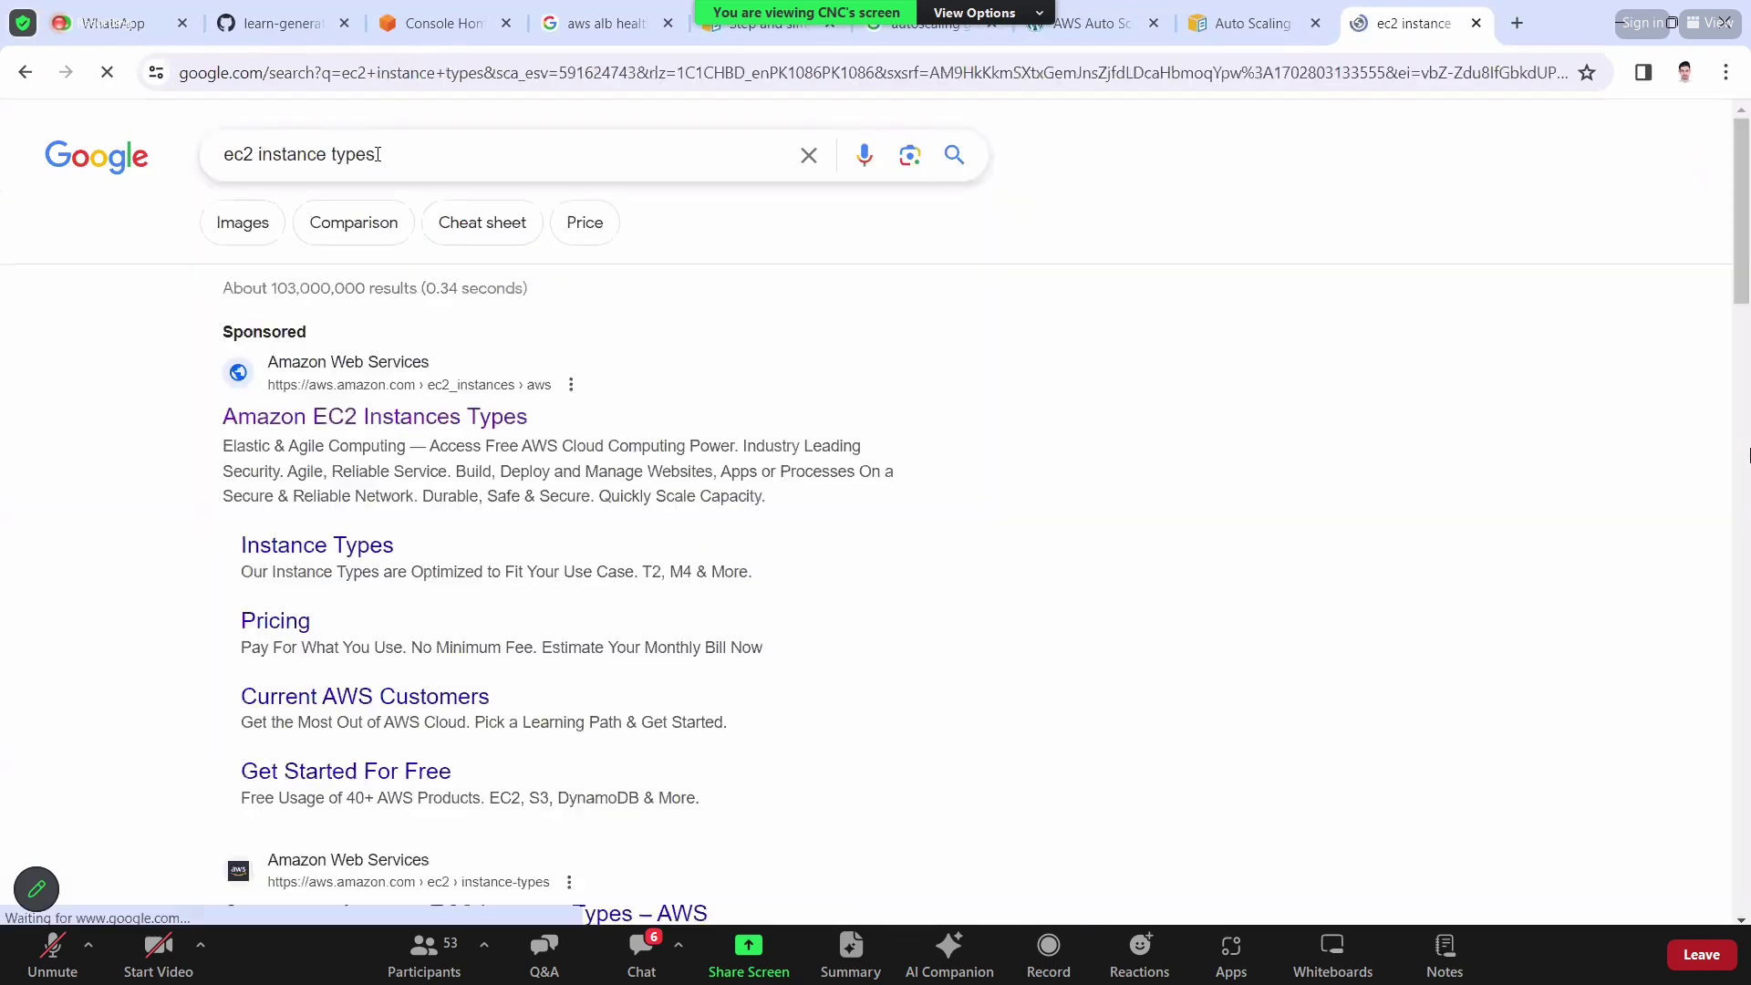
left_click(327, 405)
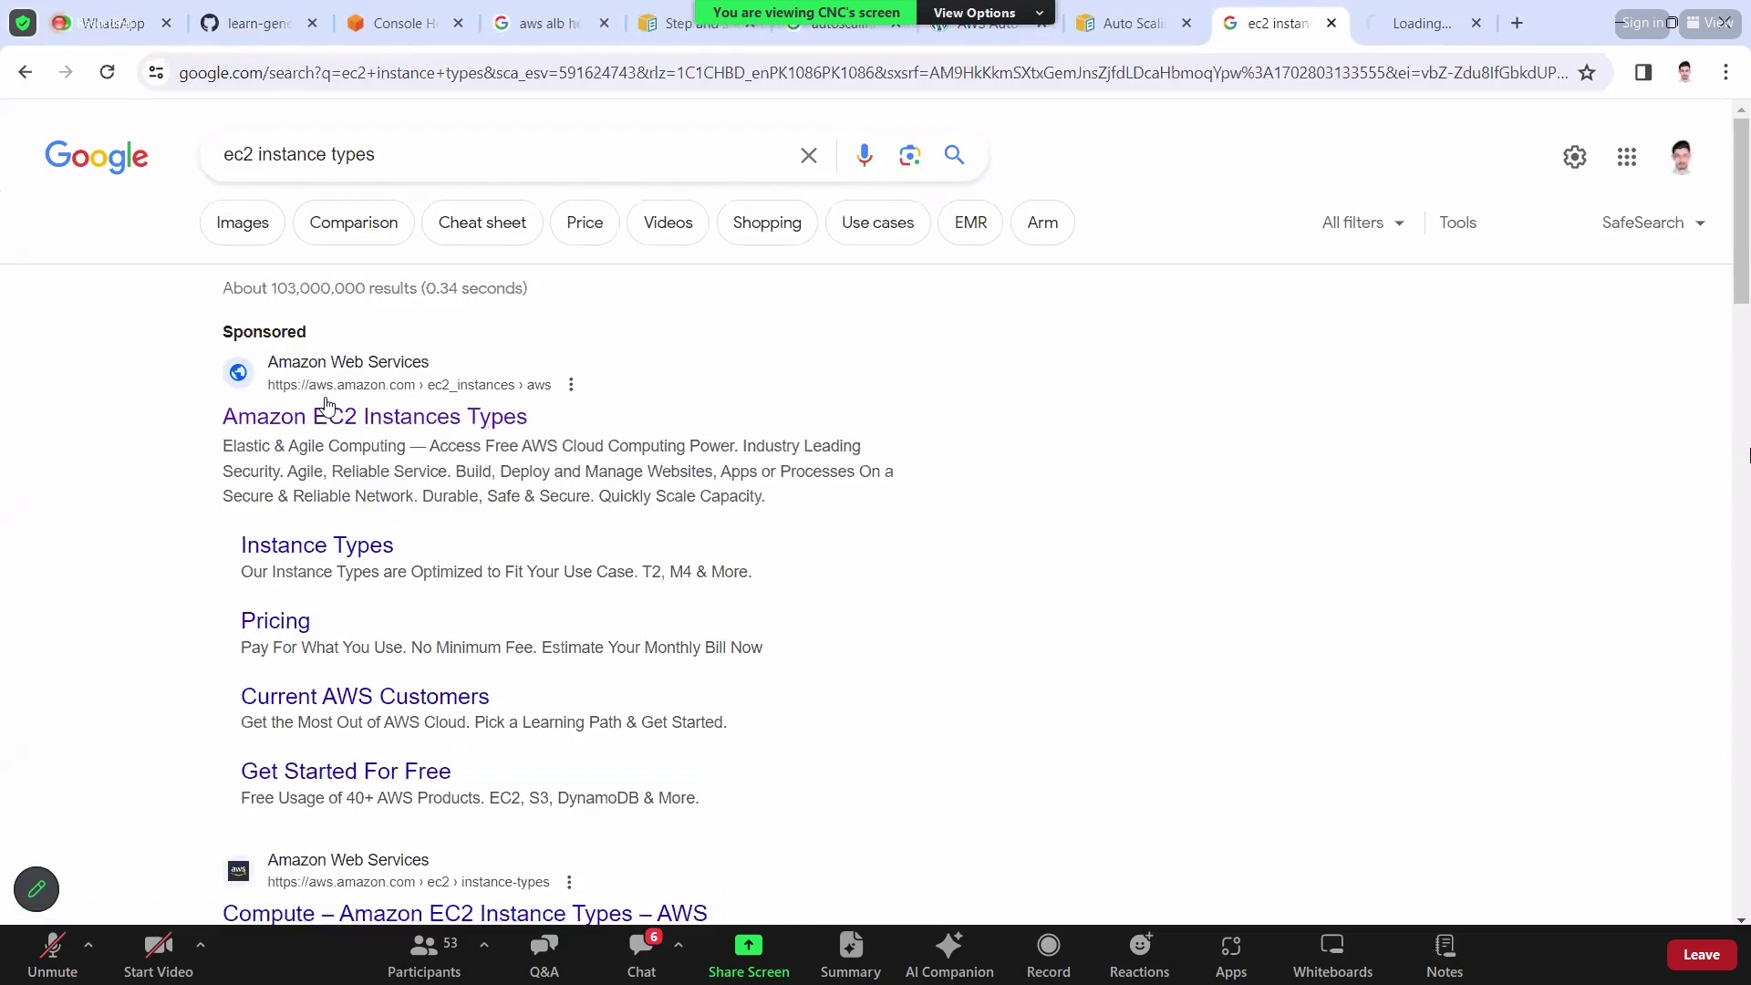
- Skim that page, close it, and open the AWS EC2 Instance Types page from the results
scroll(582, 504, "down", 15)
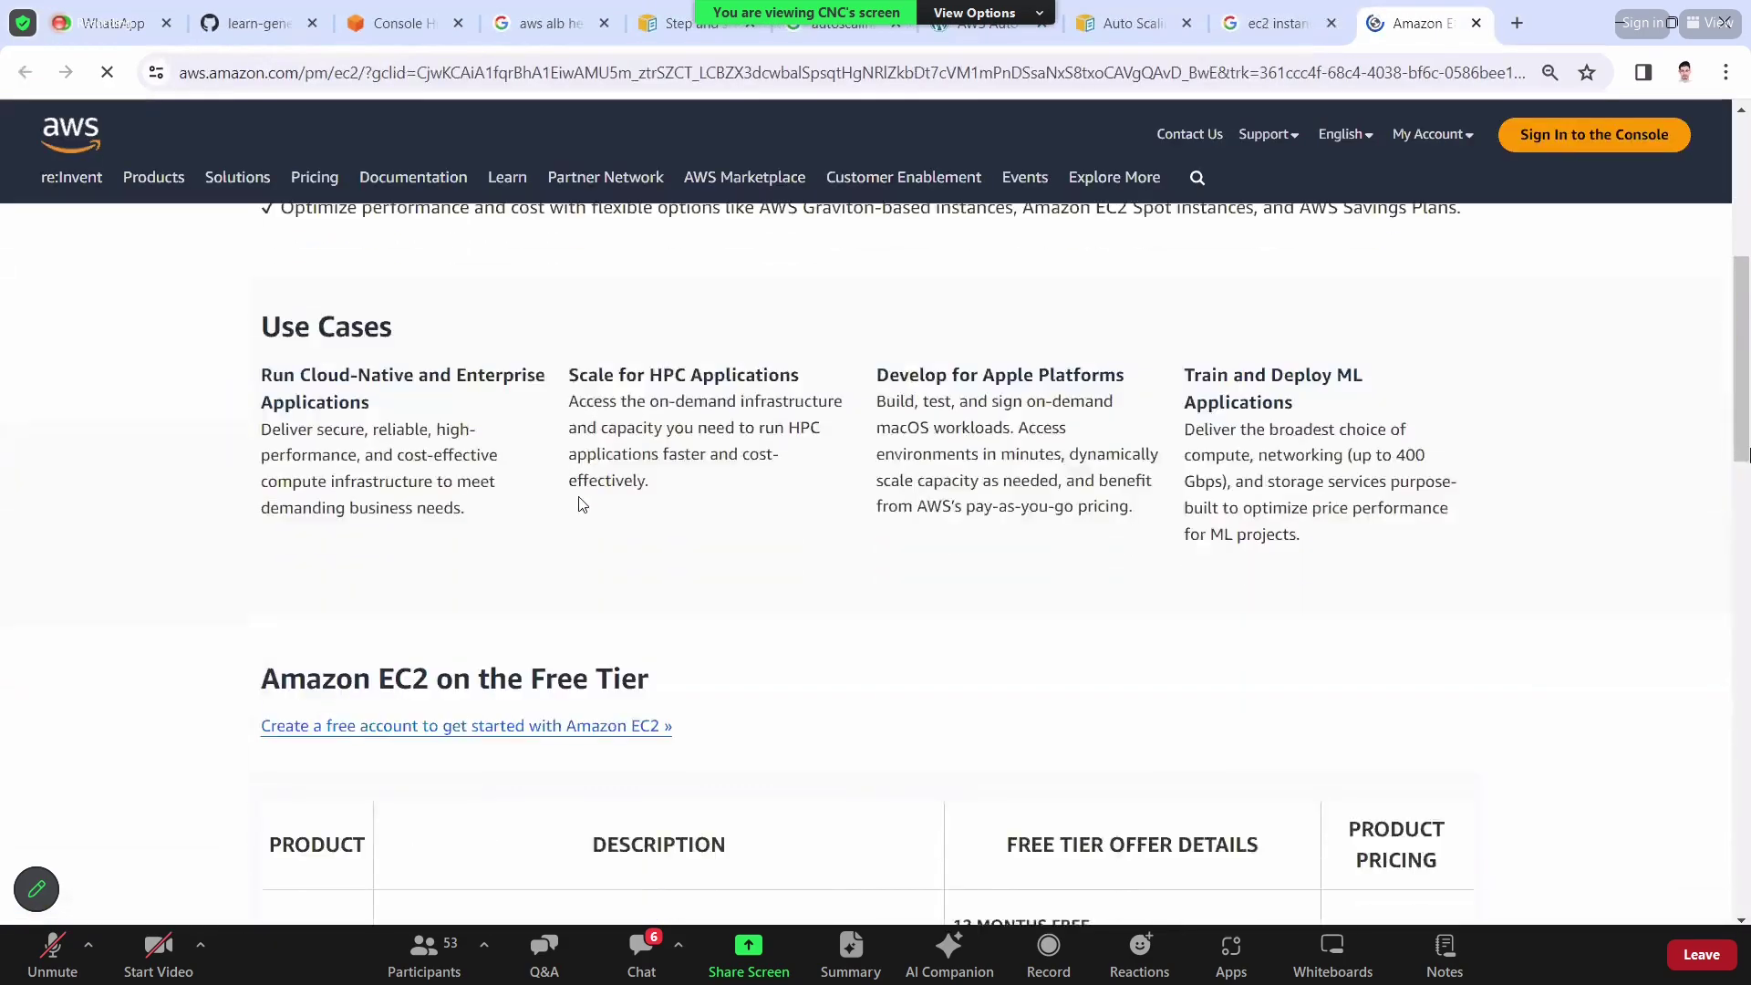
scroll(580, 502, "down", 15)
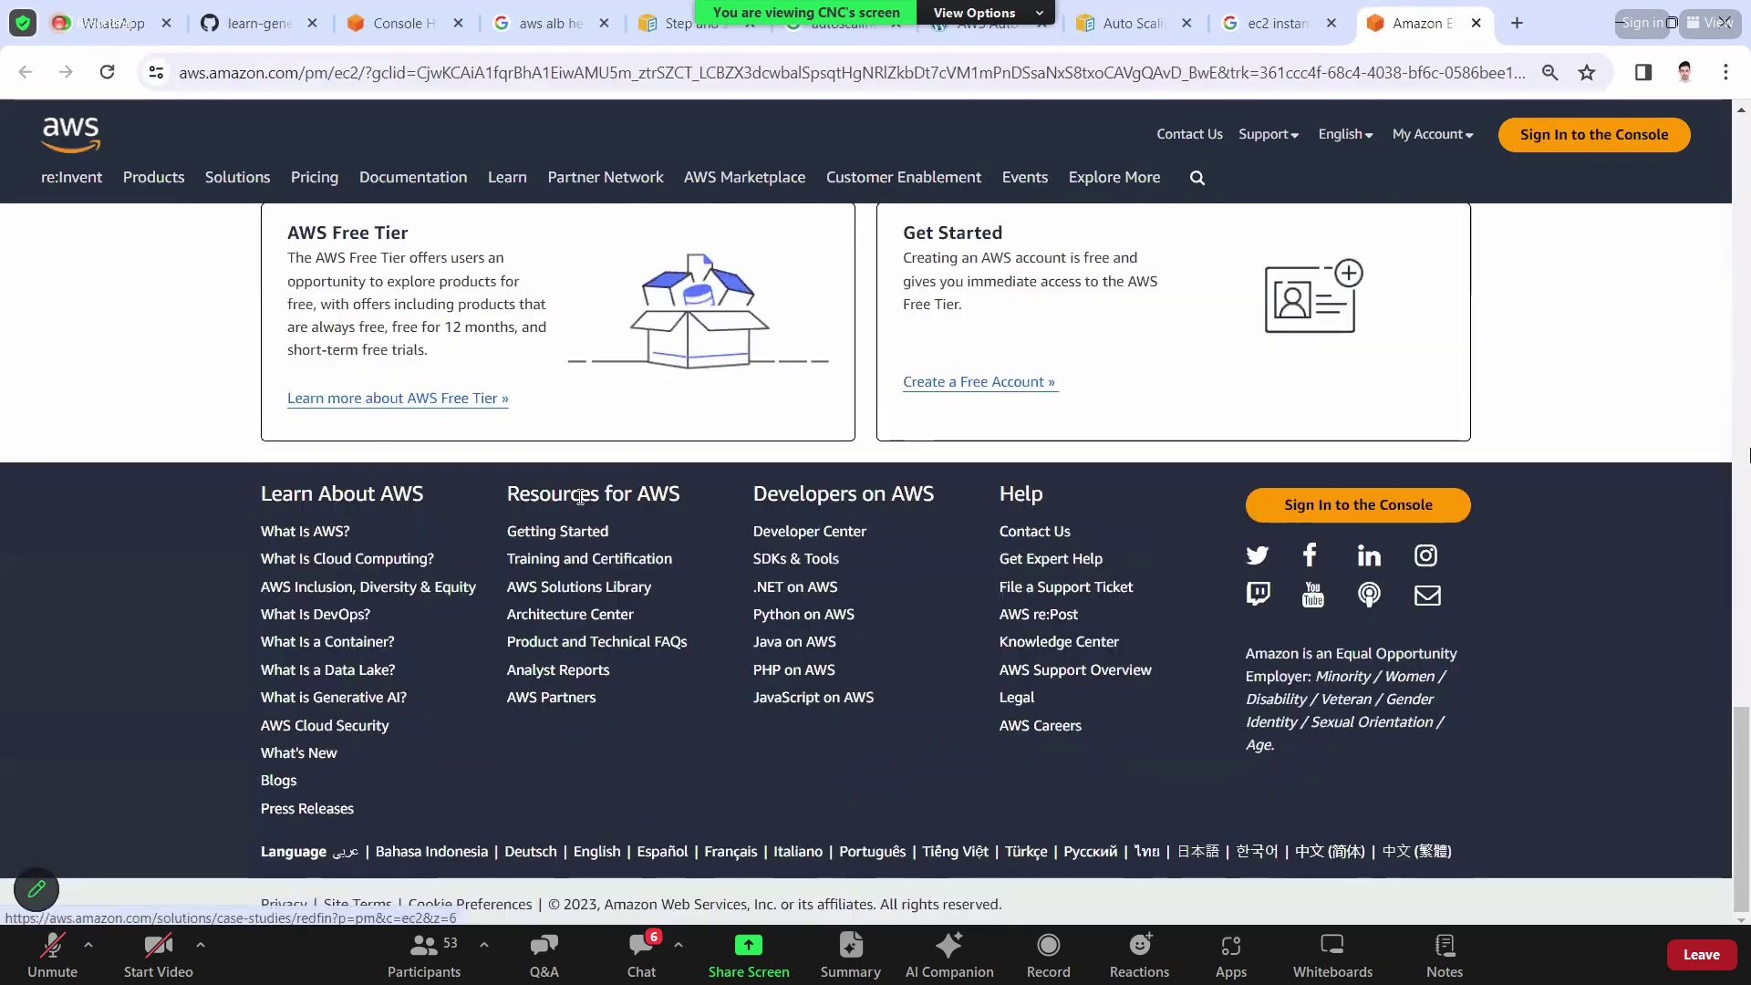
scroll(883, 695, "up", 20)
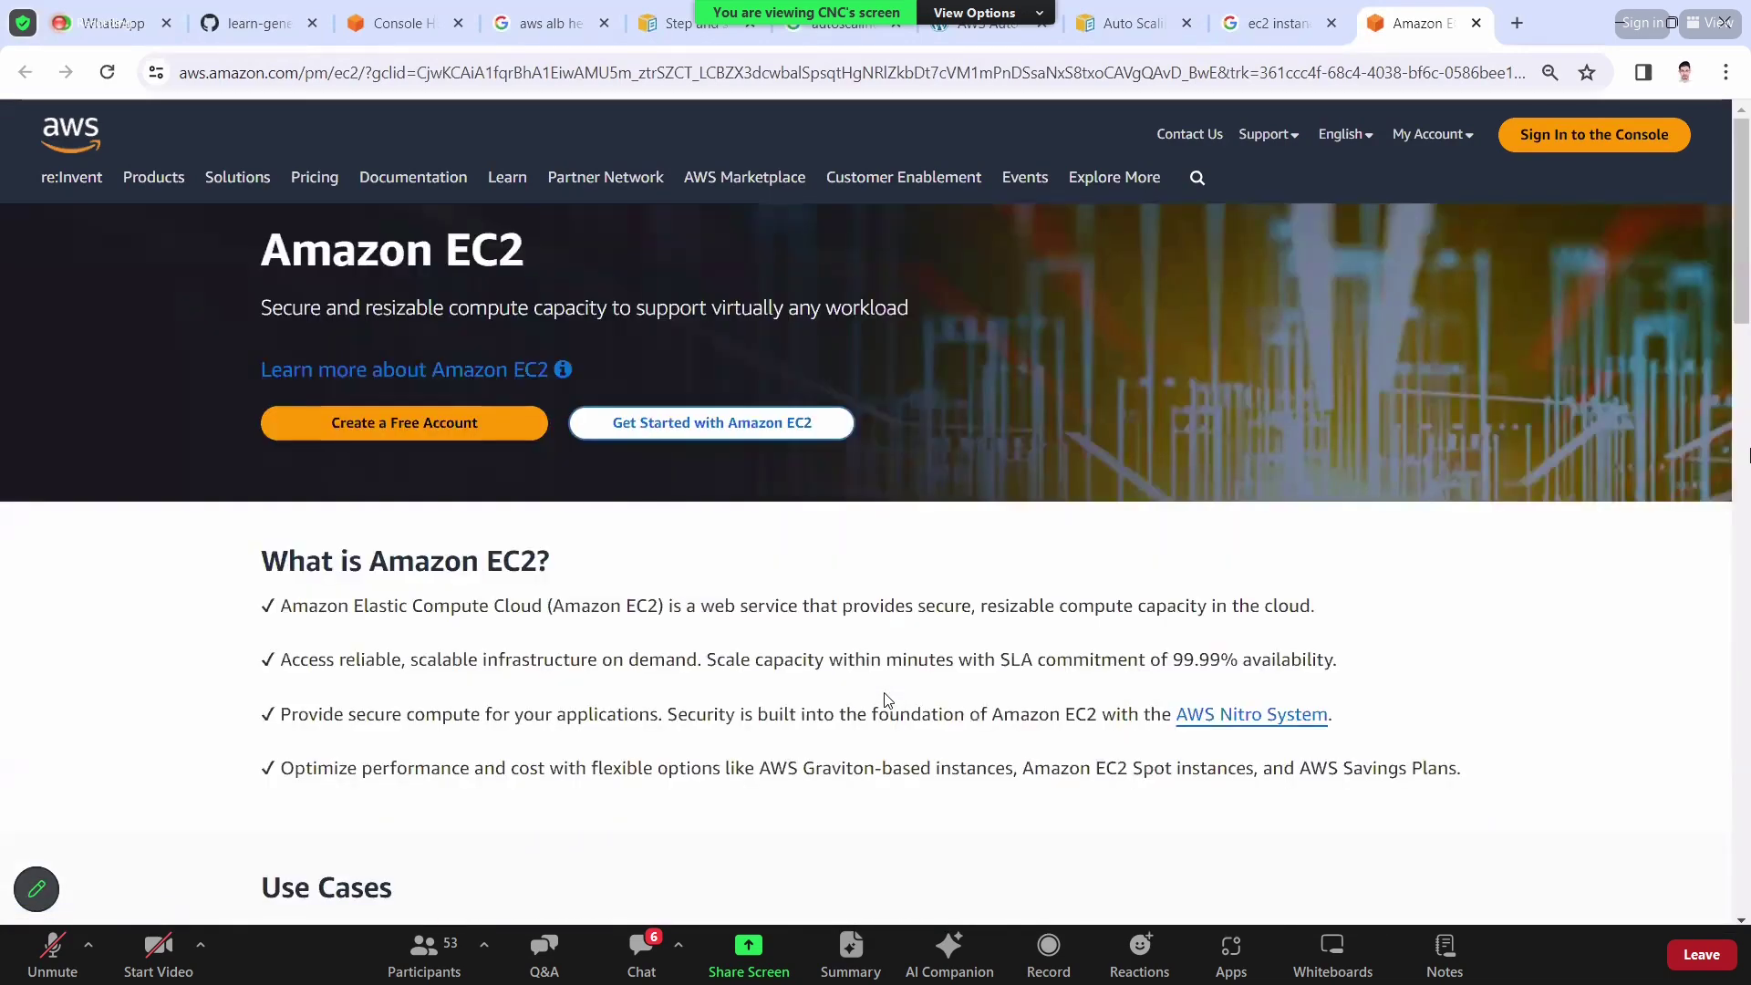
key("ctrl+w")
scroll(883, 696, "down", 1)
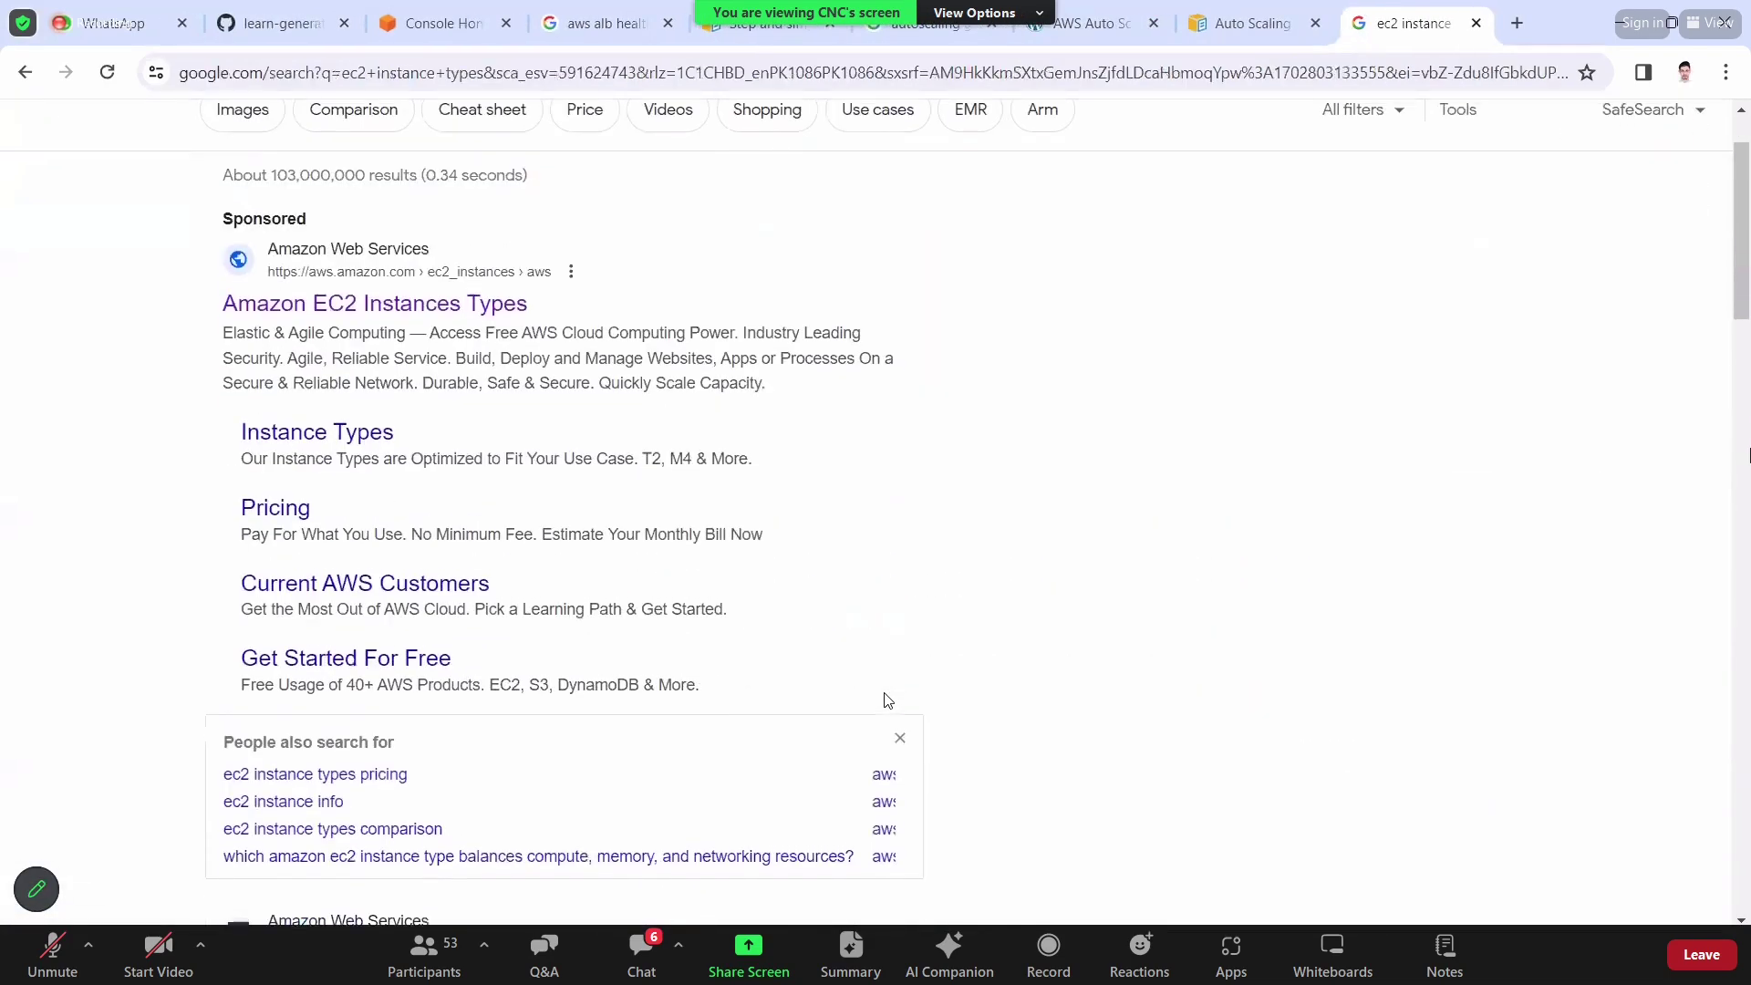
left_click(307, 436)
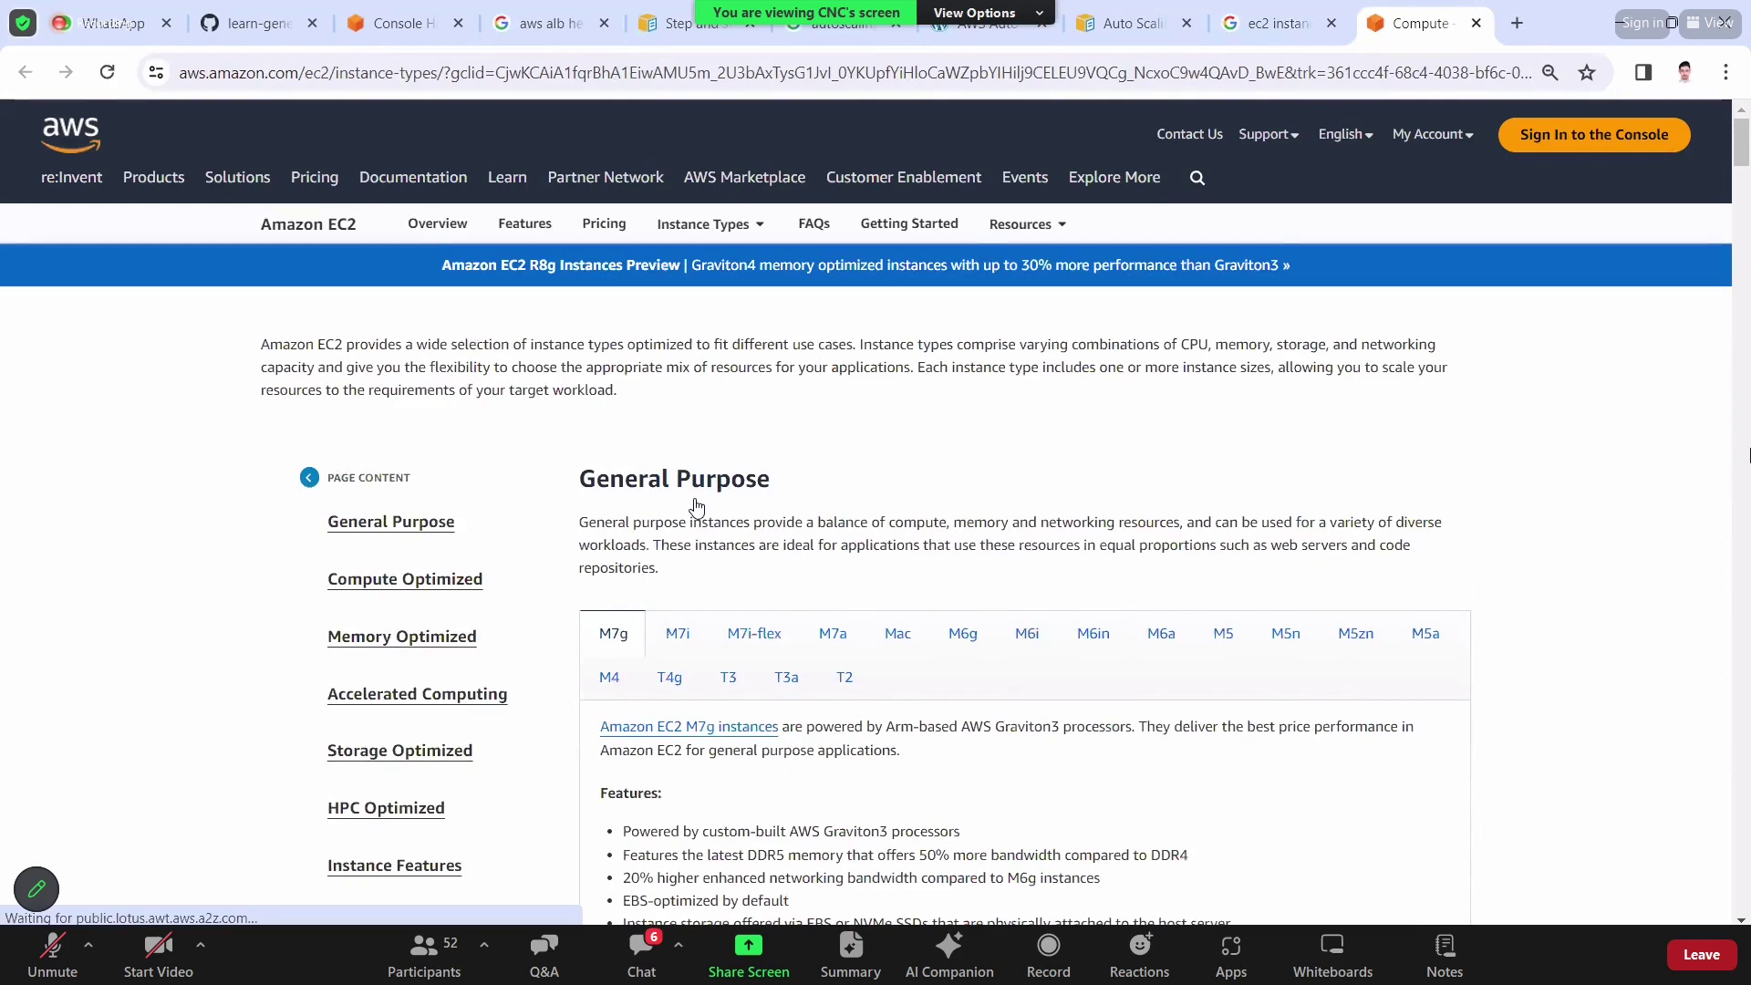
- Zoom the page in and highlight the vCPU, Memory and Network Bandwidth (Gbps) table headers
key("ctrl+plus")
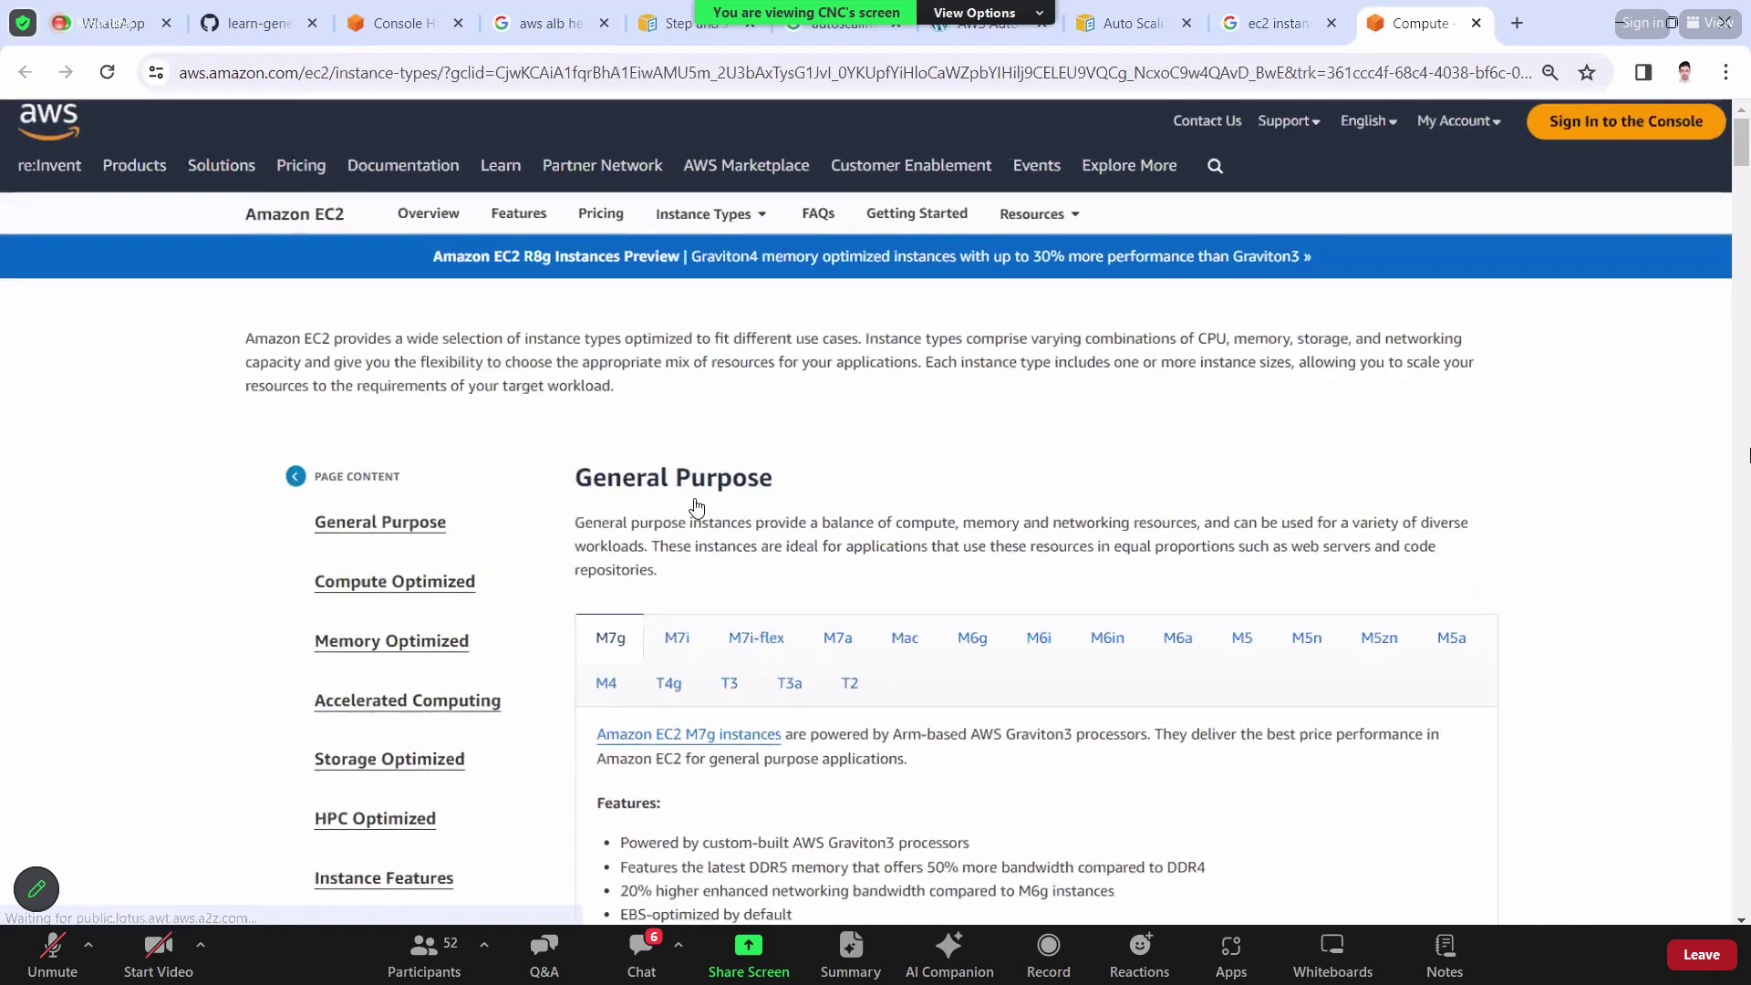
scroll(698, 507, "down", 12)
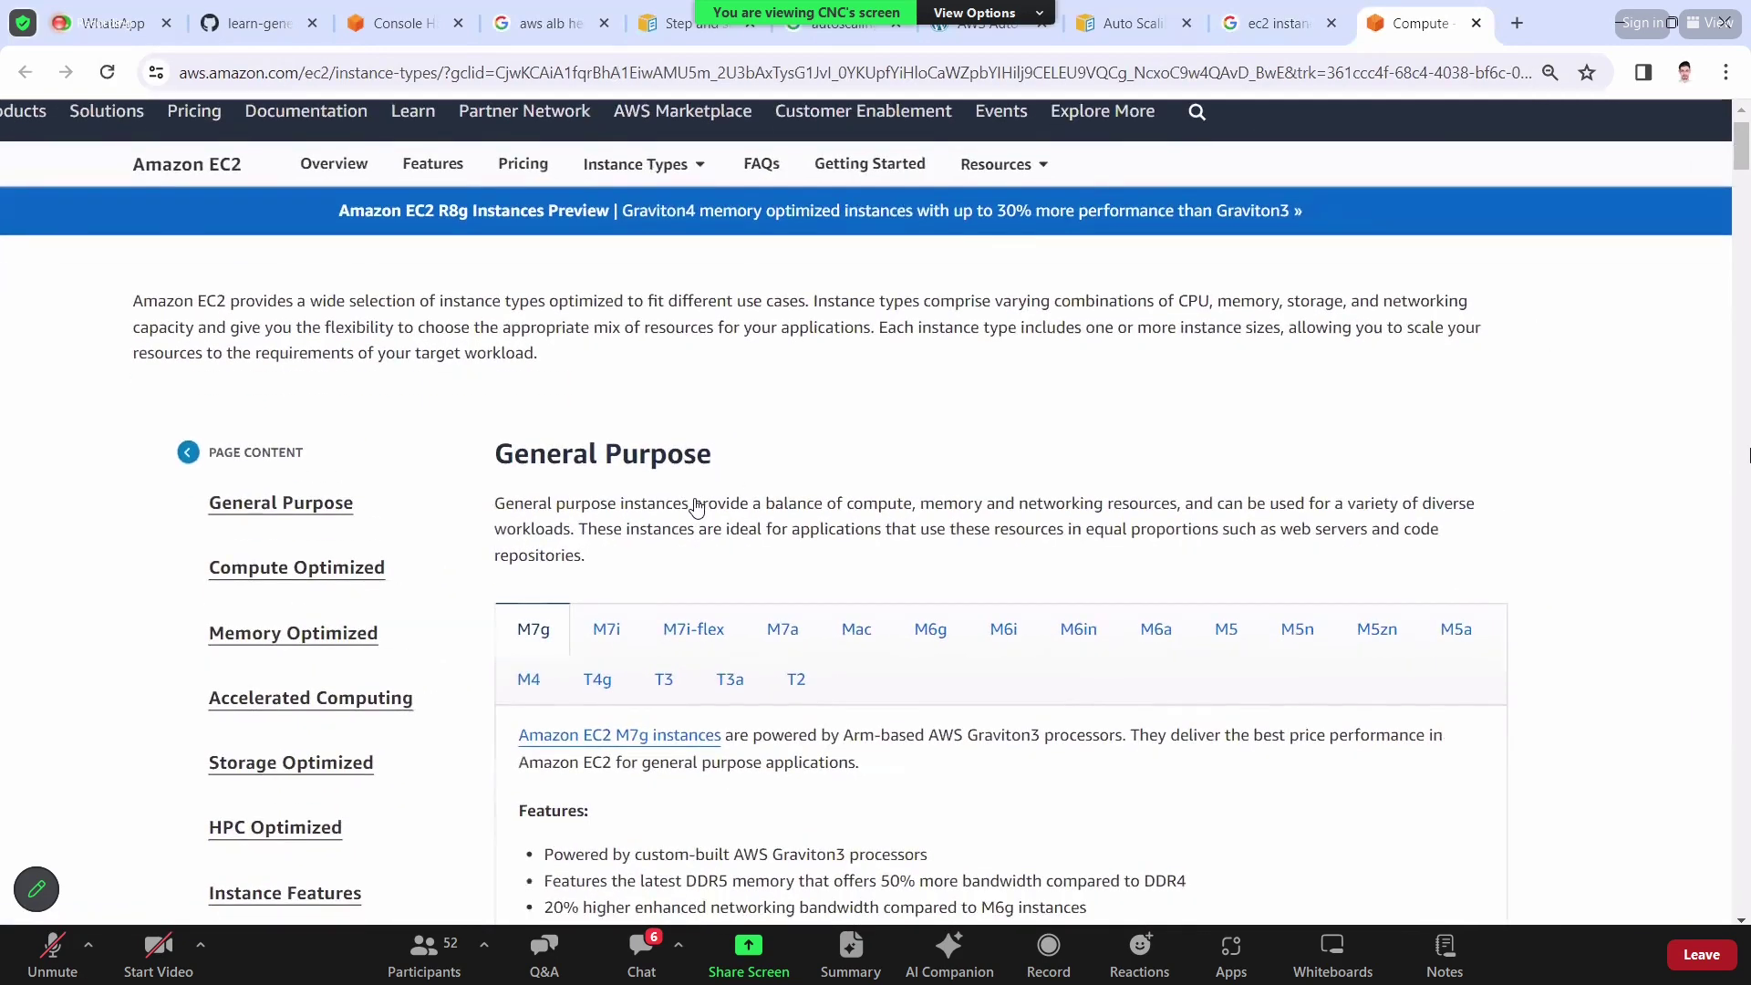
scroll(698, 507, "up", 2)
scroll(698, 508, "up", 5)
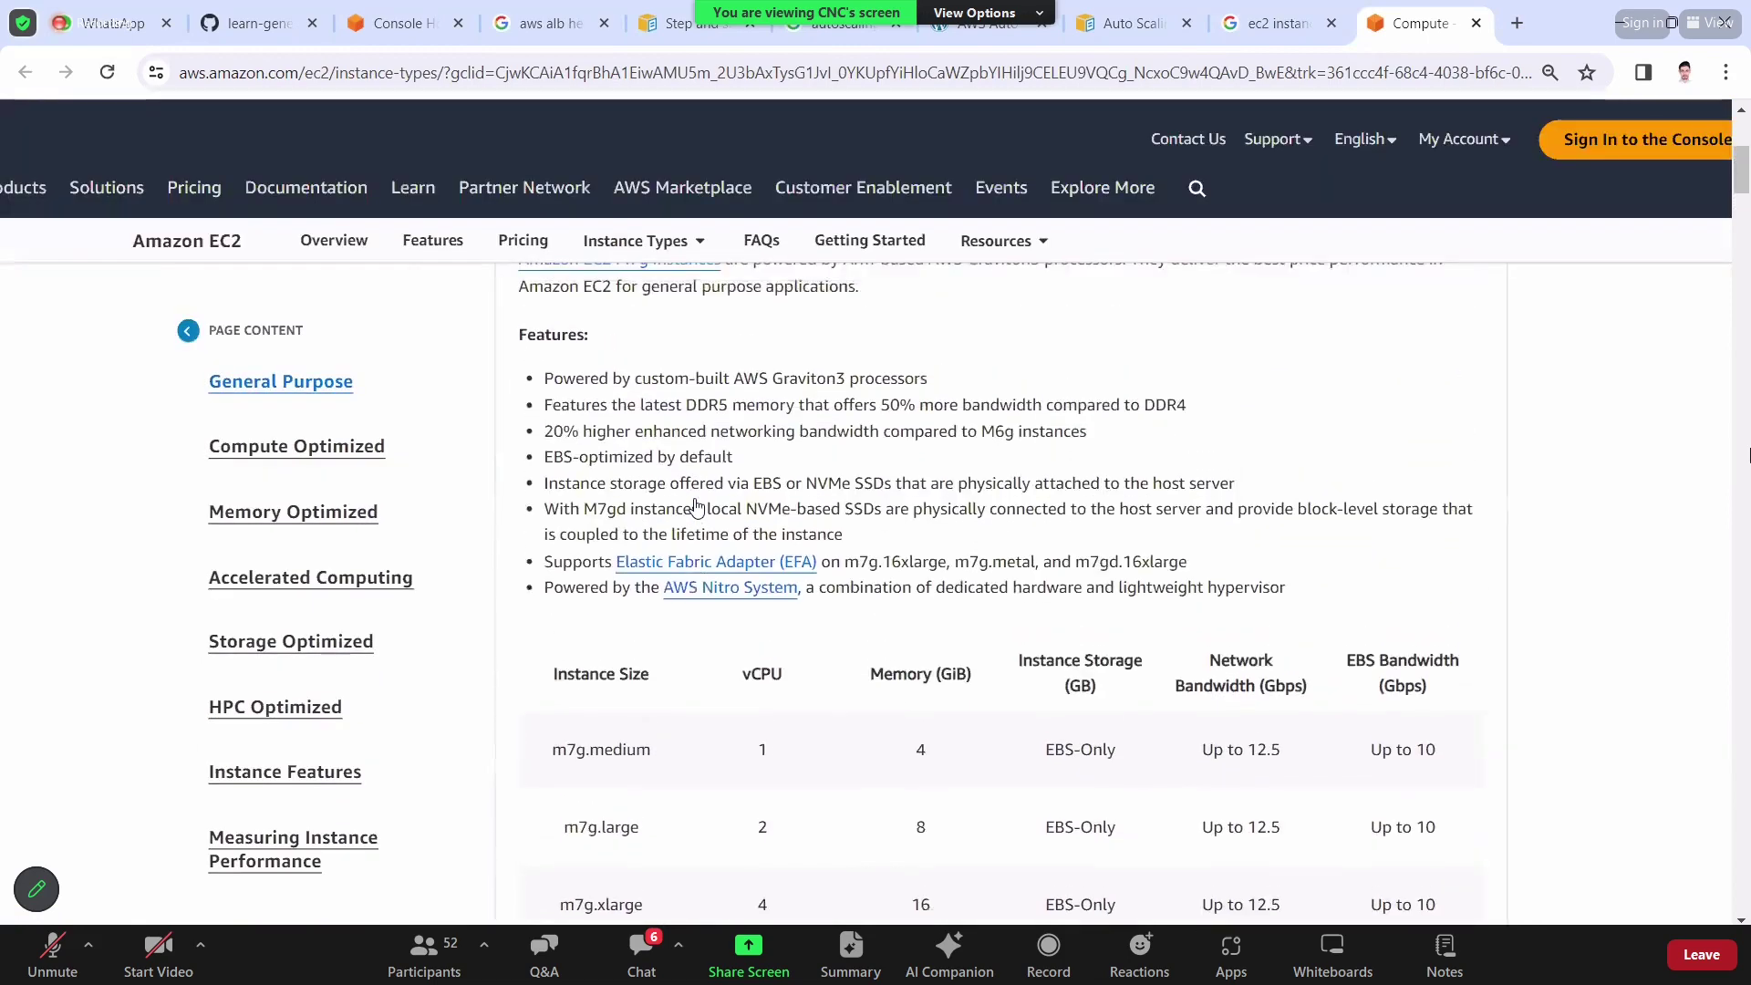
scroll(825, 638, "down", 2)
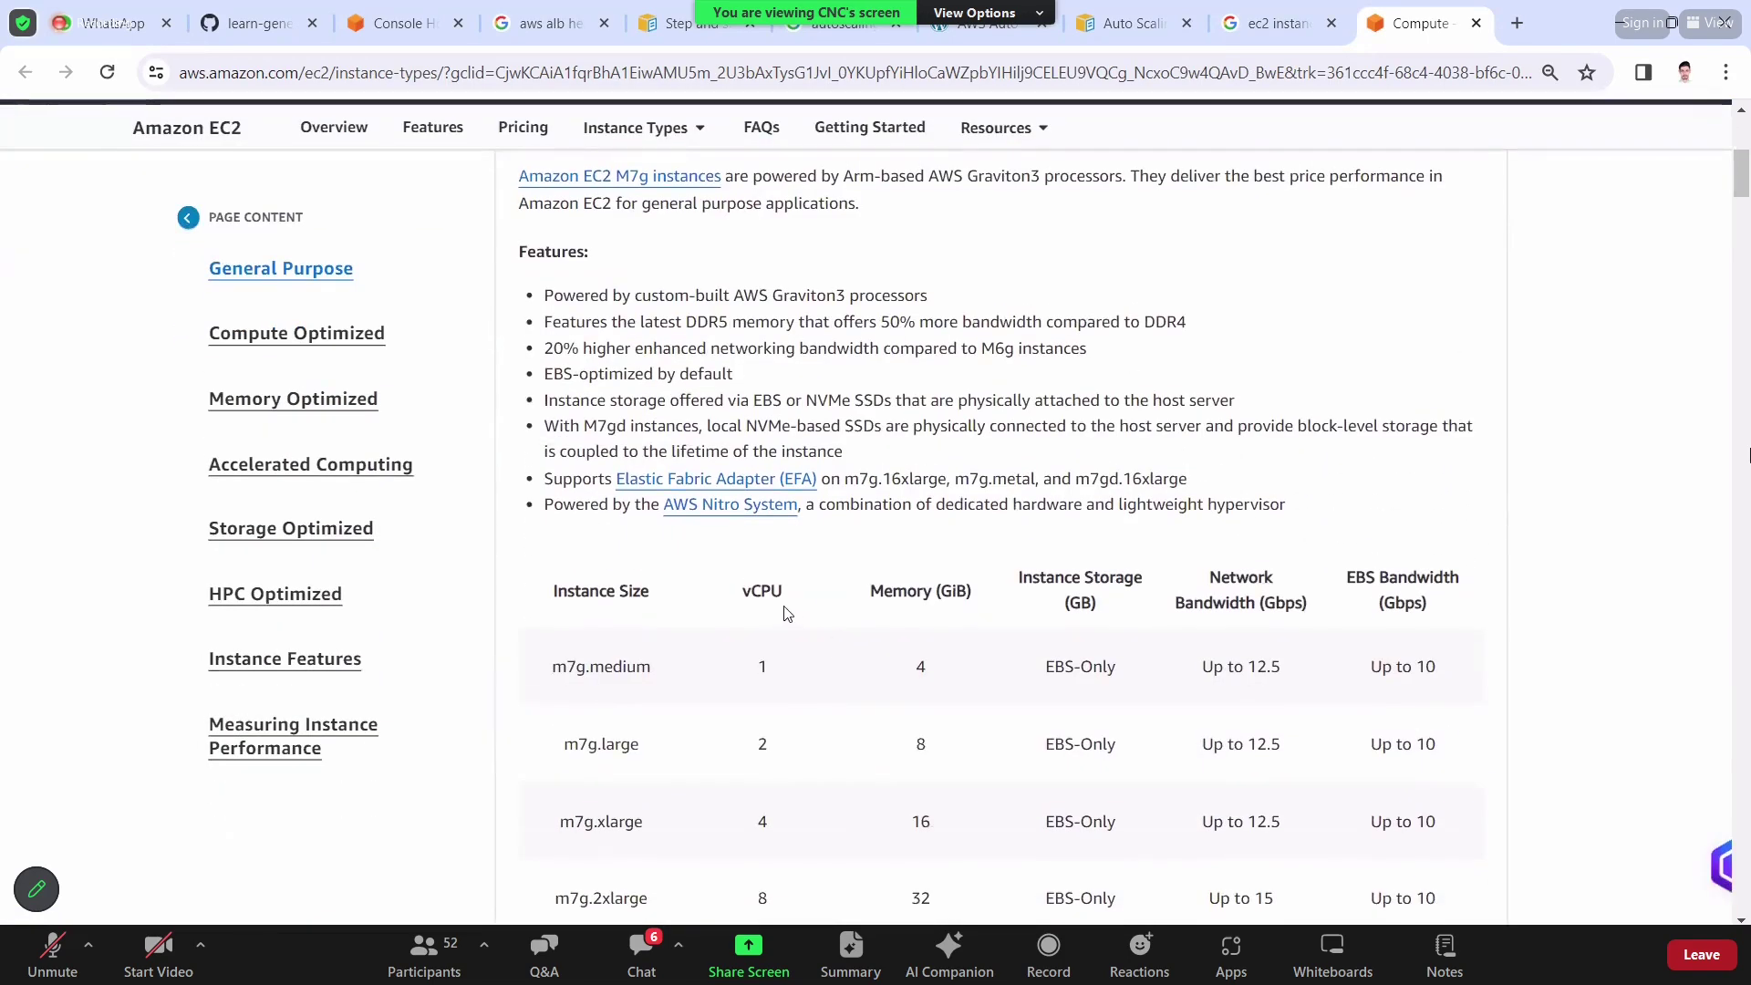
left_click_drag(758, 593, 730, 627)
double_click(735, 618)
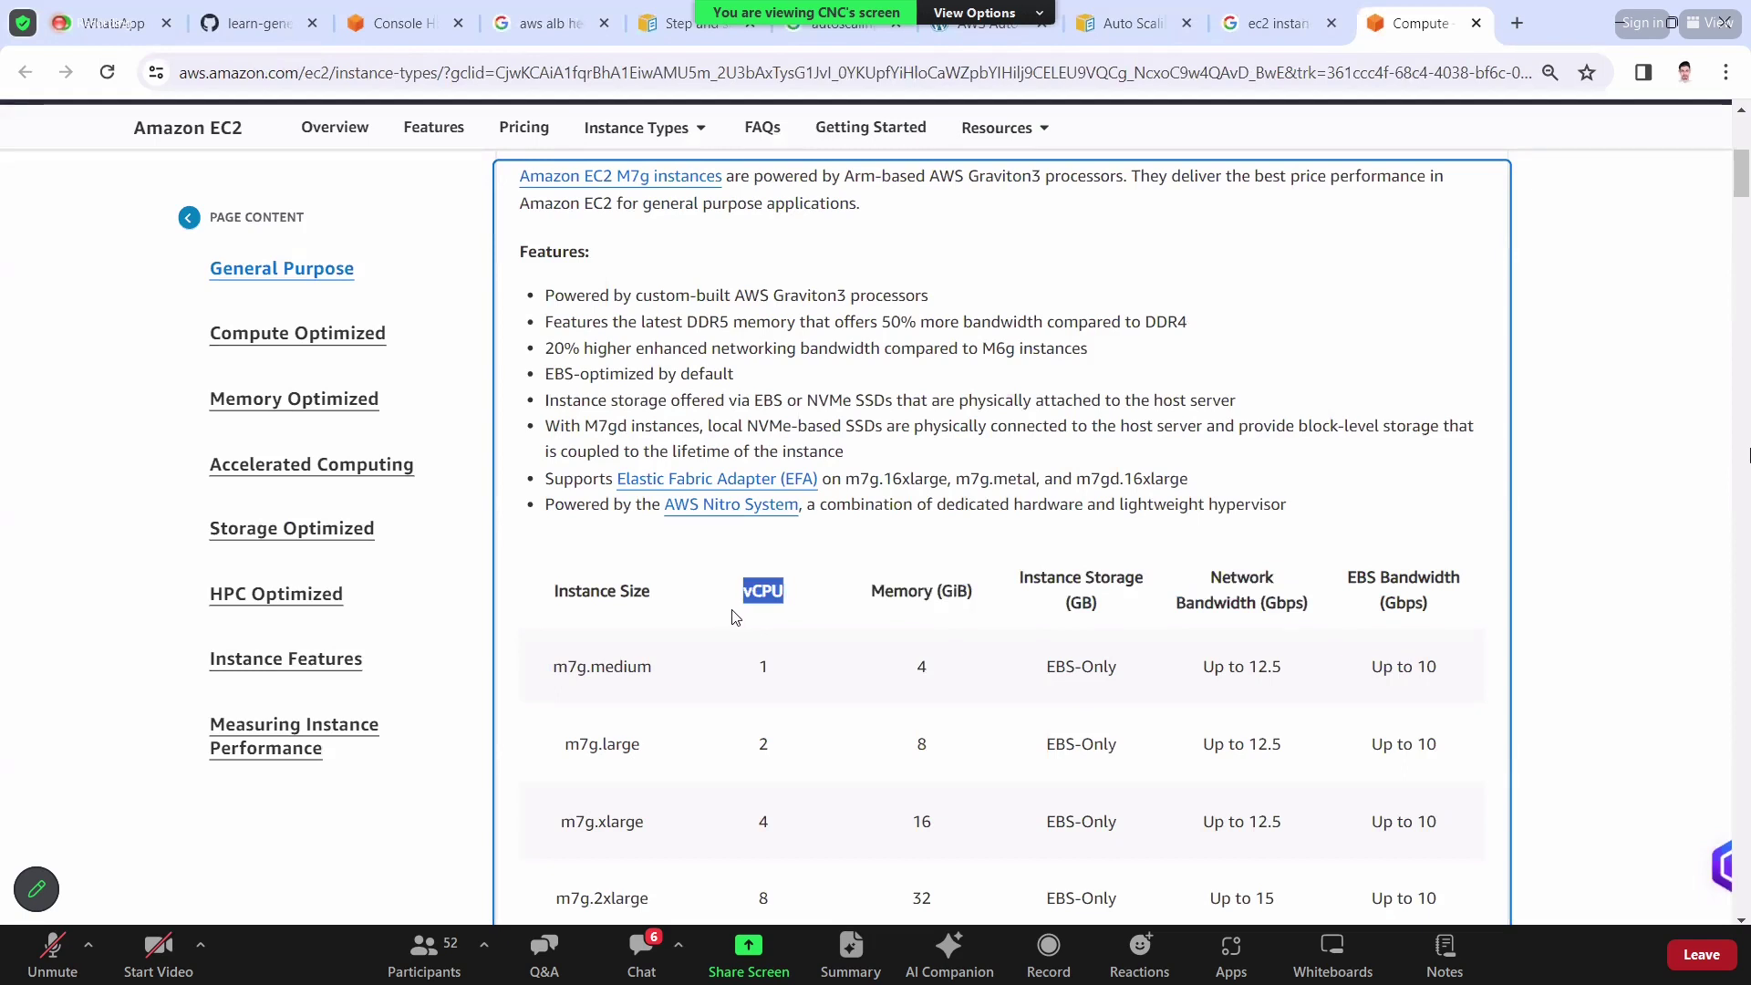
triple_click(1198, 588)
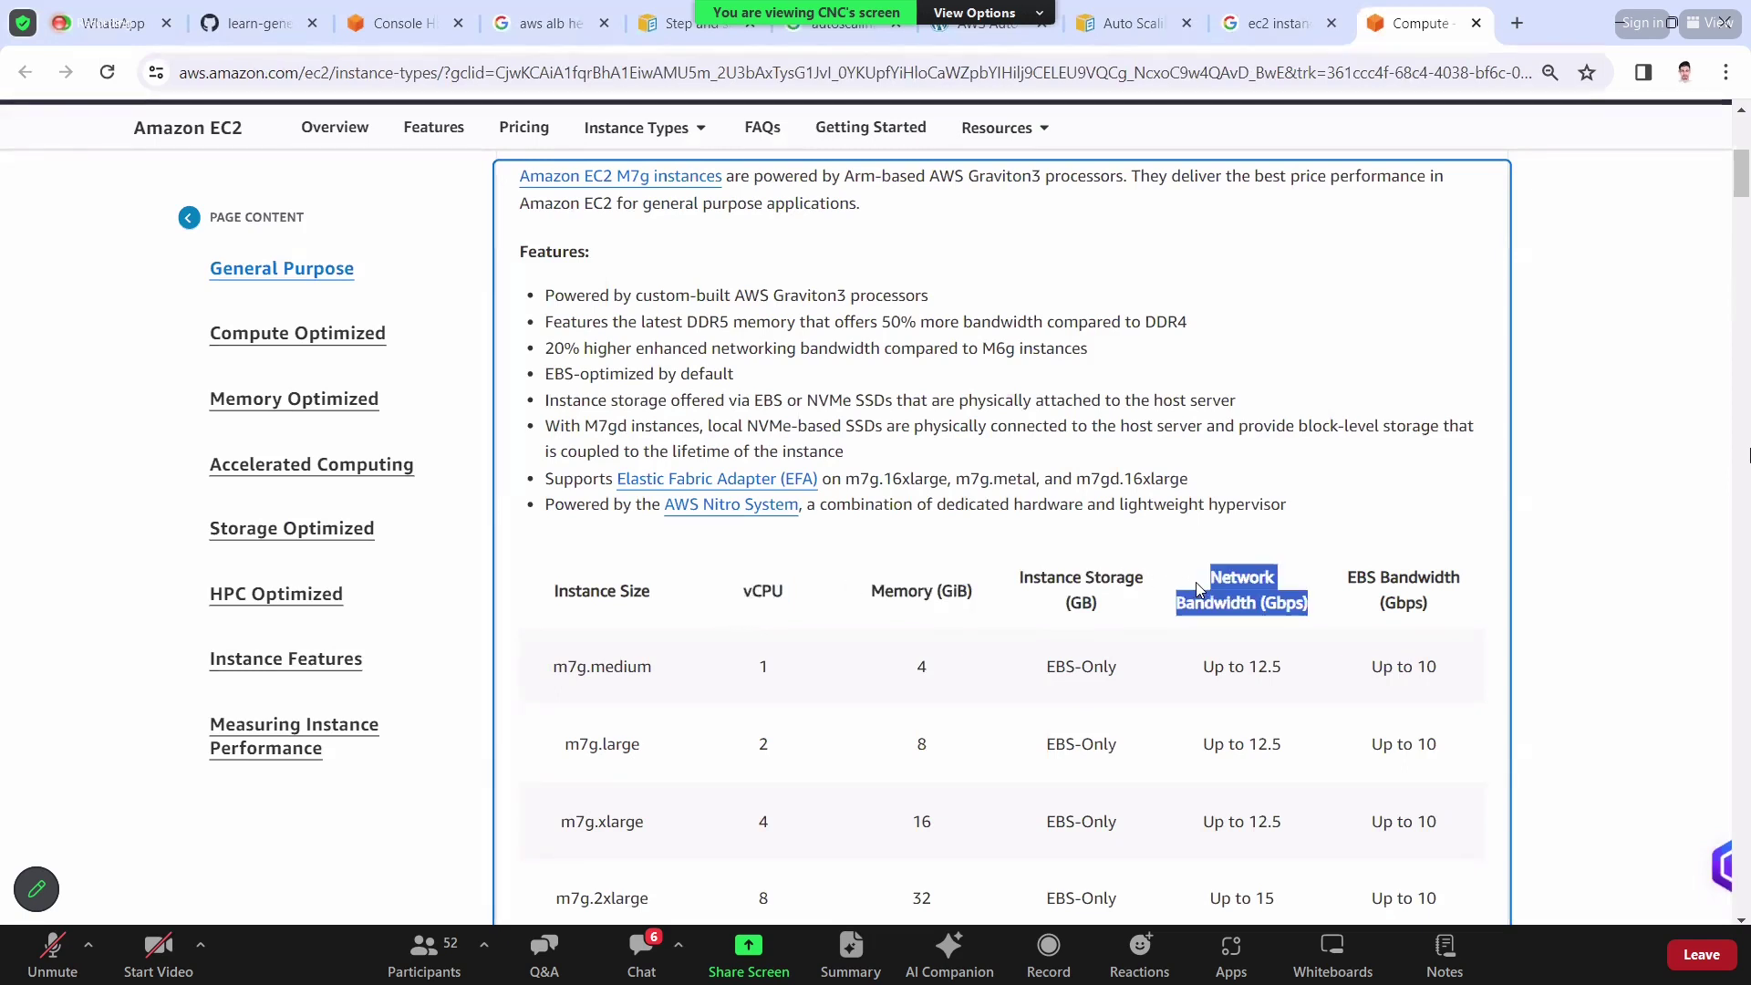
left_click(1196, 587)
- Scroll through the page and back up to the General Purpose M7g family details
scroll(1196, 589, "down", 2)
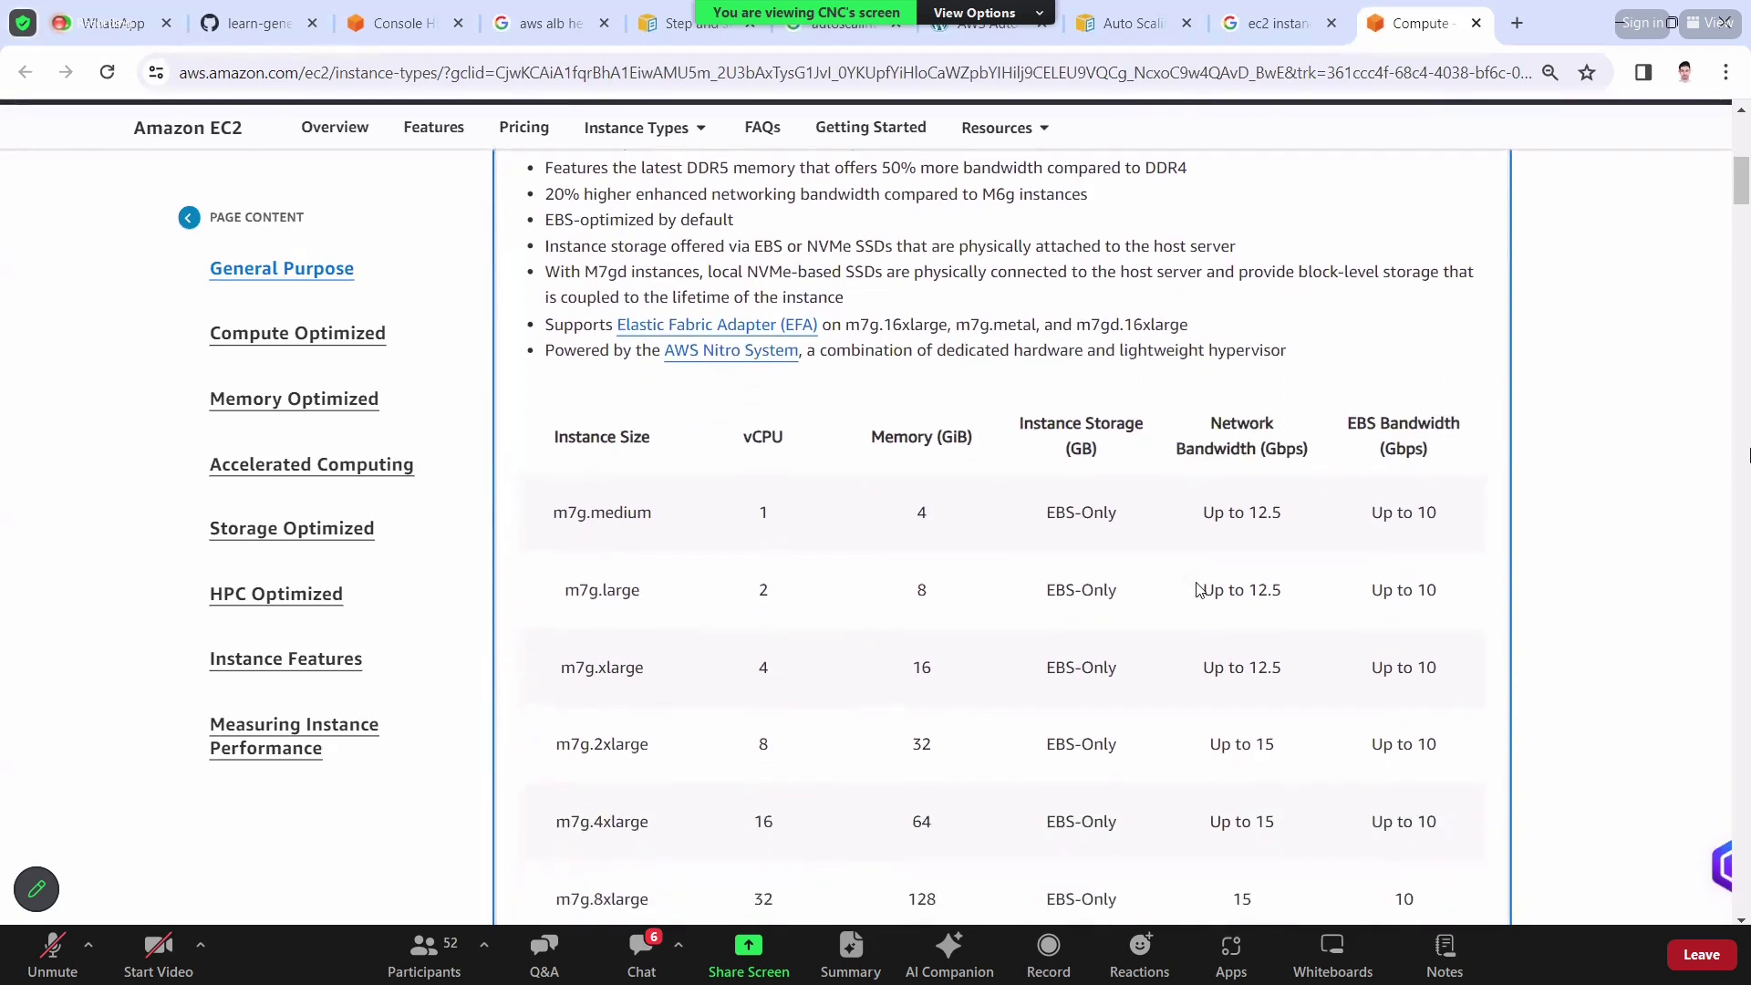
scroll(1198, 588, "down", 2)
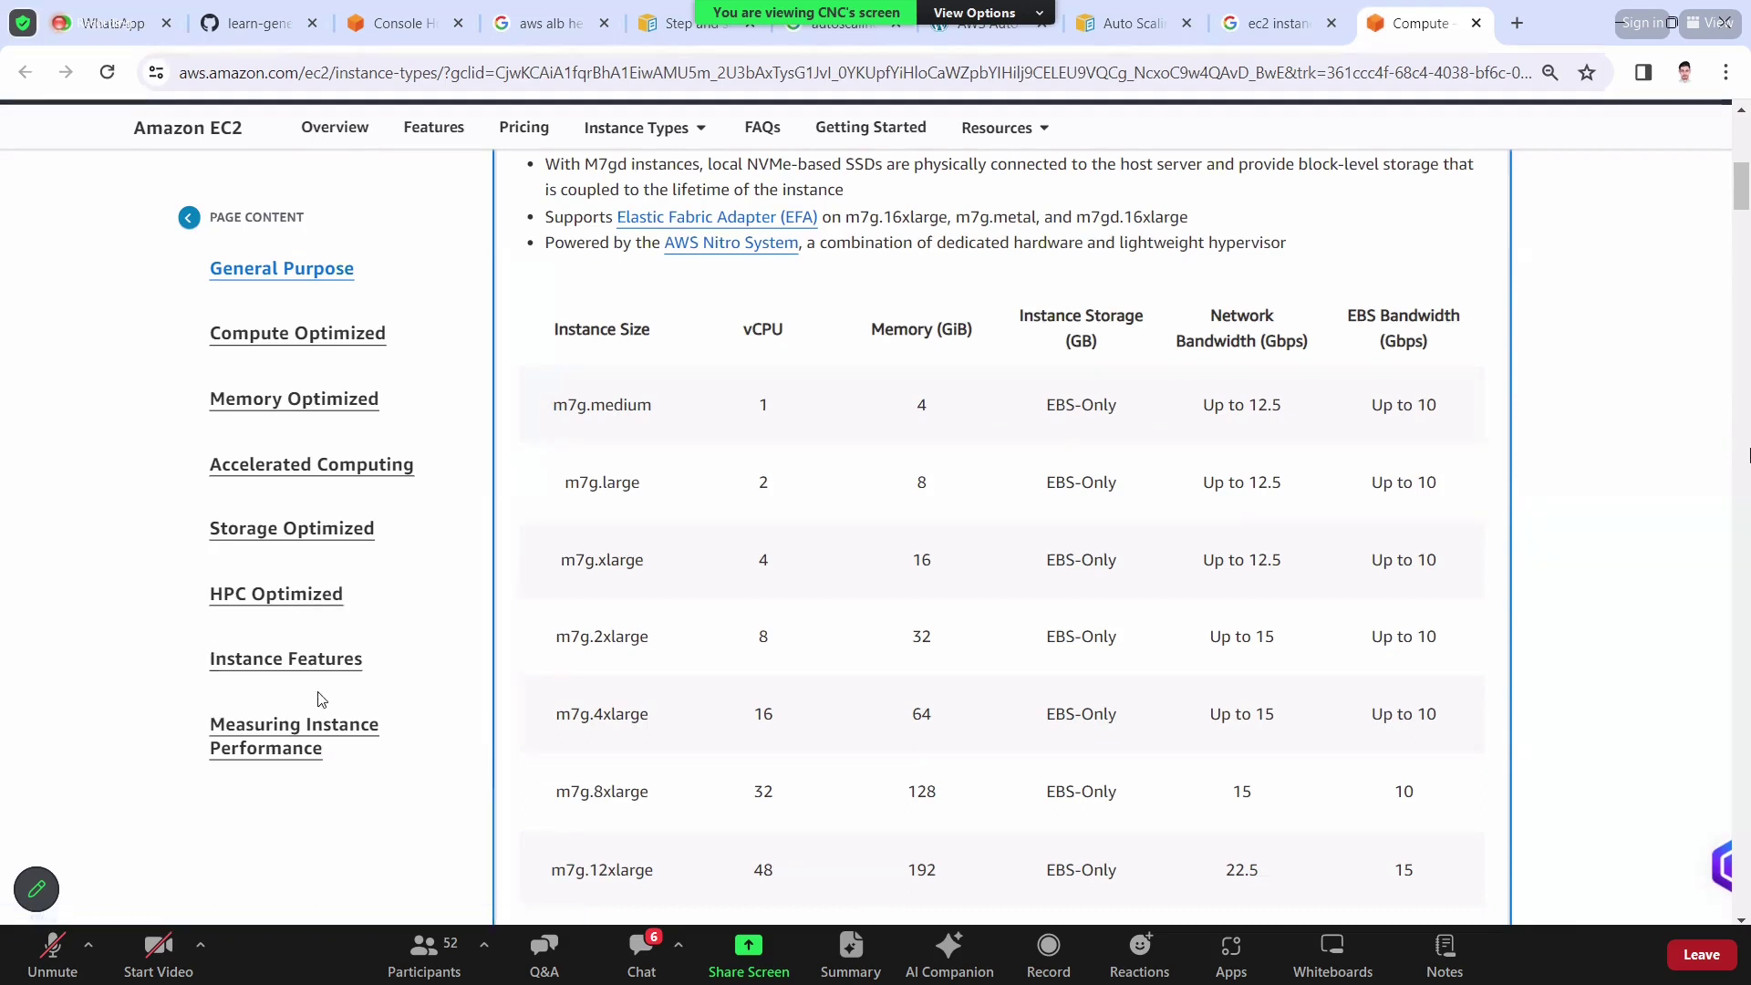
scroll(301, 730, "down", 2)
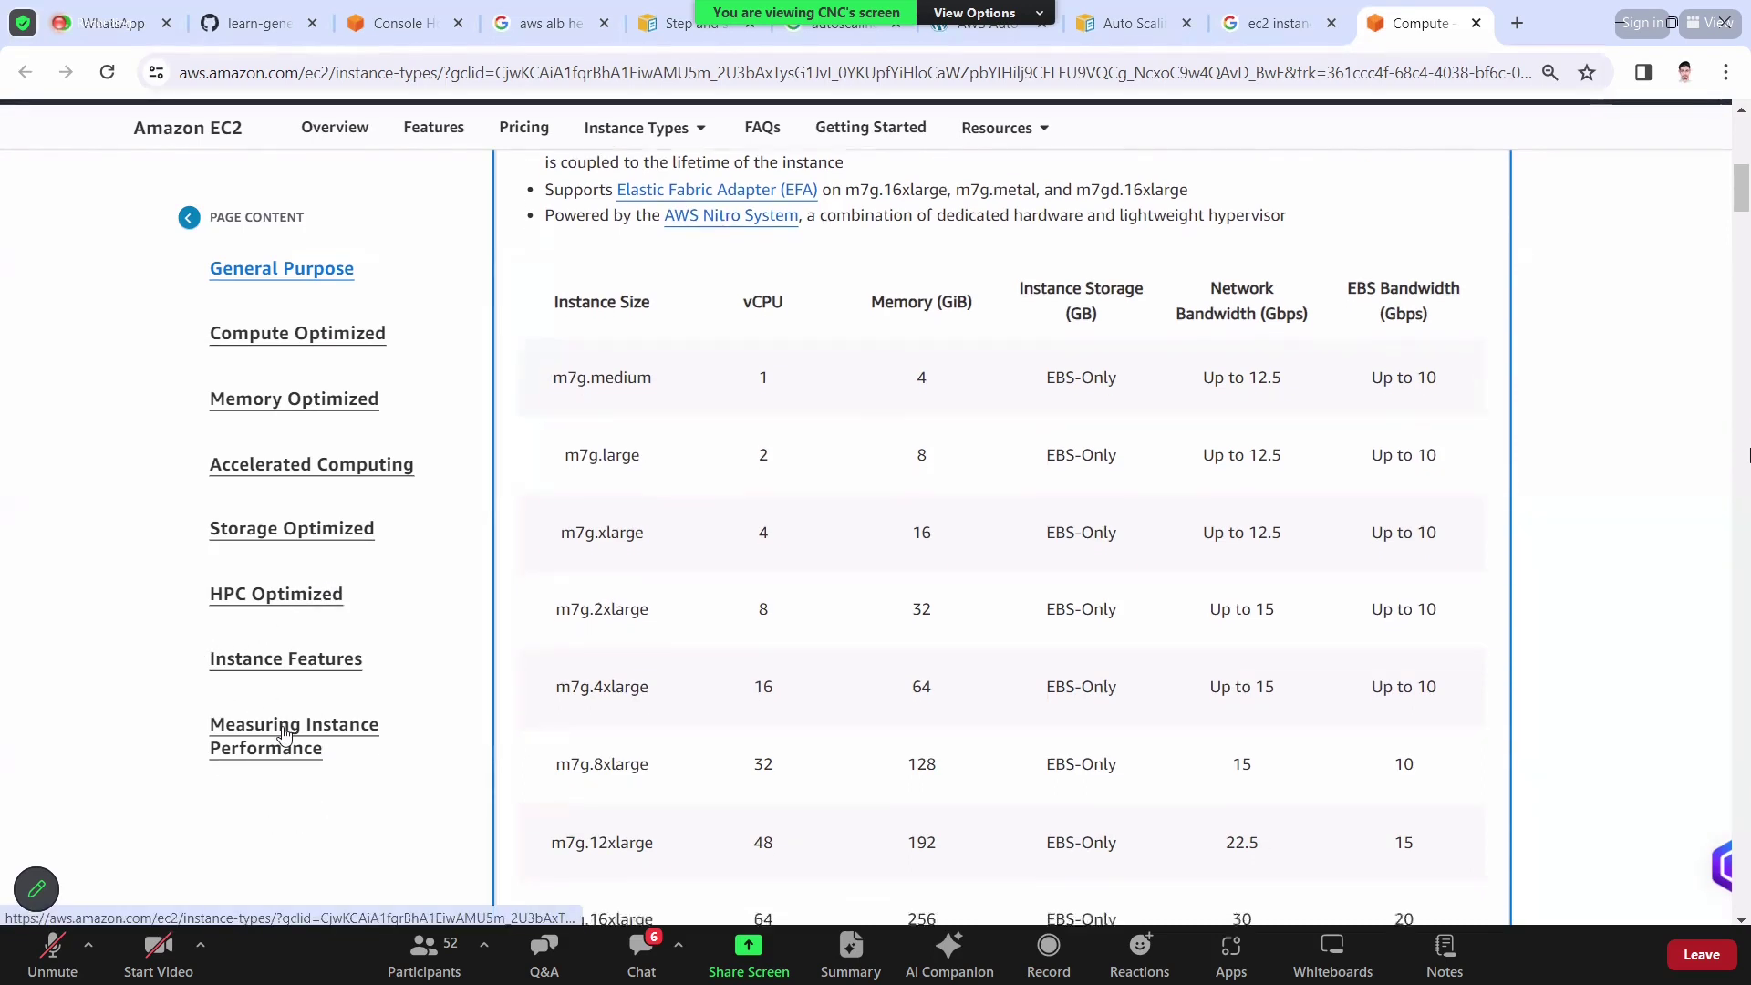
scroll(285, 735, "up", 3)
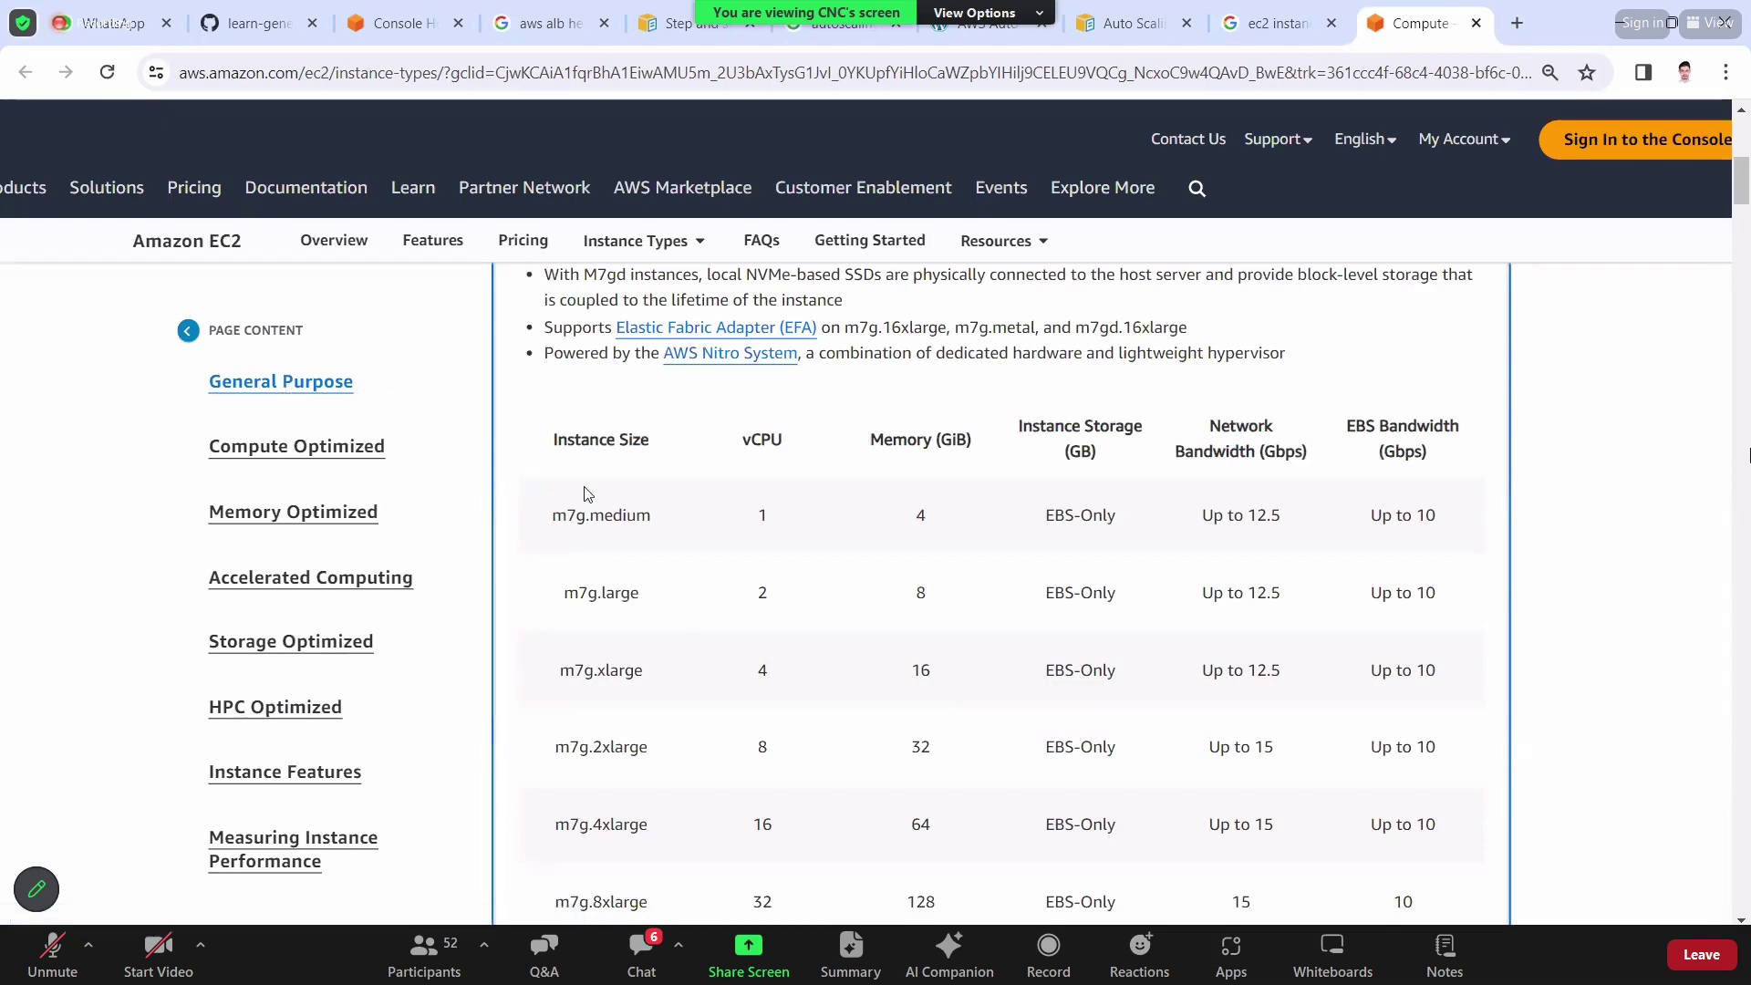
scroll(587, 494, "up", 3)
scroll(586, 494, "down", 5)
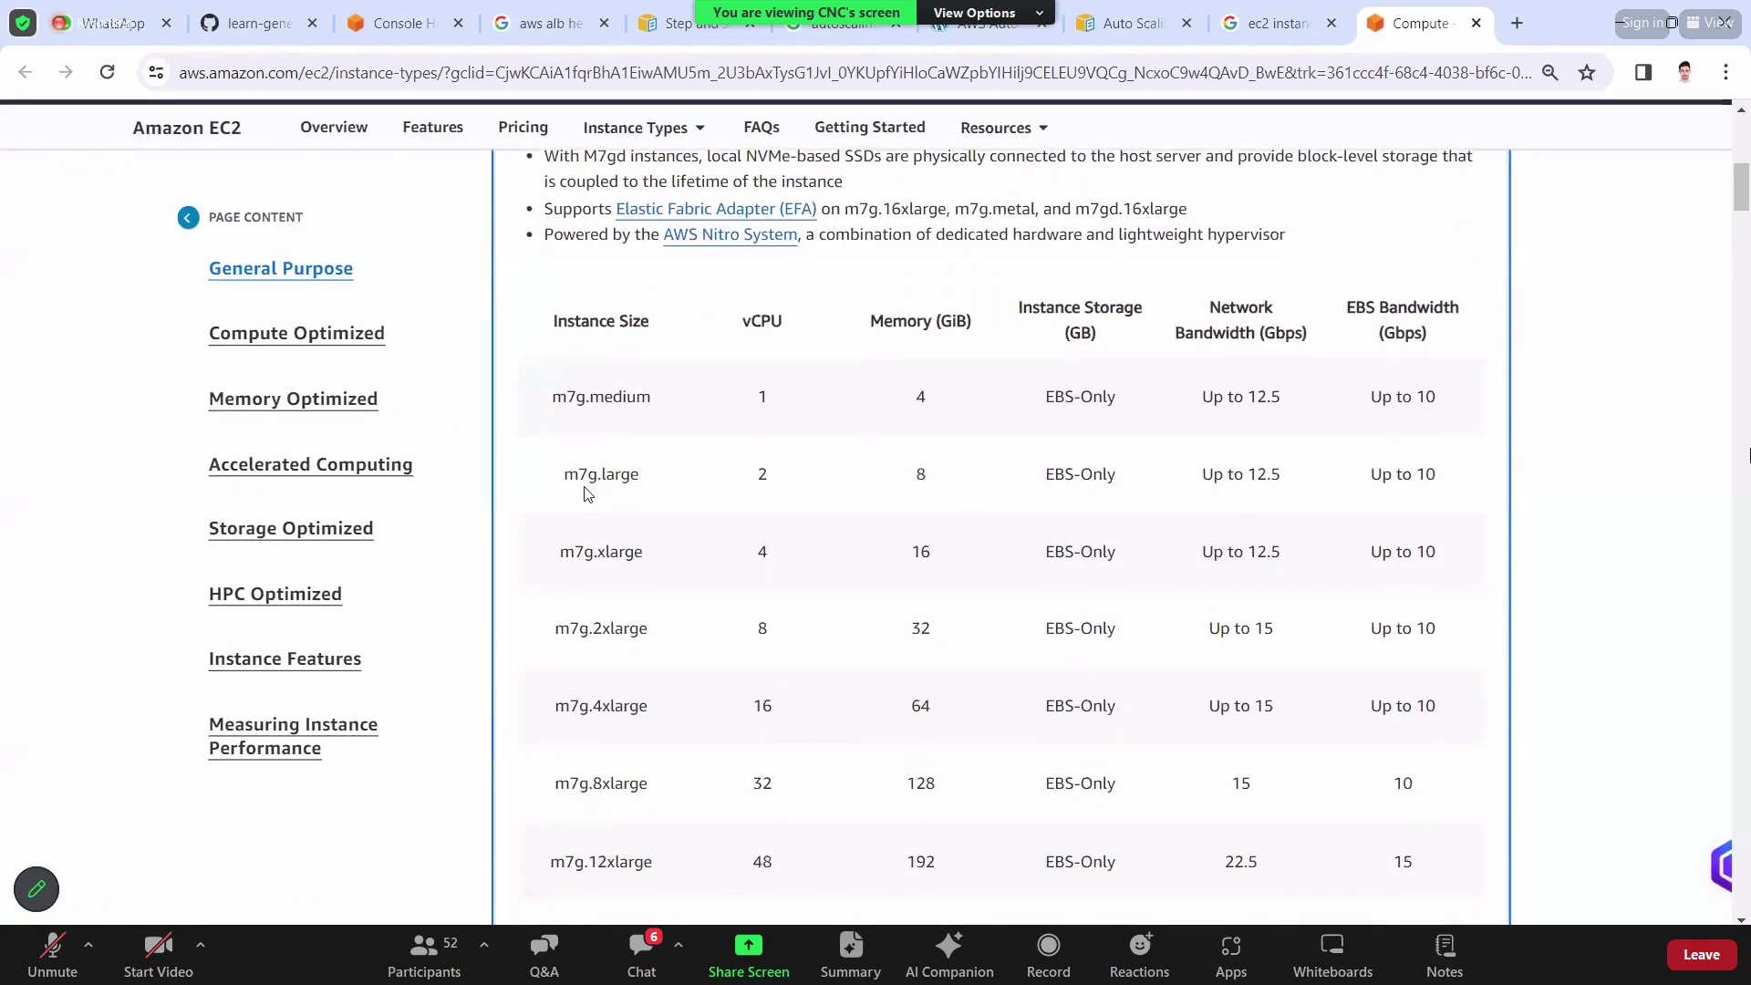
scroll(587, 493, "down", 10)
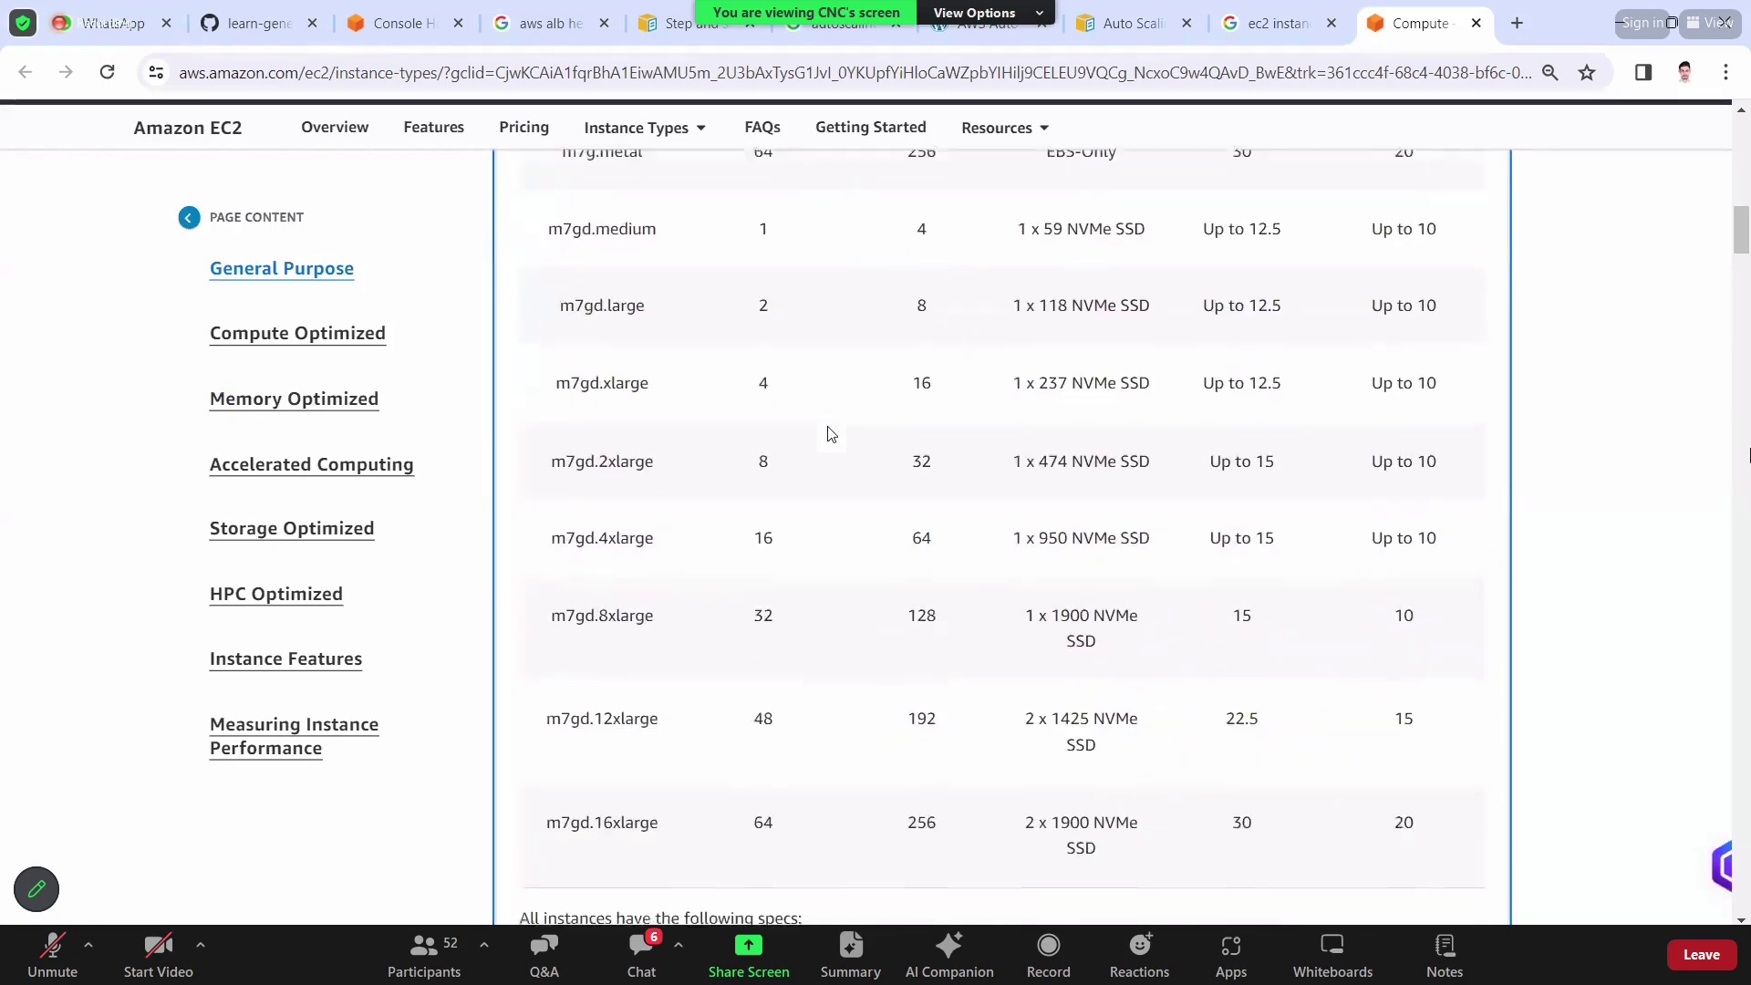
scroll(830, 433, "up", 10)
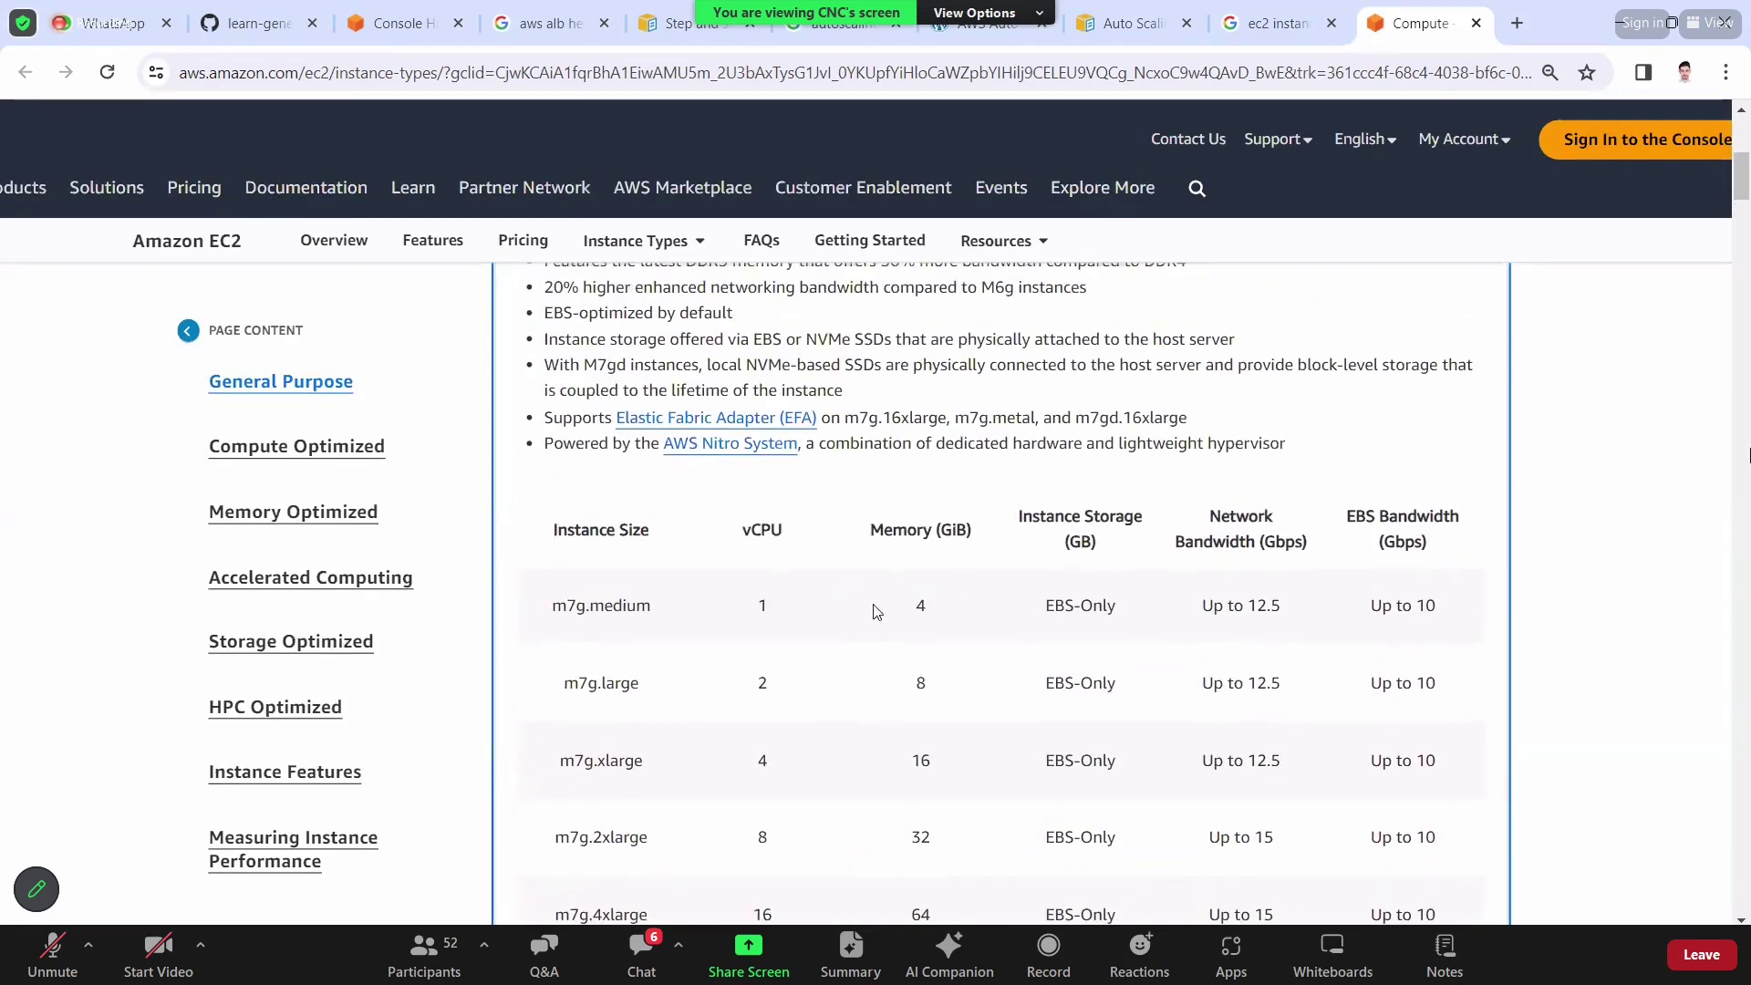
scroll(663, 676, "up", 5)
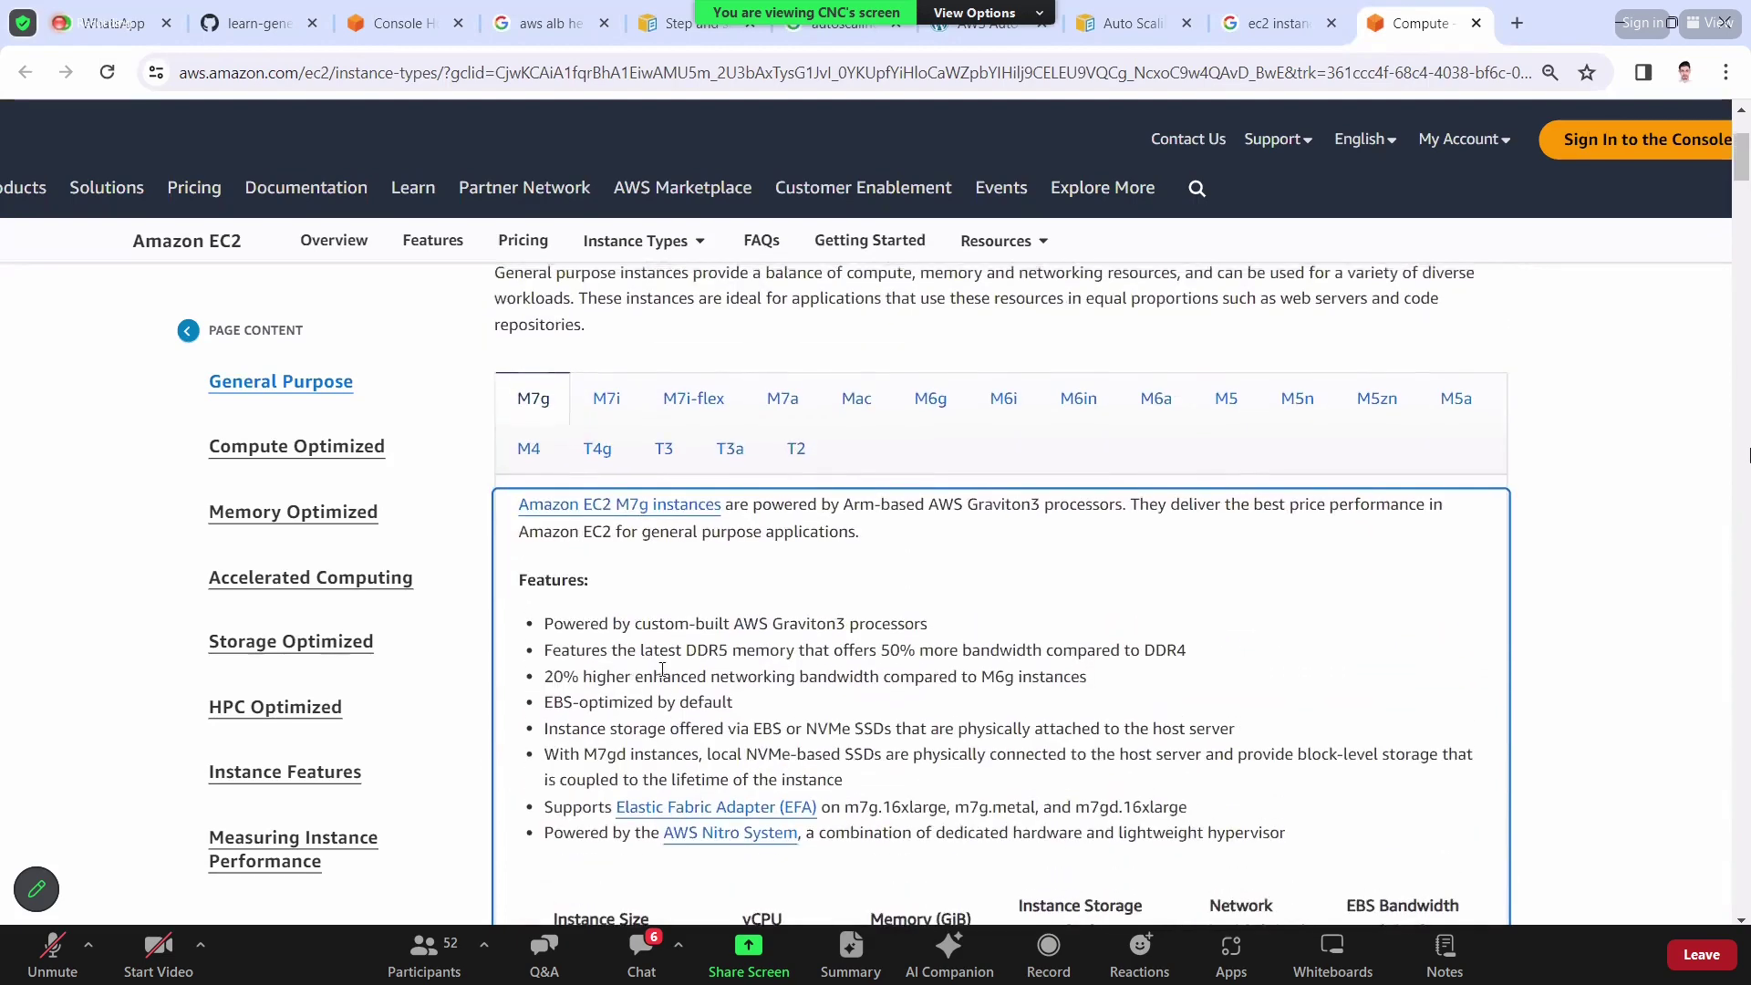
scroll(660, 483, "up", 1)
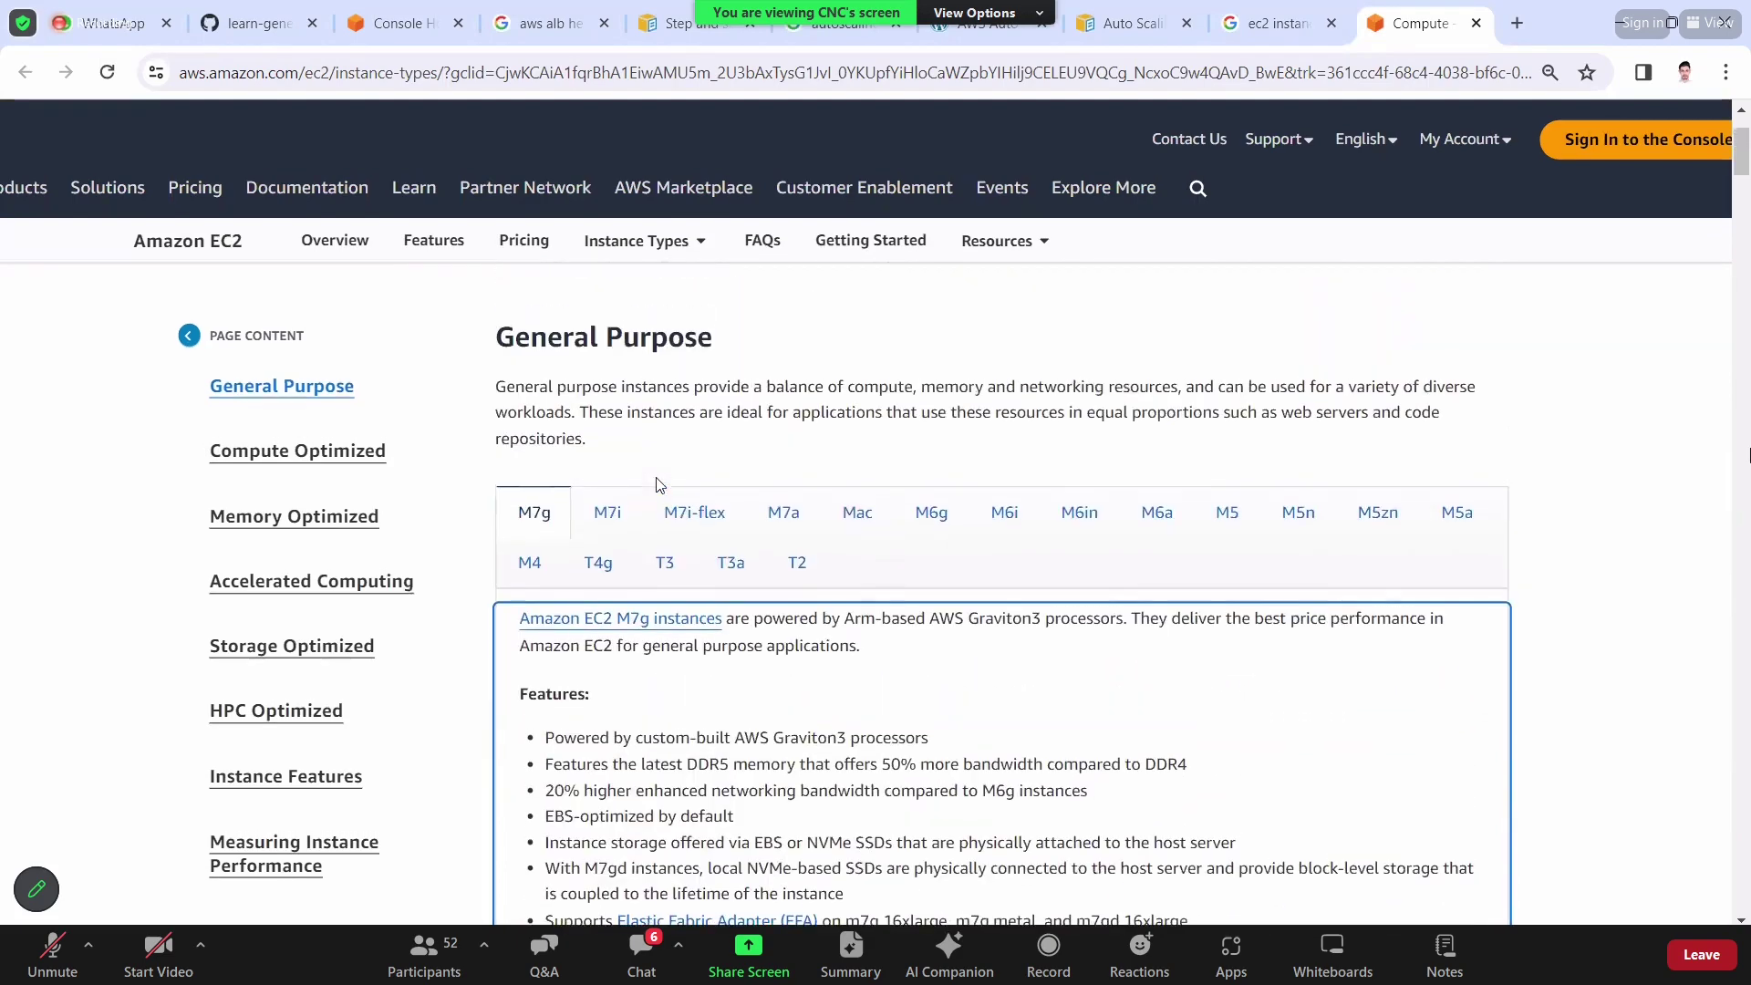
- Show the T2 family and mark t2.micro's name, 1 vCPU, 6 CPU credits/hour and 1 GiB memory
left_click(797, 564)
scroll(799, 567, "down", 2)
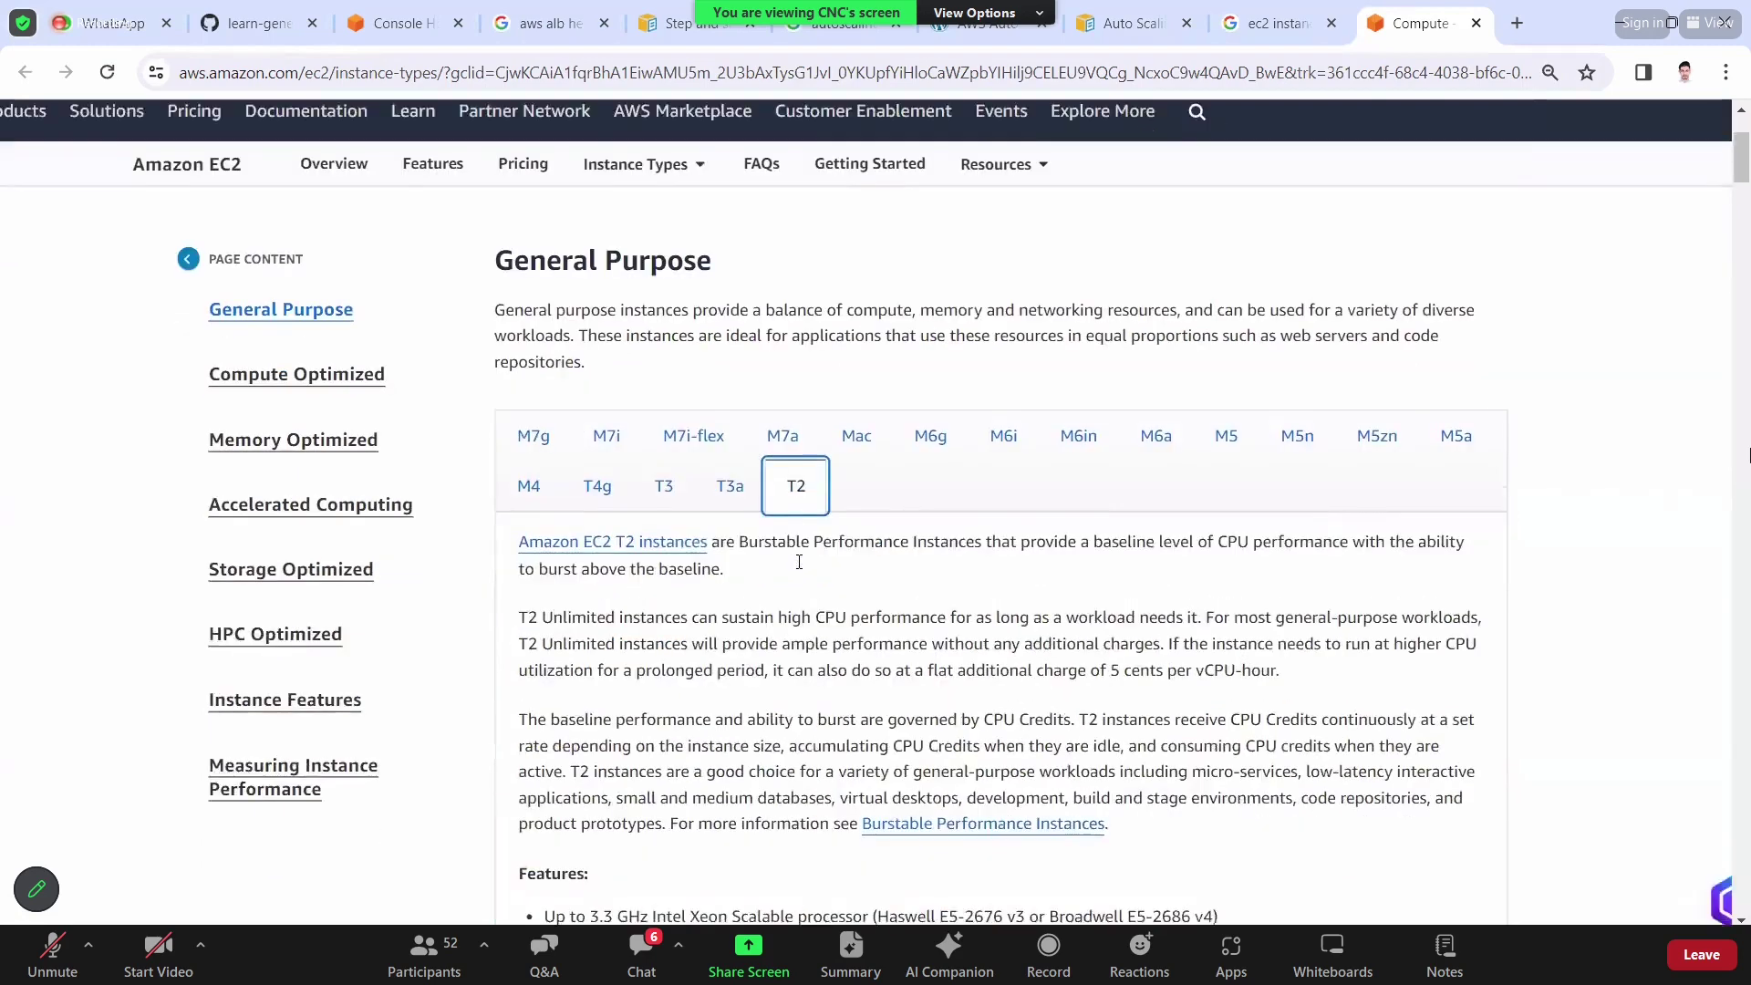
scroll(799, 568, "down", 5)
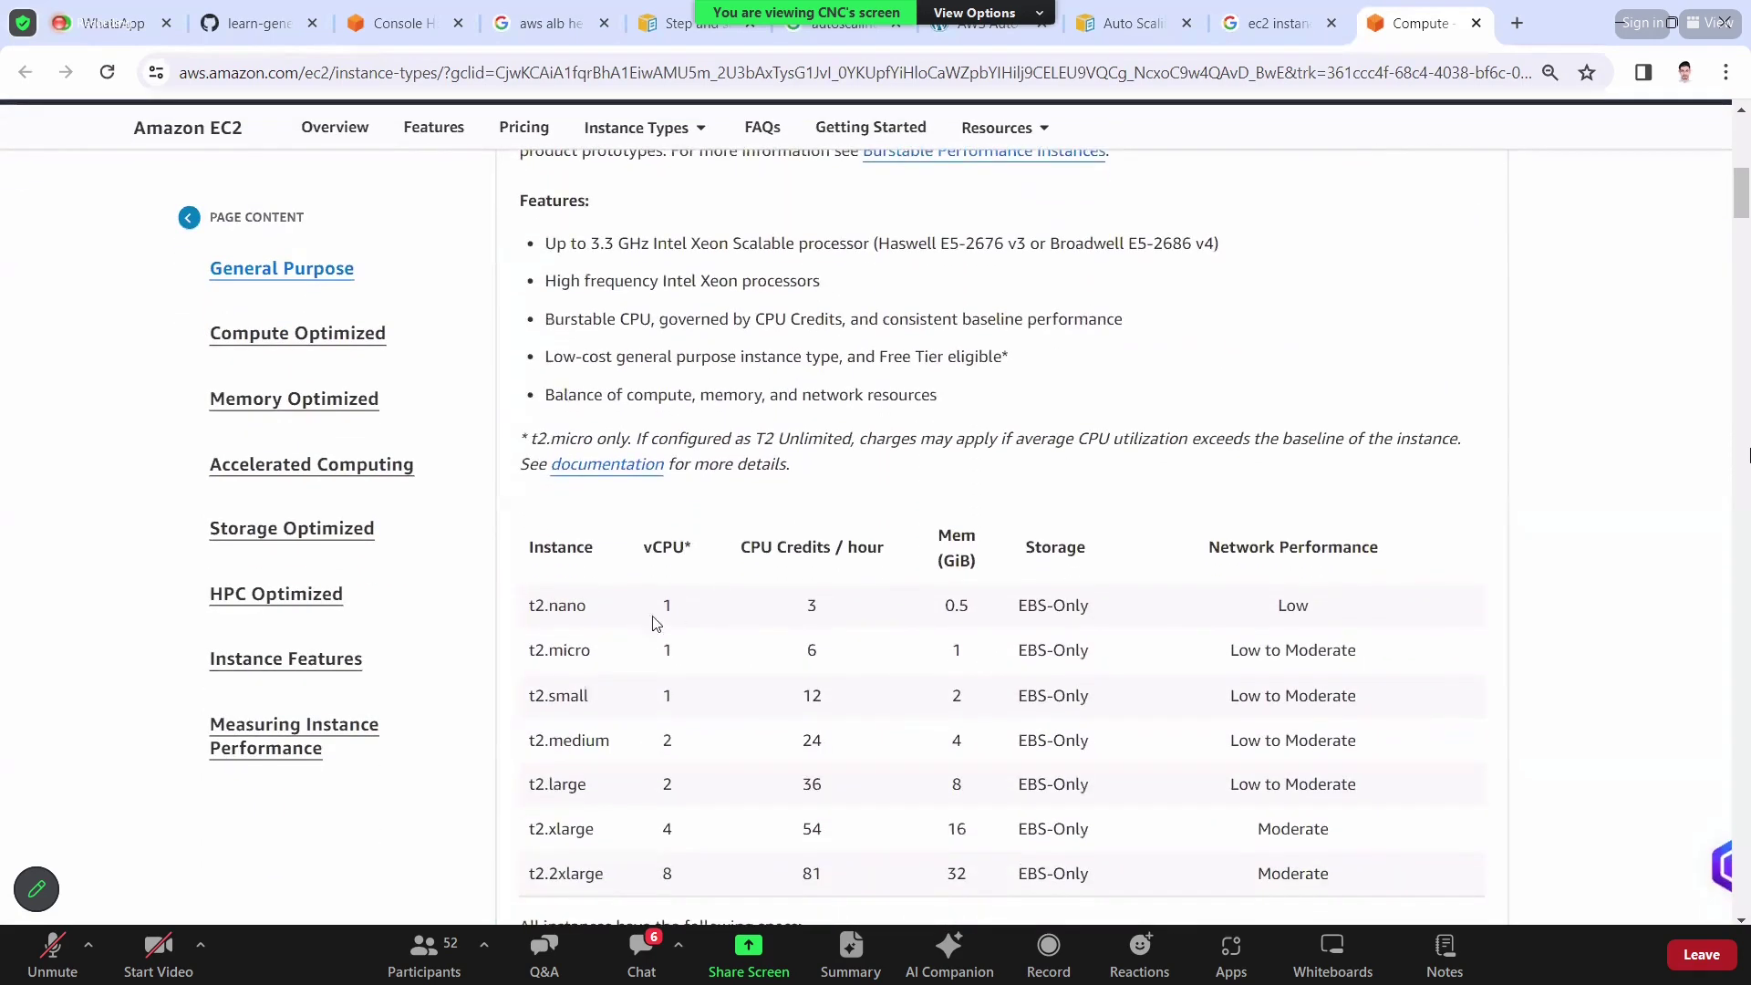
double_click(580, 650)
left_click_drag(580, 651, 552, 654)
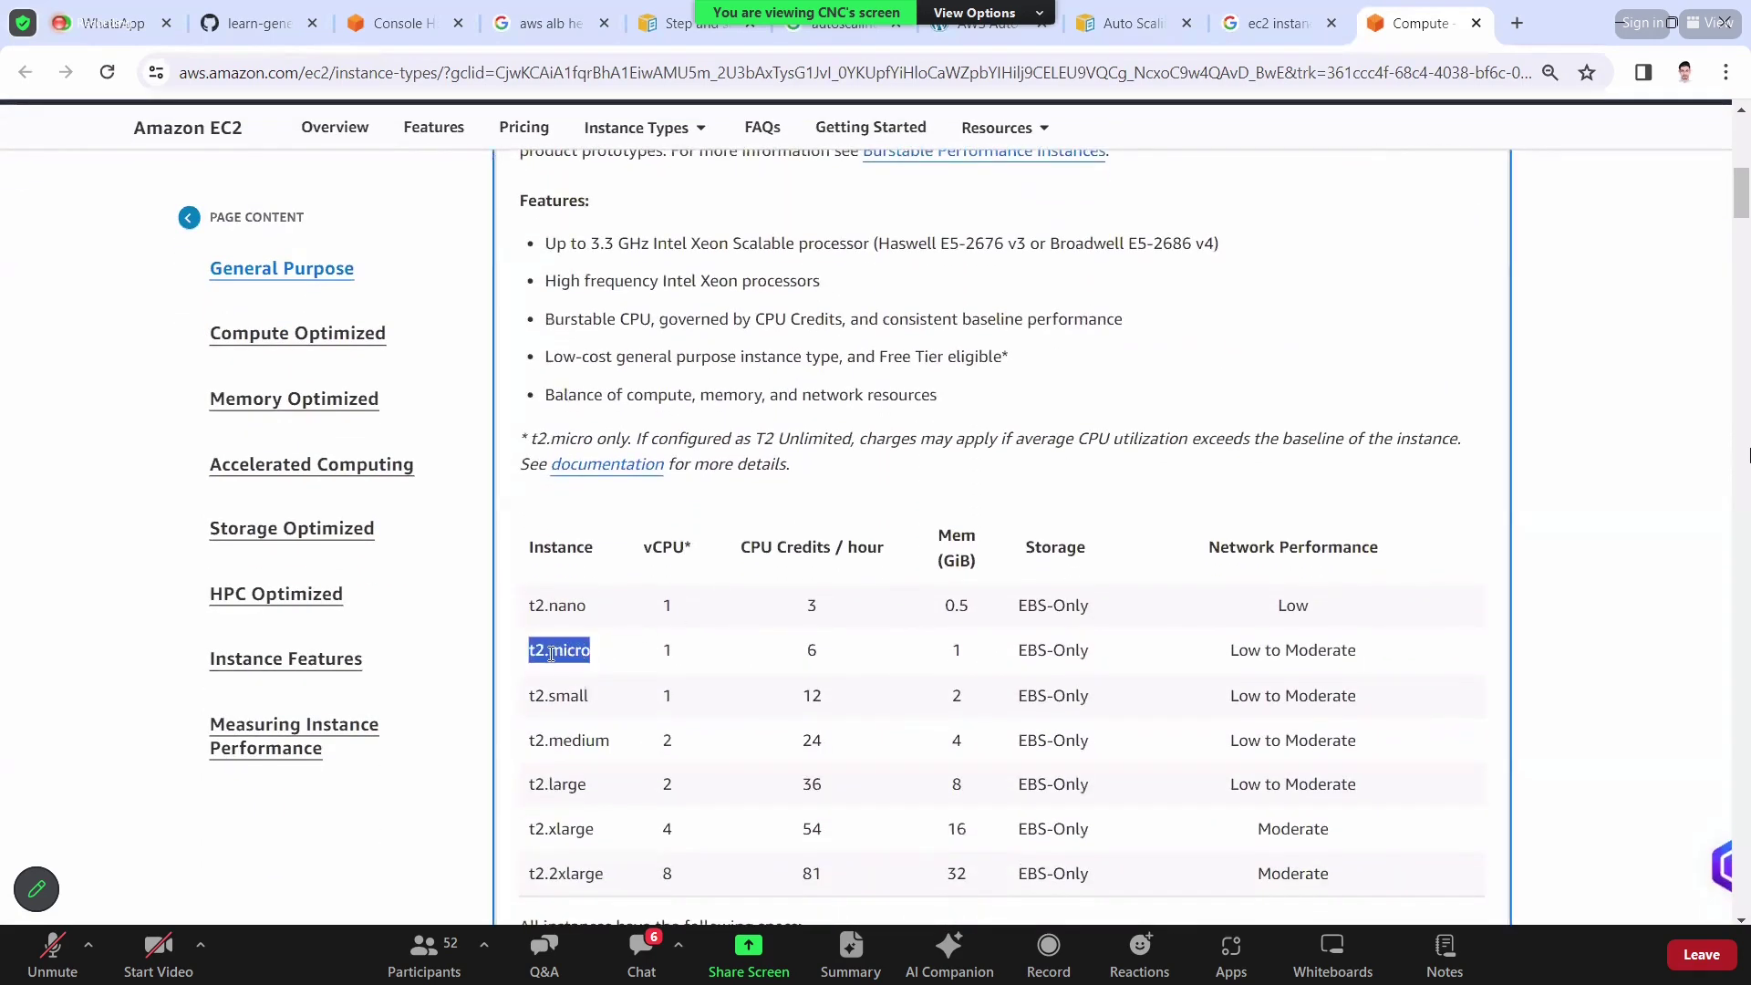
double_click(654, 650)
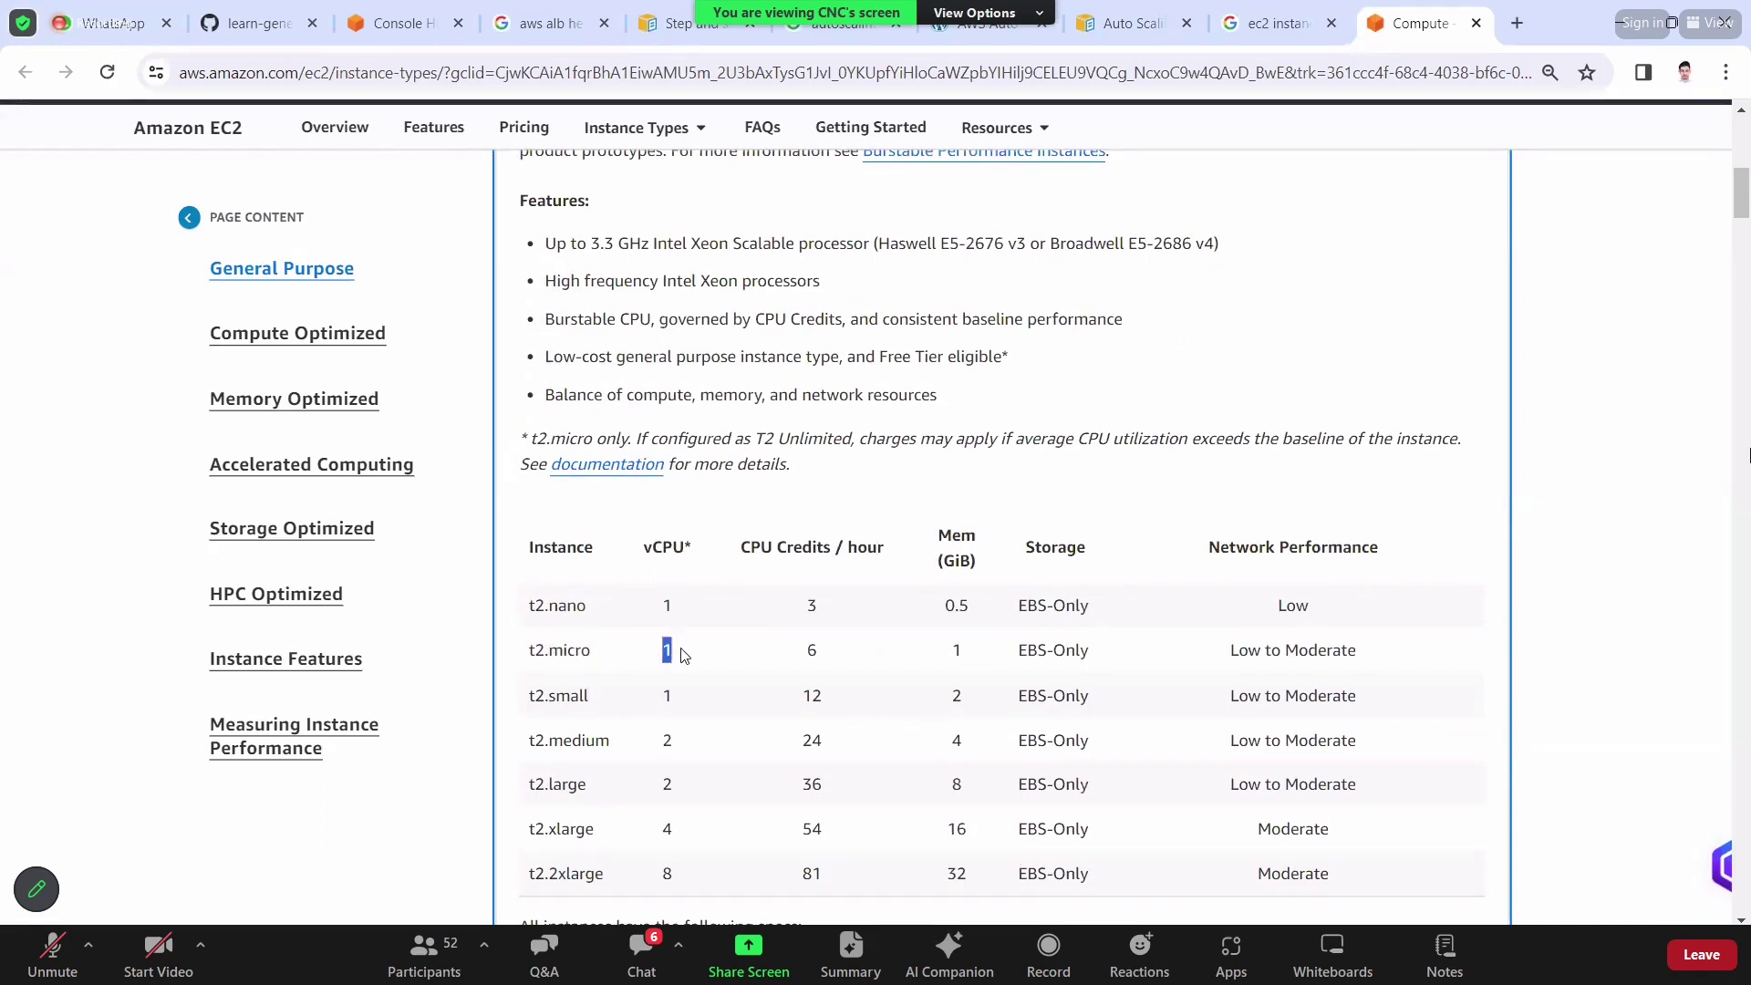
double_click(809, 650)
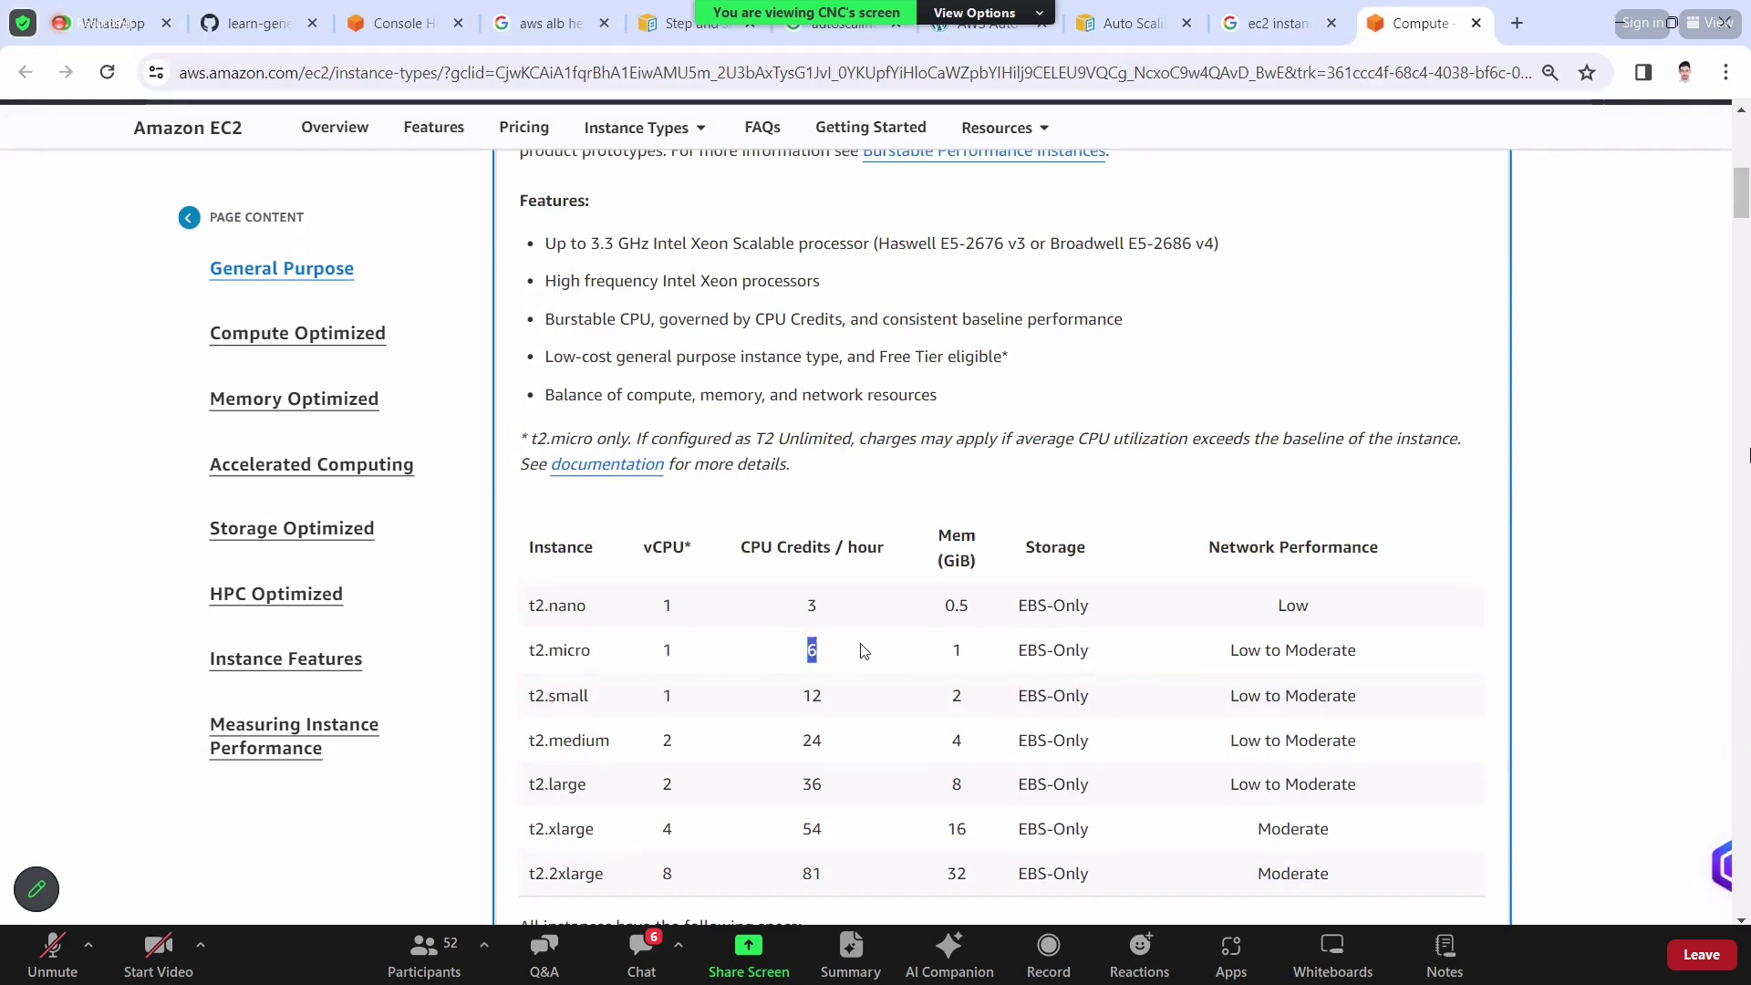
double_click(951, 650)
- Mark t2.micro's EBS-Only storage, then scroll back up the page
triple_click(1019, 649)
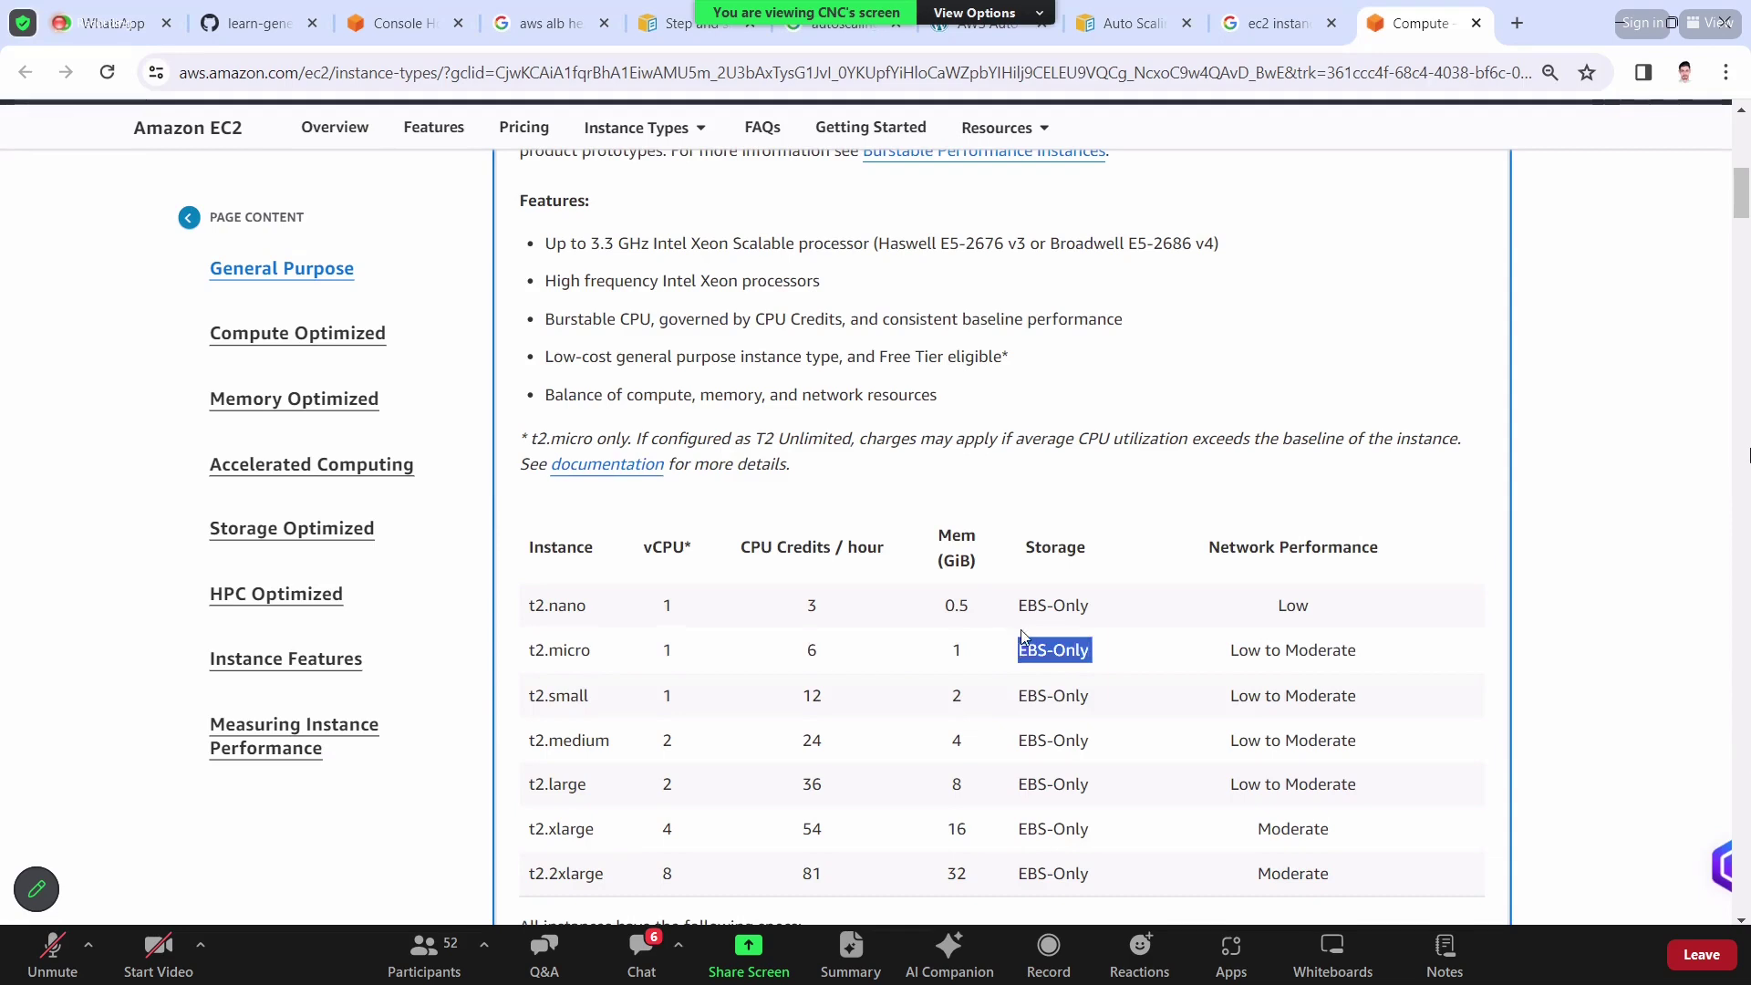
scroll(1019, 650, "down", 1)
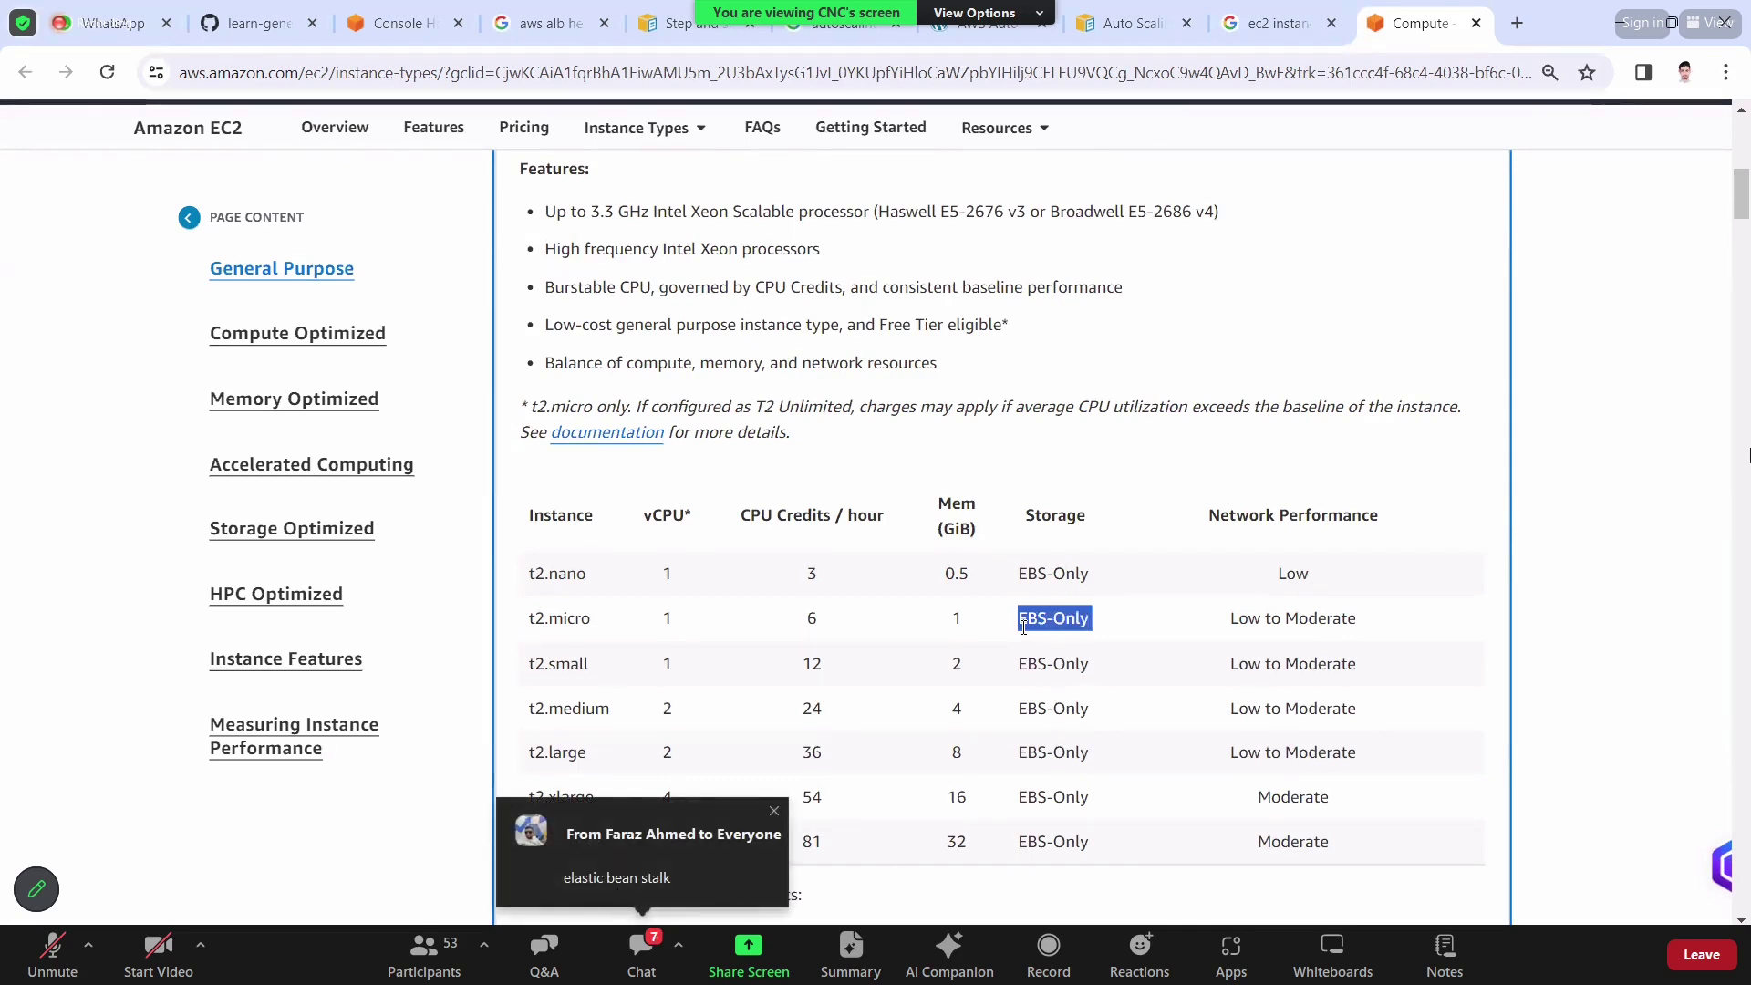
double_click(1023, 627)
triple_click(1024, 627)
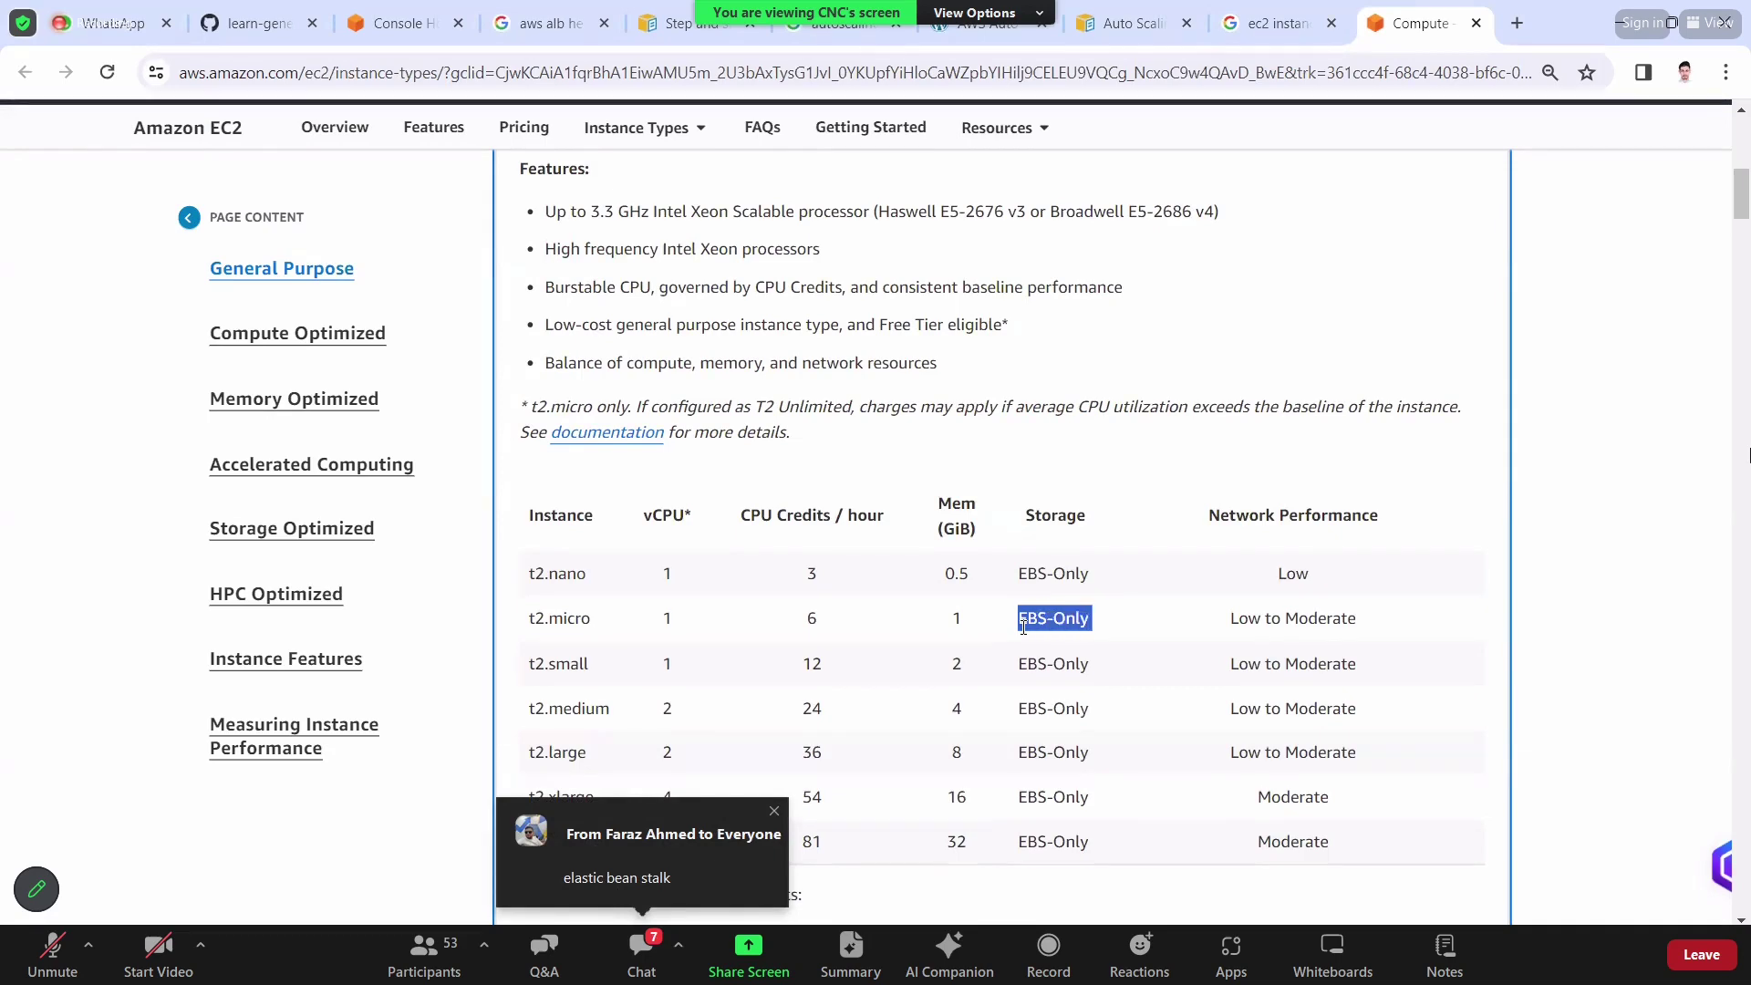
scroll(1024, 627, "down", 3)
scroll(760, 464, "up", 3)
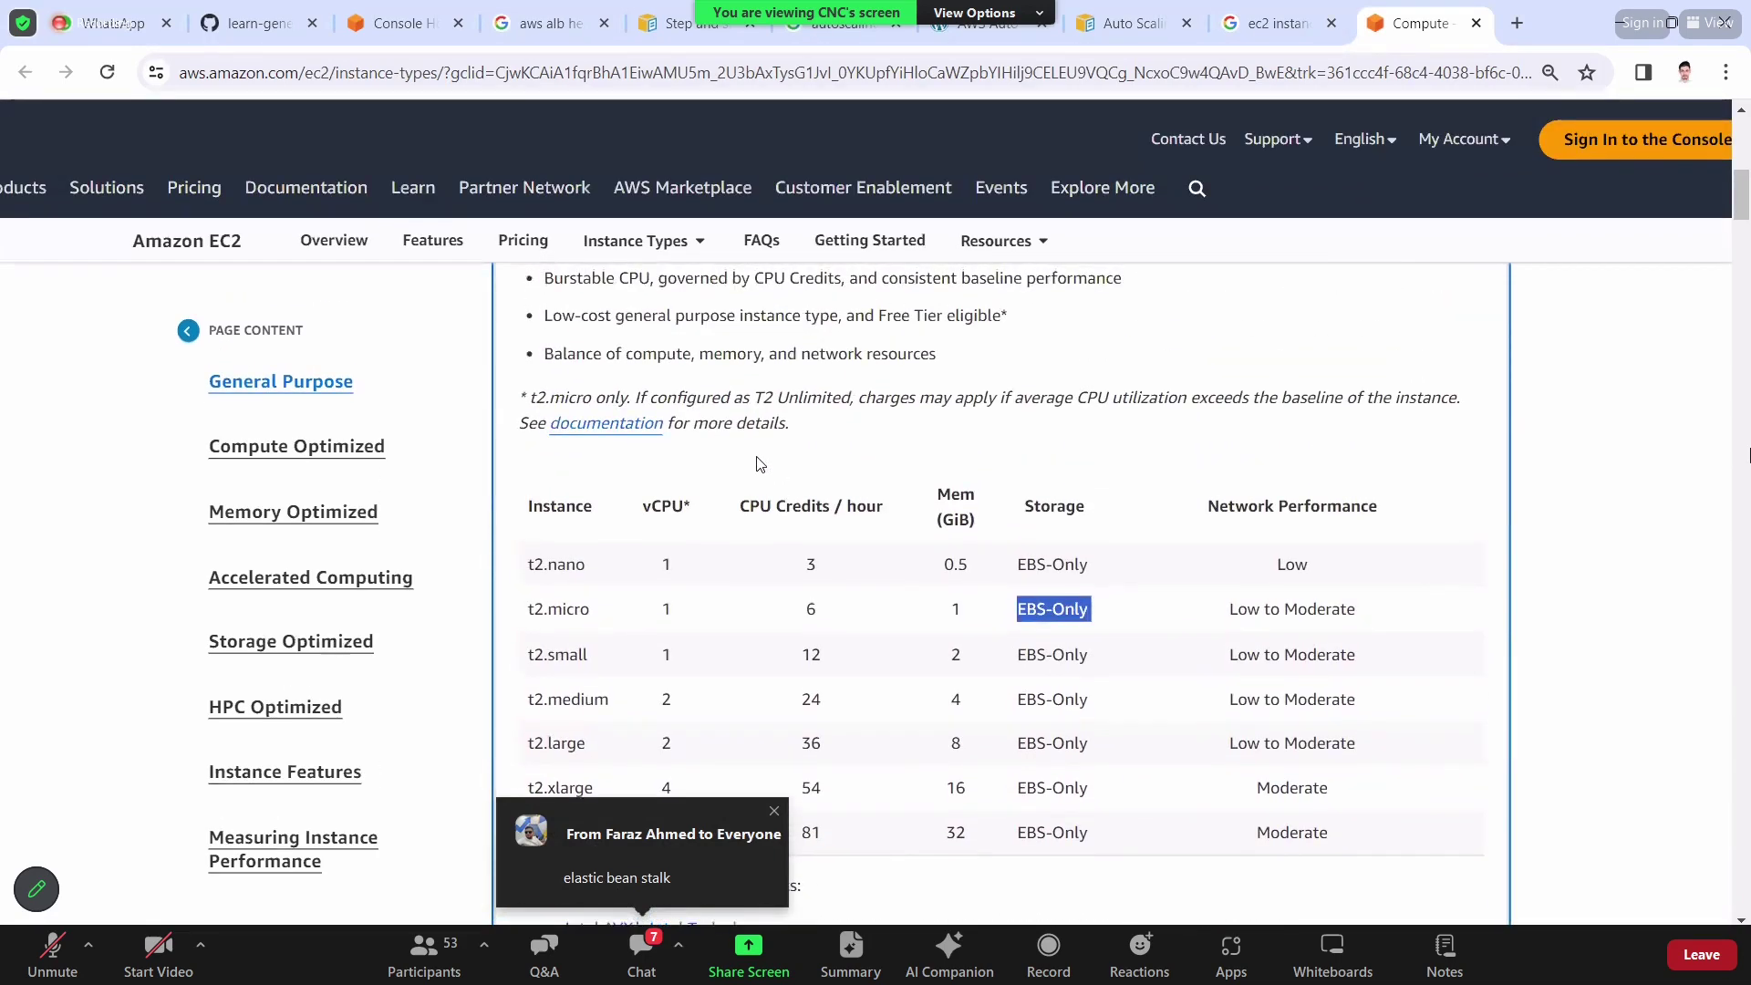
scroll(760, 465, "up", 5)
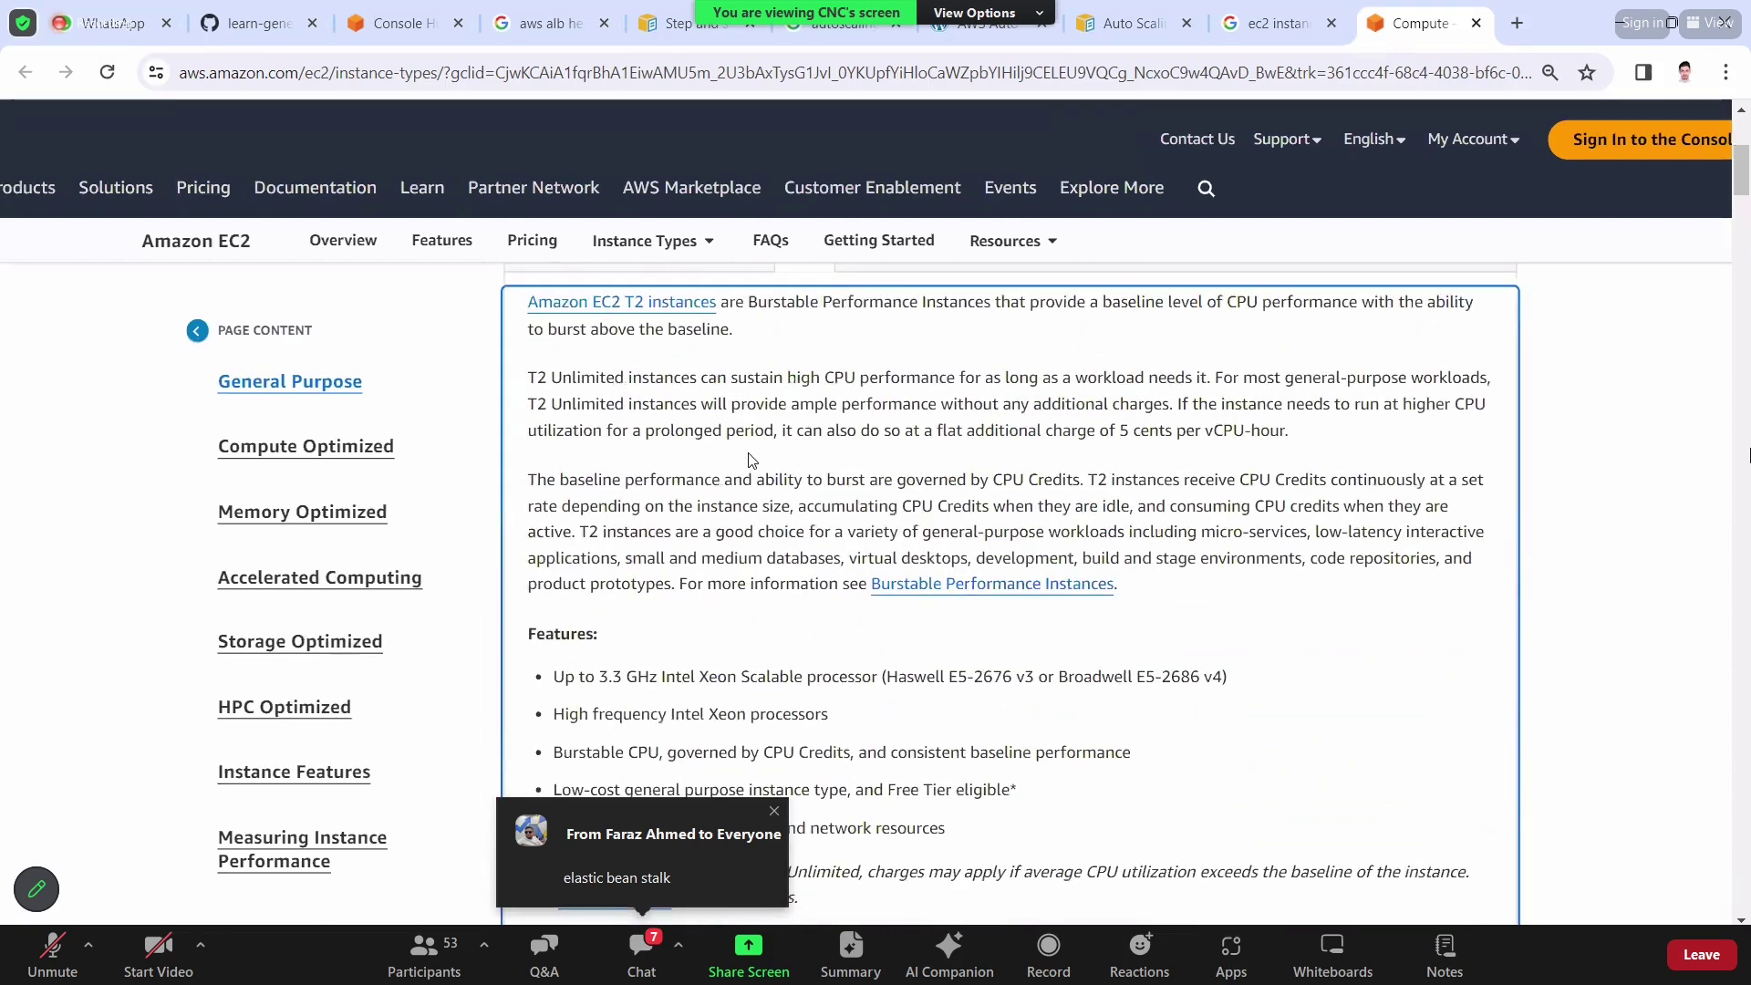
scroll(751, 460, "up", 2)
left_click(543, 375)
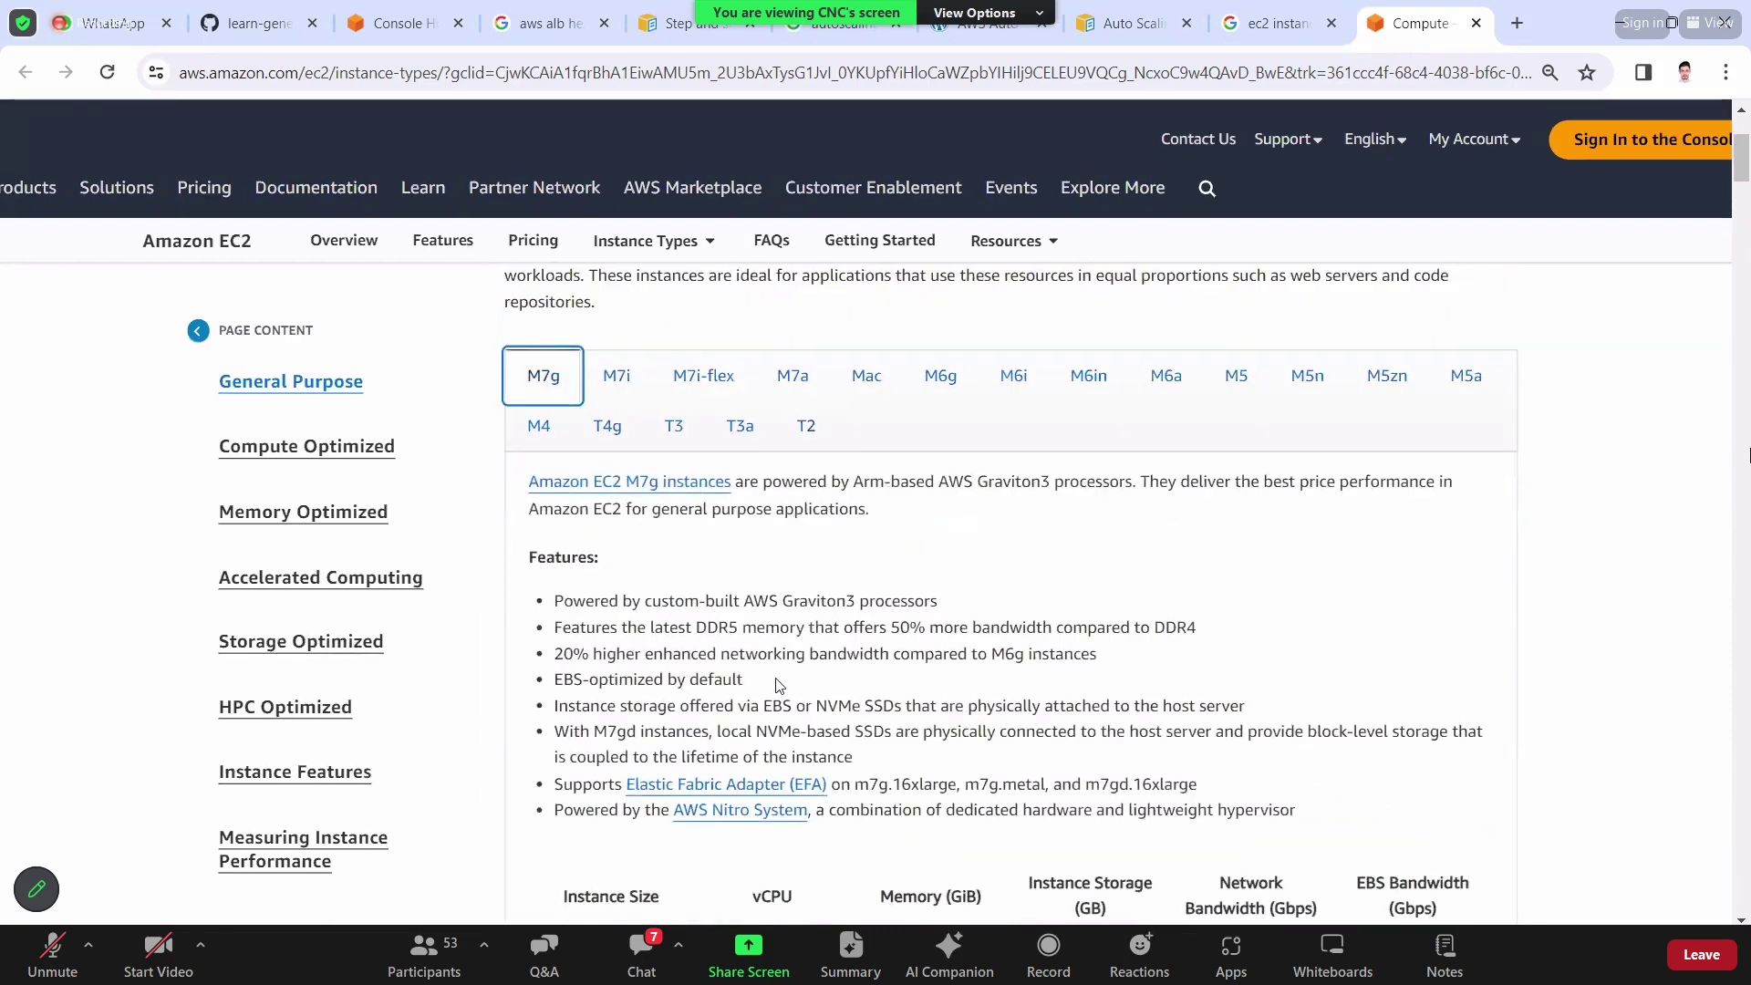
scroll(780, 684, "down", 5)
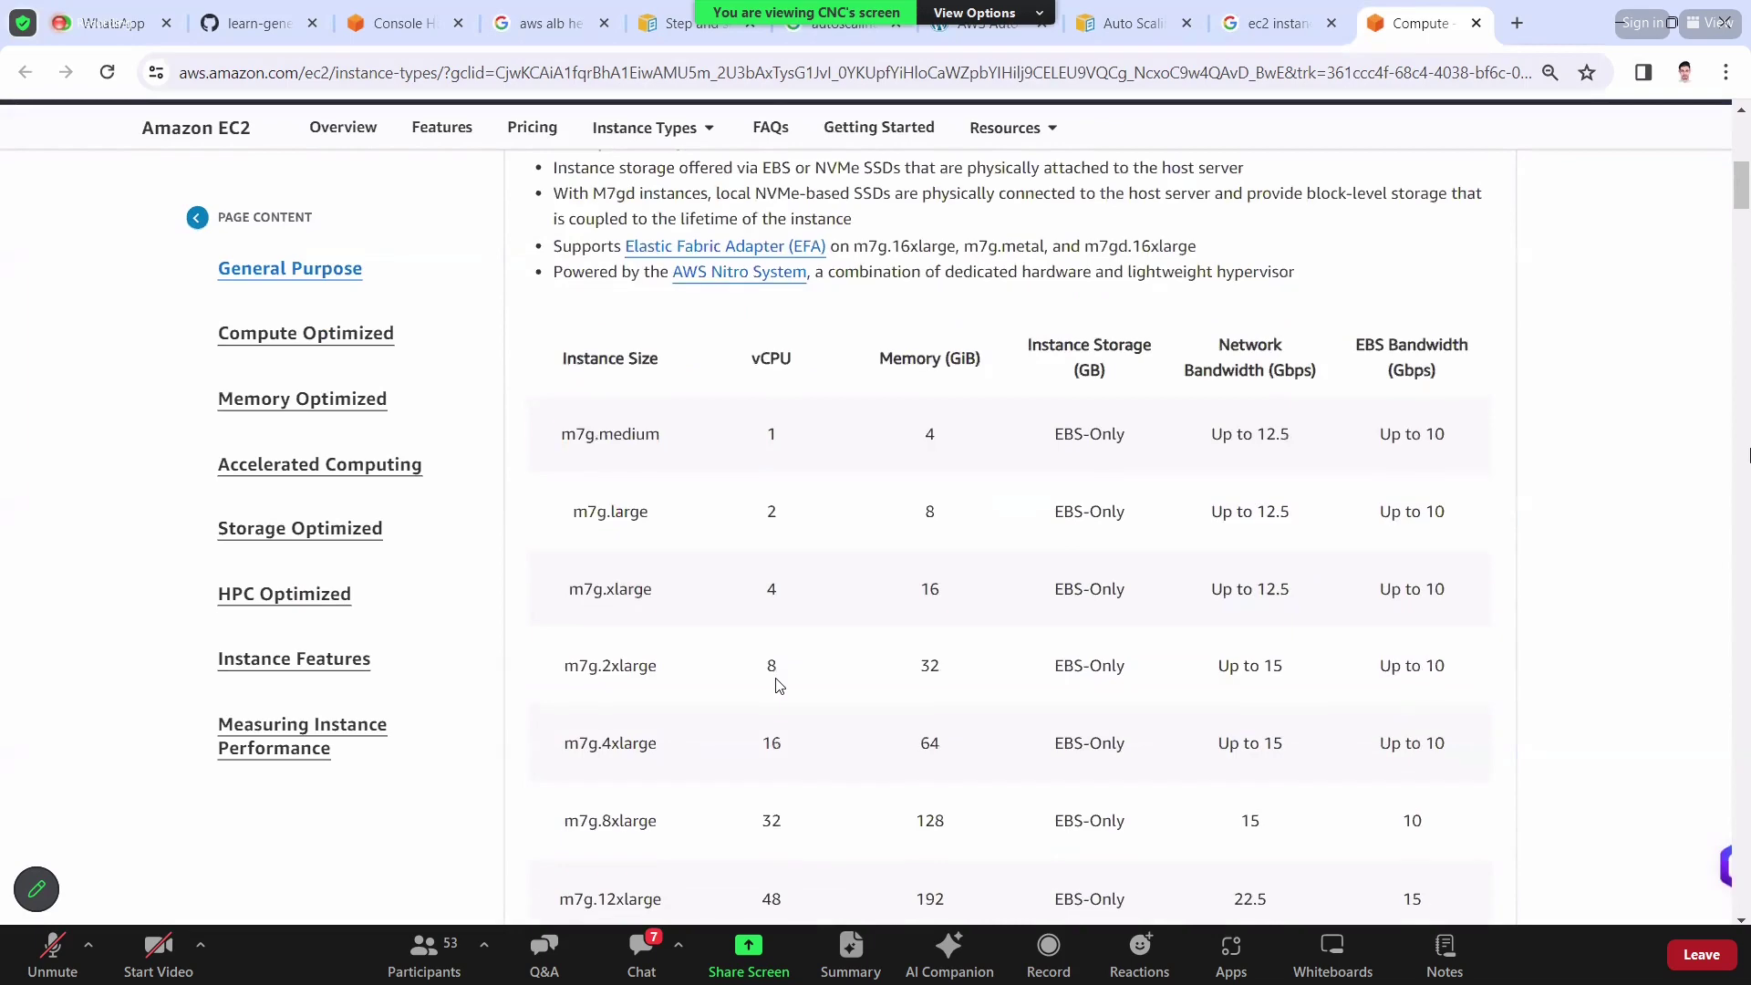
scroll(778, 686, "down", 8)
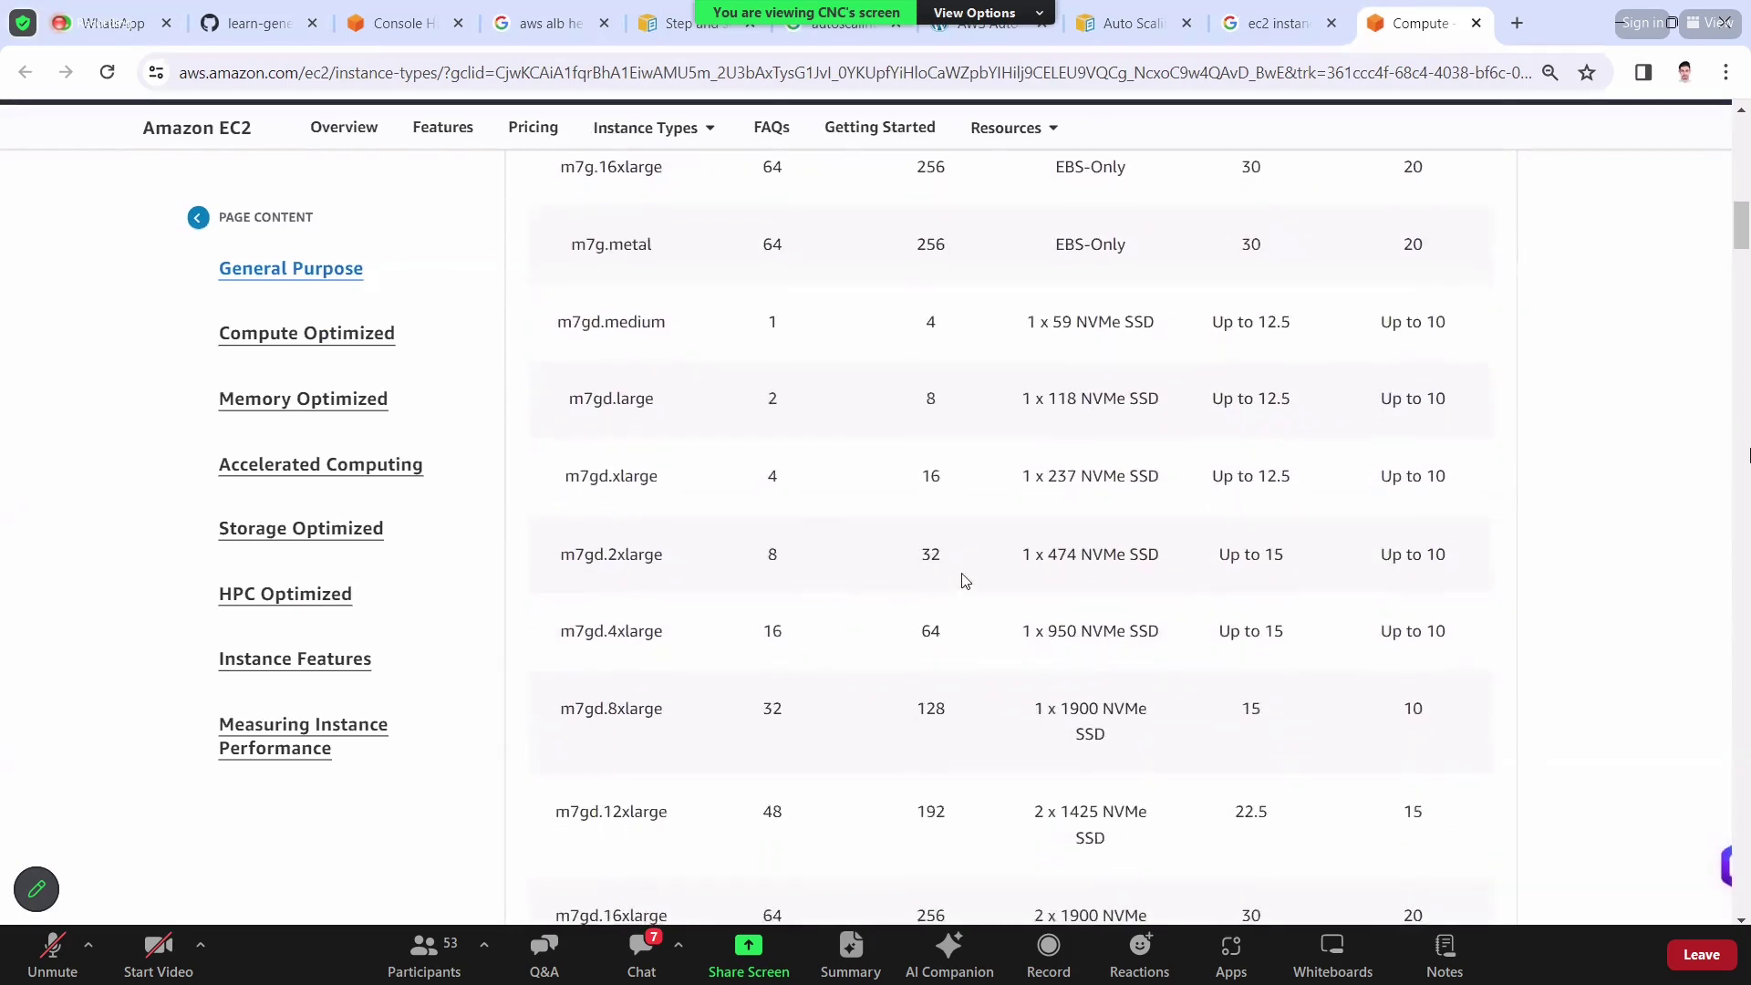
scroll(743, 575, "up", 15)
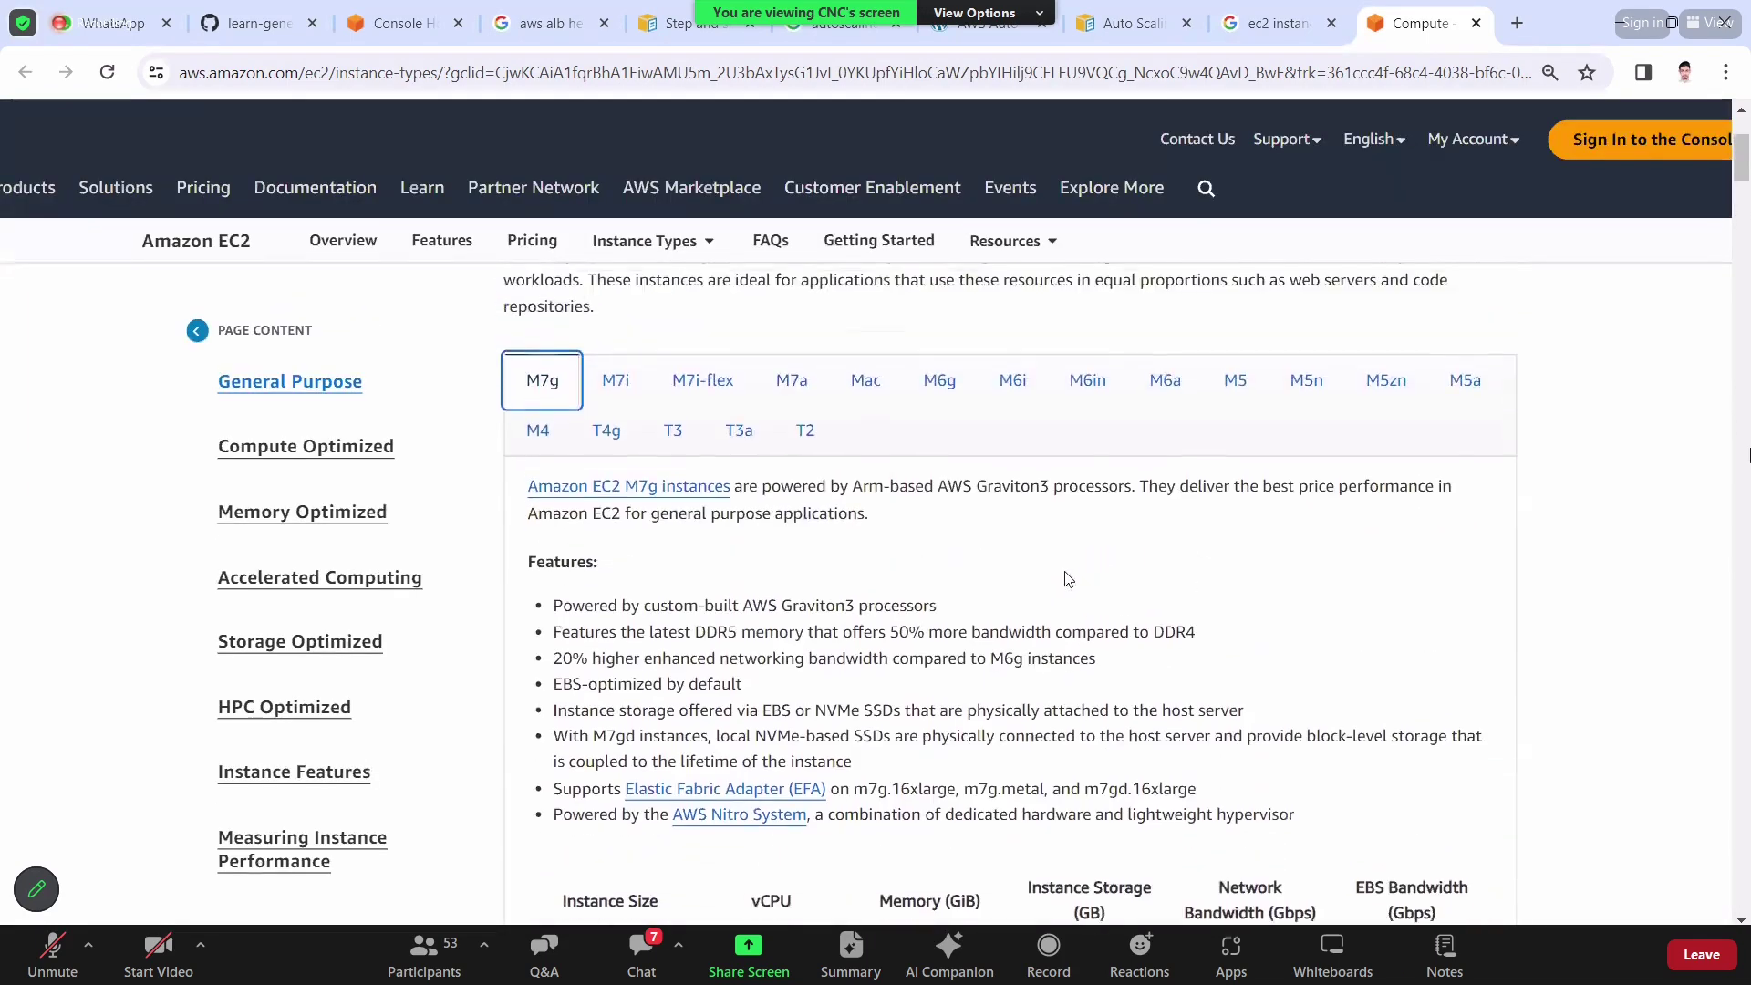
left_click(805, 459)
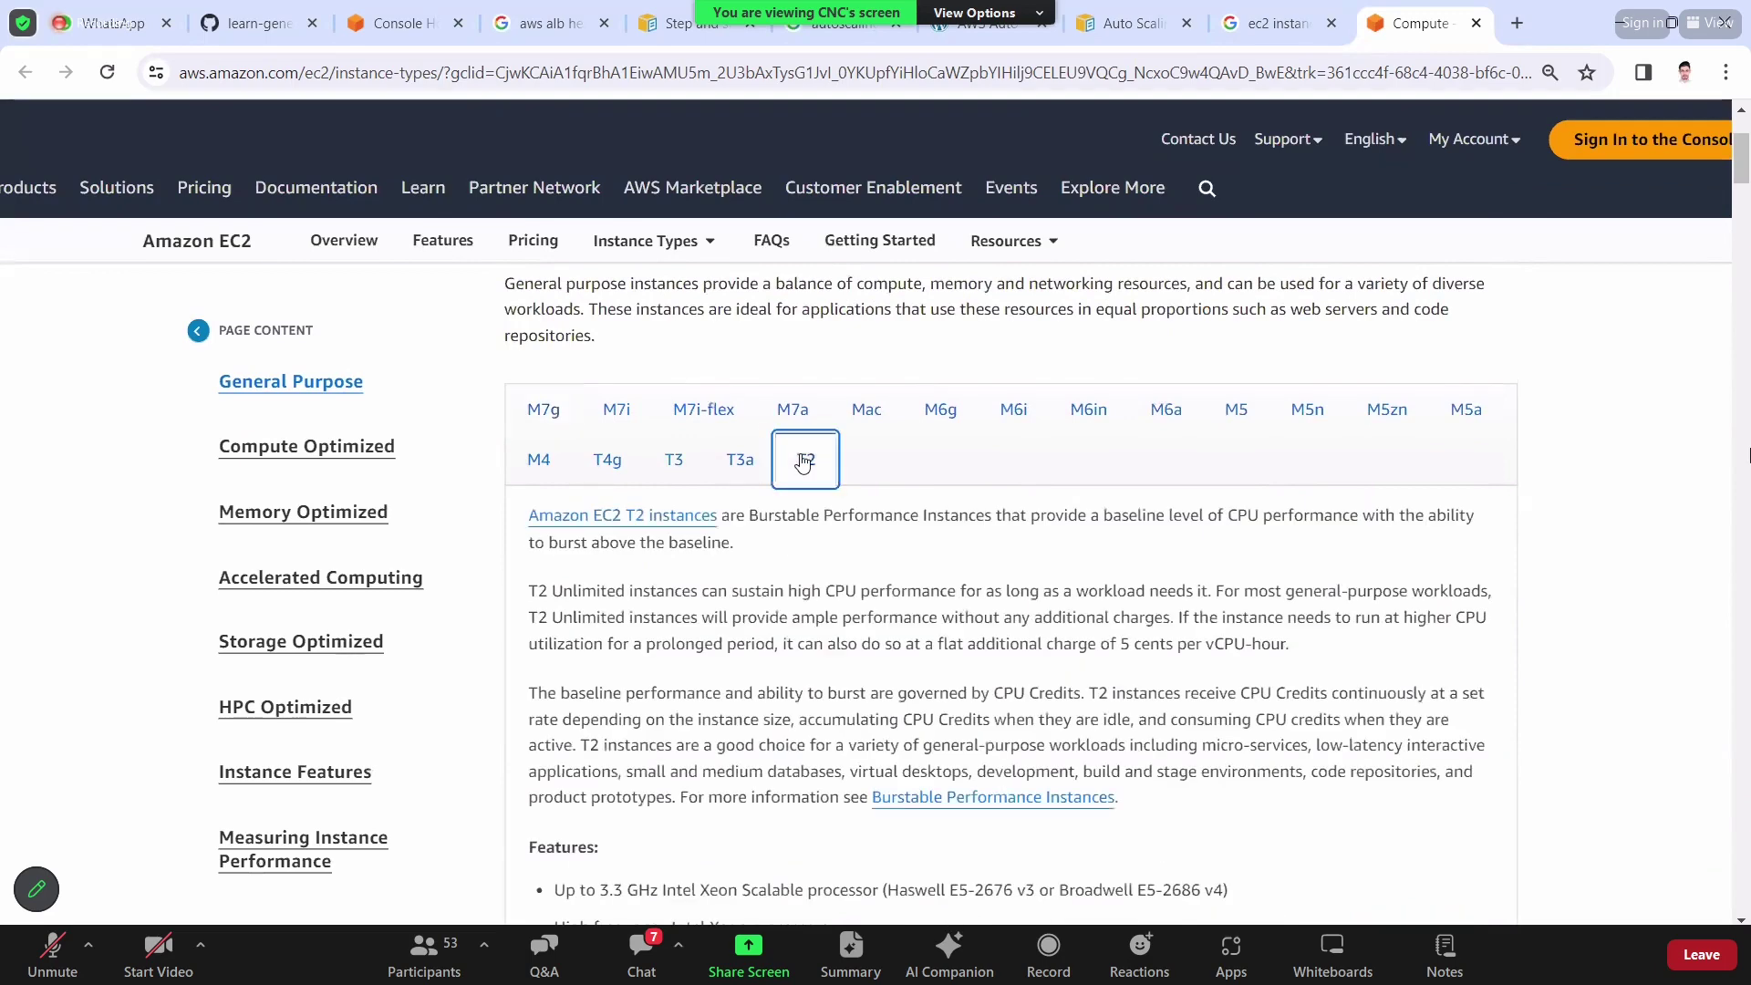
- Select EBS-Only in the t2.nano row, then scroll down to the T2 specs and use cases
scroll(987, 684, "down", 6)
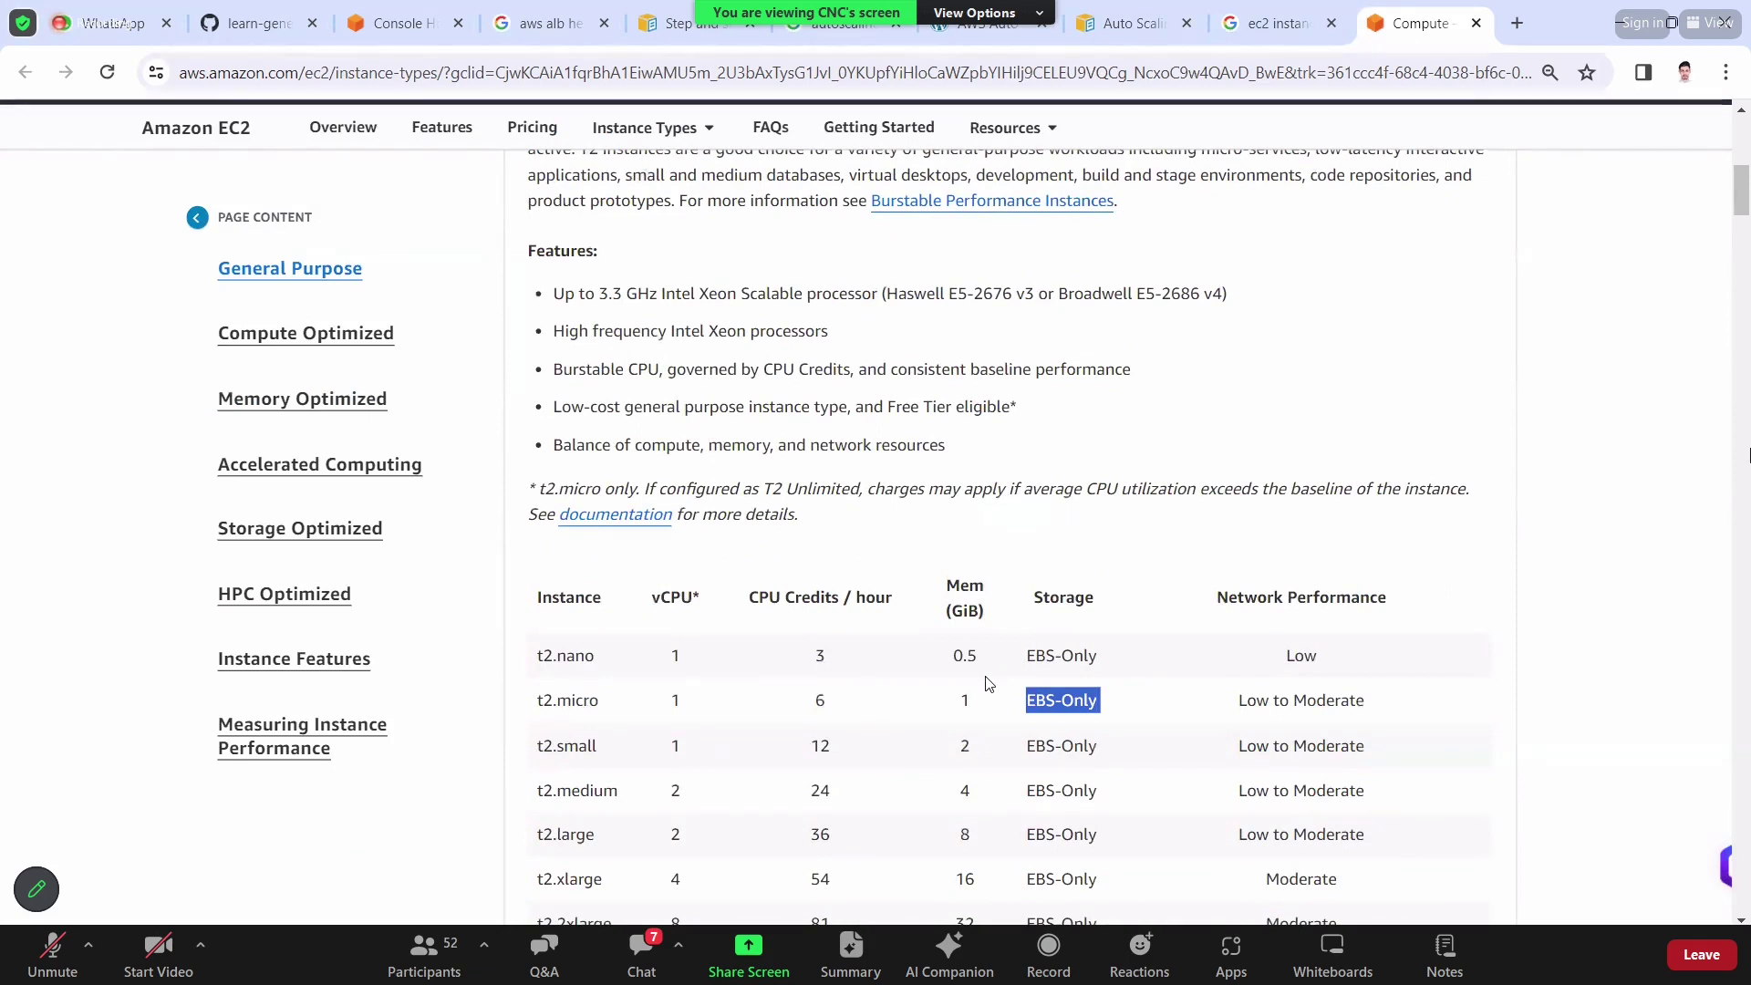
double_click(1040, 657)
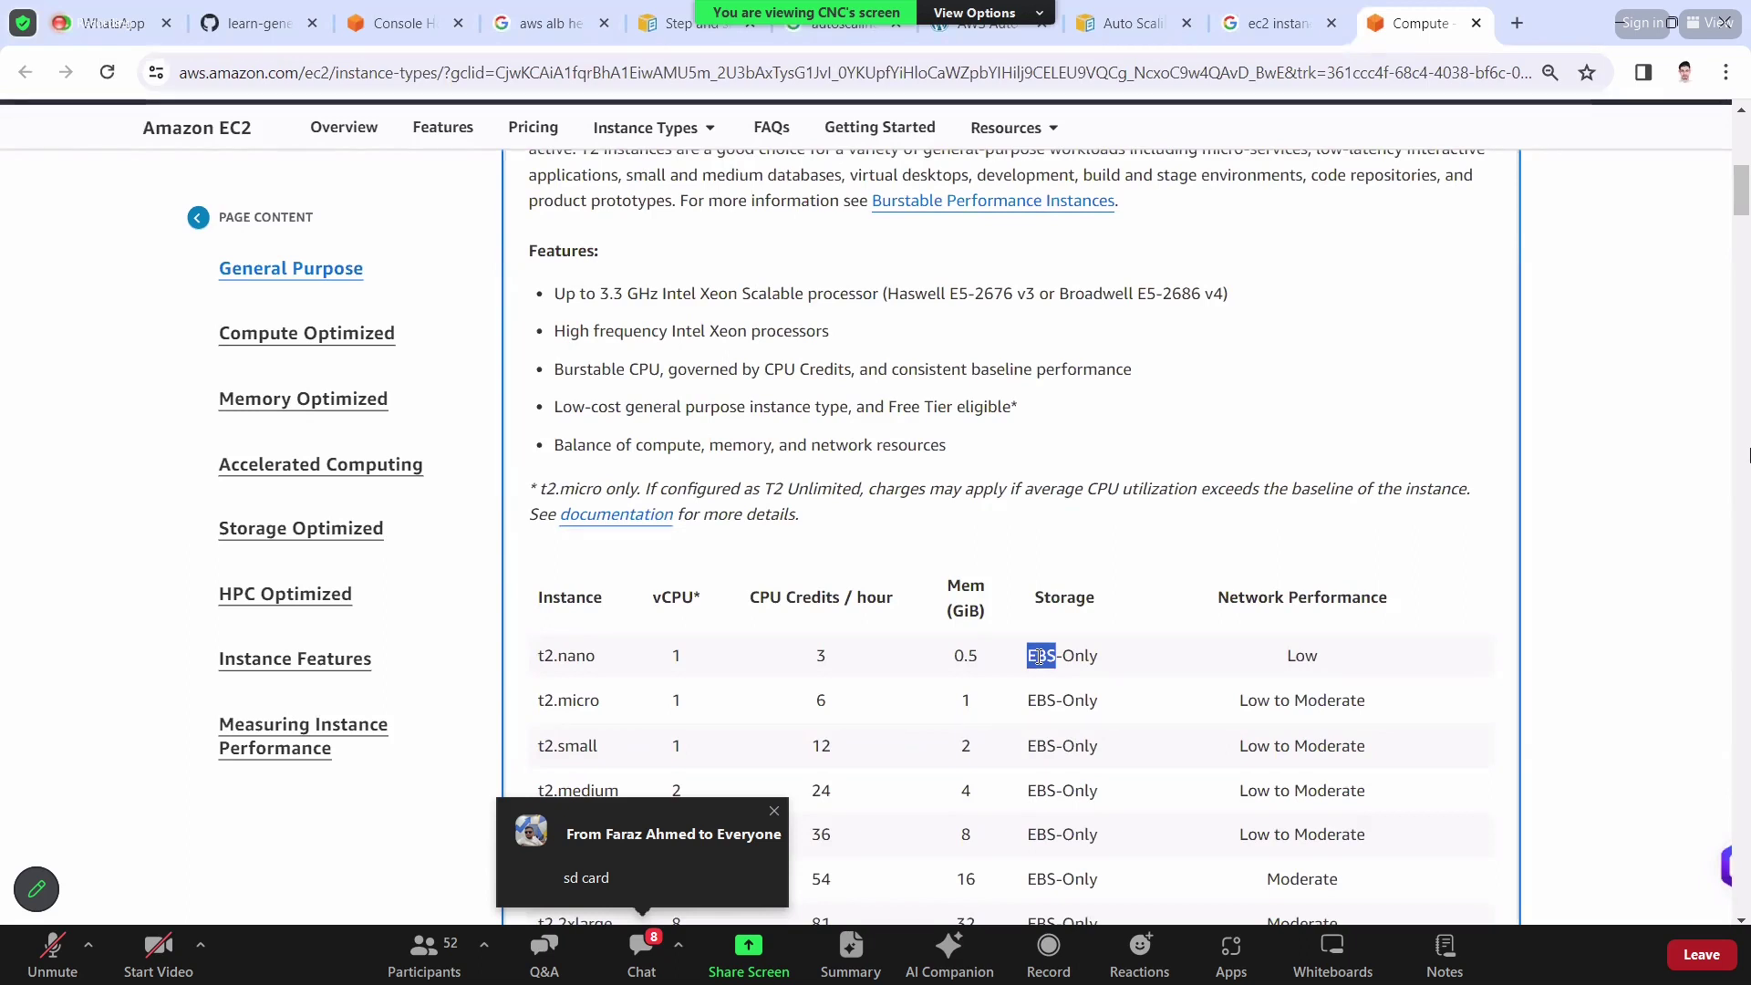
left_click(1040, 657)
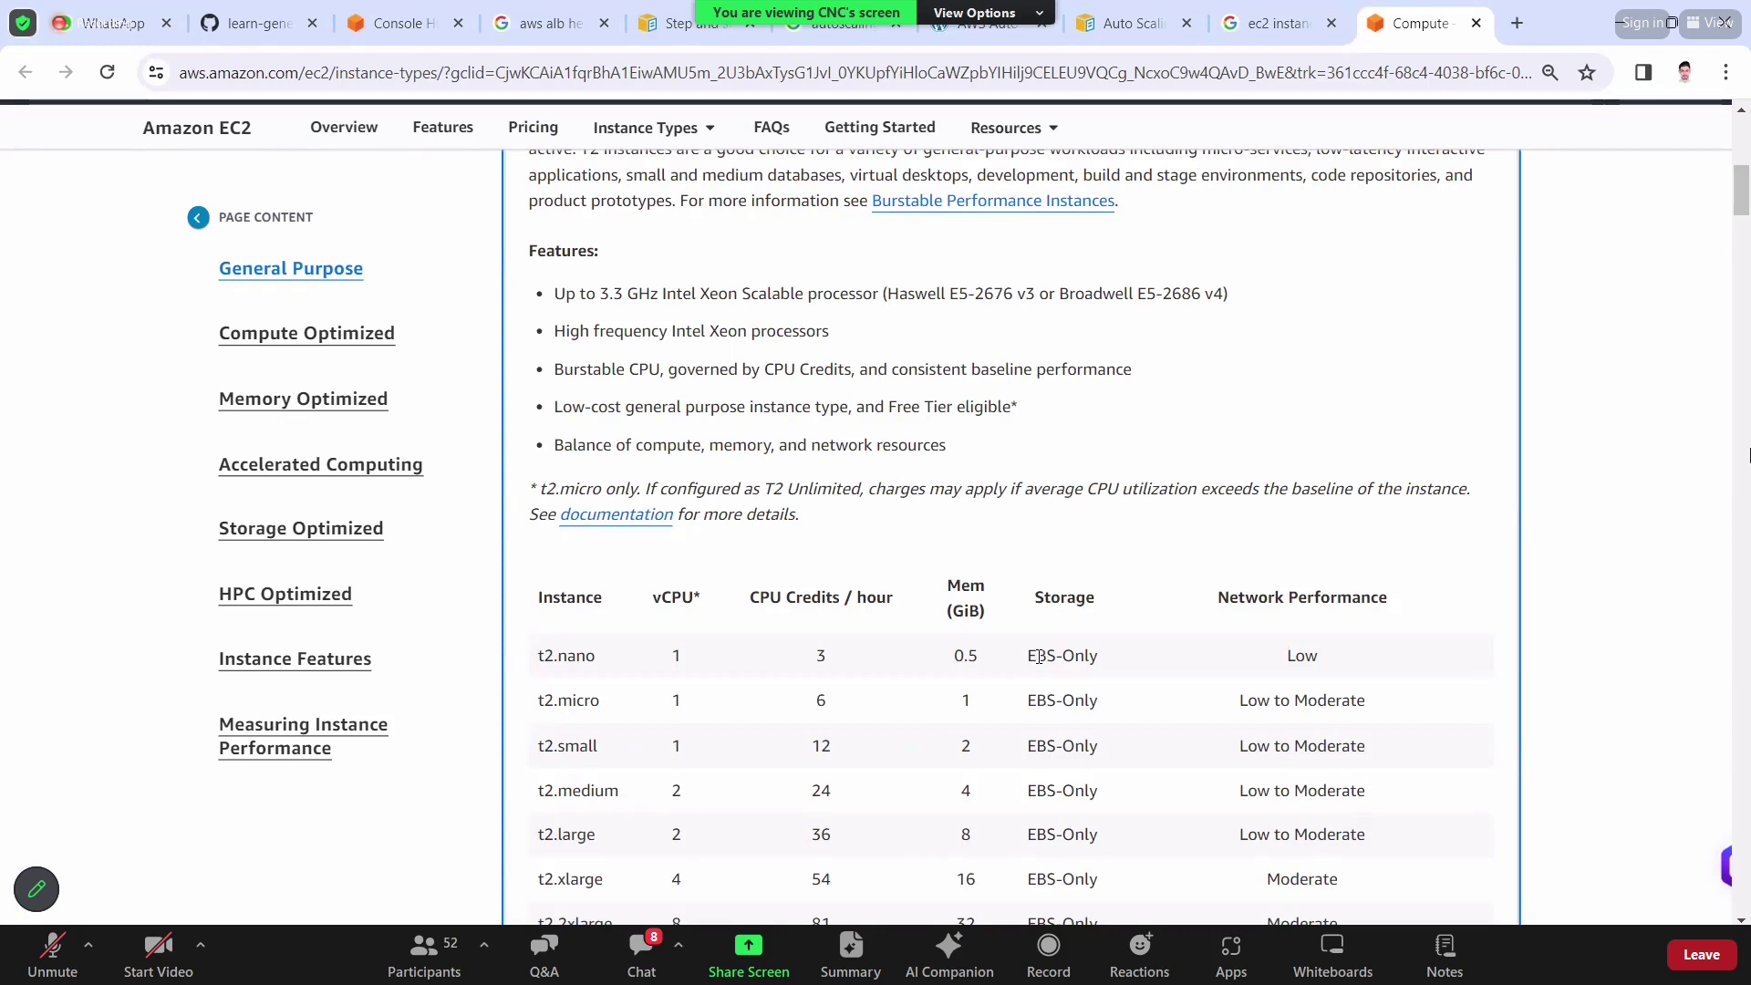
double_click(1040, 656)
triple_click(1040, 657)
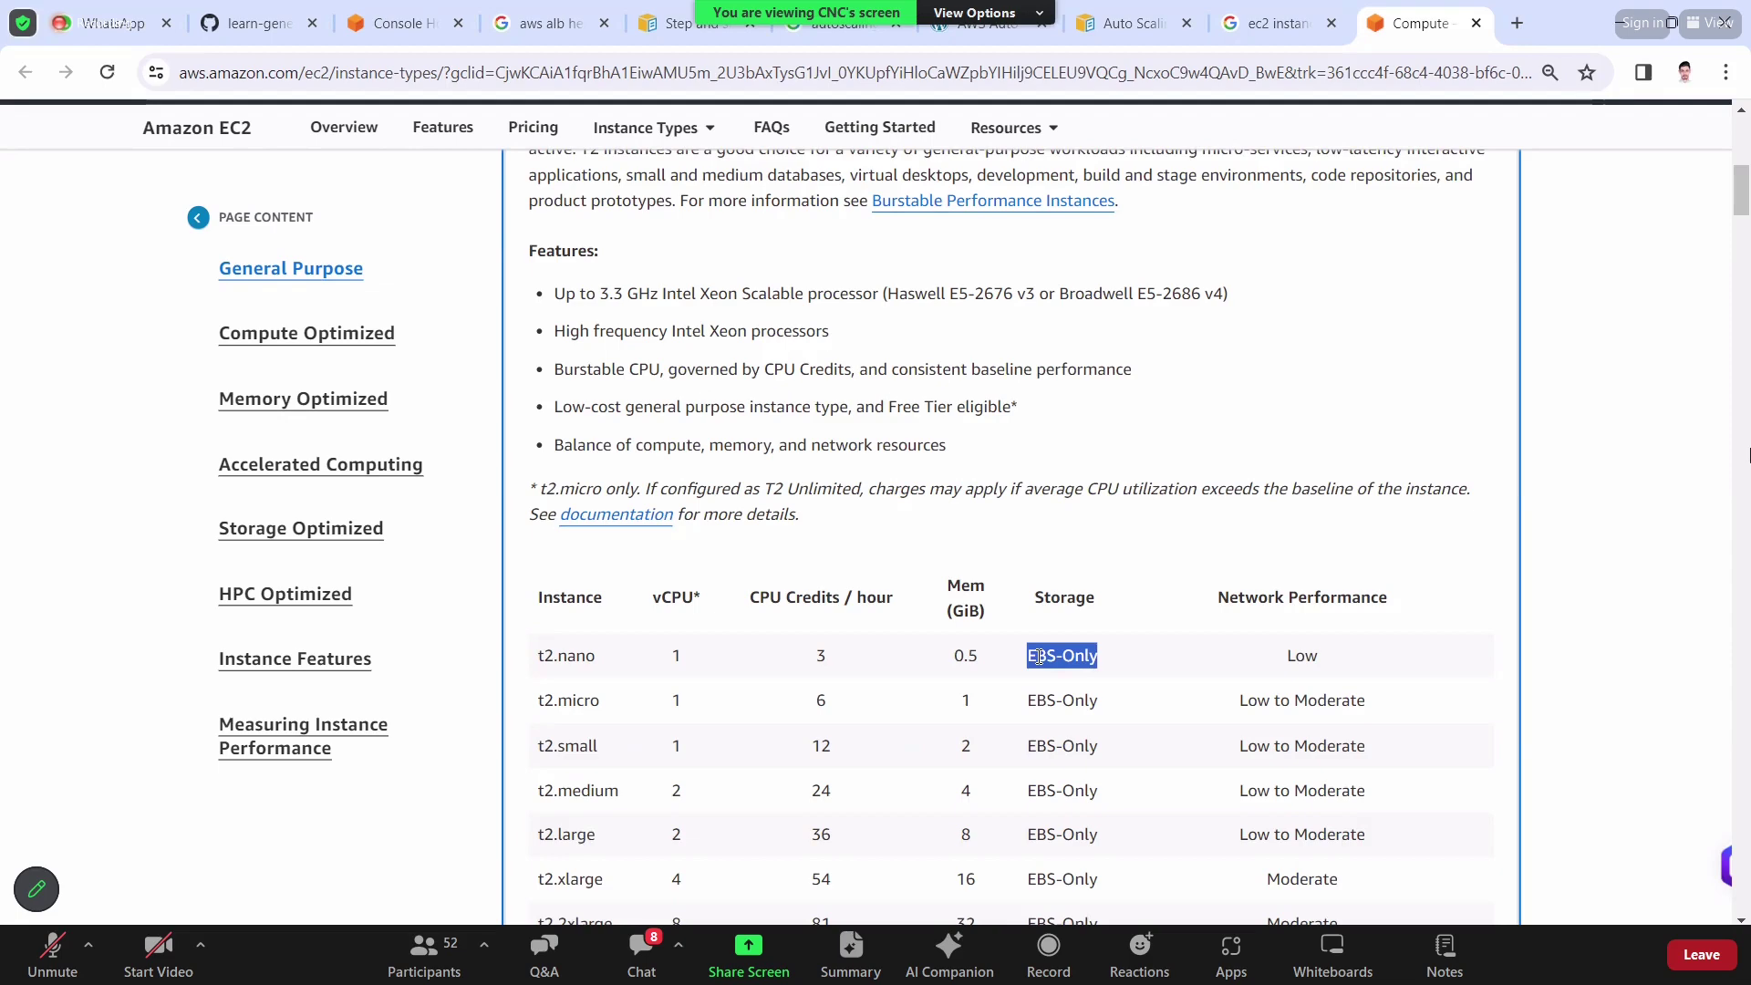
scroll(1040, 656, "down", 1)
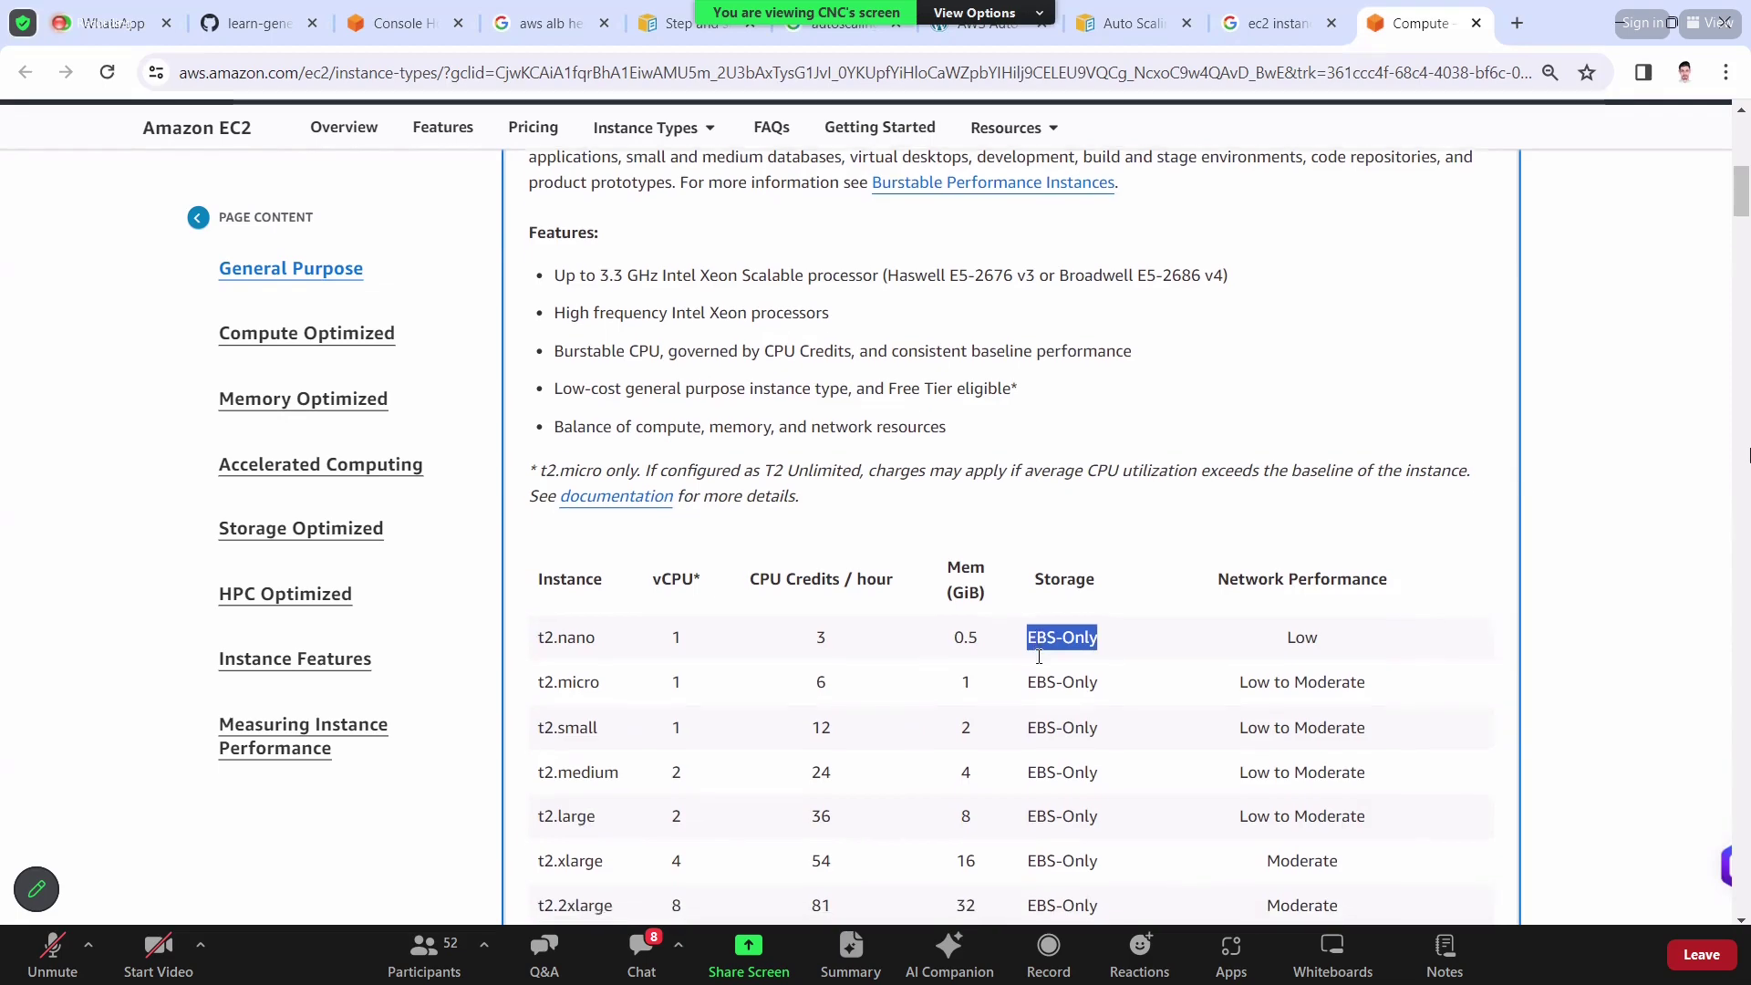
scroll(1039, 656, "down", 6)
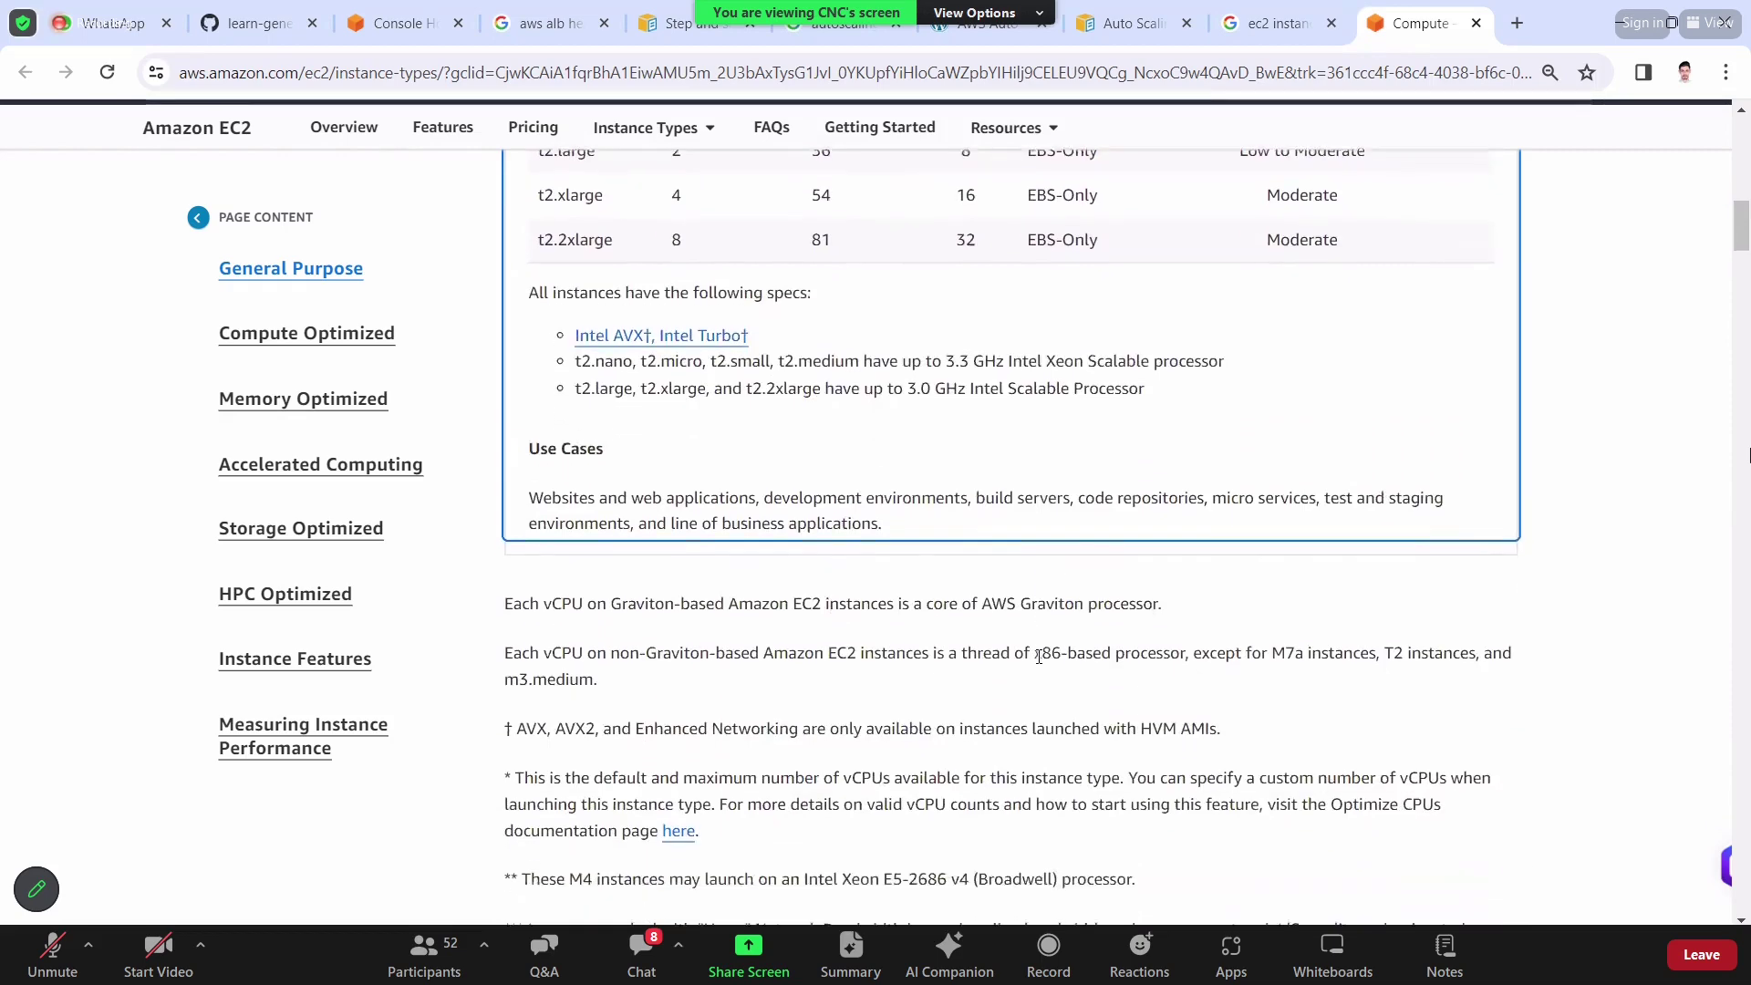
scroll(1038, 657, "up", 3)
scroll(1039, 657, "up", 3)
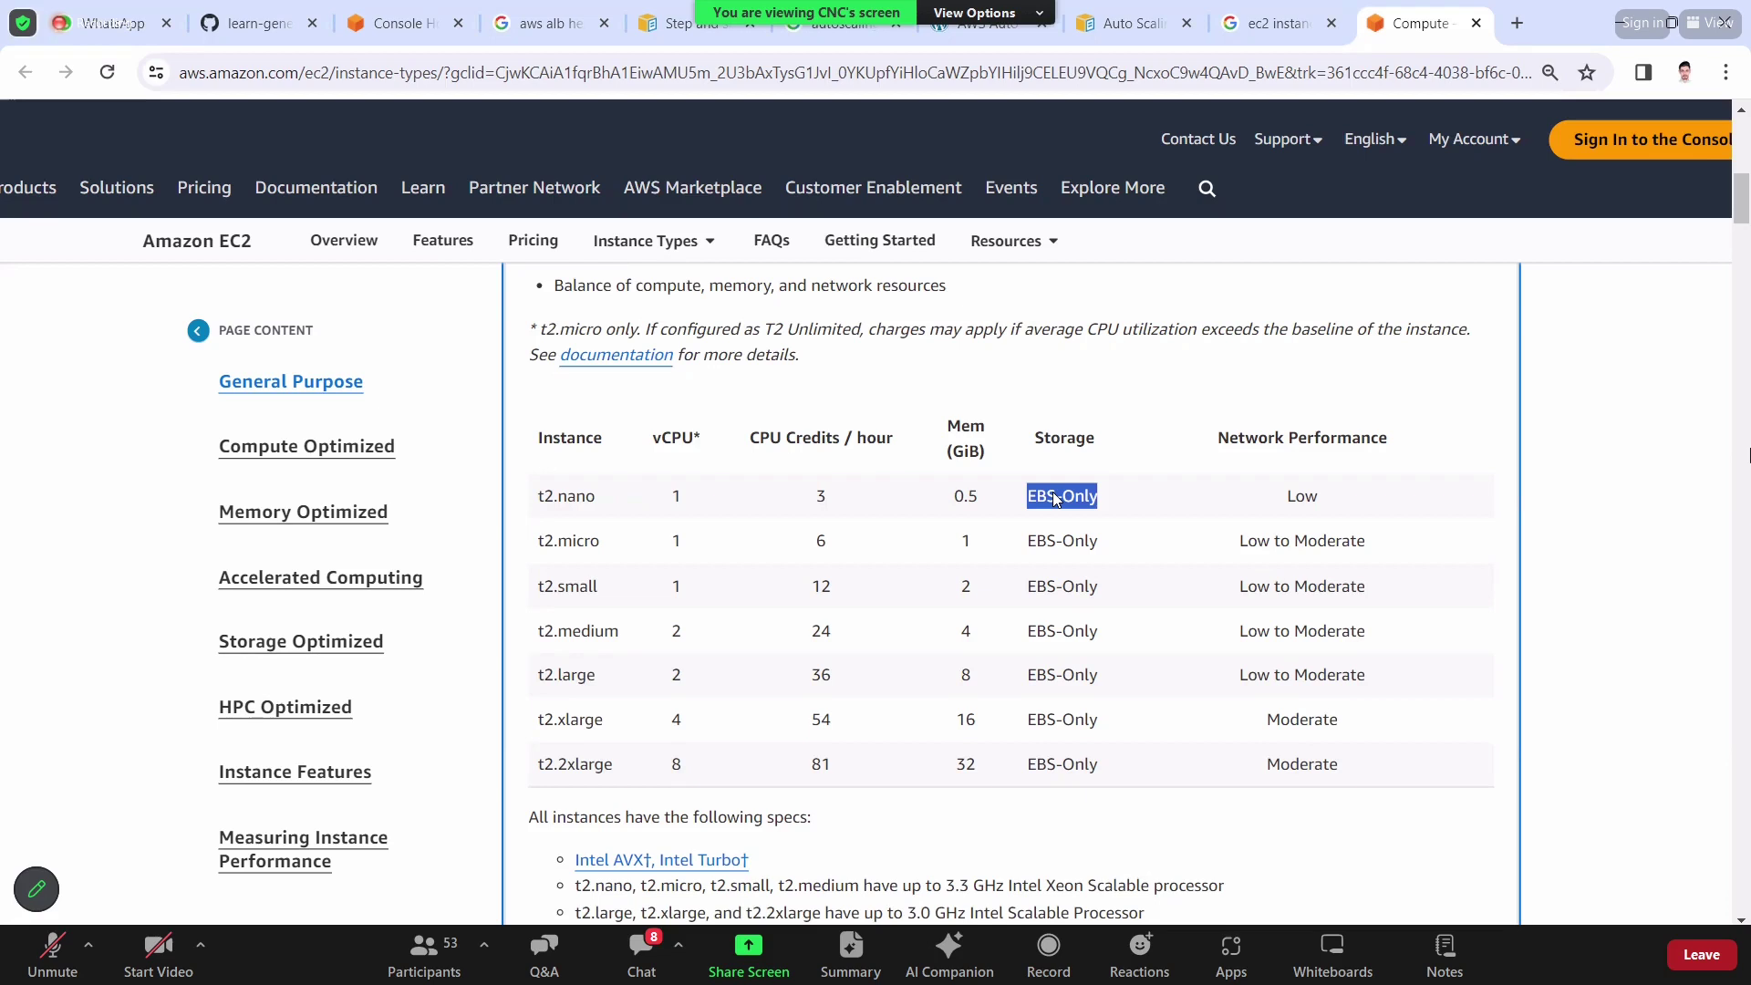
double_click(1053, 438)
left_click(1054, 438)
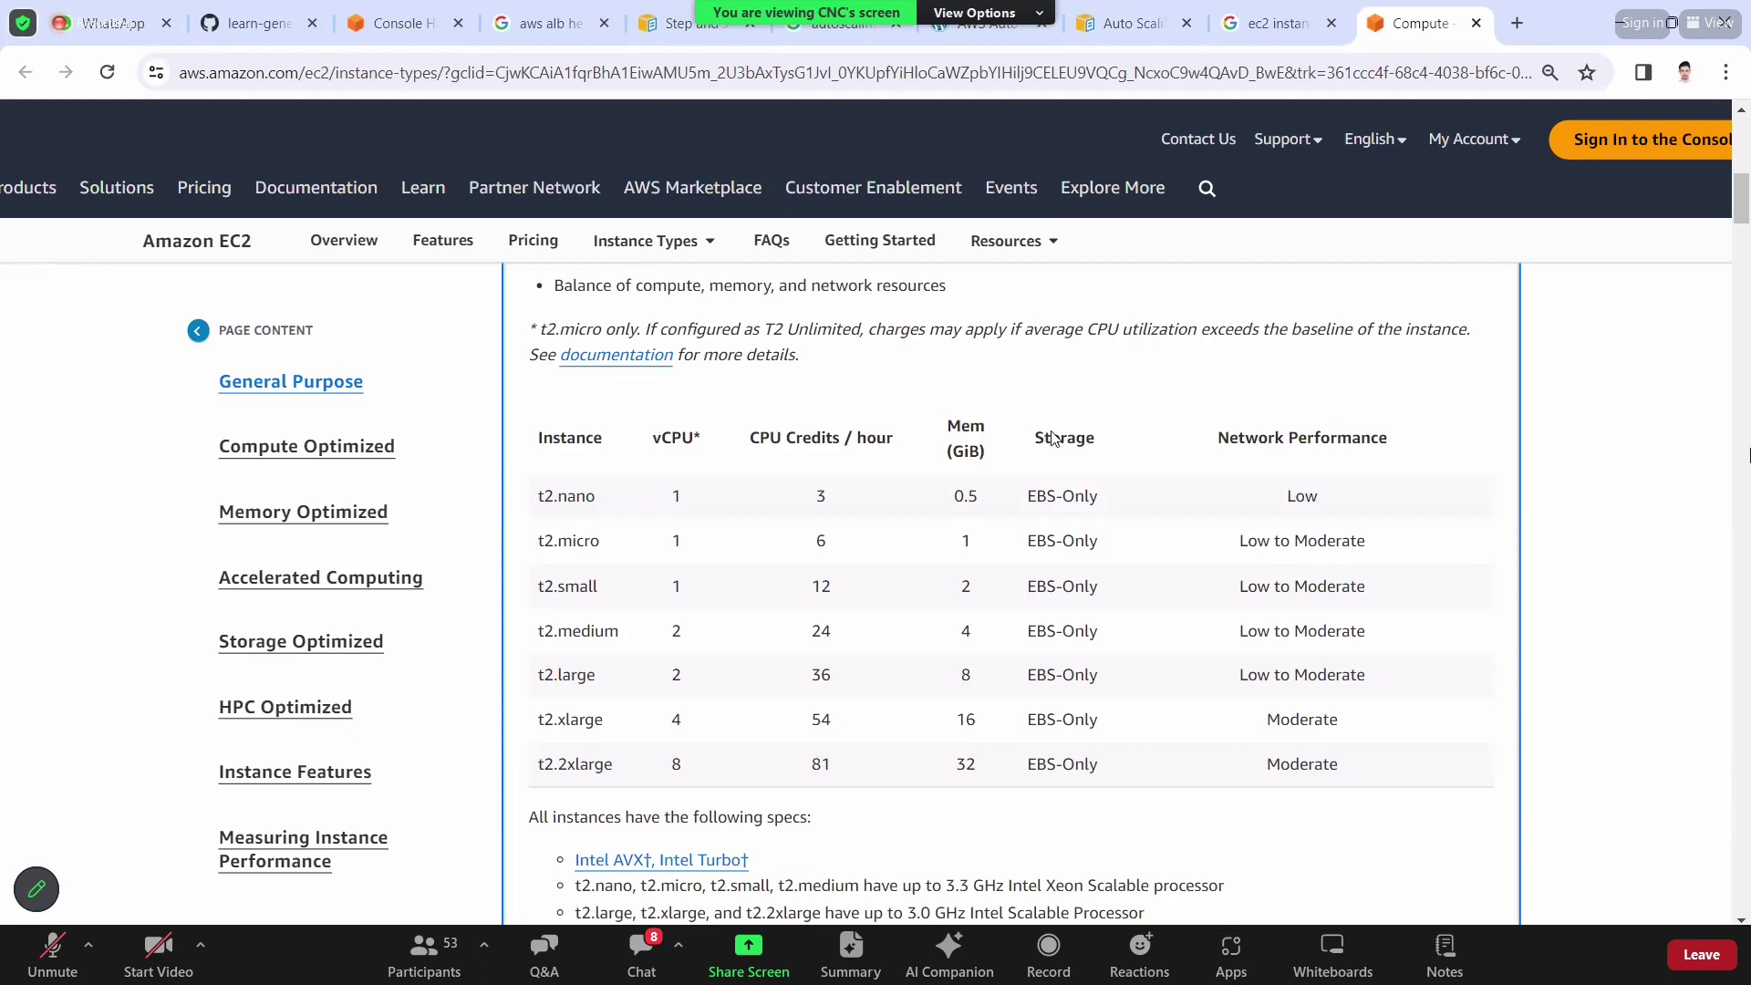
double_click(1054, 439)
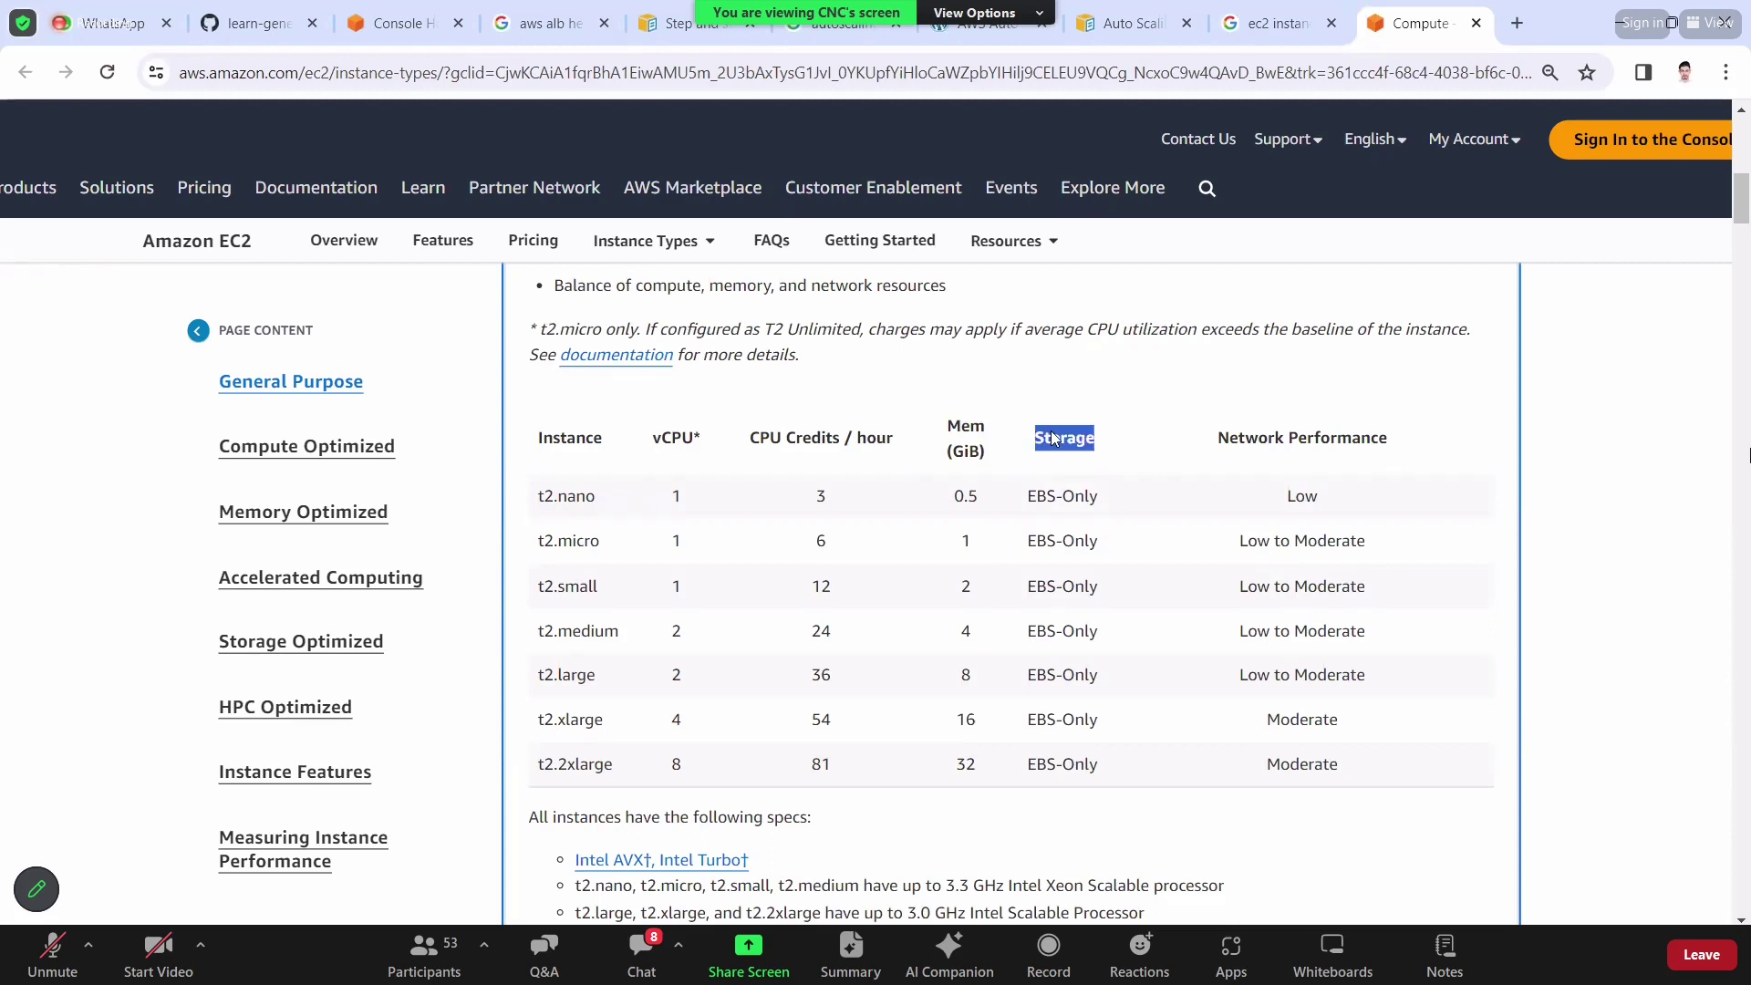
mouse_move(1053, 501)
left_mouse_down()
mouse_move(1029, 501)
mouse_move(1054, 502)
left_mouse_up()
left_click(1037, 501)
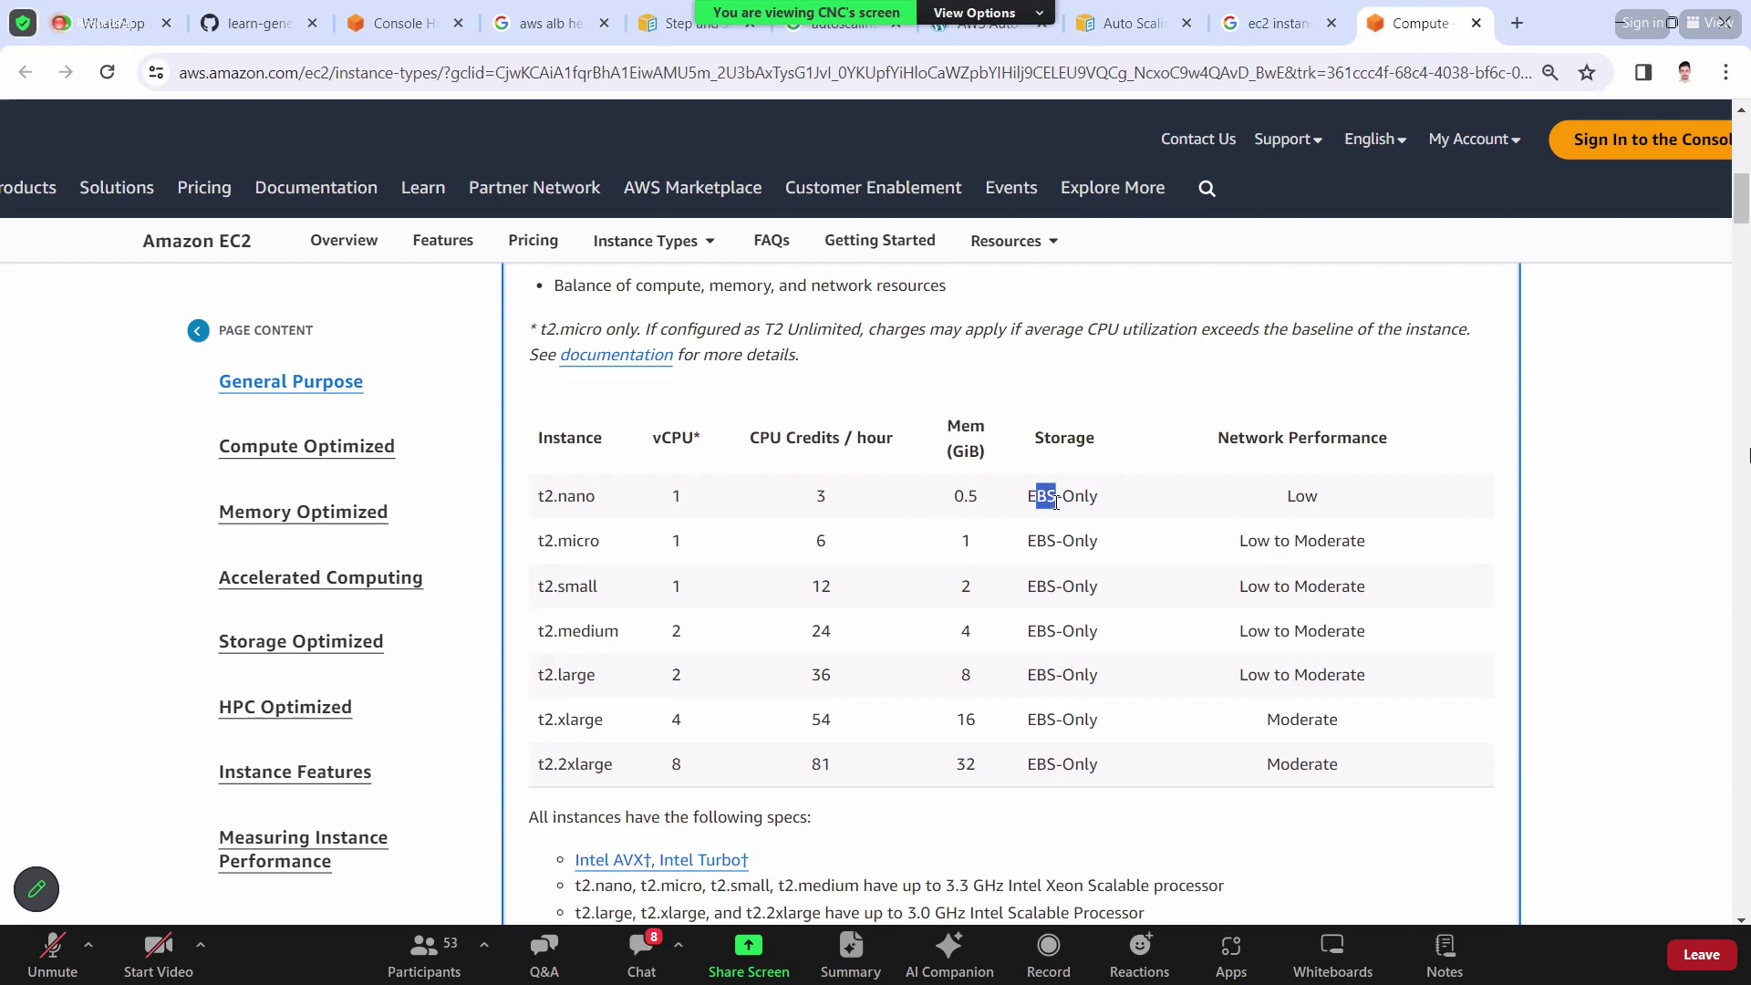
left_click_drag(1057, 500, 1035, 504)
double_click(1053, 499)
left_click_drag(1062, 499, 1028, 501)
double_click(1037, 501)
- Highlight t2.nano's vCPU, 0.5 GiB memory, EBS-Only storage and Low network performance
scroll(710, 415, "up", 1)
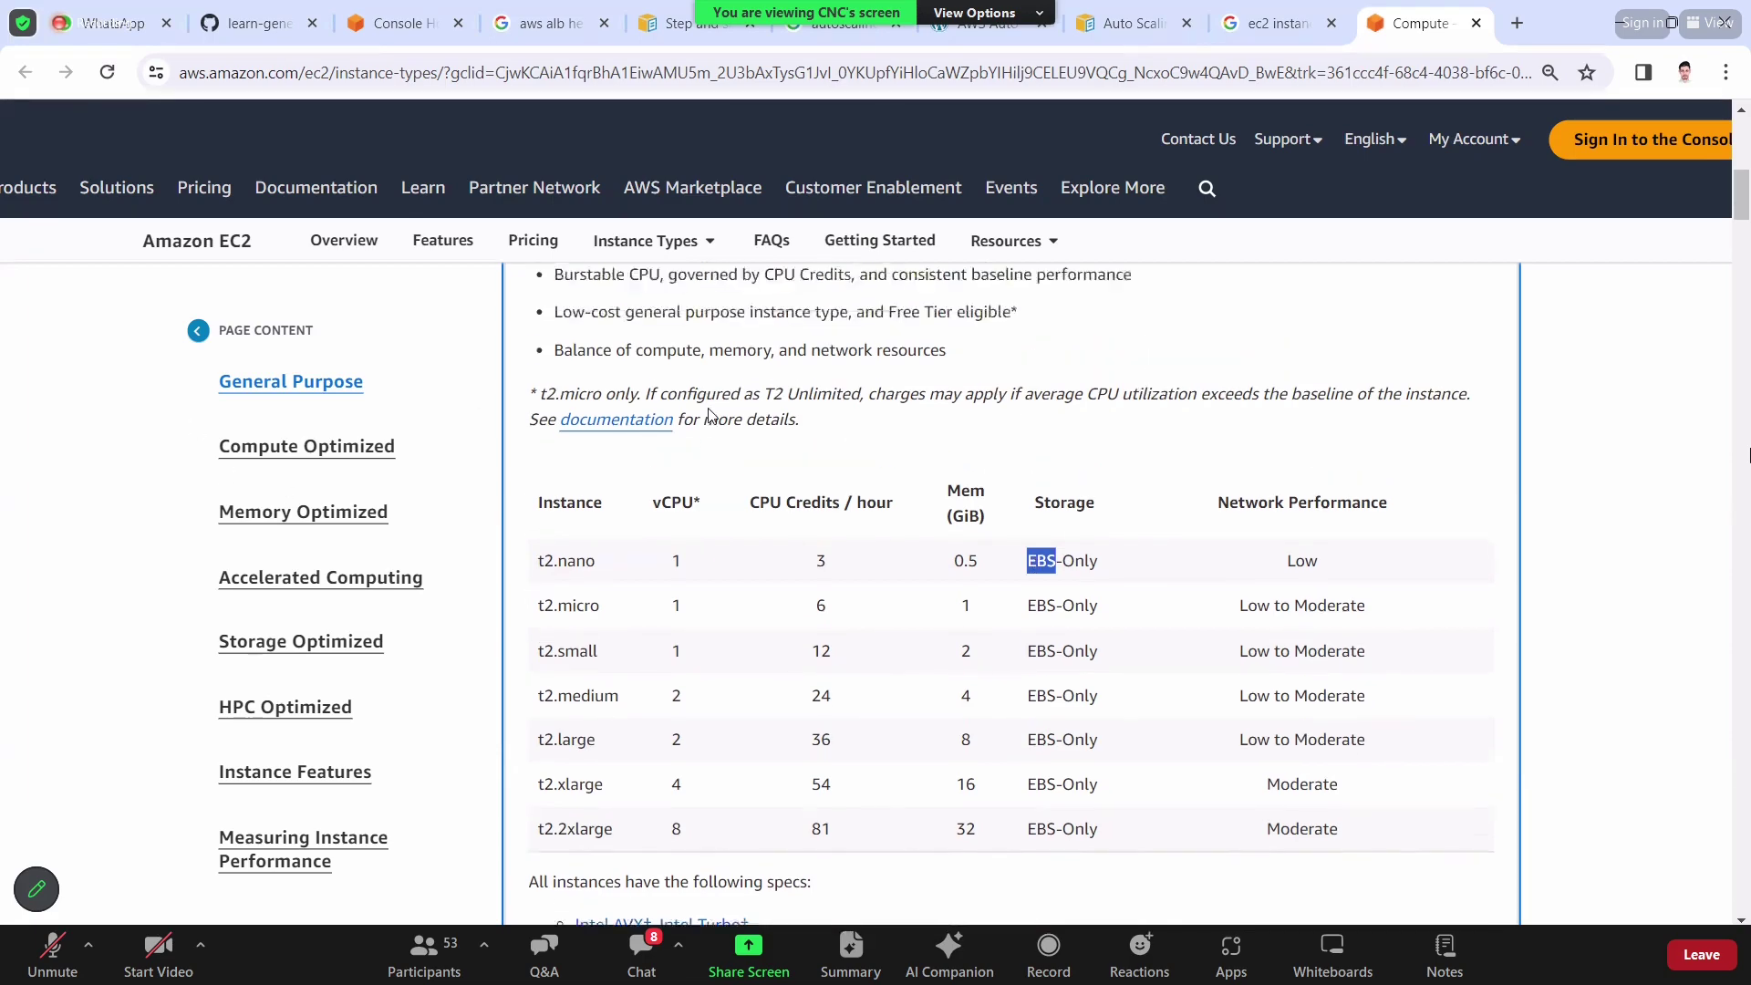
scroll(711, 415, "up", 8)
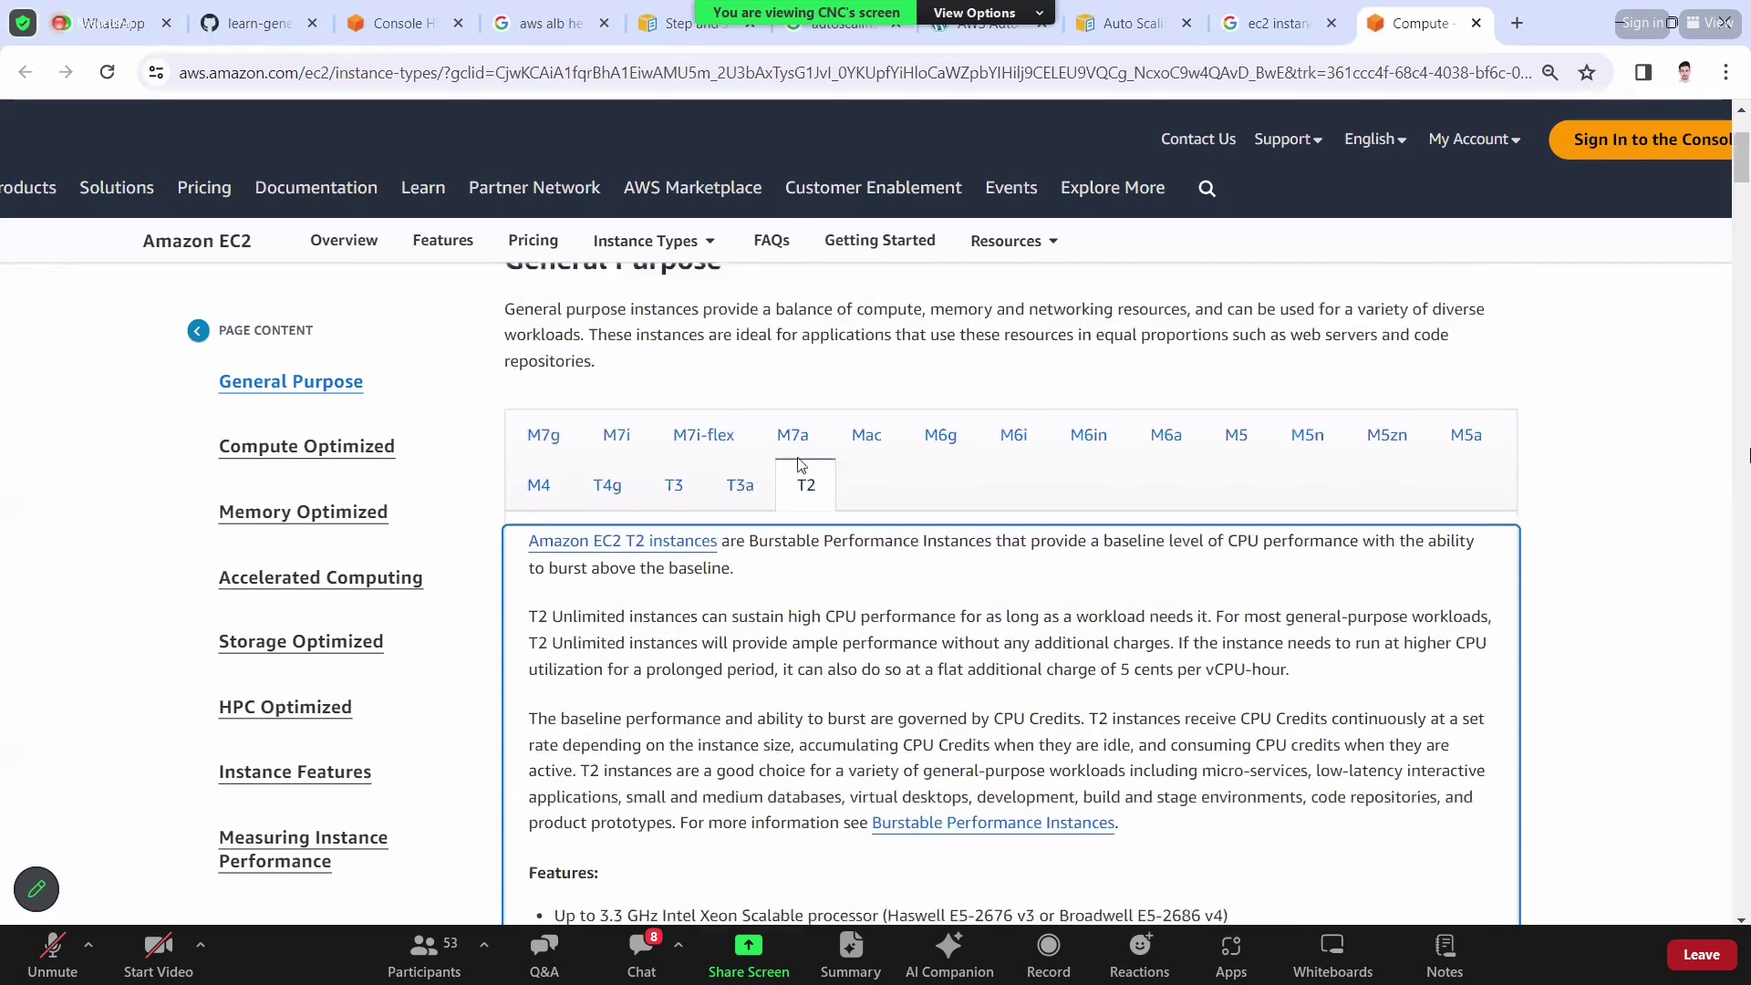
scroll(812, 497, "down", 6)
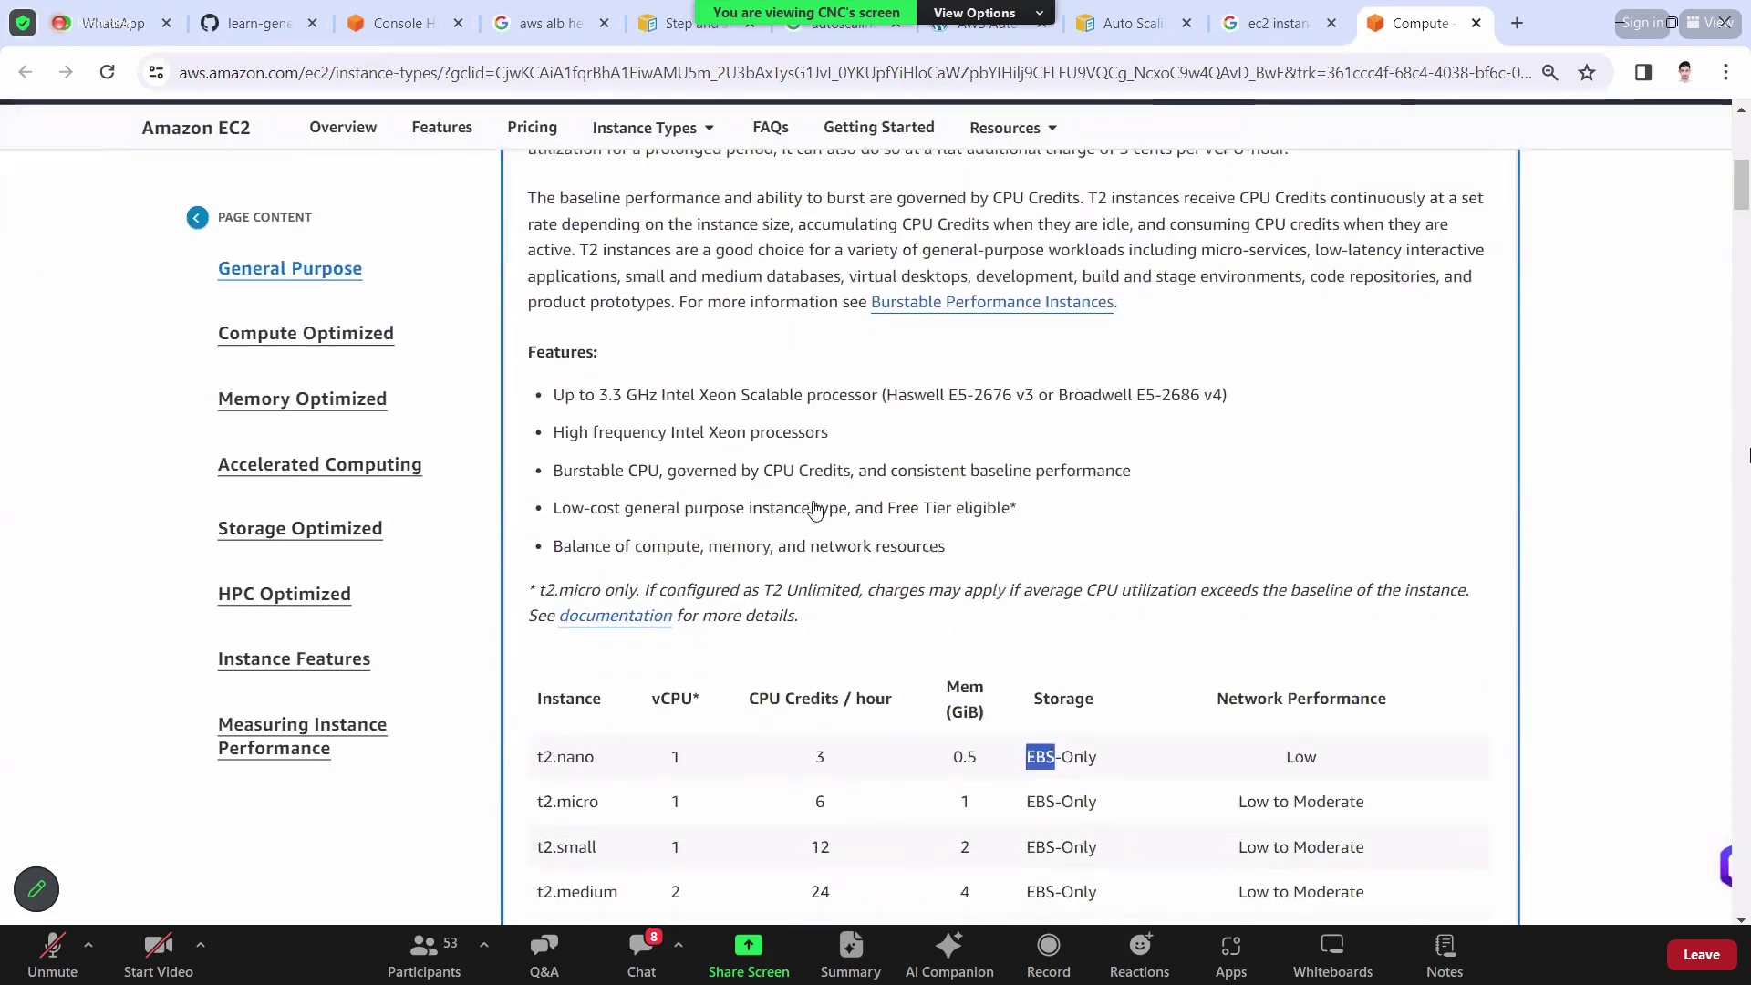
scroll(813, 508, "down", 3)
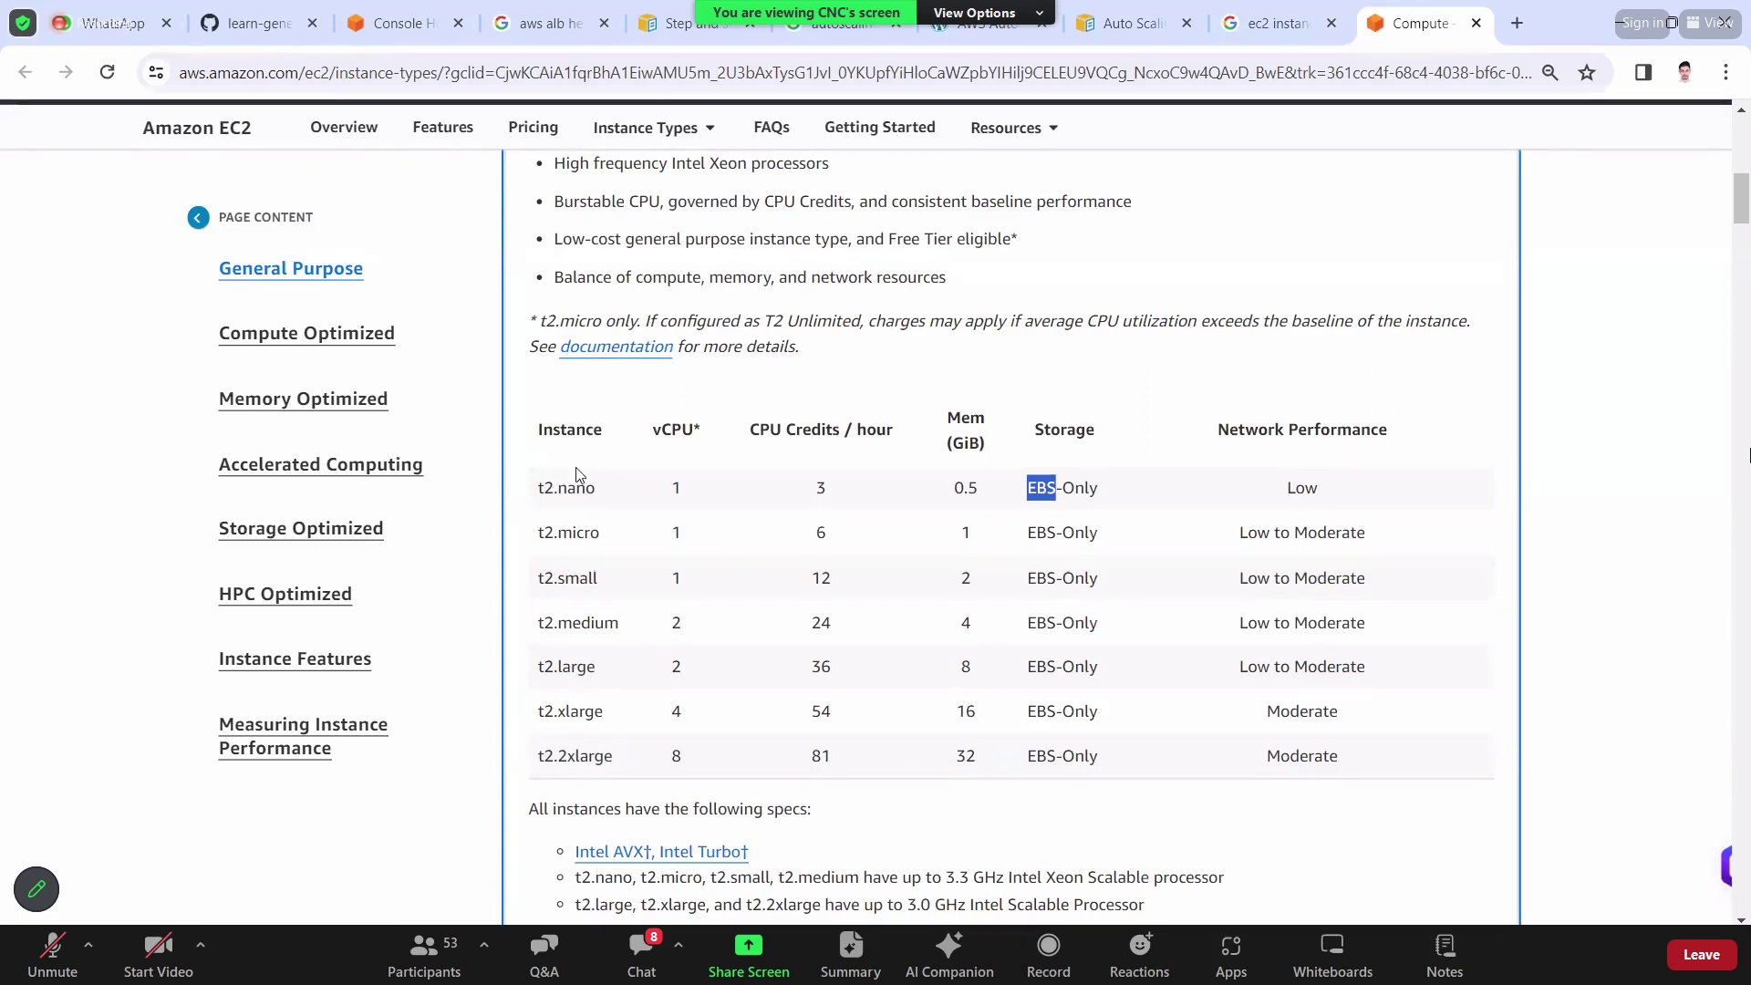
left_click(704, 492)
double_click(676, 489)
left_click(680, 490)
double_click(966, 488)
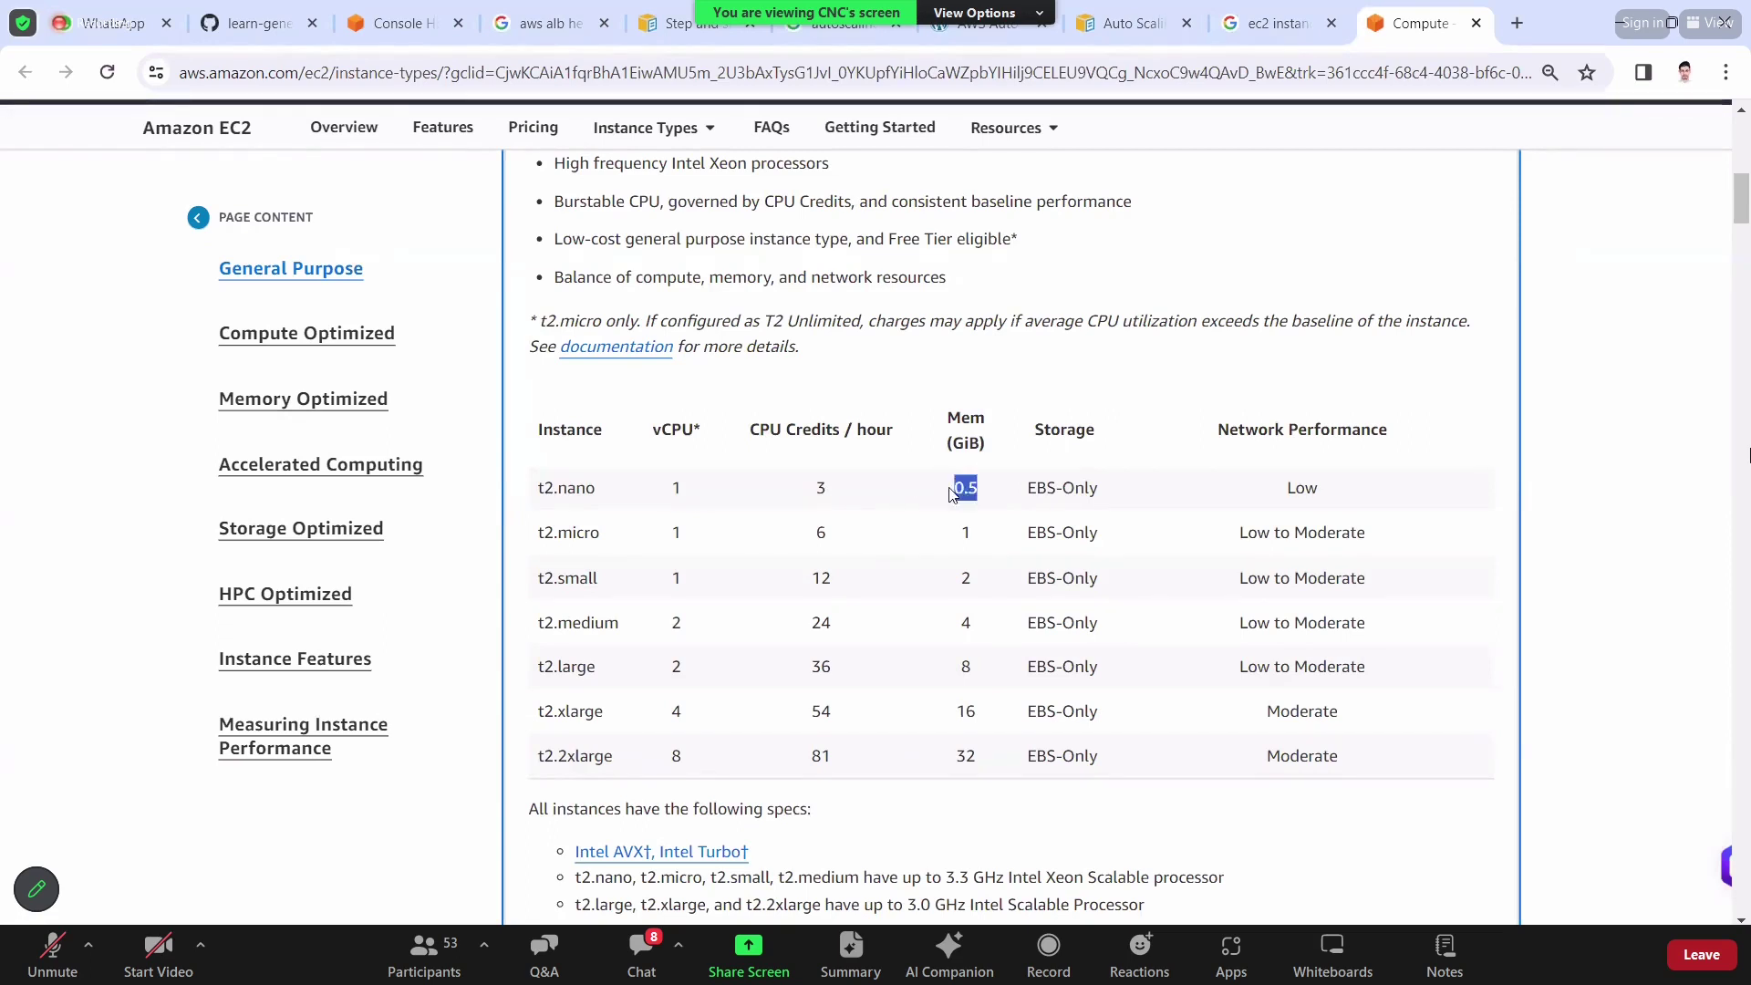
double_click(1041, 488)
double_click(1277, 487)
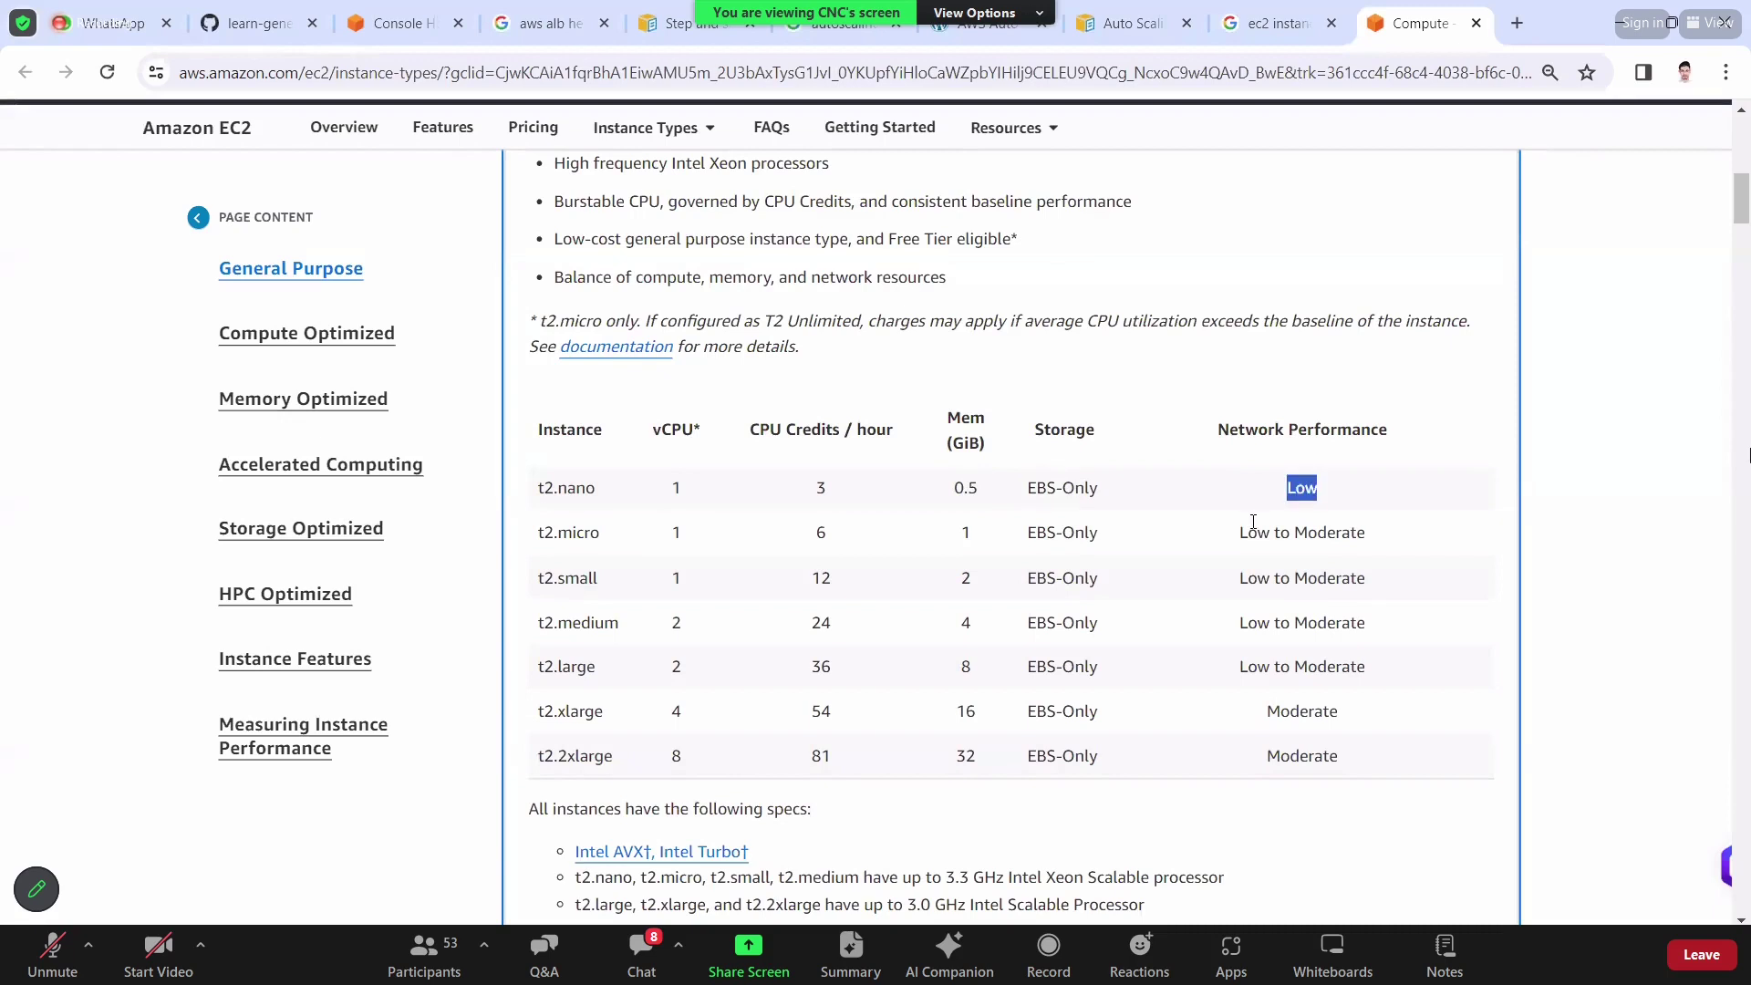
- Highlight t2.micro's row: 1 vCPU, 1 GiB memory, EBS-Only storage, Low to Moderate network
double_click(568, 533)
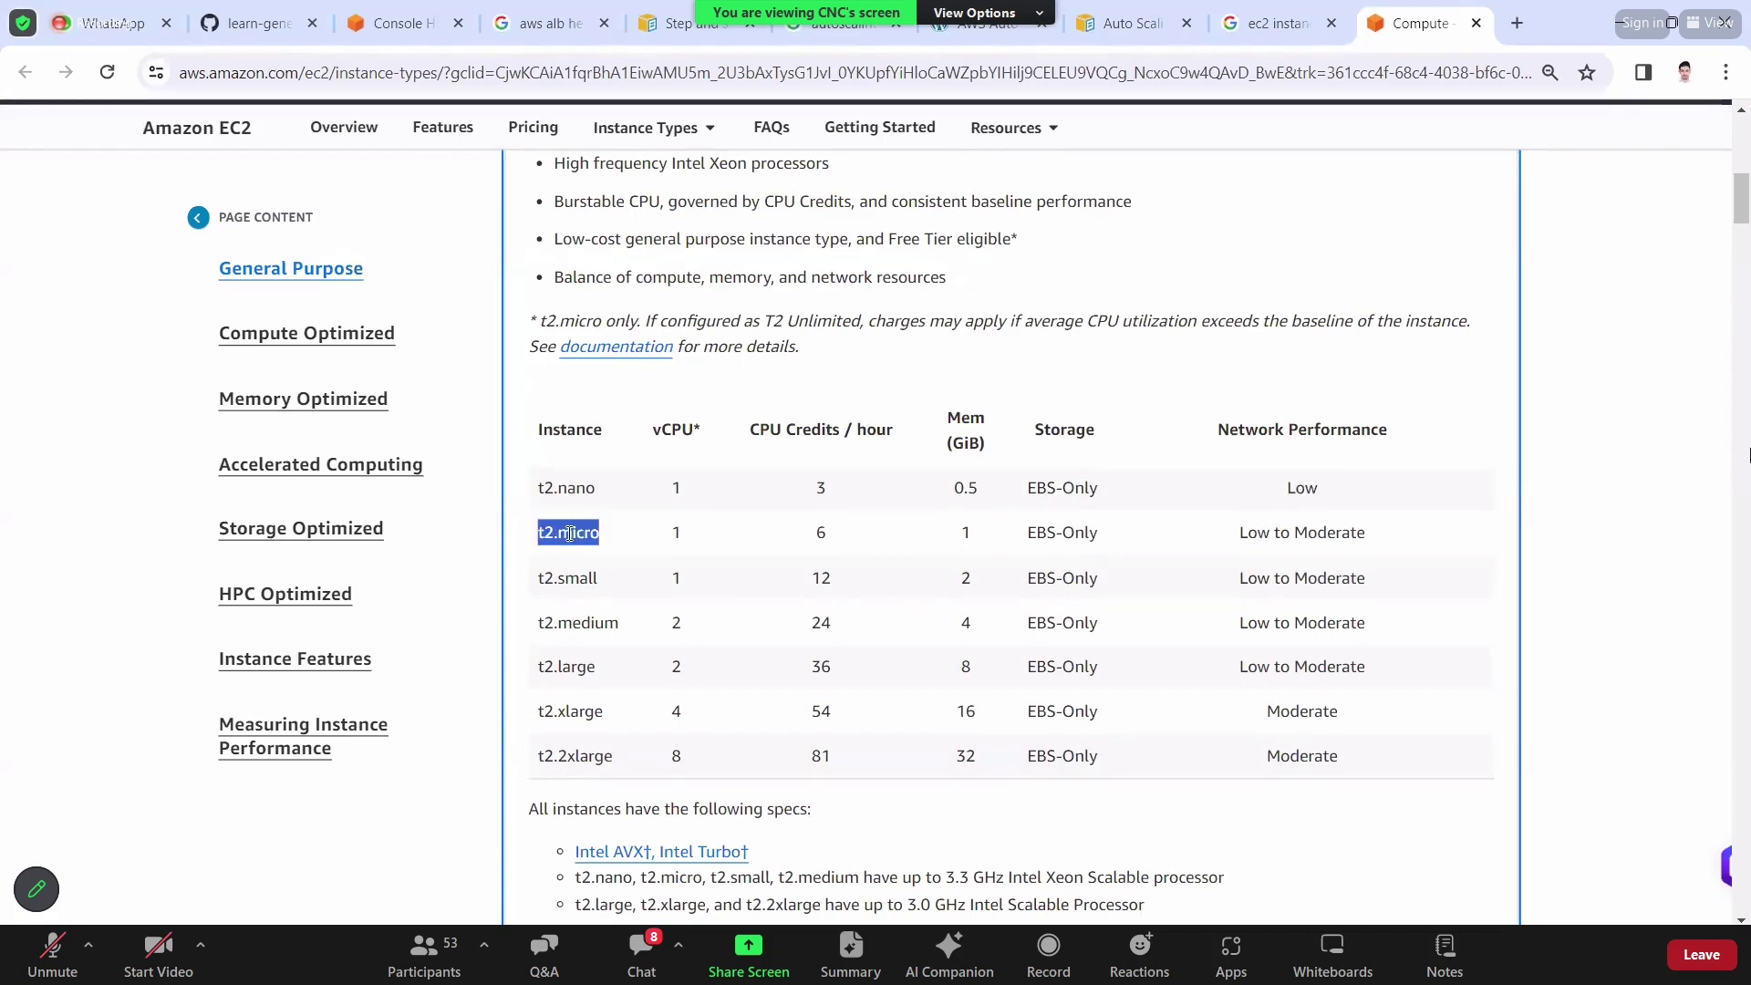
left_click_drag(568, 533, 1357, 526)
triple_click(1356, 526)
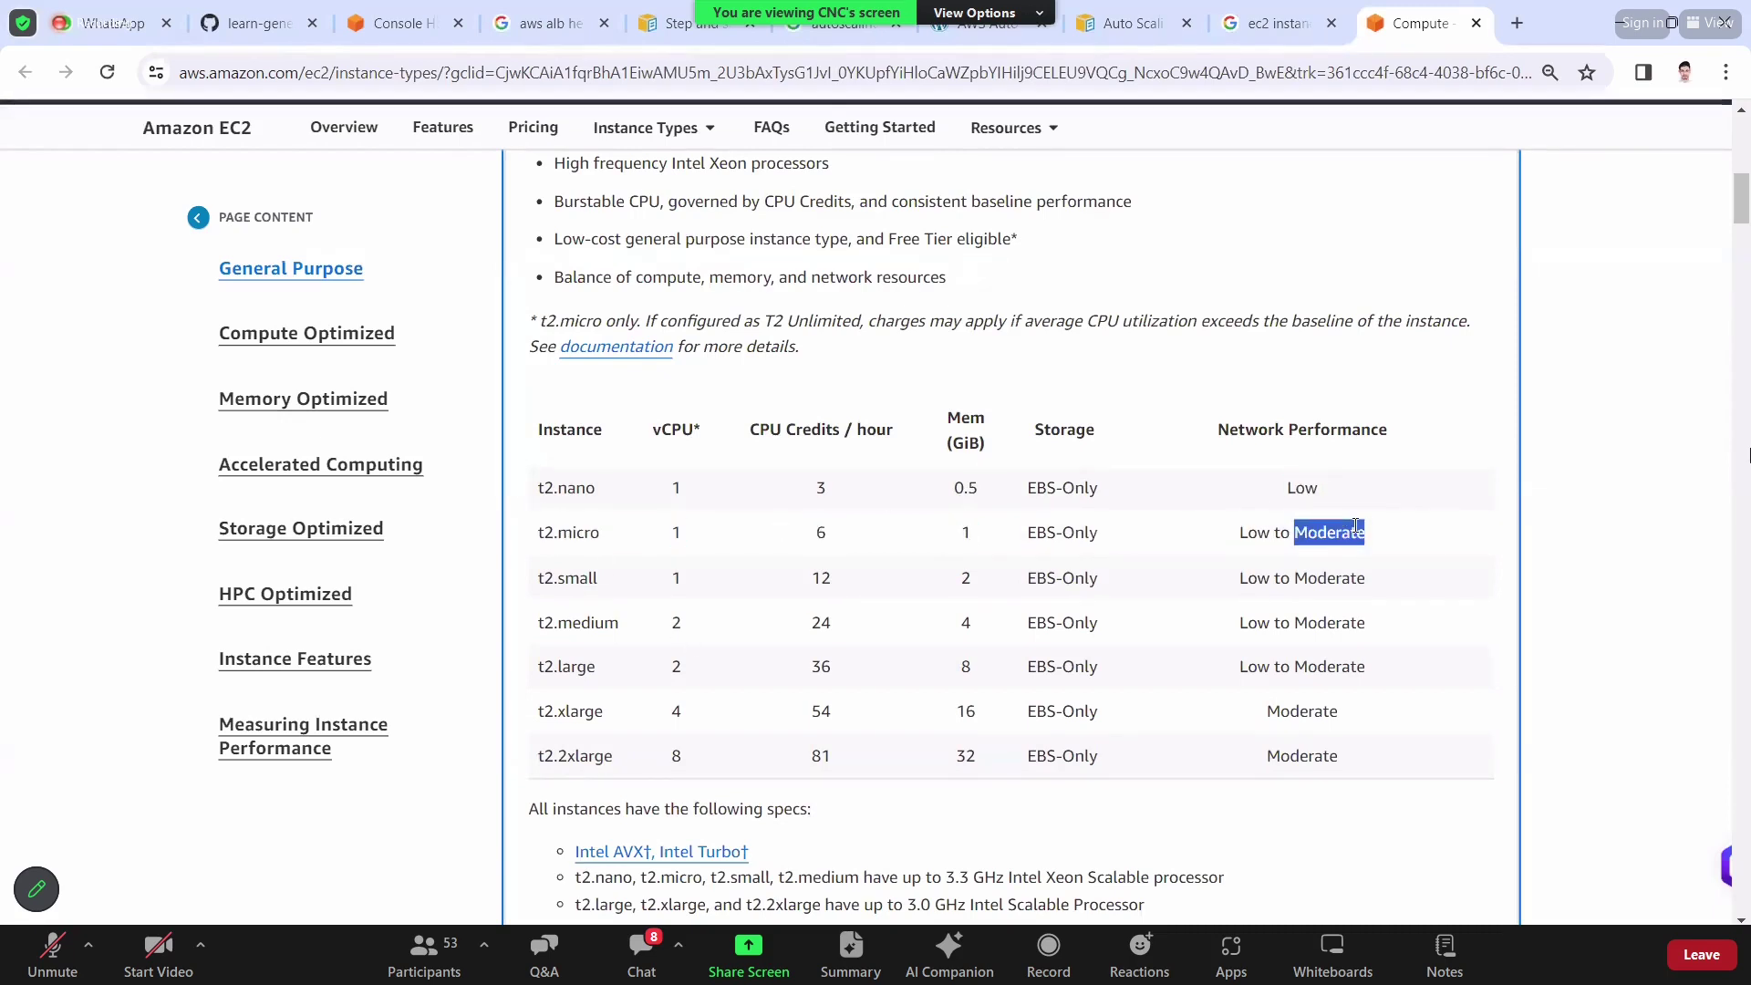
double_click(675, 536)
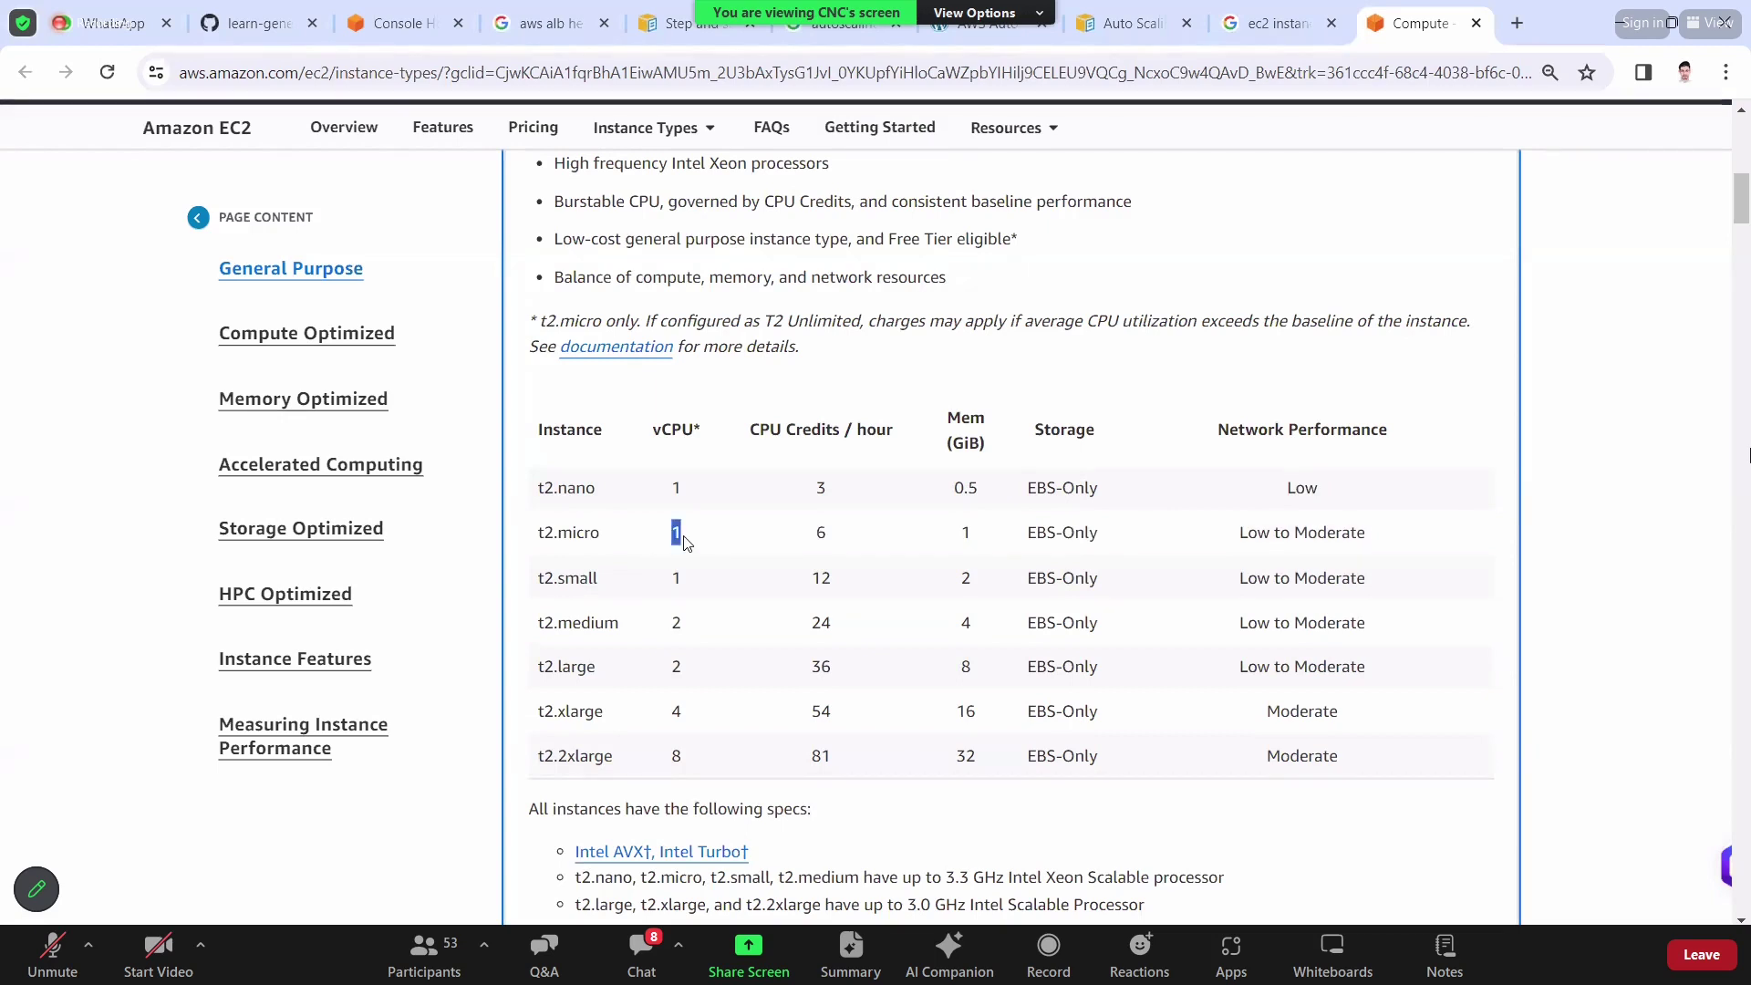
double_click(964, 538)
left_click_drag(963, 538, 1040, 532)
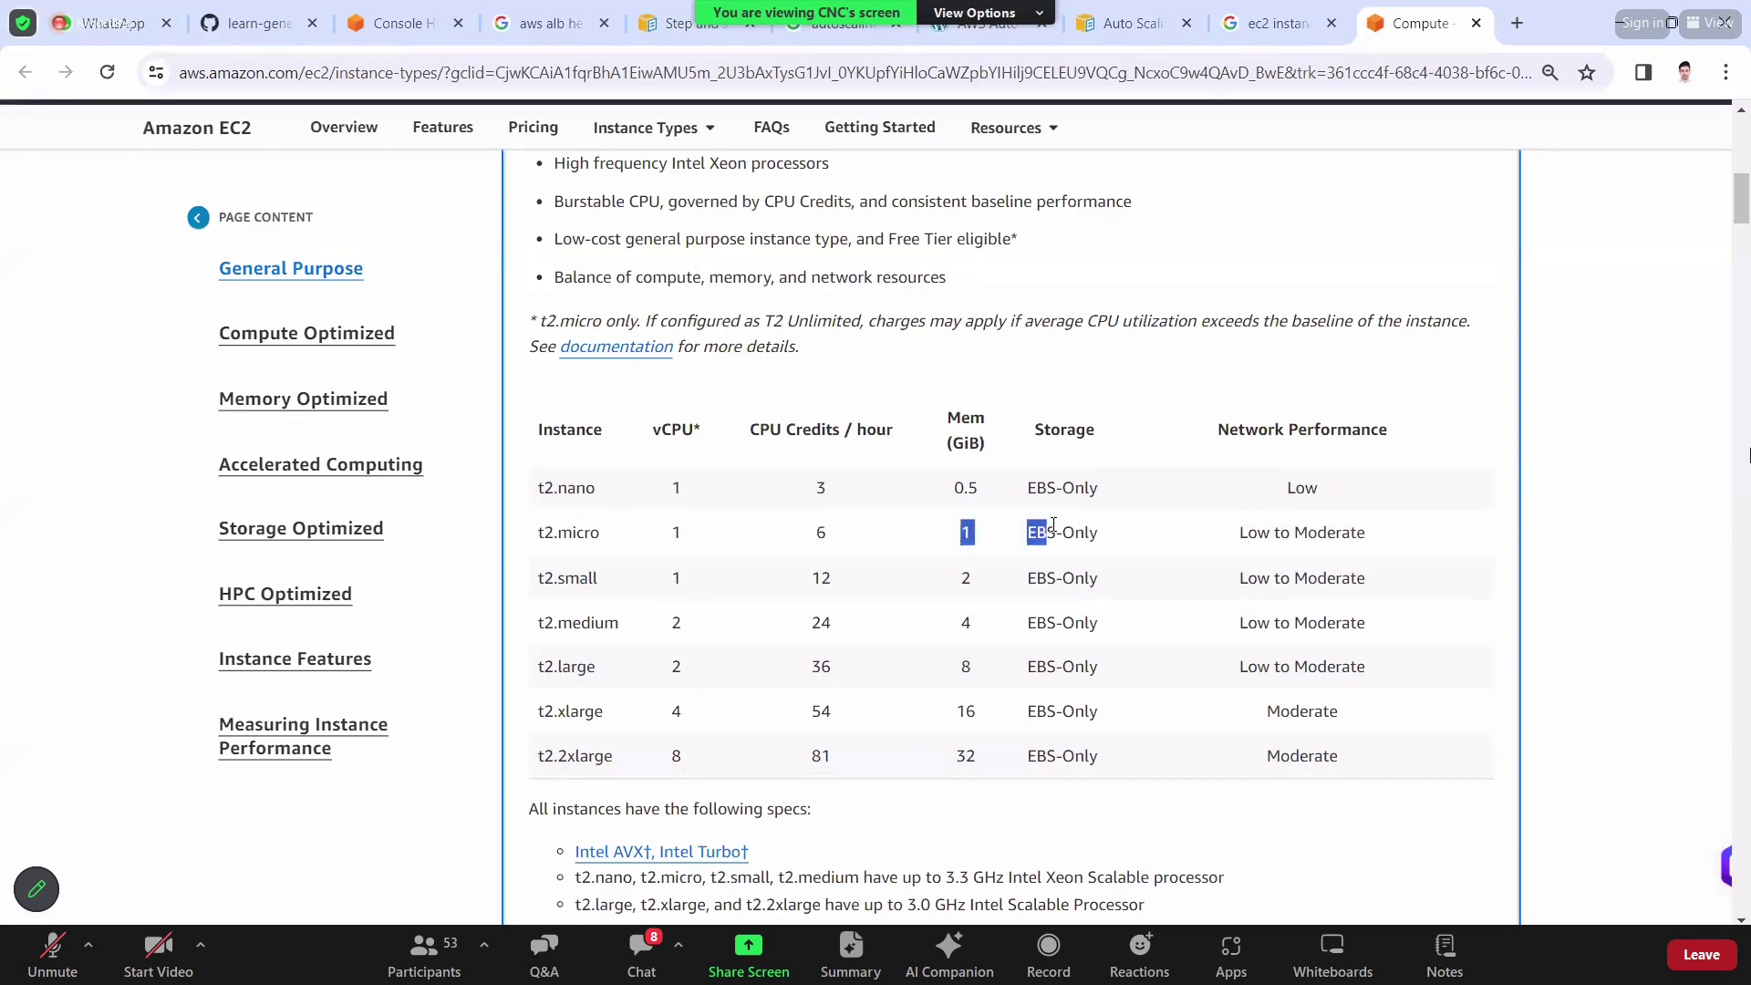
triple_click(1053, 529)
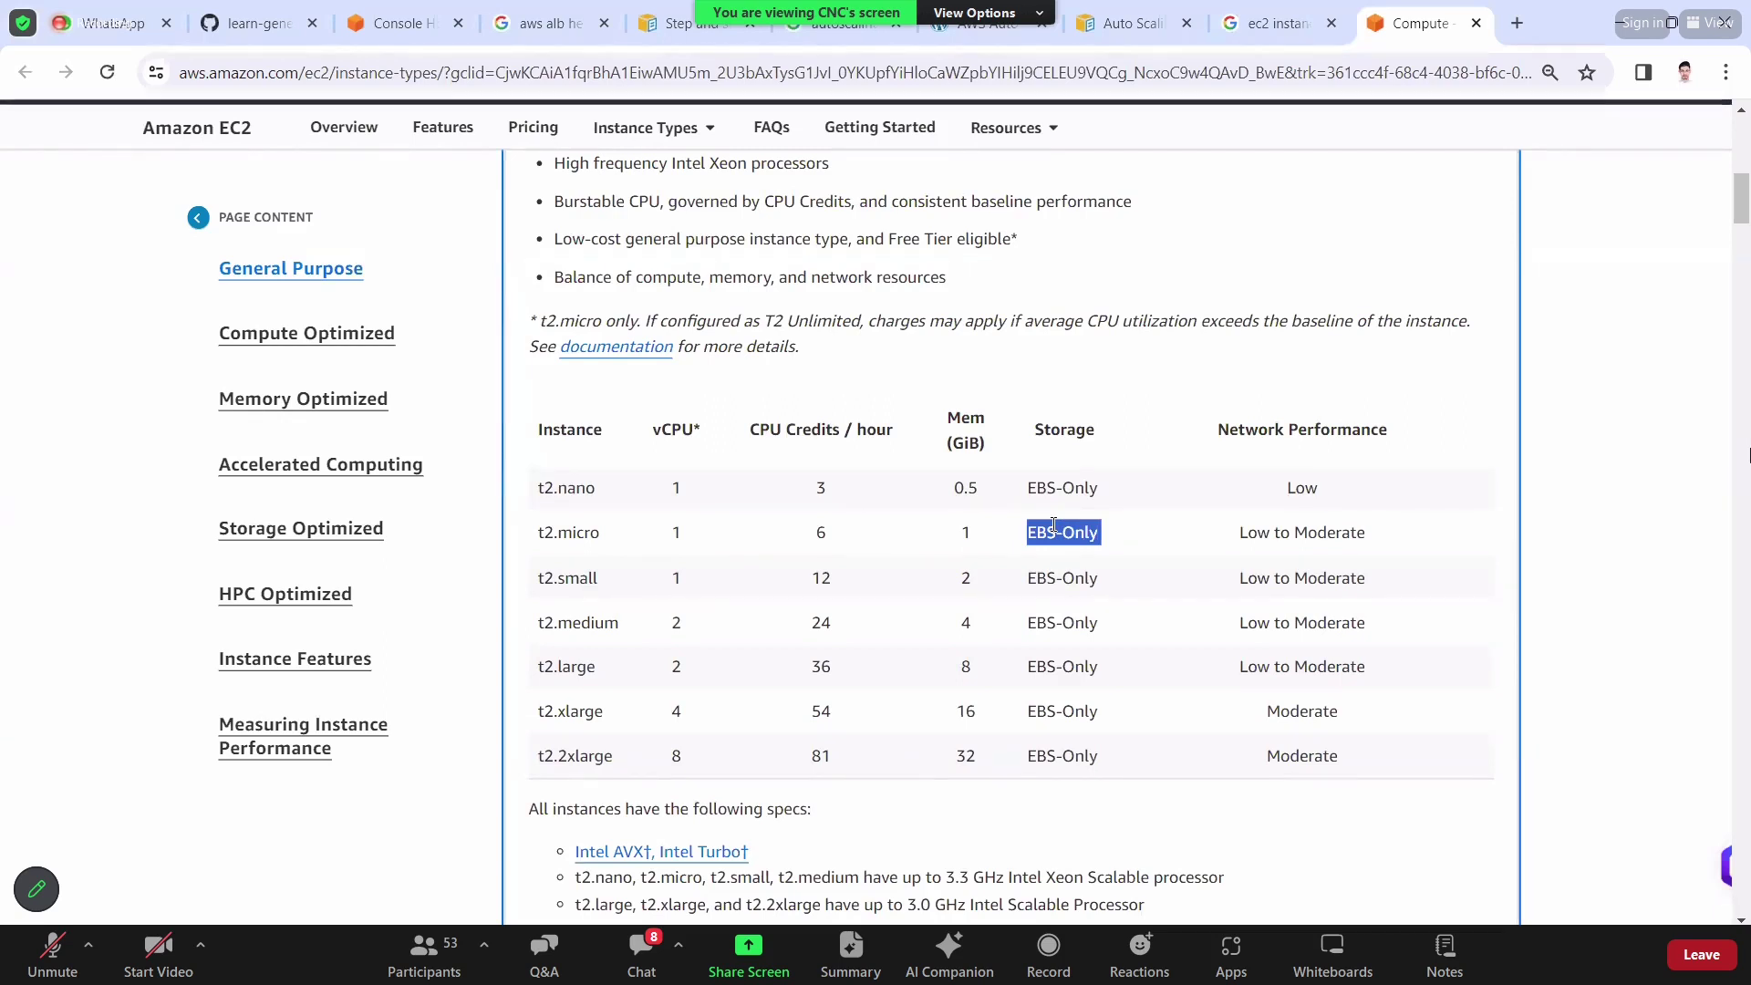
left_click(1053, 525)
- Highlight t2.small's single vCPU and t2.medium's 2 vCPUs and 4 GiB memory
left_click_drag(572, 579, 523, 578)
left_click(584, 578)
left_click_drag(668, 581, 699, 585)
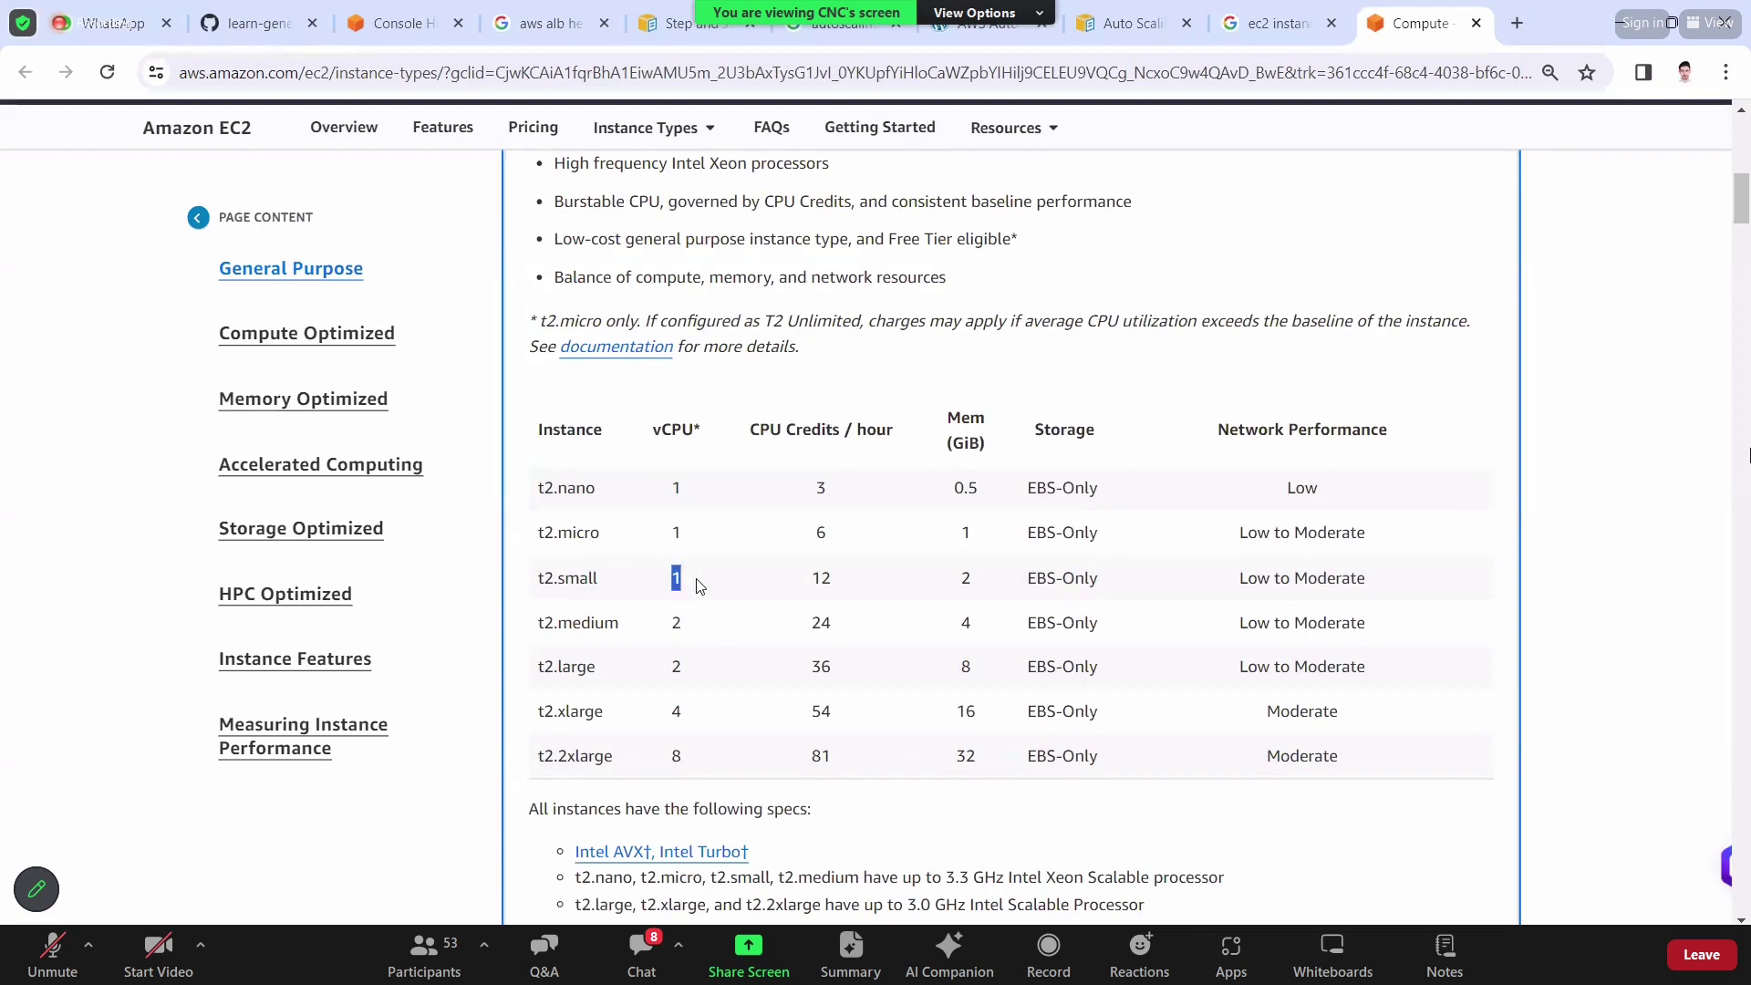
left_click(929, 589)
left_click_drag(557, 623, 674, 626)
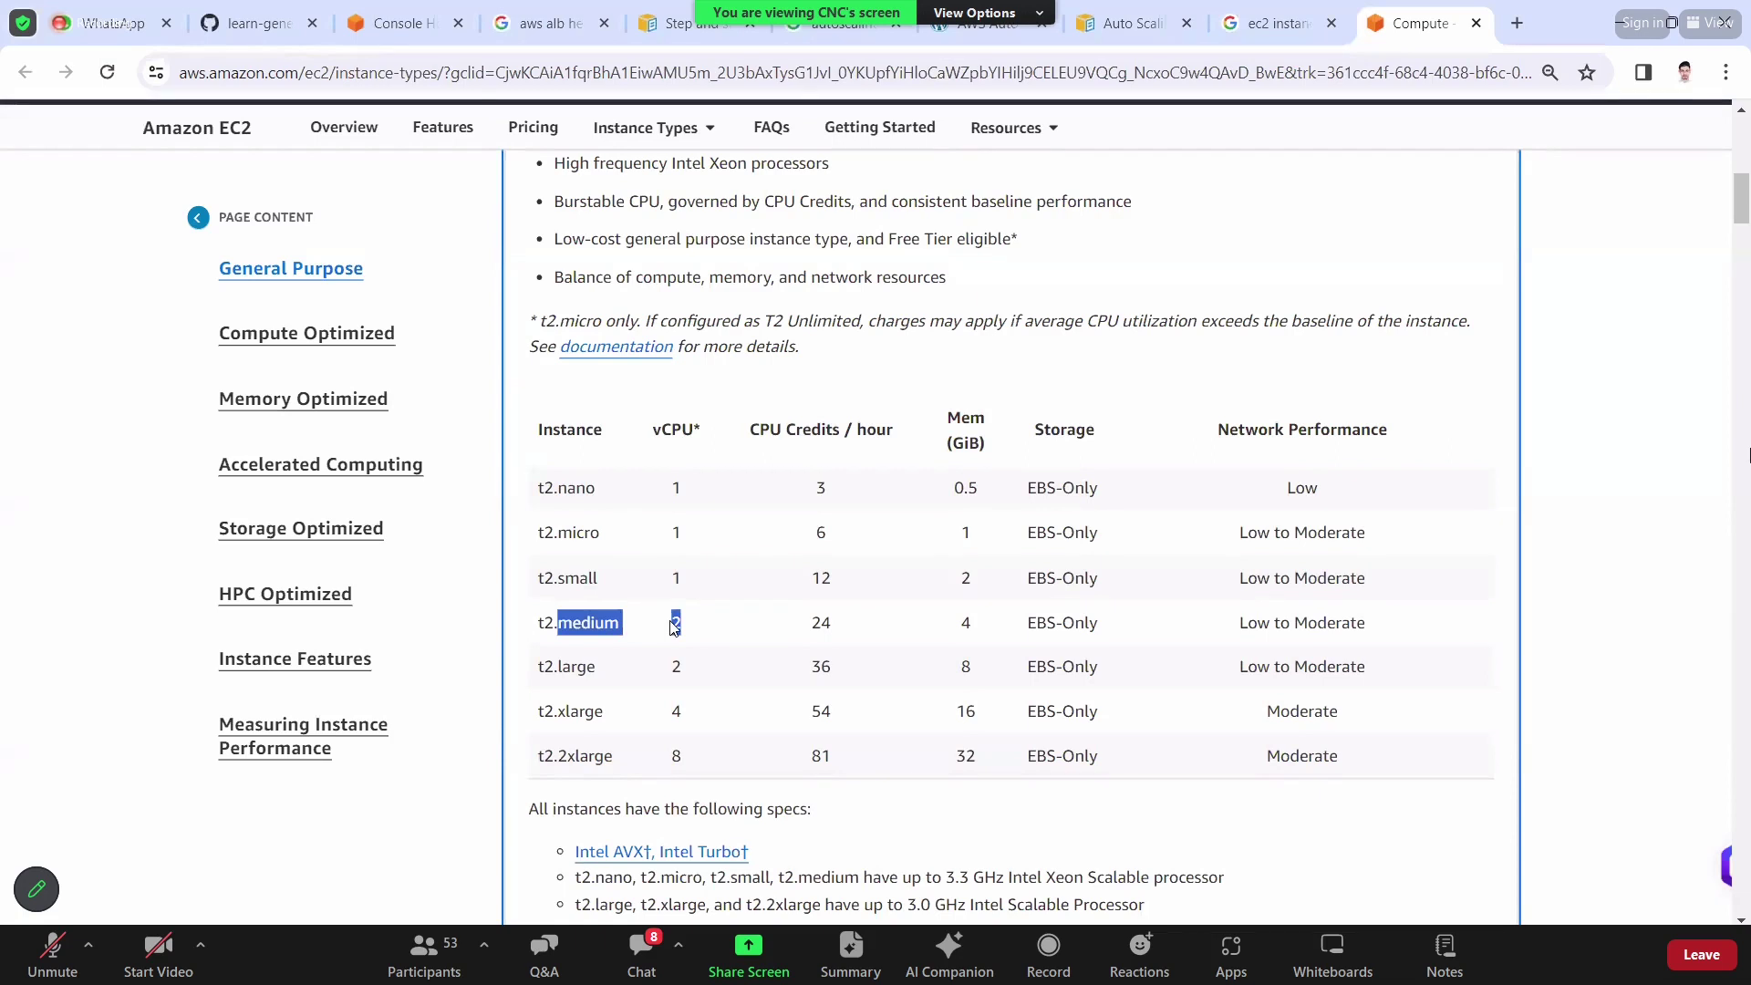
left_click(674, 625)
double_click(966, 622)
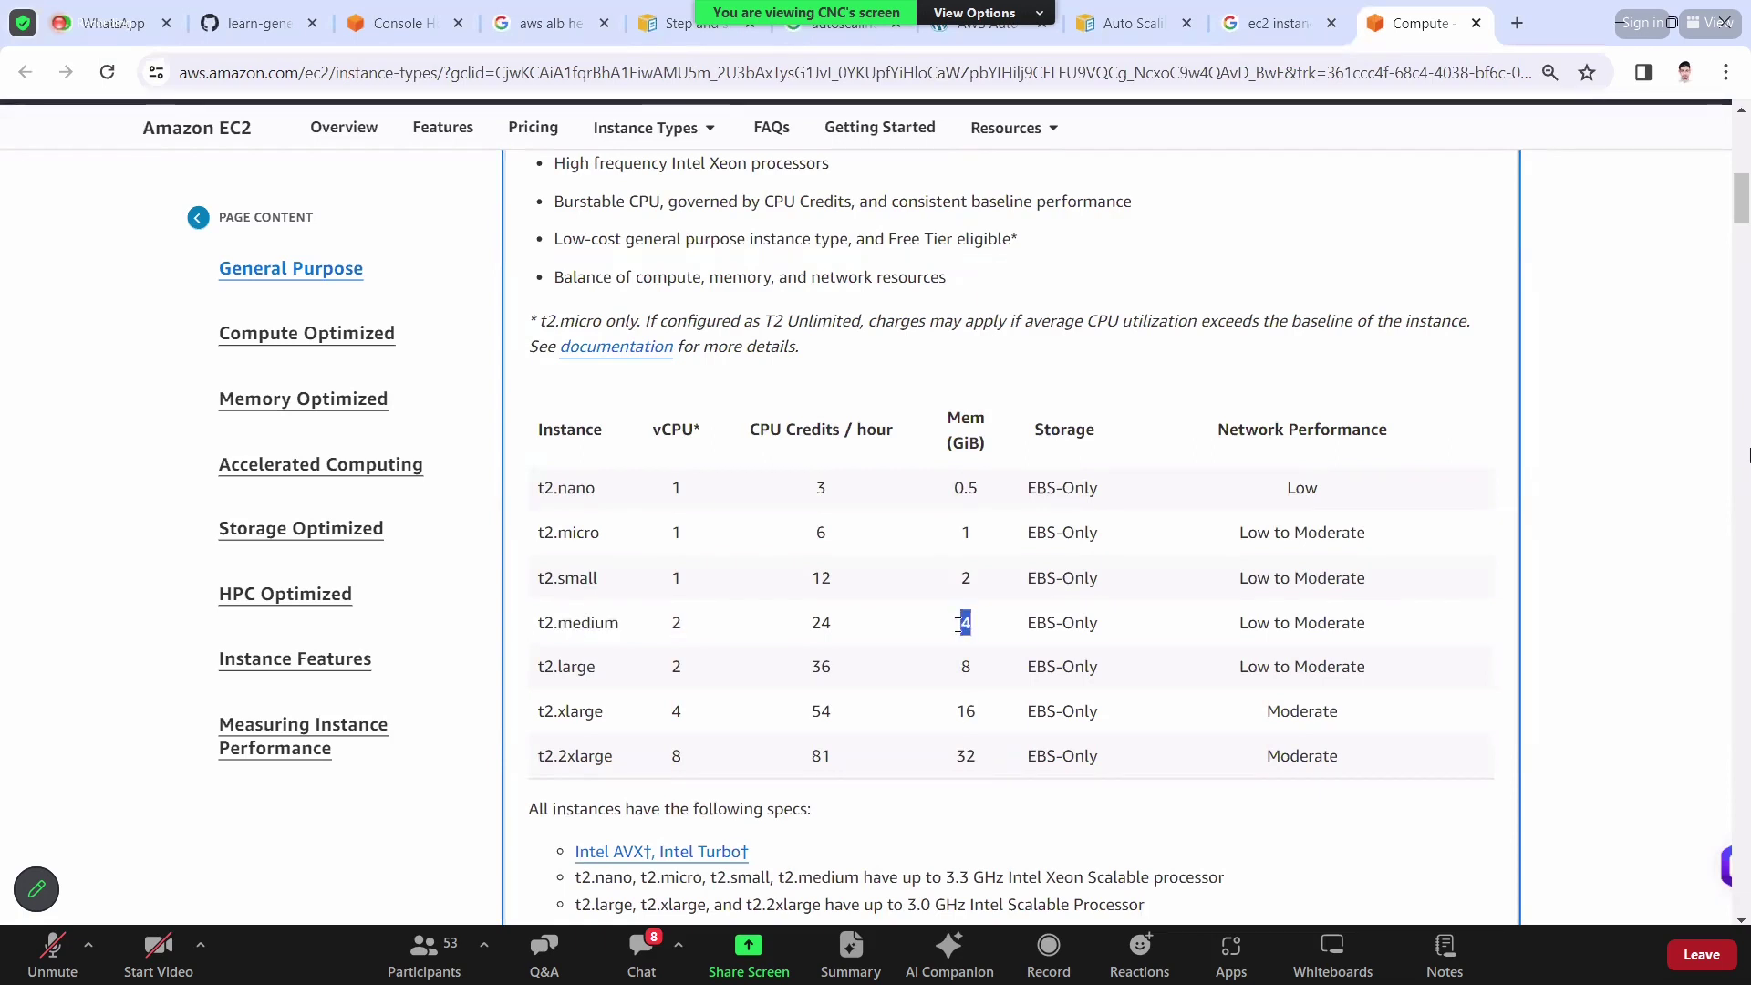
- Highlight vCPUs and memory for t2.large (2, 8 GiB), t2.xlarge (4, 16 GiB), t2.2xlarge (8, 32 GiB)
left_click_drag(669, 667, 698, 676)
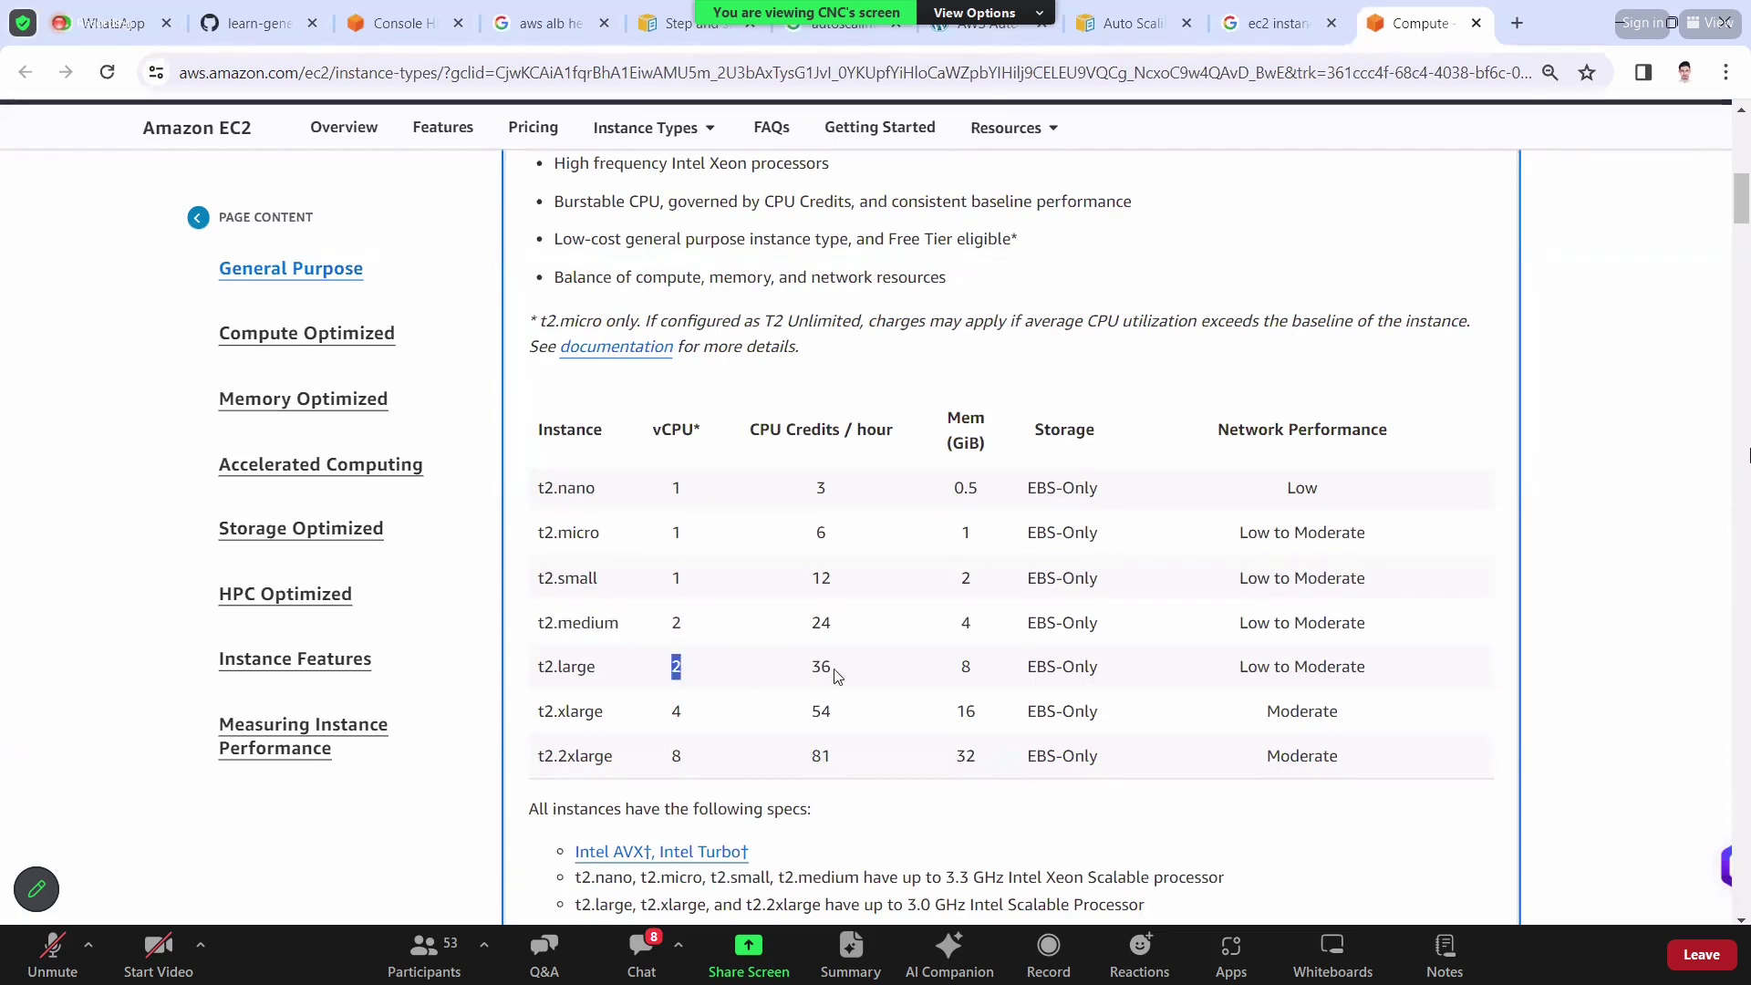
left_click_drag(959, 671, 1001, 676)
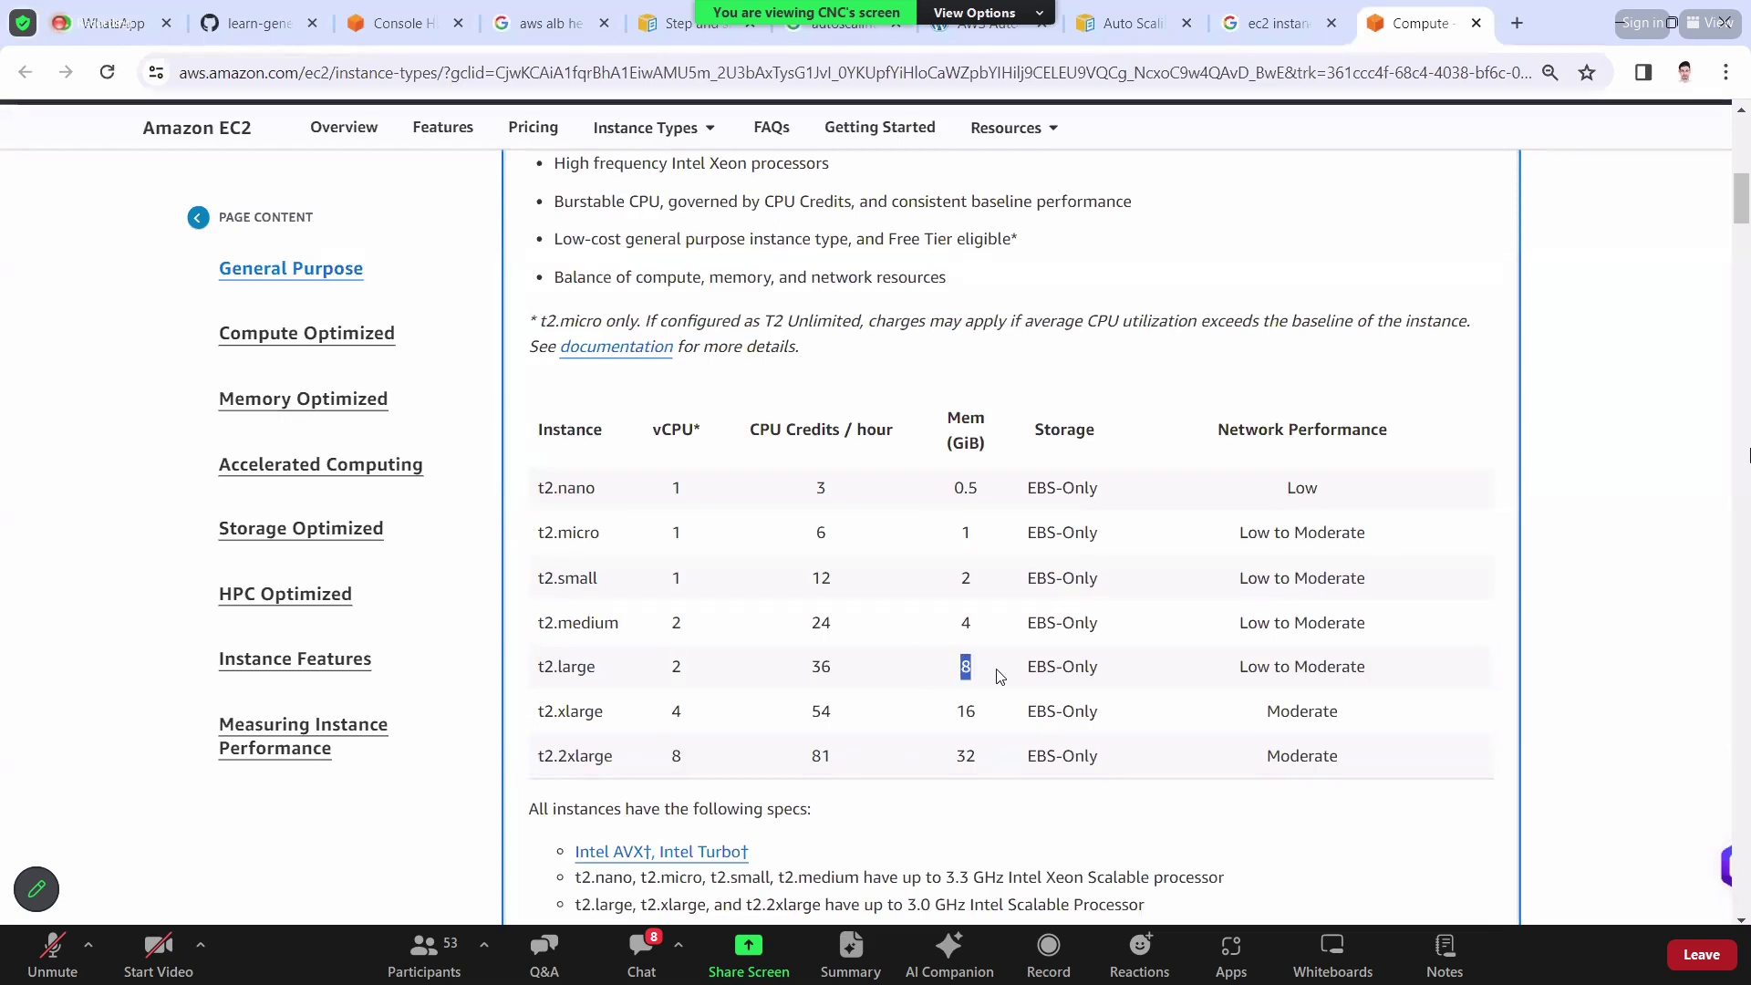
left_click_drag(657, 724, 686, 722)
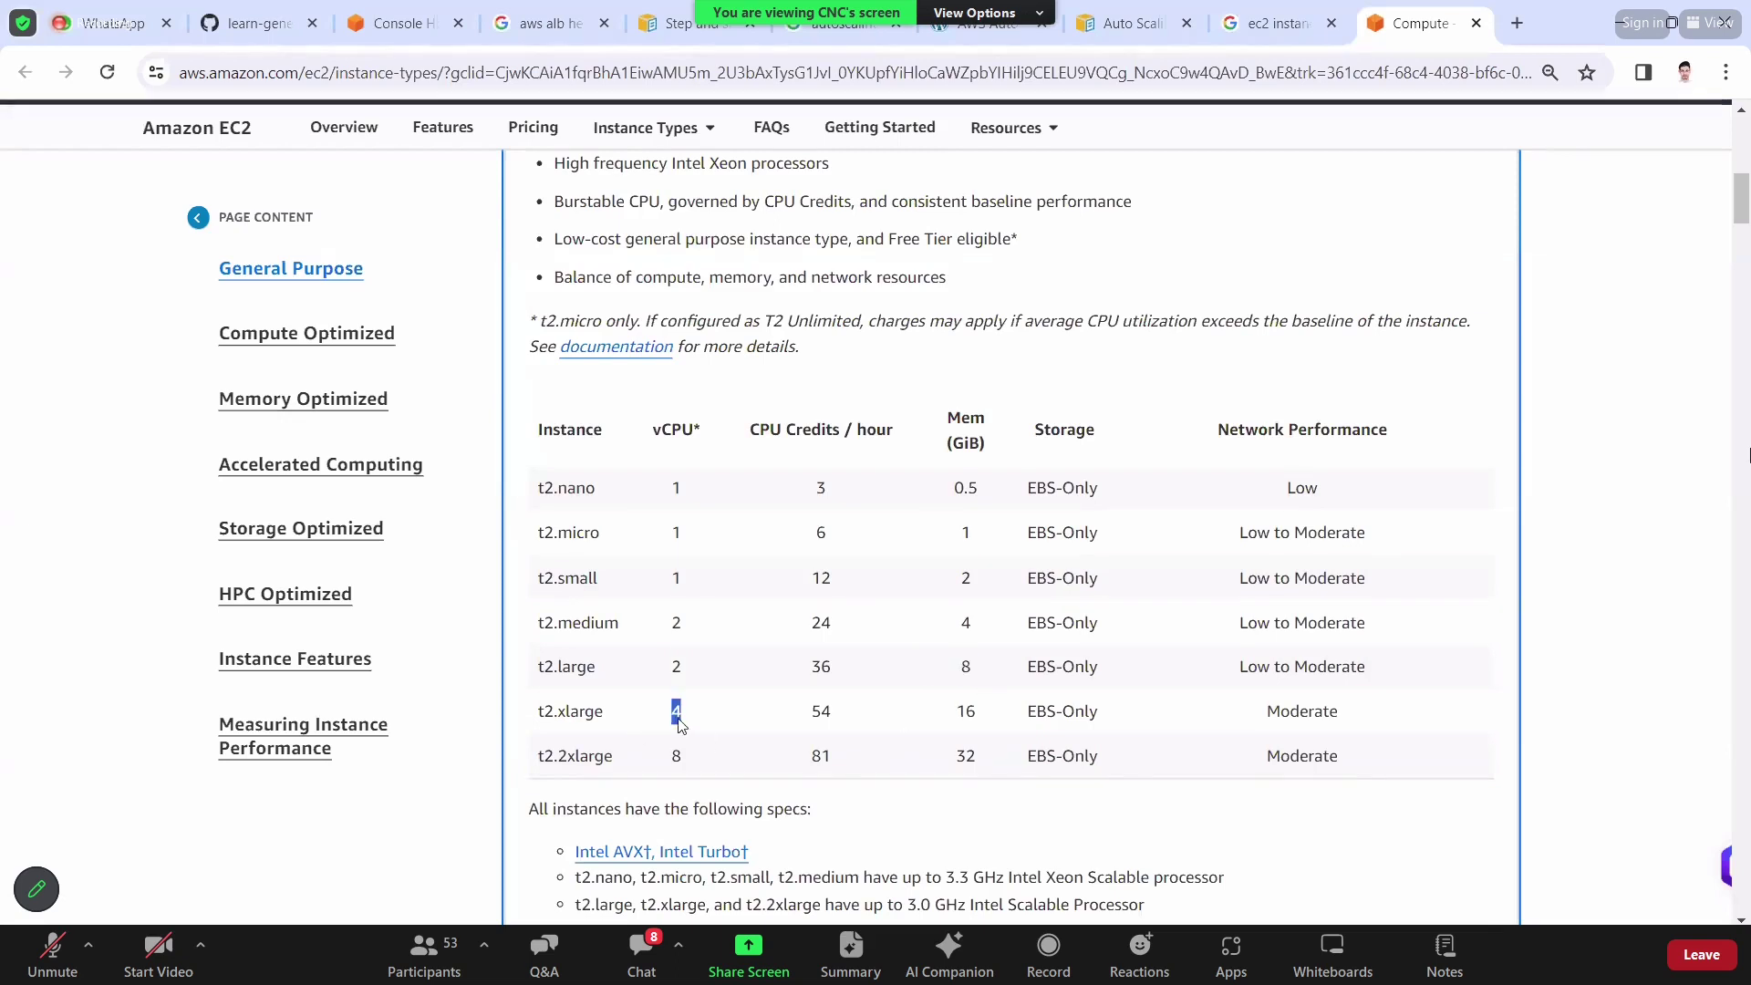
left_click_drag(948, 714, 983, 714)
double_click(676, 757)
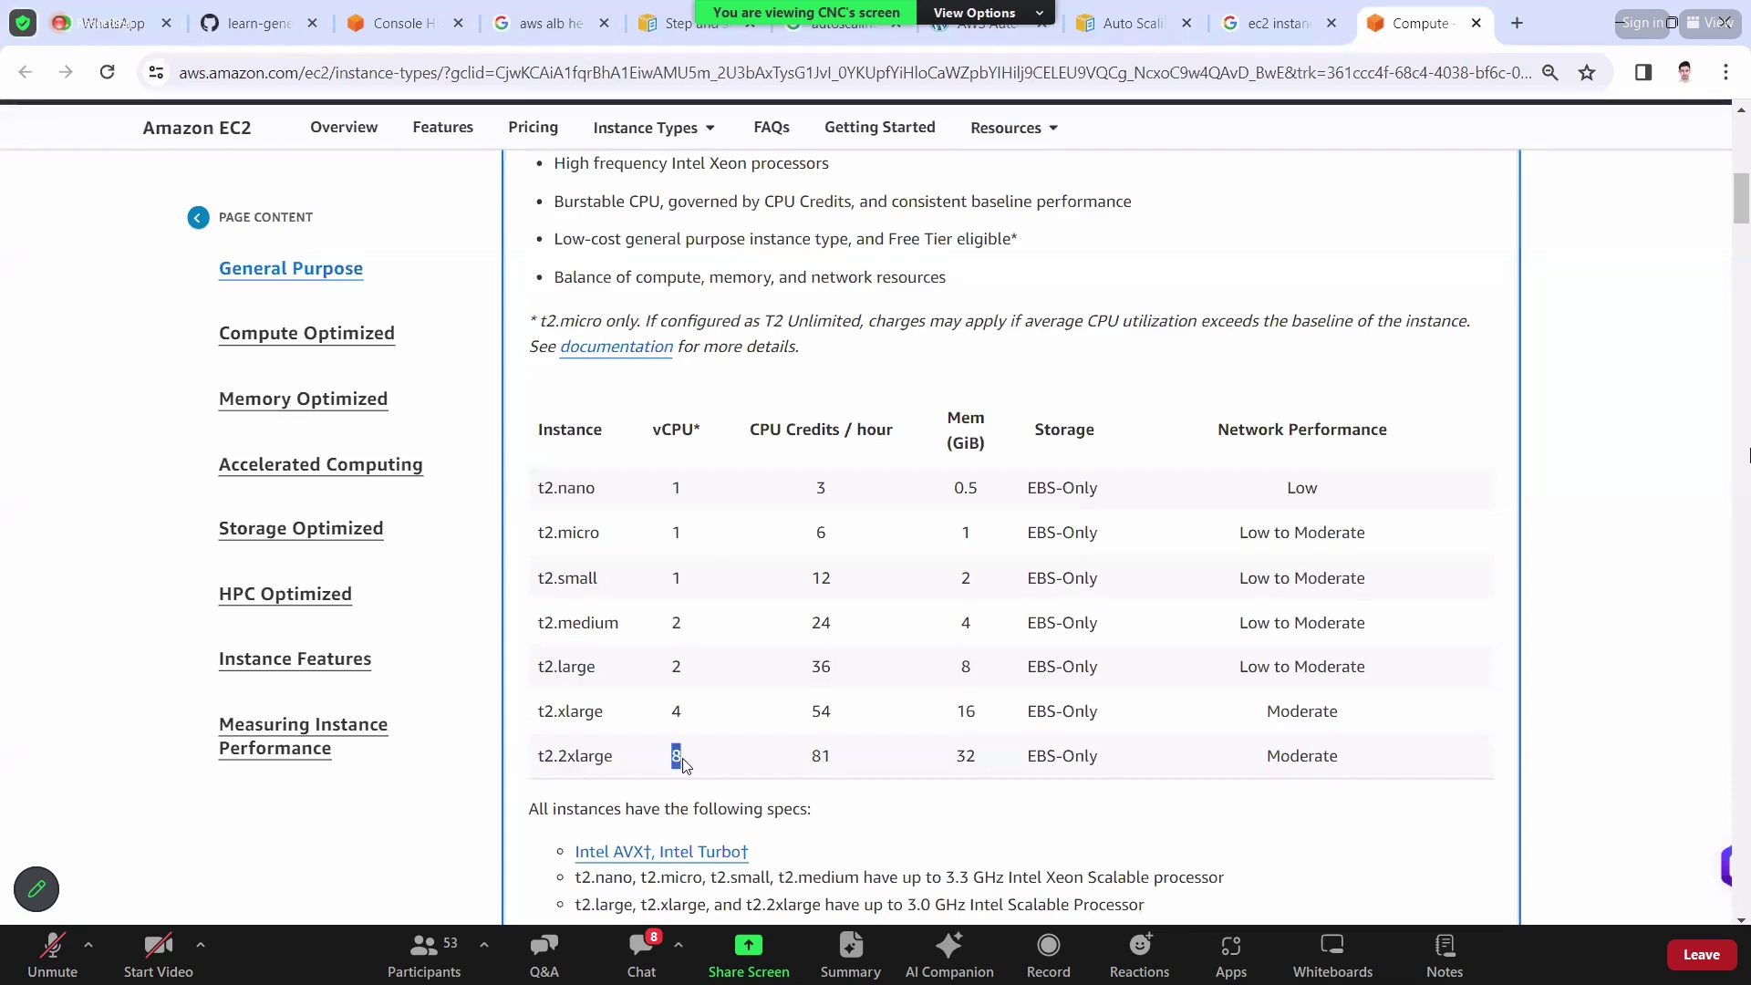
left_click_drag(934, 755, 1014, 754)
triple_click(1040, 749)
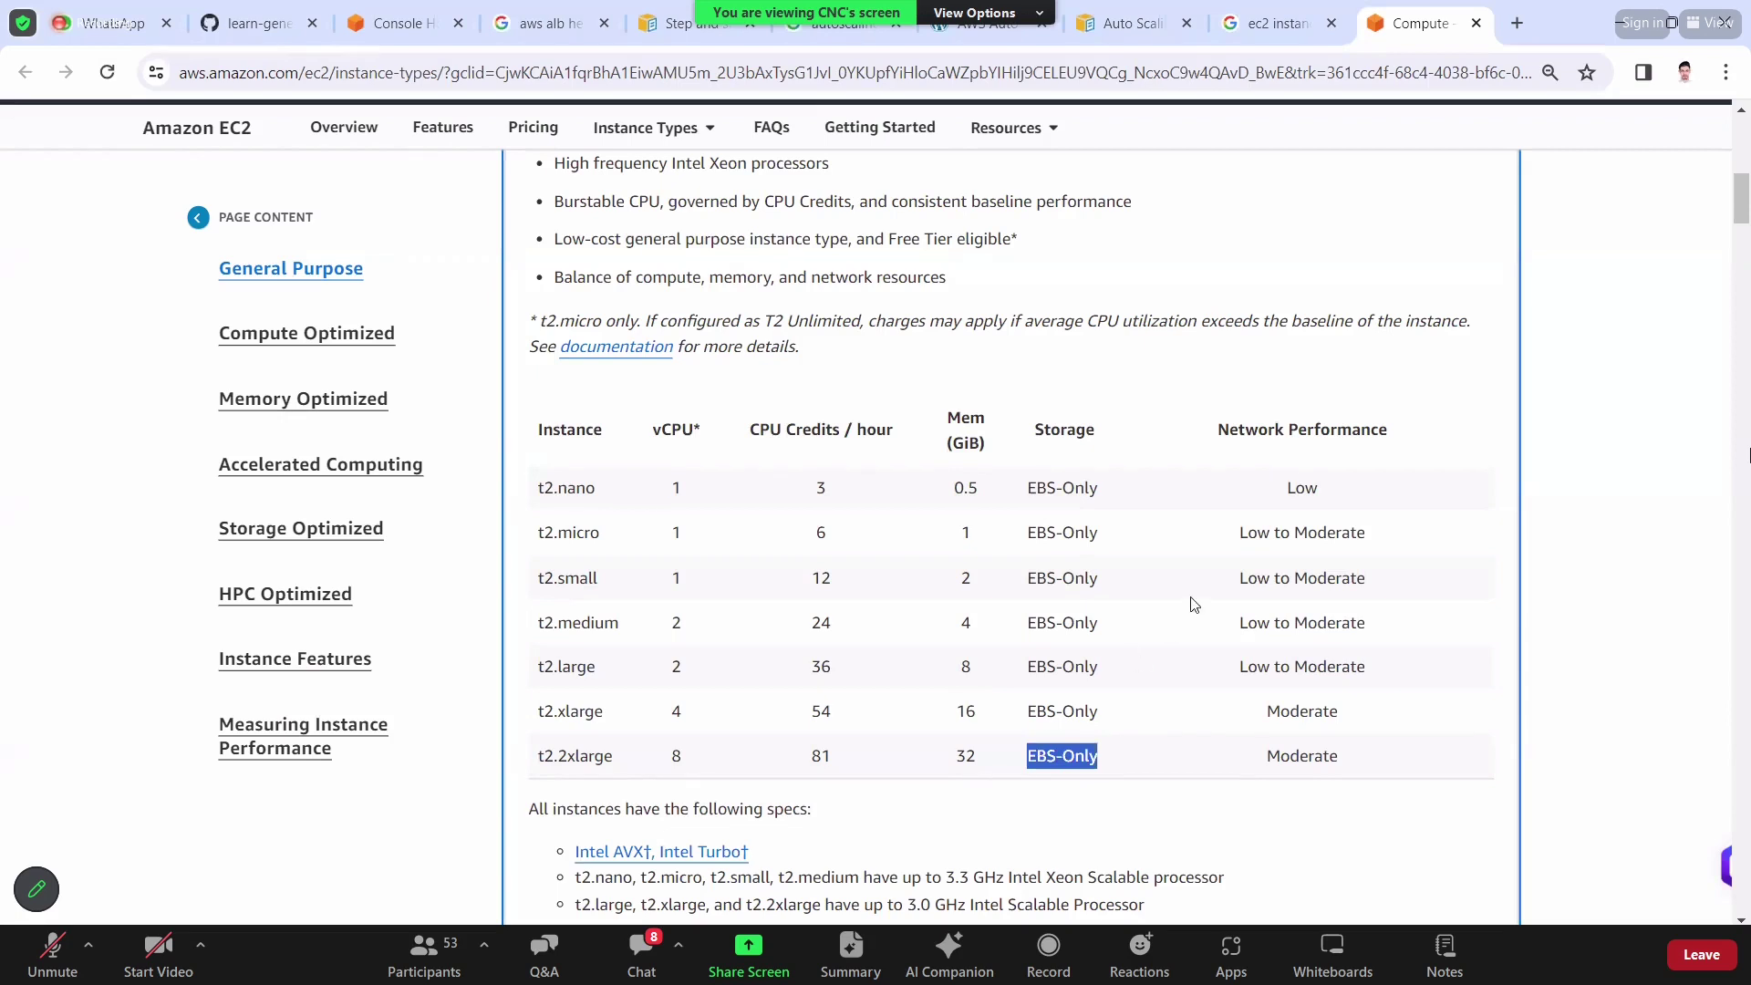
- Compare t2.micro's Low to Moderate network with t2.xlarge's Moderate, then re-highlight the t2.micro row
double_click(1262, 540)
left_click_drag(1263, 538, 1340, 532)
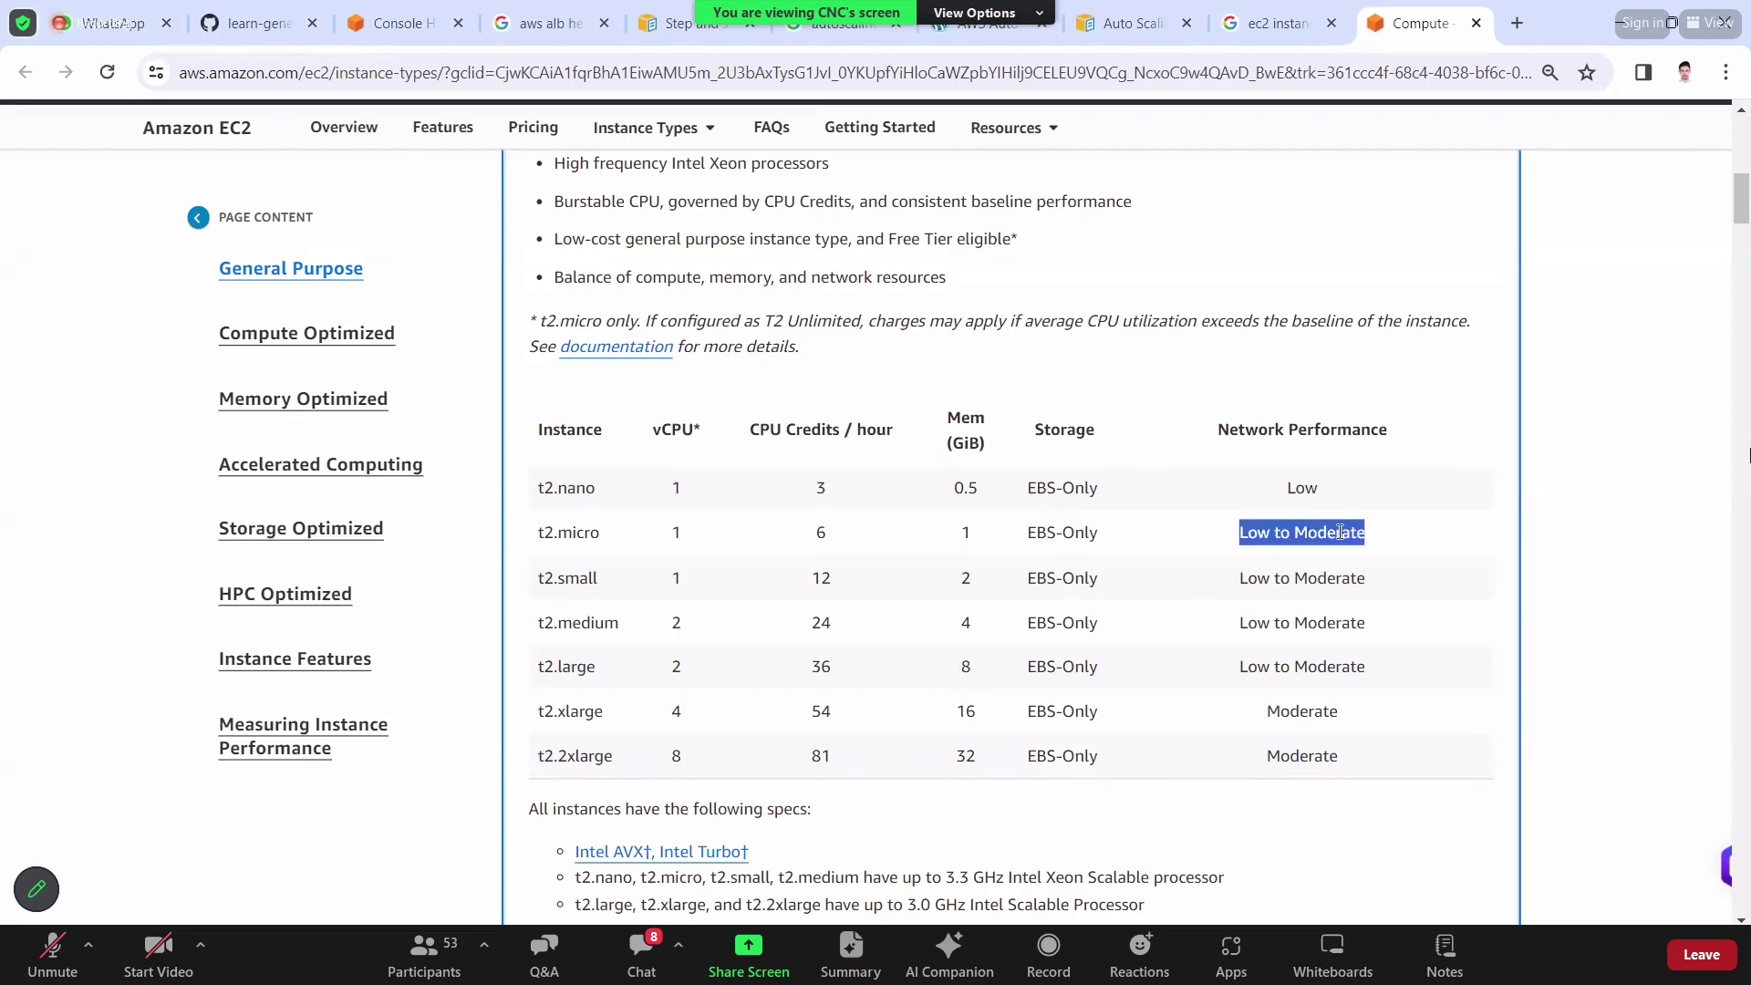
double_click(1310, 713)
left_click(1310, 717)
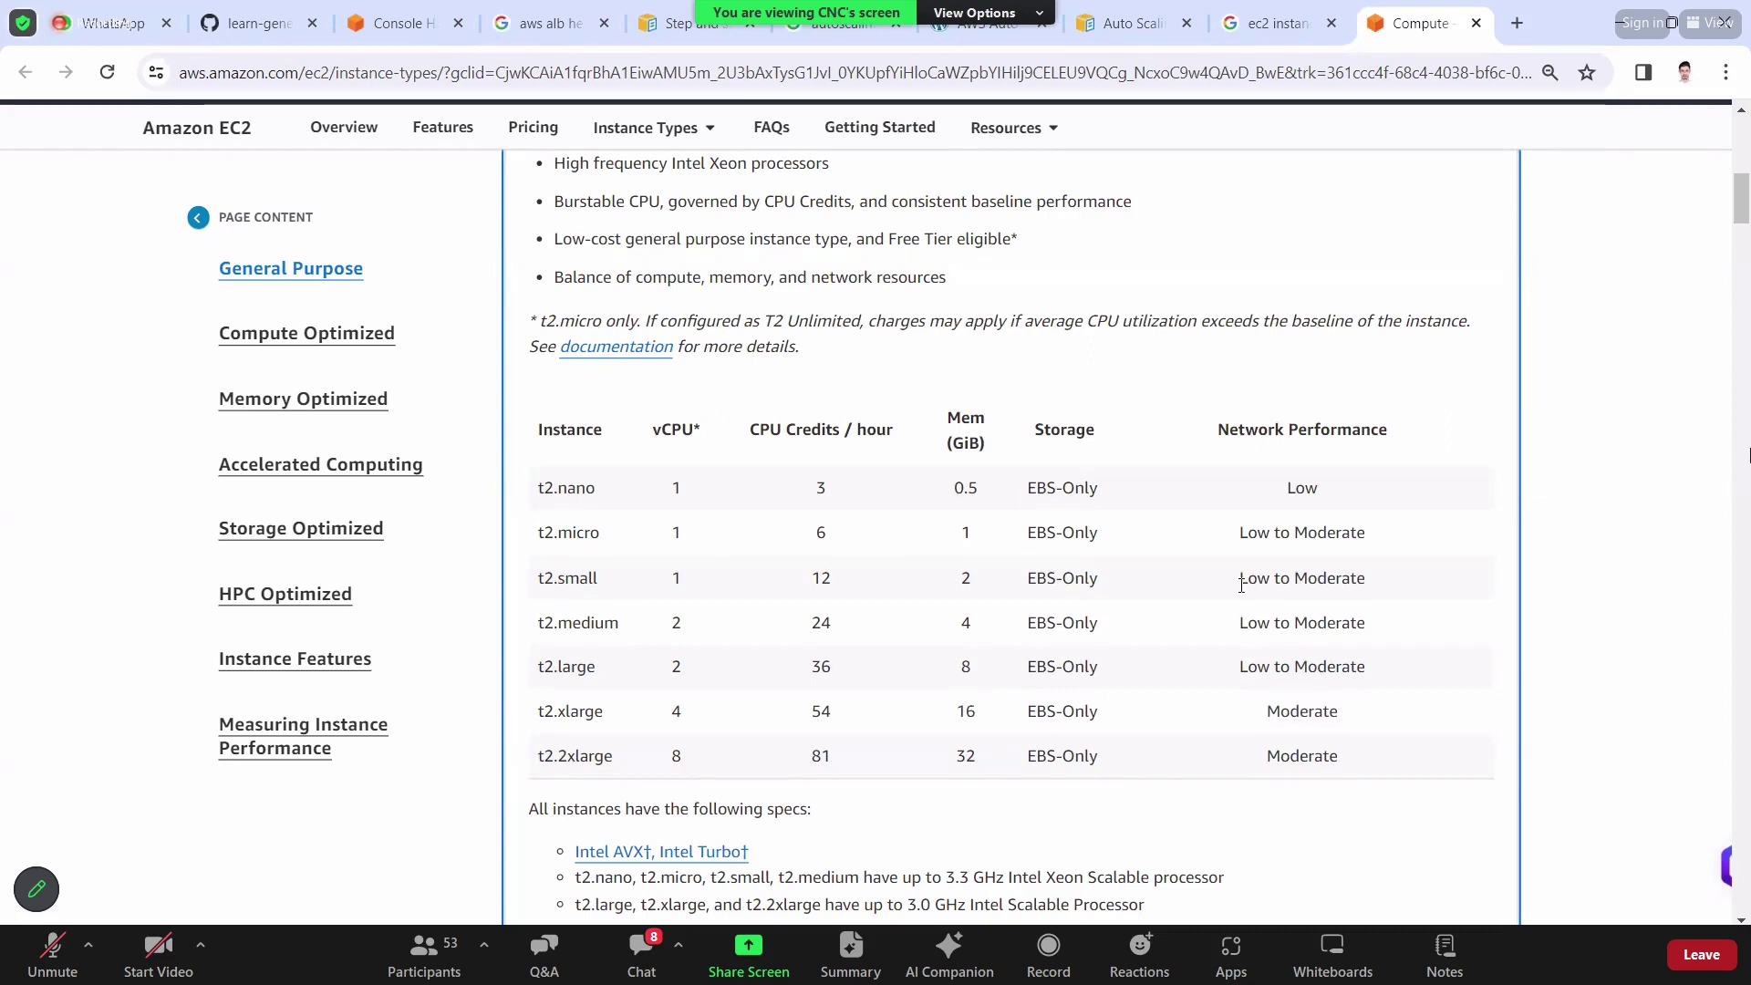
scroll(1241, 585, "down", 1)
scroll(996, 603, "up", 1)
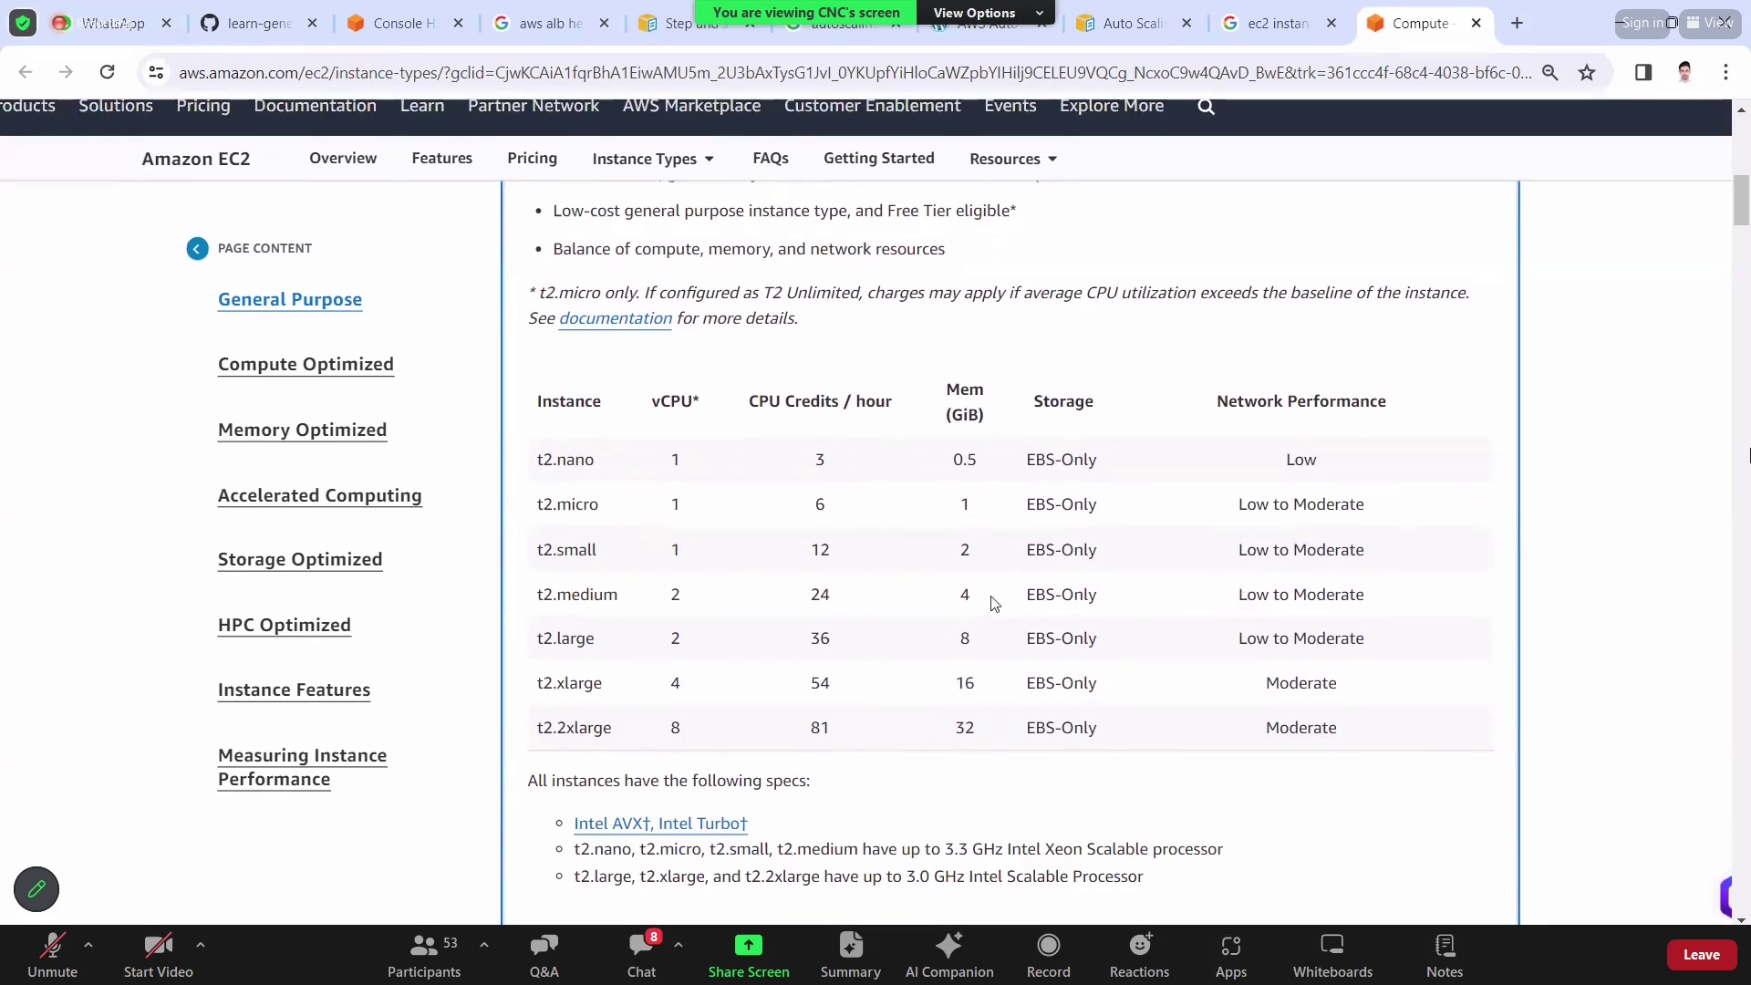
left_click_drag(667, 502, 1369, 509)
left_click(1368, 508)
- Zoom the page out slightly and show the T3 family table
scroll(1368, 508, "up", 3)
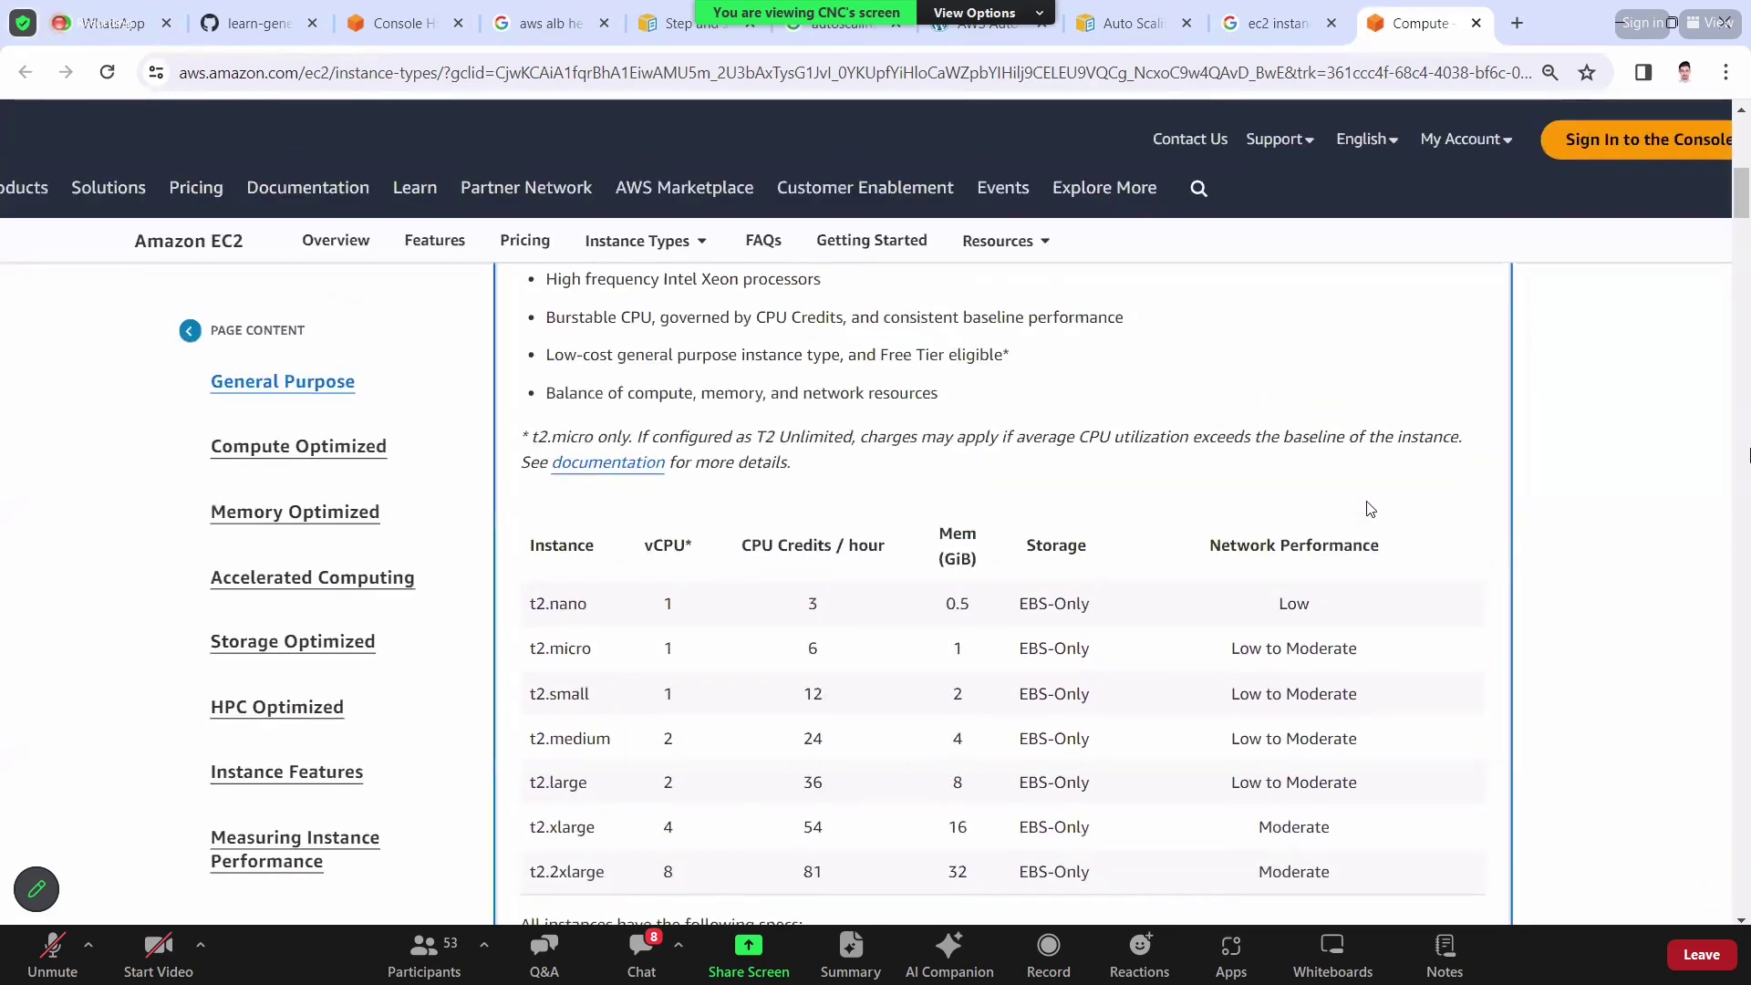
scroll(1371, 508, "down", 5)
key("ctrl+minus")
scroll(1186, 501, "up", 5)
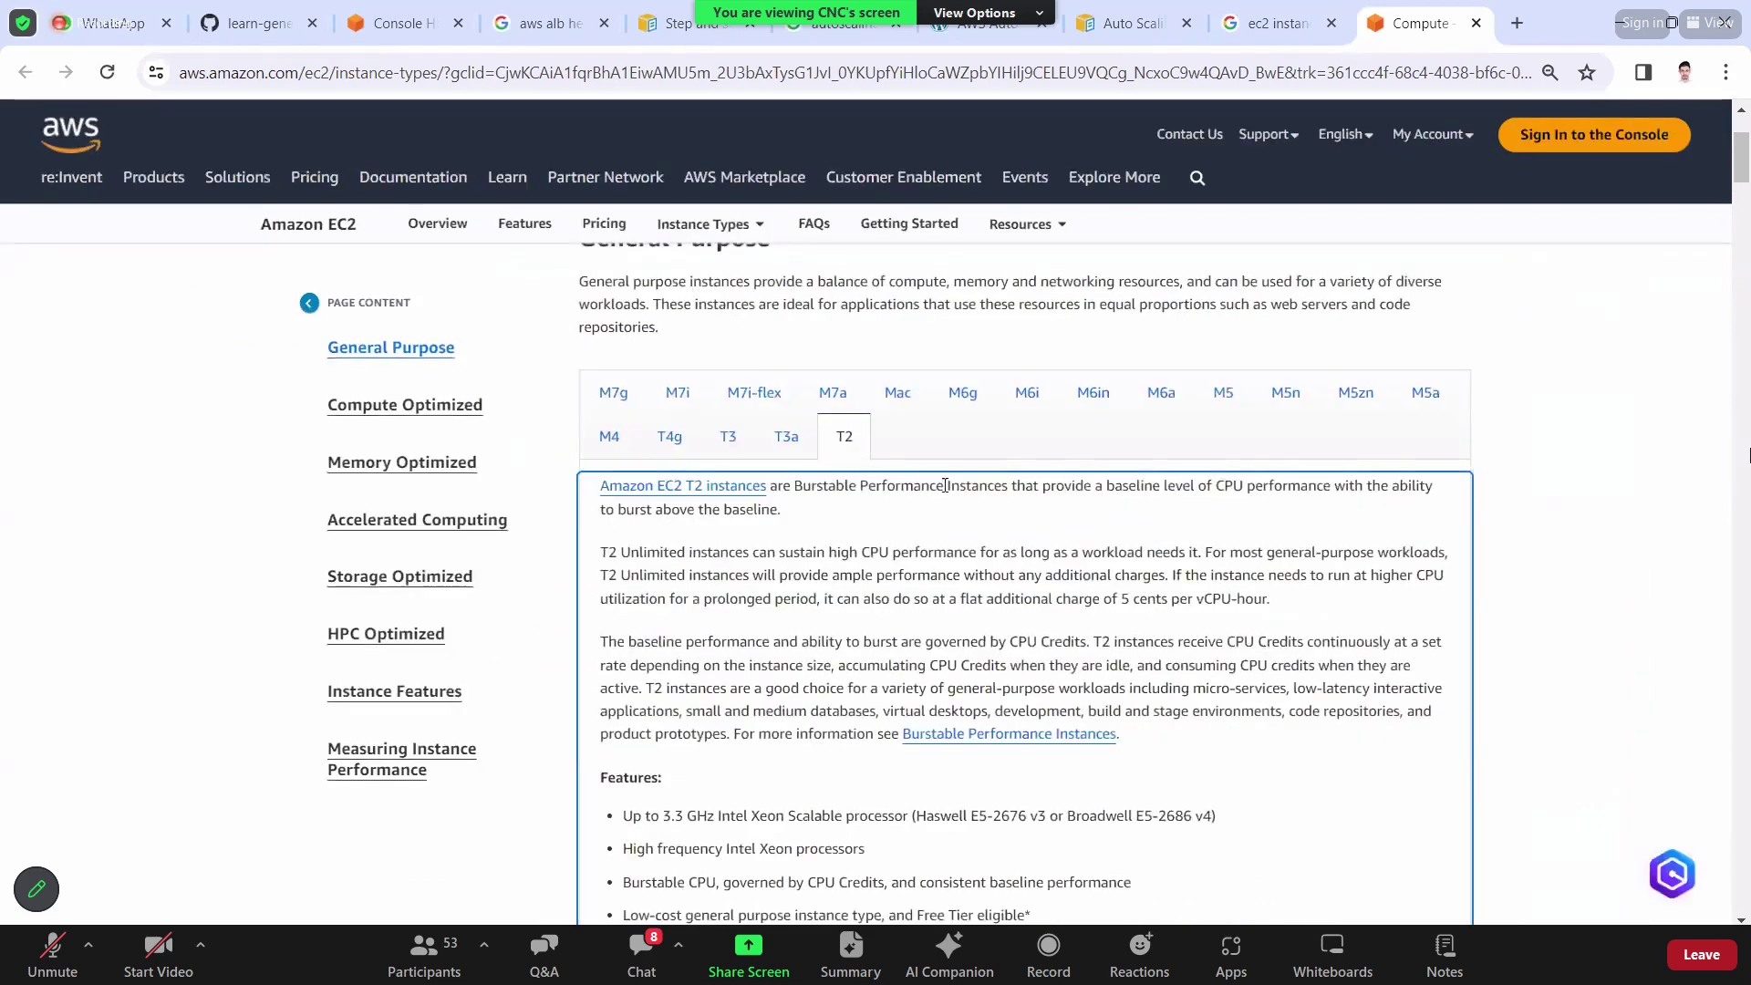
left_click(728, 436)
scroll(816, 628, "down", 7)
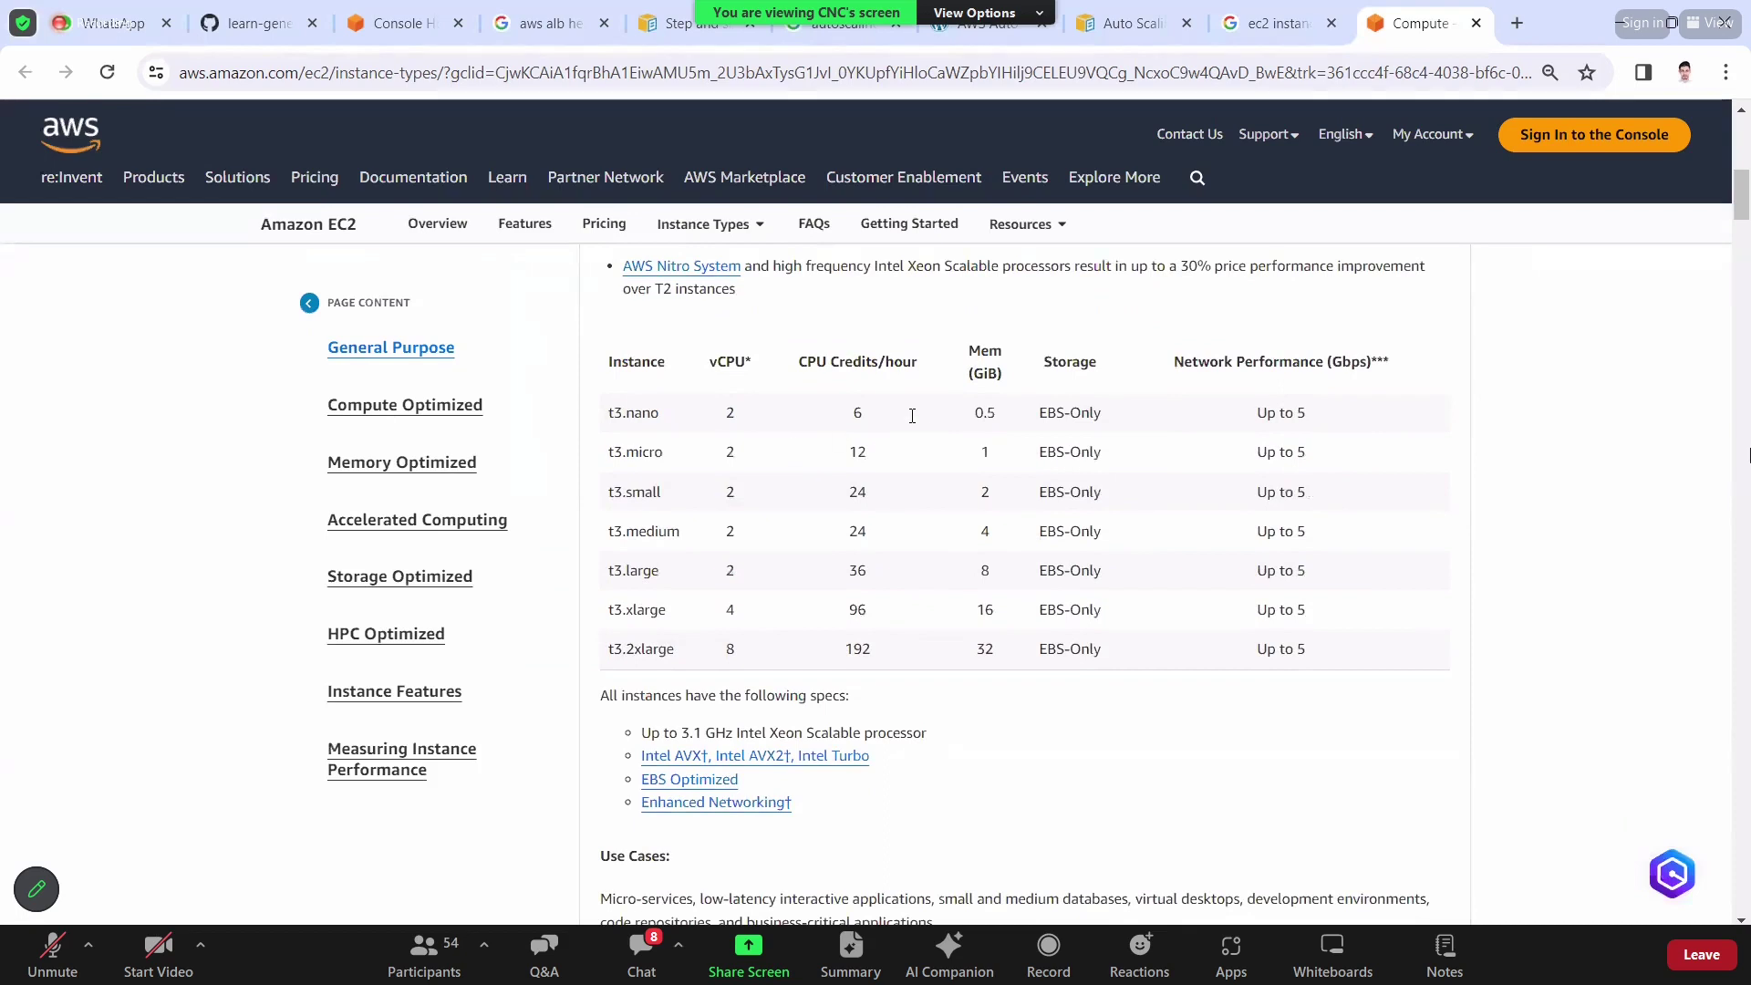
double_click(730, 452)
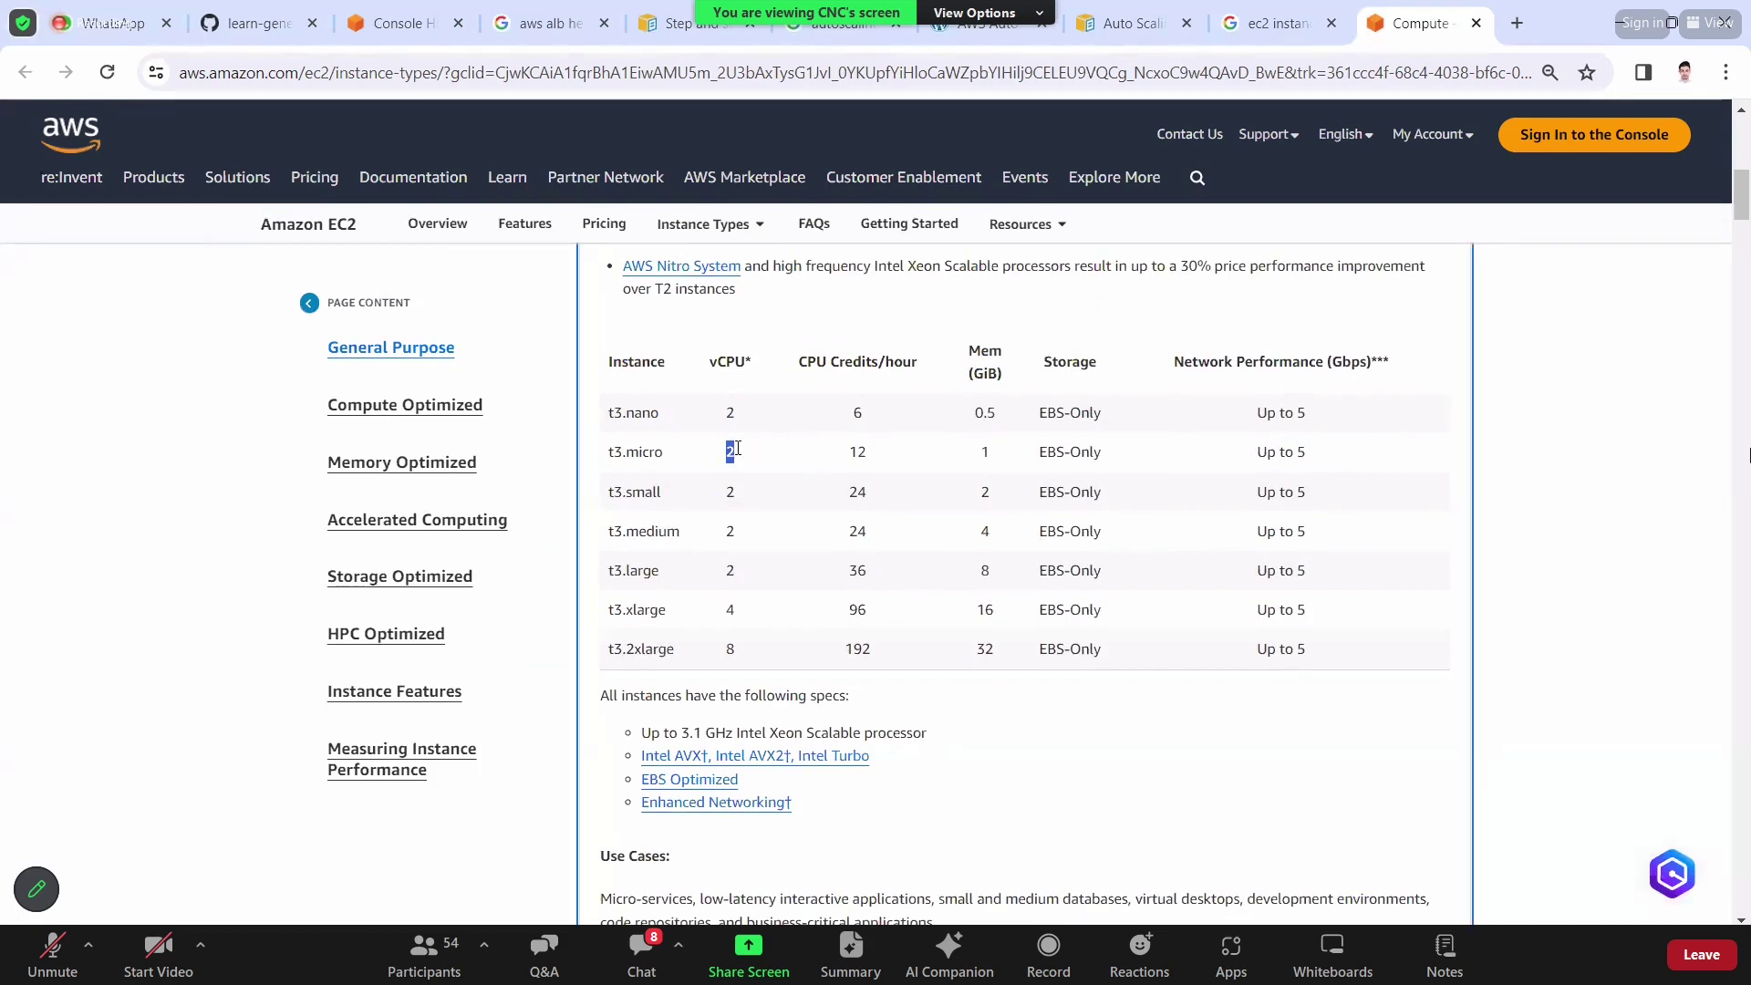
double_click(986, 451)
scroll(1020, 459, "up", 8)
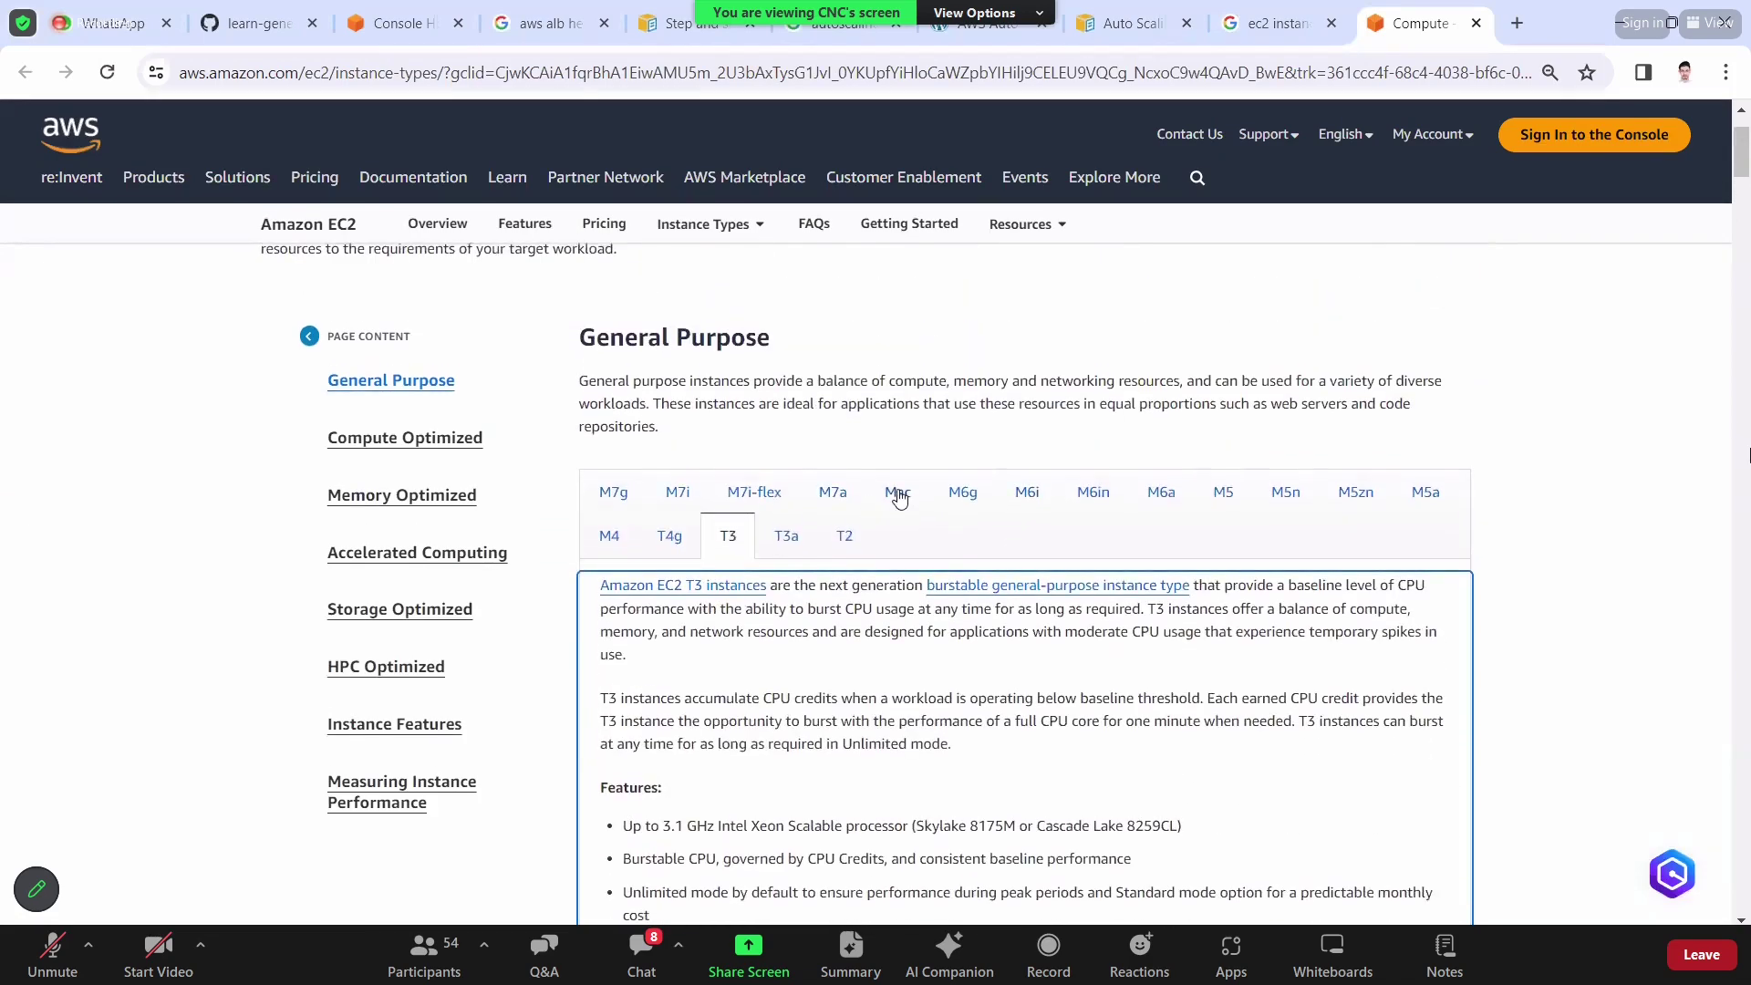
- Show the M5 family and highlight m5d.large's 1 x 75 and m5d.xlarge's 1 x 150 NVMe SSD storage
left_click(1206, 493)
scroll(1134, 511, "down", 5)
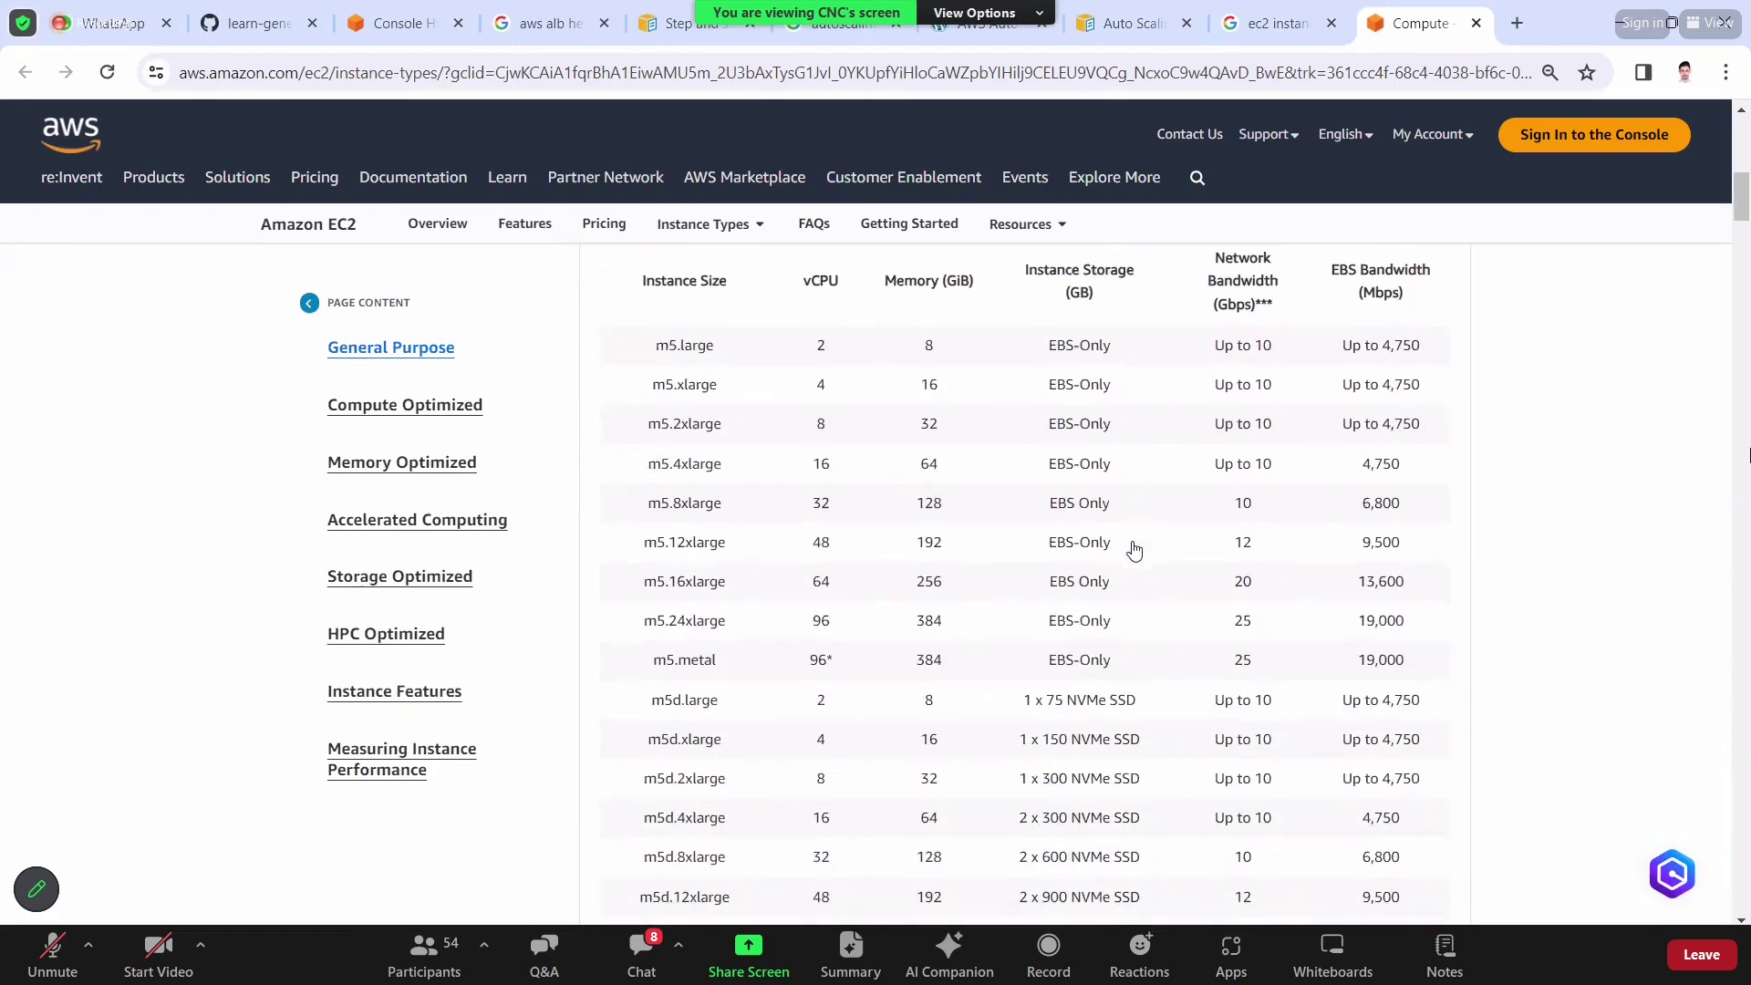
scroll(1134, 550, "down", 3)
scroll(1008, 605, "up", 3)
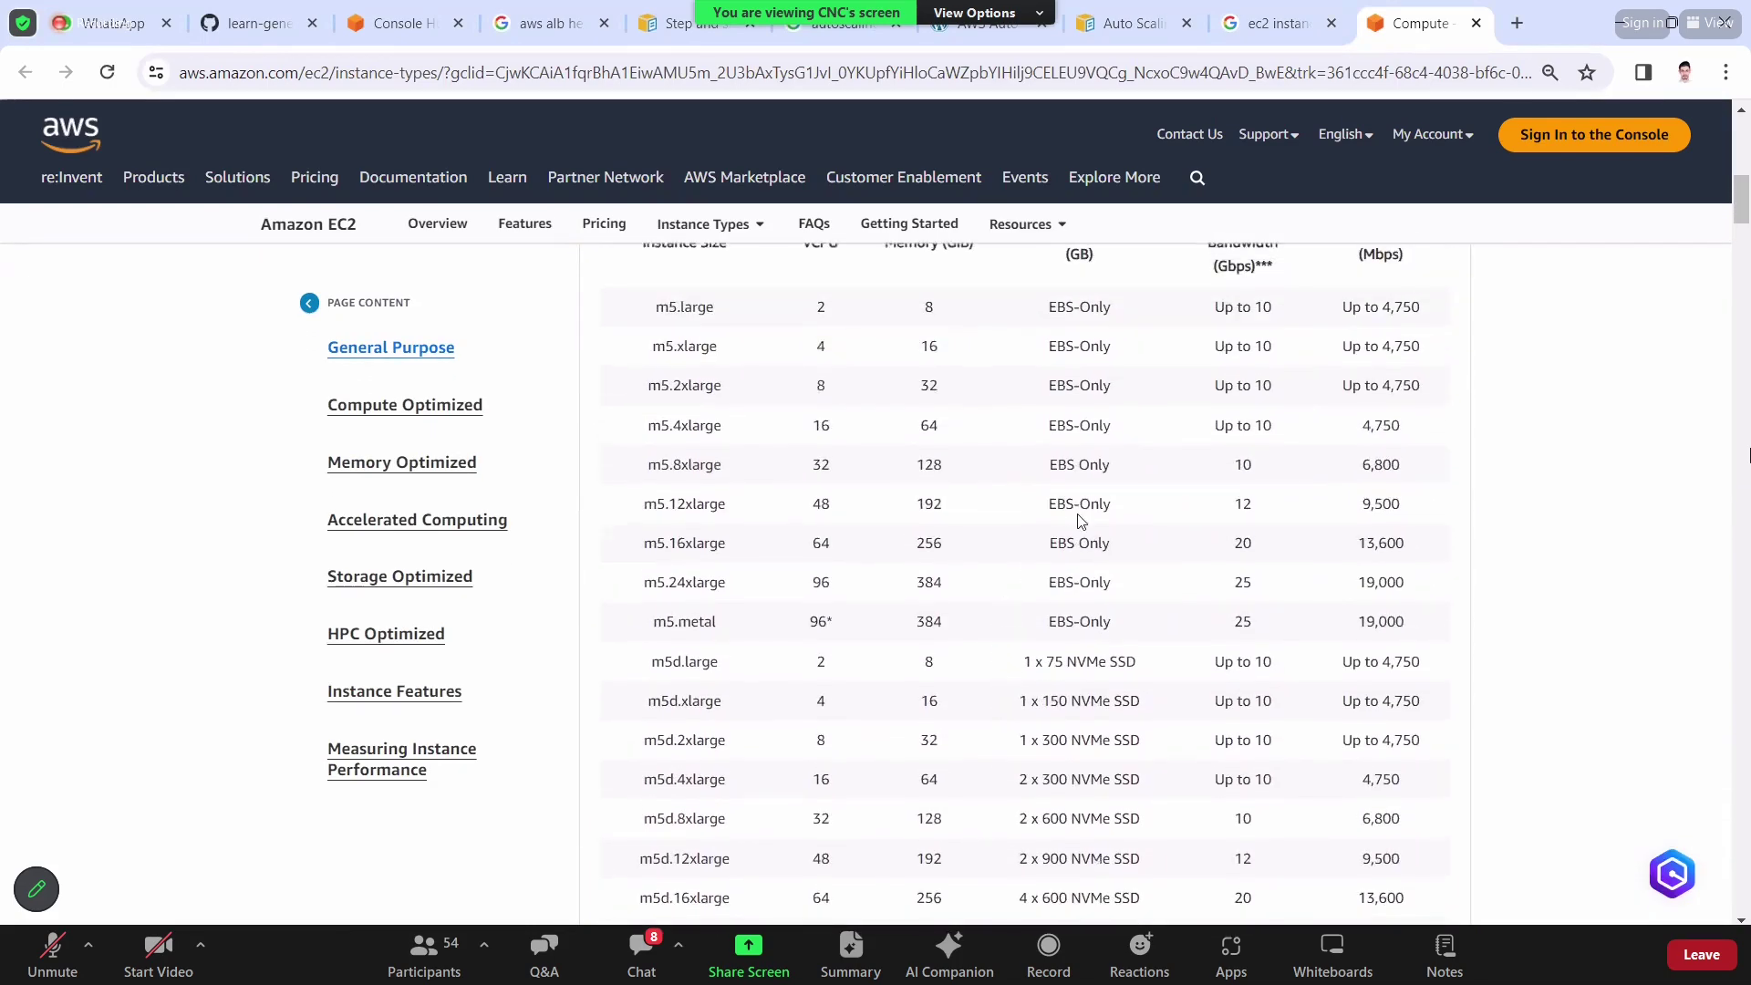
scroll(1081, 520, "up", 2)
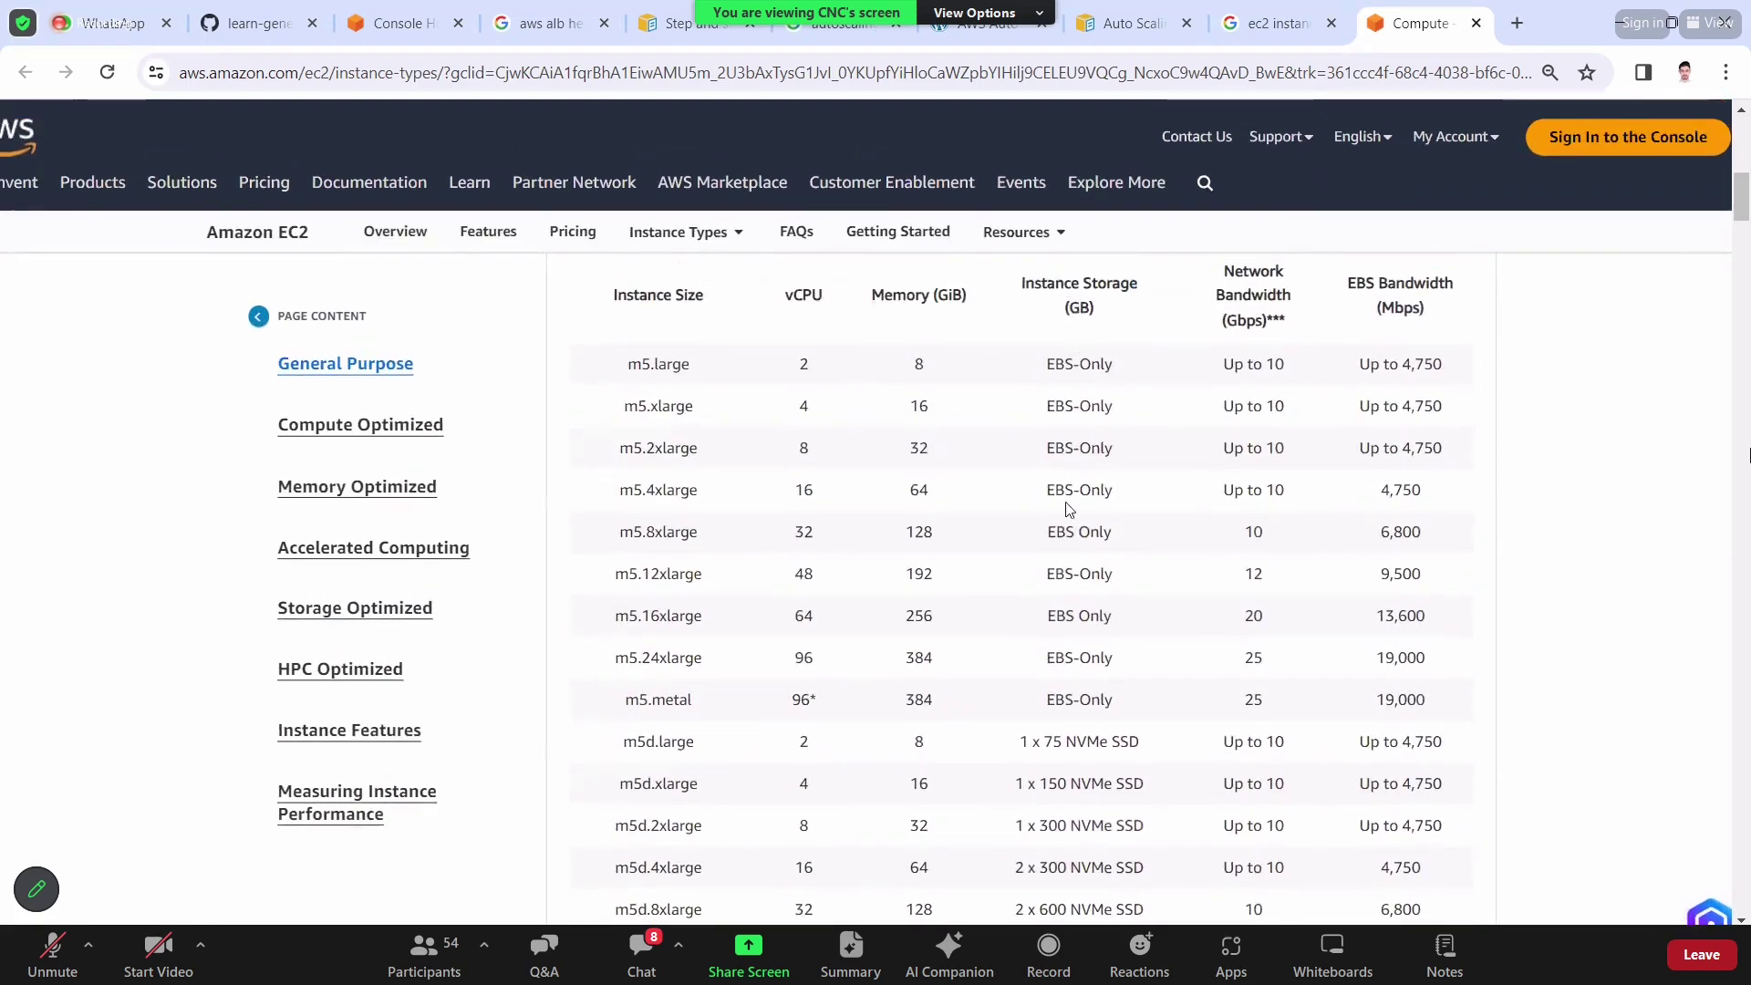
scroll(1067, 598, "down", 3)
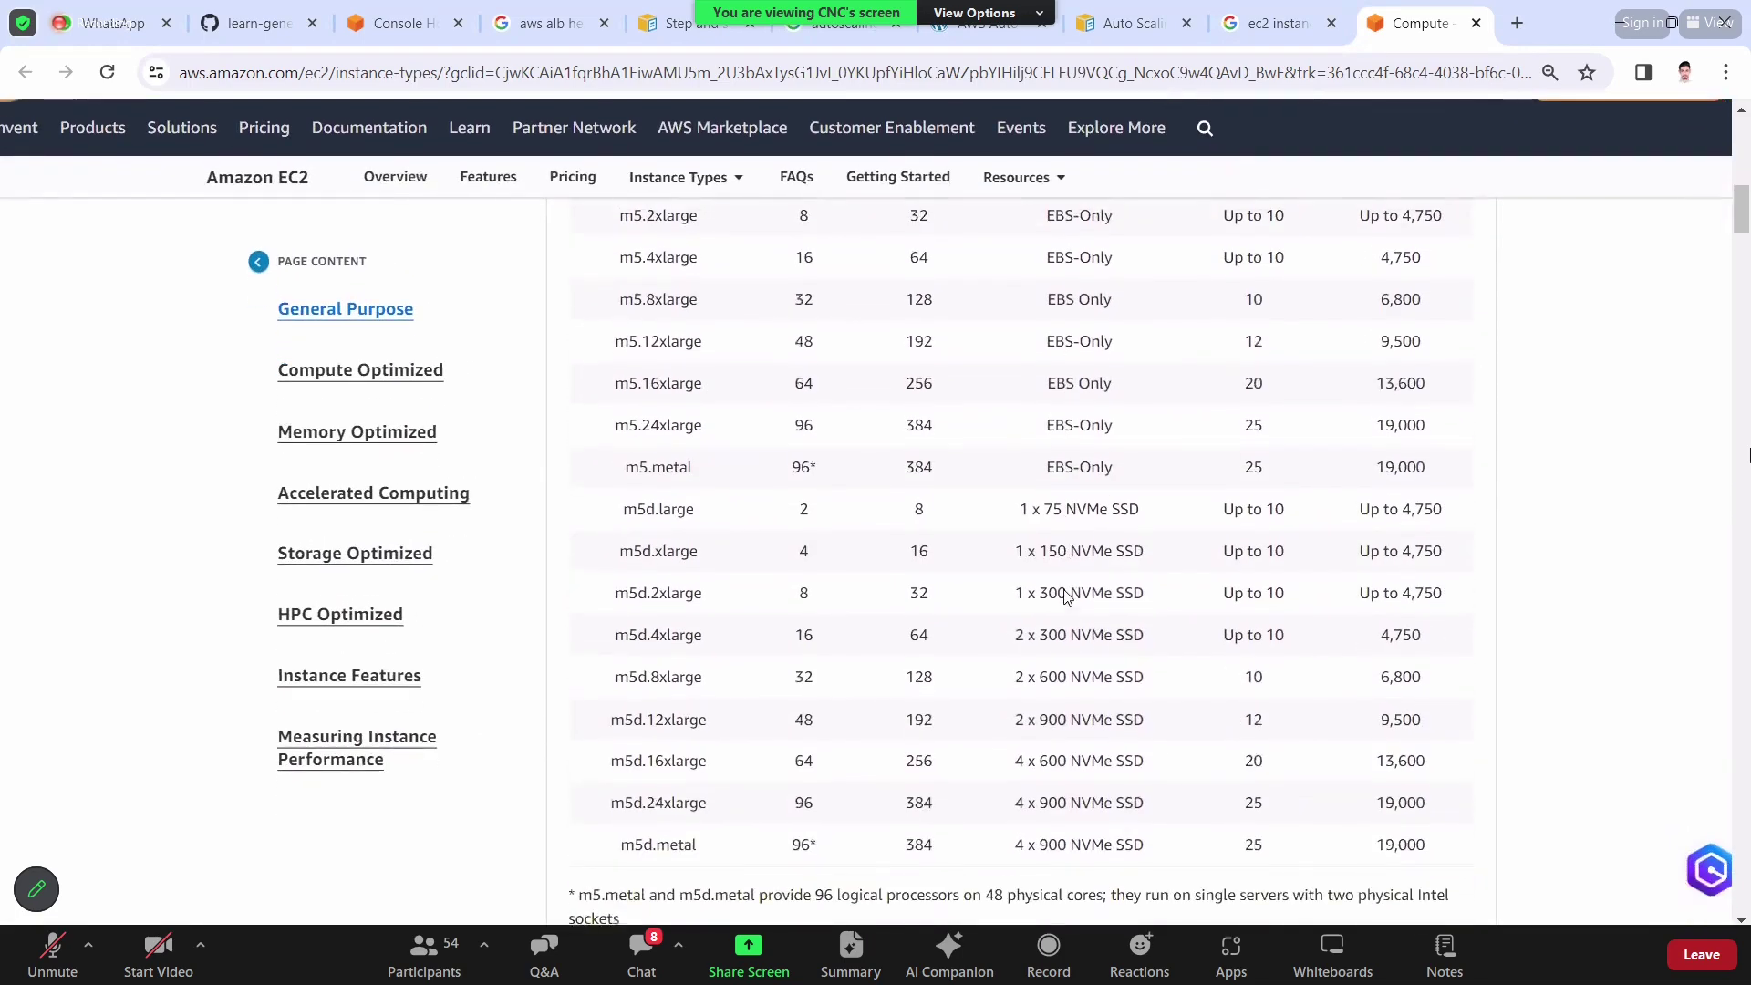
triple_click(1038, 502)
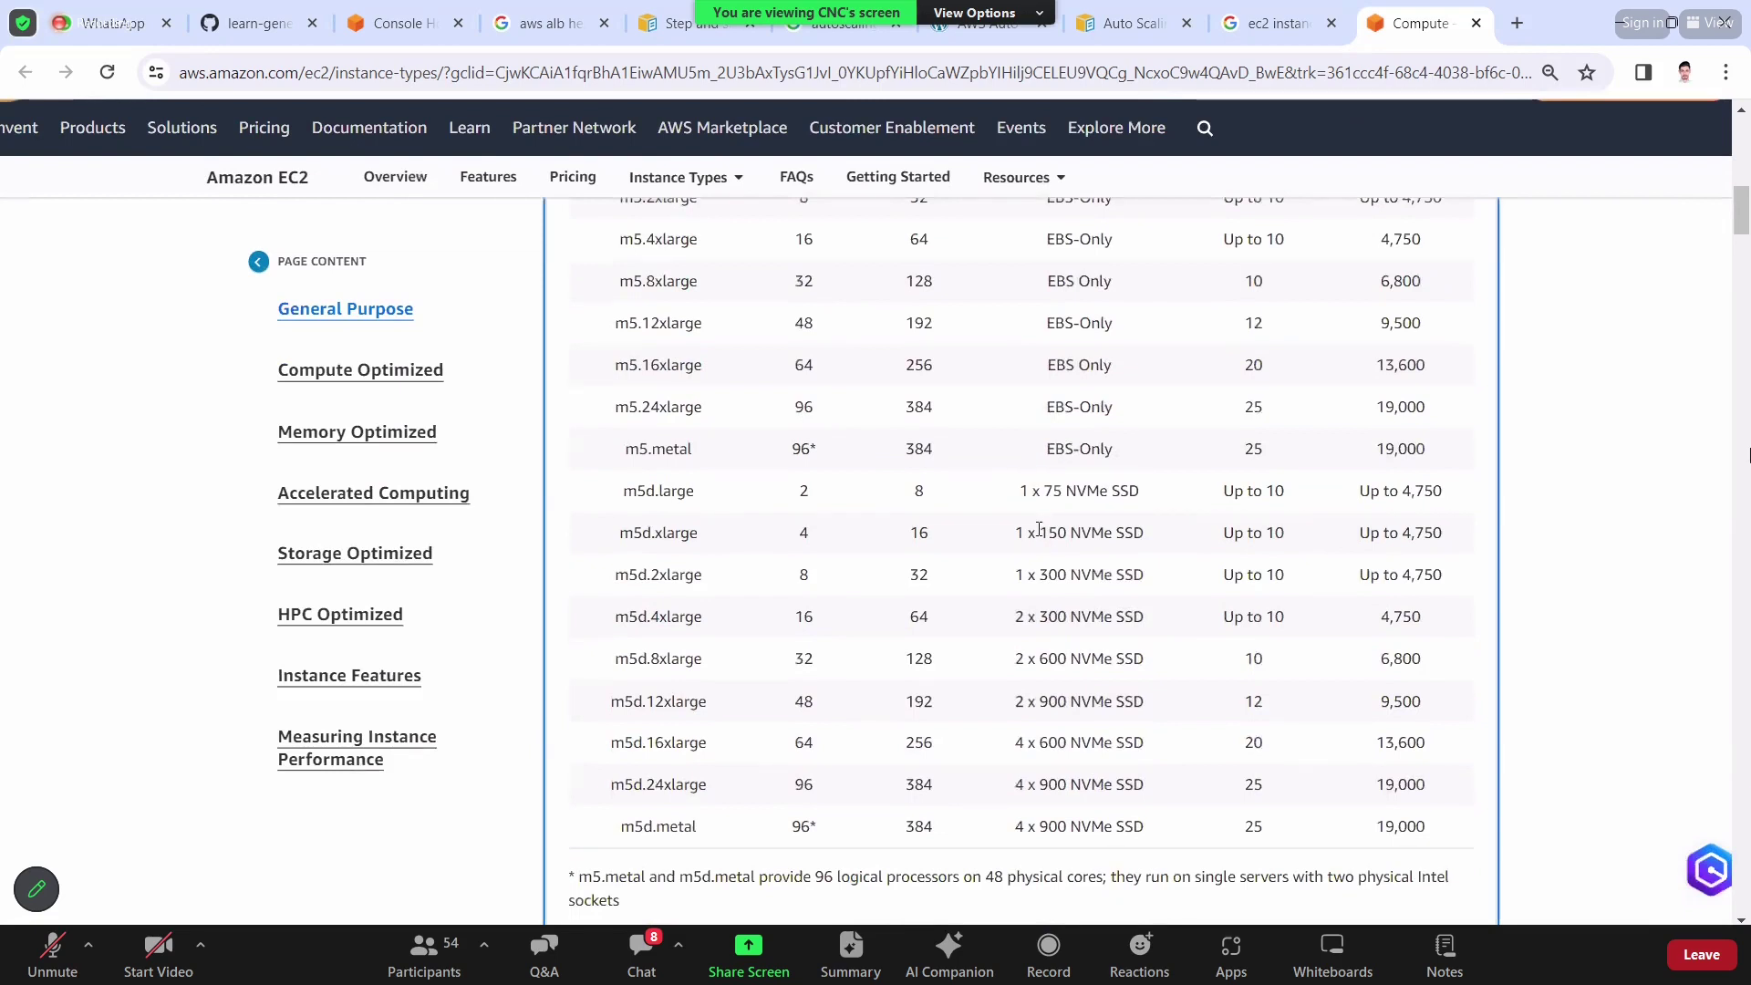
triple_click(1038, 530)
scroll(1040, 530, "up", 3)
key("ctrl+minus")
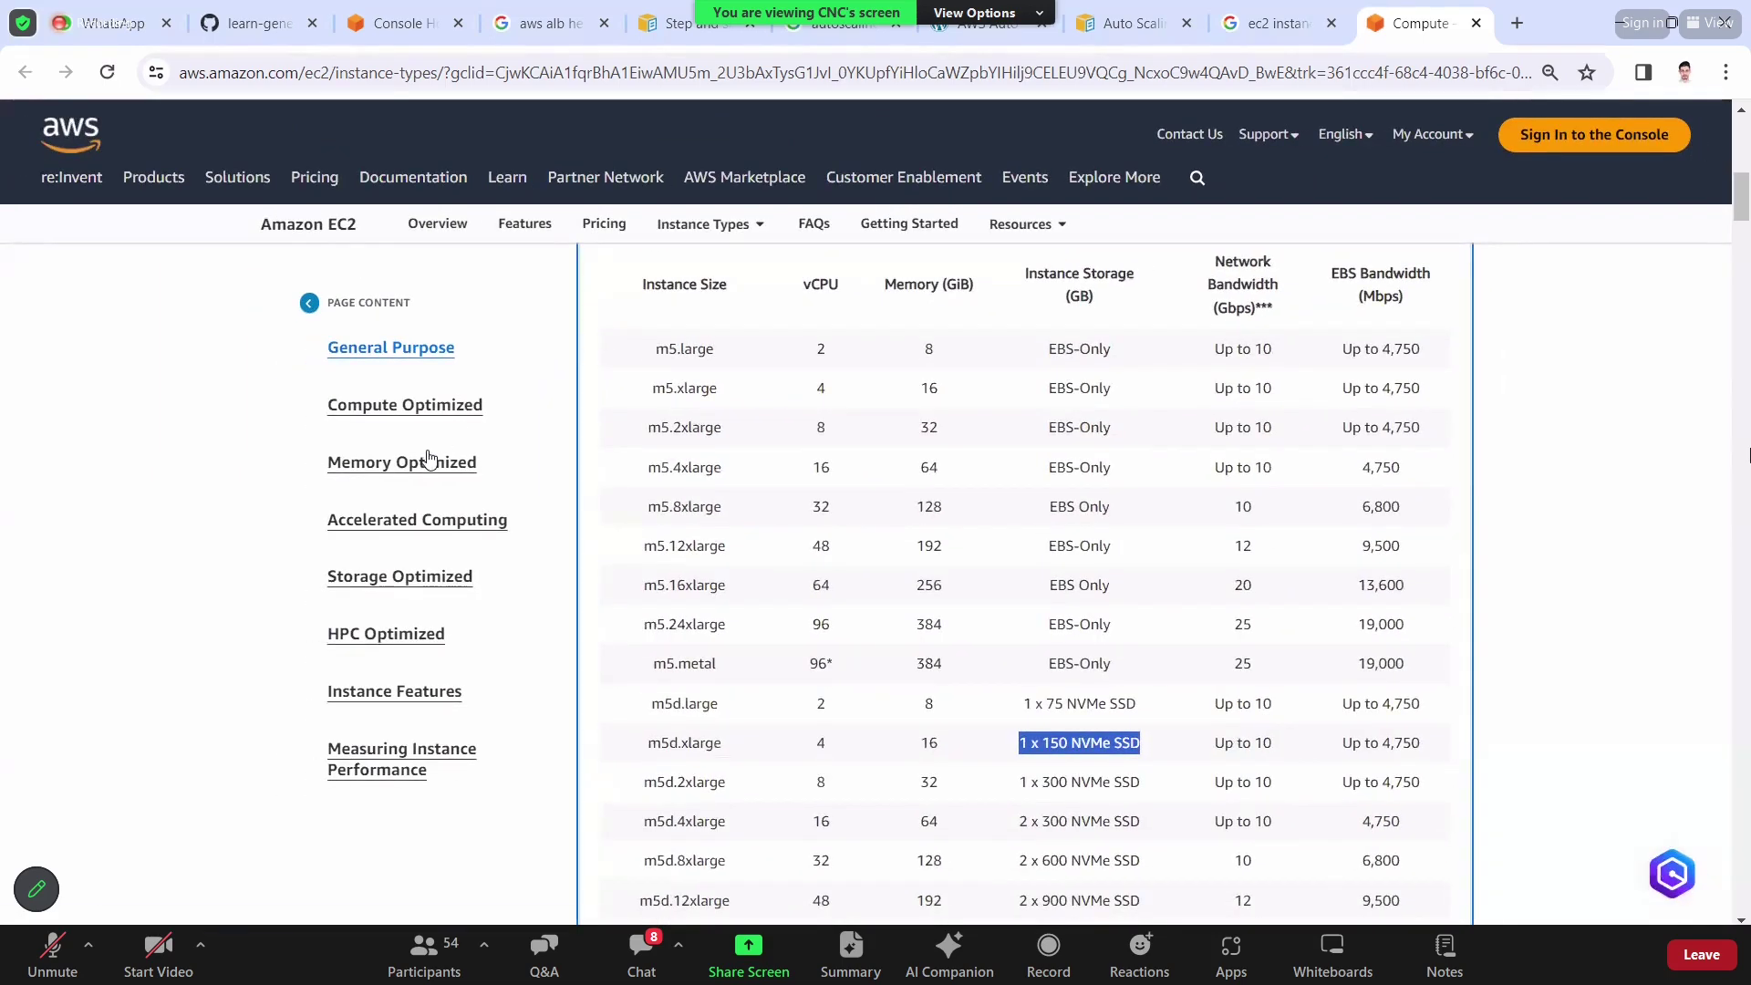
left_click(408, 584)
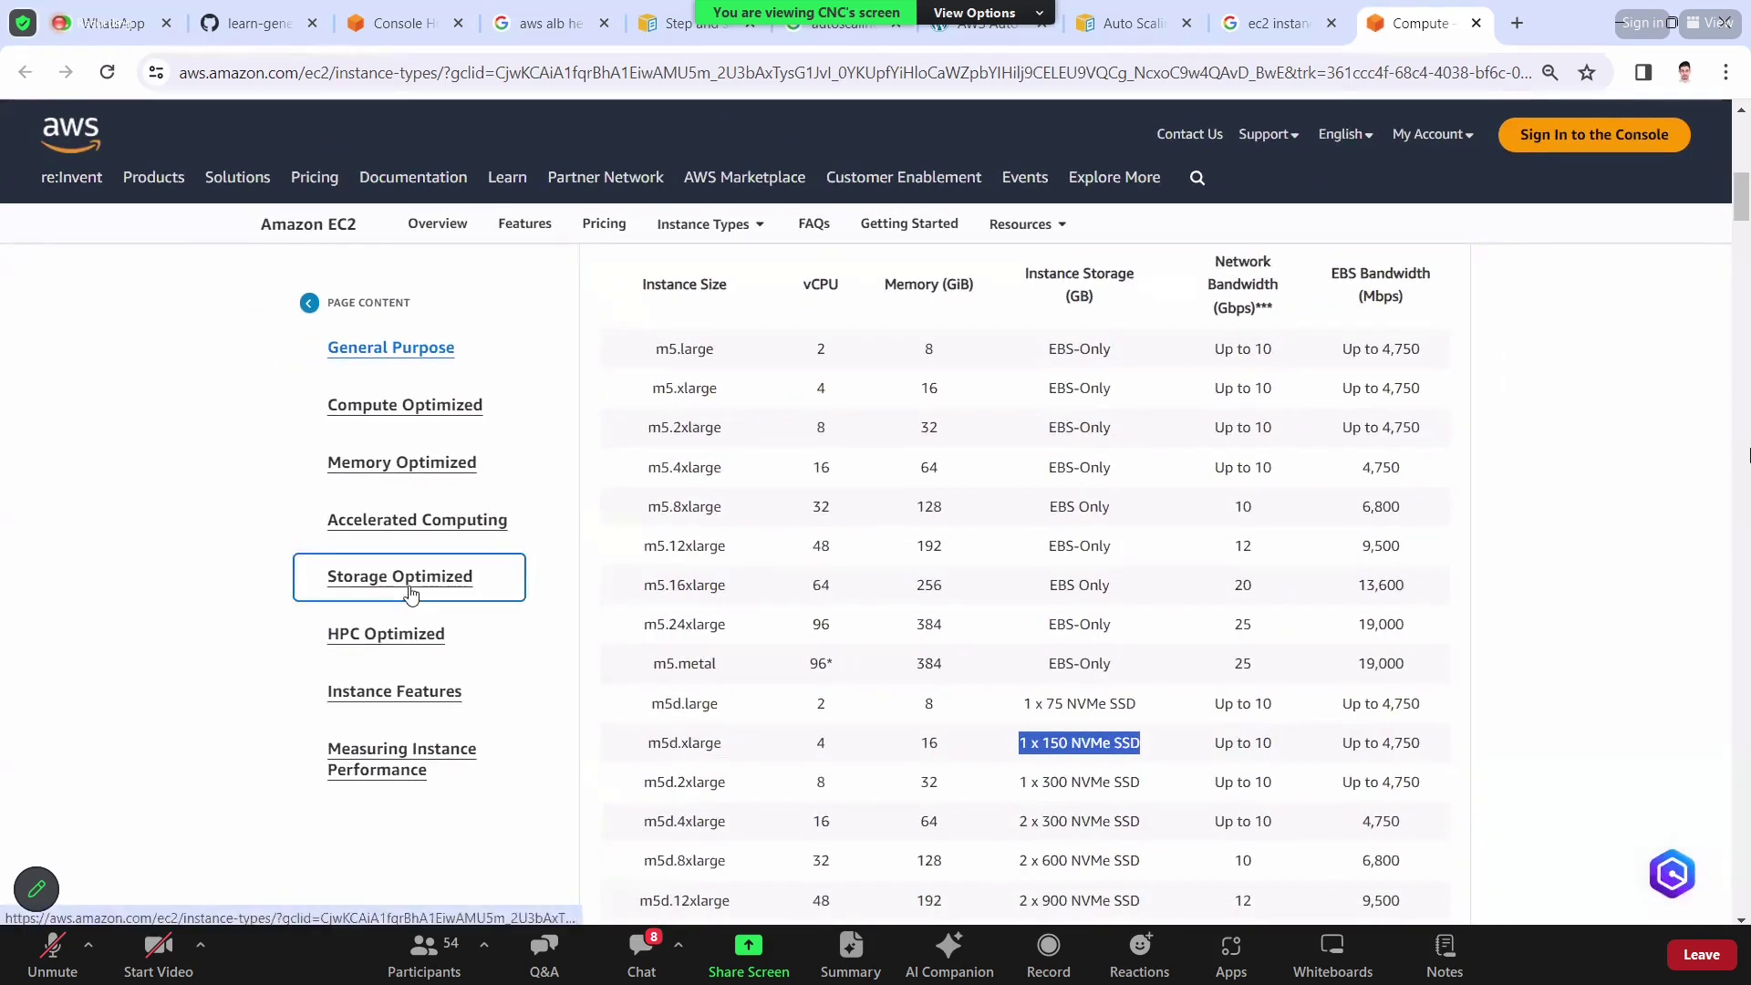
scroll(973, 492, "down", 5)
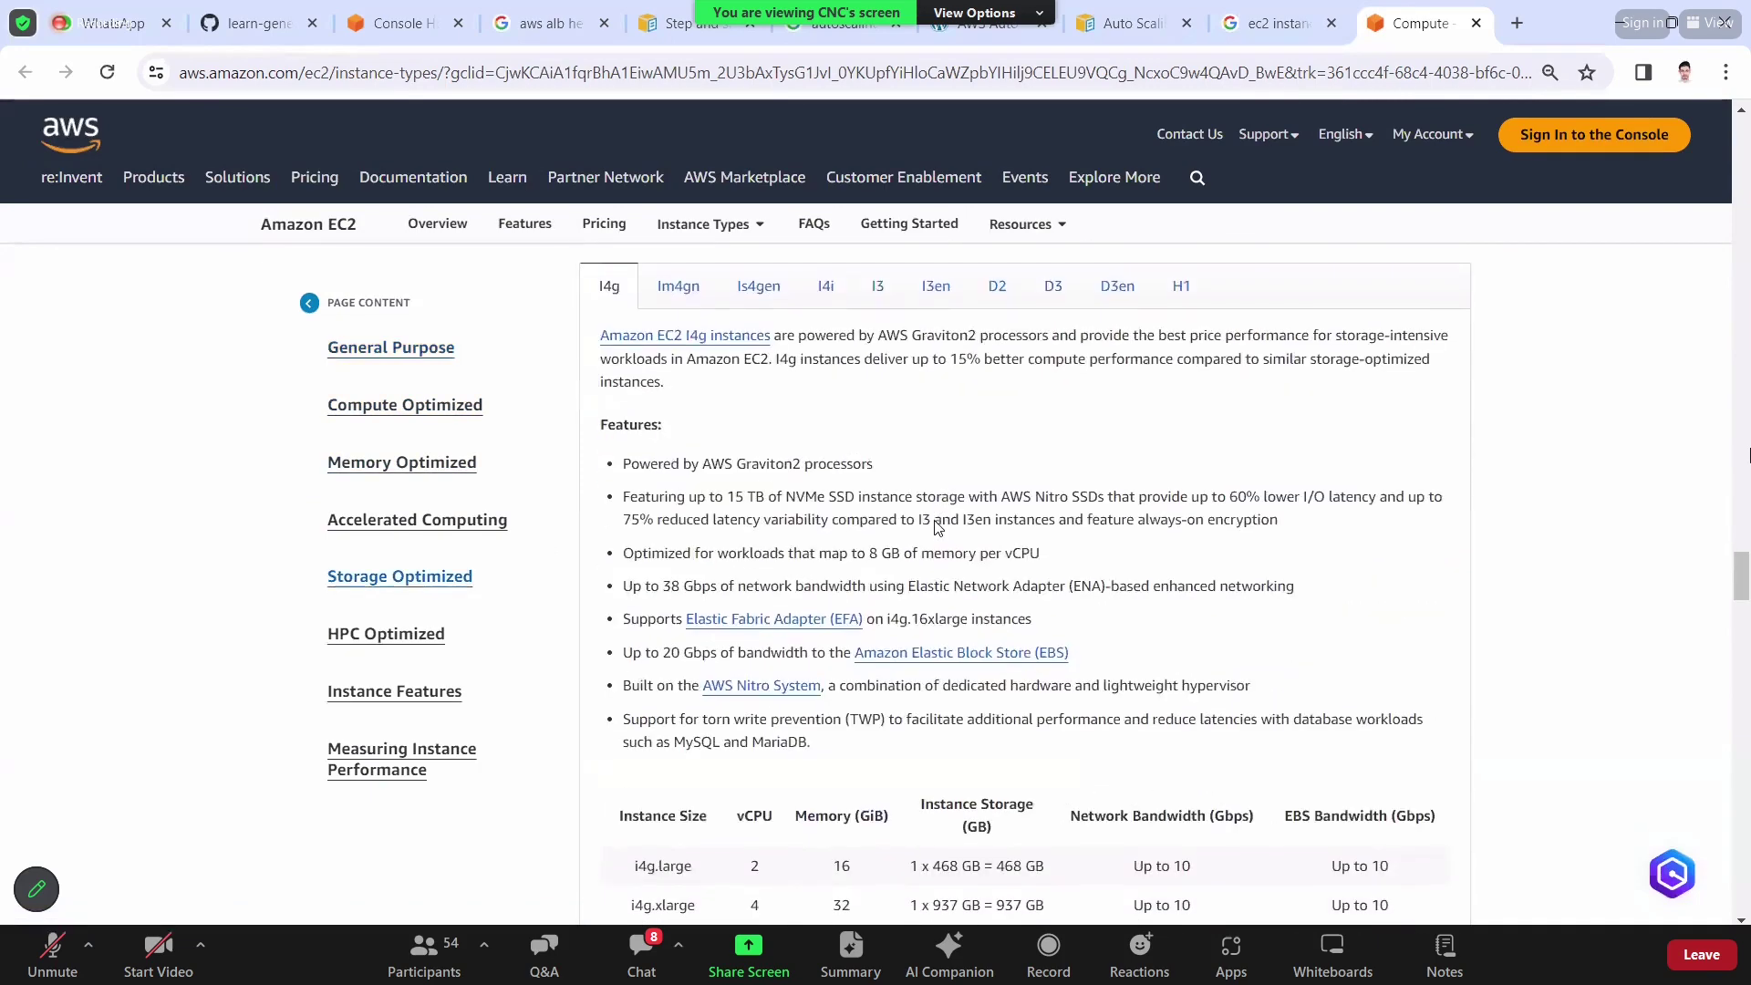
triple_click(969, 490)
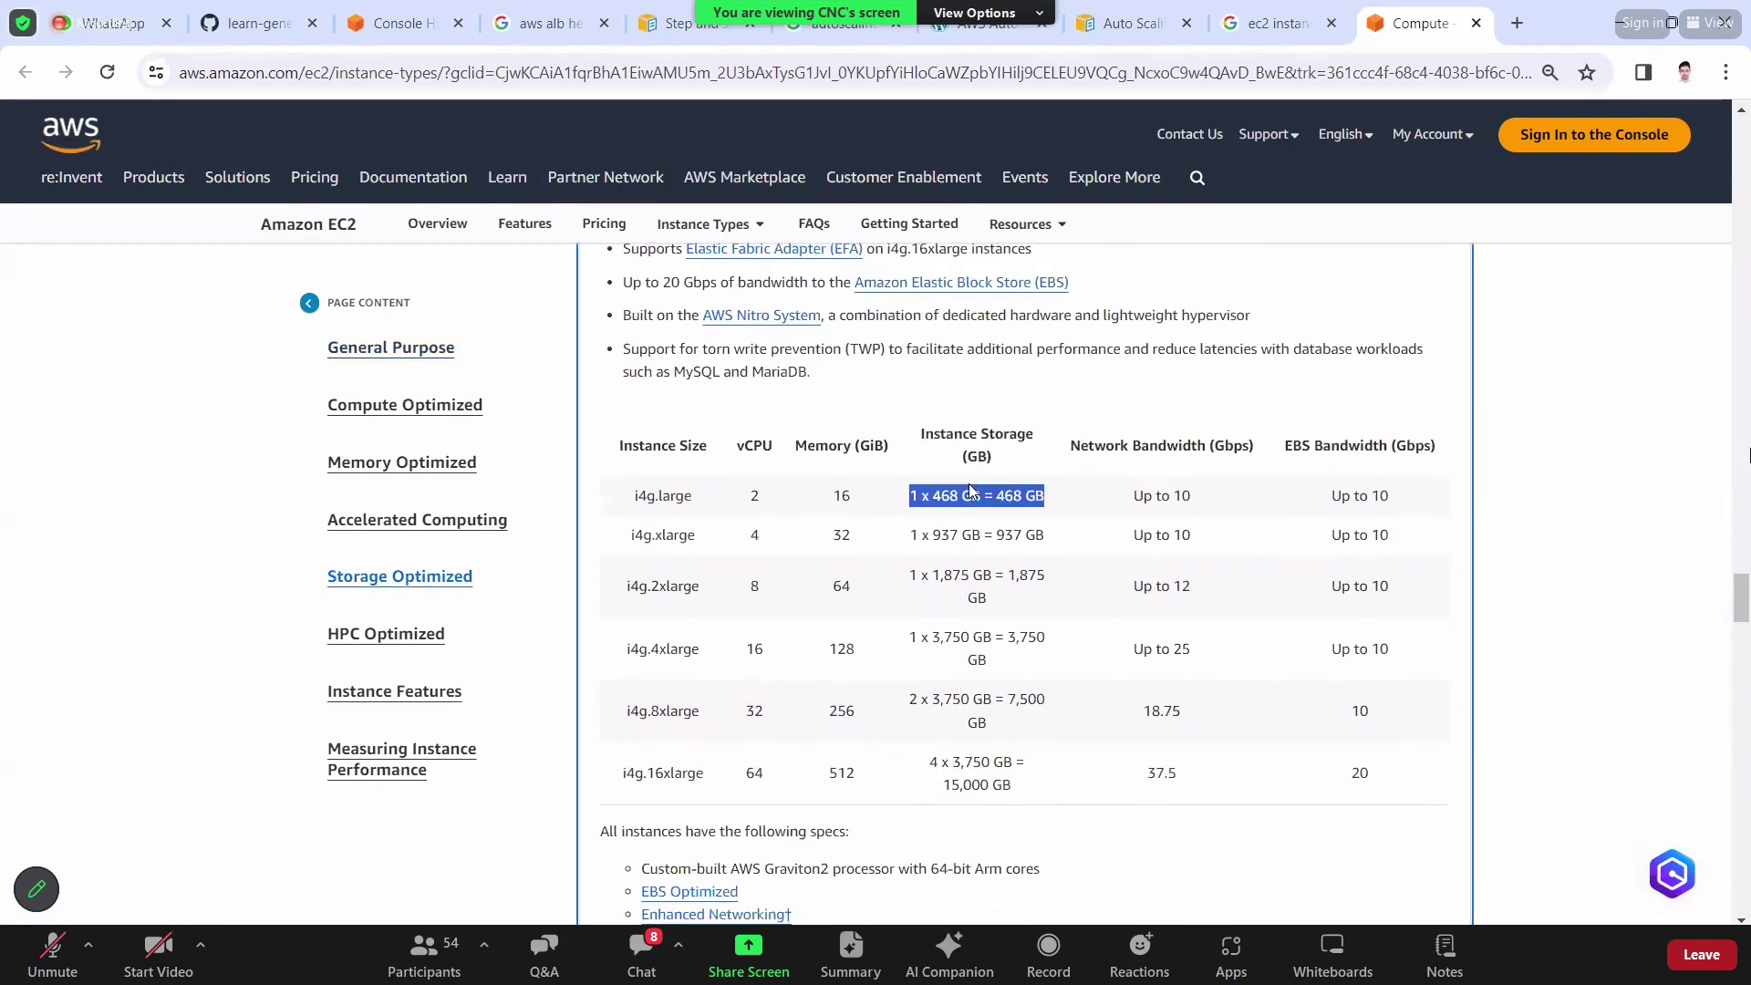
triple_click(961, 538)
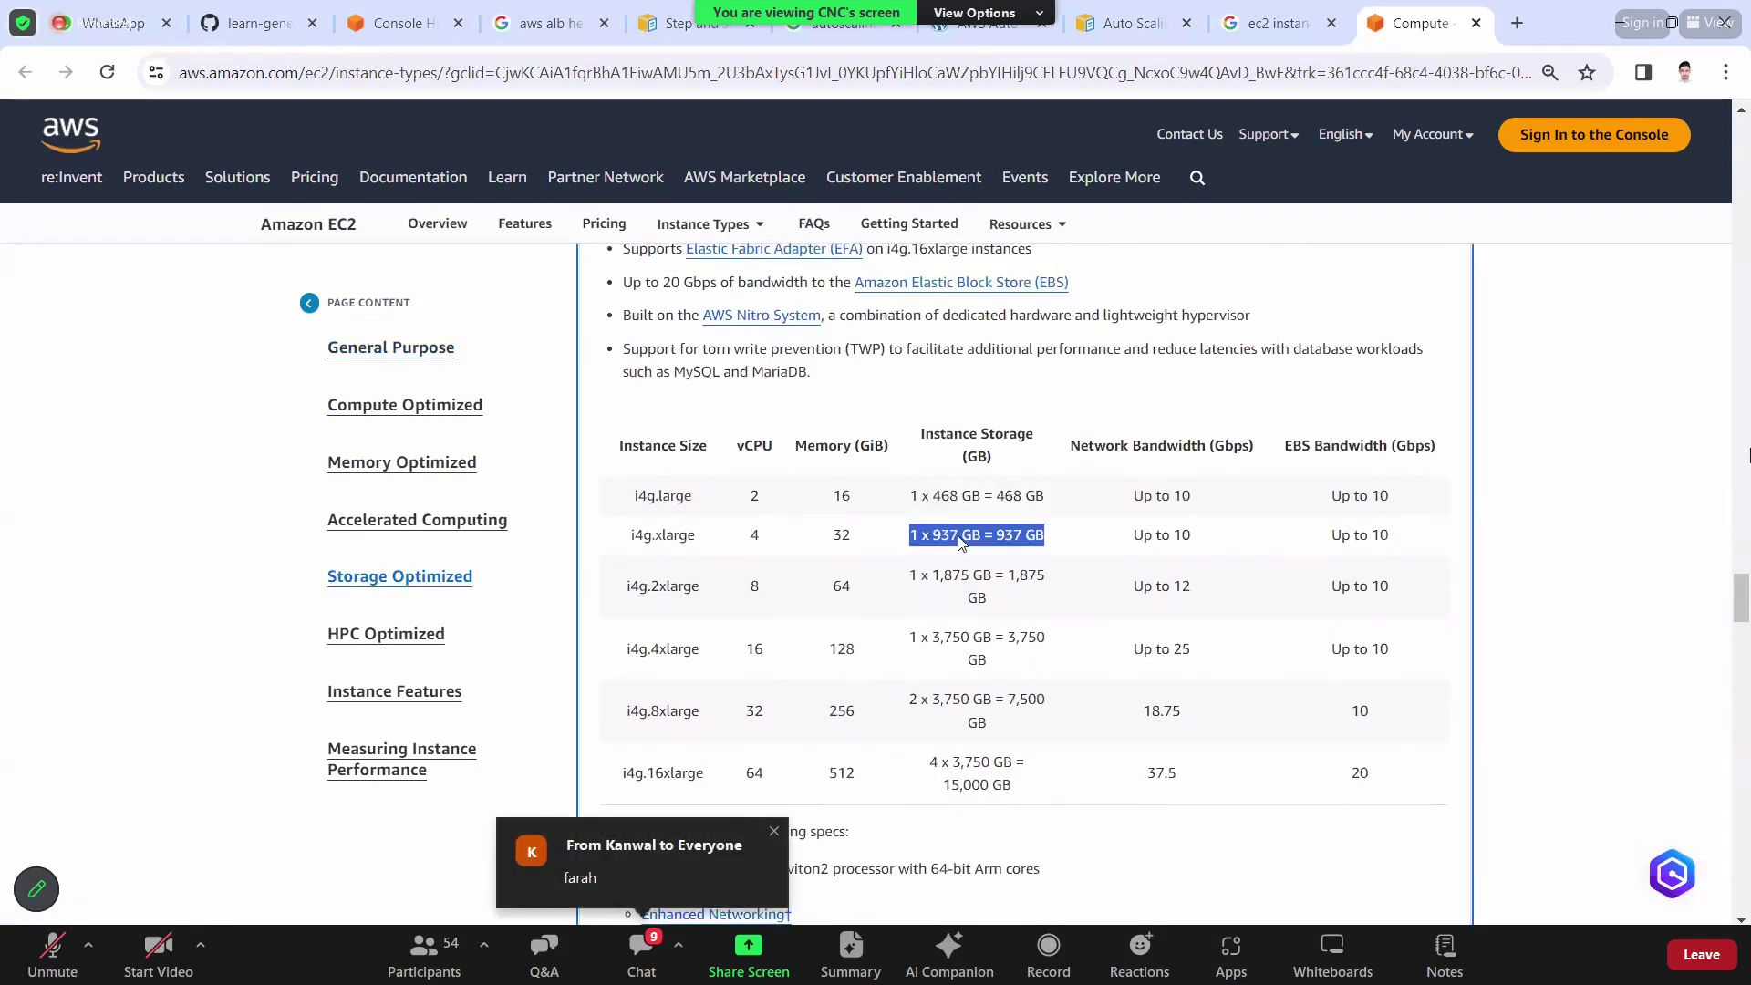
triple_click(973, 573)
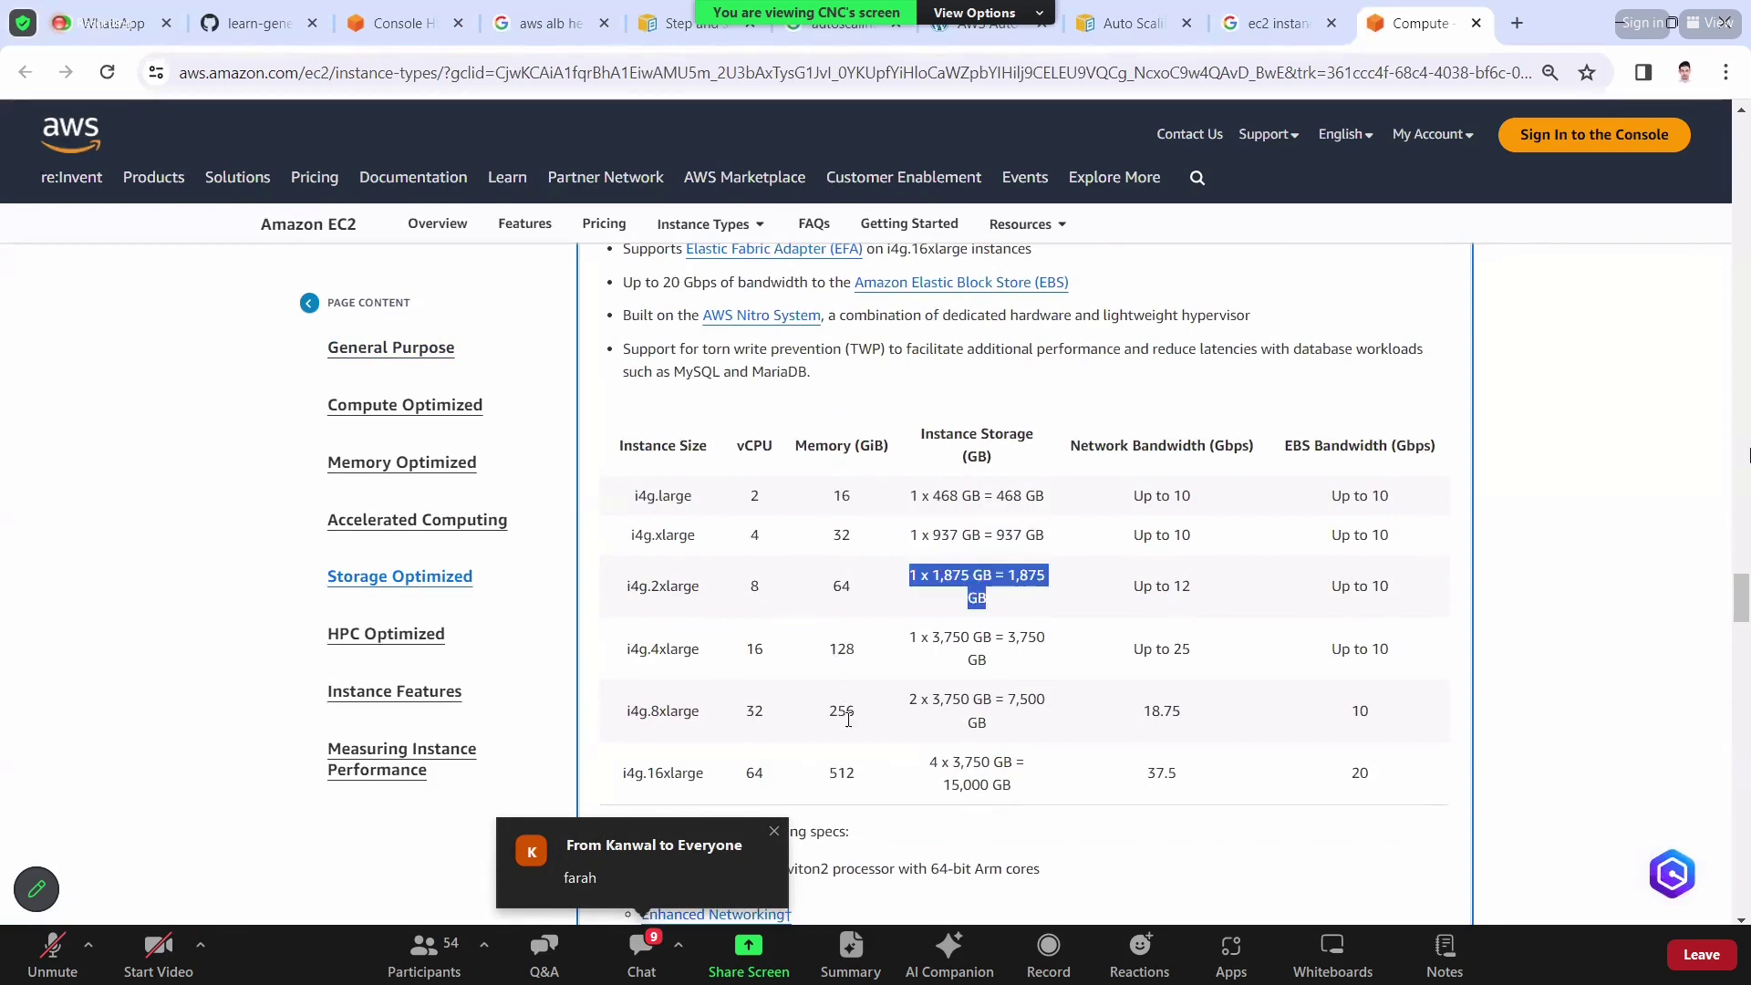
double_click(847, 771)
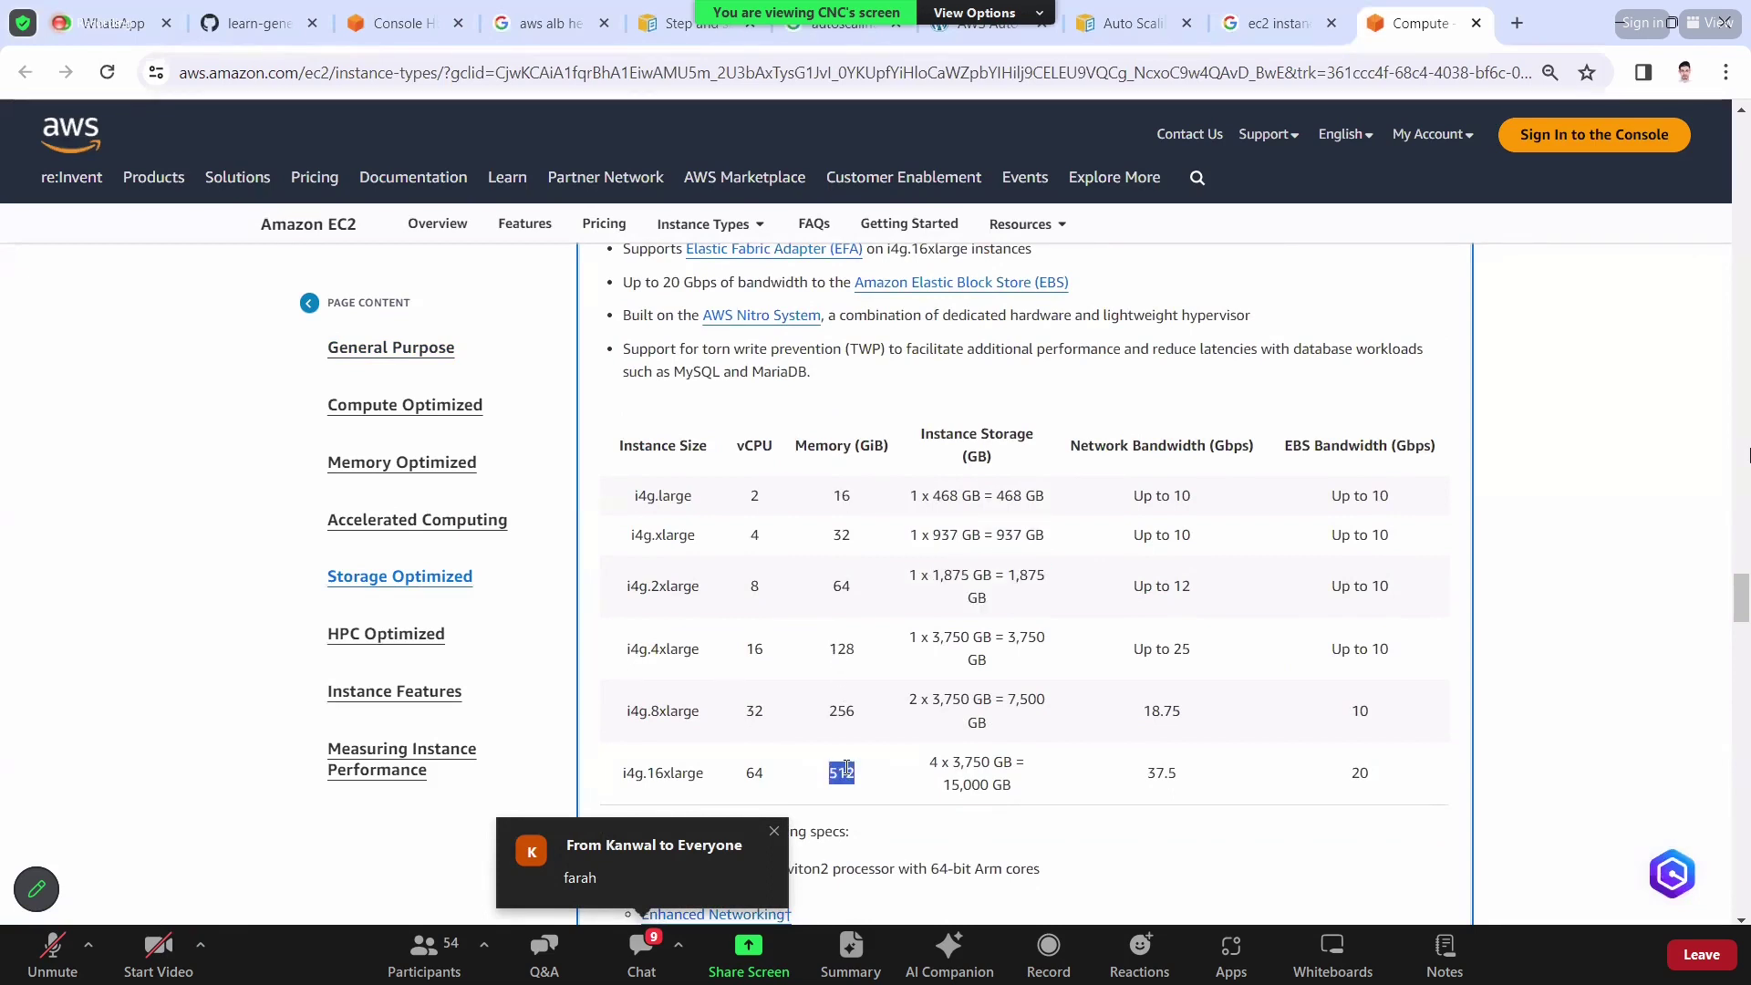
double_click(754, 773)
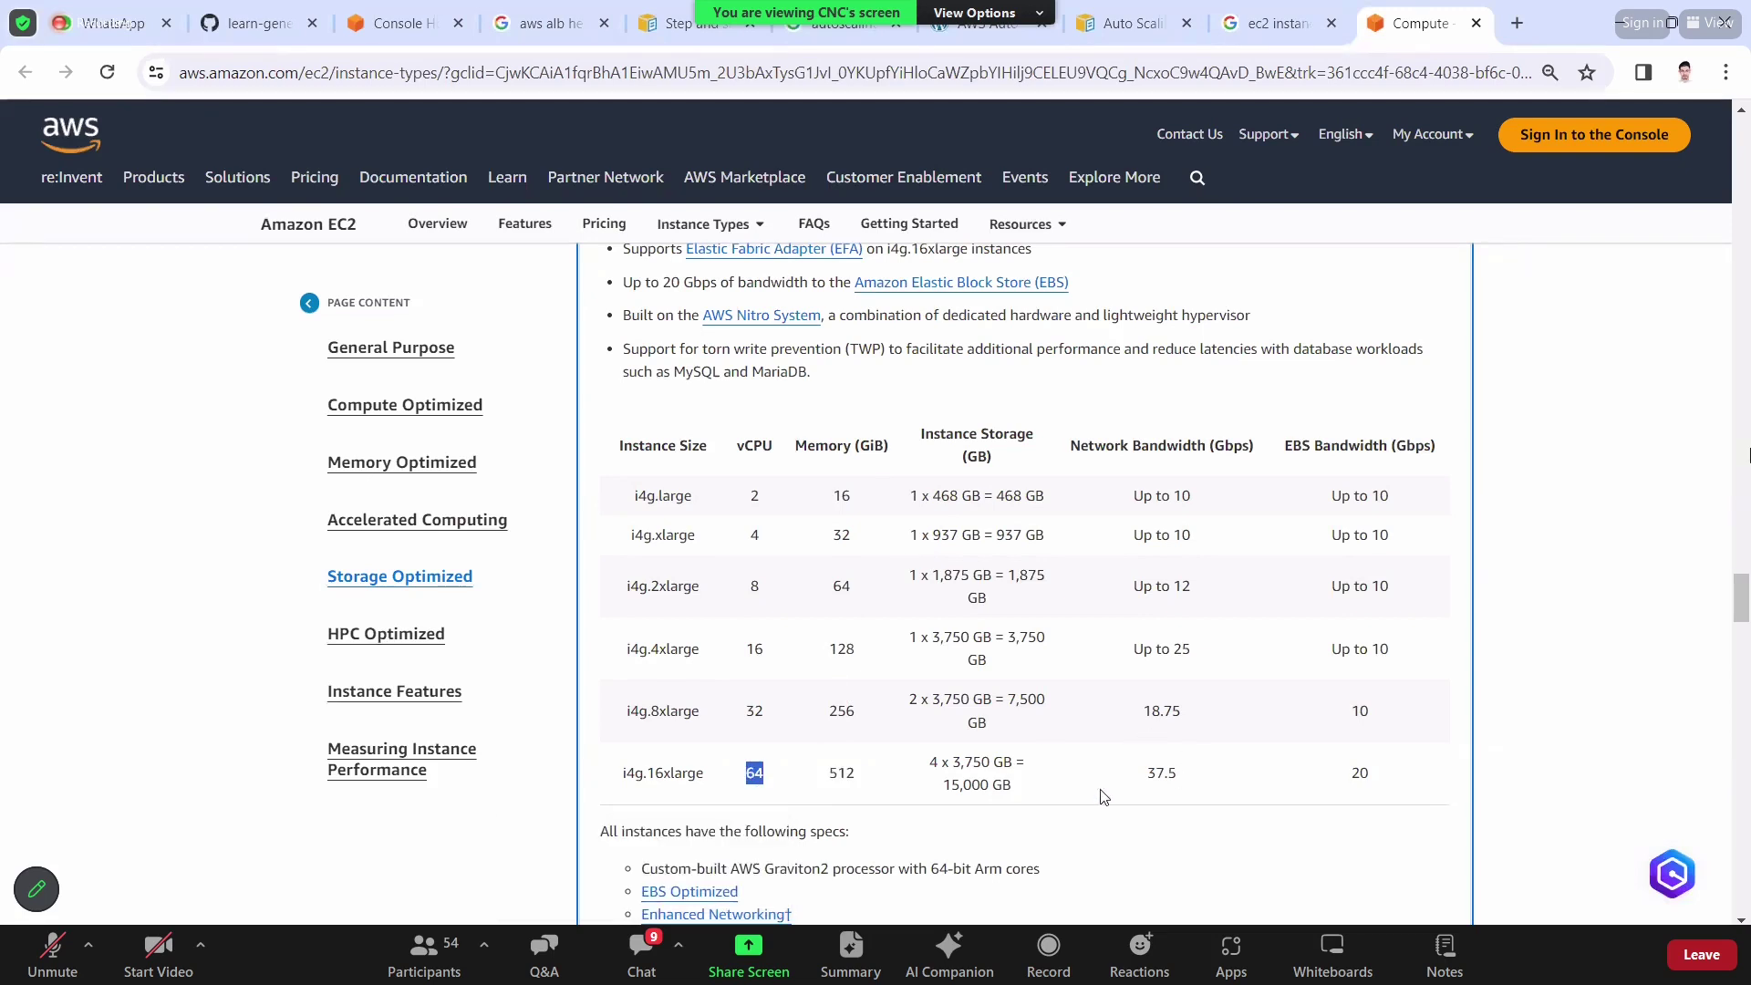
double_click(967, 784)
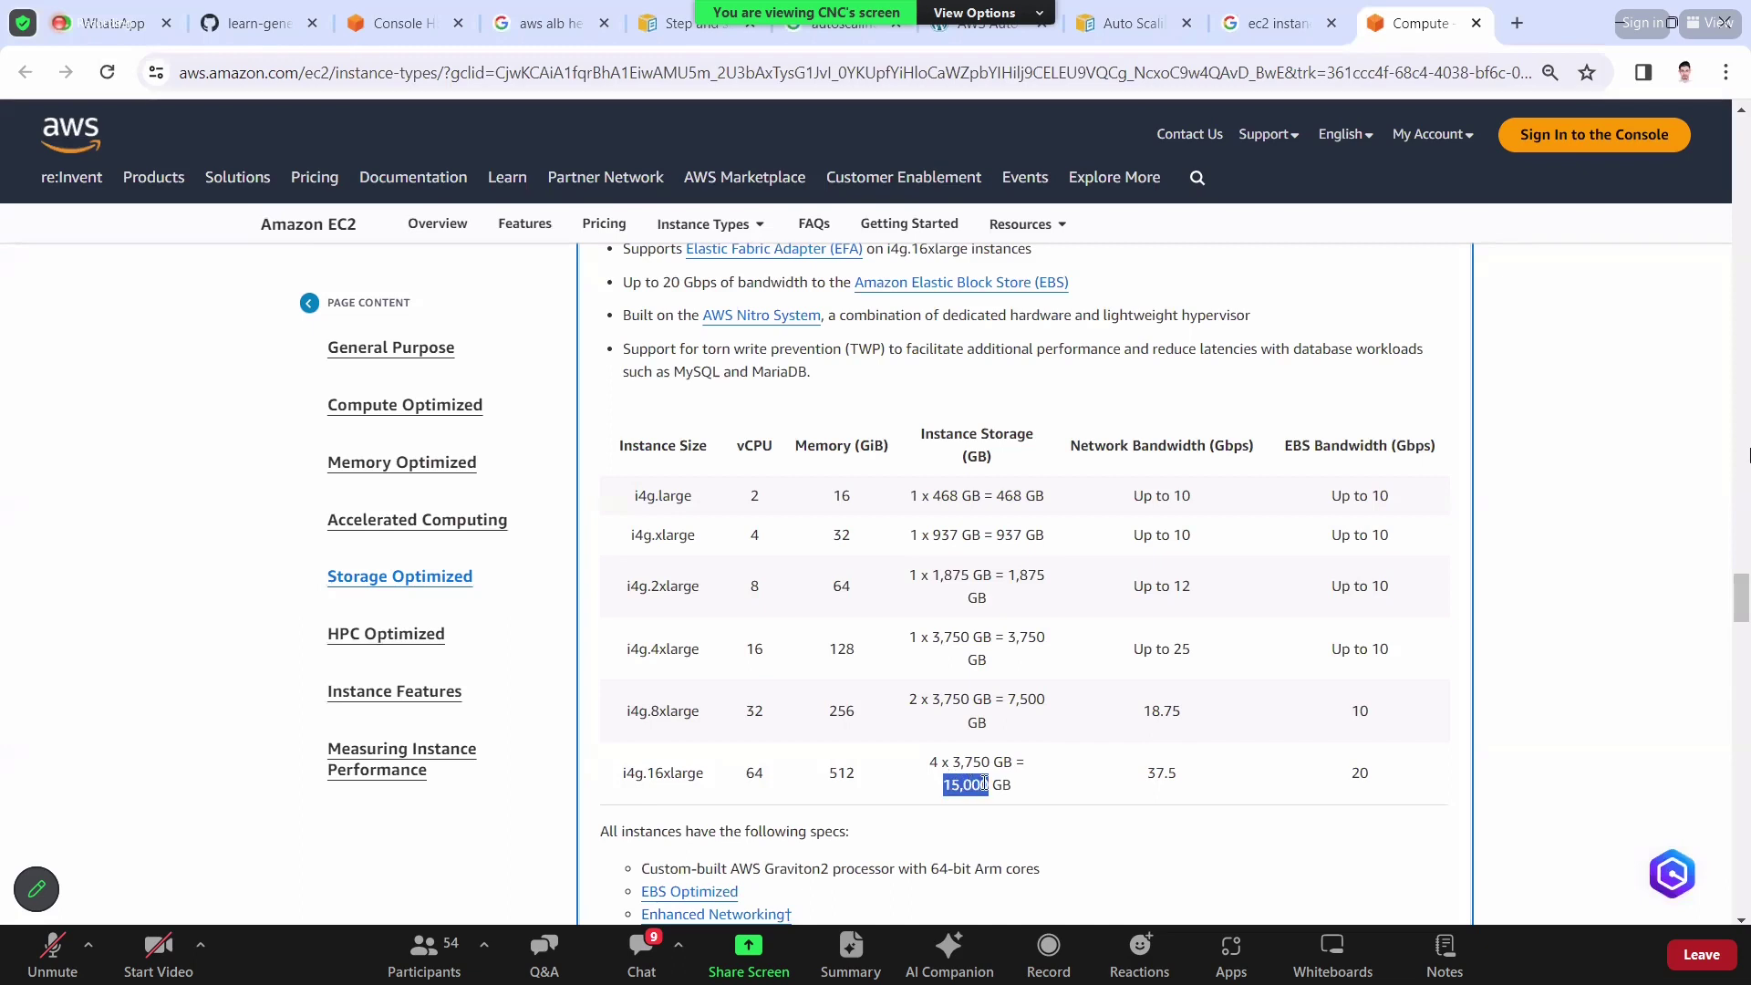
left_click_drag(984, 783, 987, 783)
triple_click(957, 429)
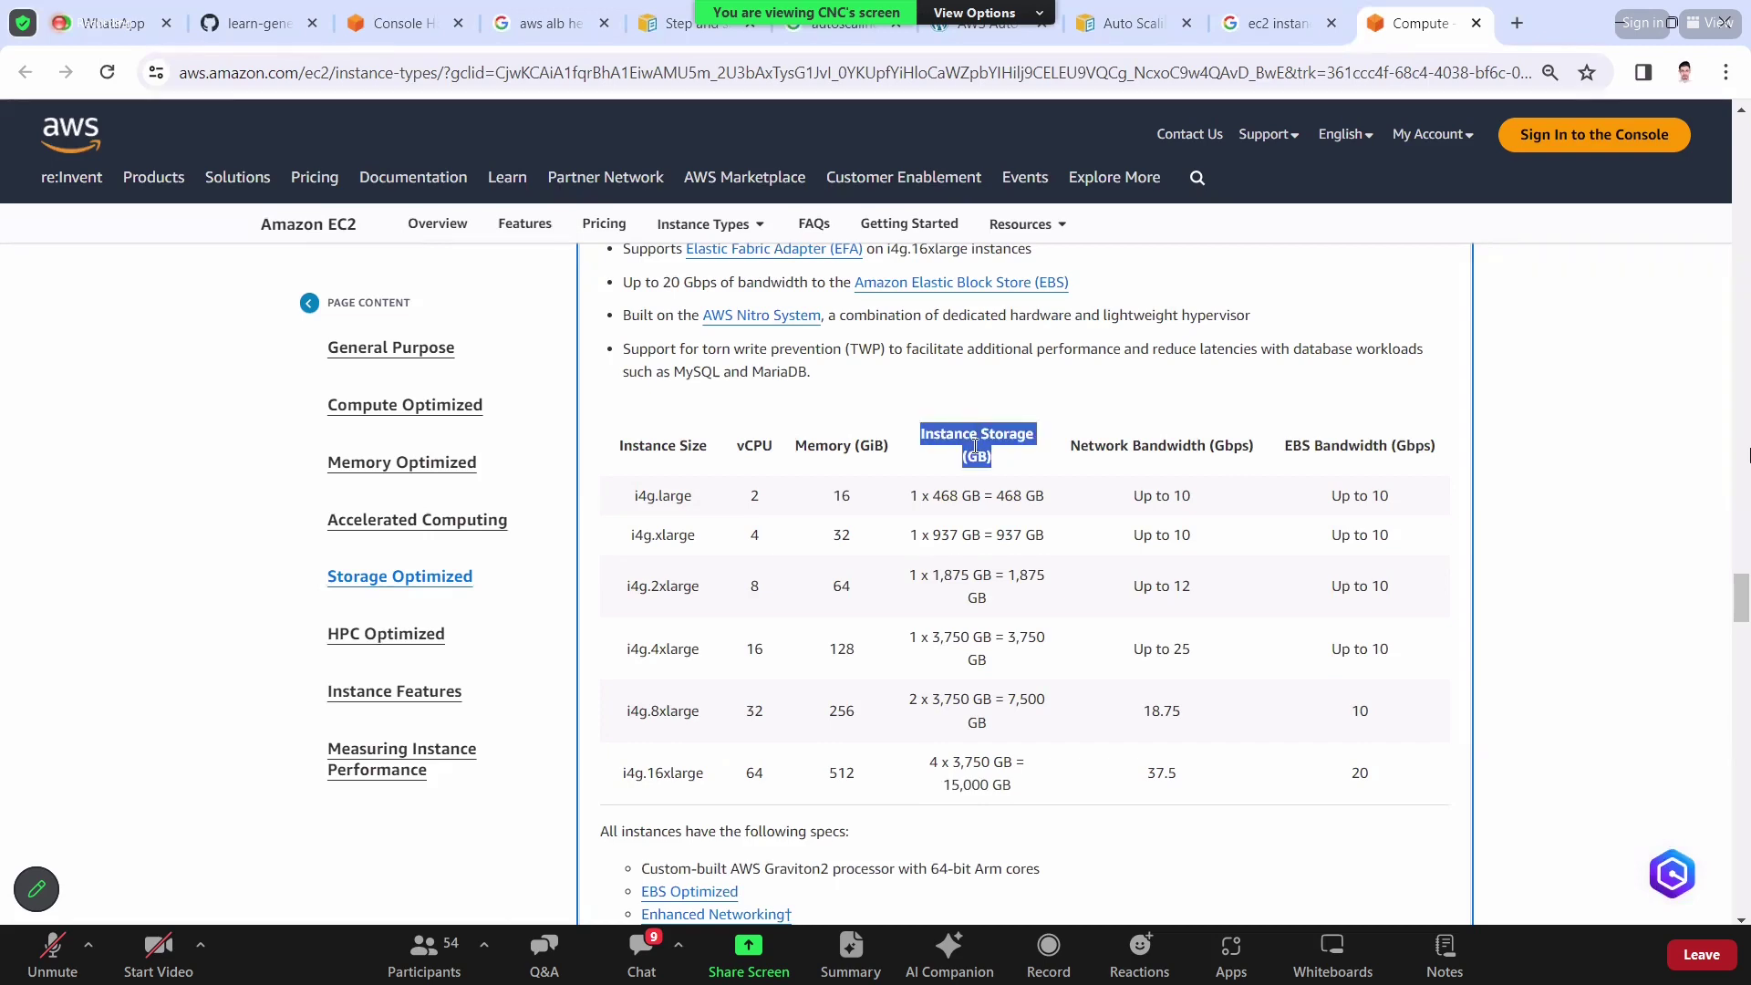
scroll(1101, 565, "down", 1)
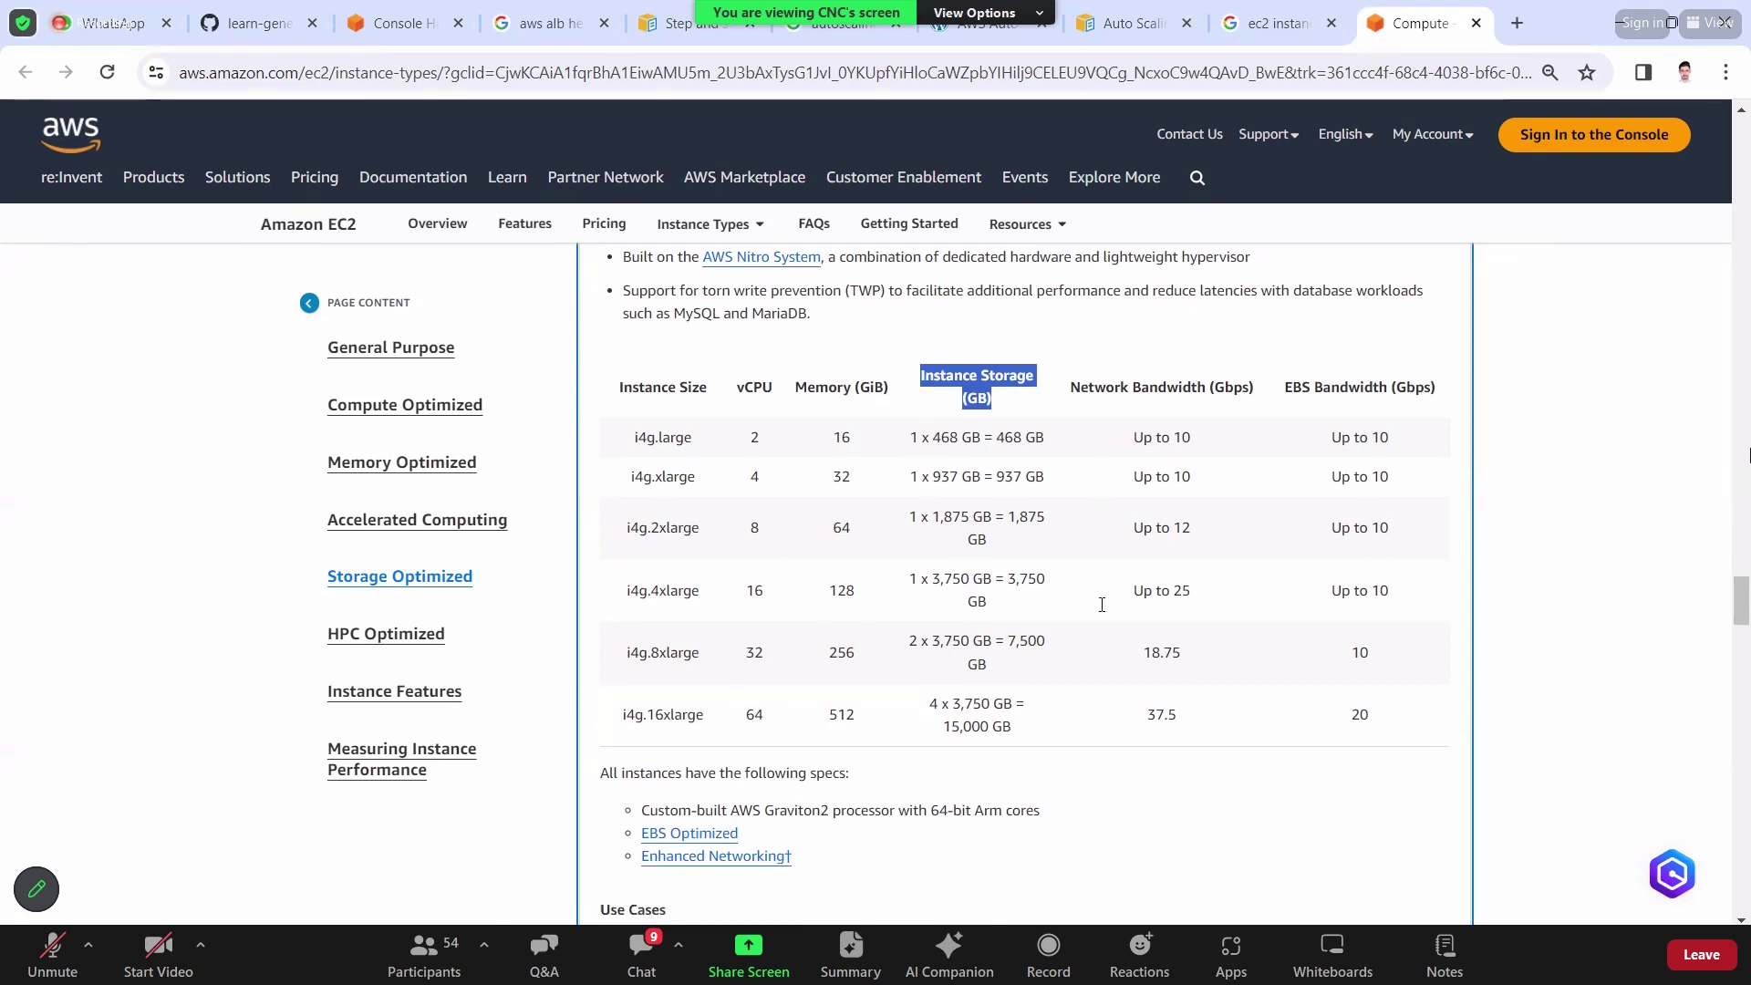
left_click(1326, 387)
double_click(1325, 386)
left_click_drag(1326, 387, 1305, 388)
triple_click(1305, 389)
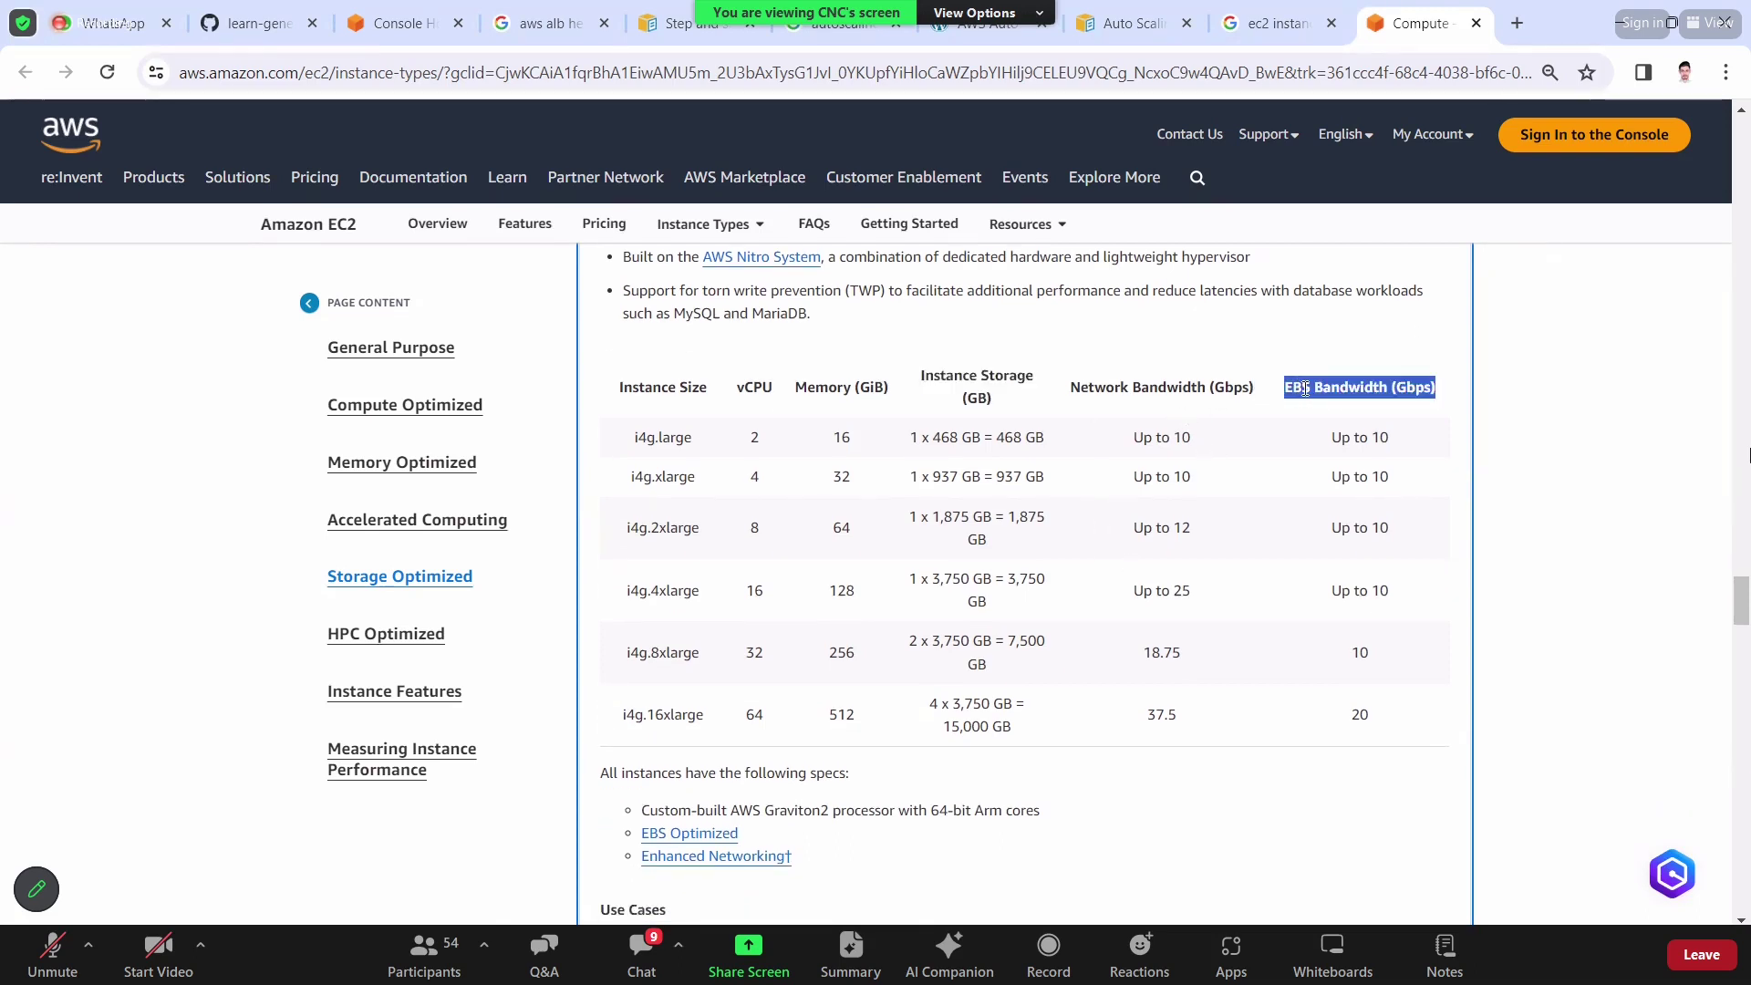
mouse_move(1422, 383)
left_mouse_down()
mouse_move(1281, 388)
mouse_move(1457, 387)
left_mouse_up()
double_click(1296, 390)
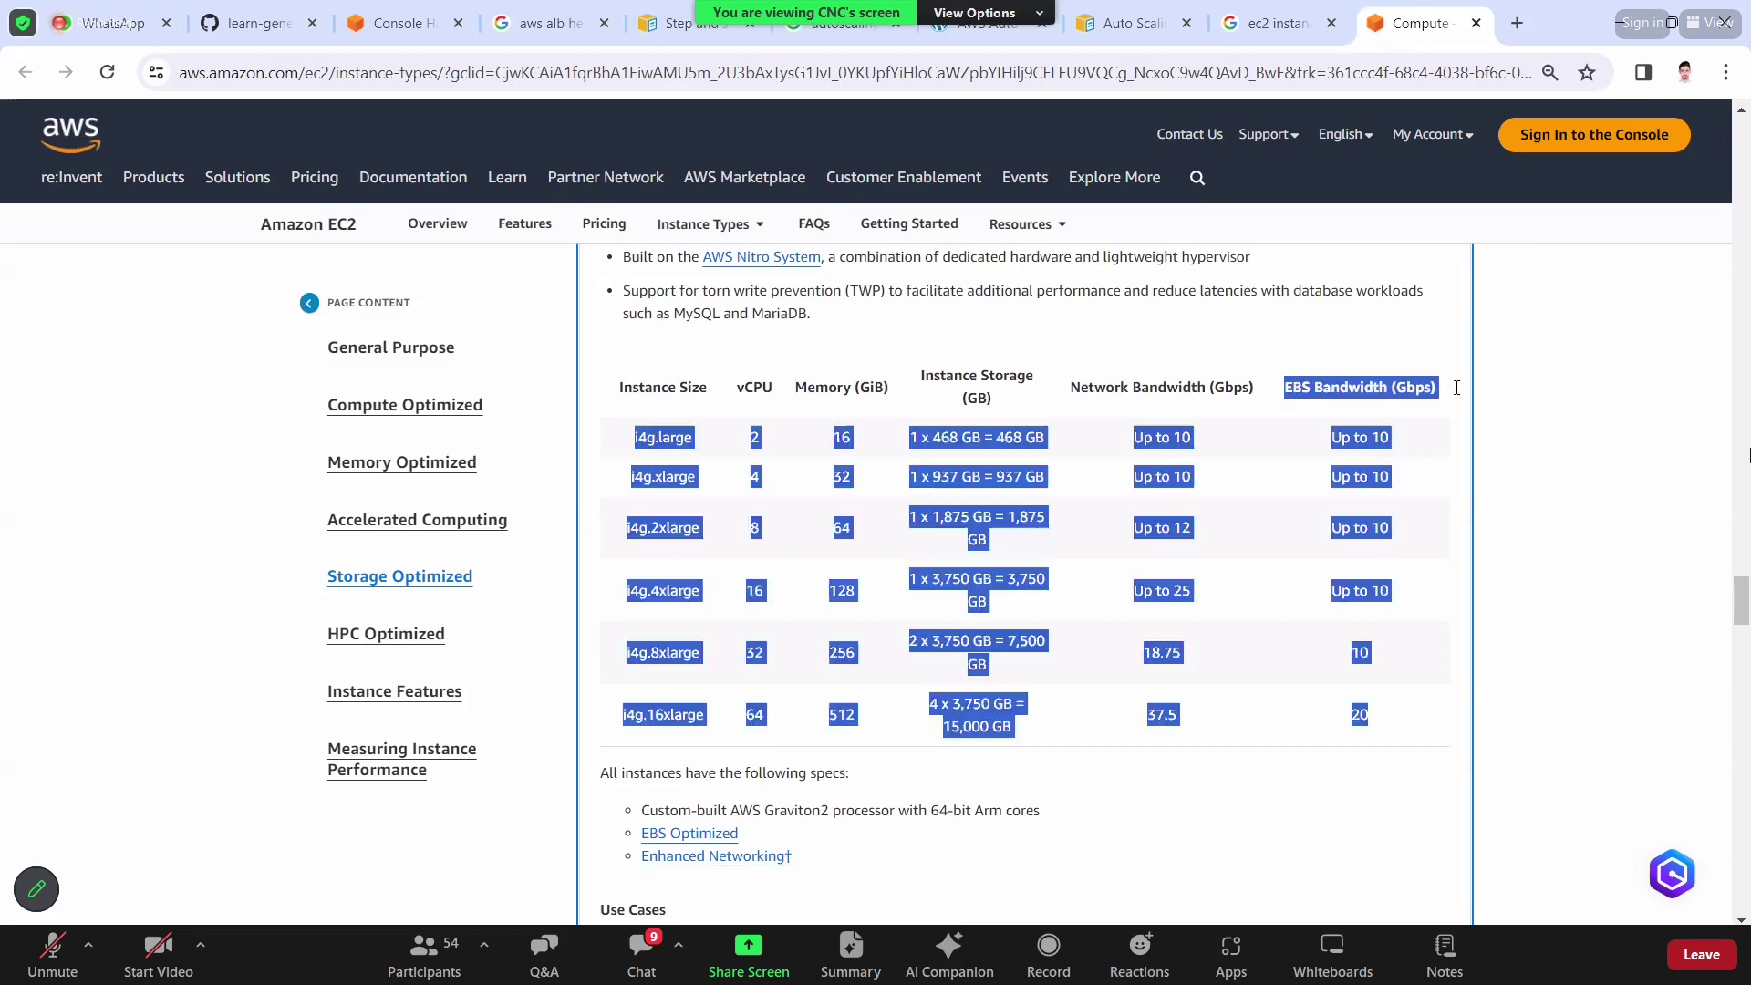
- Scroll to the HPC Optimized Hpc7g table and highlight hpc7g.4xlarge's EBS-Only storage
left_click(1410, 404)
scroll(1410, 404, "down", 8)
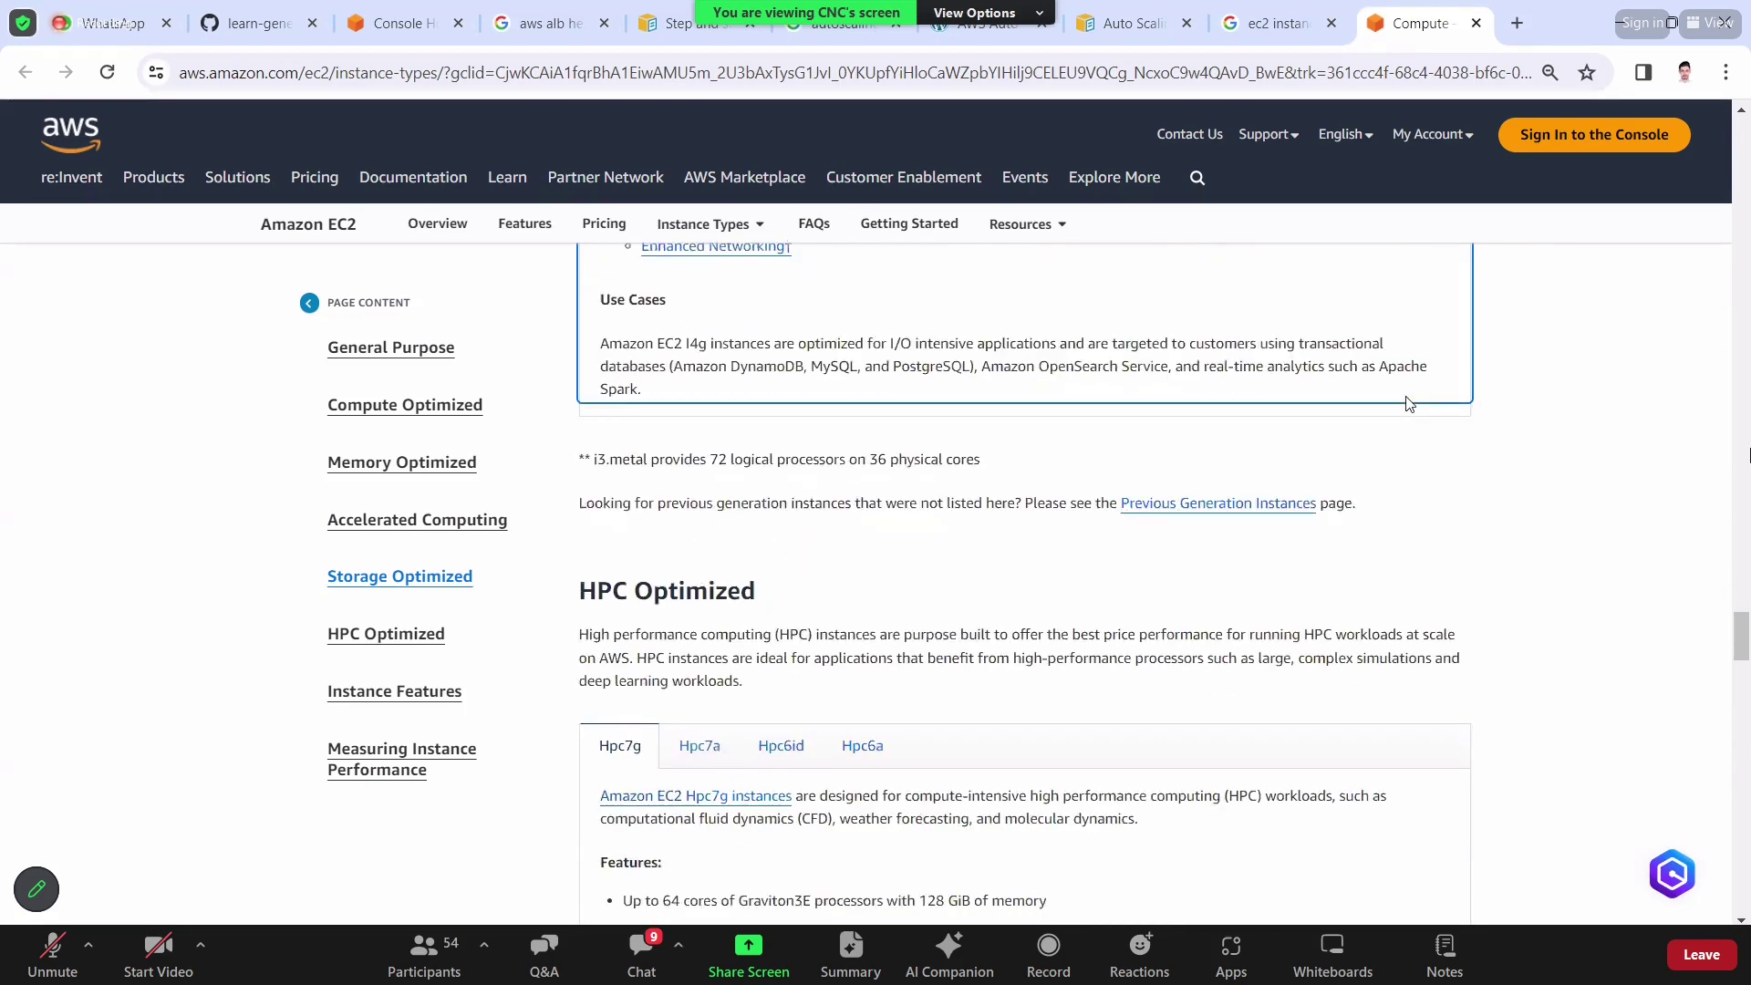
scroll(1410, 404, "down", 4)
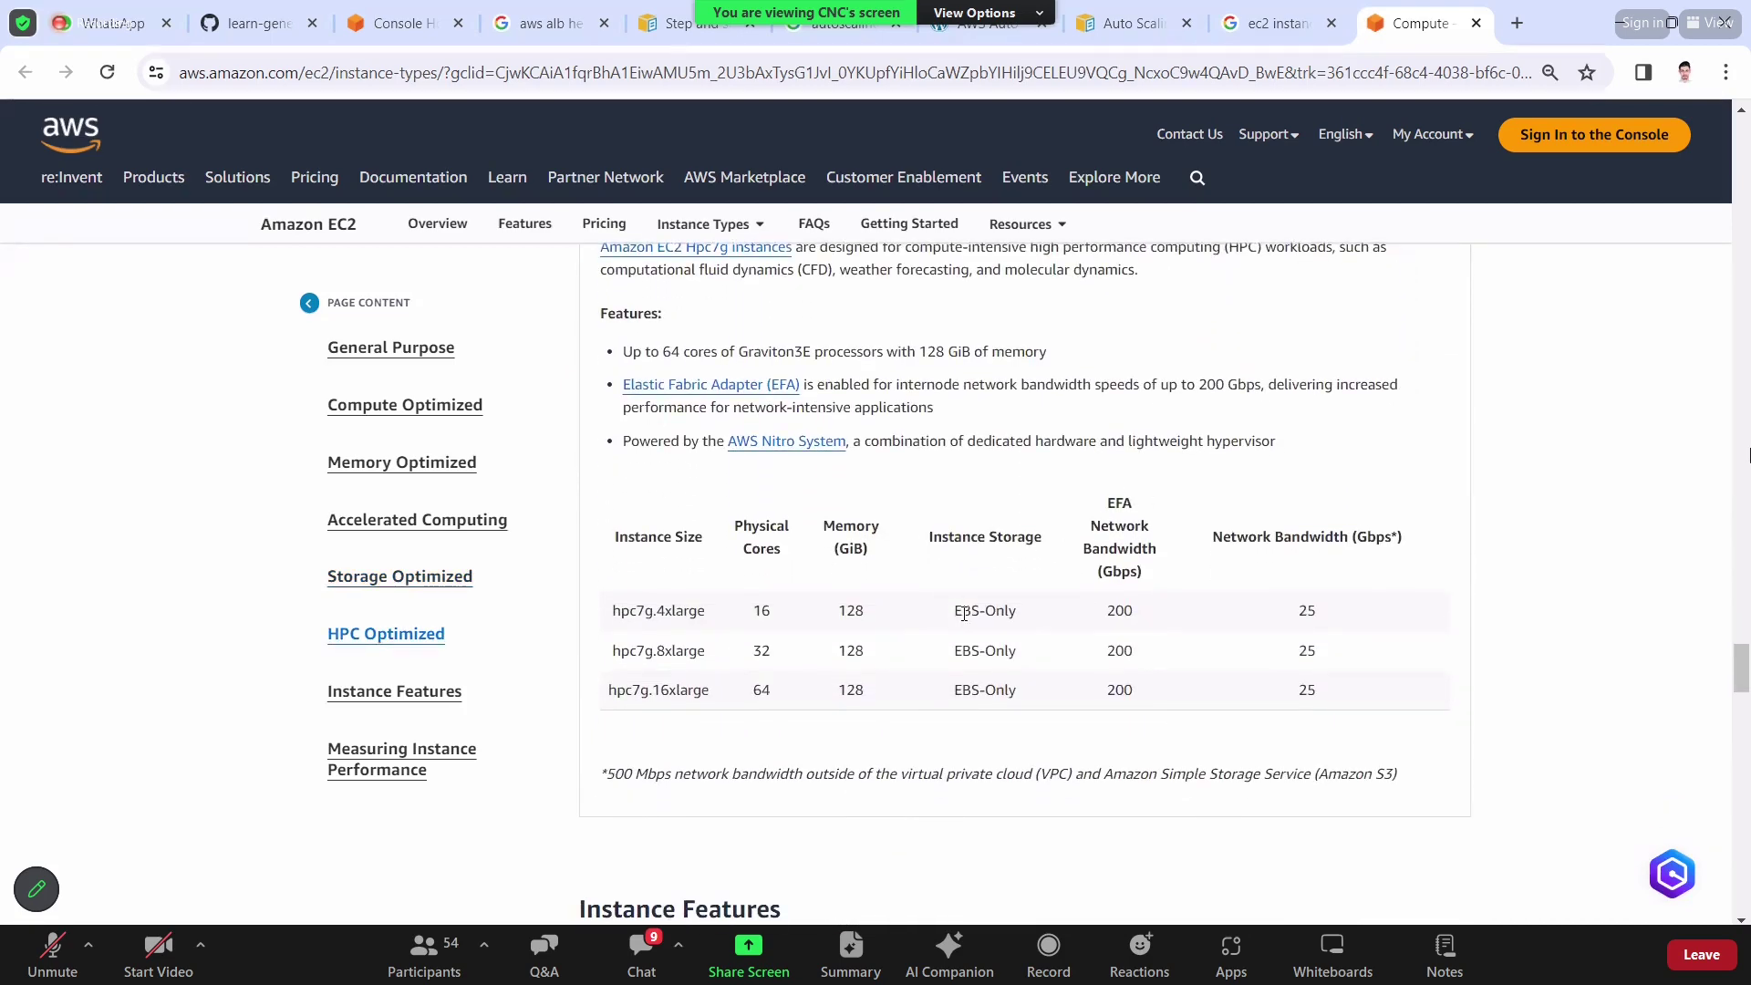
left_click_drag(954, 610, 1018, 623)
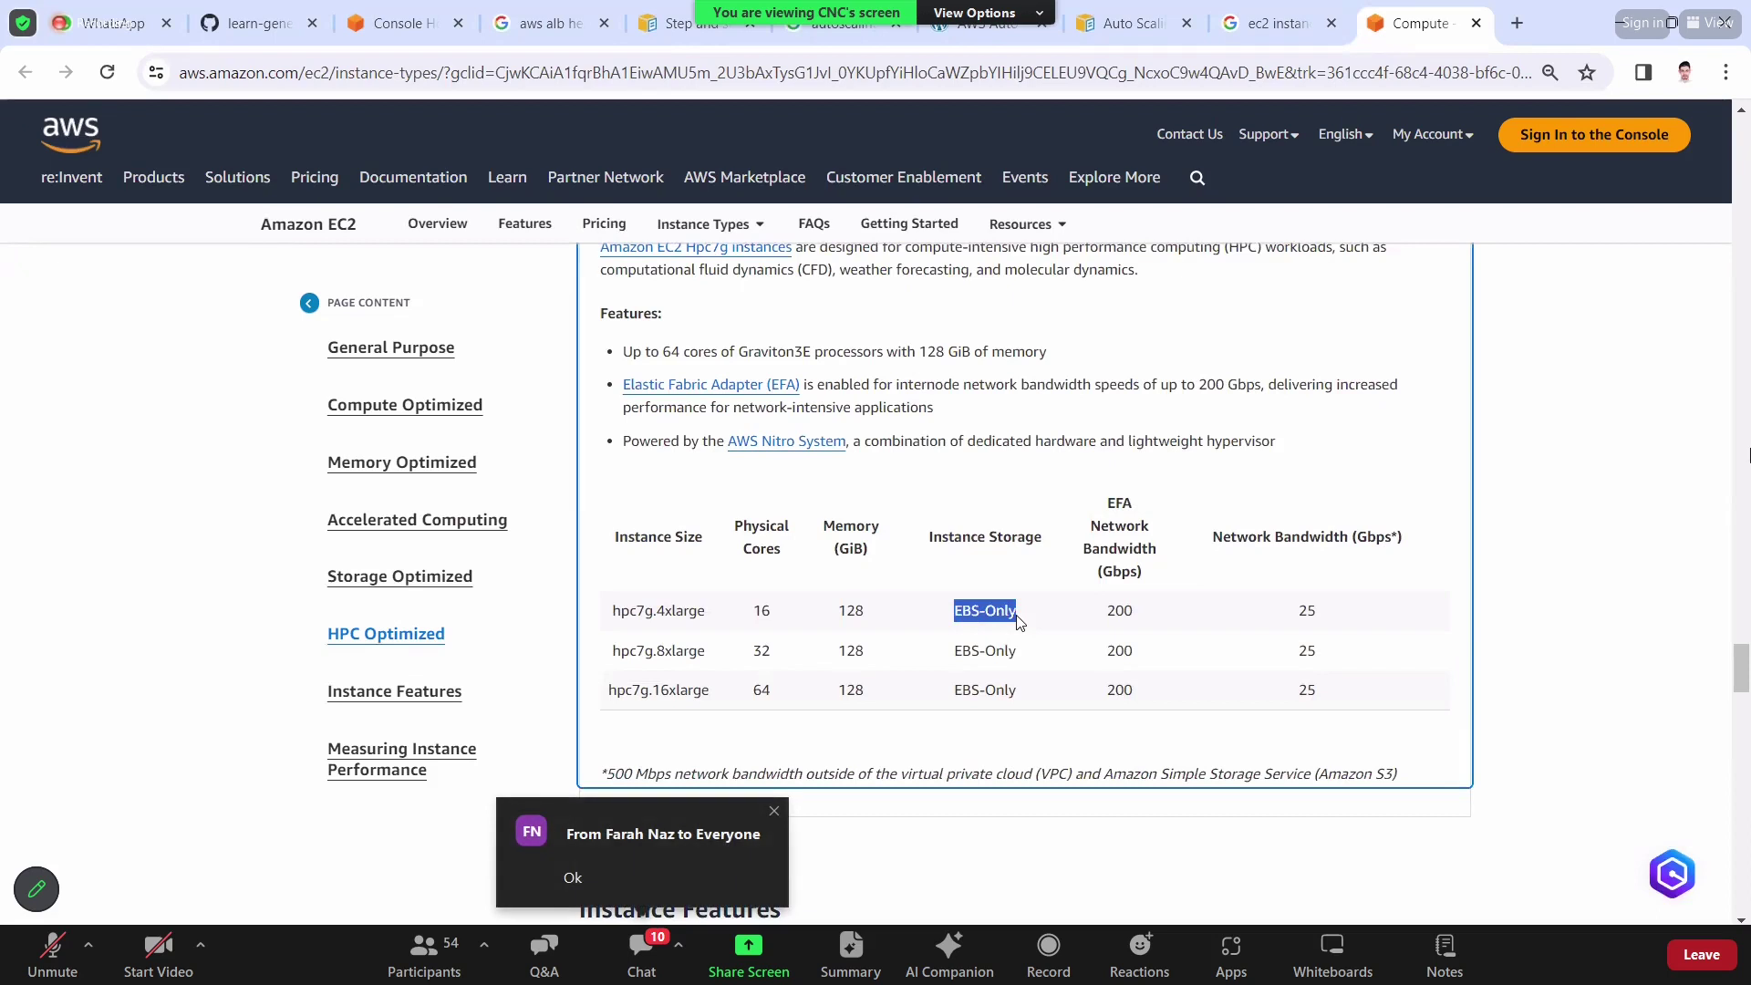
triple_click(1022, 620)
- Scroll back to the Accelerated Computing P5 table and highlight its 640 GB GPU memory
scroll(860, 681, "down", 10)
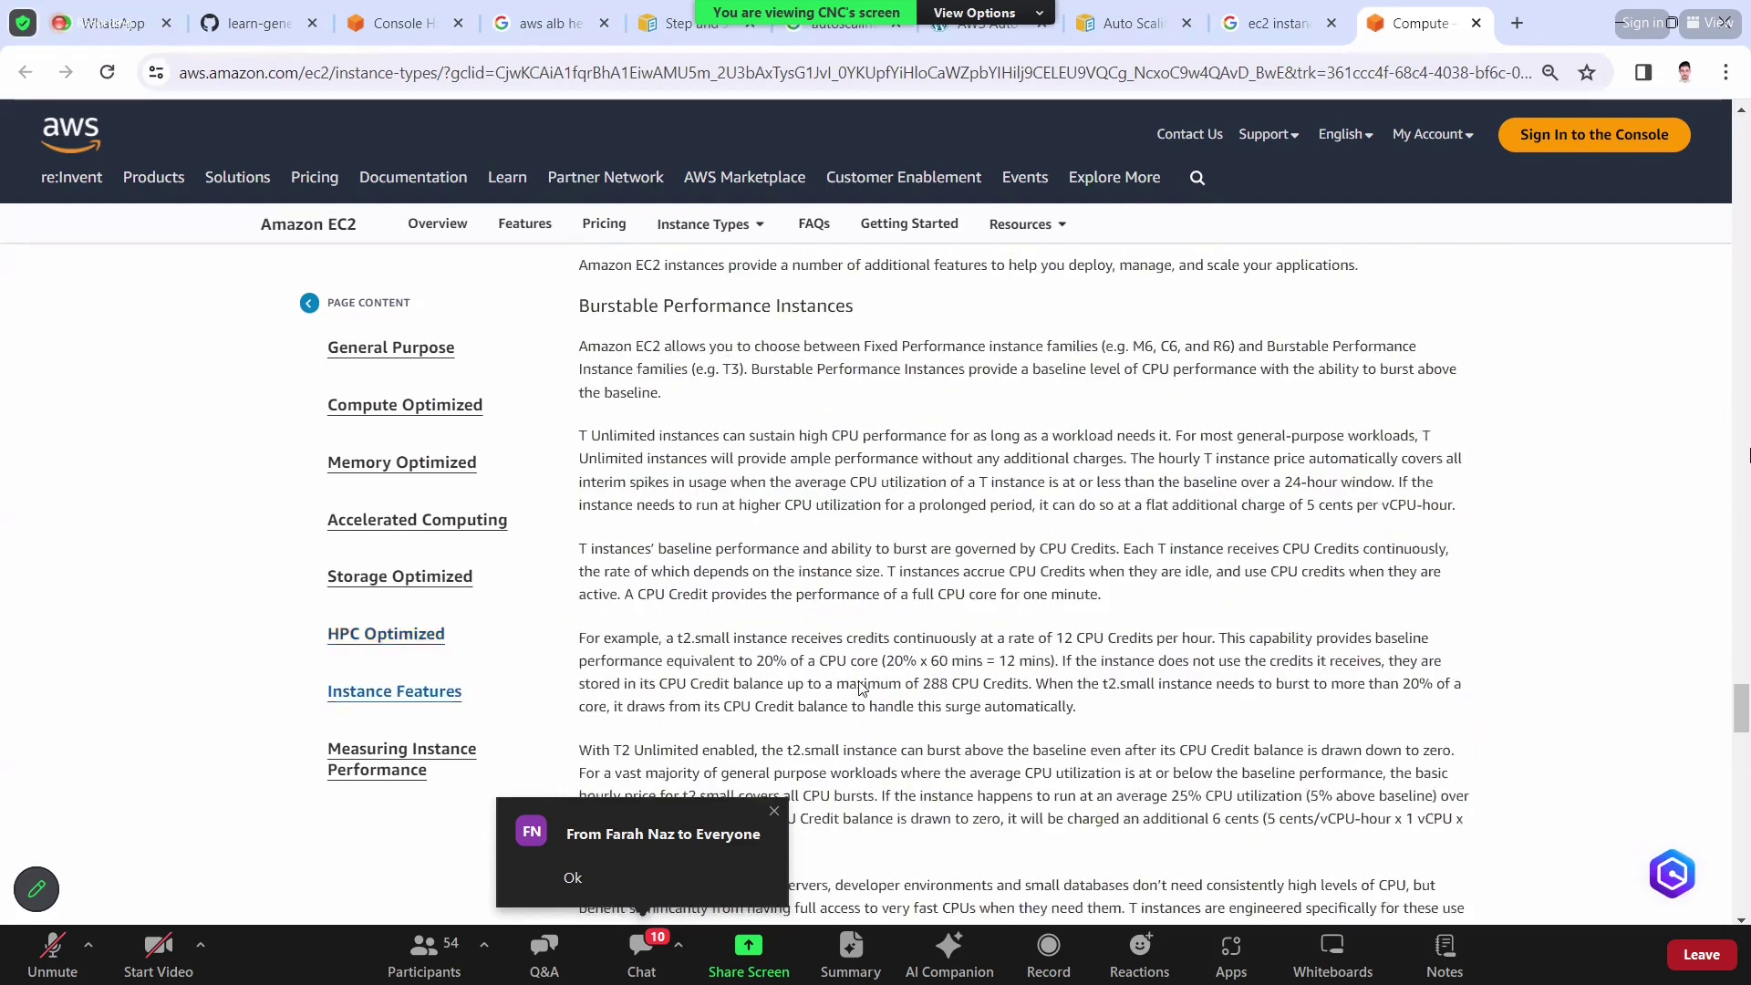
scroll(860, 681, "up", 8)
scroll(861, 681, "down", 8)
scroll(860, 682, "up", 15)
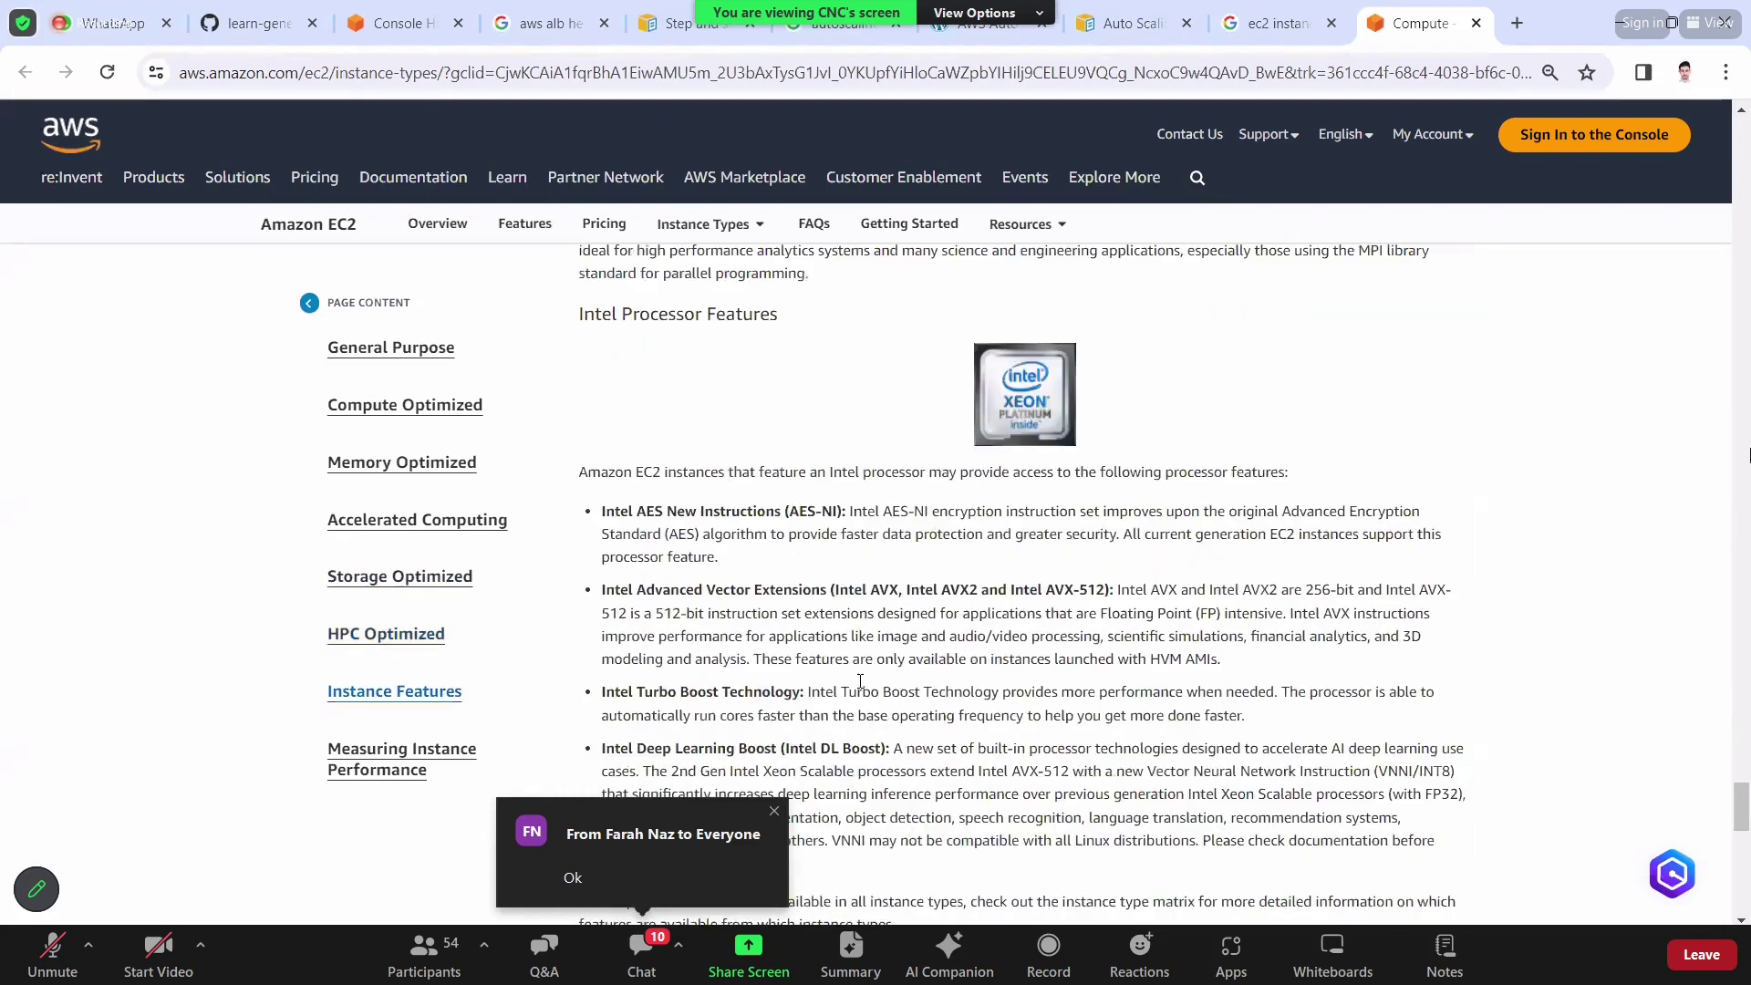
scroll(763, 632, "up", 5)
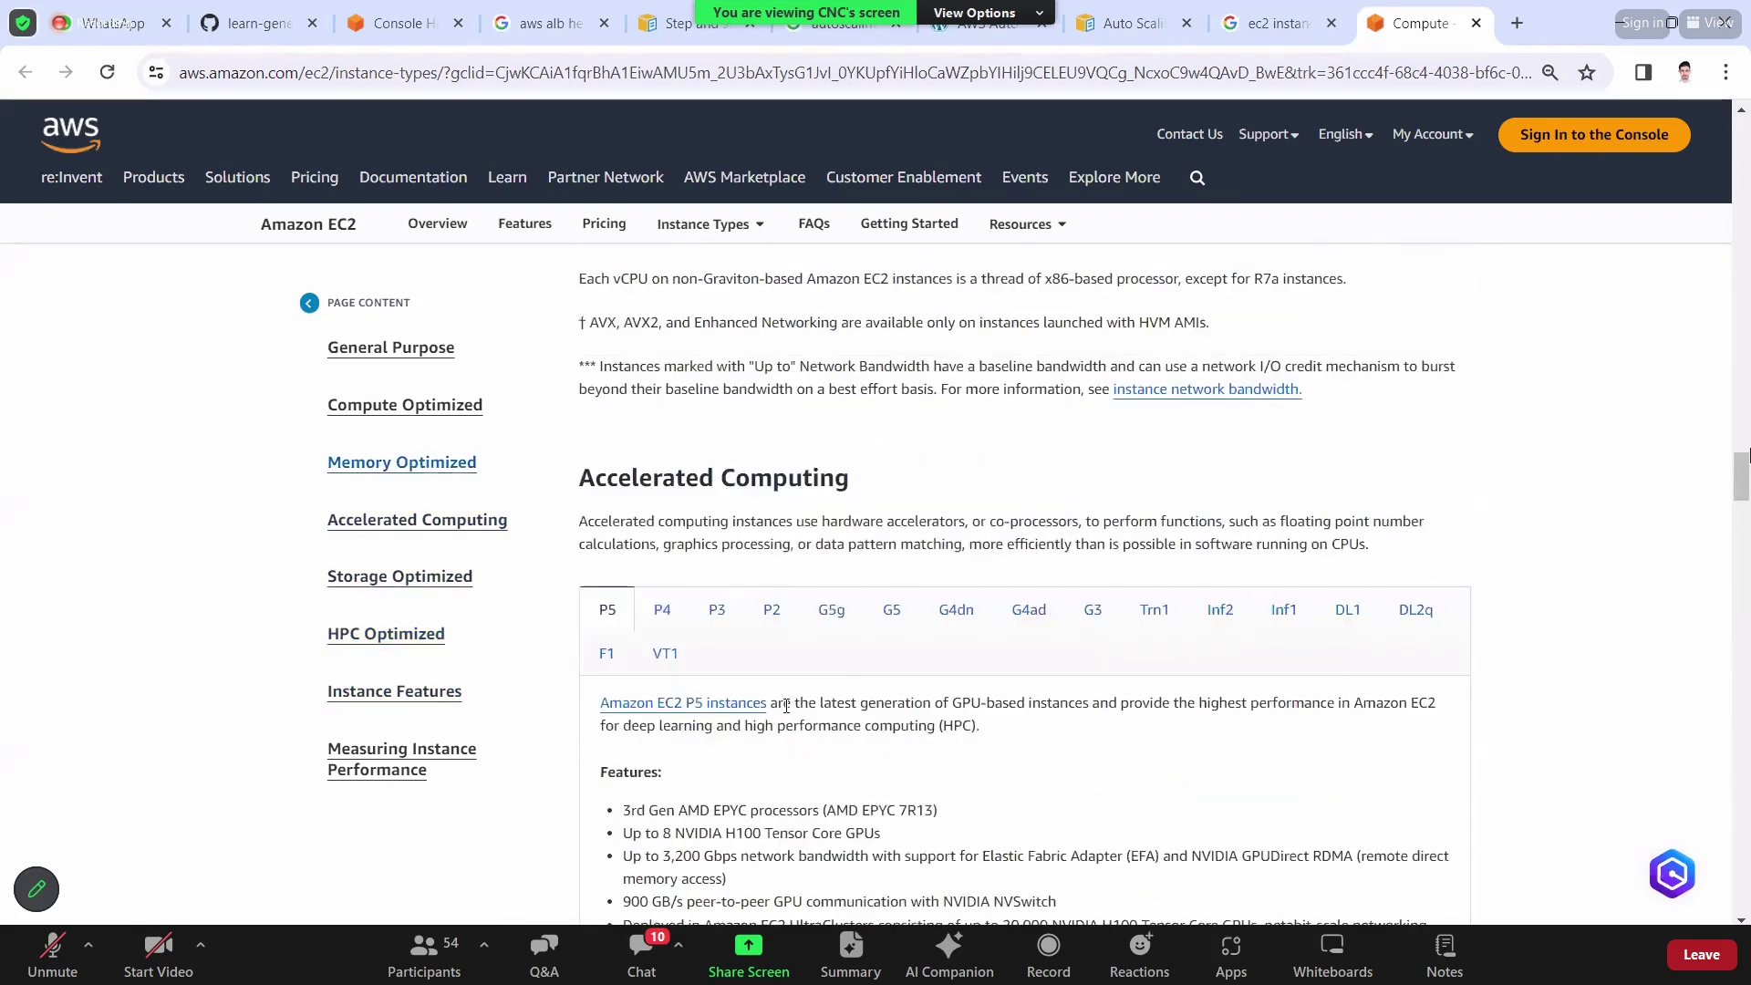
scroll(786, 705, "down", 8)
scroll(782, 703, "up", 4)
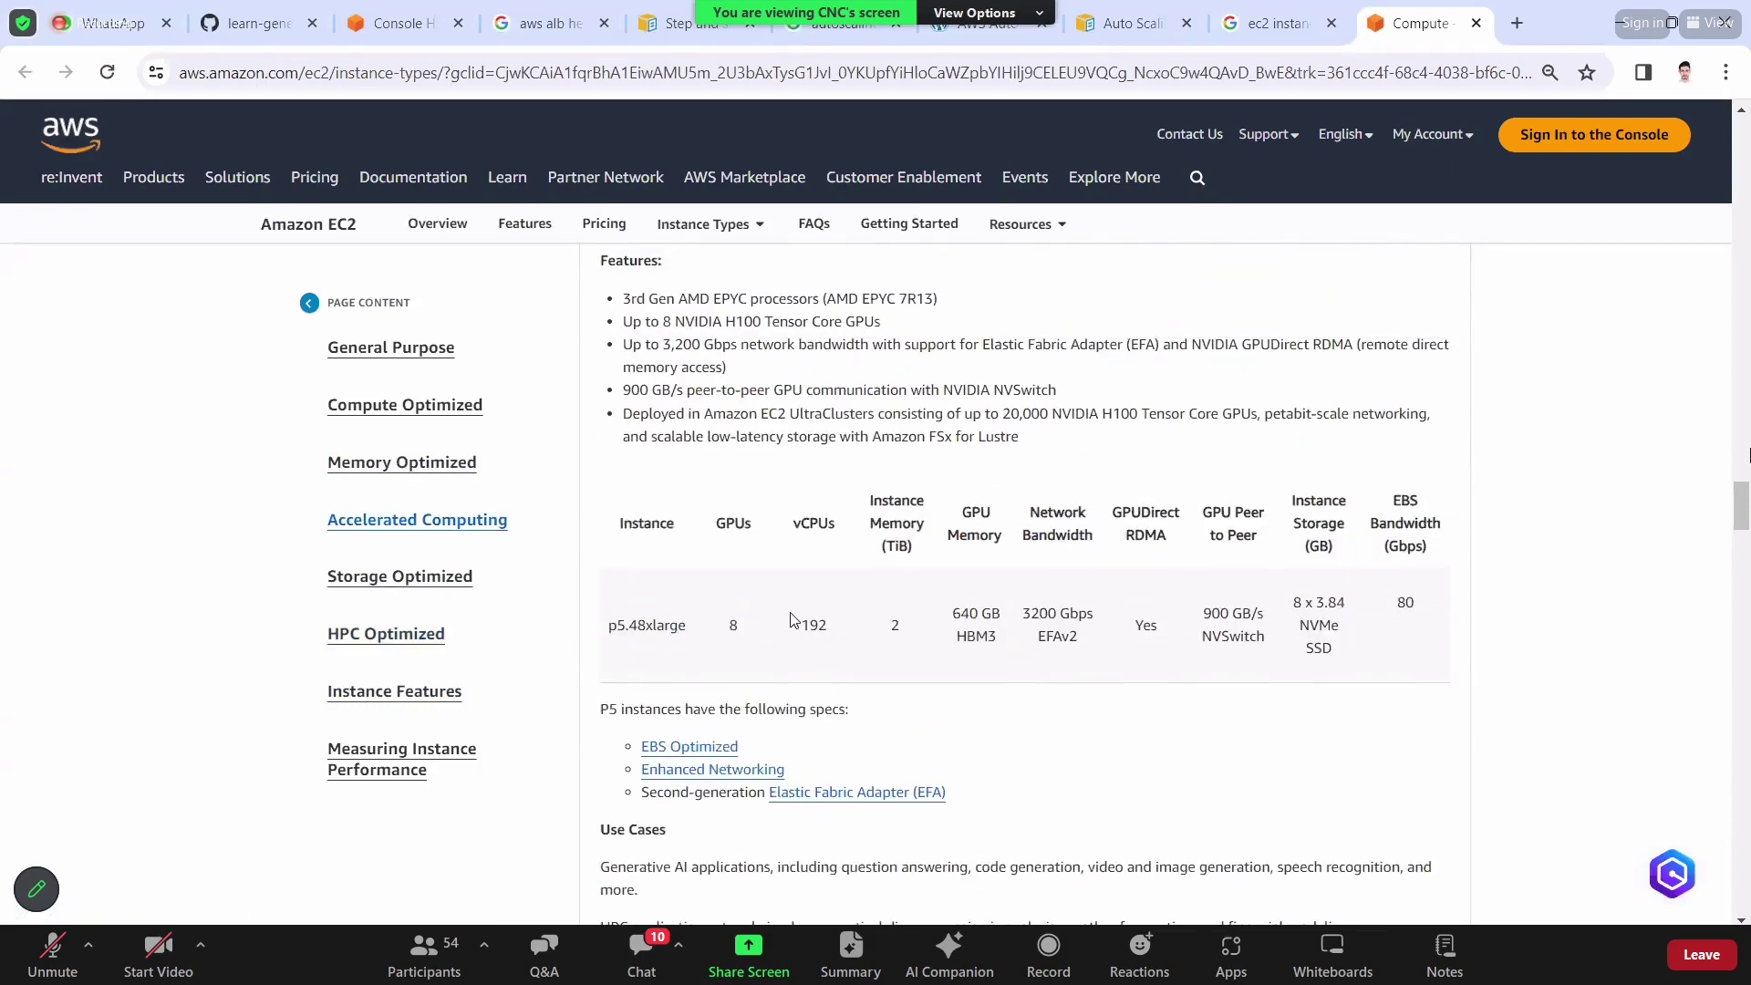
double_click(964, 614)
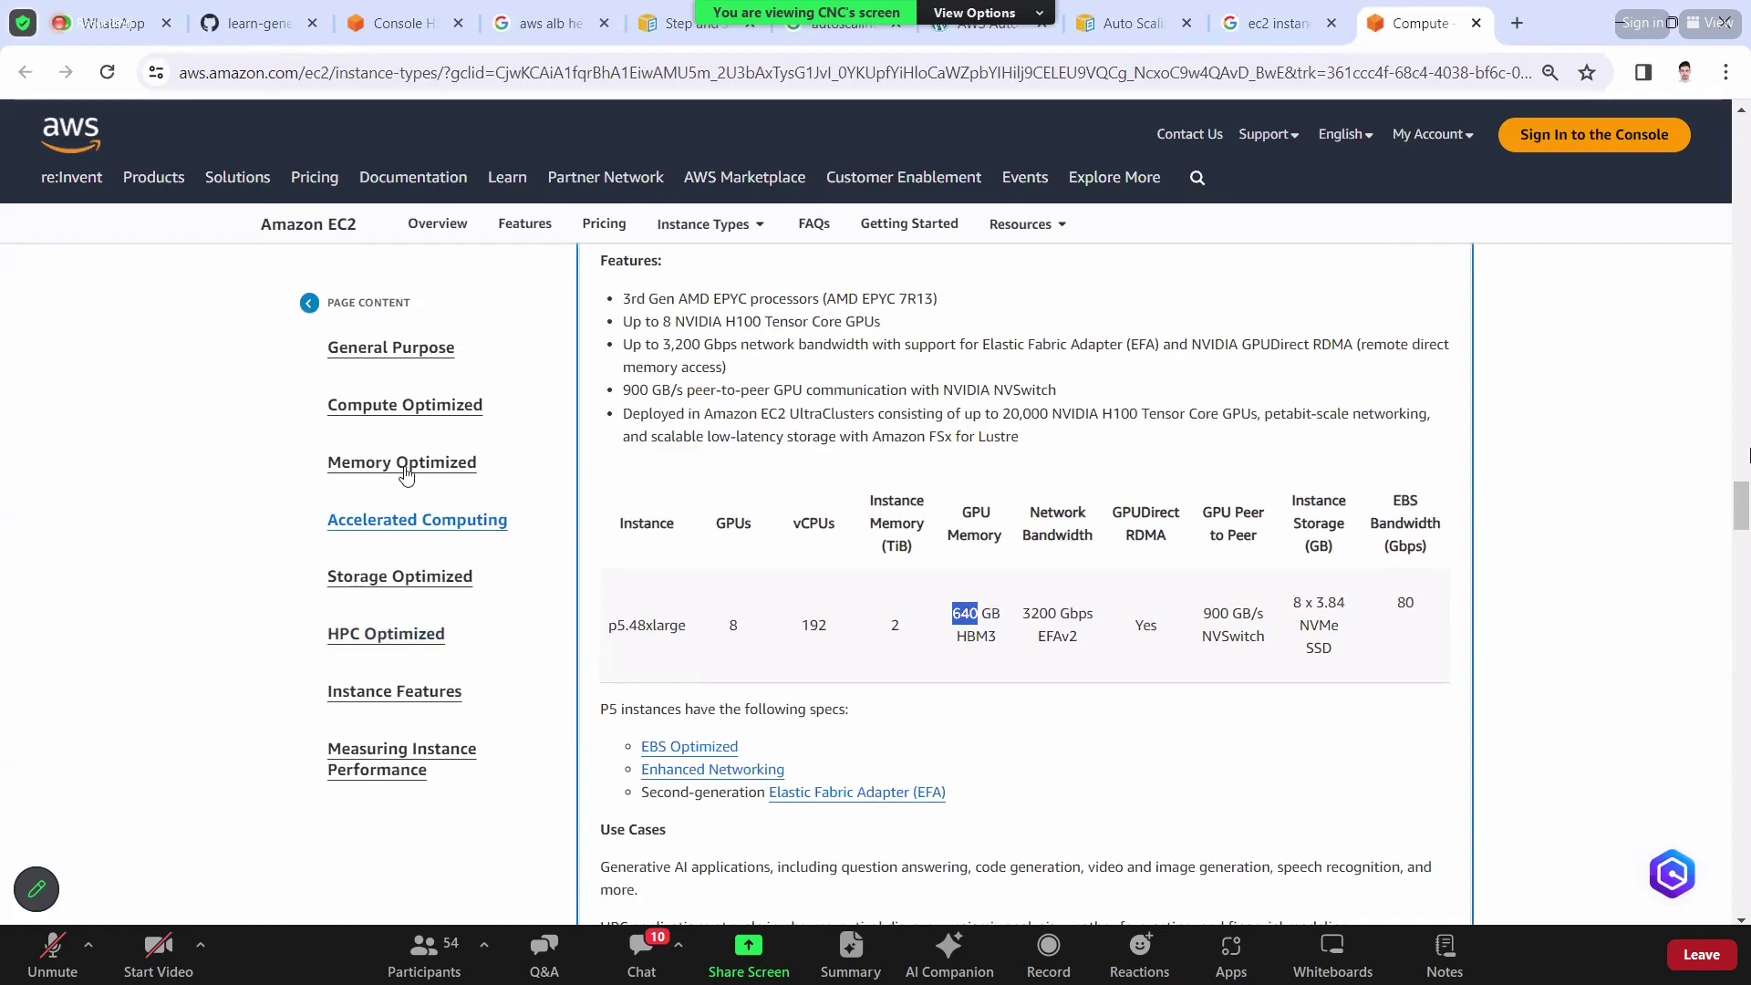
- Review the Compute Optimized C7g family, scrolling through c7g and c7gd sizes up to 64 vCPU, 128 GiB
left_click(399, 404)
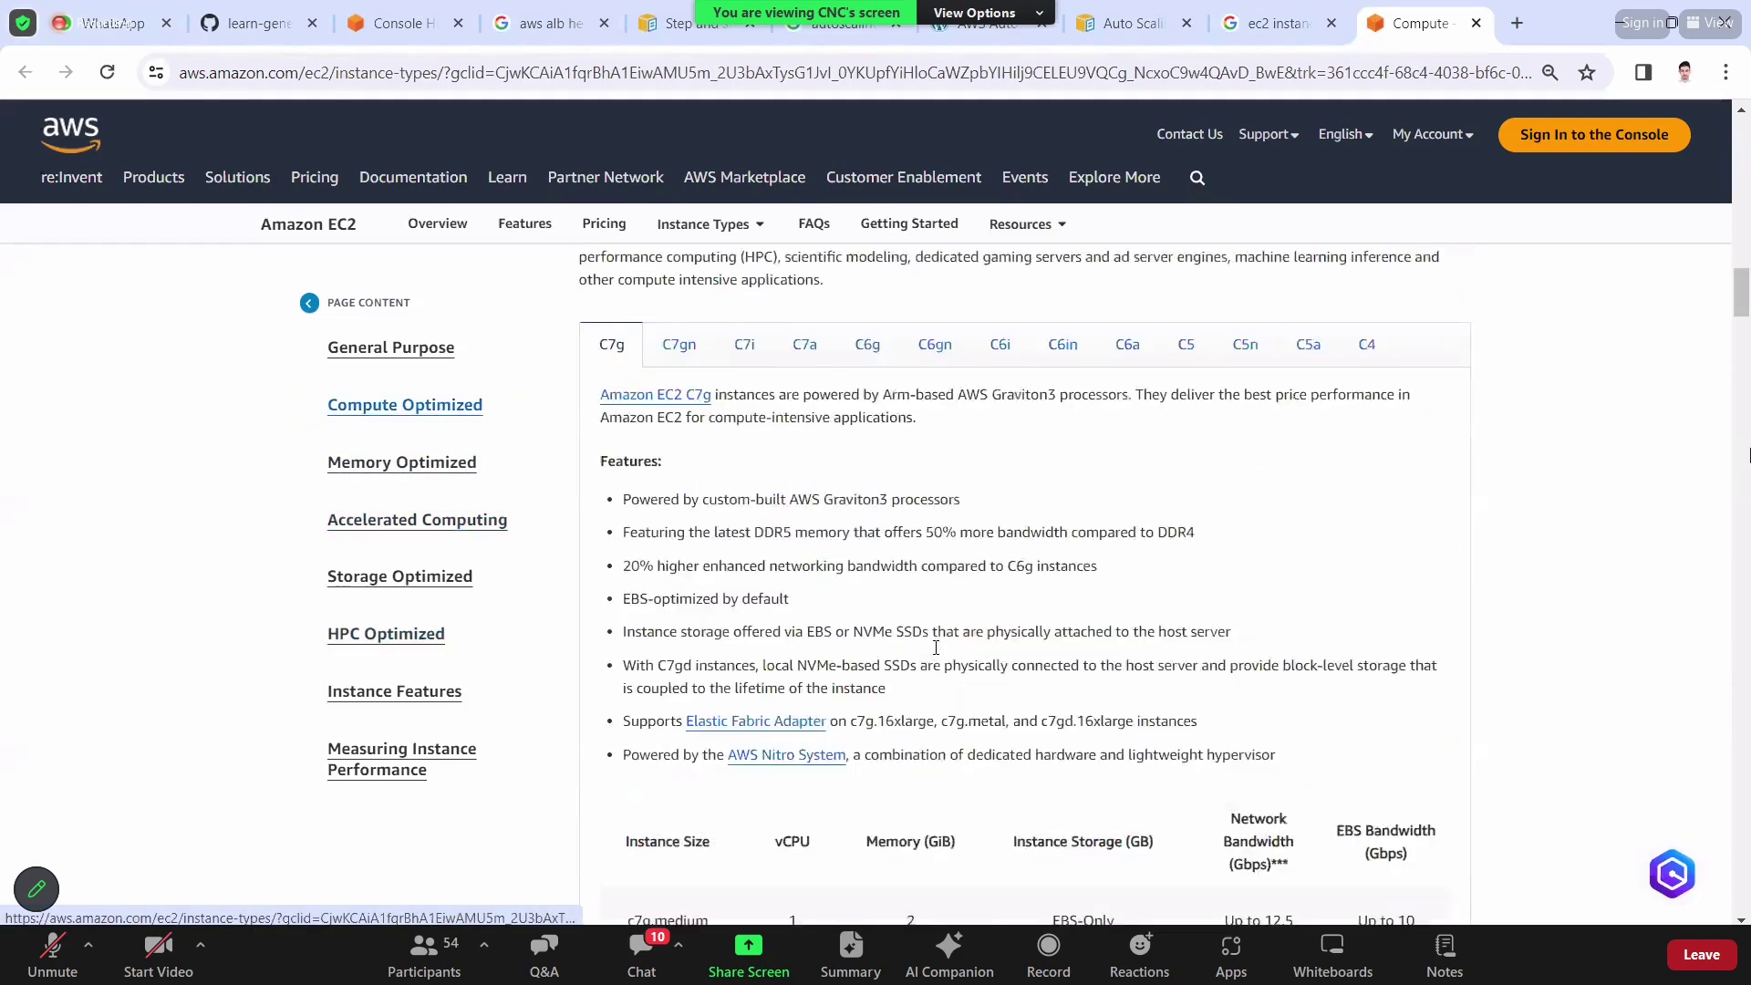
scroll(938, 653, "down", 7)
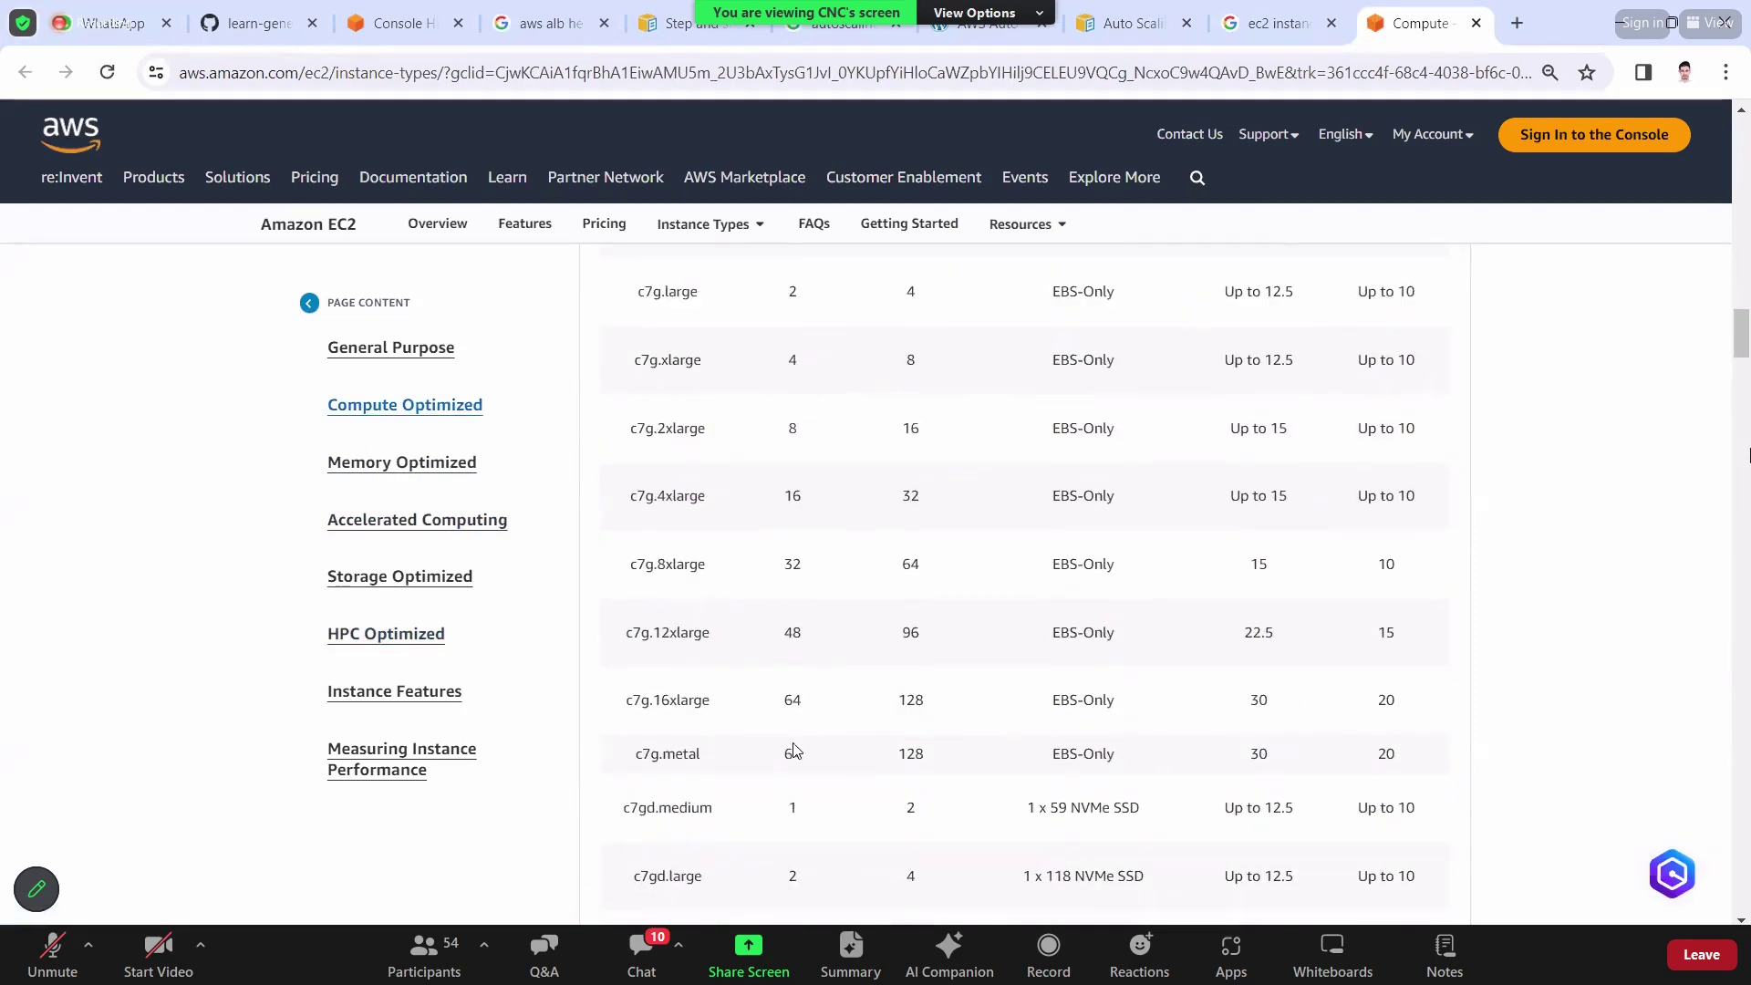
scroll(797, 748, "up", 2)
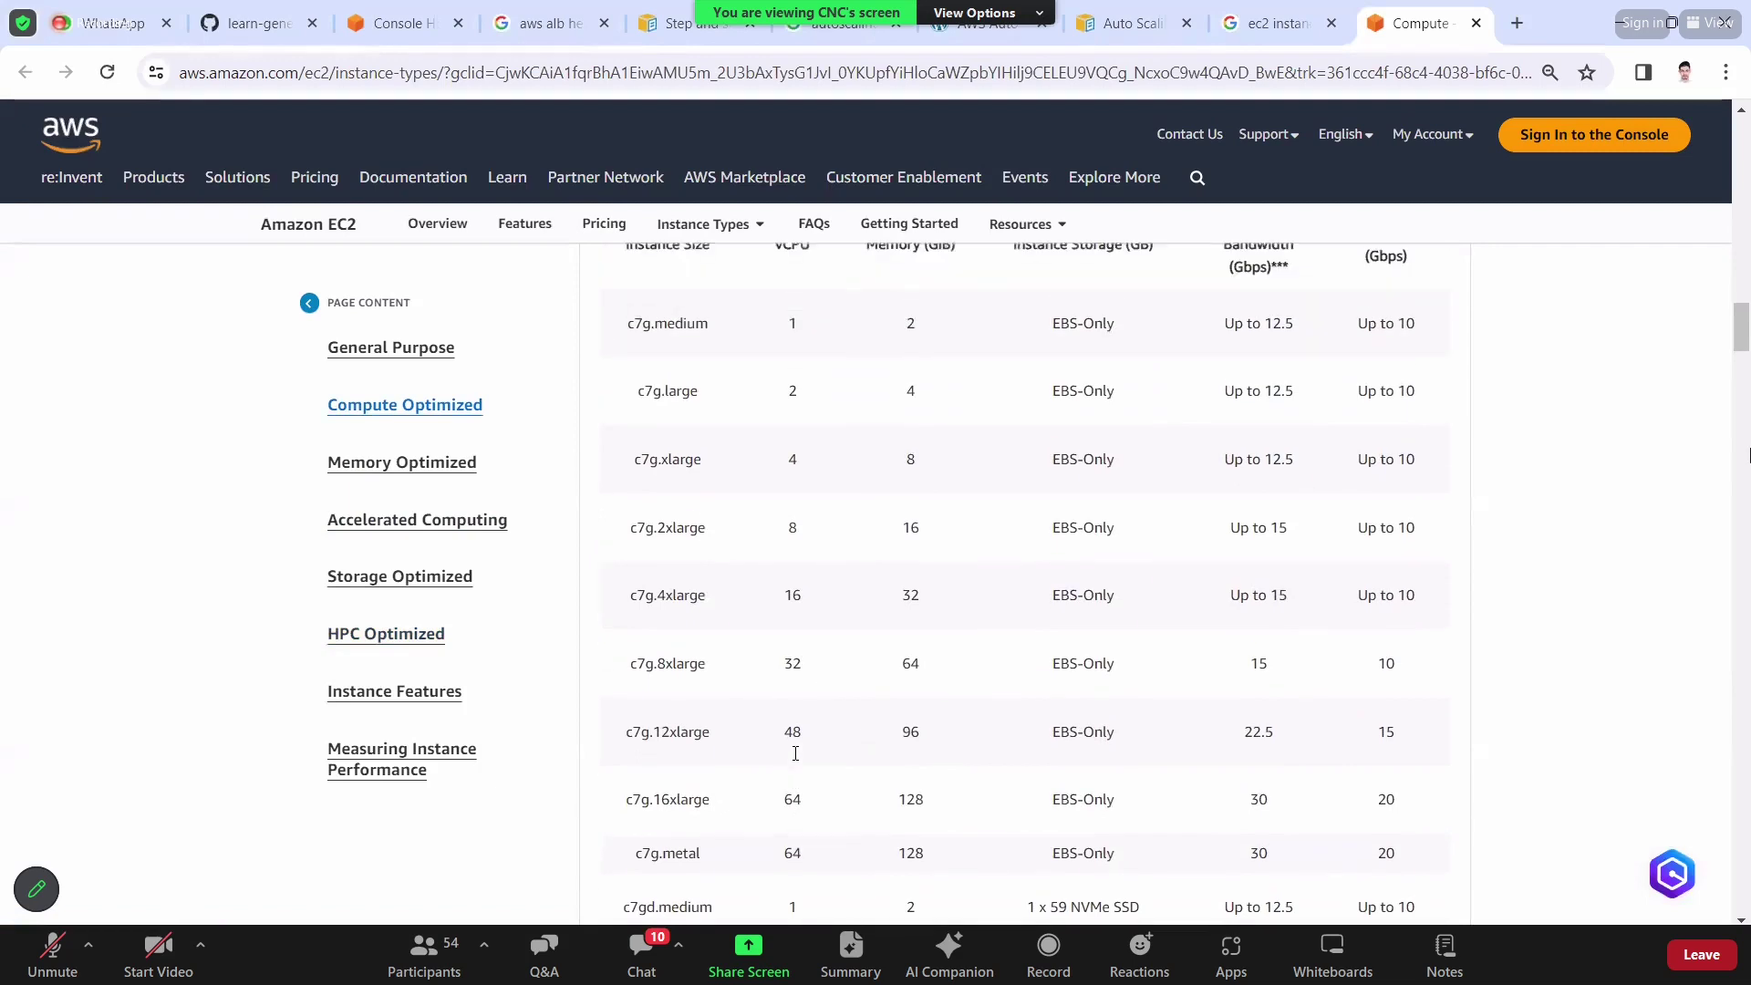
scroll(796, 753, "down", 2)
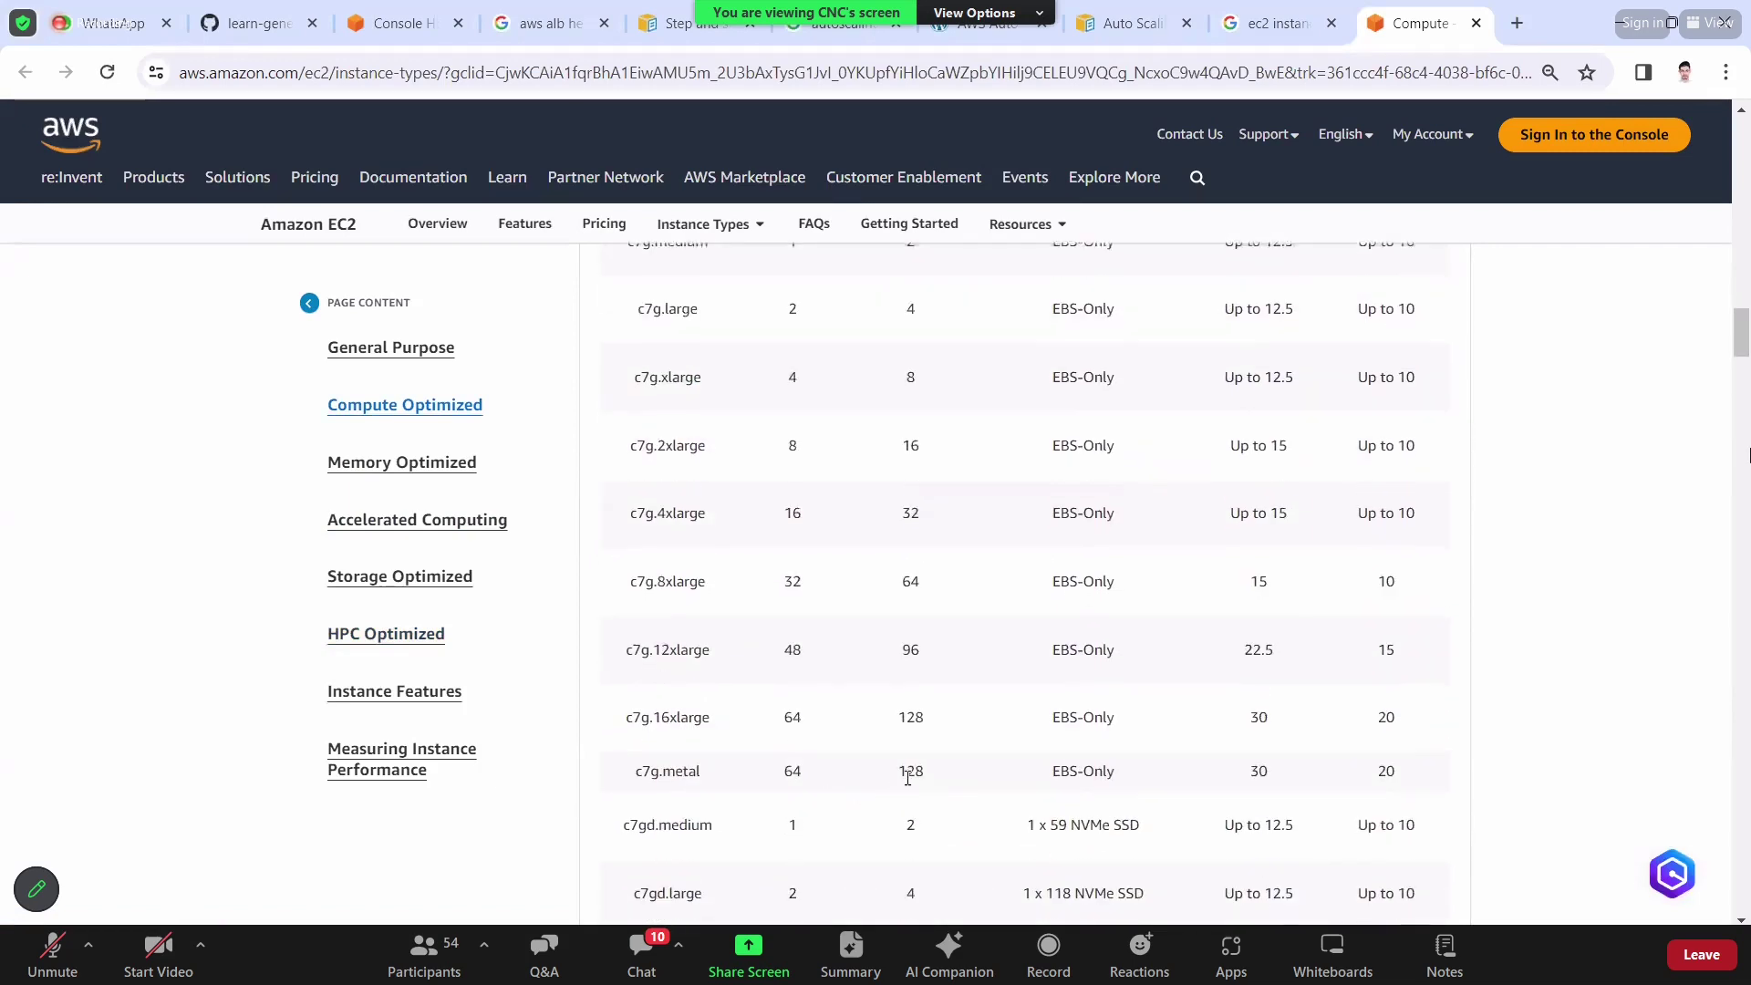
scroll(907, 780, "down", 3)
scroll(906, 778, "down", 3)
scroll(909, 784, "down", 1)
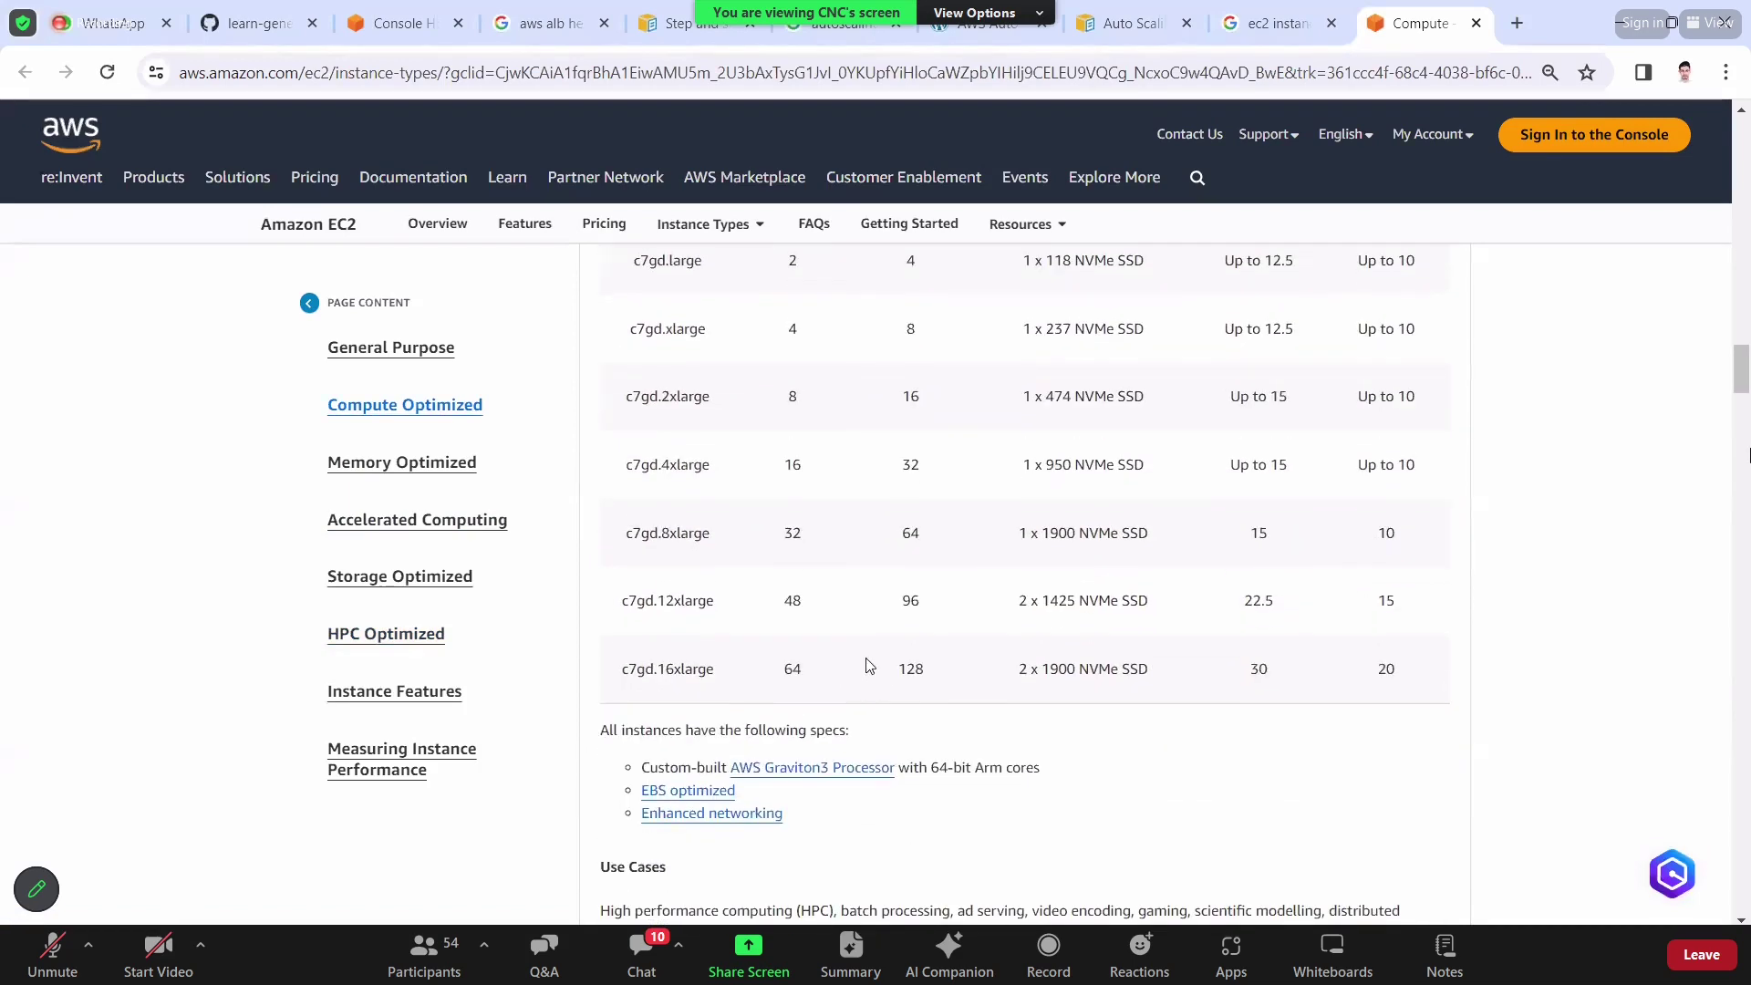
scroll(1095, 673, "up", 10)
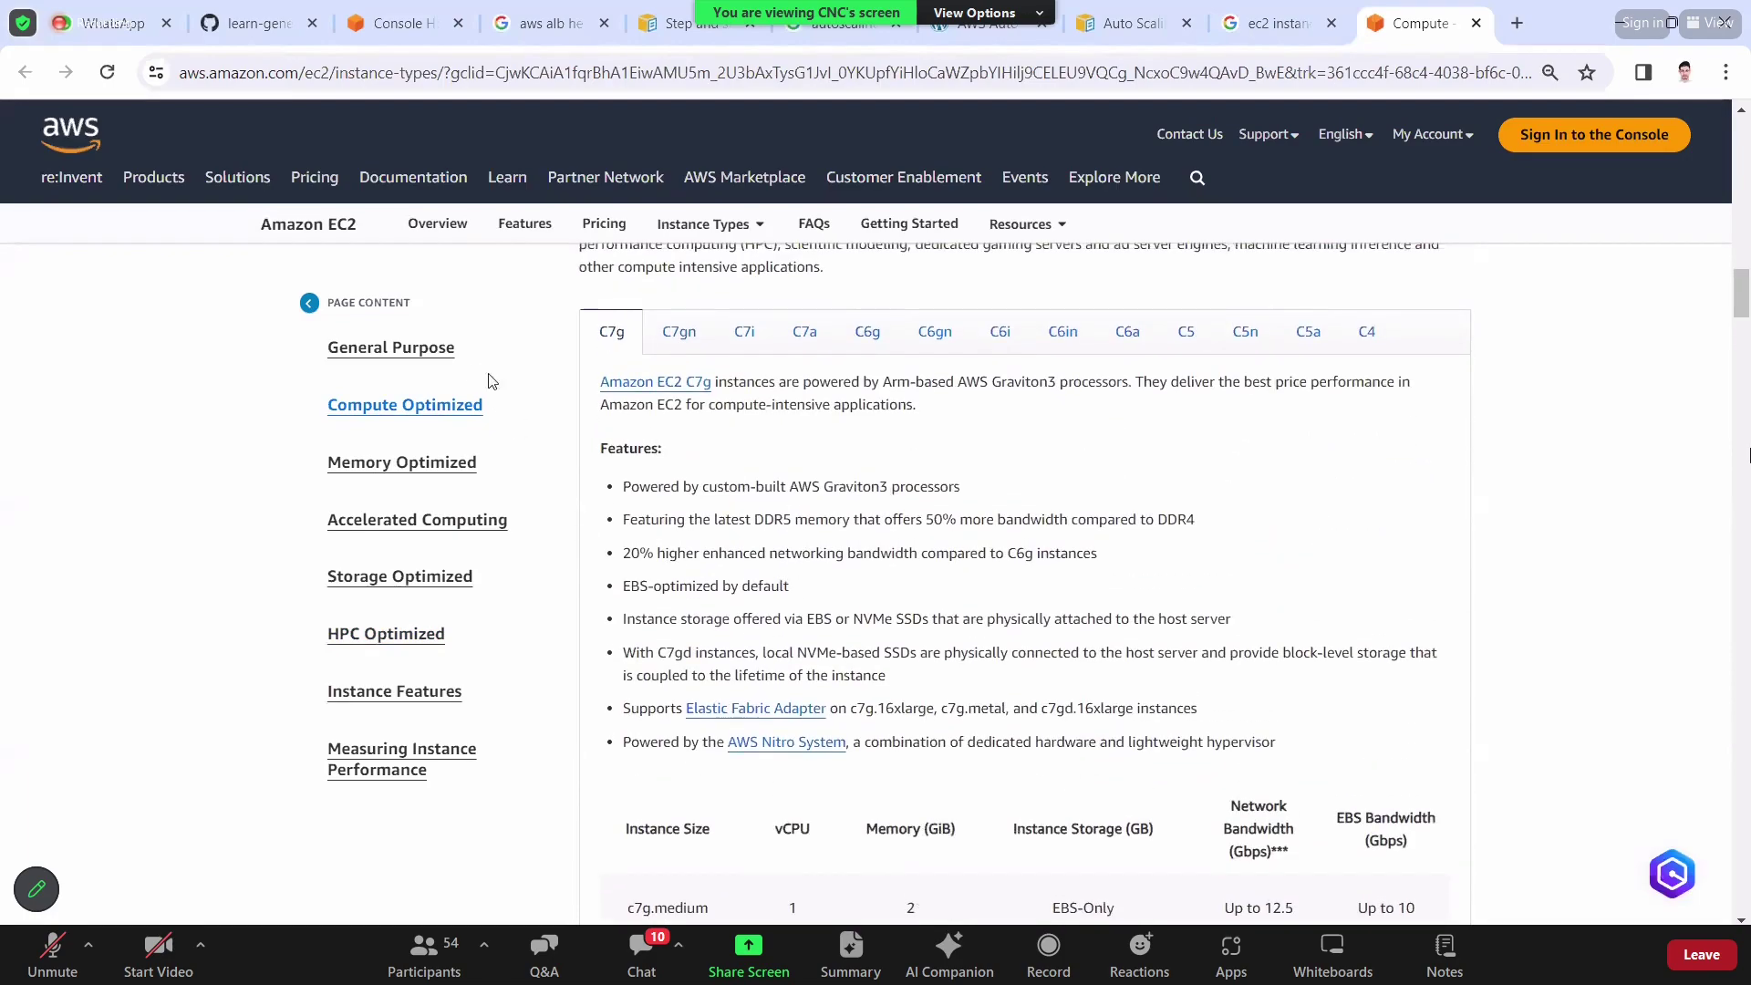
- Check the P5 accelerated computing specs: 8 GPUs, 192 vCPUs and 2 TiB memory
left_click(419, 465)
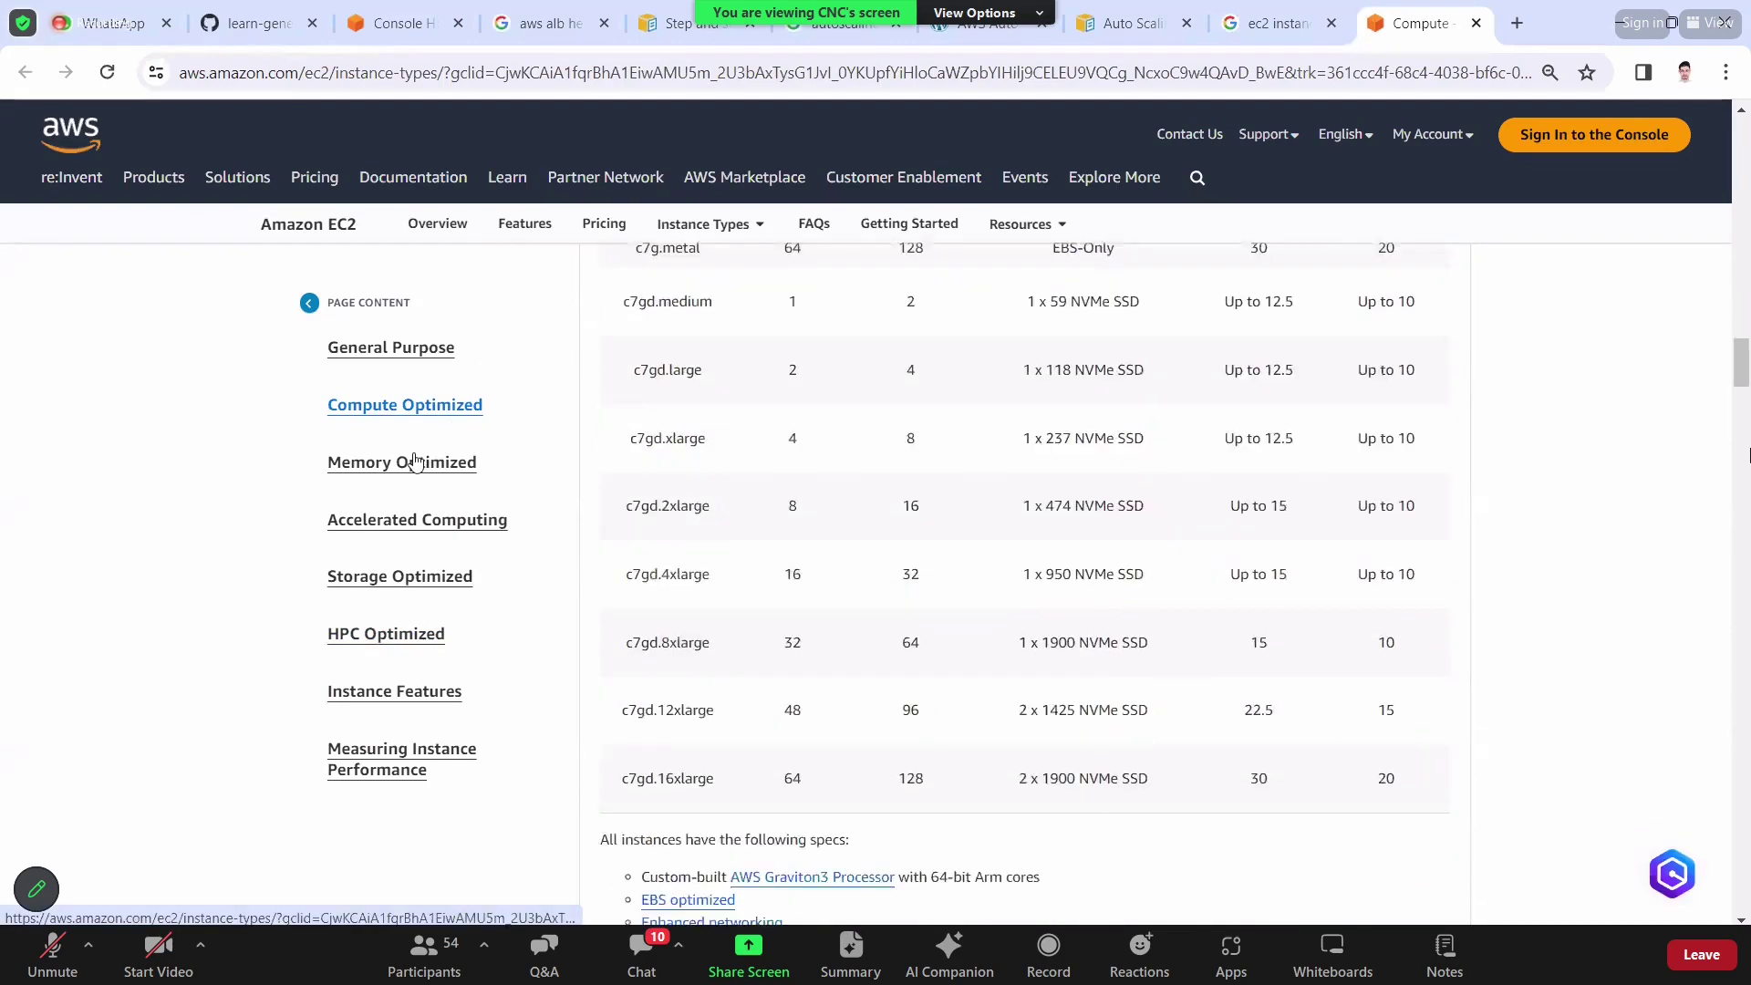
left_click(431, 522)
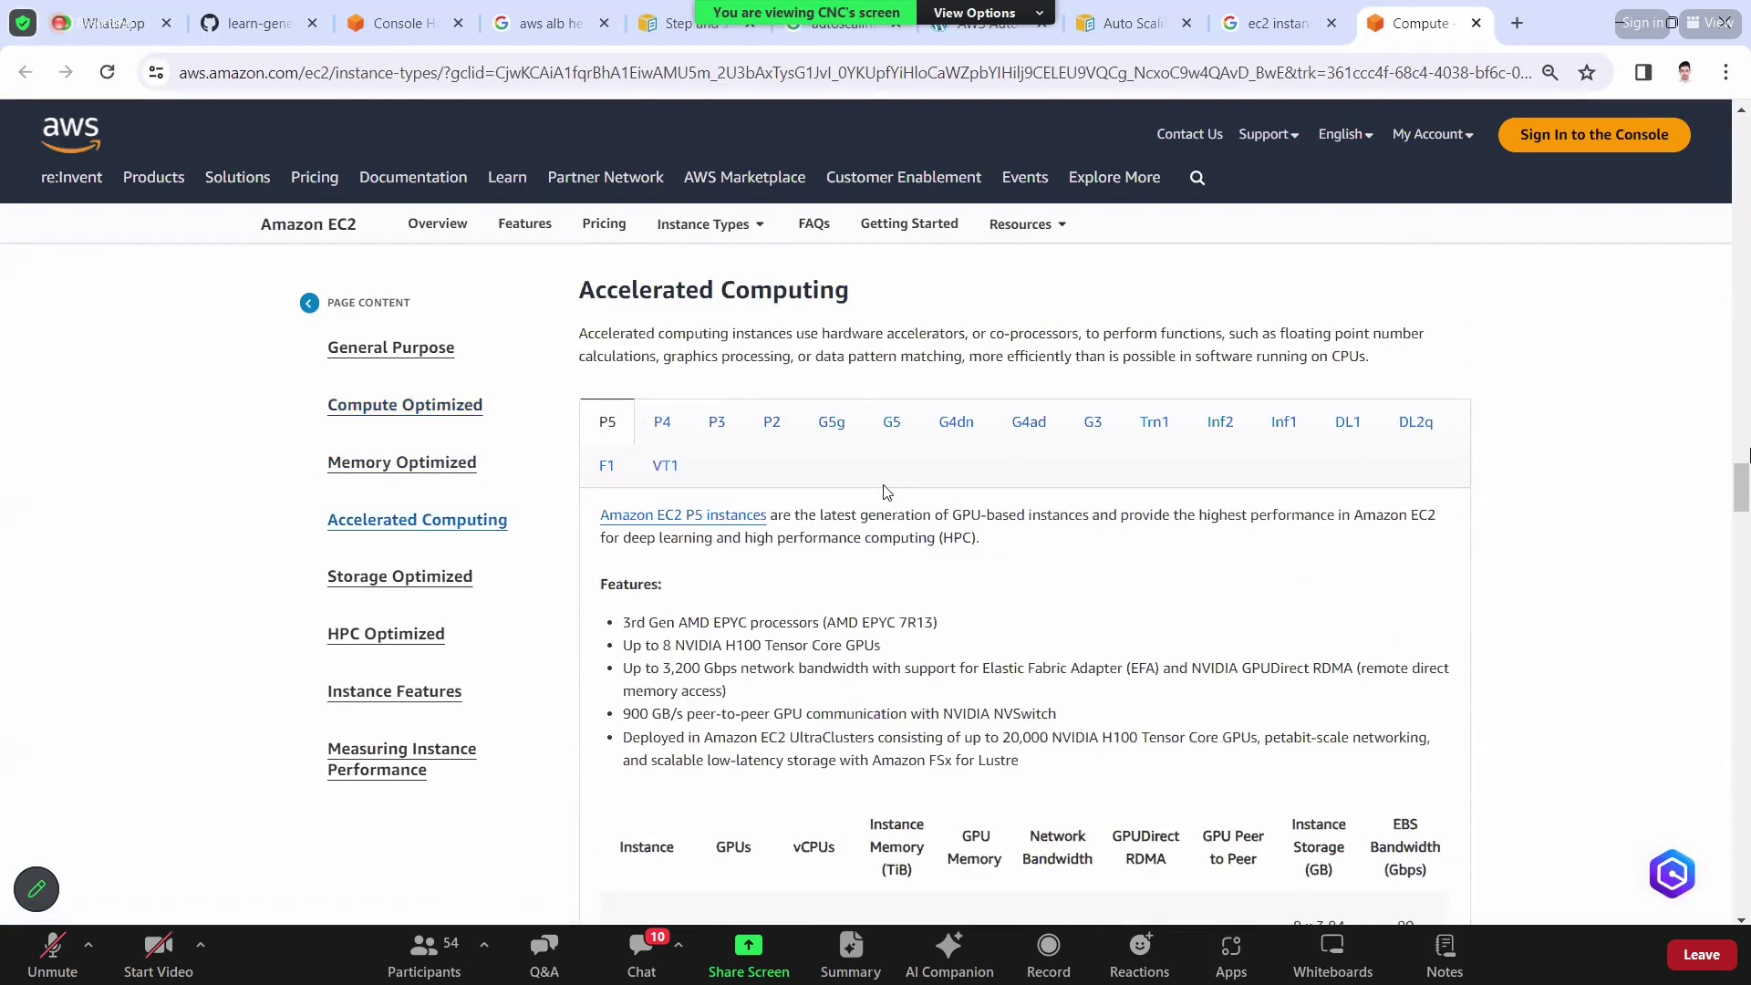
scroll(884, 486, "down", 2)
scroll(885, 485, "down", 1)
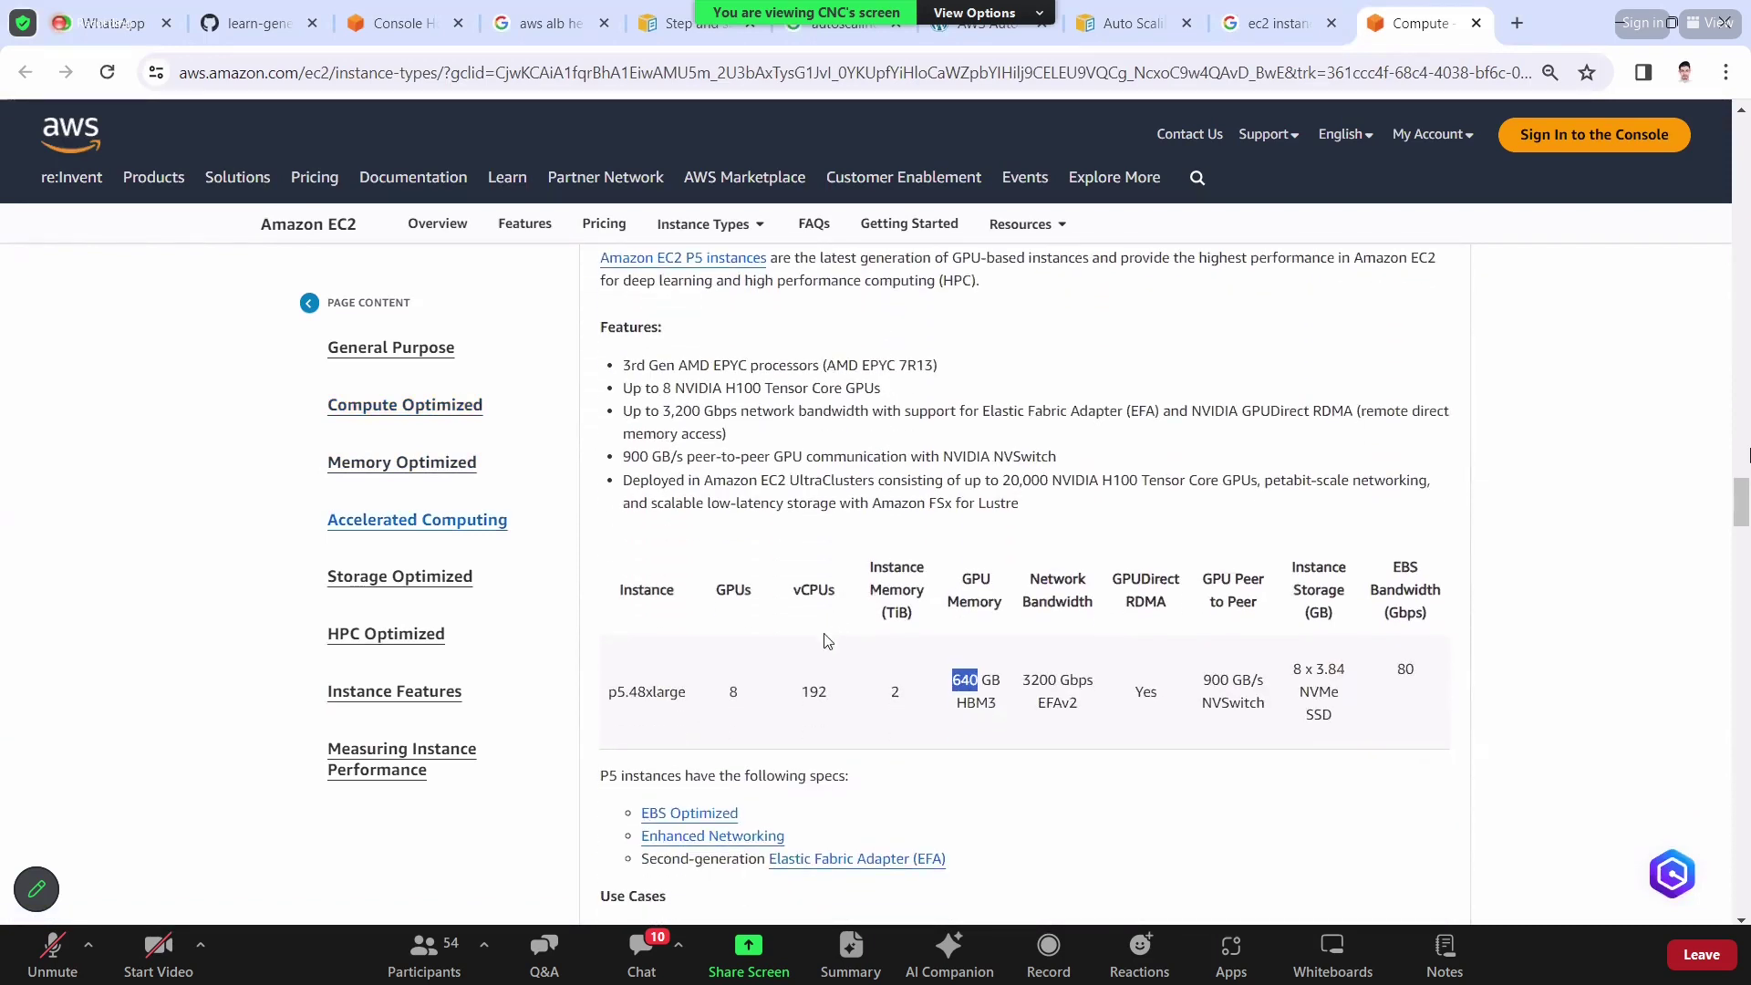
left_click_drag(720, 703, 752, 698)
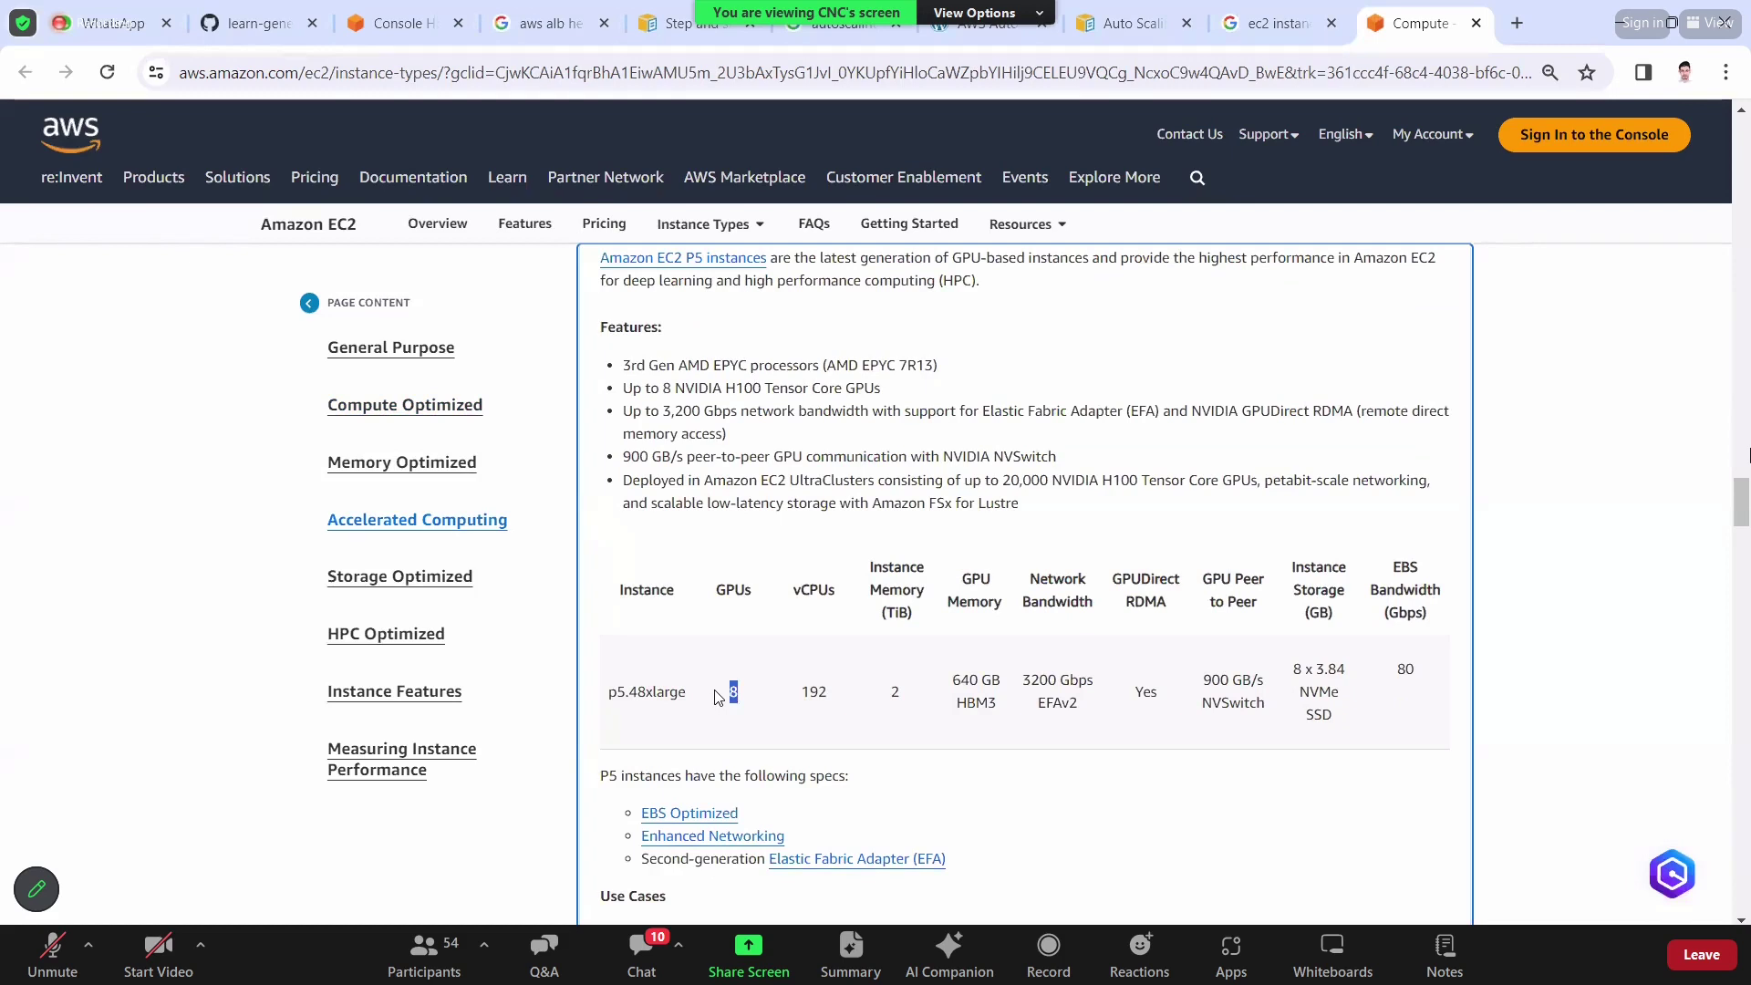
double_click(814, 691)
double_click(896, 691)
left_click(1060, 662)
- Scroll back up to the General Purpose section near the top of the page
scroll(1060, 663, "up", 15)
scroll(1063, 670, "up", 20)
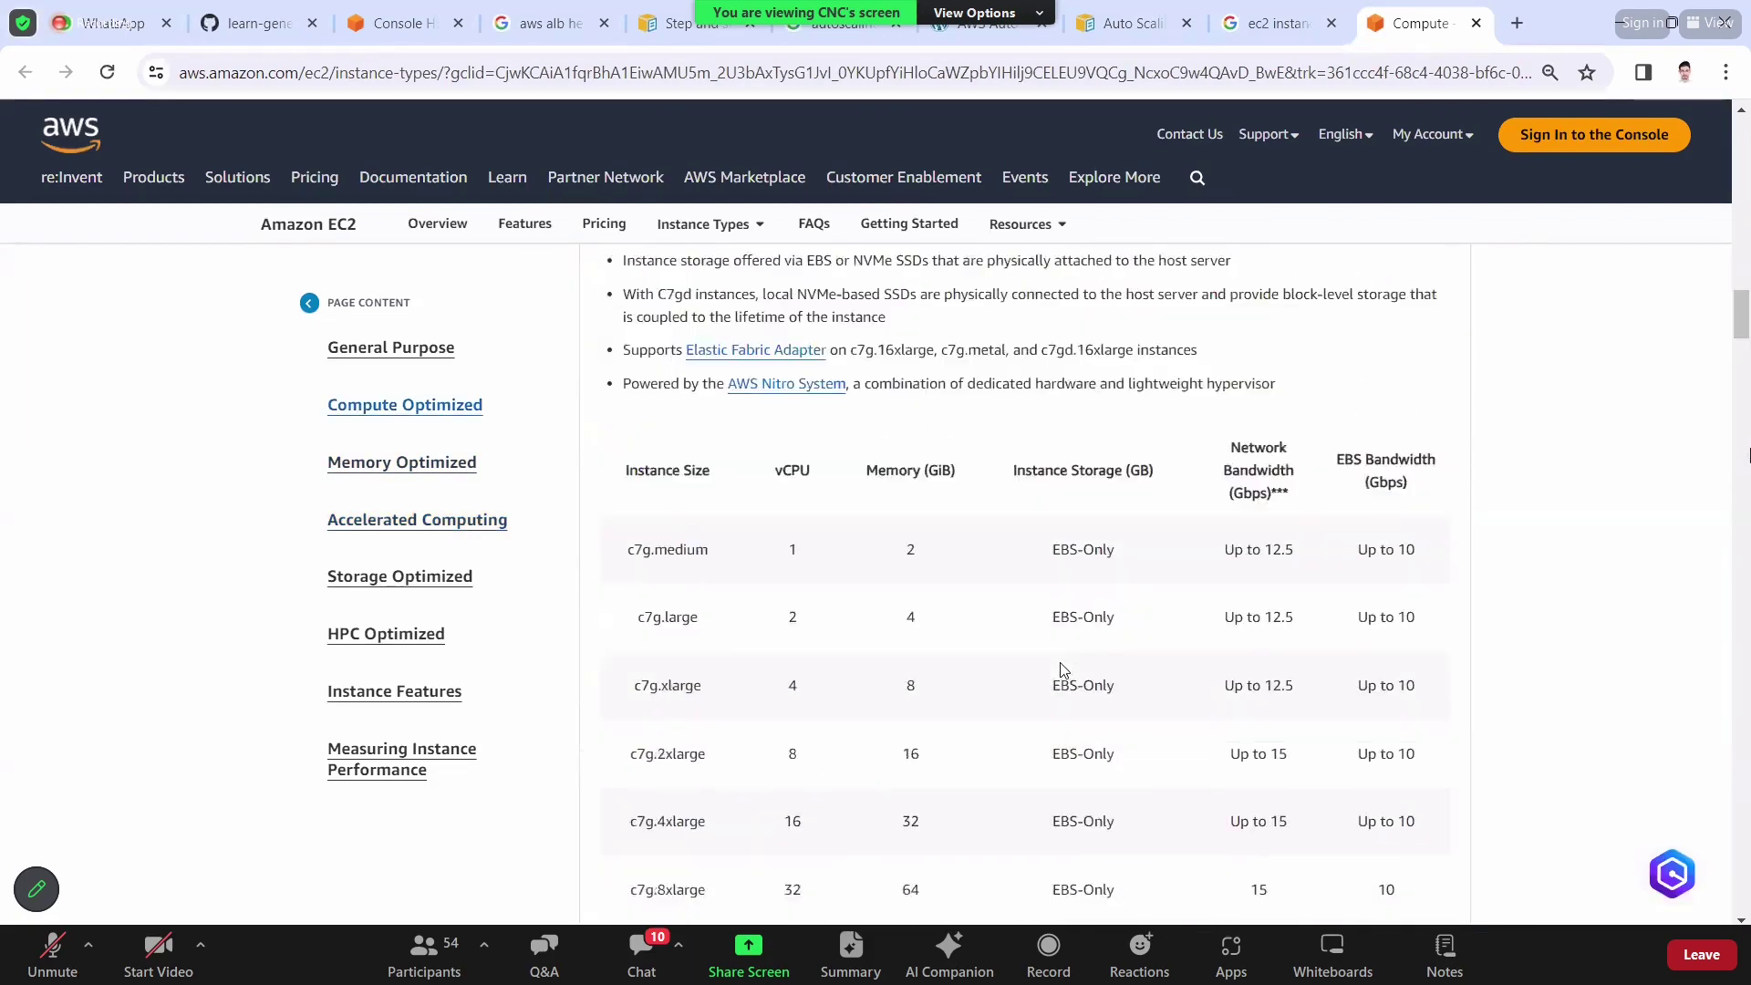
scroll(1064, 671, "down", 10)
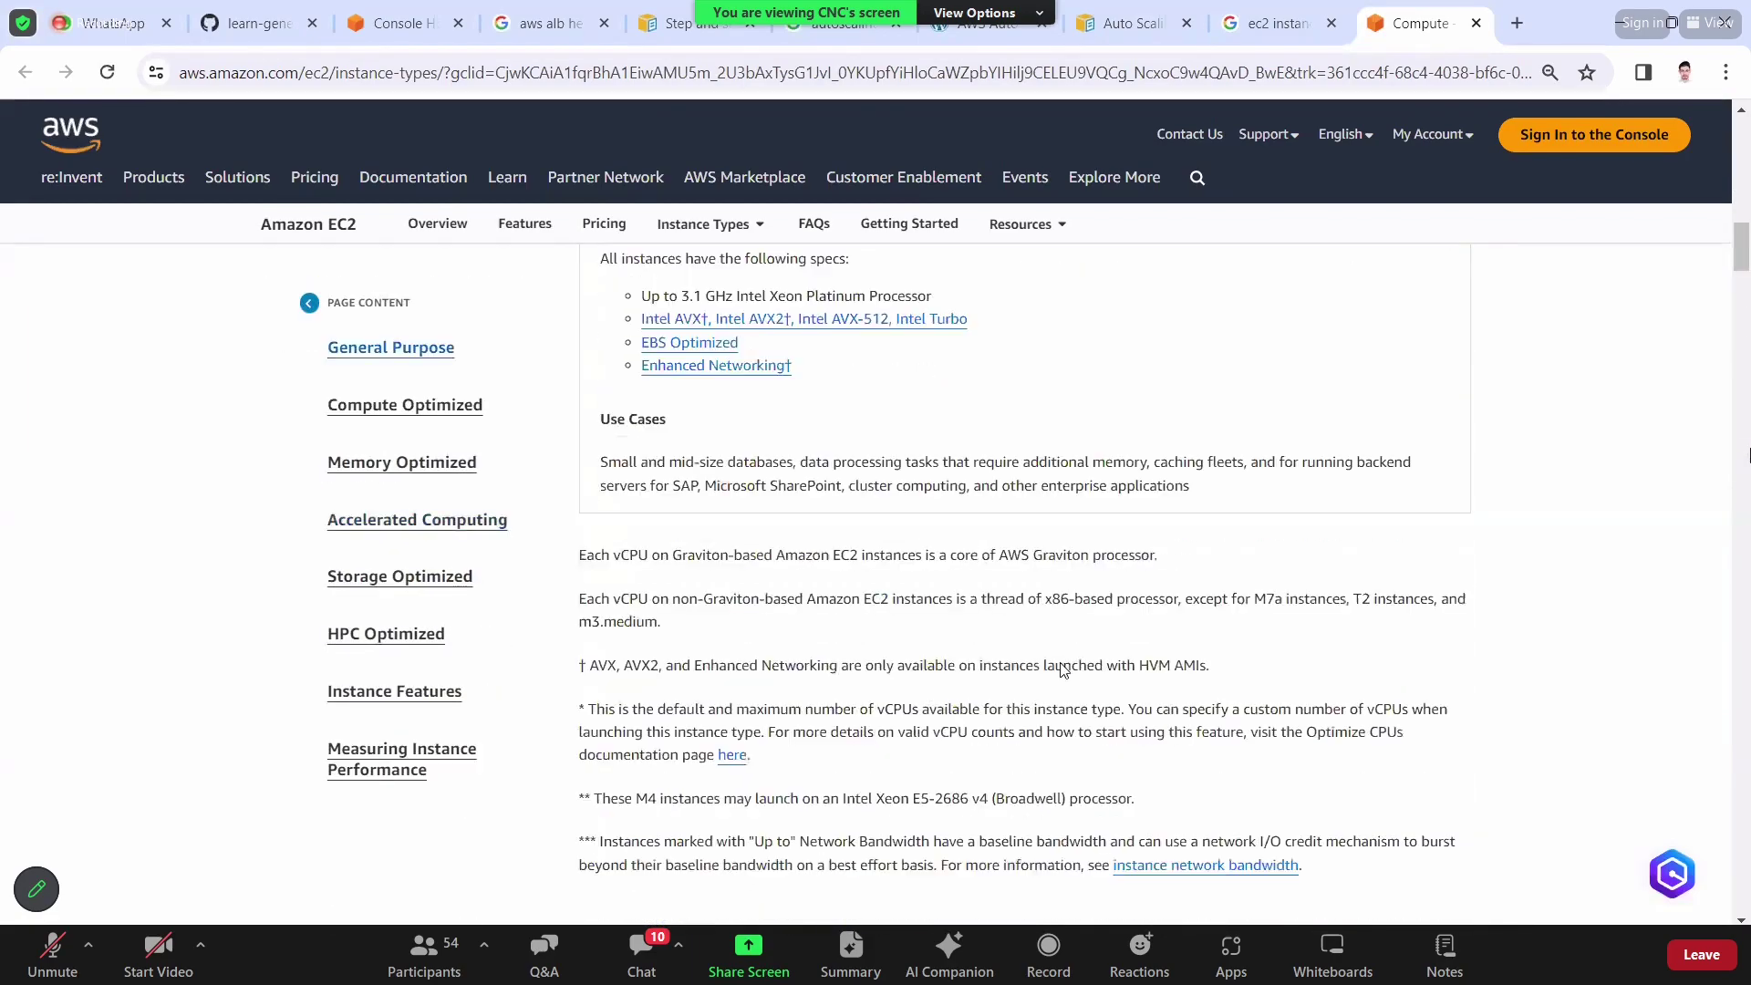
scroll(1063, 670, "up", 12)
- Search Google for 'ec2 pricing calculator' and open the calculator.aws result
key("ctrl+l")
type("ec2 p")
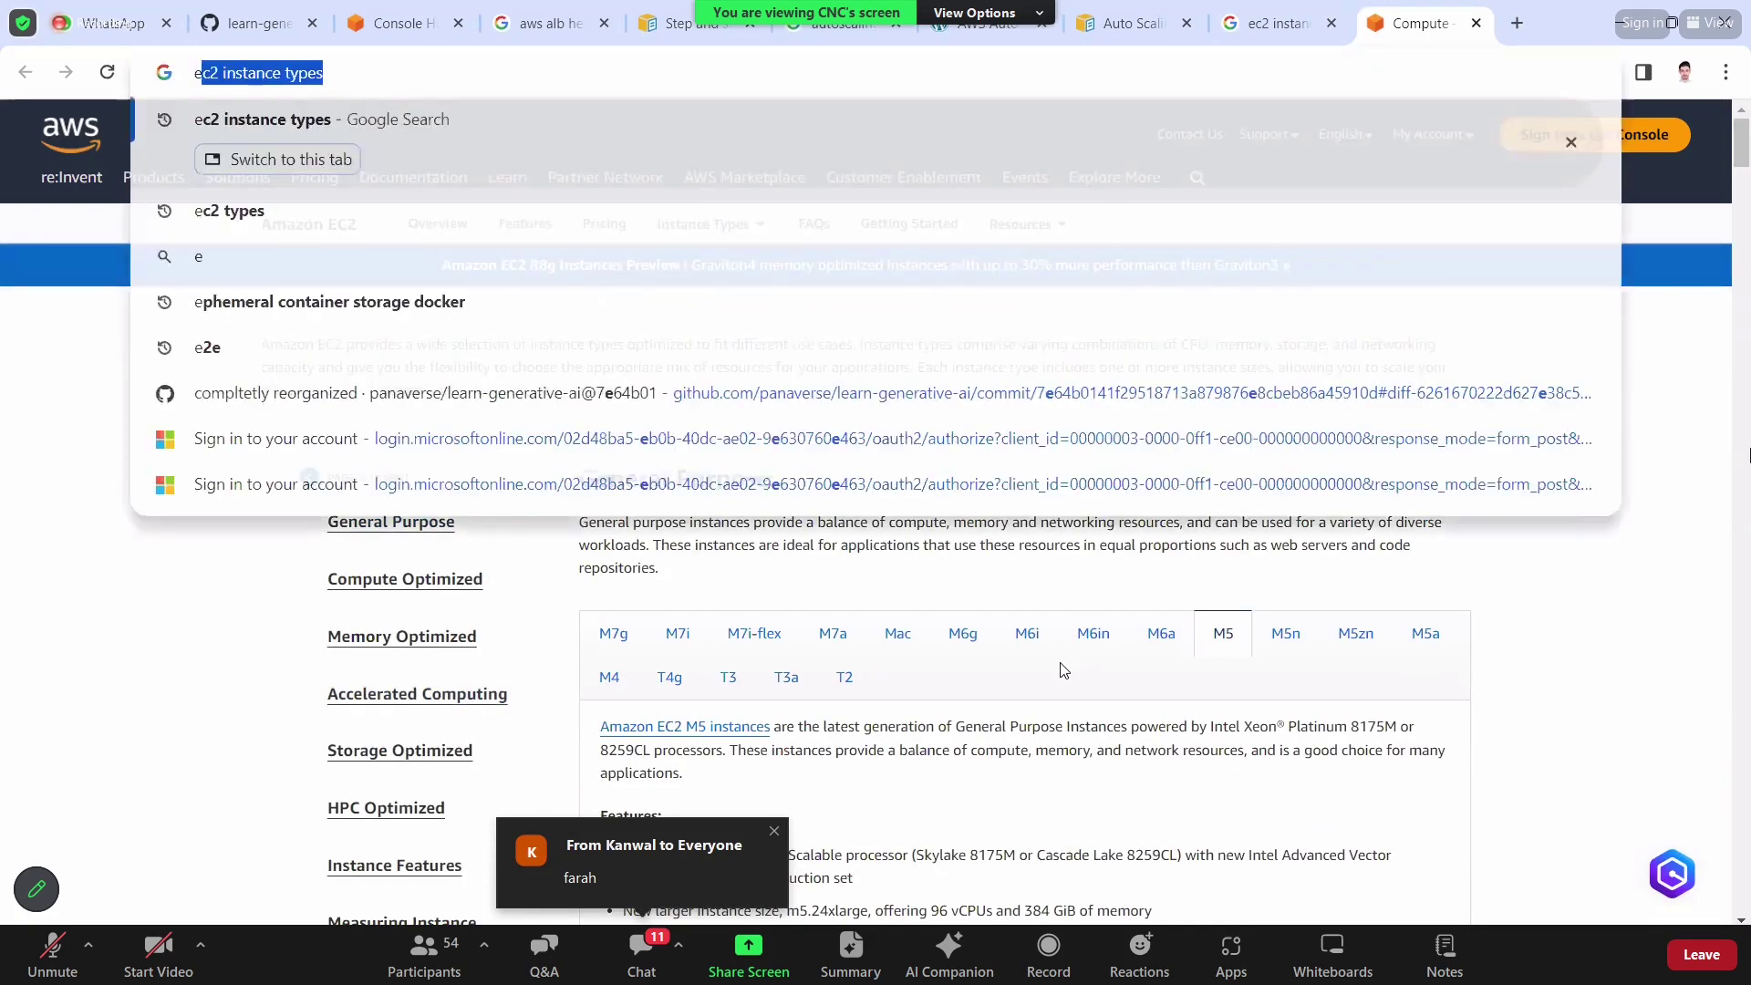
type("ricing")
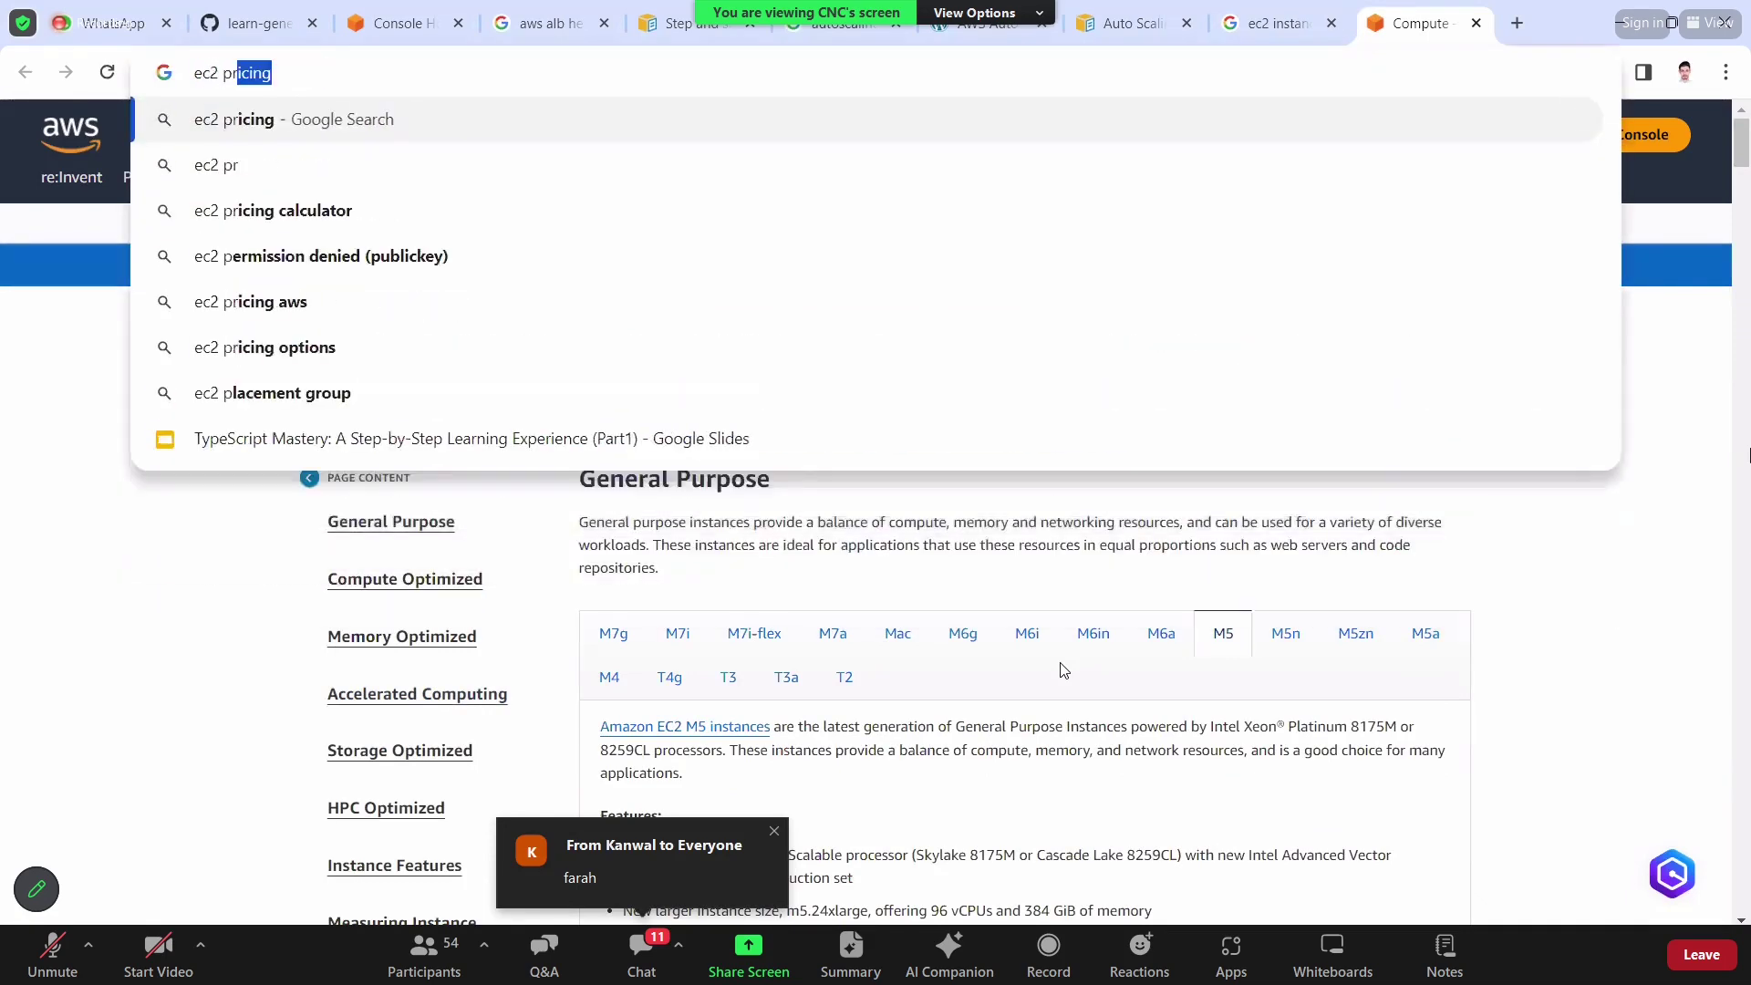
key("Down")
key("Return")
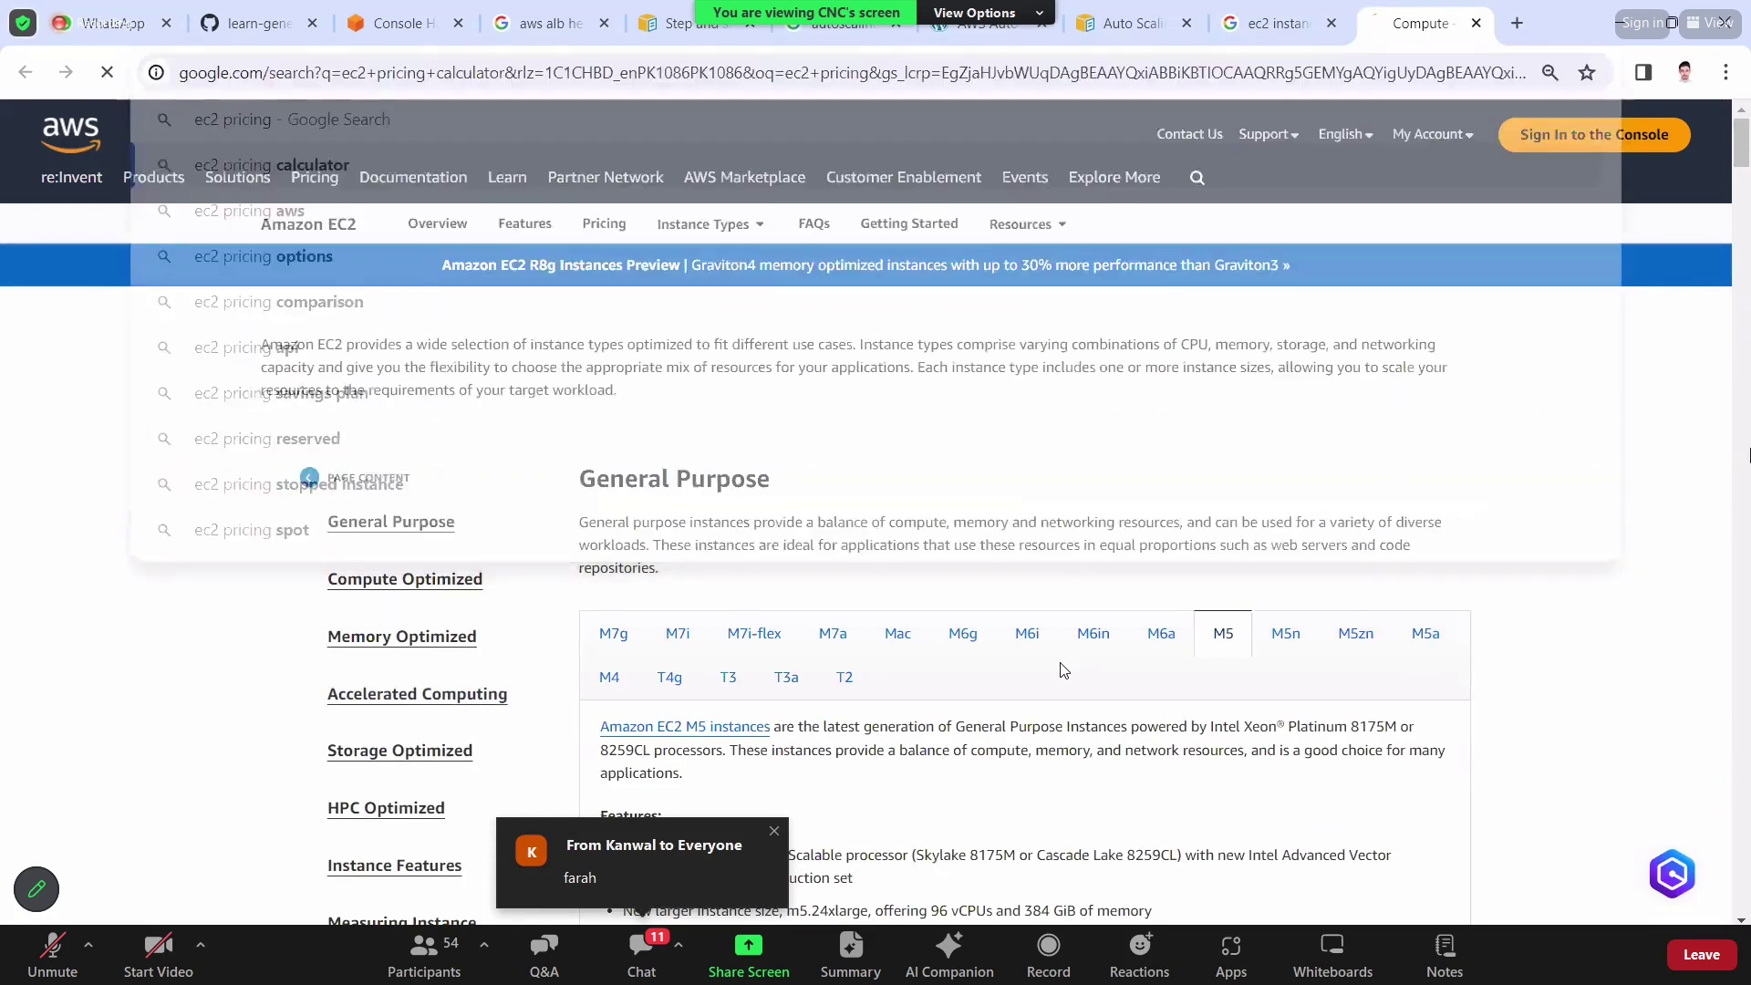
scroll(431, 492, "down", 3)
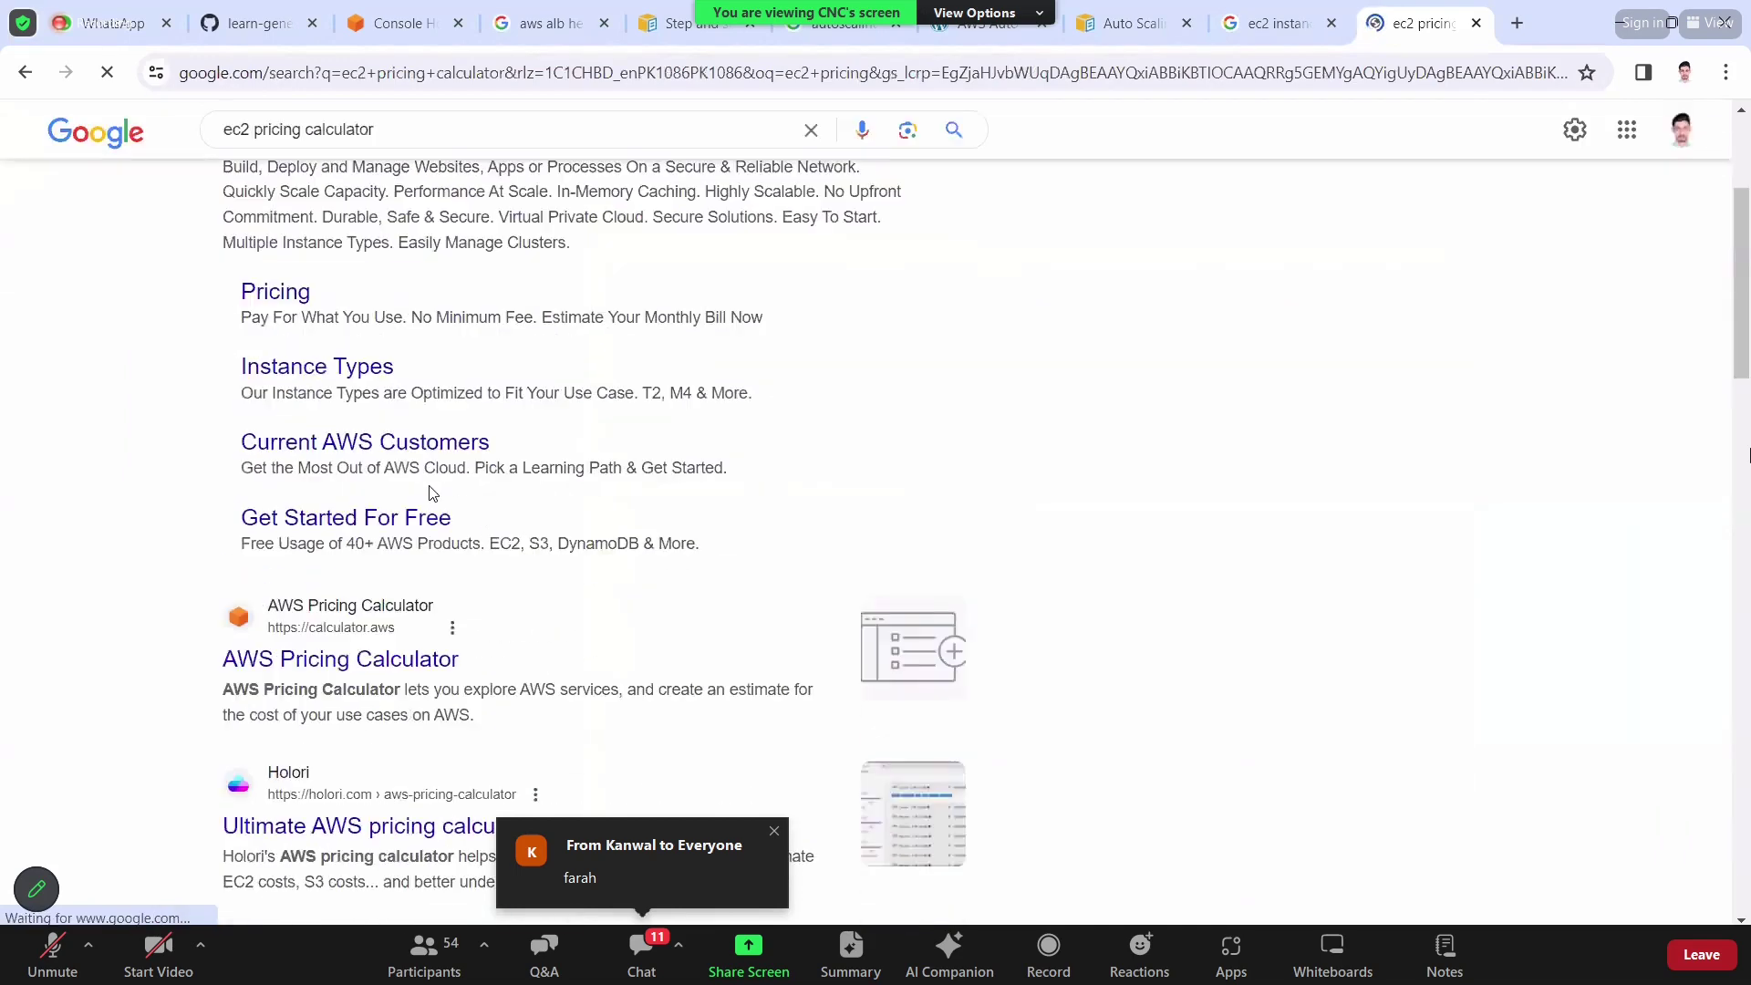
left_click(352, 648)
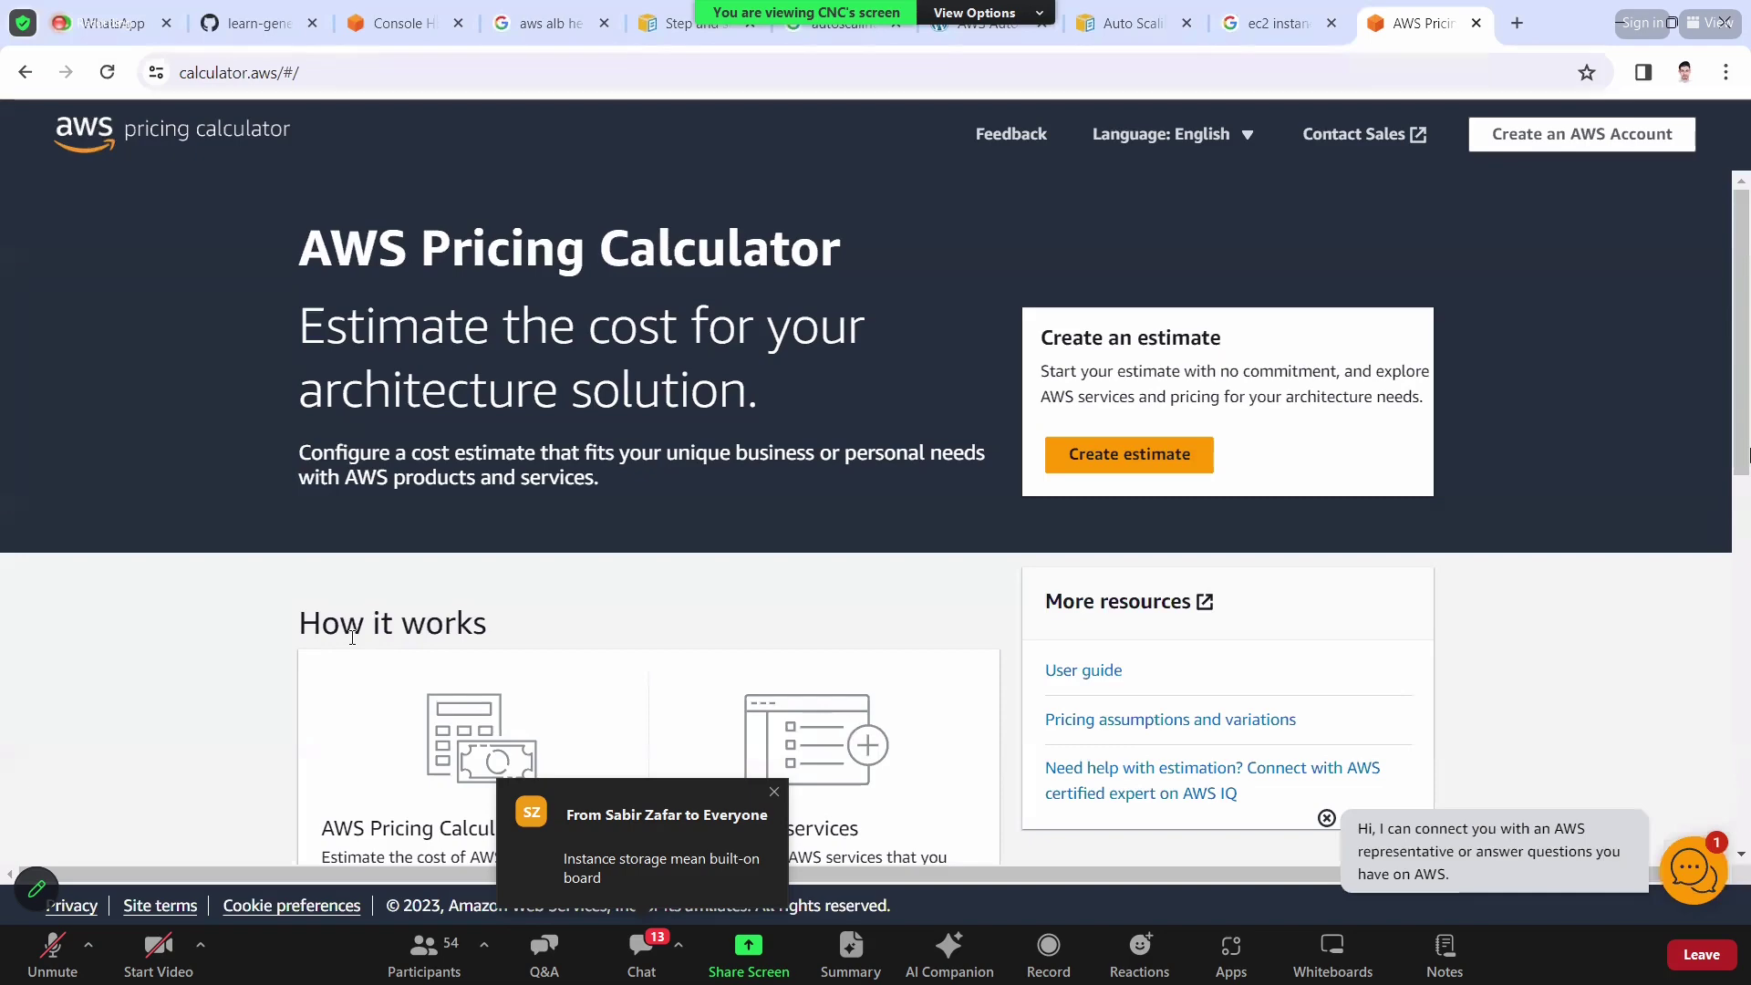
scroll(353, 638, "down", 4)
scroll(354, 645, "down", 6)
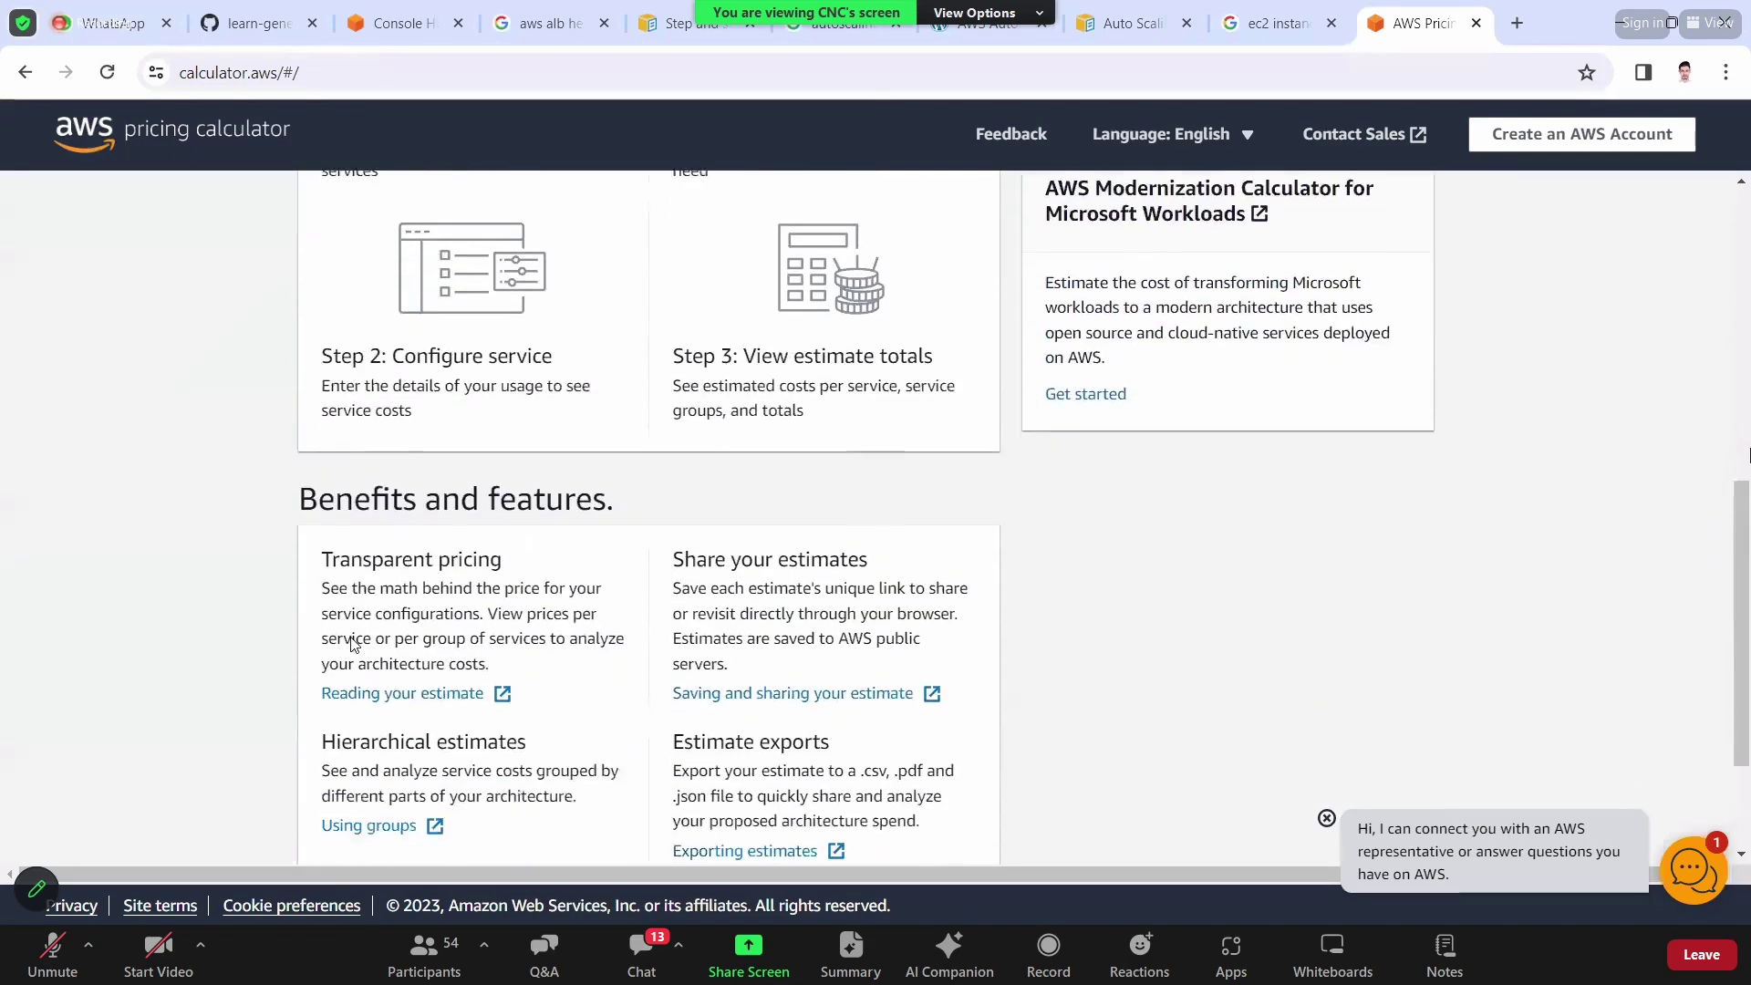
scroll(533, 561, "up", 10)
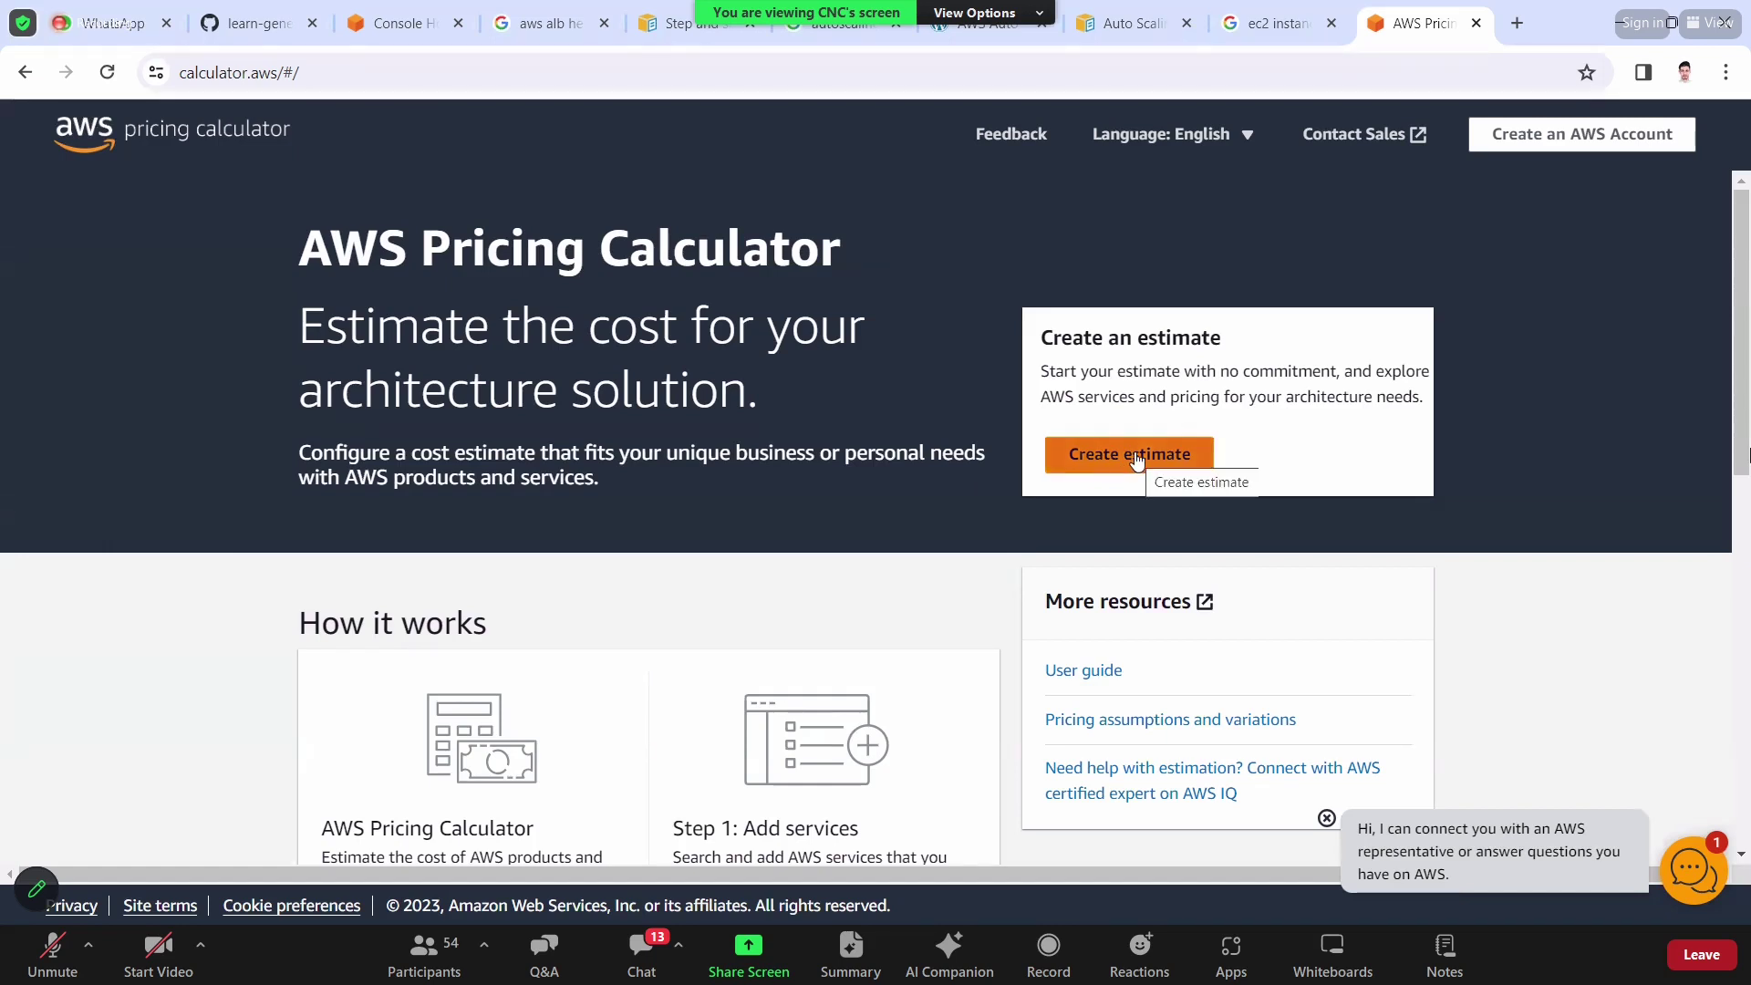
scroll(833, 566, "down", 3)
scroll(833, 567, "up", 3)
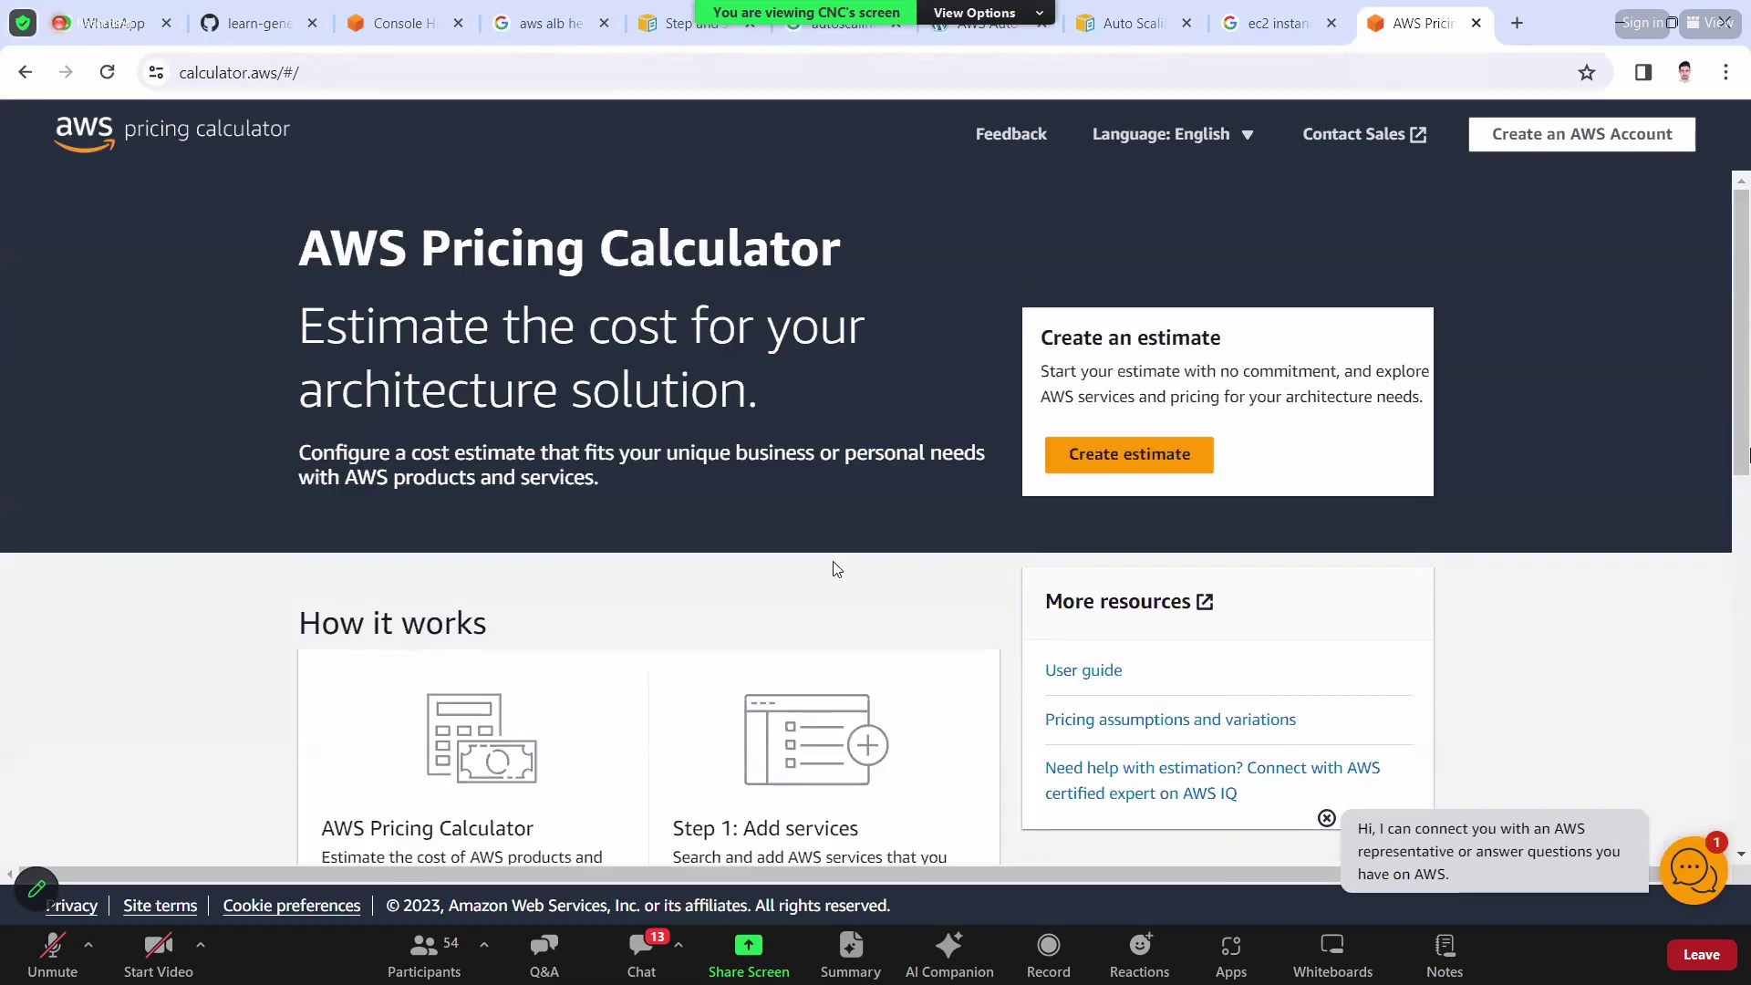
- Create a new estimate and keep Region as the location type
left_click(1101, 456)
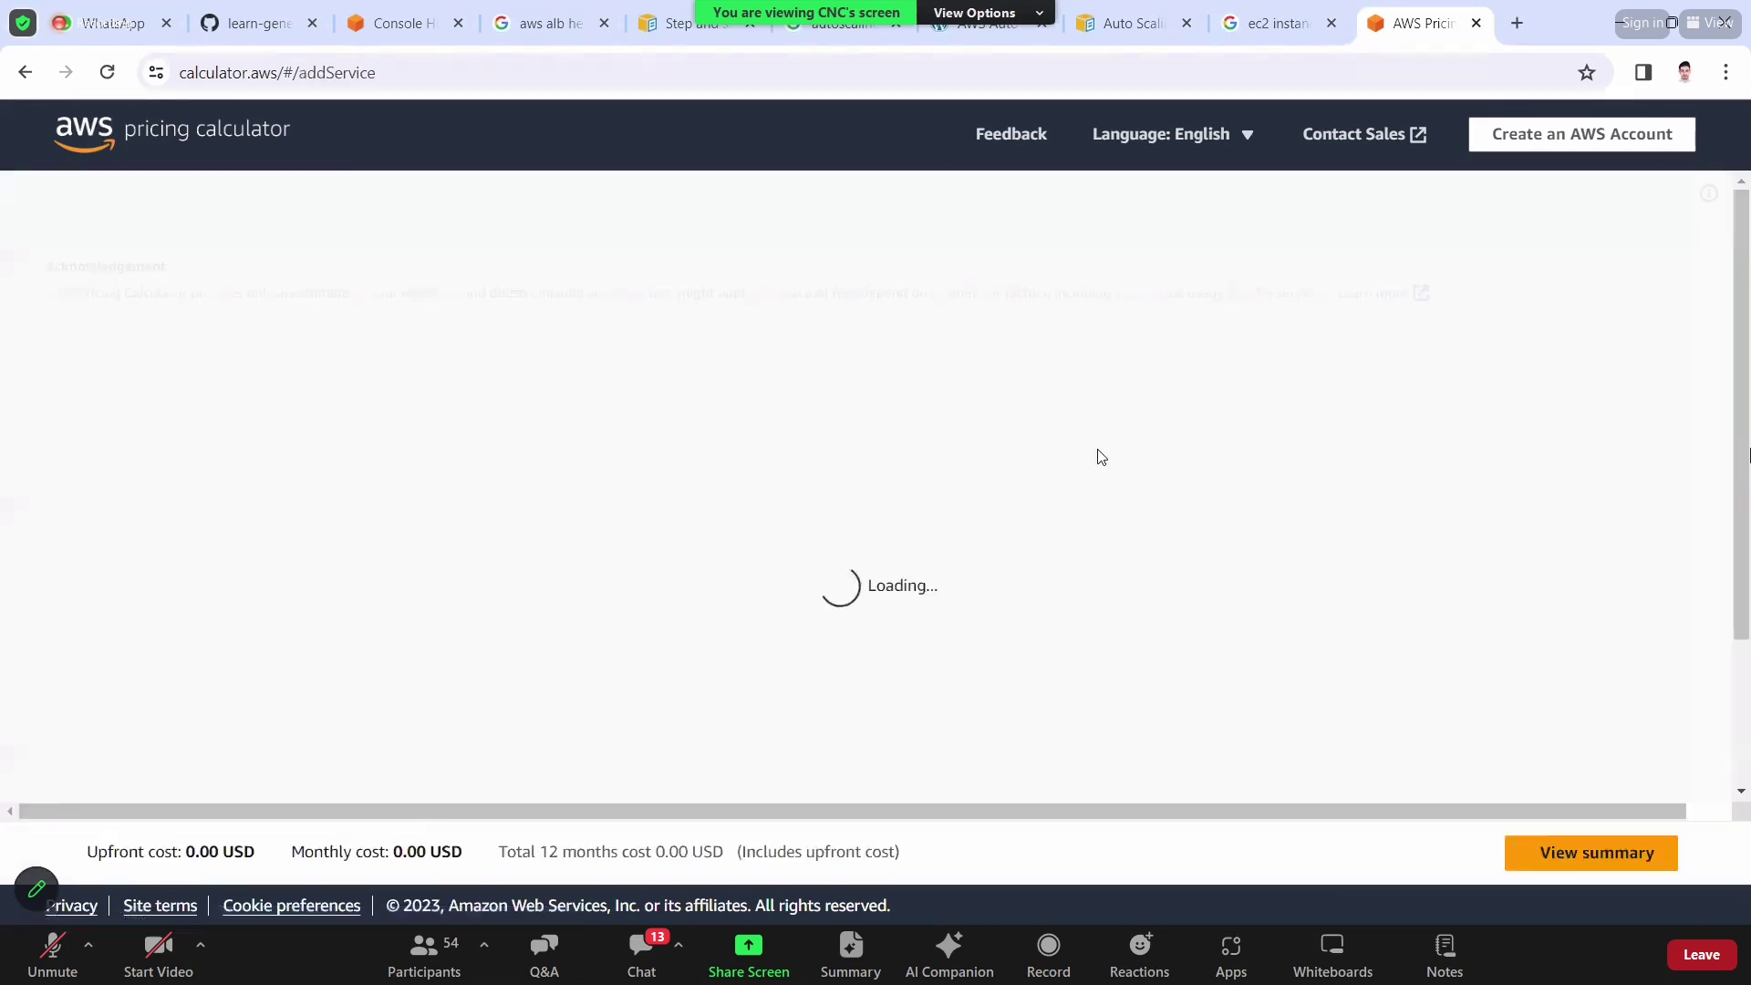
scroll(473, 485, "down", 3)
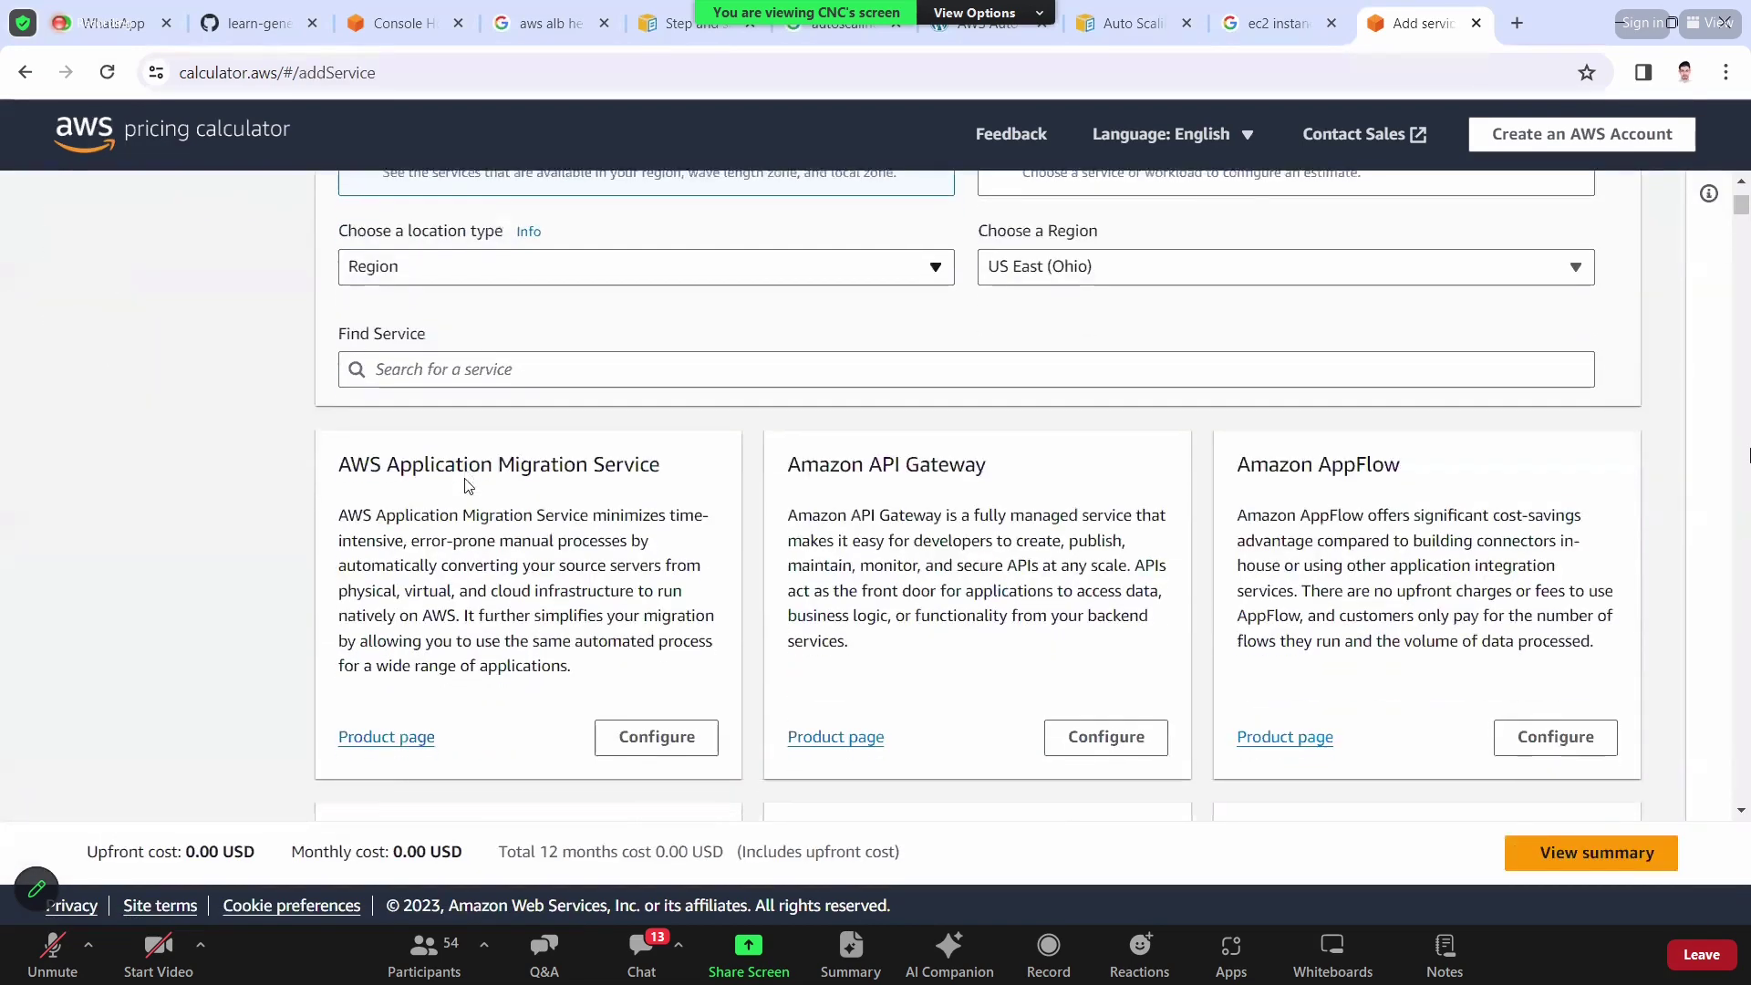
scroll(466, 479, "up", 3)
left_click(541, 474)
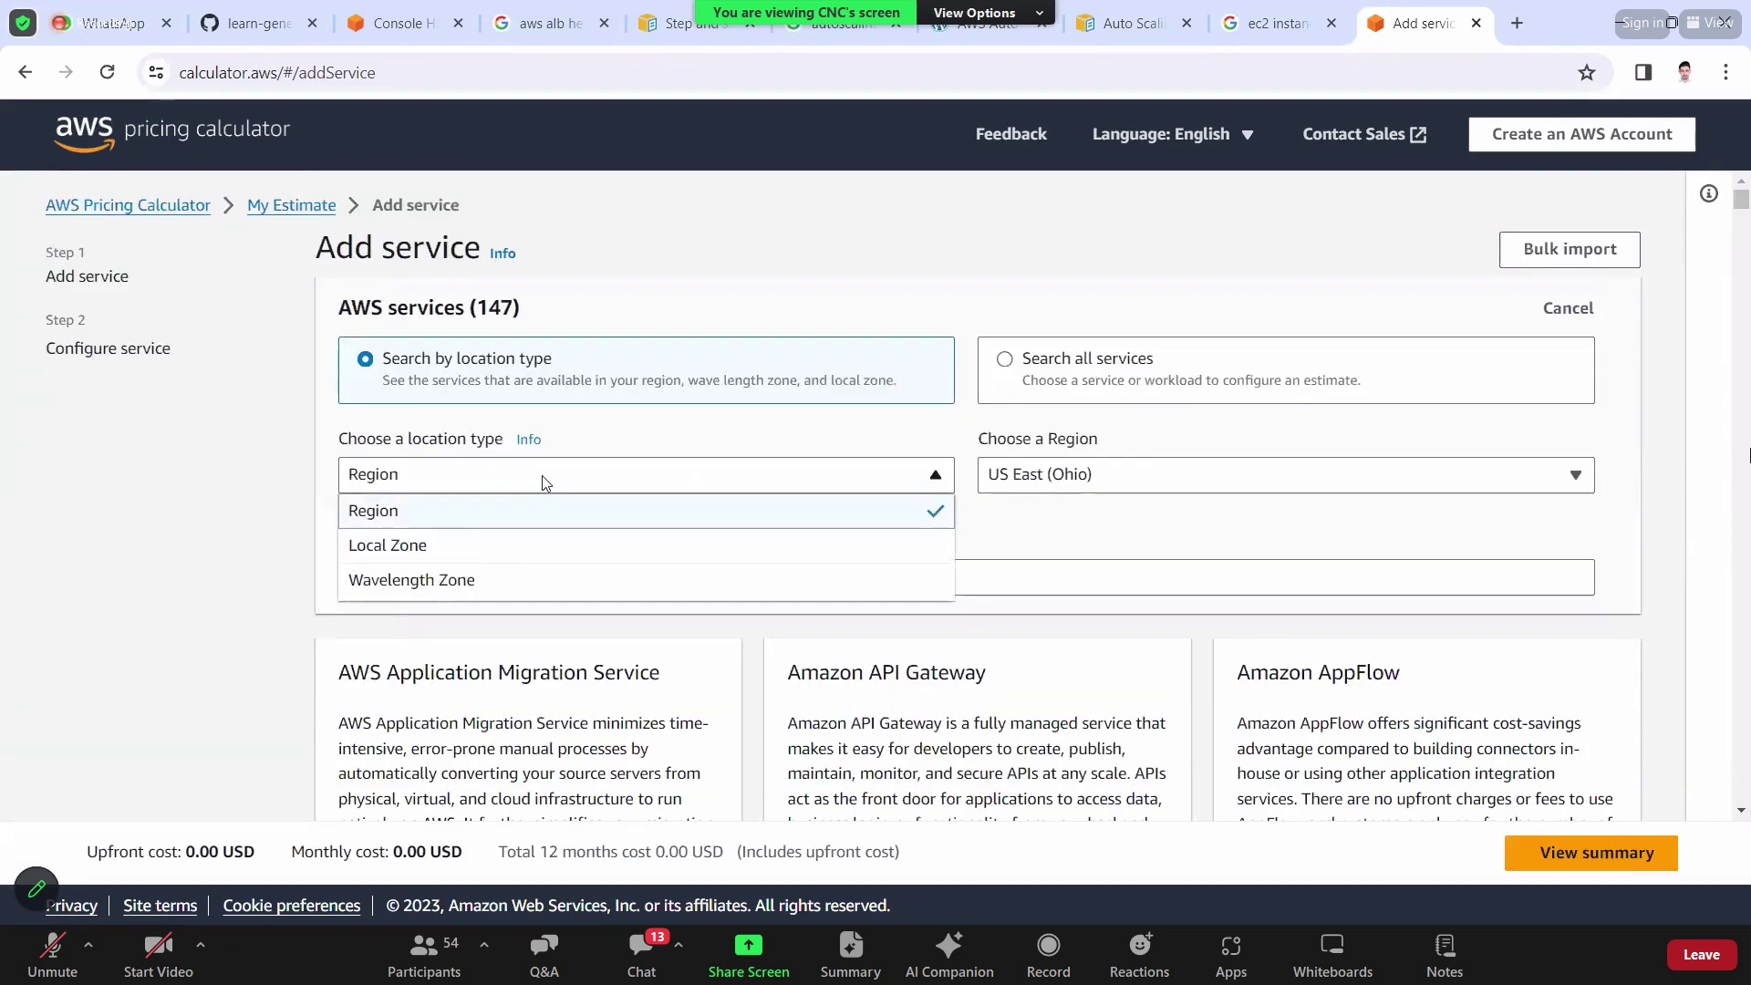
left_click(542, 474)
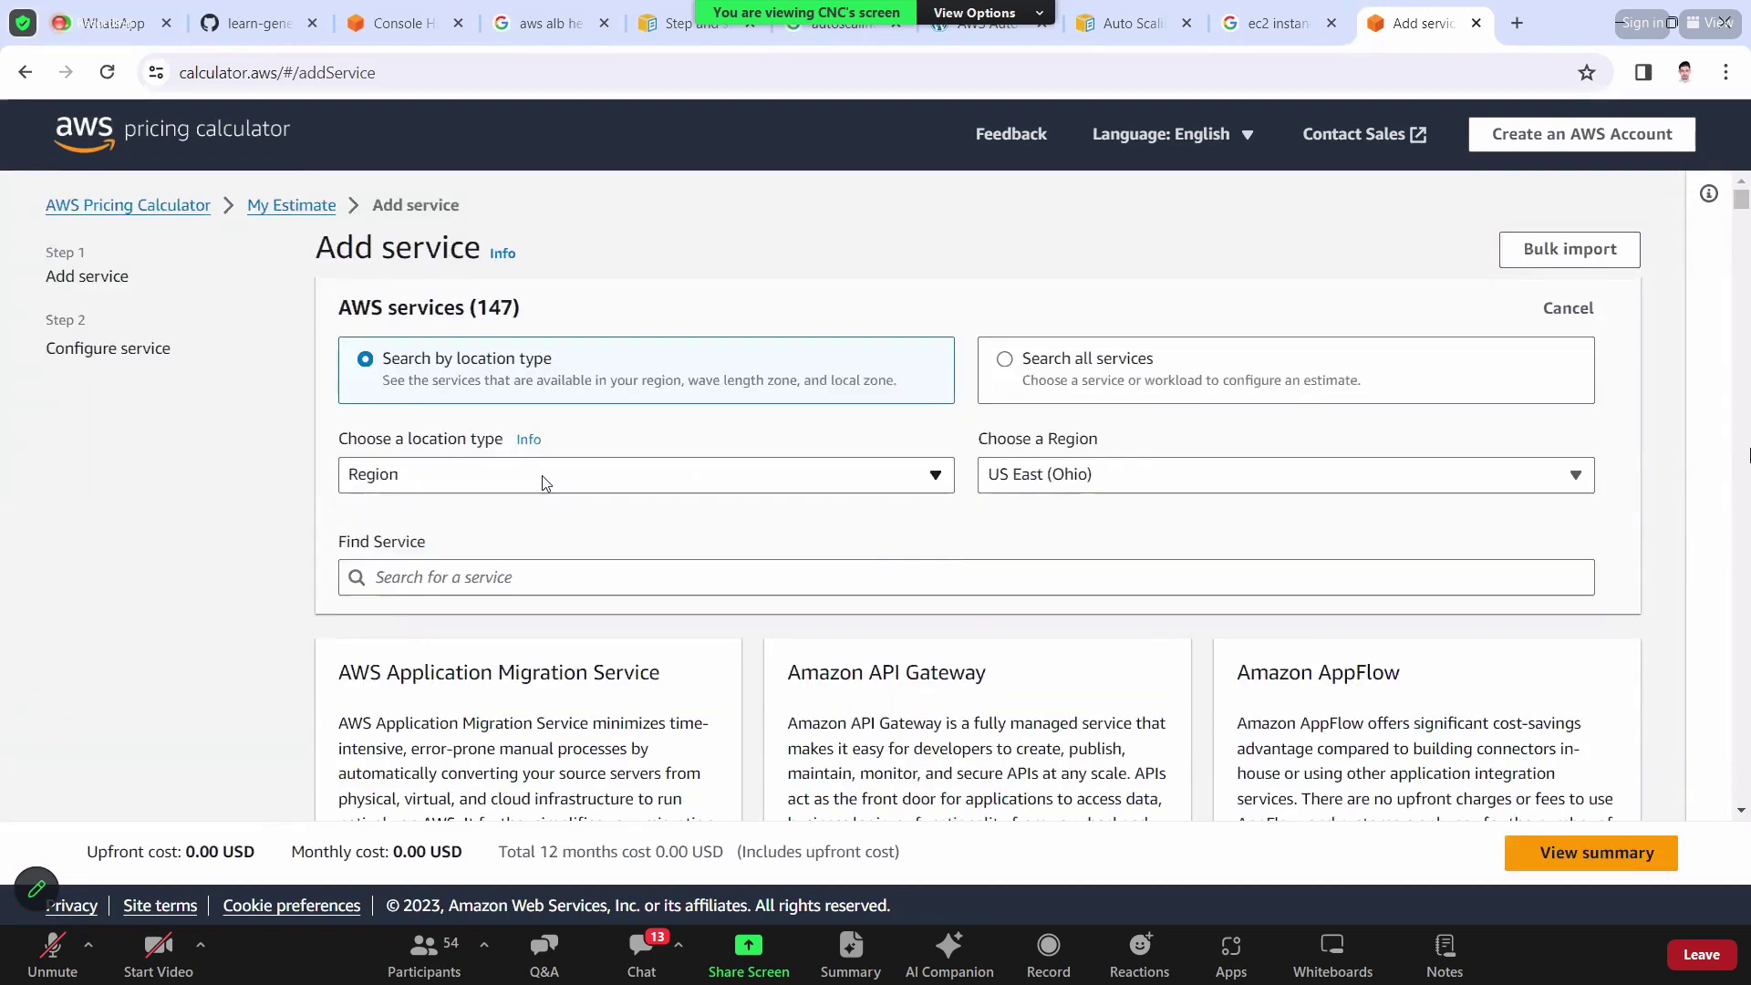
left_click(541, 474)
left_click(542, 474)
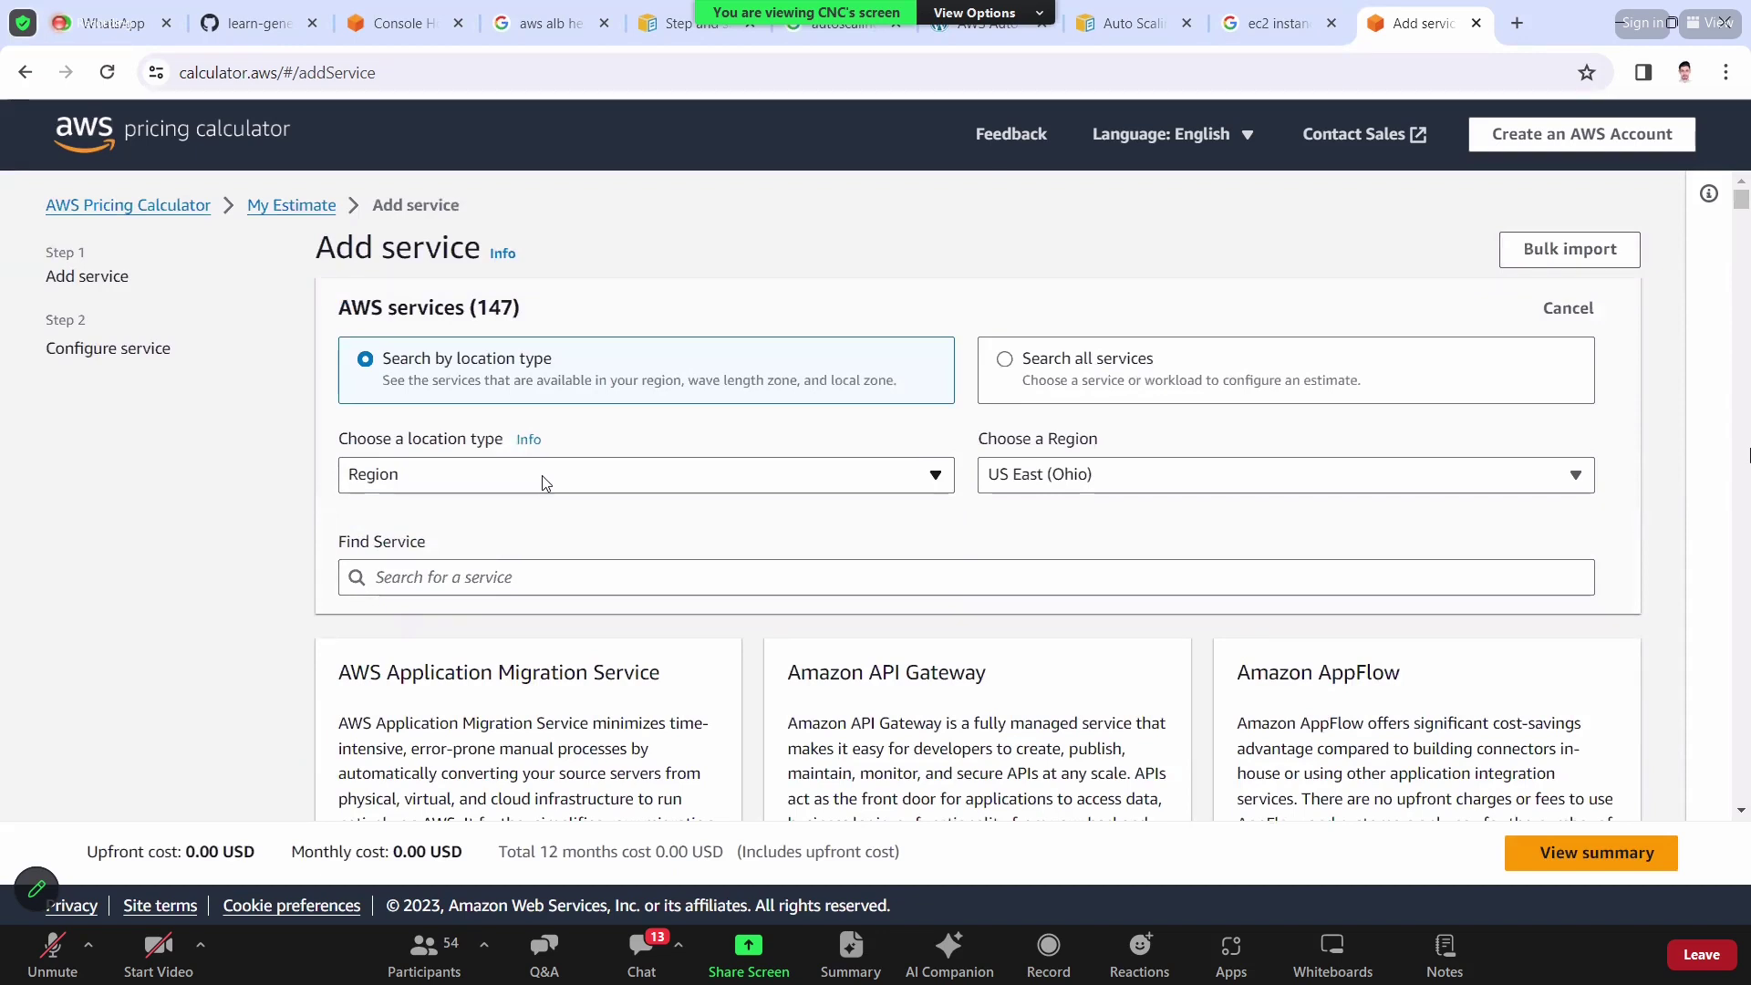
left_click(541, 474)
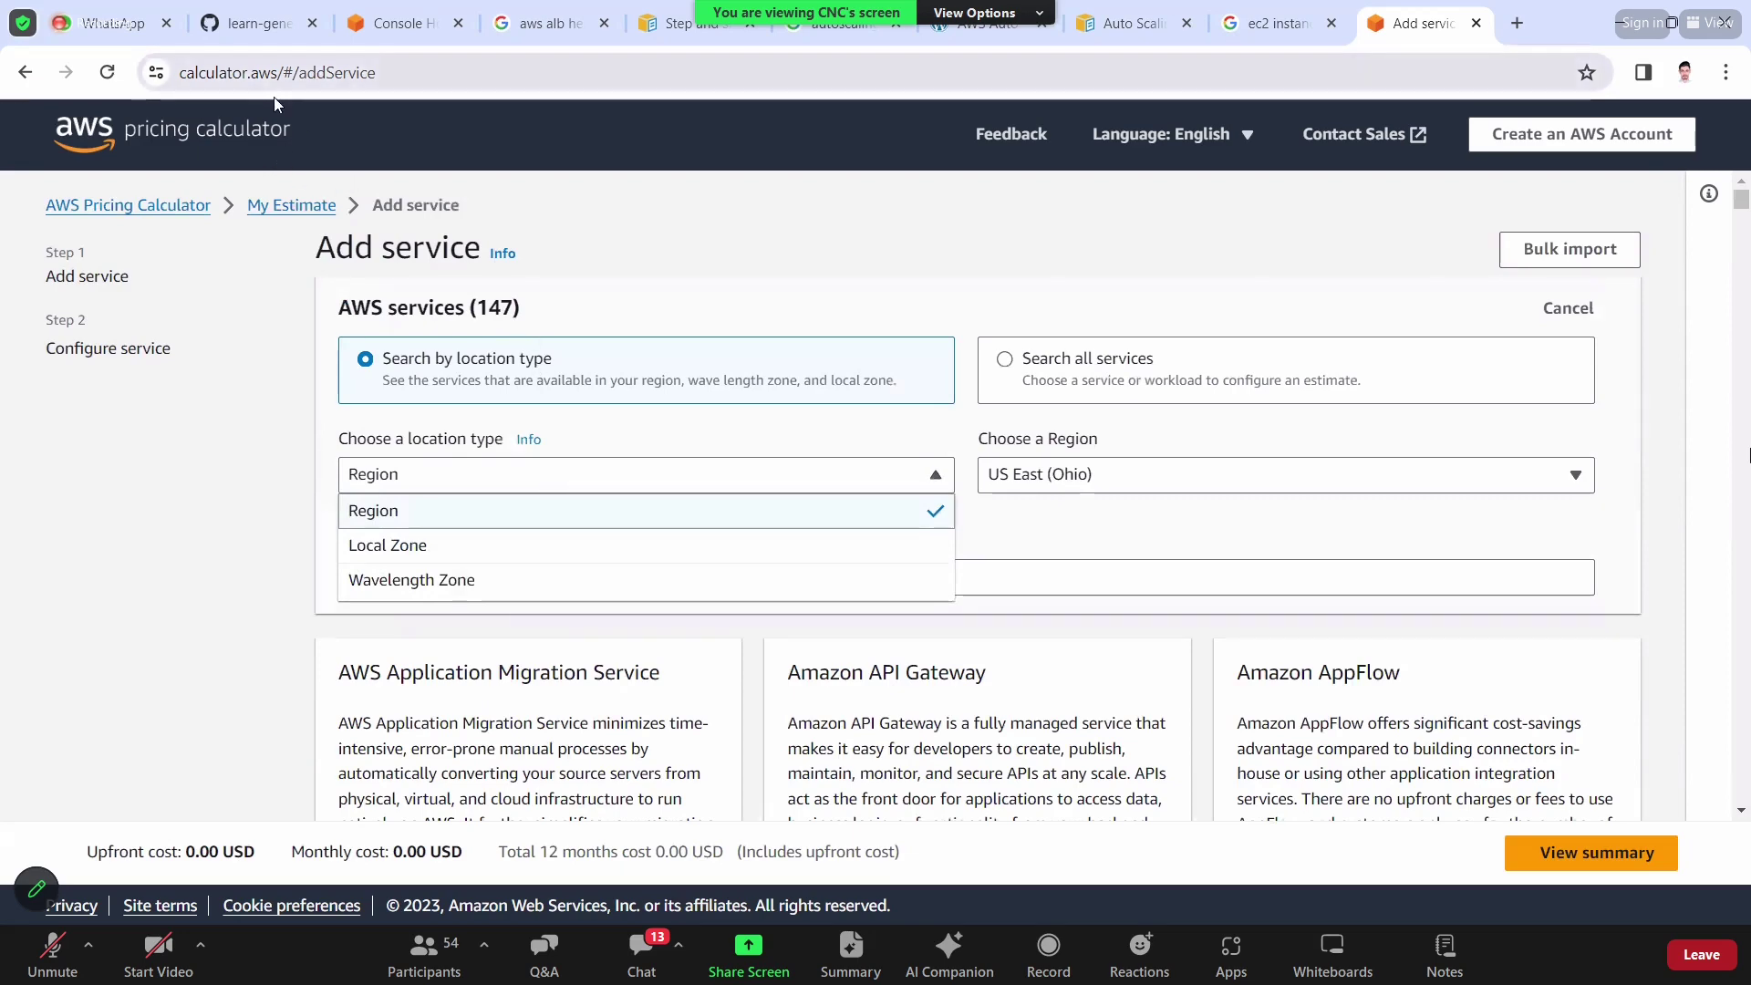
scroll(742, 434, "down", 1)
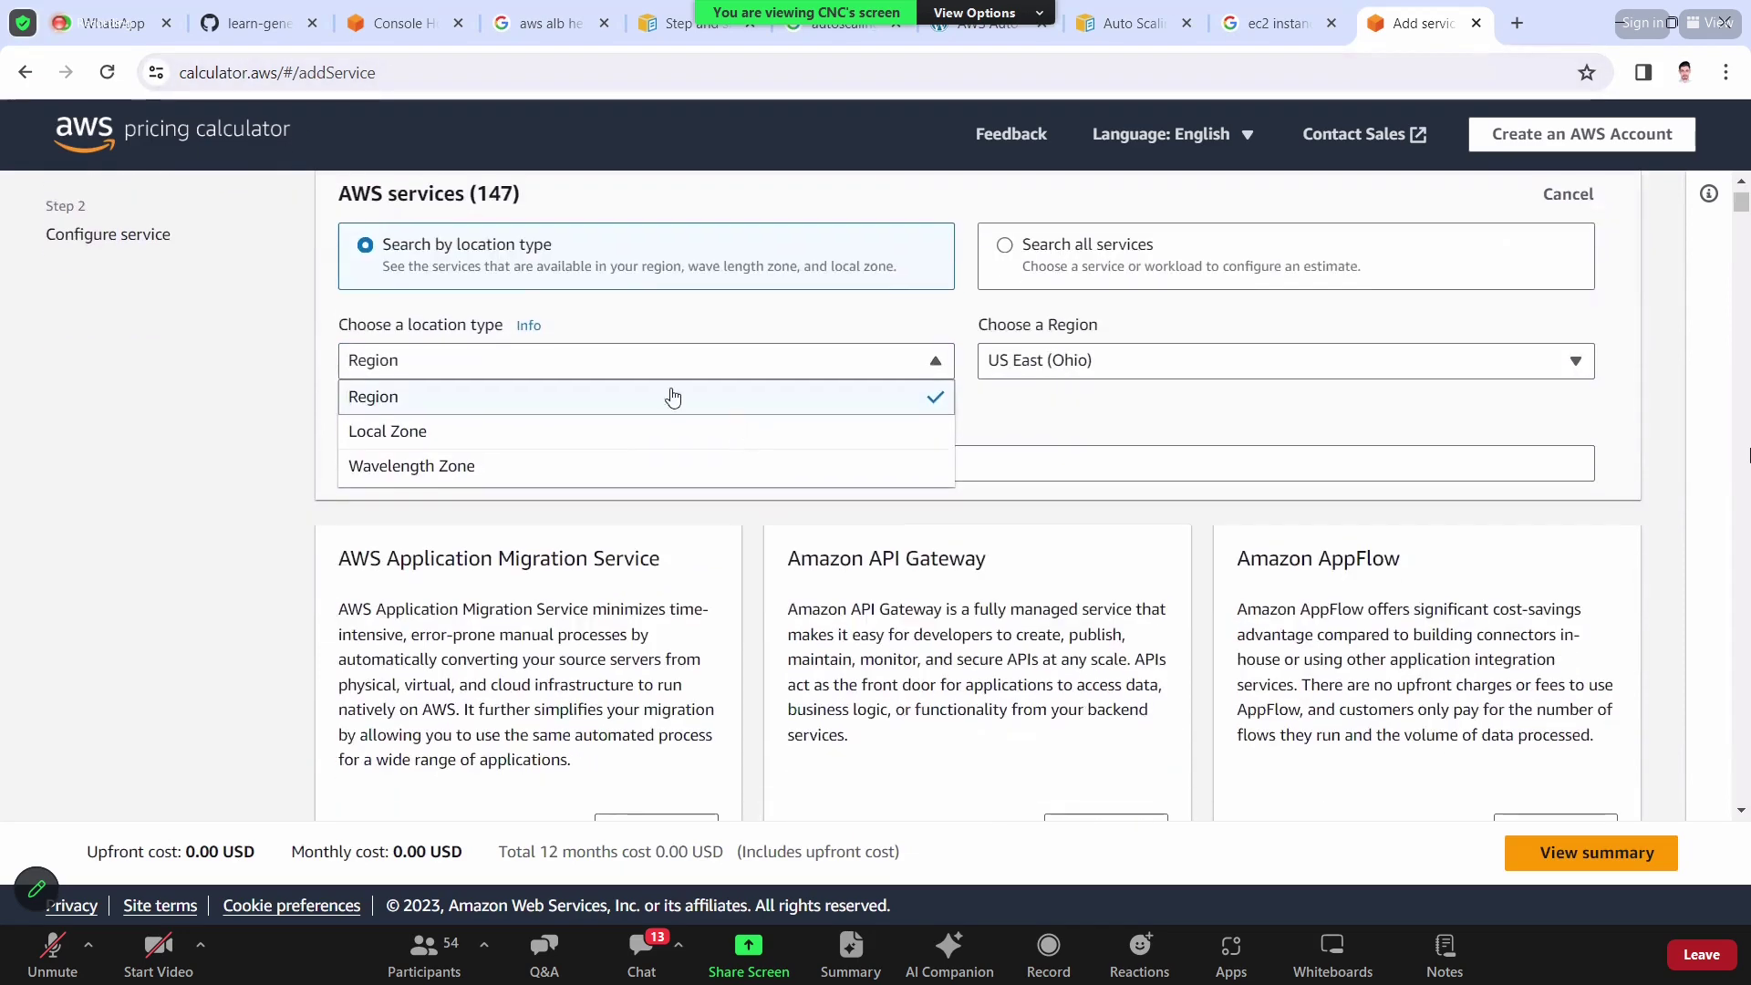
left_click(1049, 403)
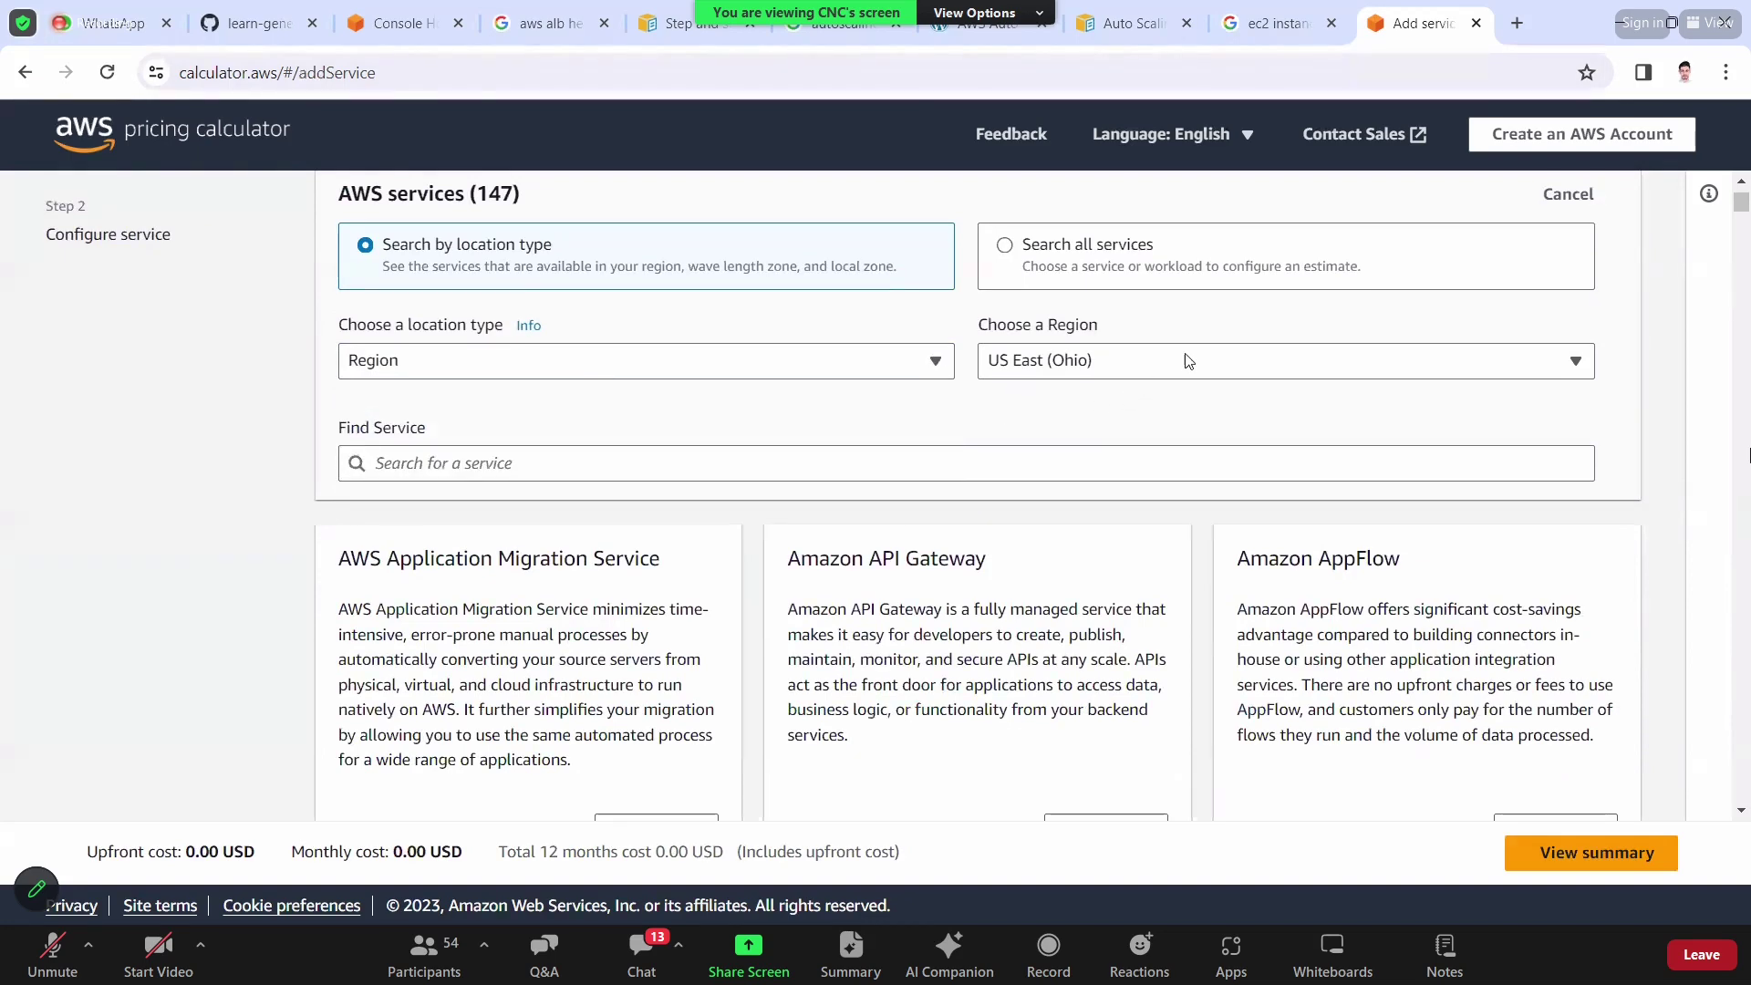
- Keep US East (Ohio) as the region and filter services by 'EC2'
left_click(1189, 360)
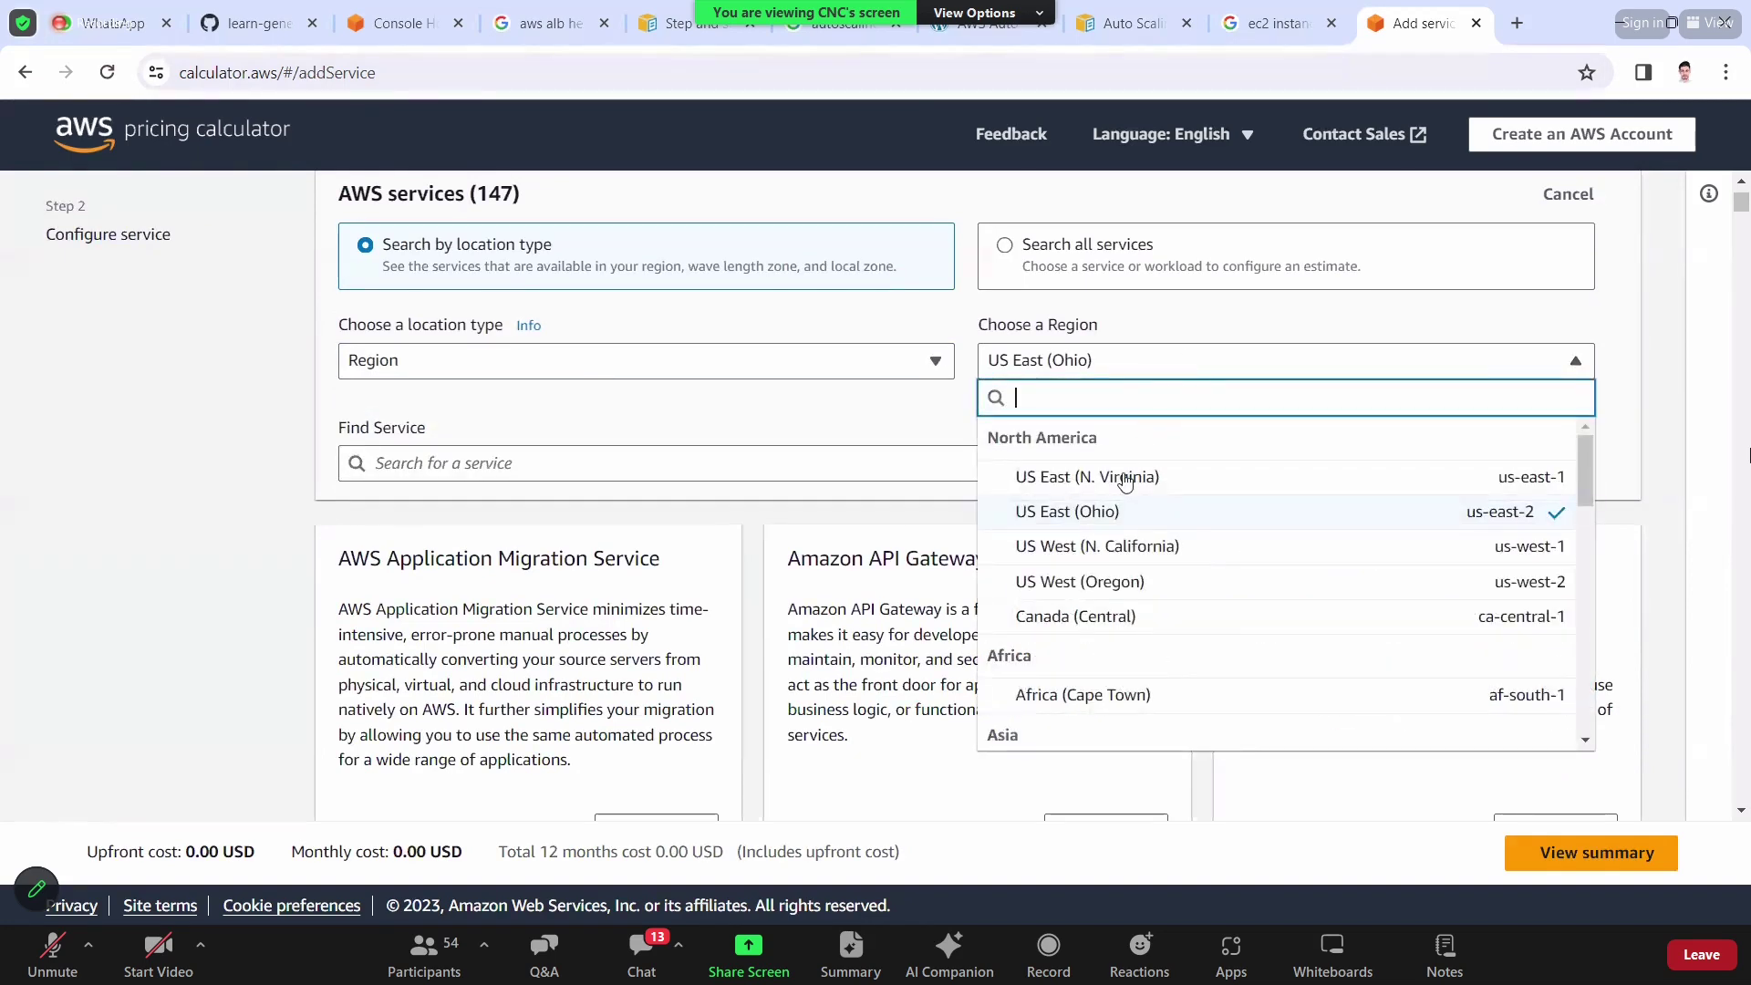
left_click(1093, 513)
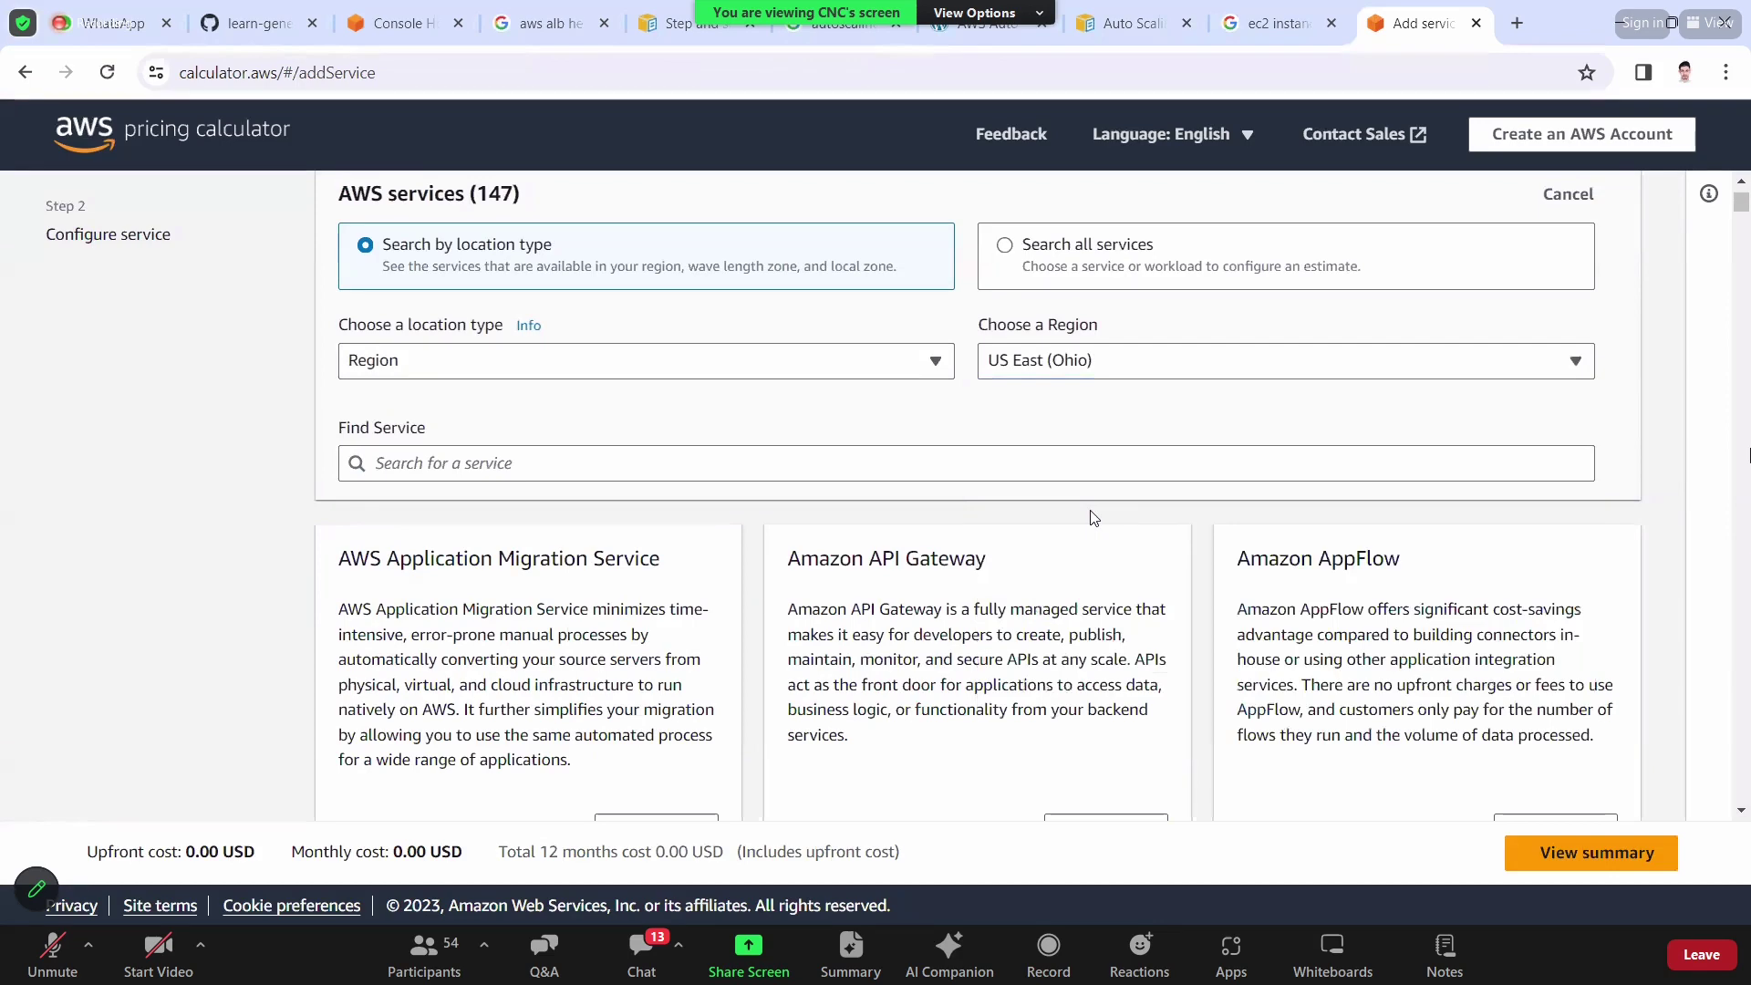
scroll(1094, 517, "down", 1)
left_click(605, 429)
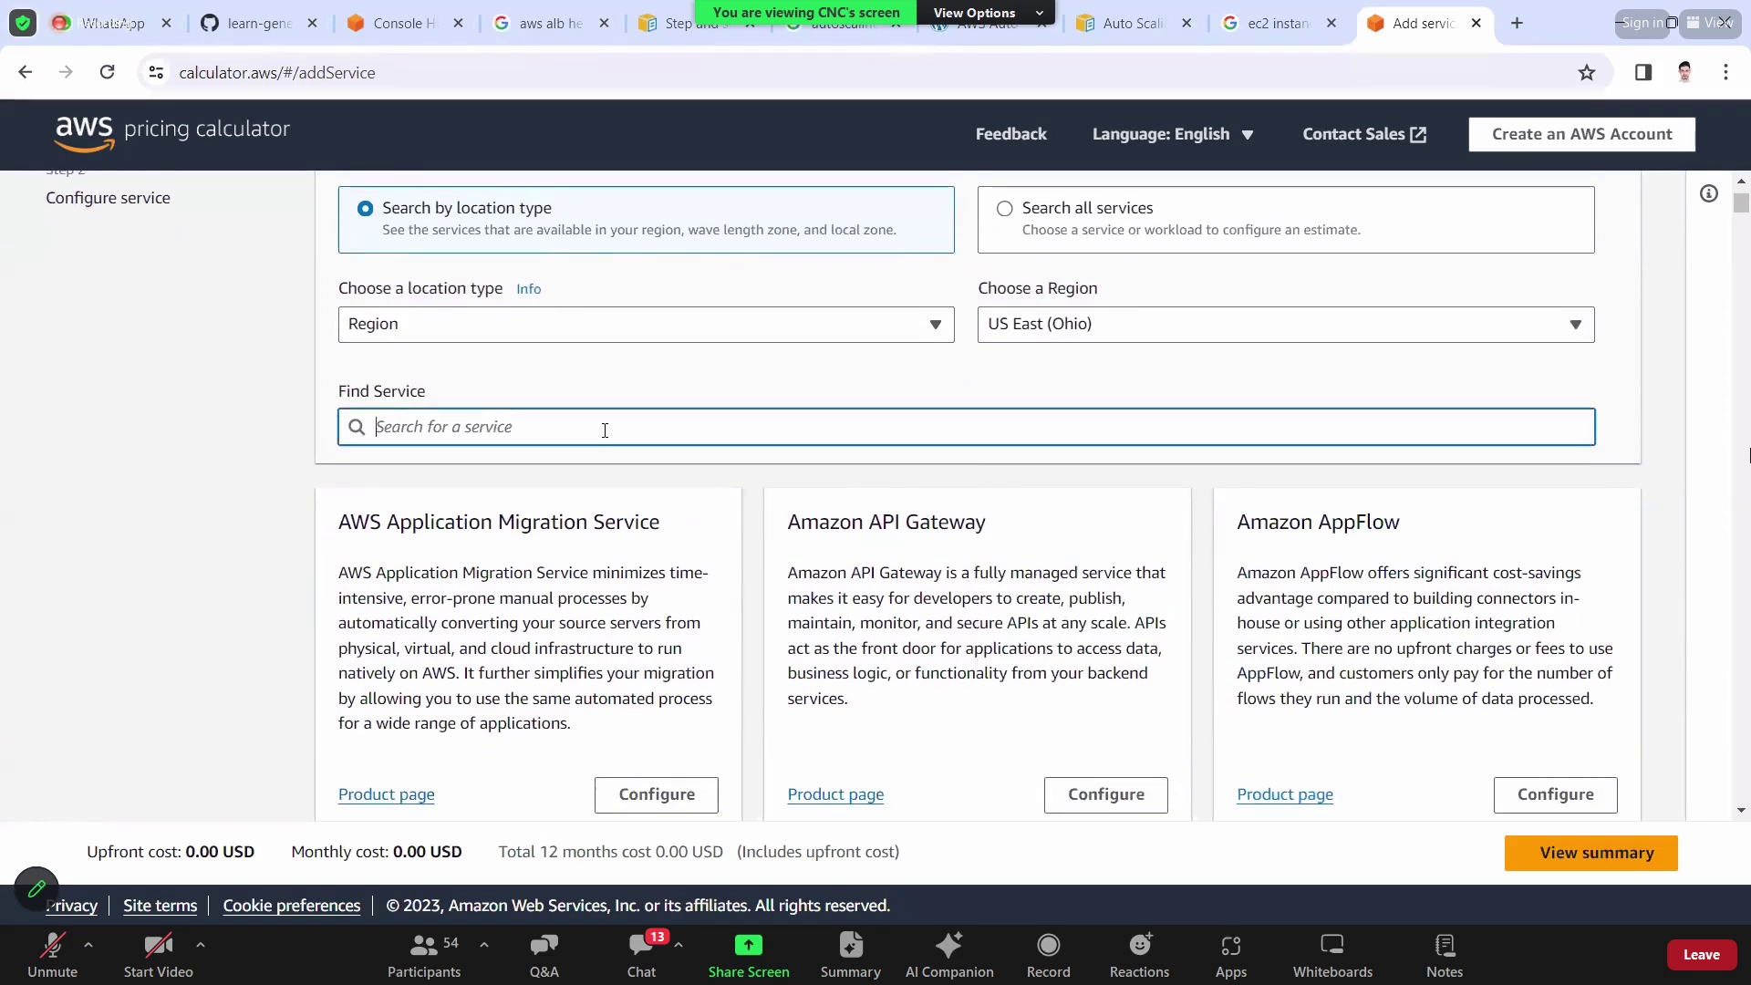
type("EC2")
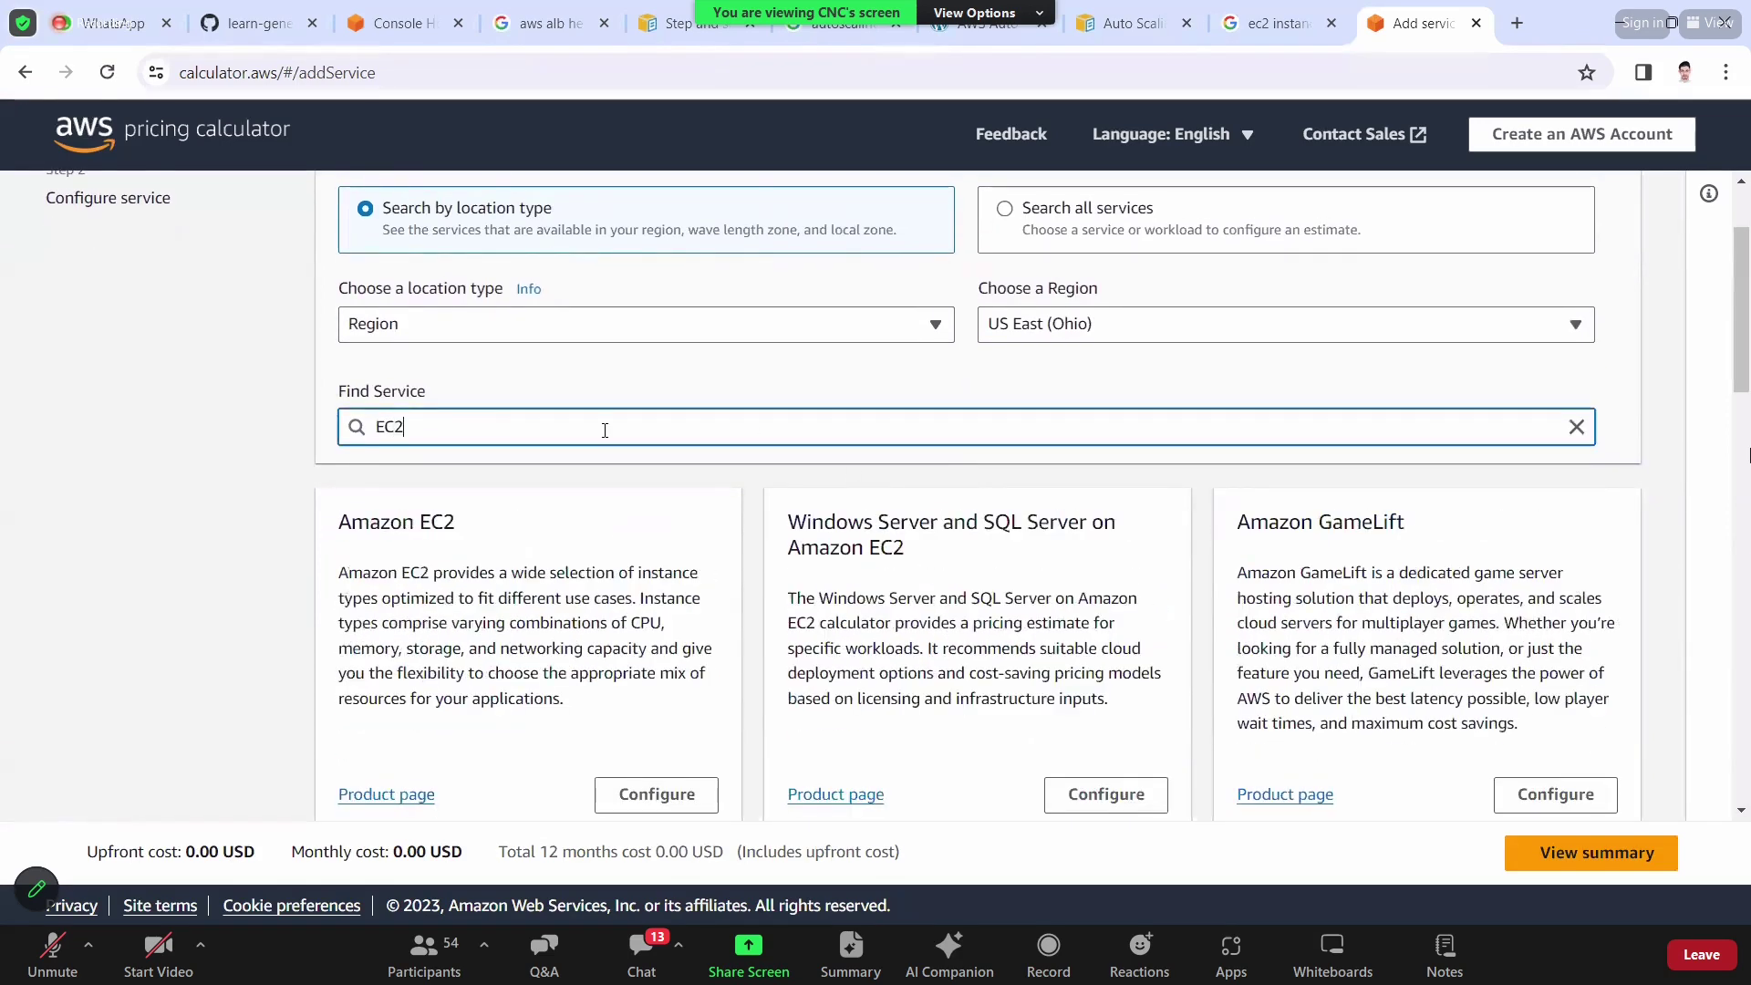
scroll(605, 429, "down", 1)
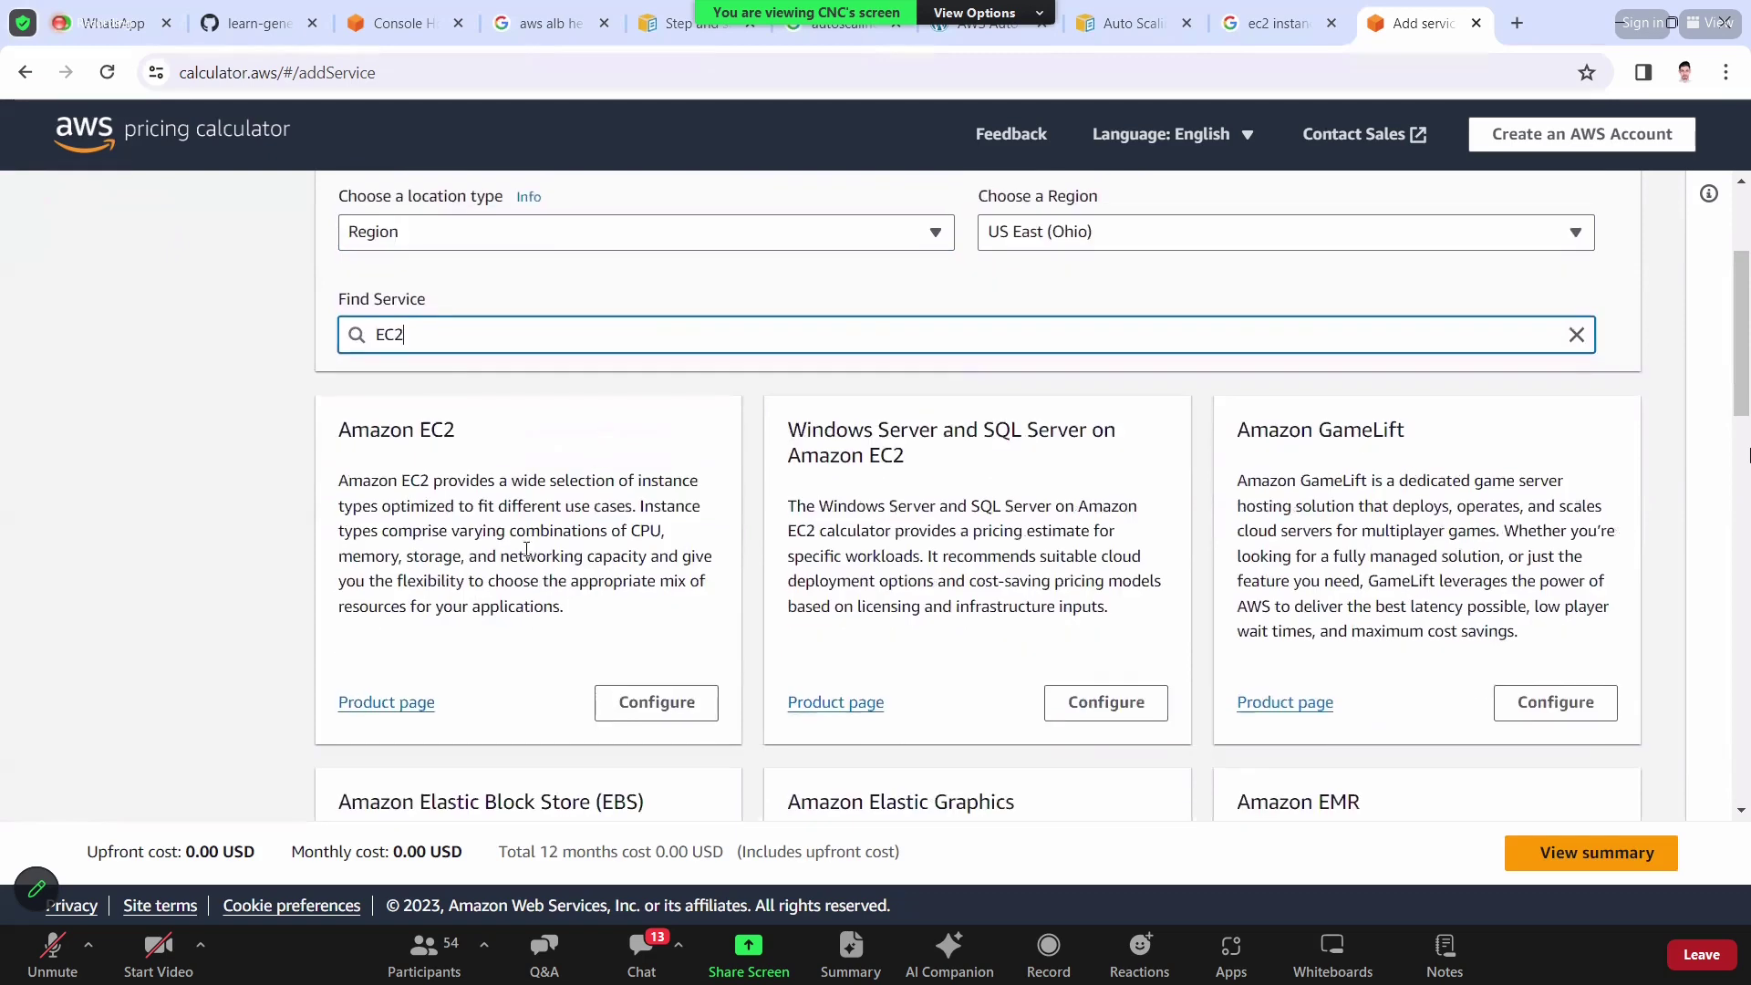
- Configure Amazon EC2 and check the Tenancy options, leaving Shared Instances
left_click(649, 713)
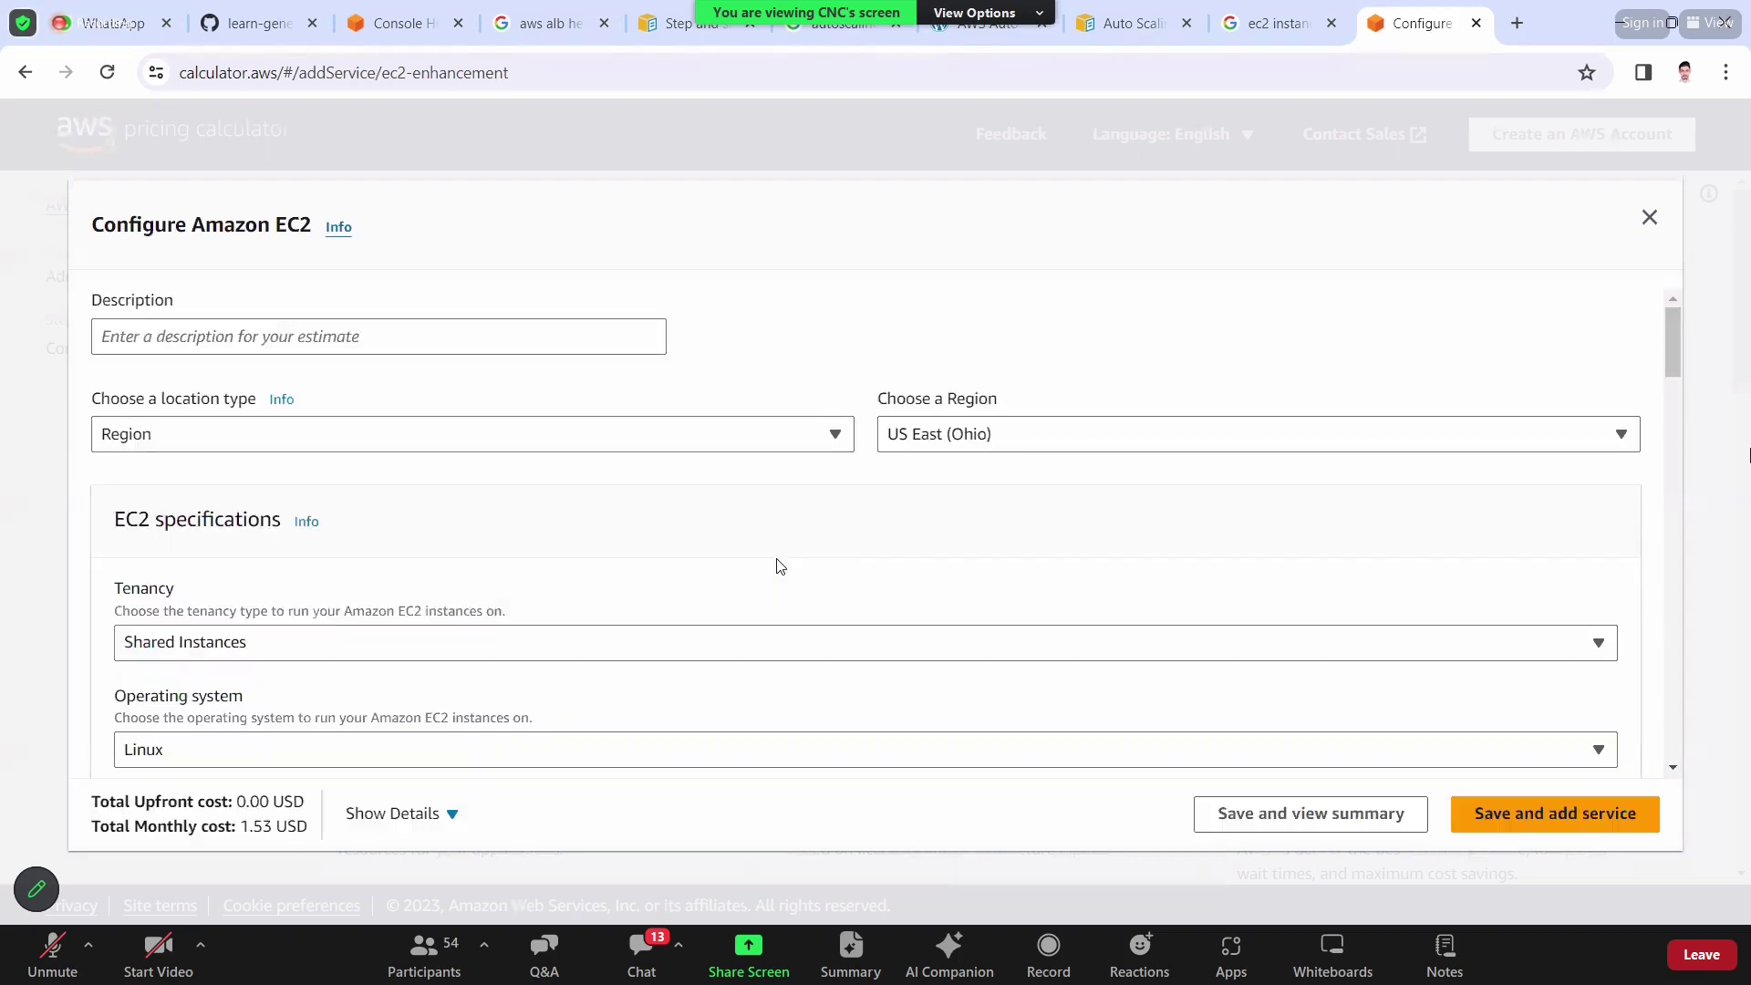
scroll(780, 567, "down", 1)
left_click(340, 605)
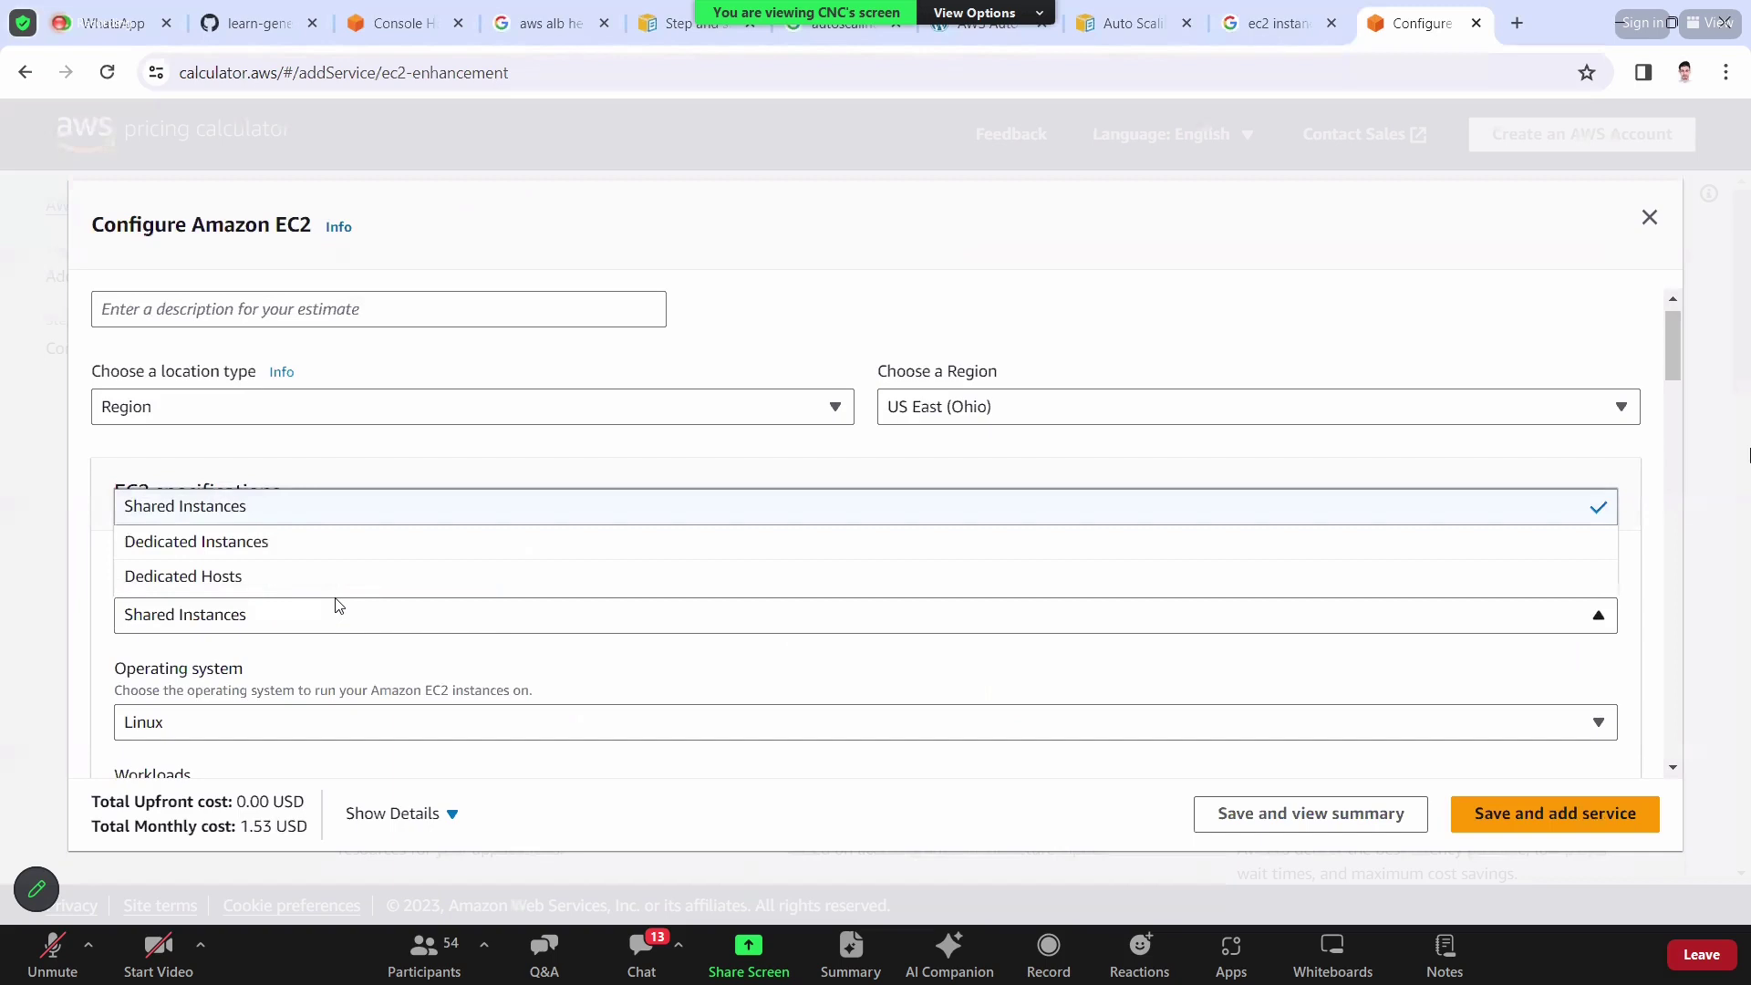
left_click(339, 606)
left_click(339, 605)
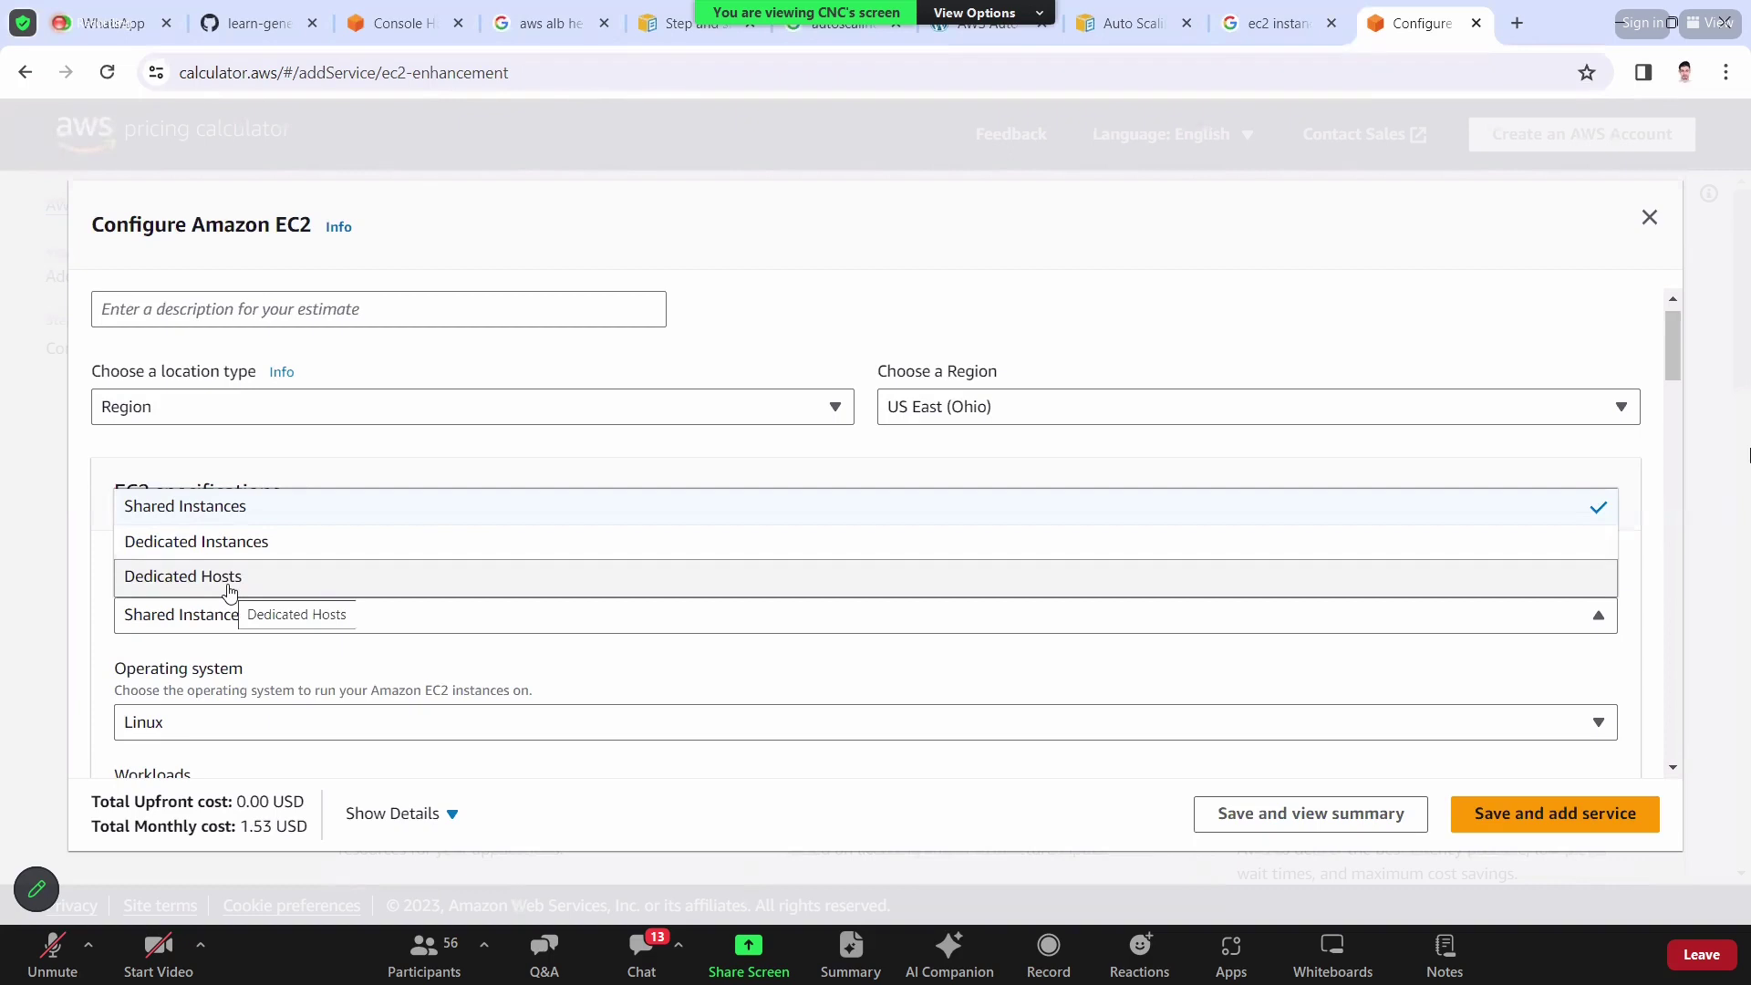
- Confirm Shared Instances tenancy and Linux, leaving t4g.nano as lowest-cost at 1.53 USD monthly
left_click(305, 509)
scroll(305, 509, "down", 2)
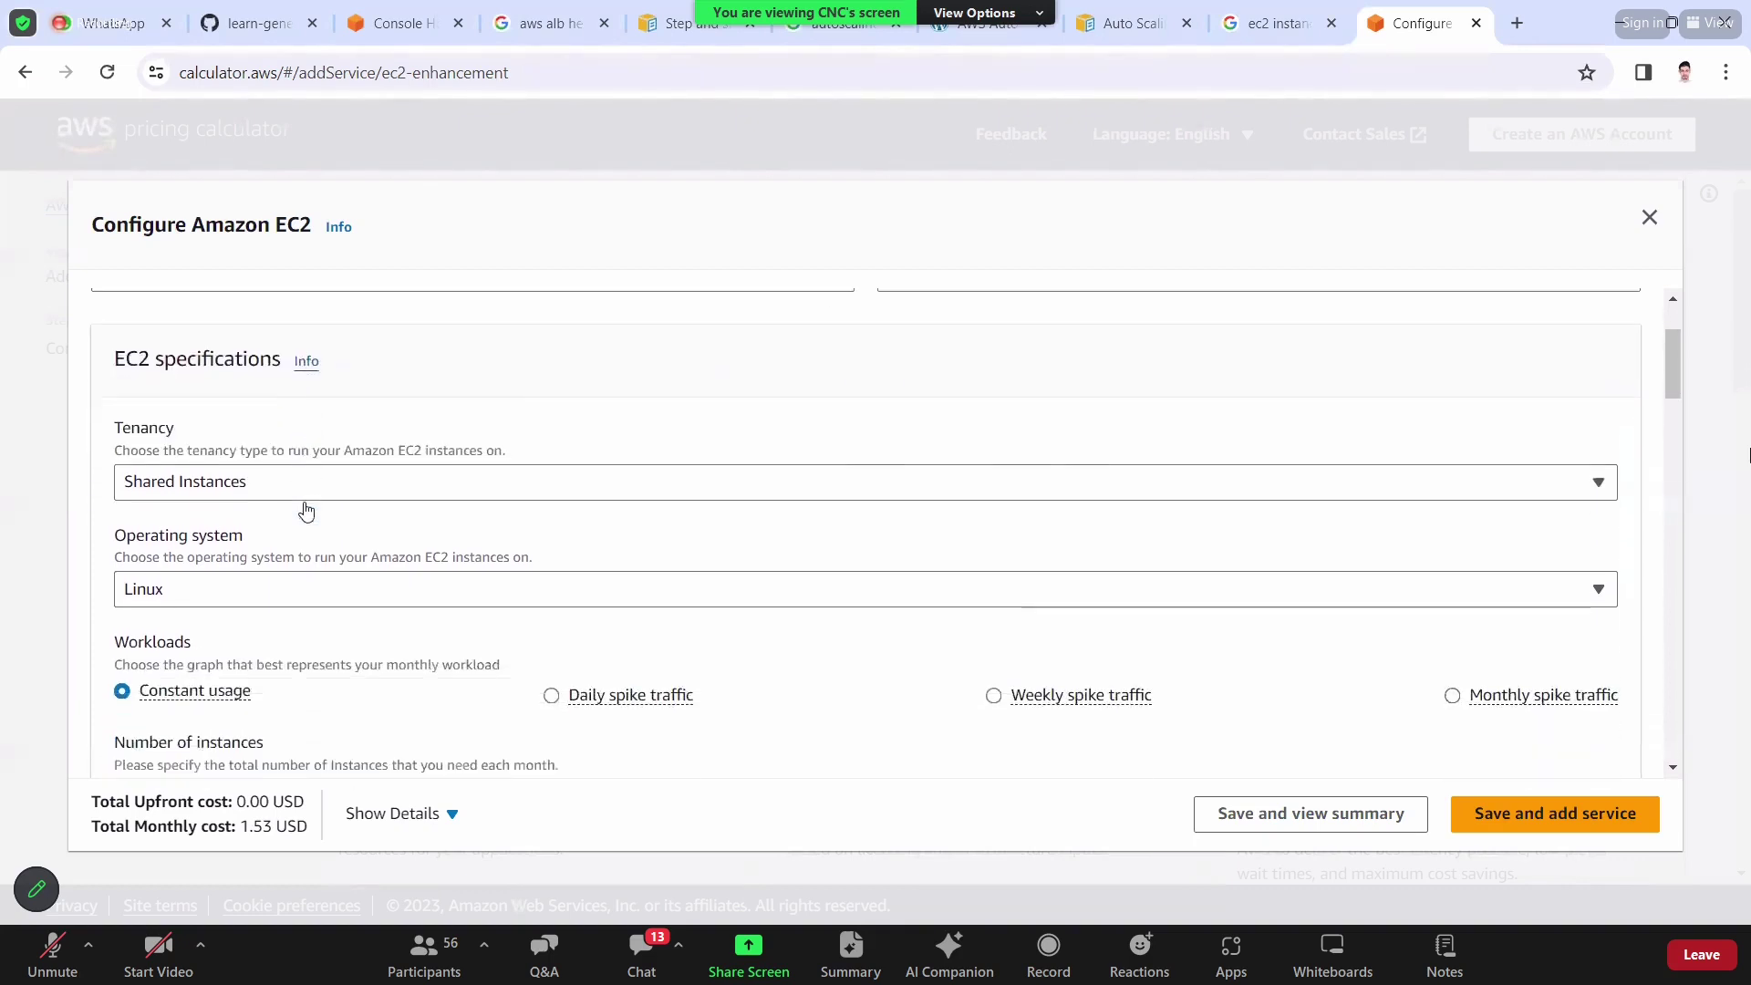
left_click(322, 577)
scroll(385, 506, "down", 5)
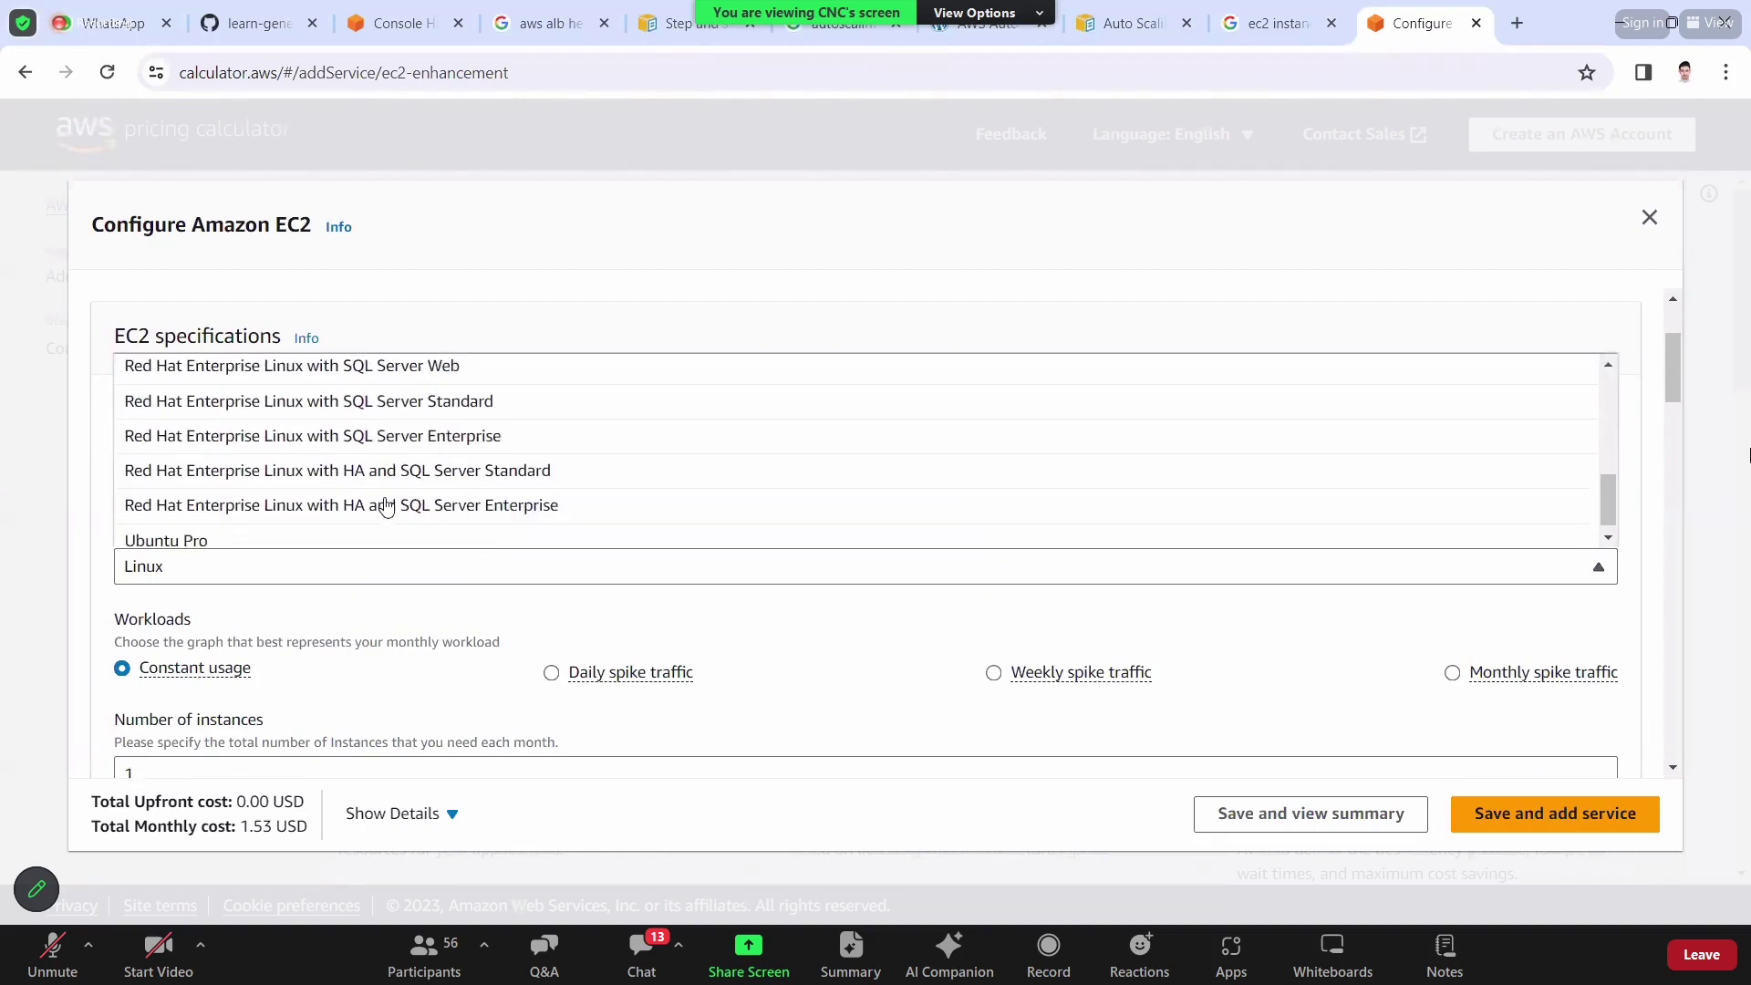
scroll(385, 506, "down", 2)
scroll(384, 506, "up", 3)
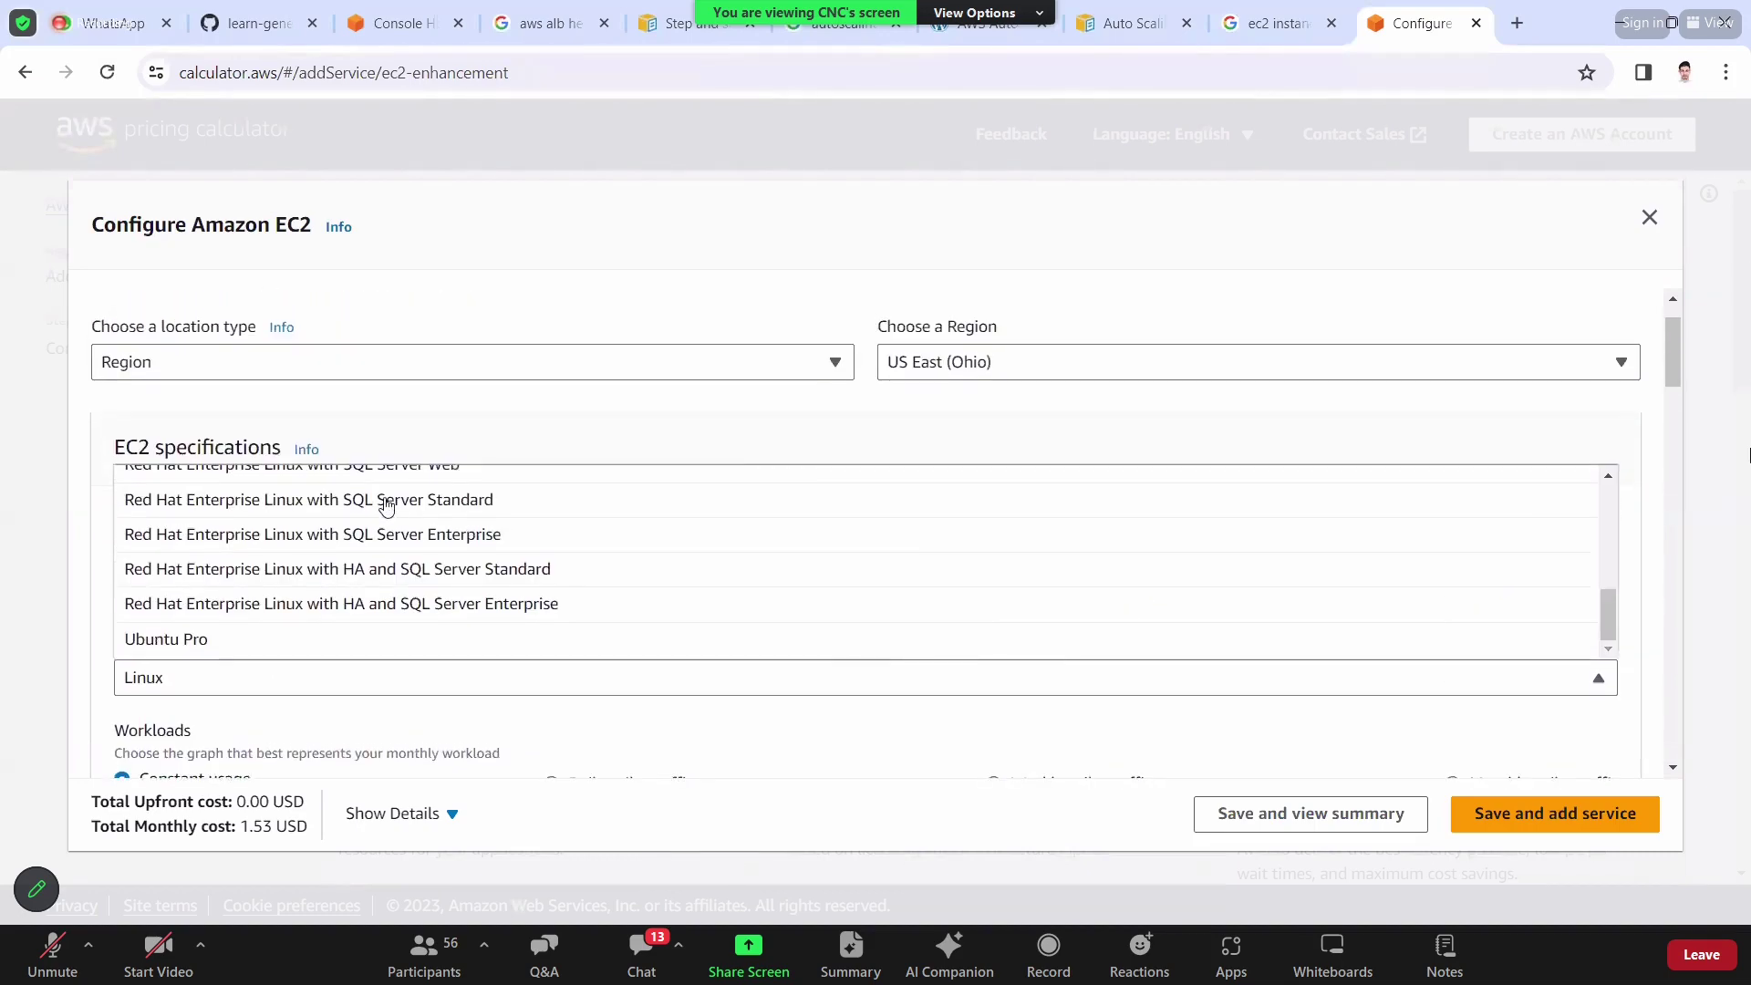
scroll(301, 540, "up", 4)
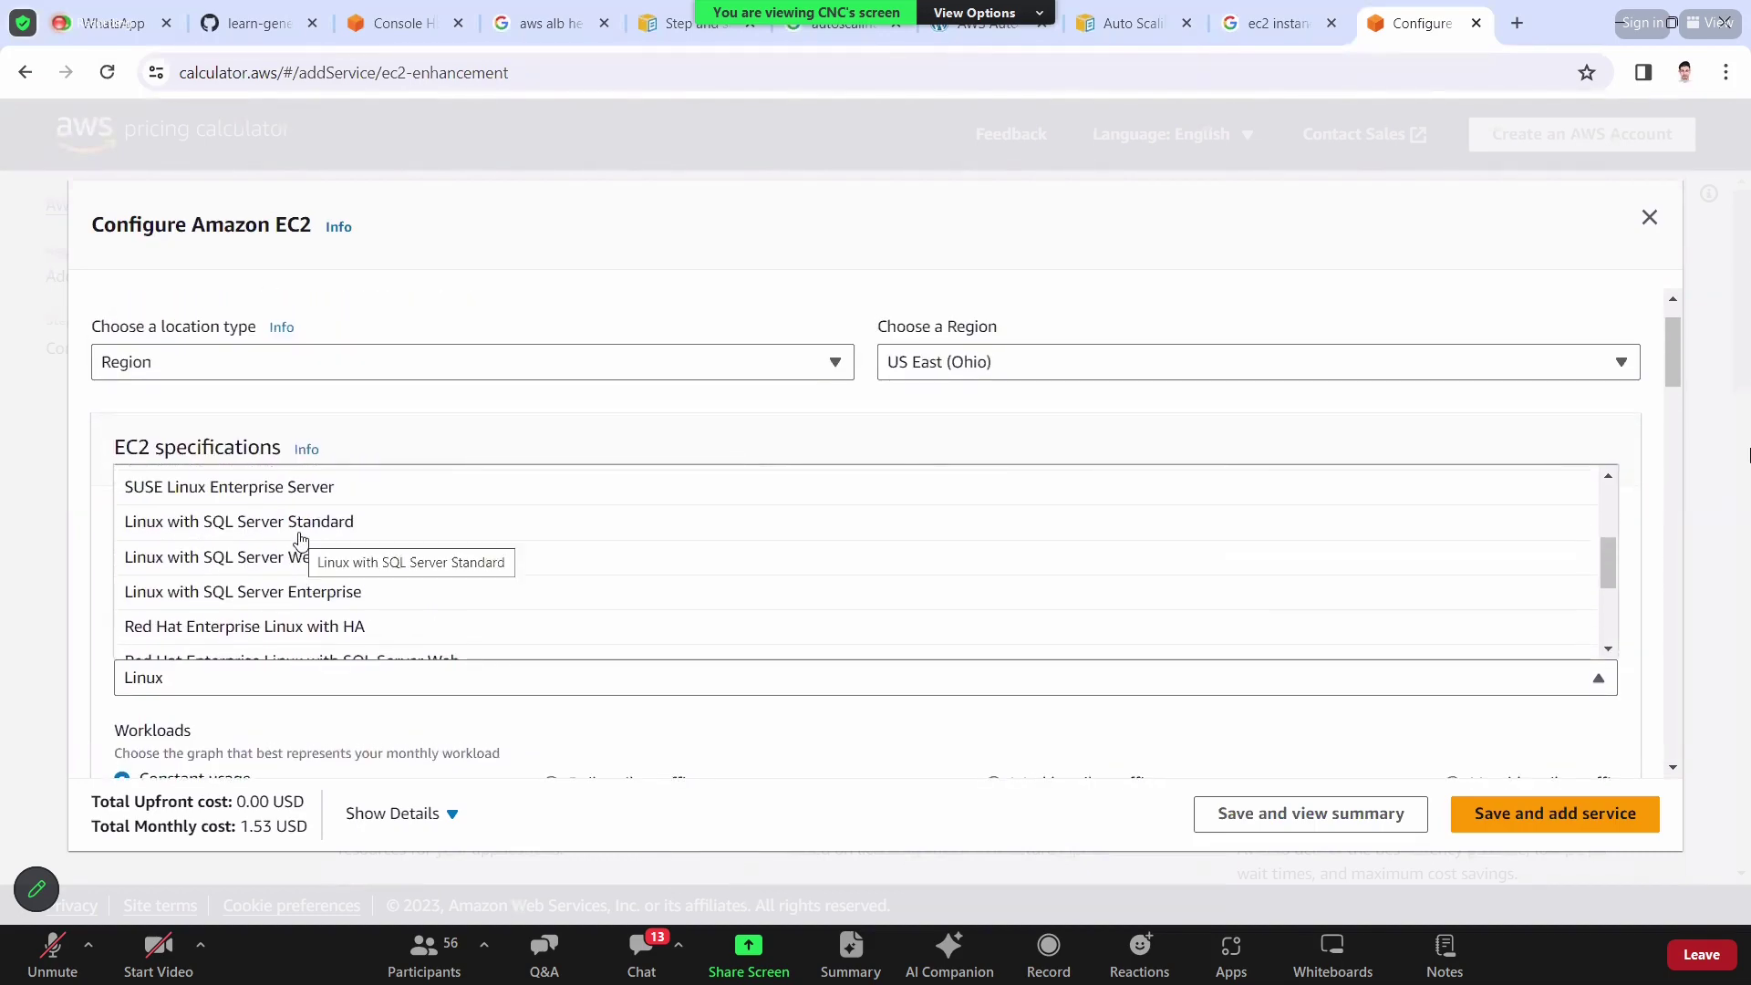
scroll(301, 545, "up", 3)
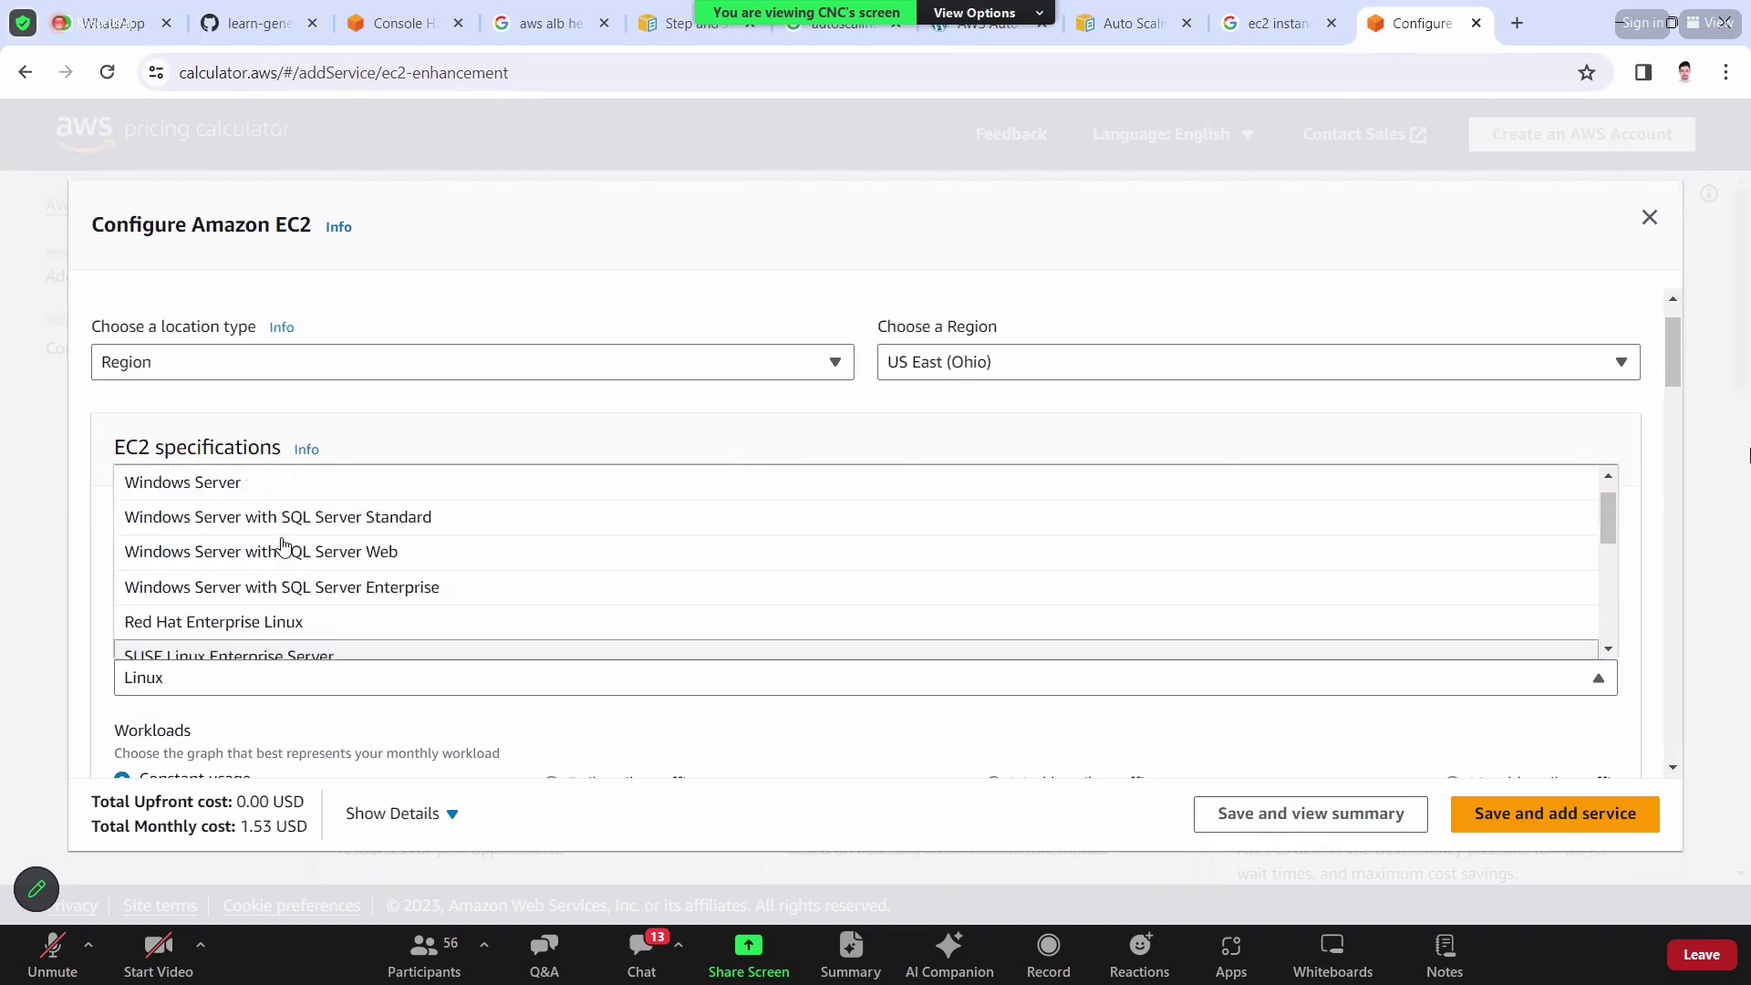
scroll(283, 545, "up", 1)
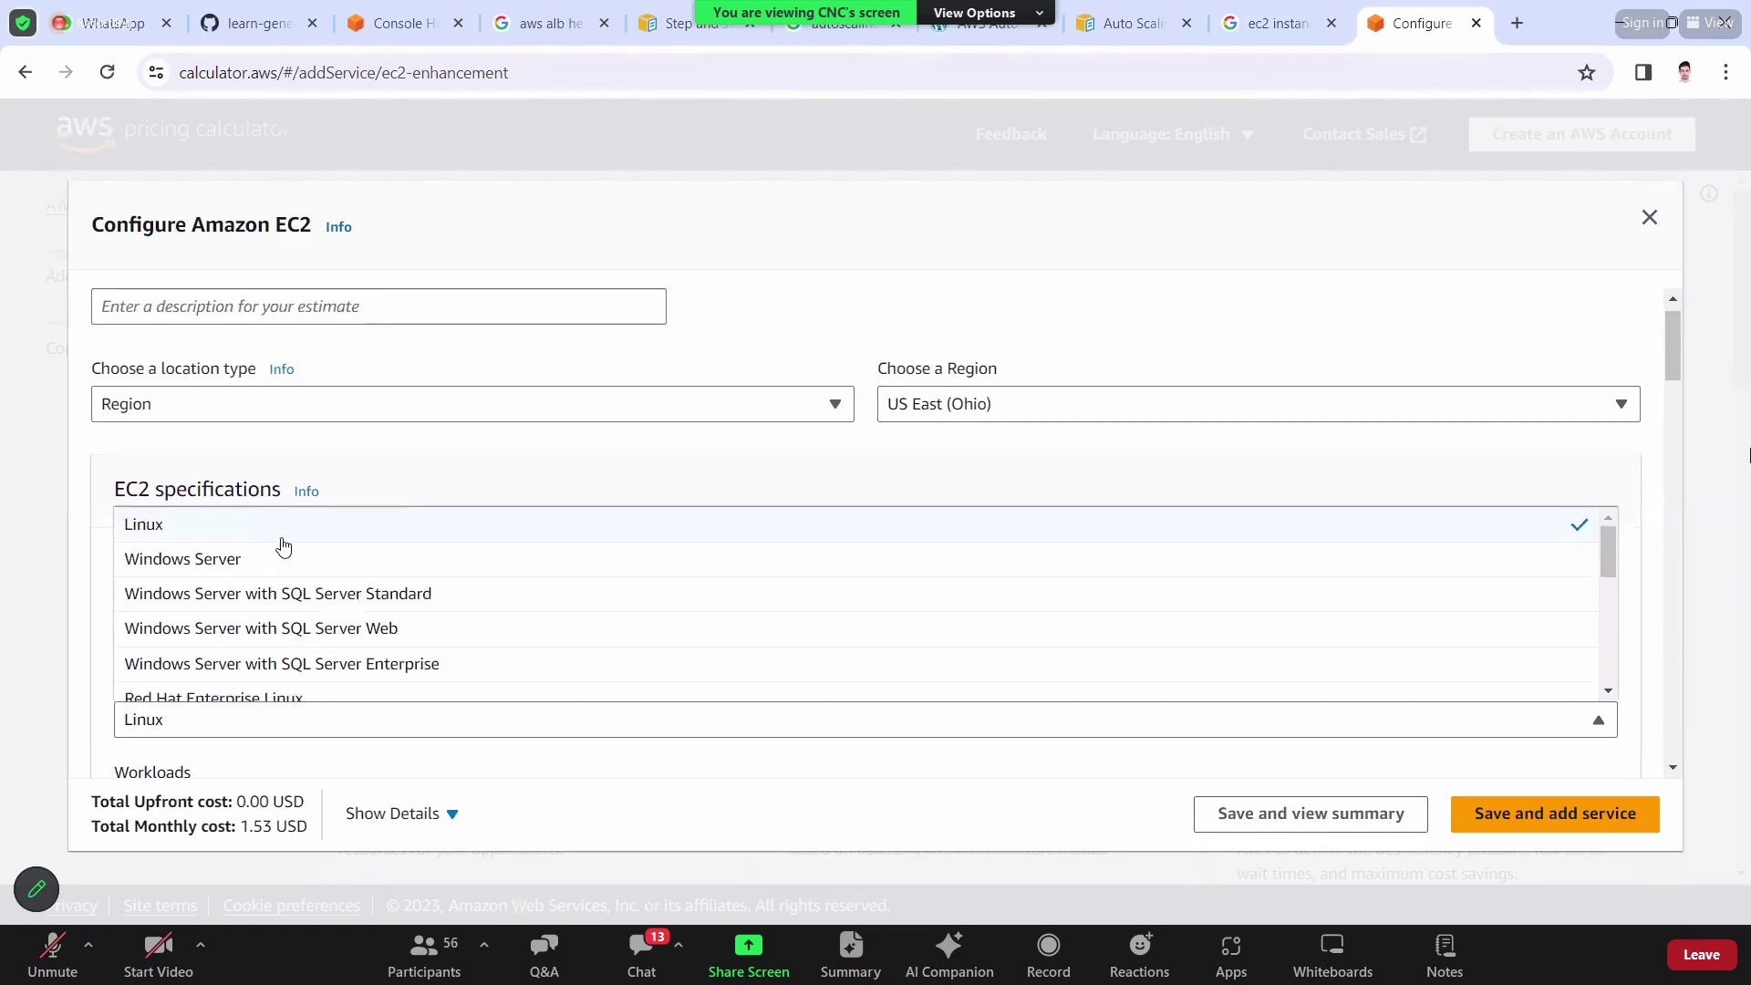
left_click(230, 536)
scroll(232, 537, "down", 3)
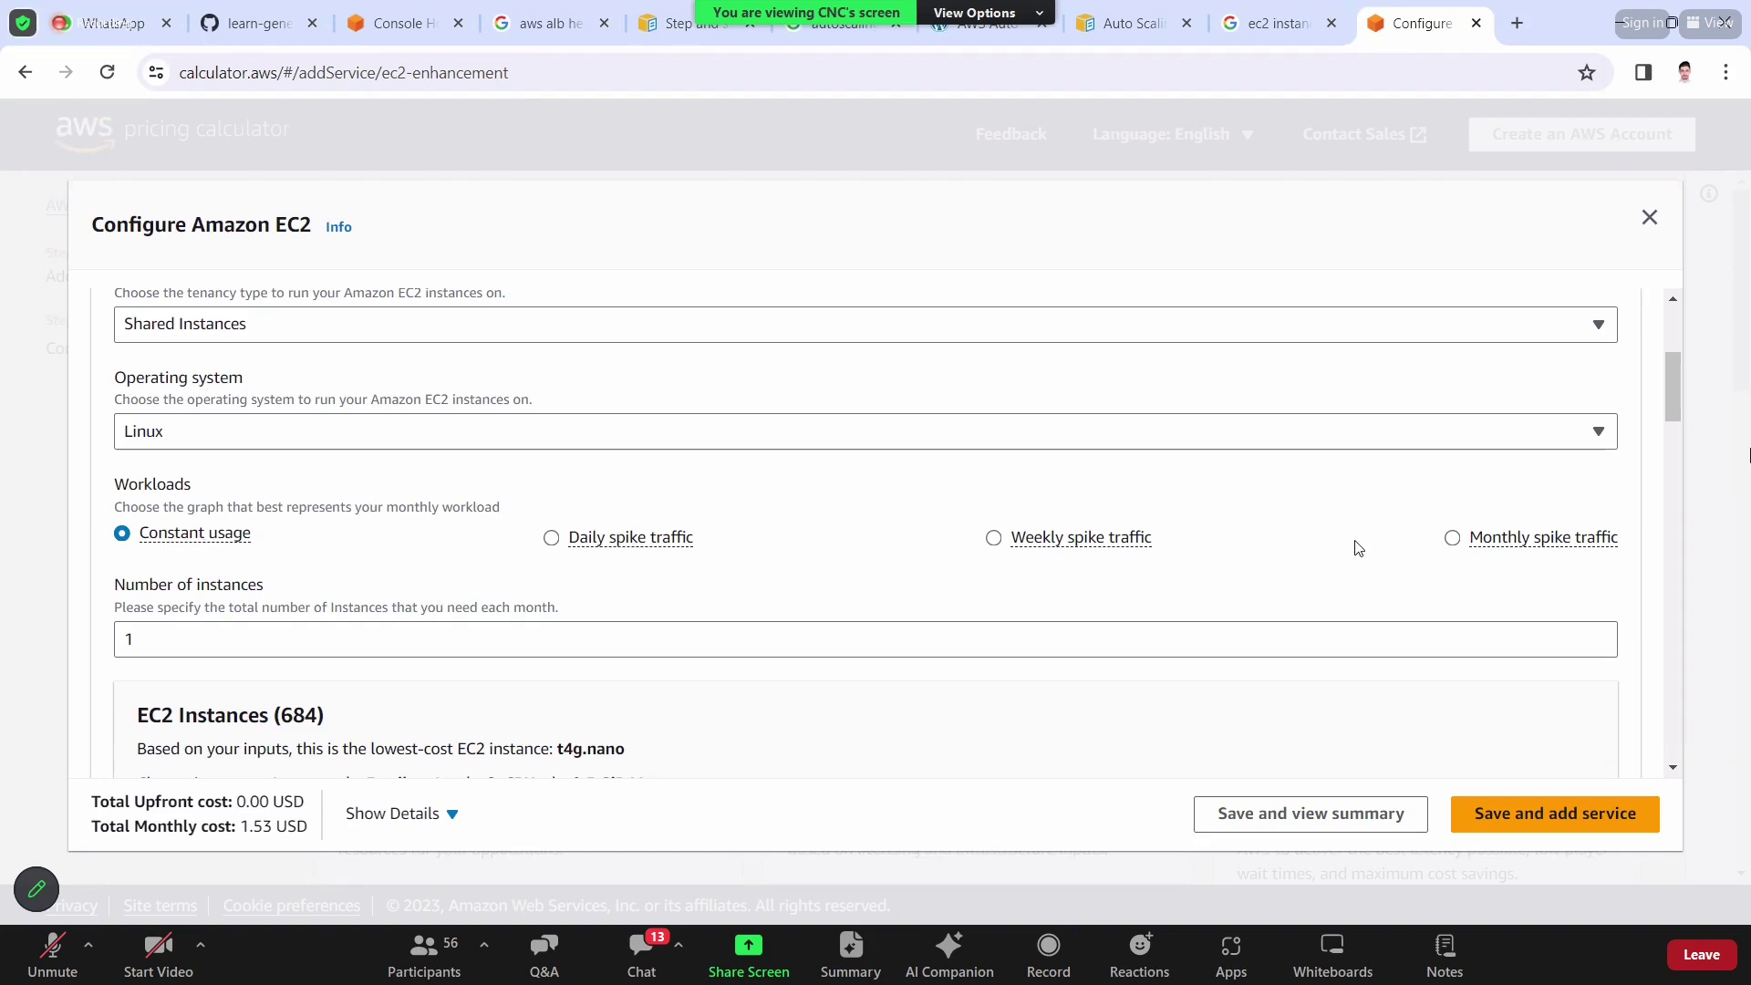
- Check the number of instances and browse the instance type table
scroll(150, 545, "down", 1)
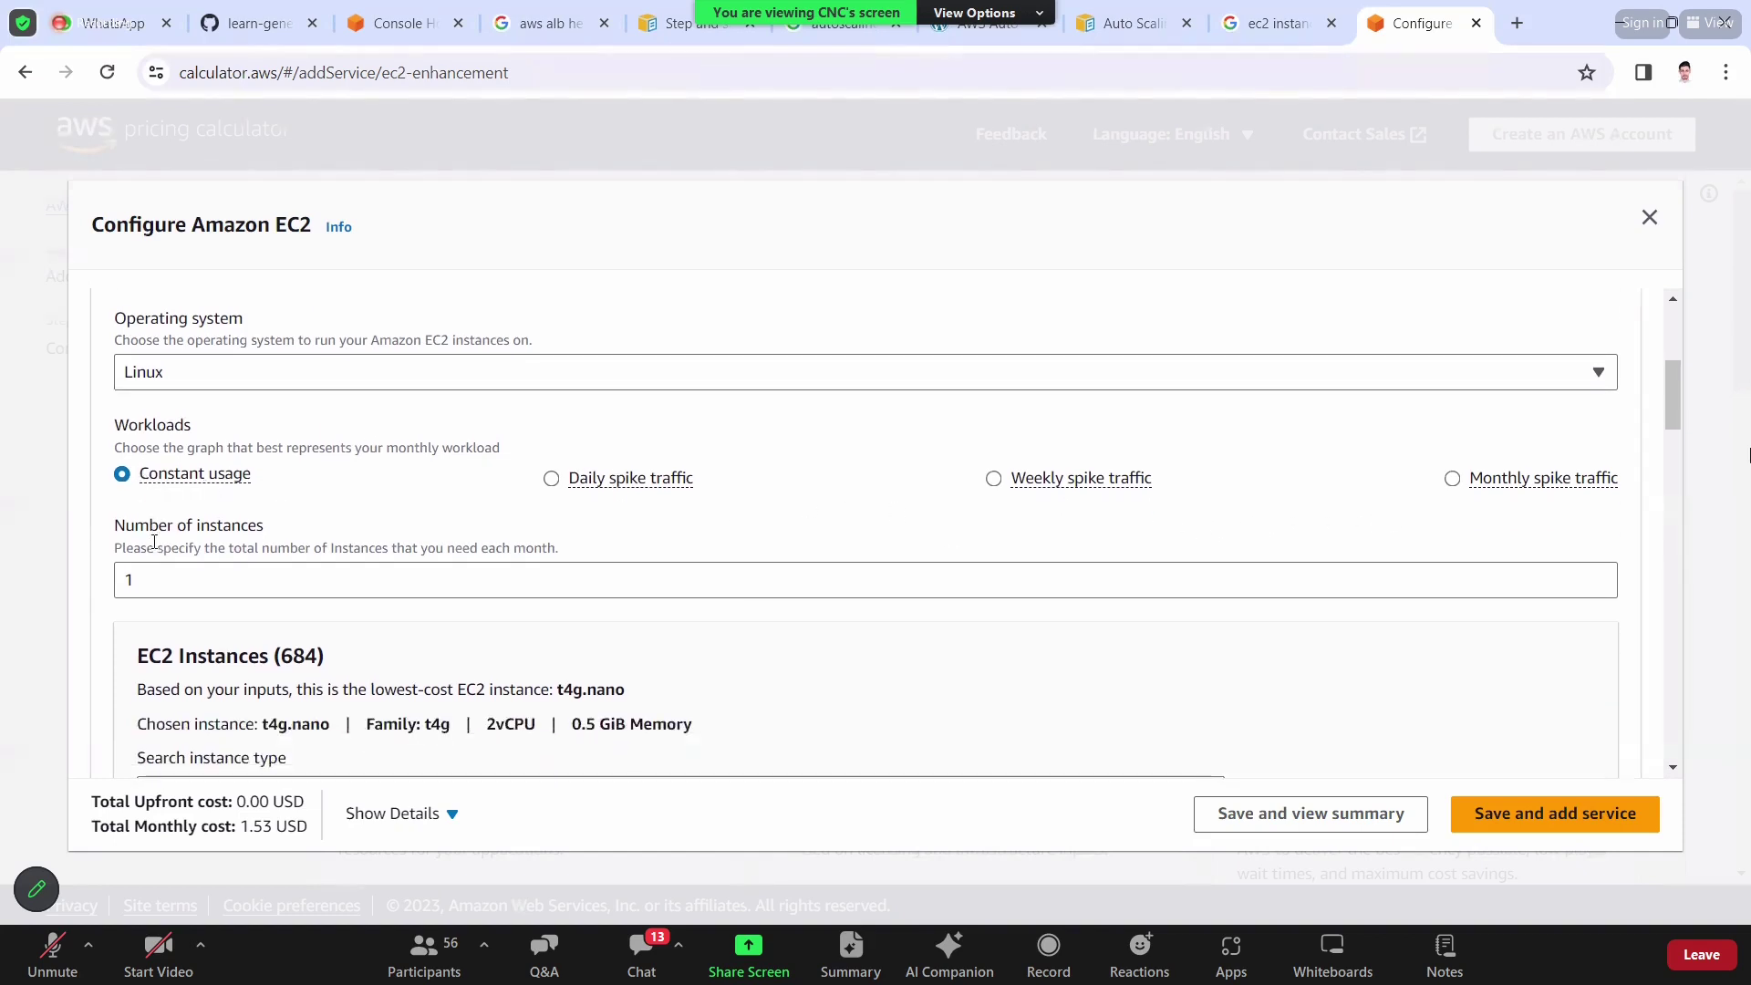
left_click(210, 593)
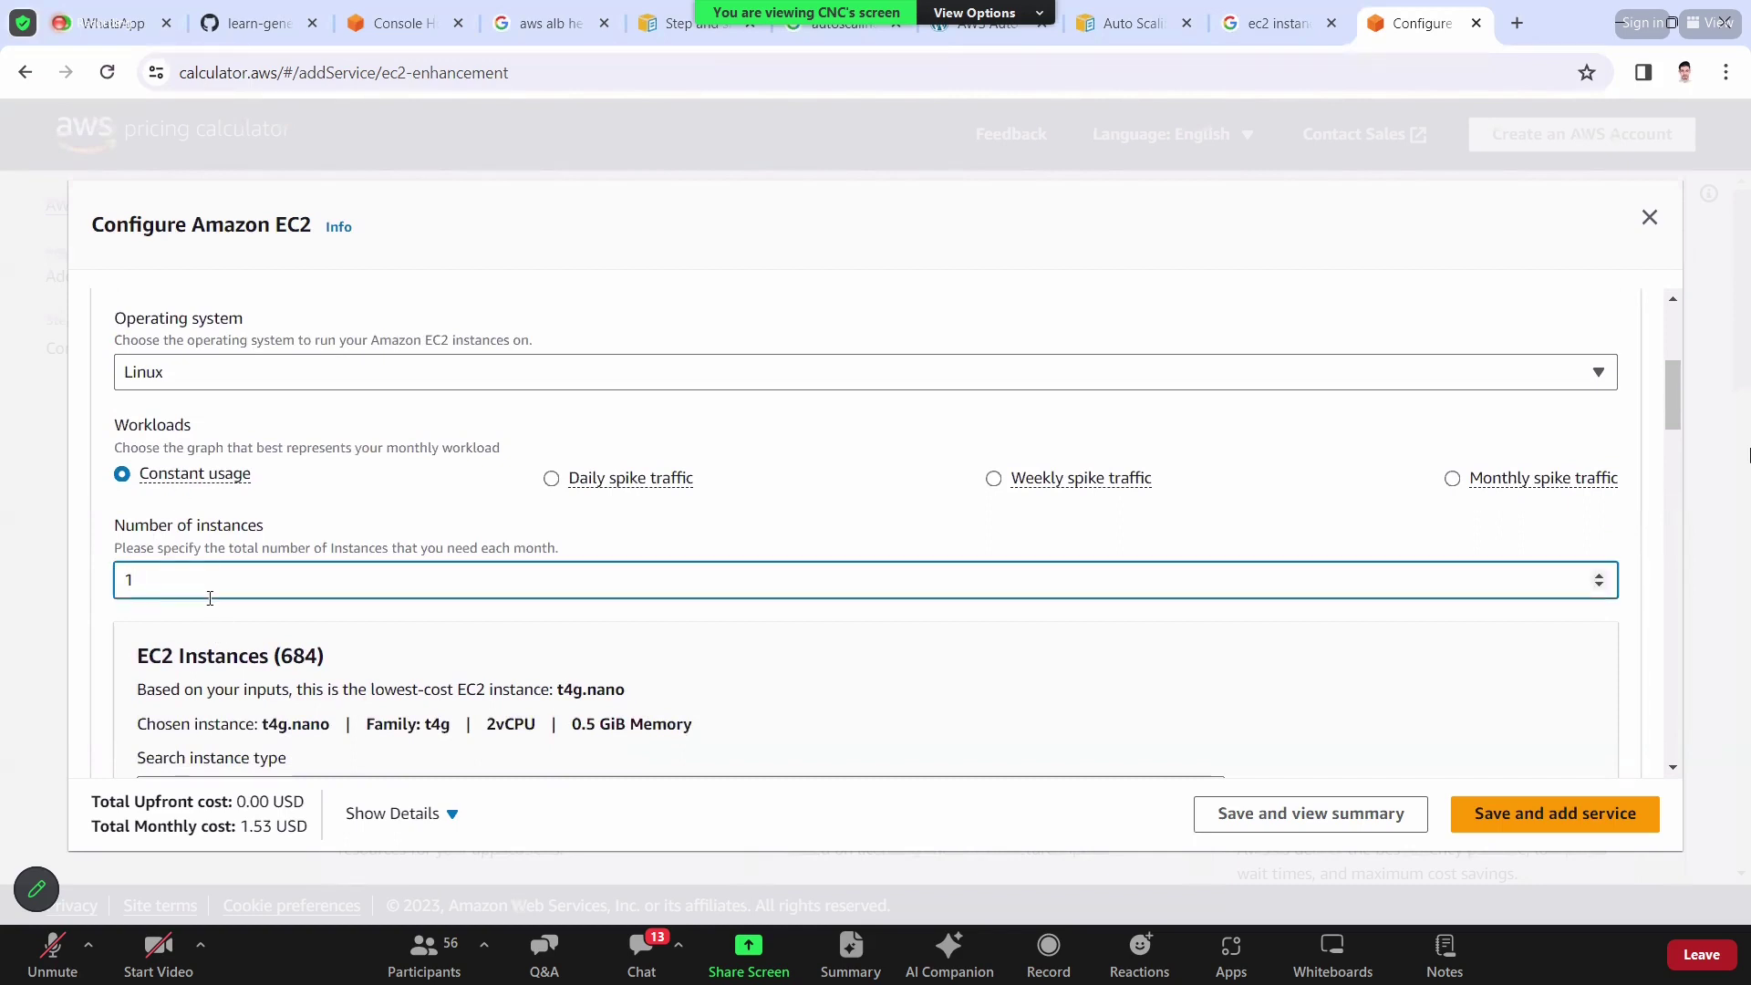
scroll(209, 598, "down", 3)
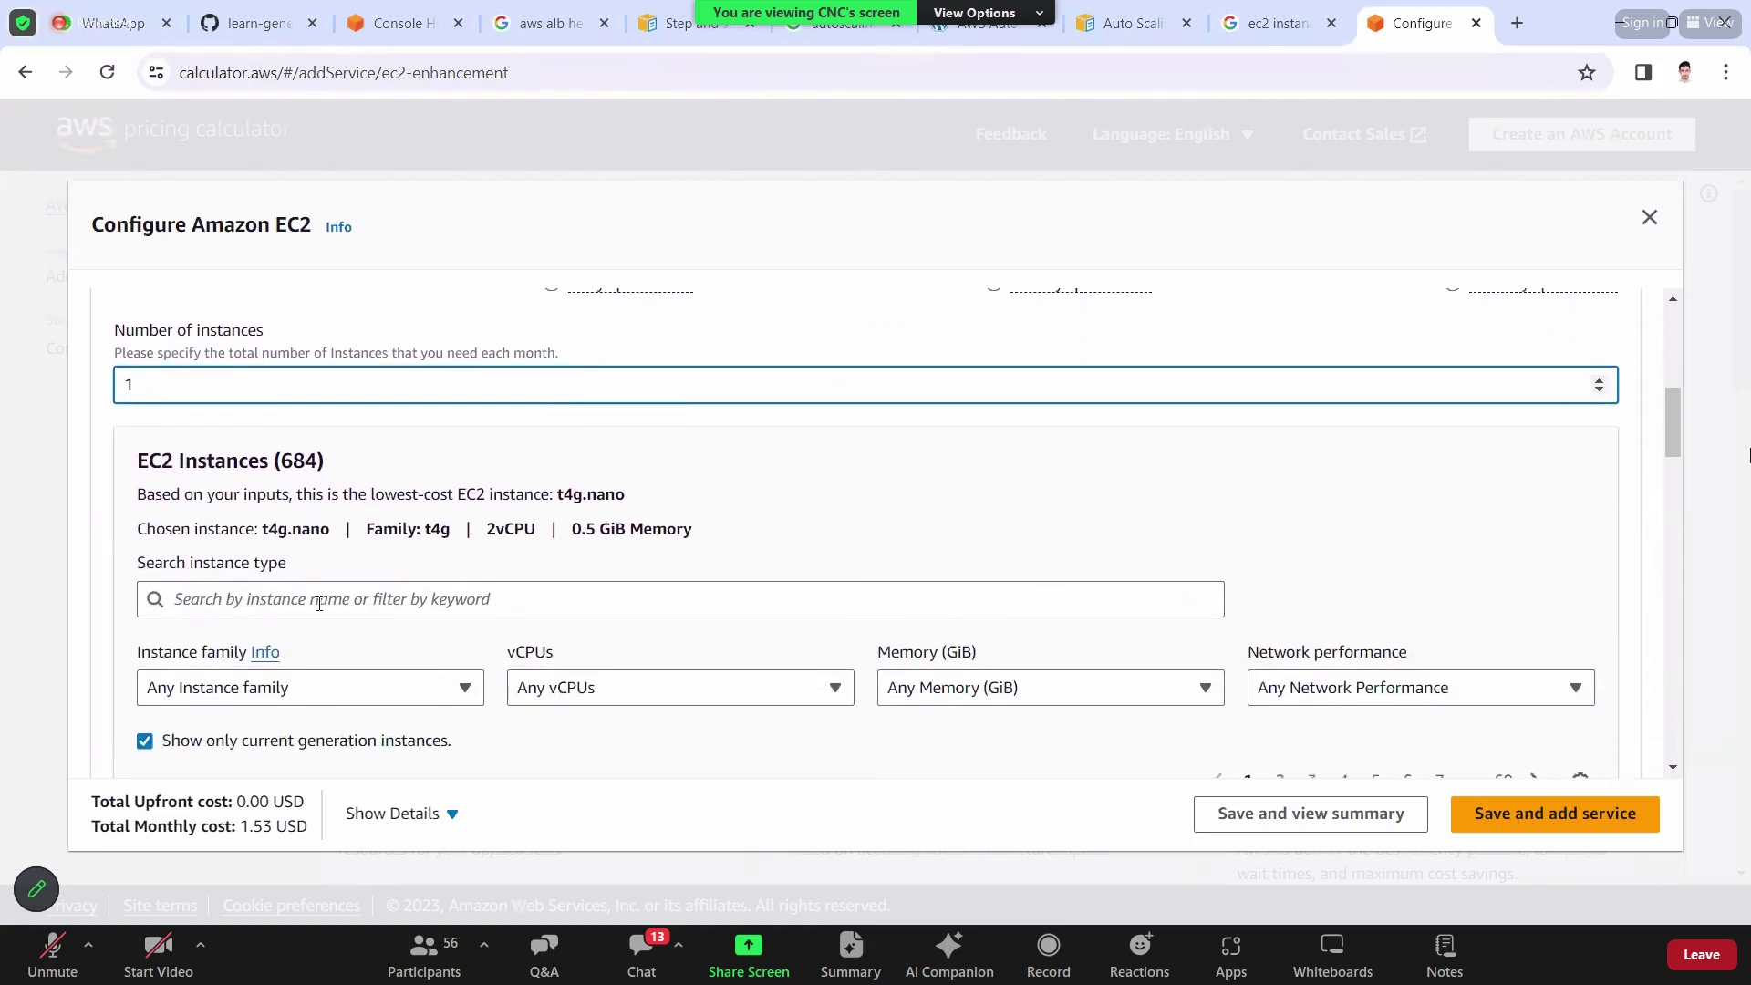
left_click(322, 606)
scroll(321, 605, "down", 1)
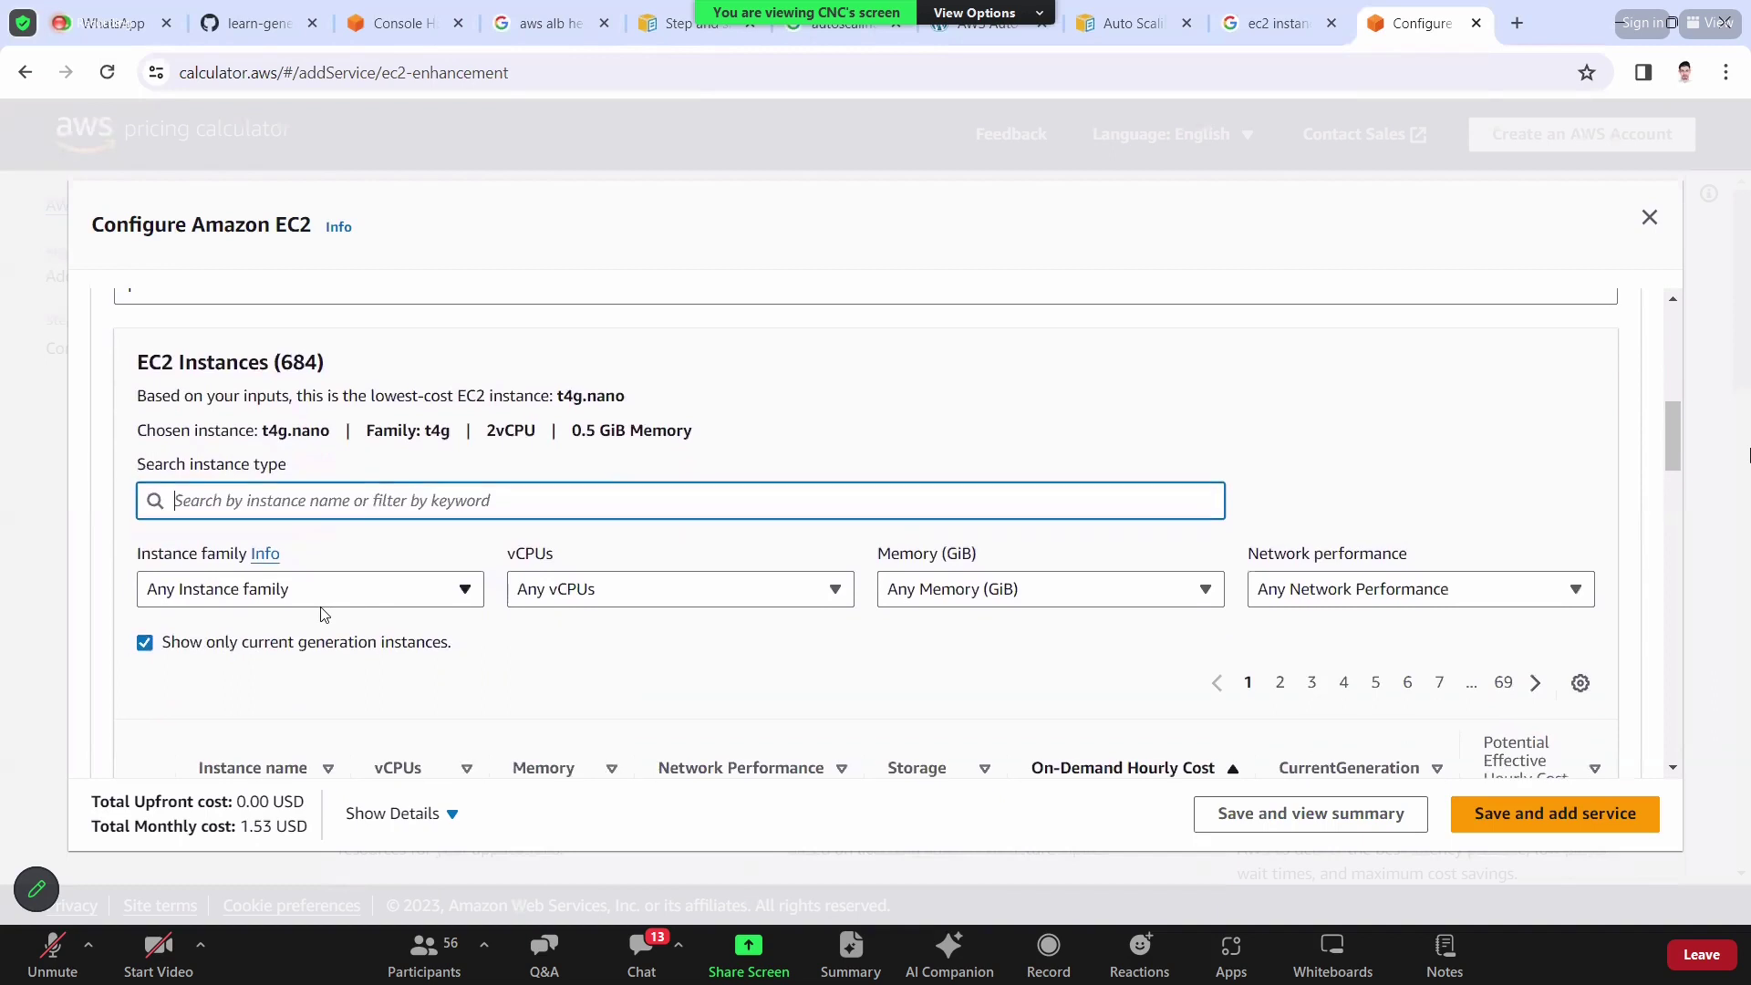
scroll(465, 499, "down", 1)
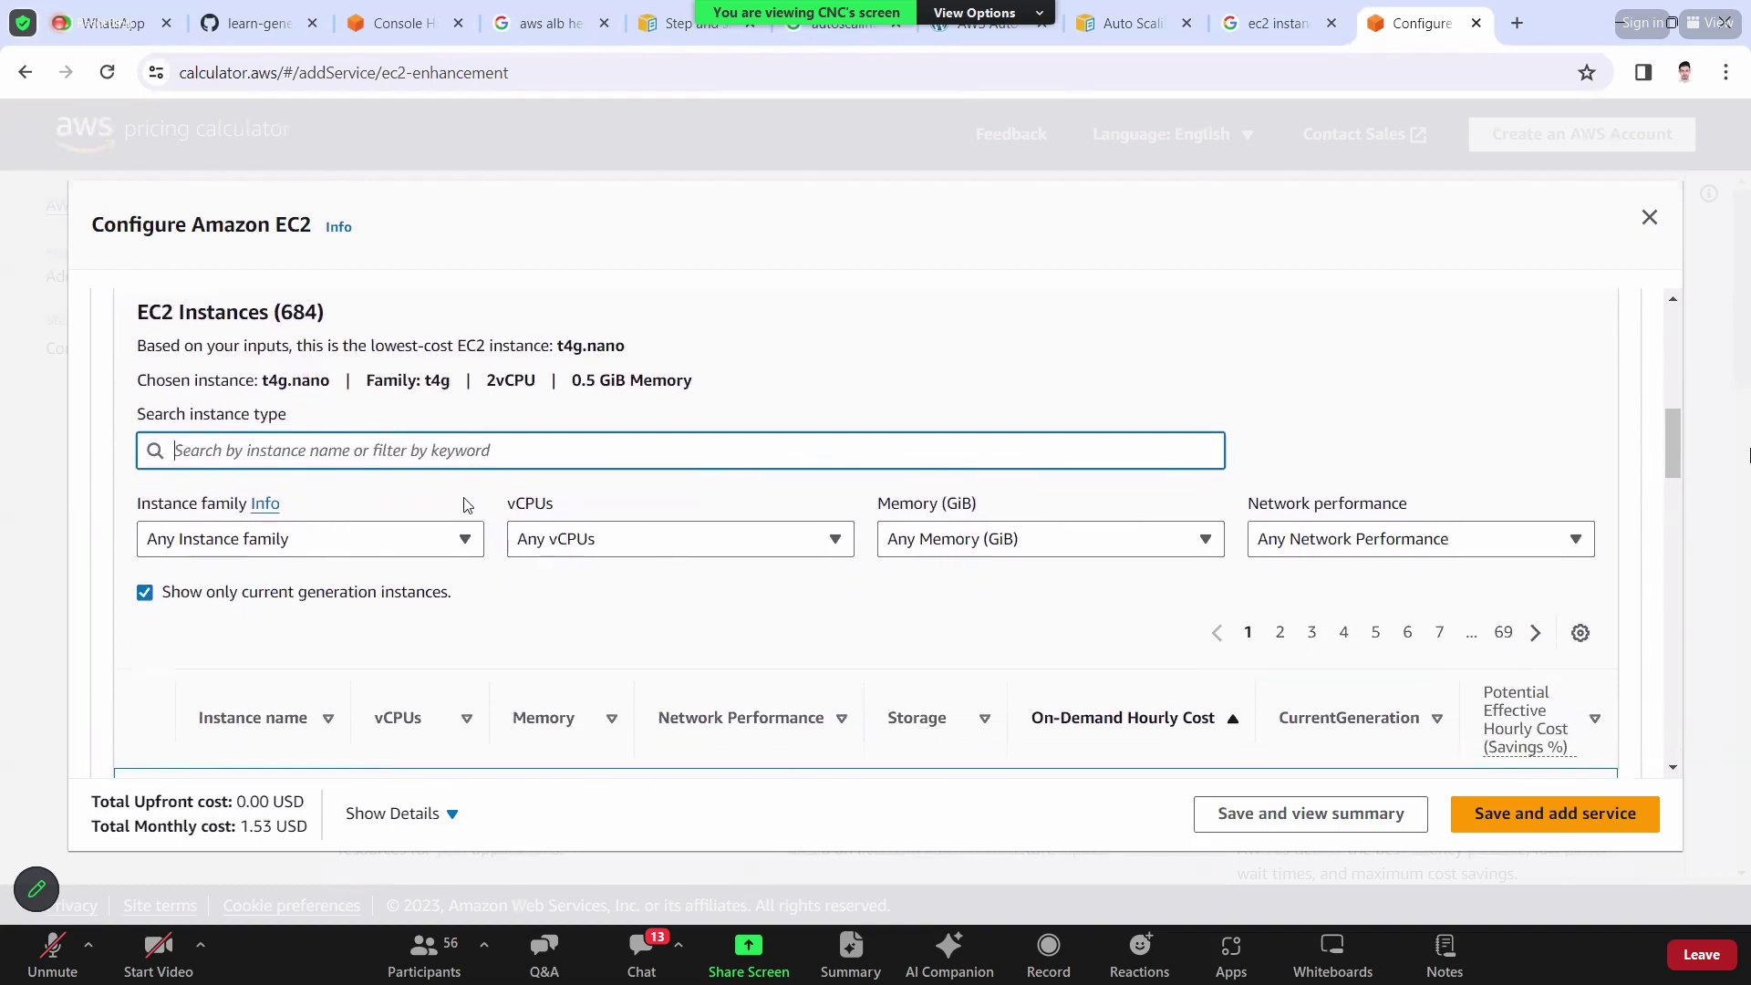
scroll(447, 441, "down", 2)
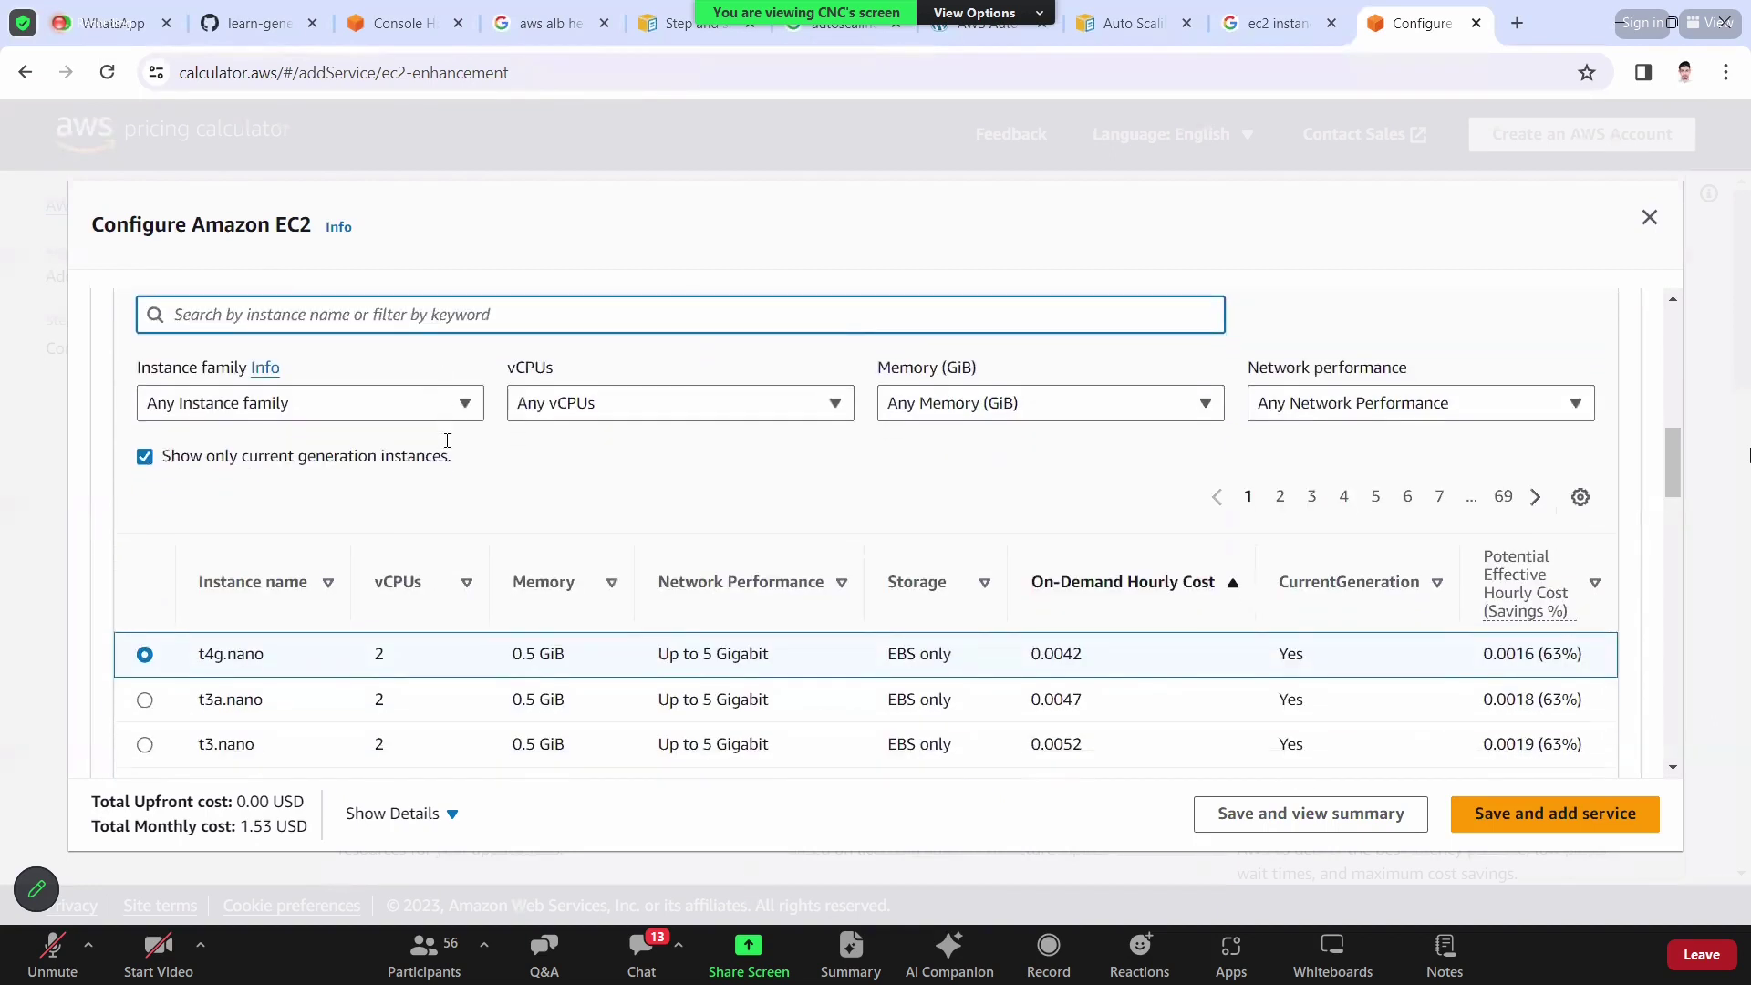
scroll(447, 440, "down", 2)
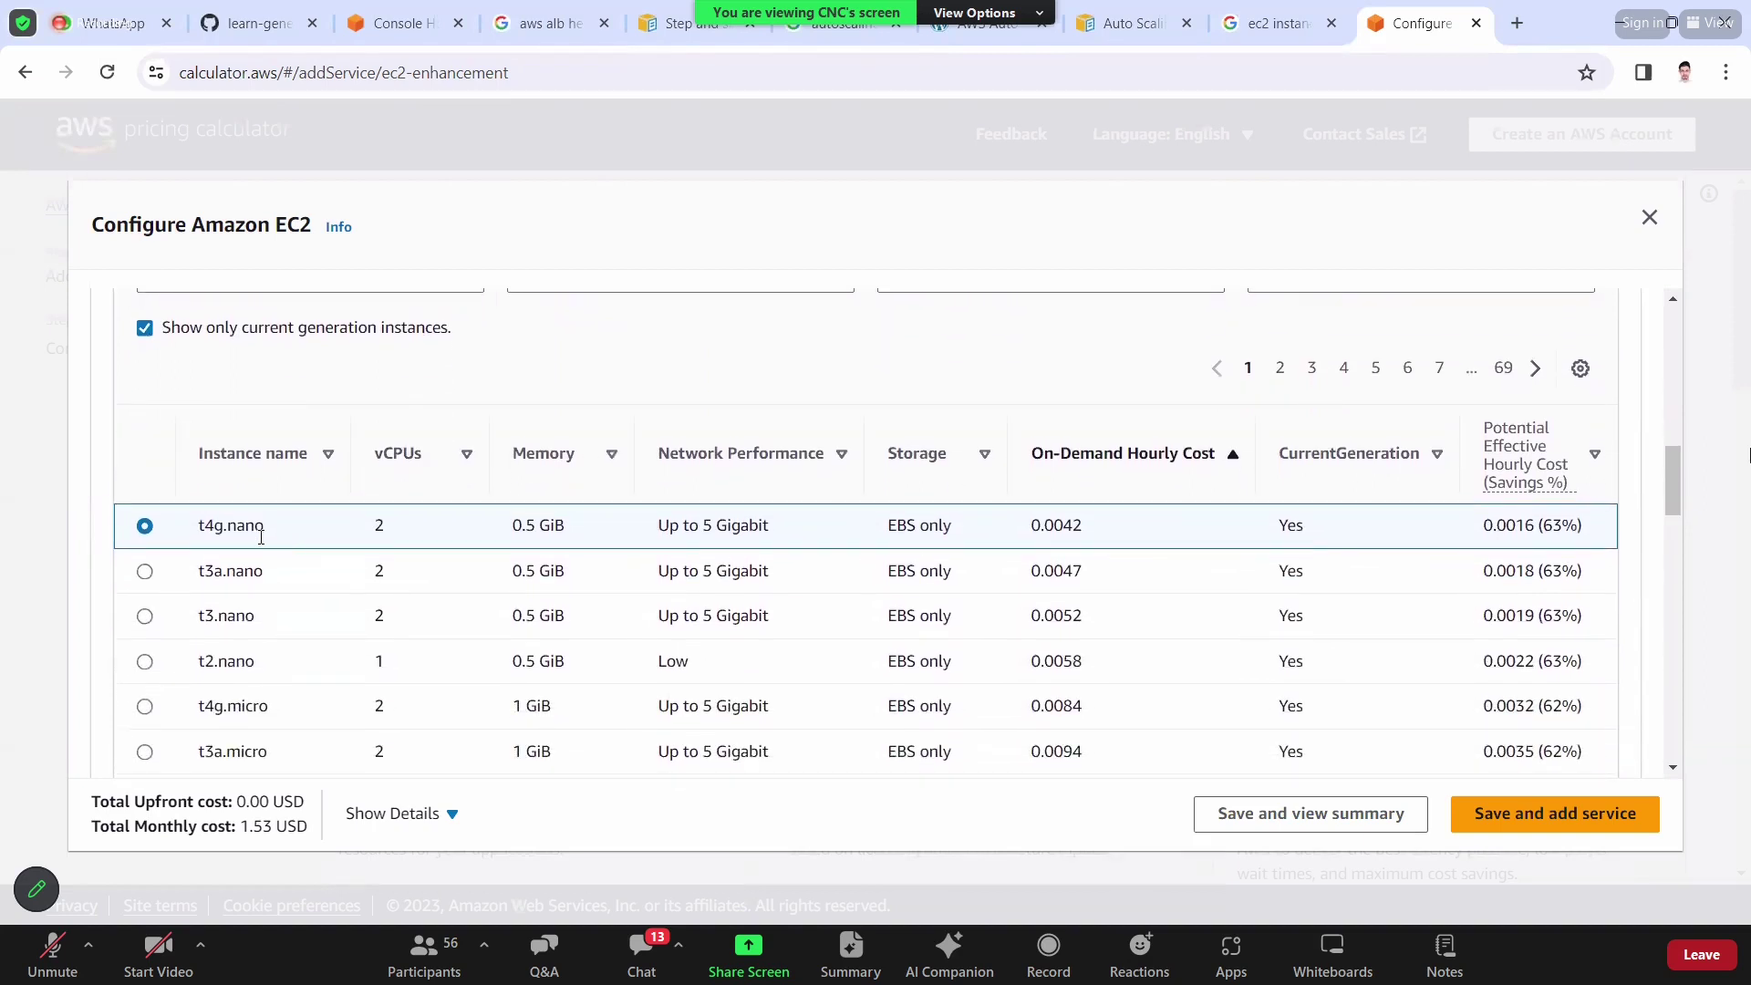
scroll(309, 456, "up", 3)
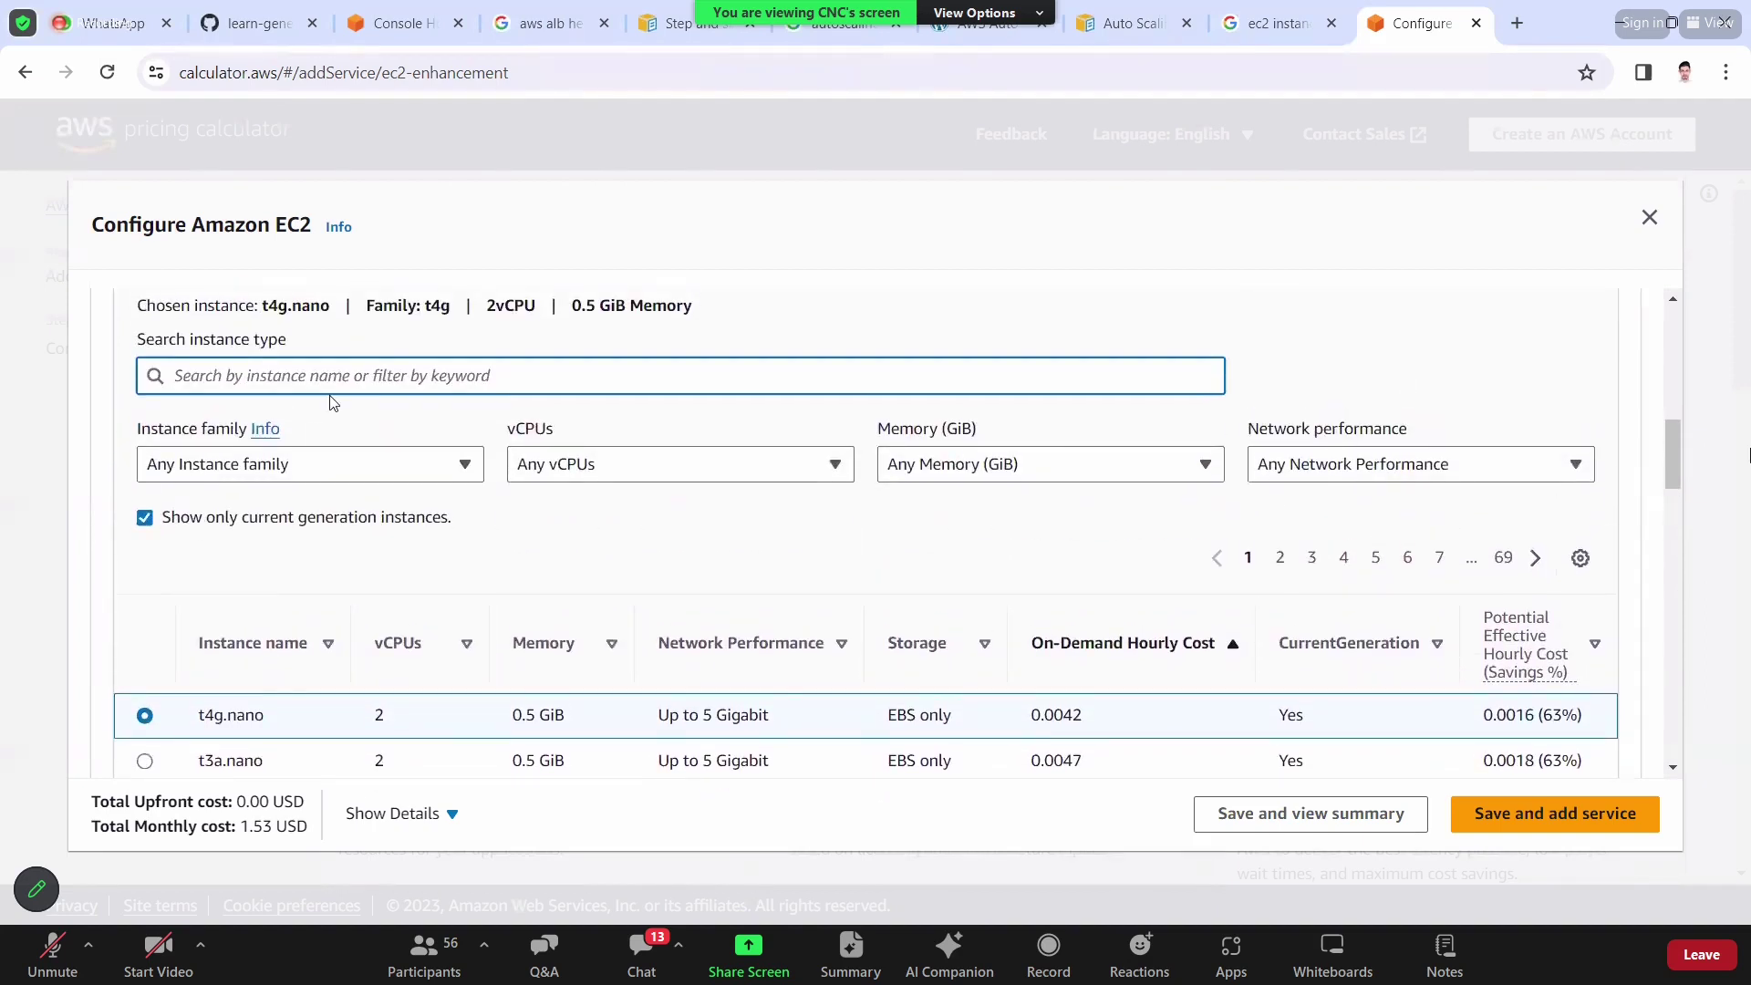
- Filter instances by 't2' and select t2.micro (1 vCPU, 1 GiB), making the total 4.23 USD
type("t2")
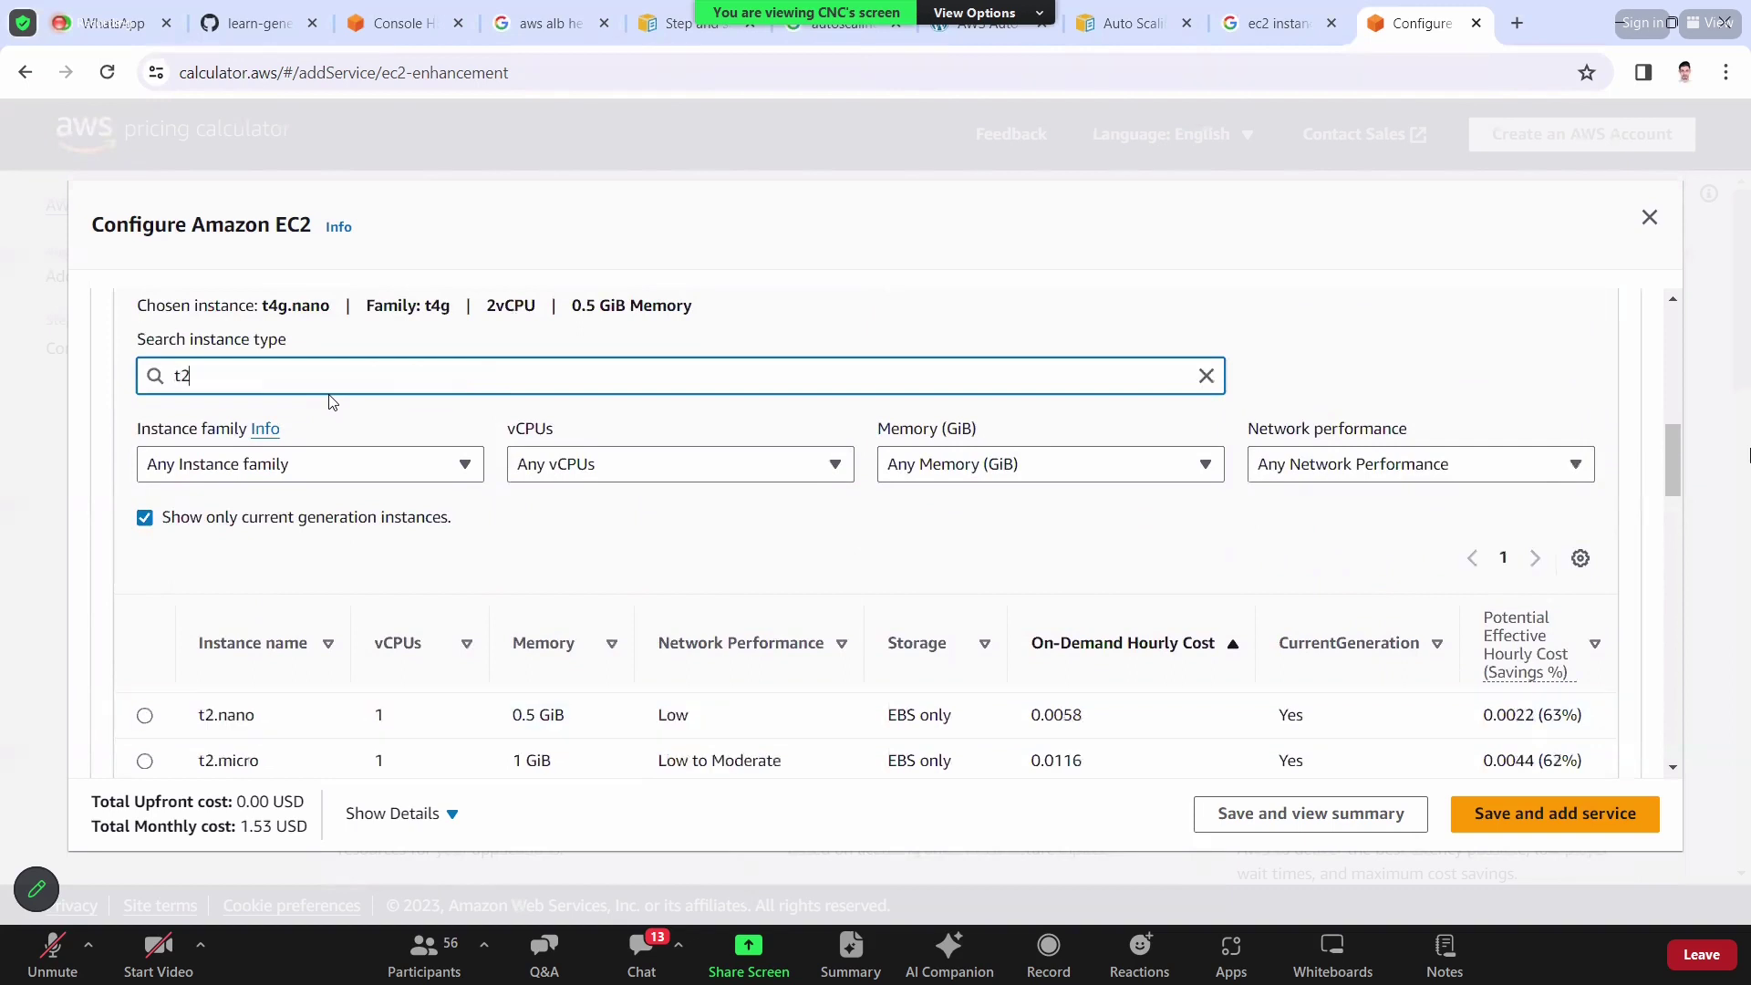
scroll(324, 451, "down", 2)
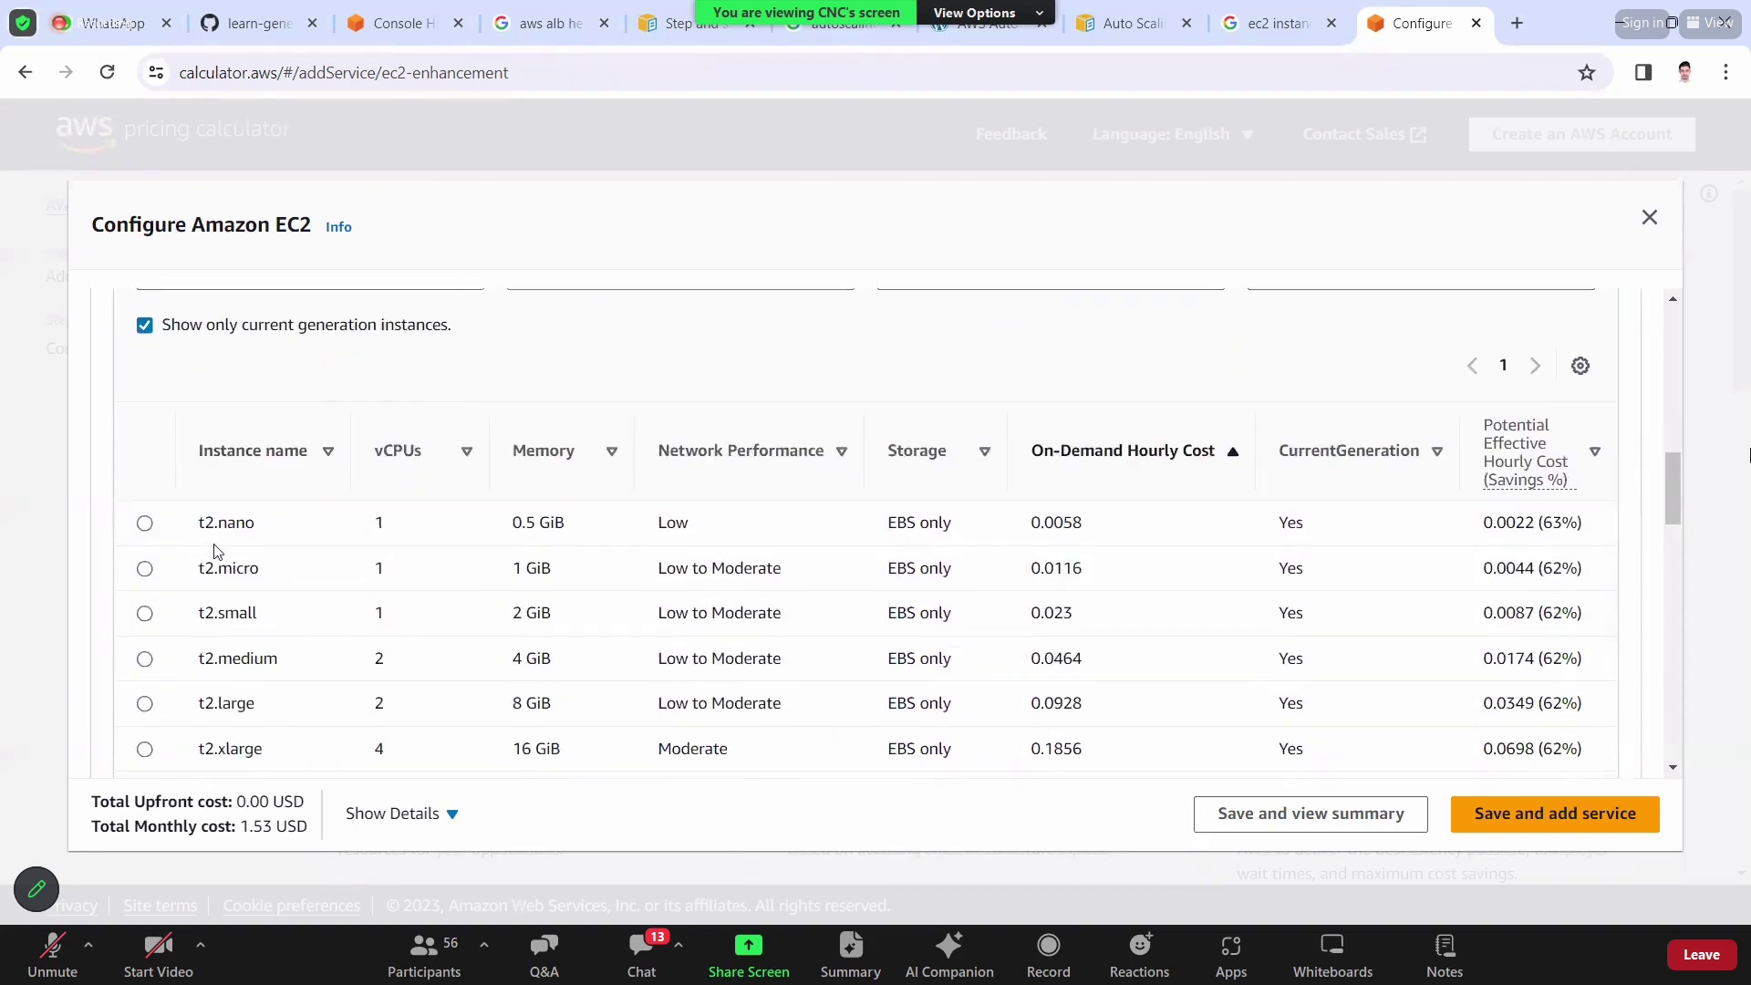
left_click(143, 573)
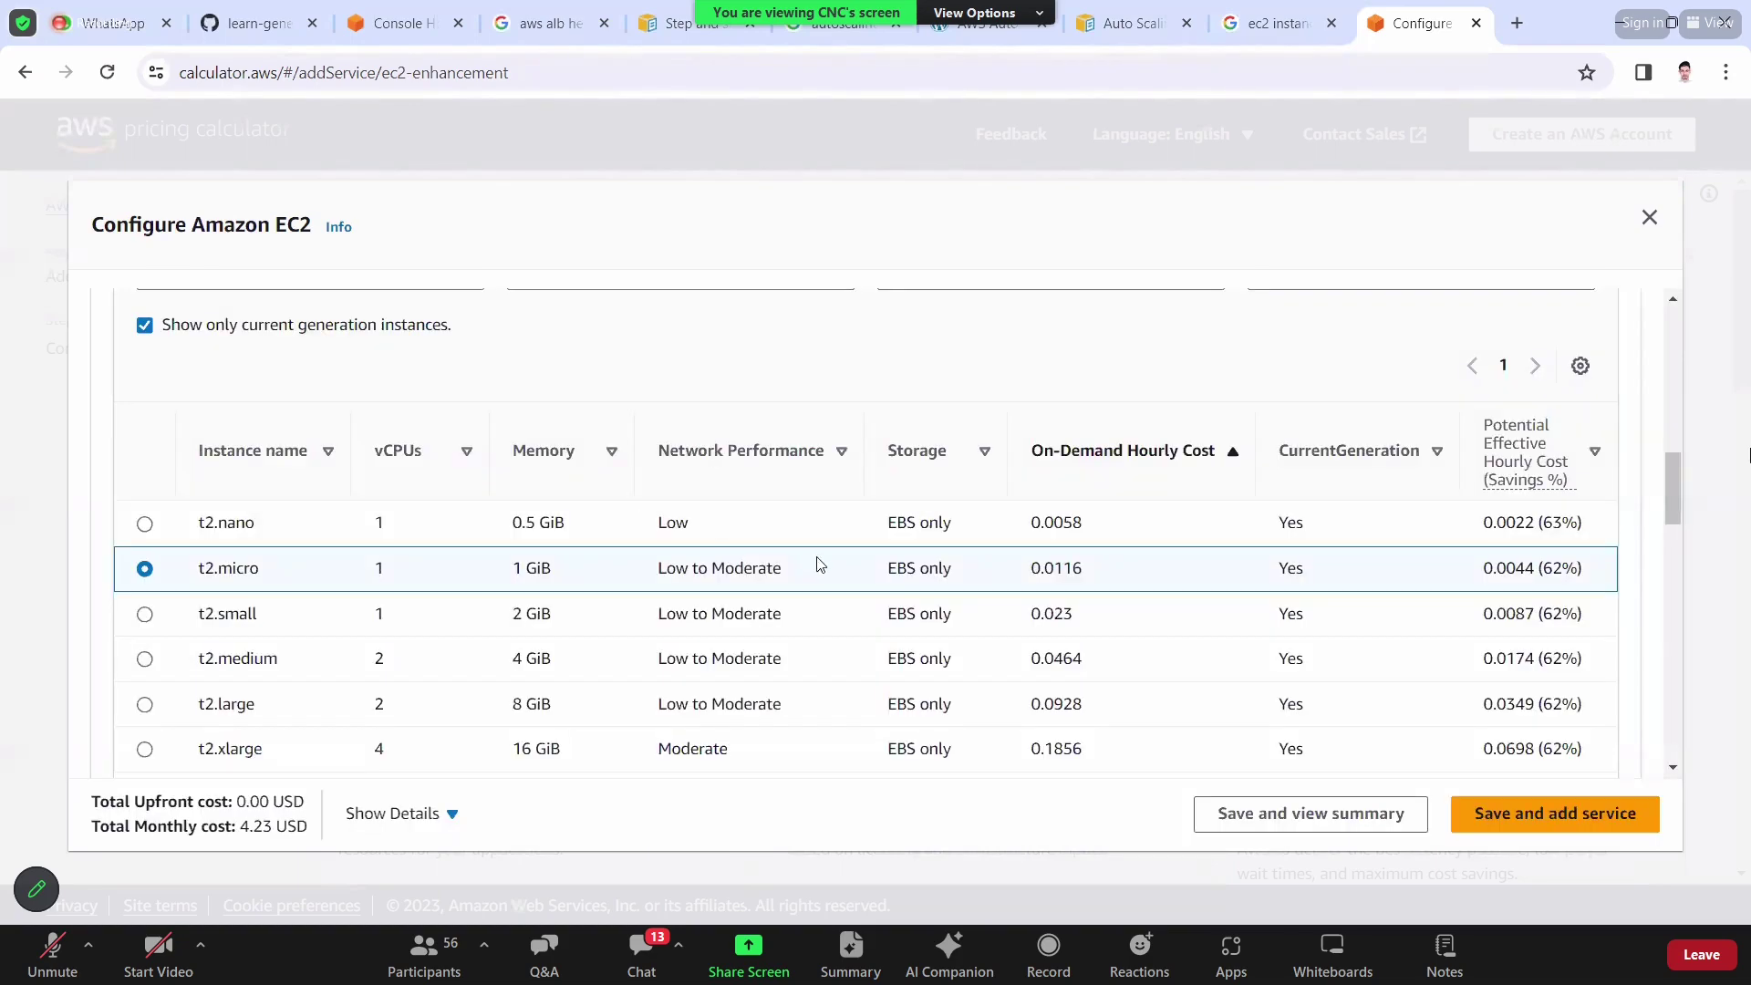
scroll(821, 563, "down", 1)
scroll(821, 564, "up", 3)
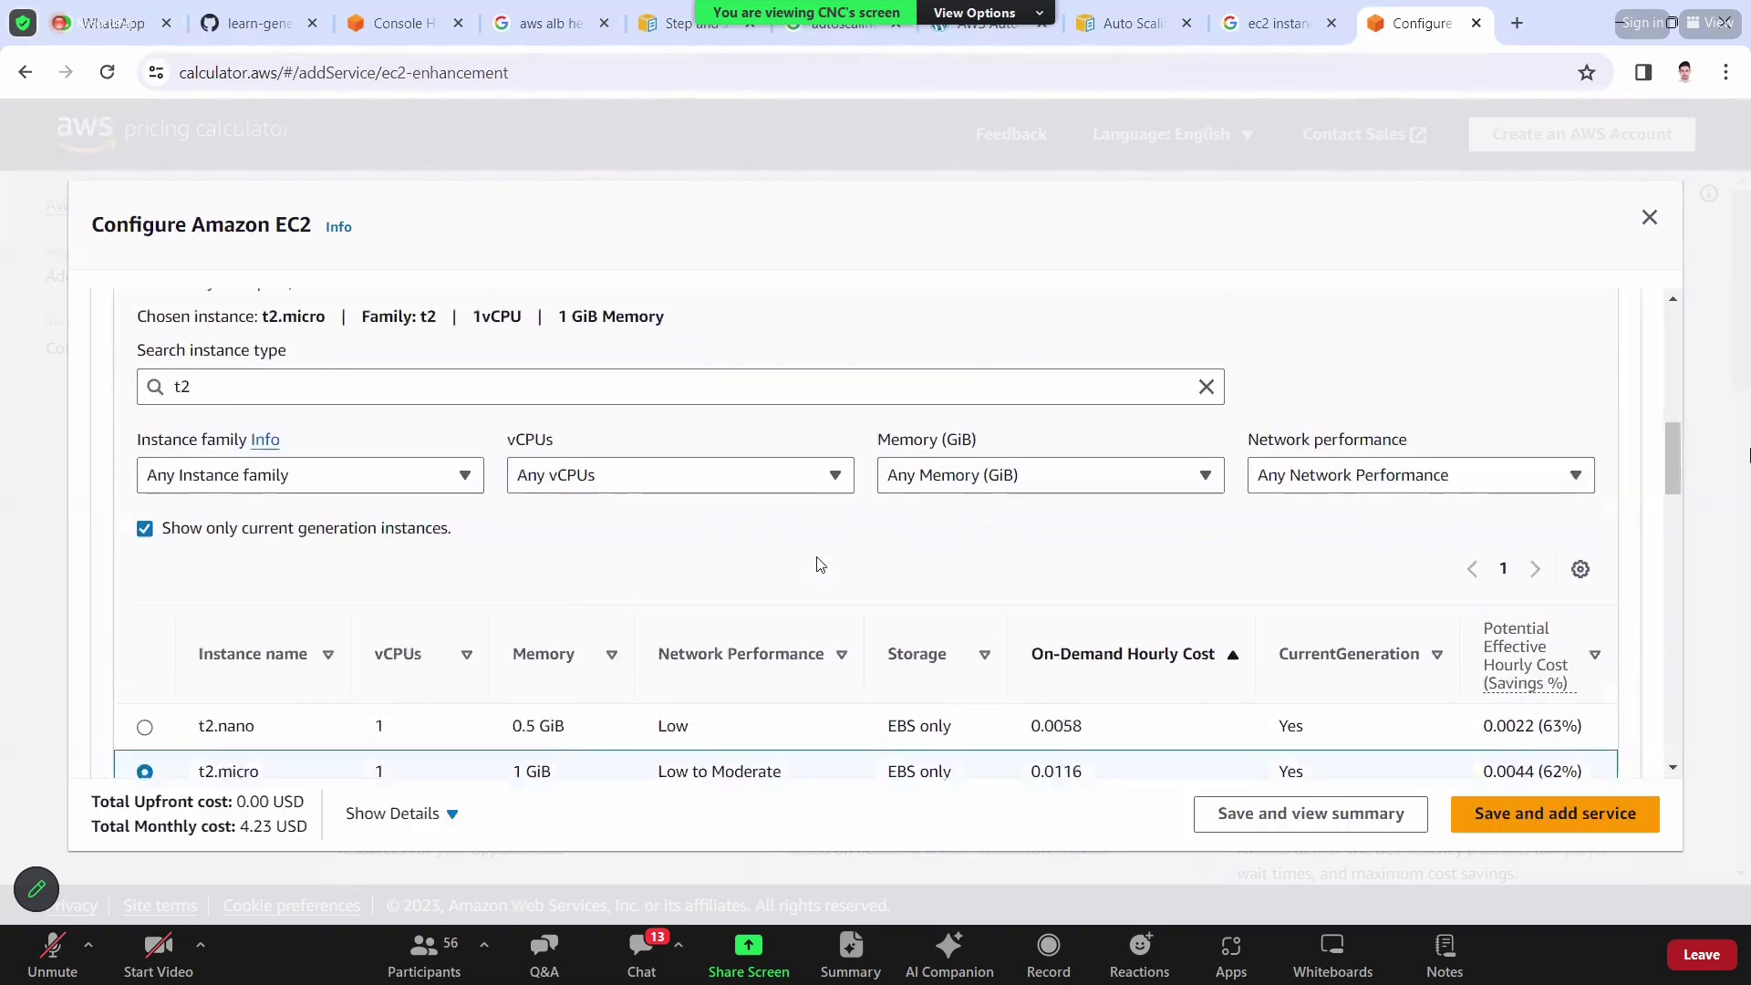
scroll(821, 563, "down", 3)
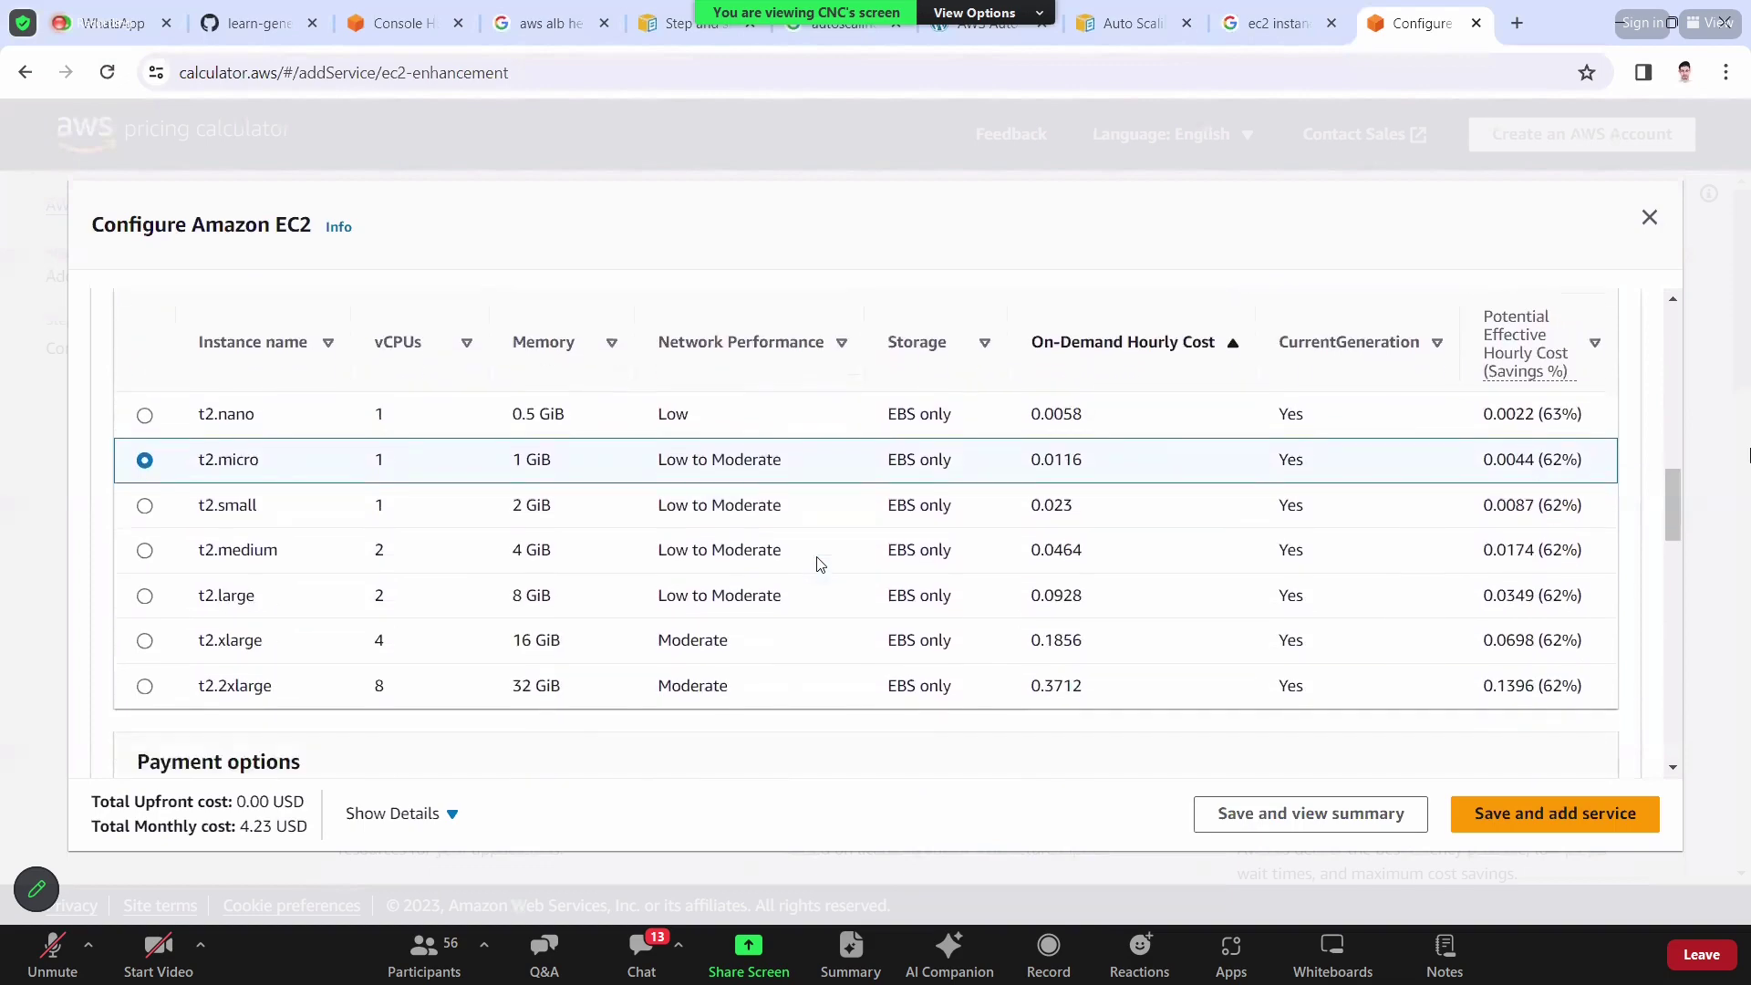
scroll(821, 564, "down", 6)
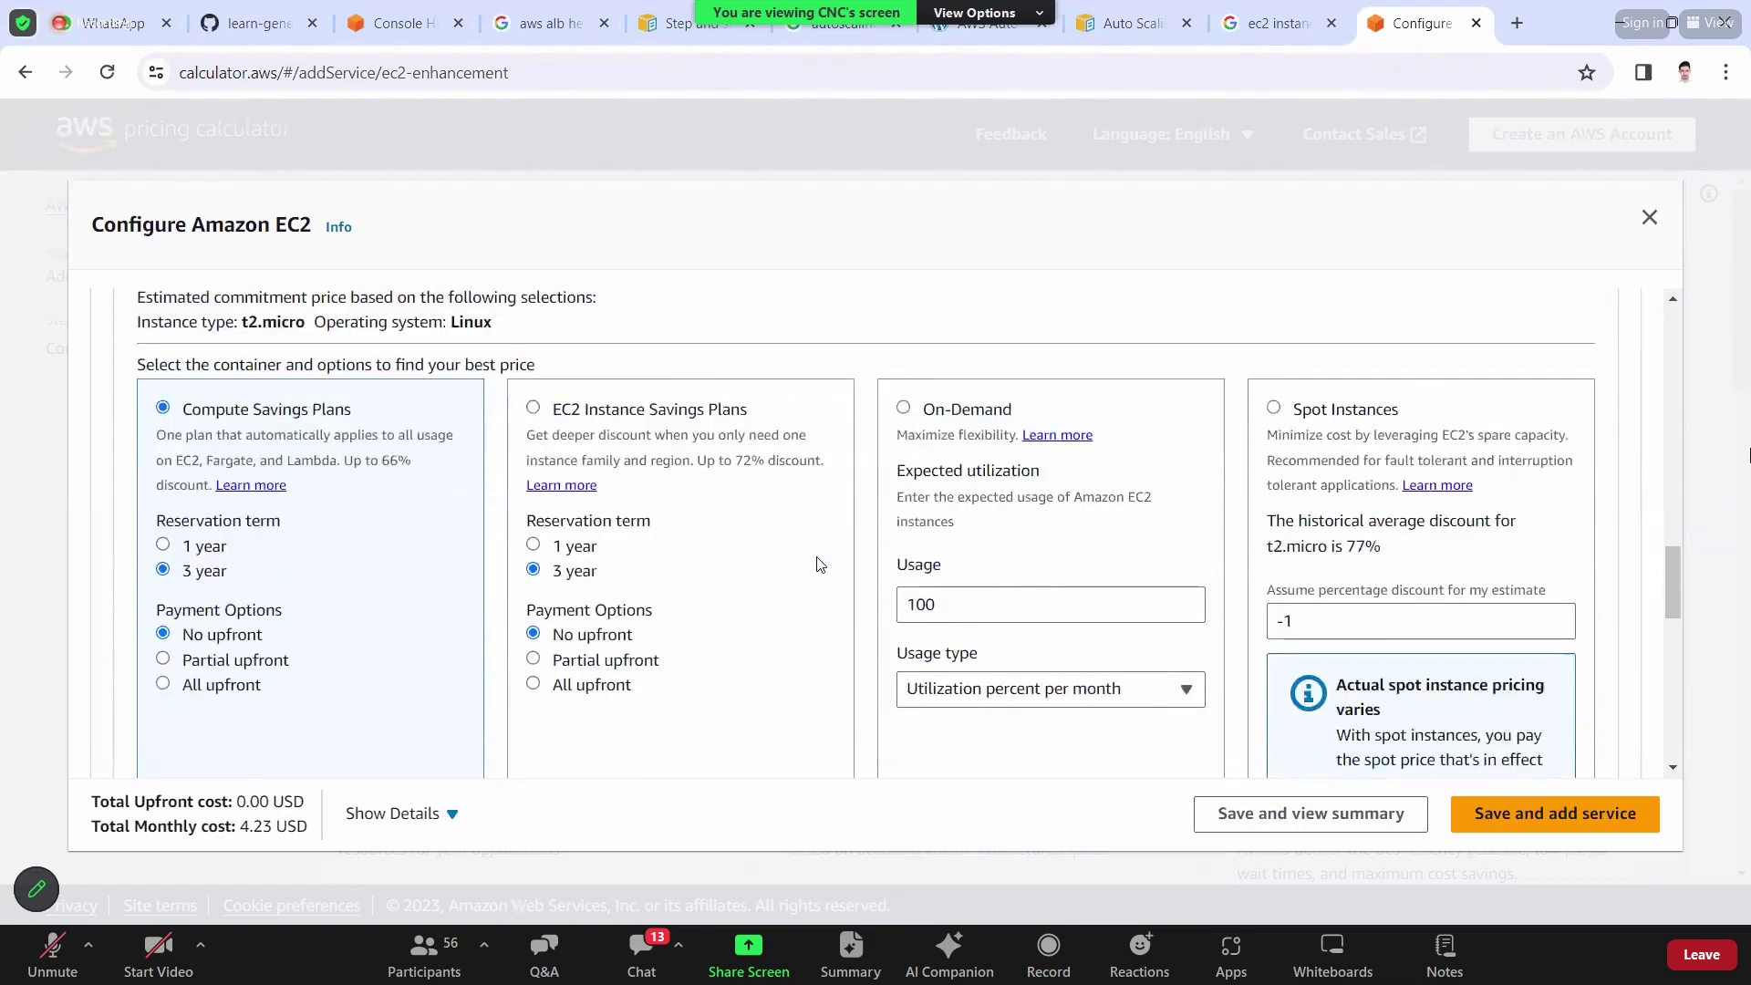
scroll(821, 564, "down", 3)
scroll(821, 564, "up", 5)
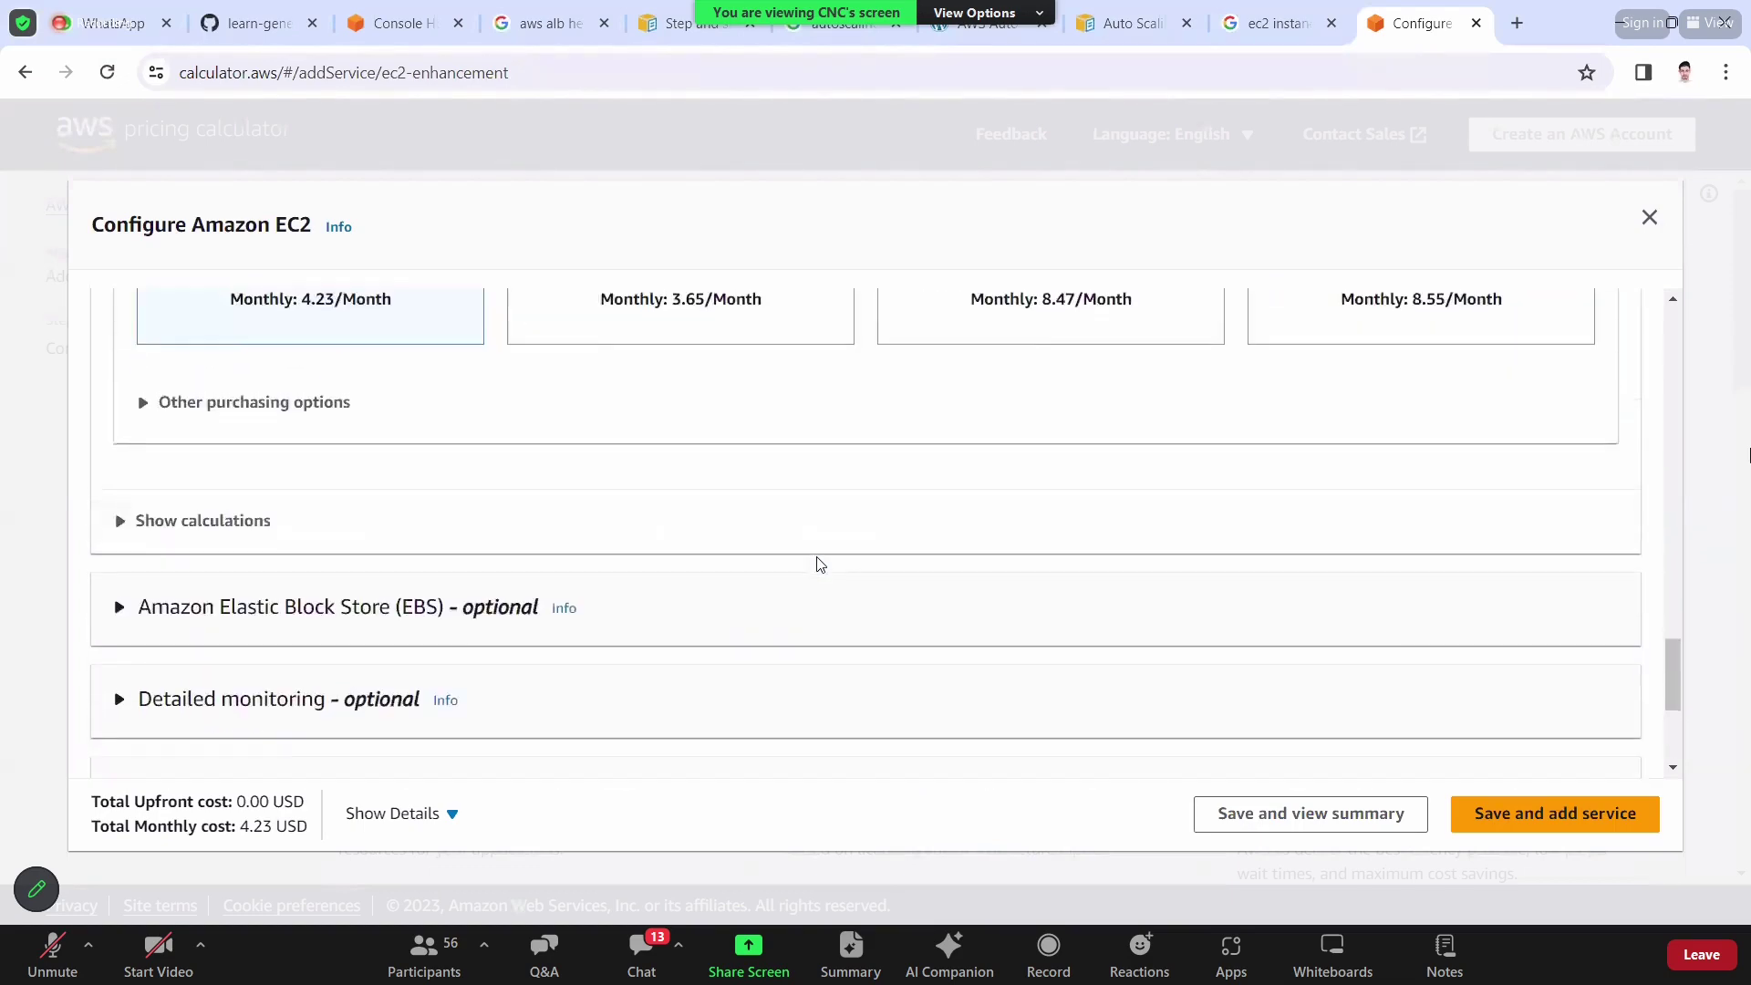
scroll(818, 558, "up", 5)
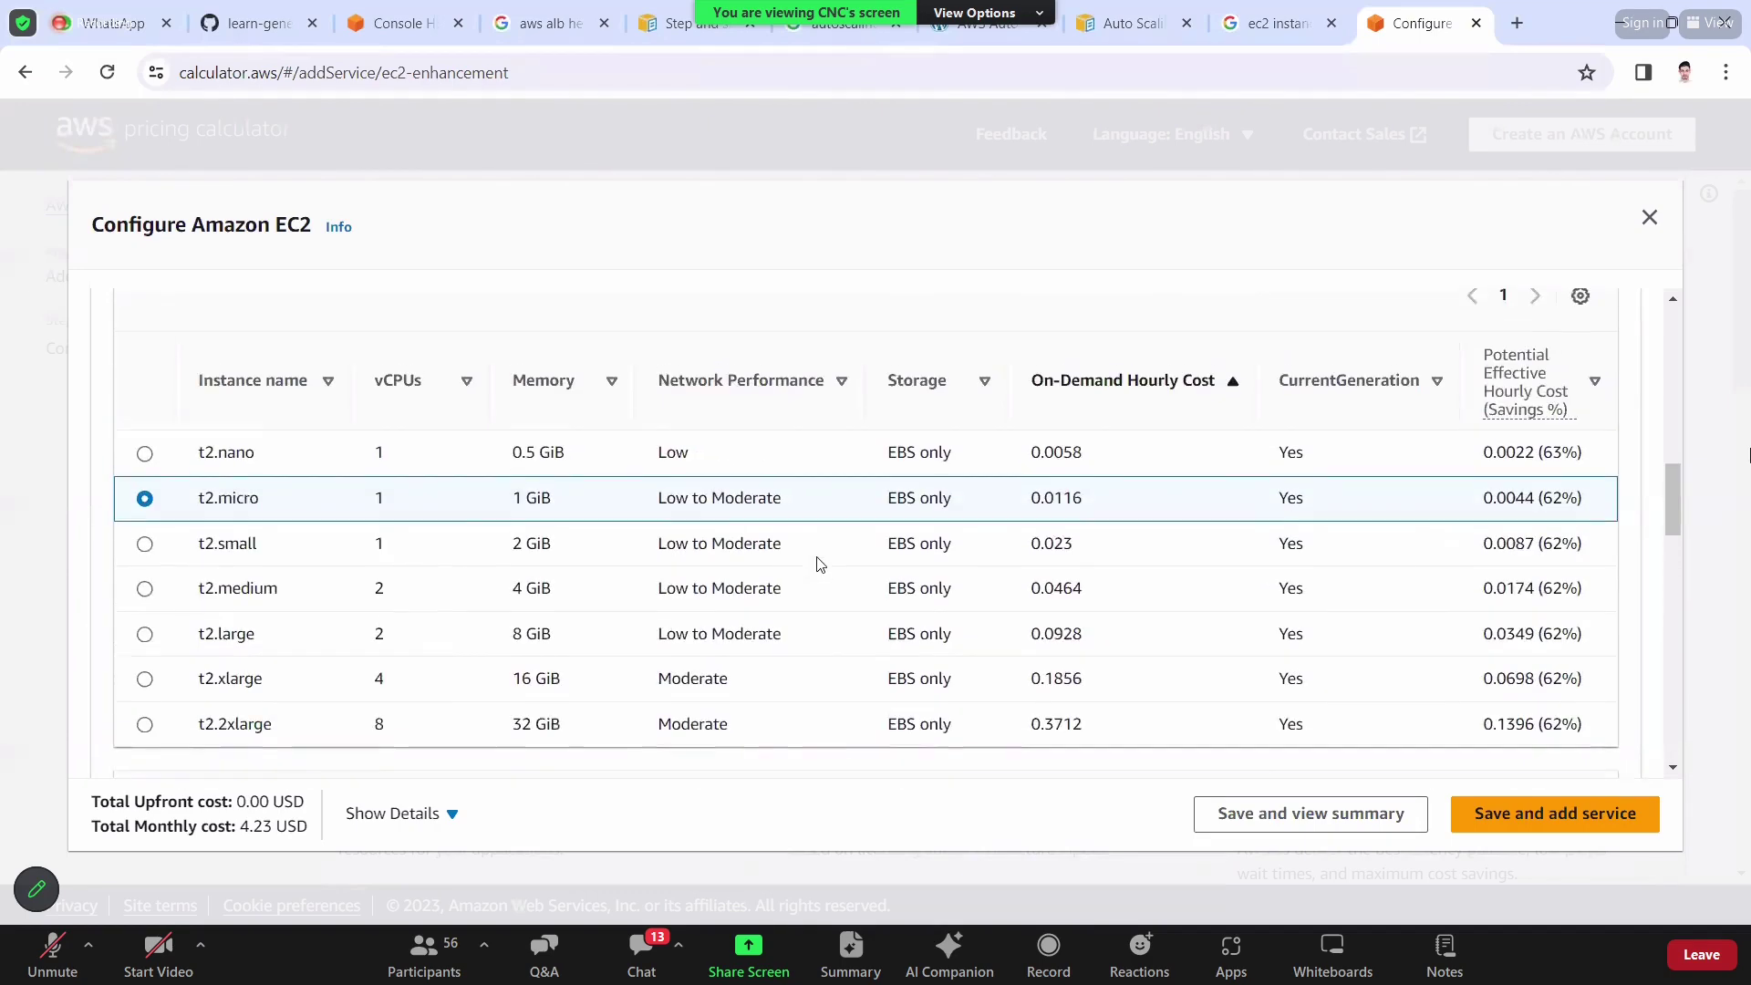
scroll(821, 564, "up", 2)
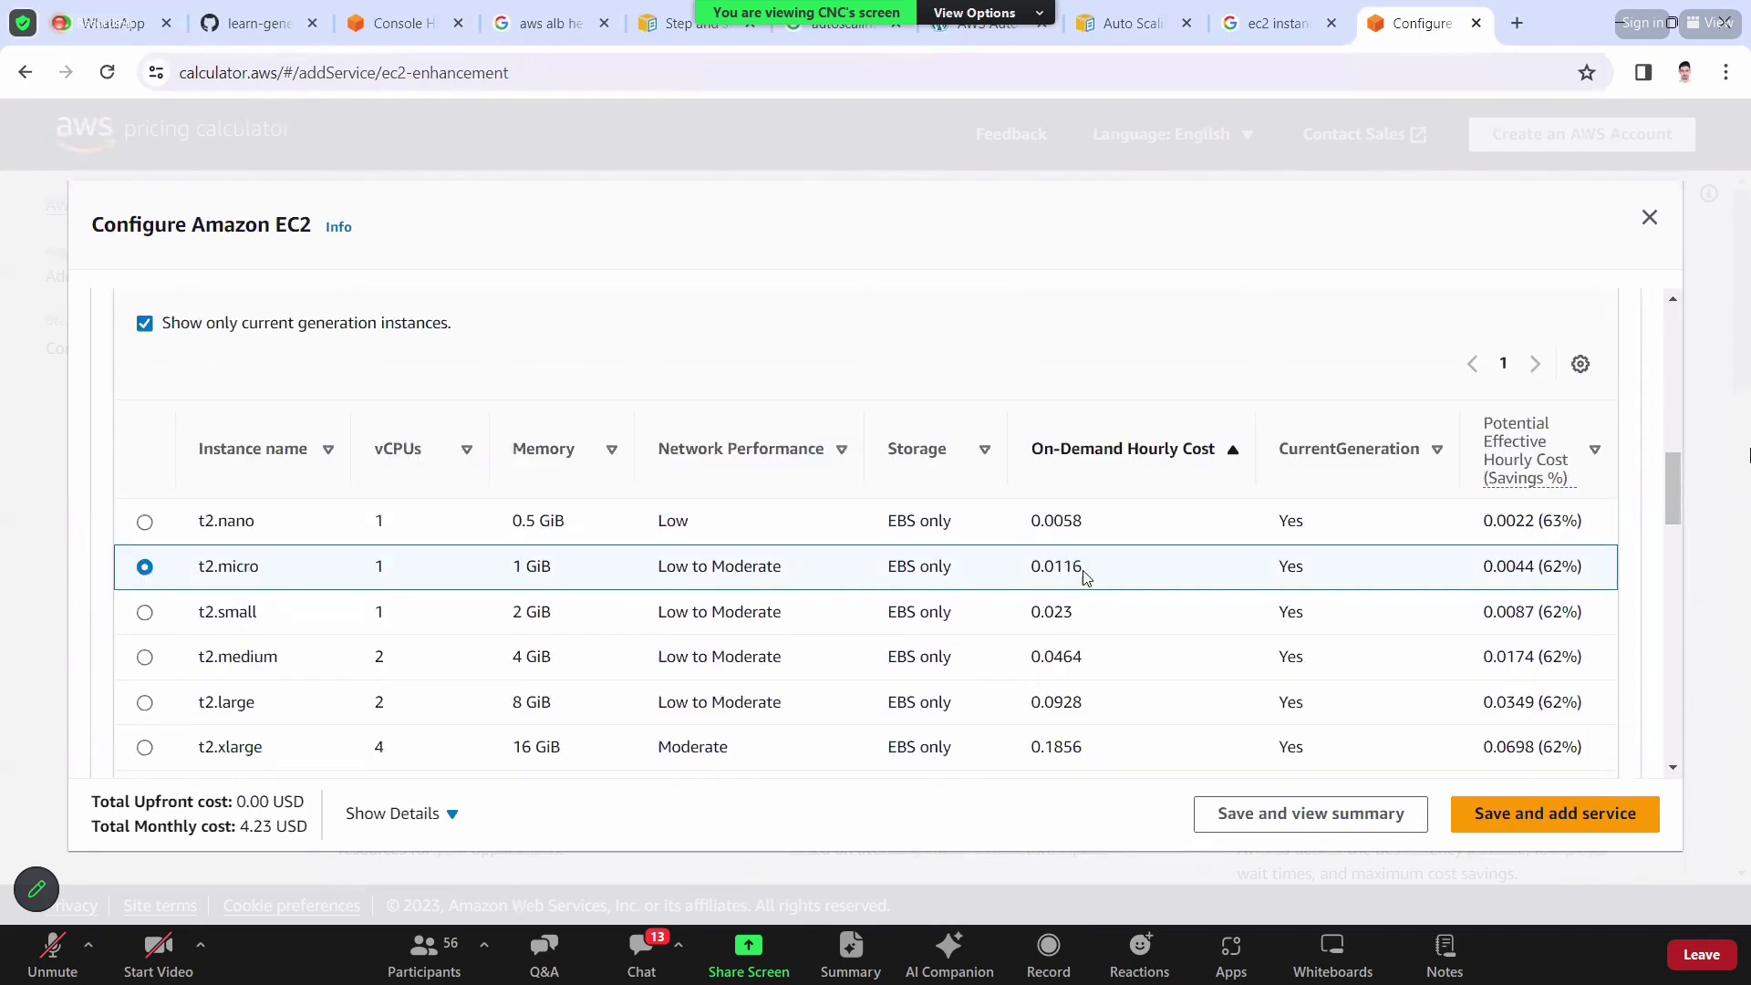
triple_click(1530, 563)
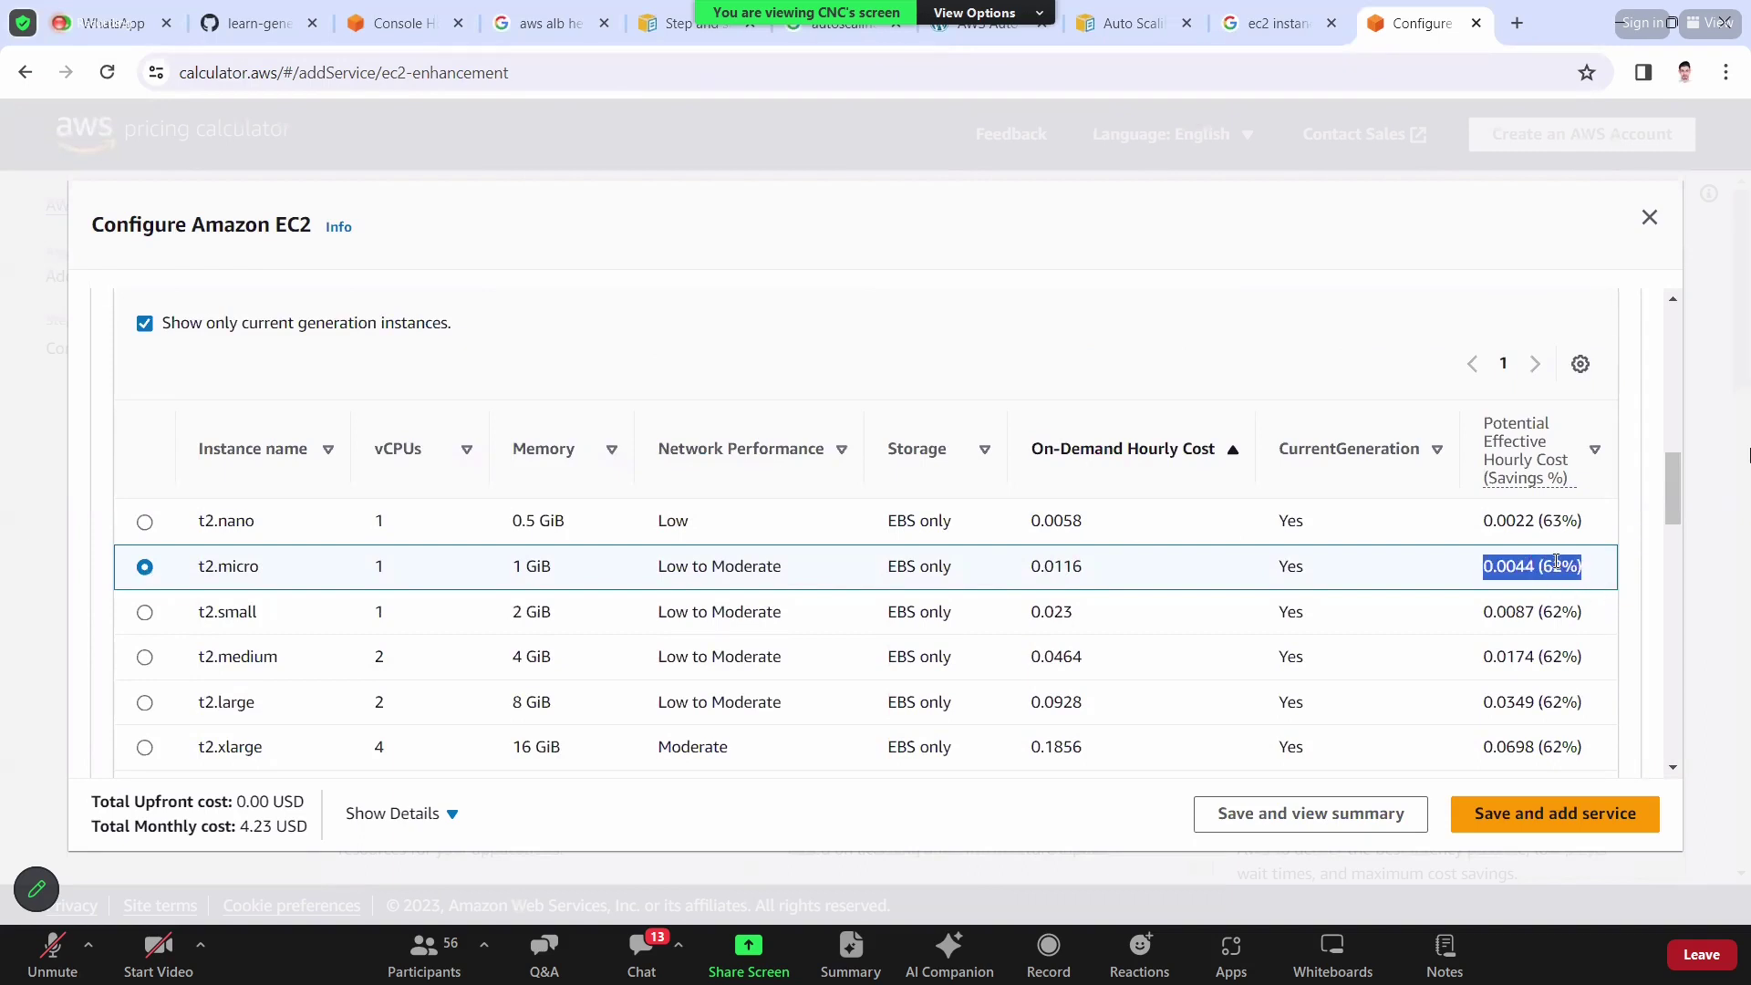
left_click(1585, 567)
left_click_drag(1585, 567, 1498, 566)
triple_click(1510, 566)
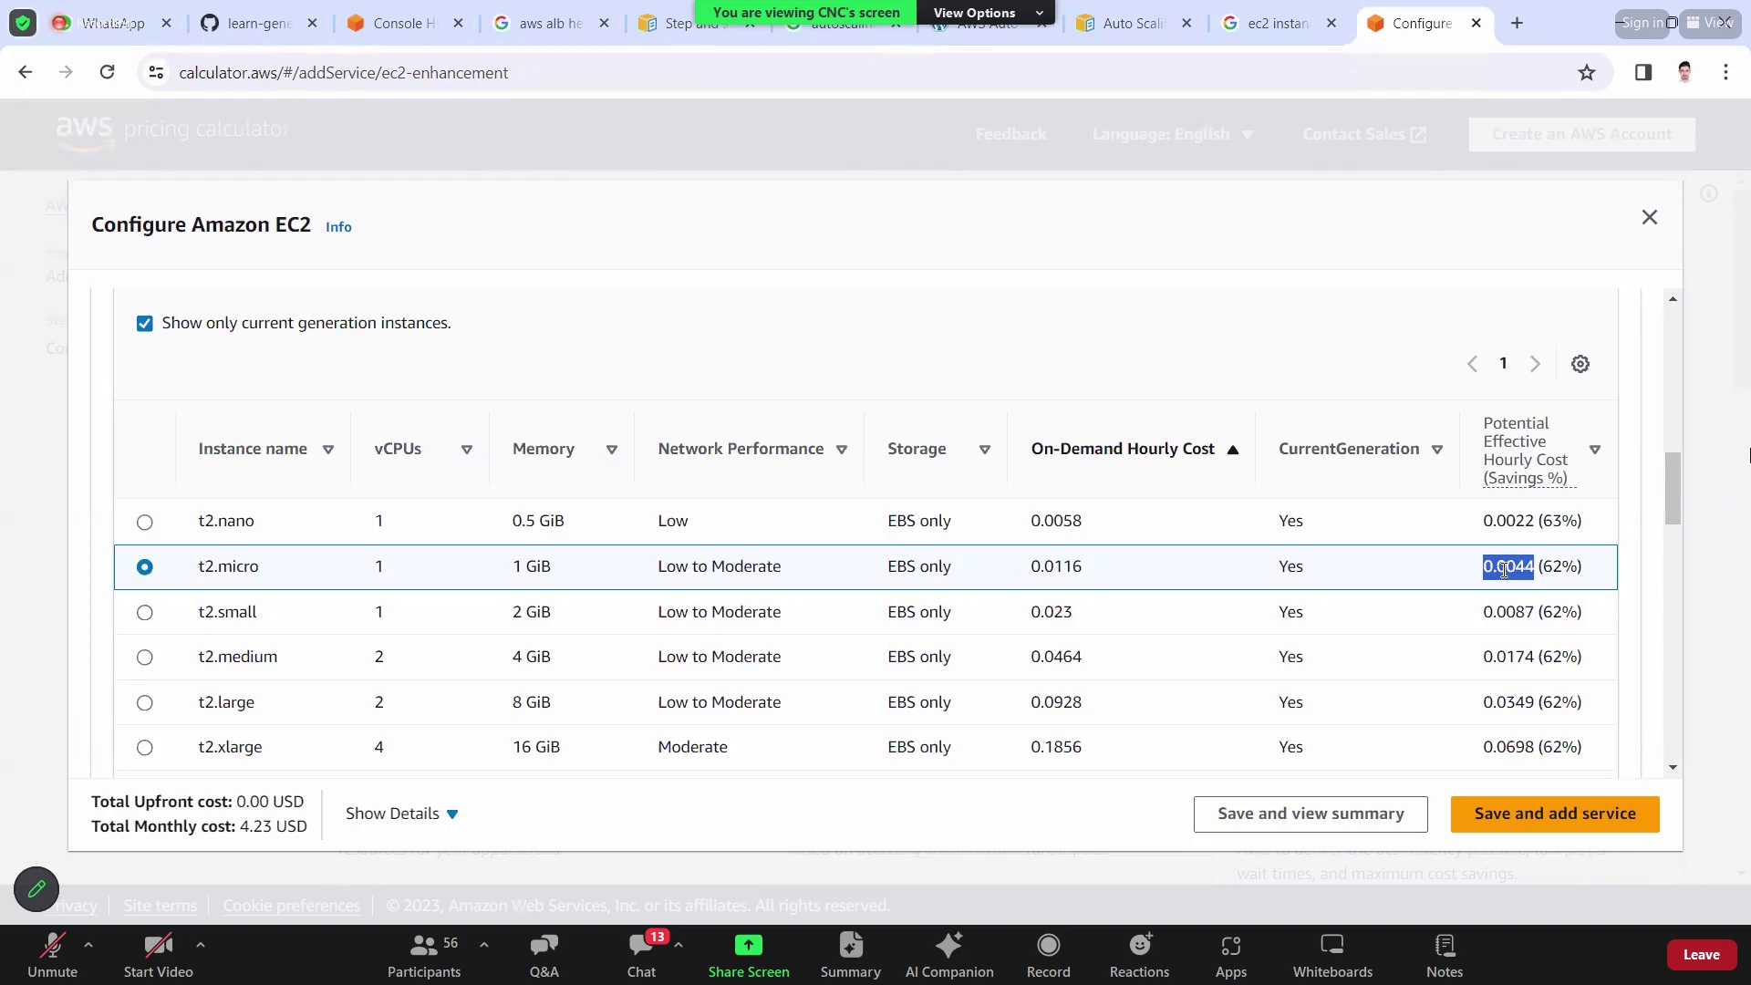
left_click(1601, 569)
scroll(1371, 616, "down", 2)
scroll(1371, 616, "down", 5)
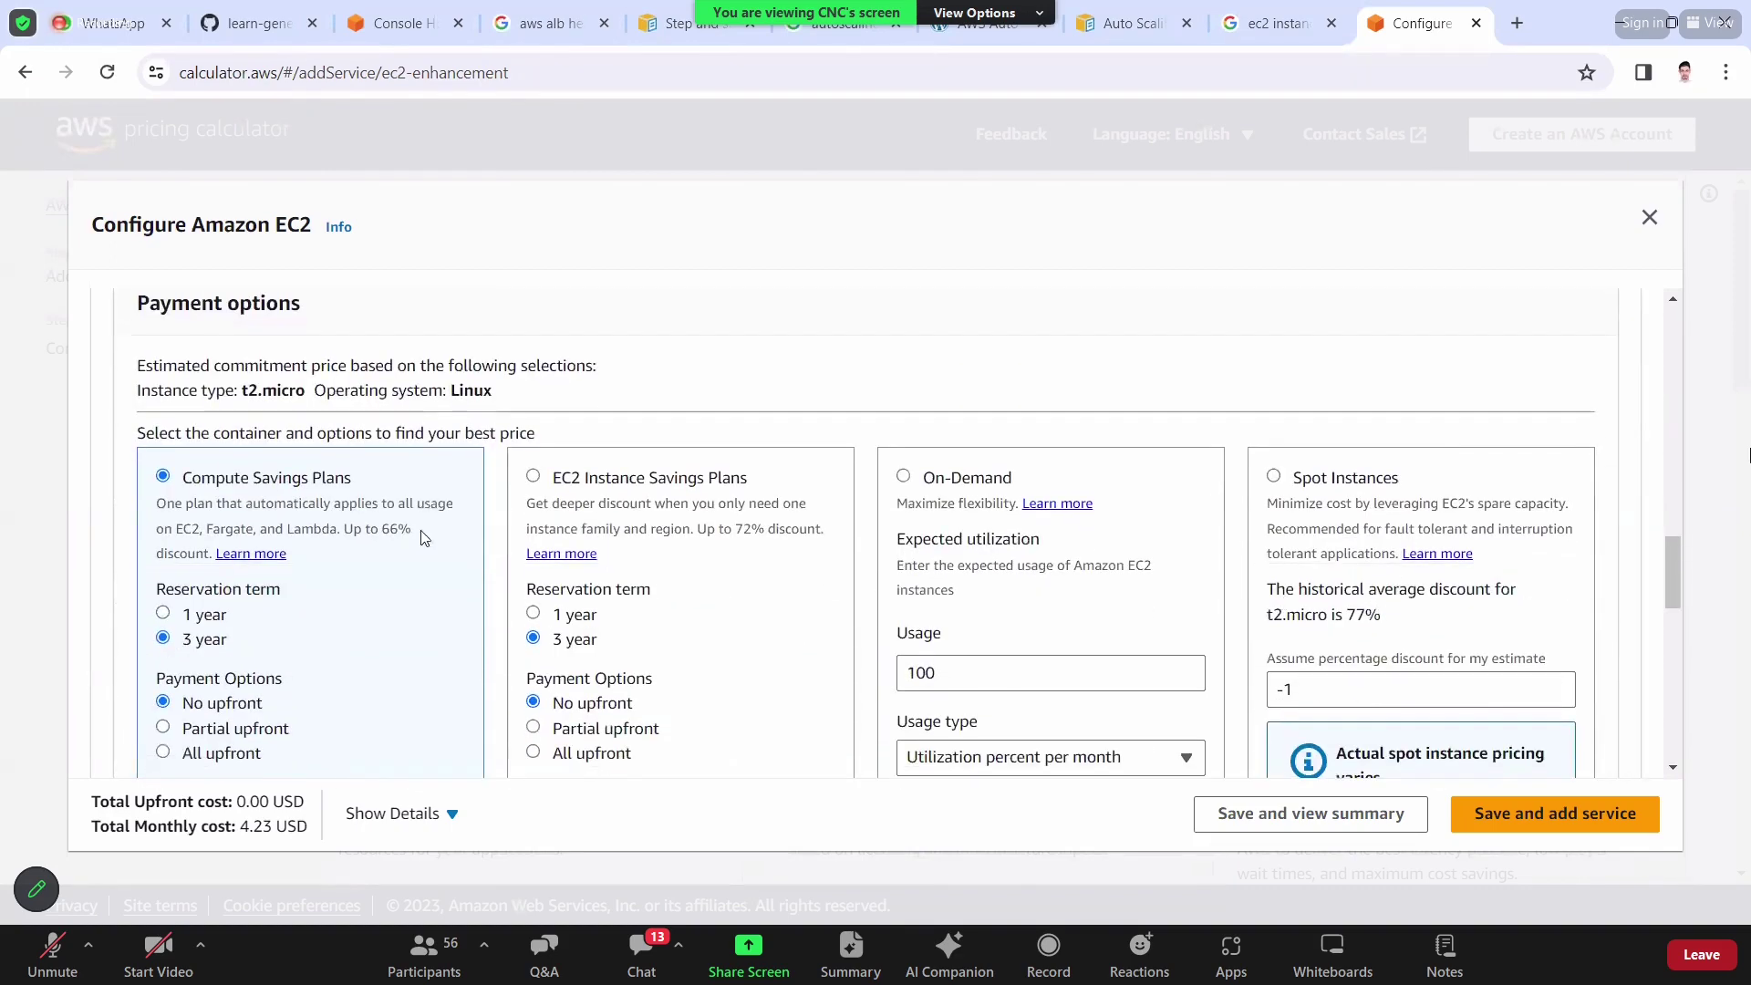
scroll(236, 529, "down", 1)
scroll(236, 529, "down", 1)
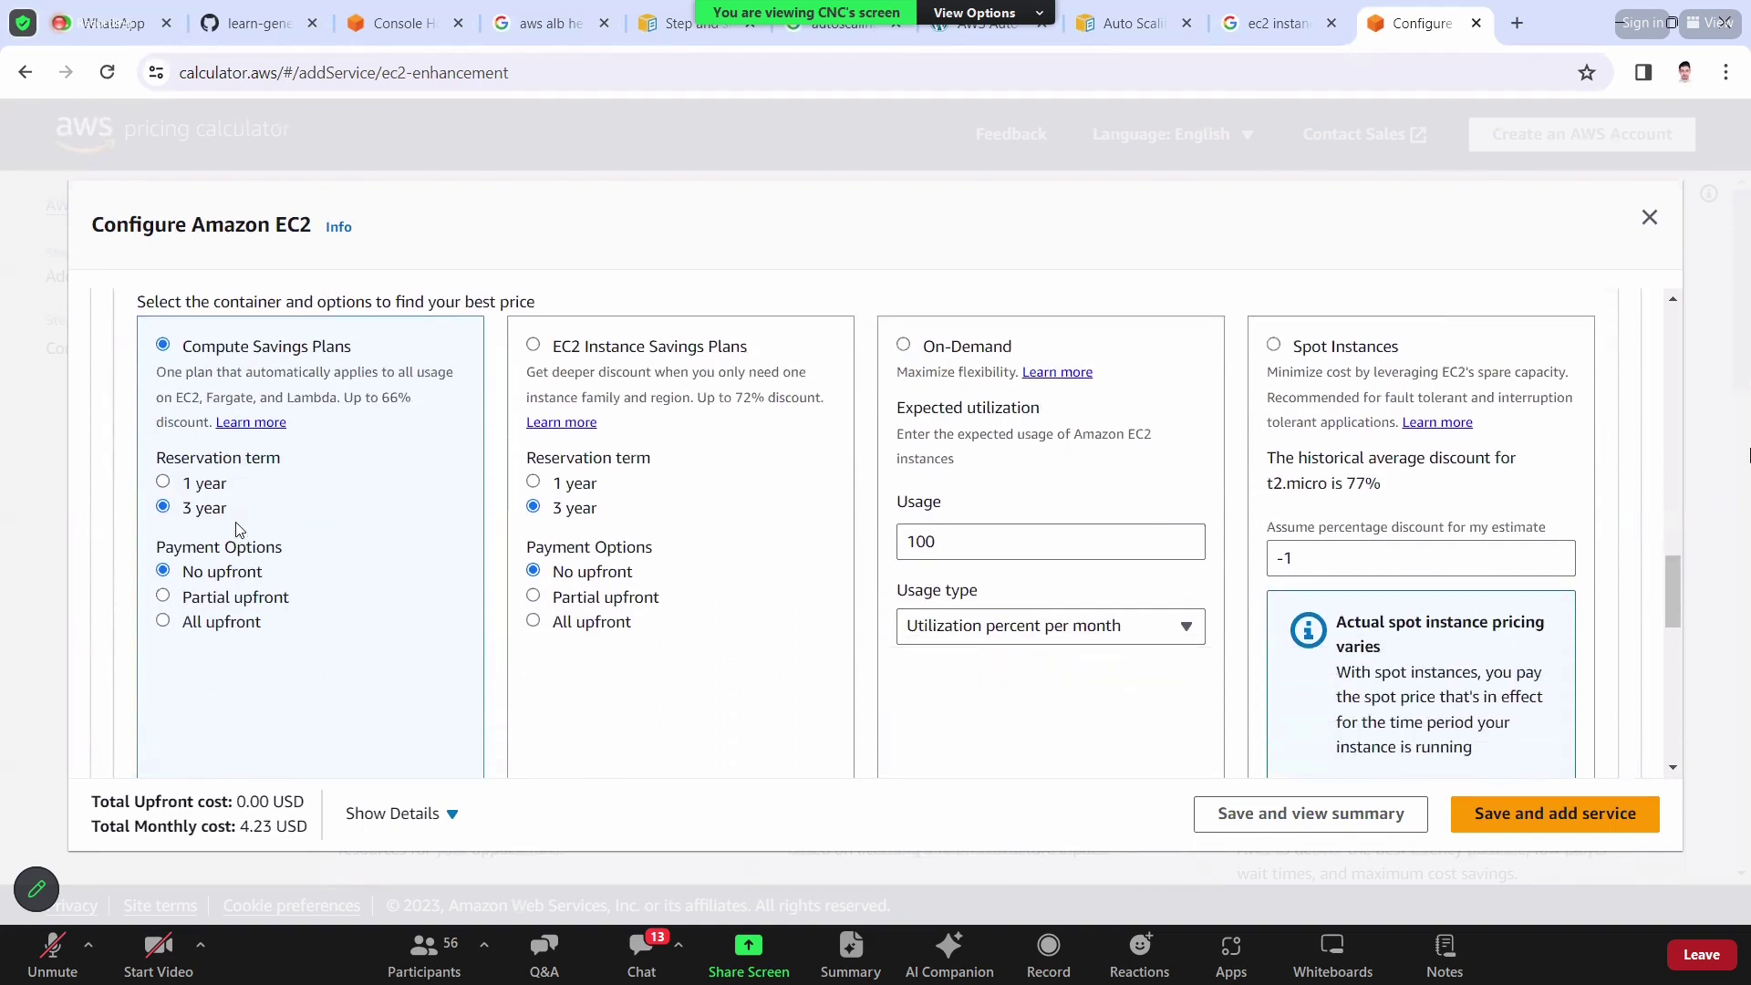
scroll(239, 529, "up", 1)
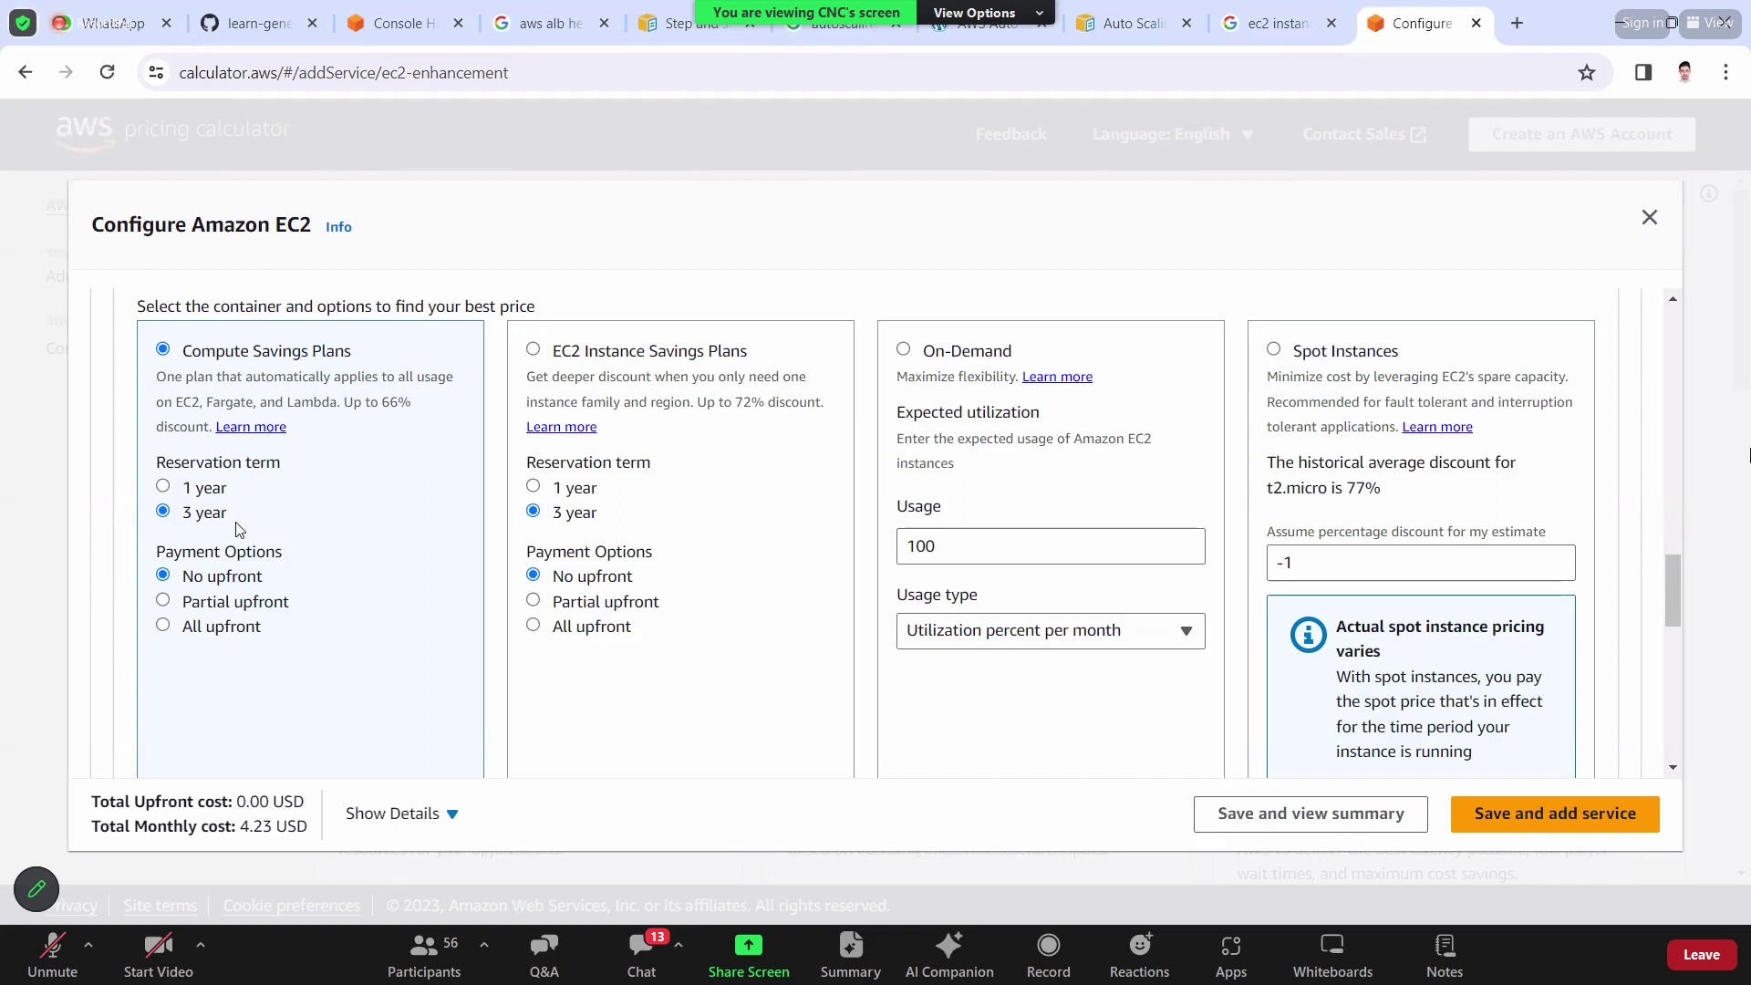
scroll(239, 529, "down", 1)
scroll(239, 529, "up", 2)
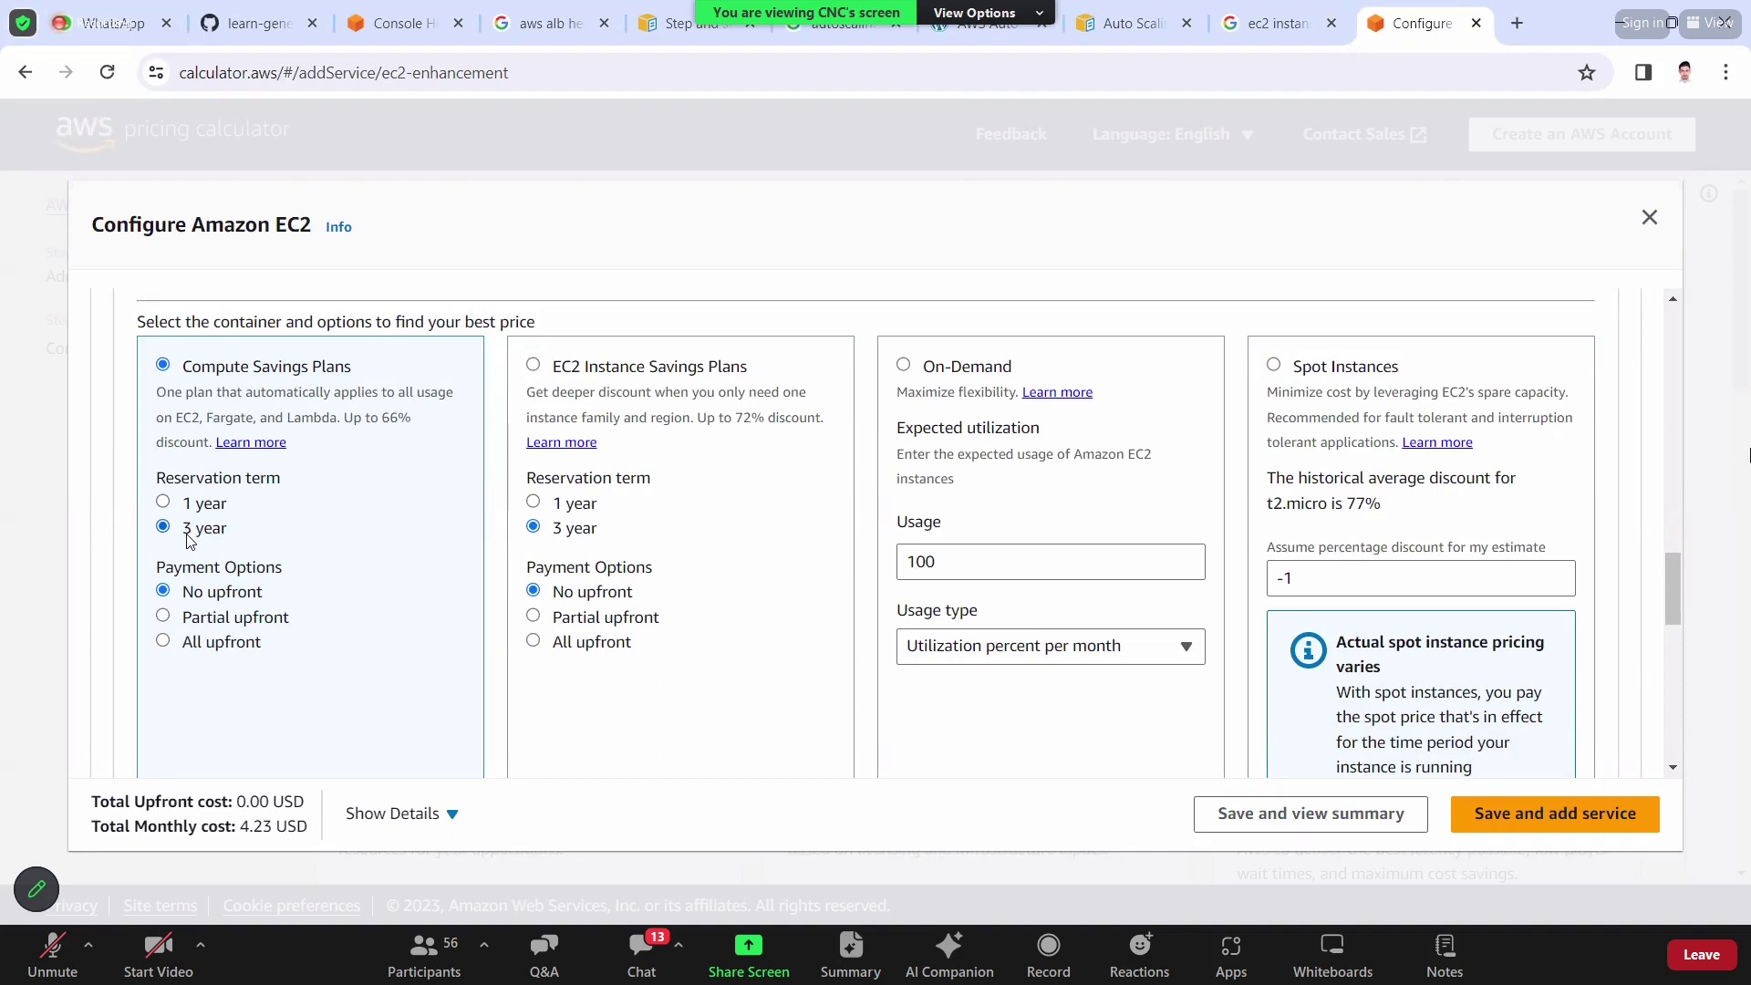
triple_click(262, 479)
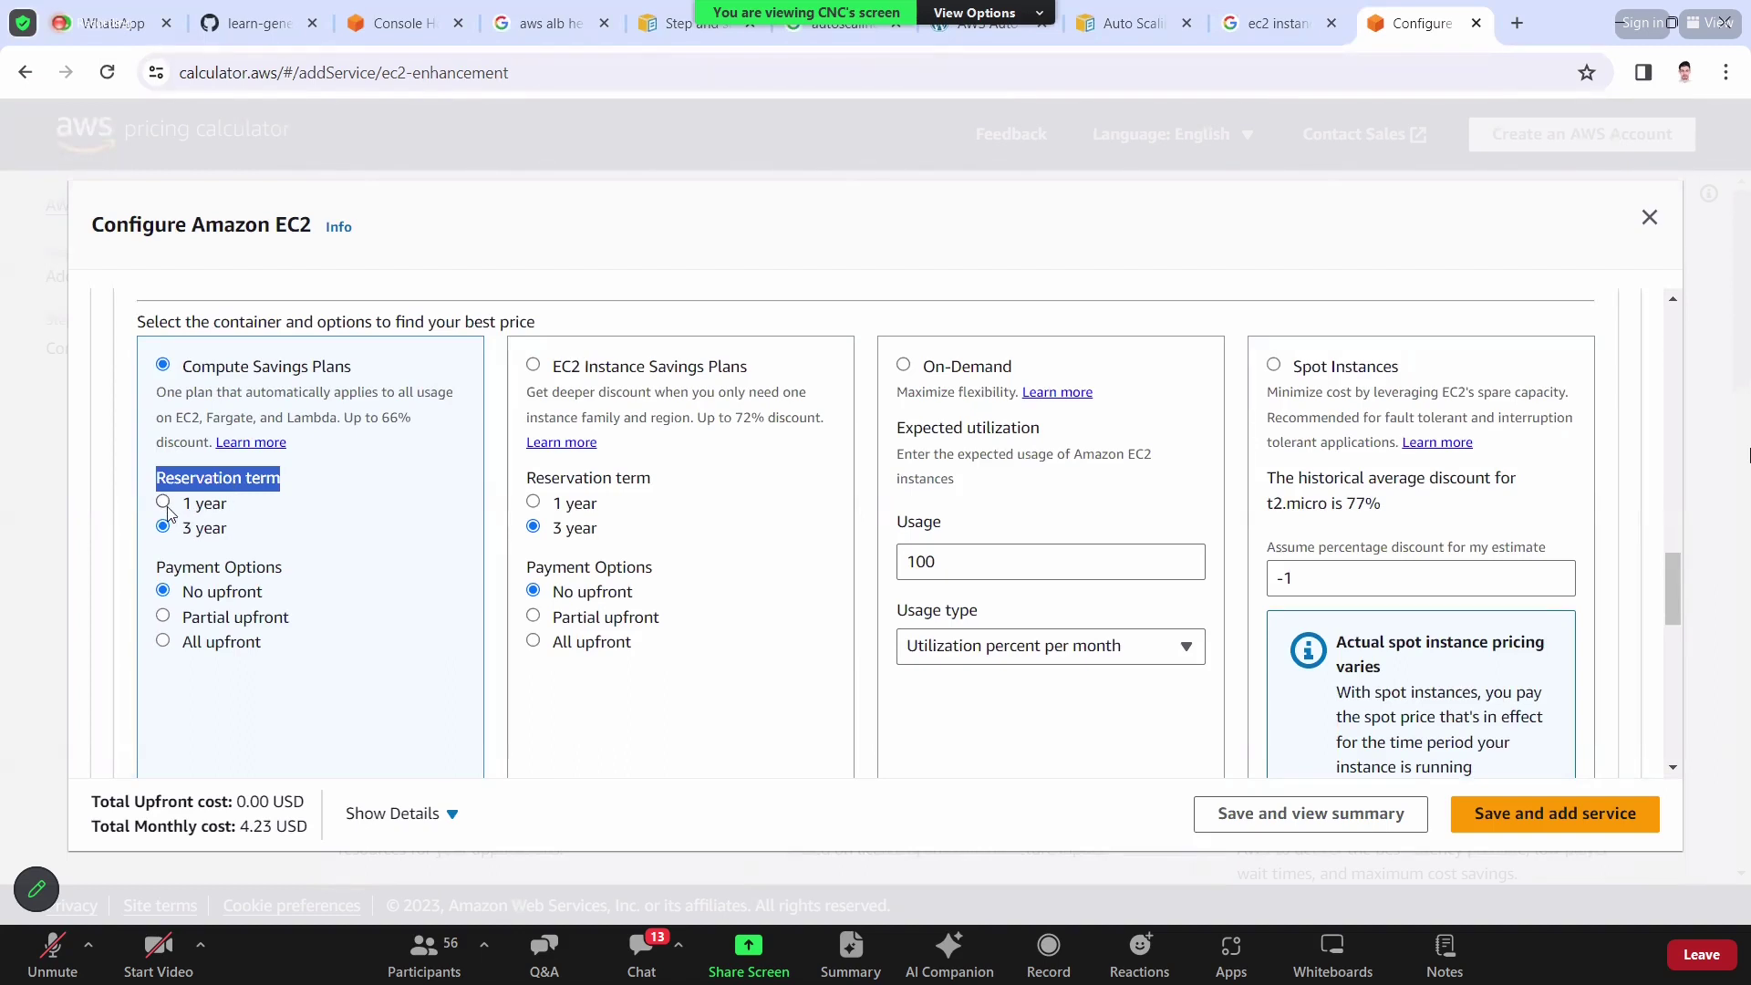
left_click(214, 566)
triple_click(215, 566)
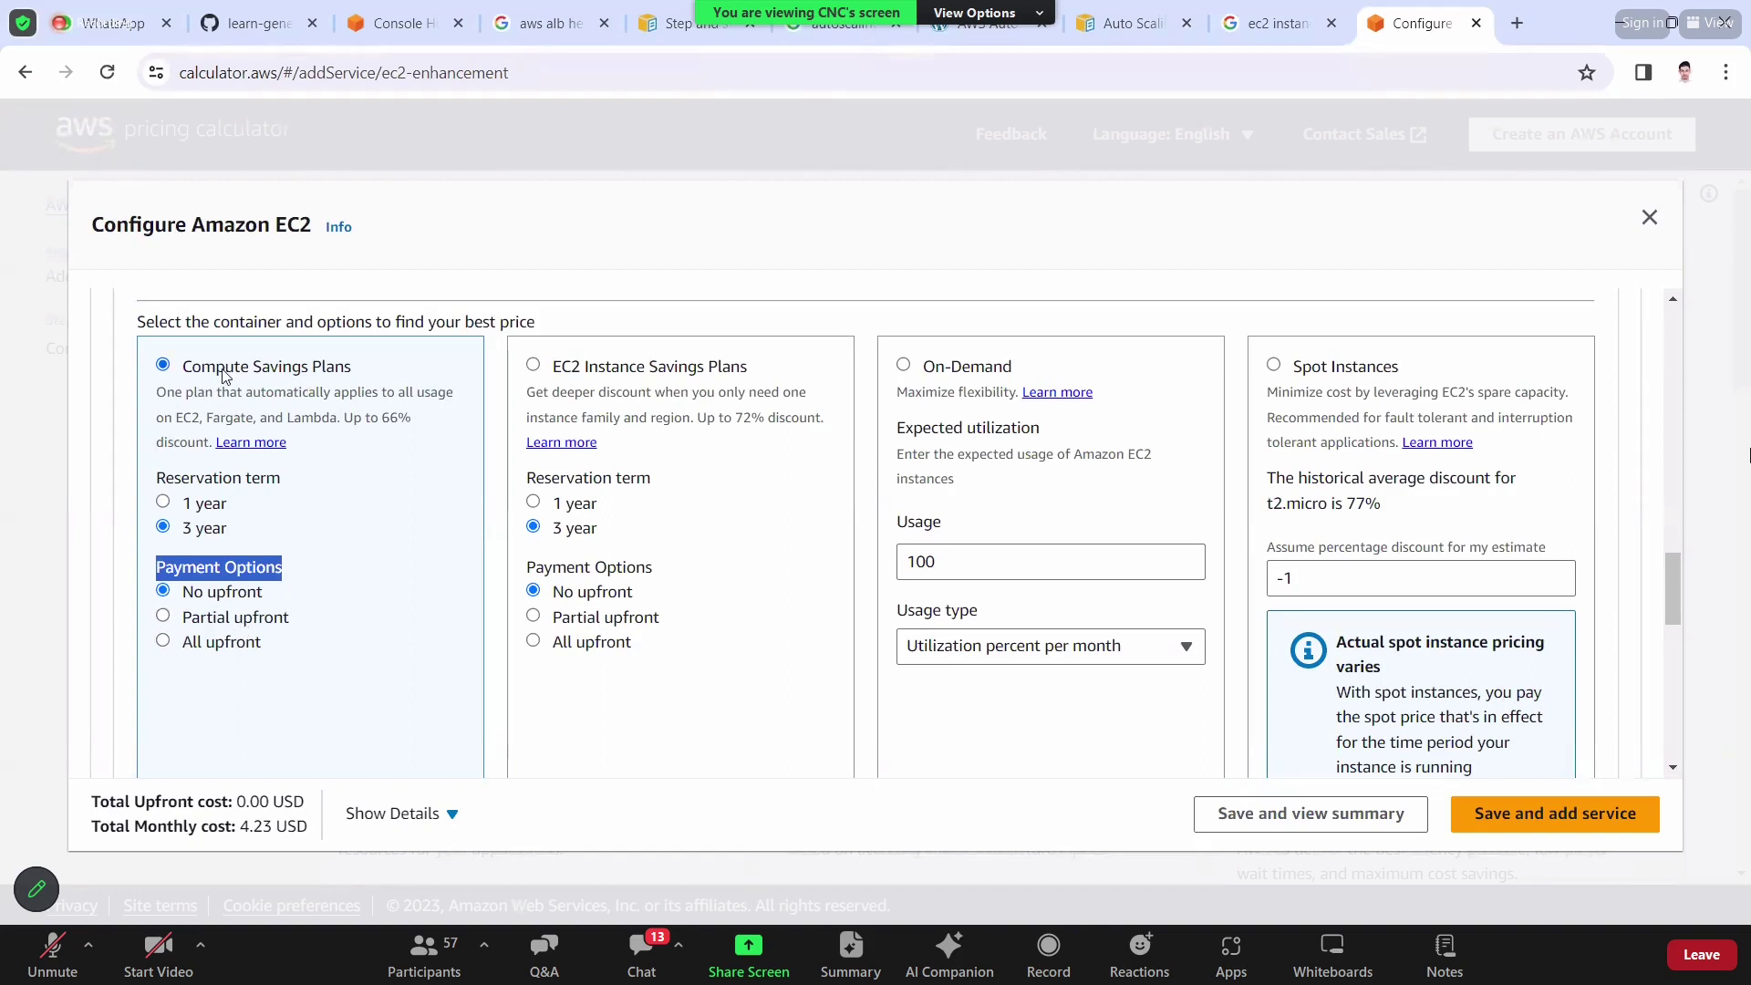
left_click_drag(185, 374, 363, 376)
scroll(363, 376, "down", 3)
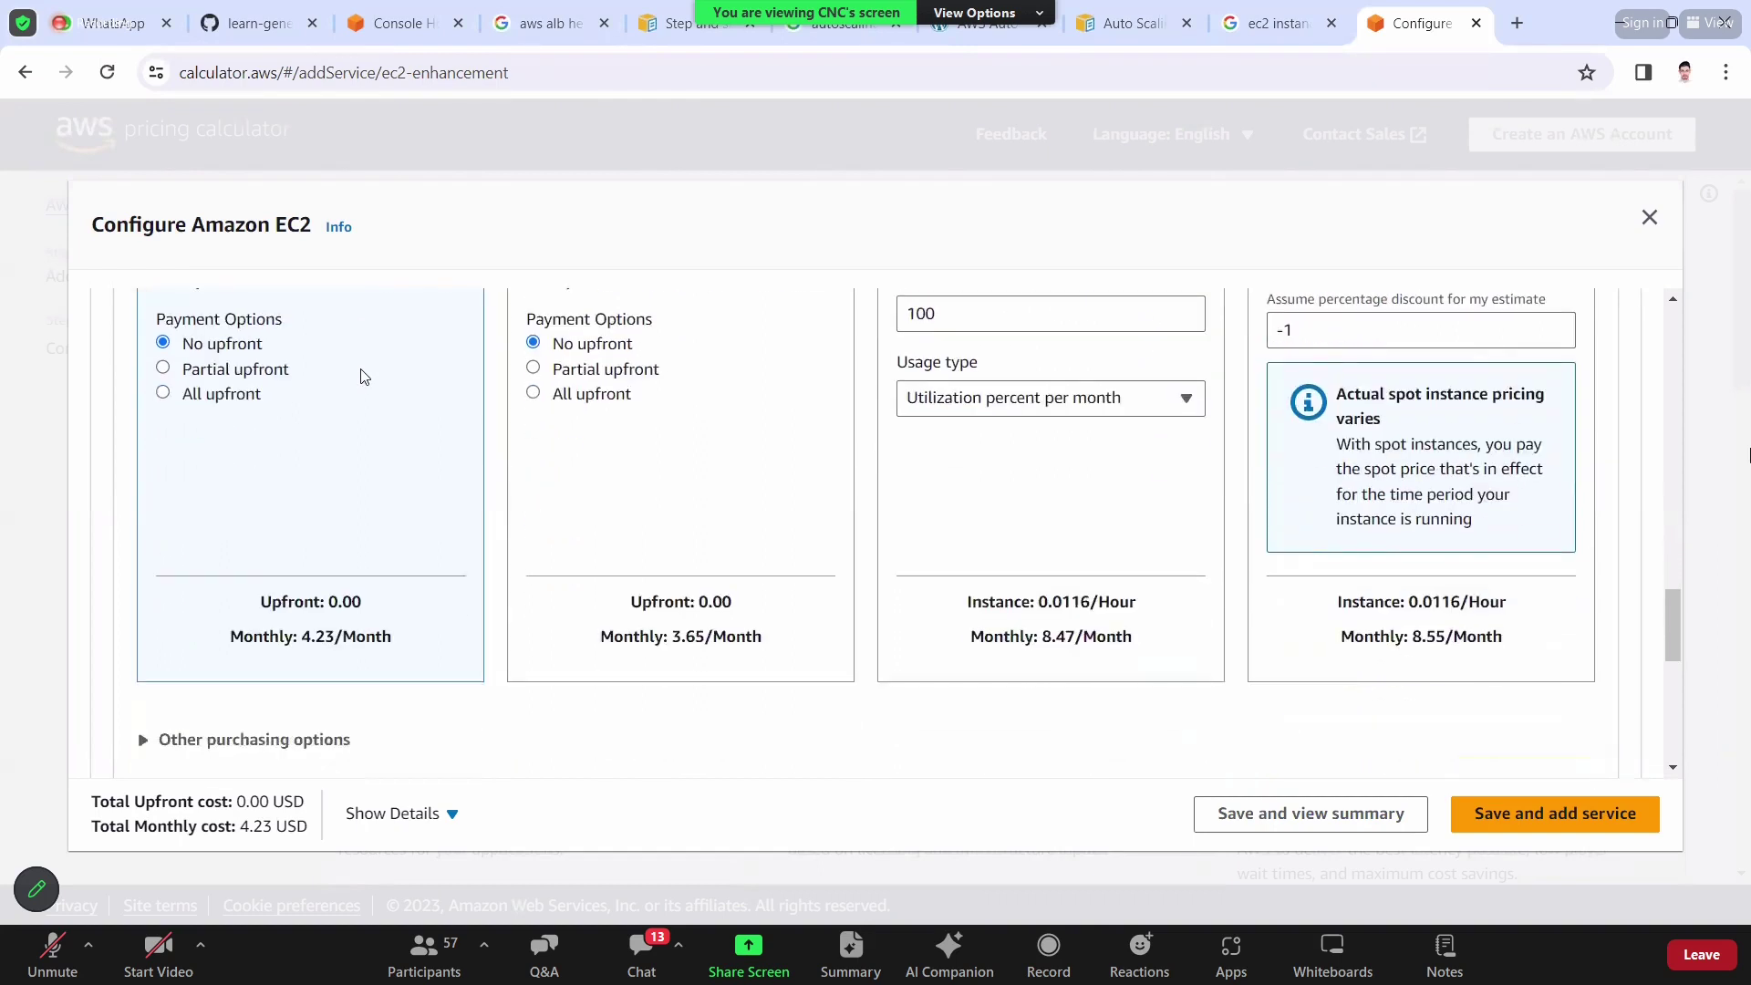
scroll(363, 375, "up", 1)
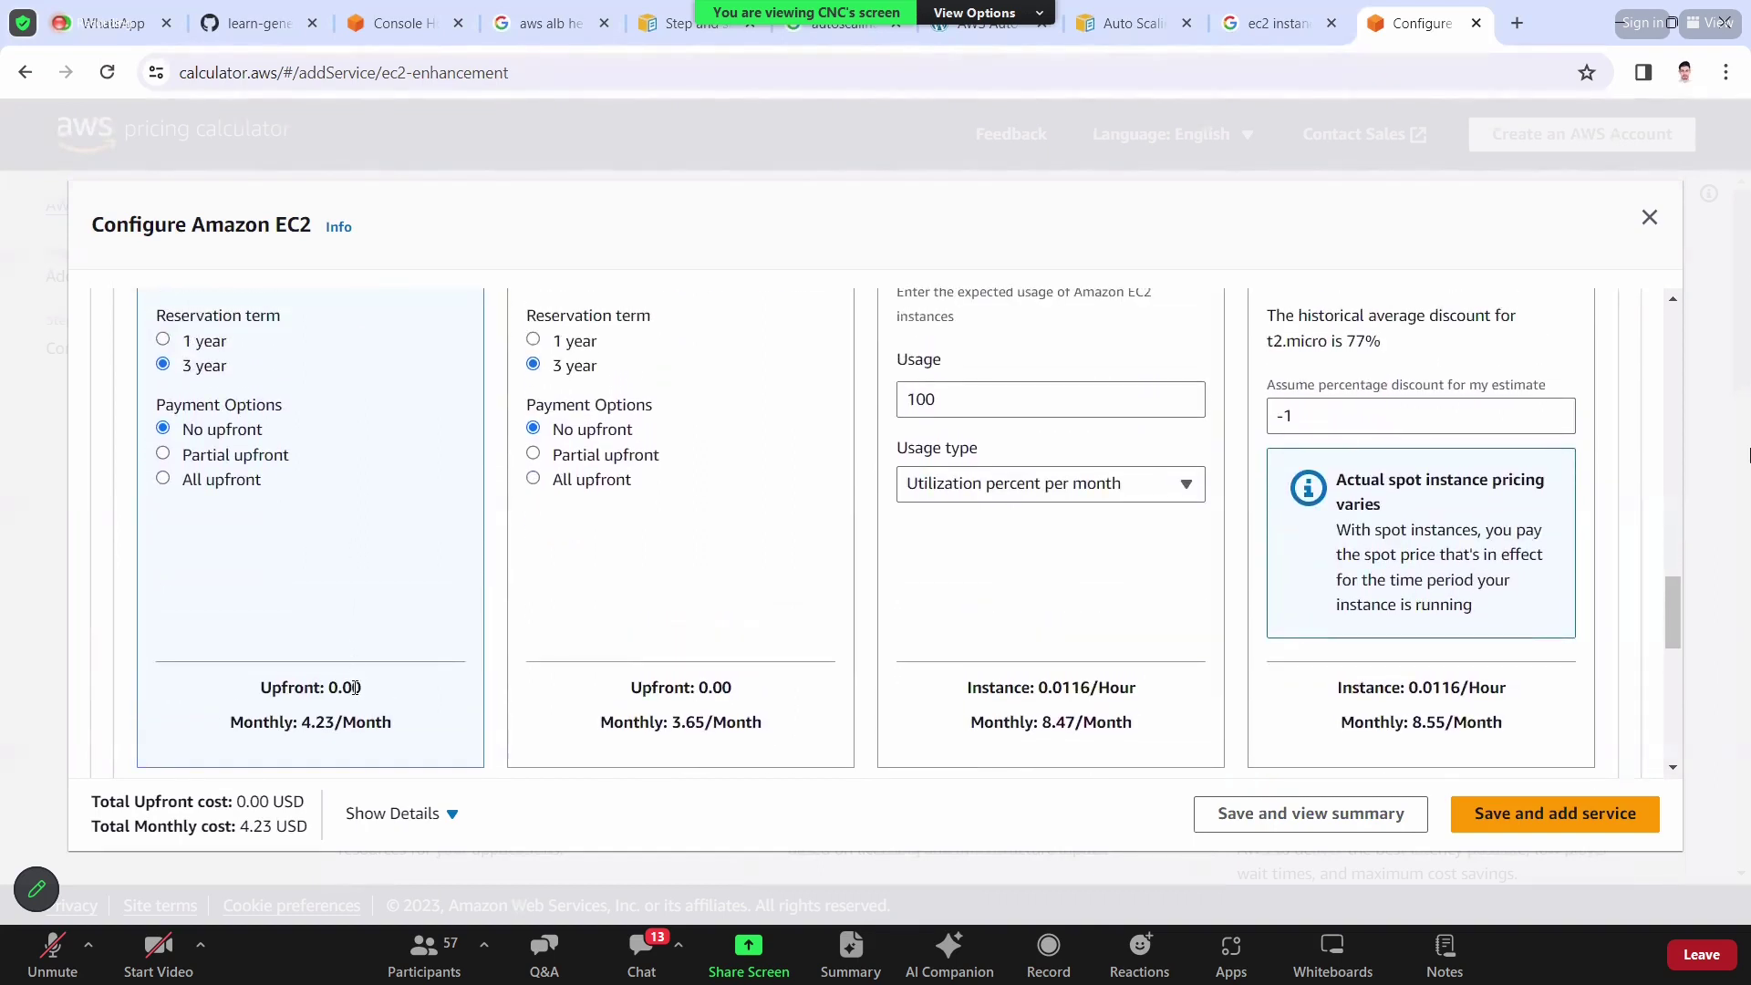
left_click_drag(360, 689, 305, 694)
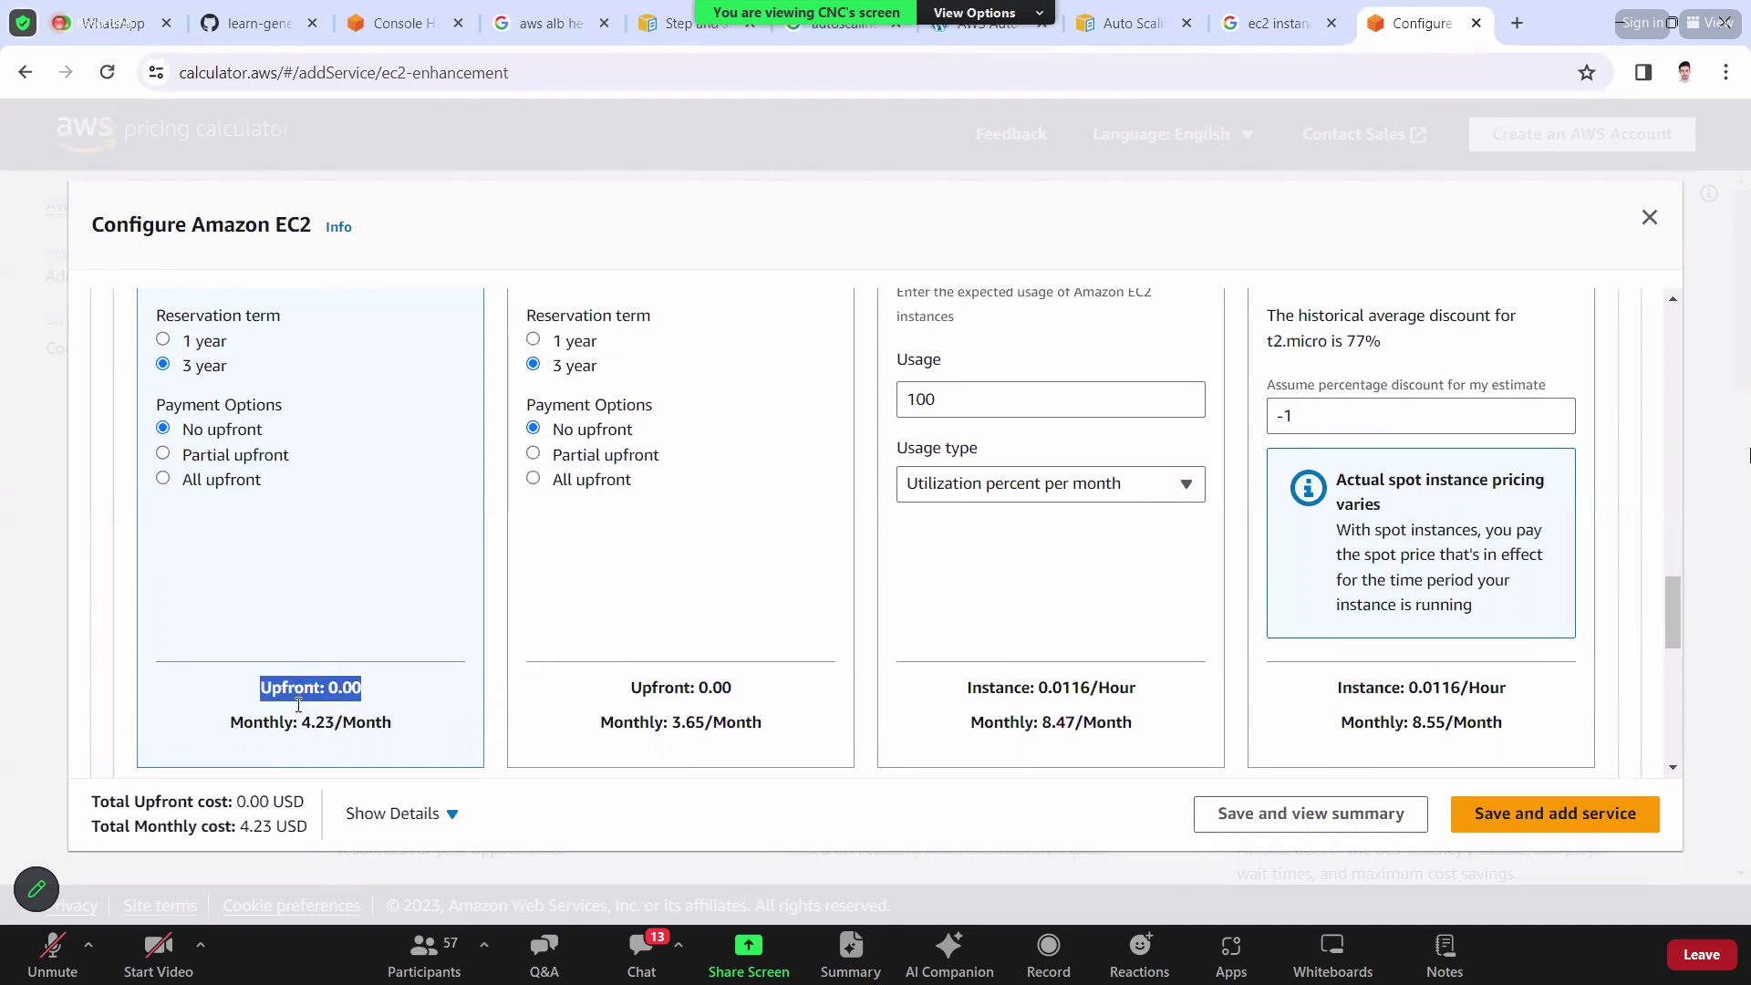
left_click(206, 456)
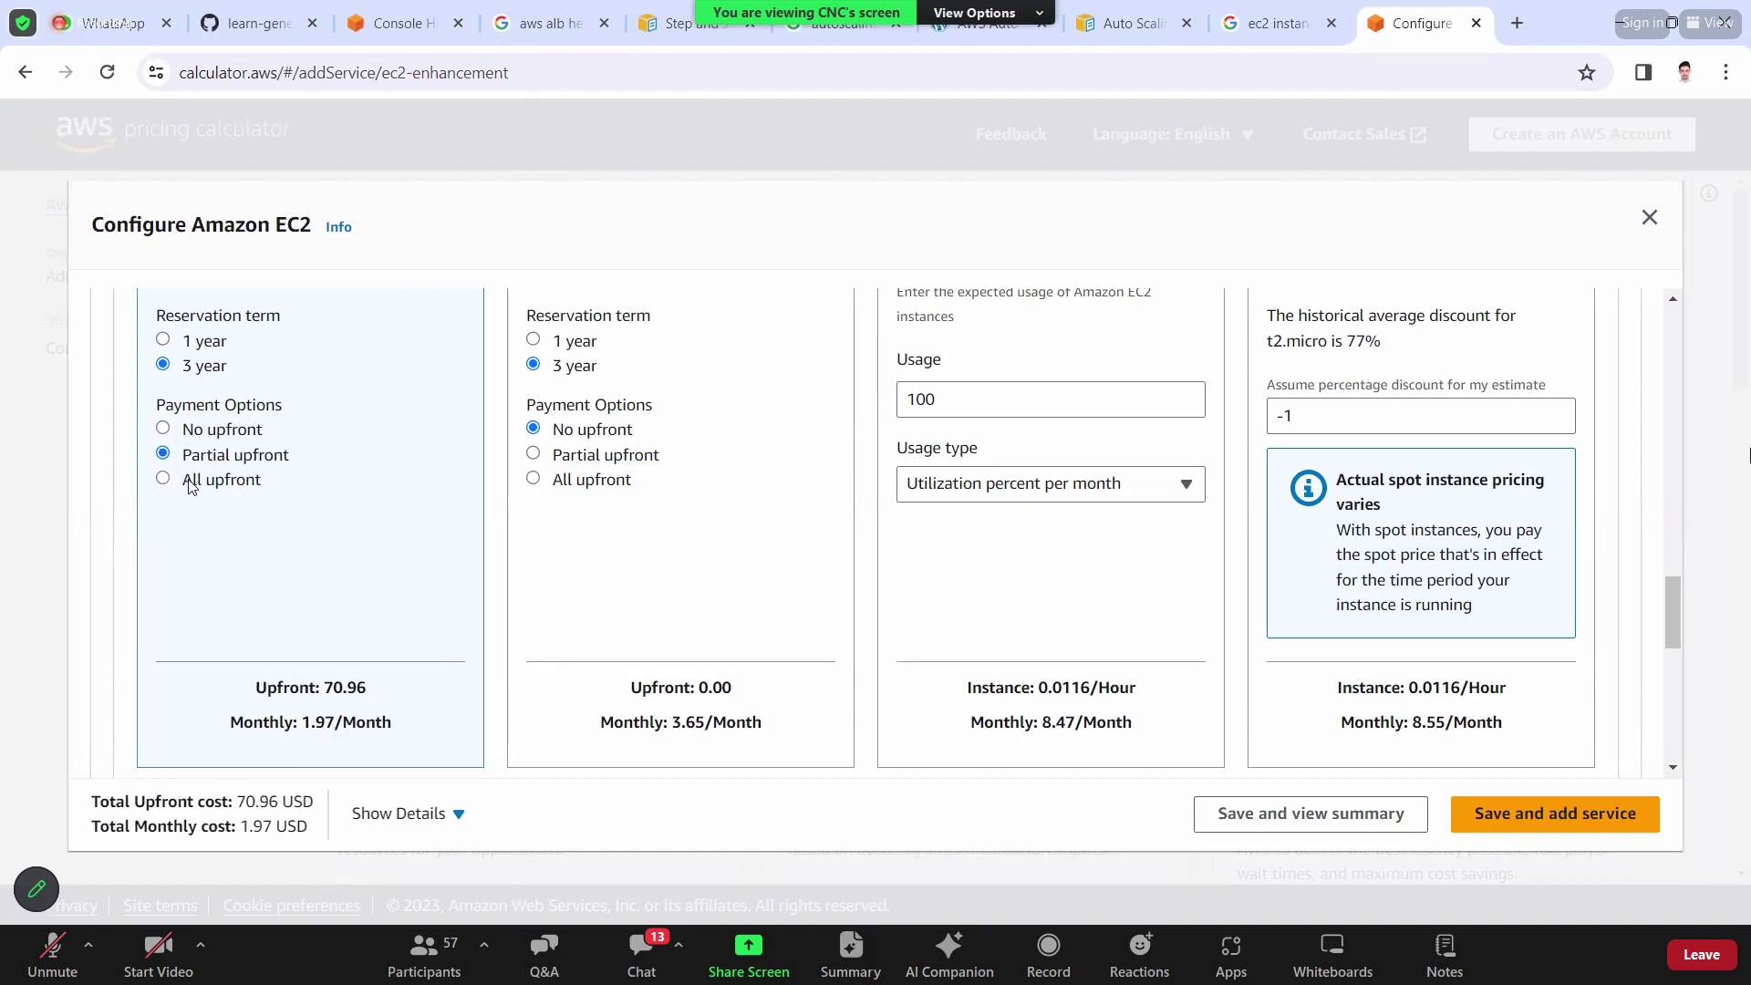
left_click(190, 485)
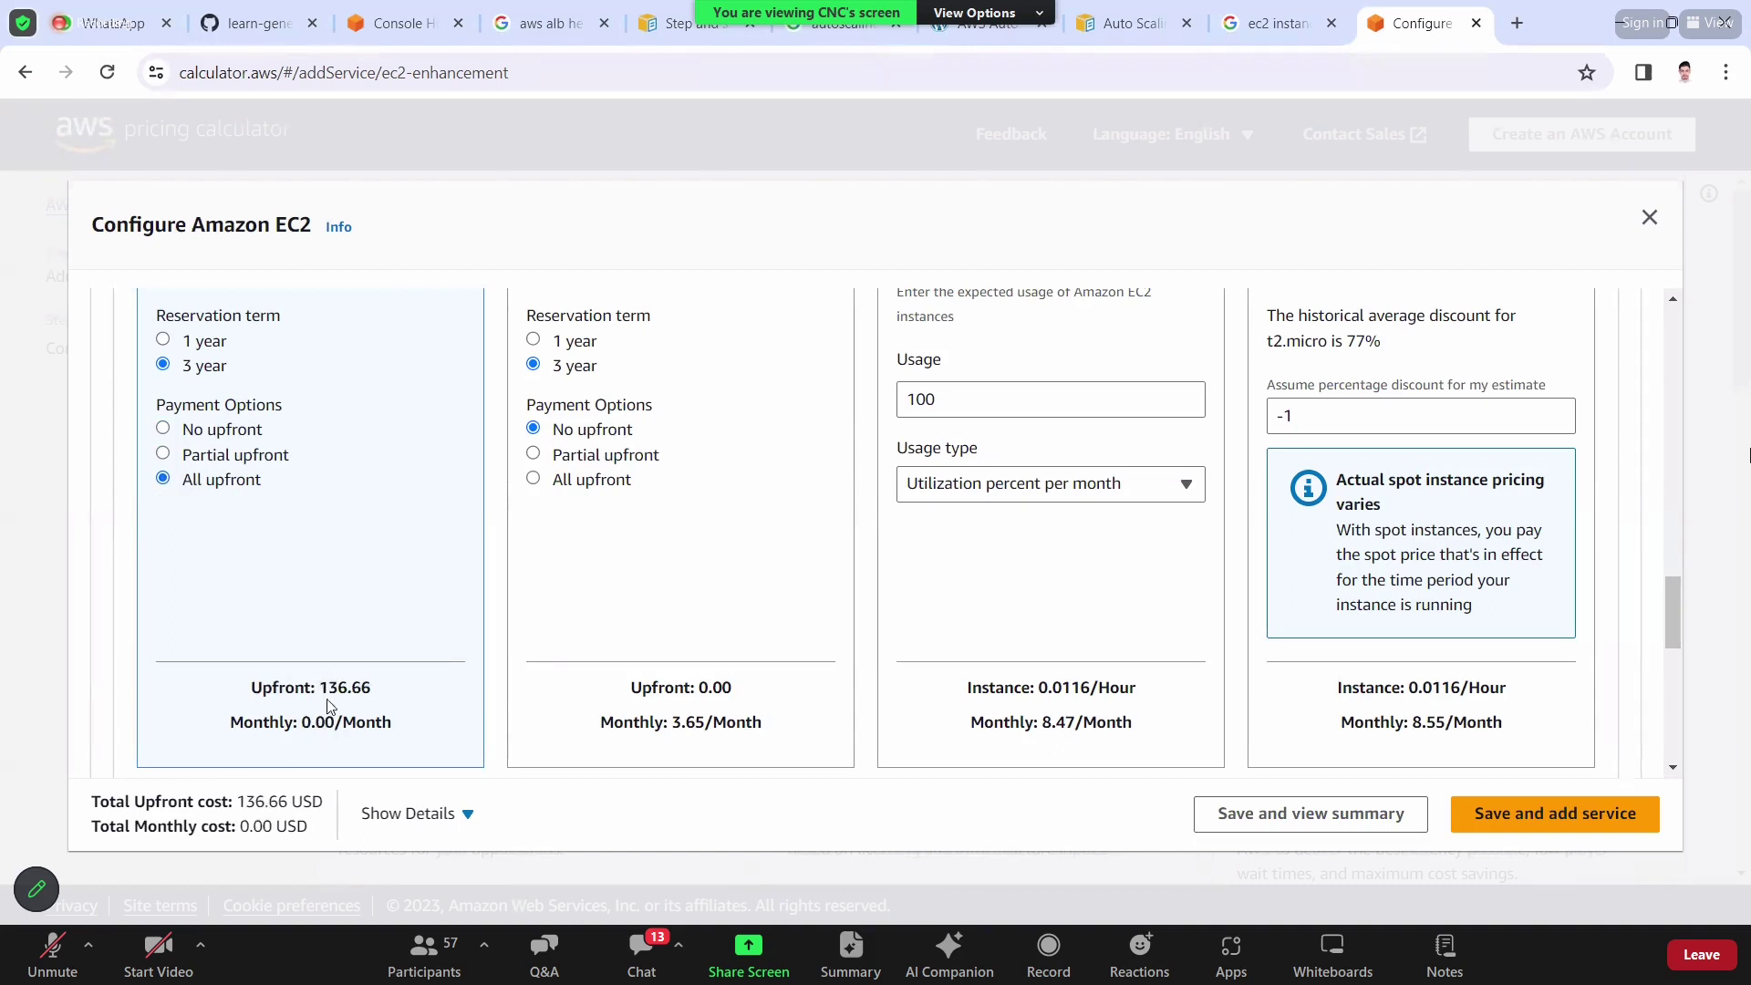
left_click(230, 461)
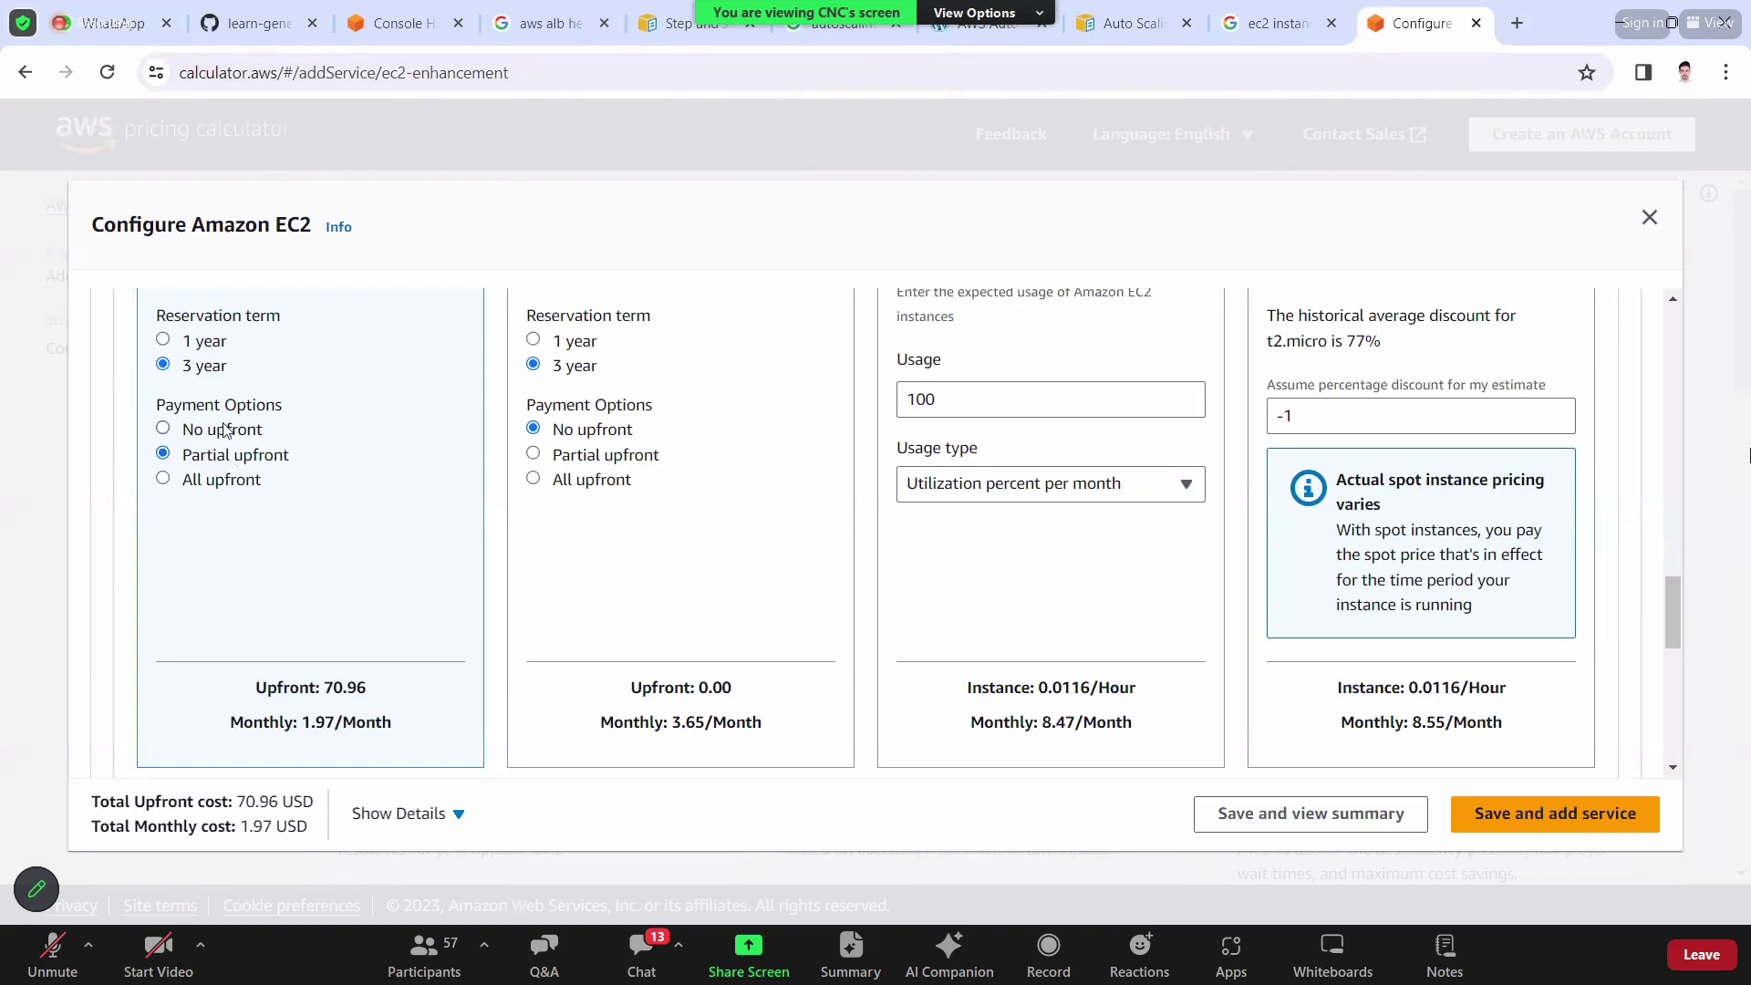
left_click(225, 429)
scroll(618, 387, "up", 2)
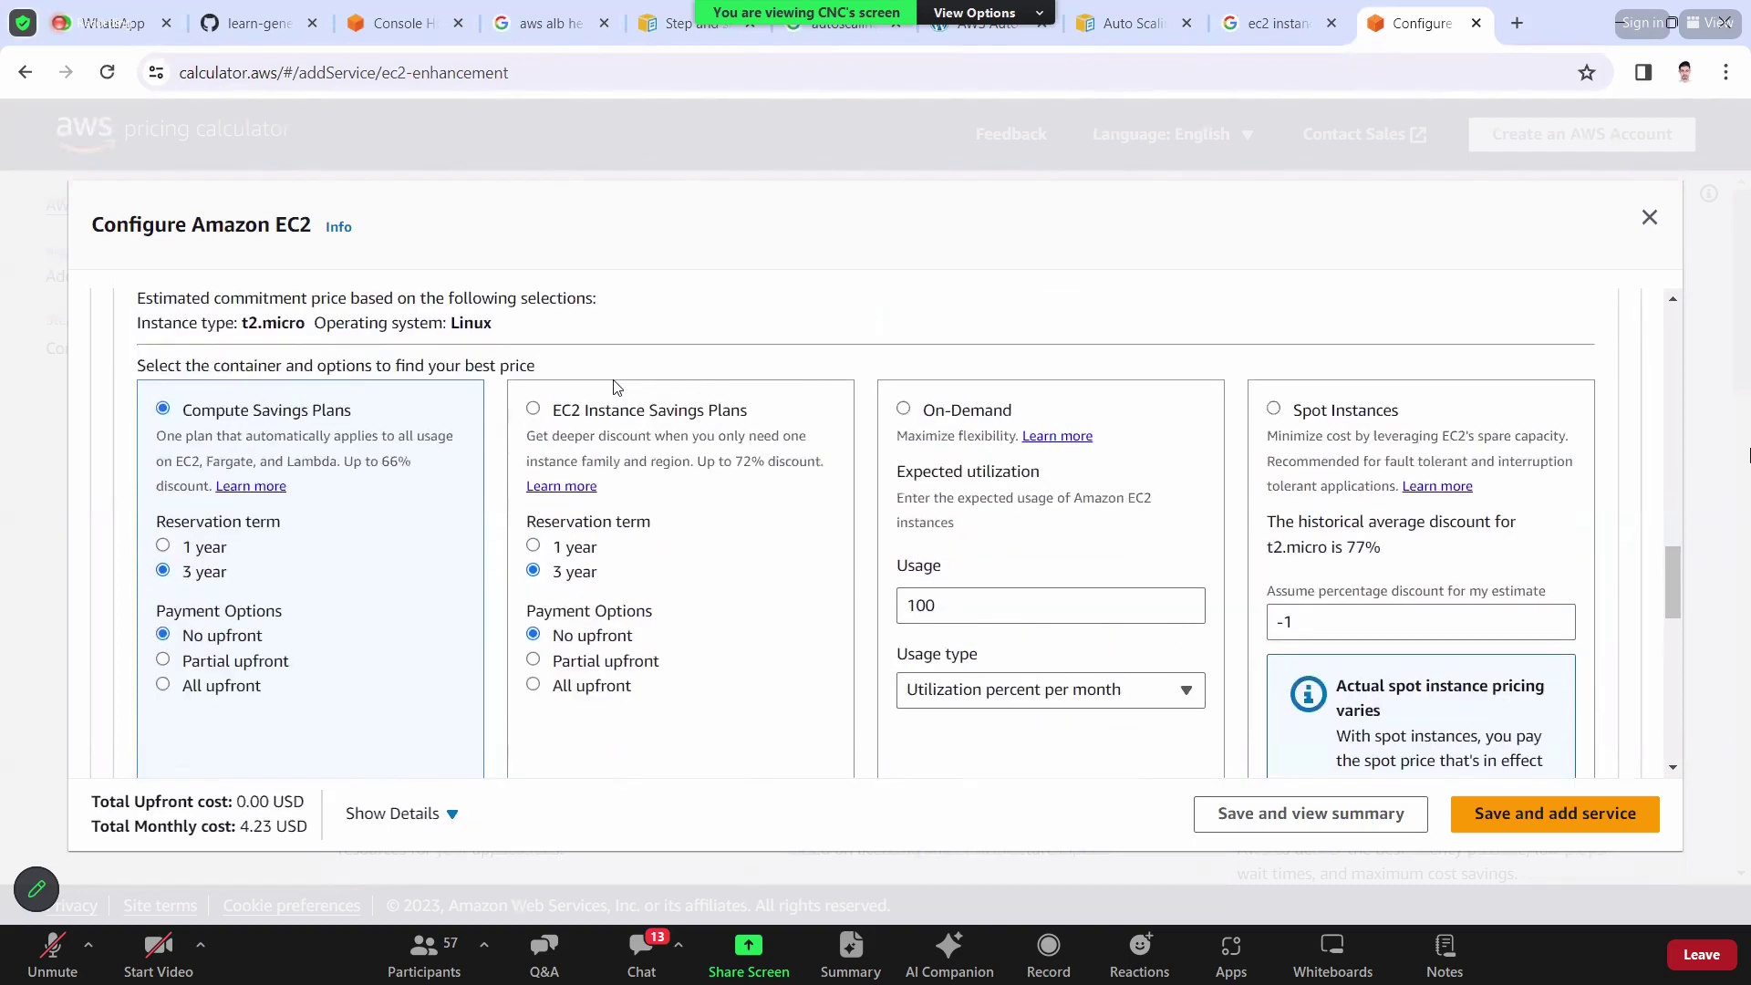
- Choose EC2 Instance Savings Plans with a 3-year, no-upfront term, lowering the total to 3.65 USD
left_click_drag(352, 412, 182, 412)
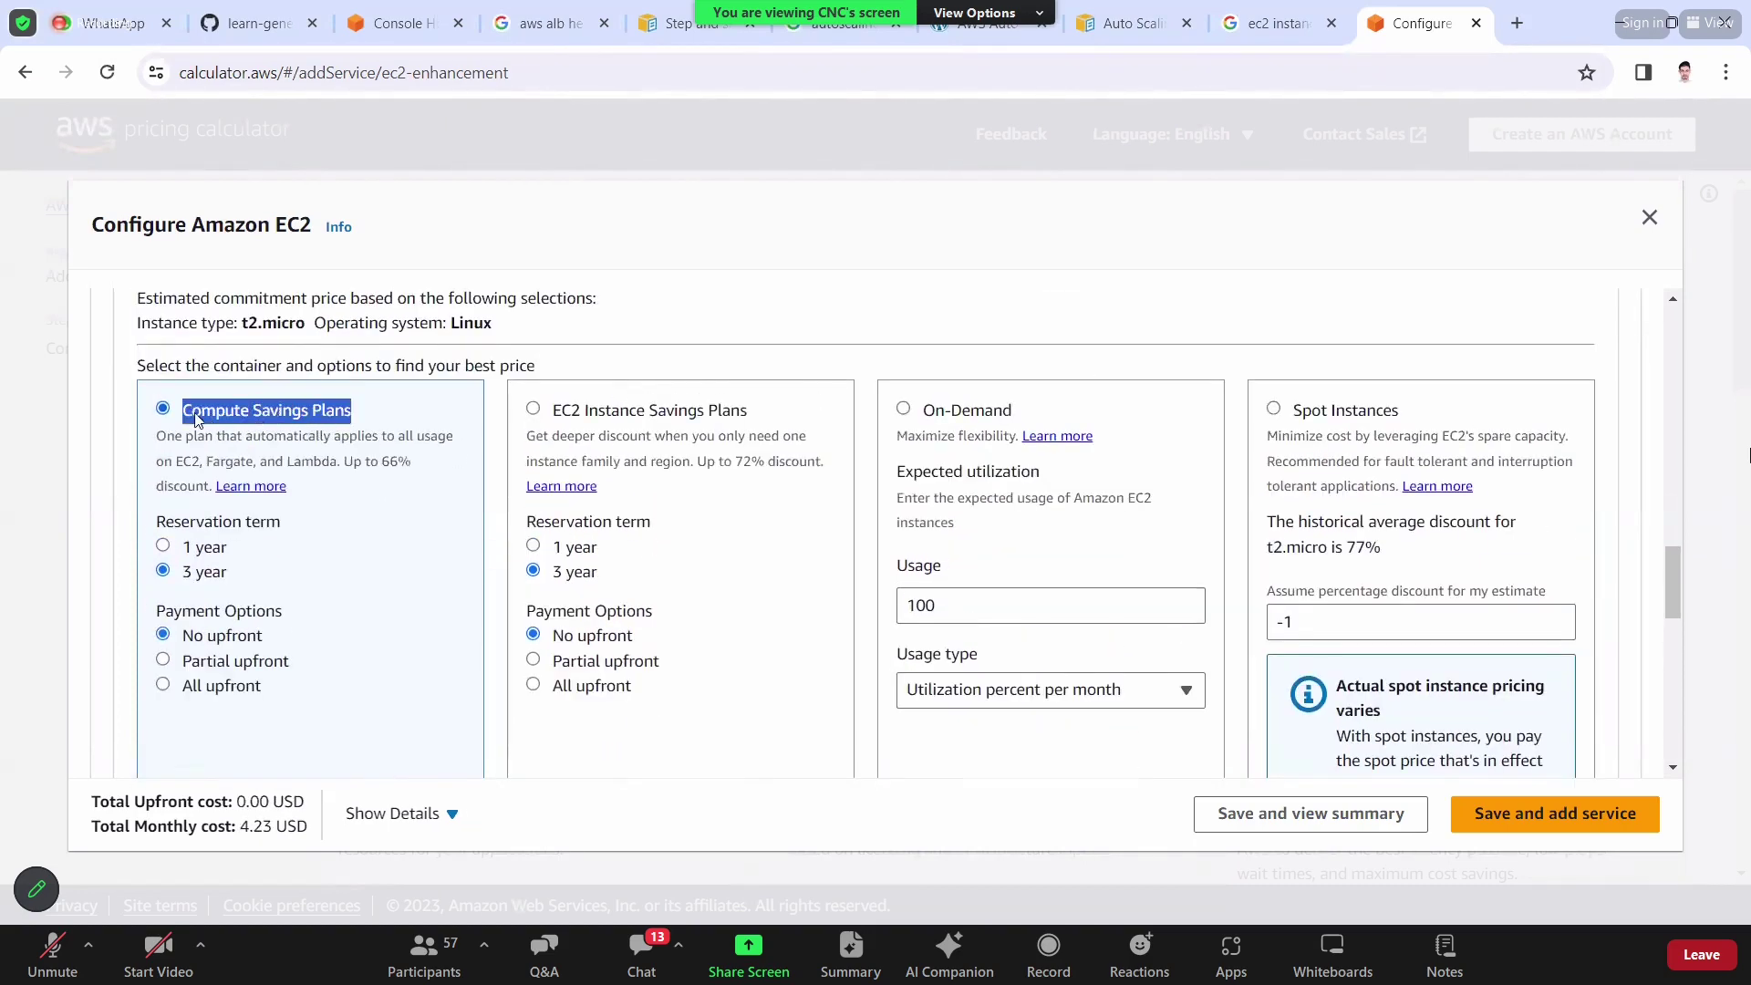
left_click_drag(558, 410, 737, 420)
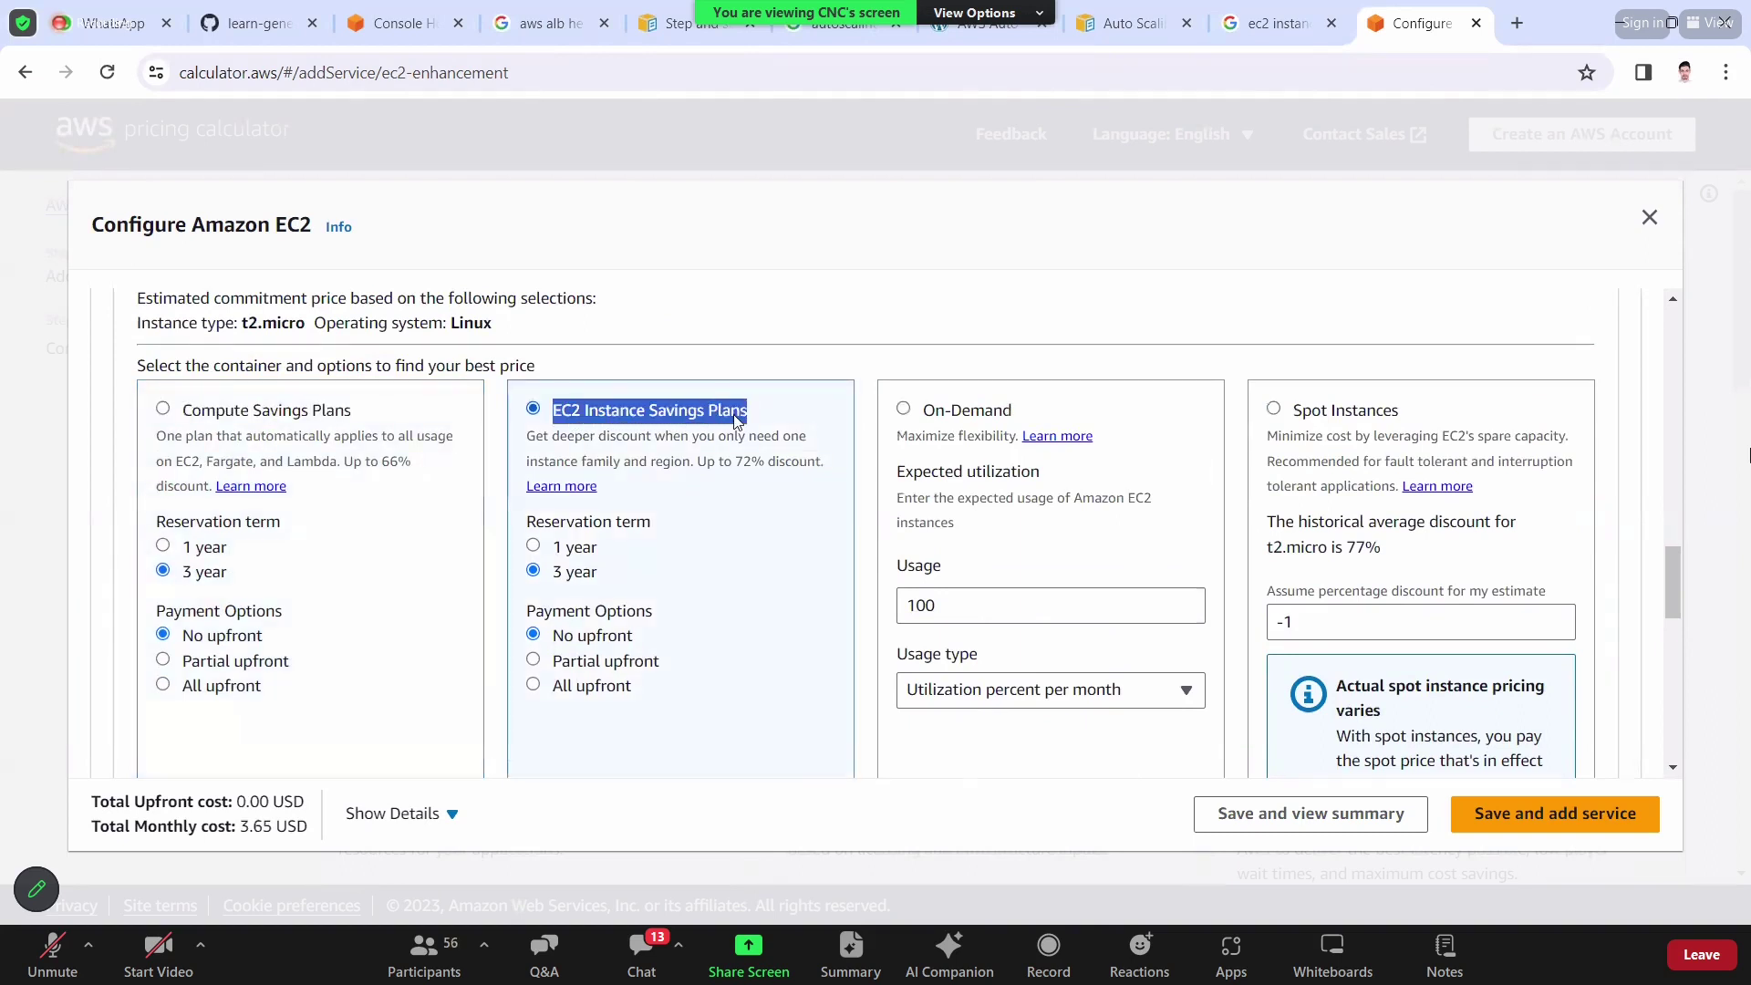
scroll(735, 418, "down", 1)
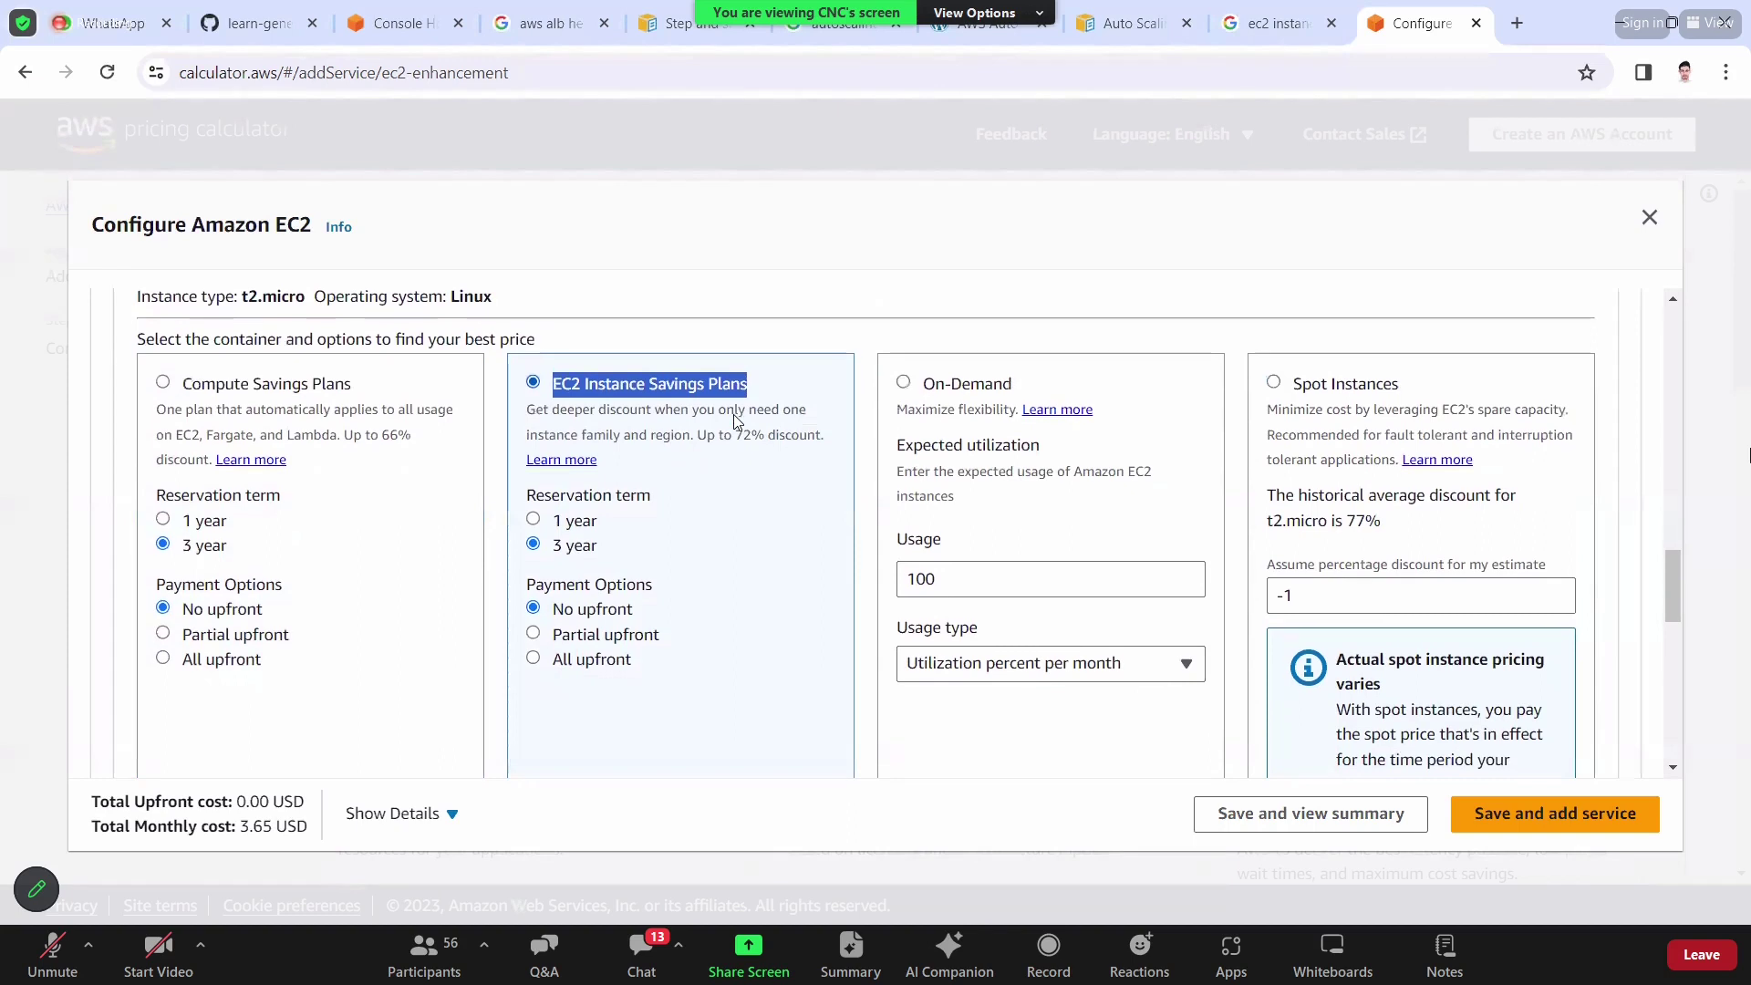
scroll(735, 417, "down", 2)
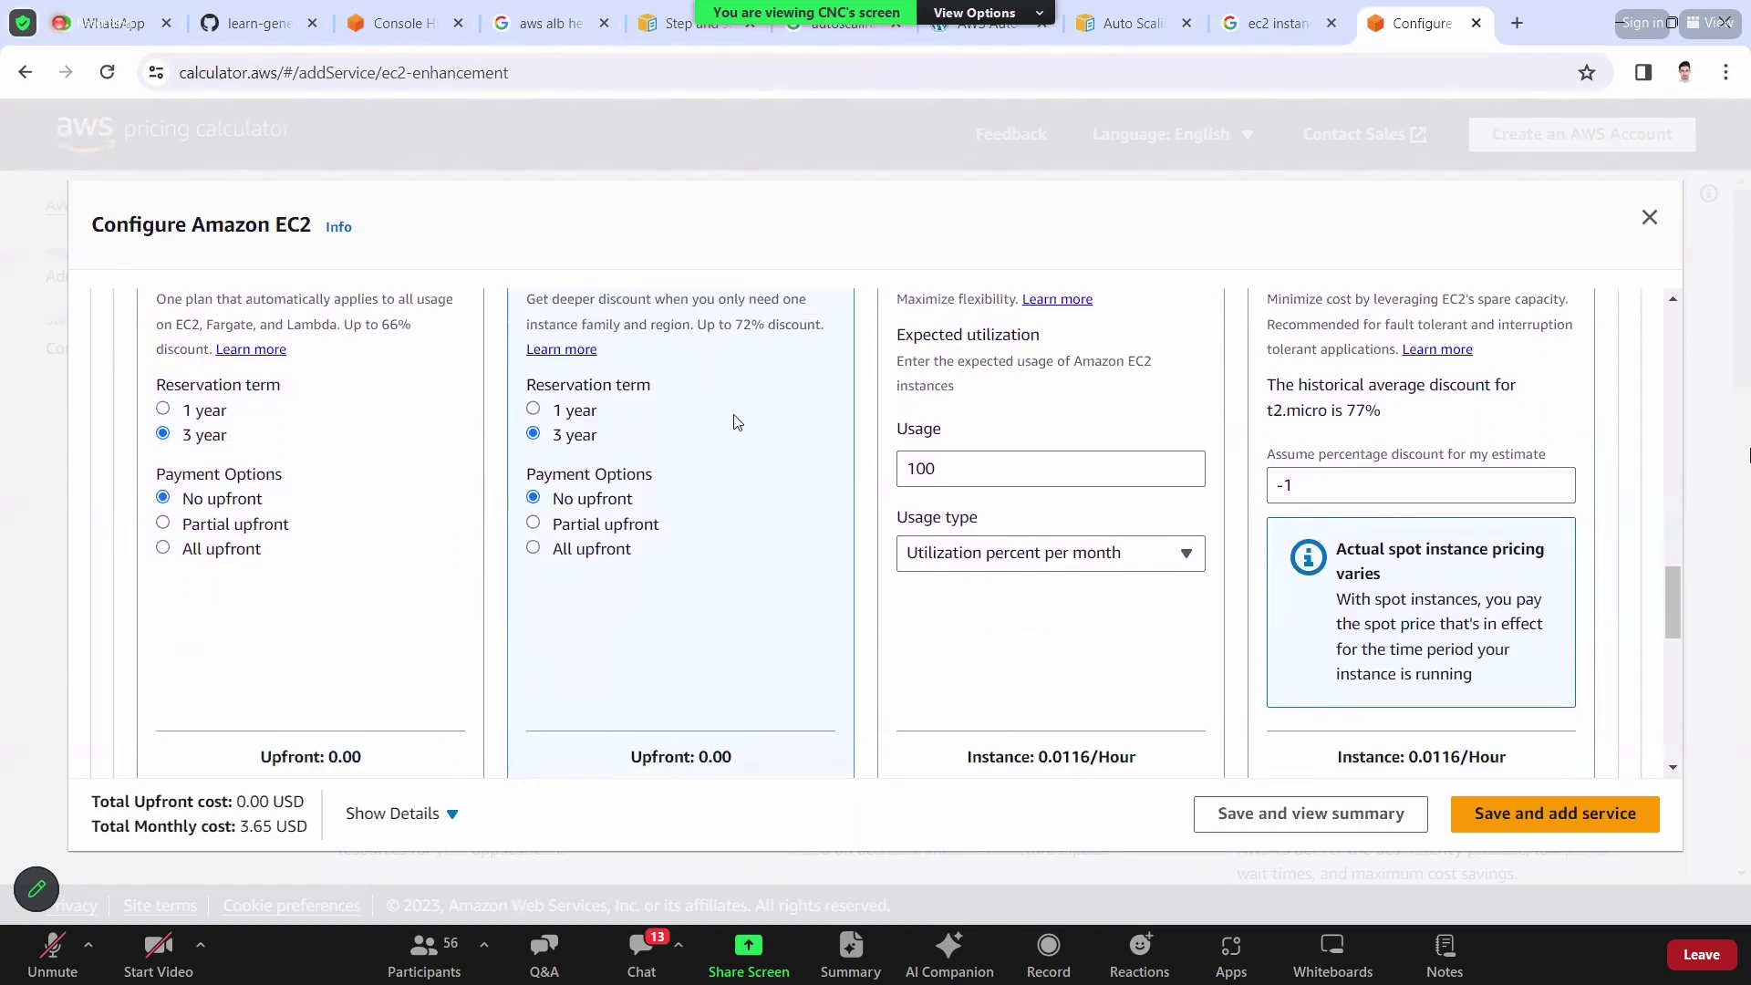
scroll(737, 421, "down", 1)
scroll(737, 421, "up", 2)
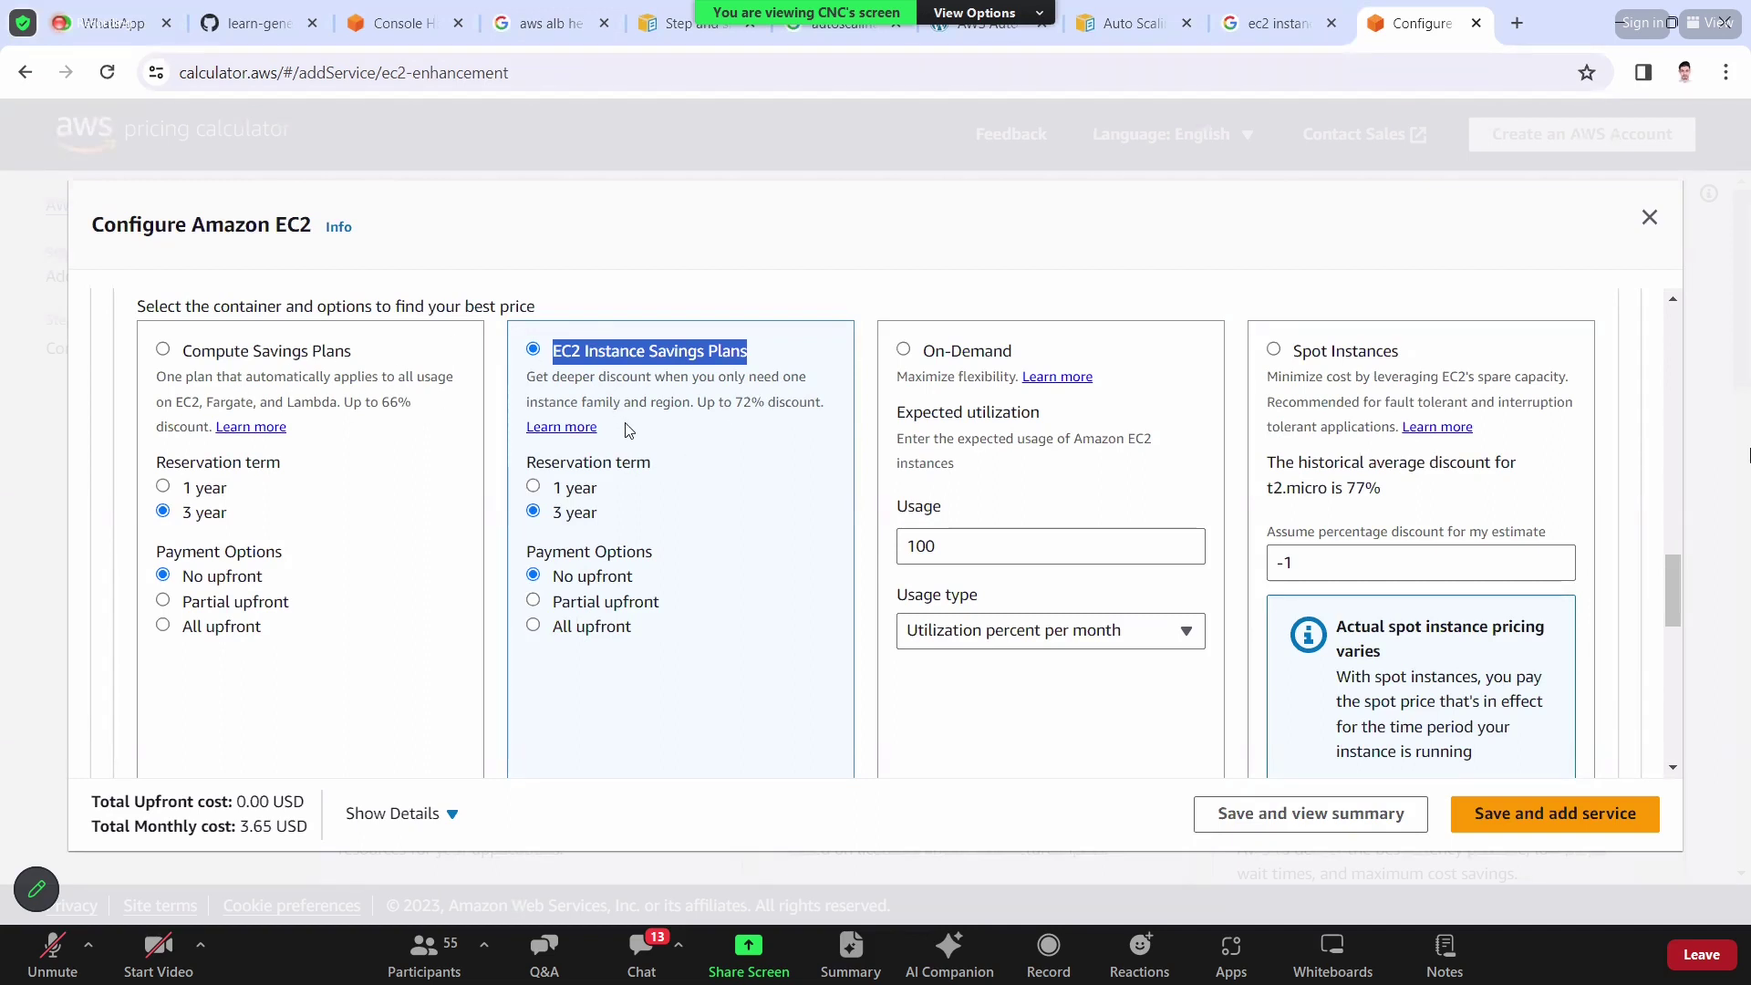
left_click(724, 428)
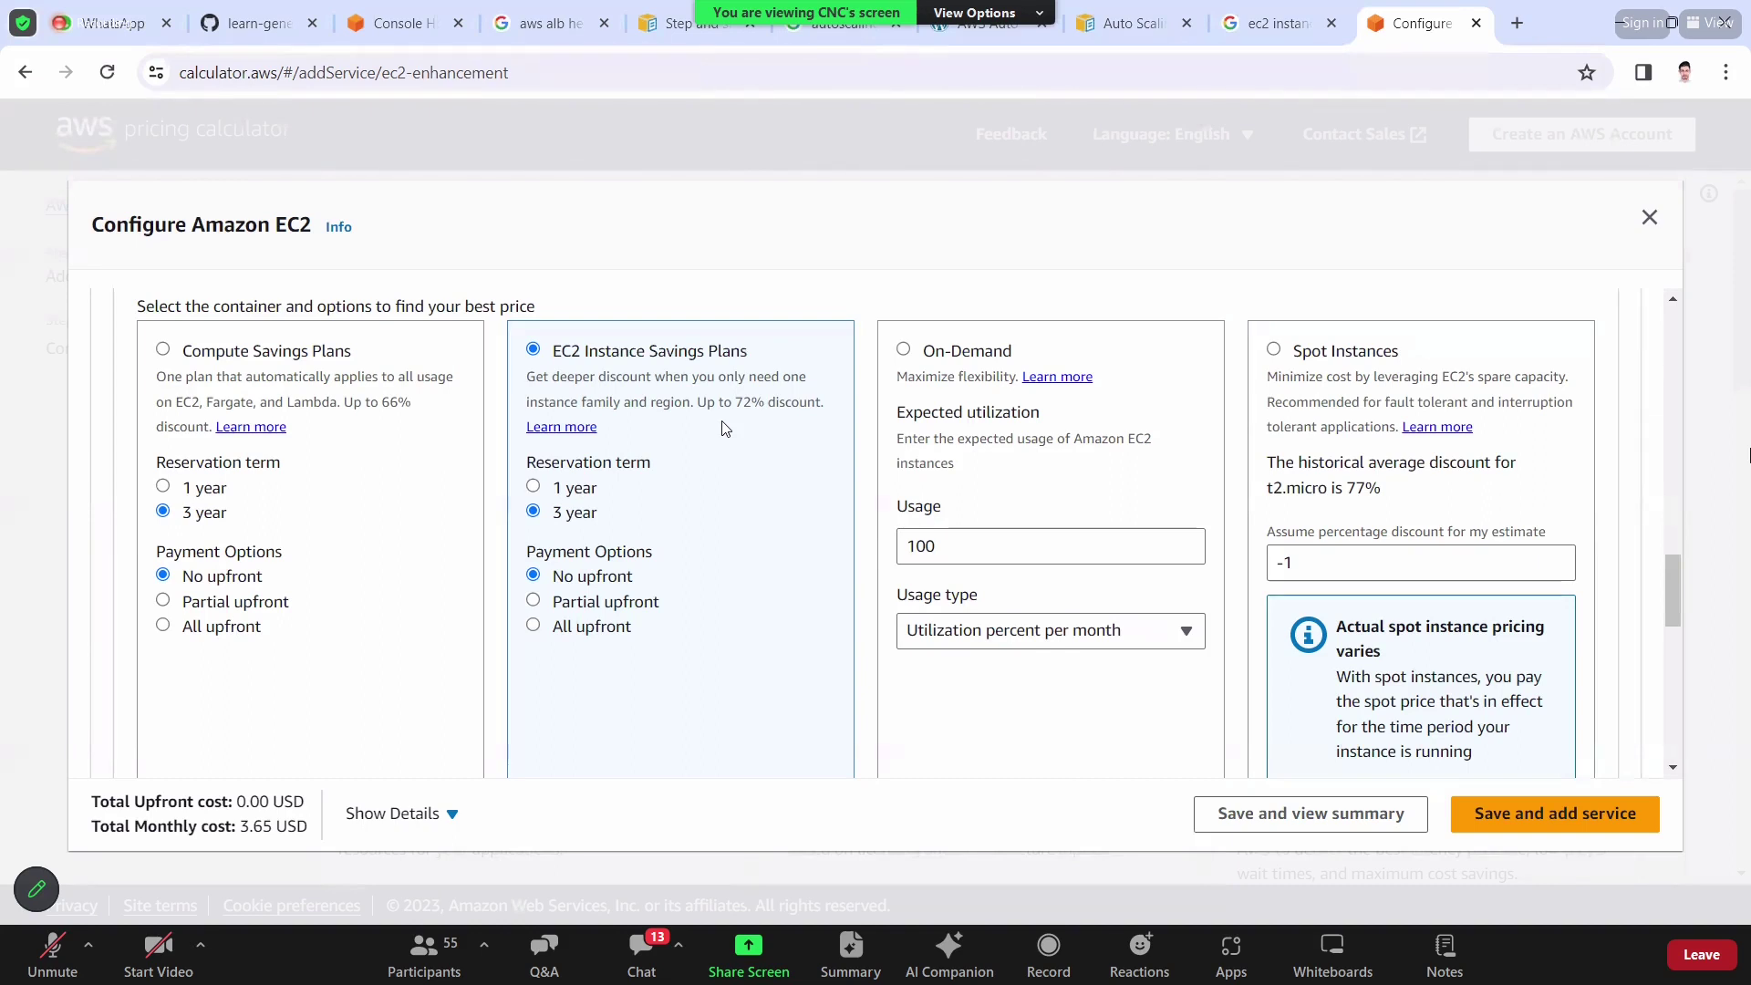
left_click_drag(527, 402, 599, 407)
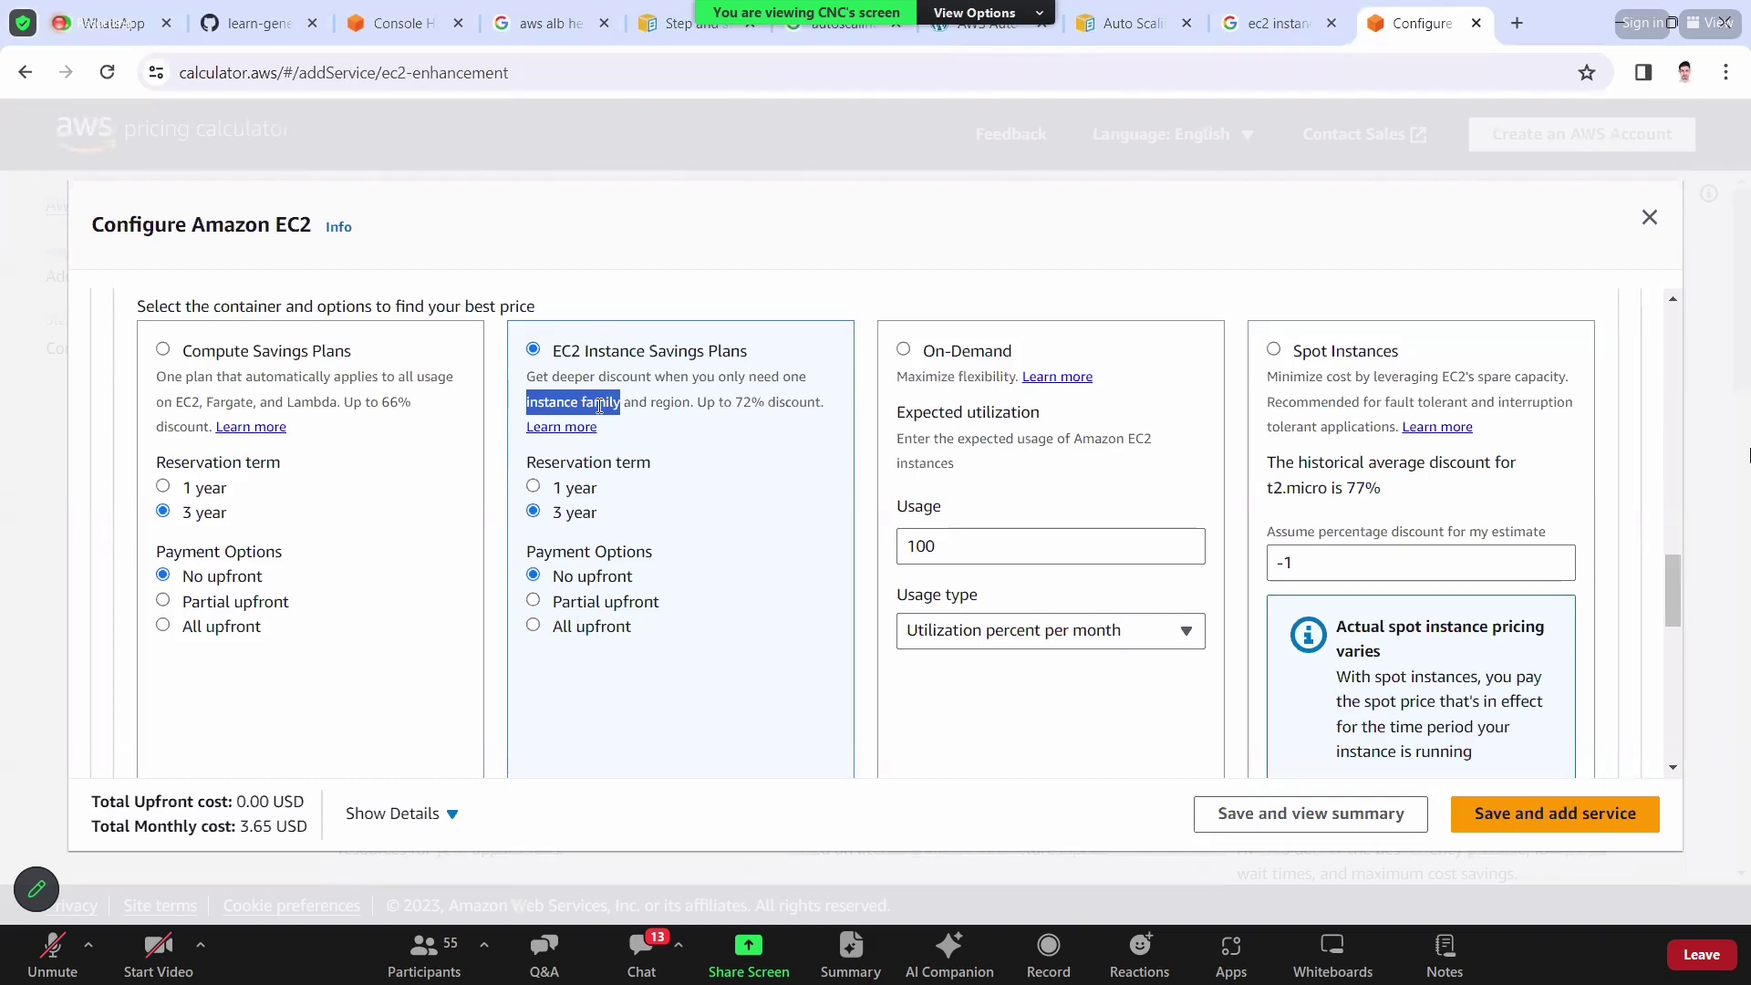
- Open the official EC2 Instance Types page from the search results tab
key("ctrl+shift+Tab")
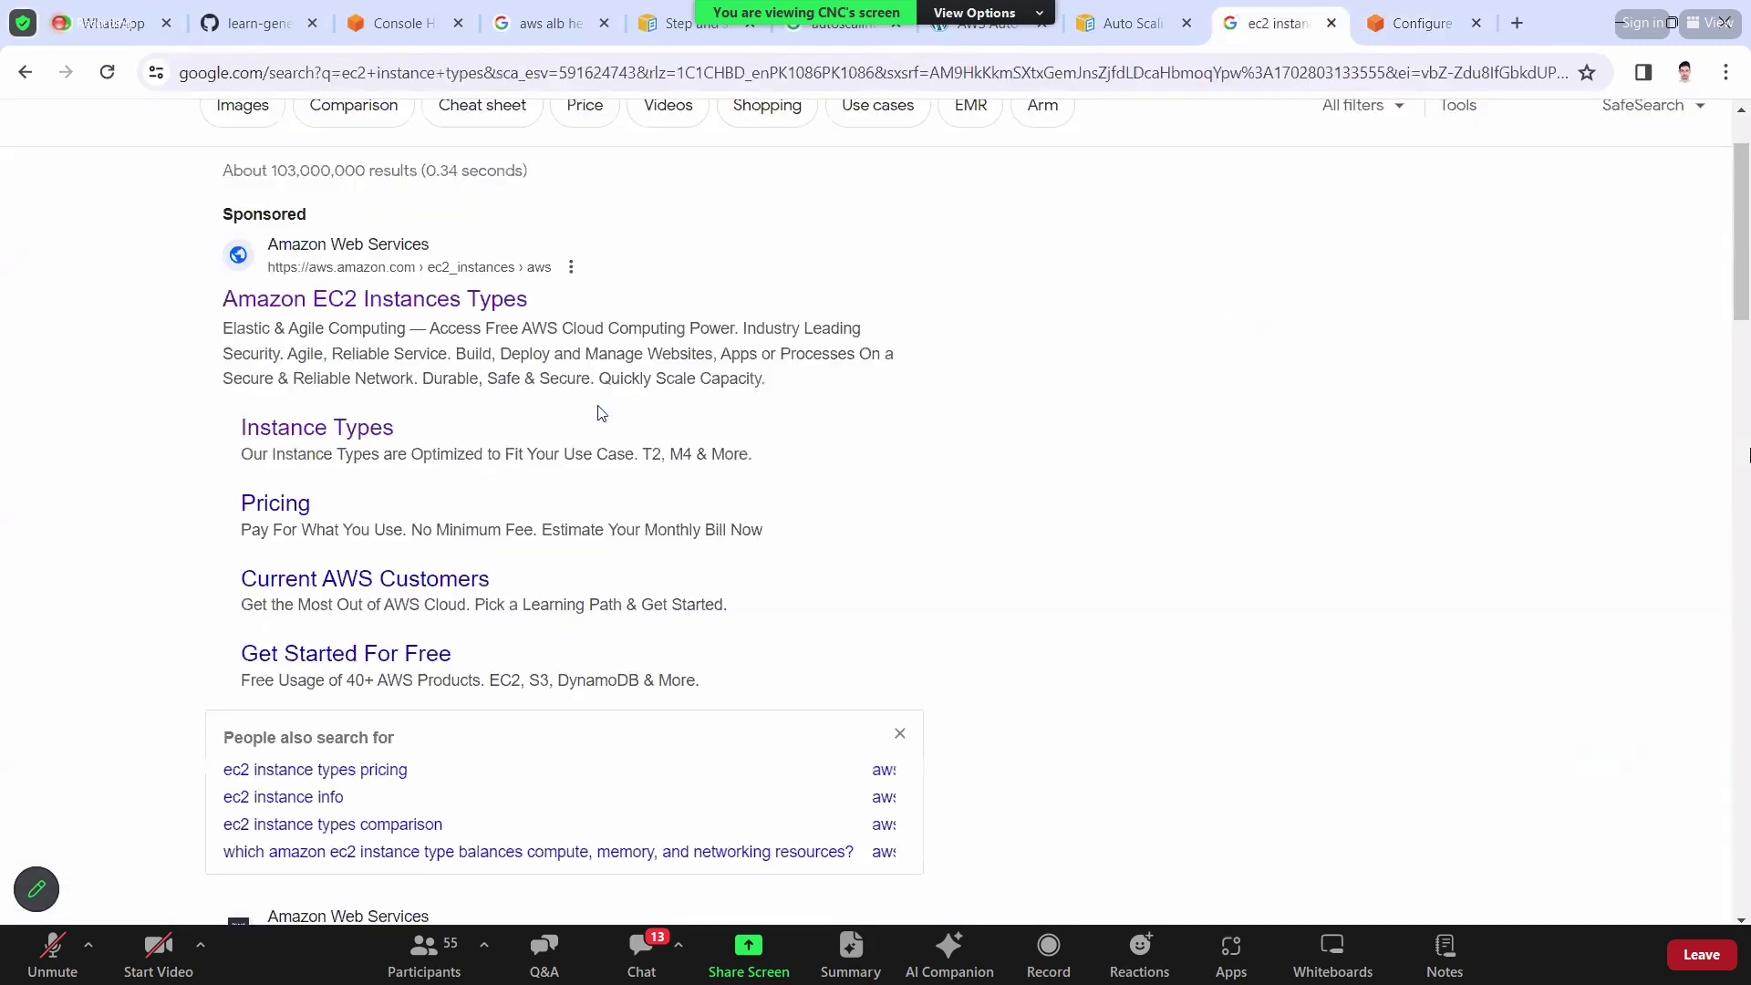
key("ctrl+shift+Tab")
scroll(560, 420, "down", 2)
key("ctrl+Tab")
scroll(288, 560, "up", 2)
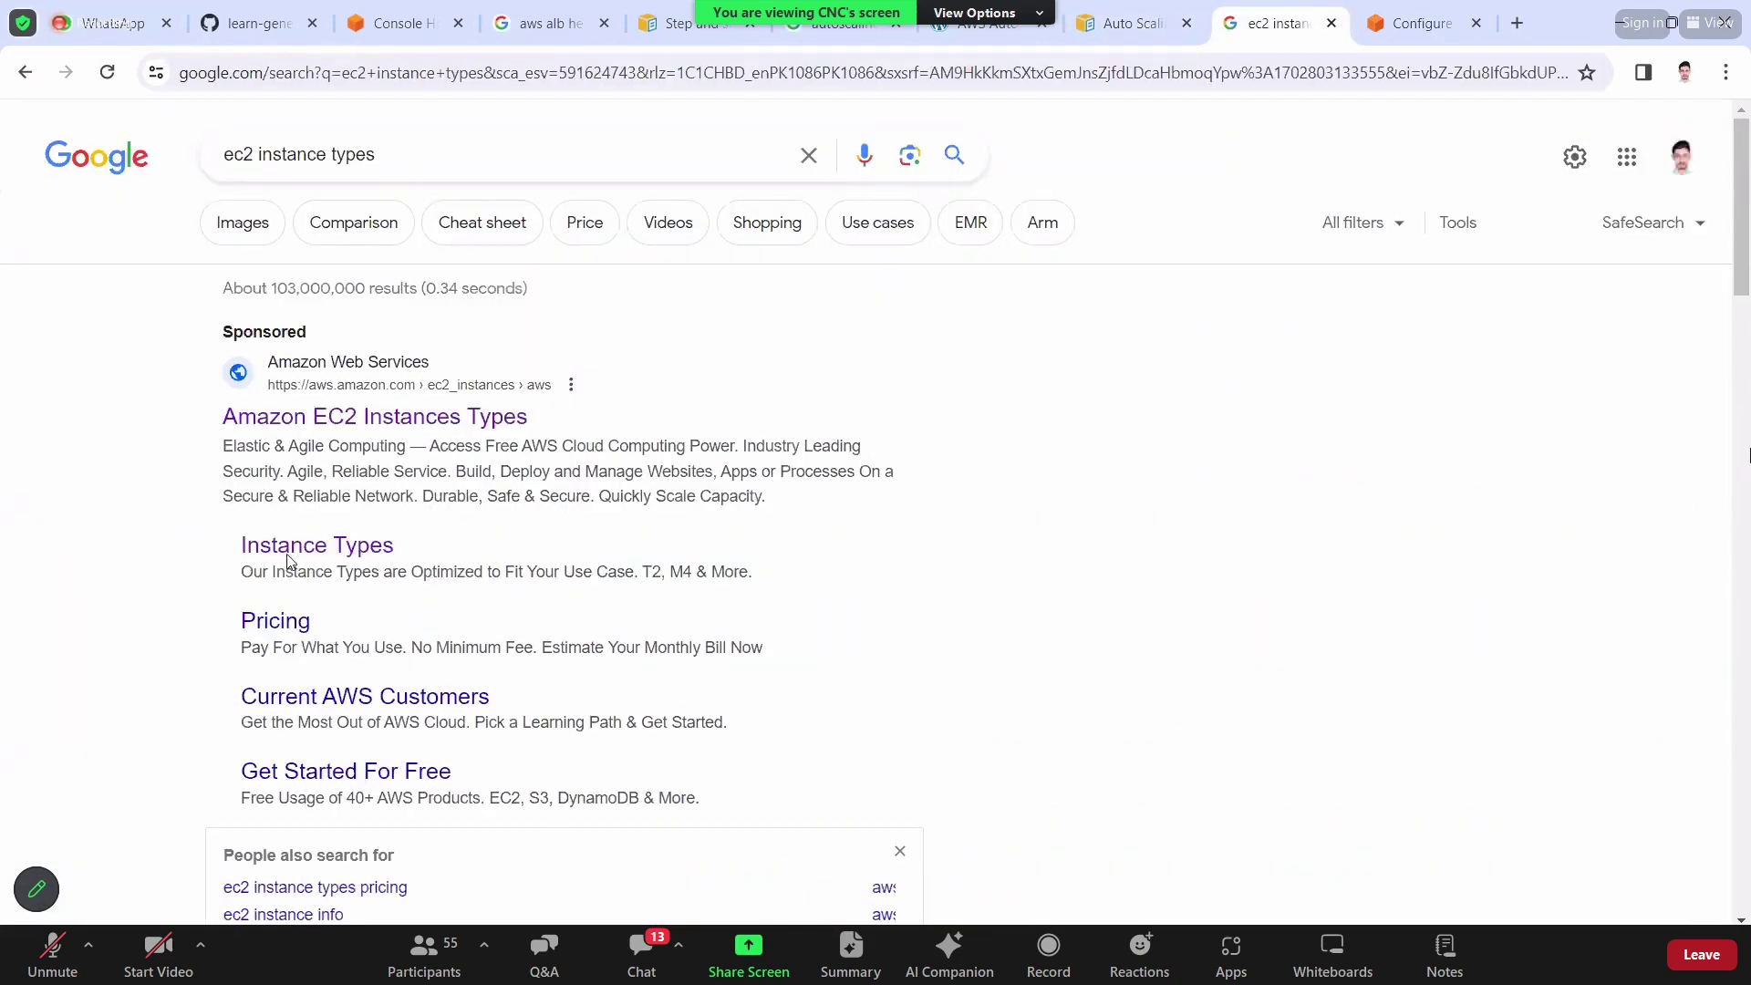
left_click(288, 557)
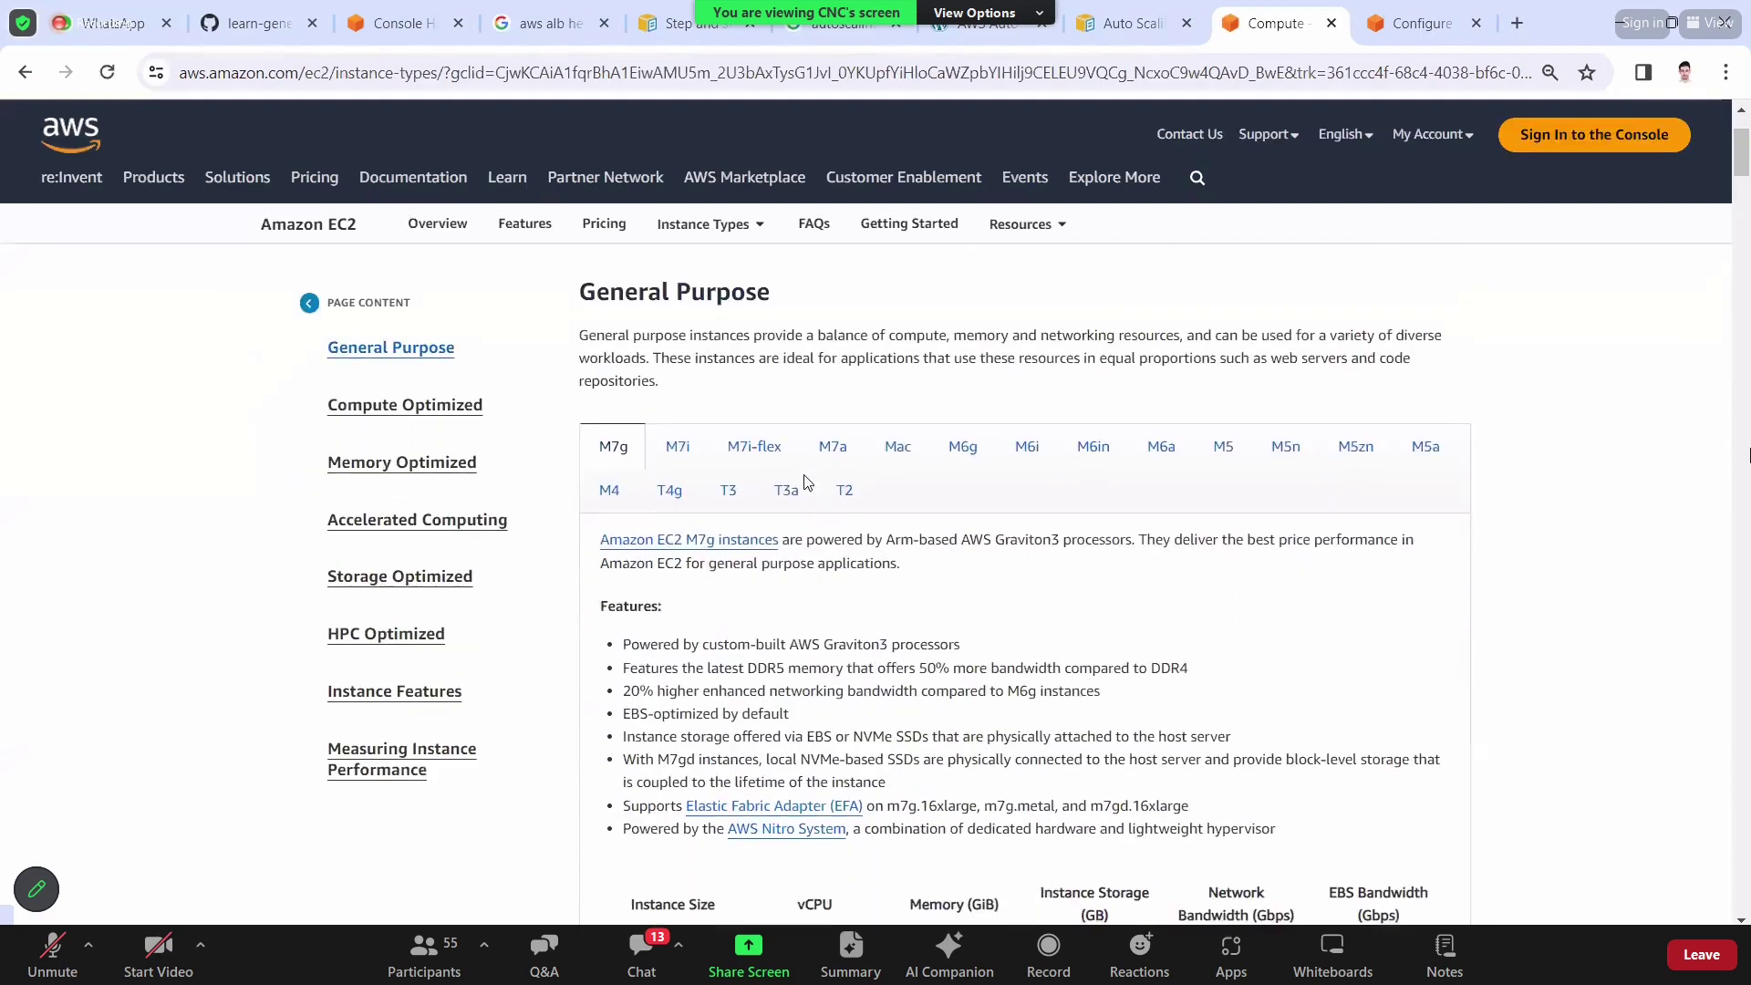
- Compare the T2, T3 and T4g instance family specs
left_click(845, 478)
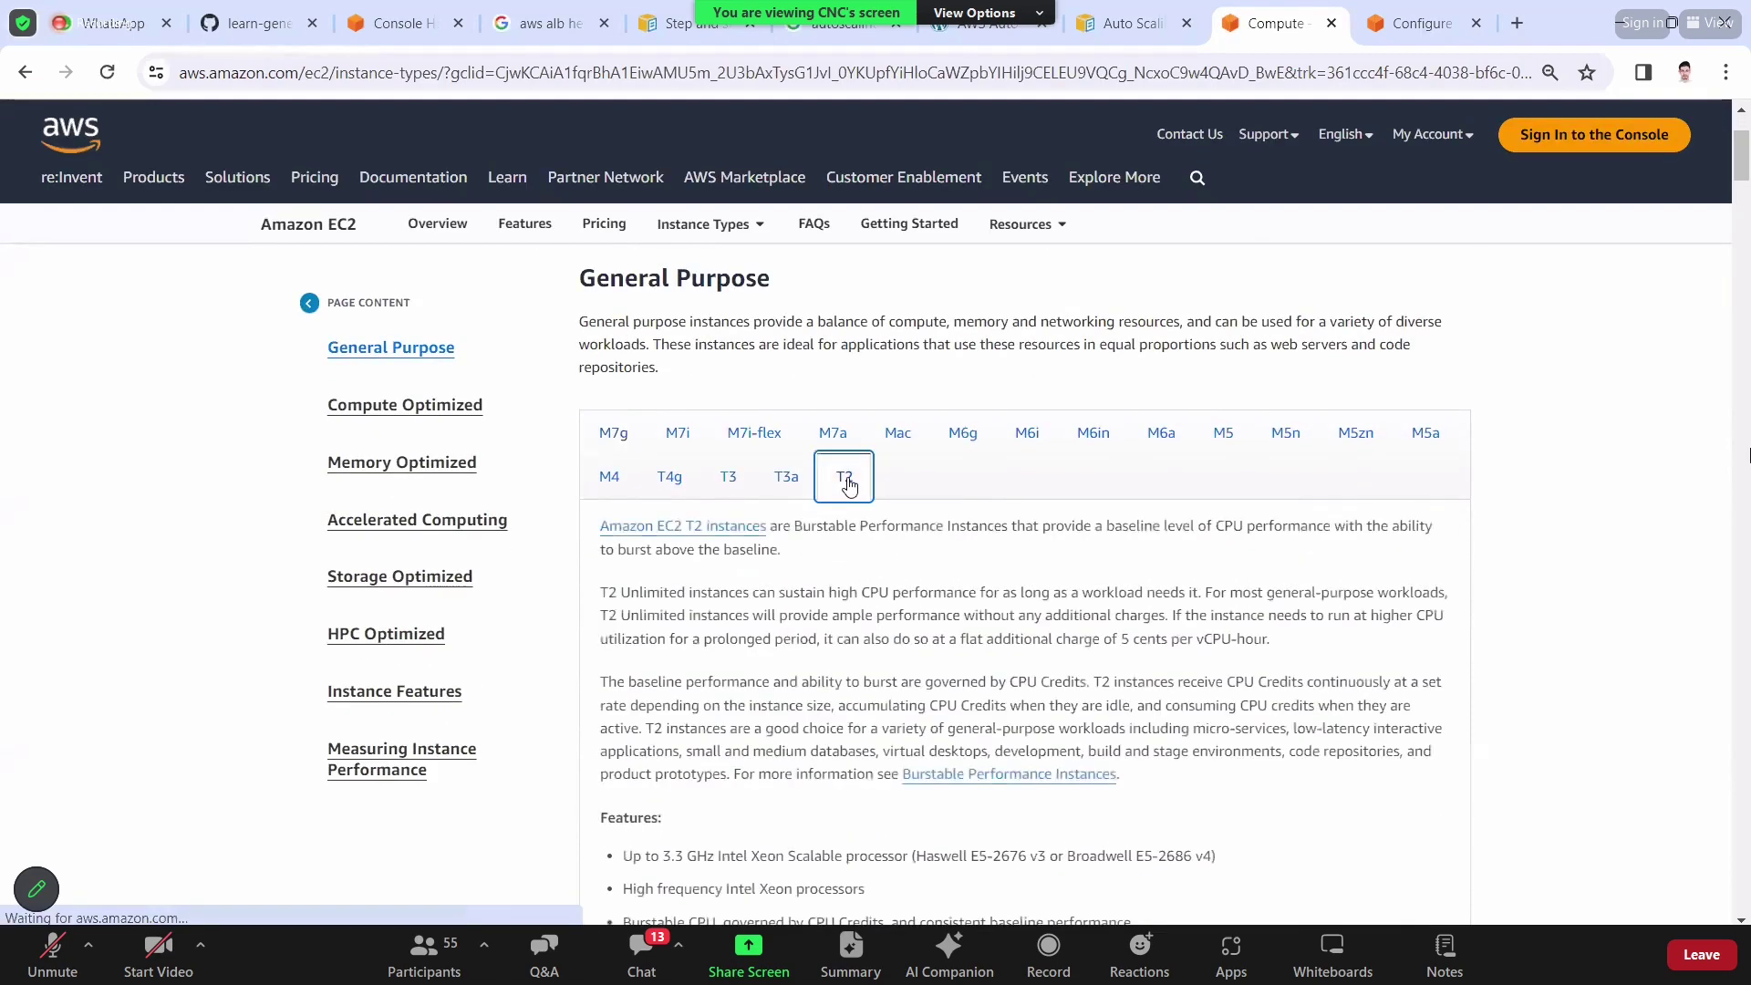
scroll(853, 485, "down", 8)
scroll(702, 642, "up", 5)
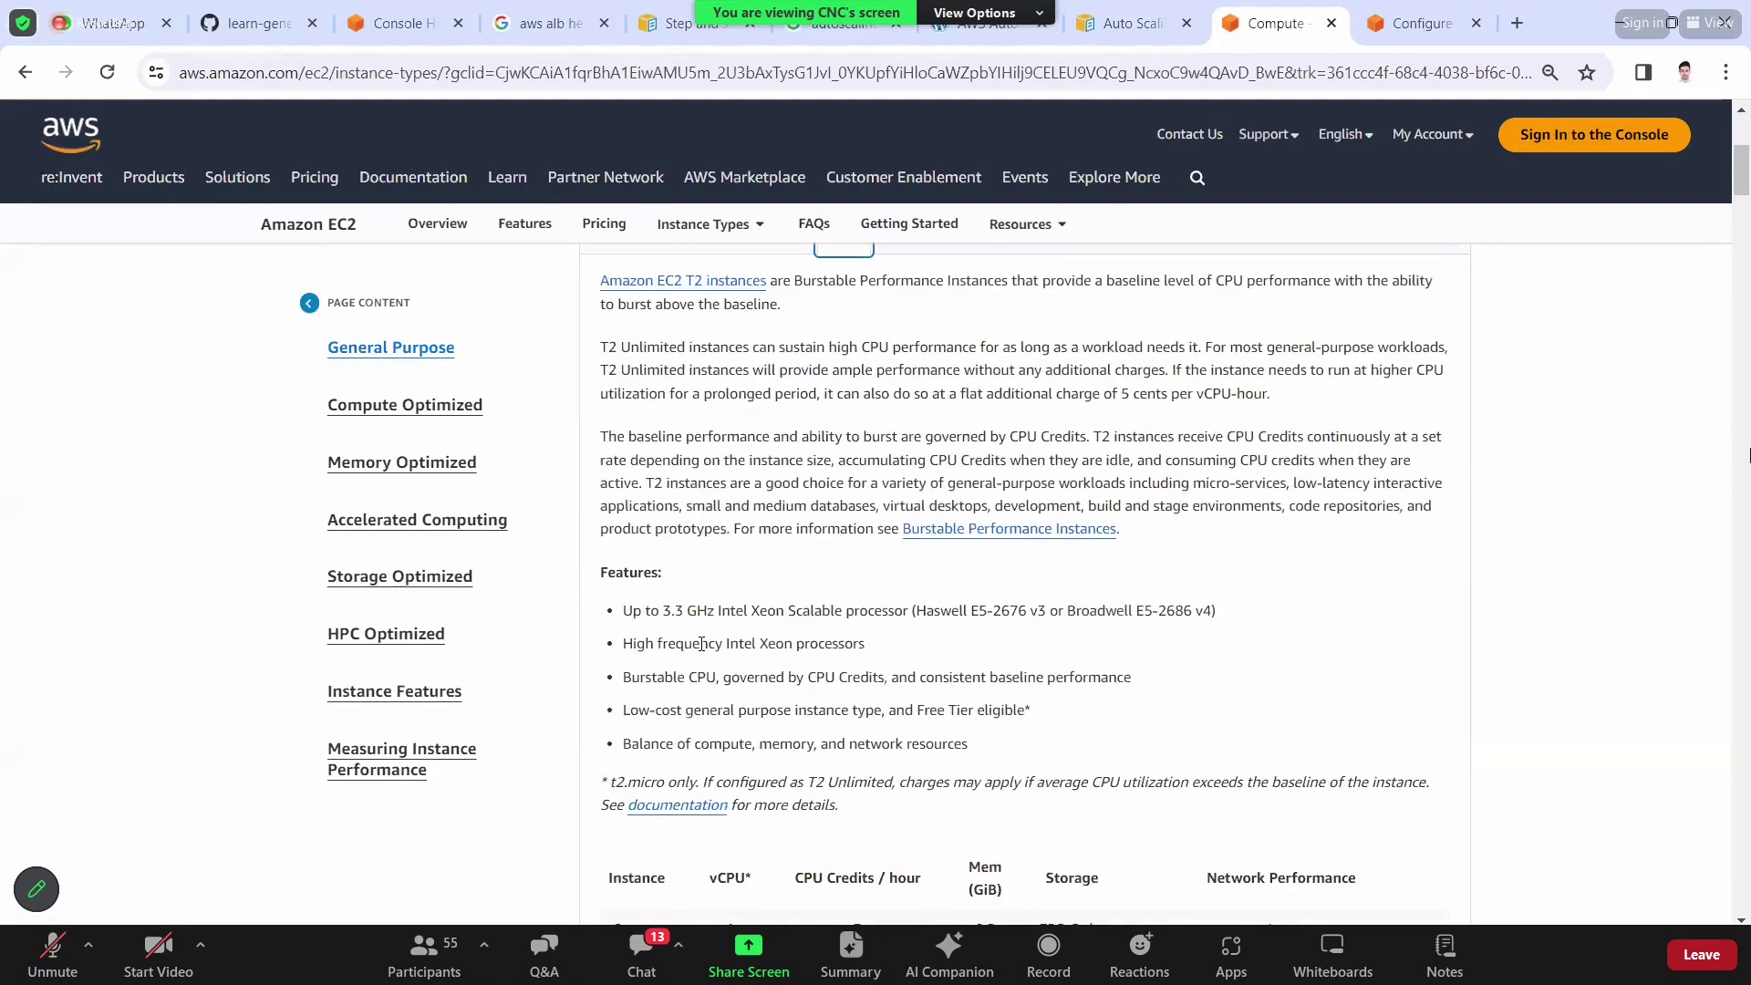
scroll(838, 316, "up", 3)
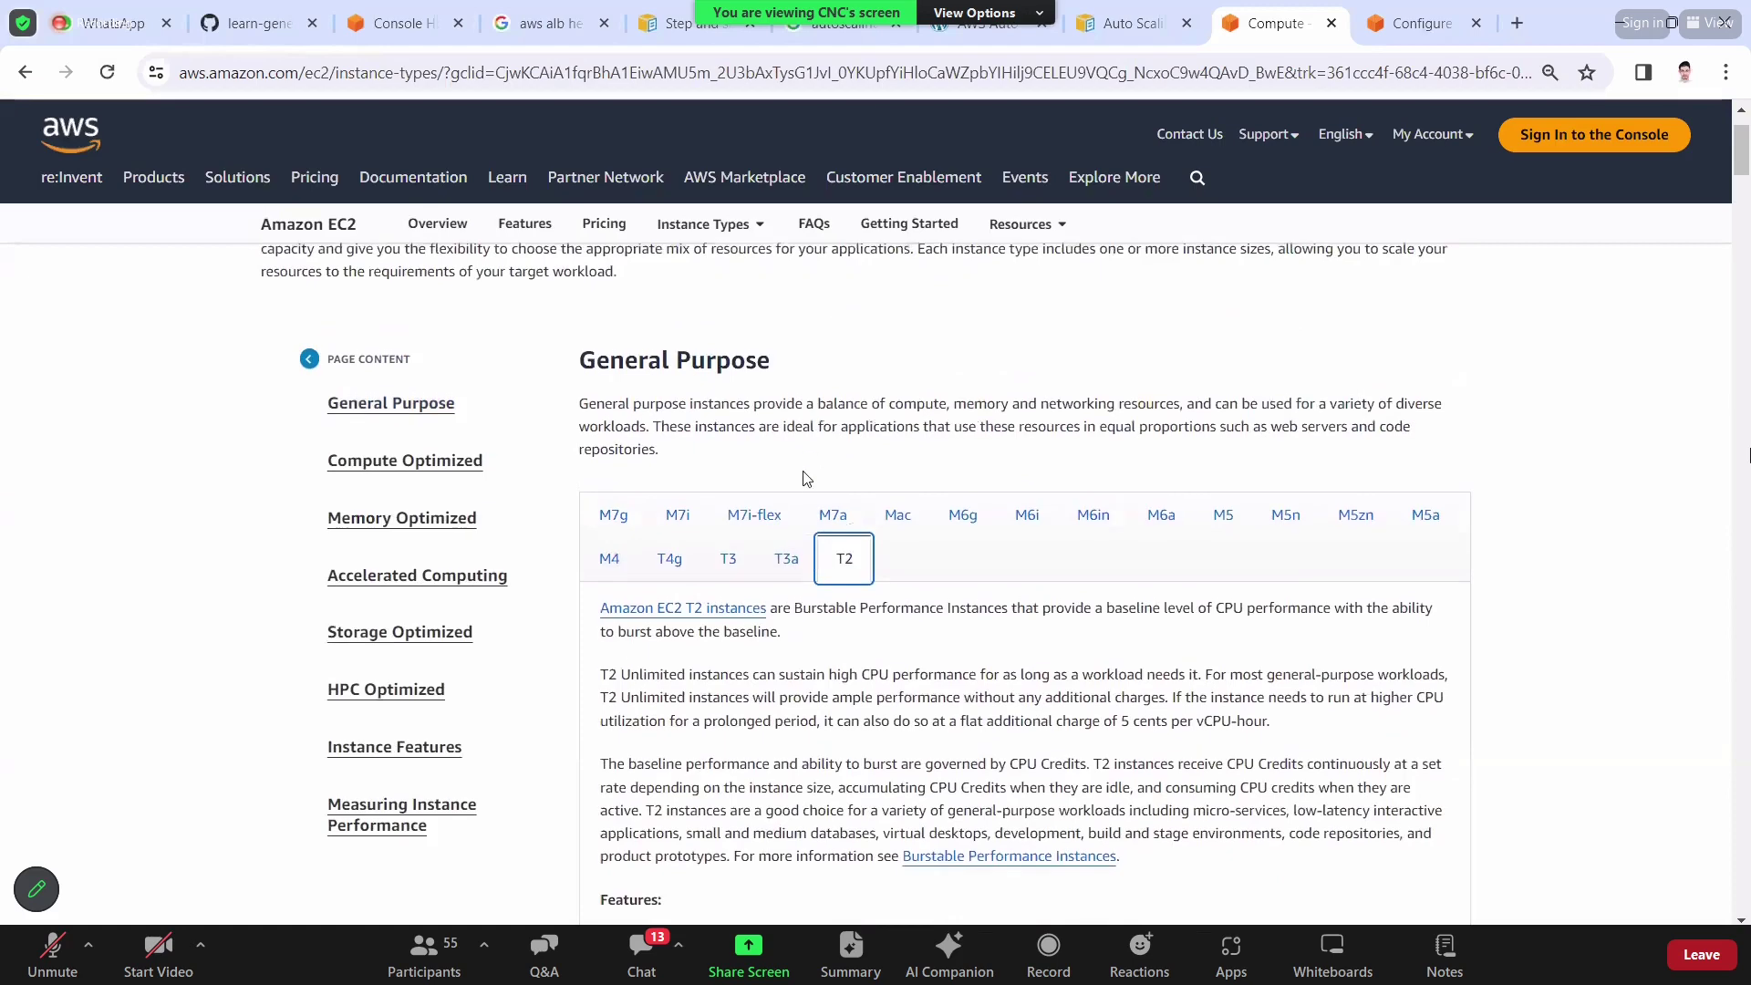
left_click(729, 555)
scroll(731, 538, "down", 6)
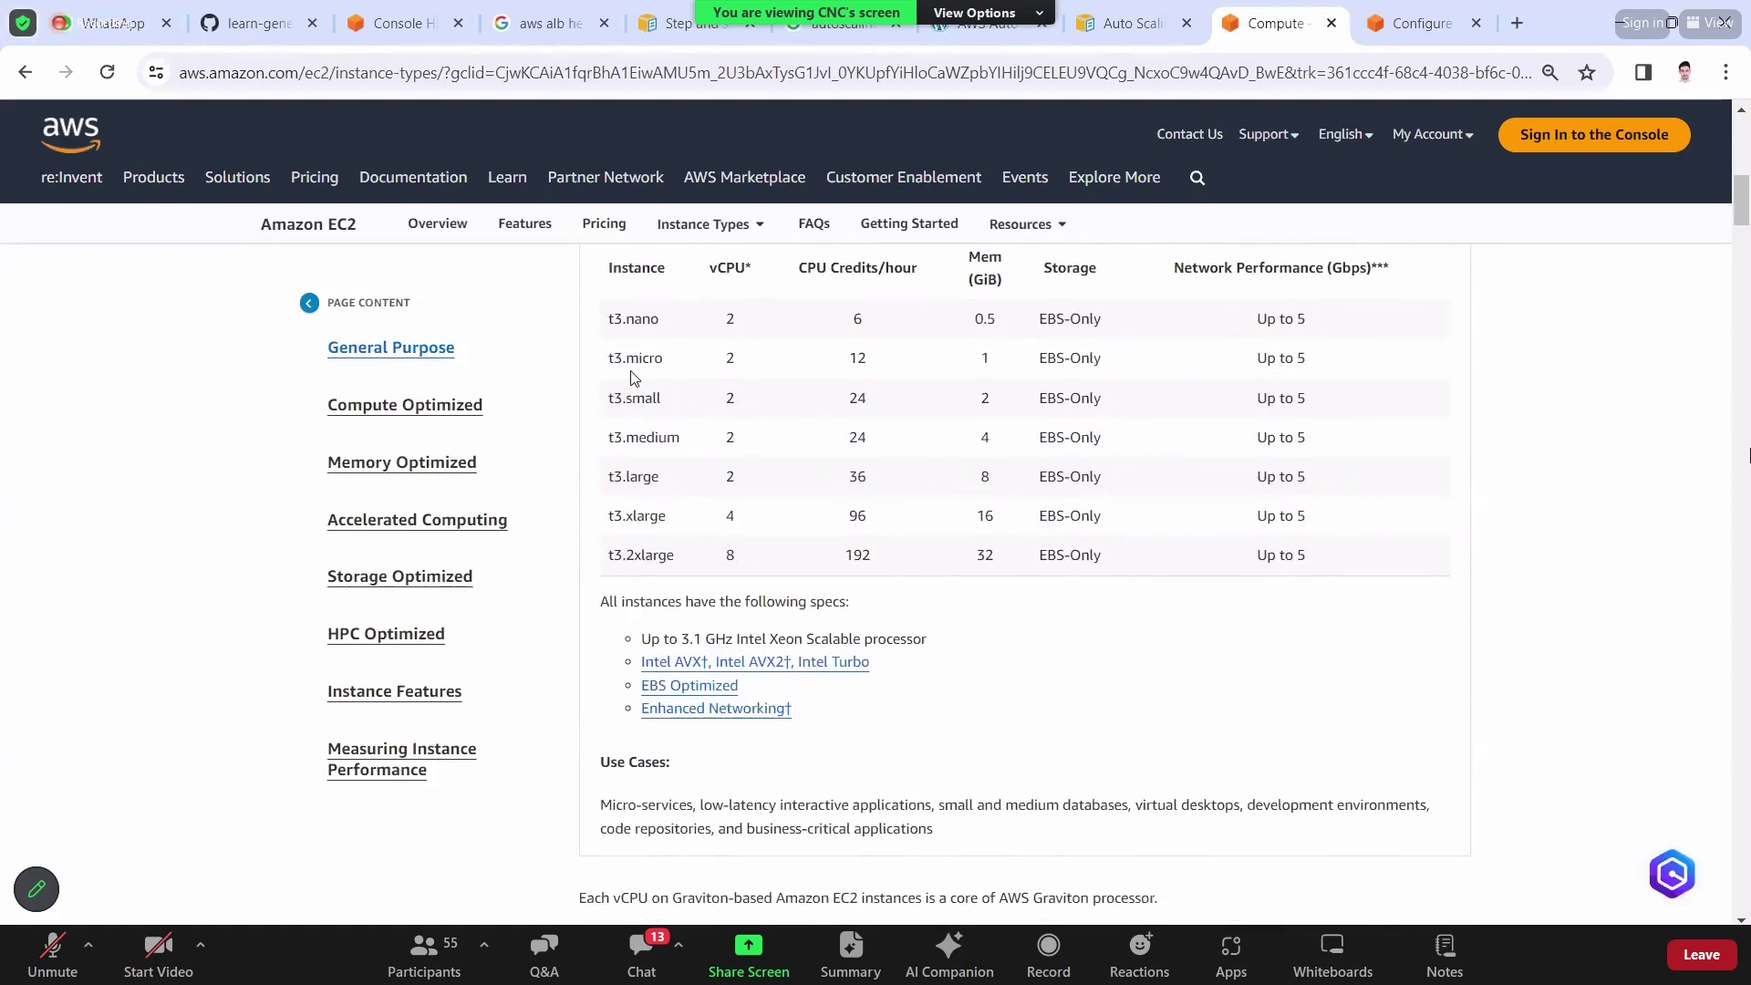
scroll(657, 456, "up", 6)
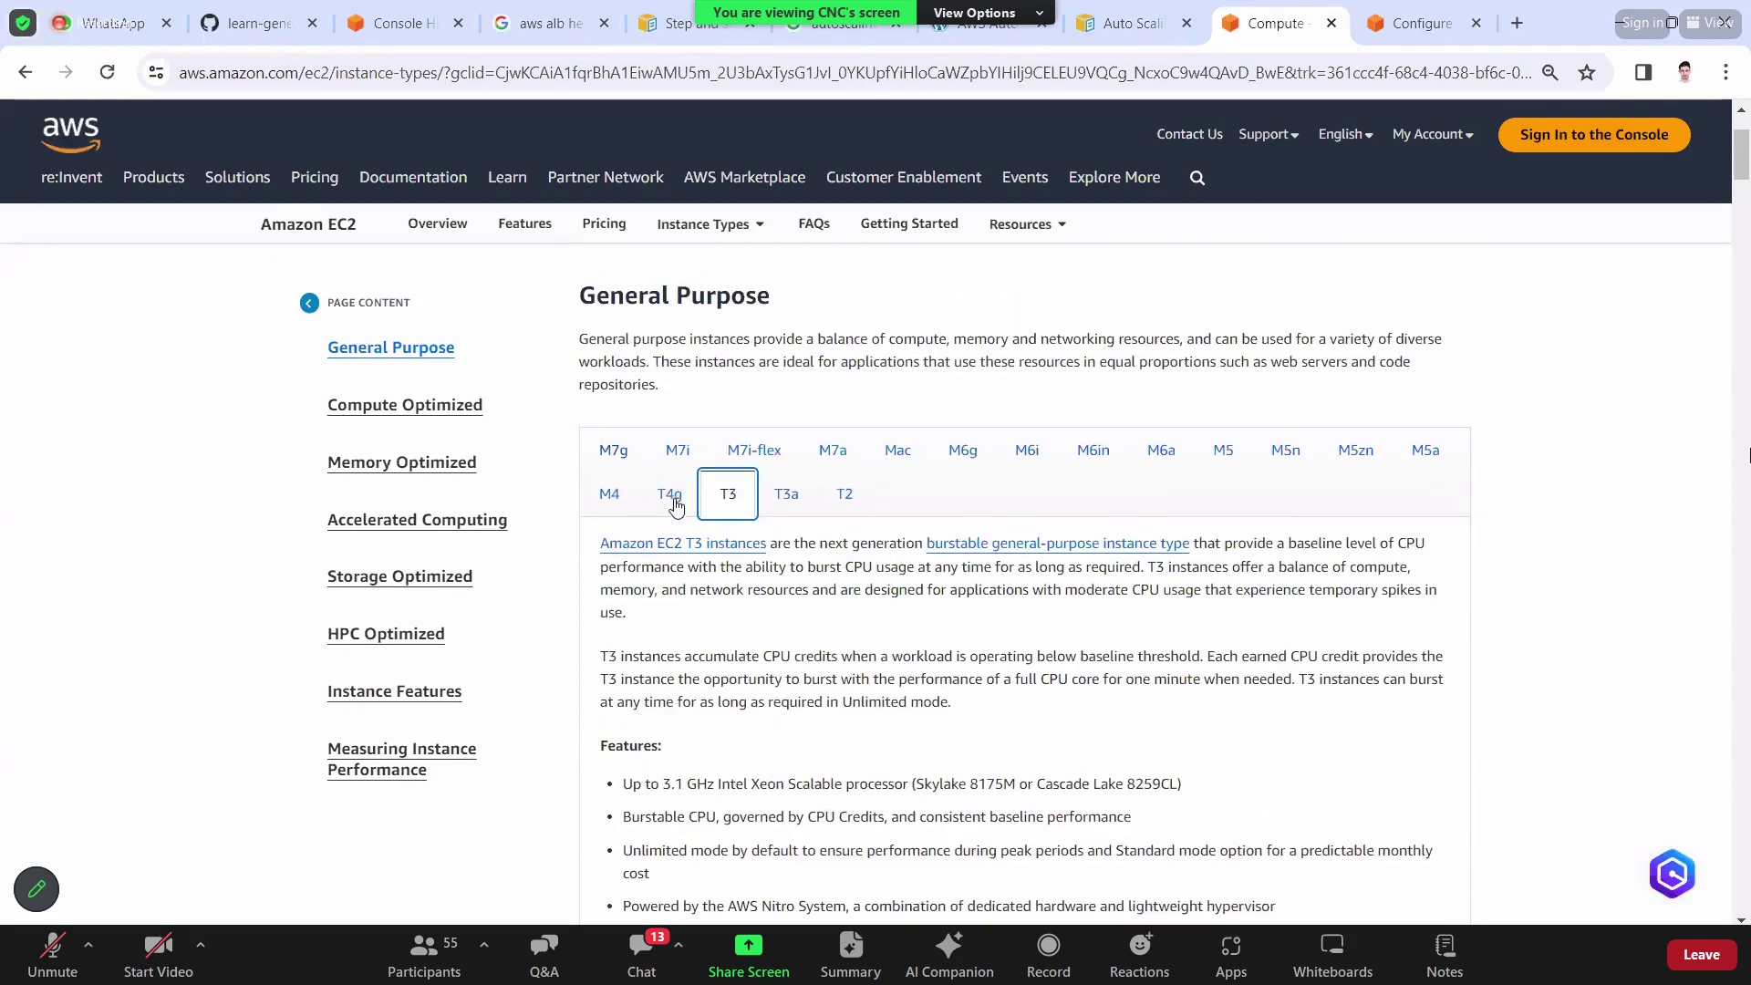
left_click(670, 496)
scroll(676, 501, "down", 10)
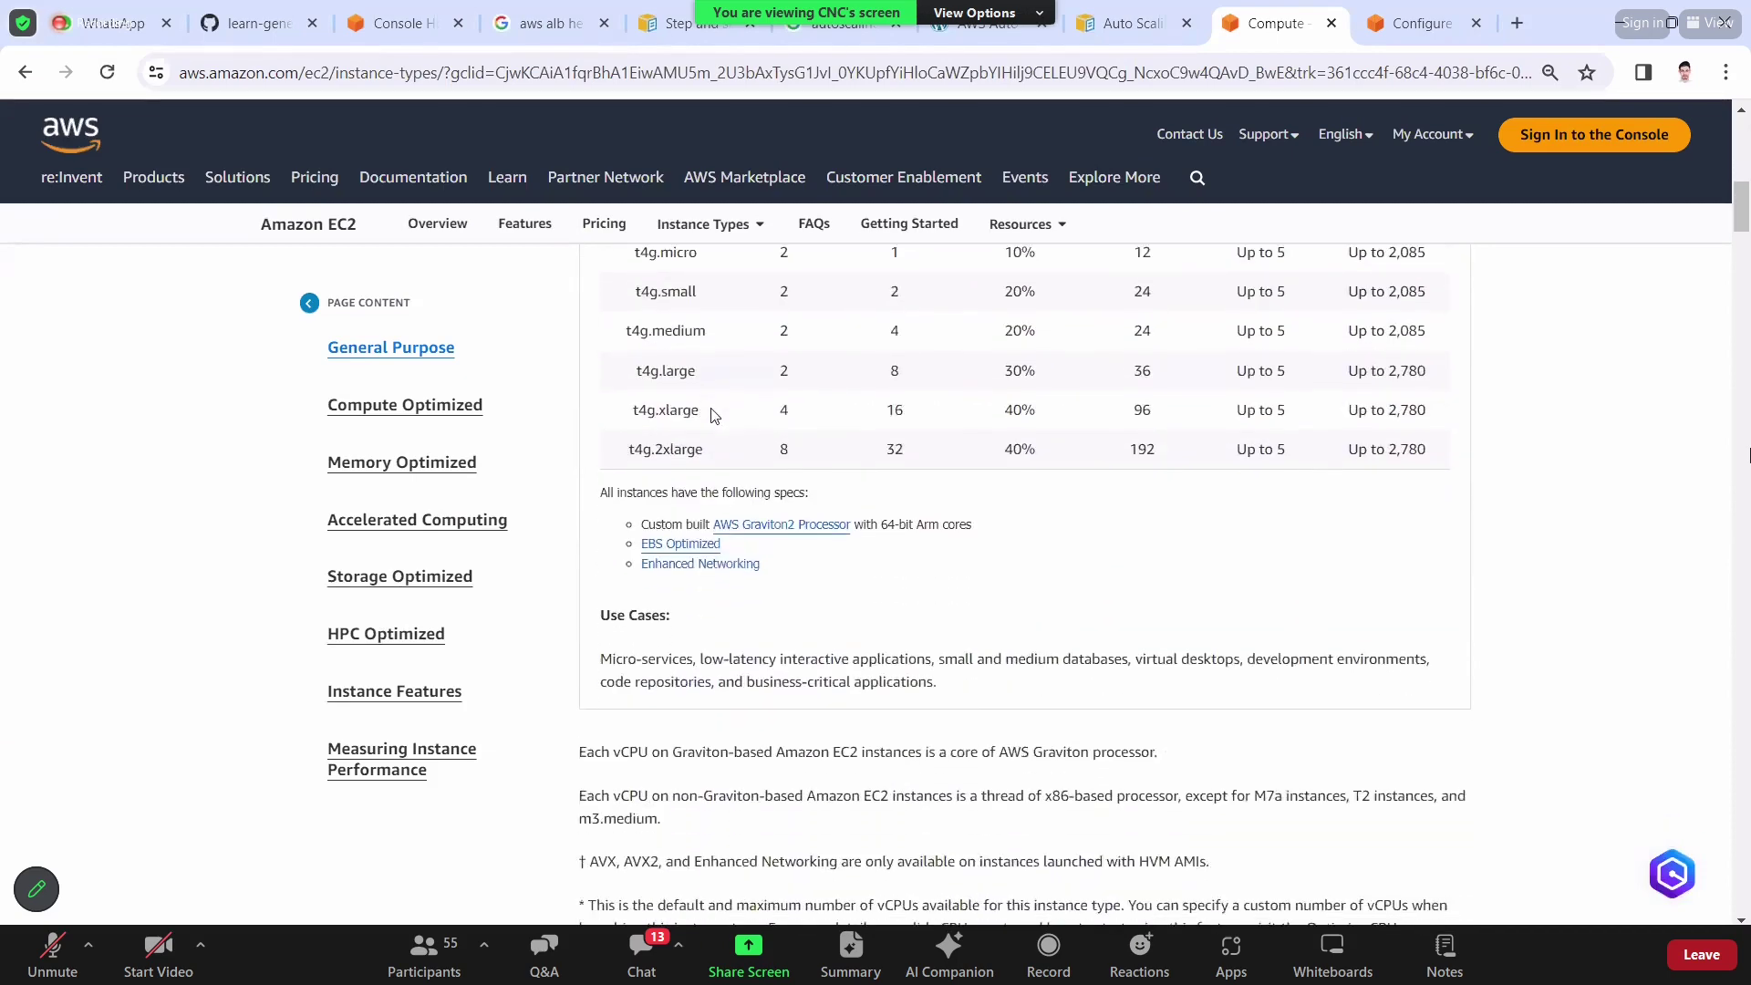
scroll(713, 409, "up", 6)
scroll(712, 409, "up", 4)
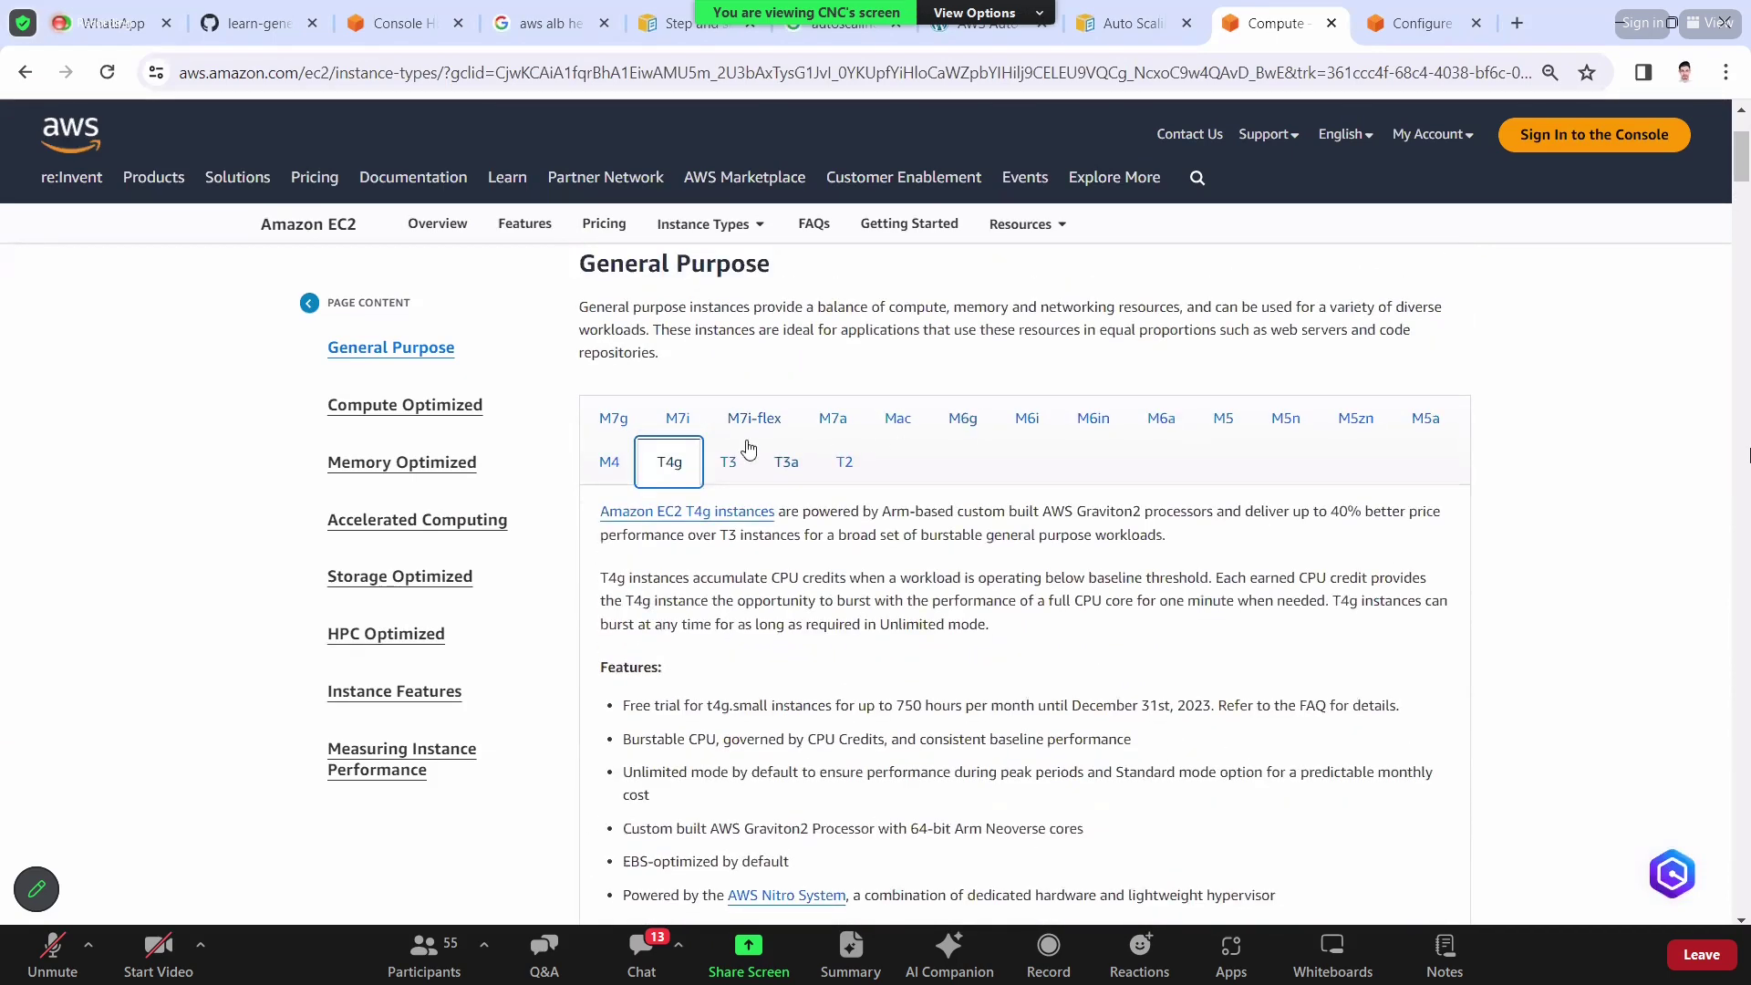
- Look over the M7a and Mac family specs, then return to the EC2 estimate tab
left_click(833, 421)
scroll(833, 429, "down", 10)
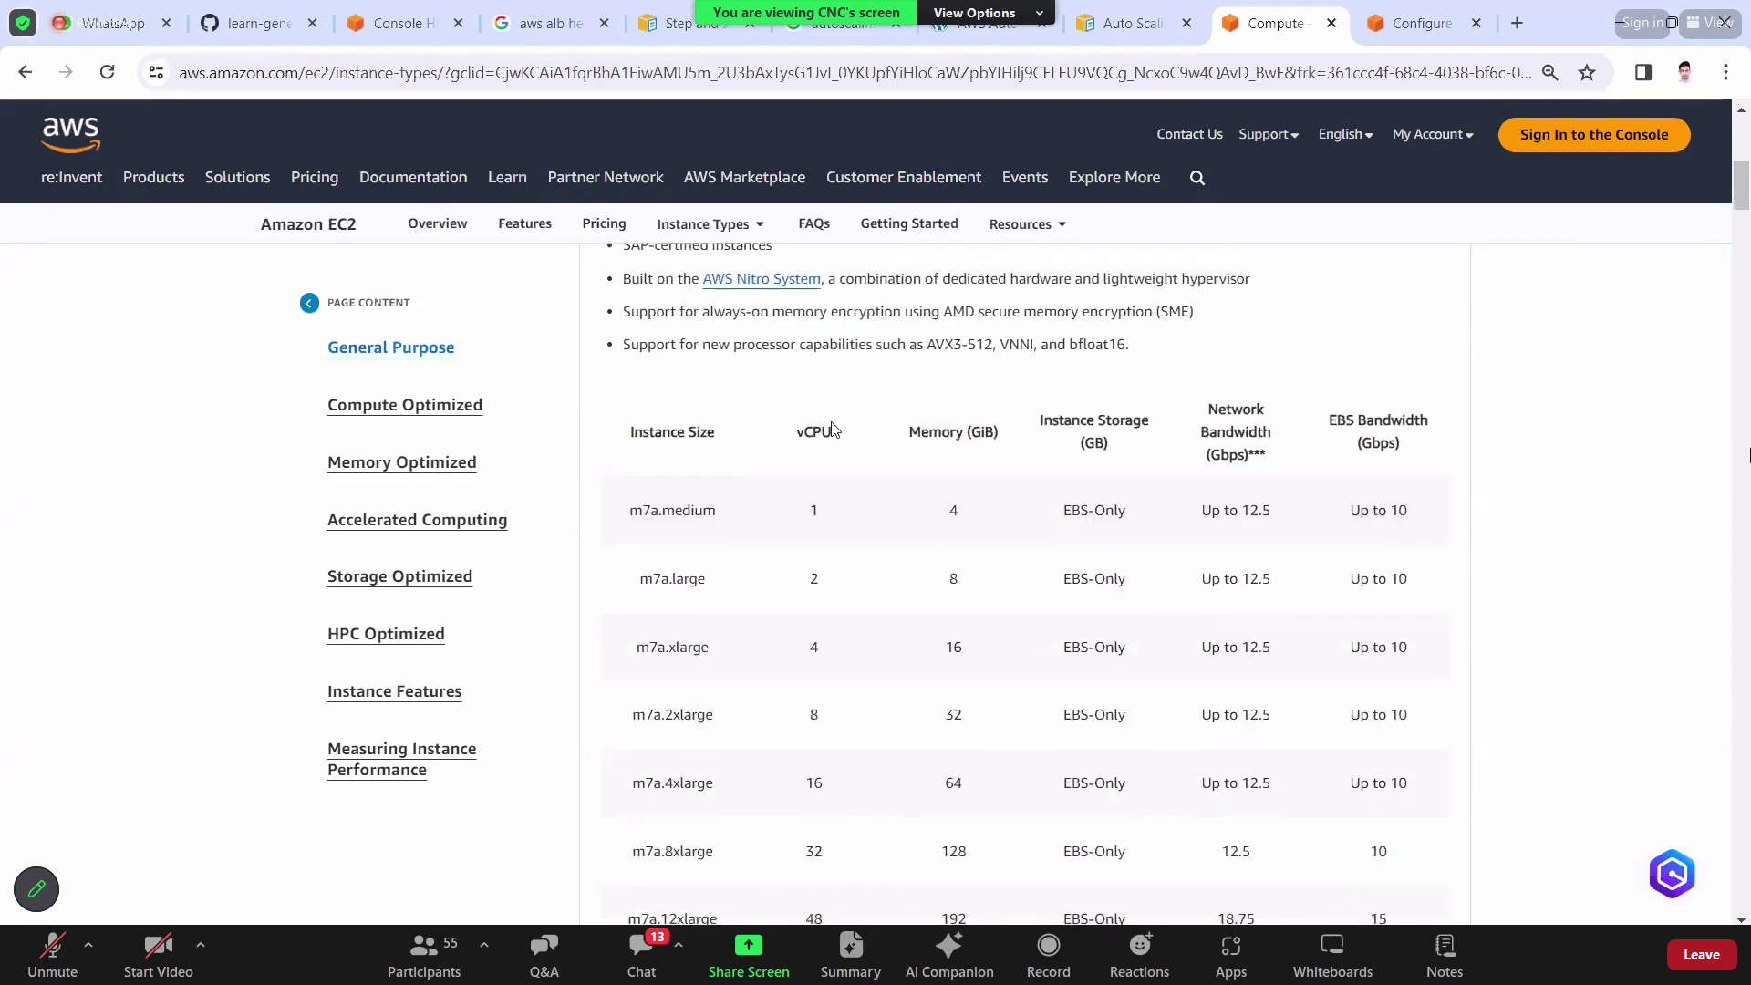
scroll(832, 429, "up", 10)
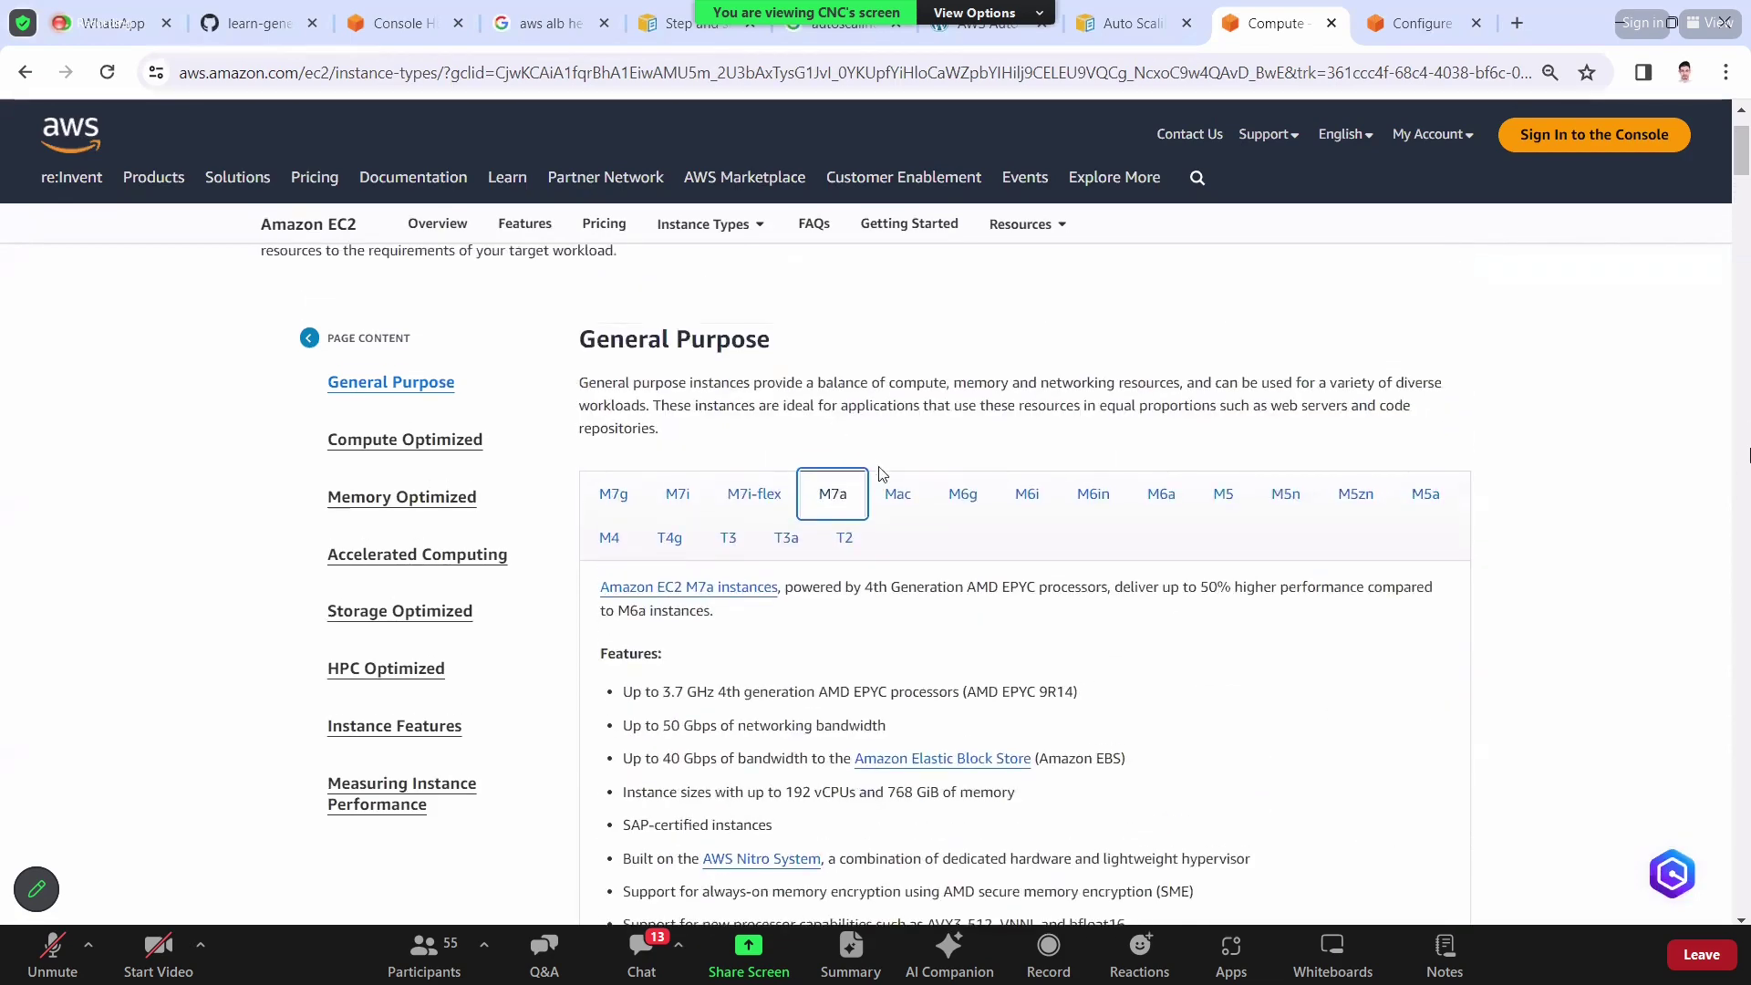
left_click(892, 509)
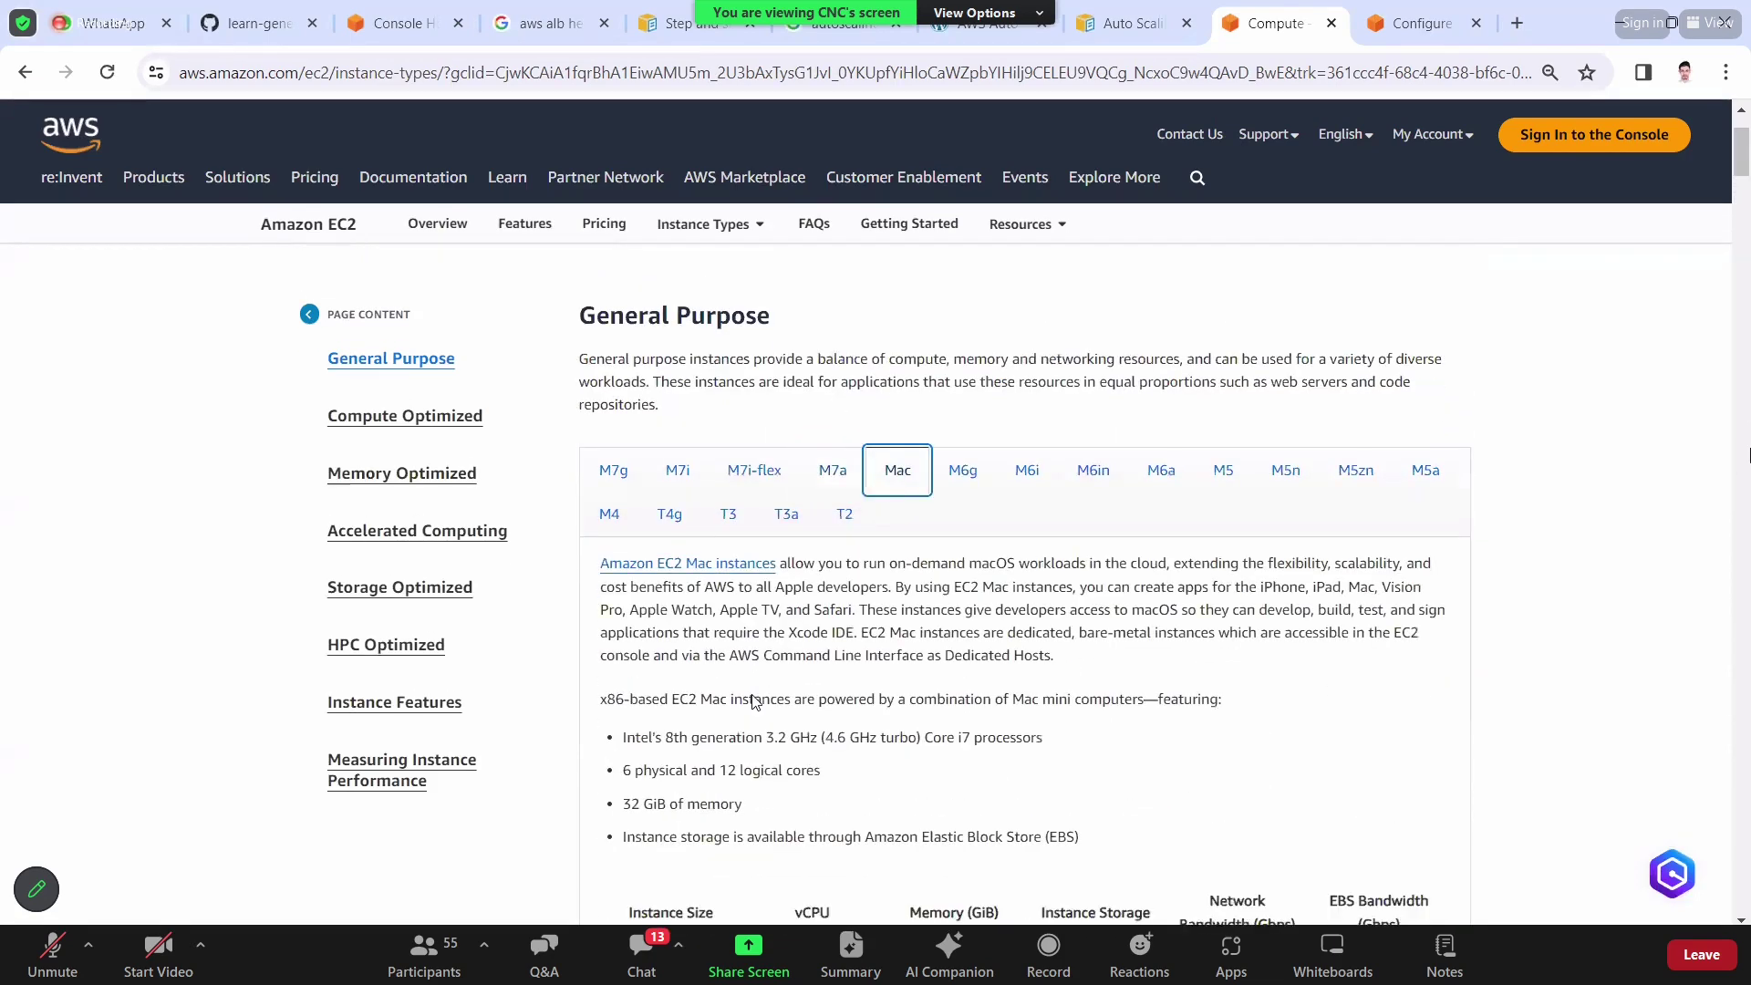
scroll(755, 700, "down", 6)
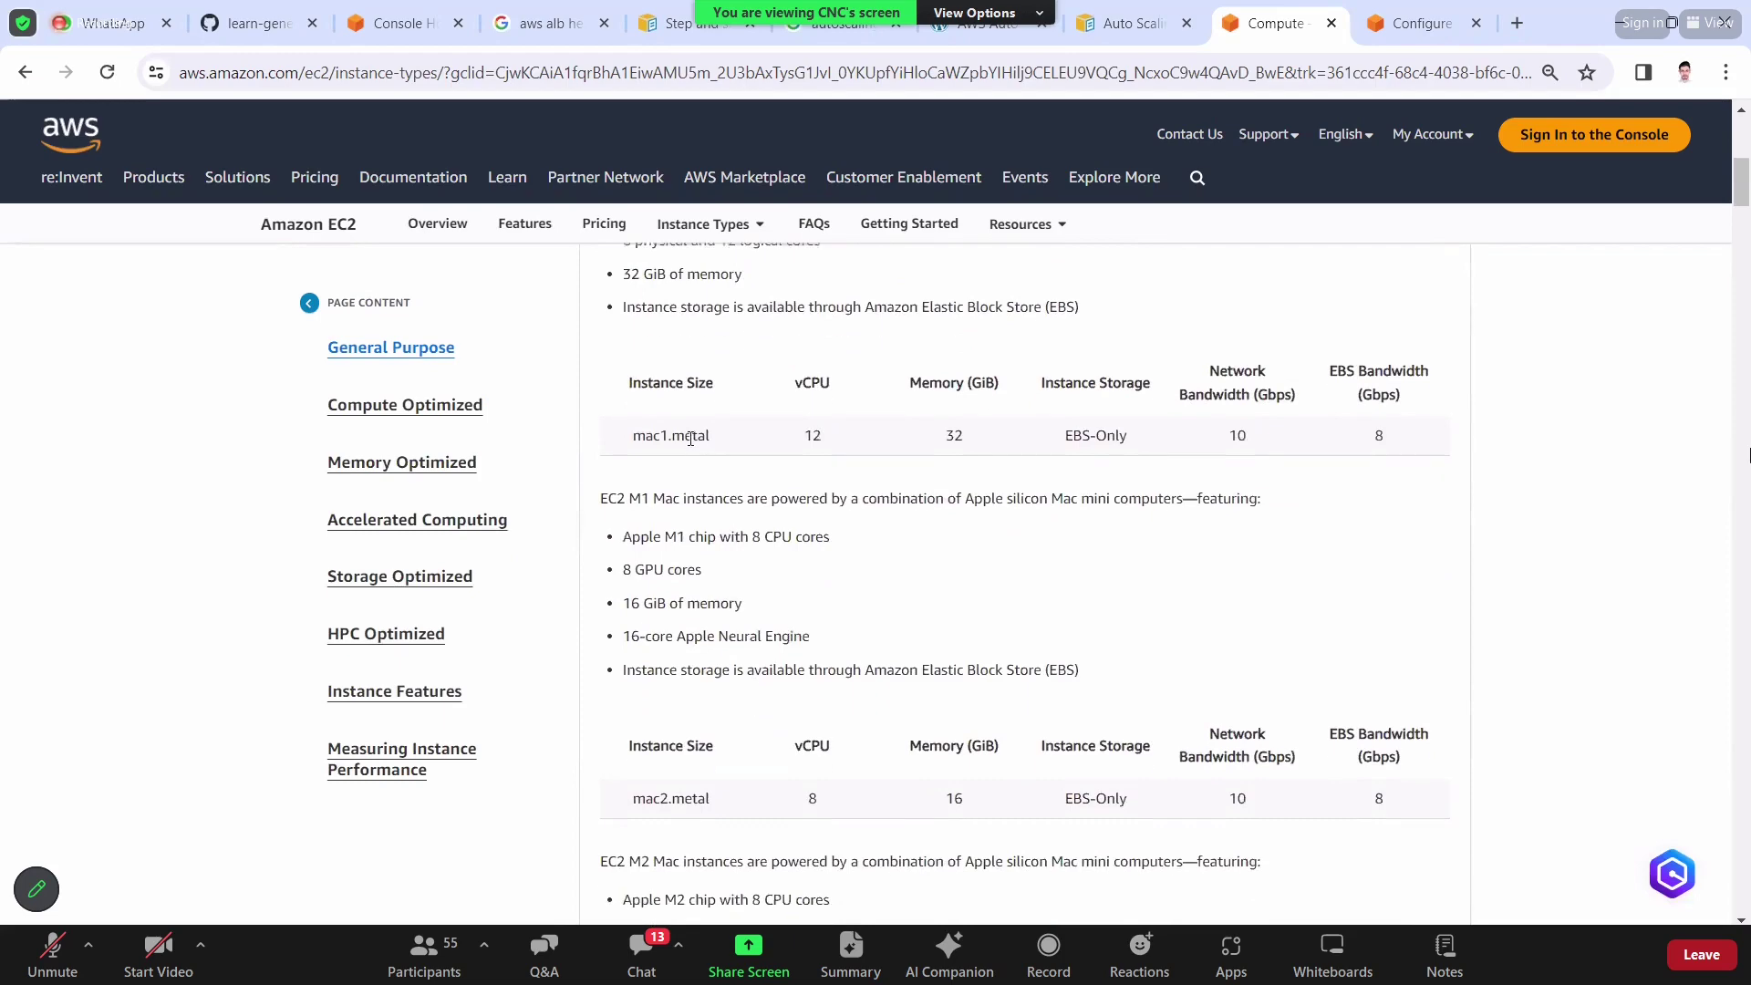
scroll(697, 458, "down", 8)
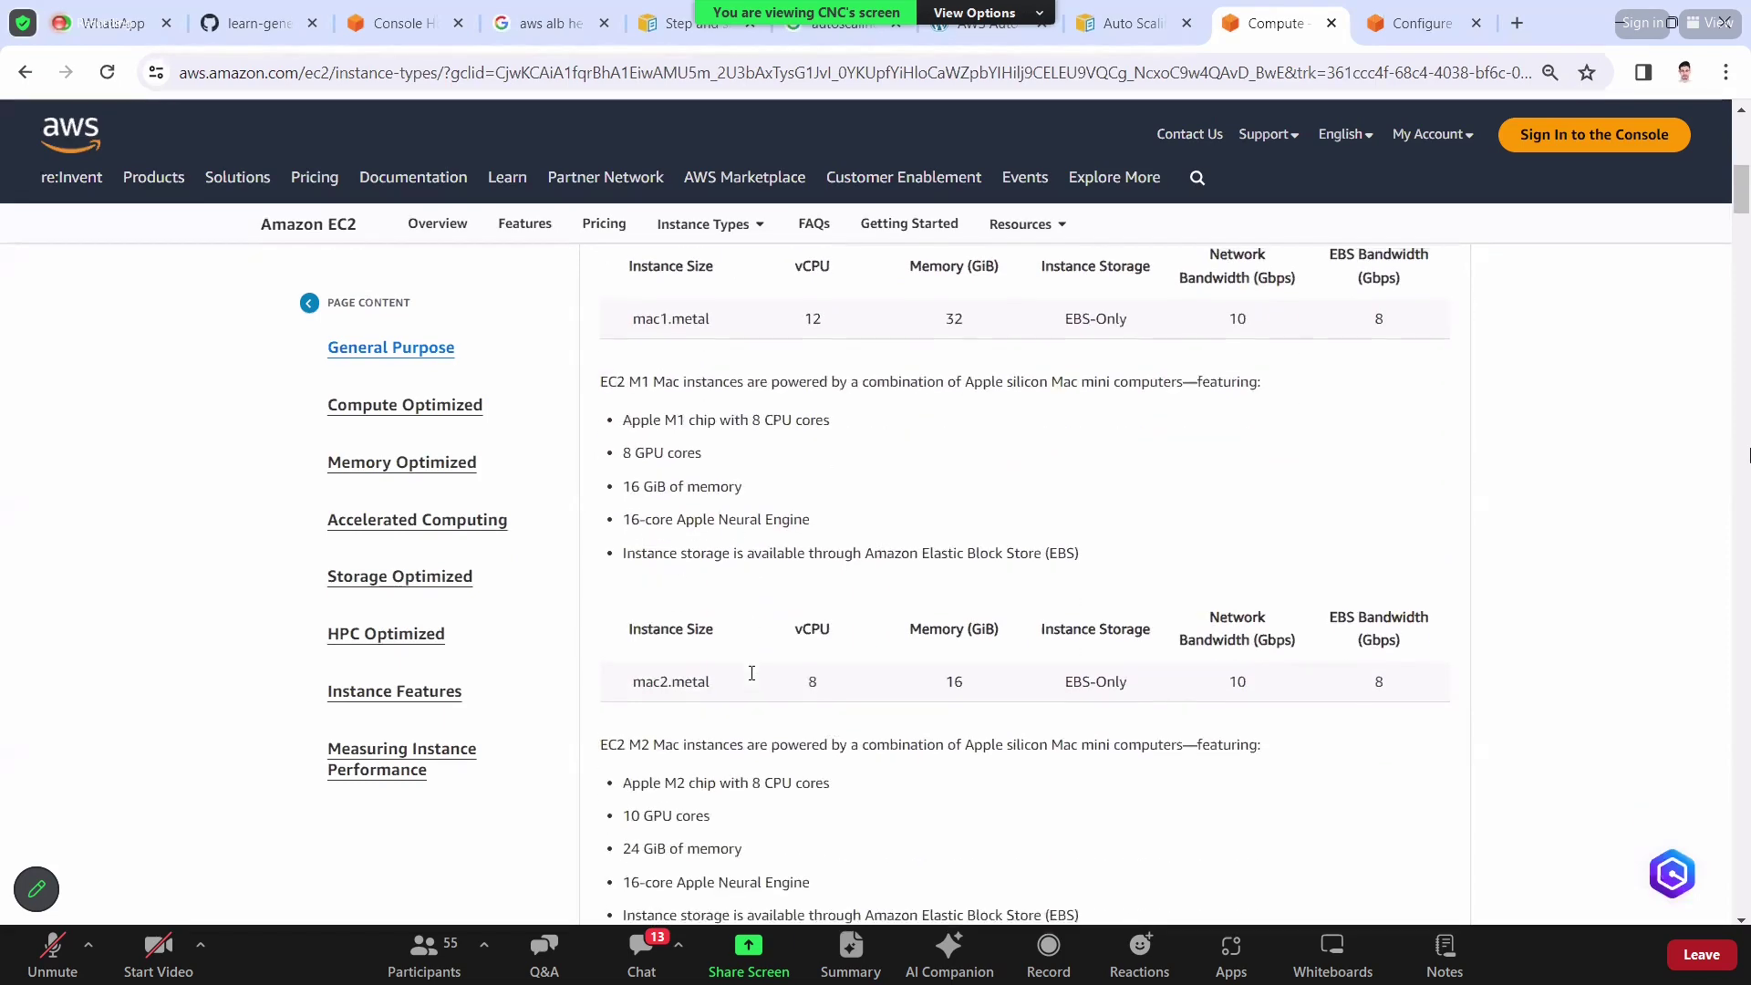
scroll(750, 673, "down", 2)
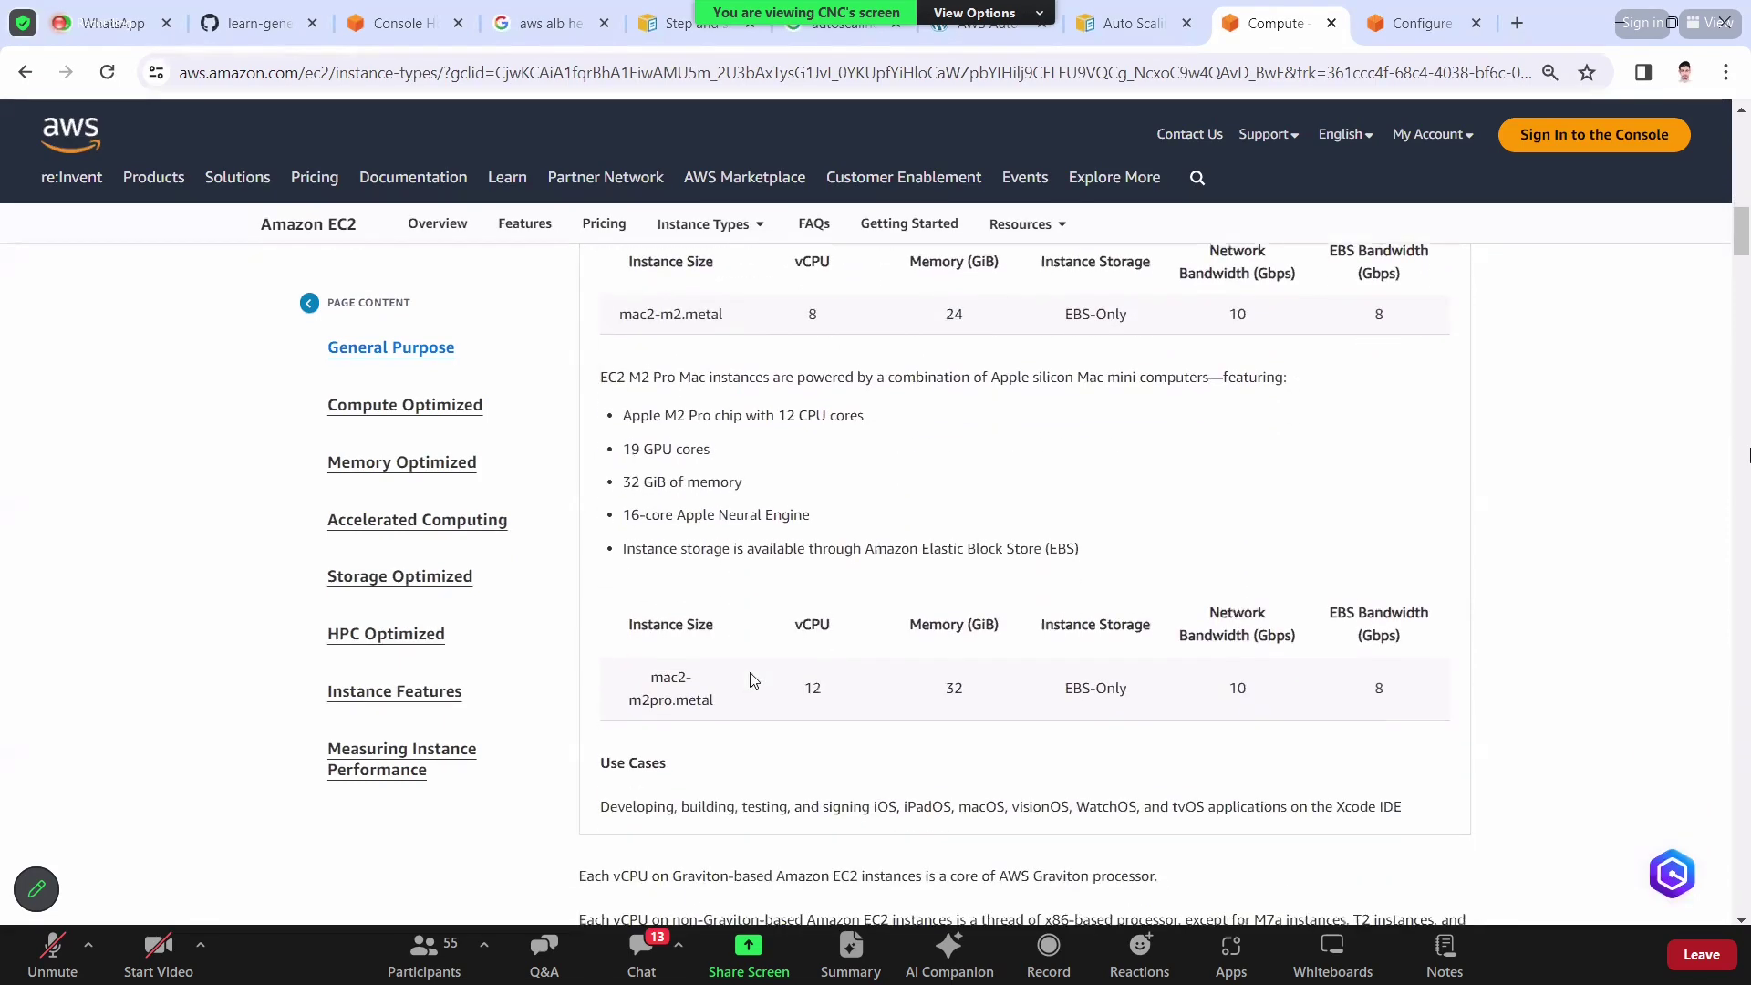
scroll(753, 680, "down", 4)
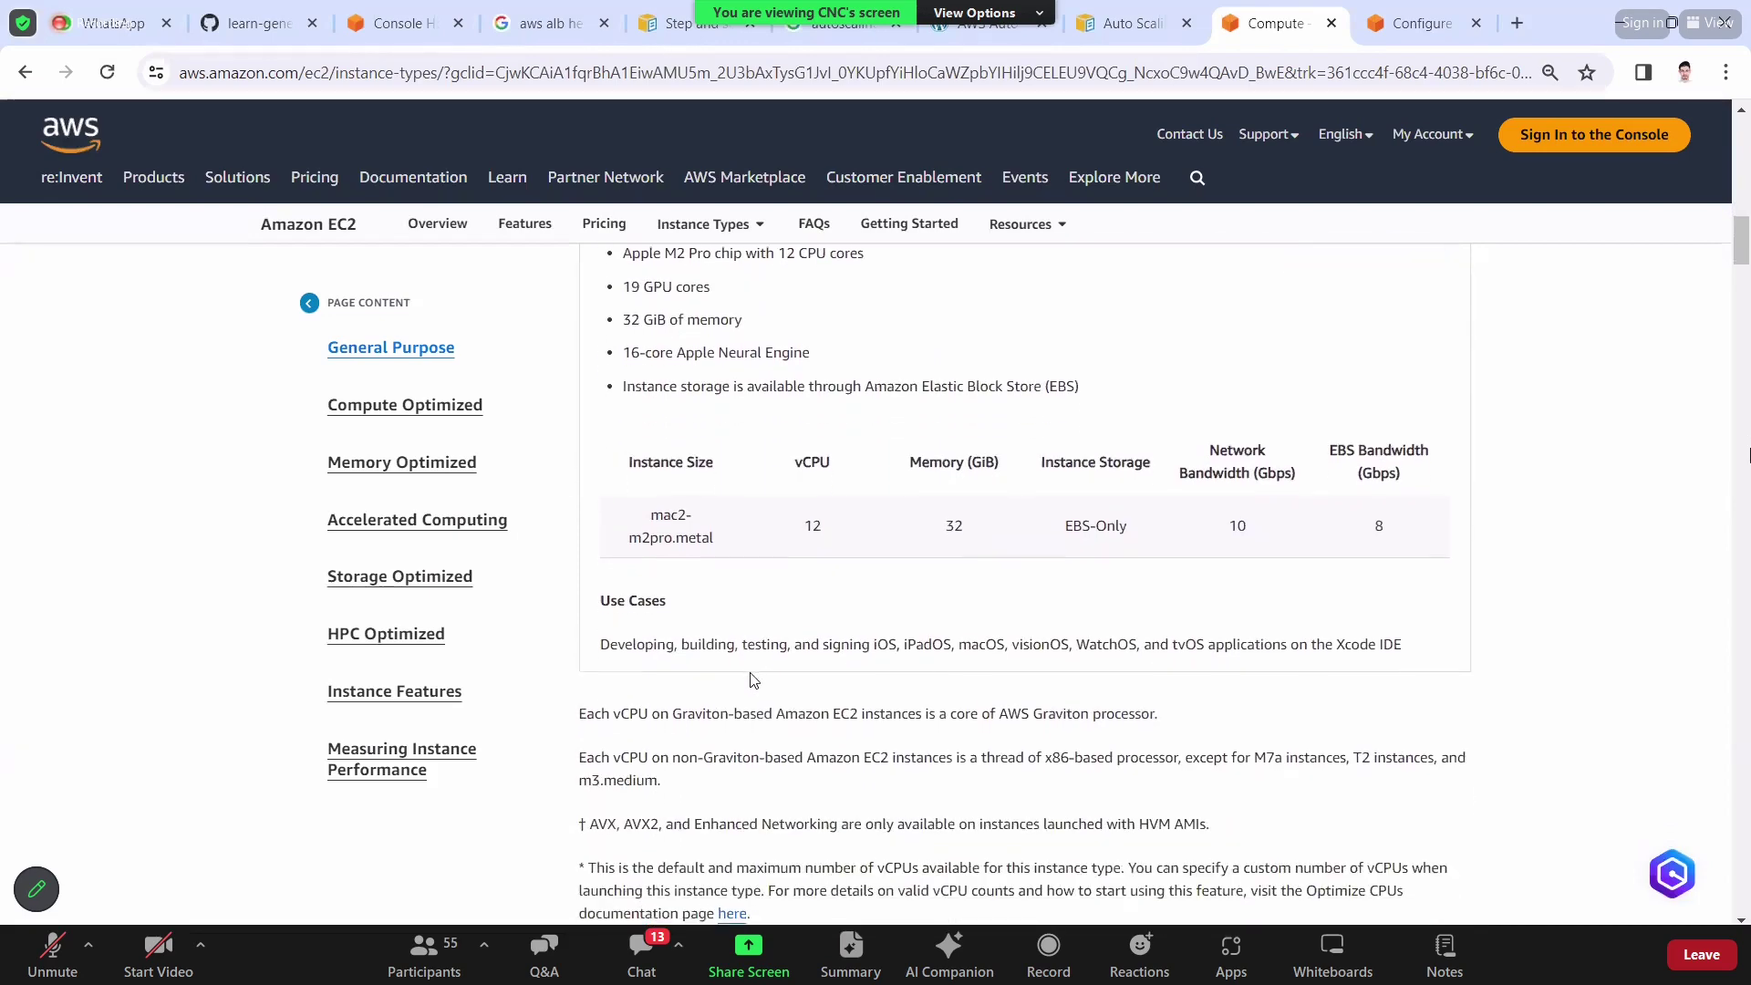
scroll(750, 679, "down", 8)
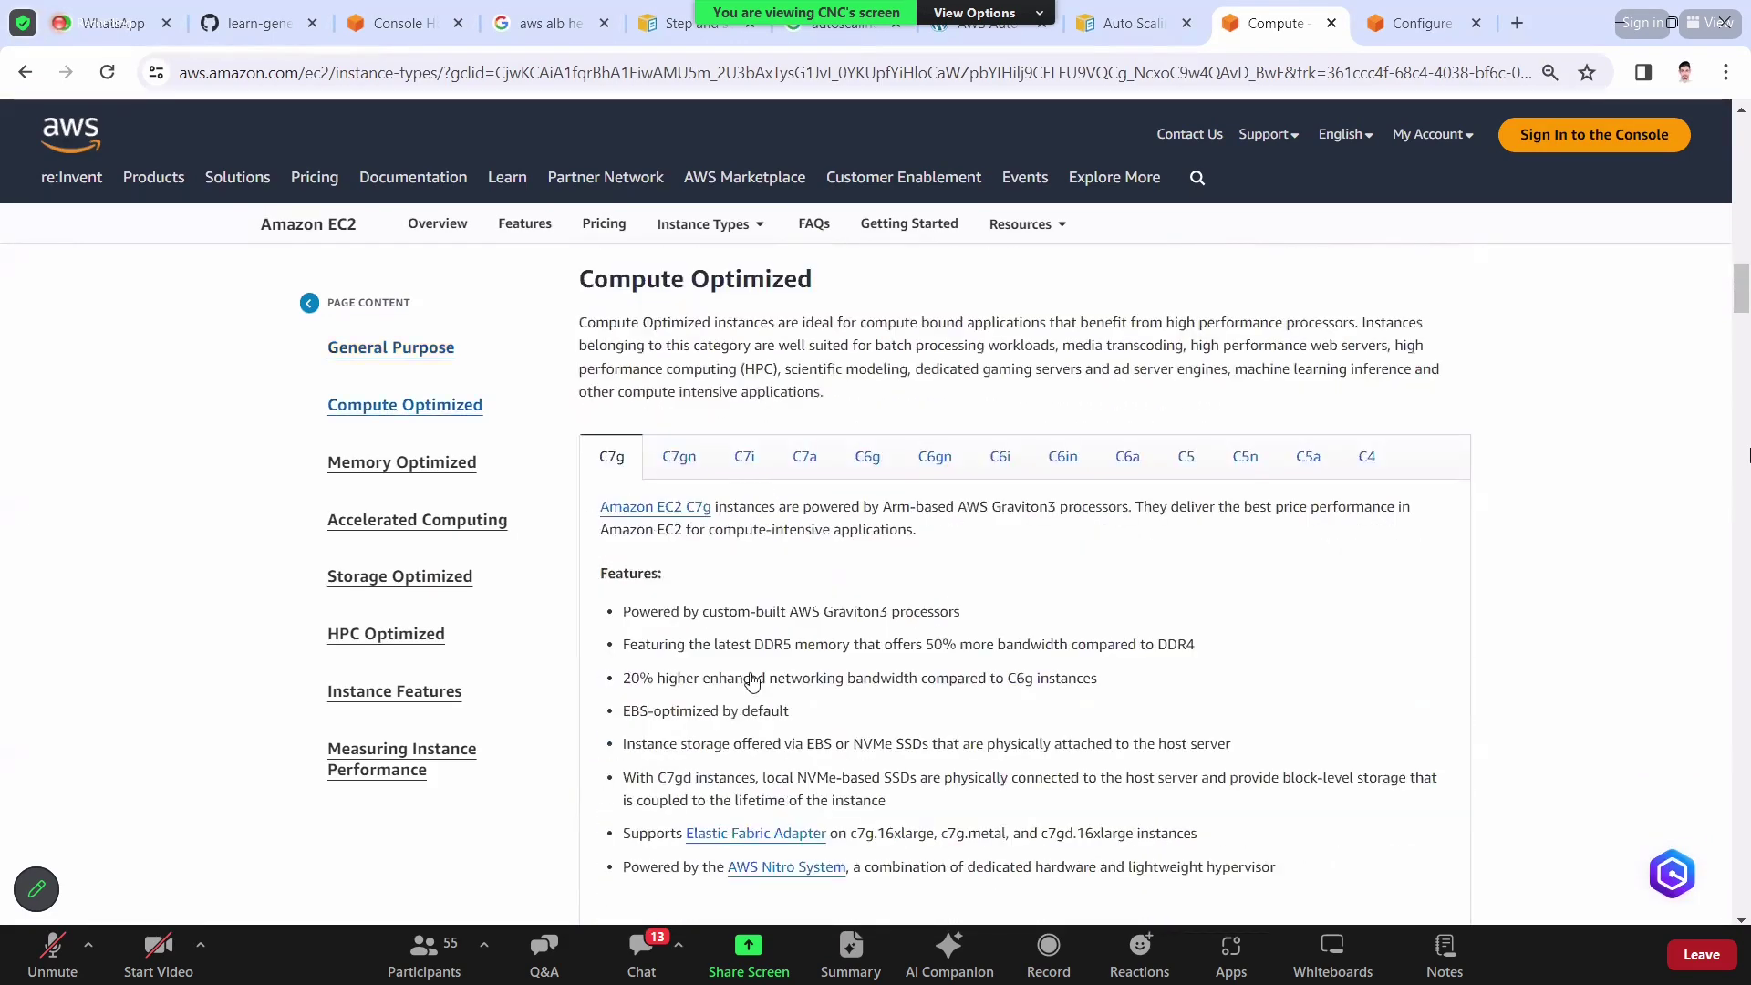
scroll(751, 680, "up", 14)
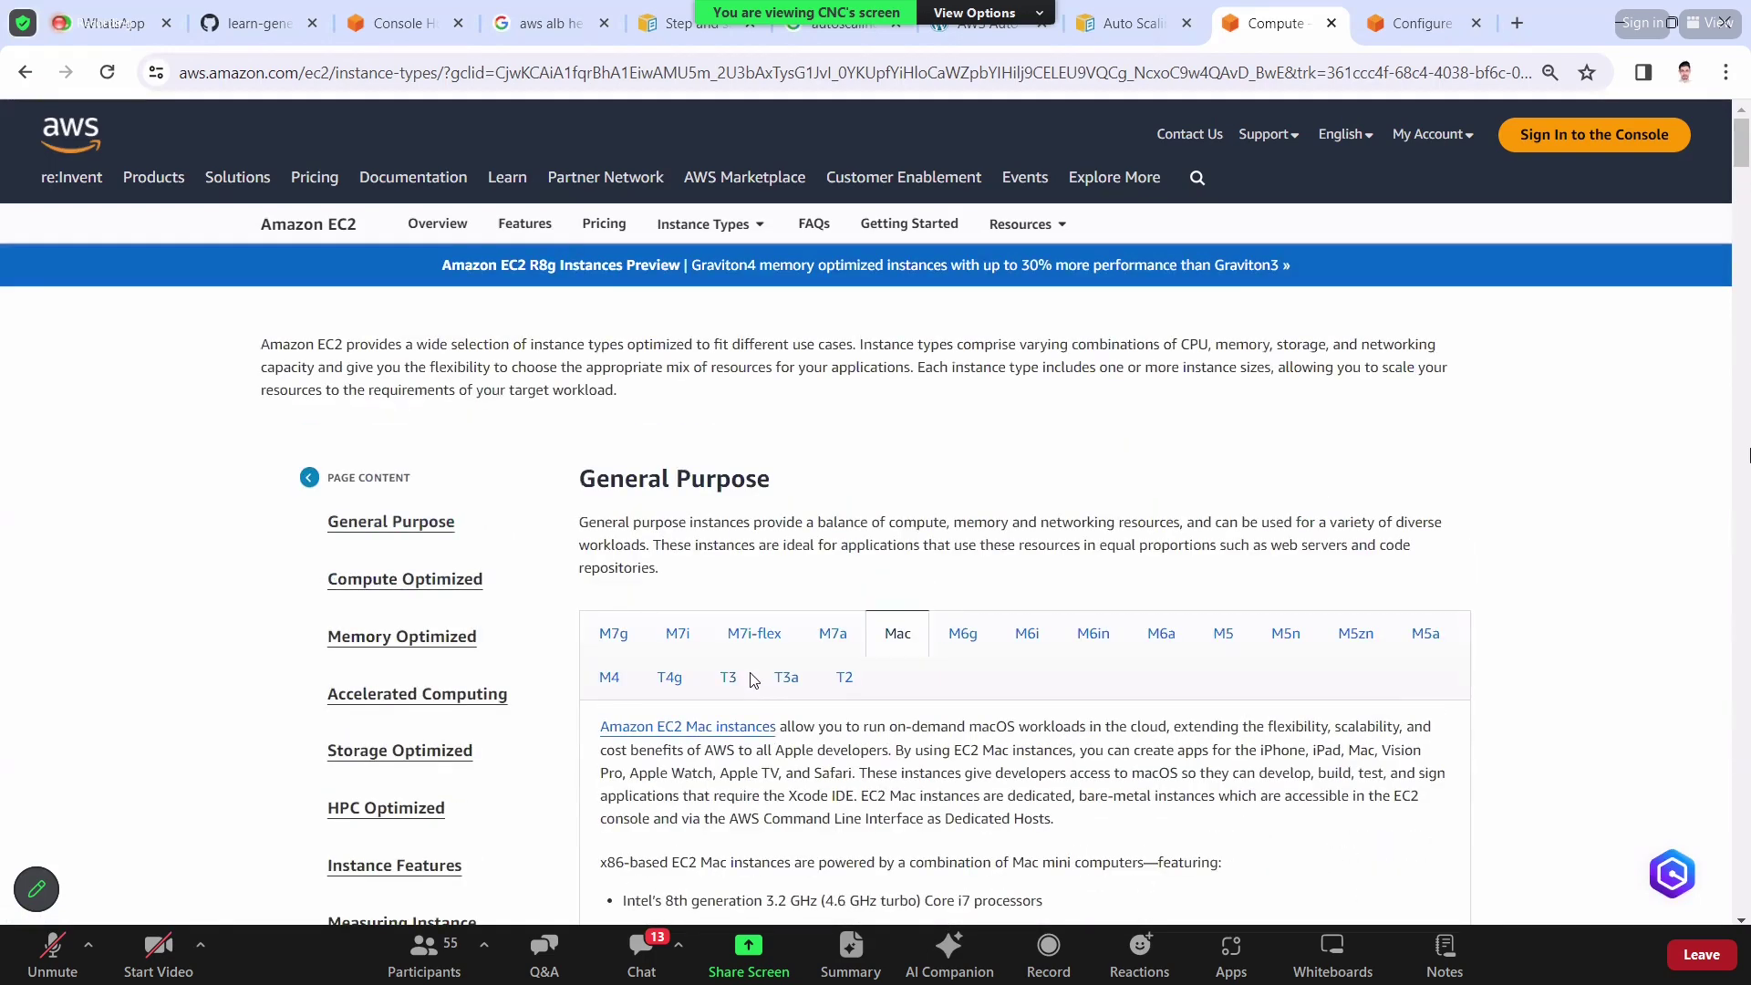
key("ctrl+Tab")
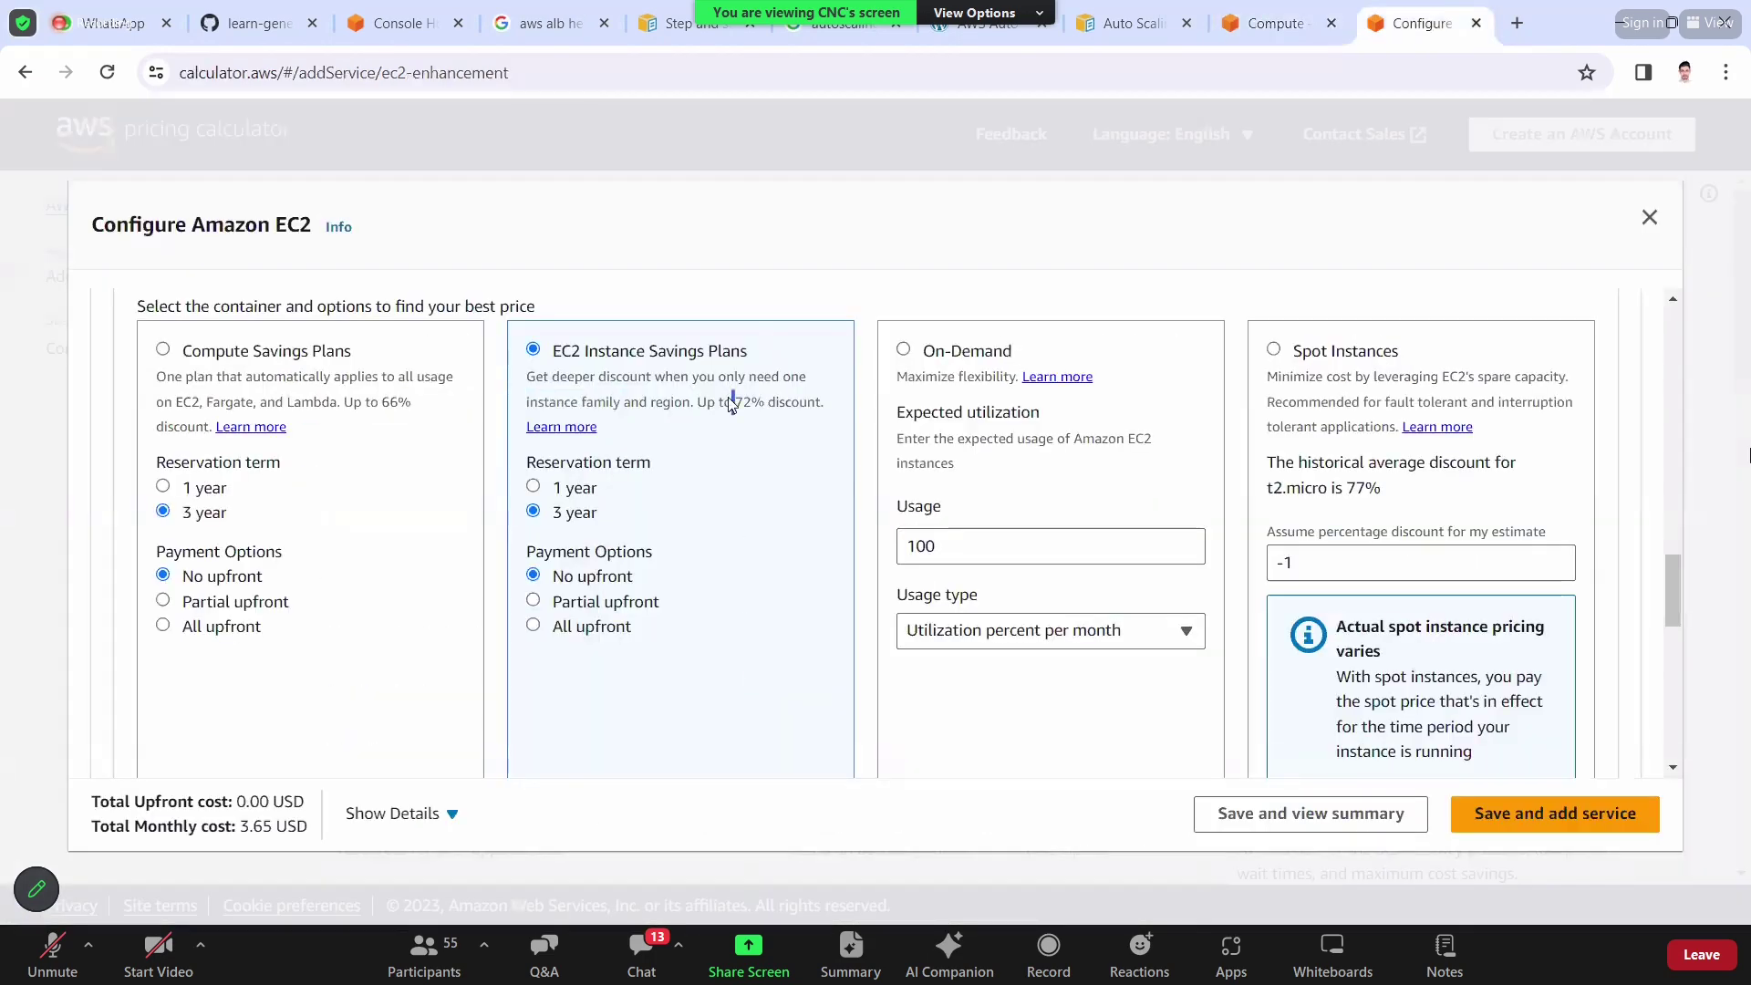
- Read the Compute Savings Plans and EC2 Instance Savings Plans descriptions
triple_click(729, 402)
left_click(730, 402)
scroll(569, 580, "down", 2)
scroll(568, 576, "up", 2)
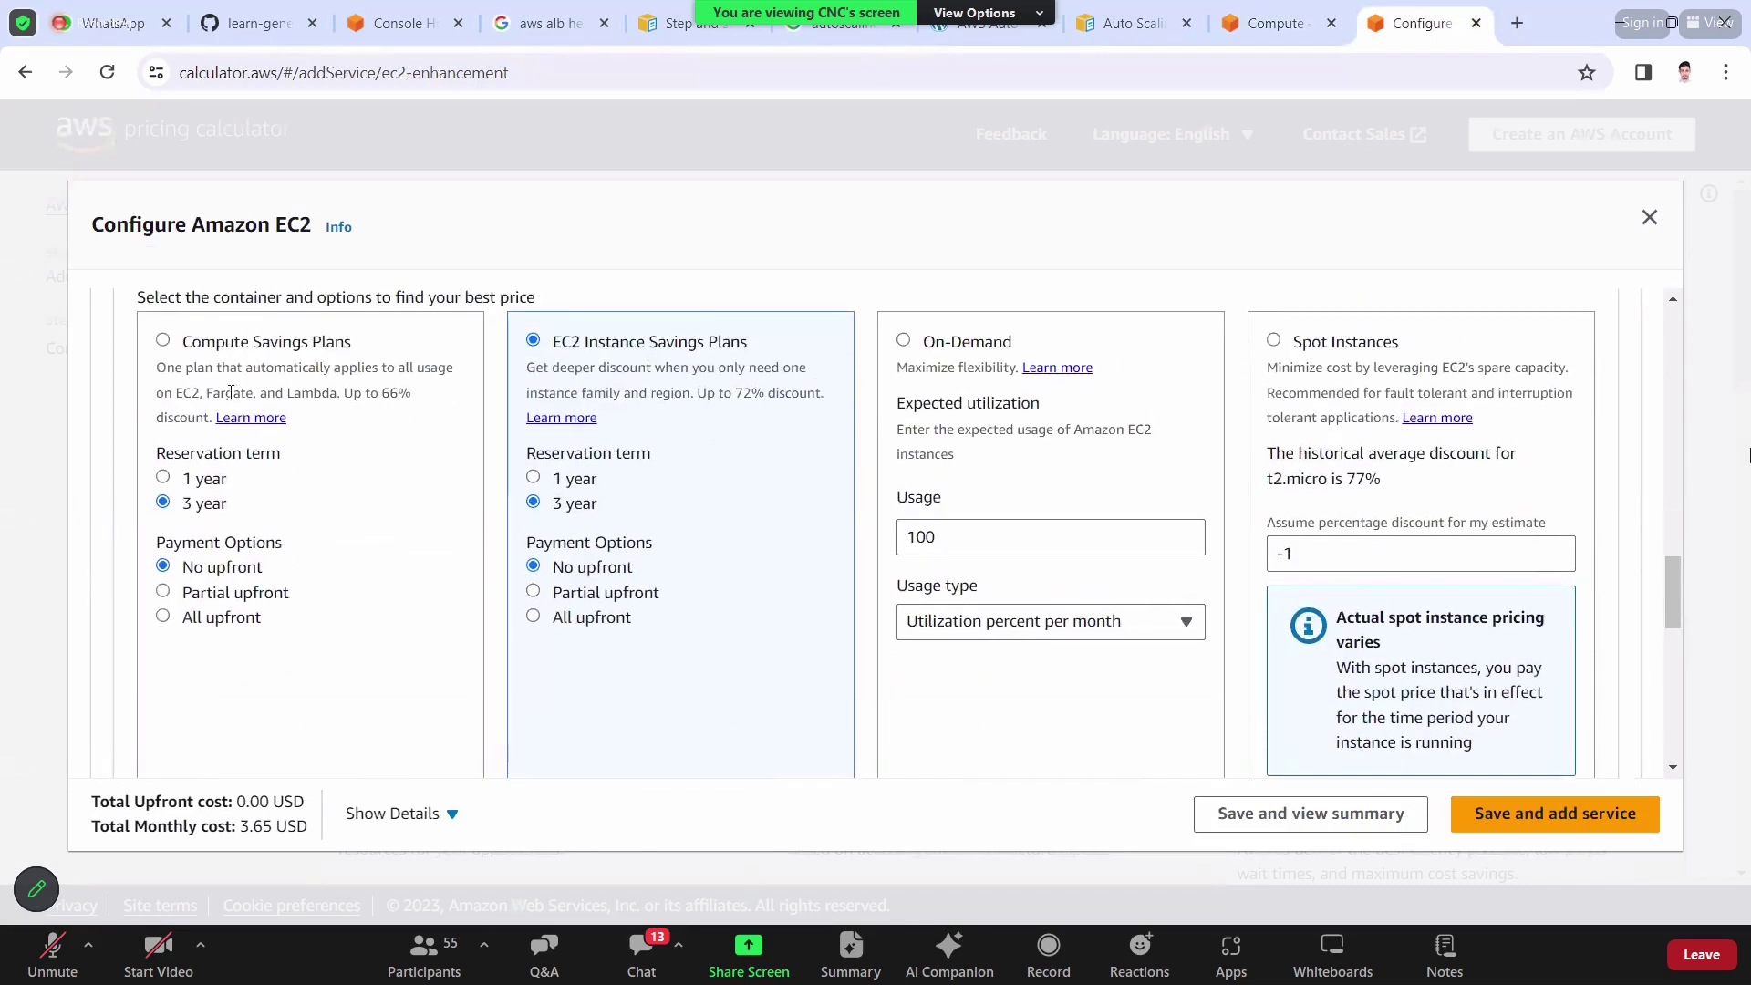
left_click_drag(175, 393, 287, 389)
left_click(285, 392)
triple_click(588, 339)
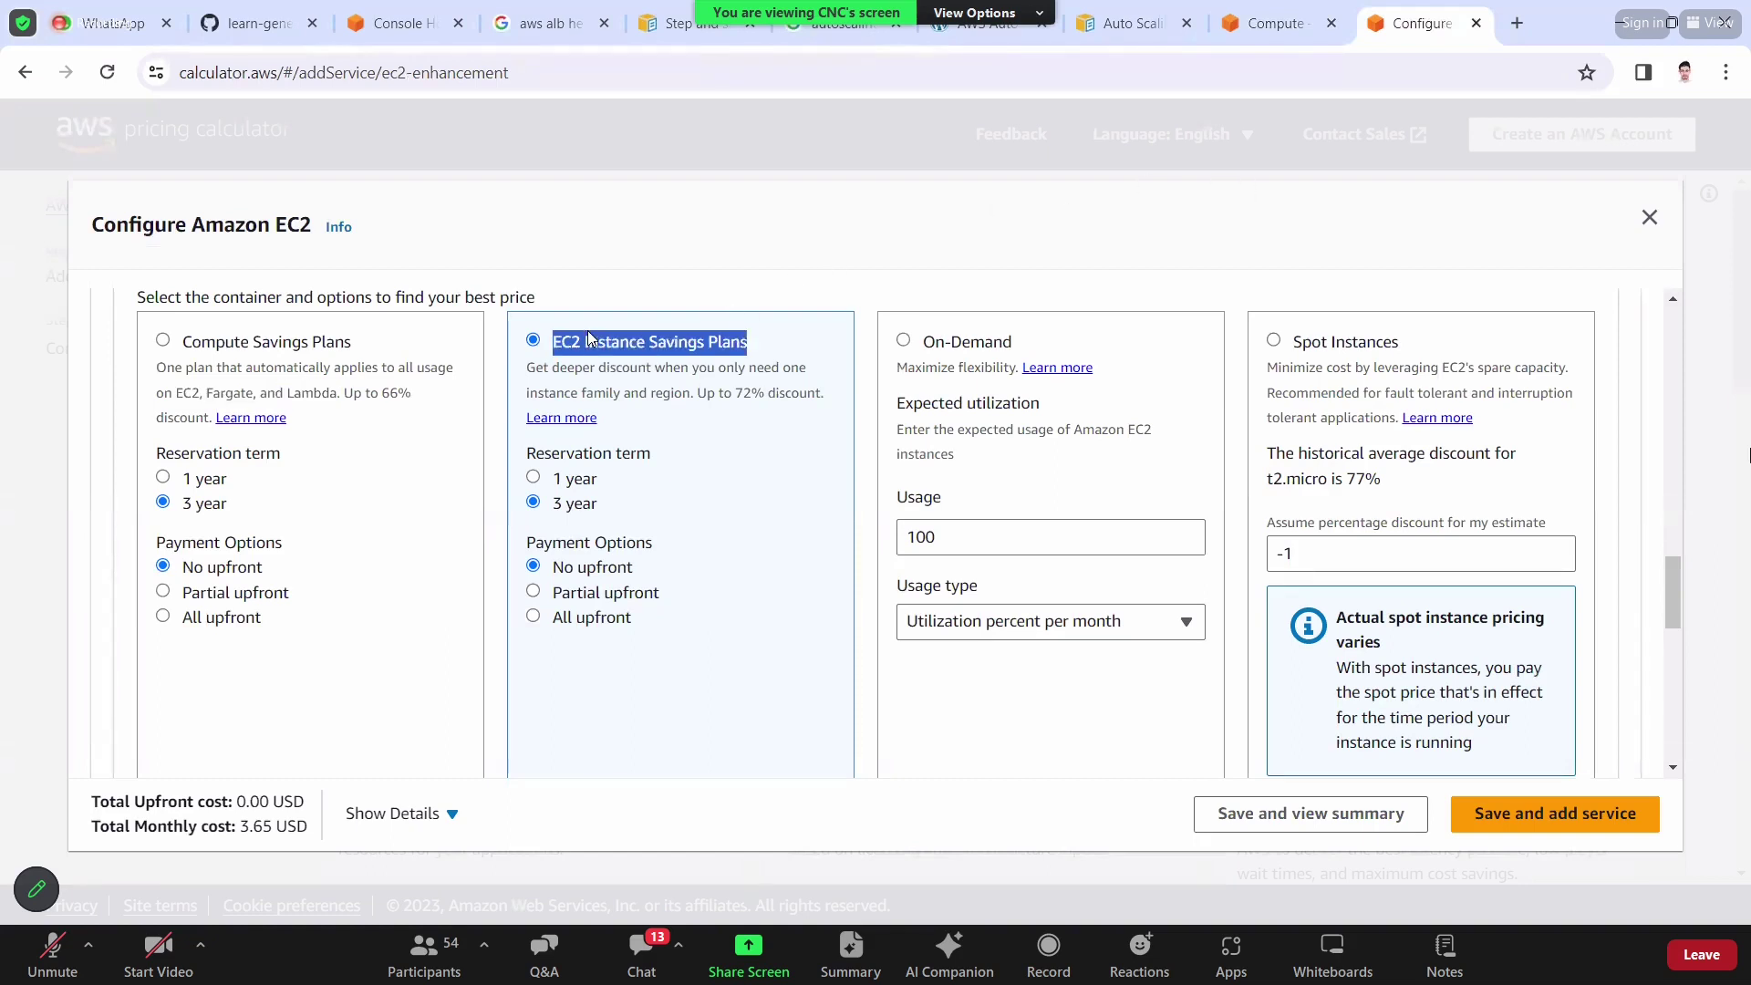
- Compare Compute Savings Plans, EC2 Instance Savings Plans, On-Demand and Spot, settling on On-Demand at 8.47 USD
triple_click(298, 343)
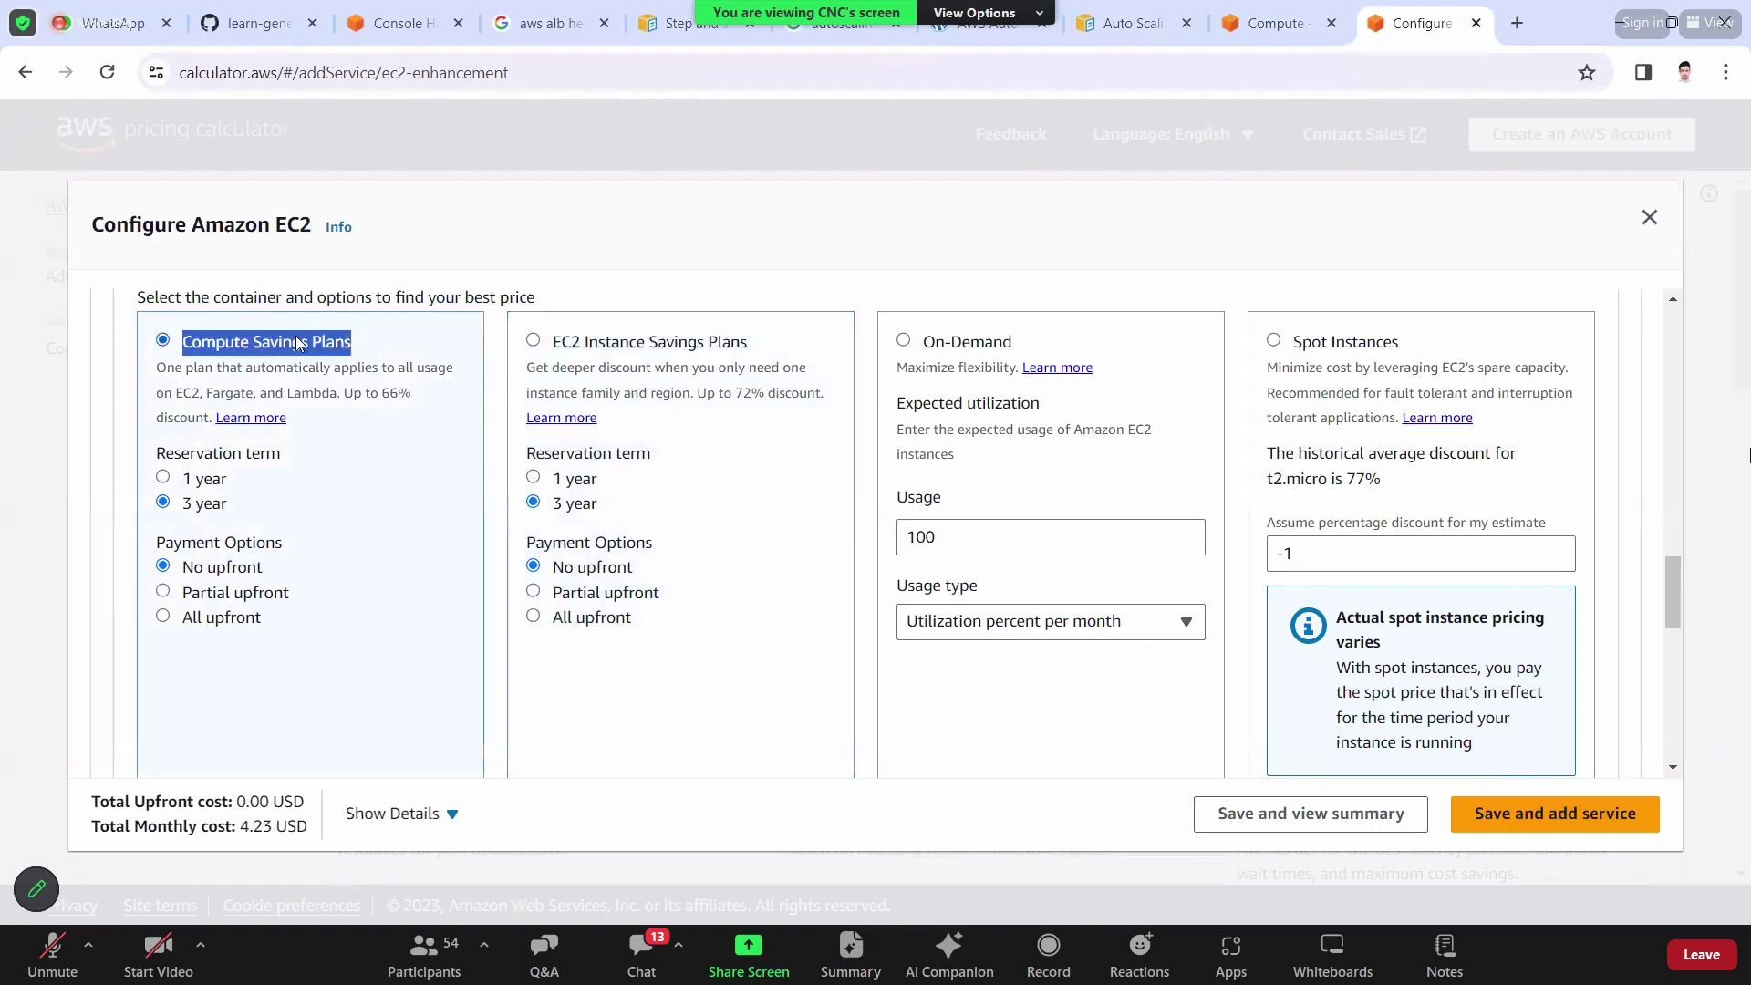
triple_click(677, 347)
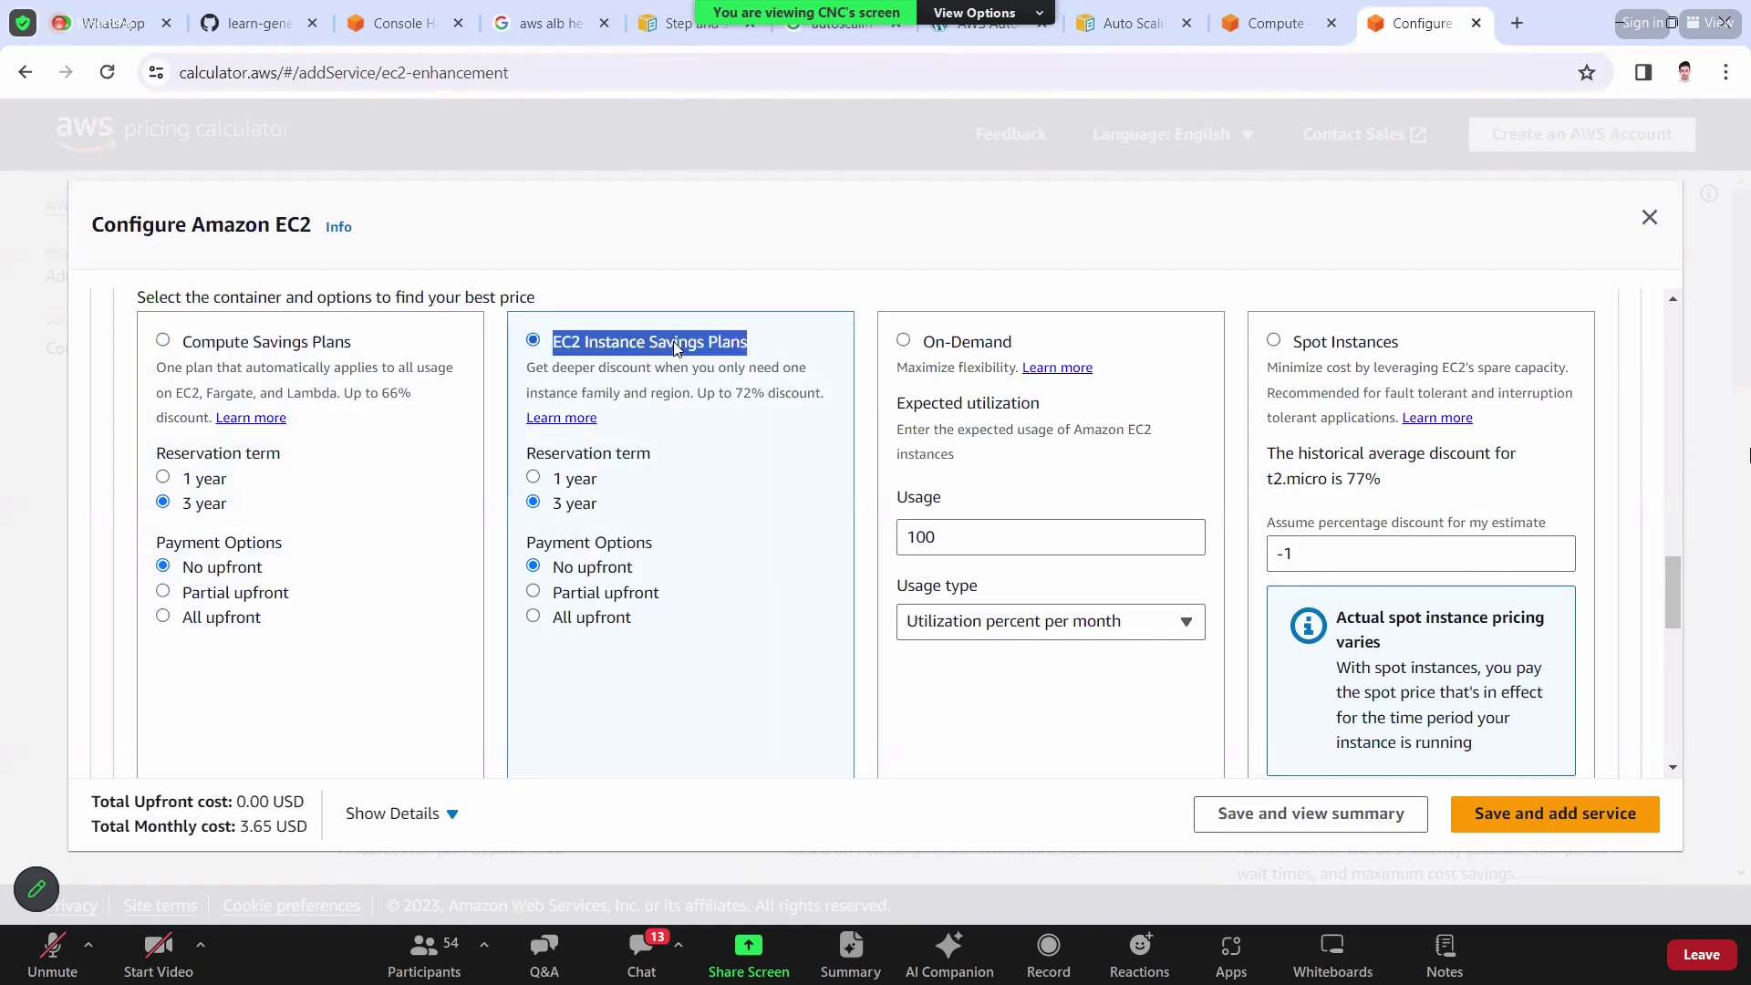
left_click(993, 351)
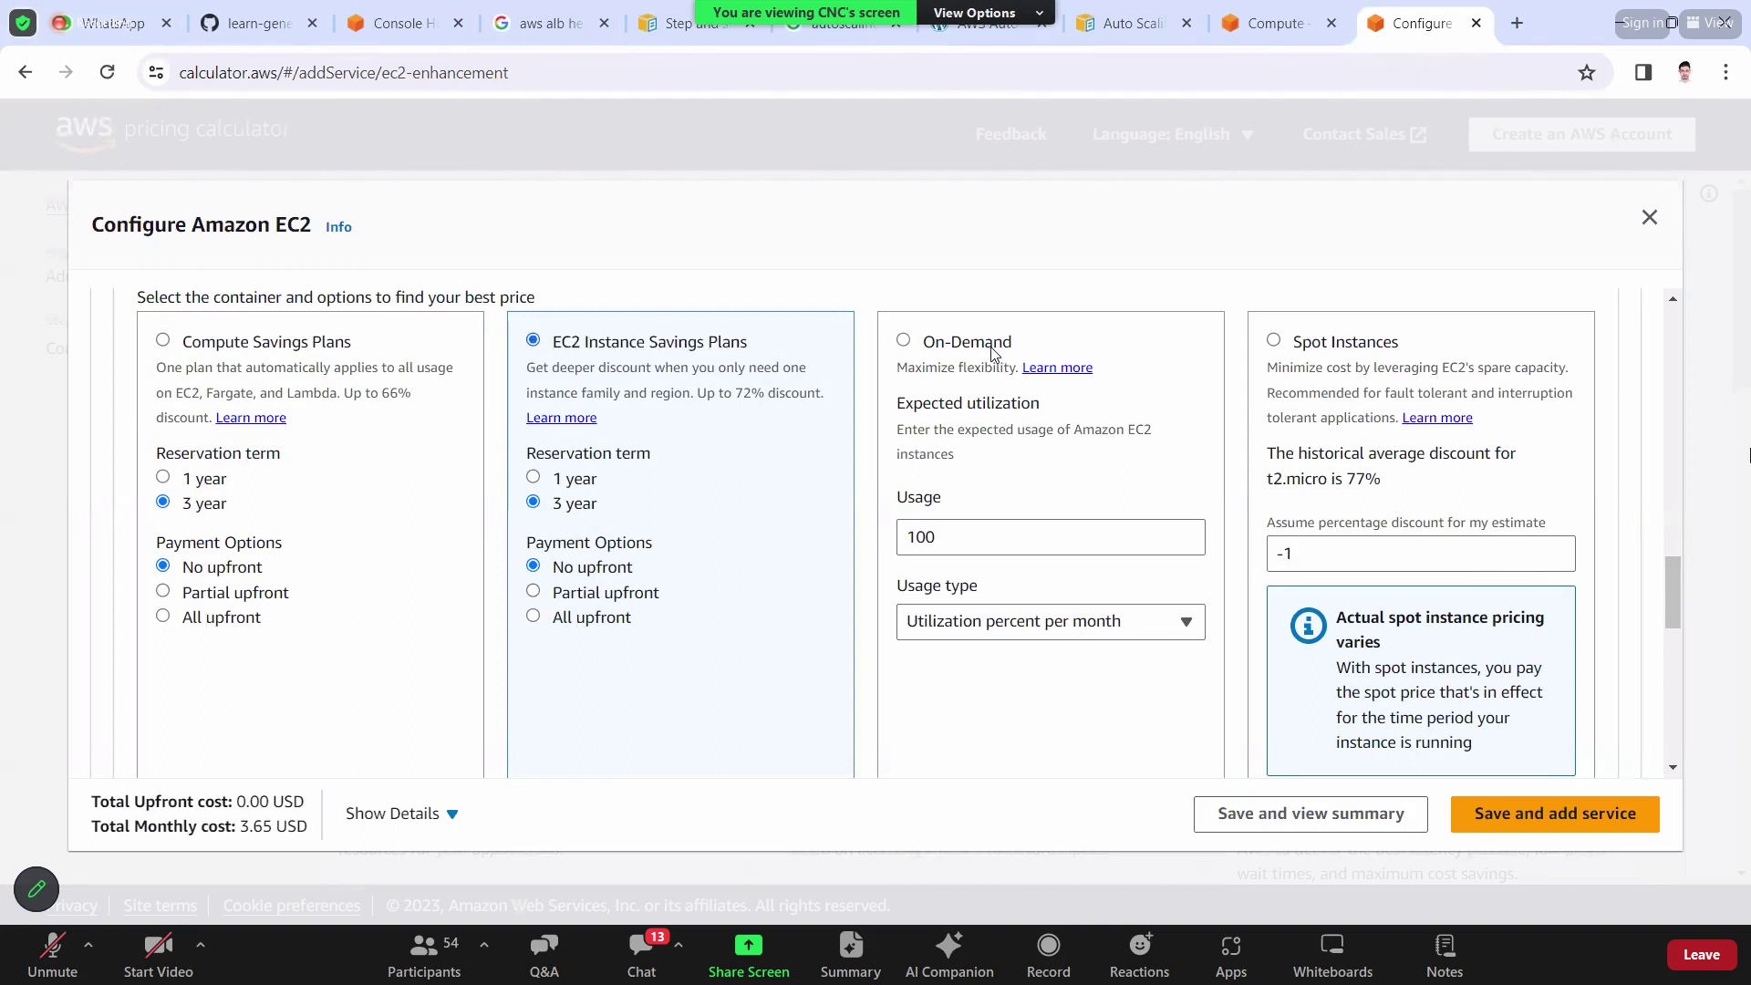
triple_click(992, 351)
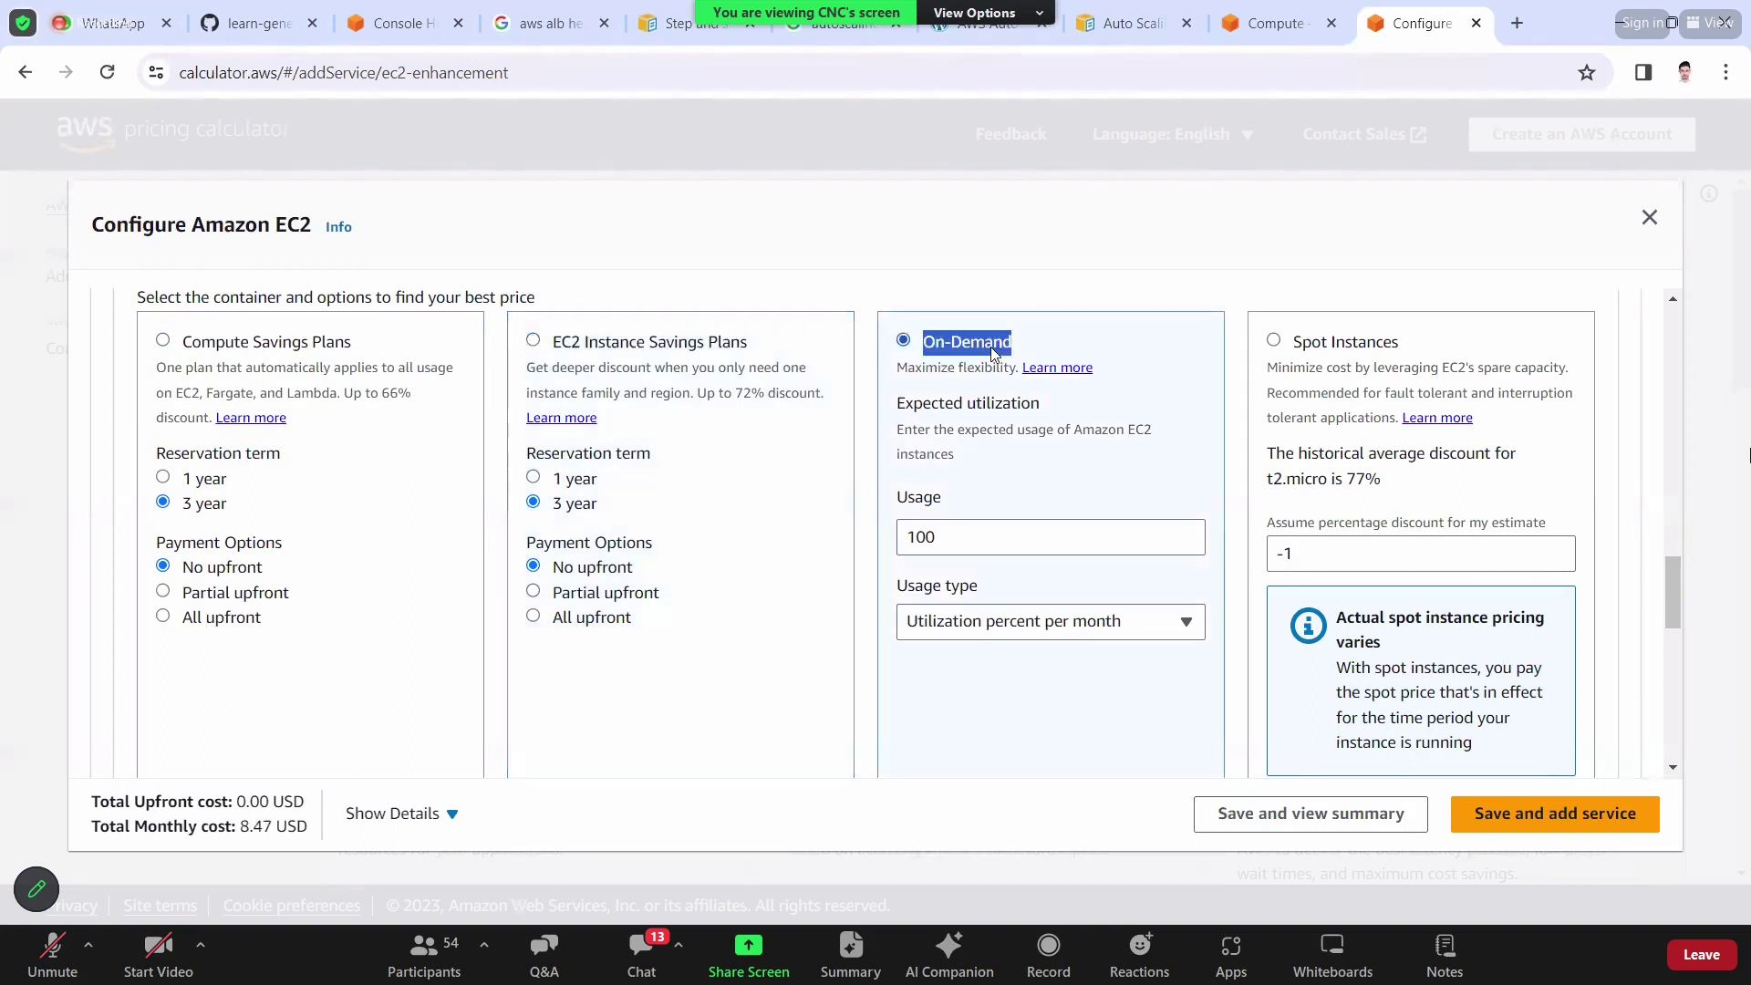
triple_click(1329, 350)
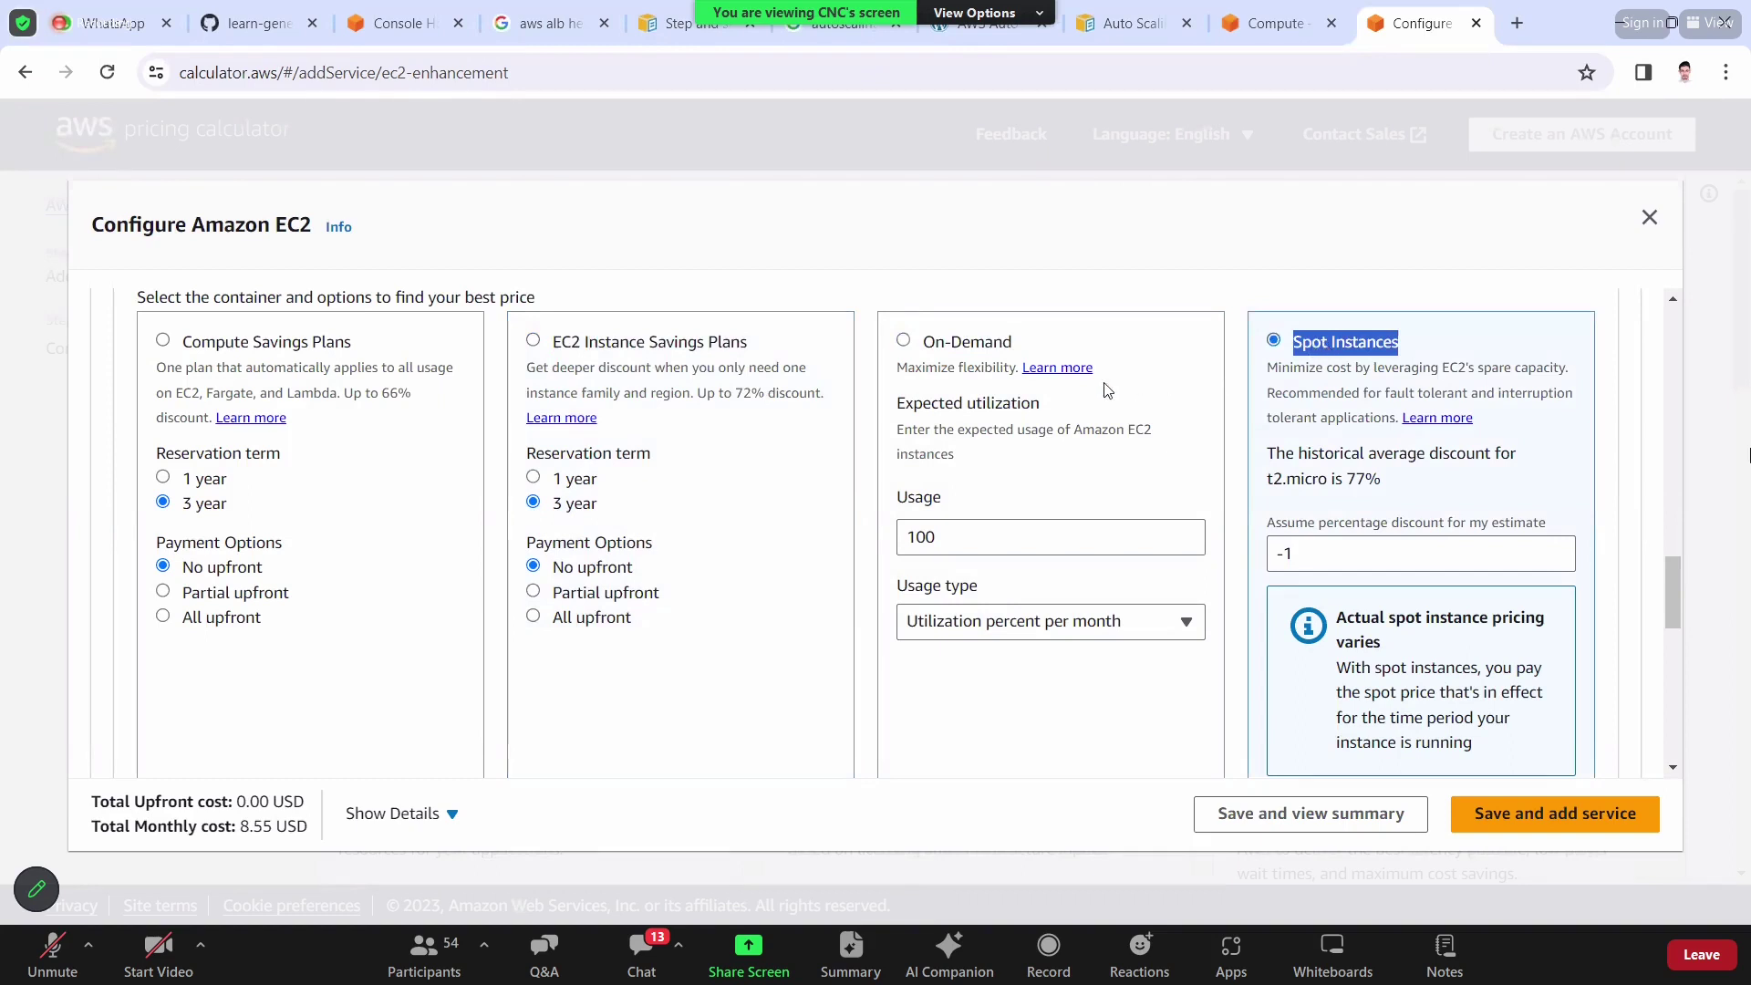
triple_click(702, 345)
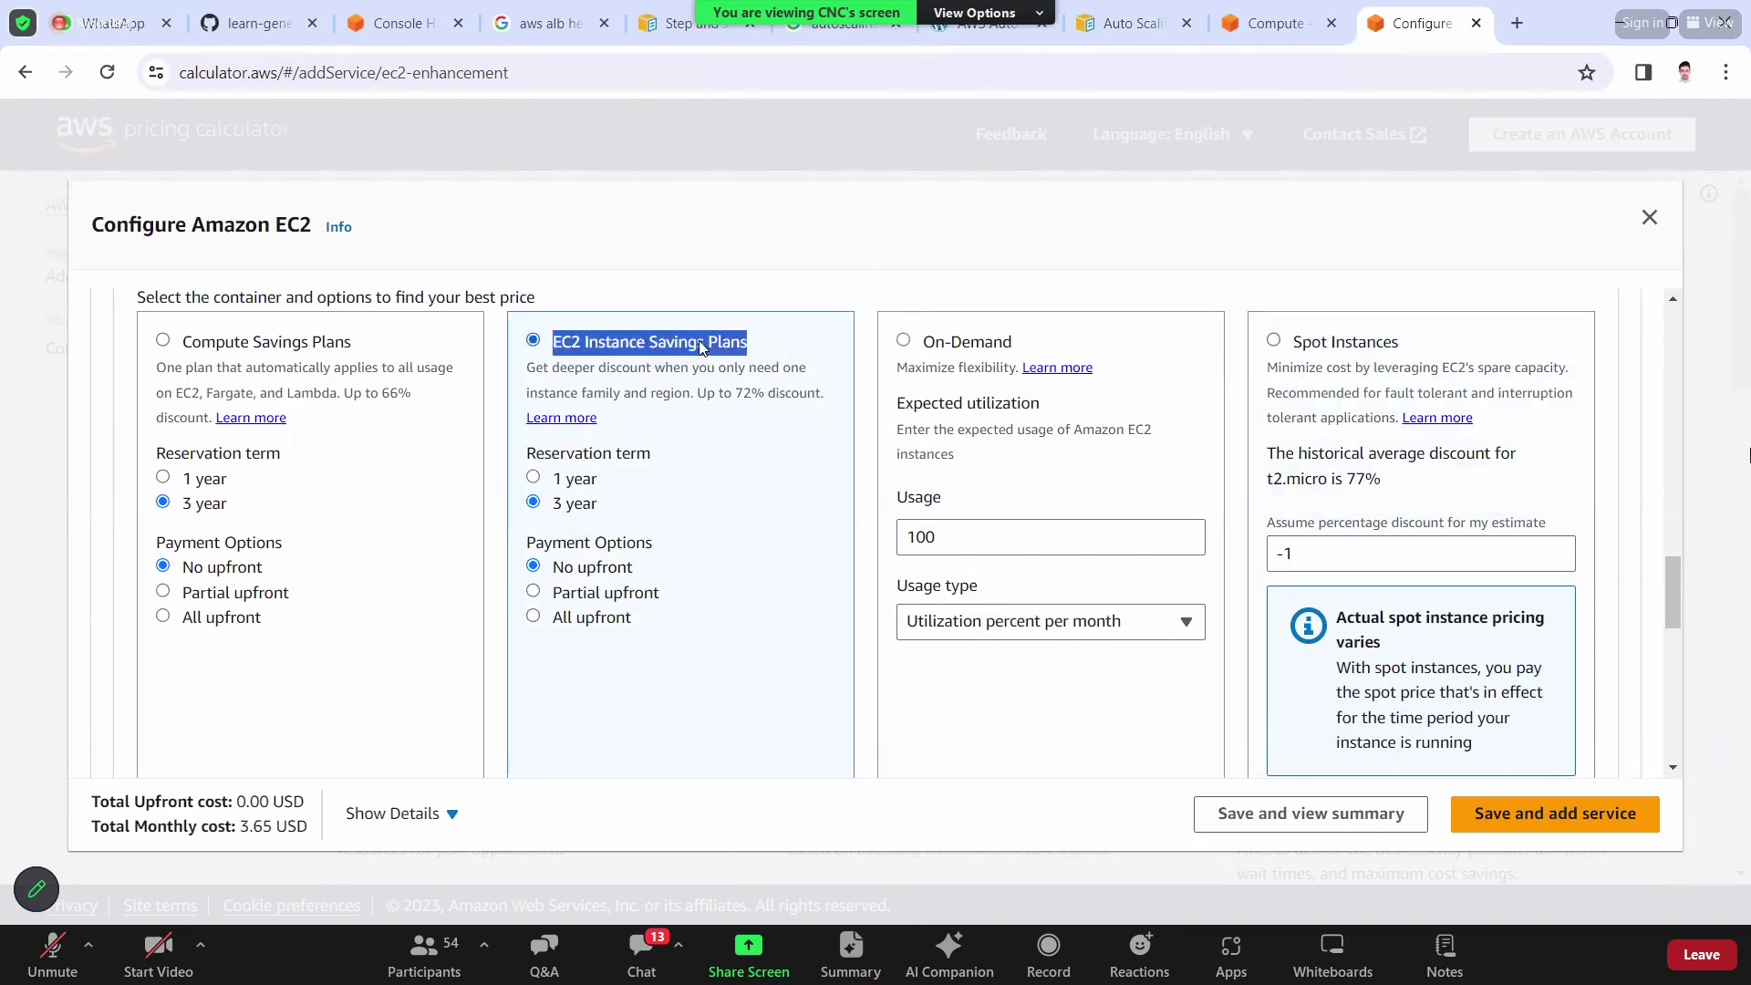
left_click(972, 343)
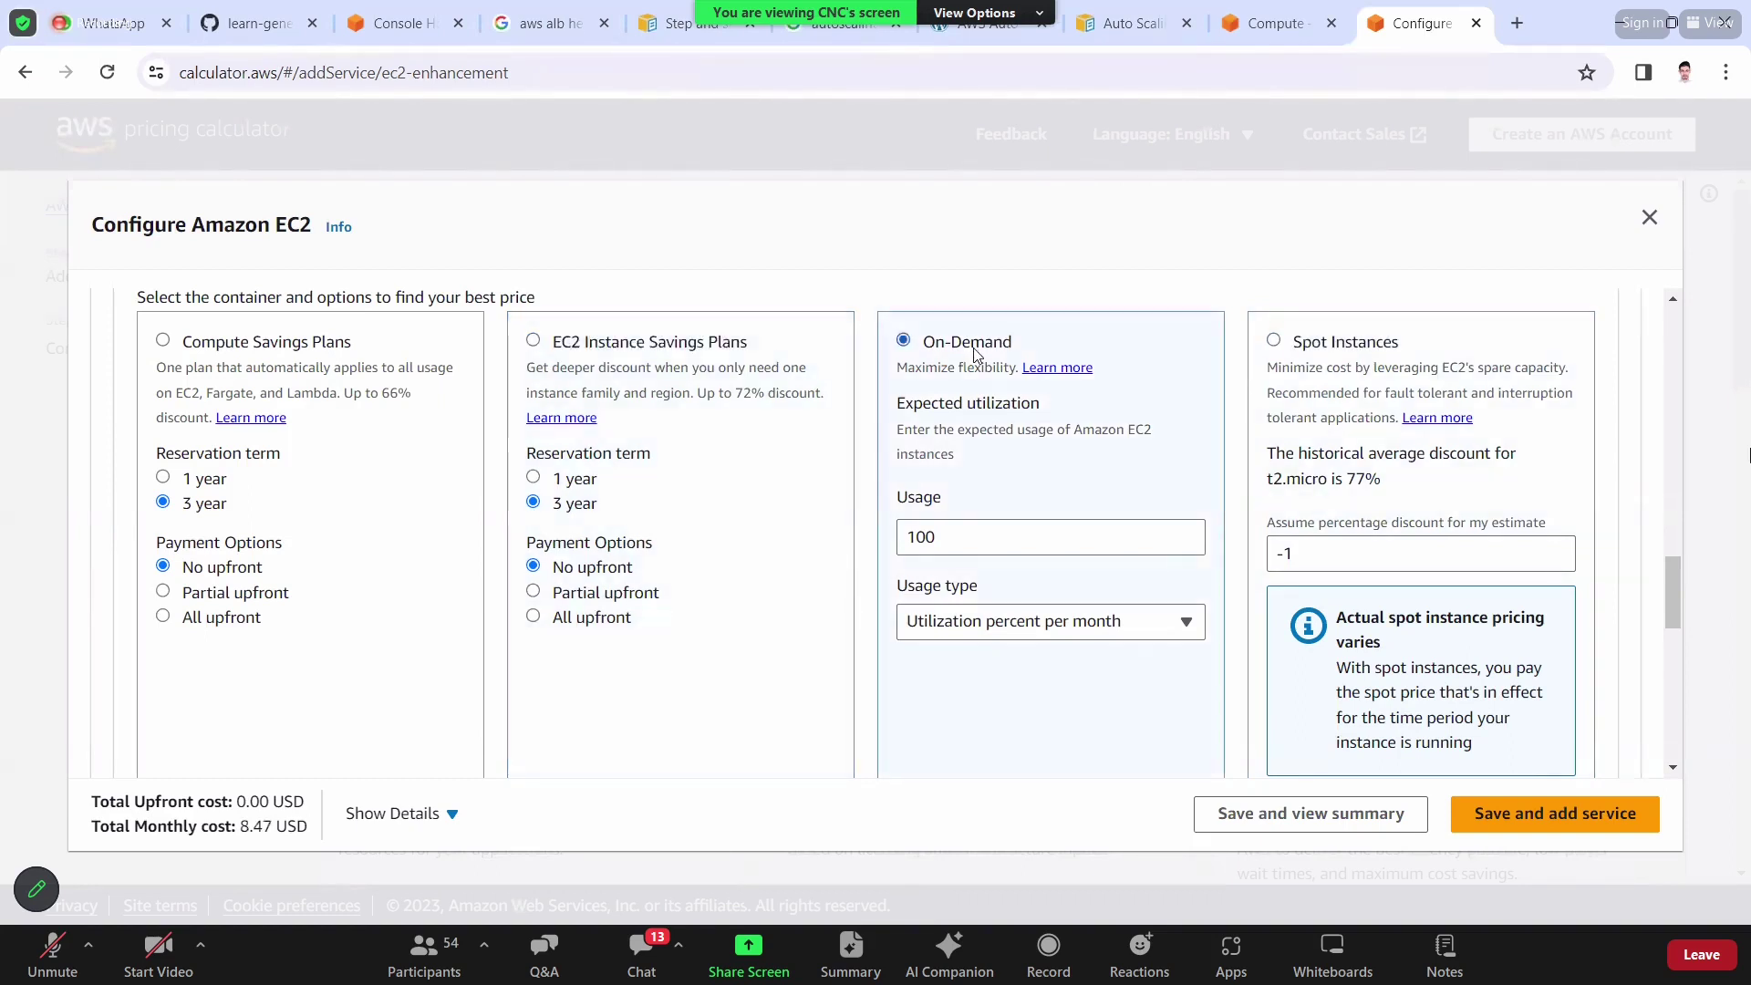
scroll(1023, 546, "down", 1)
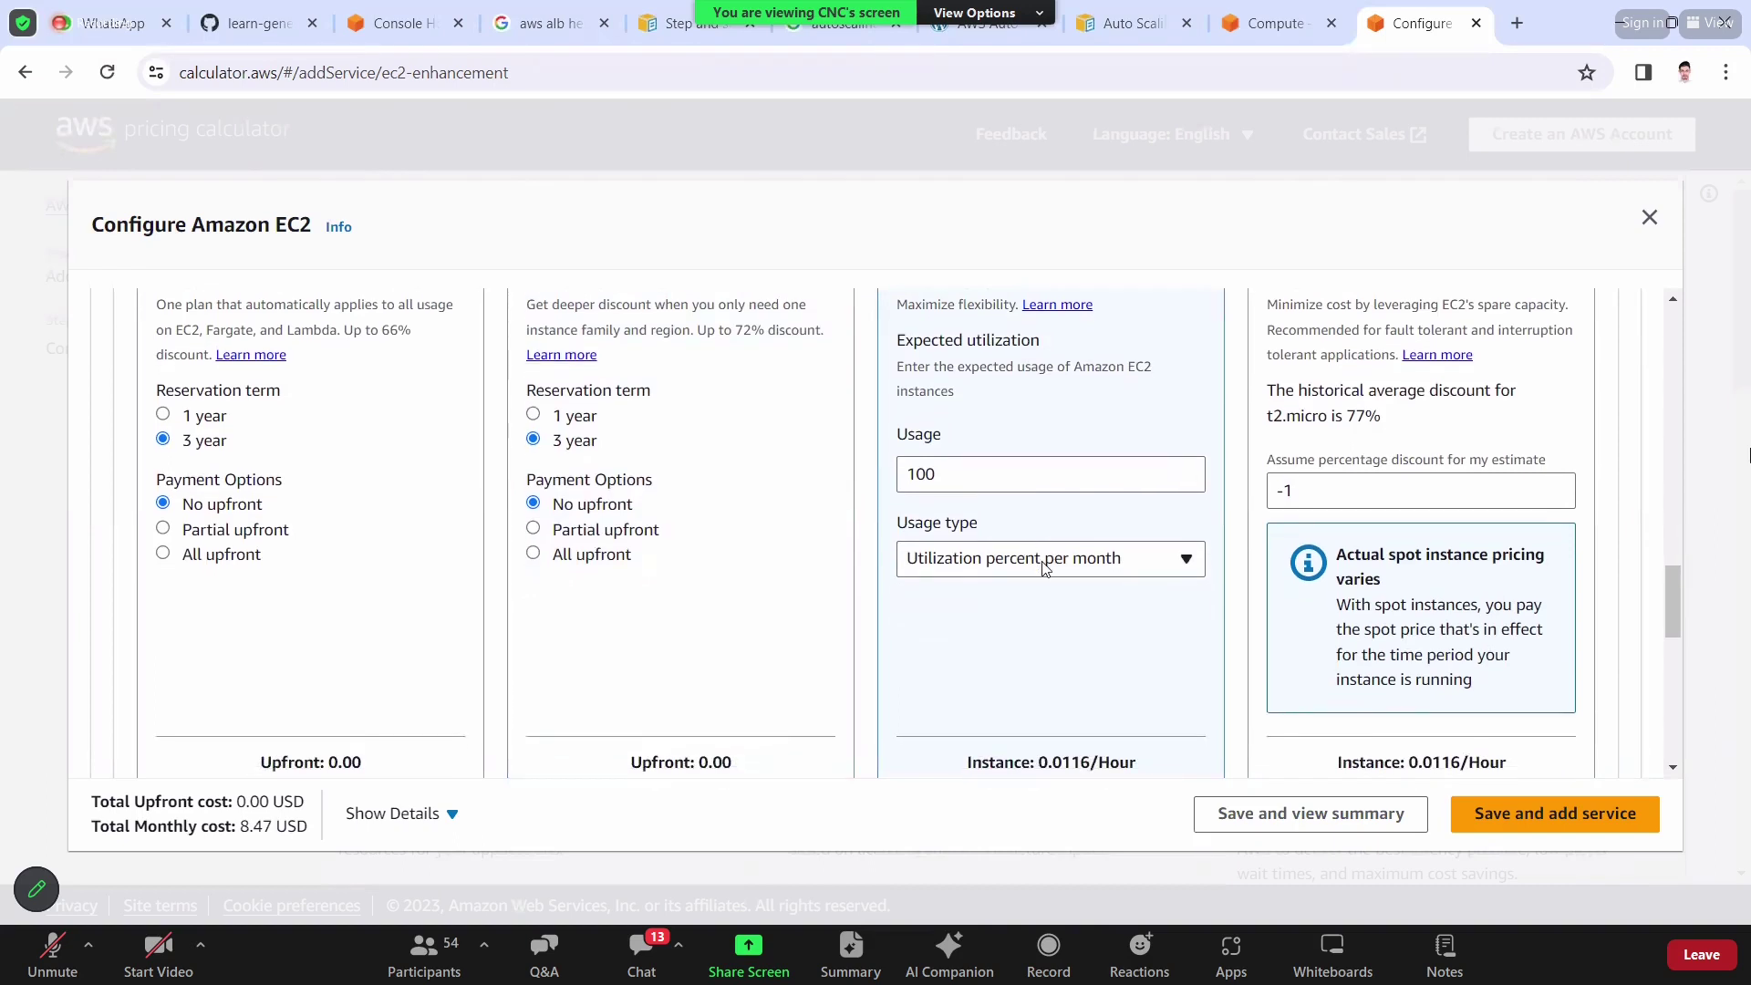
left_click(1045, 567)
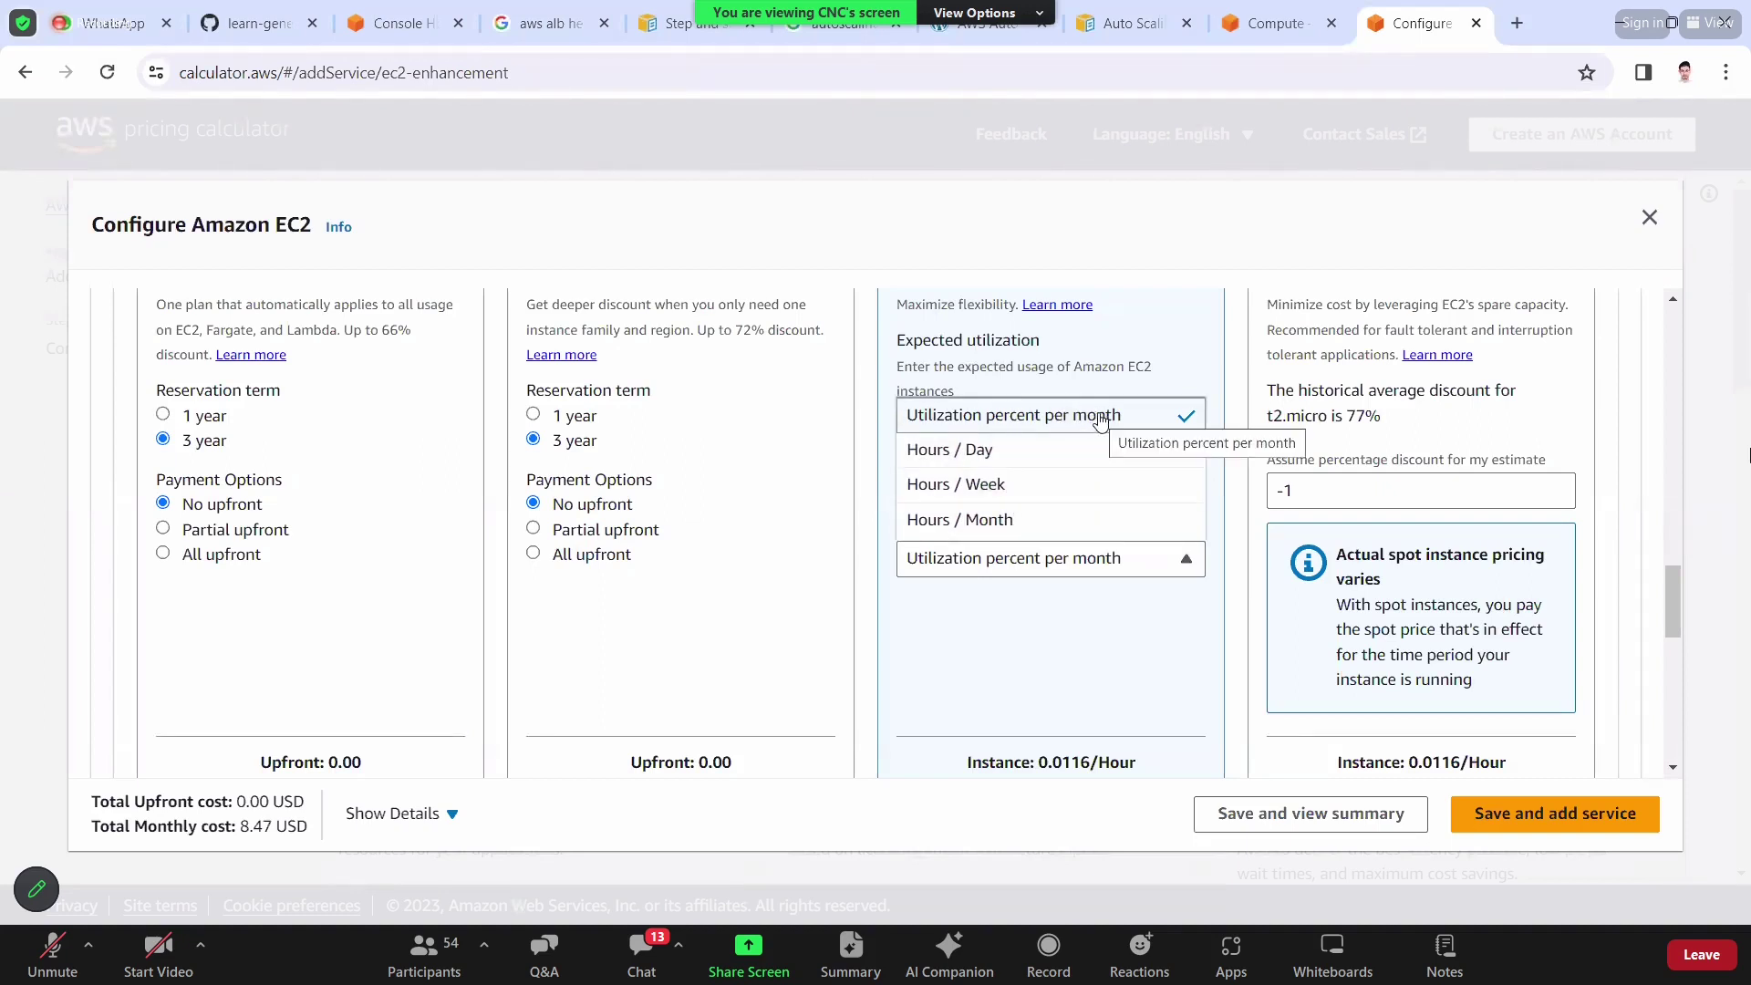
left_click(1024, 617)
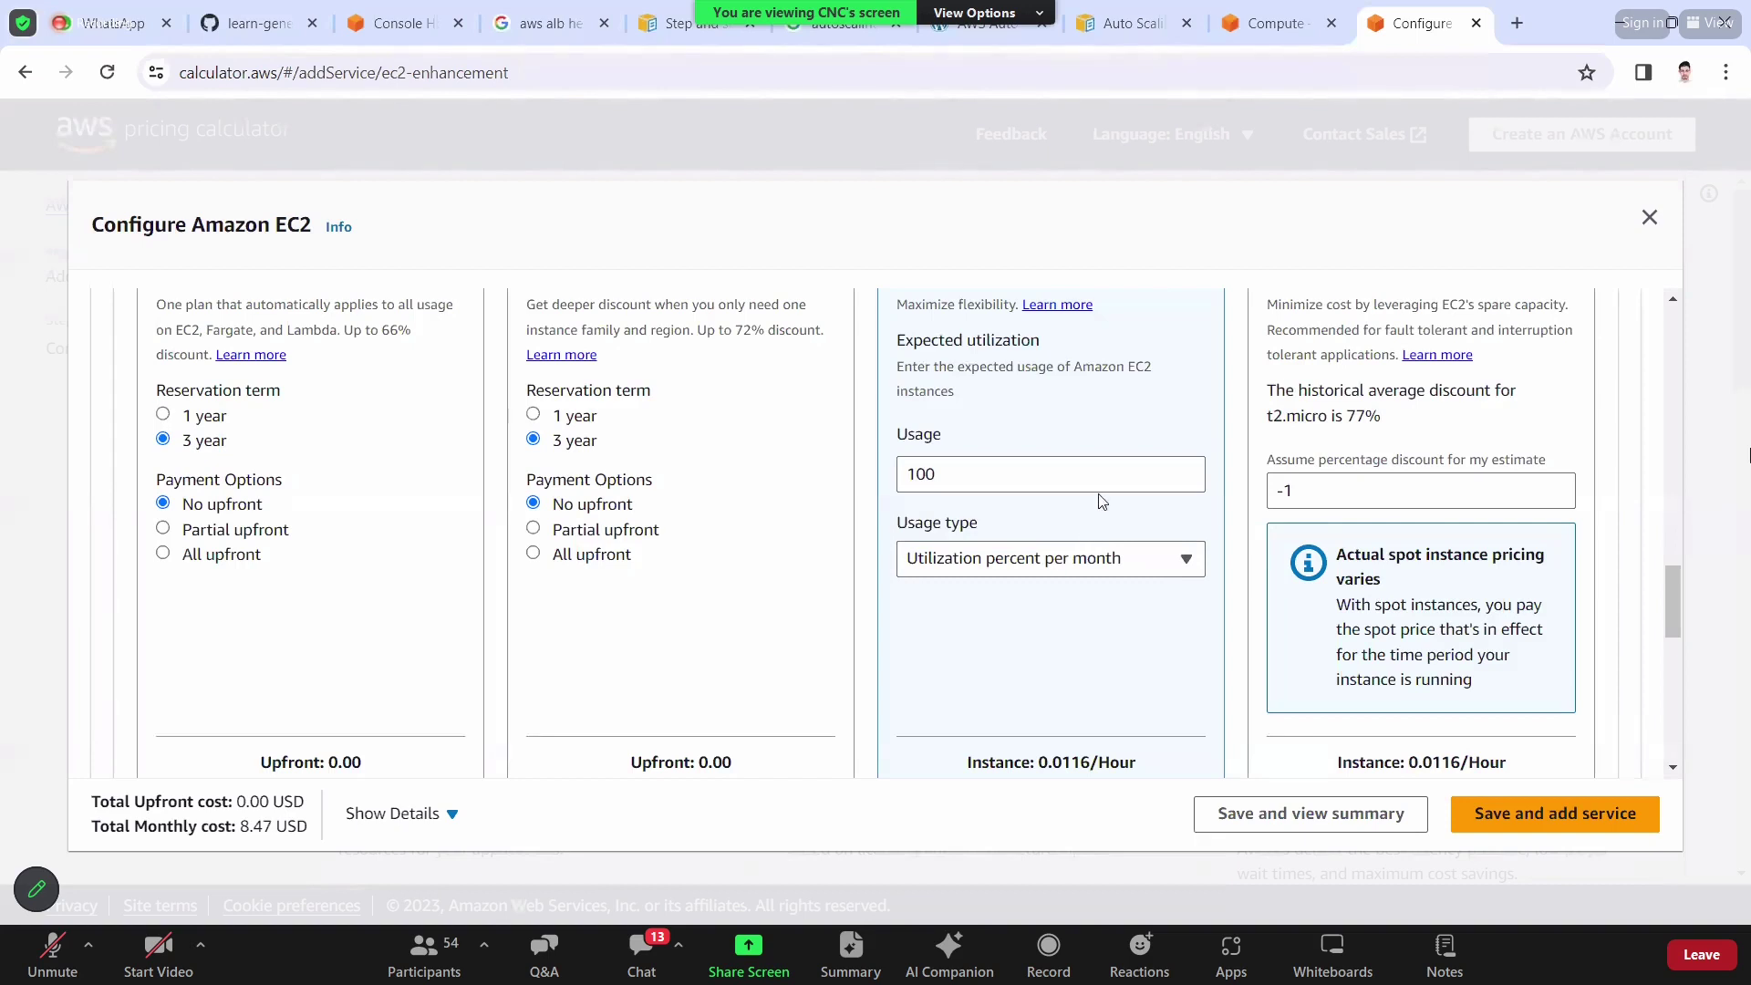
left_click(1055, 488)
scroll(1056, 488, "down", 1)
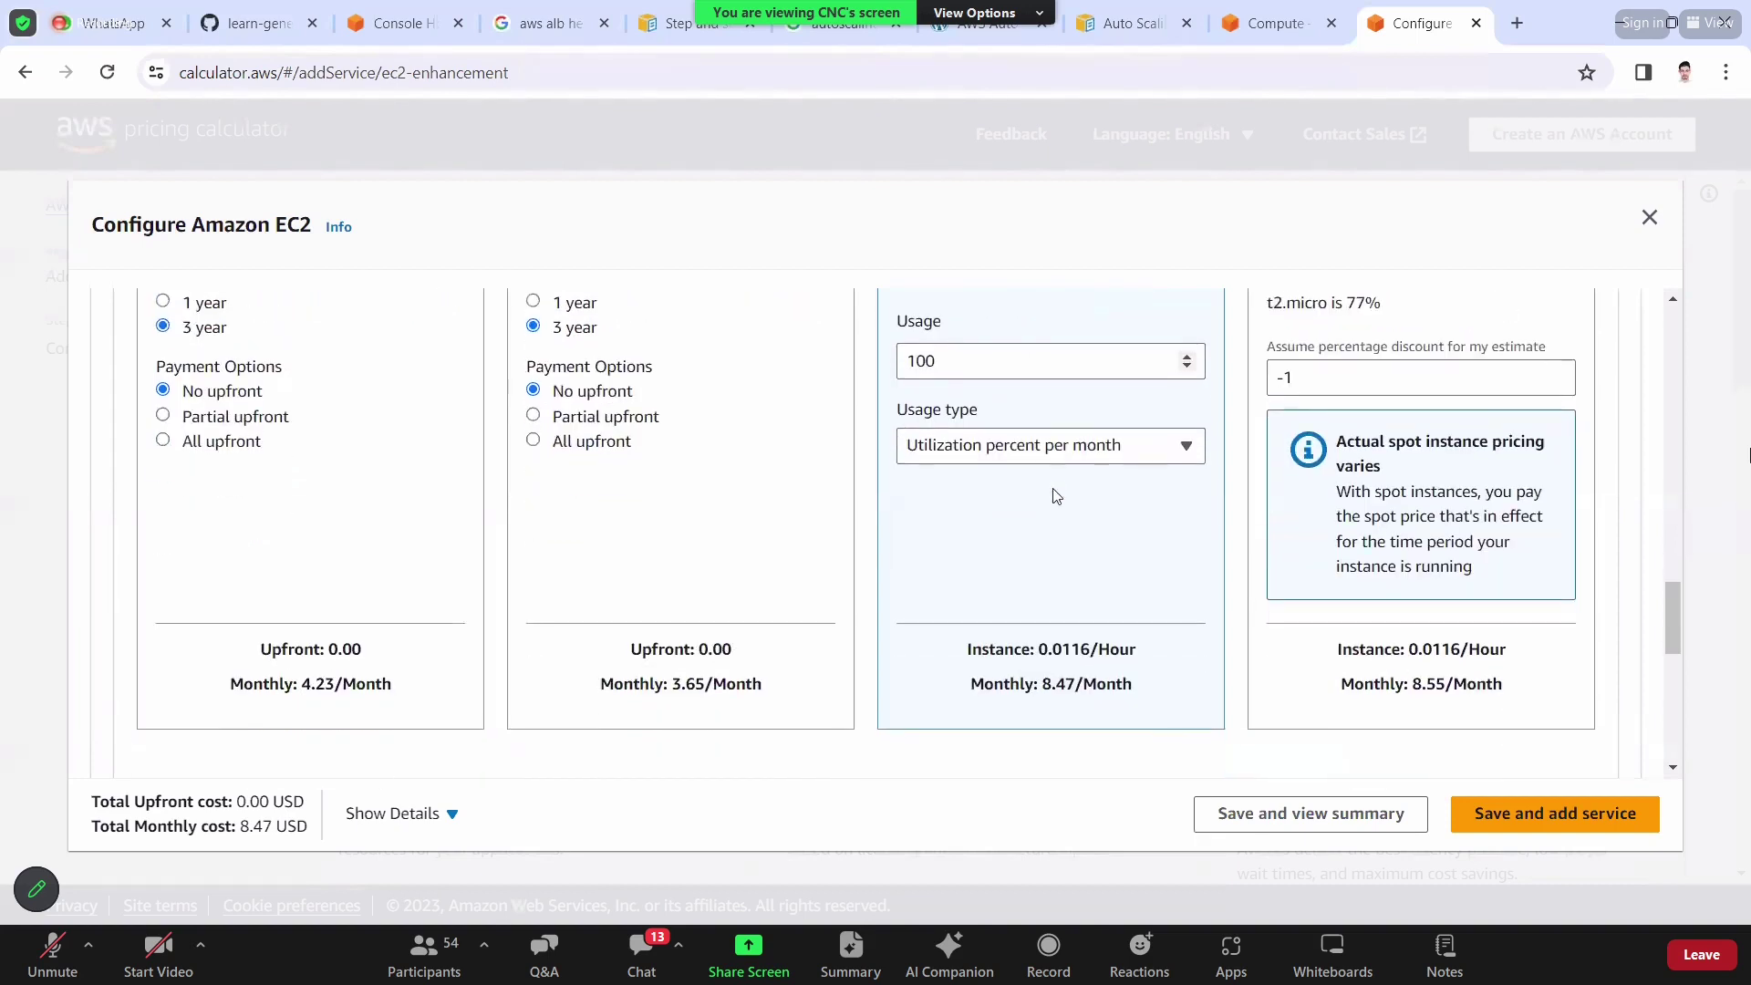
triple_click(1116, 645)
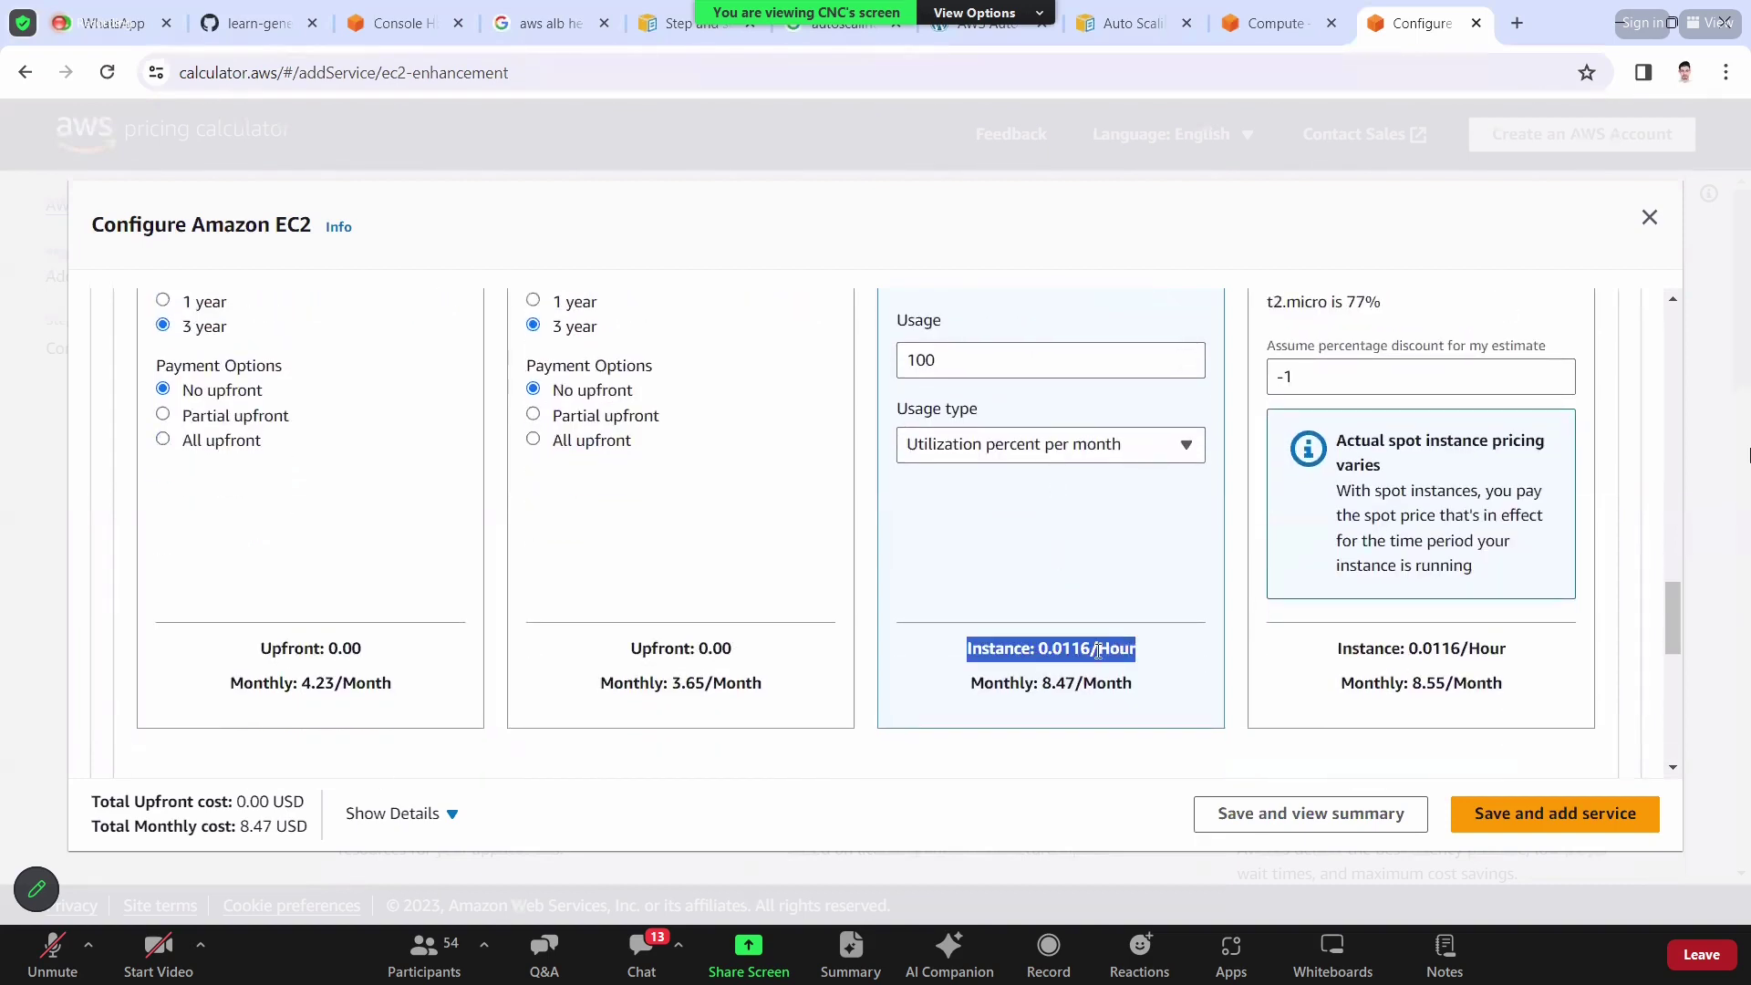
left_click_drag(1117, 646, 1082, 683)
triple_click(1082, 682)
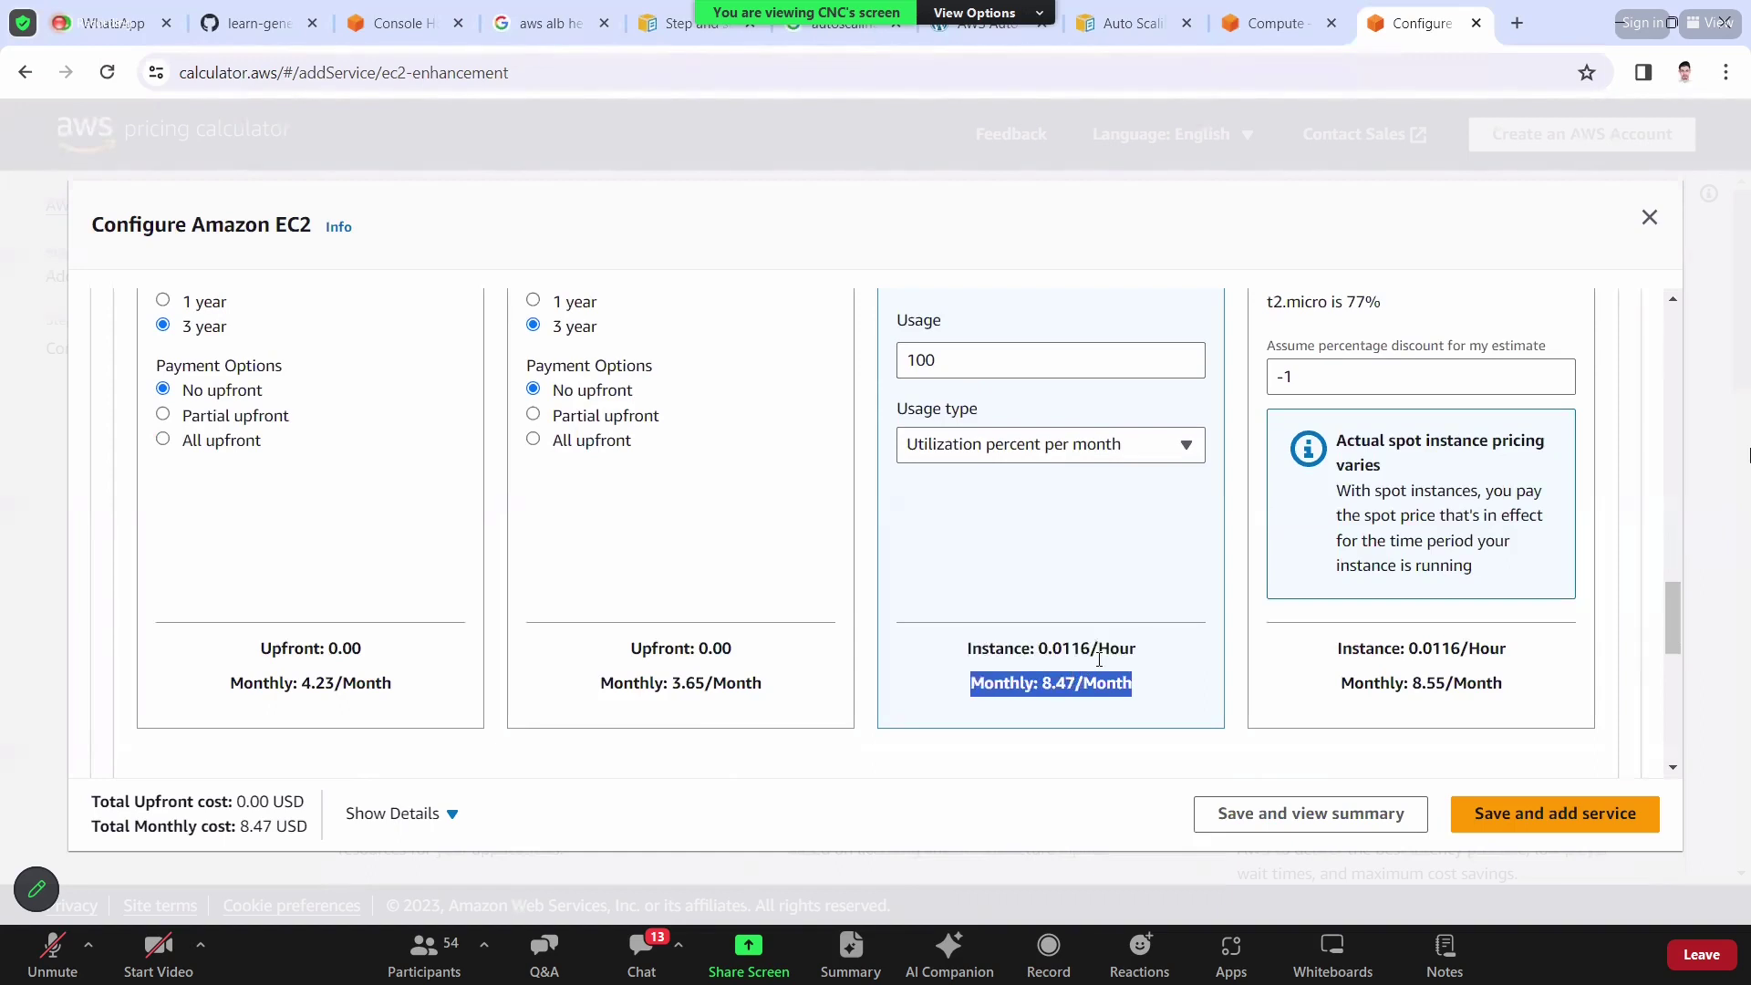
triple_click(1099, 658)
triple_click(1111, 704)
left_click(1112, 712)
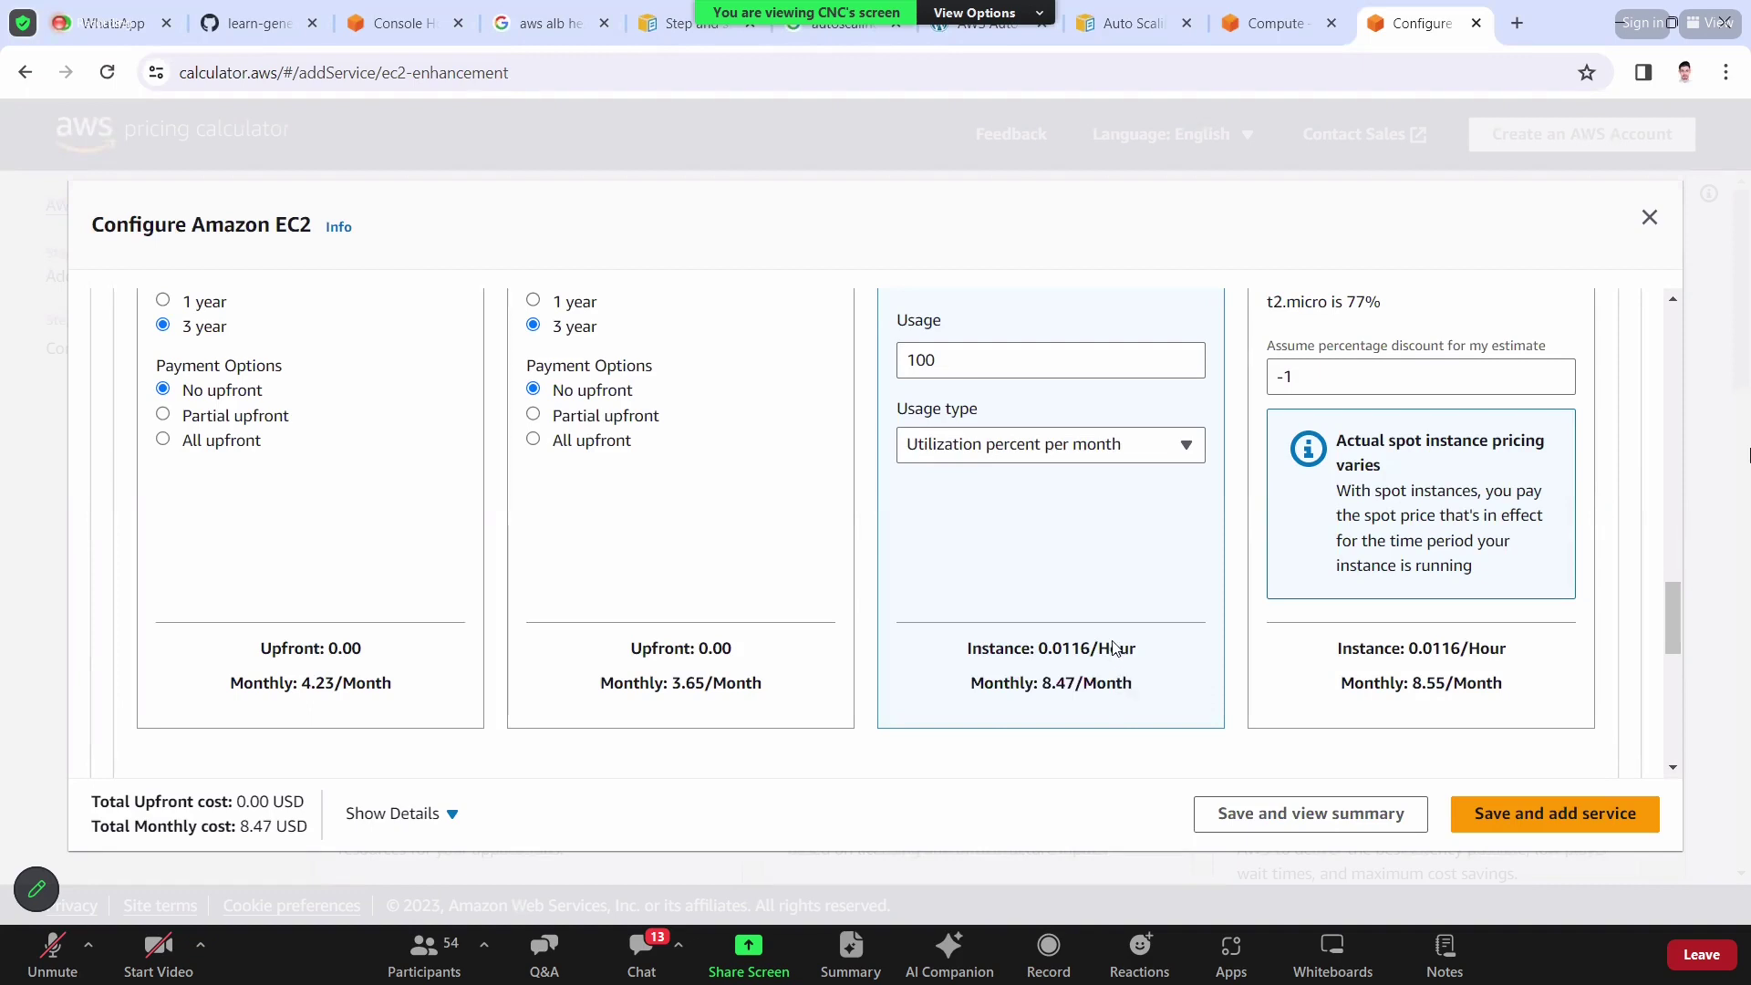
triple_click(1114, 648)
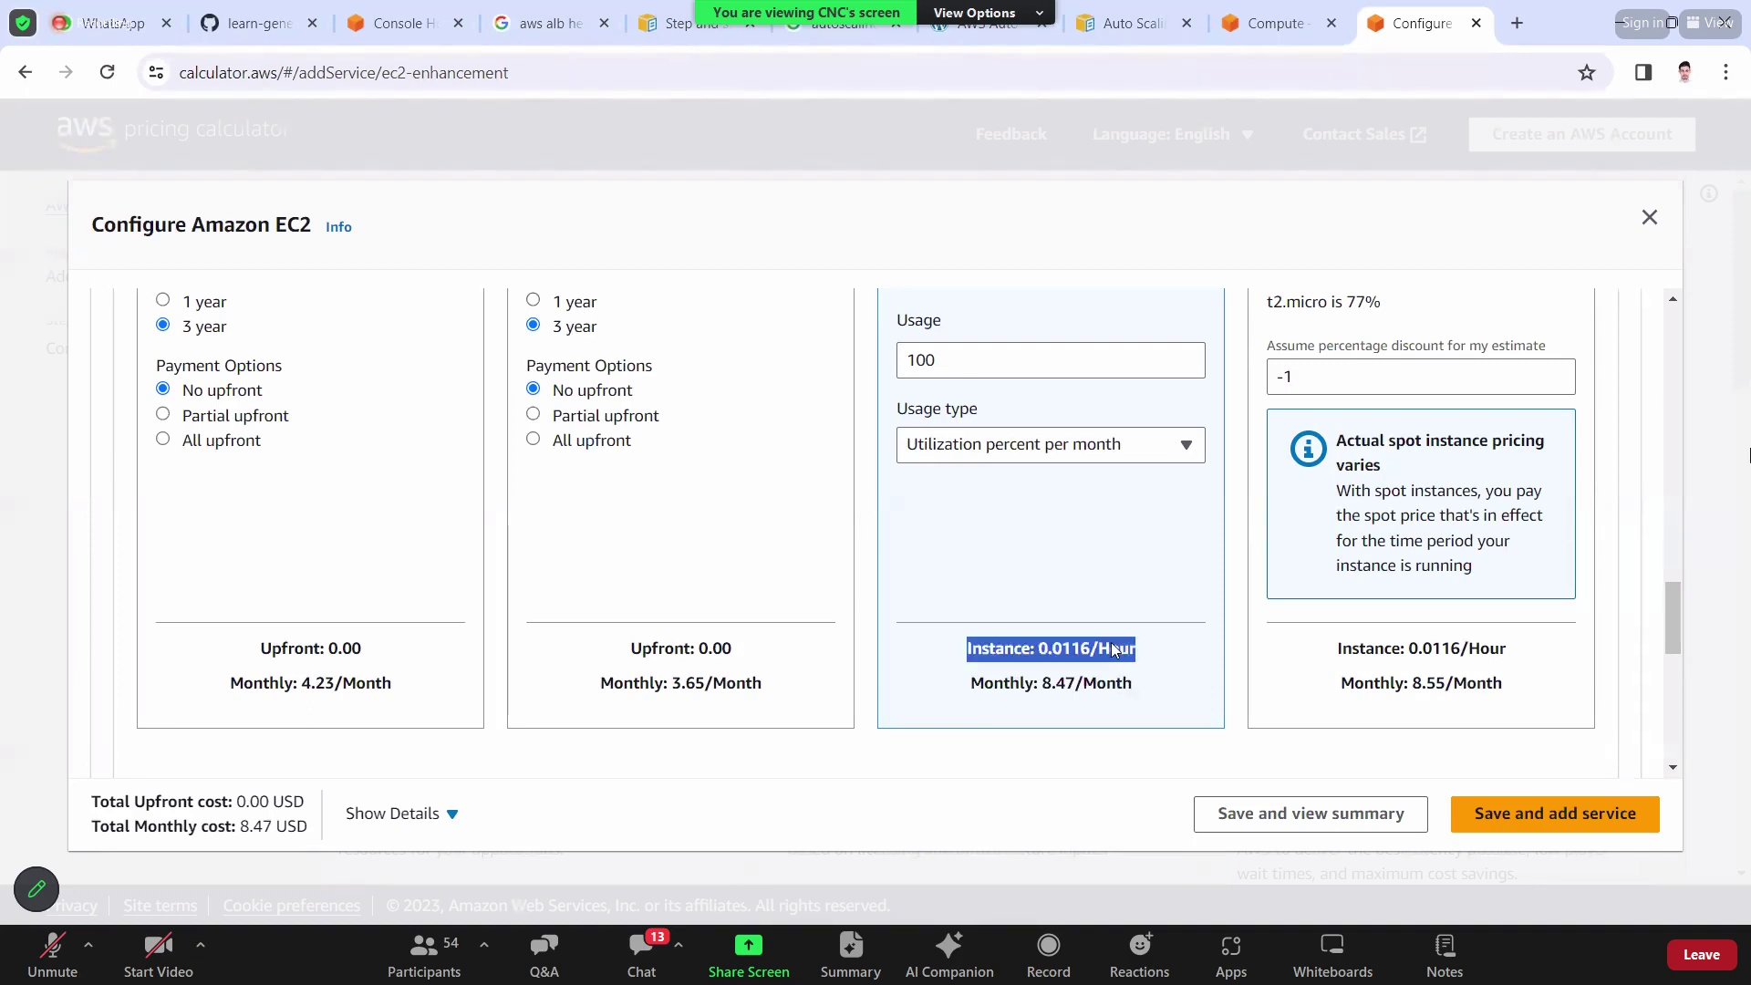
triple_click(1118, 682)
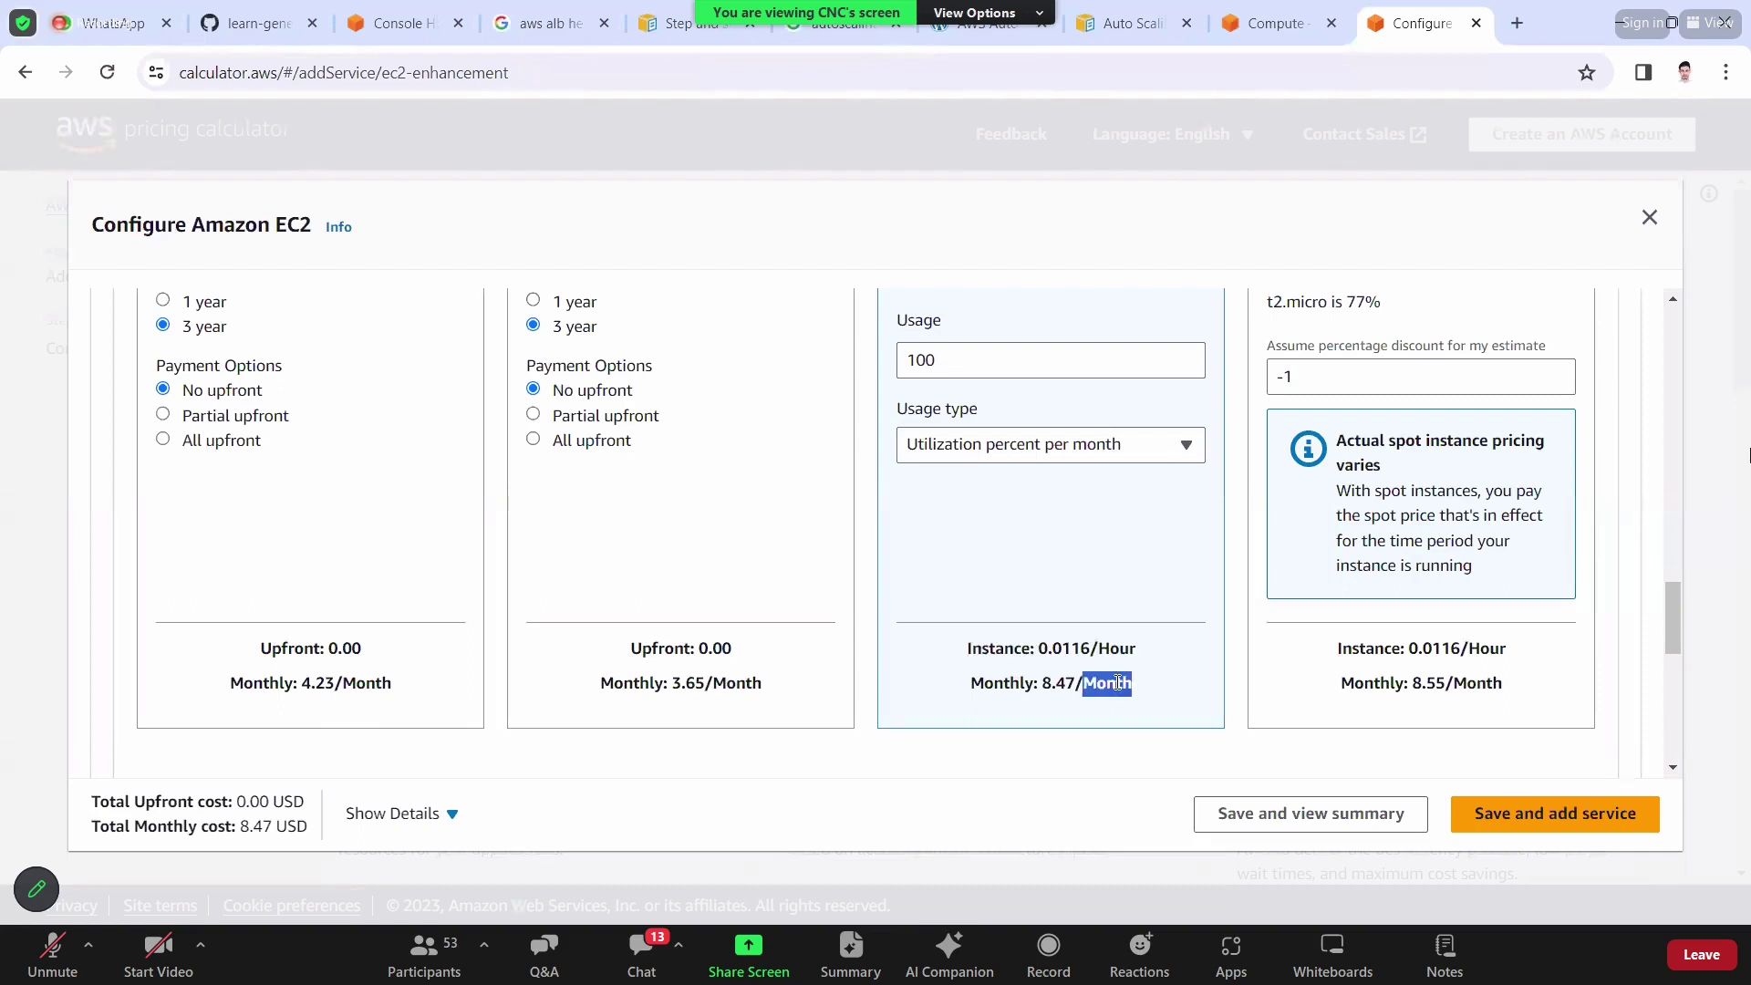
scroll(1118, 682, "up", 1)
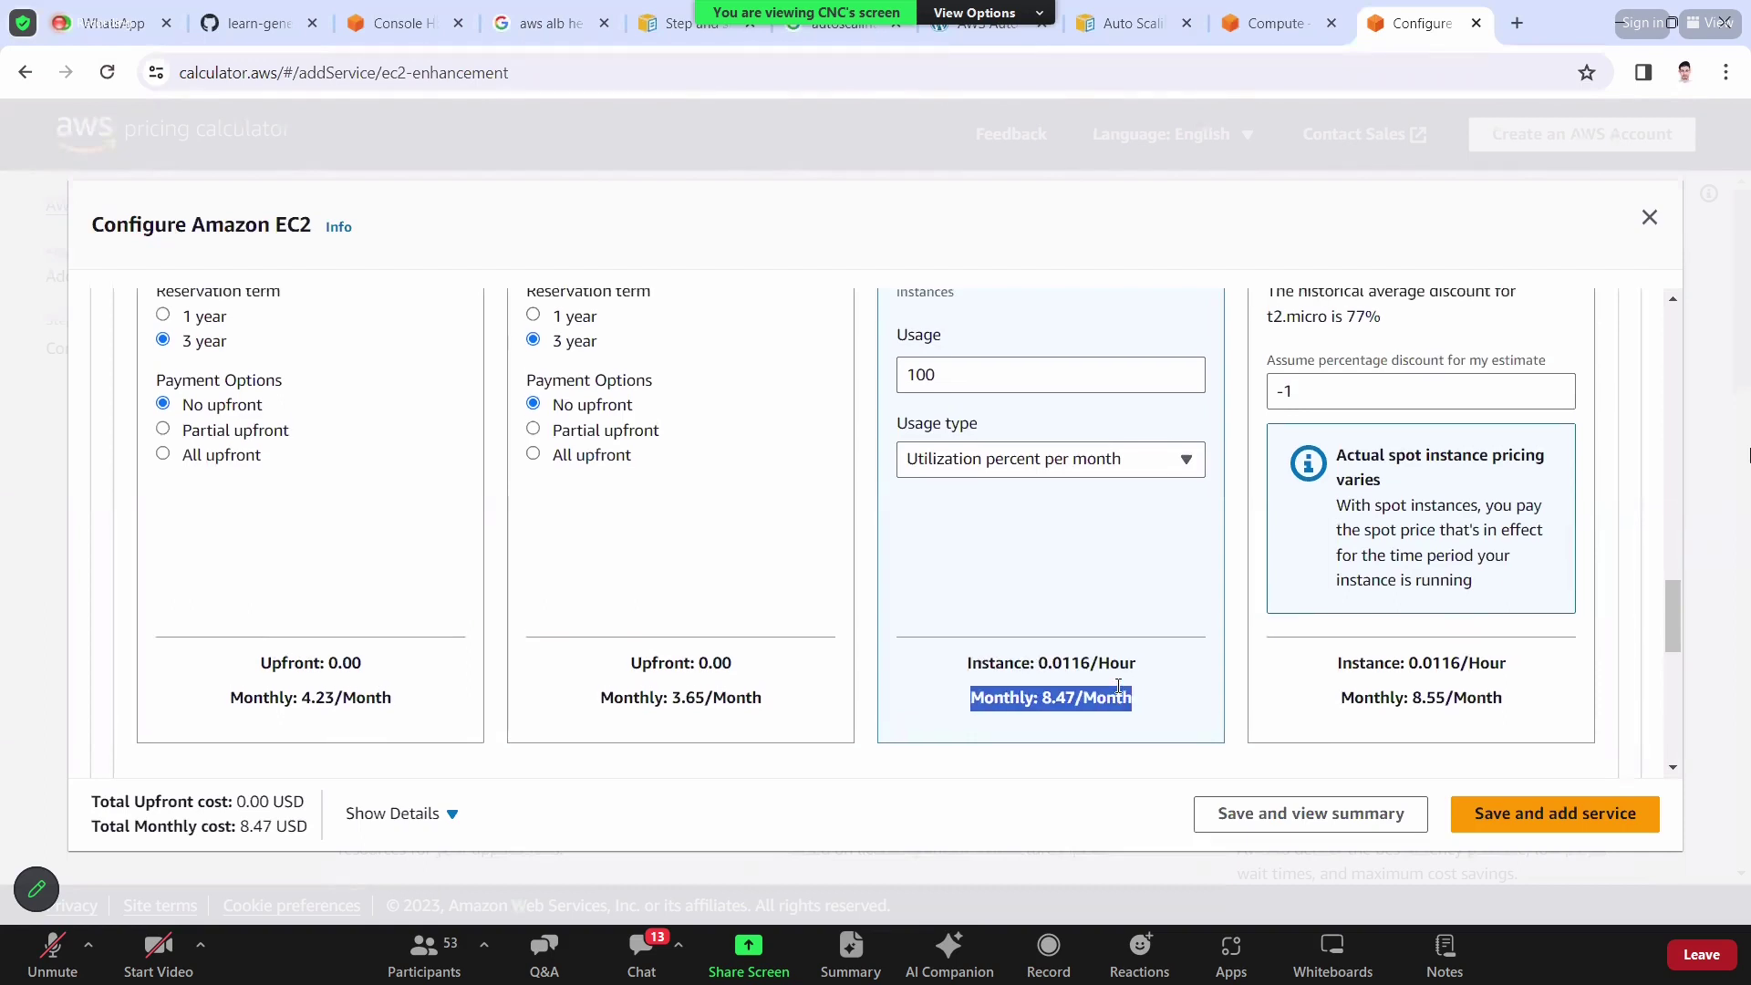
scroll(1118, 686, "down", 1)
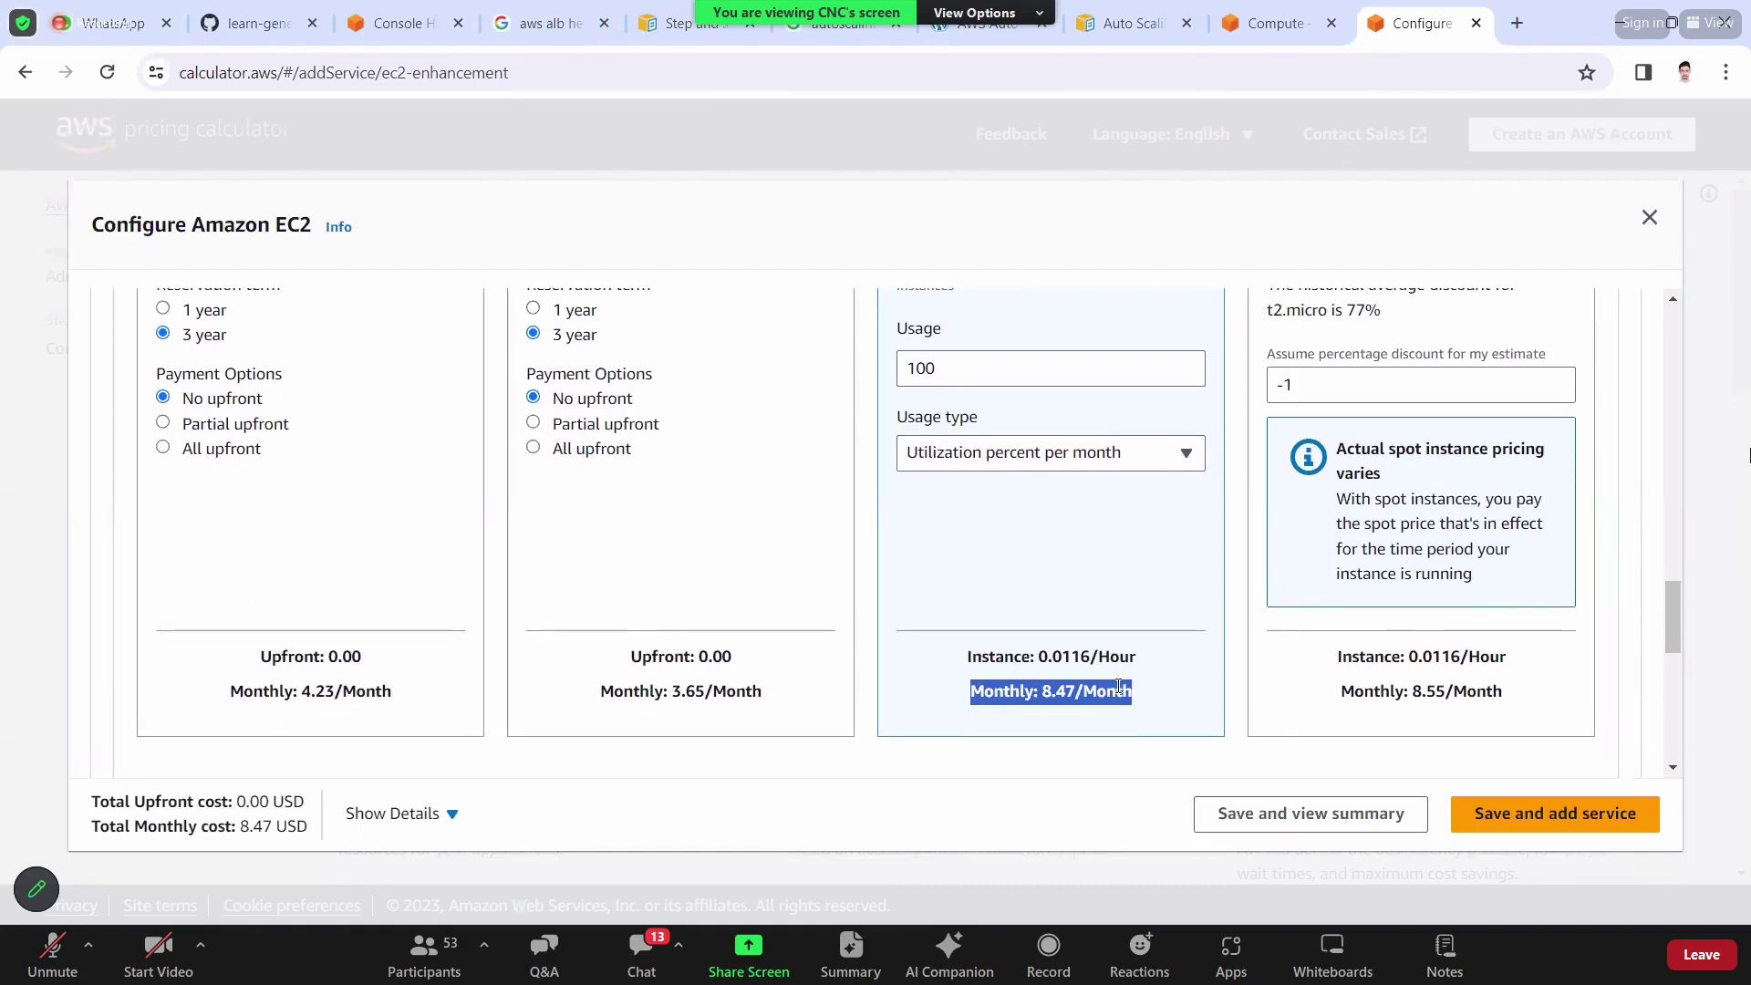
double_click(1115, 659)
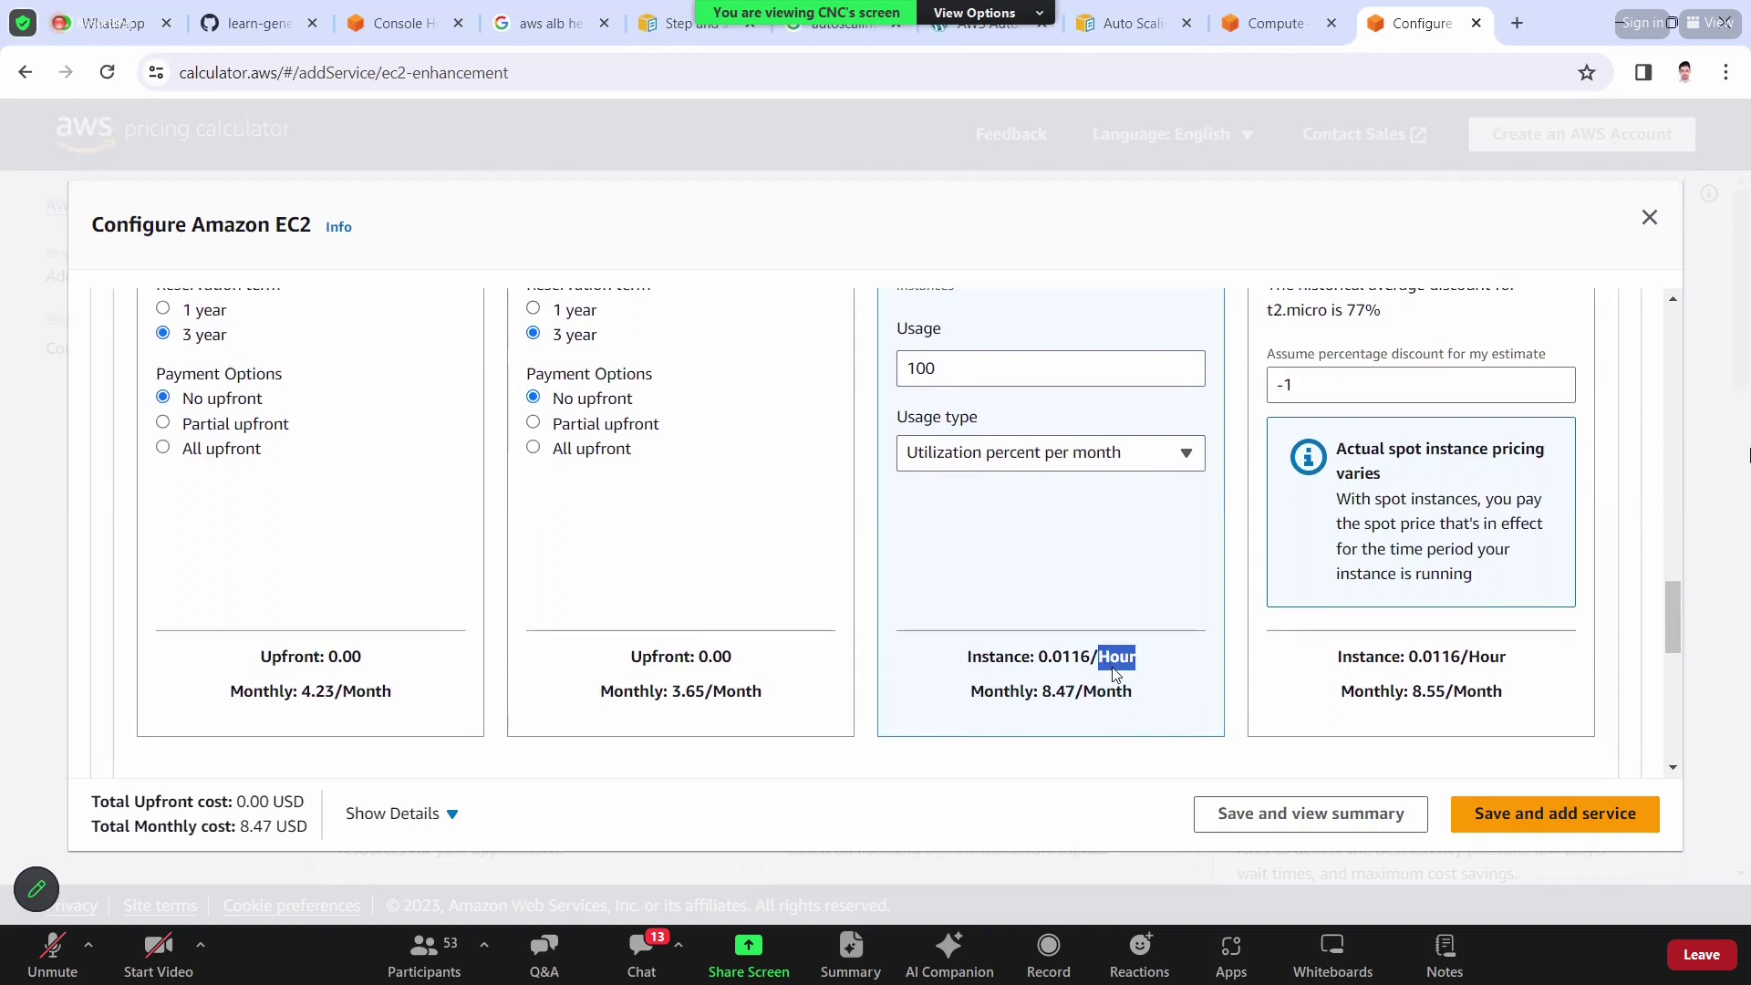
triple_click(1112, 670)
scroll(1112, 671, "up", 1)
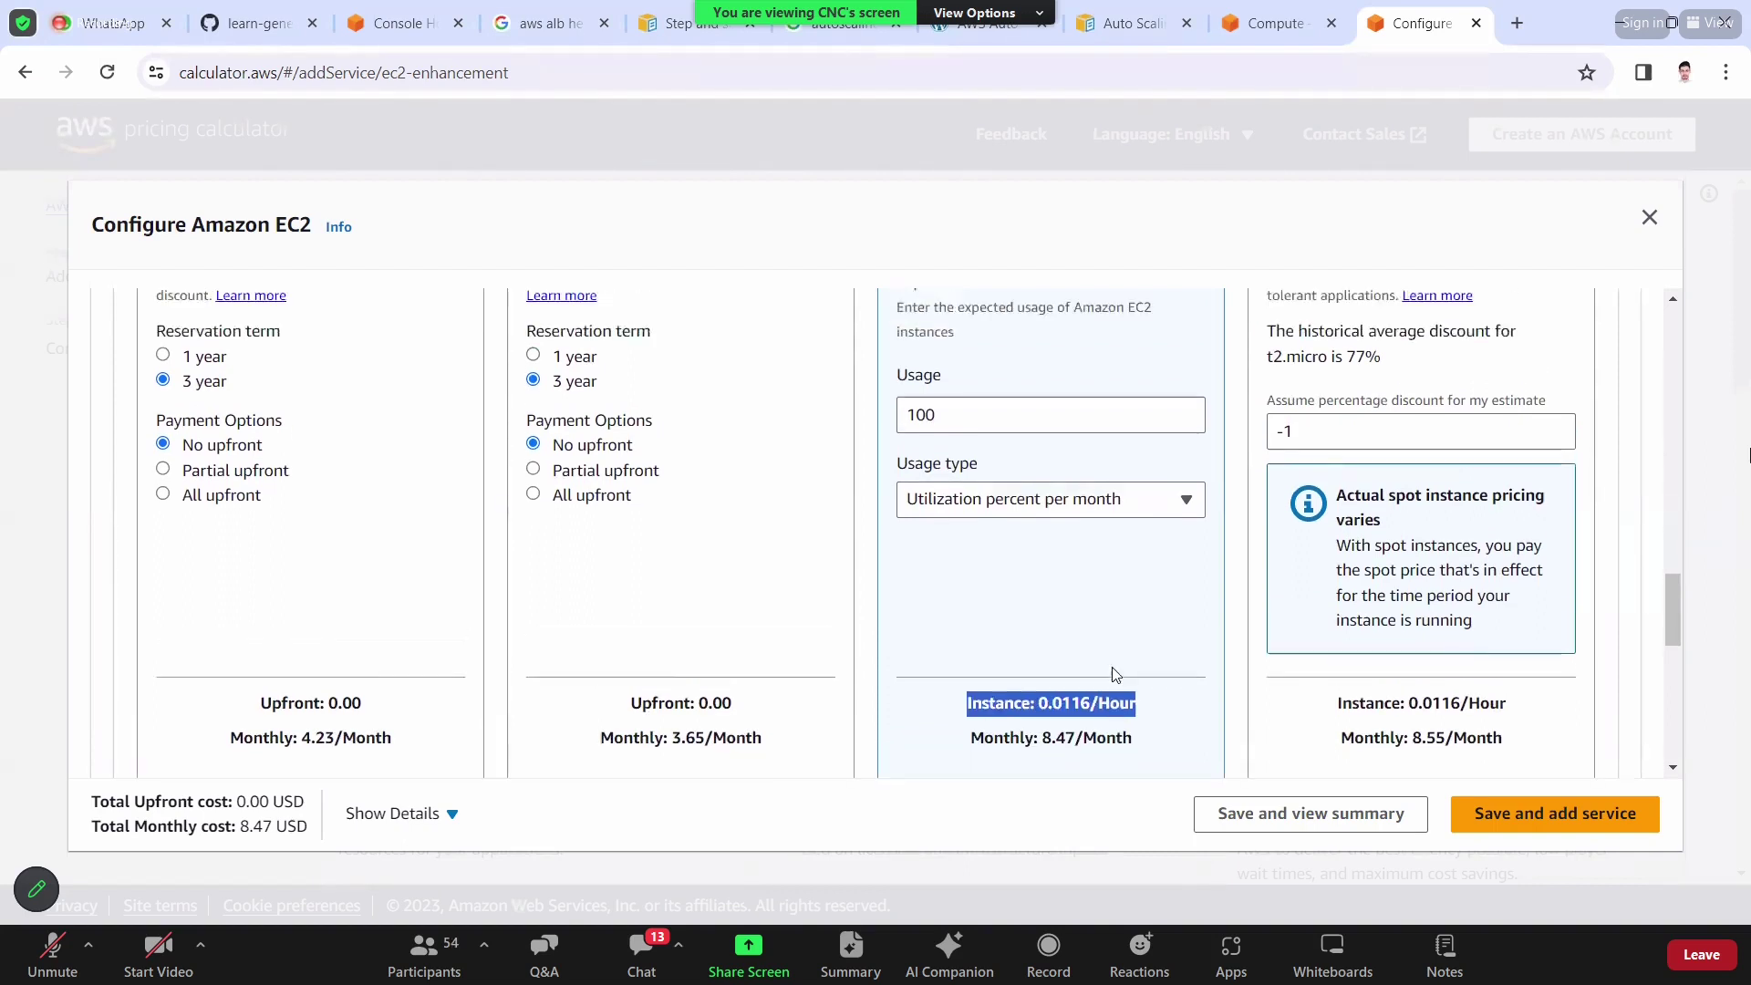
scroll(1114, 675, "down", 1)
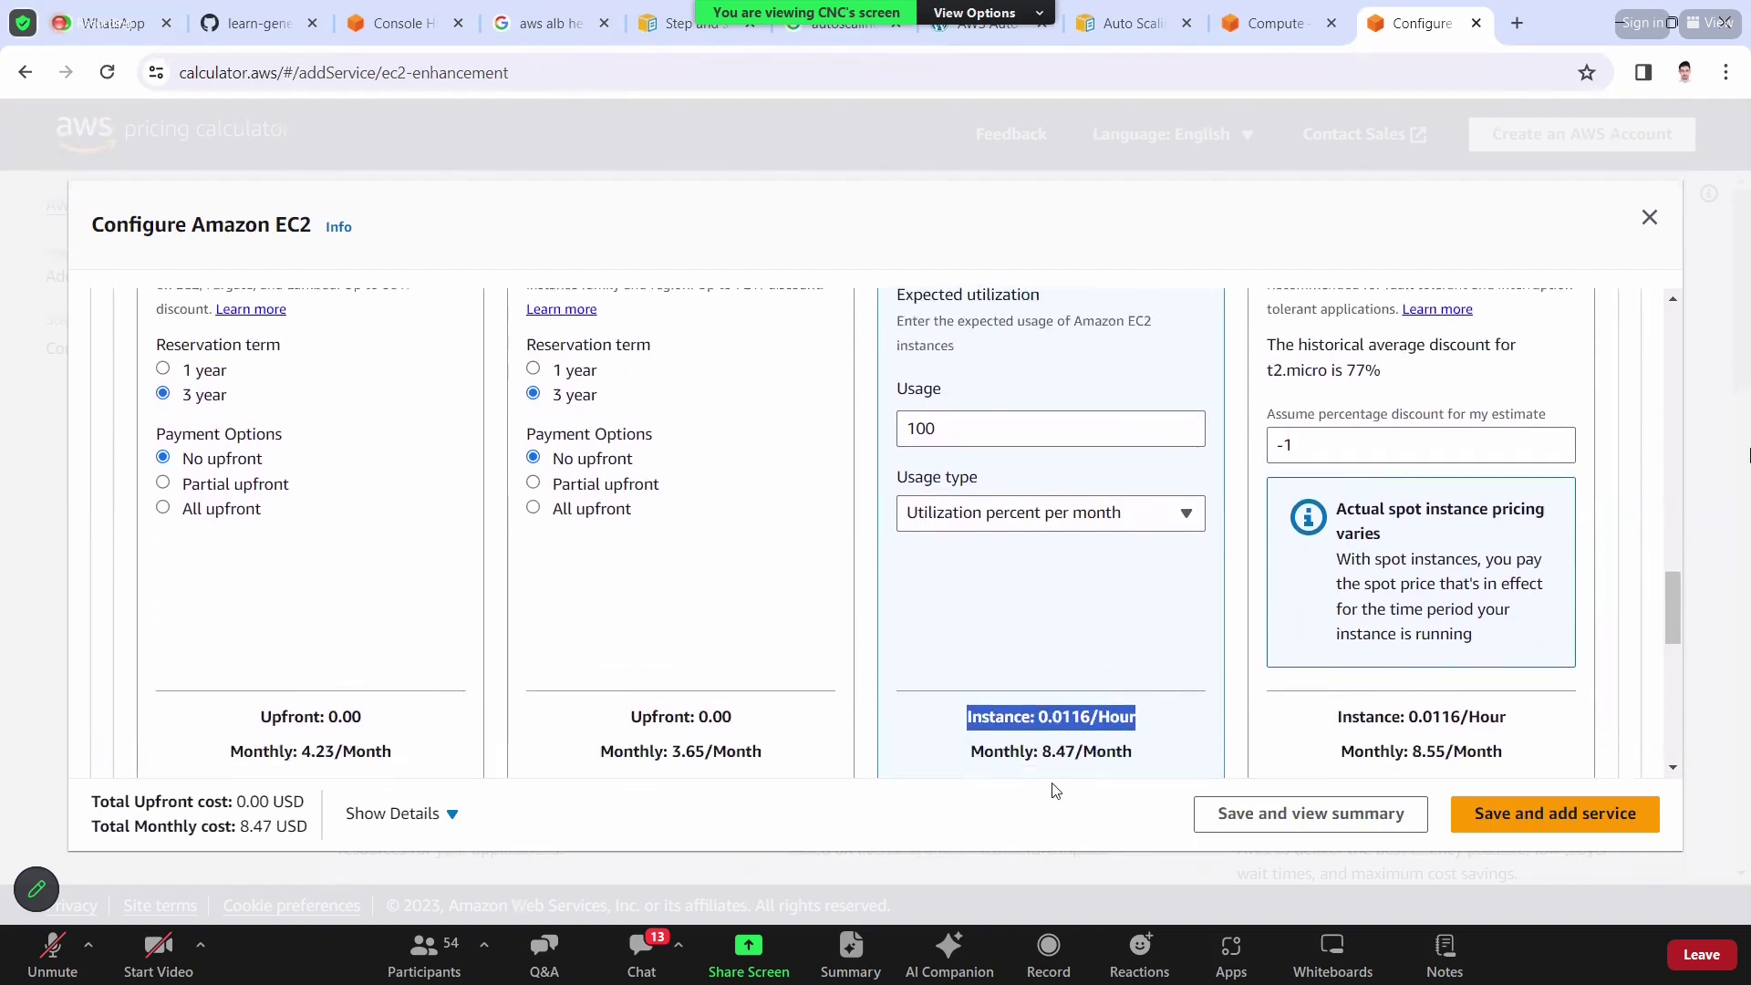
double_click(1059, 721)
triple_click(1056, 735)
scroll(1066, 739, "down", 1)
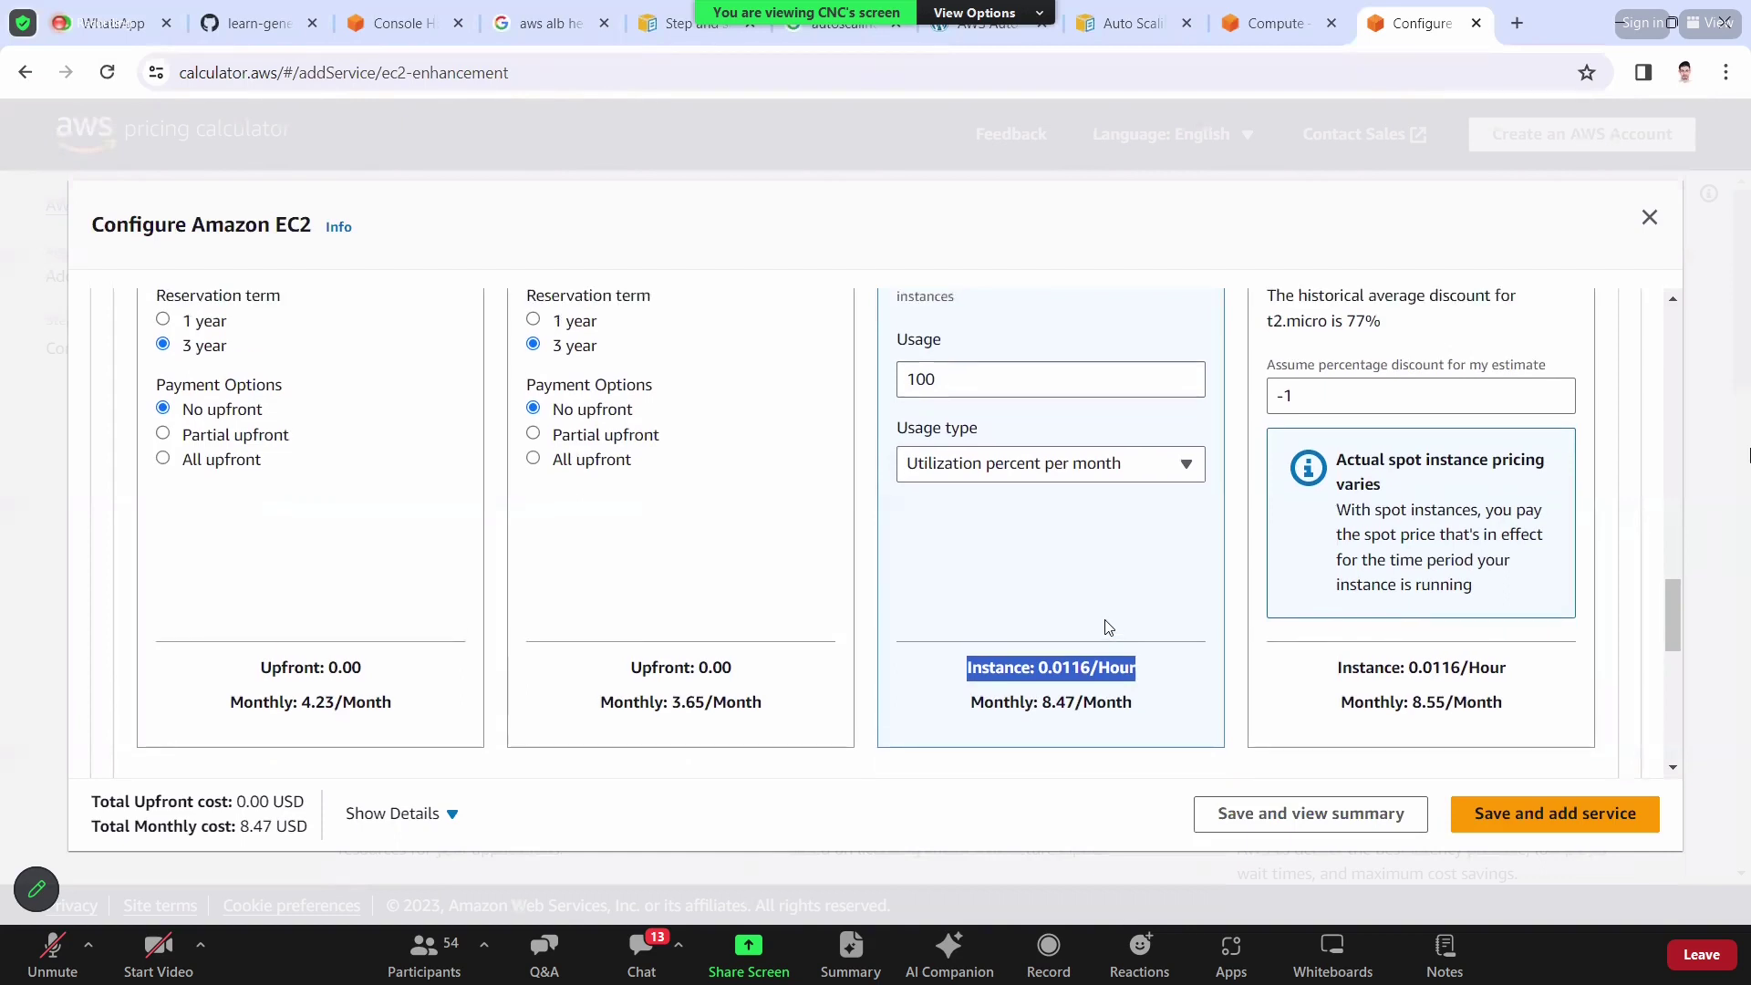
scroll(1109, 627, "up", 4)
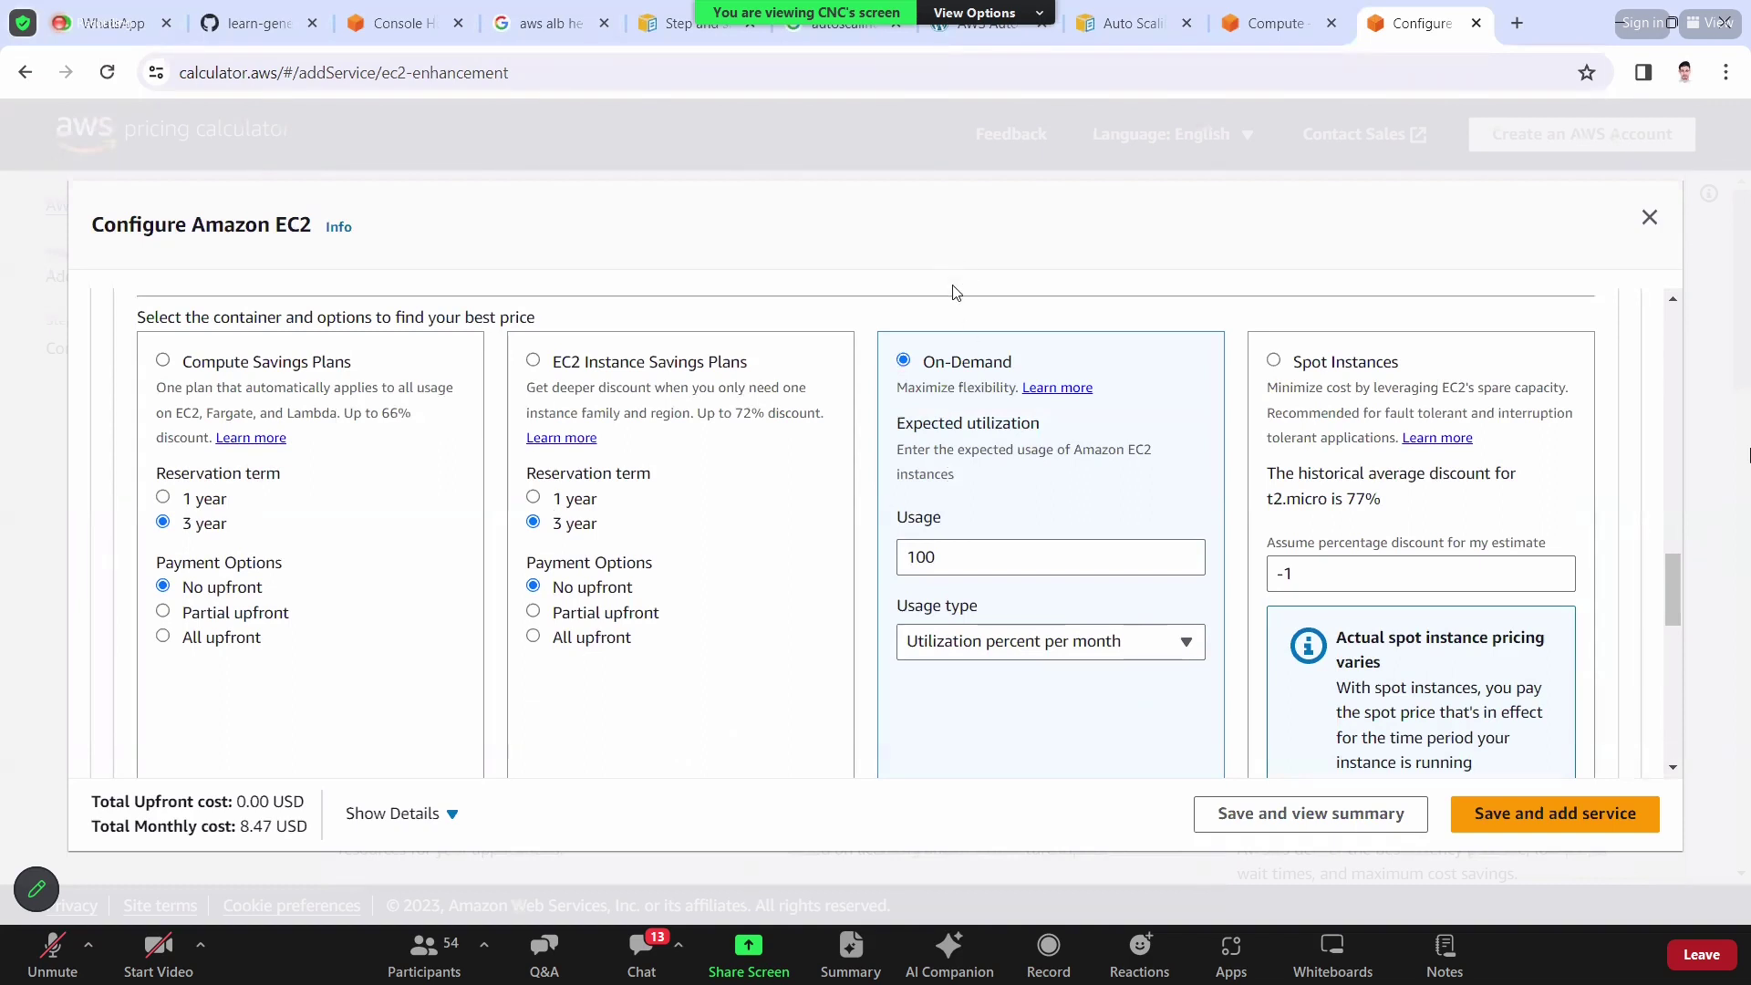
- Compare the t2.micro monthly cost under Compute Savings Plans, EC2 Instance Savings Plans and On-Demand pricing
triple_click(975, 364)
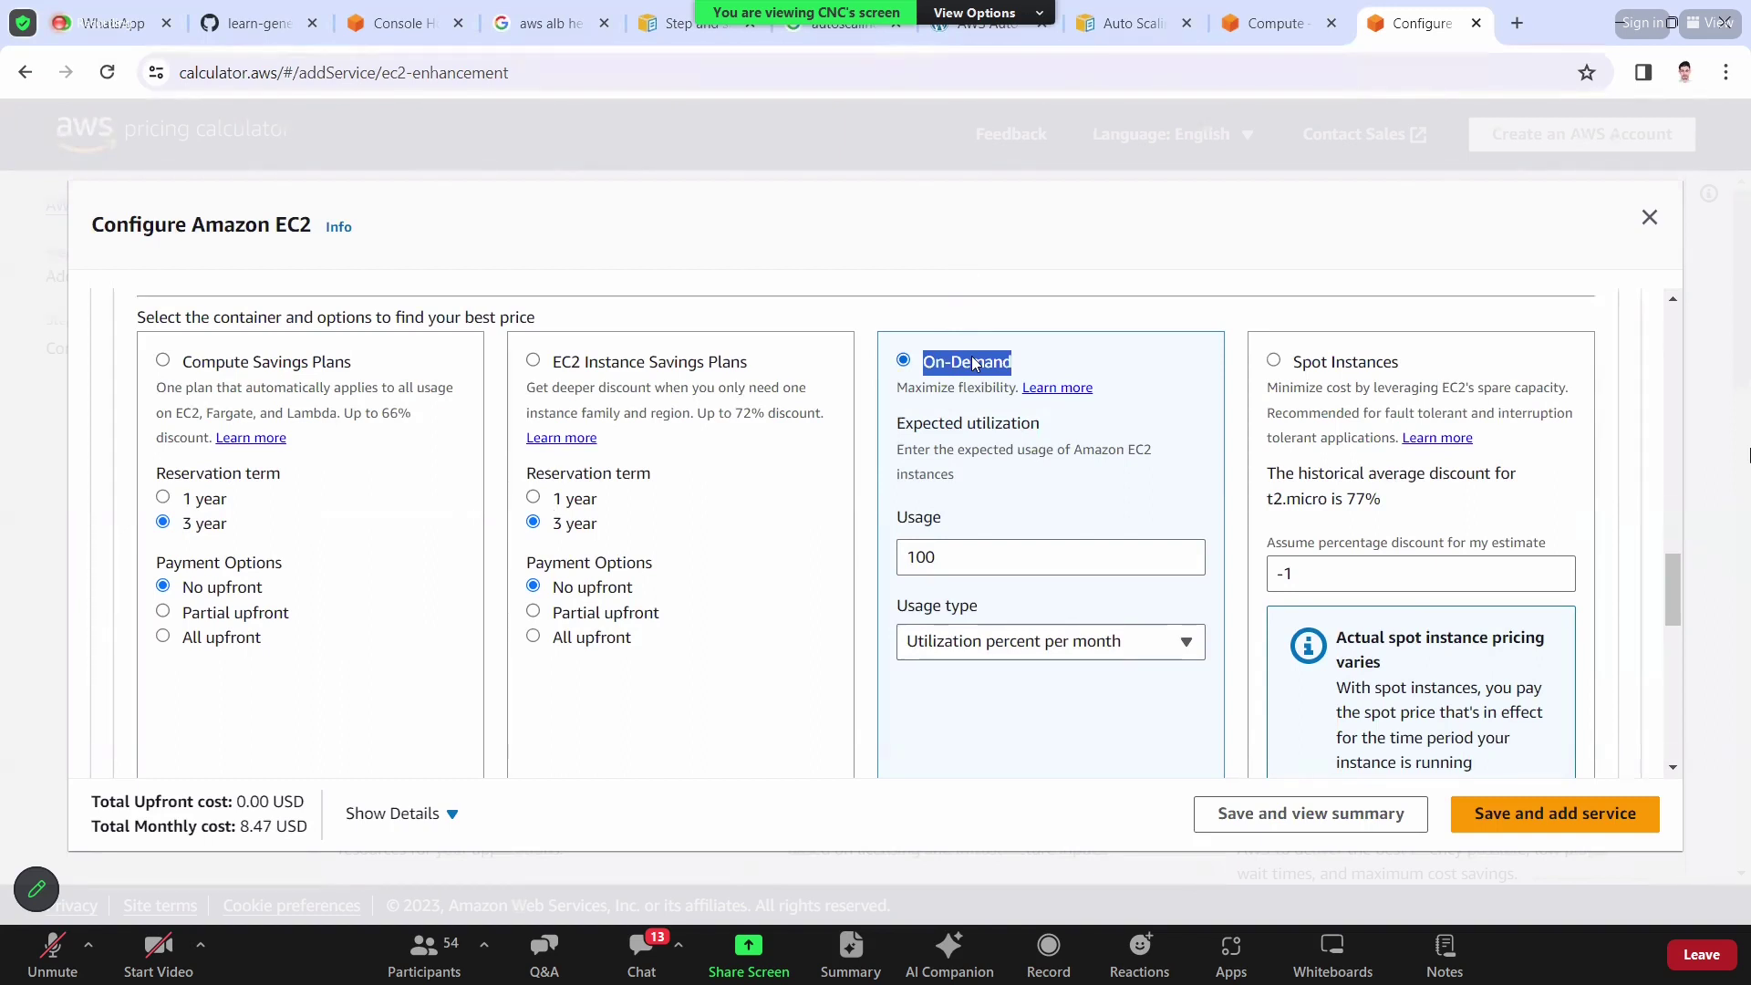
left_click(302, 364)
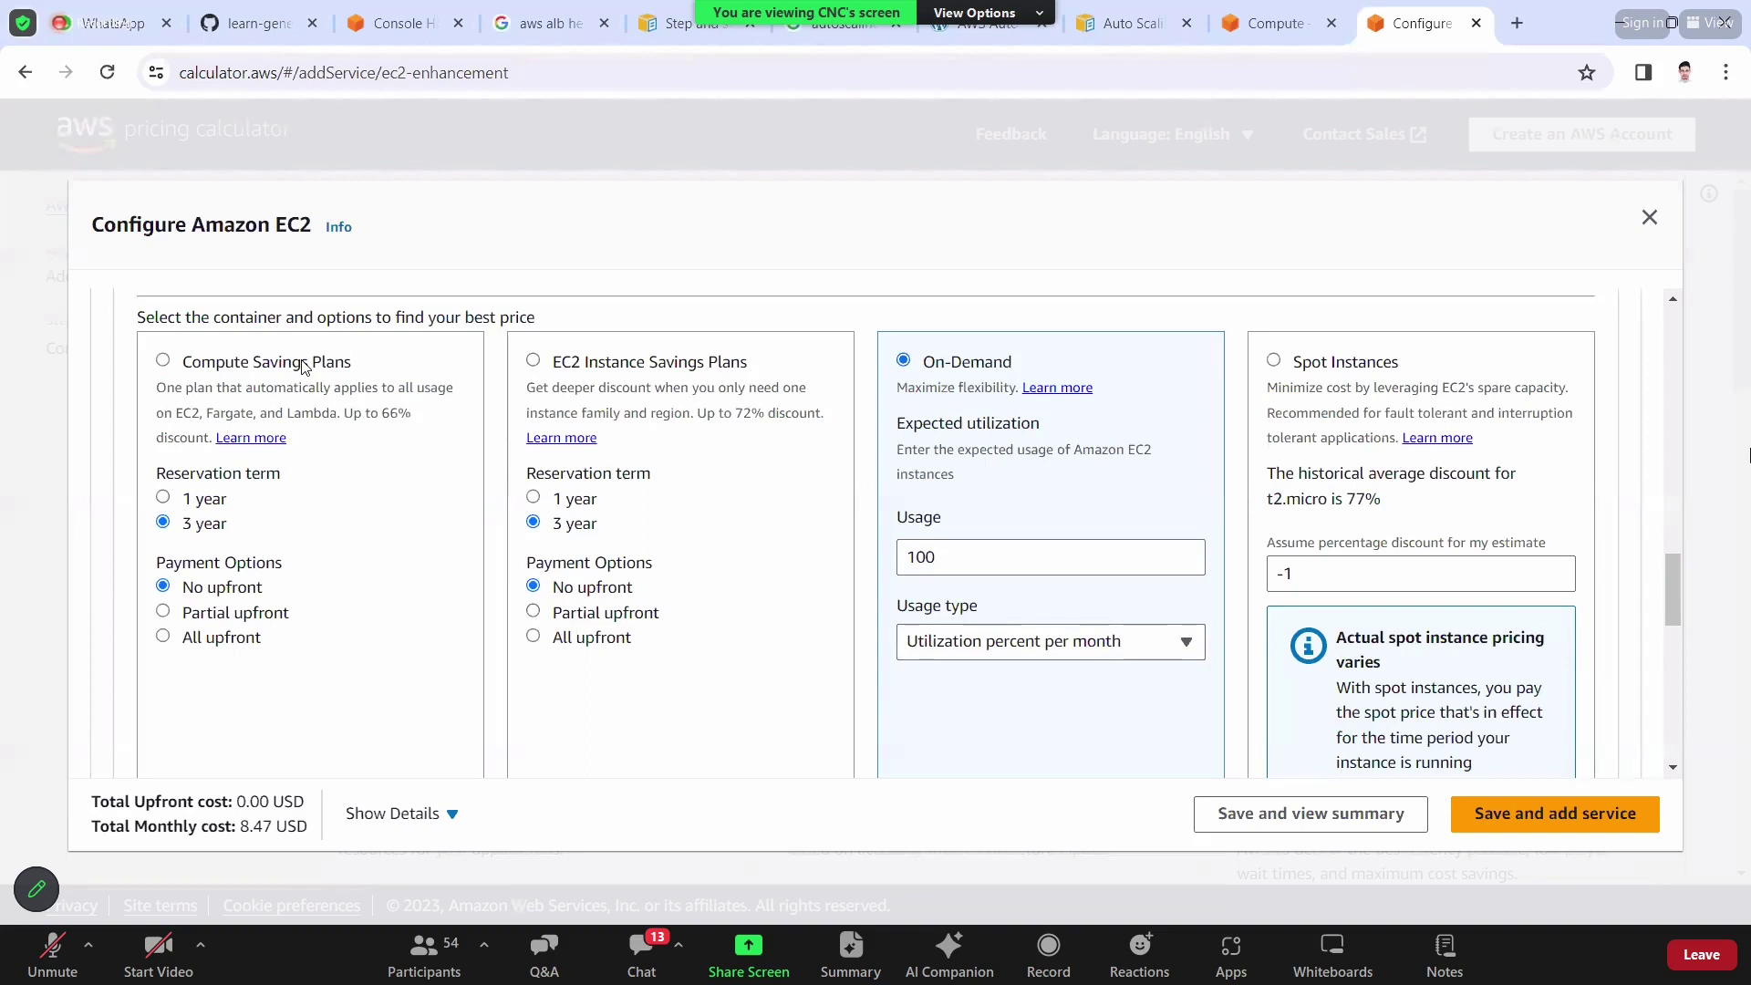
left_click(676, 369)
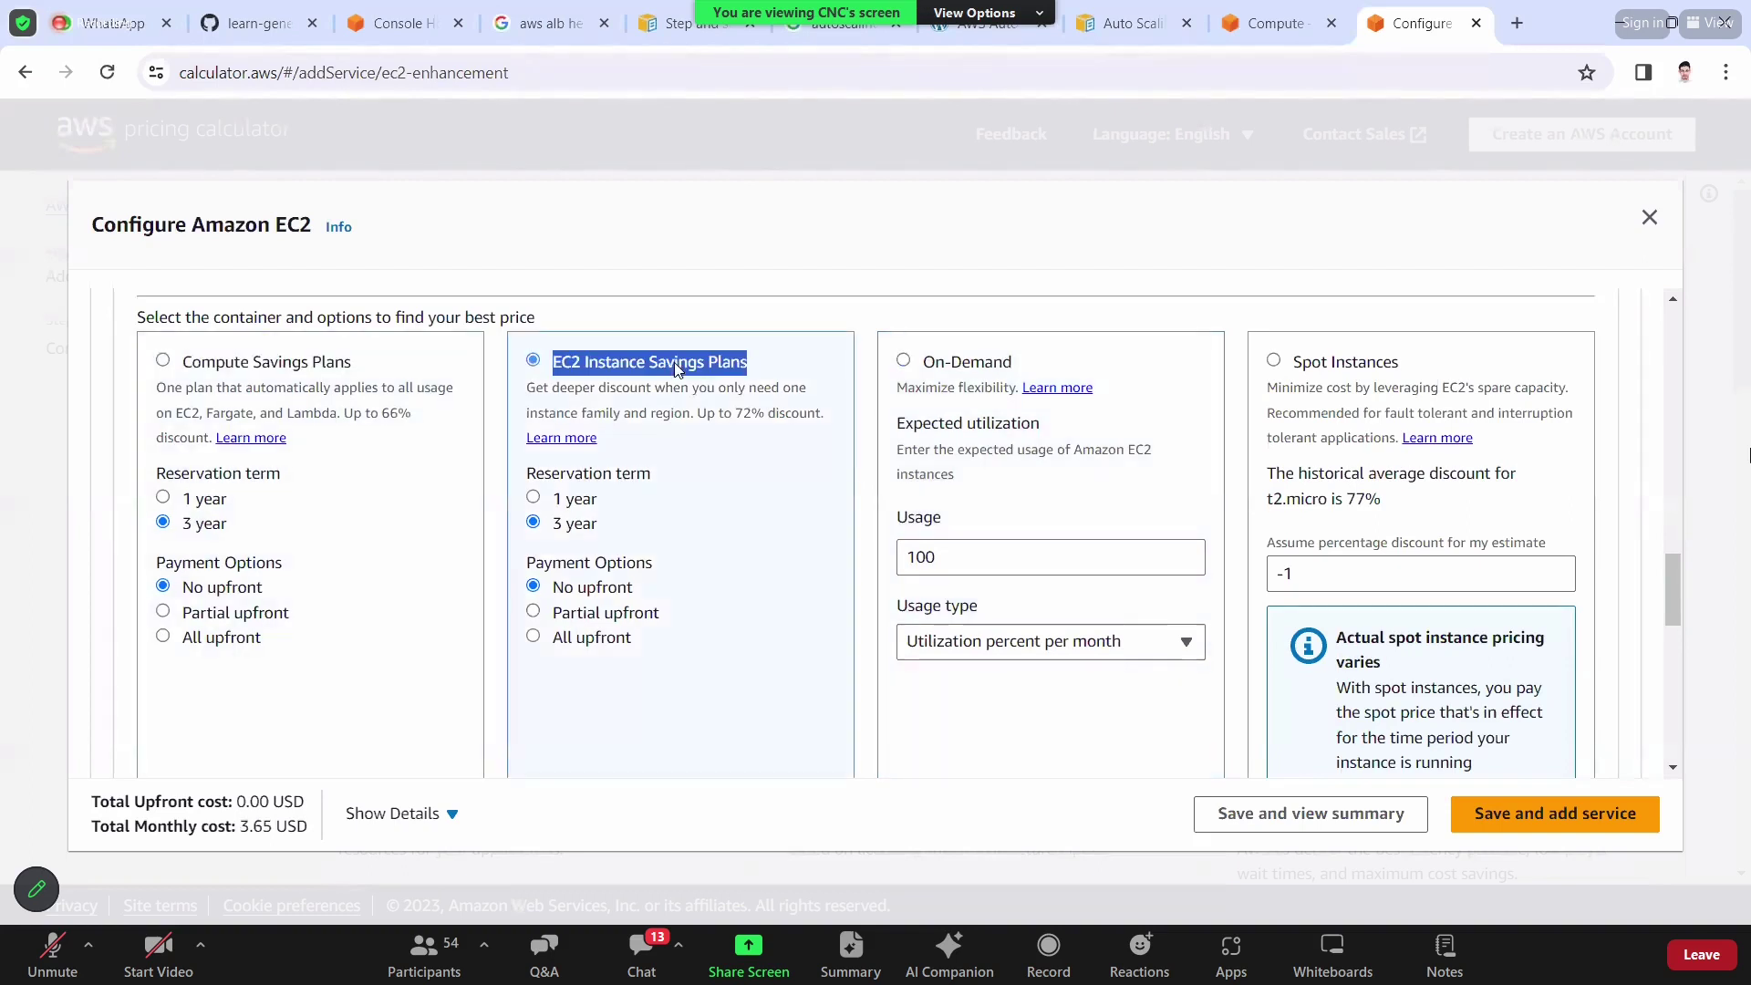
left_click(990, 363)
scroll(992, 366, "down", 1)
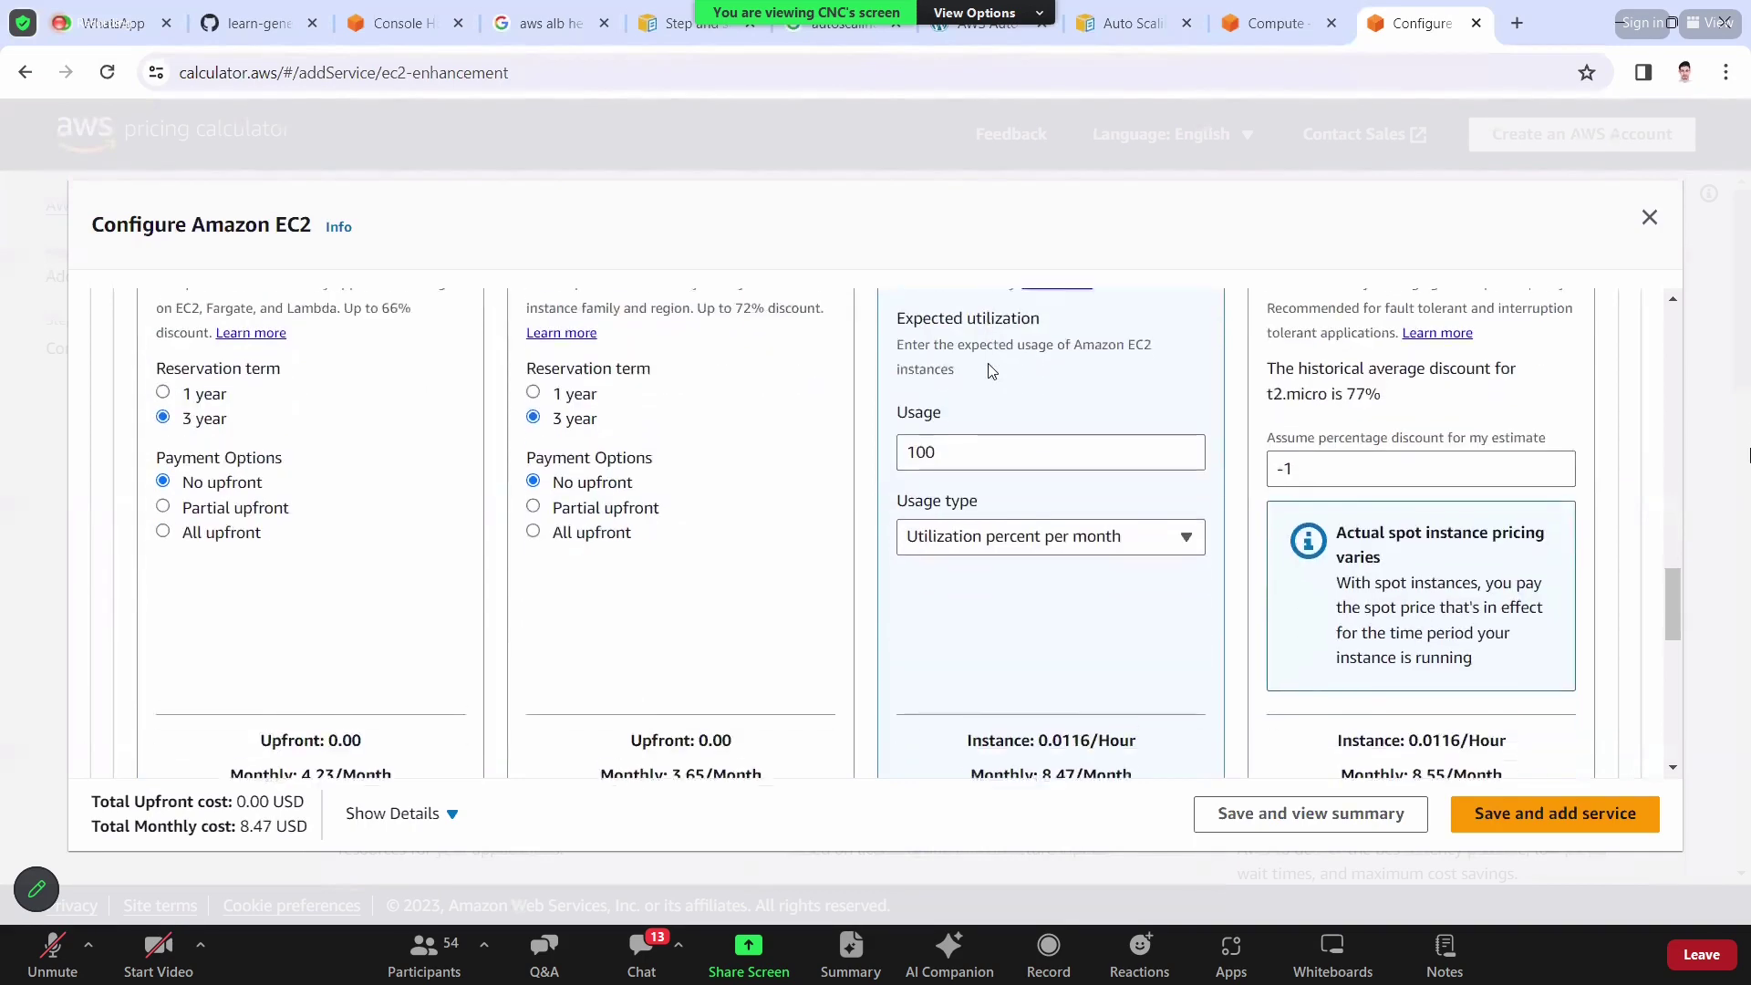
scroll(992, 369, "up", 2)
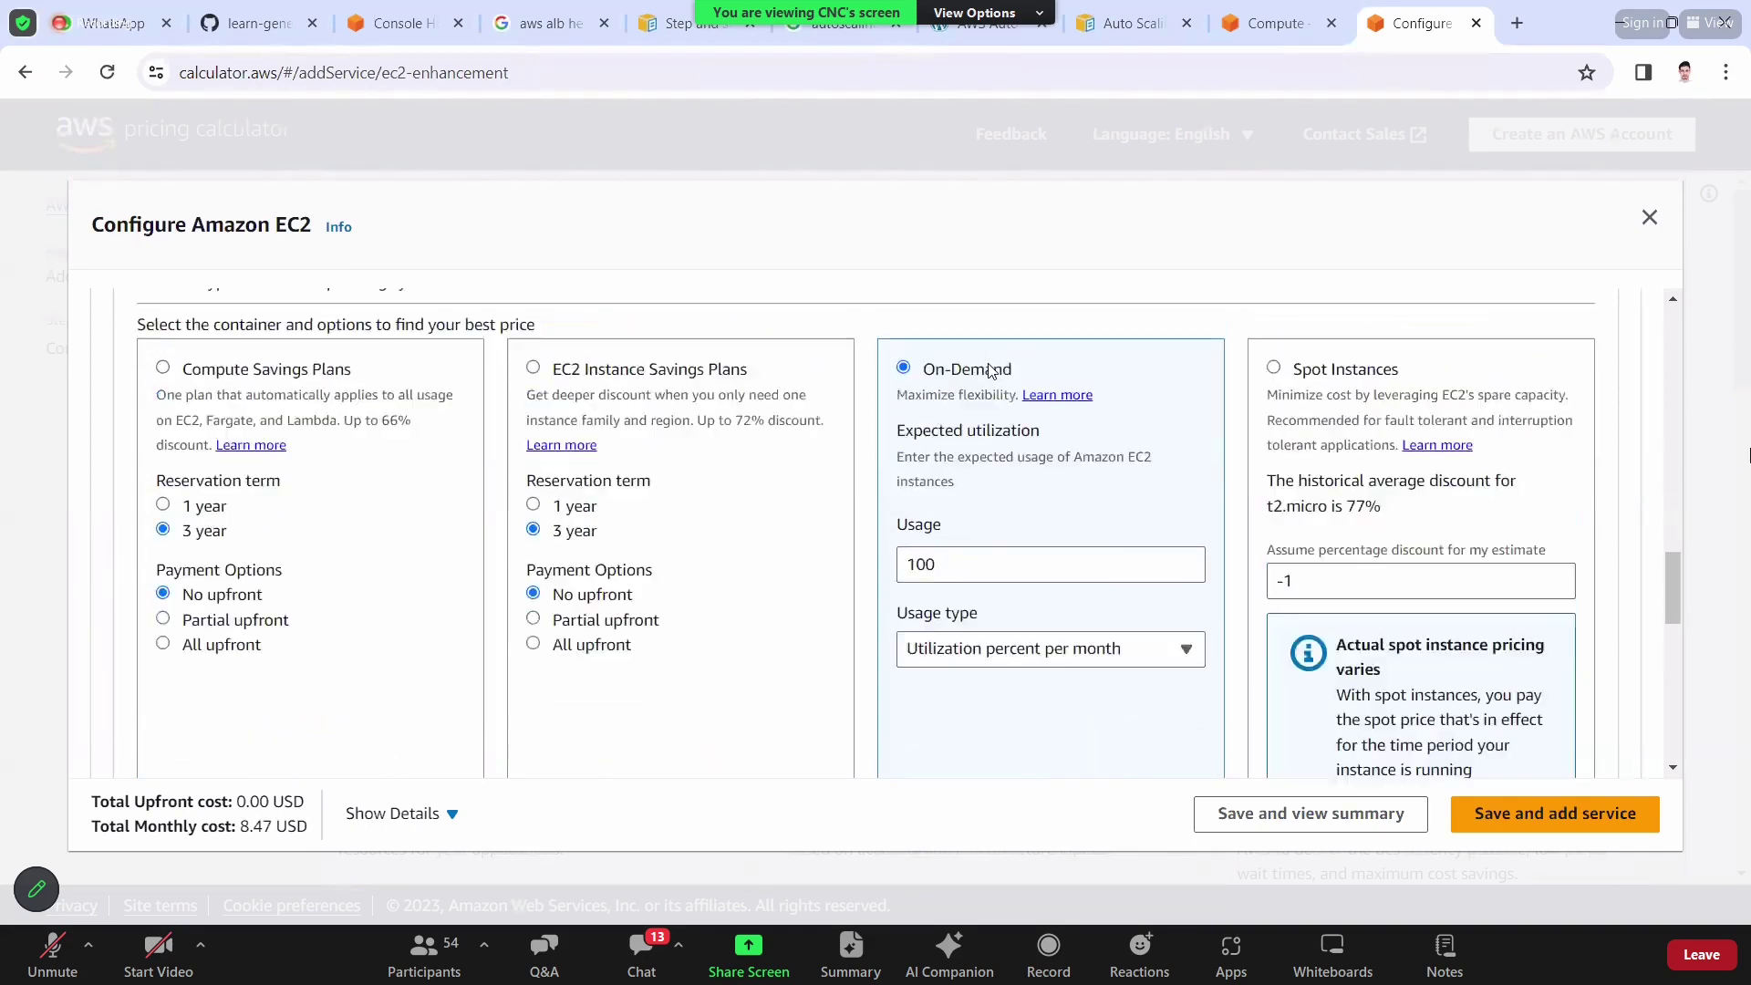
- Switch to Spot Instances pricing (8.55 USD monthly) and highlight the 77% historical Spot discount
triple_click(1346, 463)
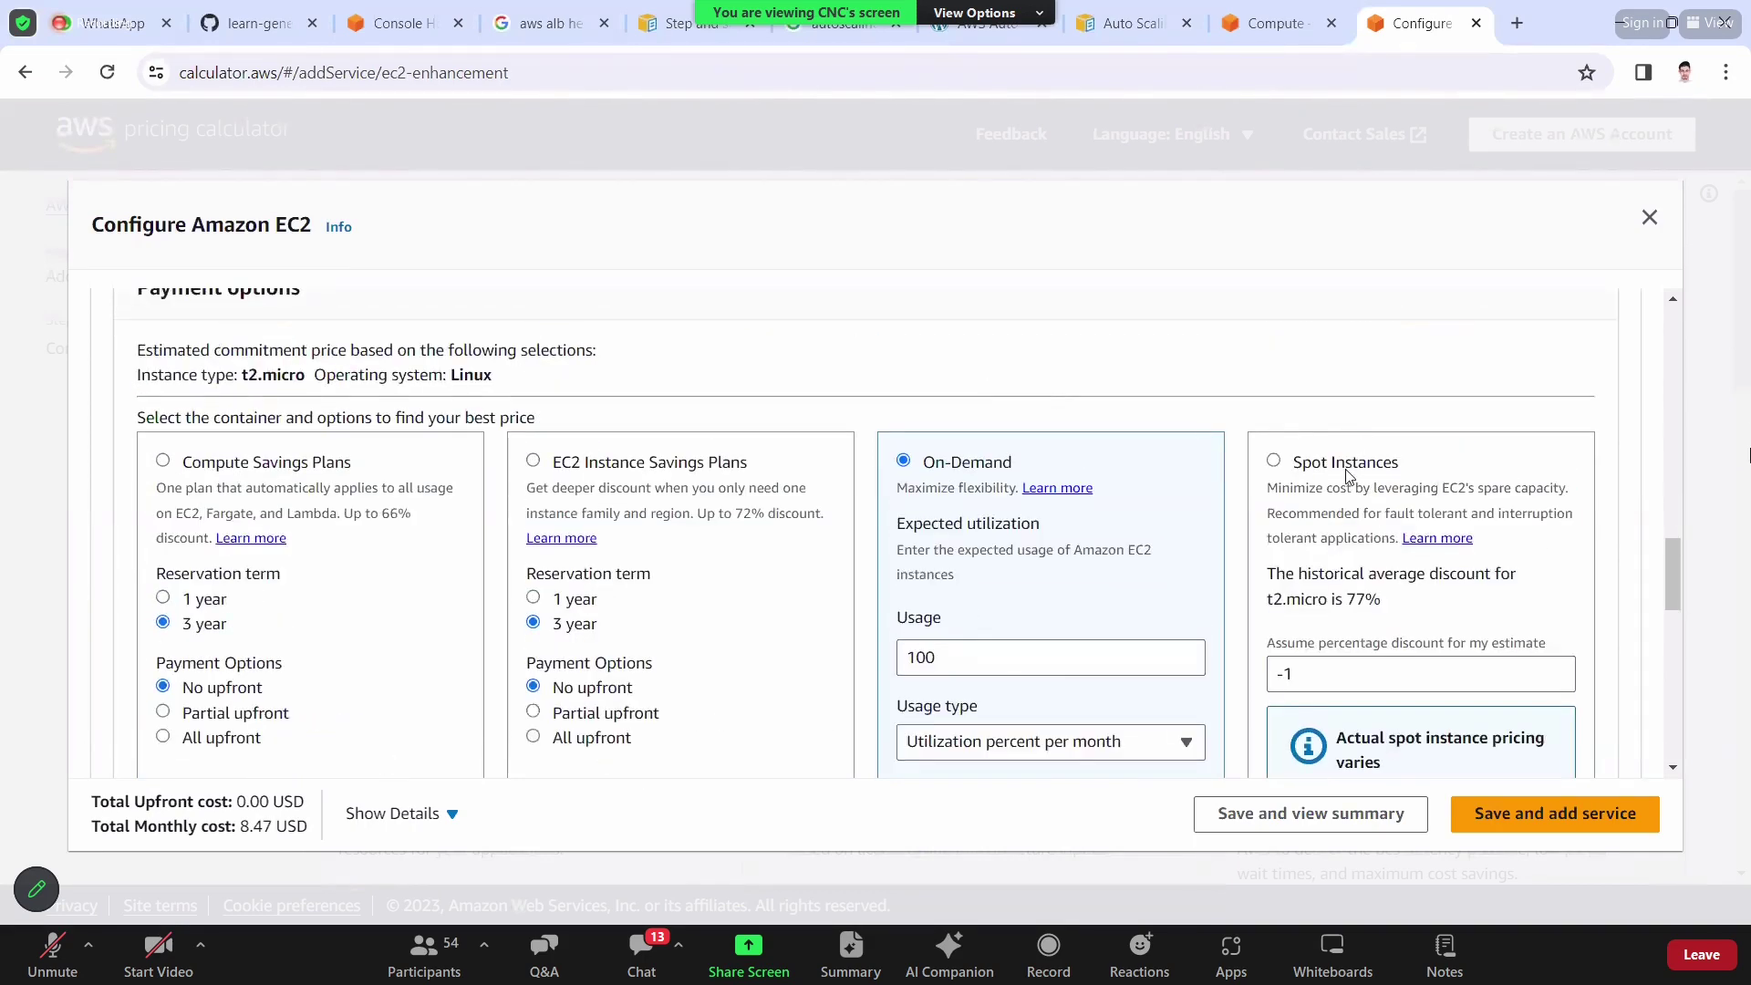
scroll(1348, 476, "down", 1)
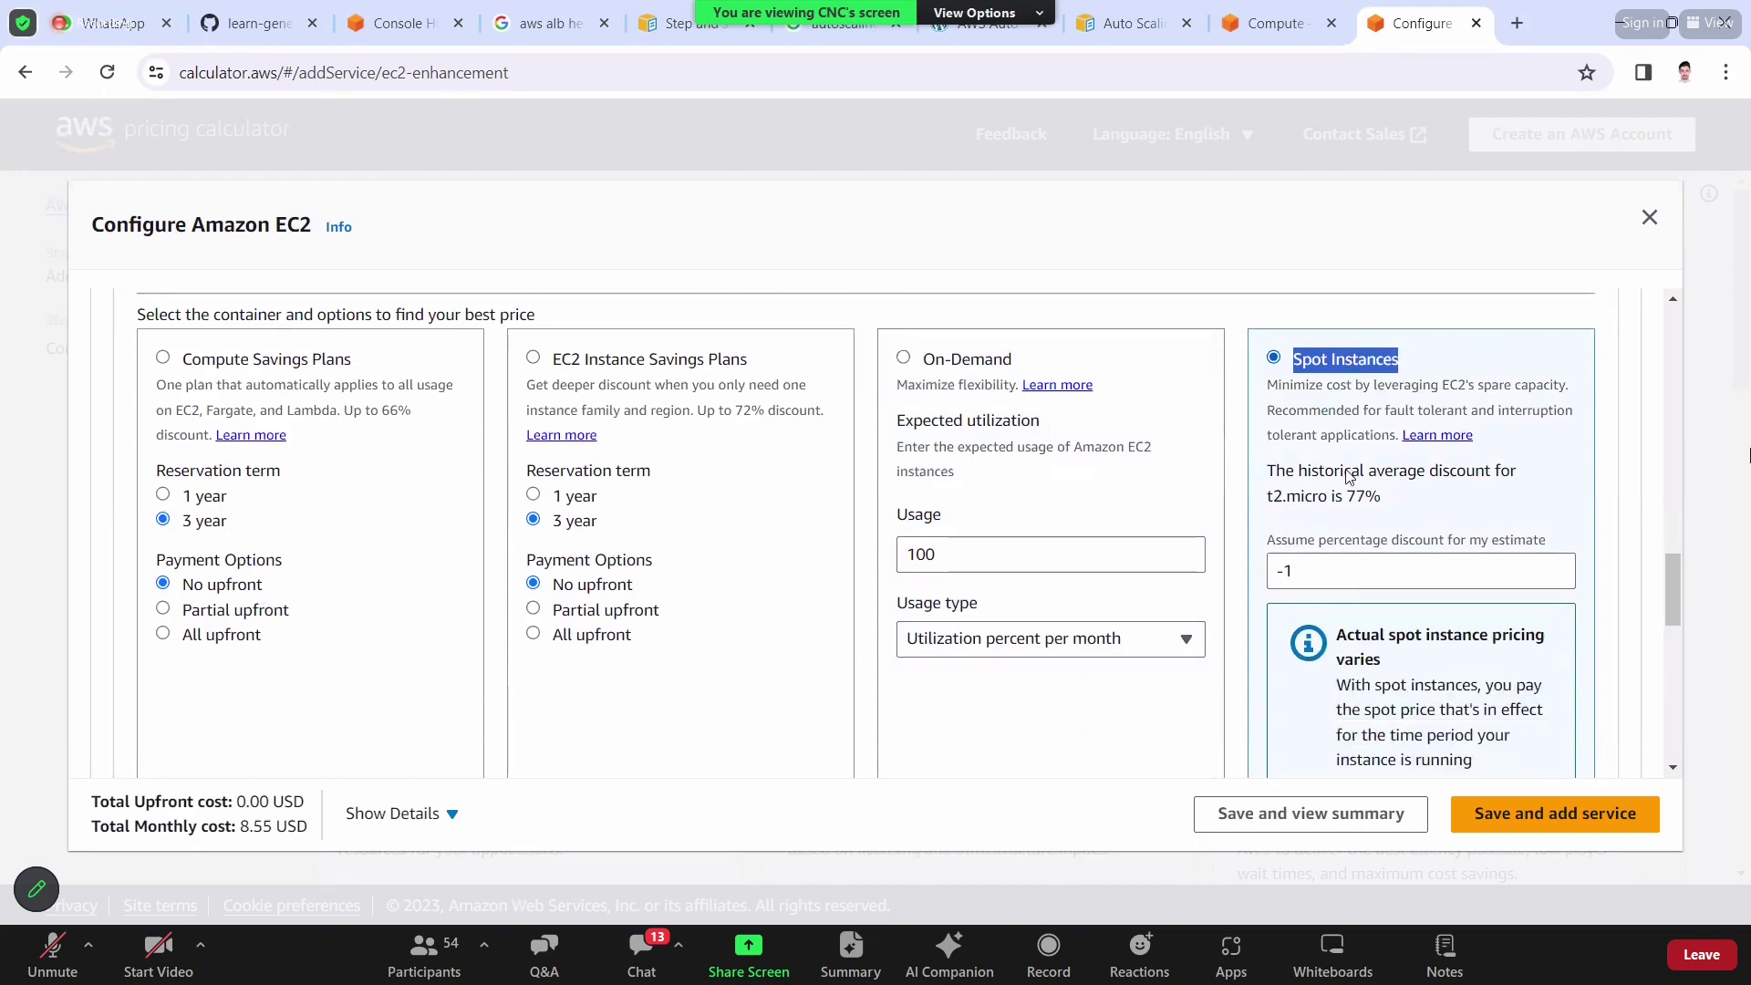
scroll(1348, 476, "down", 2)
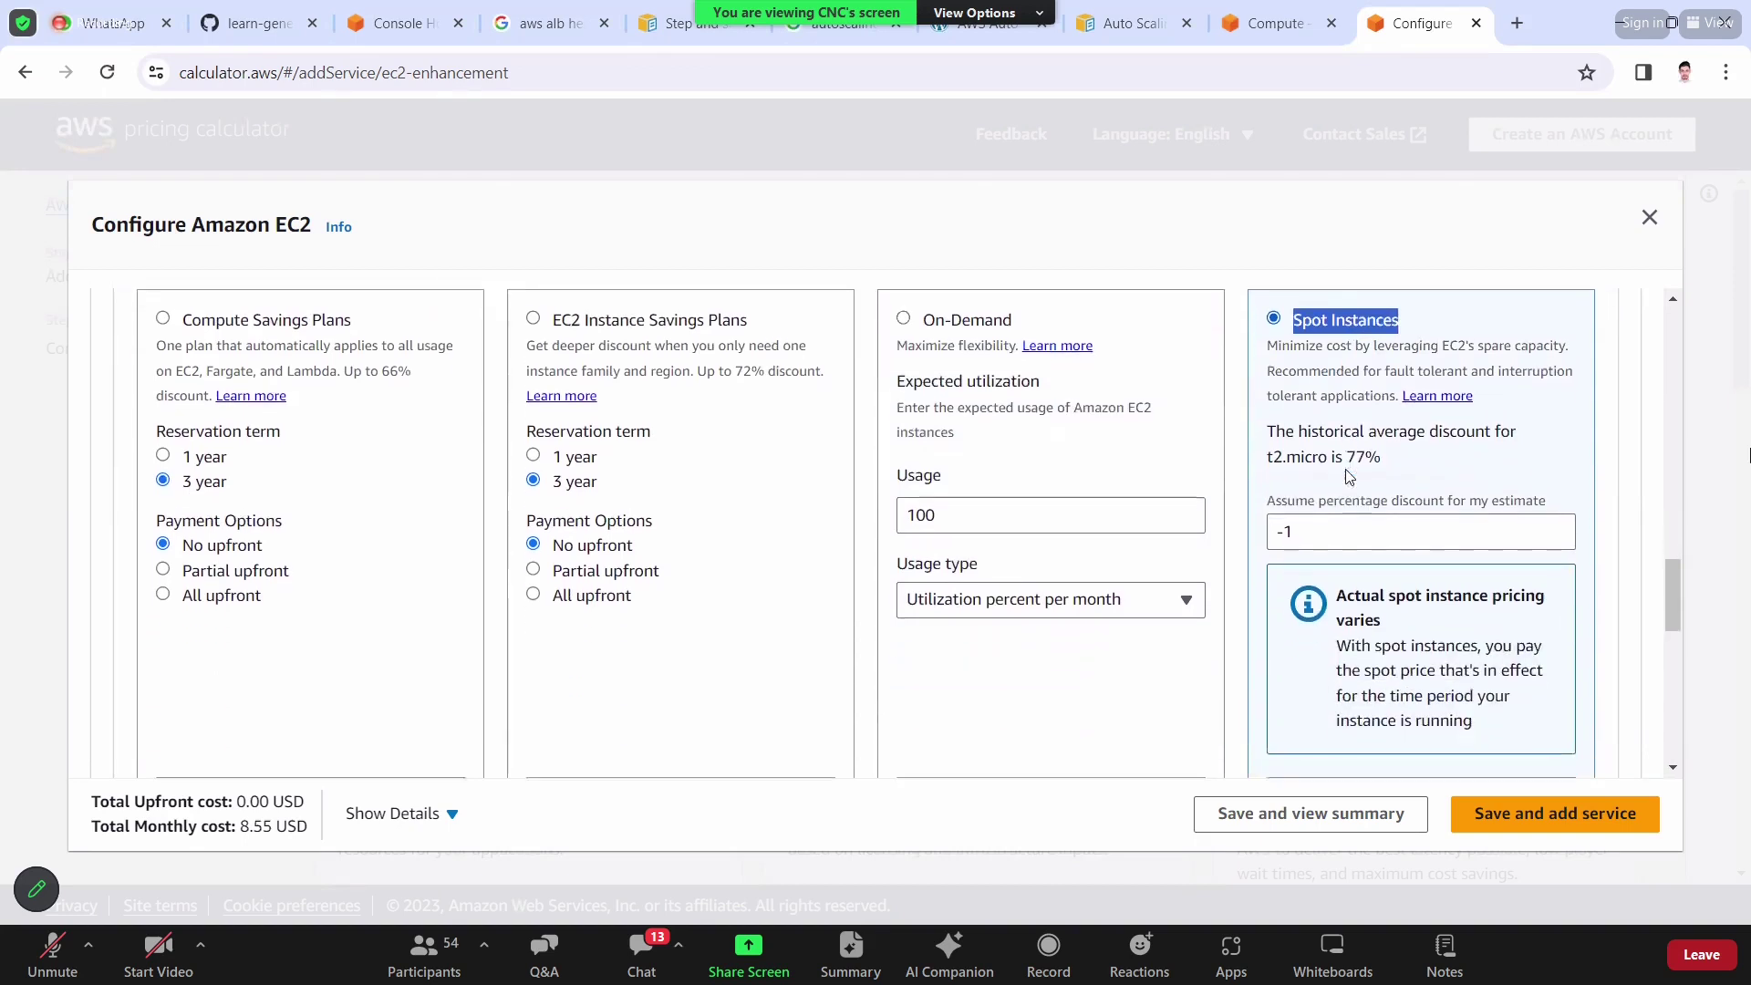
scroll(1348, 474, "up", 4)
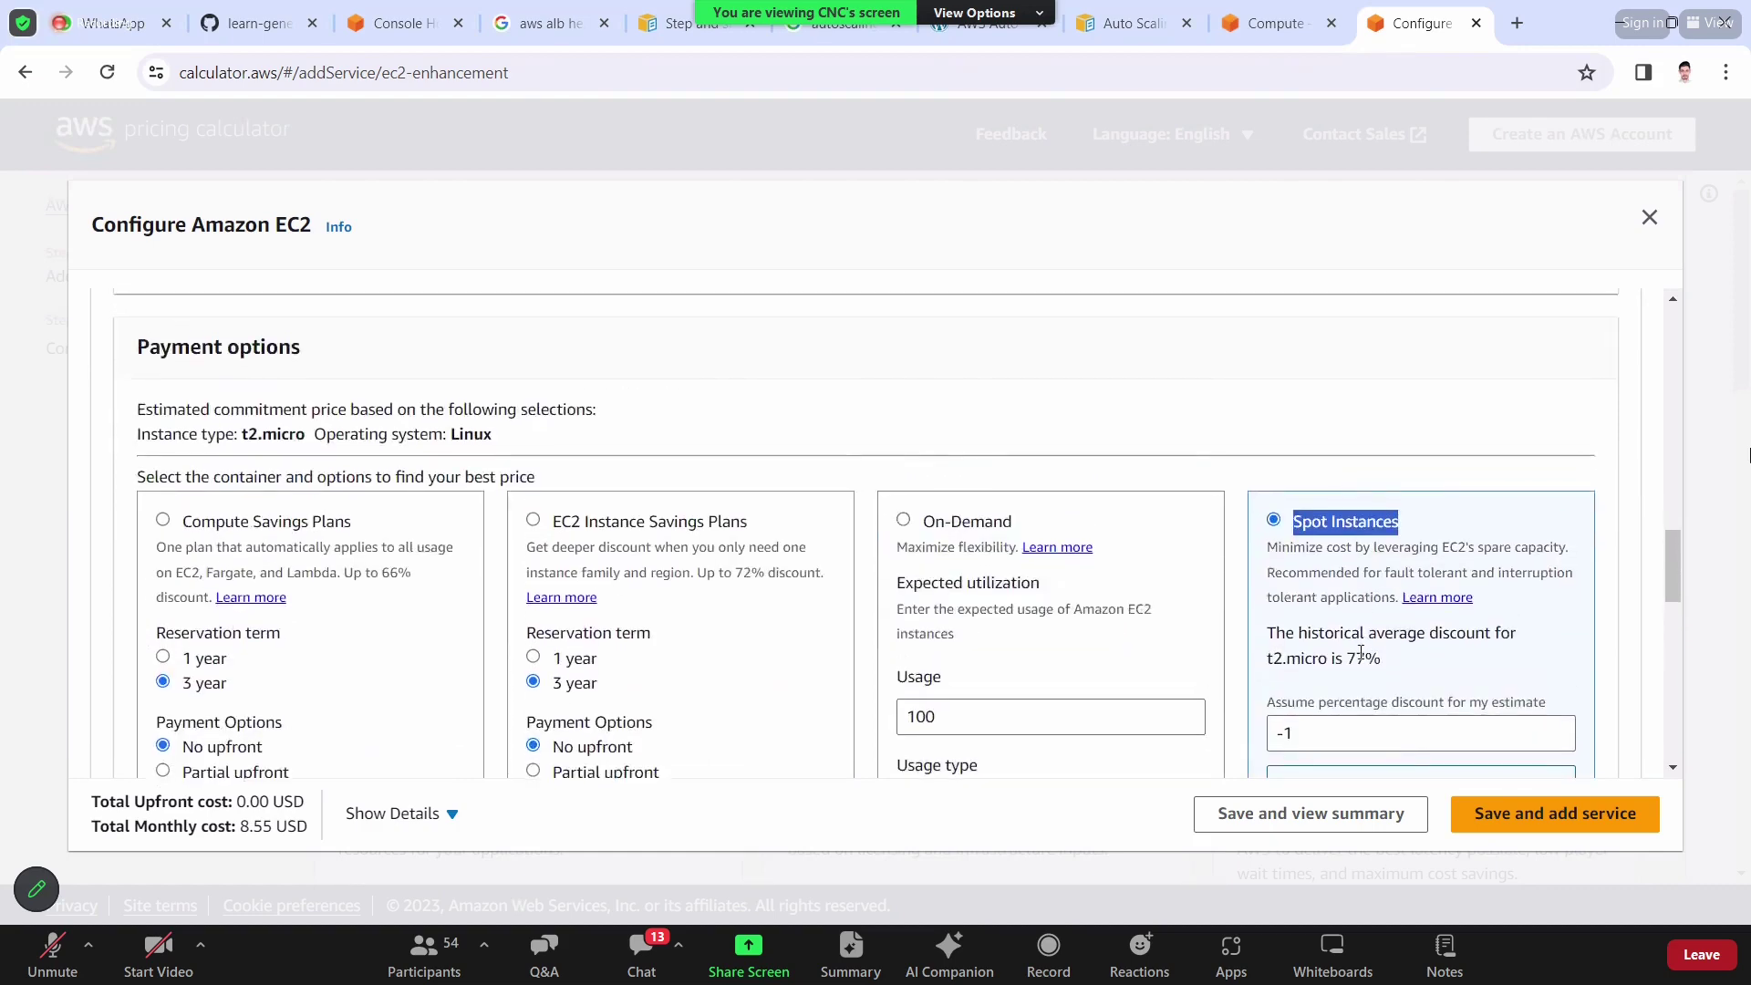
left_click_drag(1348, 659, 1382, 653)
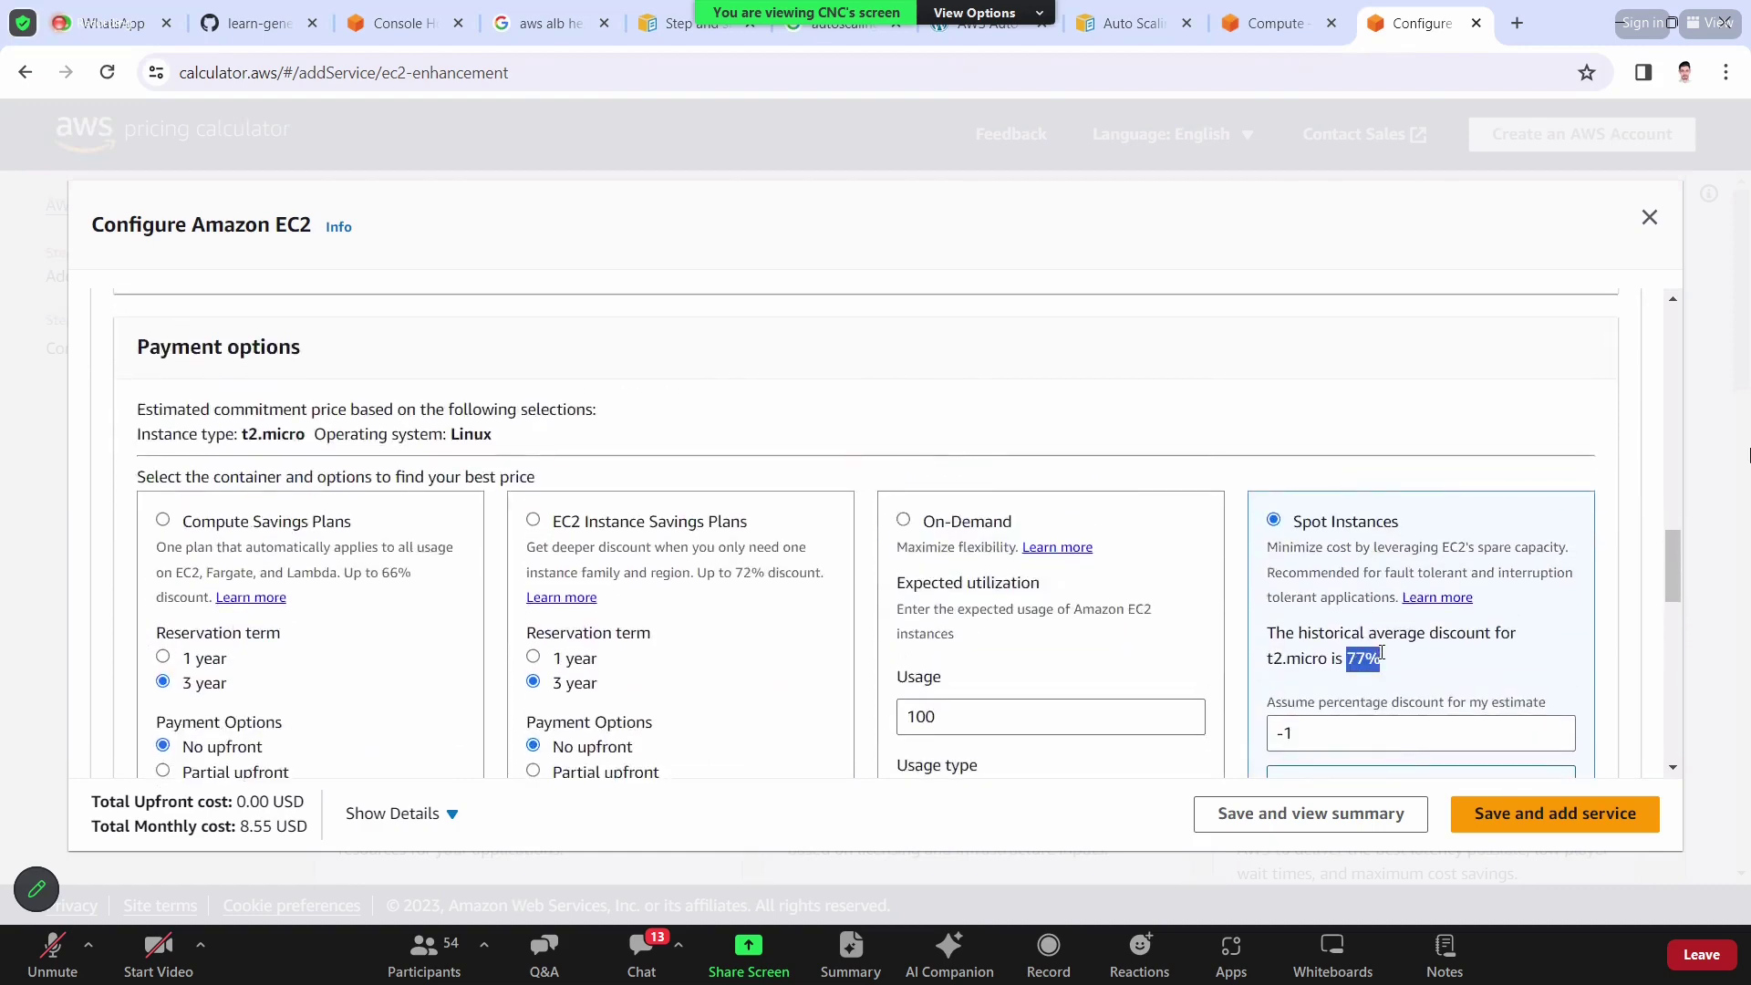
scroll(1386, 659, "up", 1)
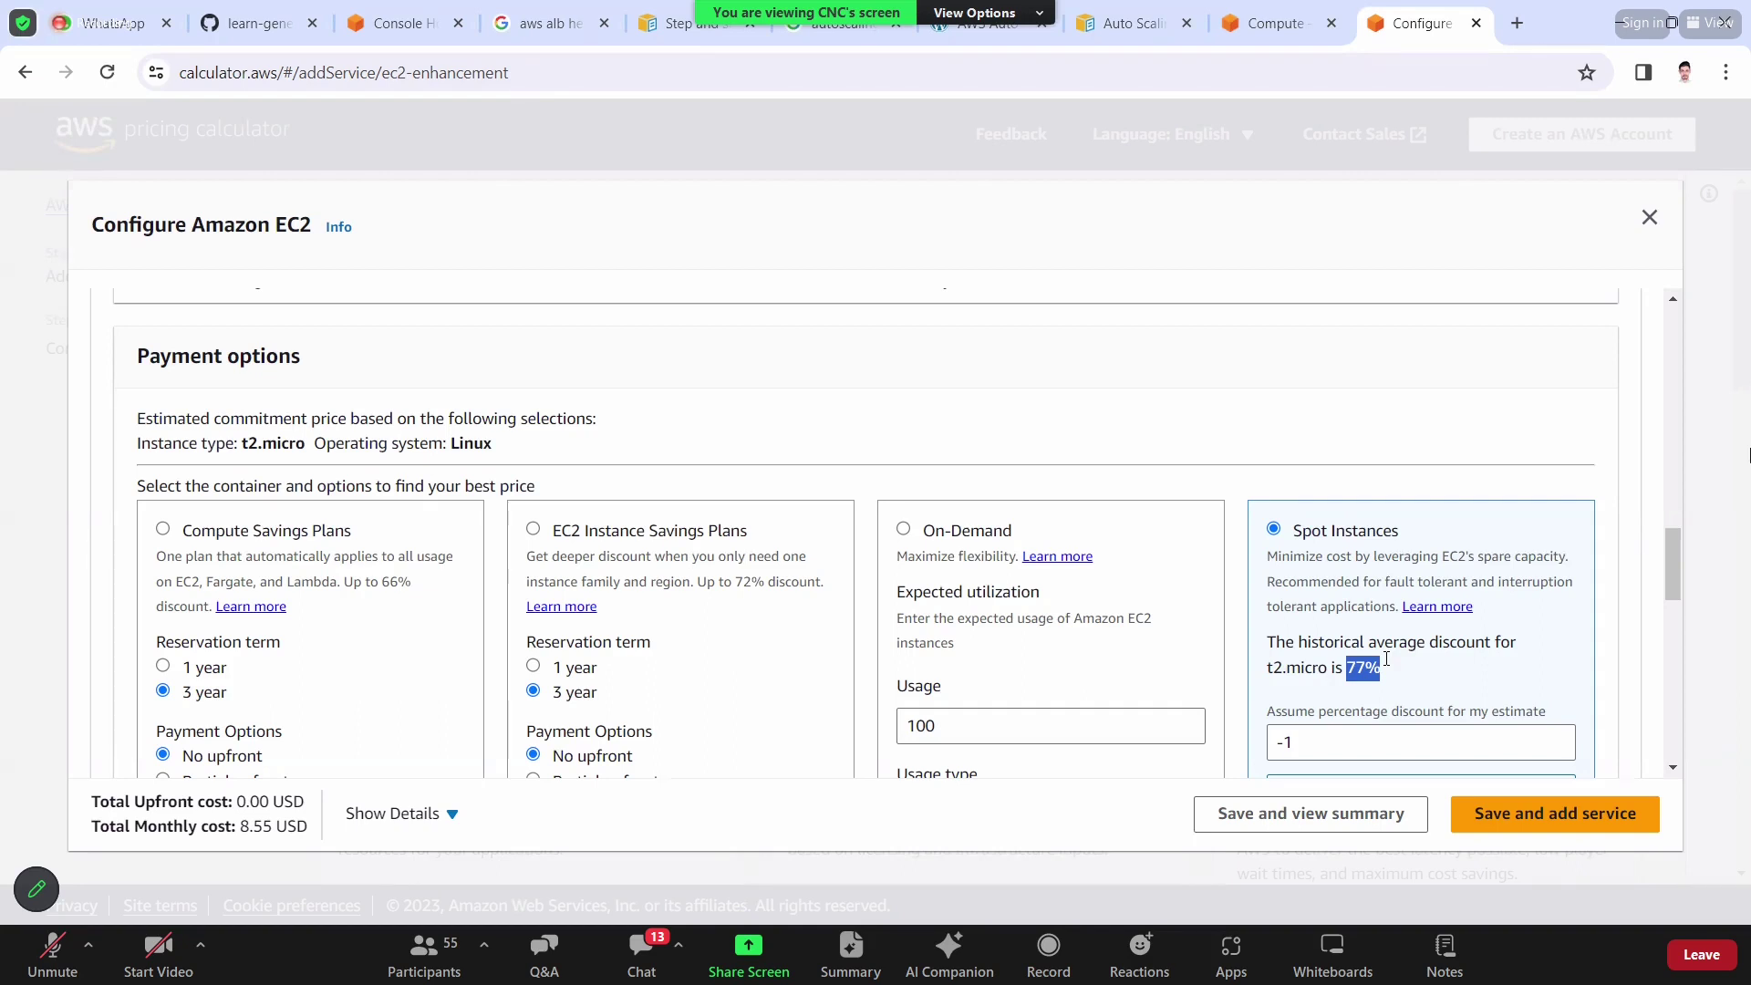
- Highlight the Spot fault-tolerance recommendation and the Spot Instances option name
left_click_drag(1268, 581, 1339, 609)
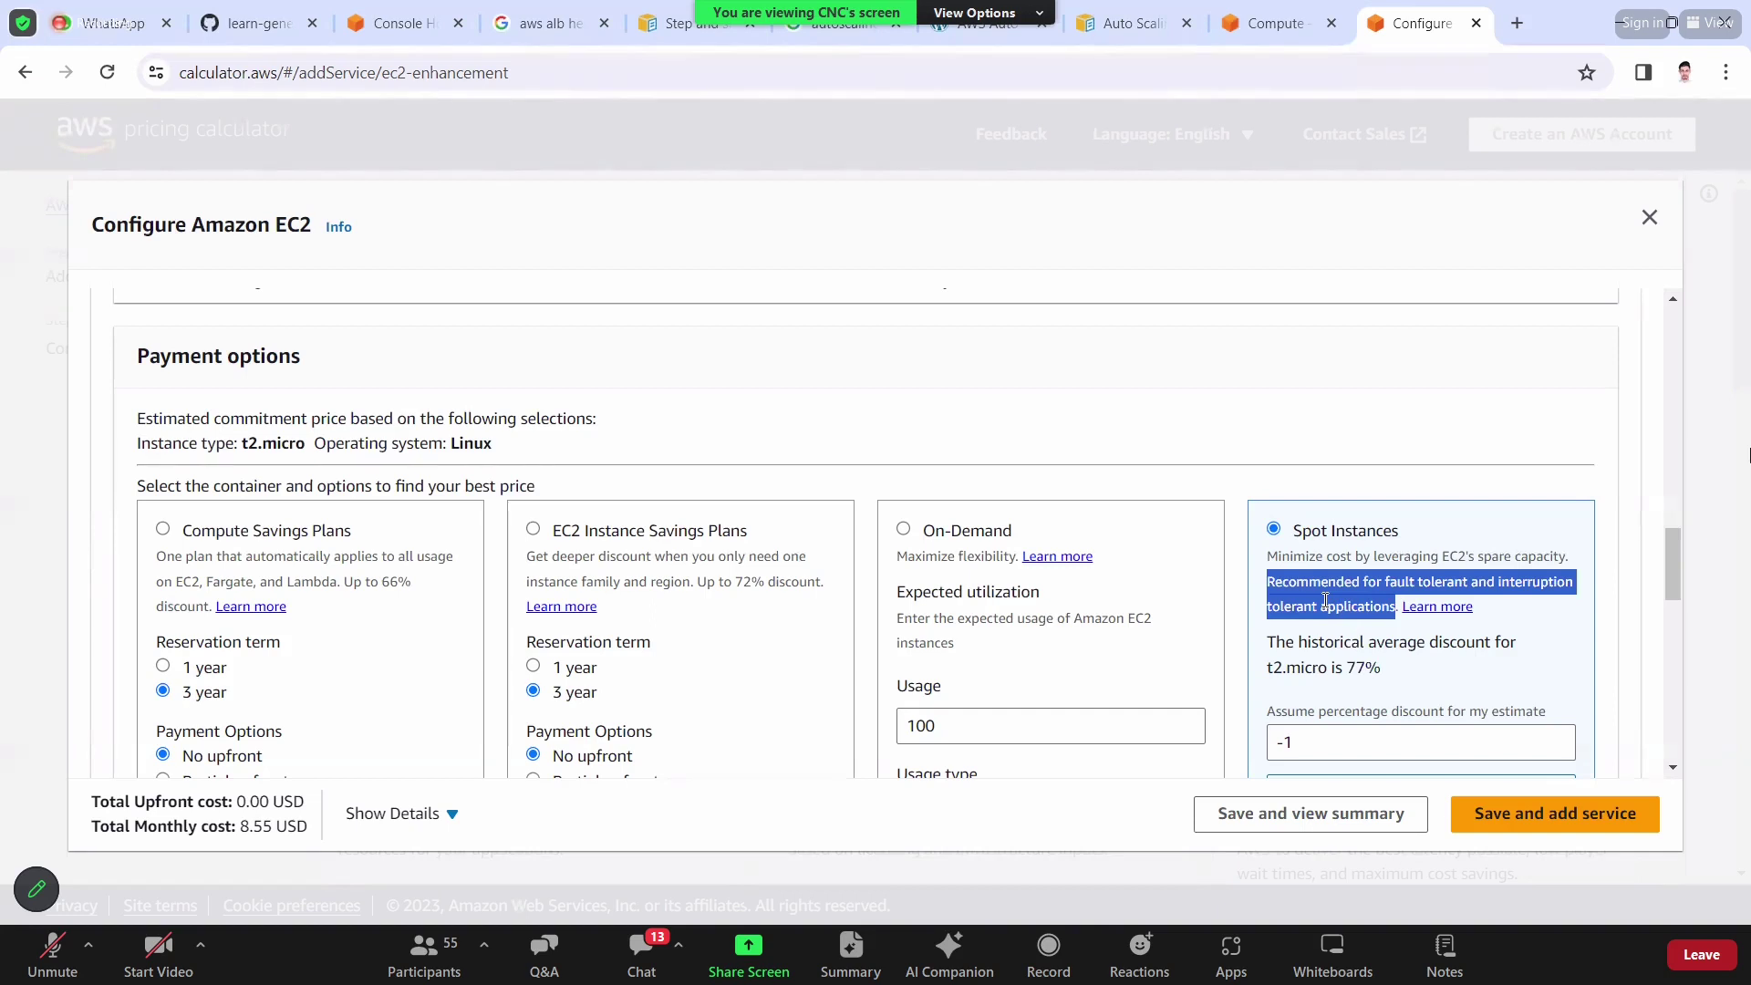
left_click(1326, 599)
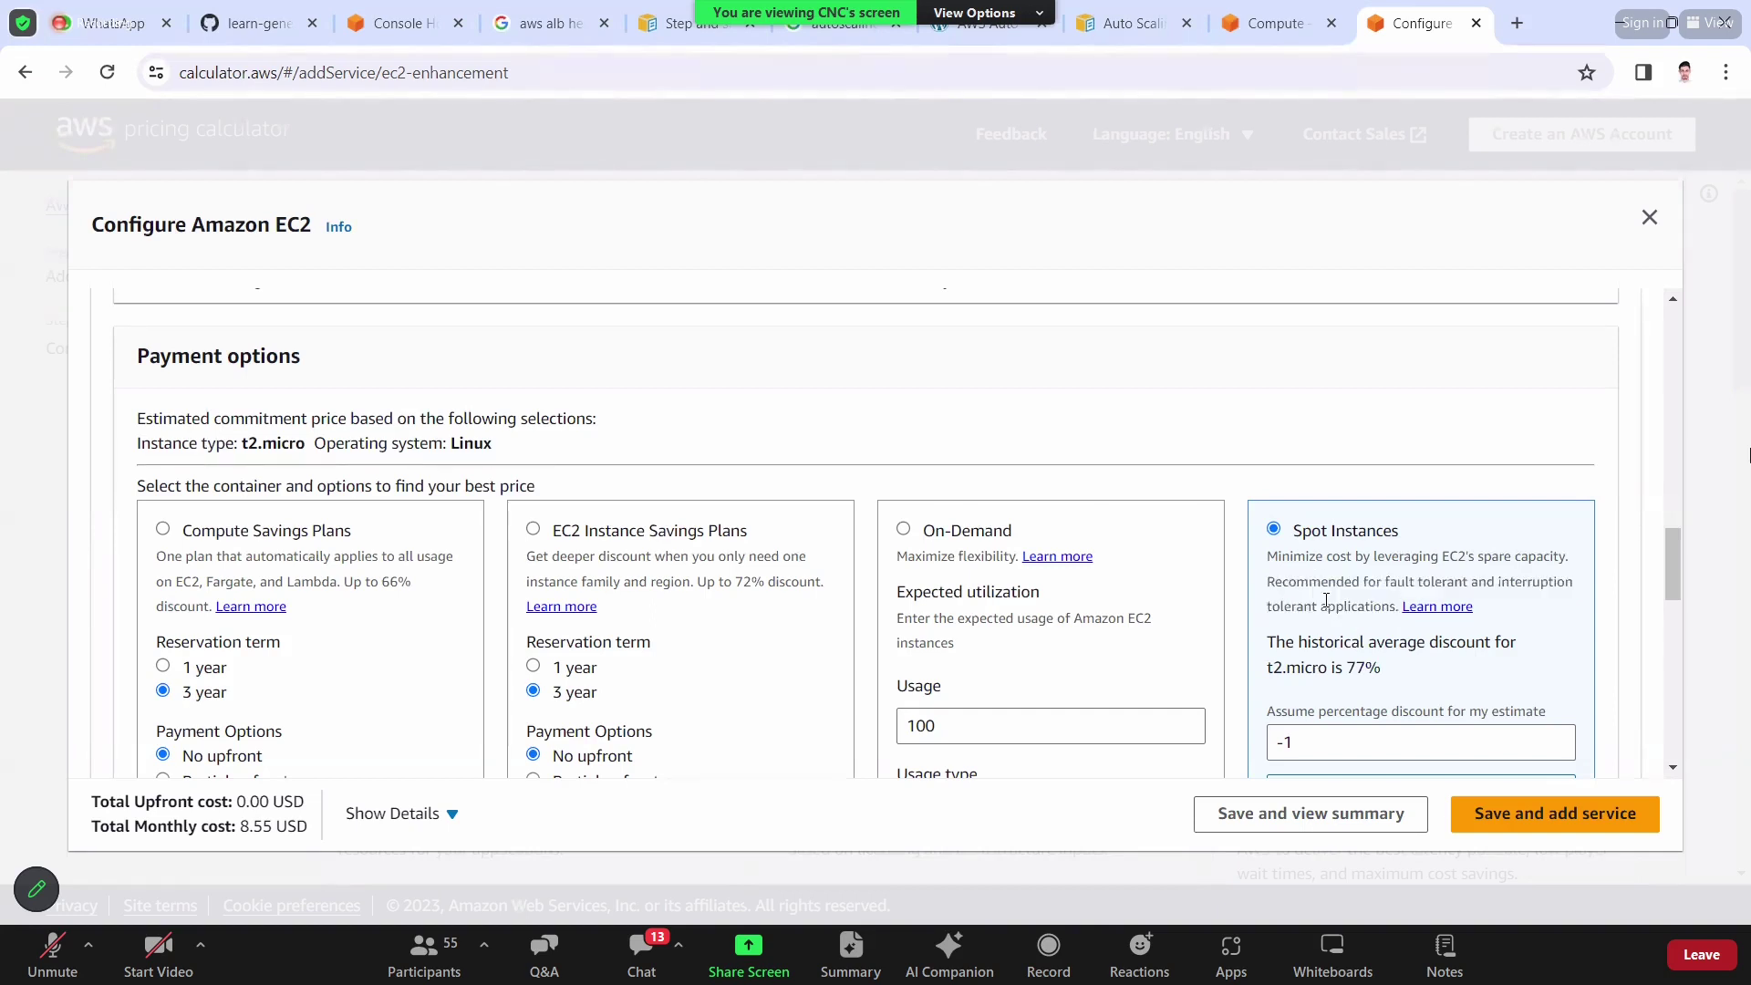
scroll(1325, 599, "down", 1)
scroll(1332, 547, "up", 1)
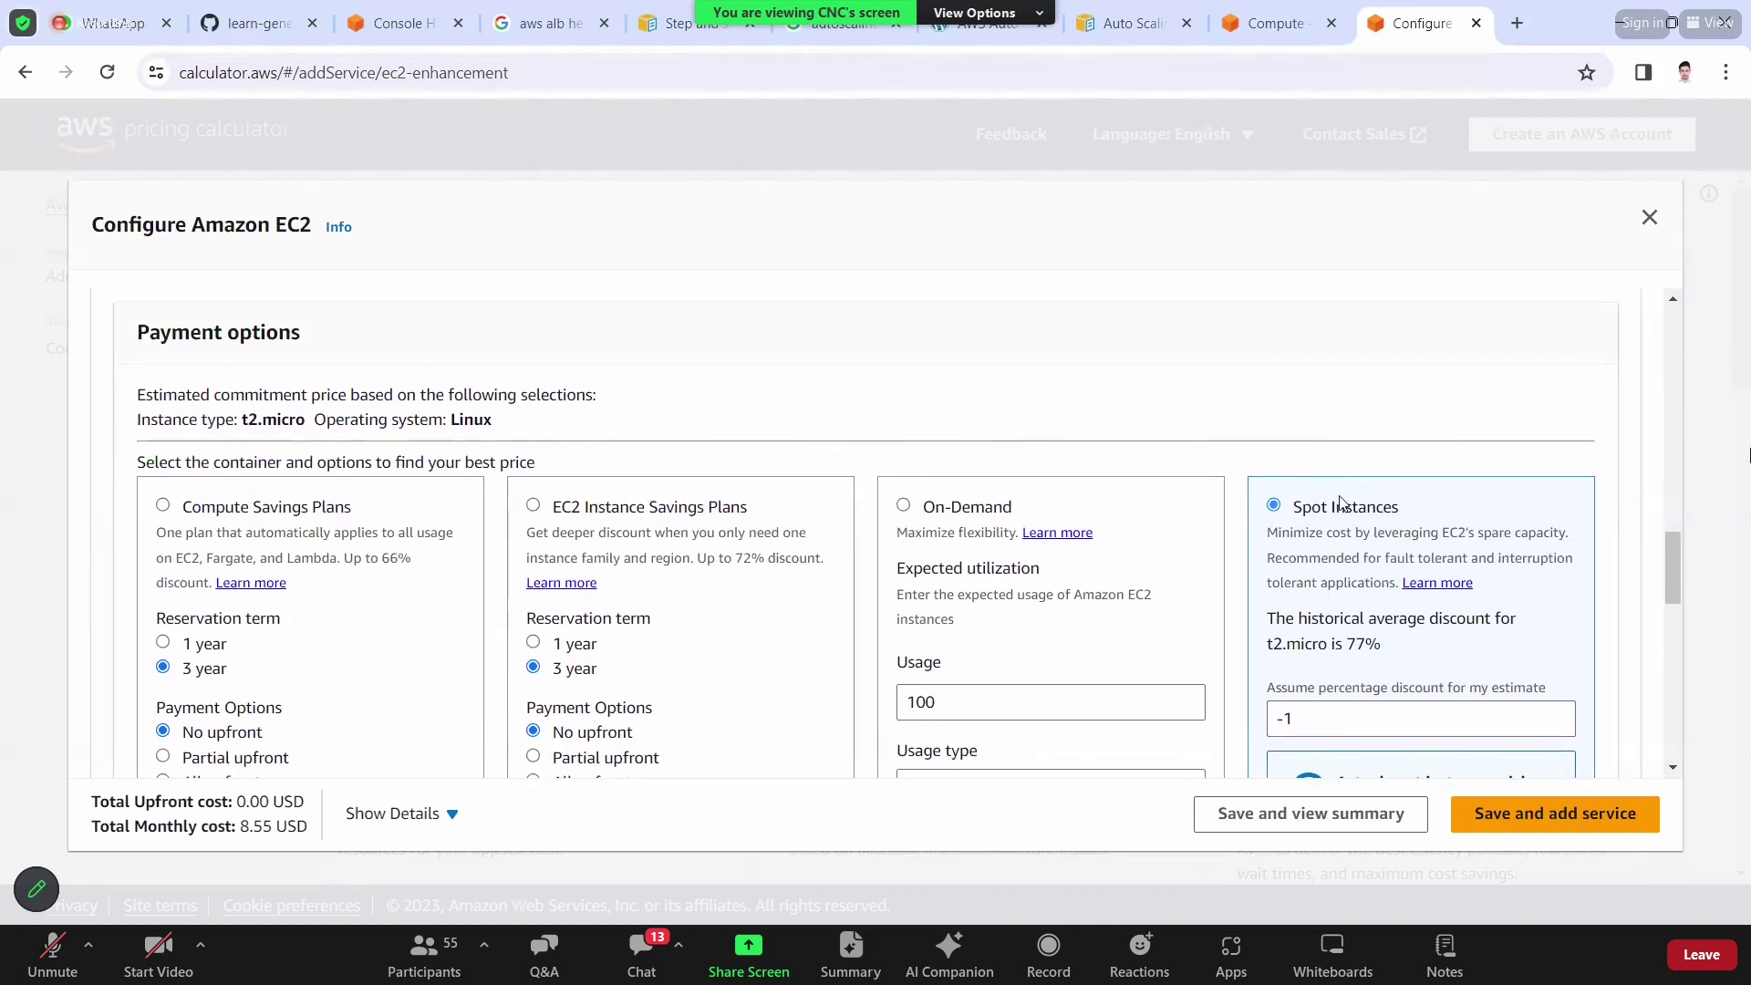
triple_click(1339, 502)
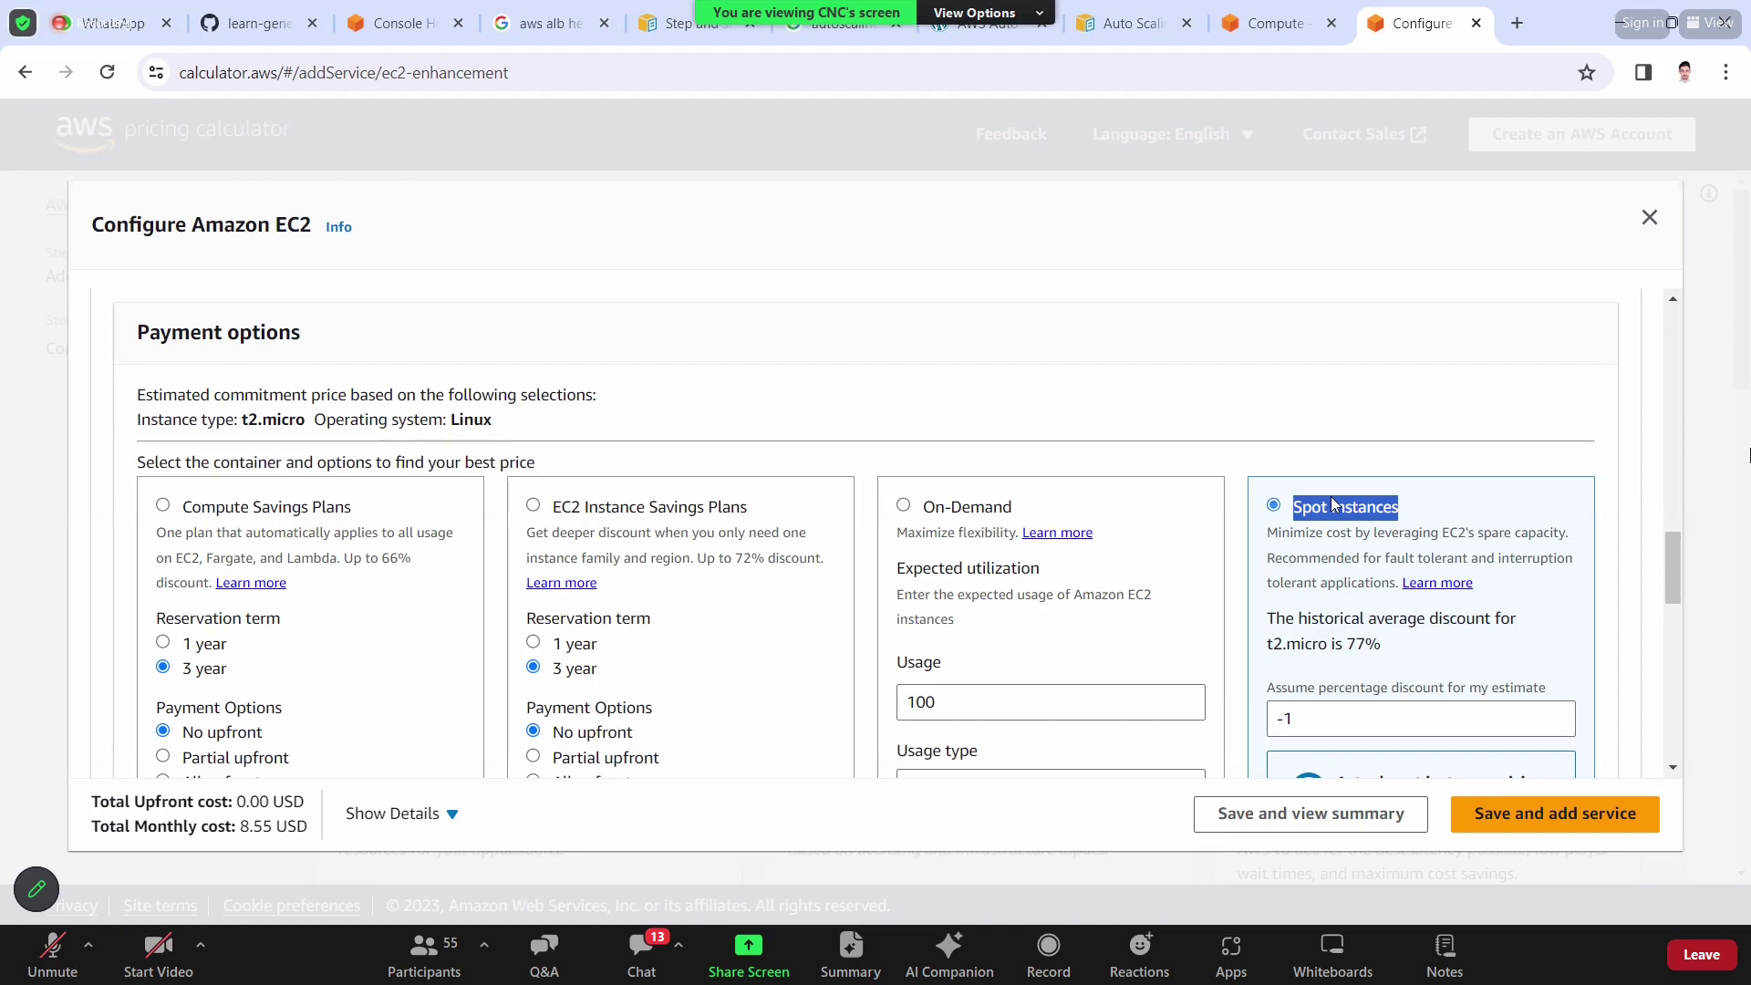
left_click(1331, 496, "shift")
left_click(1332, 497)
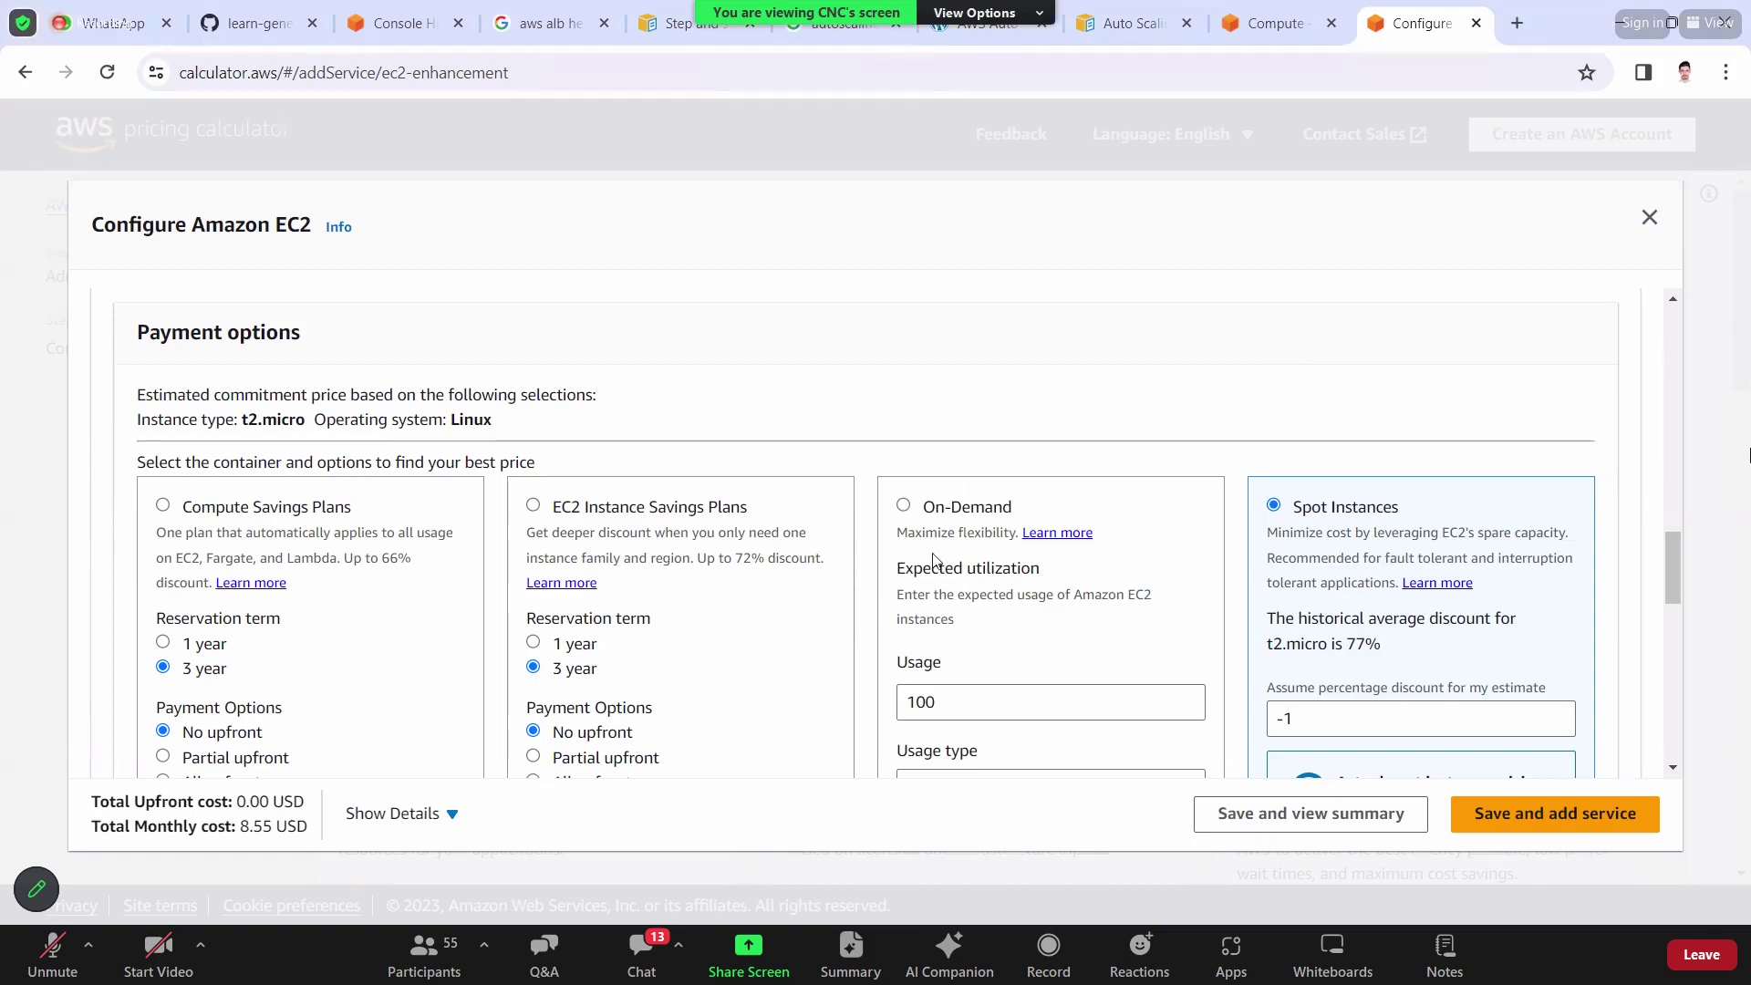
- Point out the 0.0116 USD hourly On-Demand price
scroll(935, 559, "down", 2)
scroll(935, 559, "down", 4)
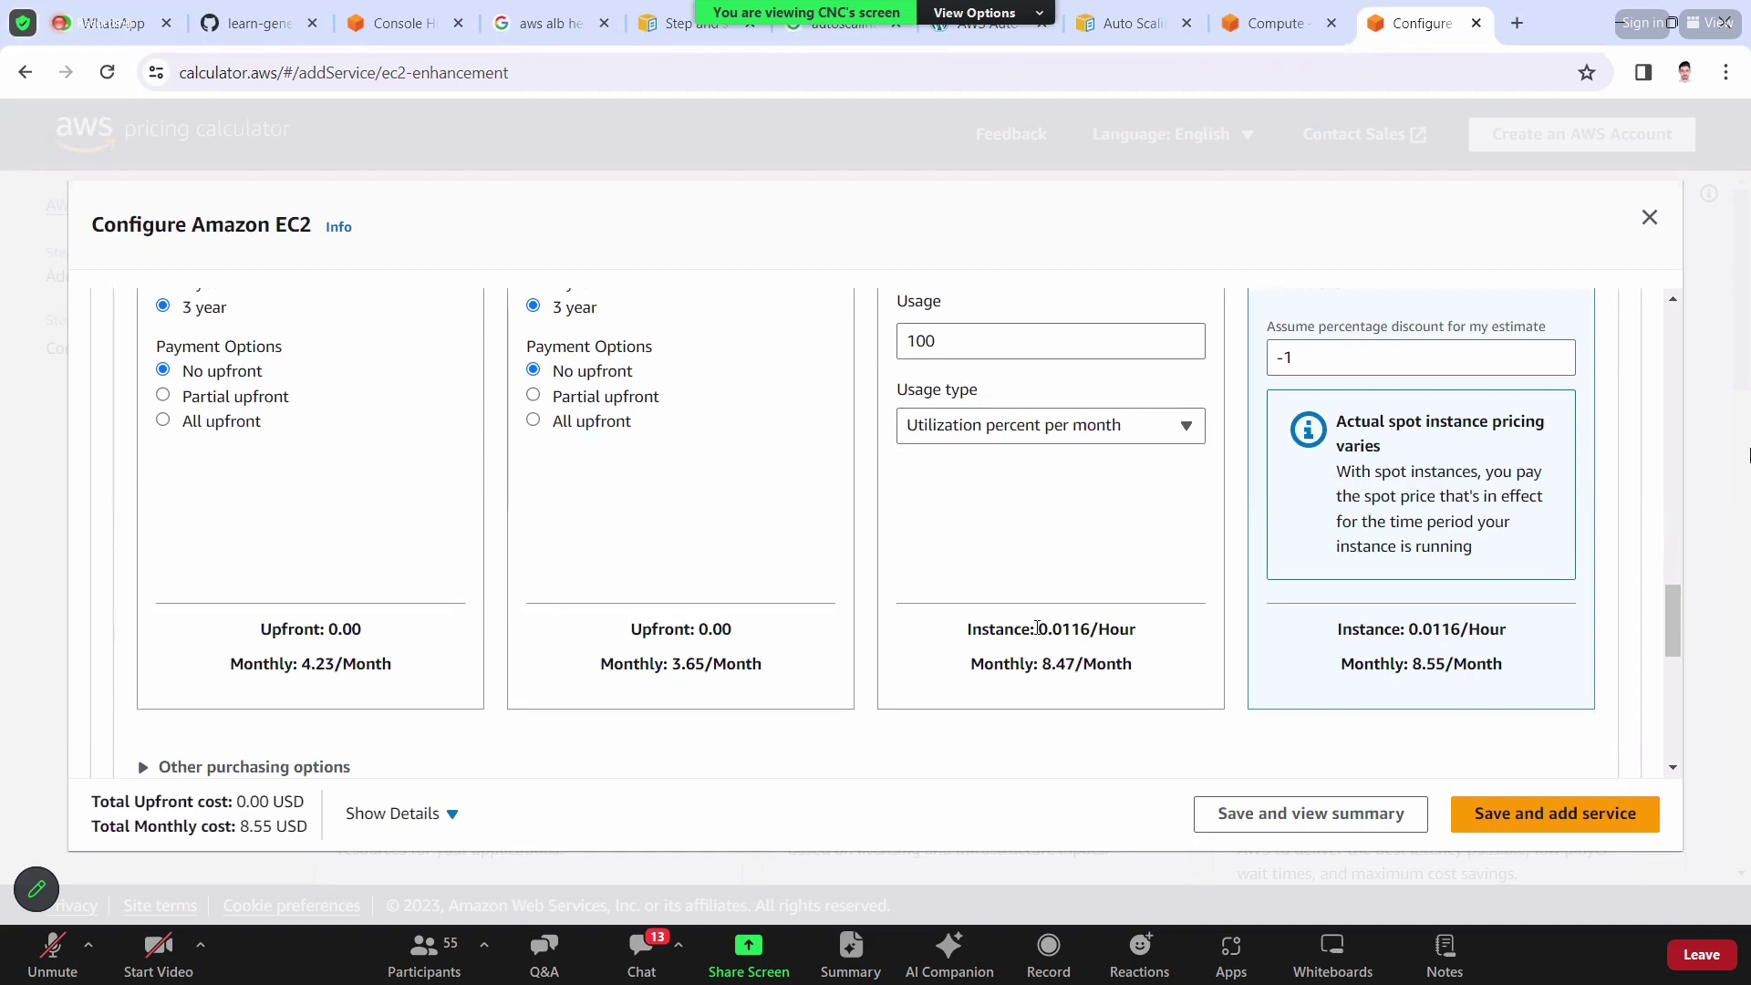
left_click_drag(1037, 628, 1087, 629)
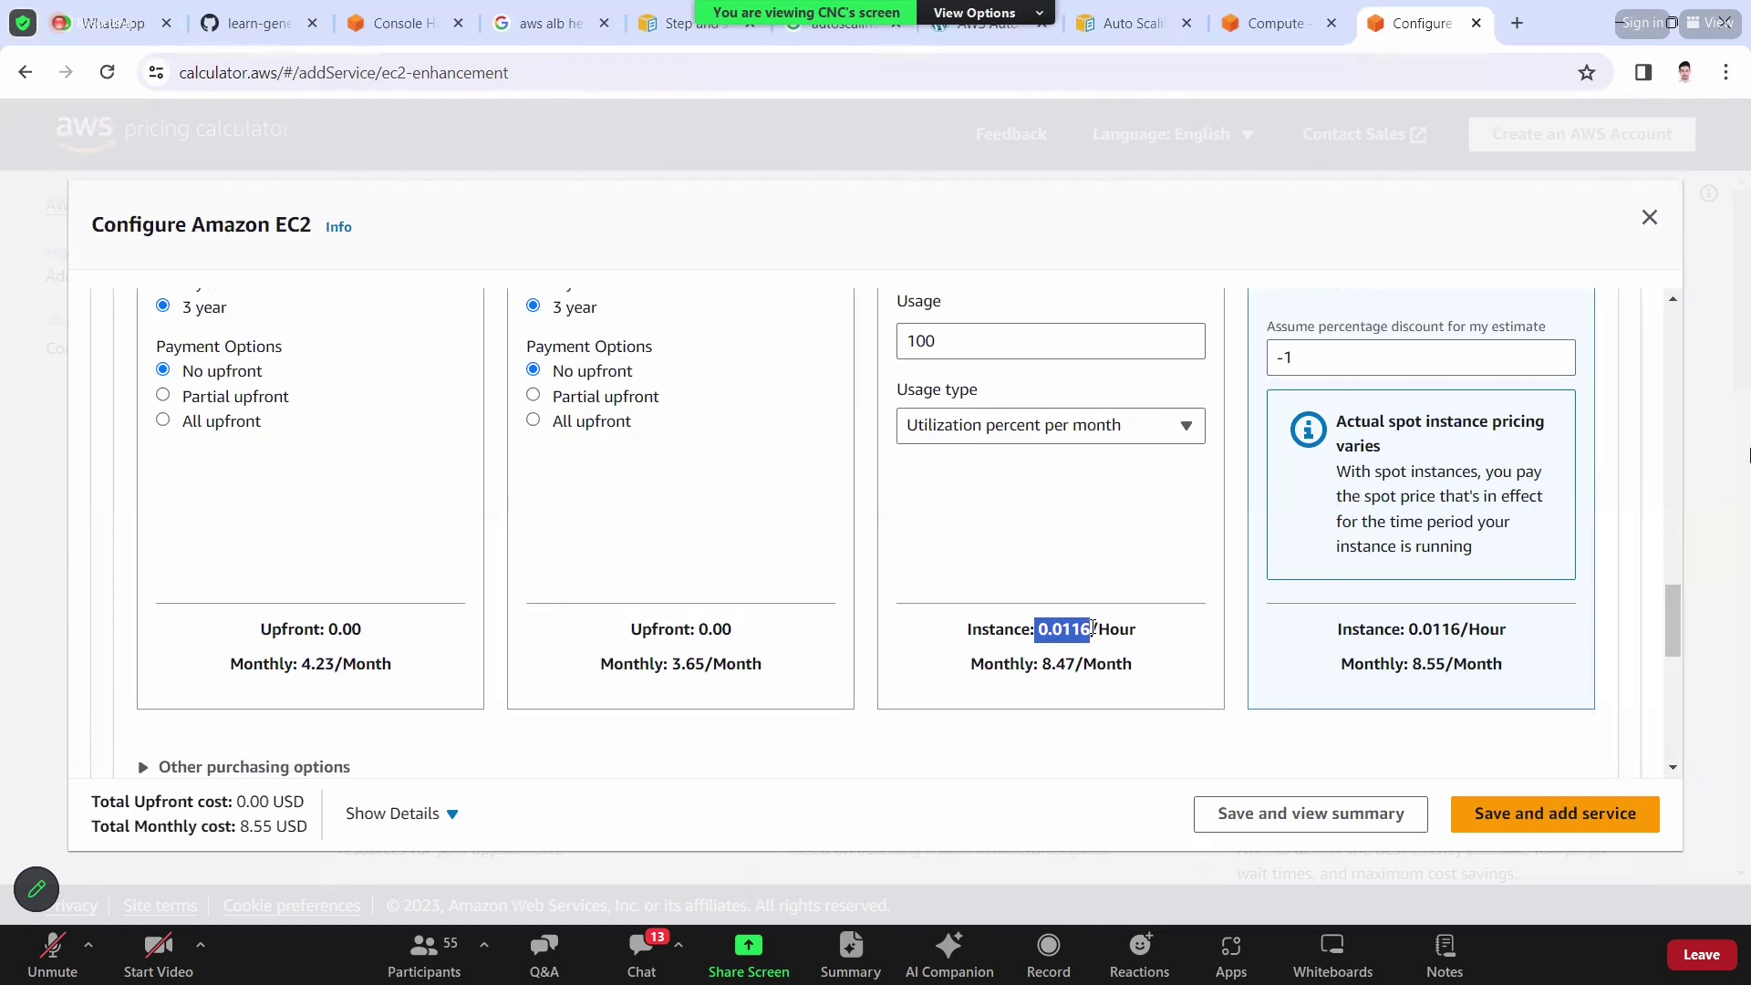
left_click(1092, 629)
scroll(1099, 670, "up", 2)
scroll(1099, 670, "up", 2)
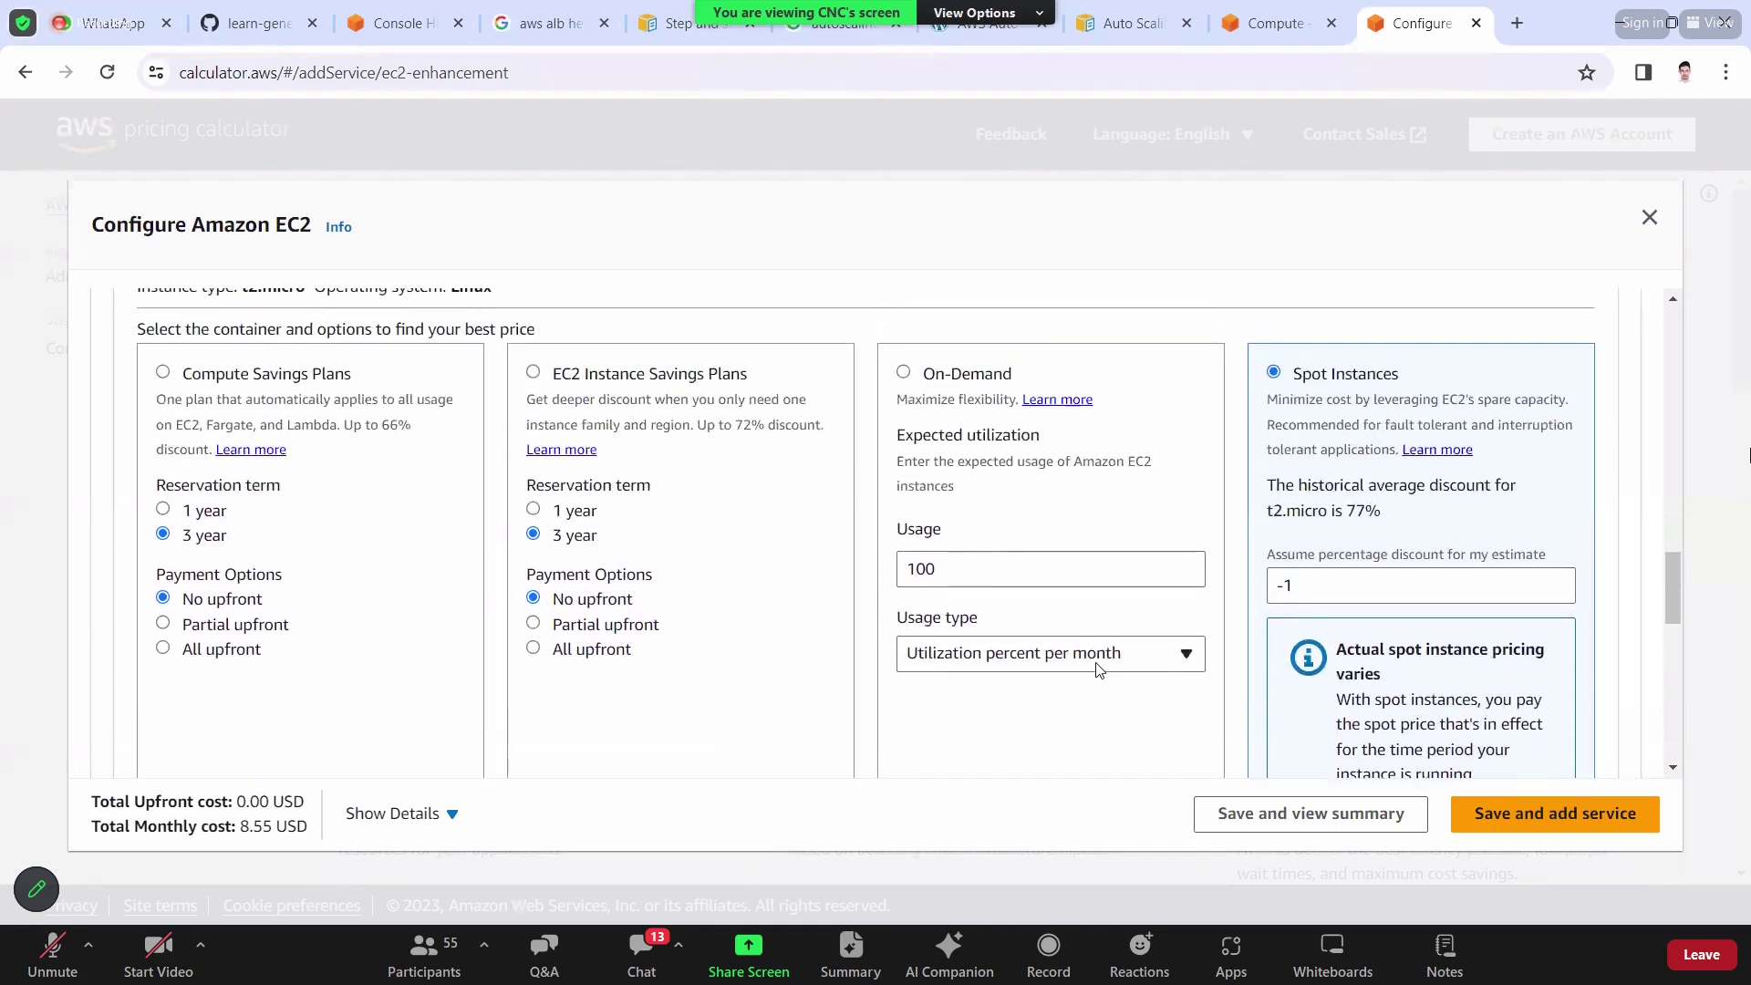
- Replace the -1 Spot discount with 60%, bringing the monthly estimate to 3.39 USD
double_click(1281, 586)
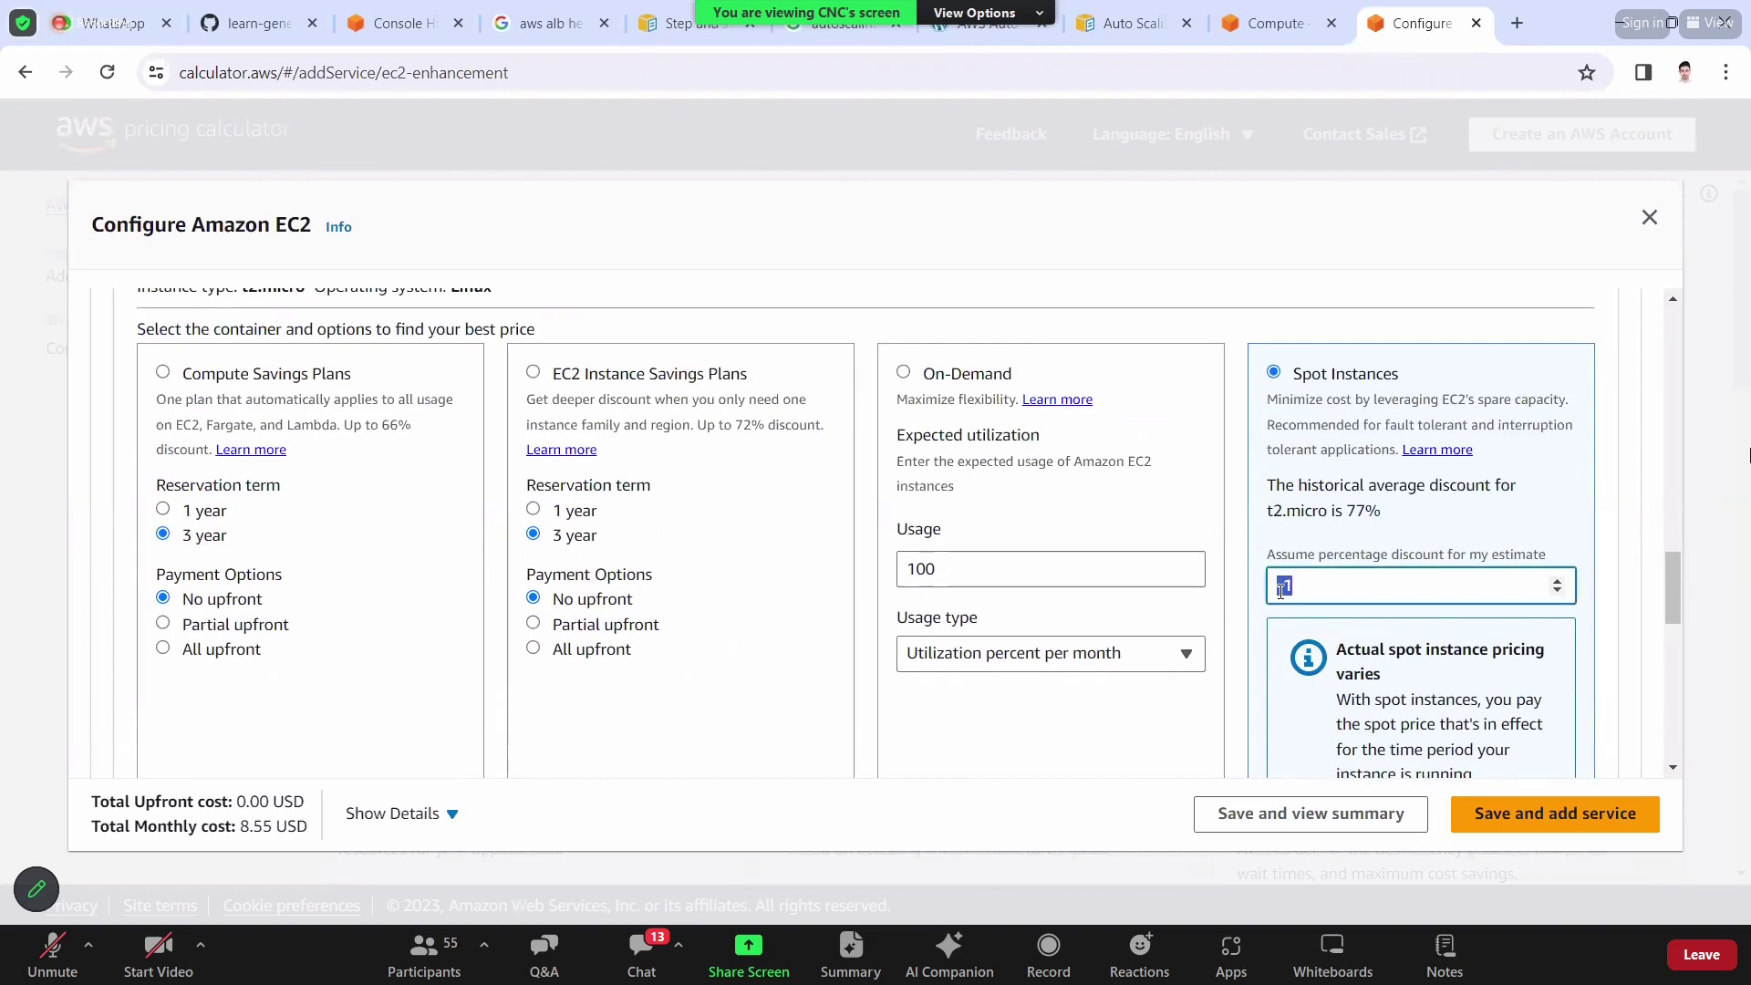
type("1")
scroll(1280, 590, "down", 3)
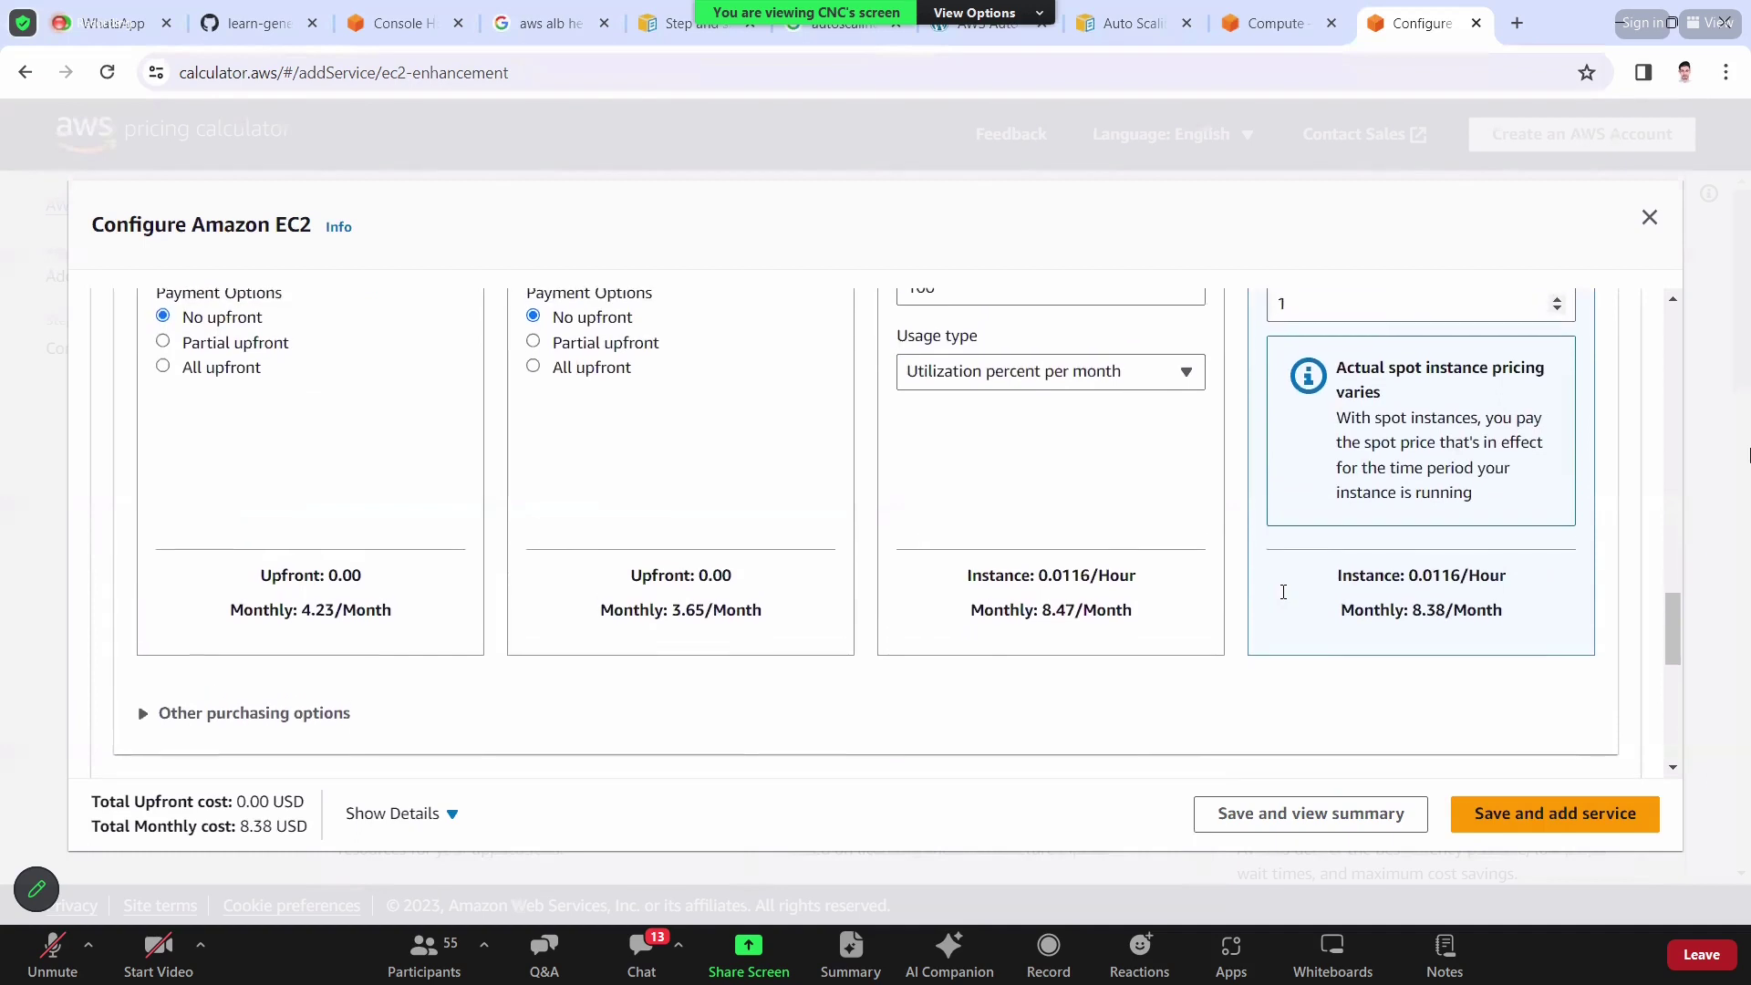
scroll(1283, 592, "up", 4)
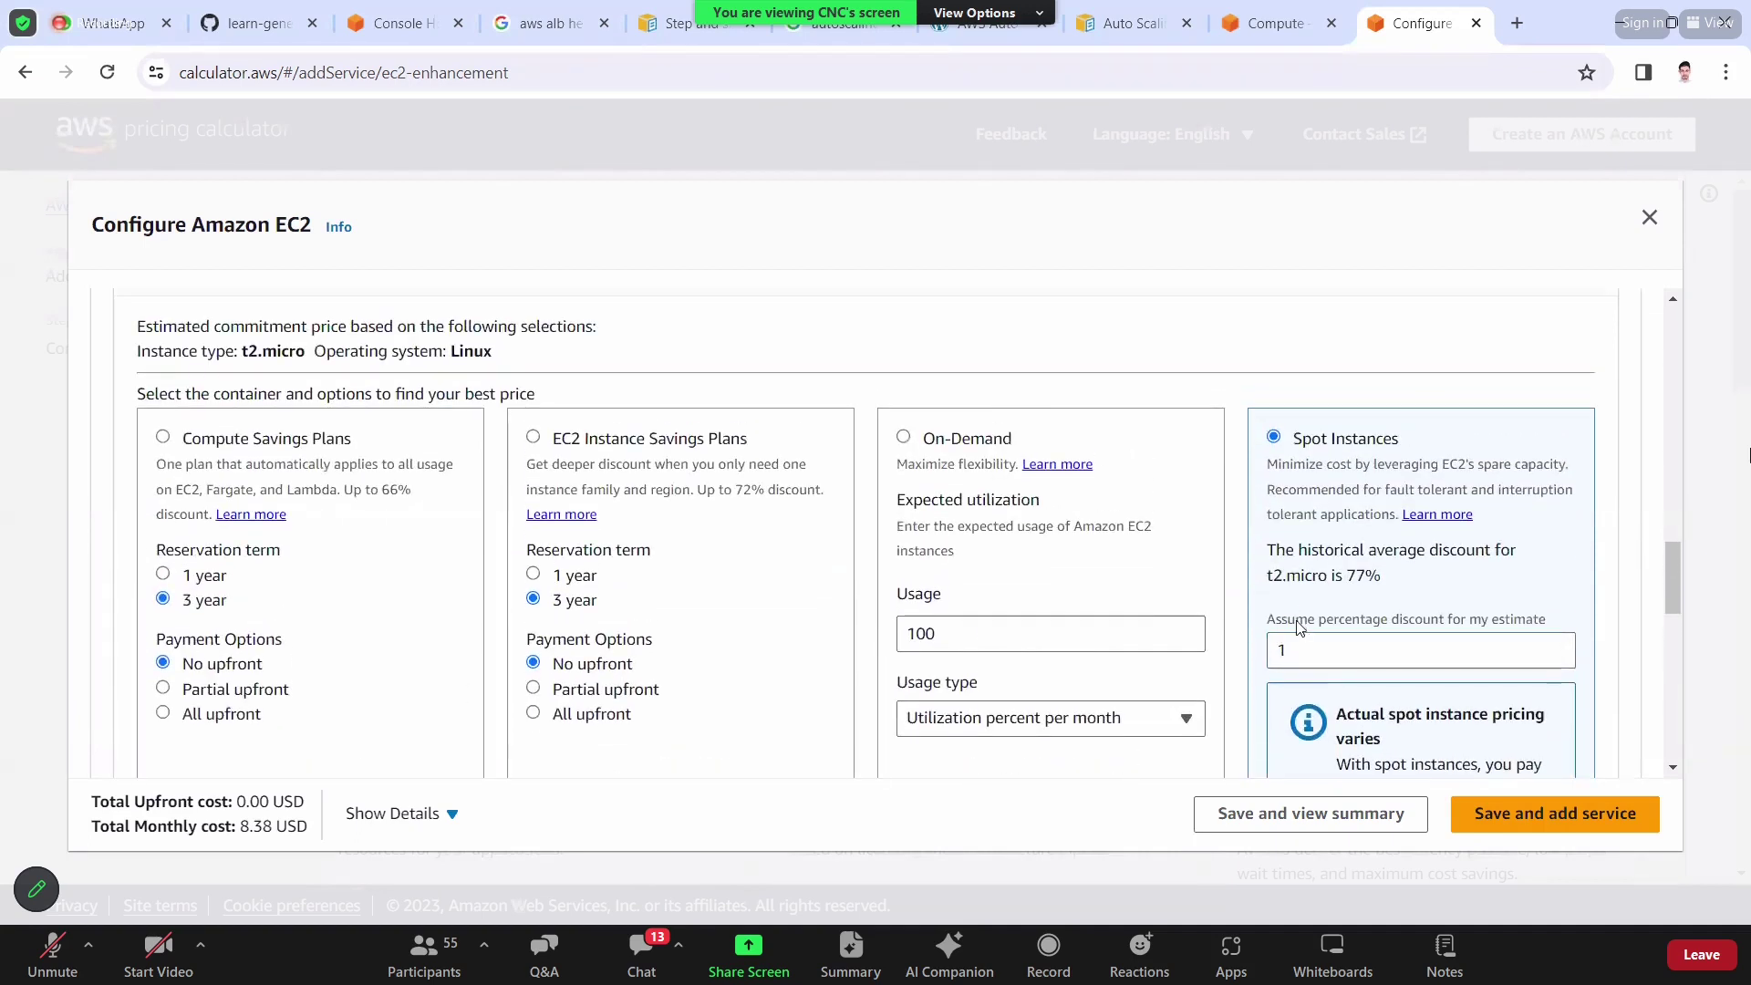
left_click(1306, 651)
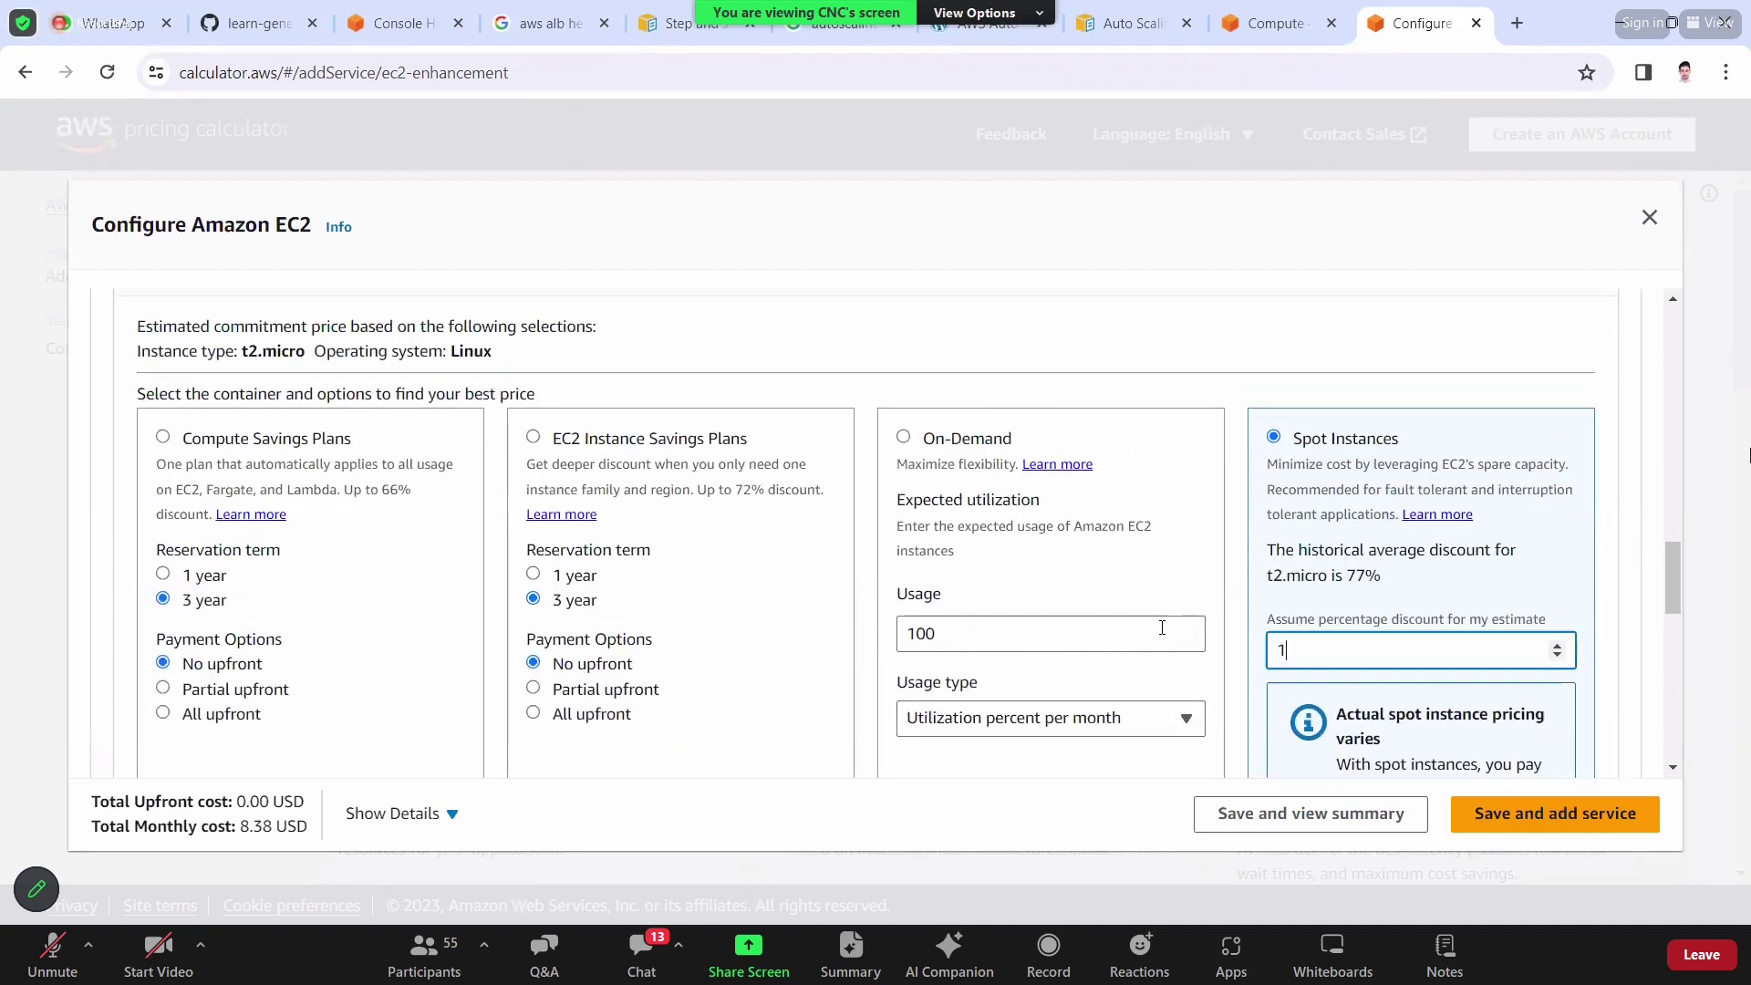
key("Up")
key("Up")
scroll(1162, 627, "down", 5)
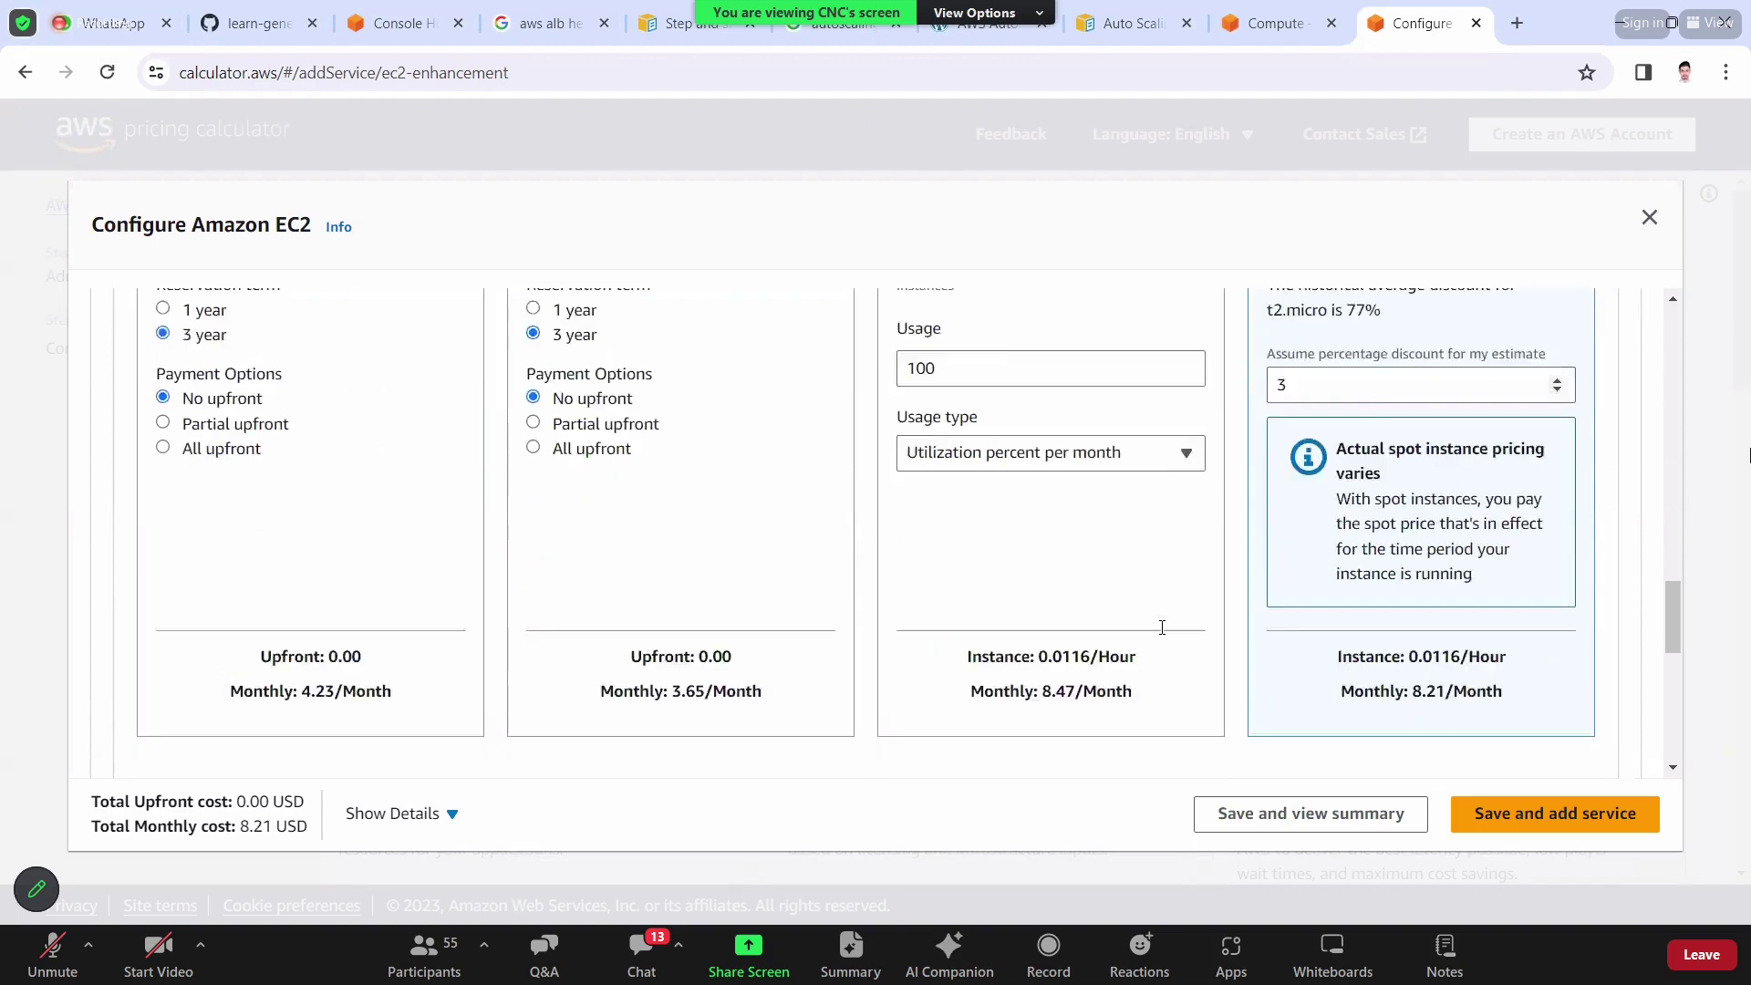
scroll(1162, 627, "up", 4)
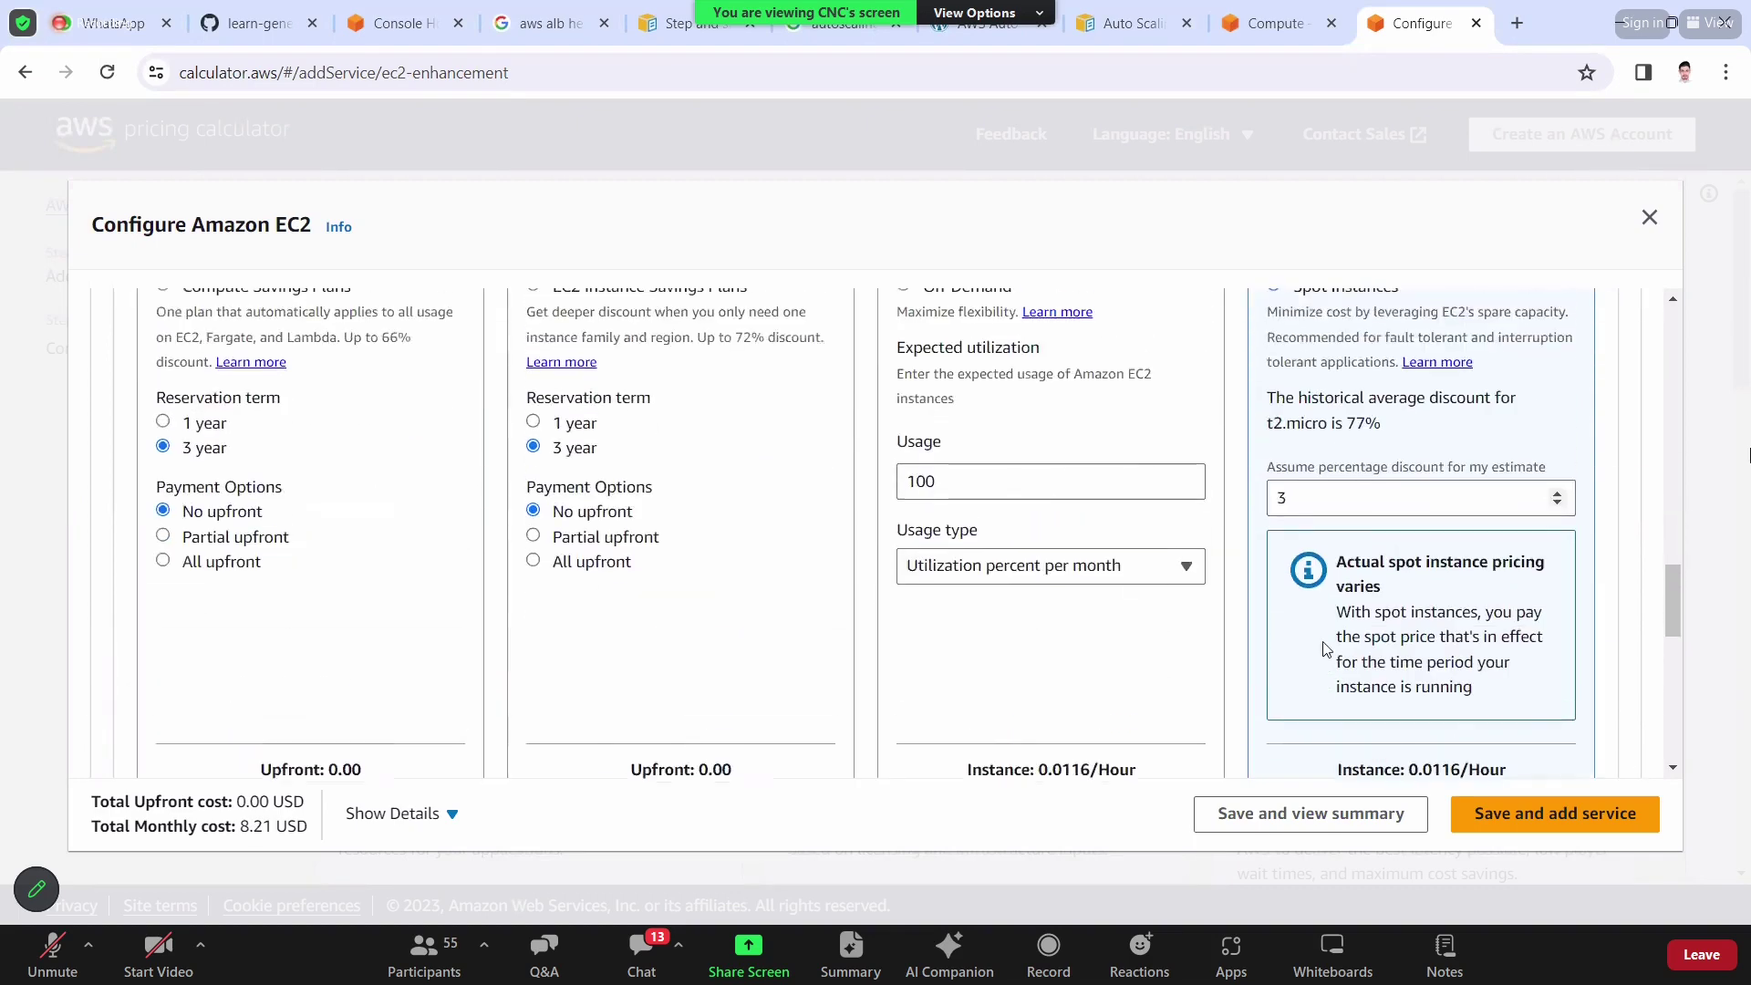
scroll(1324, 649, "down", 1)
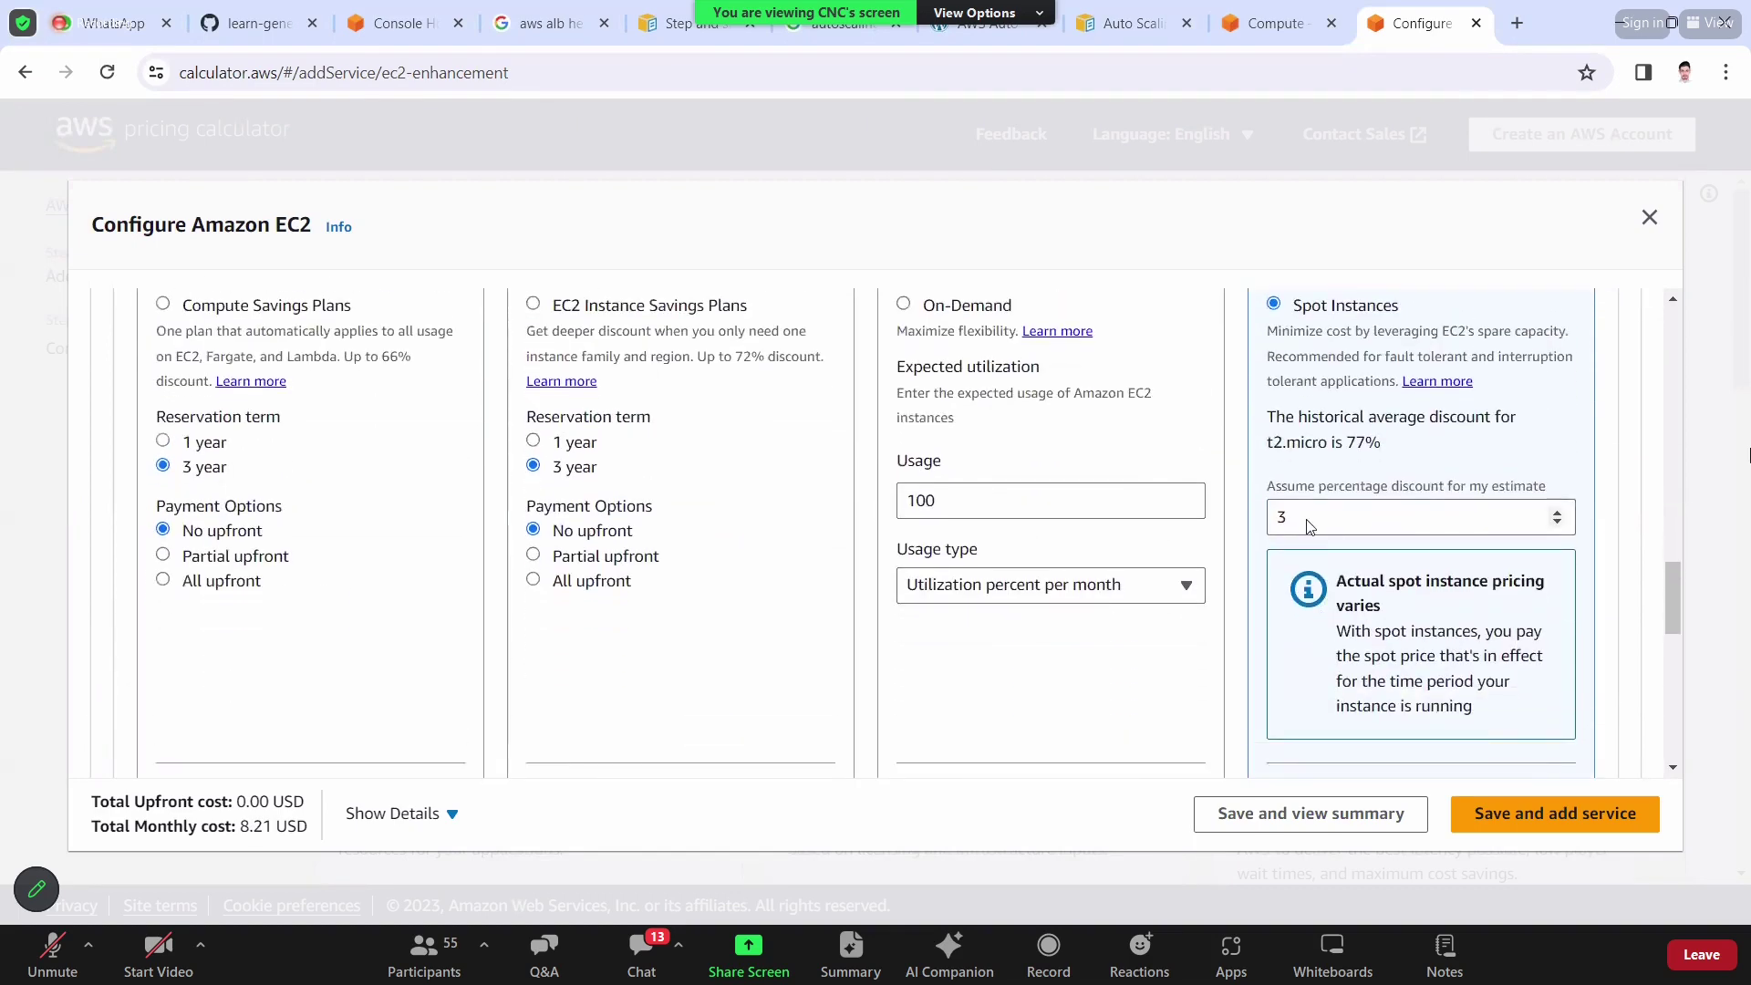
left_click(1309, 518)
key("Down")
key("Down")
key("Down")
key("Down")
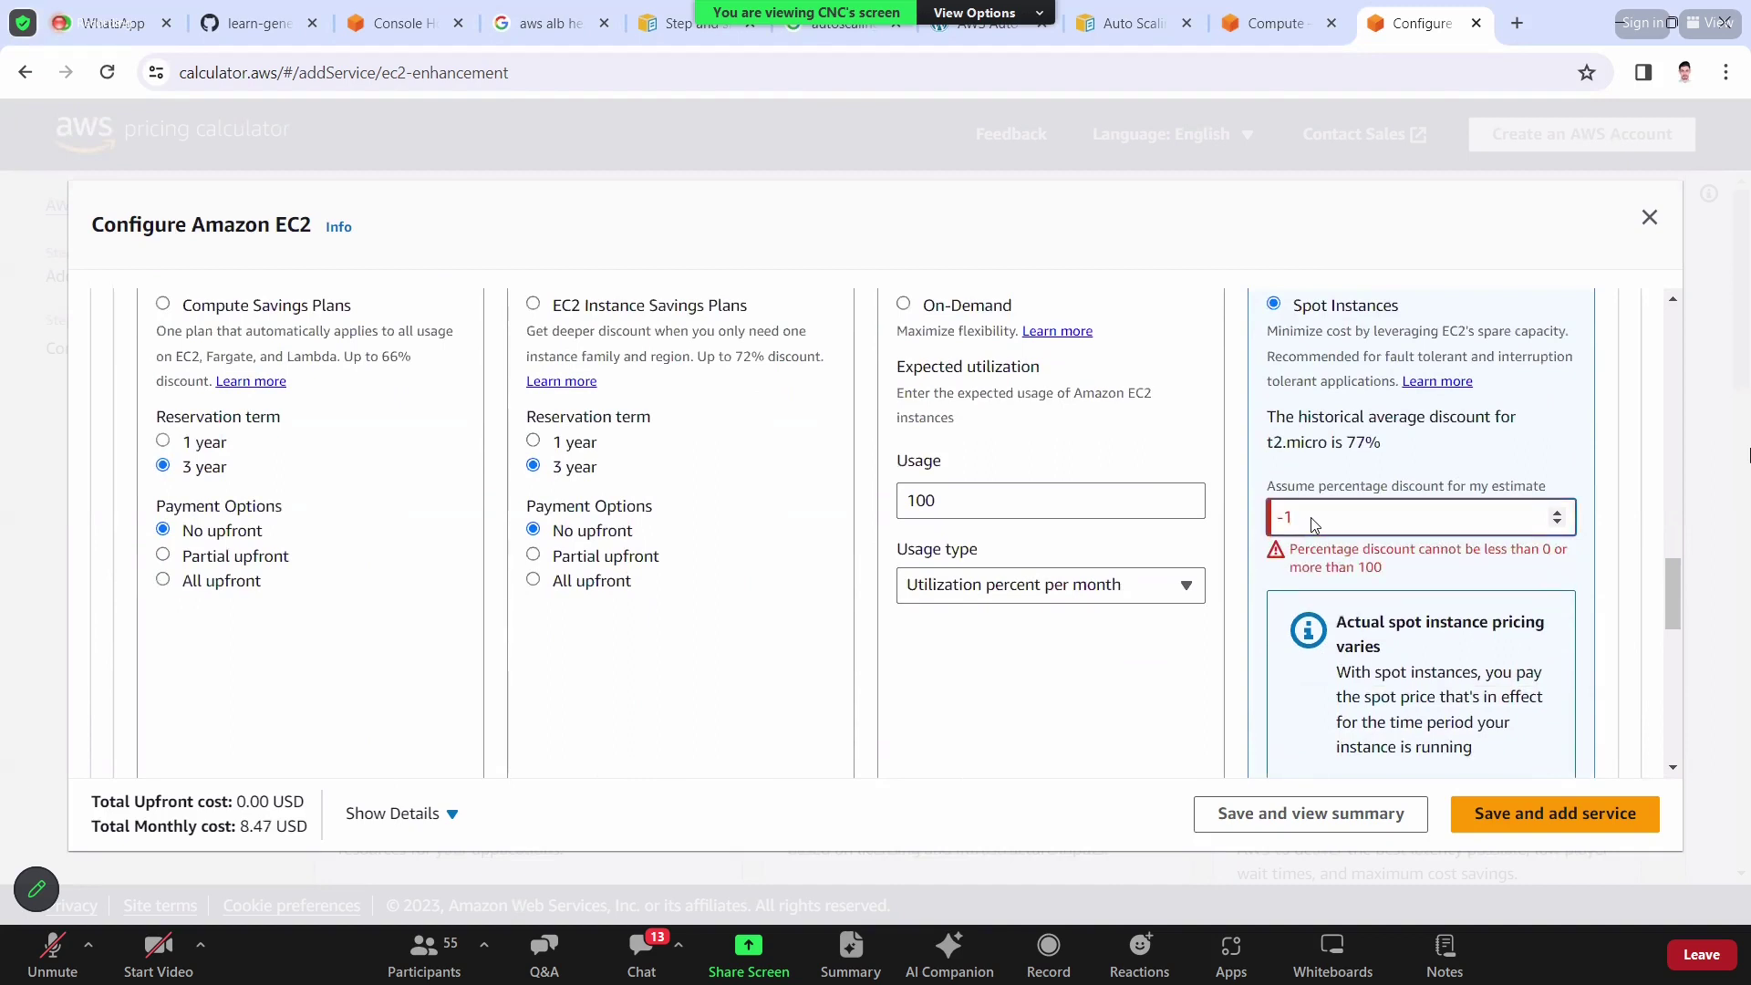
key("BackSpace")
key("BackSpace")
type("0")
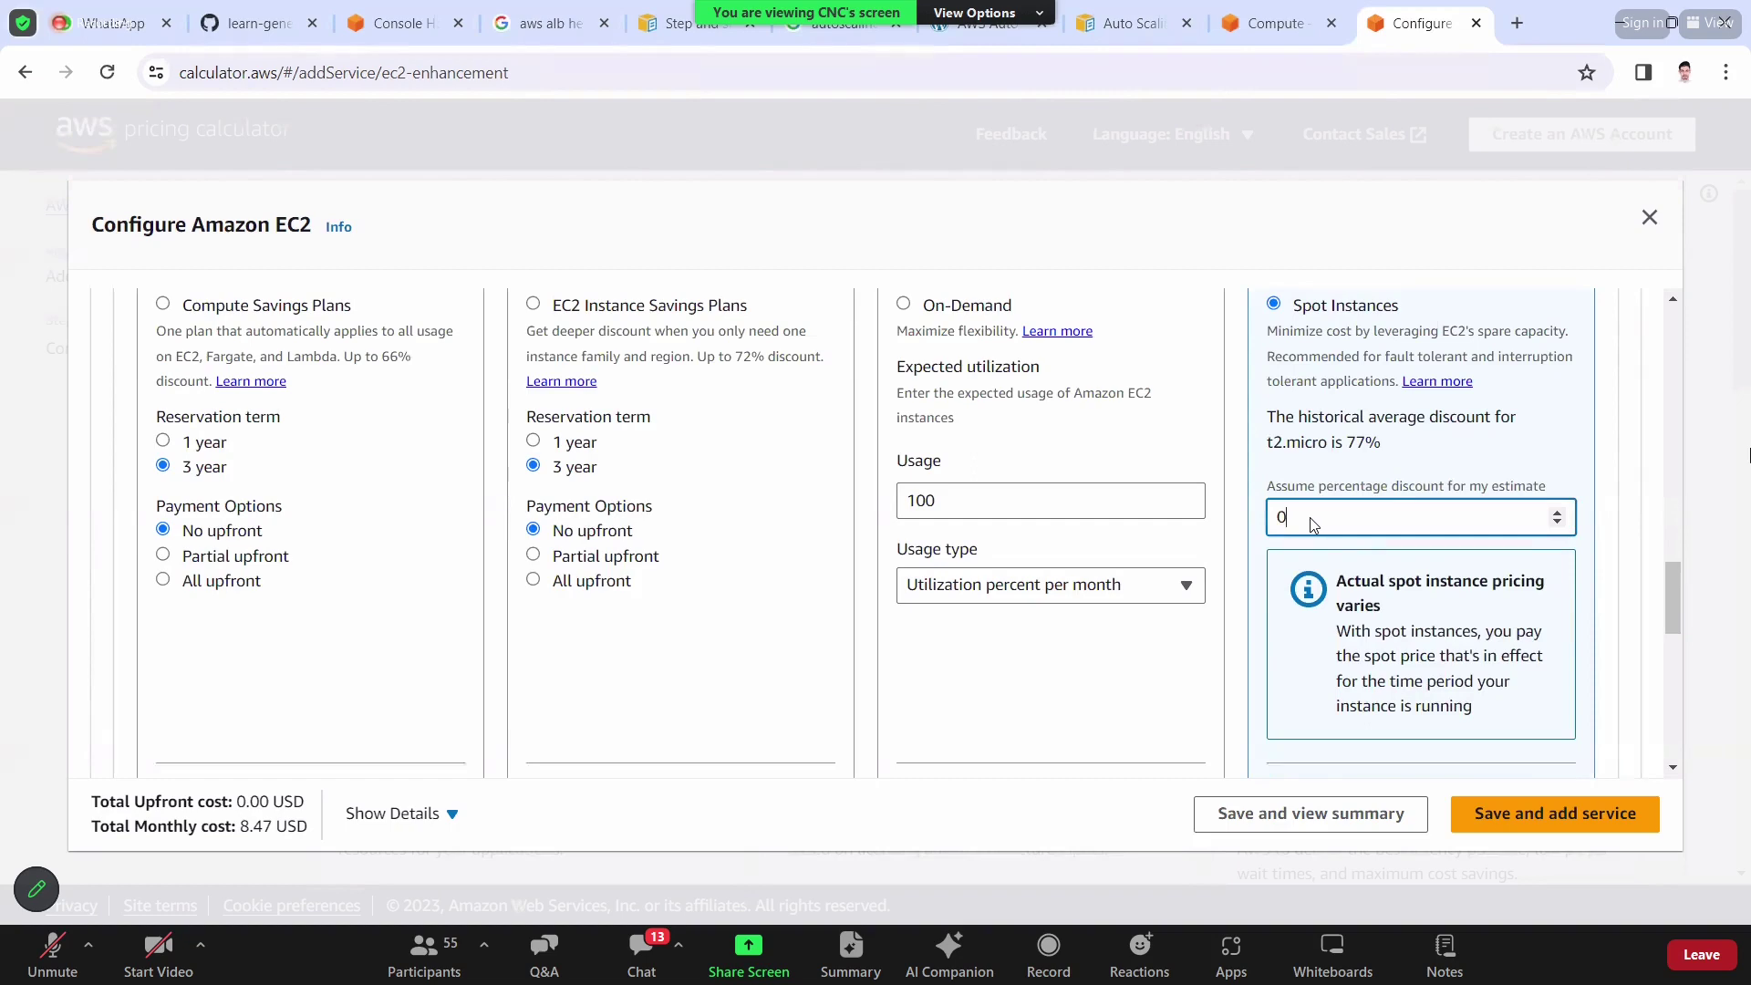
scroll(1313, 526, "down", 2)
scroll(1313, 526, "up", 2)
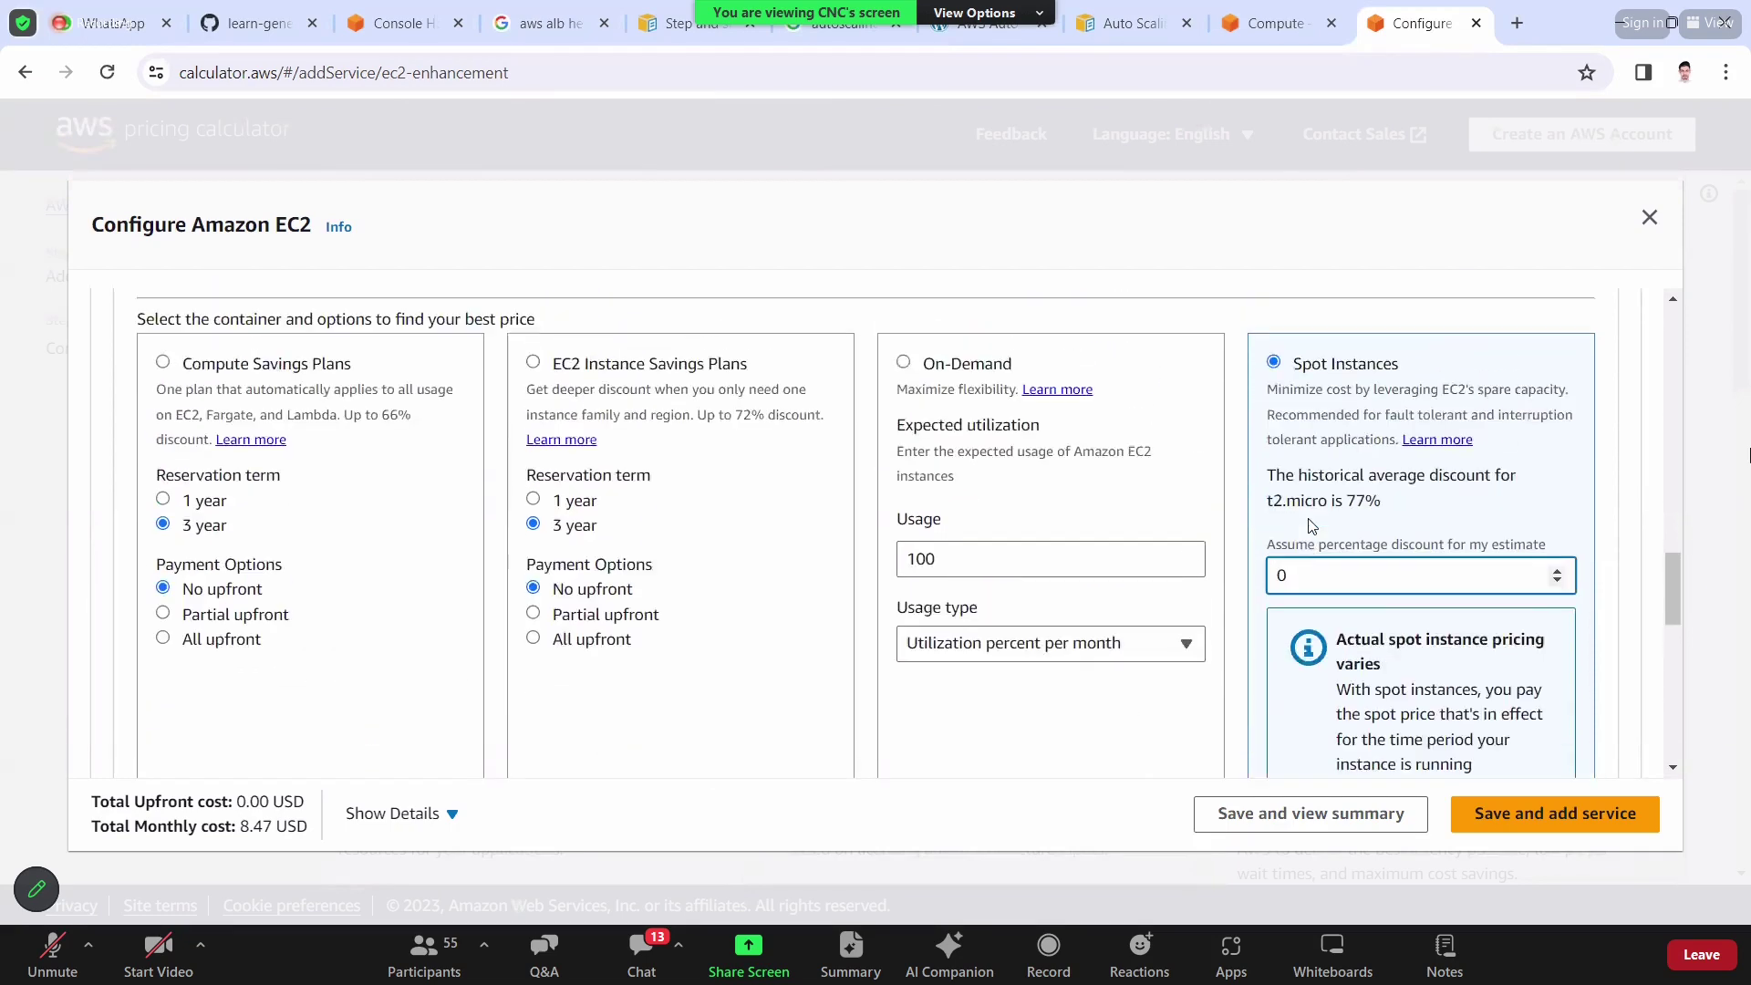
key("BackSpace")
type("600")
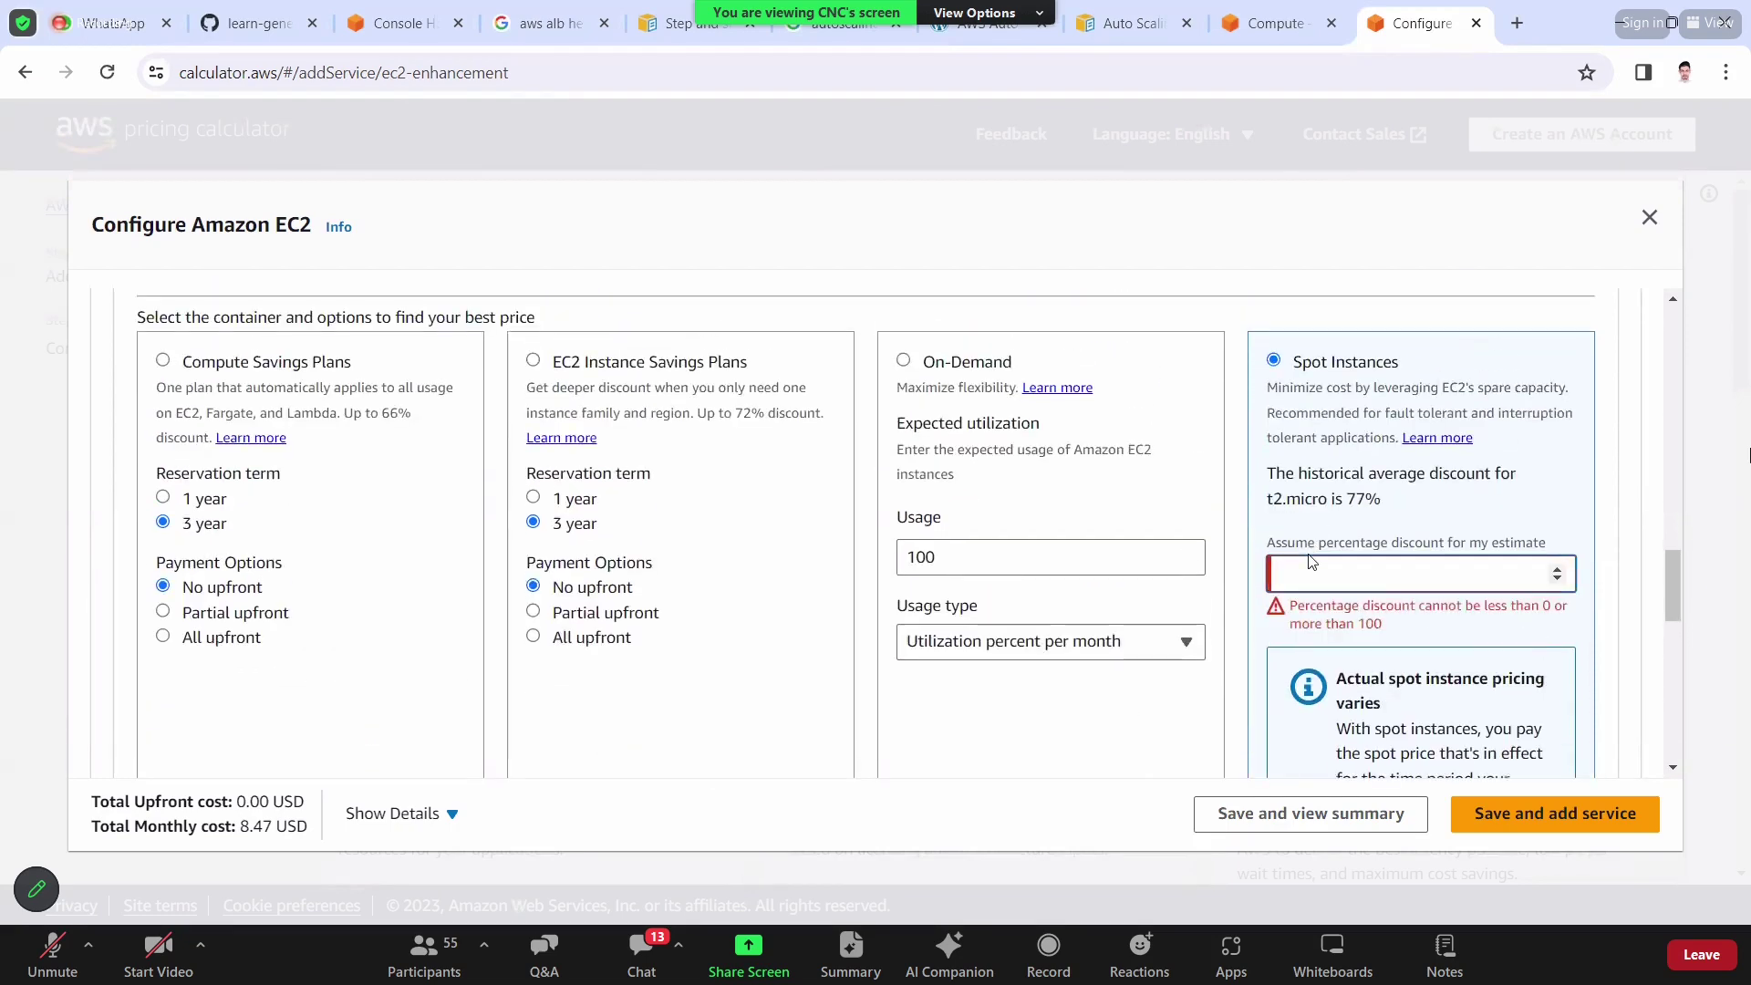
key("BackSpace")
scroll(1311, 561, "down", 3)
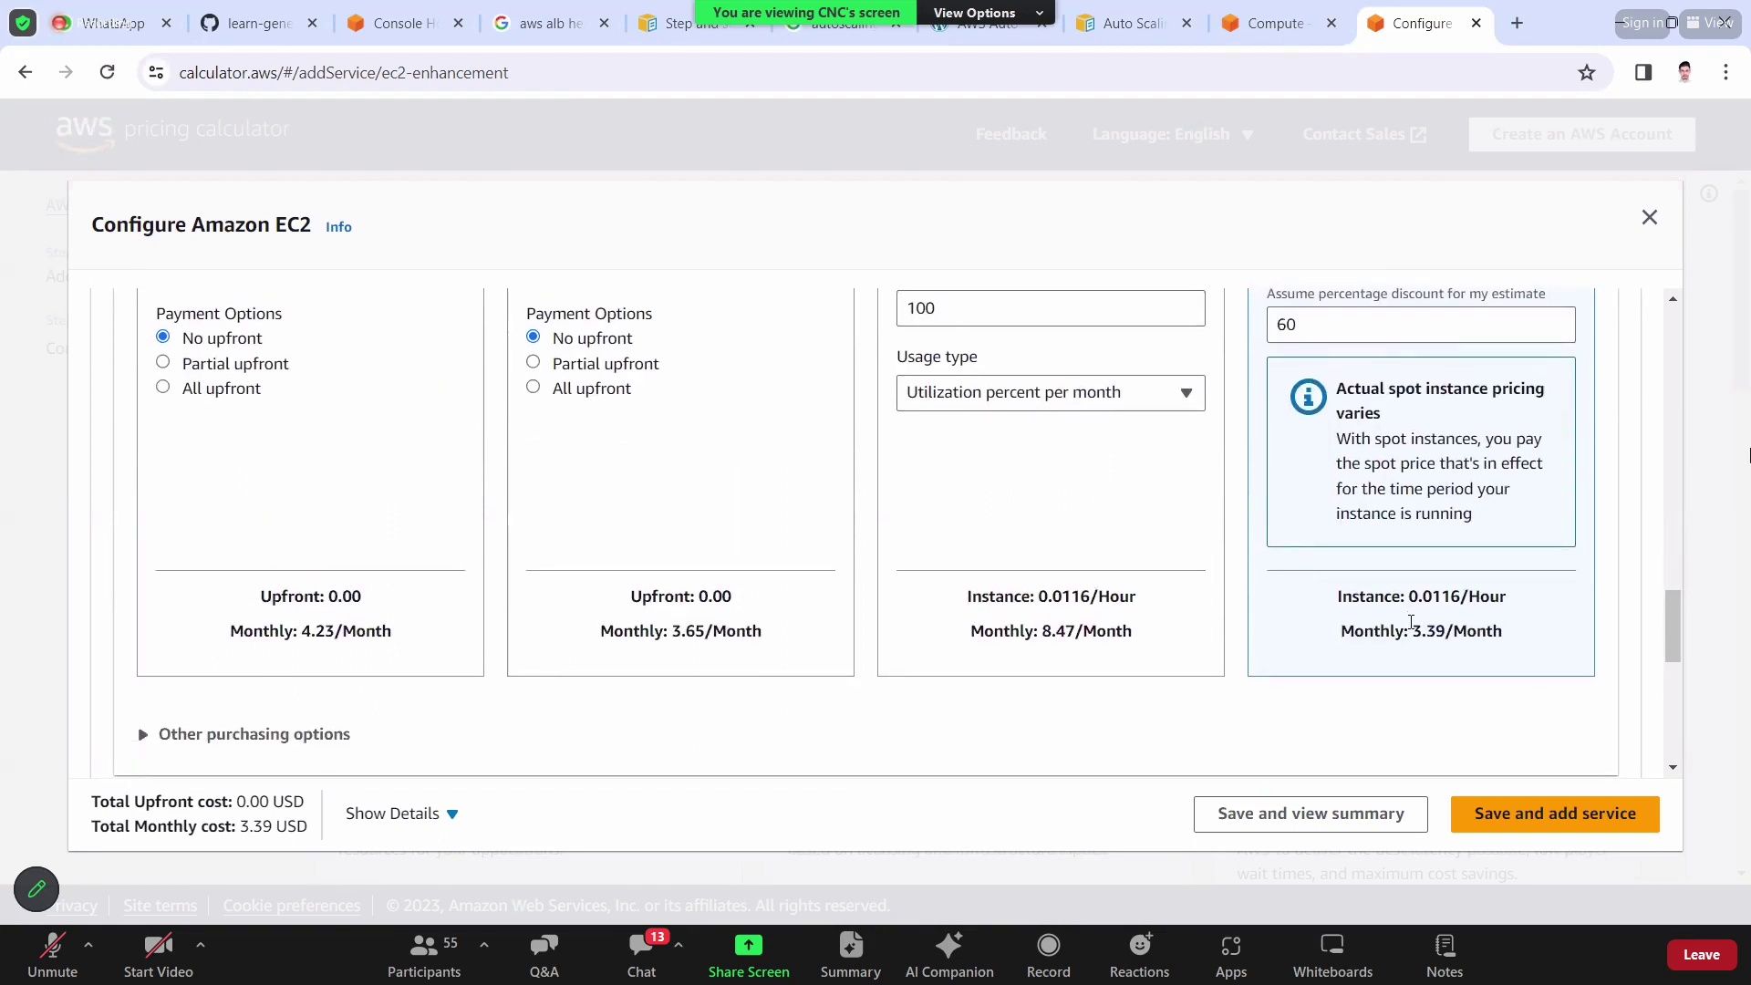
triple_click(1420, 657)
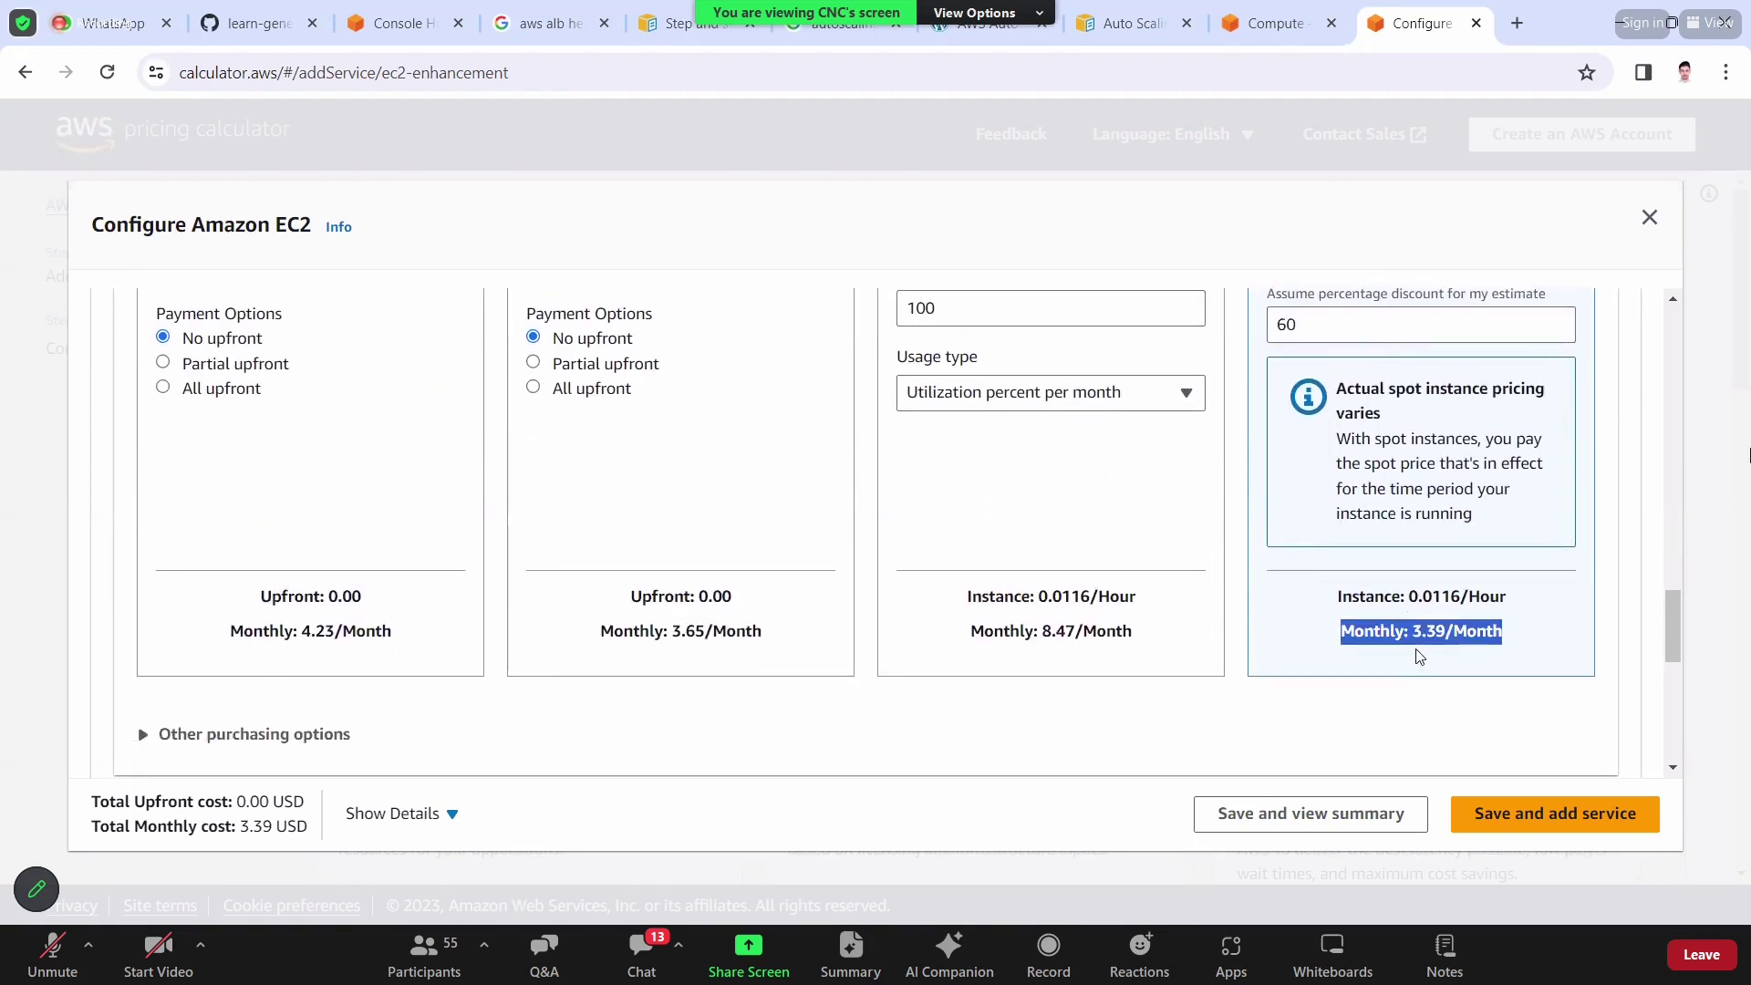
left_click(1419, 657)
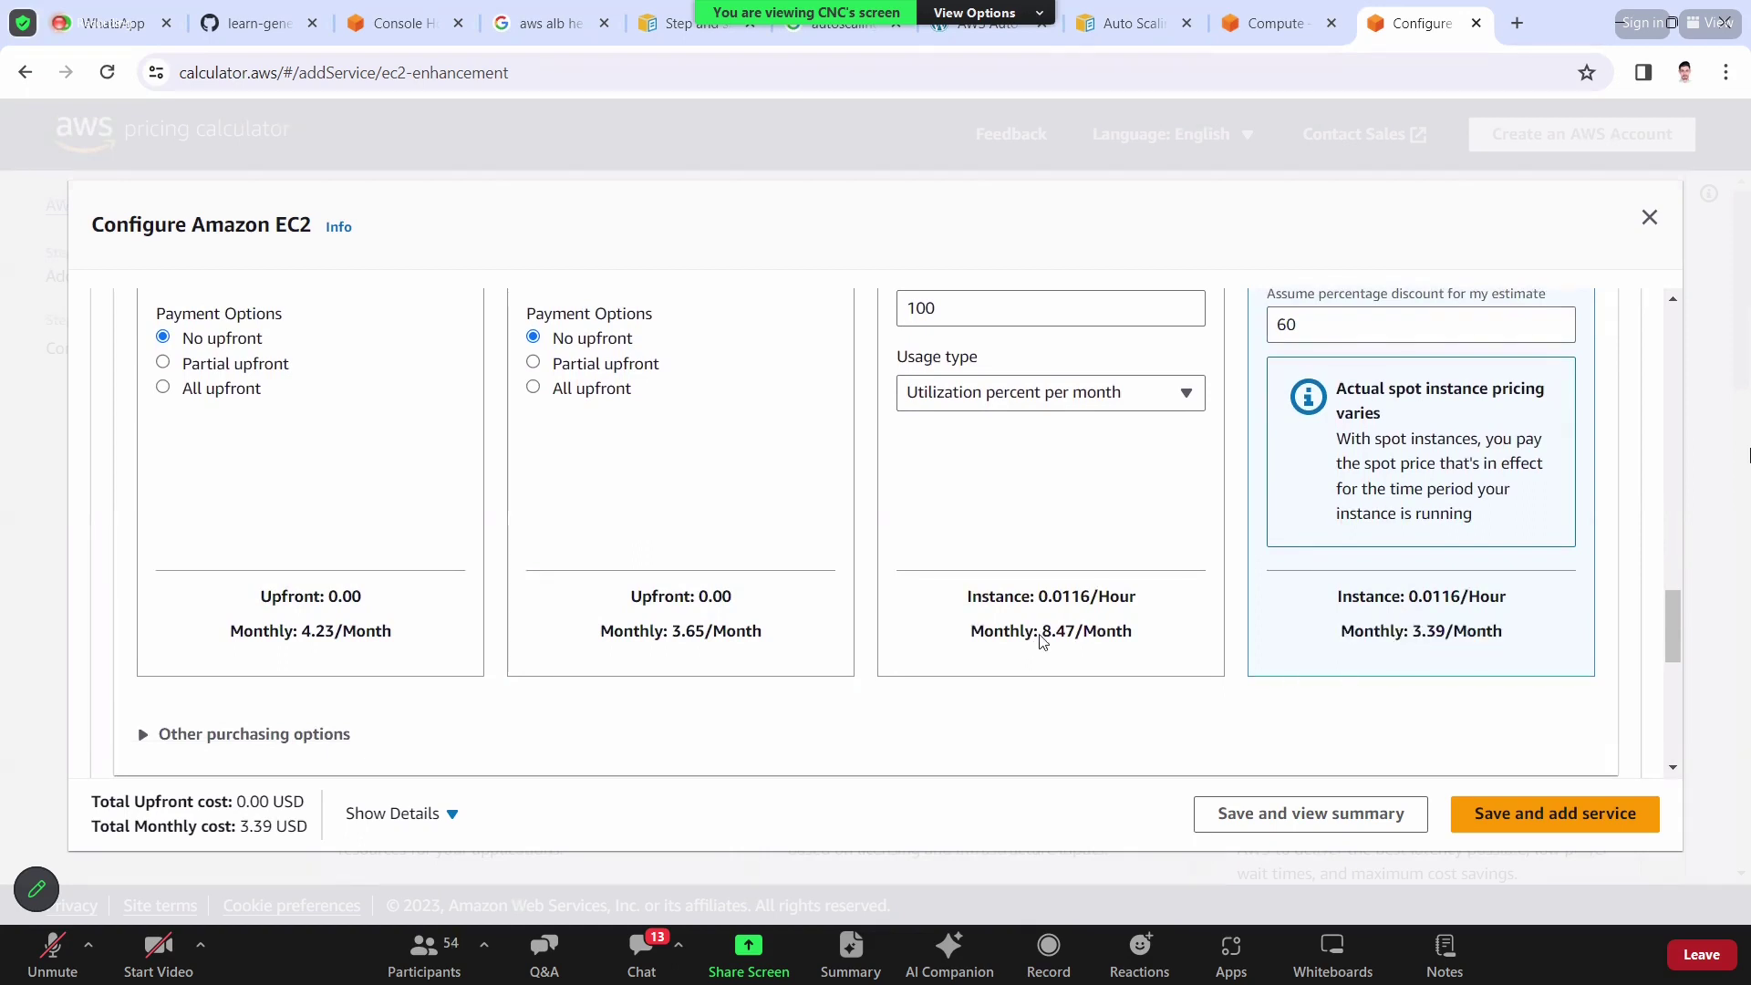
left_click_drag(1039, 635, 1052, 638)
left_click(1396, 636)
left_click_drag(1421, 636, 1384, 640)
scroll(1026, 675, "up", 1)
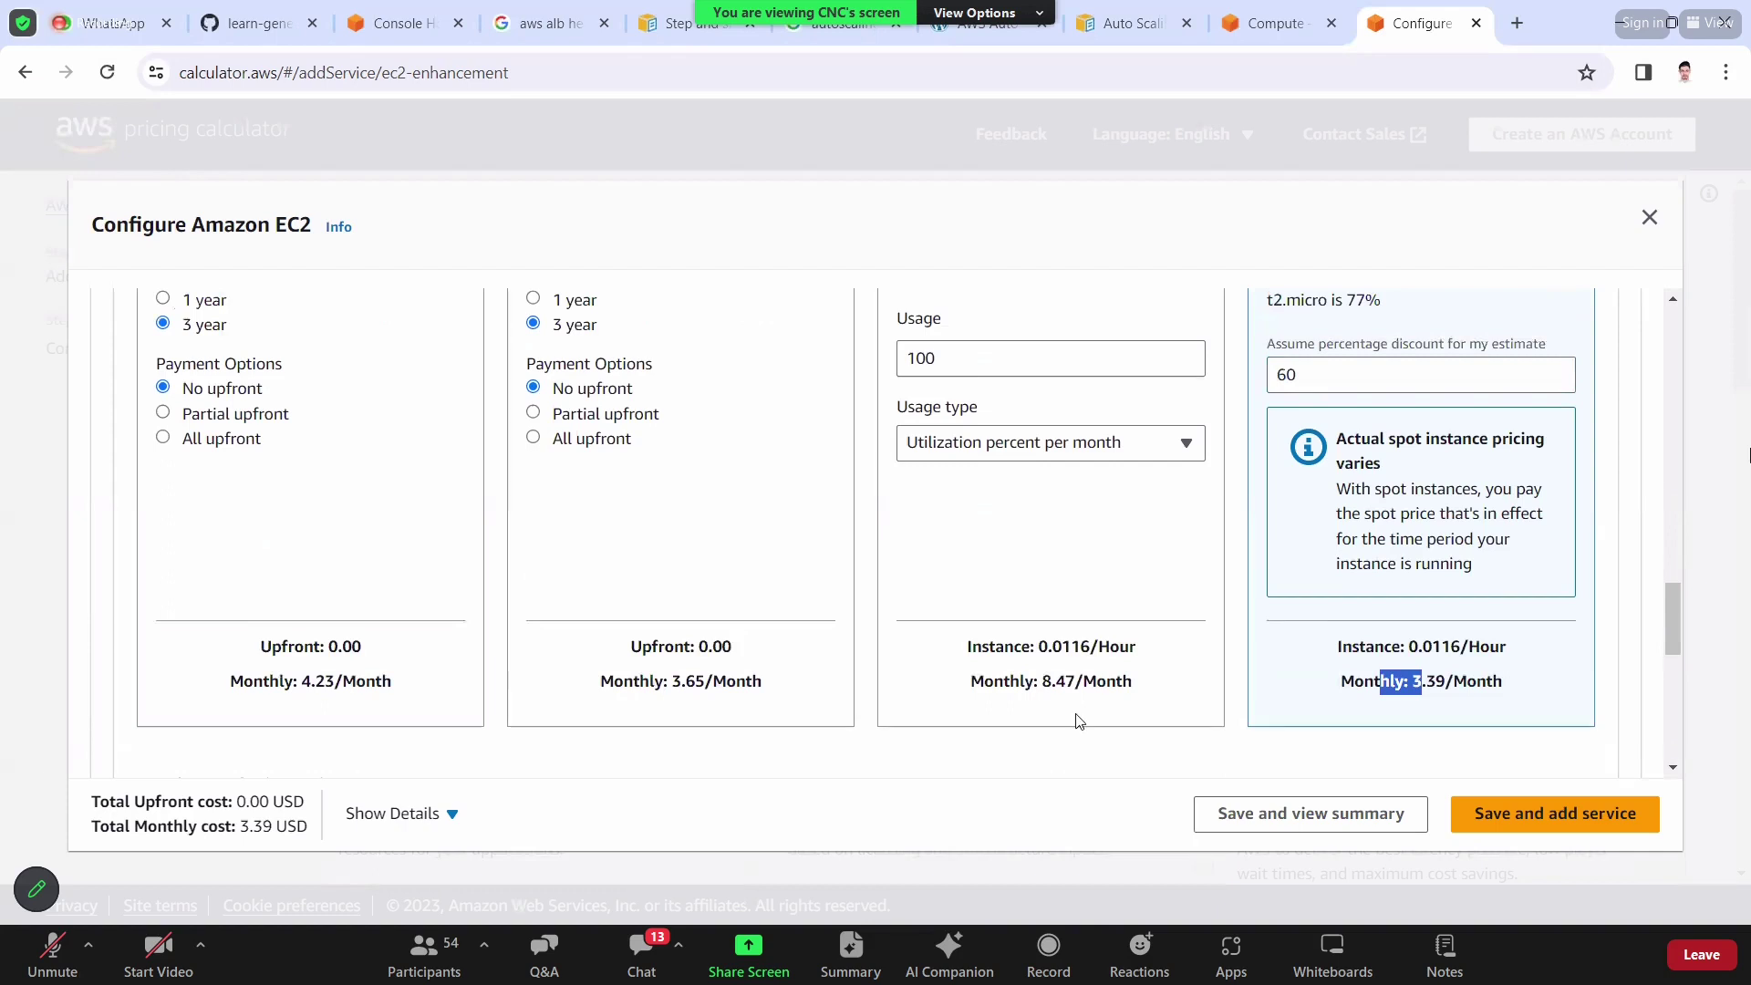
left_click_drag(1057, 684, 955, 700)
left_click_drag(1420, 686, 1316, 707)
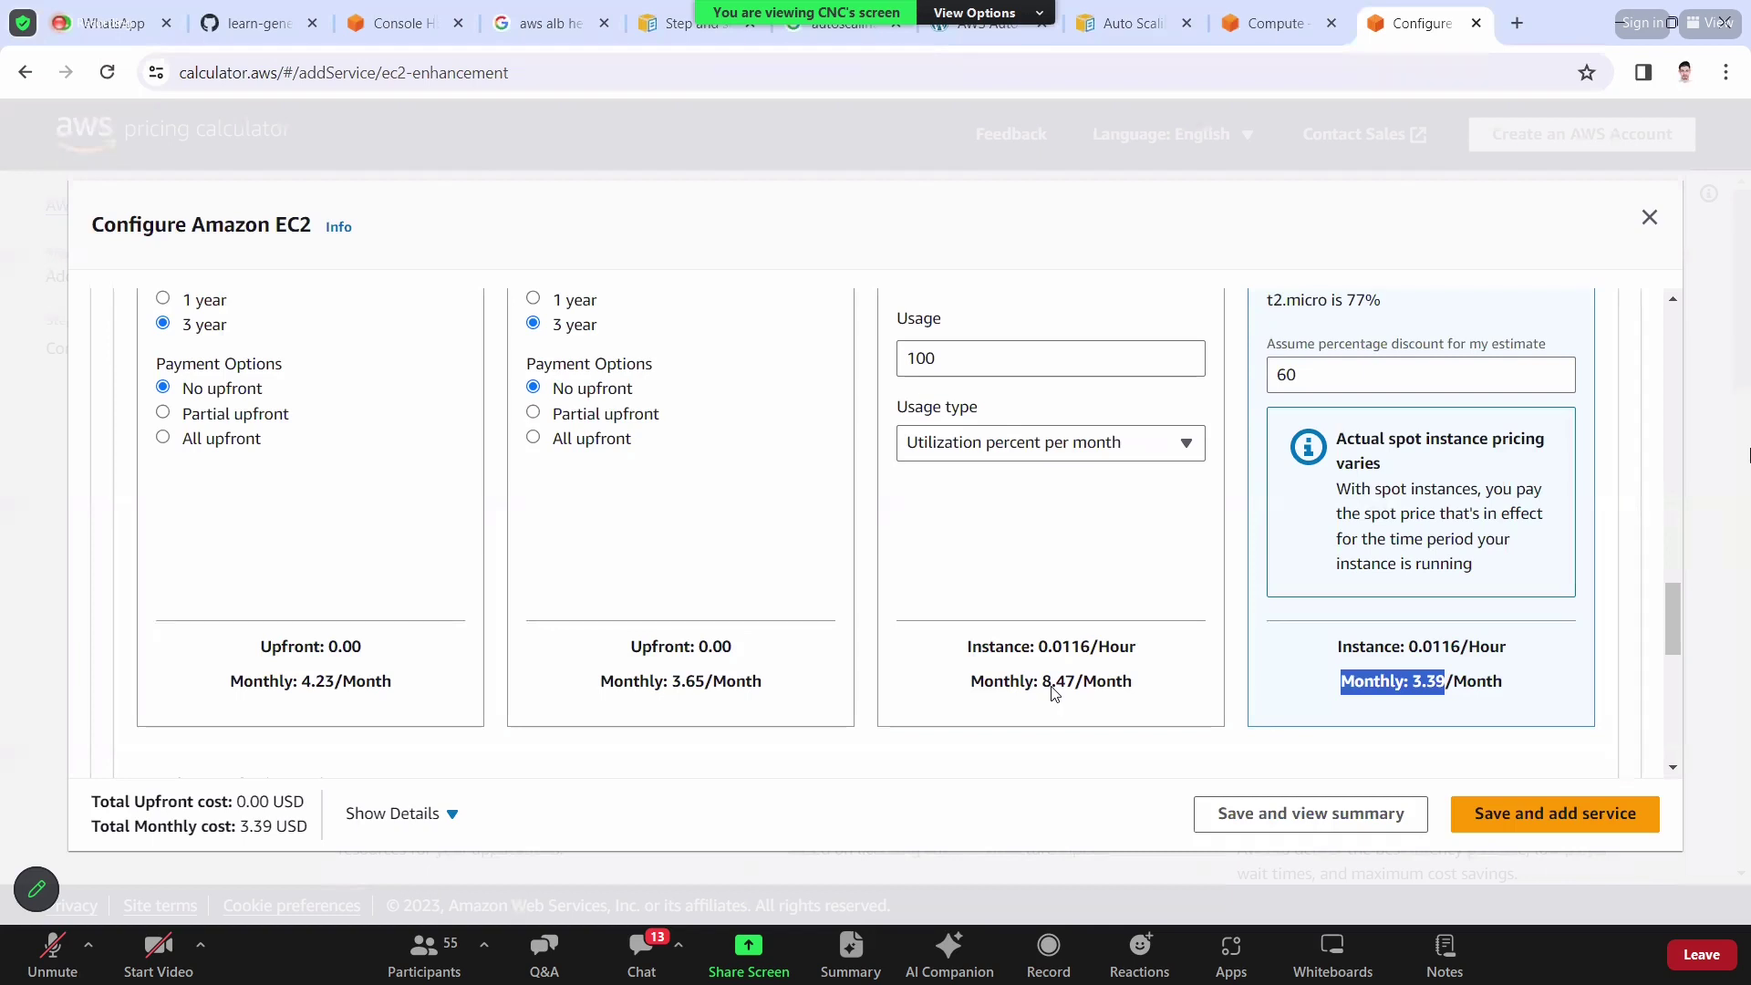
left_click_drag(1053, 693, 963, 697)
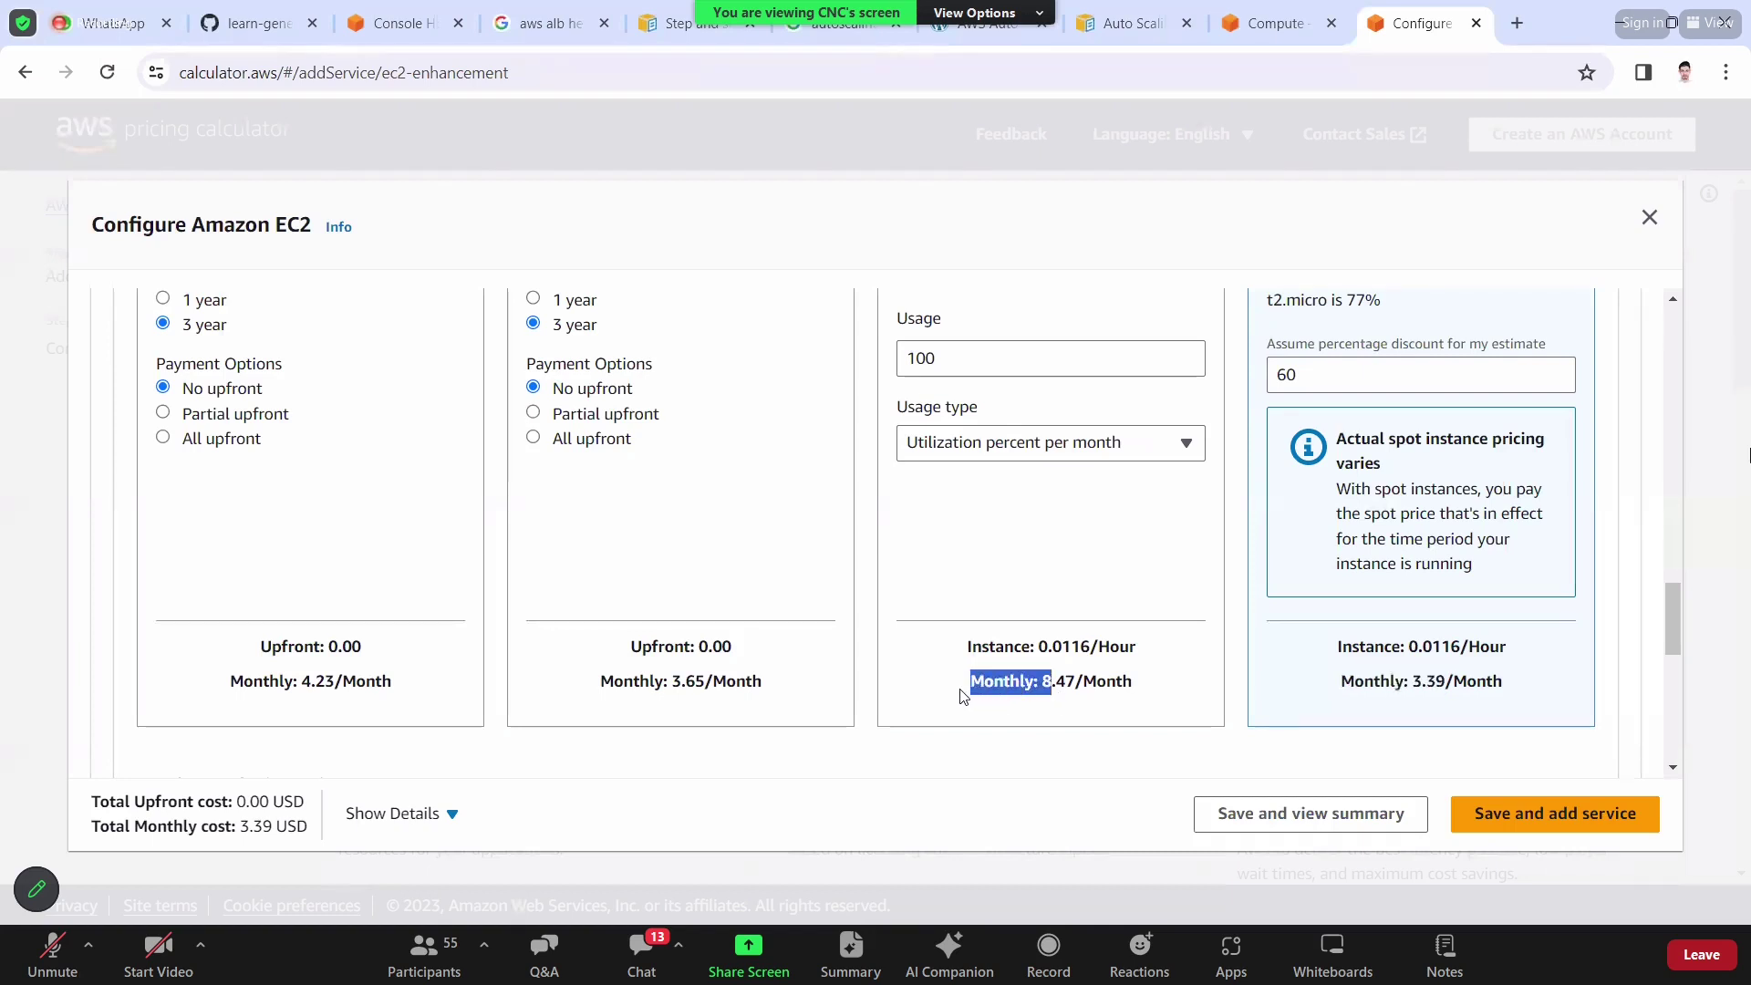
scroll(963, 698, "up", 2)
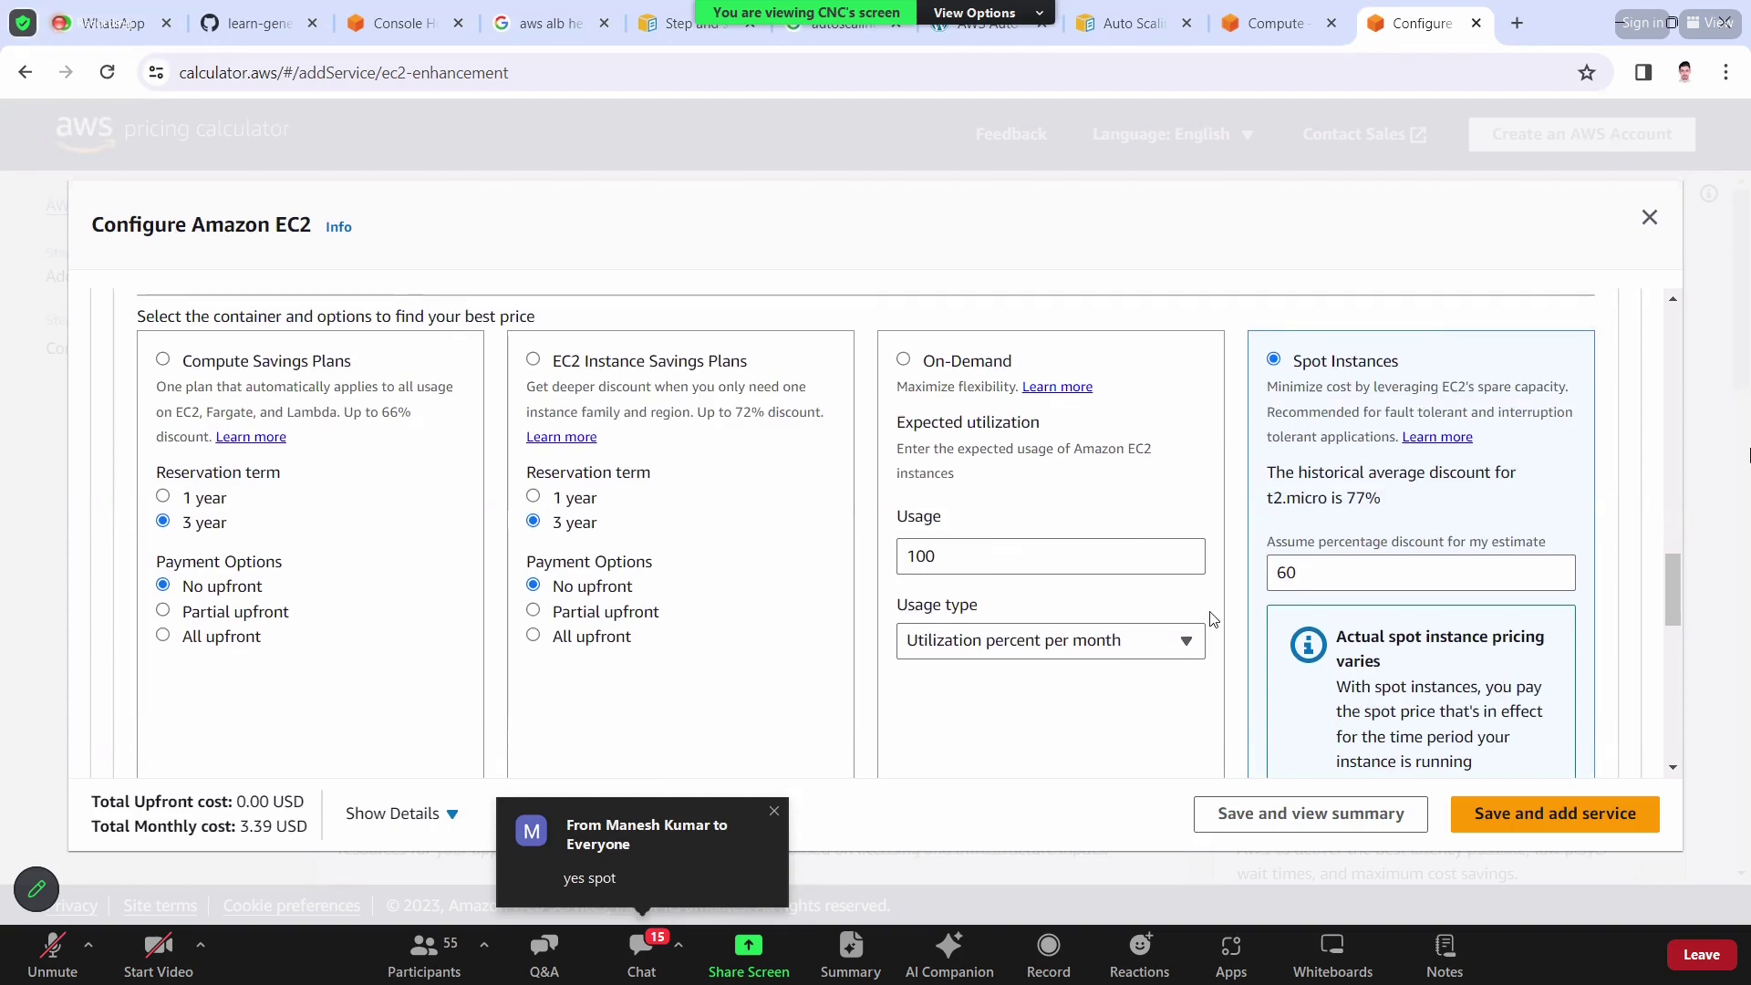
scroll(1213, 621, "up", 1)
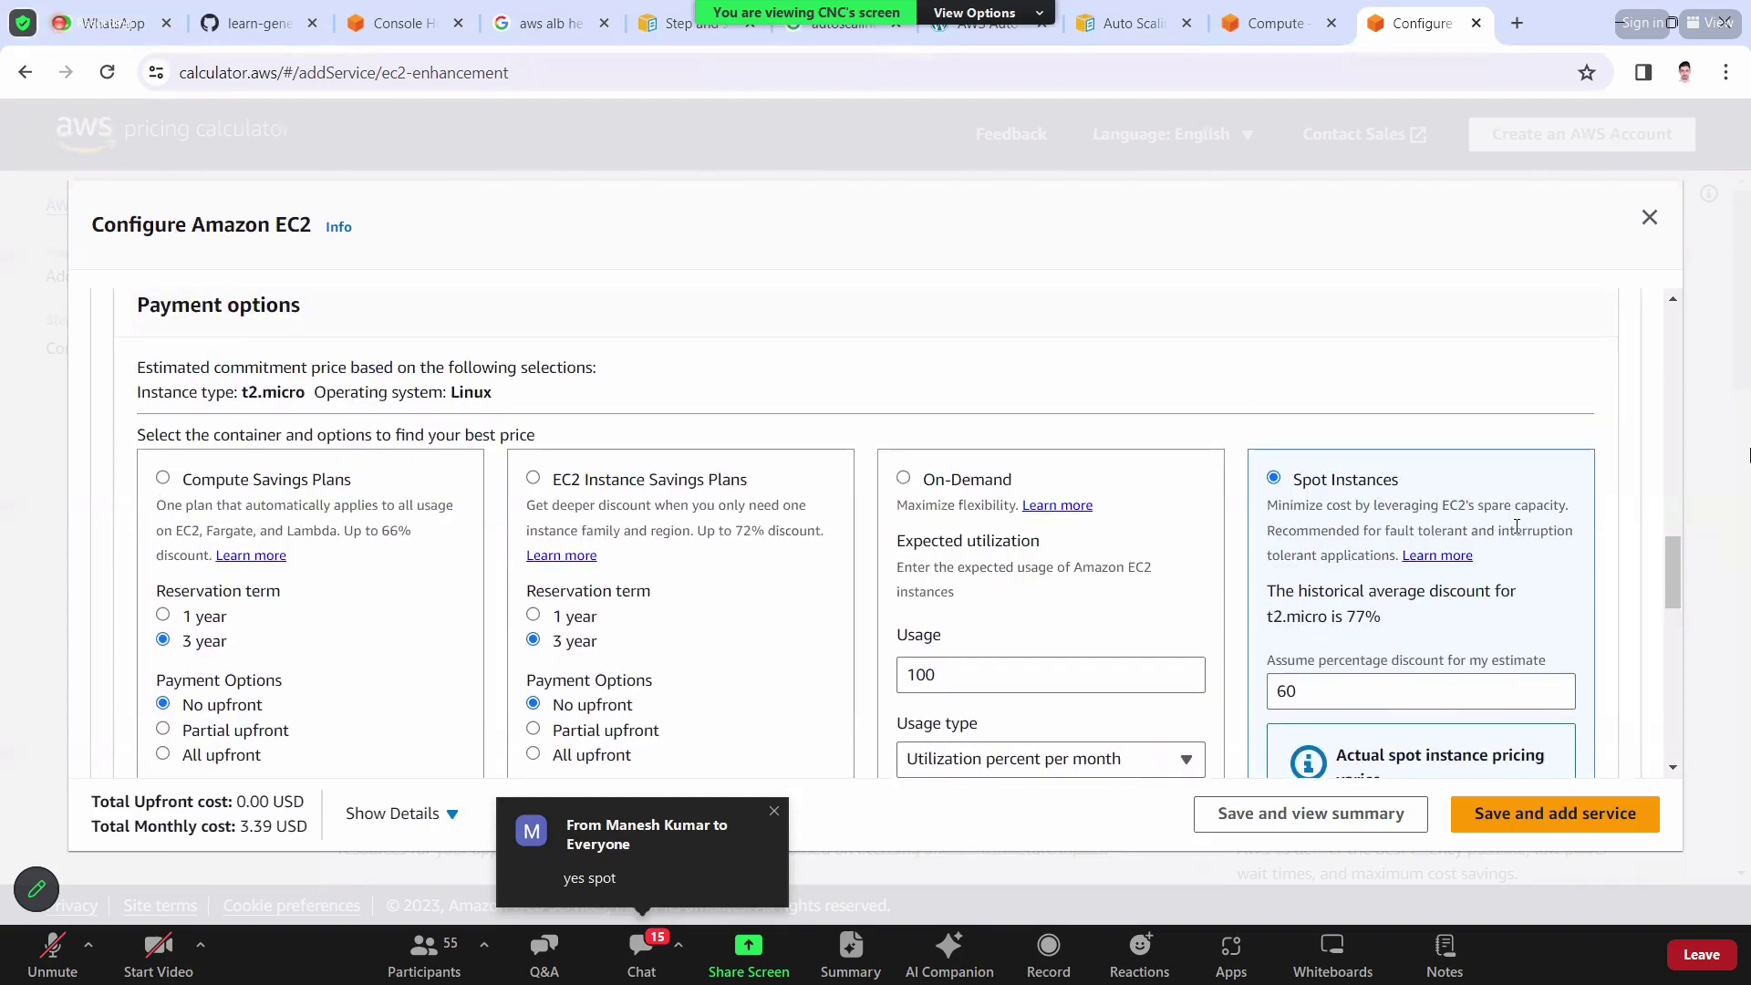
mouse_move(1517, 526)
left_mouse_down()
mouse_move(1546, 530)
mouse_move(1365, 591)
mouse_move(1354, 555)
mouse_move(1503, 531)
mouse_move(1437, 558)
mouse_move(1322, 558)
mouse_move(1497, 529)
left_mouse_up()
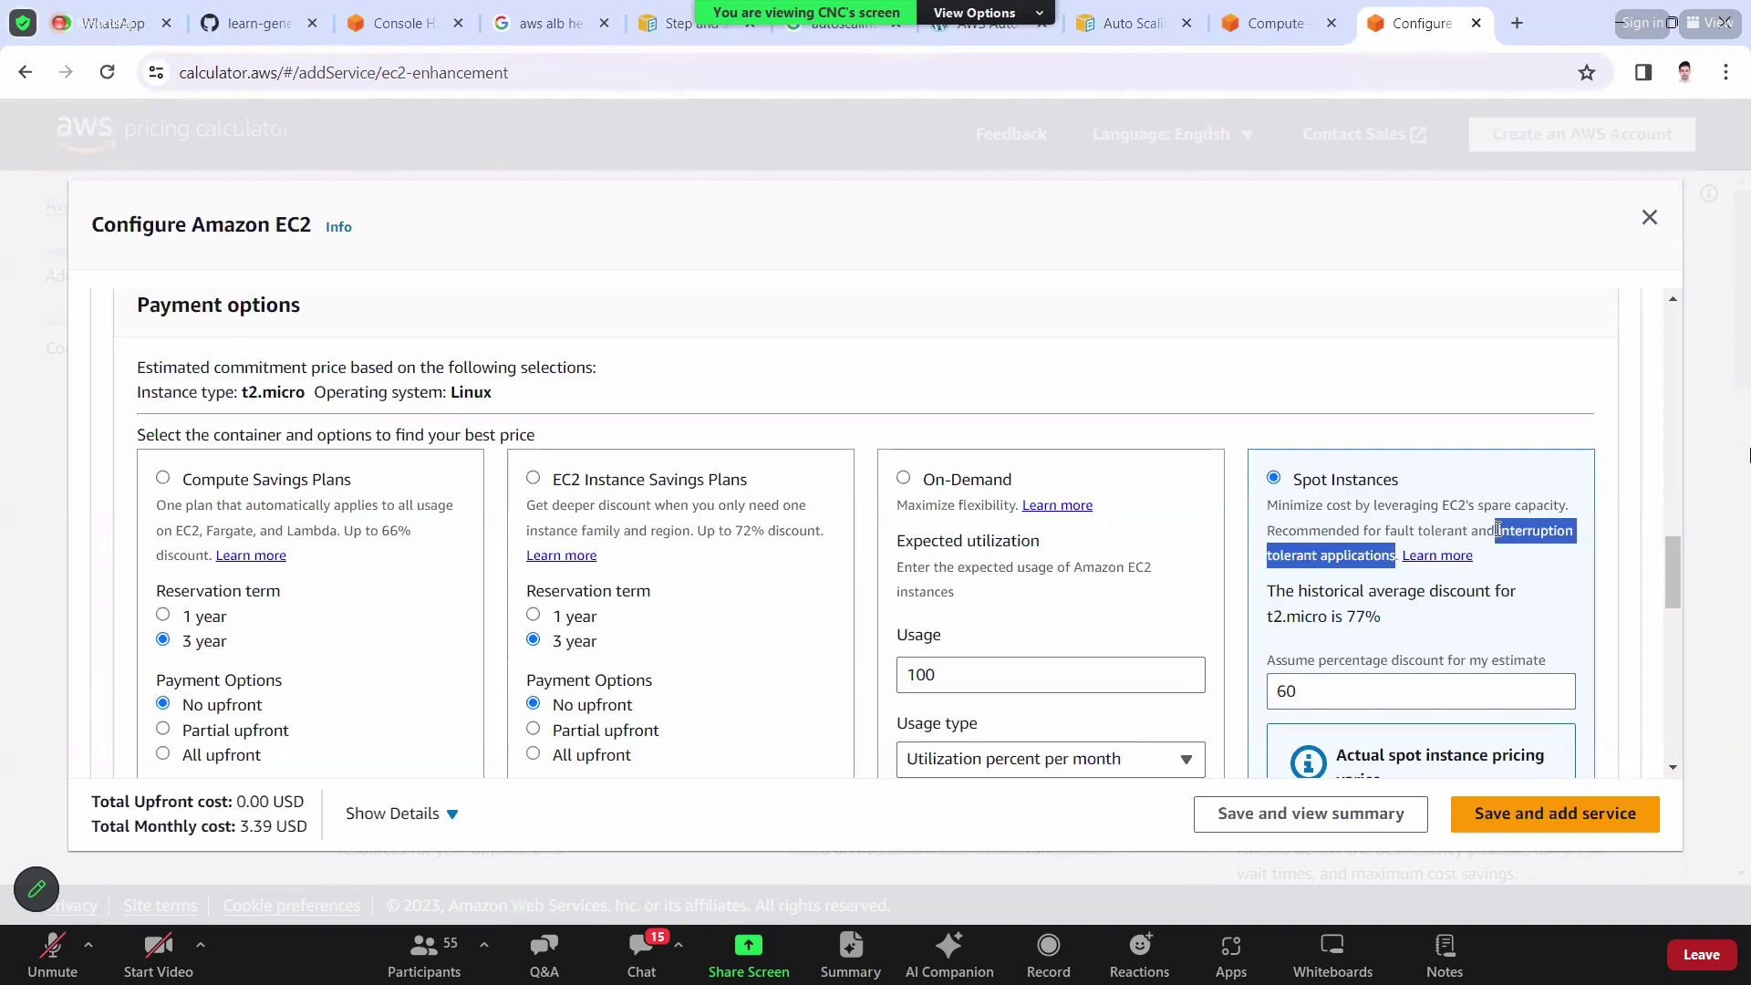
left_click(1496, 529)
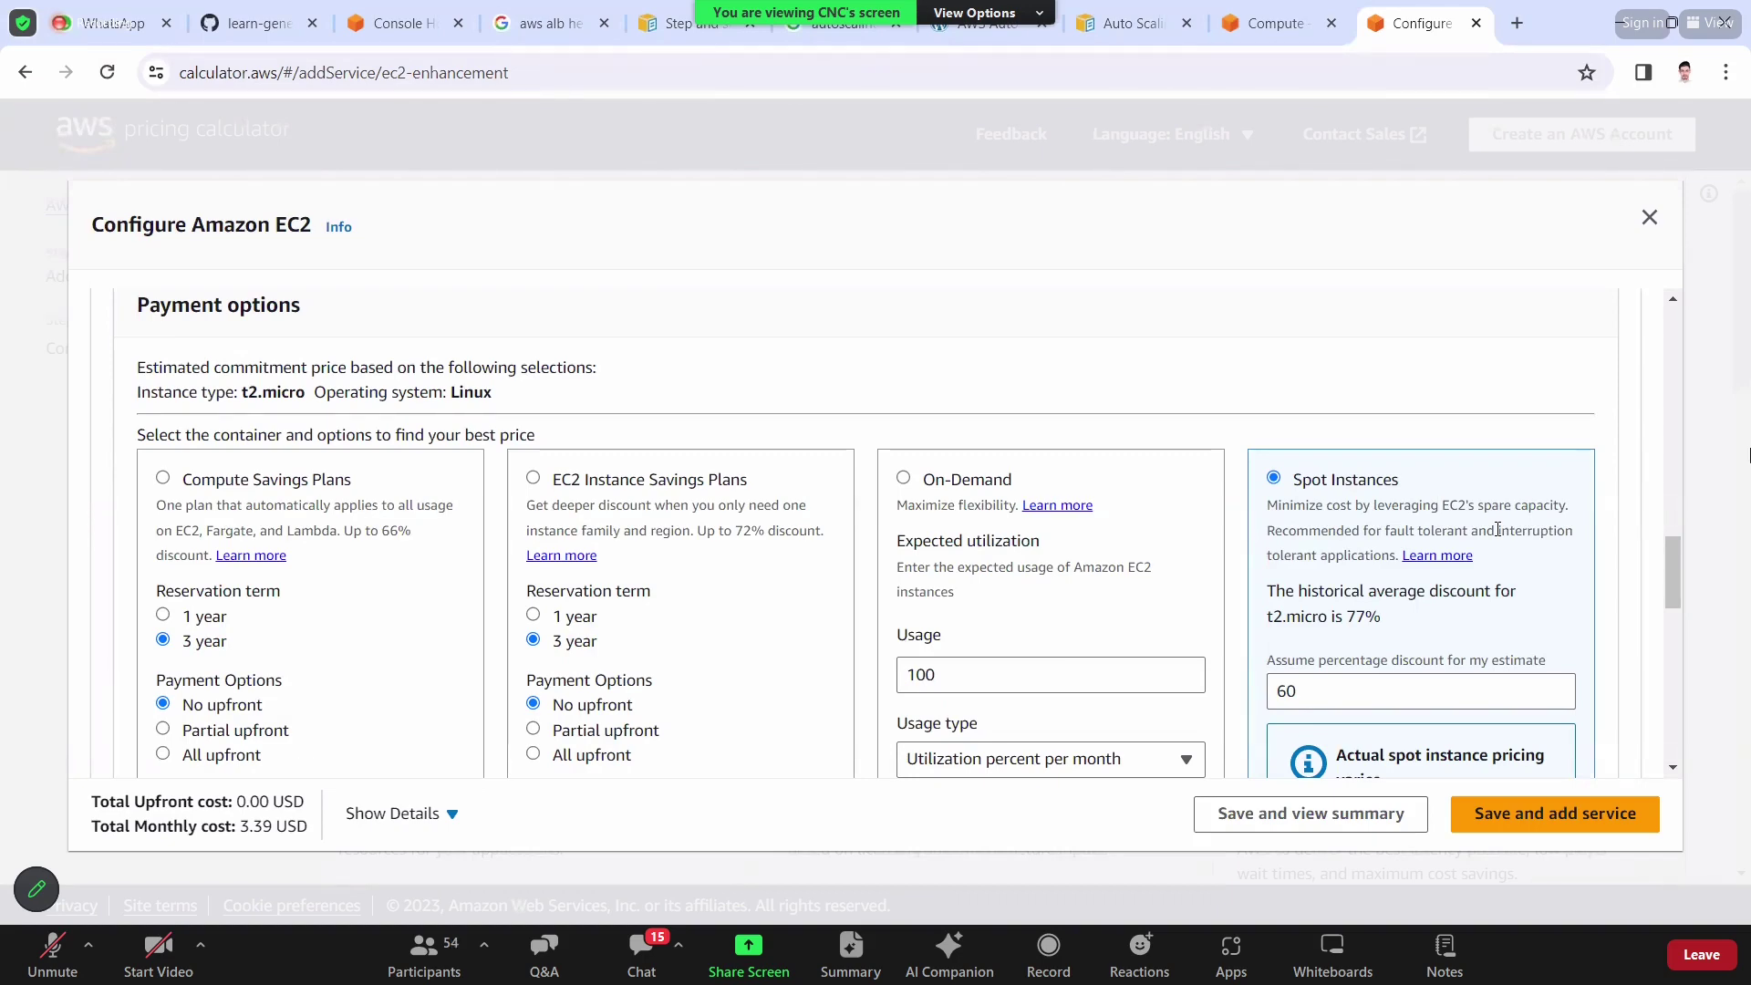
scroll(1498, 529, "down", 4)
scroll(1499, 537, "up", 4)
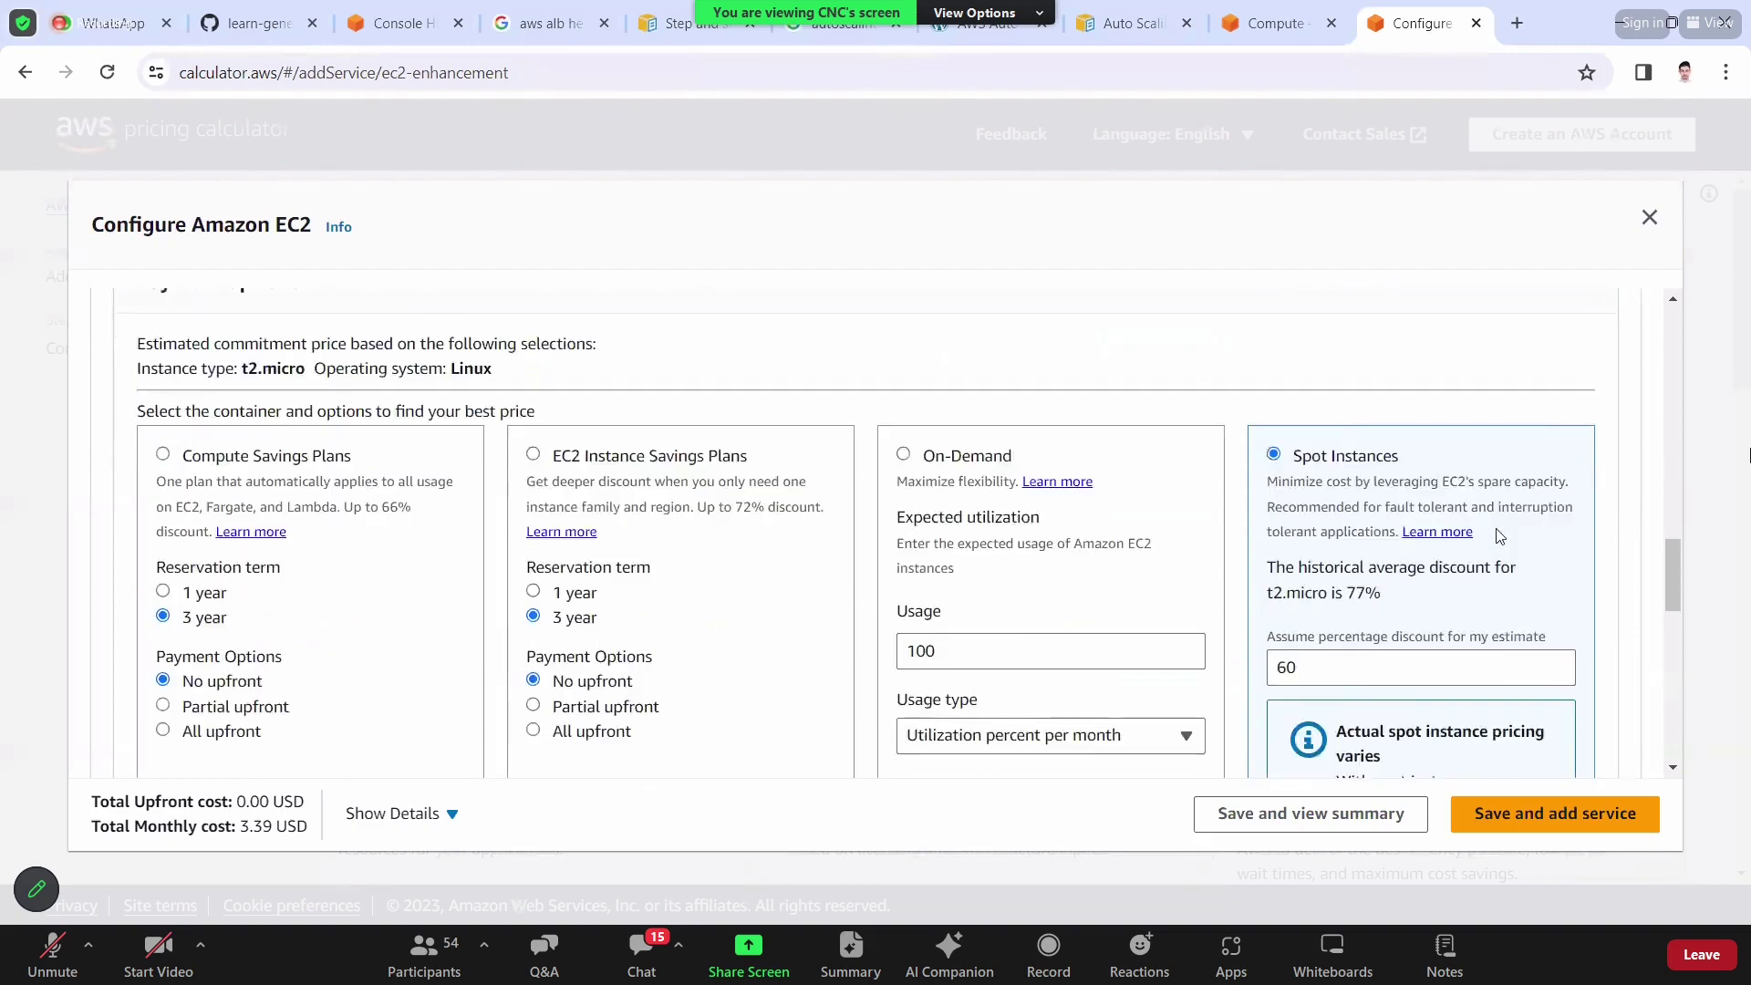
scroll(1499, 536, "up", 2)
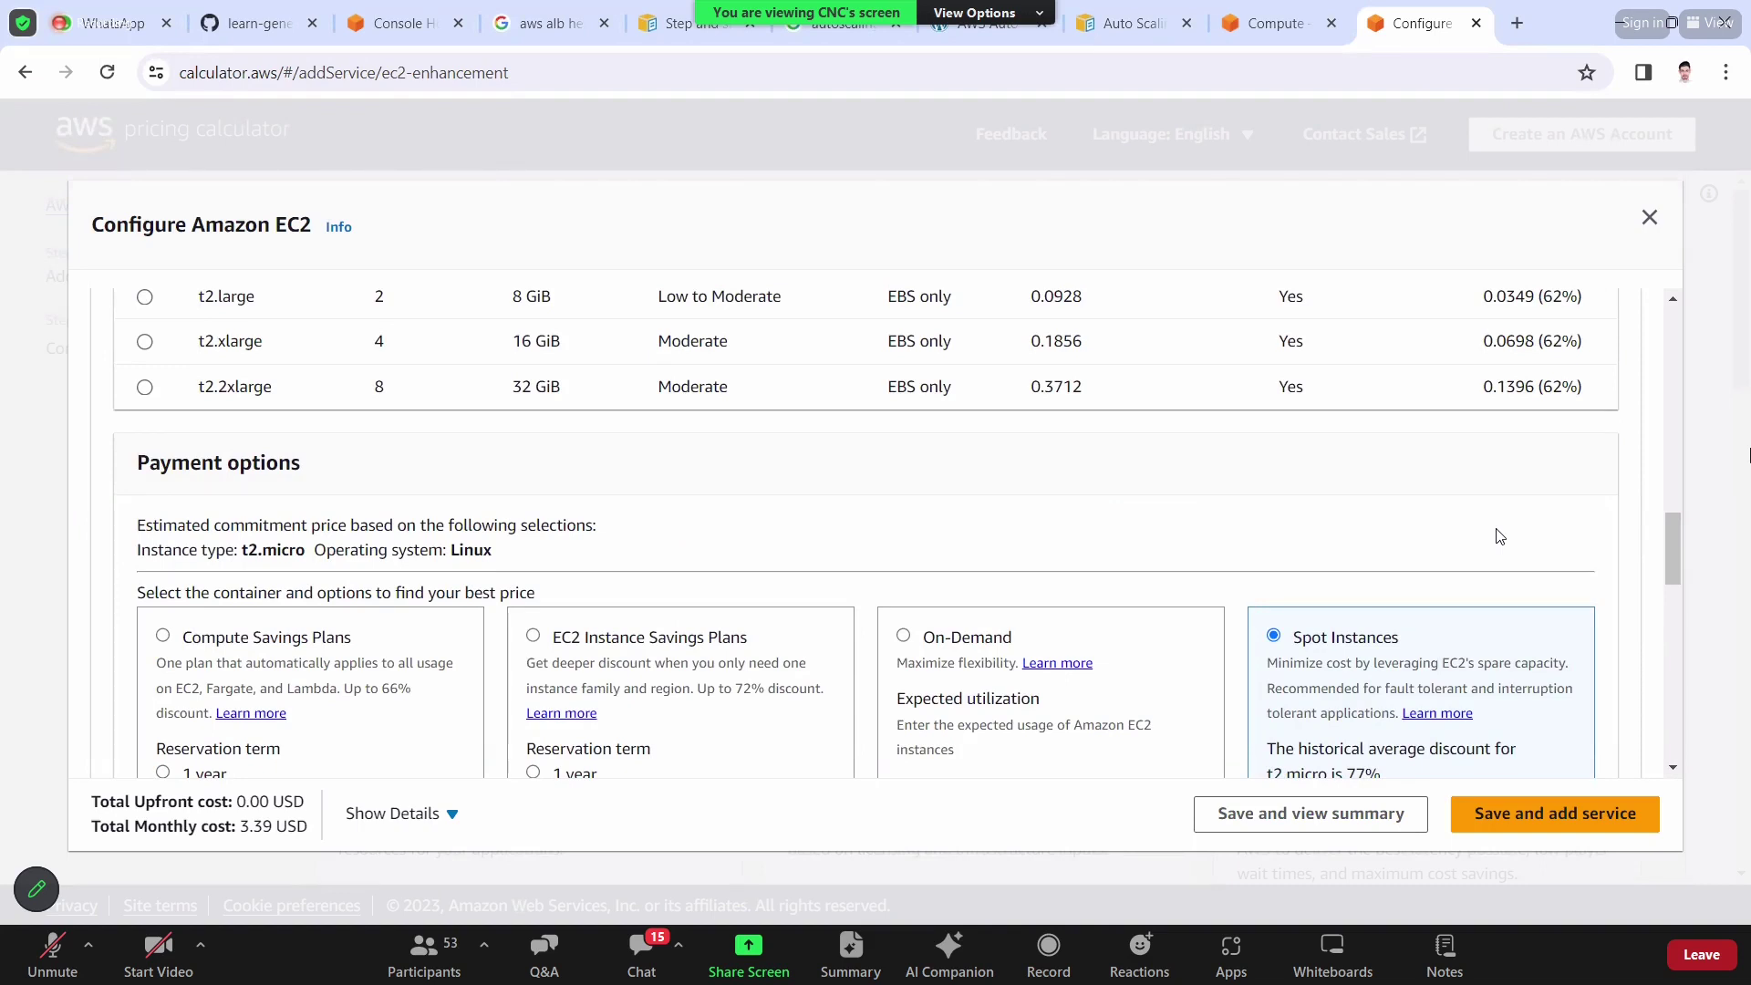
scroll(1498, 536, "down", 1)
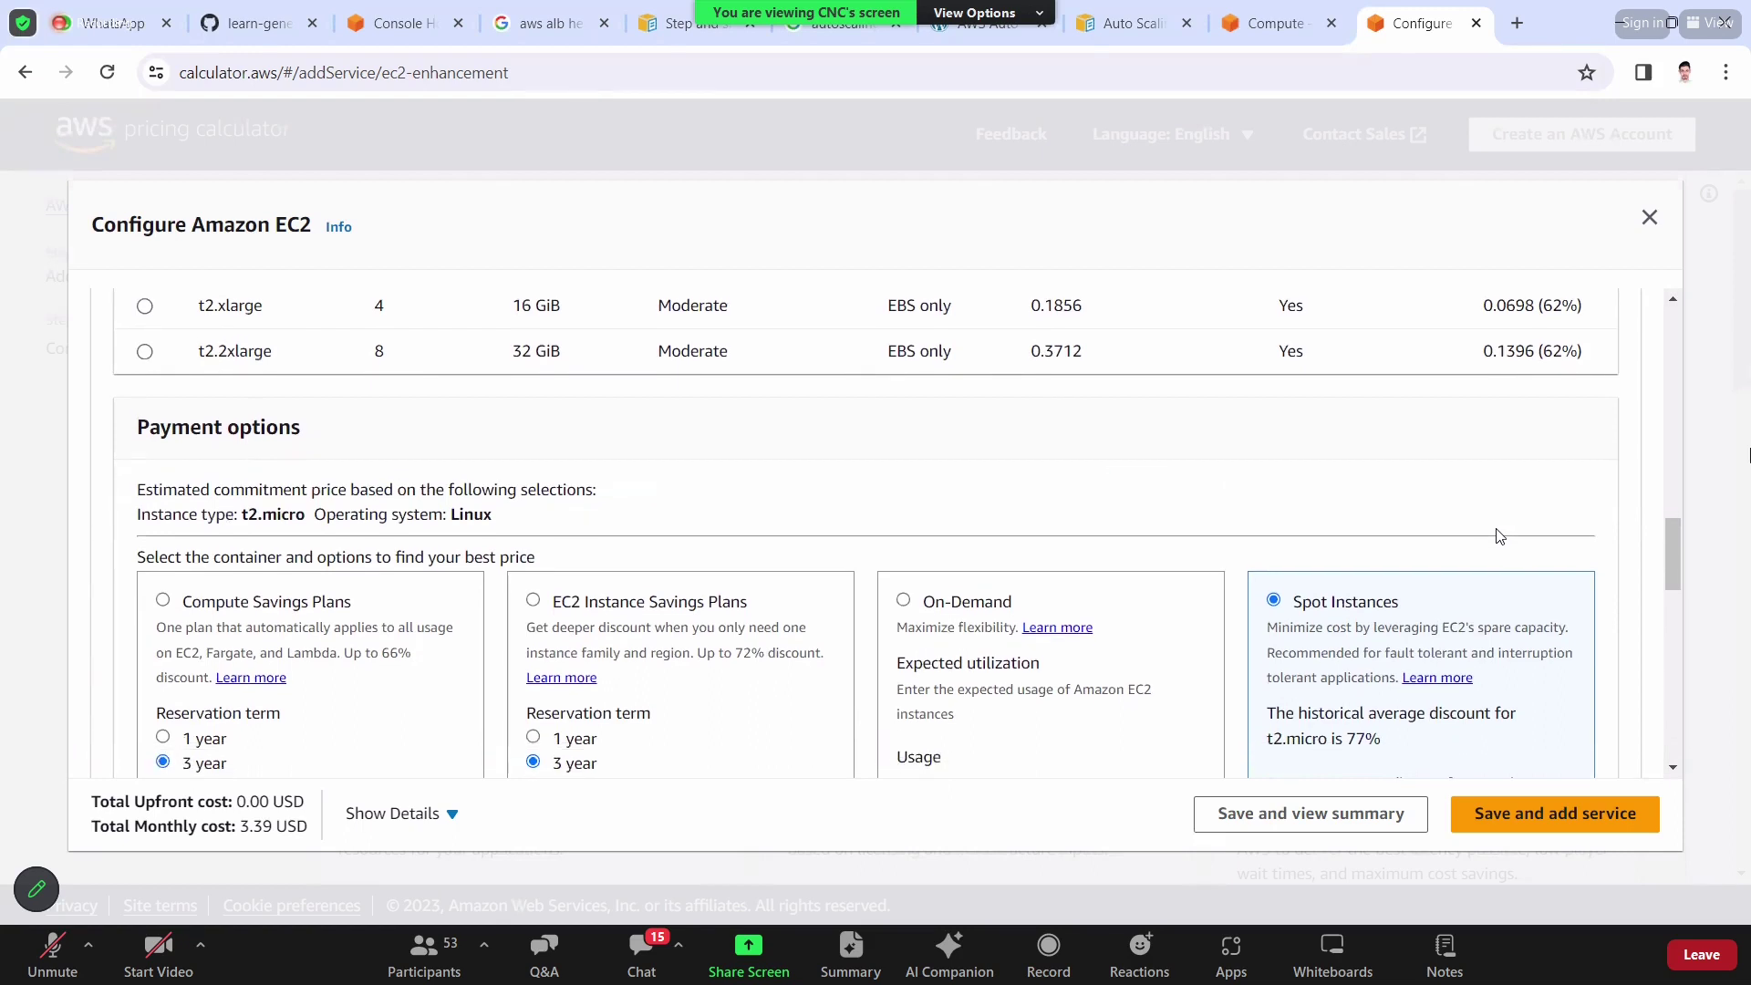
scroll(1498, 536, "down", 1)
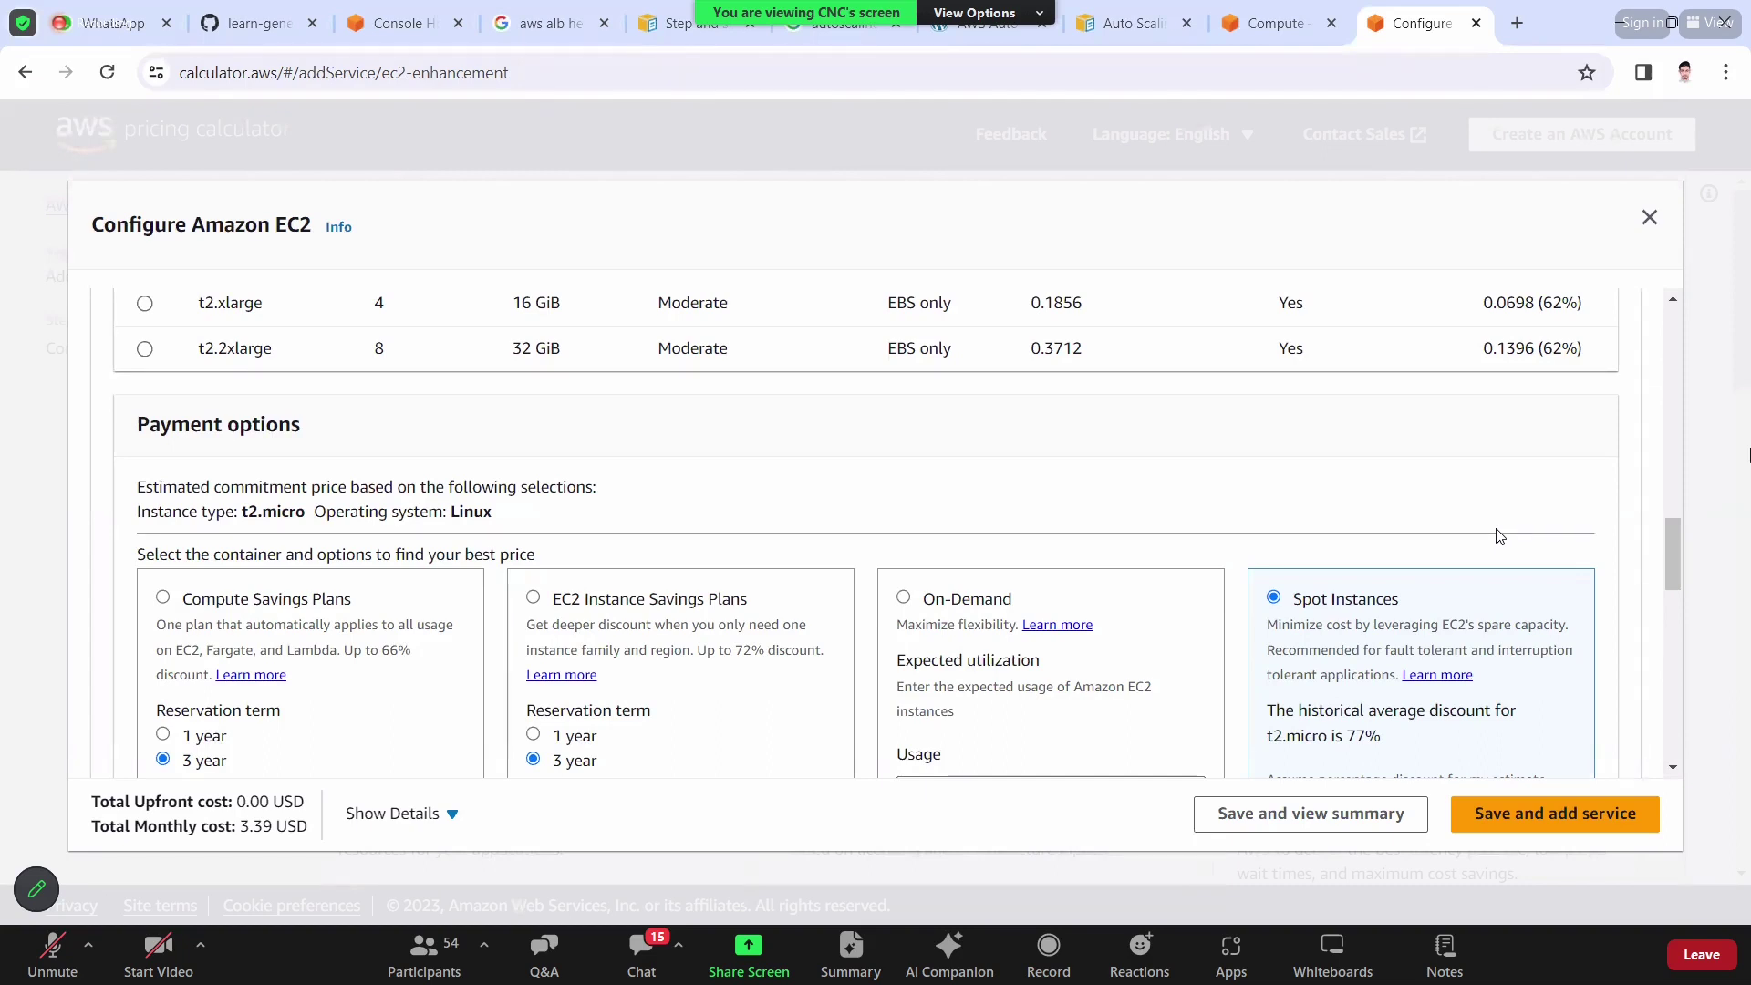
scroll(1500, 536, "down", 1)
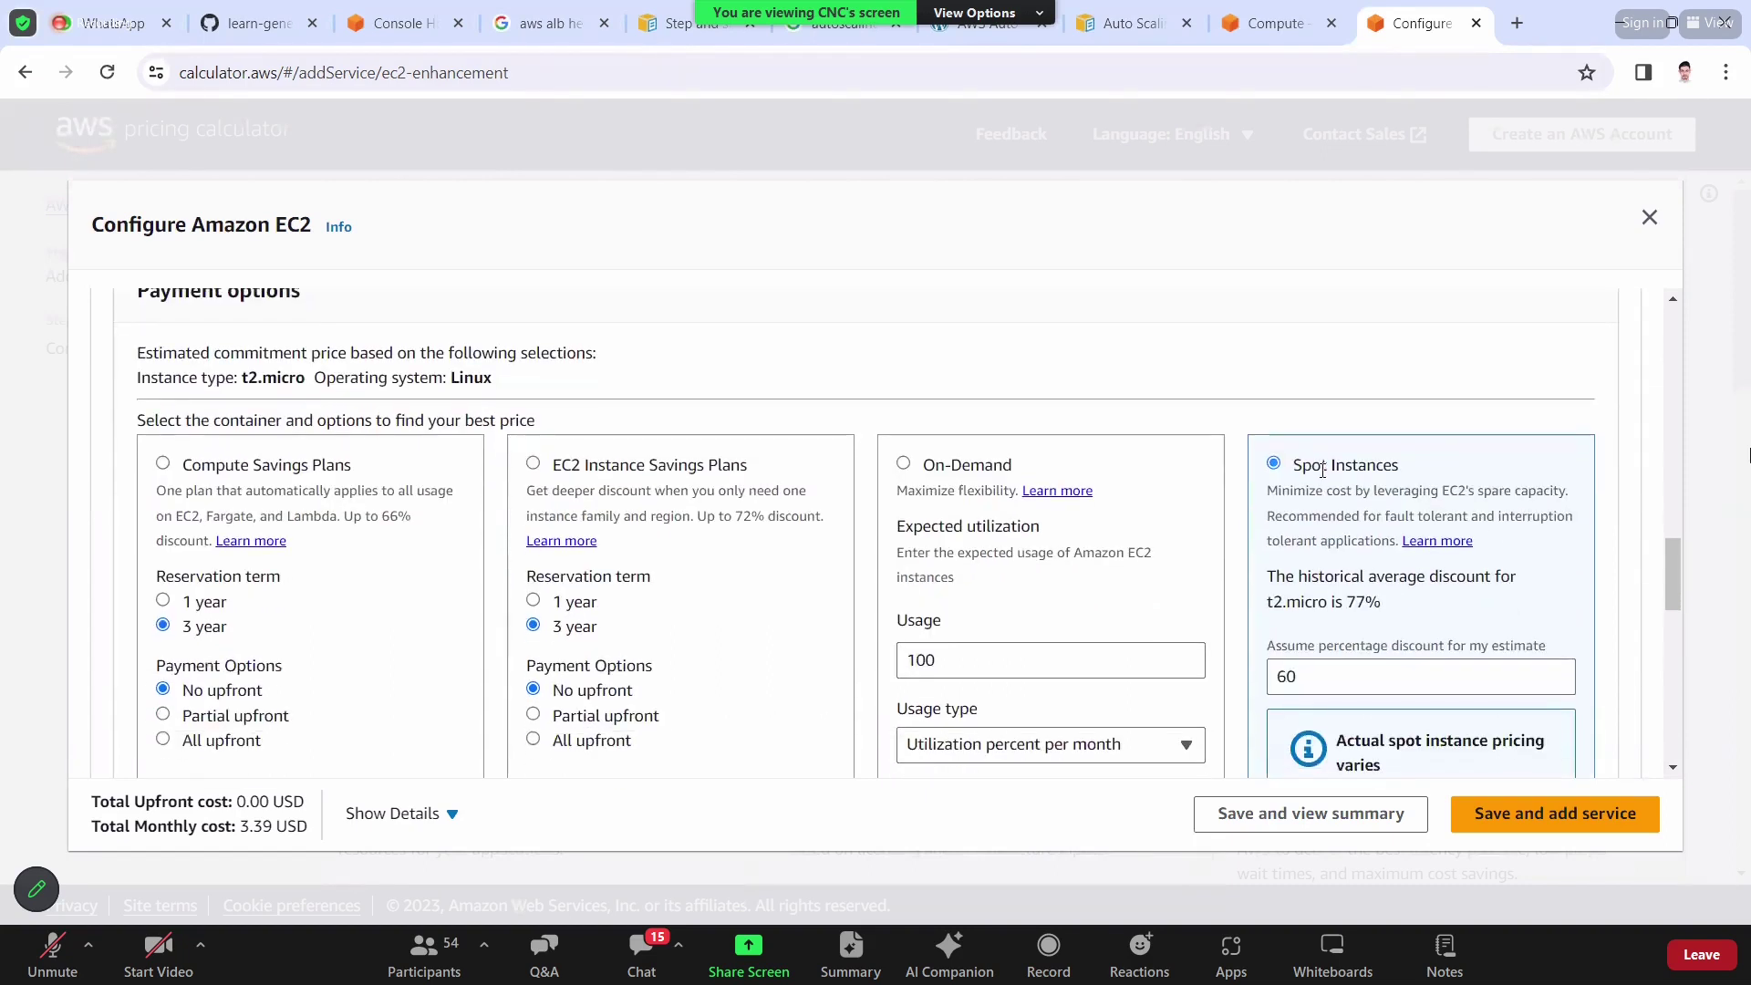
triple_click(1323, 470)
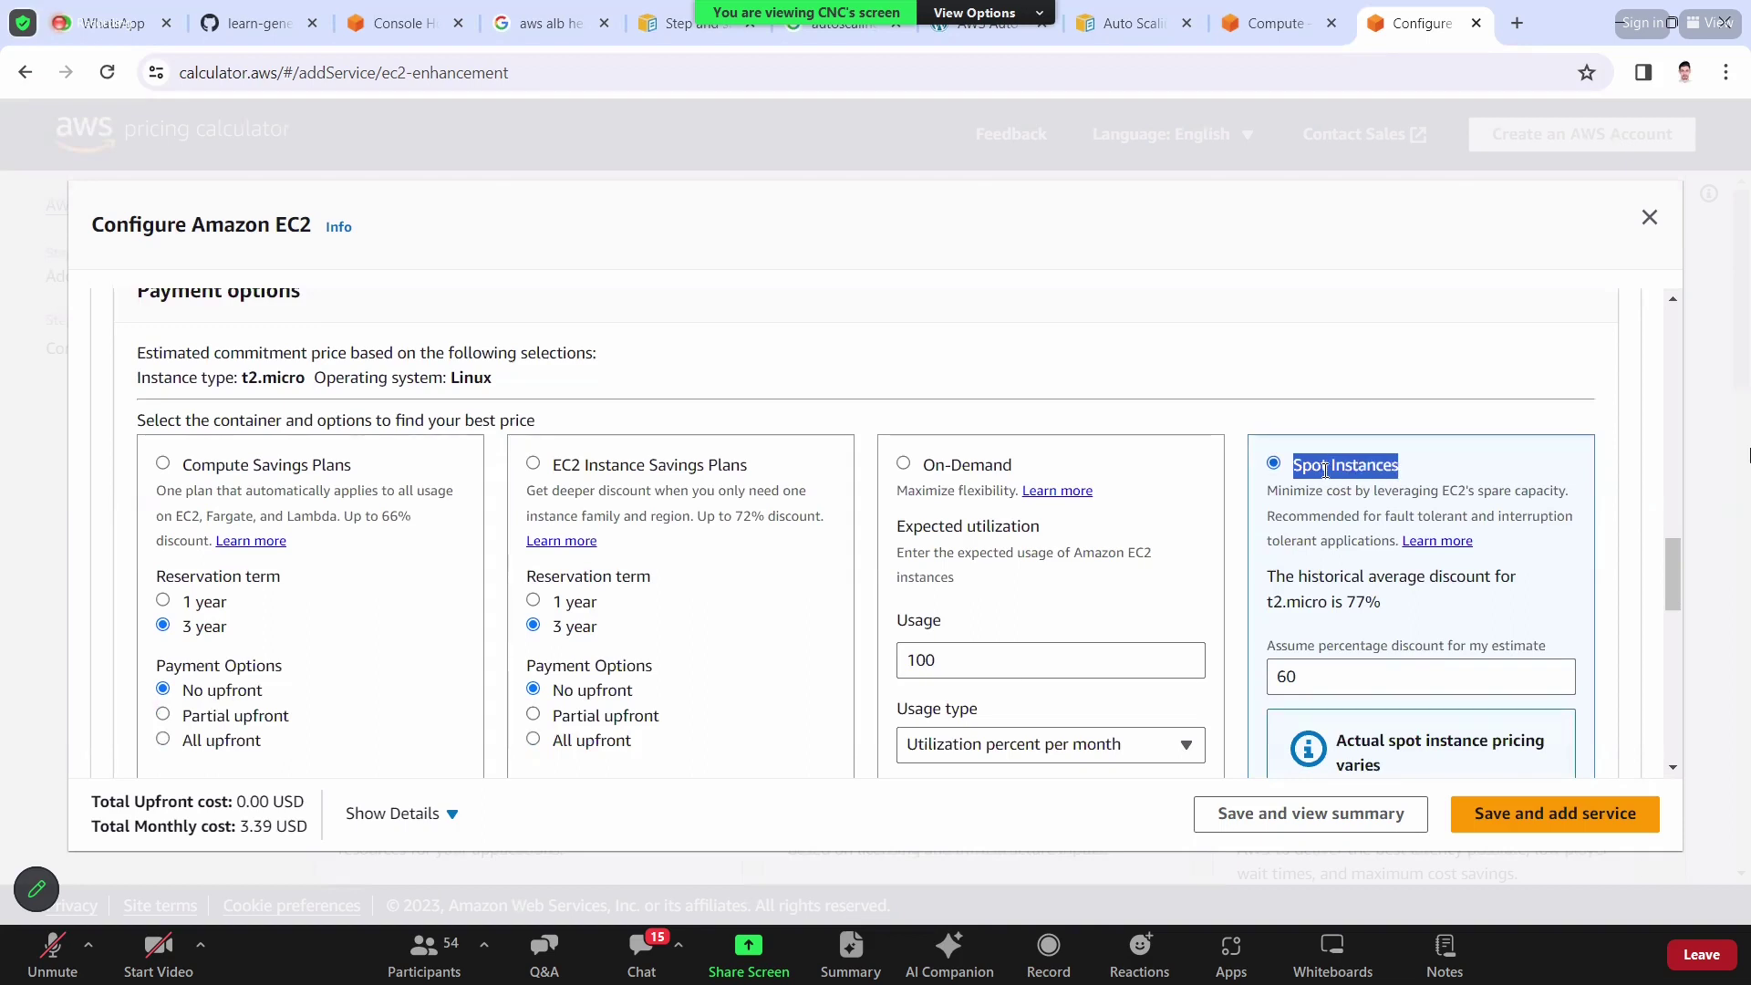
scroll(1325, 470, "up", 1)
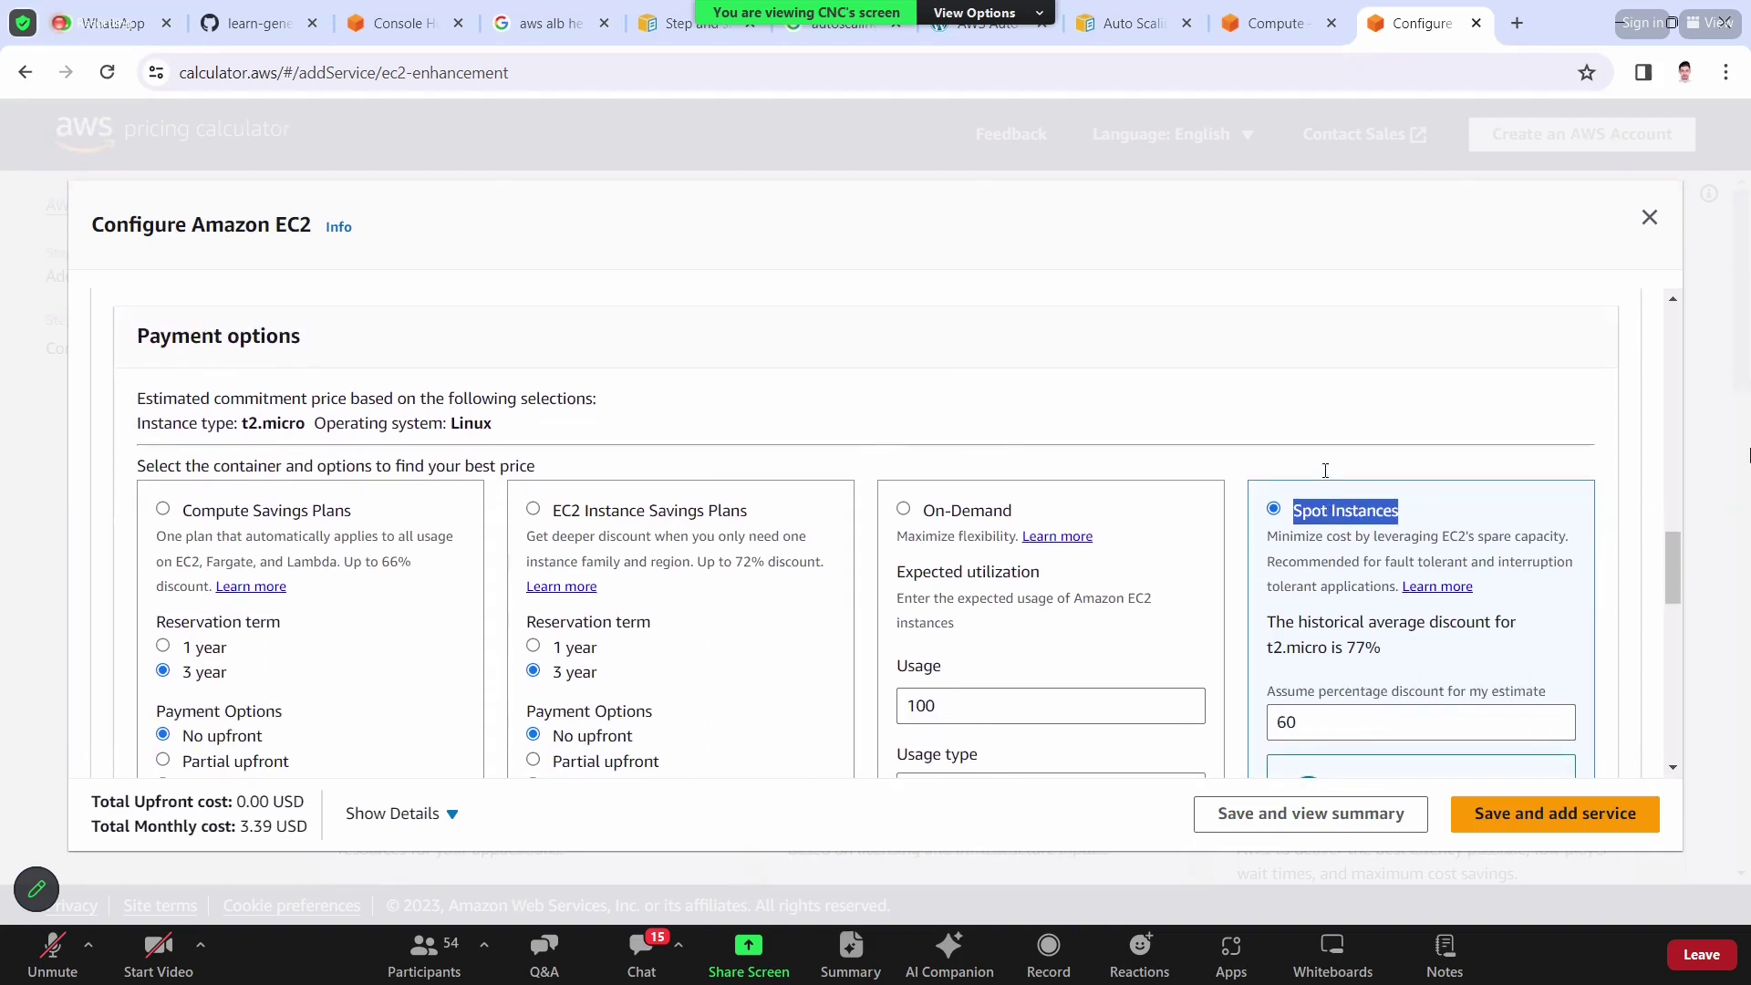
scroll(1325, 470, "up", 1)
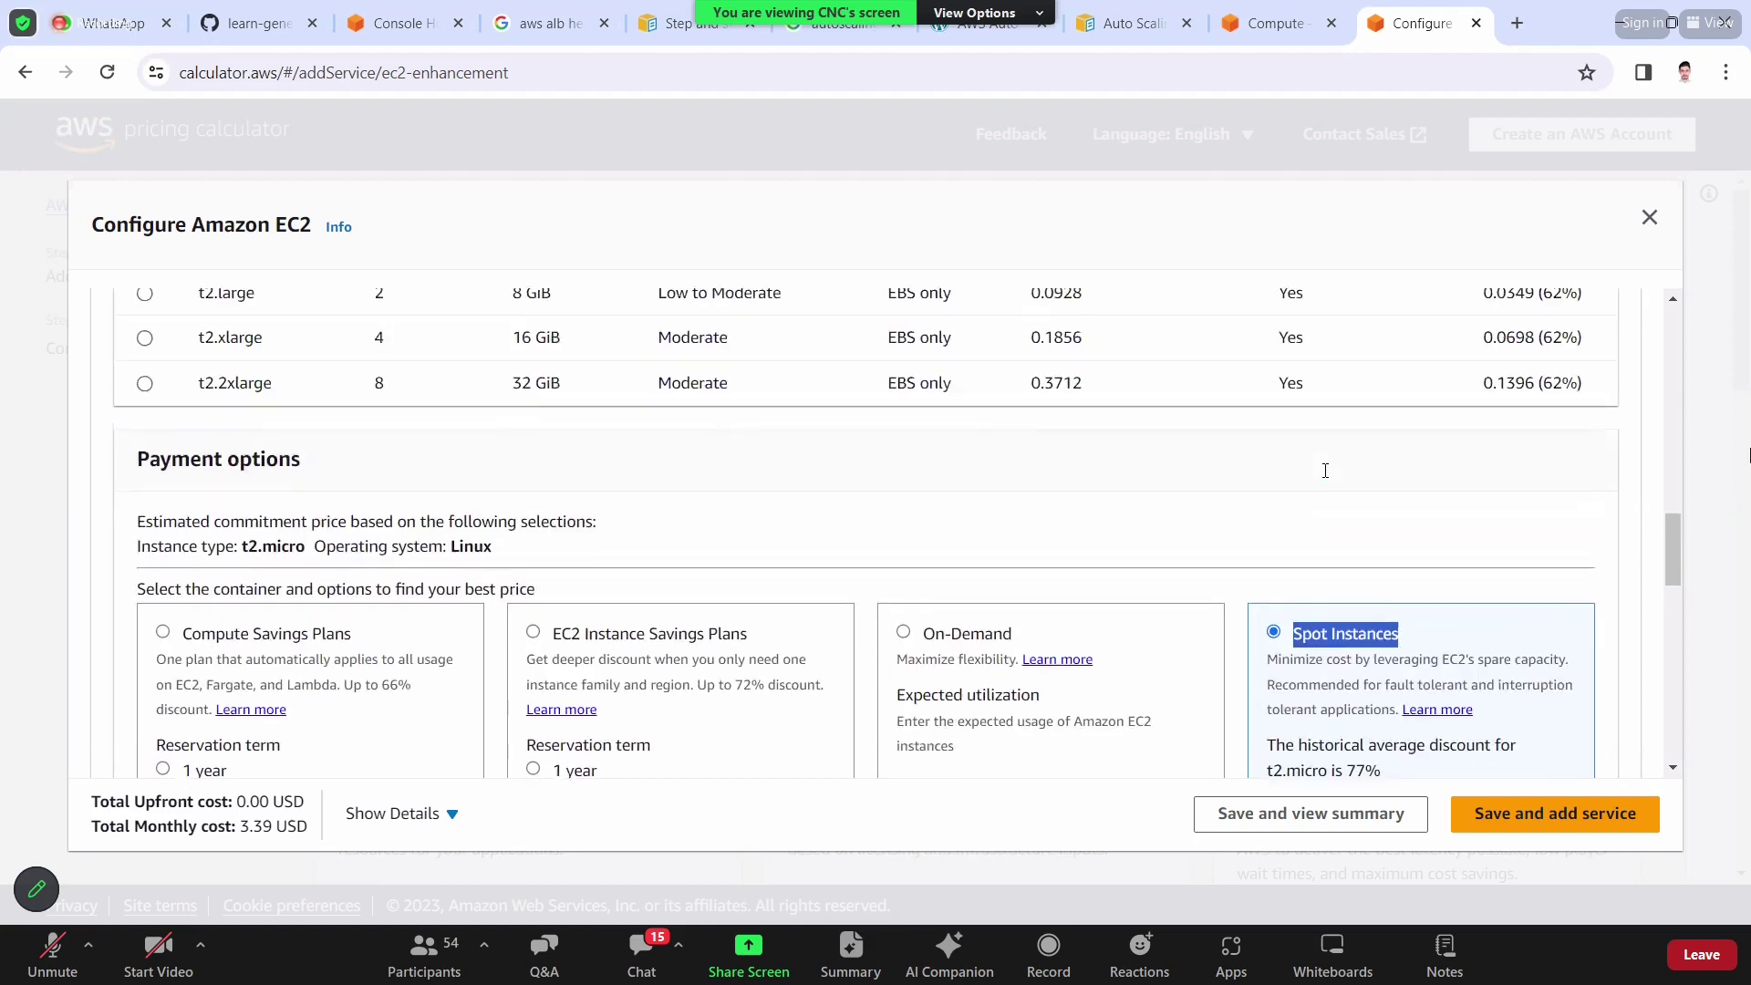
scroll(1325, 470, "up", 2)
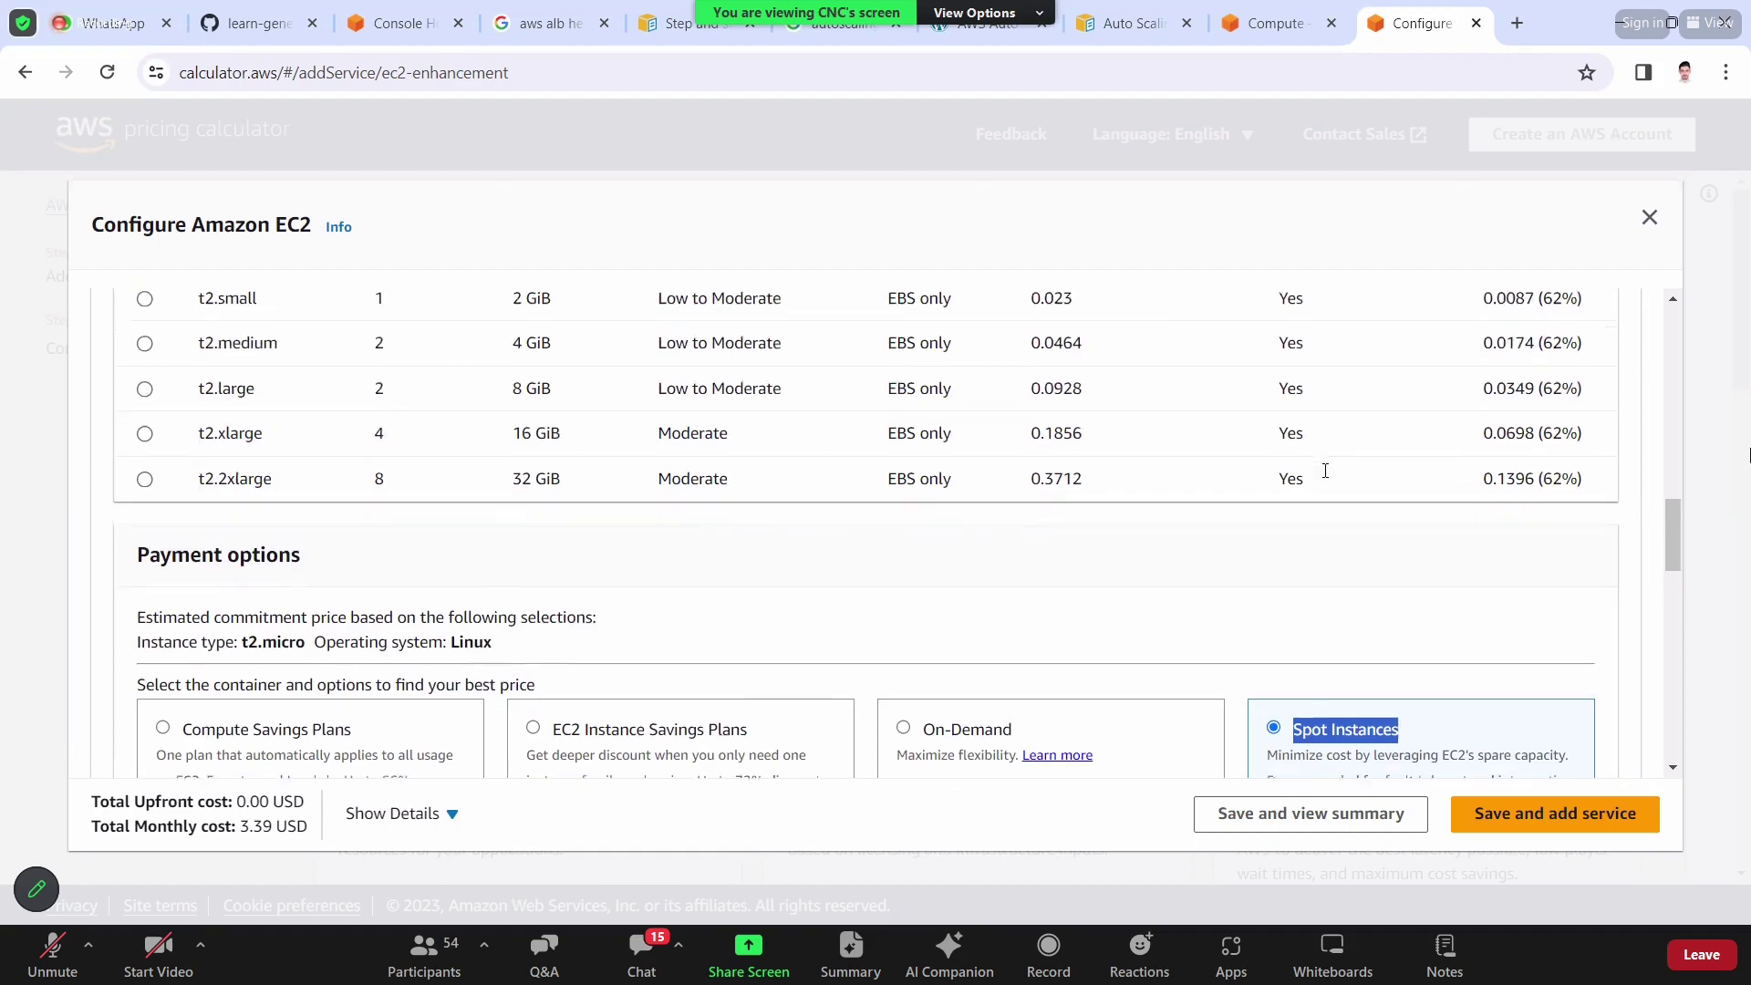
scroll(1326, 470, "up", 4)
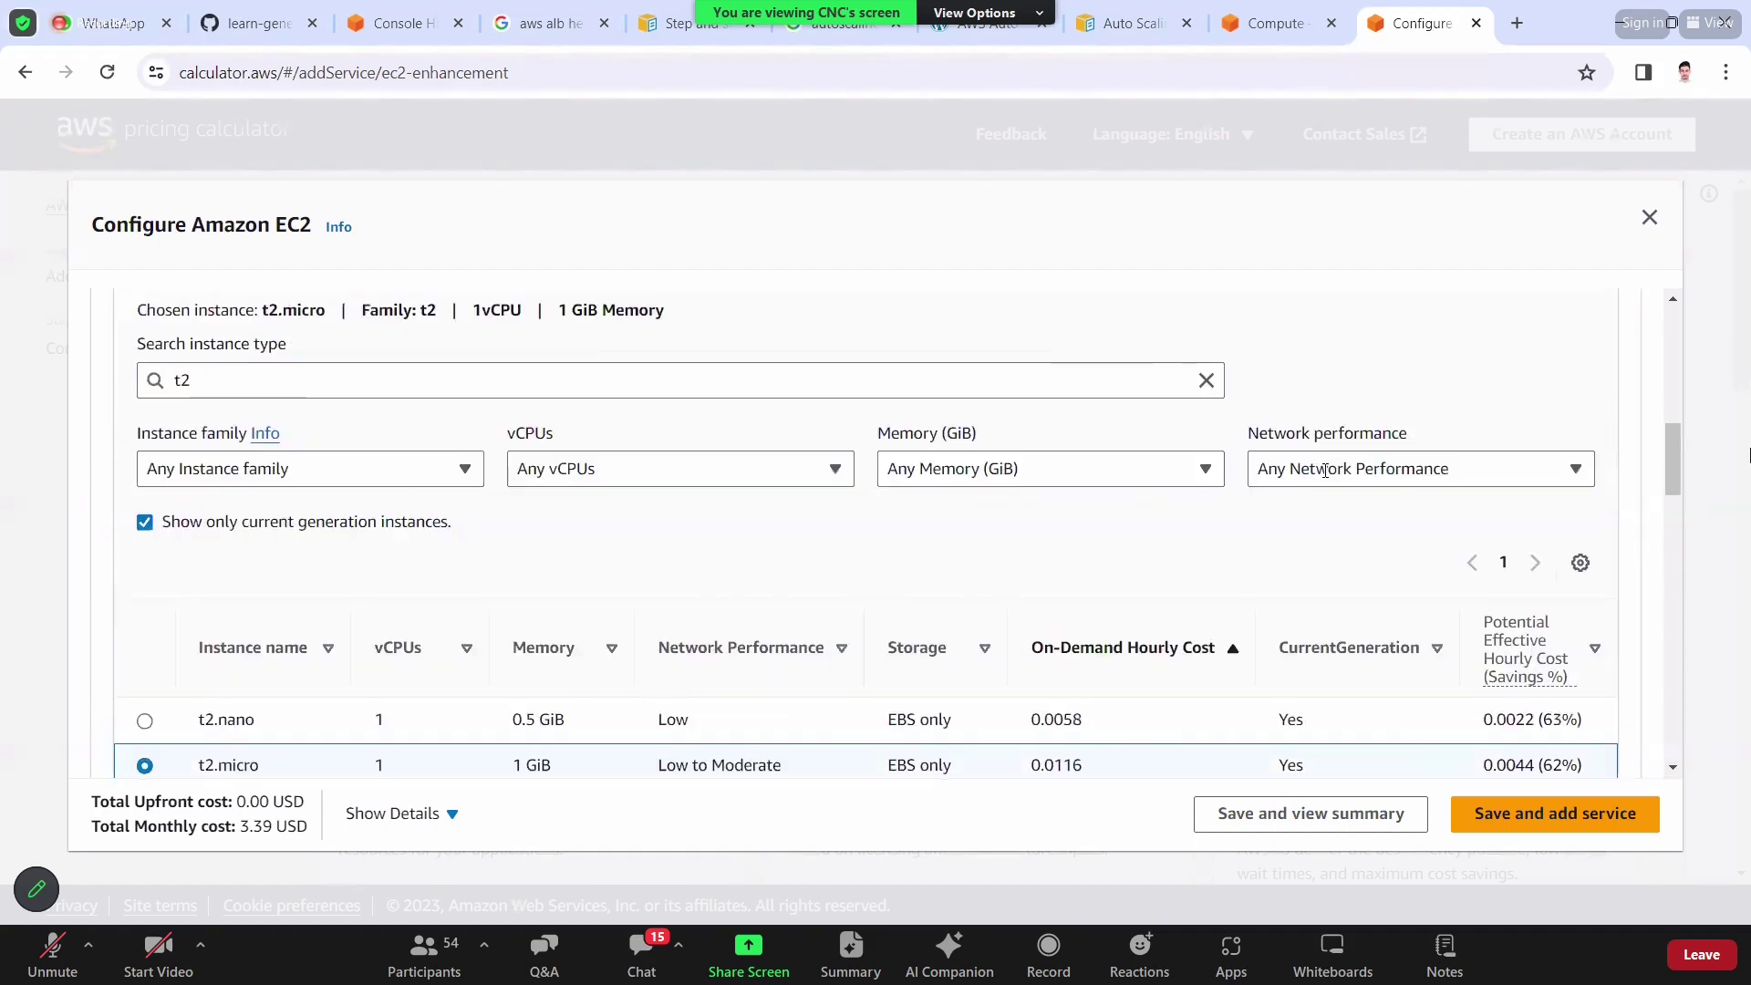
scroll(1326, 469, "down", 2)
- Toggle pricing between On-Demand and Spot Instances and highlight the Spot Instances label
scroll(1325, 470, "down", 5)
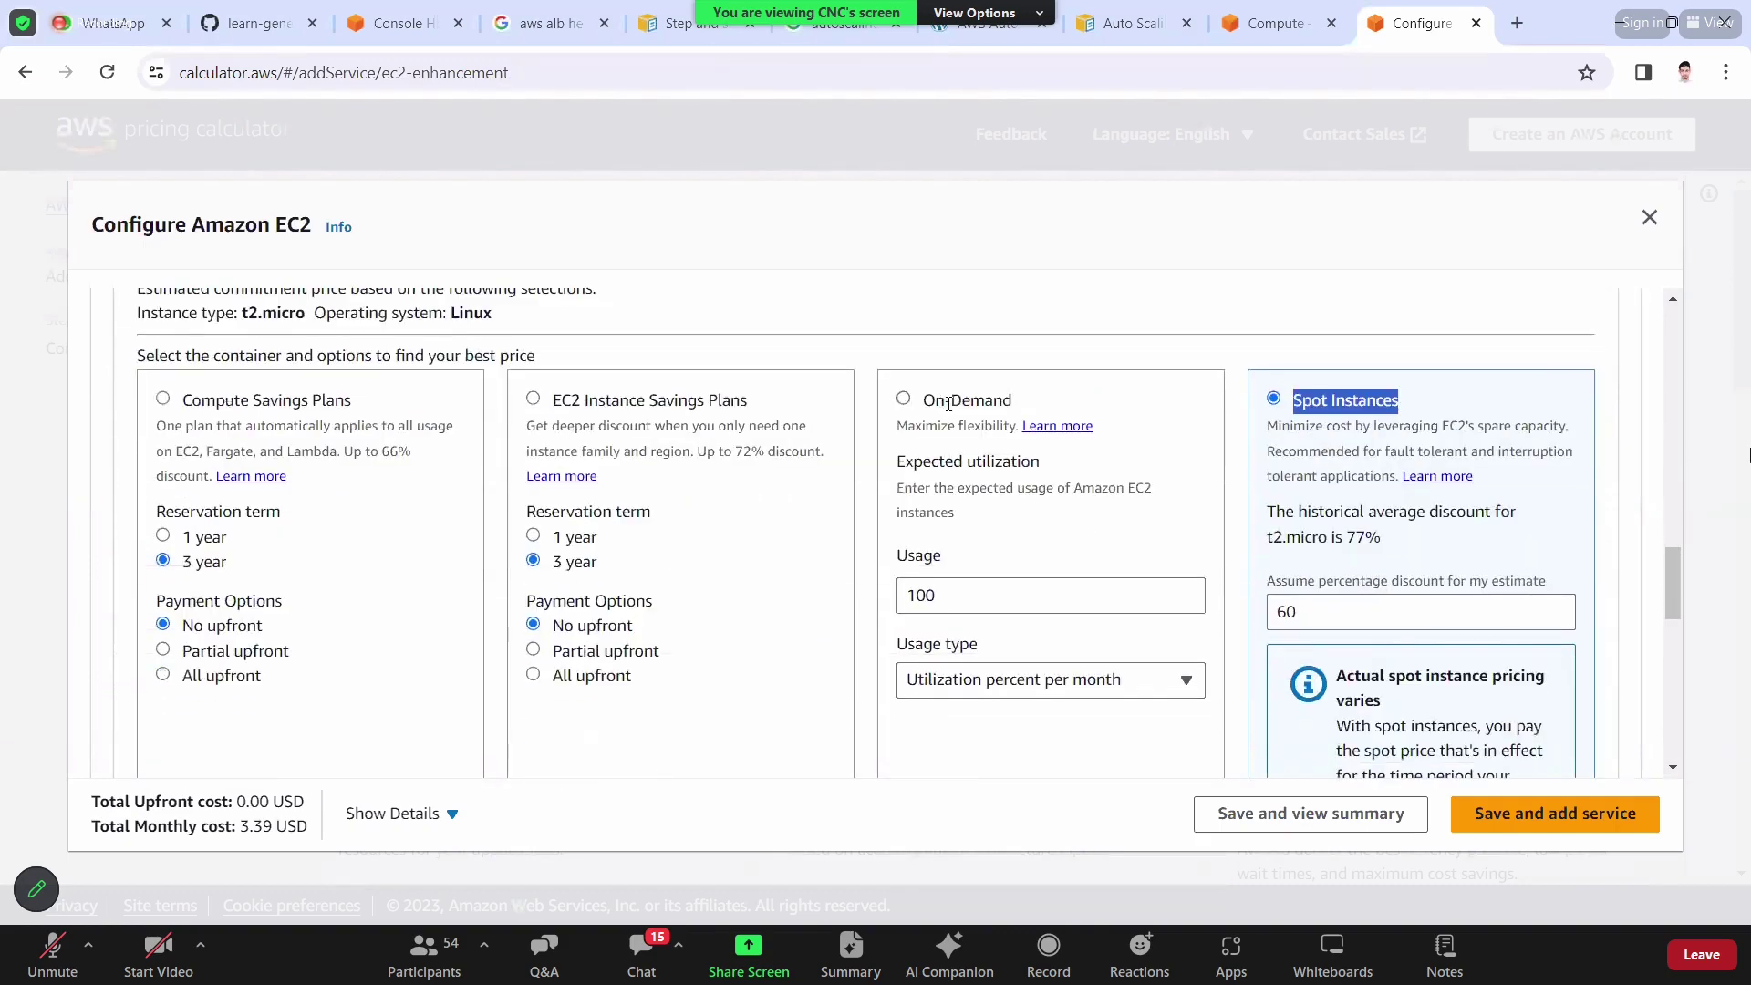
key("Left")
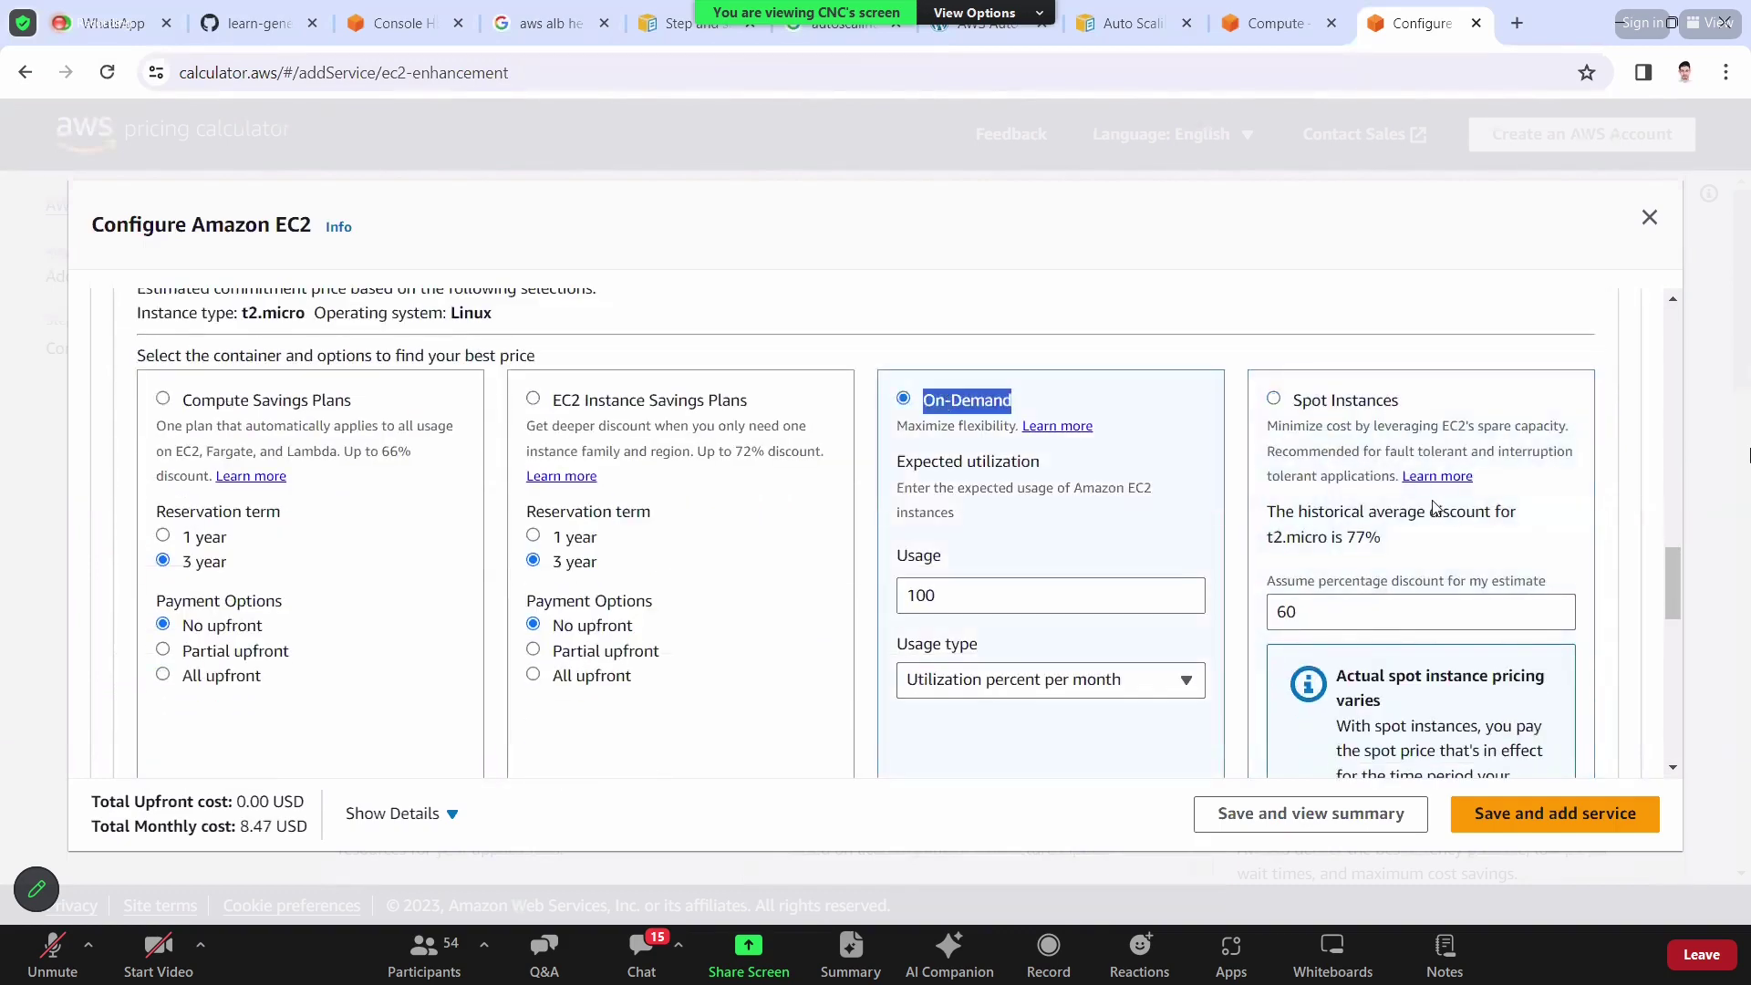
scroll(1268, 514, "up", 1)
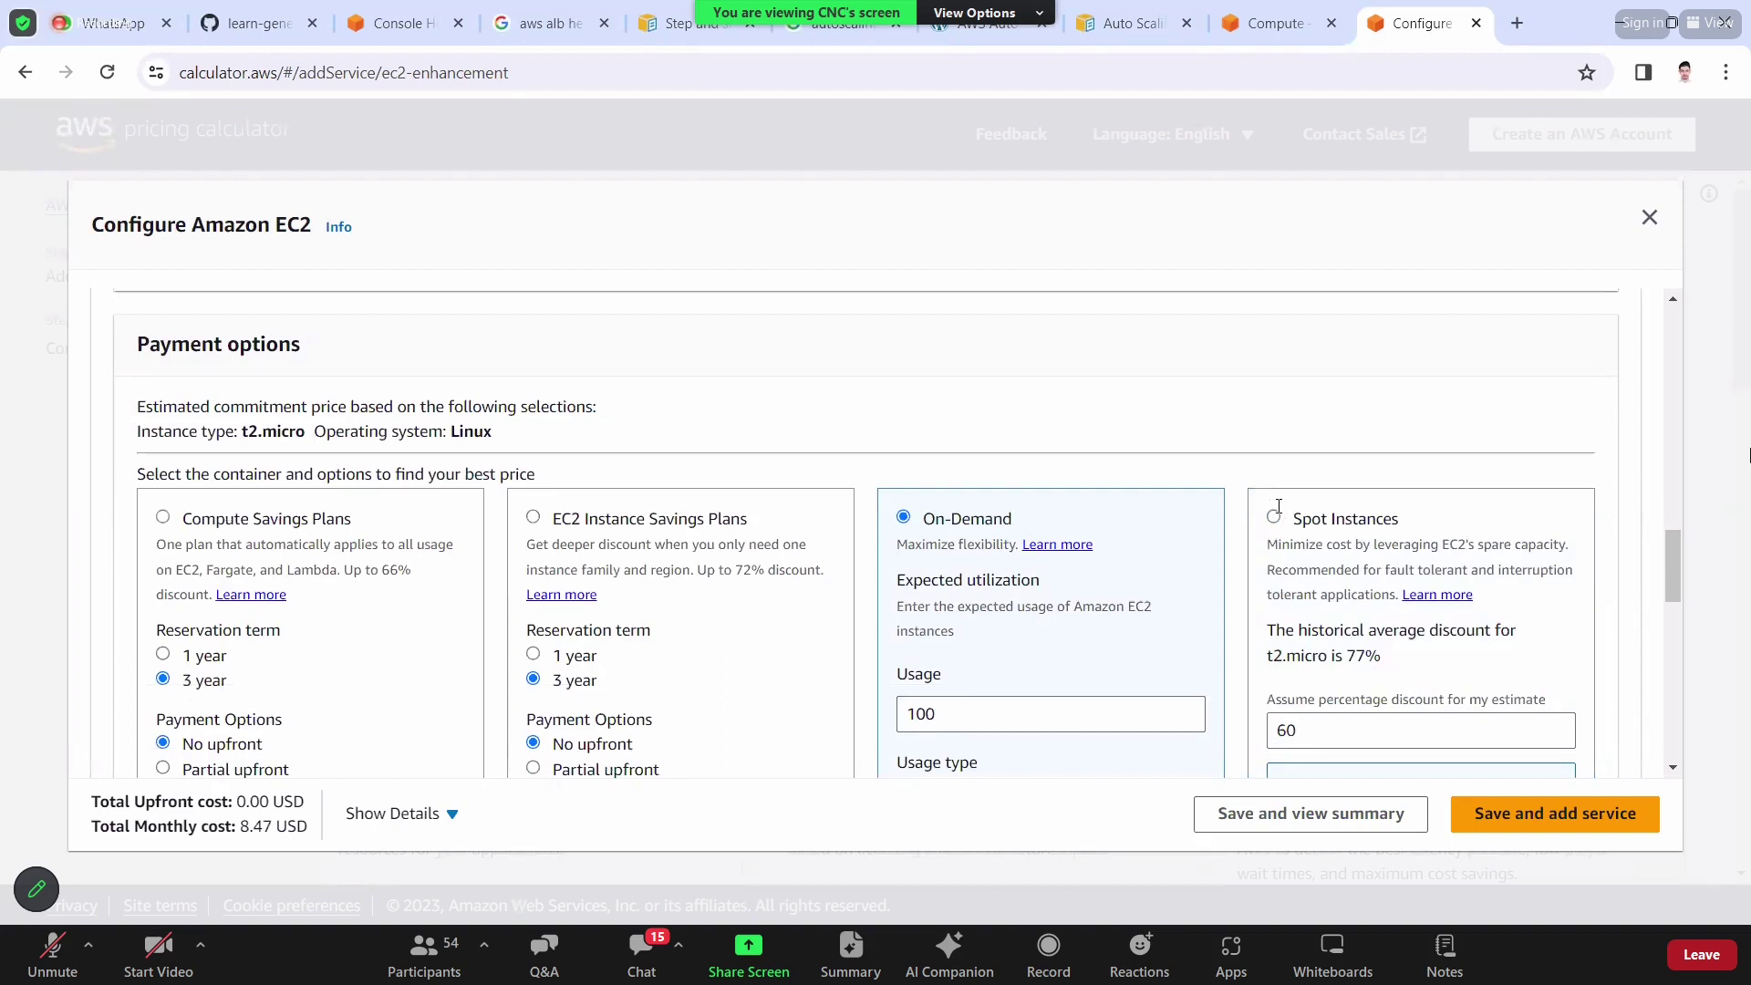
left_click(1275, 515)
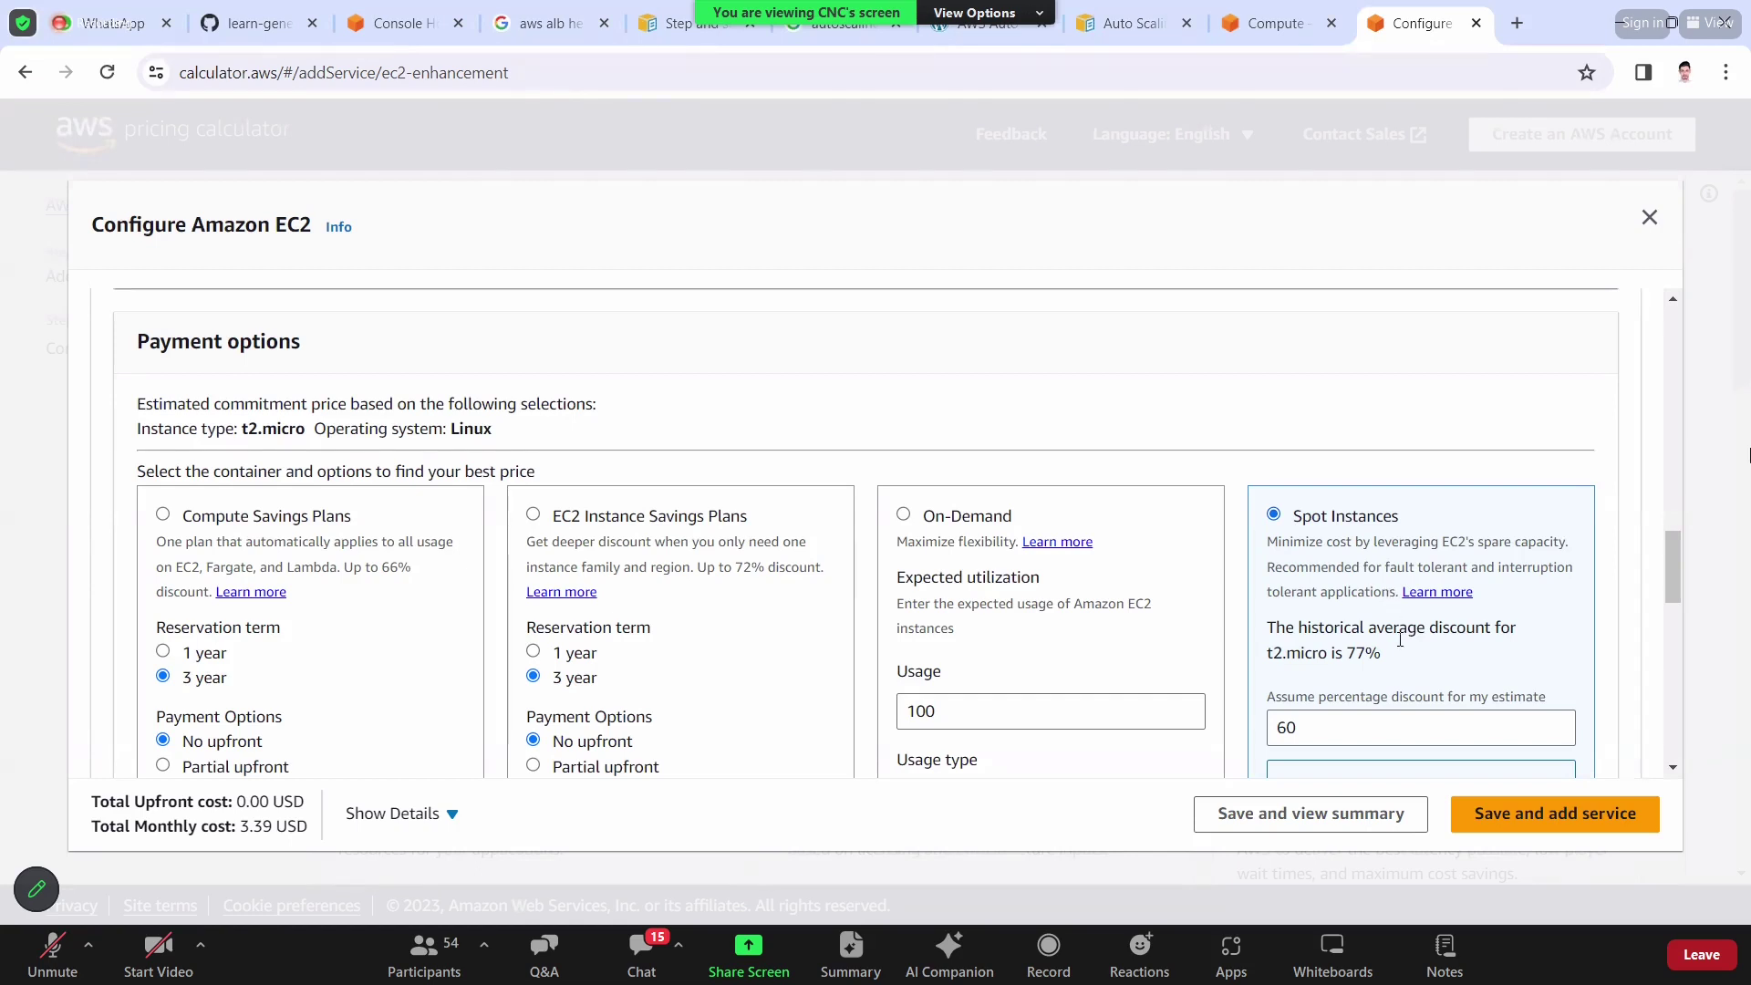
scroll(1395, 672, "down", 2)
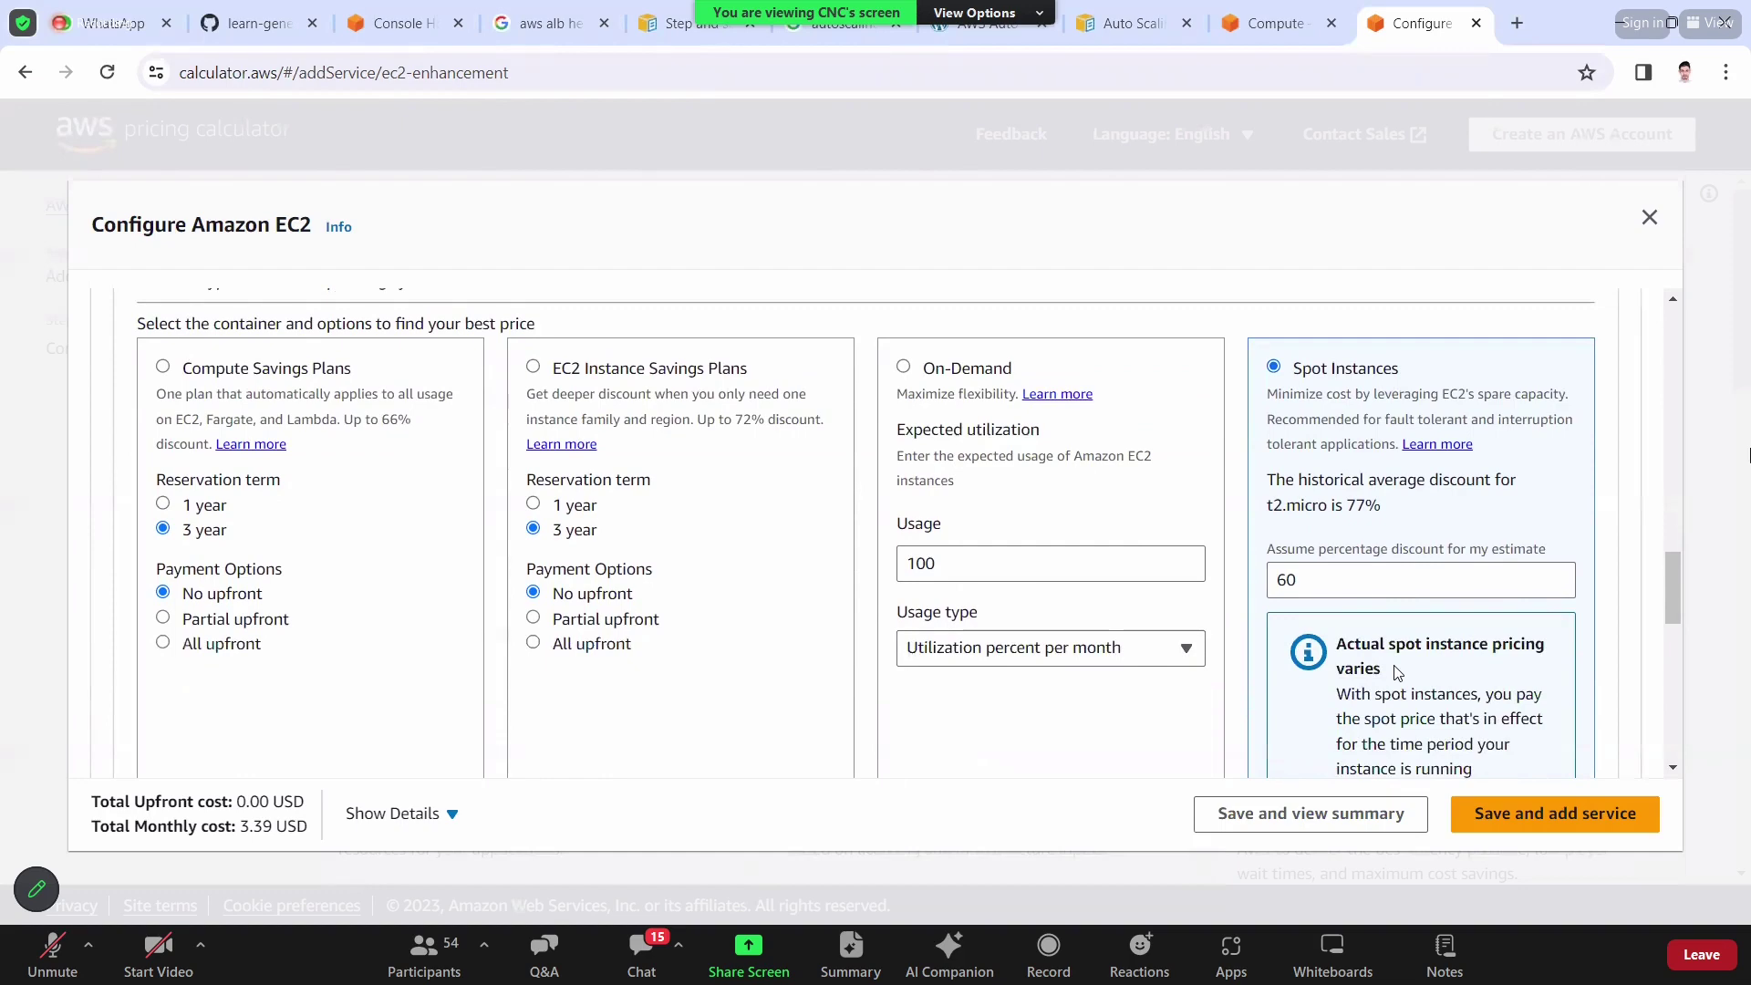
scroll(1395, 673, "up", 2)
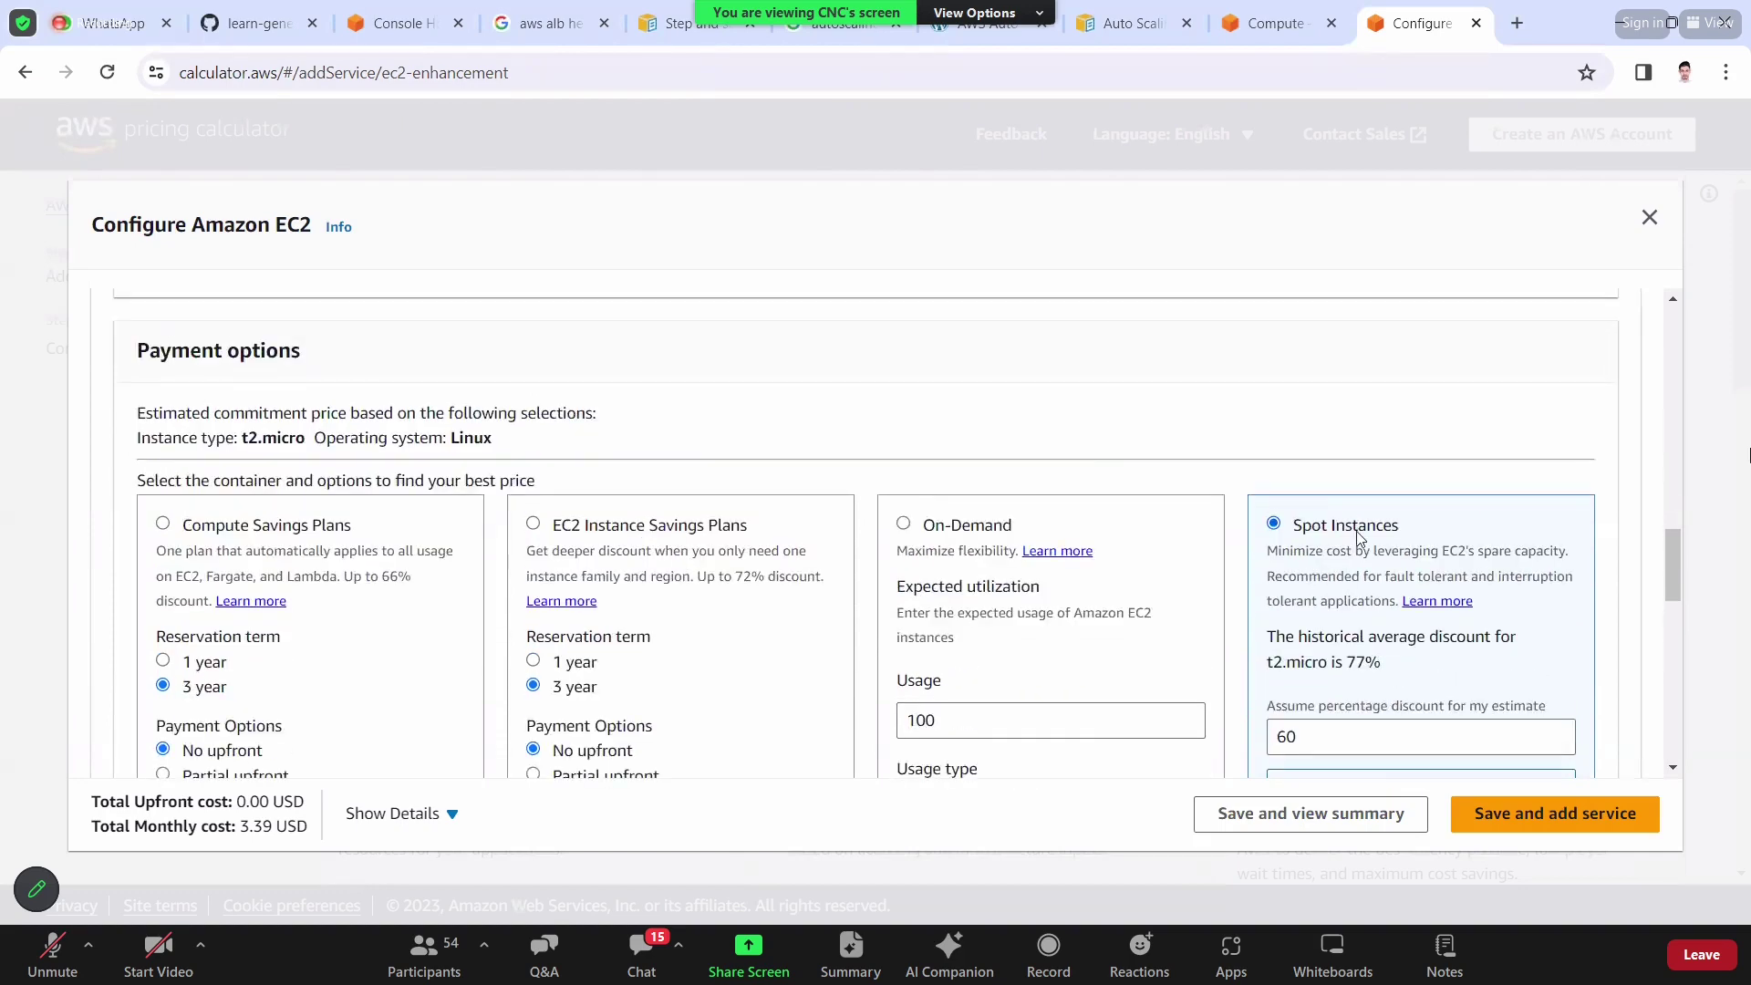
triple_click(1359, 534)
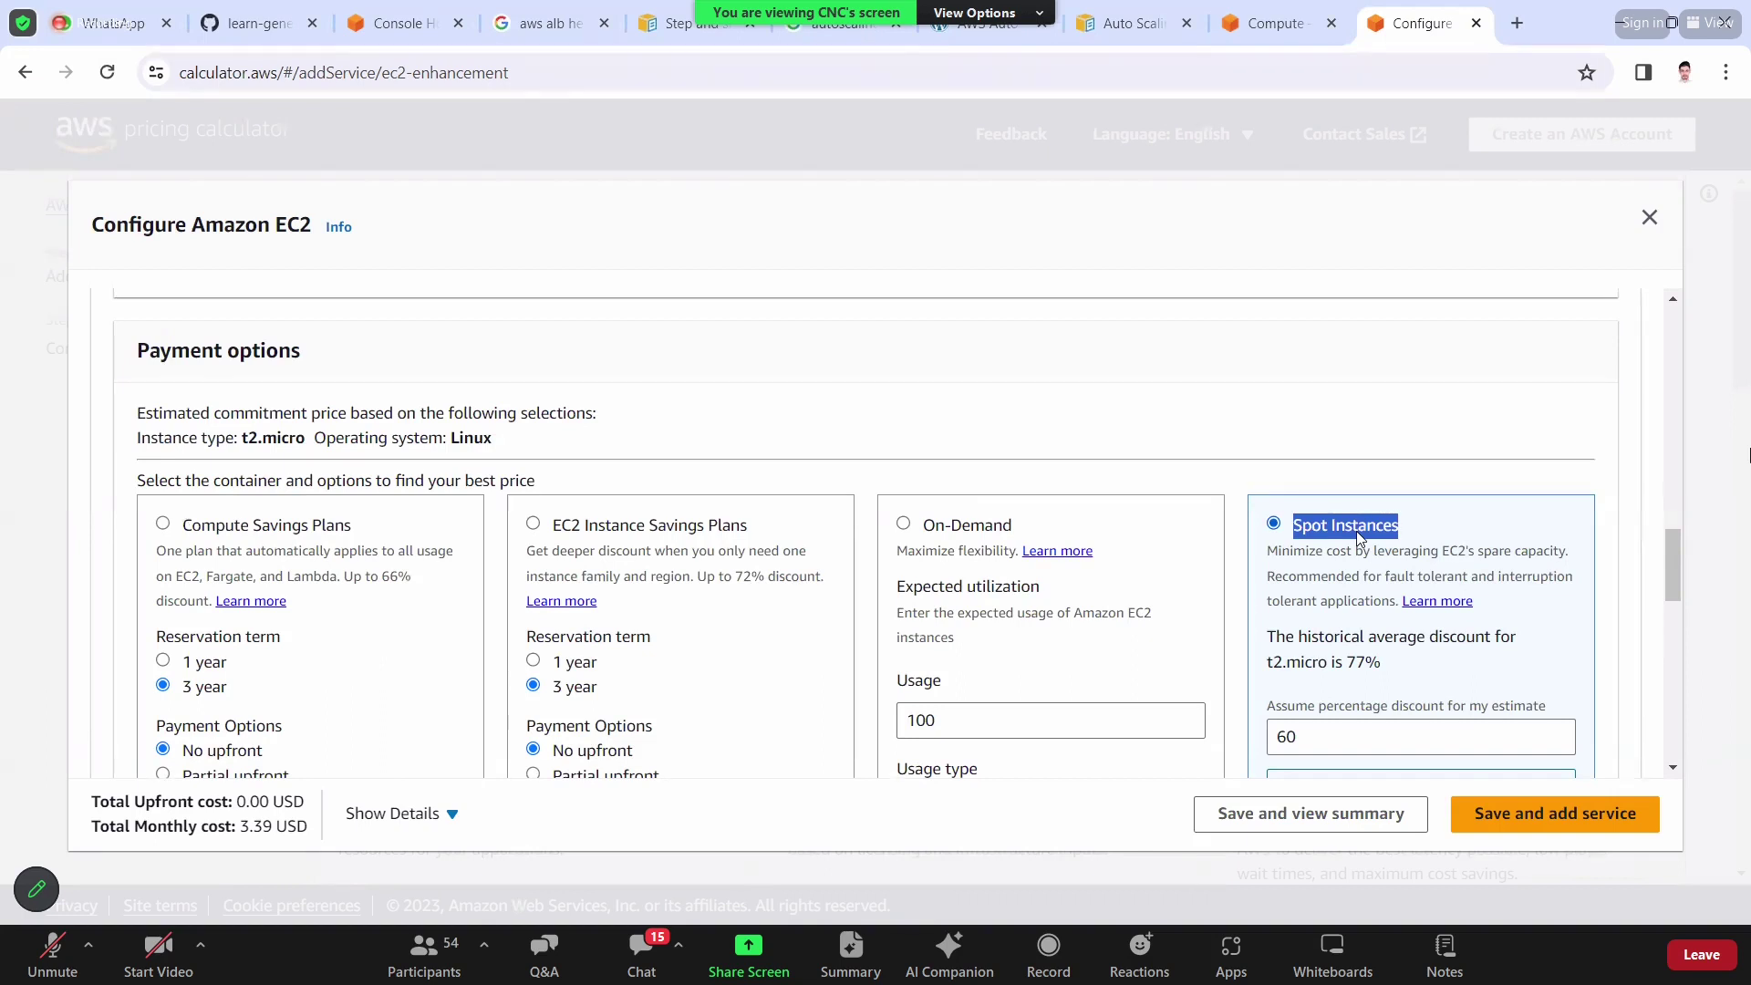
double_click(1359, 536)
scroll(1360, 536, "down", 8)
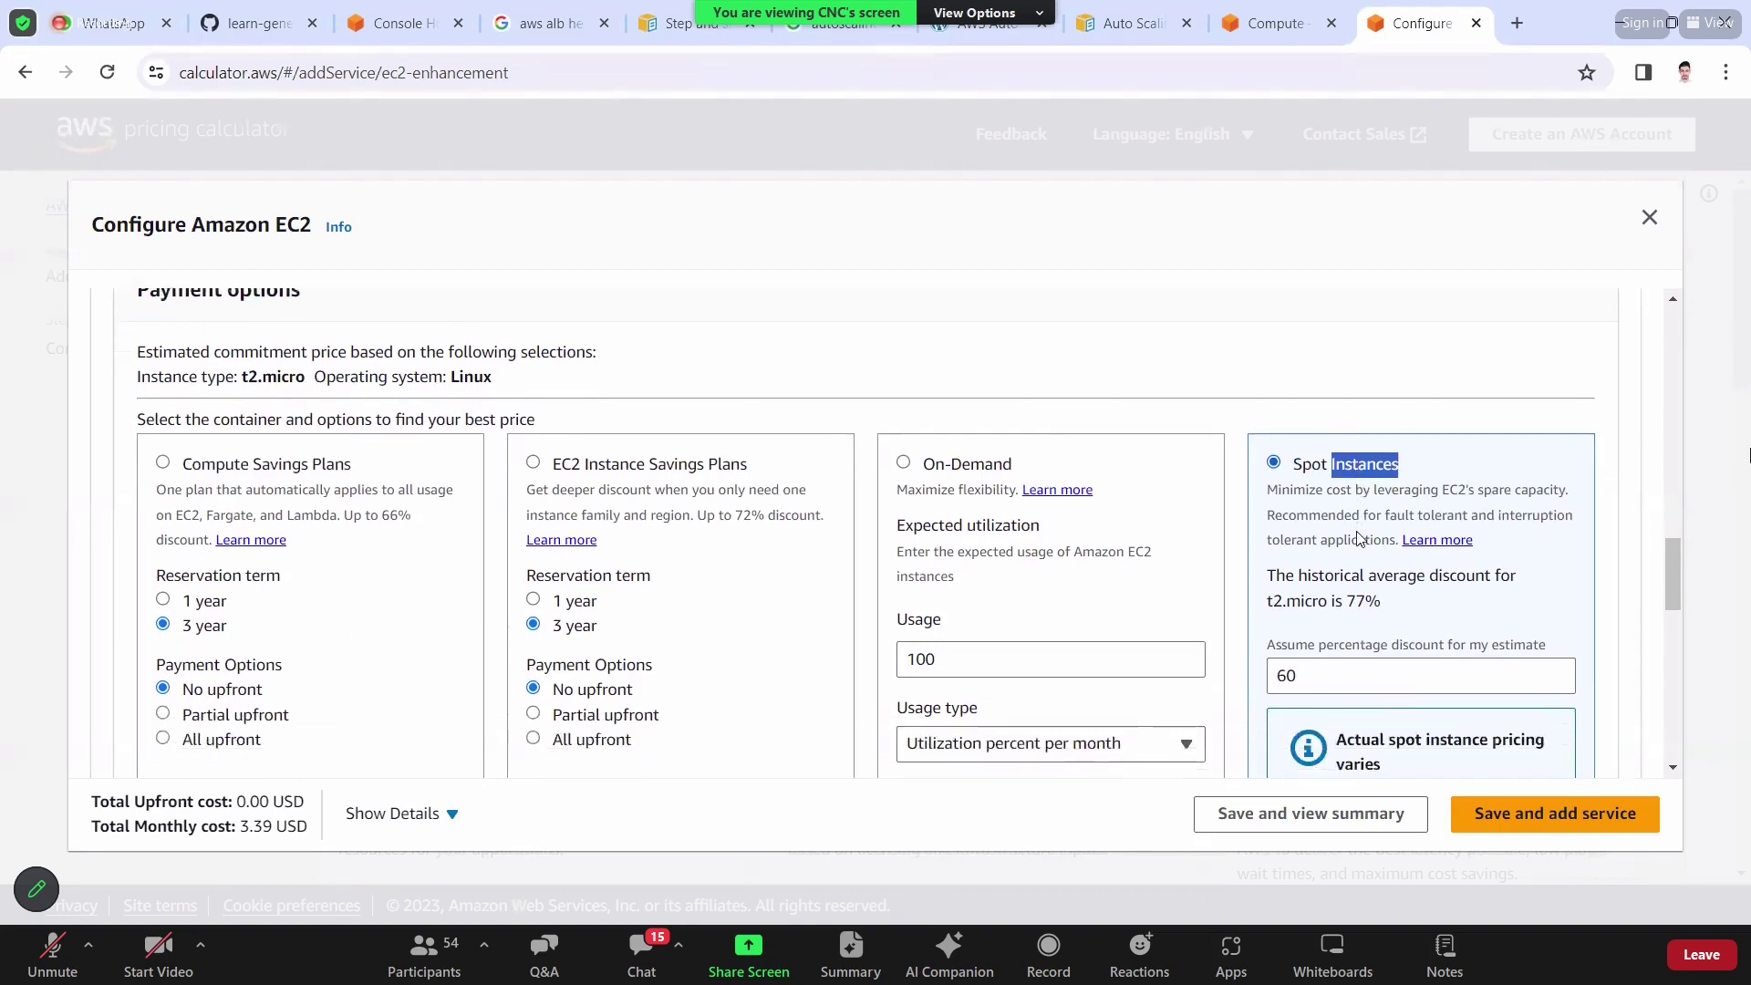
scroll(936, 512, "up", 5)
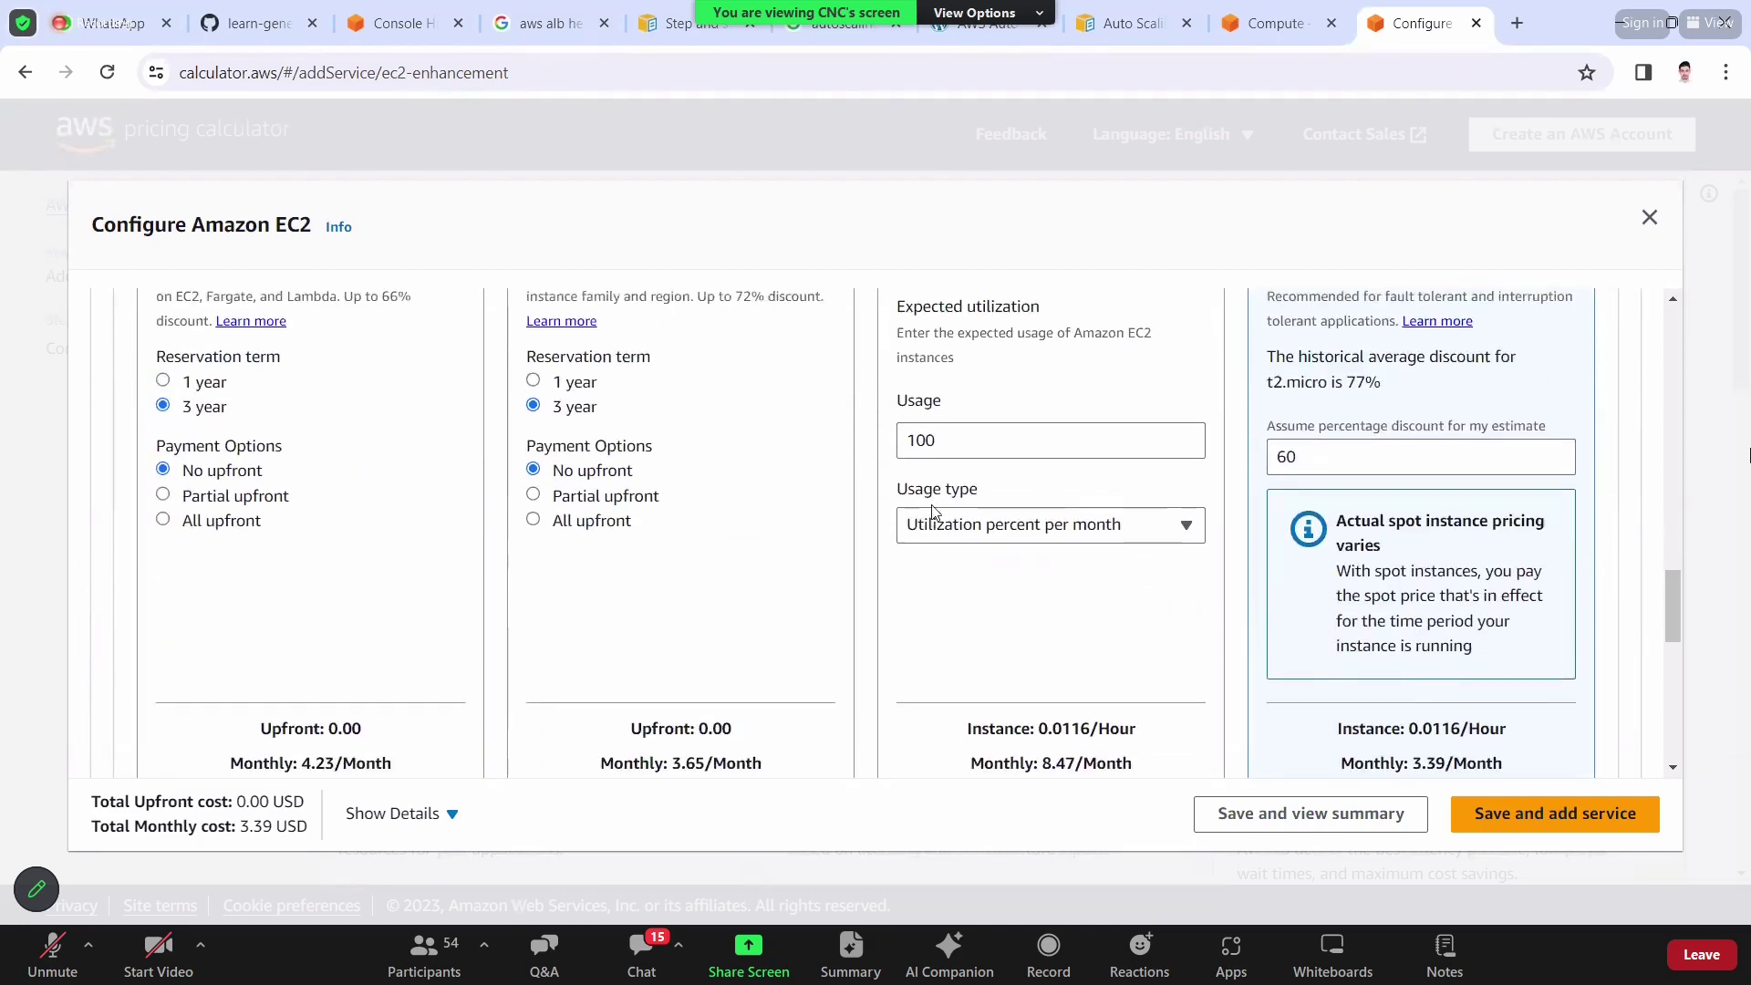
- Select On-Demand pricing, keeping Utilization percent per month as the usage type
left_click(951, 338)
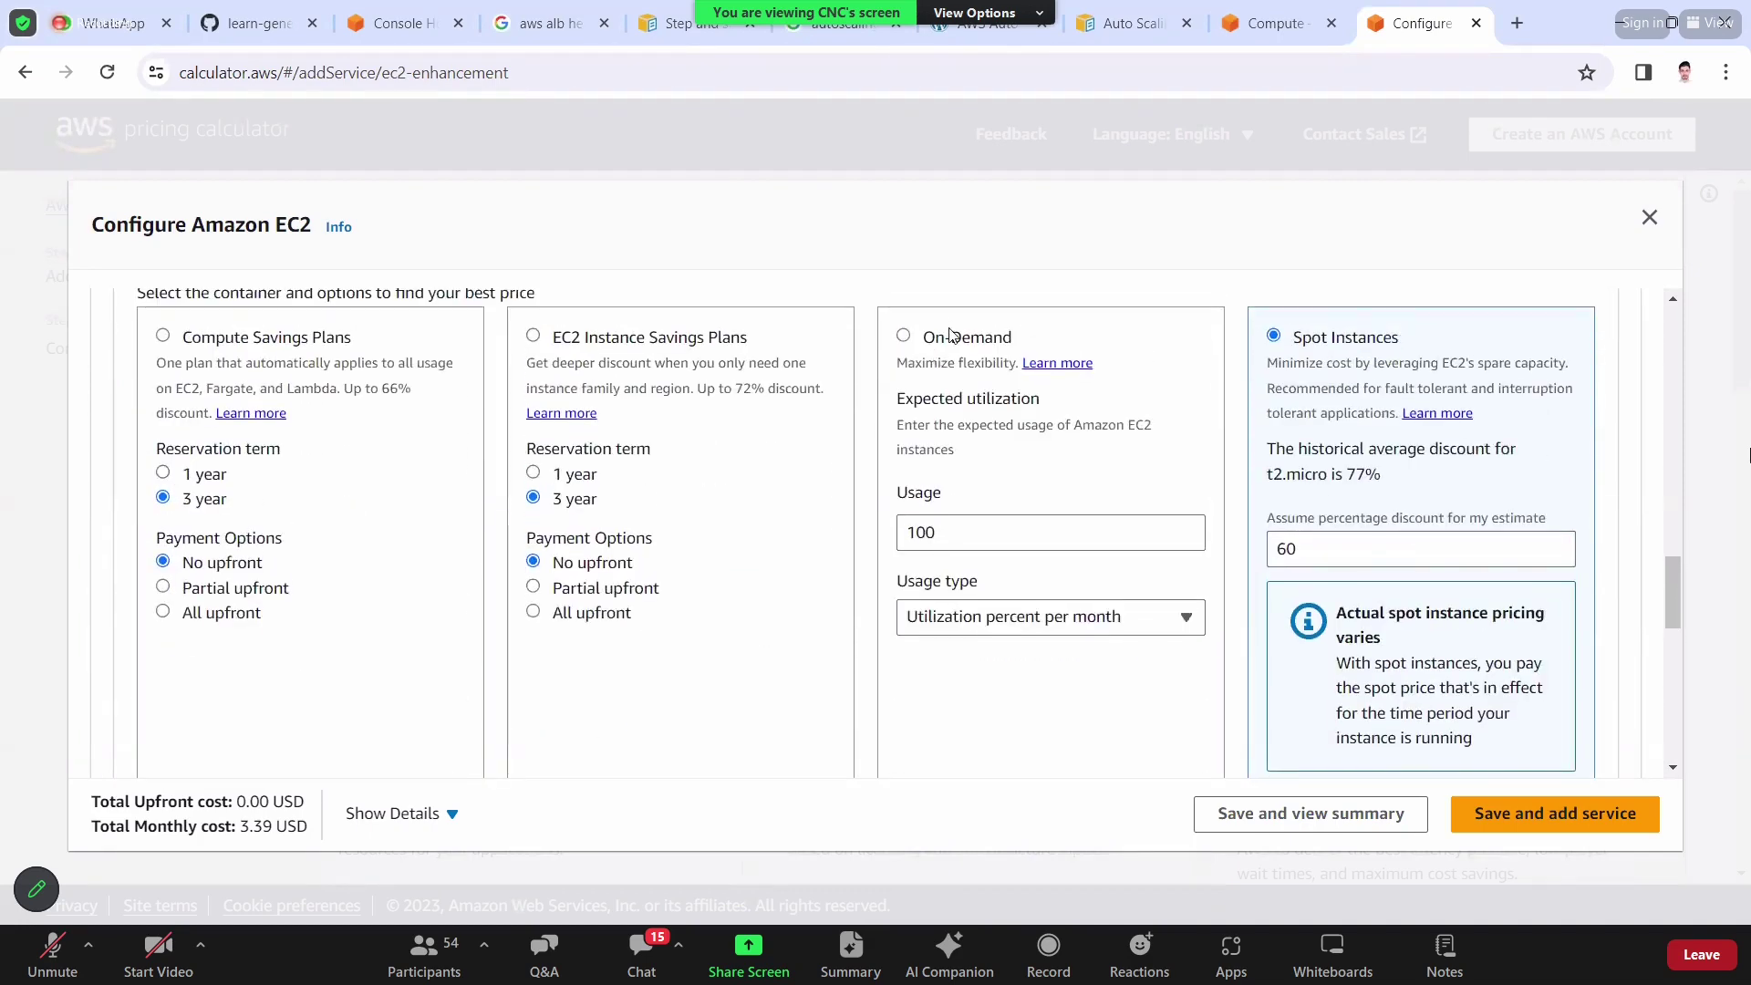
scroll(949, 612, "down", 2)
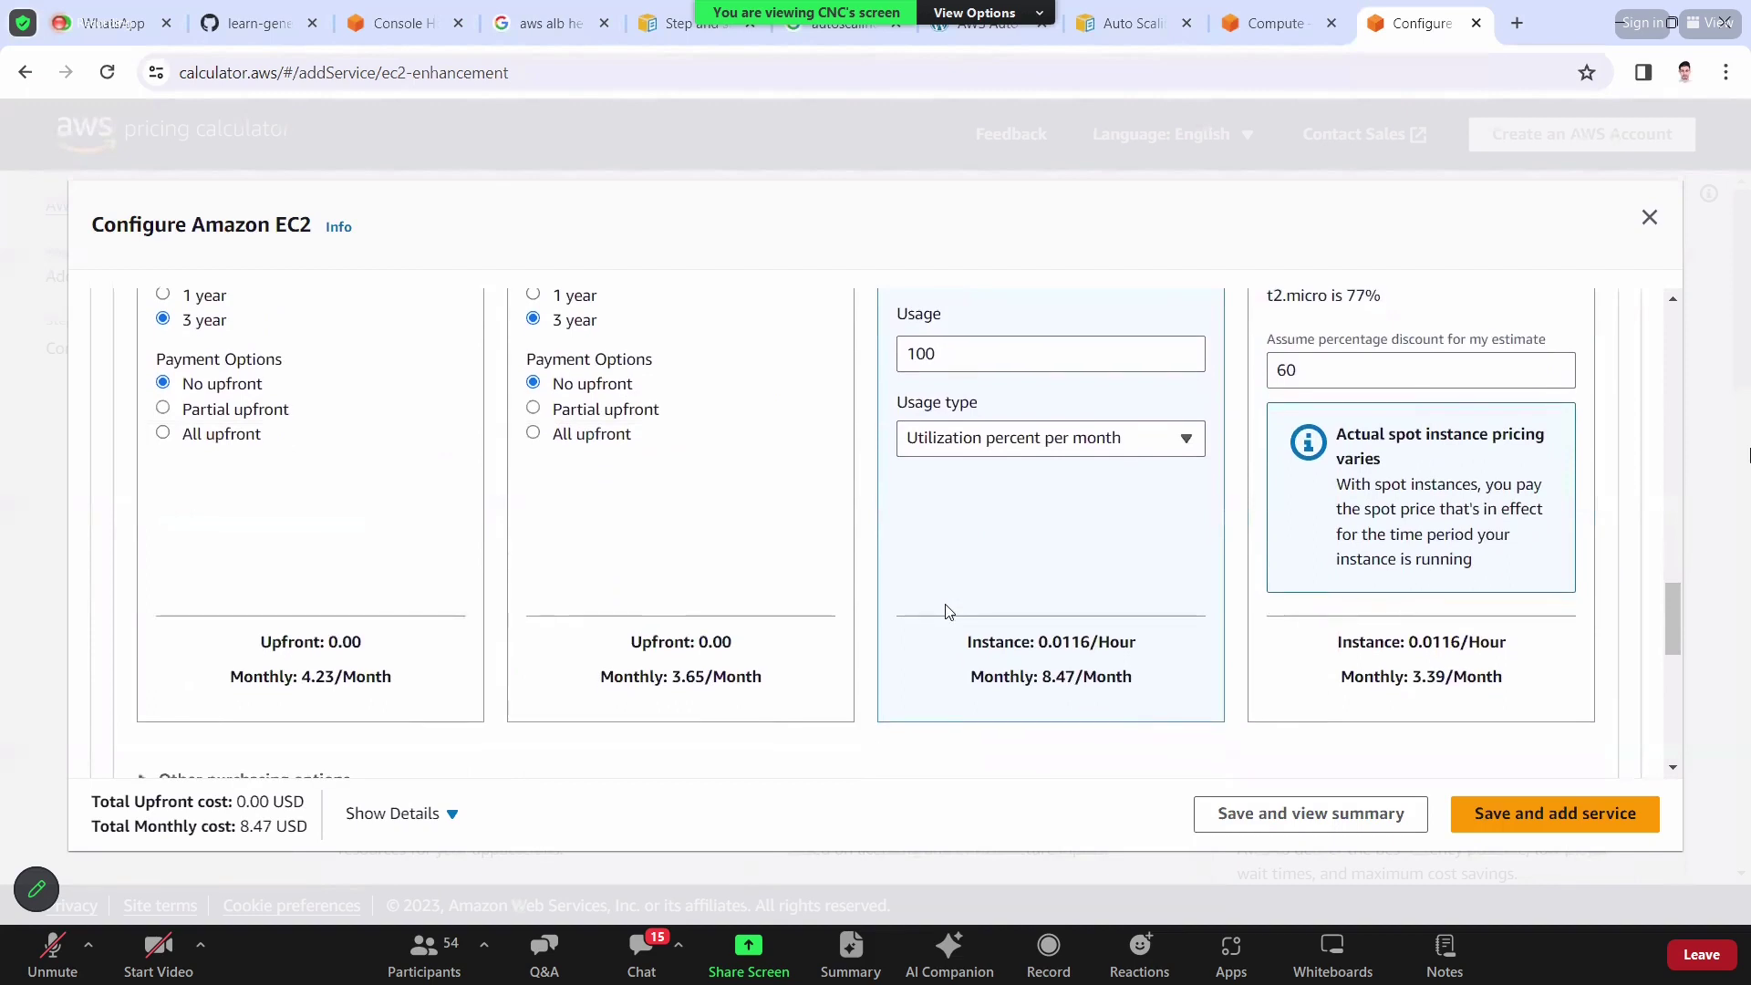
left_click(1069, 442)
left_click(1069, 442)
scroll(1066, 452, "down", 5)
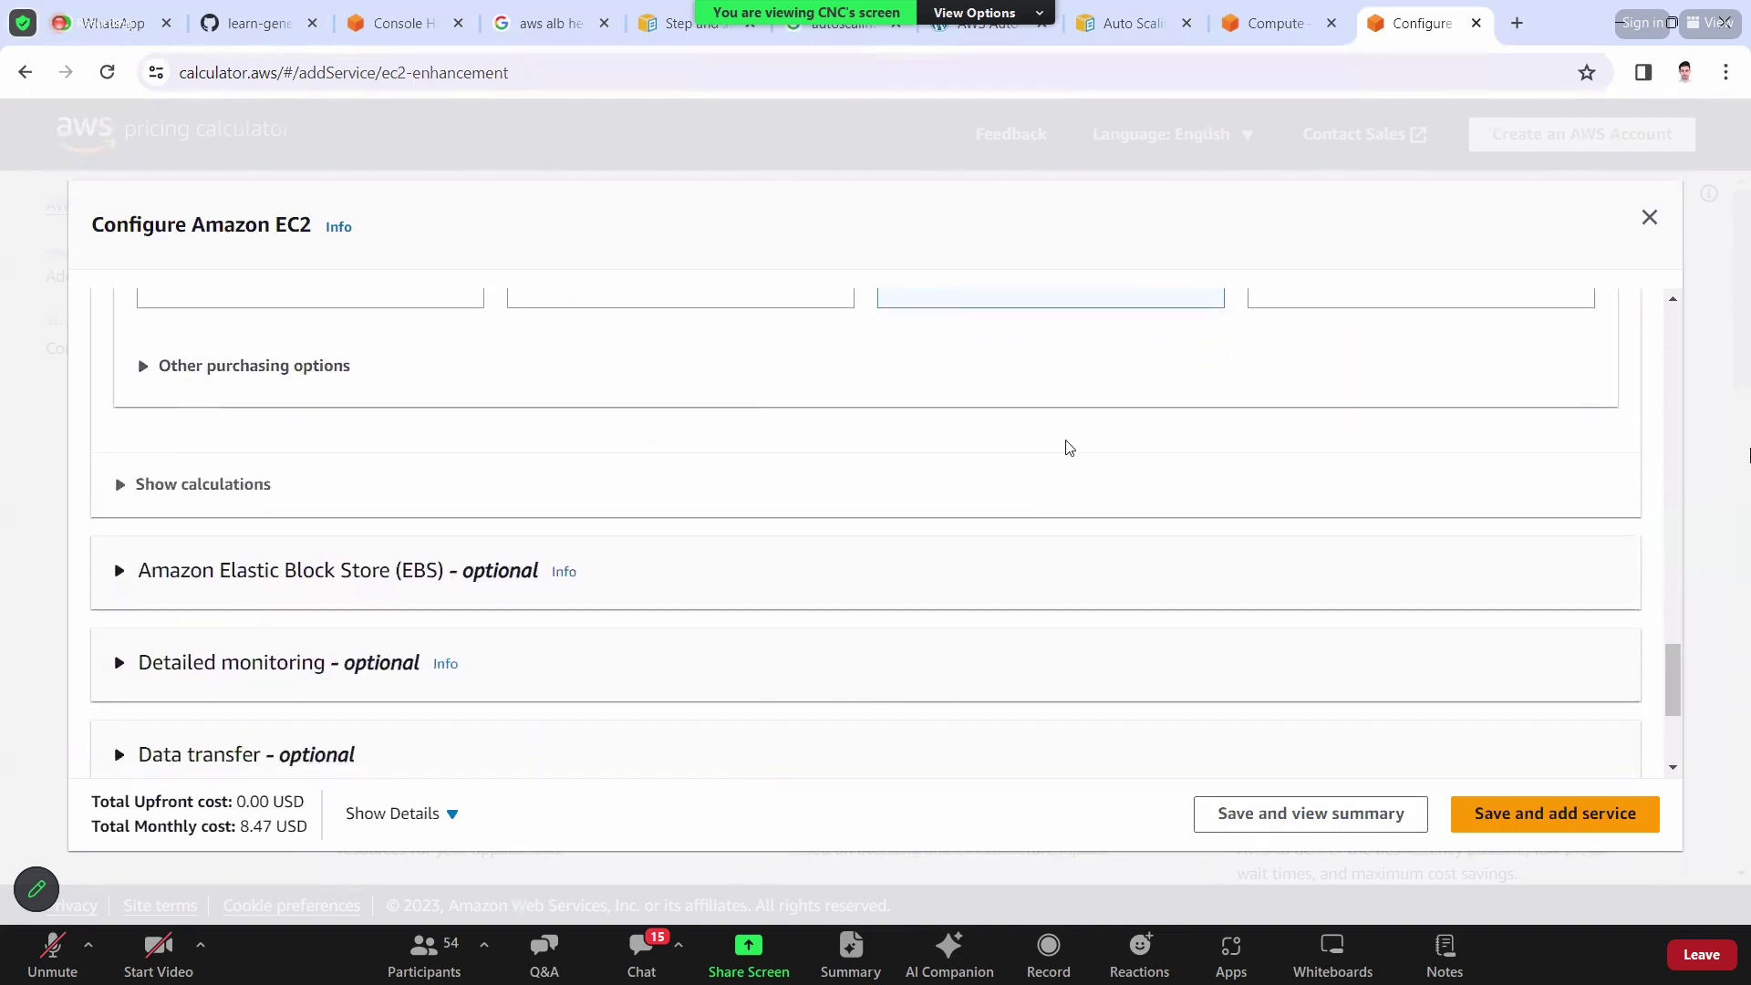
- Show the 0.0116 USD × 730 hours = 8.468 USD calculation and highlight t2.micro's EBS-only storage
left_click(186, 495)
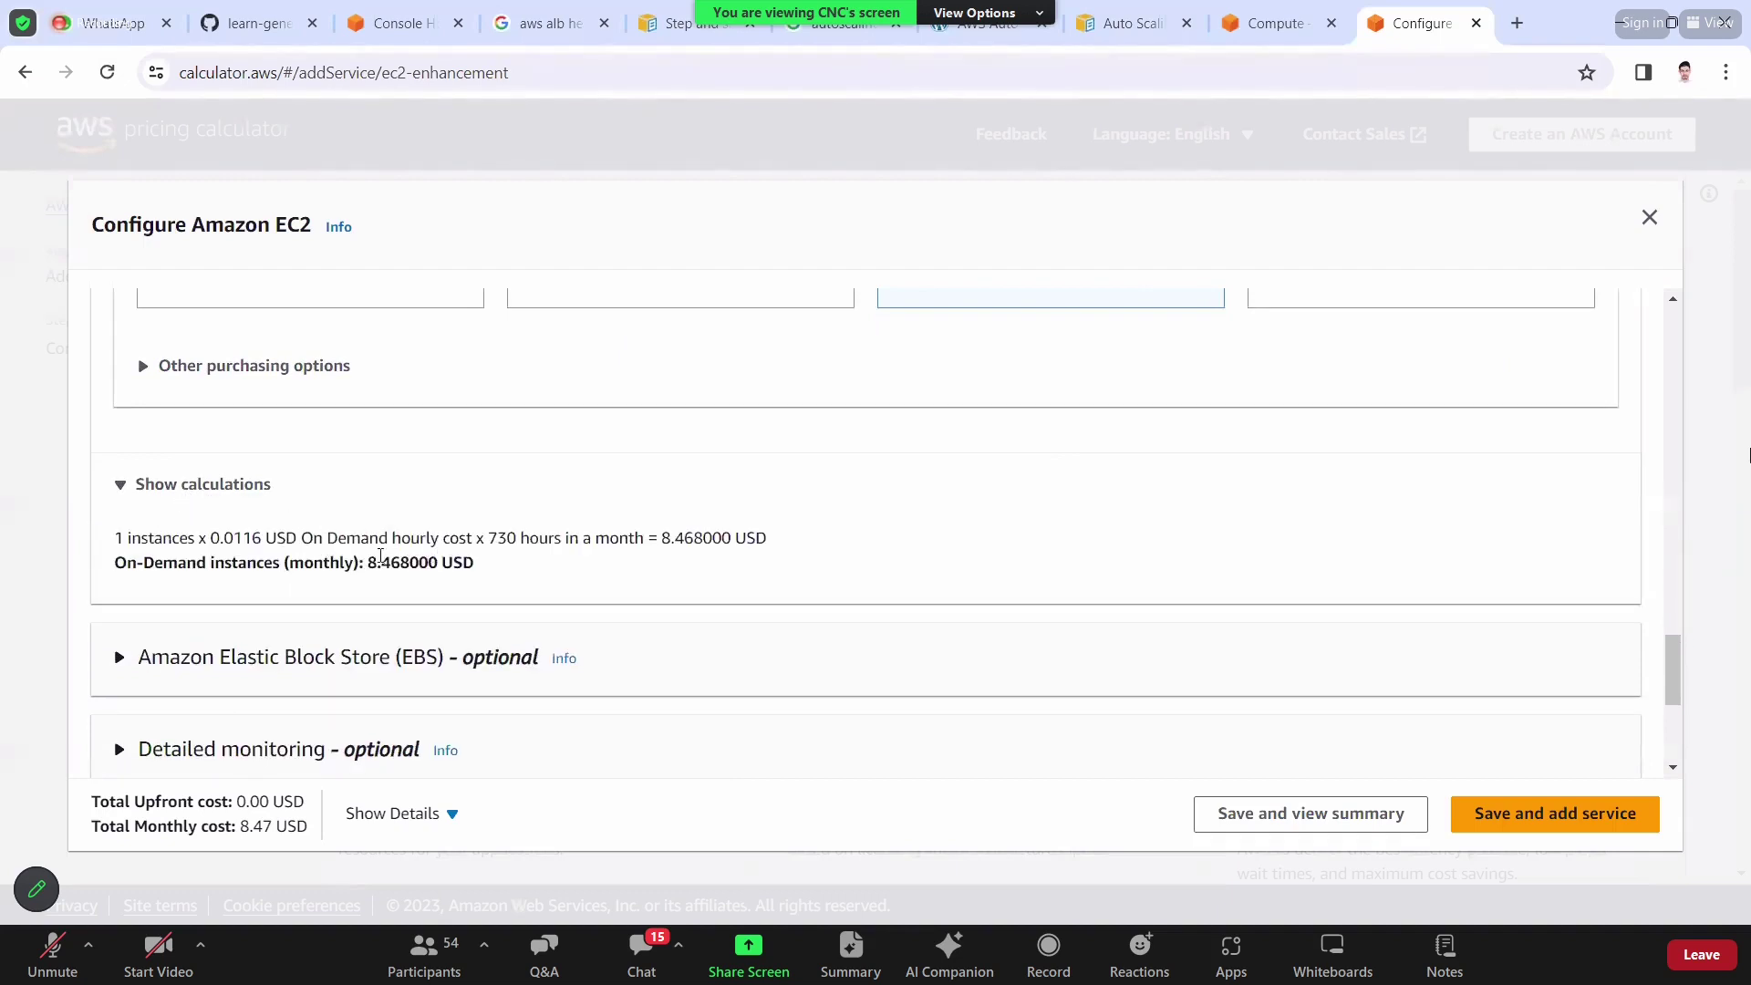
left_click_drag(187, 539, 763, 538)
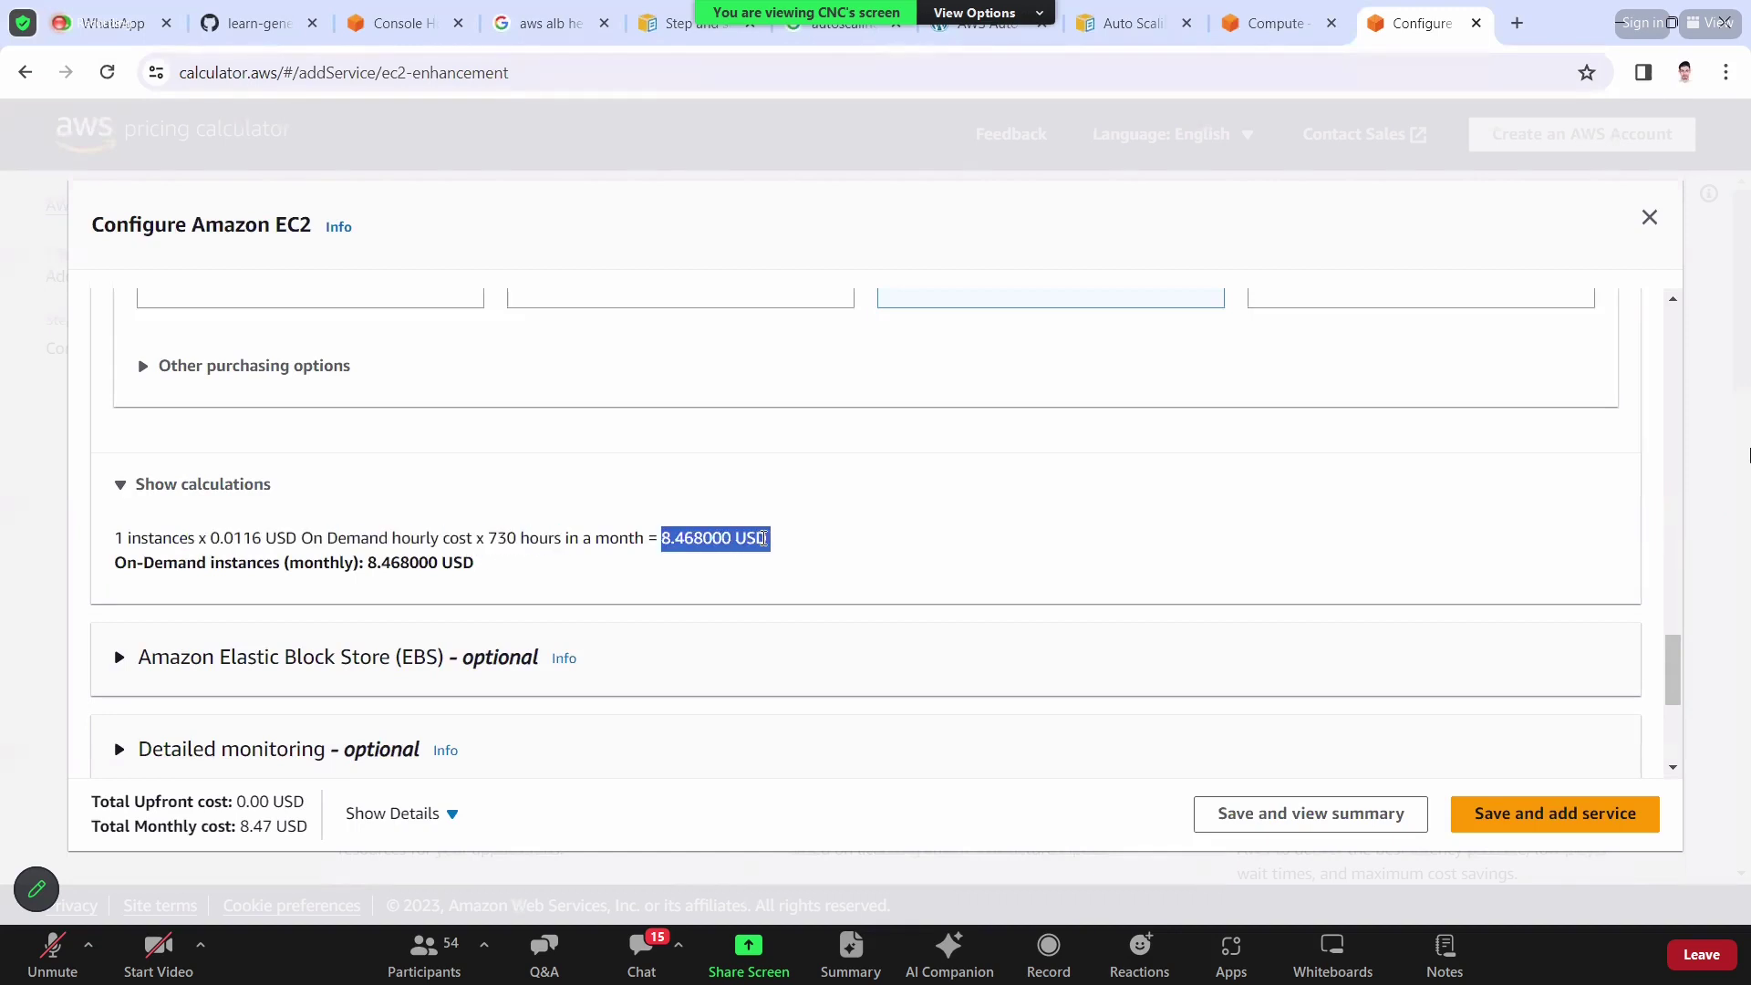
left_click(764, 538)
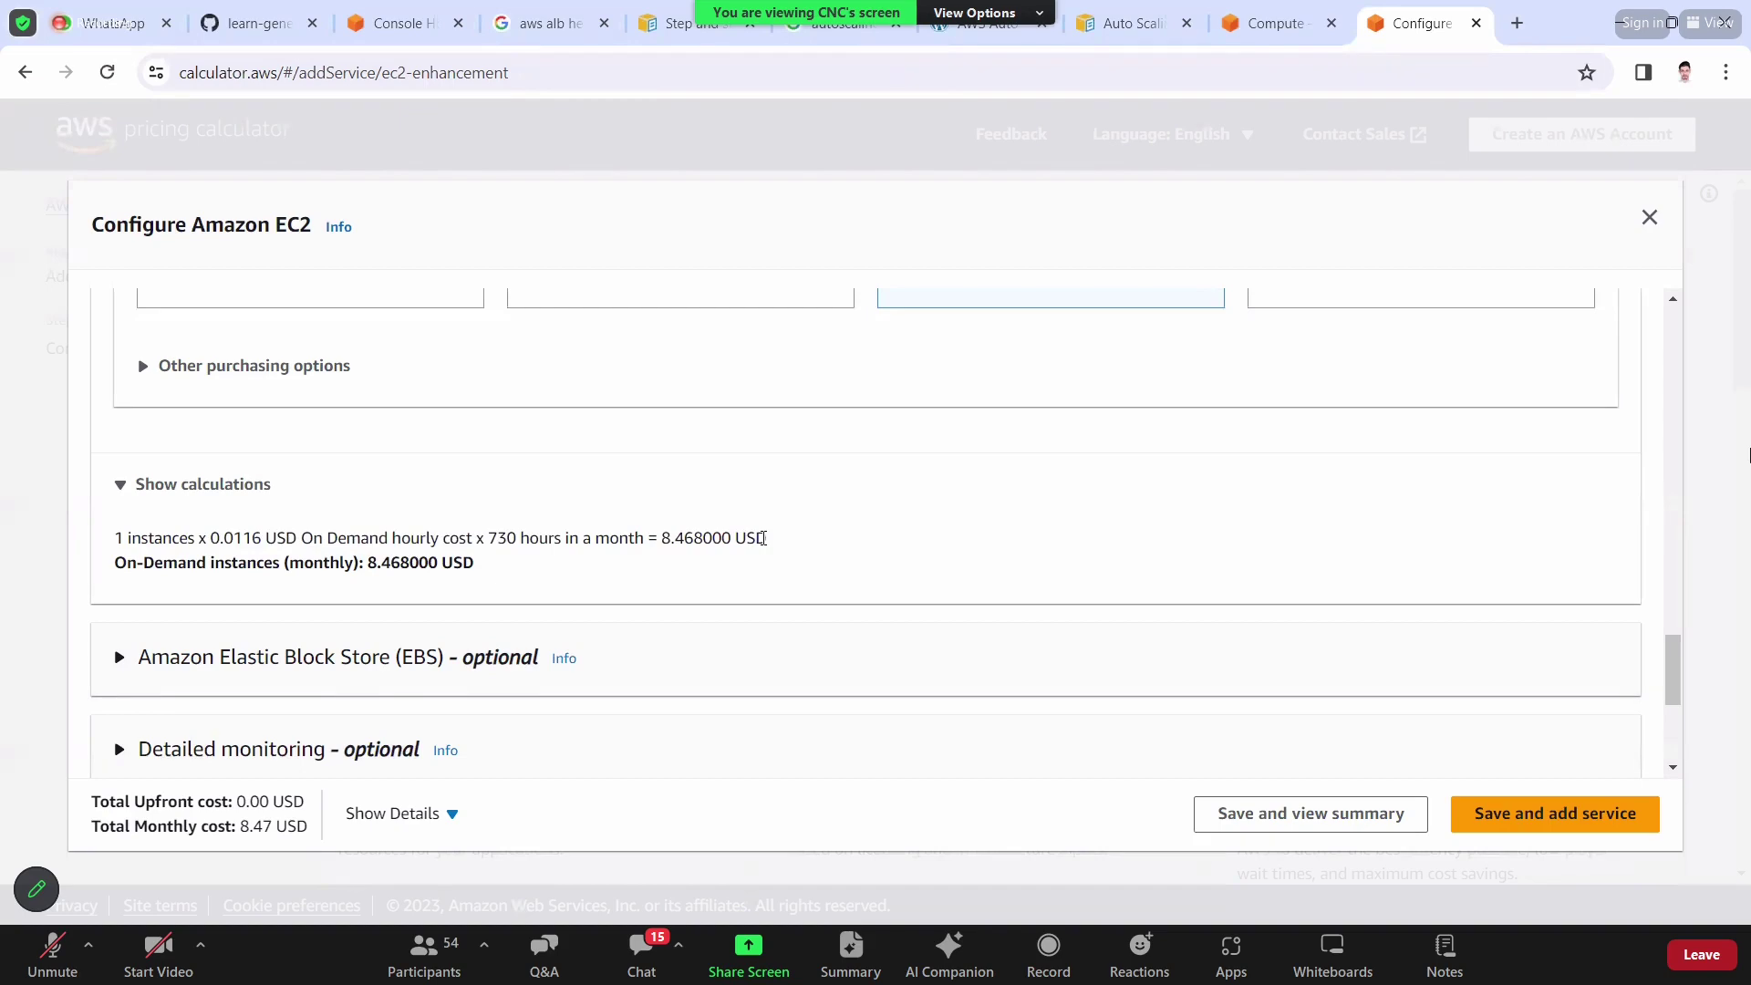
scroll(764, 540, "down", 1)
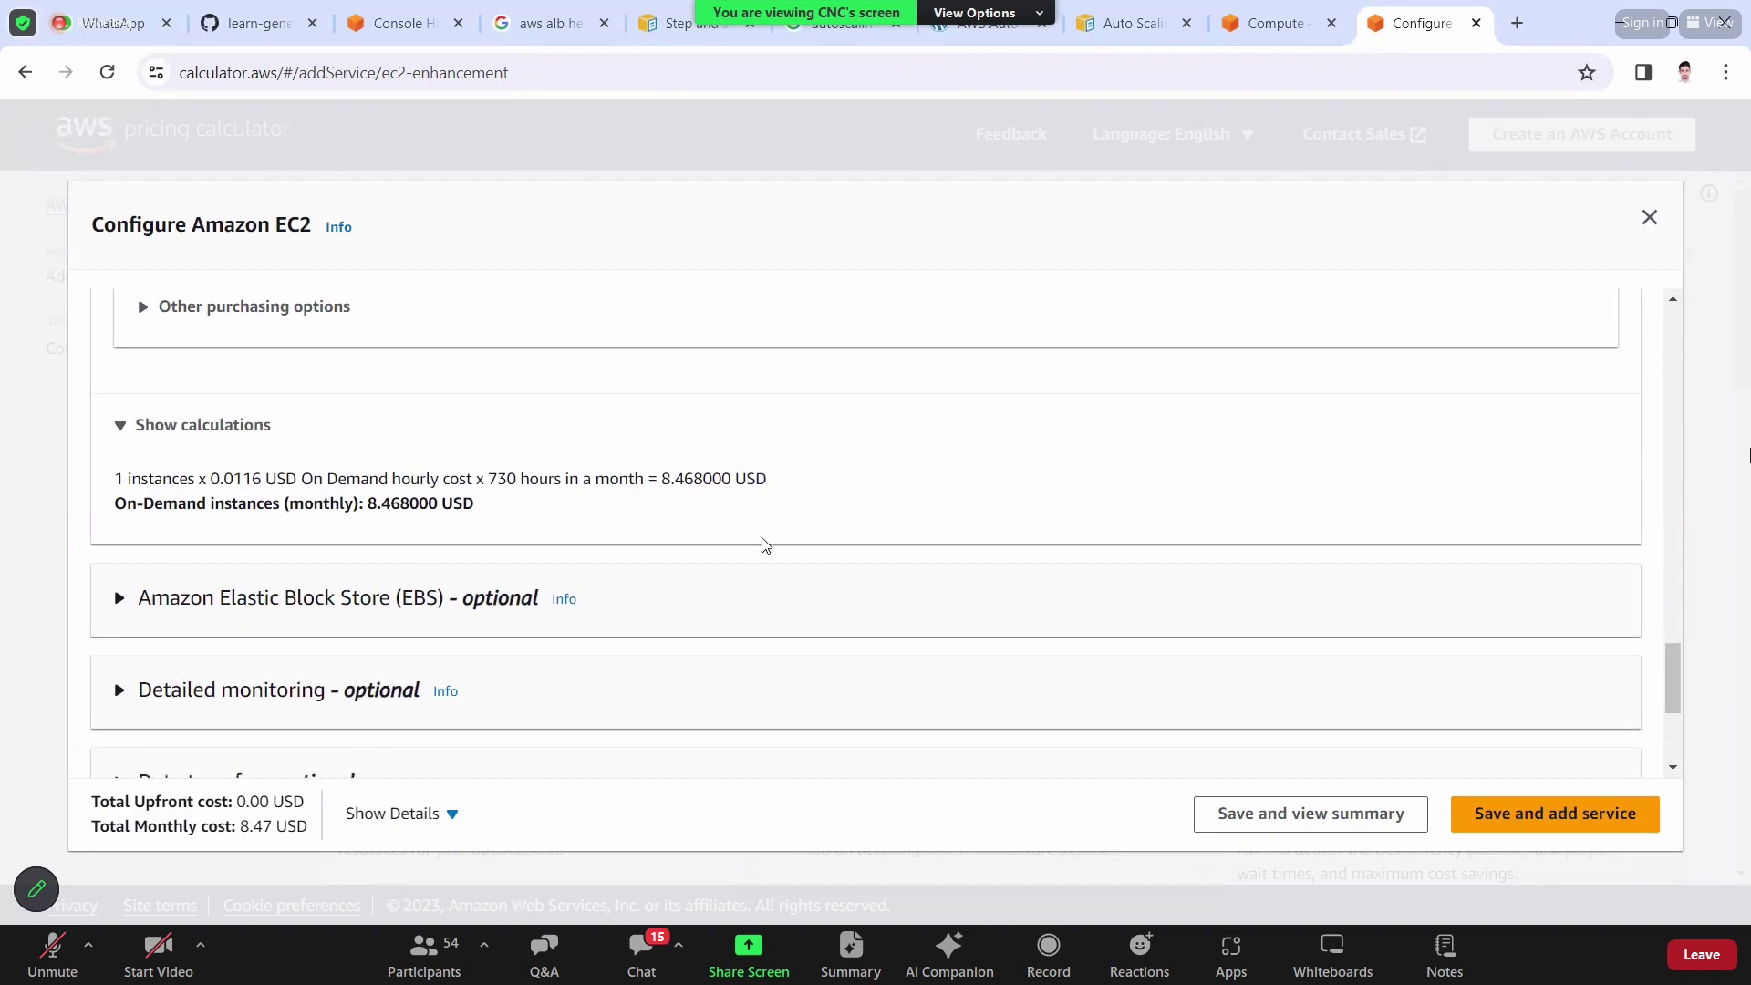
scroll(764, 545, "up", 15)
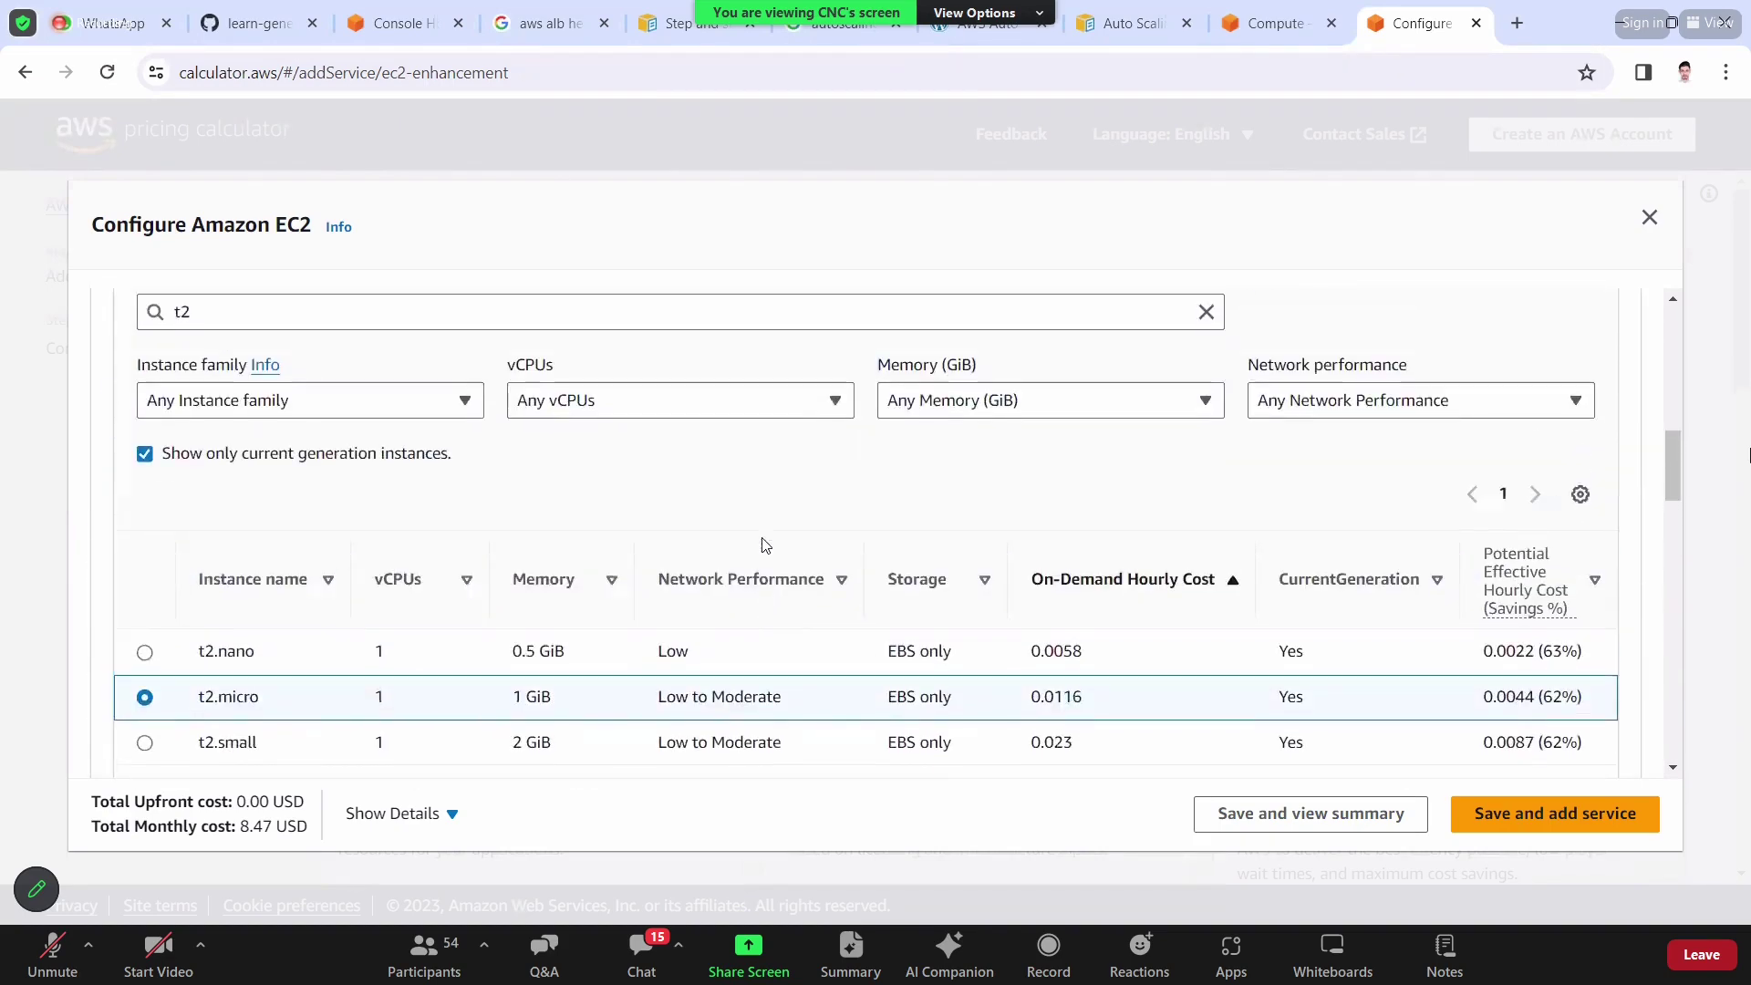
left_click_drag(885, 549, 978, 552)
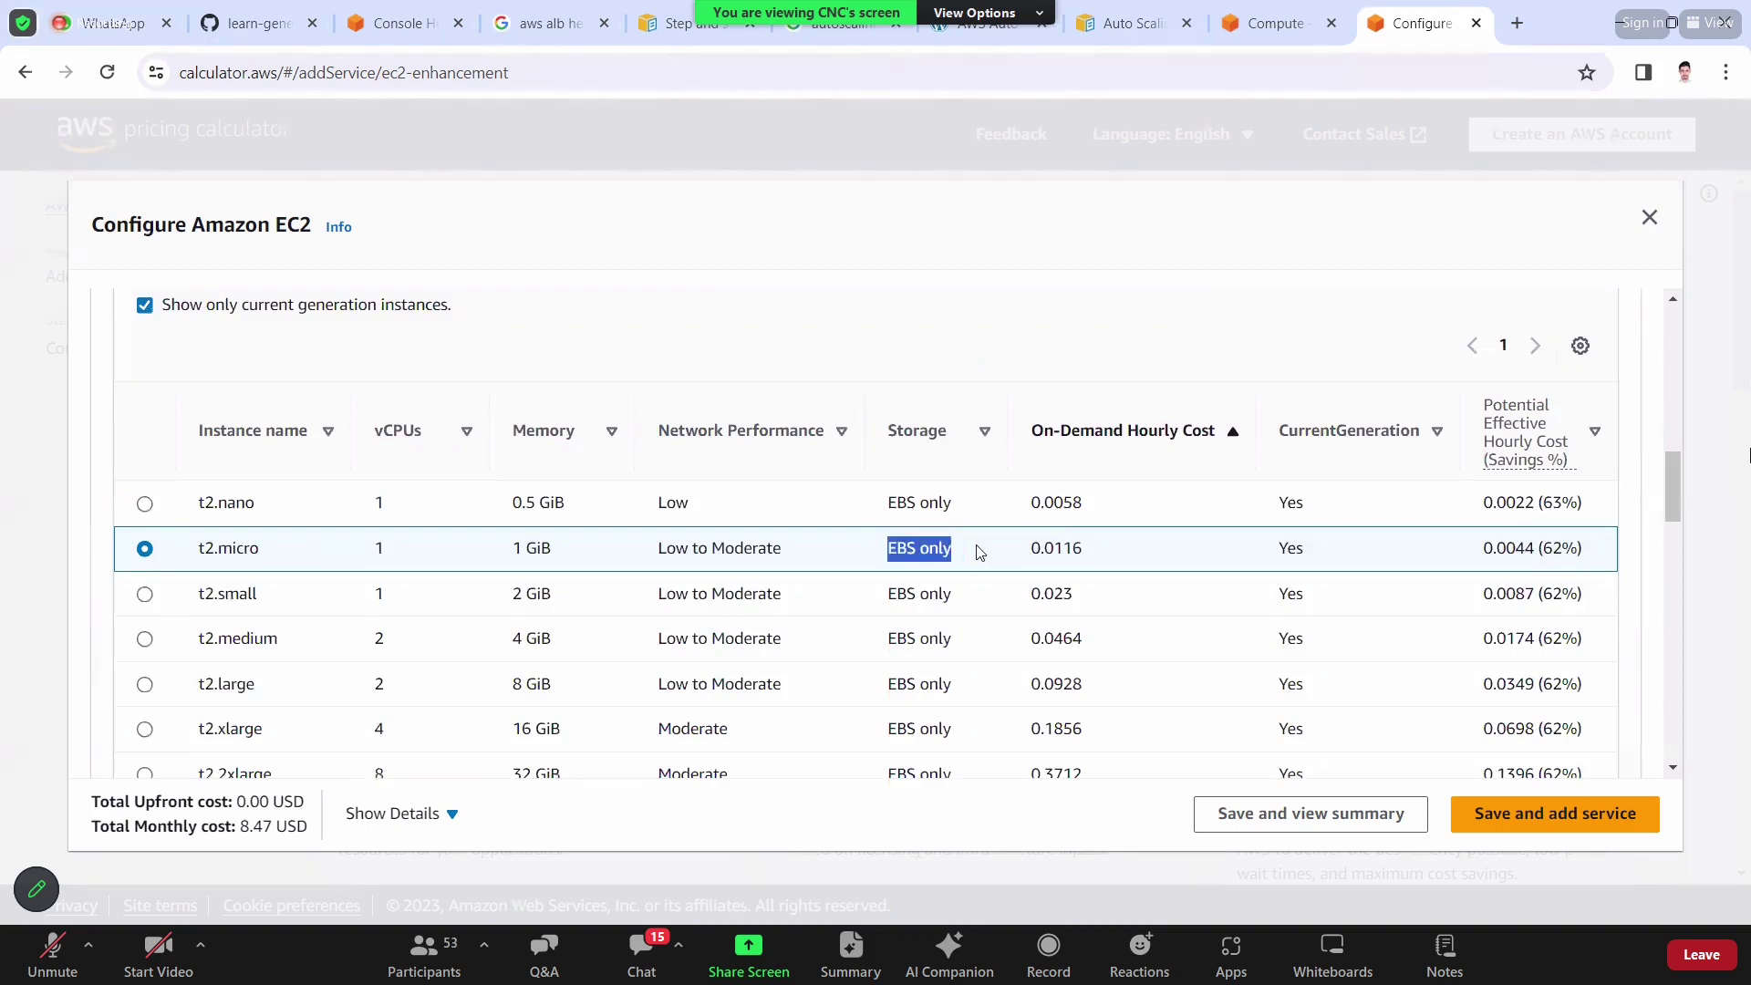
scroll(979, 552, "down", 10)
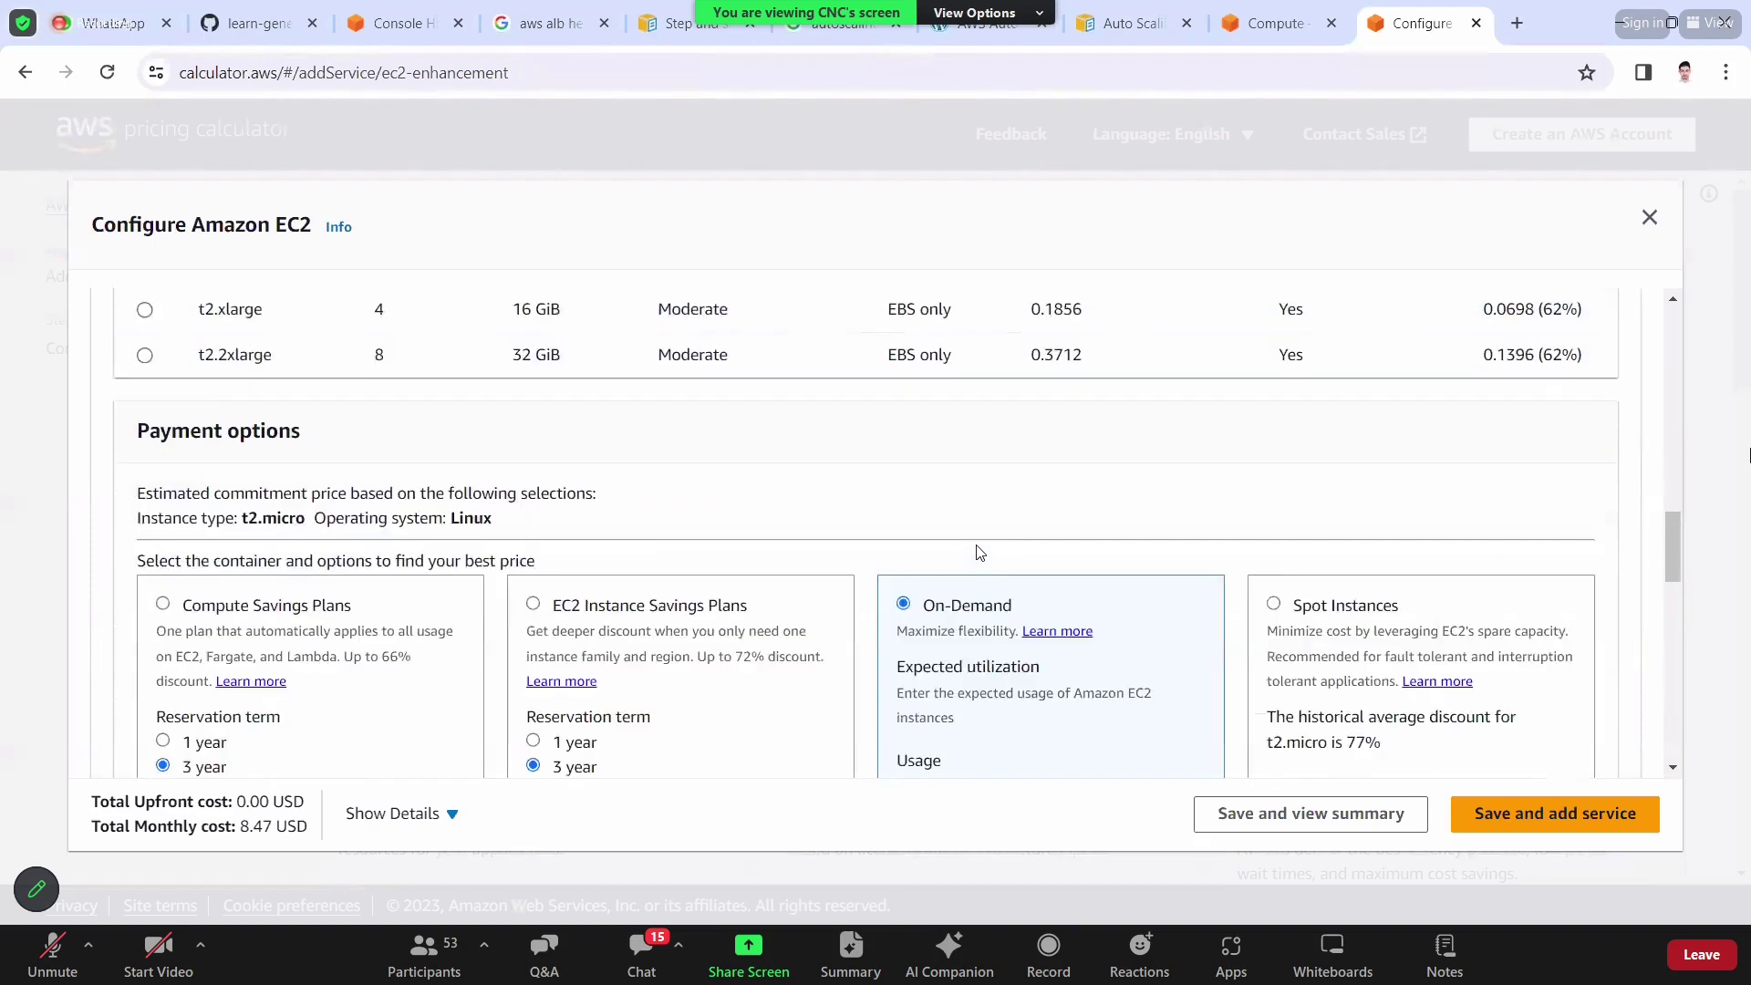
scroll(978, 552, "down", 4)
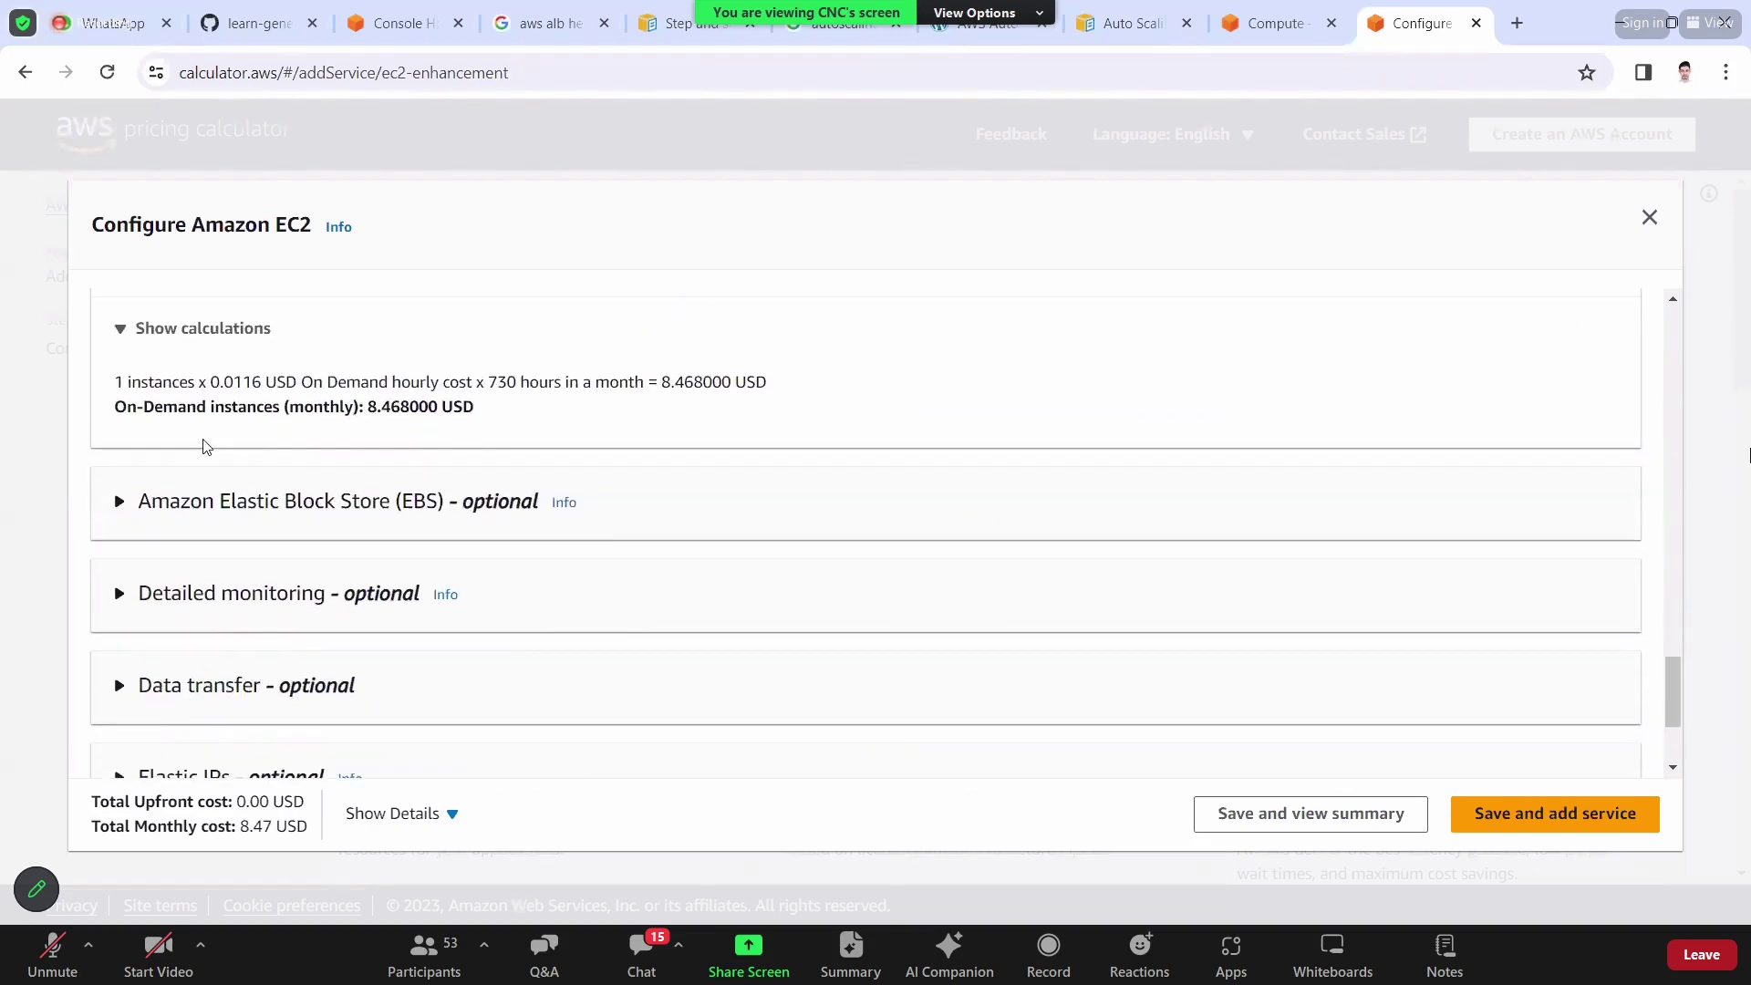
- Expand the EBS settings, compare the volume types, and keep General Purpose SSD (gp3)
left_click(119, 501)
scroll(374, 565, "down", 2)
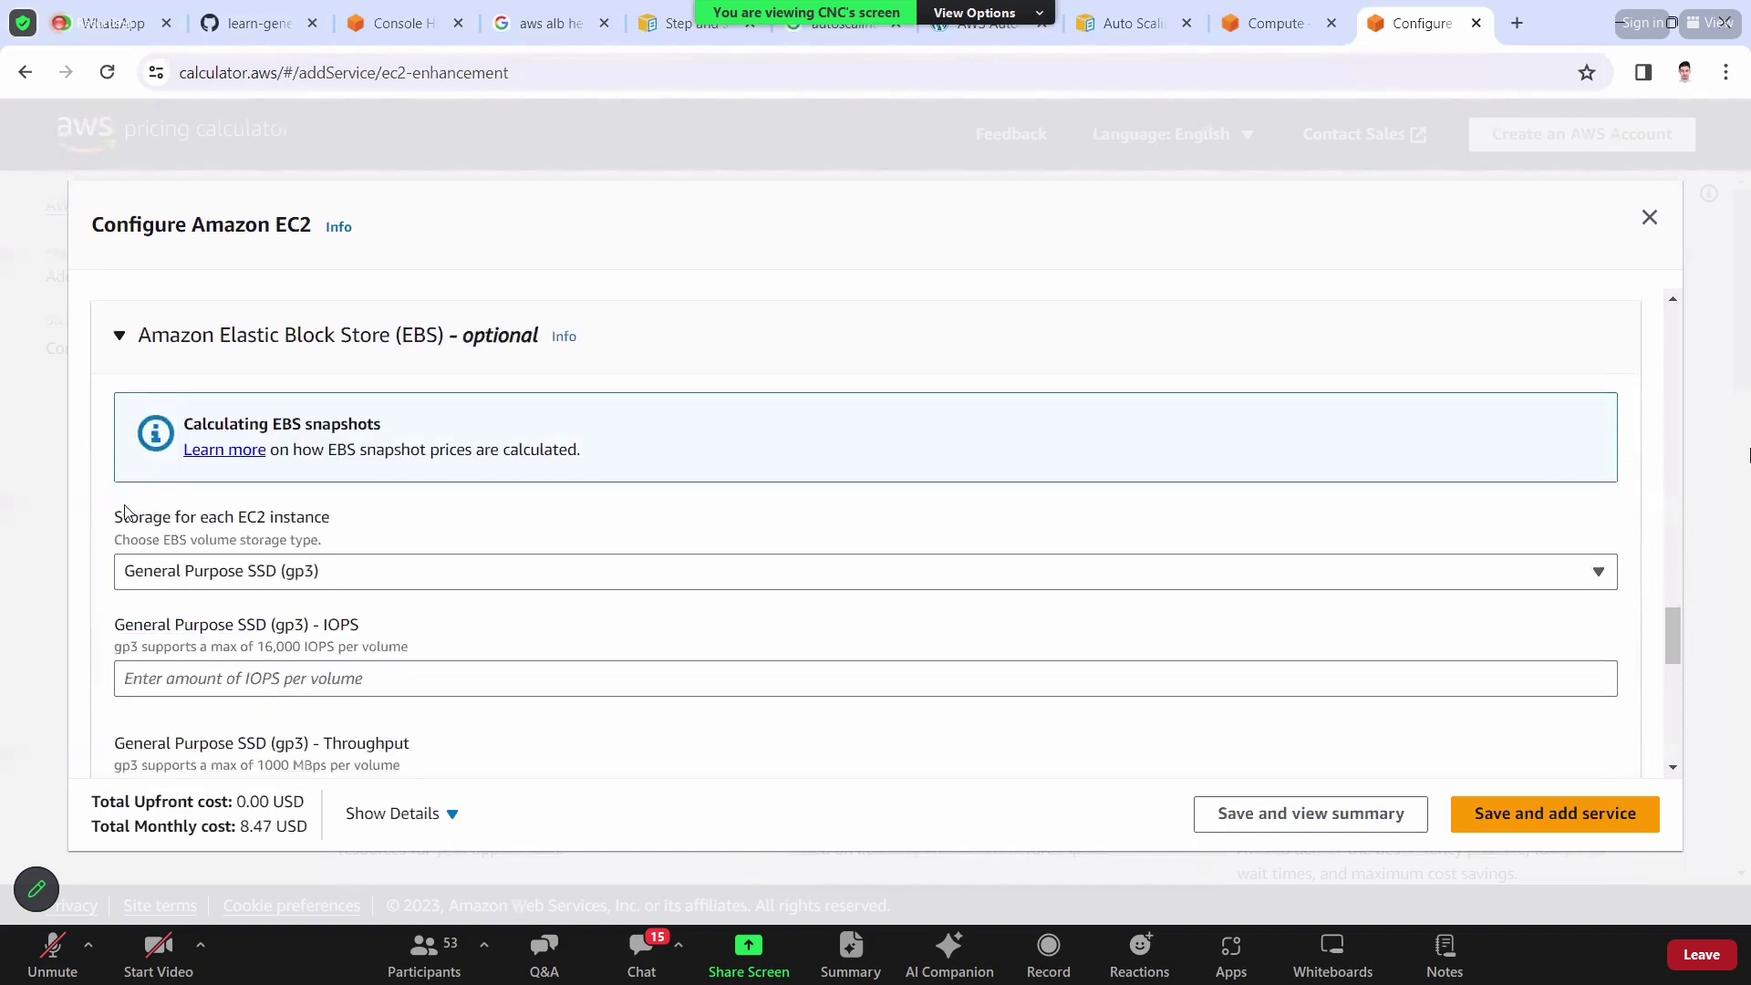
left_click(395, 487)
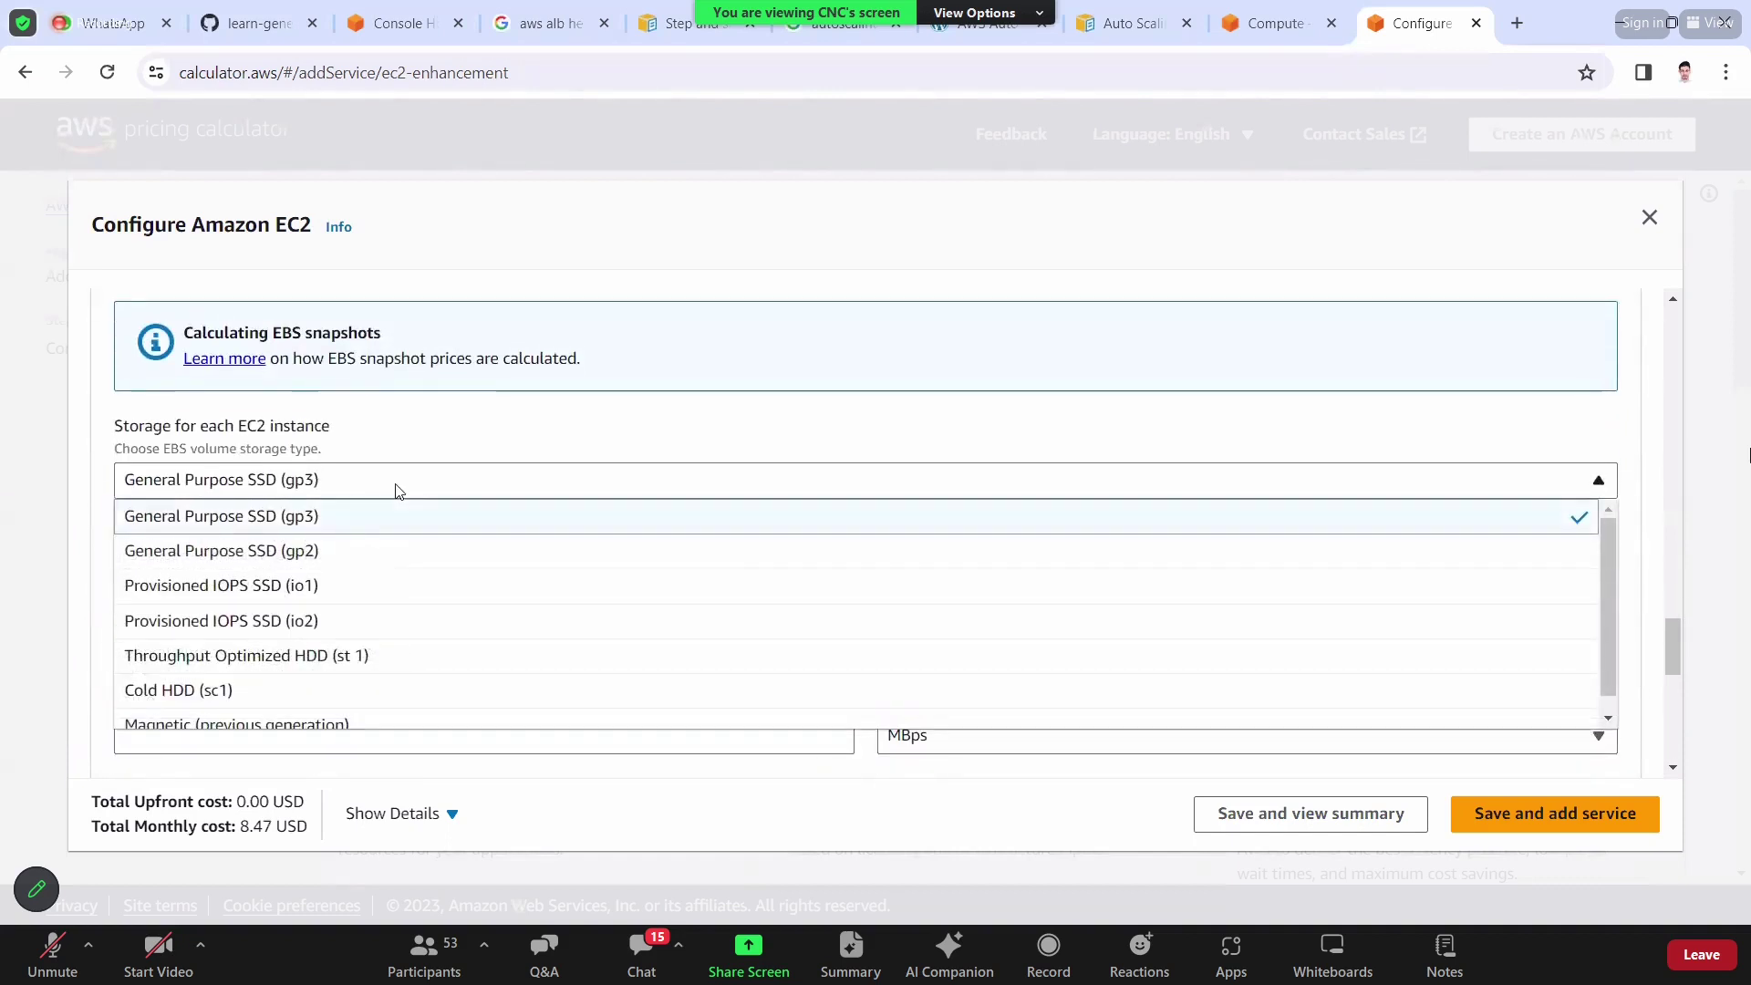
scroll(420, 580, "down", 1)
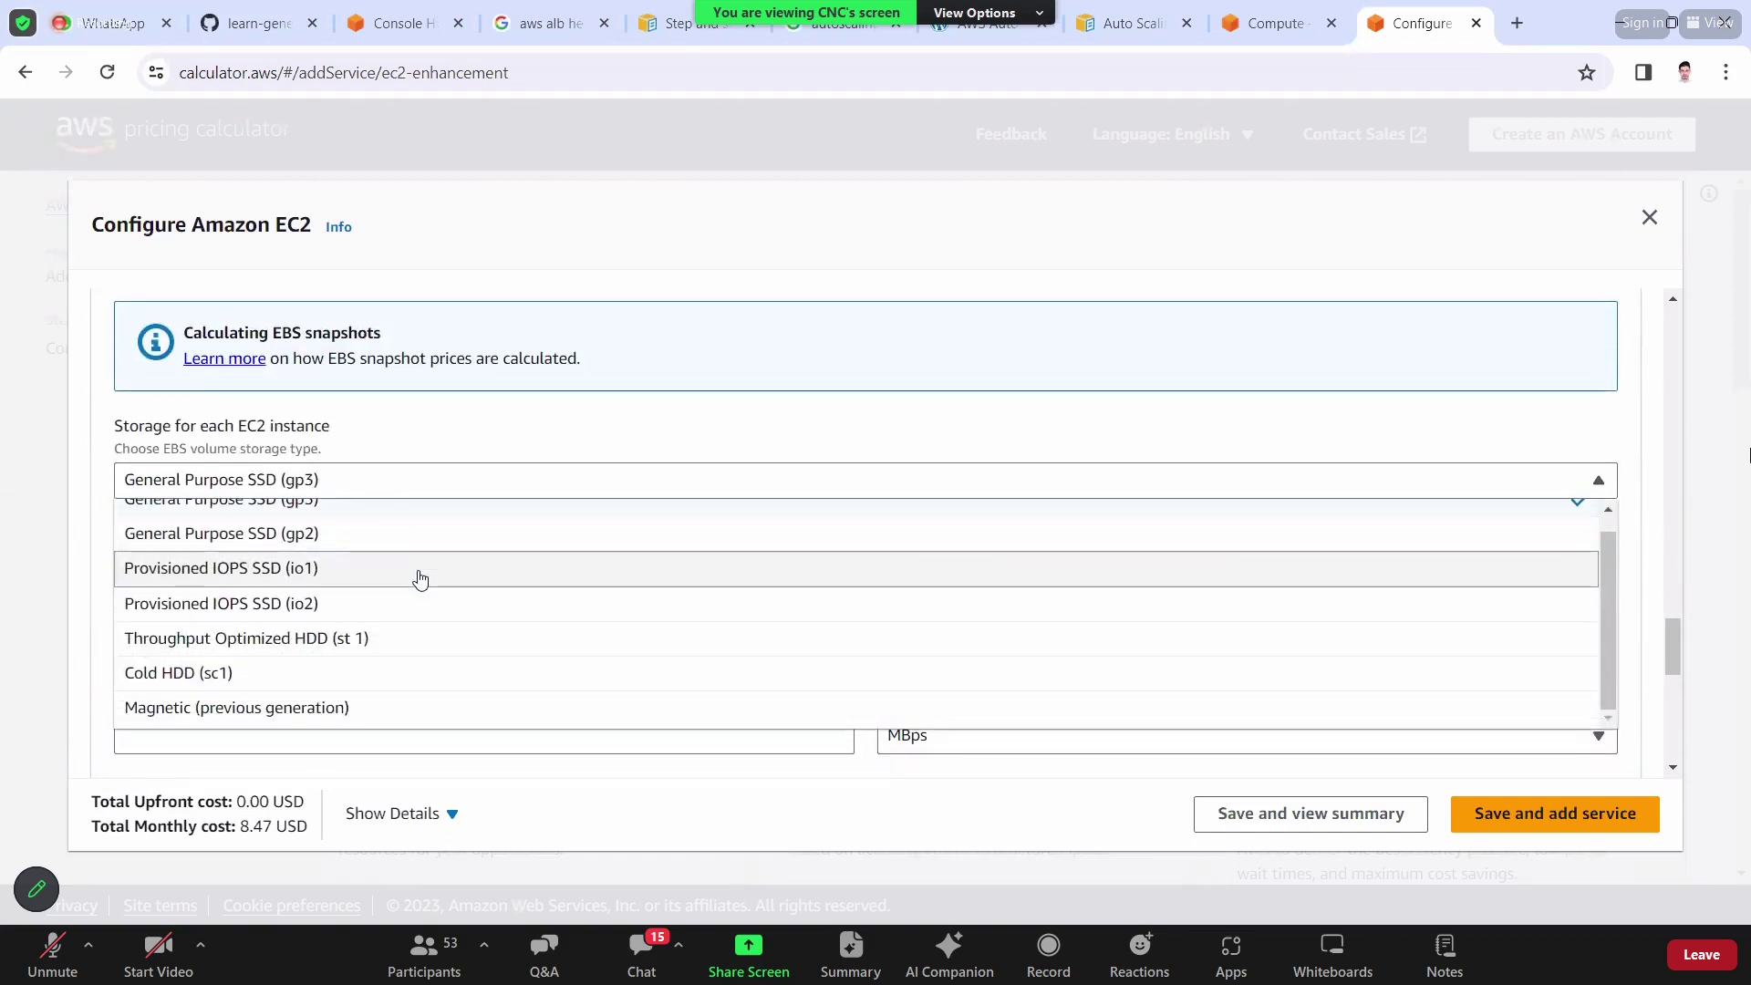
scroll(420, 580, "up", 1)
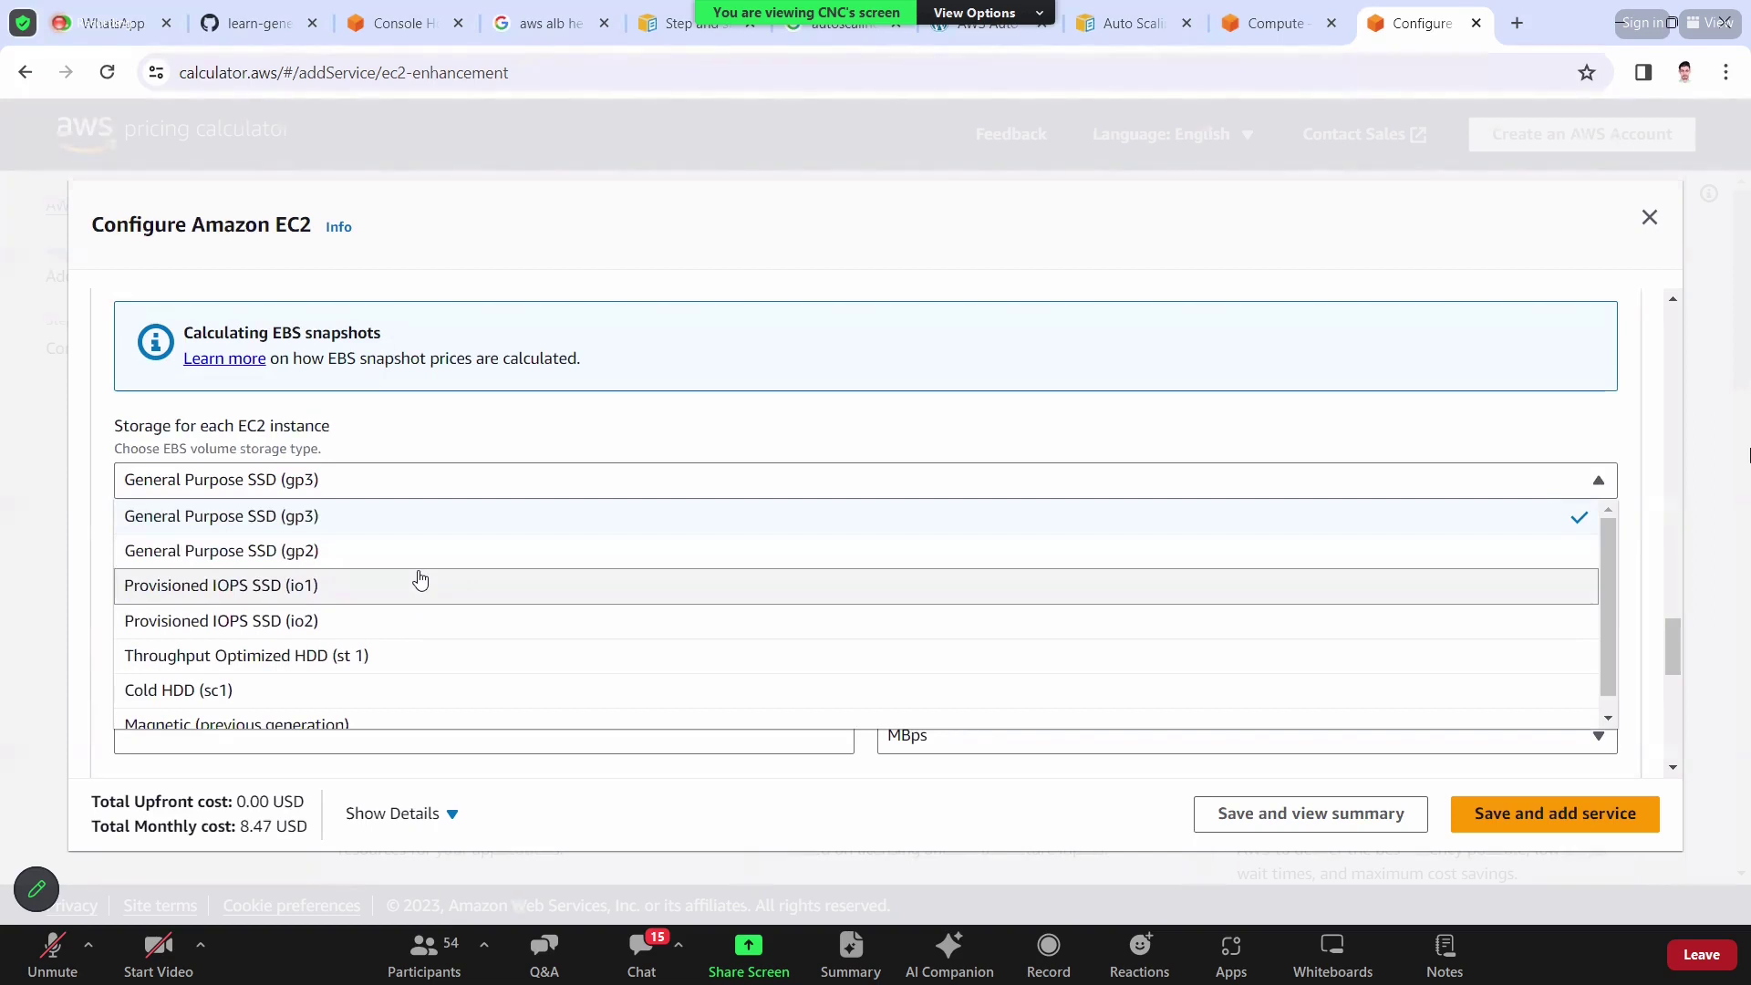
scroll(419, 580, "down", 1)
scroll(419, 581, "up", 1)
scroll(319, 611, "down", 1)
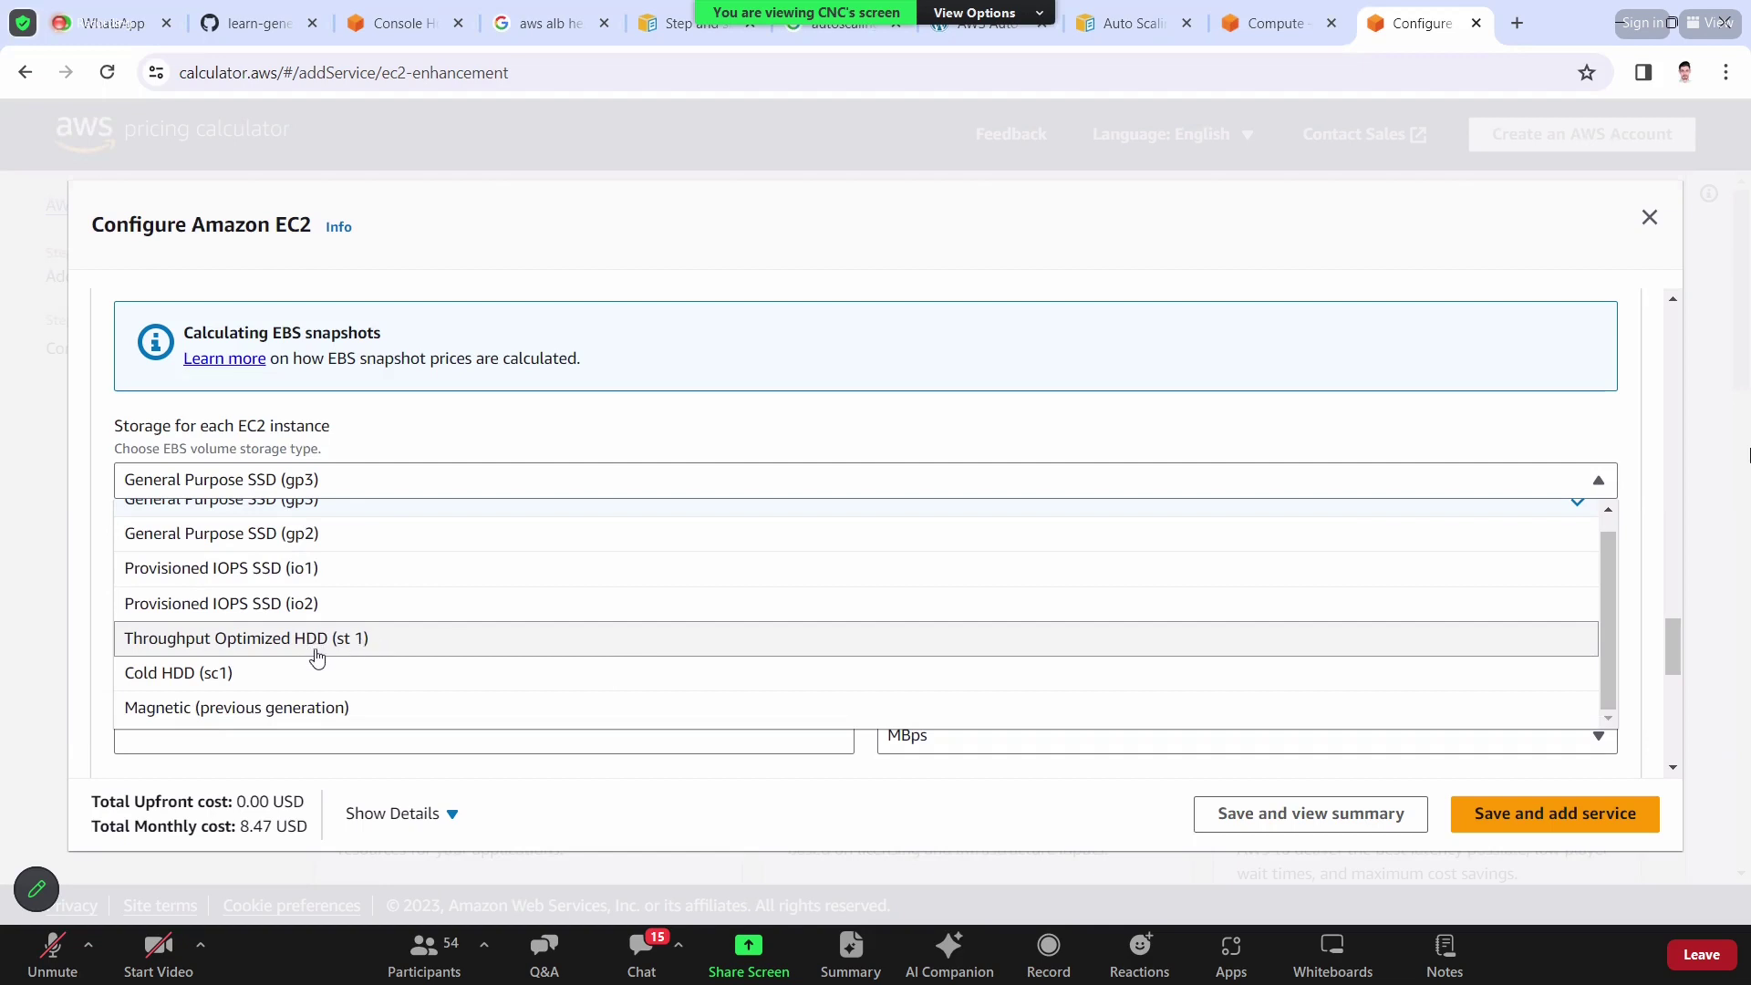
scroll(315, 653, "up", 1)
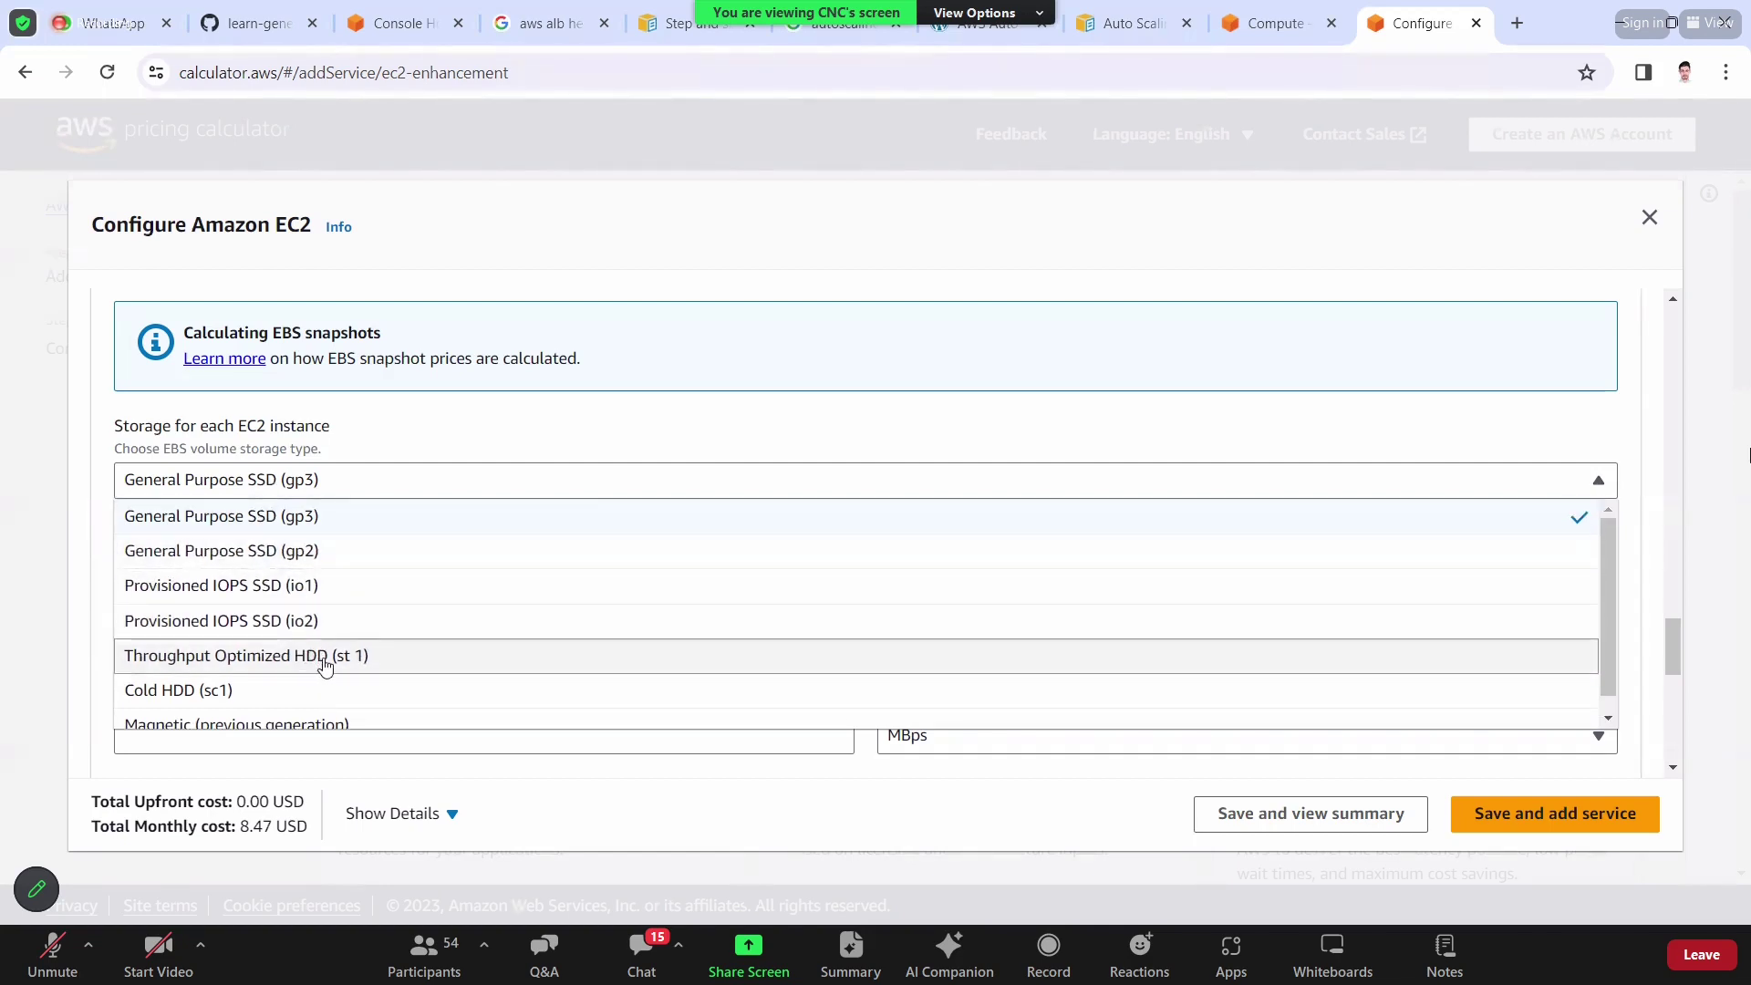
scroll(324, 664, "down", 1)
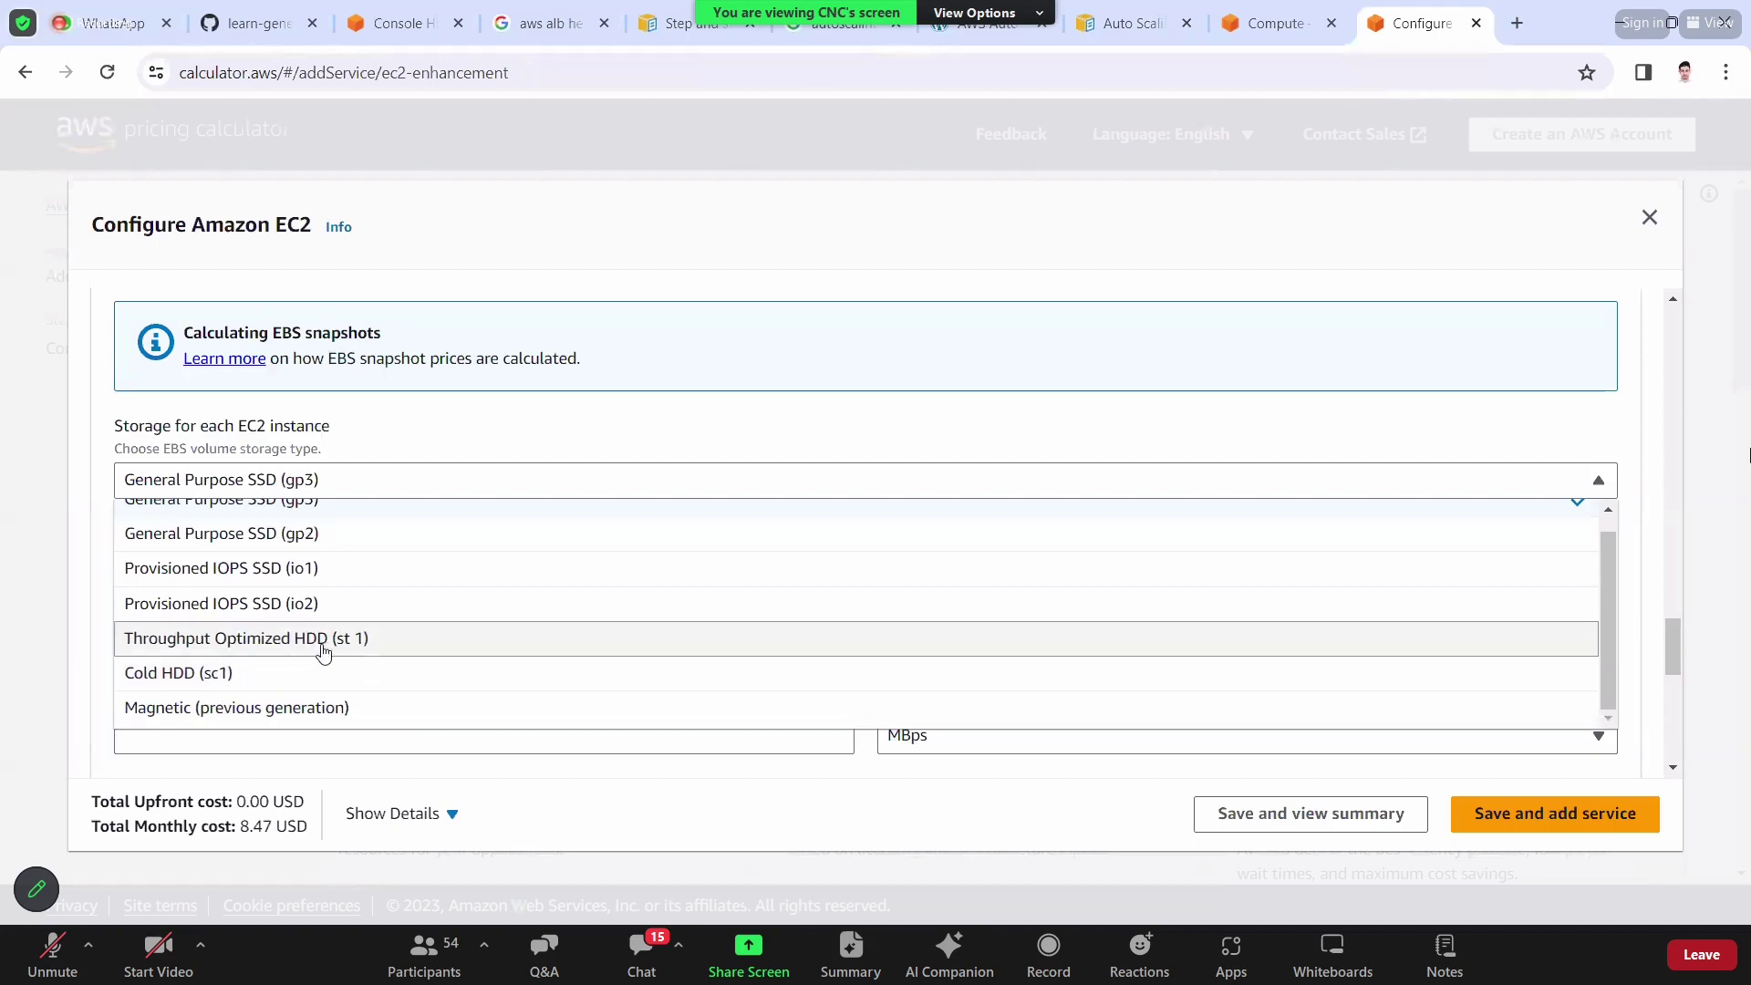
scroll(250, 646, "up", 1)
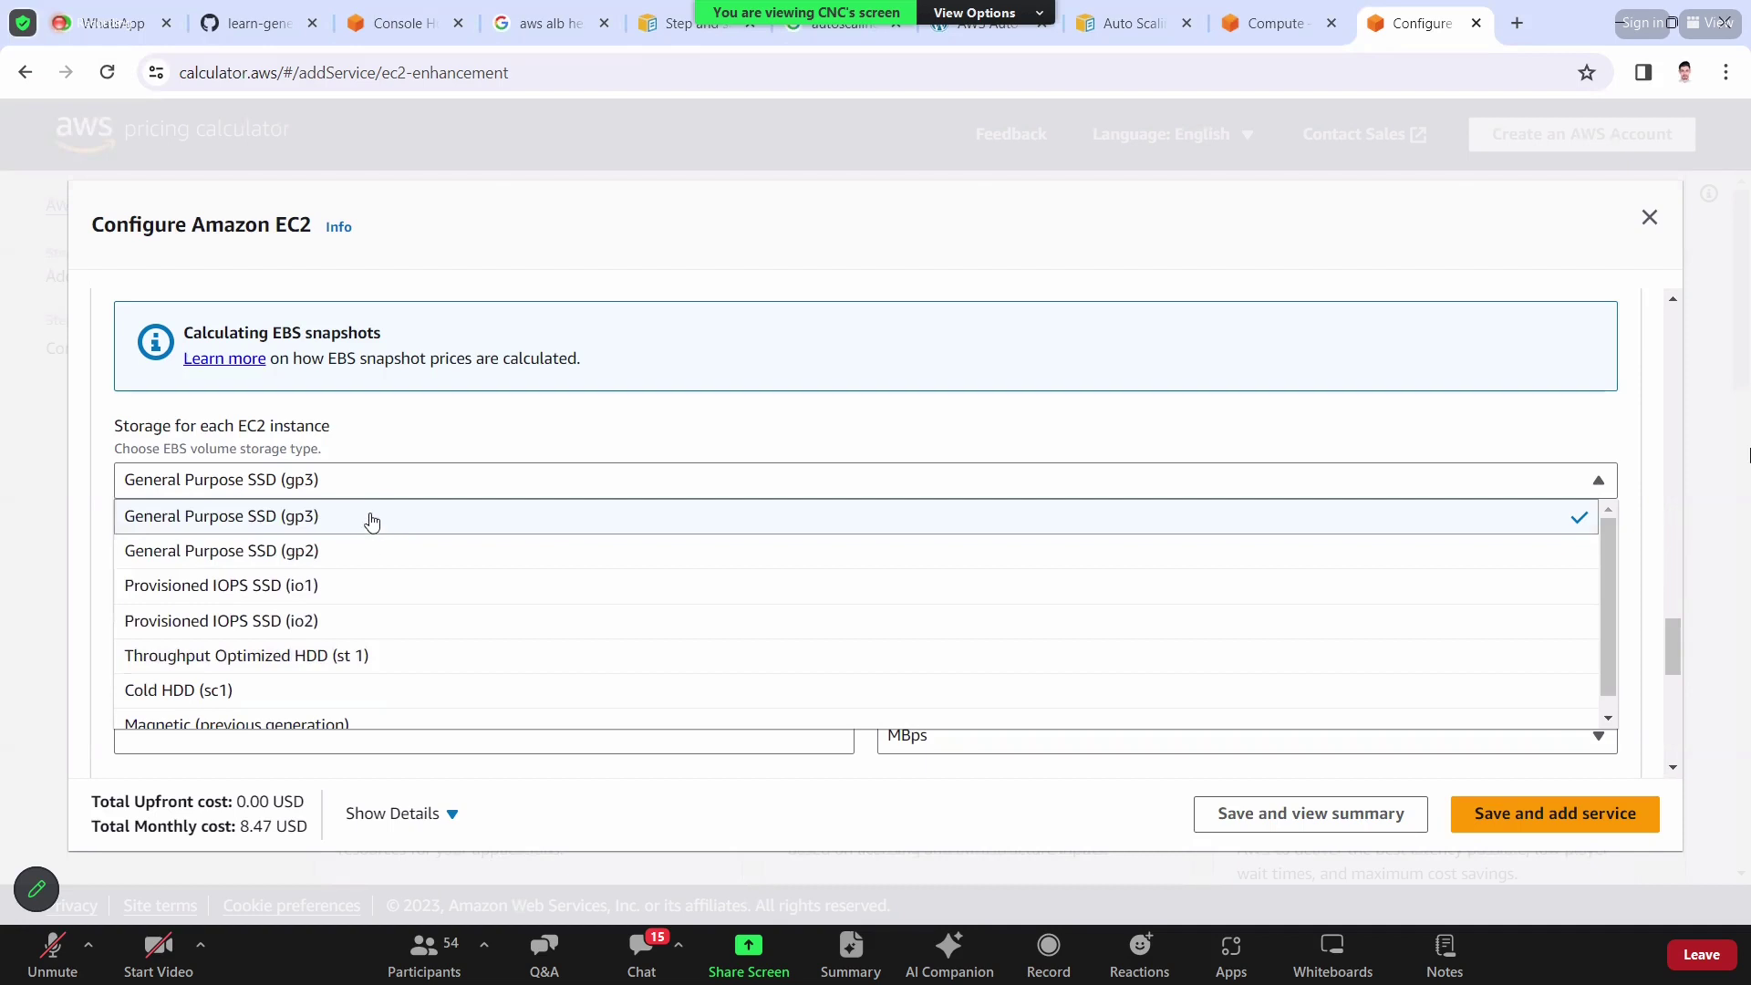
scroll(371, 564, "down", 1)
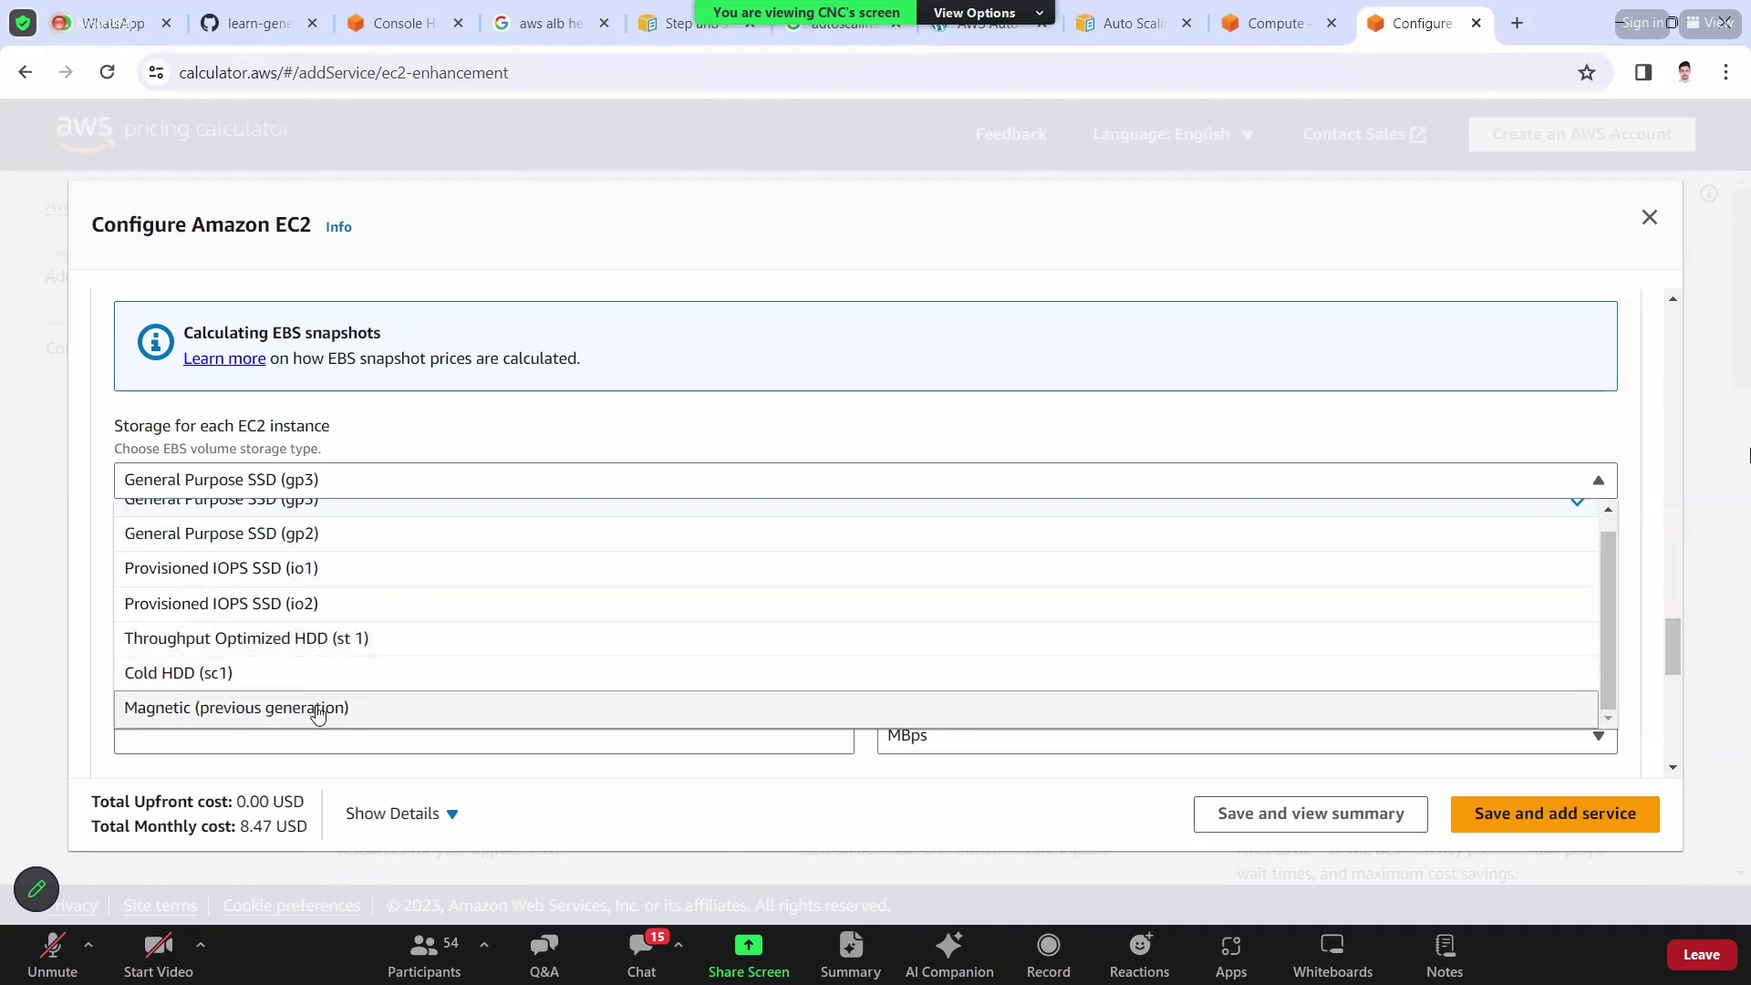
scroll(433, 610, "up", 1)
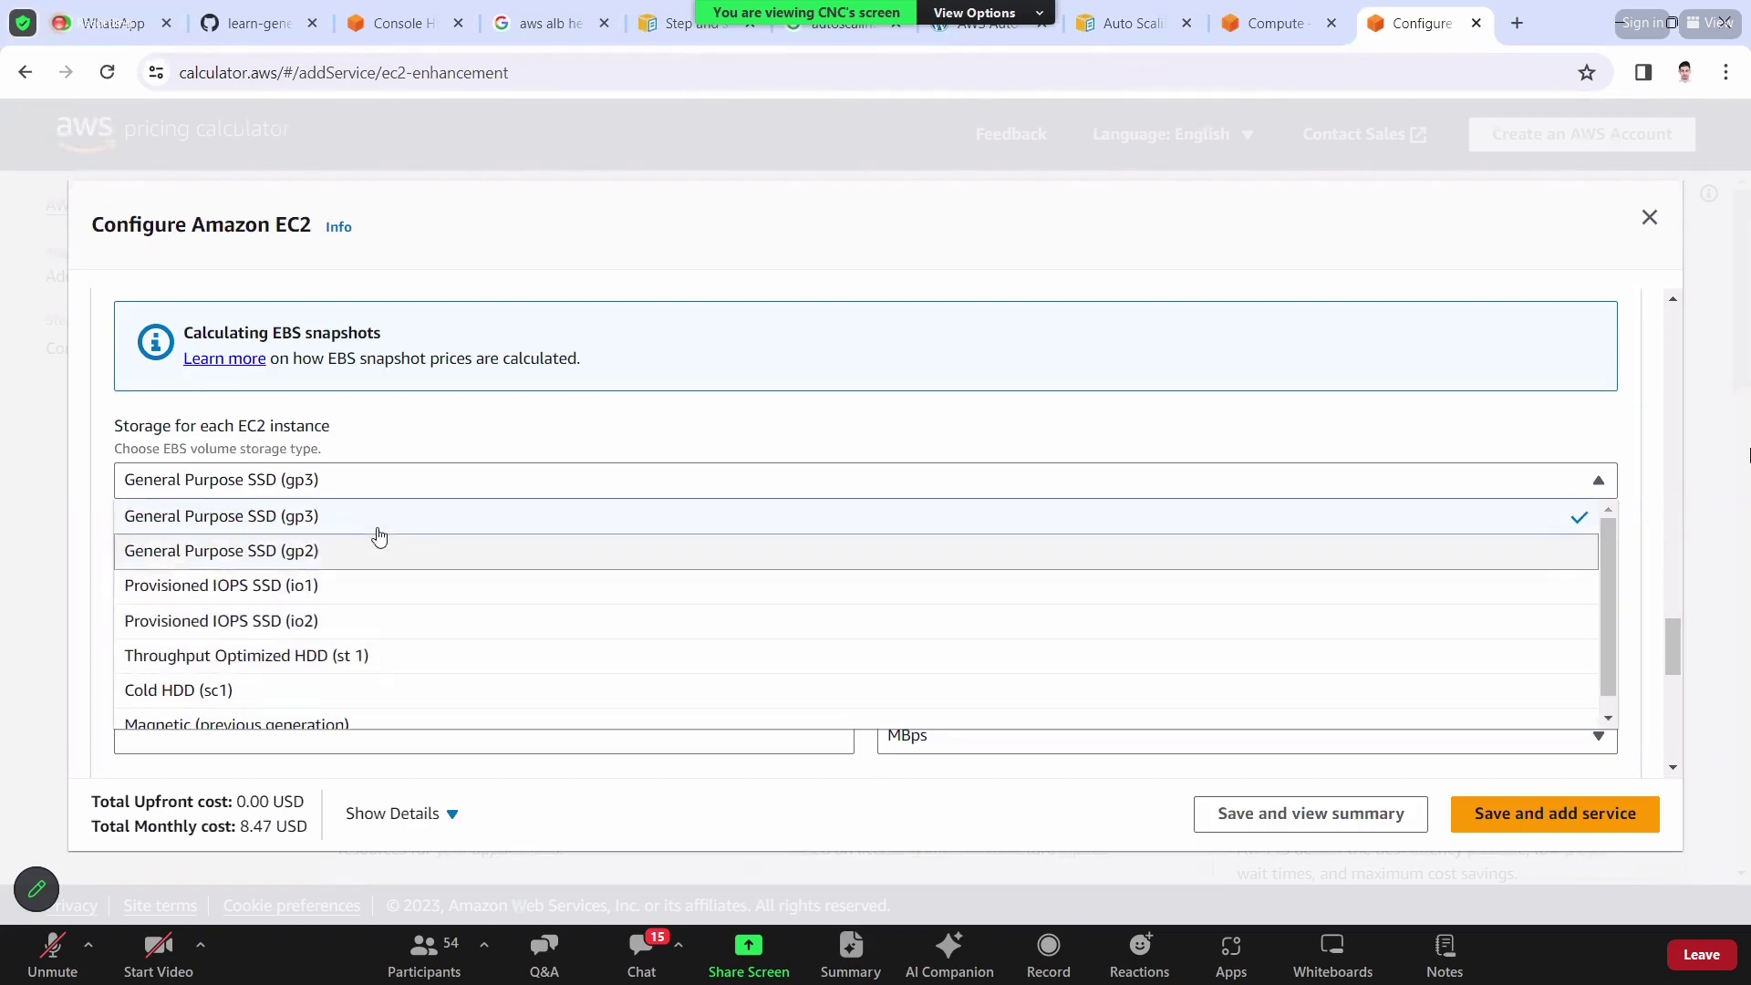
left_click(477, 453)
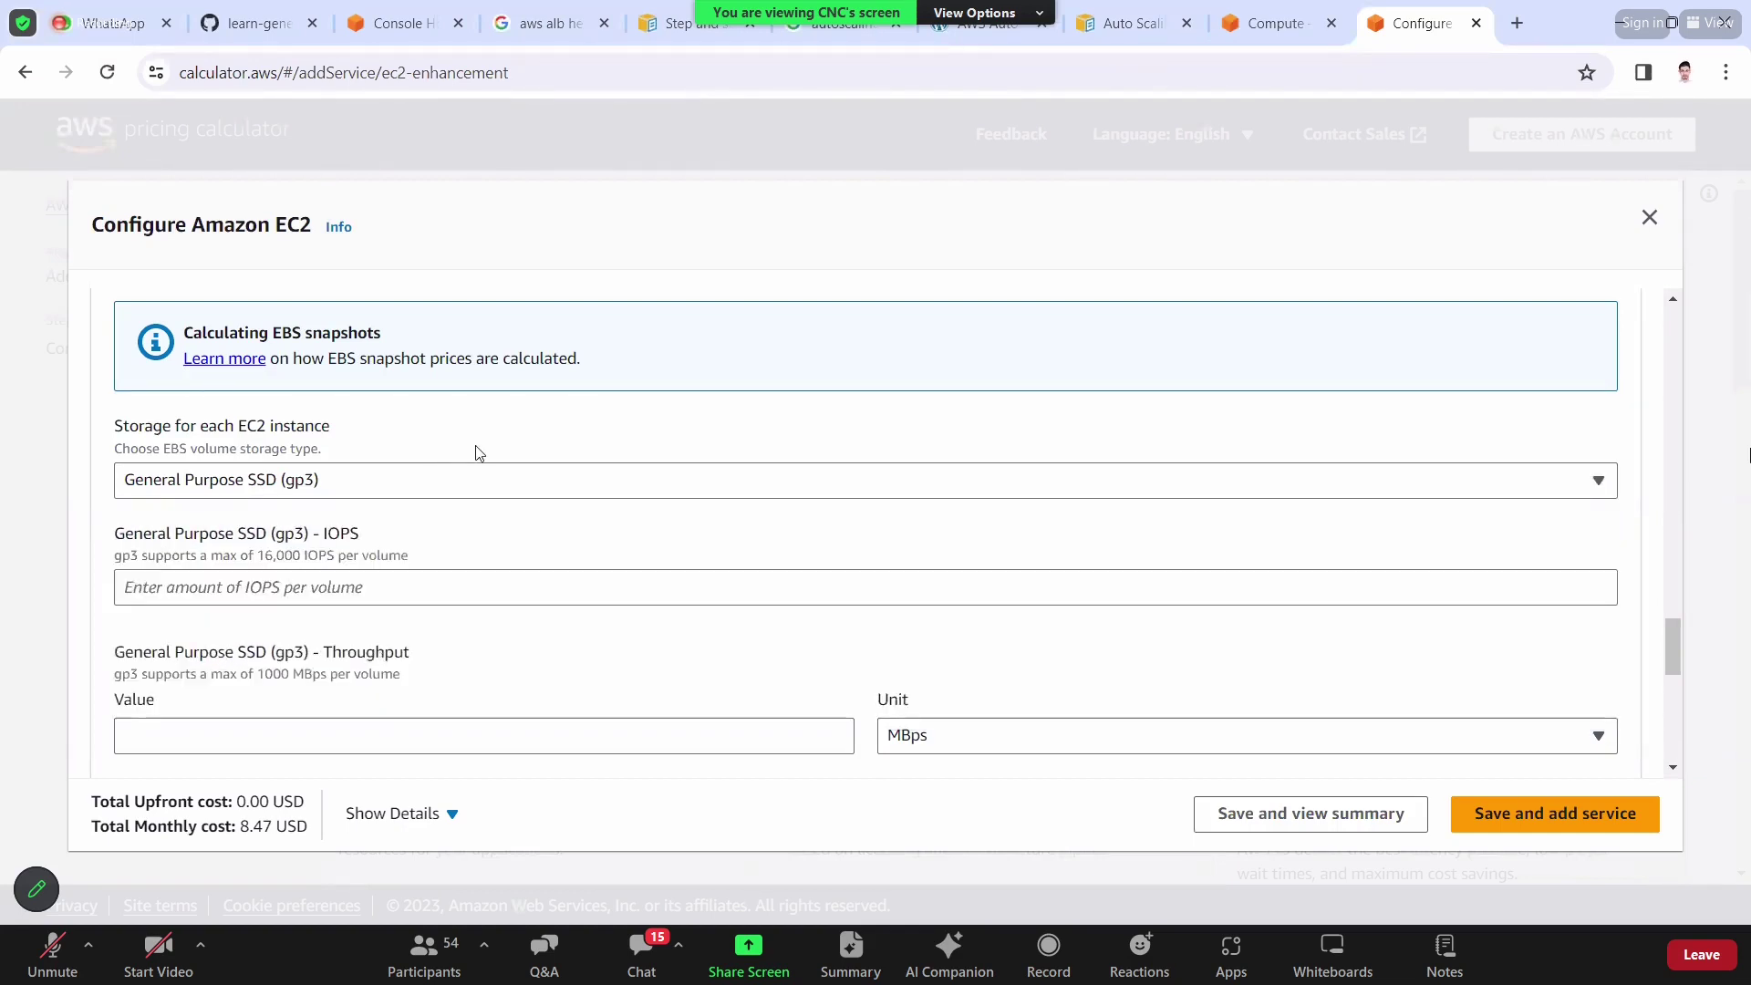
left_click(355, 491)
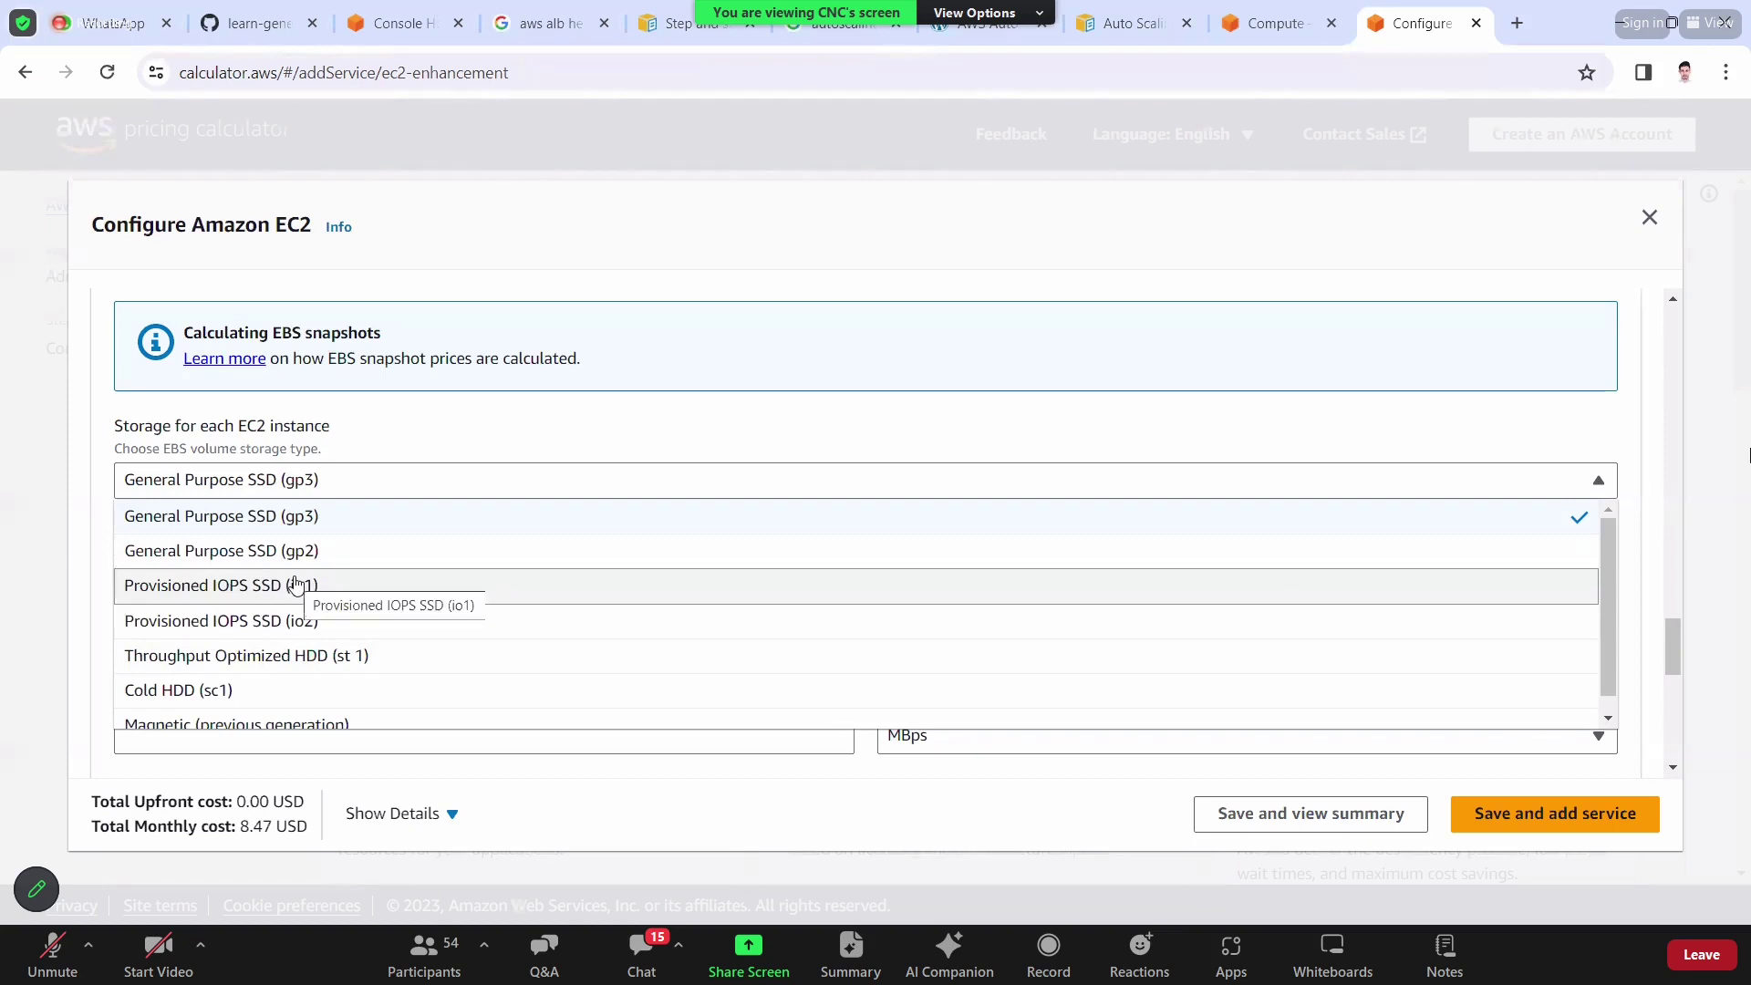
- Keep gp3 and review the IOPS and throughput limit hints for the volume
left_click(472, 432)
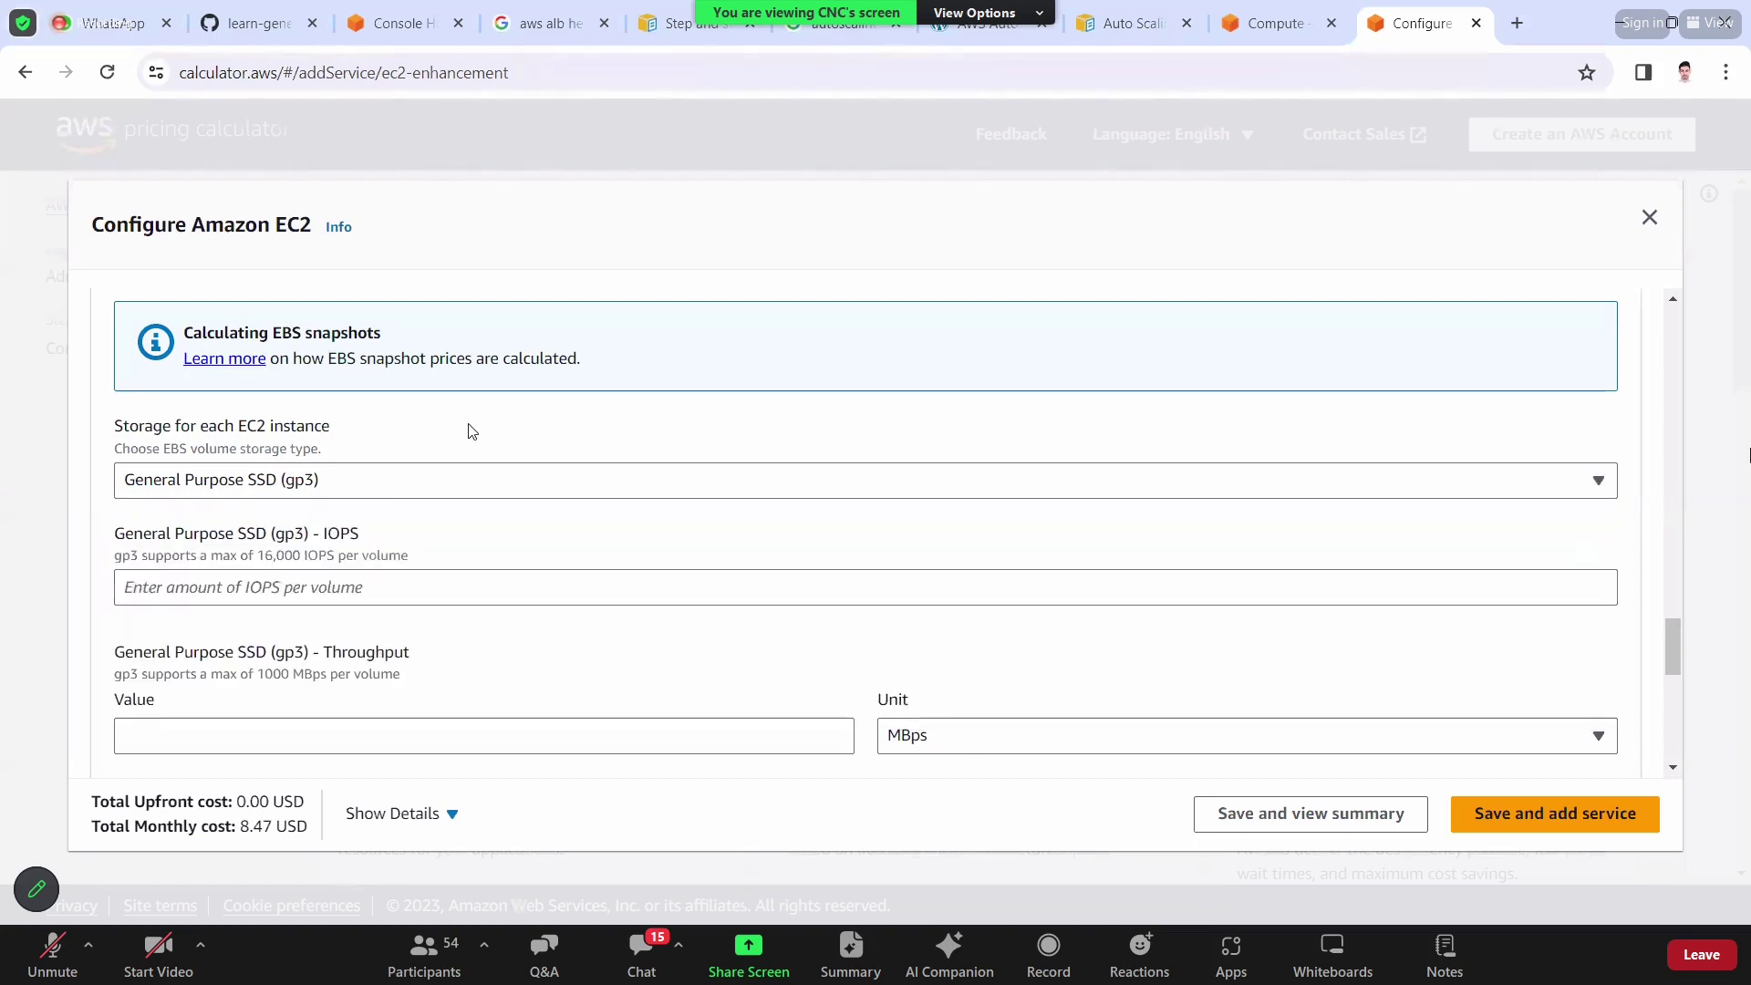
scroll(468, 430, "down", 1)
left_click(345, 563)
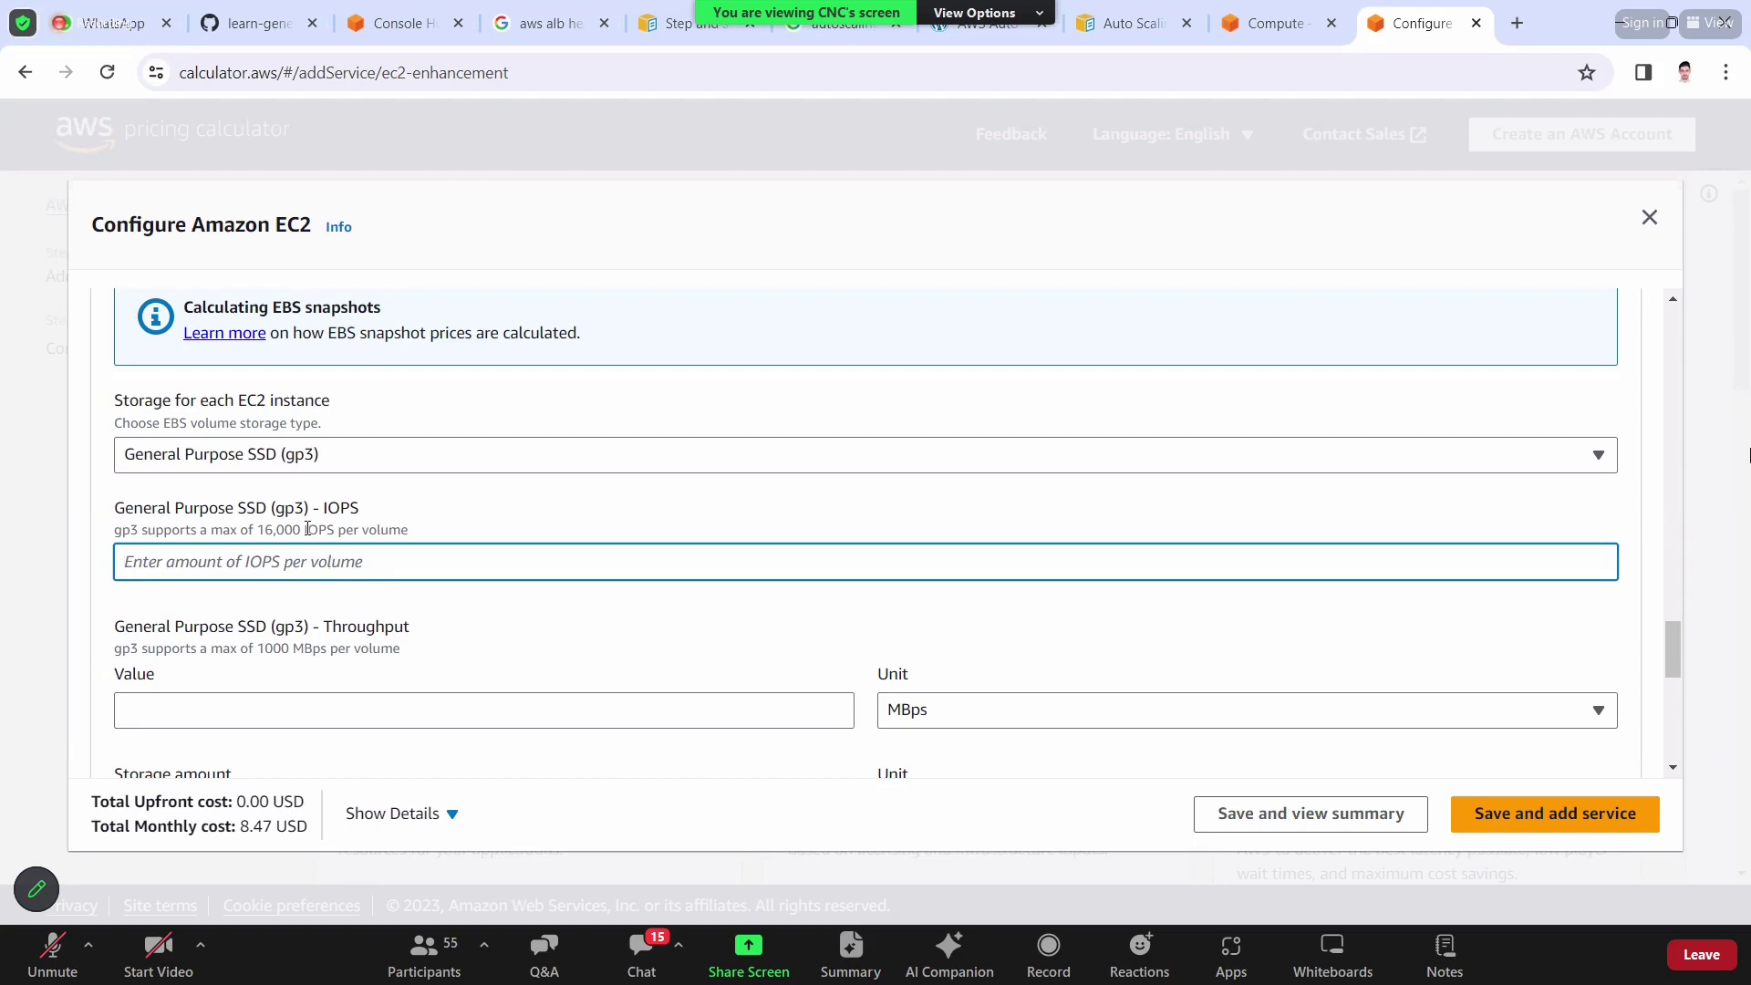
left_click_drag(305, 530, 265, 532)
left_click(346, 577)
scroll(346, 577, "down", 2)
left_click(347, 577)
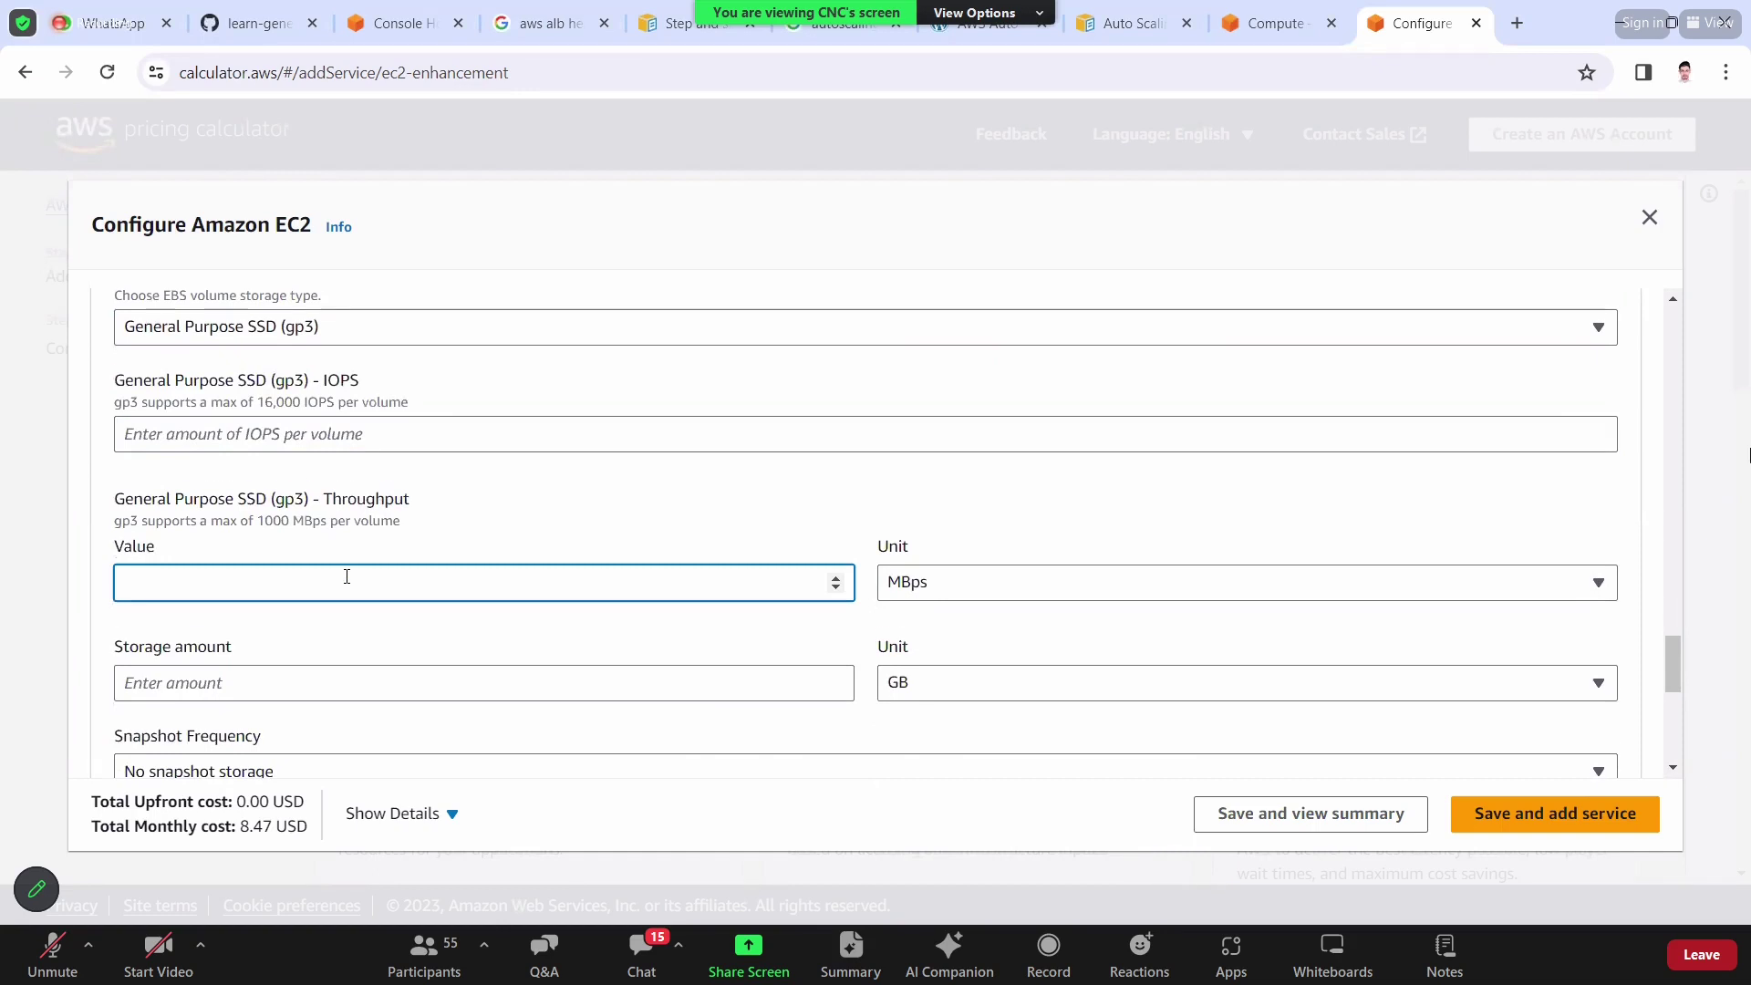
scroll(347, 576, "down", 1)
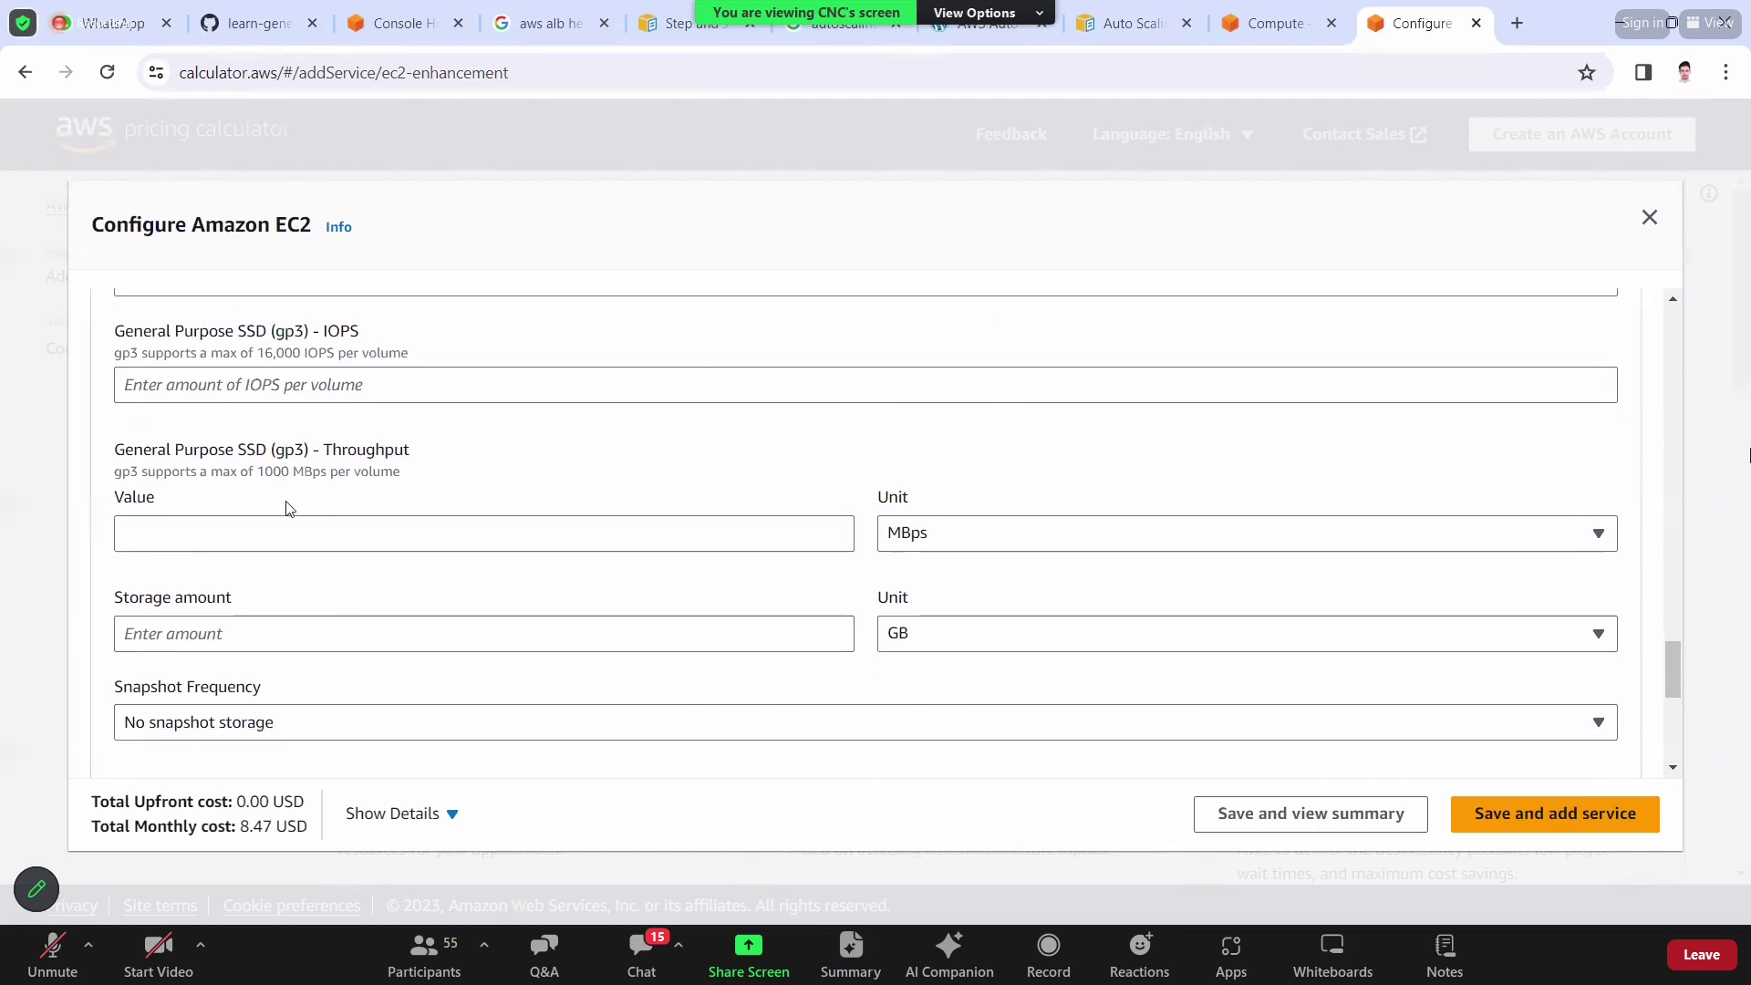
left_click_drag(308, 473, 293, 473)
left_click(272, 481)
scroll(364, 597, "down", 1)
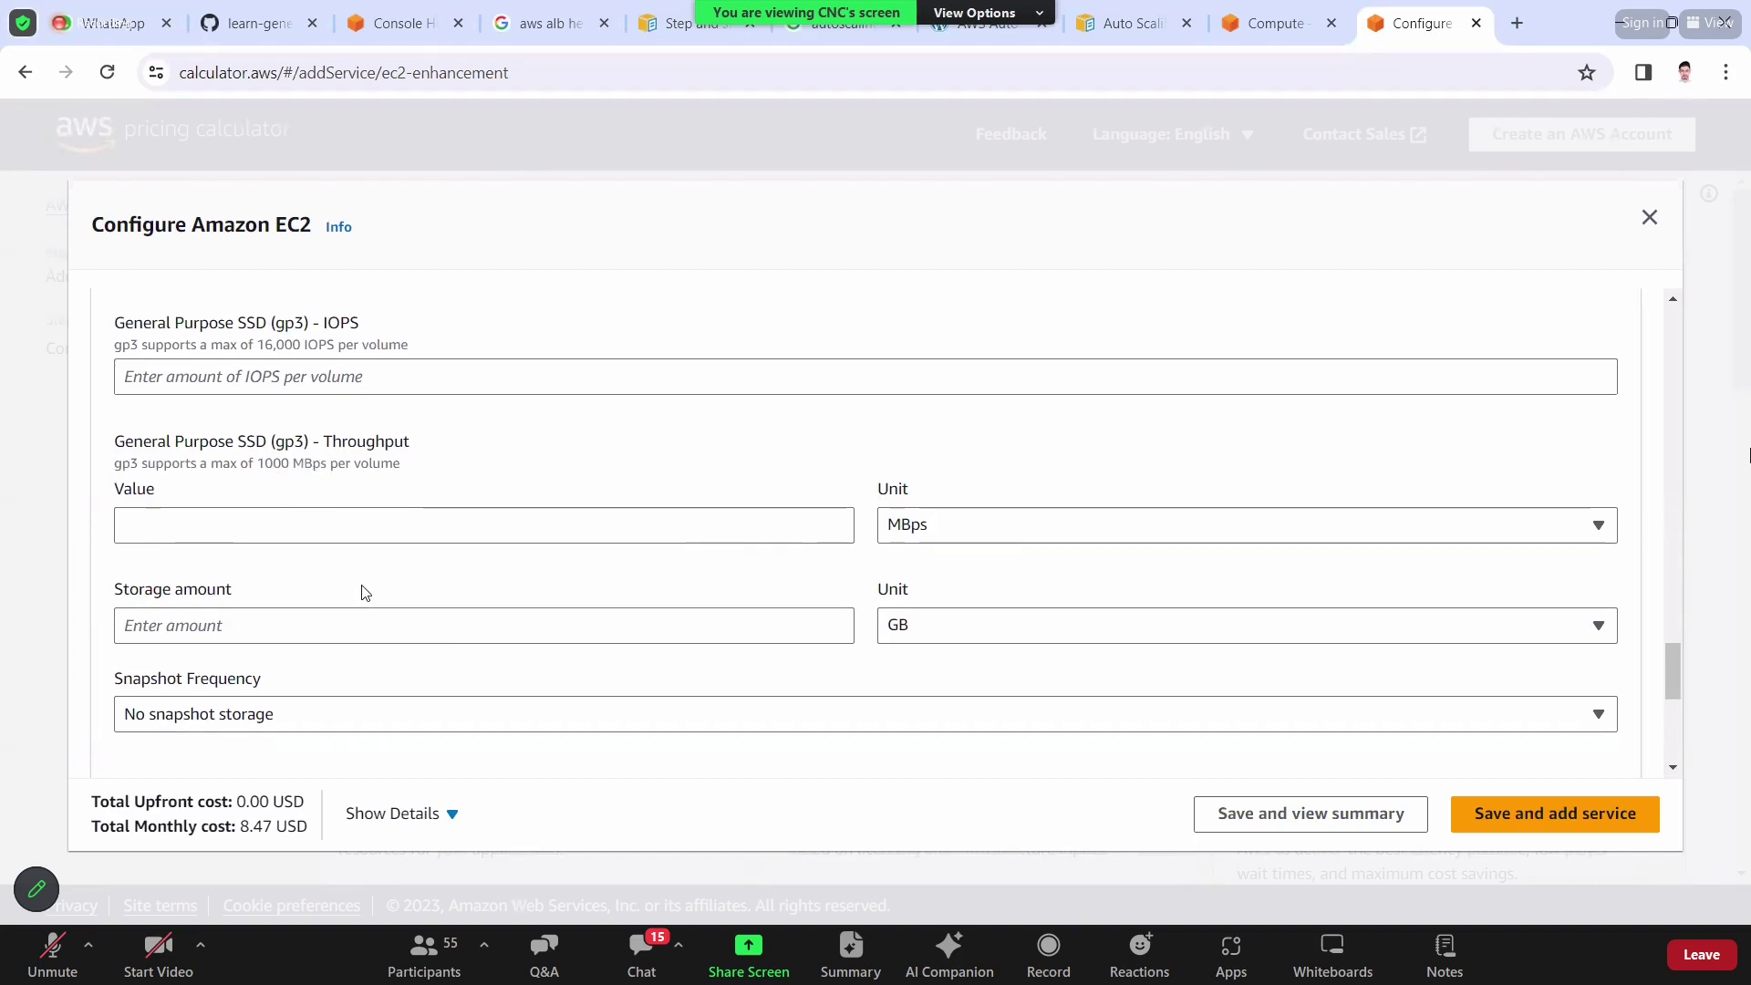
- Enter 100 GB of storage and leave snapshot frequency at No snapshot storage
left_click(365, 620)
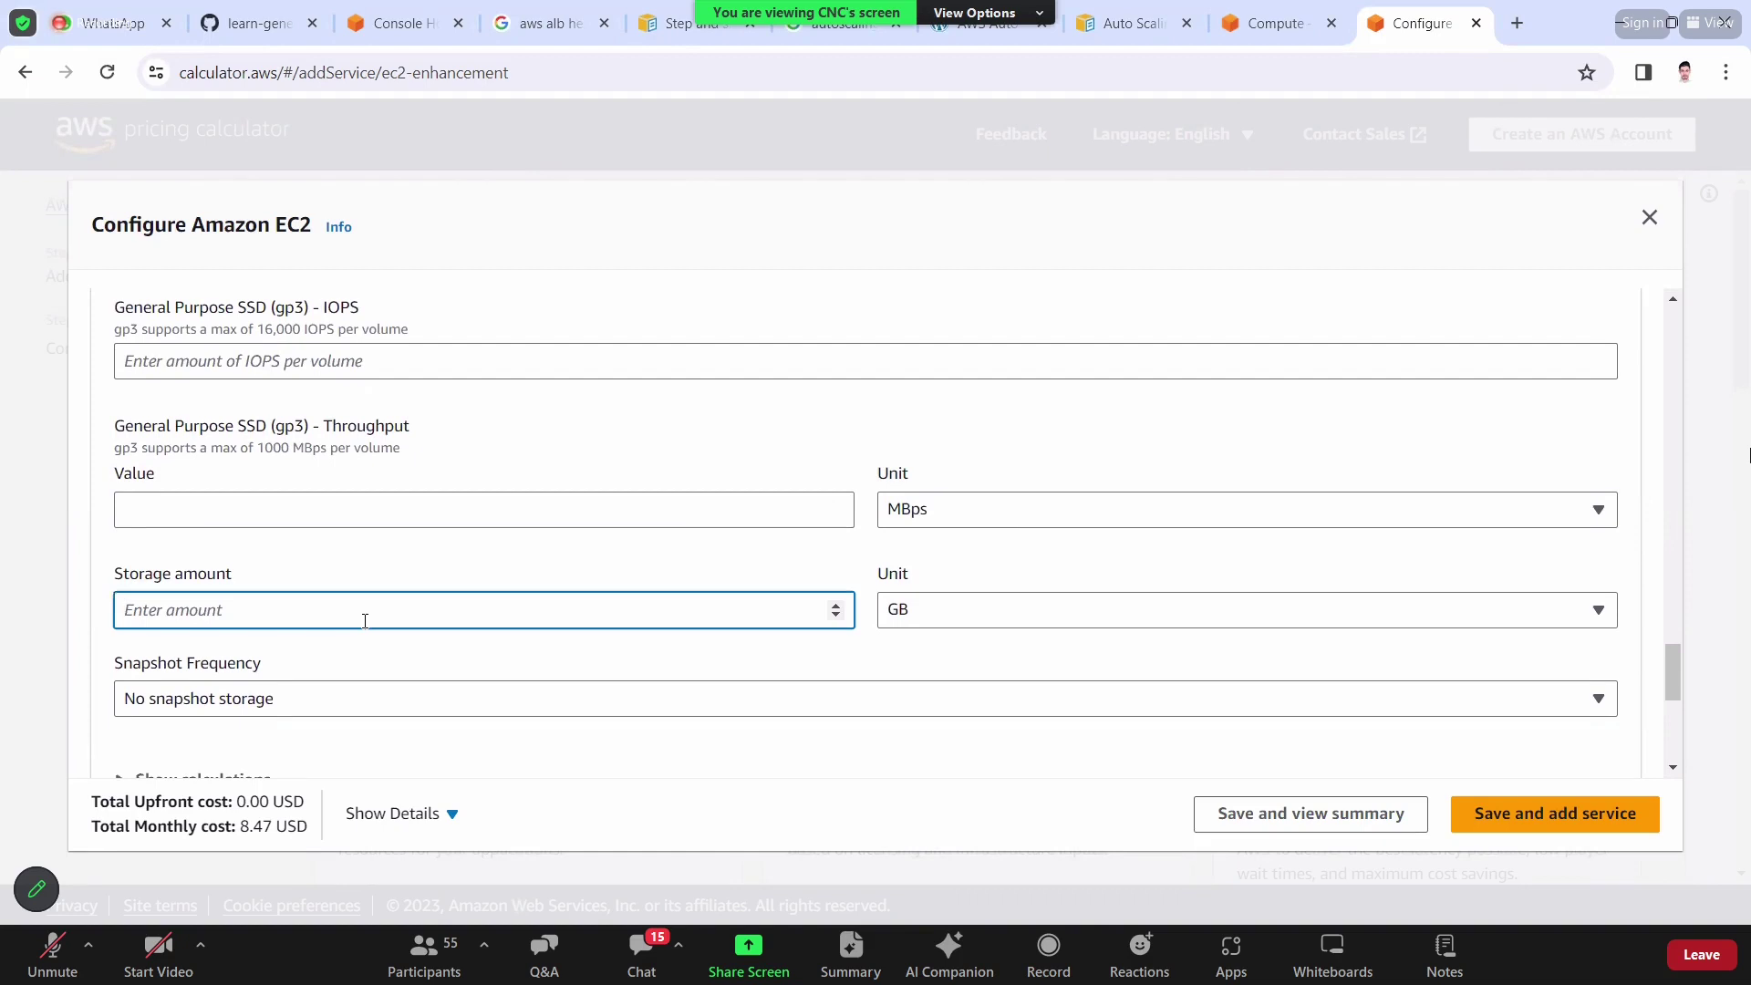
type("10")
type("0")
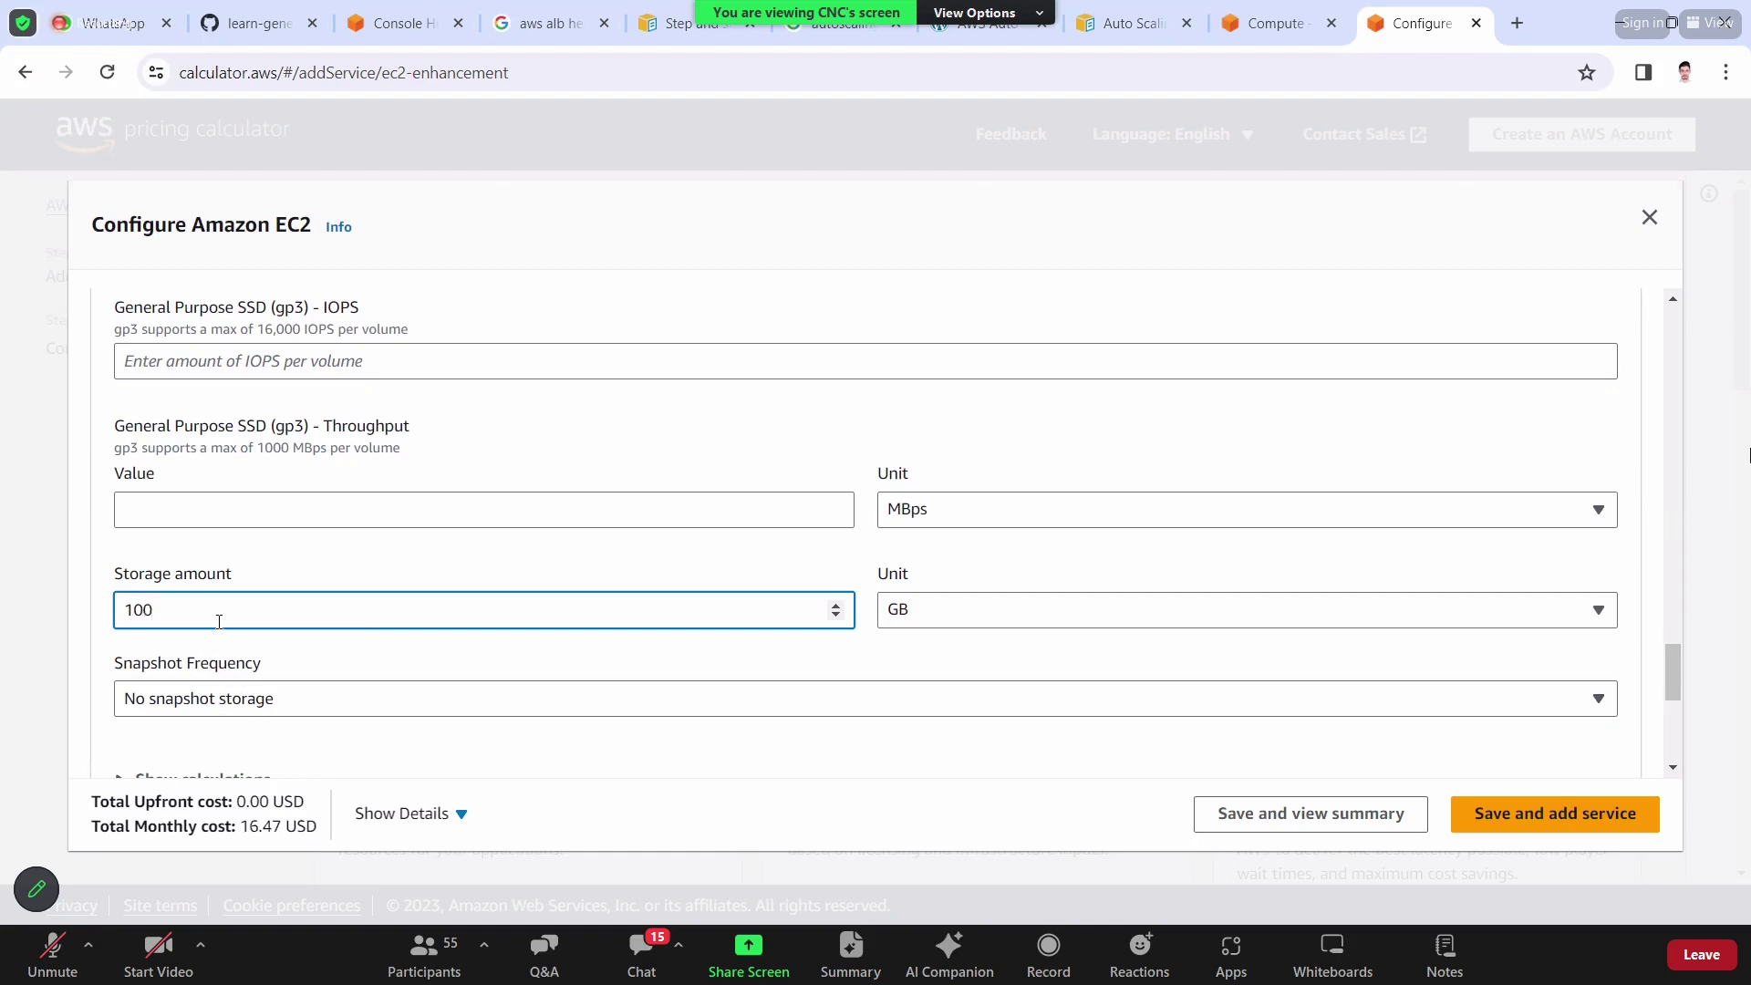
scroll(219, 621, "down", 1)
left_click(268, 627)
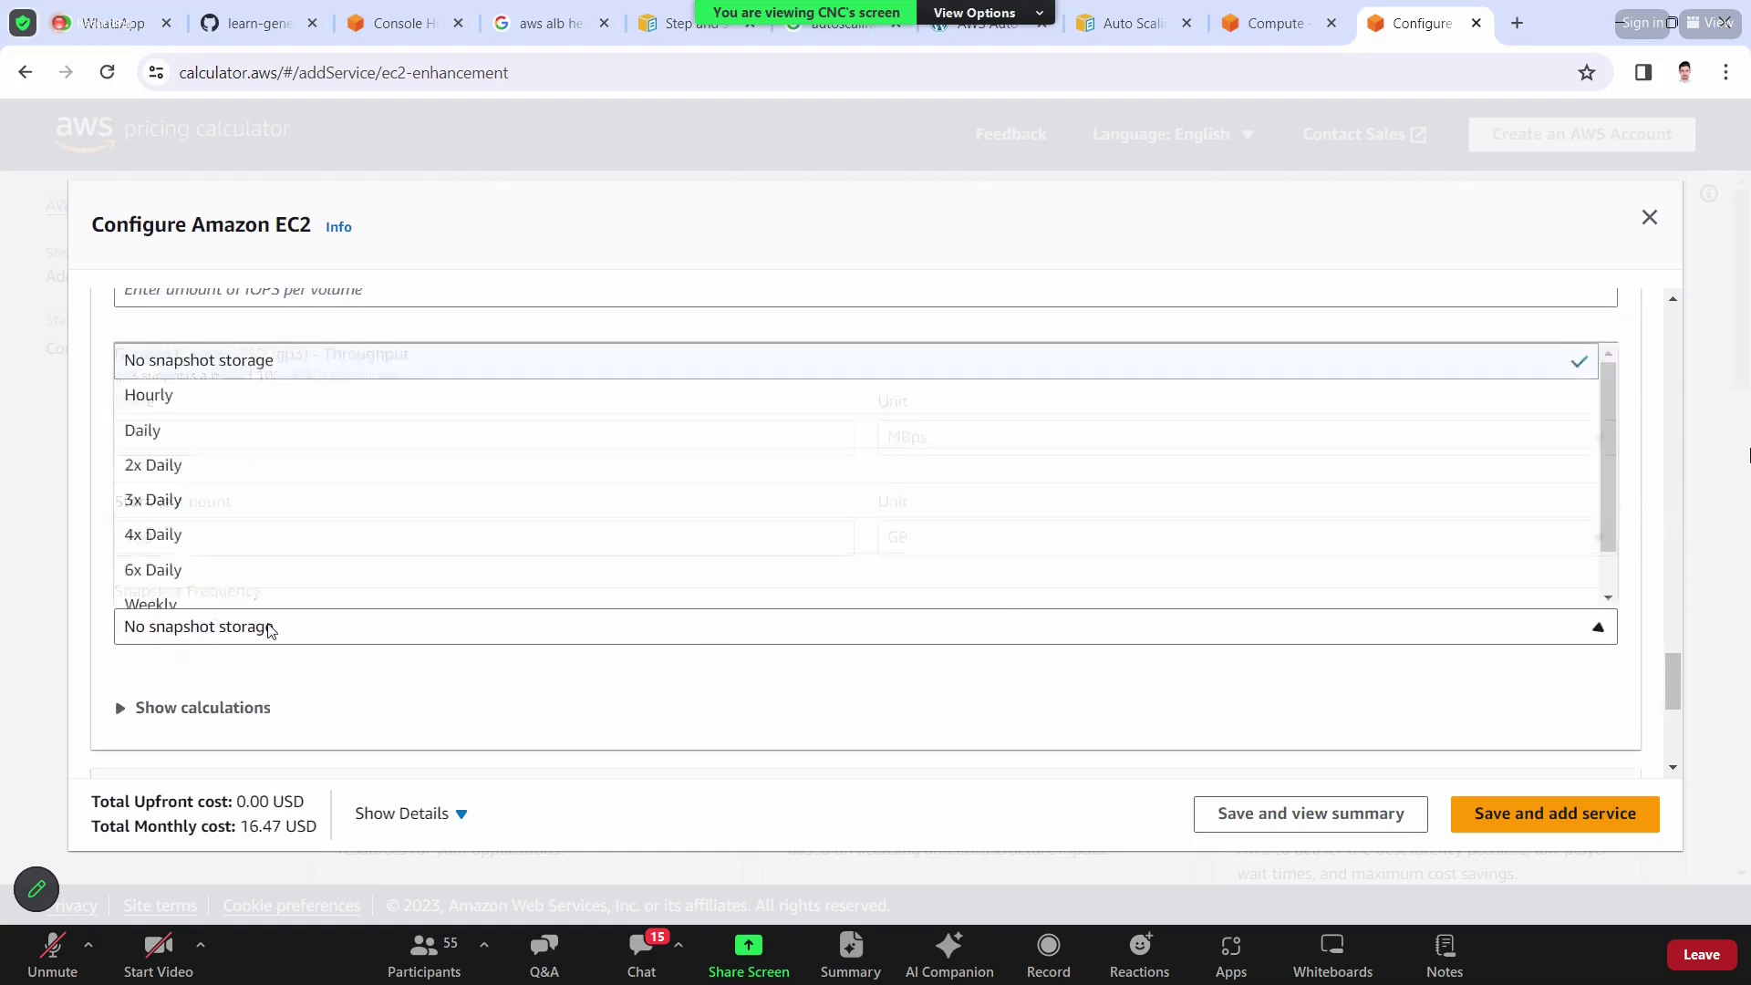
left_click(267, 626)
left_click(267, 627)
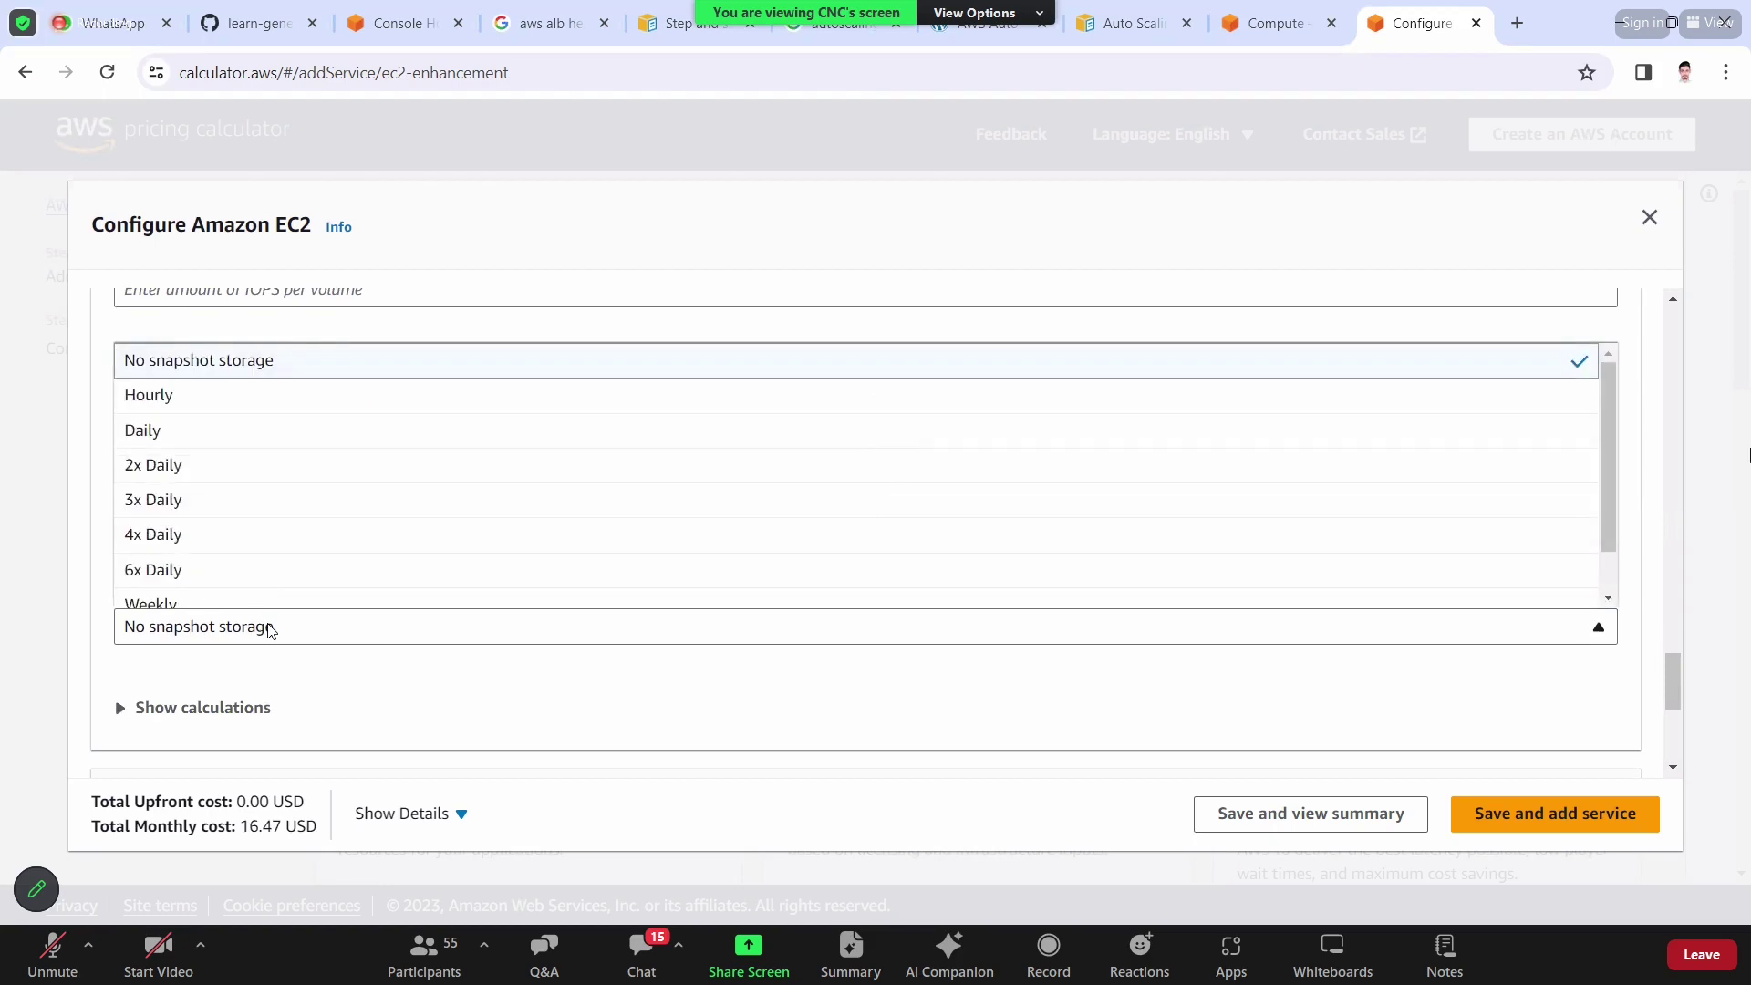
left_click(267, 626)
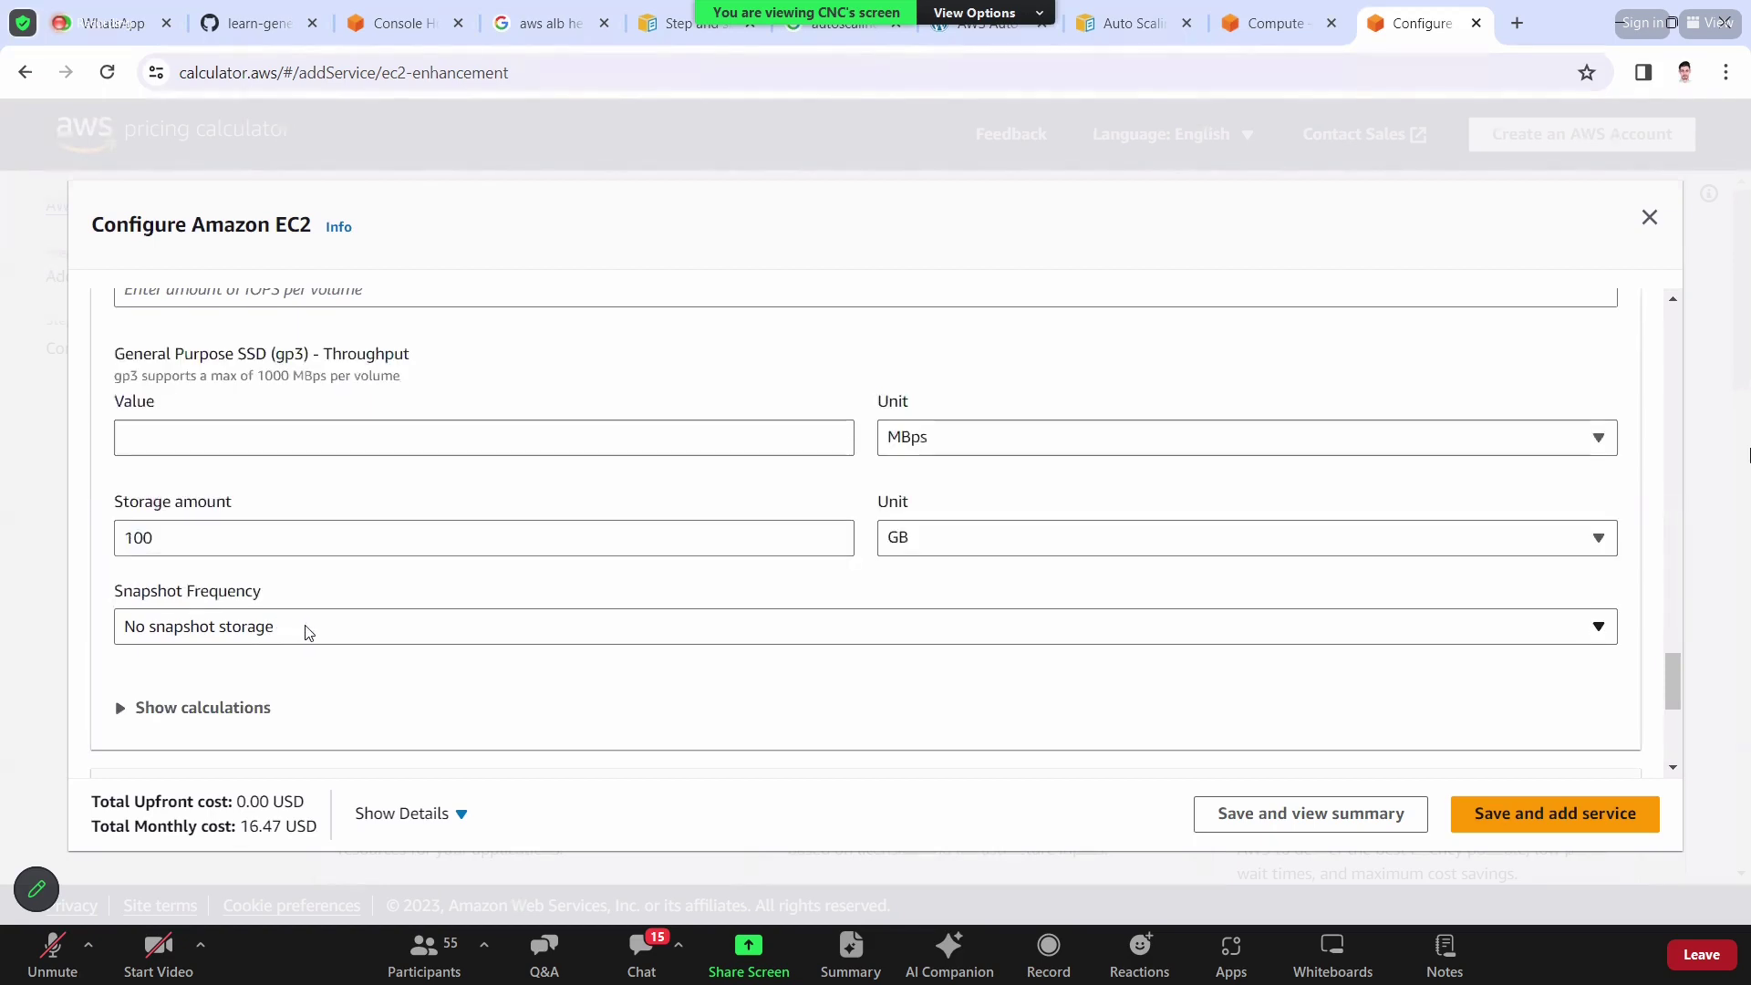
scroll(306, 629, "up", 1)
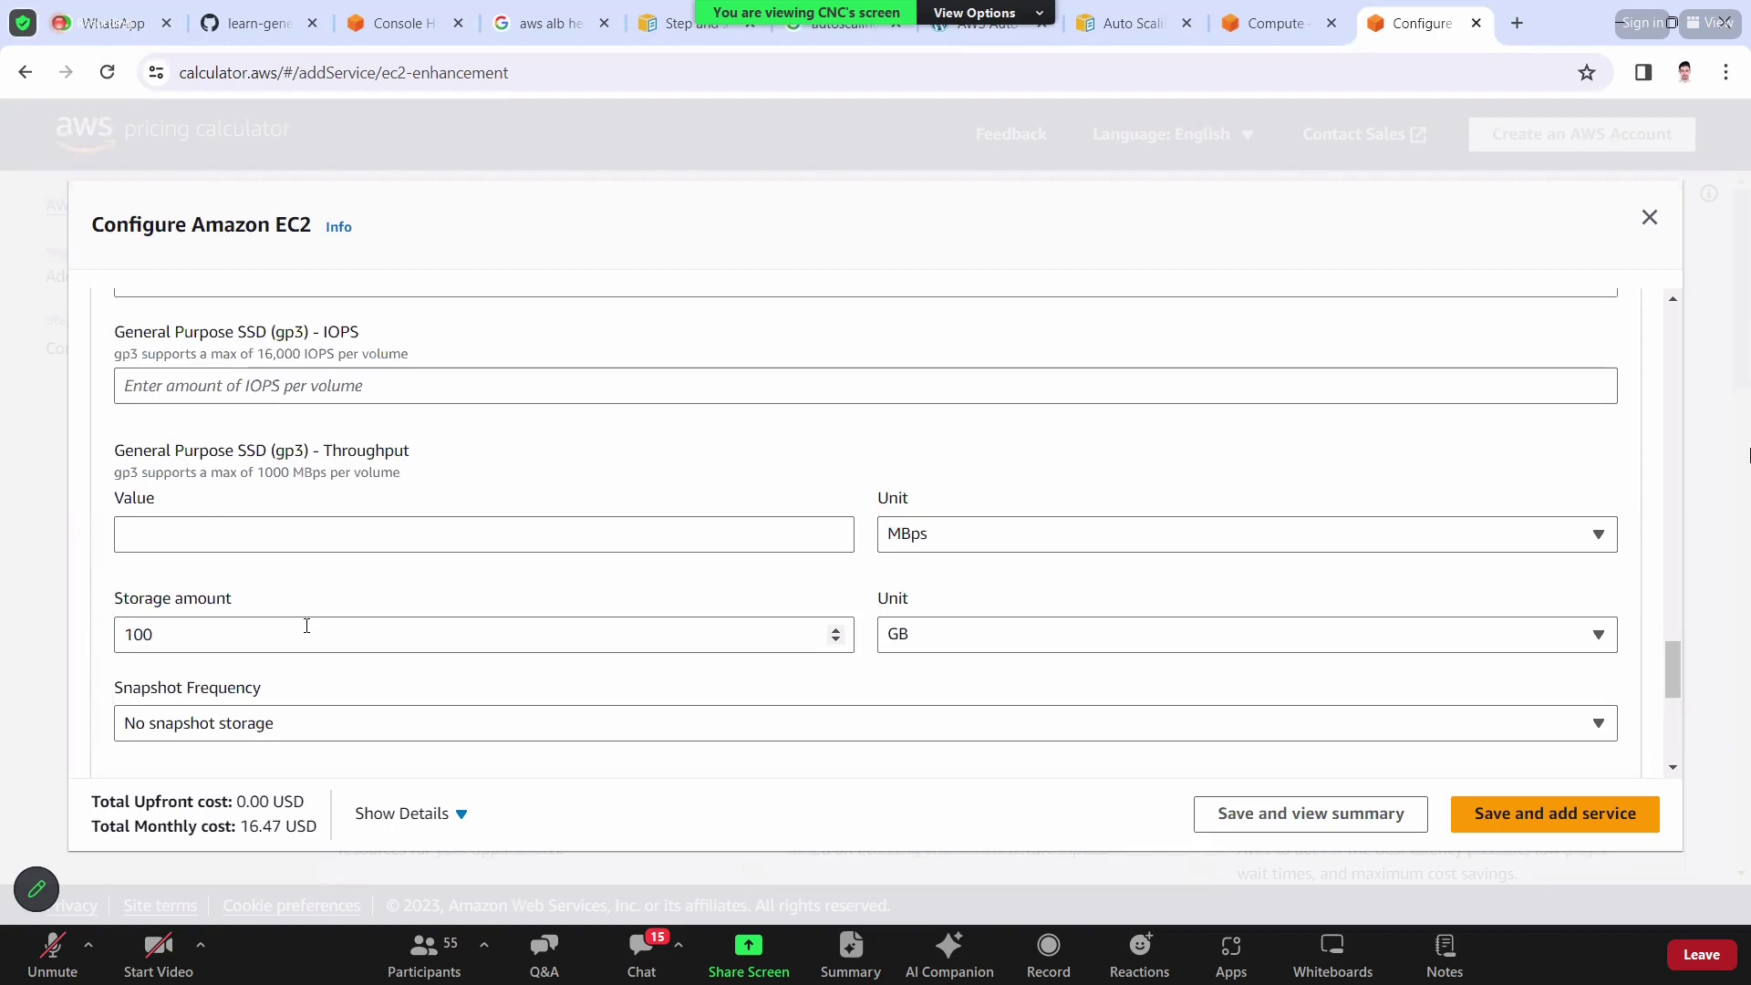
scroll(306, 626, "up", 1)
scroll(307, 627, "down", 2)
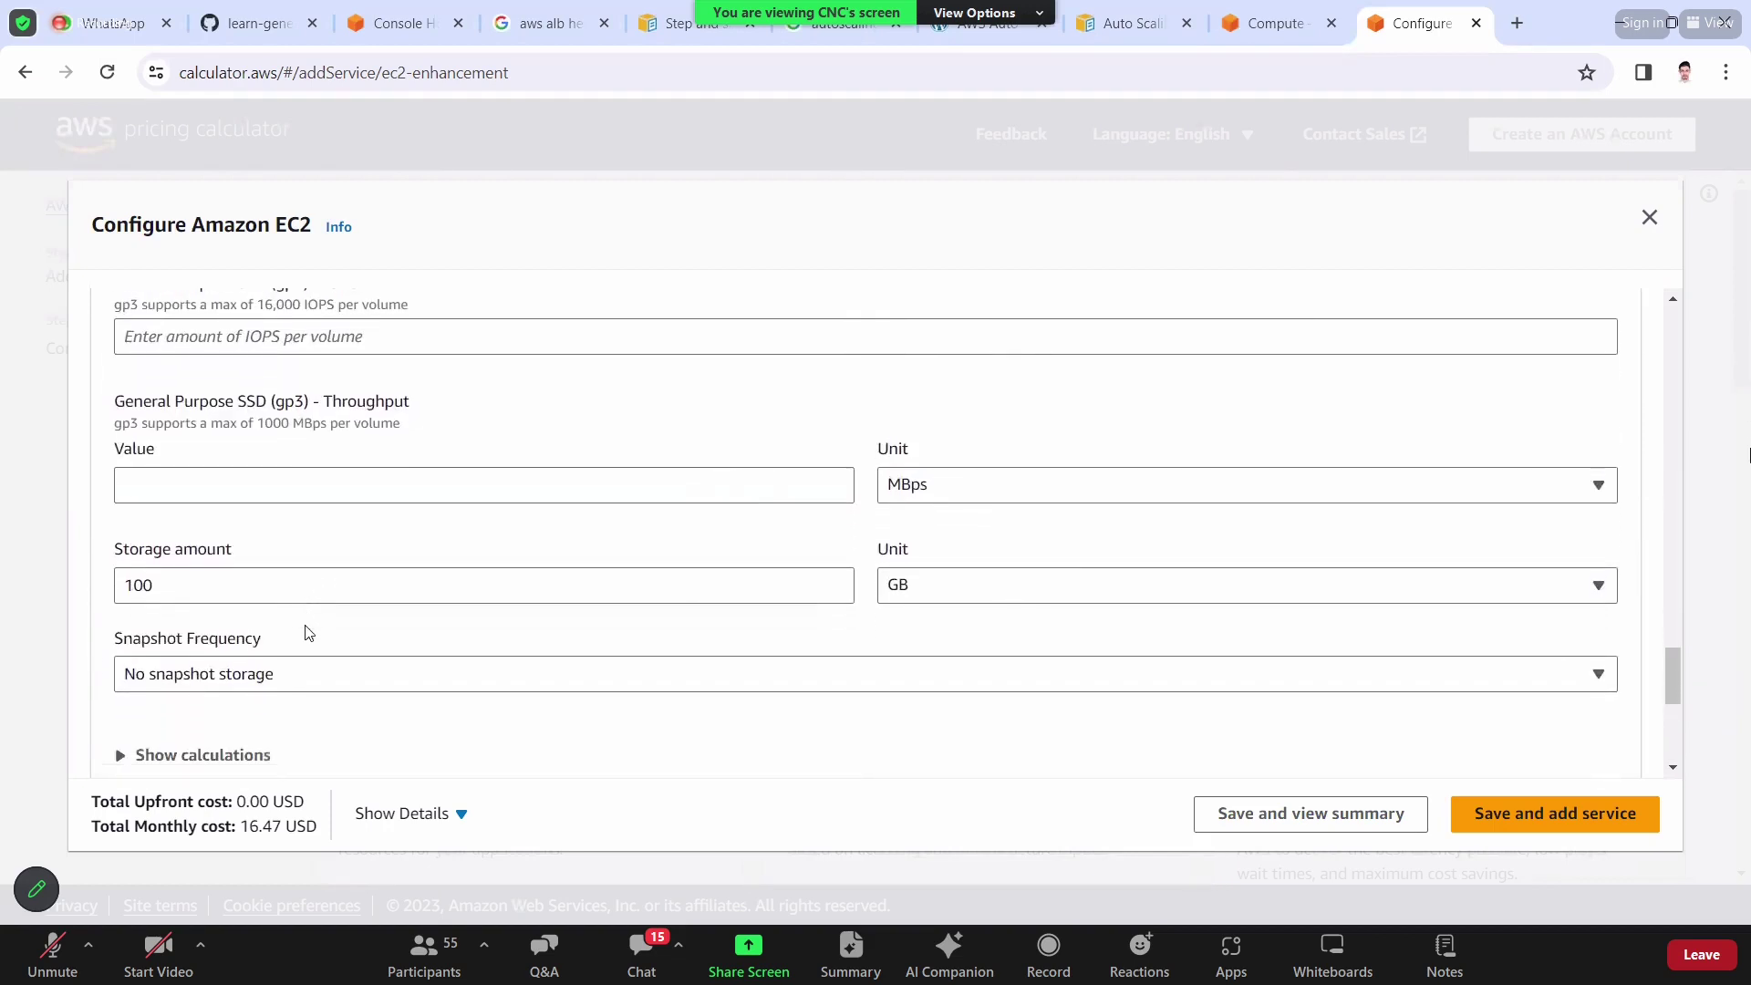
scroll(307, 632, "down", 1)
scroll(307, 633, "up", 1)
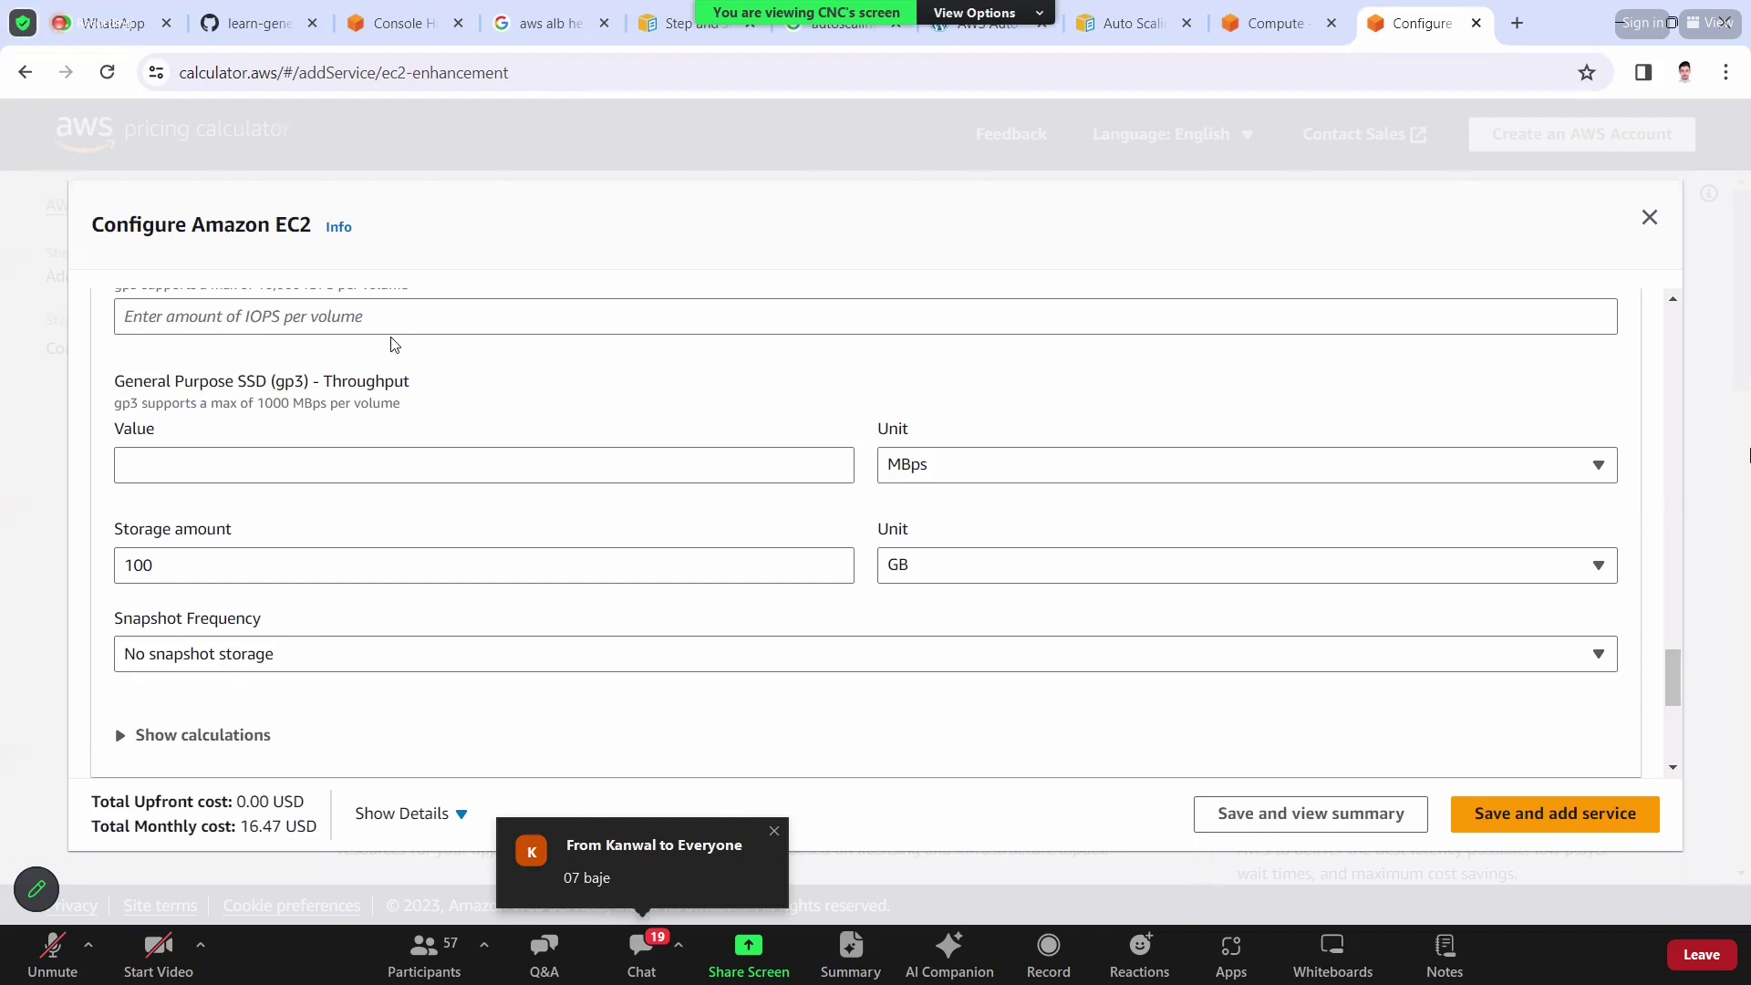
scroll(394, 356, "up", 2)
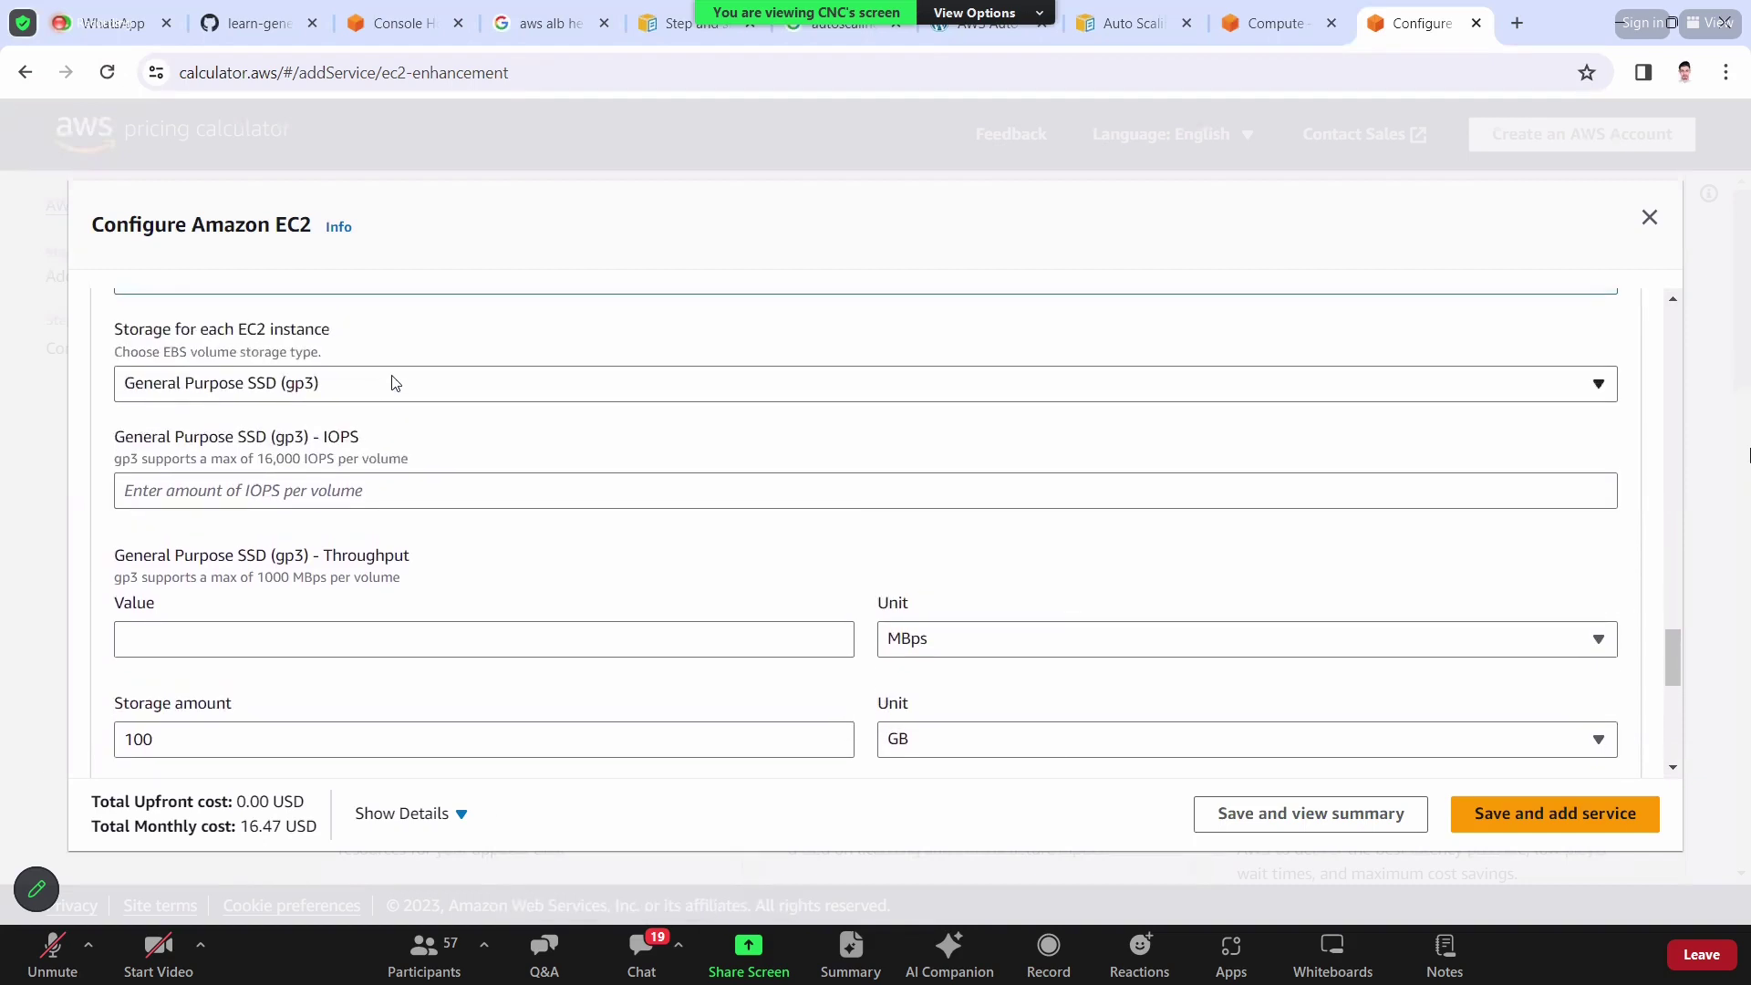
scroll(394, 382, "up", 4)
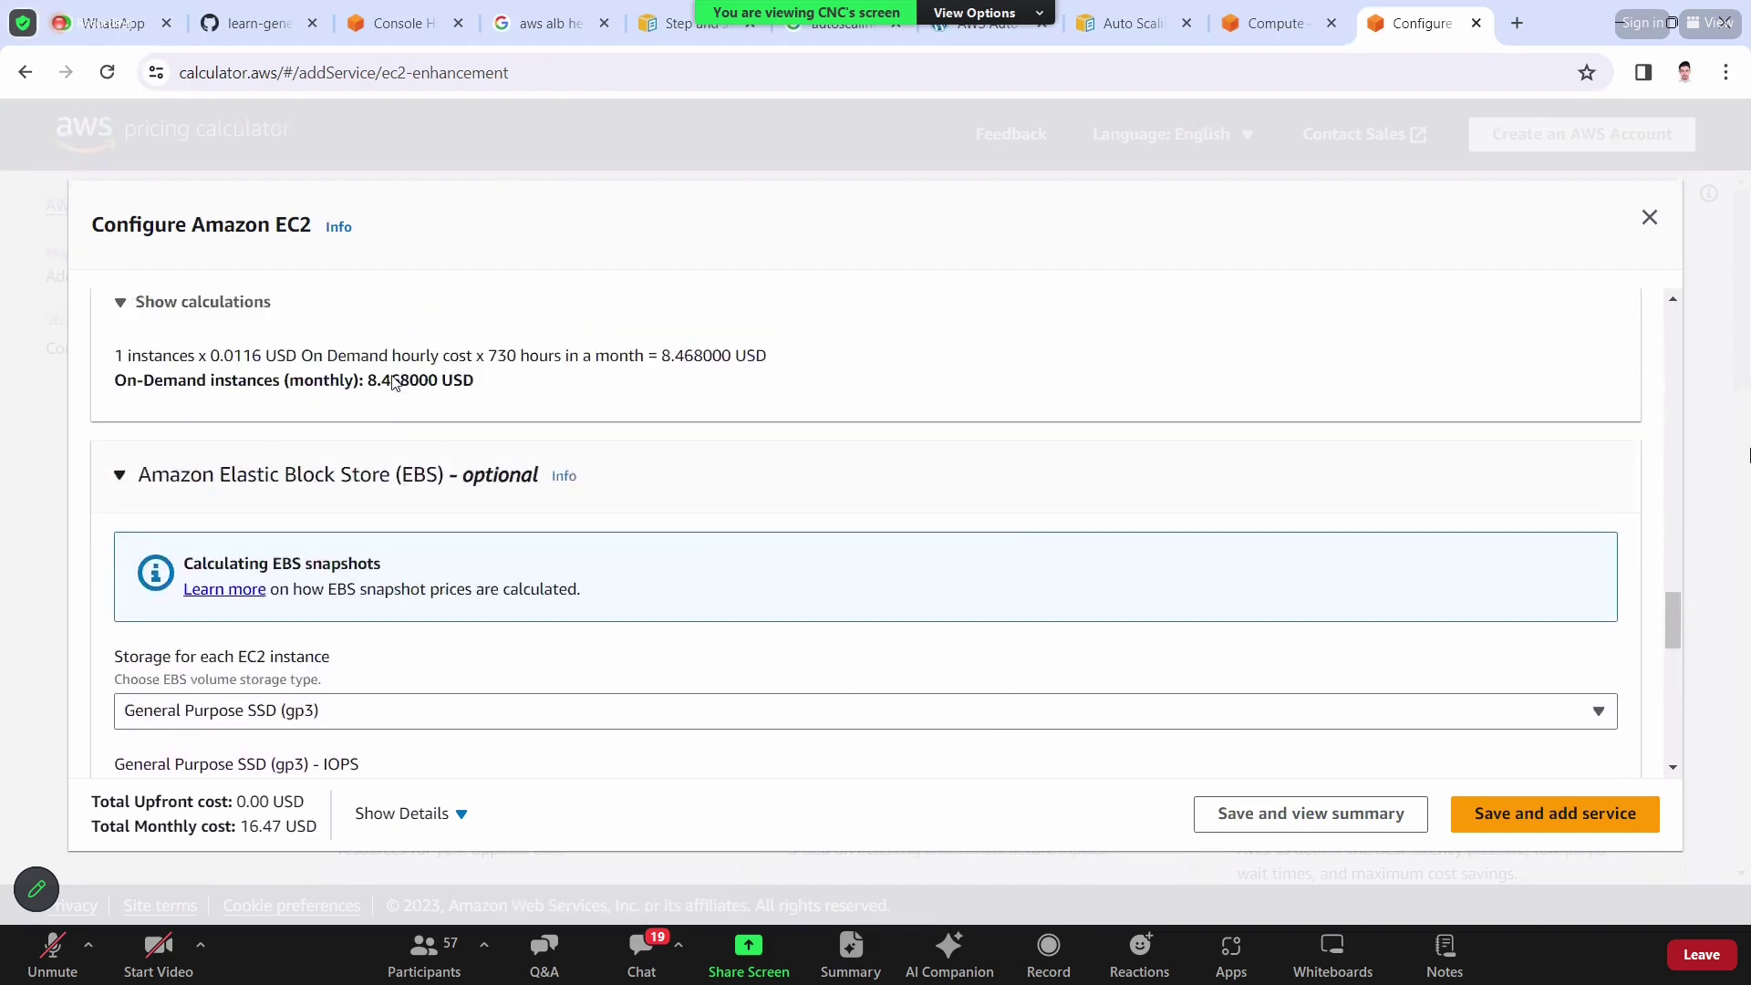
scroll(394, 382, "down", 4)
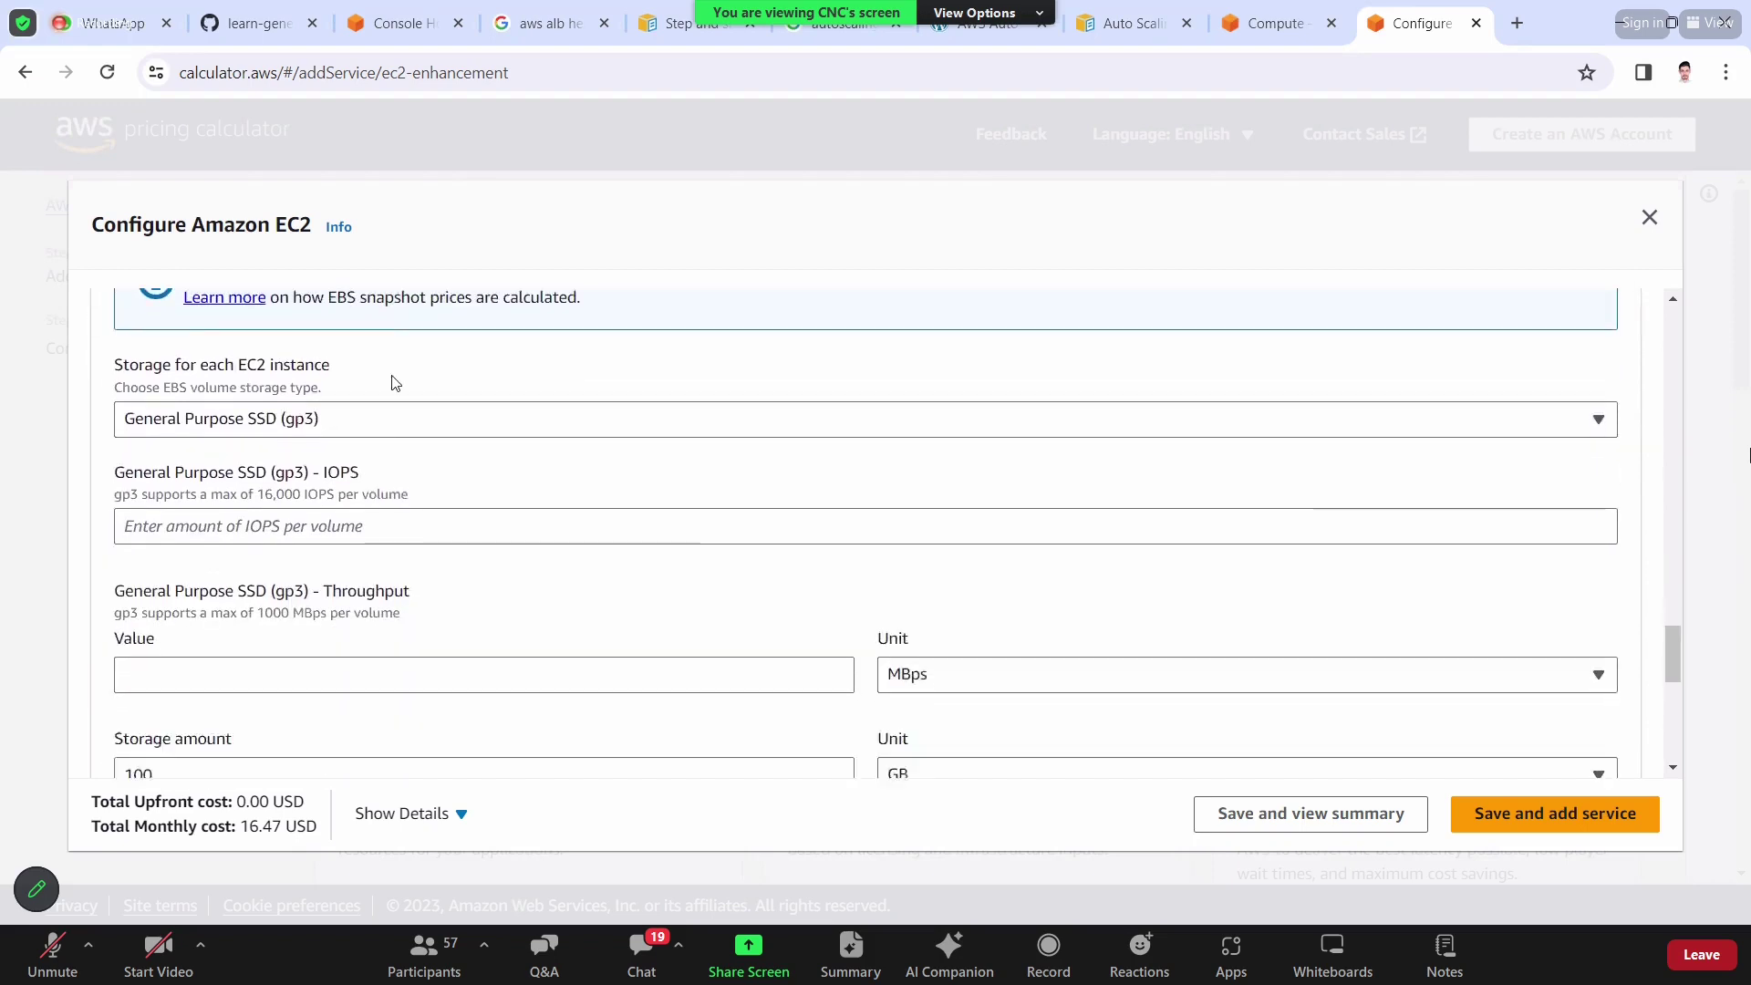
scroll(394, 382, "down", 4)
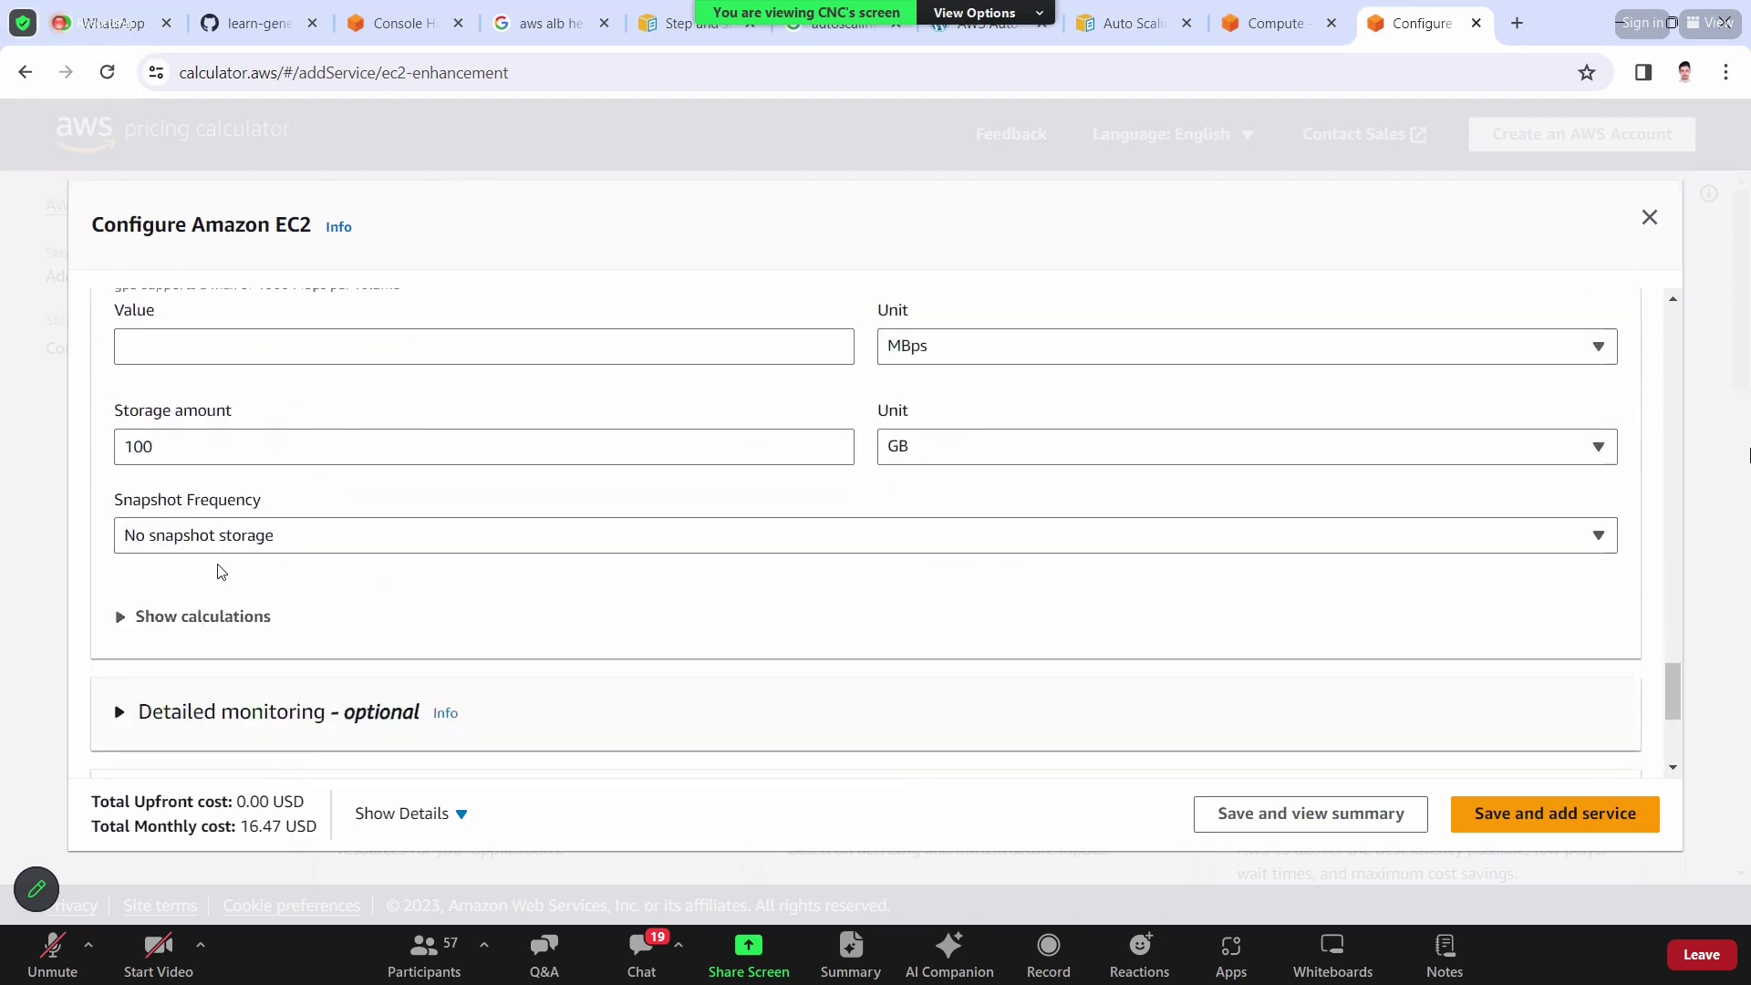
- Highlight the Snapshot Frequency label and try the Monthly frequency
left_click(243, 555)
left_click(244, 547)
double_click(155, 507)
double_click(242, 502)
left_click(263, 536)
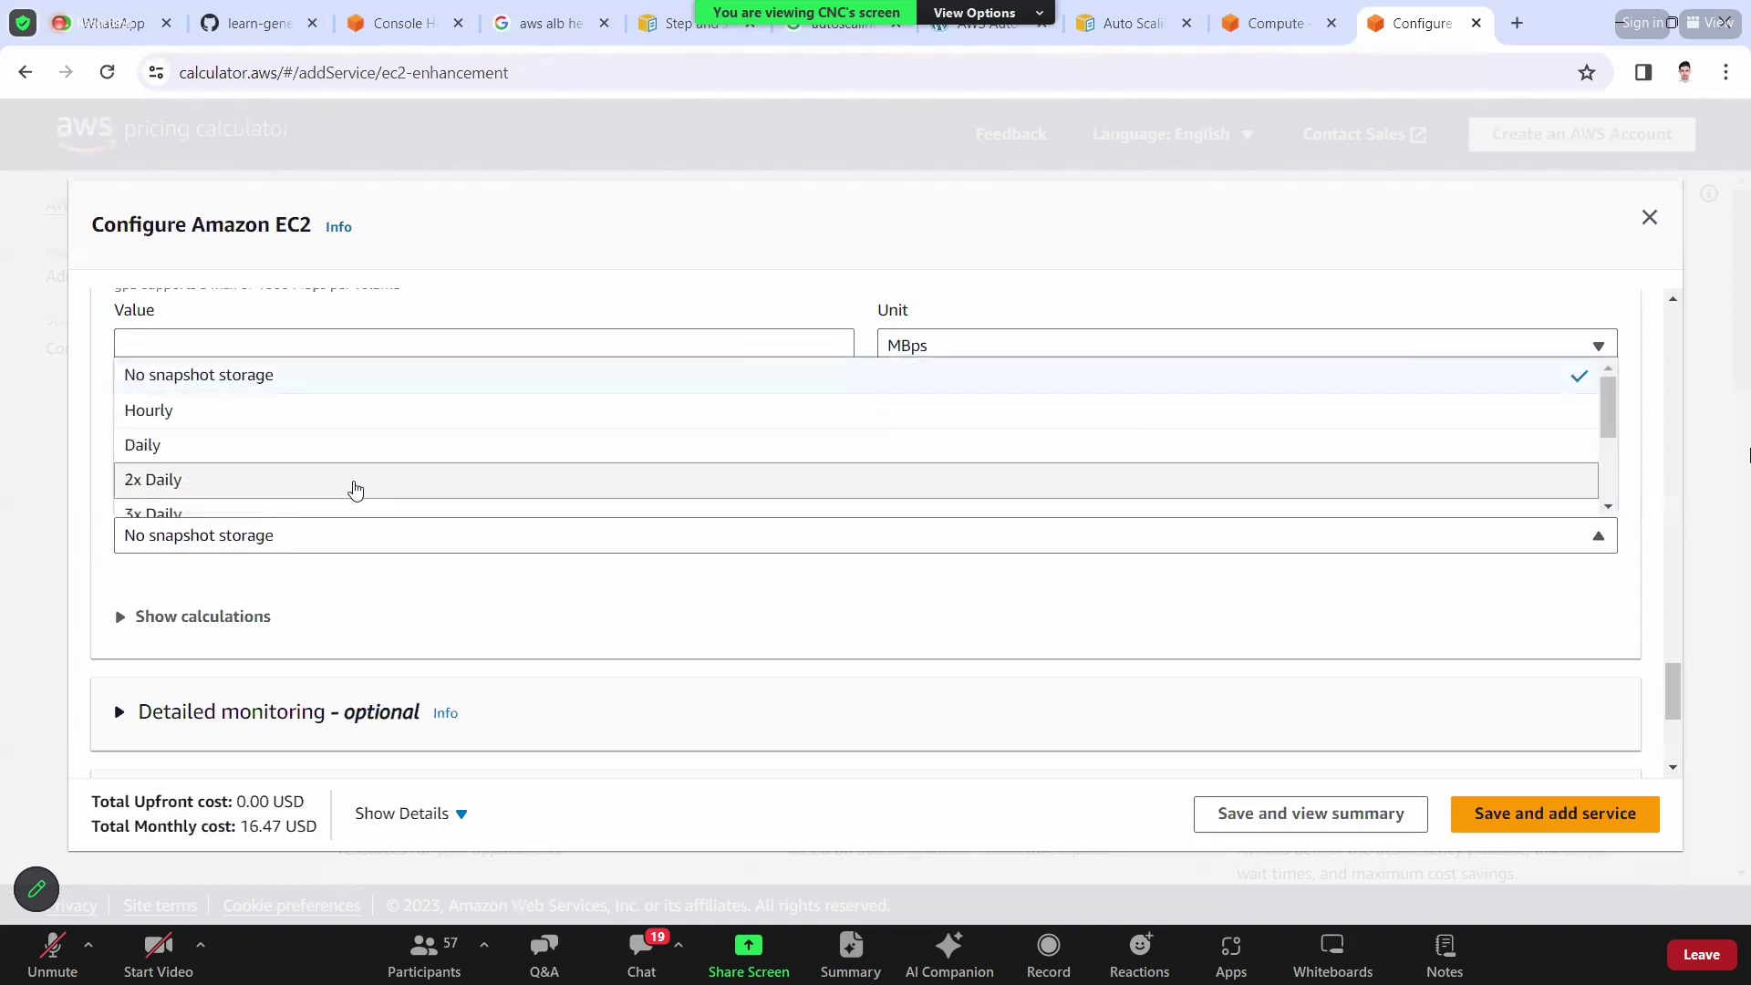
scroll(319, 454, "down", 4)
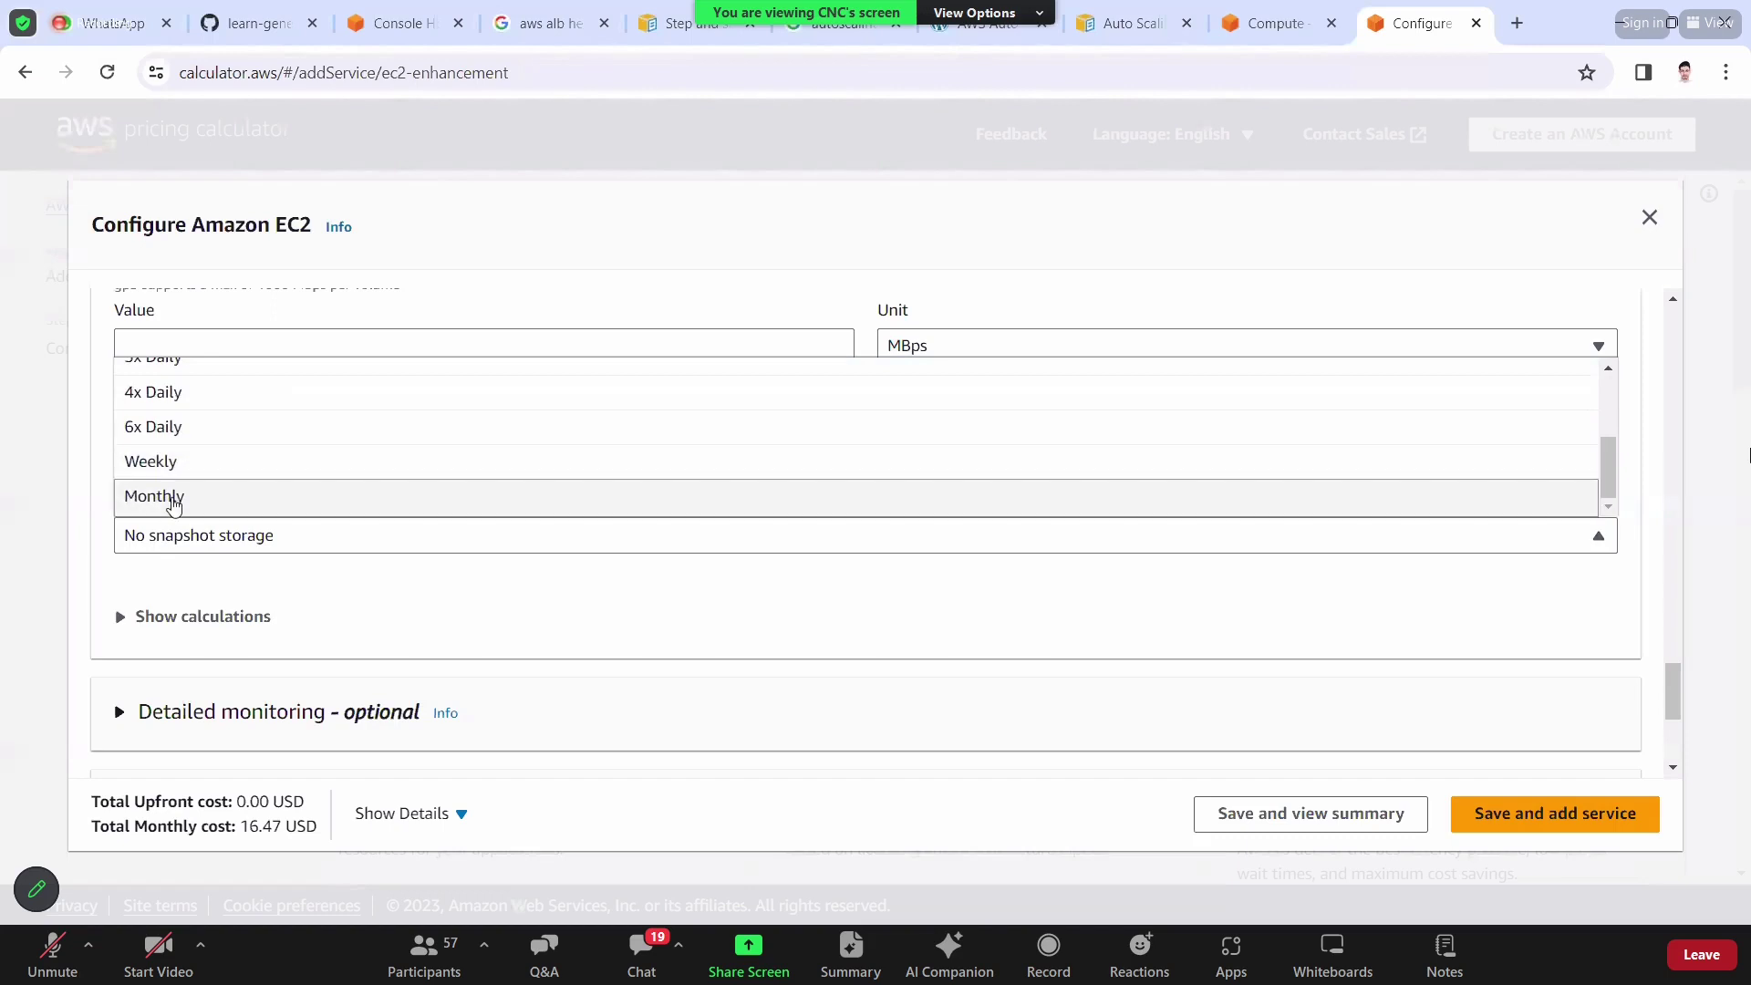
left_click(169, 498)
left_click(260, 541)
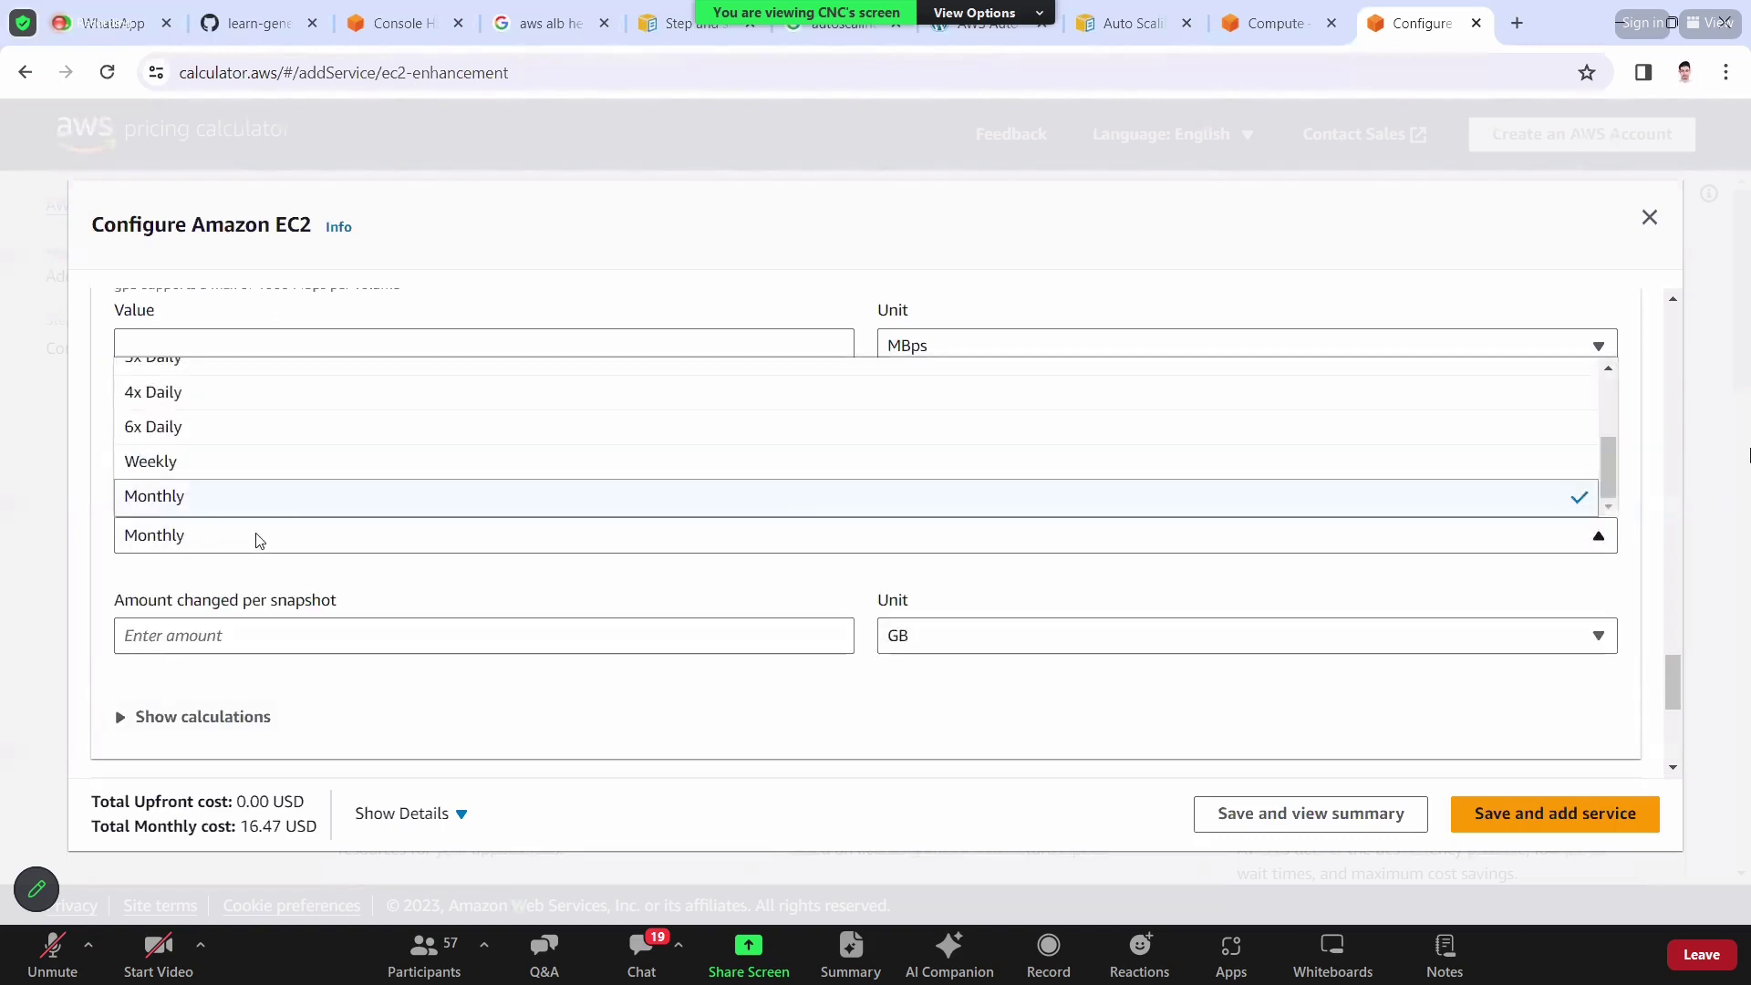
left_click(260, 541)
left_click(260, 541)
left_click(260, 541)
left_click(260, 541)
- Try Weekly, 6x Daily, 4x Daily, 2x Daily, Daily and Hourly, then choose No snapshot storage
left_click(168, 475)
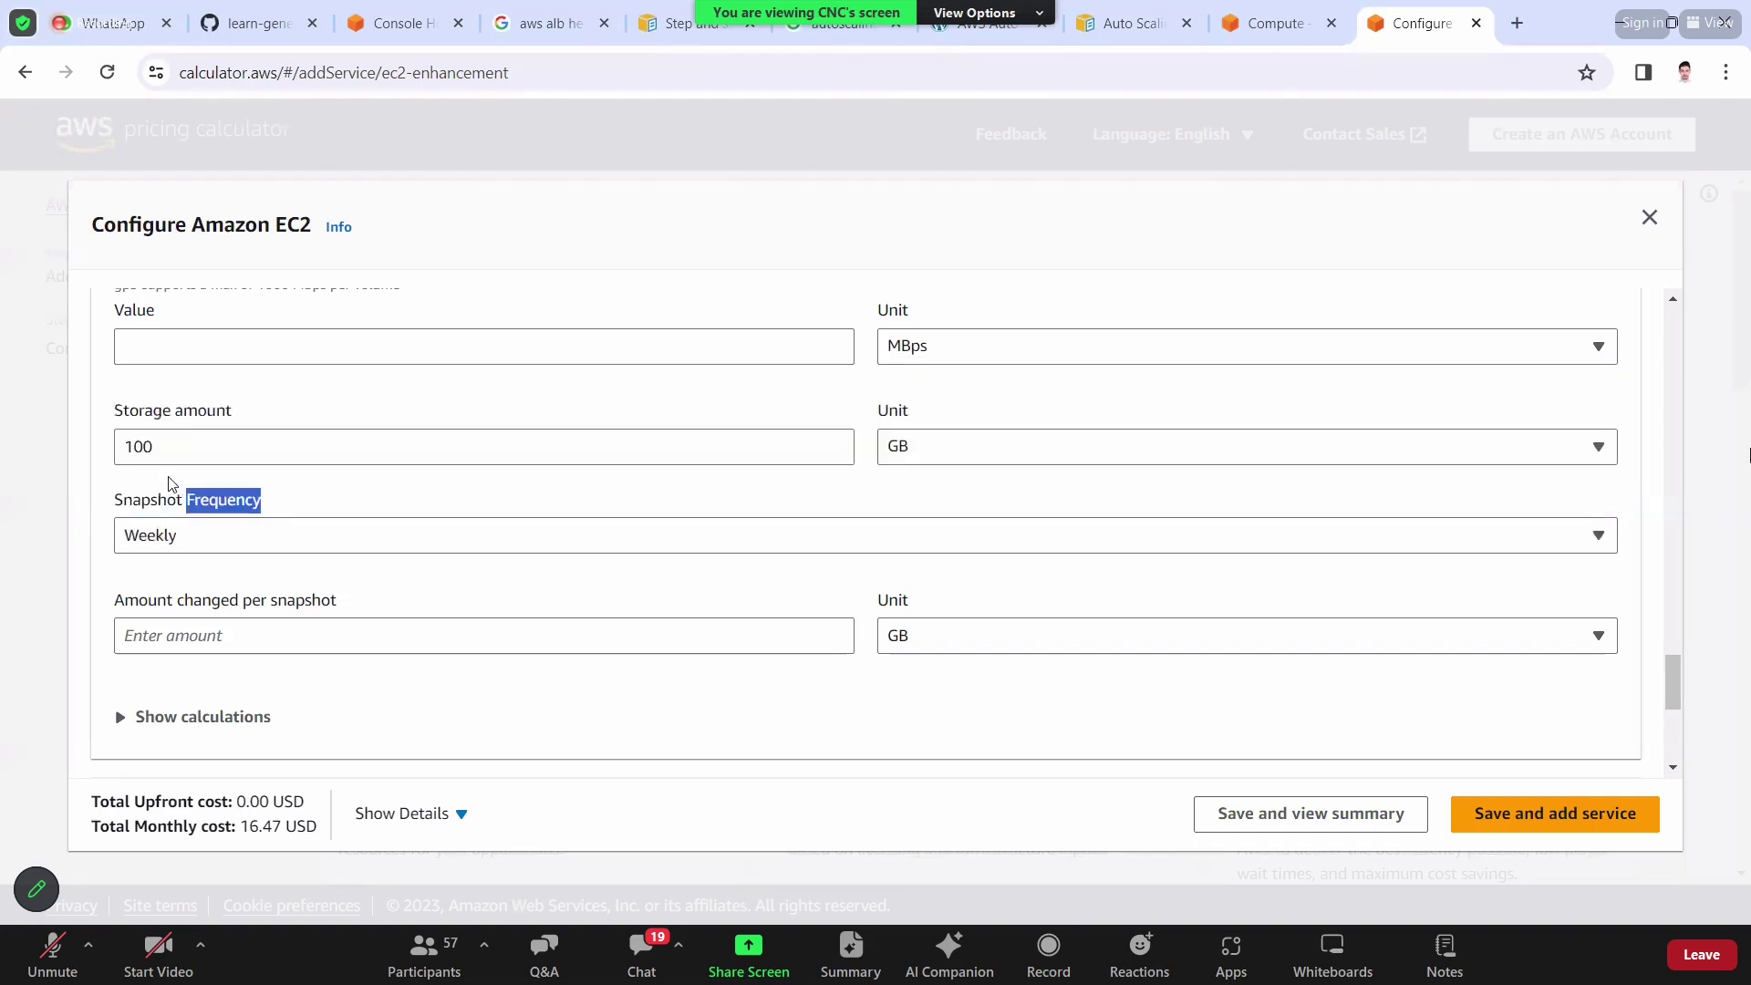
left_click(246, 551)
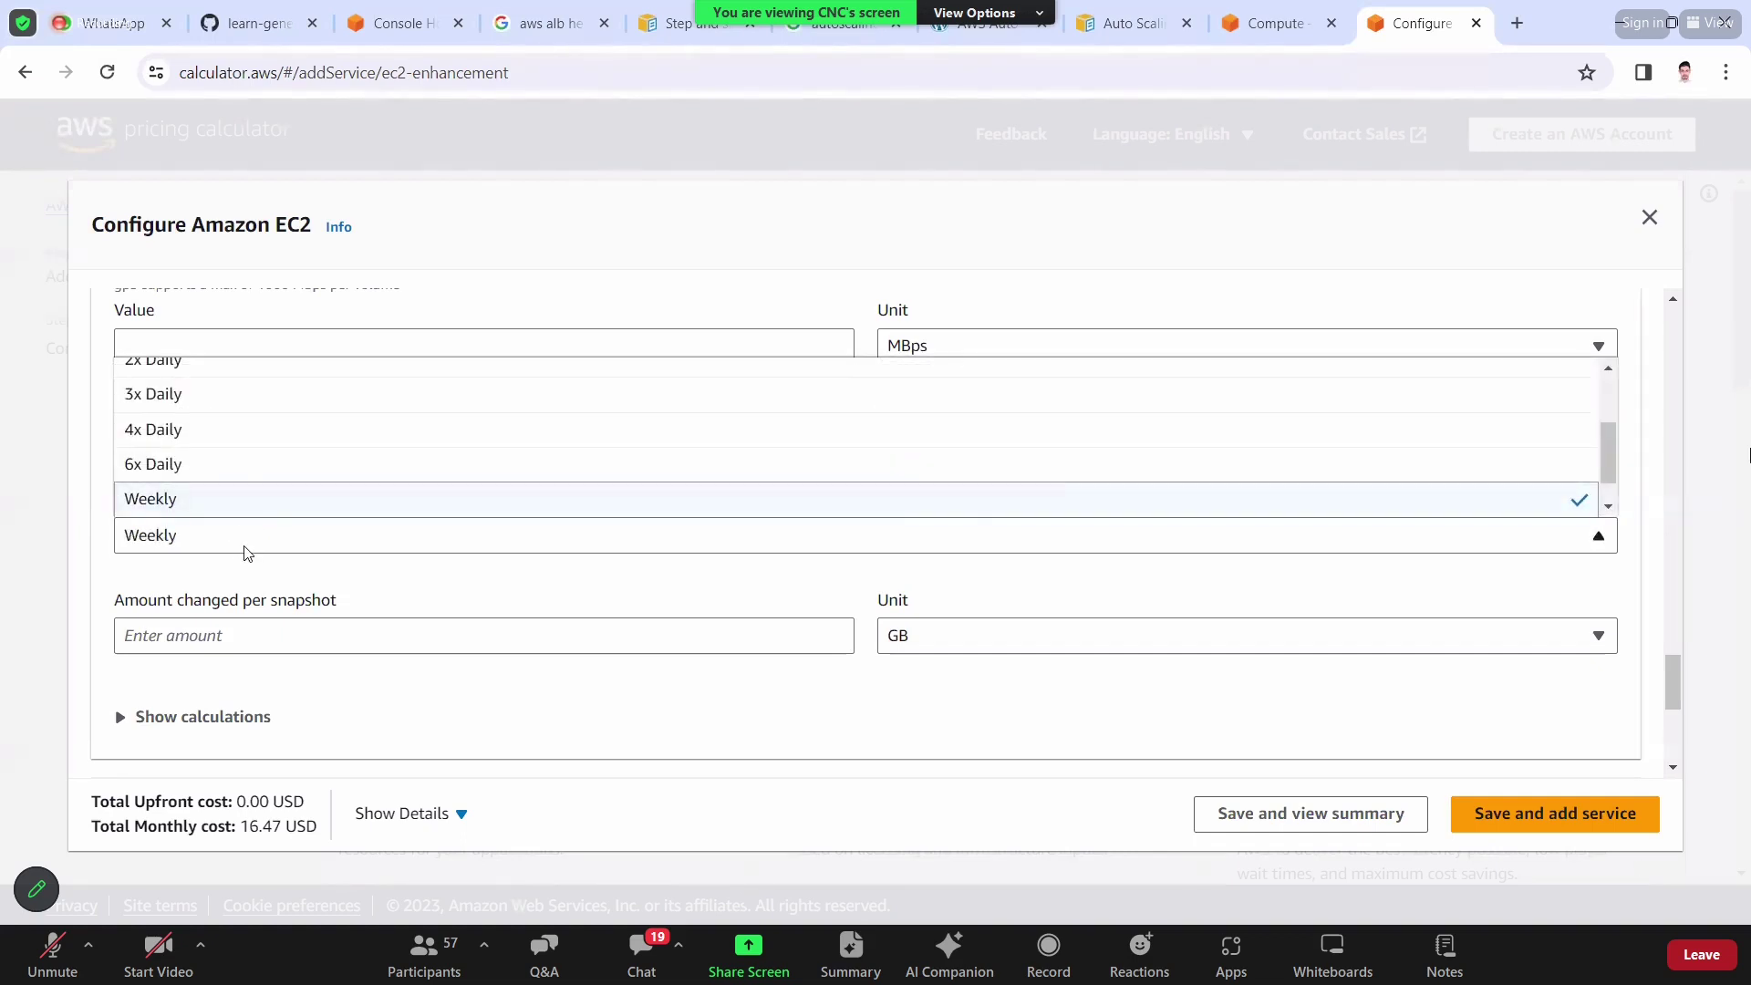
left_click(198, 478)
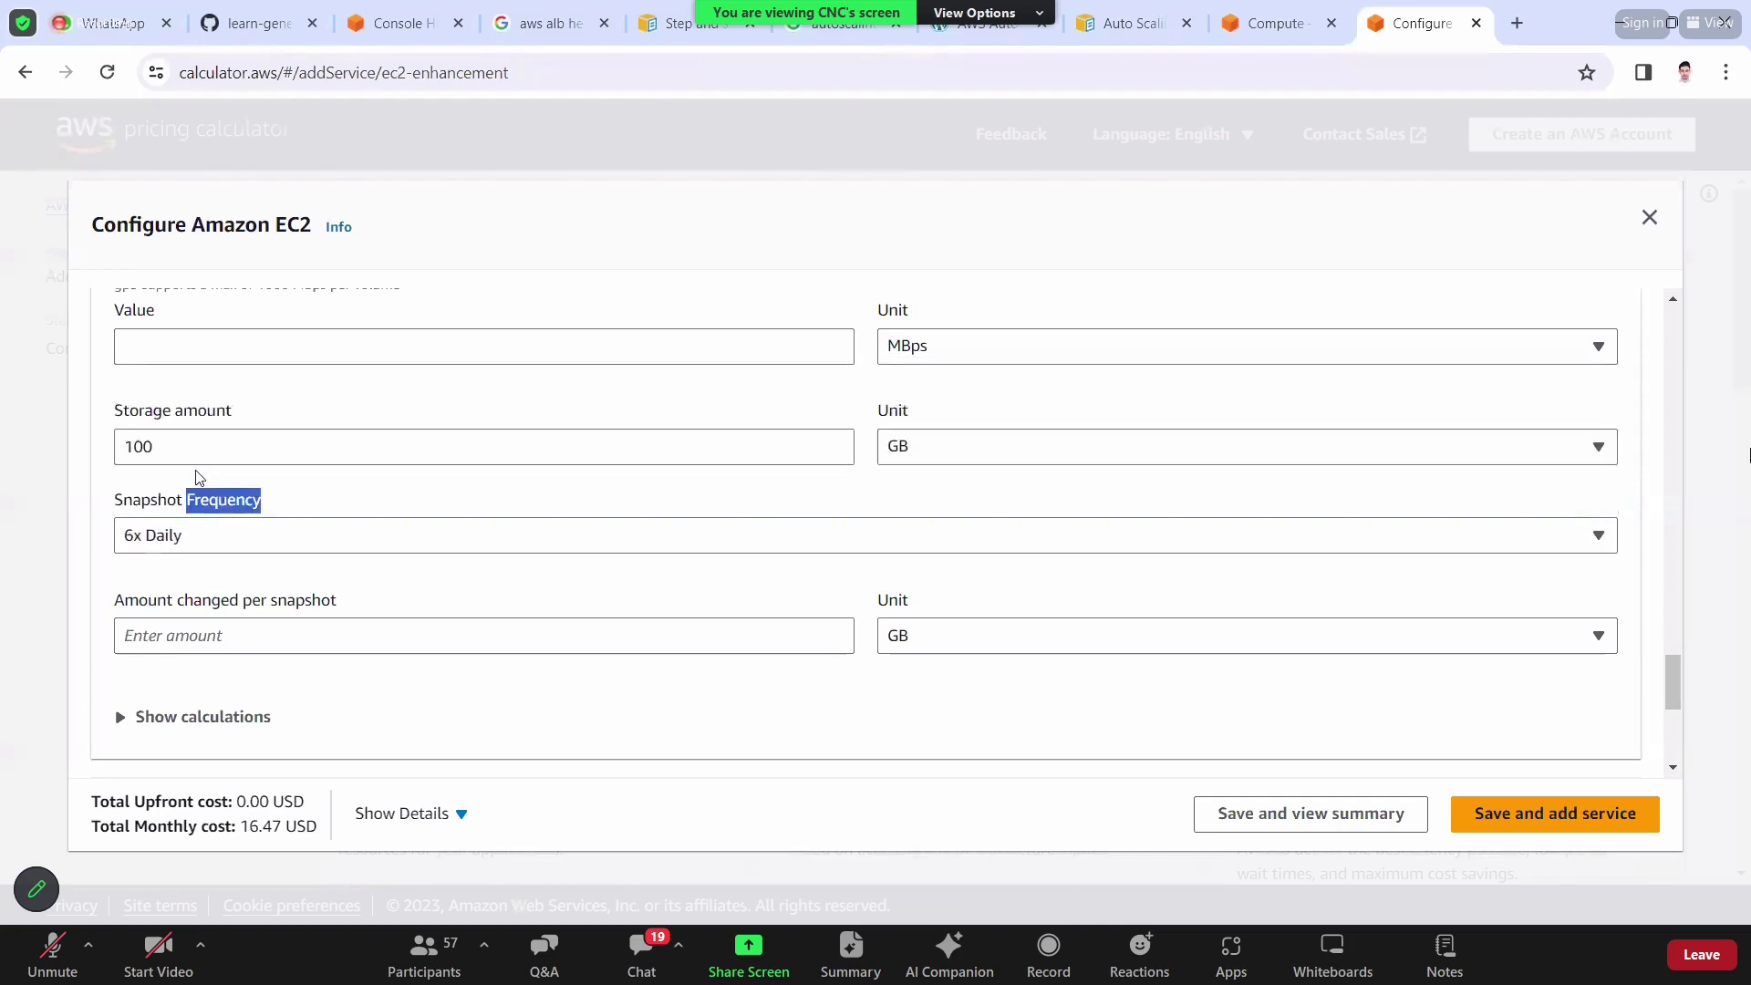
left_click(234, 539)
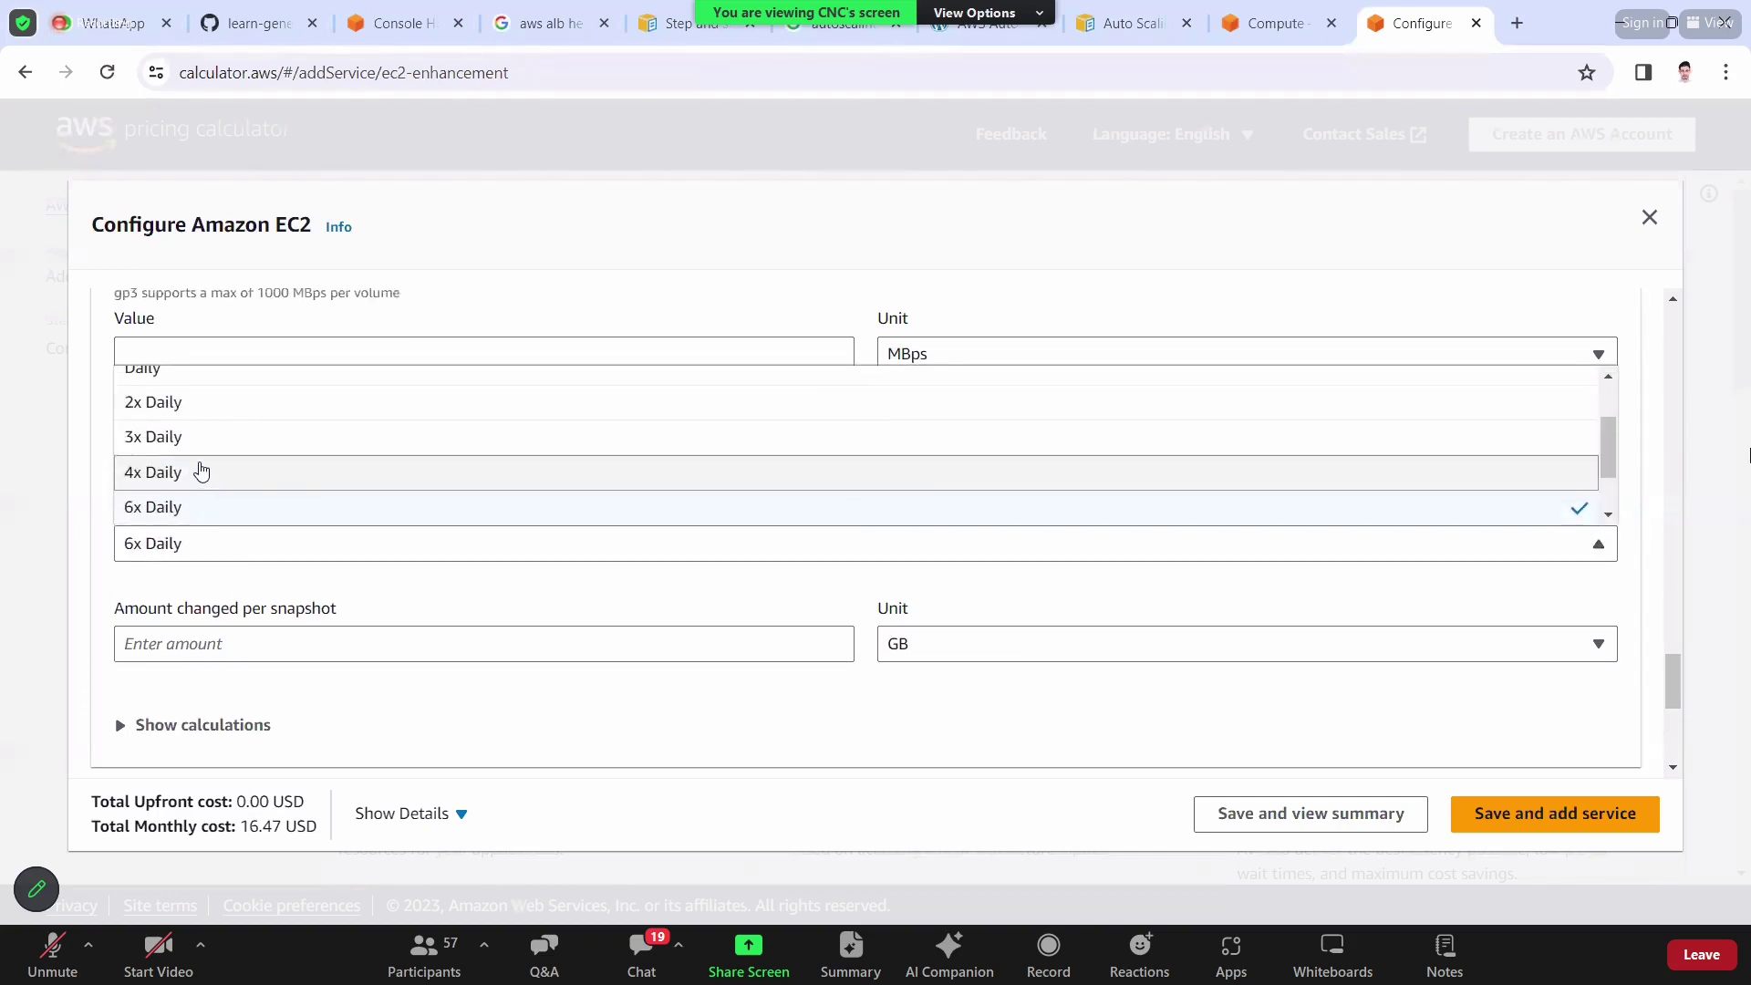
left_click(201, 471)
left_click(207, 543)
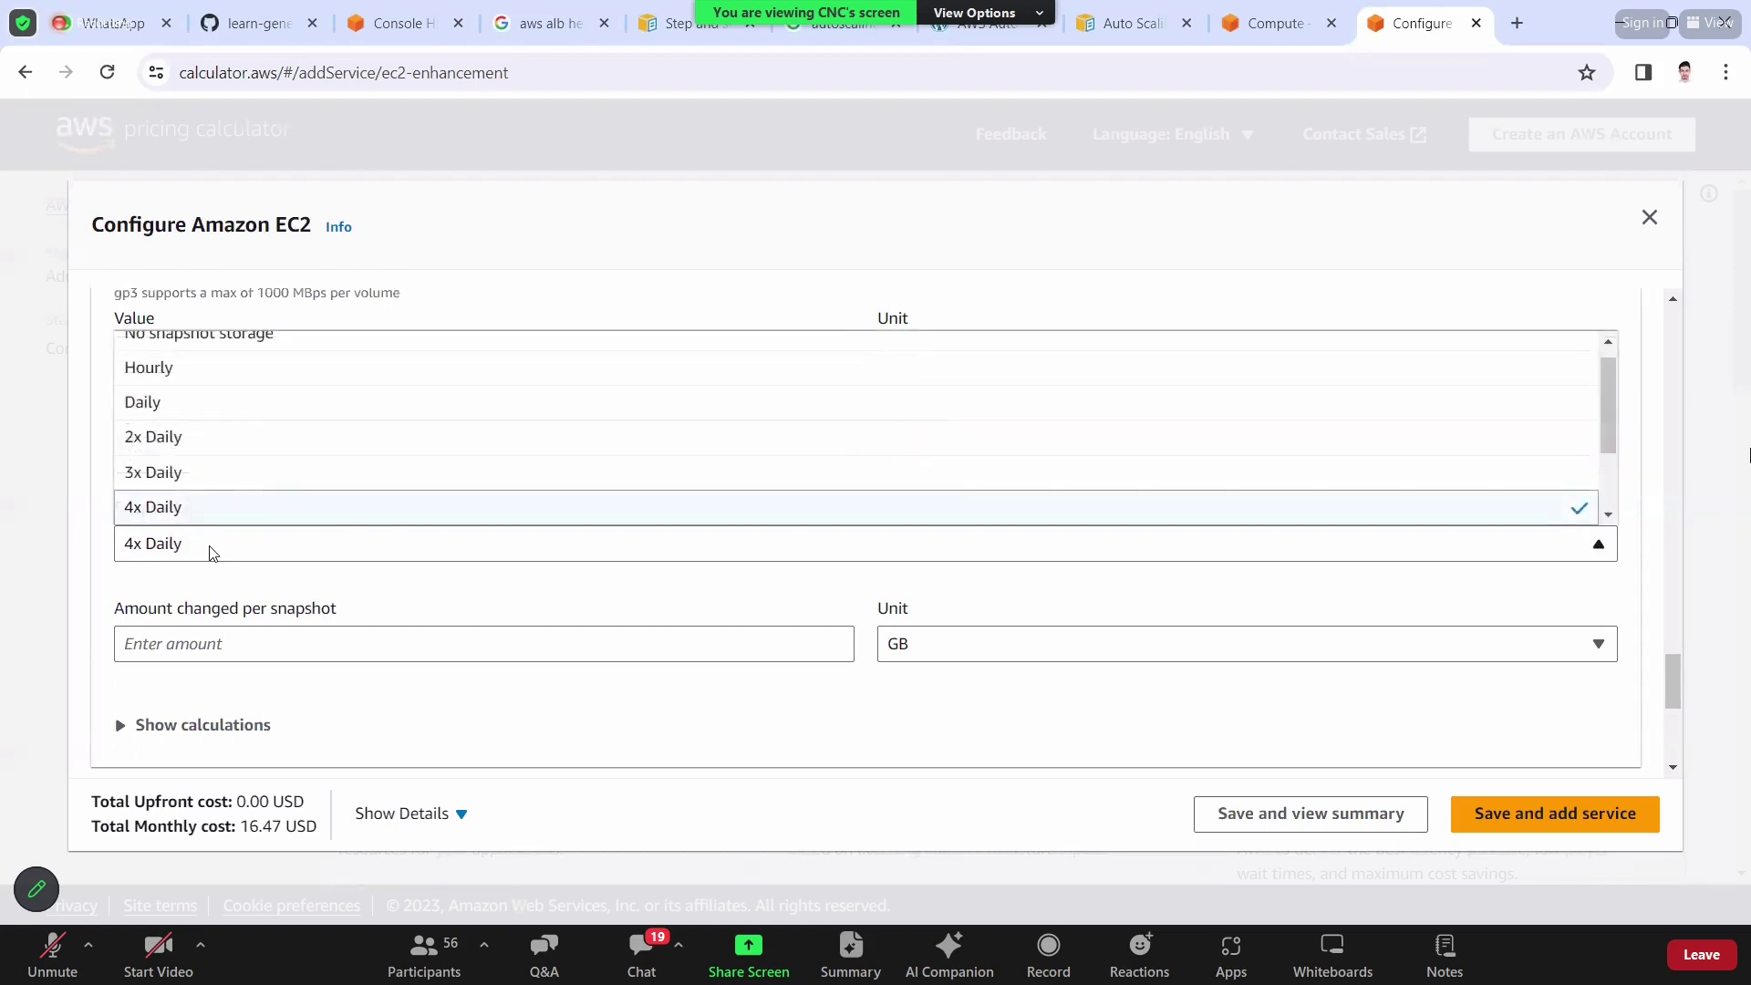
left_click(192, 440)
left_click(265, 558)
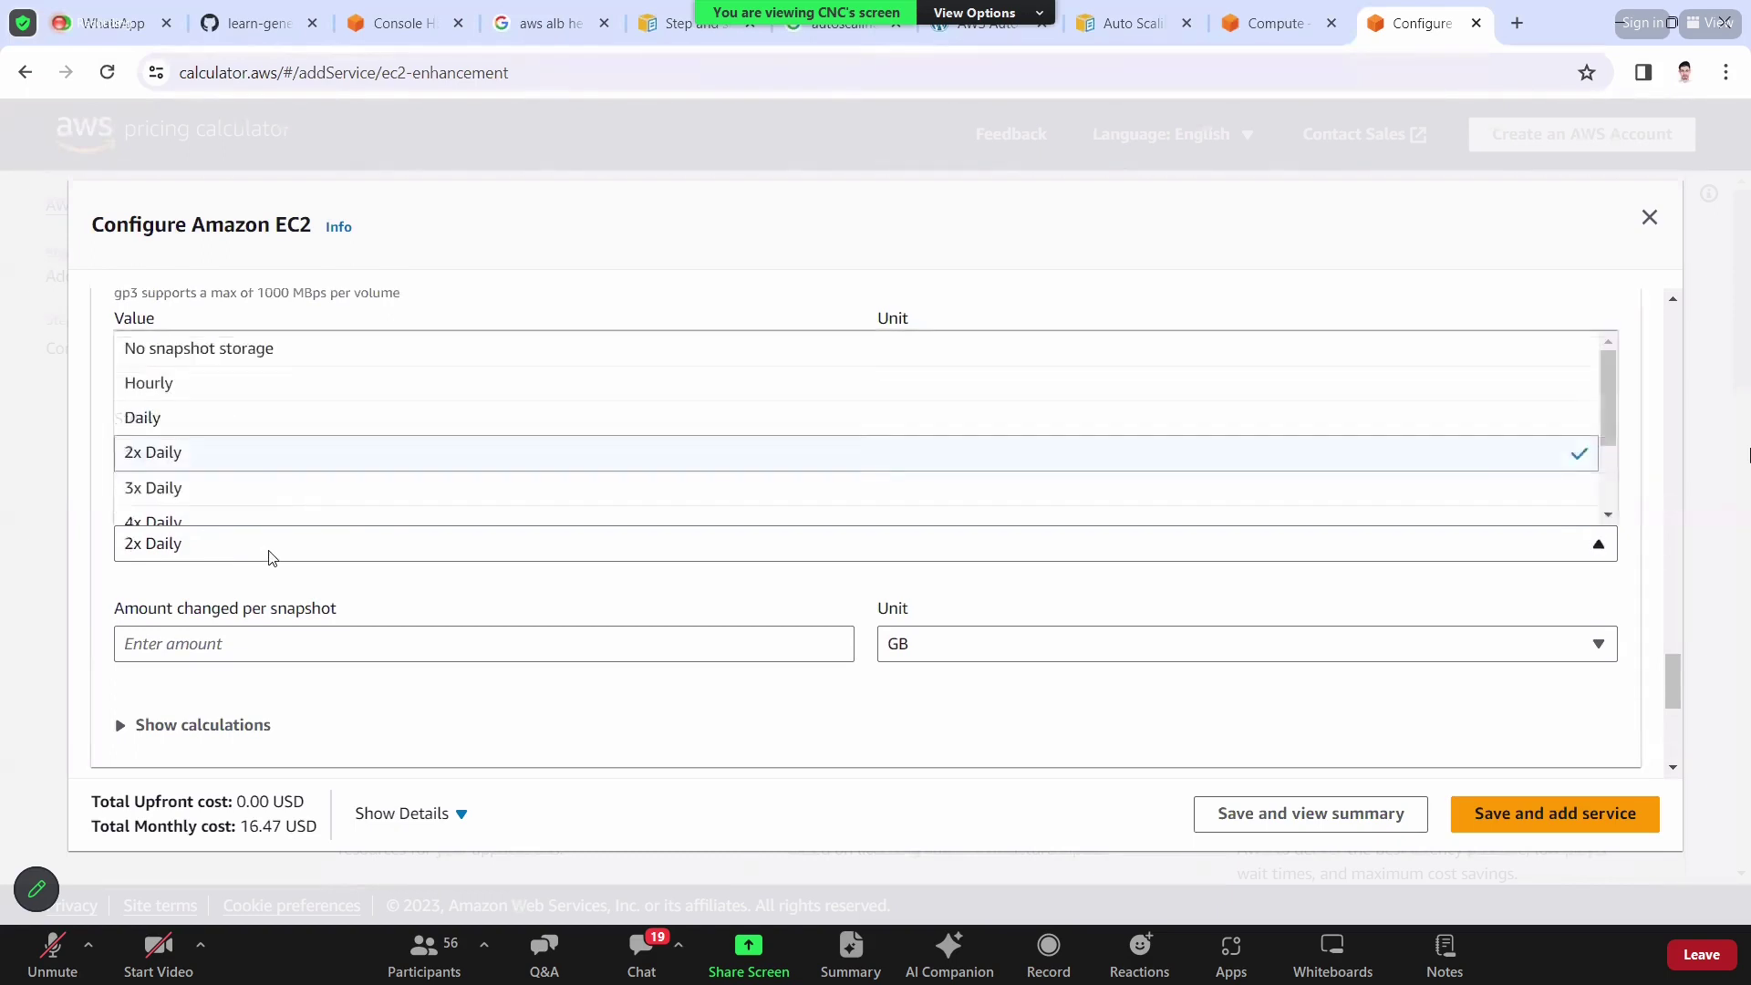
left_click(206, 424)
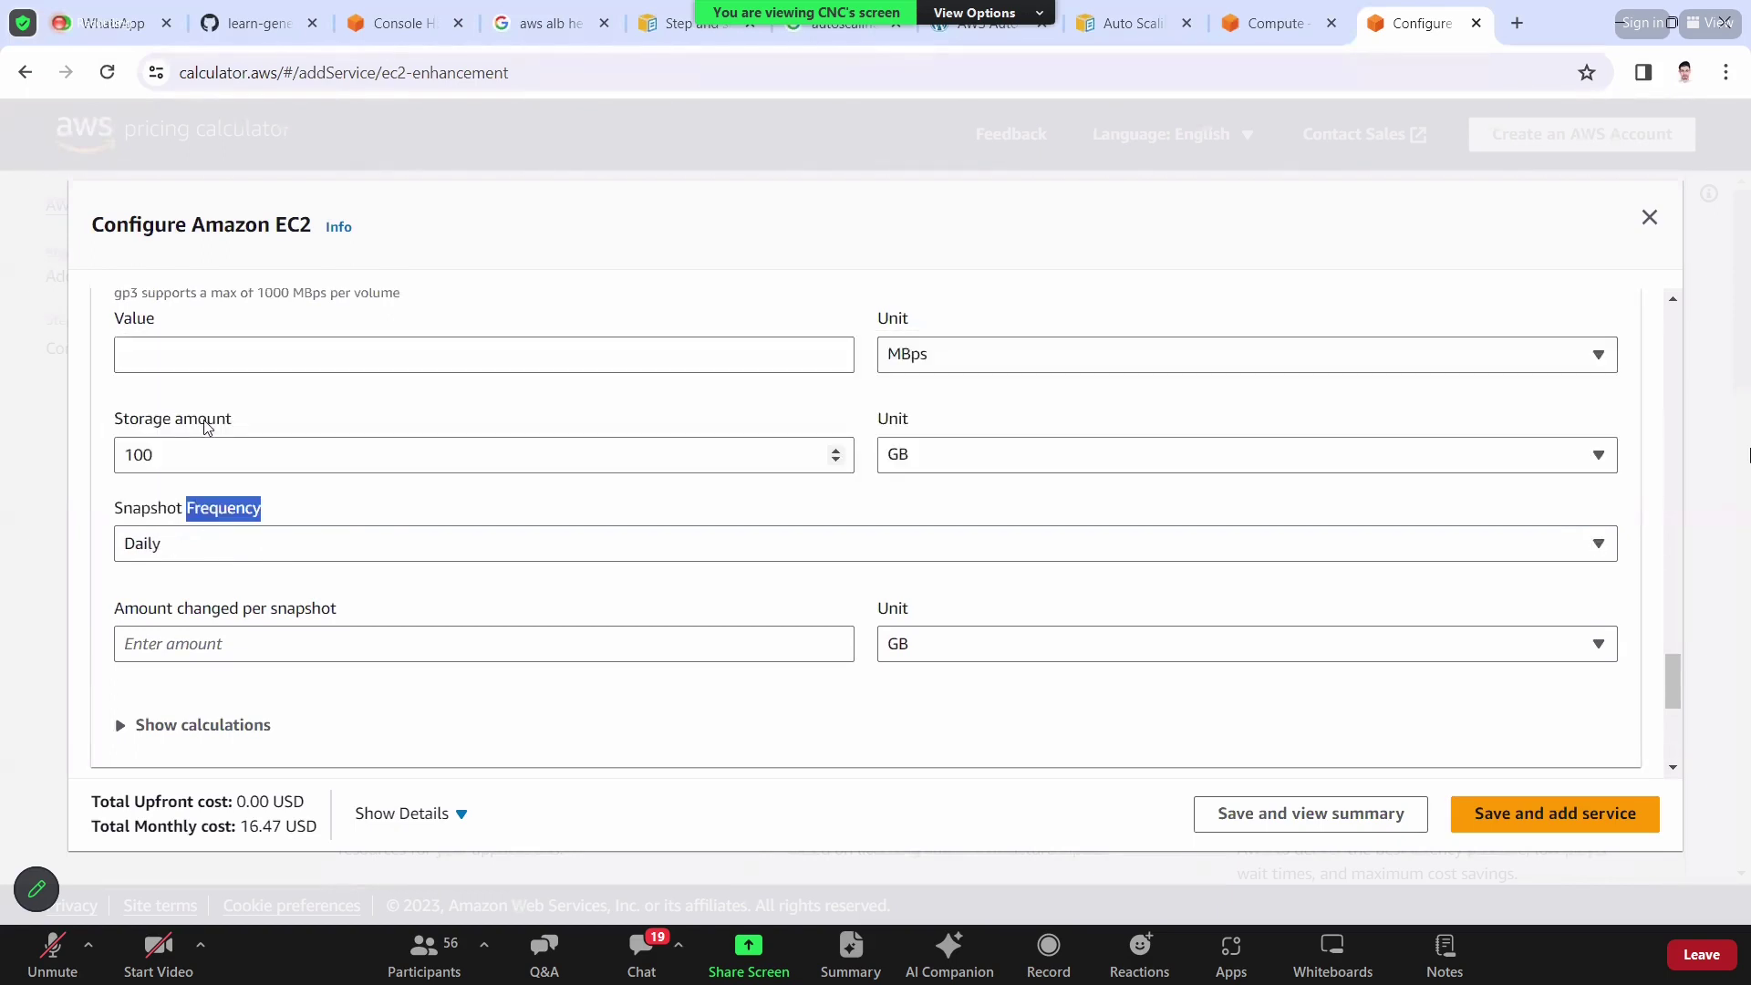
left_click(242, 542)
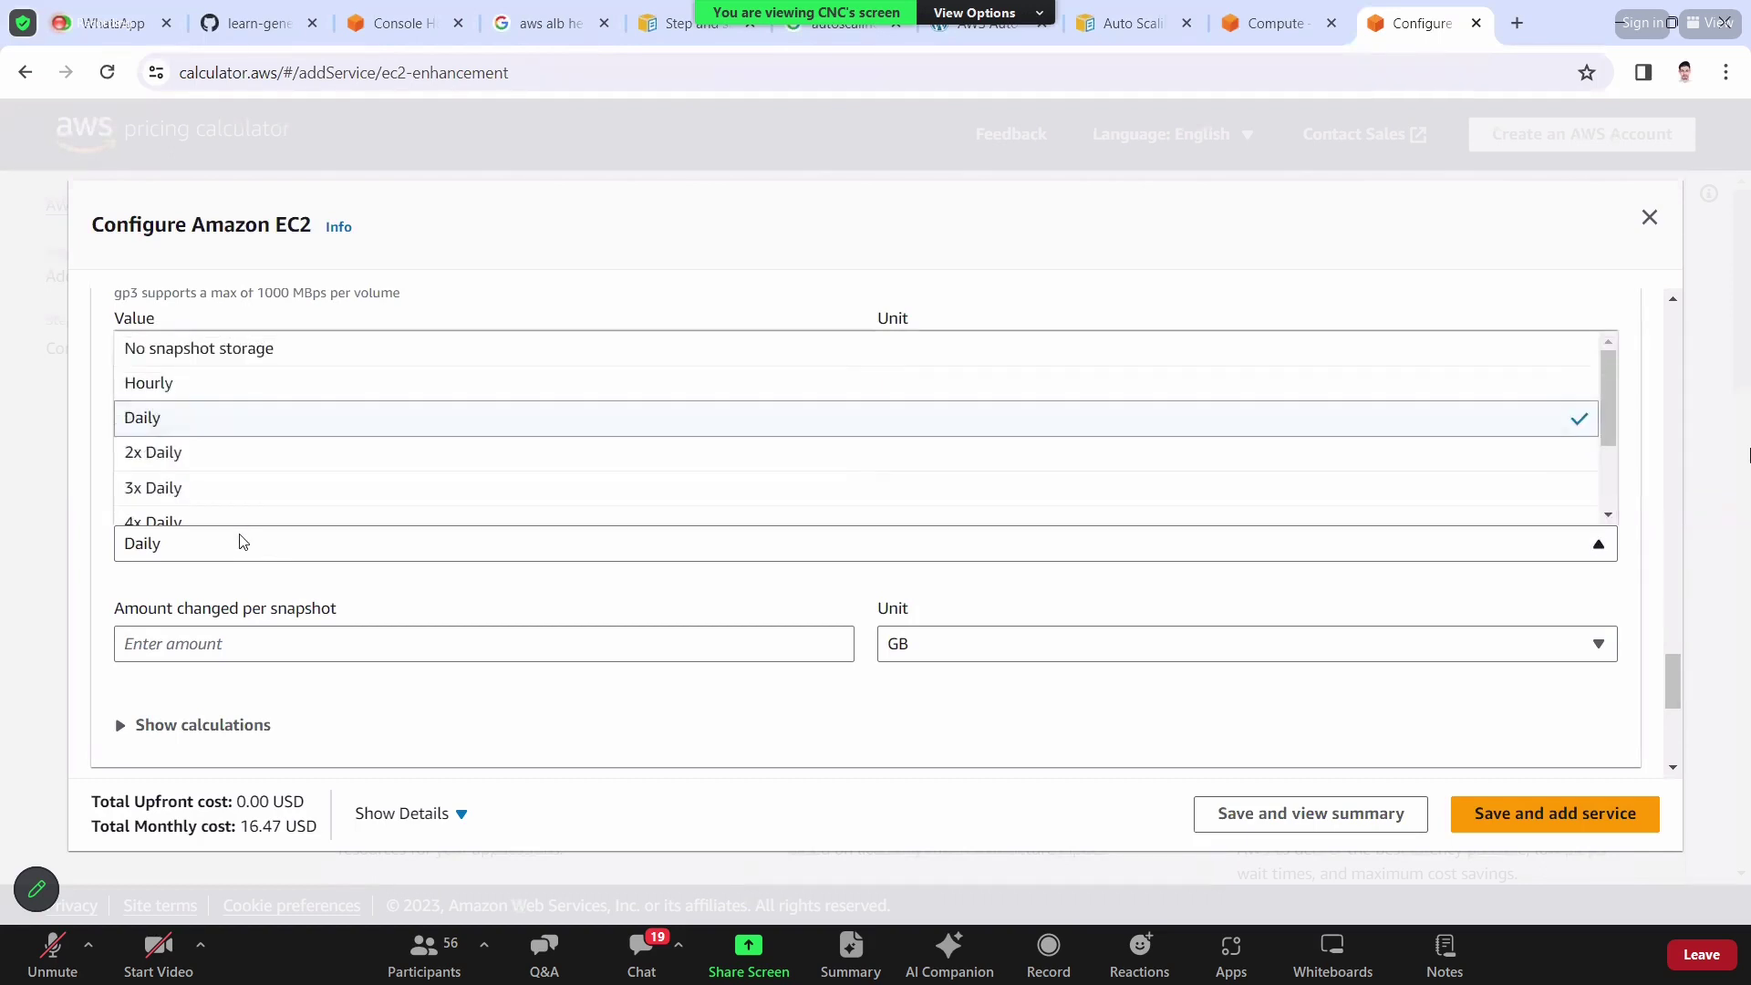
left_click(190, 383)
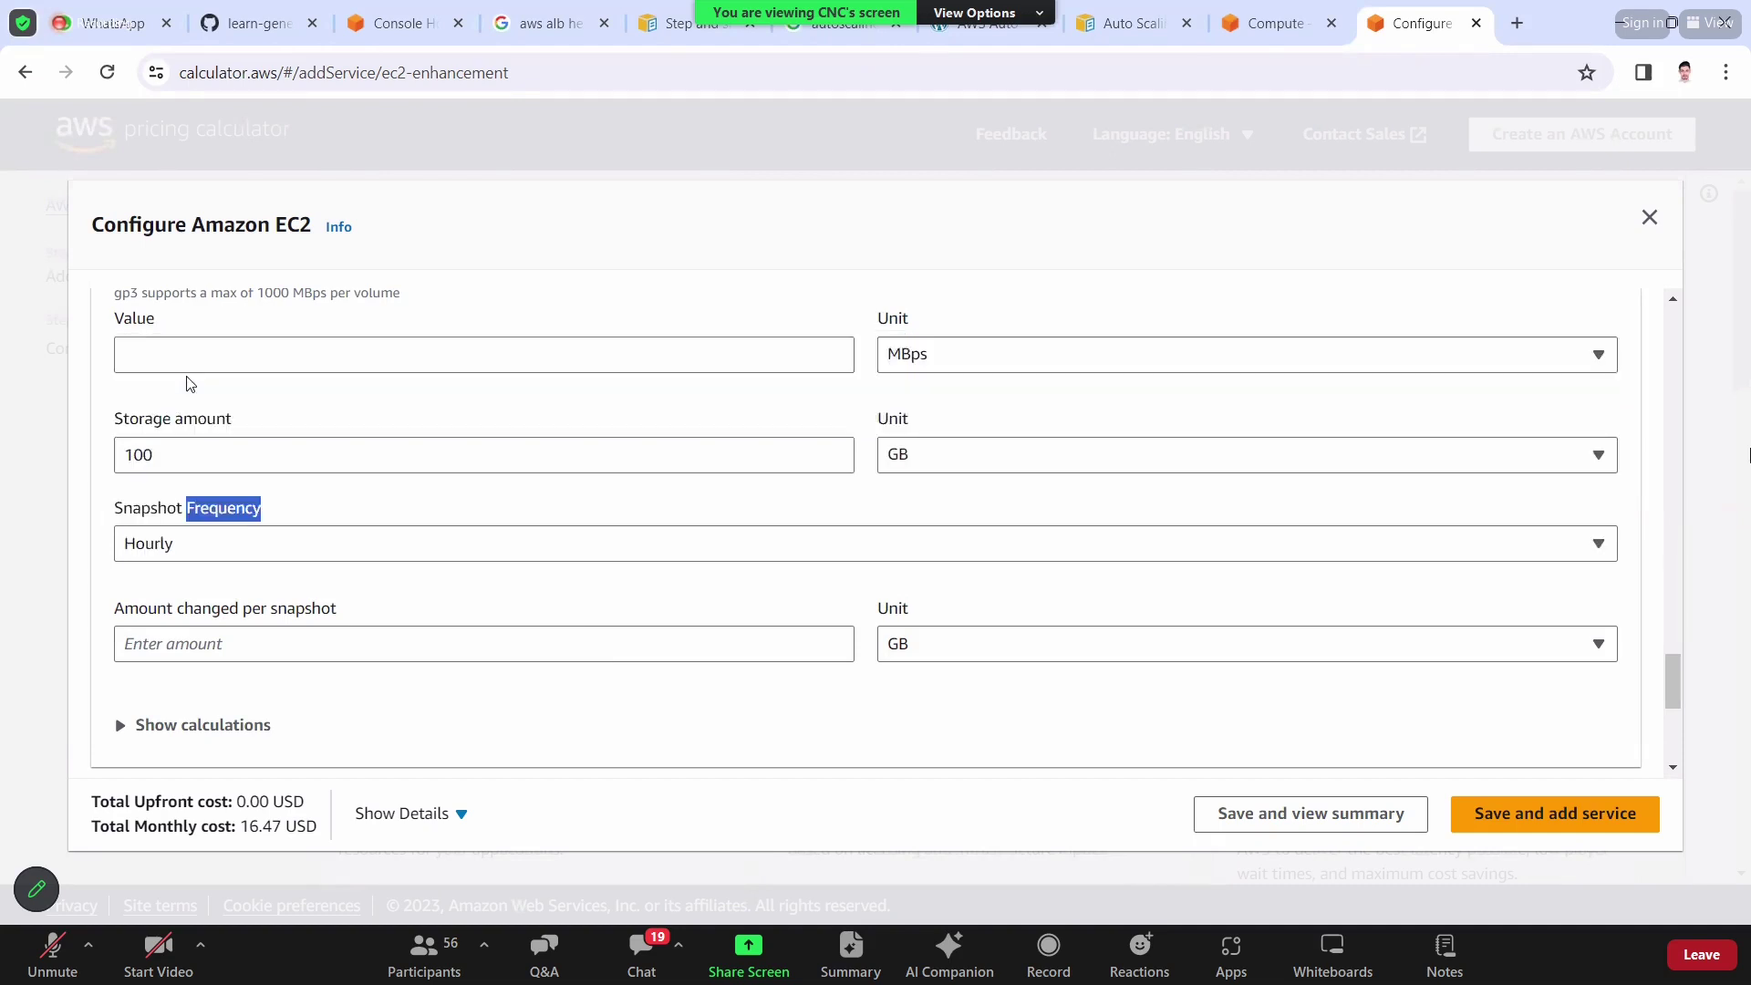
left_click(223, 545)
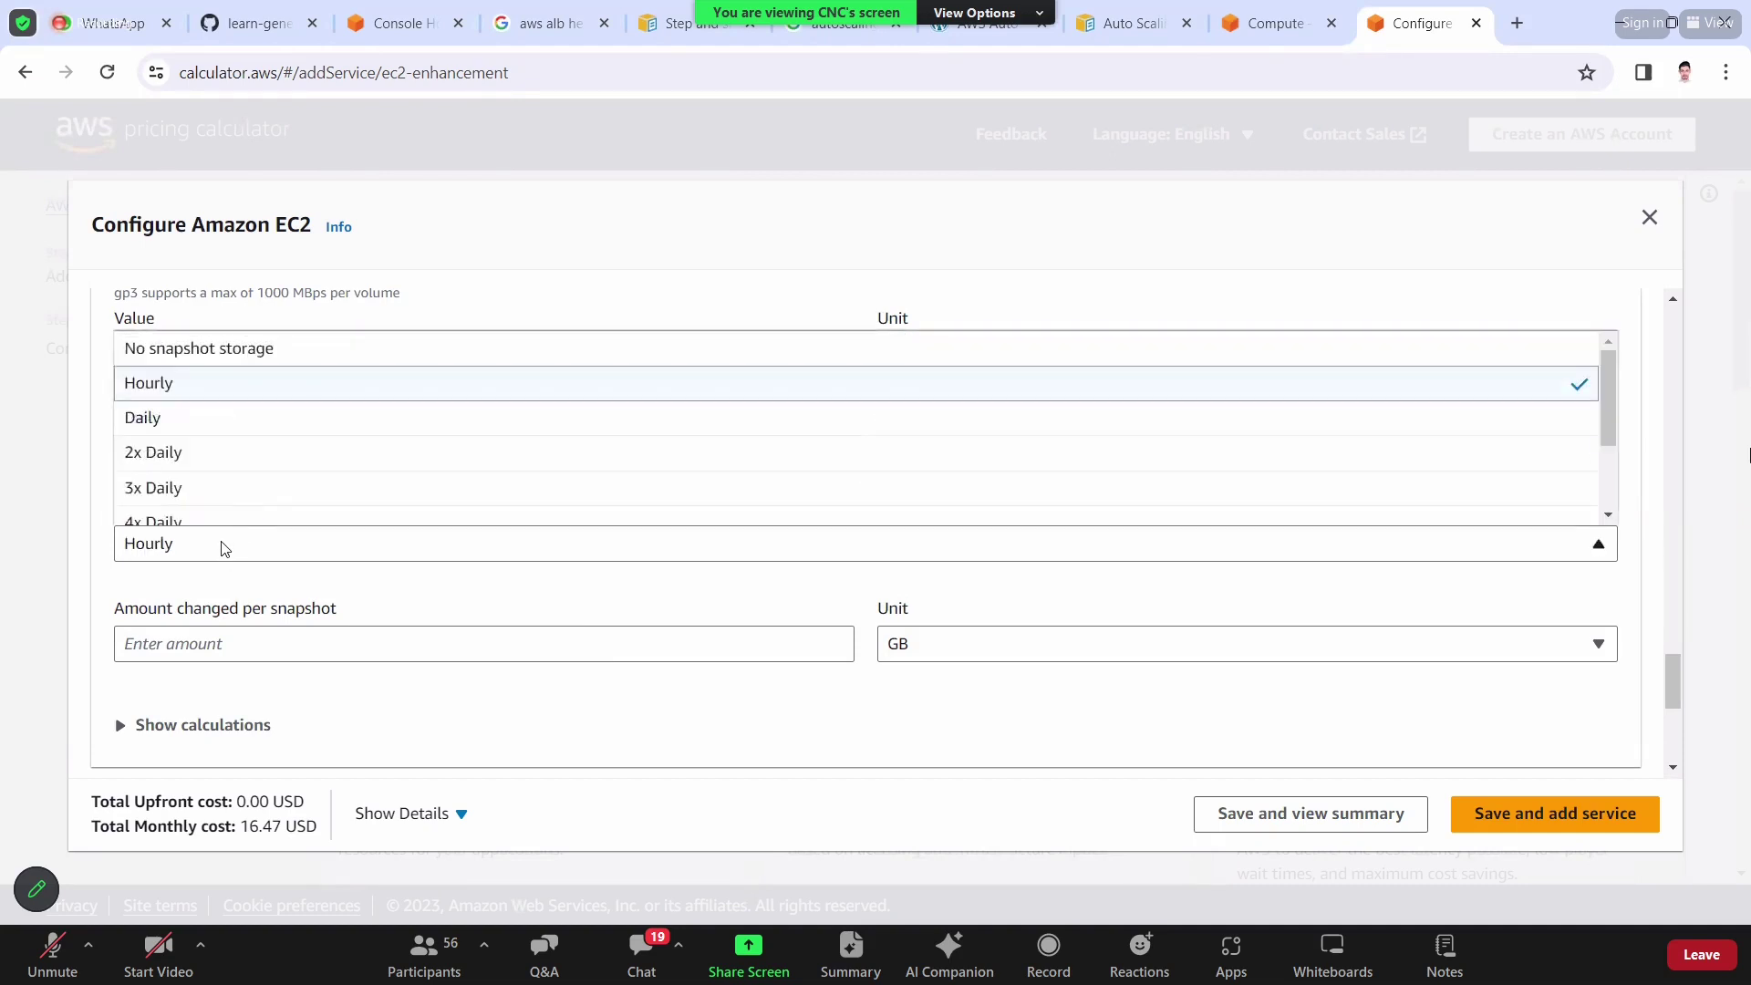
left_click(183, 349)
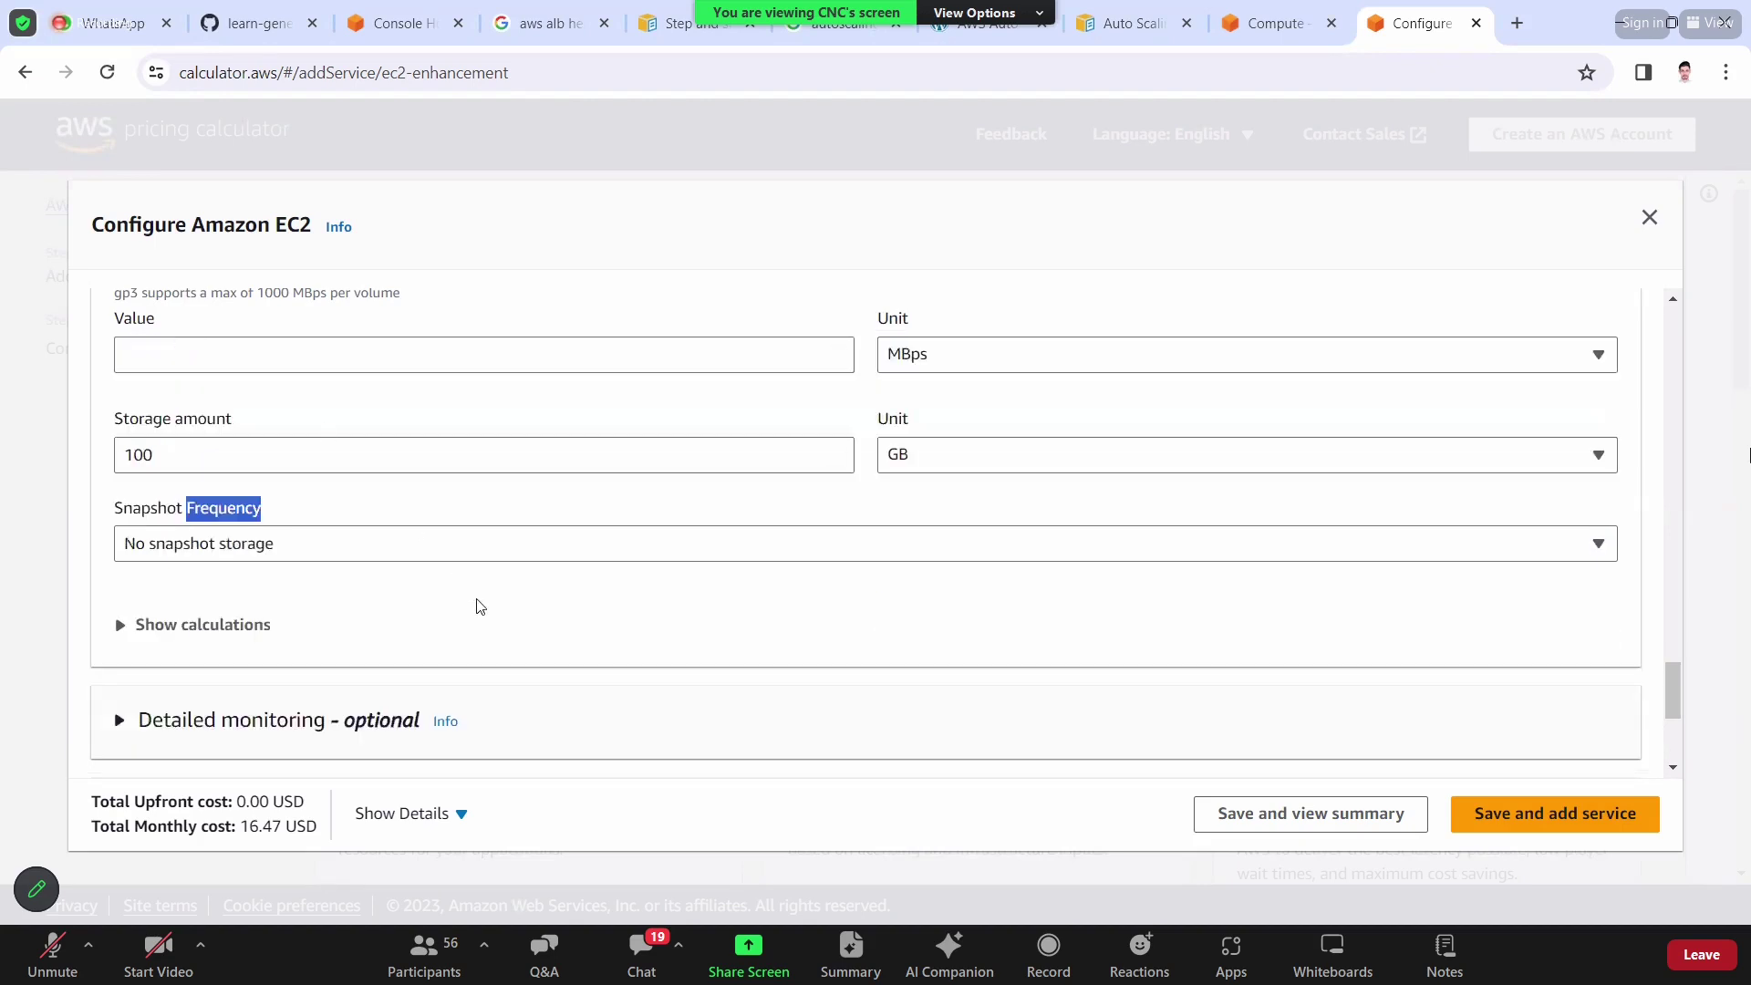
- Expand the EBS calculations and highlight the 0.08 USD per-GB rate and 8.00 USD total
scroll(385, 542, "up", 3)
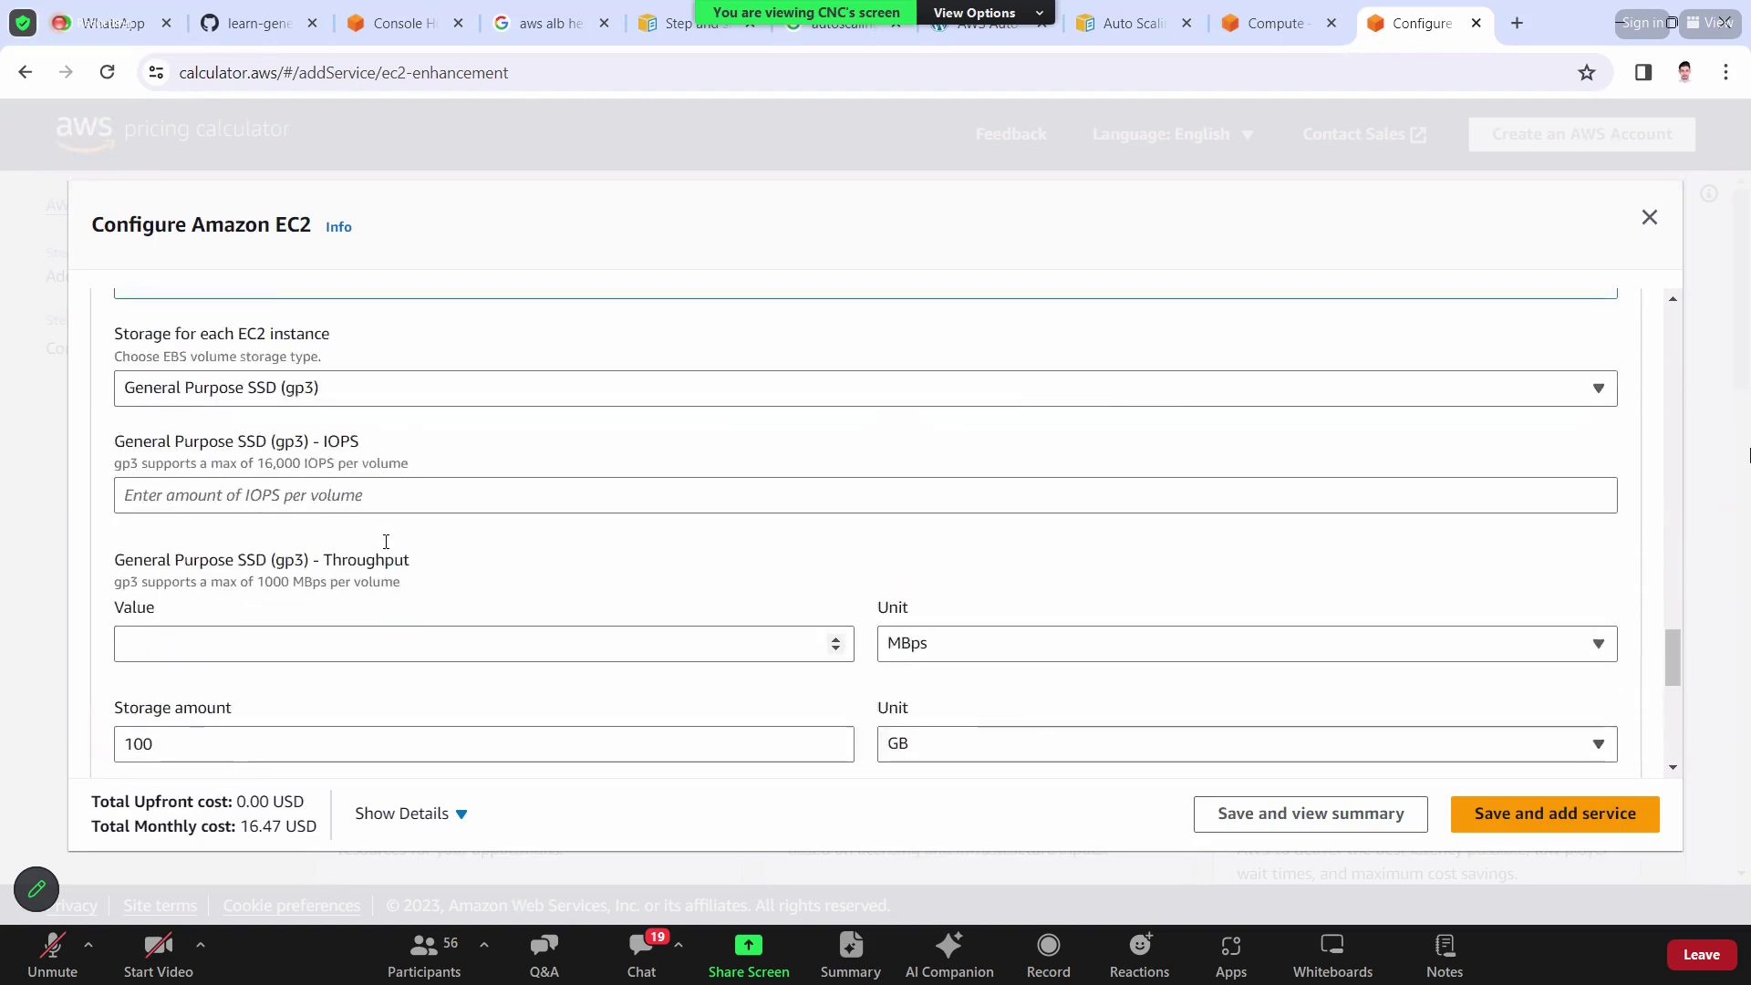
scroll(383, 547, "down", 5)
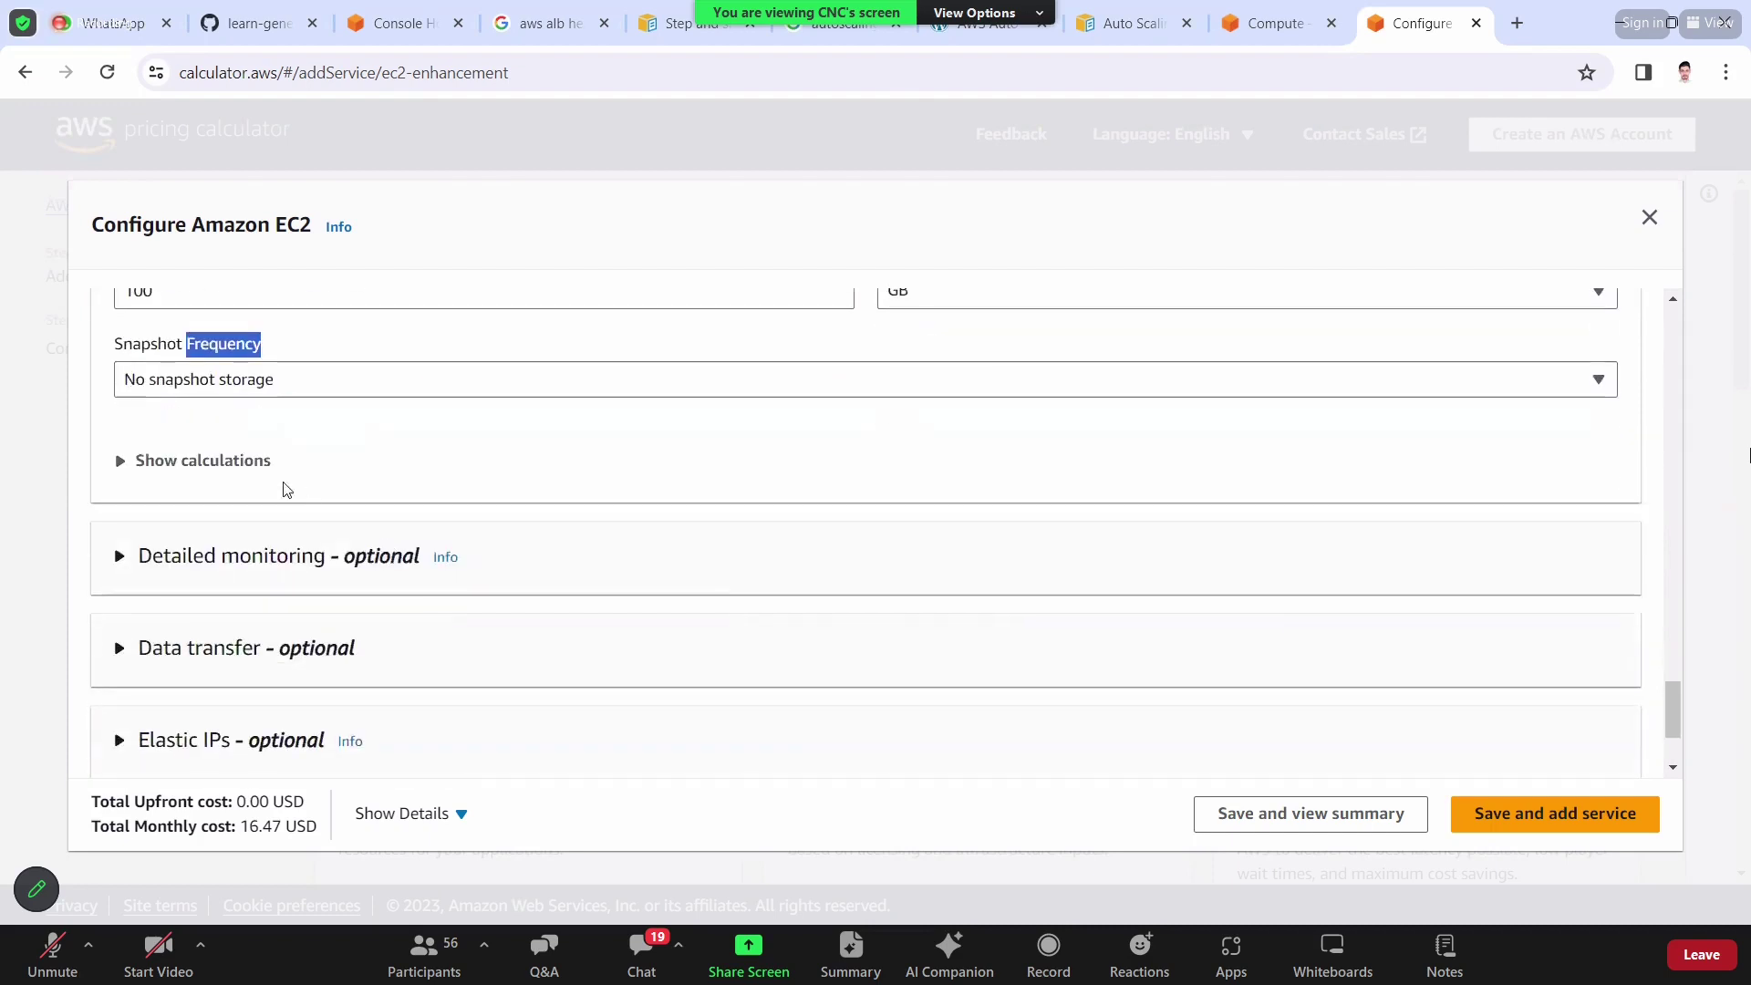
left_click(227, 467)
scroll(227, 467, "down", 1)
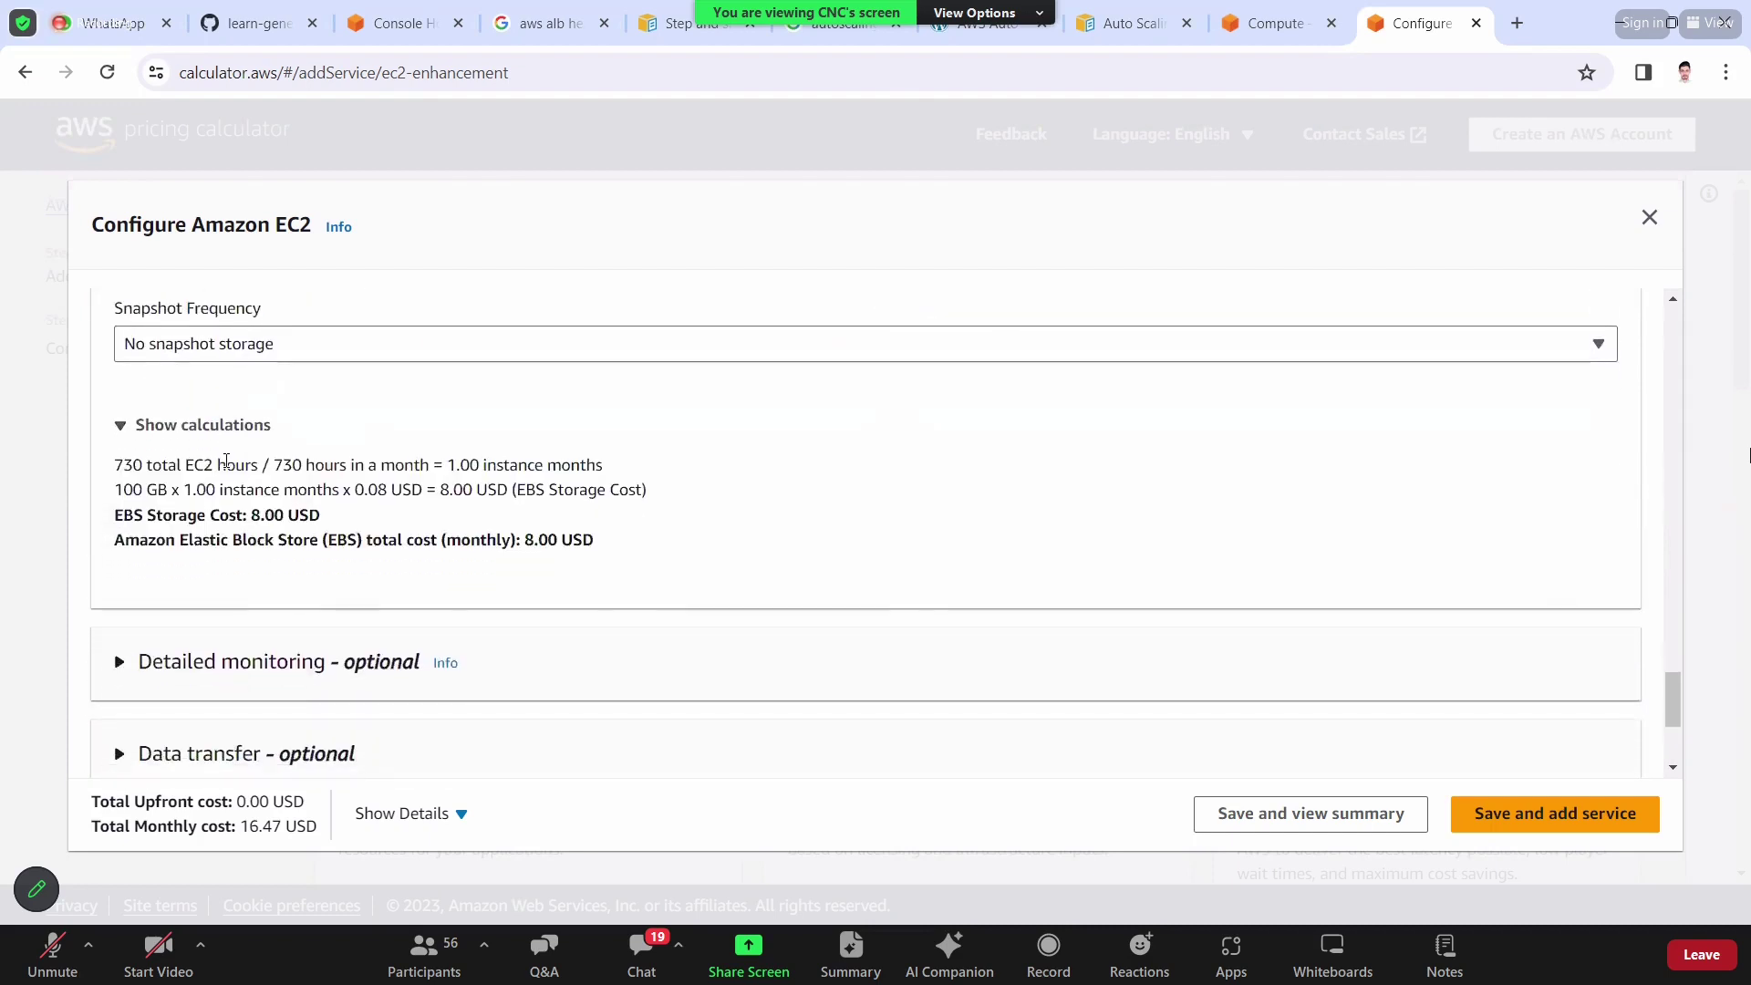
left_click_drag(593, 541, 484, 536)
left_click_drag(217, 465, 657, 509)
double_click(365, 489)
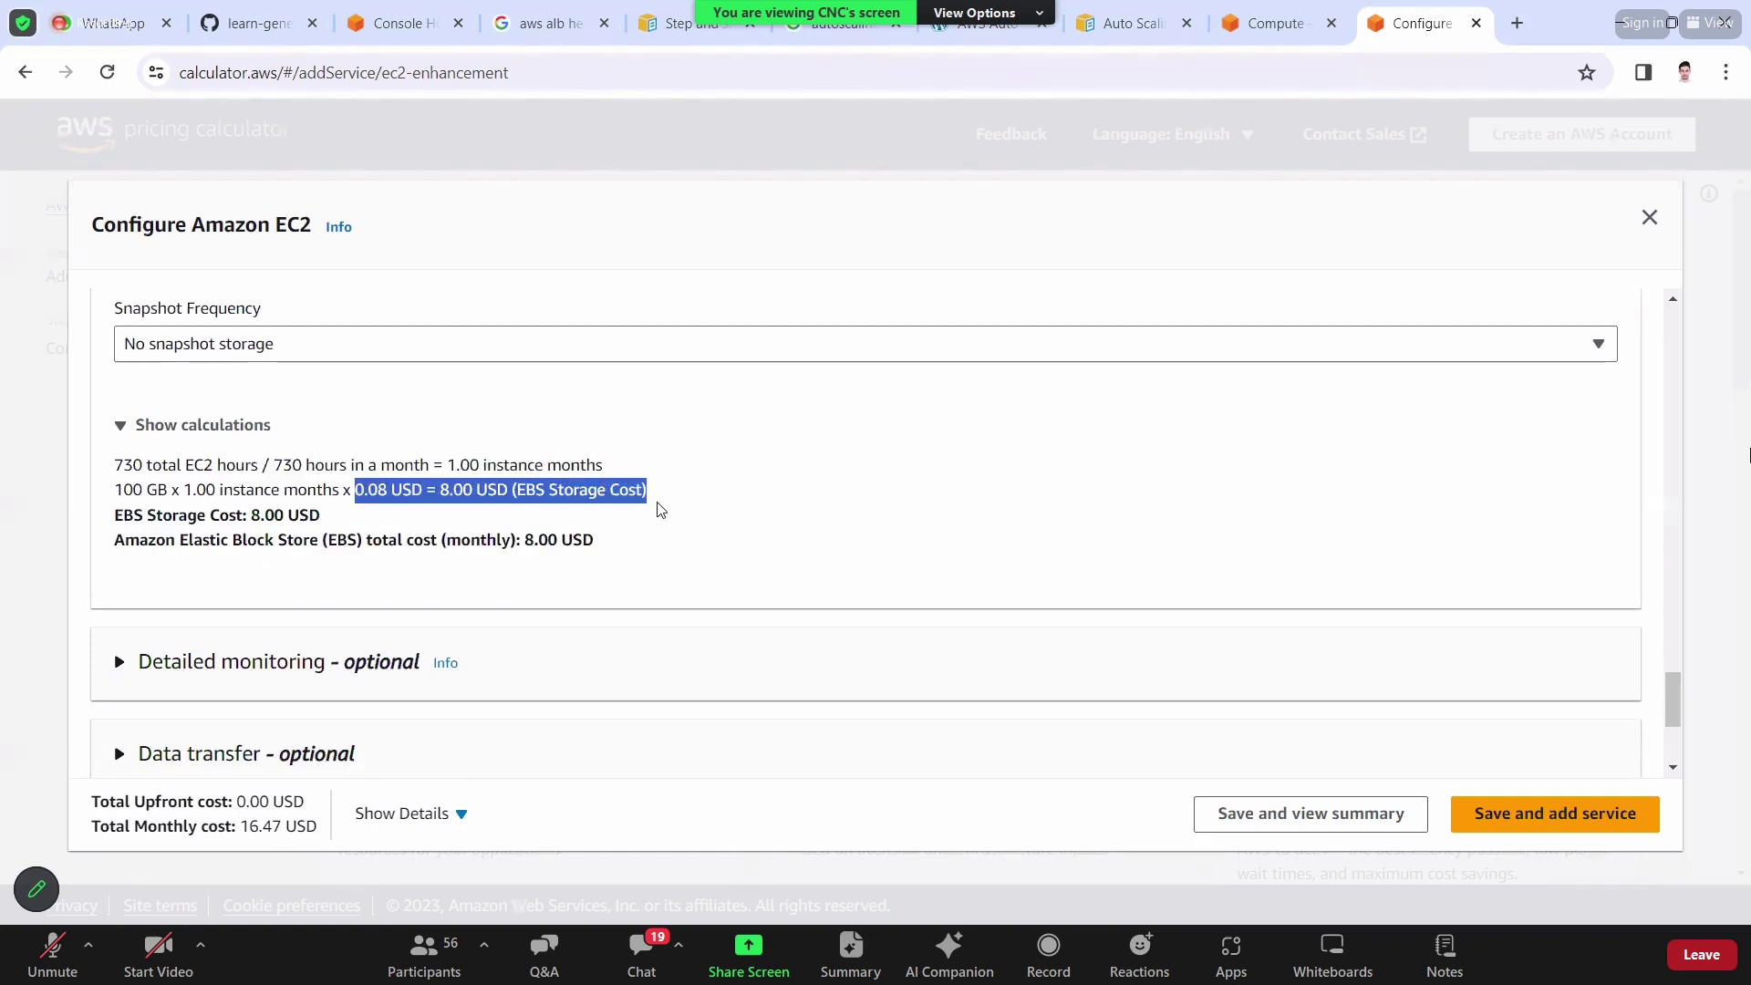
double_click(529, 540)
left_click(529, 543)
scroll(529, 543, "down", 1)
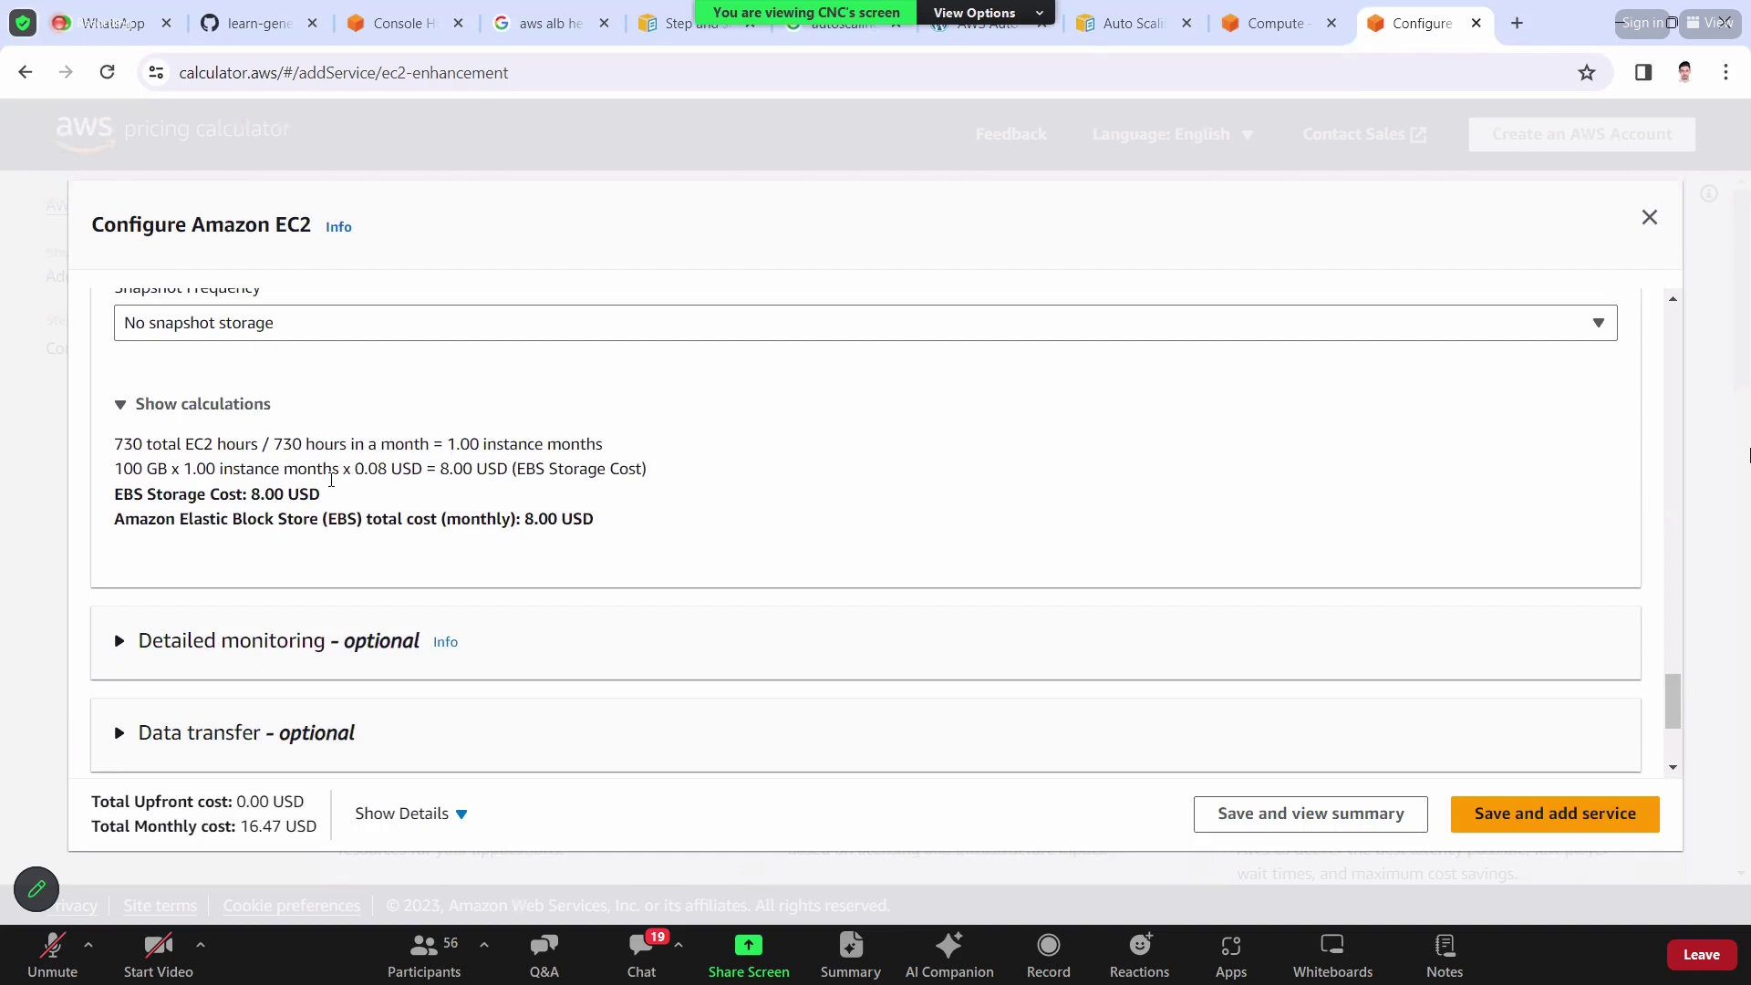
scroll(331, 478, "up", 1)
scroll(332, 484, "down", 2)
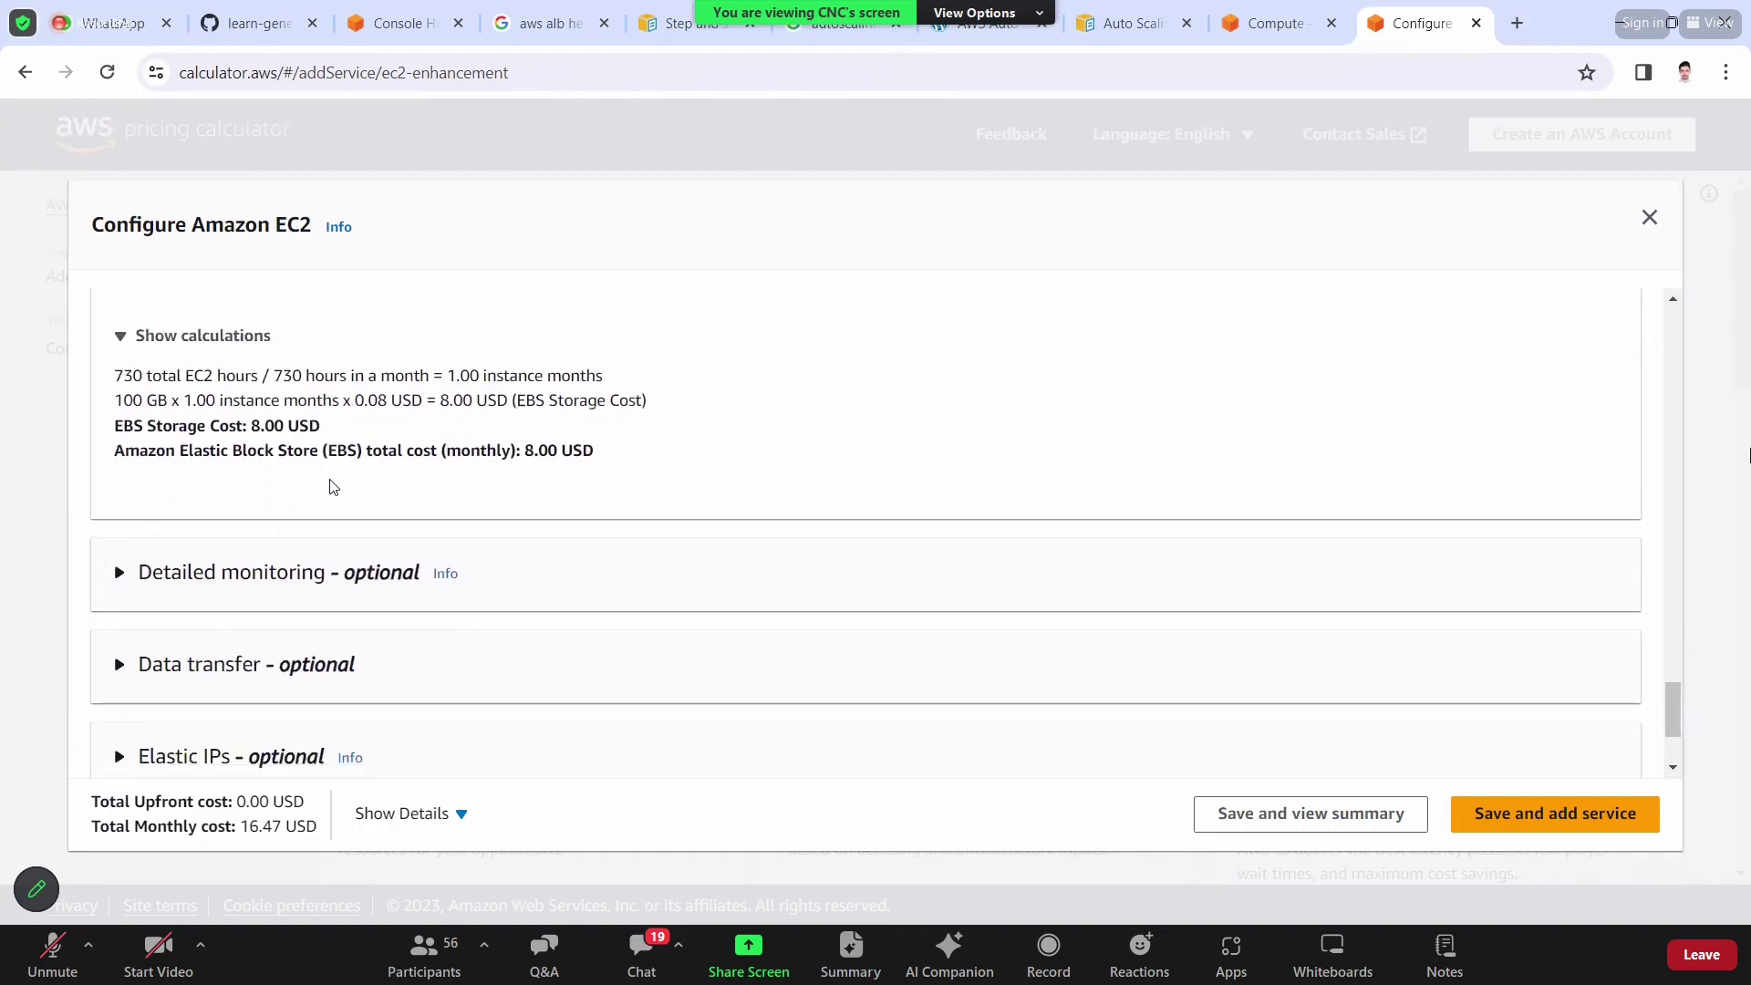
scroll(332, 486, "down", 1)
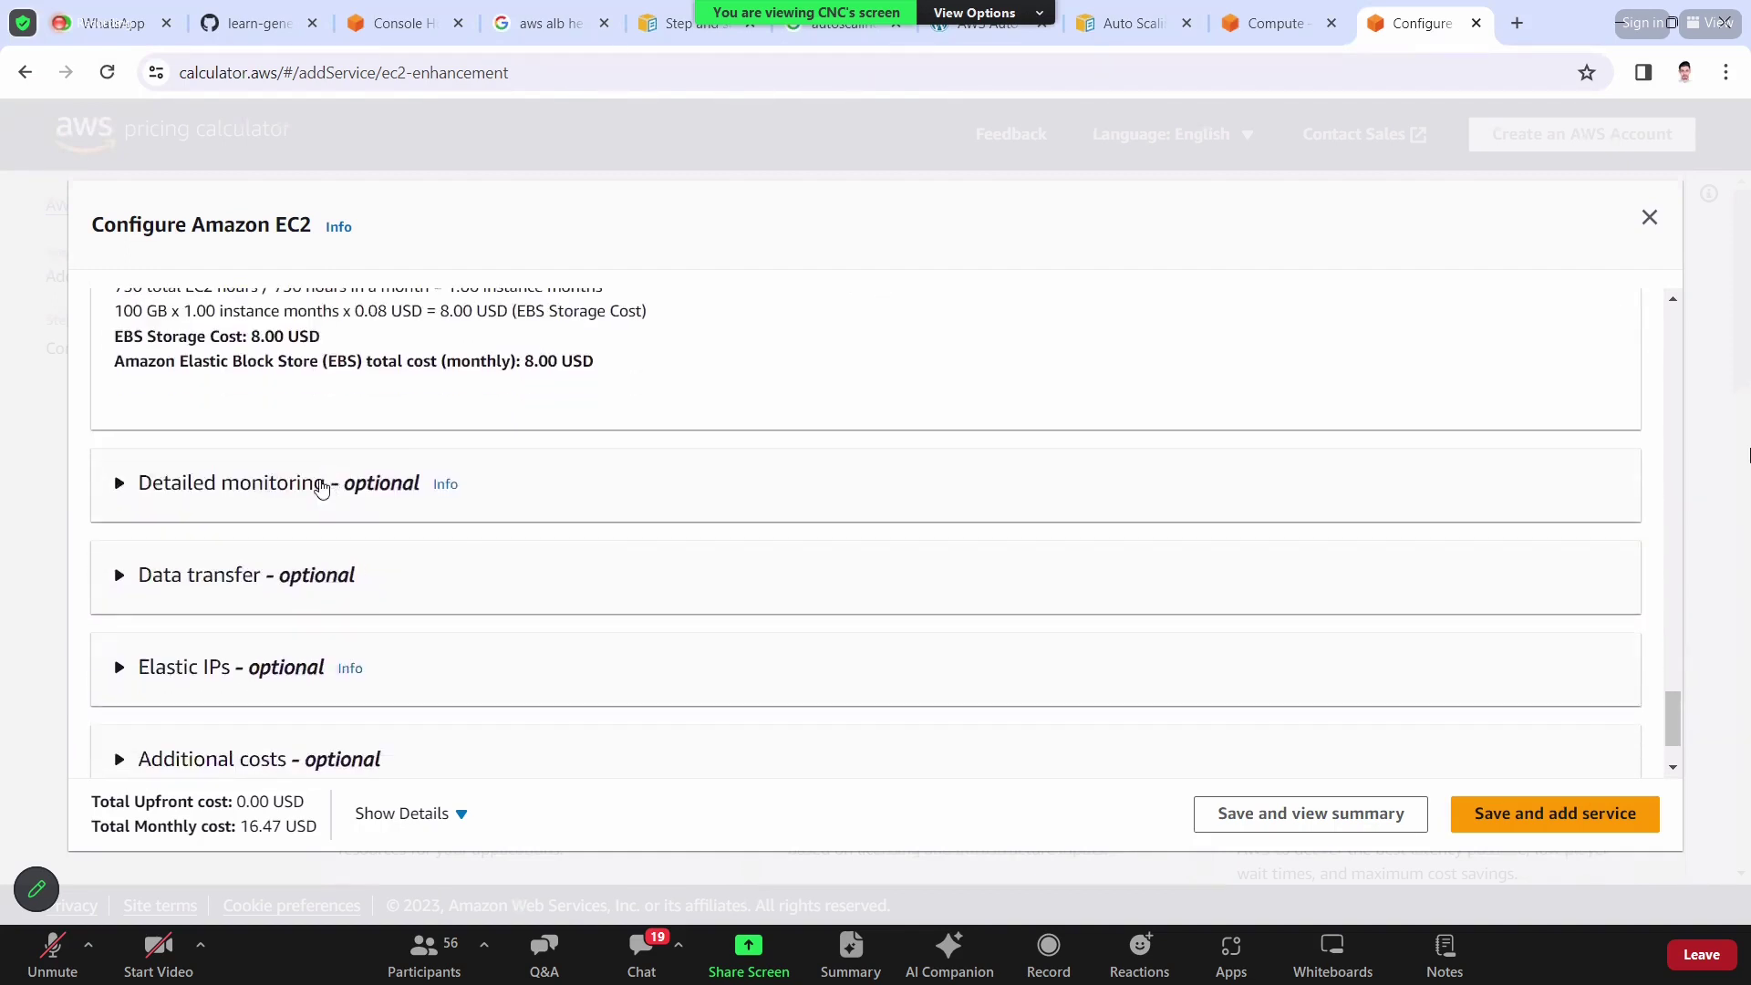
- Expand and collapse the Detailed monitoring and Data transfer sections, leaving them unchanged
left_click(119, 484)
scroll(351, 598, "down", 1)
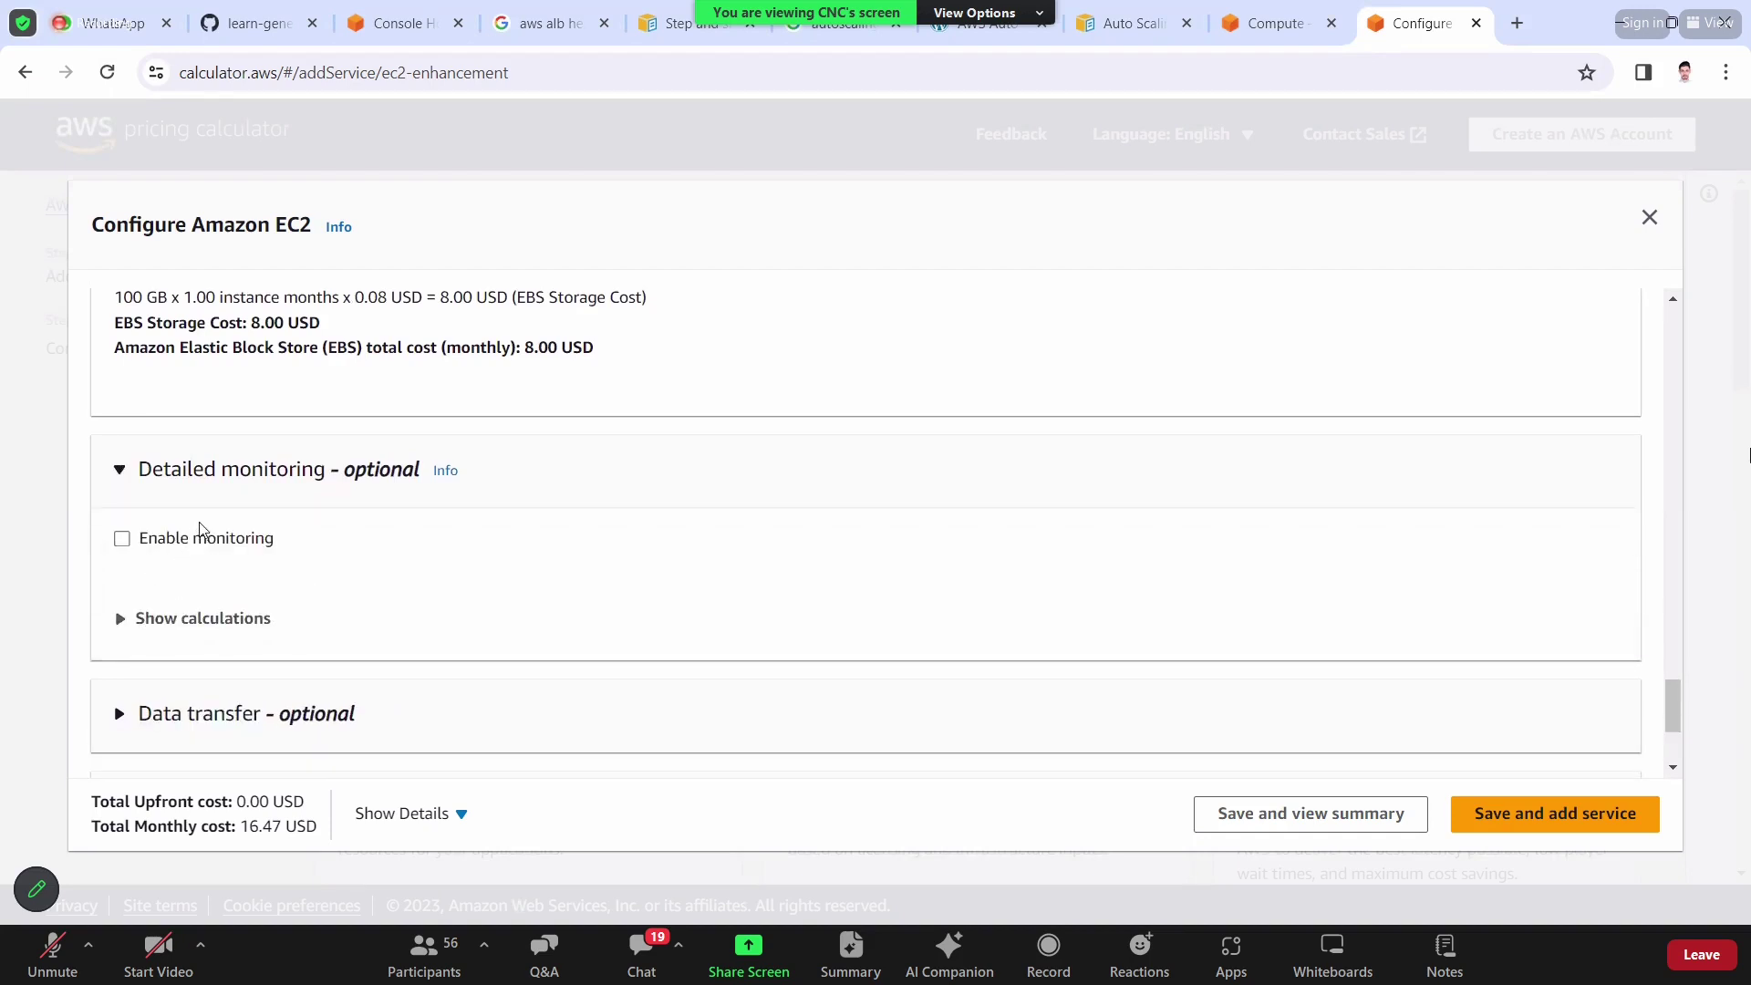
left_click(127, 487)
scroll(128, 487, "down", 2)
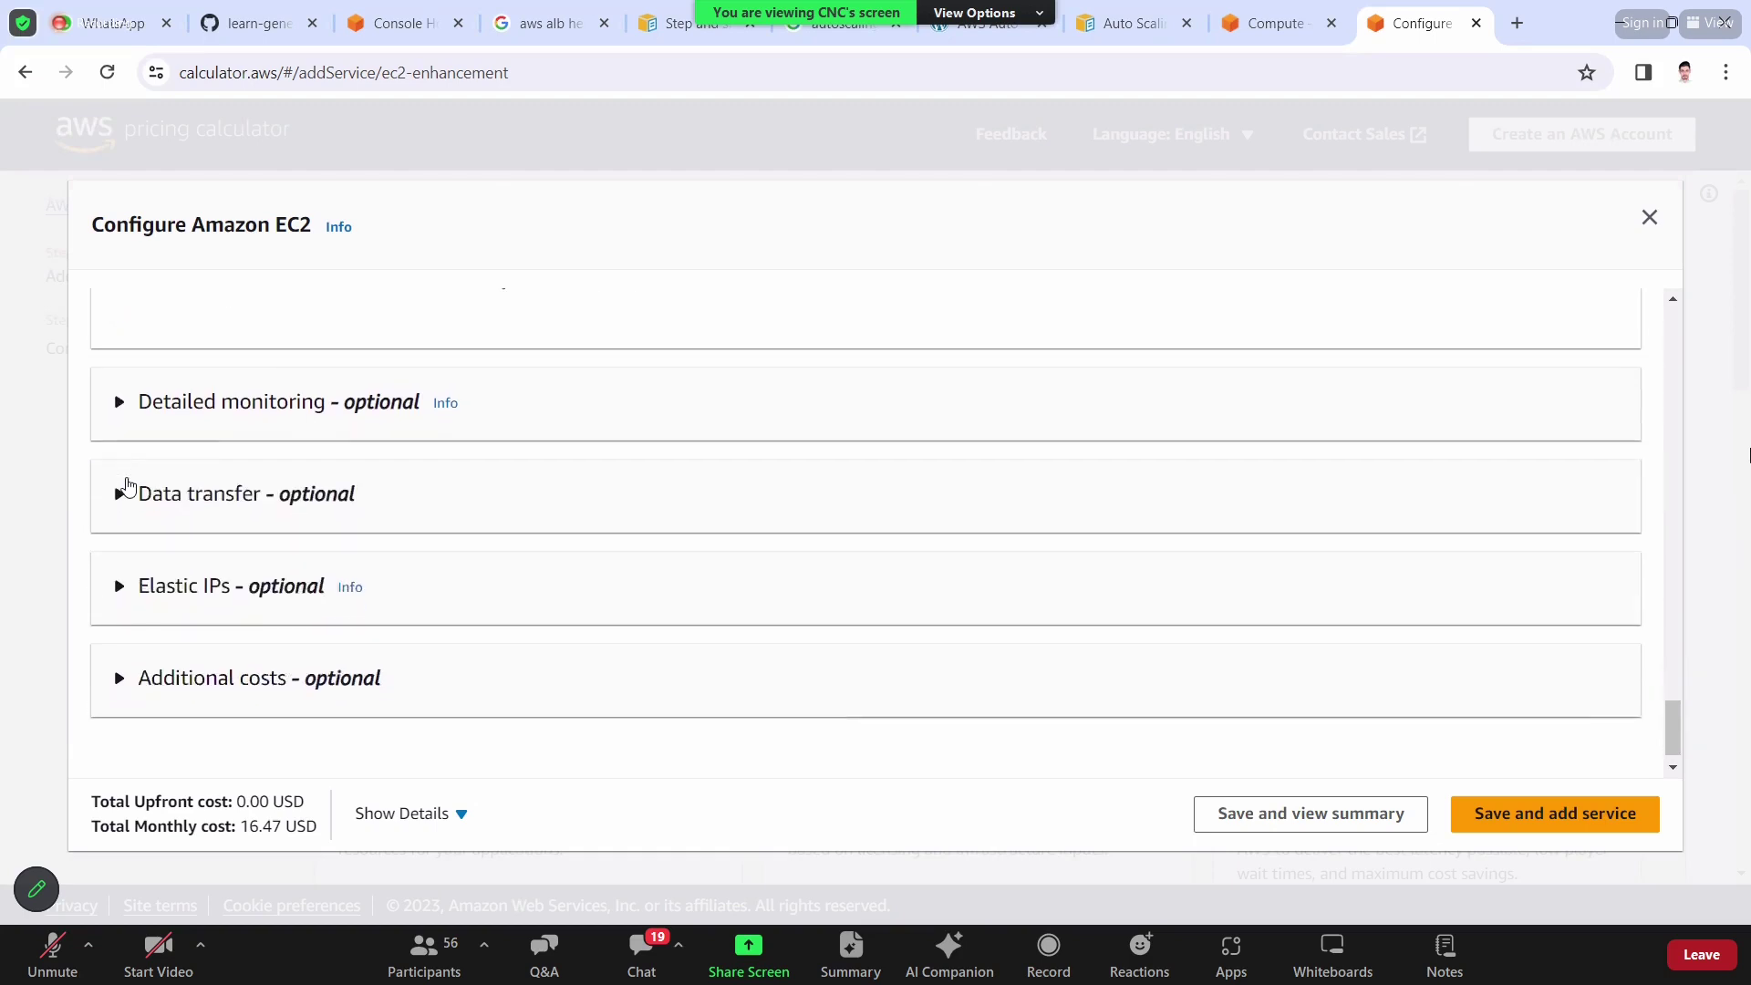
left_click(127, 490)
scroll(128, 487, "down", 1)
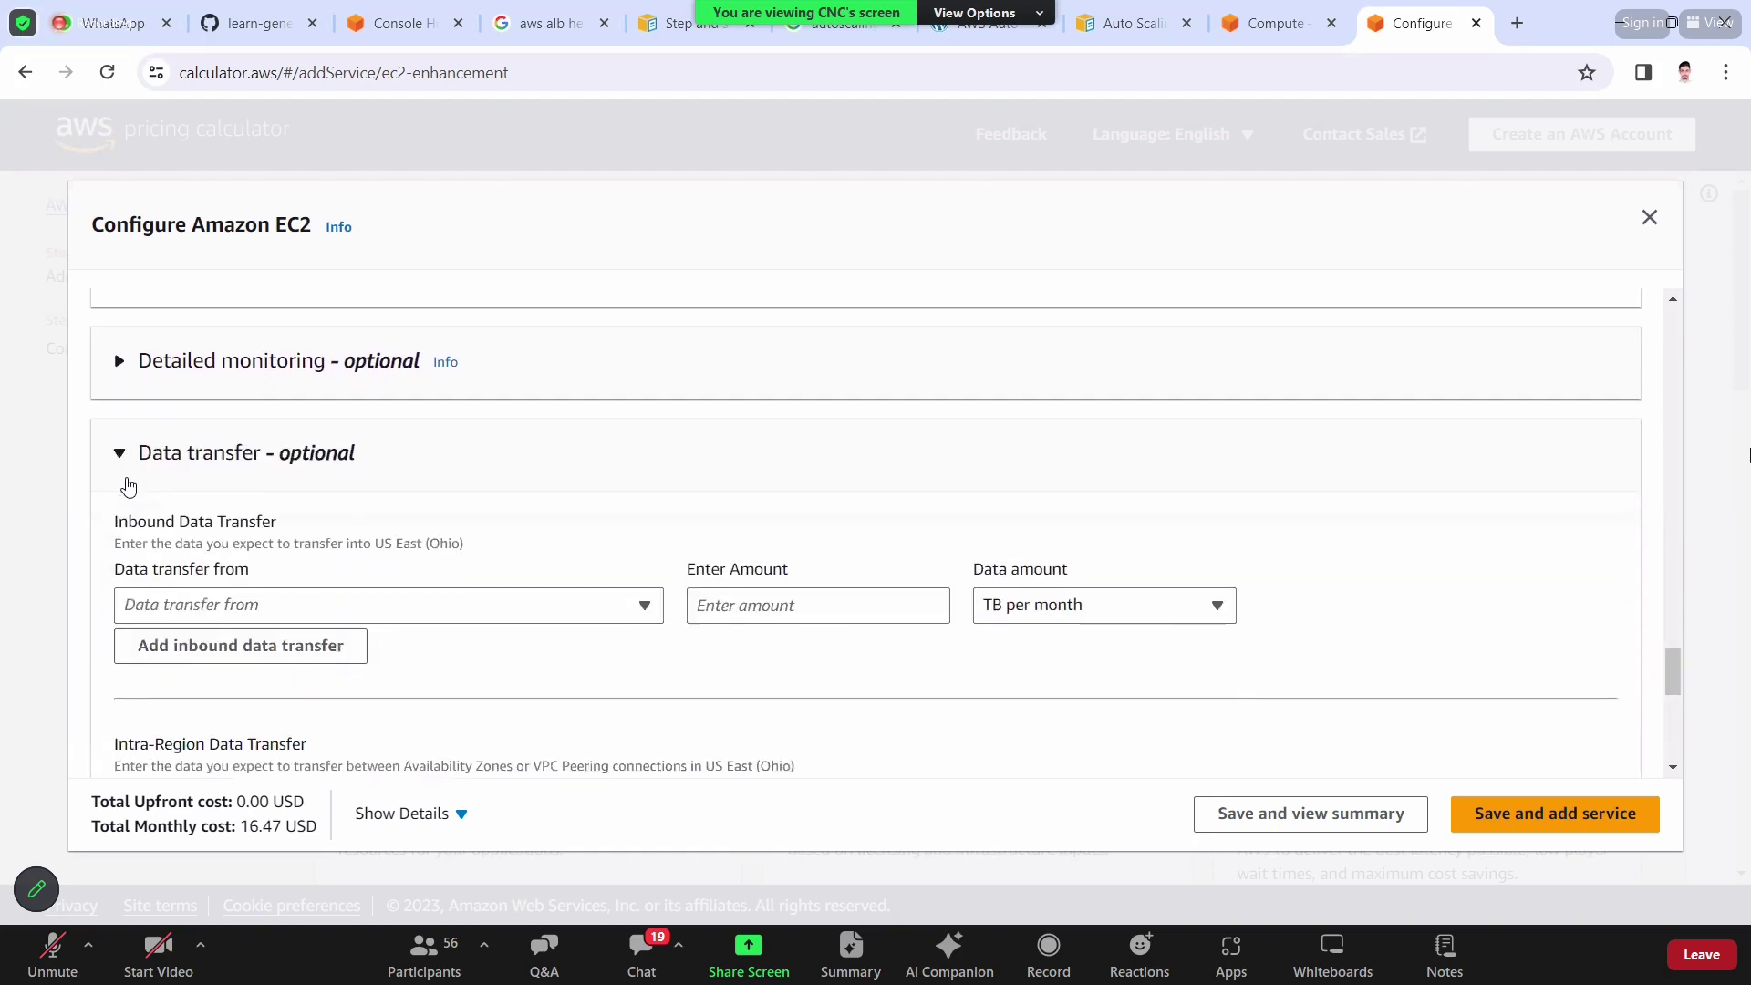
left_click(122, 470)
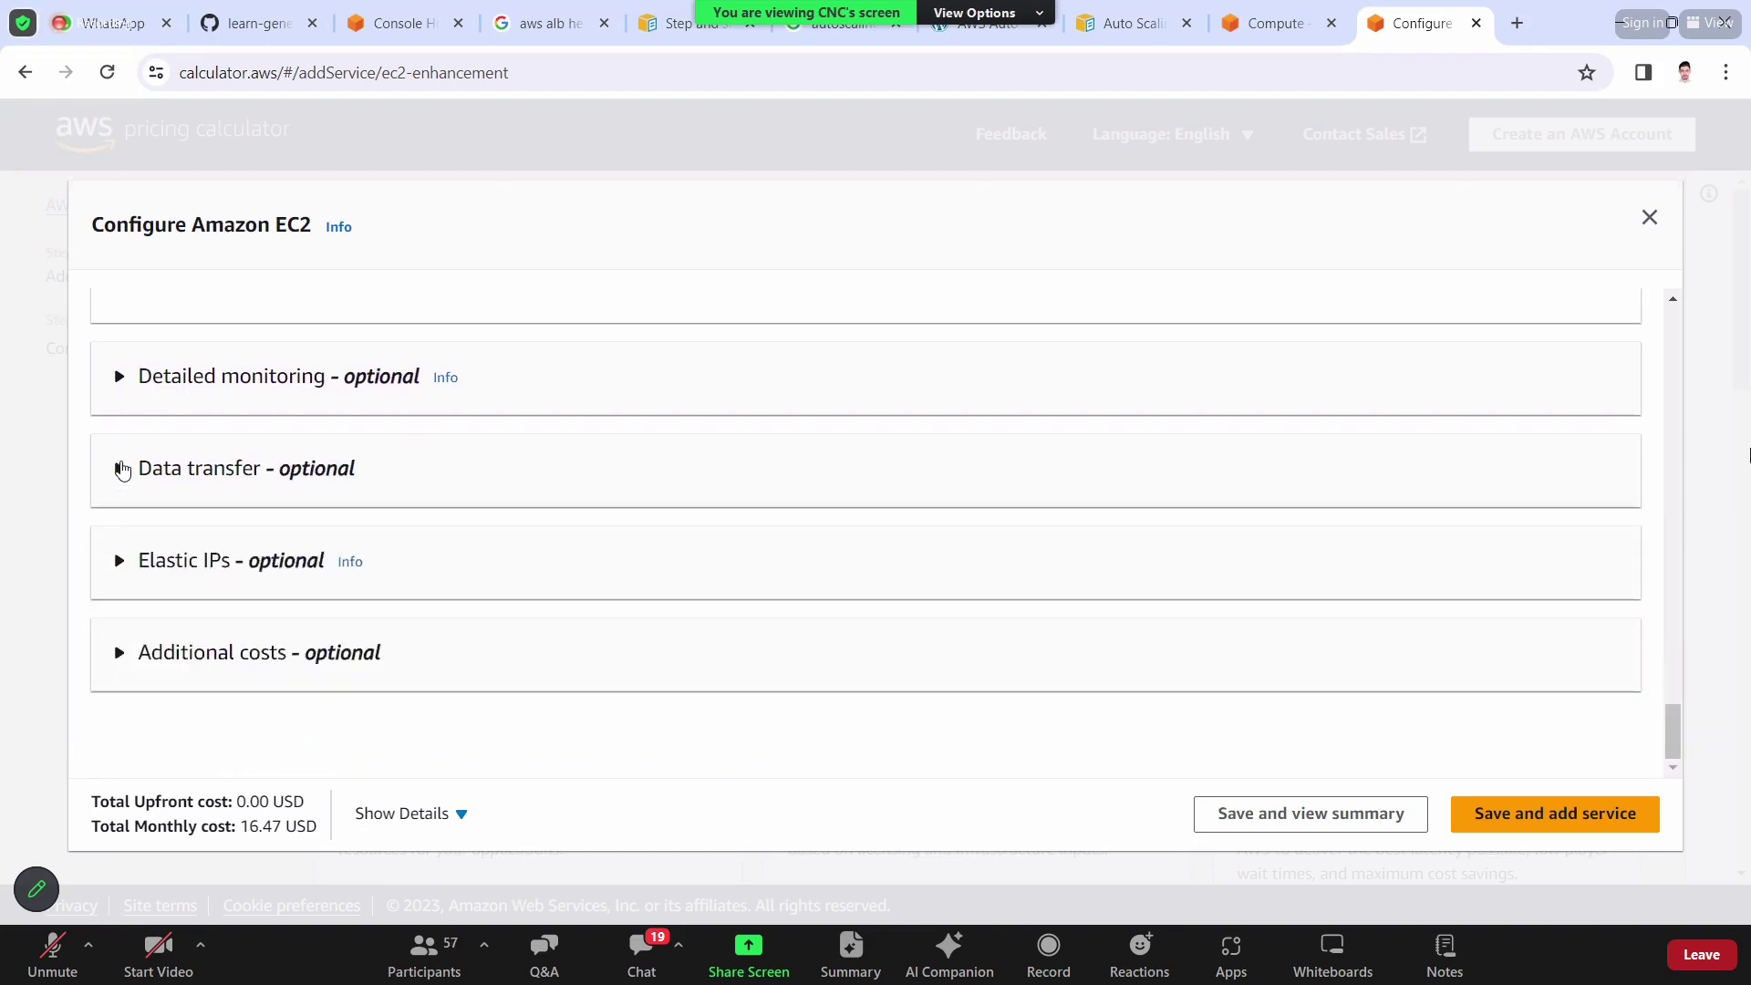
- Expand the Elastic IPs section, read its calculator note, then collapse it
left_click(120, 565)
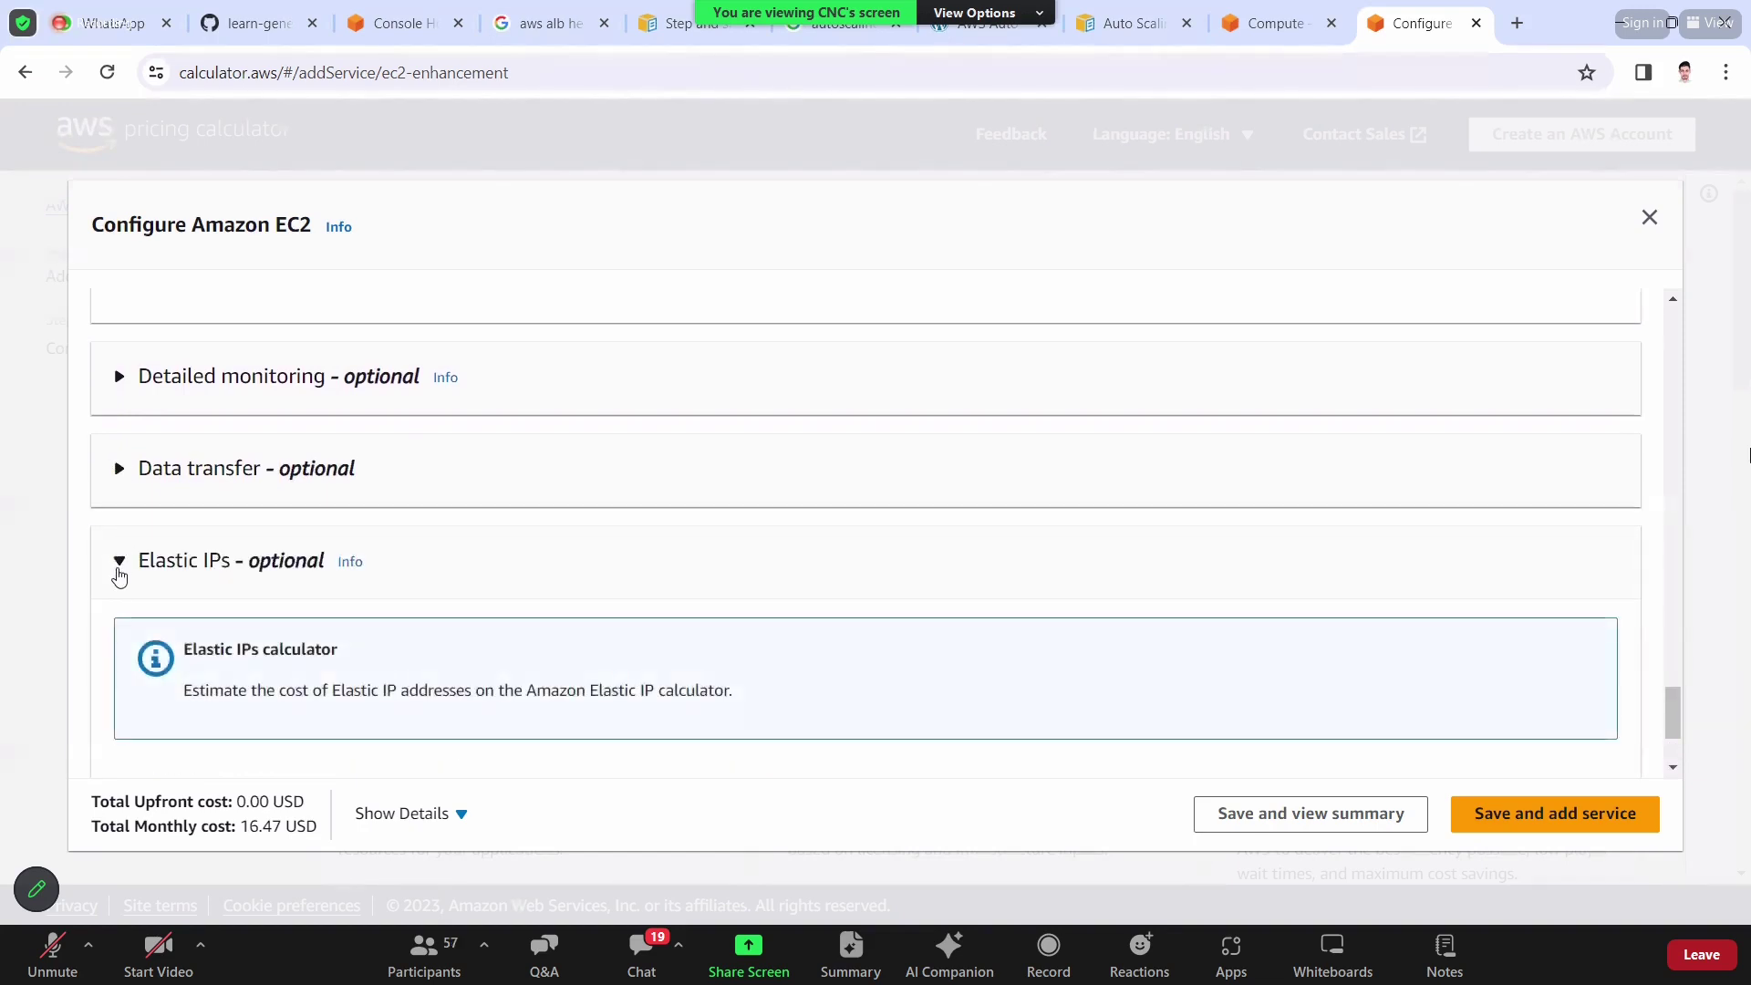
scroll(317, 620, "down", 3)
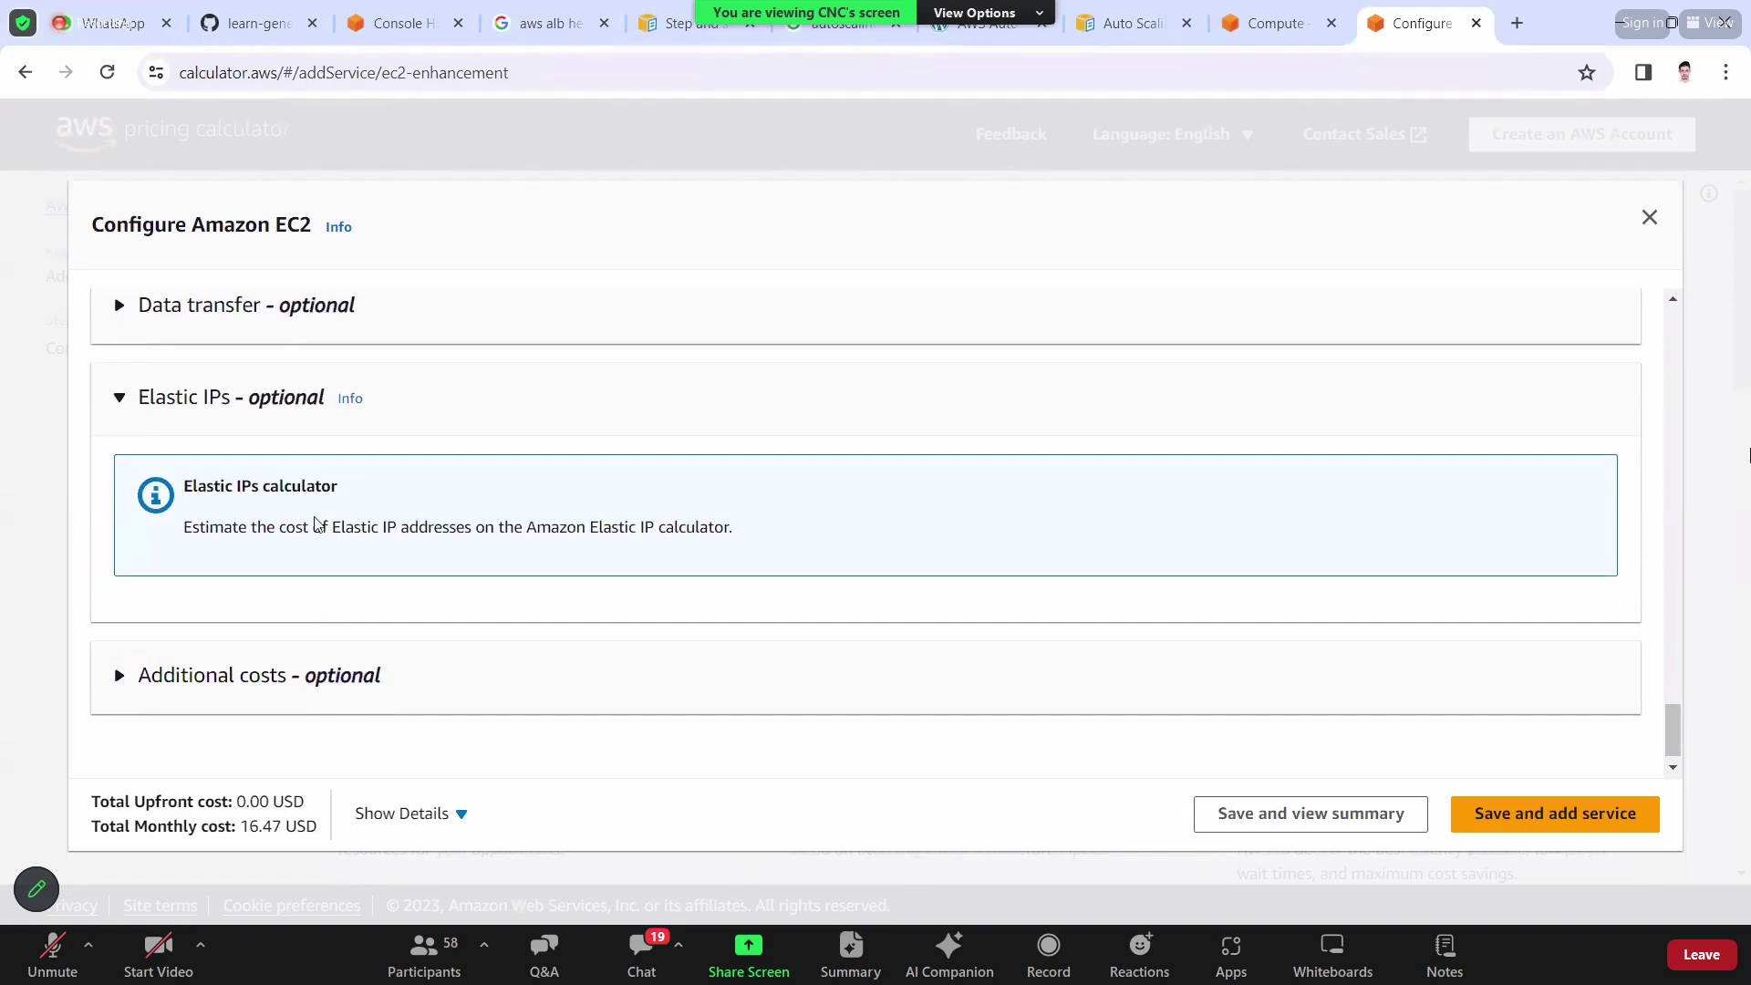
left_click_drag(315, 526, 710, 547)
triple_click(708, 542)
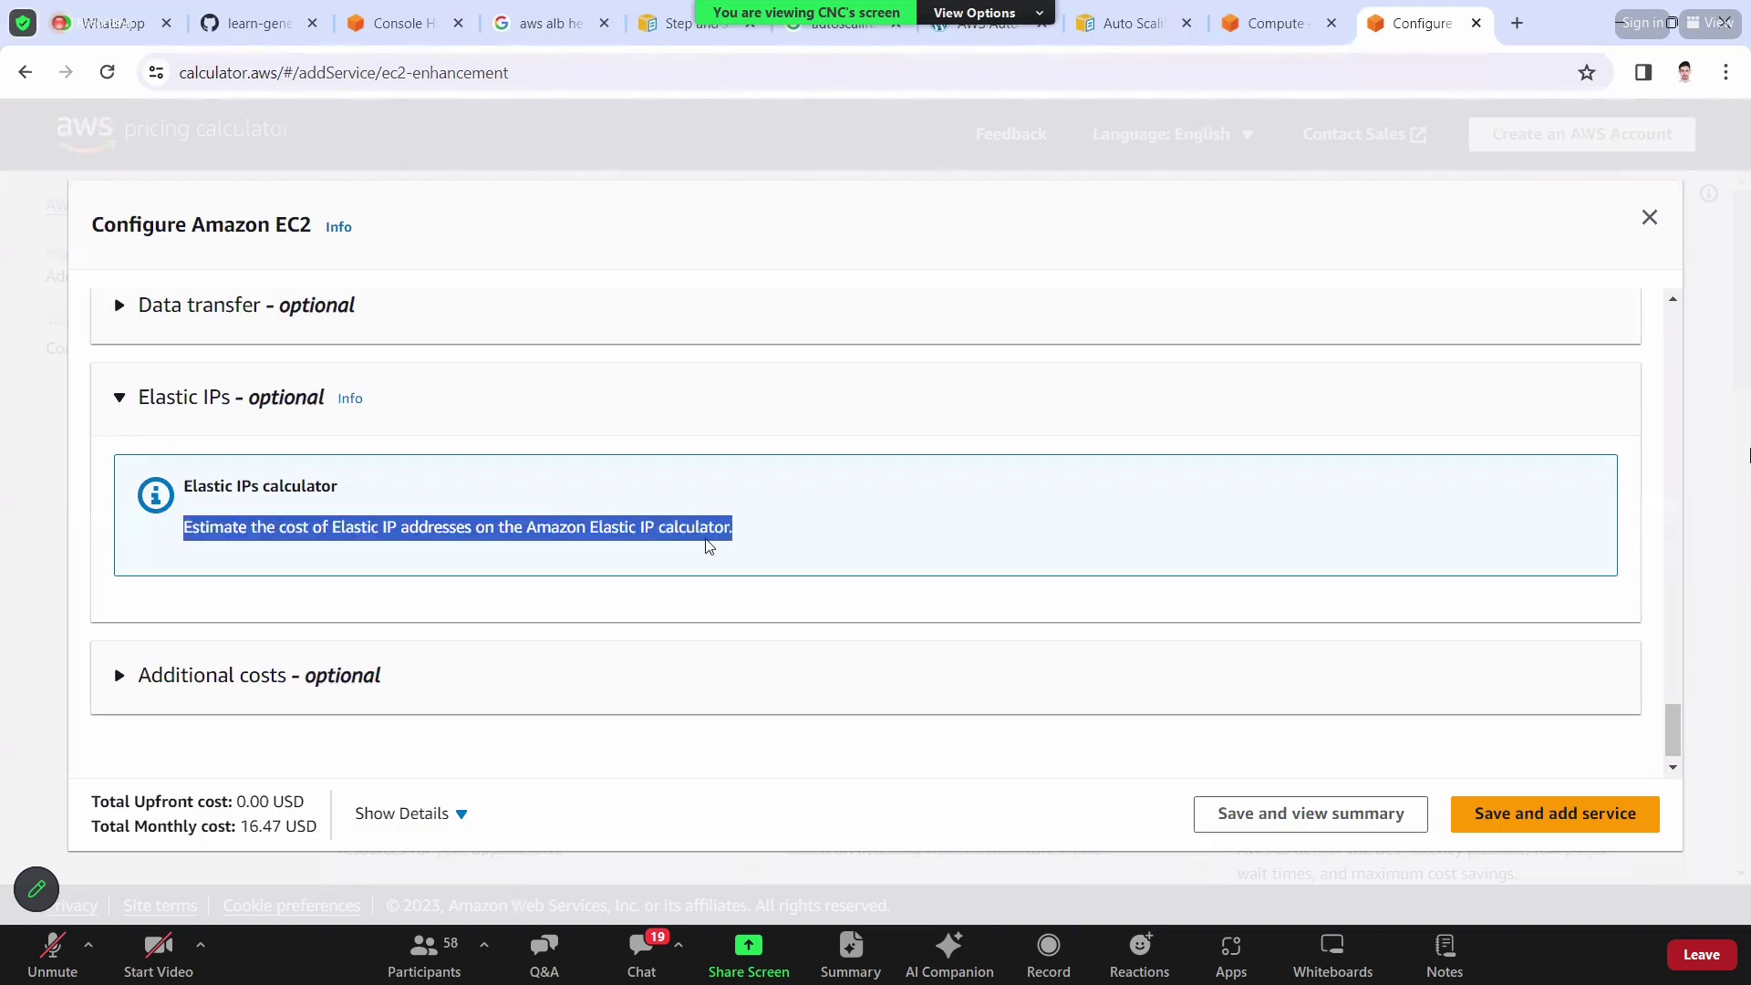
left_click(708, 545)
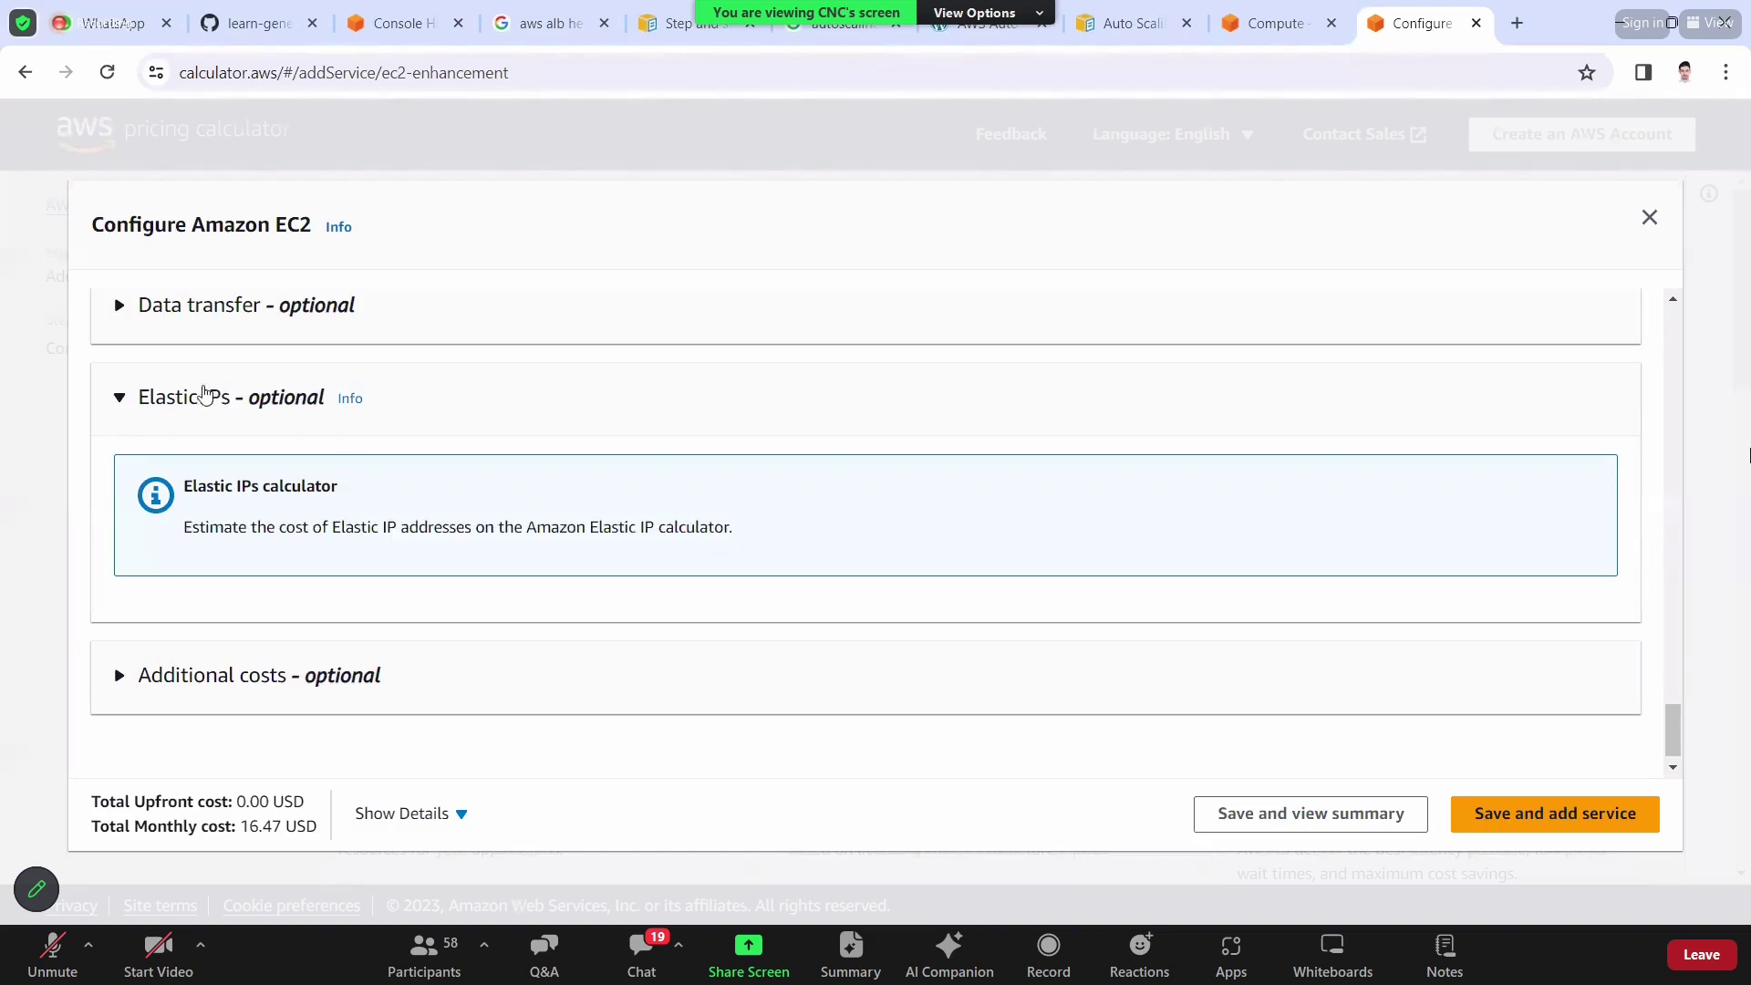
left_click(123, 394)
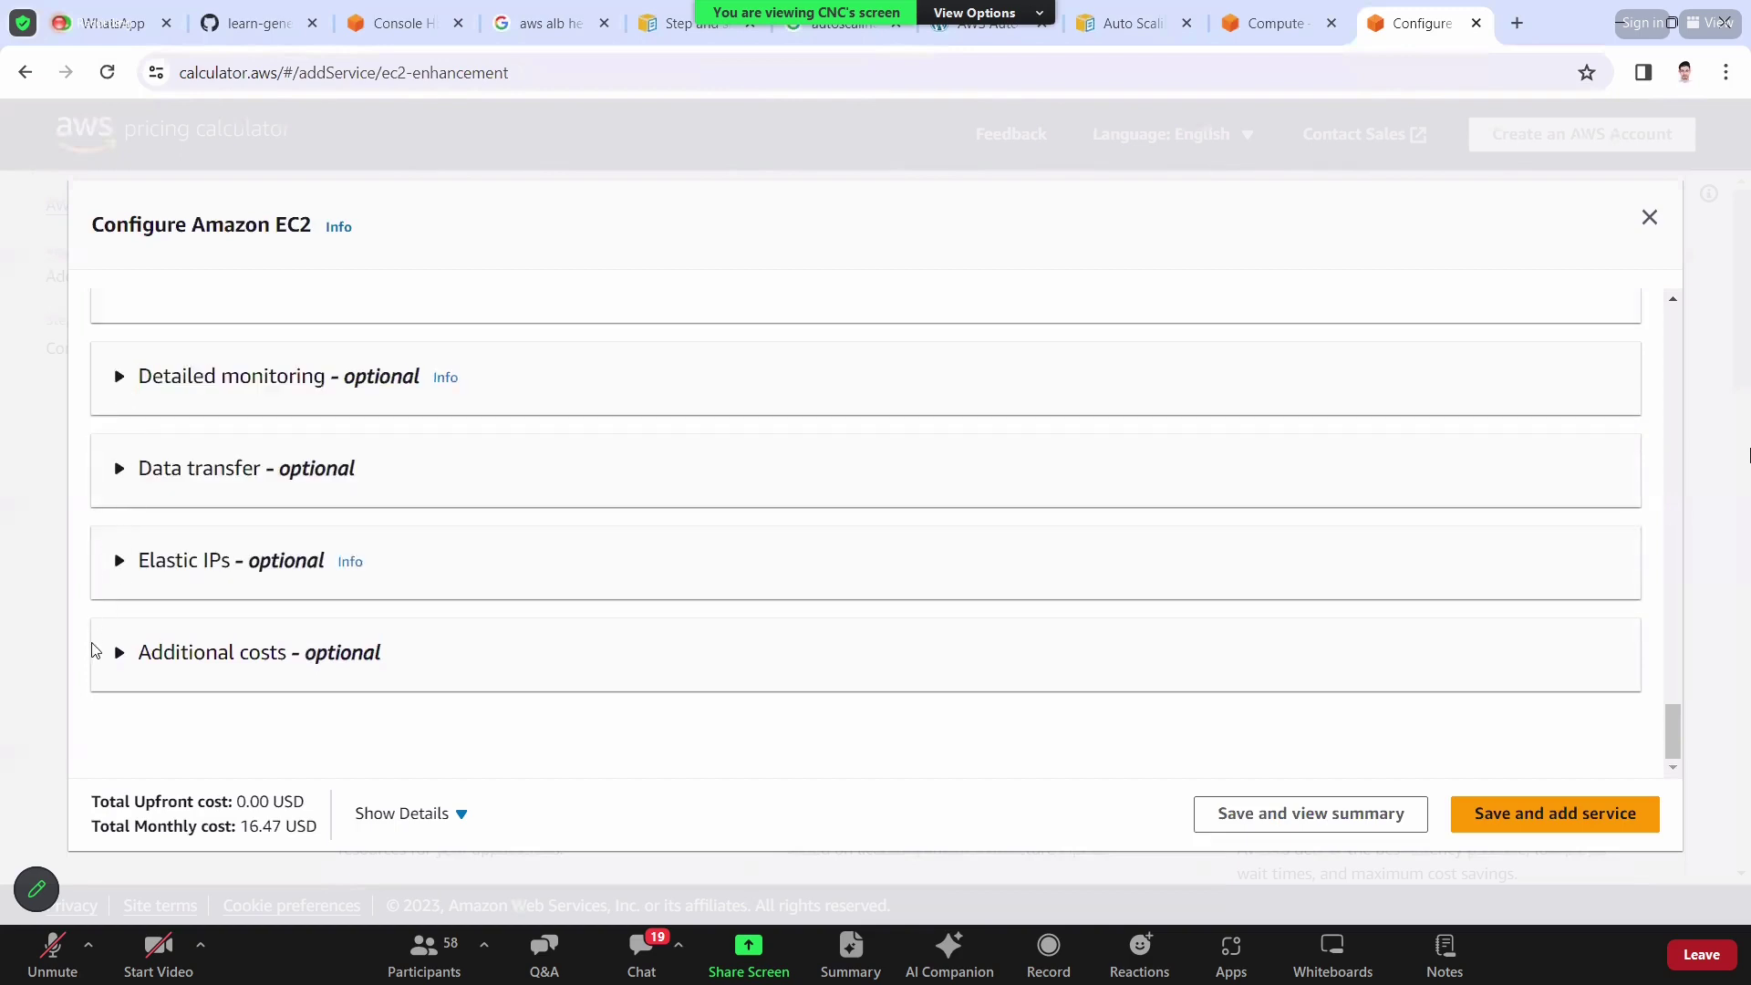
- In Additional costs, enter a 5000 placeholder, then delete it so the field stays empty
left_click(119, 654)
scroll(118, 659, "down", 2)
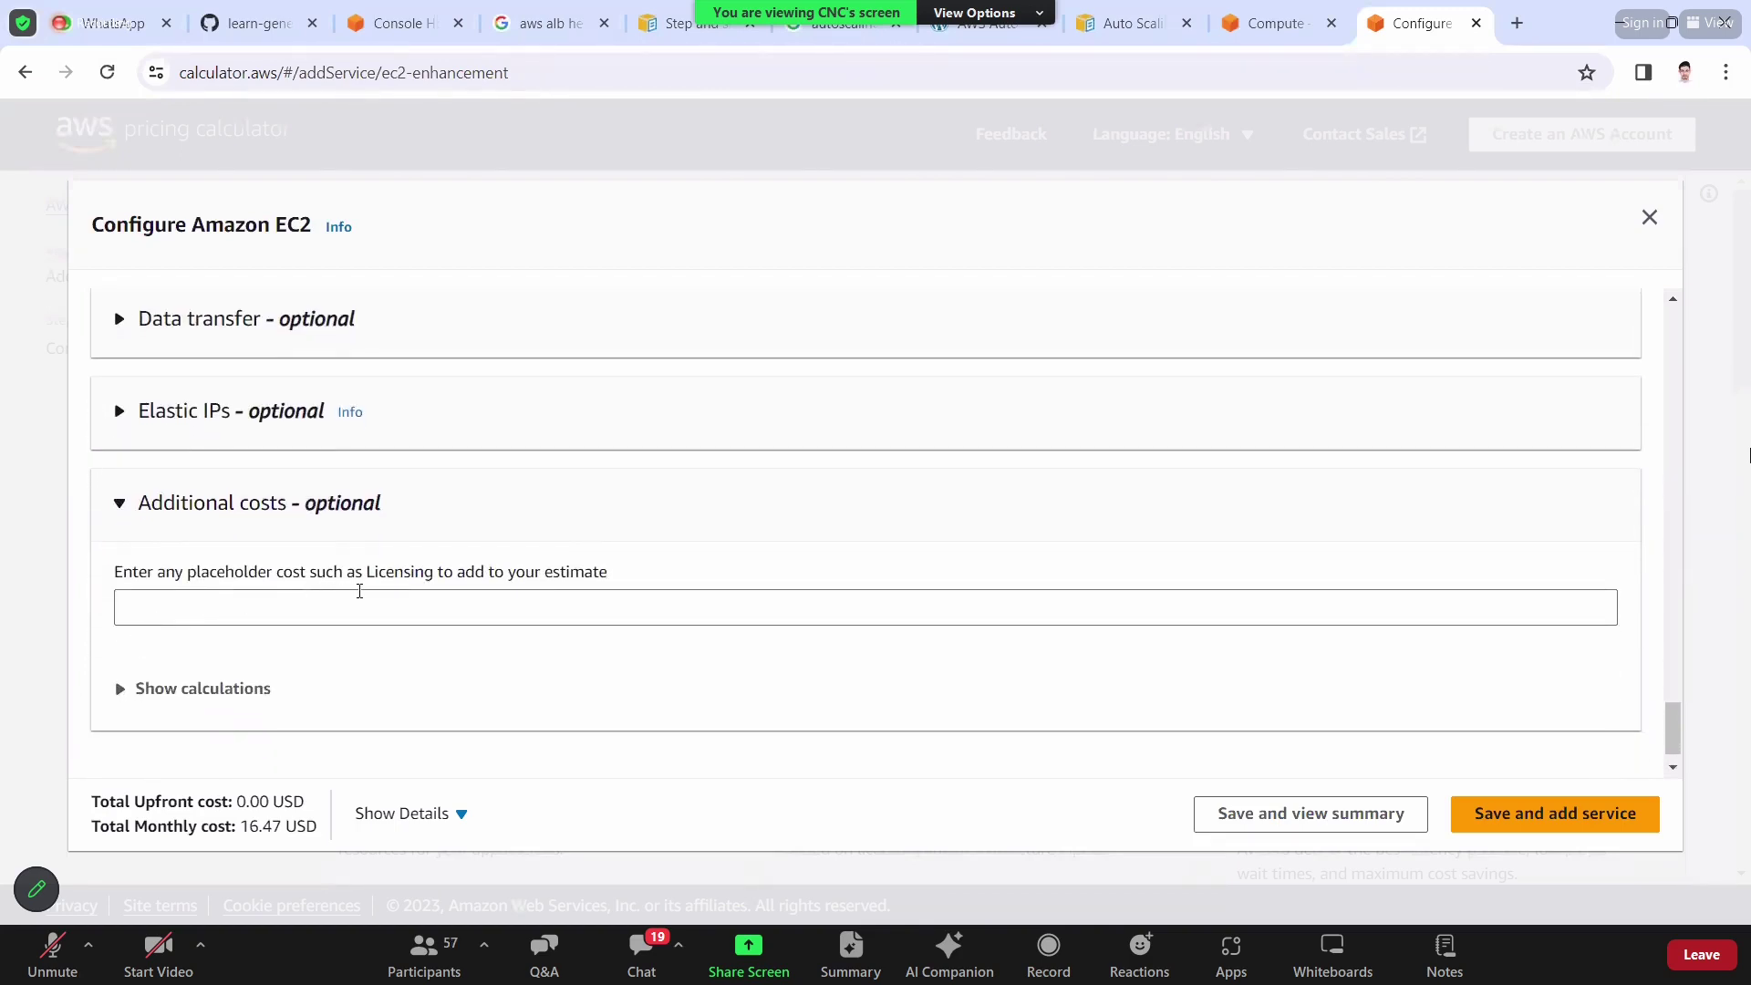
left_click(422, 591)
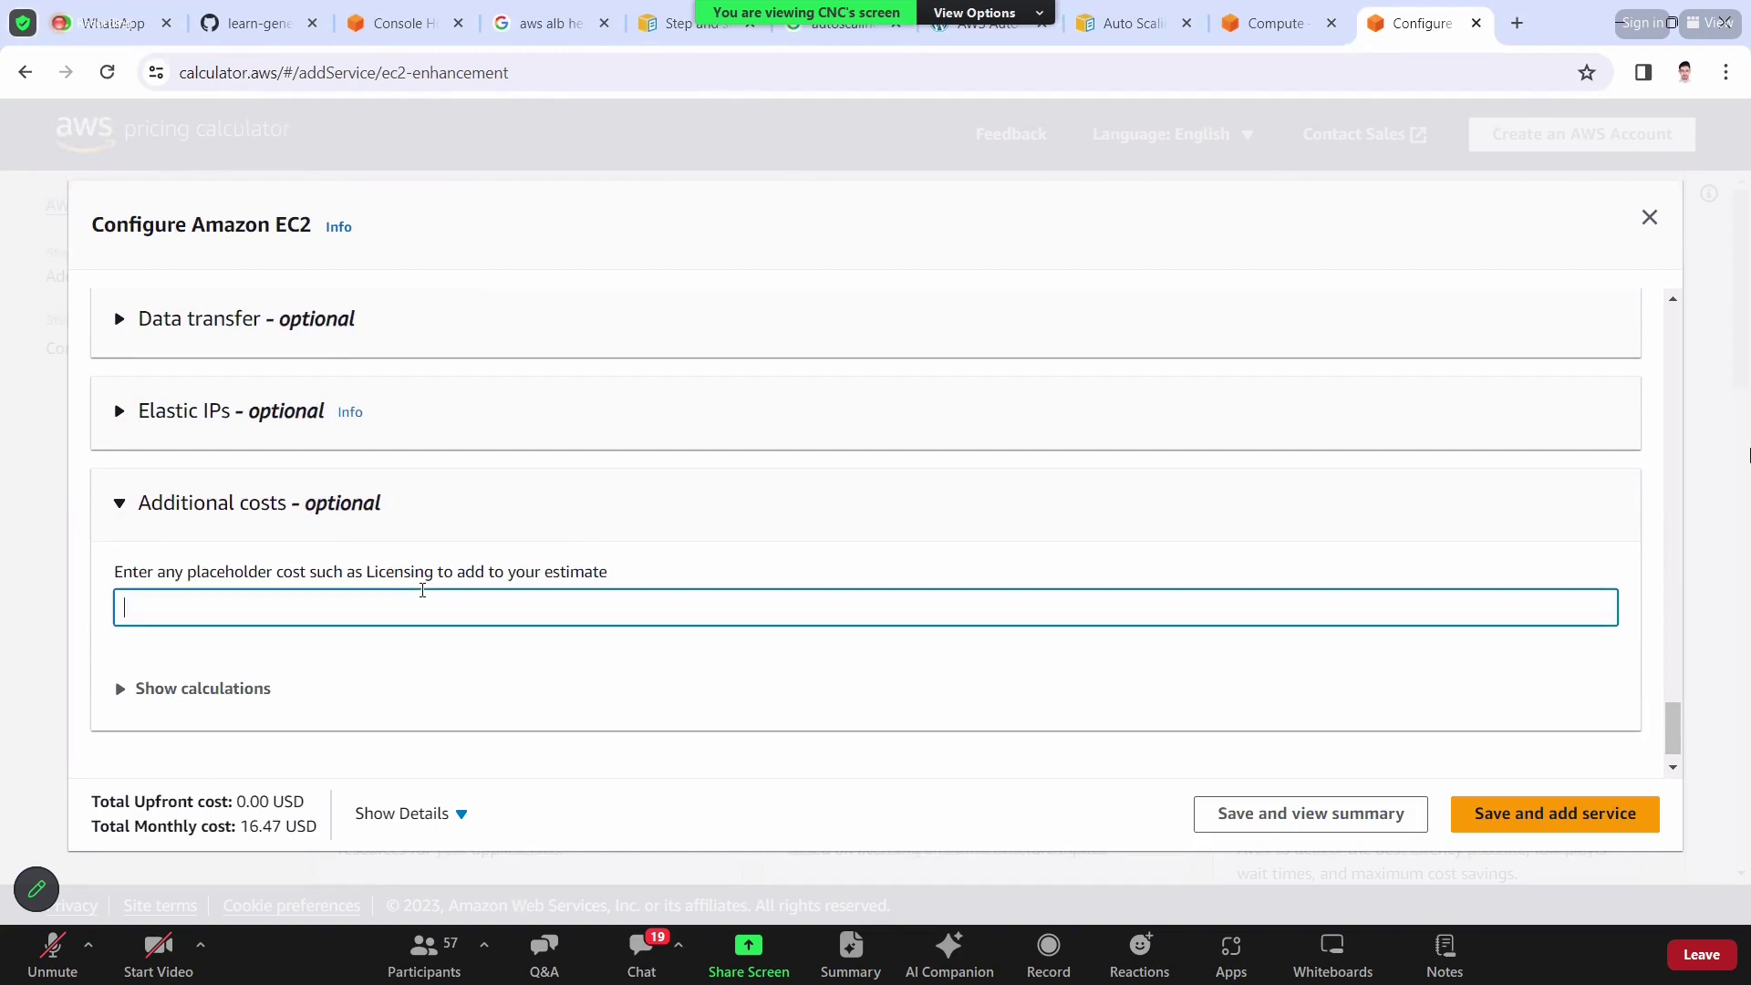
scroll(423, 592, "down", 1)
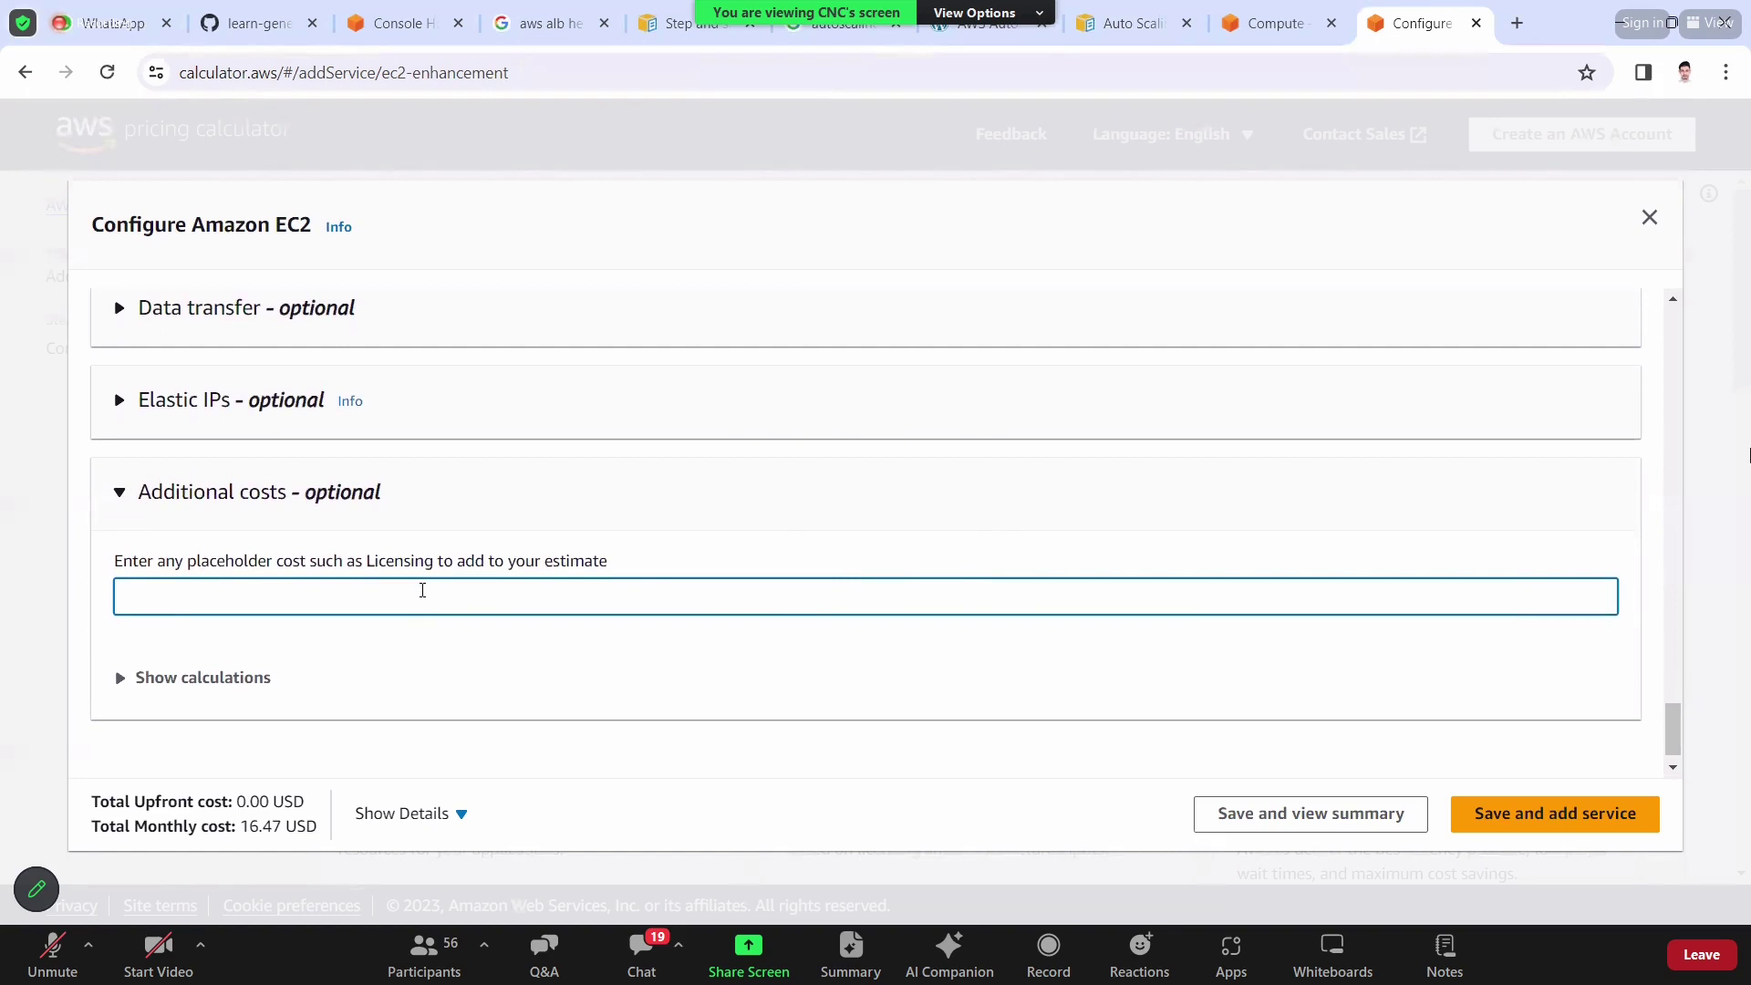
type("5000")
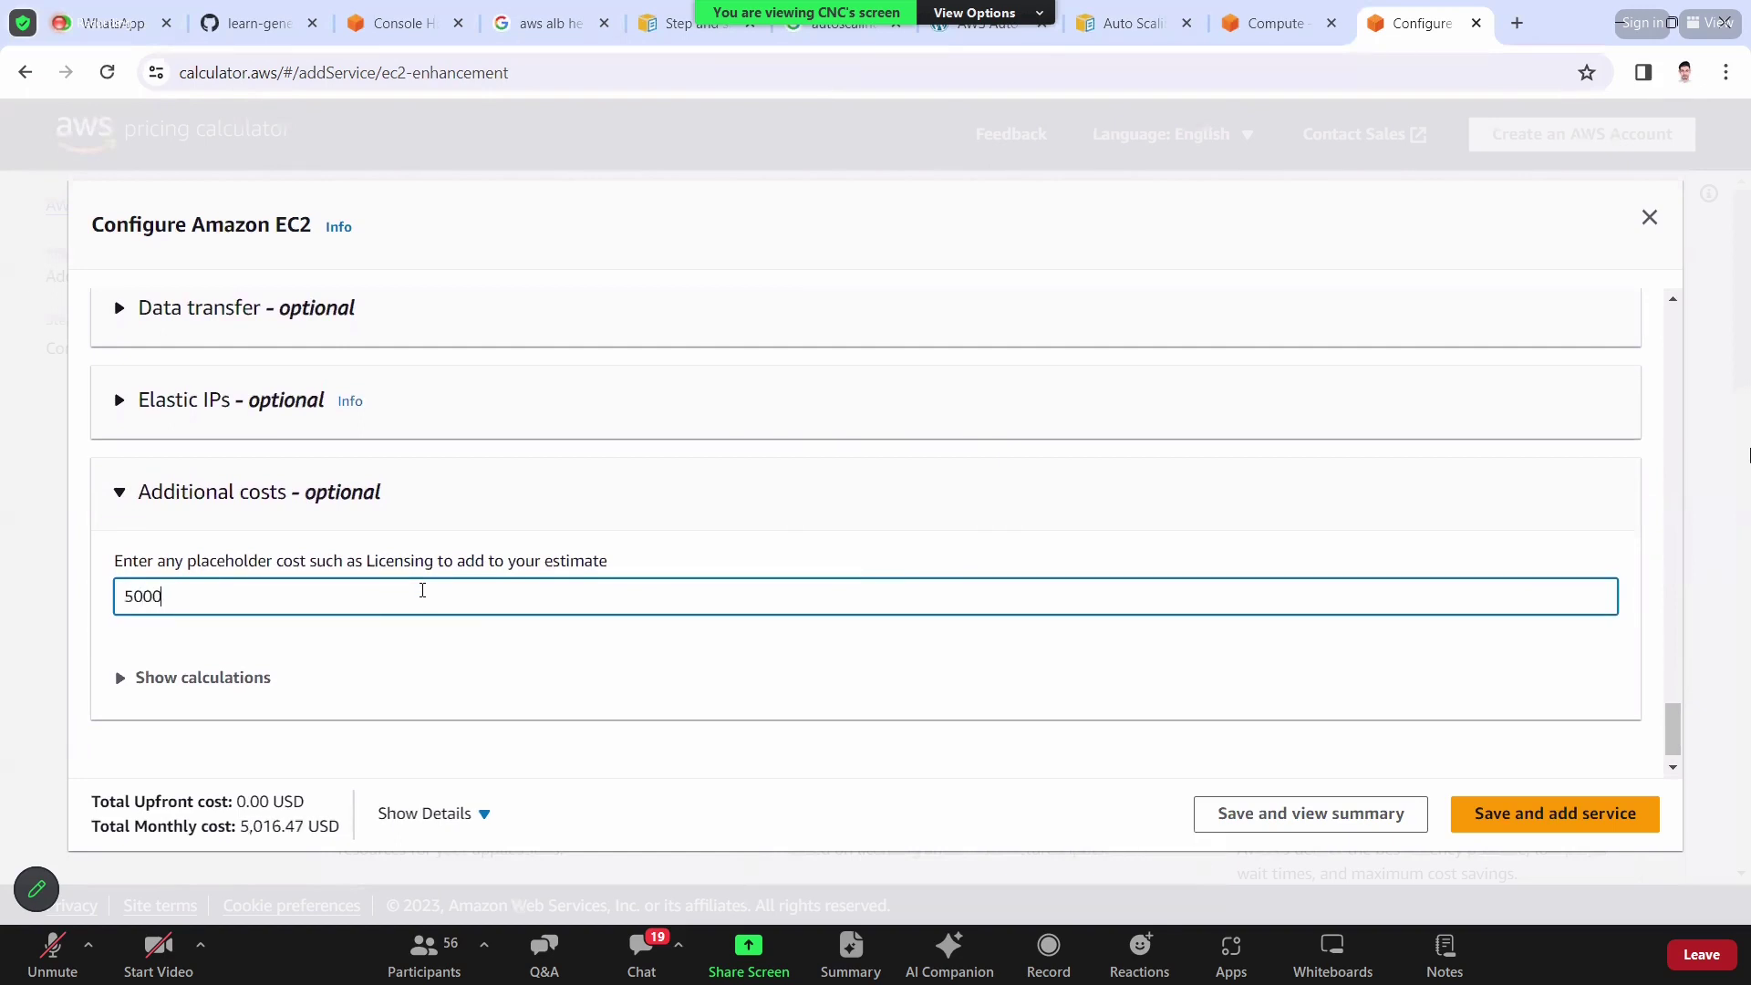
key("BackSpace")
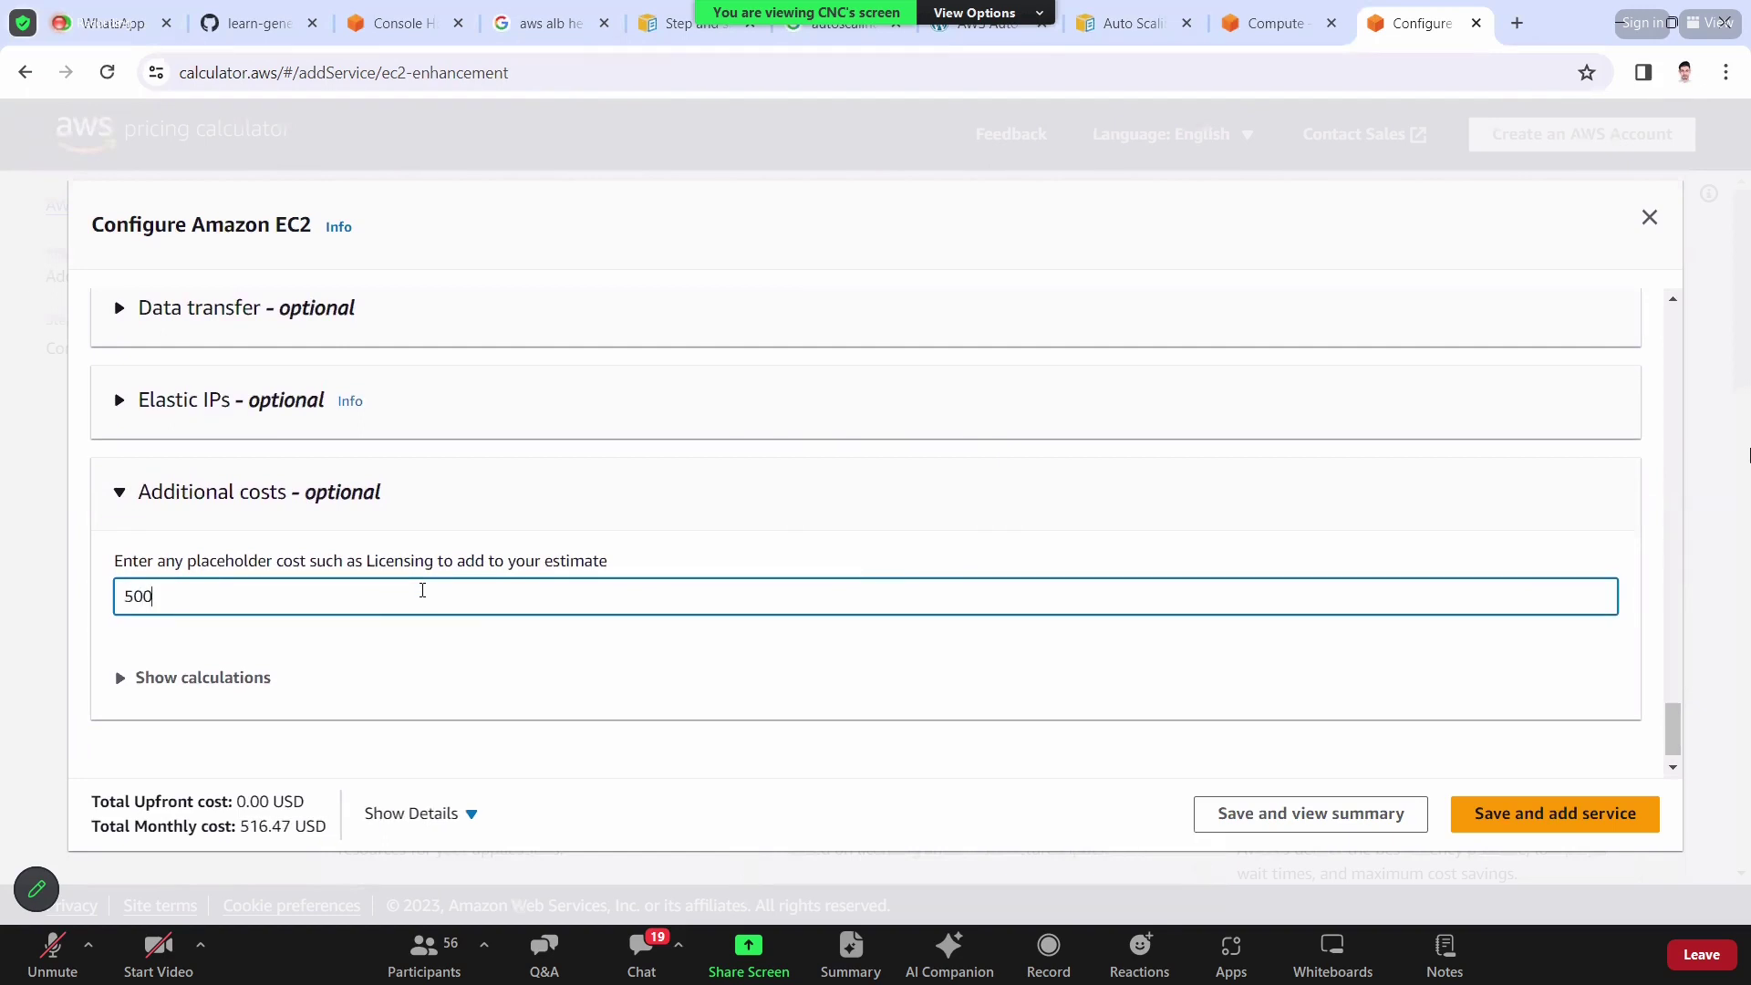
key("BackSpace")
key("BackSpace")
key("BackSpace")
scroll(422, 590, "down", 1)
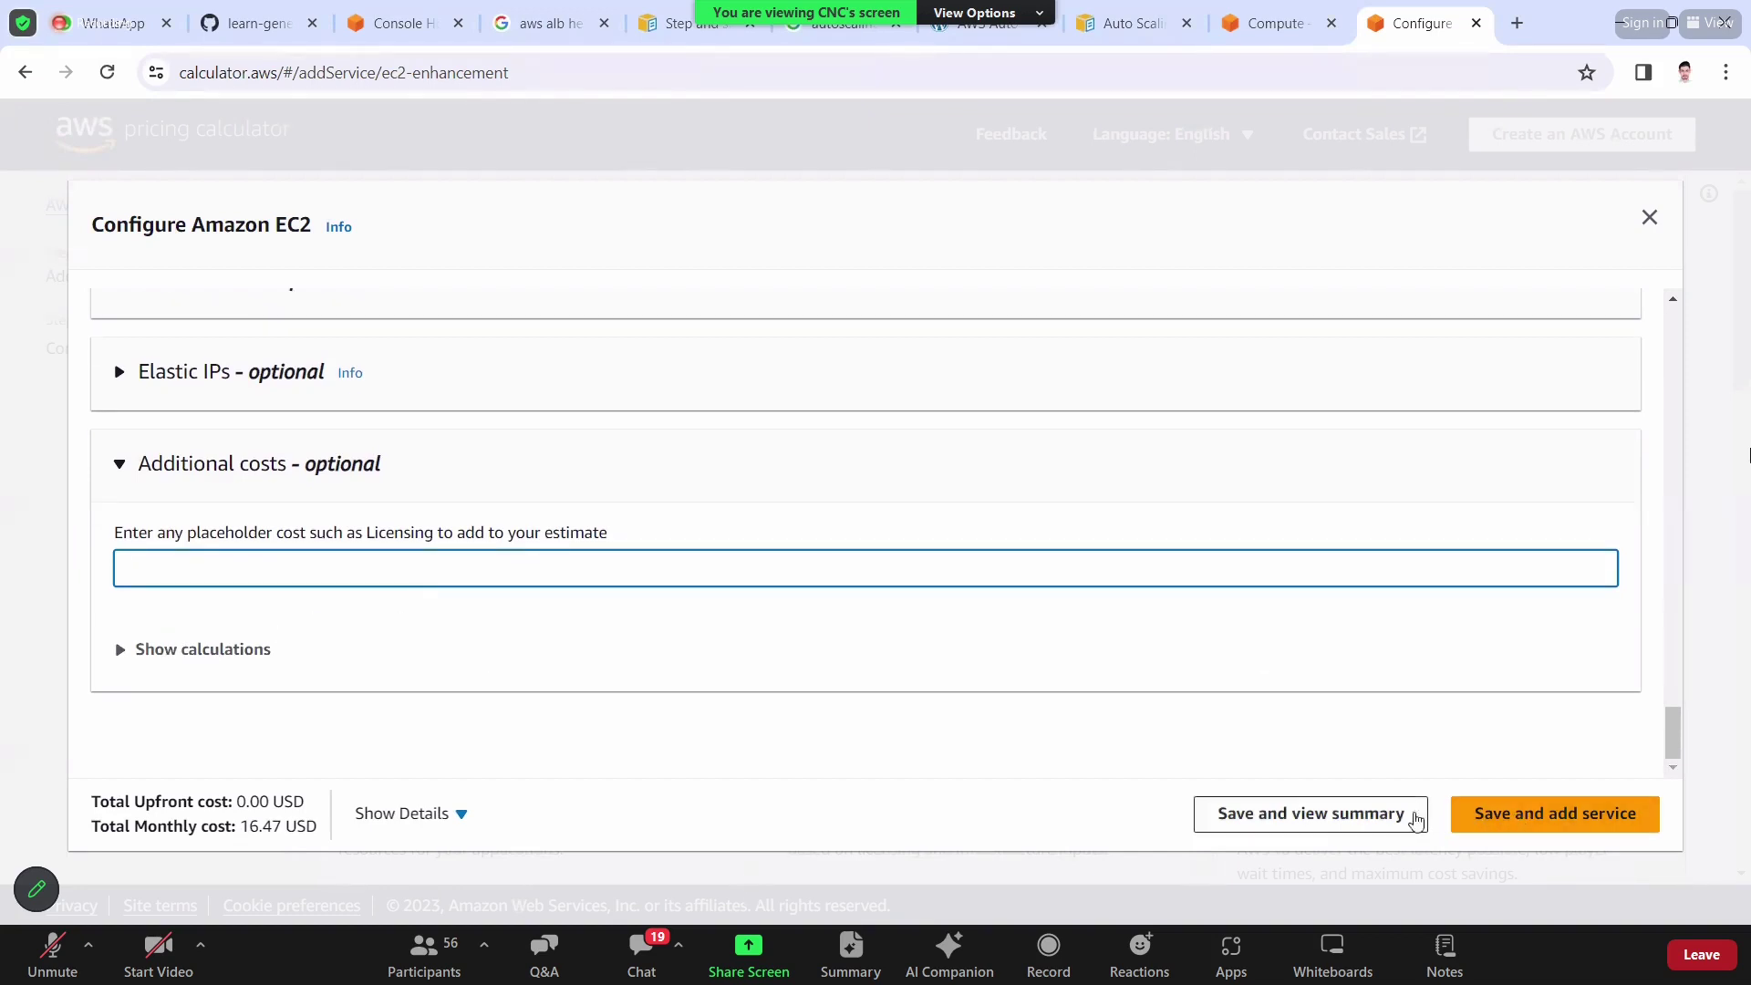
- Save the EC2 service to My Estimate and select its Amazon EC2 row
left_click(1341, 813)
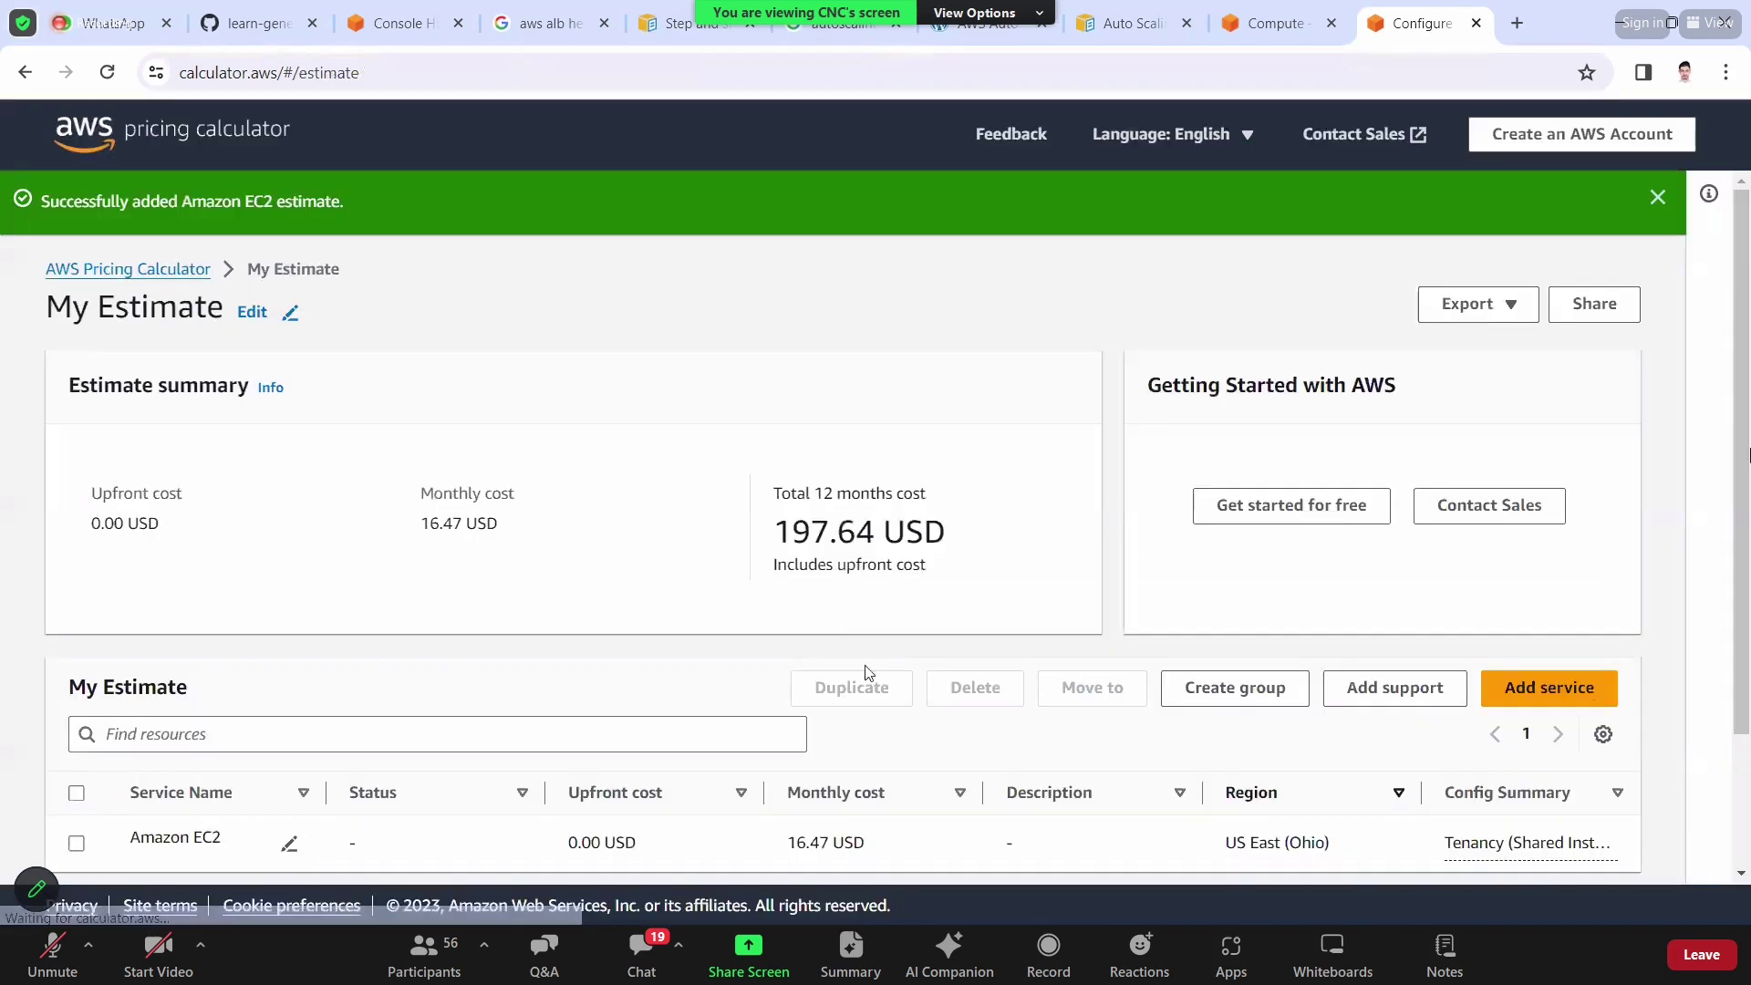
scroll(840, 625, "down", 2)
scroll(844, 631, "up", 2)
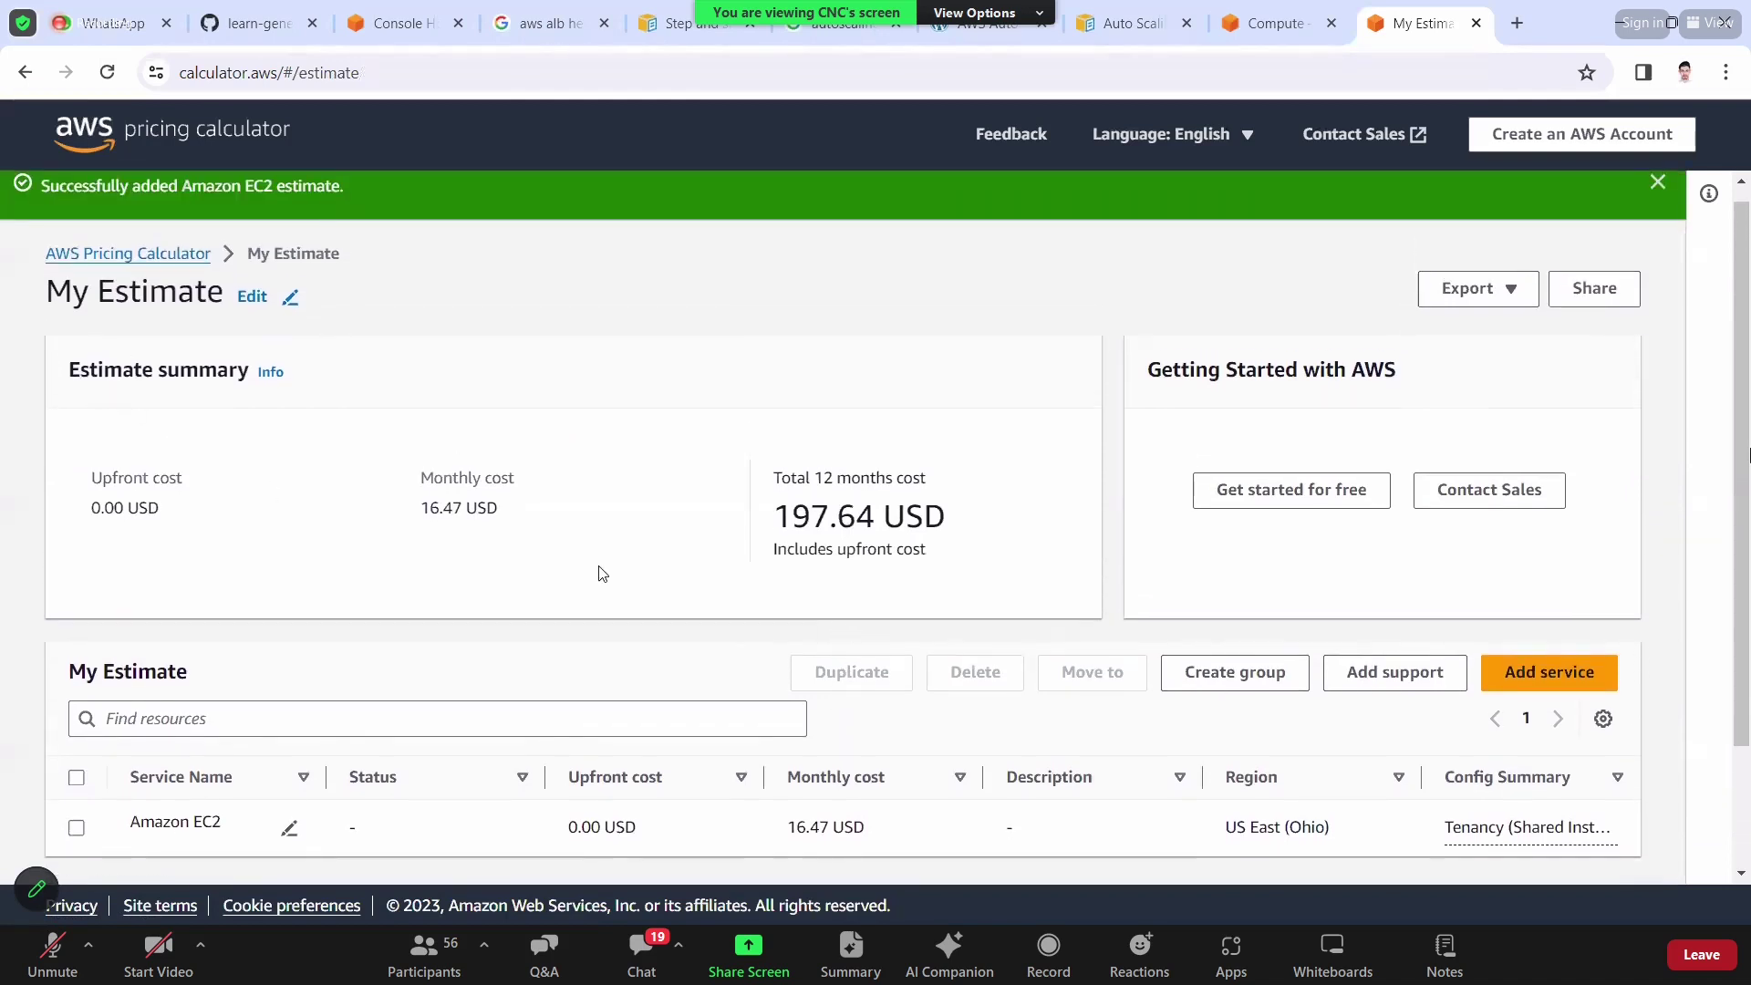
scroll(600, 574, "down", 2)
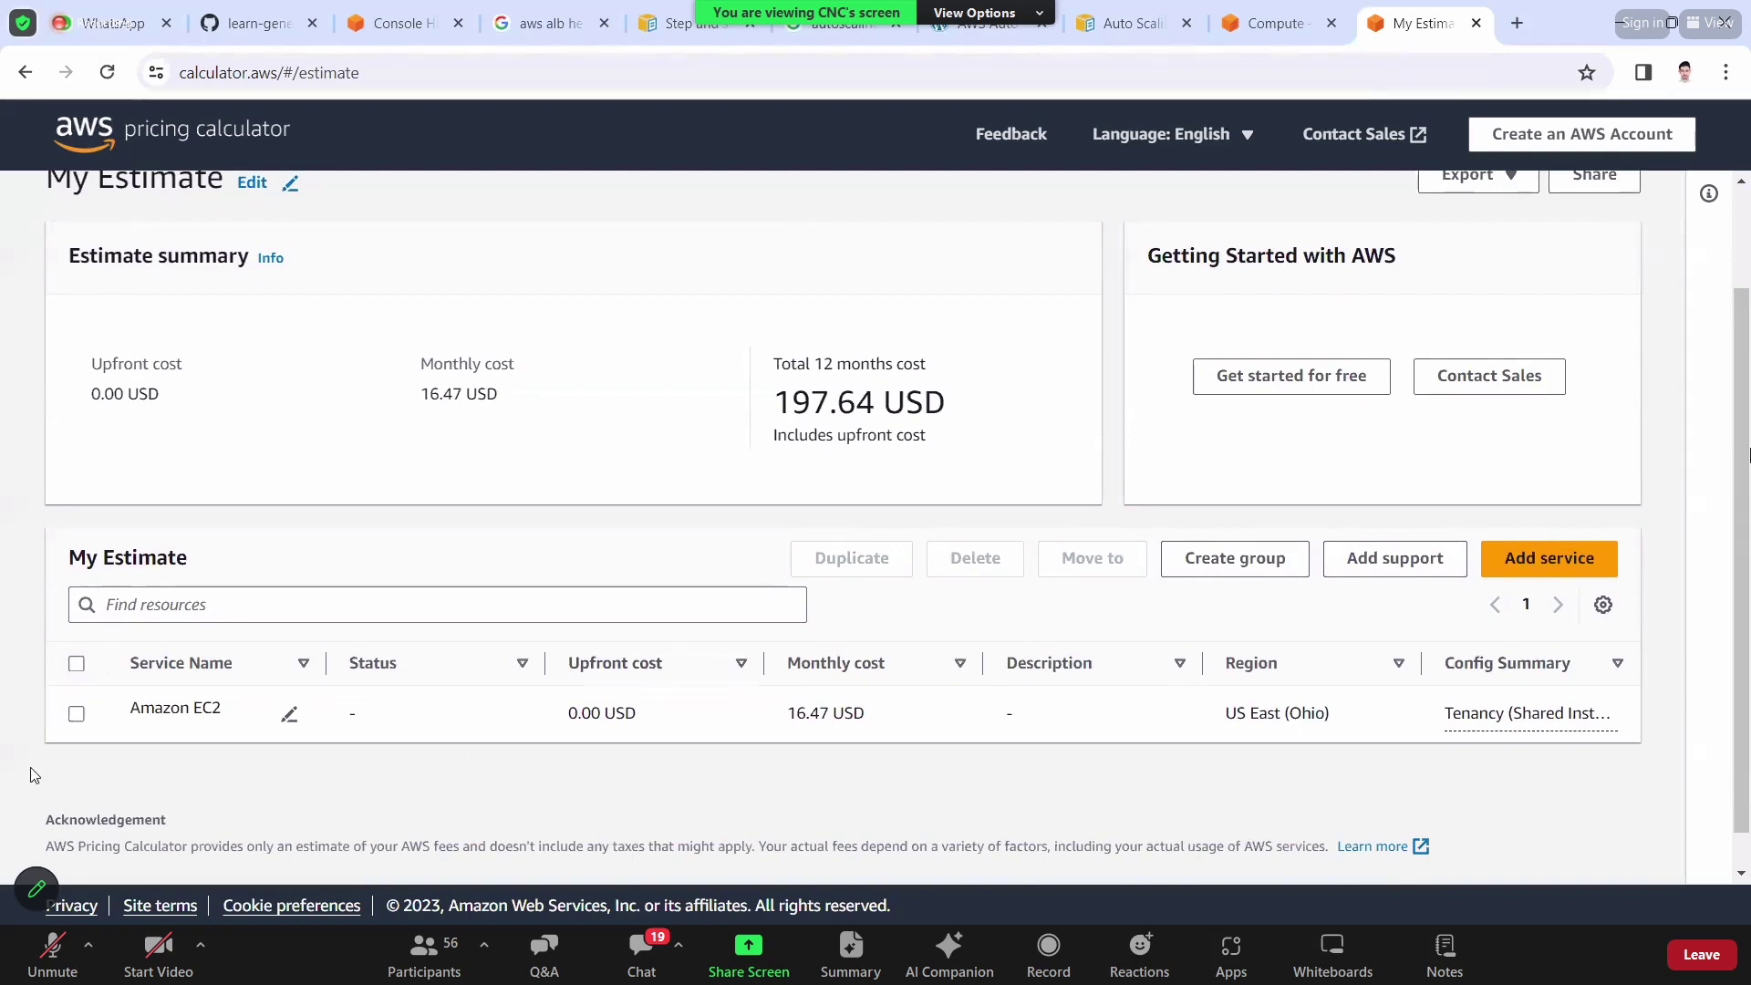
left_click(76, 714)
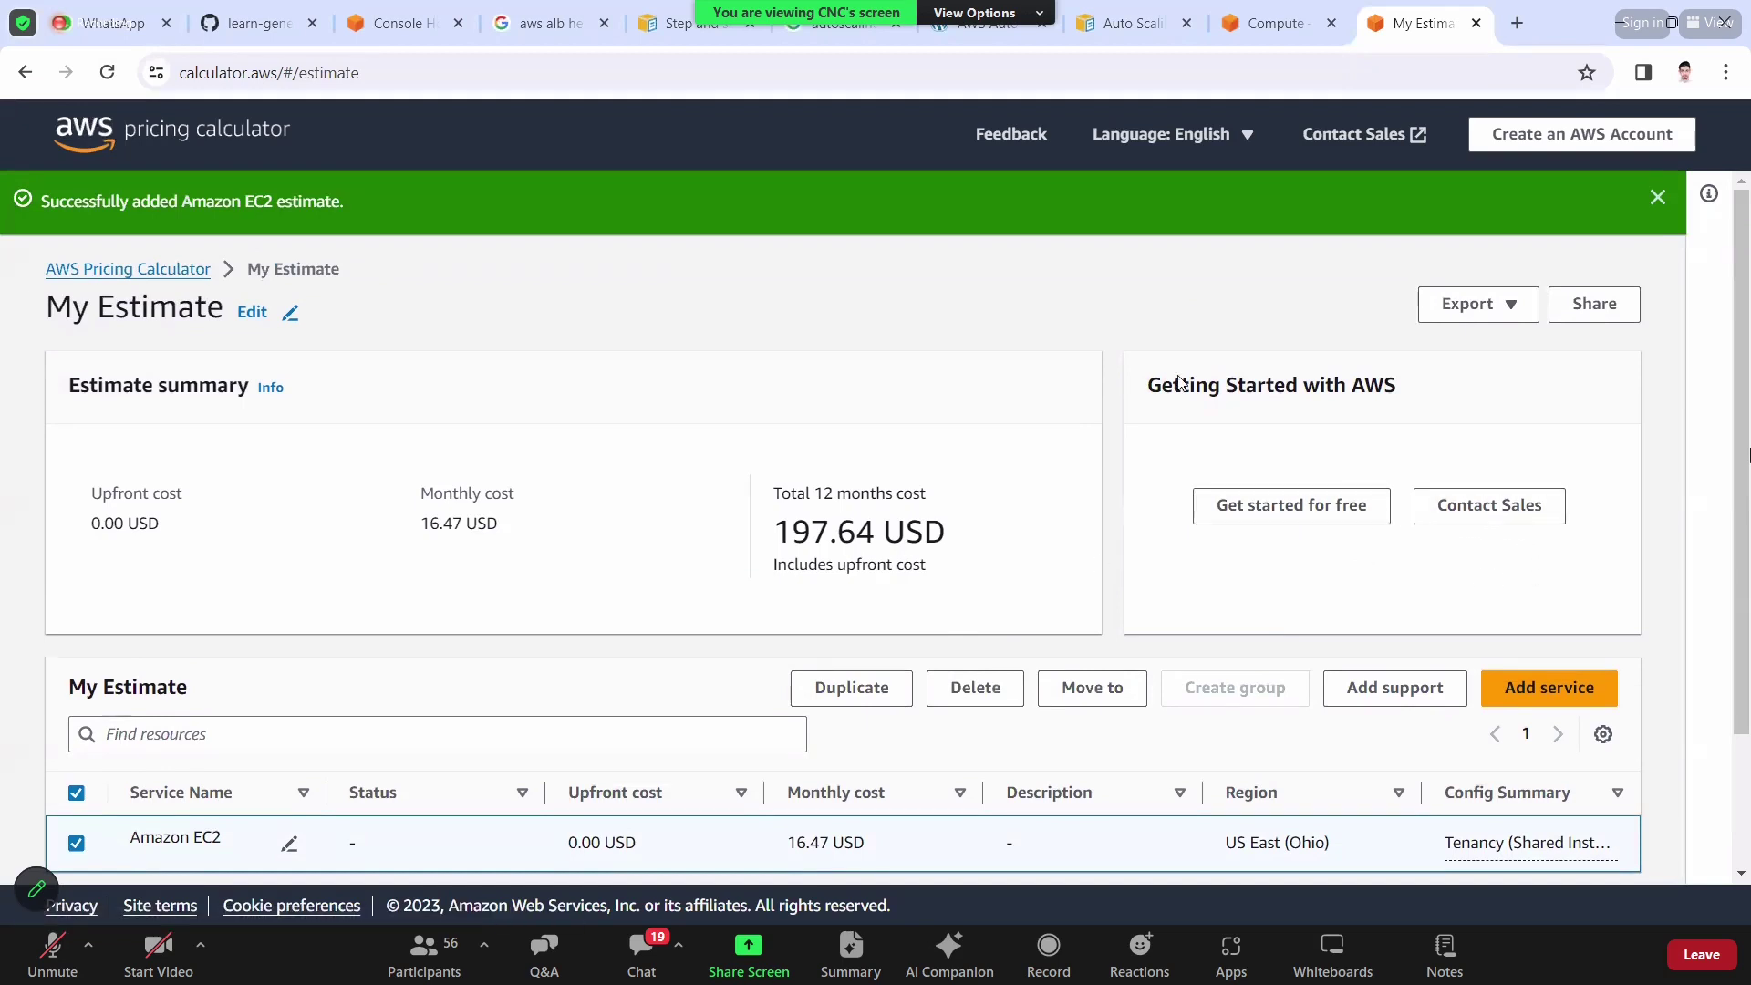
- Export the estimate through Microsoft Print to PDF as aws-ec2-pricing in Documents
left_click(1510, 303)
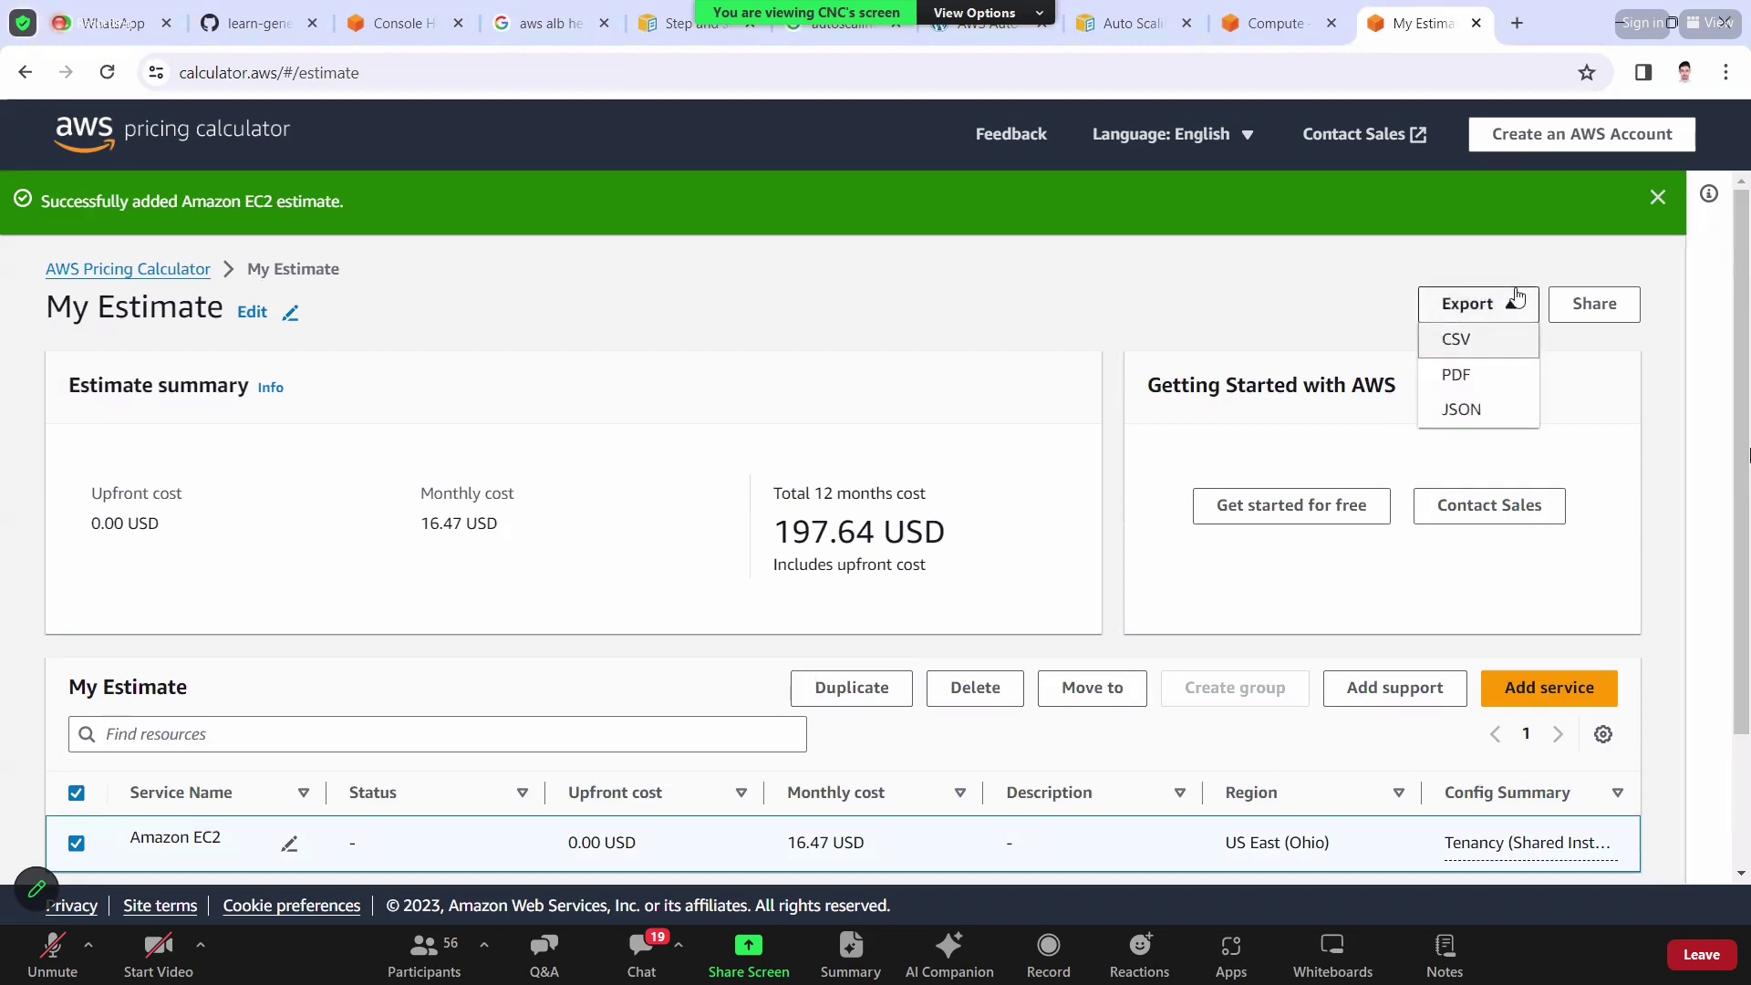
left_click(1491, 389)
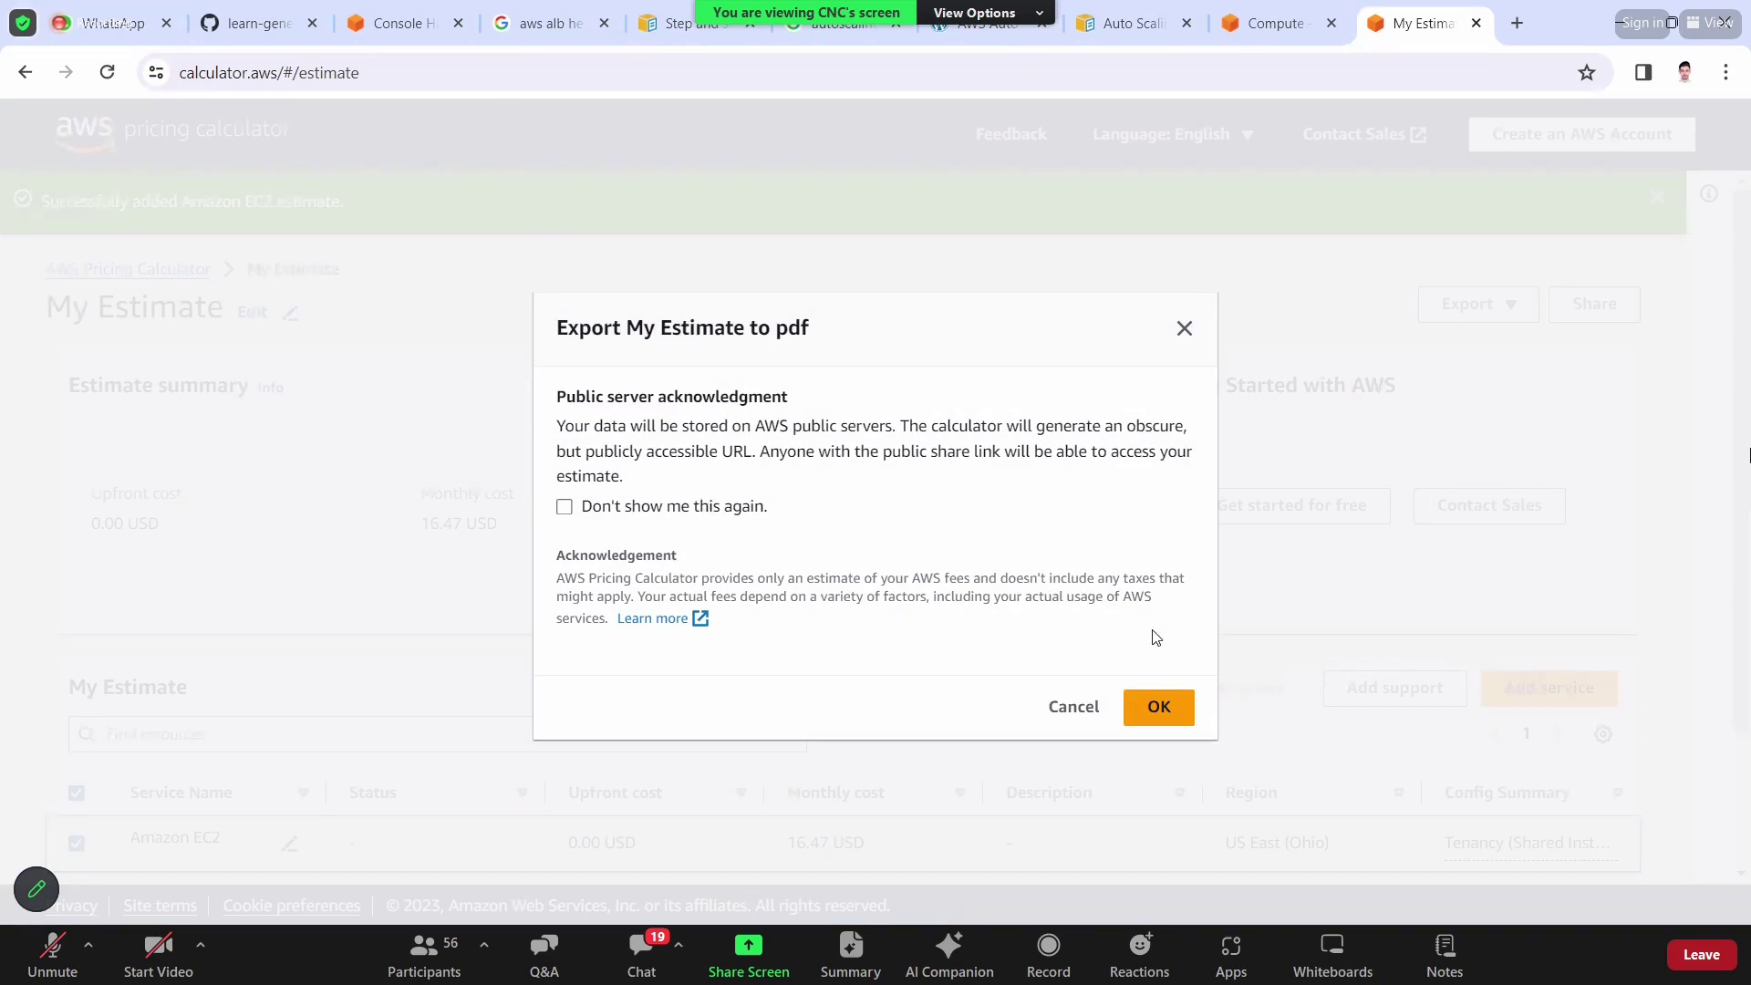
left_click(1156, 707)
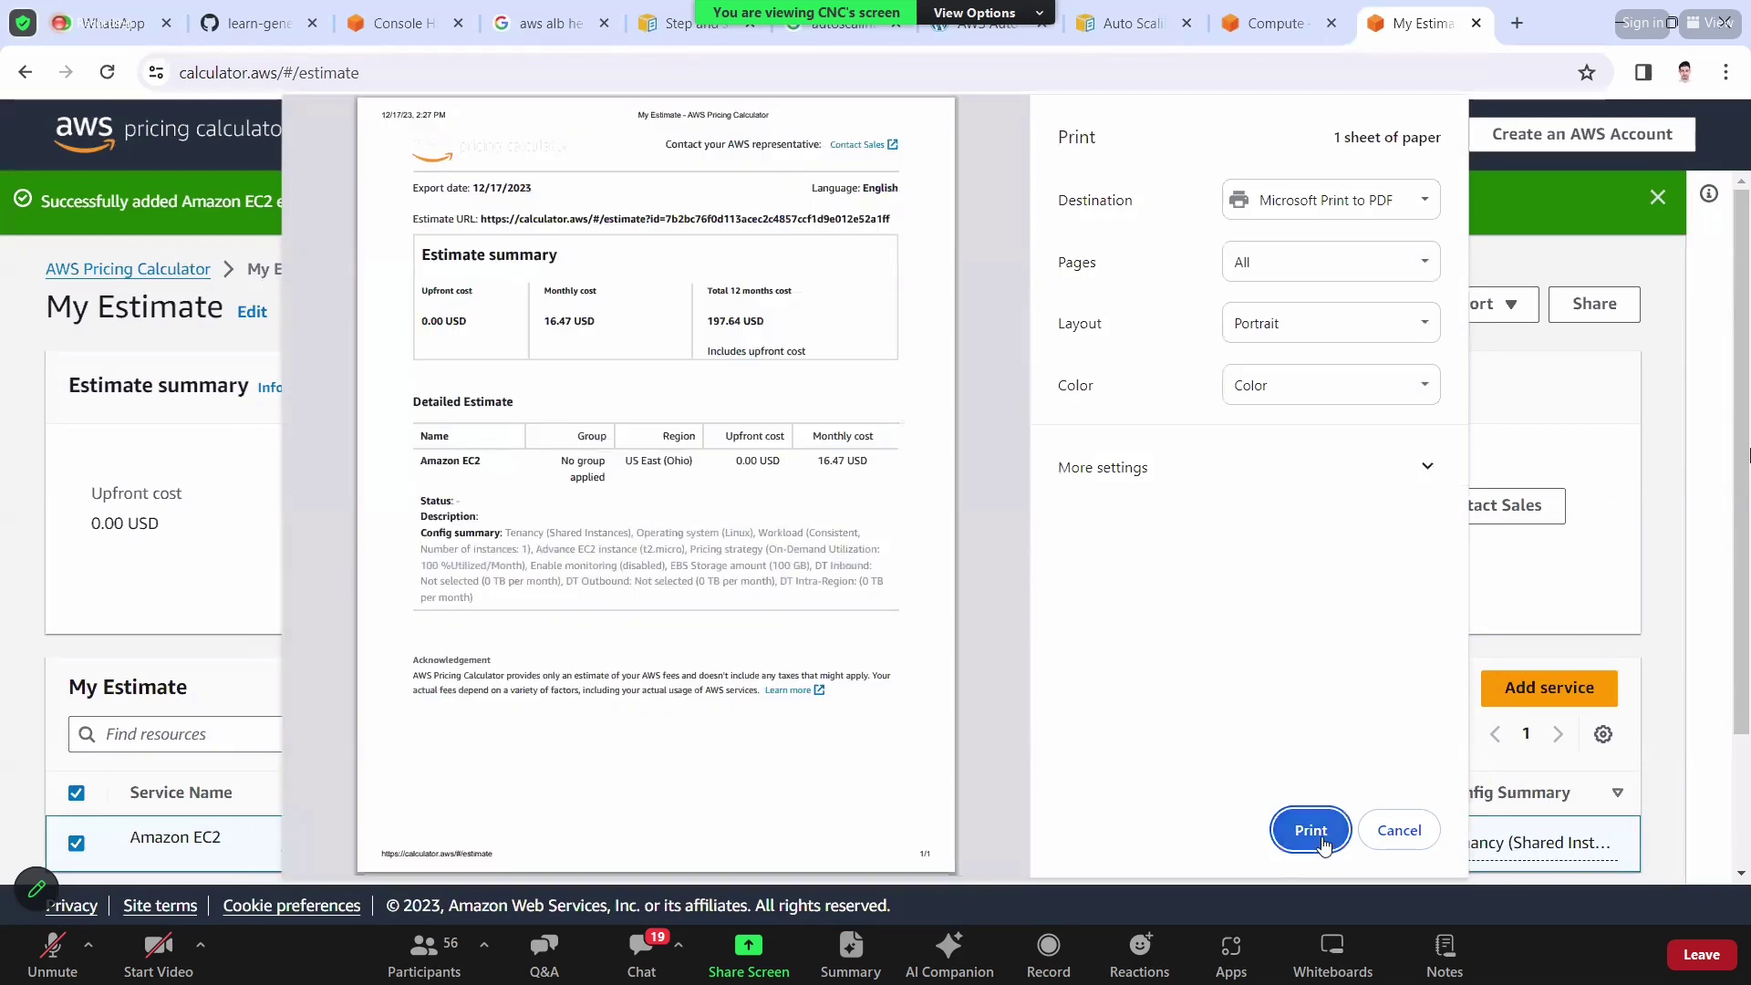
left_click(1314, 832)
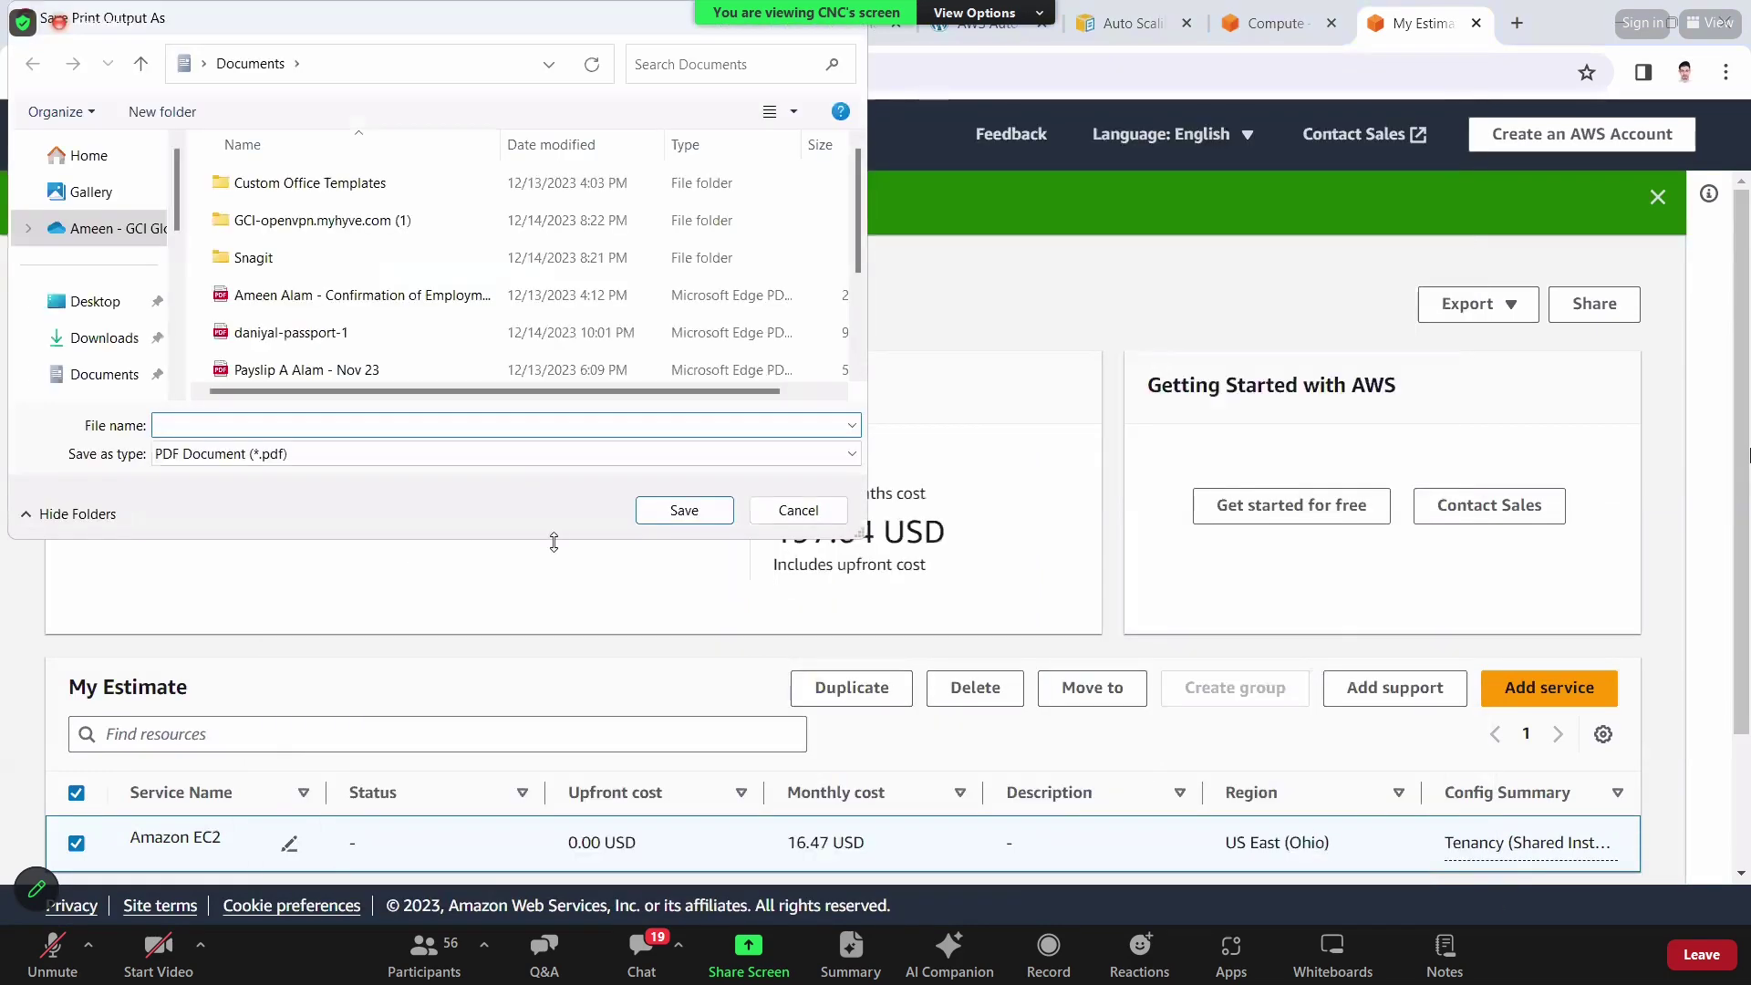
type("aws")
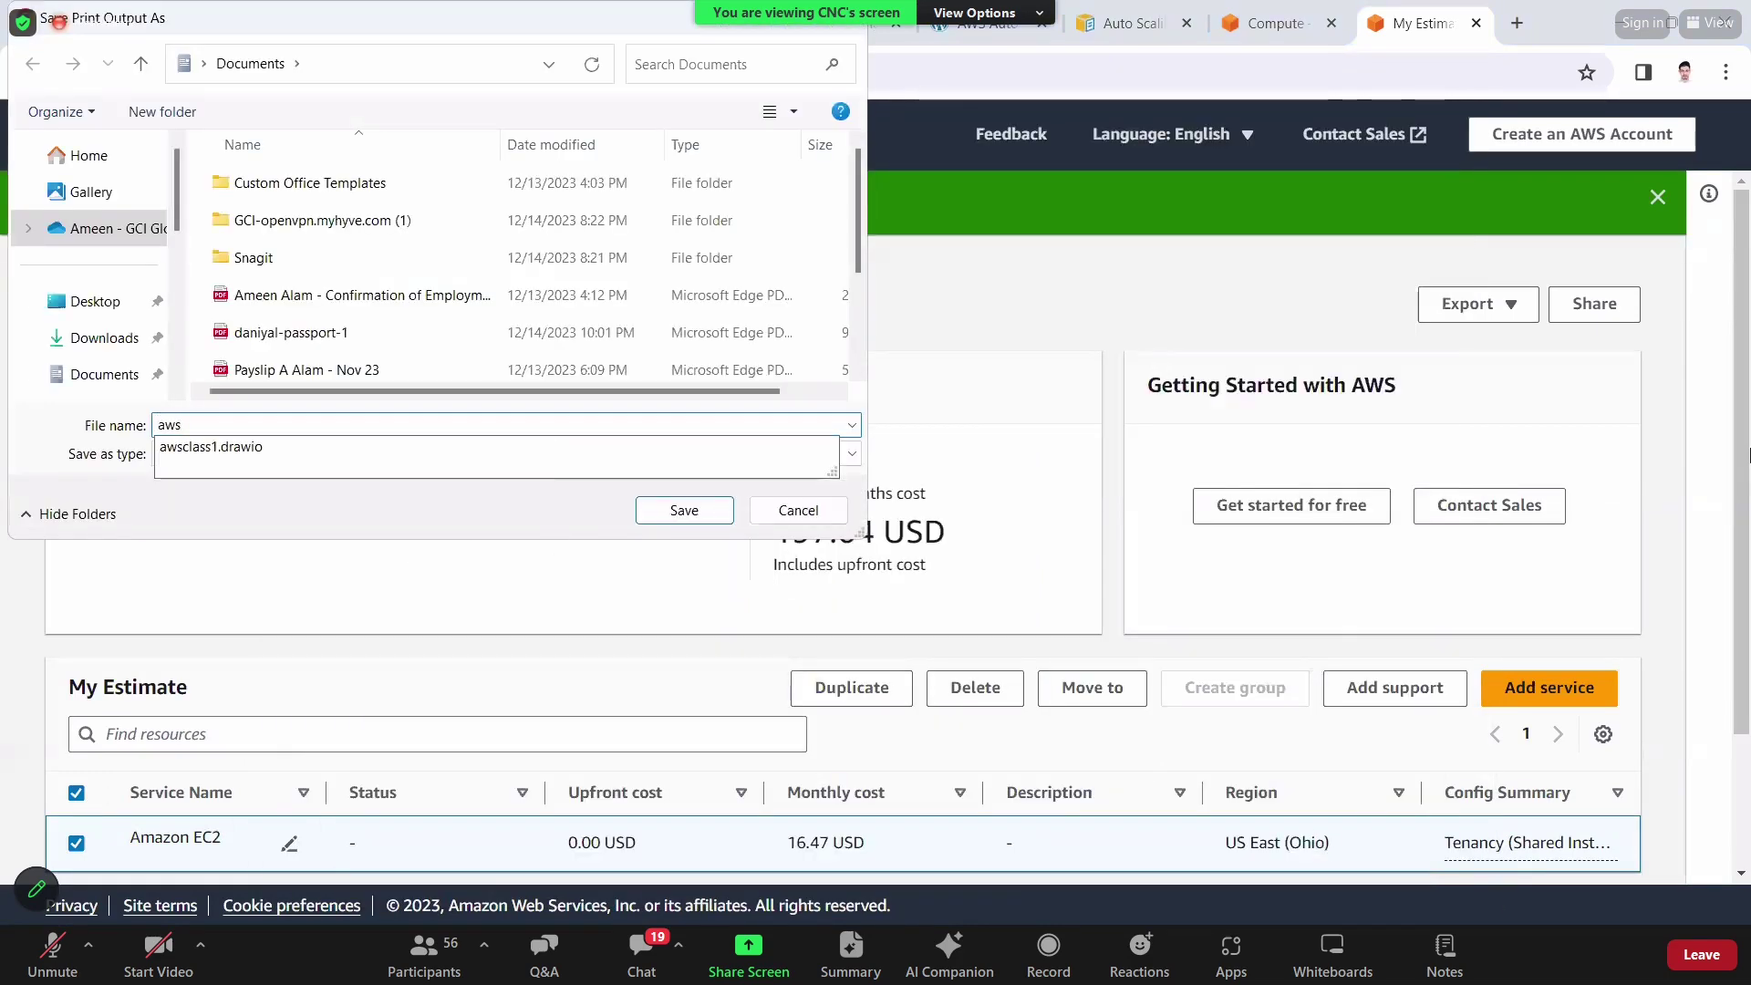
type("-ec2-")
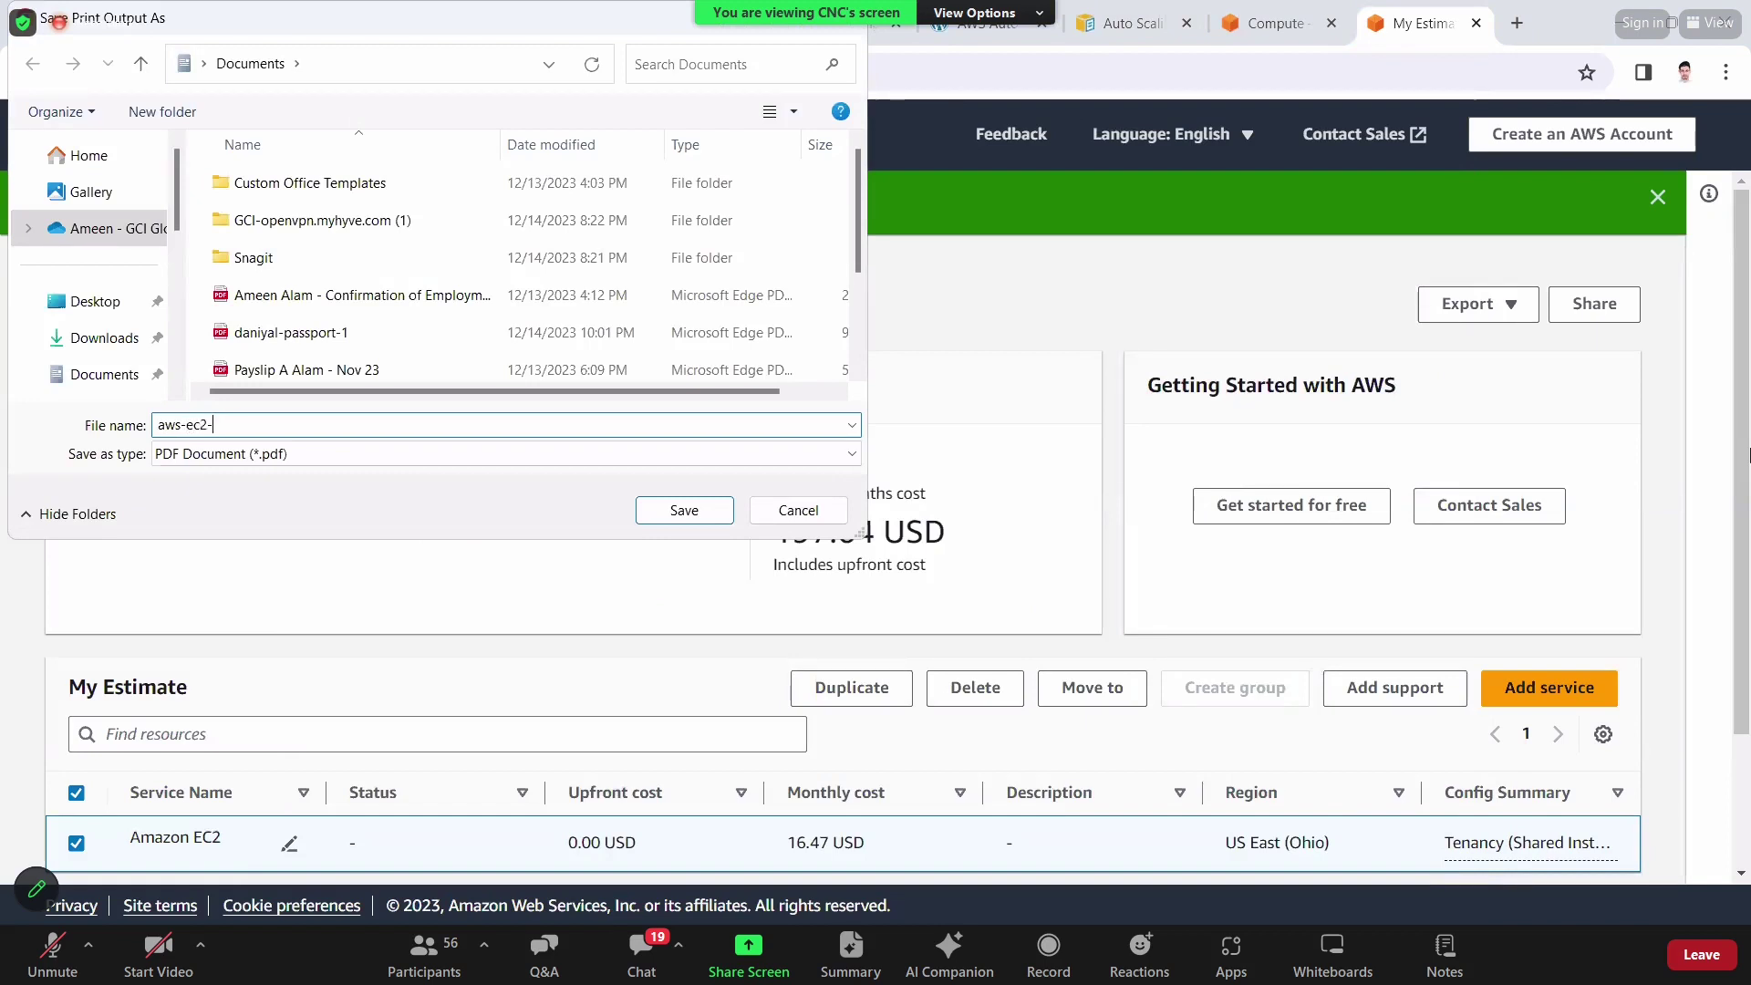
type("pricing")
key("ctrl+a")
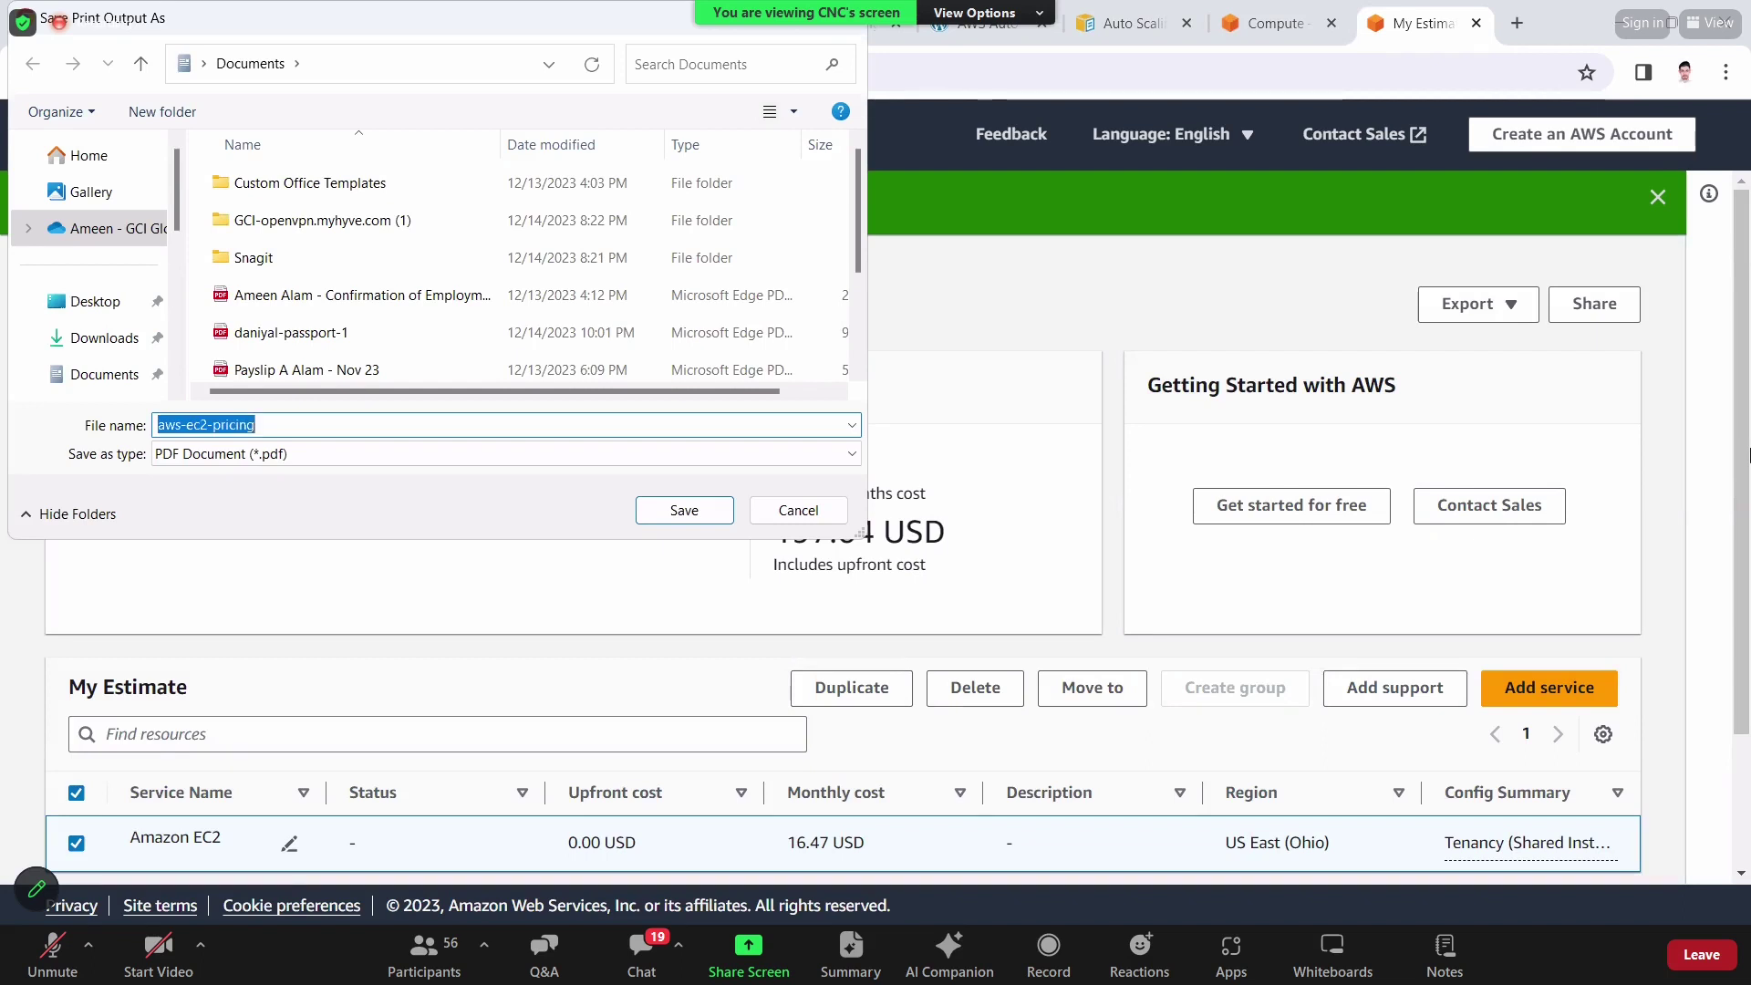
left_click(686, 513)
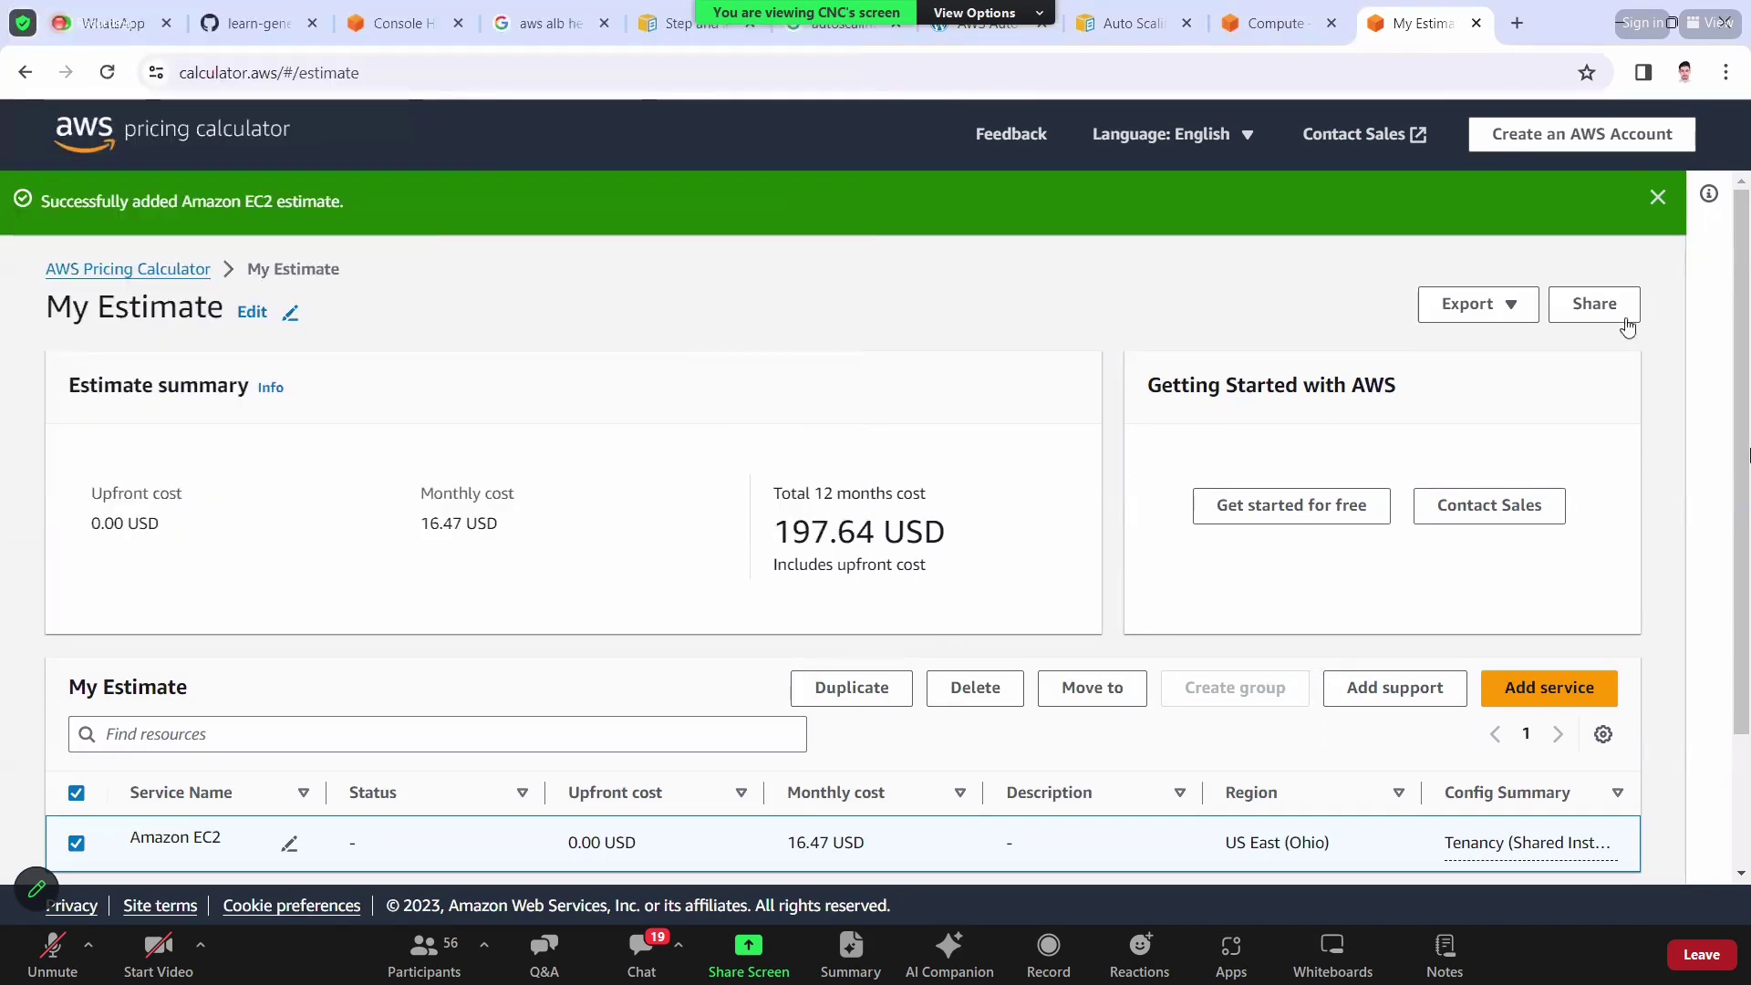
- Show Chrome's downloads list to look for the saved PDF
key("ctrl+j")
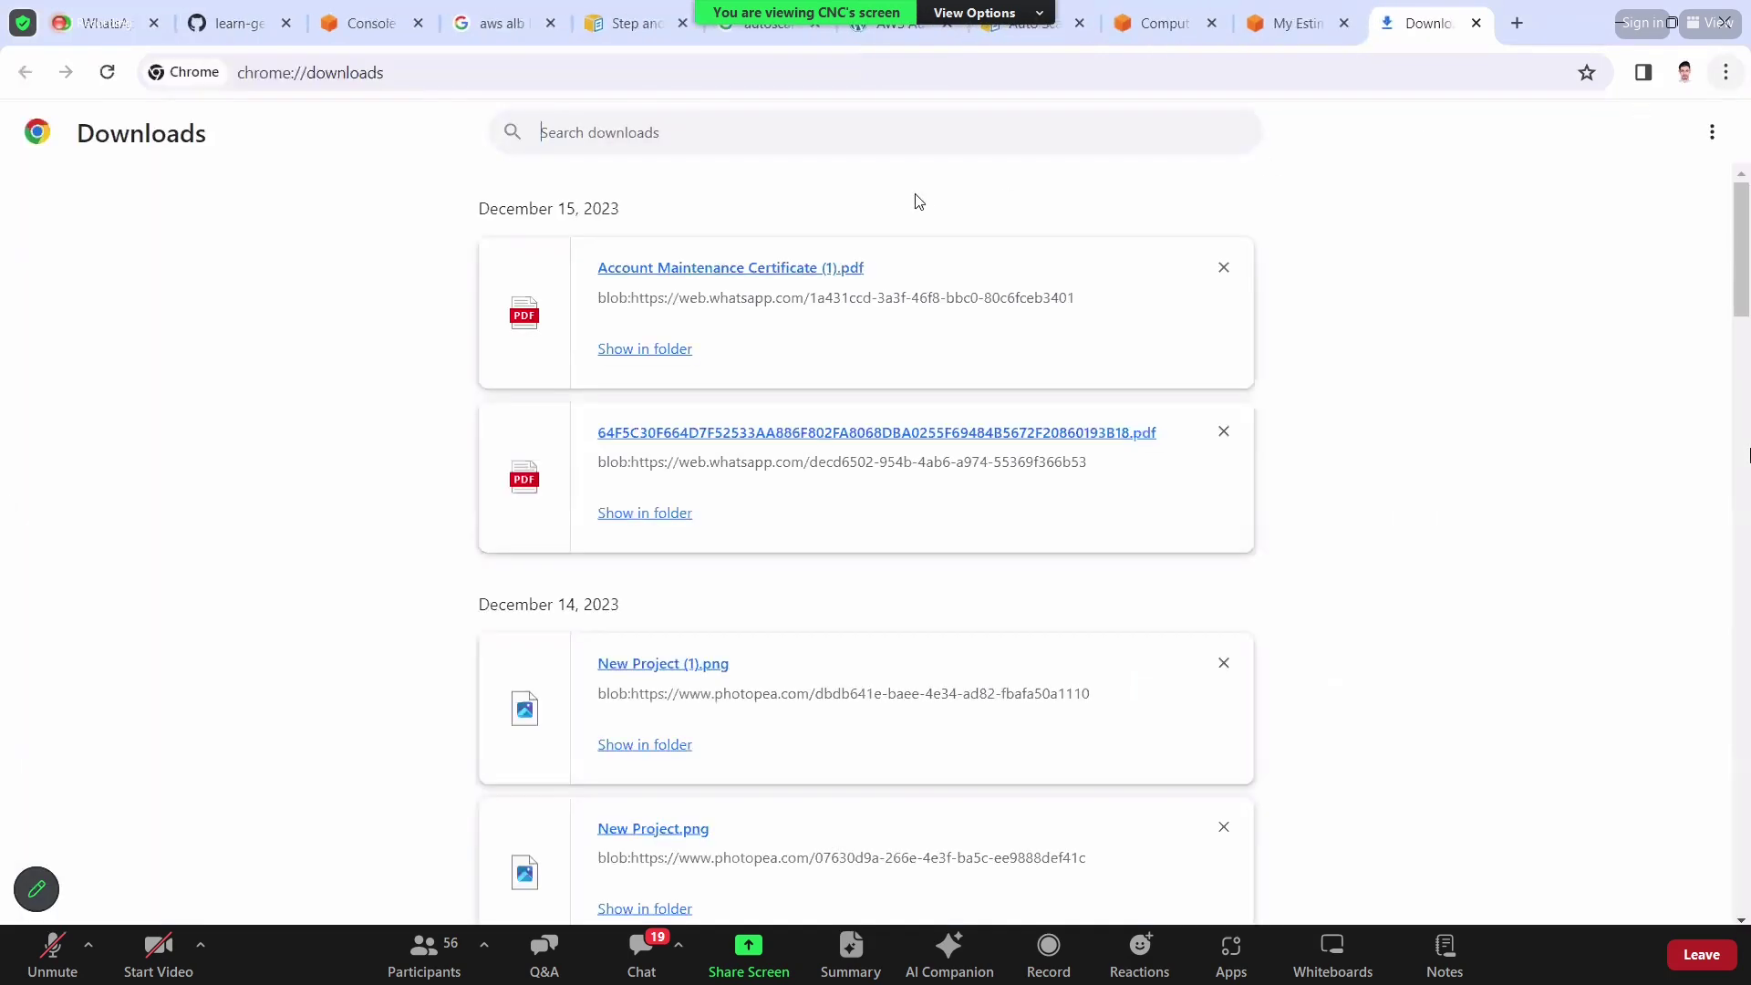
key("ctrl+l")
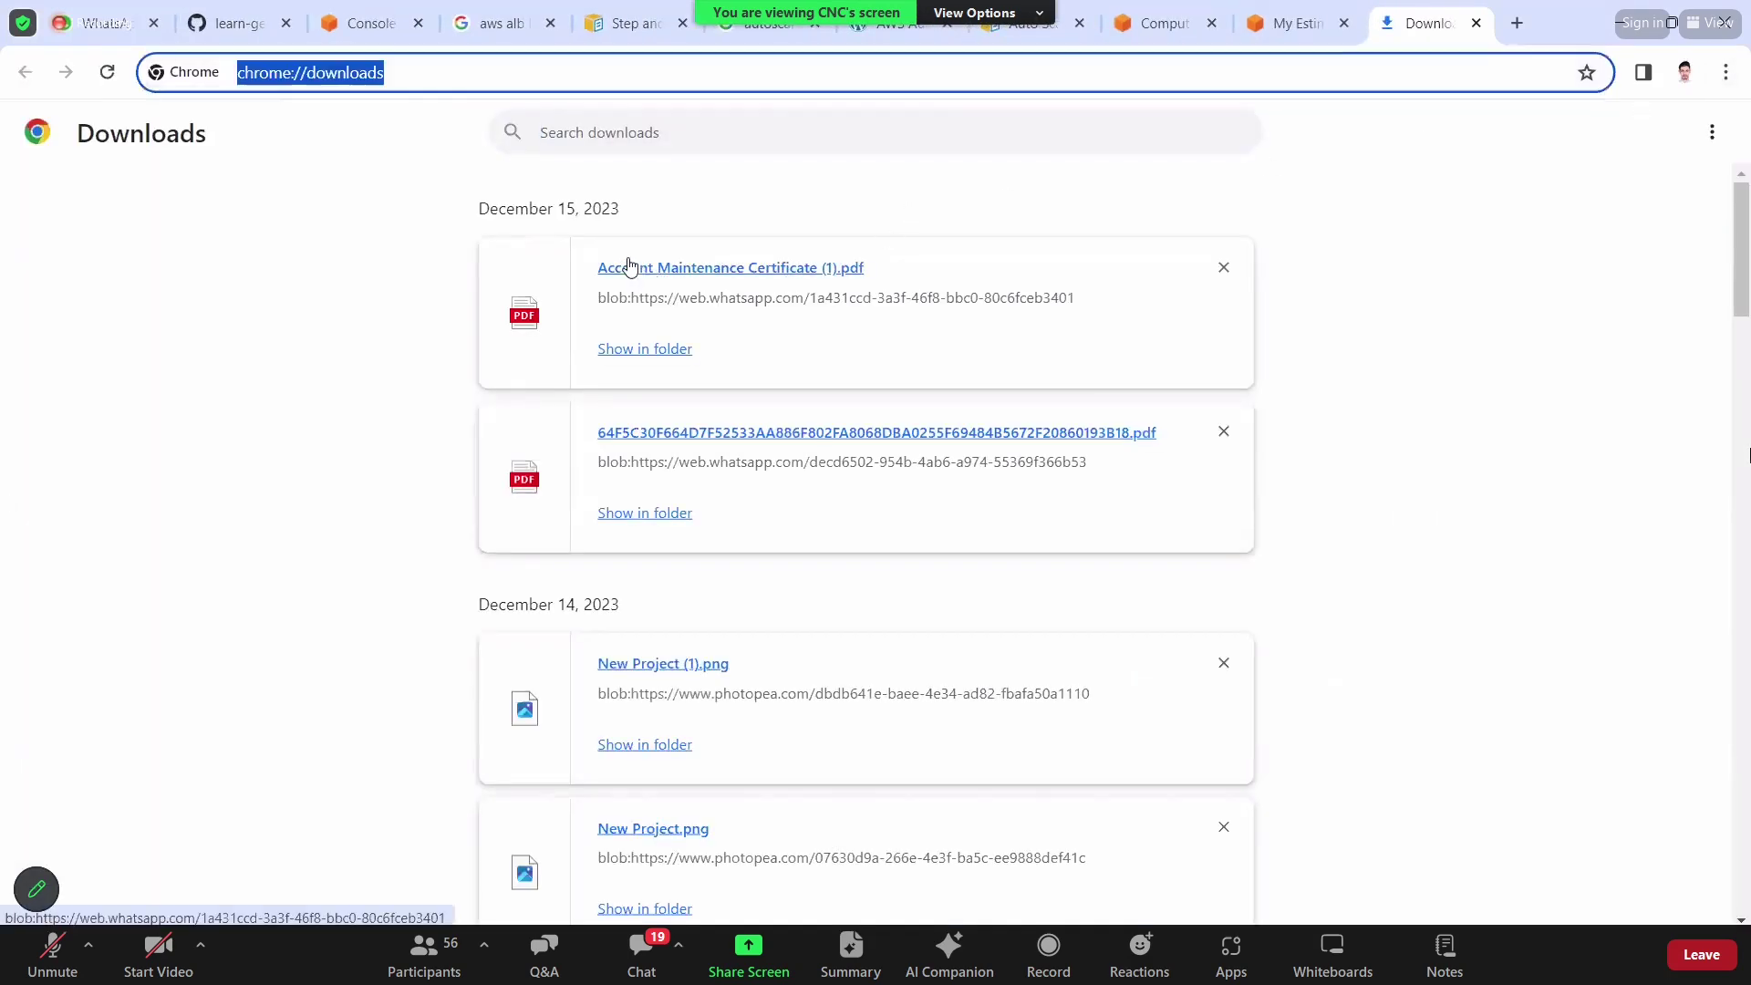
key("Escape")
key("ctrl+l")
key("Escape")
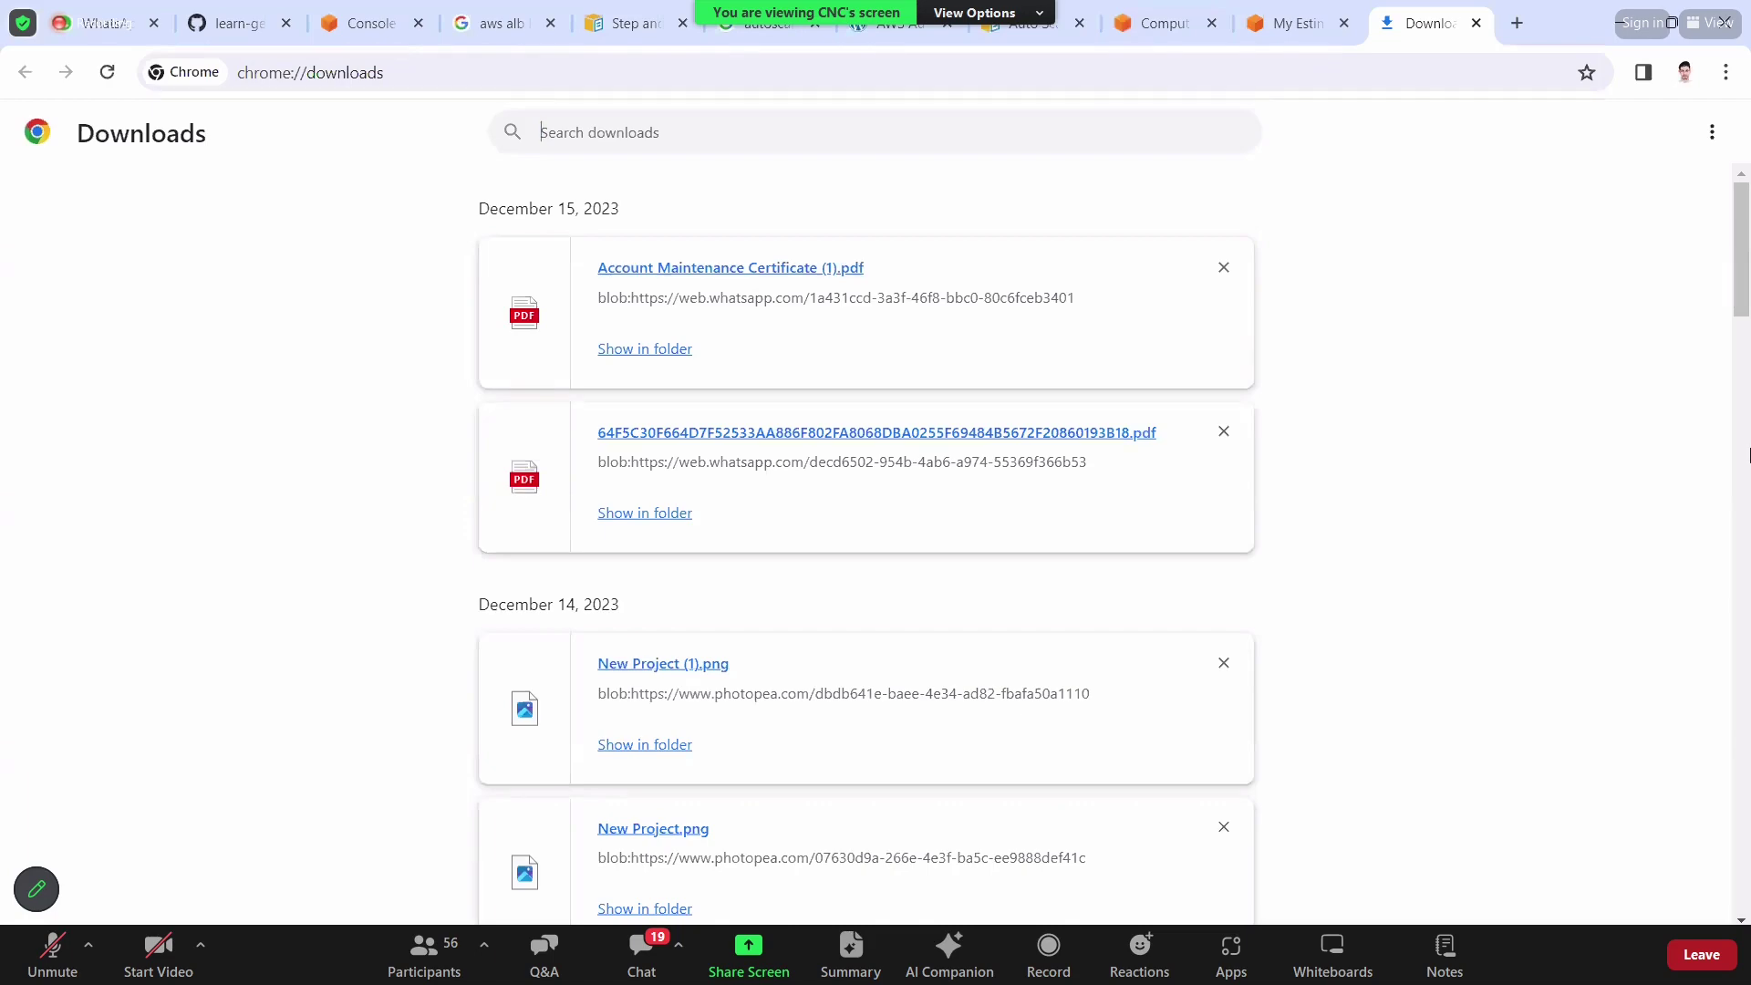
- In File Explorer, check Downloads, then open aws-ec2-pricing from Recent on Home
key("super+e")
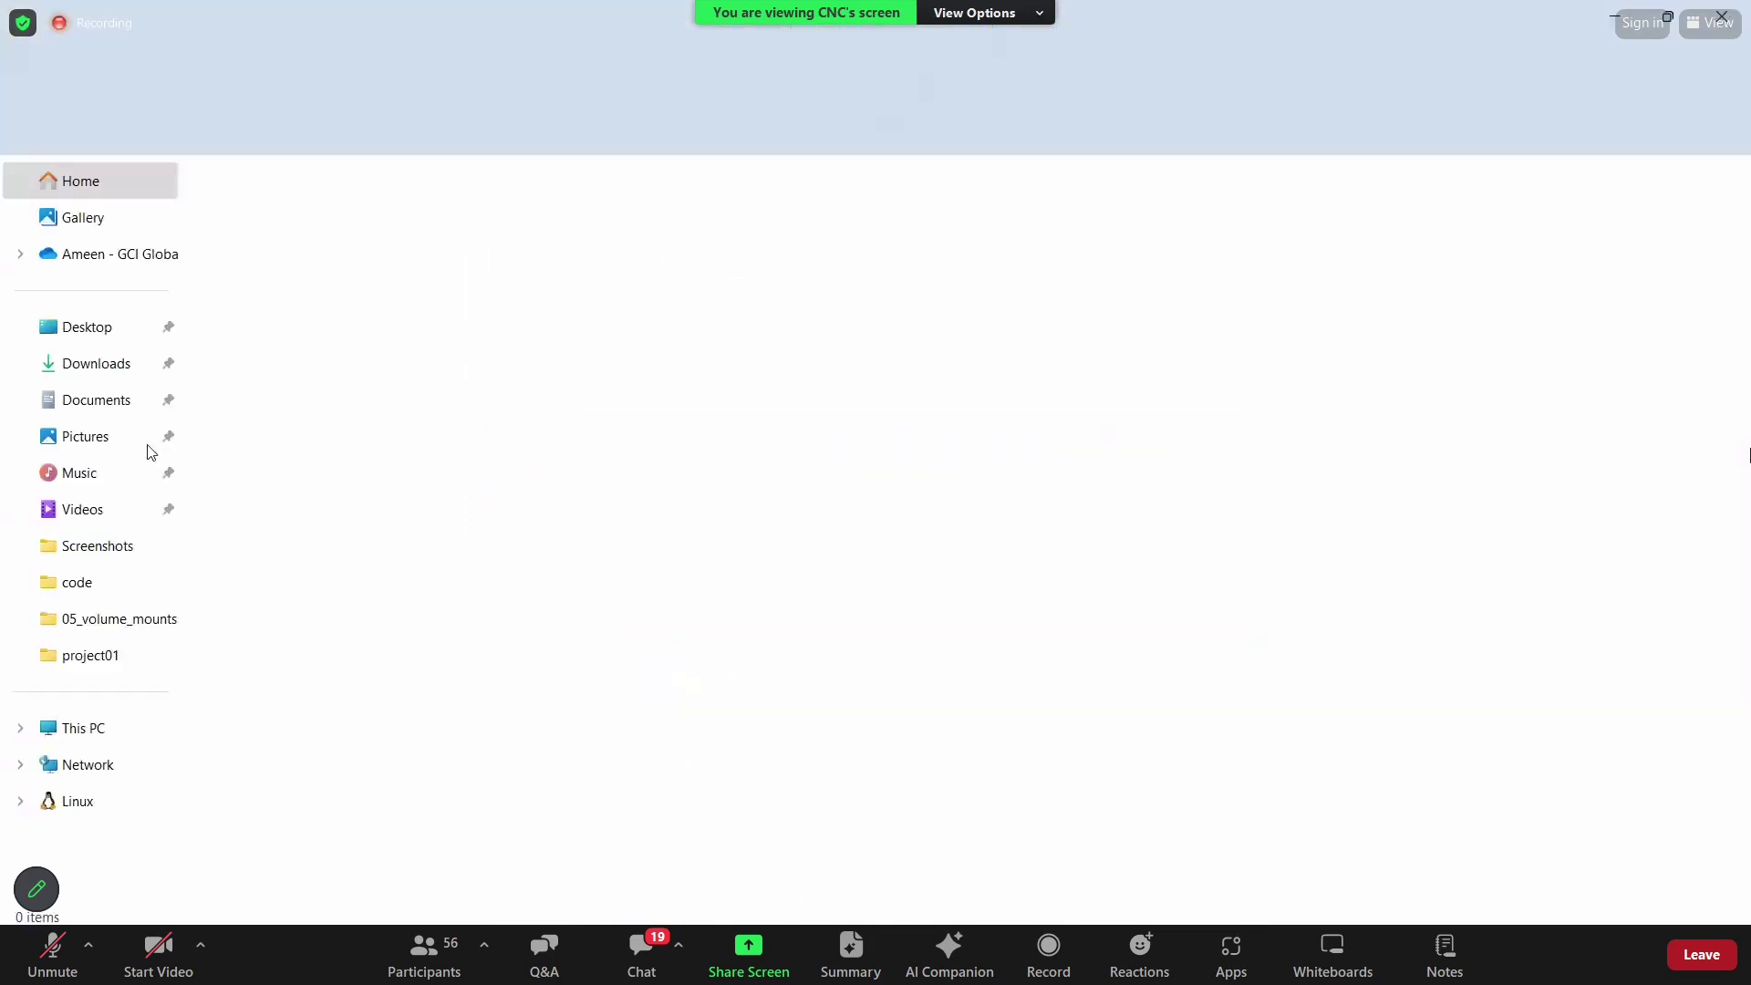
left_click(93, 370)
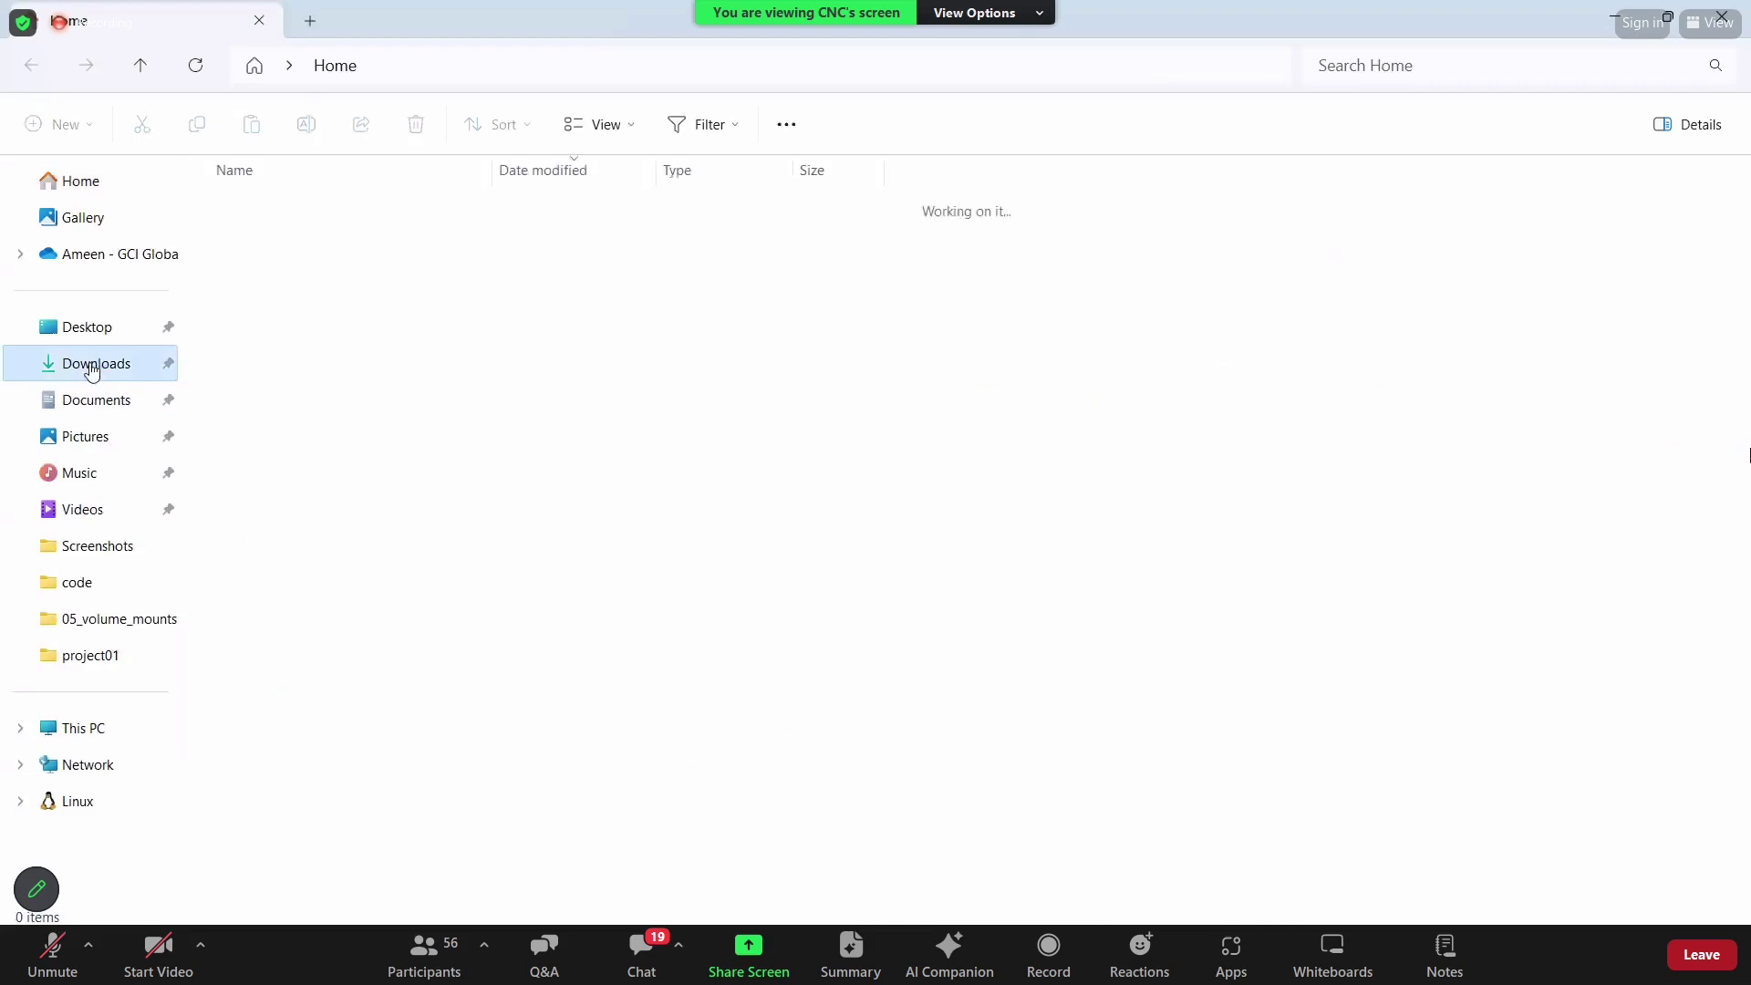
key("alt+Left")
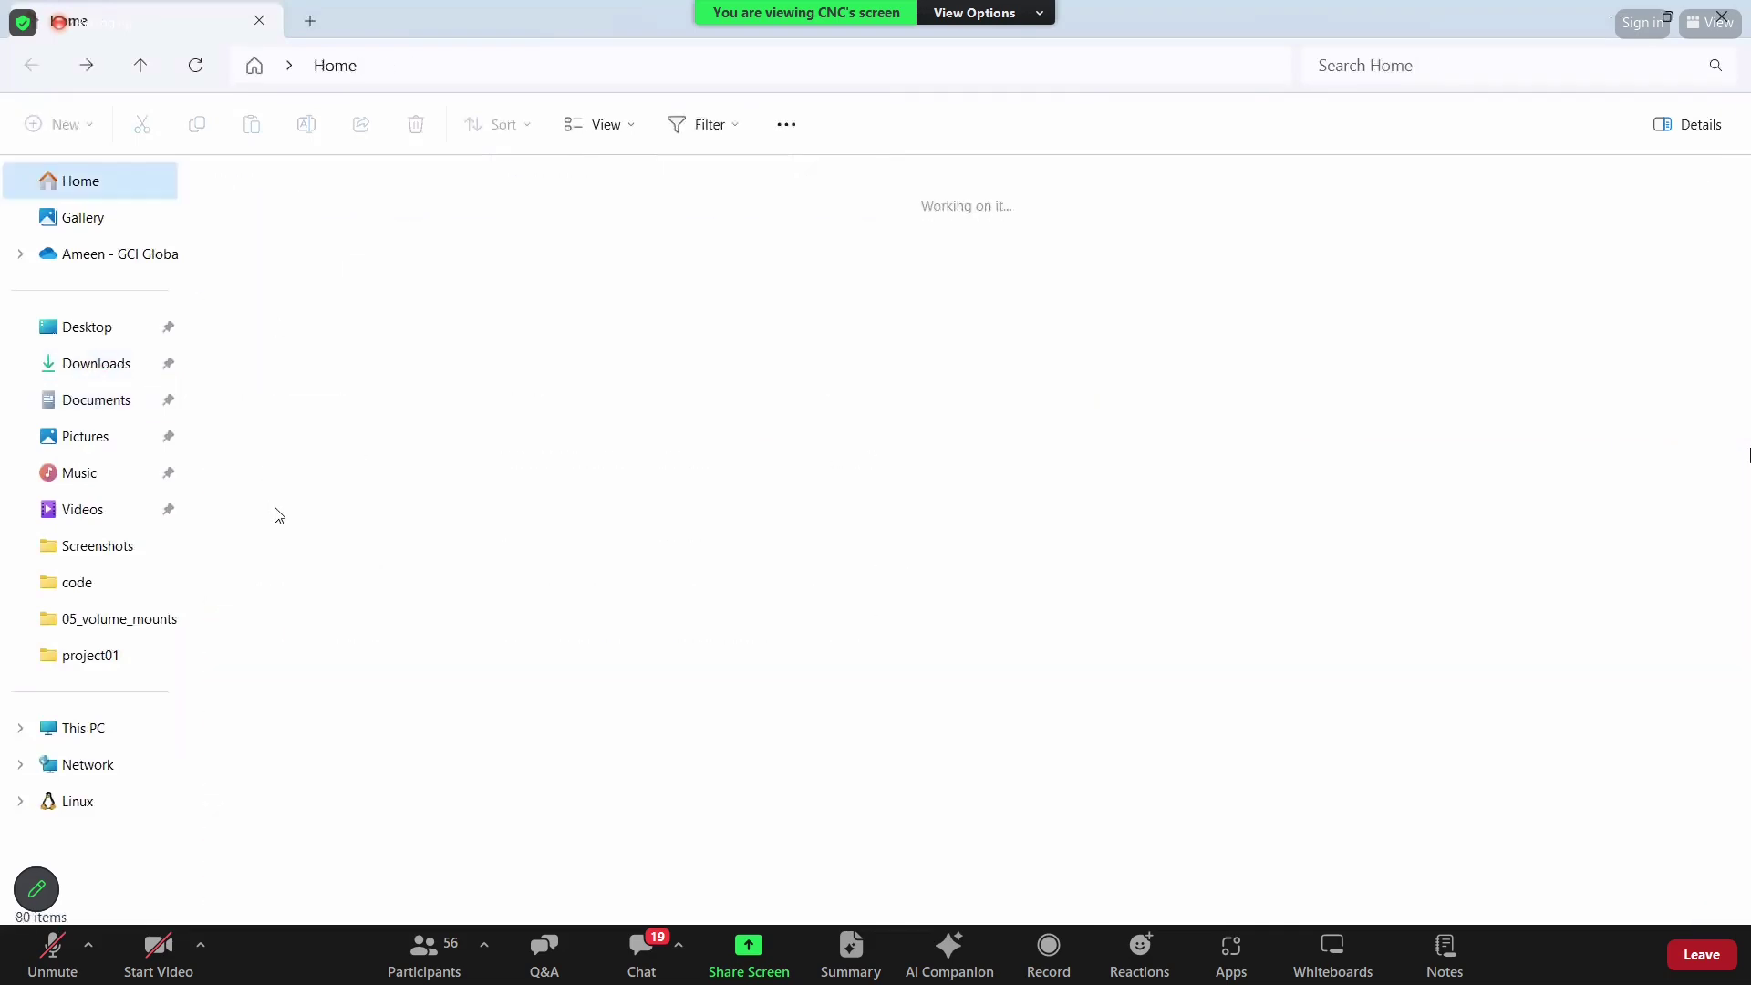
double_click(333, 585)
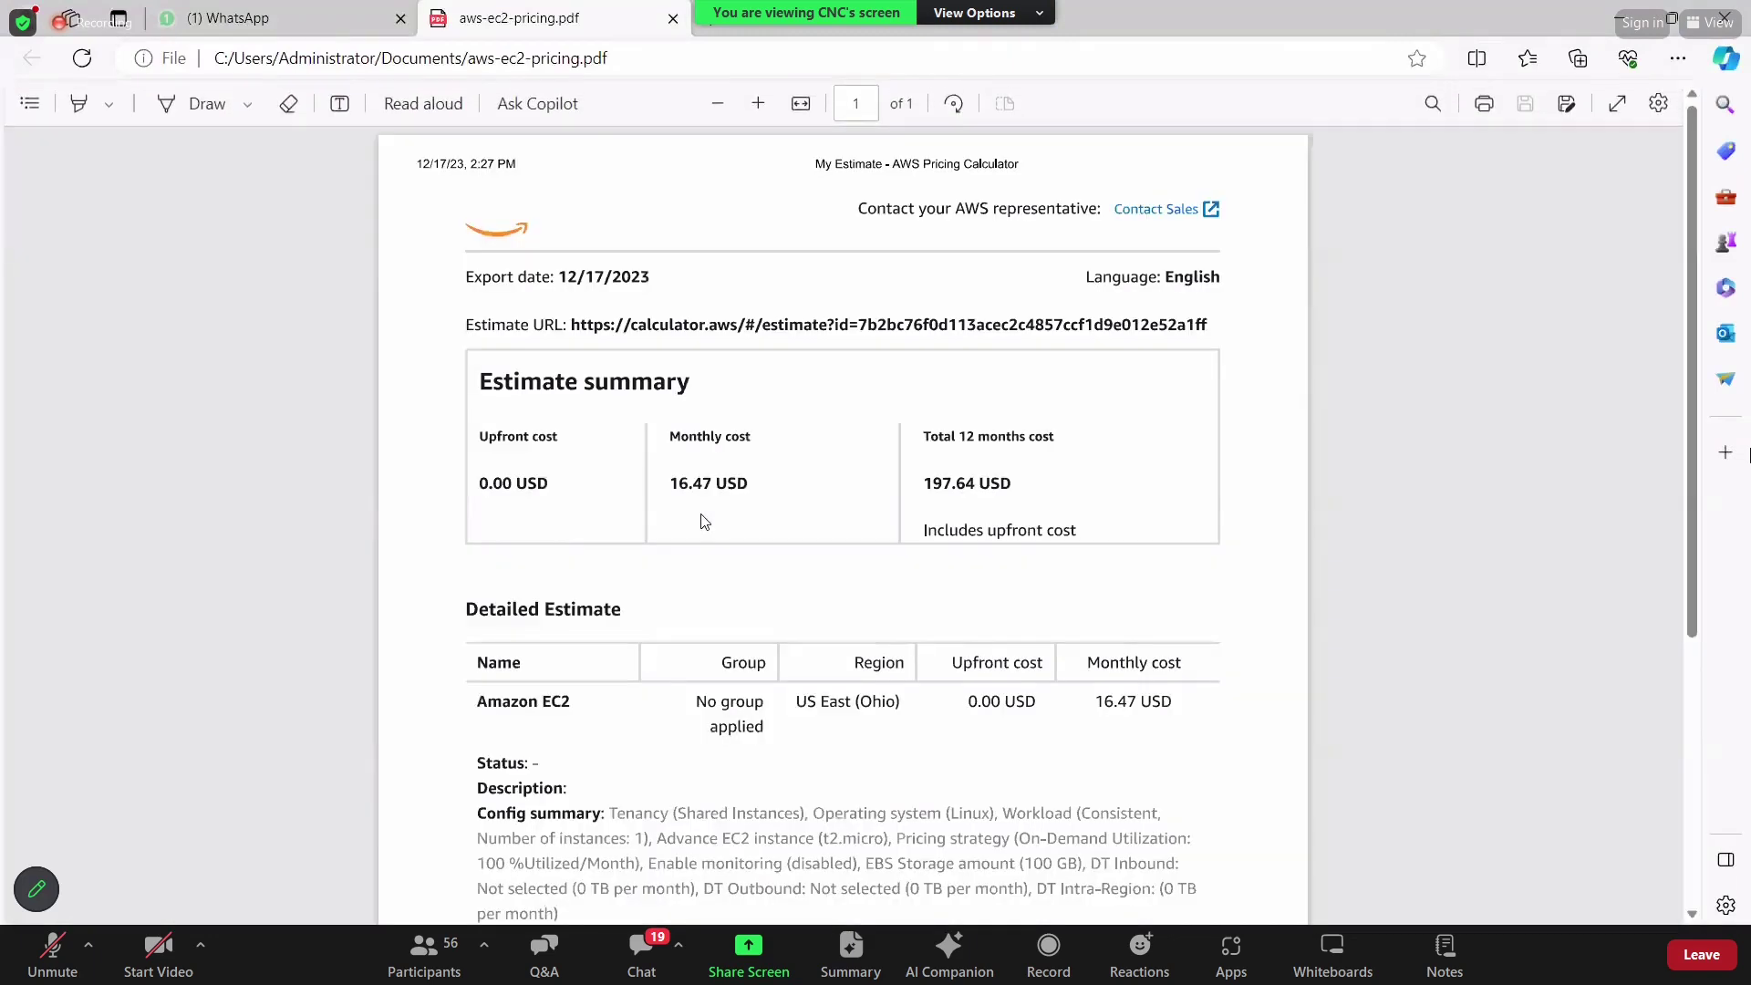
- Scroll through the aws-ec2-pricing PDF's cost summary and EC2 configuration details, then leave it
scroll(704, 521, "down", 3)
scroll(704, 521, "up", 3)
scroll(704, 522, "up", 2)
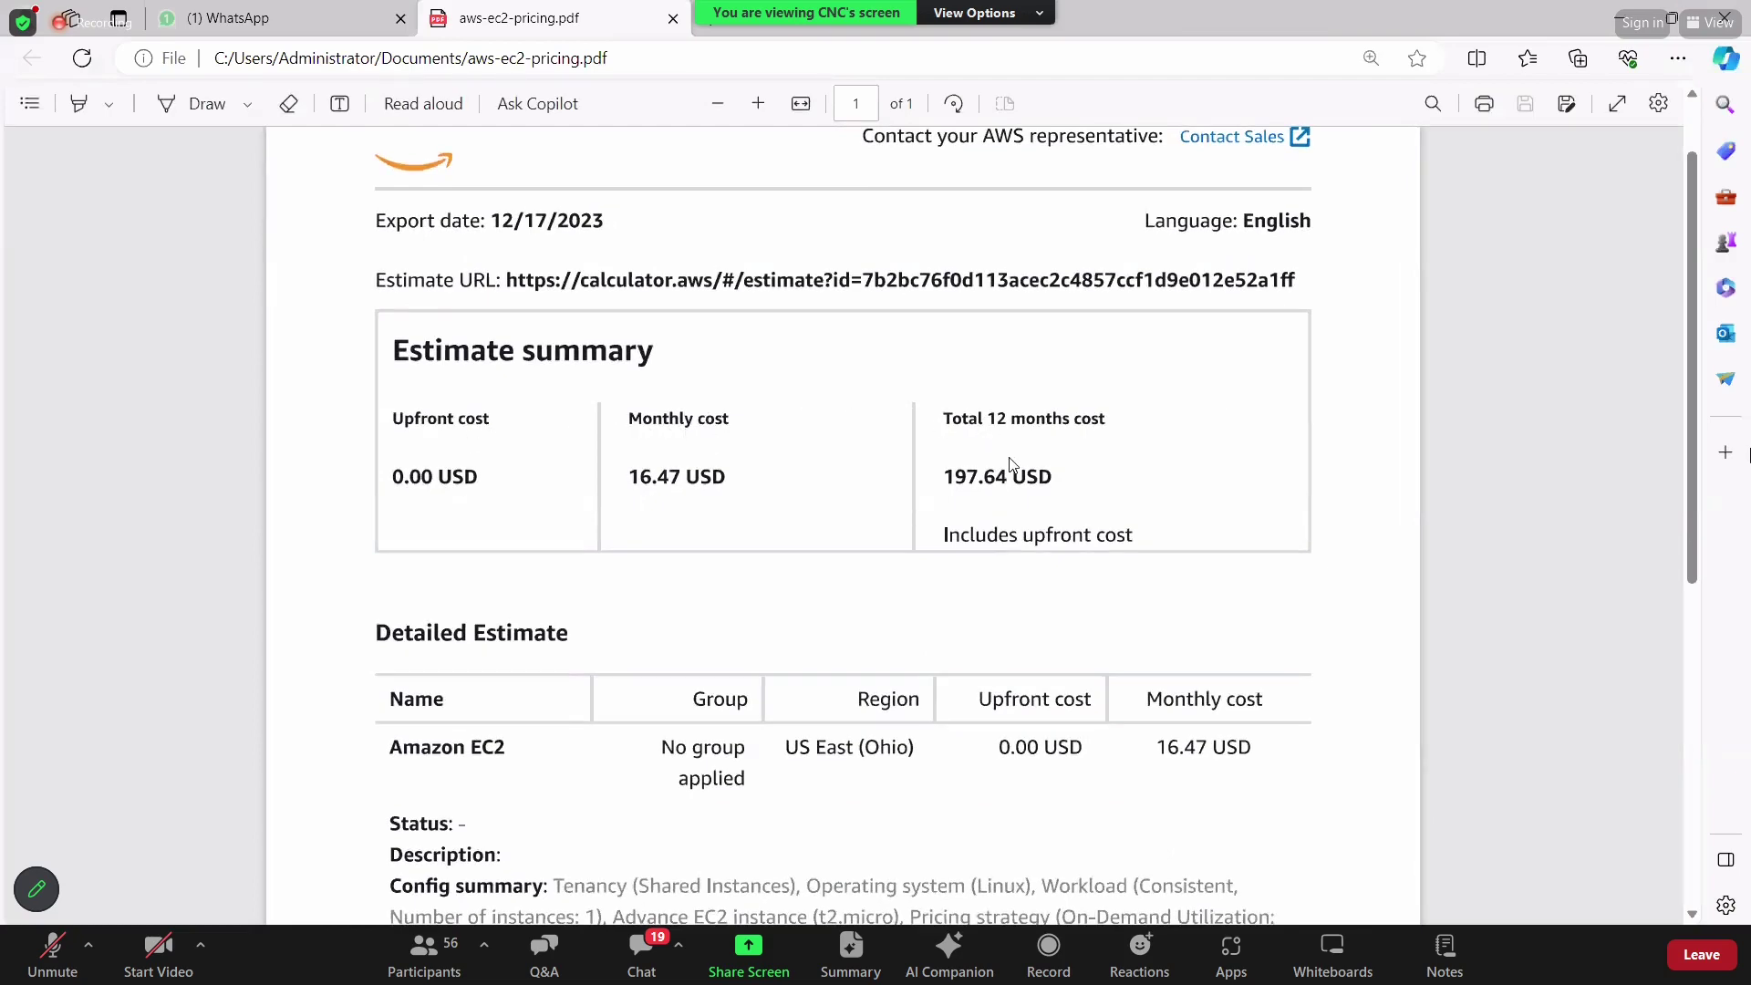
scroll(1009, 465, "down", 5)
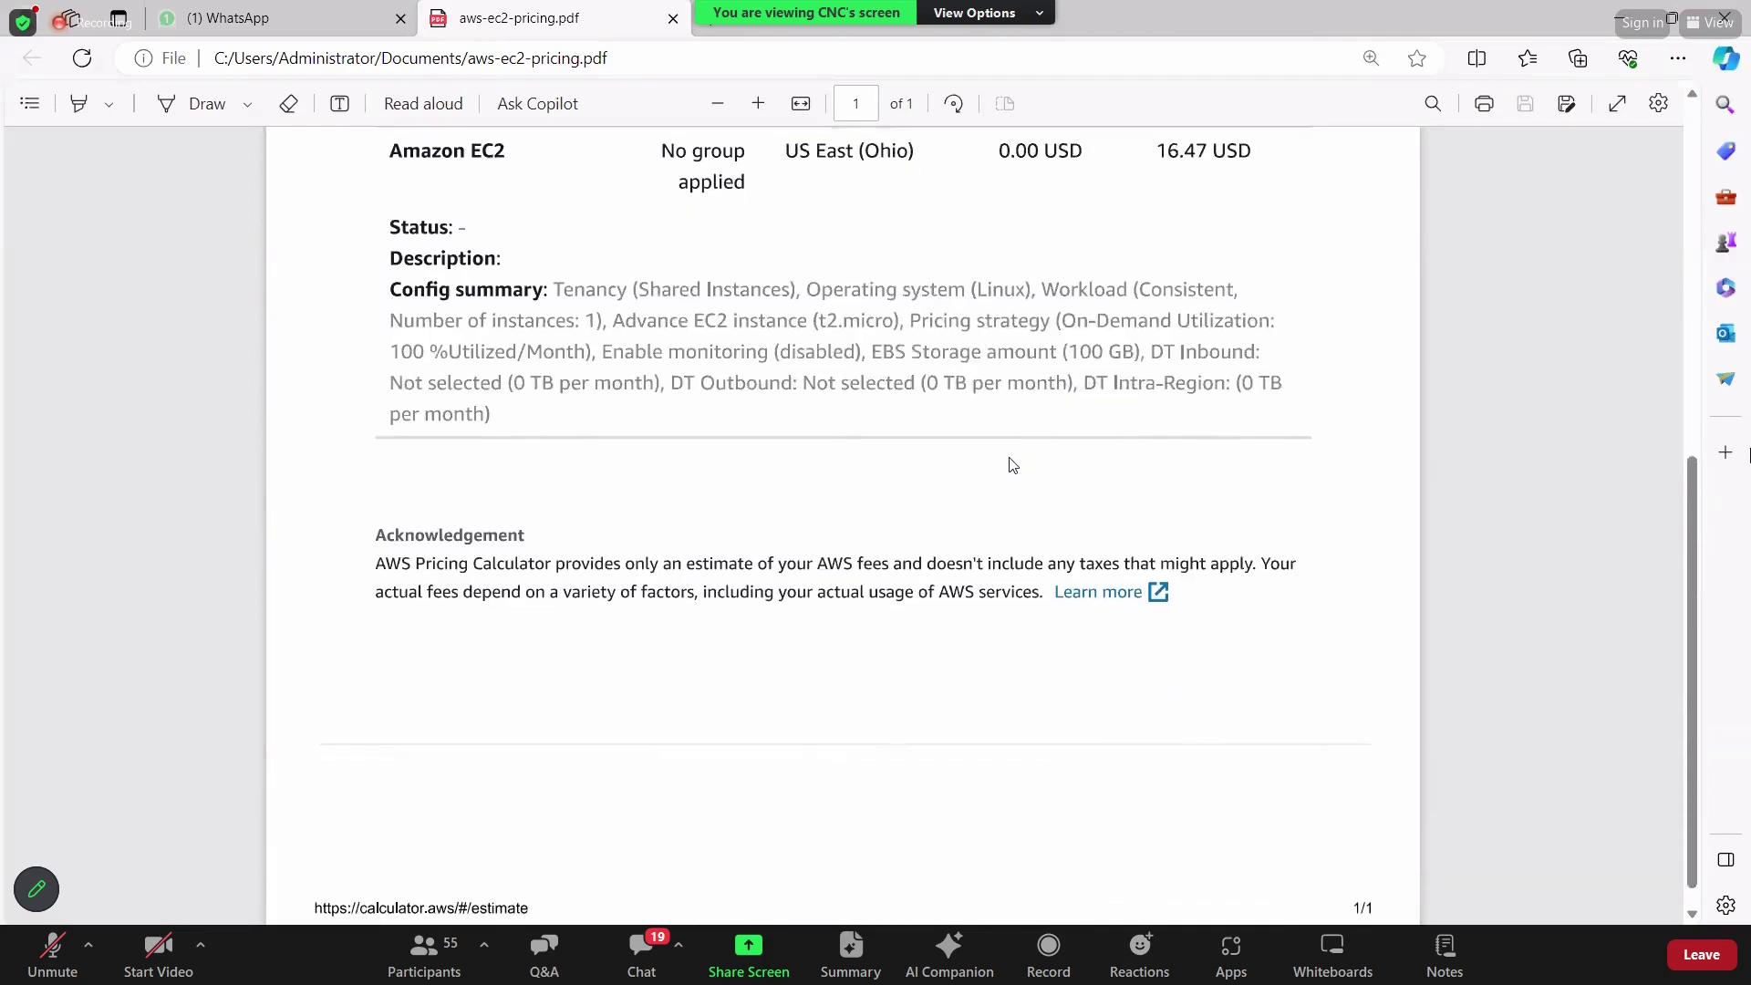
scroll(1010, 465, "down", 2)
scroll(1010, 465, "up", 5)
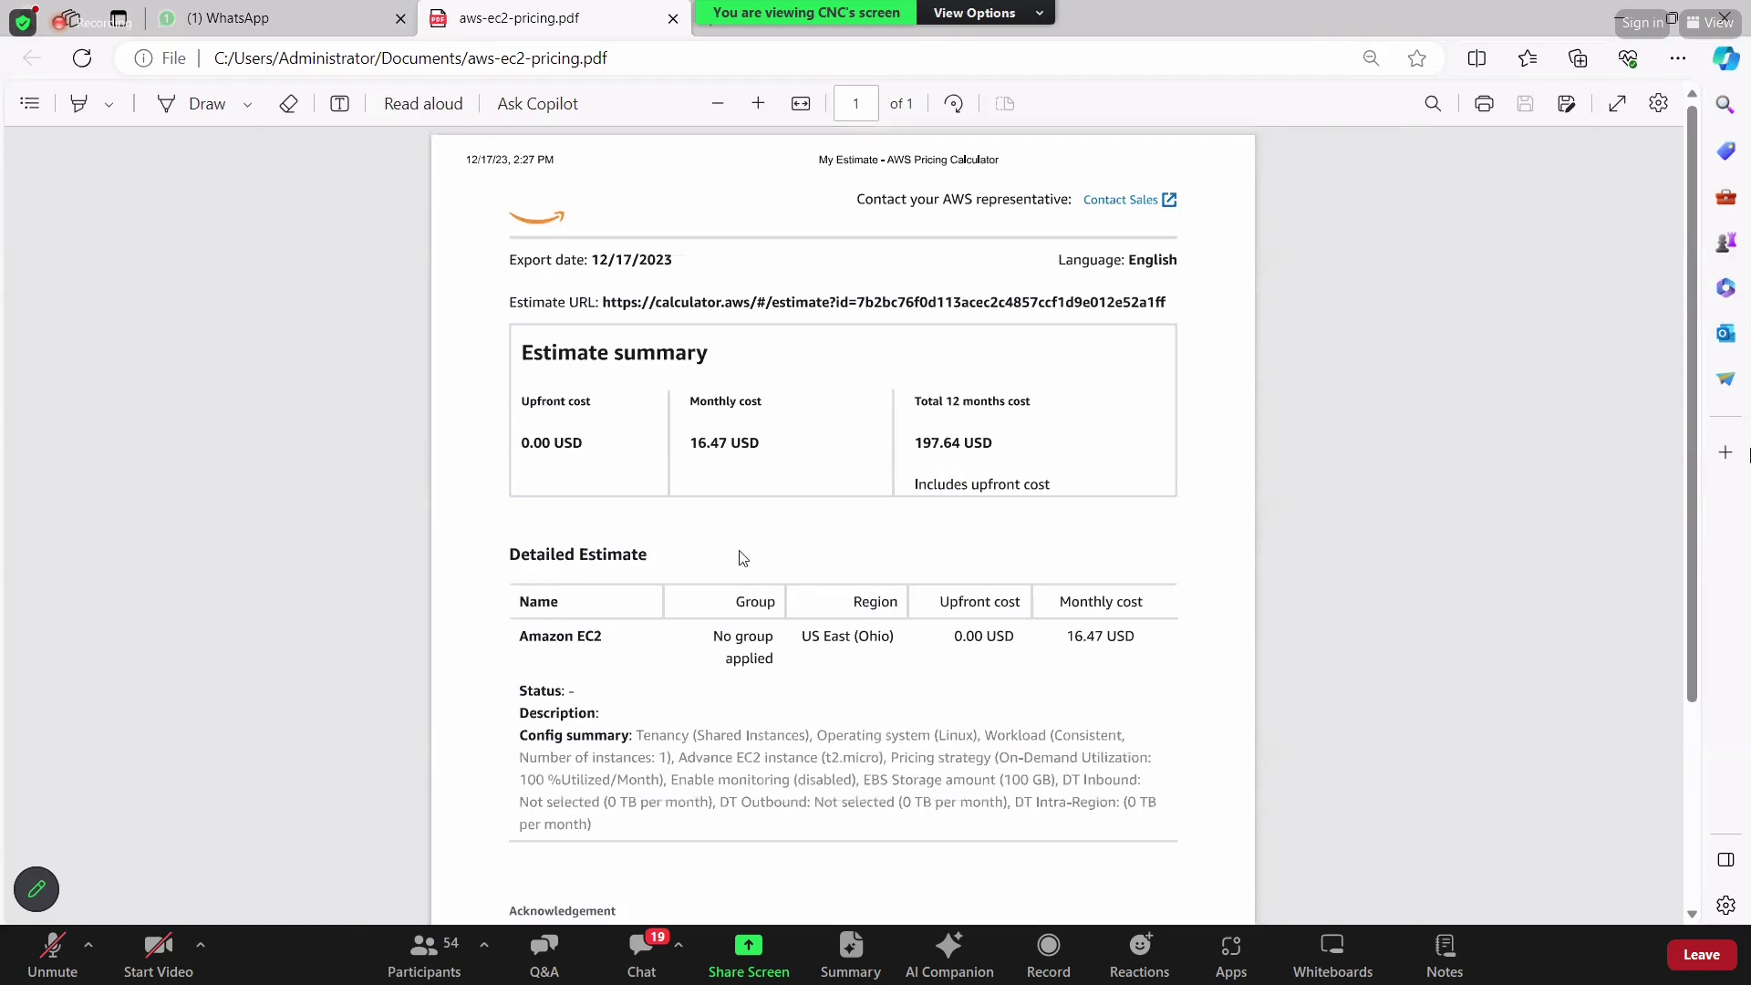
scroll(737, 563, "up", 3)
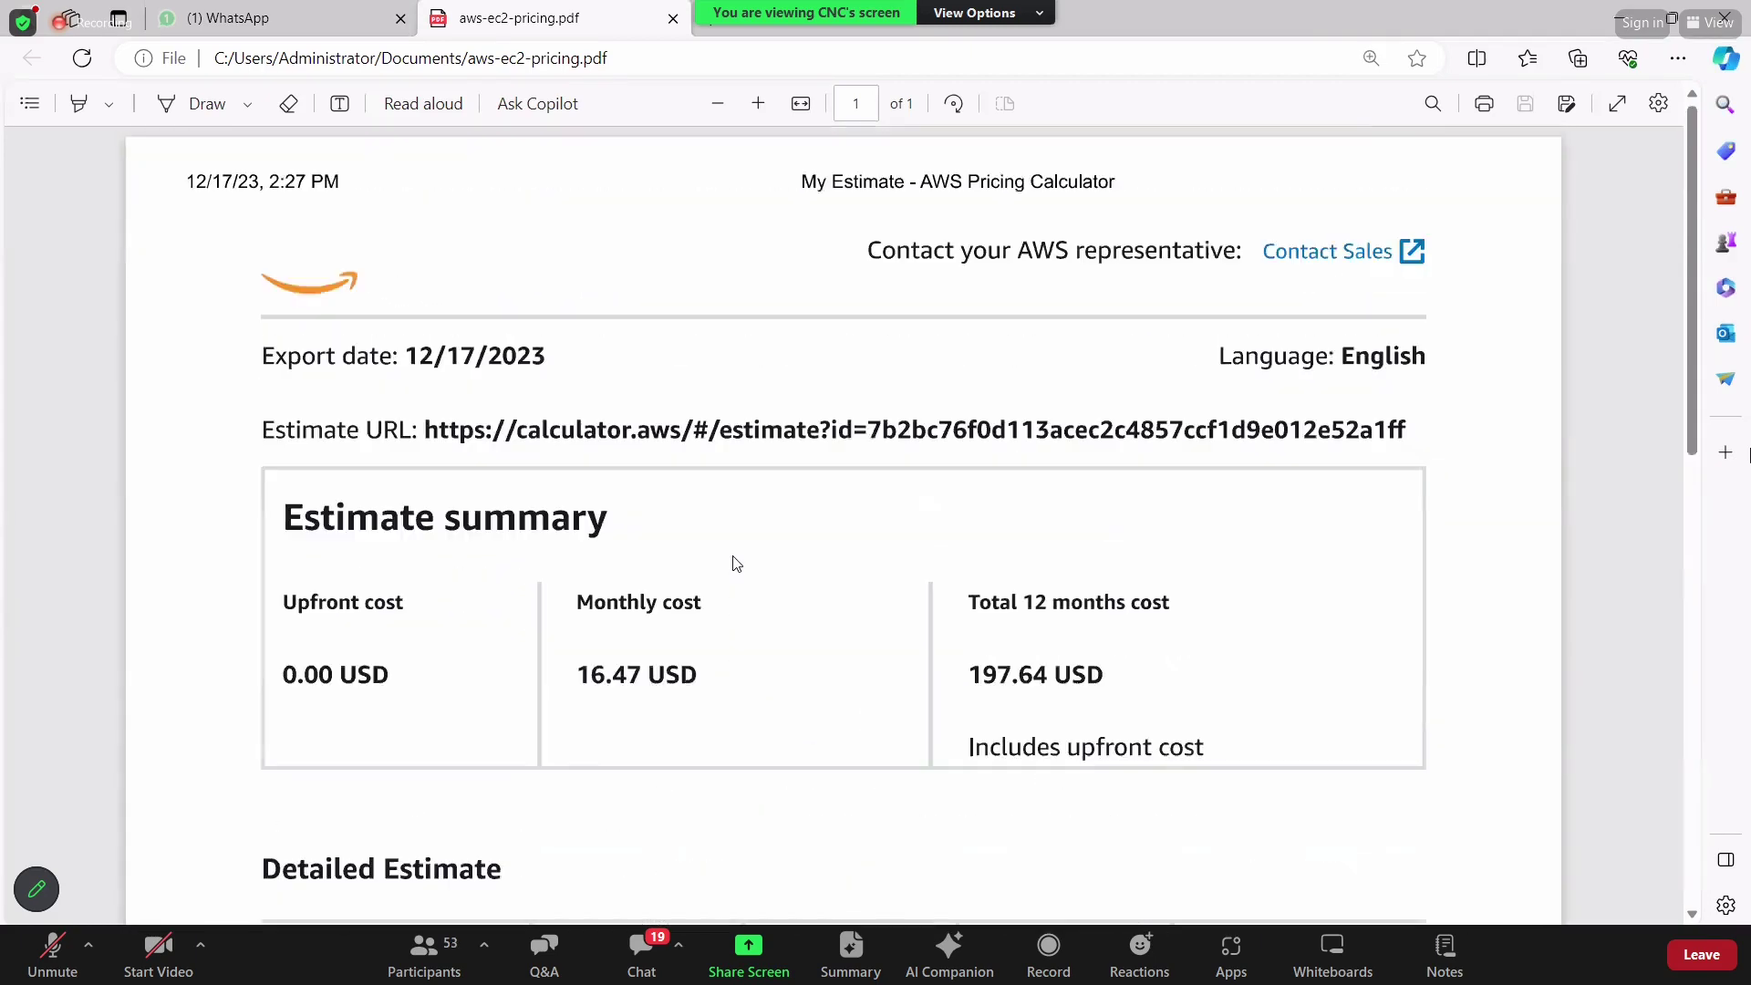
scroll(727, 575, "down", 4)
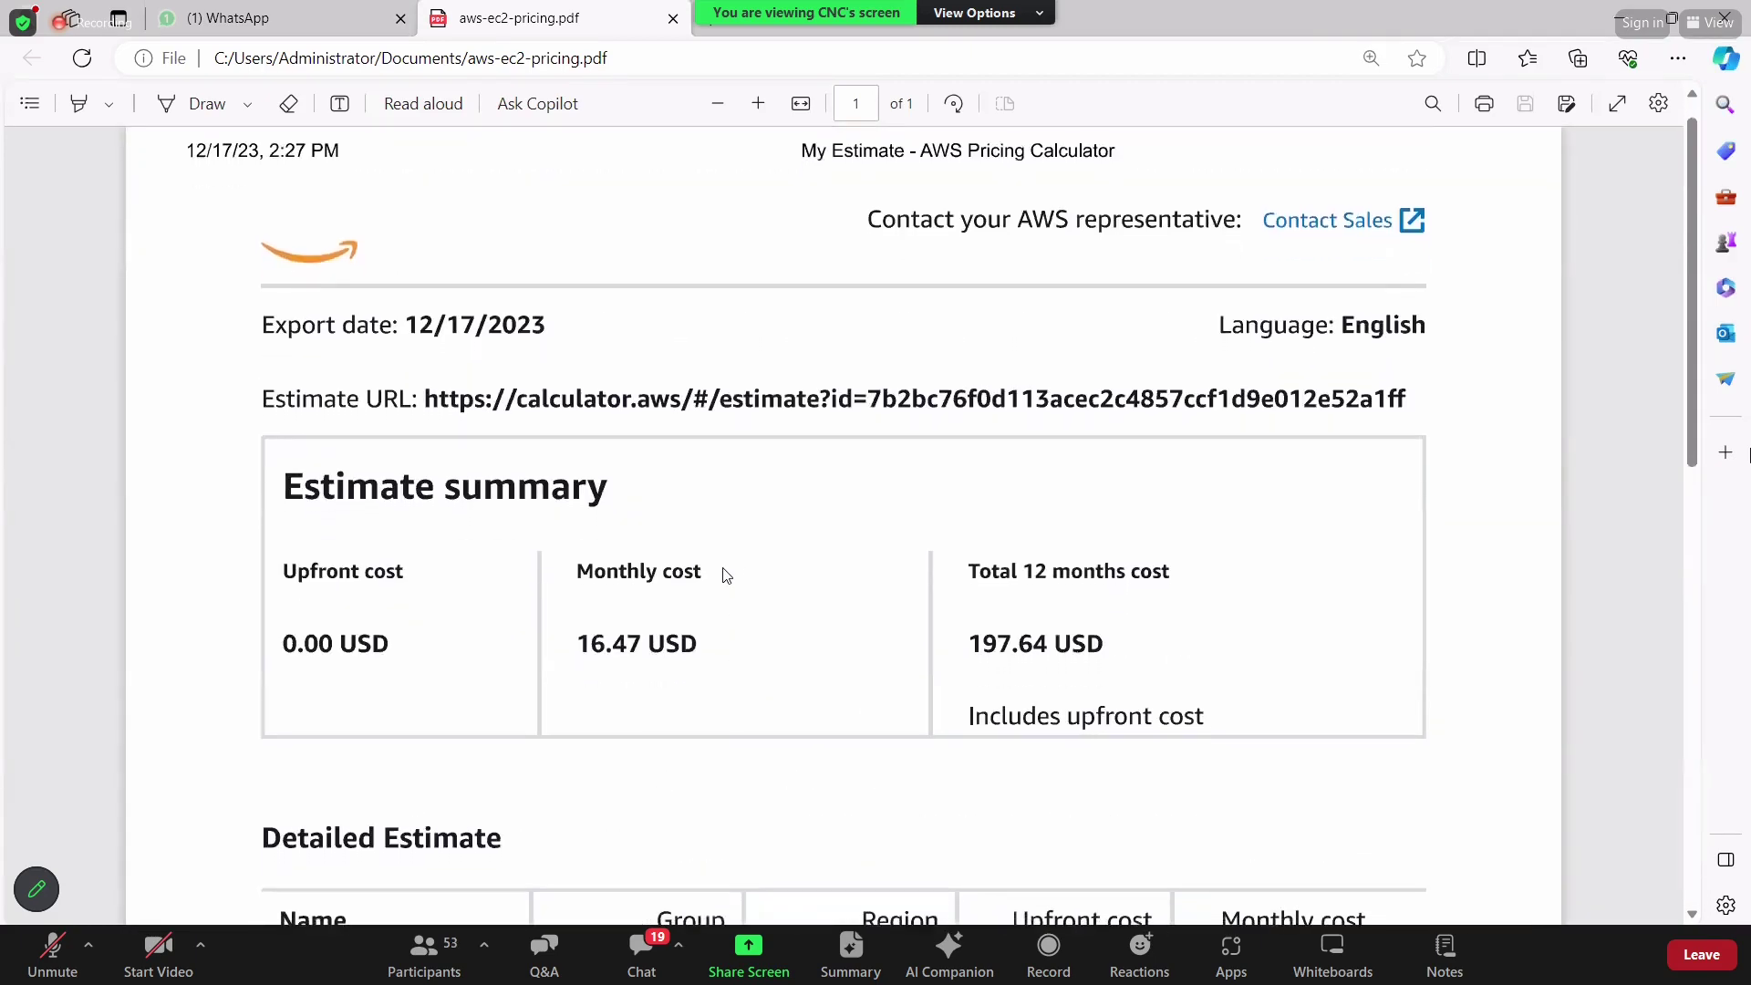
scroll(727, 574, "down", 5)
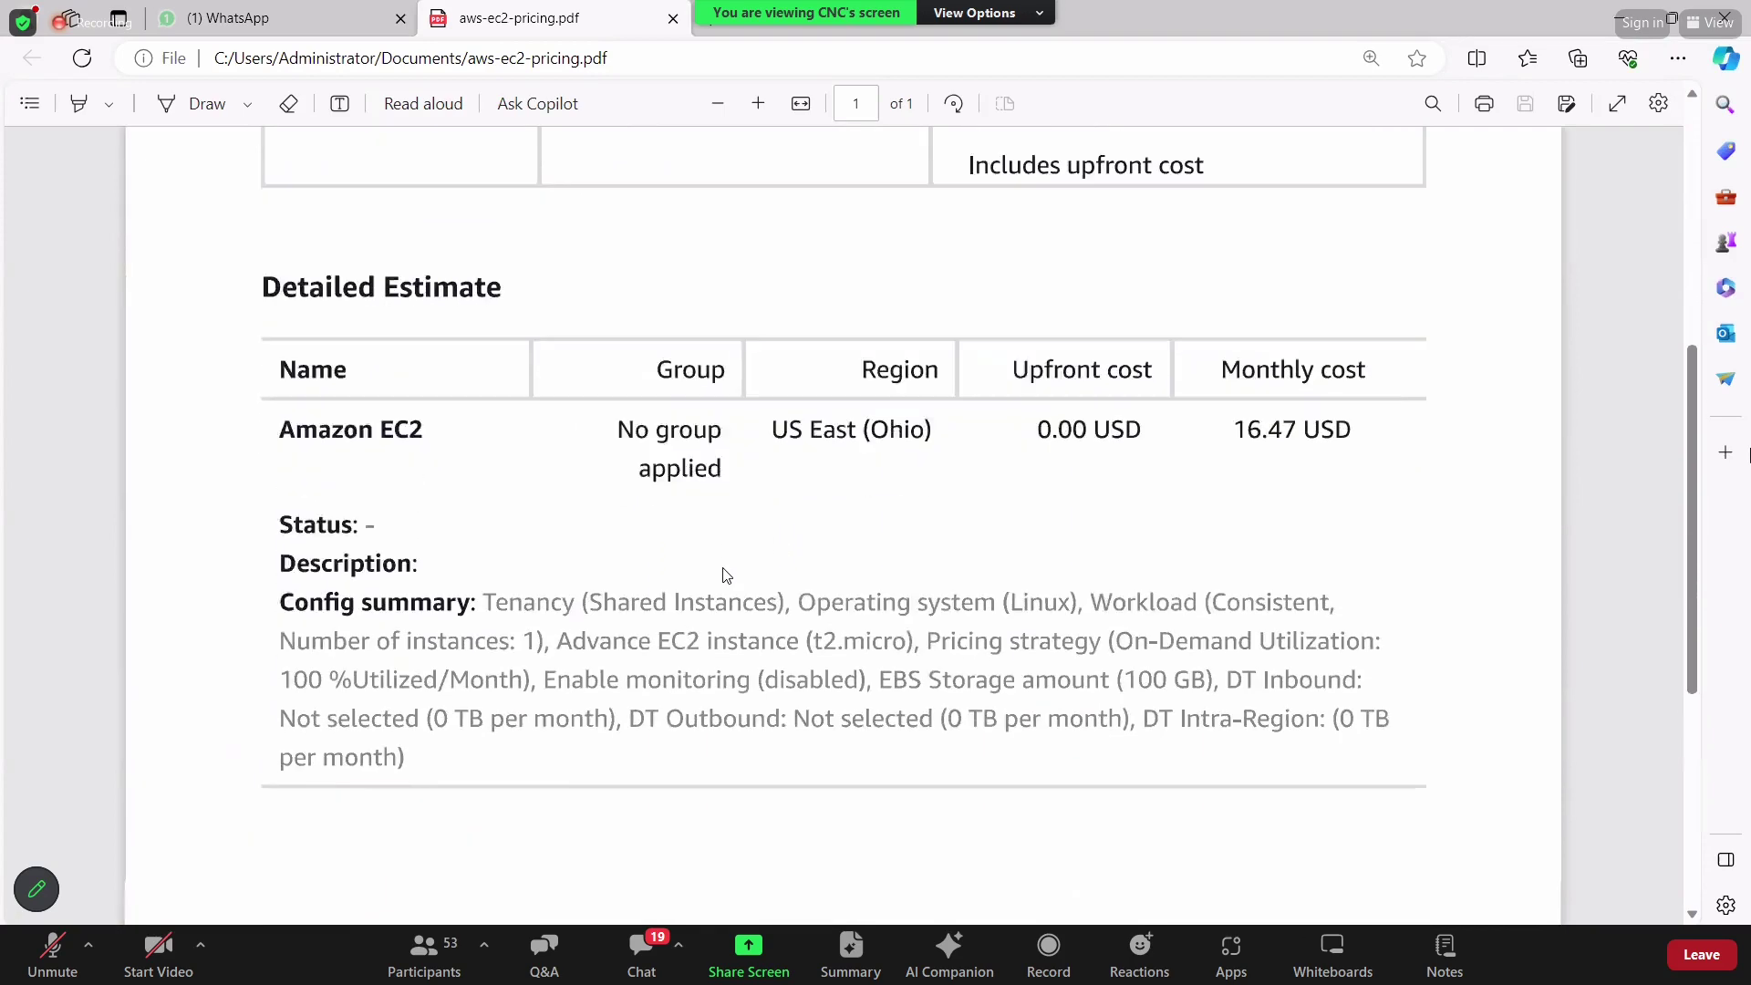
scroll(726, 575, "down", 2)
scroll(727, 575, "down", 2)
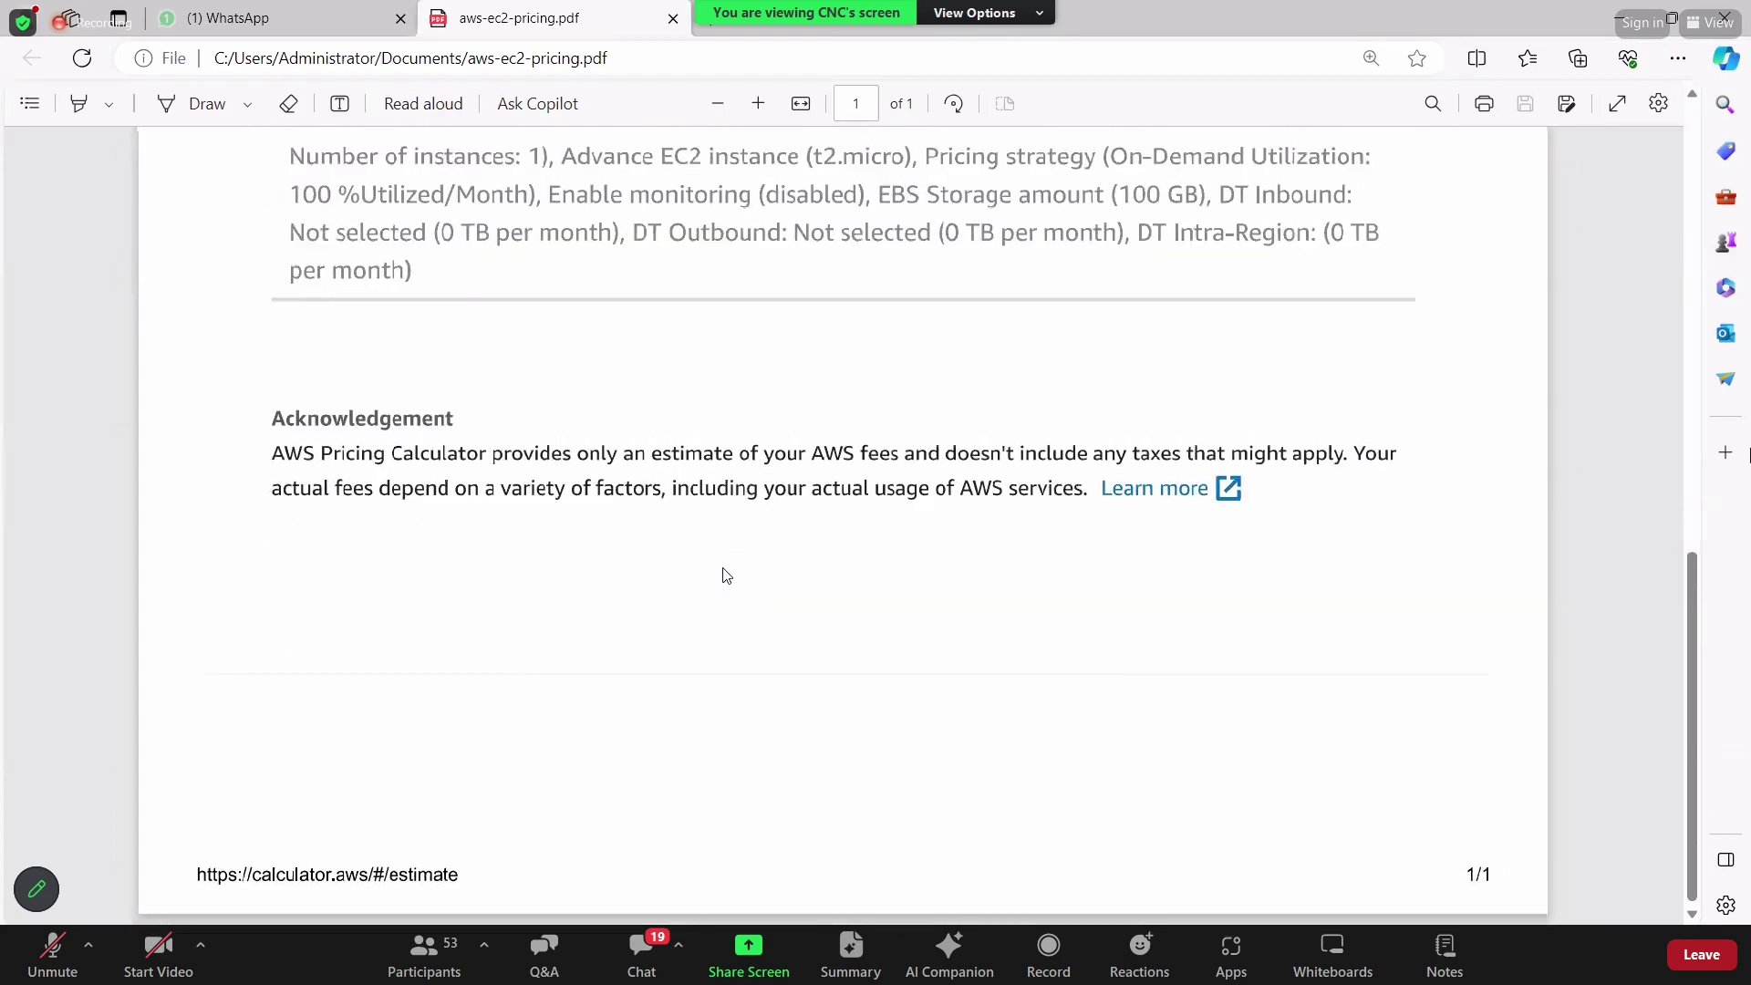
scroll(727, 575, "up", 5)
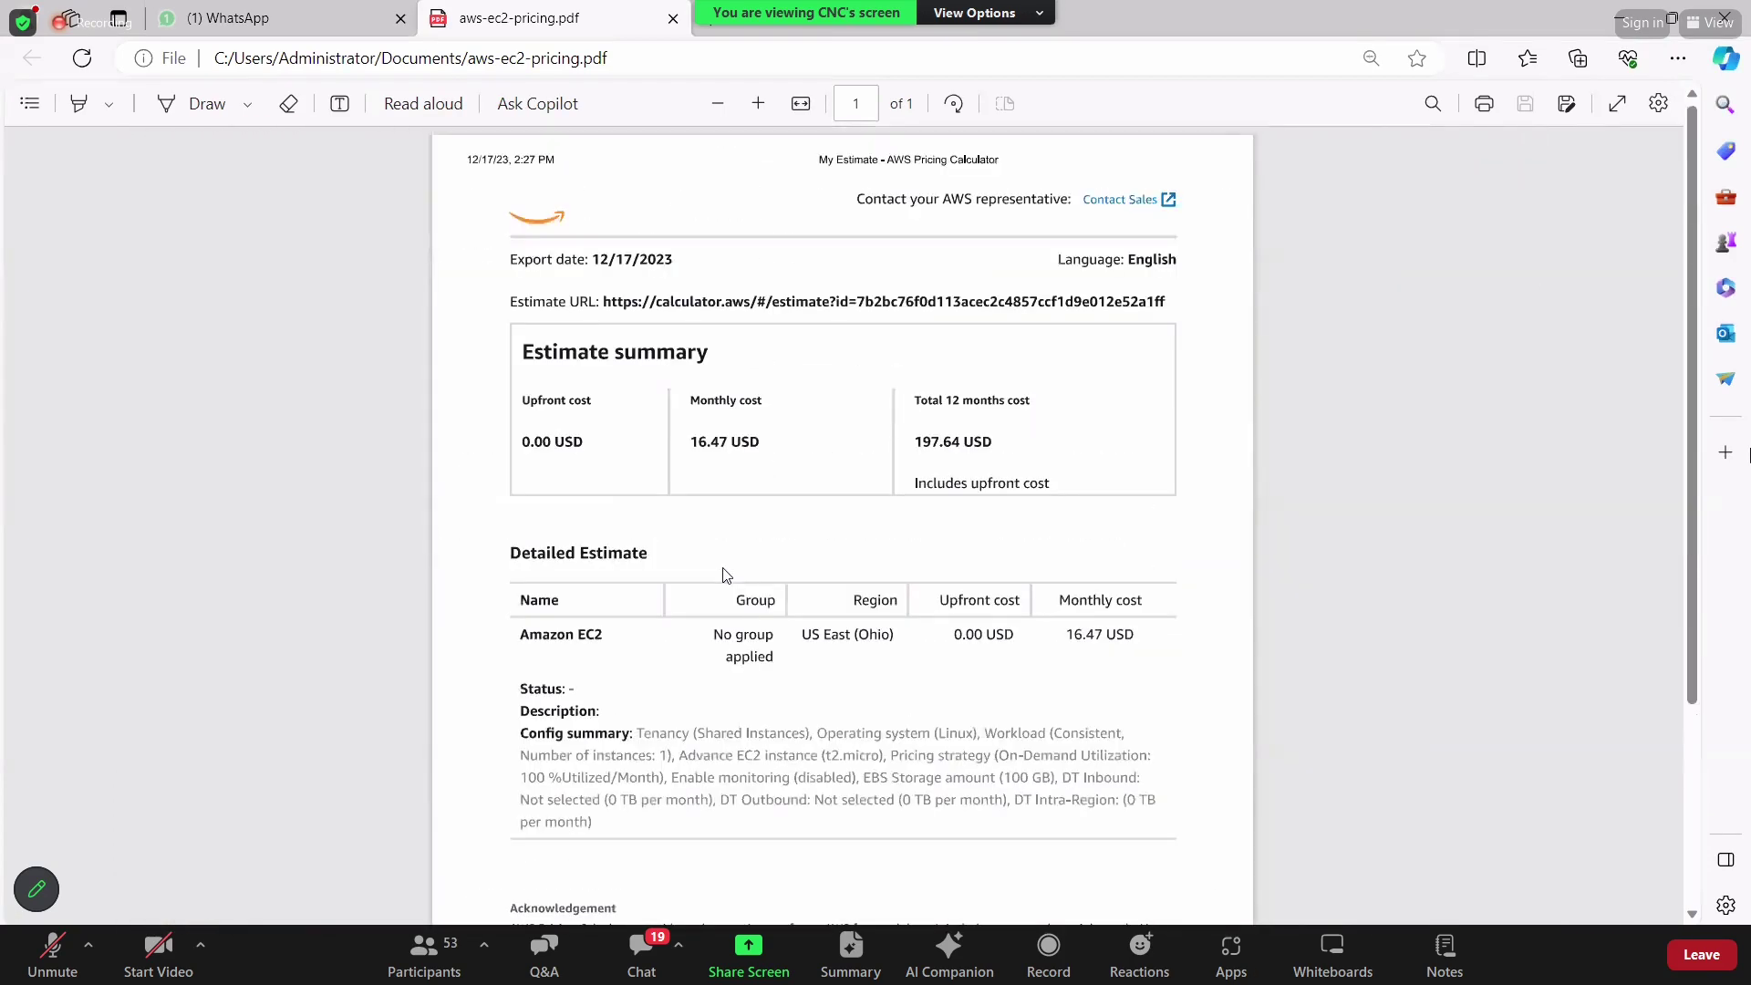
key("ctrl+shift+Tab")
- In Chrome, close the downloads, My Estimate, EC2 instance types and Auto Scaling groups tabs
key("alt+Tab")
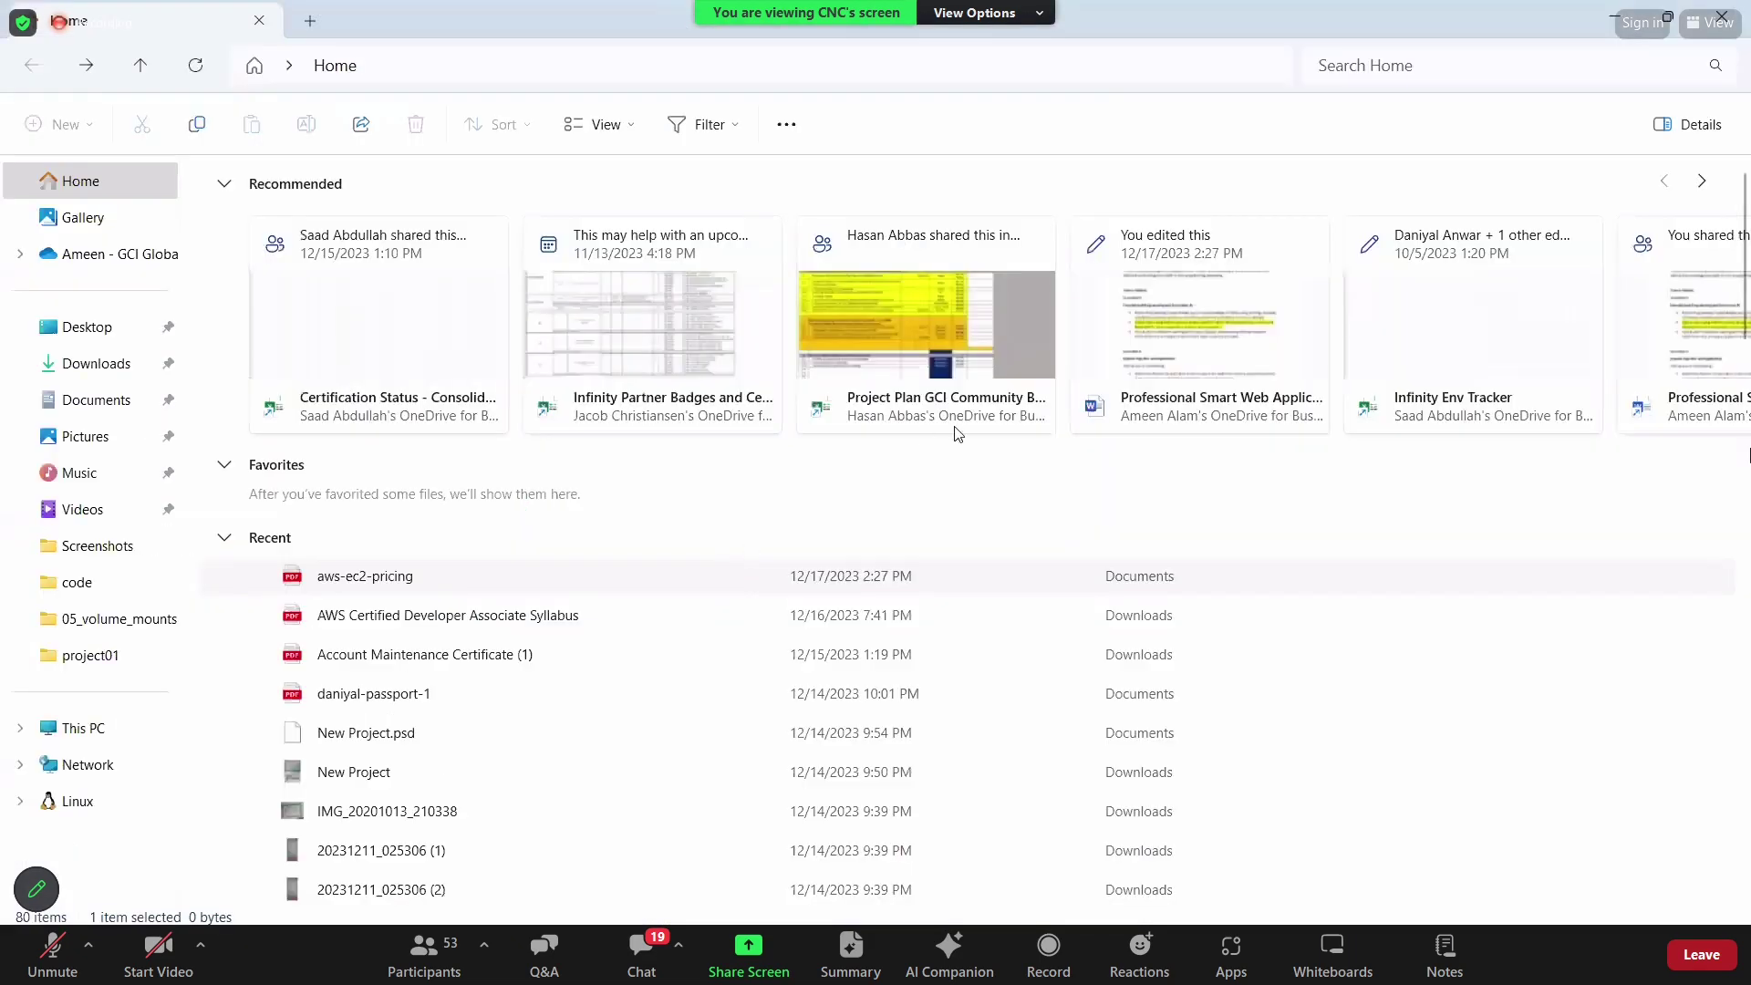
key("alt+Tab")
key("alt+Tab")
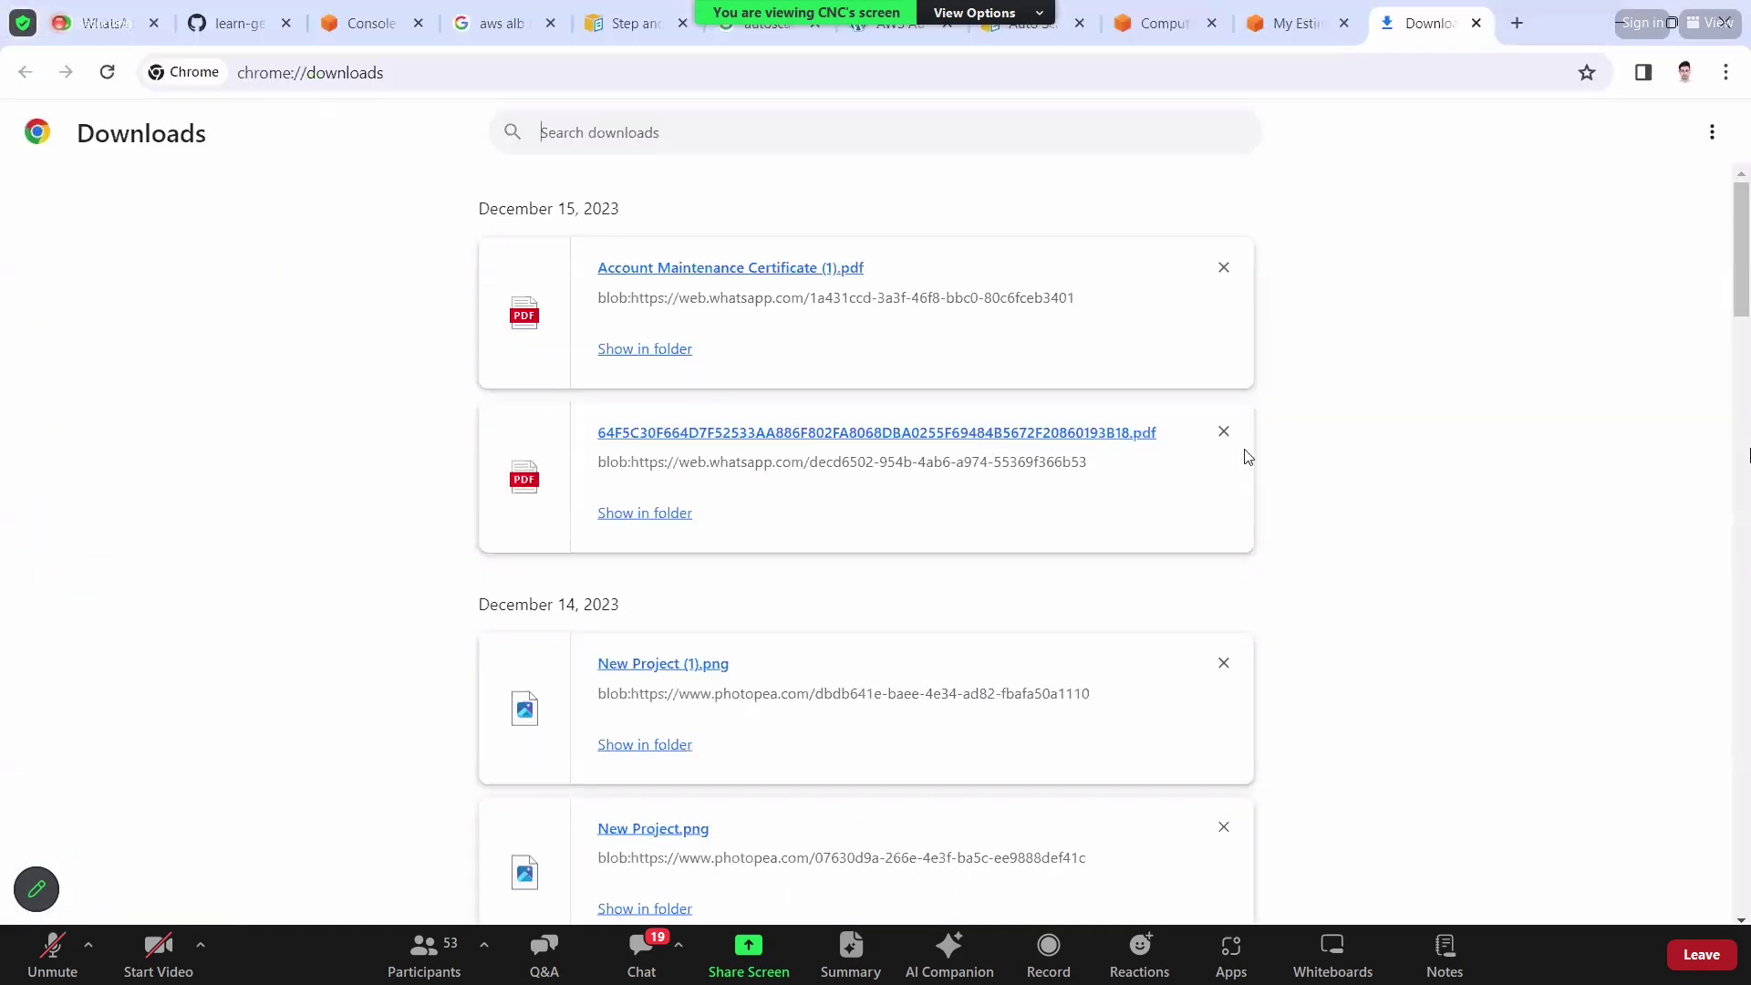
key("ctrl+w")
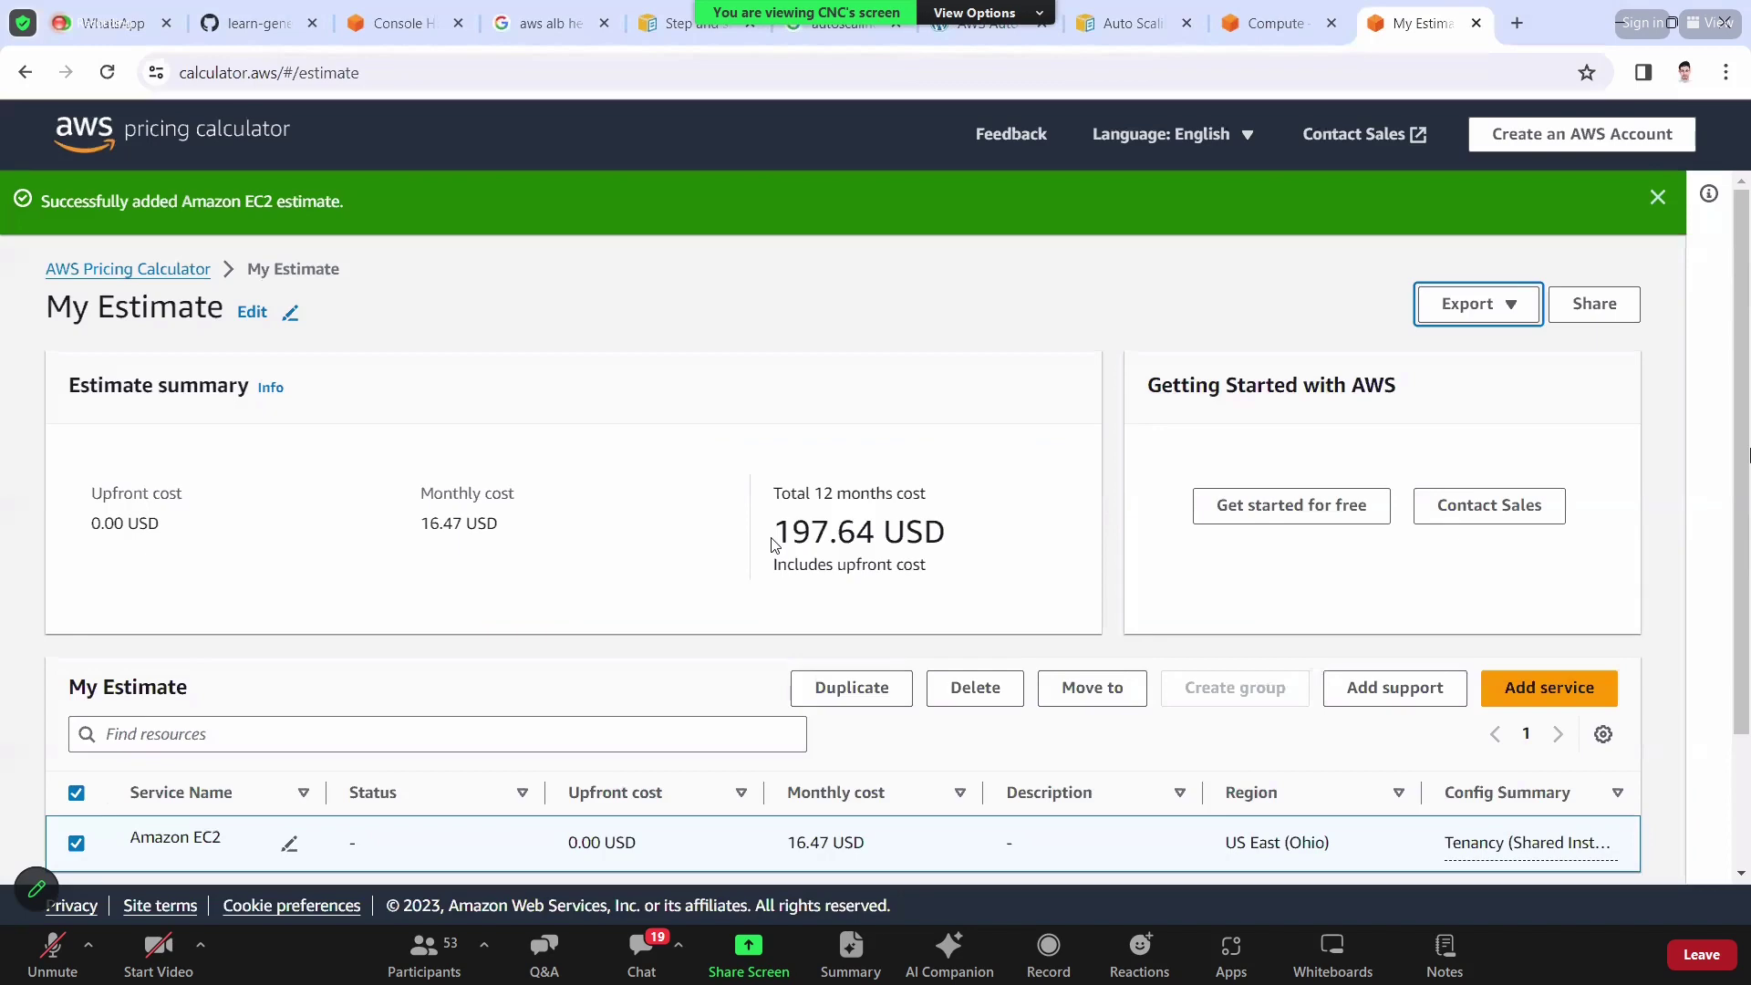
scroll(771, 544, "down", 2)
scroll(744, 544, "up", 2)
key("ctrl+w")
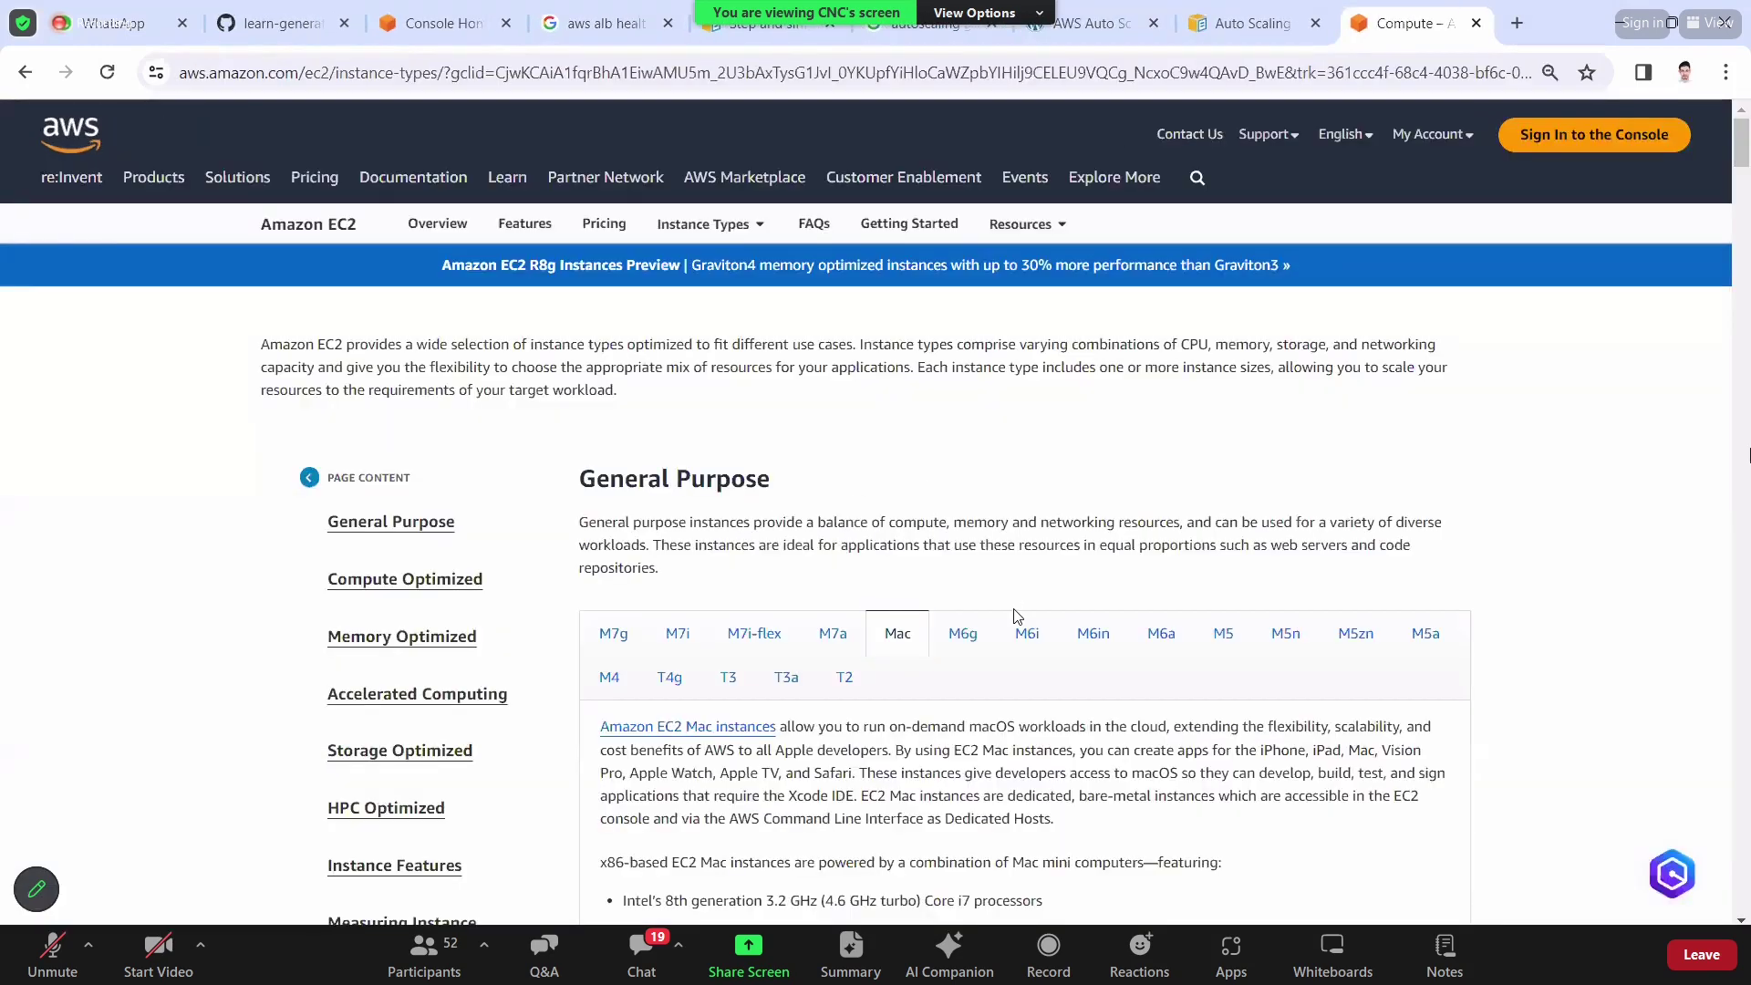
key("ctrl+w")
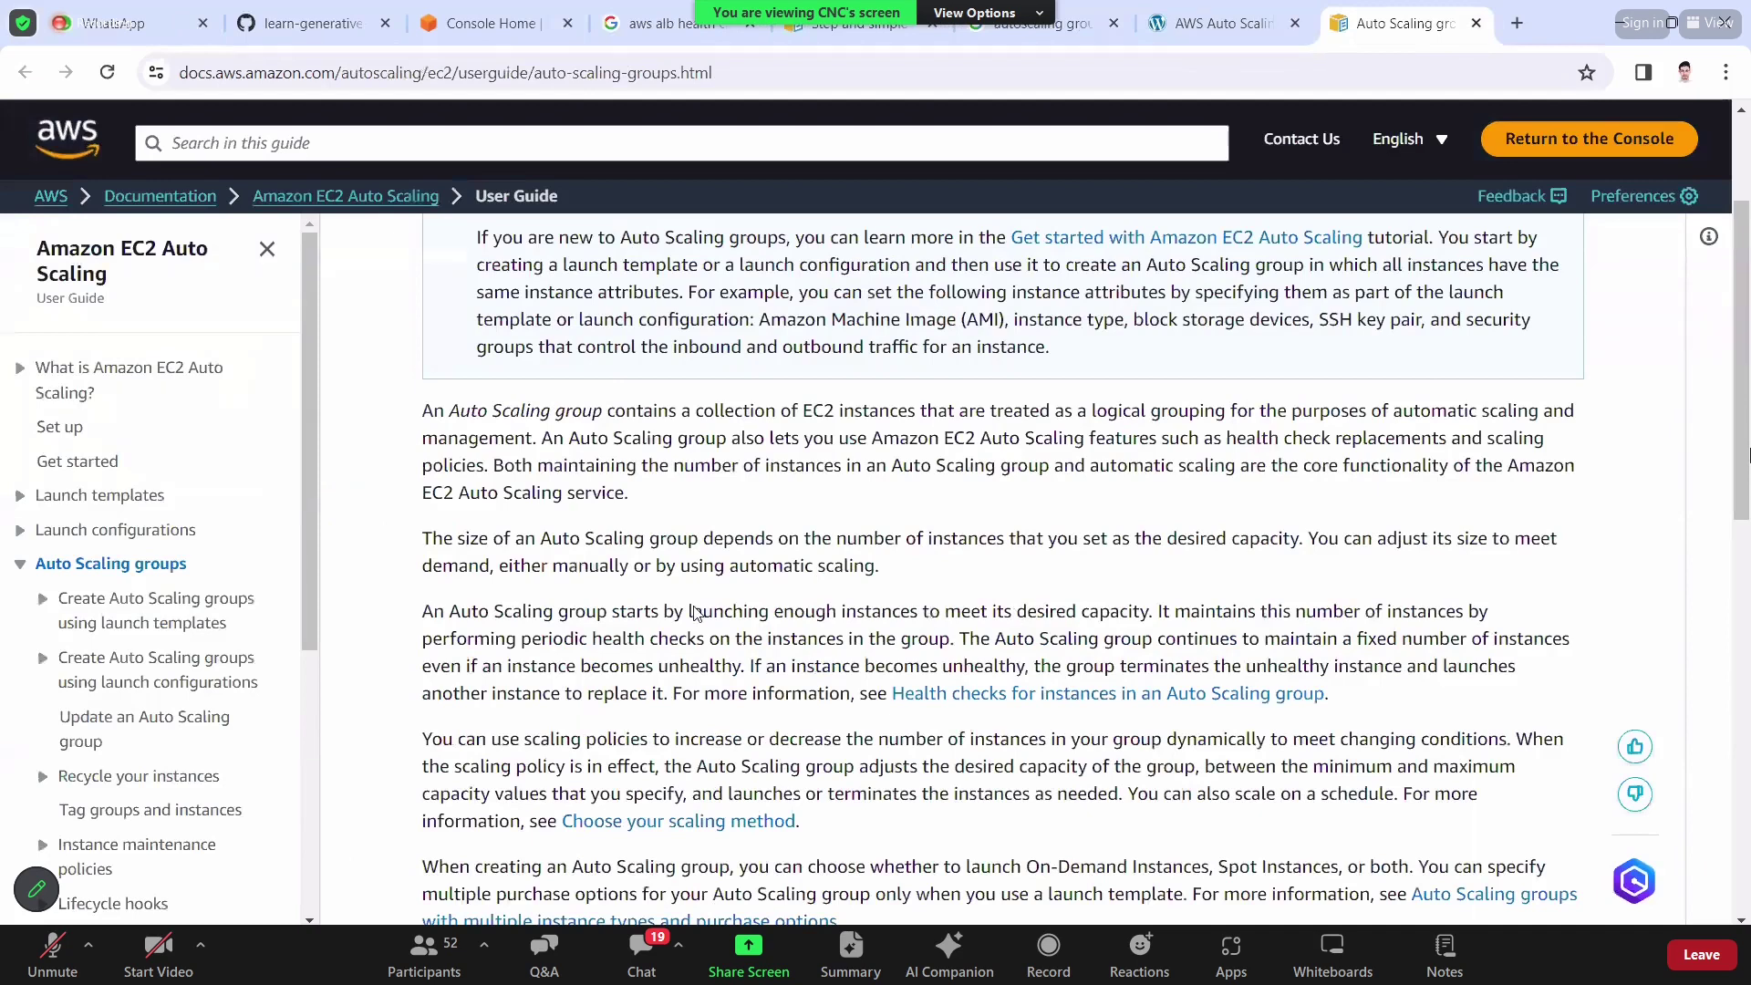
key("ctrl+w")
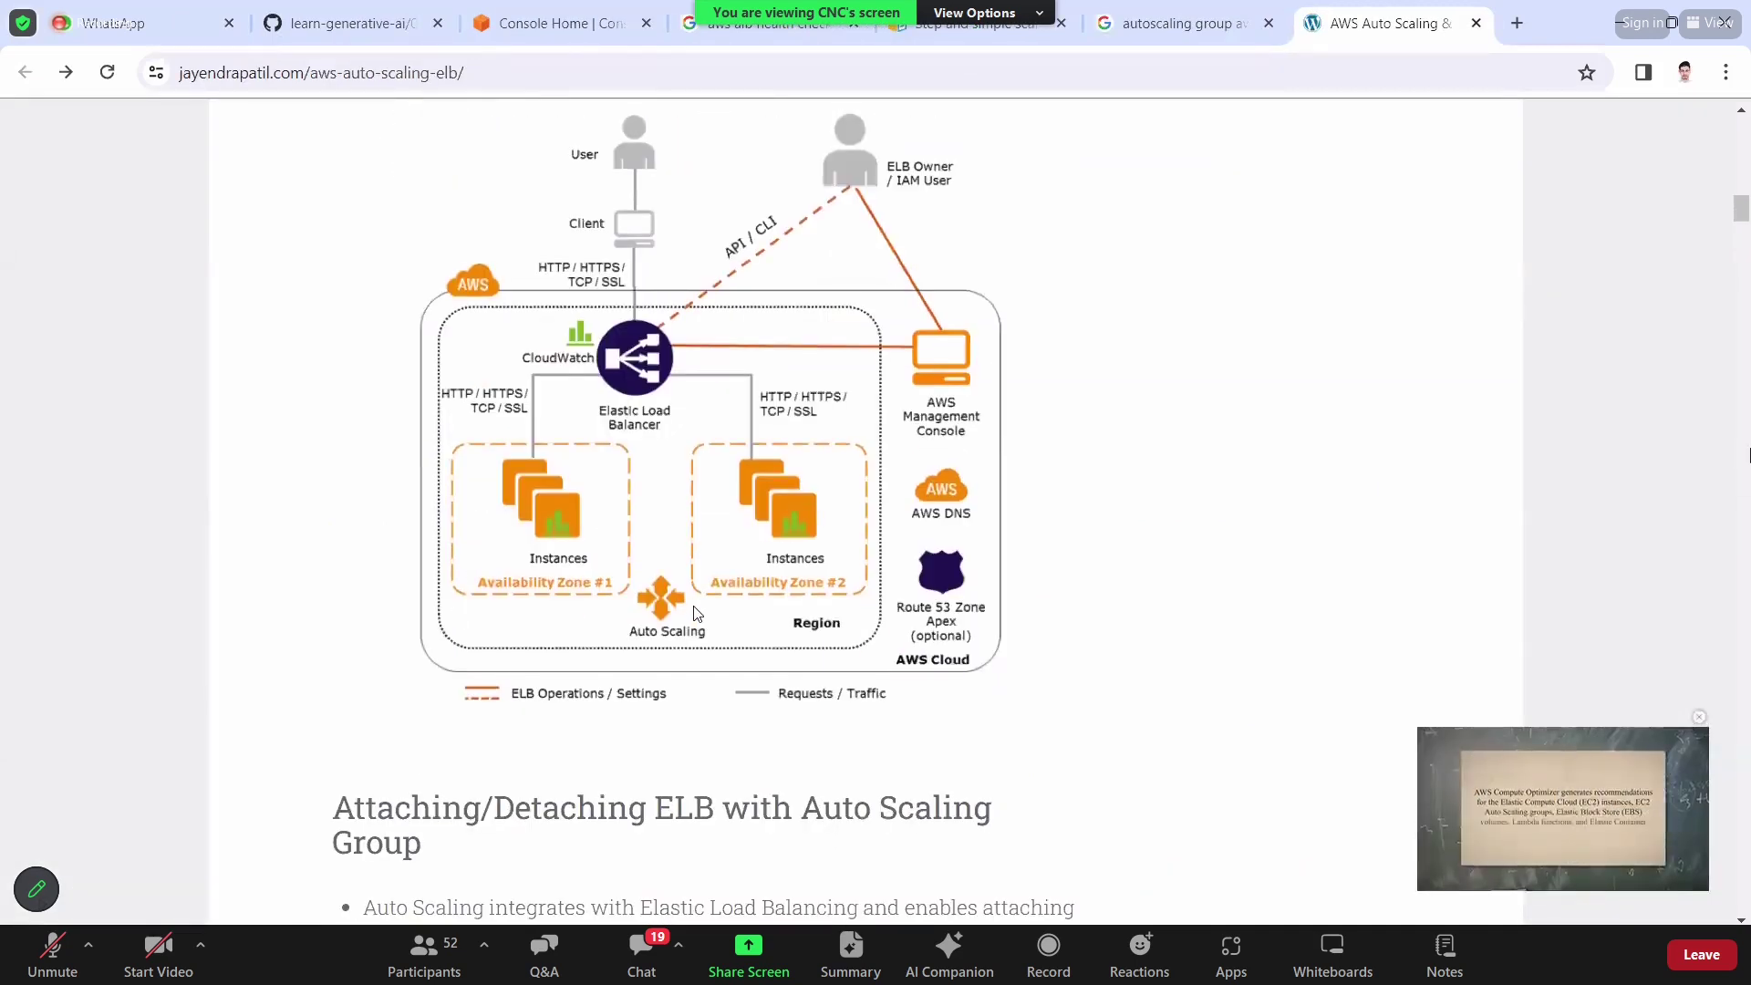
- Zoom in on the Auto Scaling ELB article's architecture diagram
key("ctrl+plus")
key("ctrl+plus")
key("ctrl+plus")
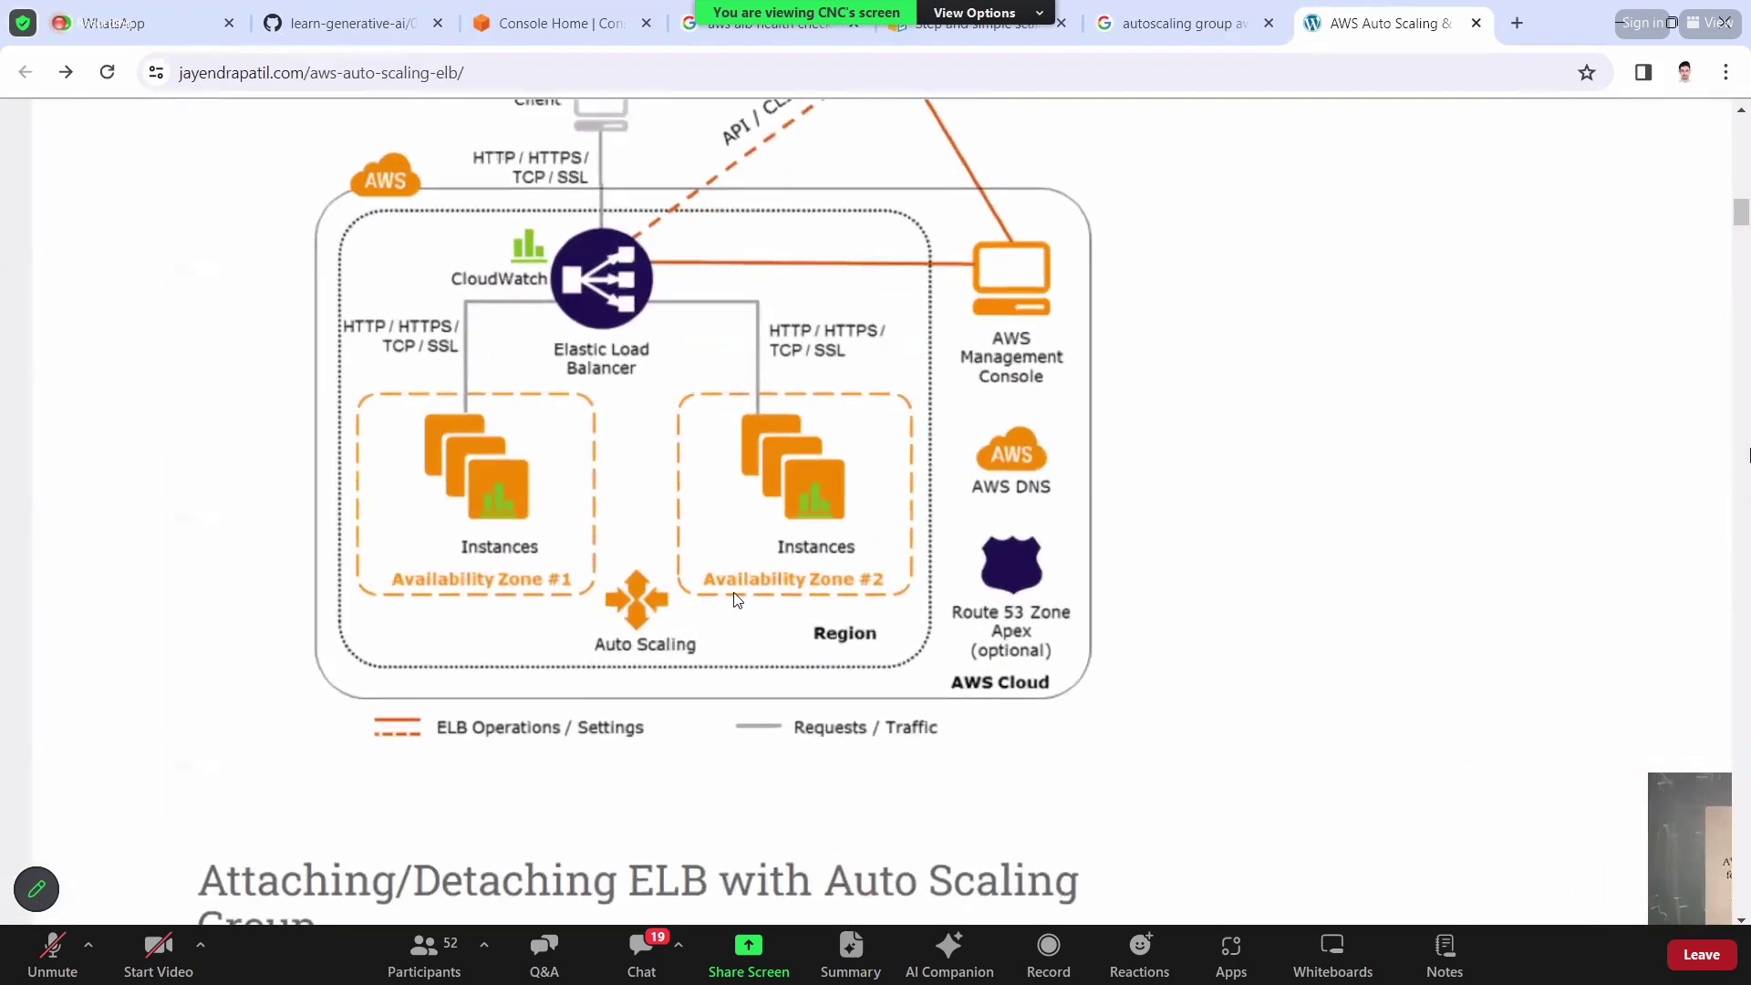
scroll(737, 599, "up", 2)
scroll(737, 600, "left", 1)
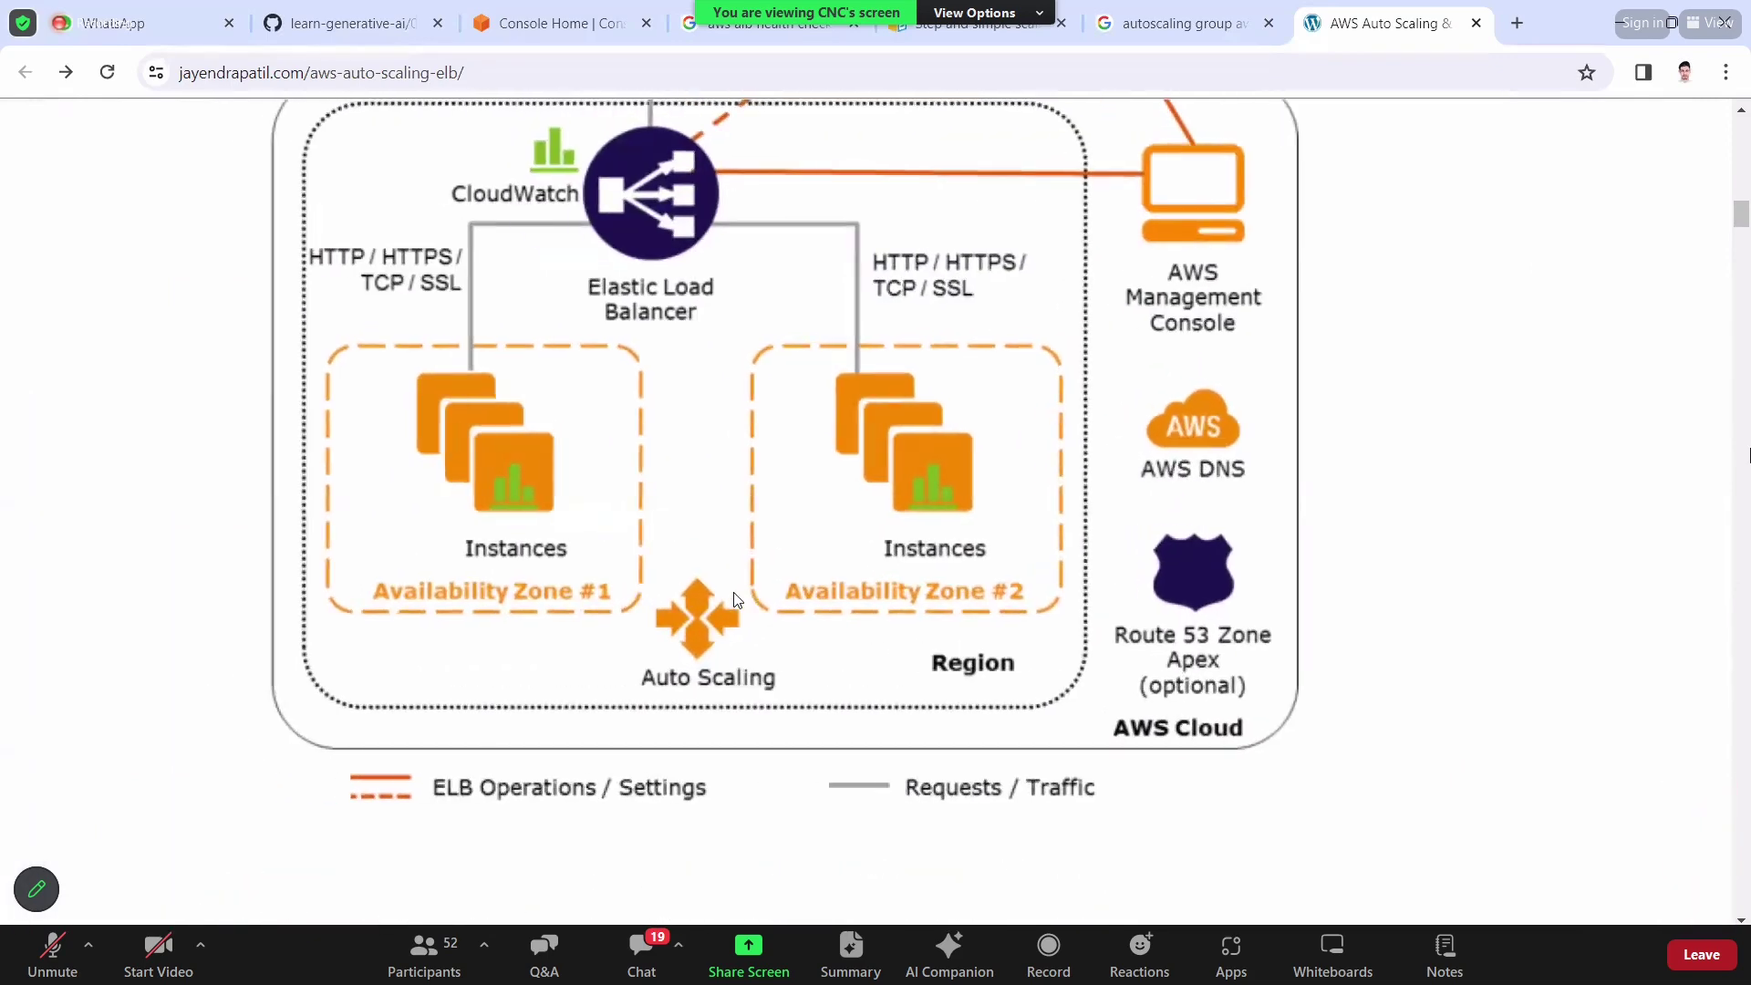
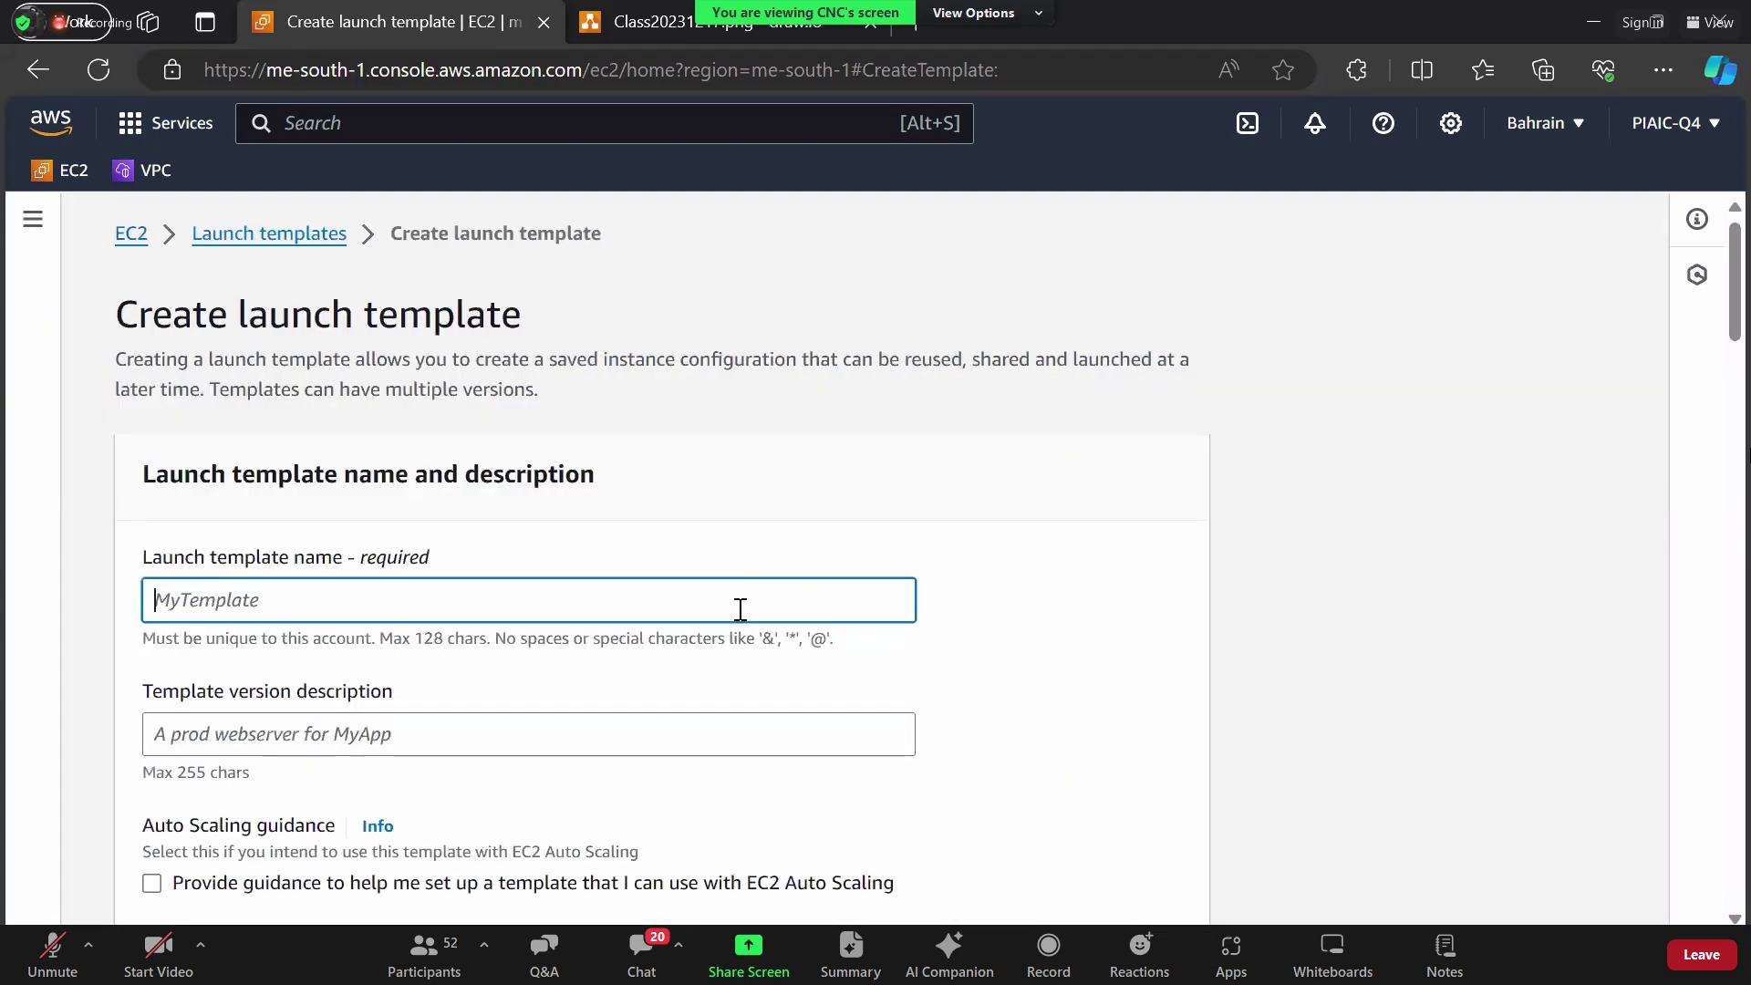
- Enter 'WebServer-LaunchTemplate' as the launch template name, correcting the capital S
type("Webserver")
key("BackSpace")
key("BackSpace")
key("BackSpace")
key("BackSpace")
key("BackSpace")
key("BackSpace")
type("Server")
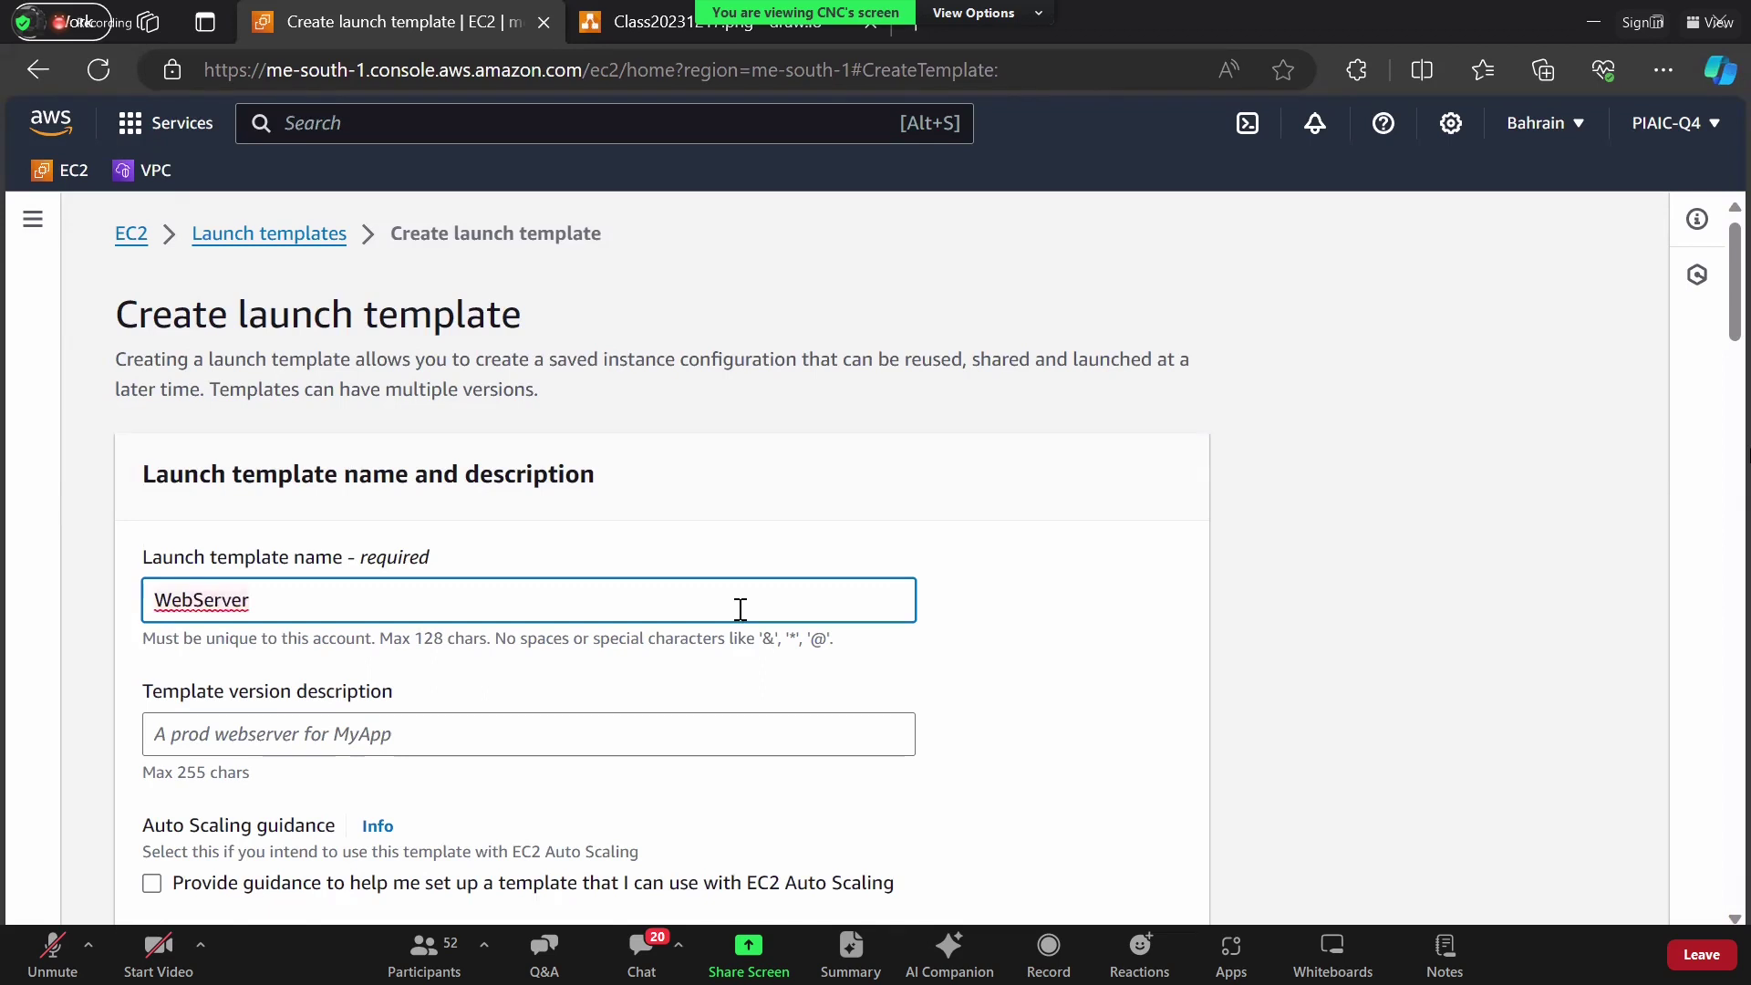
type("-Launch")
type("Te")
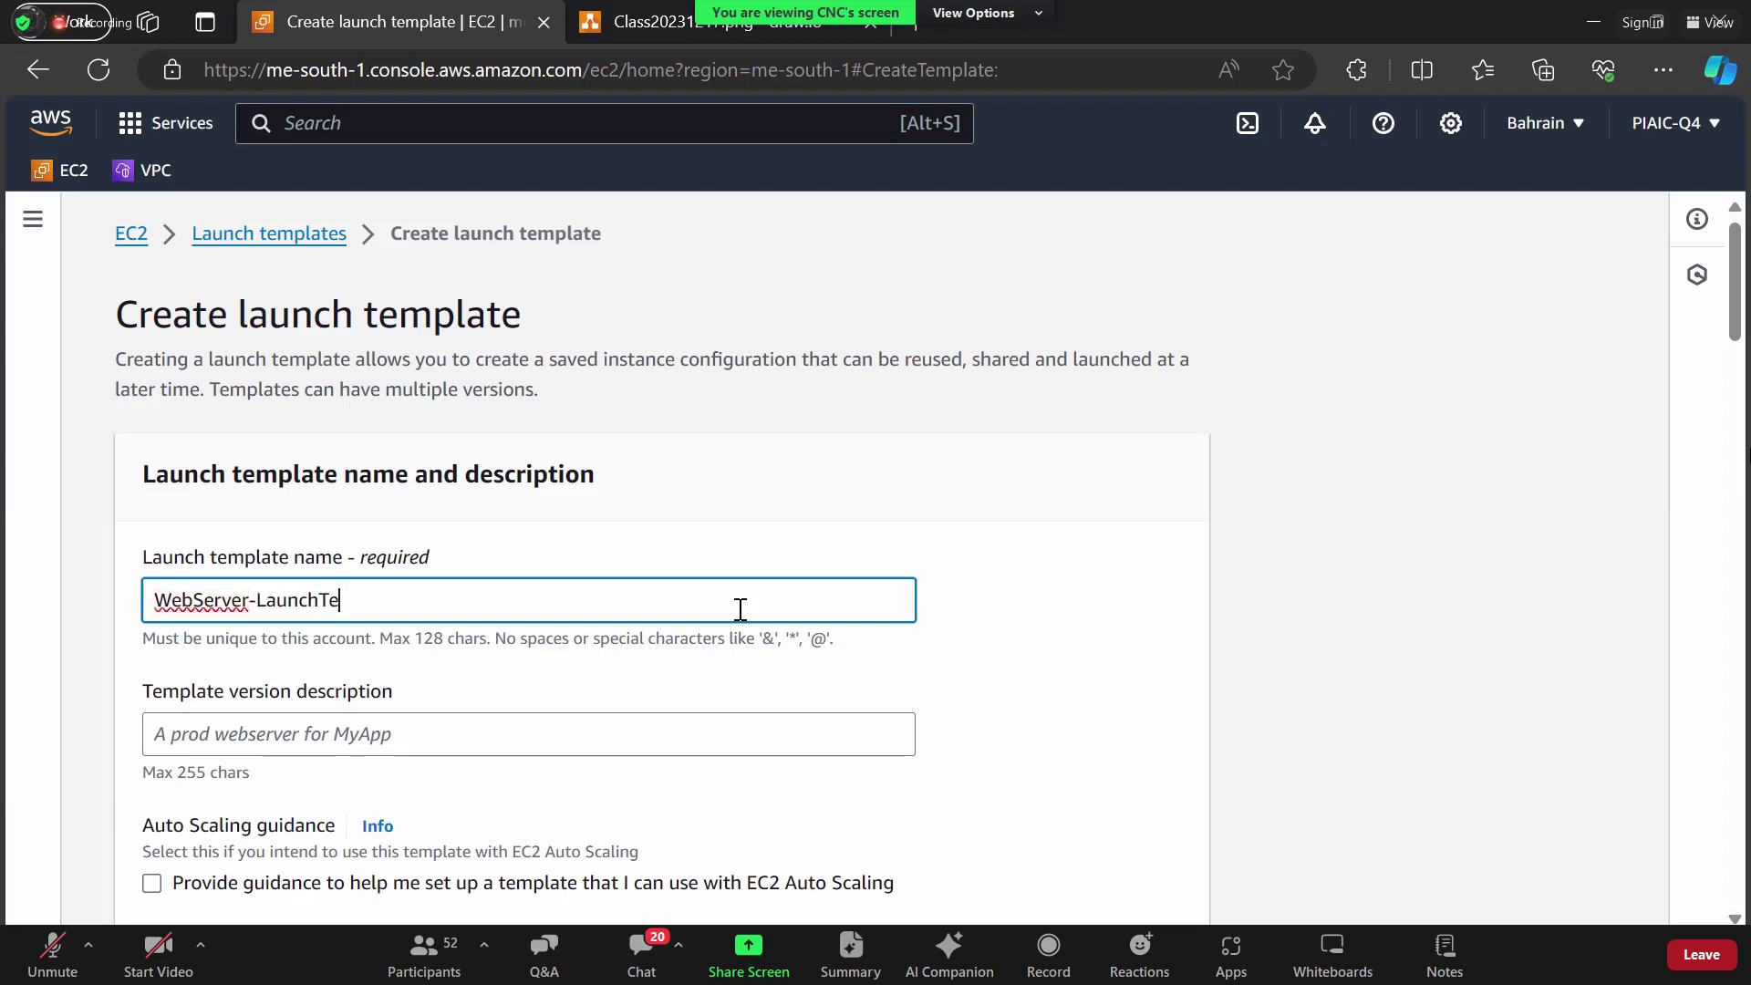
type("mplate")
- Fill in the template version description as 'Web Server with Ubuntu OS'
key("Tab")
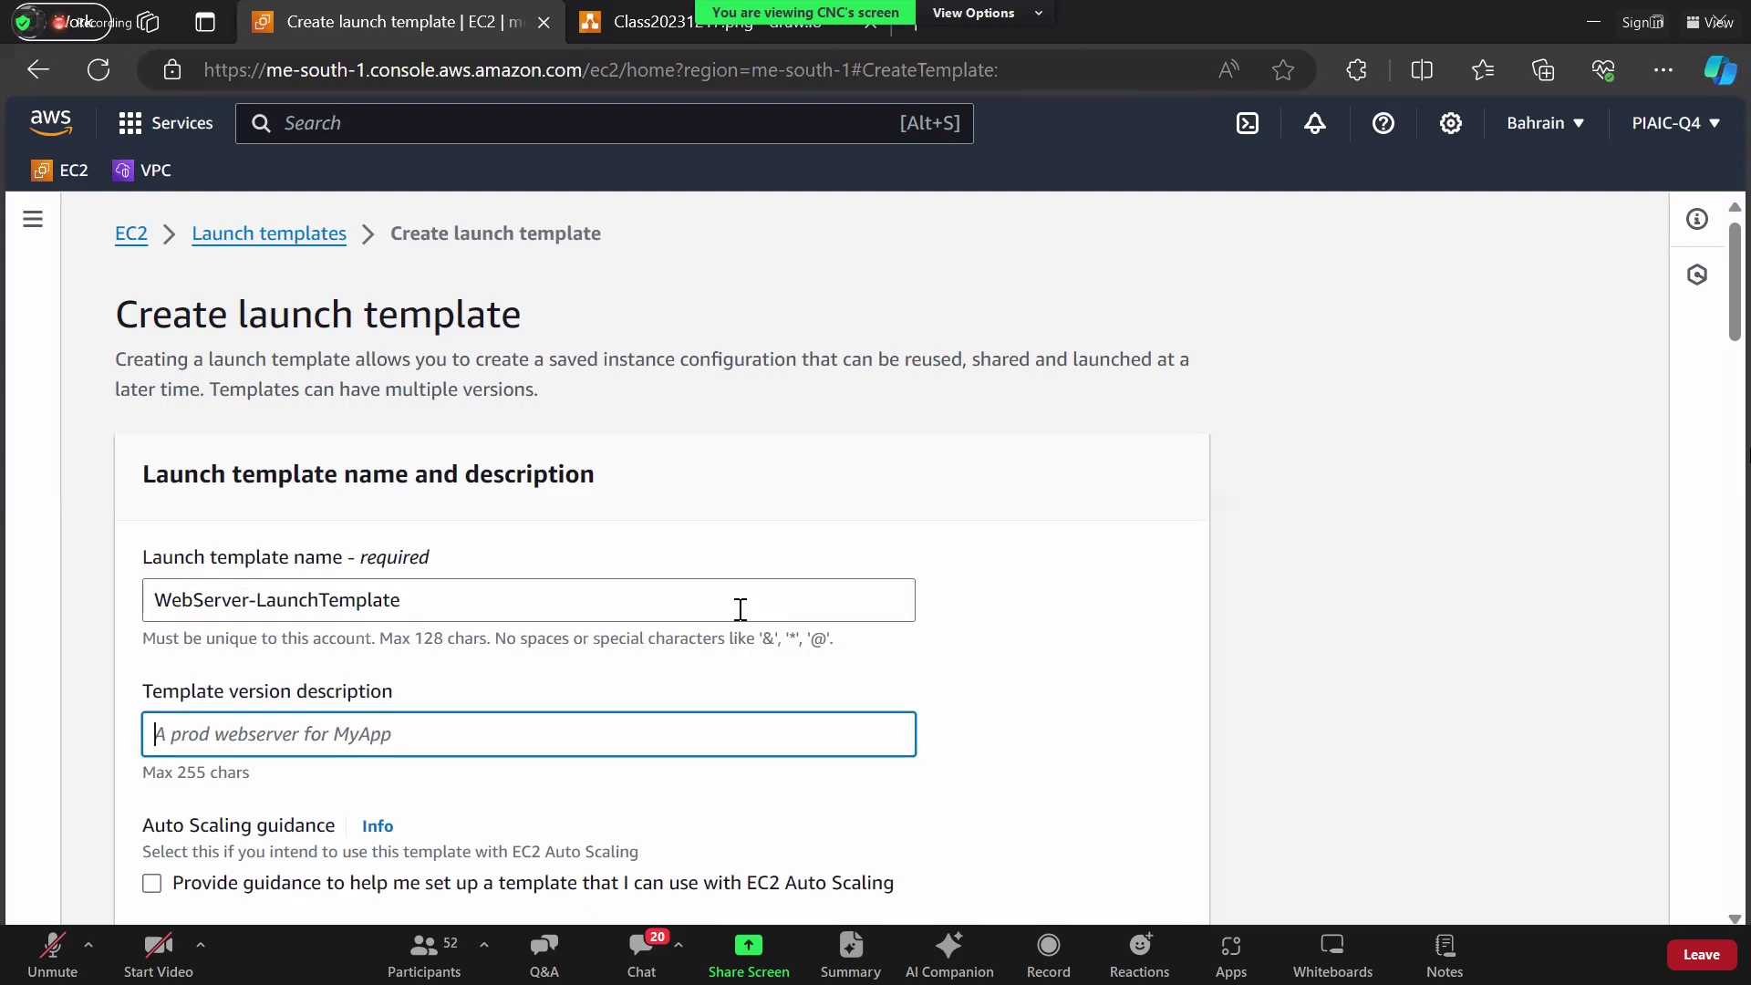
type("Weber")
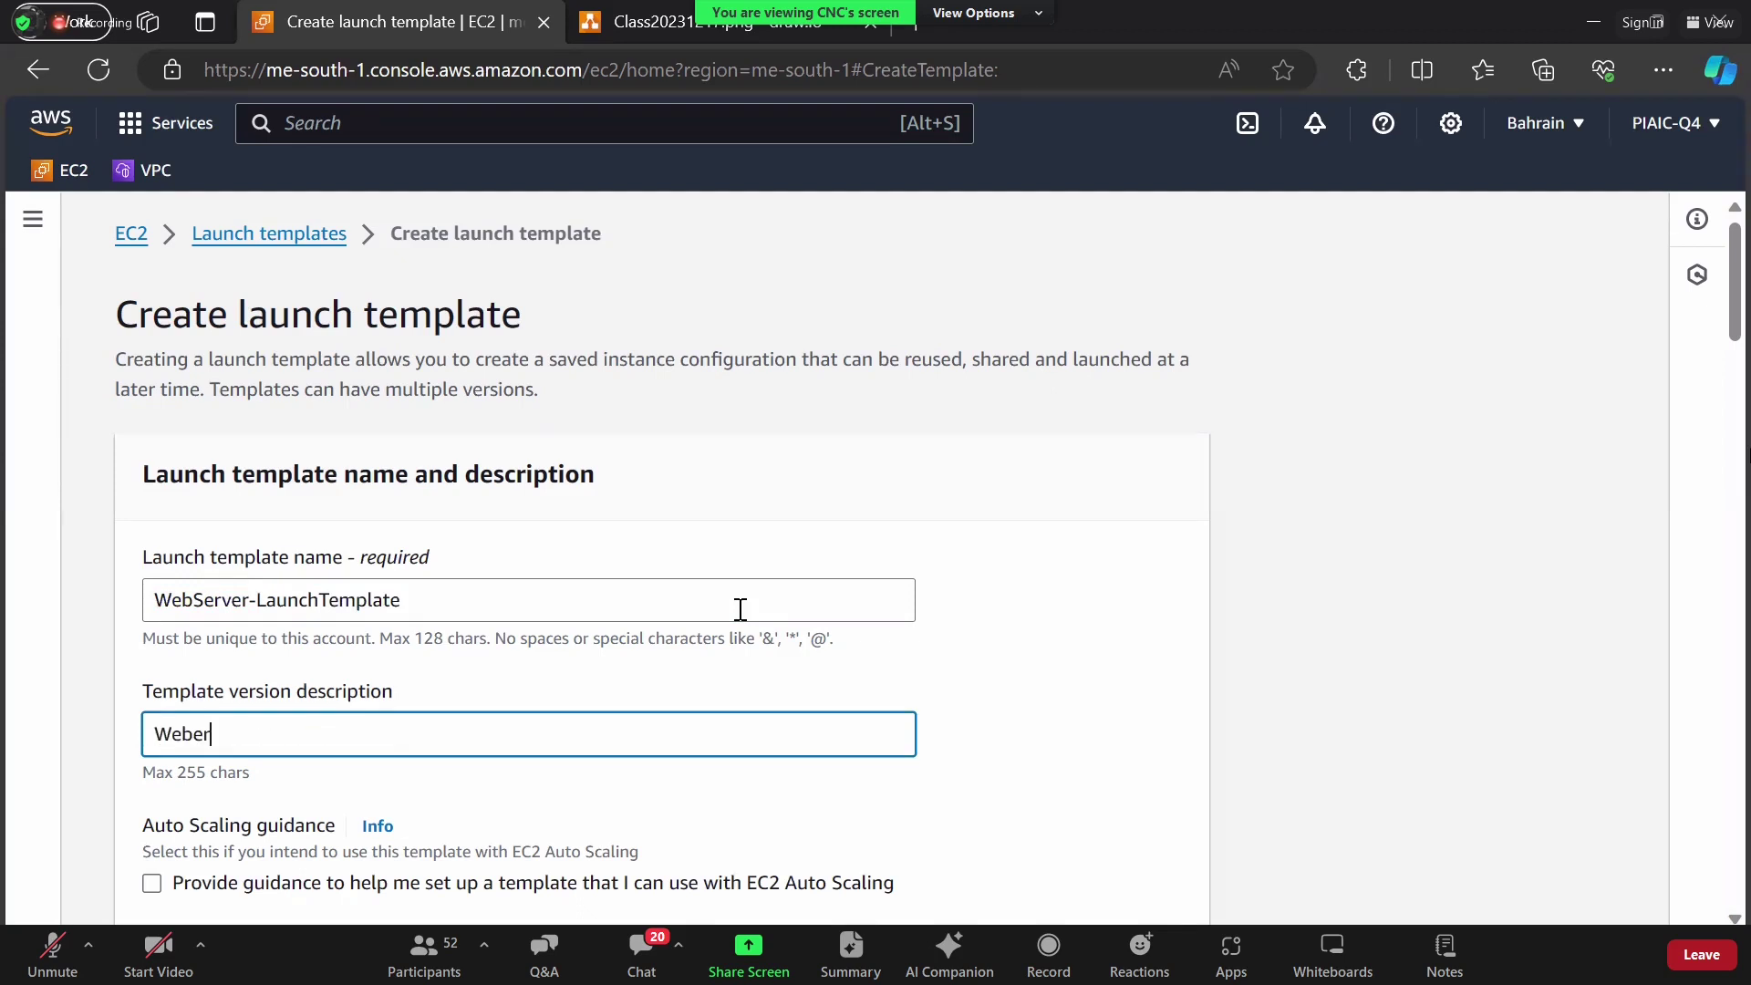
key("BackSpace")
key("BackSpace")
type("Server with Ubuntu")
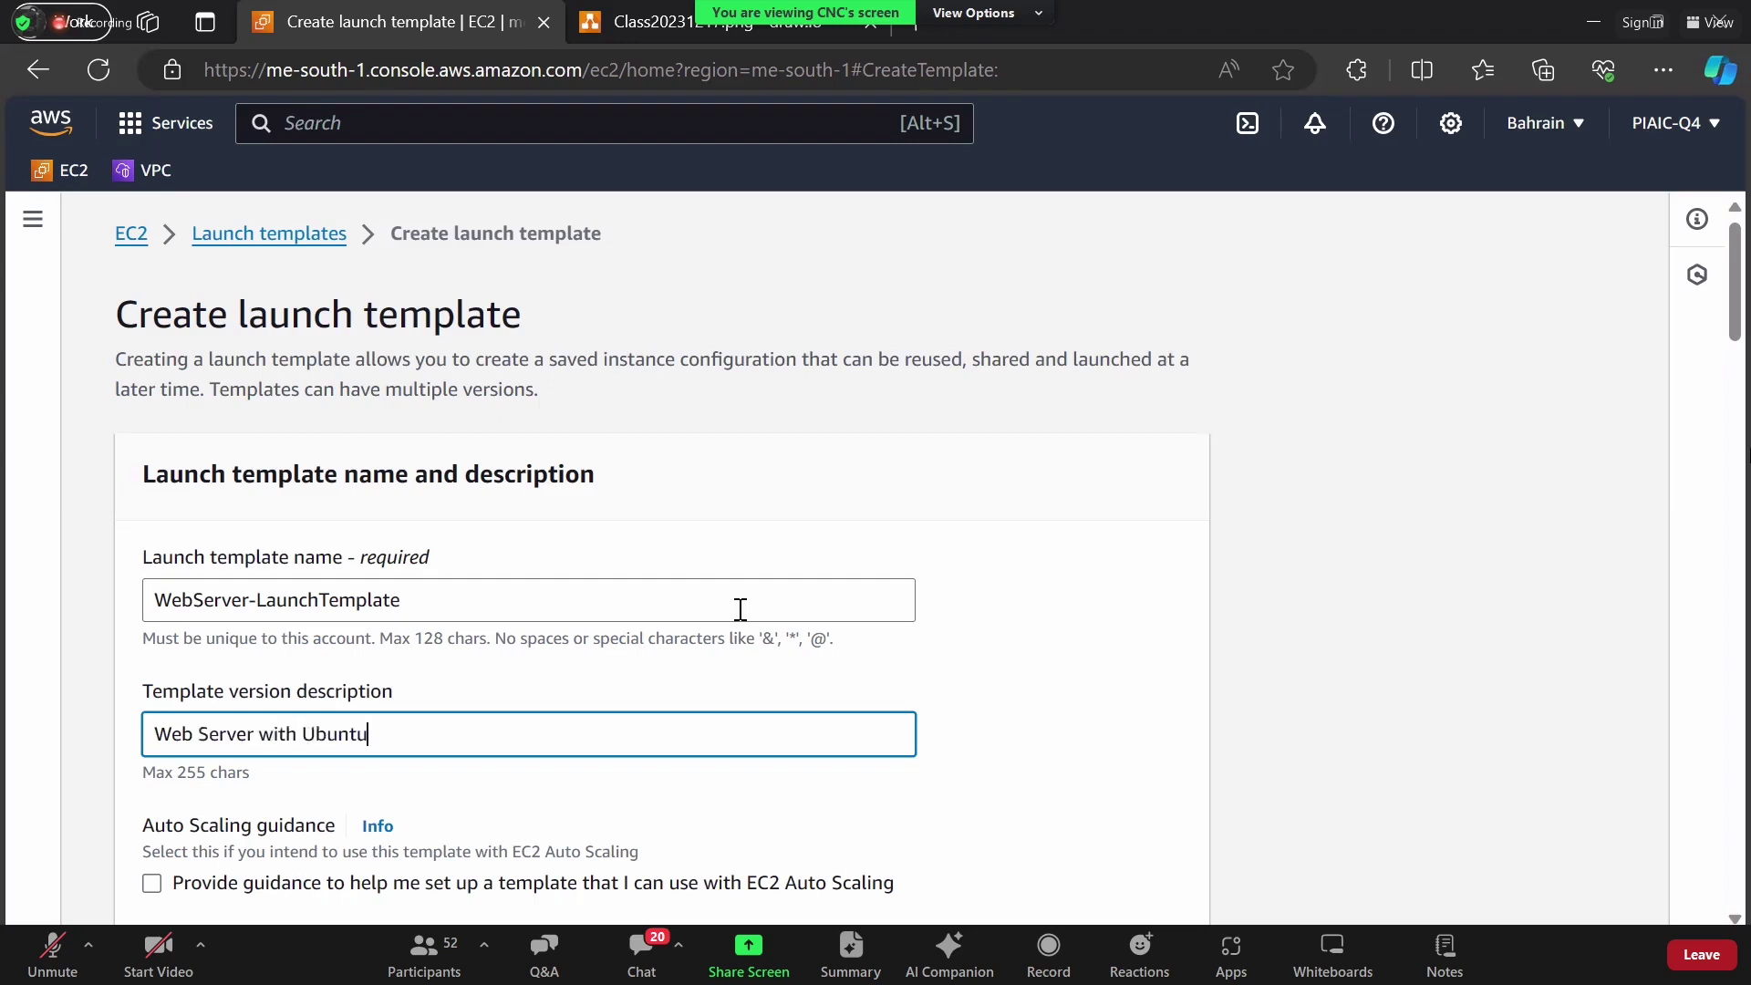
type(" OS")
- Choose Ubuntu Server 22.04 LTS (HVM, SSD, 64-bit x86) as the template's AMI
scroll(739, 618, "down", 2)
scroll(741, 626, "down", 1)
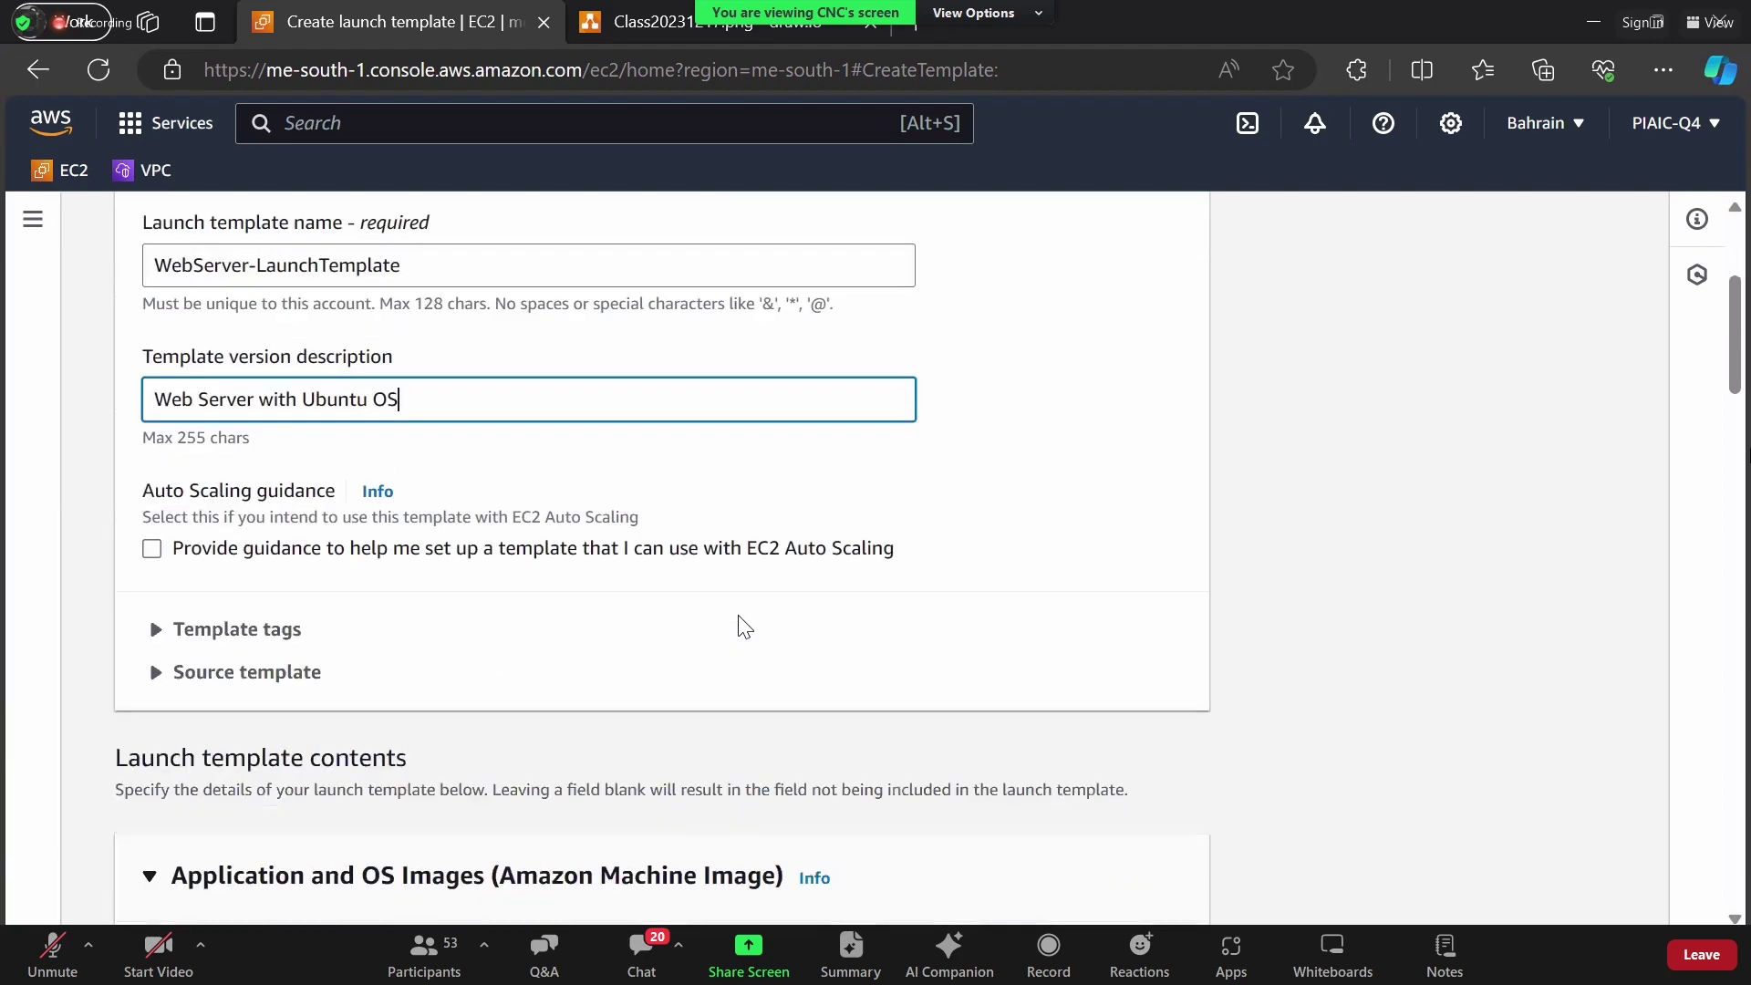
scroll(740, 626, "down", 2)
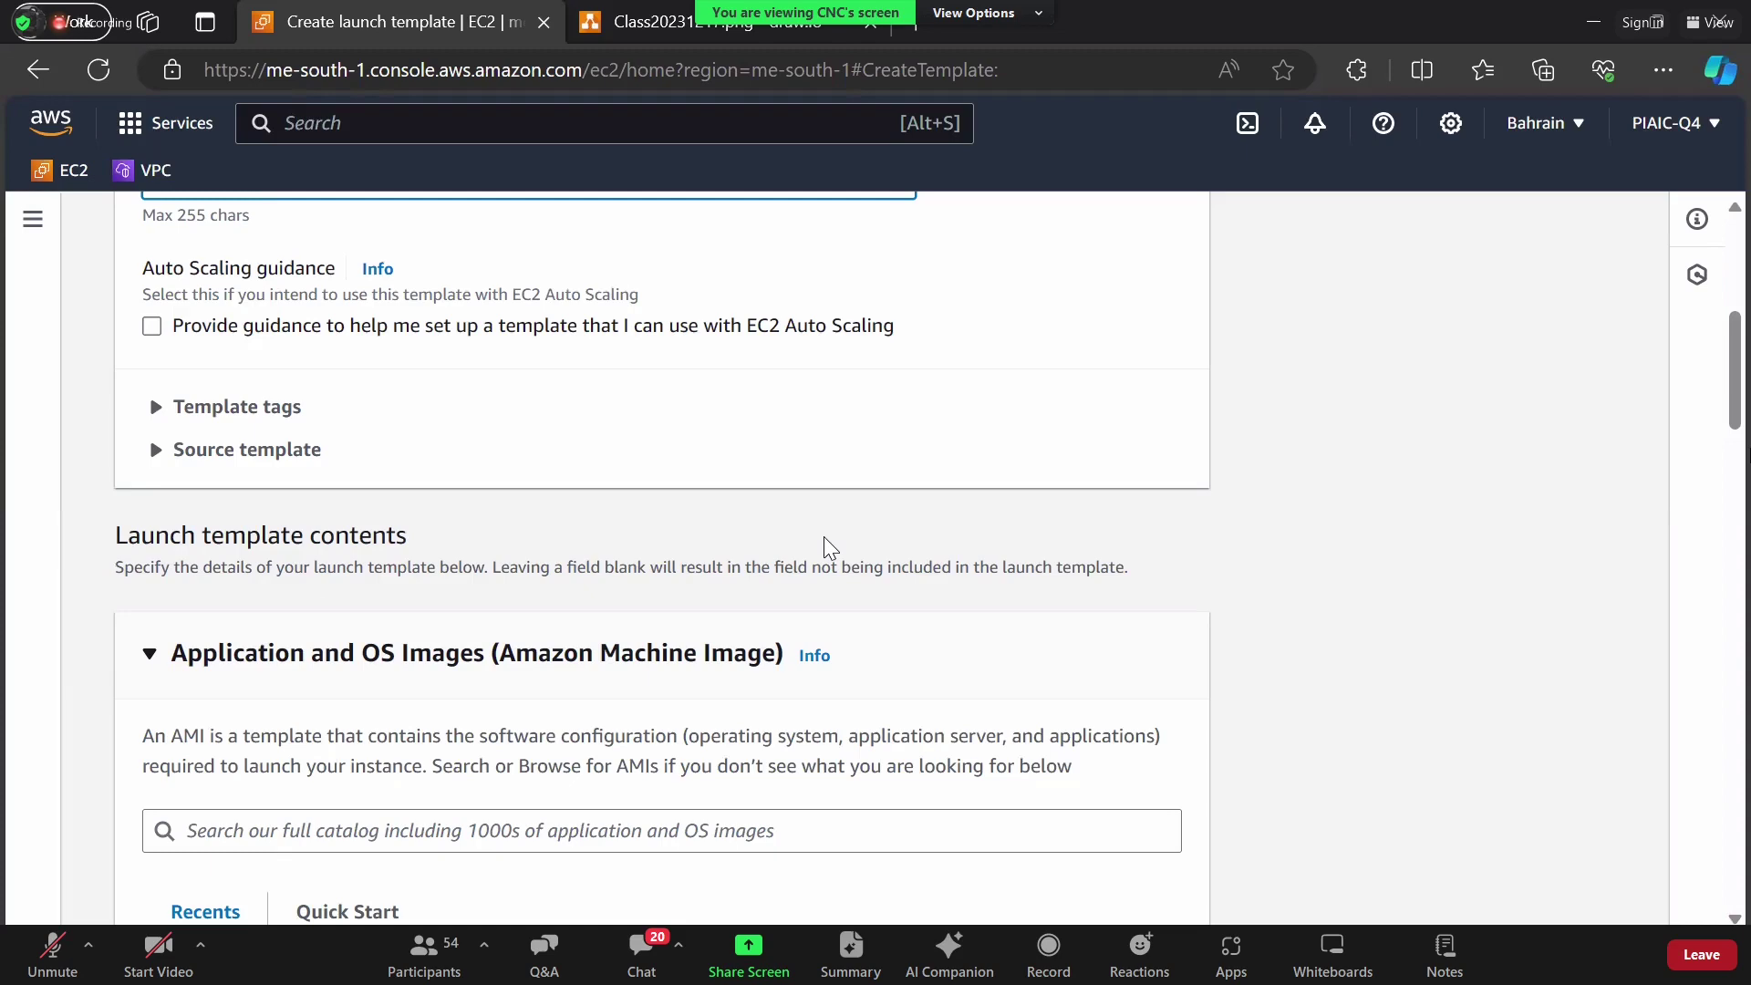
scroll(823, 538, "down", 4)
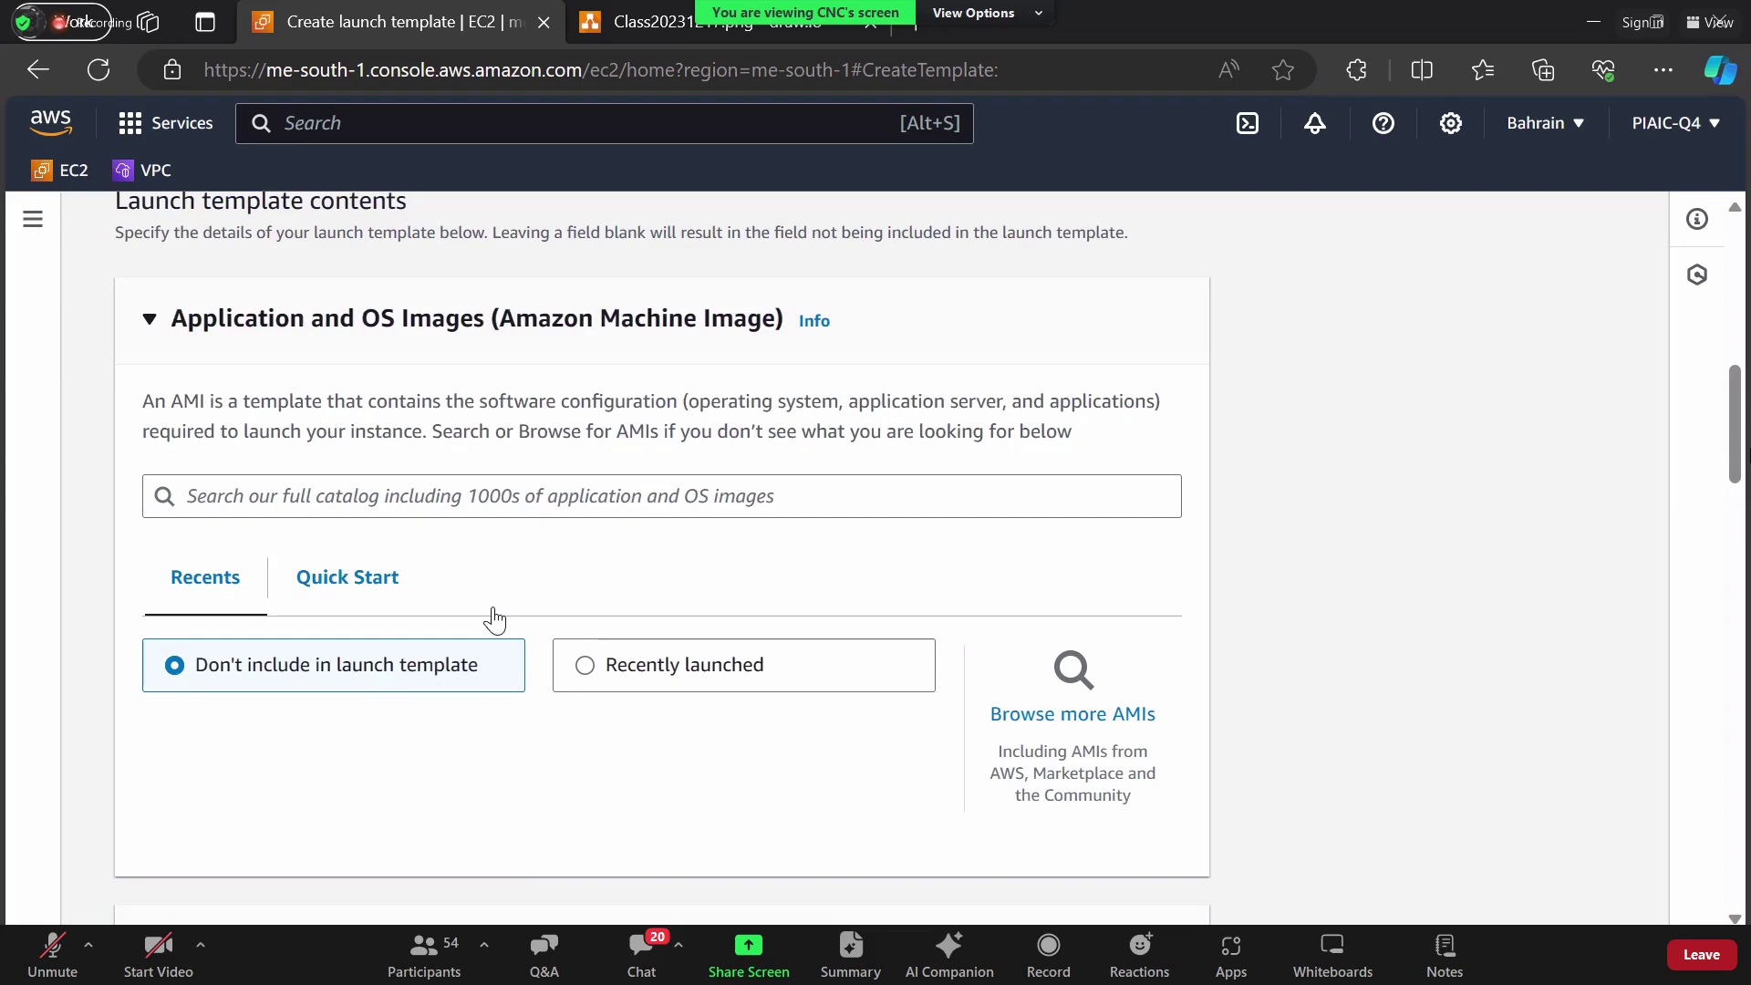
scroll(493, 621, "down", 1)
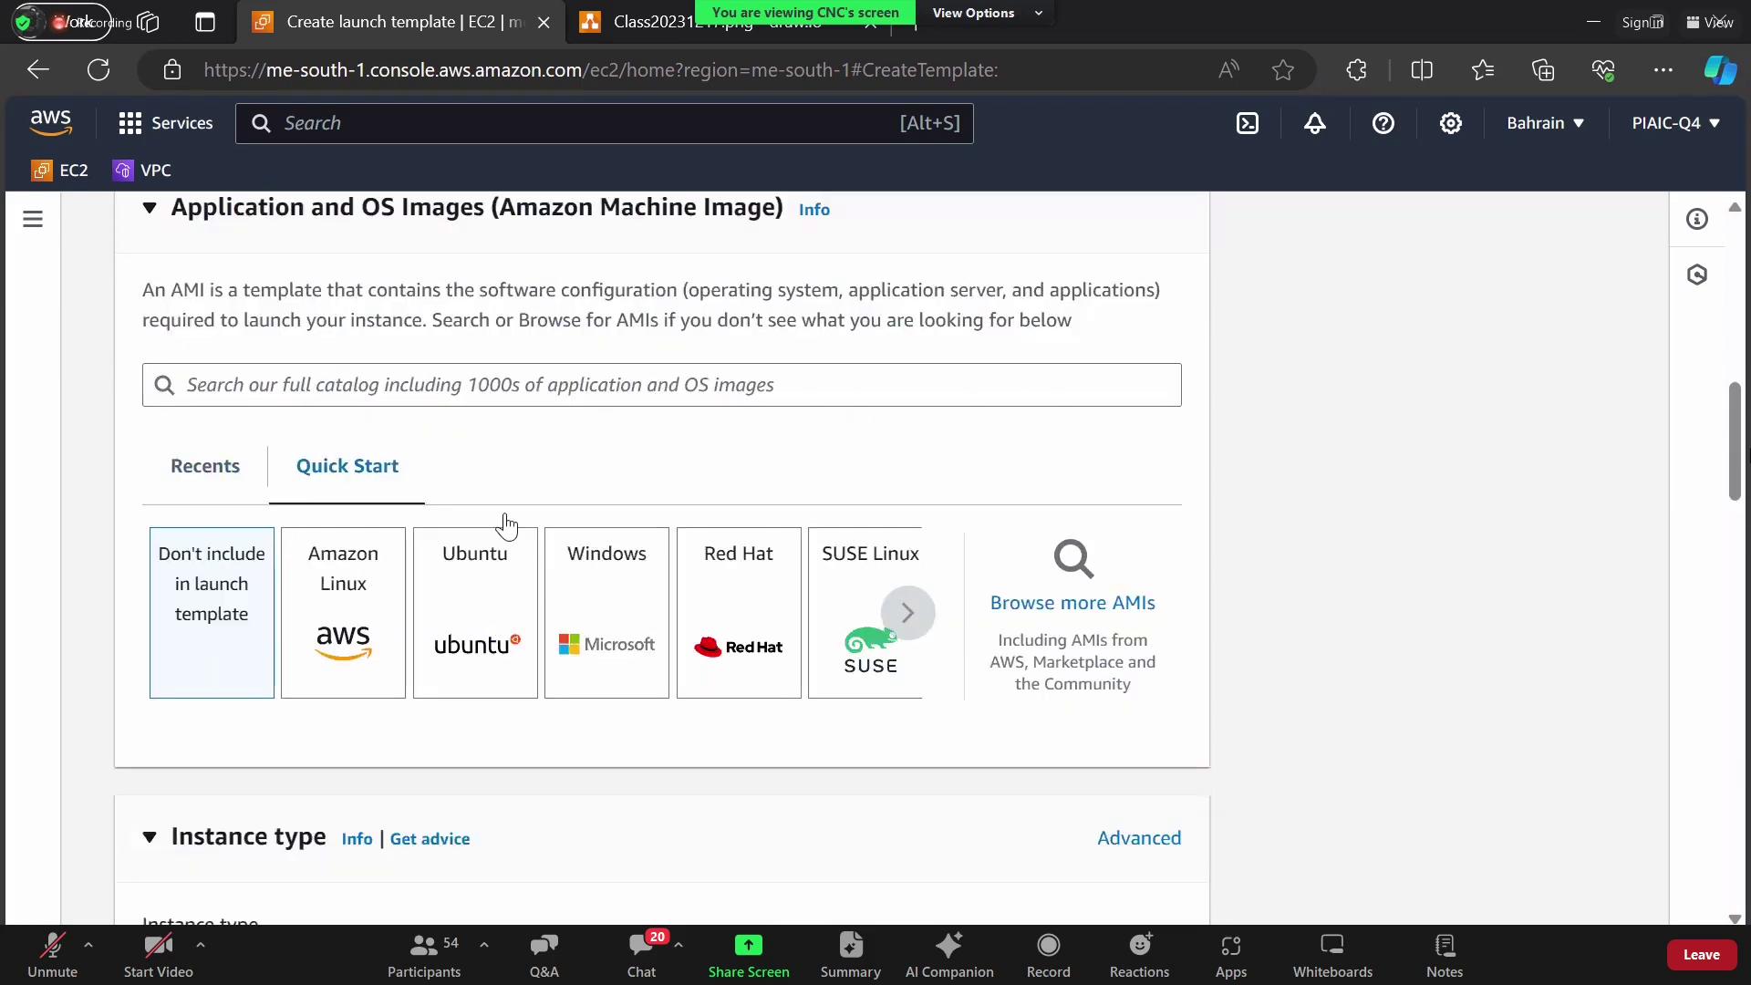
left_click(461, 557)
scroll(461, 558, "down", 1)
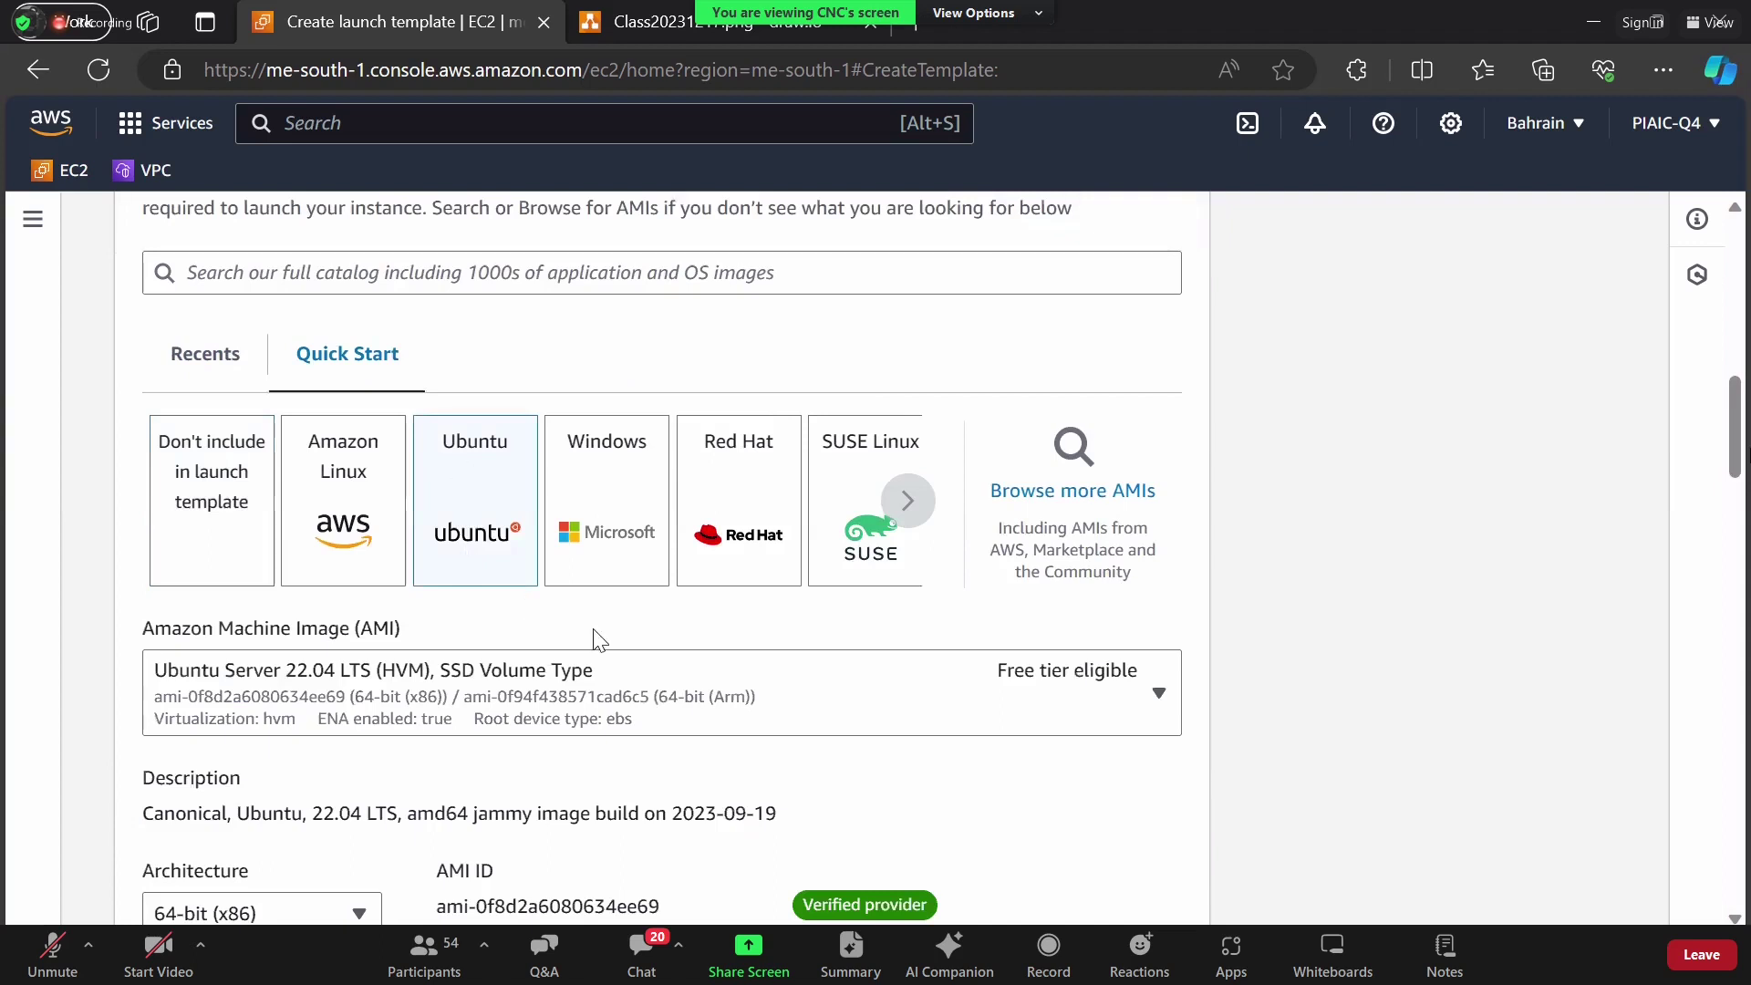
scroll(593, 638, "down", 2)
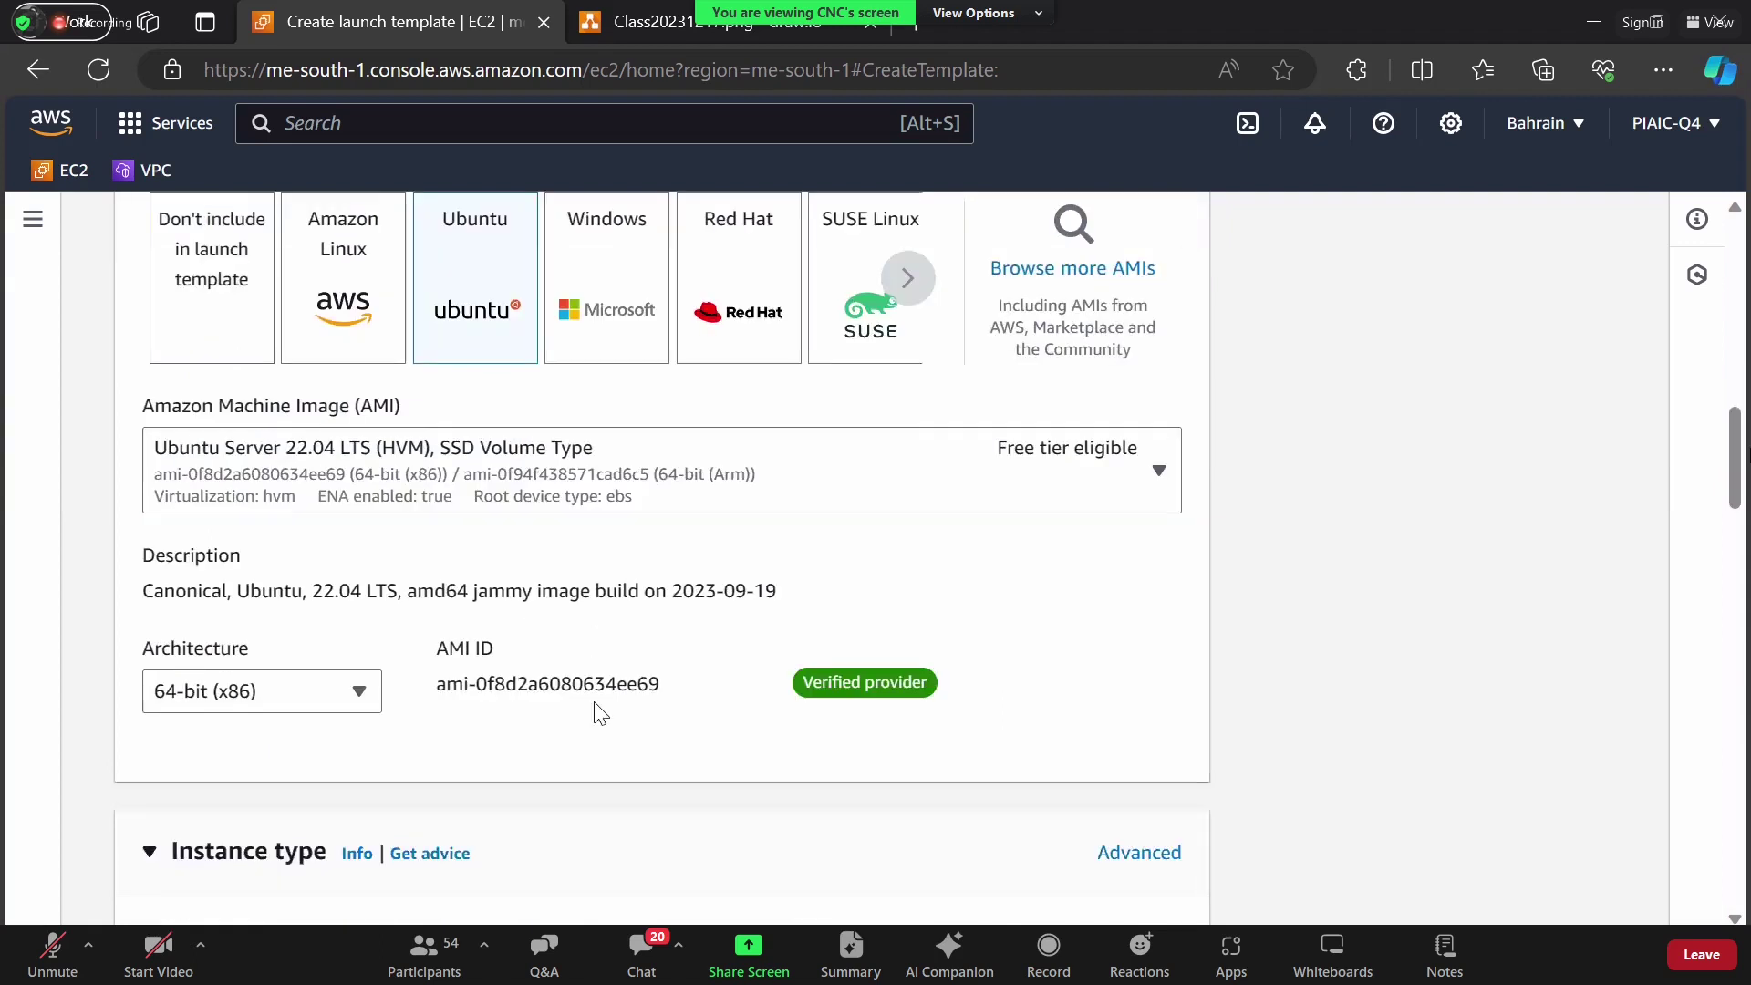
scroll(595, 710, "down", 2)
- Set the template's instance type to t3.micro
scroll(661, 544, "down", 2)
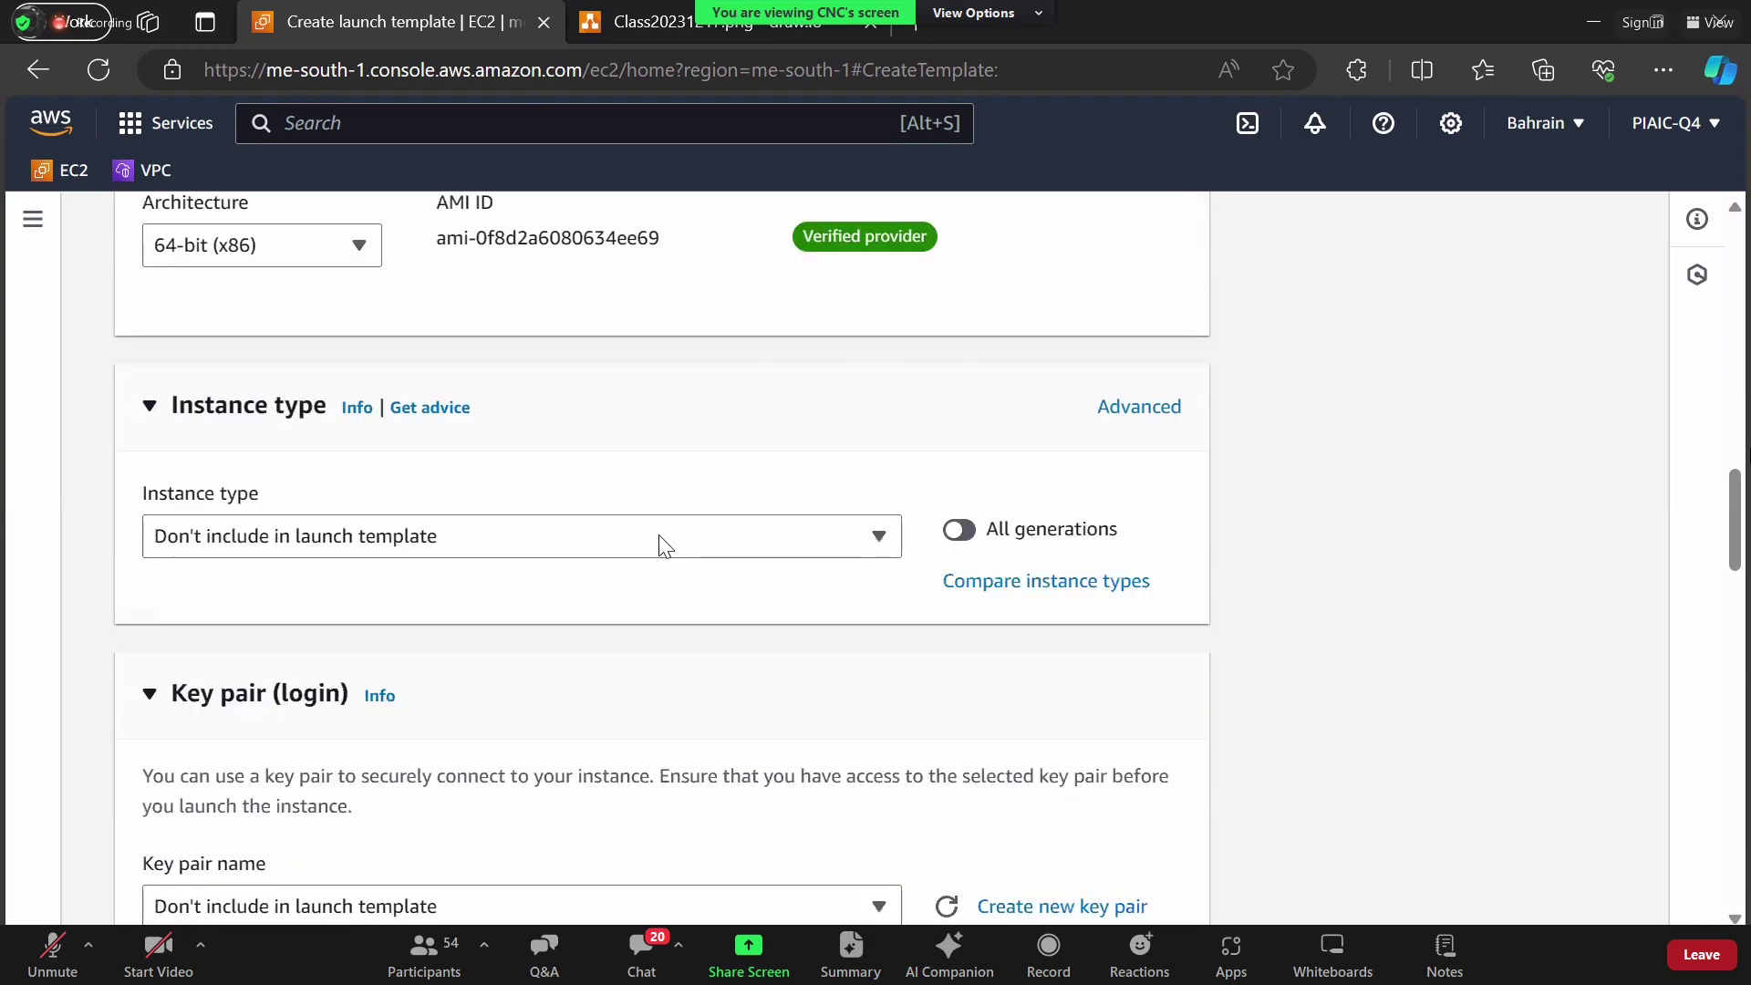
left_click(660, 538)
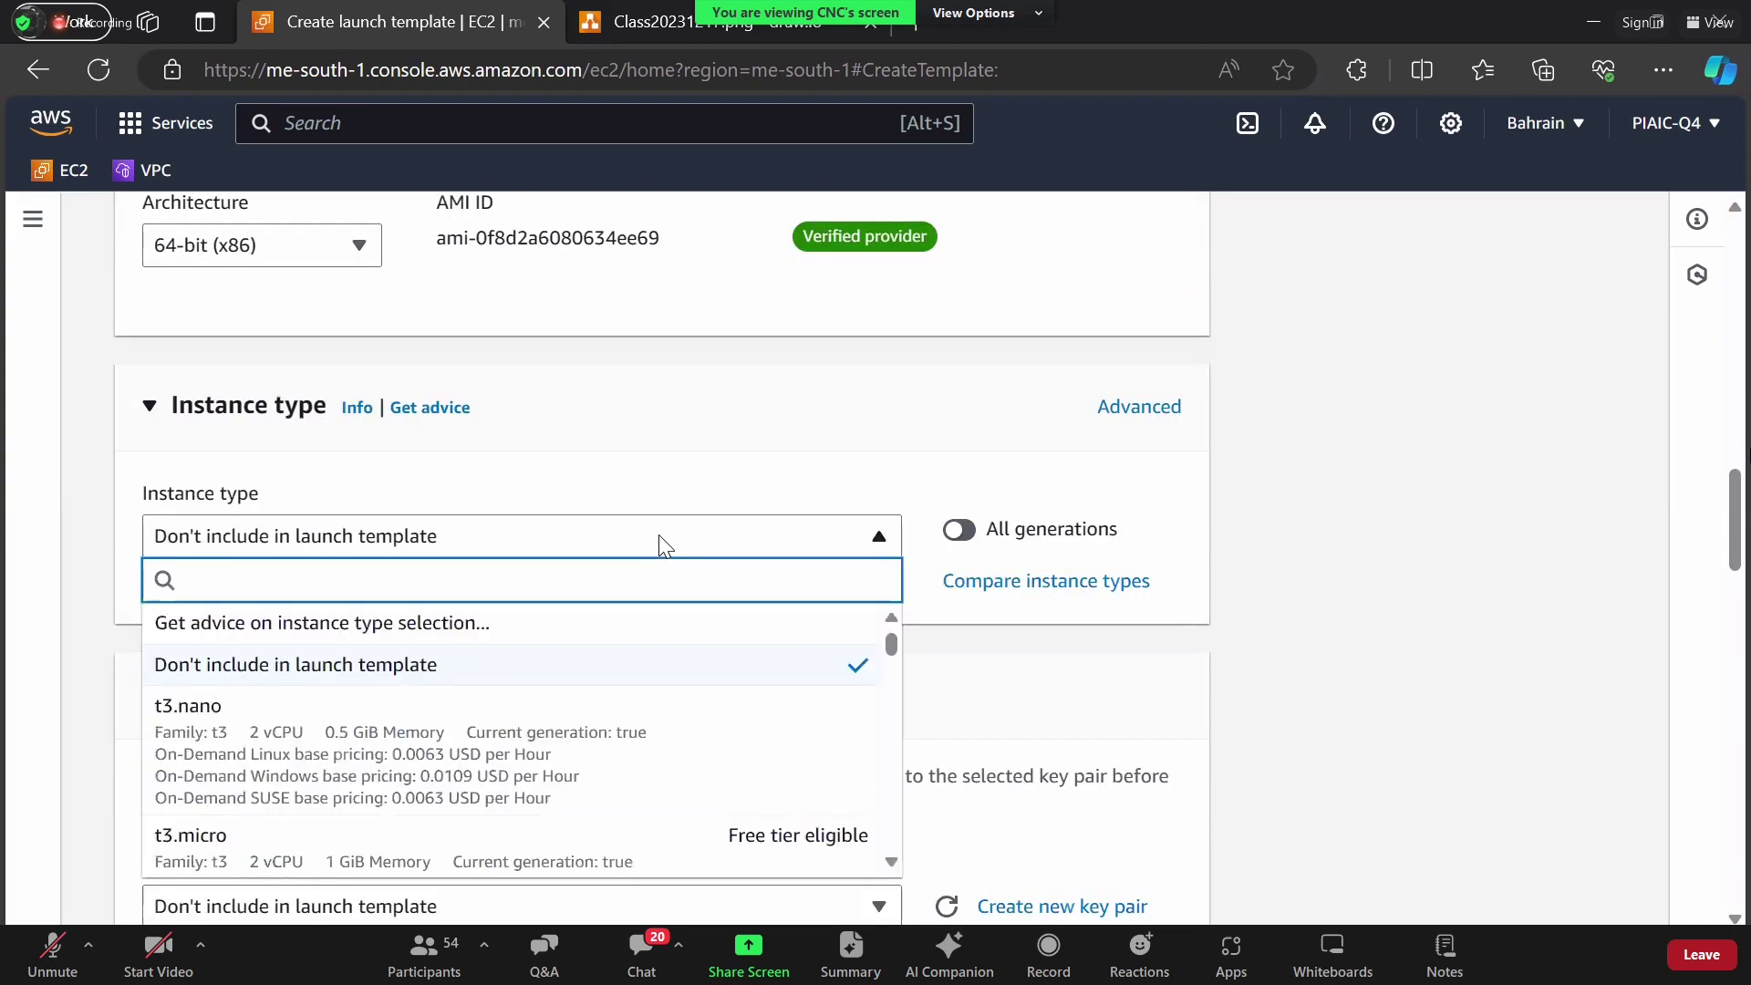
scroll(630, 668, "down", 1)
scroll(636, 670, "down", 3)
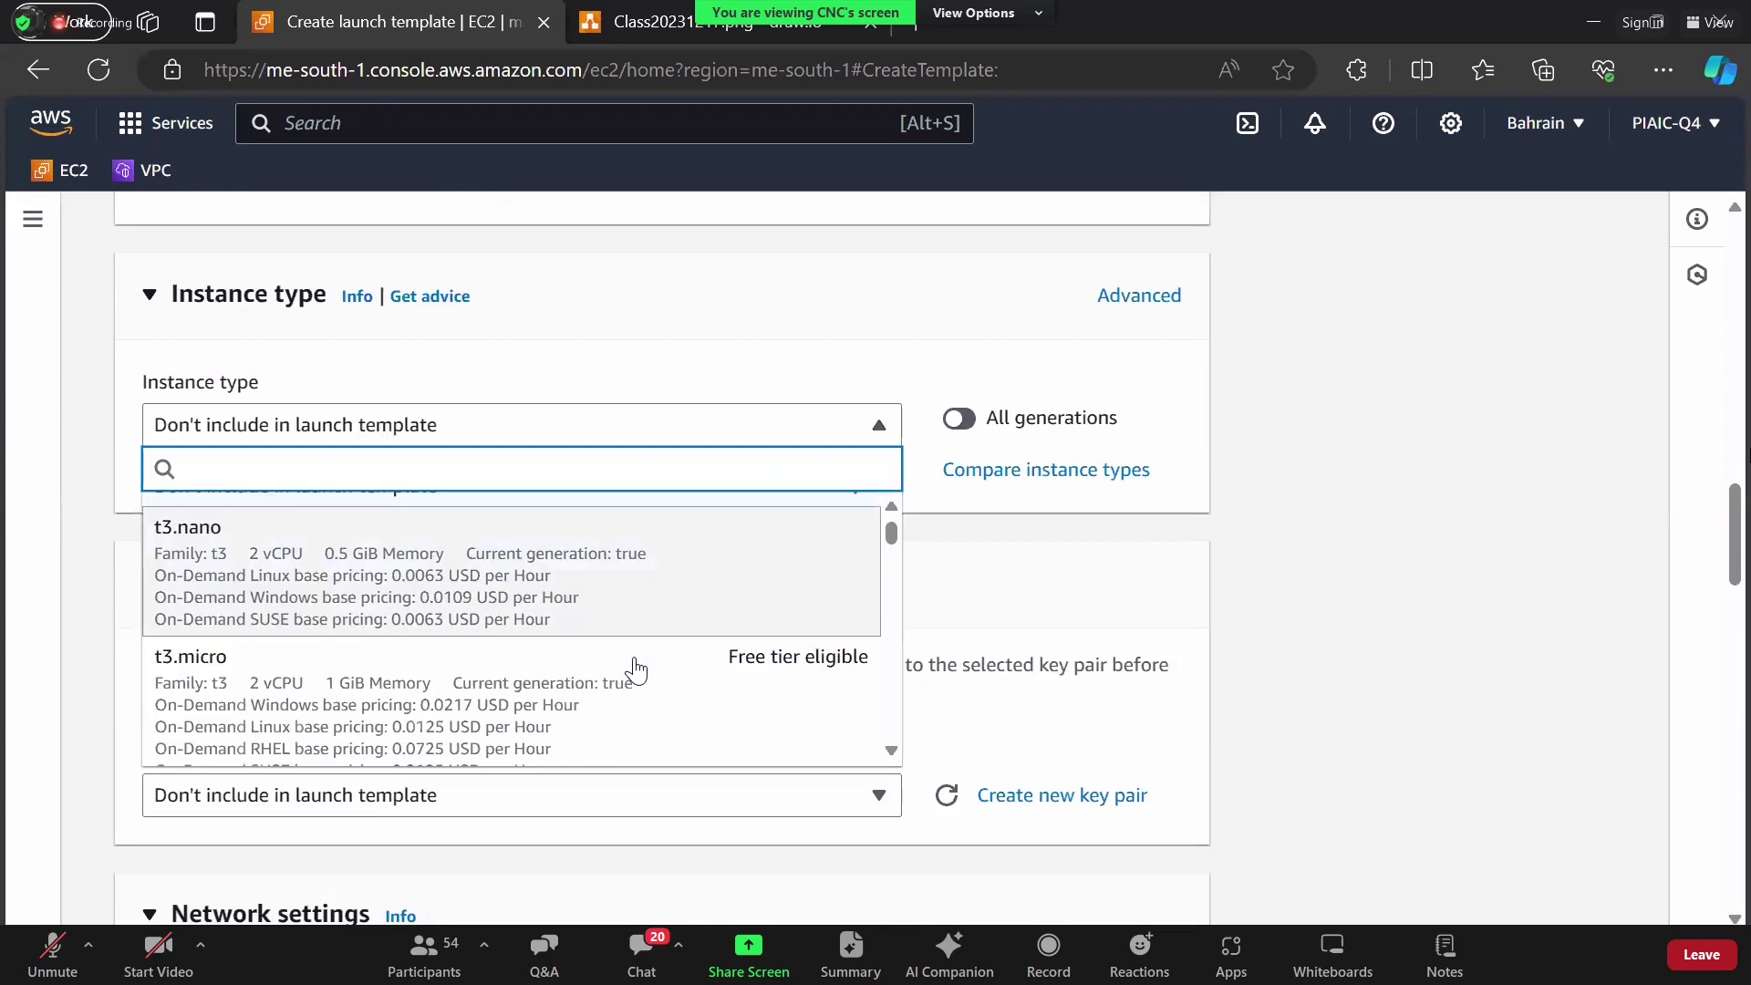
scroll(636, 670, "down", 4)
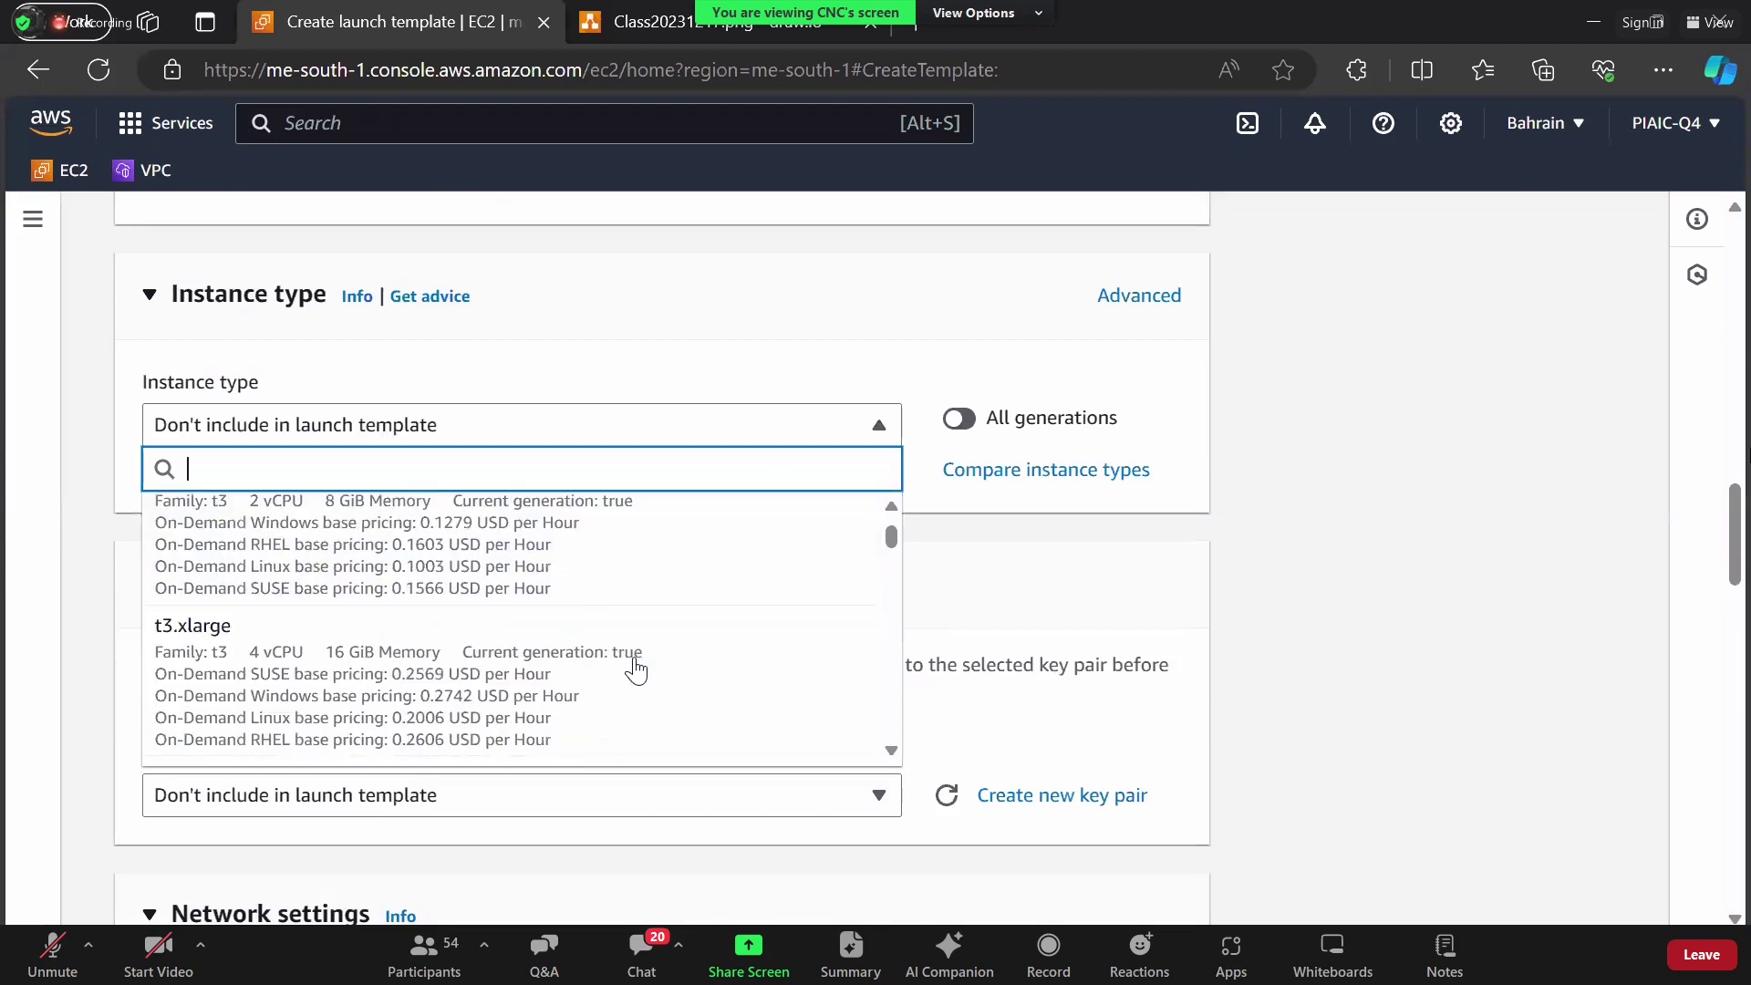
scroll(629, 688, "up", 6)
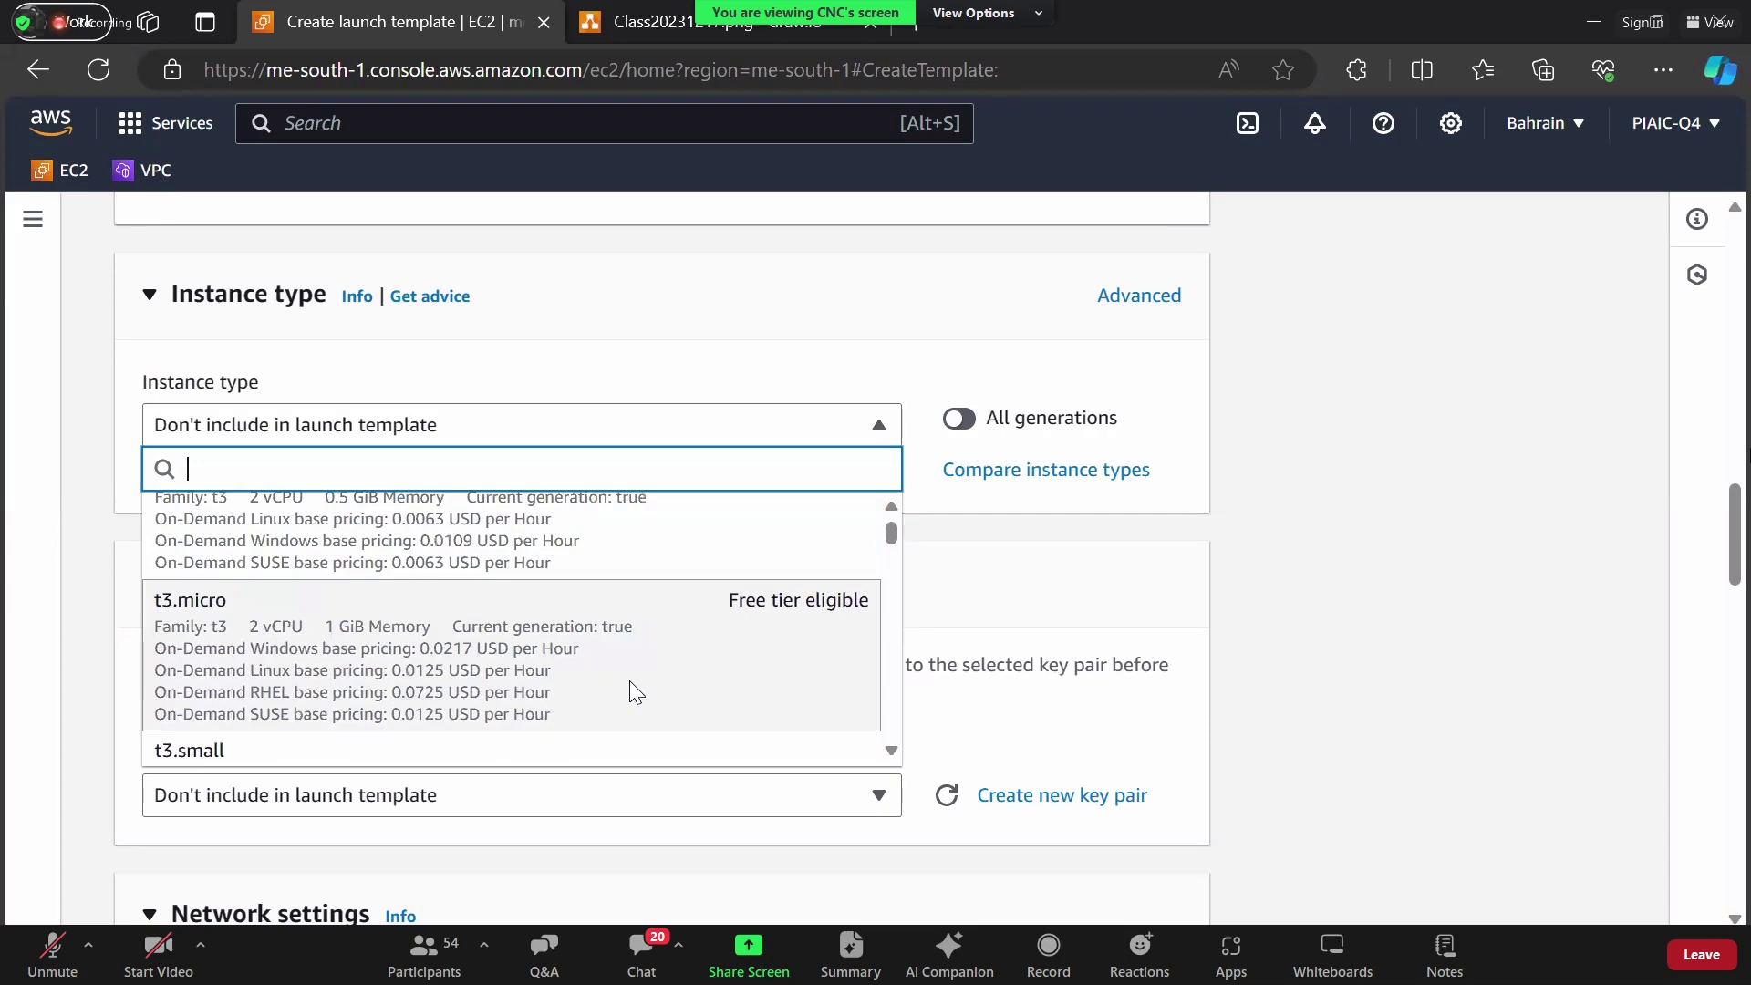
left_click(604, 678)
- Select the Bahrain key pair for login
scroll(644, 573, "down", 3)
left_click(644, 566)
left_click(595, 748)
scroll(597, 712, "down", 1)
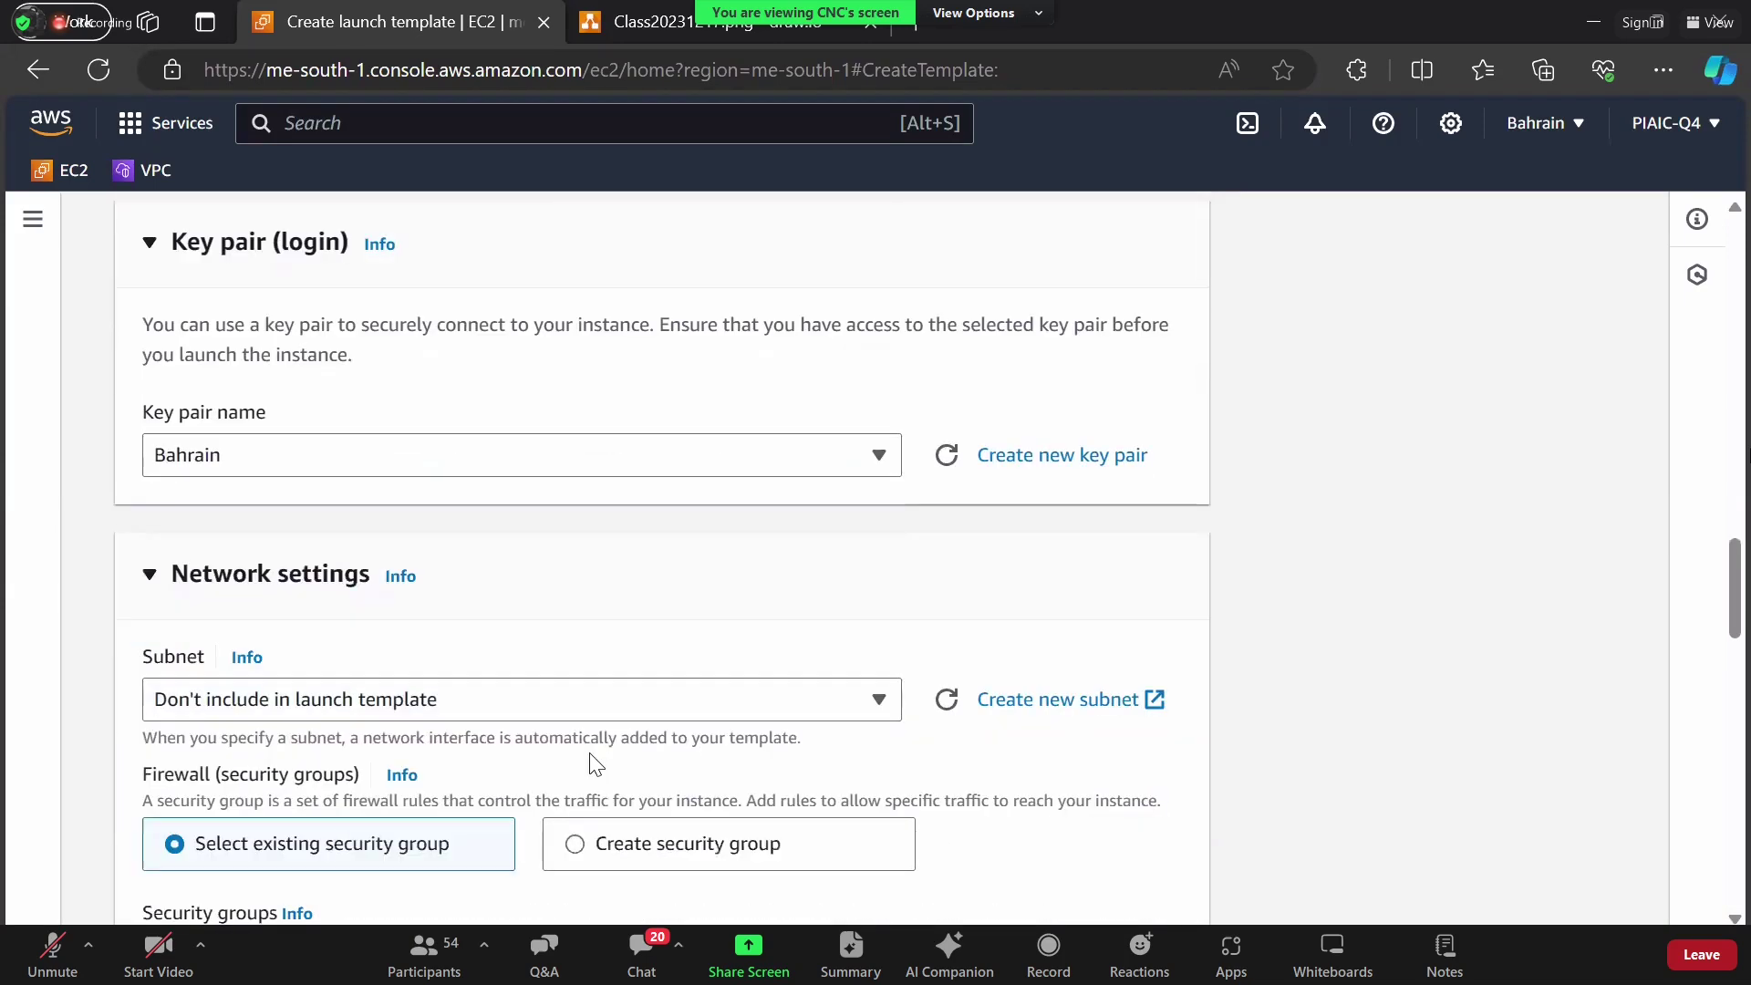
scroll(599, 660, "down", 2)
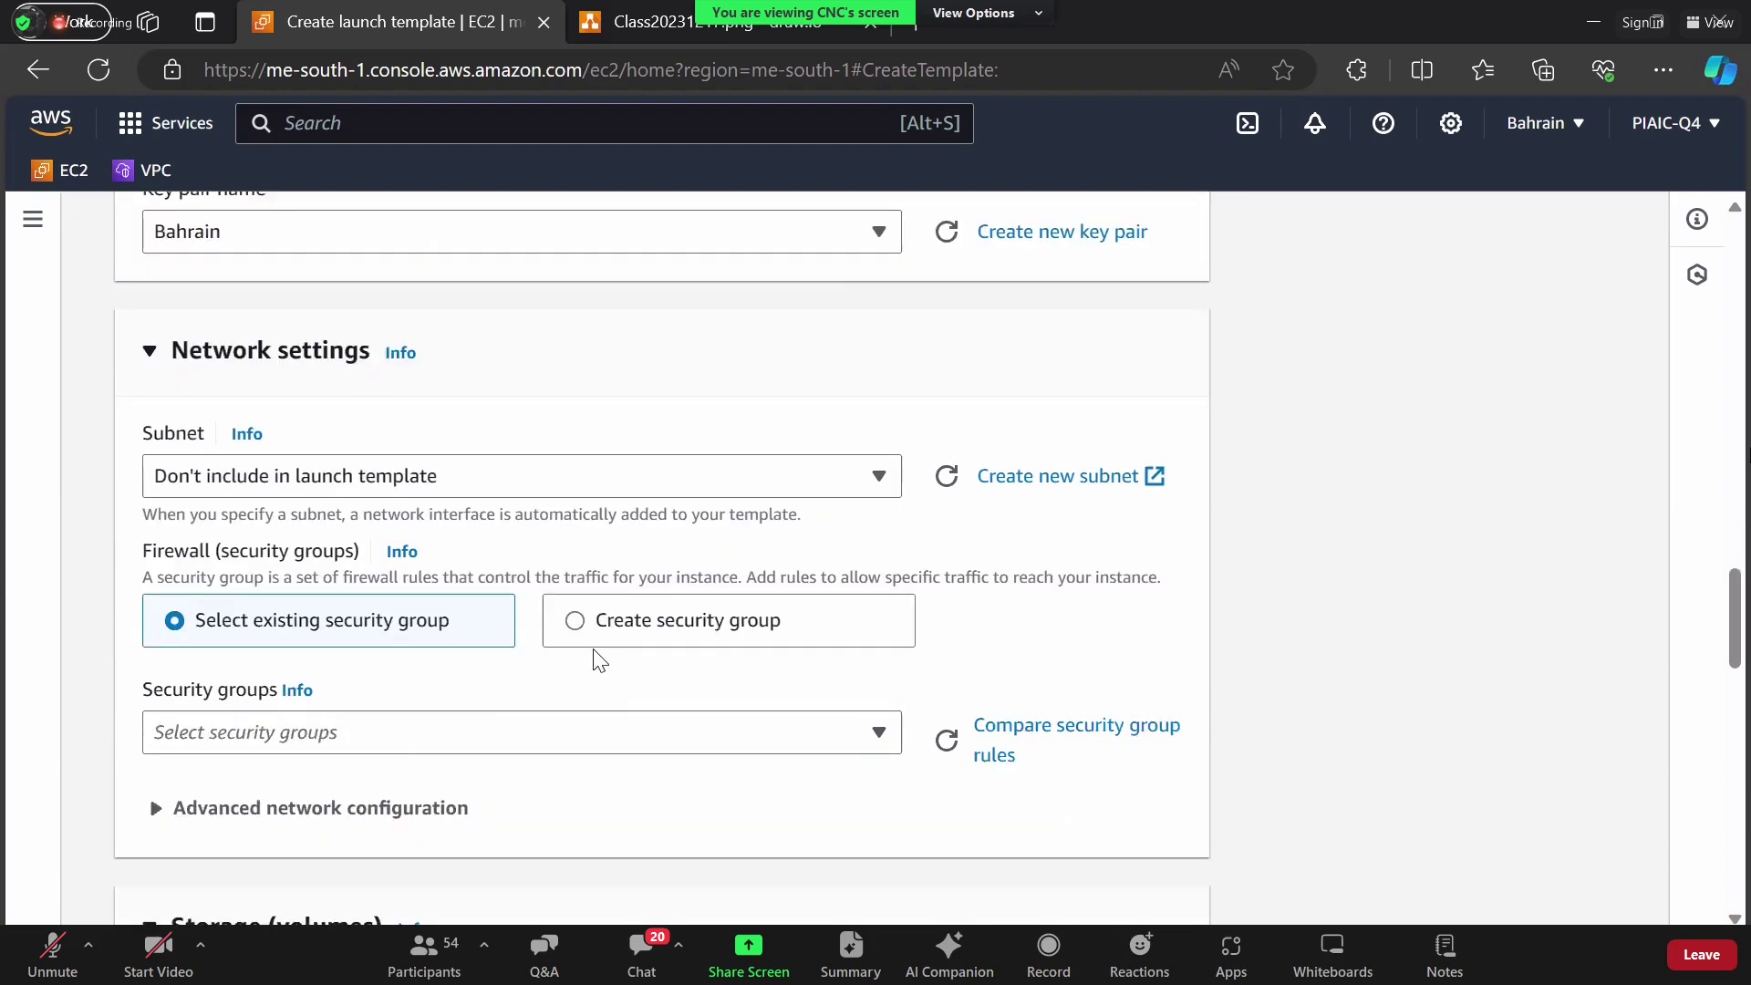
- Place the template in subnet PIAIC-VPC-Subnet01
left_click(552, 484)
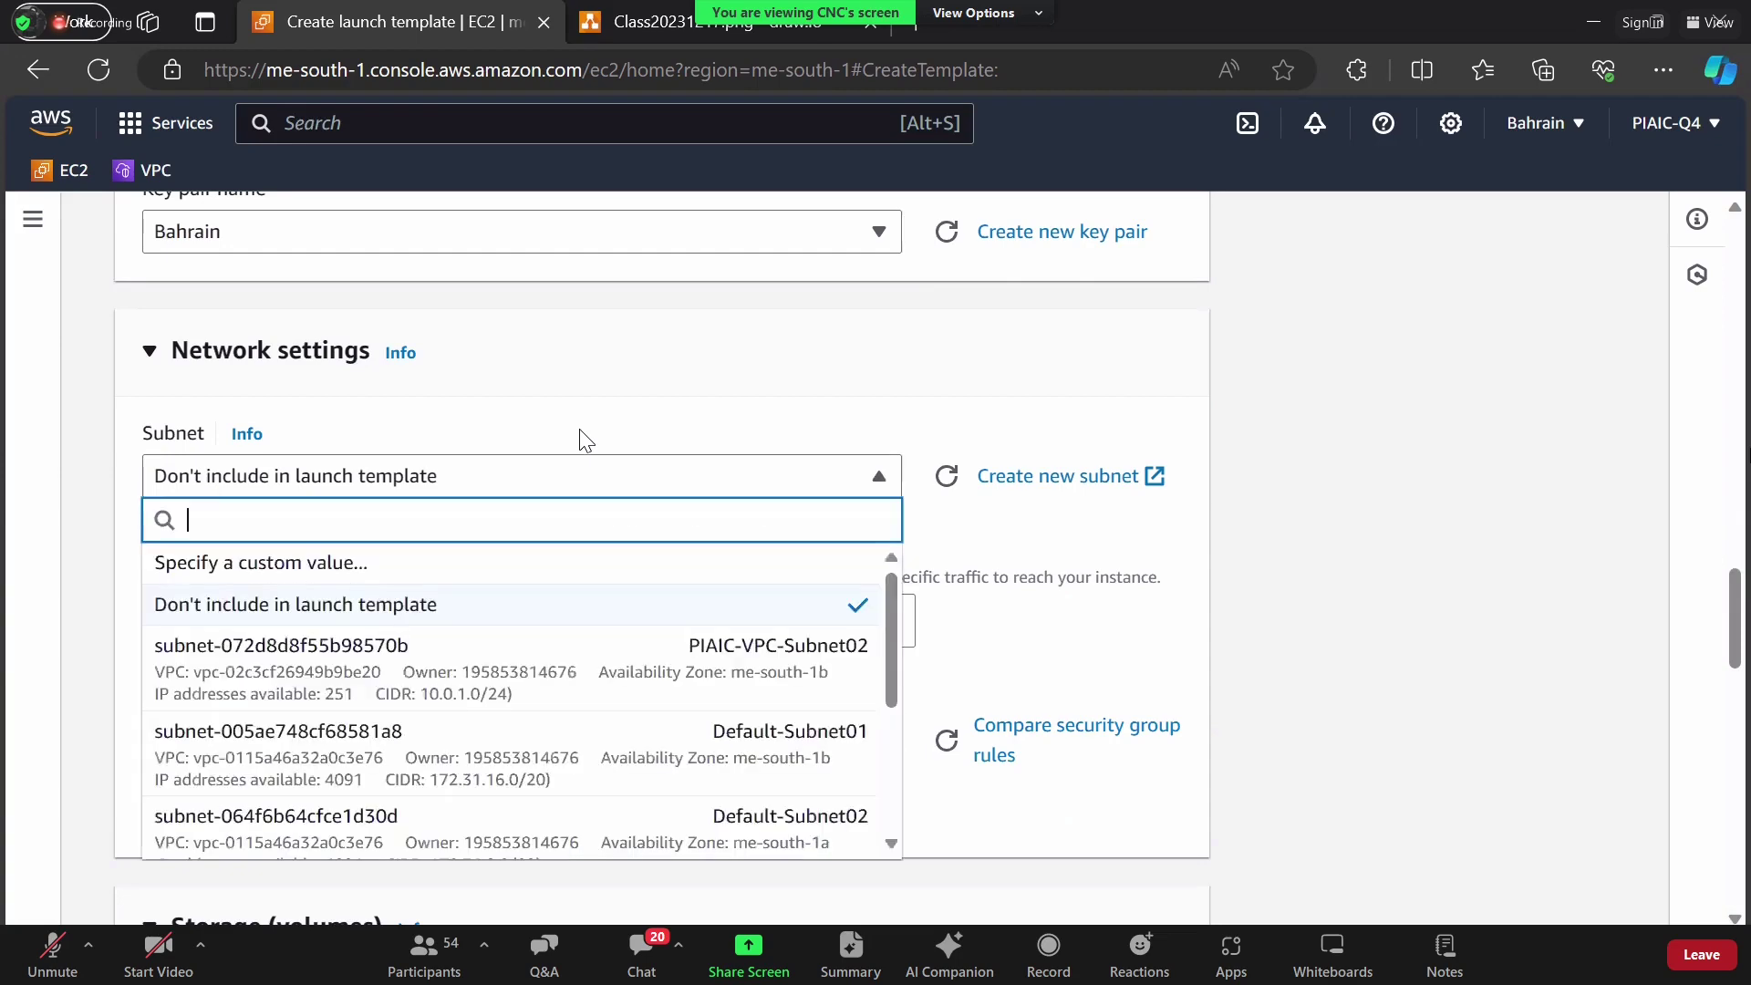
scroll(581, 432, "up", 8)
scroll(584, 438, "down", 4)
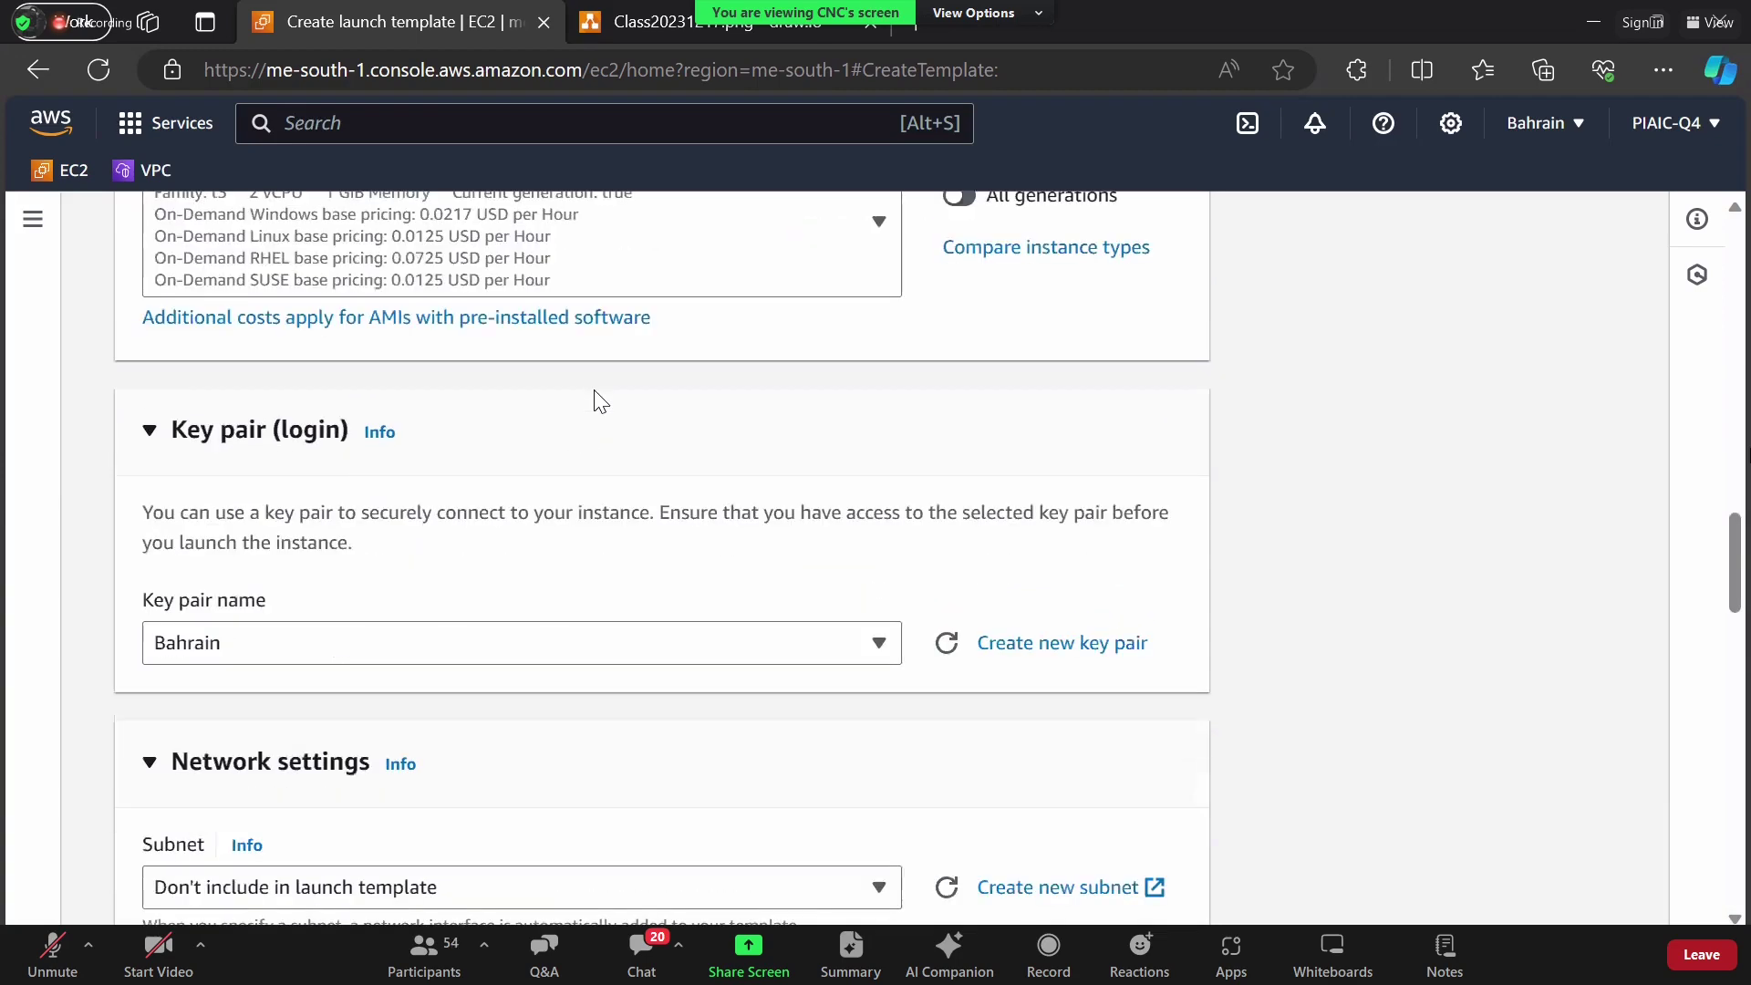
scroll(598, 398, "down", 6)
left_click(602, 381)
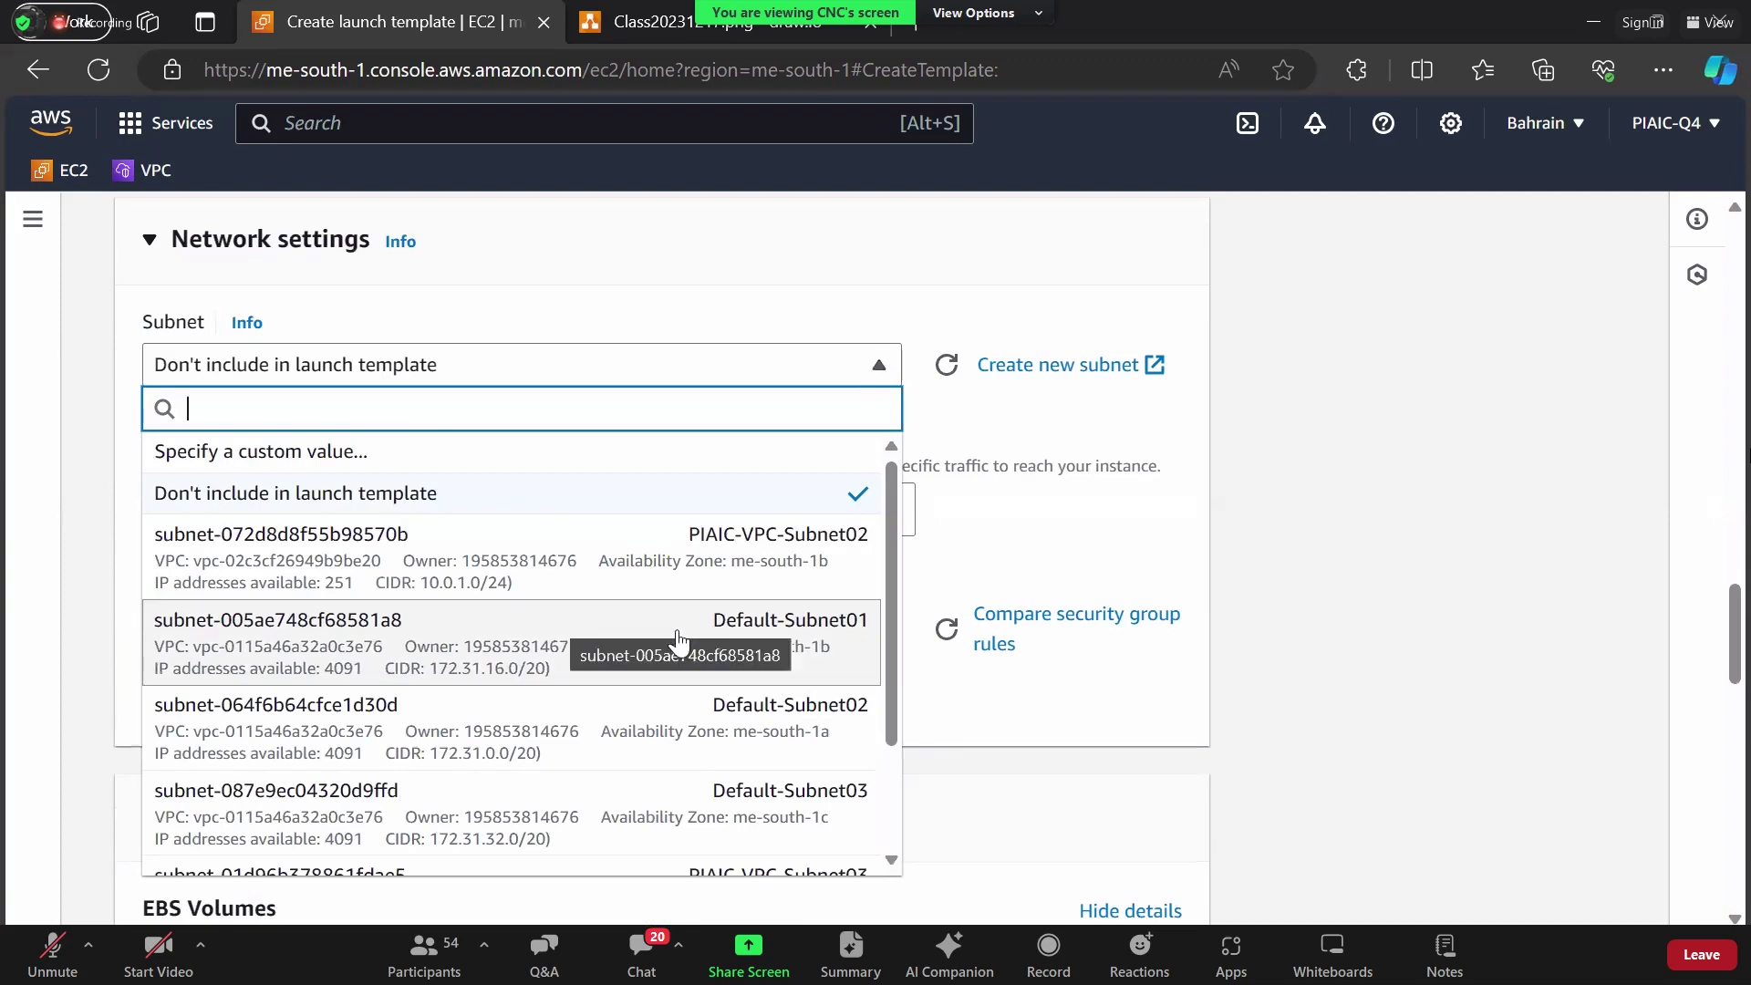
scroll(678, 641, "down", 2)
left_click(662, 821)
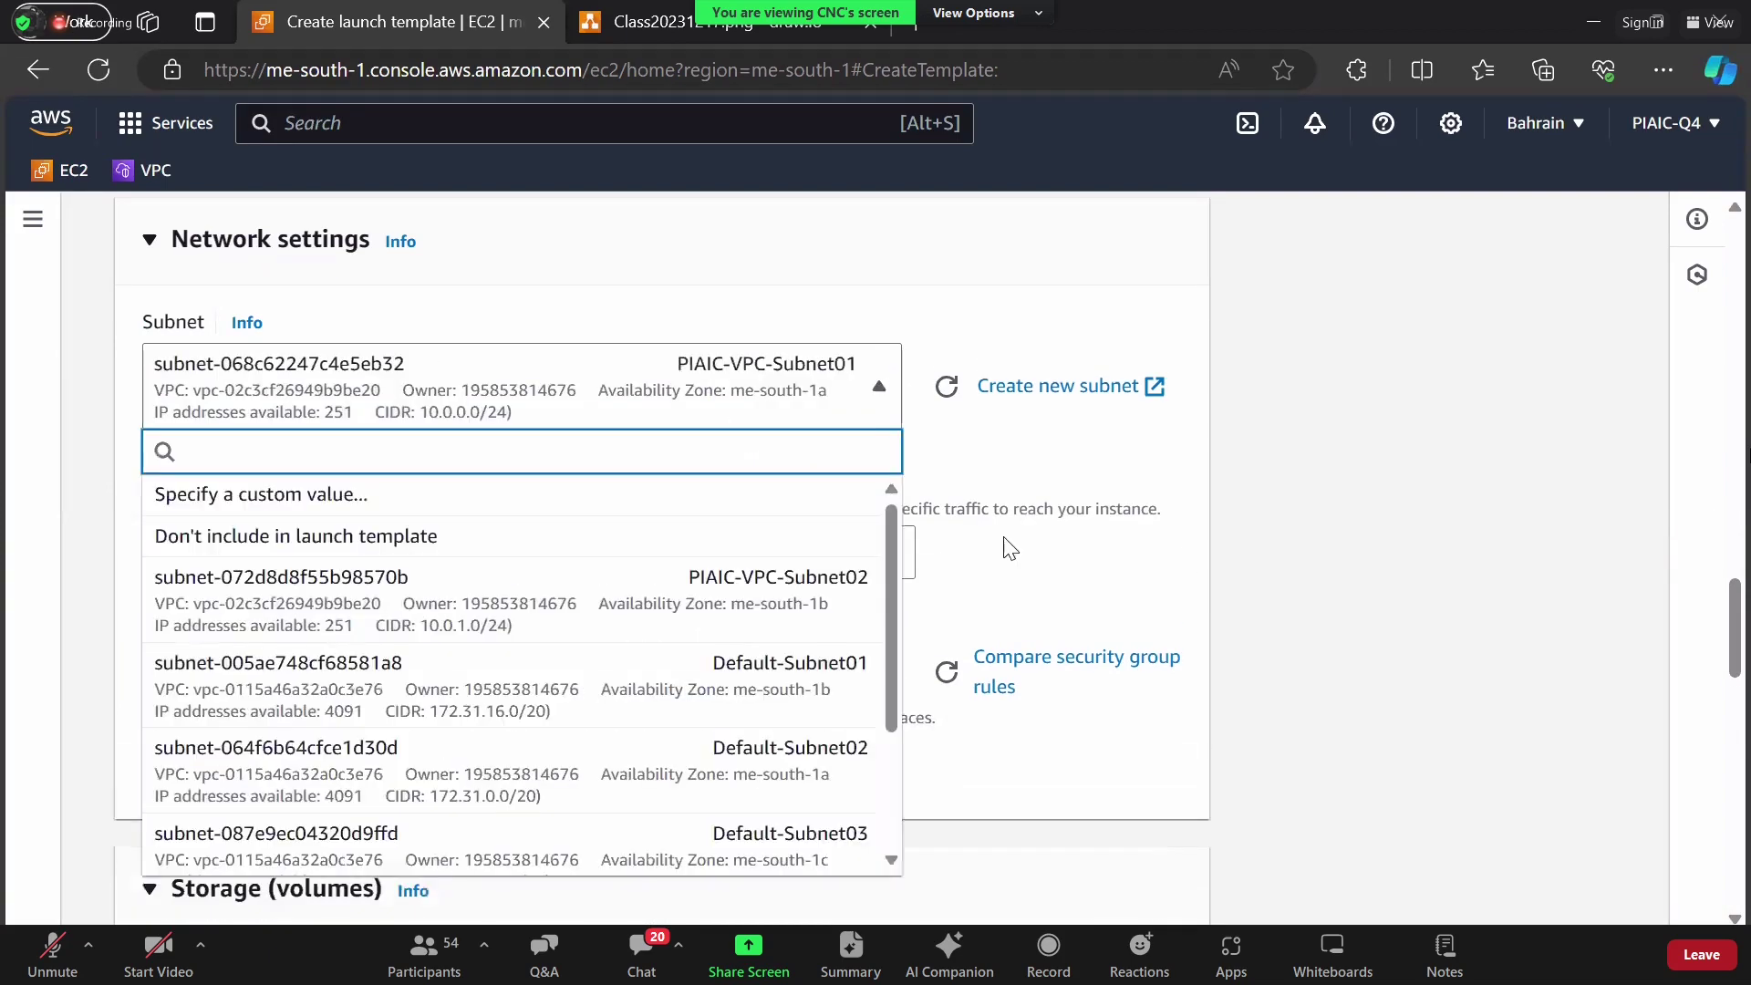
left_click(1011, 550)
- Add the default, PIAIC-VPC-SG-SSH_Access and PIAIC-VPC-SG-Web_Access security groups
scroll(1011, 549, "down", 1)
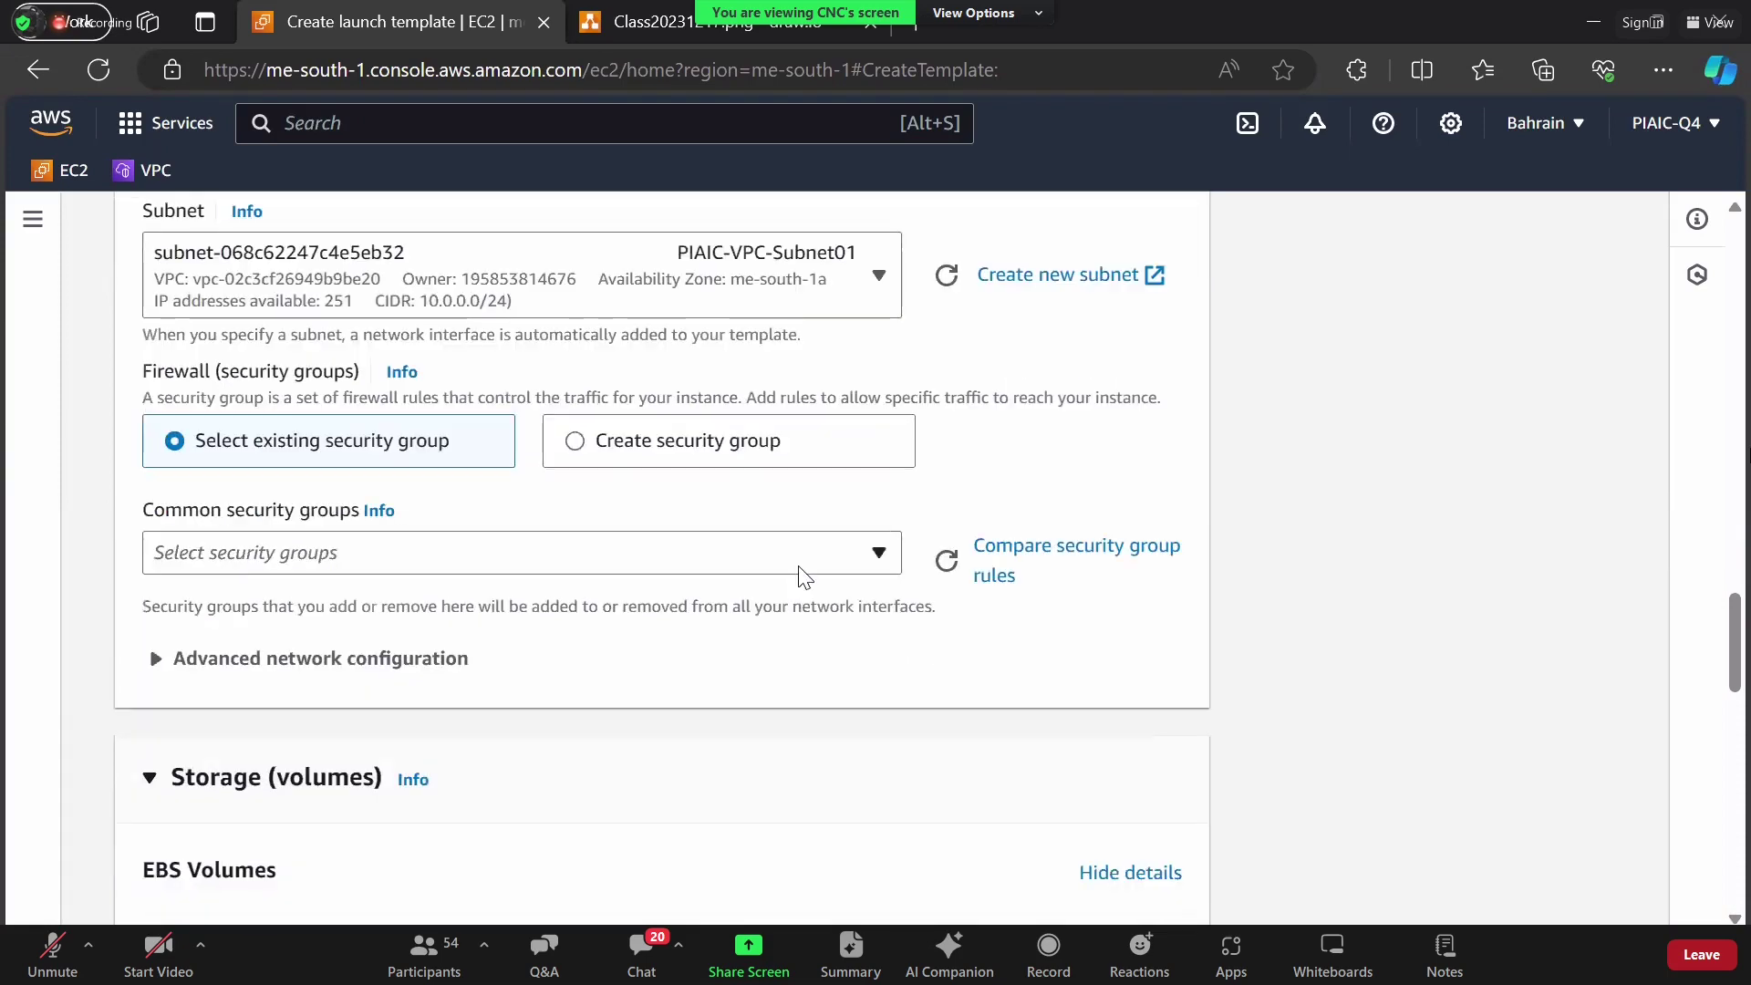
left_click(801, 570)
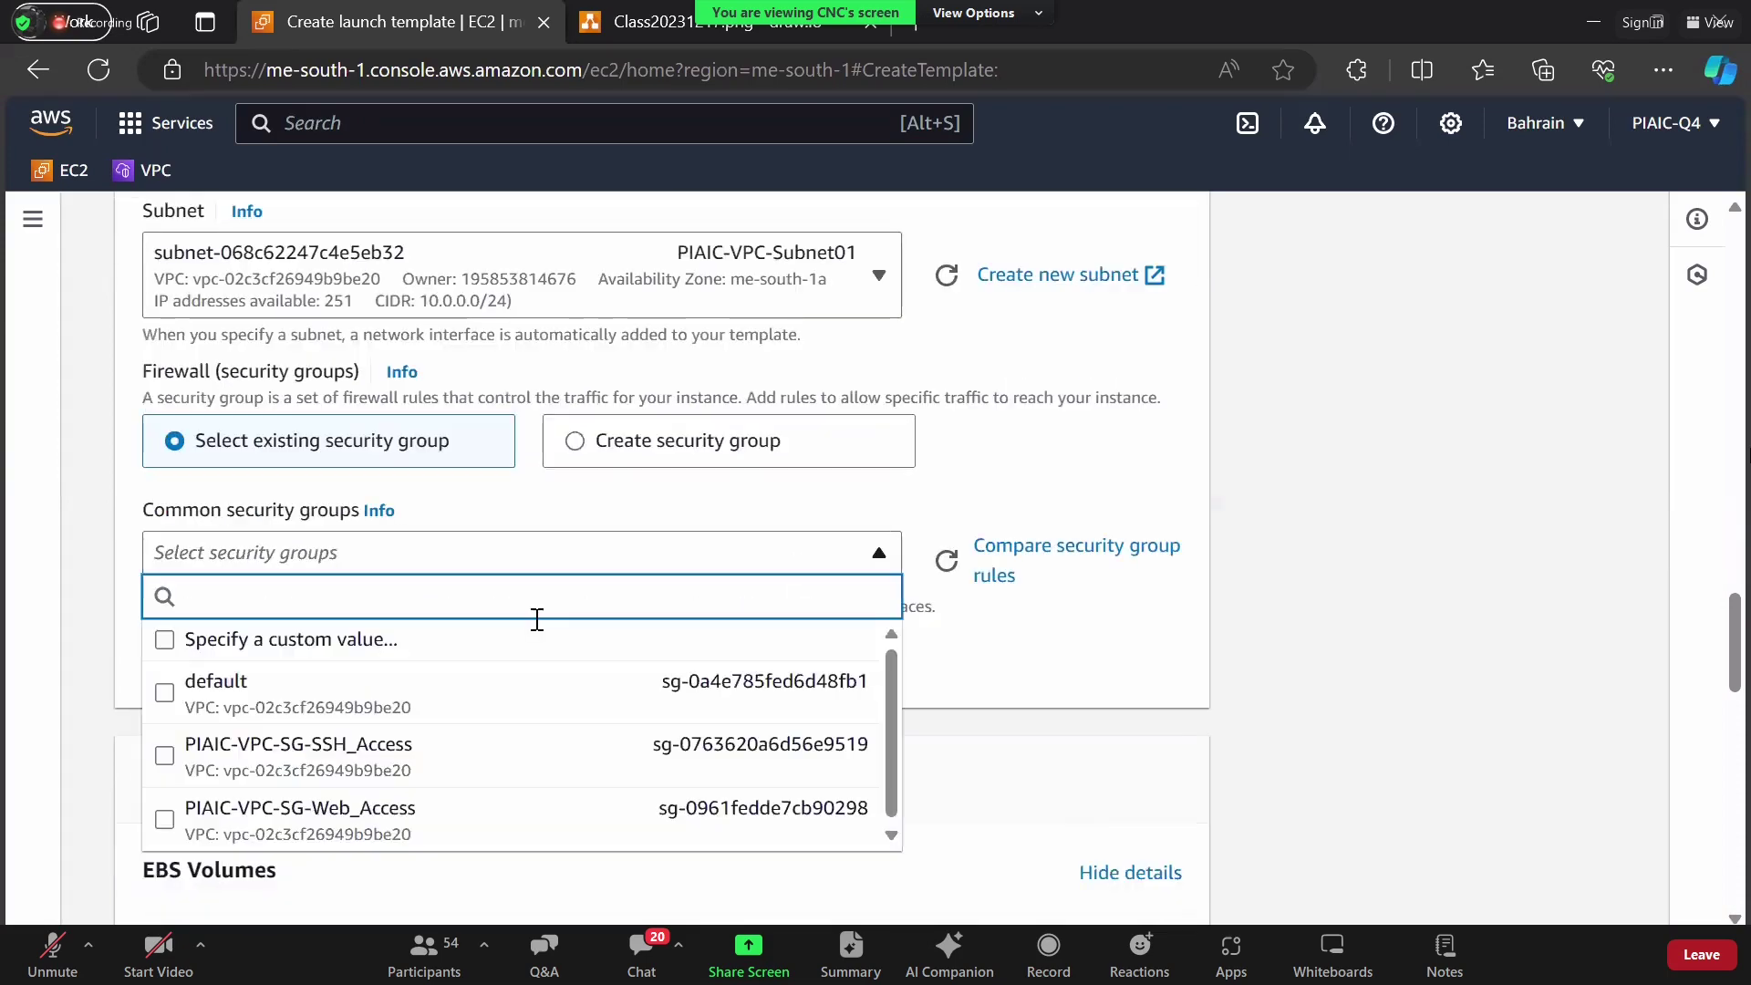
left_click(163, 695)
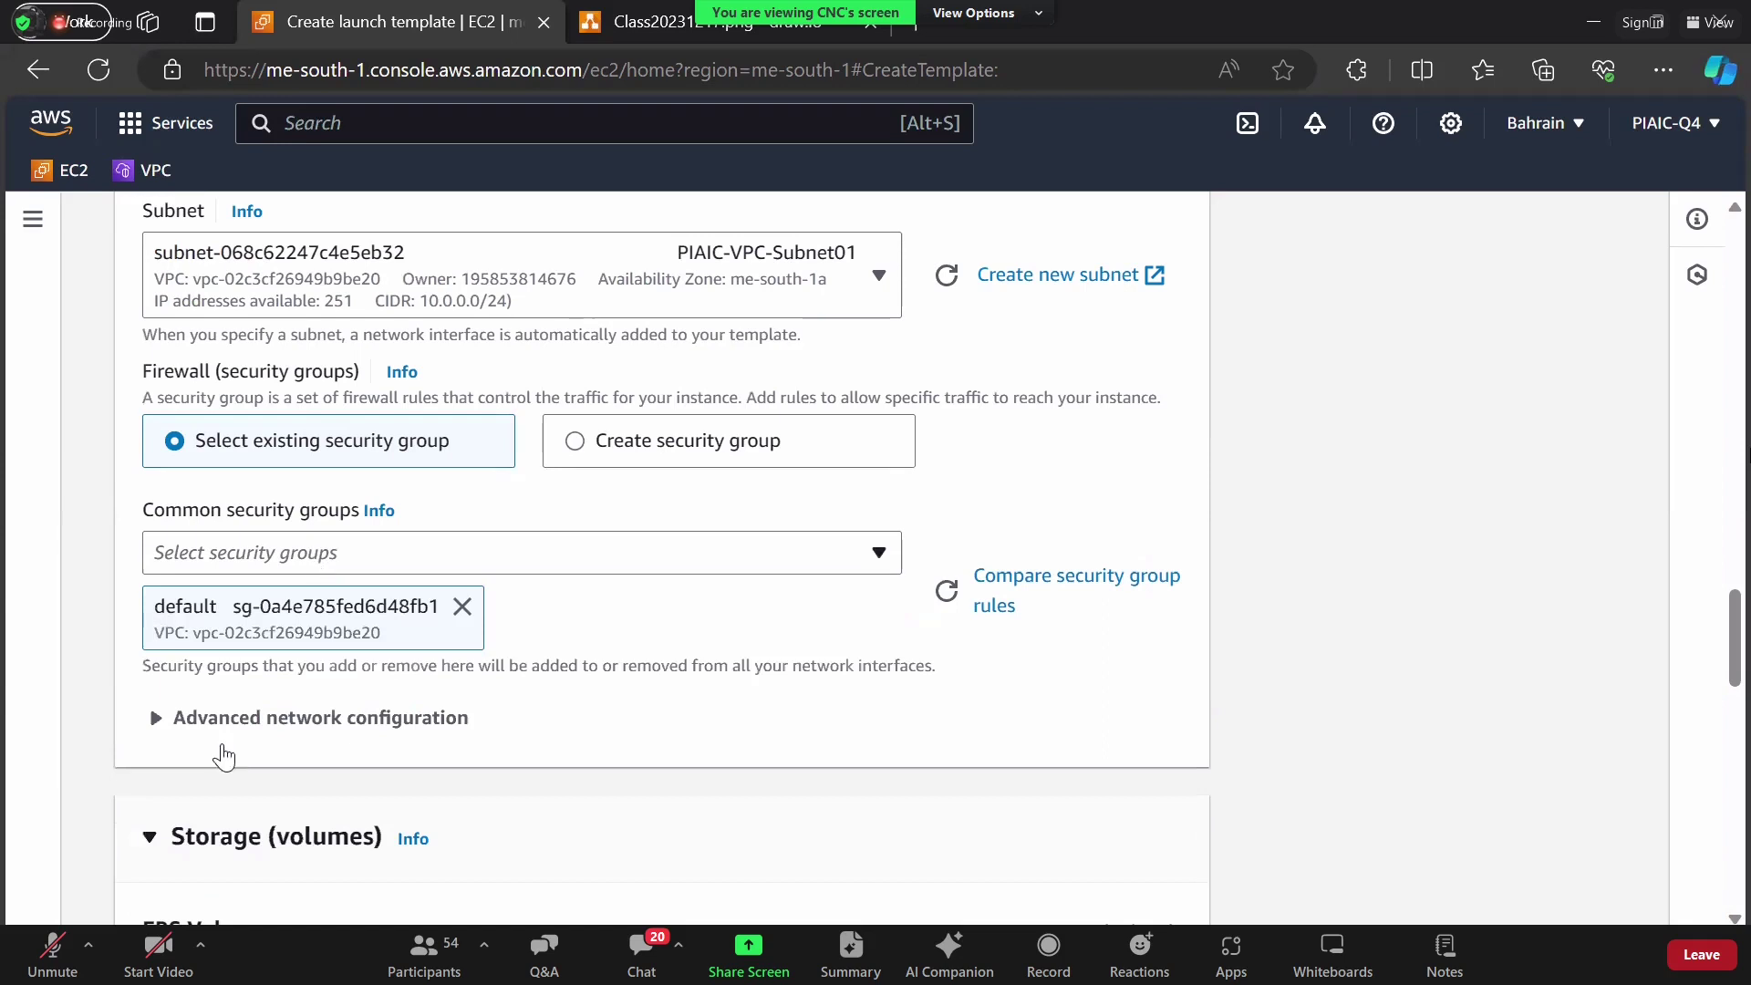
left_click(165, 756)
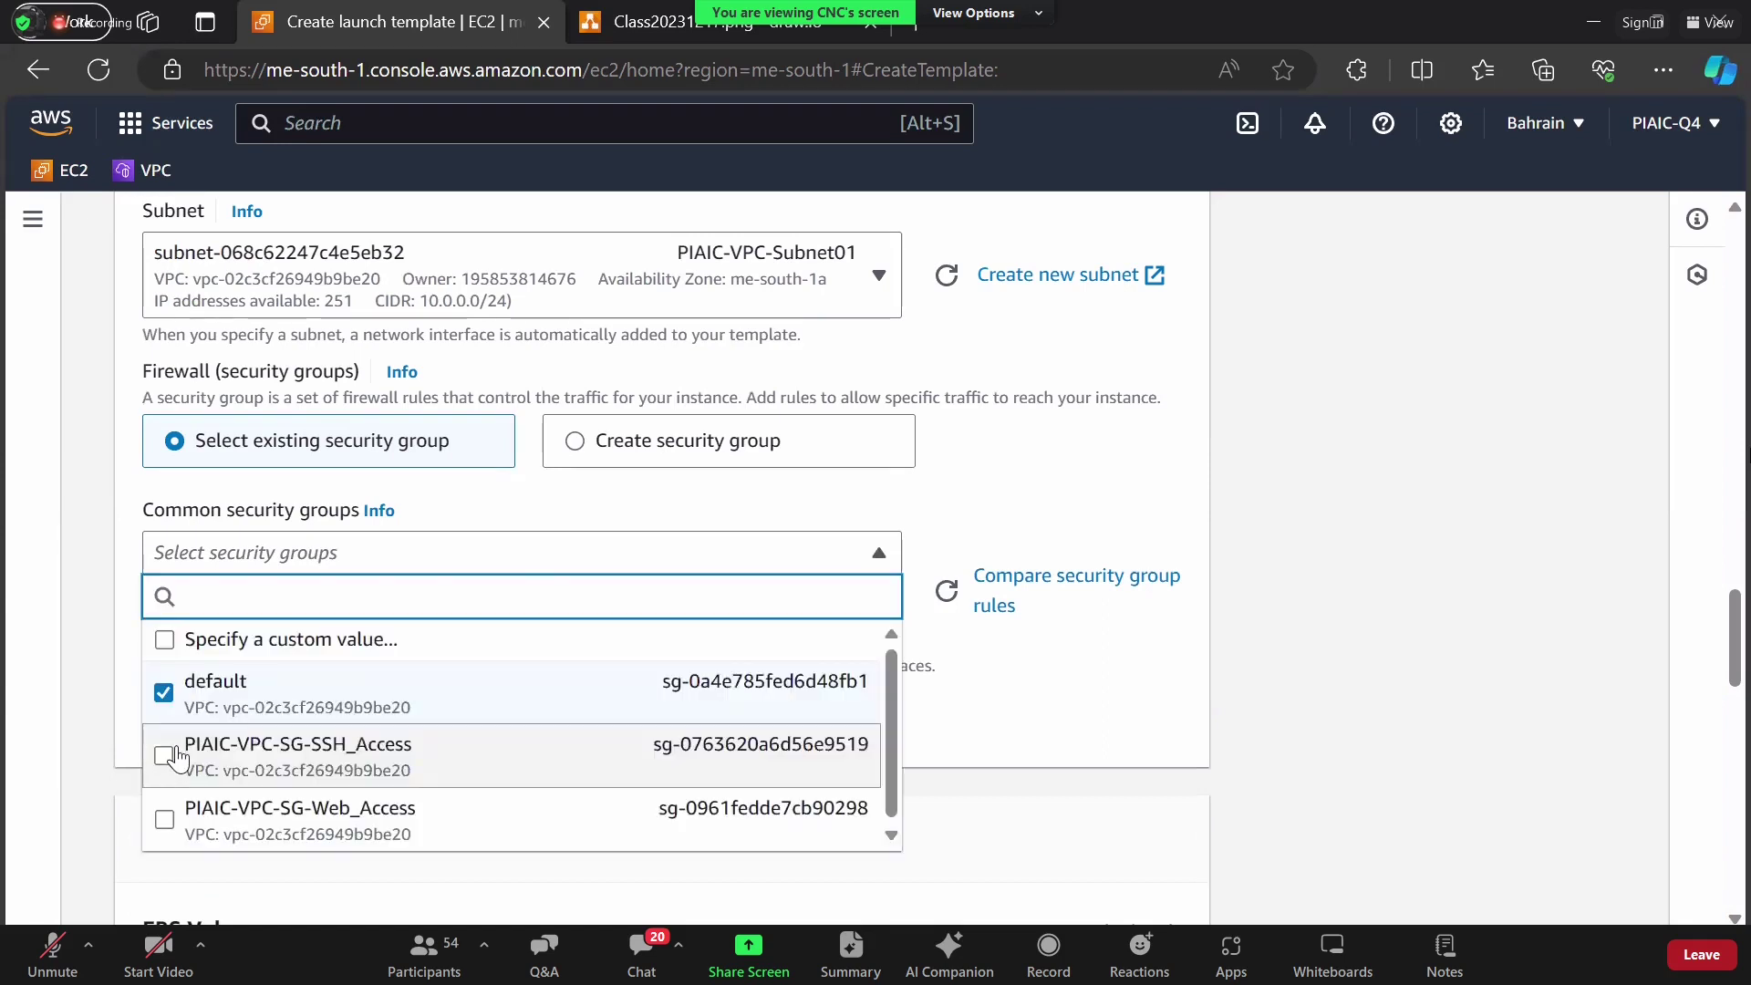
left_click(166, 821)
left_click(1034, 716)
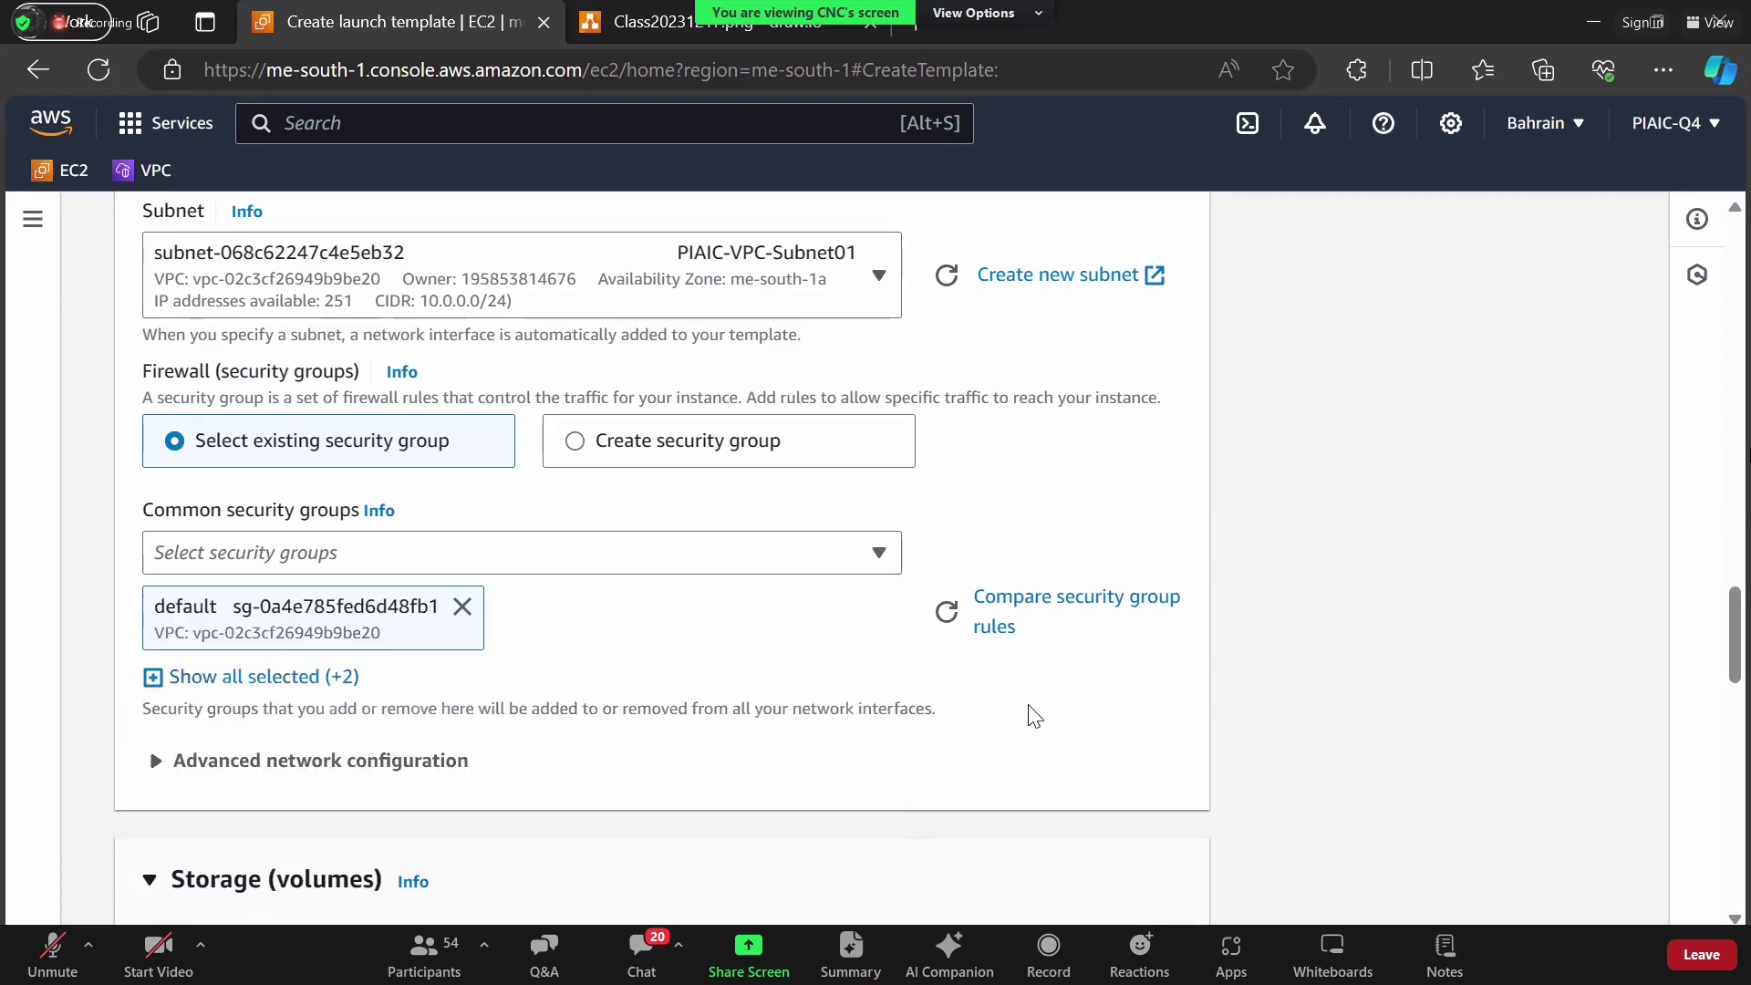
scroll(1034, 716, "down", 1)
scroll(401, 559, "down", 1)
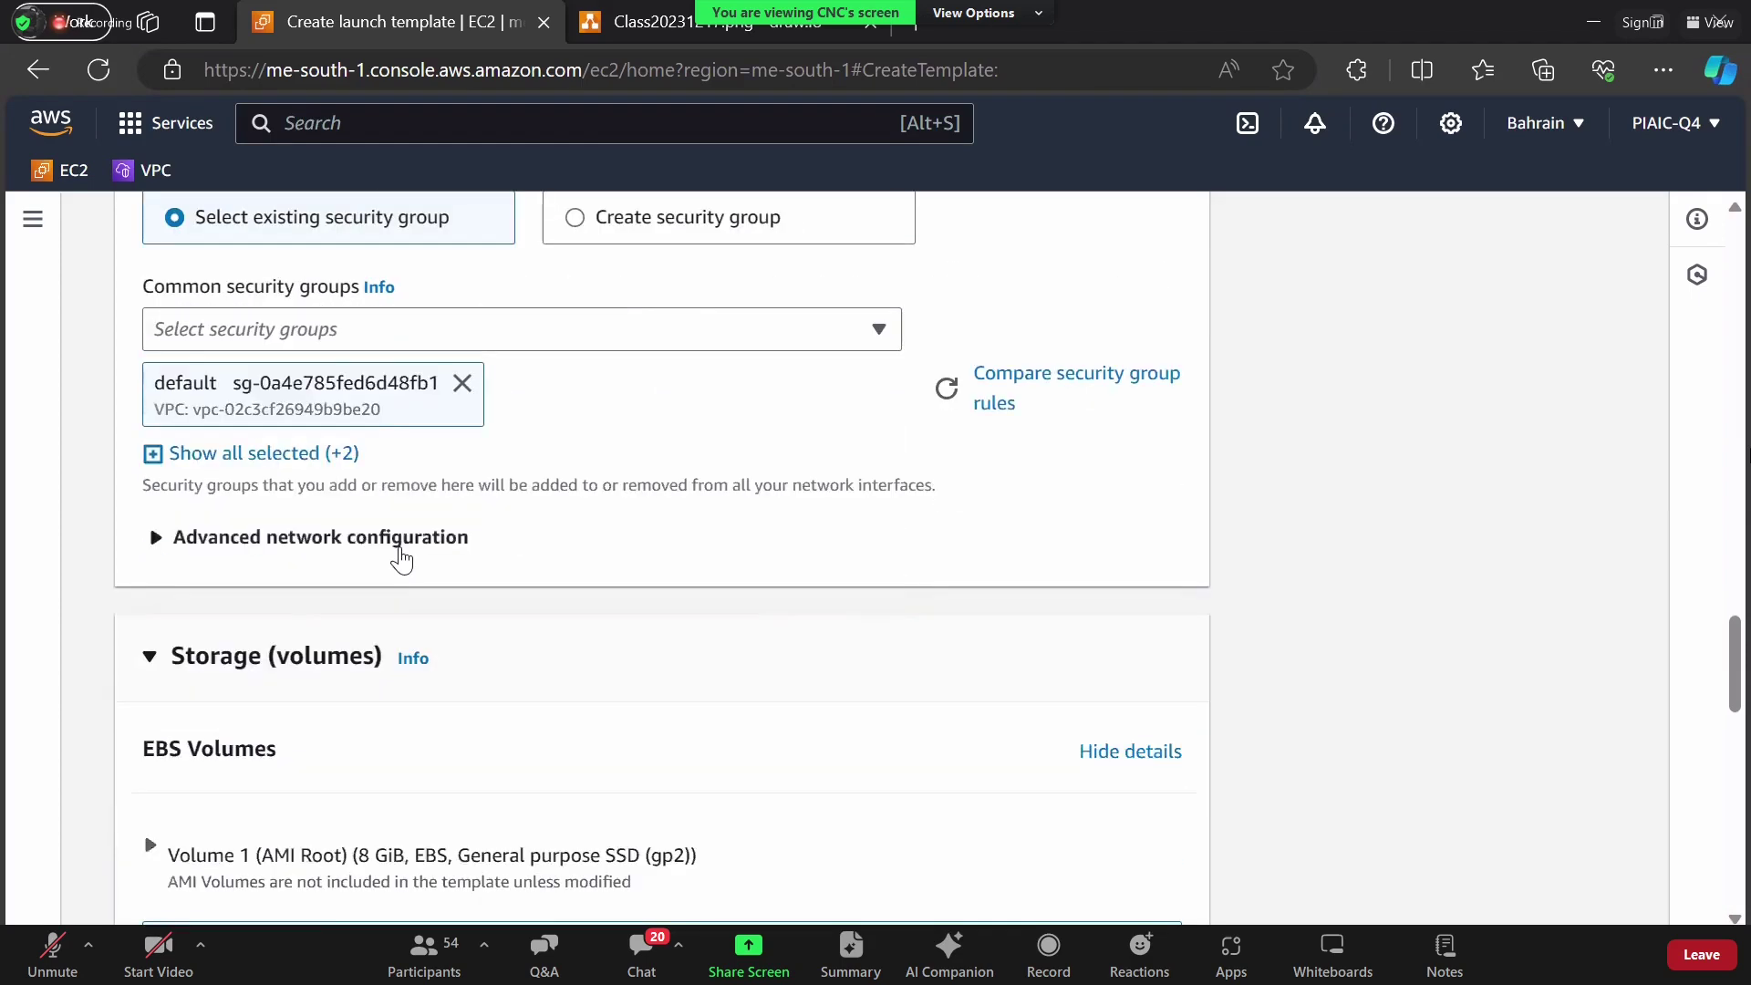
- Set Auto-assign public IP to Disable for network interface 1
left_click(399, 542)
scroll(399, 545, "down", 1)
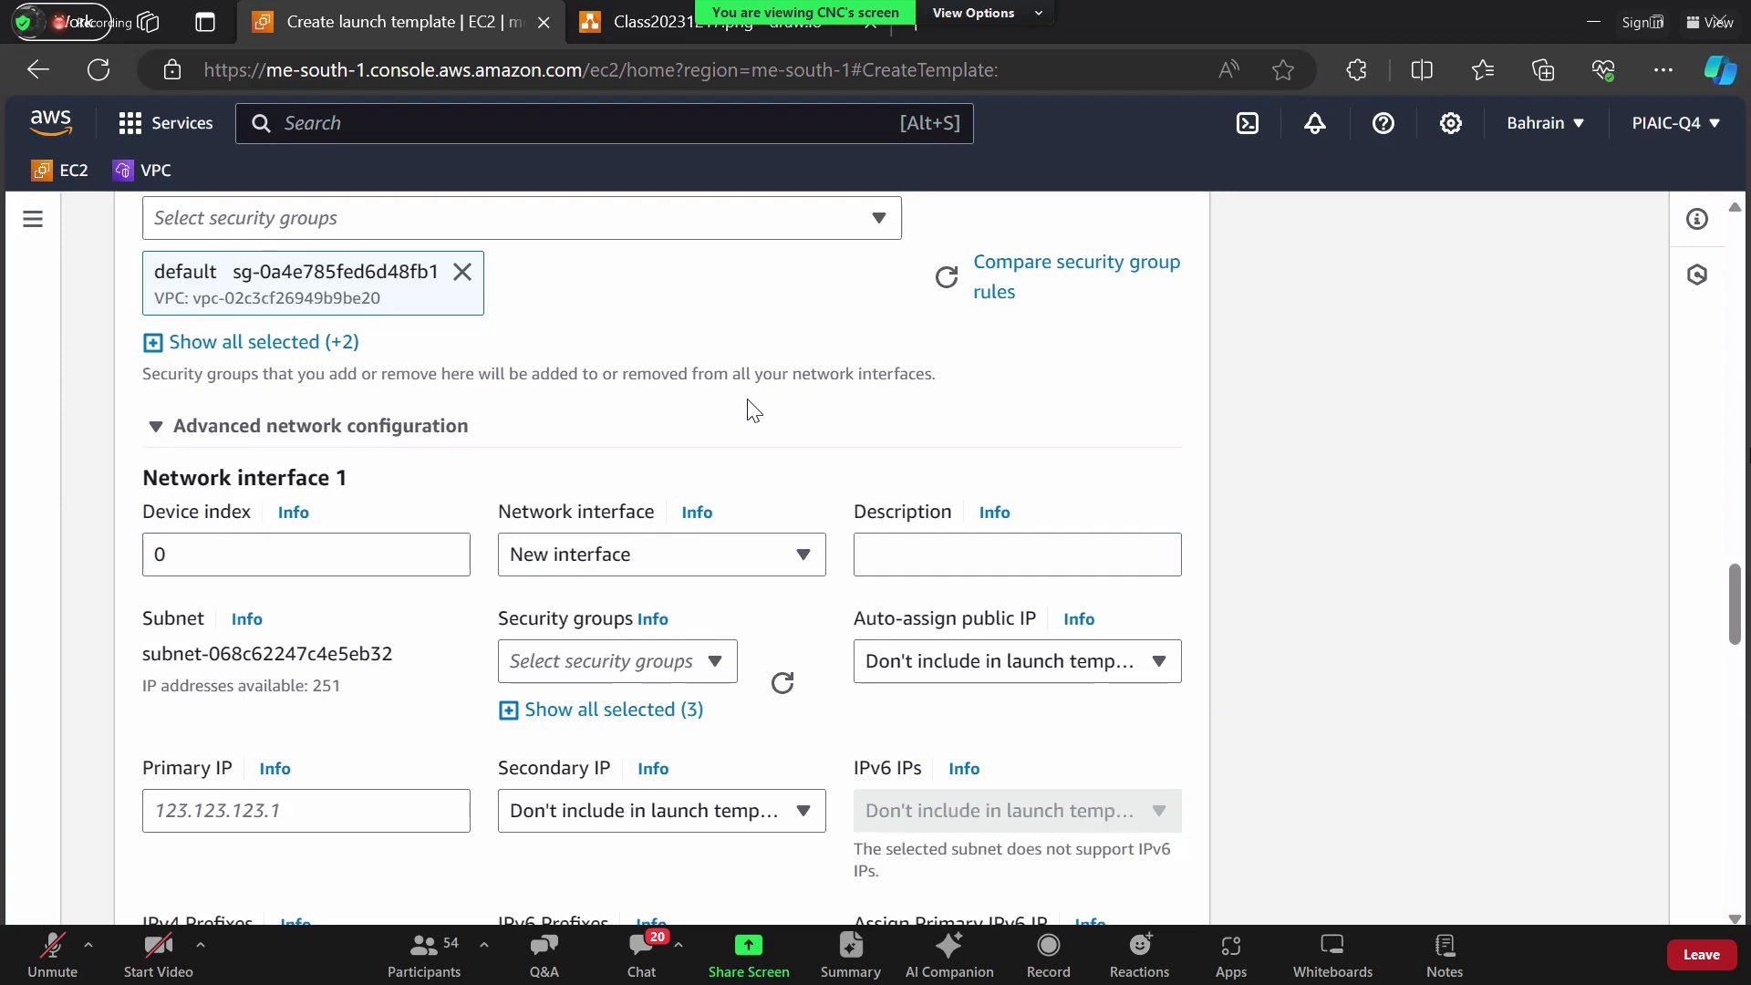
scroll(754, 410, "down", 1)
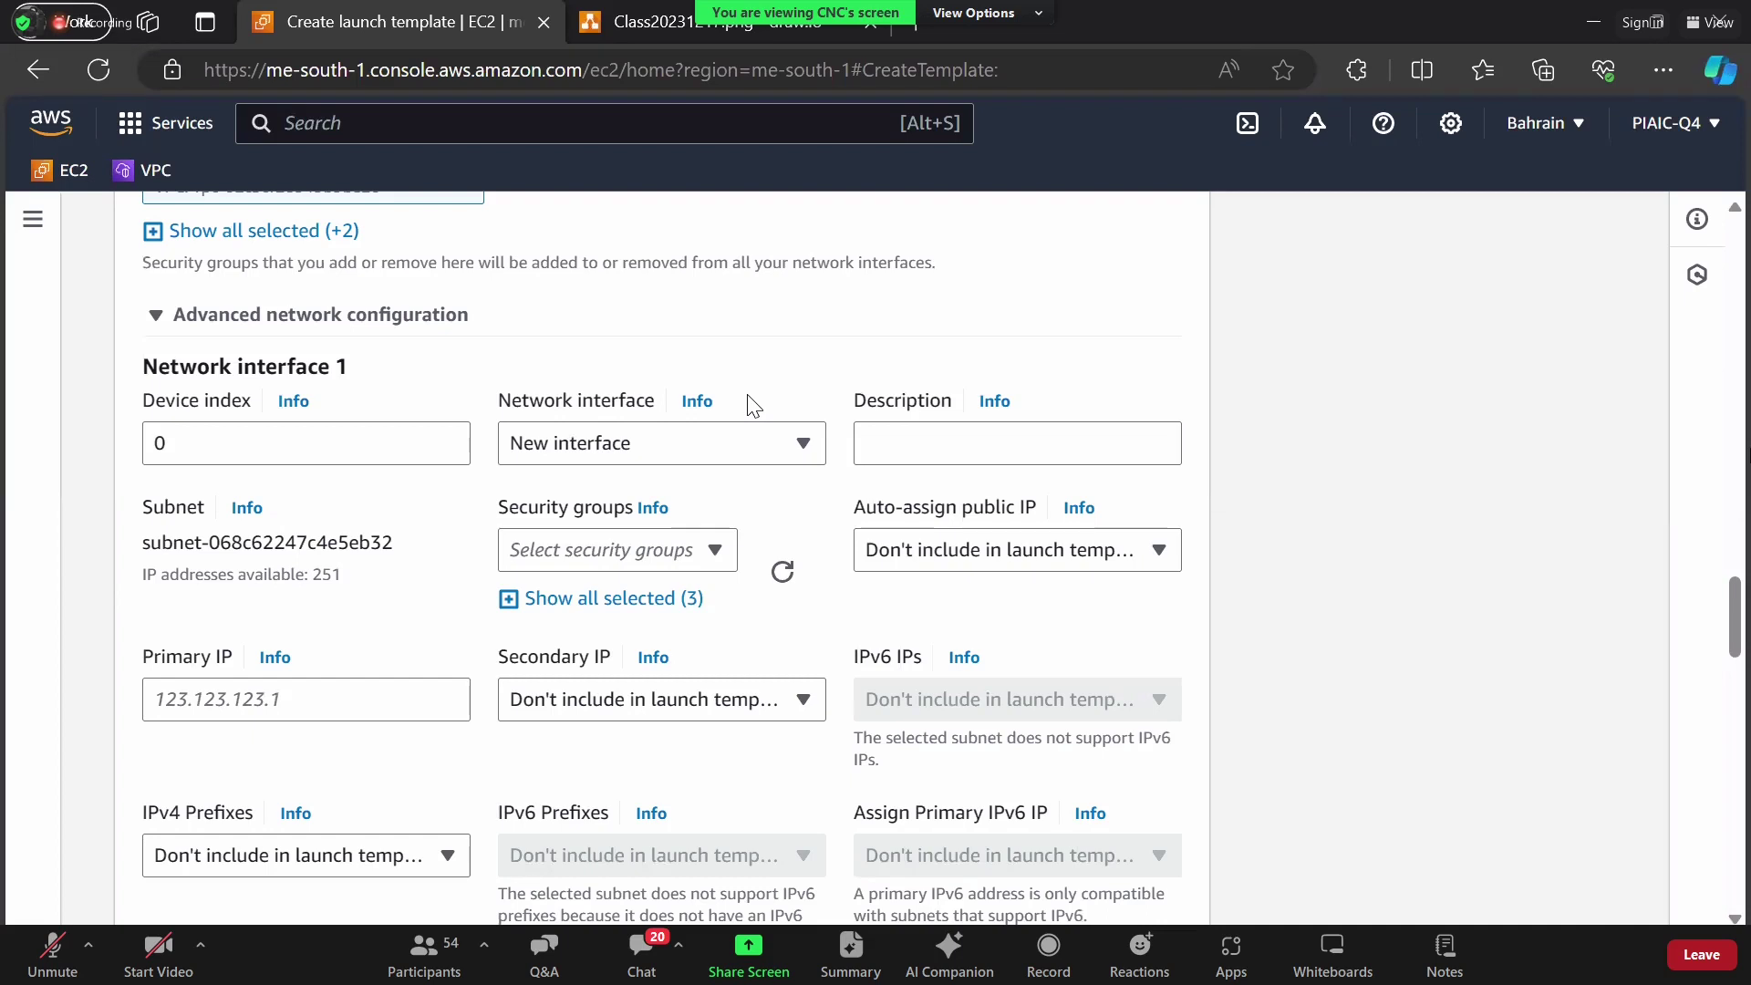
left_click(961, 552)
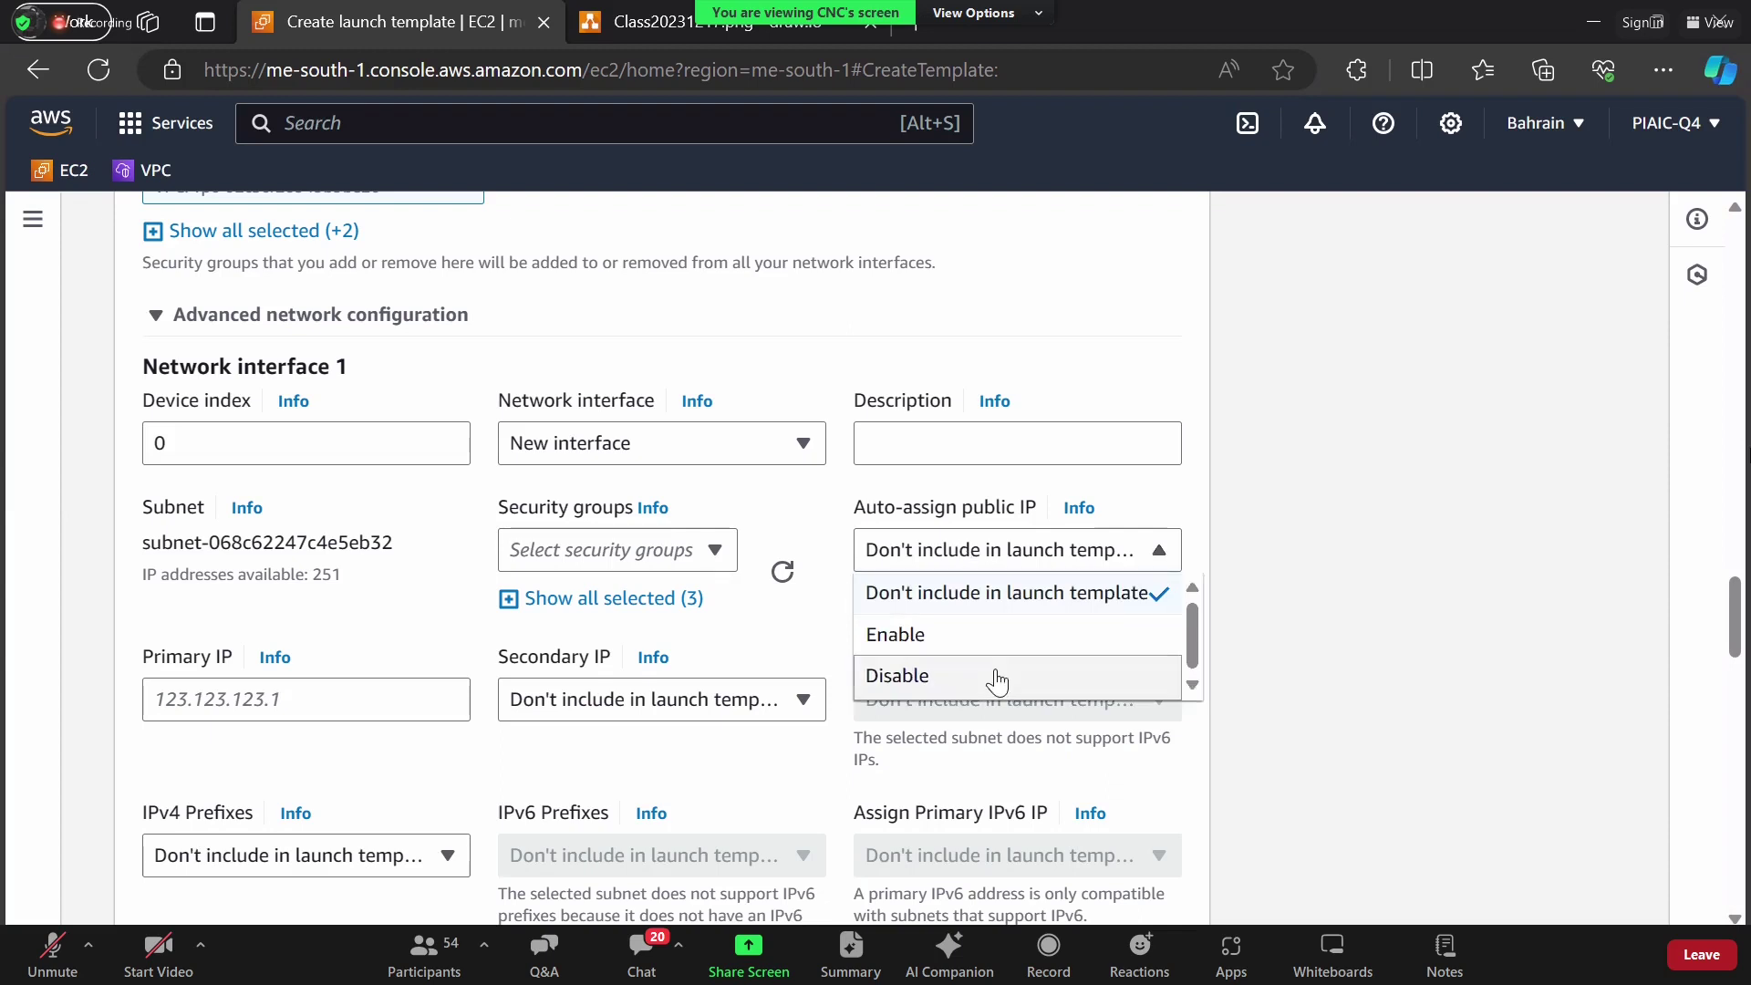
key("Return")
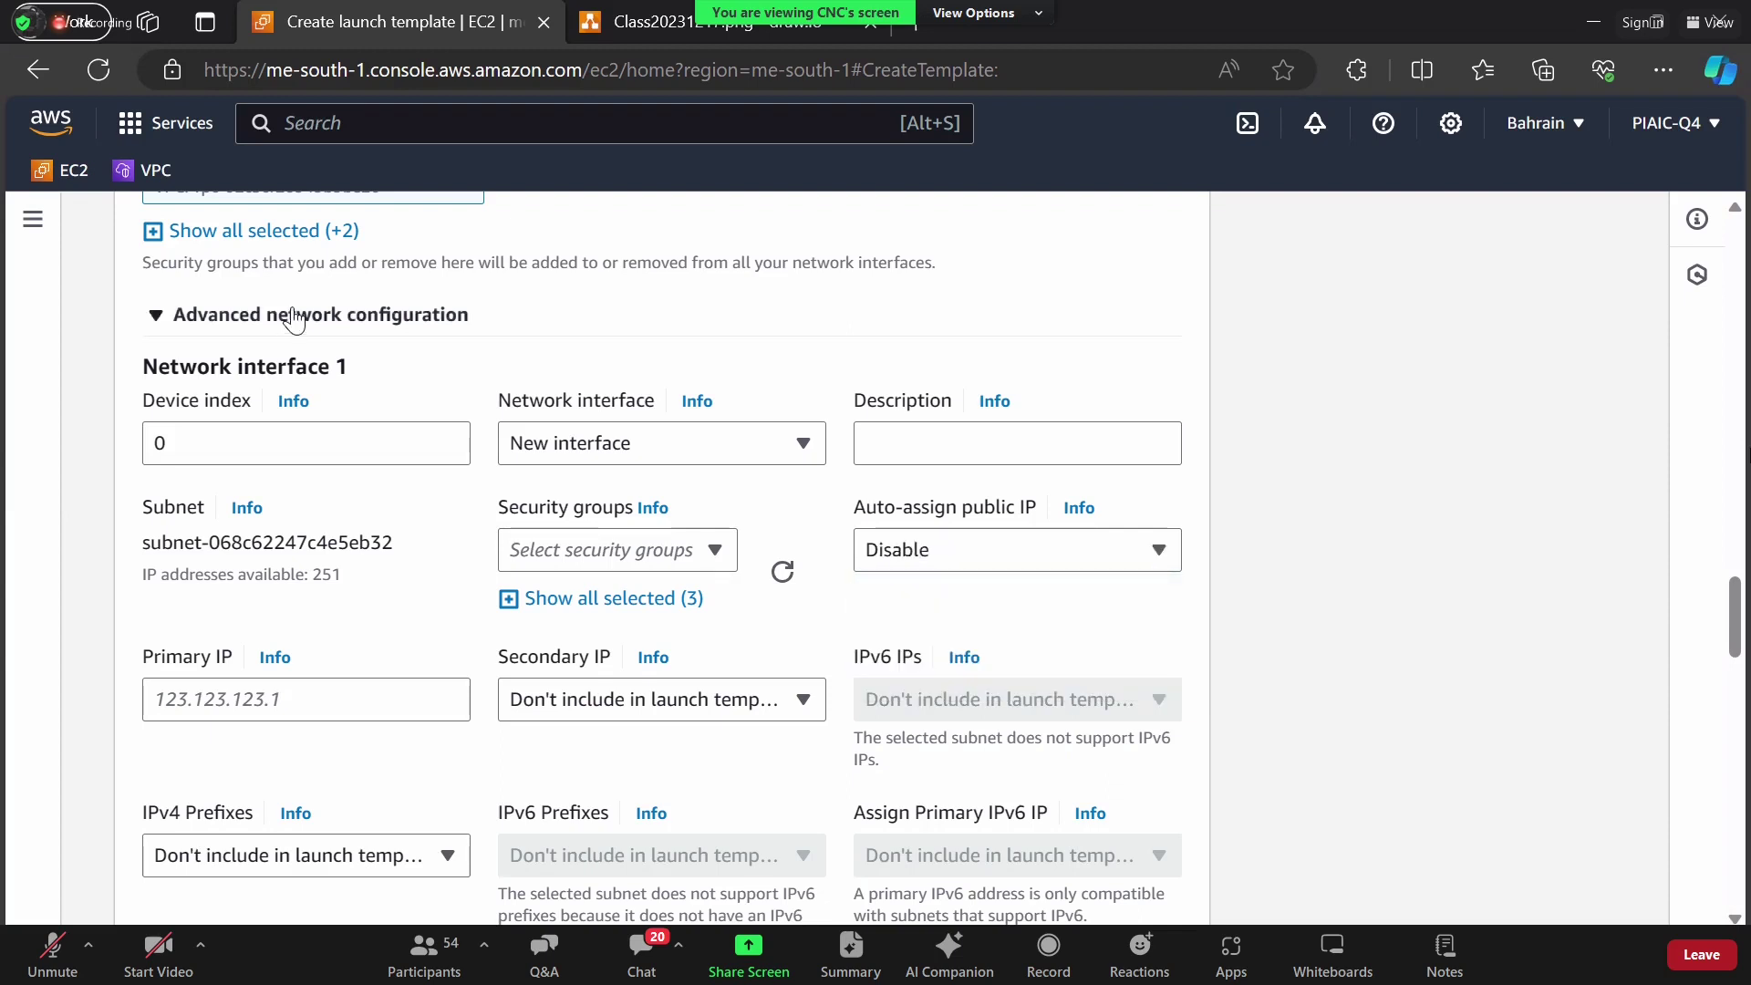
left_click(292, 317)
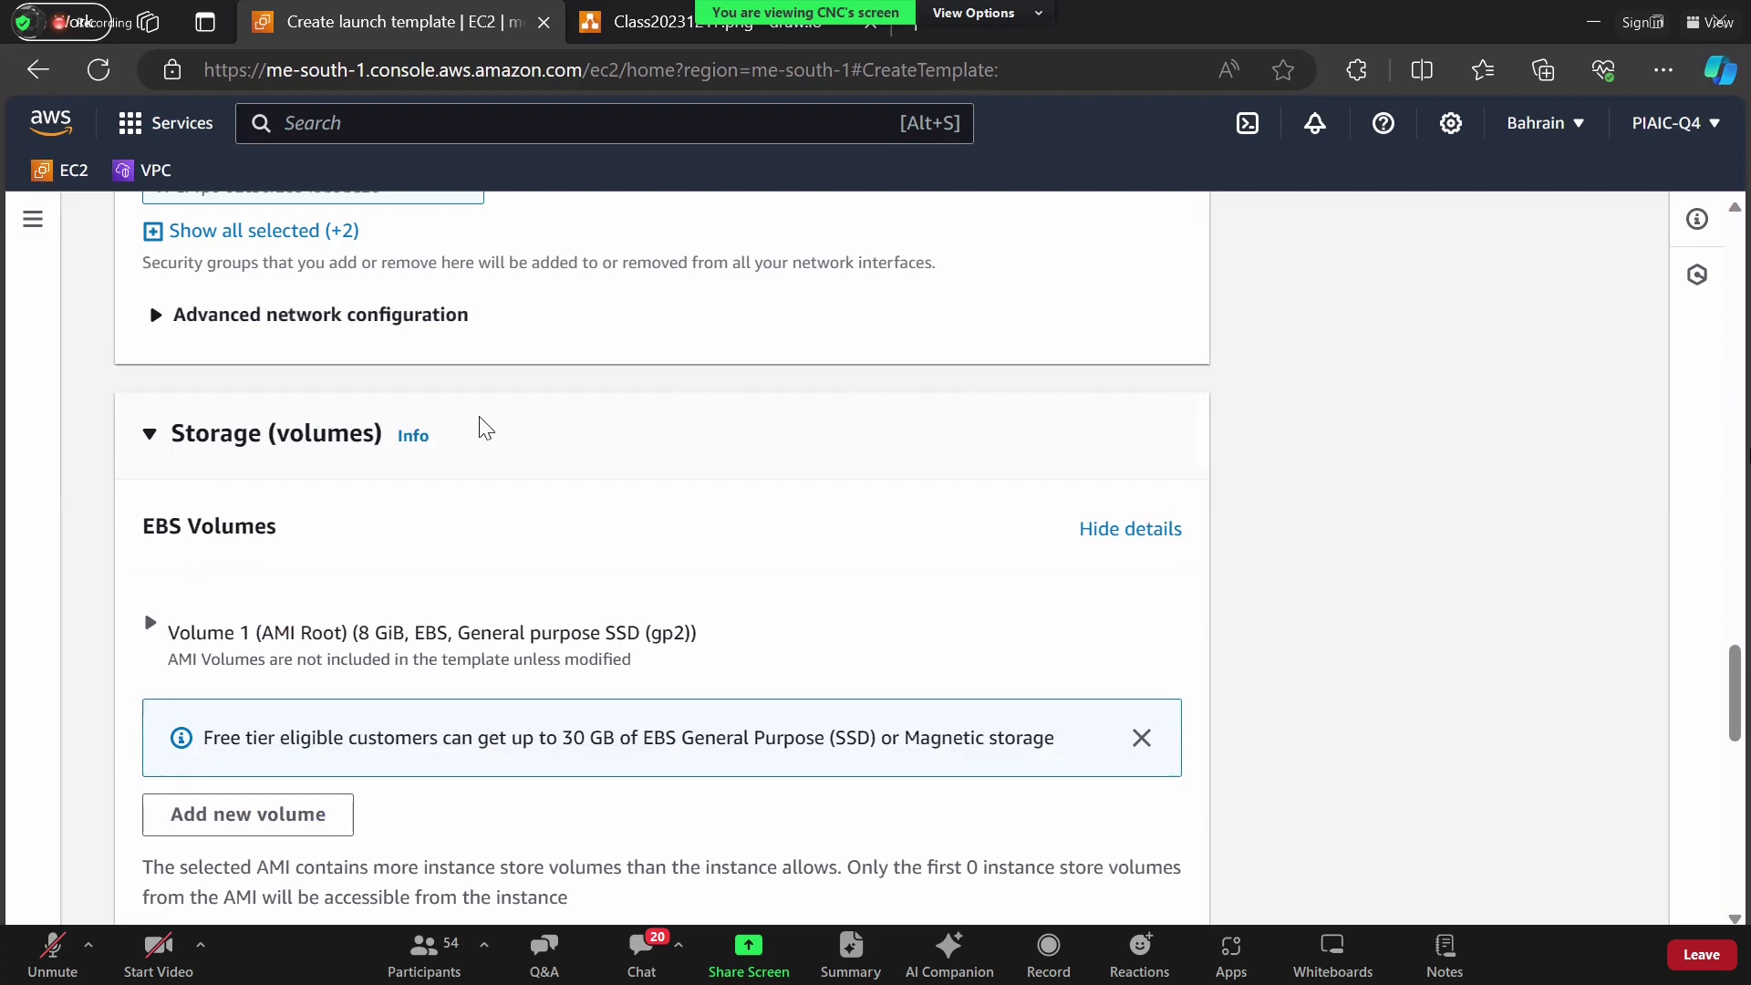
scroll(481, 426, "up", 1)
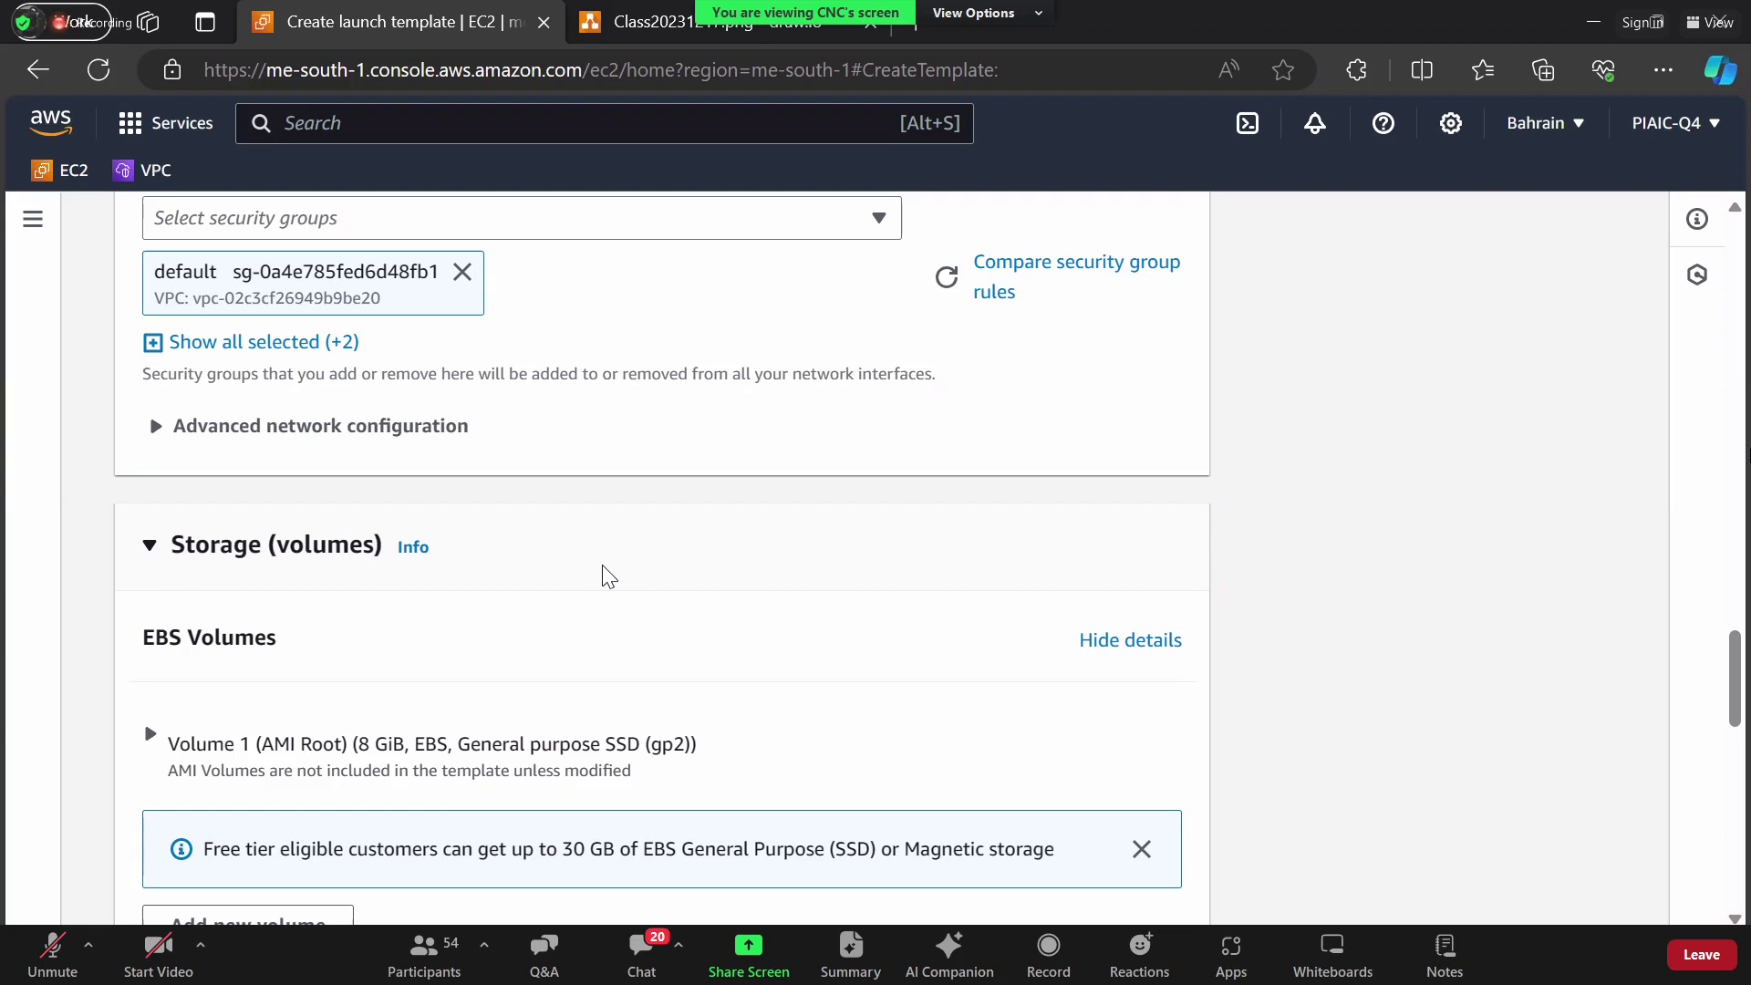
scroll(602, 576, "down", 5)
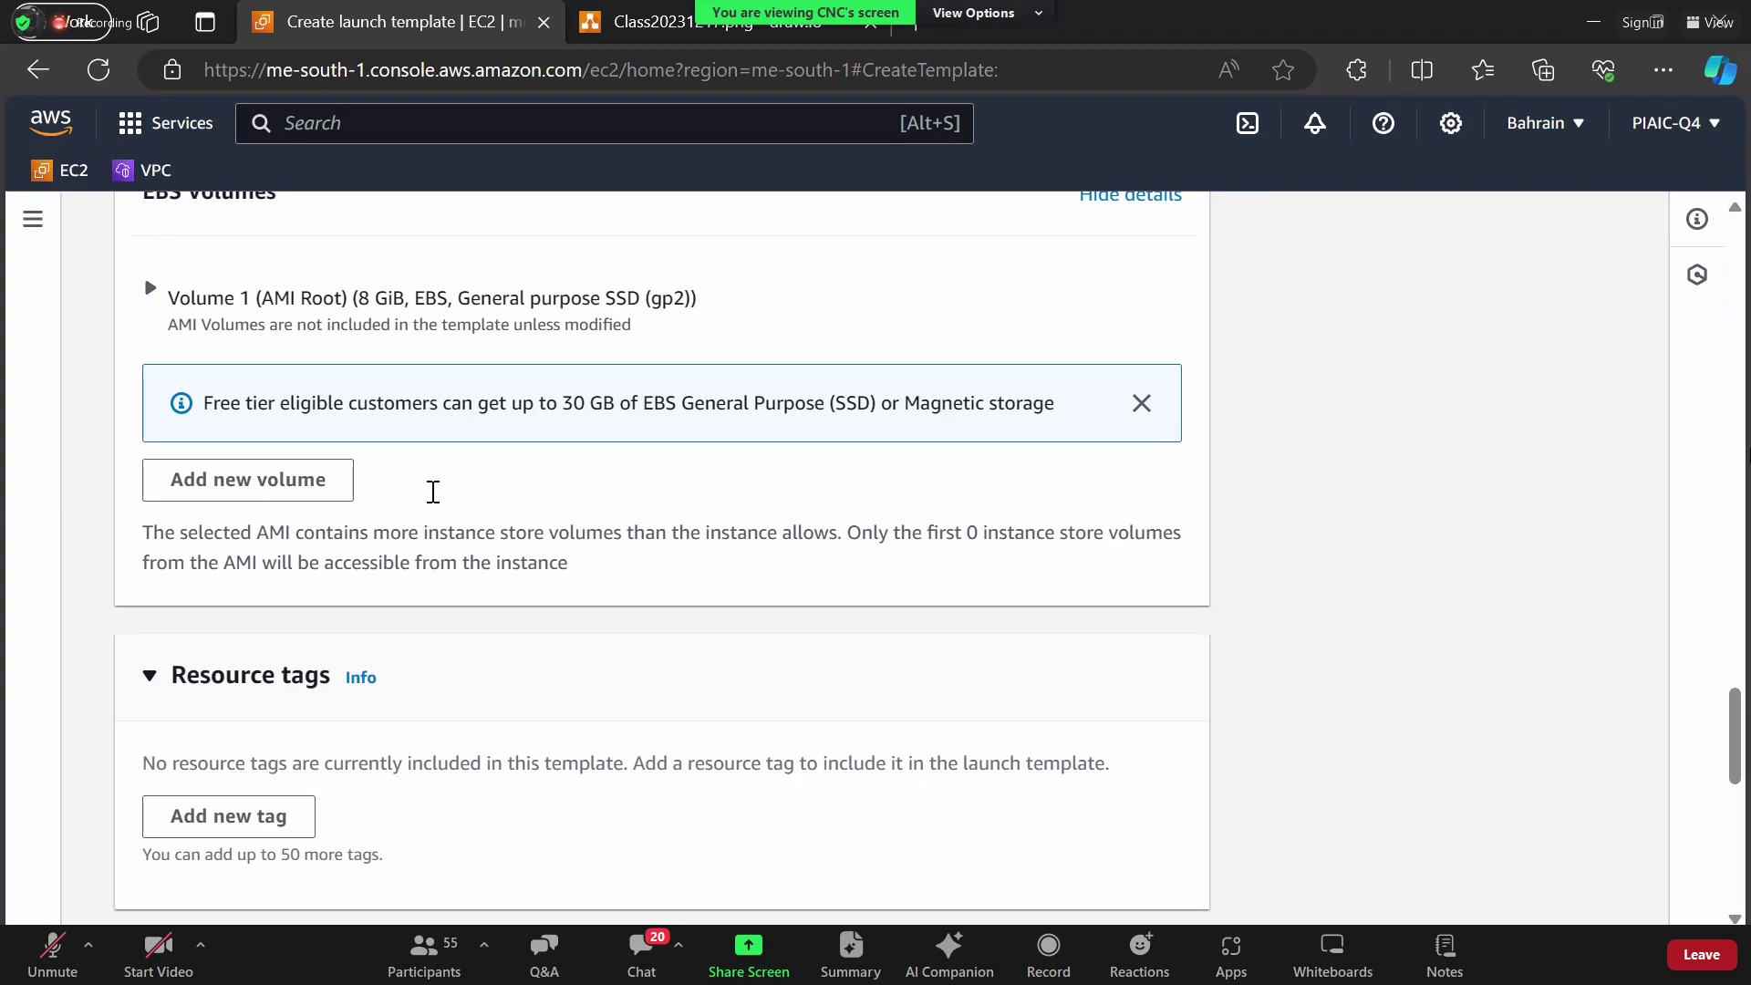
scroll(433, 491, "up", 1)
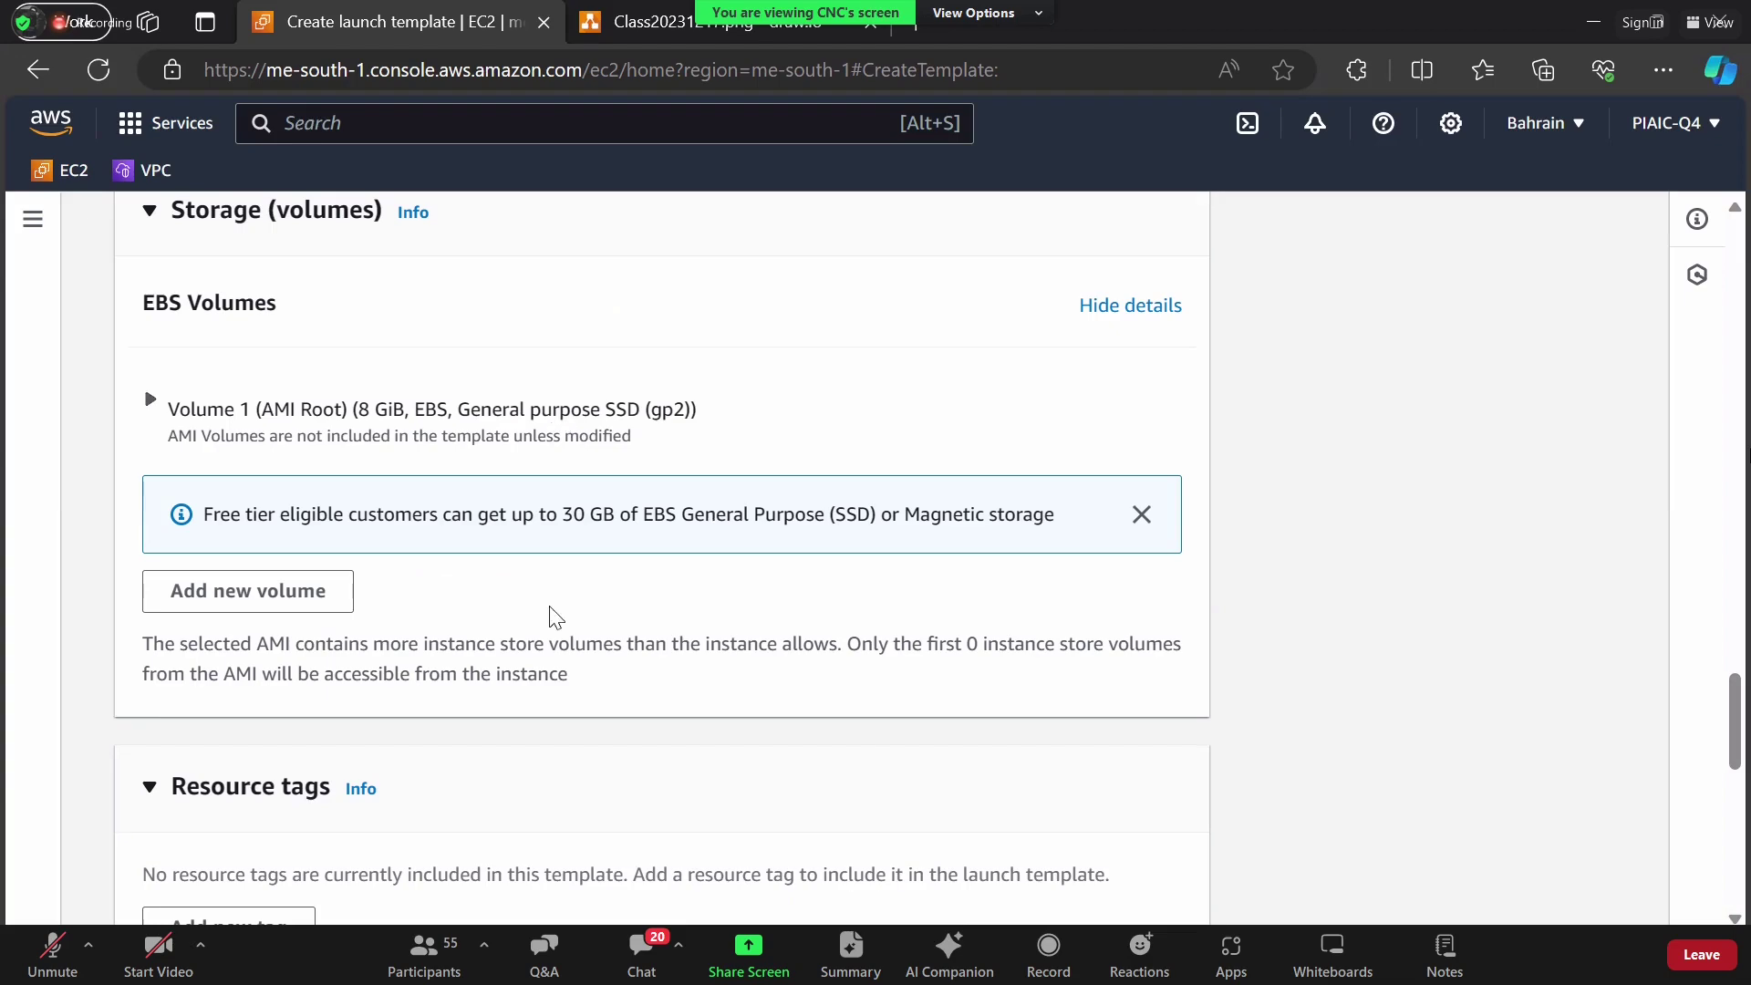
scroll(557, 618, "down", 1)
scroll(557, 617, "down", 2)
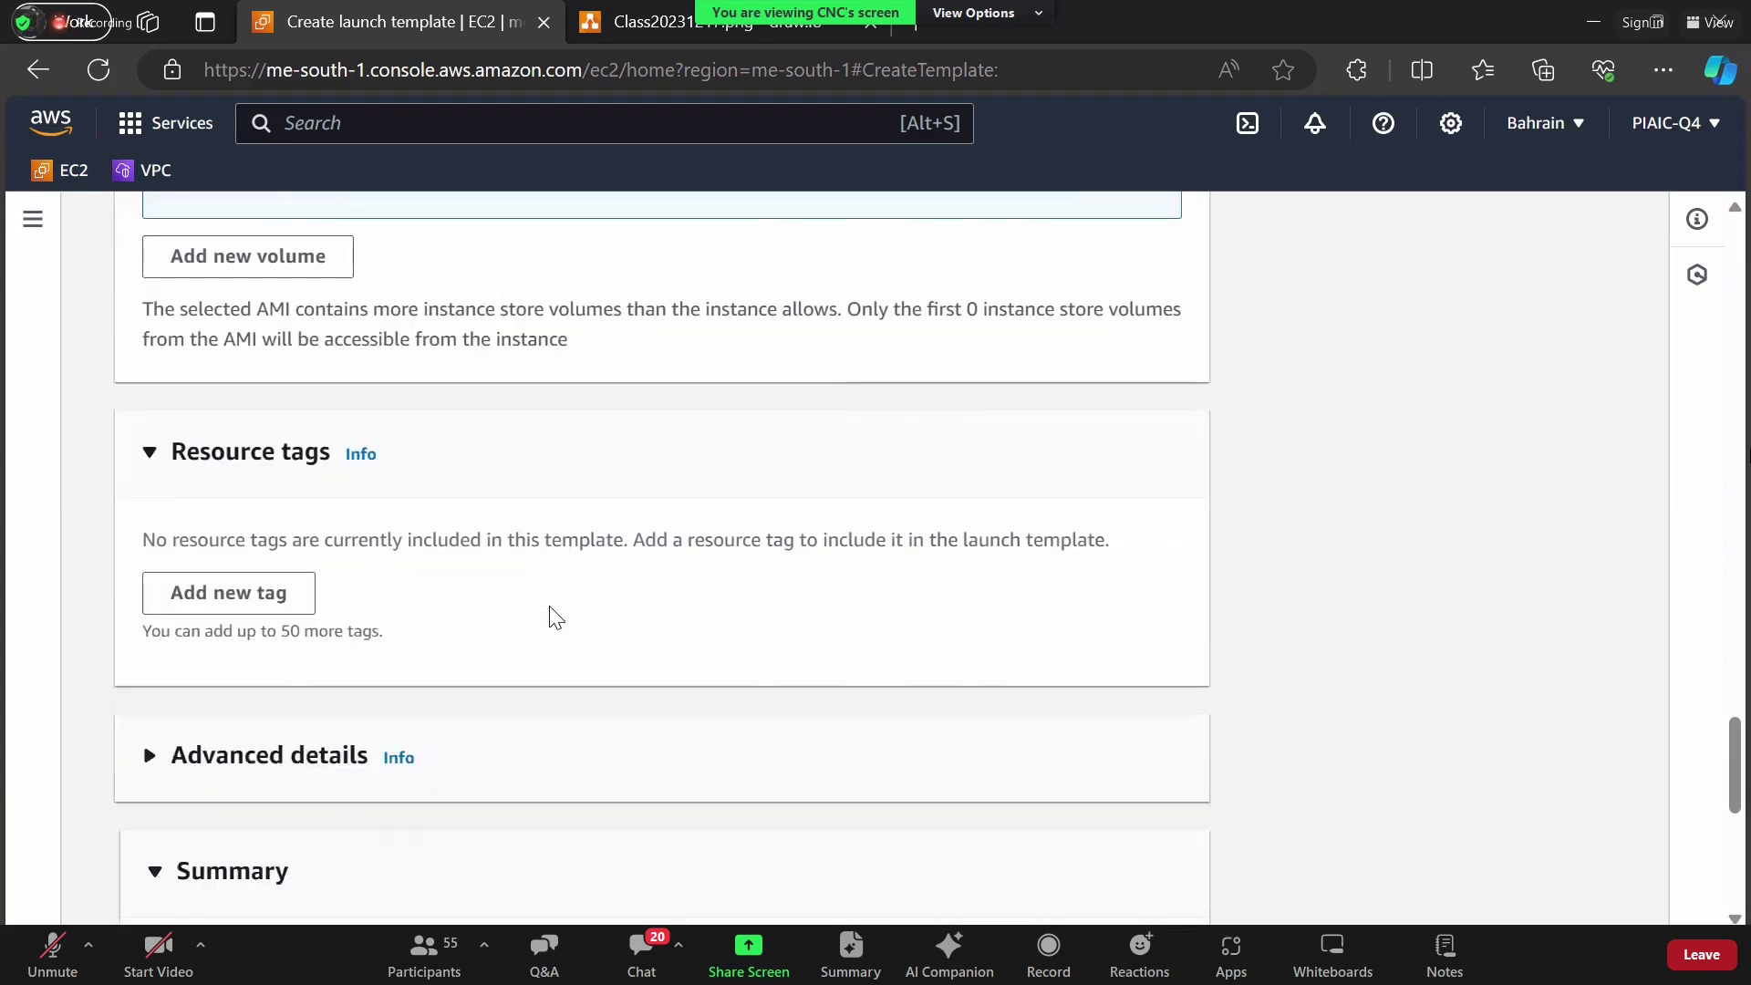
scroll(556, 618, "down", 1)
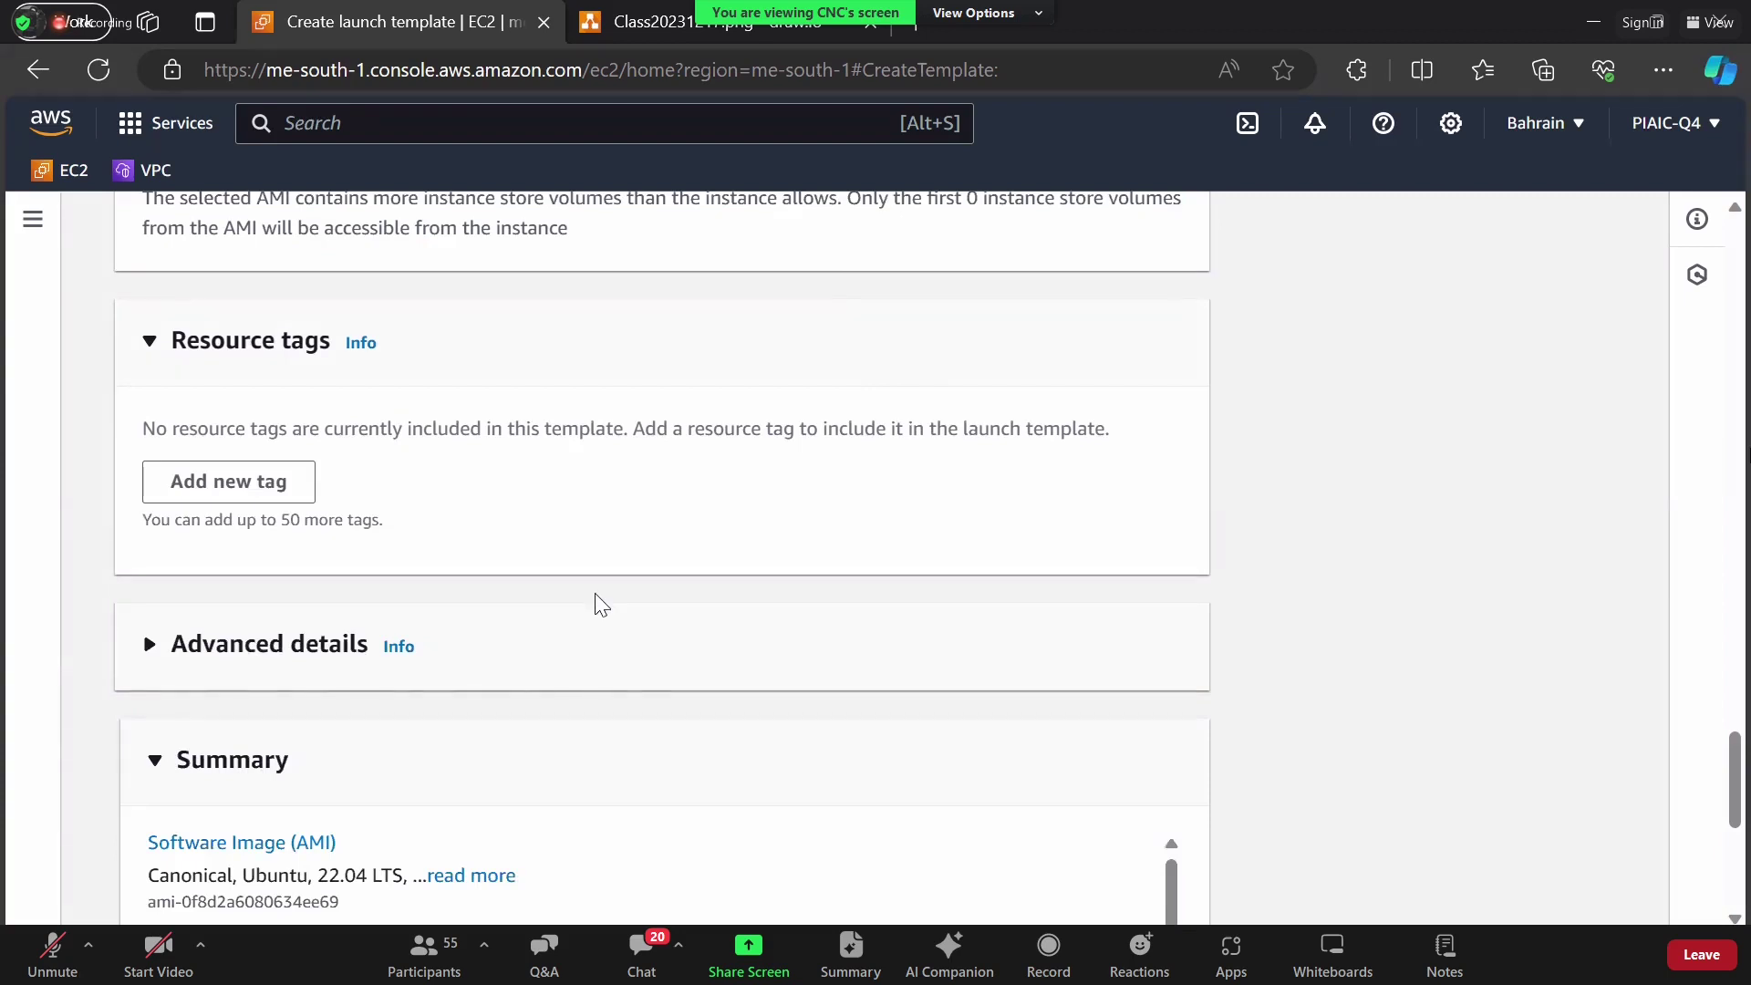
- Review the Summary panel: Ubuntu 22.04 LTS, t3.micro, 3 security groups, one 8 GiB volume
scroll(602, 605, "down", 5)
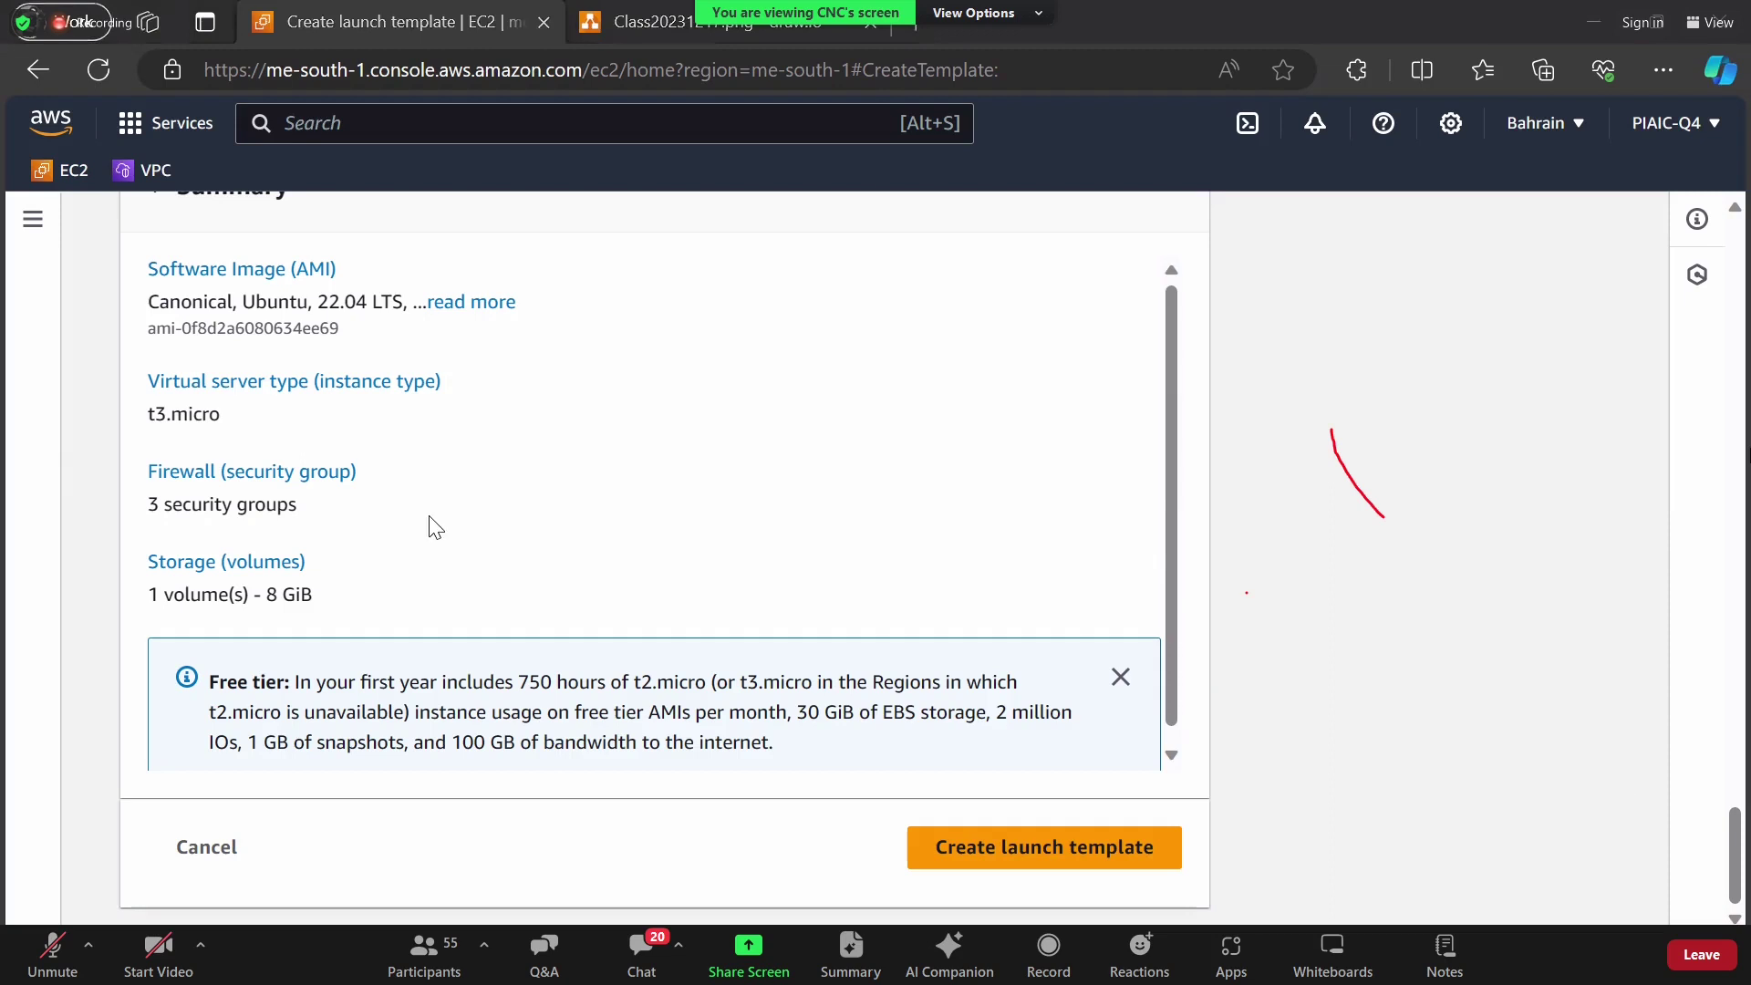
scroll(219, 438, "up", 1)
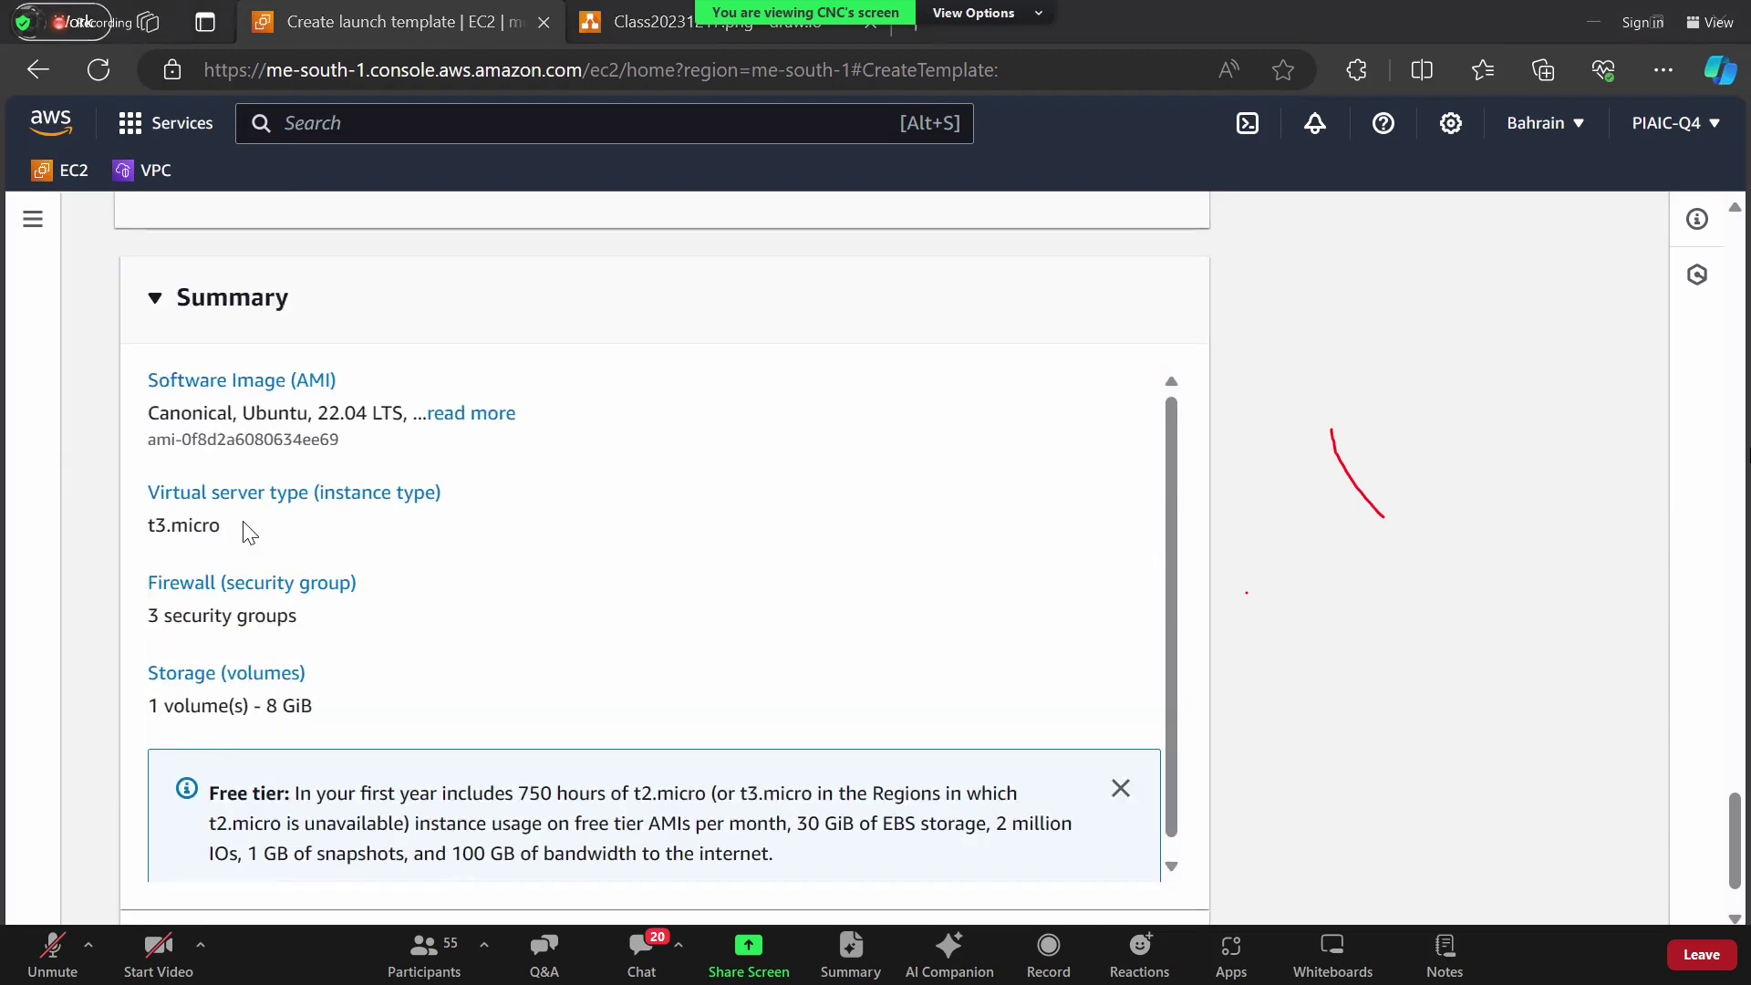
scroll(292, 679, "down", 1)
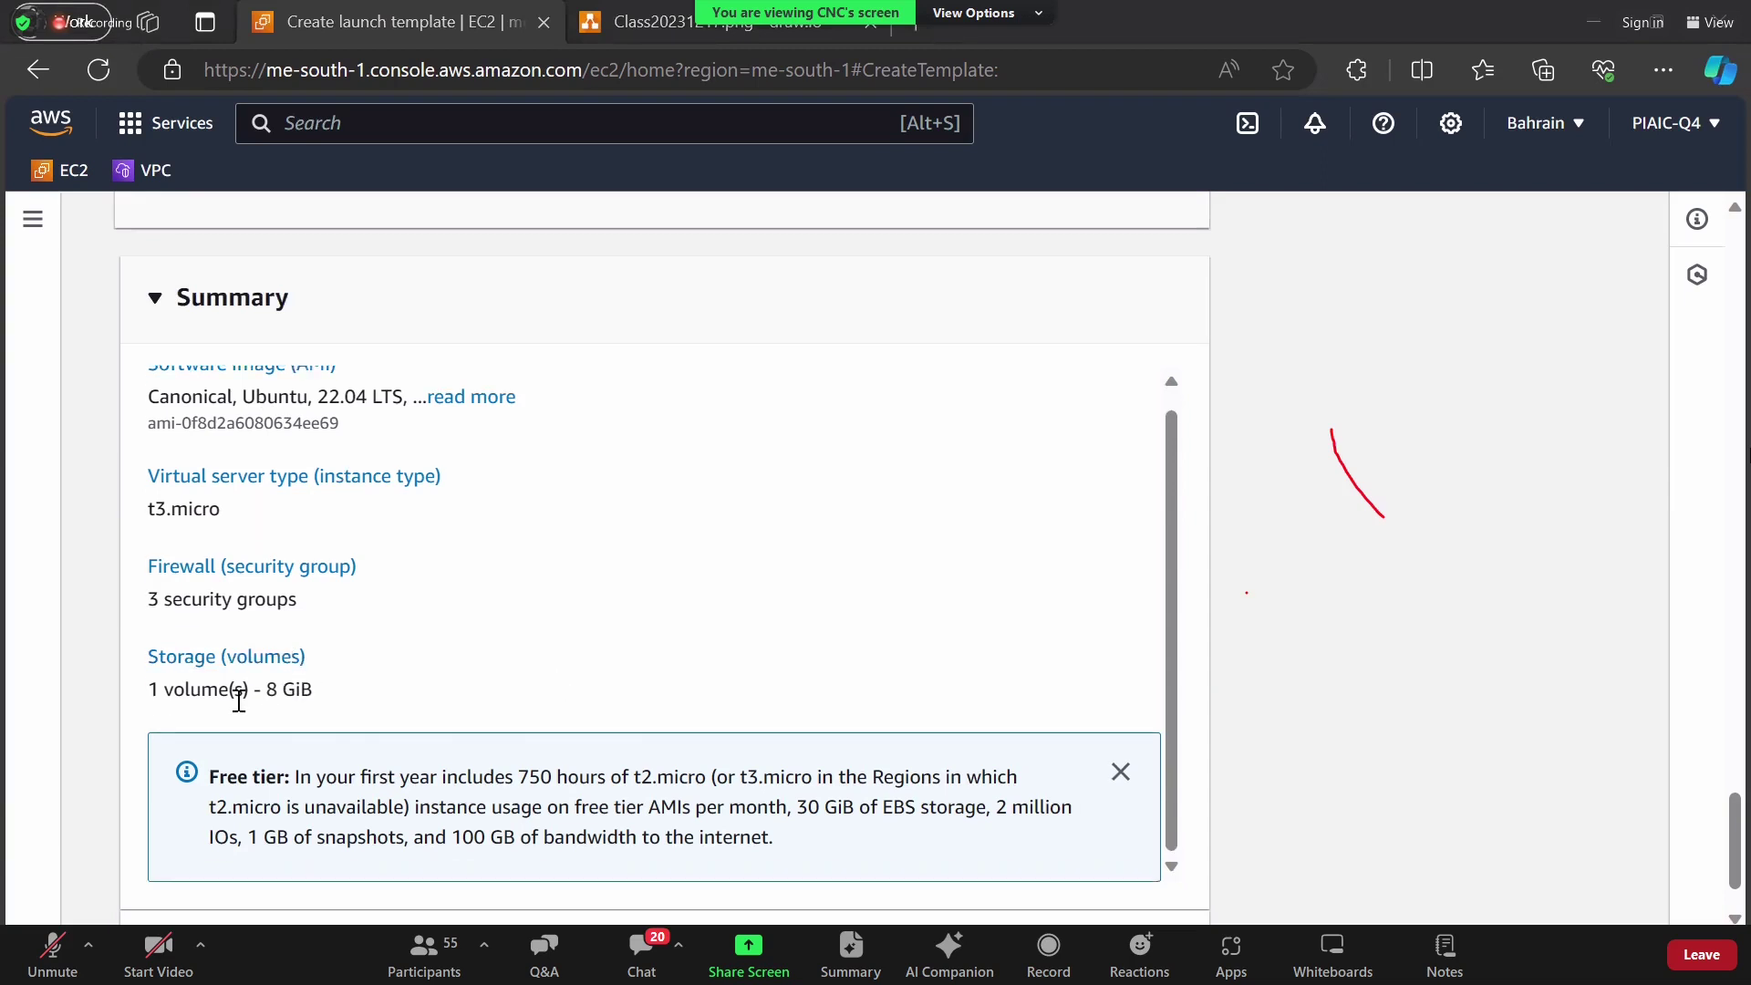
scroll(238, 698, "down", 1)
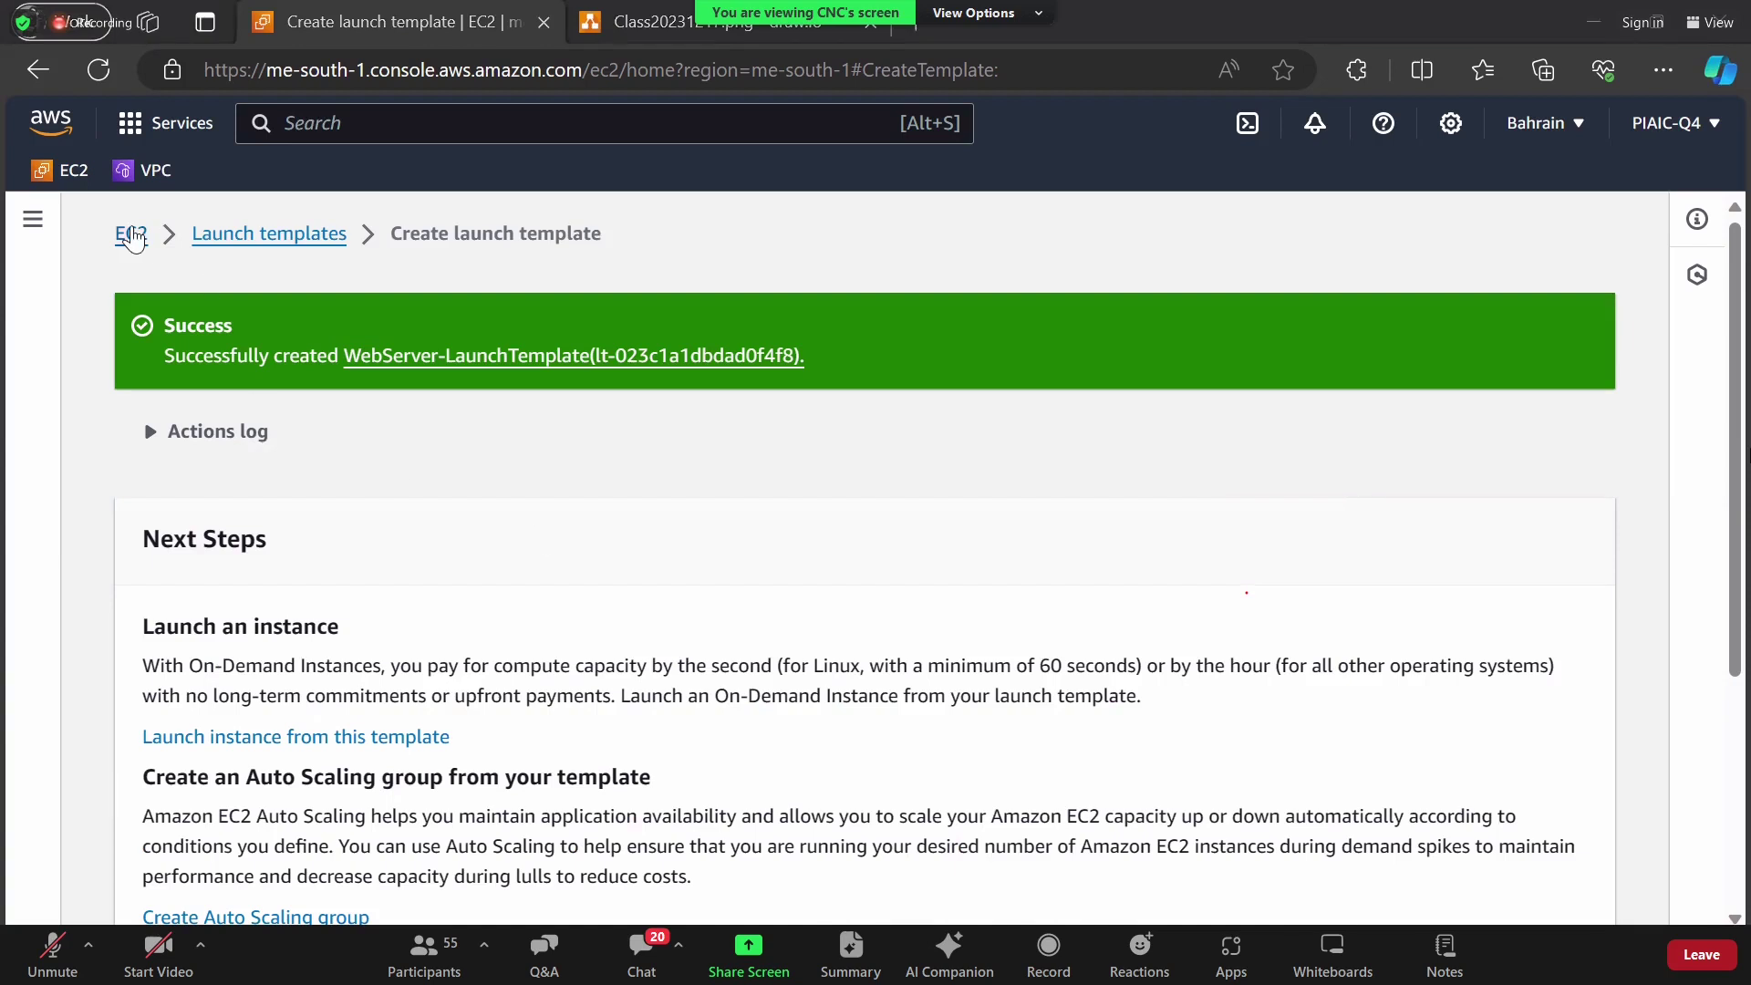
- Go back to the EC2 dashboard and check that no instances are running
left_click(133, 235)
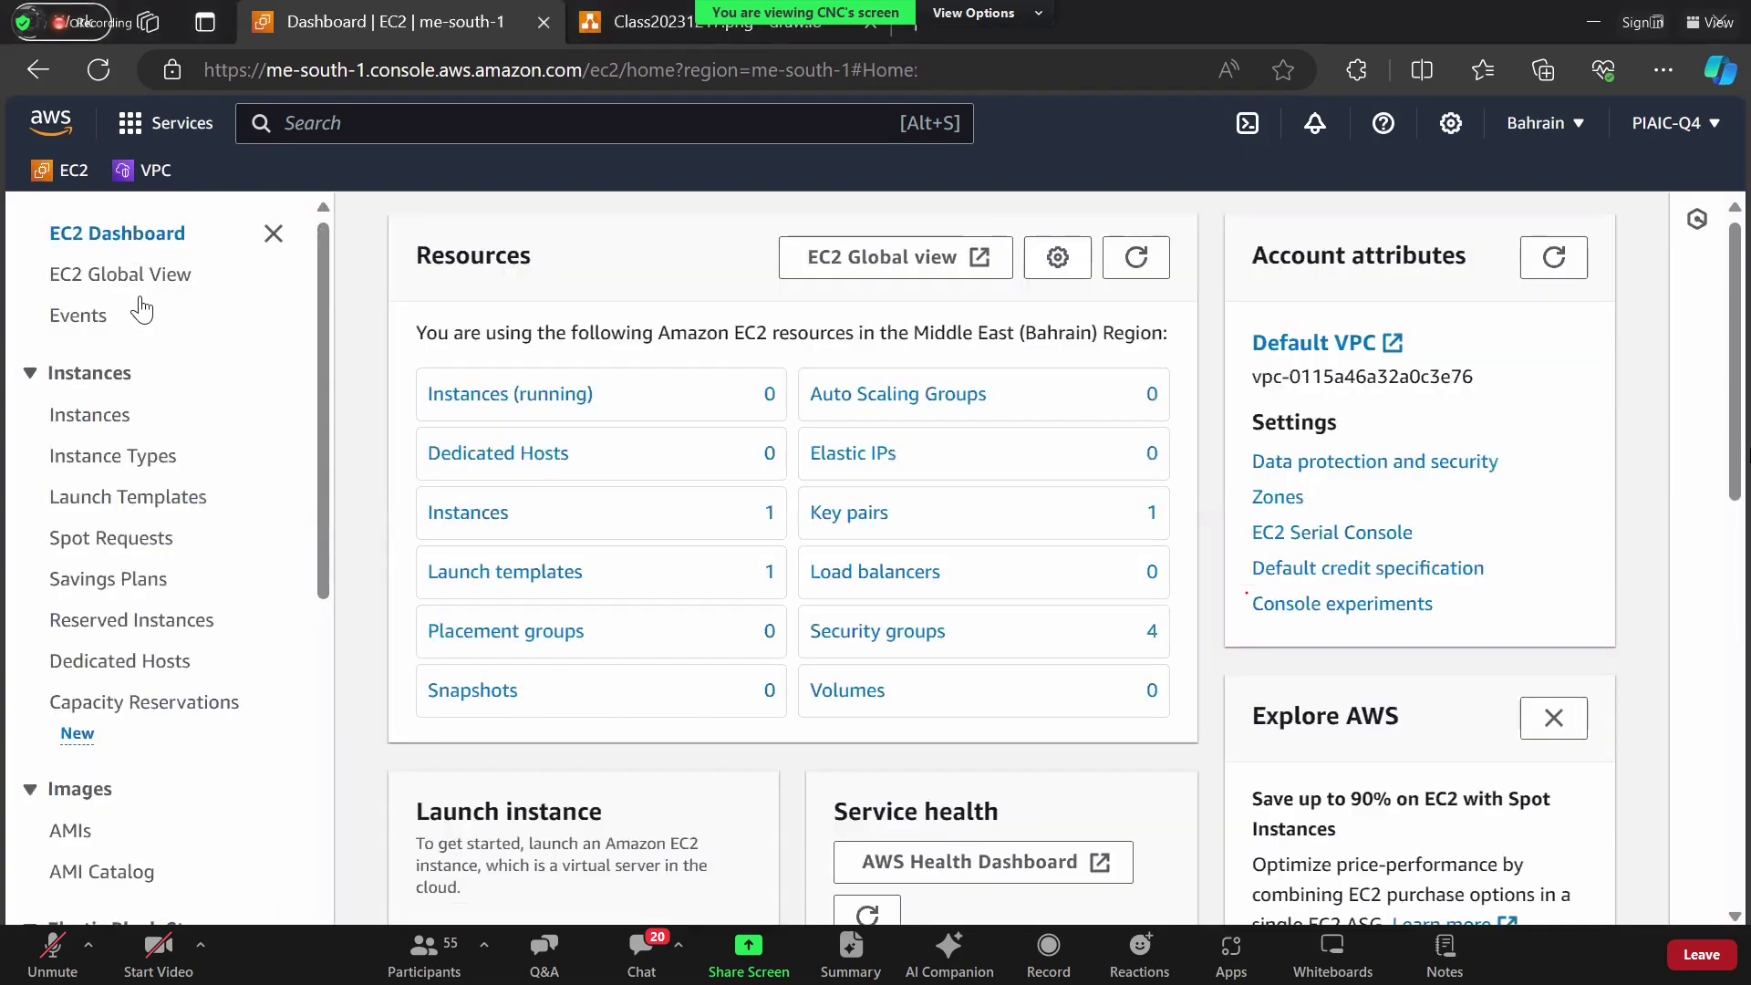
left_click(499, 397)
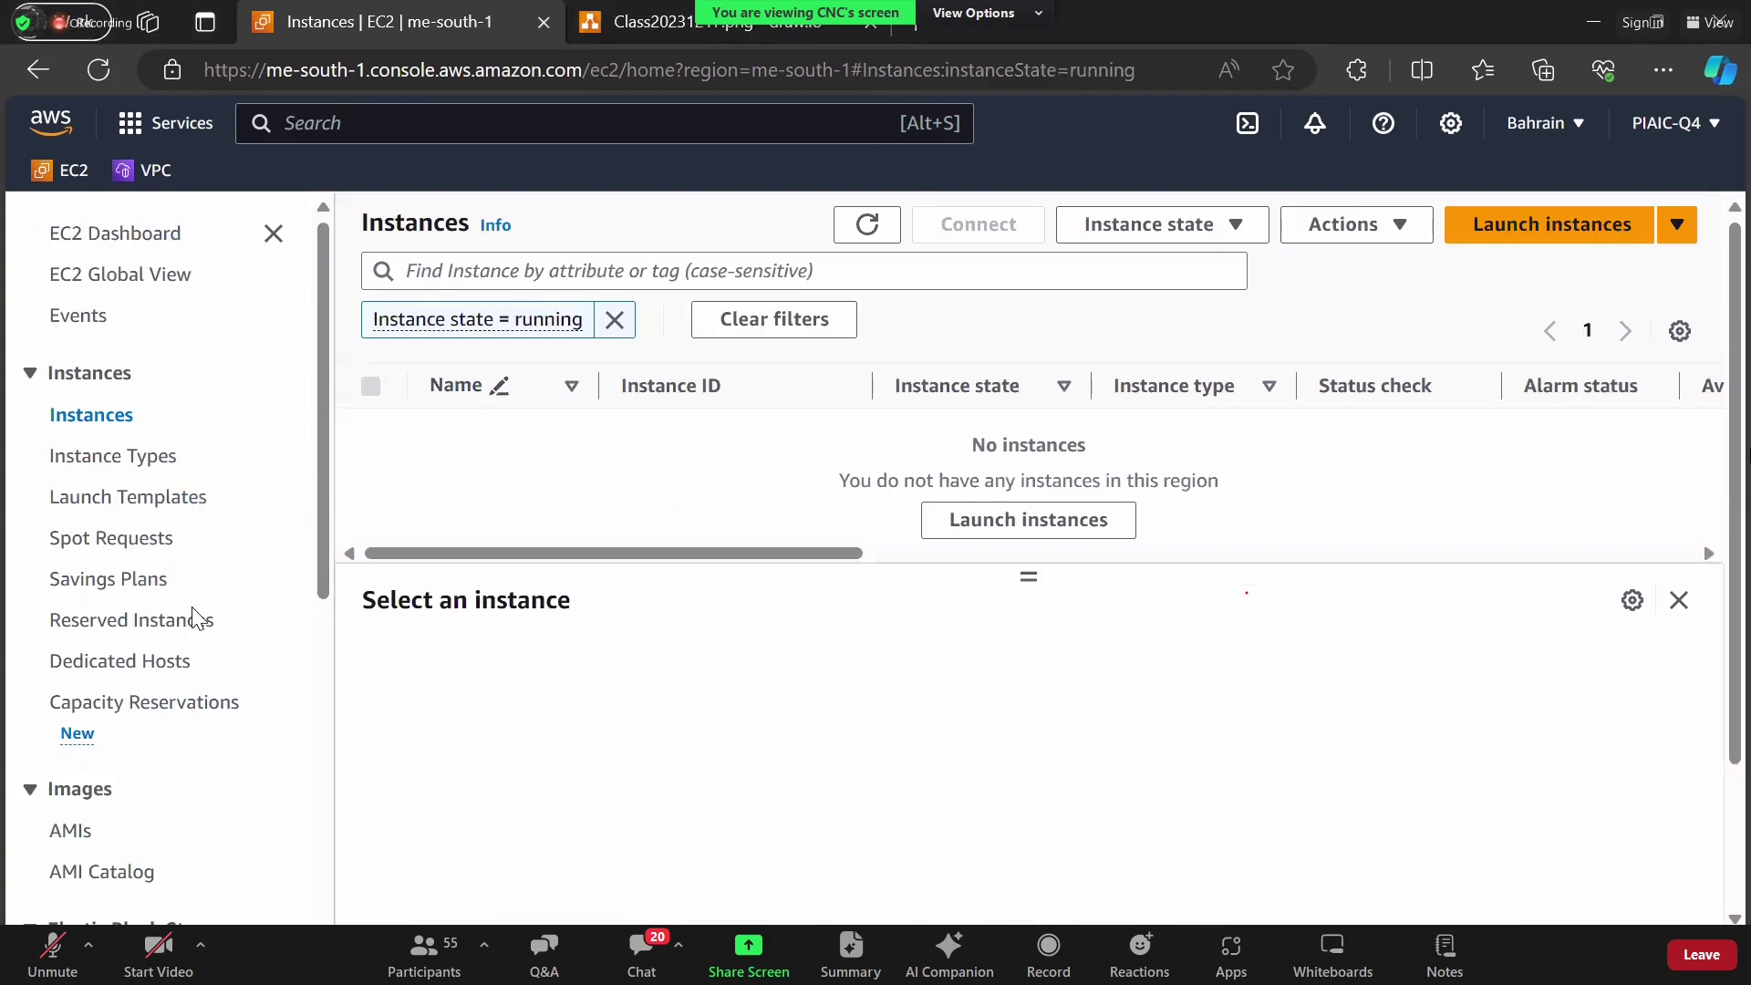
scroll(195, 618, "down", 8)
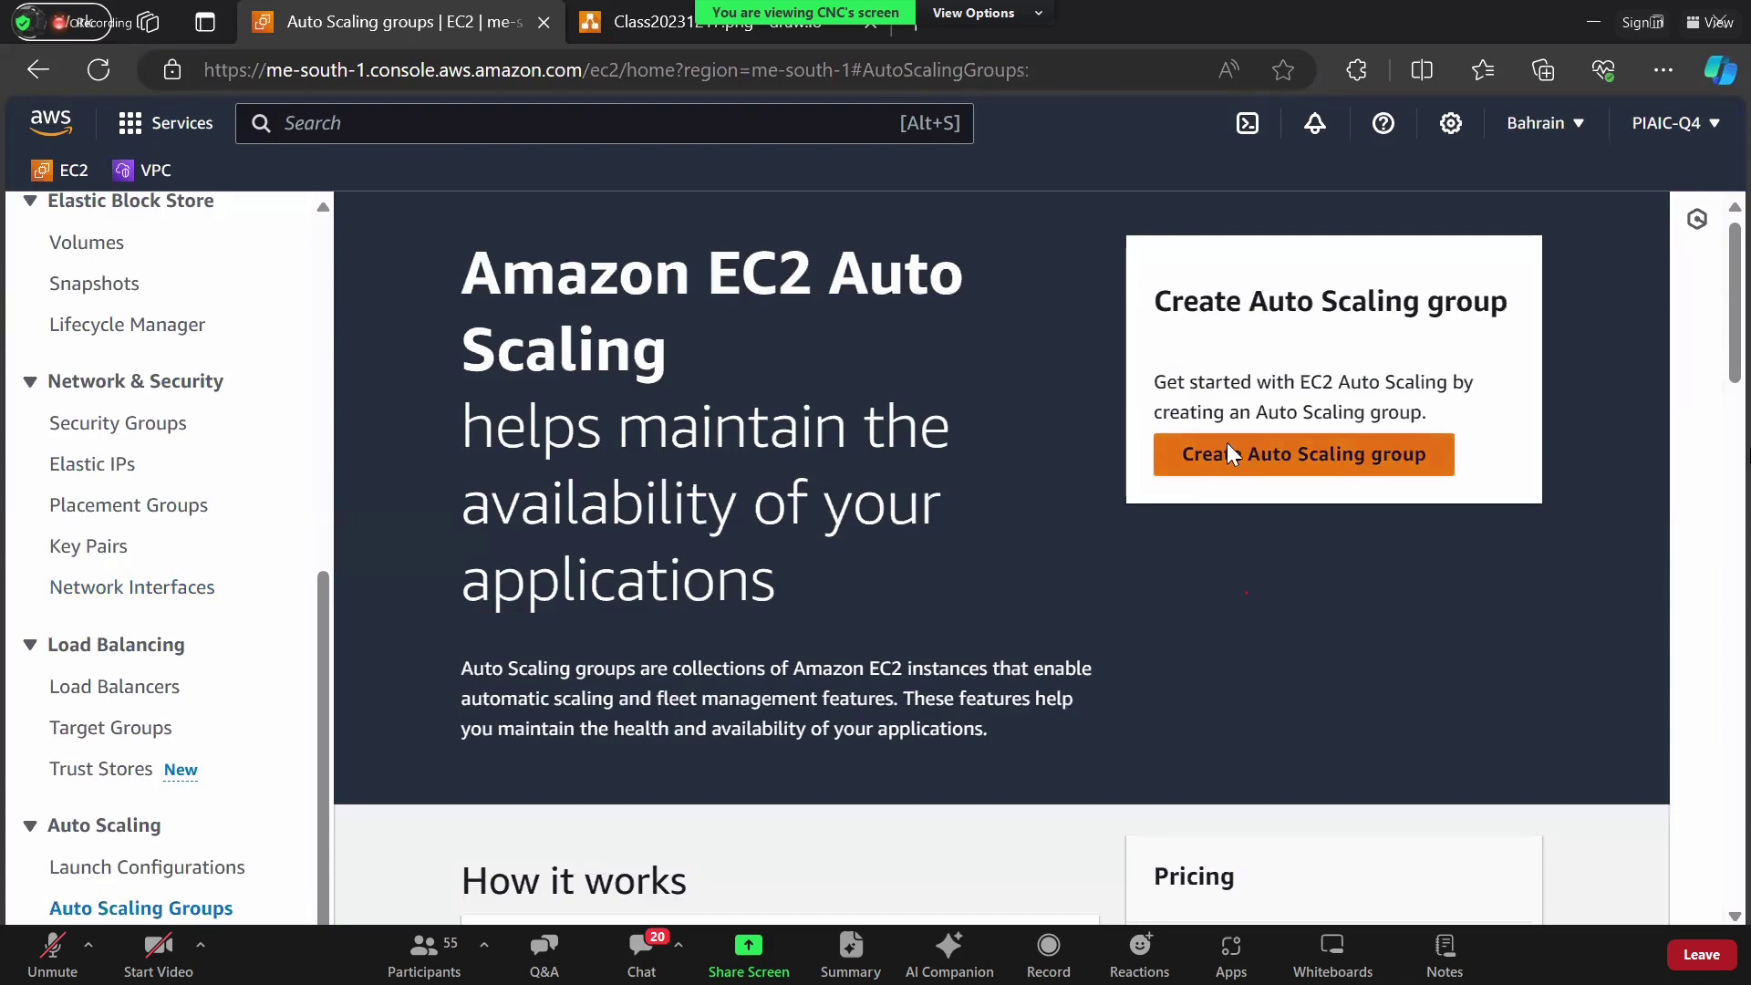
- Start a new Auto Scaling group named 'WebServers'
left_click(1227, 454)
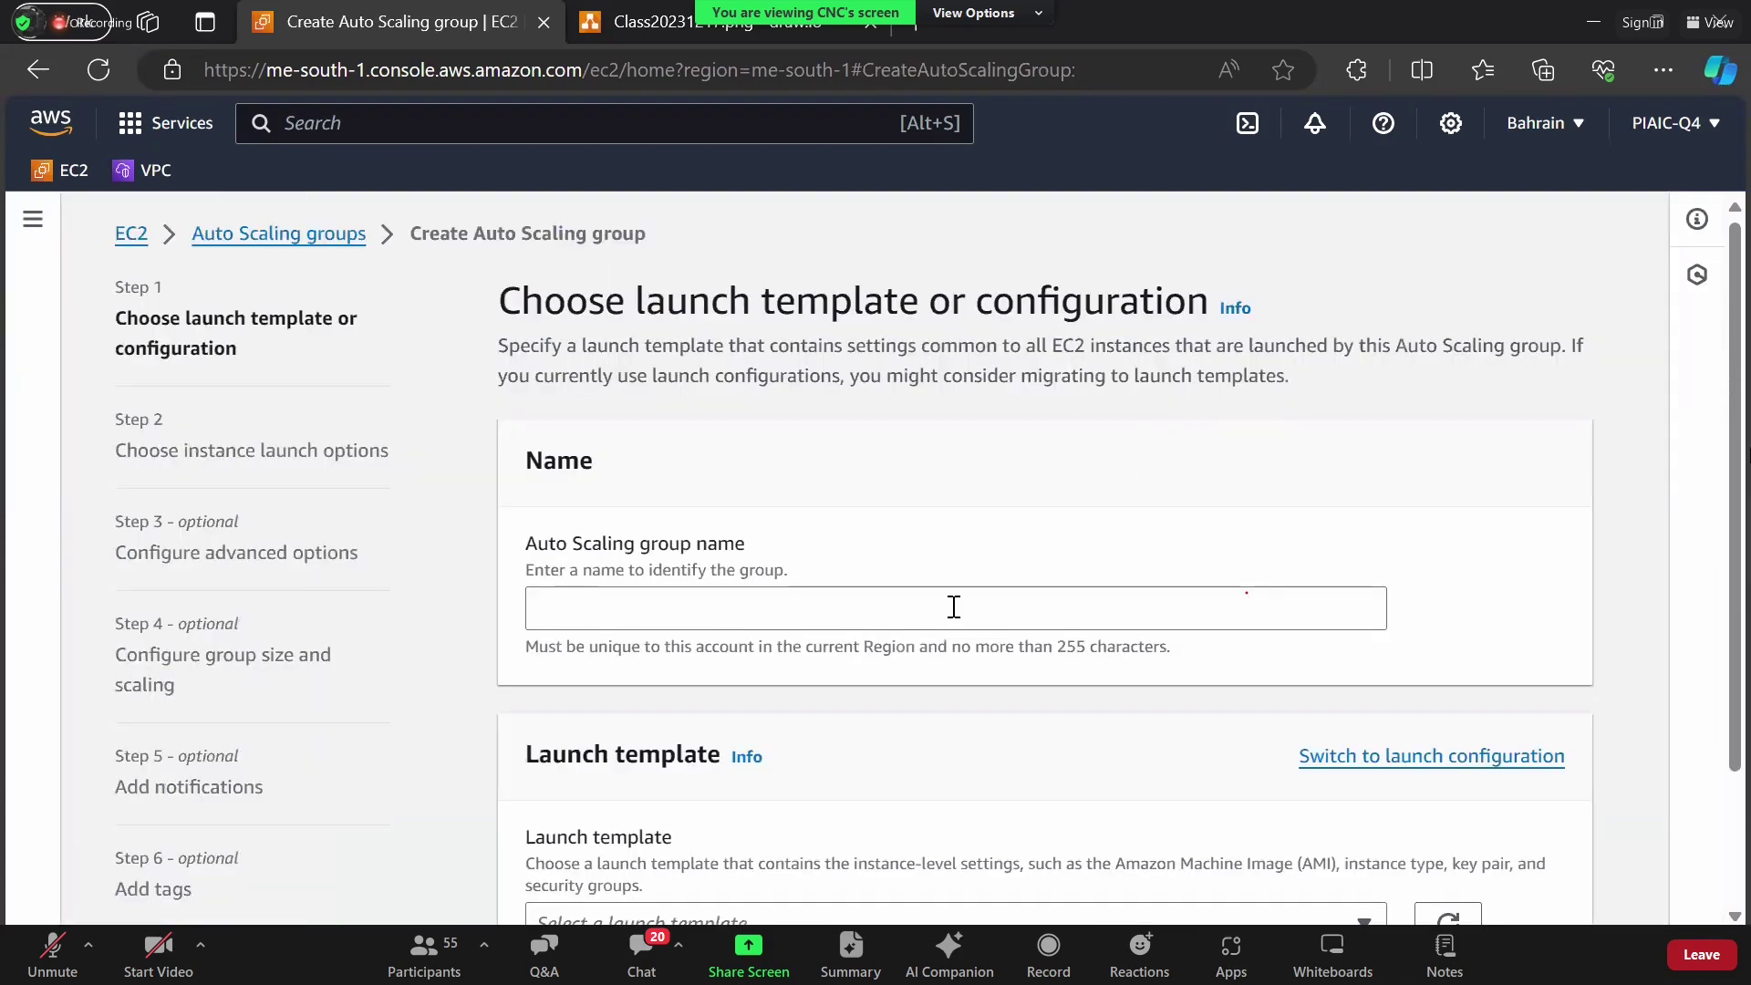
left_click(954, 608)
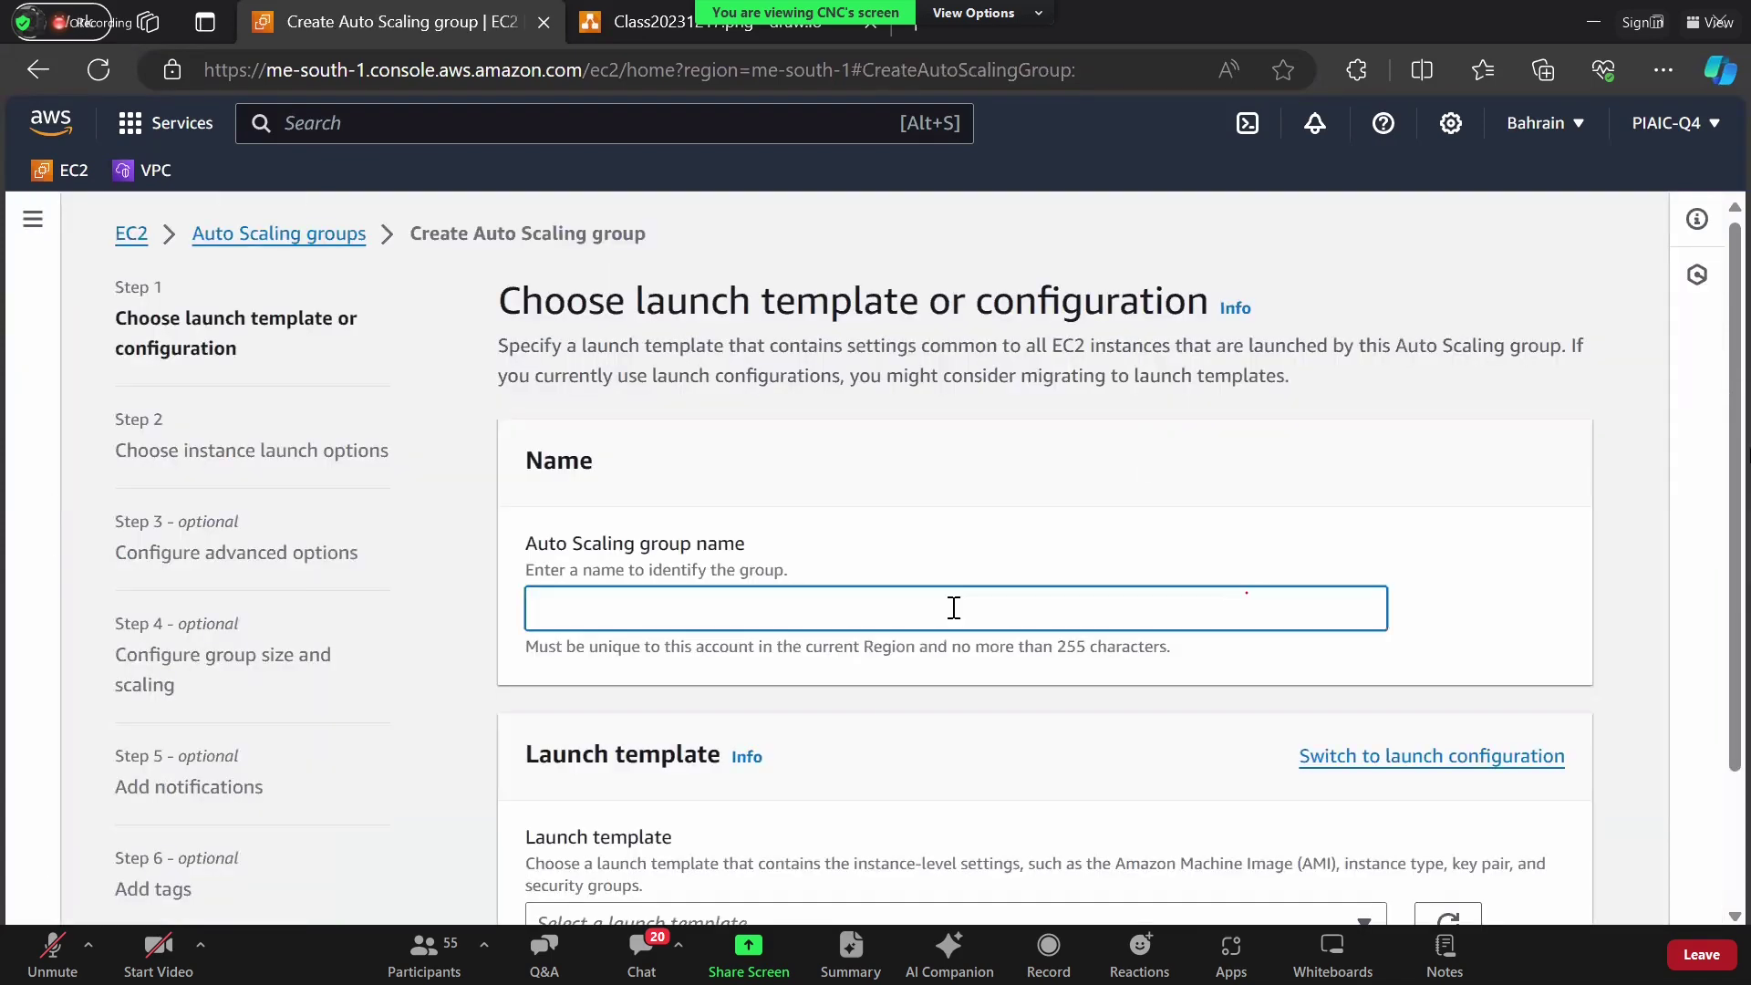
type("WebServers")
- Base the group on WebServer-LaunchTemplate, version Default (1)
scroll(569, 582, "down", 2)
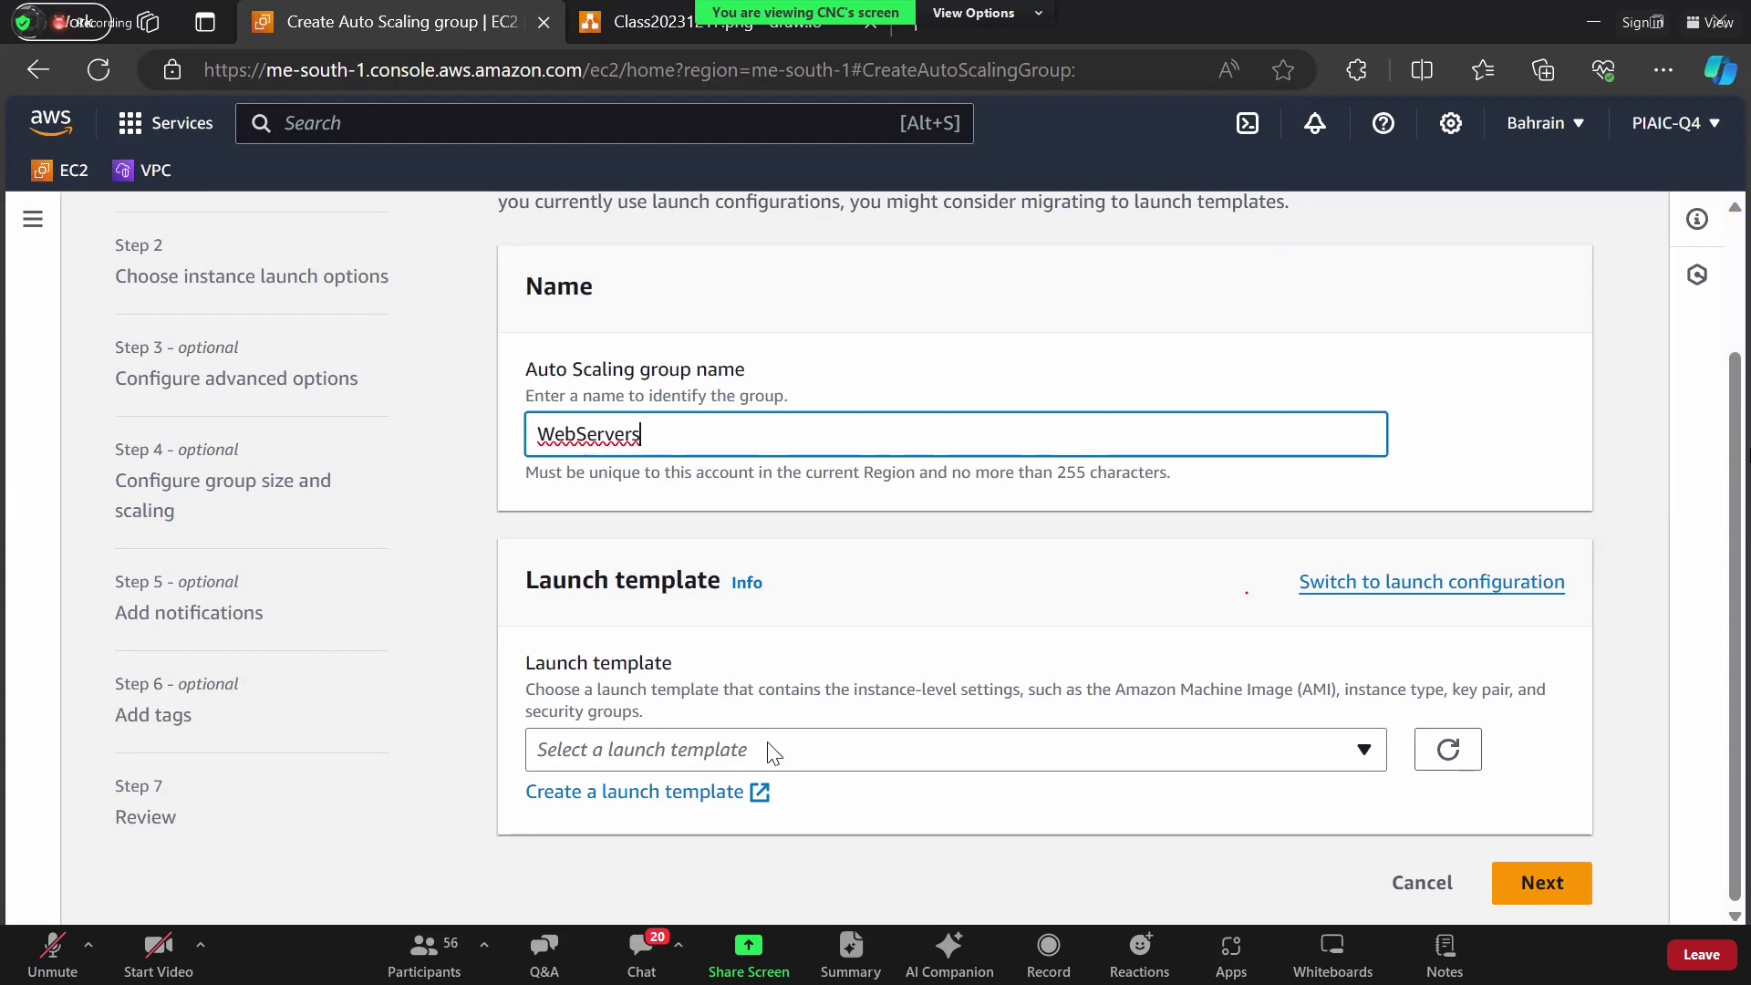
left_click(769, 752)
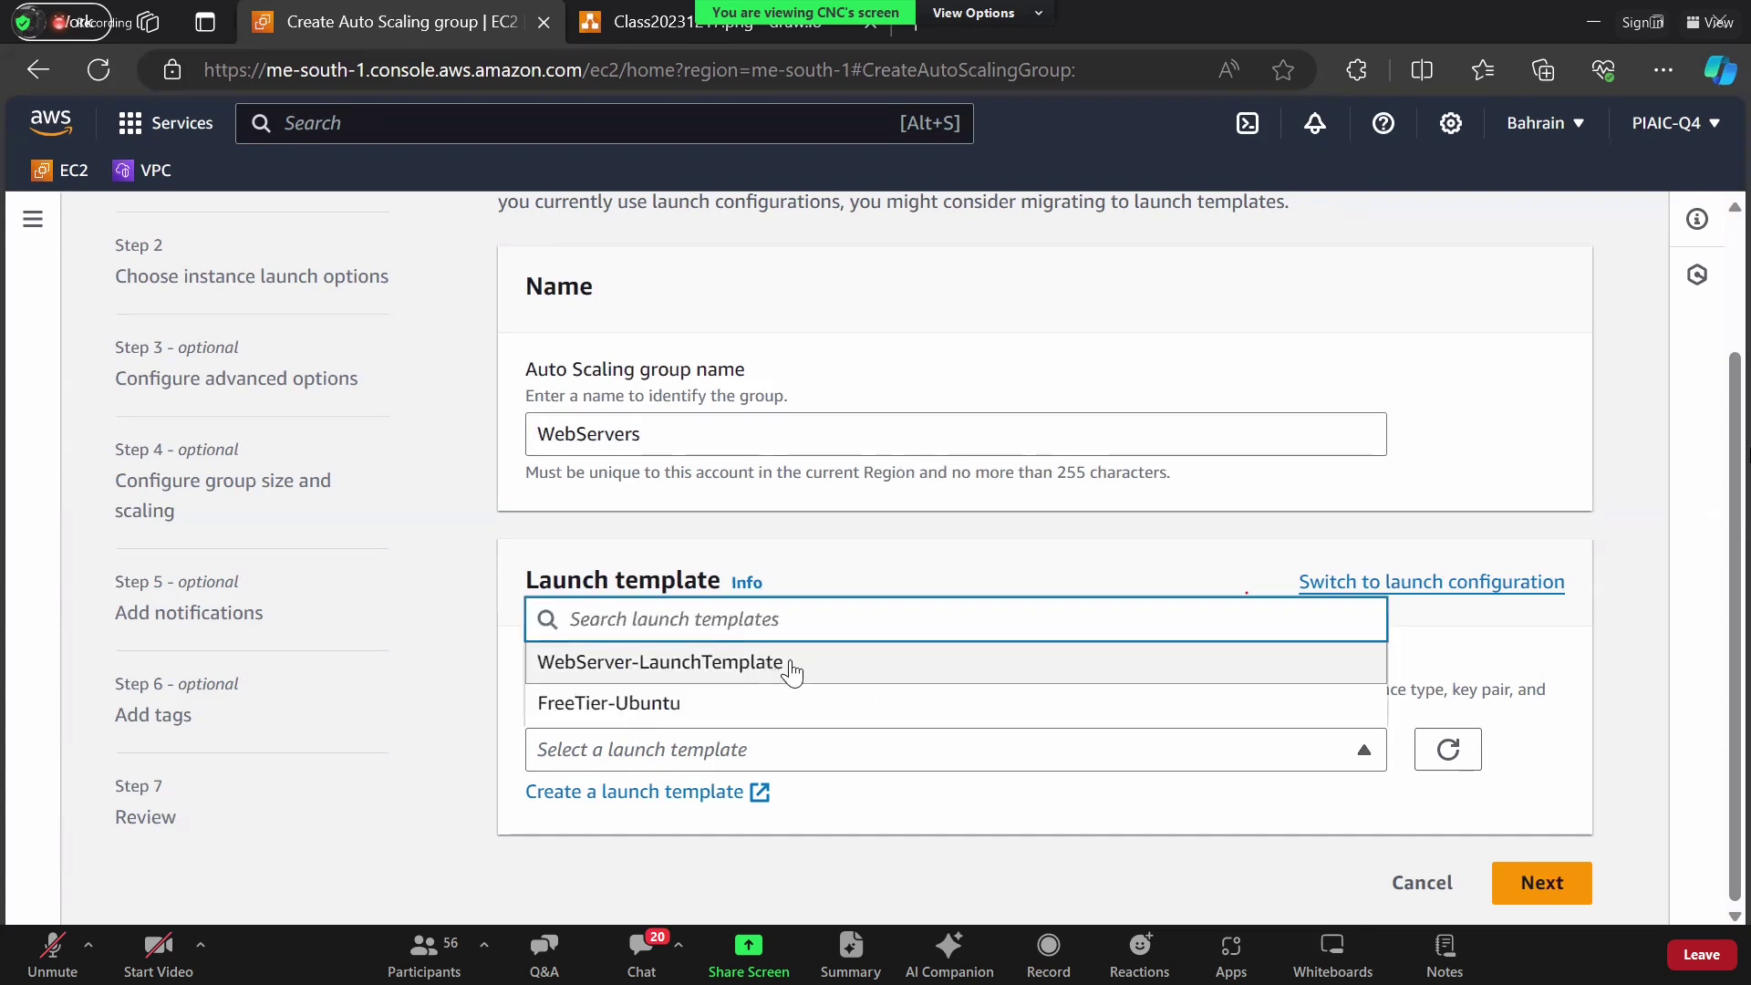
left_click(922, 642)
scroll(922, 647, "down", 4)
scroll(935, 649, "down", 2)
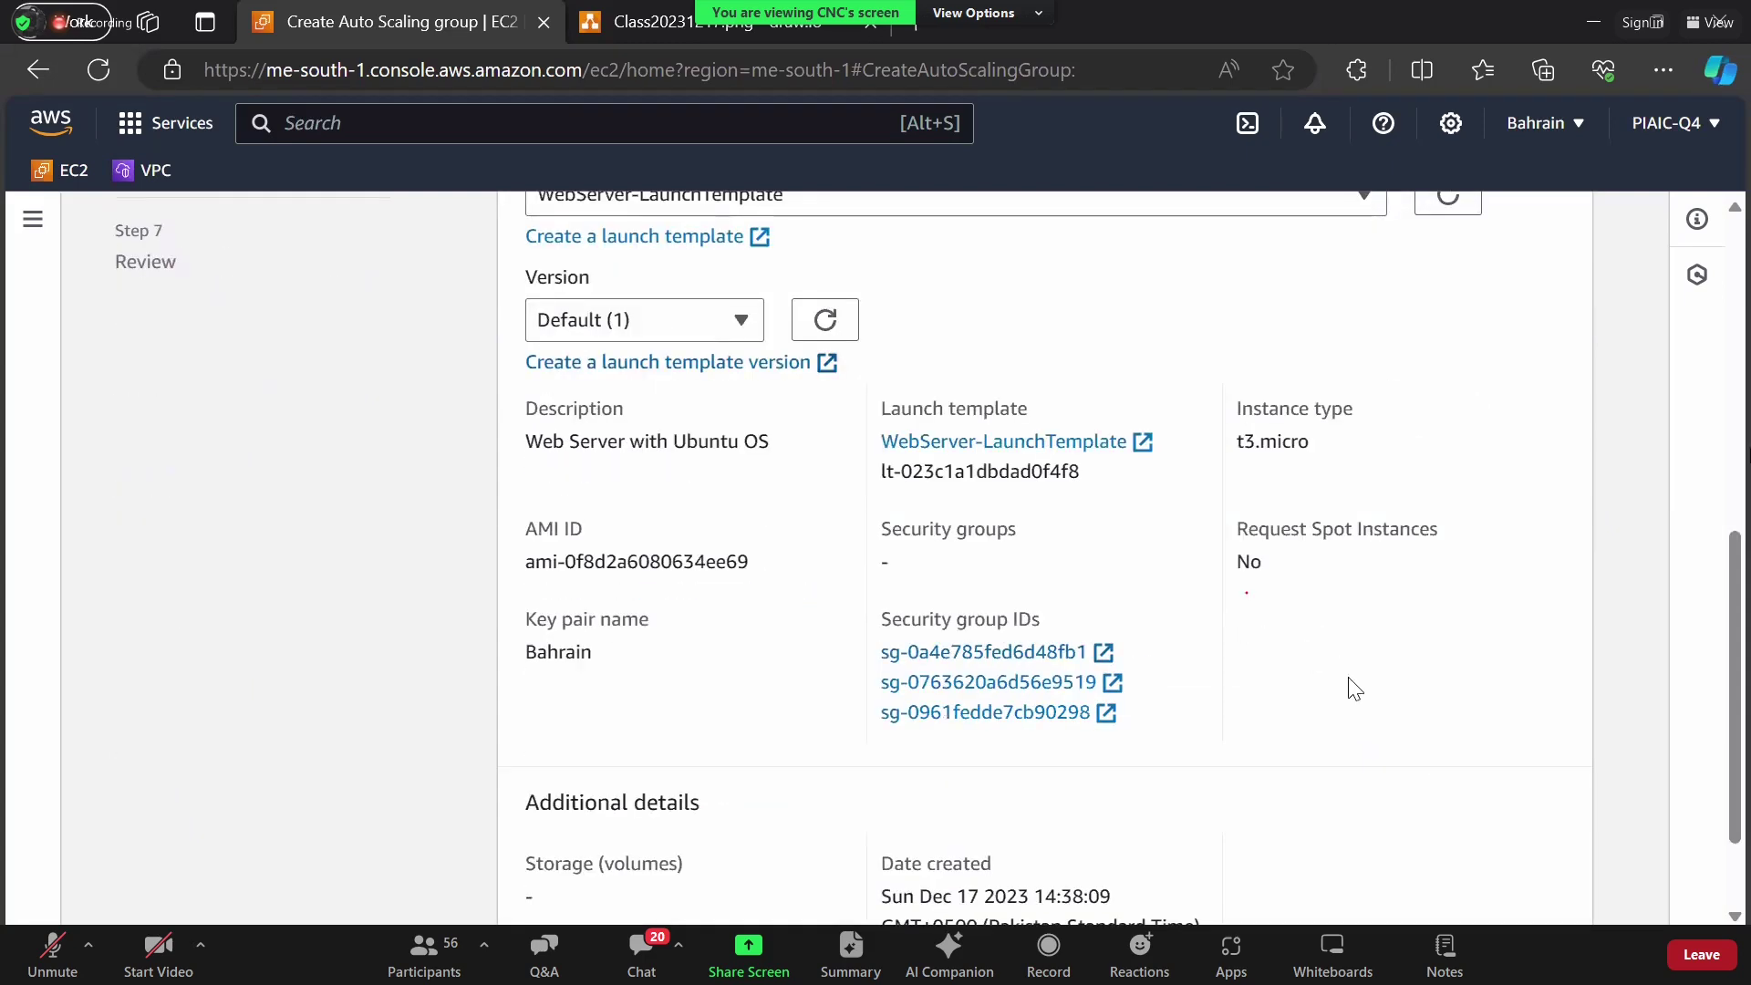
scroll(1354, 689, "down", 2)
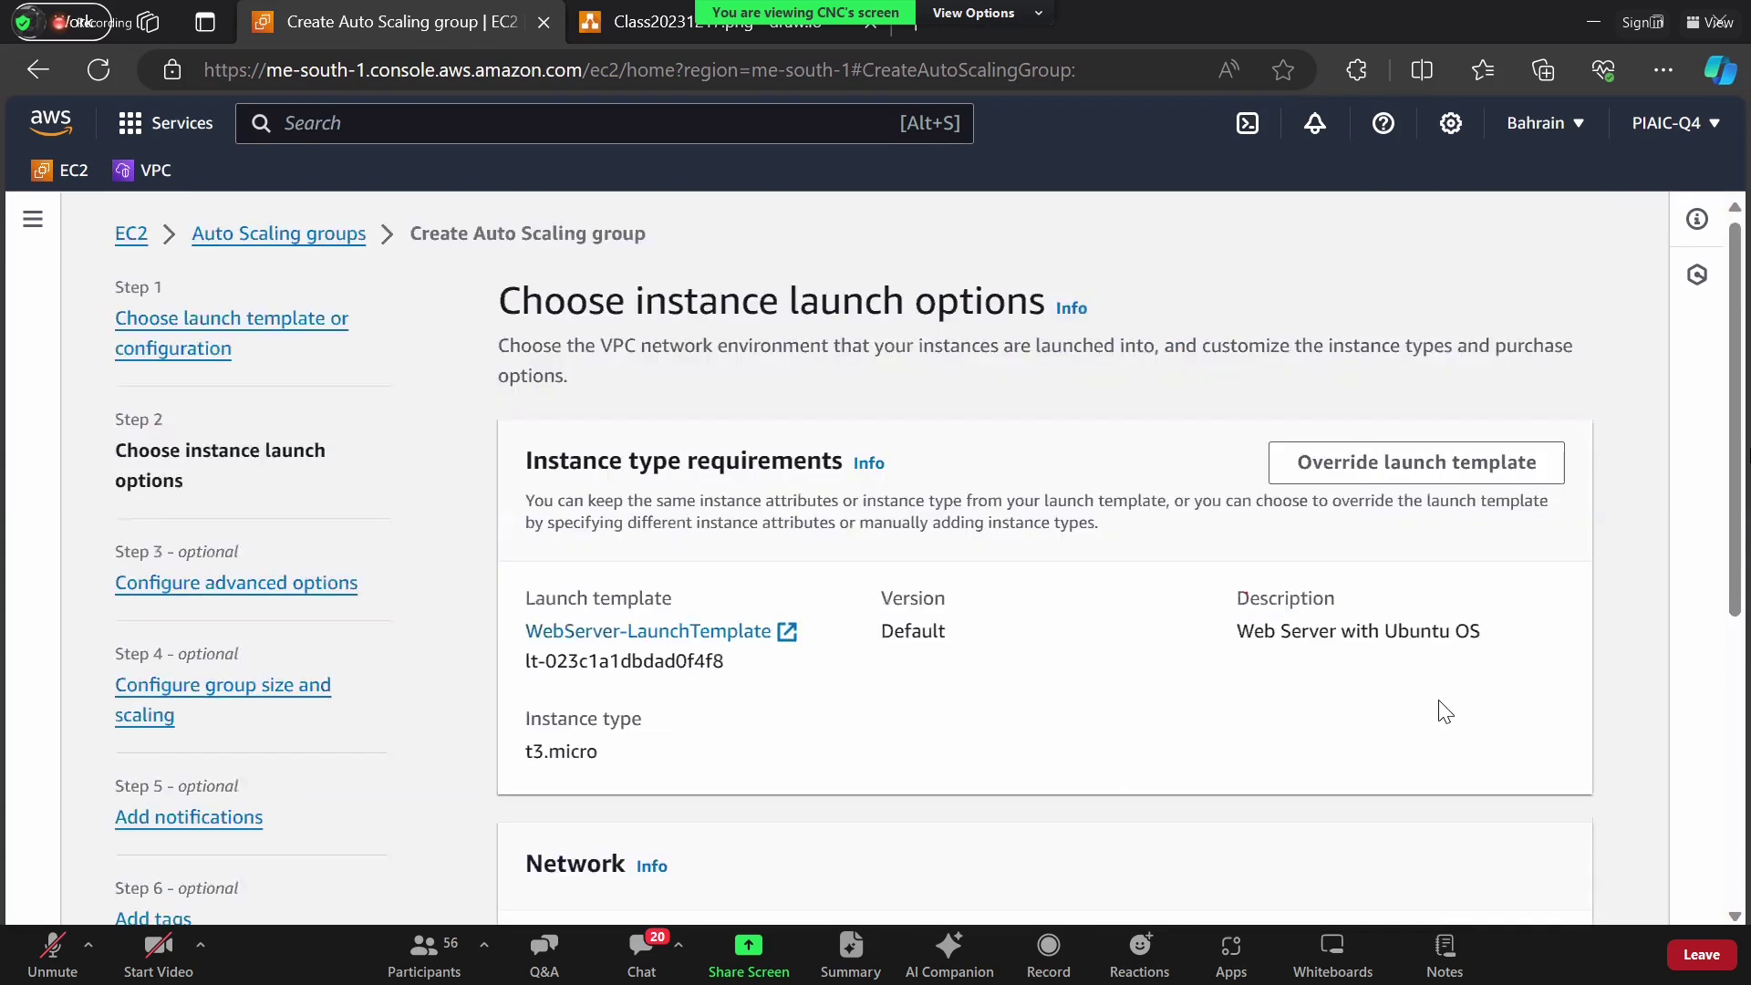
- Put the Auto Scaling group in PIAIC-VPC
scroll(1445, 712, "down", 2)
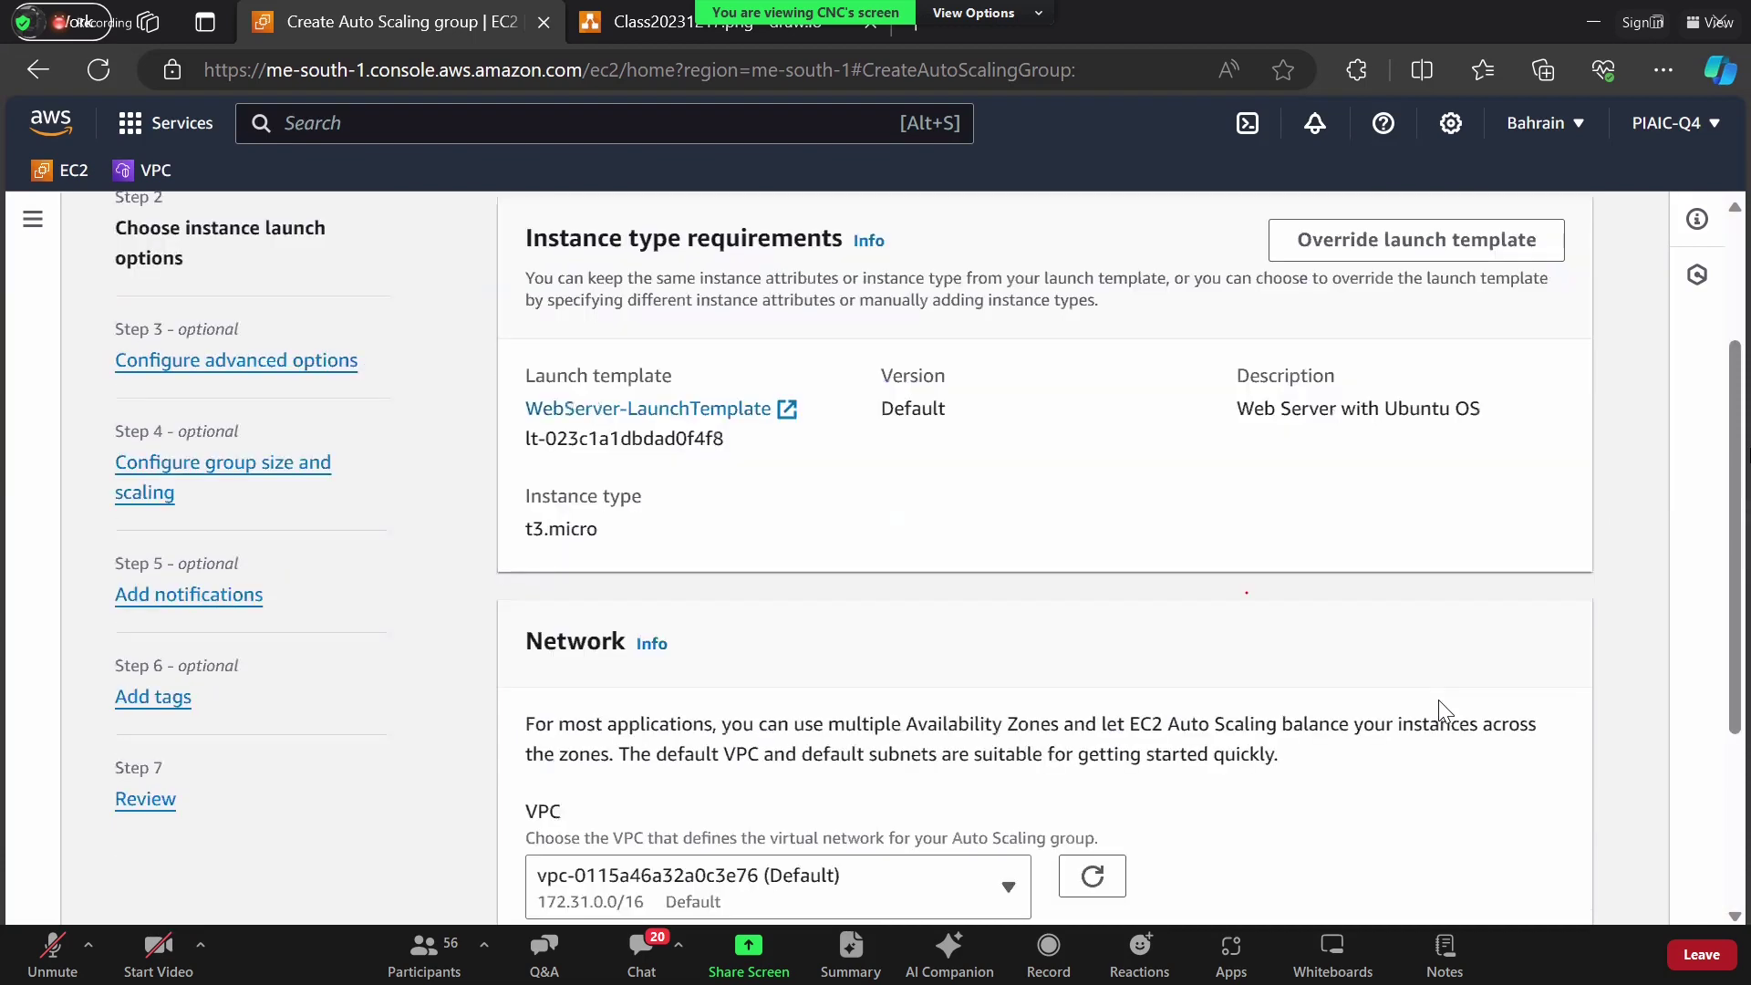
scroll(1445, 711, "down", 1)
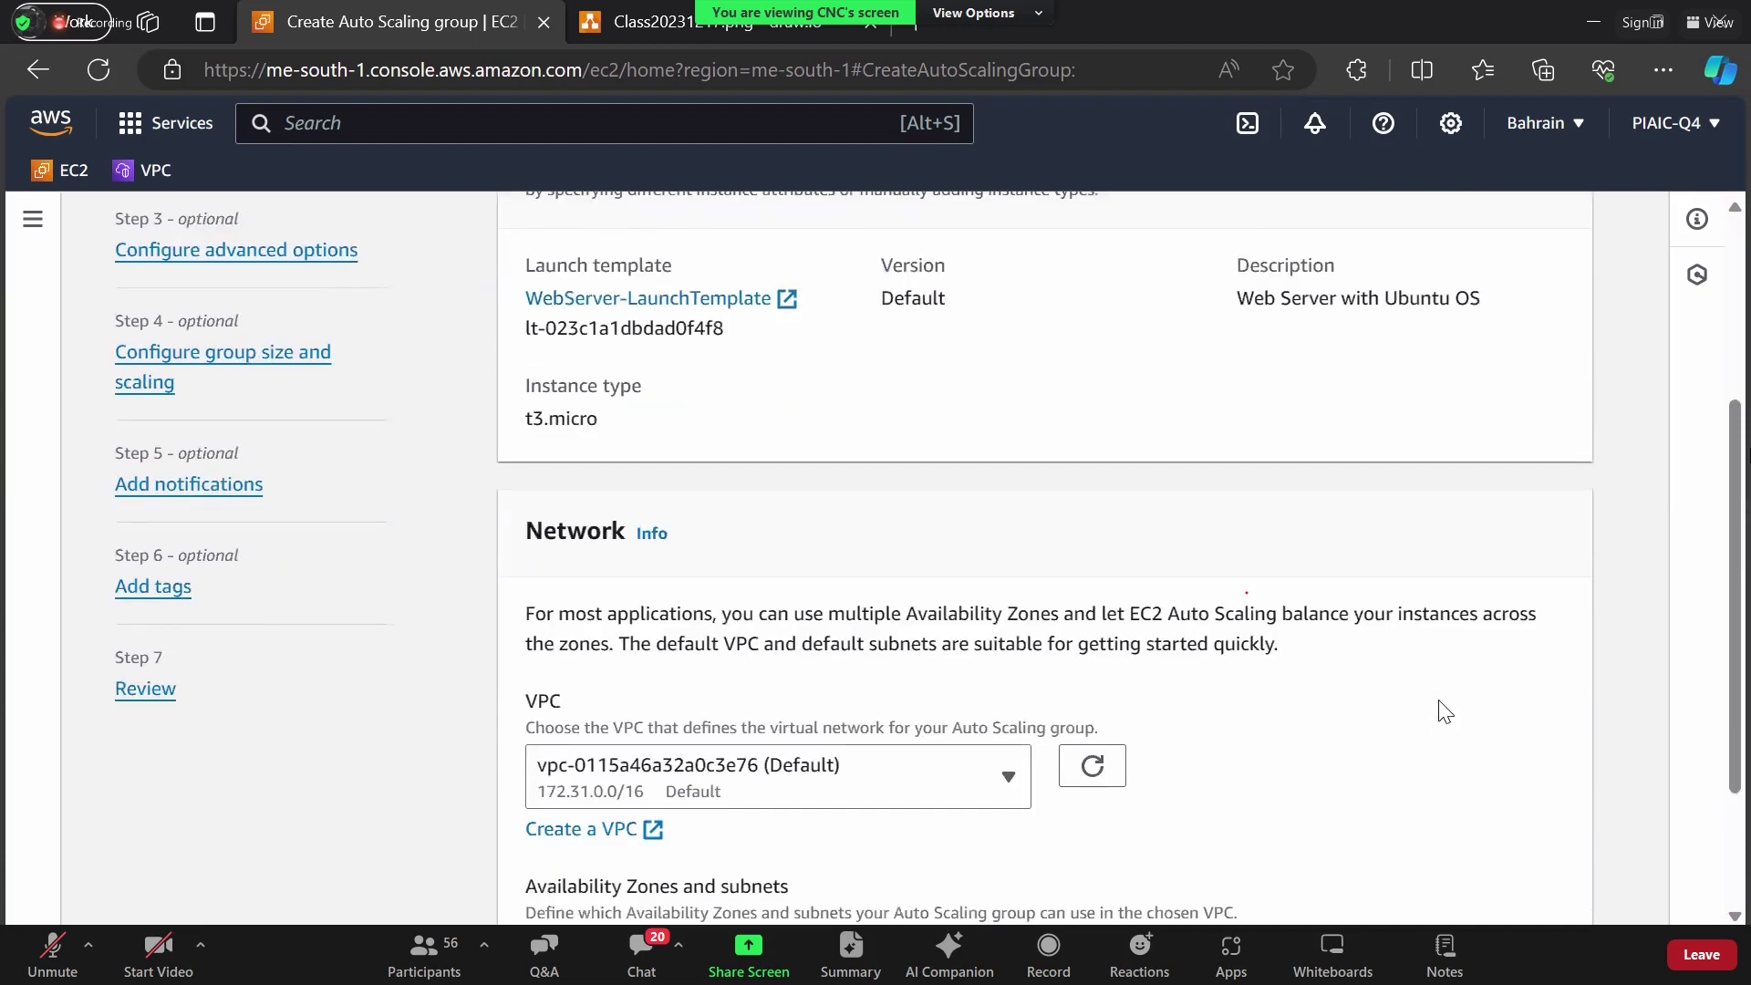
scroll(1005, 659, "down", 1)
left_click(1005, 658)
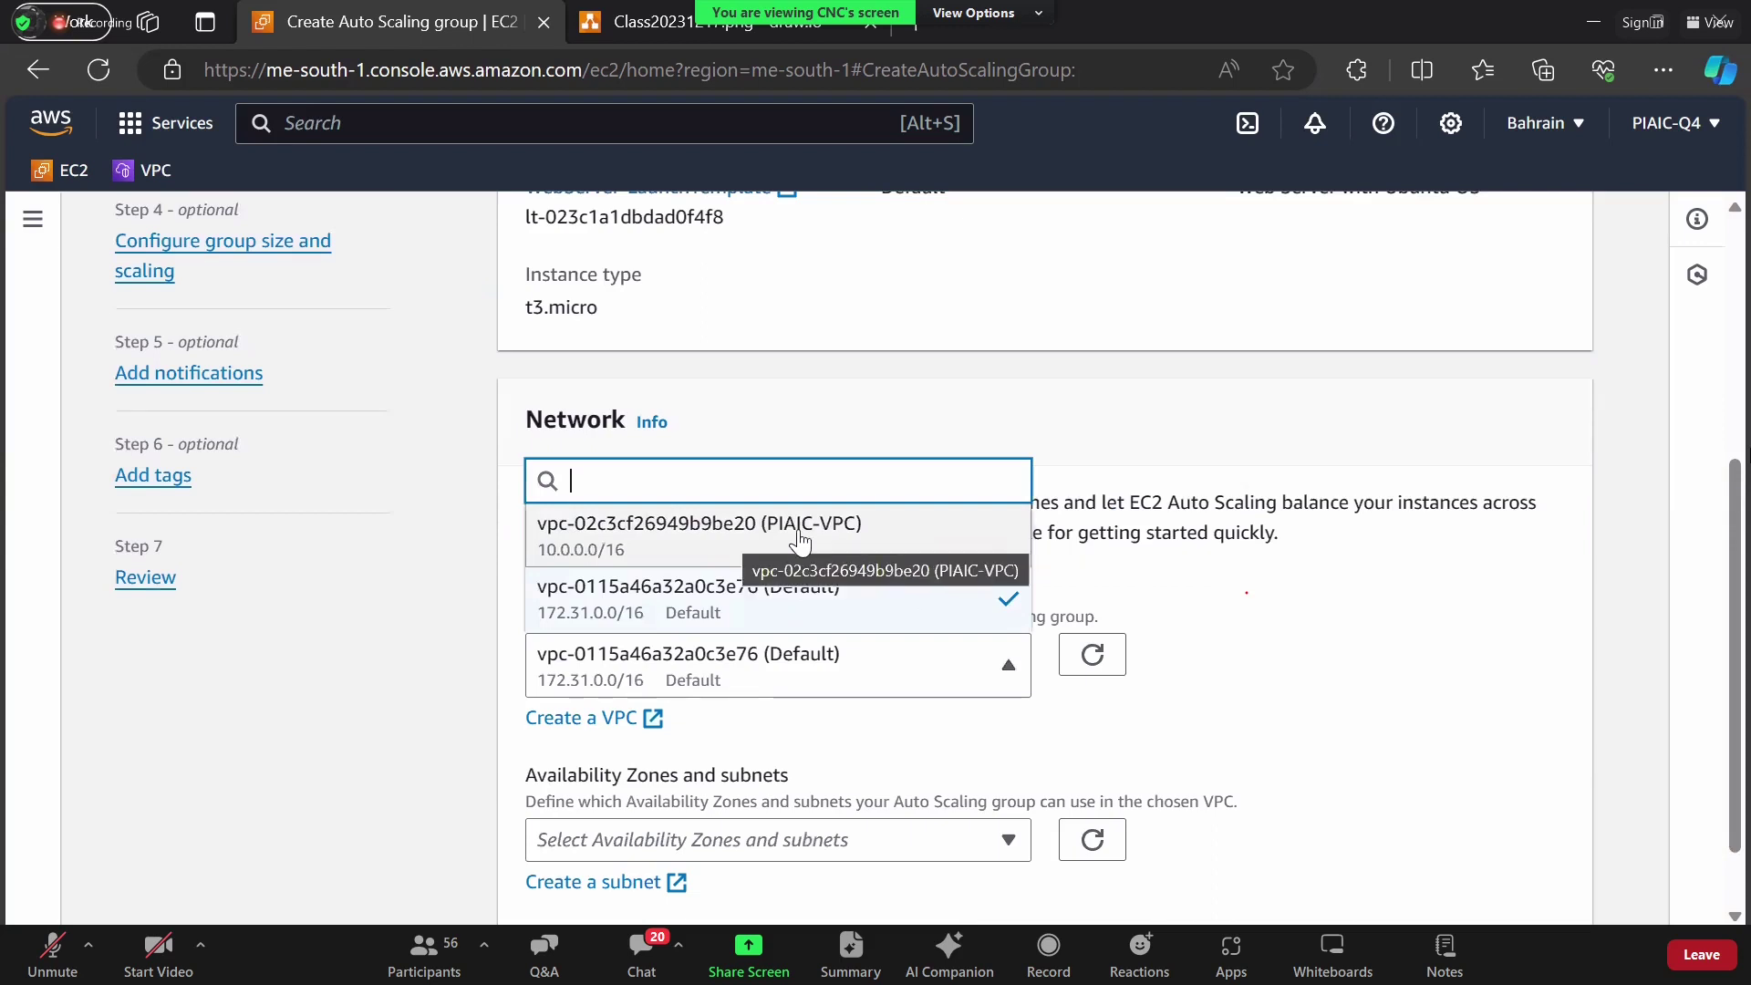
left_click(801, 530)
- Add PIAIC-VPC-Subnet01, 02 and 03 and continue to the advanced options step
scroll(873, 795, "down", 1)
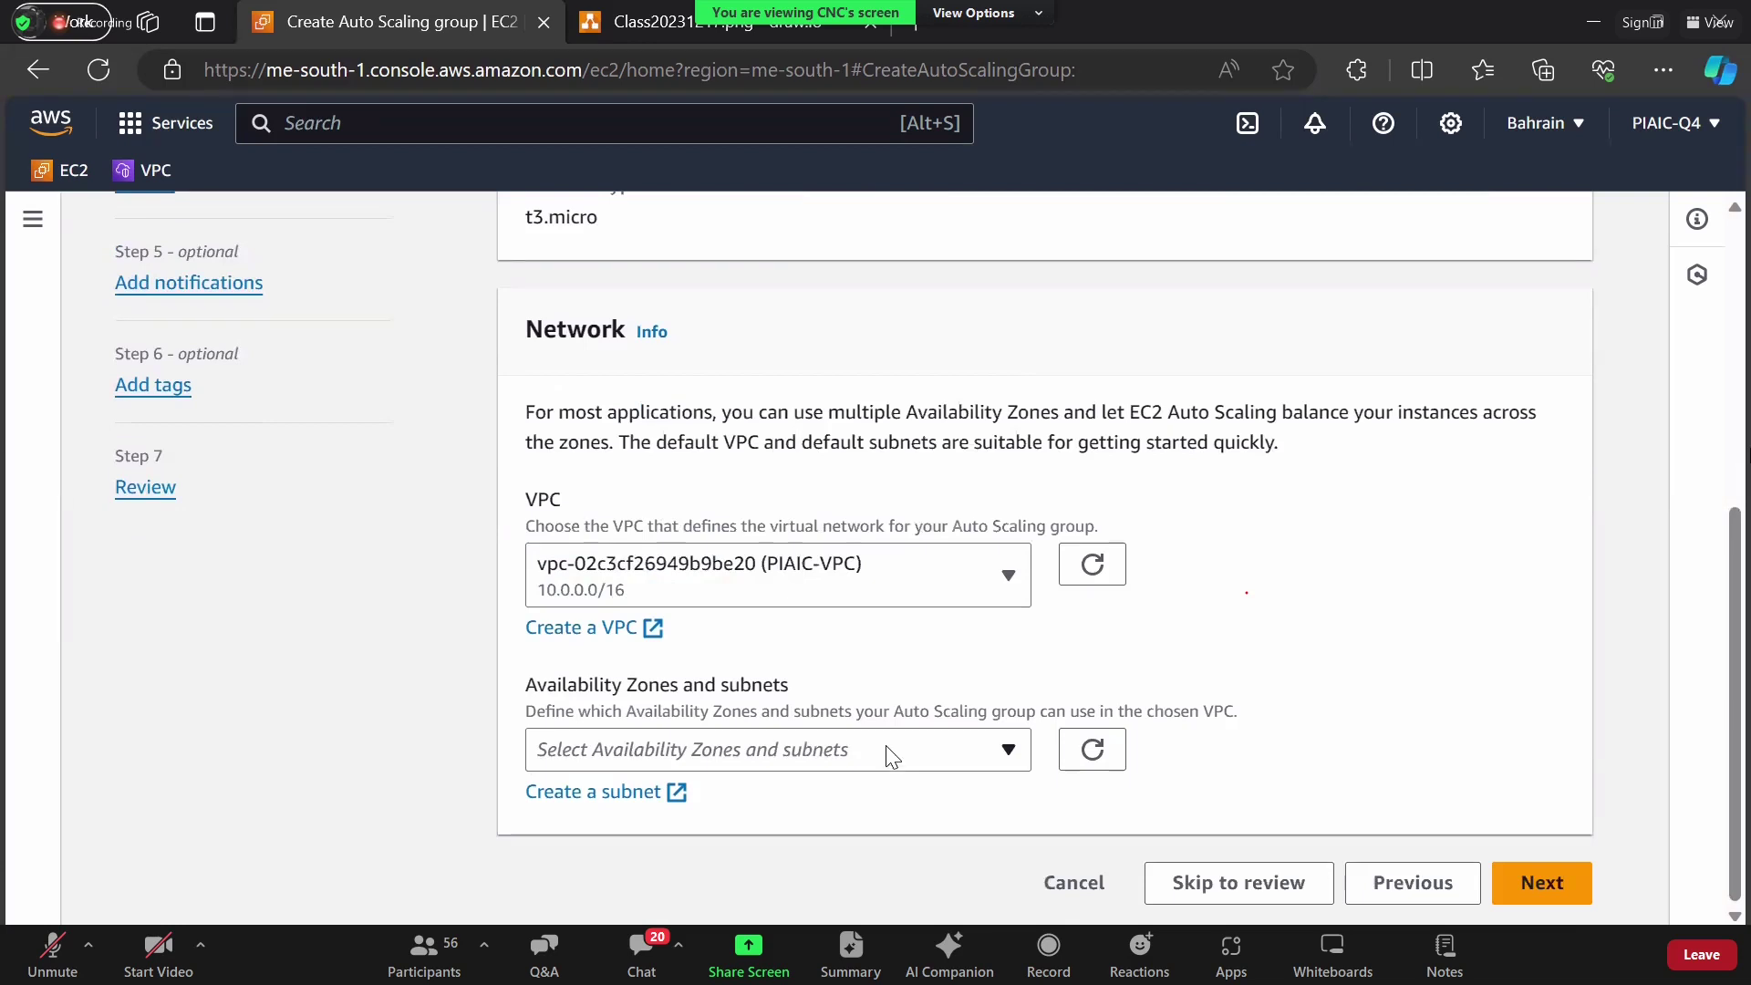
left_click(580, 750)
left_click(546, 678)
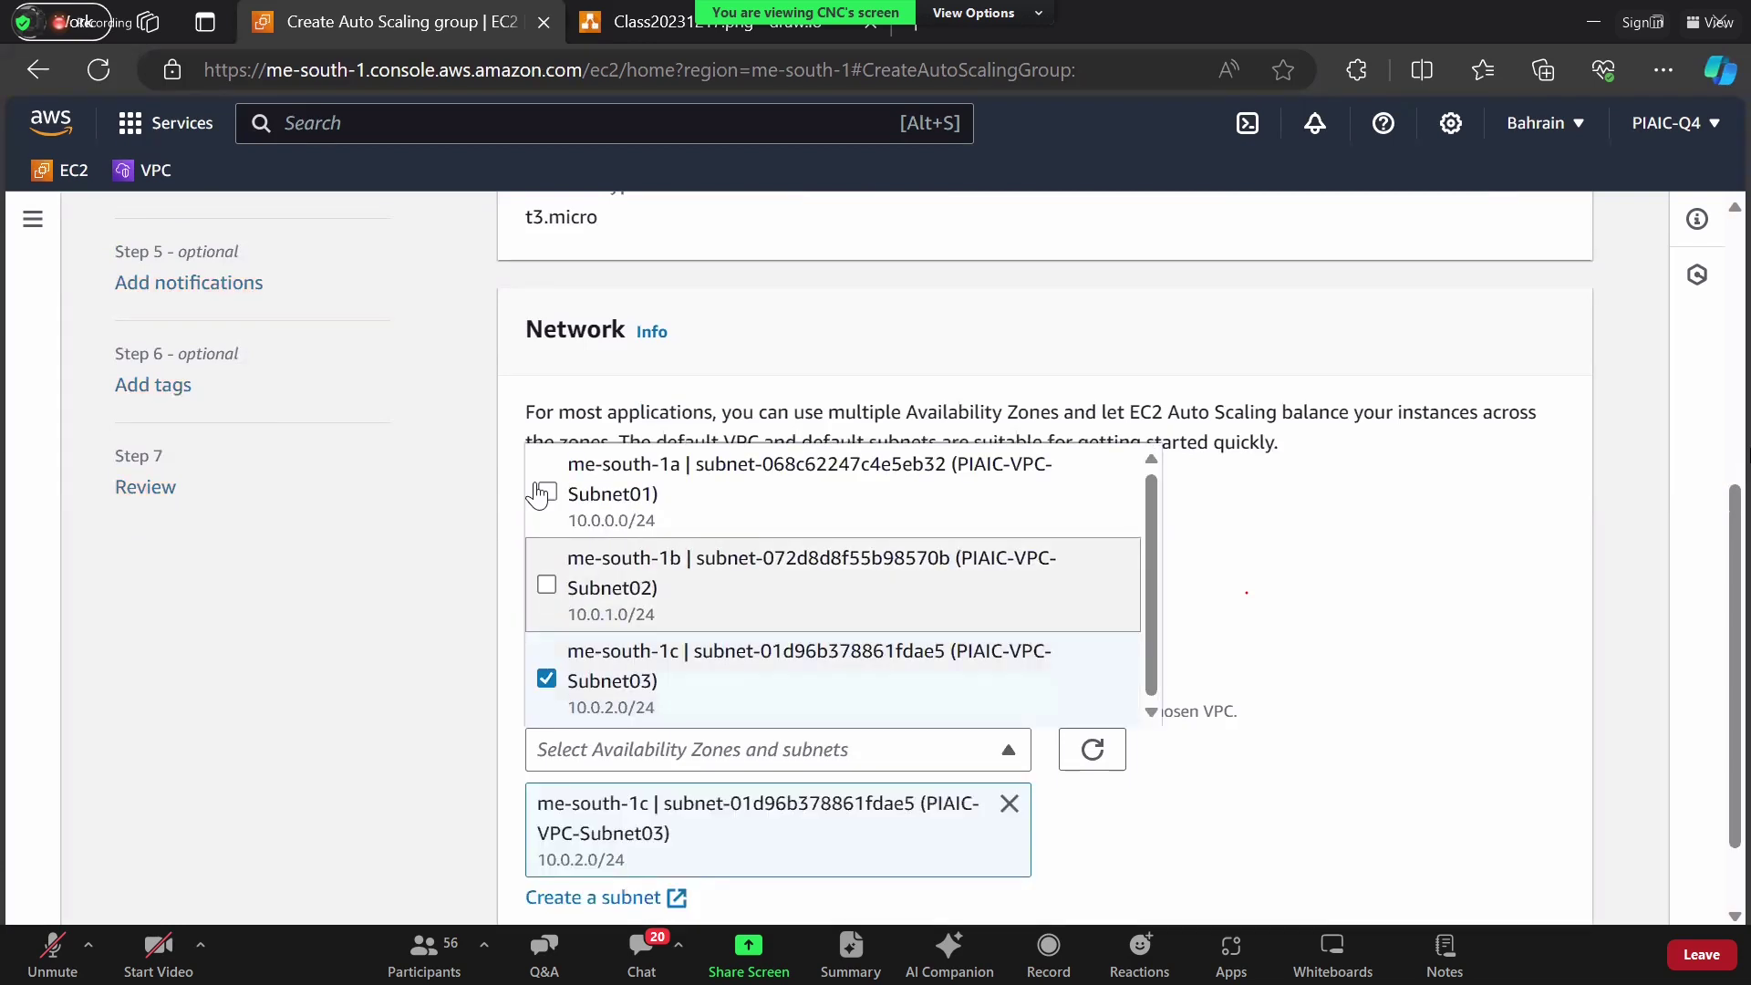
left_click(547, 584)
left_click(547, 492)
left_click(1333, 562)
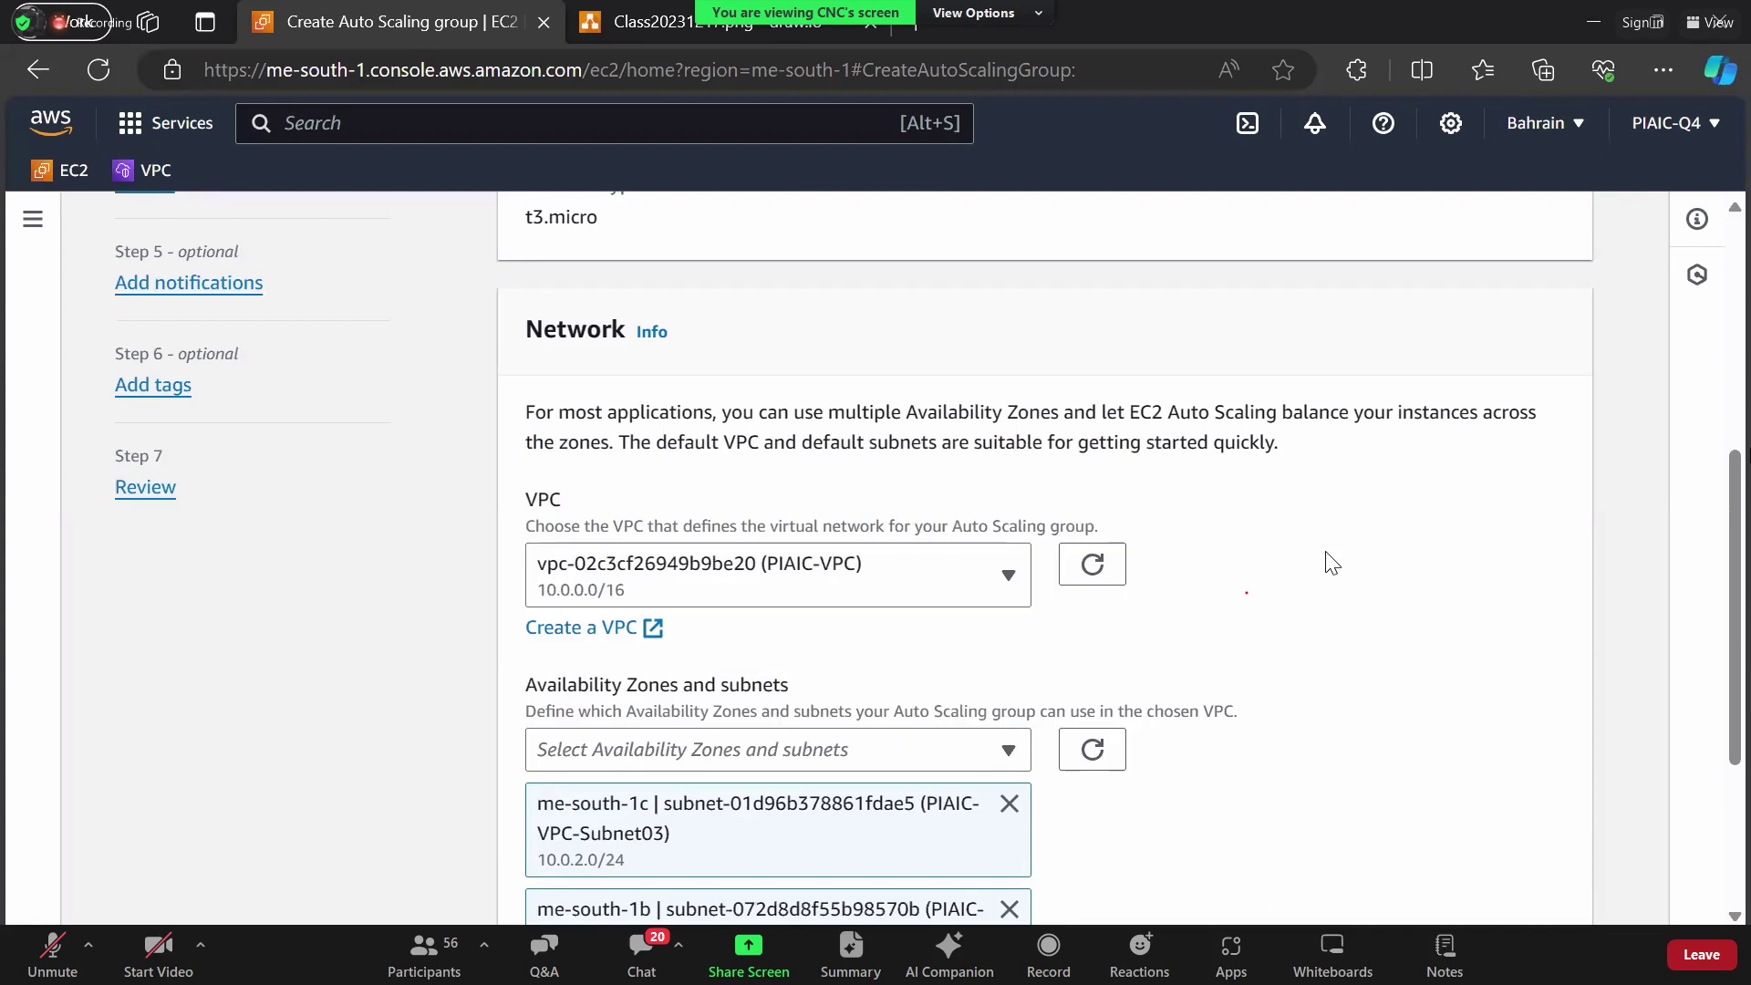
scroll(1333, 563, "down", 3)
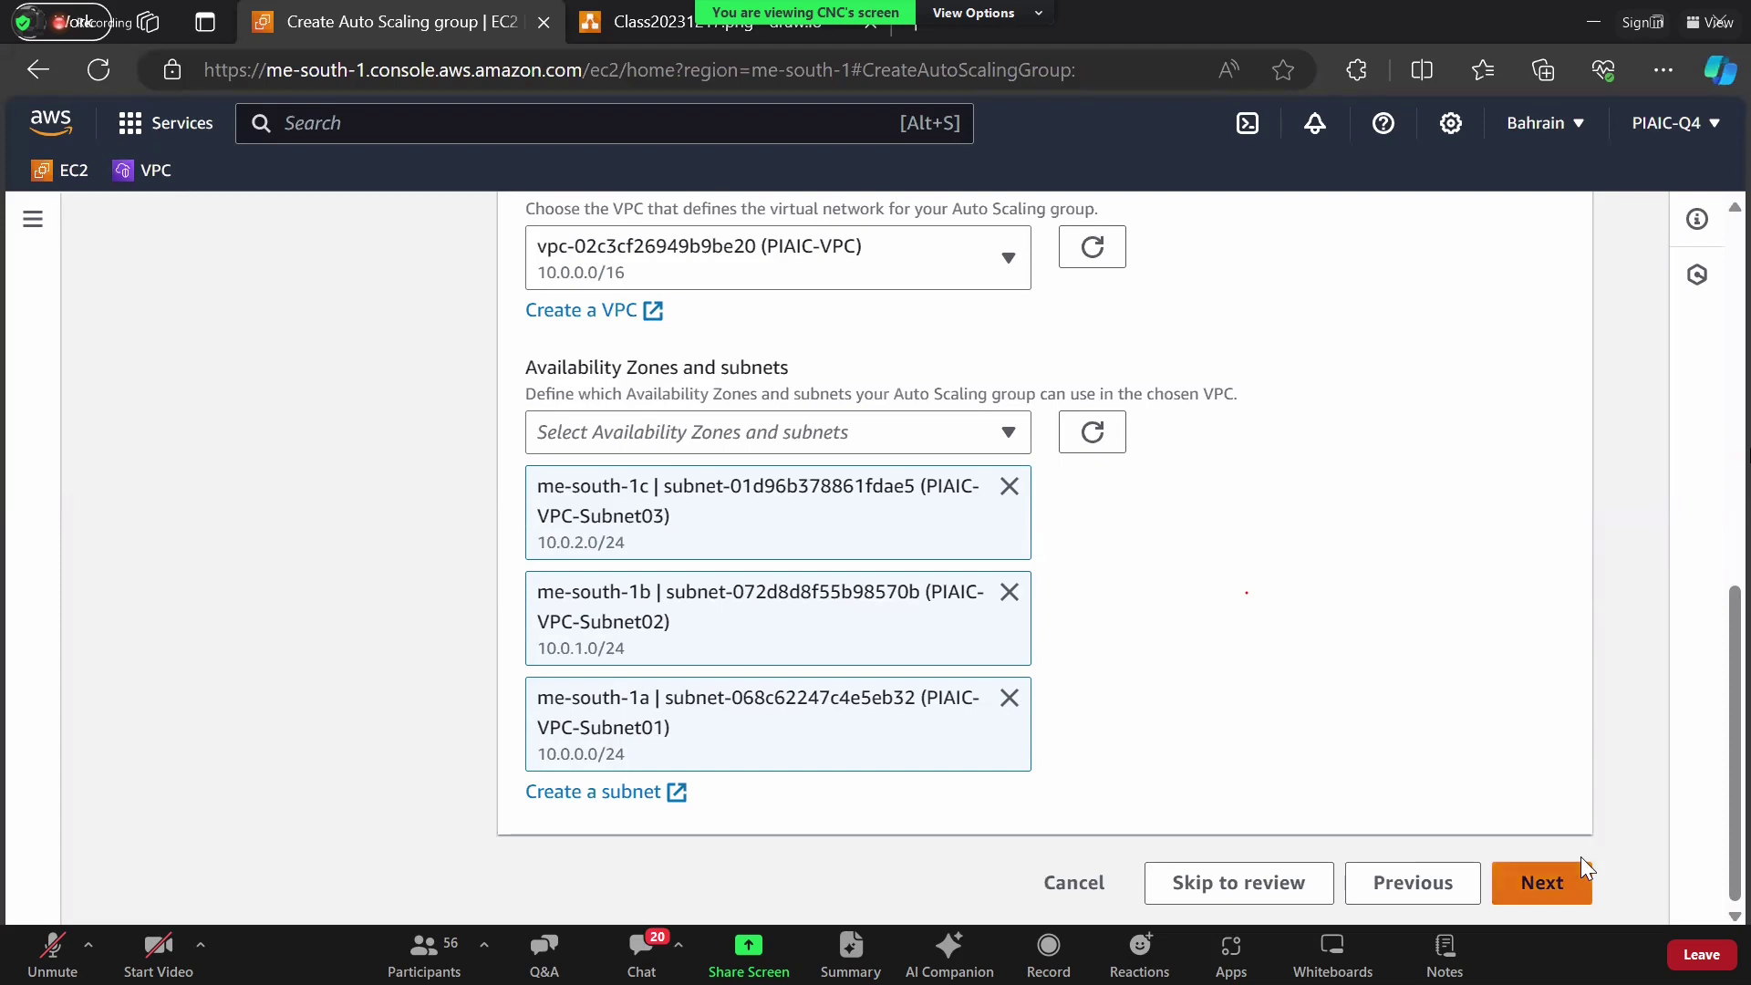
left_click(1551, 878)
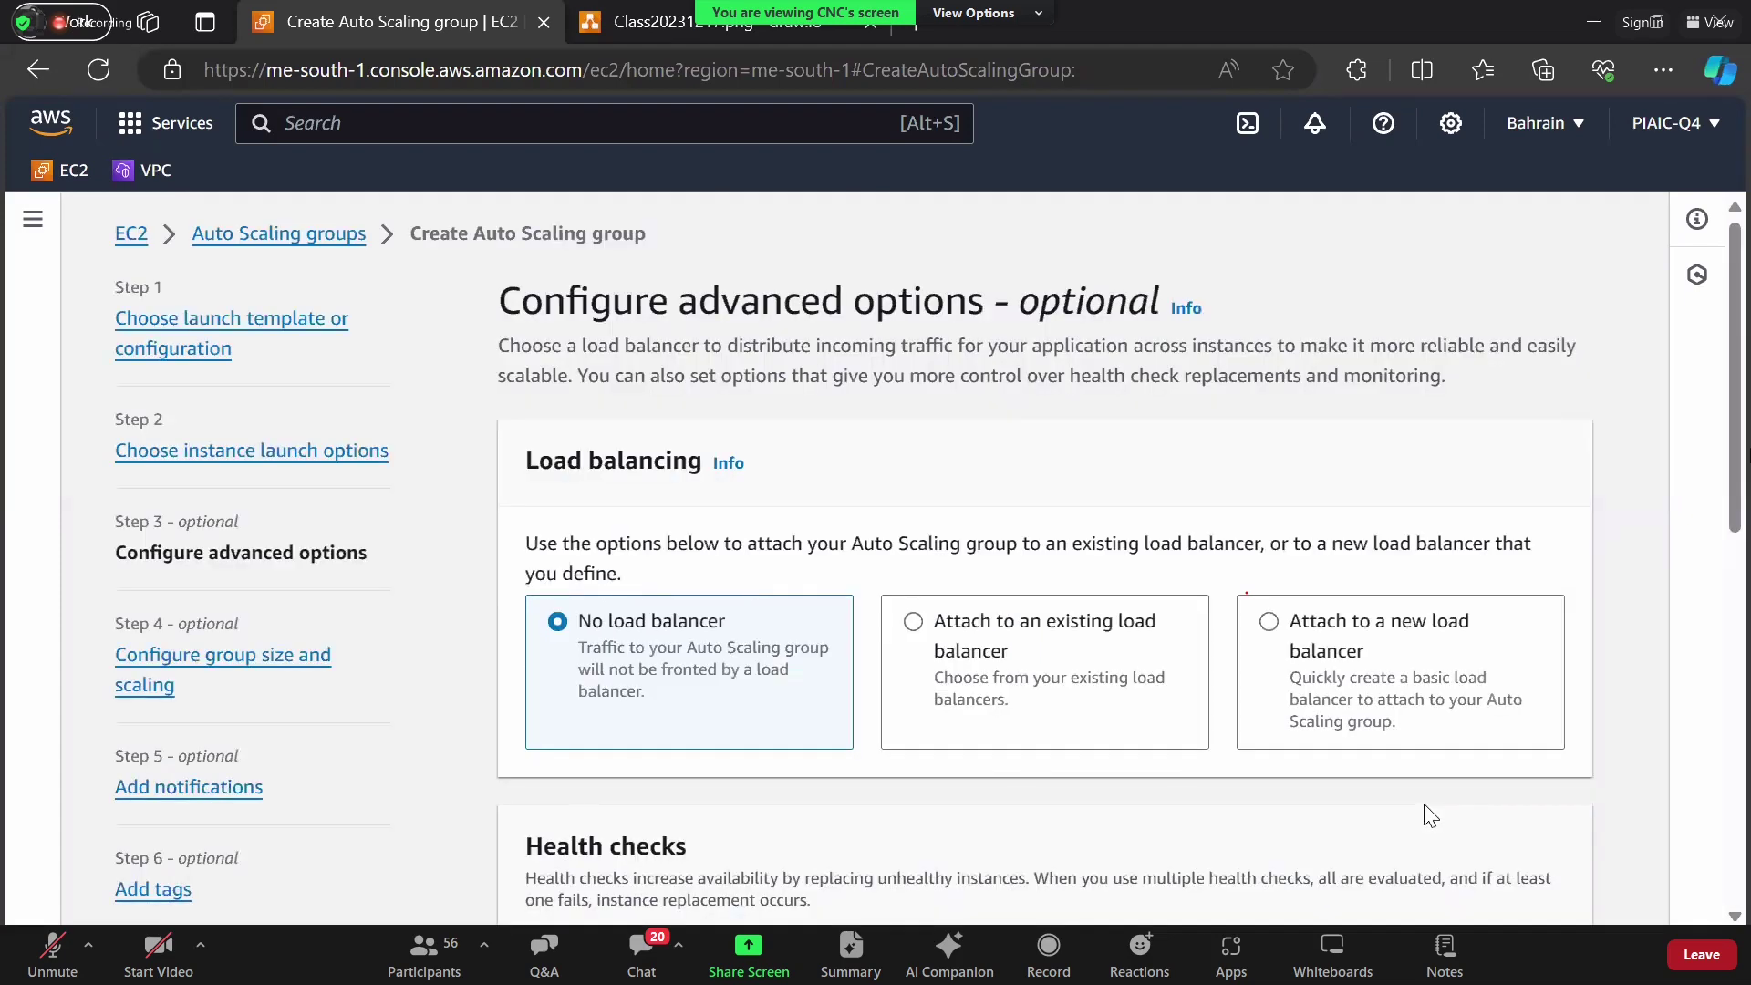
scroll(1430, 815, "down", 2)
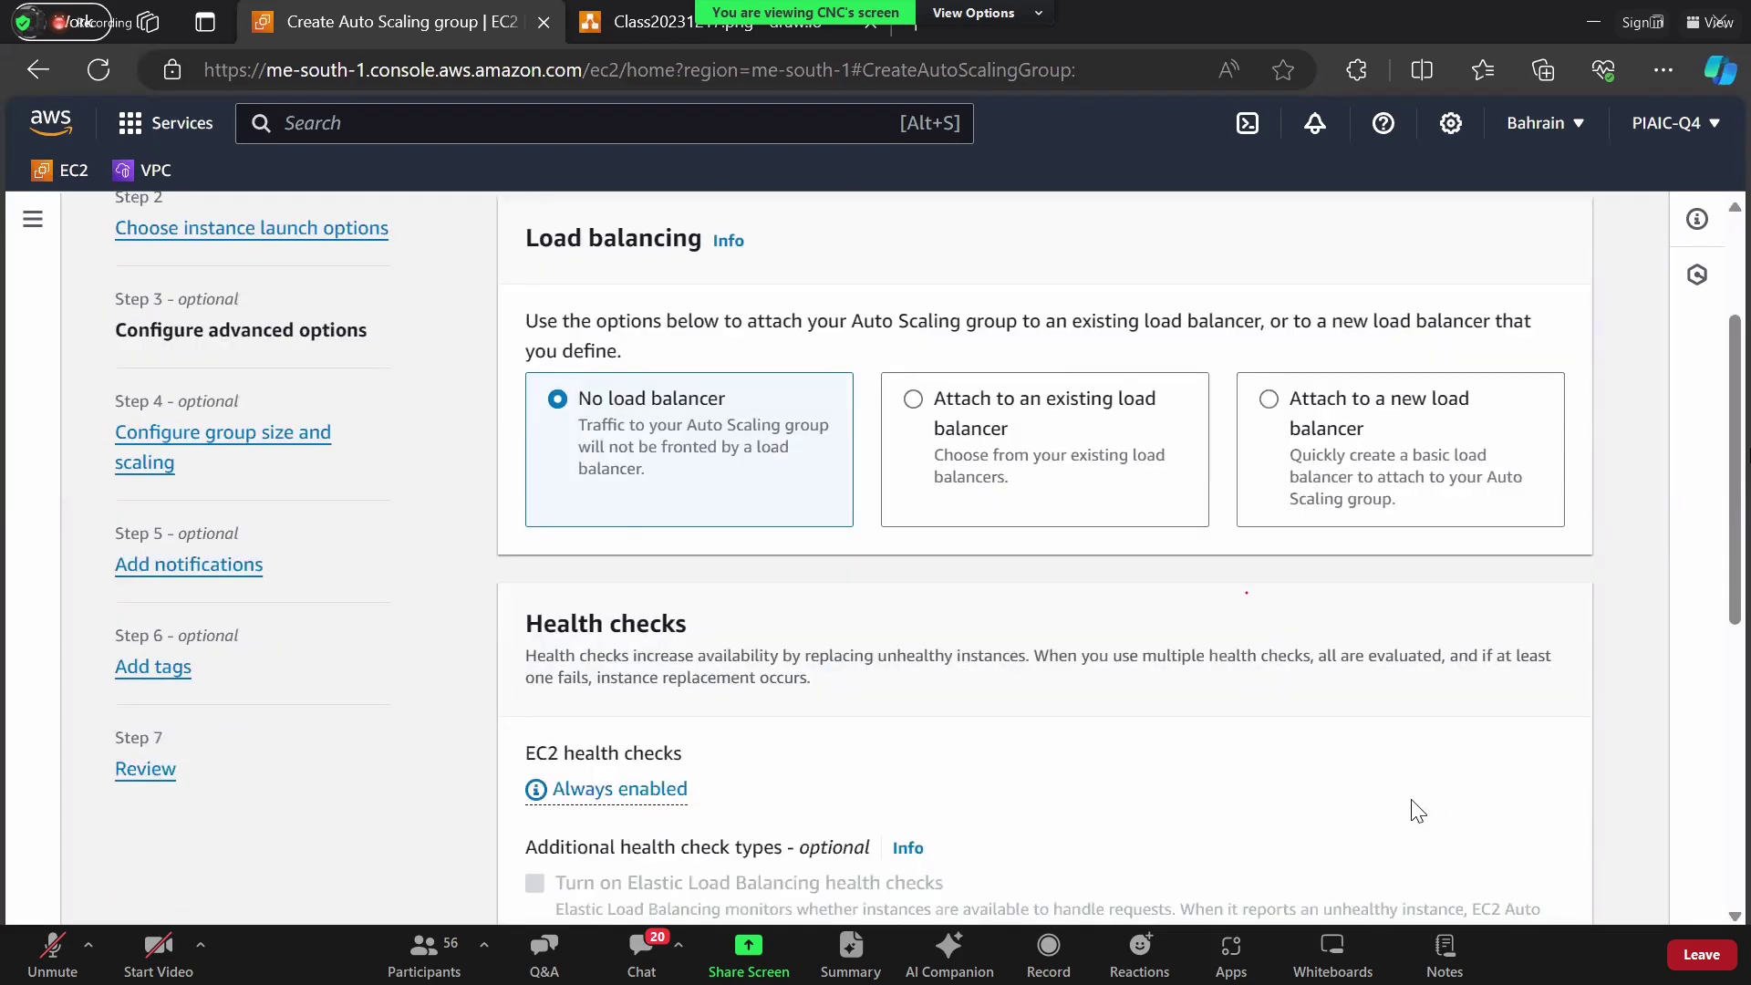
scroll(1418, 811, "down", 6)
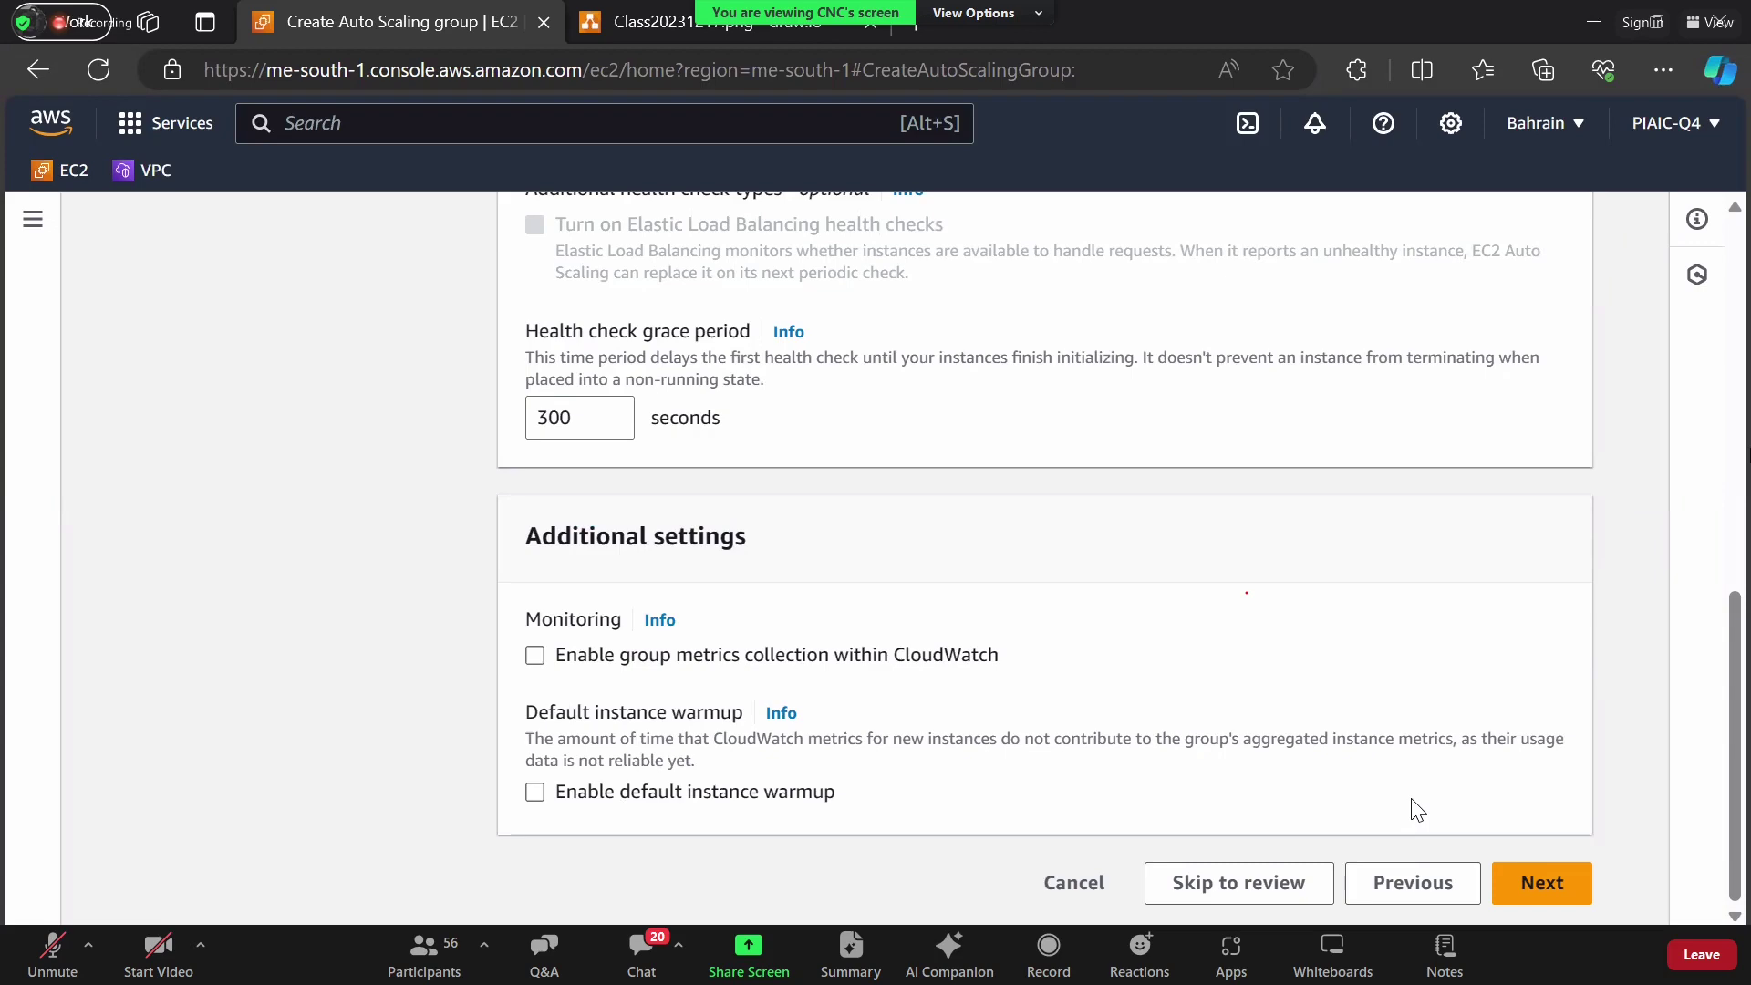
scroll(1419, 811, "up", 3)
scroll(1415, 808, "up", 2)
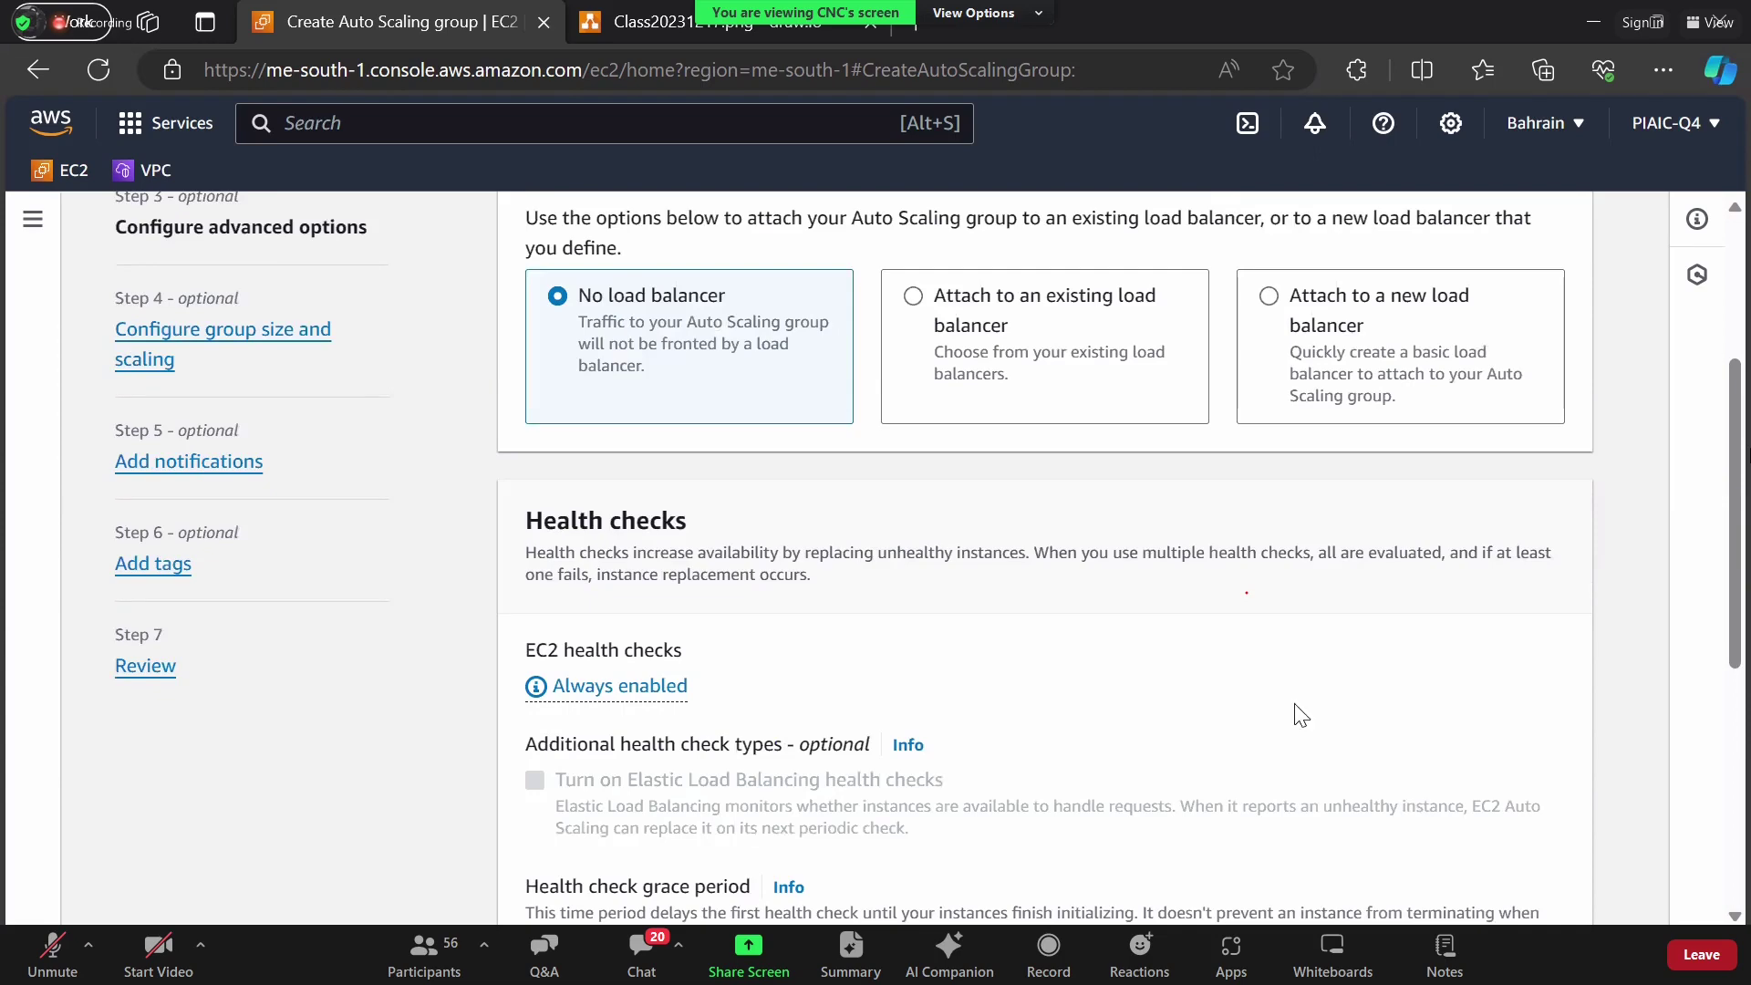
scroll(945, 615, "up", 2)
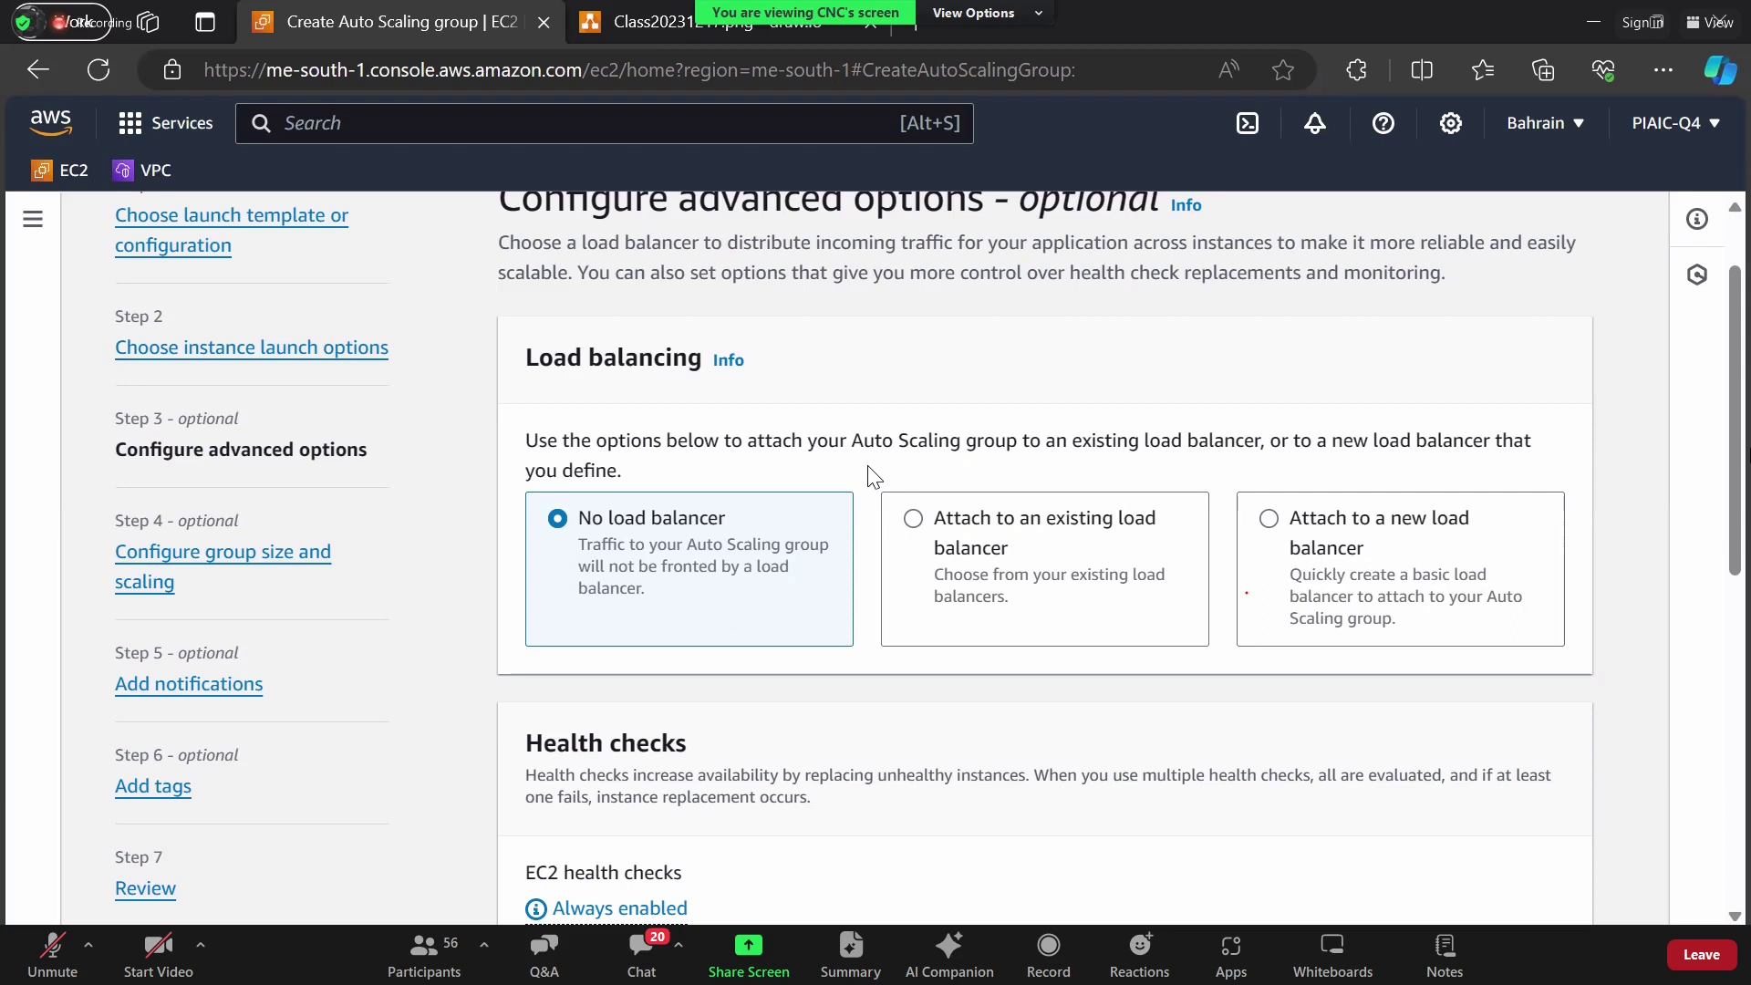
- Attach the group to a new Application Load Balancer named WebServers-ELB
left_click(1275, 531)
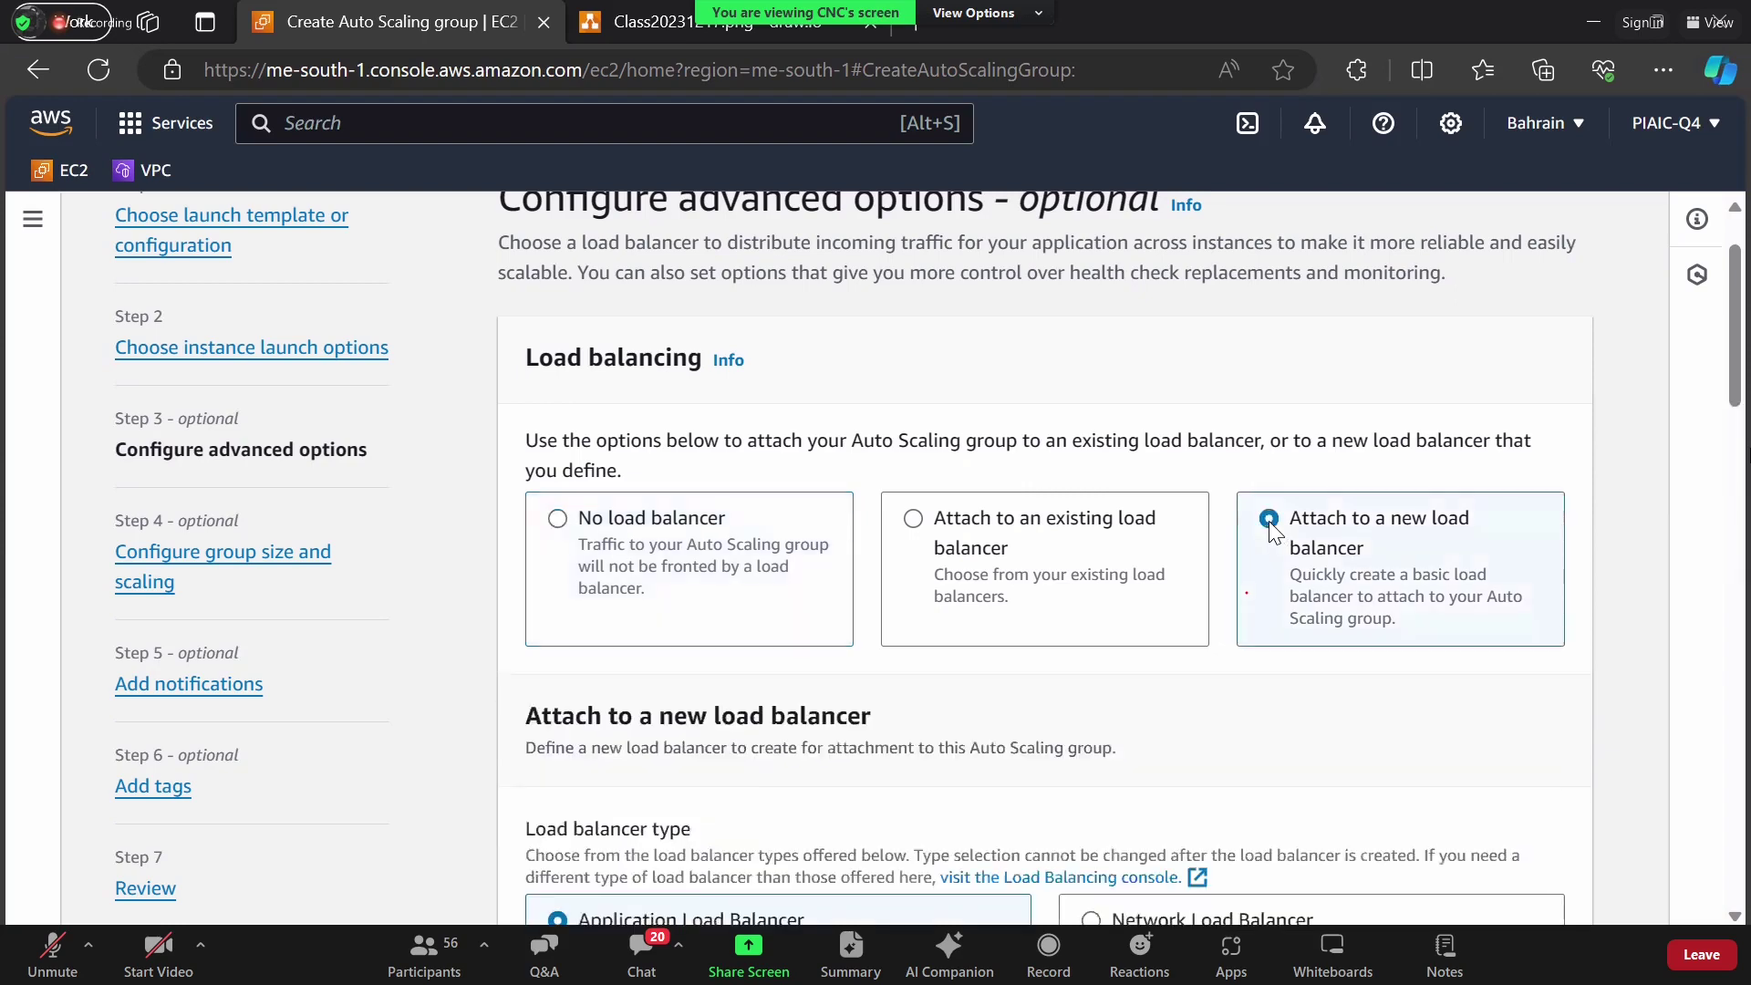
scroll(1275, 534, "down", 2)
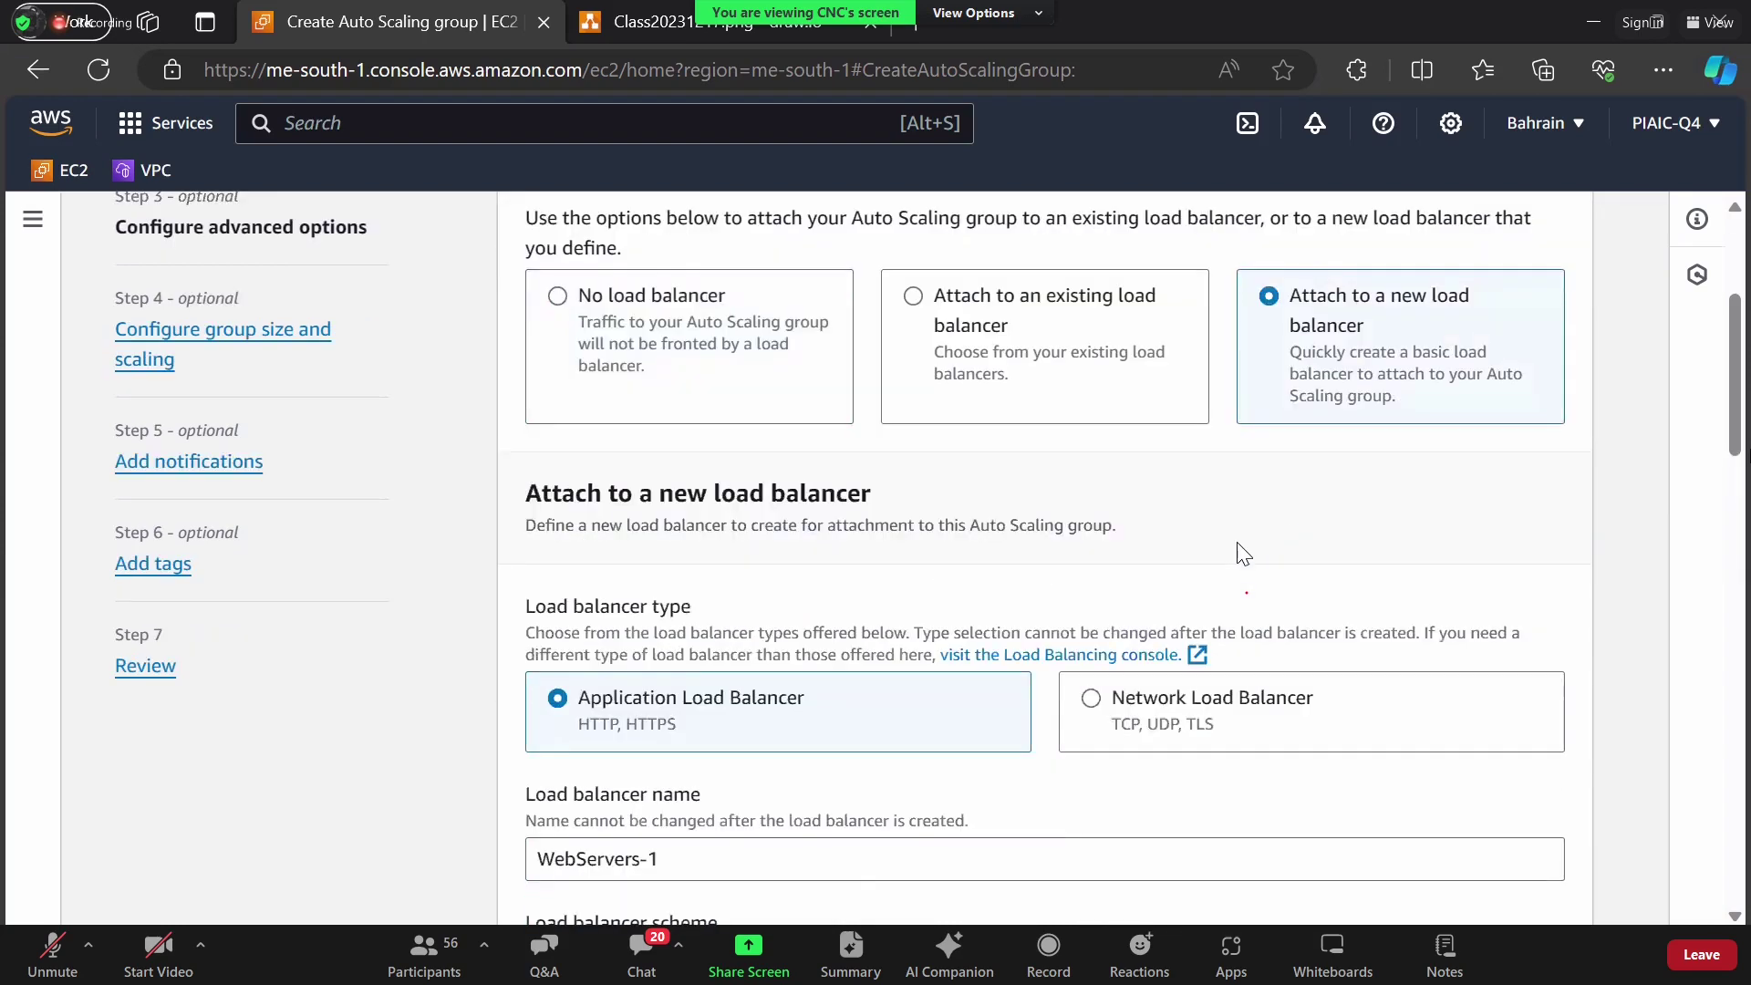
scroll(790, 598, "down", 1)
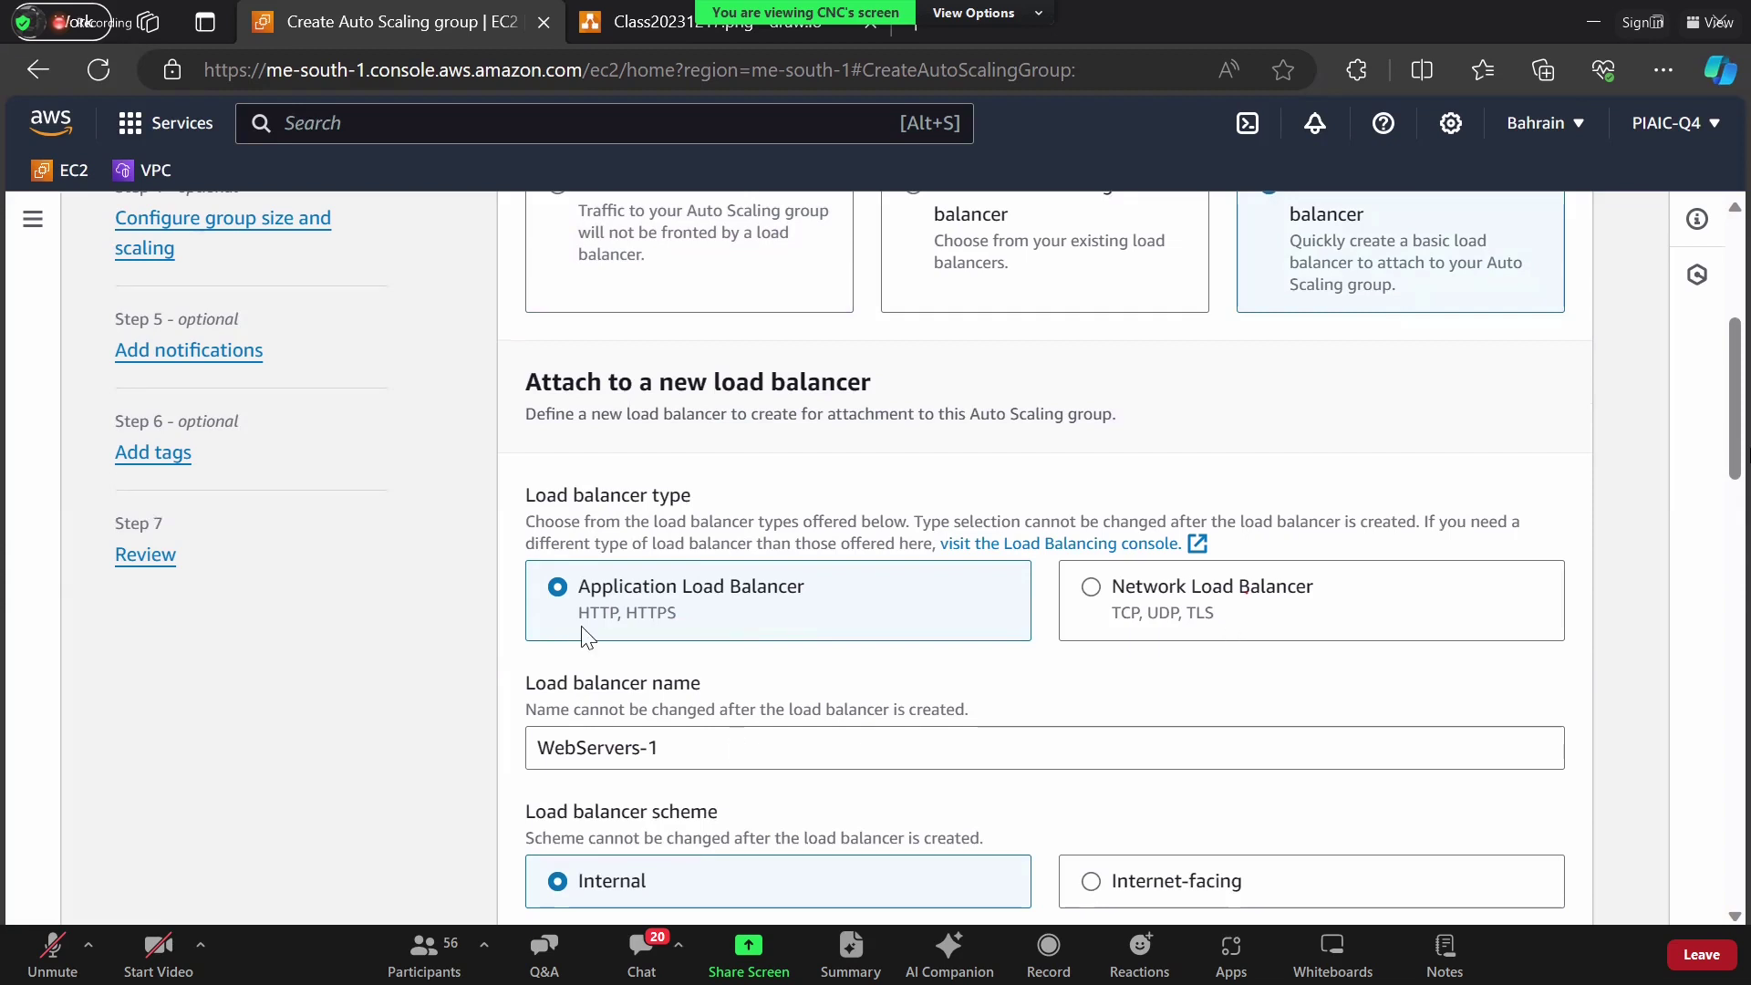
left_click(783, 758)
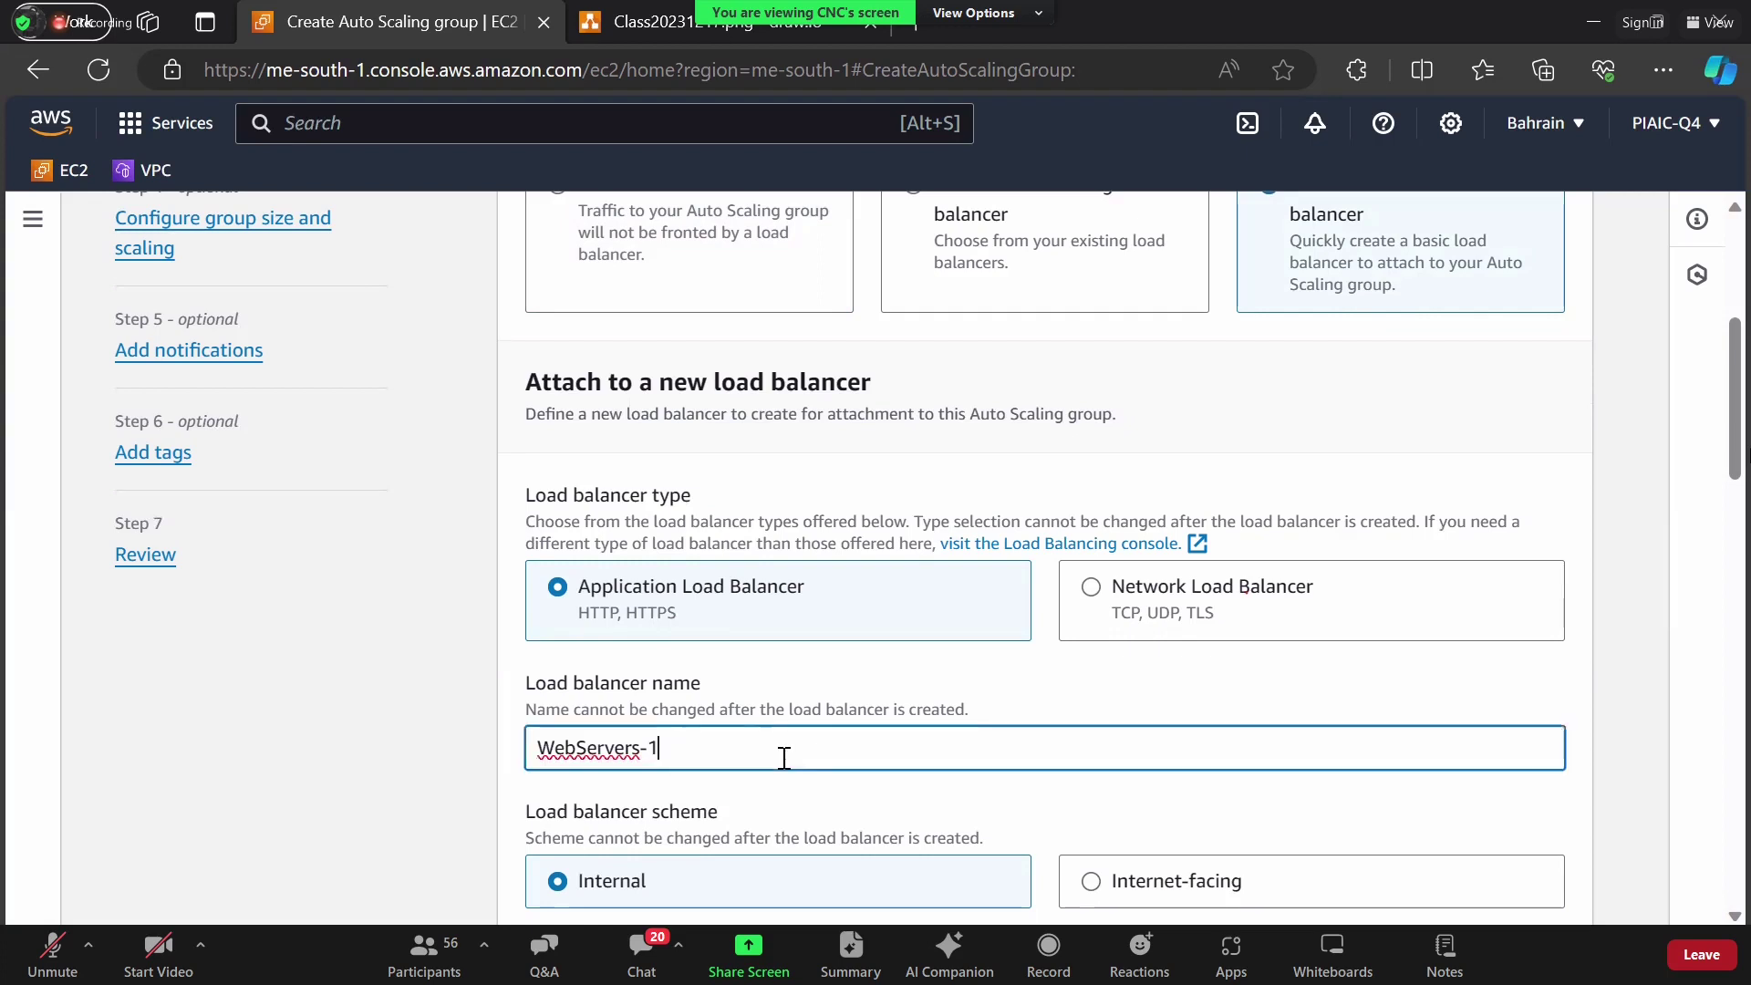
key("BackSpace")
type("L")
type("LB")
- Set the new load balancer's scheme to Internet-facing
scroll(787, 758, "down", 2)
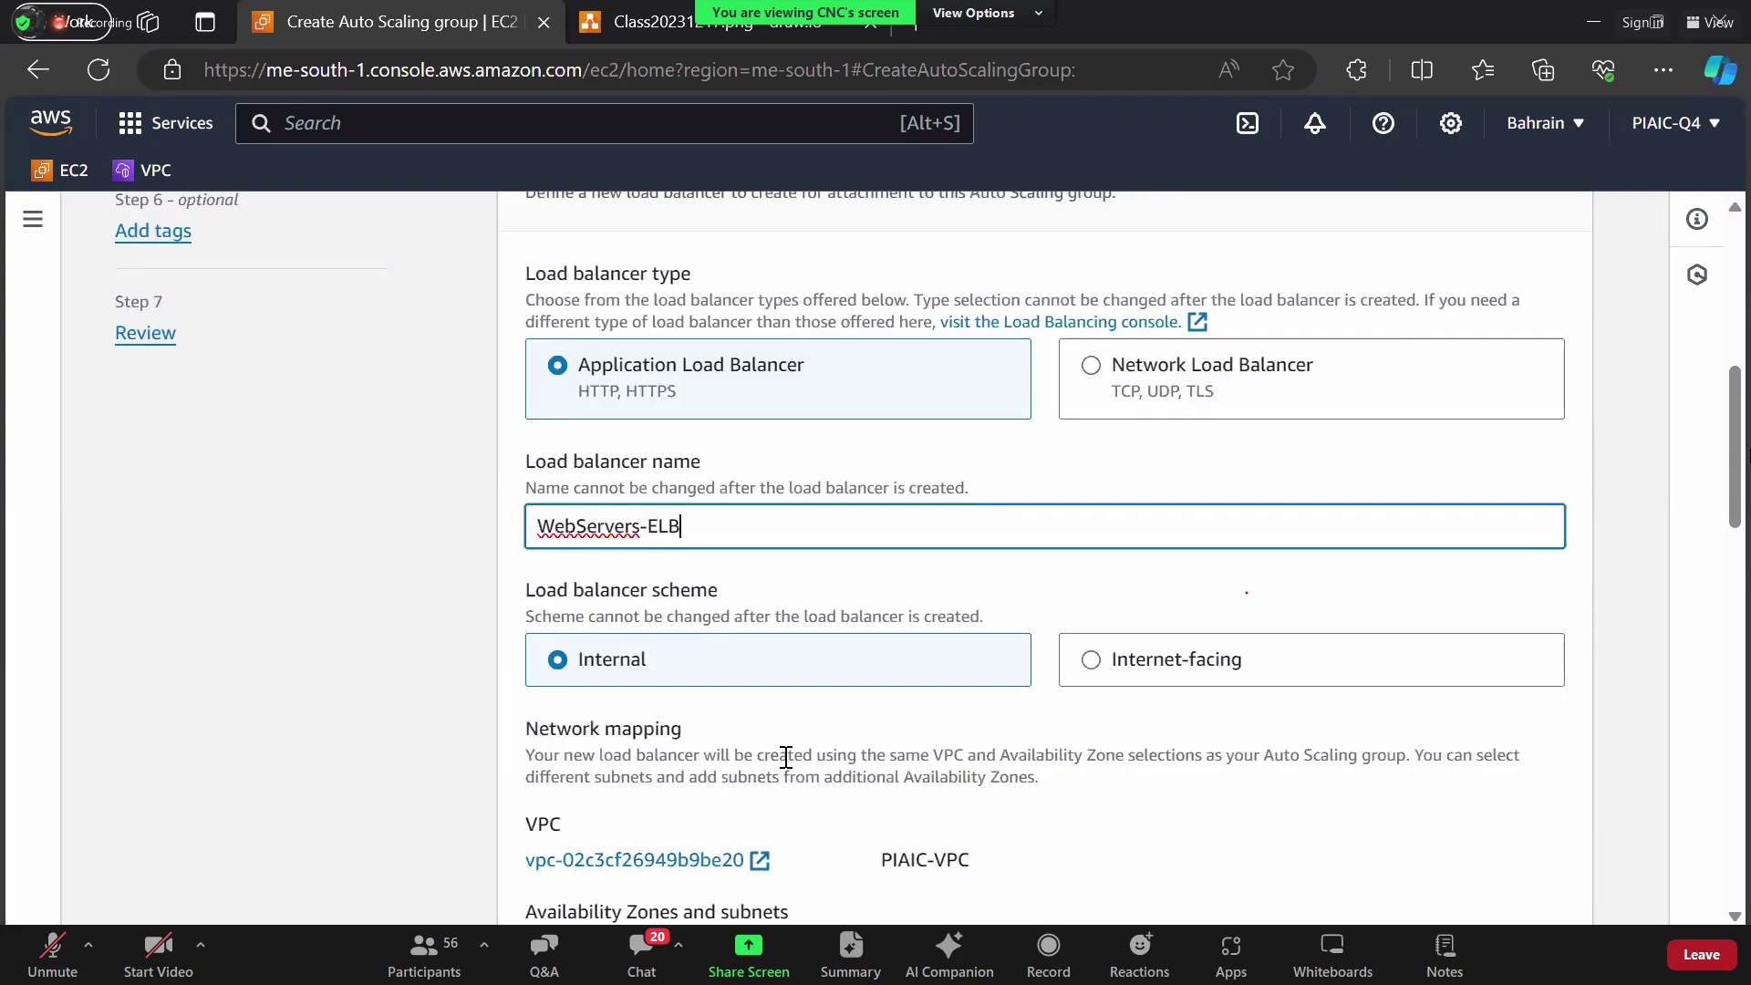
left_click(1174, 676)
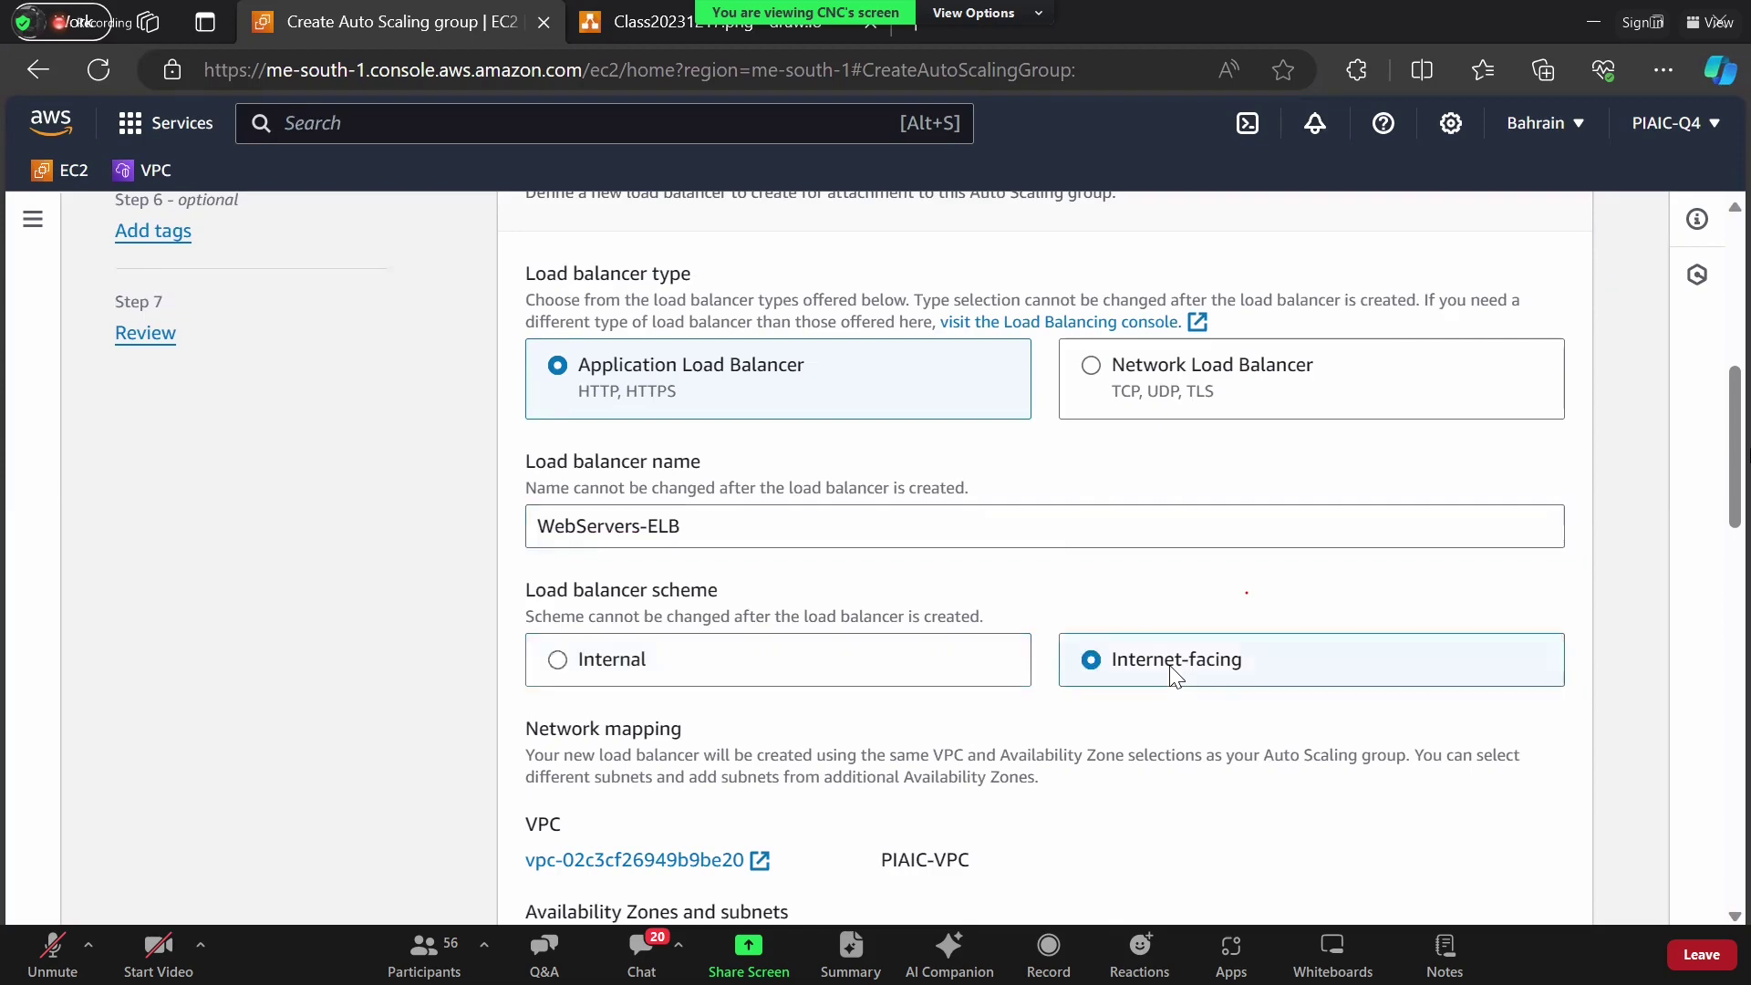
scroll(1174, 676, "down", 1)
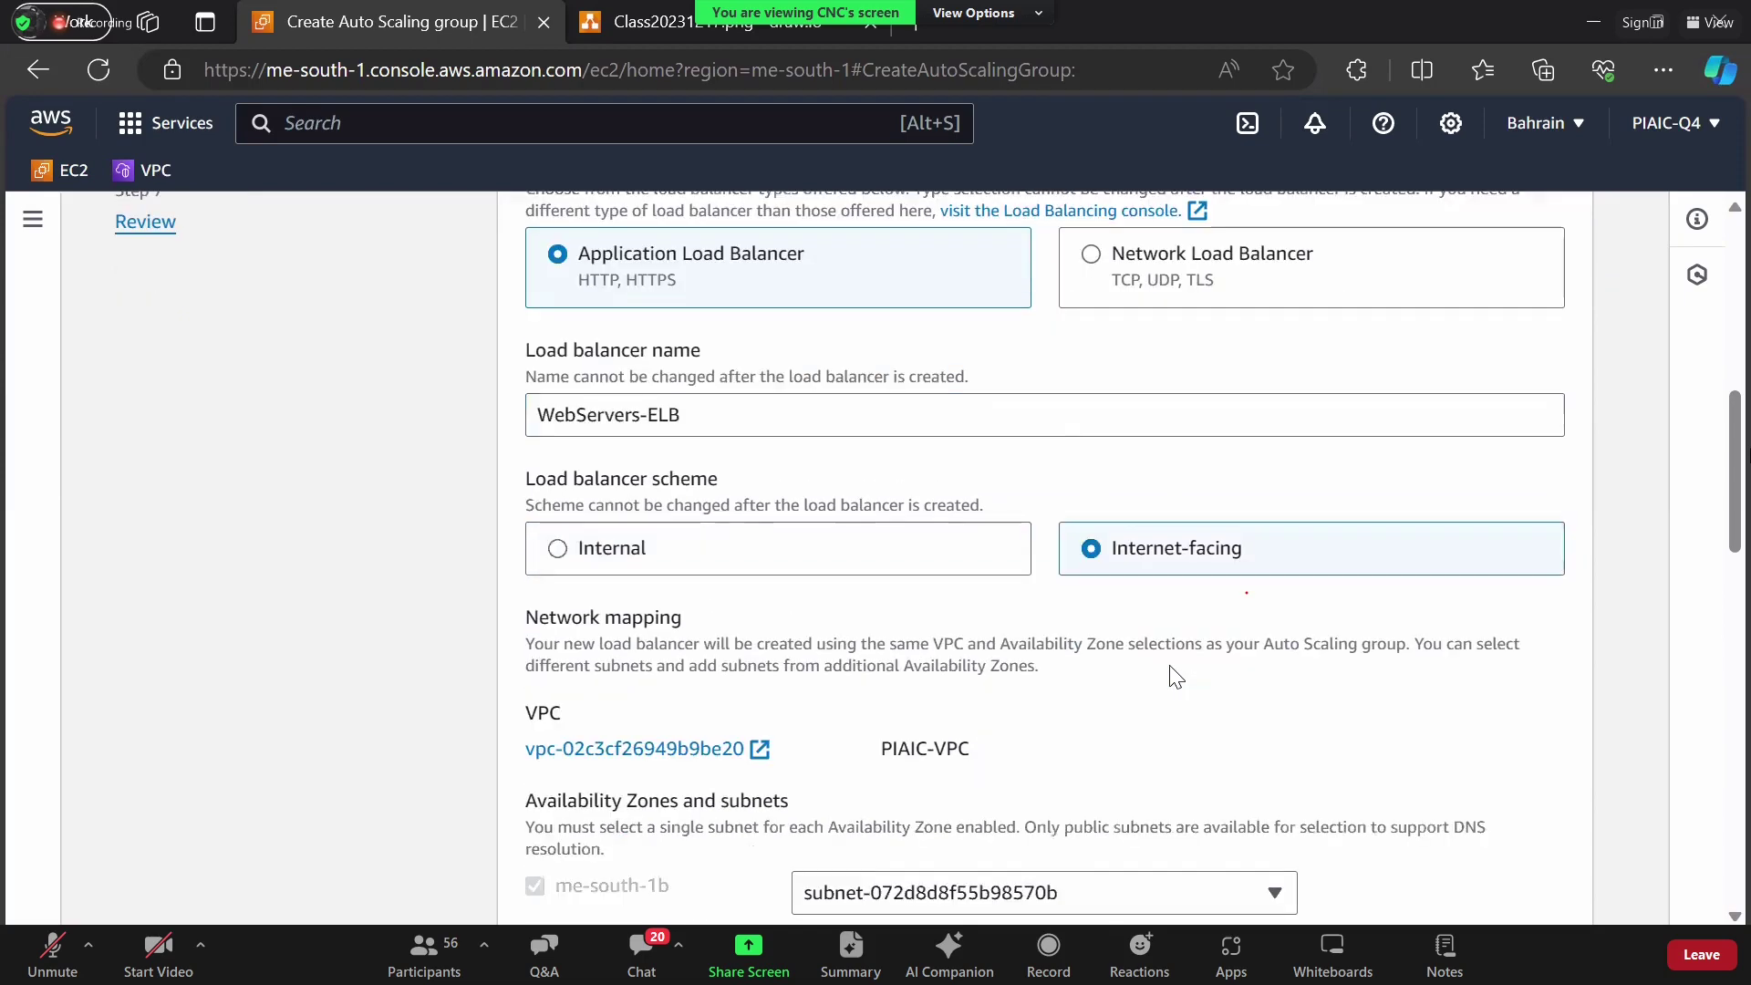
scroll(1174, 676, "down", 1)
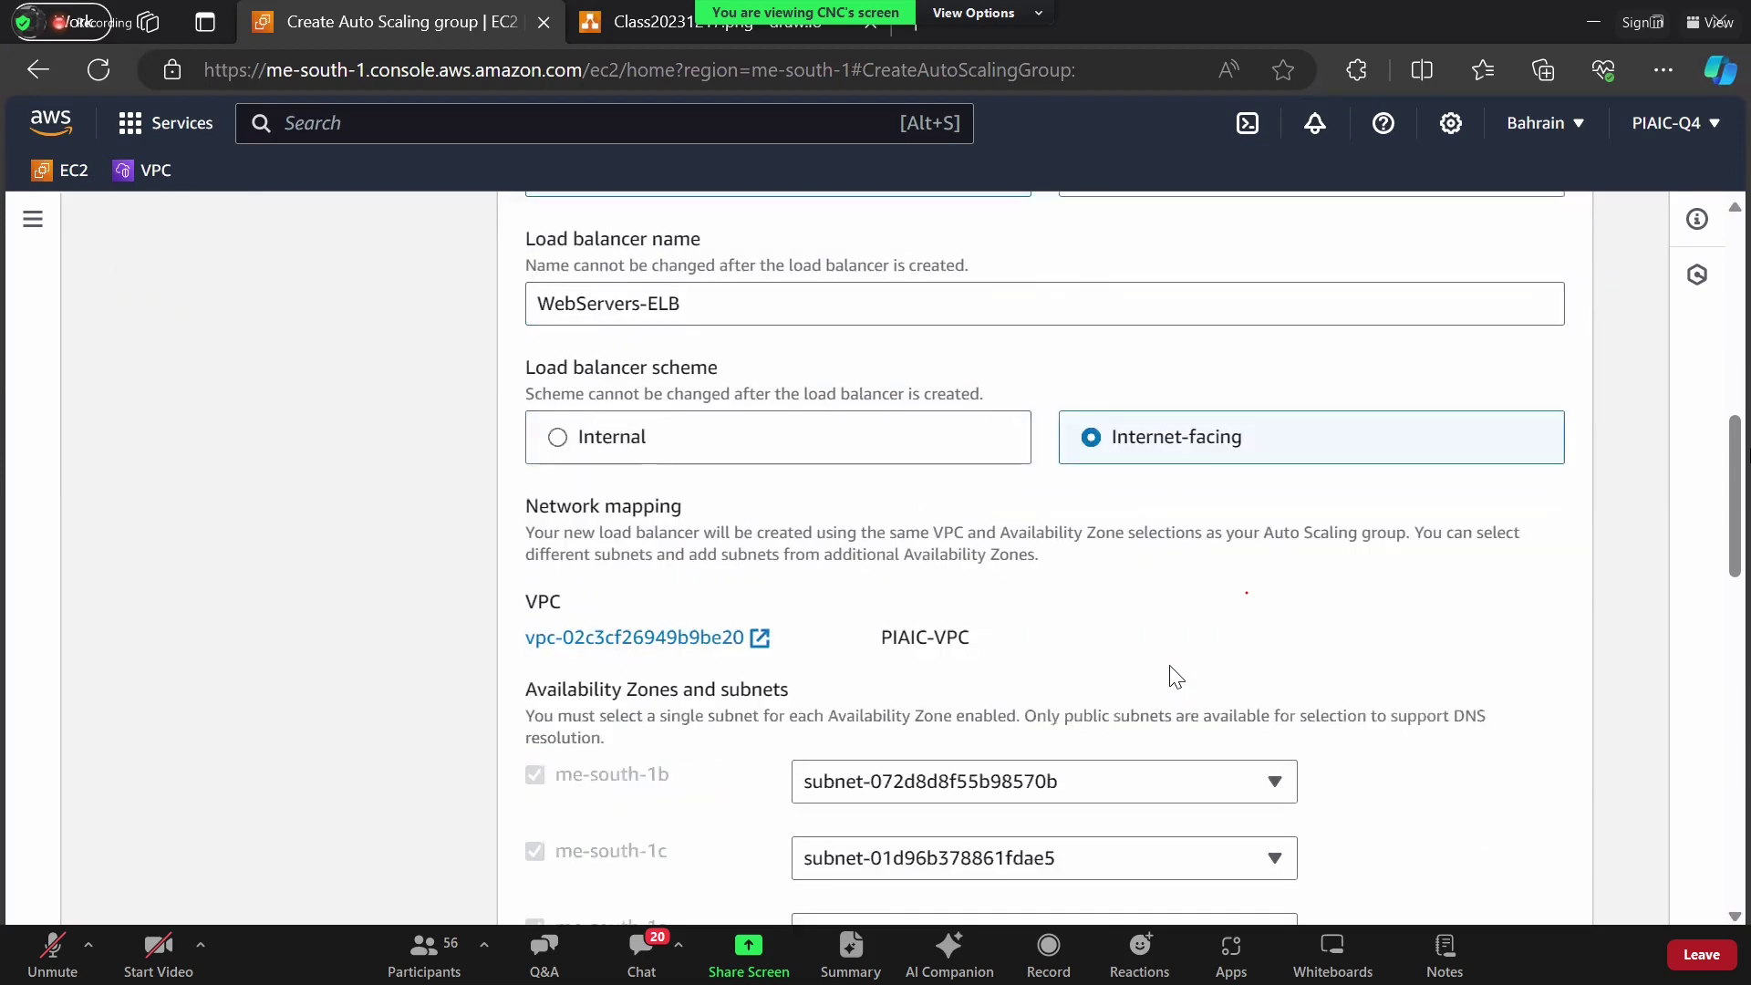
scroll(1174, 676, "down", 1)
scroll(1174, 676, "down", 3)
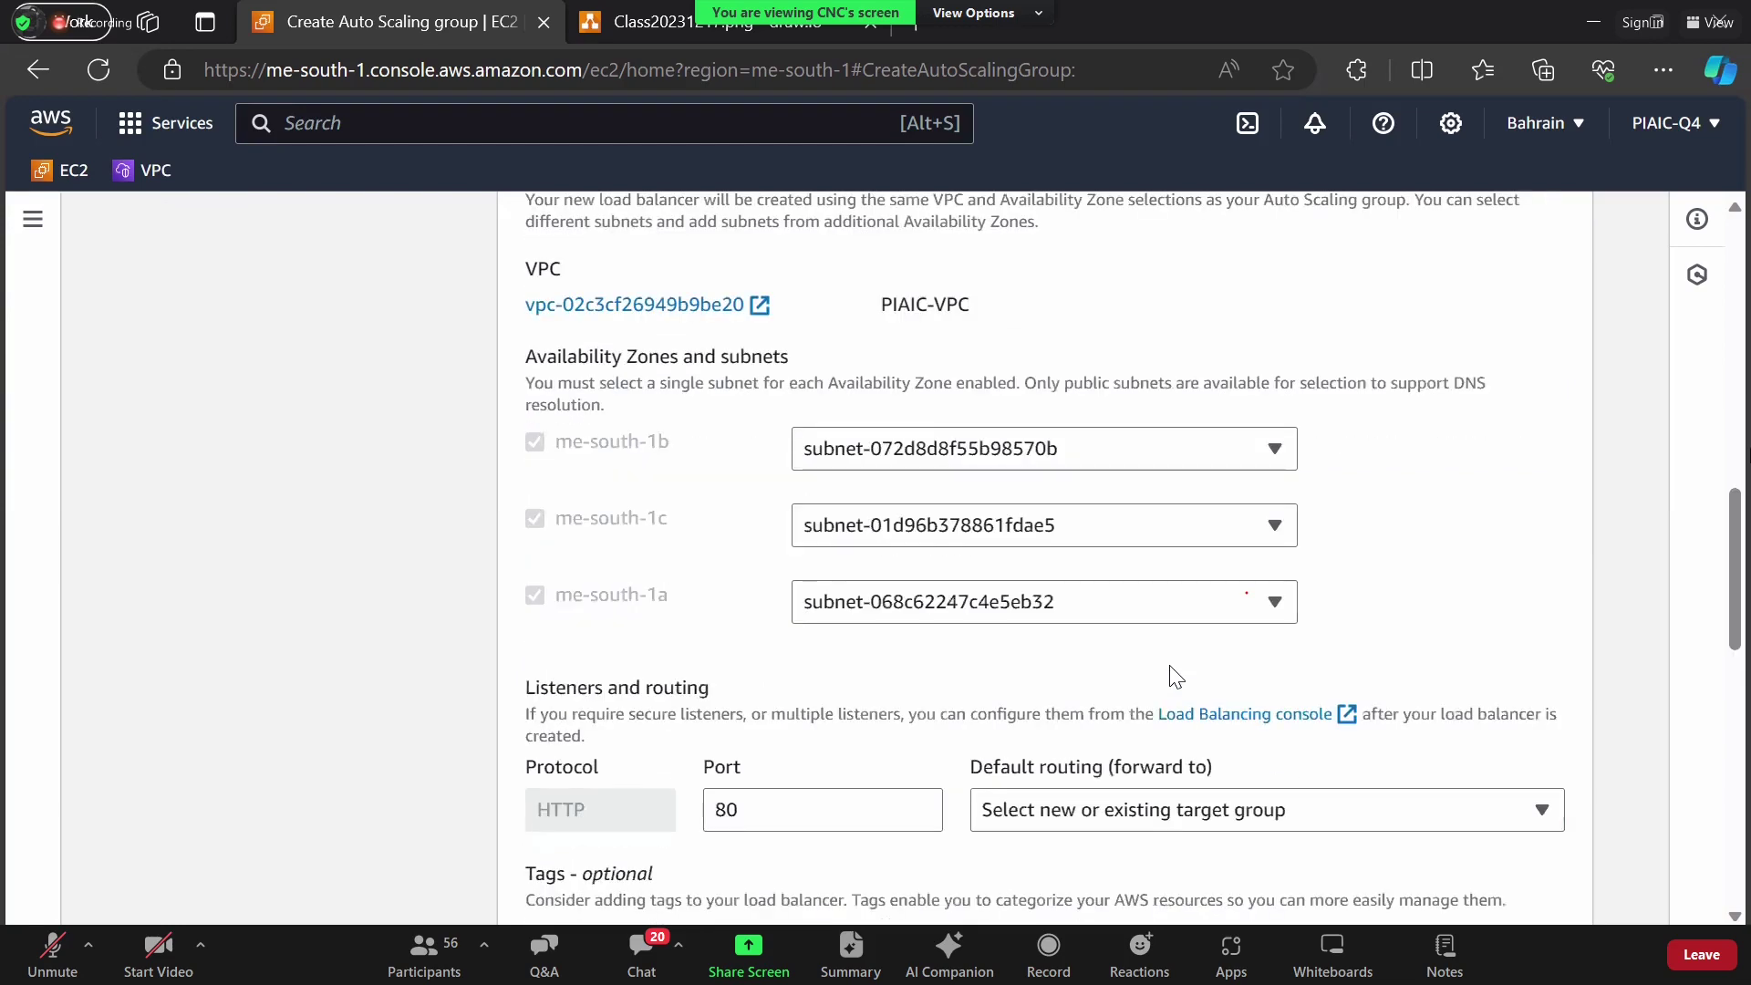
scroll(1021, 687, "down", 1)
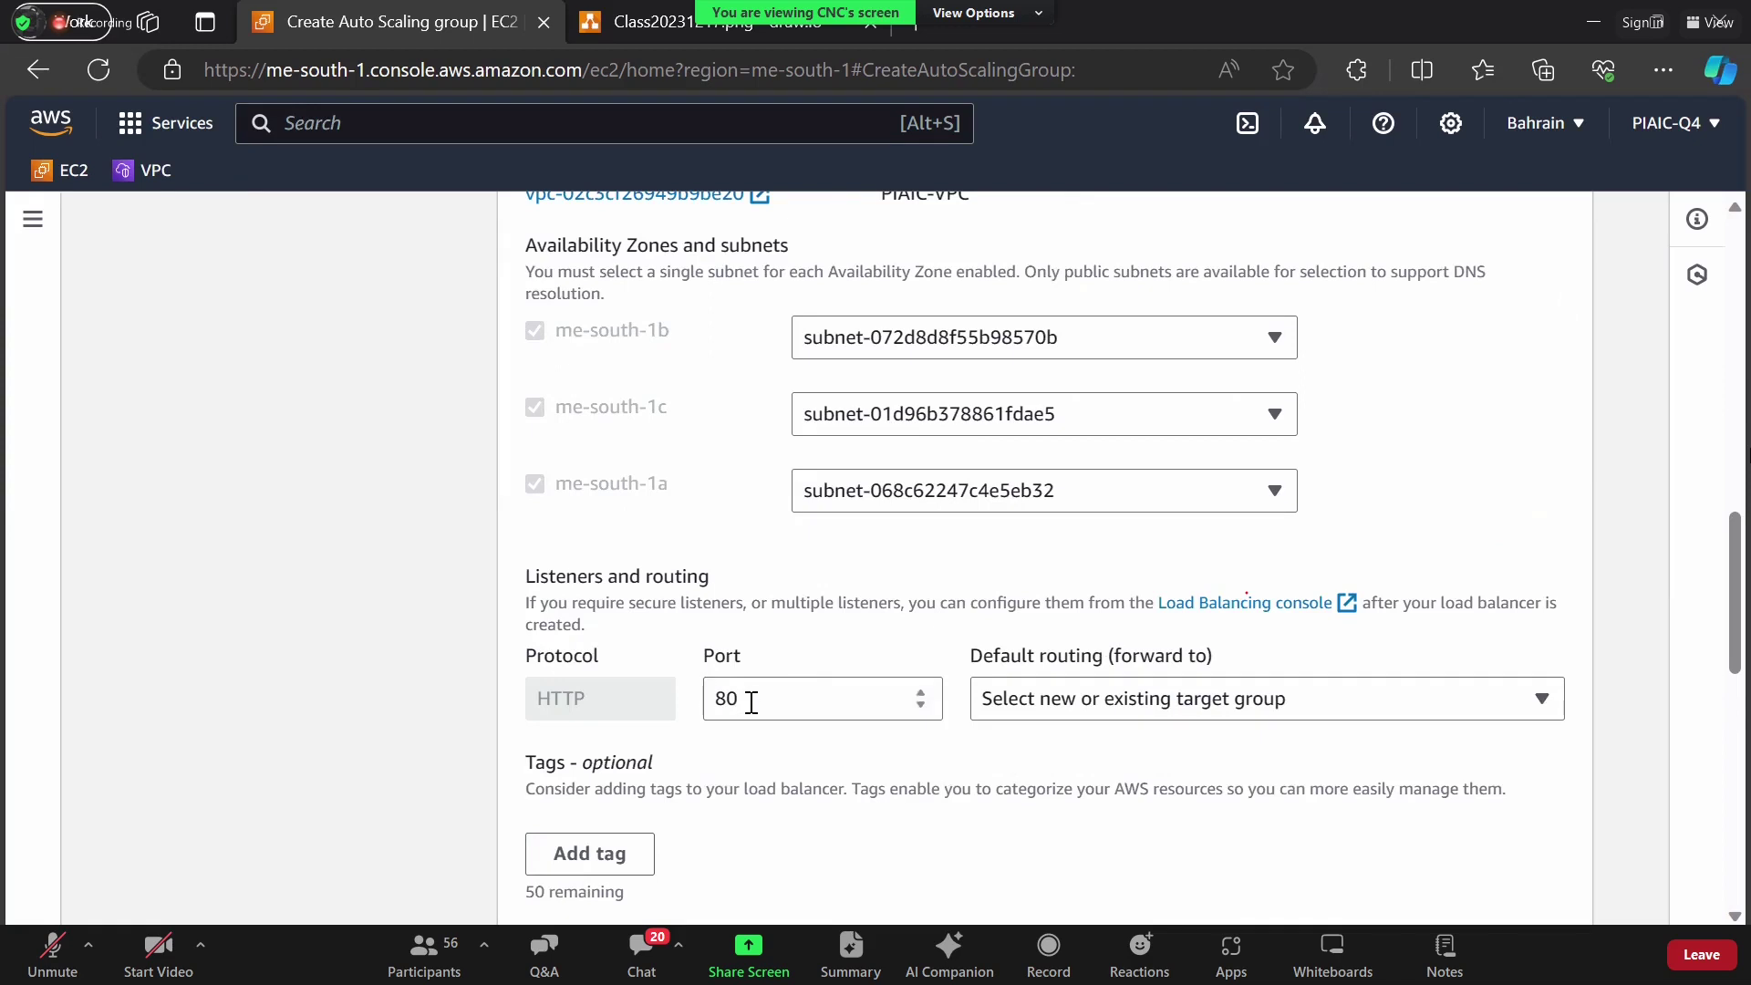
- Route the HTTP:80 listener to a new target group named WebServers-ELB
scroll(1393, 602, "down", 1)
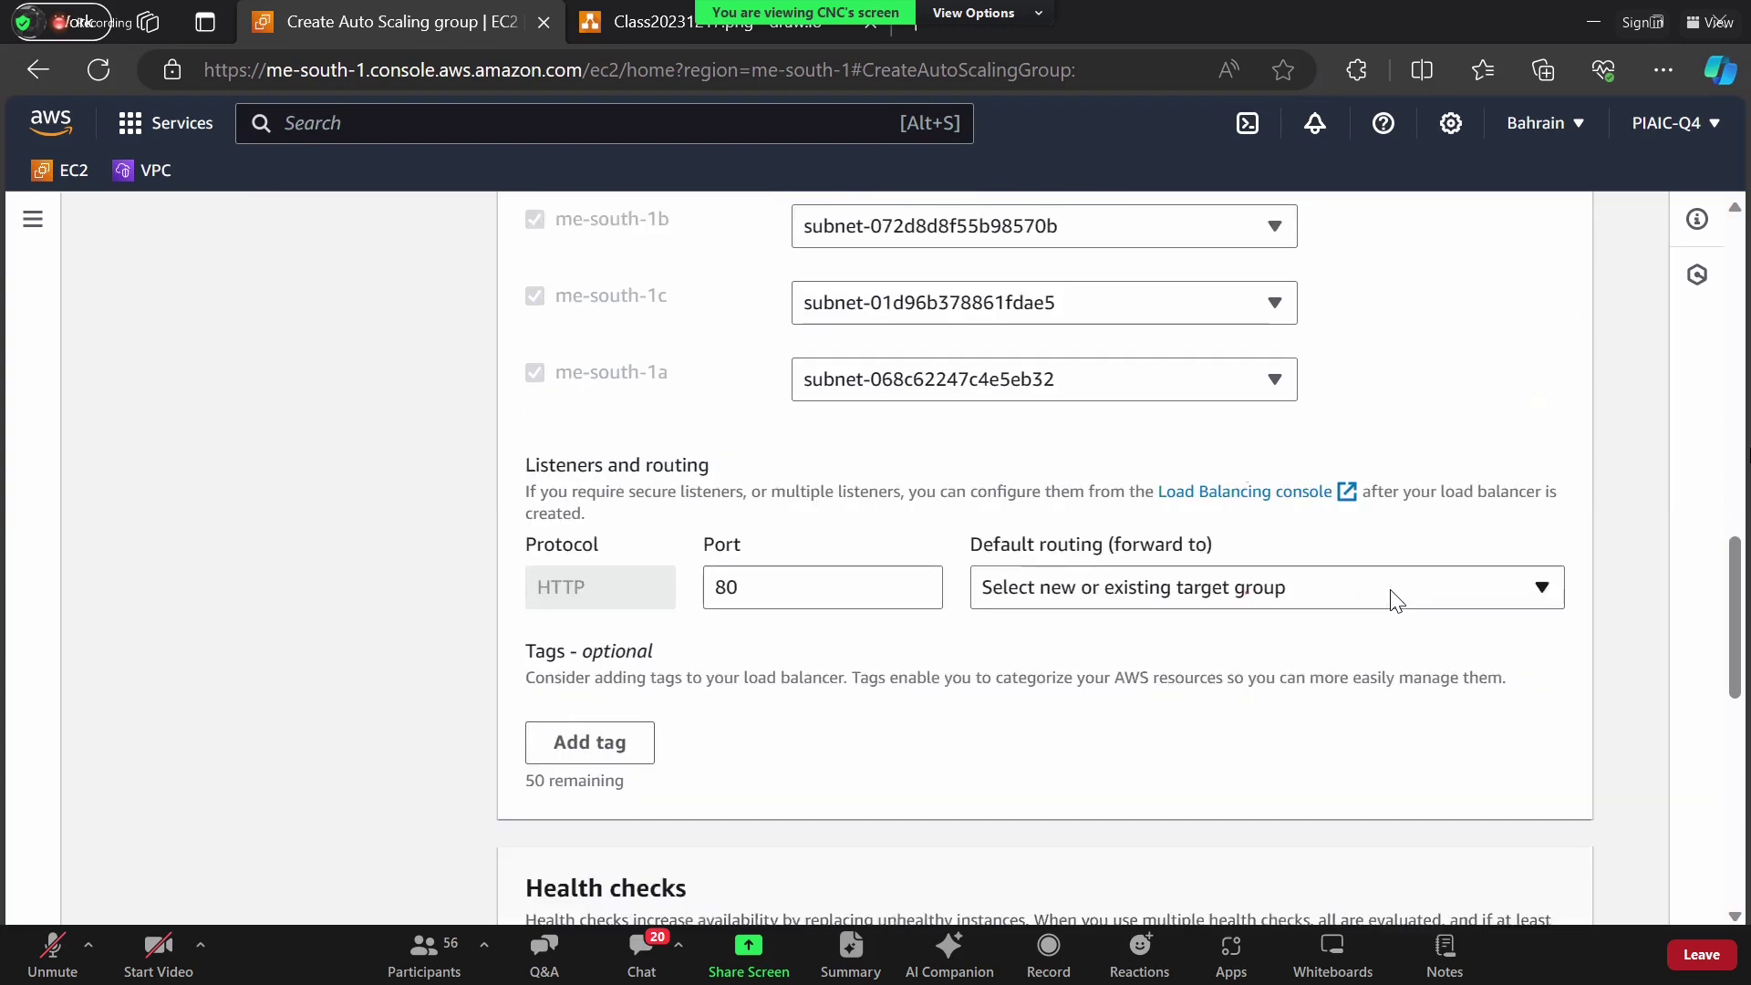
left_click(1393, 602)
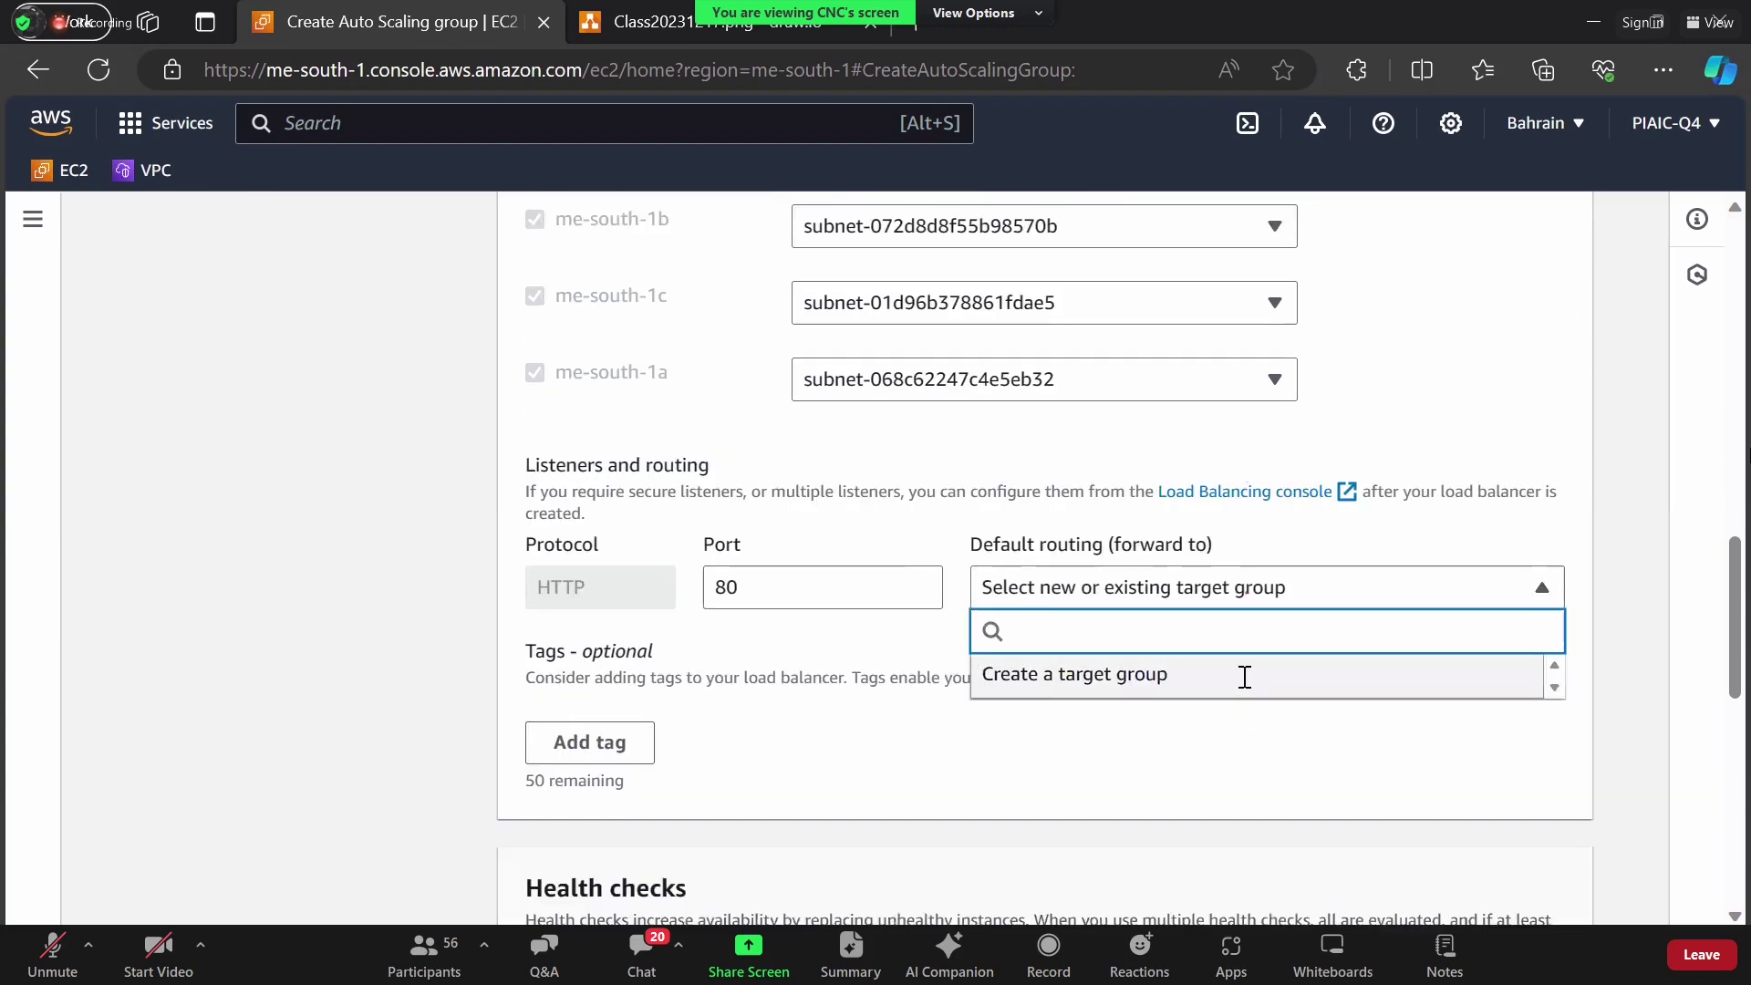
left_click(1244, 675)
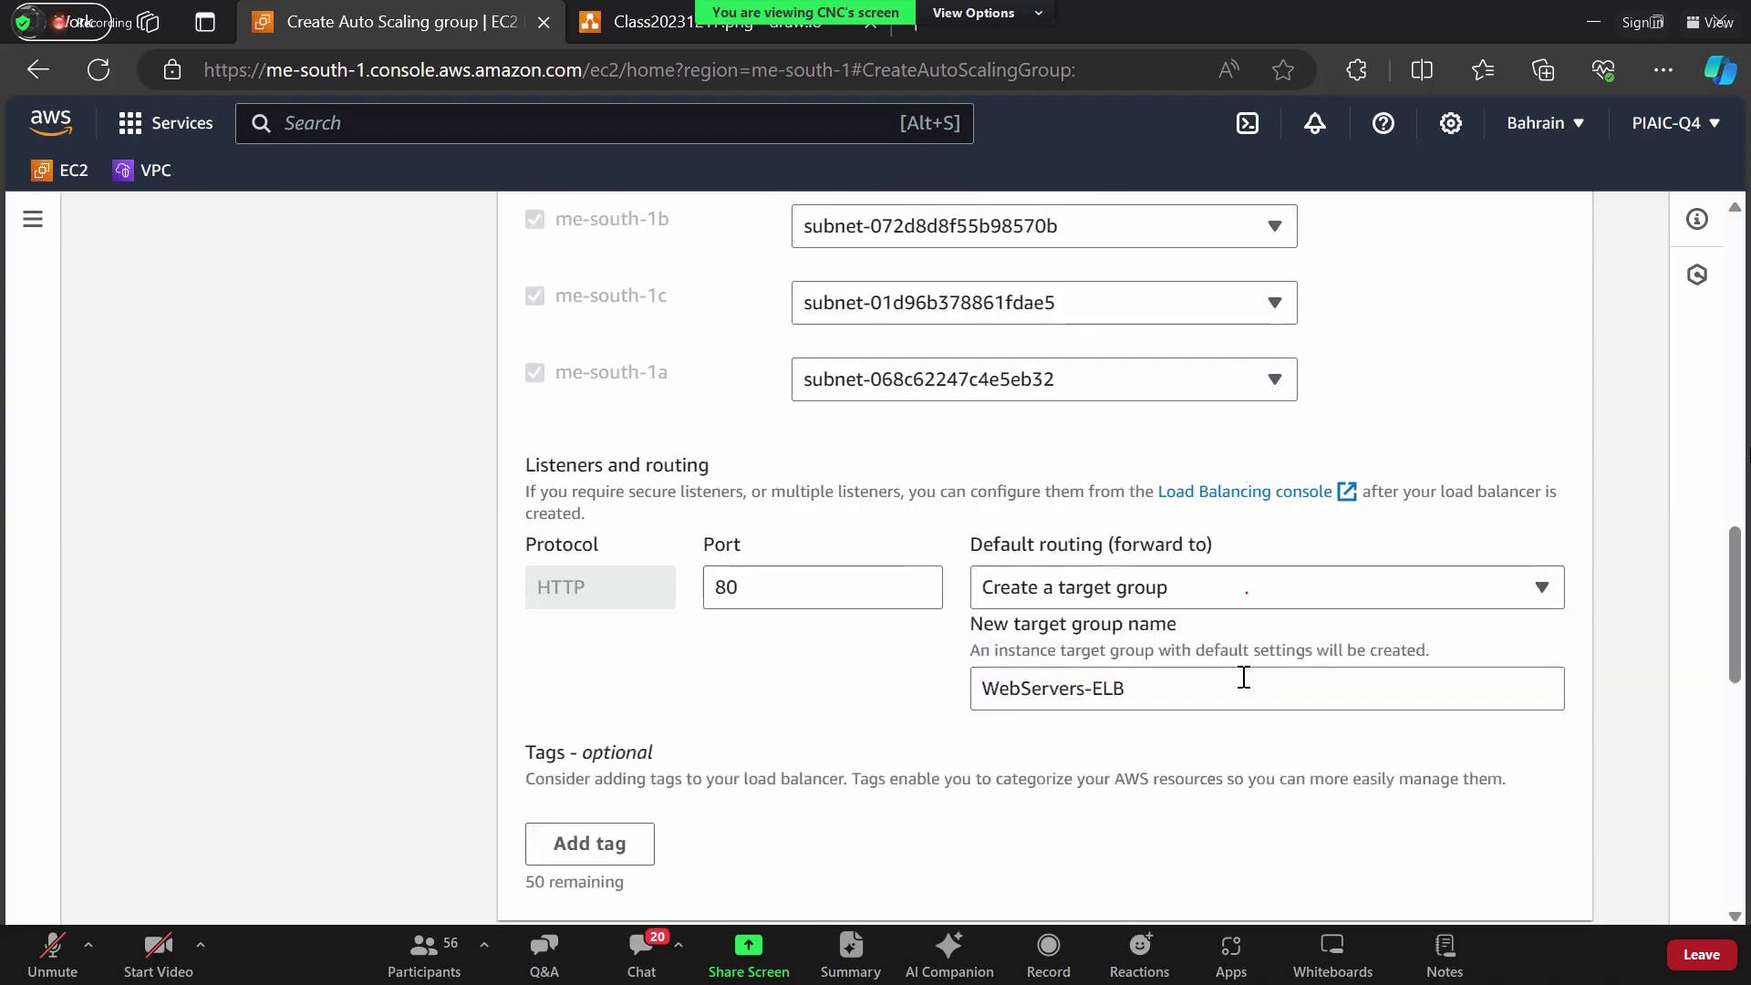
left_click(1243, 685)
scroll(1246, 686, "down", 3)
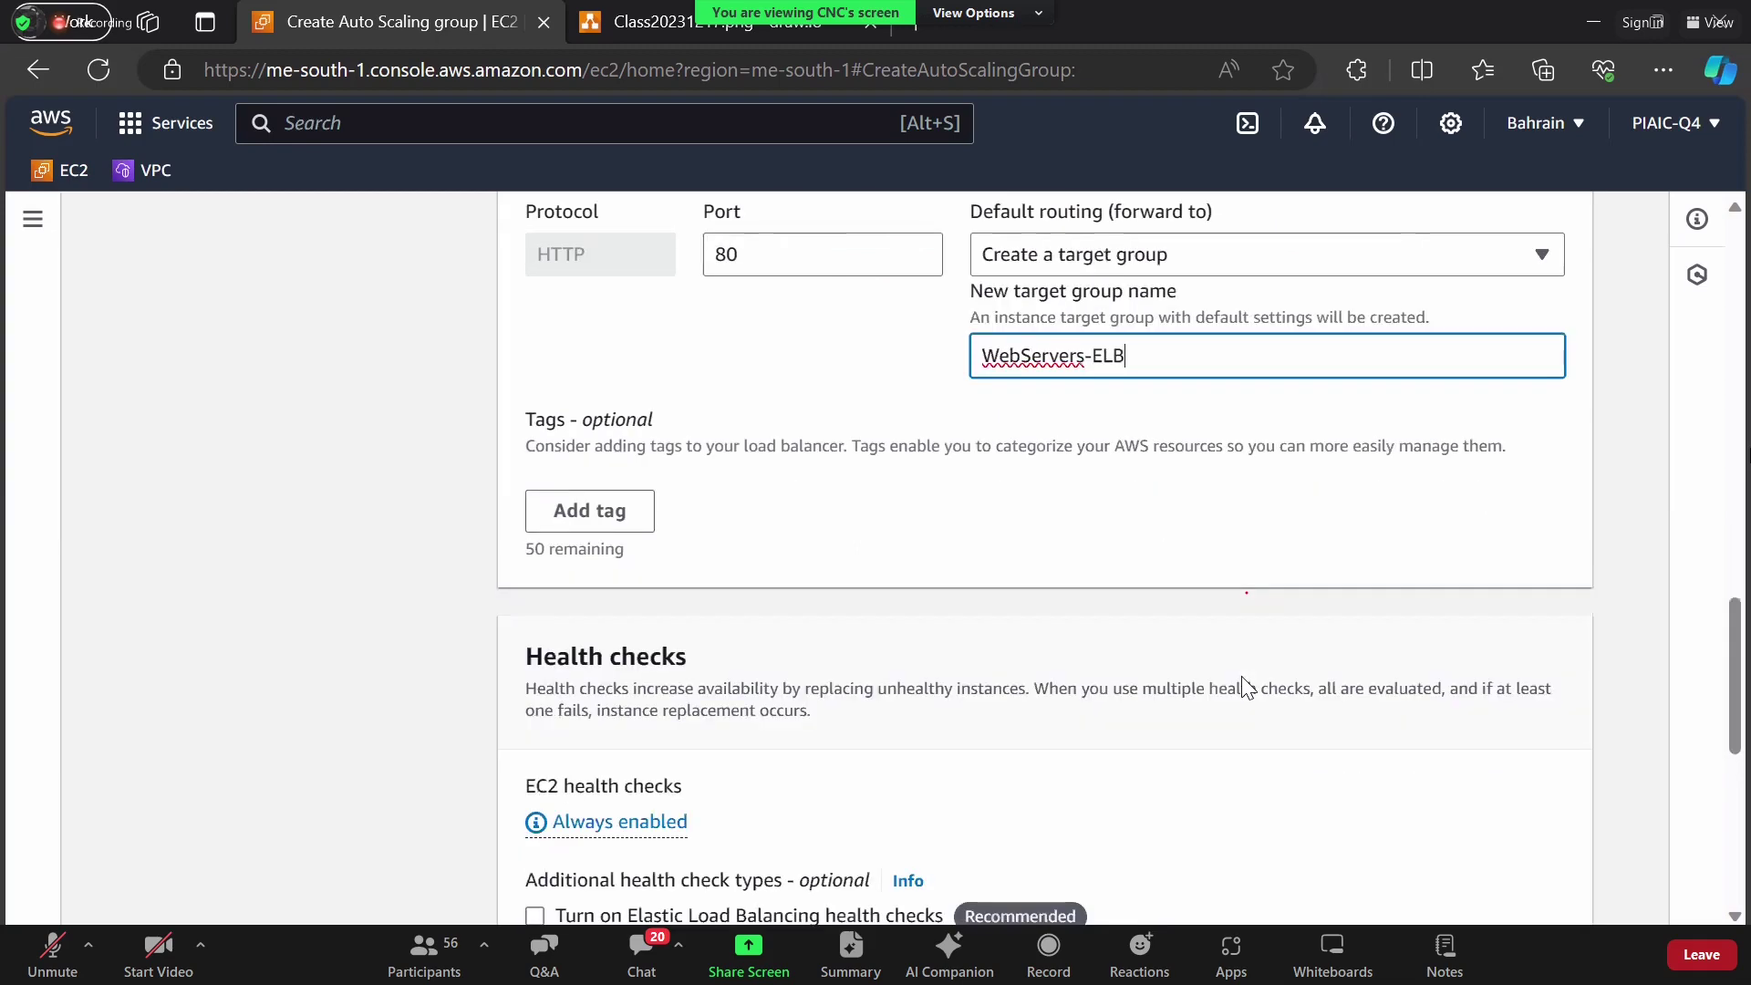
scroll(1213, 535, "up", 1)
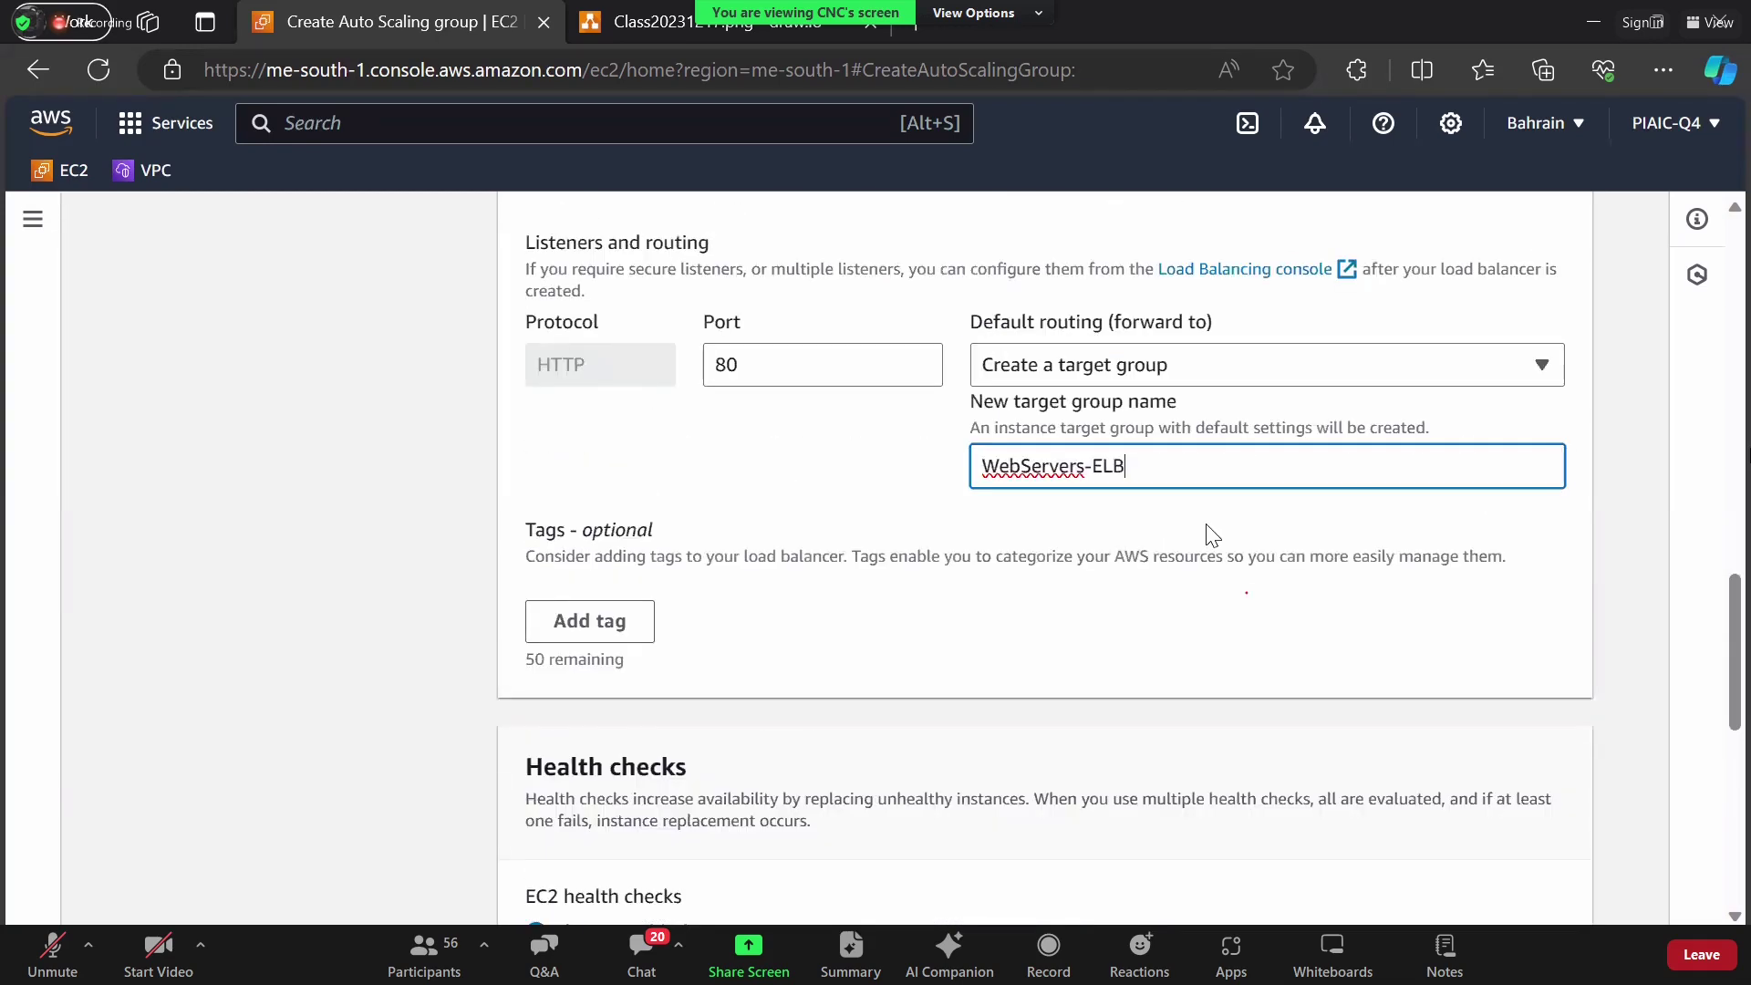
left_click(1212, 535)
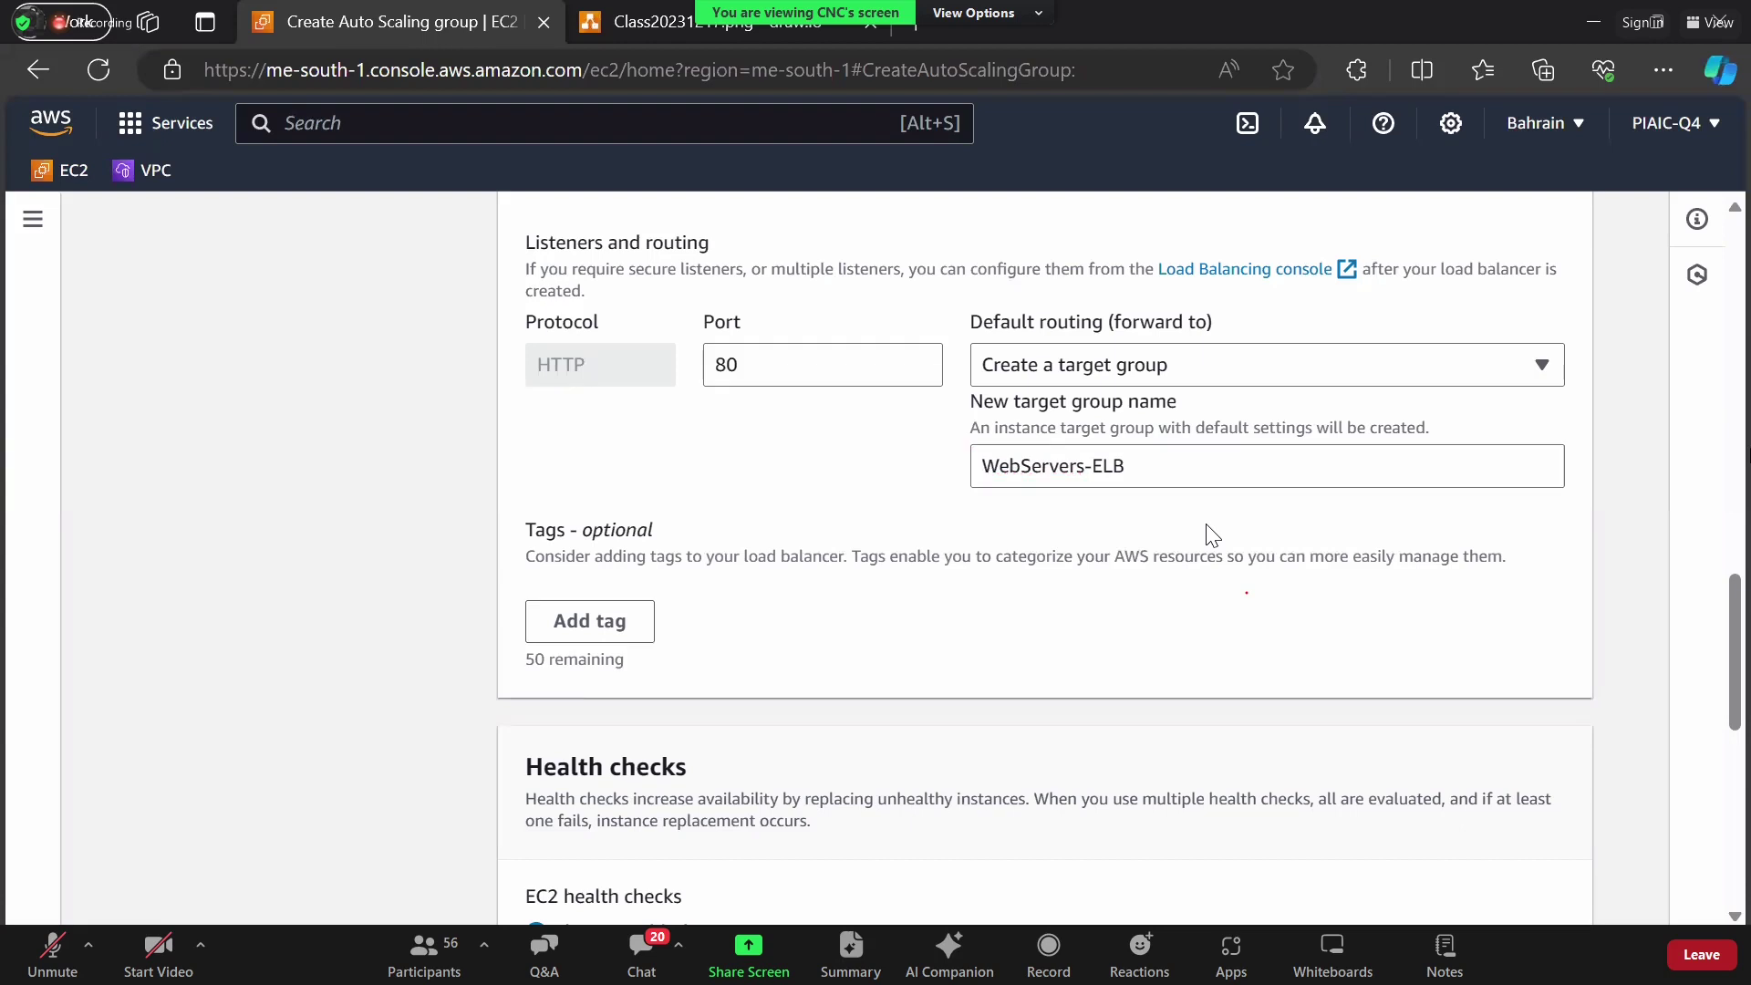
scroll(1212, 536, "down", 3)
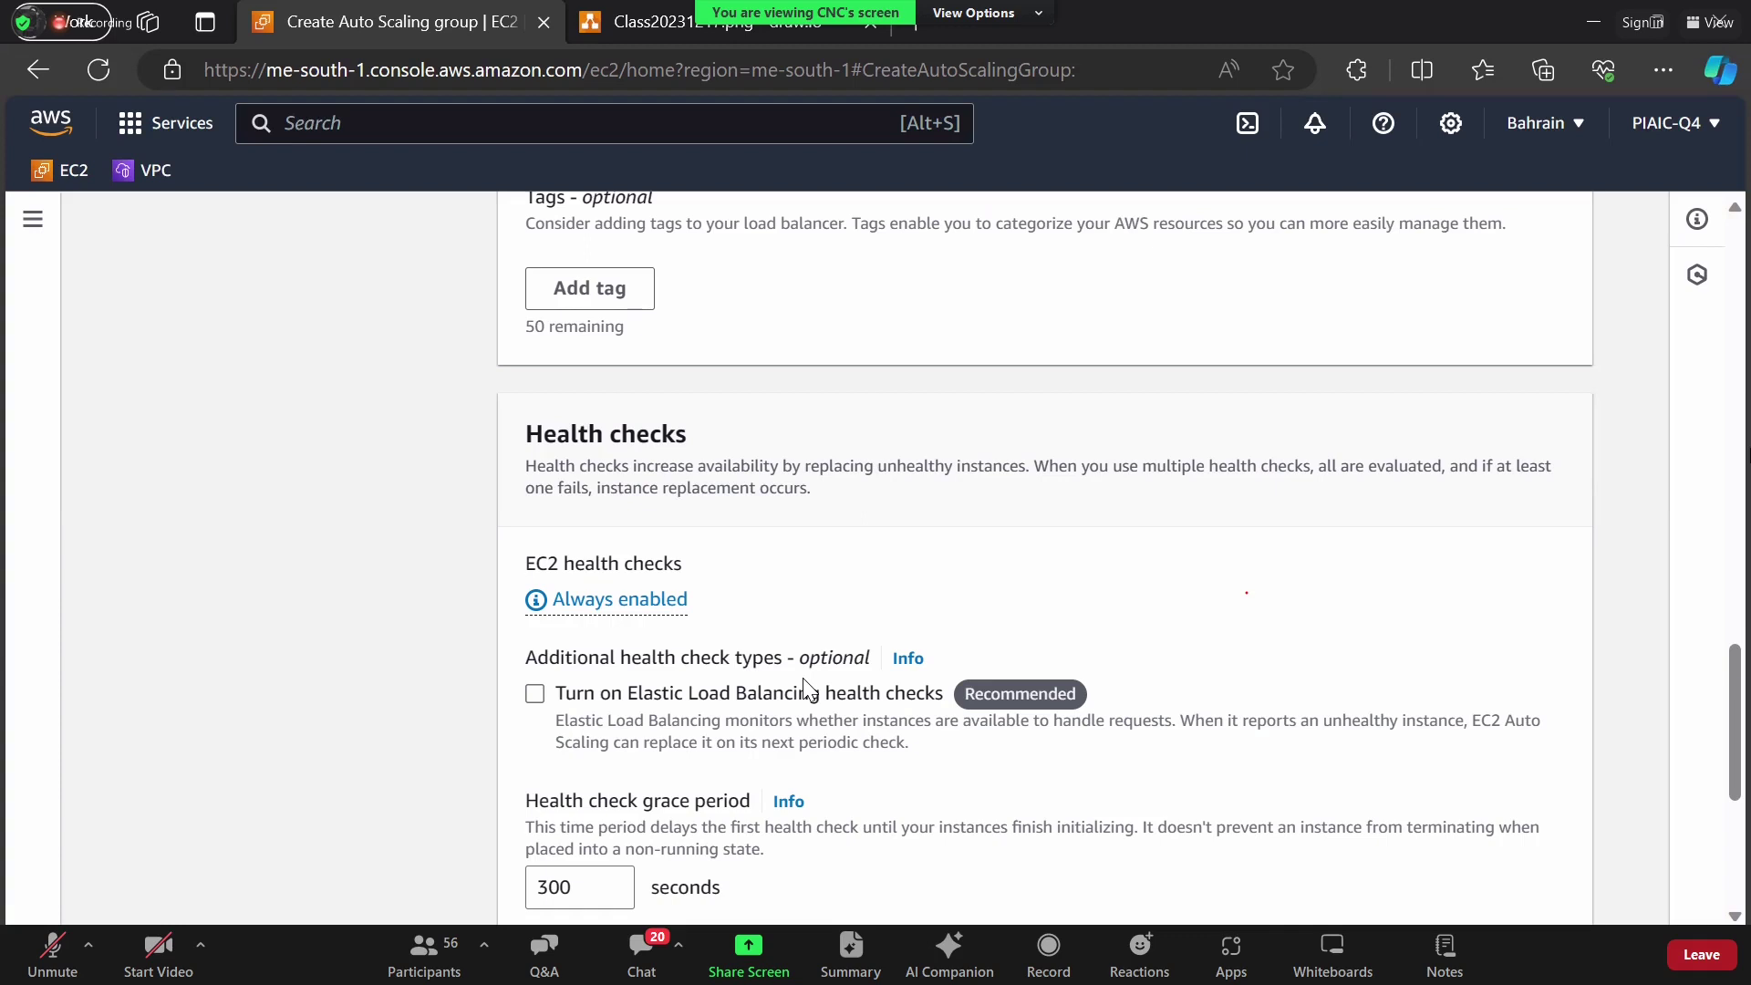
- Turn on Elastic Load Balancing health checks for the group
scroll(803, 677, "down", 2)
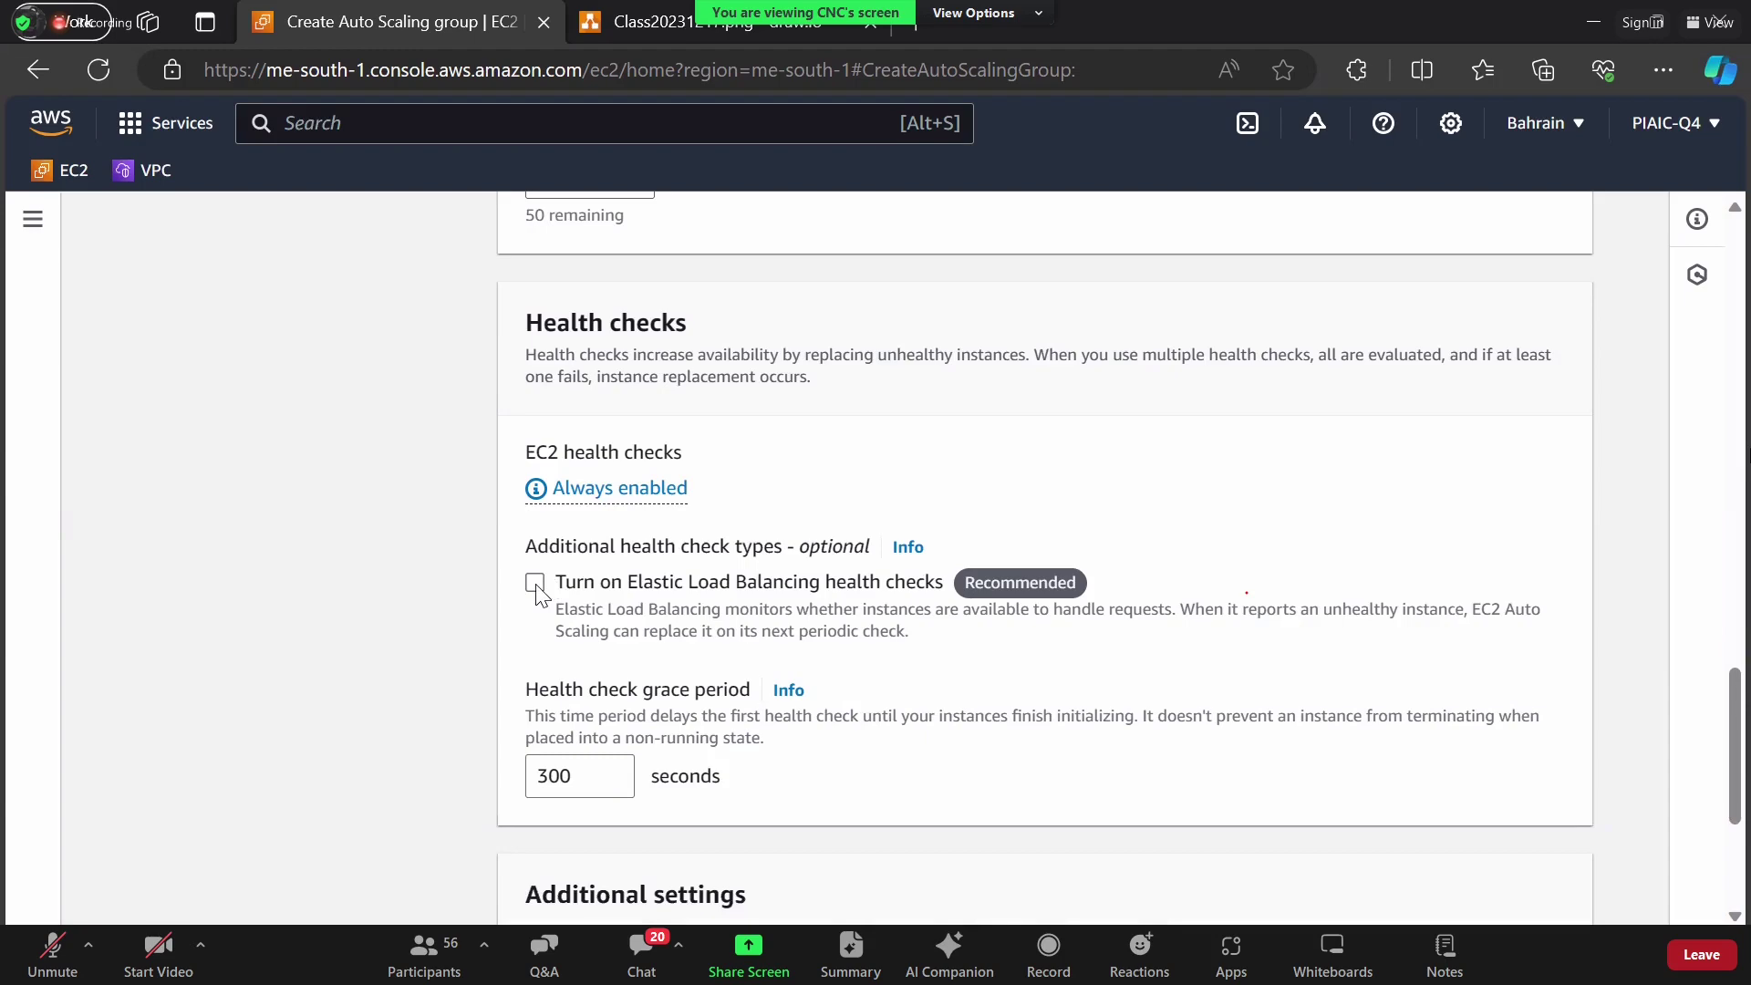
left_click(535, 585)
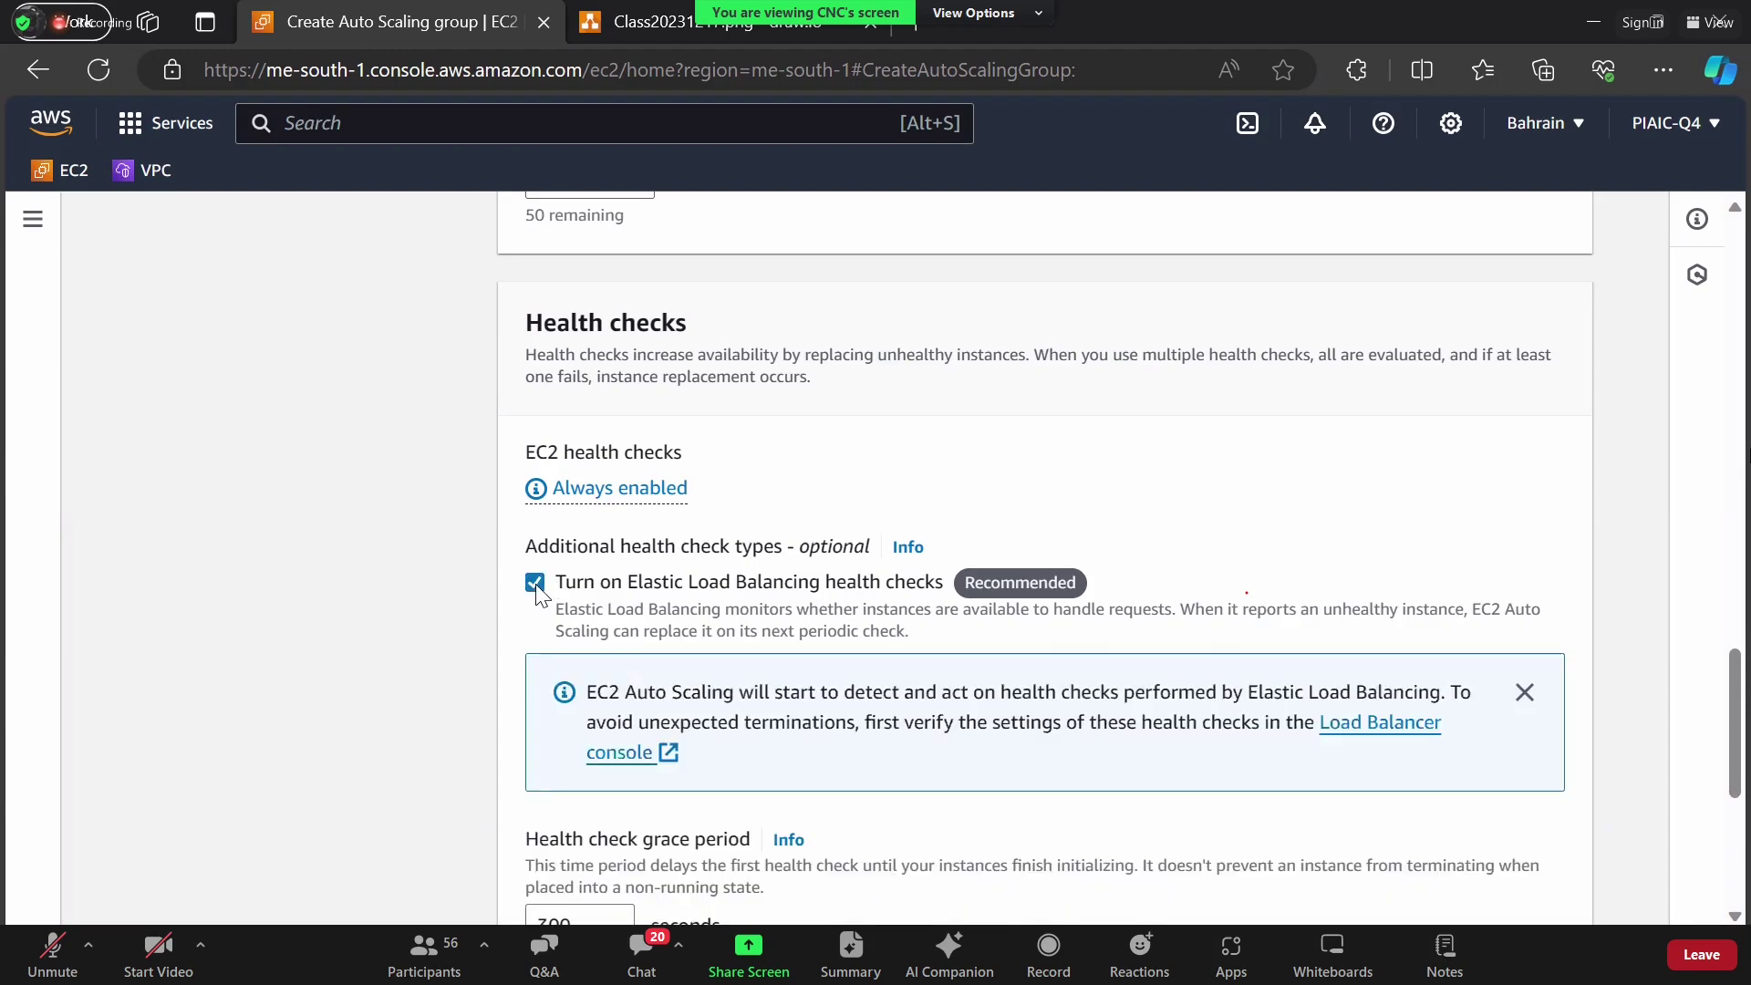
scroll(547, 602, "down", 2)
scroll(582, 621, "down", 4)
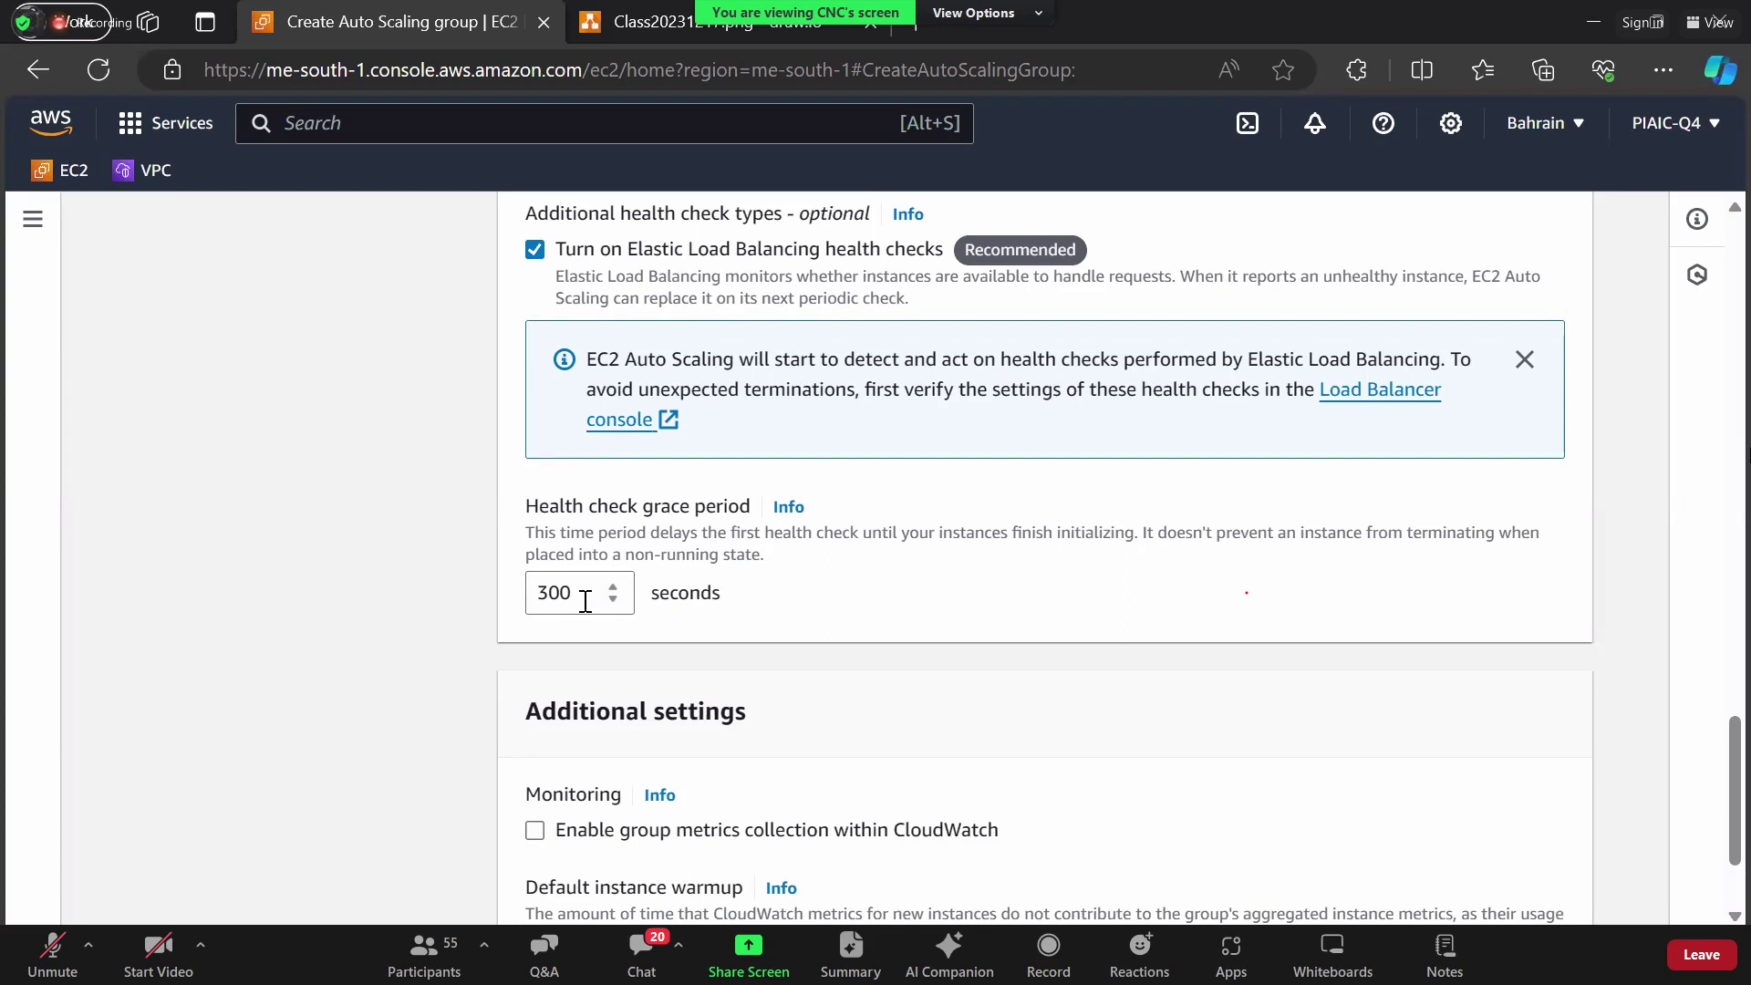
scroll(585, 601, "down", 2)
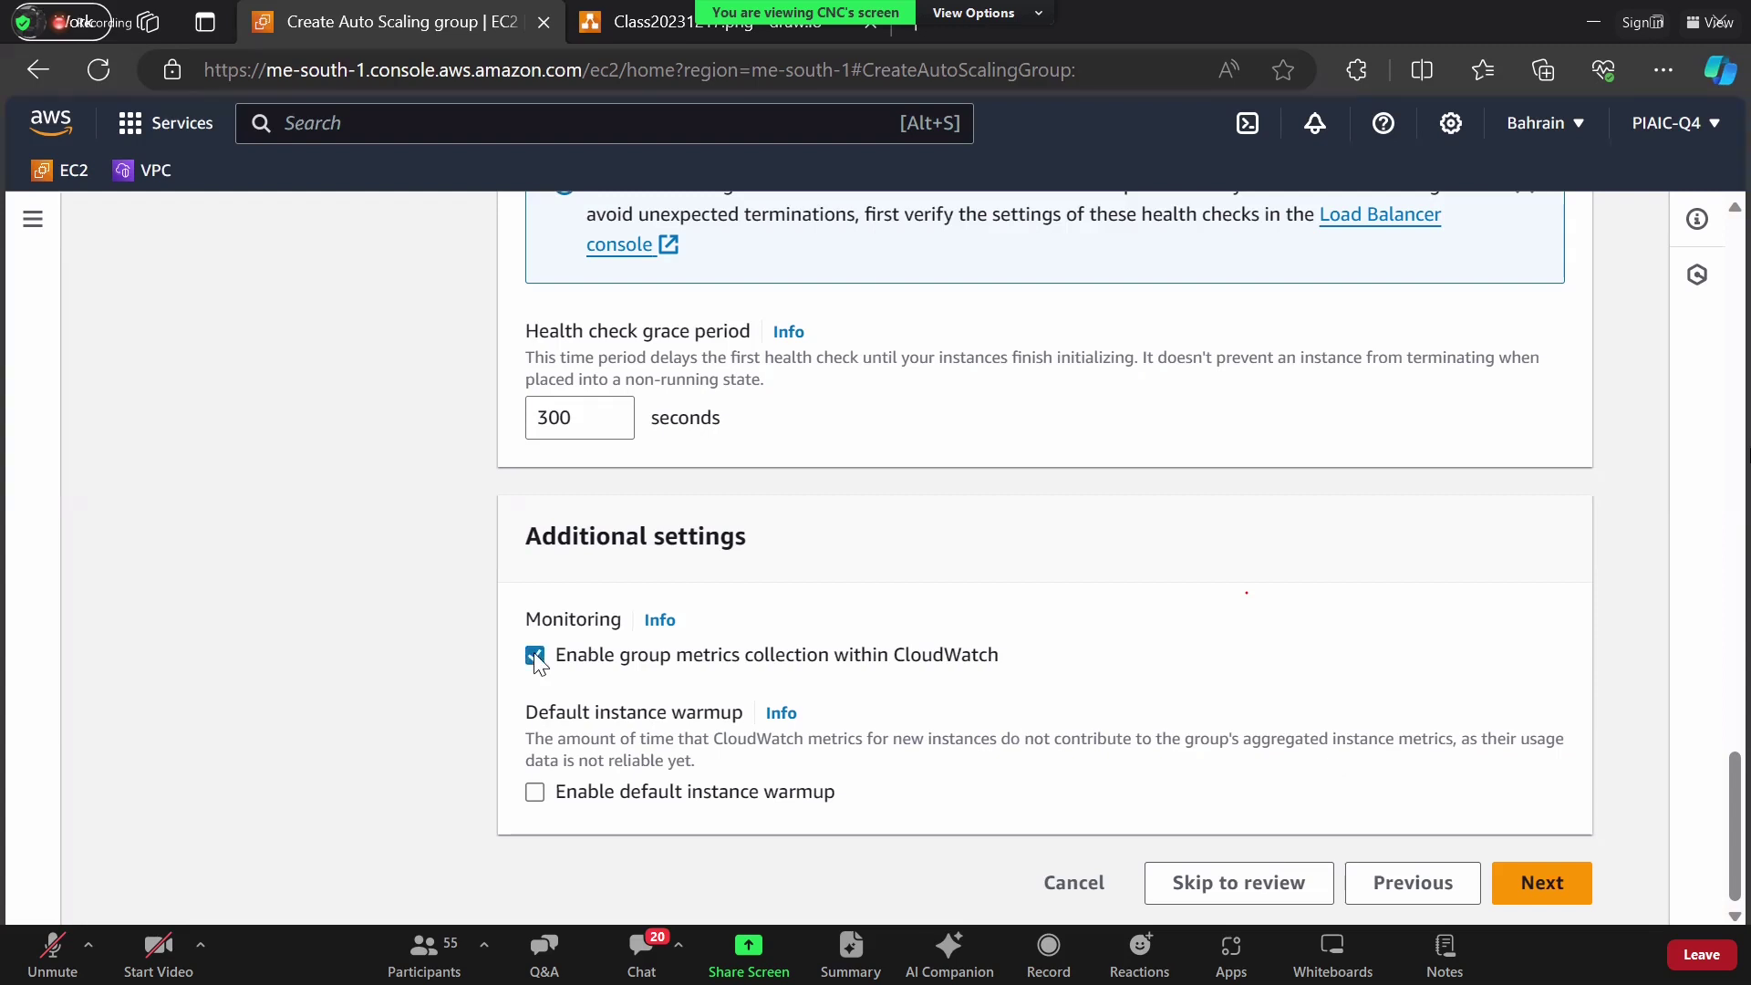
- Leave CloudWatch group metrics collection switched off
scroll(533, 653, "up", 7)
scroll(536, 653, "up", 10)
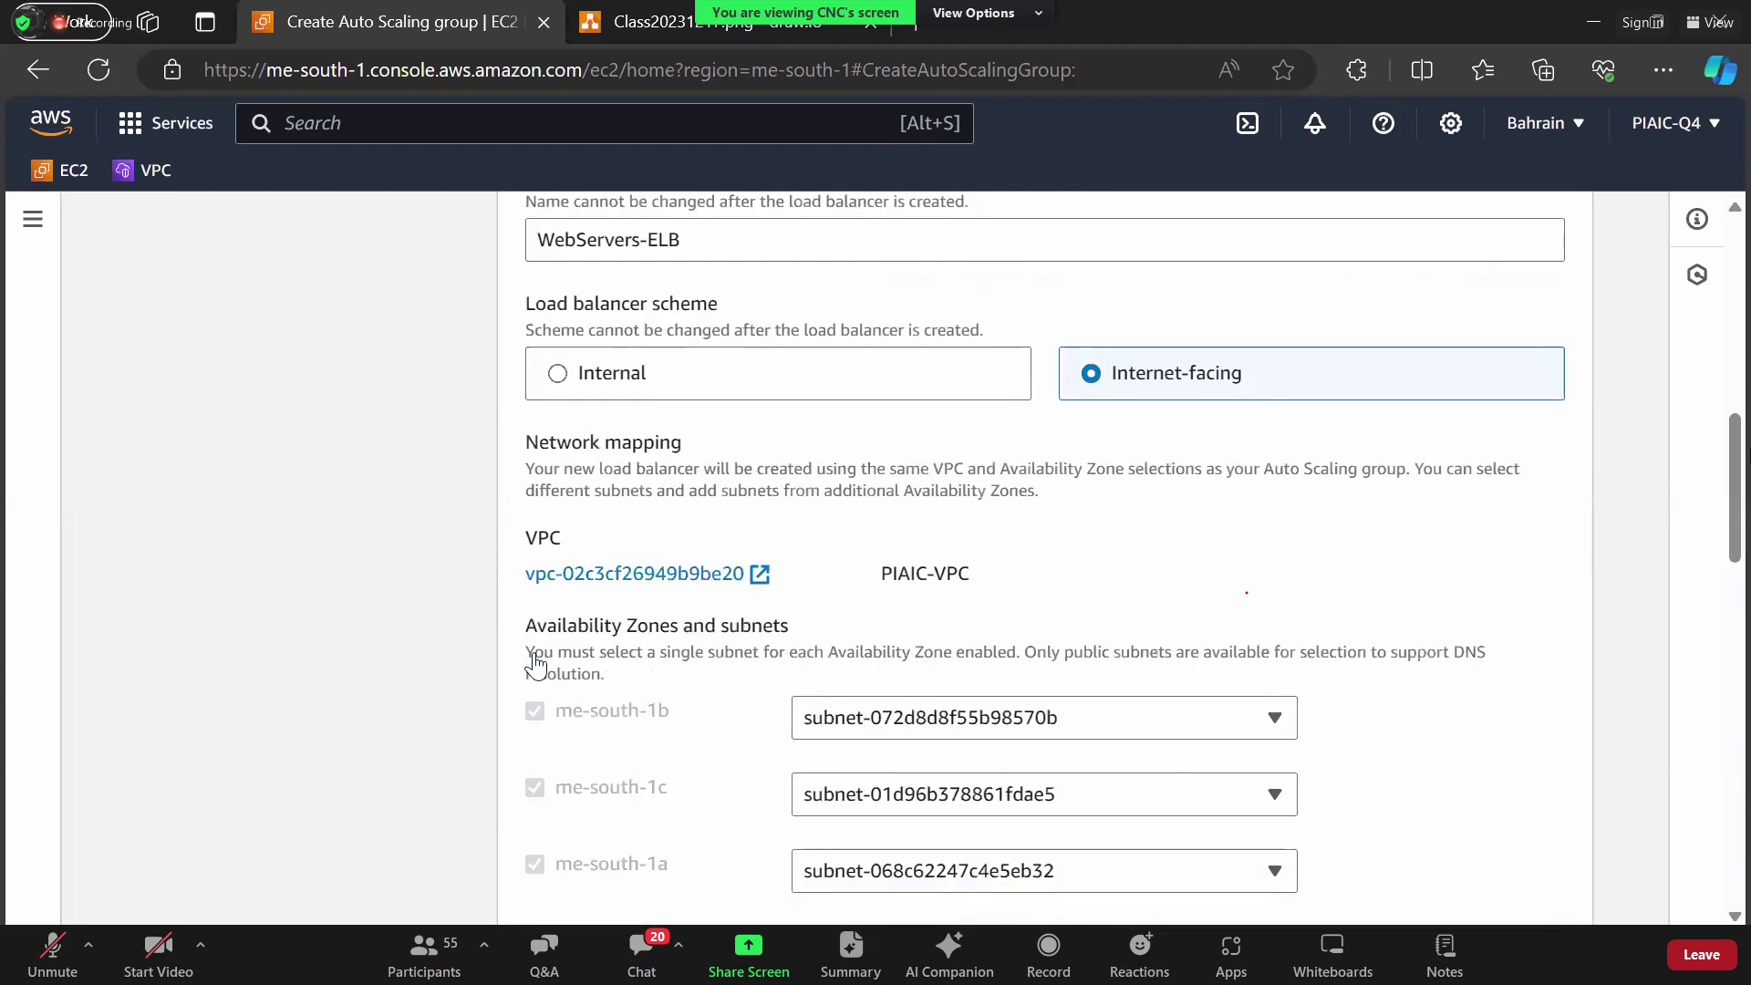
scroll(536, 653, "up", 6)
scroll(536, 653, "up", 2)
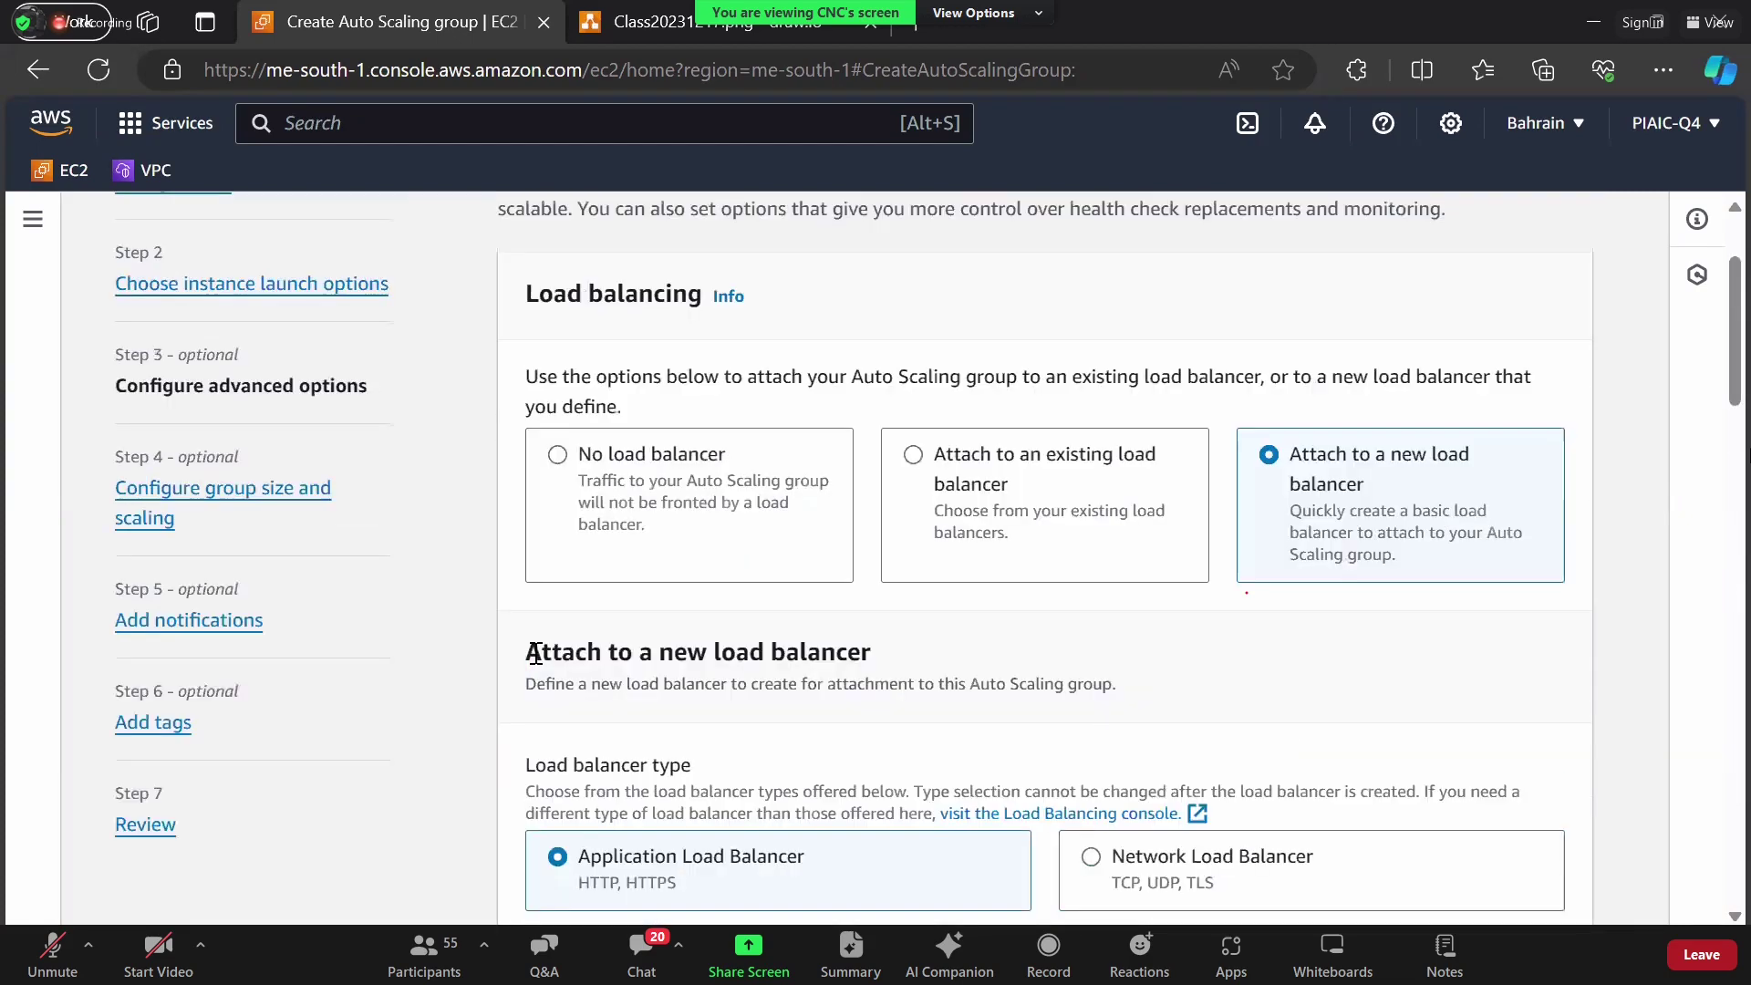
scroll(535, 653, "down", 5)
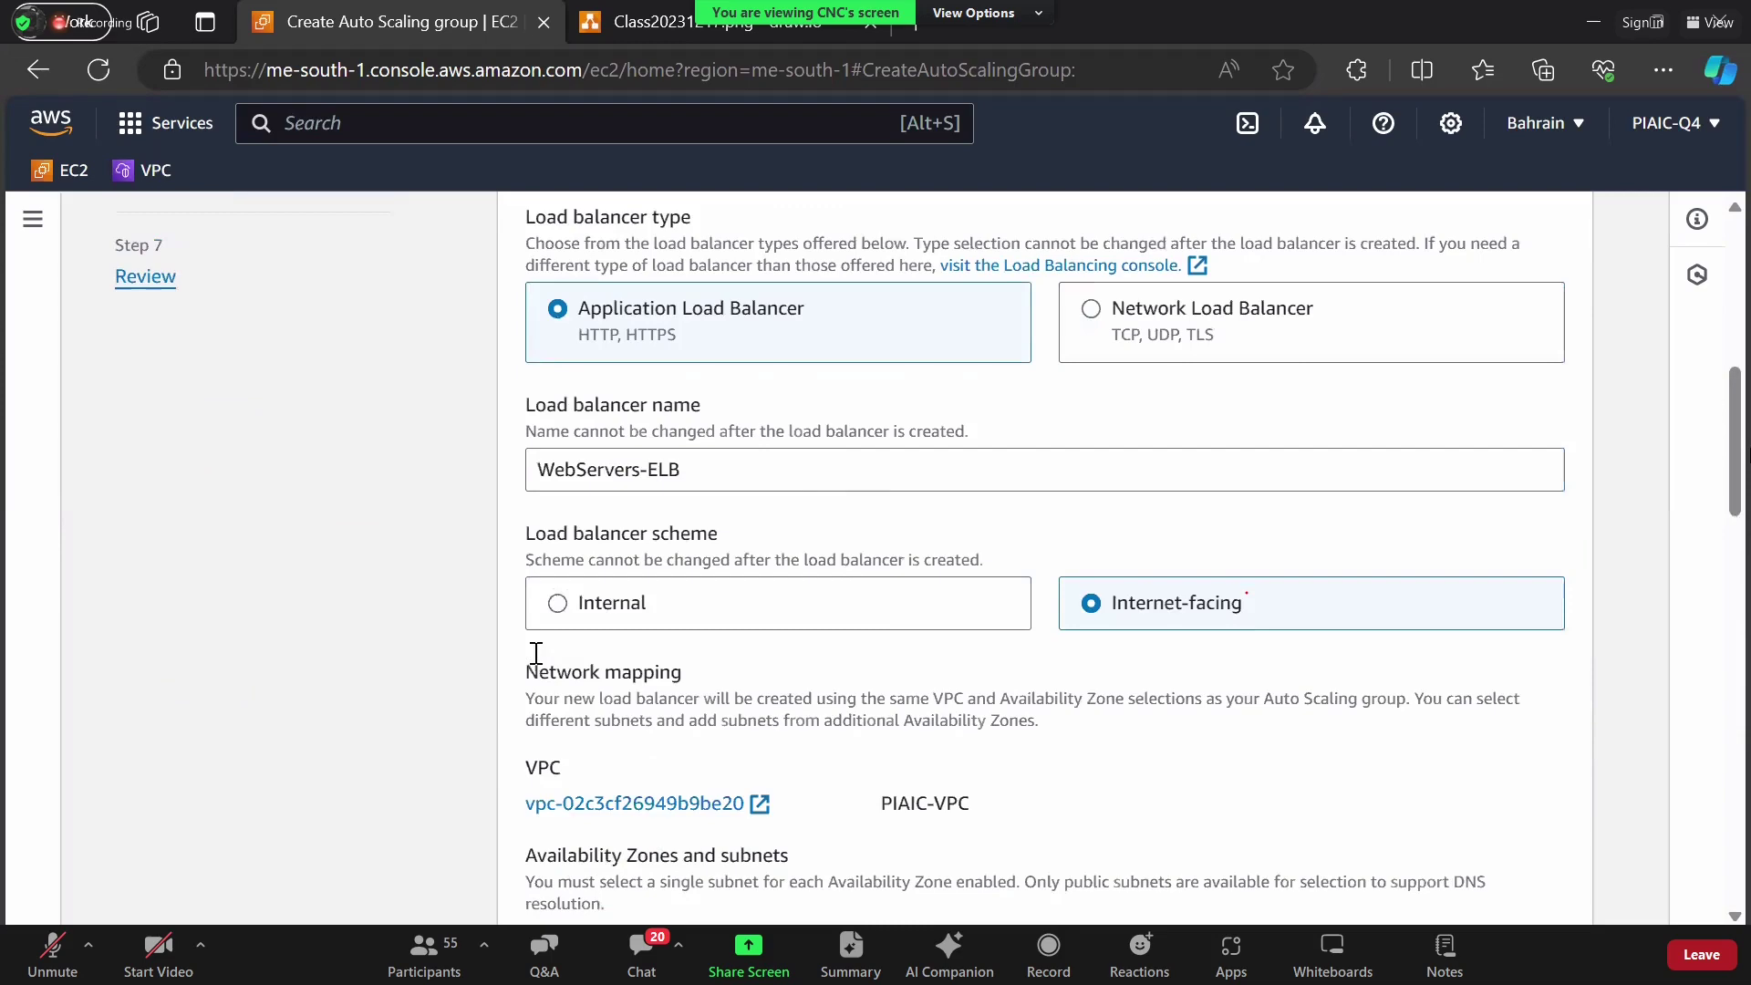
scroll(537, 653, "down", 15)
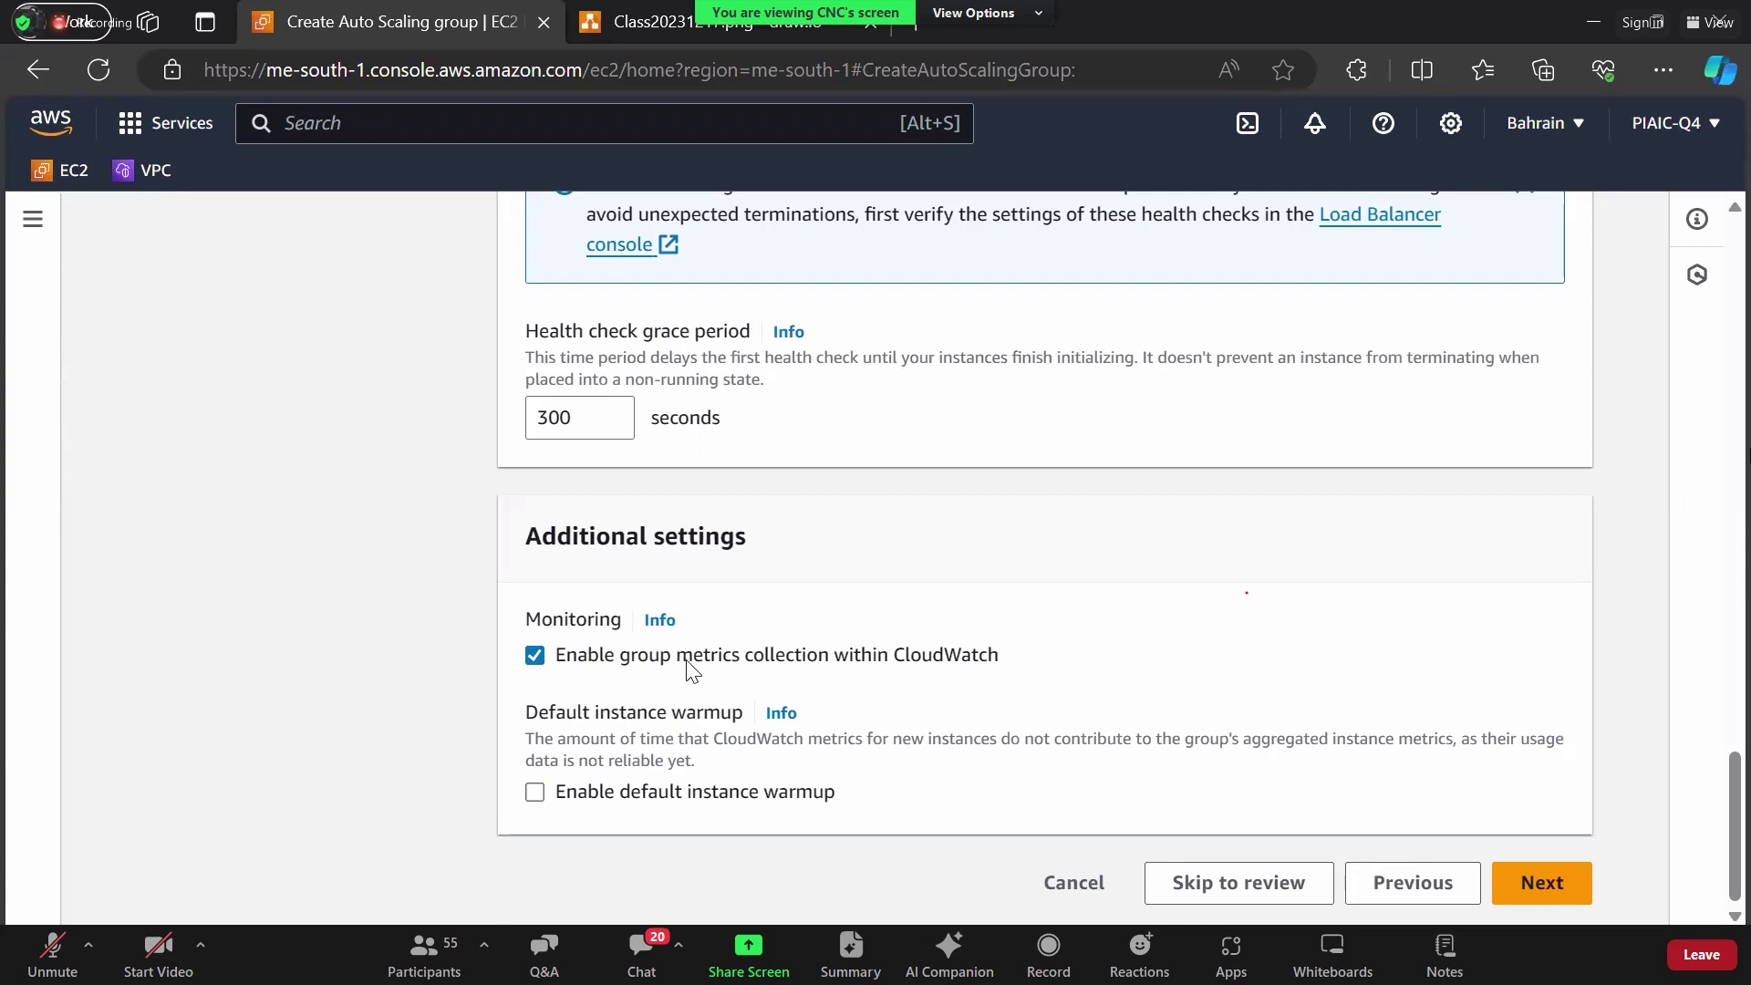
left_click(534, 656)
- On group size and scaling, set maximum desired capacity to 2, keeping minimum 1
left_click(1514, 884)
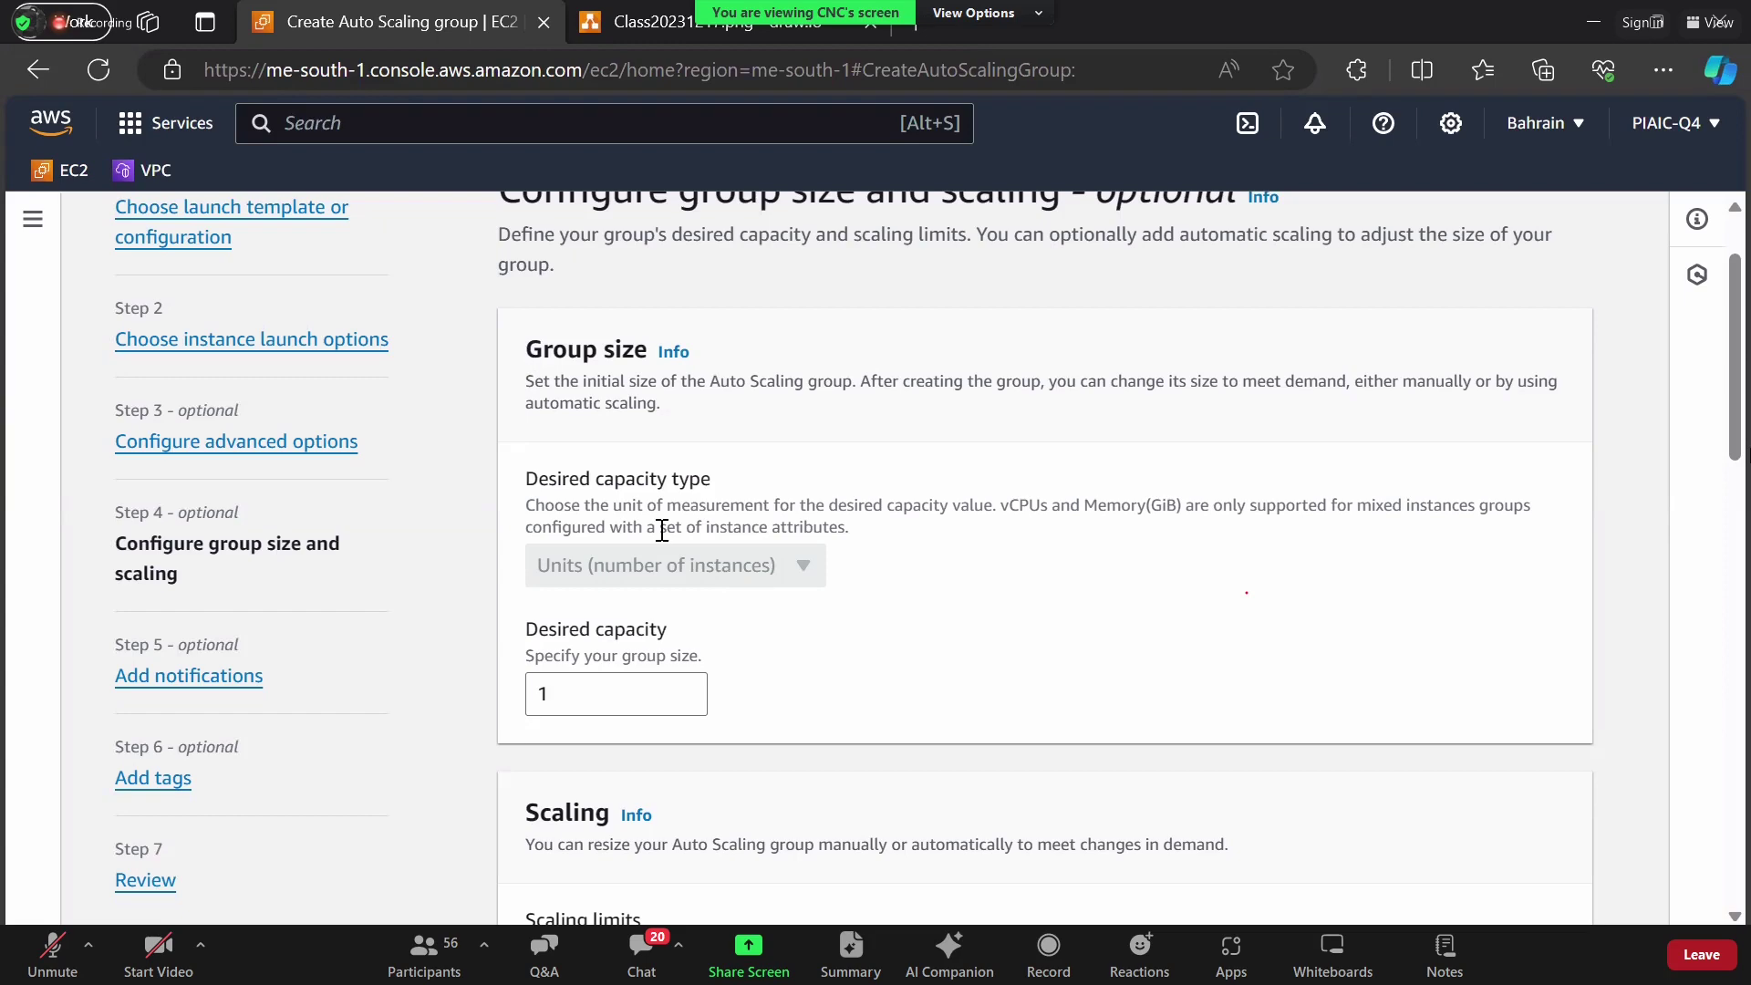
scroll(662, 529, "down", 1)
scroll(663, 541, "down", 1)
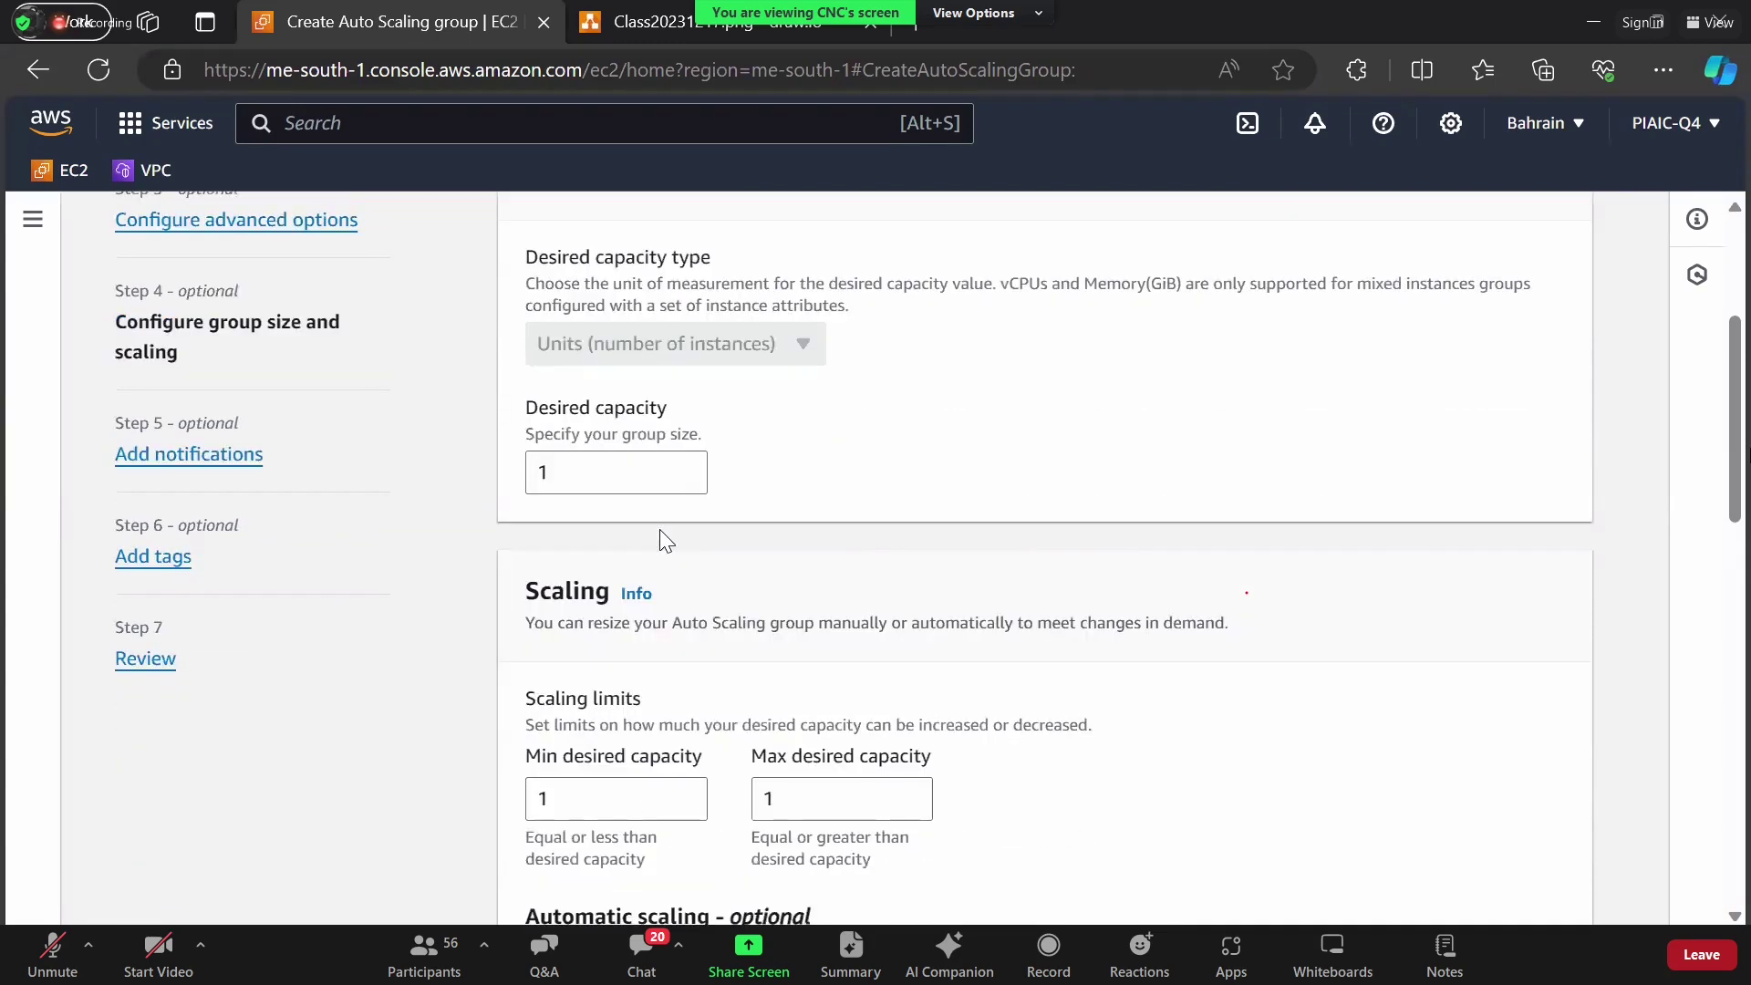
scroll(665, 540, "down", 2)
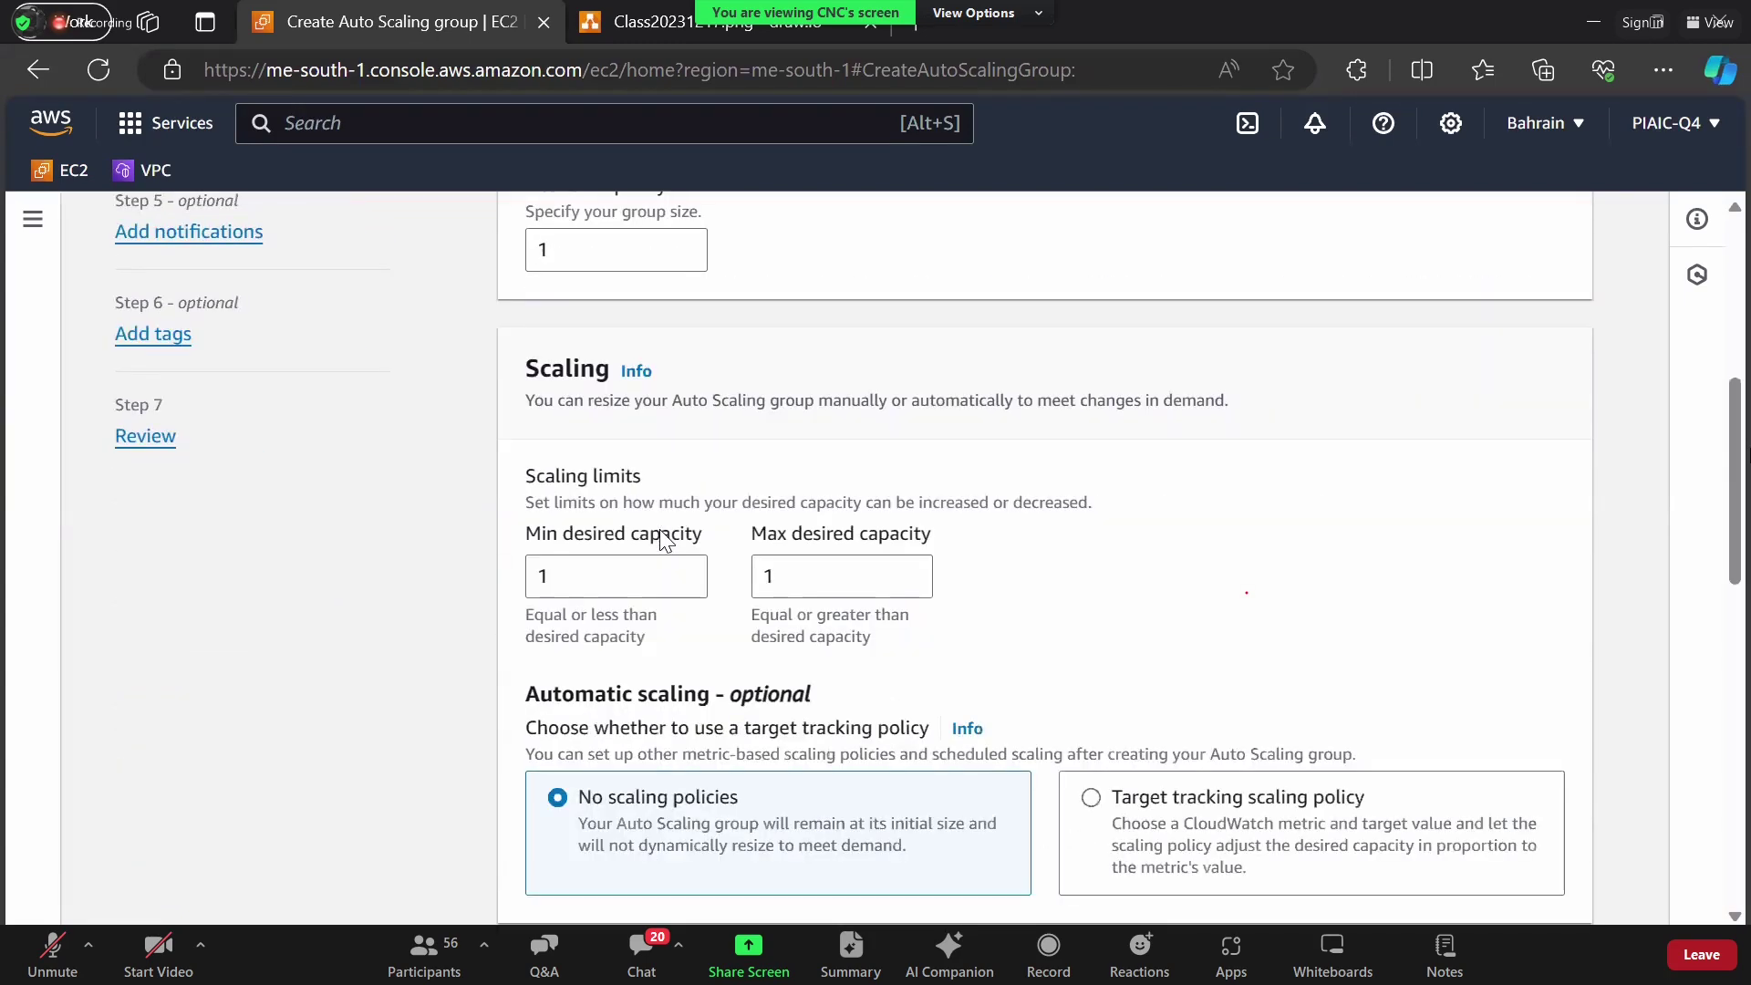
double_click(813, 573)
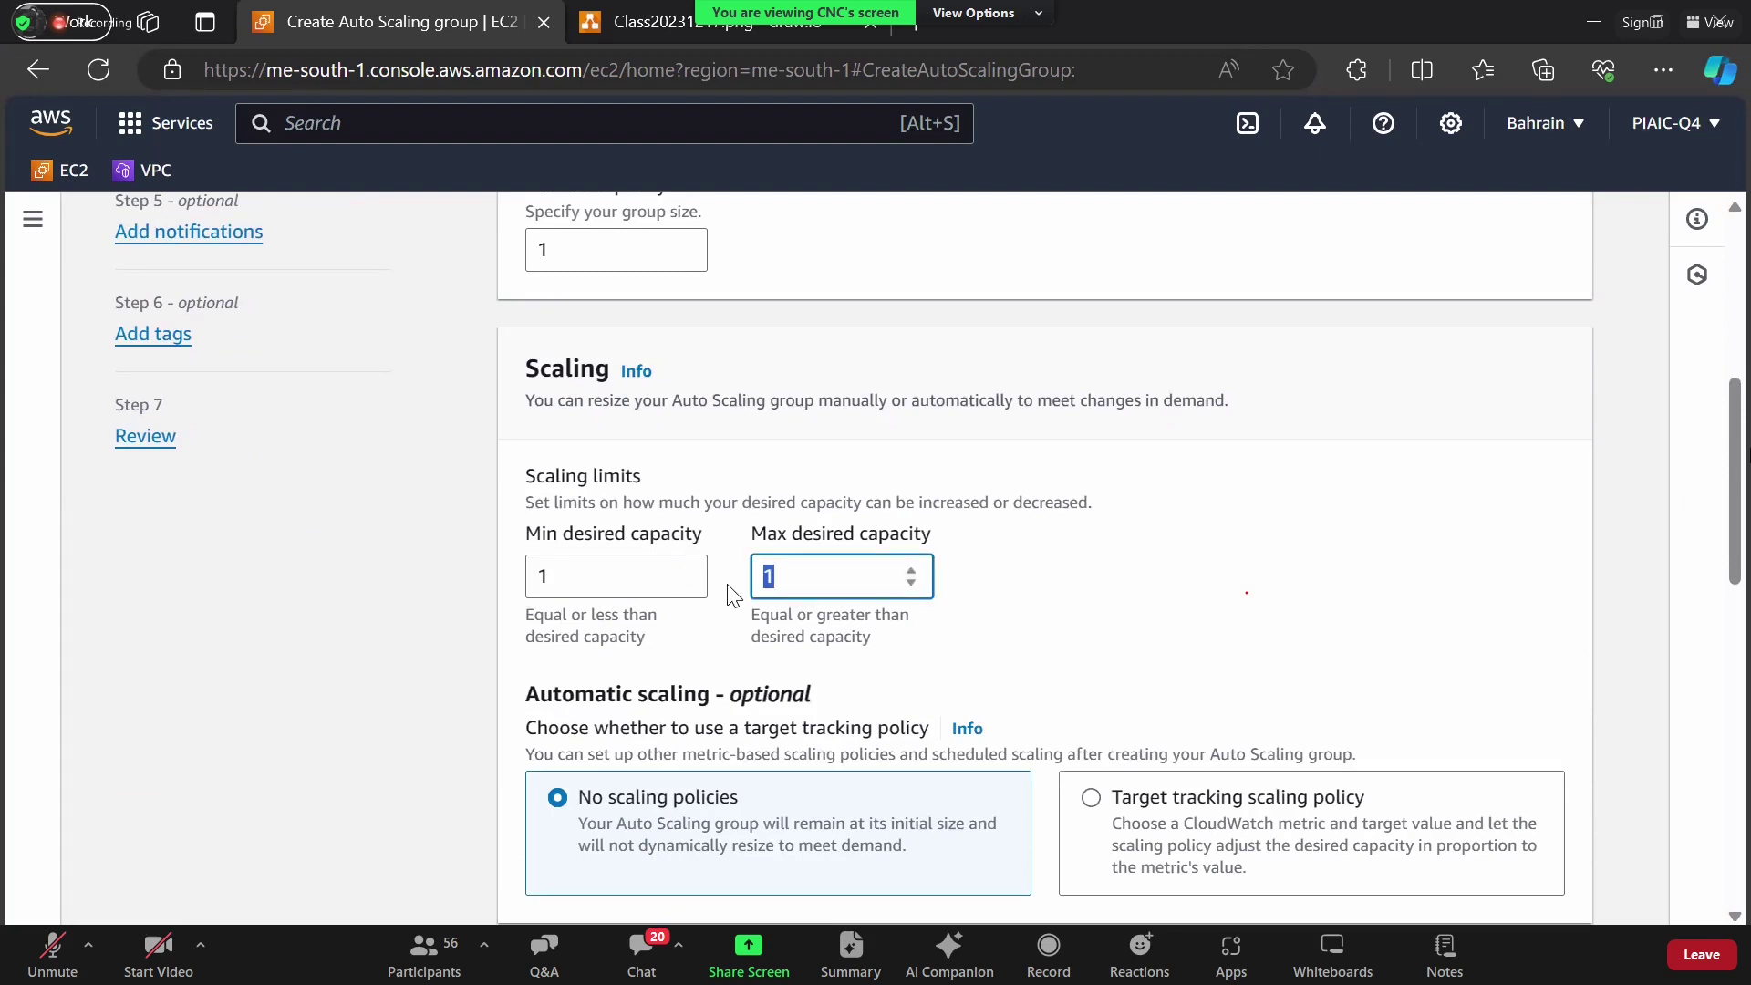
type("2")
scroll(1223, 595, "down", 1)
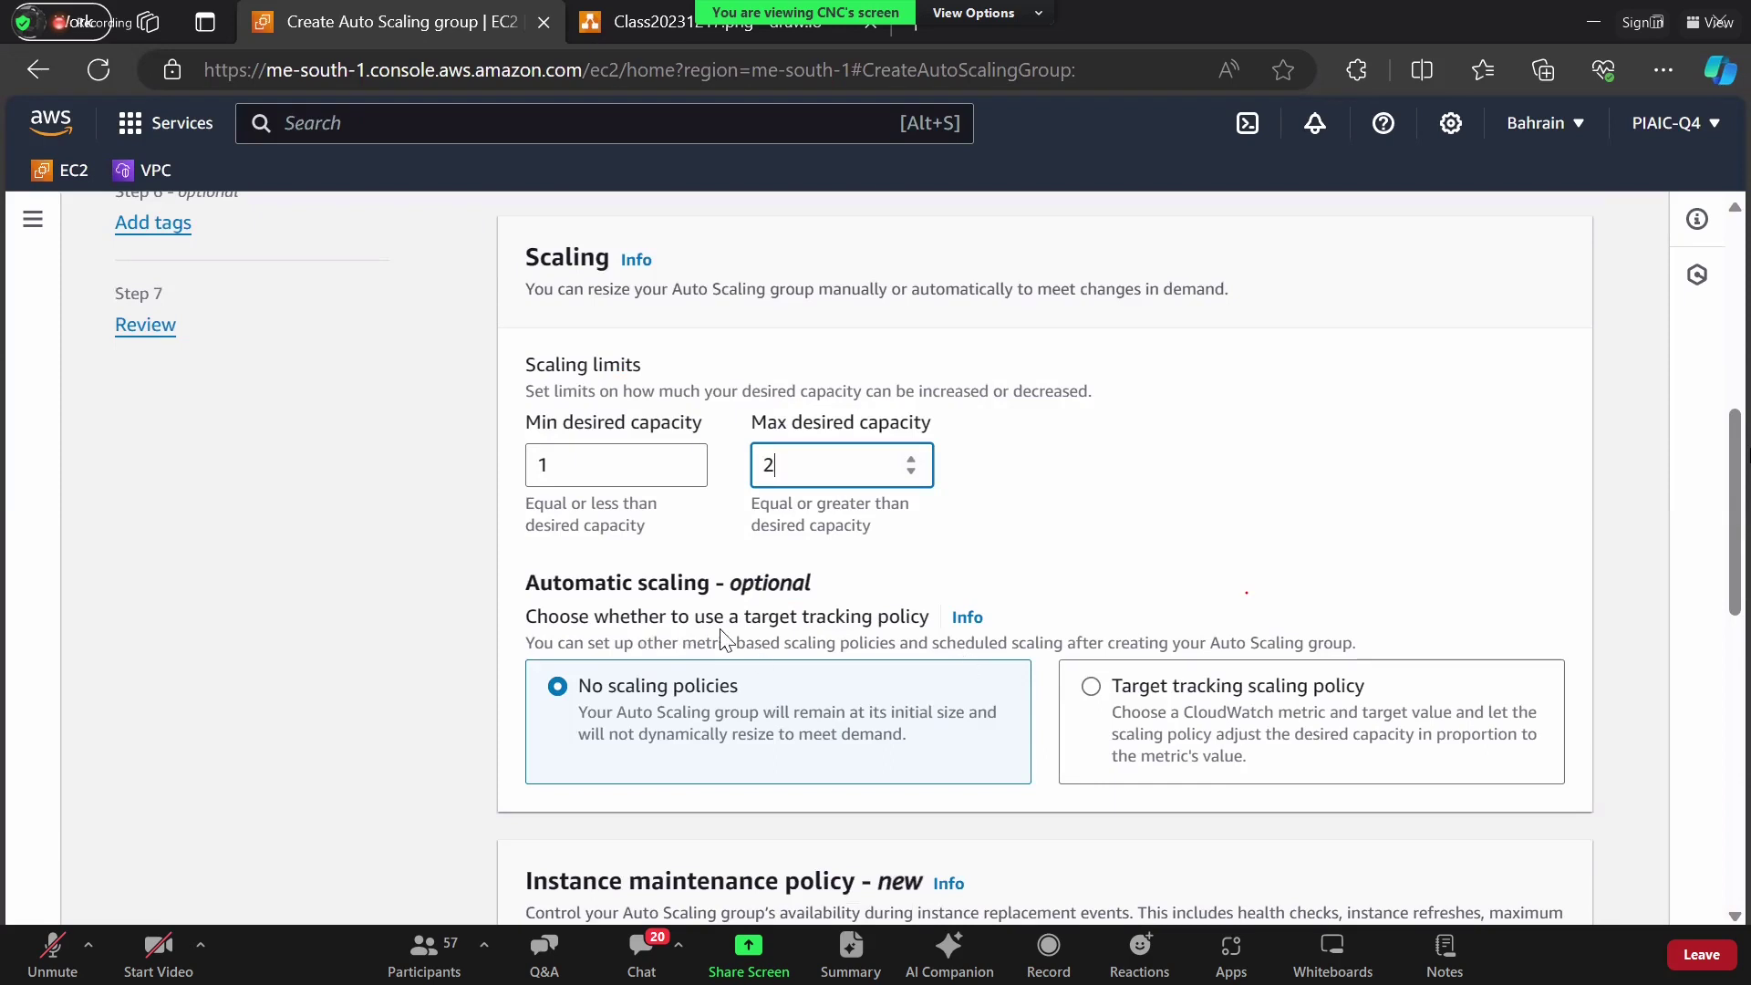
- Choose a target tracking scaling policy and bring up its metric type options
left_click(1147, 705)
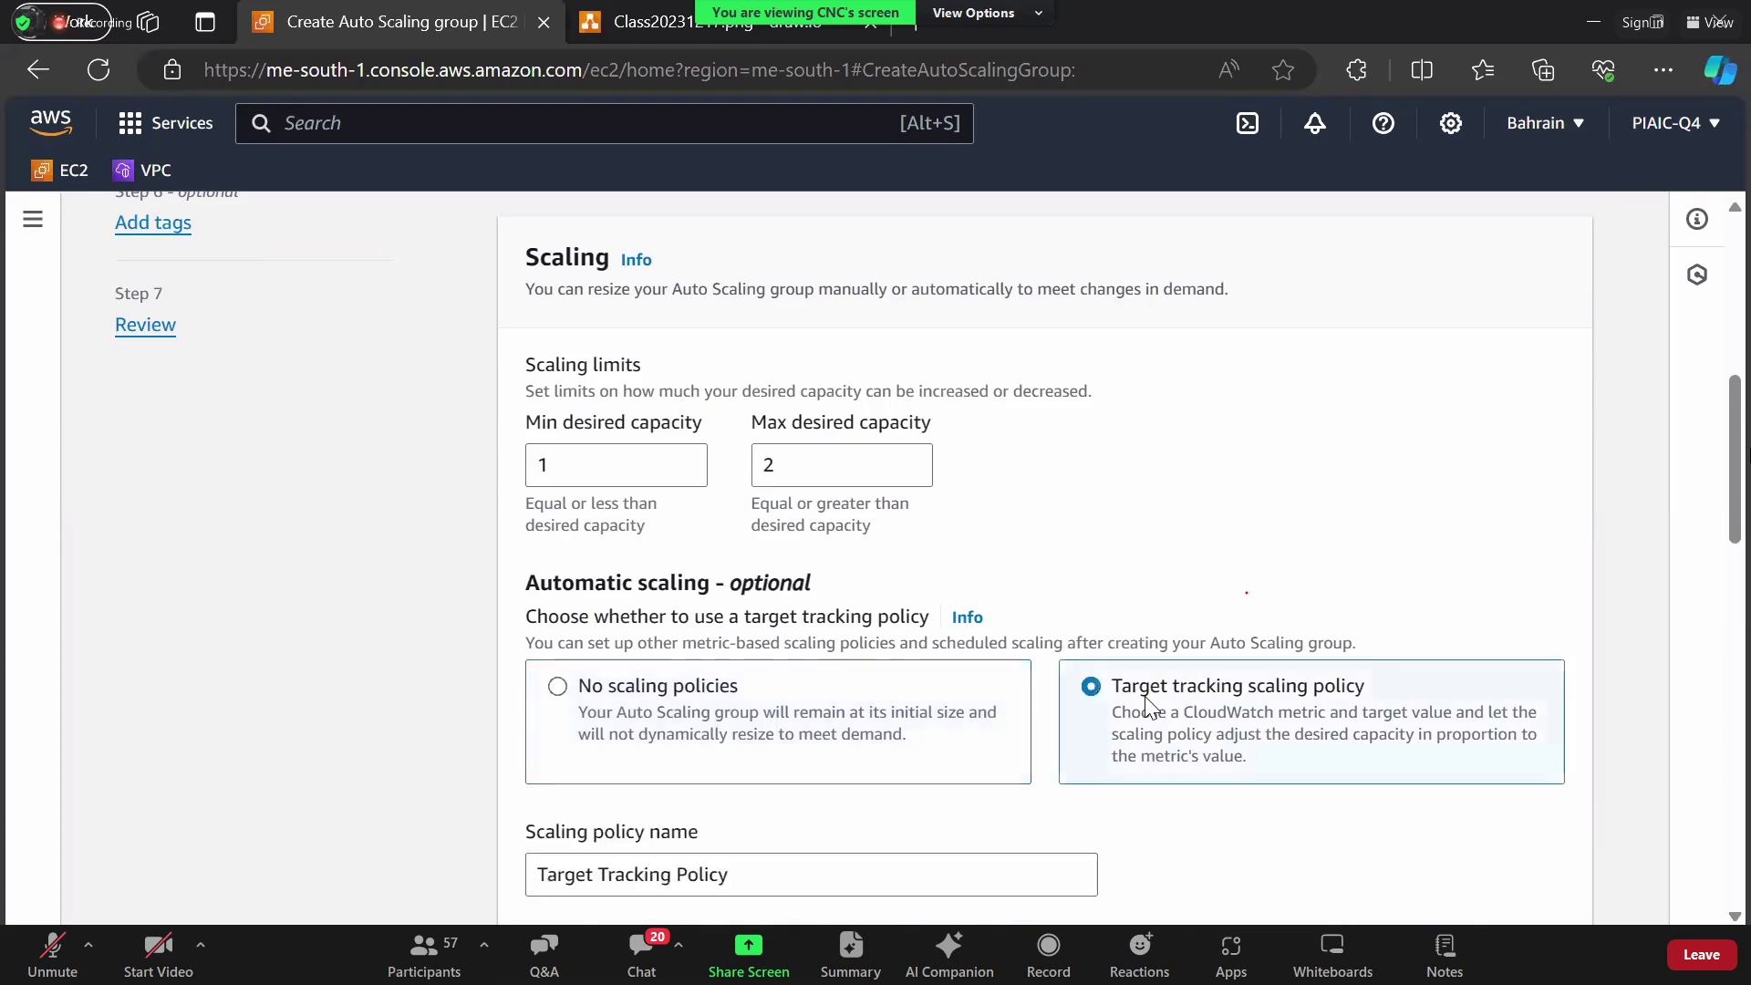
scroll(1147, 705, "down", 4)
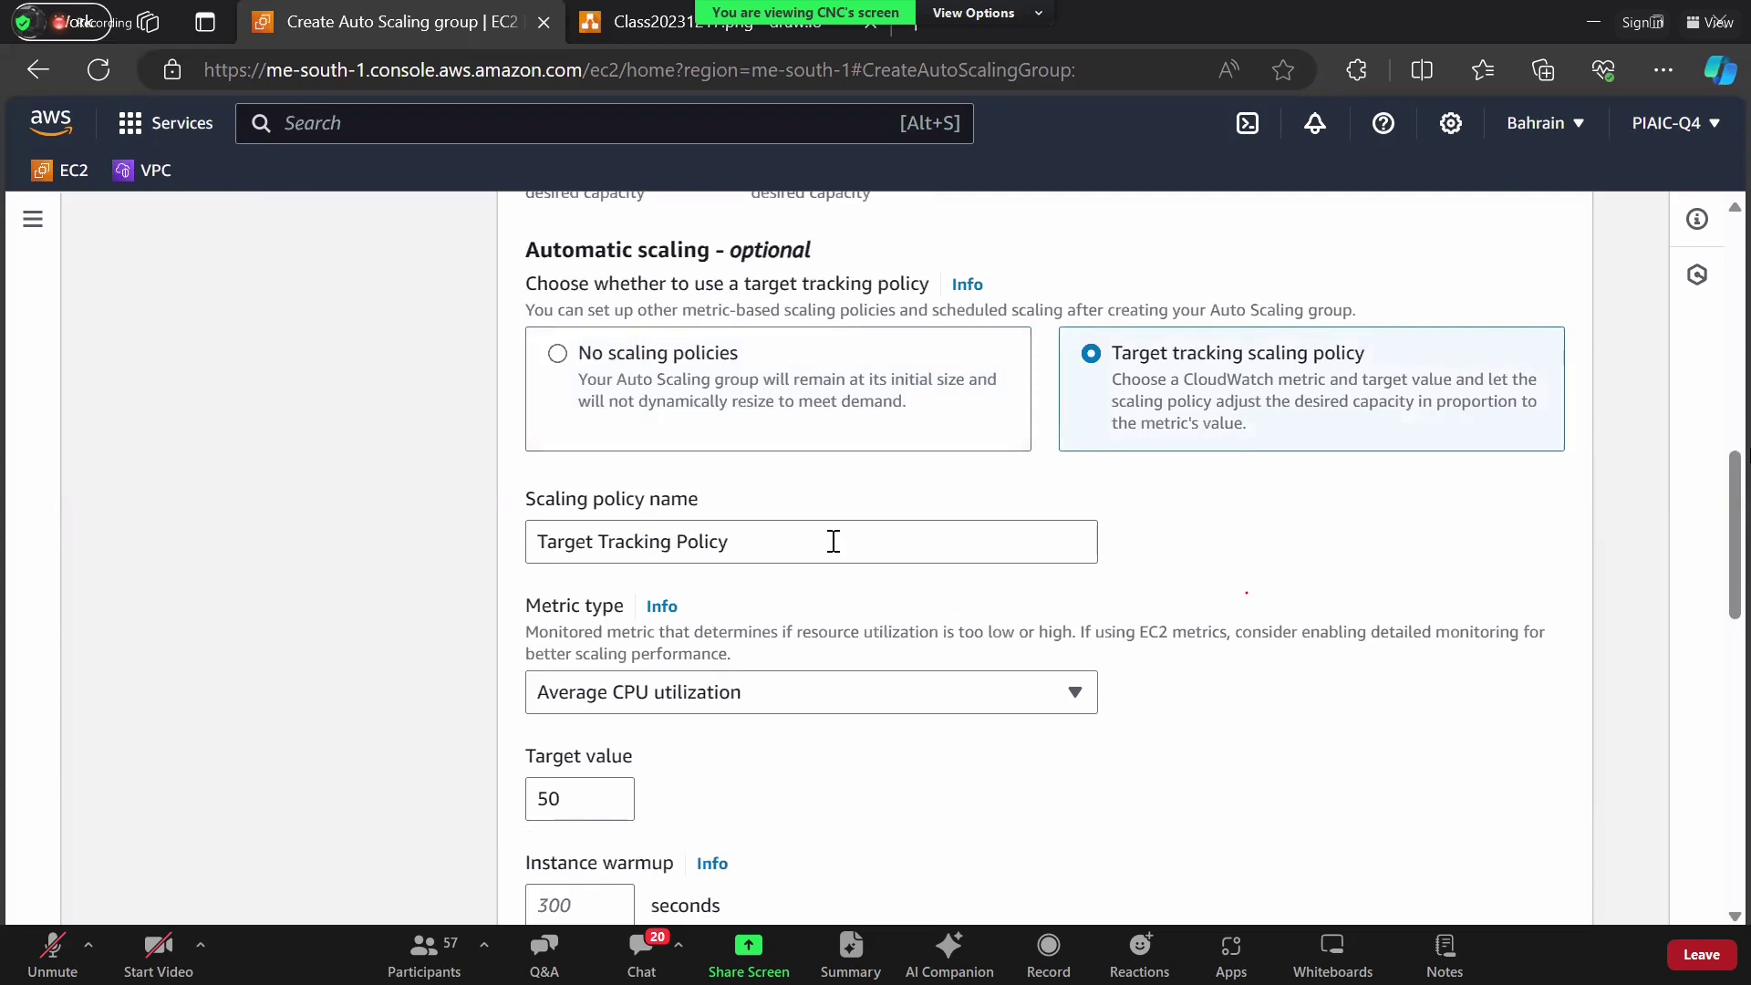
scroll(841, 595, "down", 1)
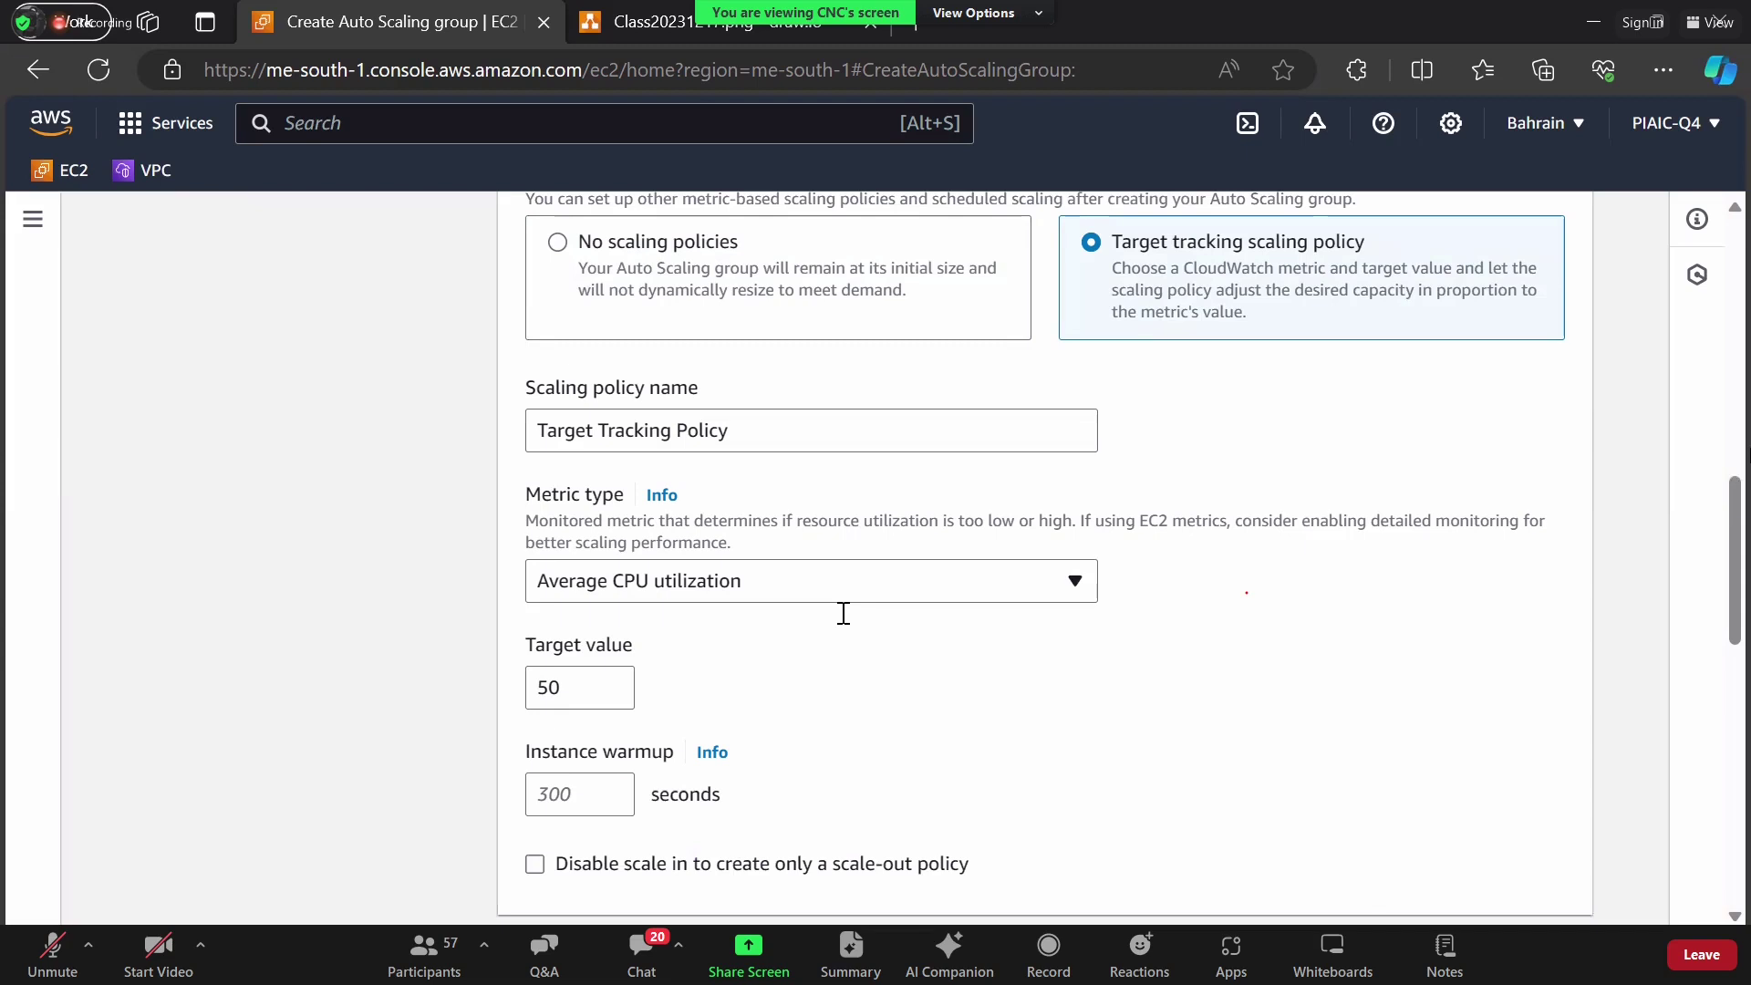
left_click(844, 611)
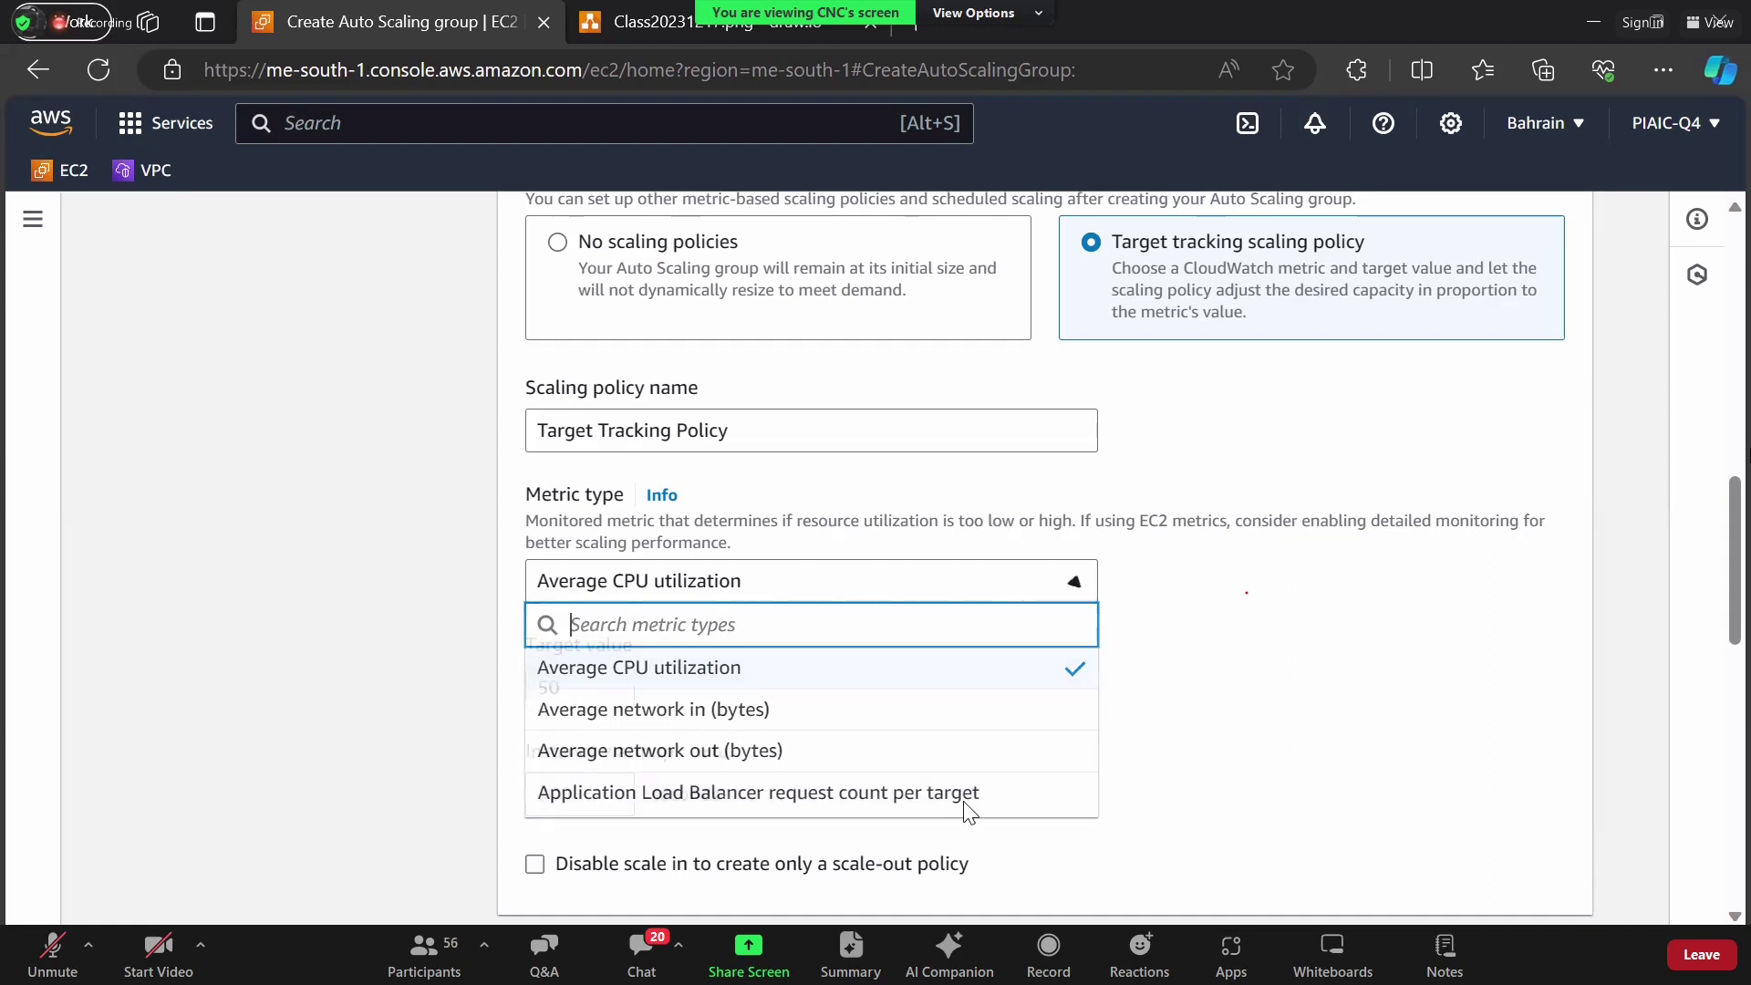
- Set the metric type to Application Load Balancer request count per target
key("Return")
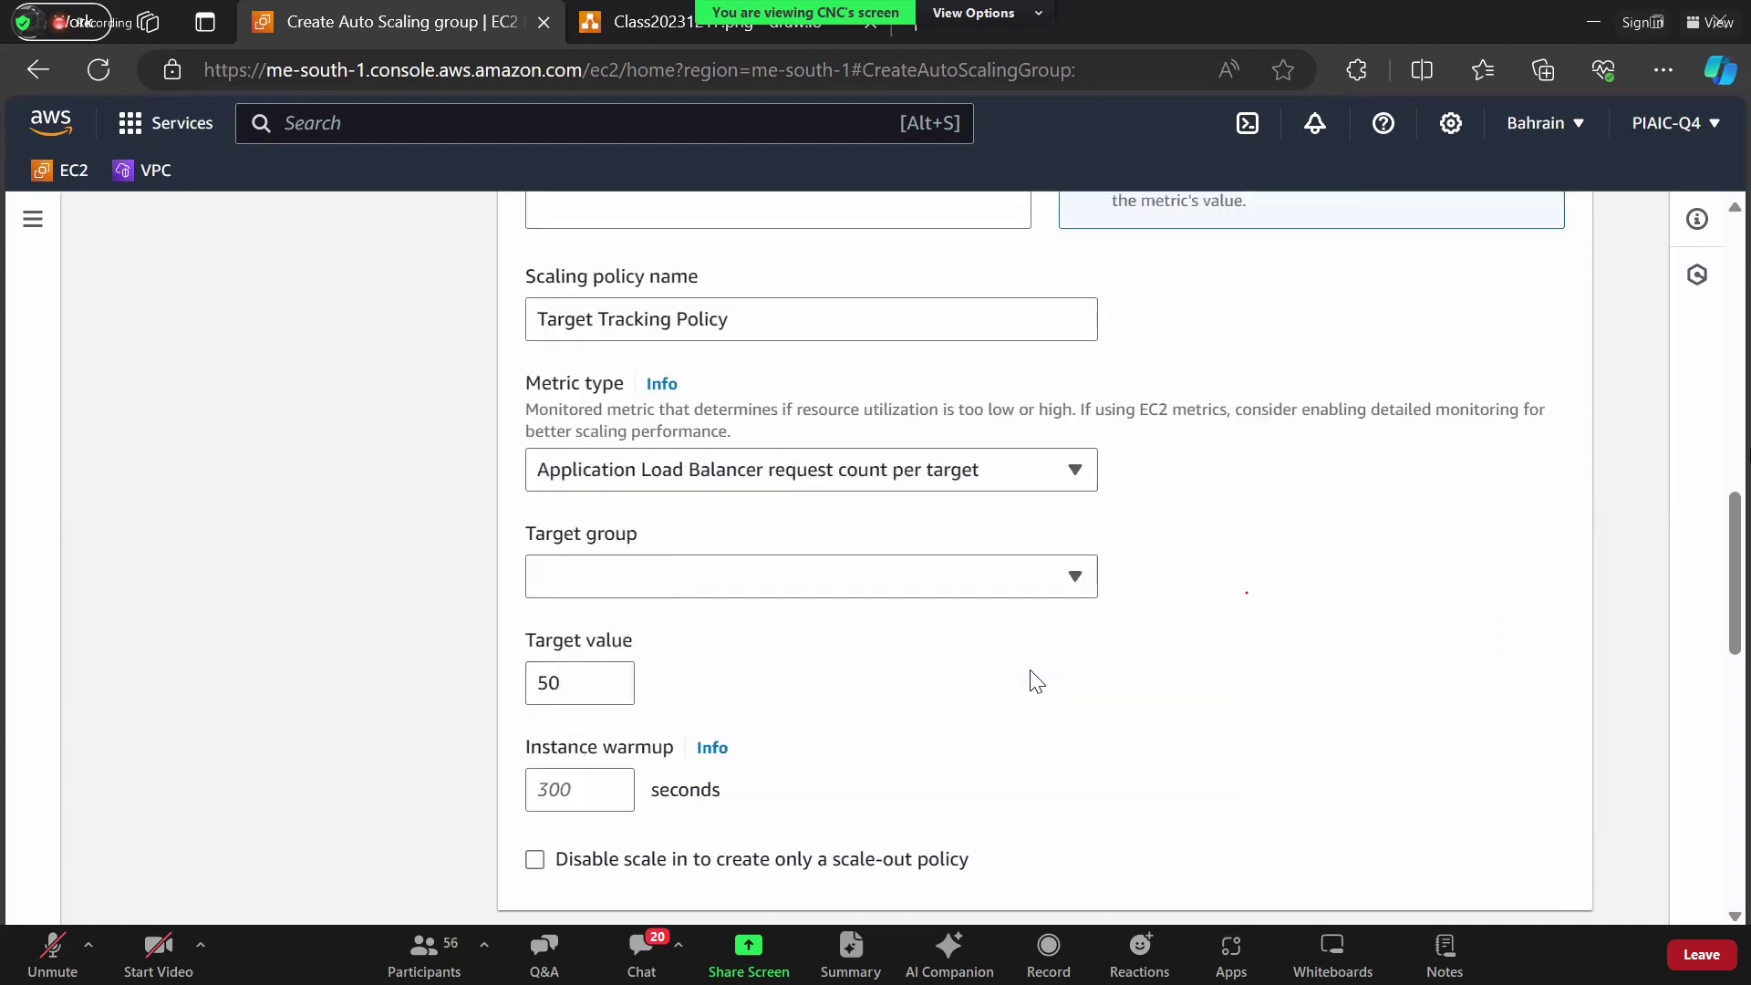
scroll(1023, 681, "down", 1)
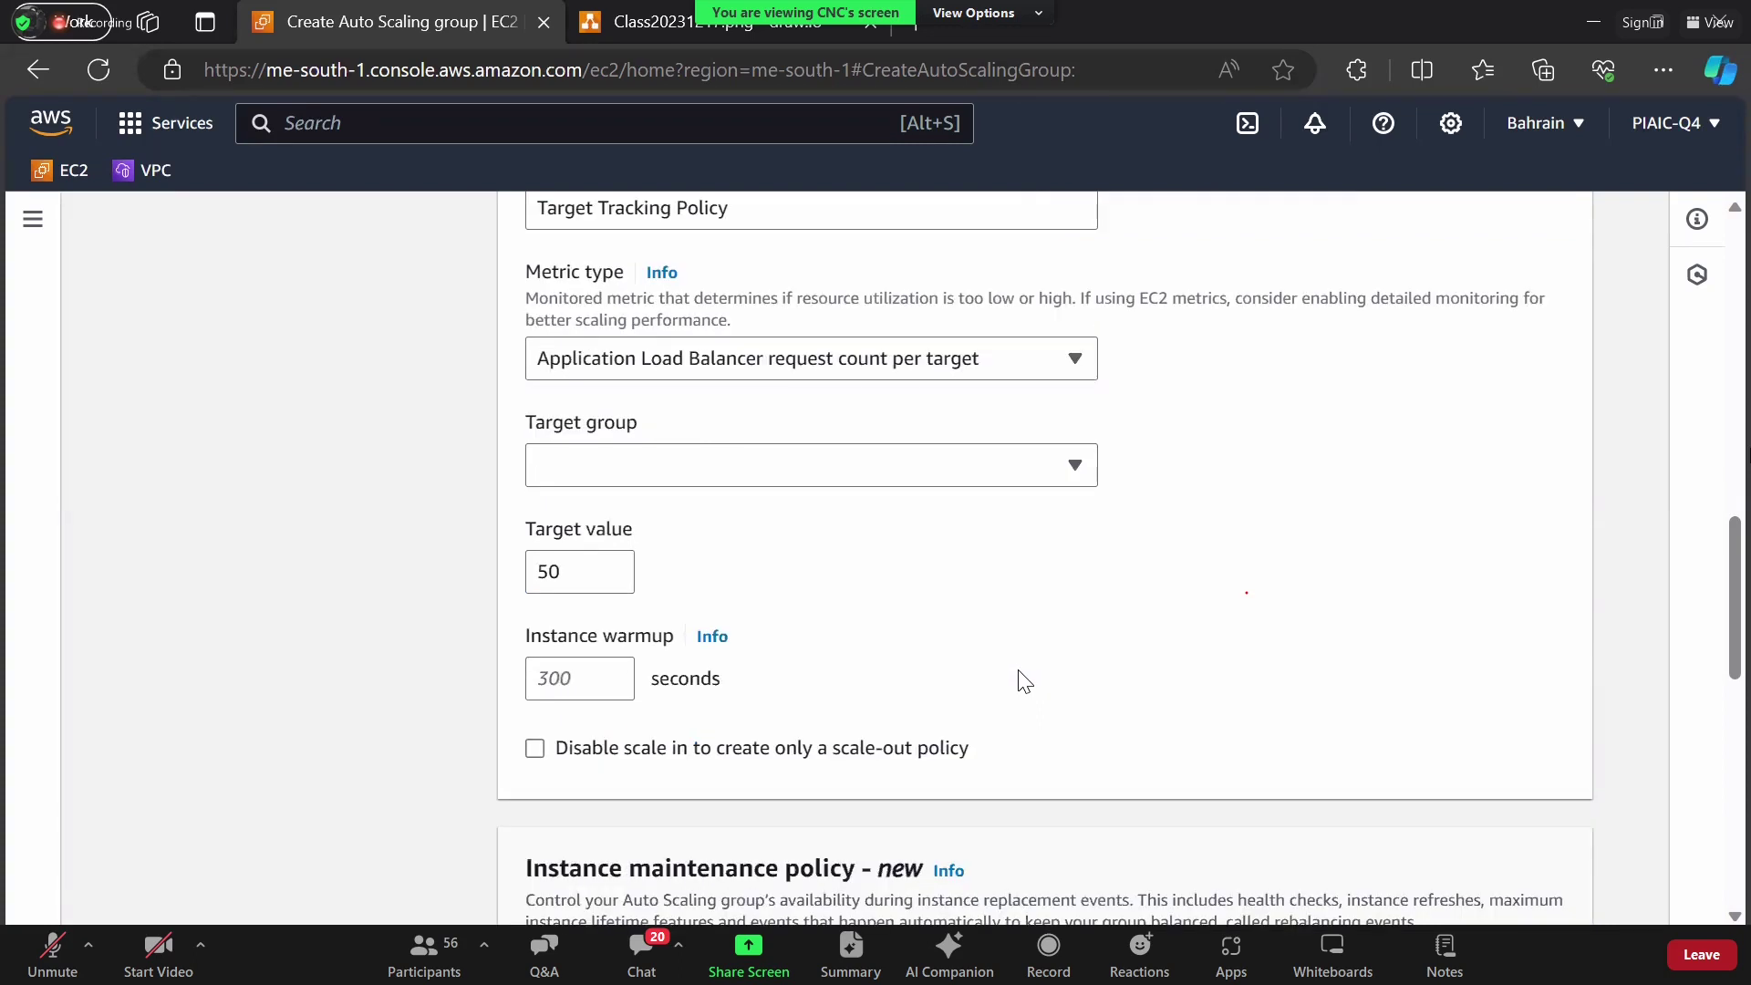
scroll(1023, 681, "up", 1)
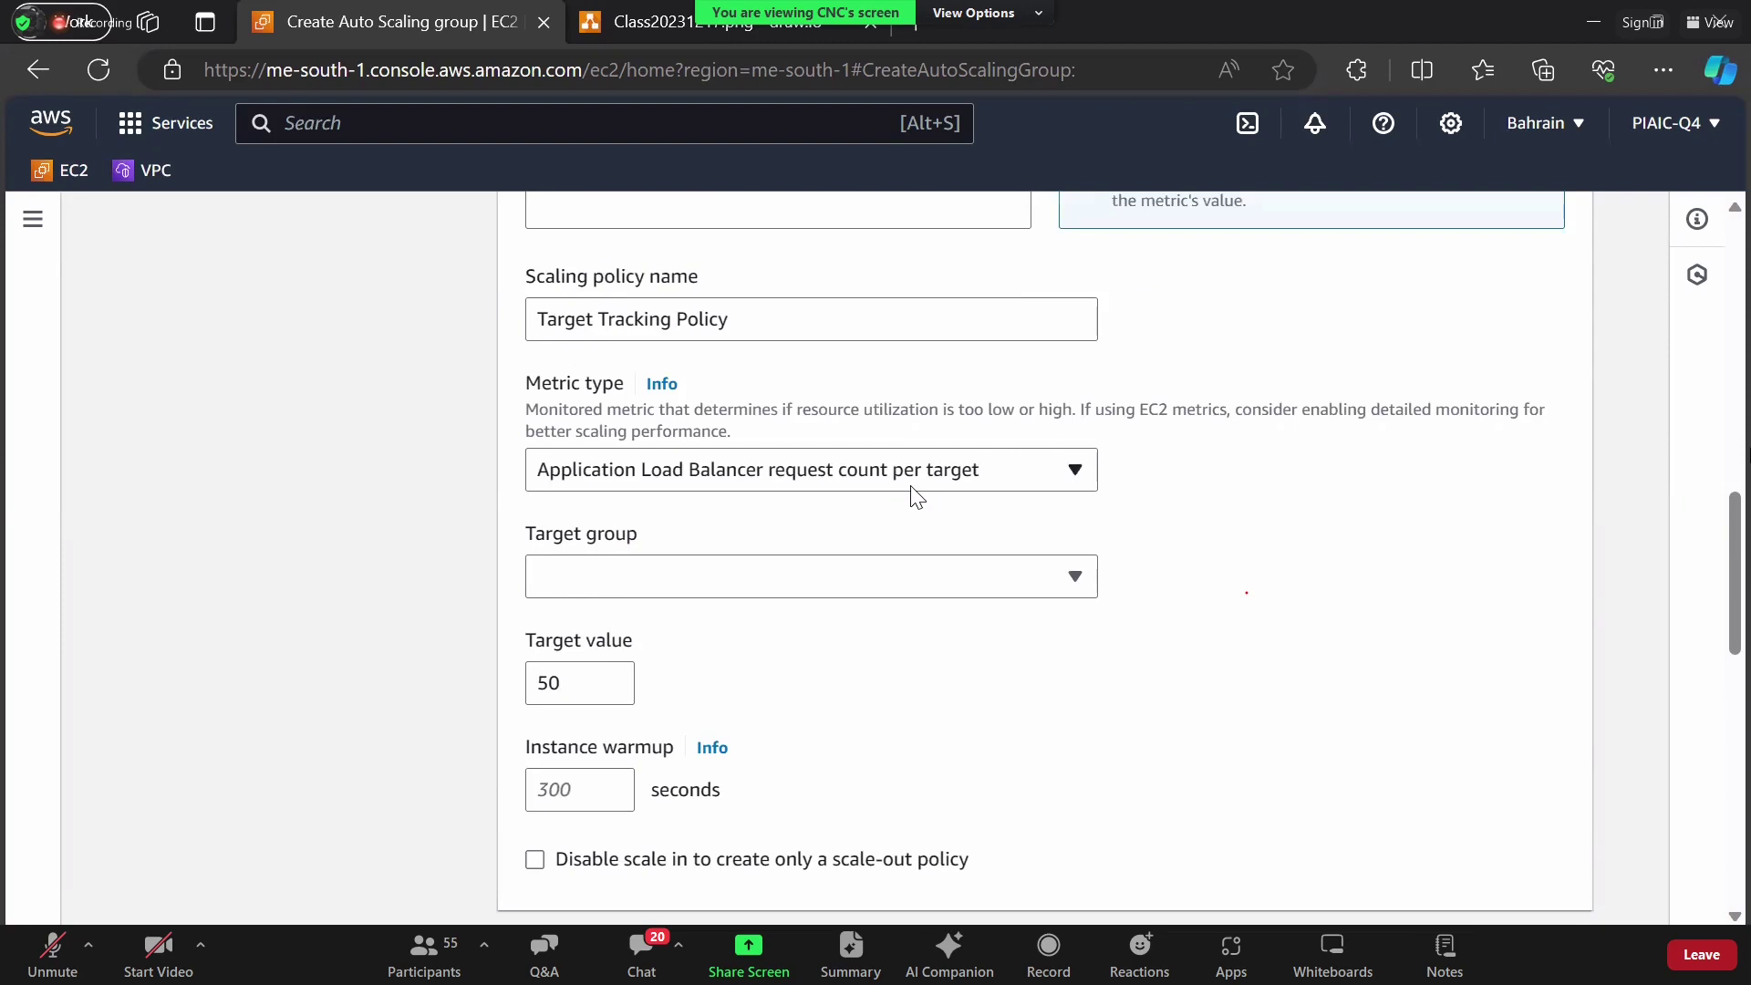
left_click(912, 488)
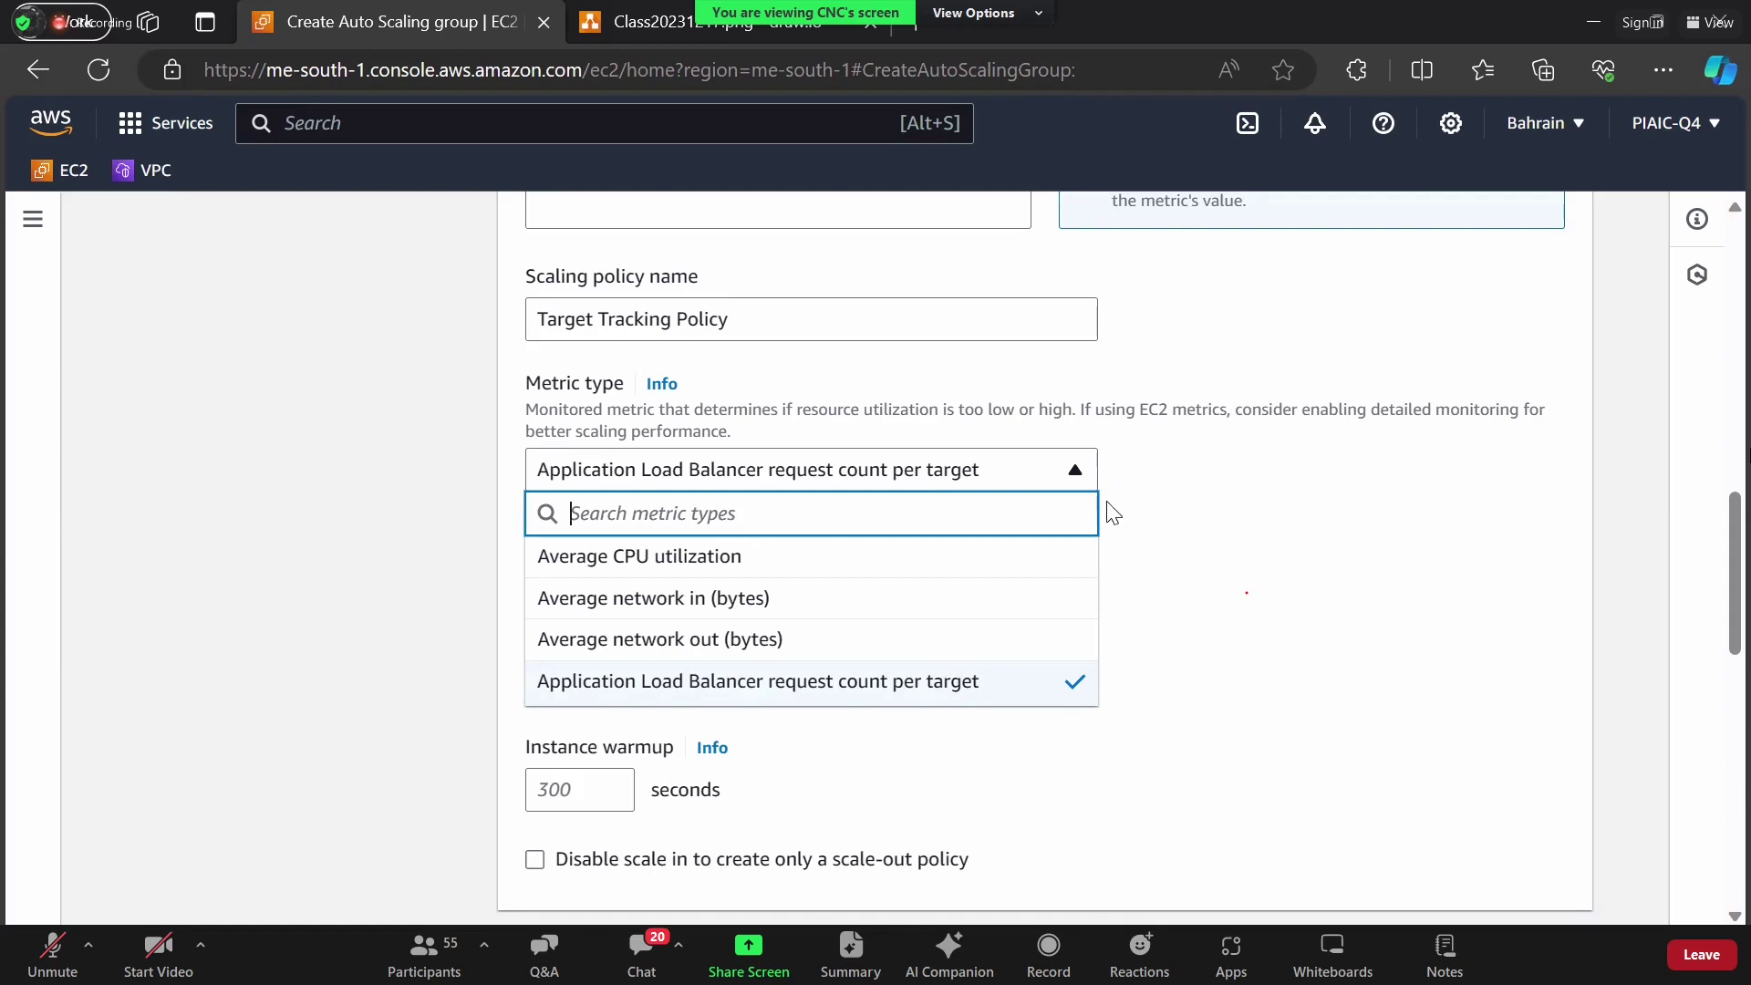
key("Escape")
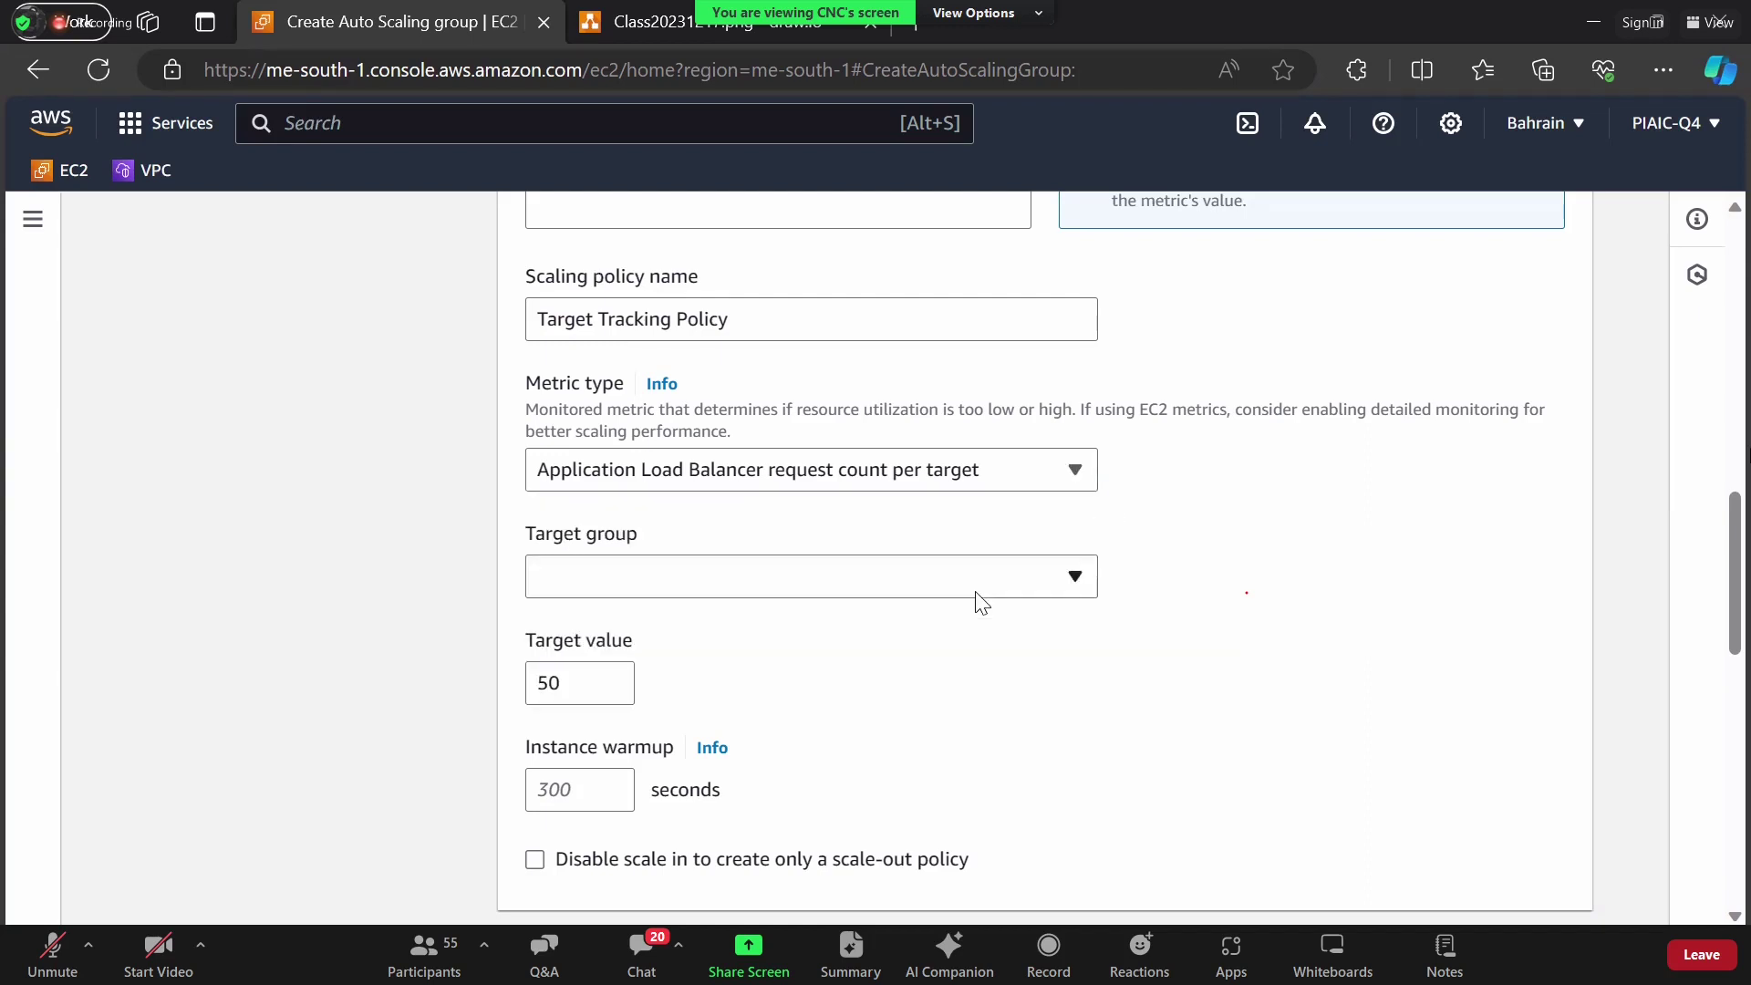
- Check the empty Target group list, view EC2 in a new tab, and return to the form
left_click(980, 598)
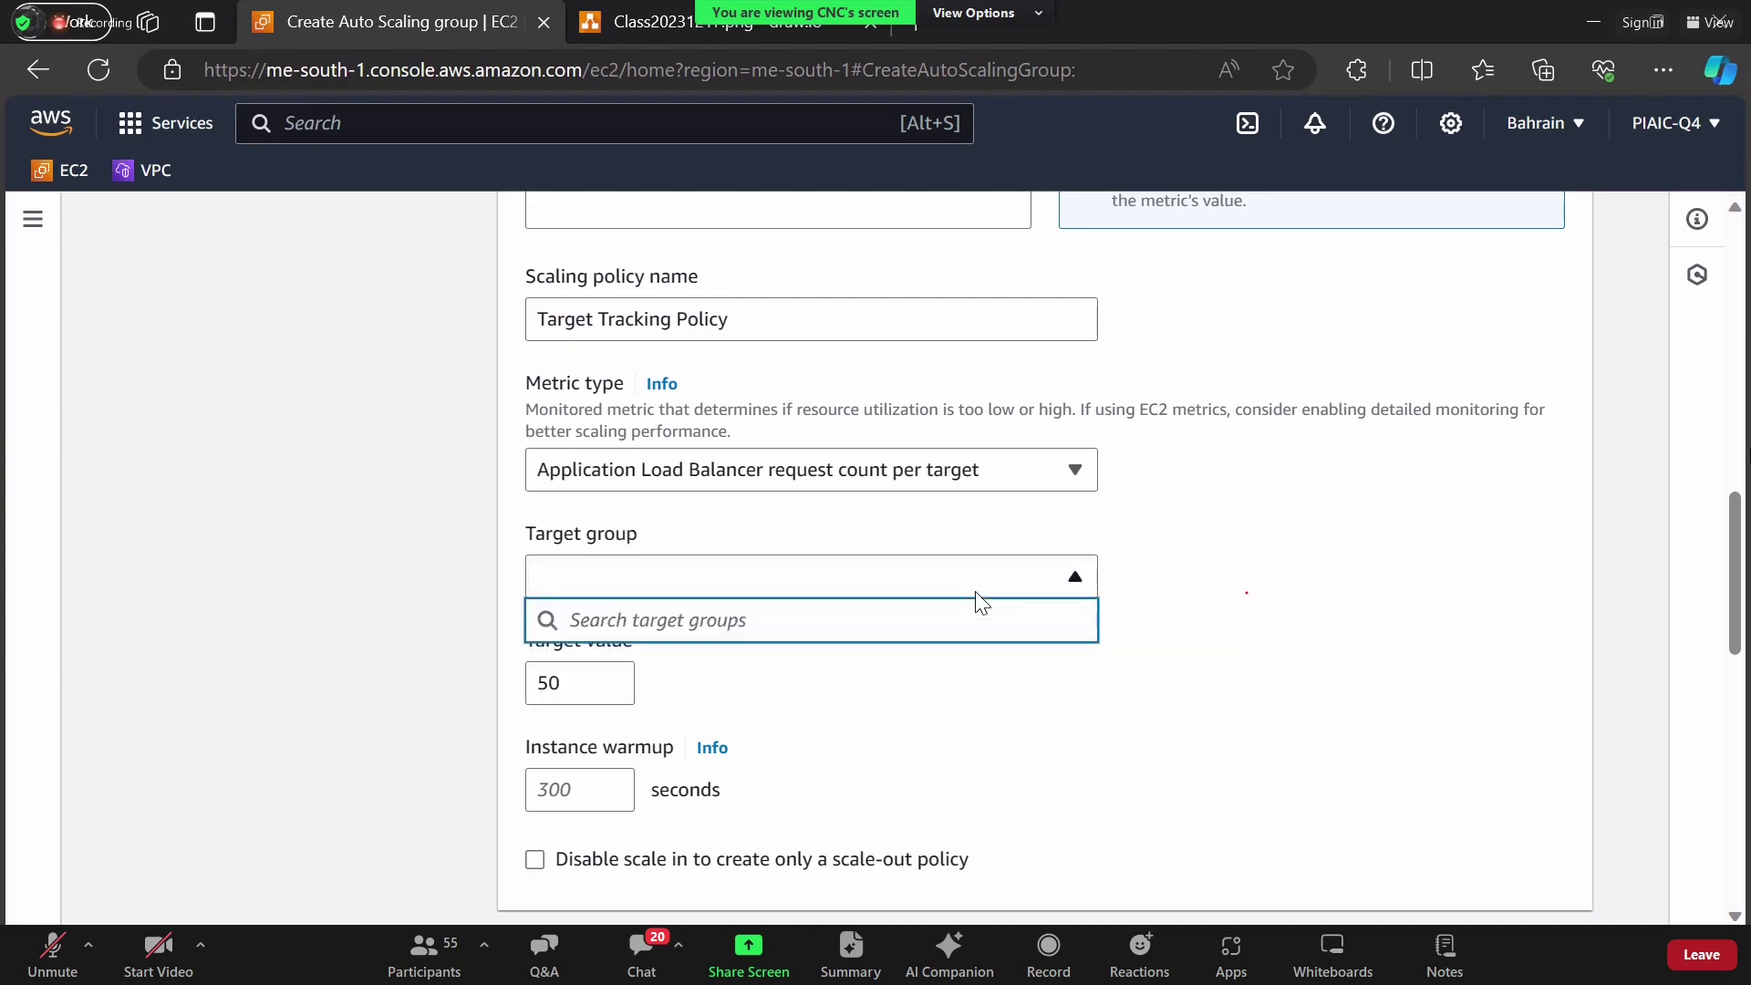
type("T")
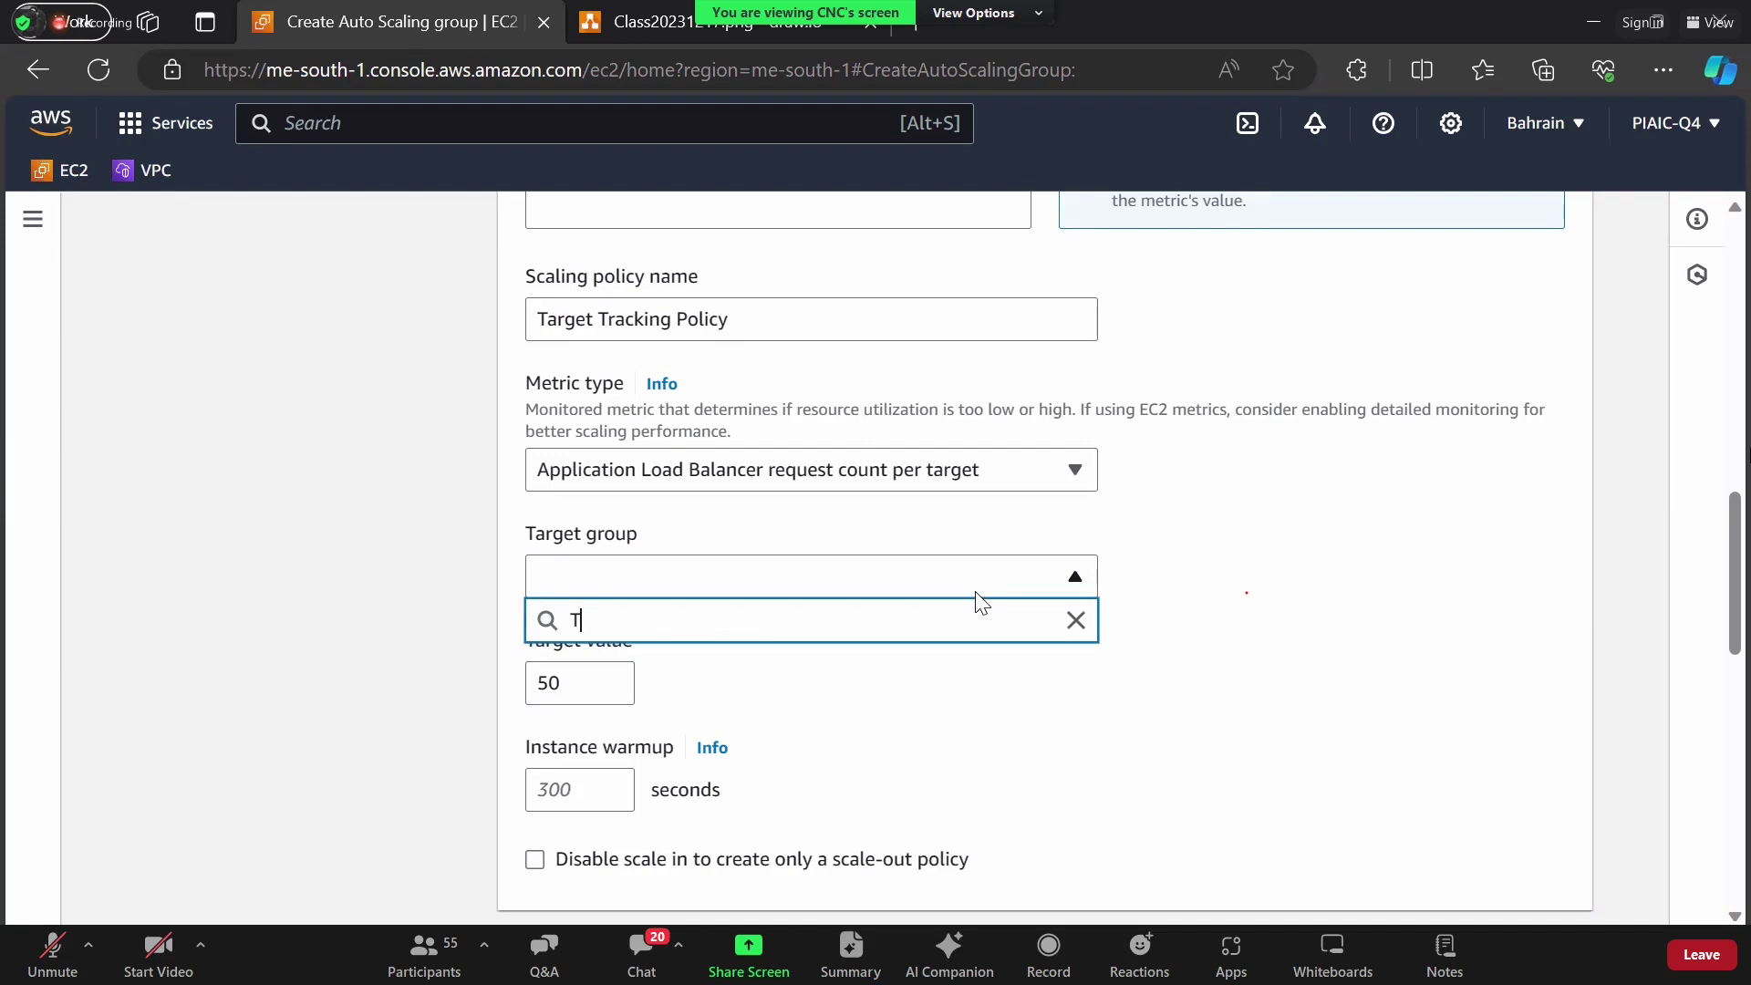
key("BackSpace")
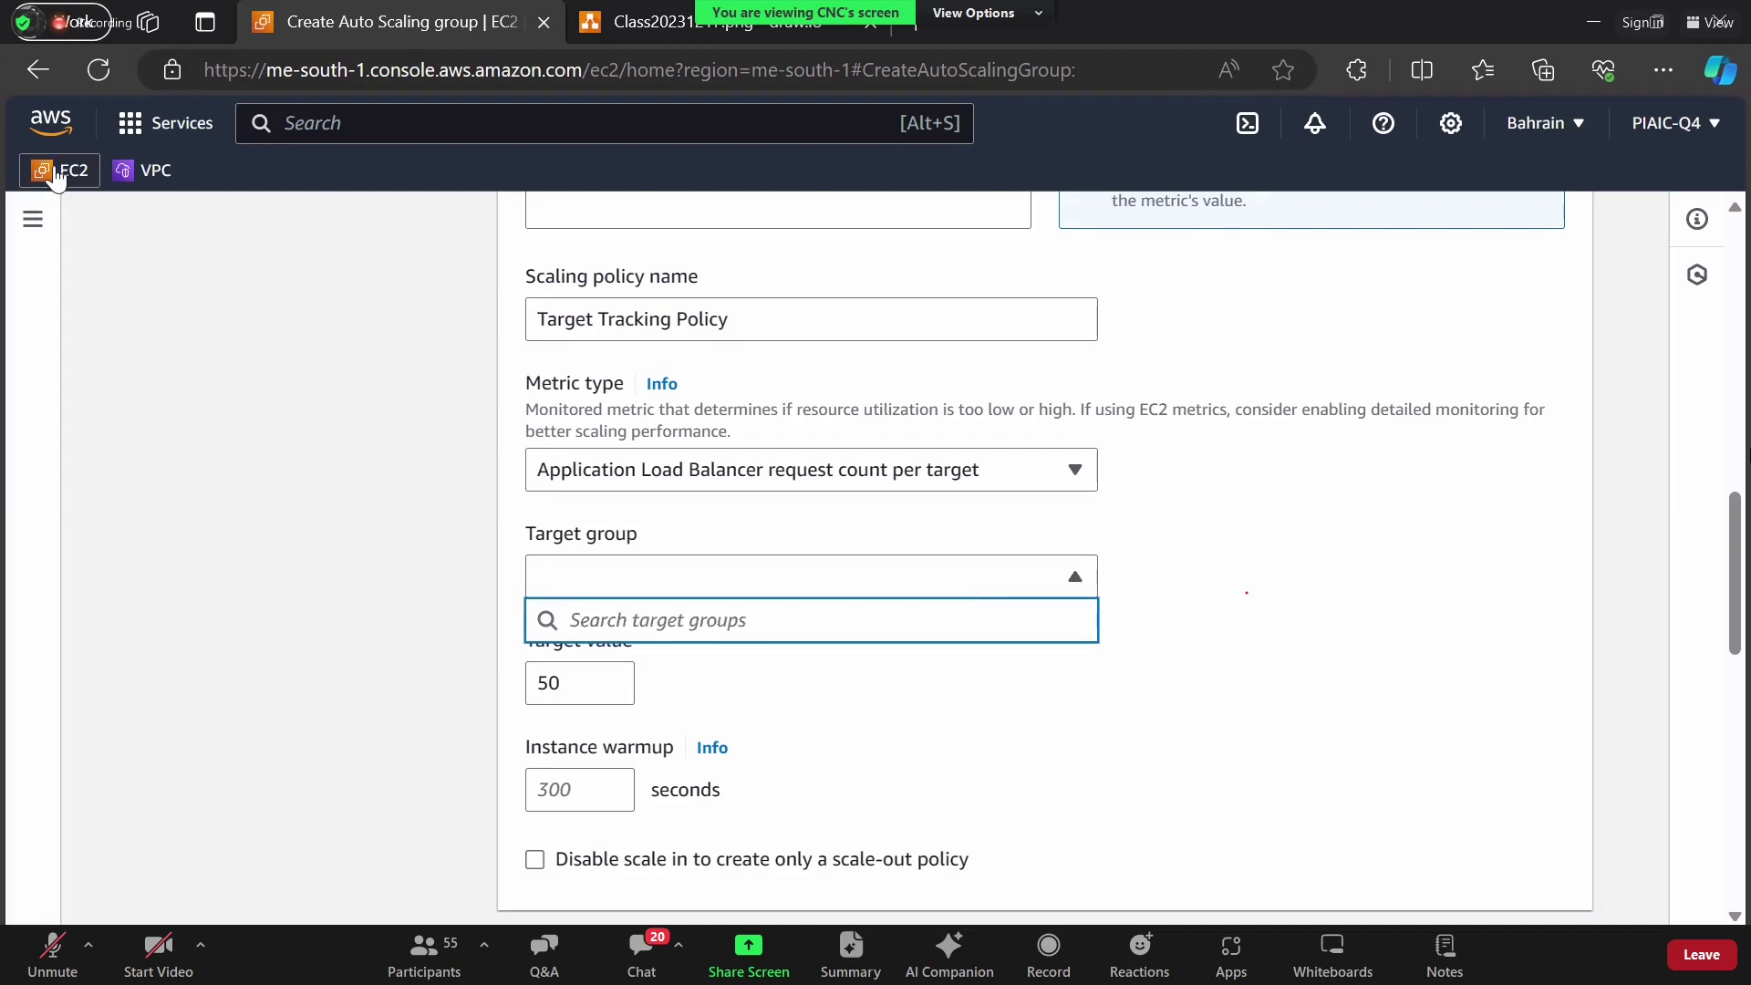
left_click(52, 169)
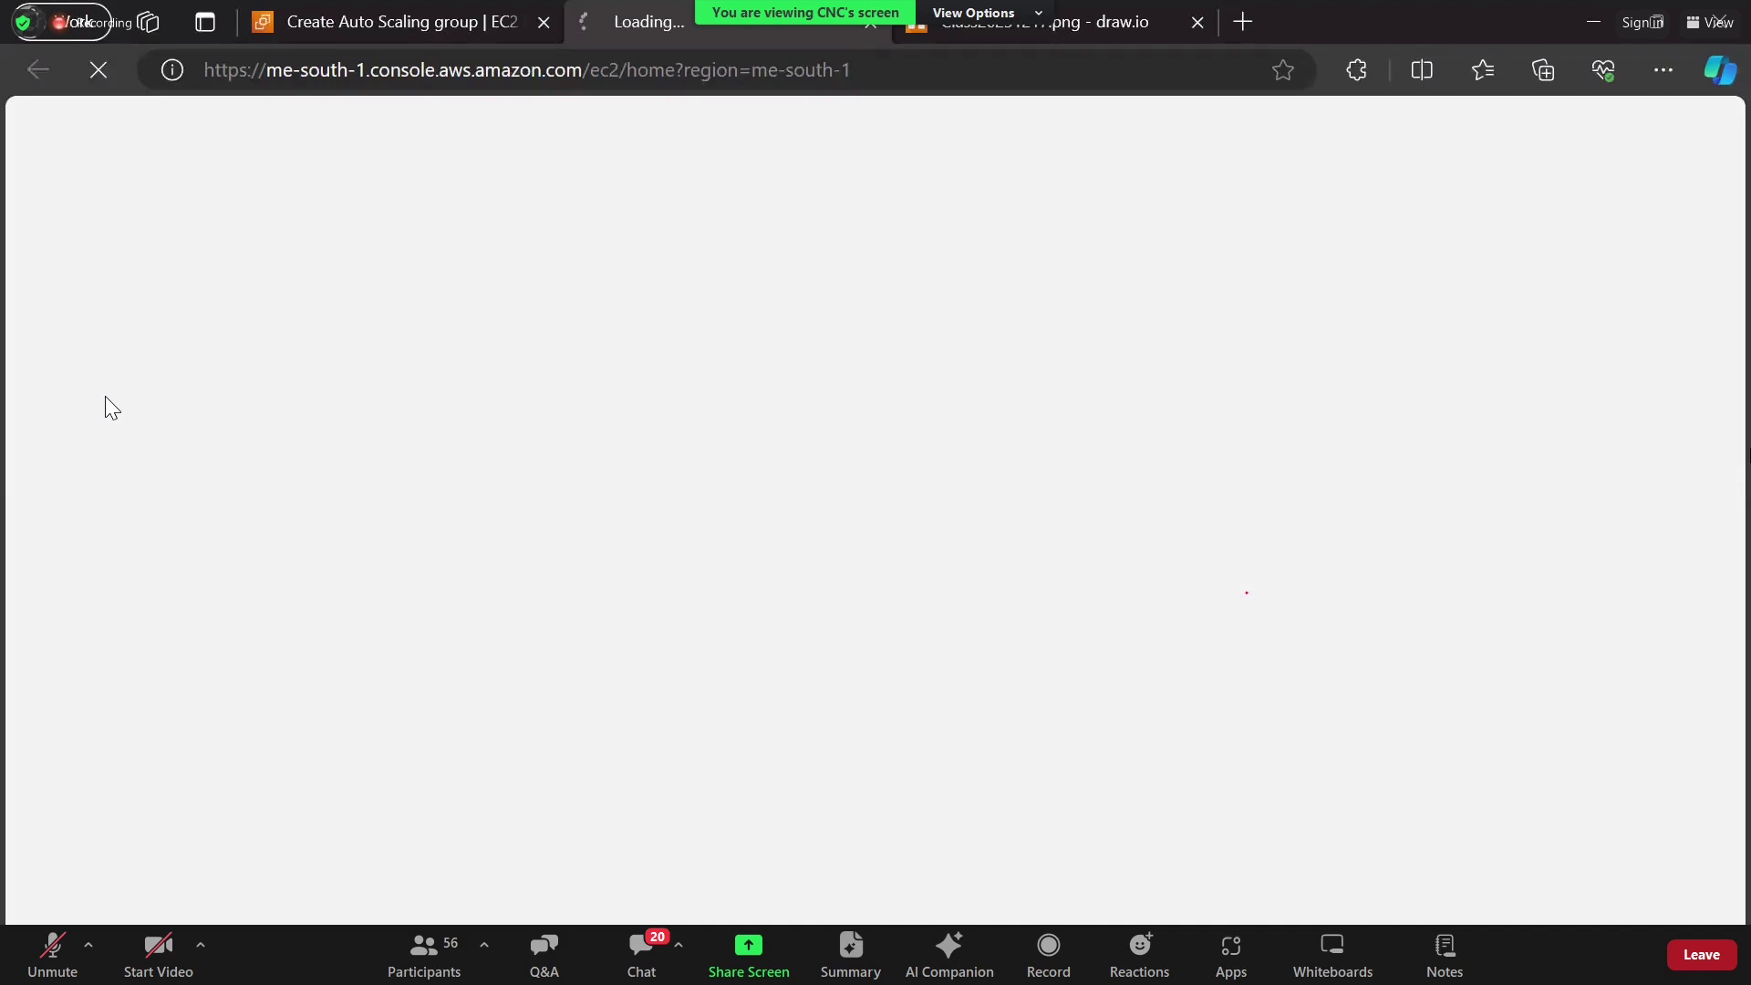
left_click(334, 13)
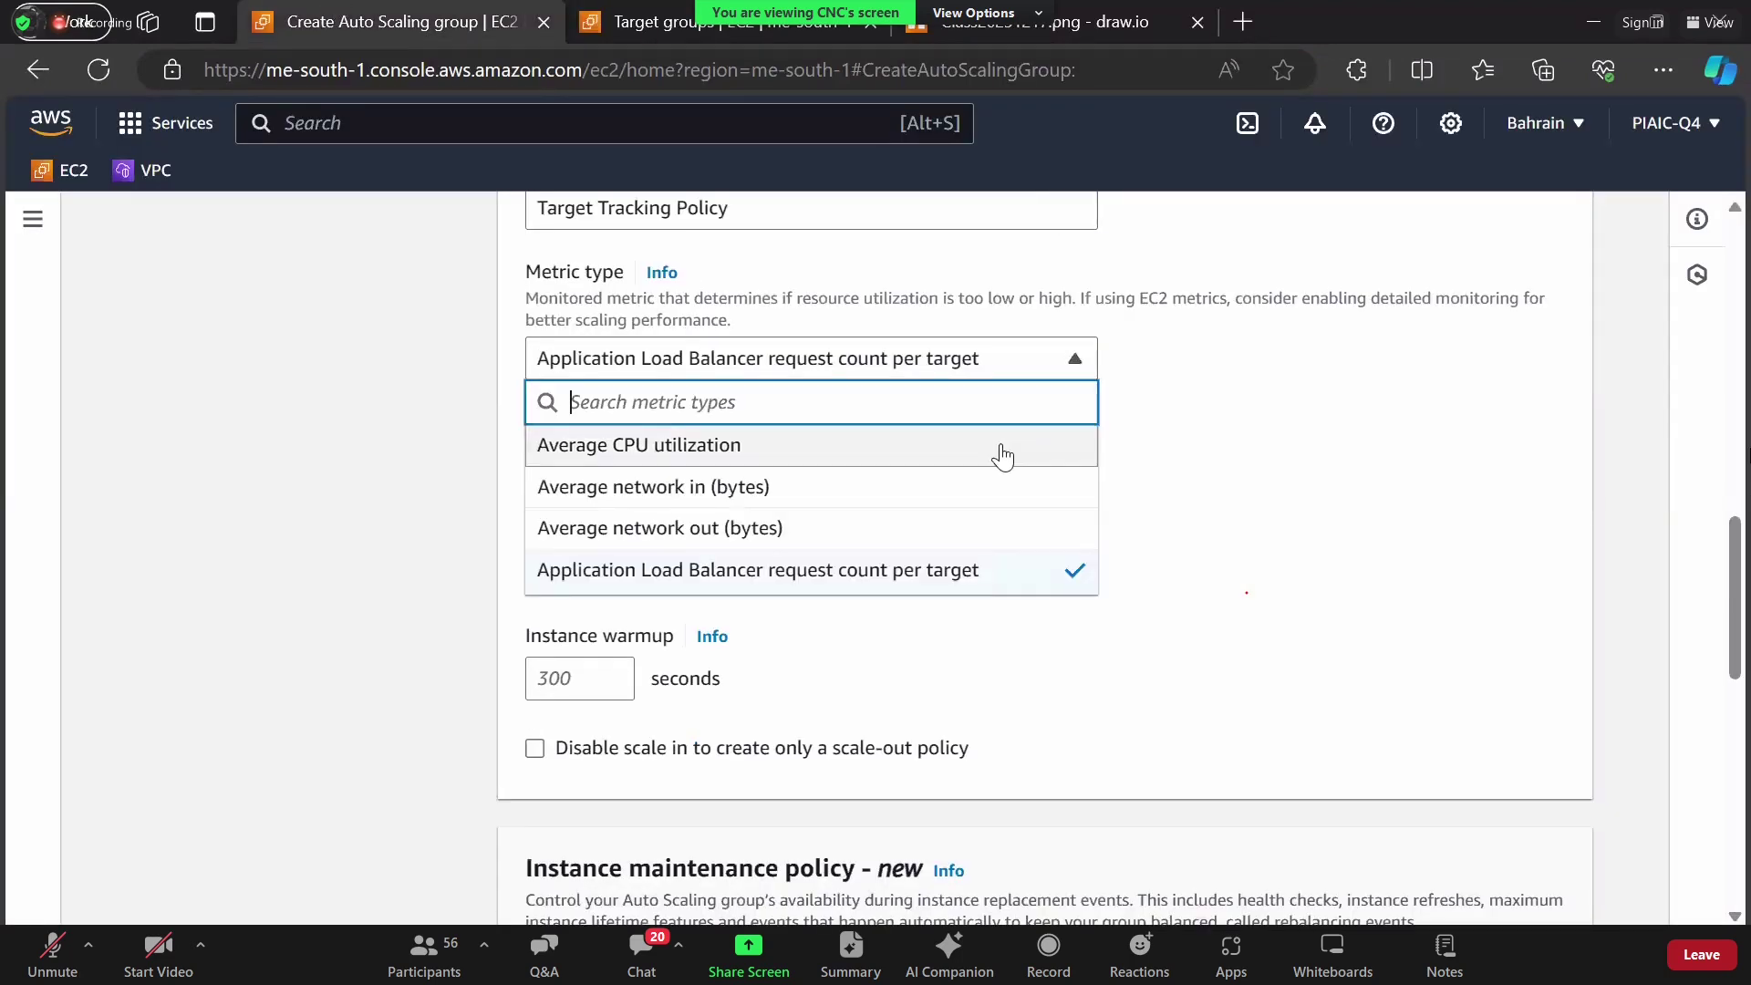
- Switch the metric type back to Average CPU utilization, target value 50
left_click(655, 450)
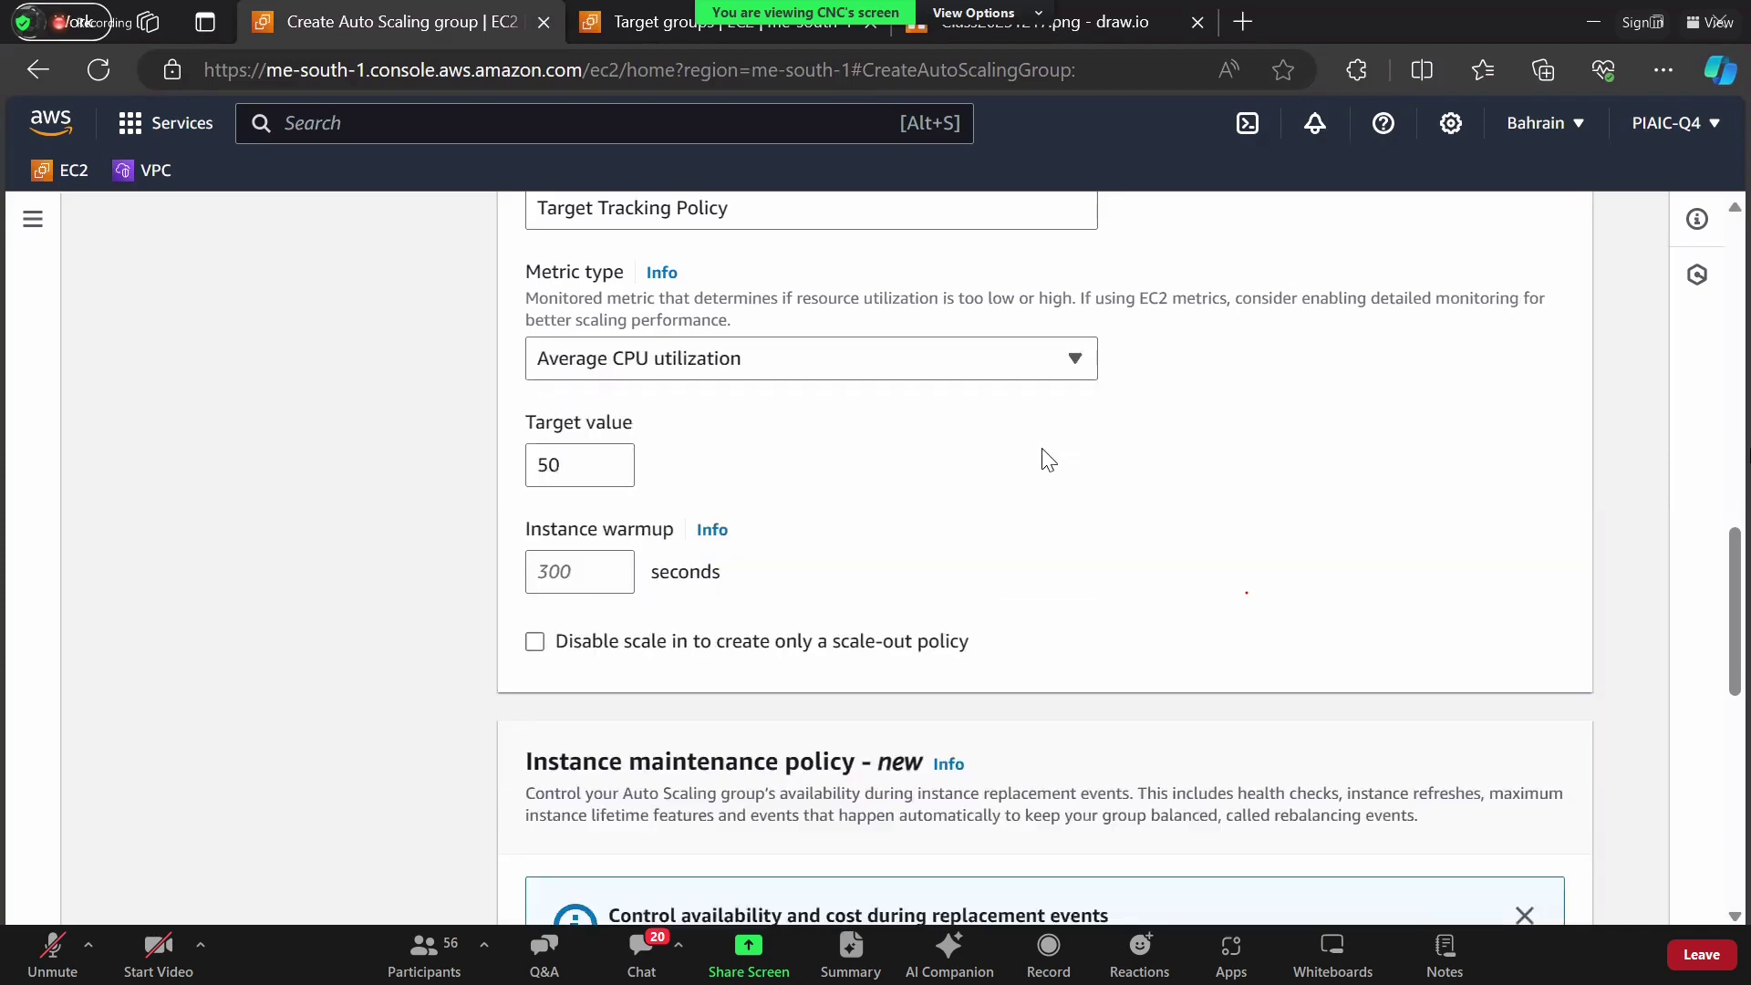
scroll(1048, 458, "down", 2)
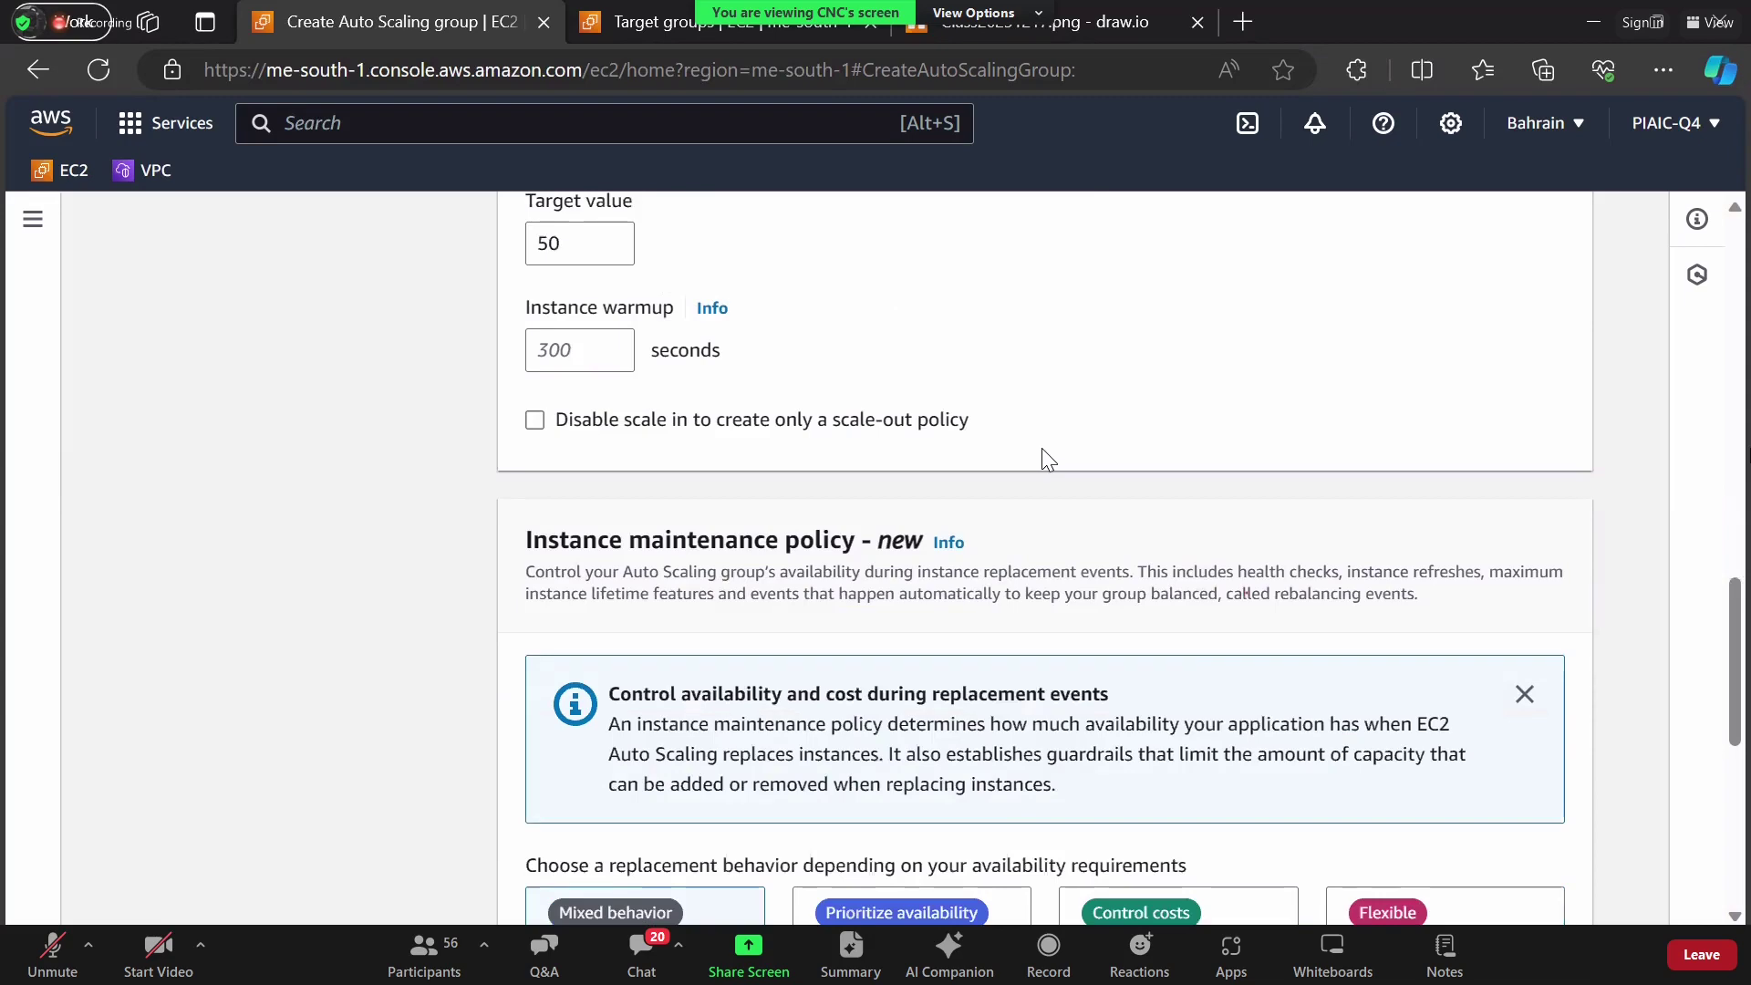
scroll(1048, 459, "down", 1)
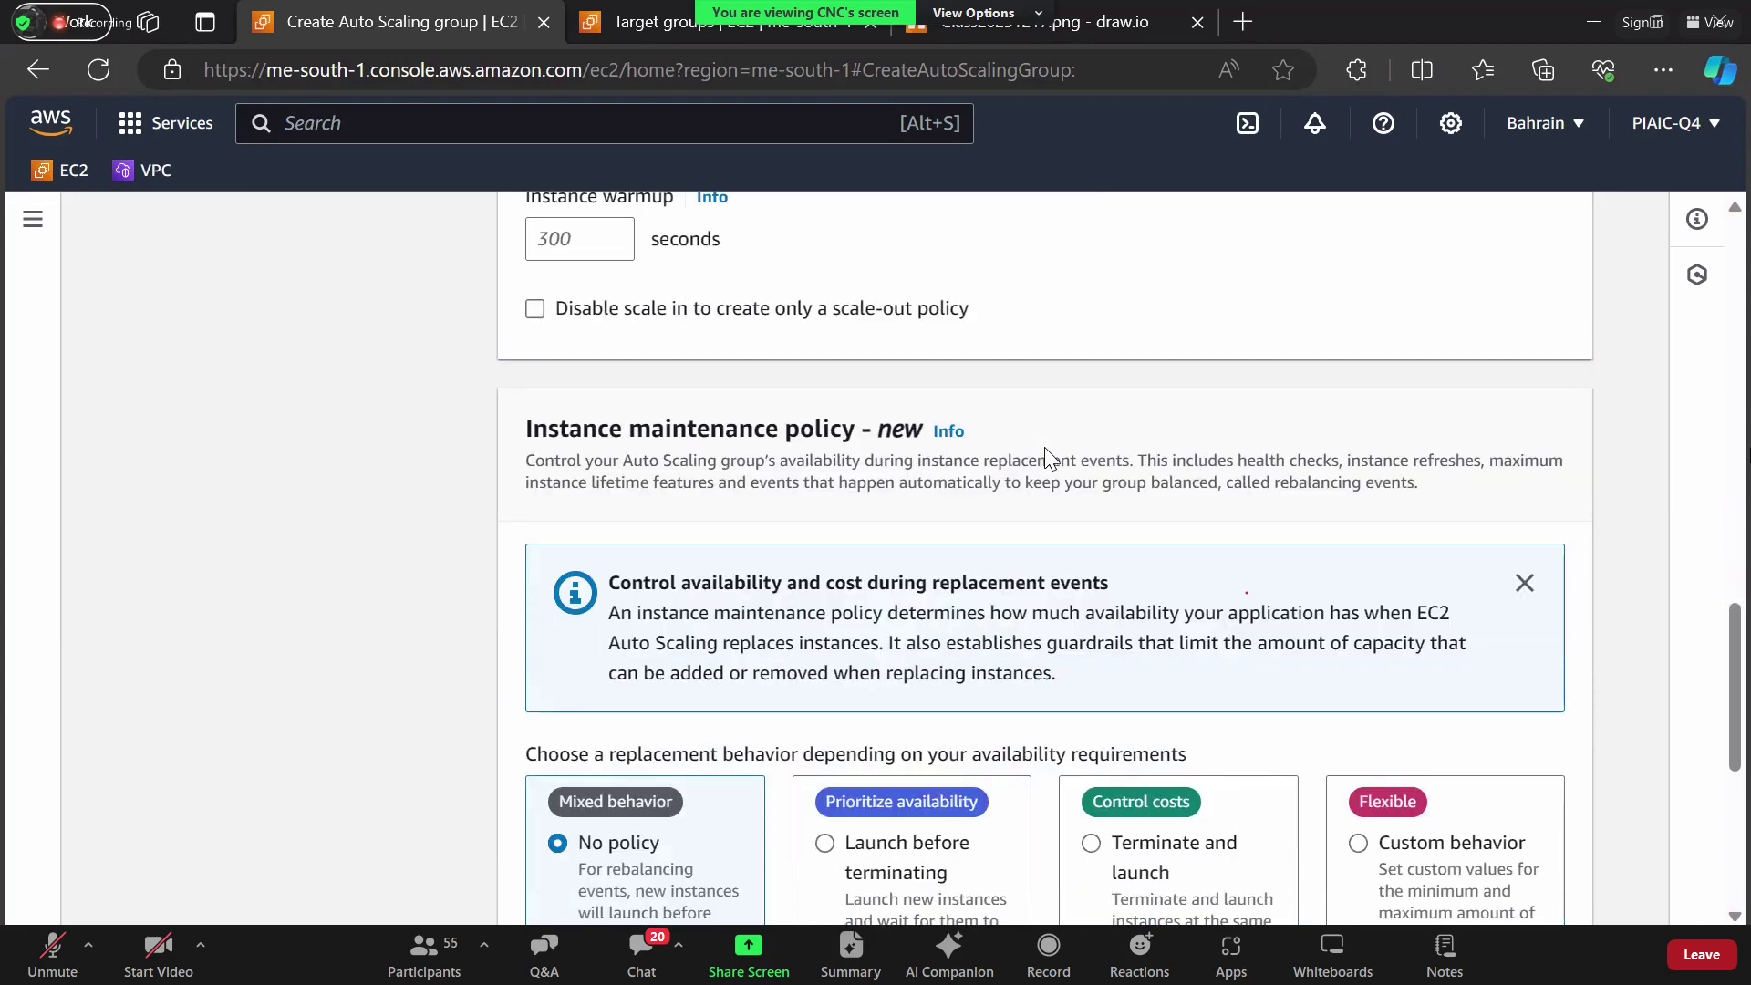
scroll(1047, 454, "down", 2)
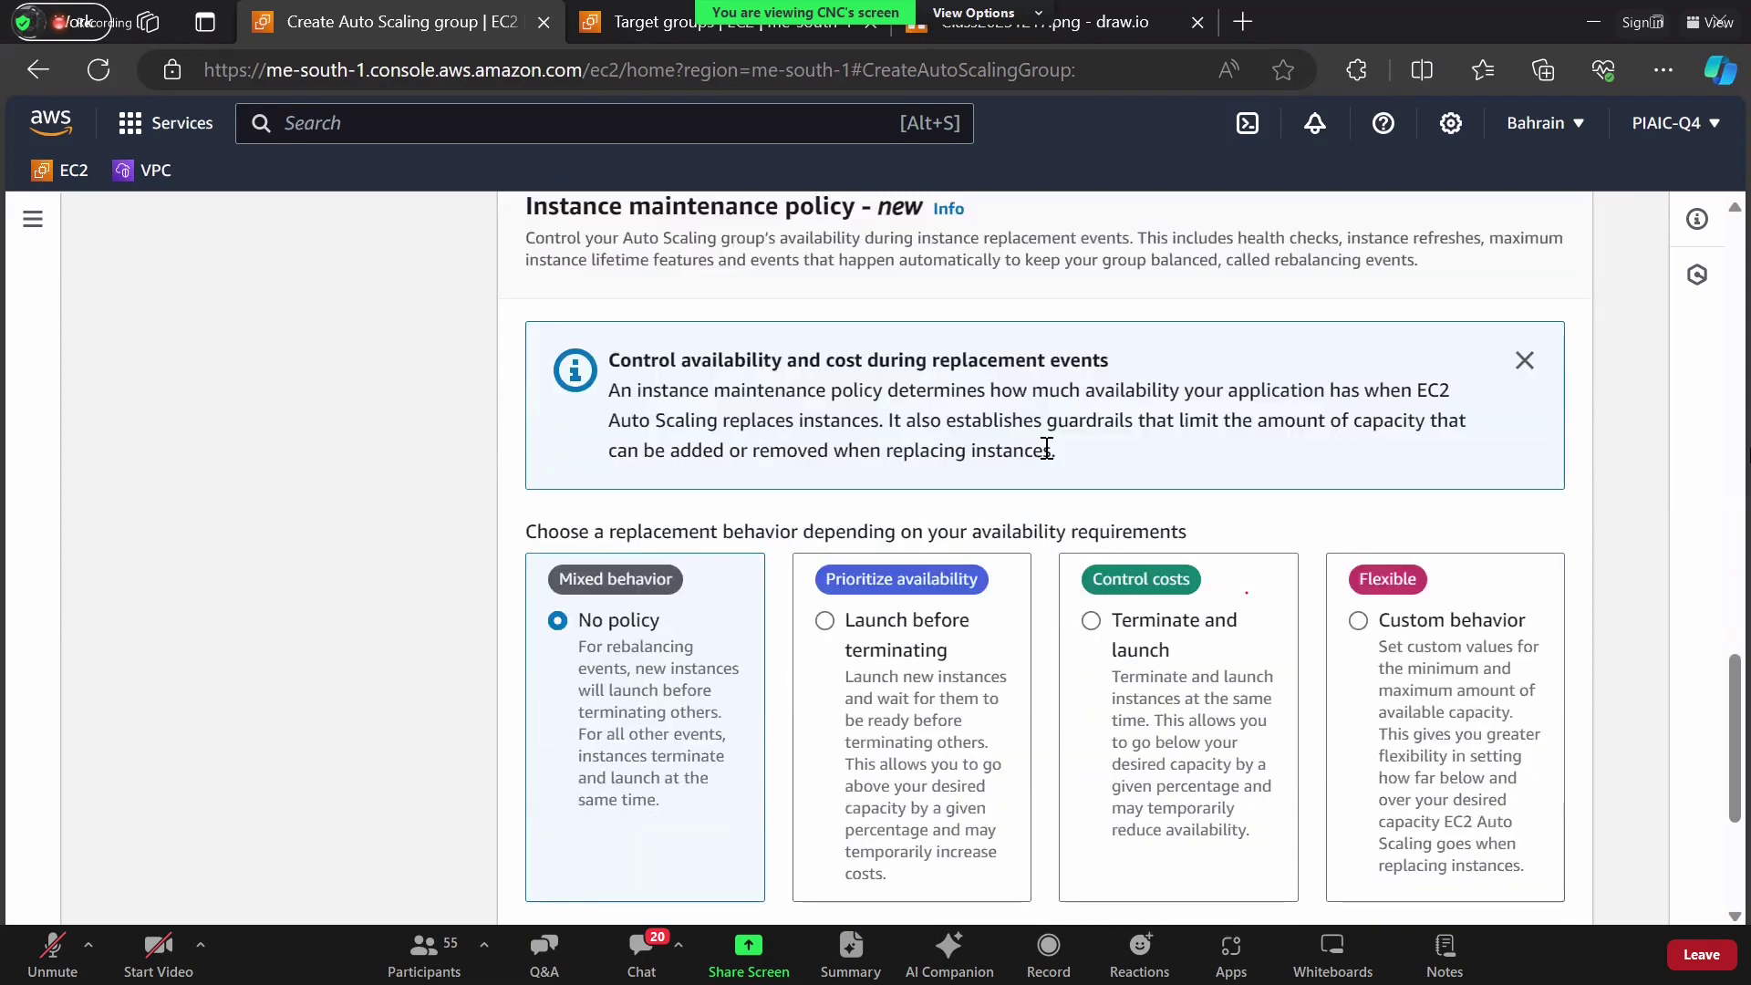
scroll(1047, 450, "down", 1)
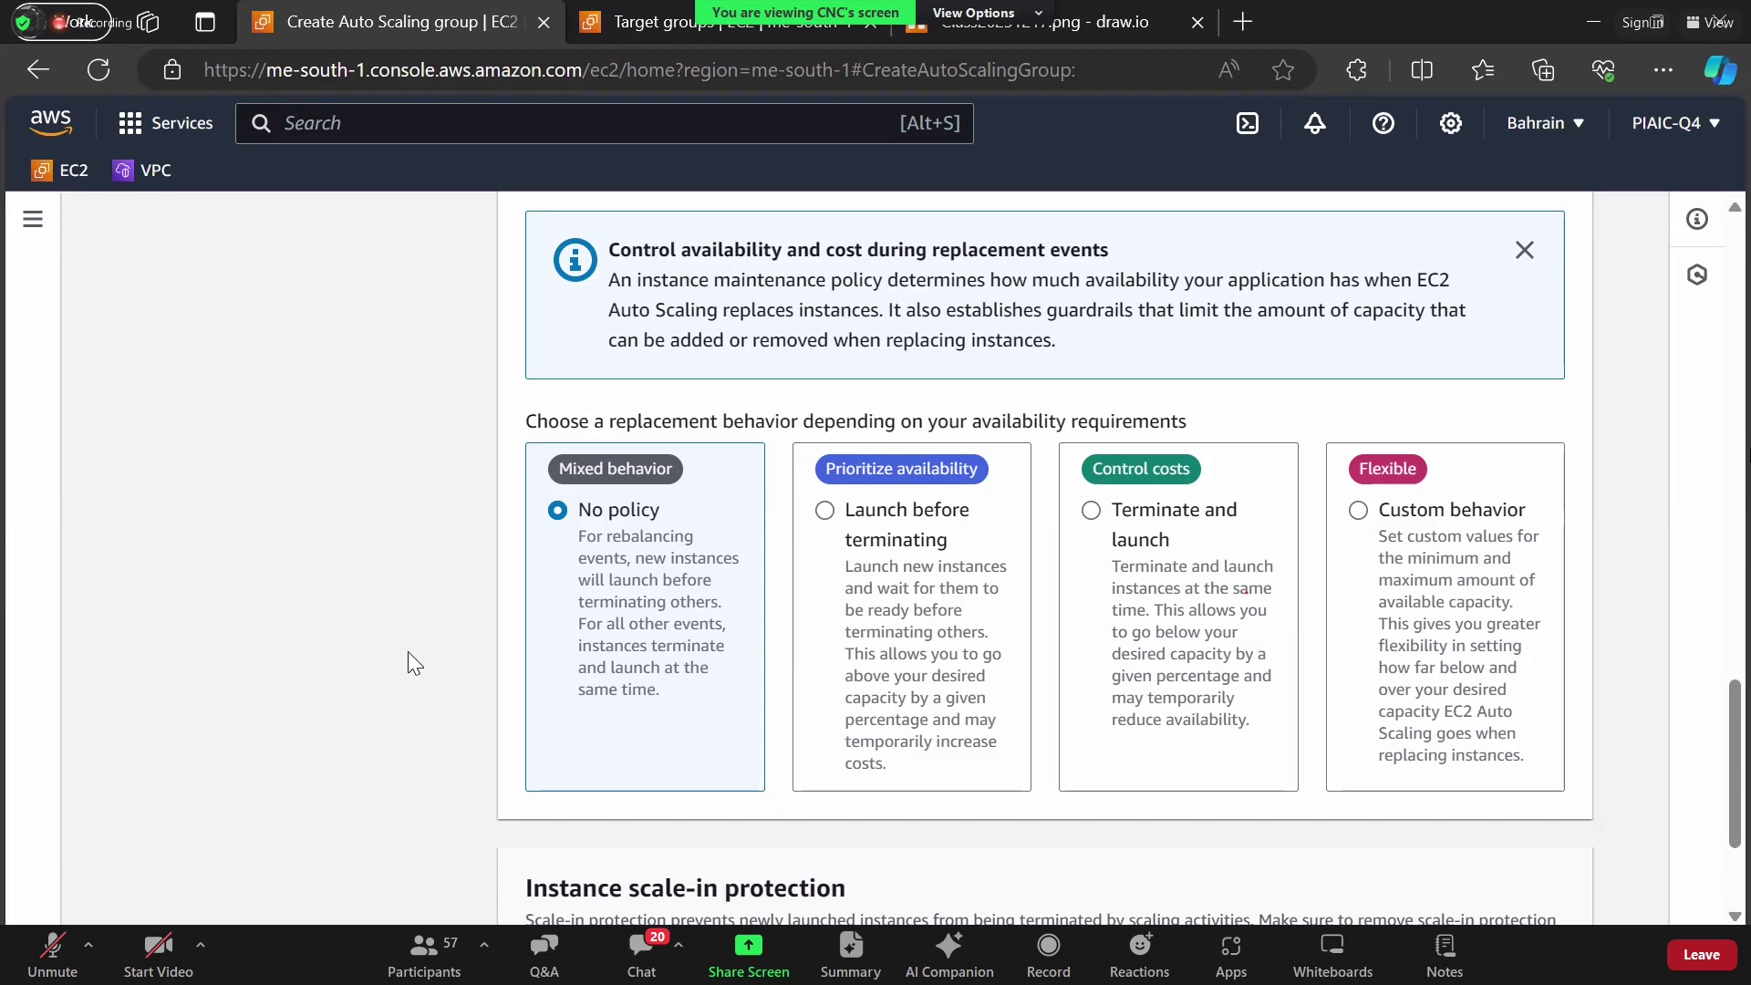
- Keep No policy and scale-in protection off, then continue to Add notifications
scroll(407, 651, "up", 1)
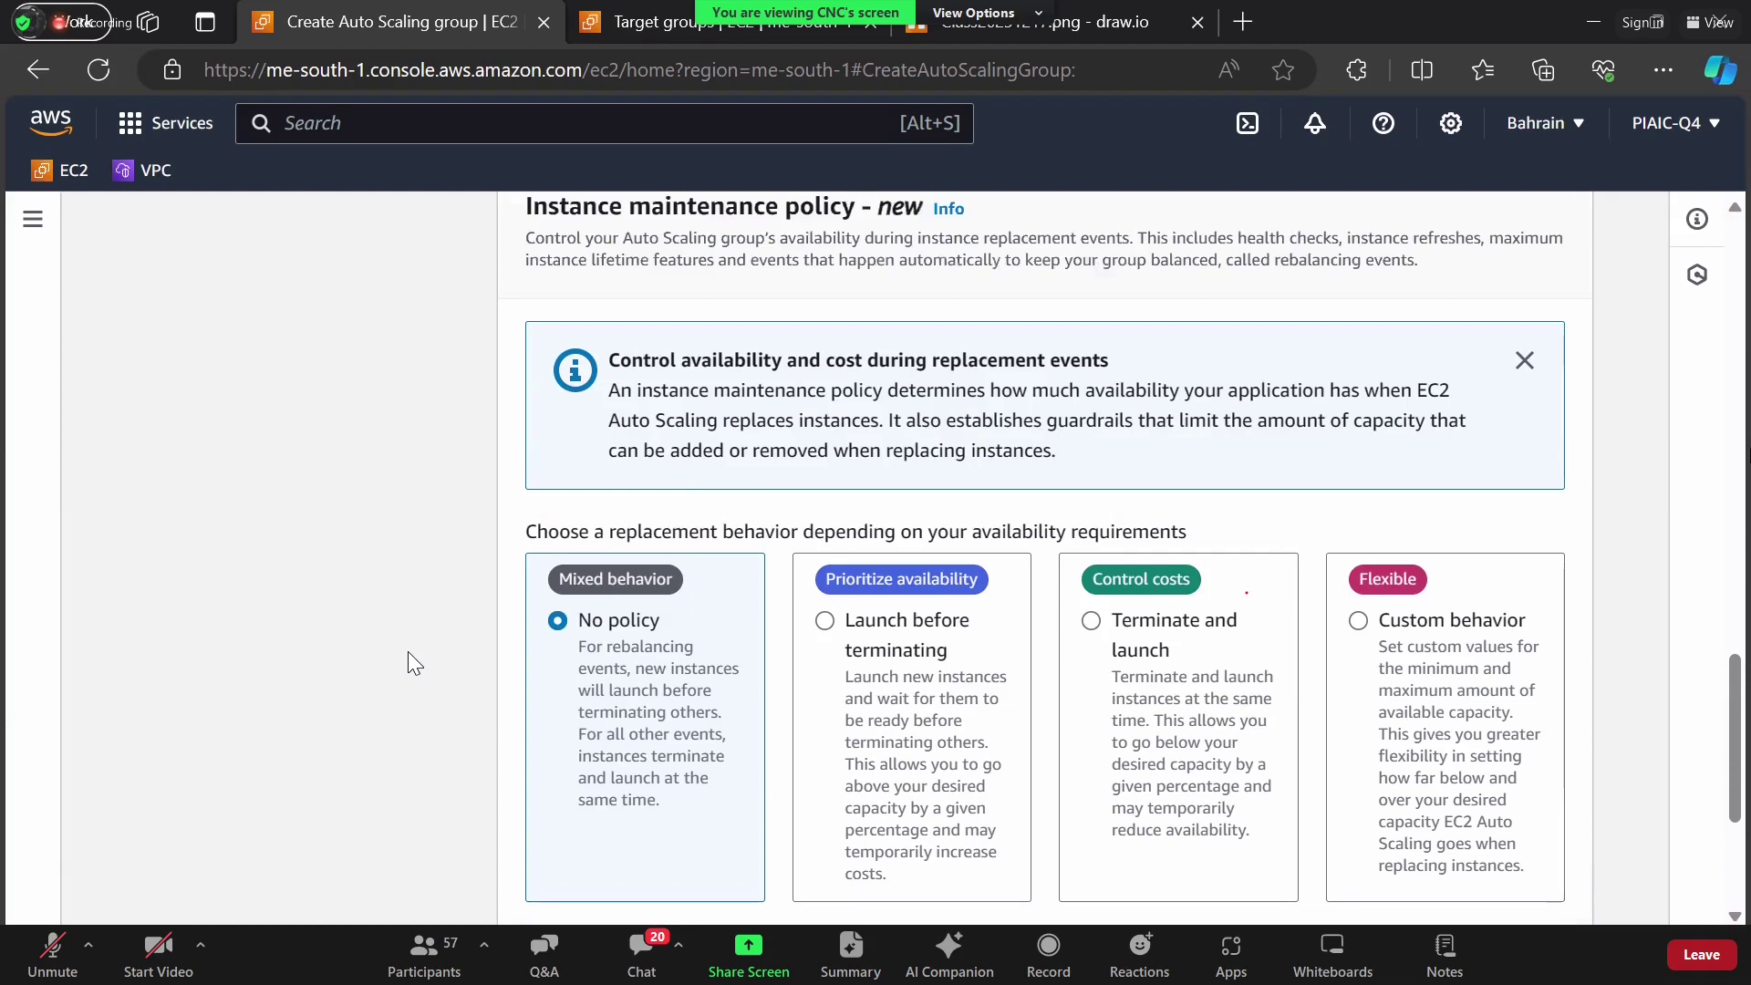
scroll(408, 651, "down", 1)
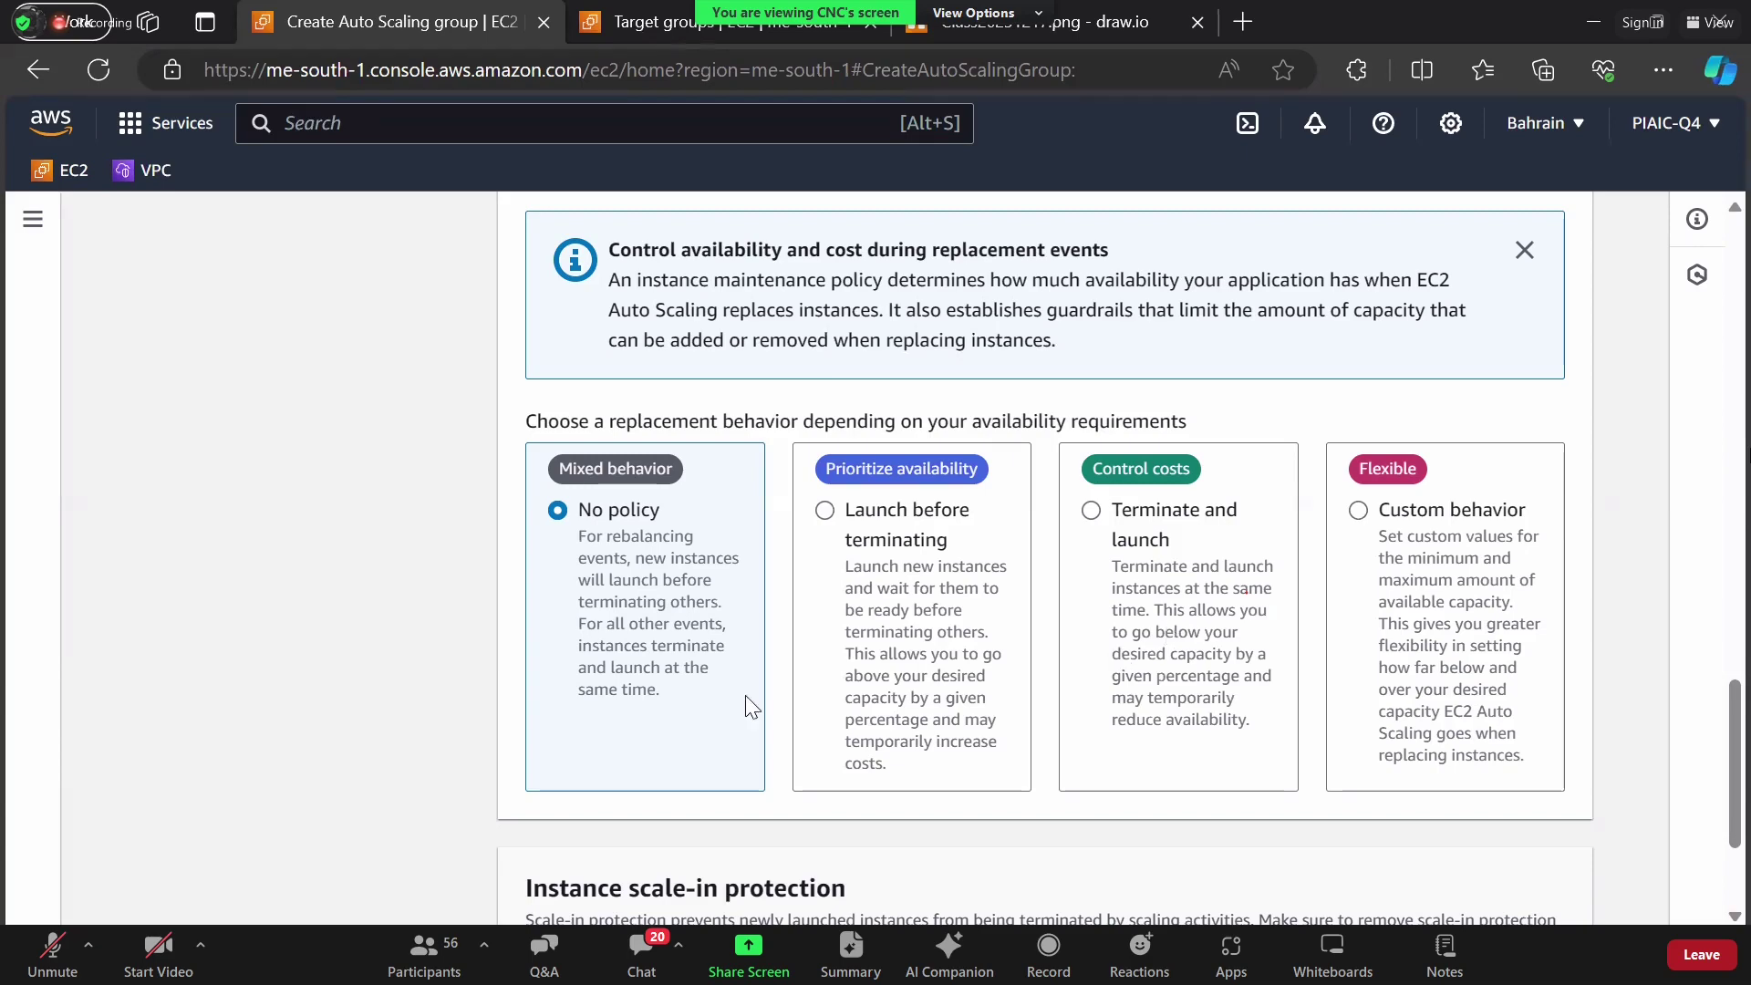
scroll(747, 705, "down", 1)
scroll(747, 701, "down", 1)
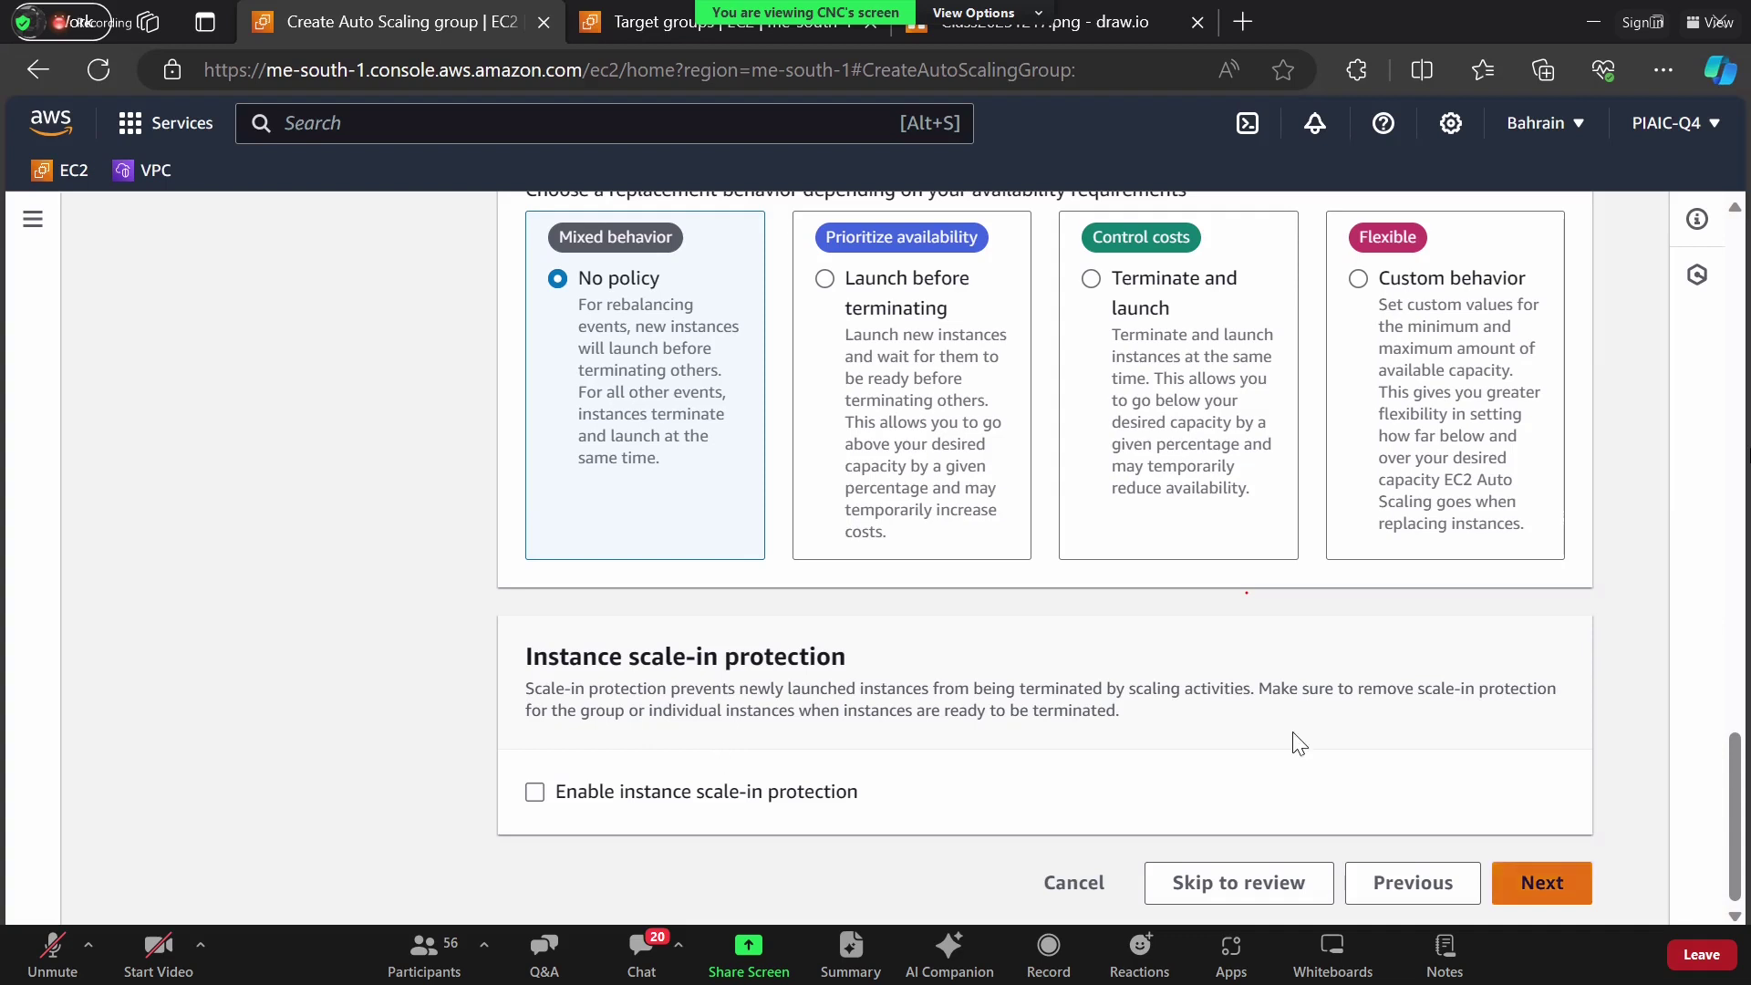
left_click(1496, 868)
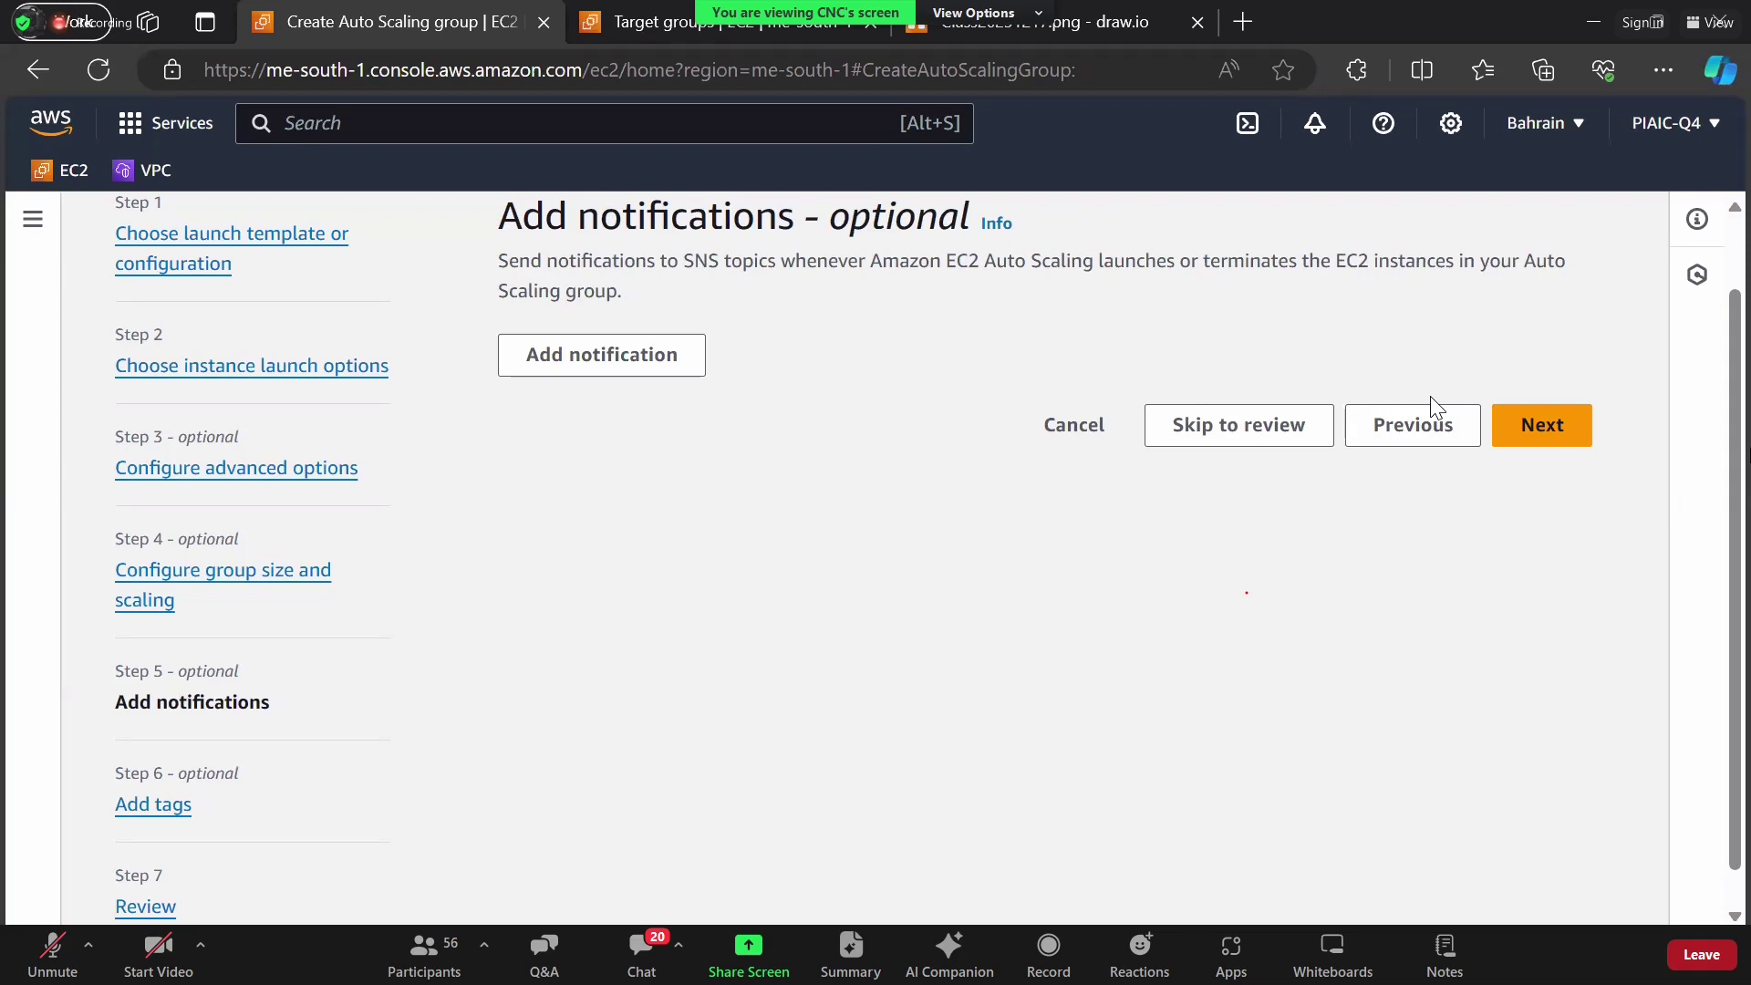
- Skip notifications without adding any, moving on to Add tags
left_click(1543, 436)
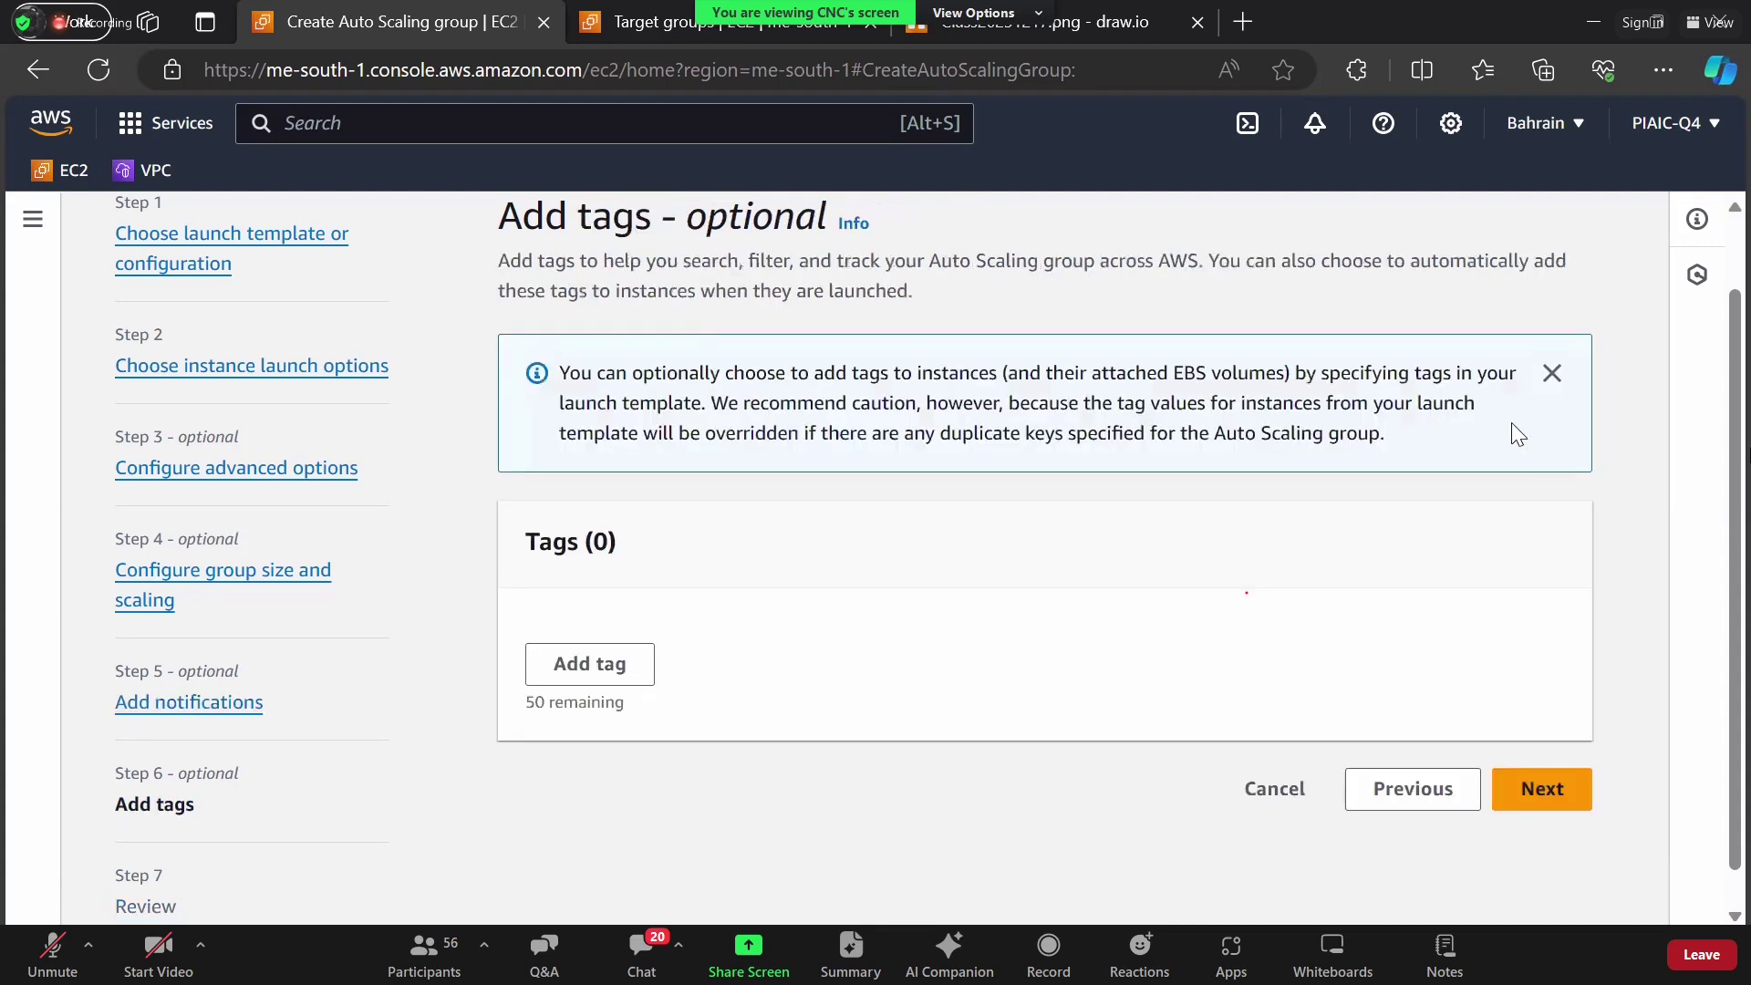
scroll(1551, 730, "down", 1)
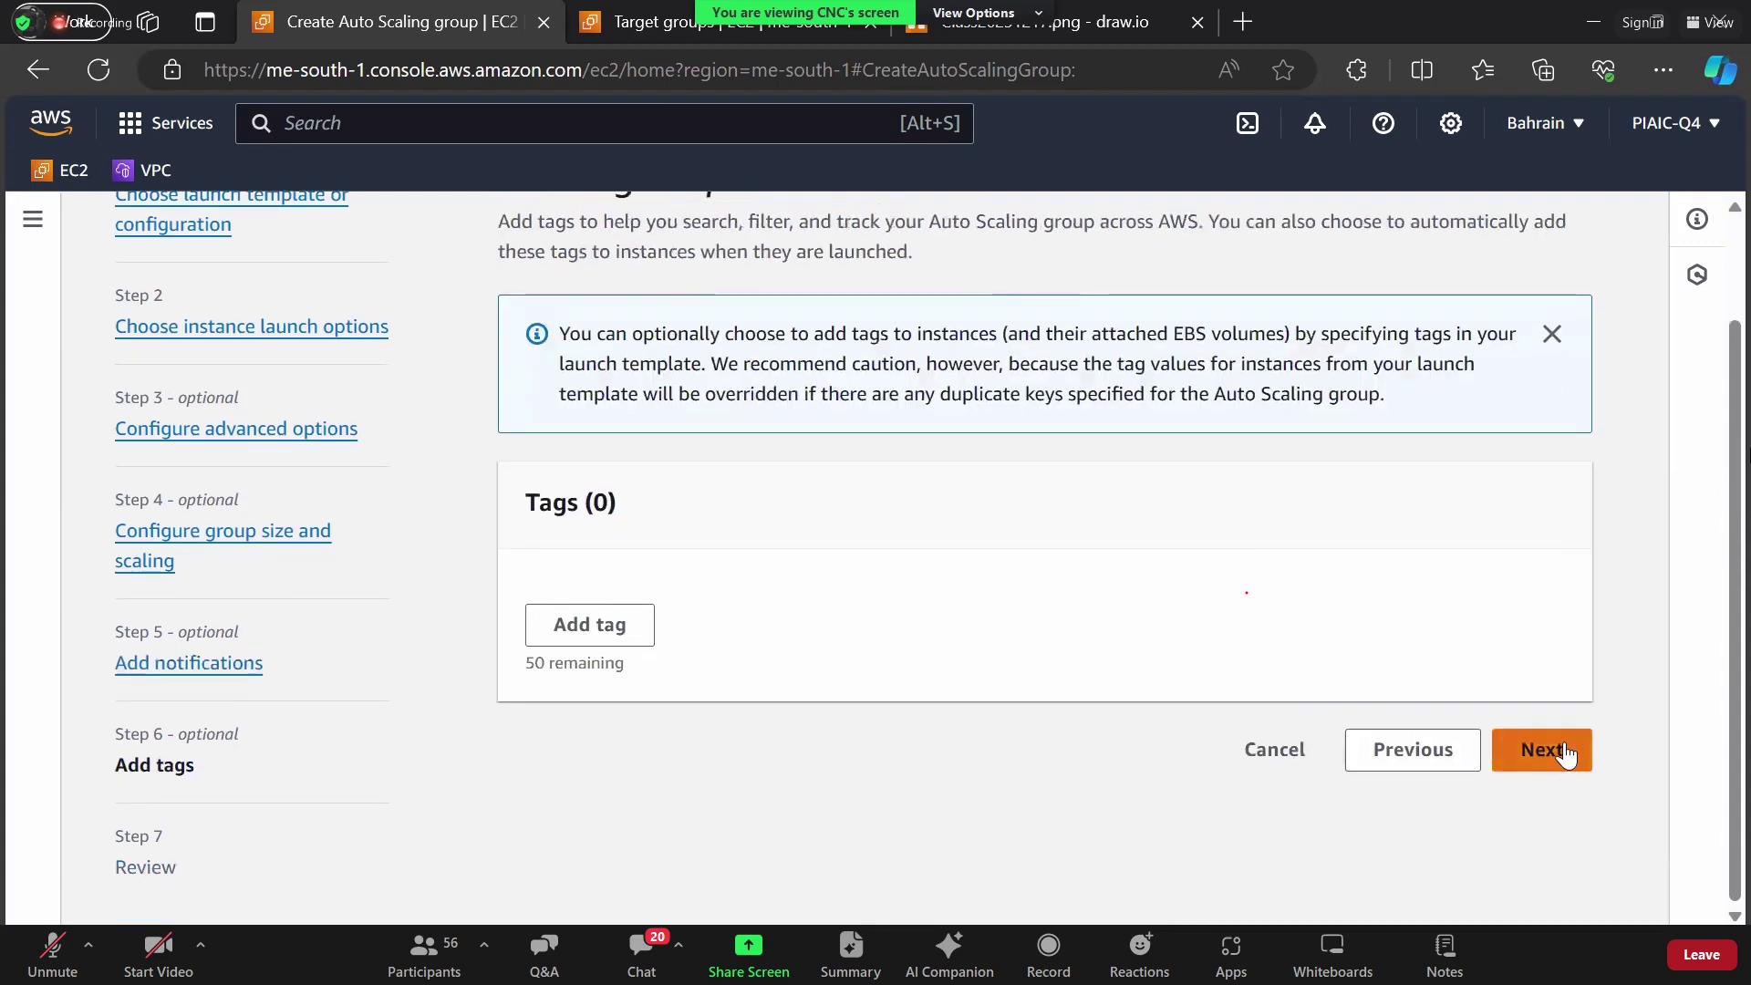
- Skip tags and review all the Auto Scaling group settings
left_click(1563, 748)
scroll(1563, 746, "down", 3)
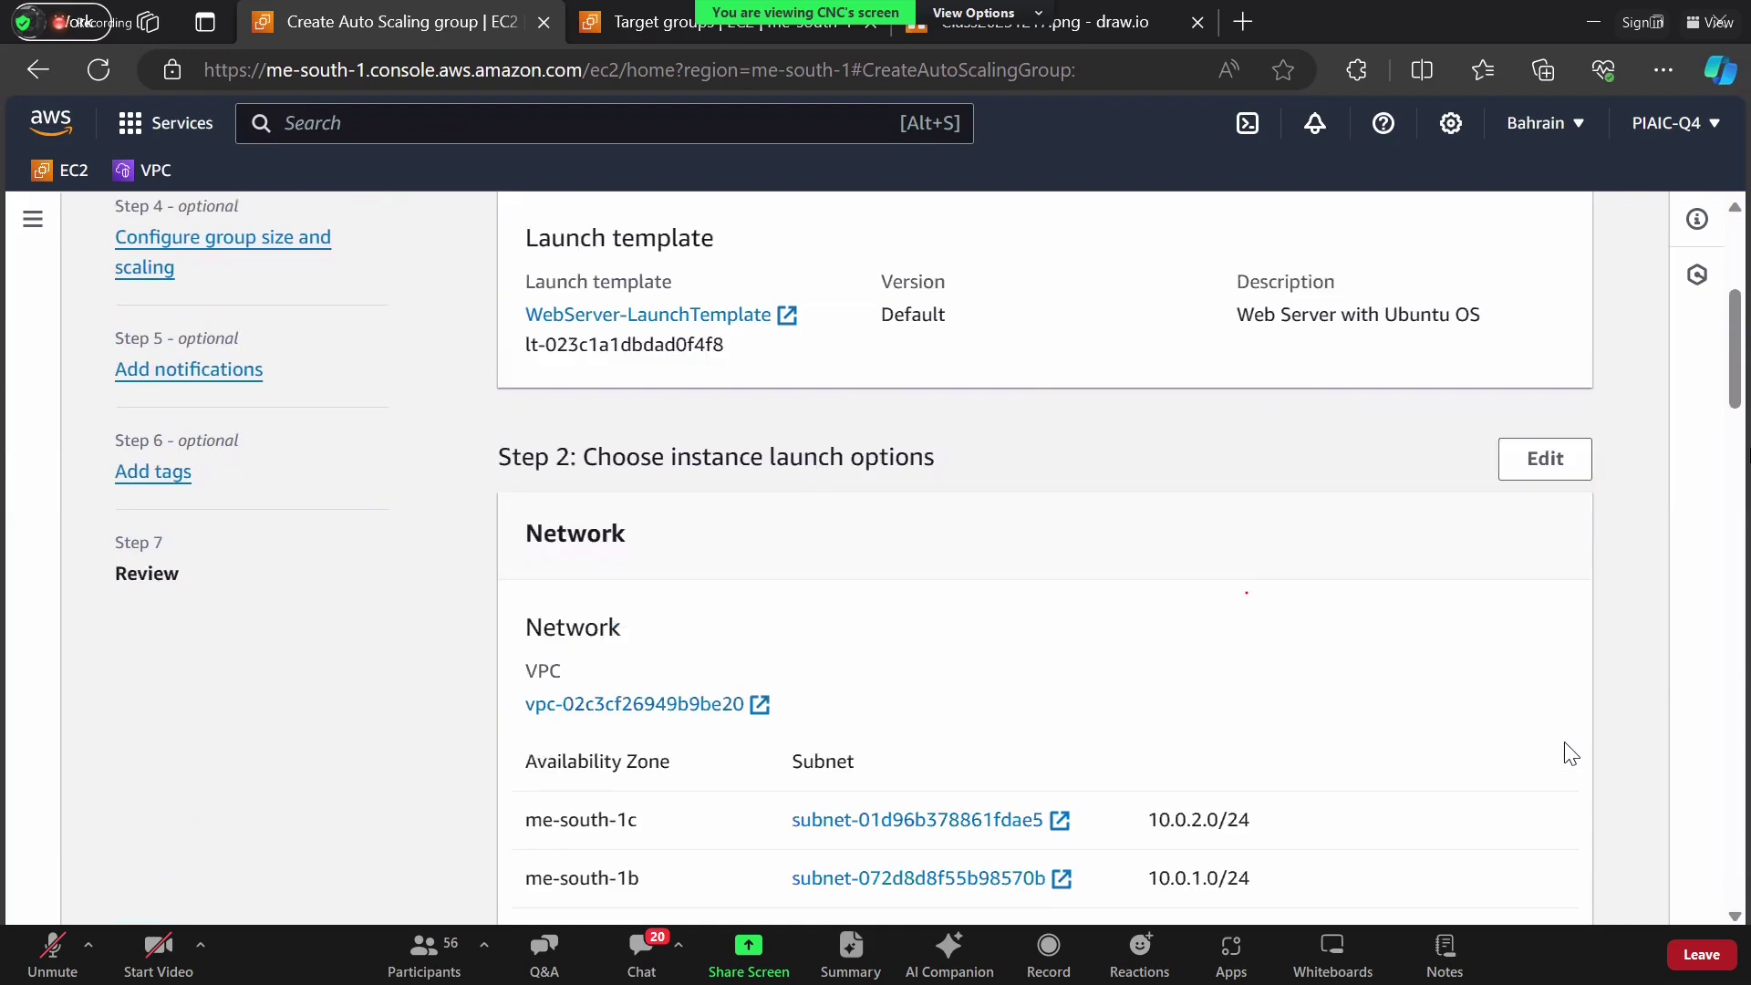
scroll(1541, 753, "up", 3)
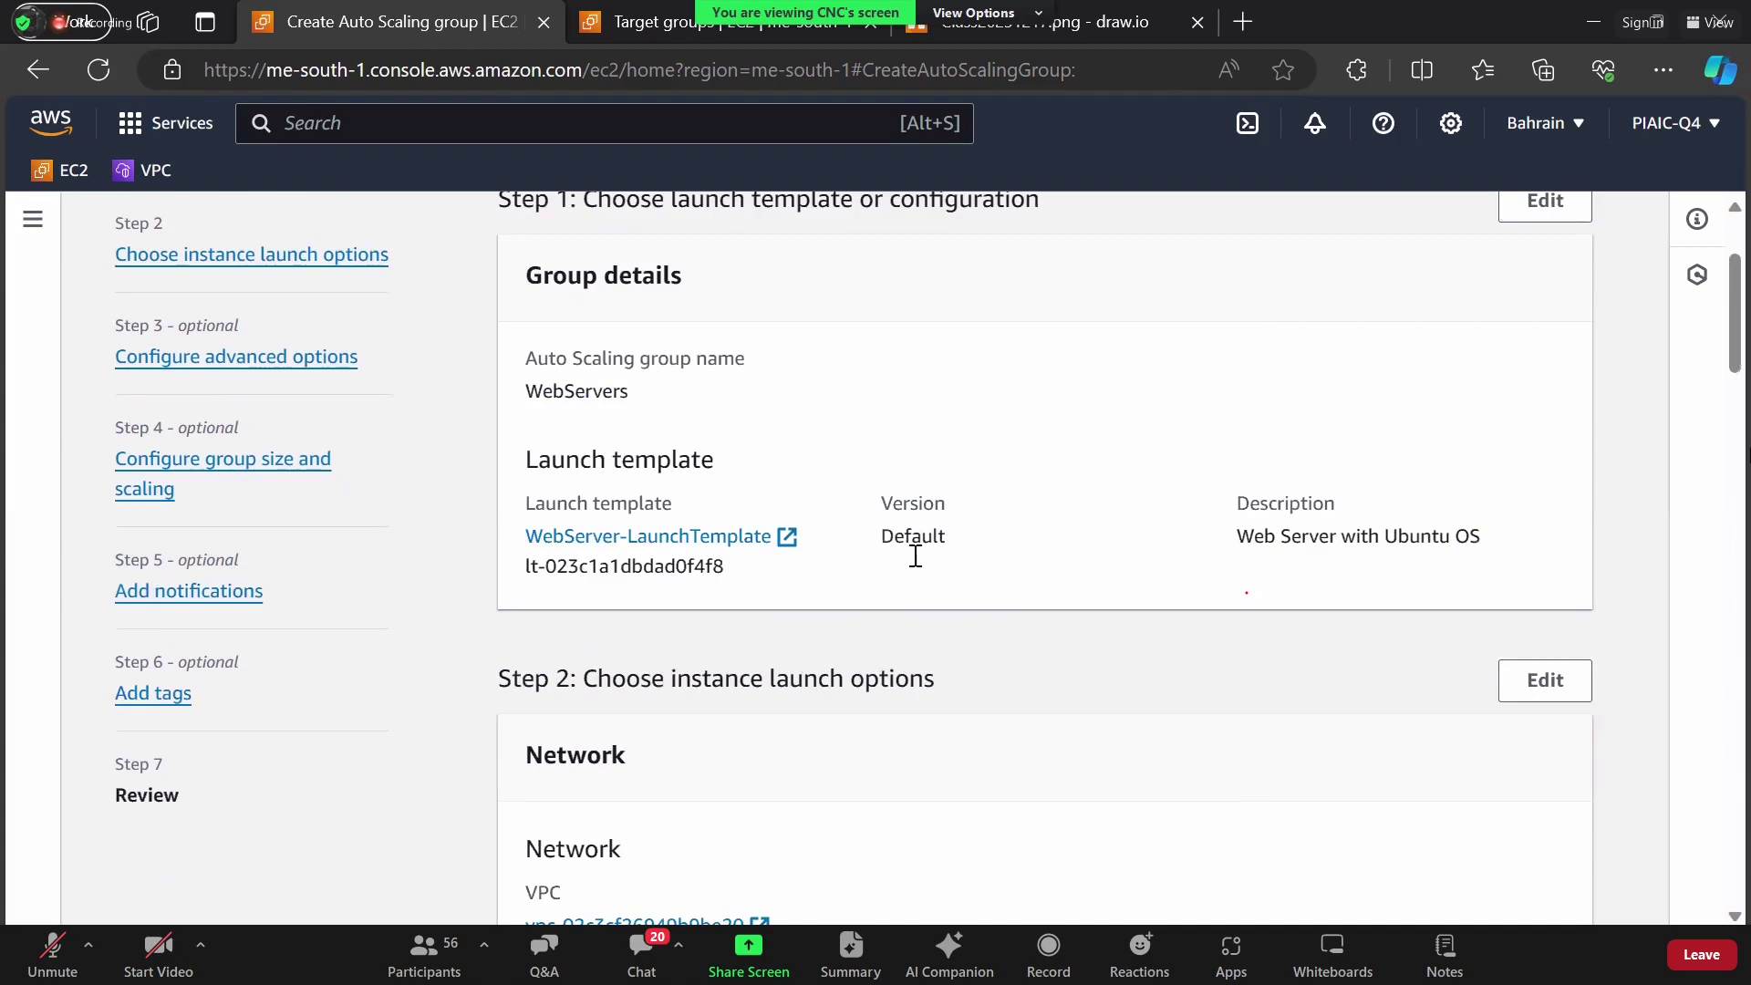
scroll(915, 555, "down", 5)
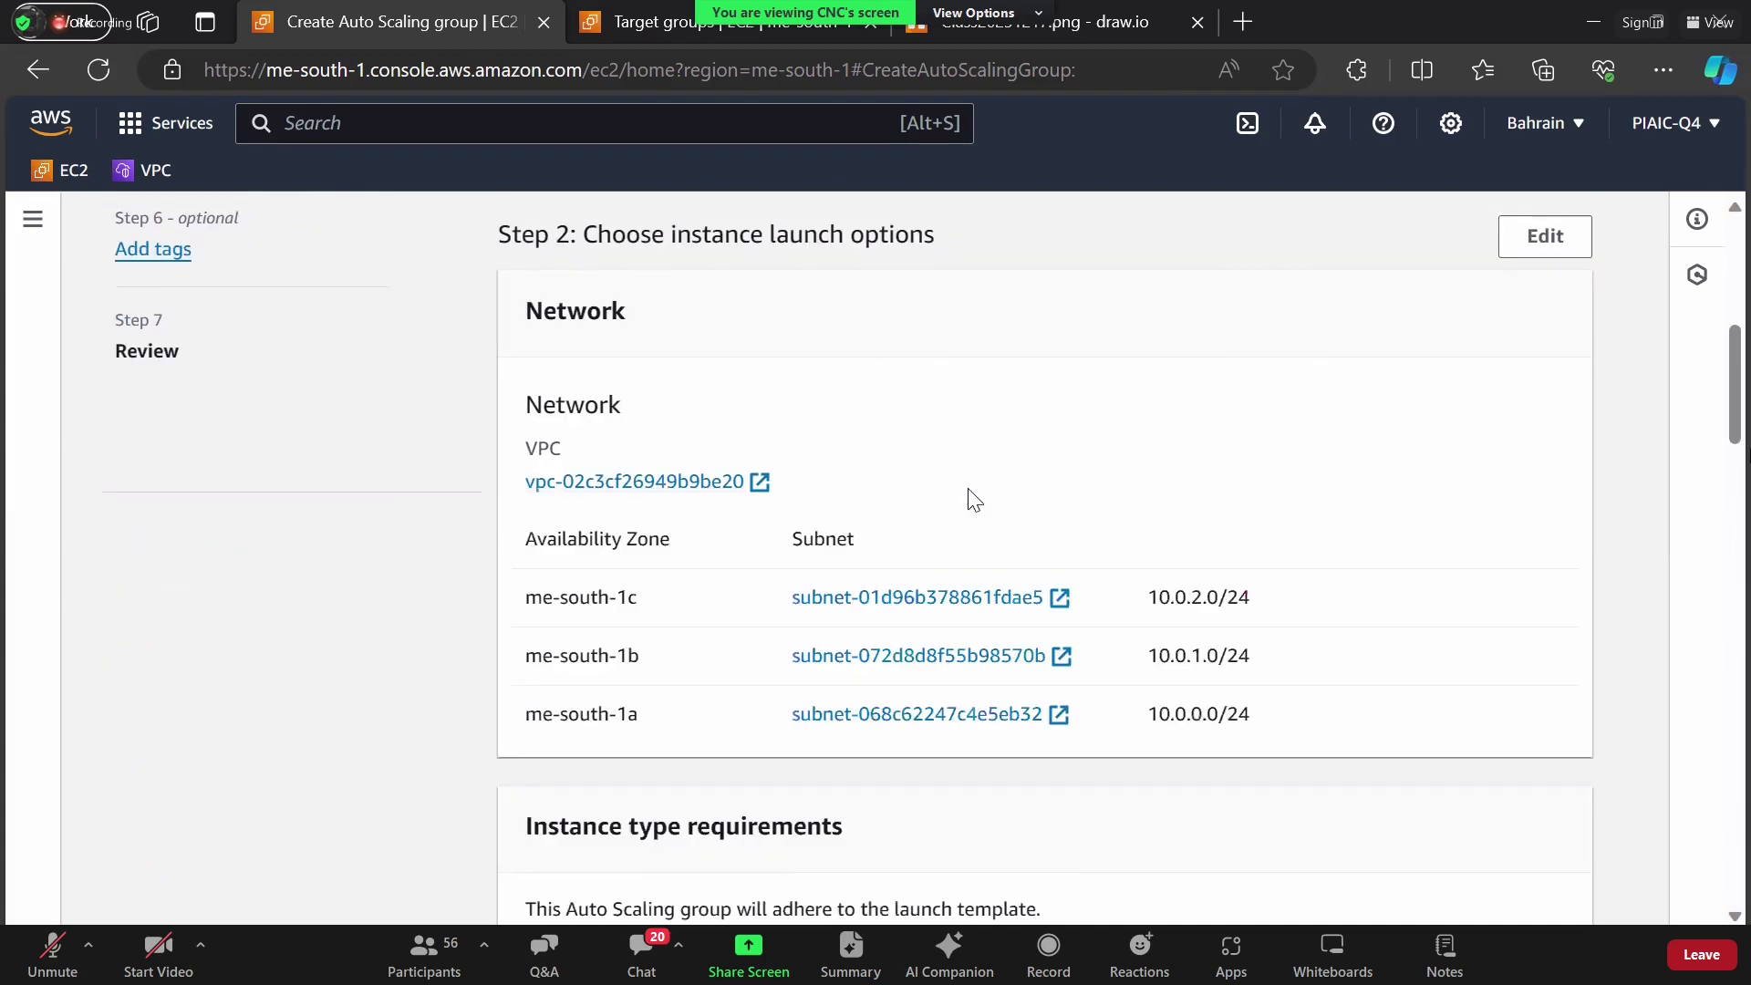
scroll(969, 491, "down", 1)
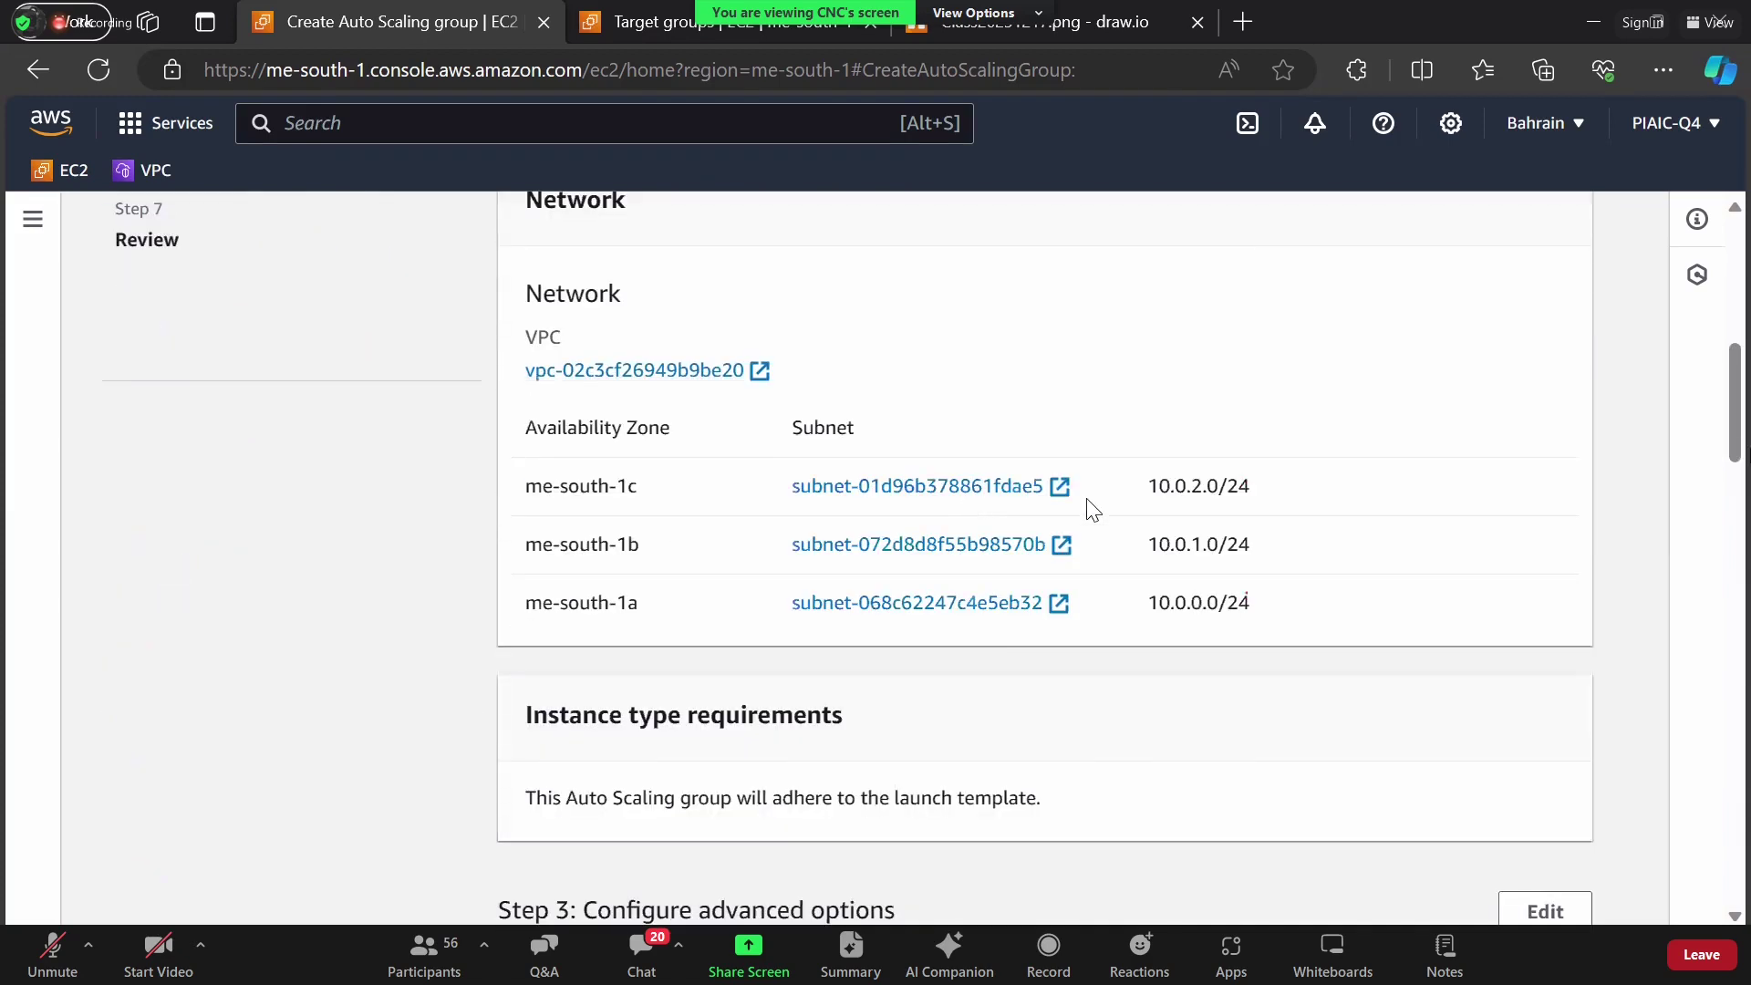
scroll(1122, 603, "down", 2)
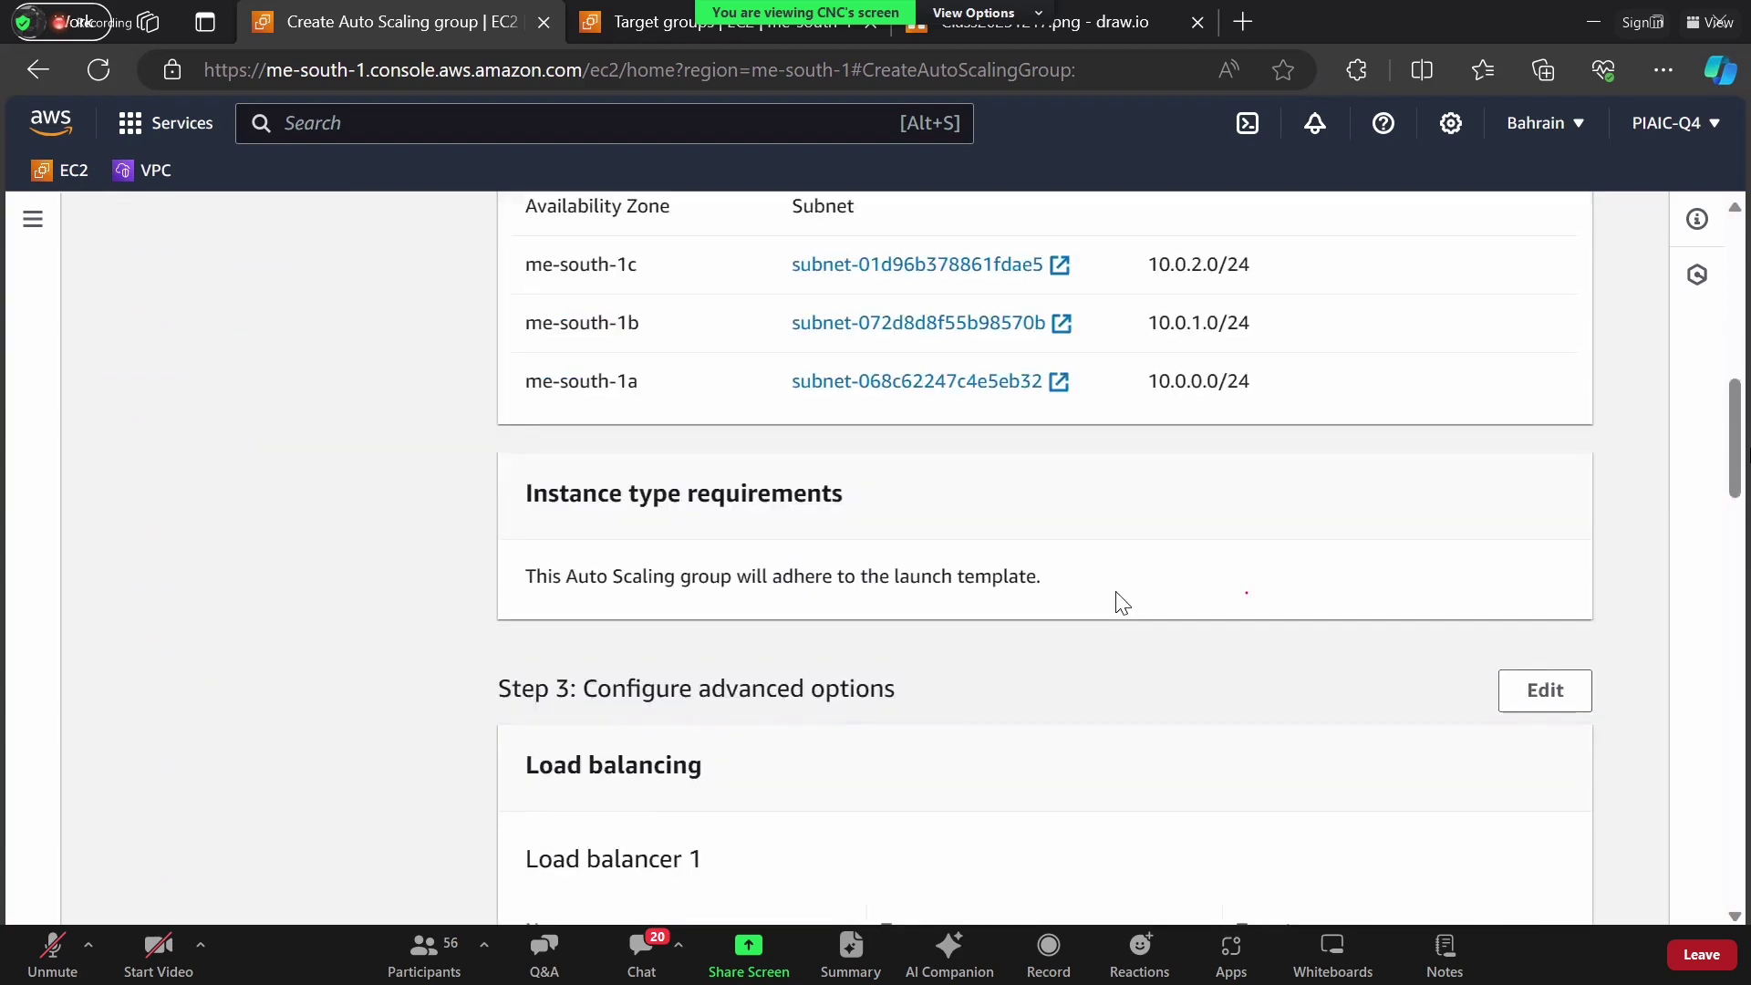
scroll(1122, 602, "down", 1)
scroll(1122, 603, "down", 1)
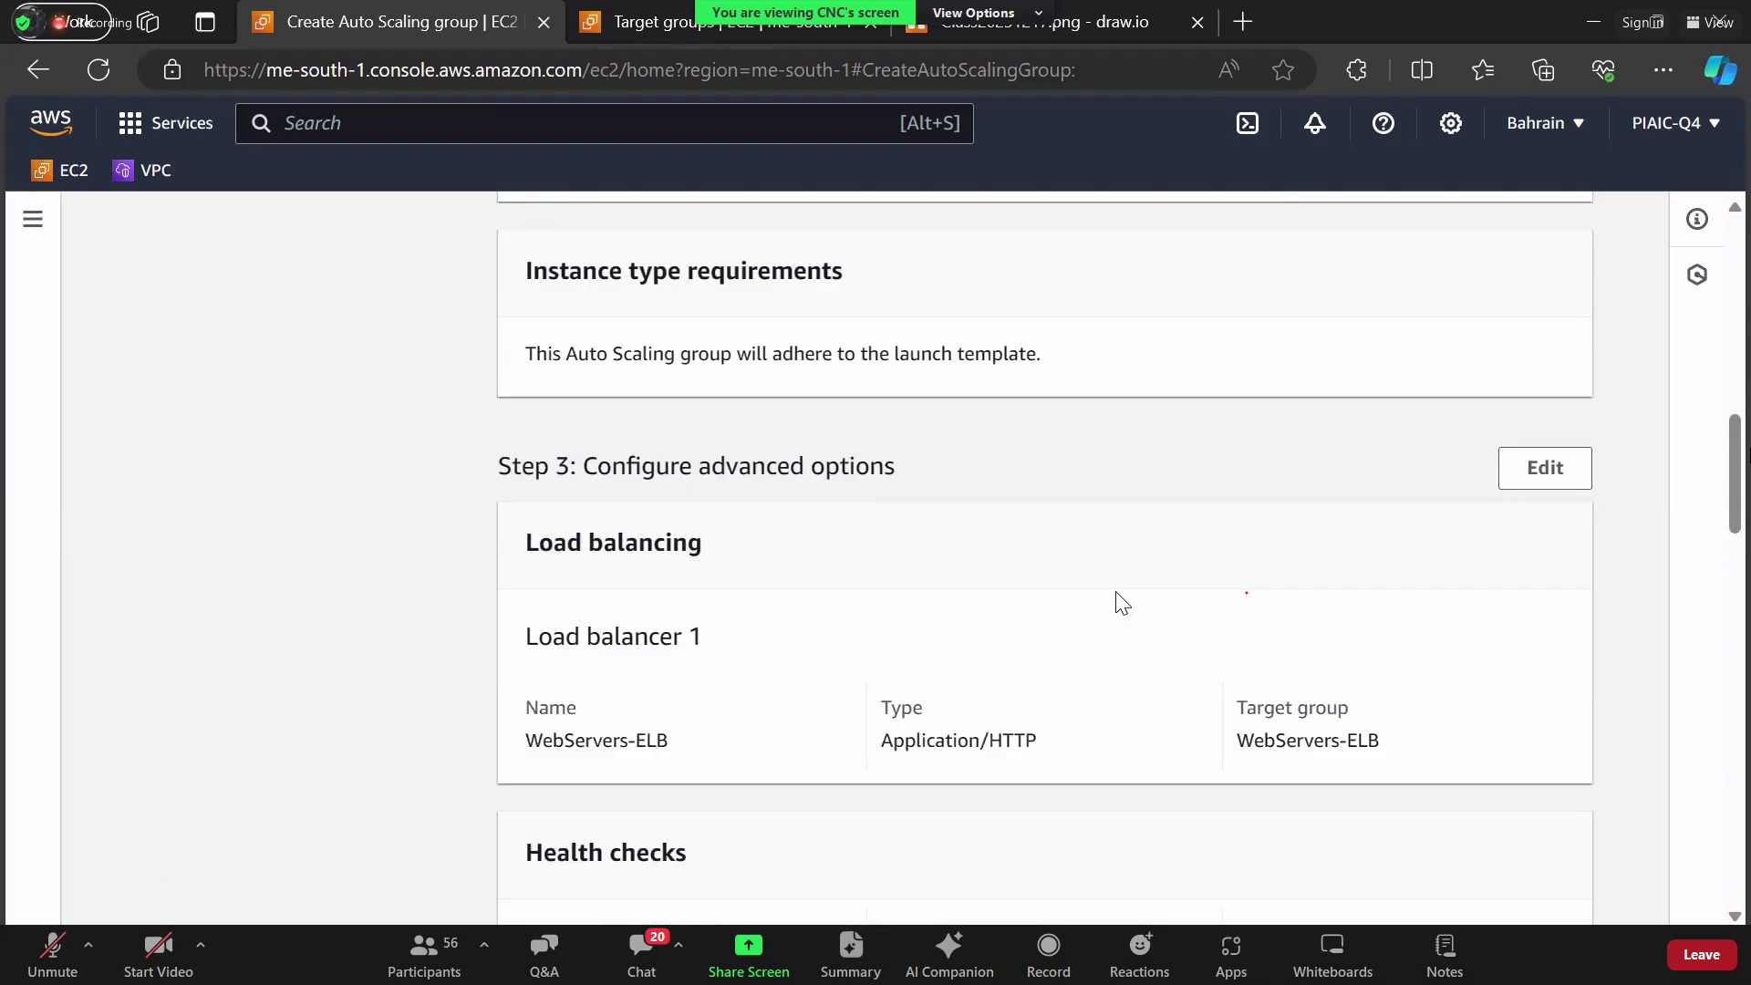
scroll(1122, 603, "down", 1)
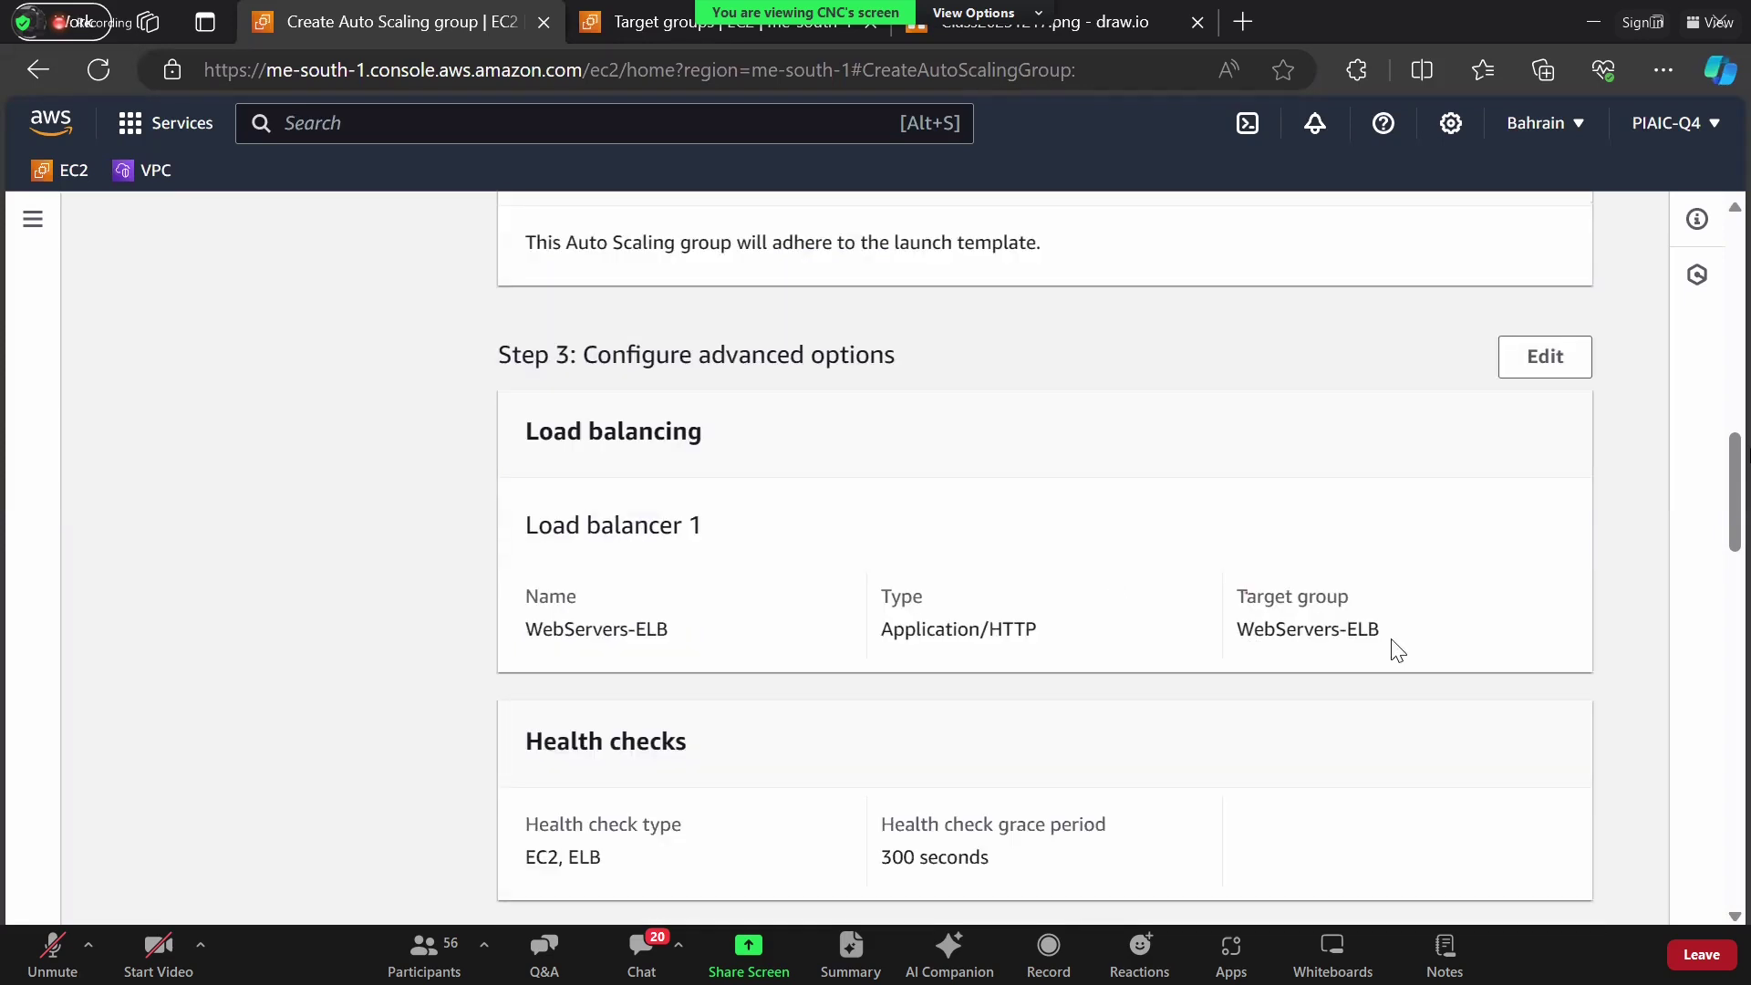
scroll(1398, 650, "down", 1)
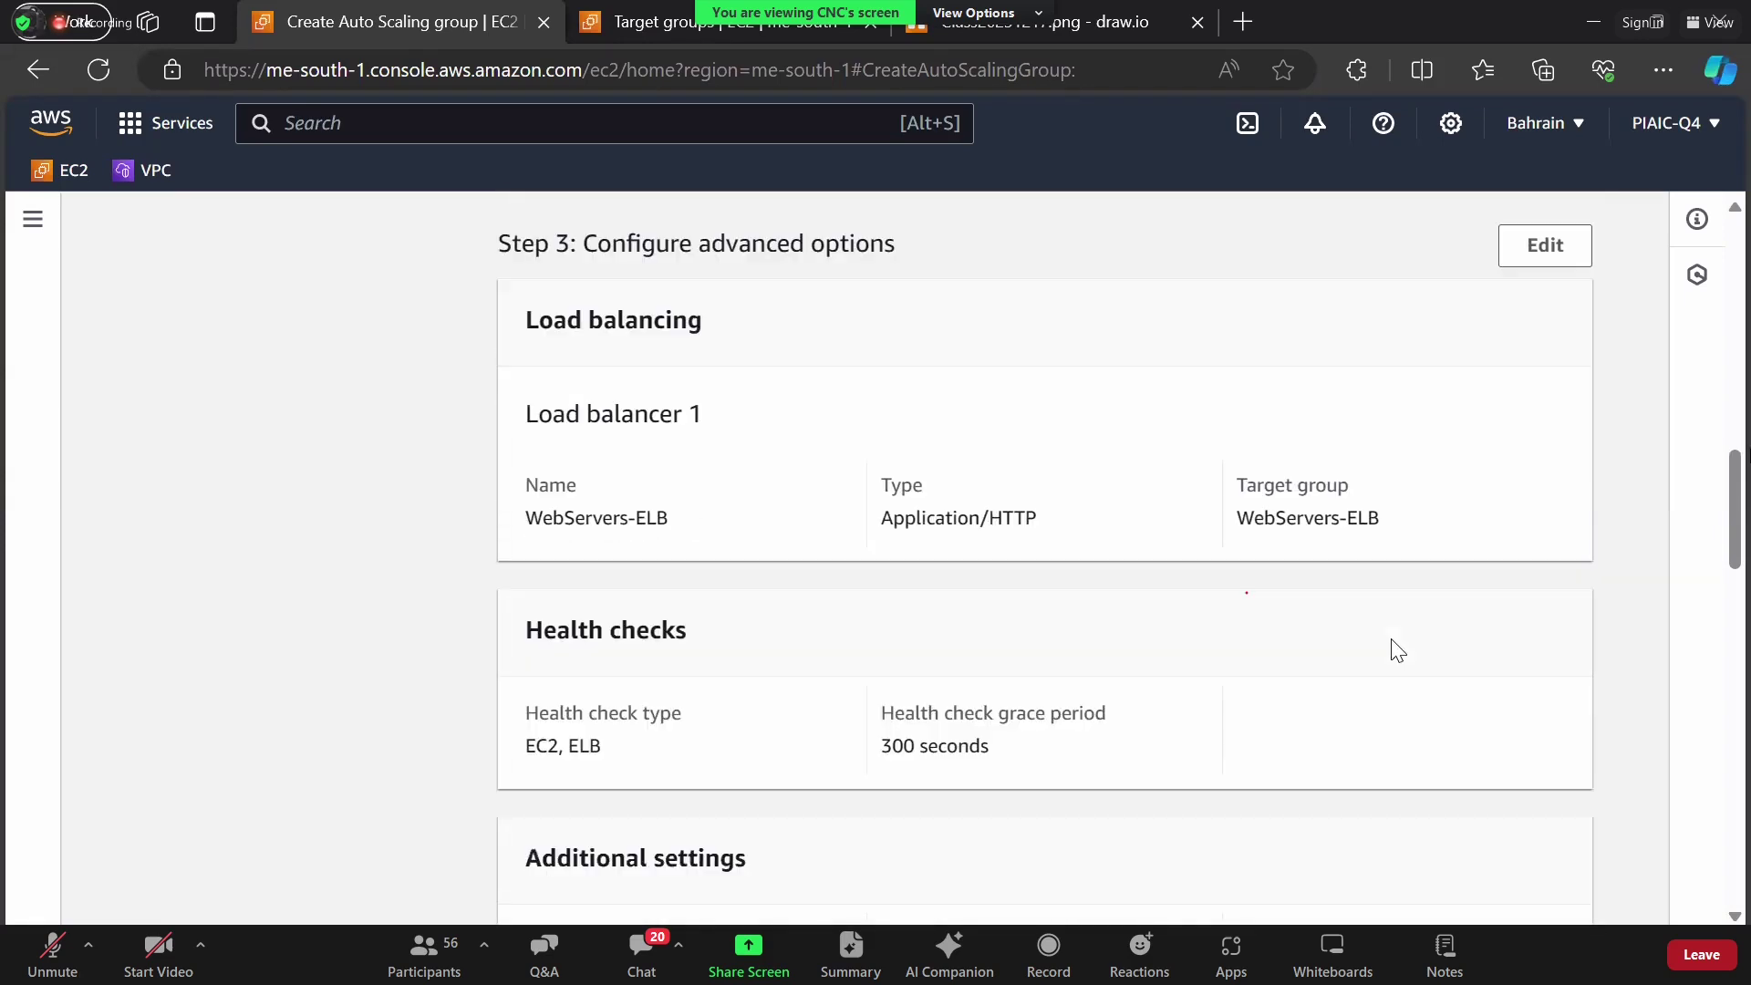
scroll(1398, 650, "down", 18)
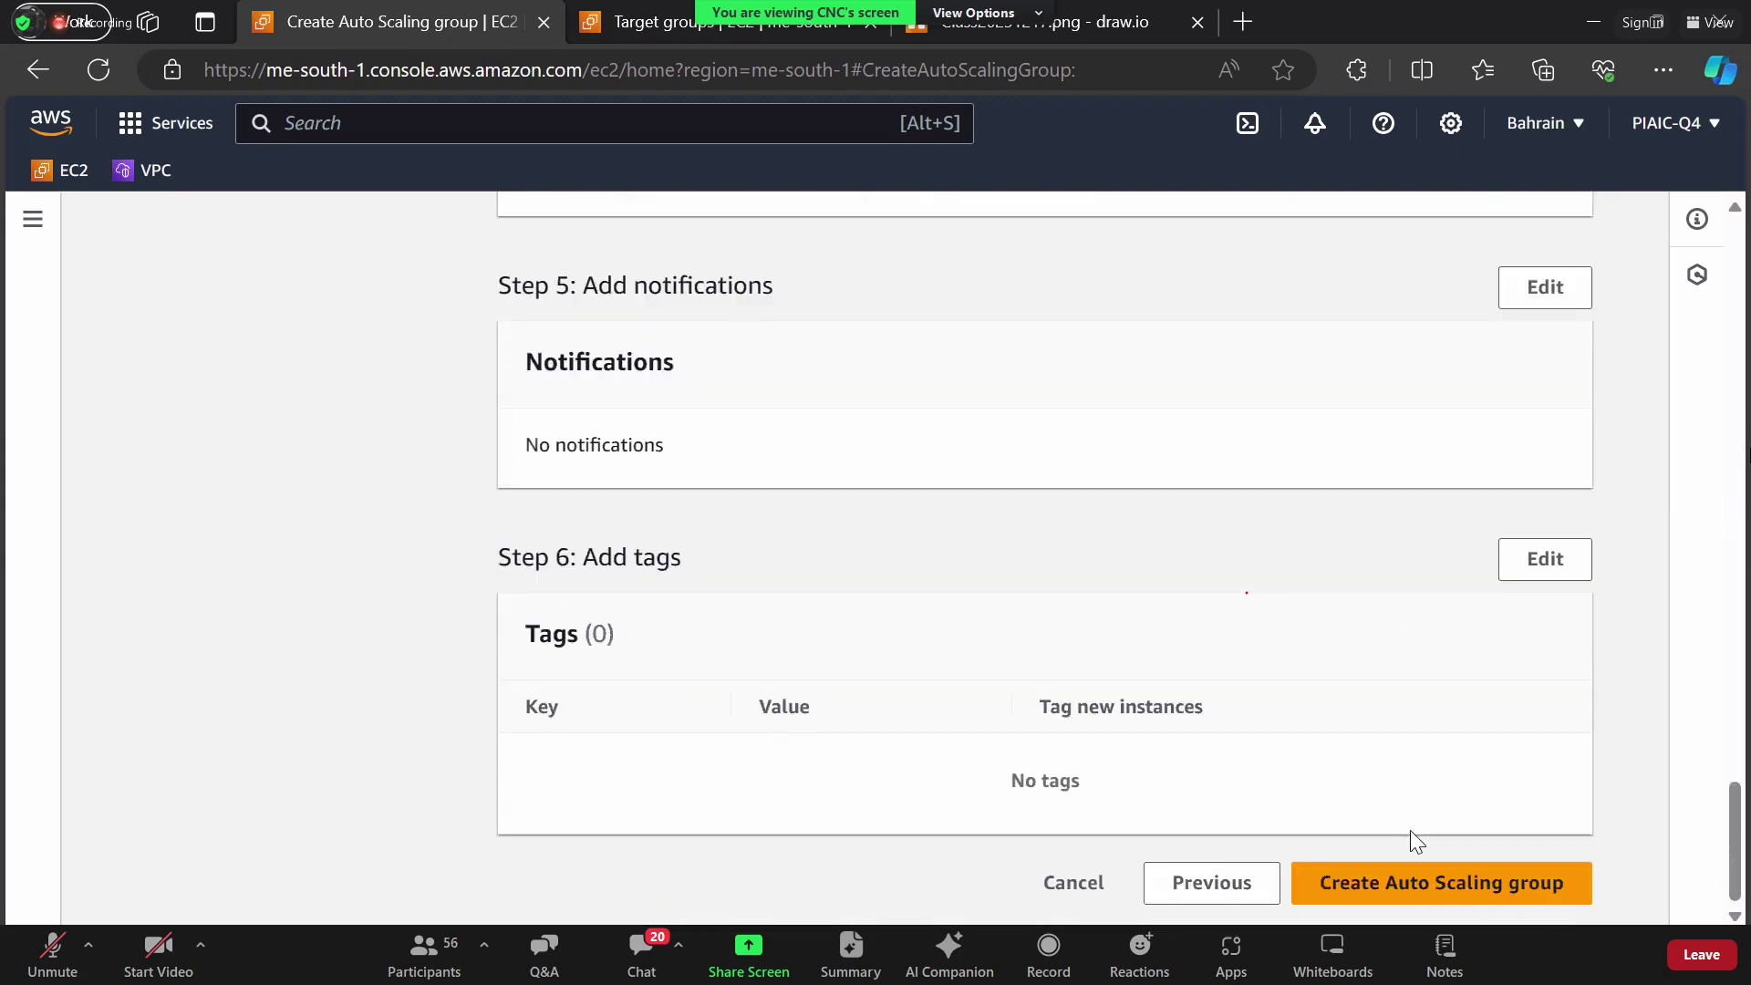
- Create the WebServers Auto Scaling group and check it in the group list
left_click(1412, 878)
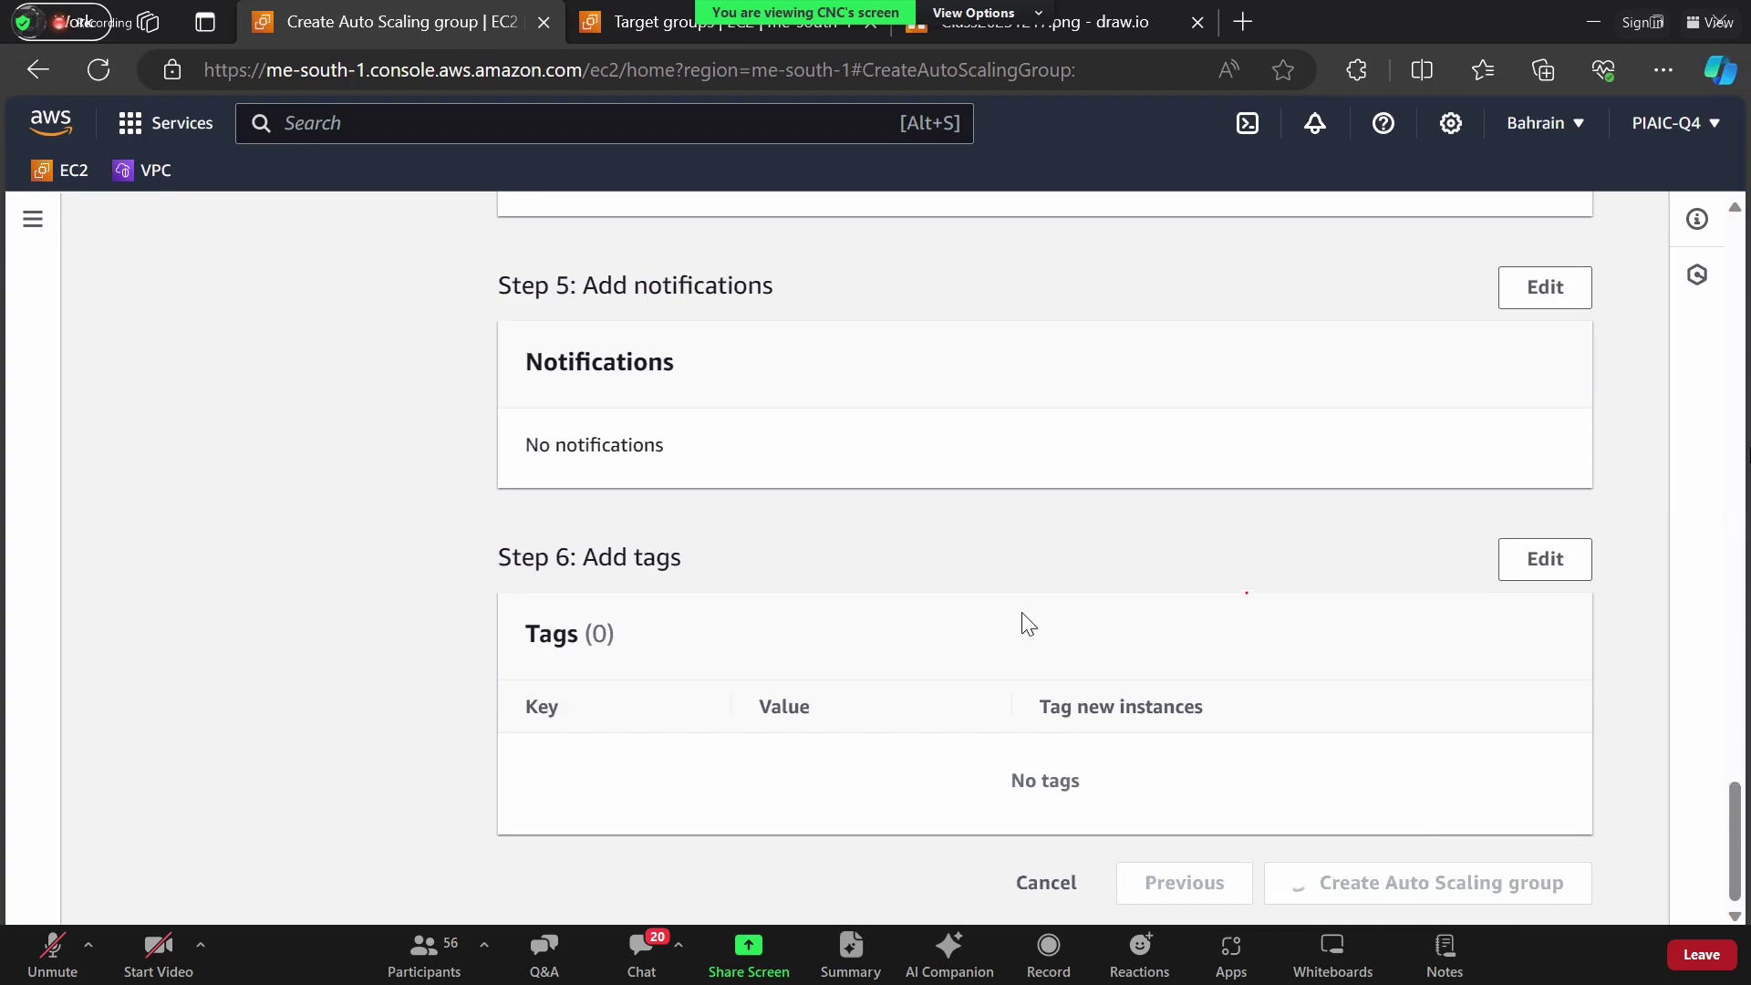
scroll(1028, 623, "up", 5)
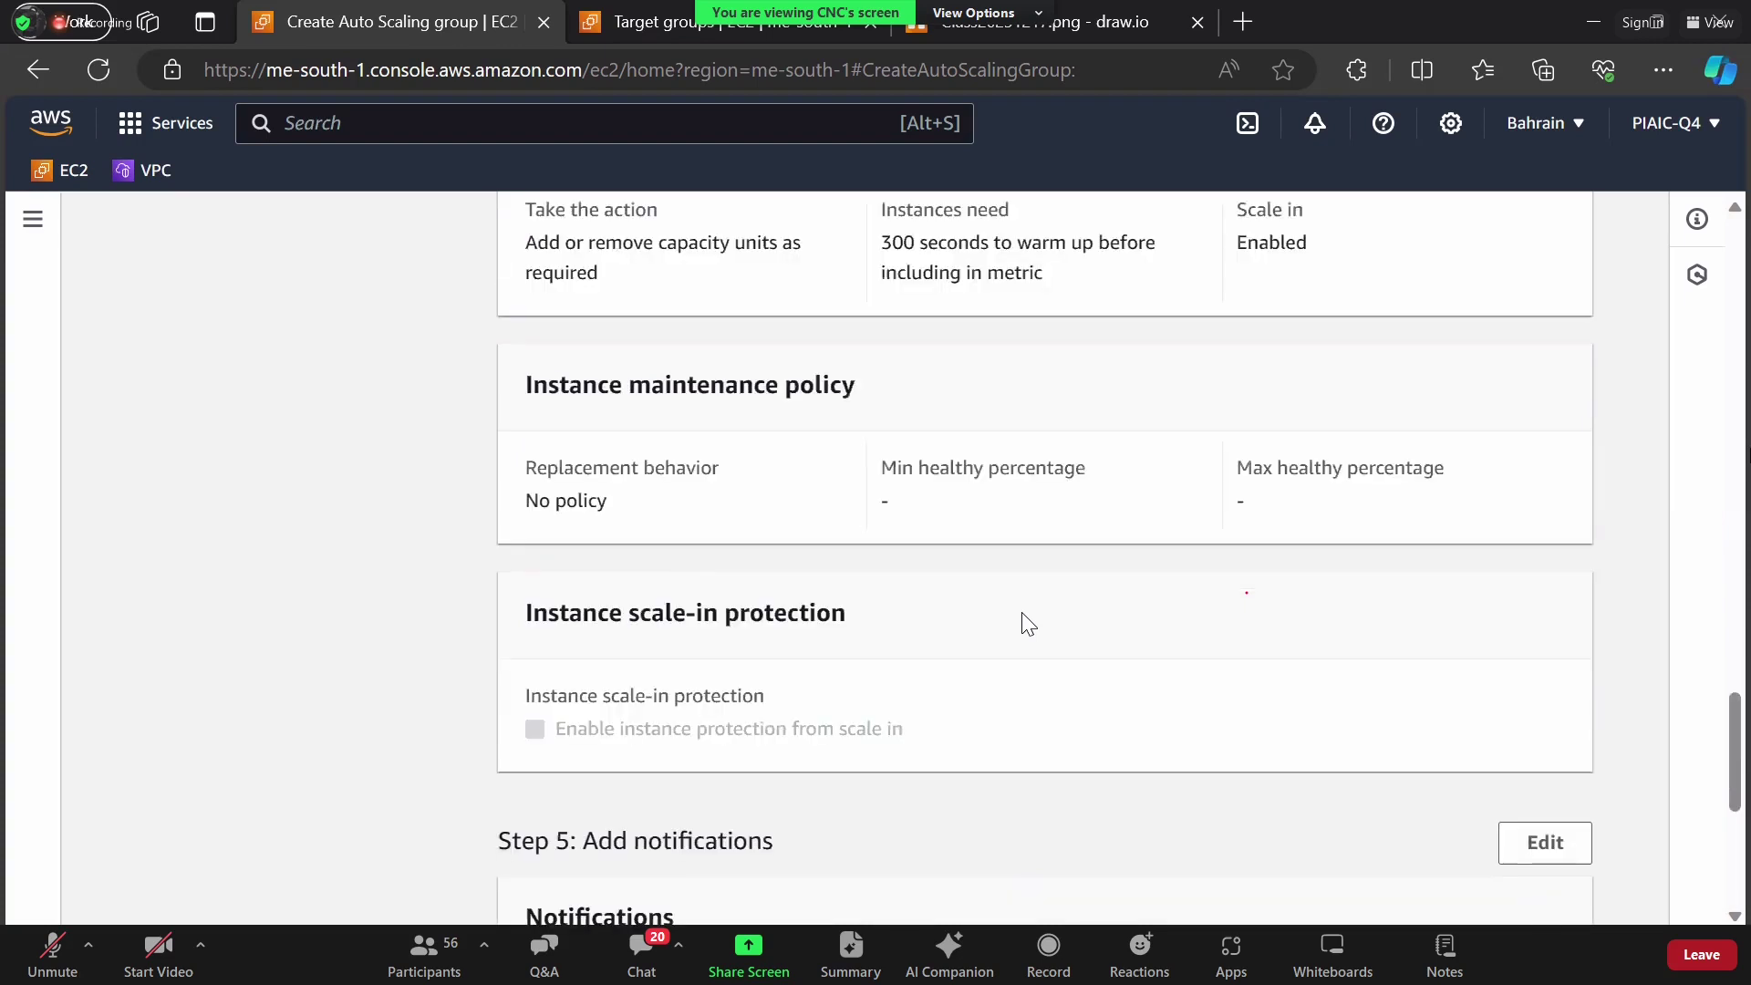
scroll(1029, 623, "up", 1)
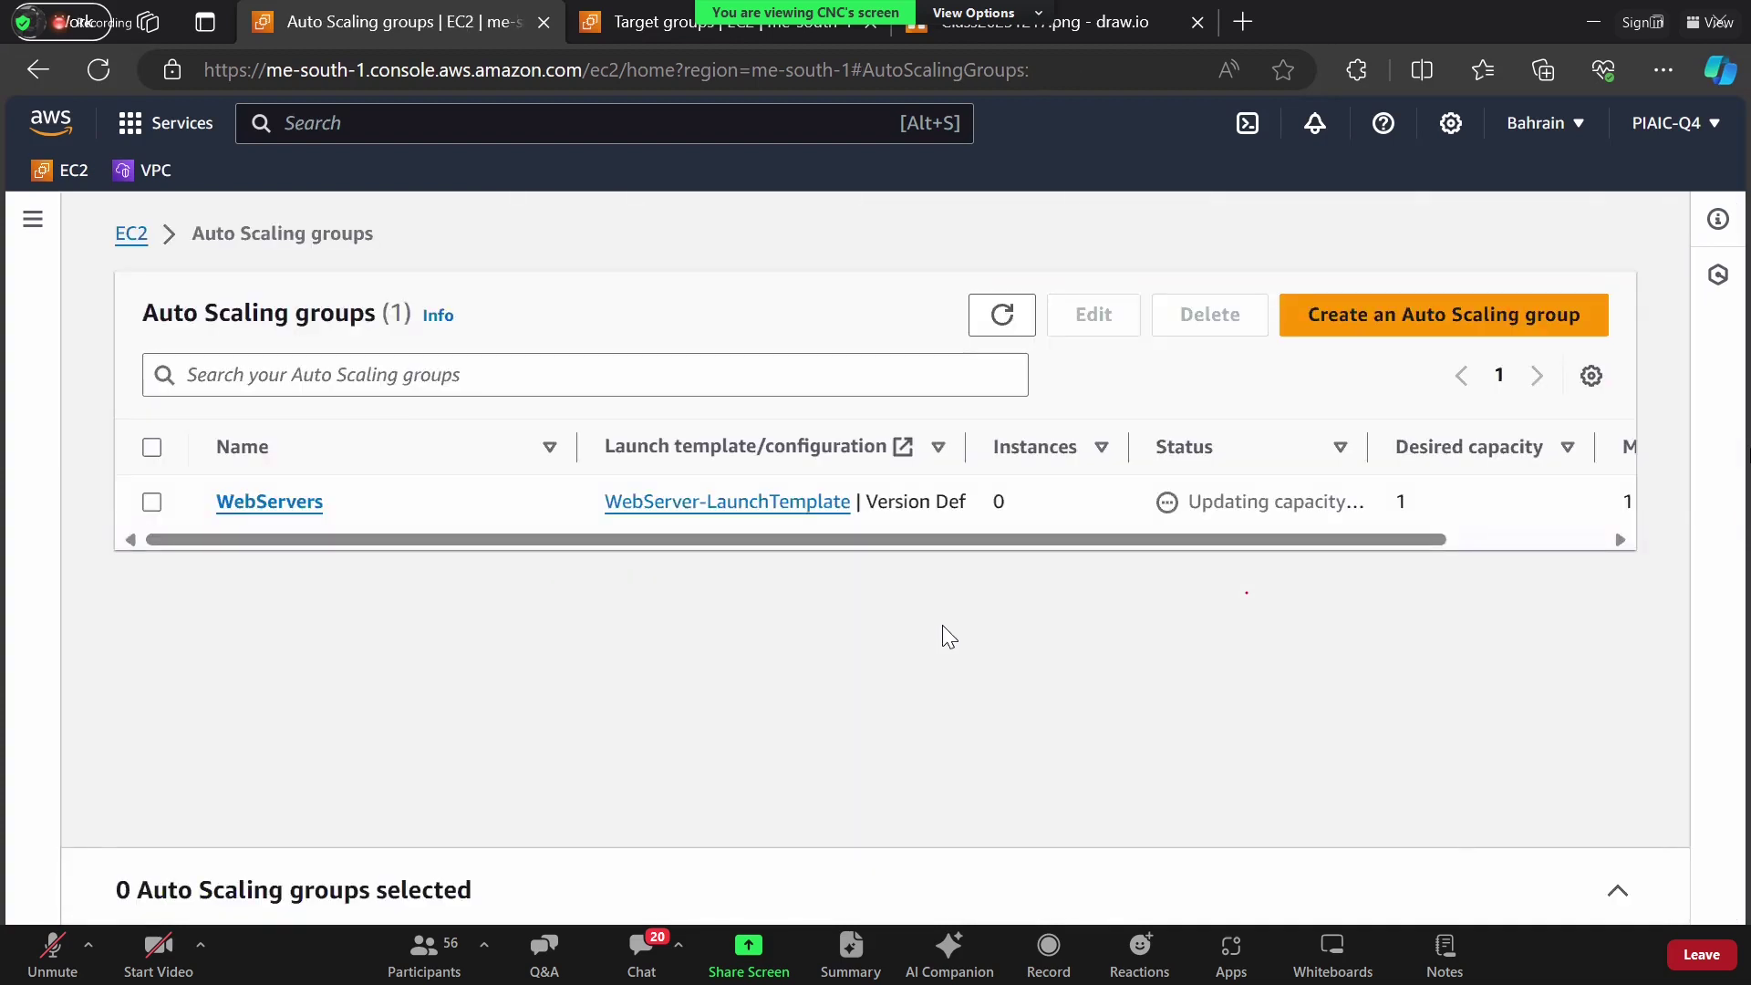
- Resize the Auto Scaling groups table columns and confirm WebServers shows an instance count of 1
left_click(37, 221)
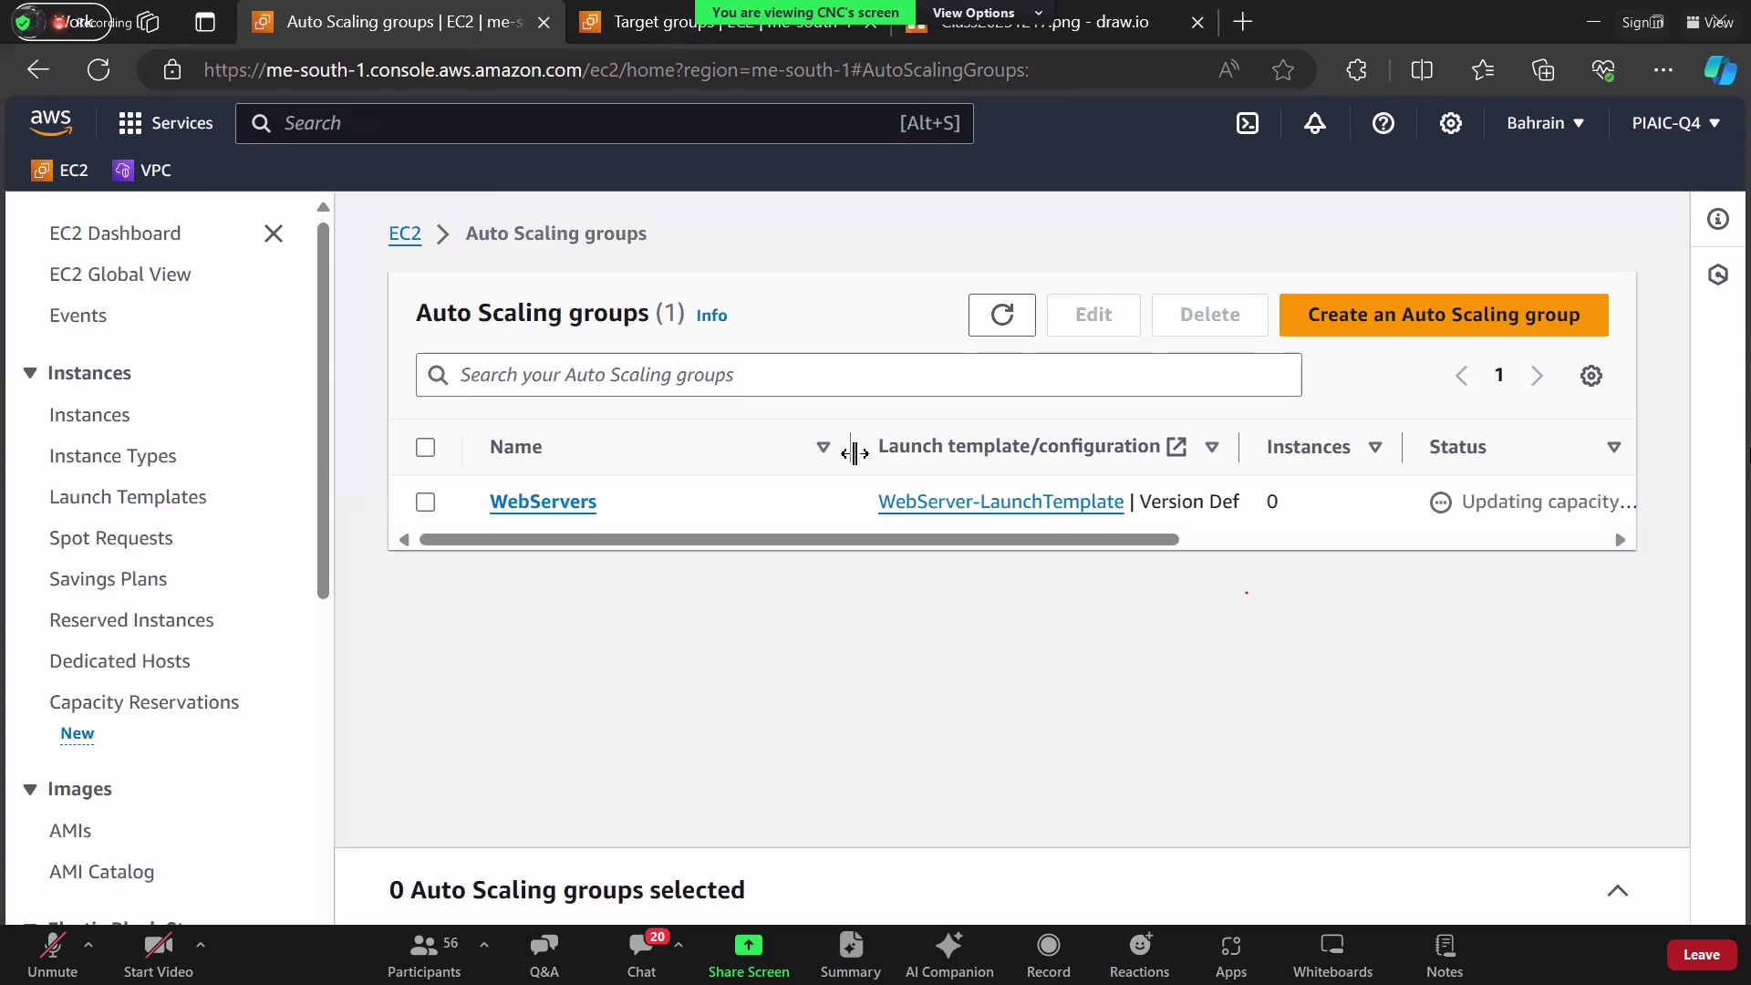
left_click_drag(854, 453, 645, 442)
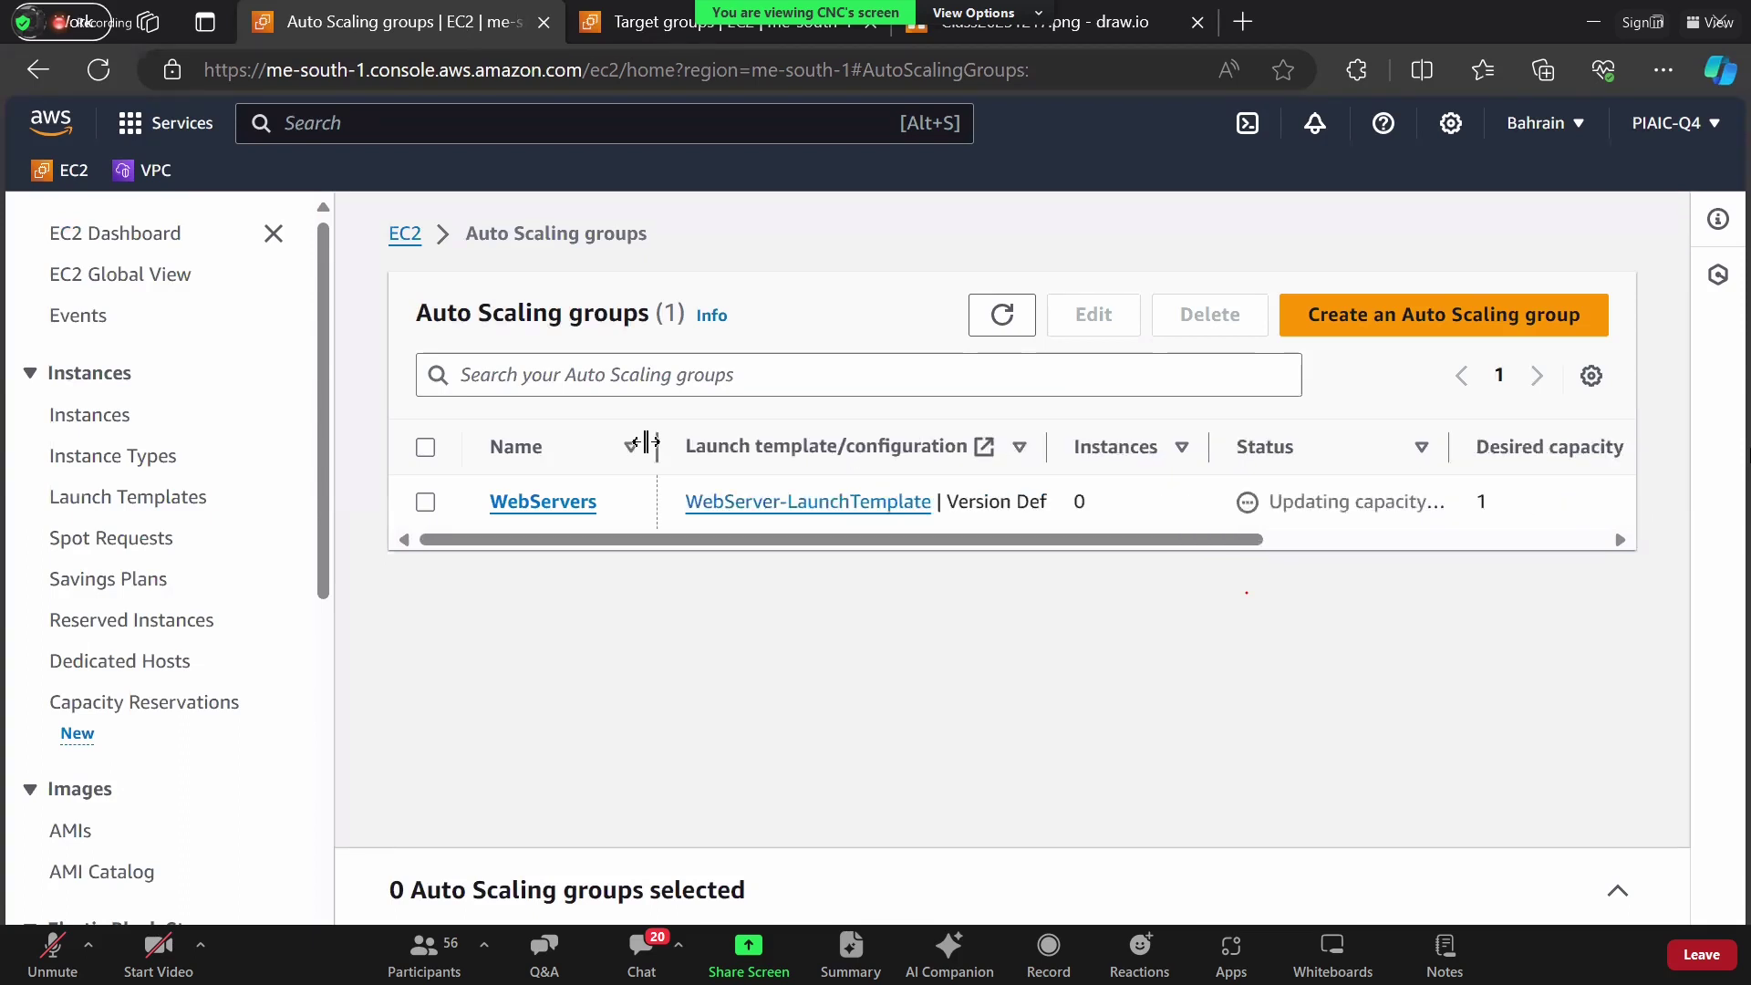
left_click_drag(1047, 461, 1093, 470)
left_click_drag(1497, 446, 1551, 450)
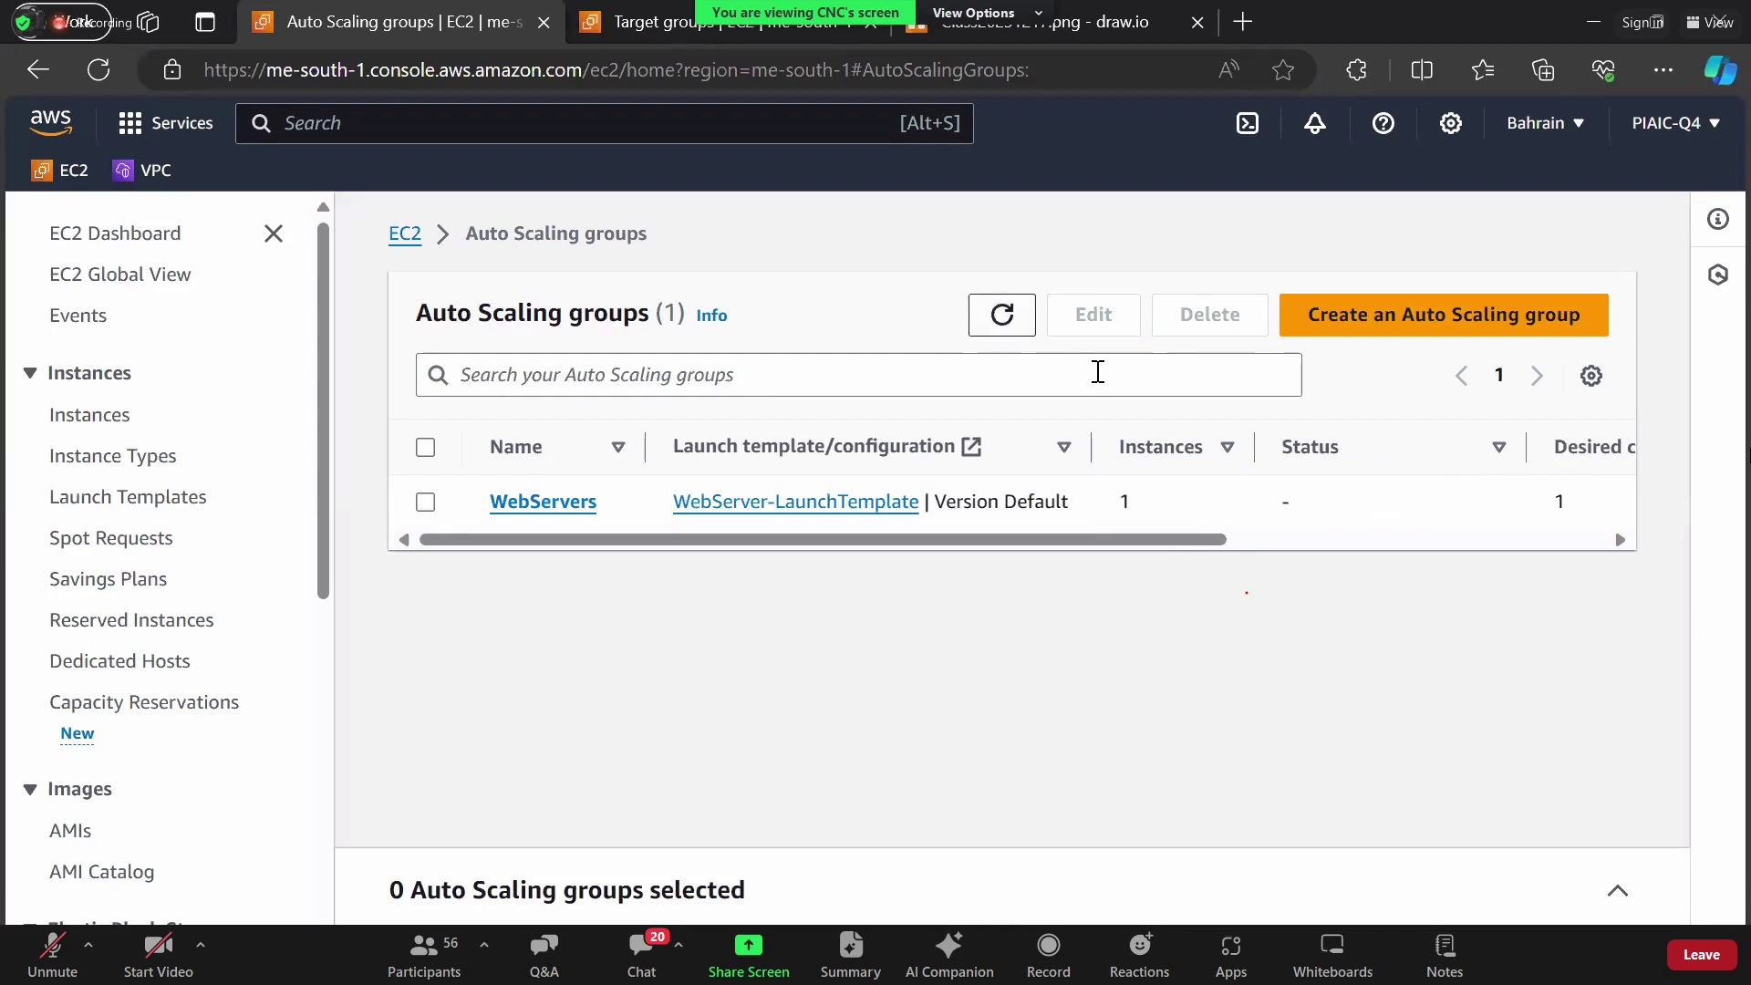
double_click(1131, 503)
left_click(1422, 501)
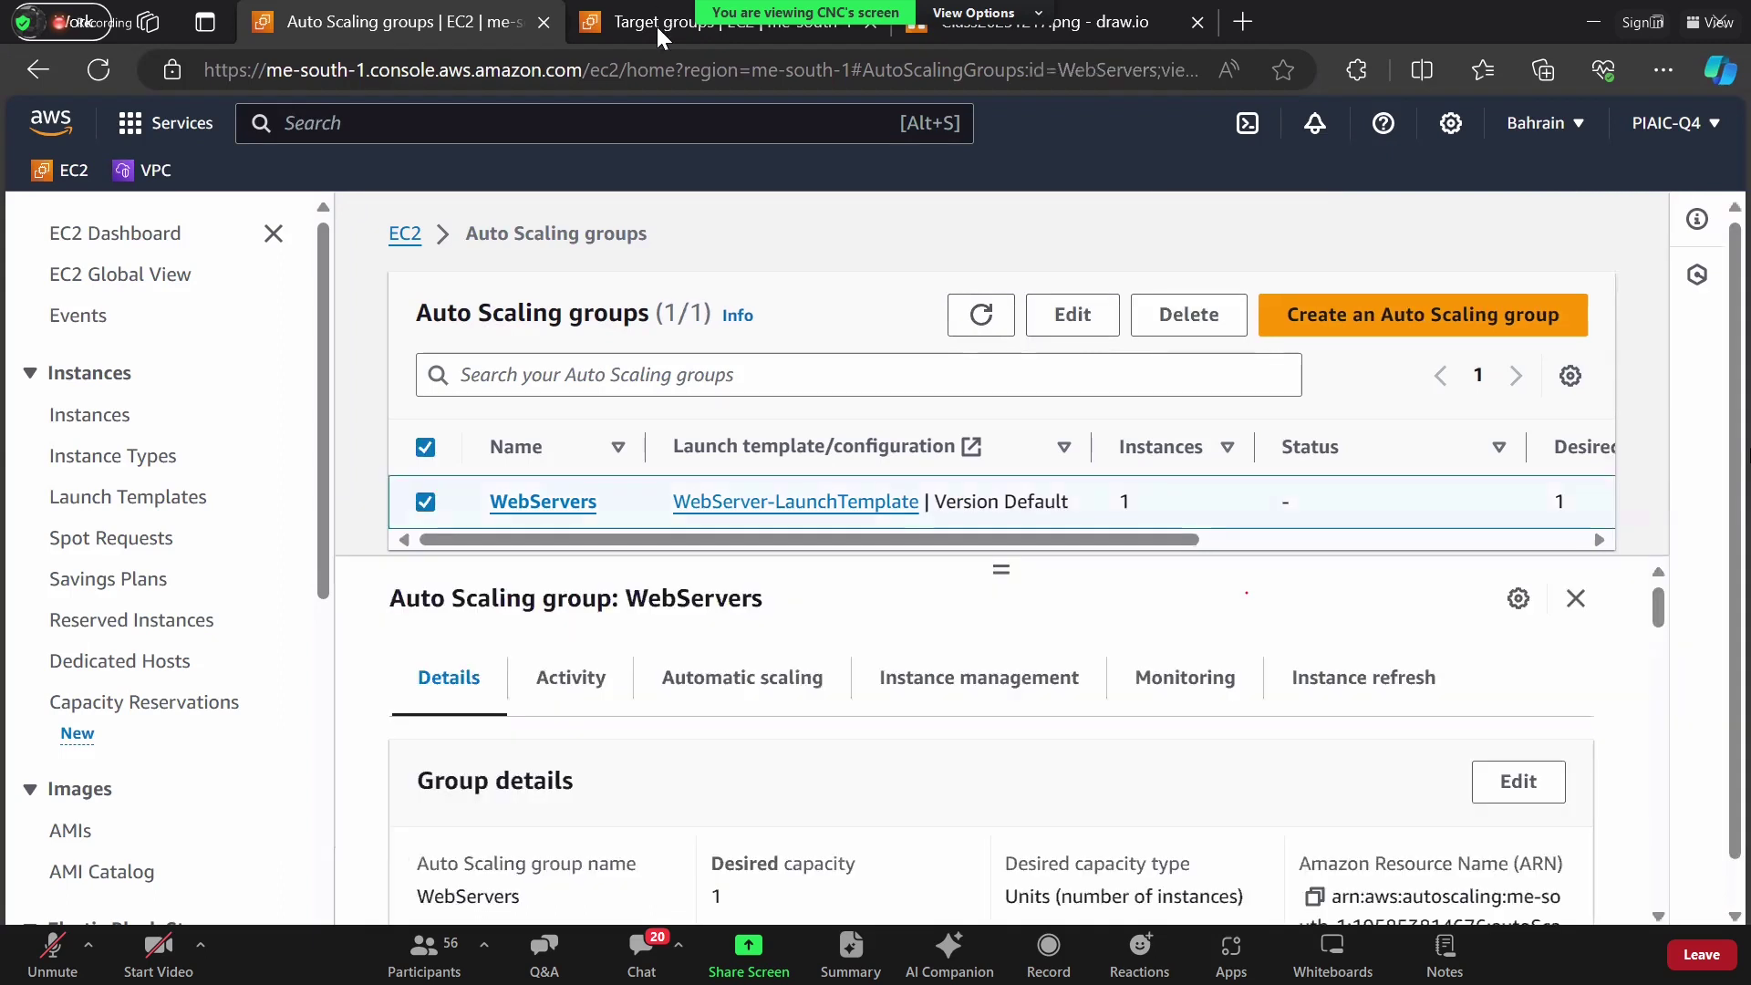
left_click(657, 25)
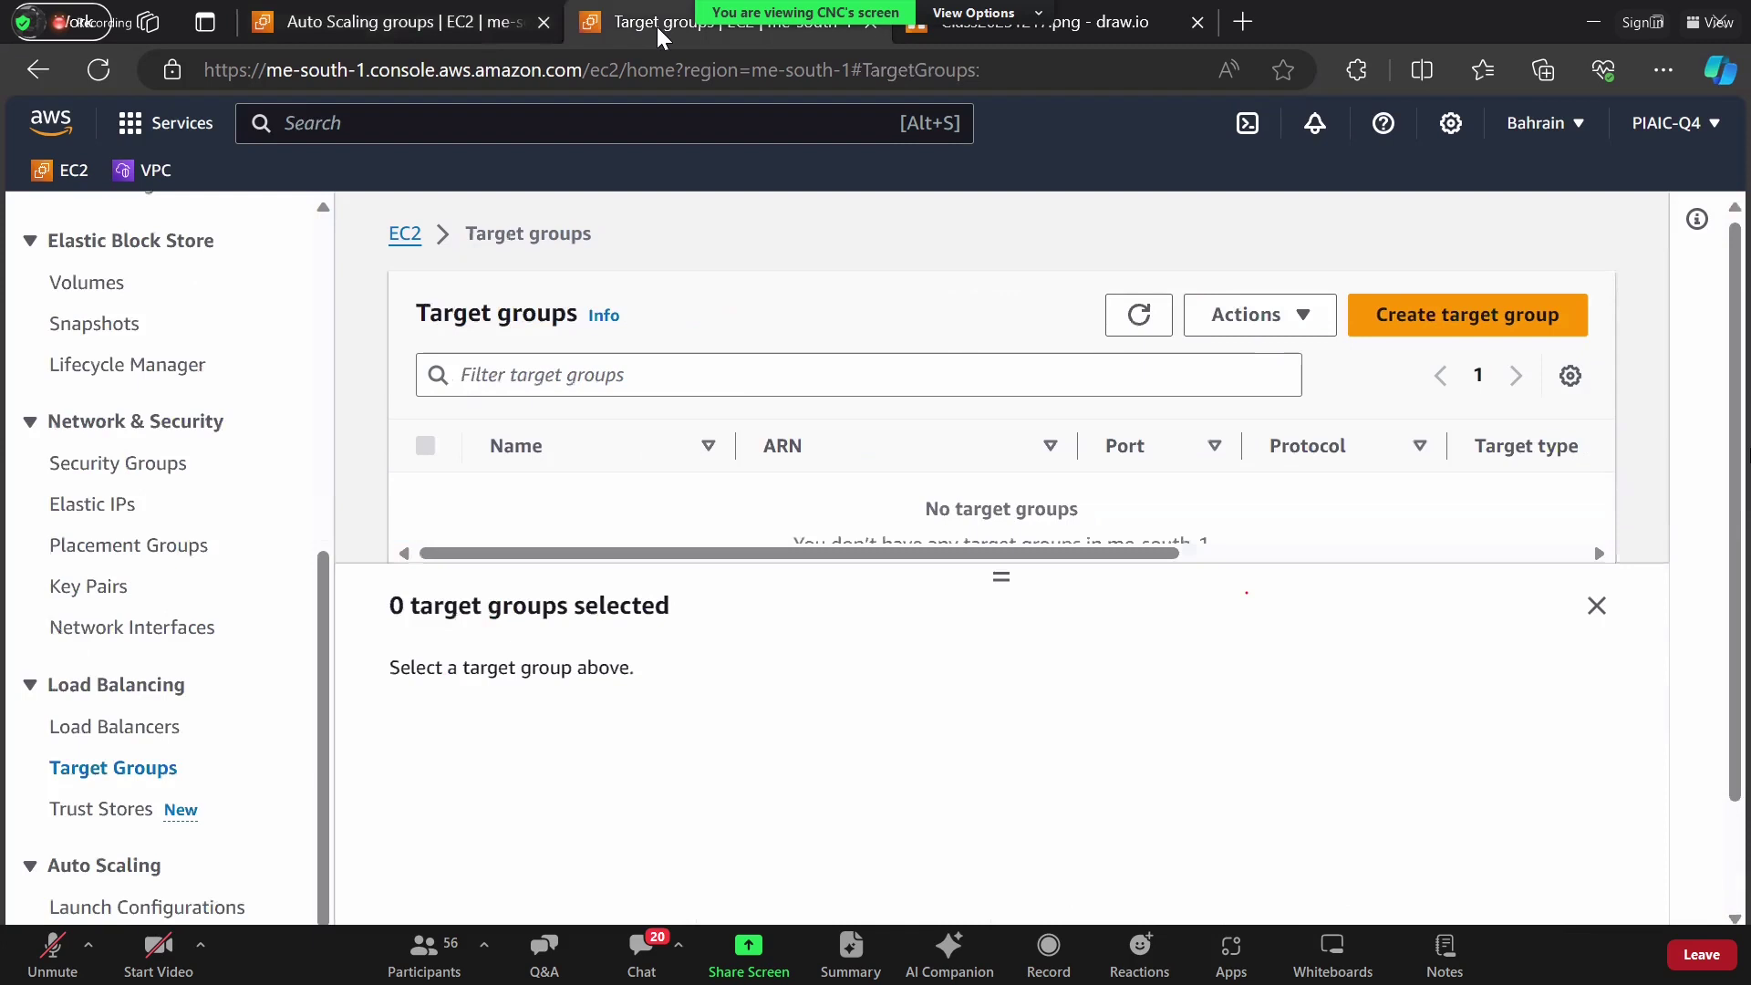
- Check in the Instances list that the new t3.micro instance is running
scroll(116, 418, "up", 6)
left_click(117, 416)
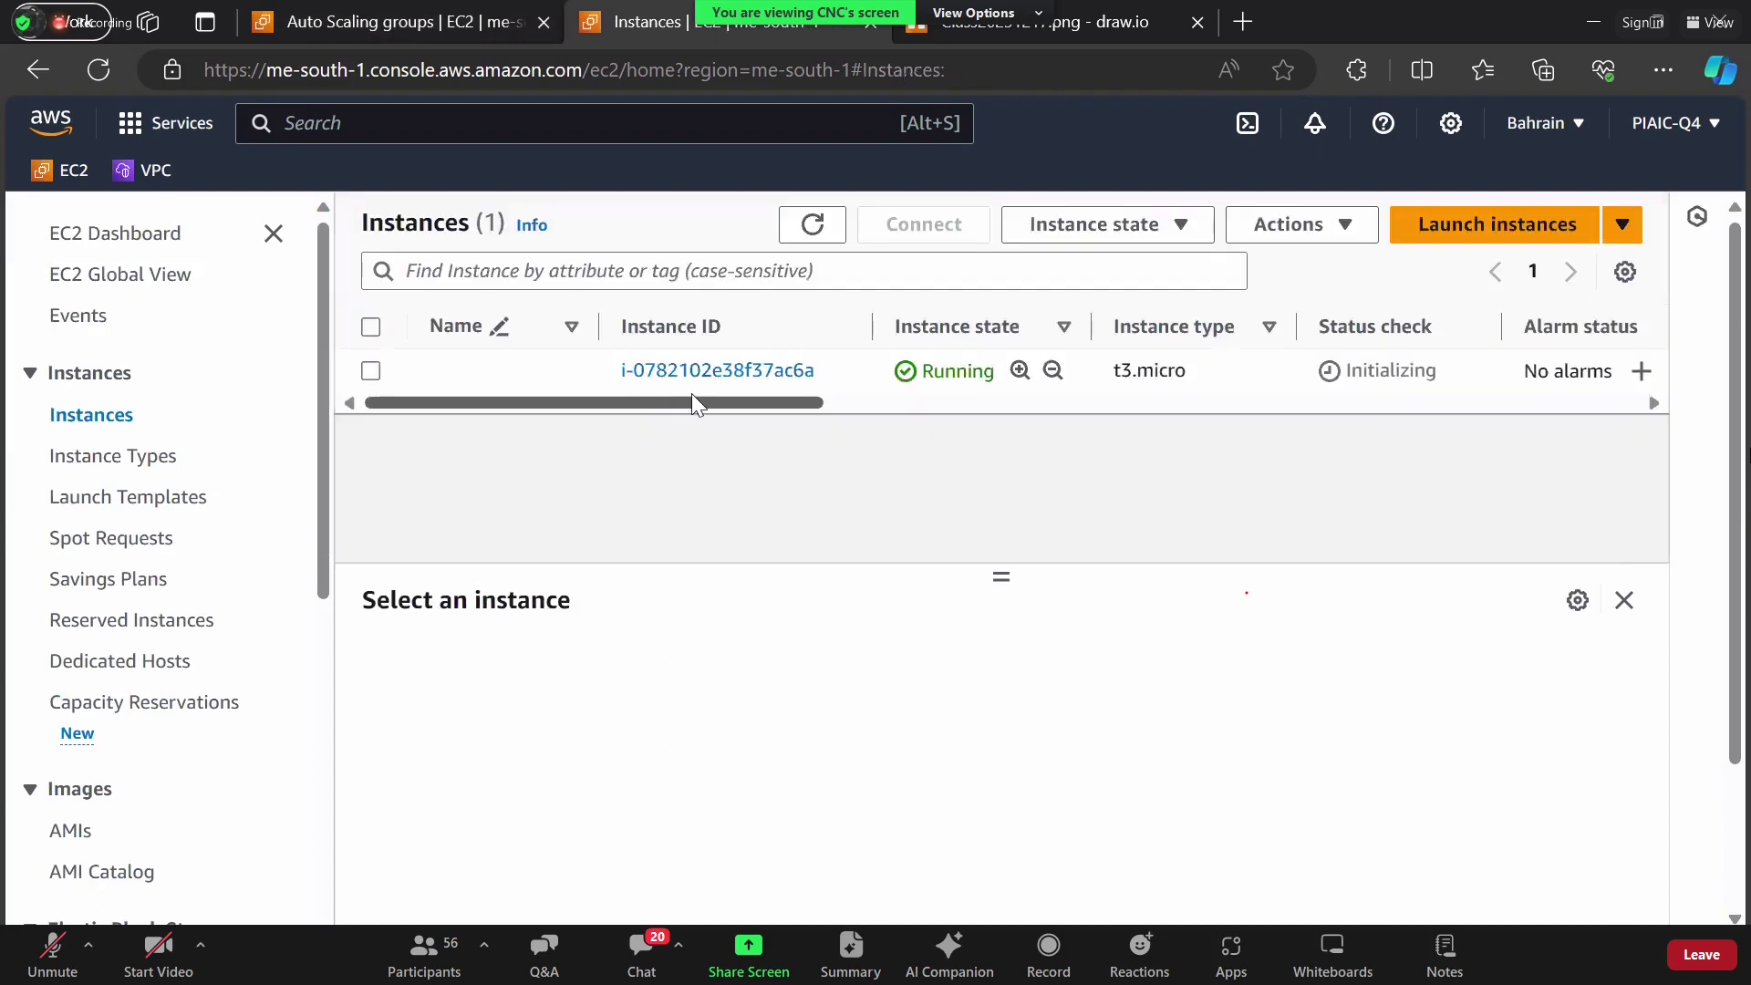
scroll(770, 416, "right", 5)
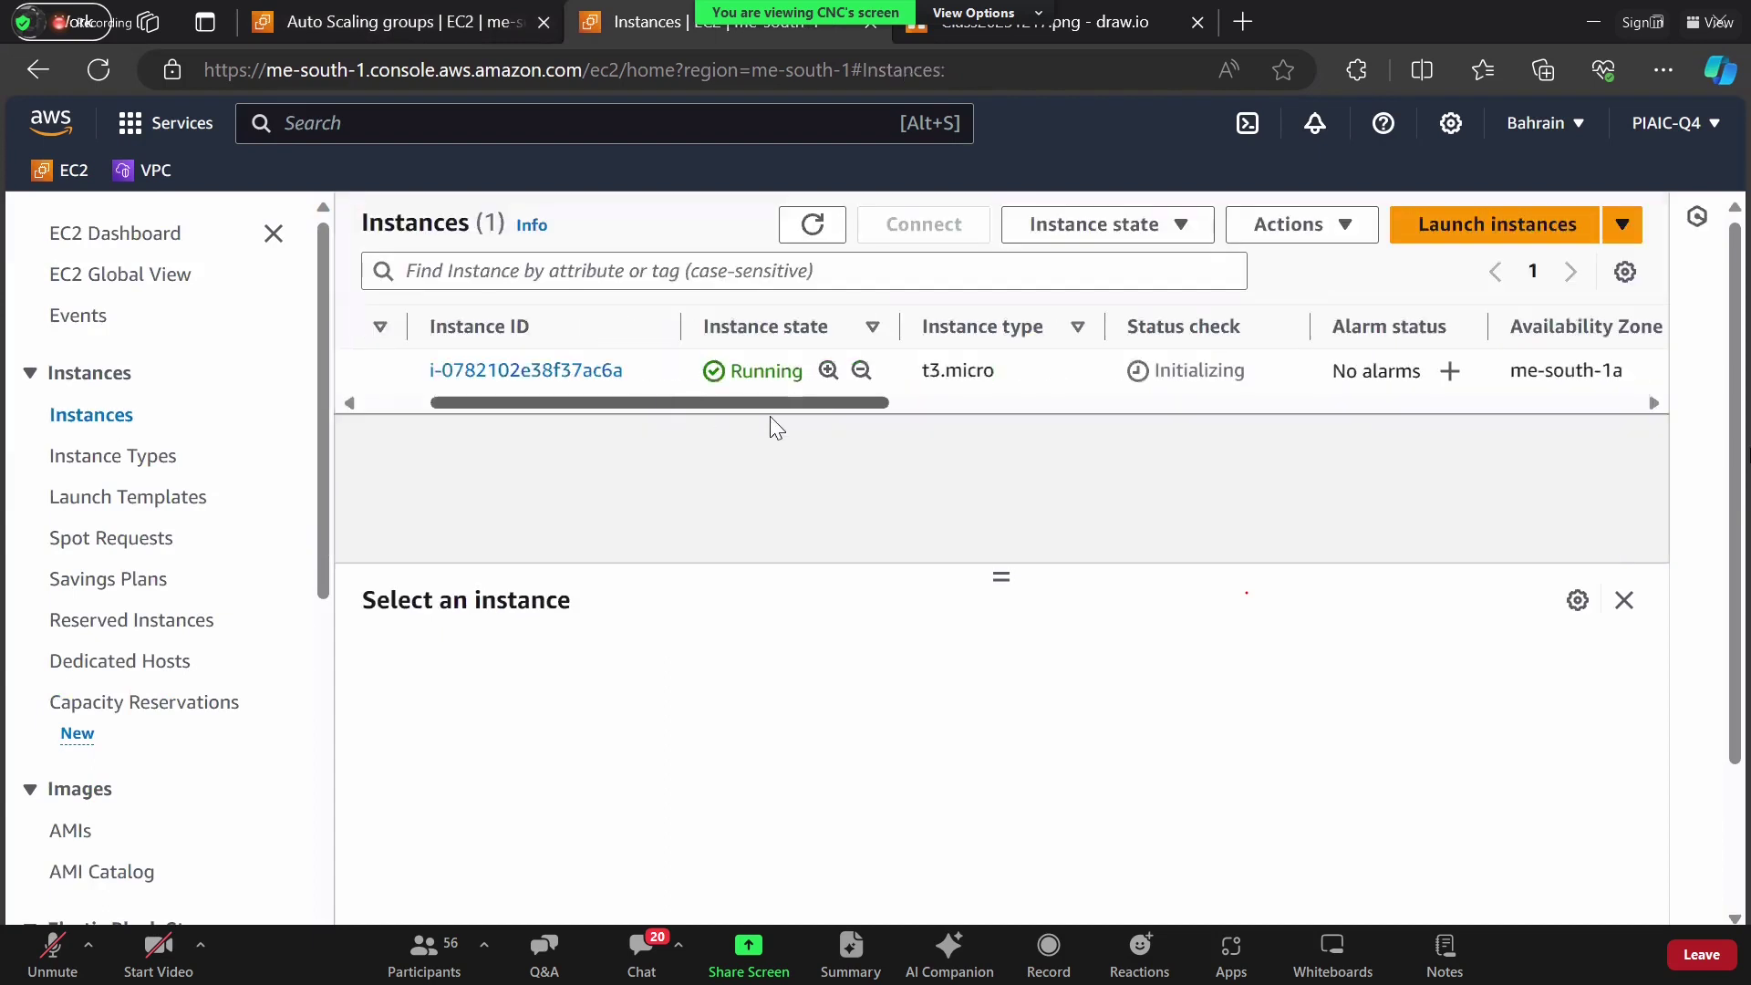
scroll(771, 420, "right", 3)
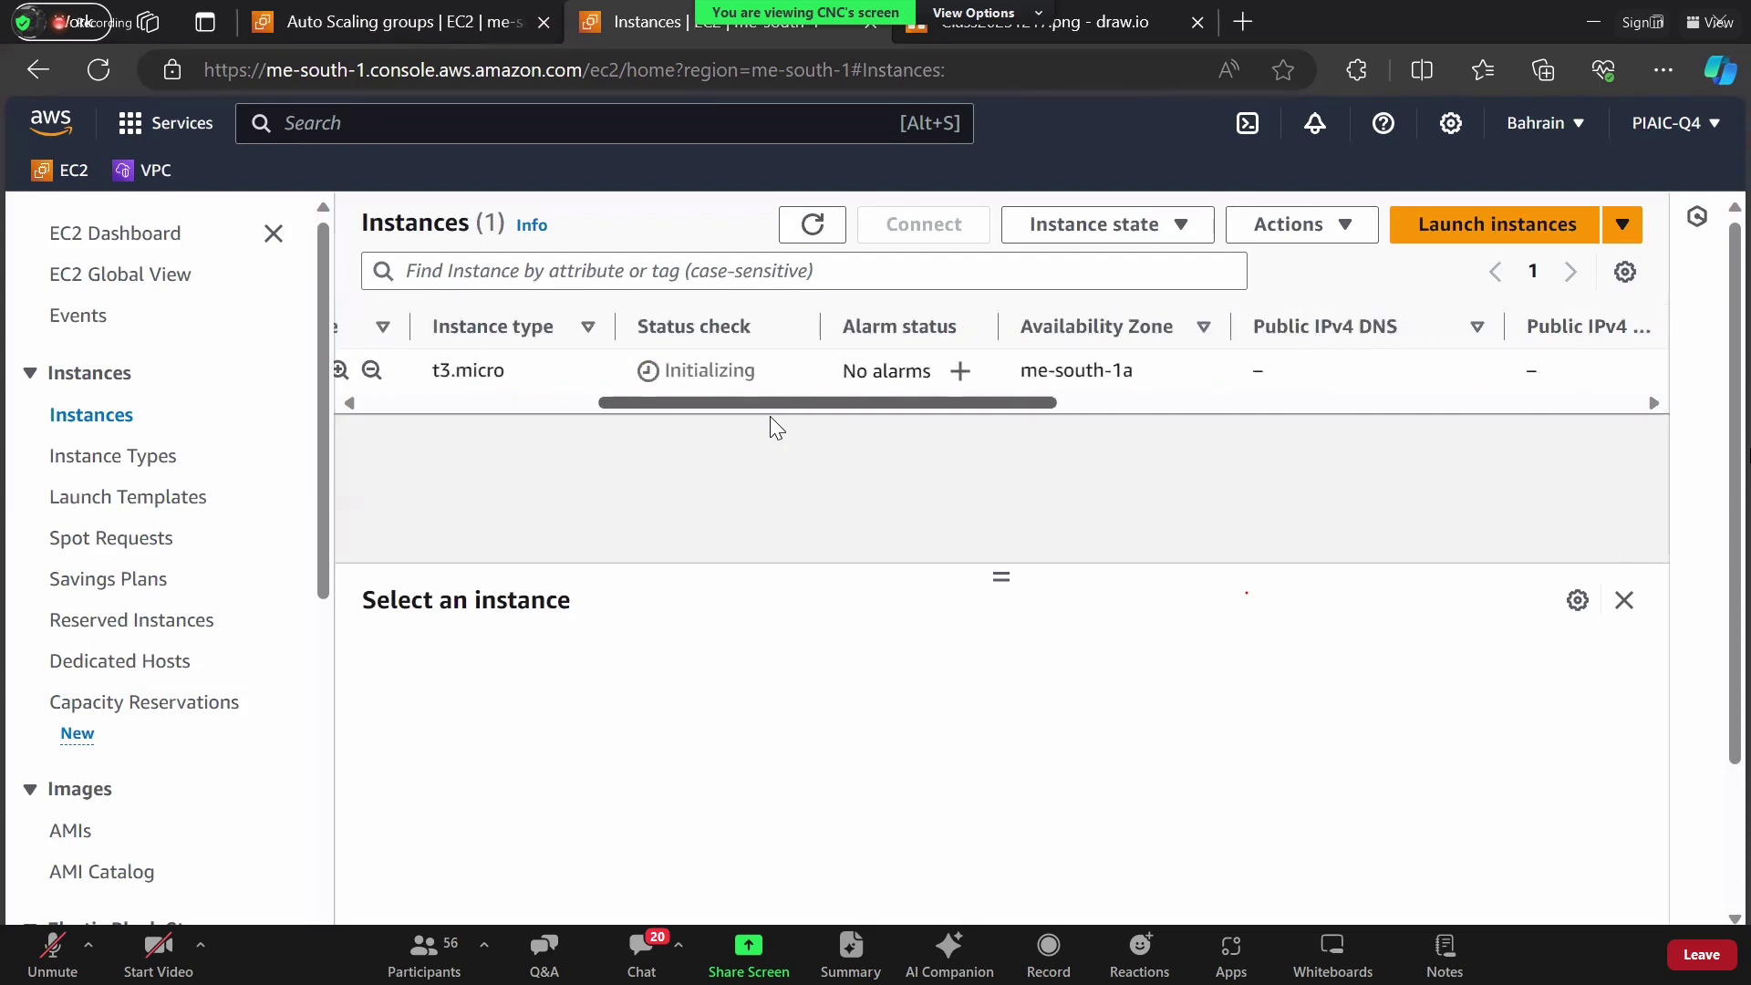
scroll(707, 420, "left", 6)
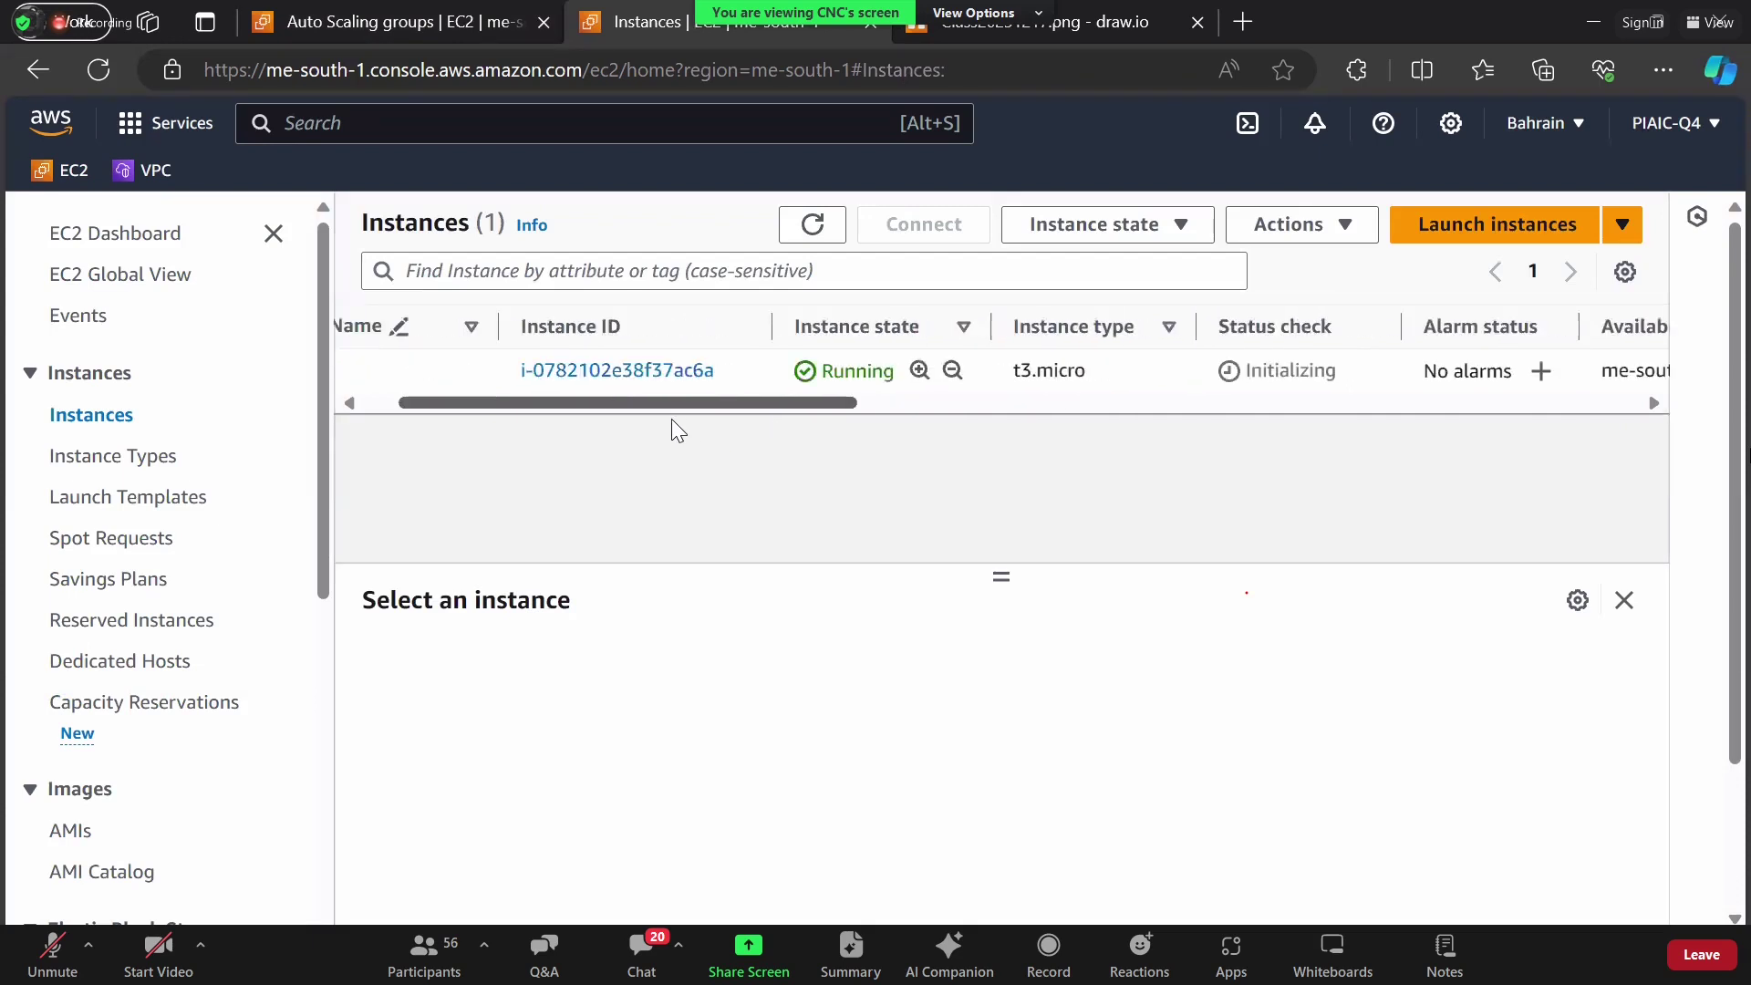
scroll(674, 422, "left", 1)
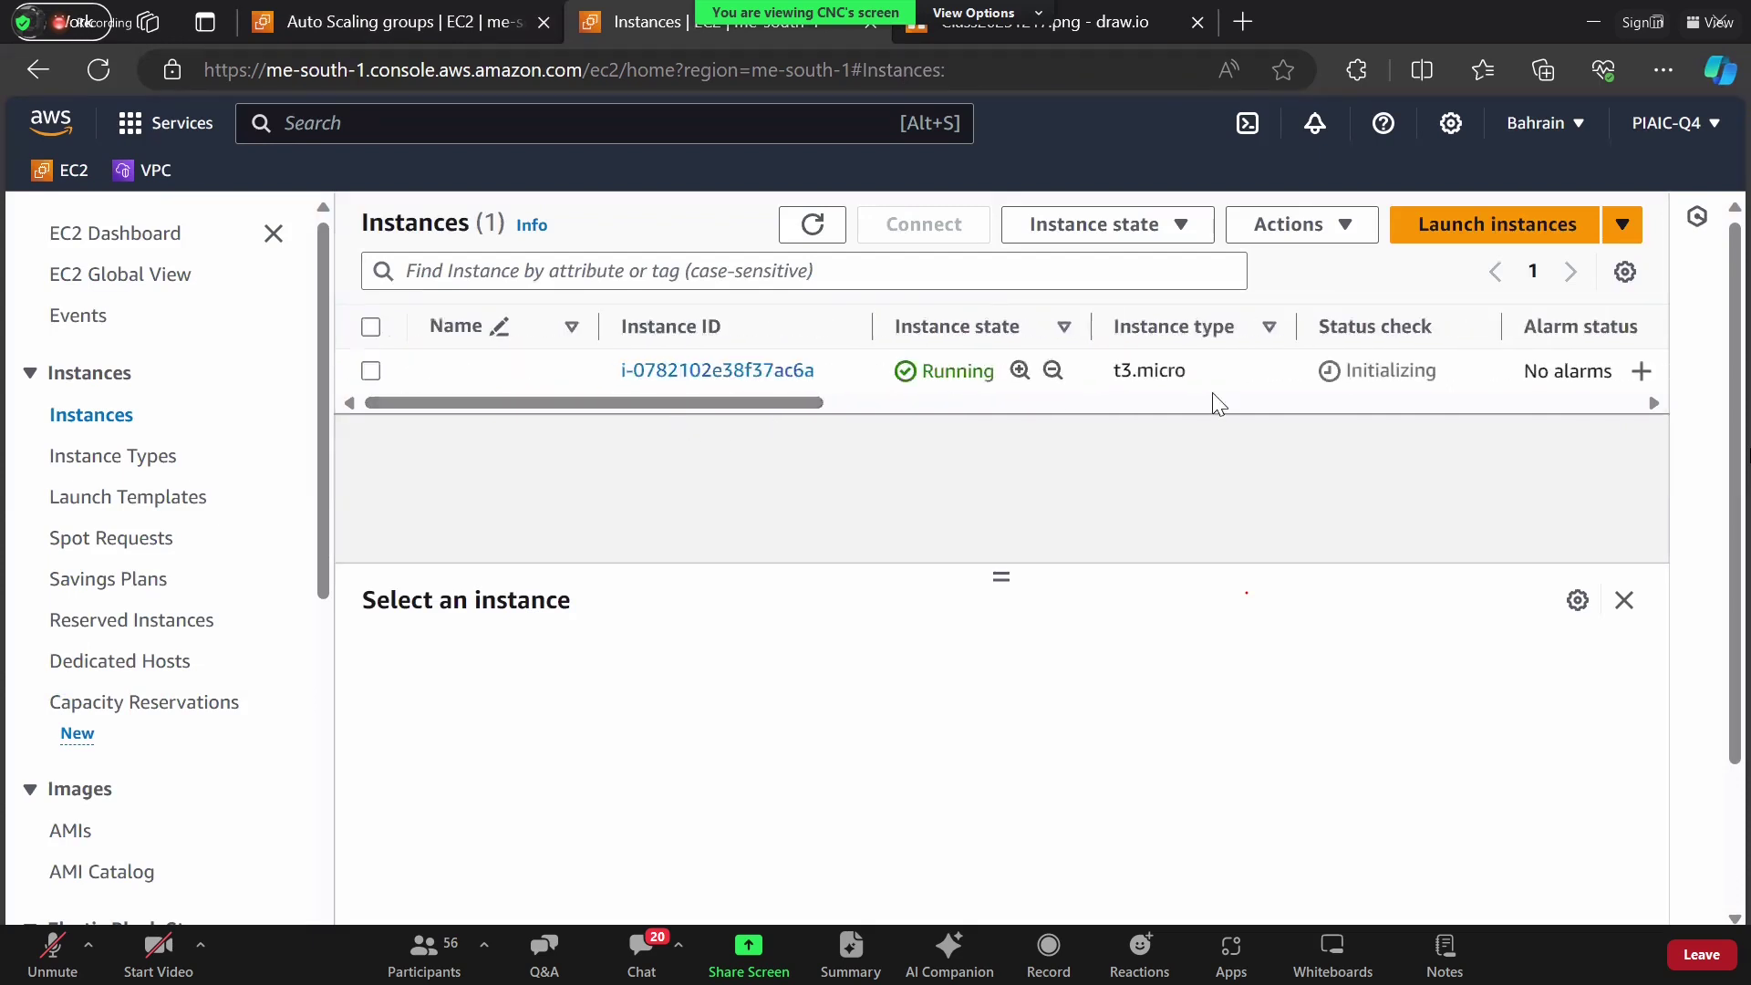
scroll(91, 626, "down", 4)
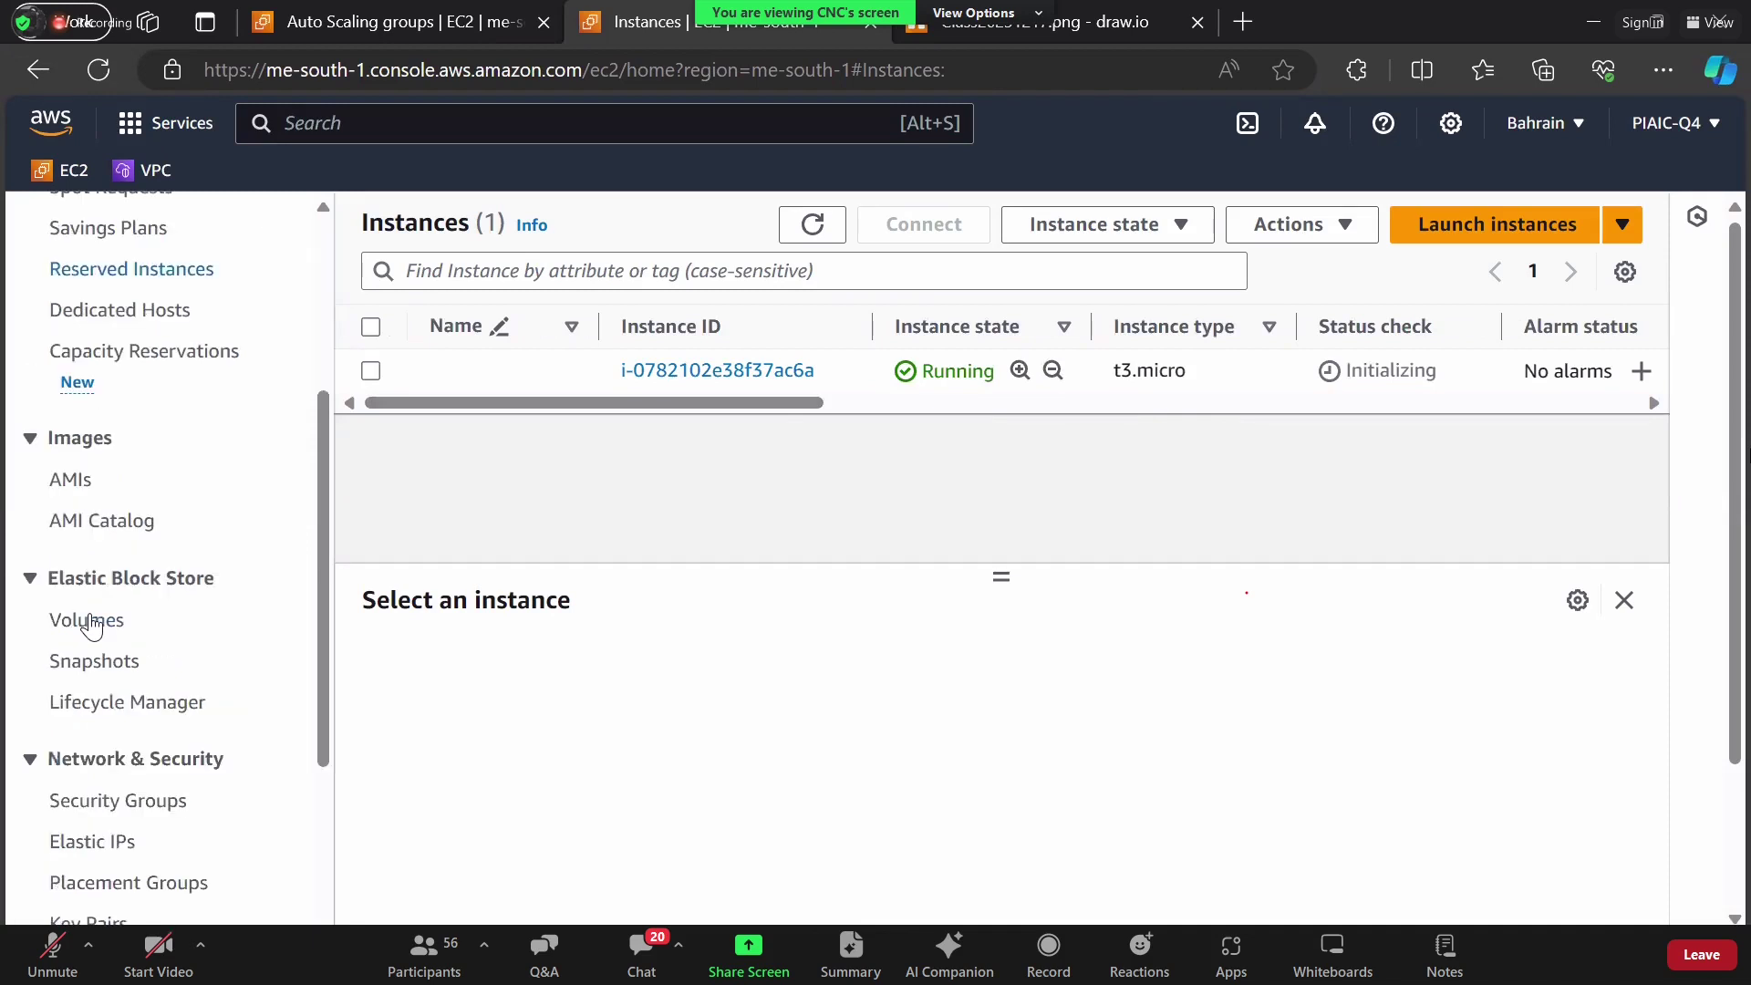
scroll(108, 675, "down", 1)
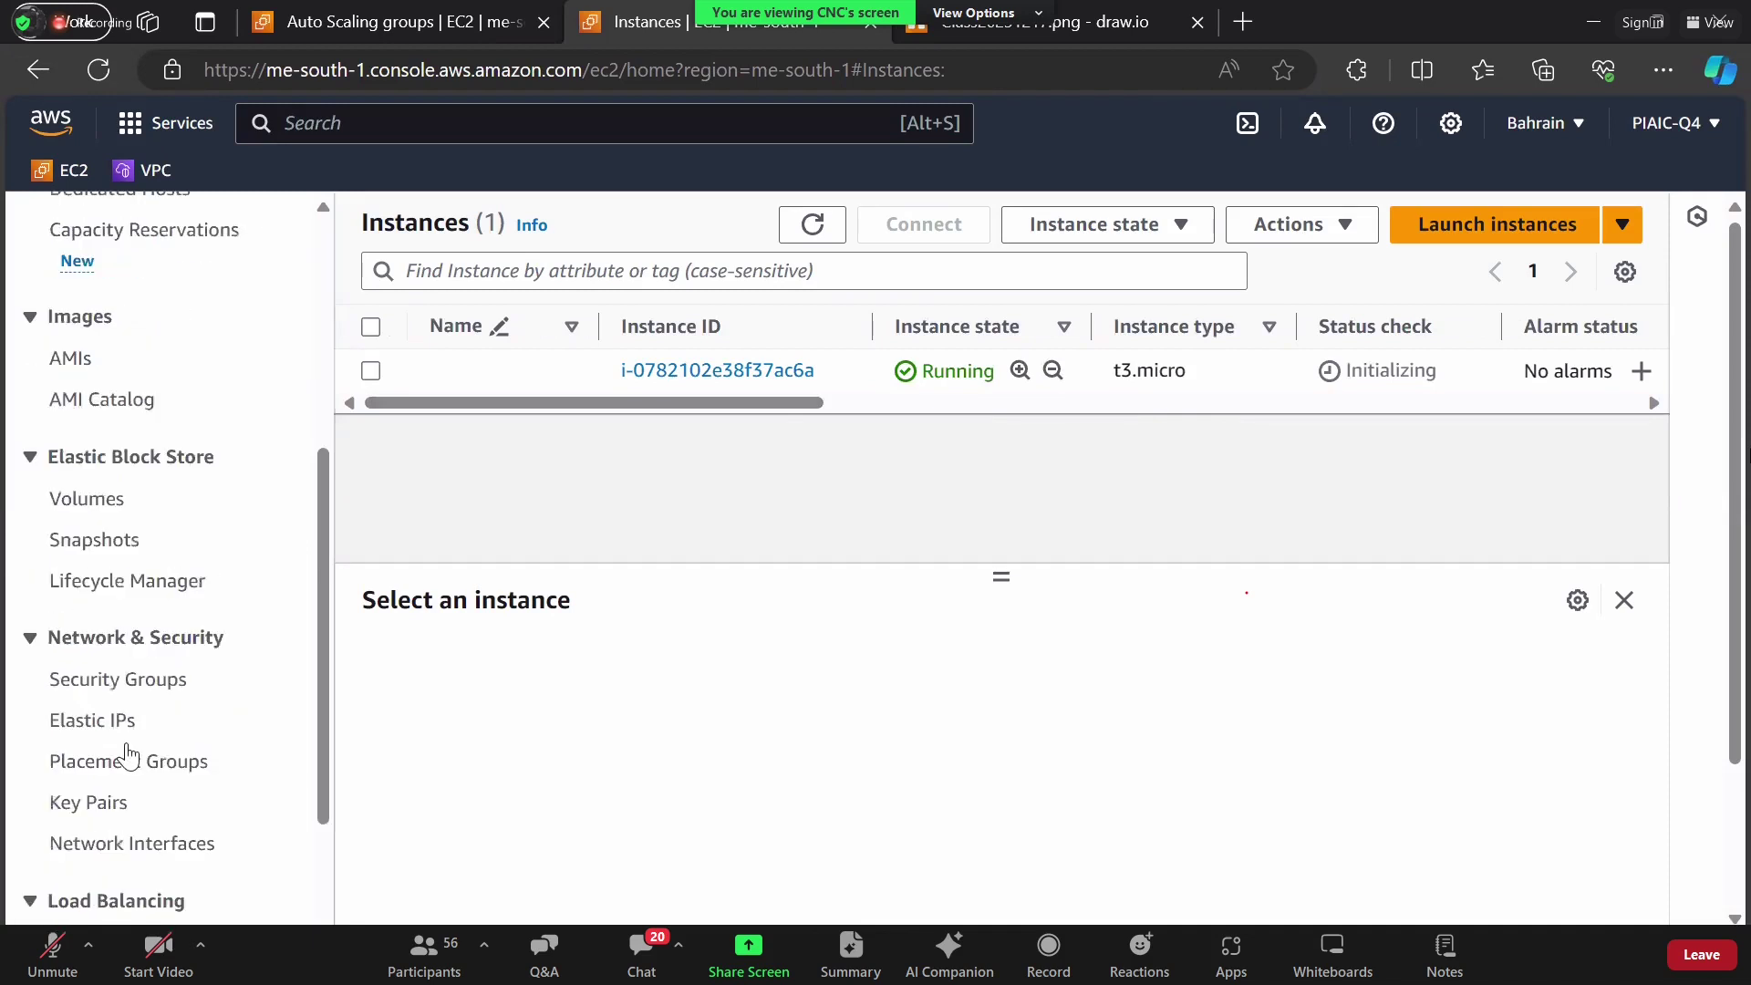
scroll(151, 730, "down", 2)
left_click(153, 743)
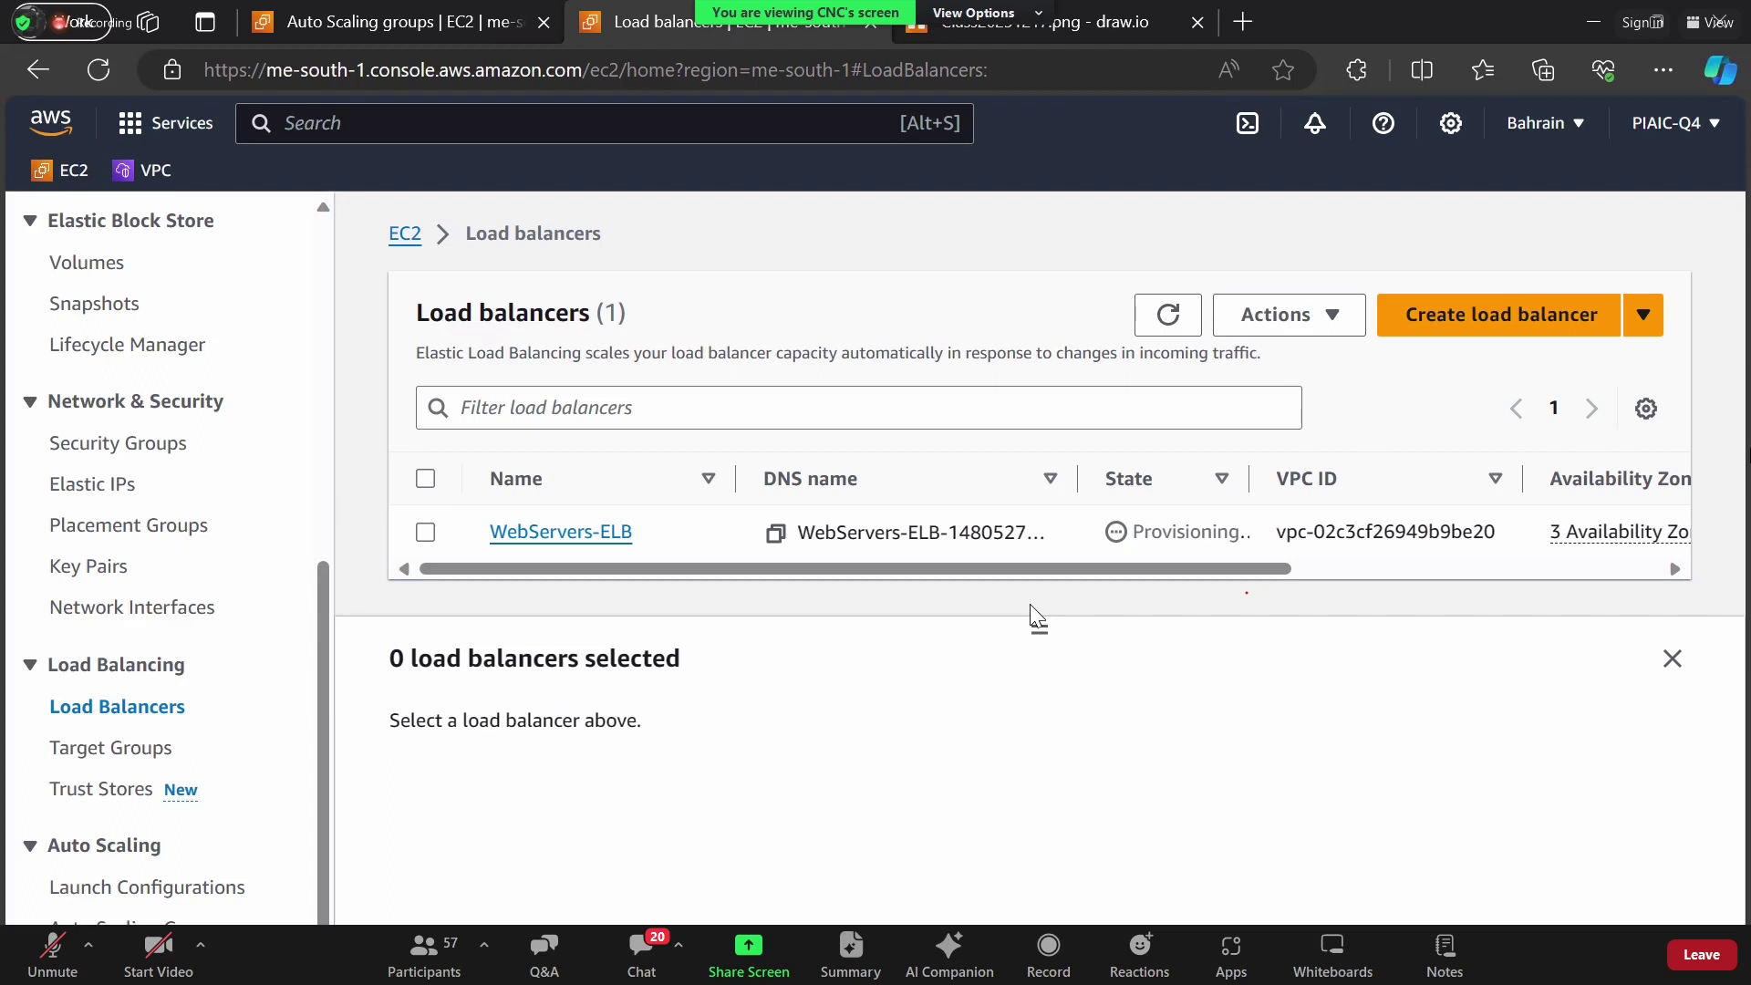
- Refresh the load balancers list and inspect WebServers-ELB's details
left_click(1149, 327)
left_click(705, 535)
scroll(974, 788, "down", 2)
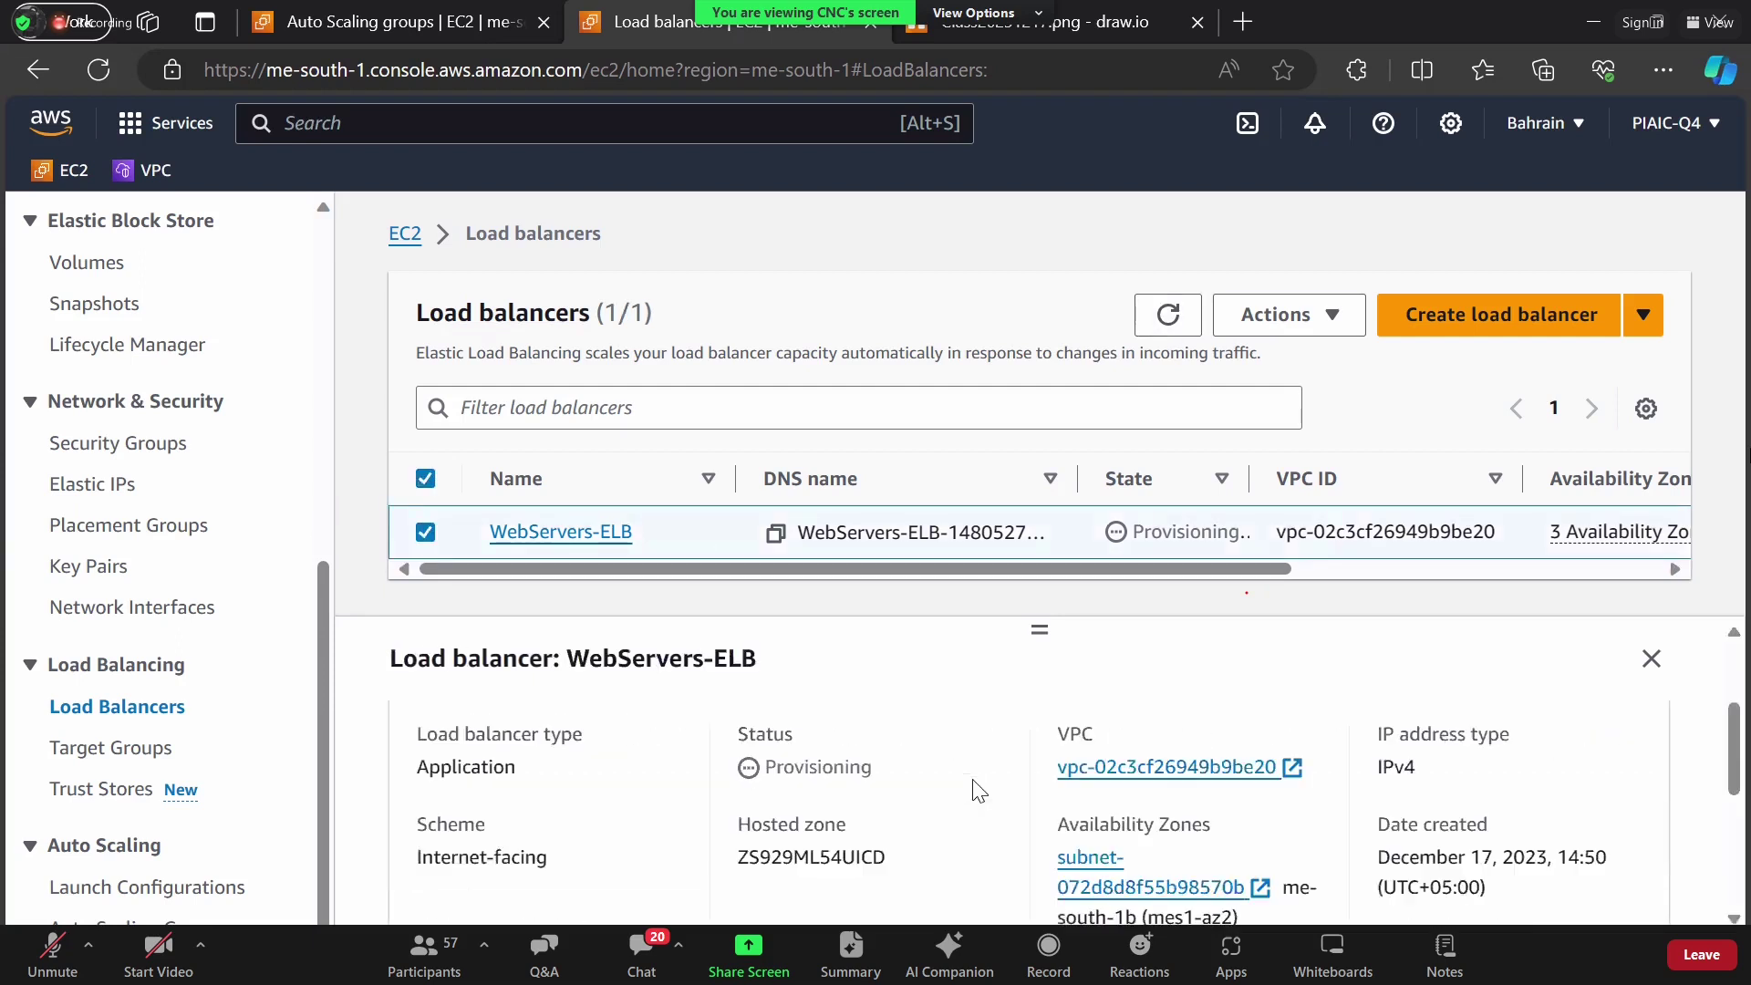
scroll(978, 790, "down", 2)
scroll(978, 790, "down", 1)
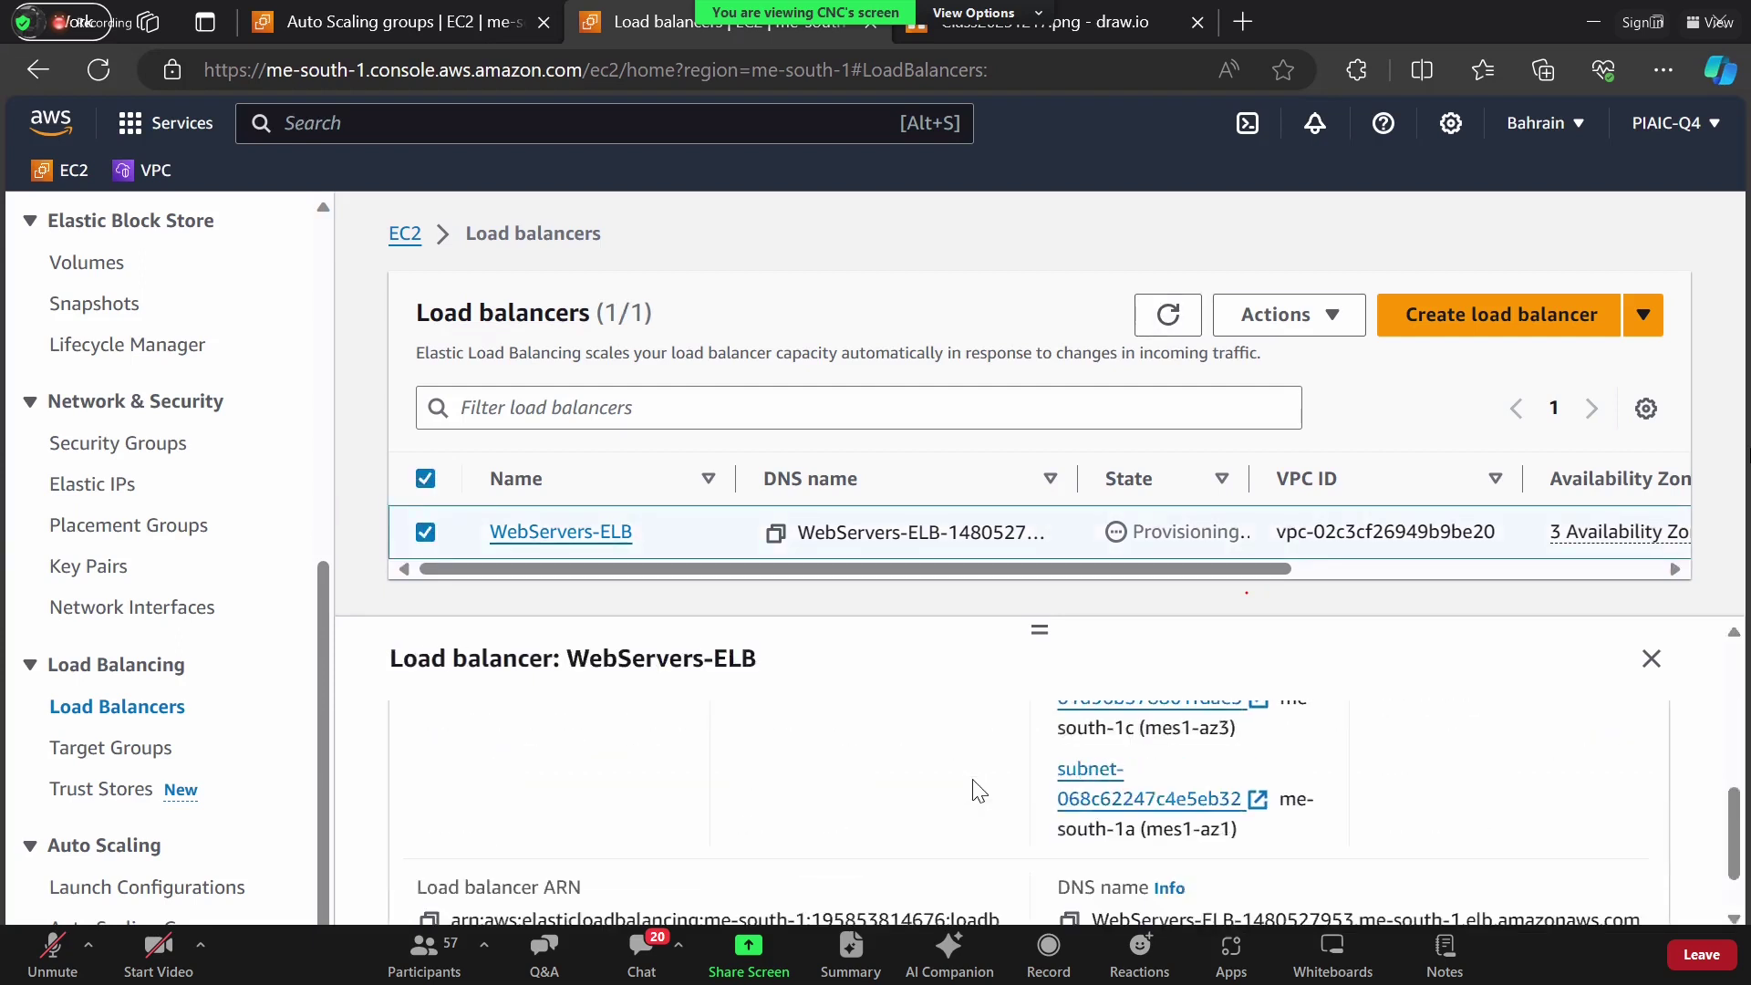
scroll(978, 790, "down", 1)
scroll(978, 790, "up", 5)
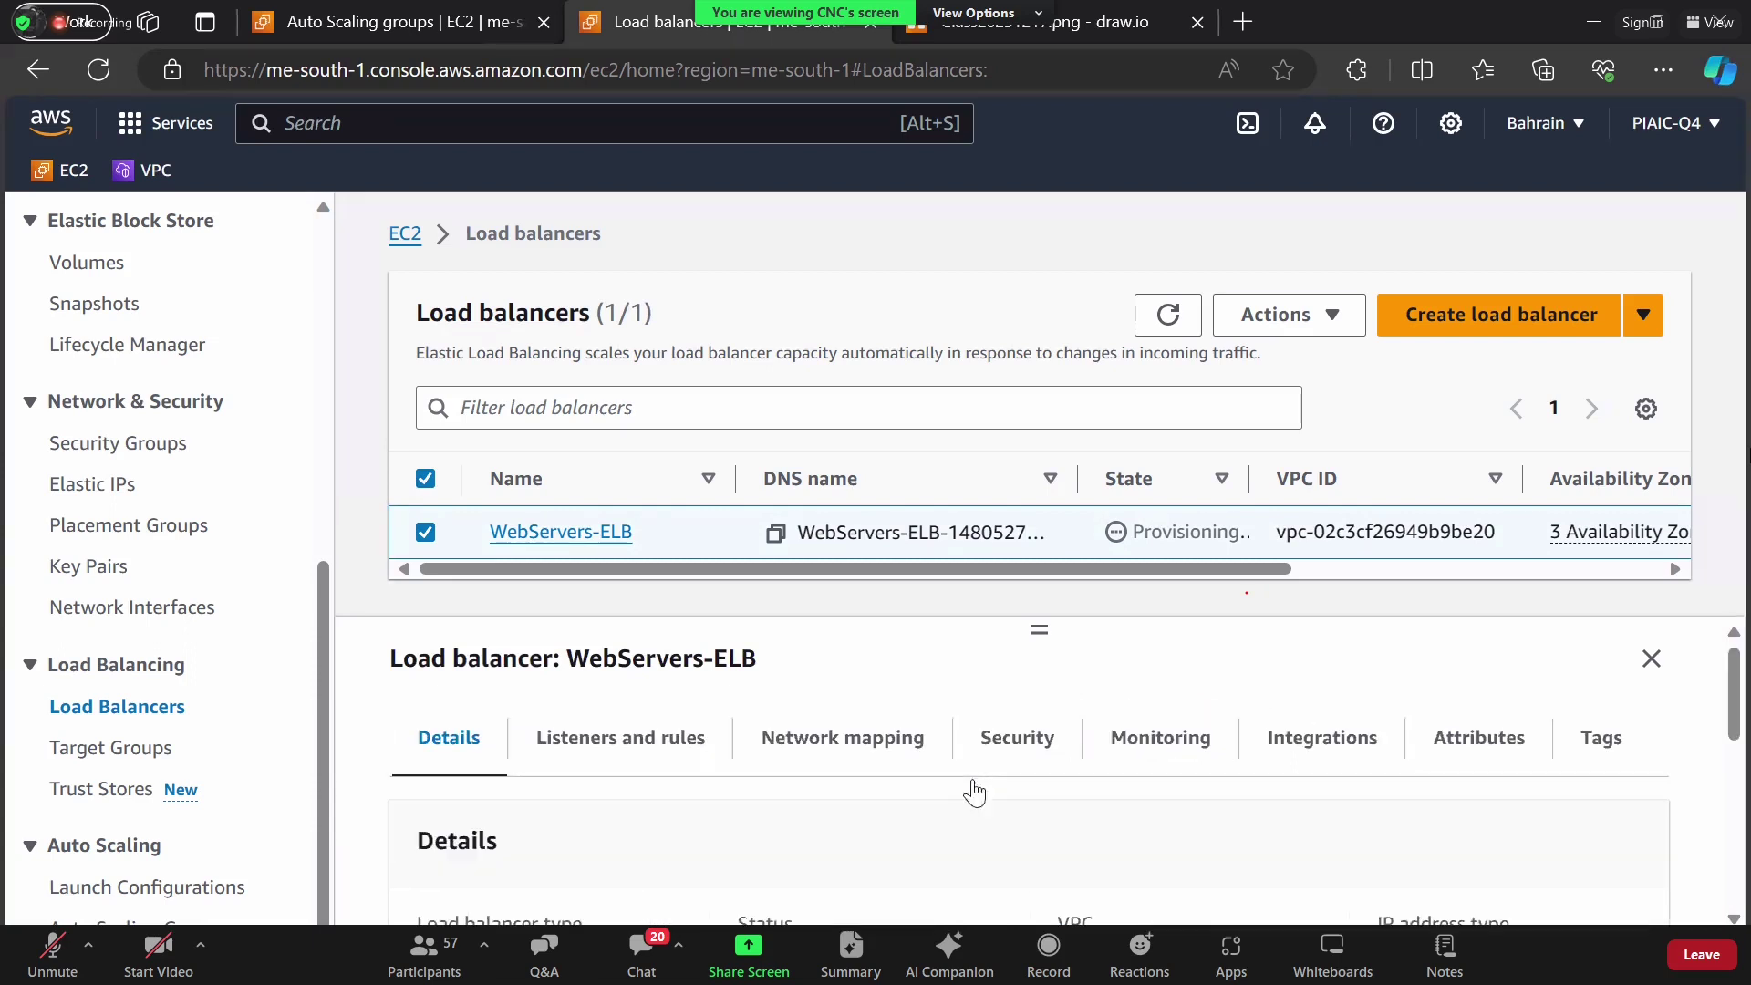
left_click(1190, 329)
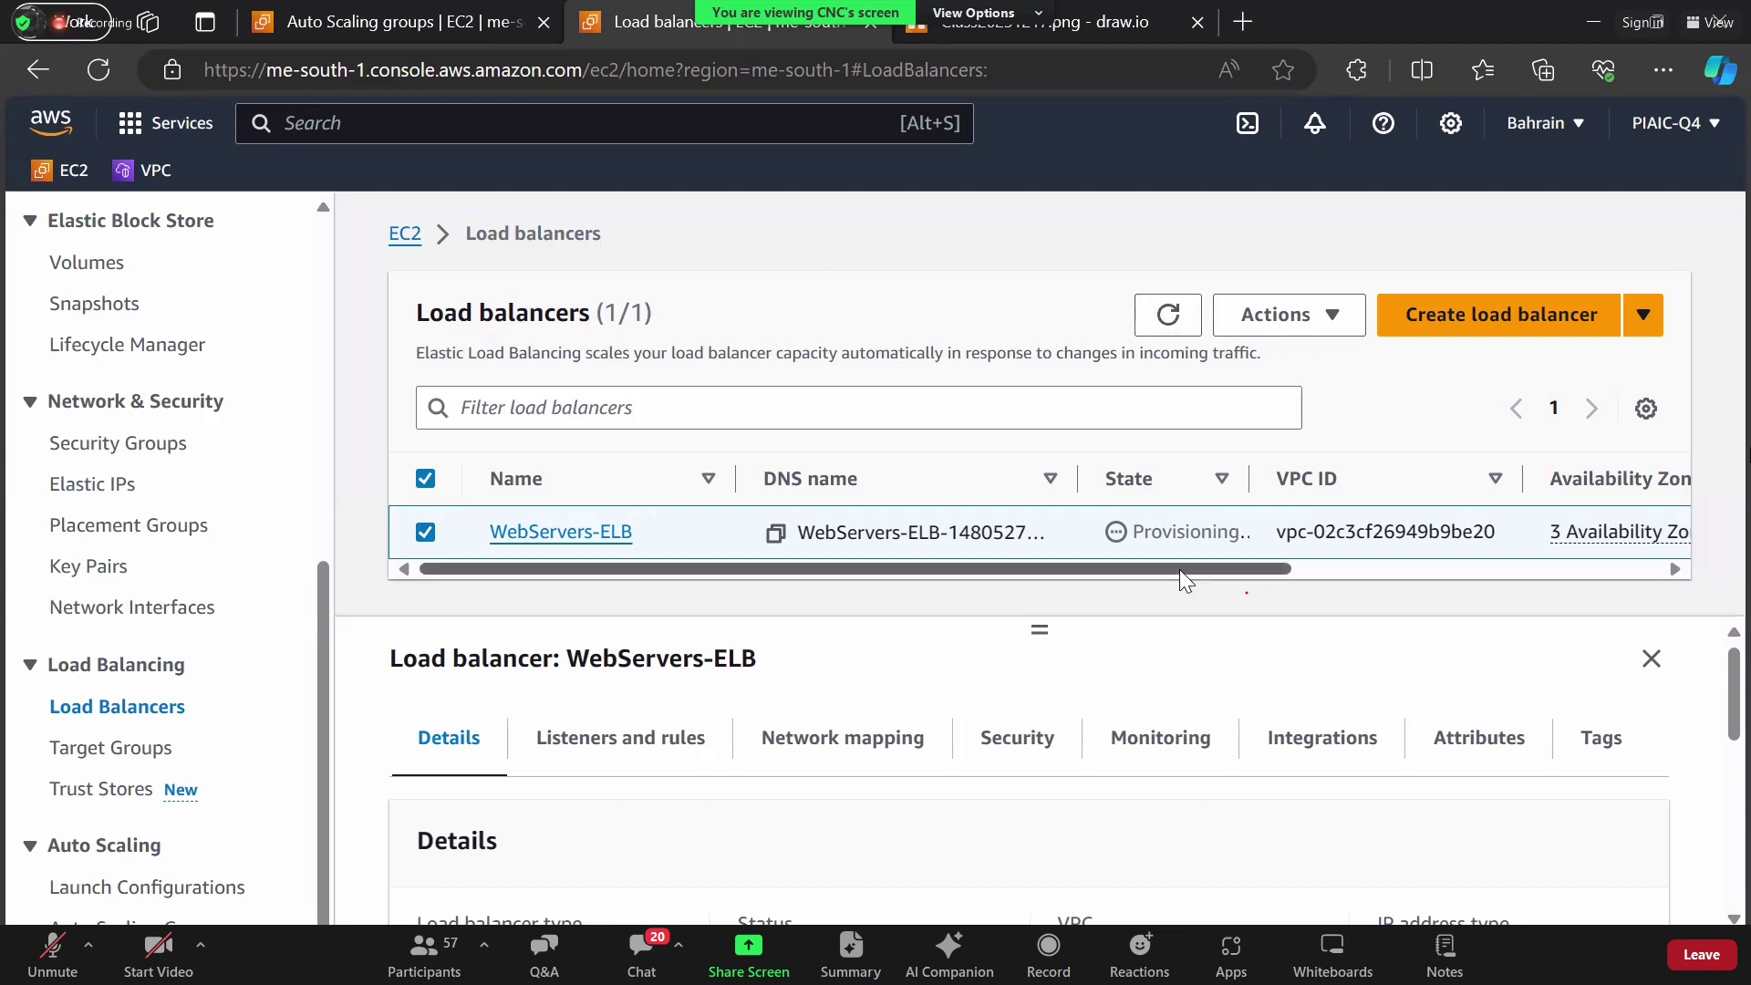
scroll(1204, 567, "right", 1)
scroll(1208, 568, "right", 1)
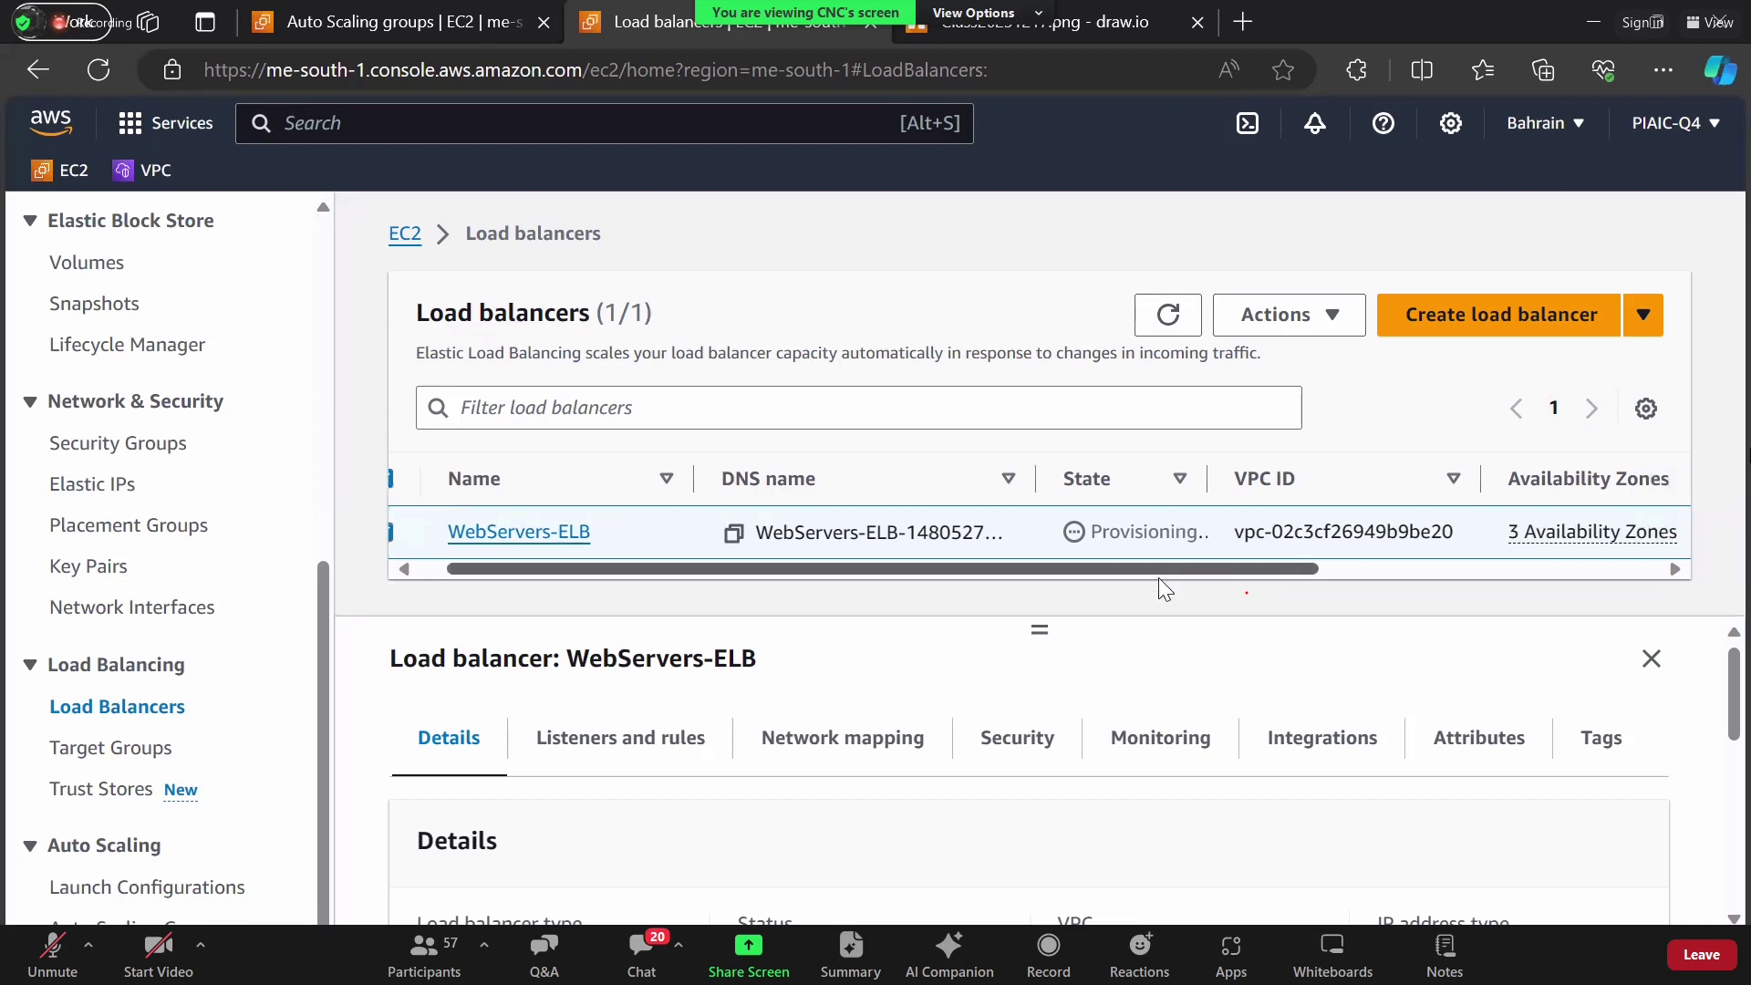
- Review WebServers-ELB's listeners and rules, then reload the Target groups list to show WebServers-ELB
left_click(697, 737)
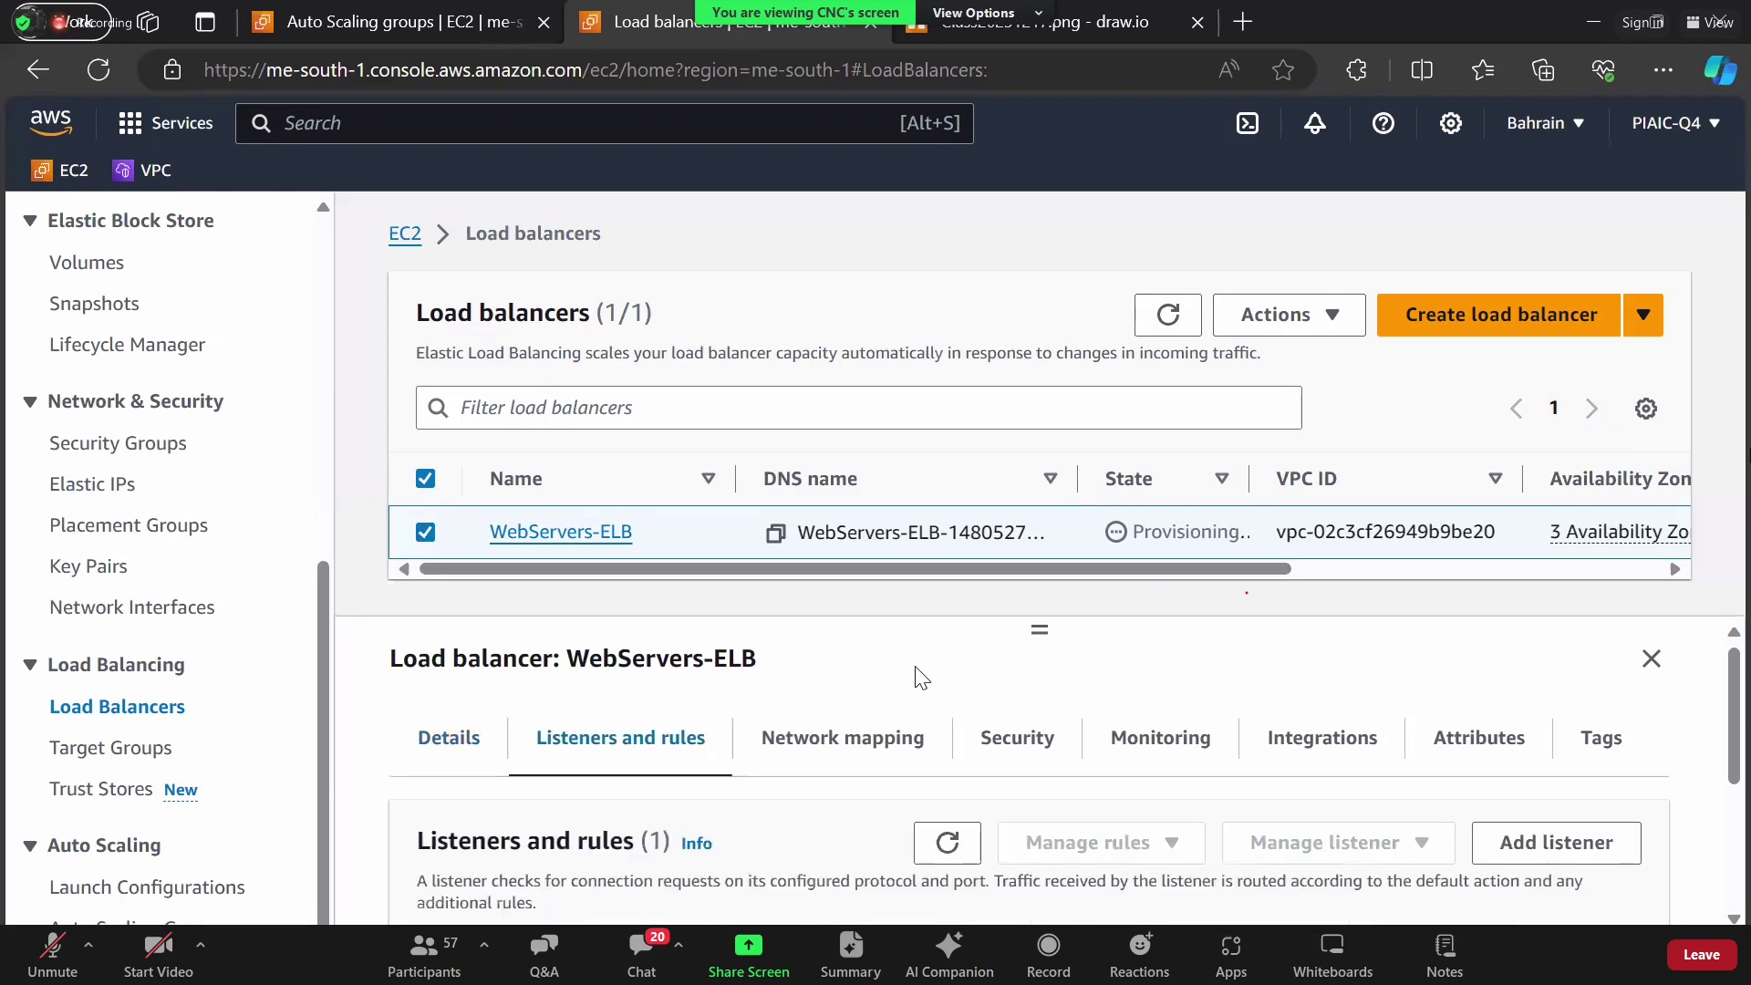
scroll(921, 678, "down", 1)
scroll(930, 674, "down", 2)
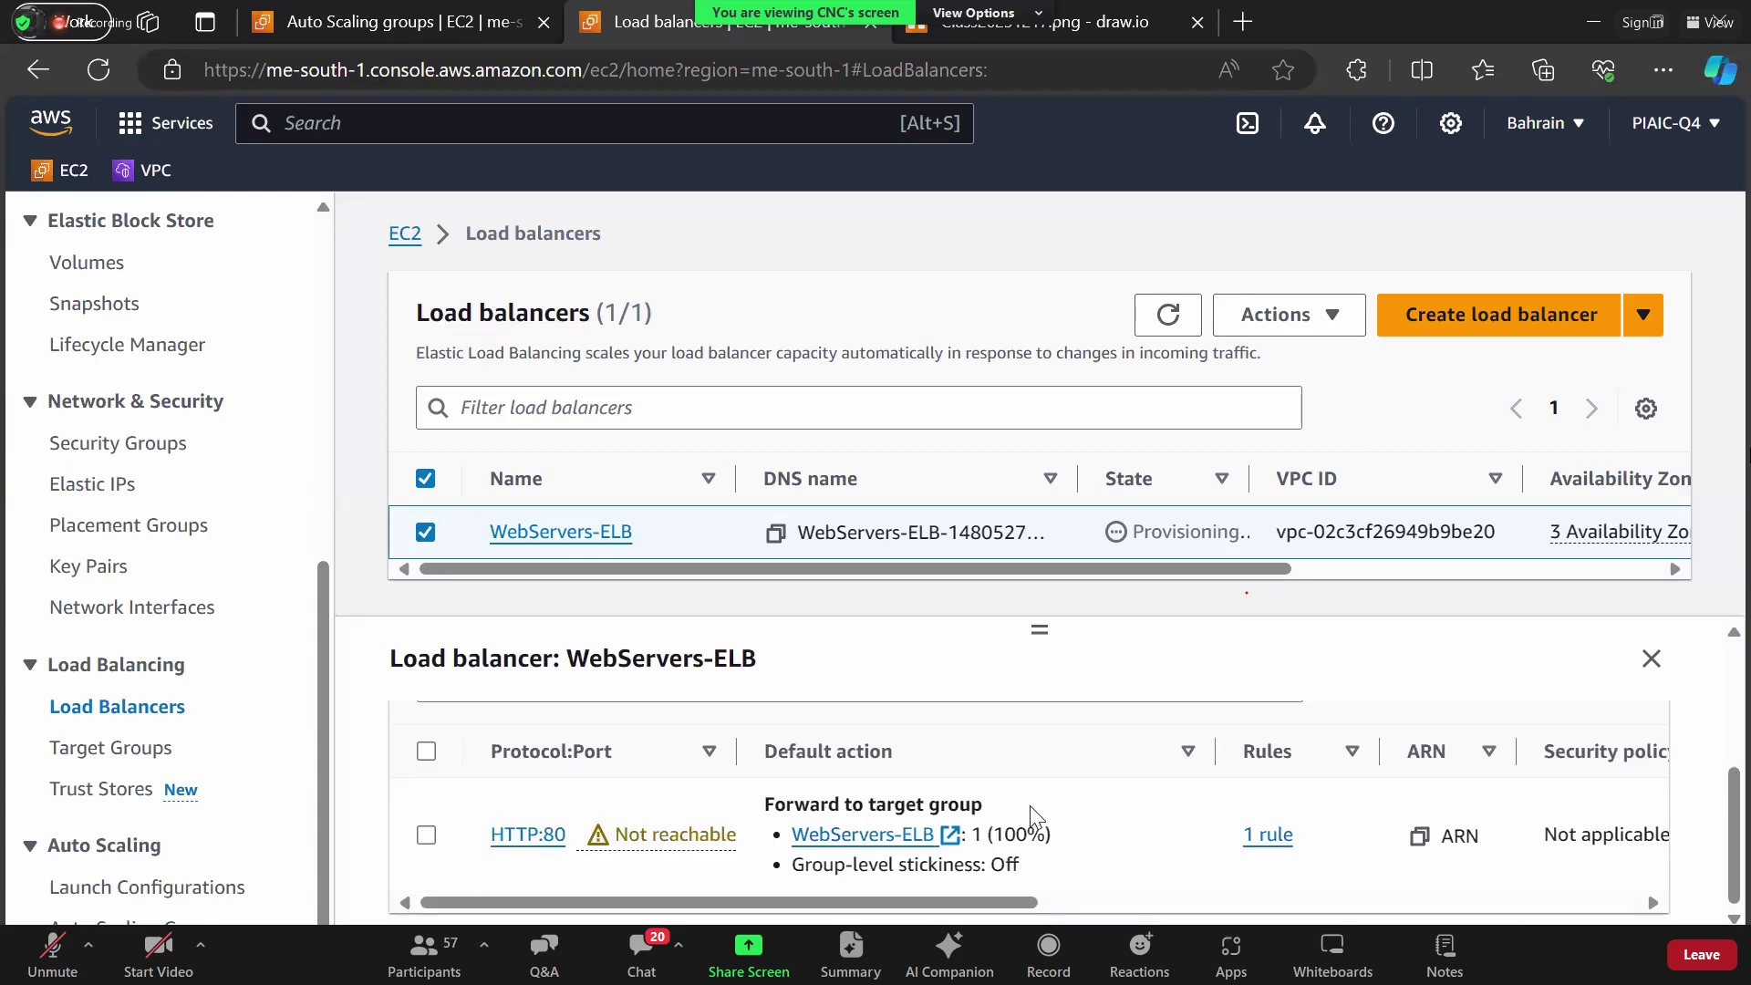
scroll(1186, 813, "up", 2)
scroll(1218, 812, "up", 1)
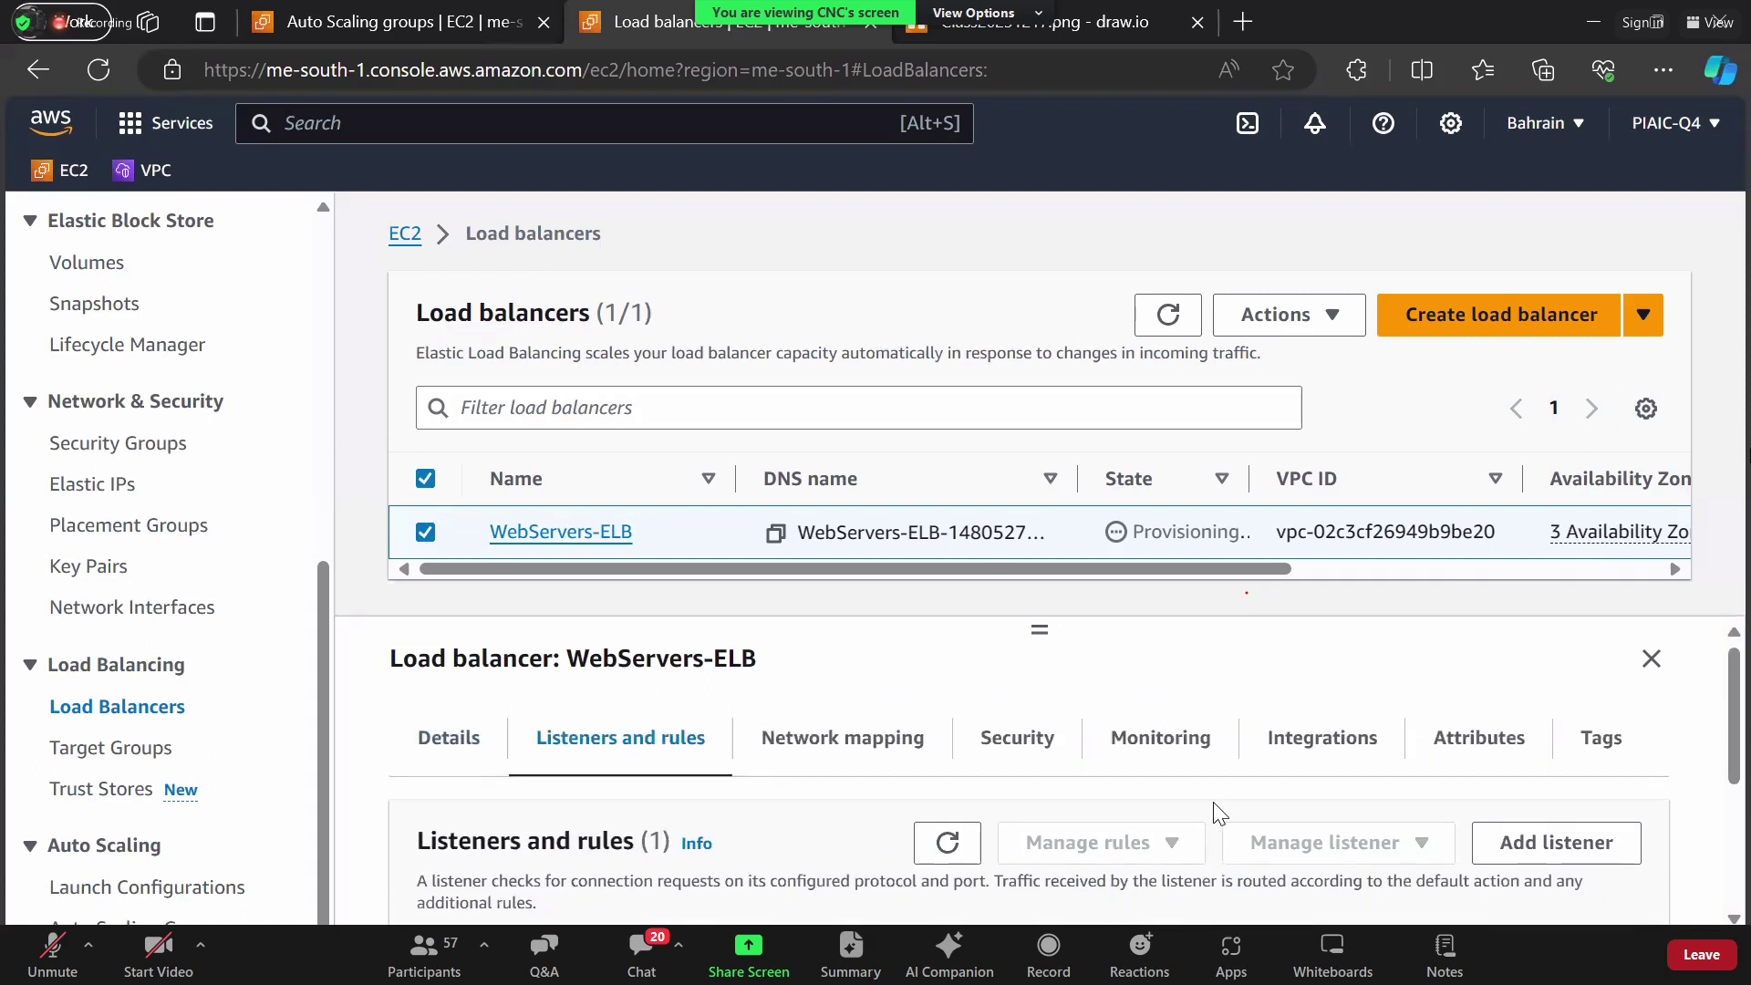
scroll(1214, 812, "down", 1)
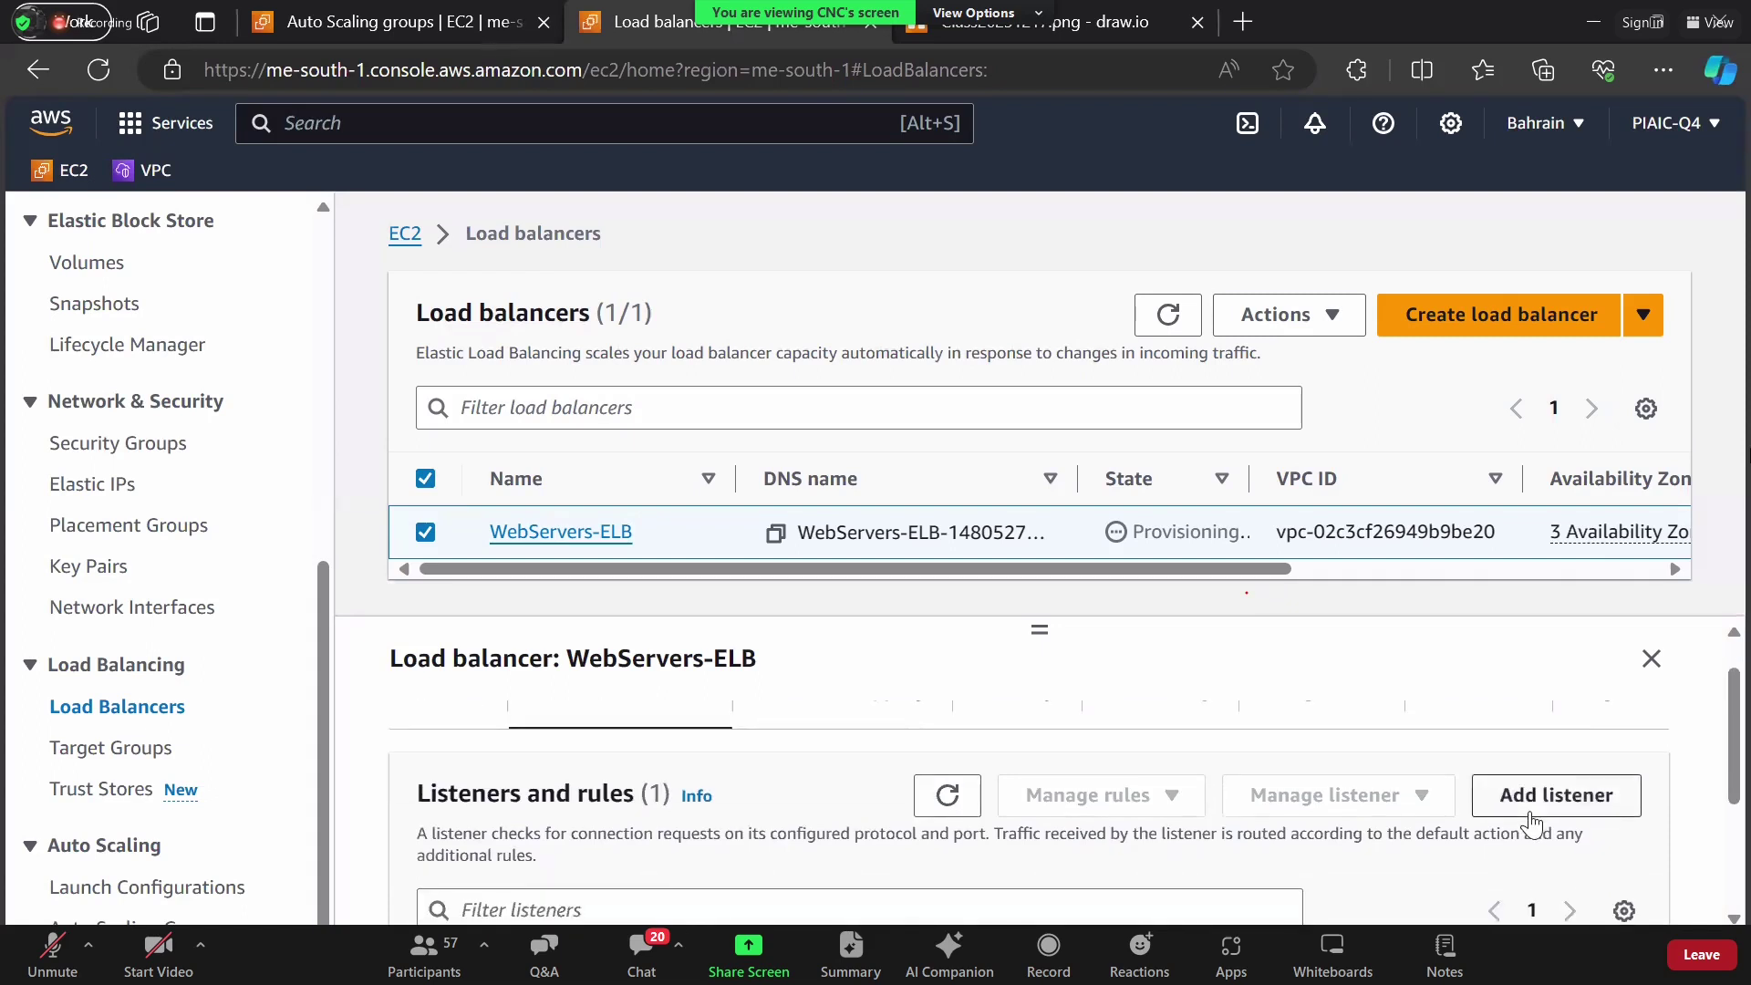
left_click(114, 749)
left_click(1139, 325)
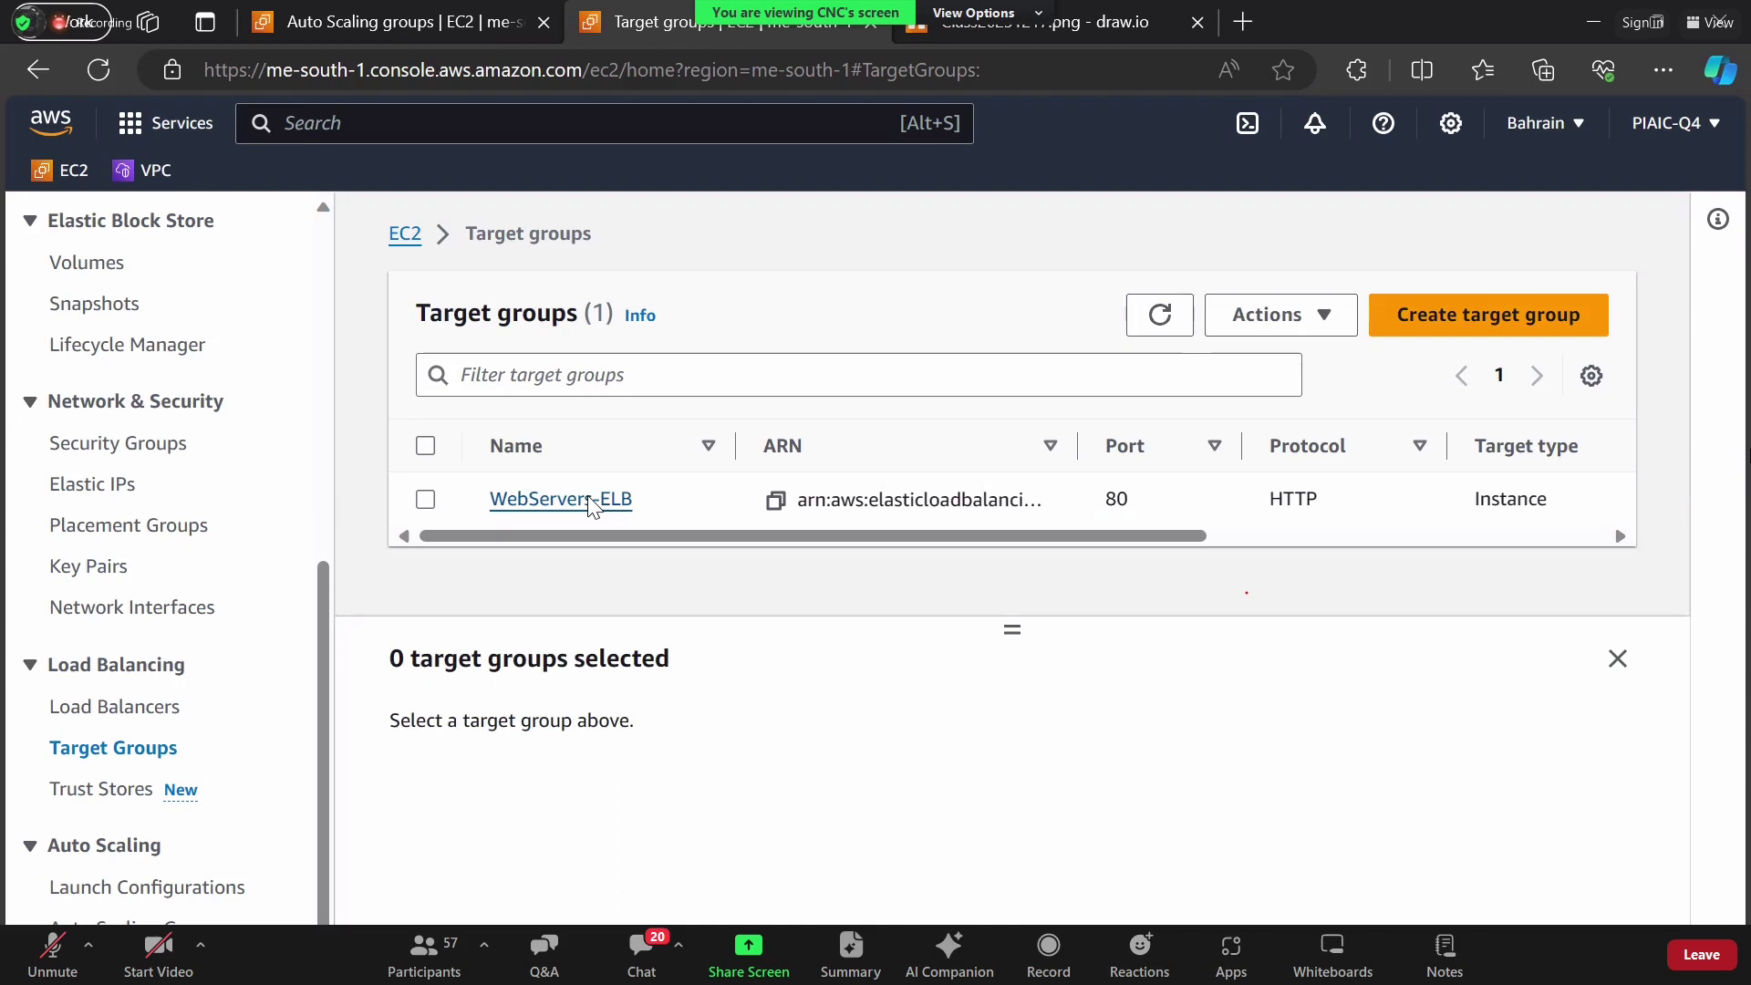
- Open WebServers-ELB and check its one registered target: me-south-1a, port 80, health Initial
left_click(592, 500)
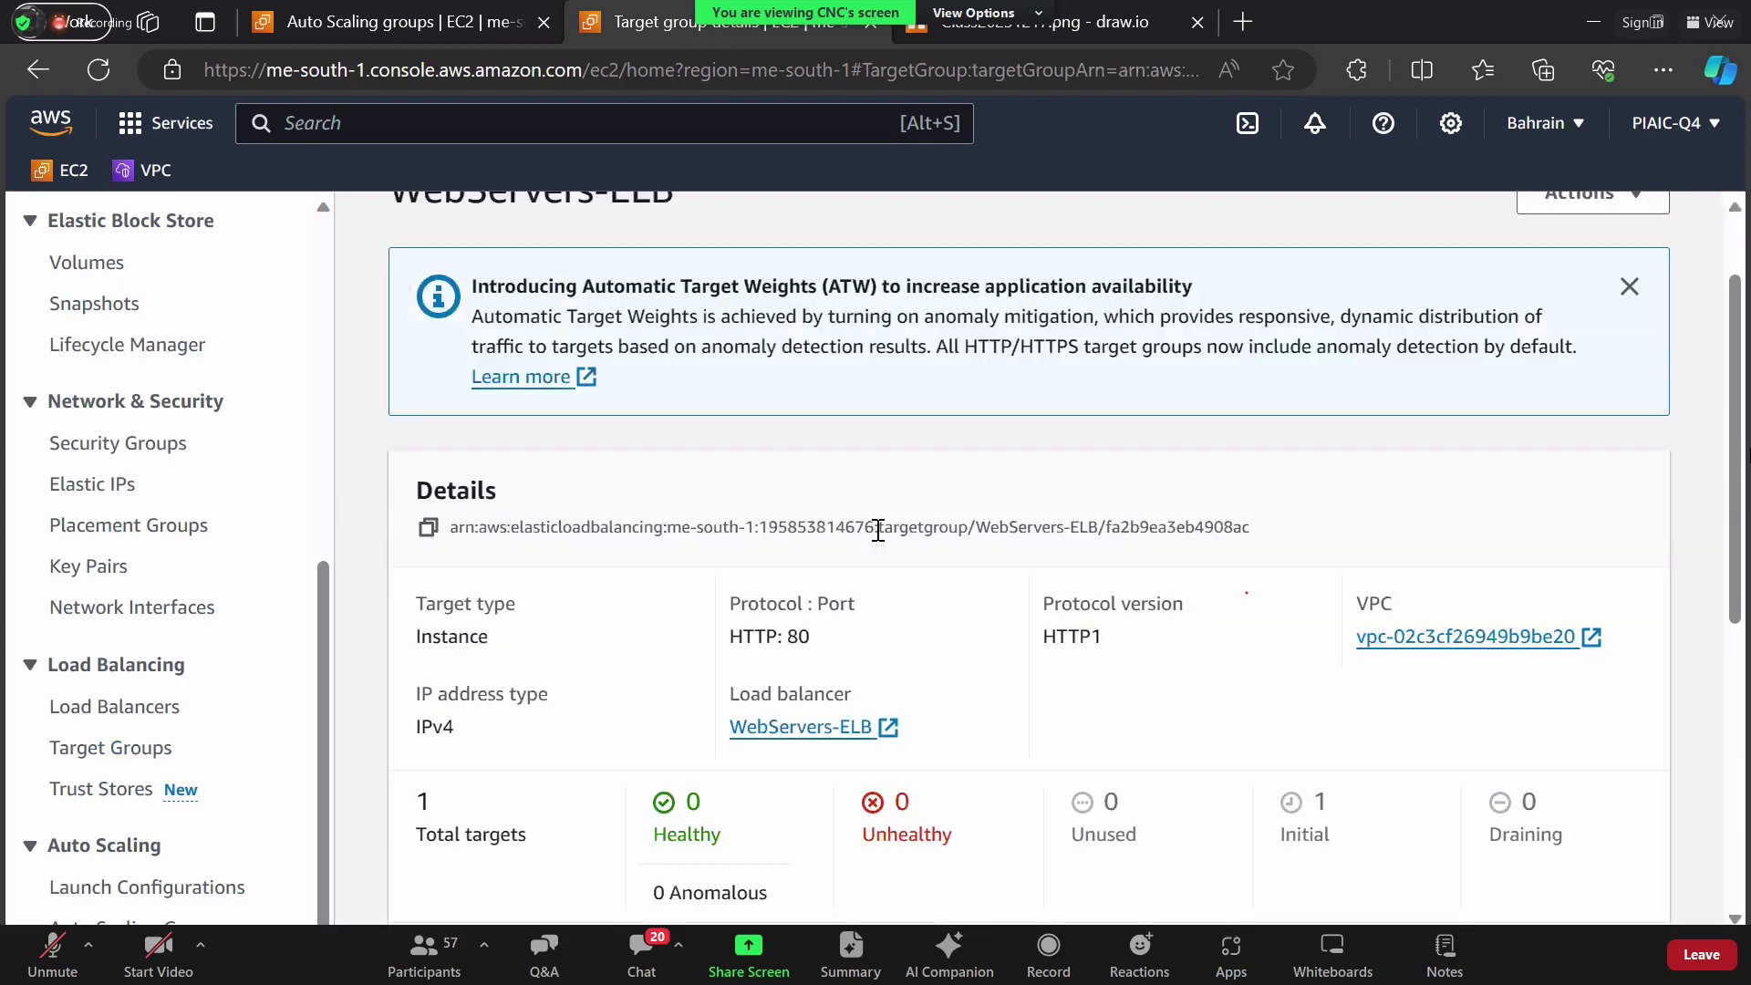
scroll(1294, 620, "down", 2)
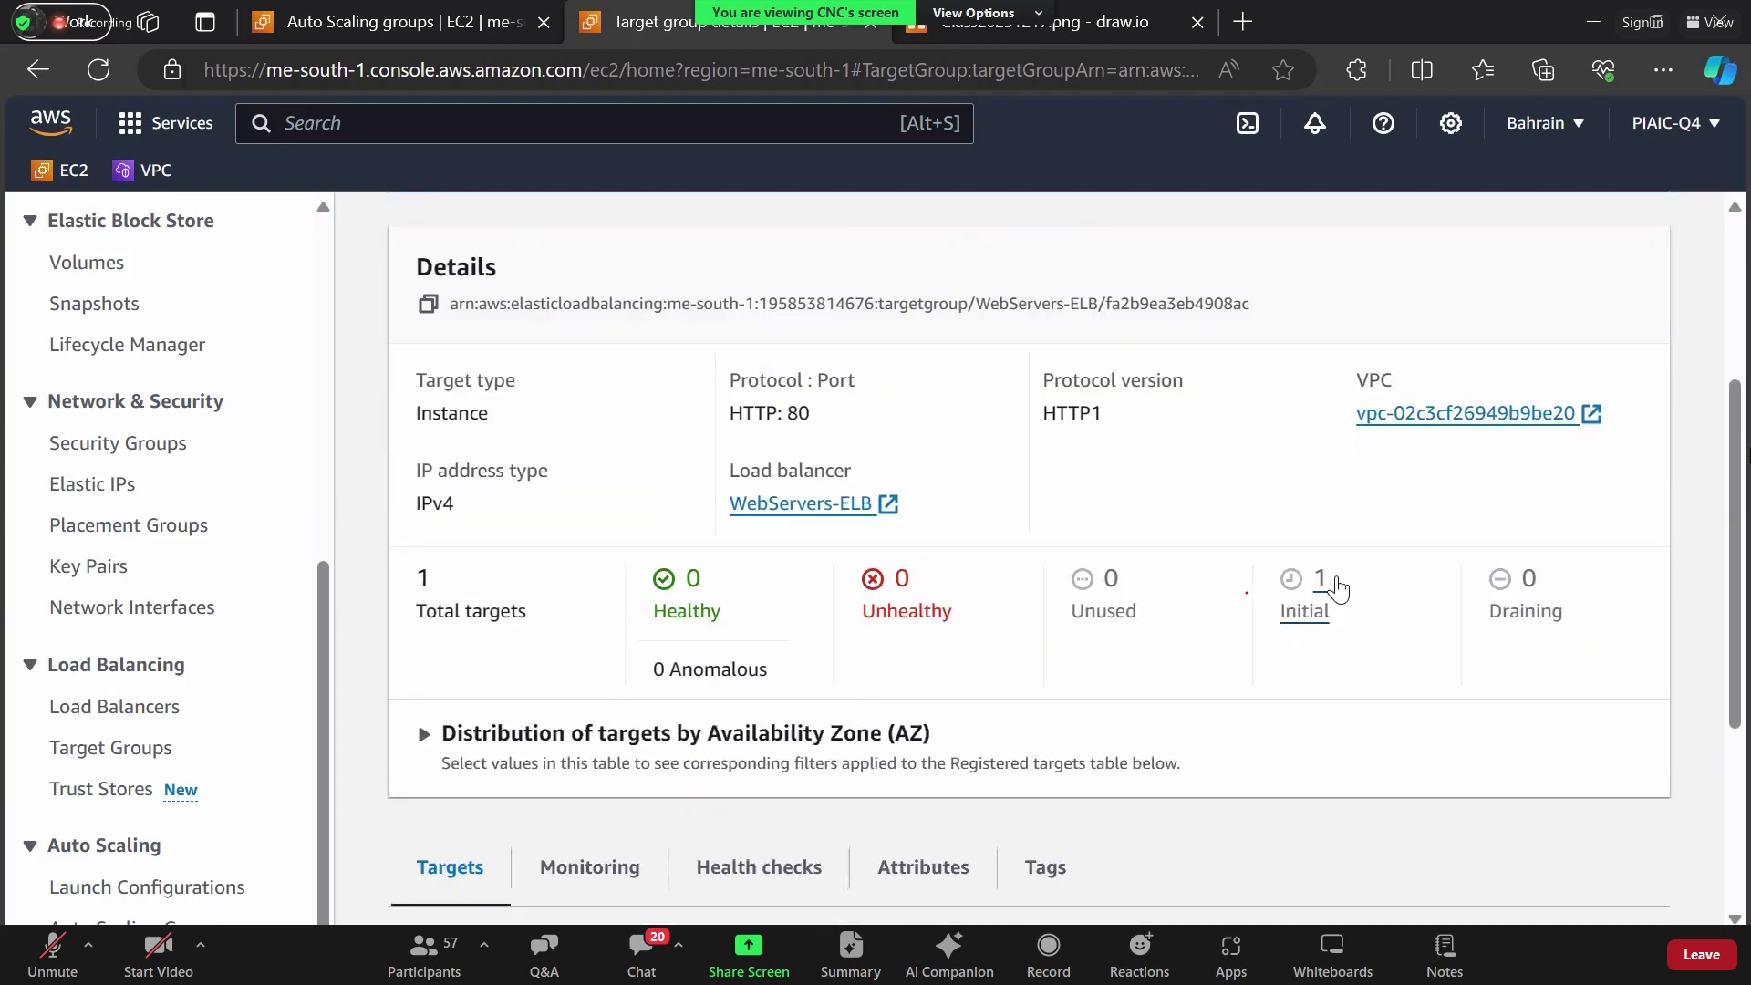
scroll(1363, 610, "down", 2)
scroll(1362, 609, "down", 2)
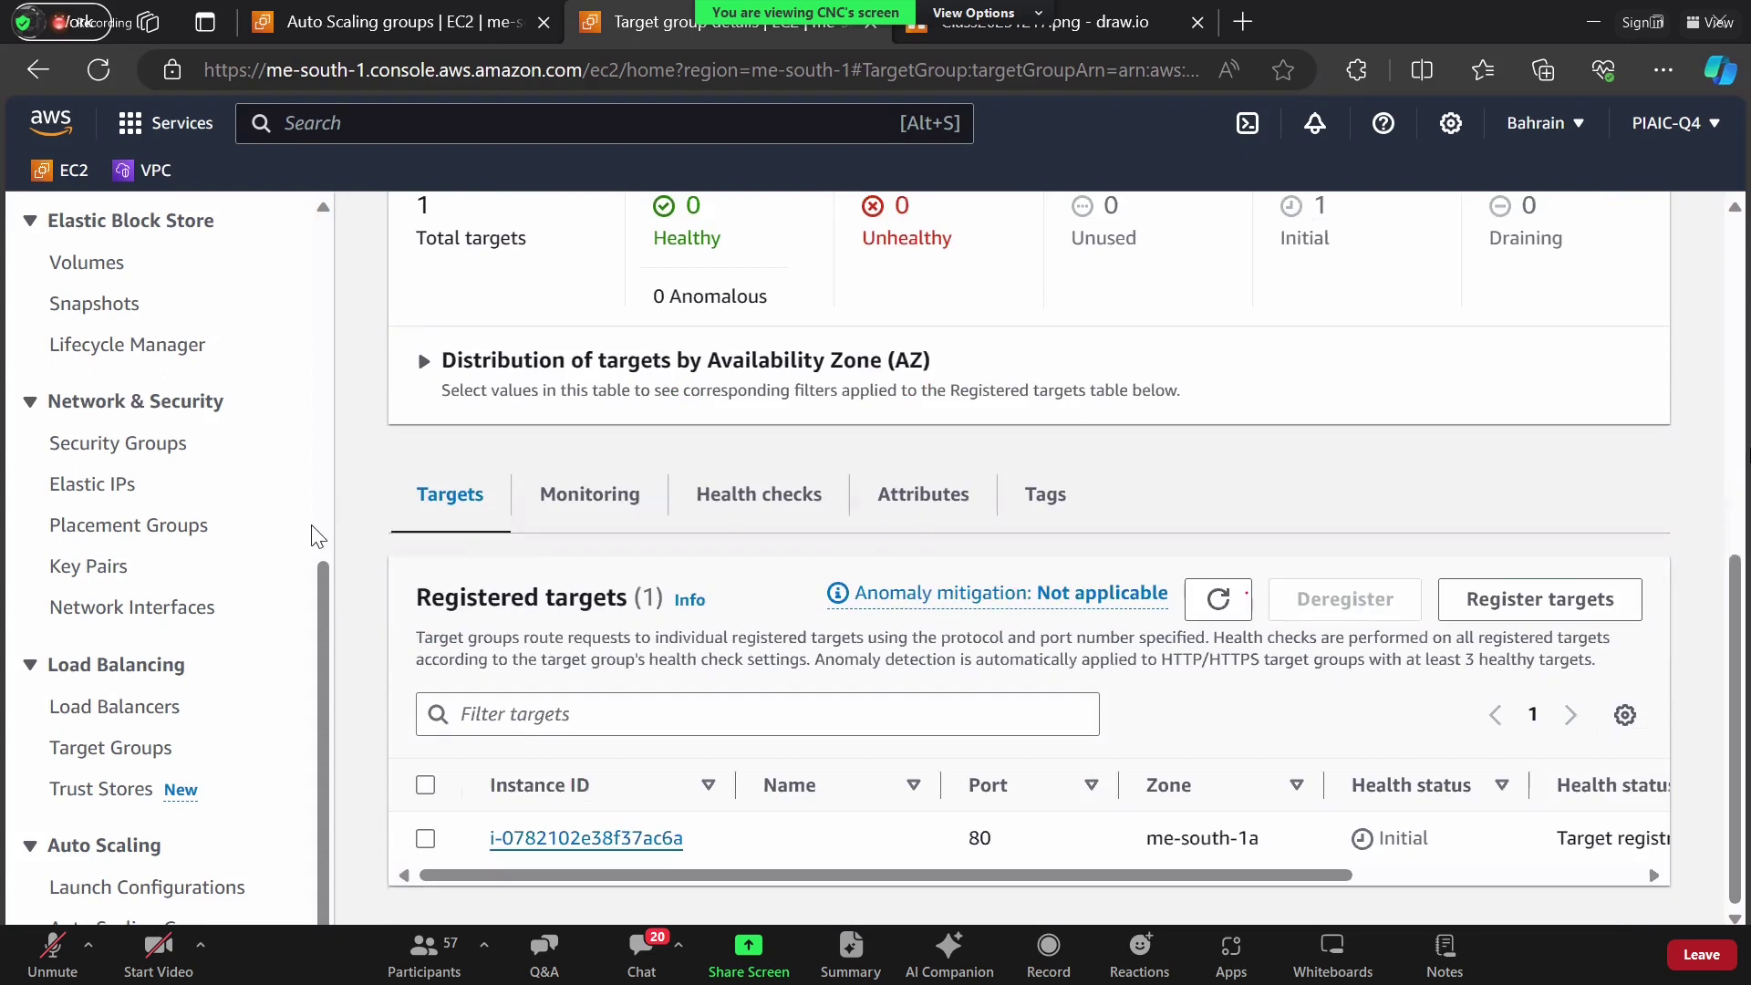
scroll(155, 429, "up", 6)
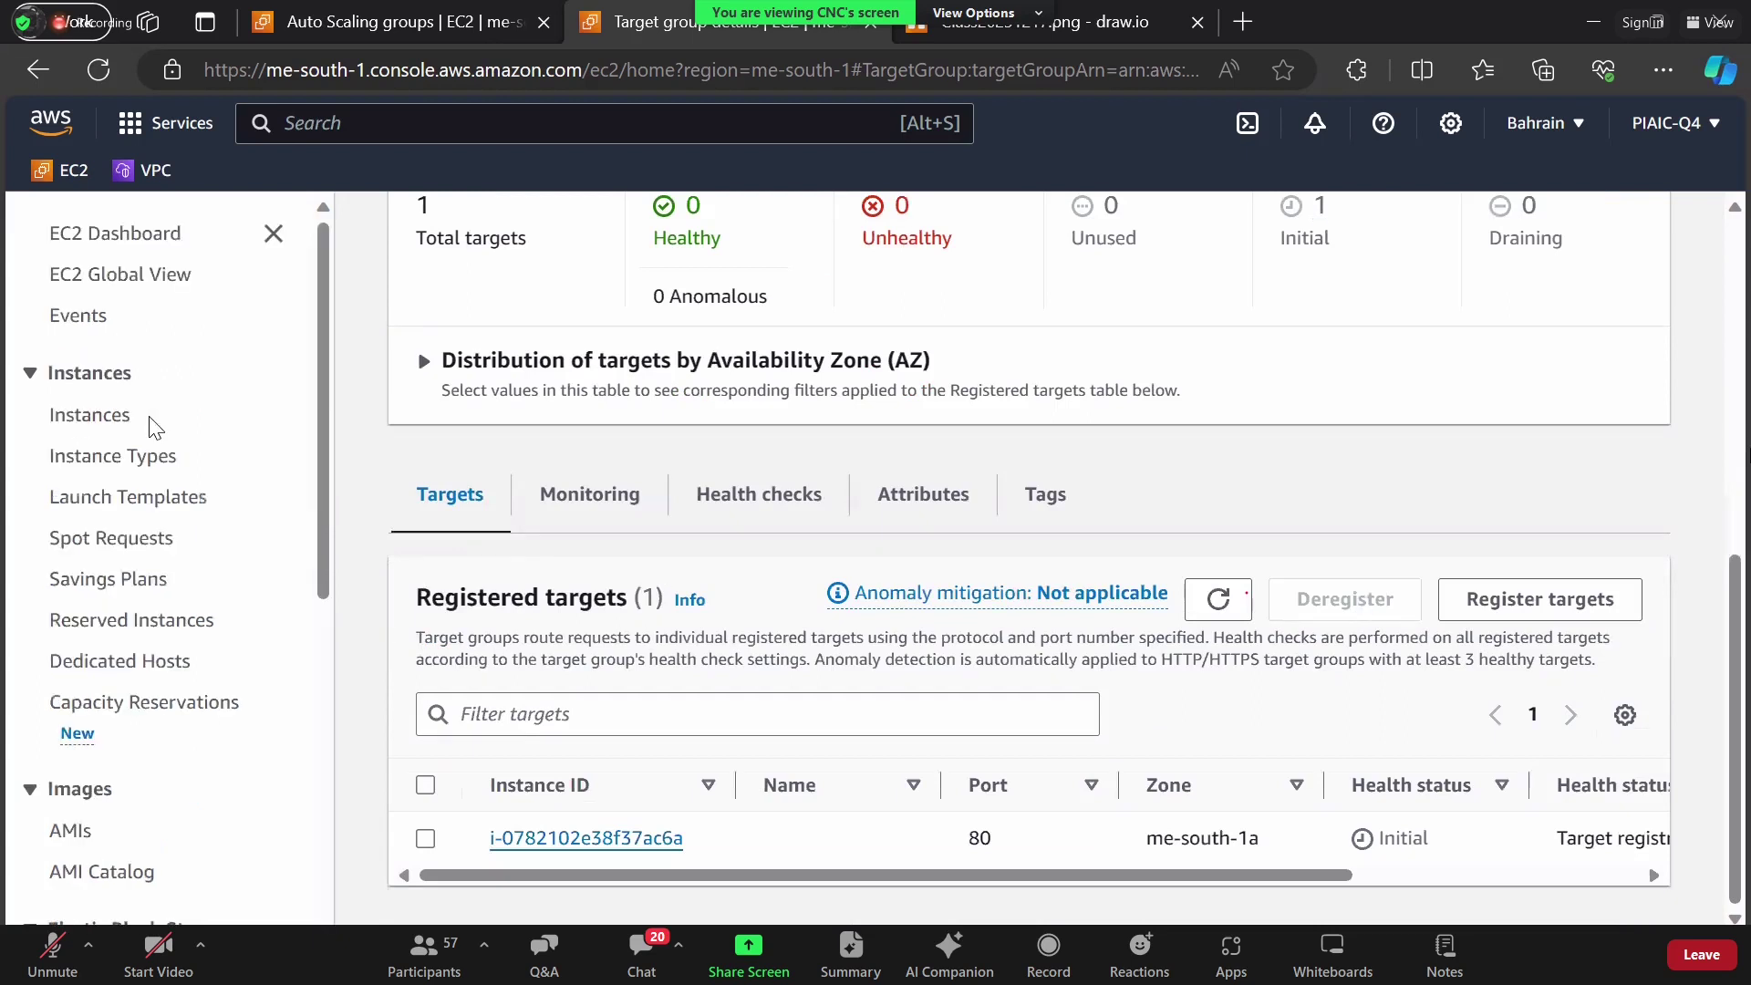
- Name the running t3.micro instance WebServer-Instance-ASG, correcting the first attempt WebServer-ASG
left_click(92, 416)
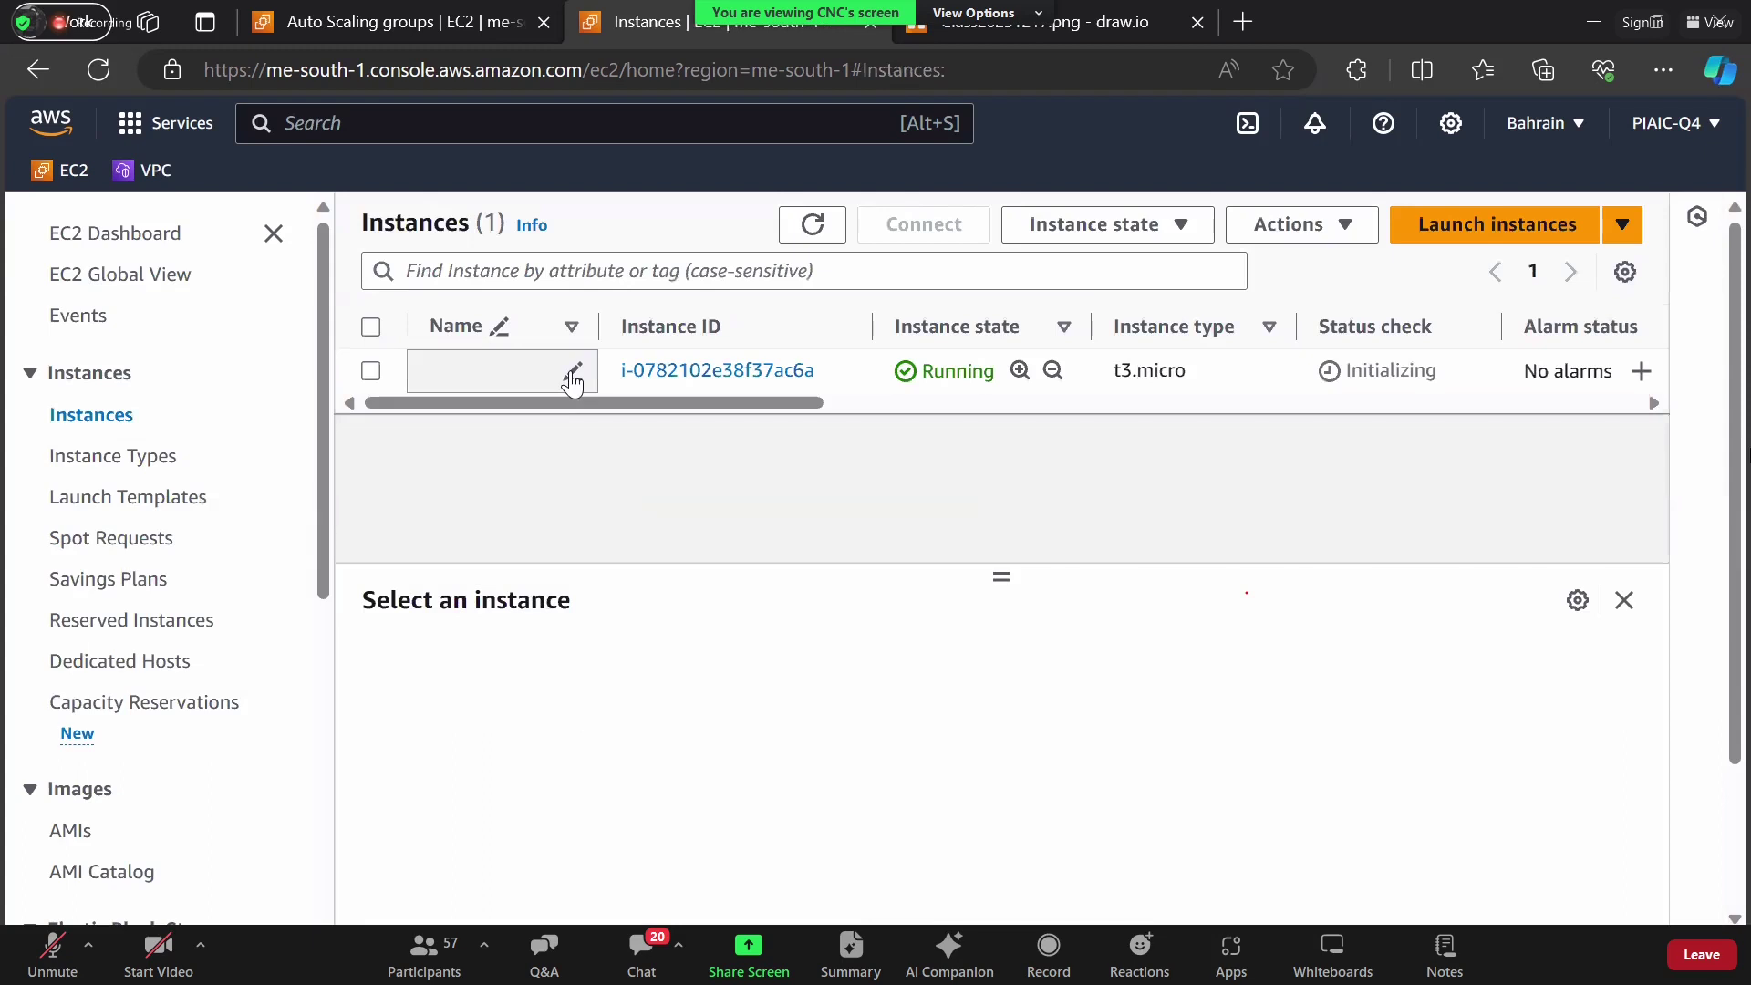
left_click(470, 363)
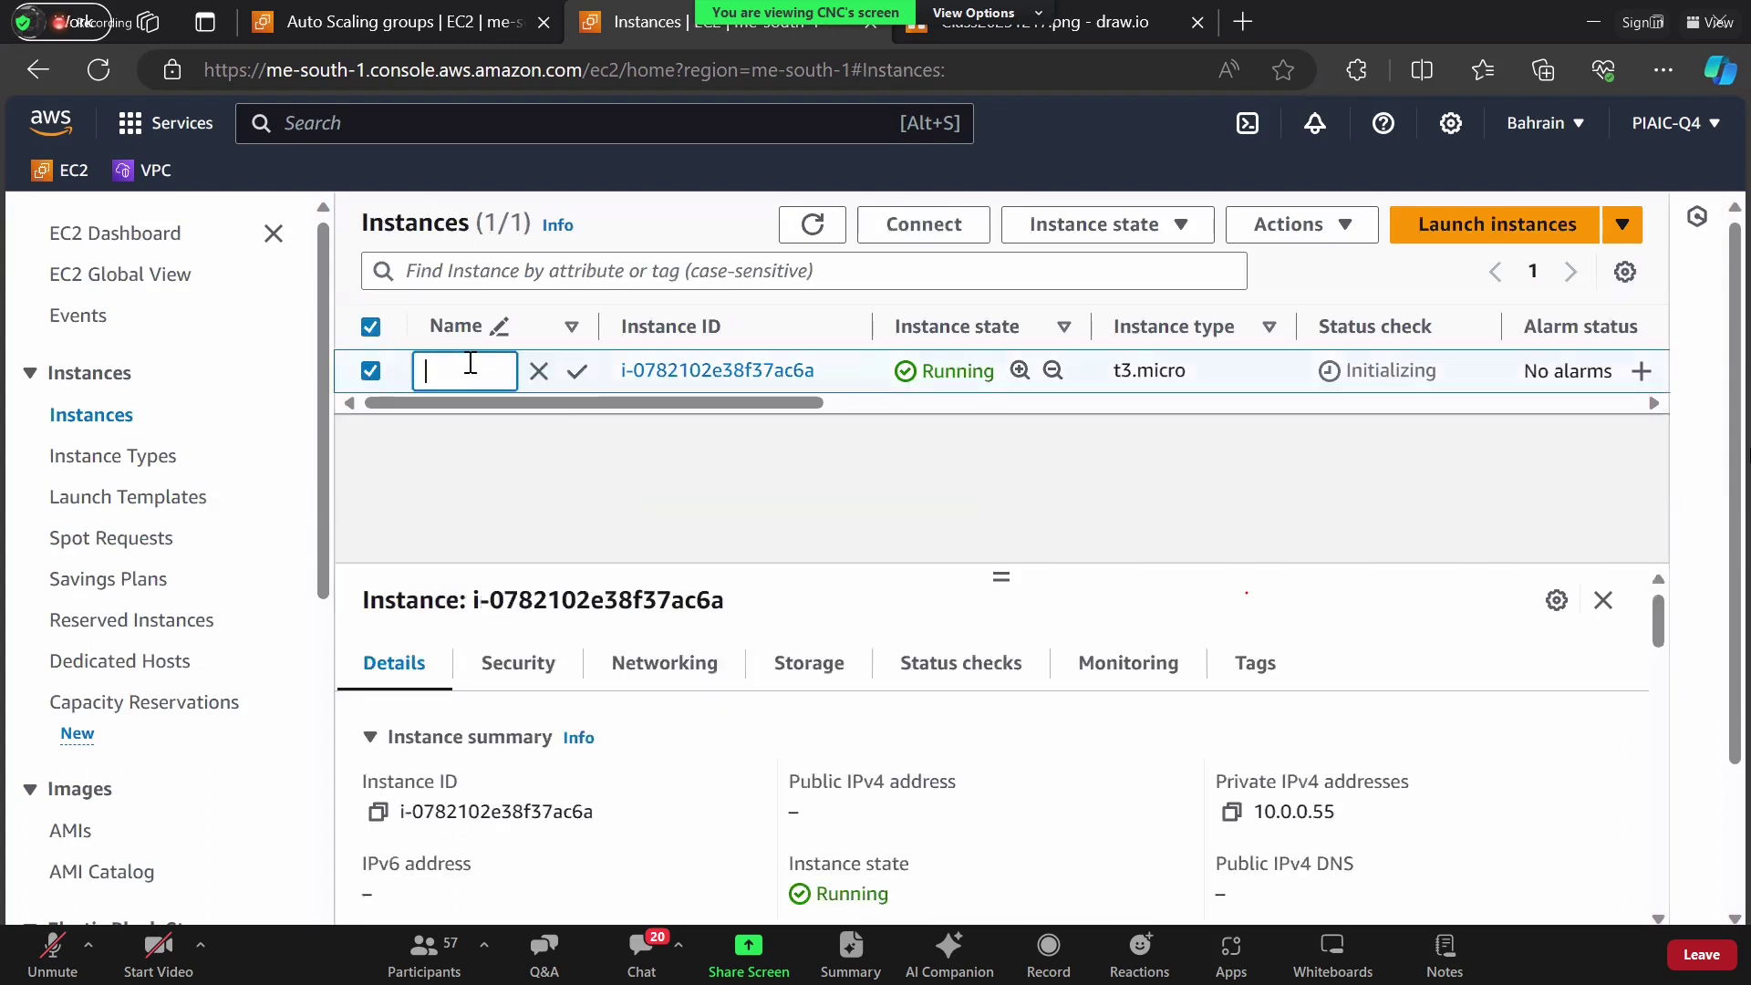
type("We")
type("b")
type("Server-")
type("ASG")
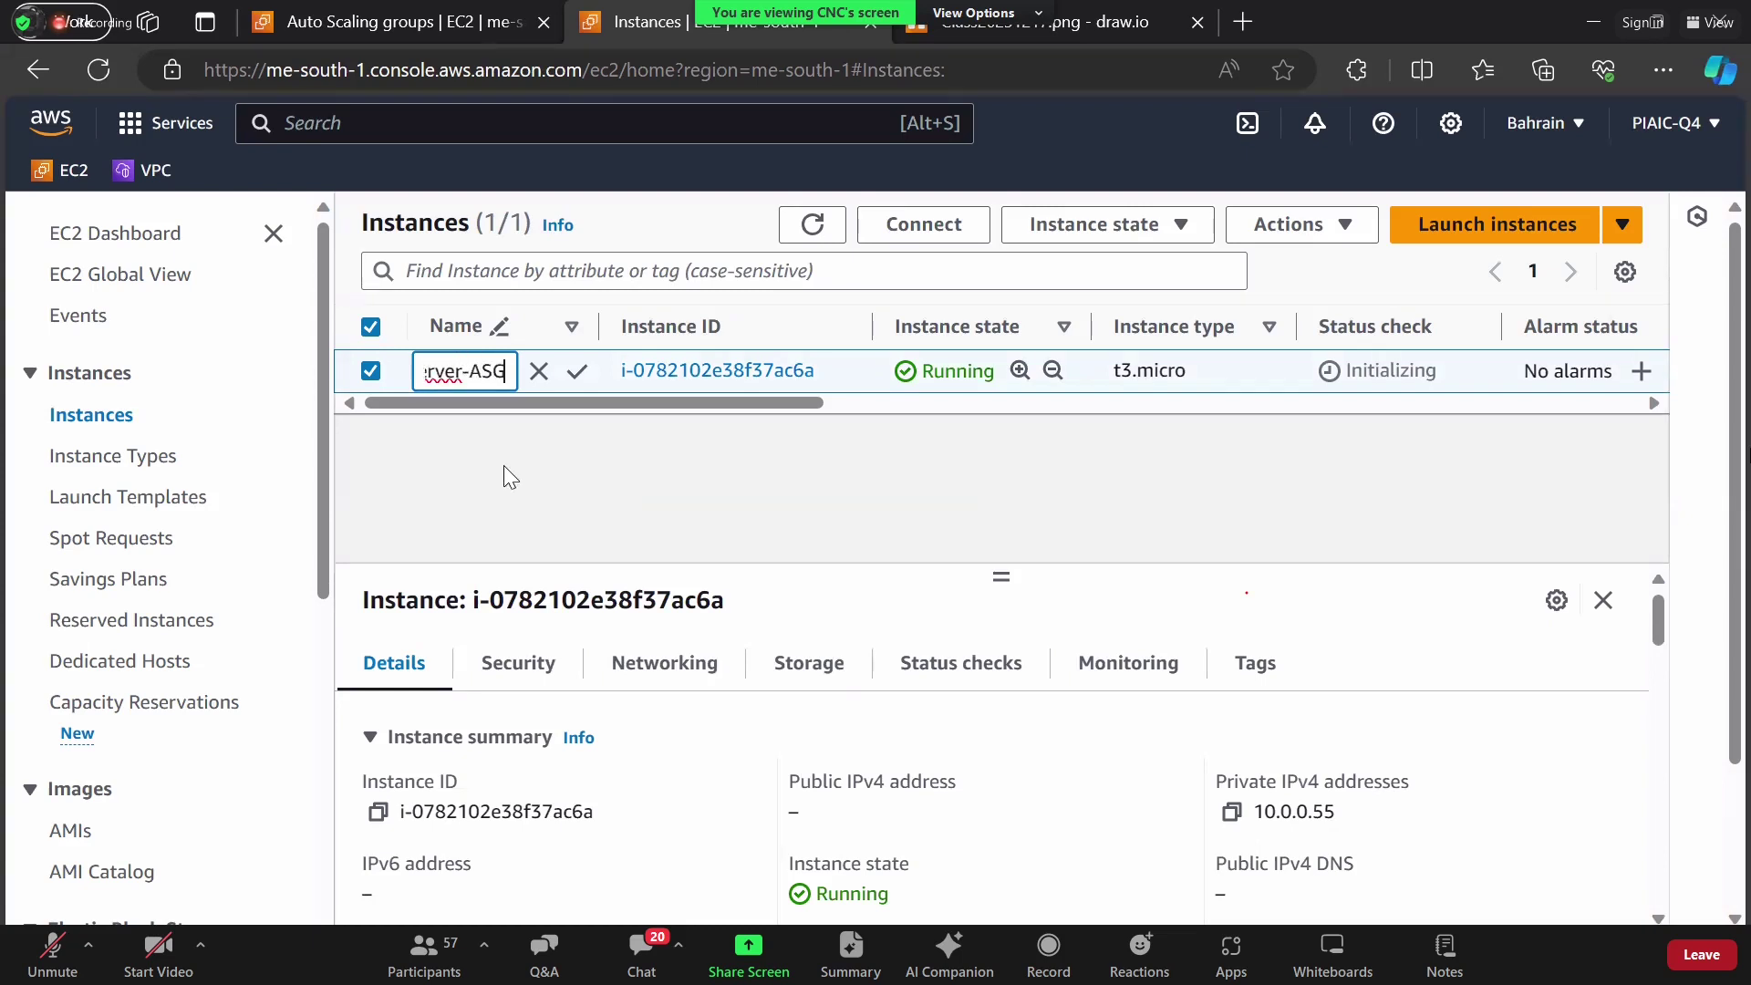
key("Return")
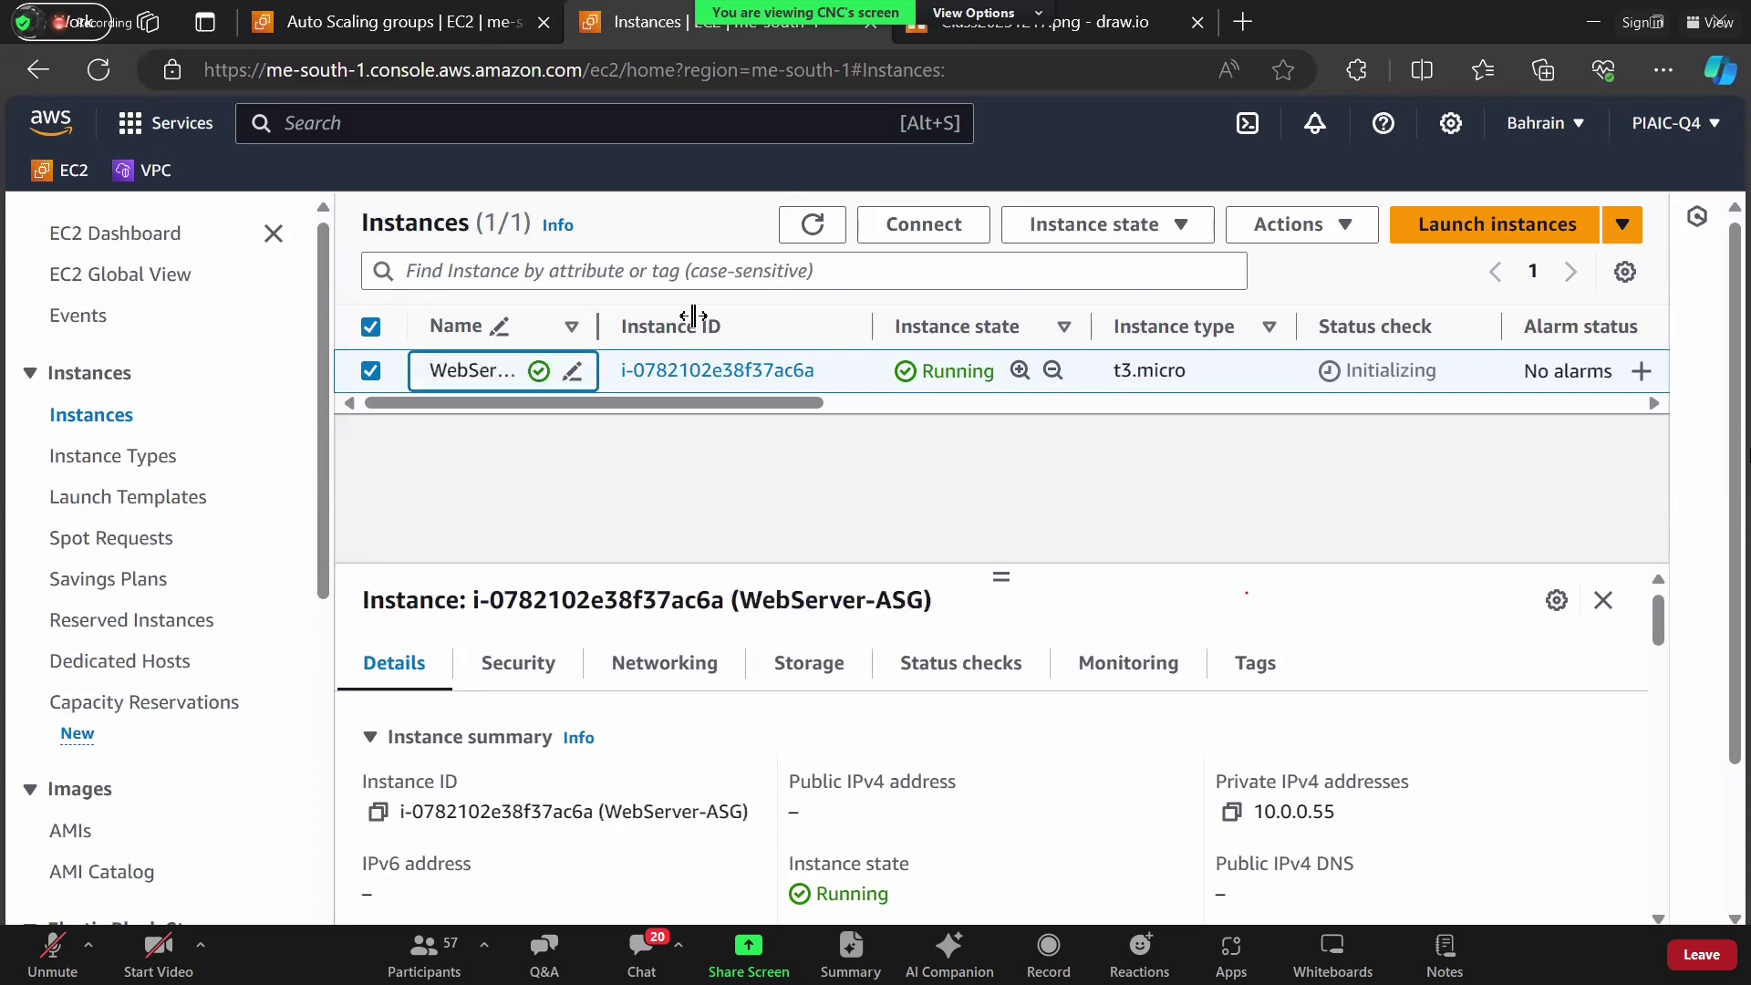
left_click_drag(693, 316, 693, 316)
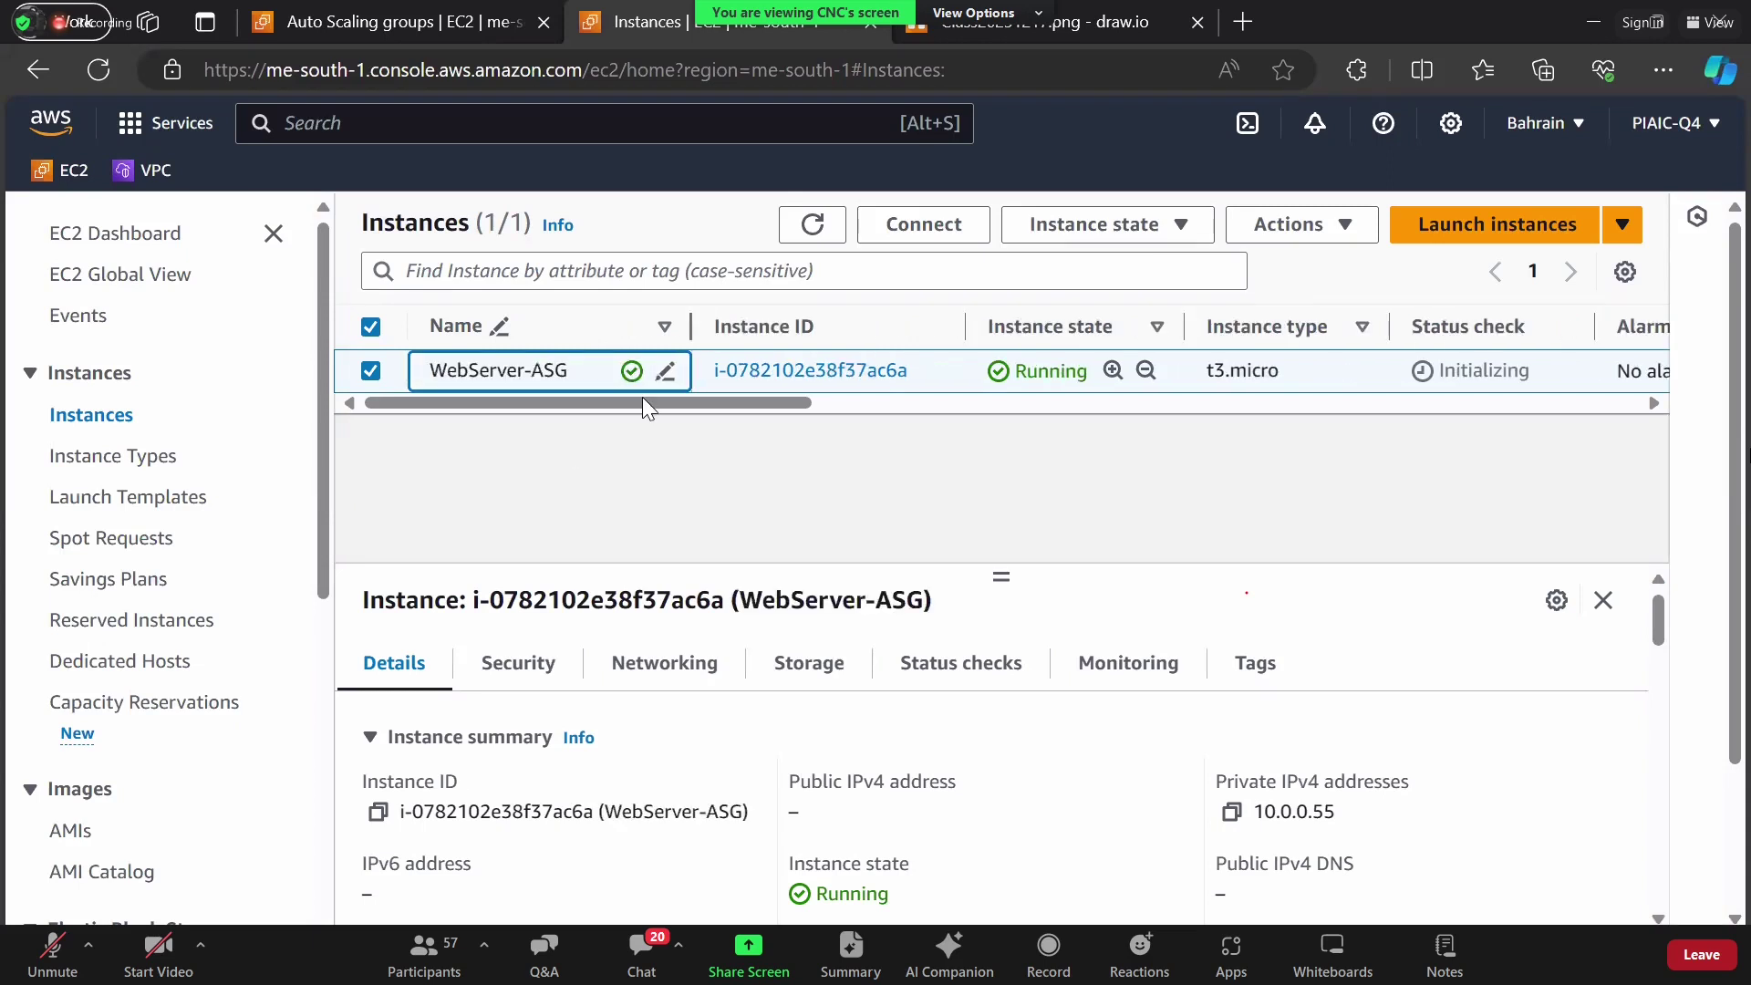
left_click(591, 377)
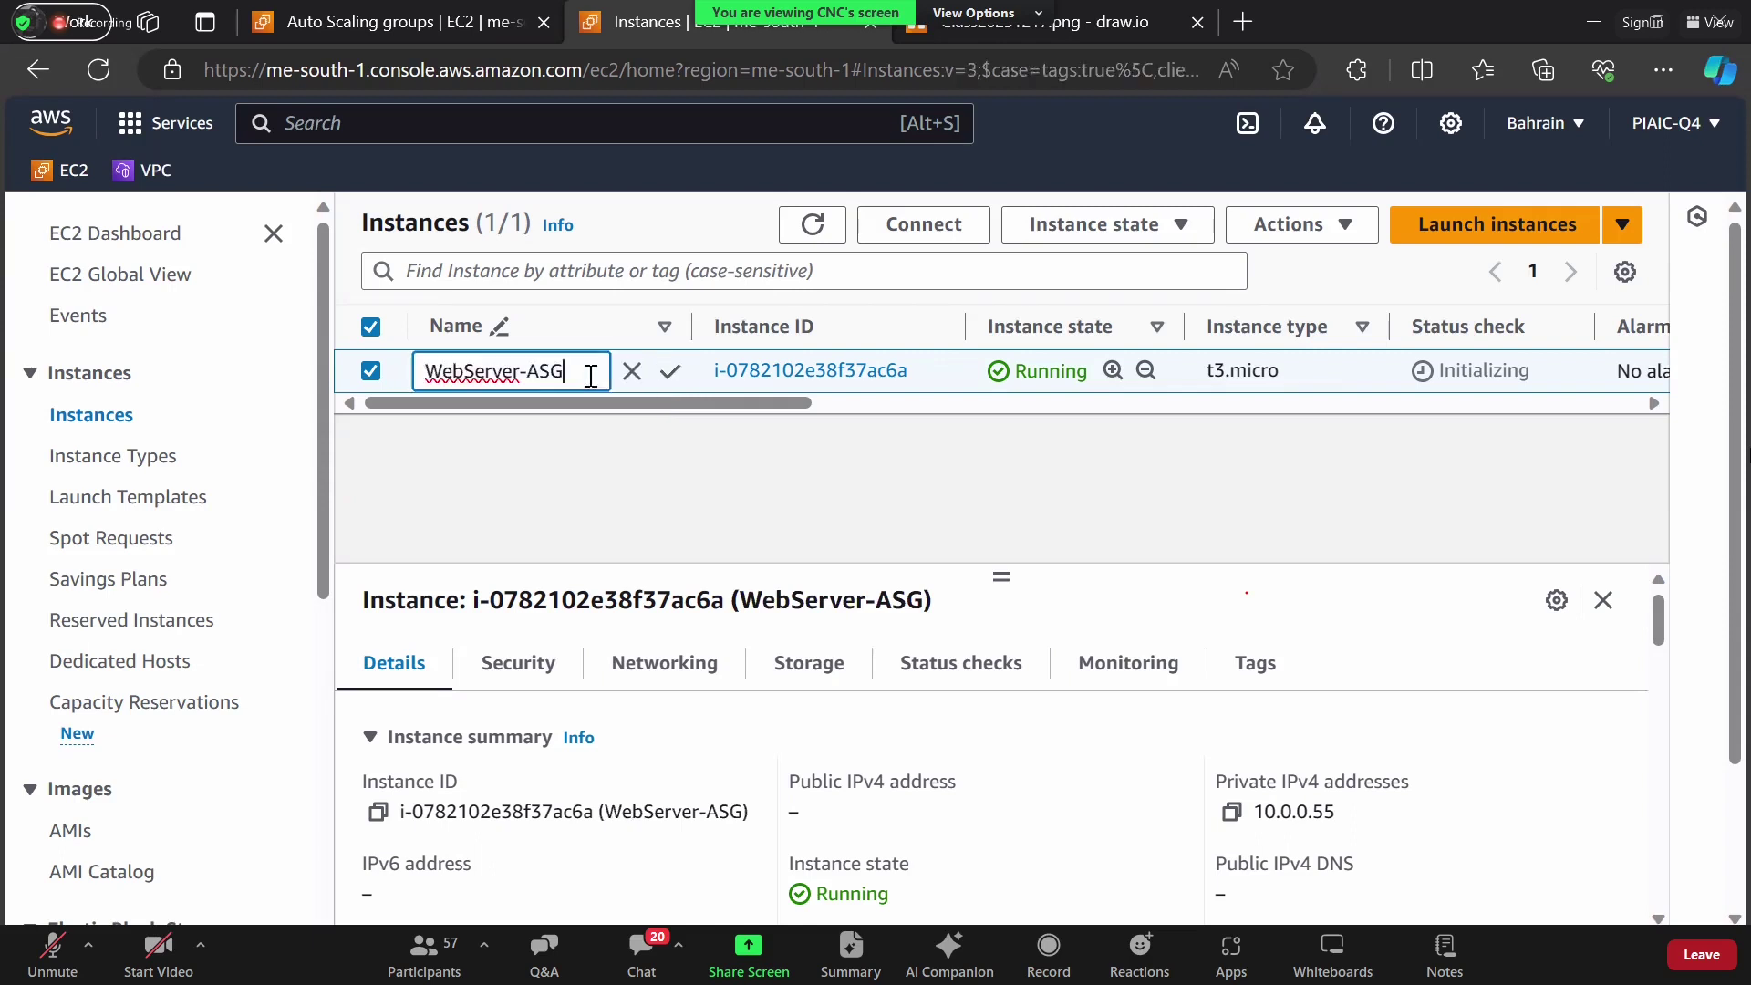
key("Left")
key("Left")
key("Left")
key("Left")
key("BackSpace")
type("-Instance")
key("Return")
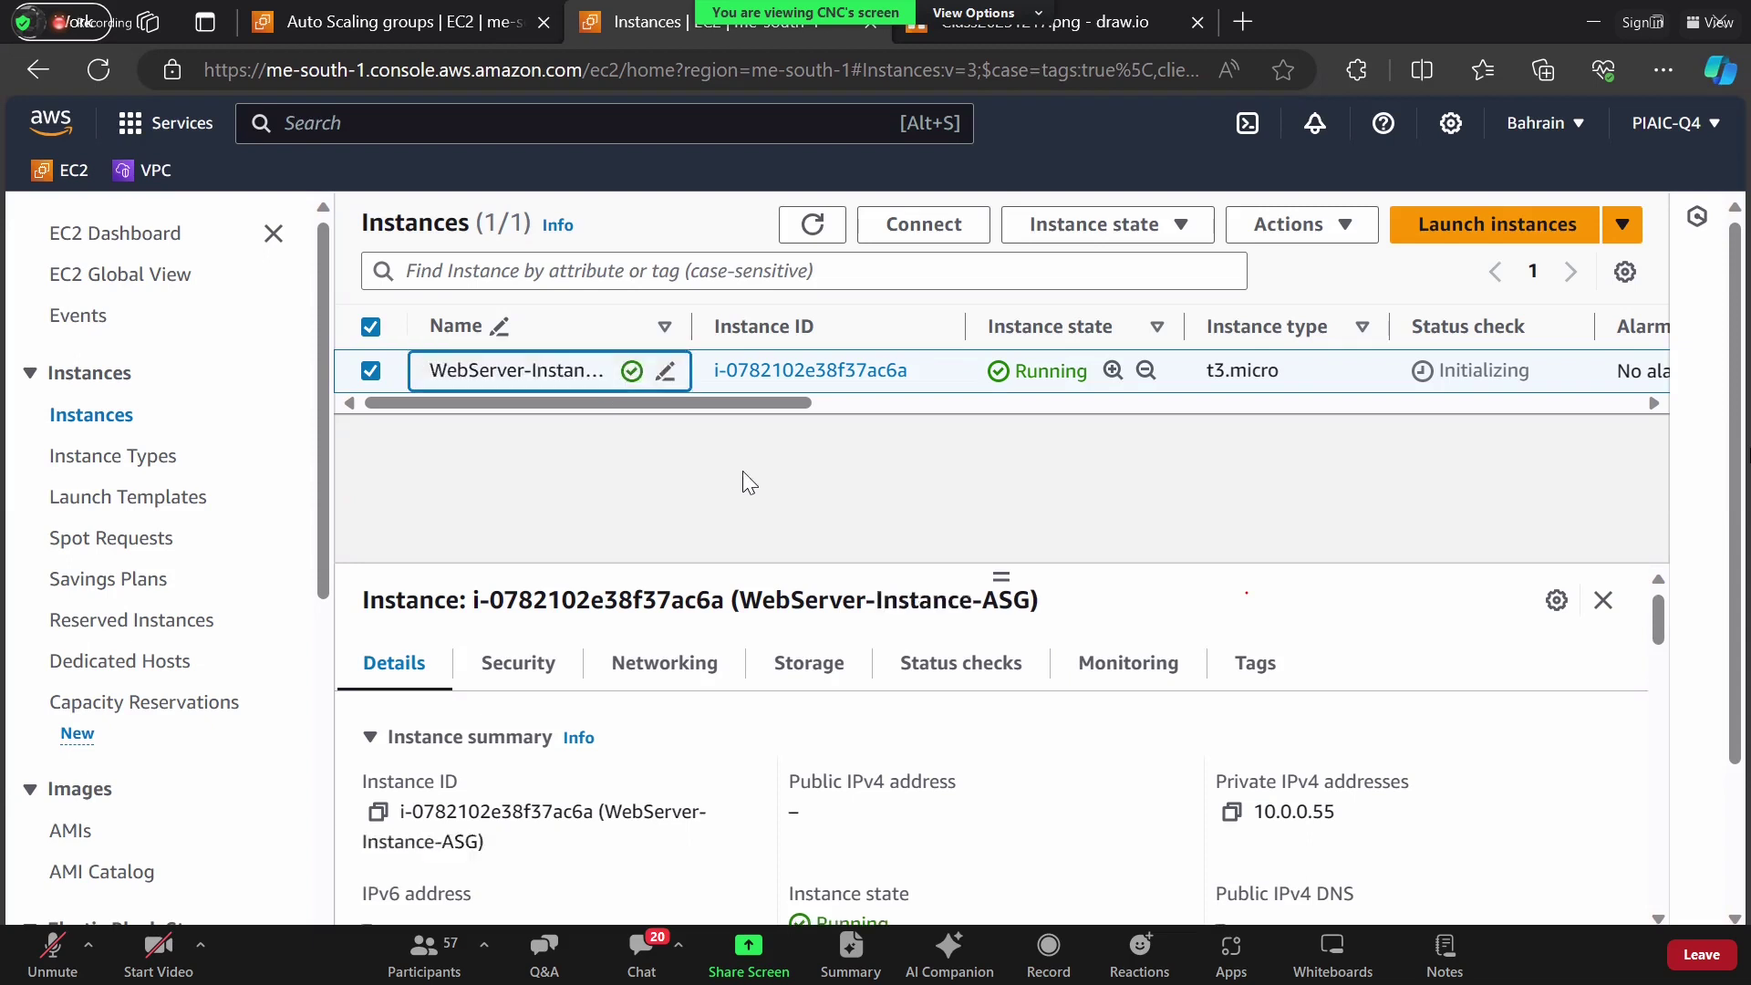
- Reload the instances list to confirm the new name
left_click(806, 235)
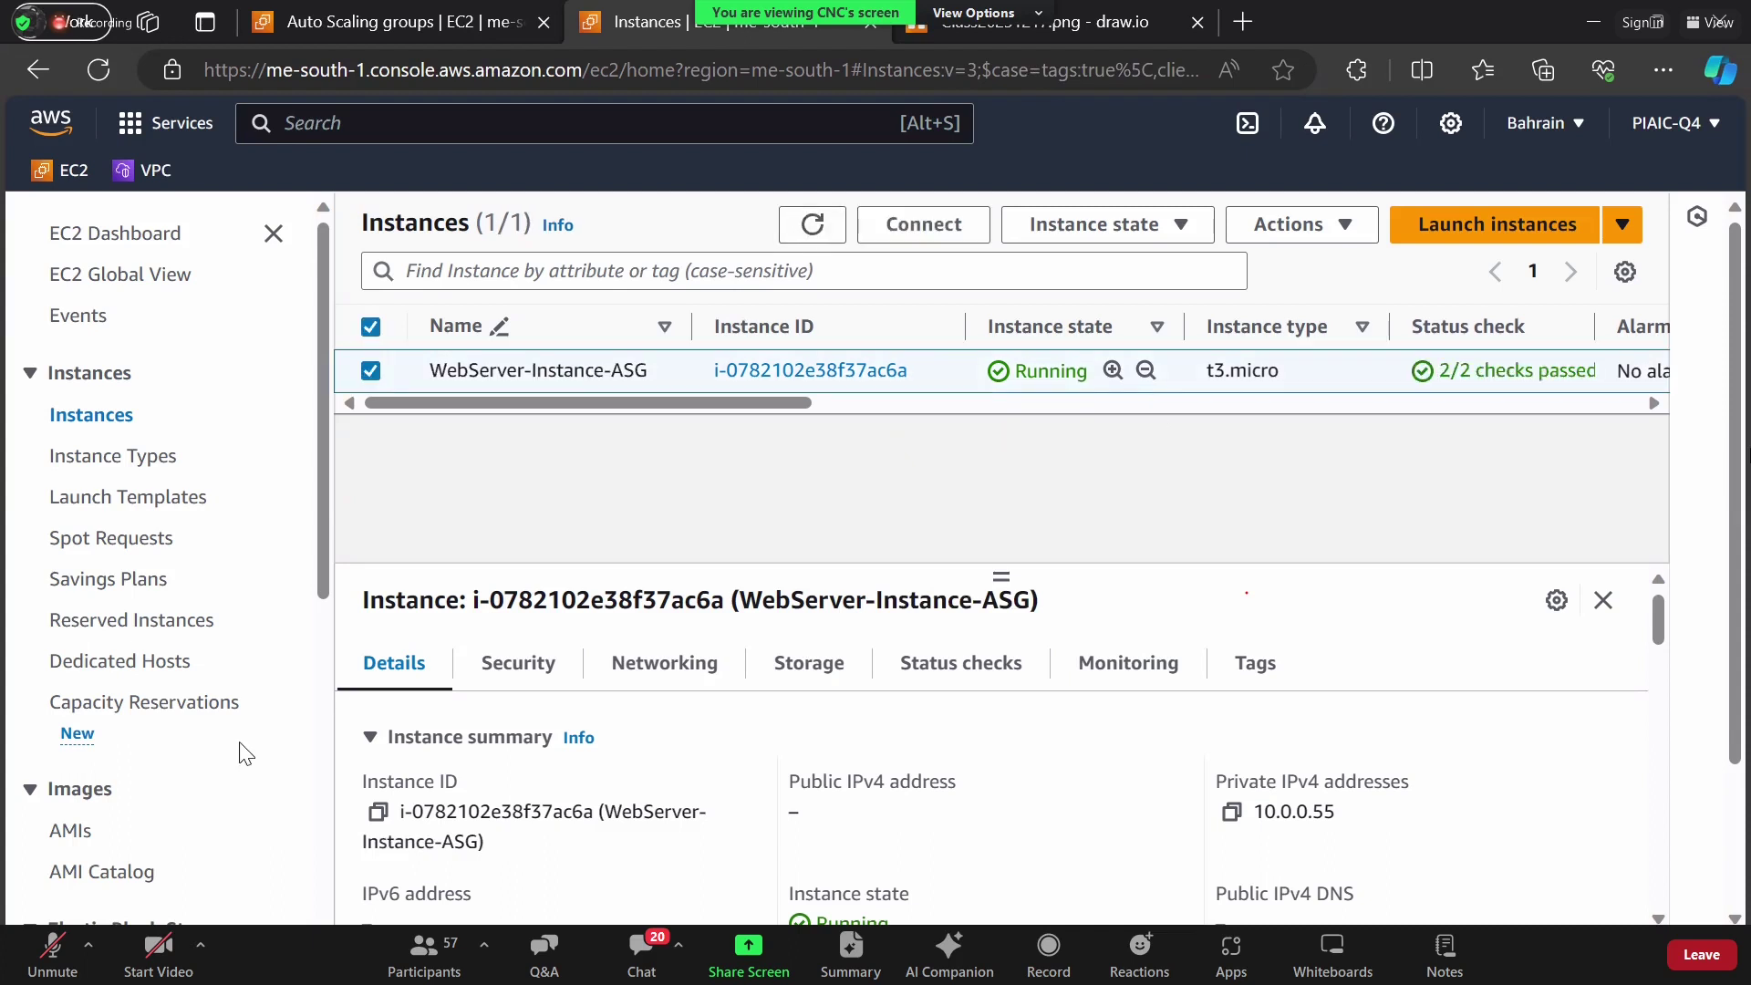
scroll(244, 753, "down", 3)
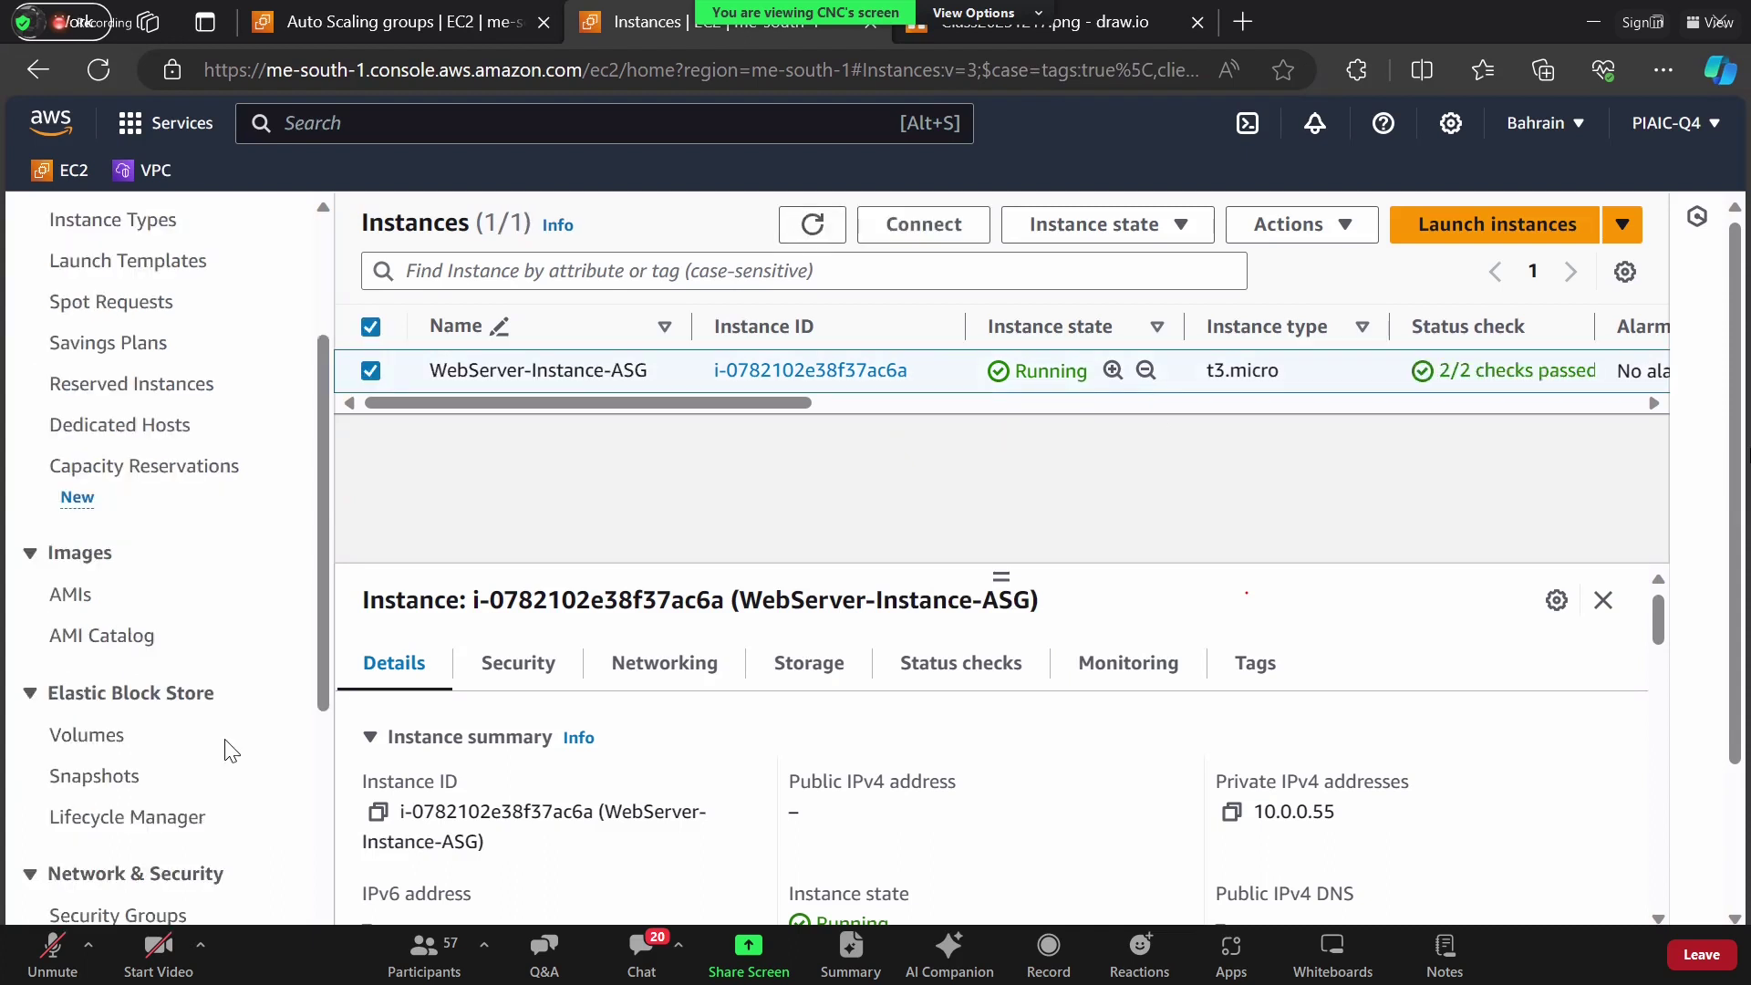
scroll(114, 748, "down", 4)
scroll(121, 753, "down", 2)
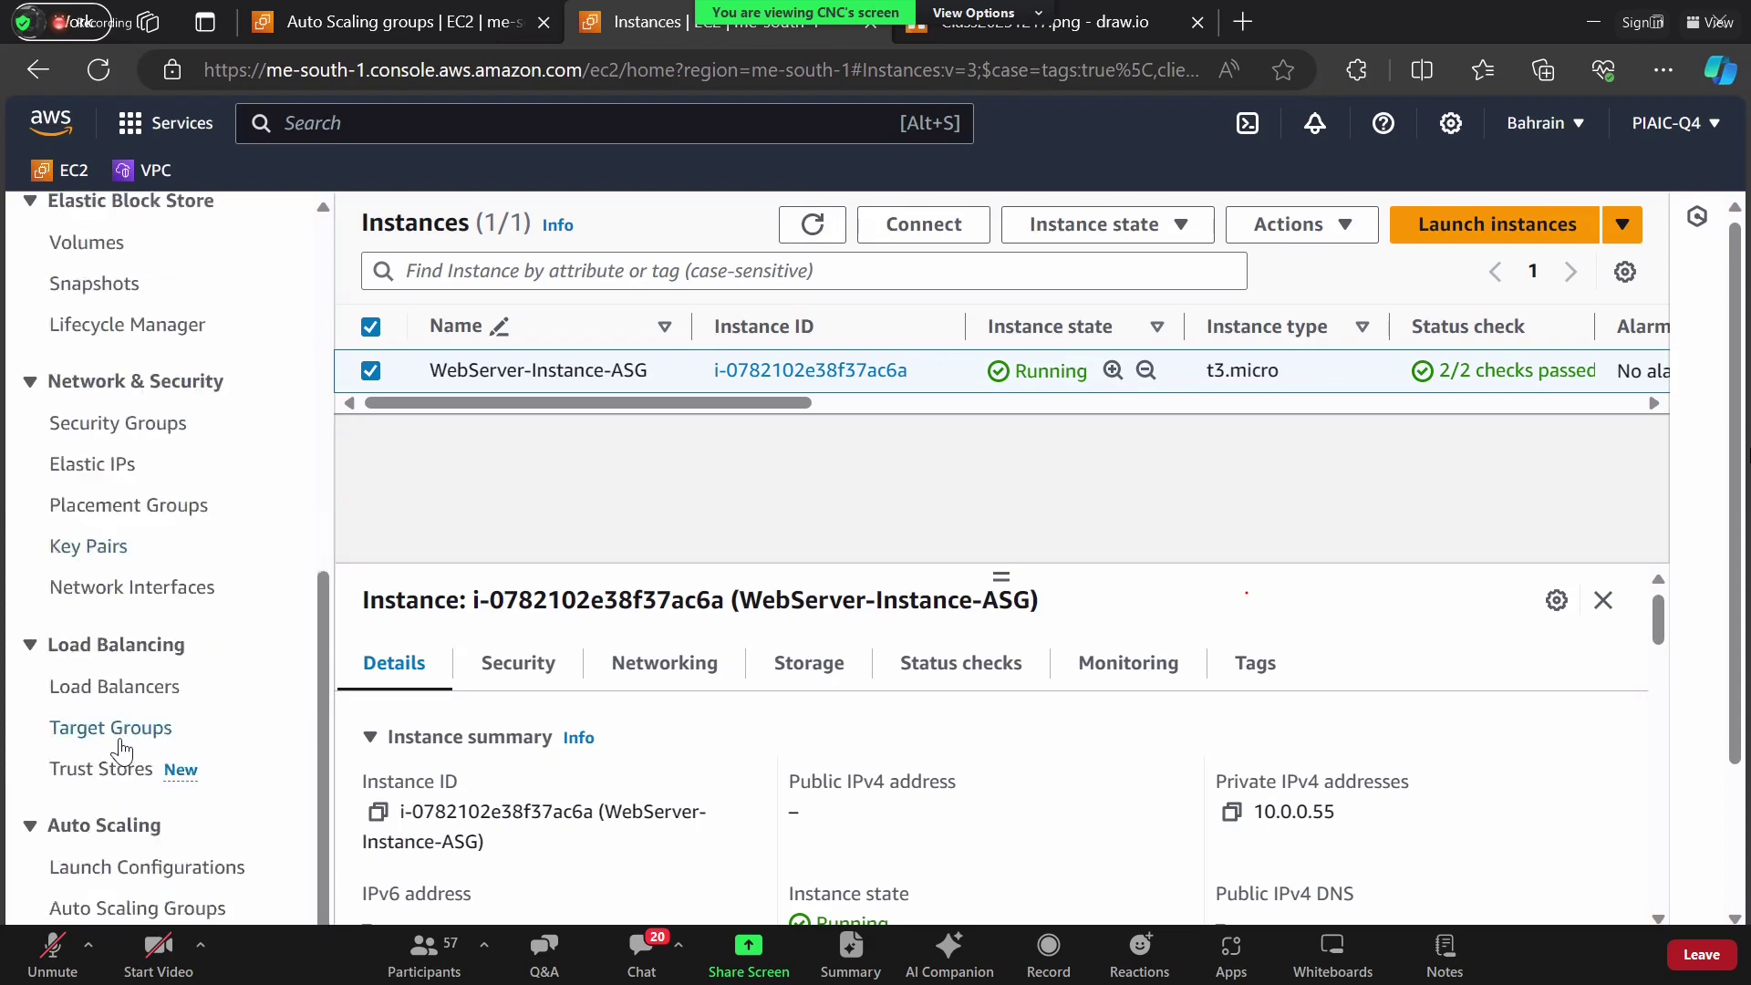
left_click(119, 739)
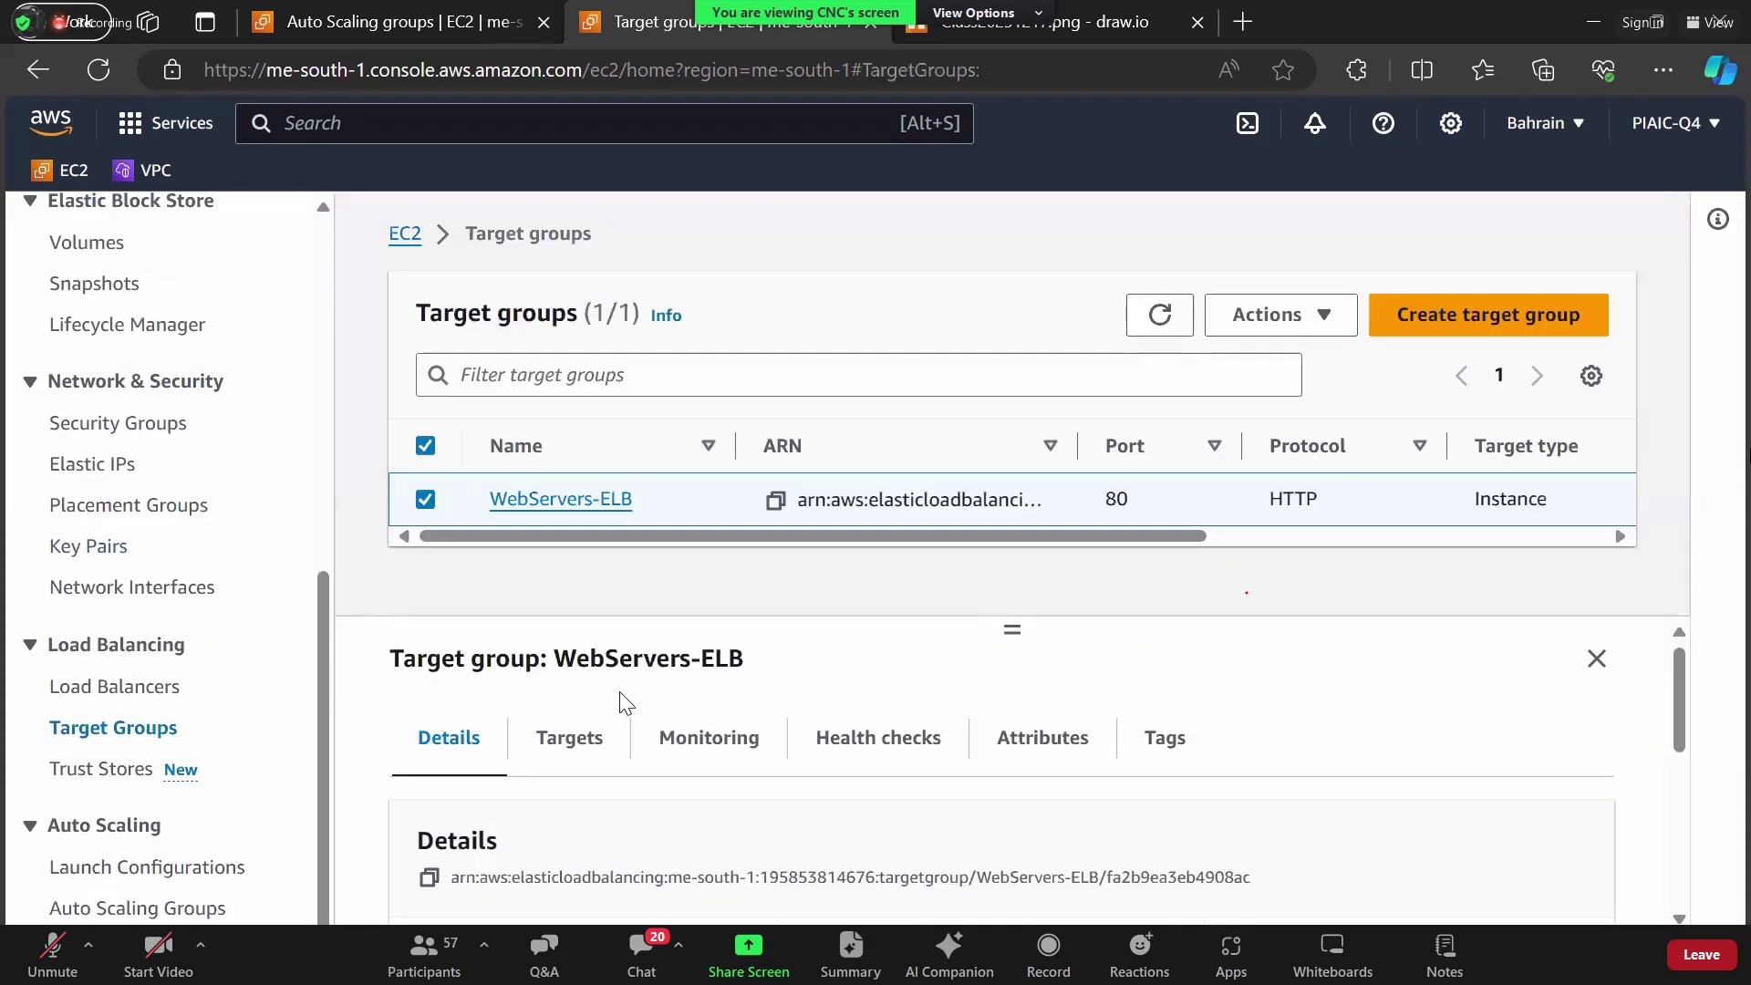
- Open the WebServers-ELB target group's full details page
left_click(582, 741)
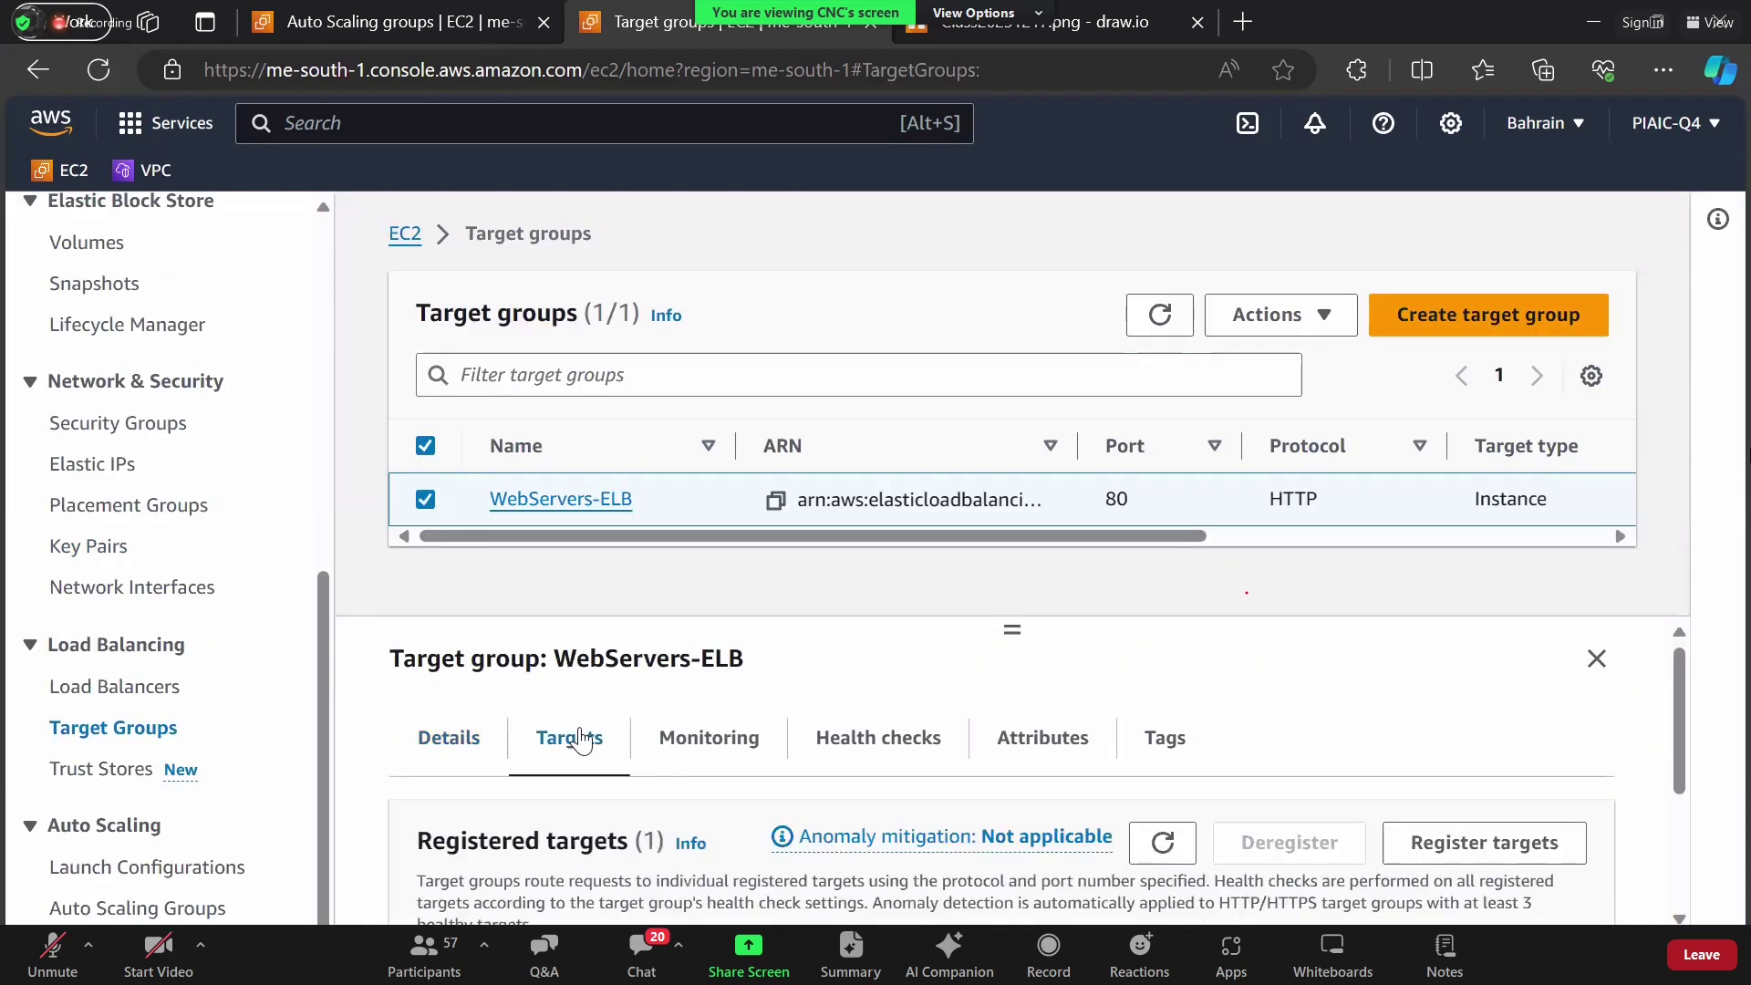
scroll(582, 742, "down", 2)
scroll(582, 742, "up", 2)
left_click(600, 502)
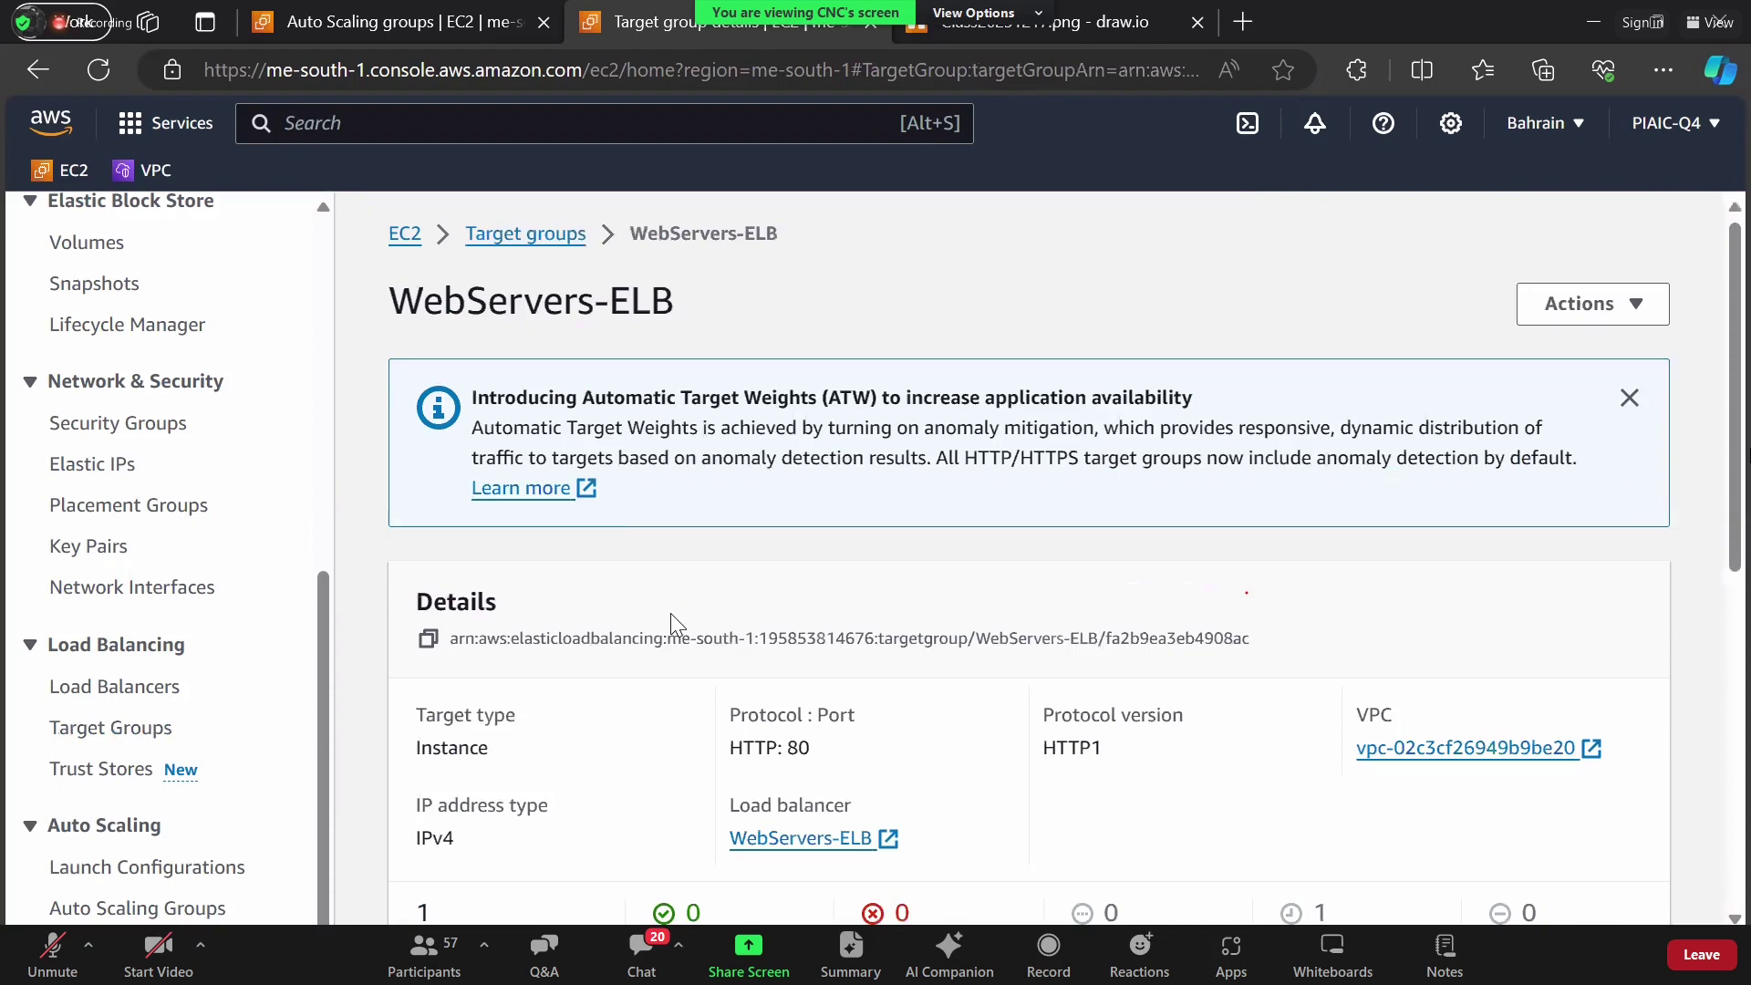
scroll(670, 613, "down", 6)
scroll(1642, 406, "up", 6)
- Dismiss the Automatic Target Weights notice and refresh registered targets, showing health Unhealthy
left_click(1629, 405)
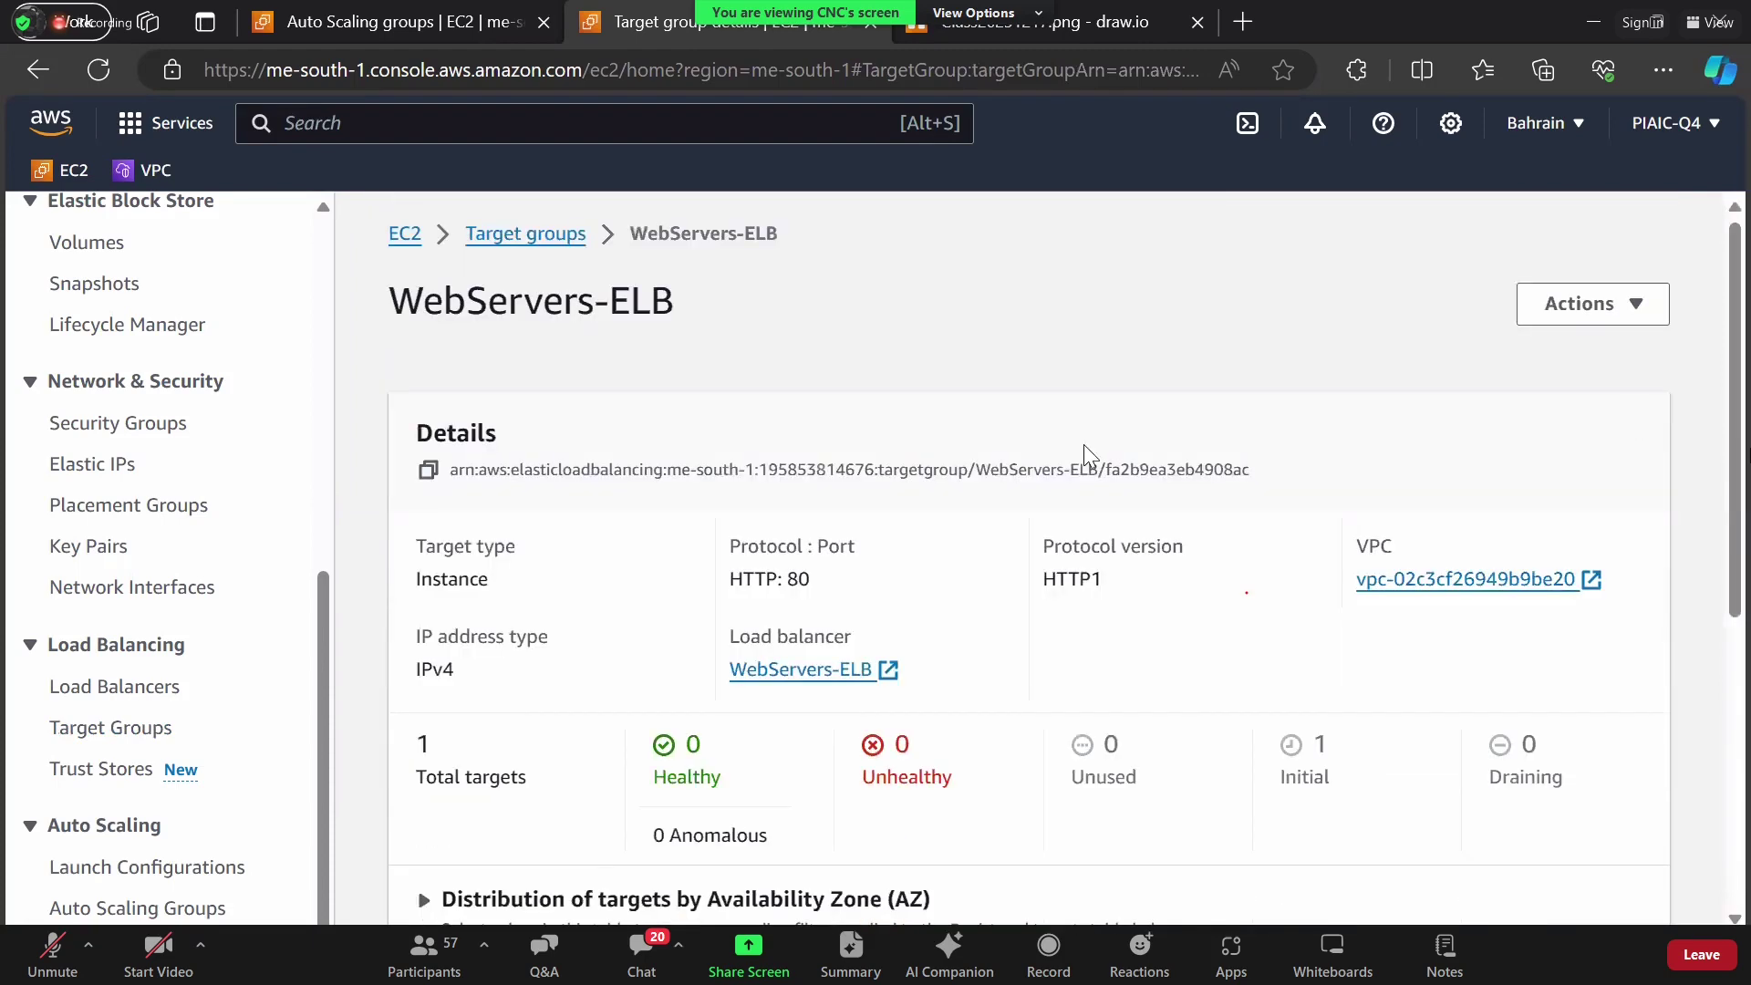
scroll(1083, 445, "down", 2)
scroll(1085, 445, "down", 3)
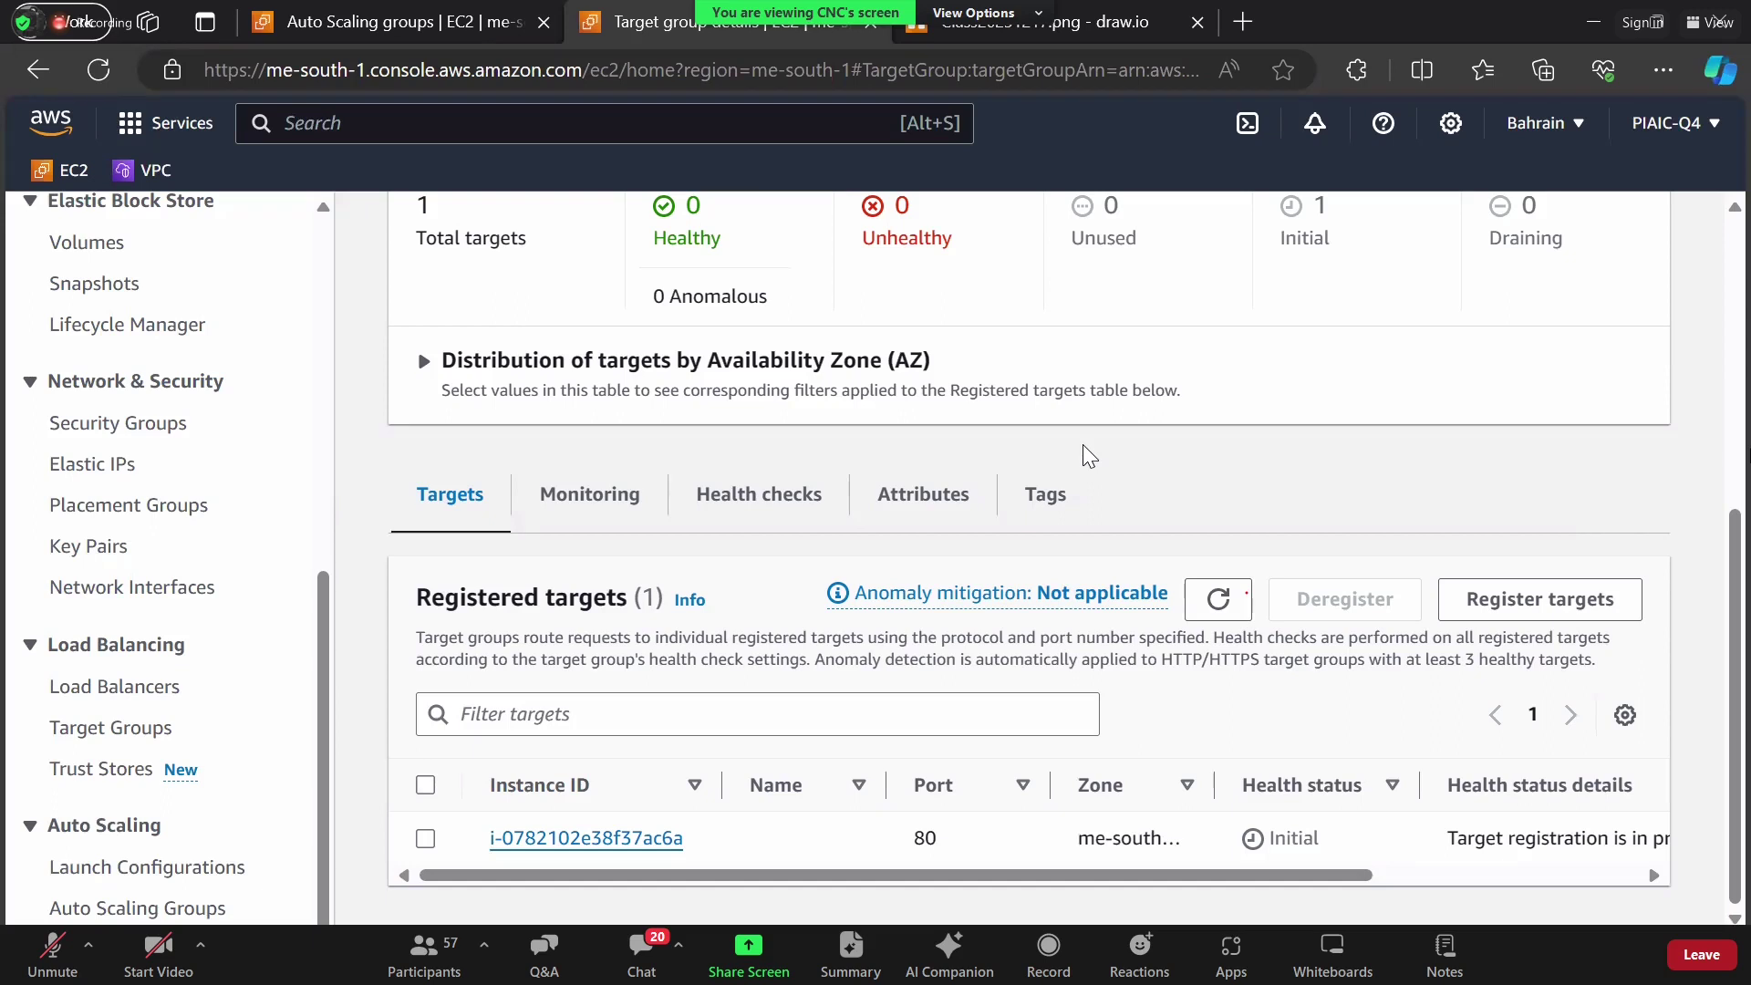
left_click(1234, 604)
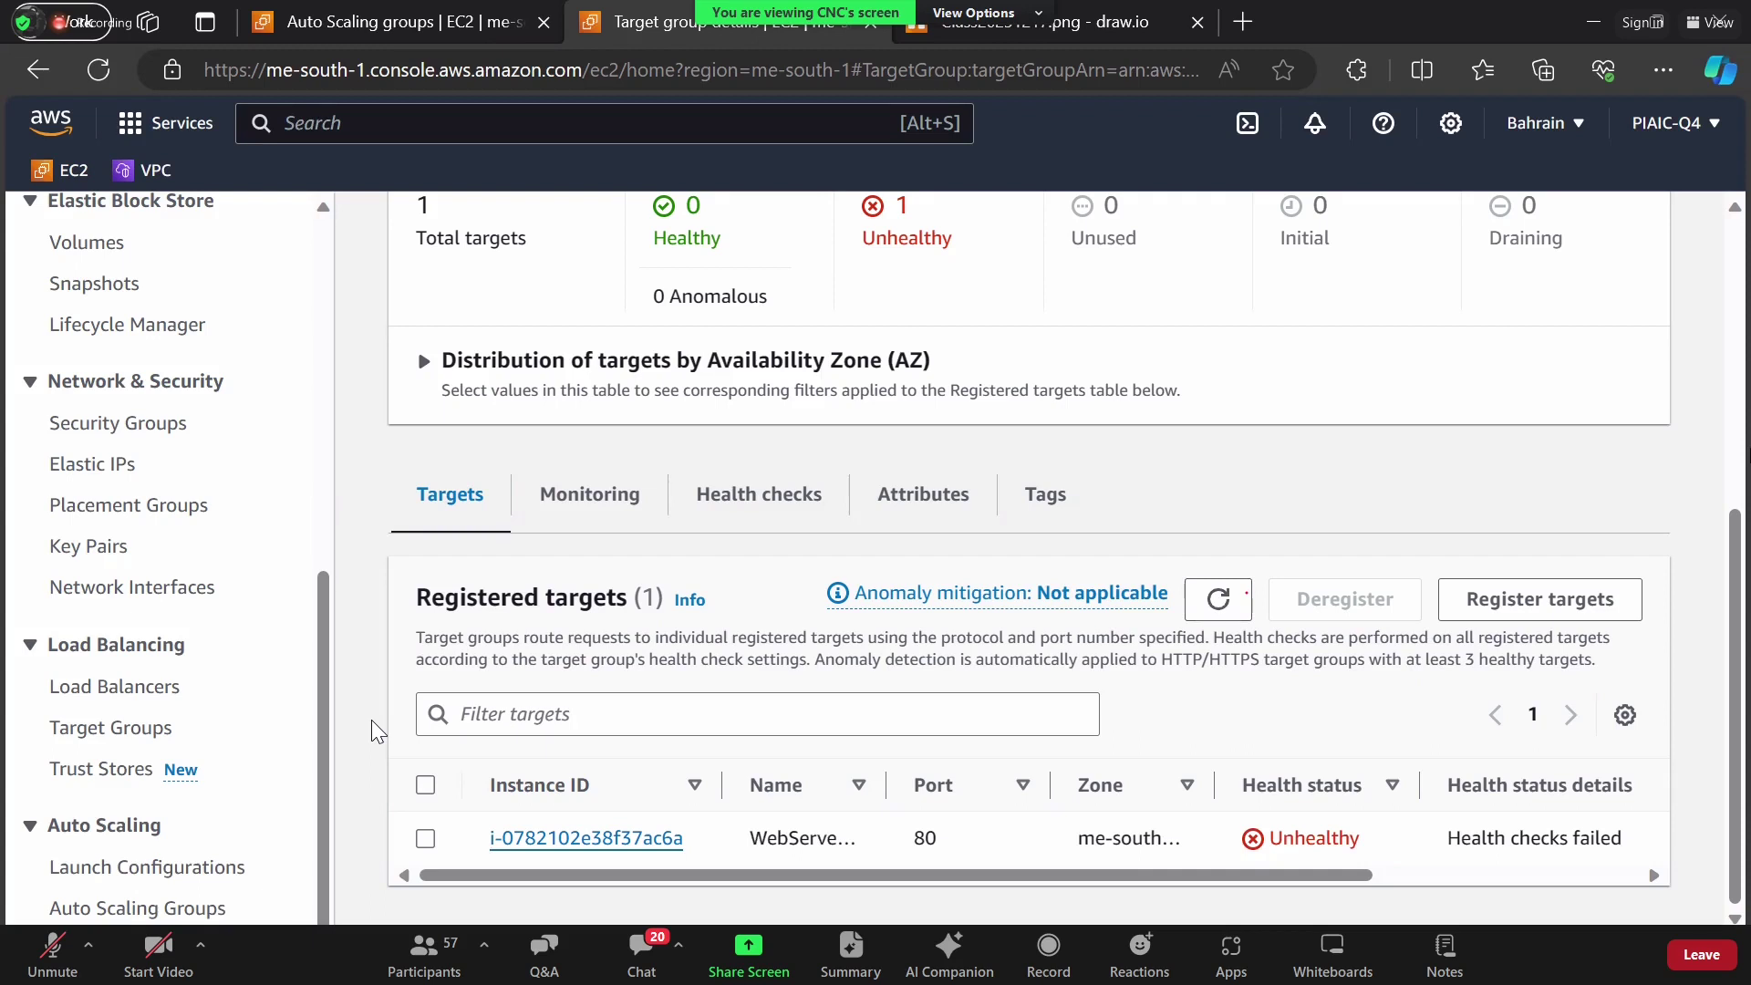
scroll(212, 757, "up", 1)
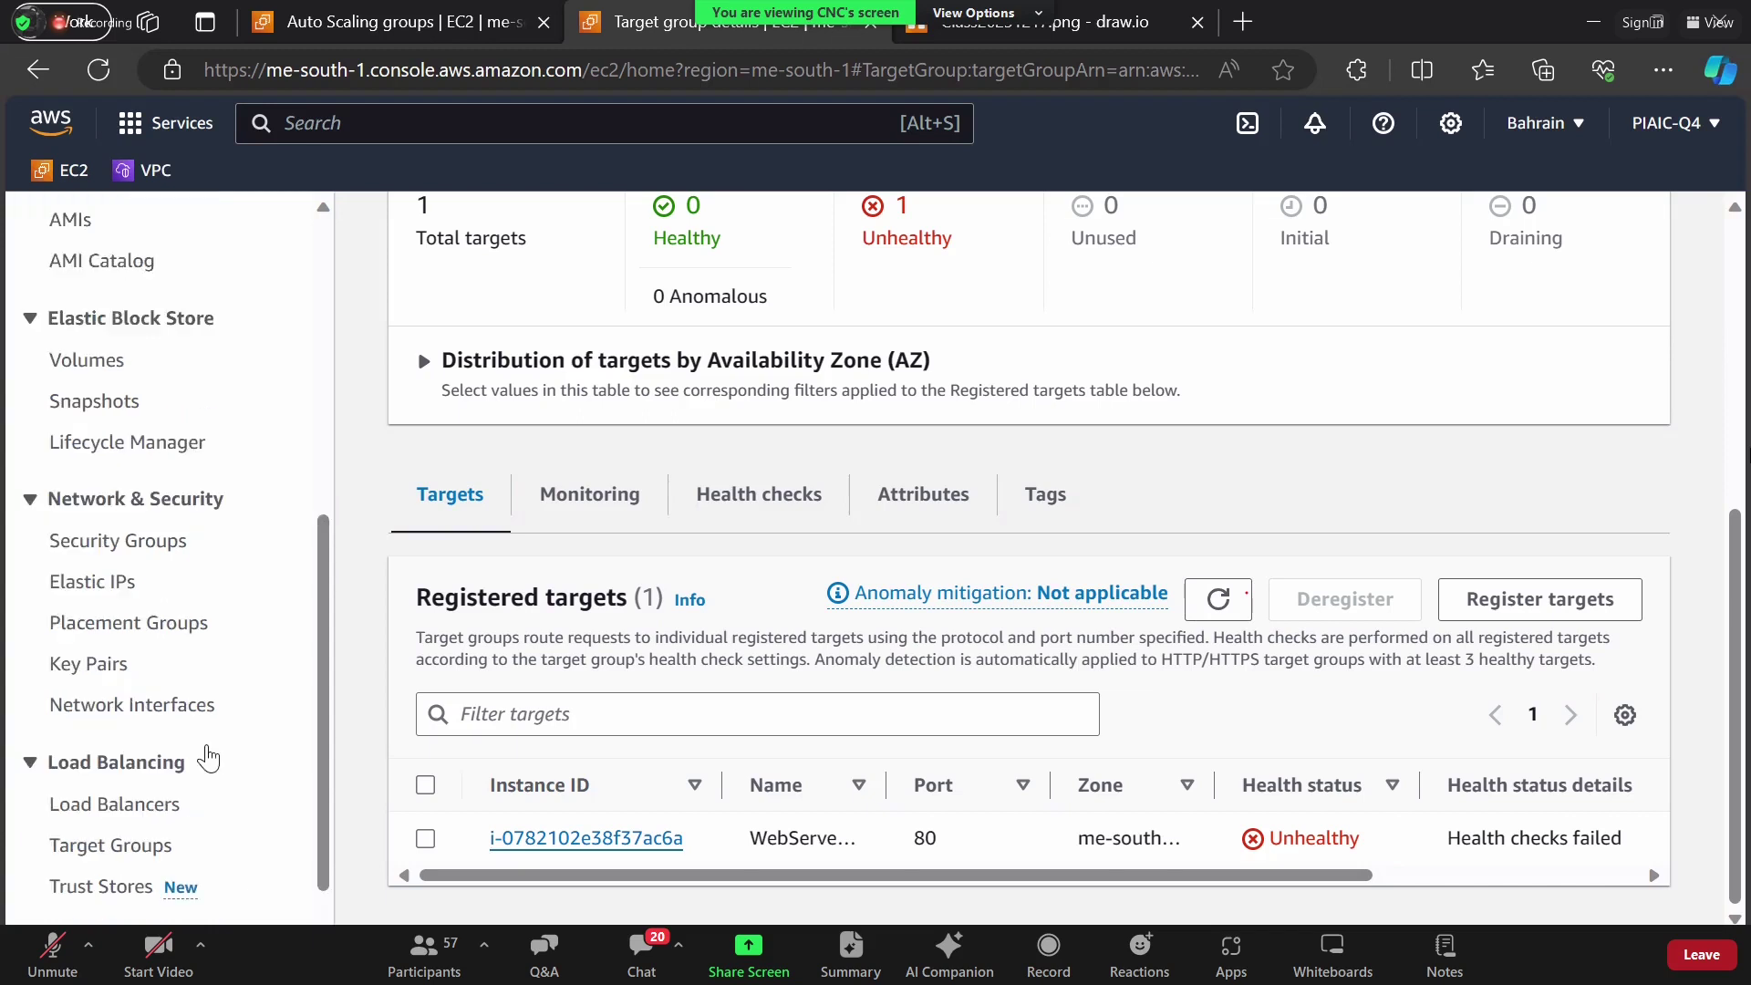
scroll(212, 757, "up", 2)
scroll(209, 757, "up", 3)
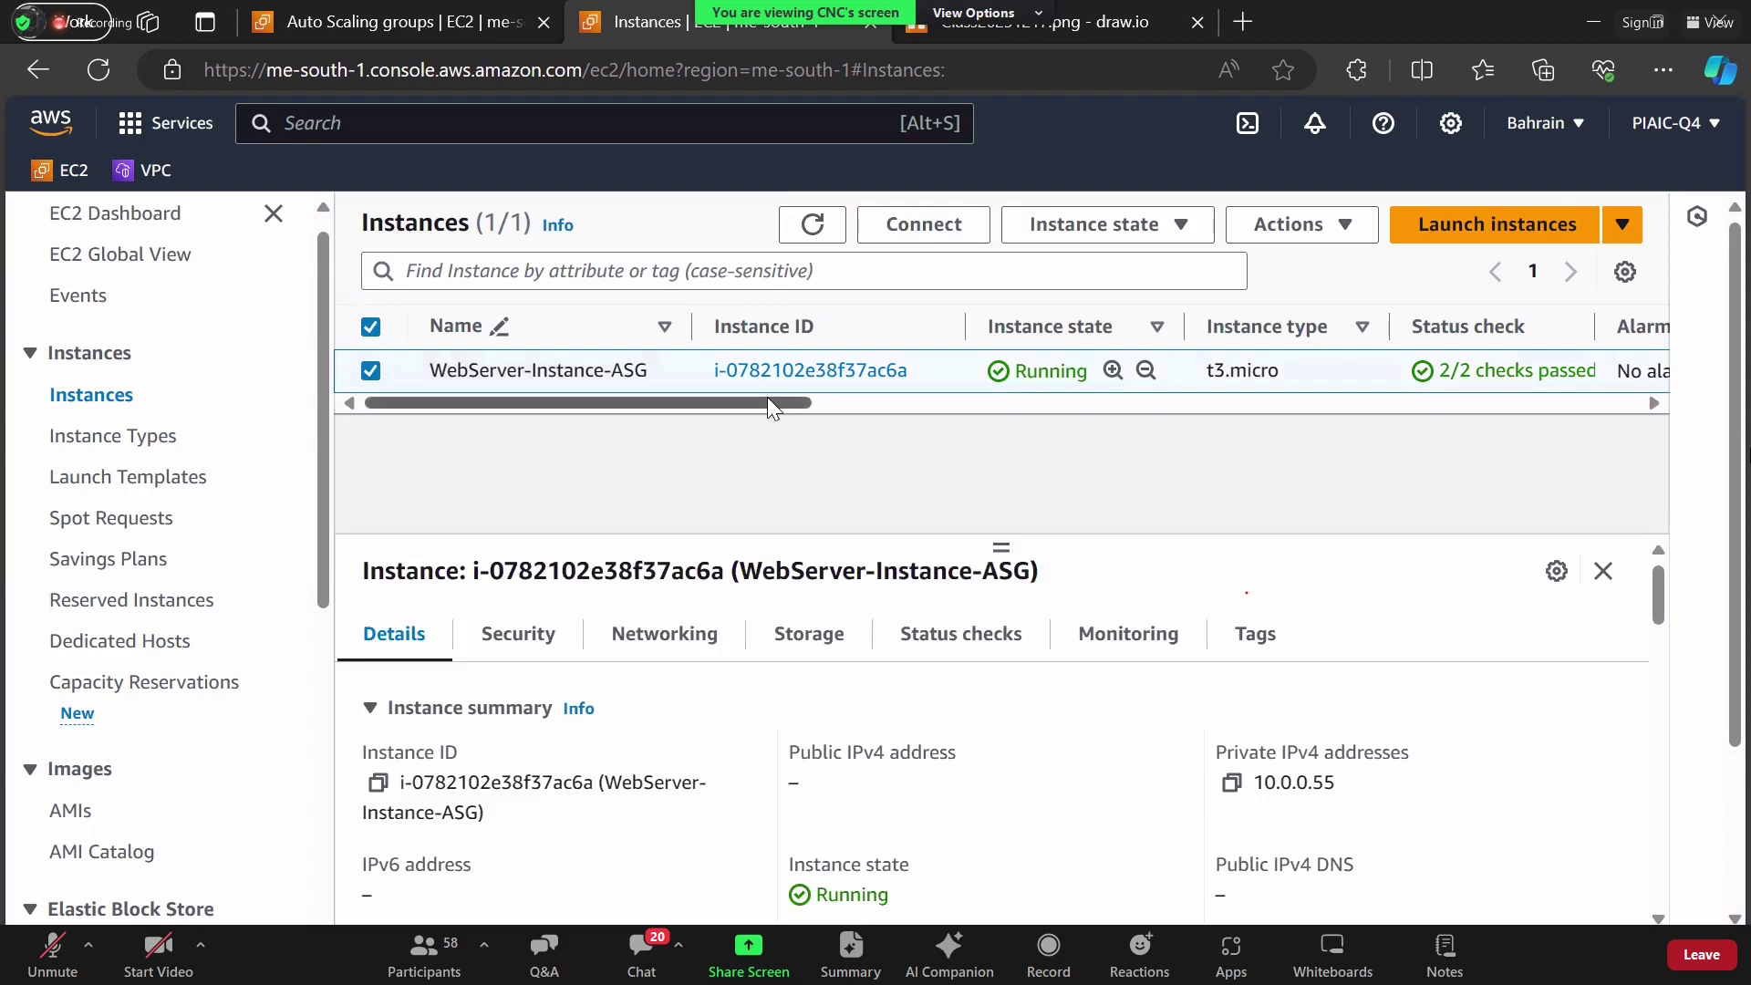
scroll(768, 402, "right", 3)
scroll(709, 418, "right", 4)
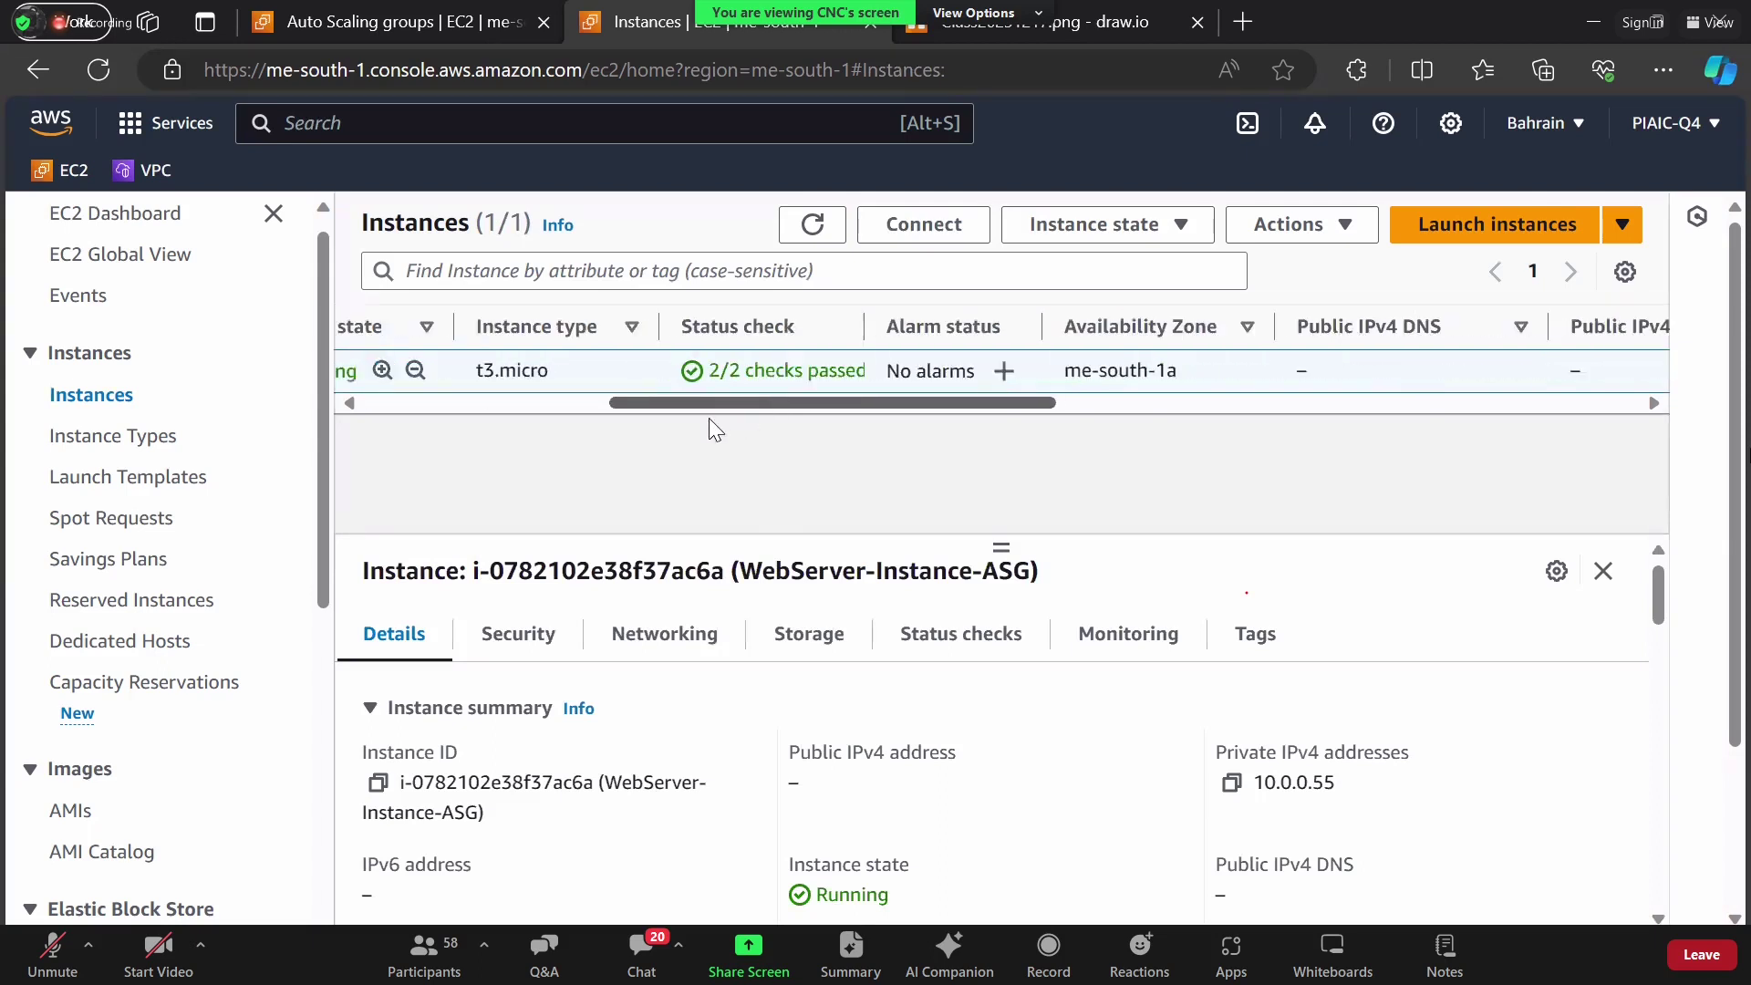
scroll(708, 418, "left", 7)
left_click(768, 374)
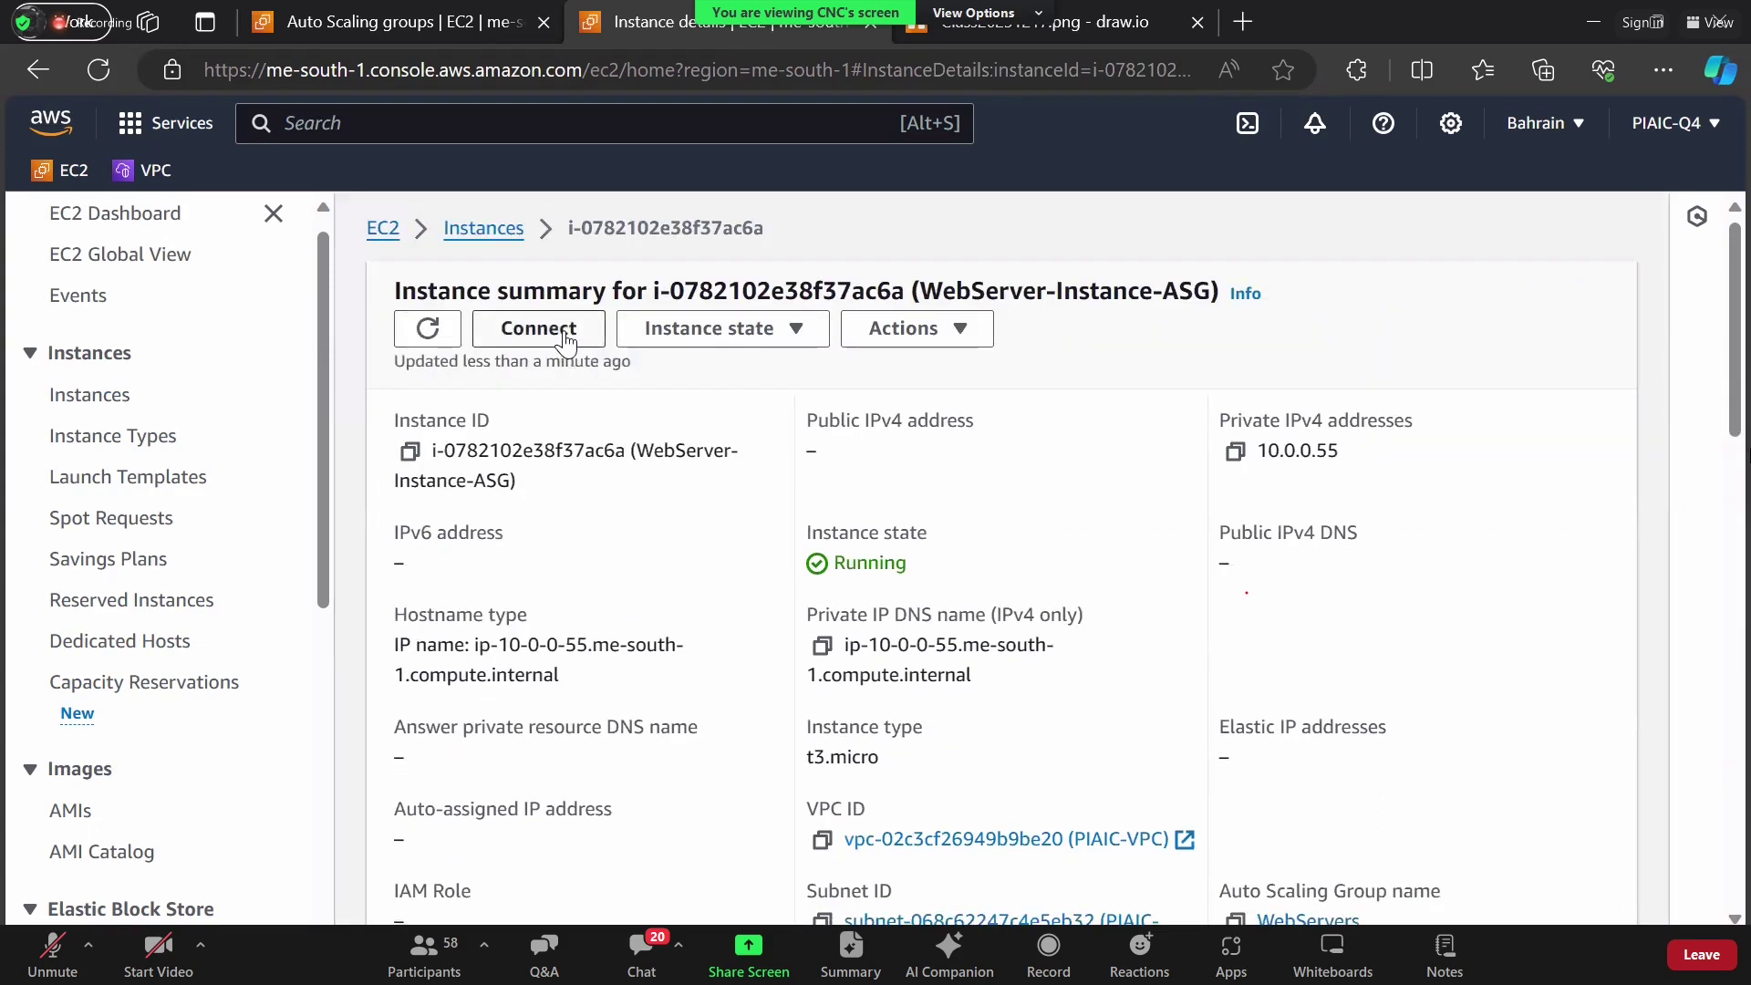
left_click(563, 334)
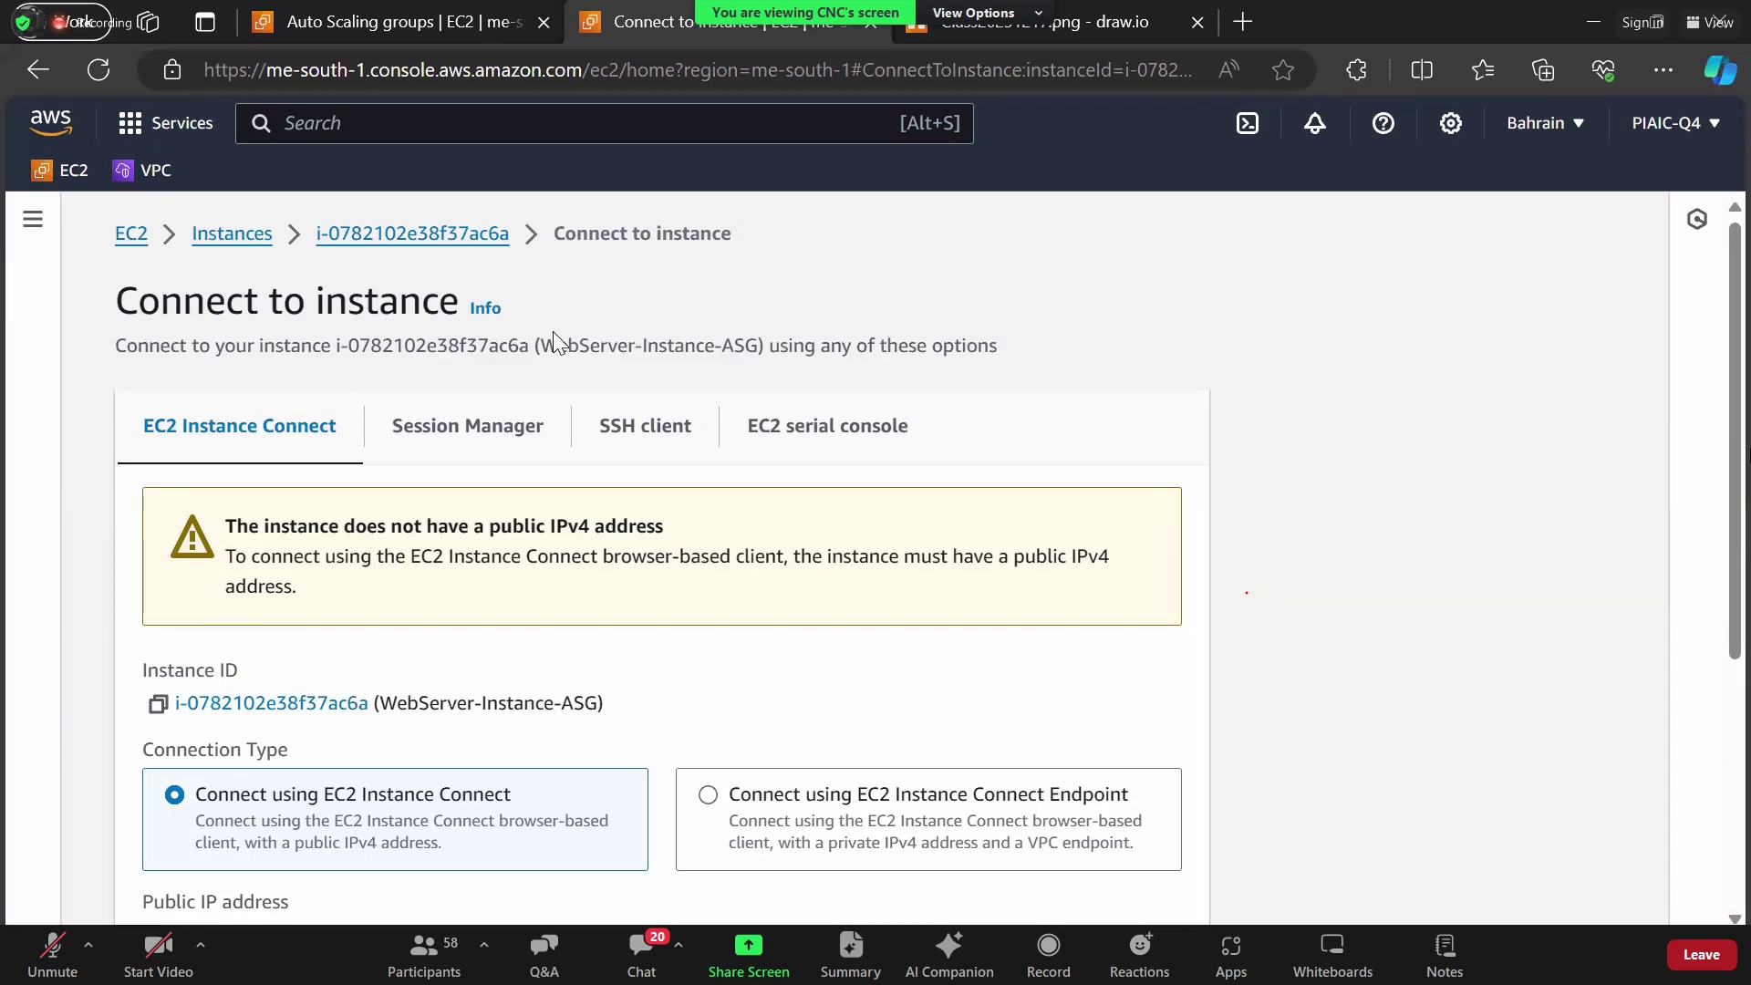
scroll(575, 337, "down", 3)
scroll(572, 388, "down", 1)
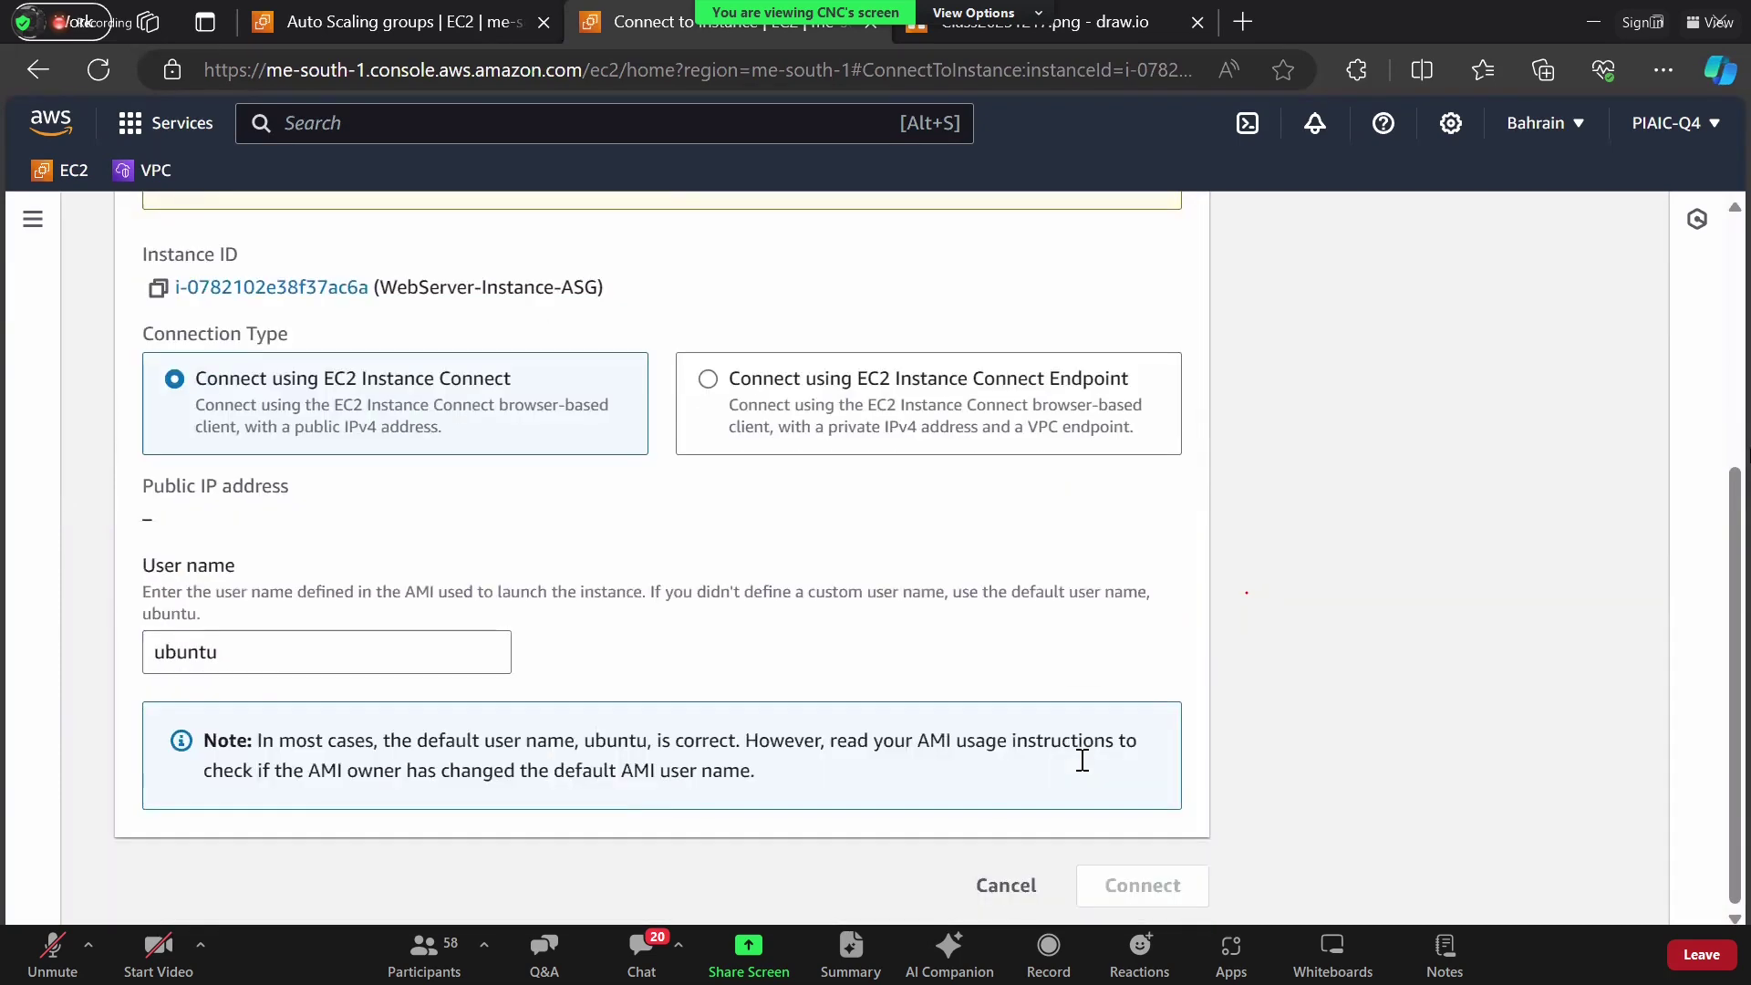
scroll(467, 366, "up", 3)
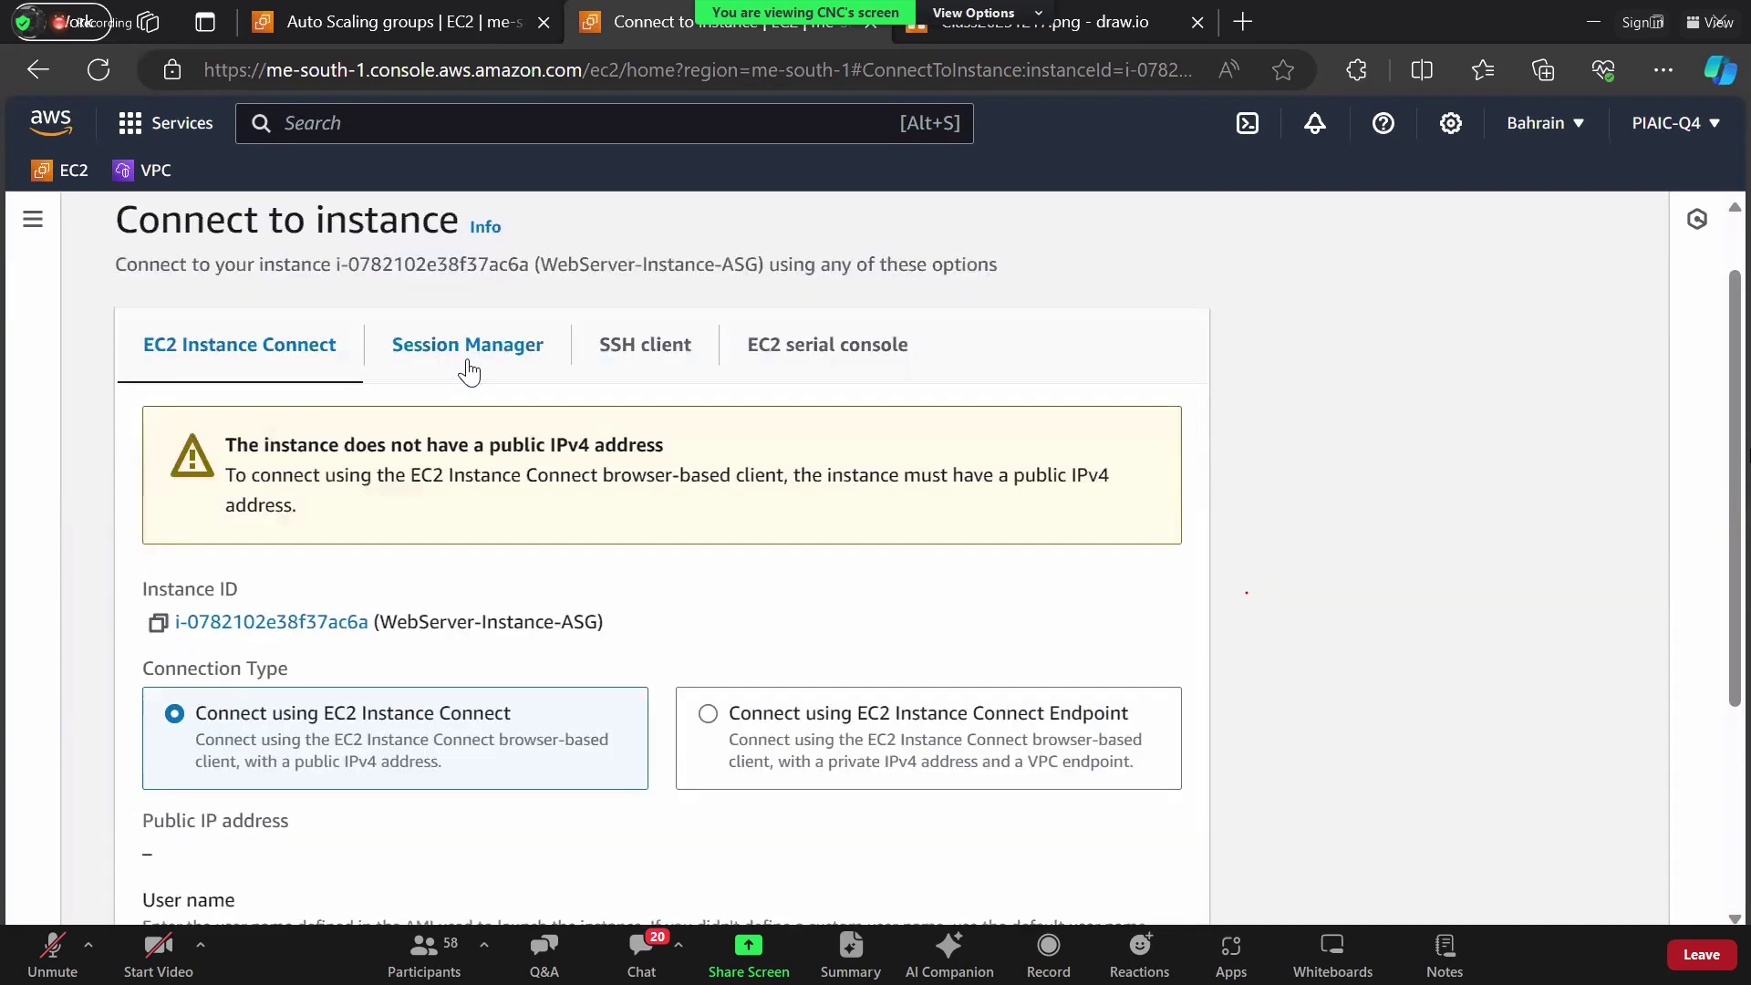
left_click(469, 371)
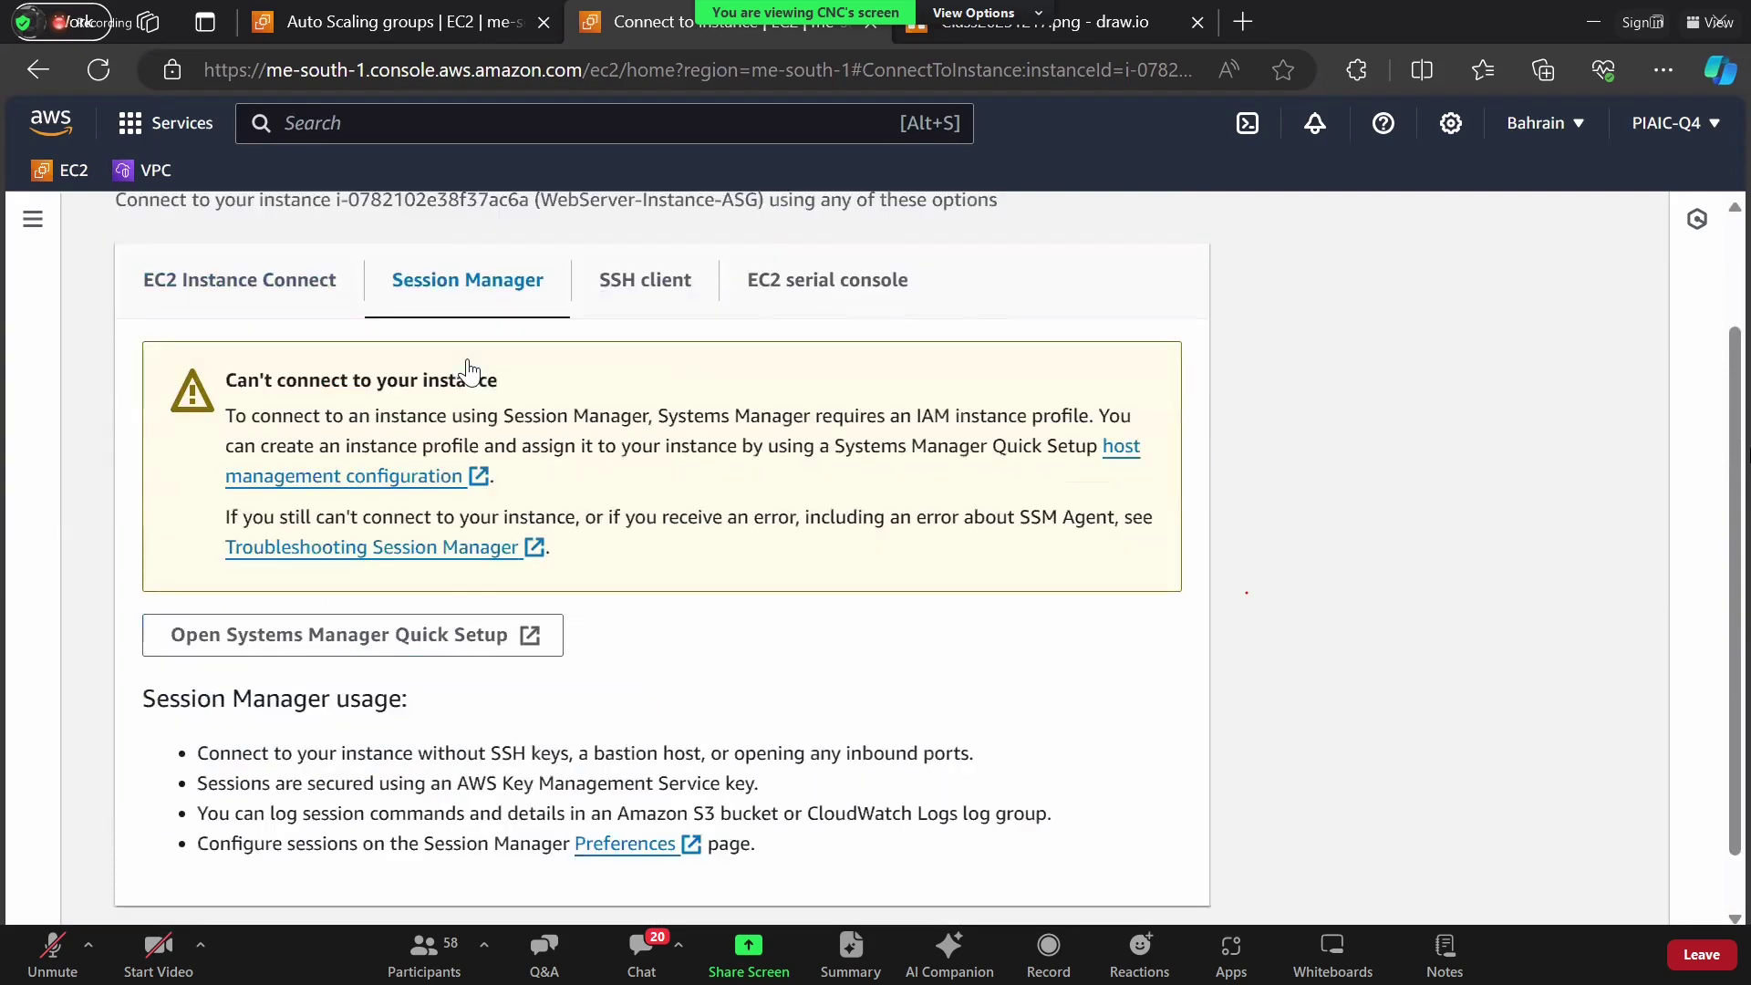
scroll(756, 422, "up", 1)
left_click(784, 435)
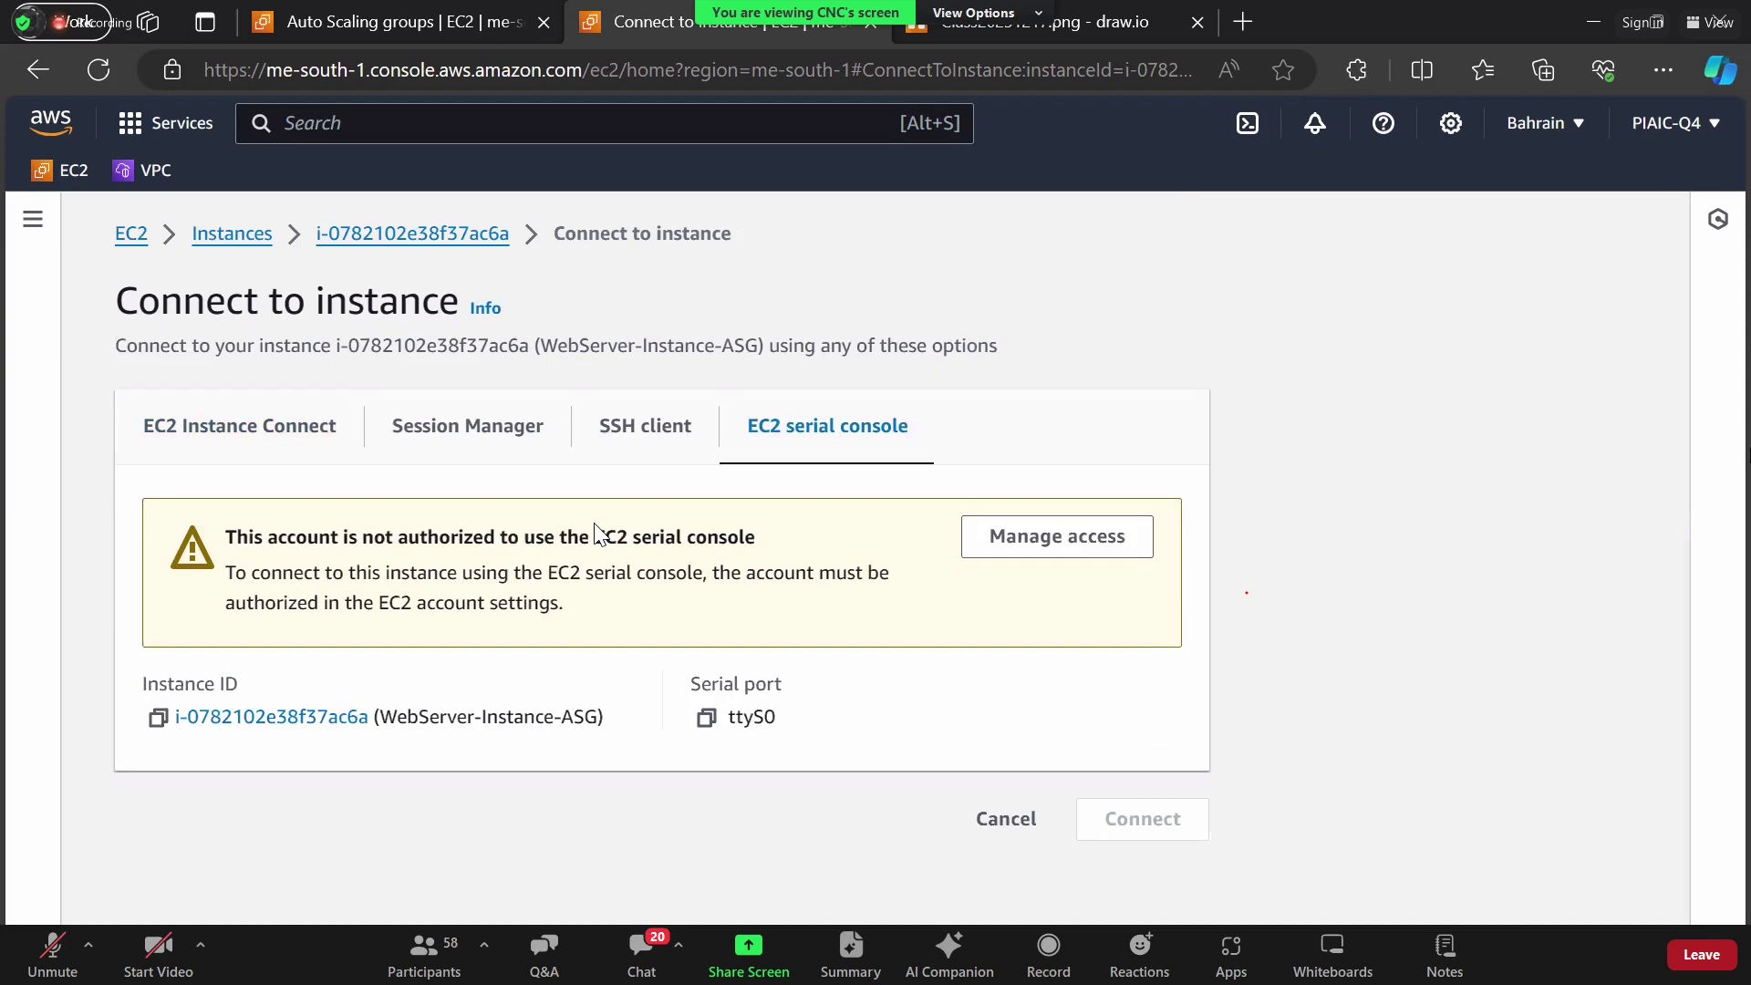
left_click(269, 439)
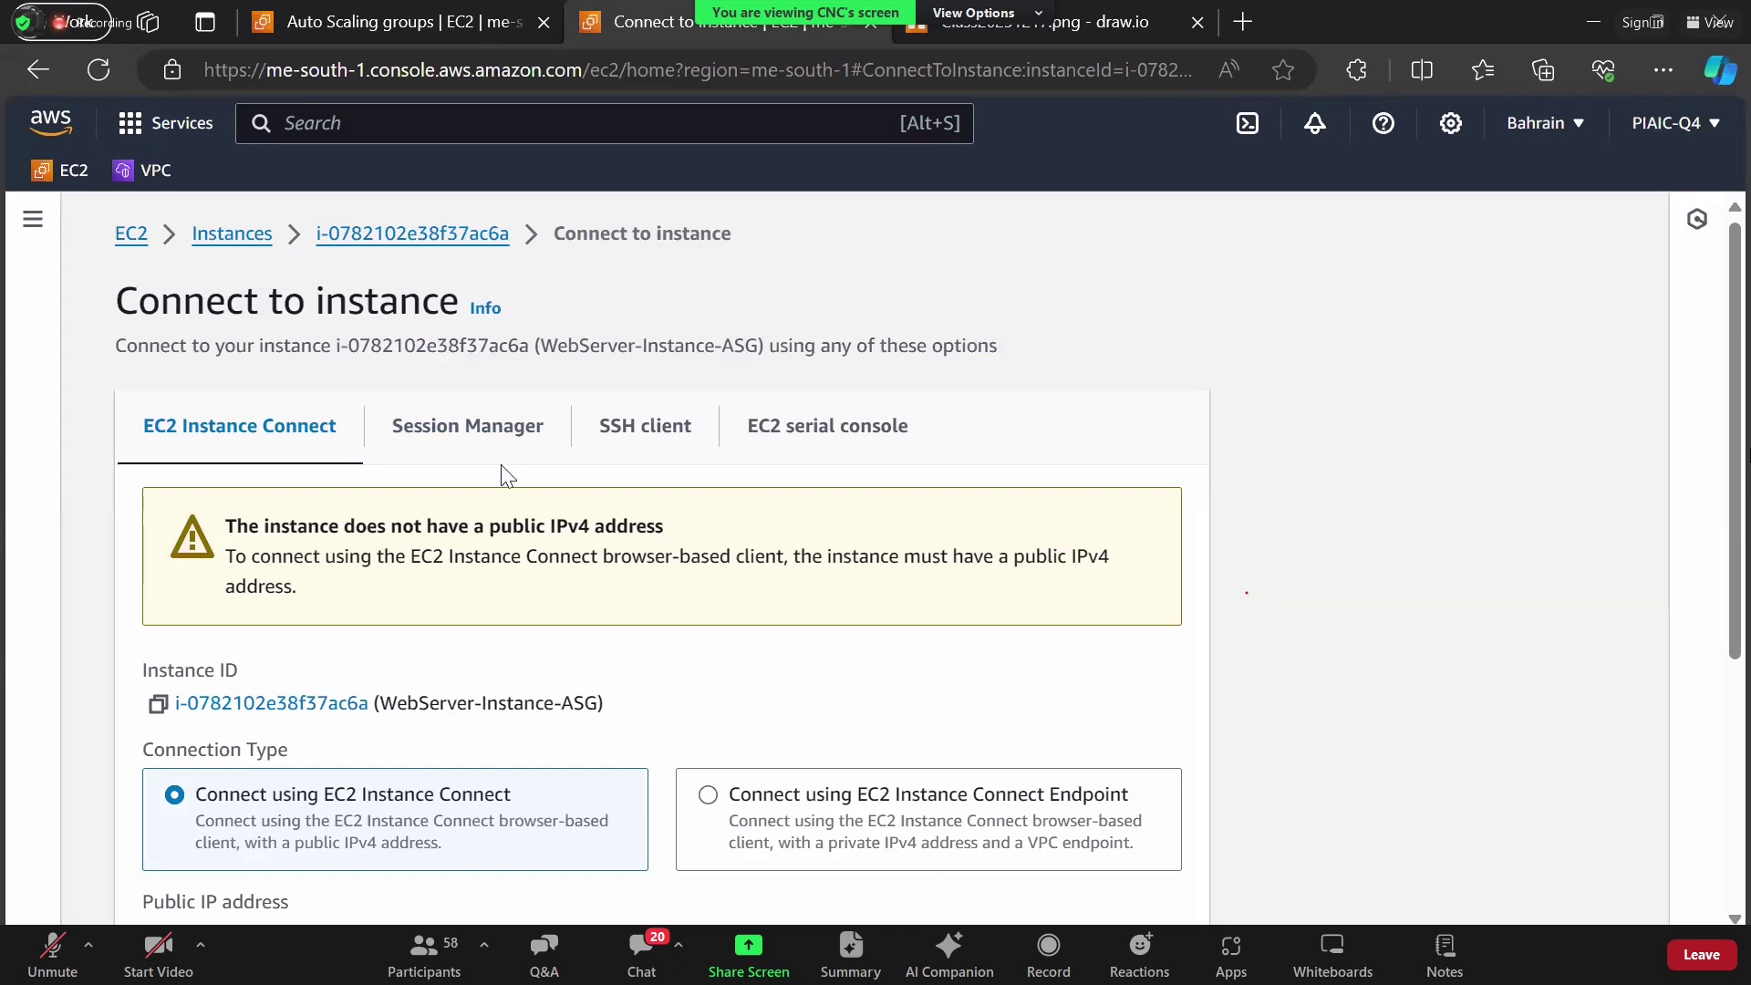
left_click(365, 228)
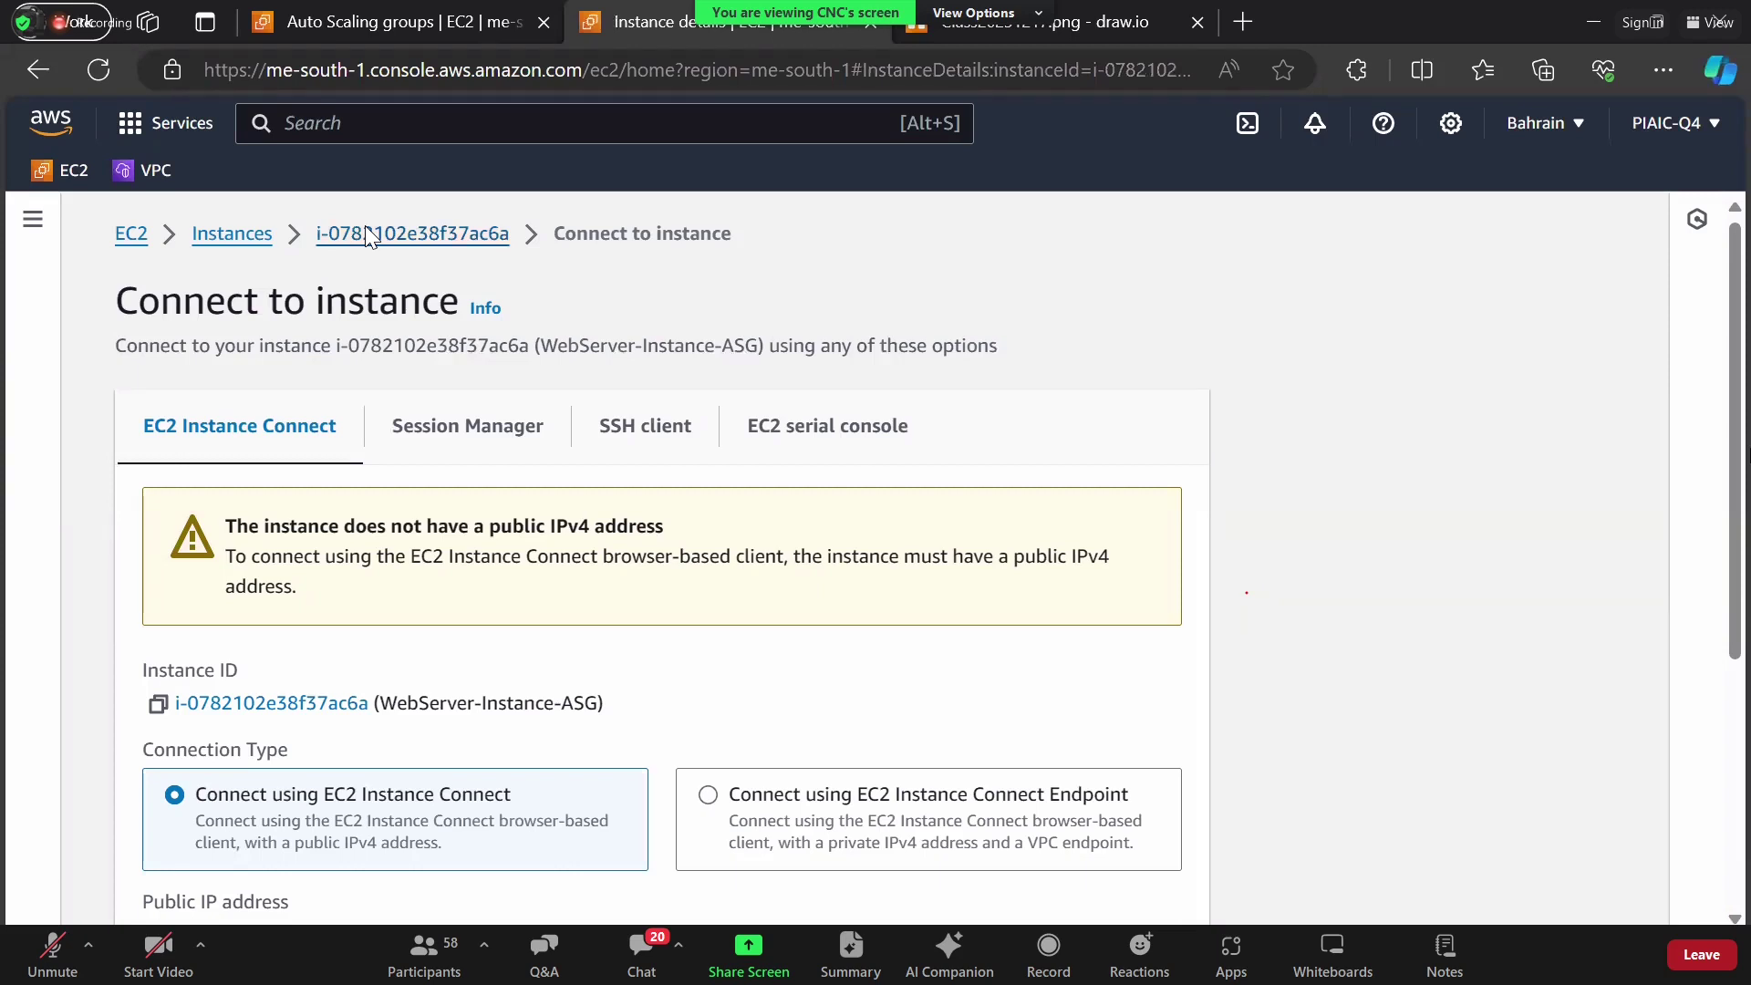
- From the Elastic IPs page, allocate an address from Amazon's IPv4 pool, getting 15.185.54.216
left_click(121, 491)
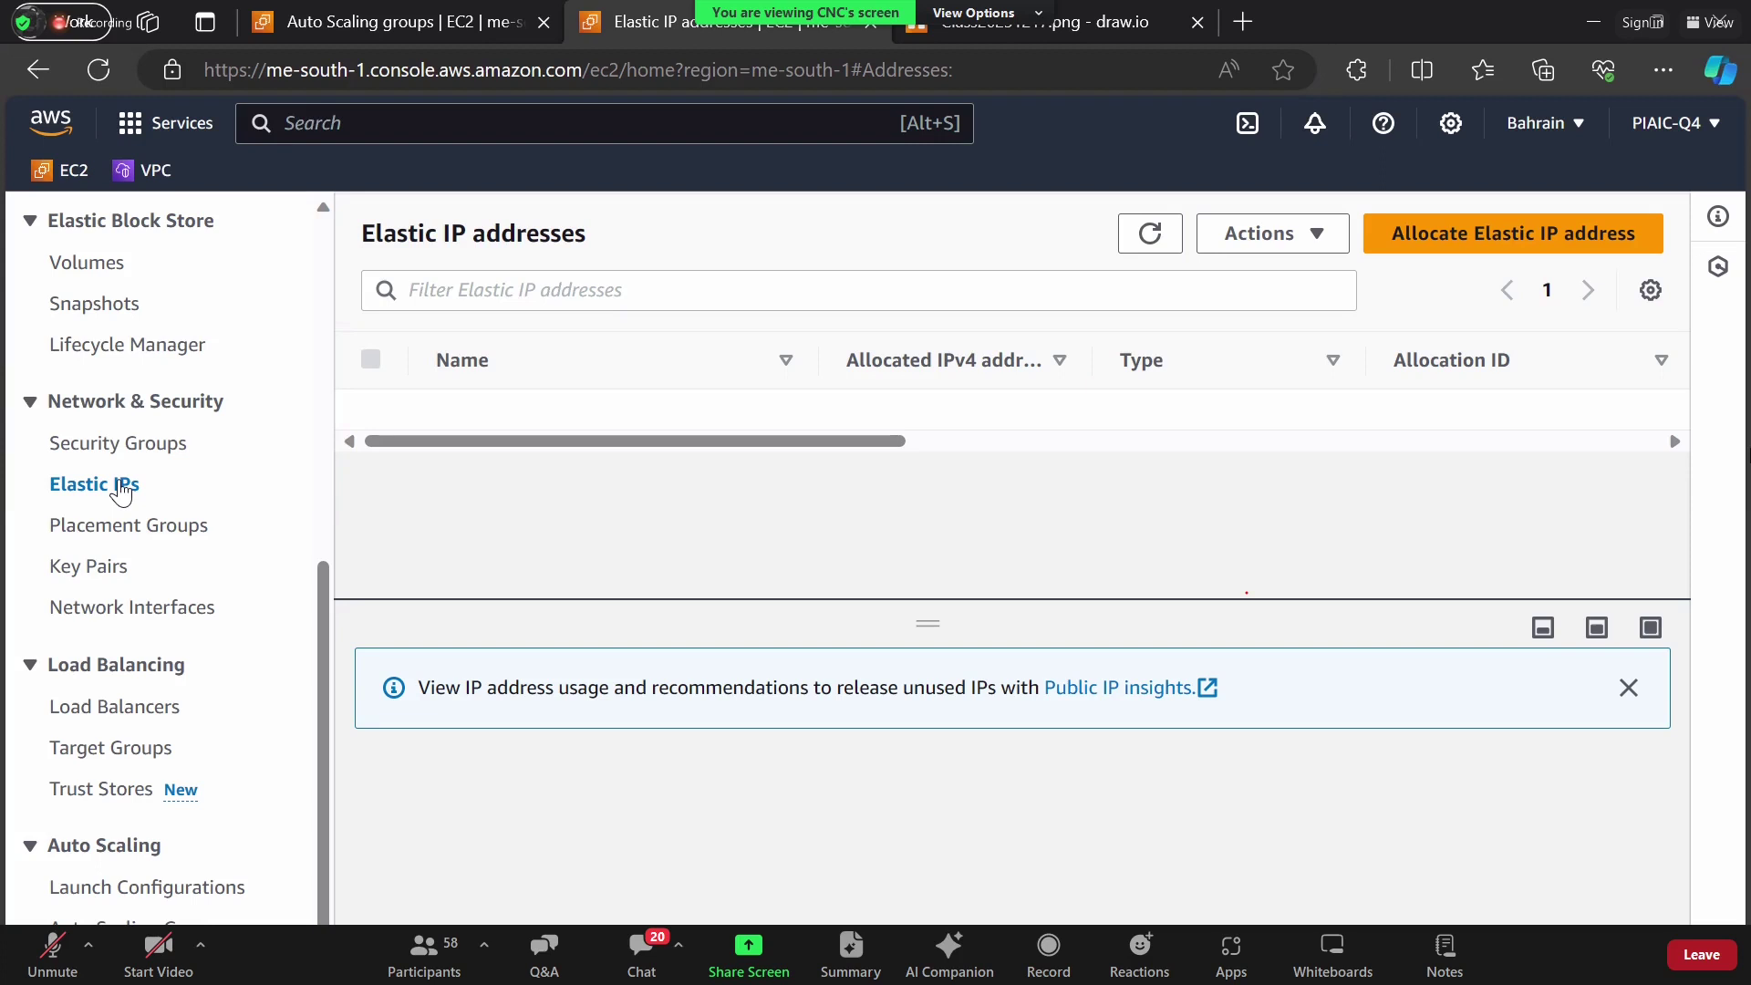
left_click(1431, 236)
scroll(565, 561, "down", 1)
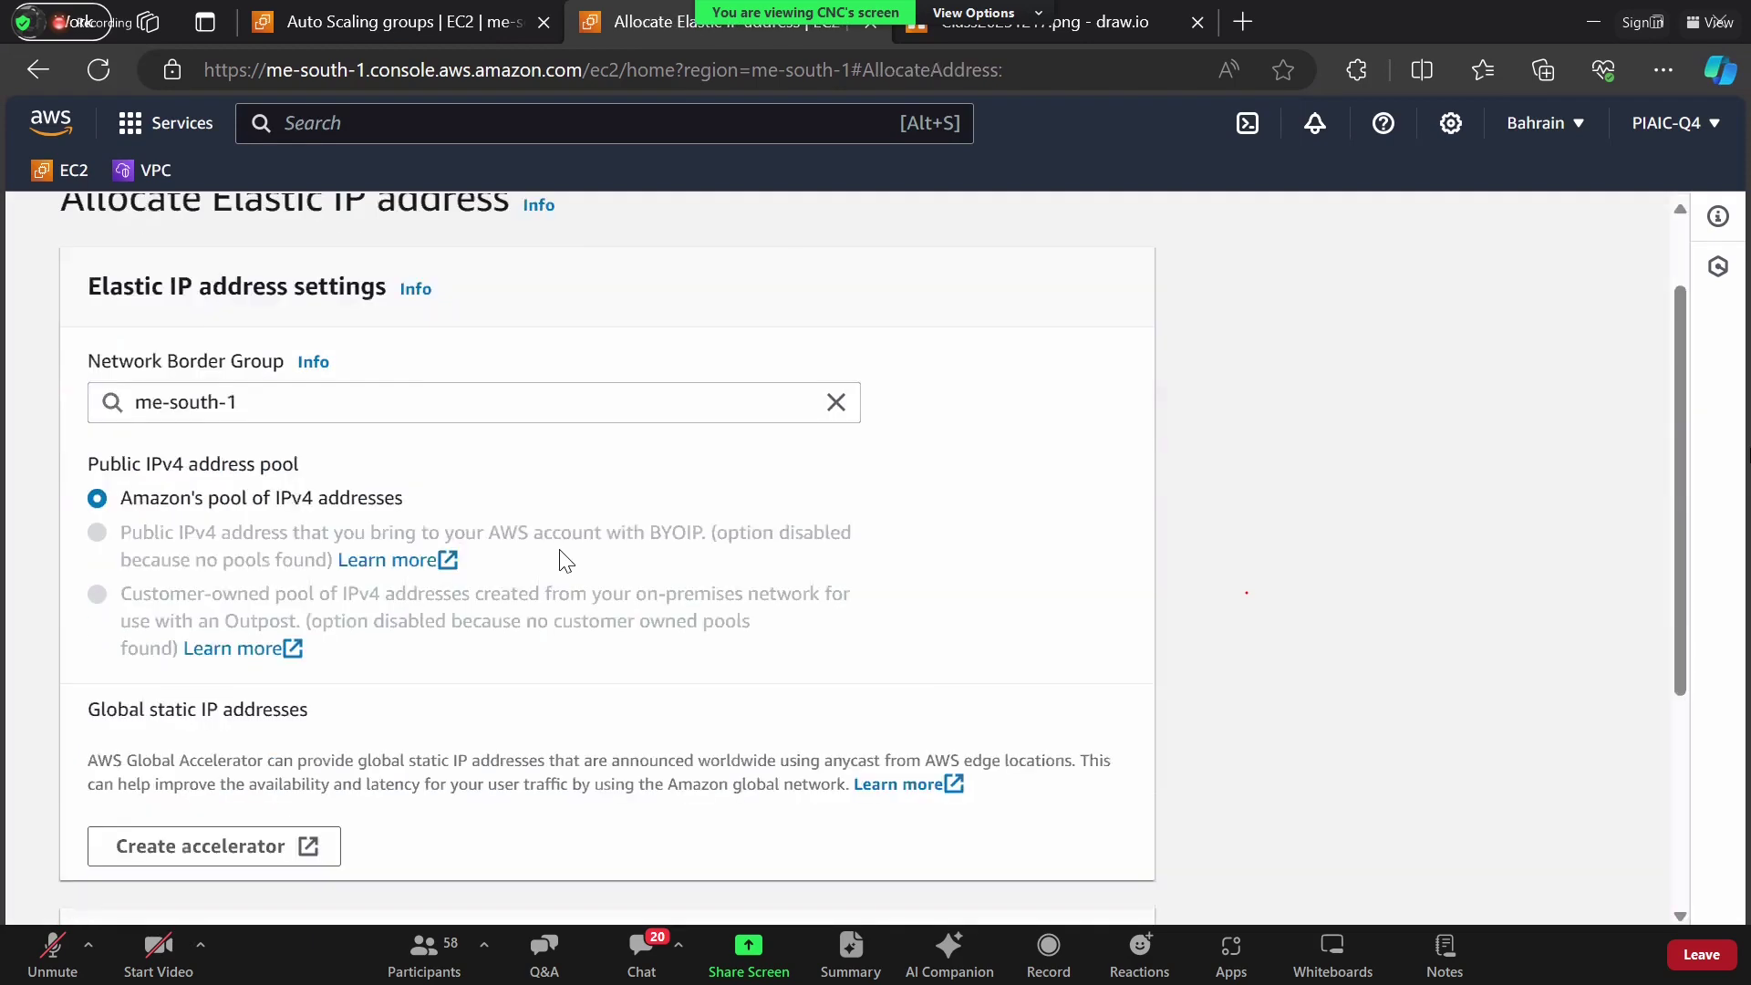
scroll(566, 561, "down", 3)
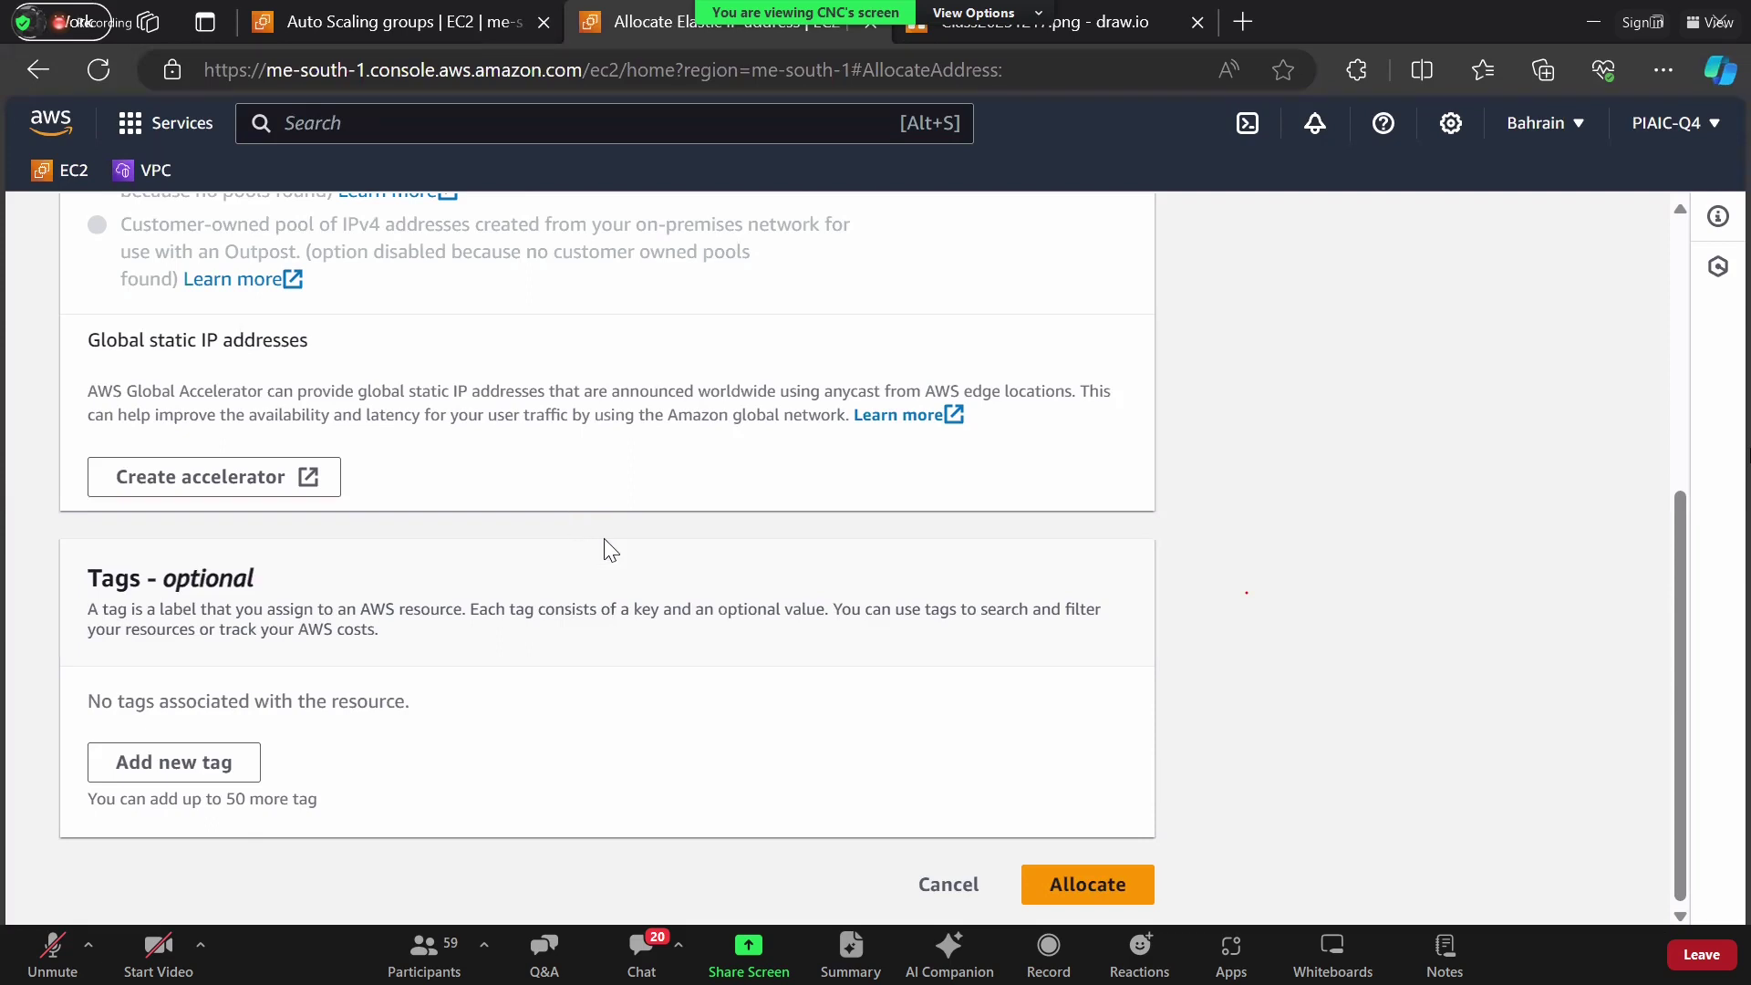
scroll(605, 543, "up", 2)
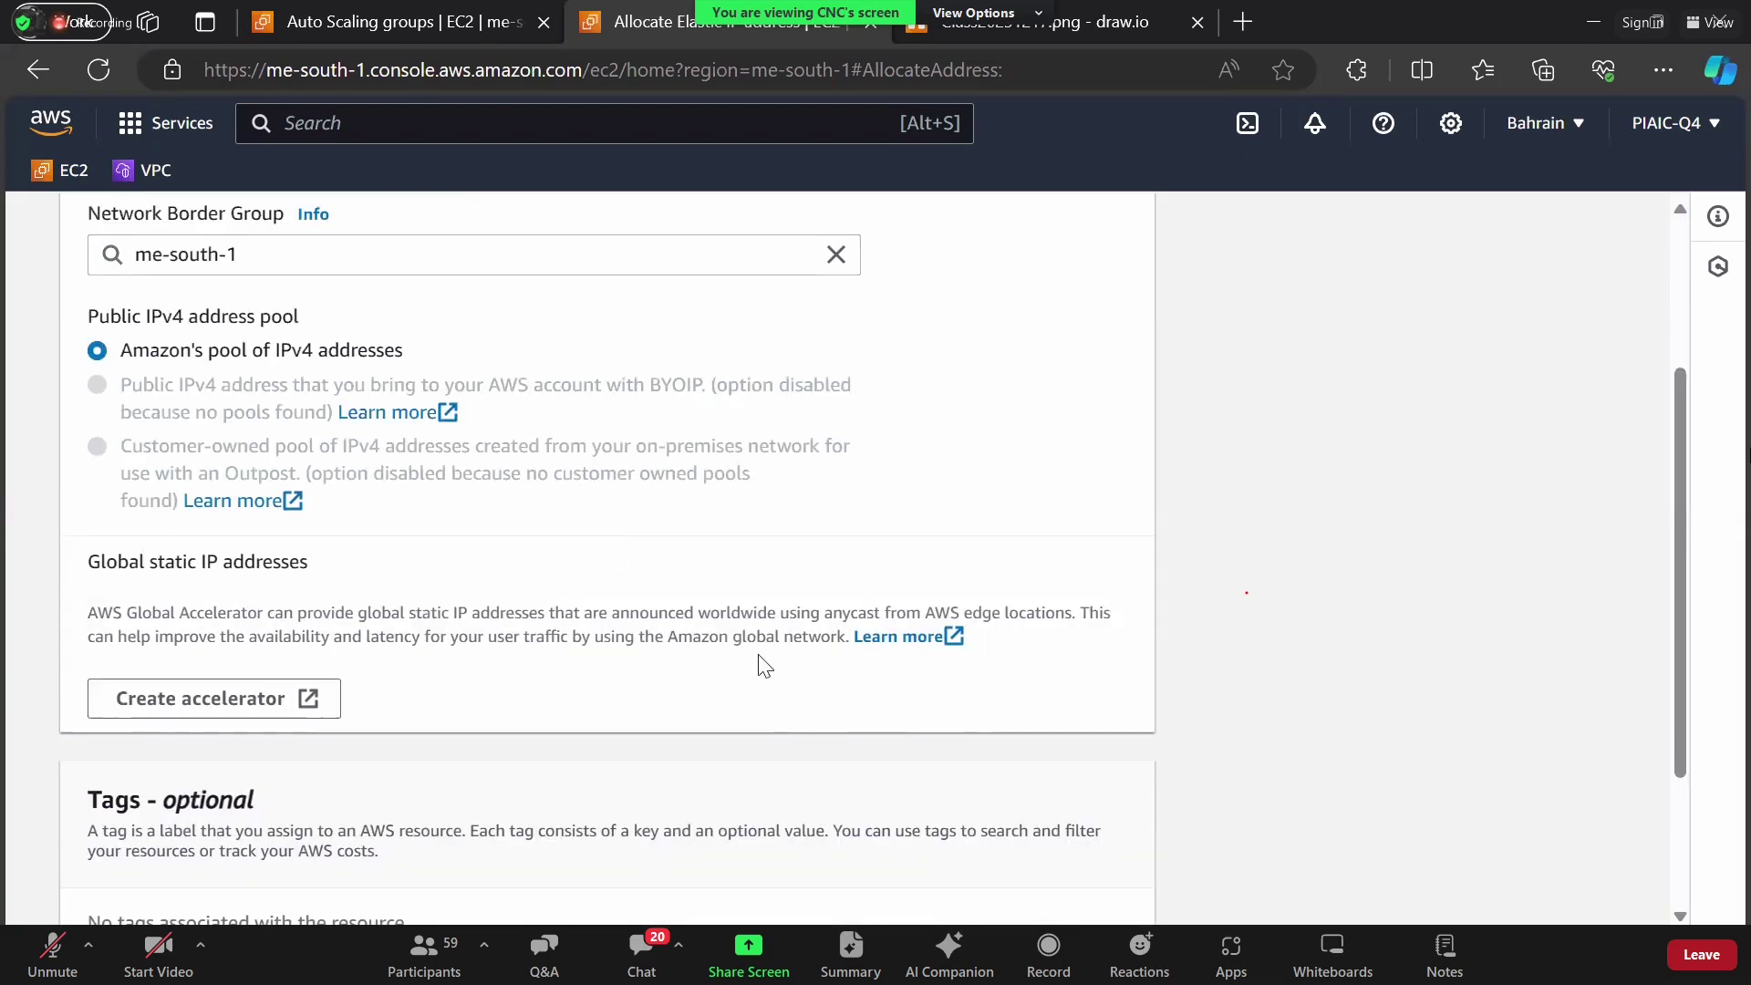
scroll(1140, 878, "down", 2)
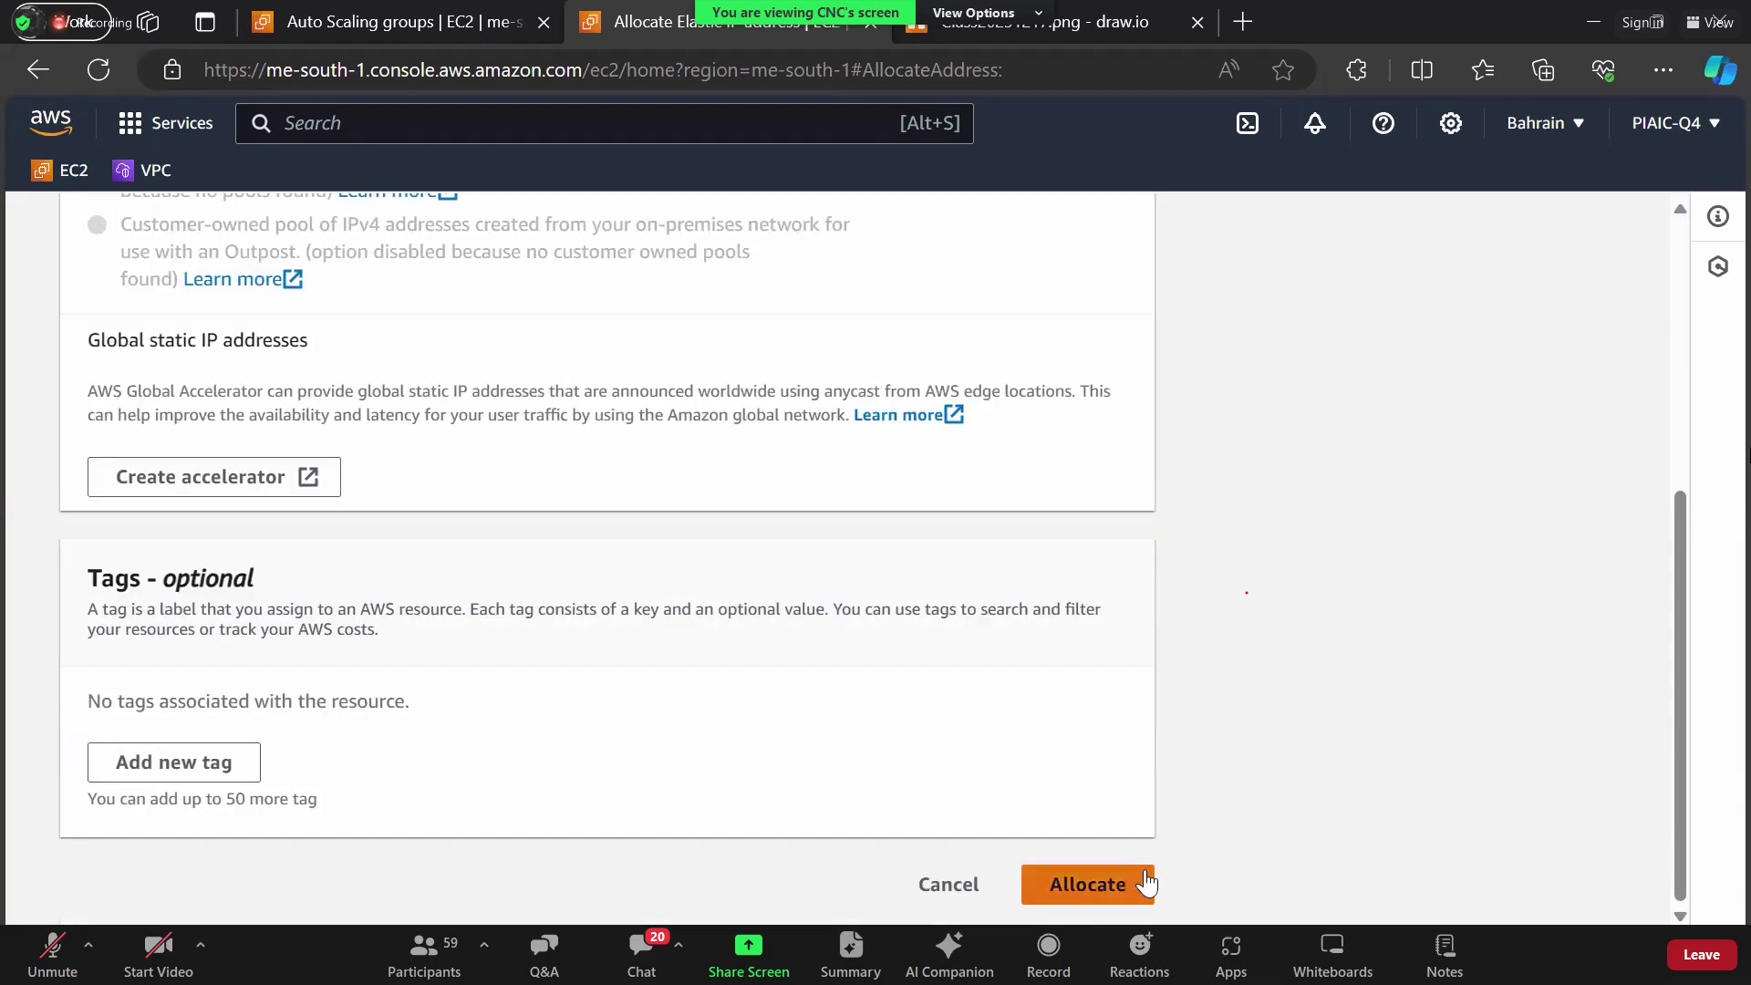
left_click(1146, 878)
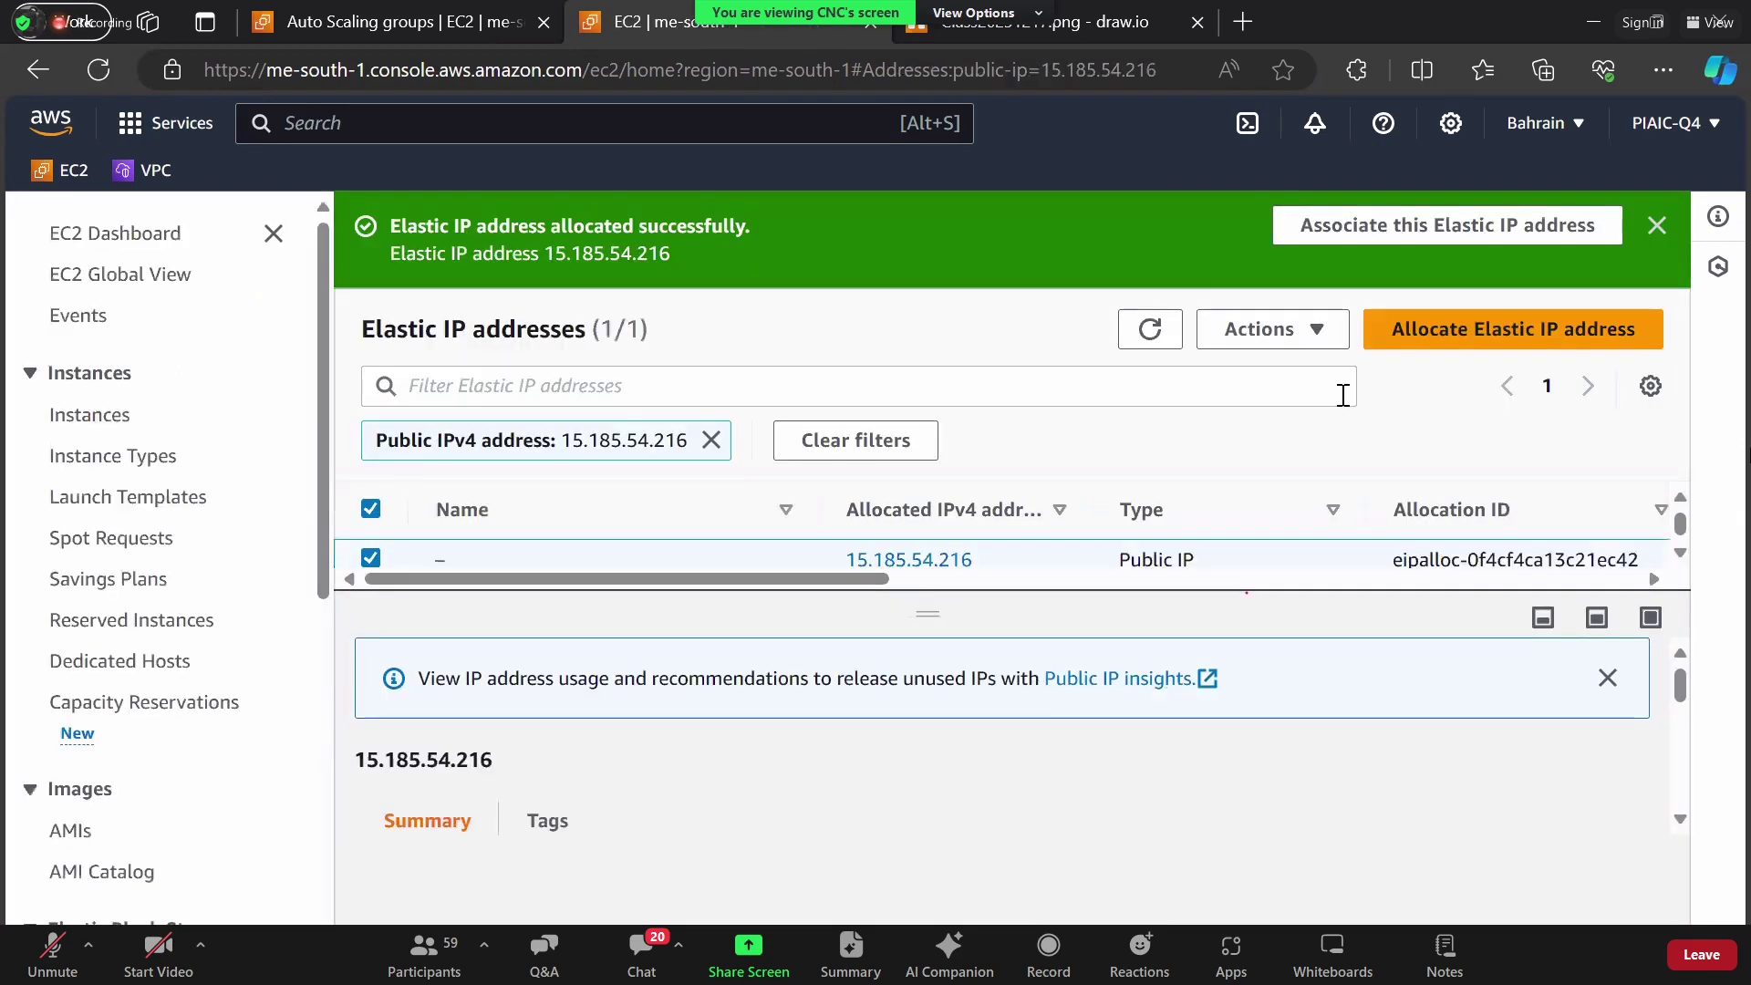
- Associate 15.185.54.216 with WebServer-Instance-ASG at private IP 10.0.0.55, then view the instance
left_click(1320, 354)
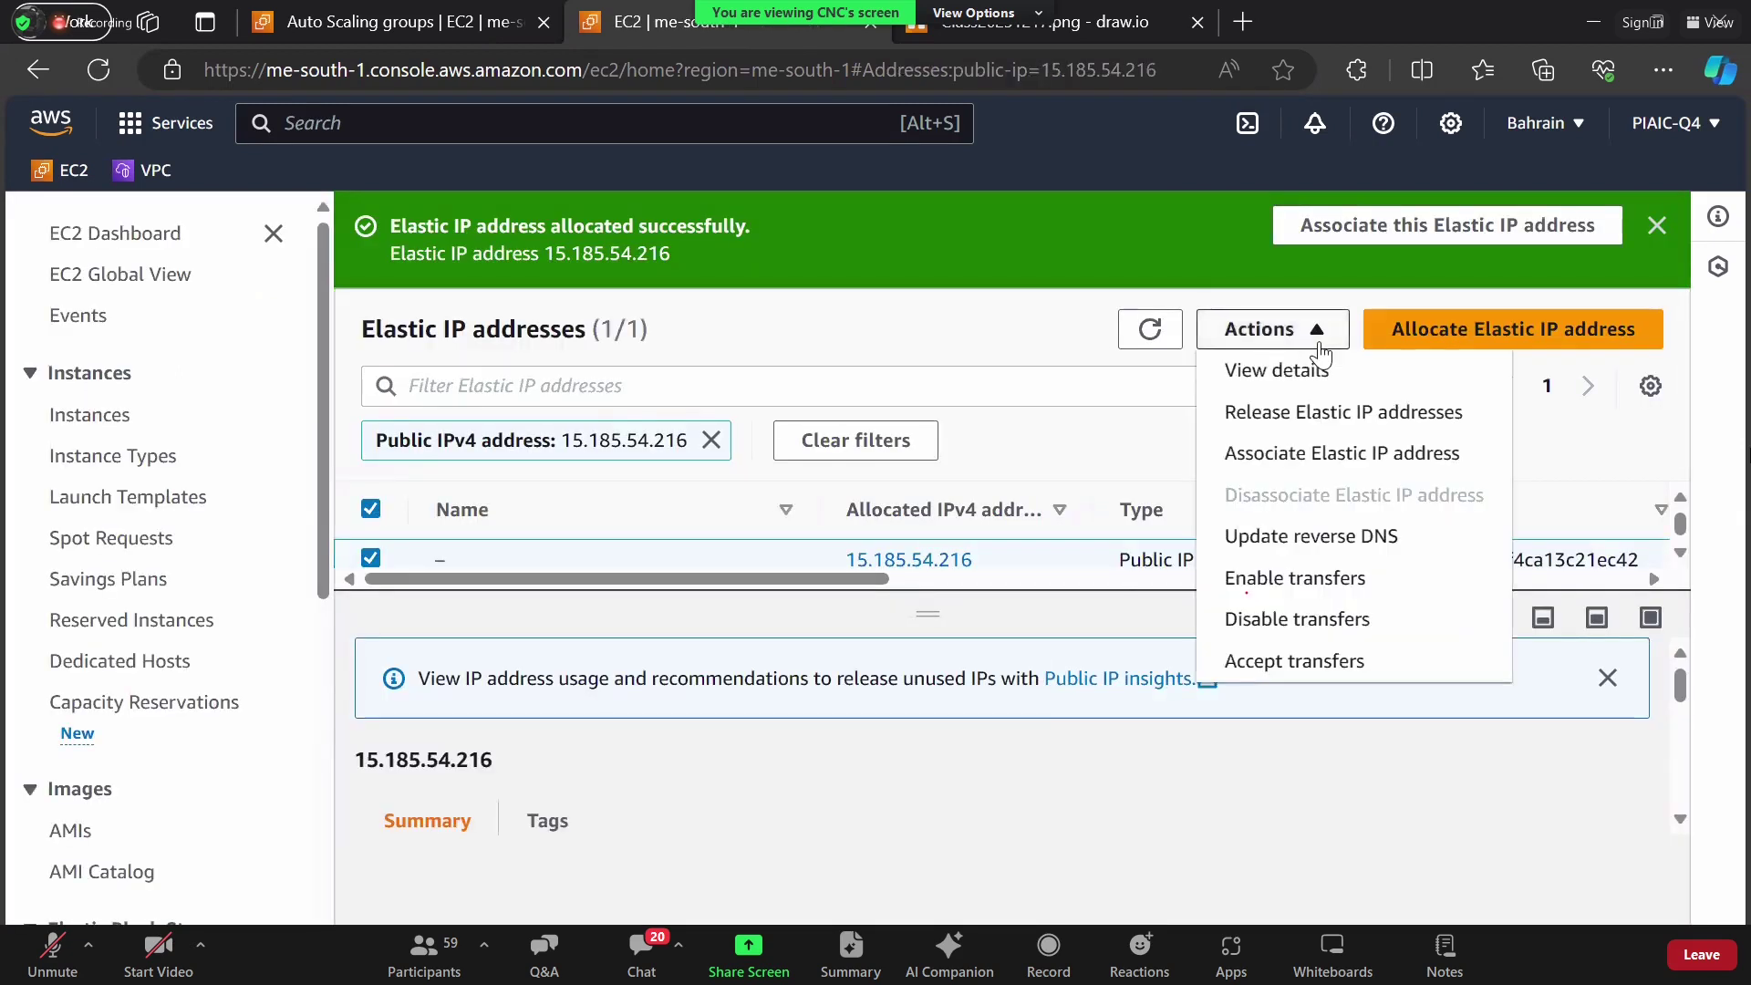
left_click(1323, 453)
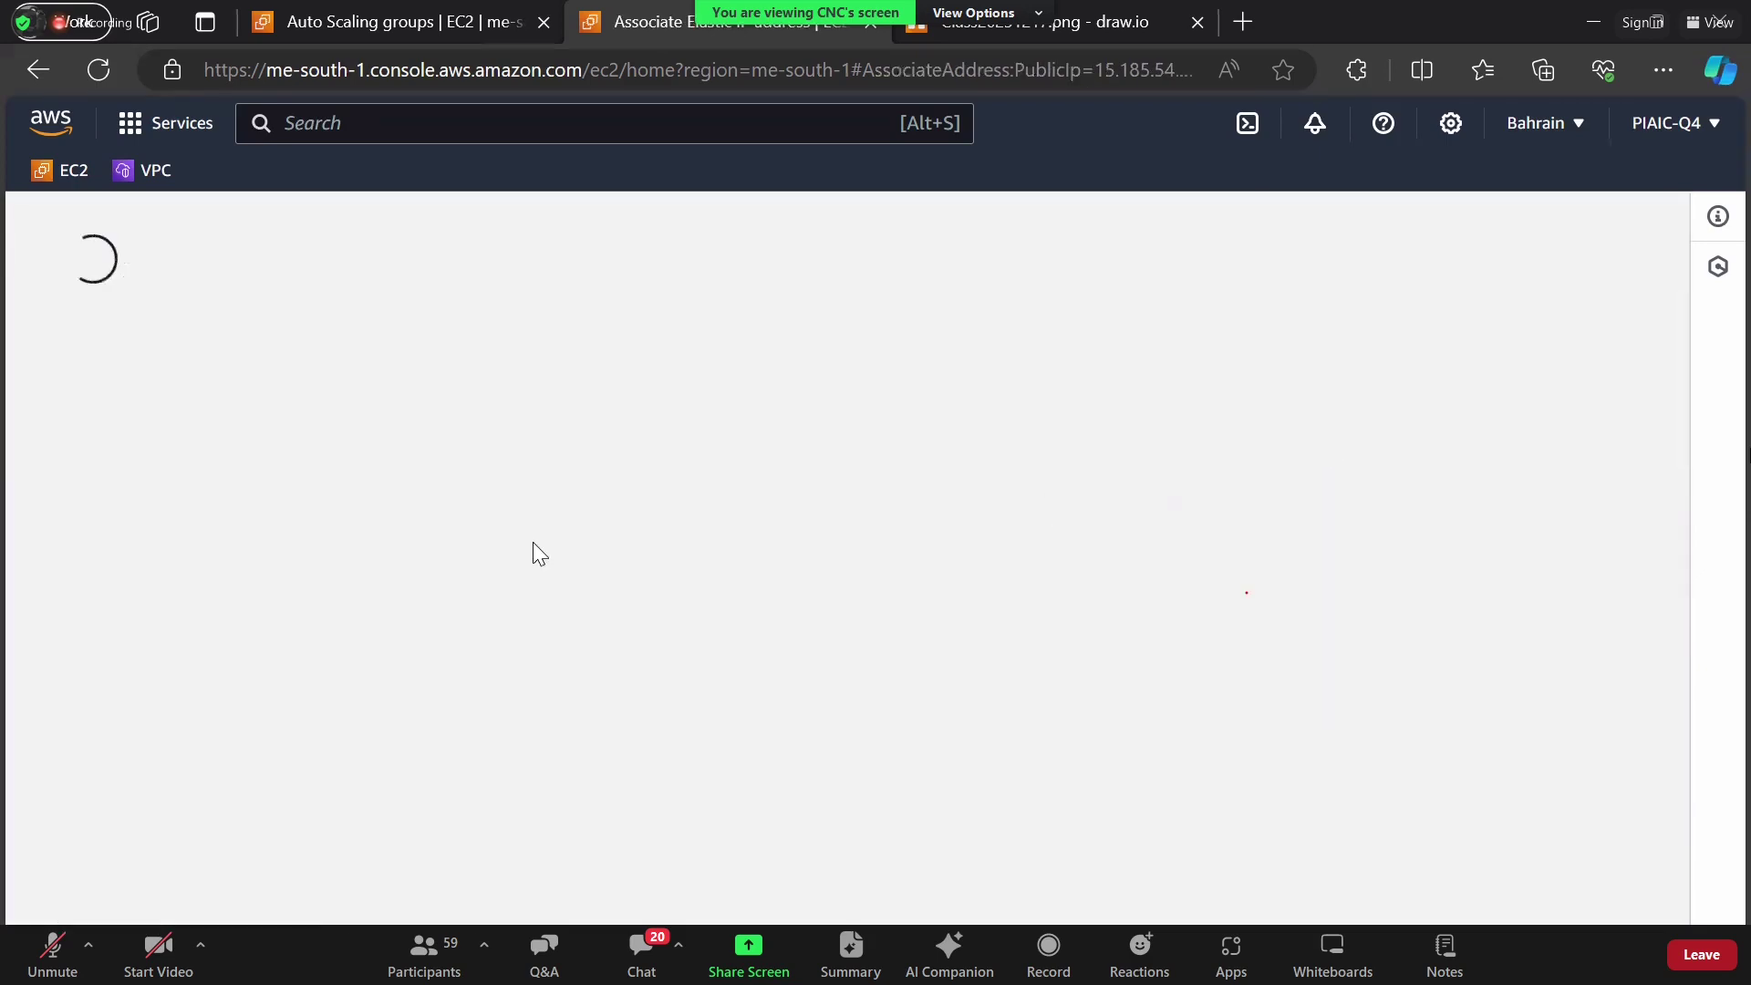
scroll(547, 553, "down", 3)
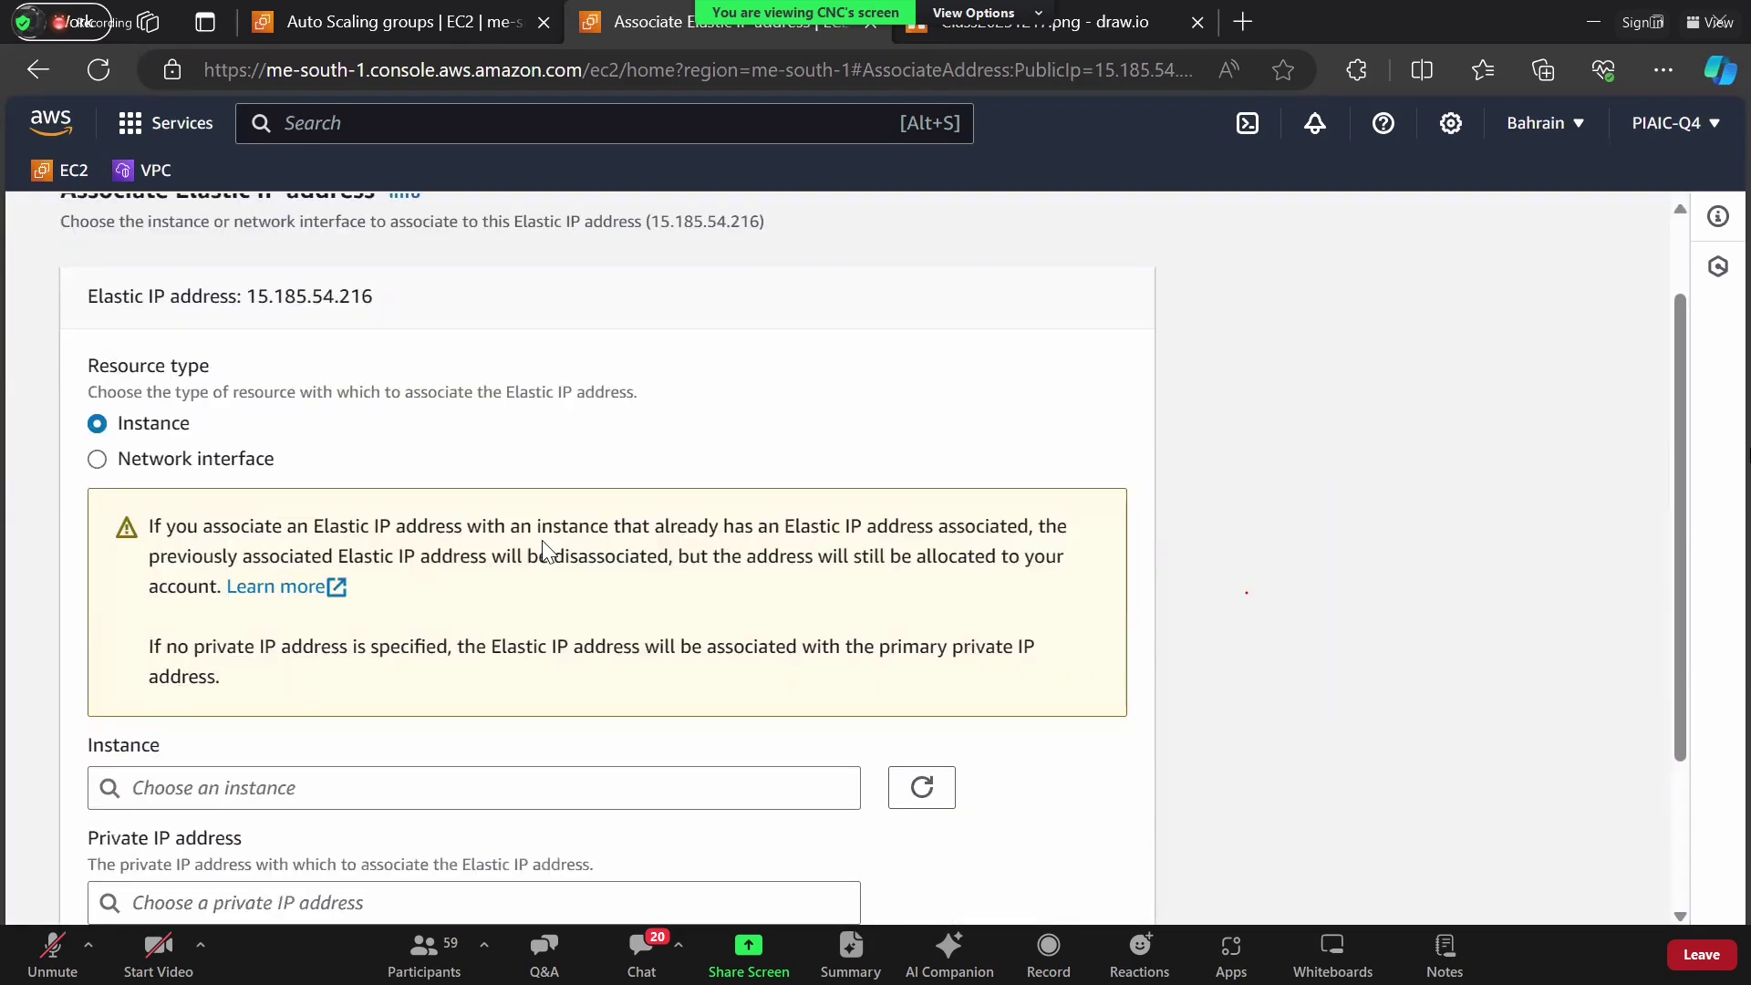
left_click(547, 559)
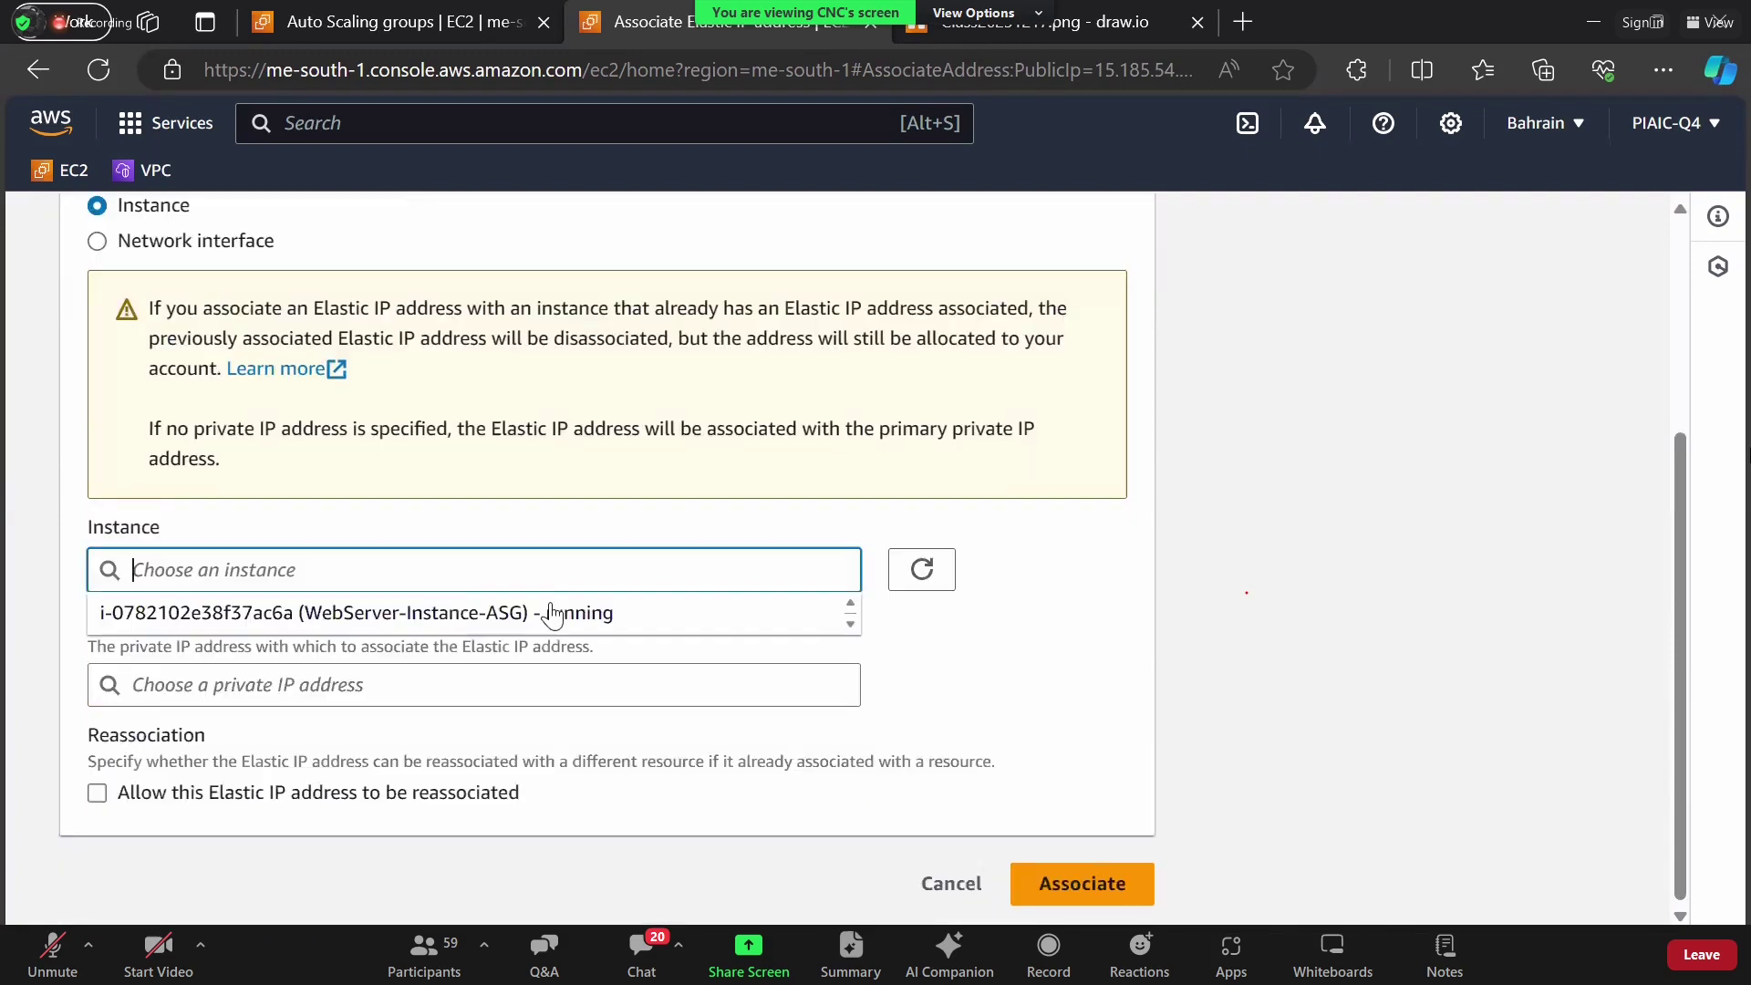
left_click(550, 616)
key("Tab")
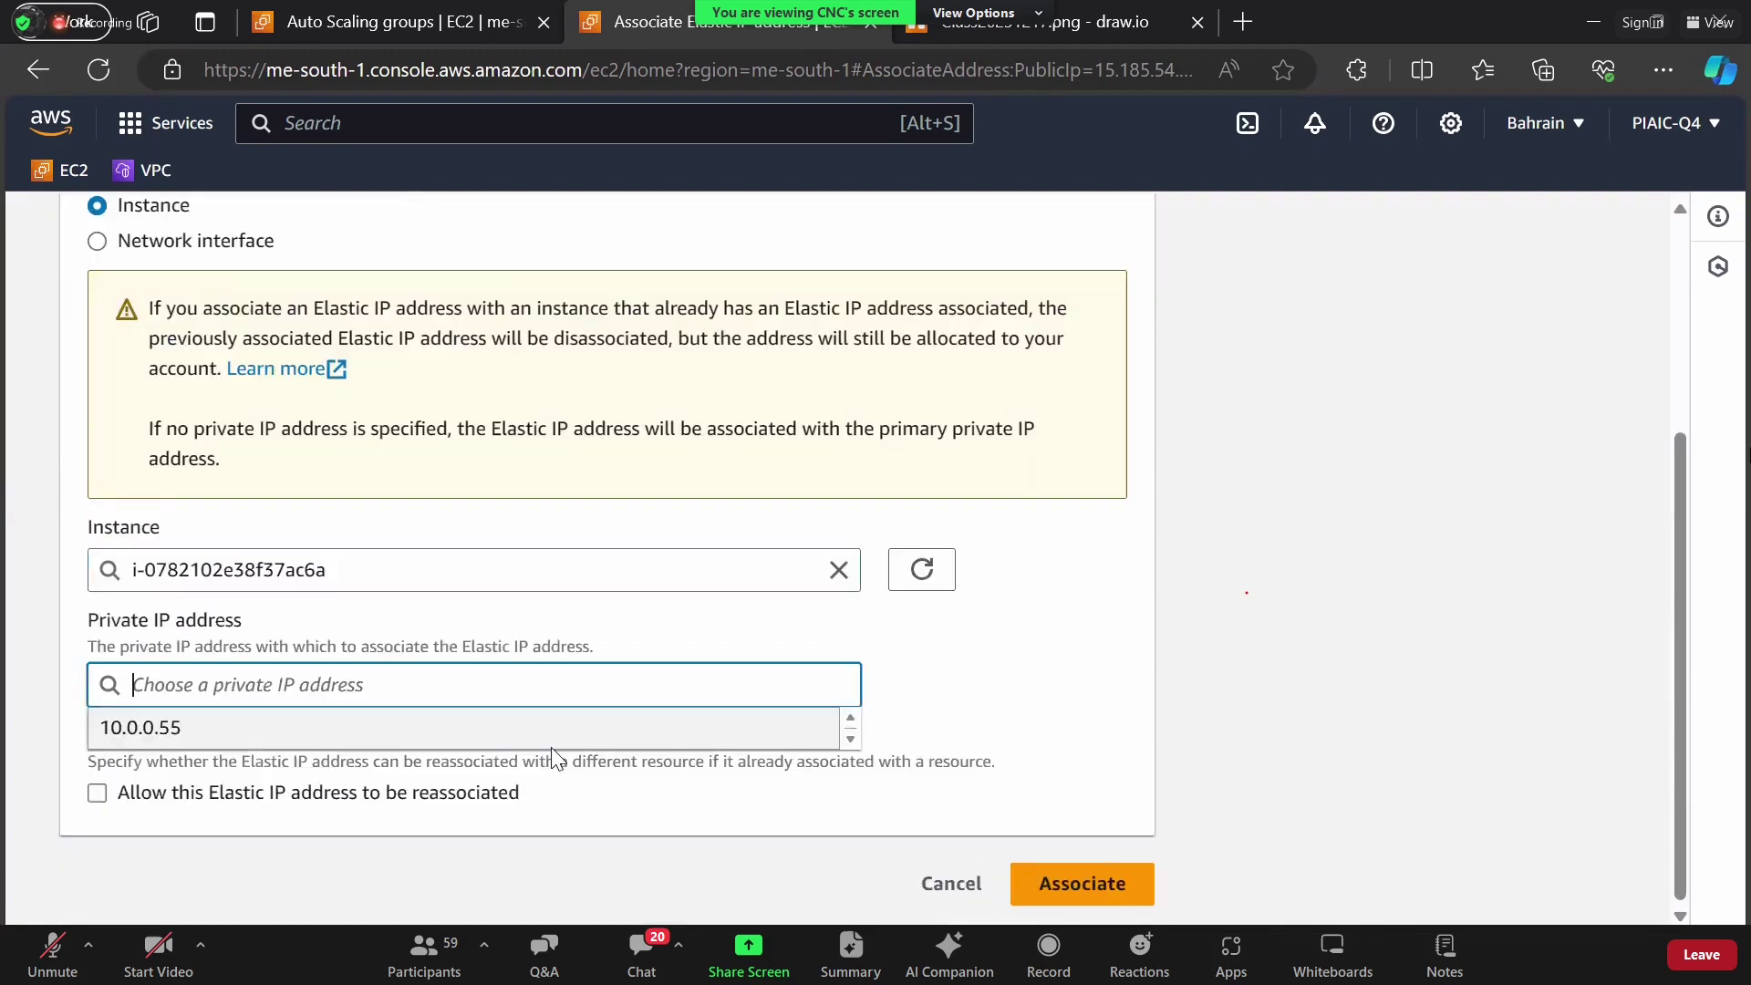
key("Down")
key("Return")
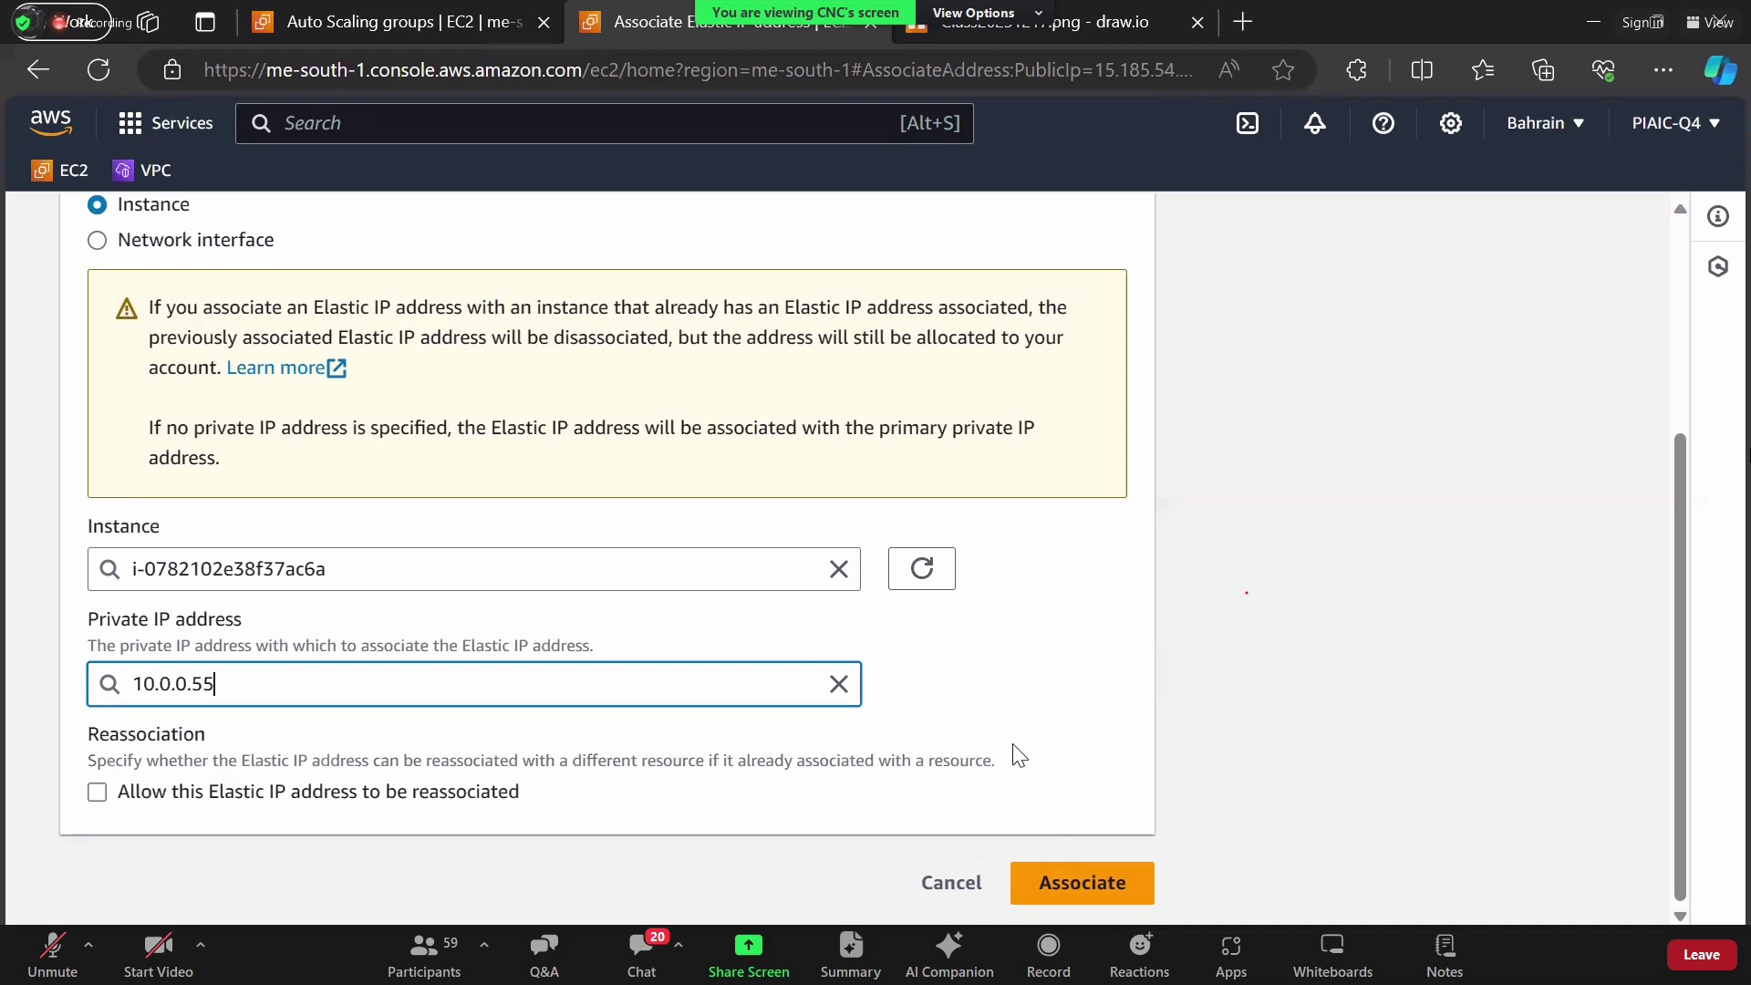
left_click(1133, 881)
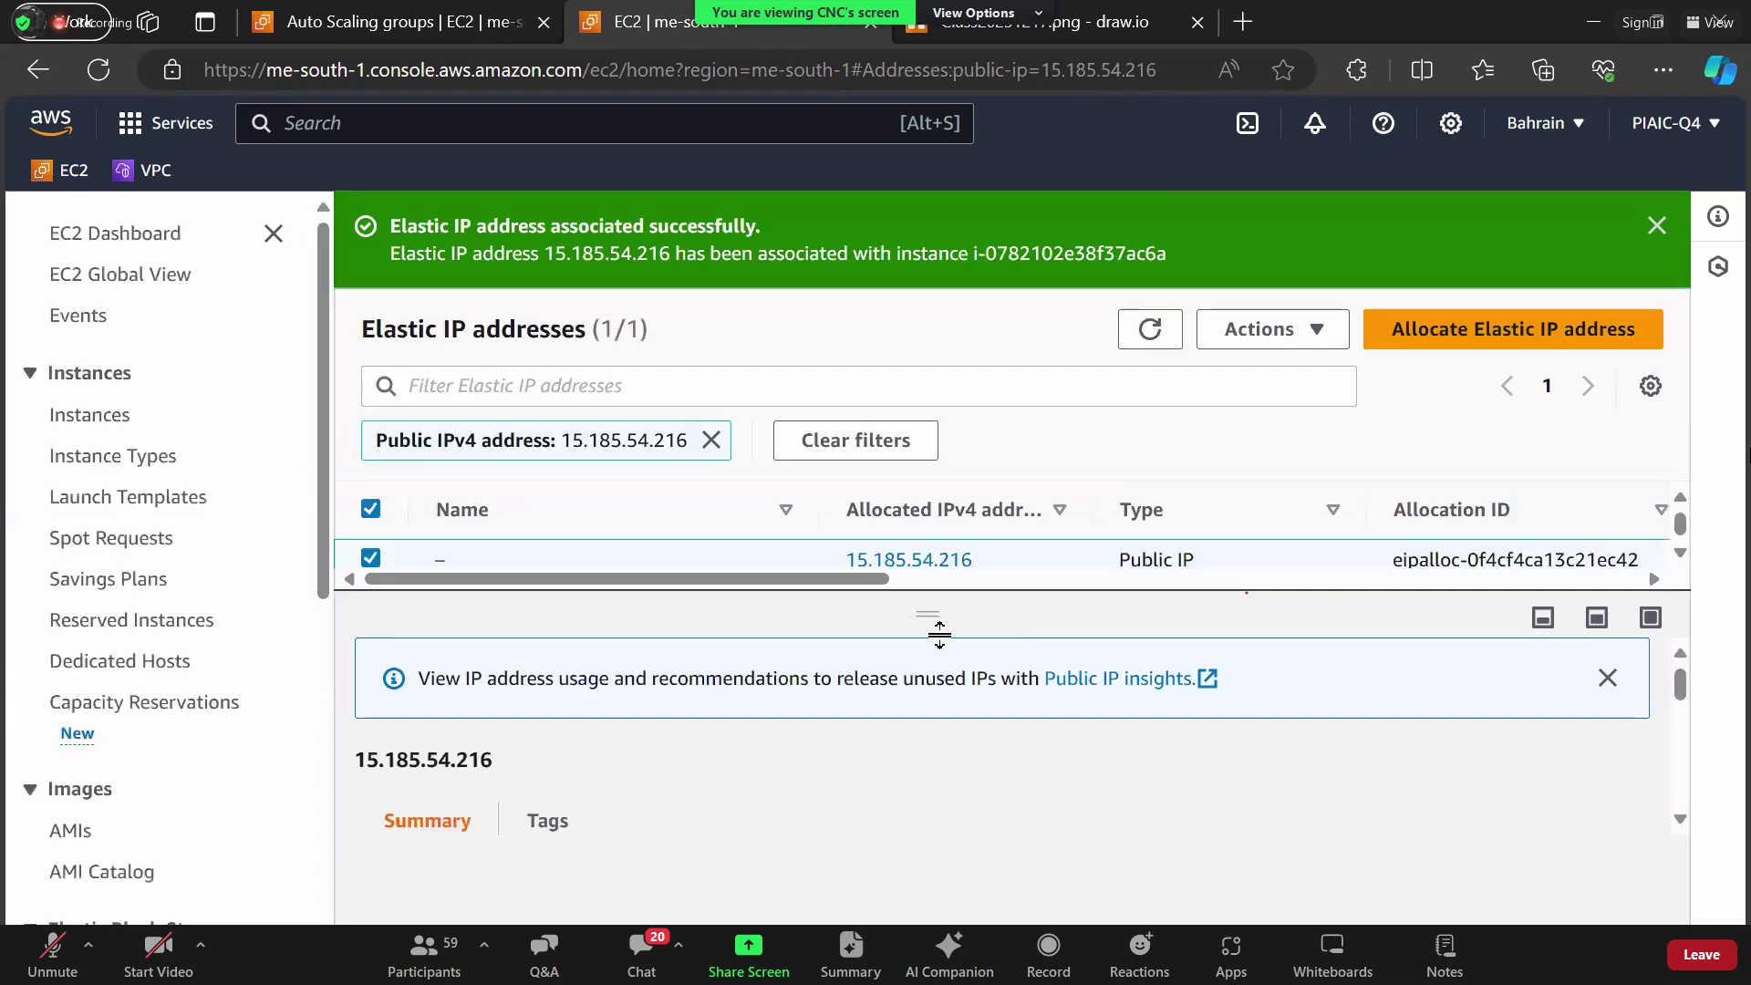
left_click(94, 418)
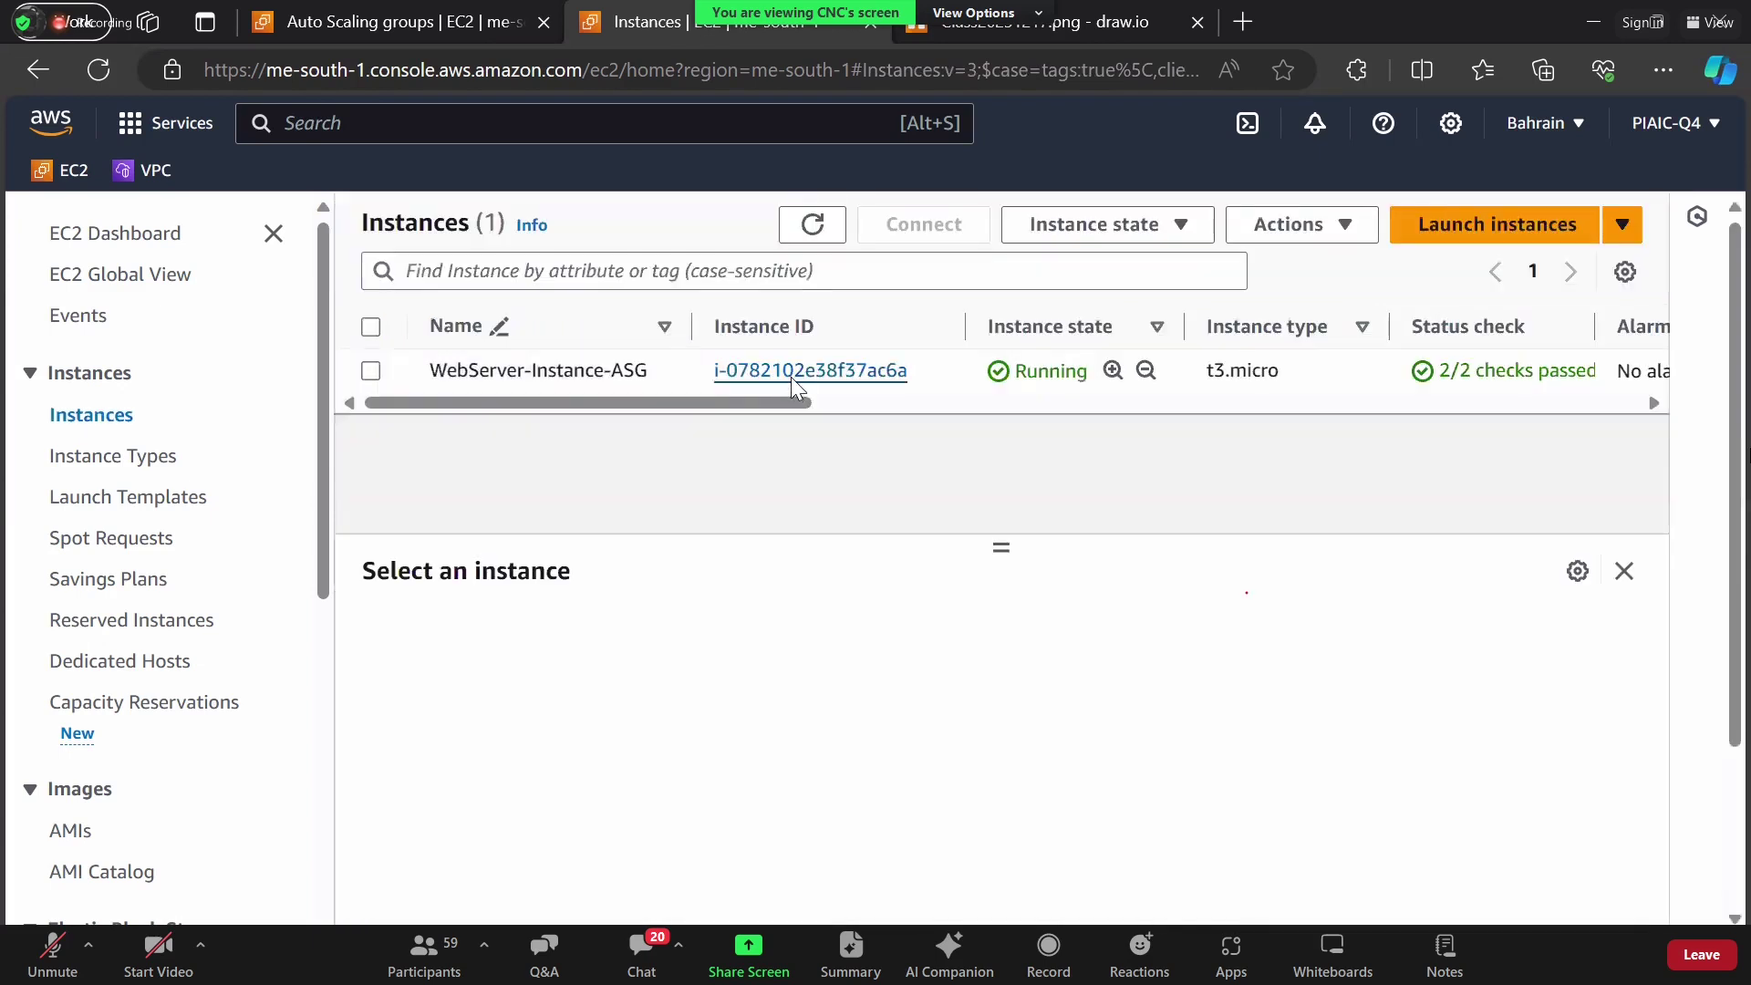
left_click(791, 374)
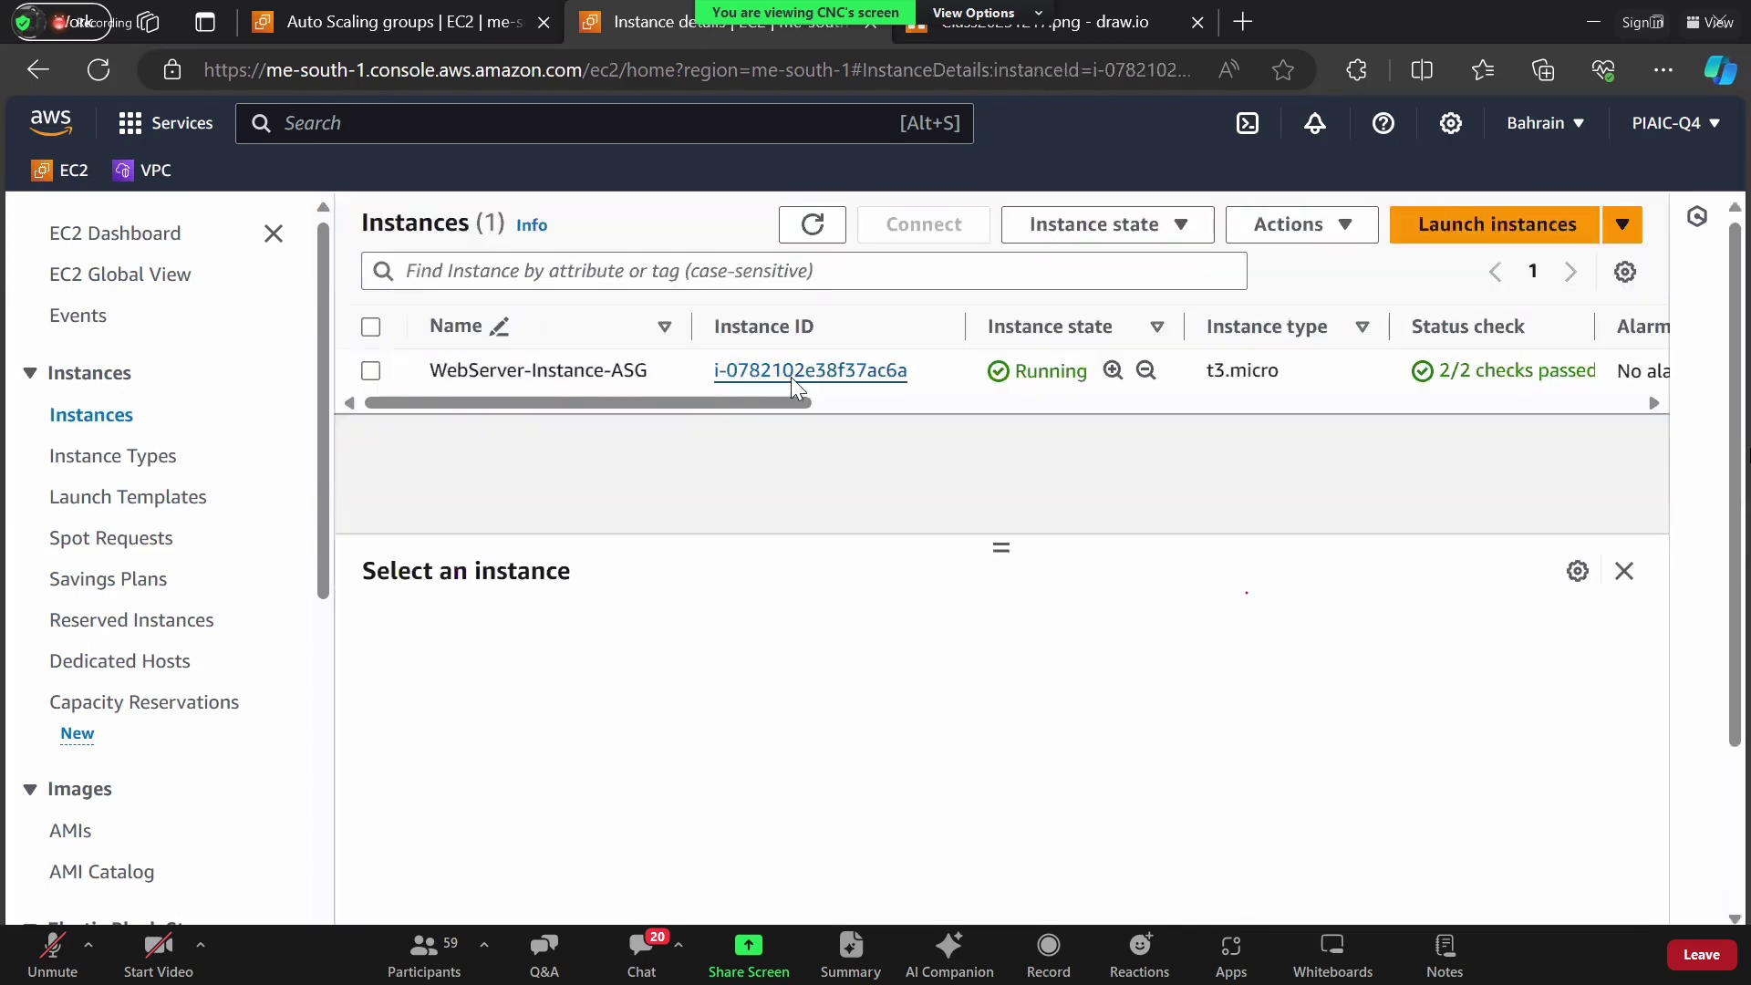
- Copy the instance's public IPv4 15.185.54.216 into PuTTY's Host Name field
left_click(819, 456)
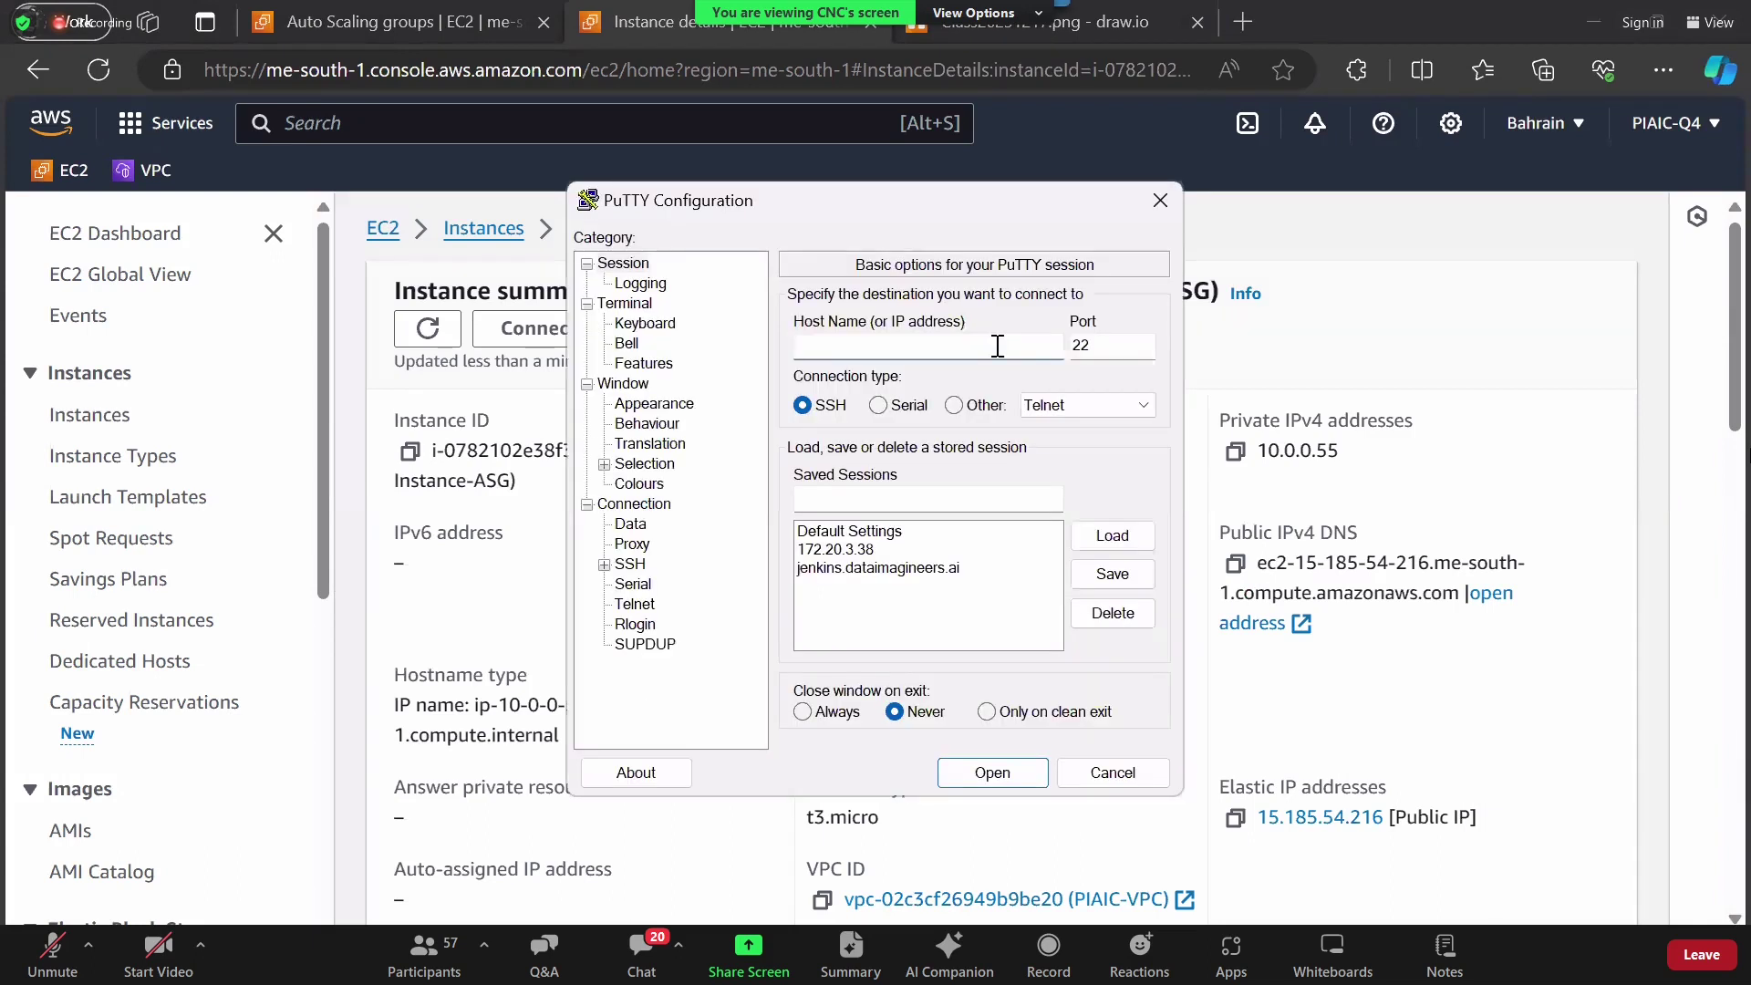
left_click(998, 346)
key("ctrl+v")
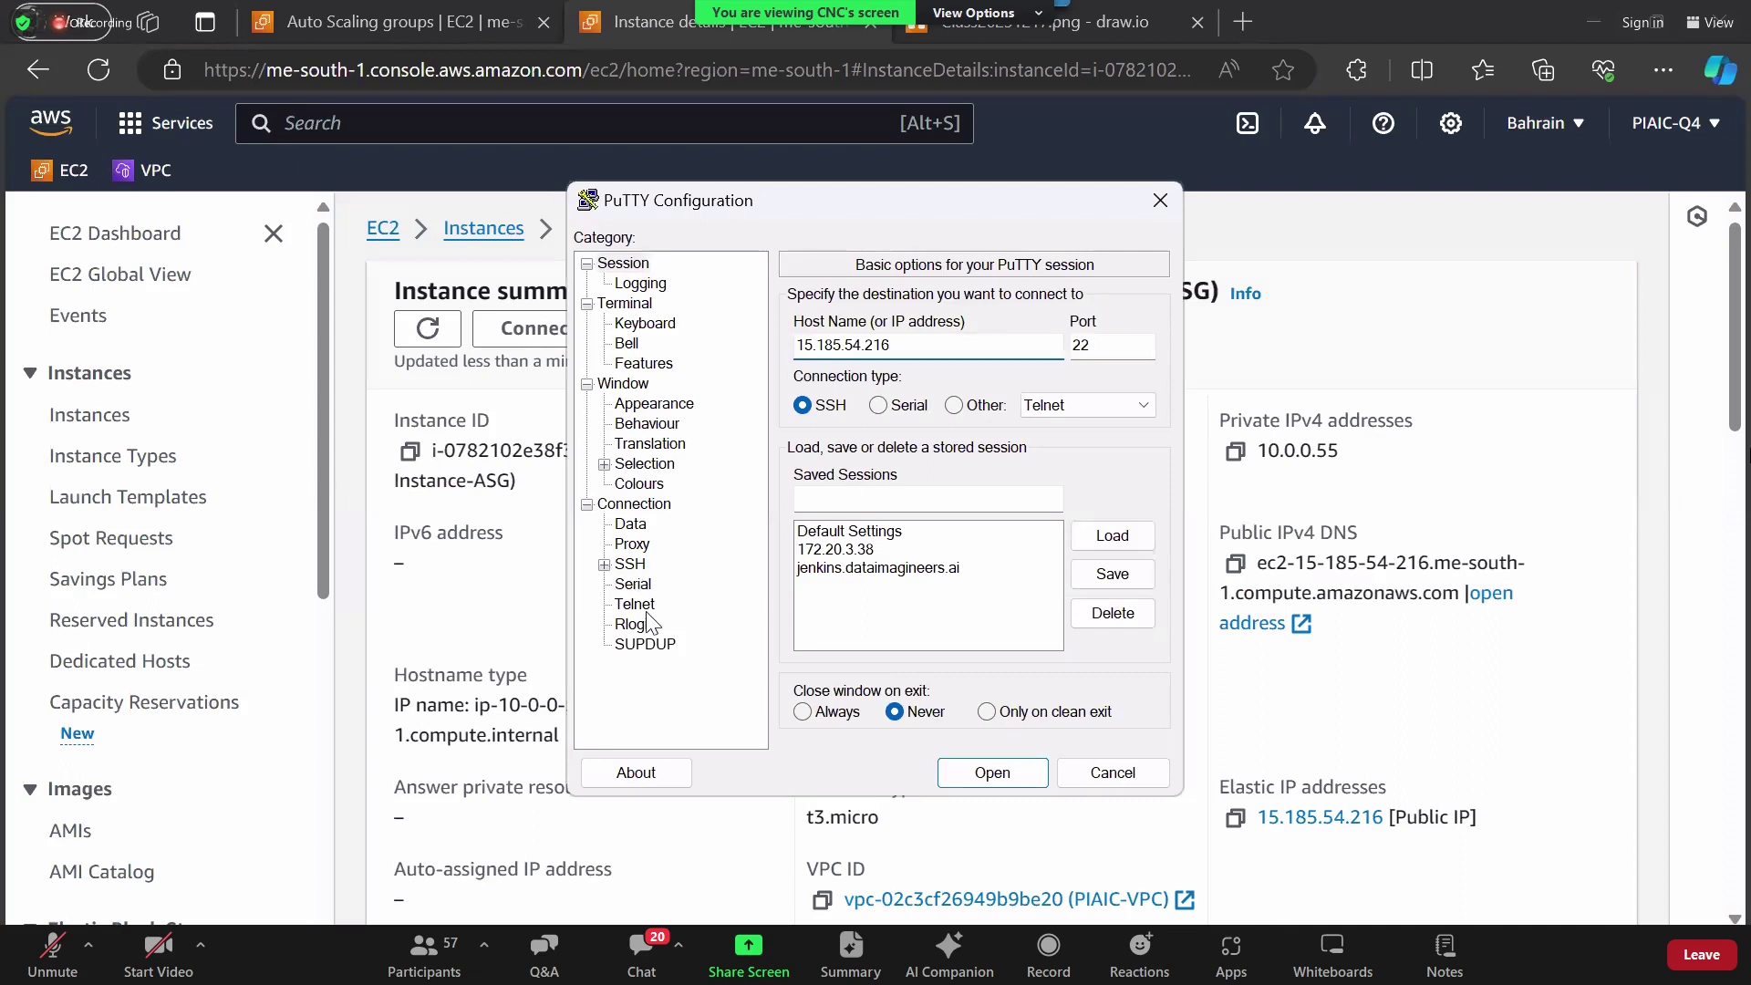
- Set the private key from SSH_Keys under SSH > Auth > Credentials and start the connection
left_click(604, 564)
left_click(622, 624)
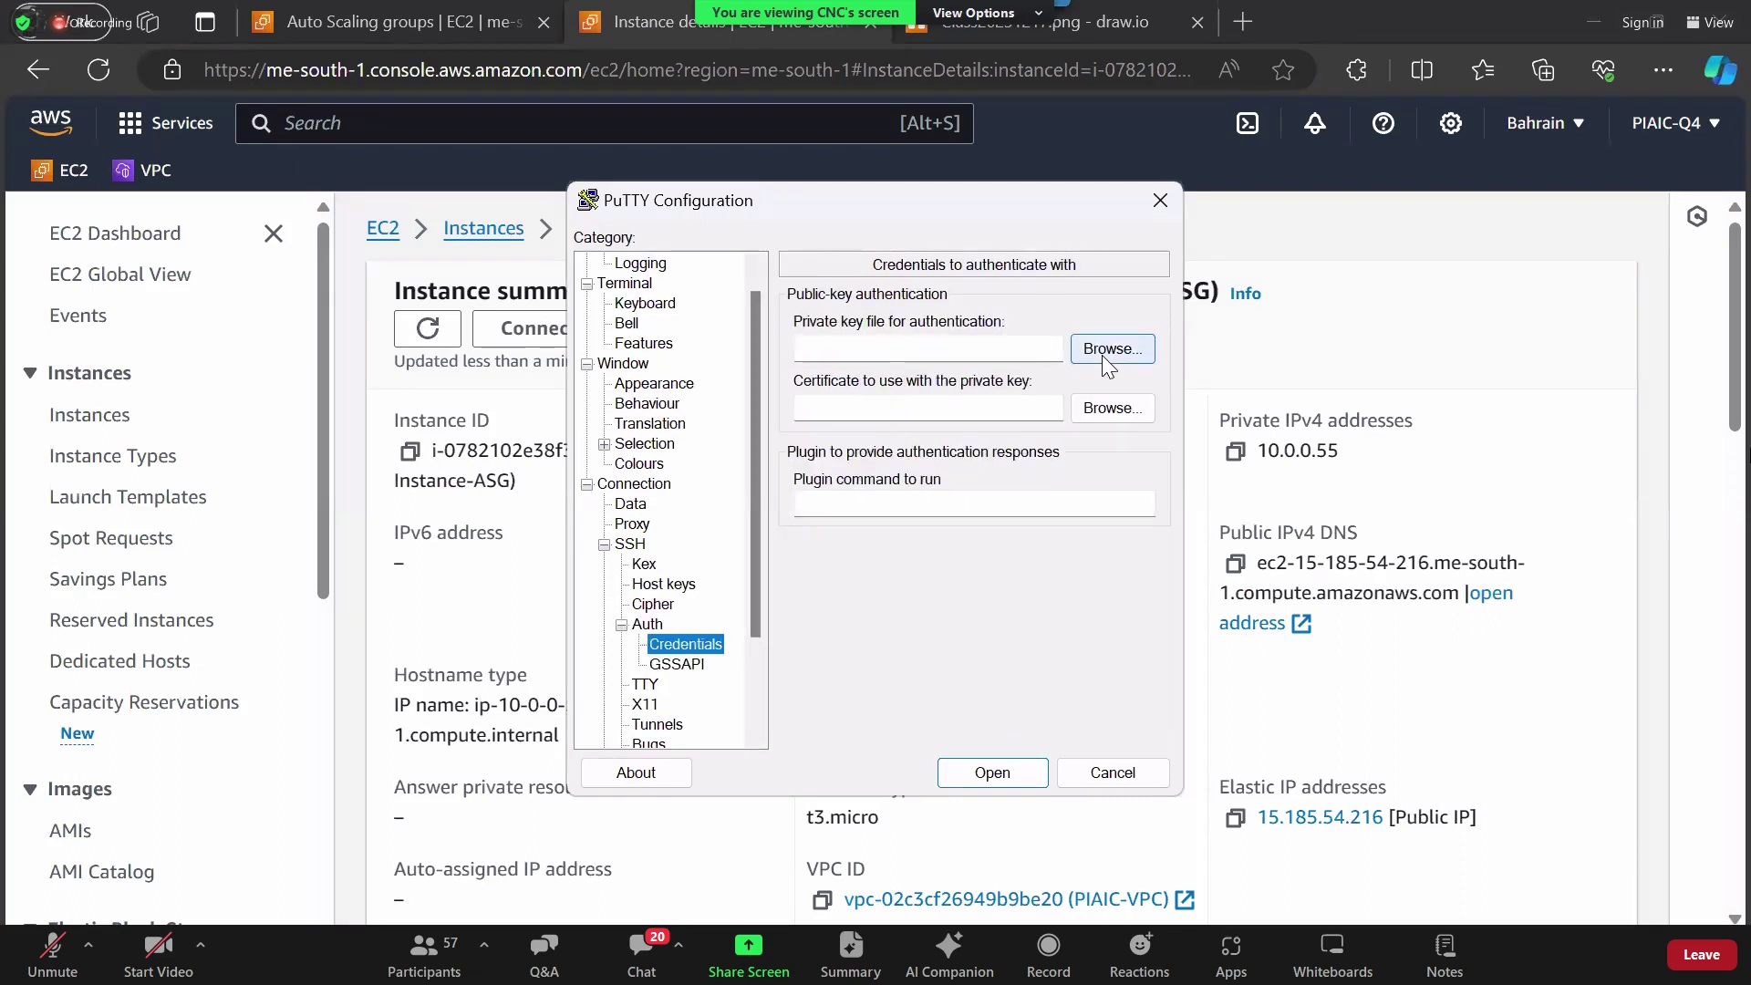
left_click(1107, 357)
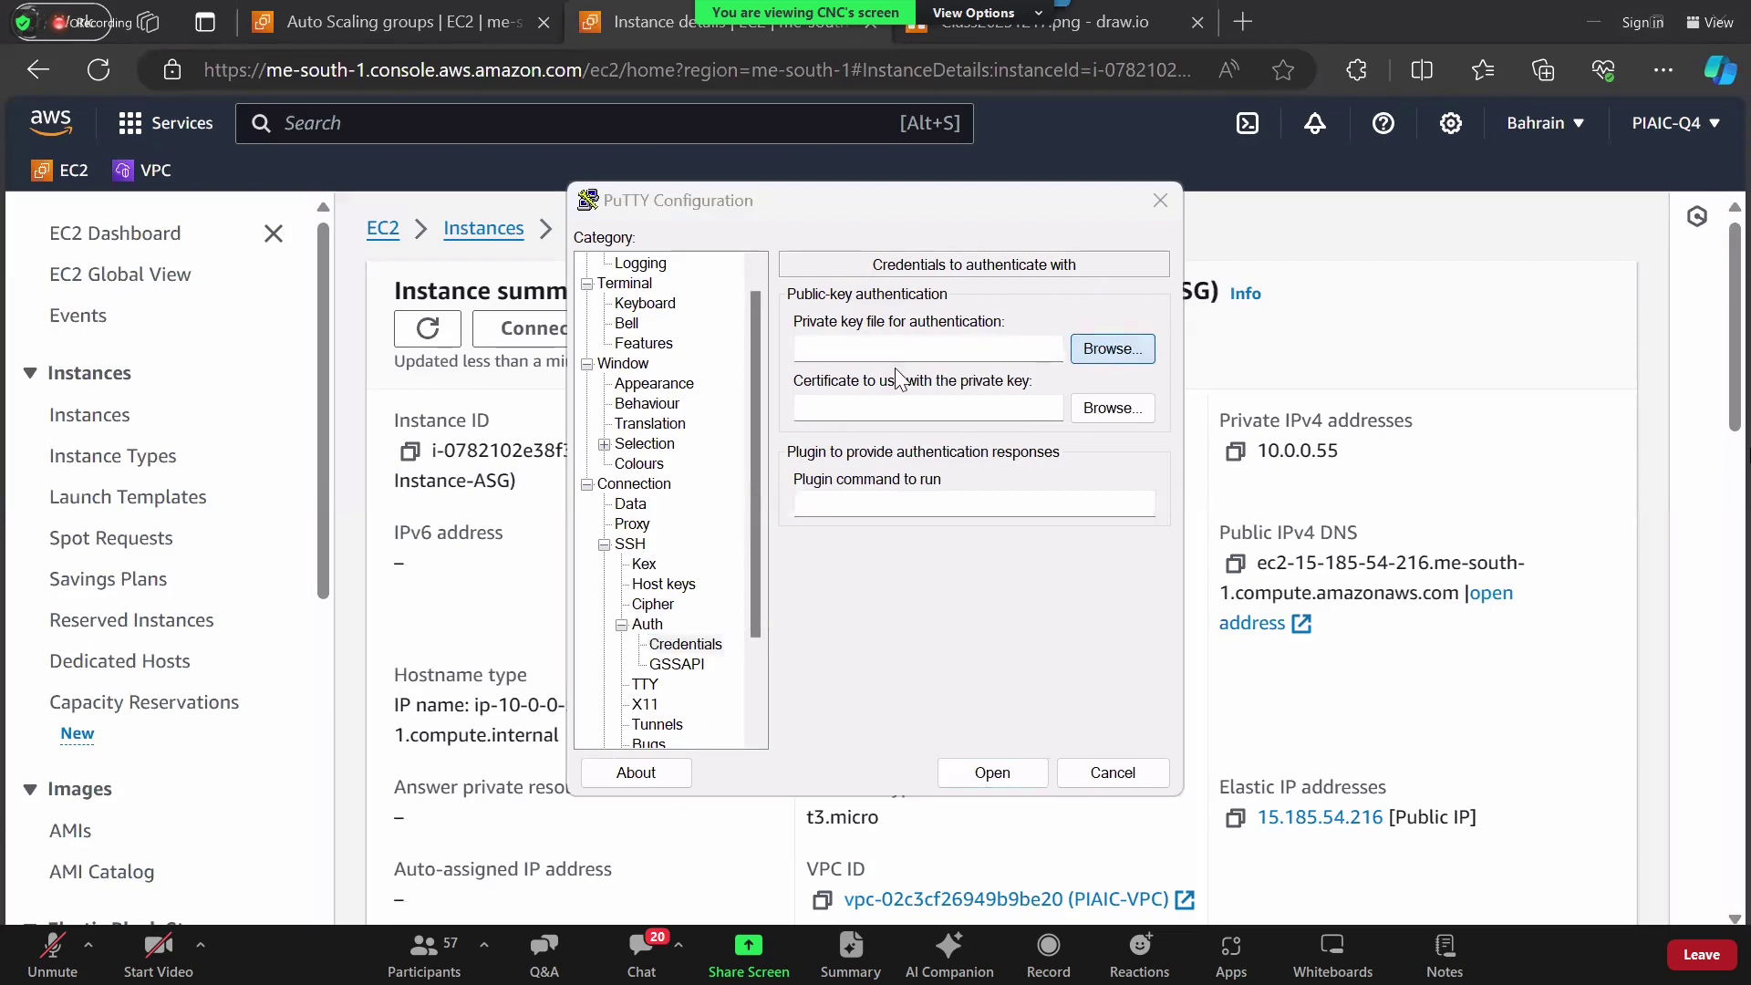
key("Escape")
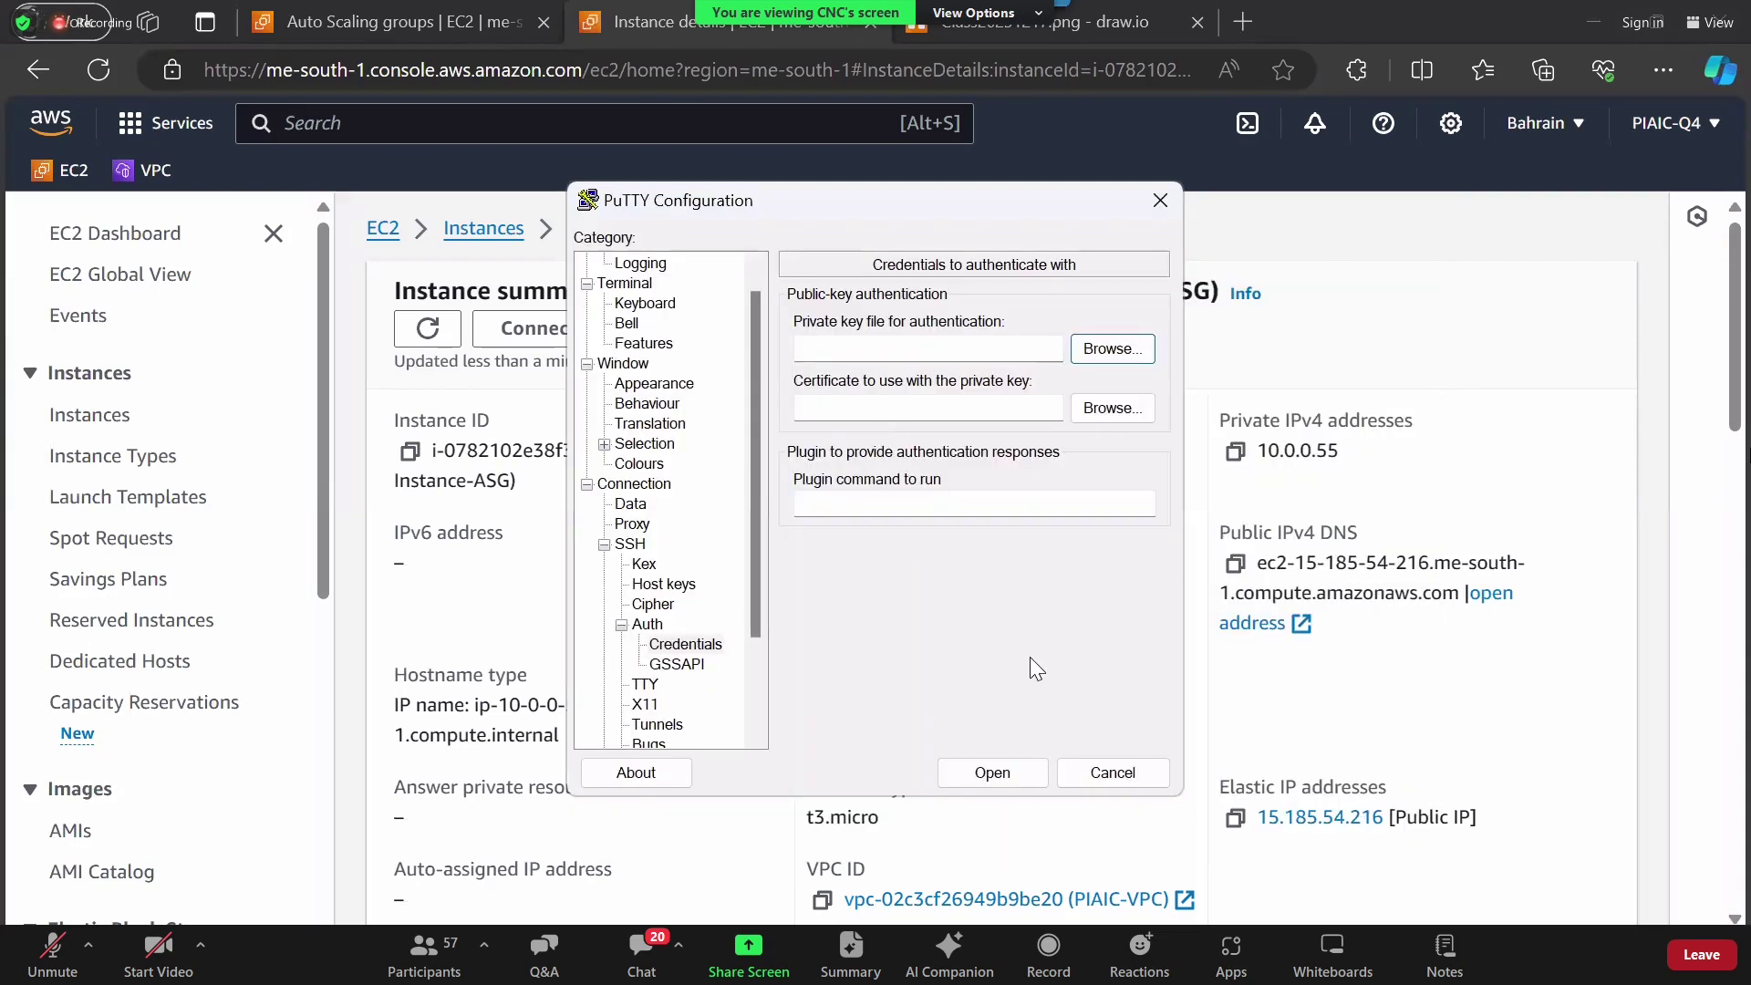
left_click(1004, 783)
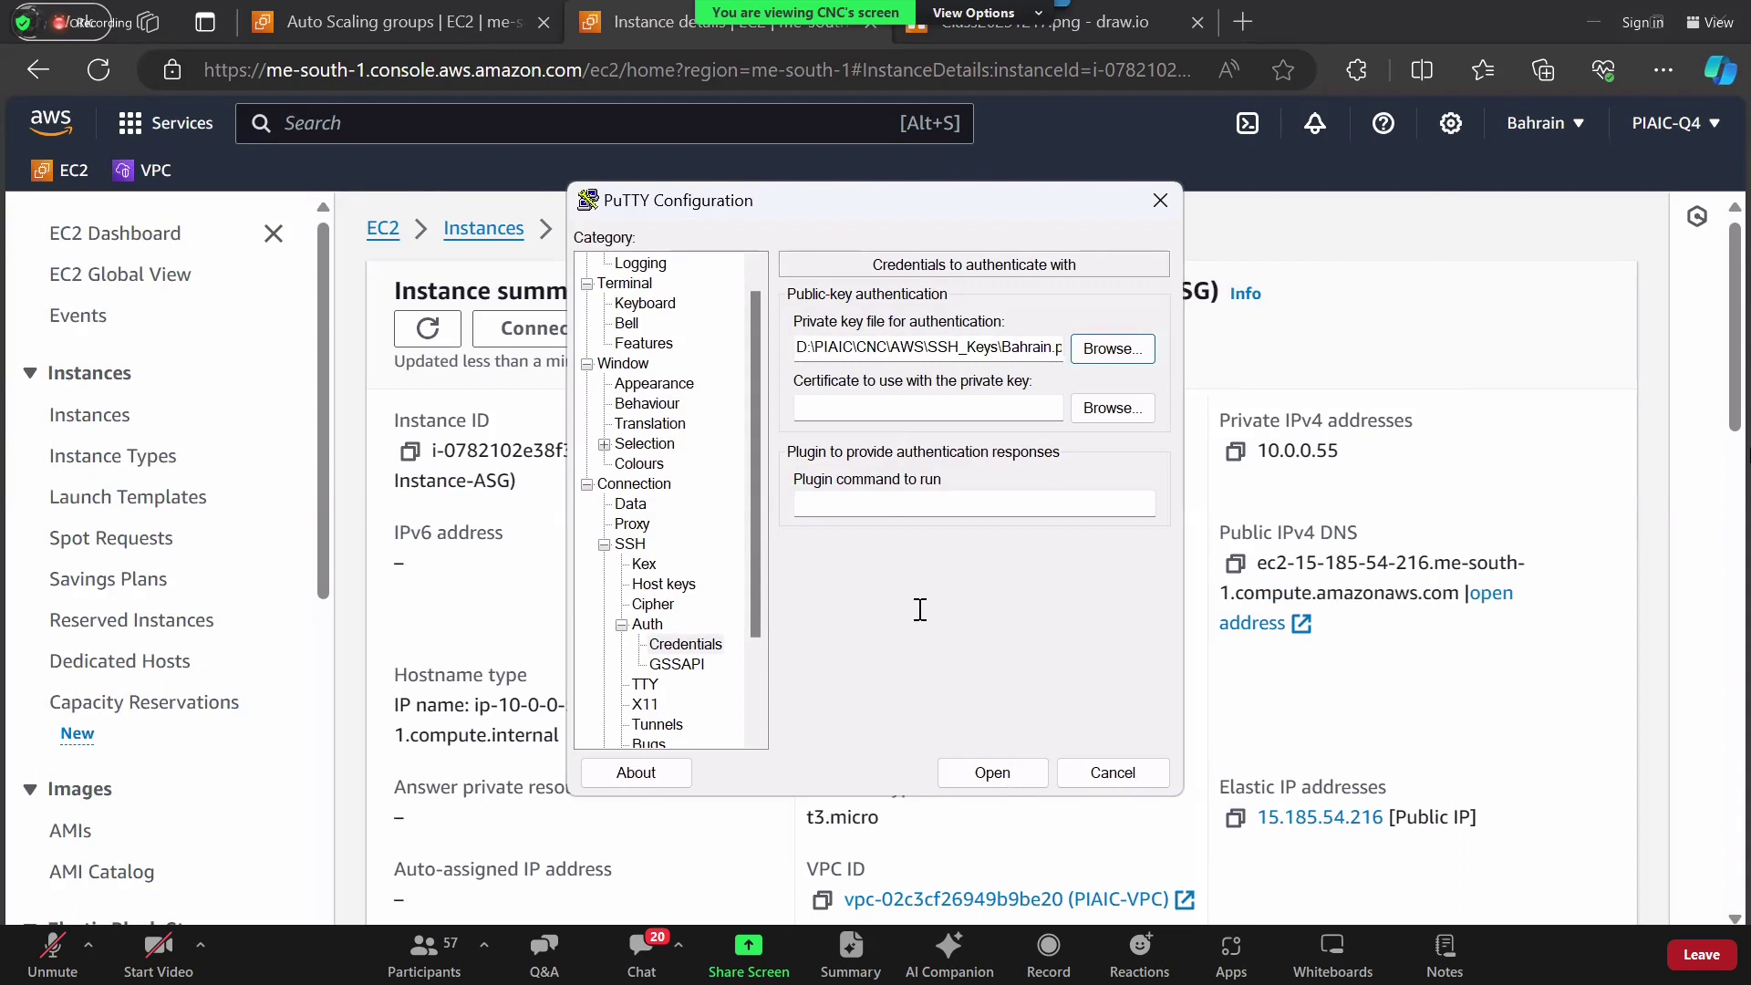
left_click(717, 821)
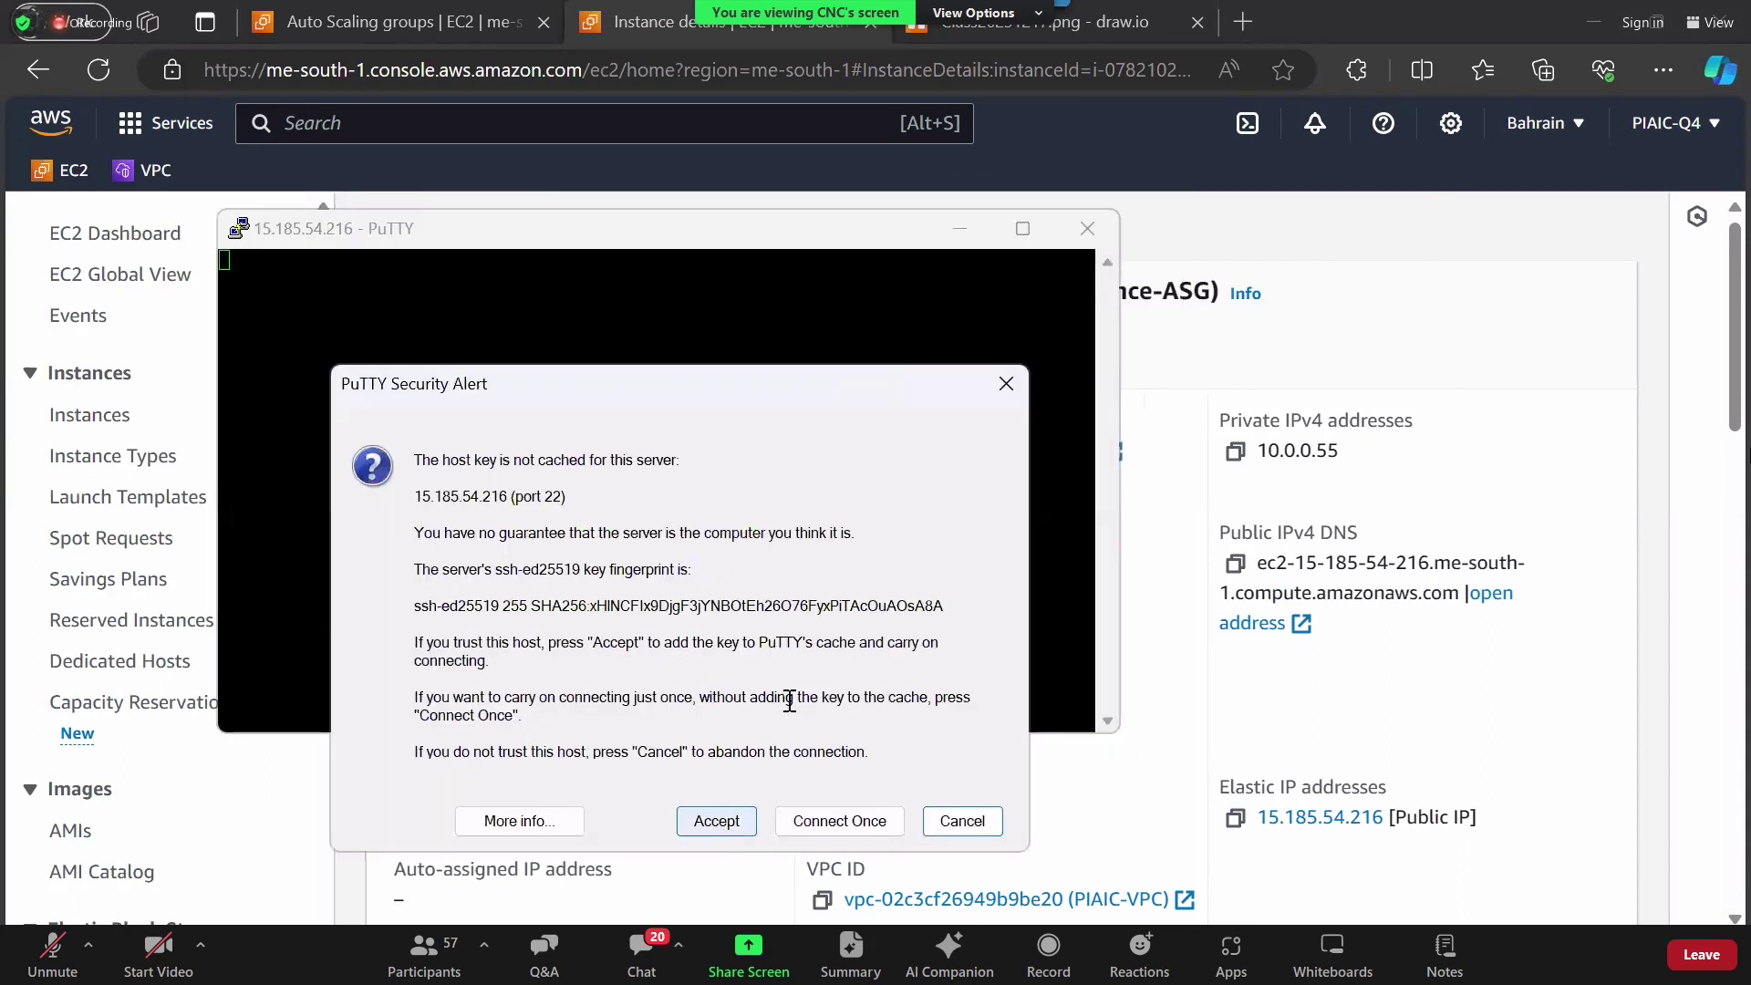
- Maximize the terminal and log in as ubuntu
left_click(1023, 228)
type("ubuntu")
key("Return")
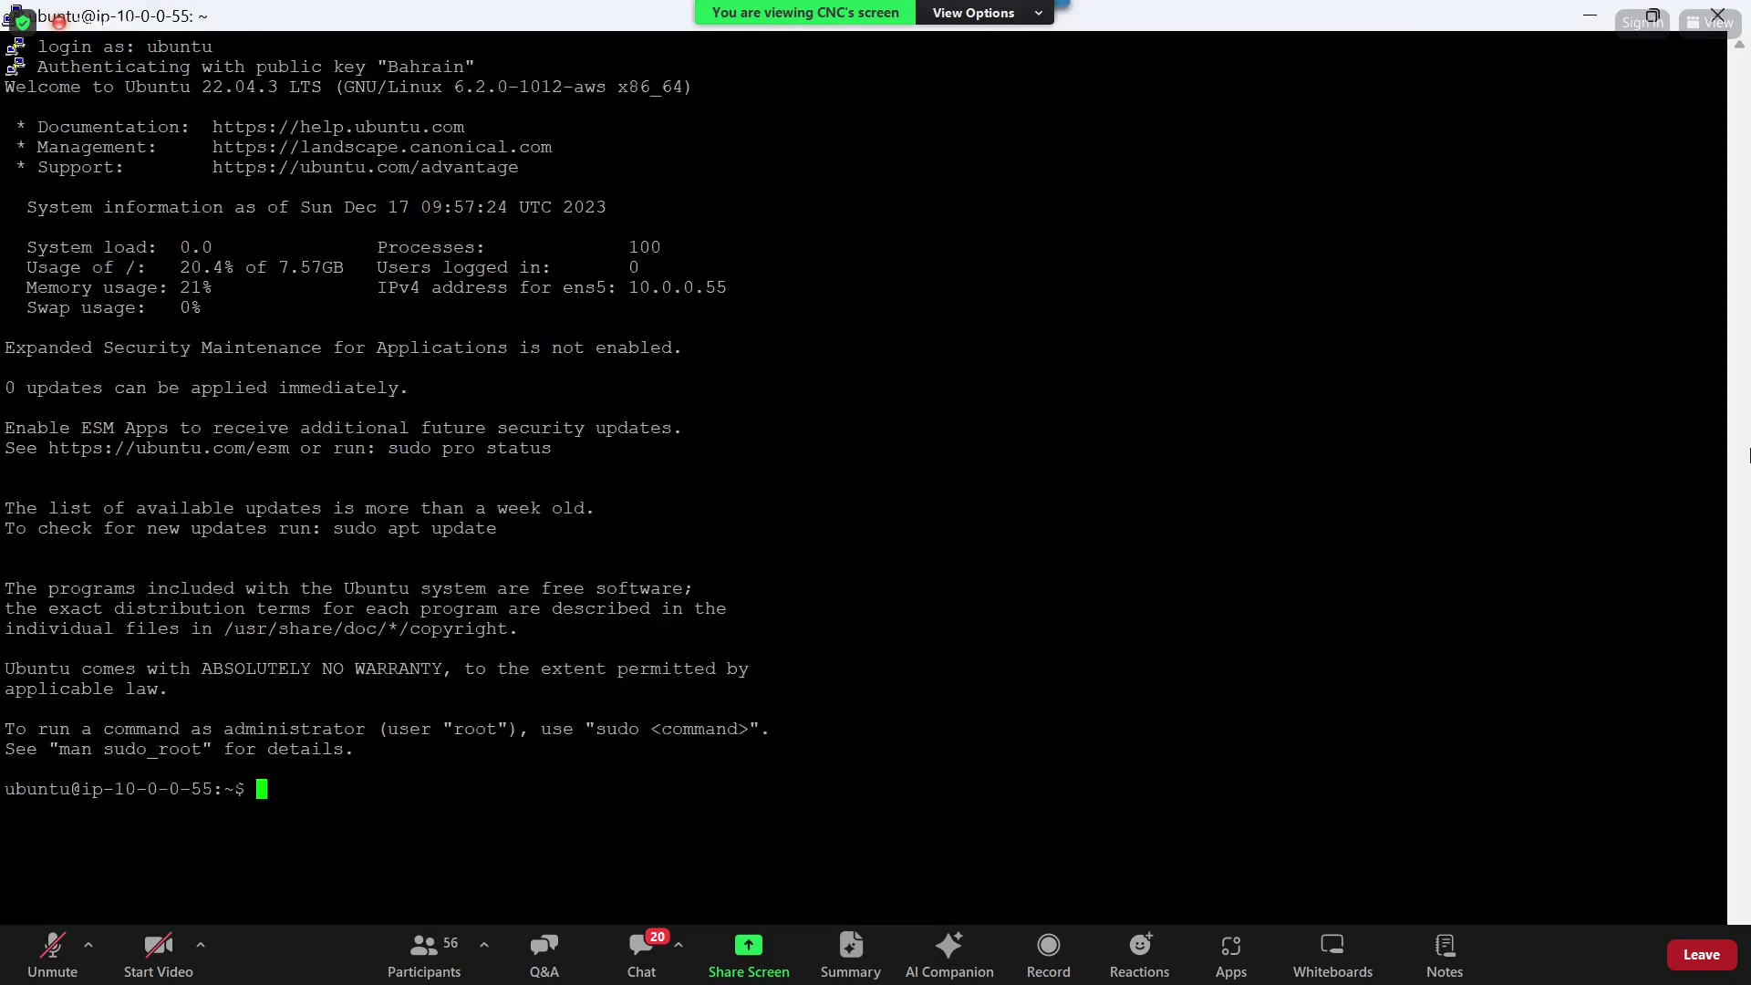
- Clear the screen and run sudo apt-get update
key("ctrl+l")
type("sudo apt-get udpa")
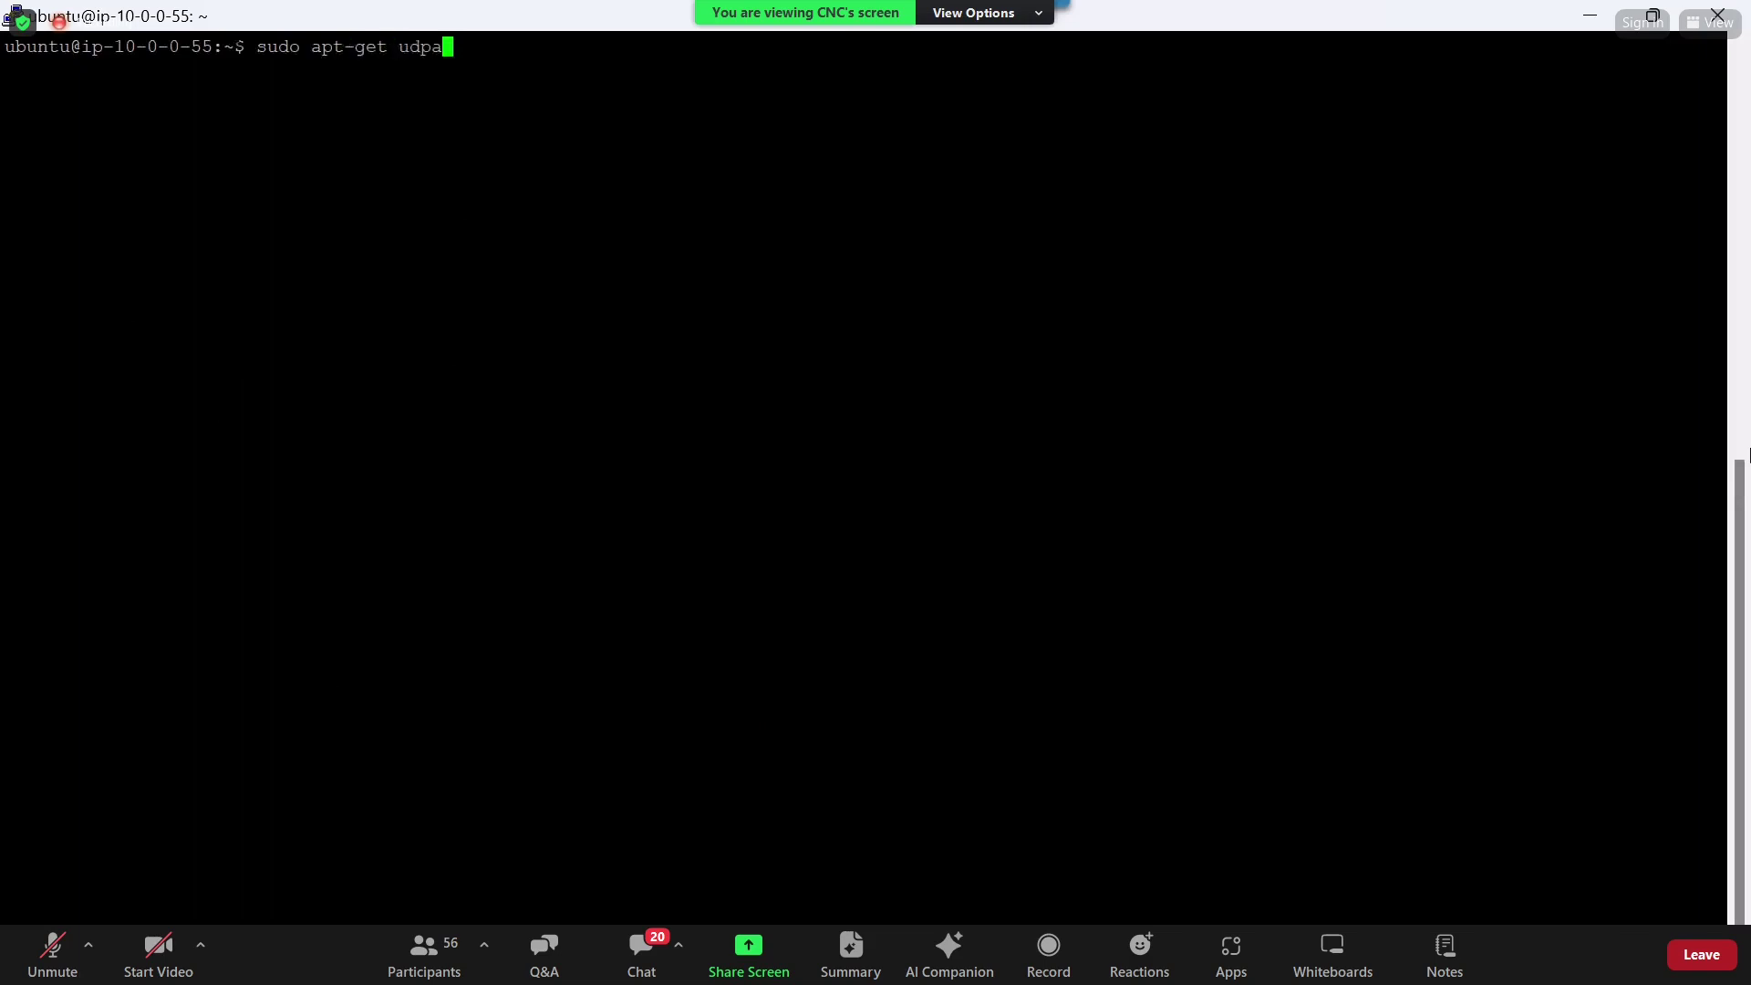
key("BackSpace")
key("BackSpace")
key("BackSpace")
type("pdate")
key("Return")
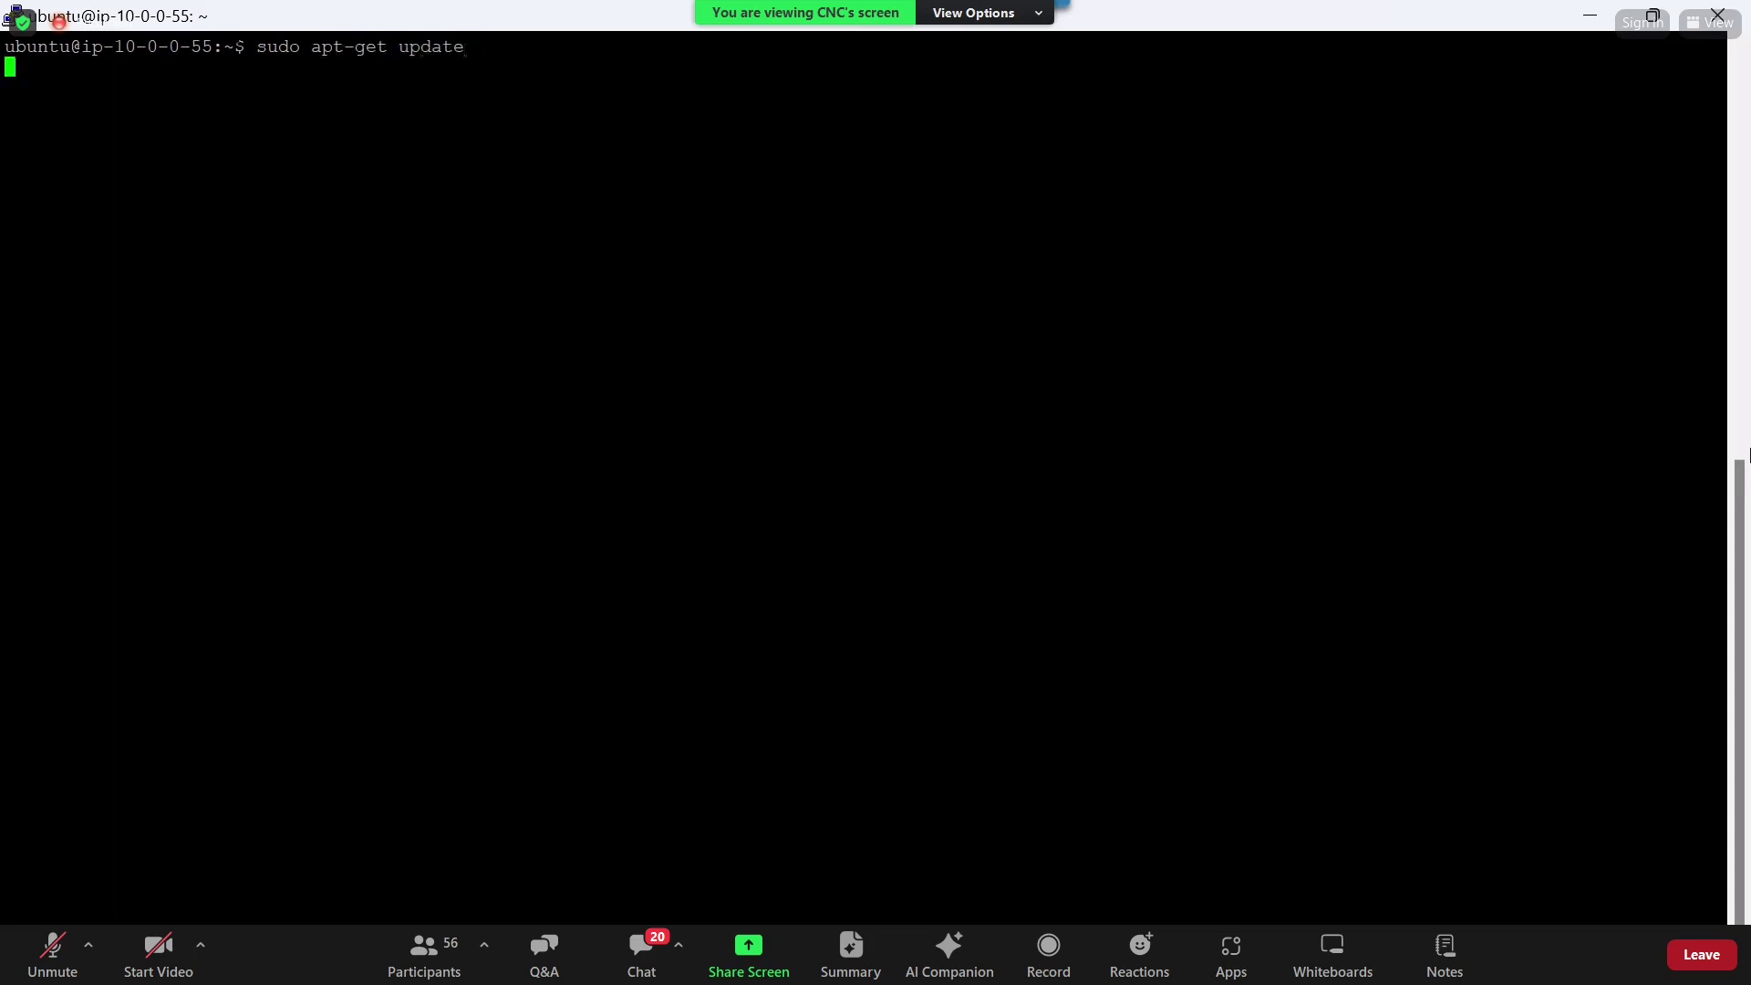
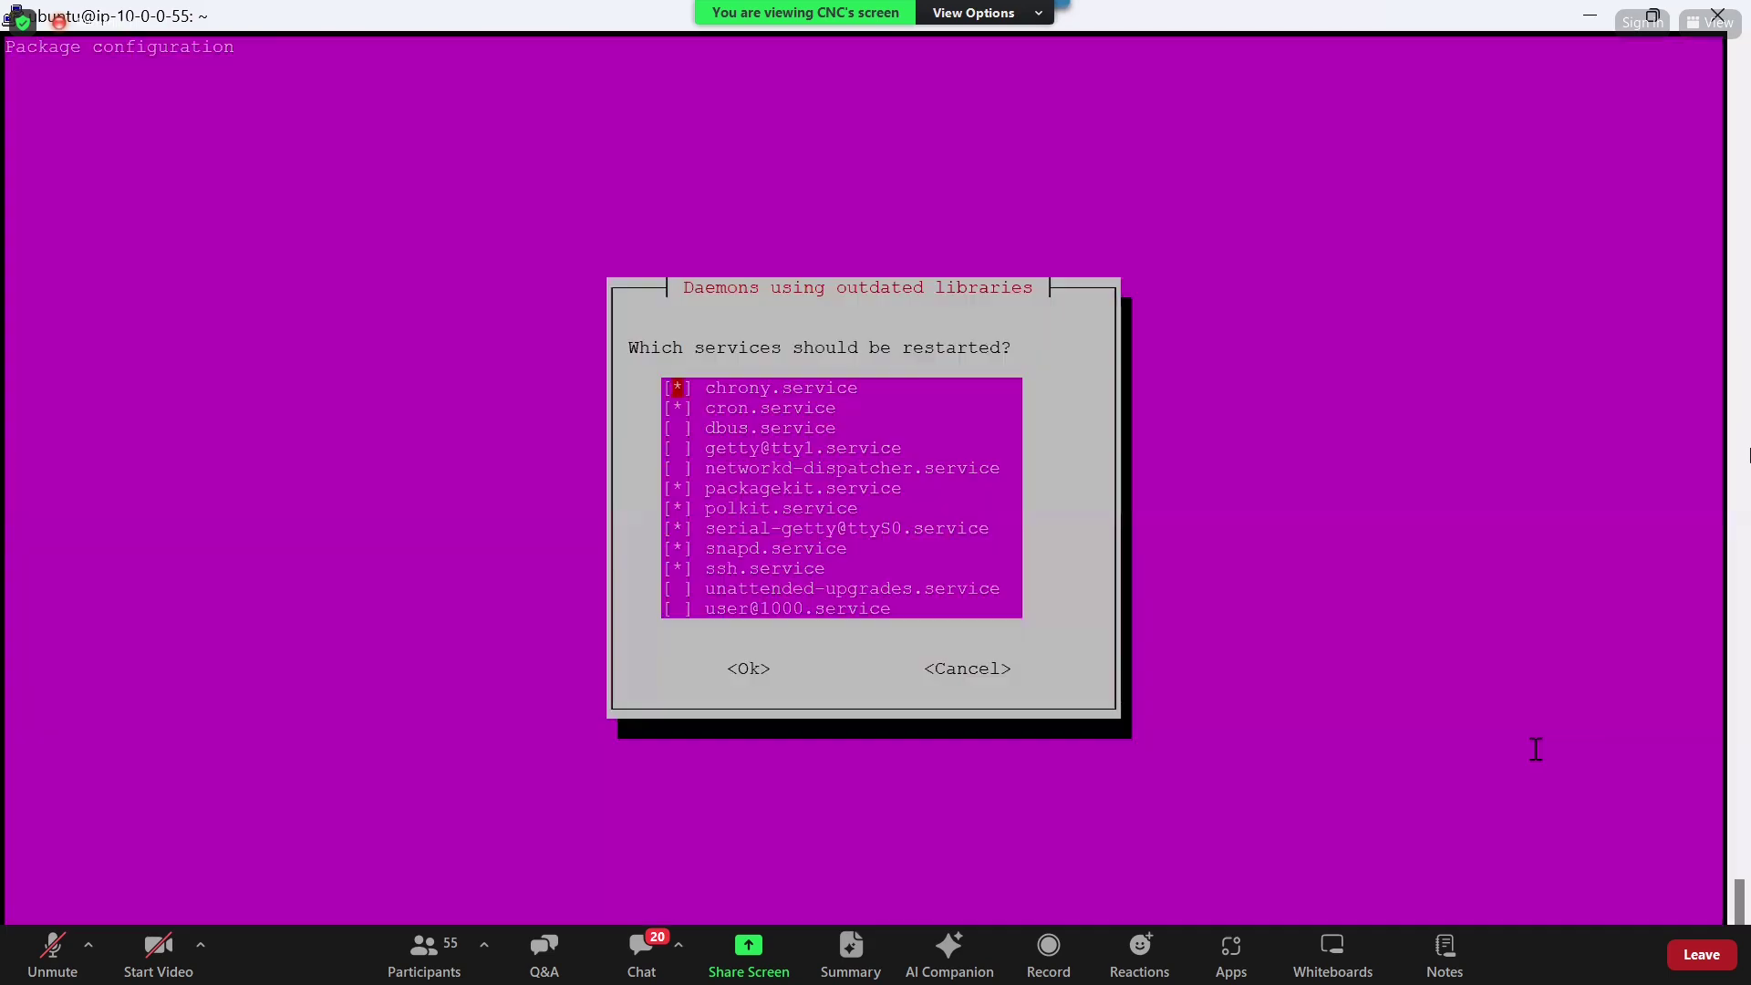
- Accept the default service restarts in the needrestart dialog so nginx finishes installing
key("Return")
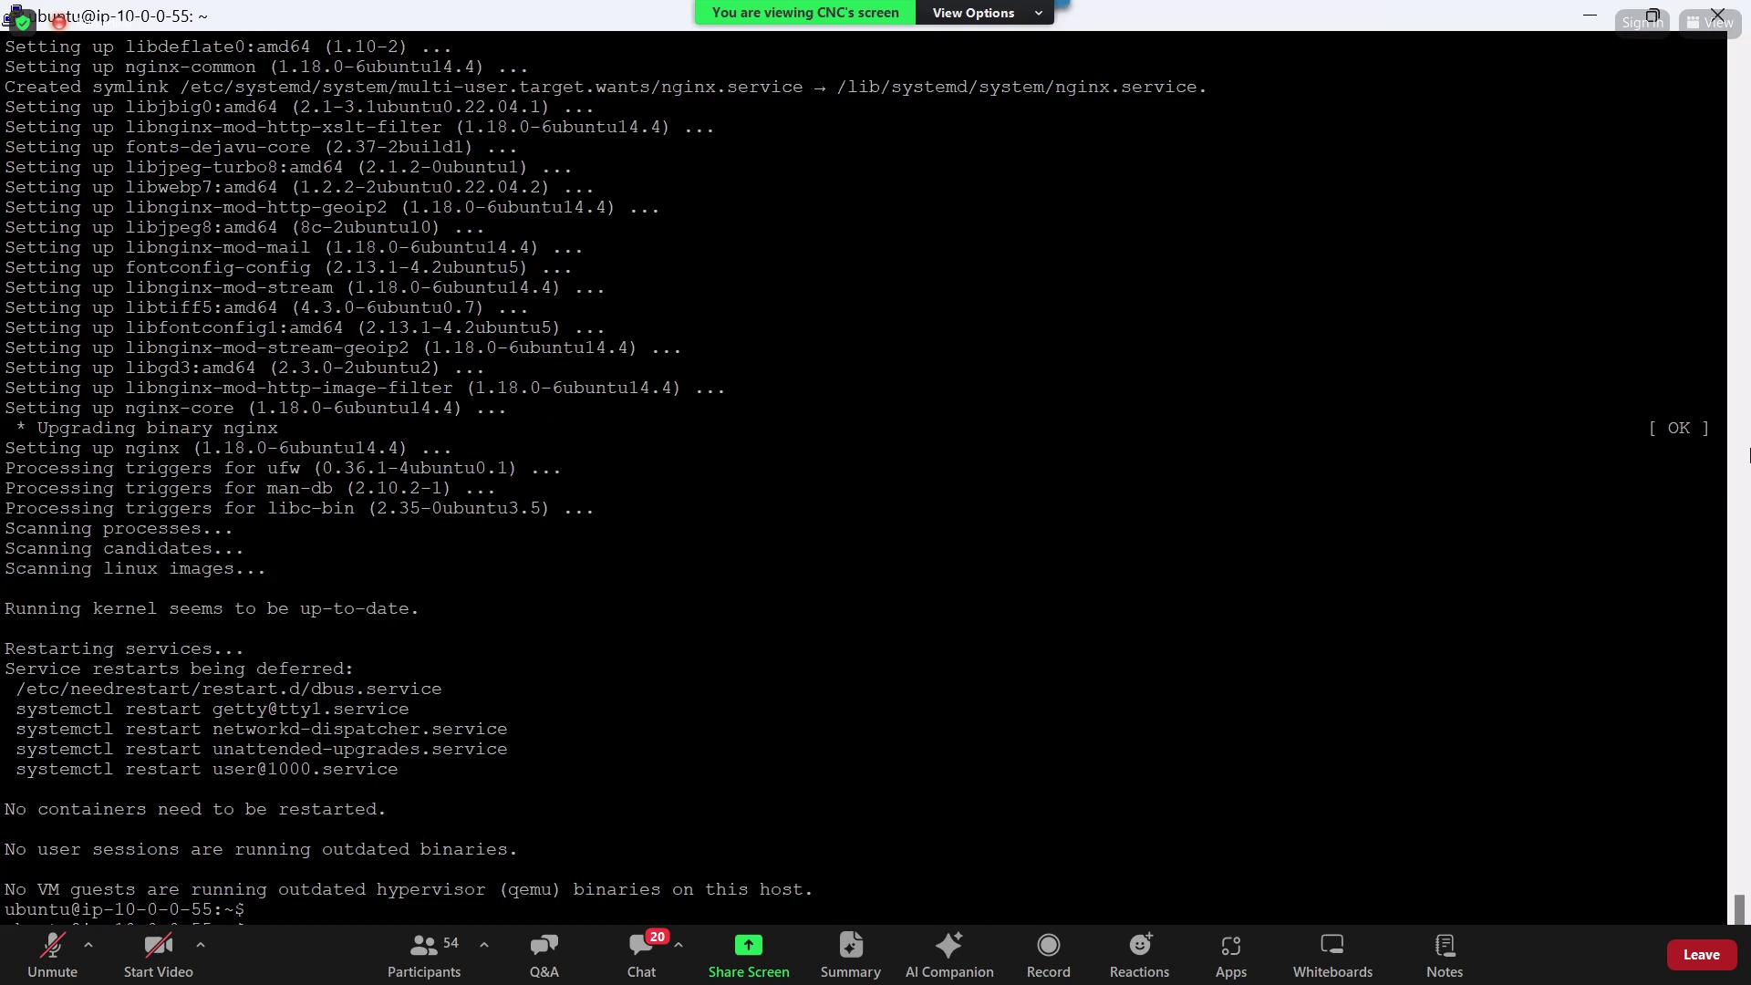
- Clear the terminal, check systemctl status nginx.service shows active, and return to the browser
key("ctrl+l")
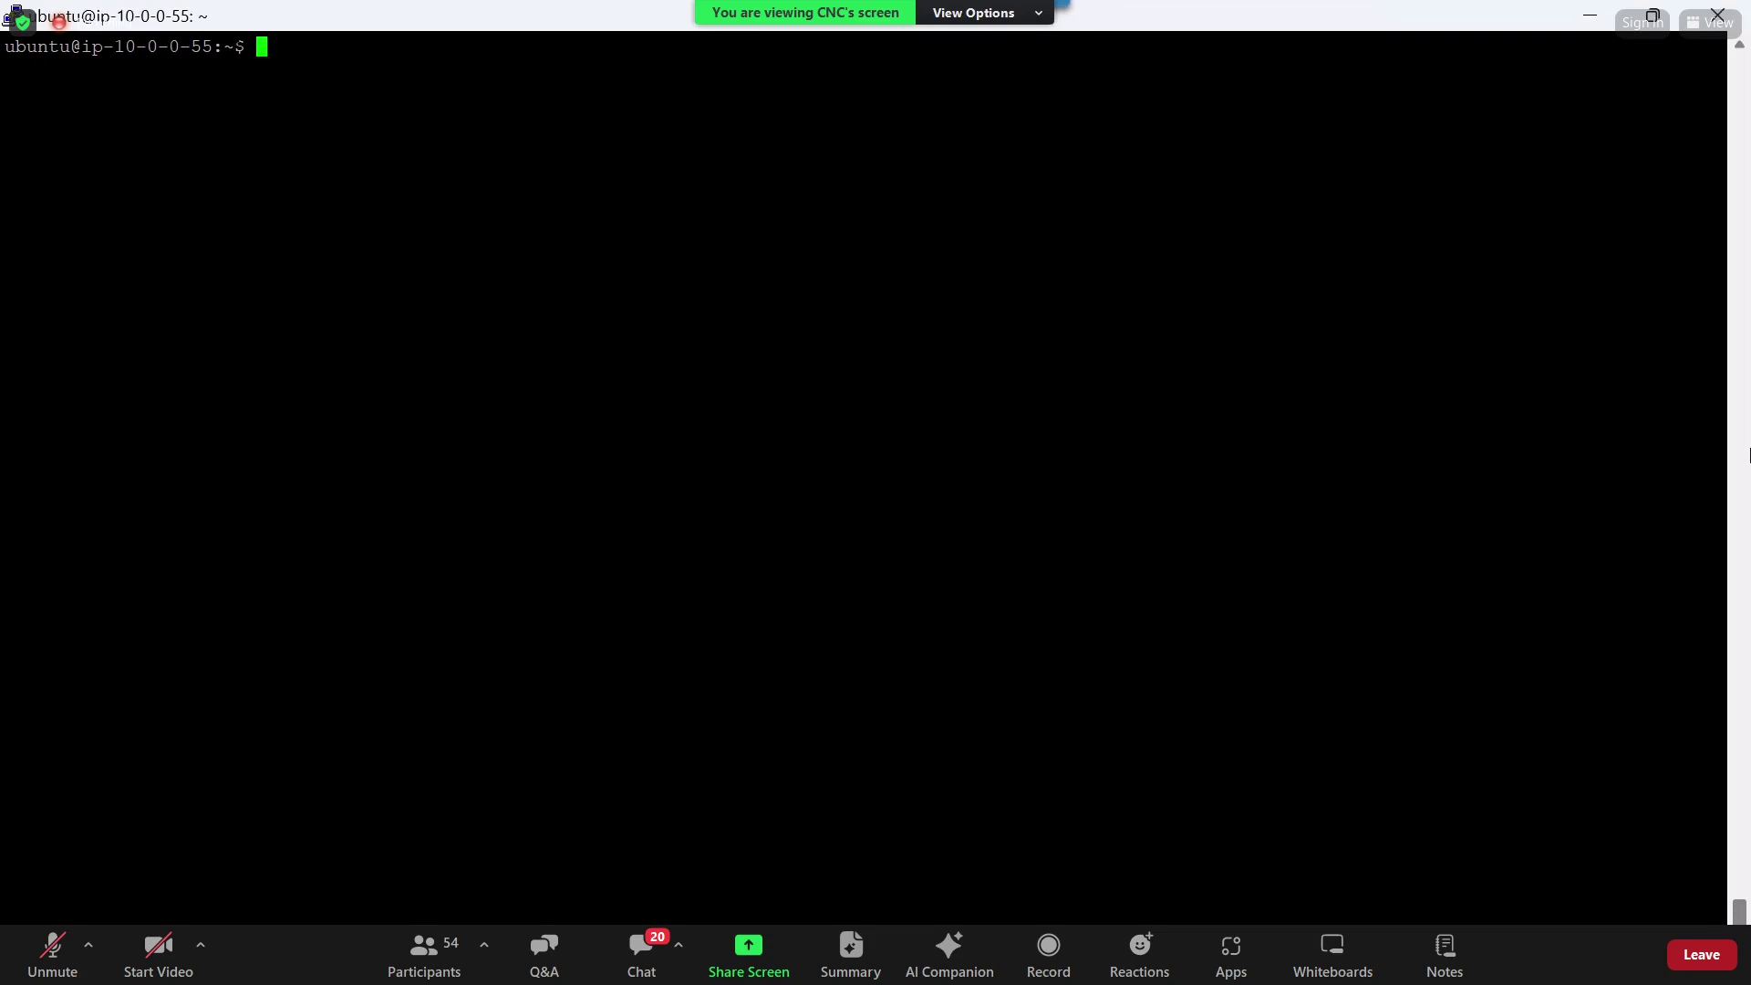
type("systemc")
key("Tab")
type("status")
type("nginx.service")
key("Return")
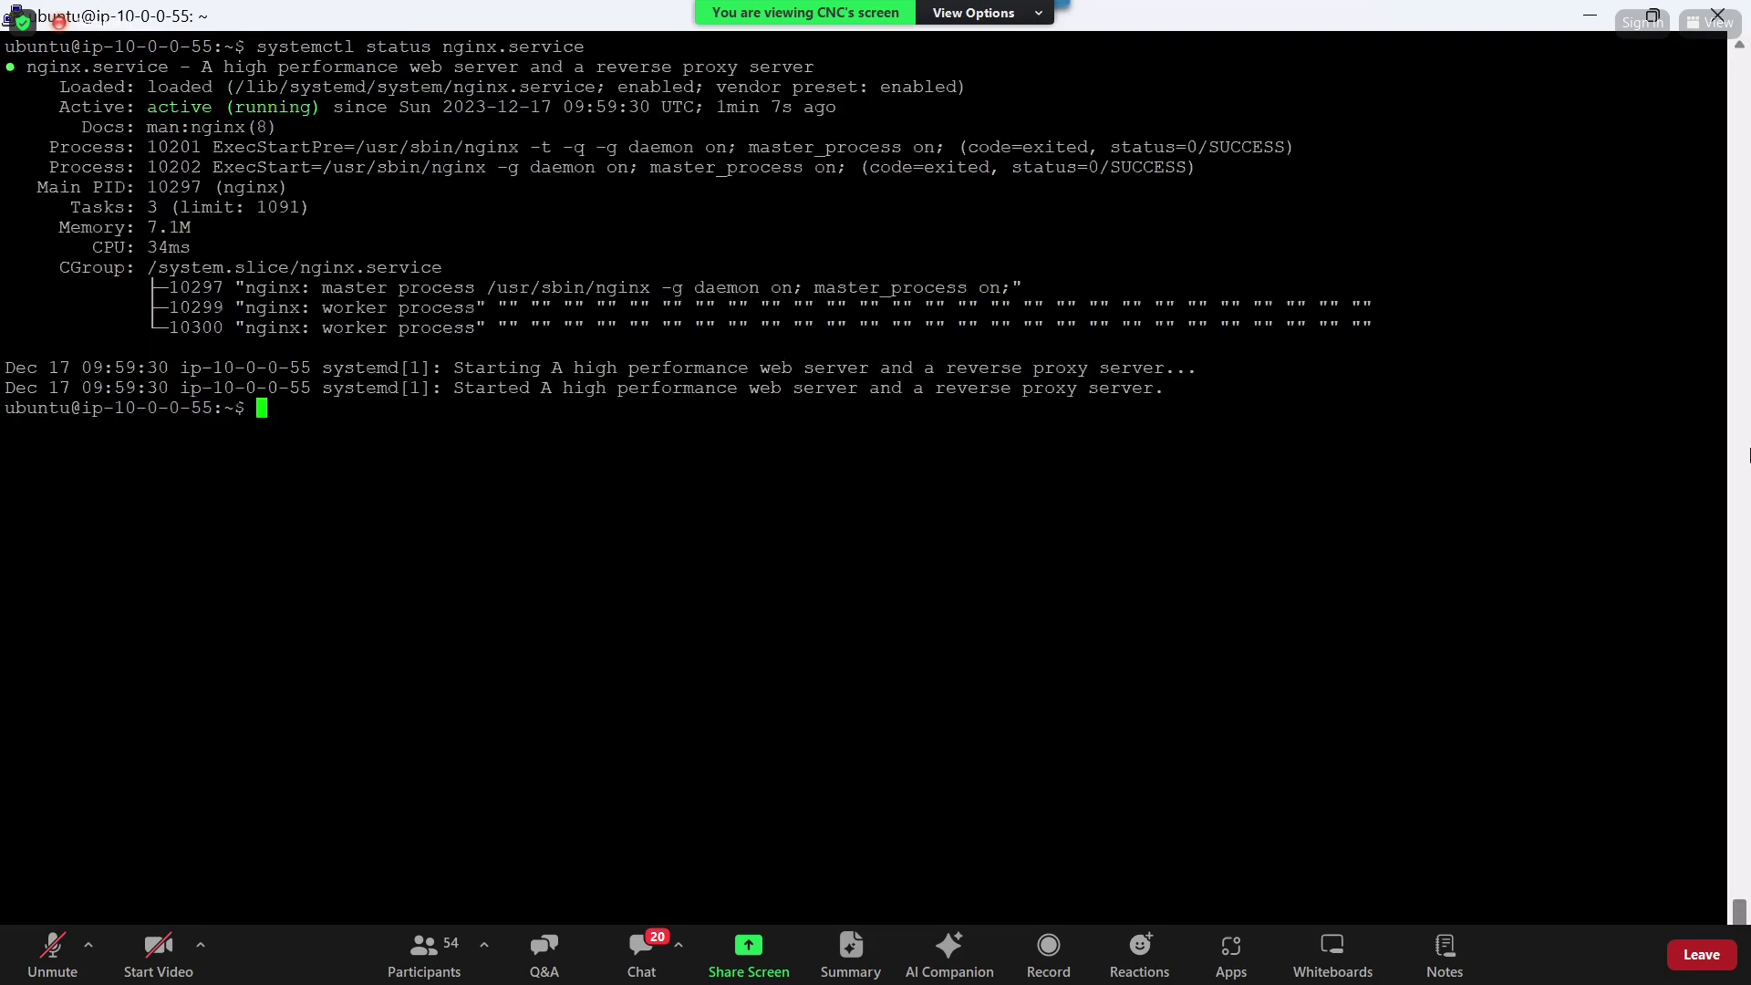
key("alt+Tab")
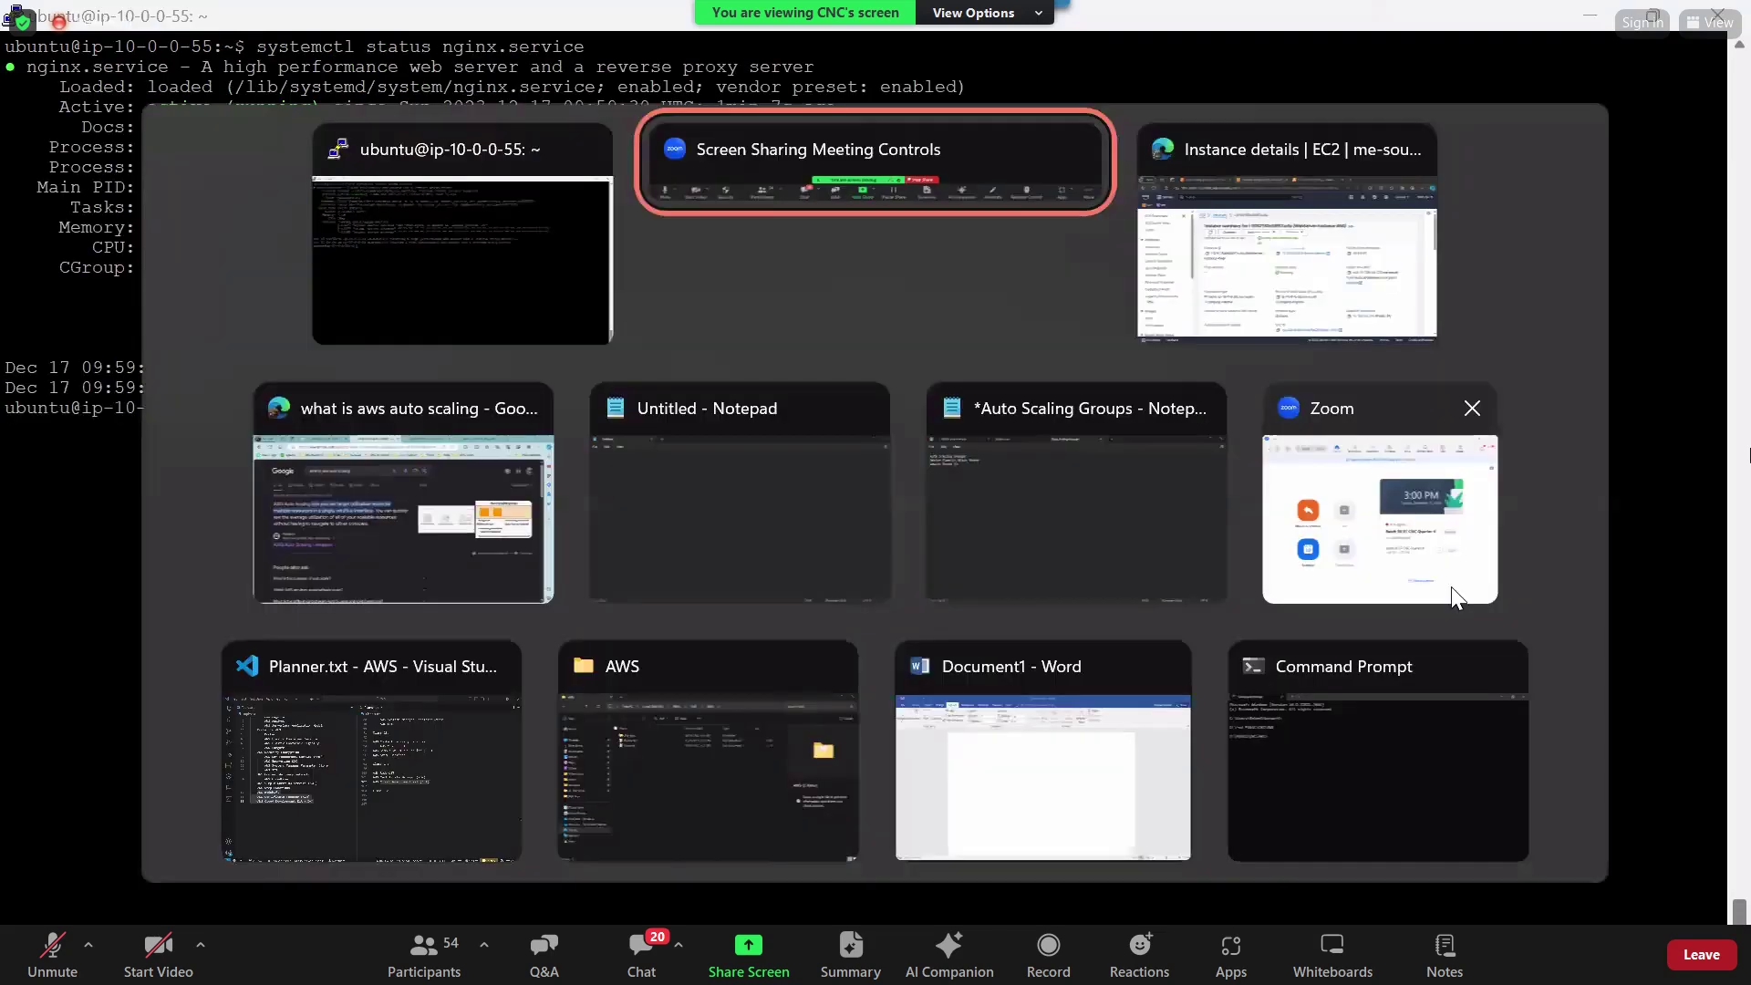
key("alt+Tab")
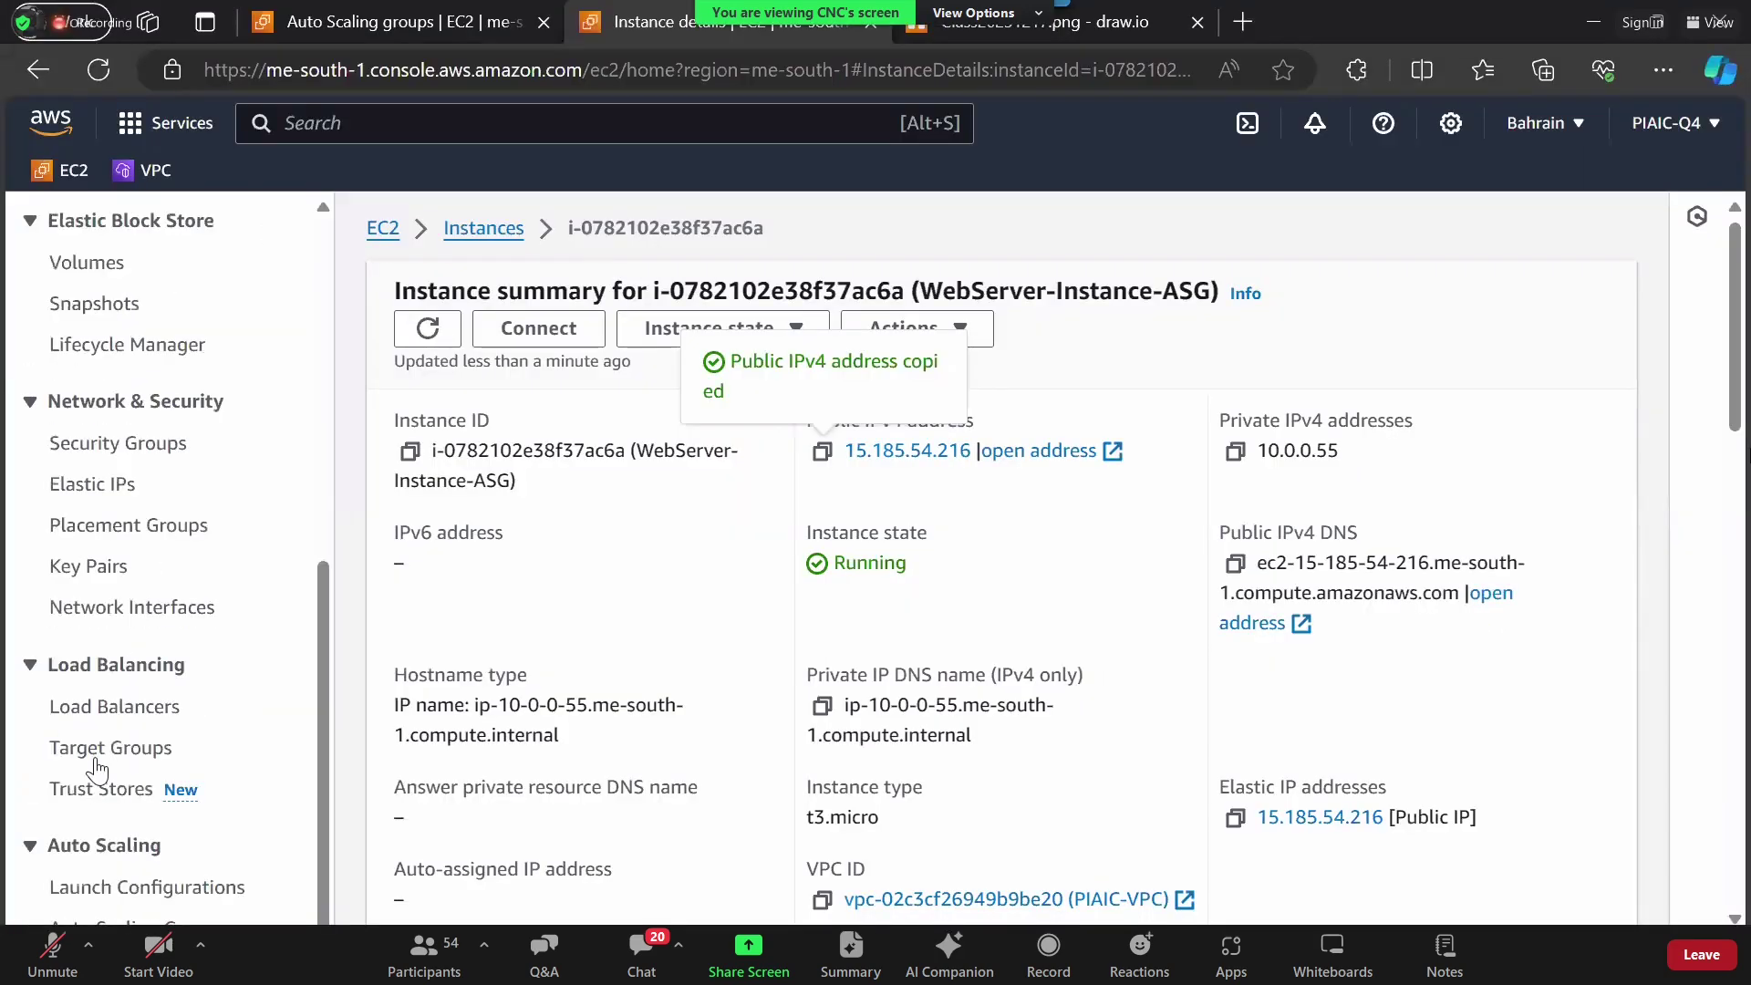
- Open the WebServers-ELB target group and refresh its registered targets' health status
left_click(98, 771)
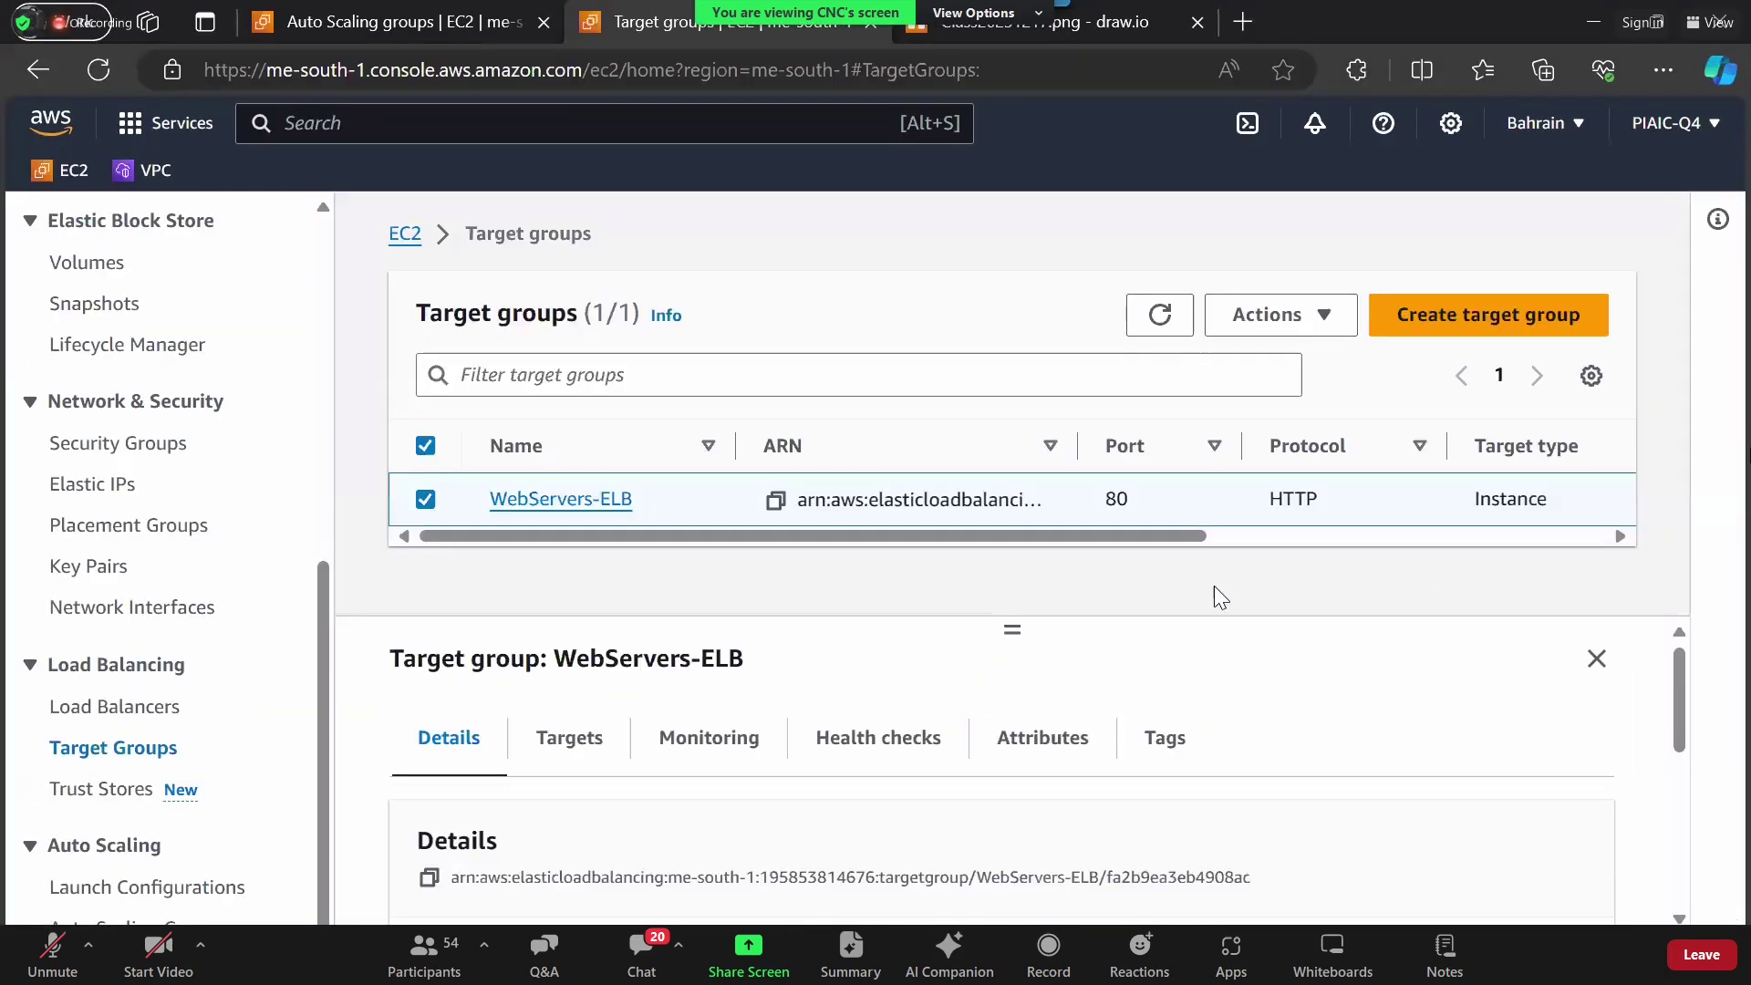
left_click(588, 502)
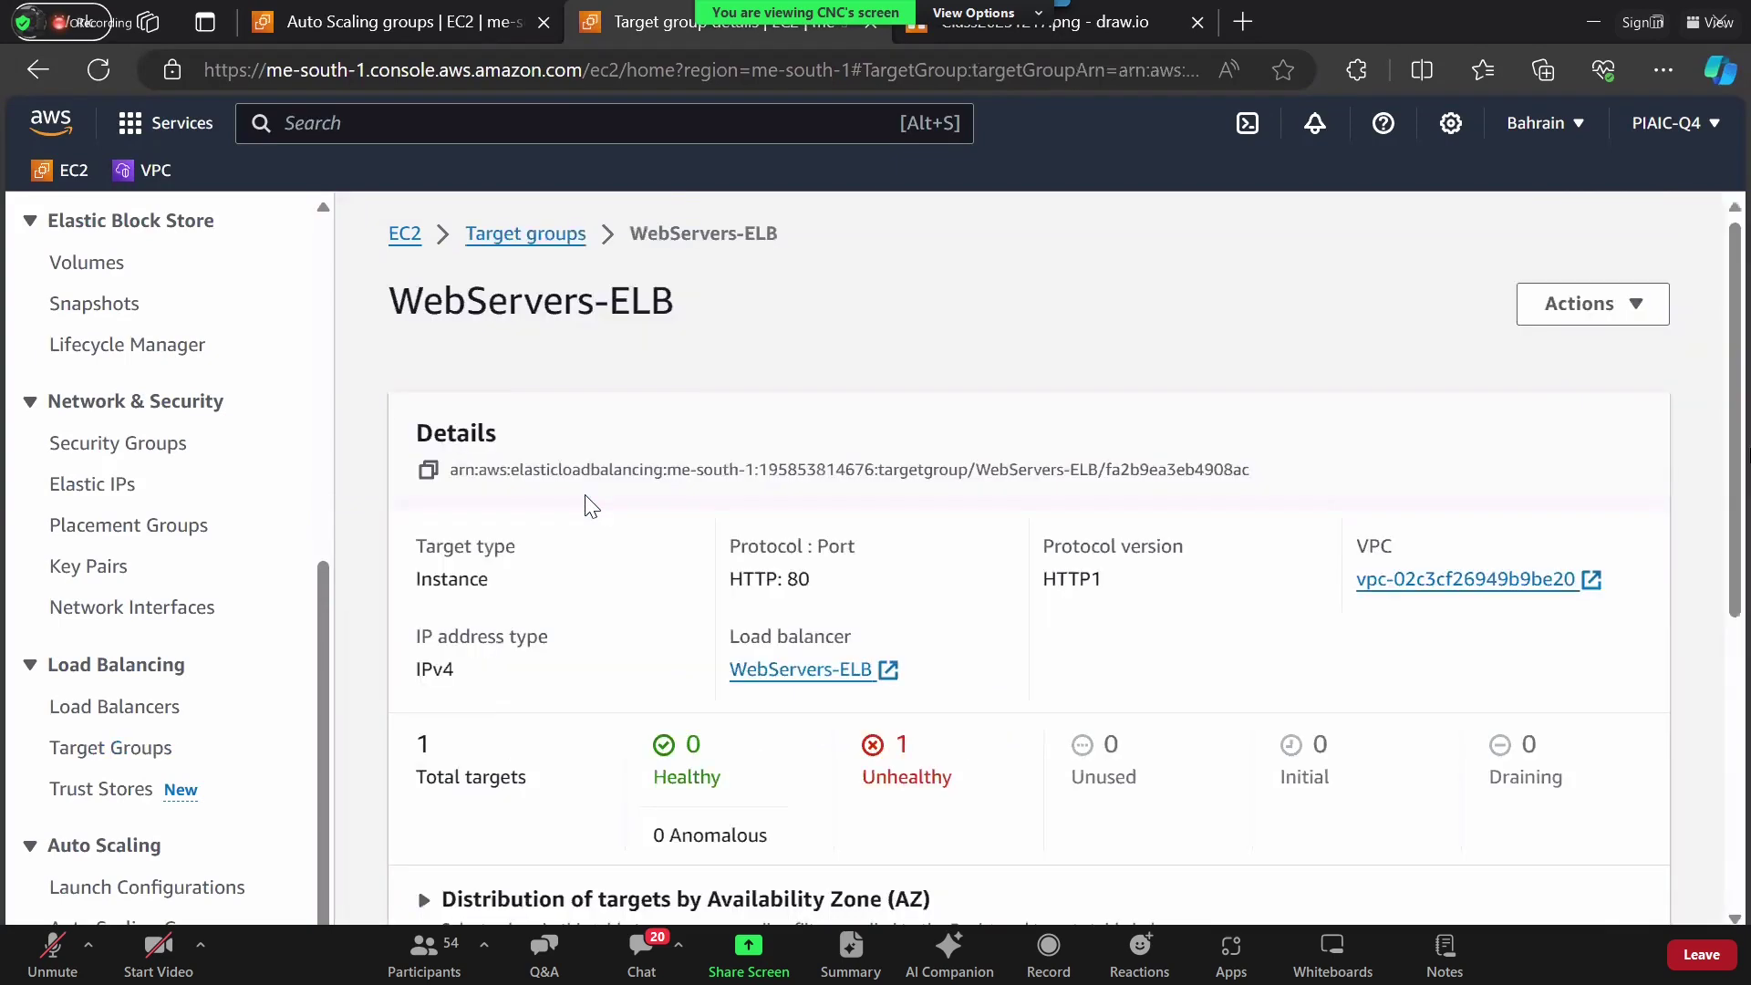
scroll(588, 502, "down", 1)
scroll(1228, 593, "down", 5)
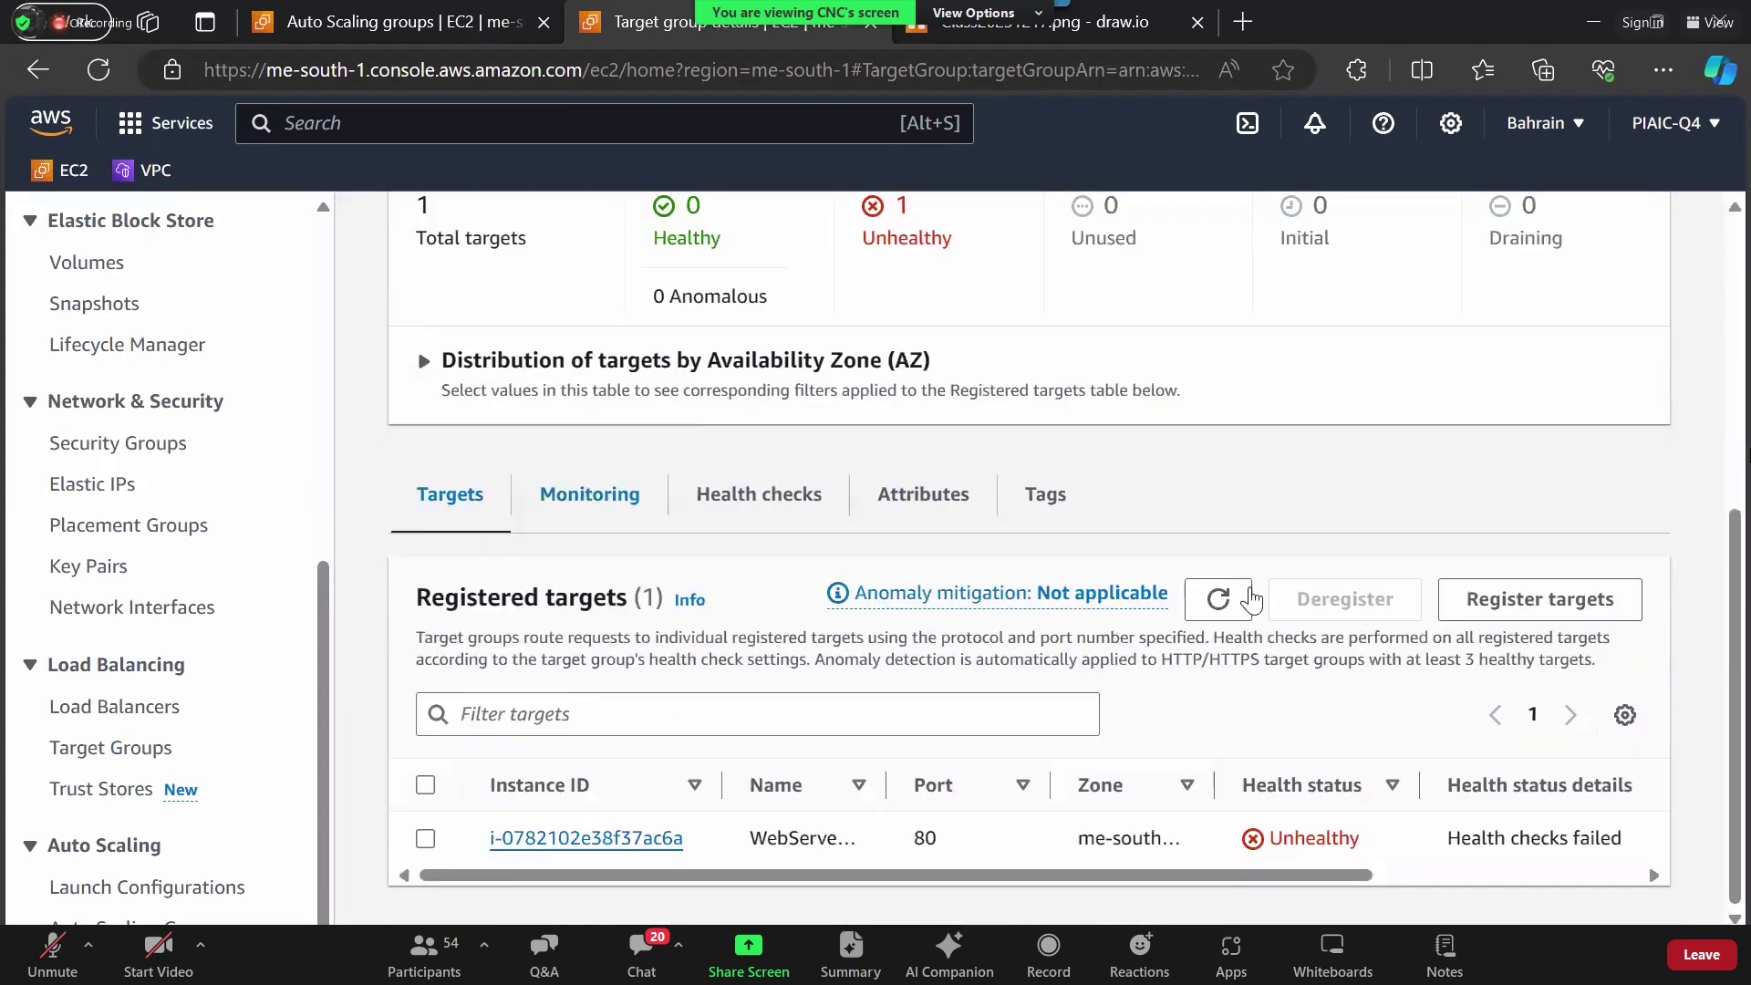
left_click(1220, 601)
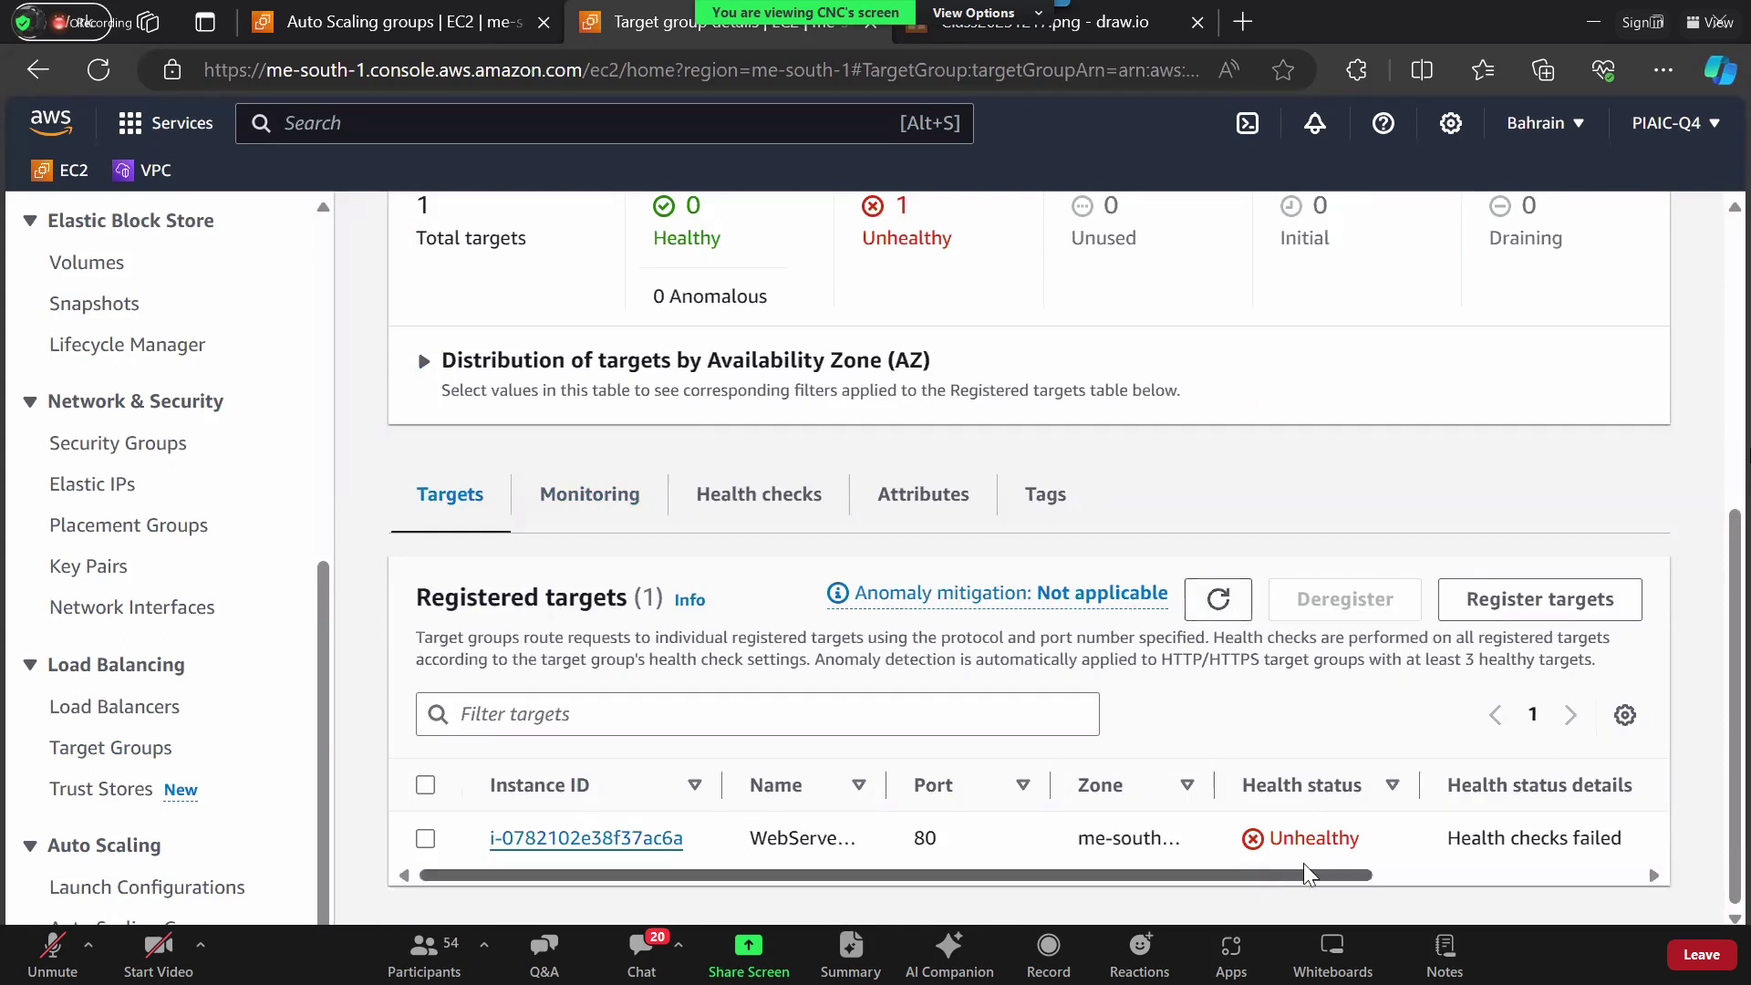
left_click_drag(1414, 871, 1551, 871)
scroll(1583, 862, "right", 3)
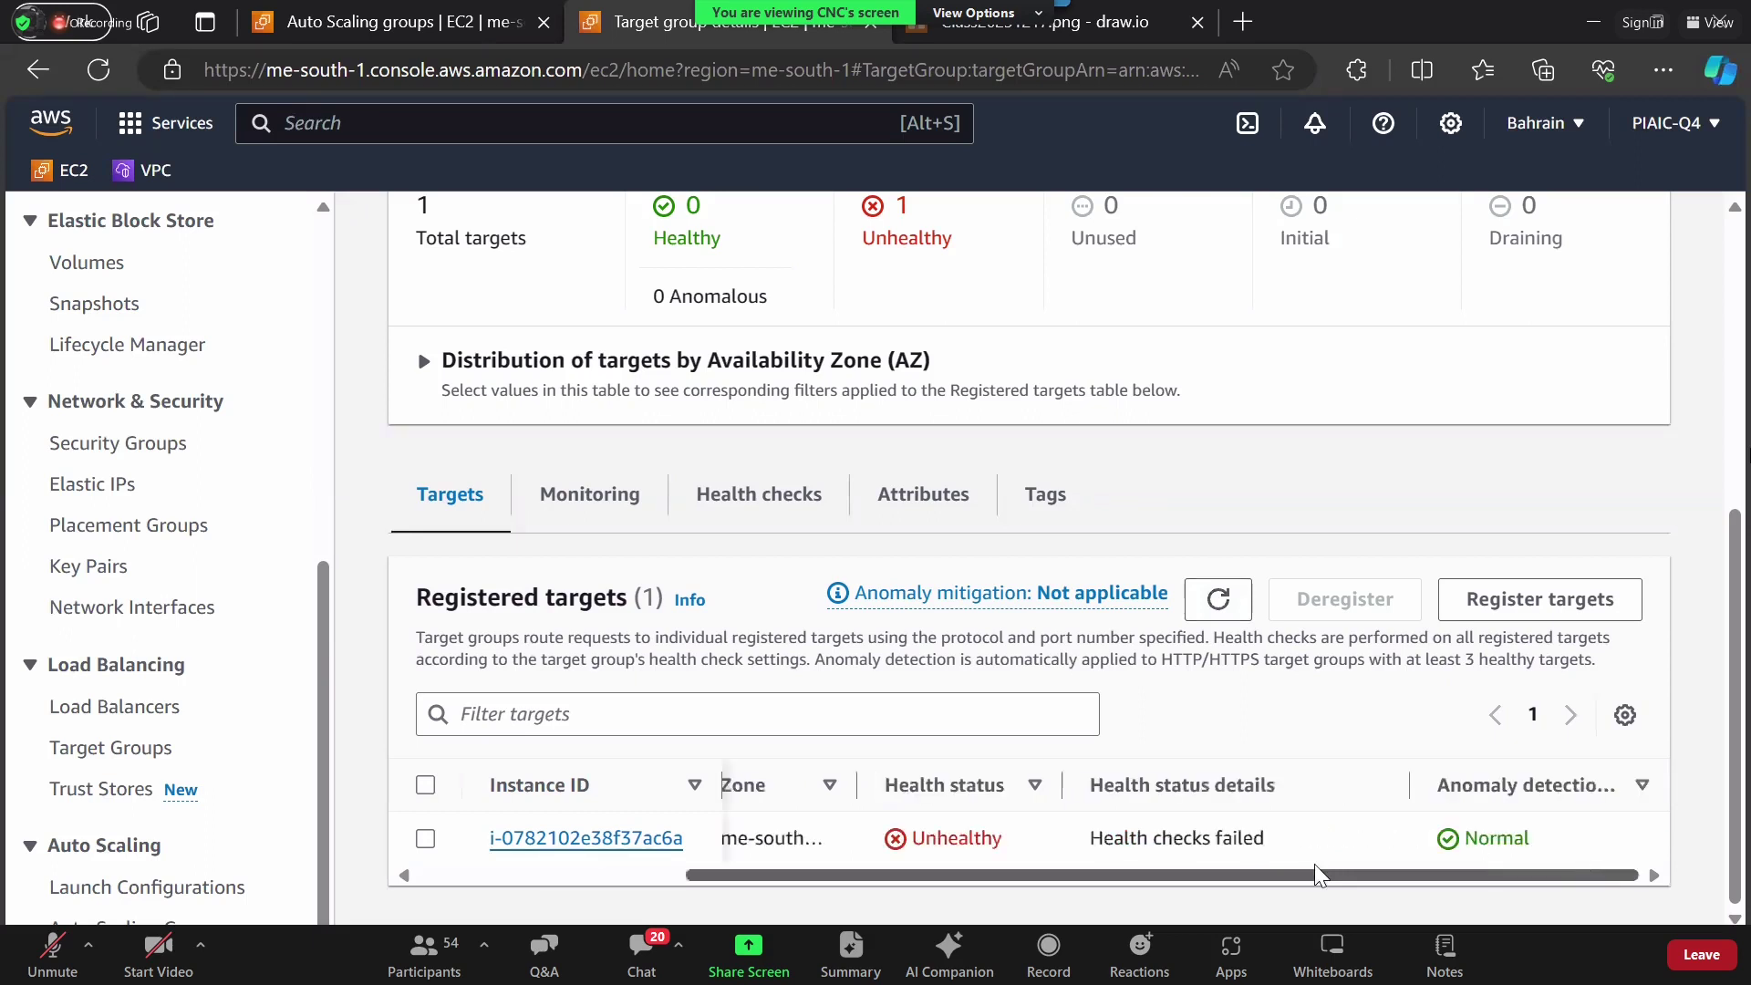
scroll(1241, 863, "left", 5)
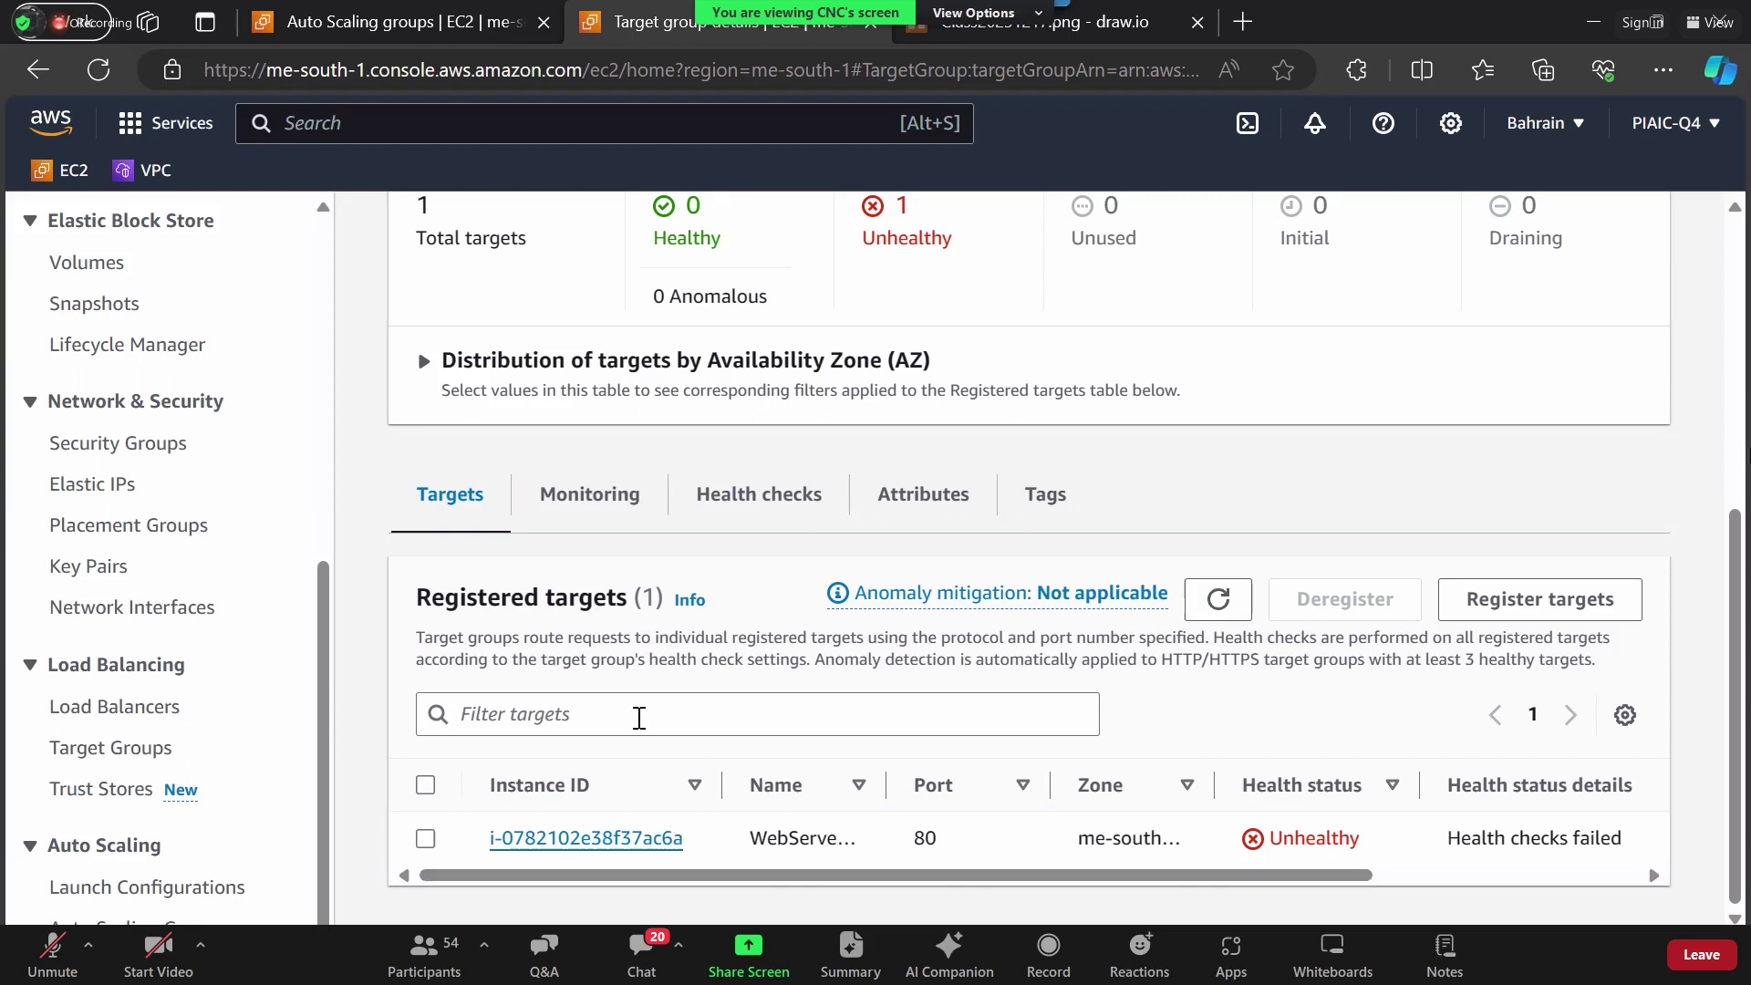
- Review the target group's health check settings, then recheck the registered targets list
left_click(745, 498)
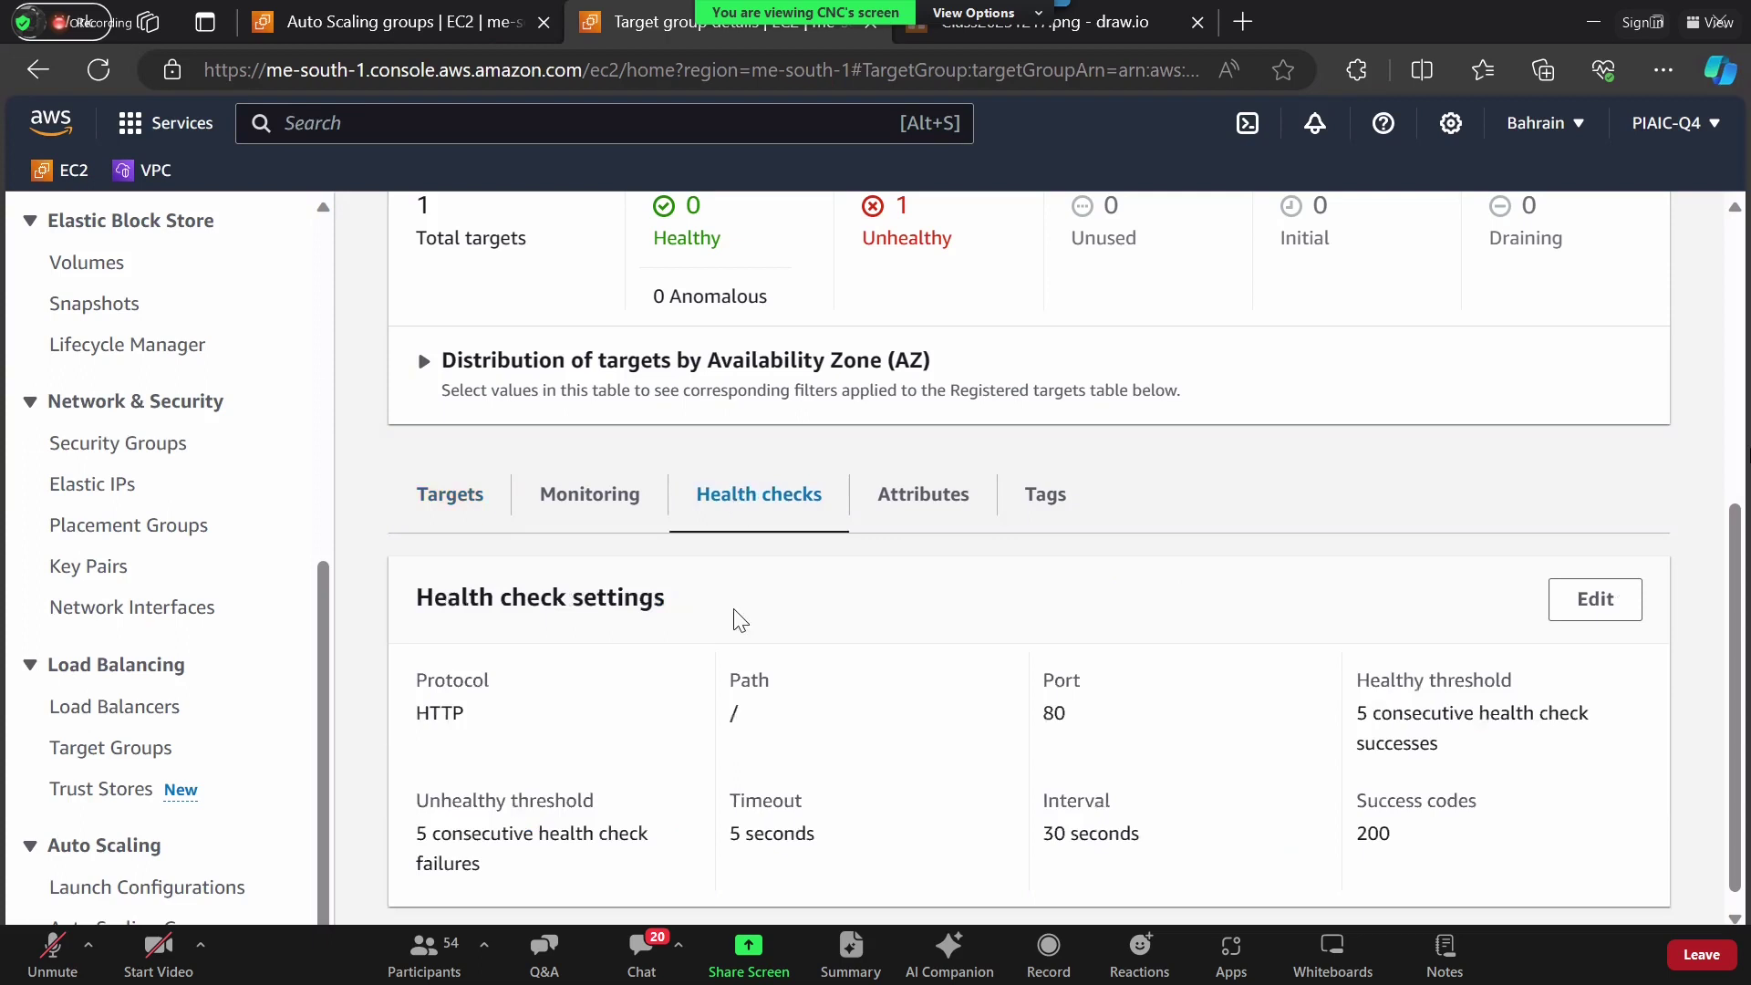
scroll(738, 620, "down", 1)
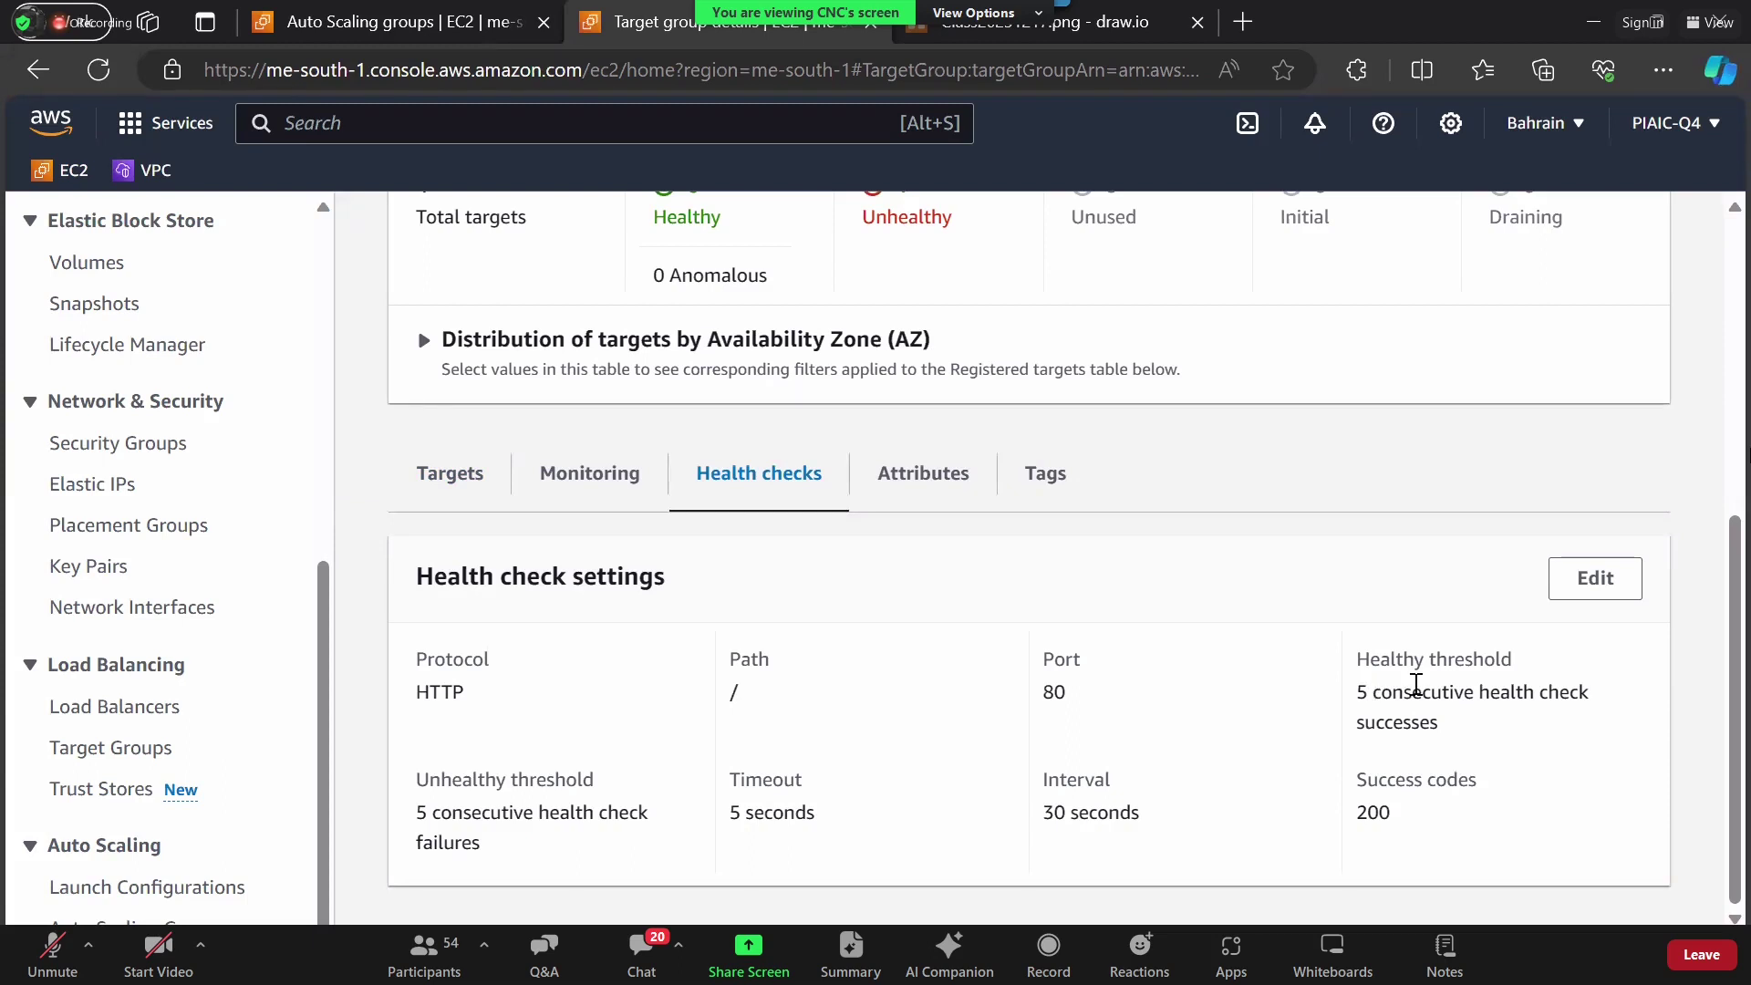
scroll(1415, 690, "up", 1)
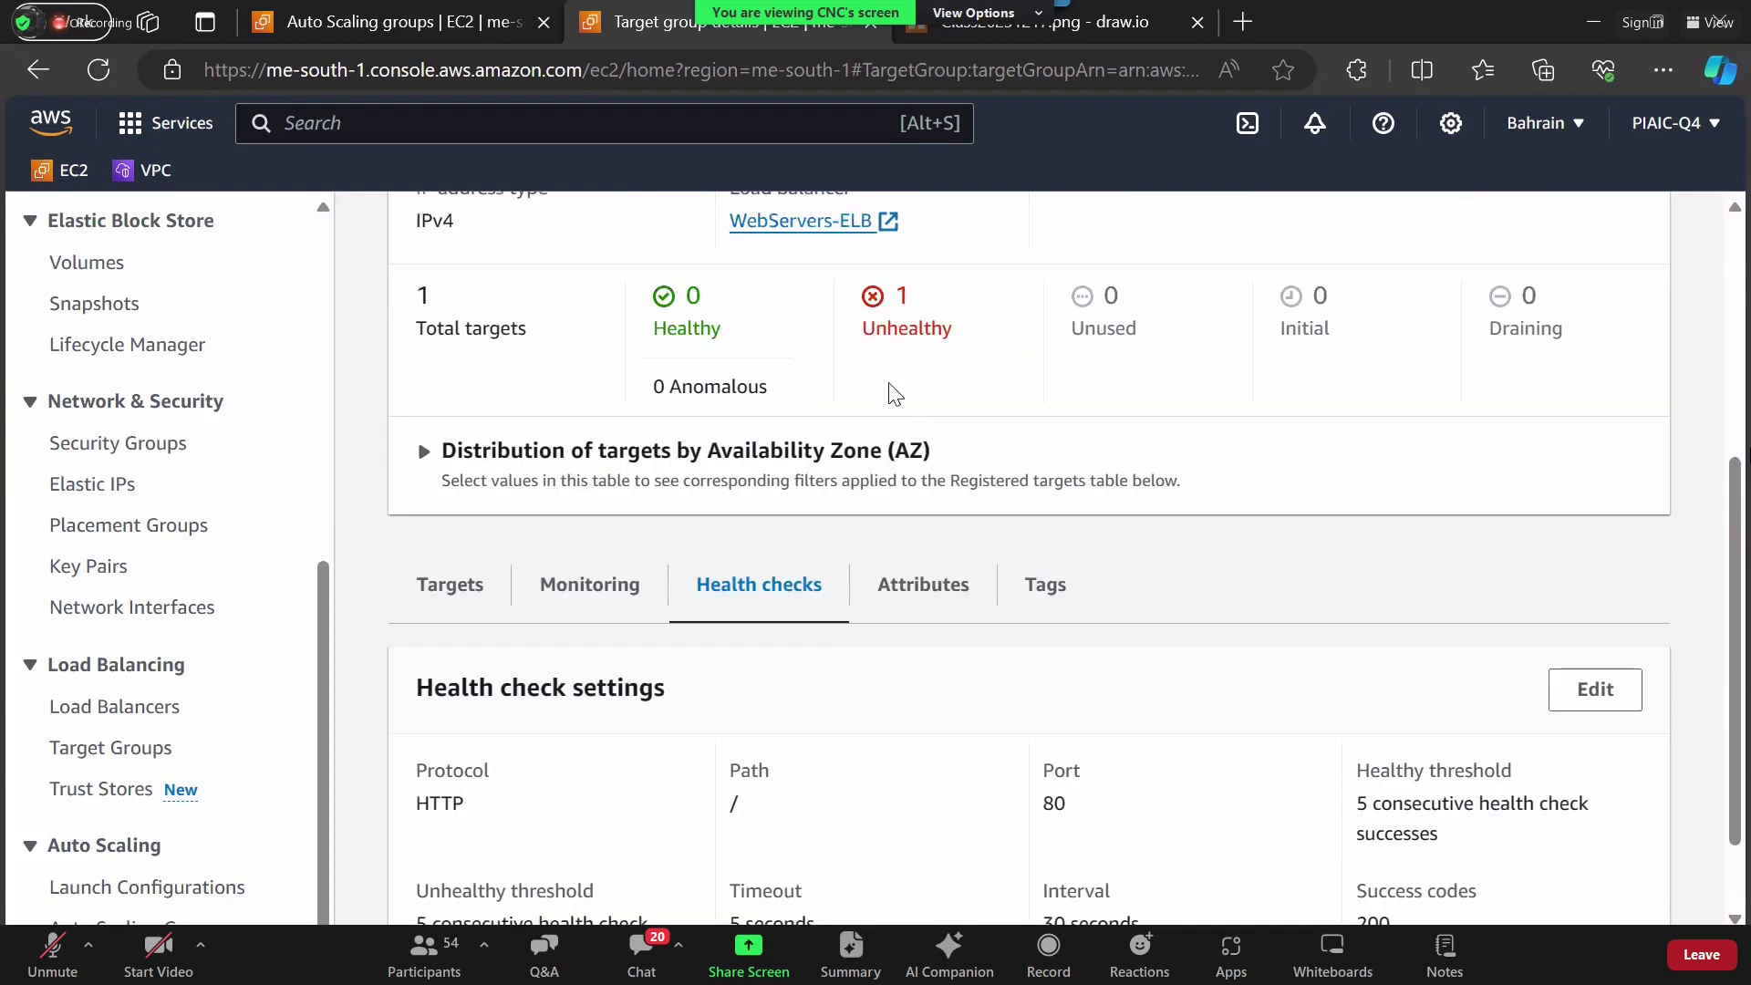
scroll(891, 391, "up", 3)
scroll(891, 394, "up", 2)
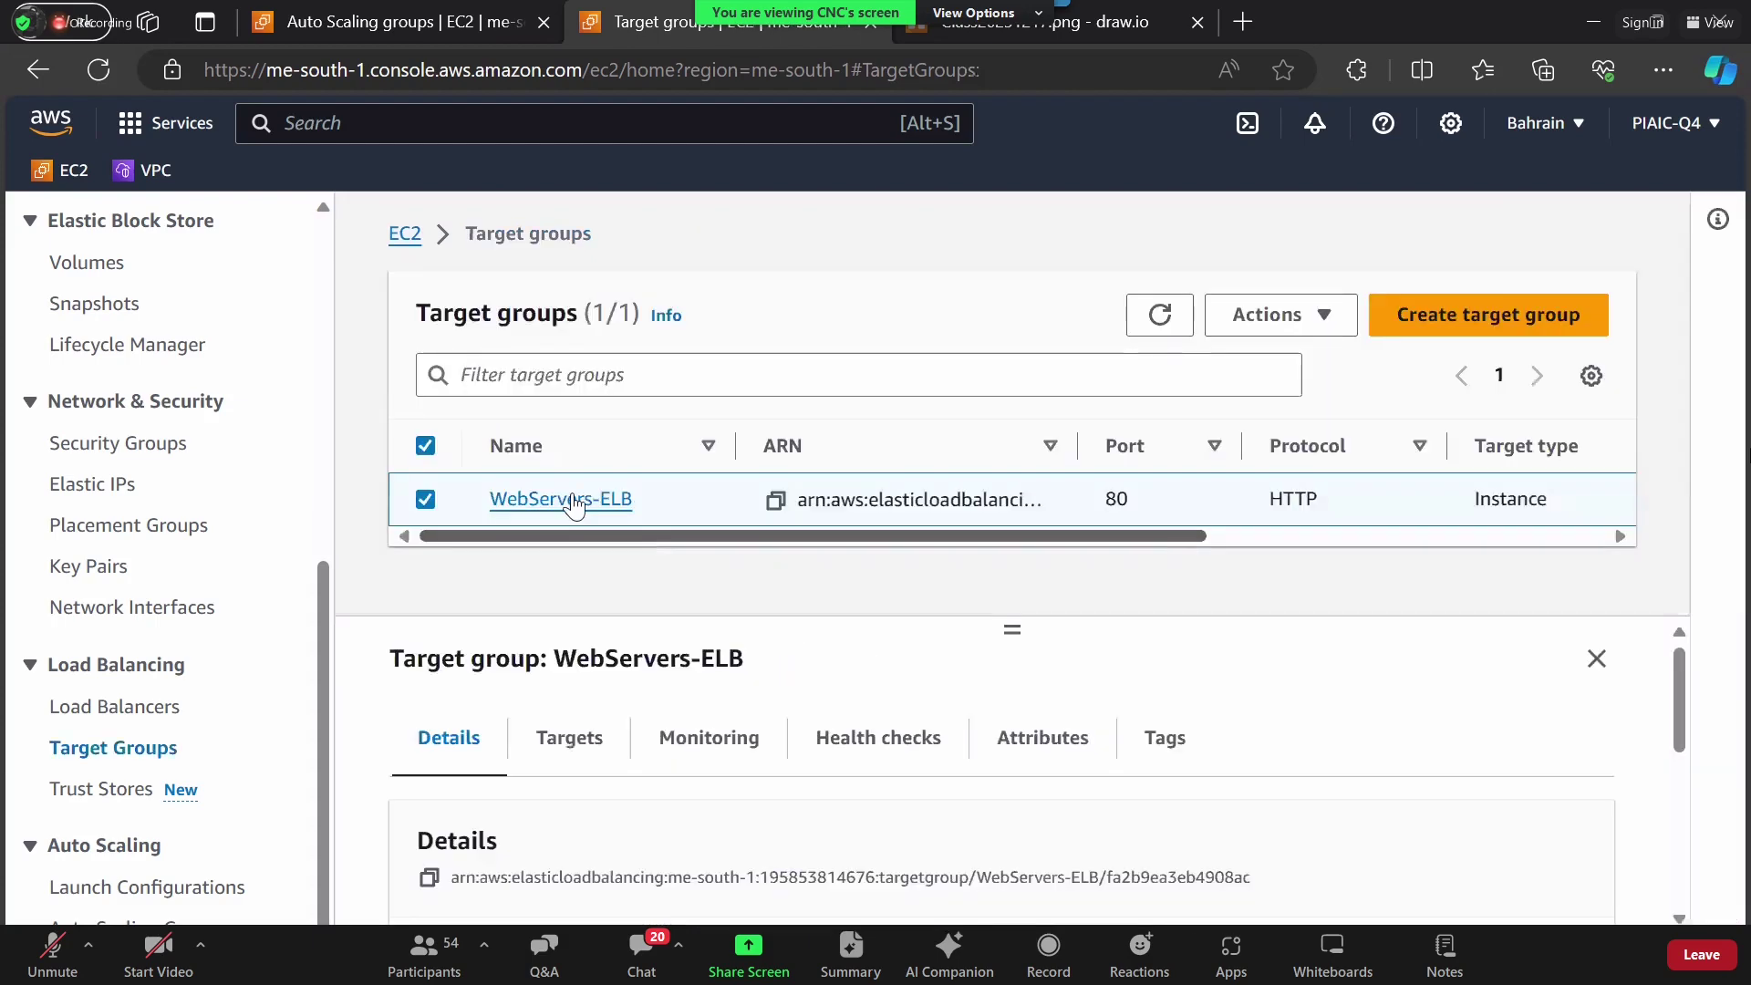
left_click(574, 500)
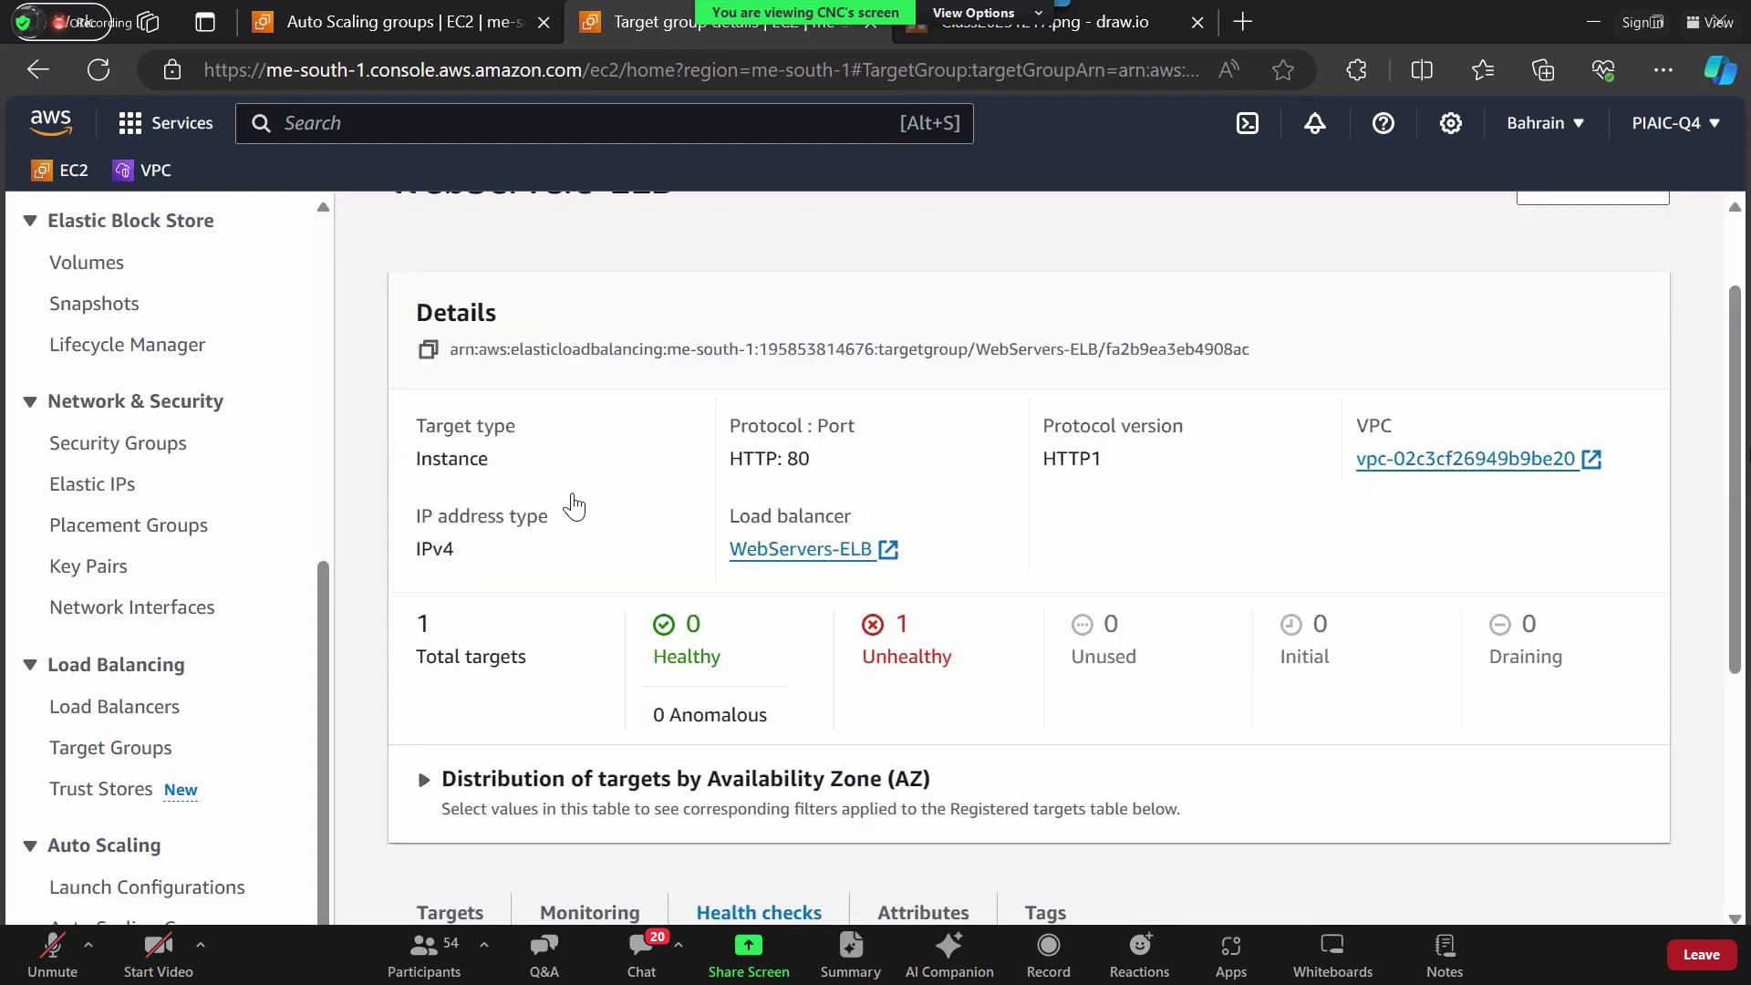
scroll(474, 484, "down", 5)
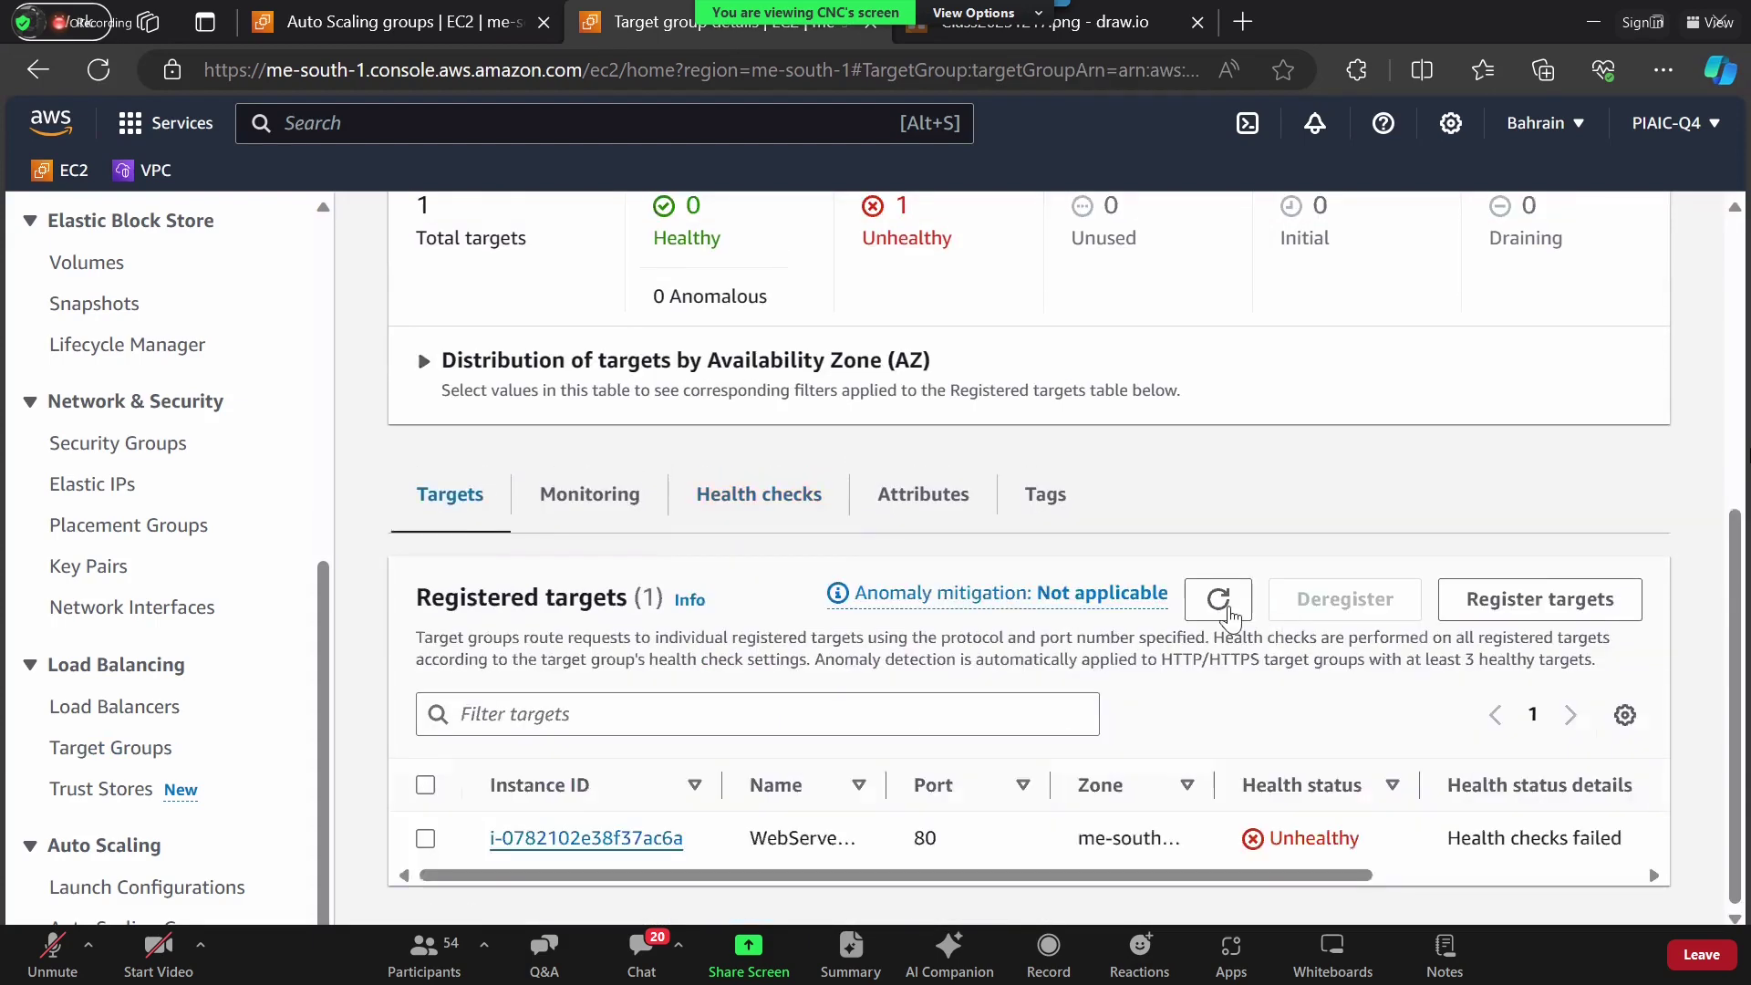
left_click(1225, 606)
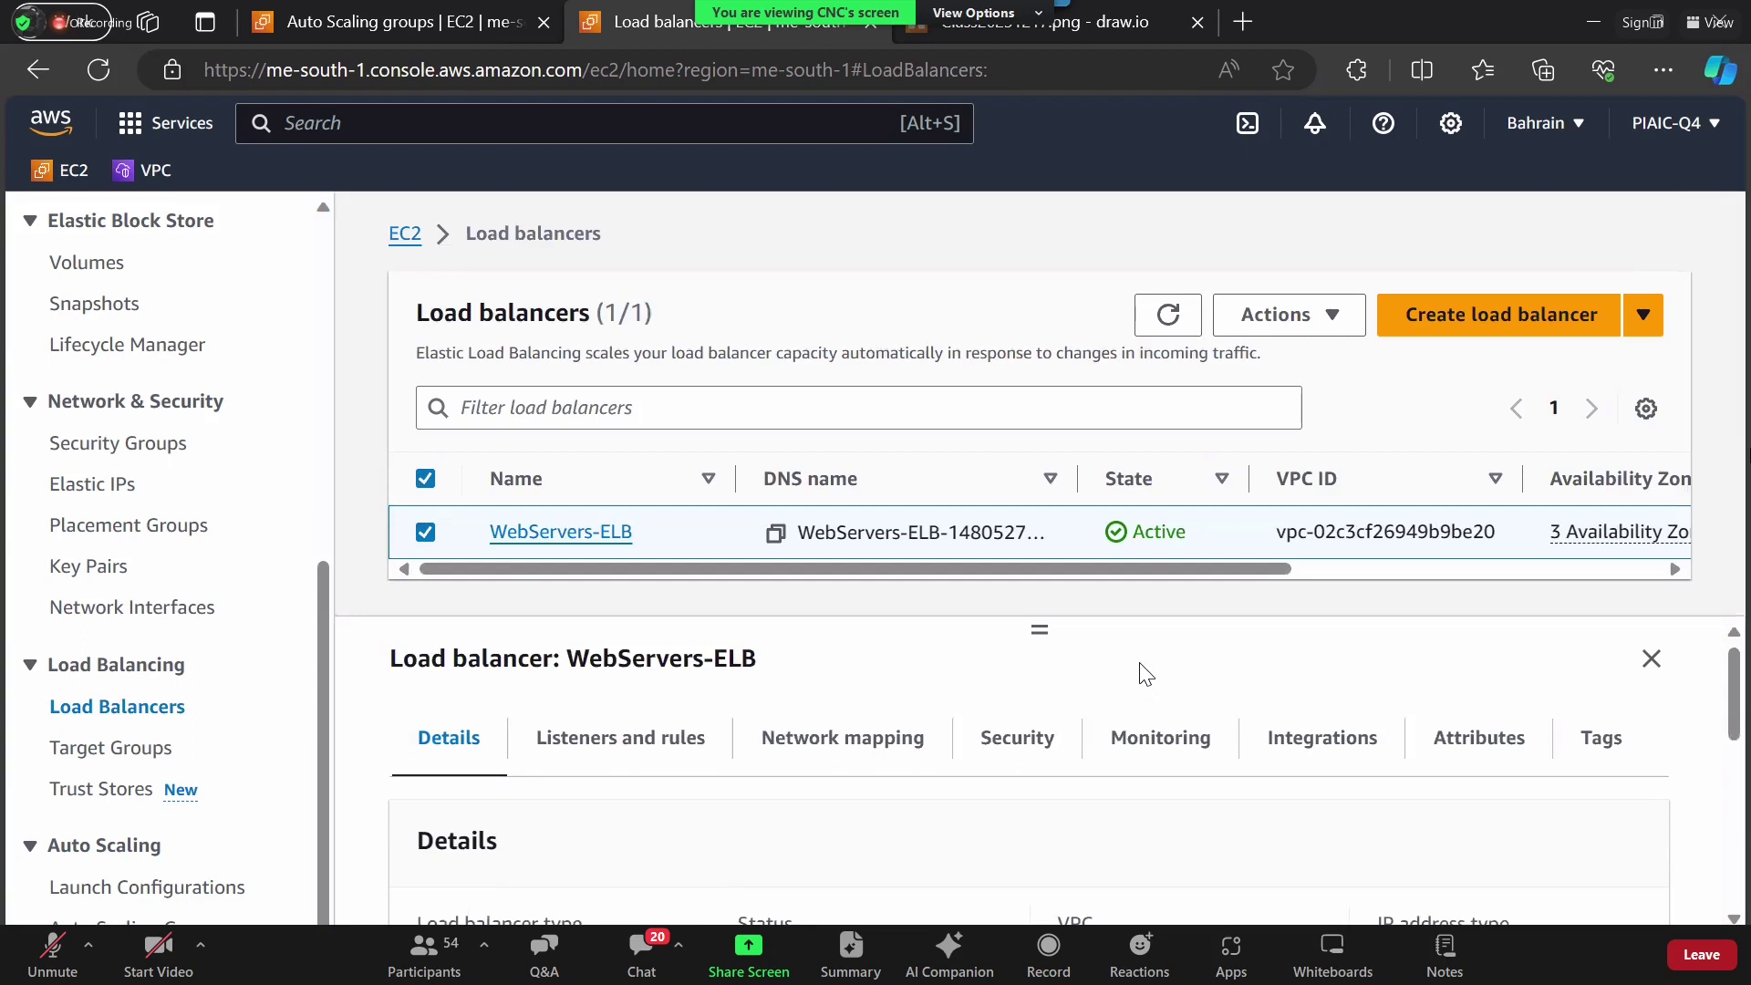
- Load the WebServers-ELB DNS name in a new tab, then go back to Auto Scaling groups
scroll(1147, 674, "down", 3)
left_click(523, 533)
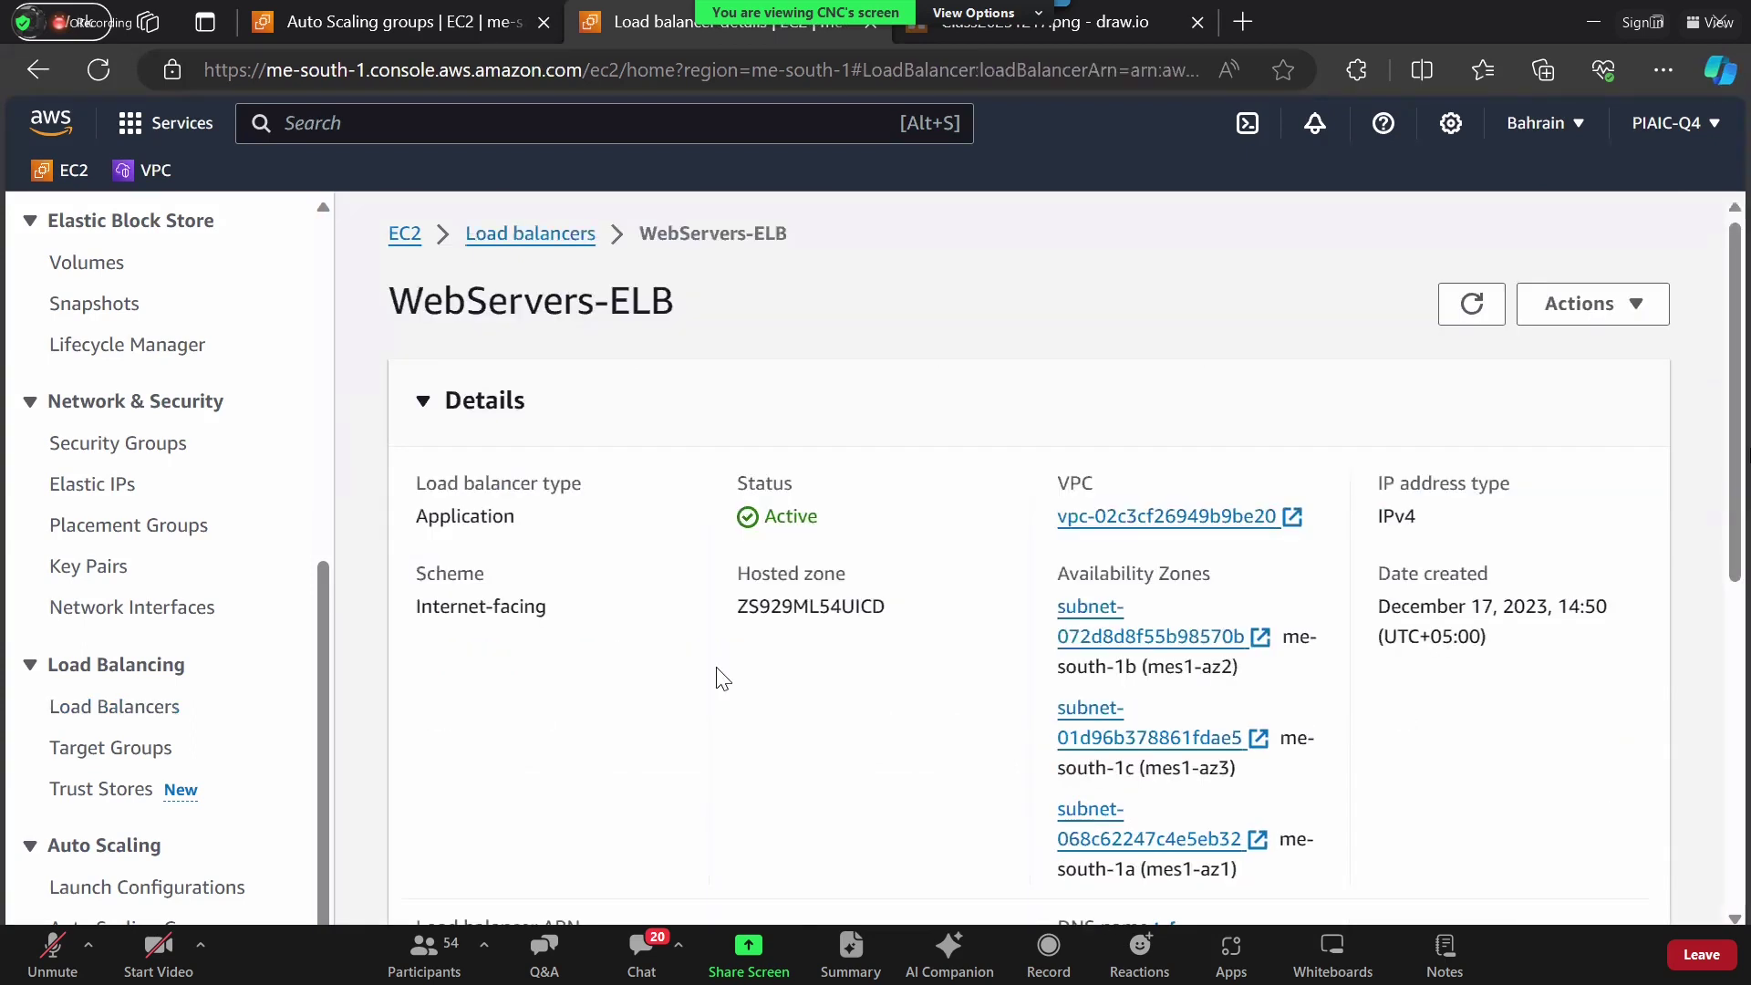
scroll(716, 675, "down", 3)
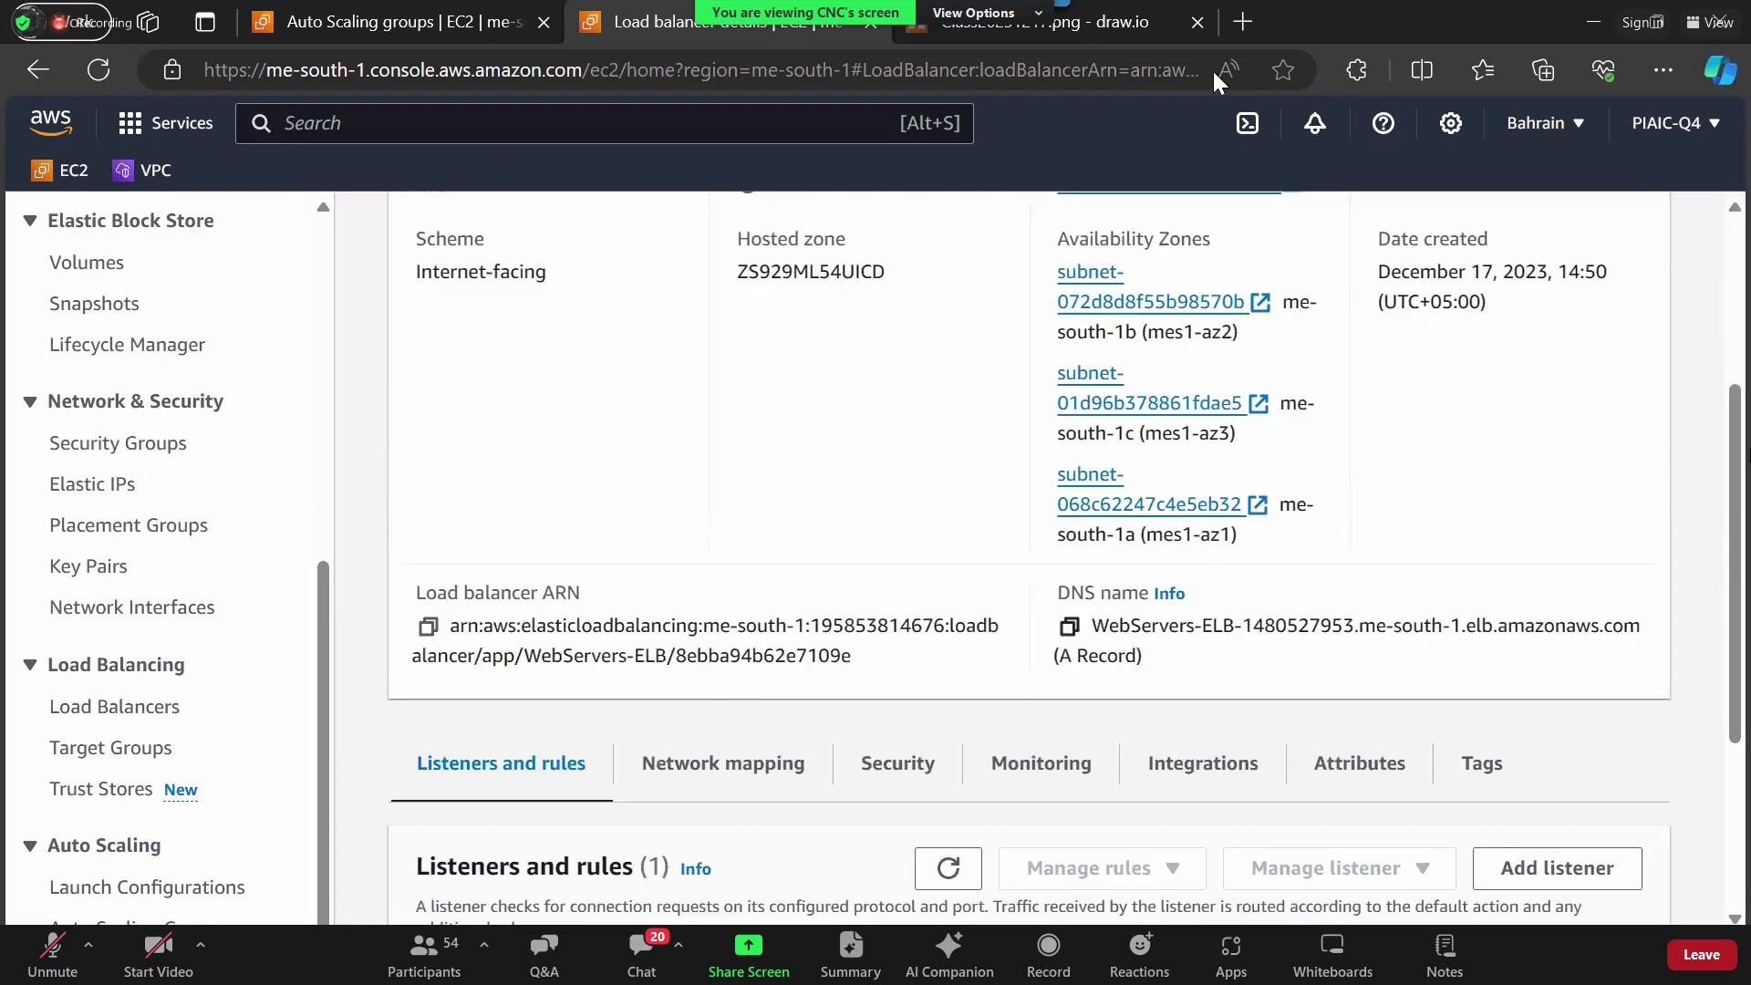
left_click(1251, 35)
type("WebServers-ELB-1480527953.me-south-1.elb.amazonaws.com")
key("Return")
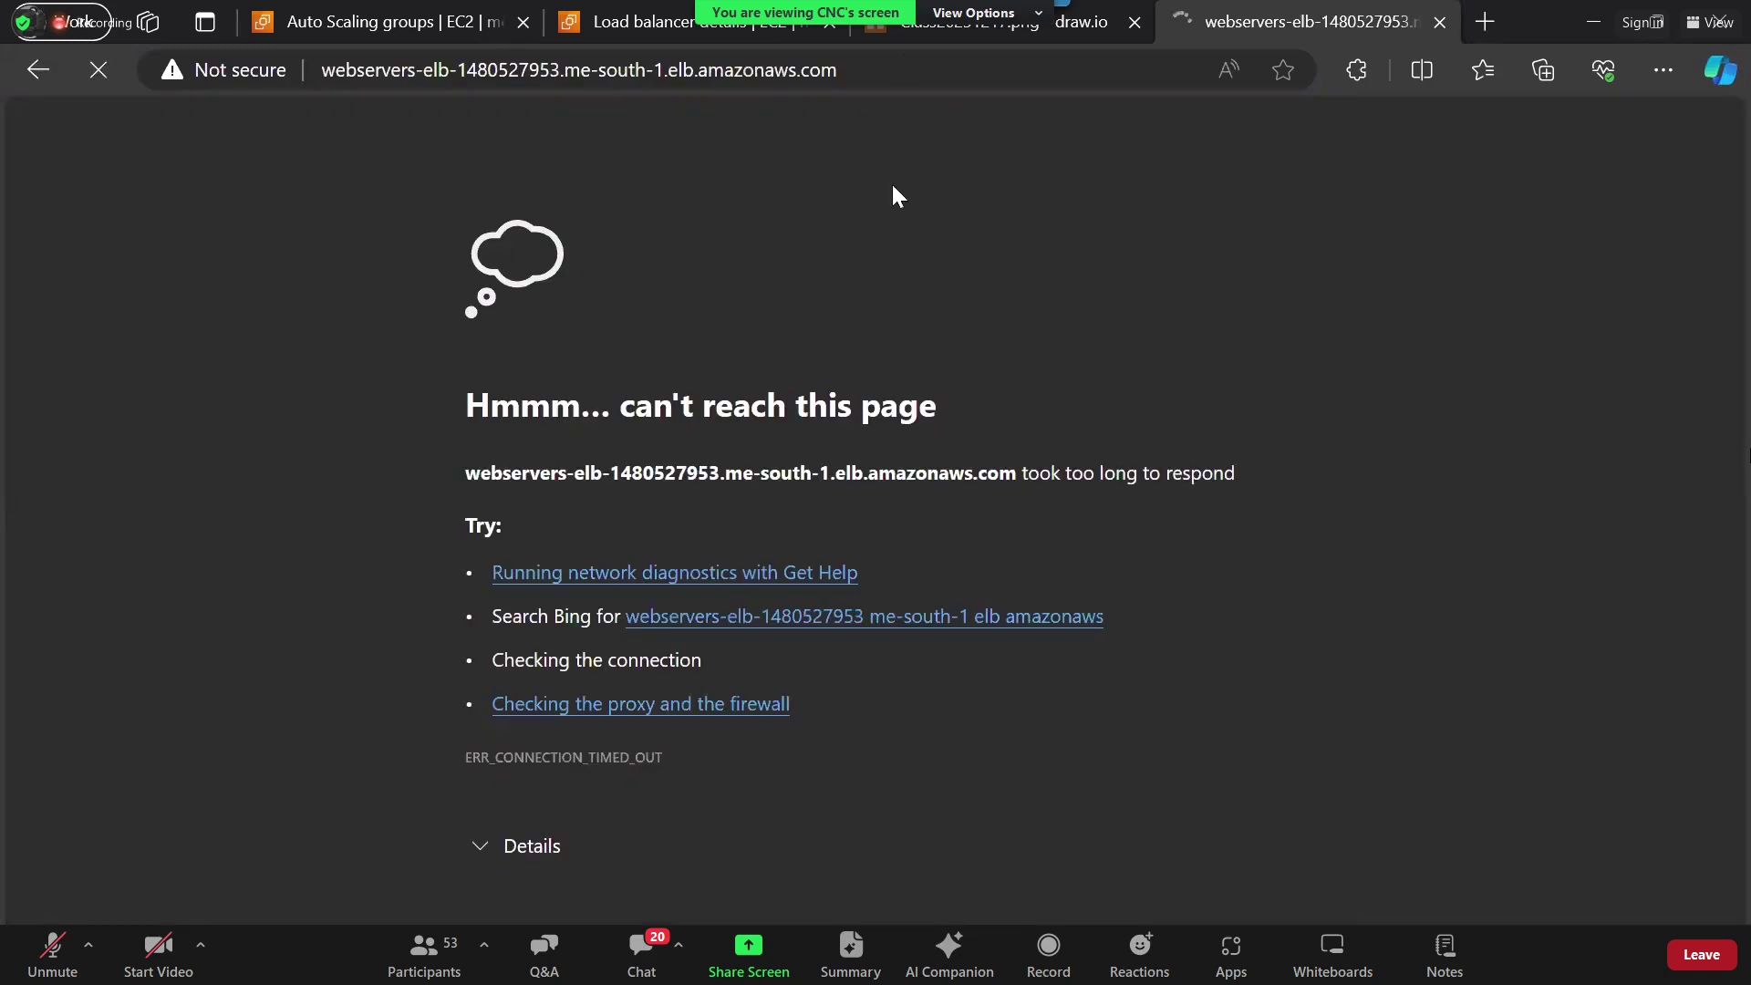
left_click(341, 18)
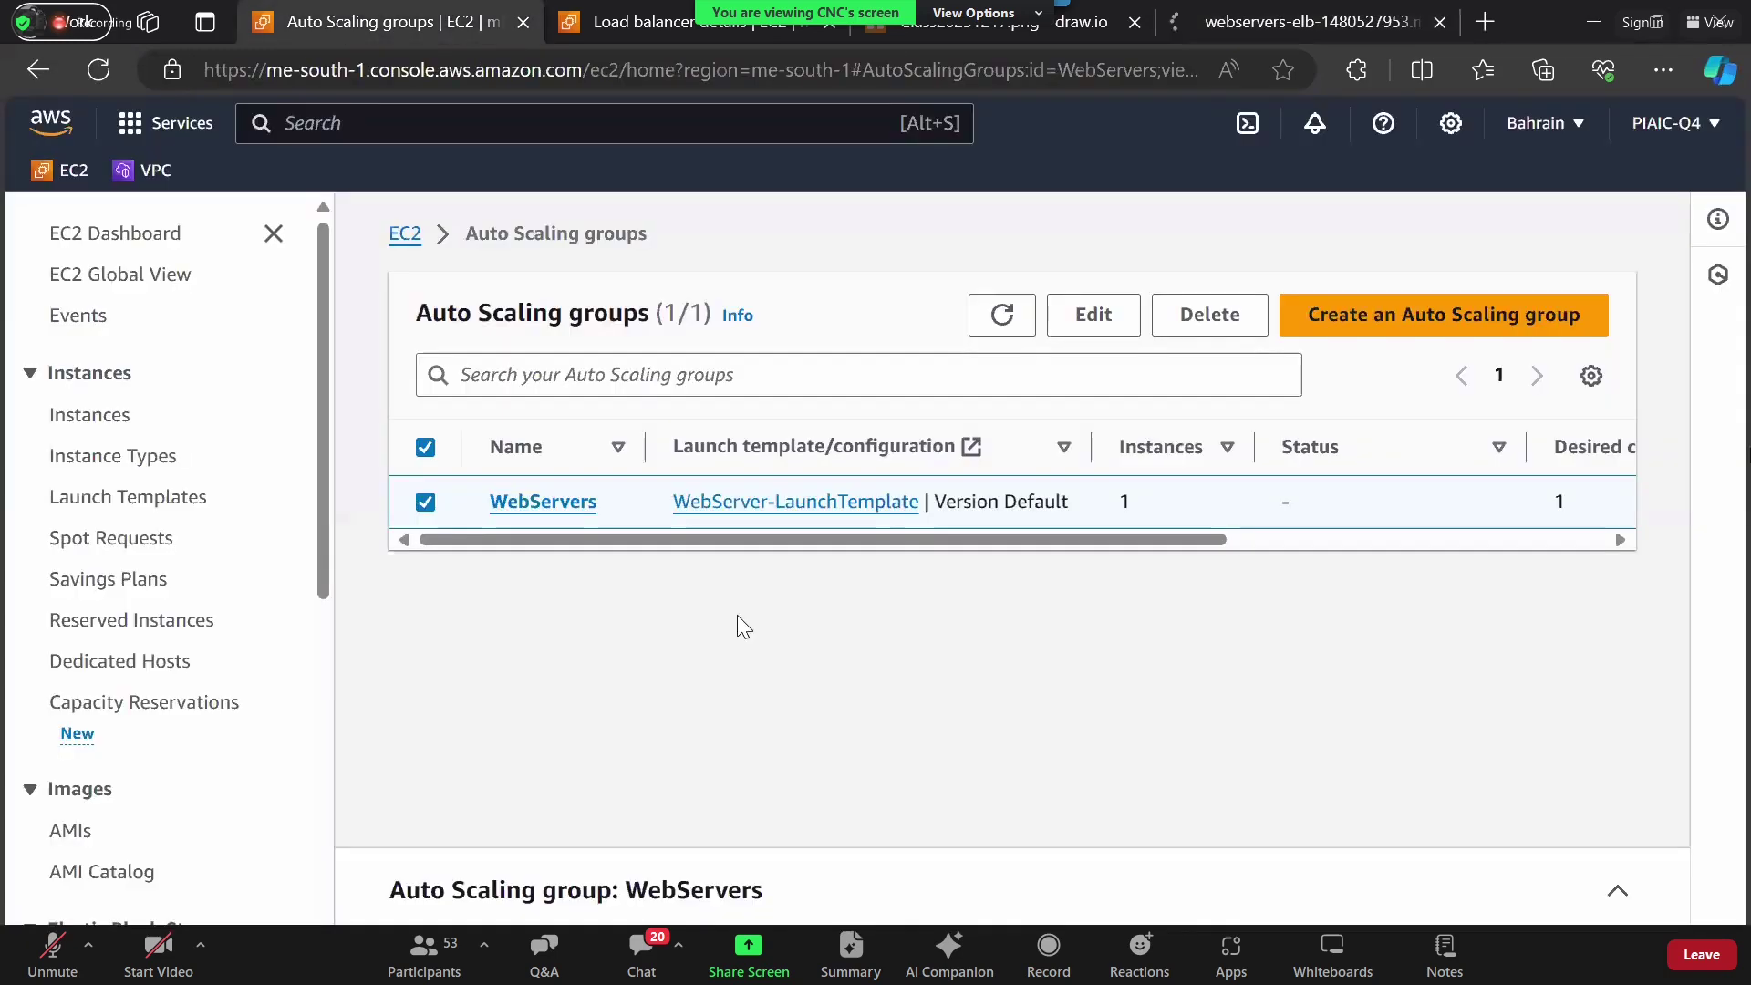
- Open the Default rule of the WebServers-ELB HTTP:80 listener and start editing it
left_click(707, 27)
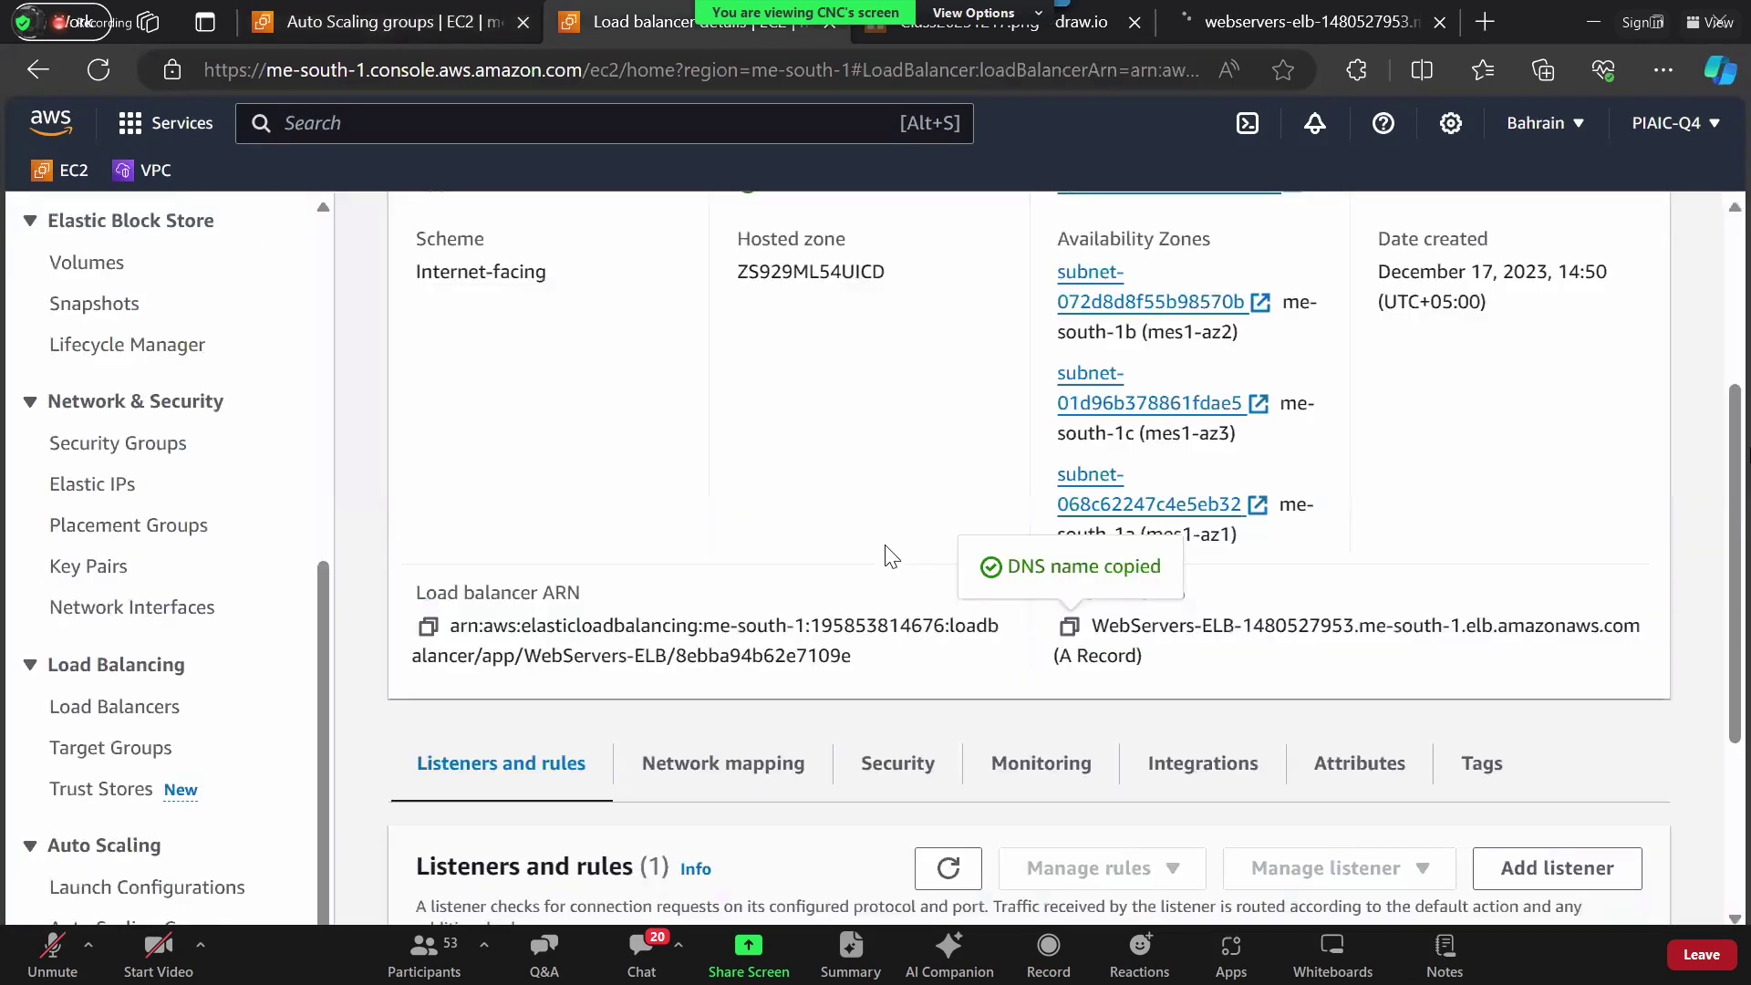
scroll(912, 538, "down", 3)
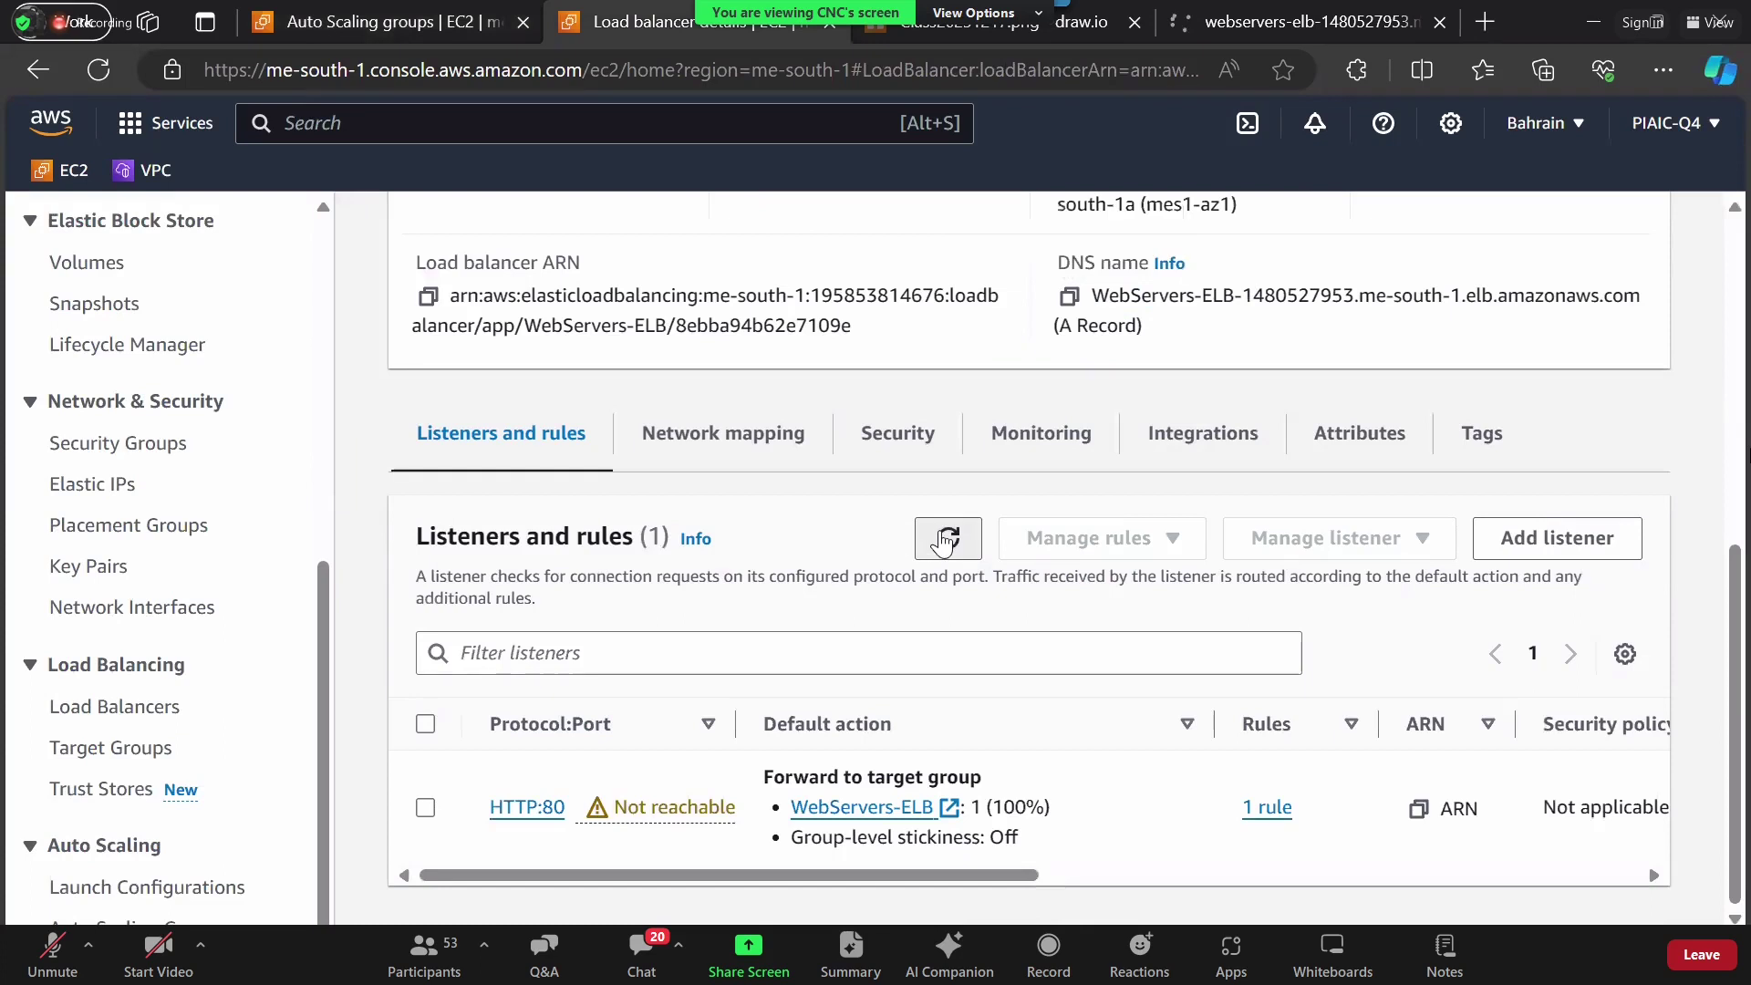
left_click(946, 540)
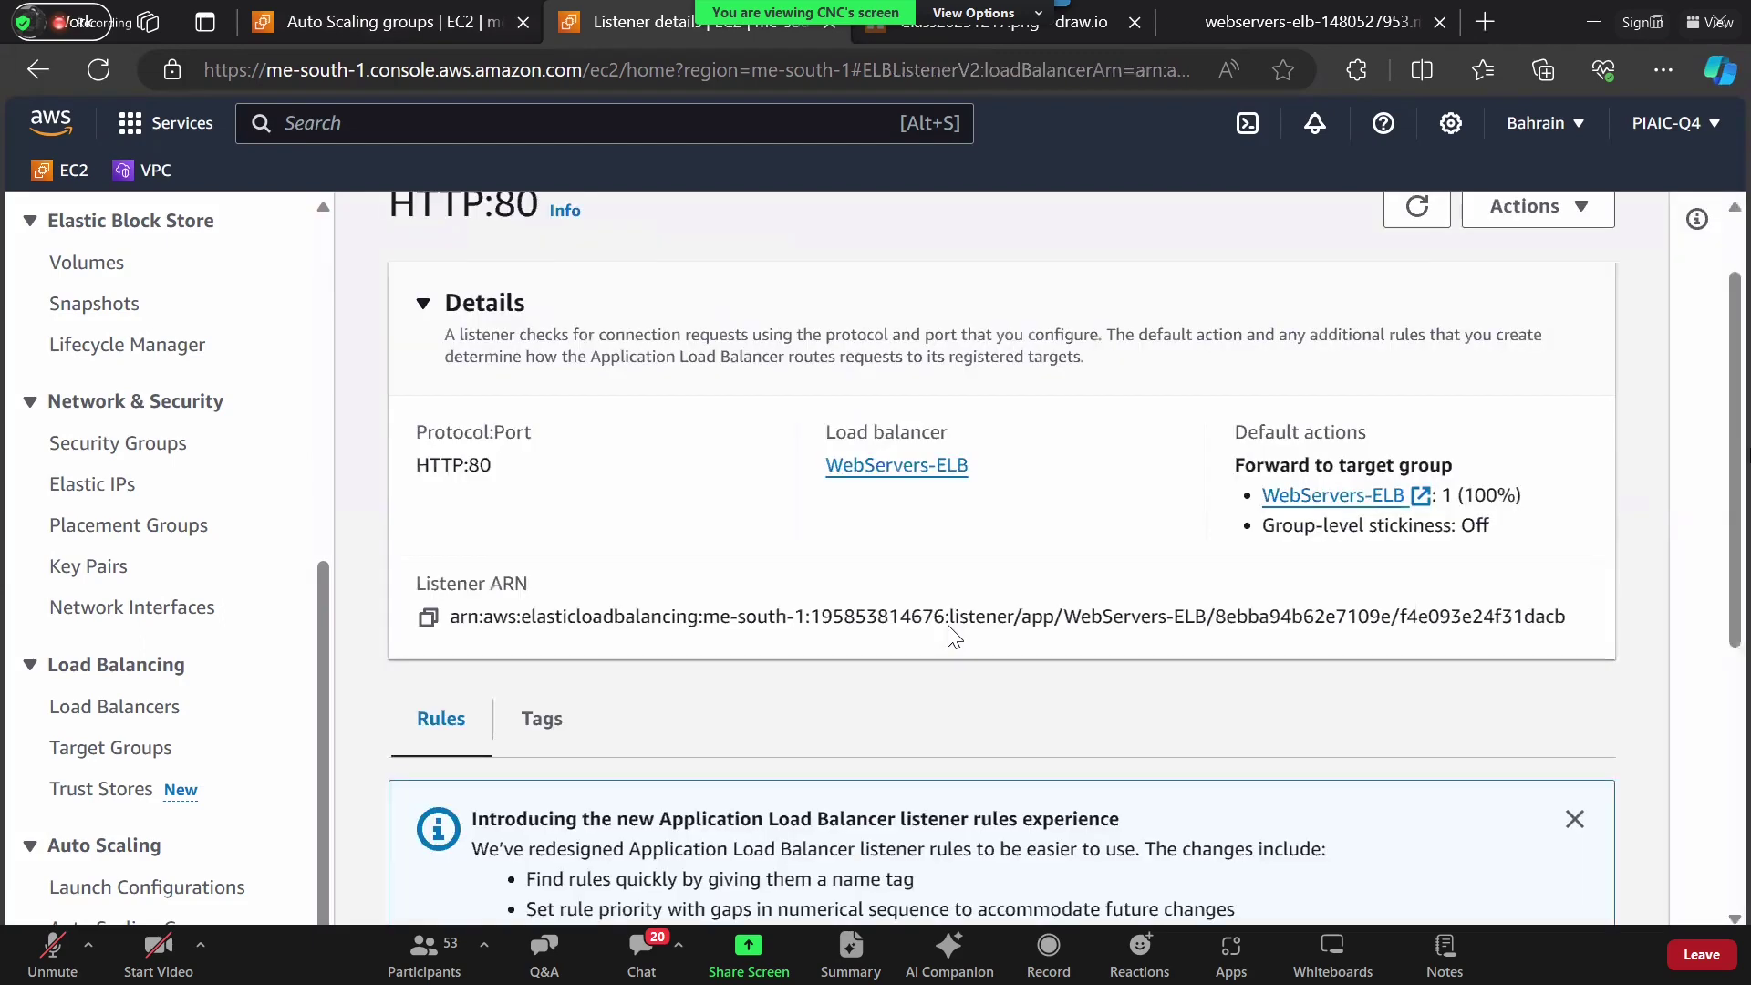
scroll(949, 634, "down", 4)
scroll(972, 629, "down", 1)
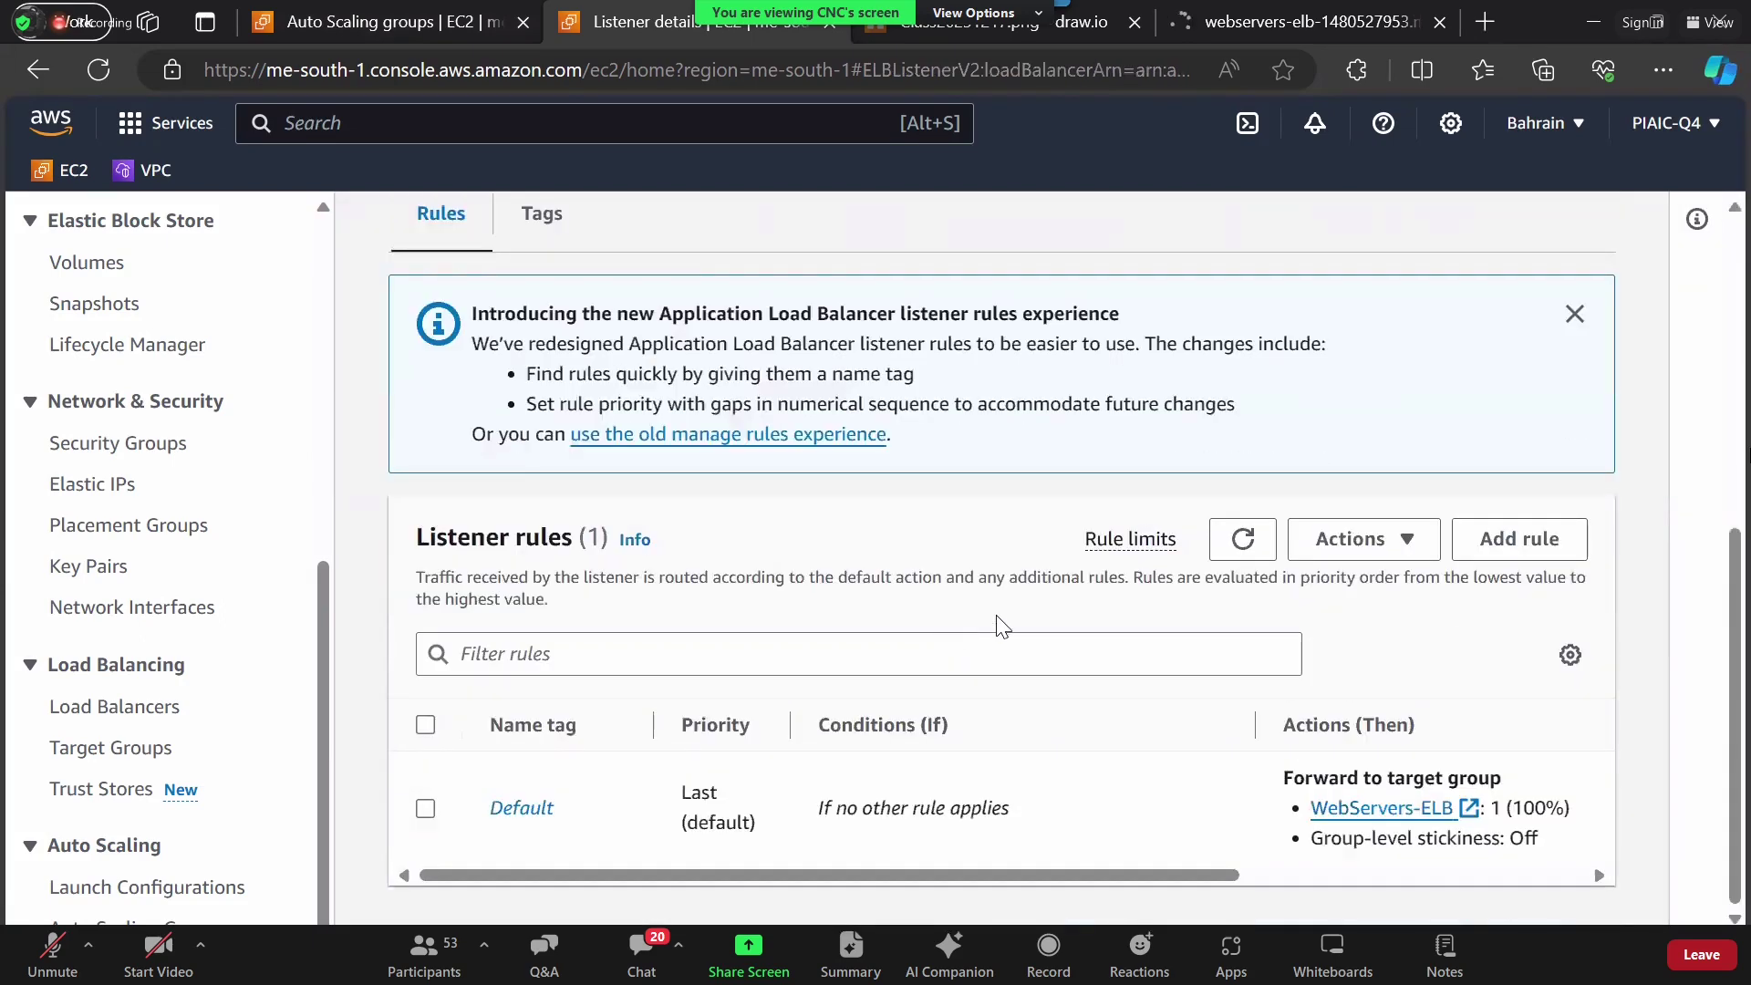
left_click(522, 809)
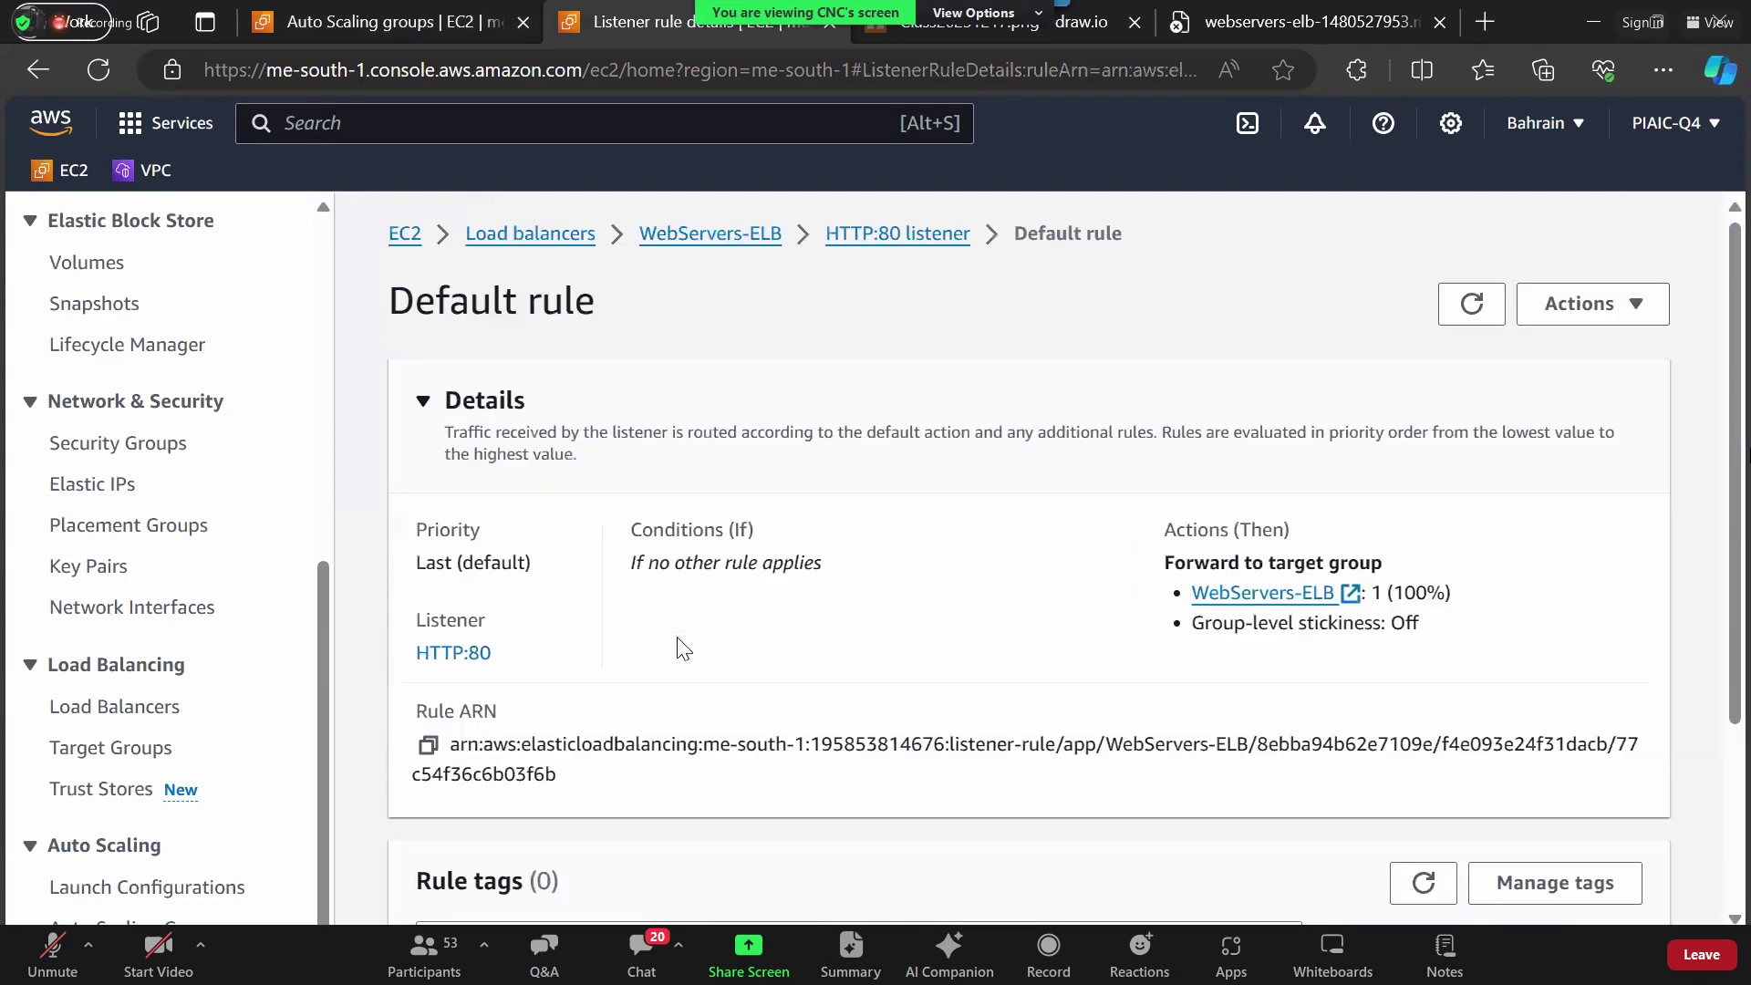
scroll(682, 649, "down", 3)
scroll(682, 649, "up", 3)
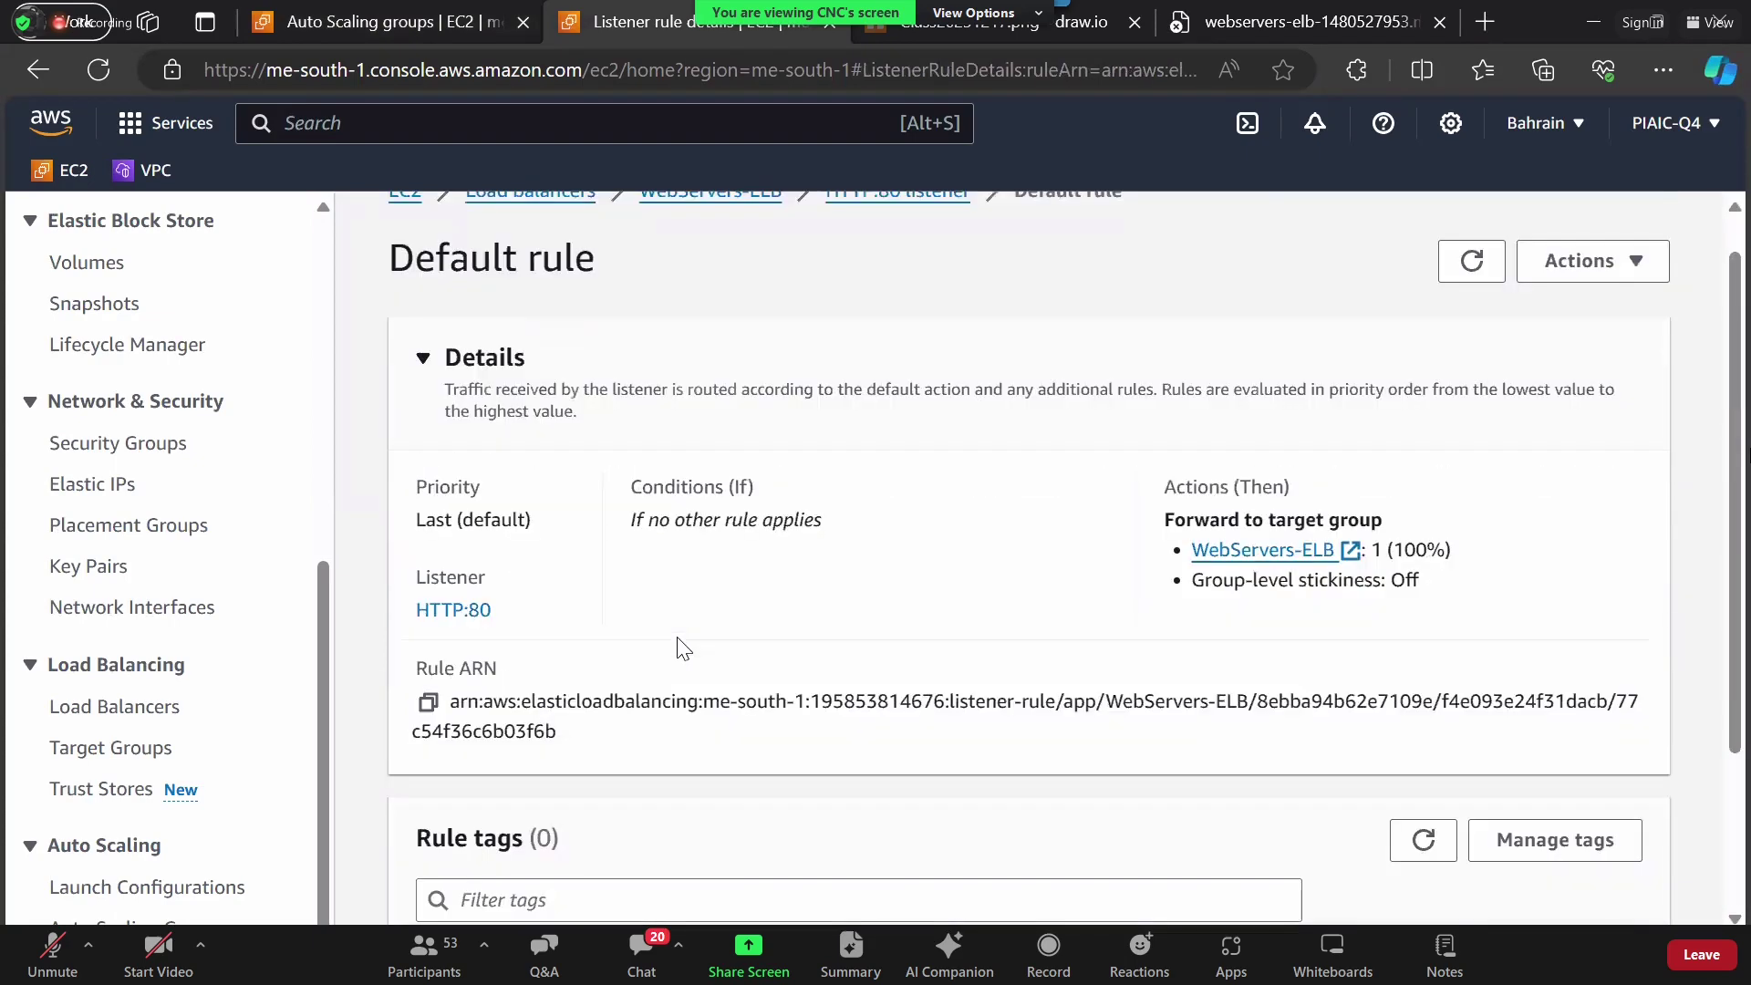
left_click(1621, 272)
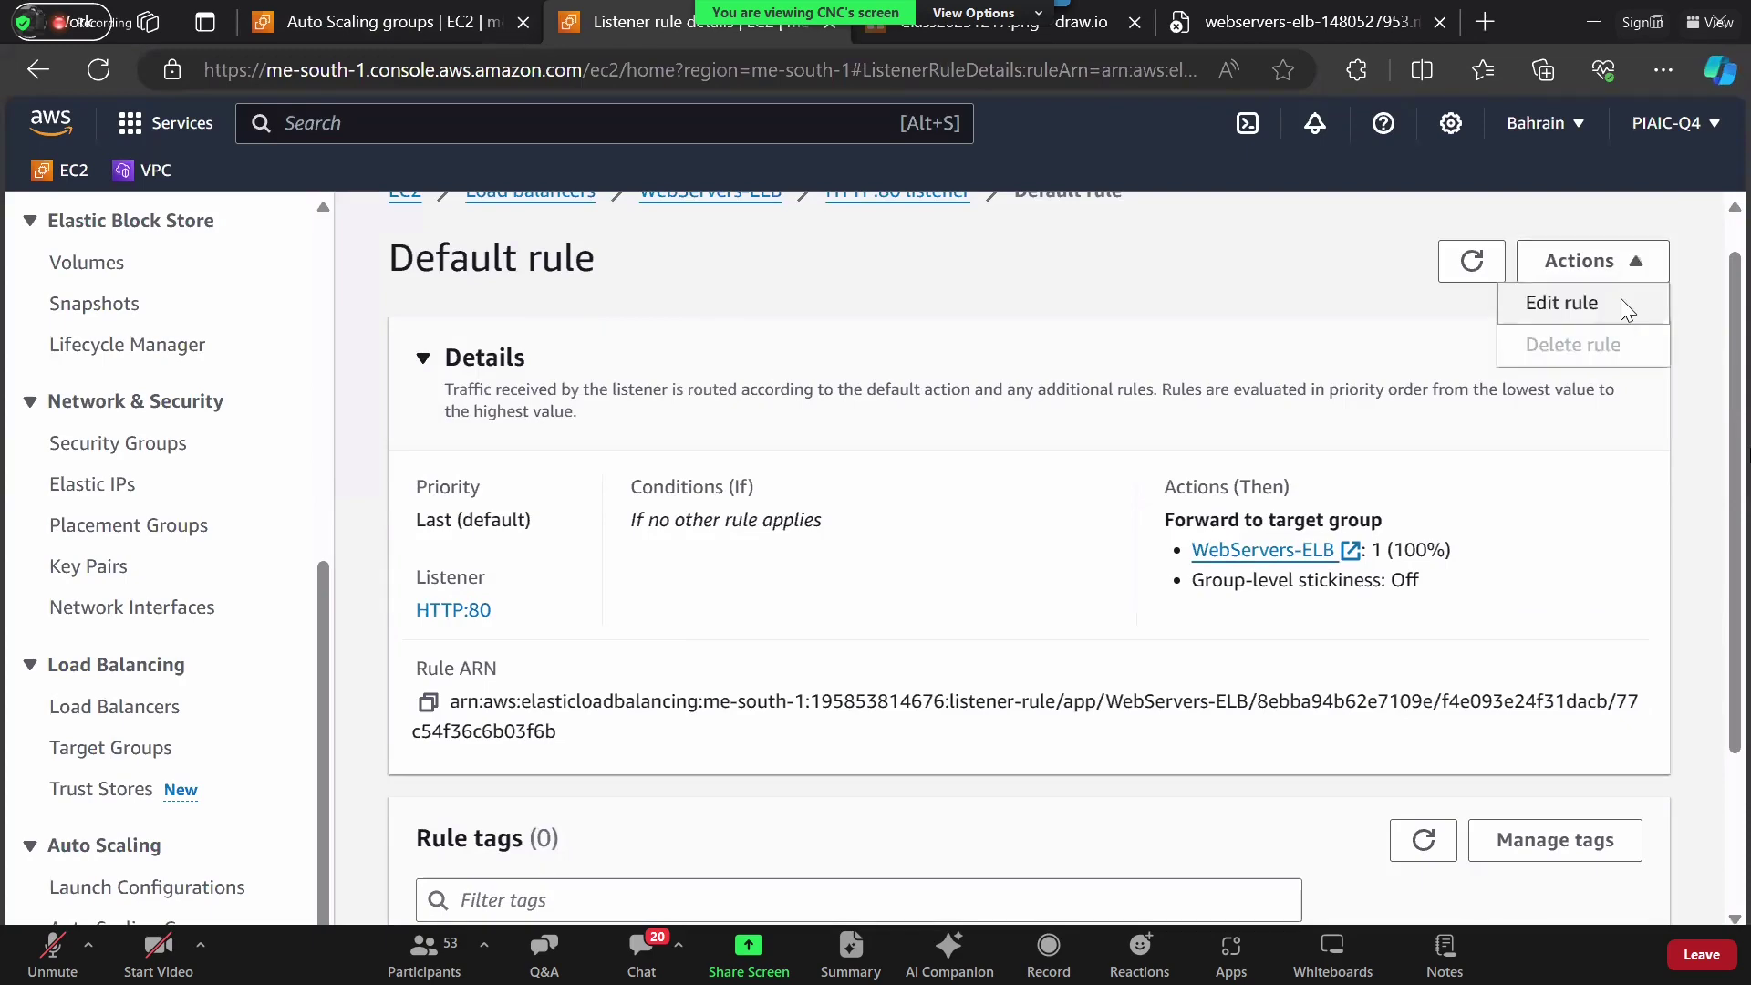
left_click(1622, 302)
scroll(883, 512, "down", 5)
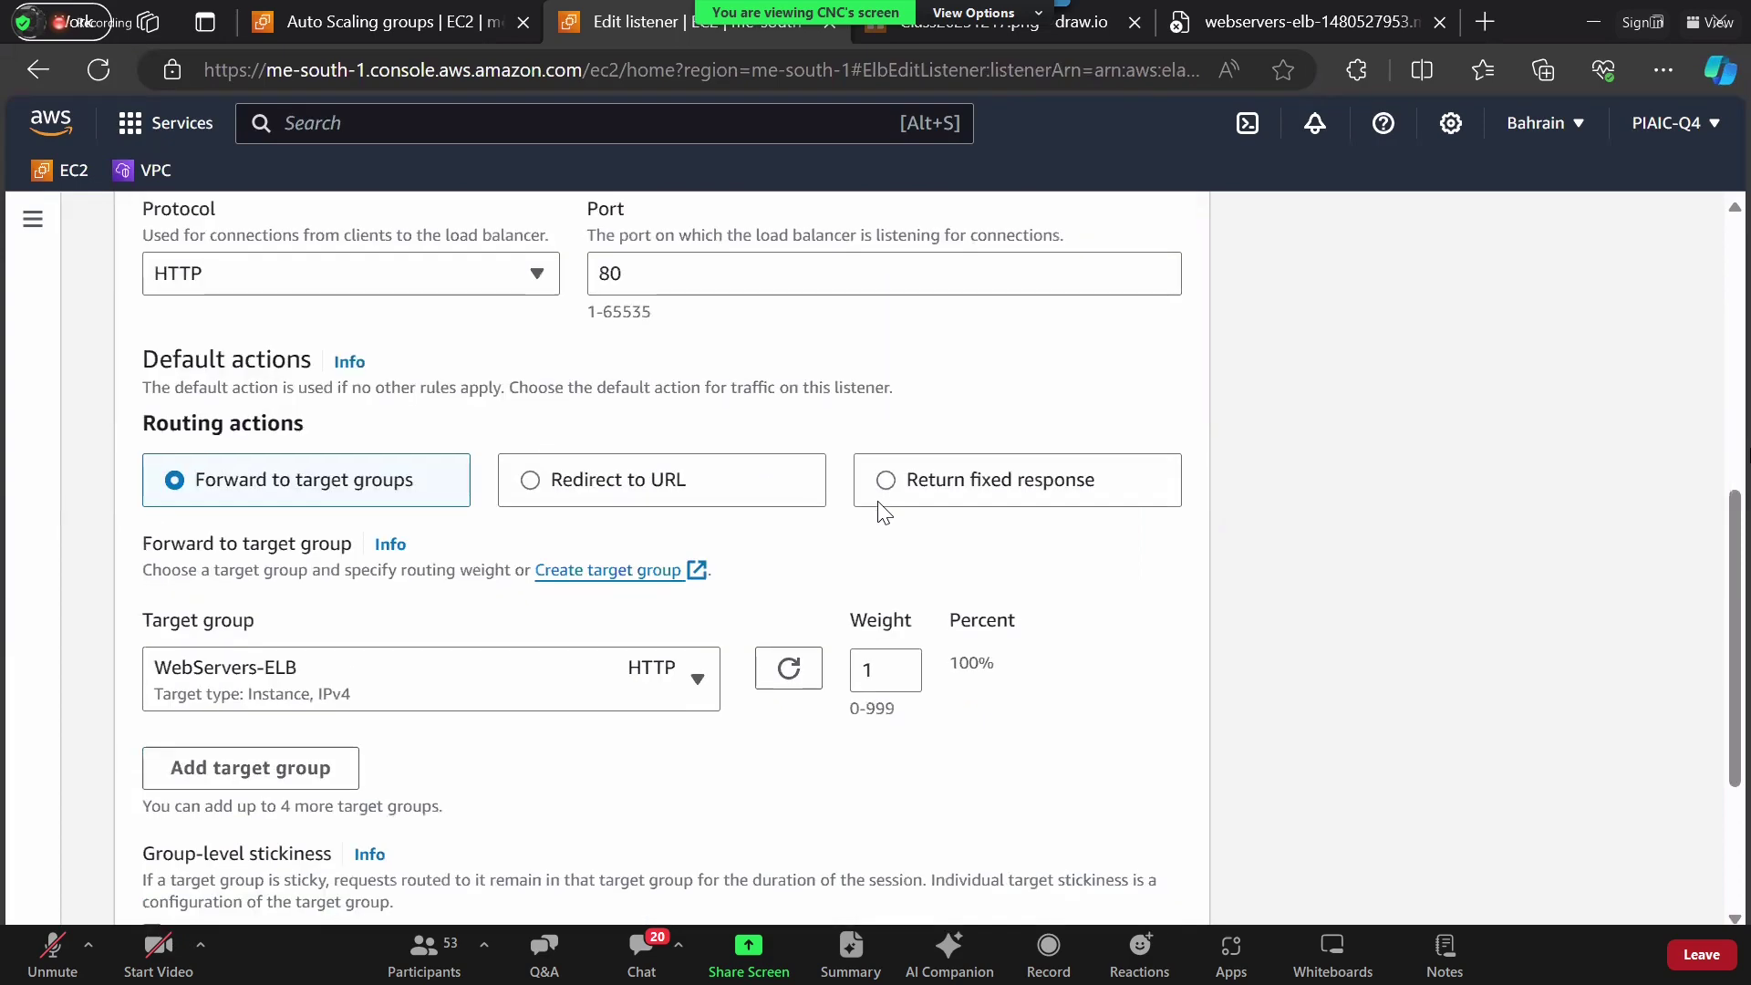
scroll(884, 512, "down", 3)
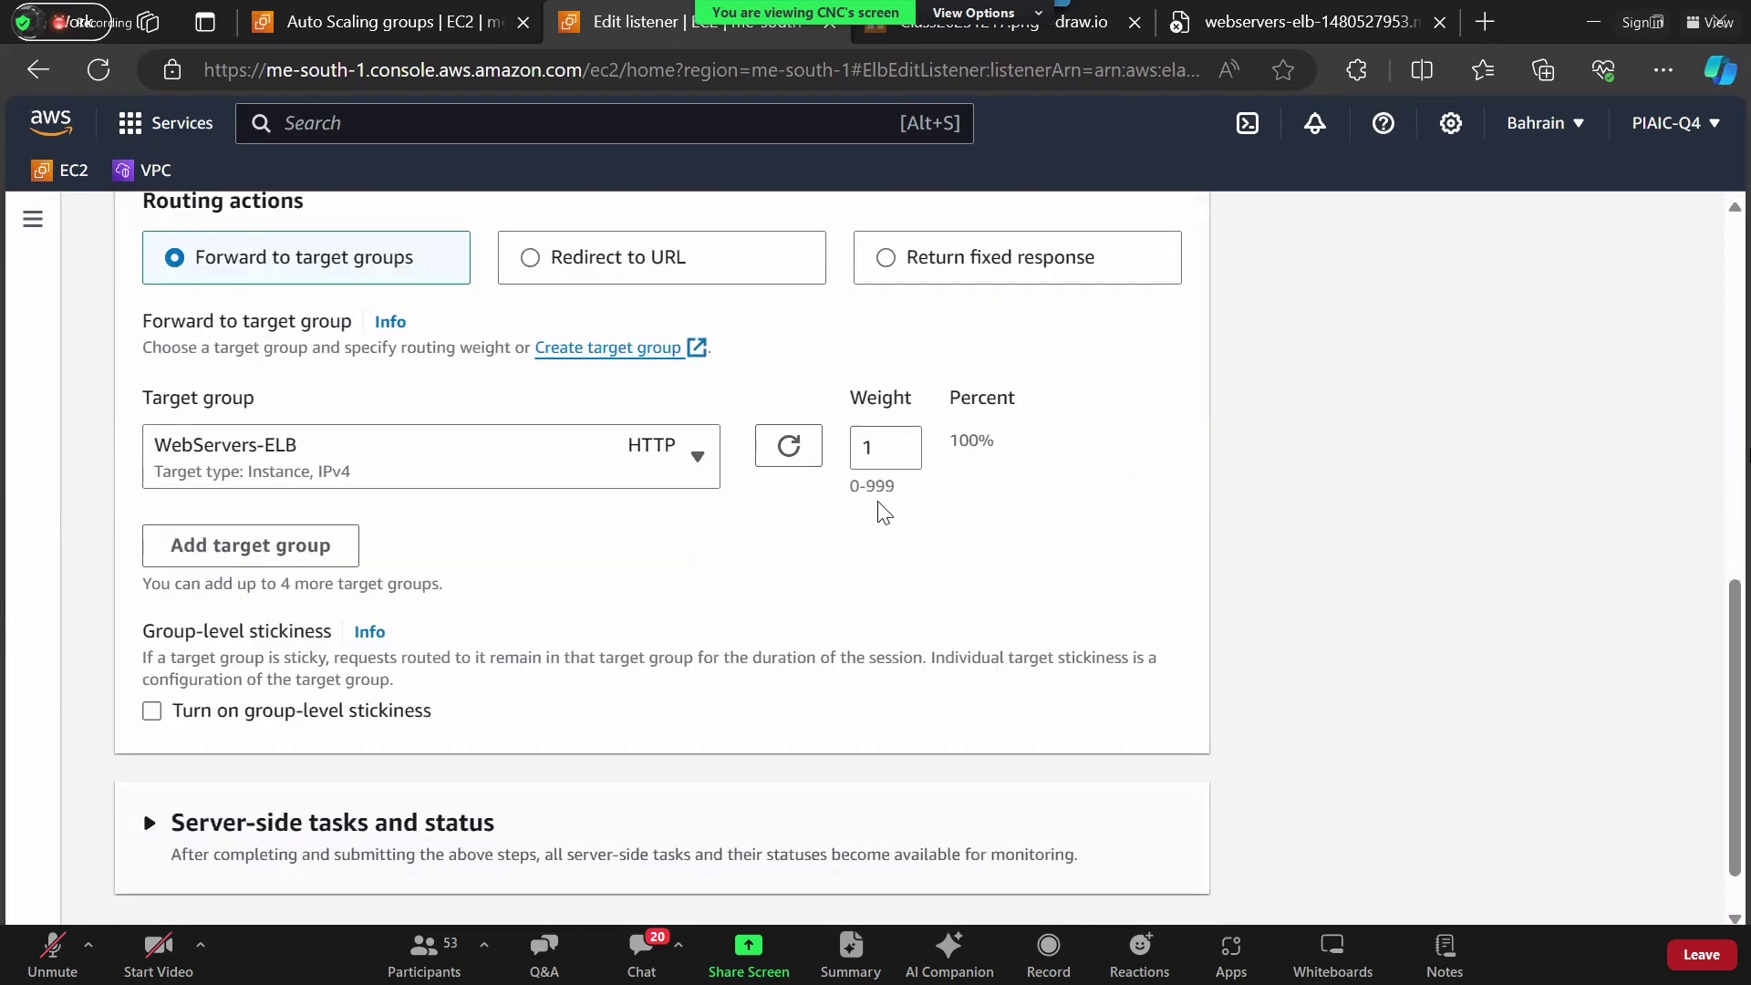
scroll(884, 512, "down", 1)
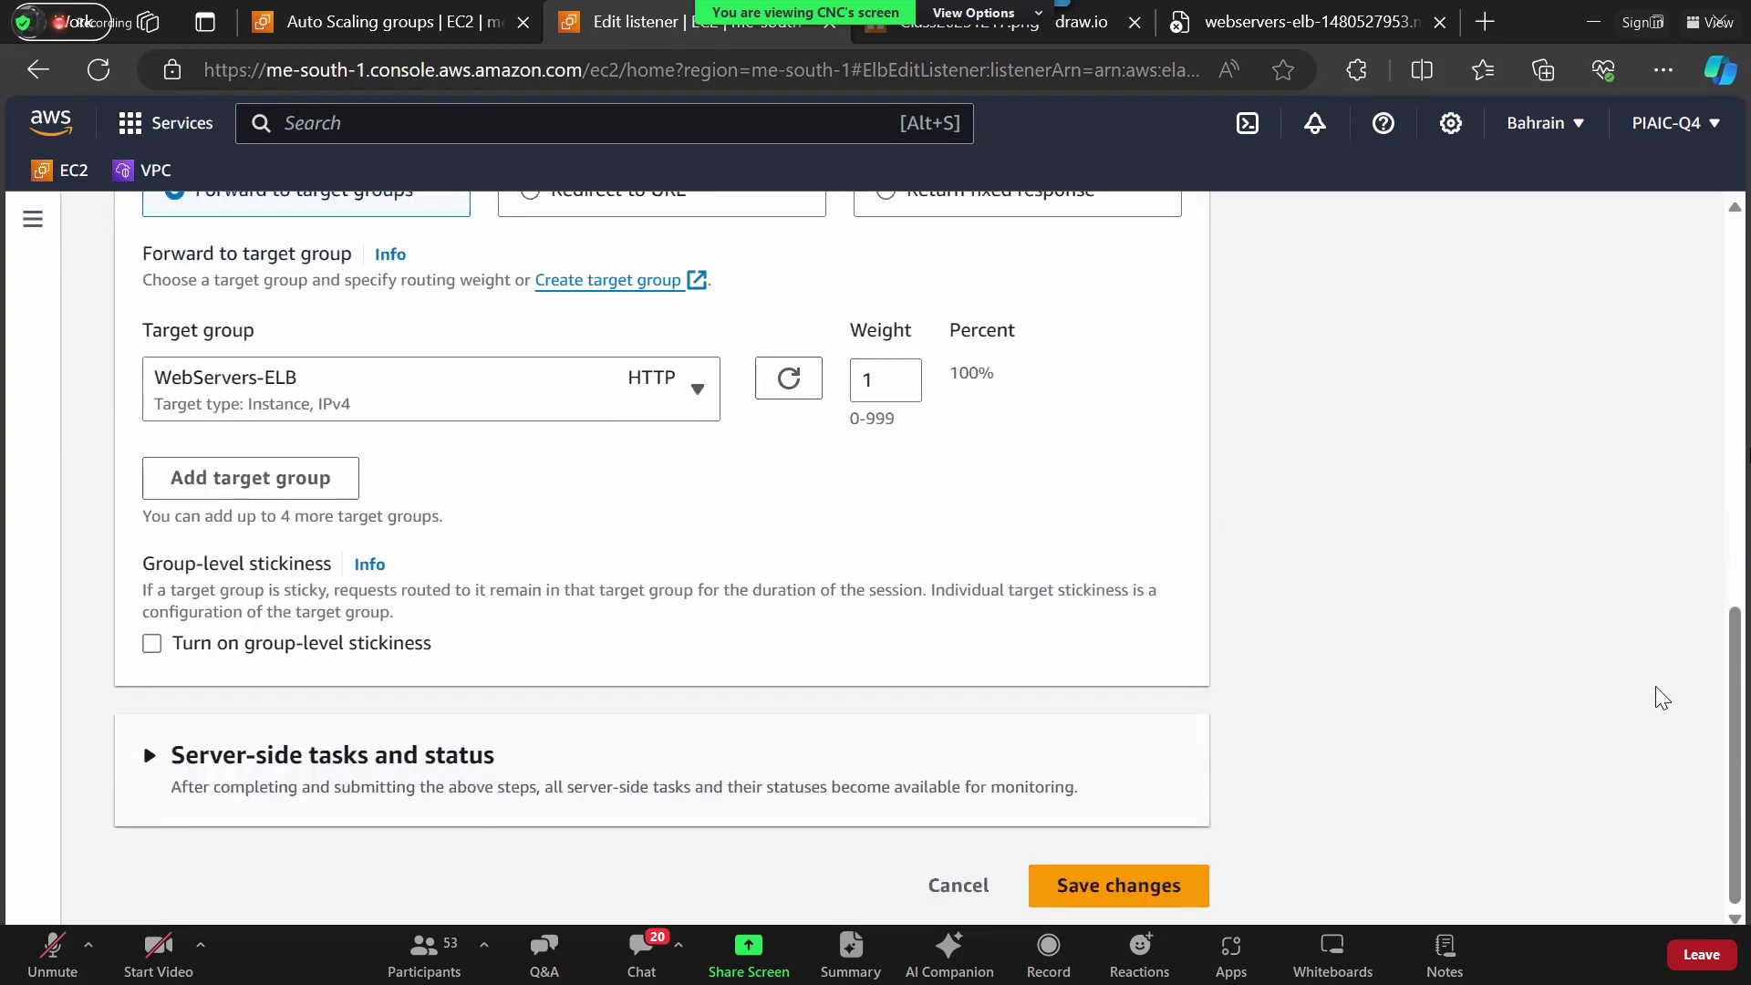
- Cancel the unfinished listener rule edit and leave without saving
left_click(958, 885)
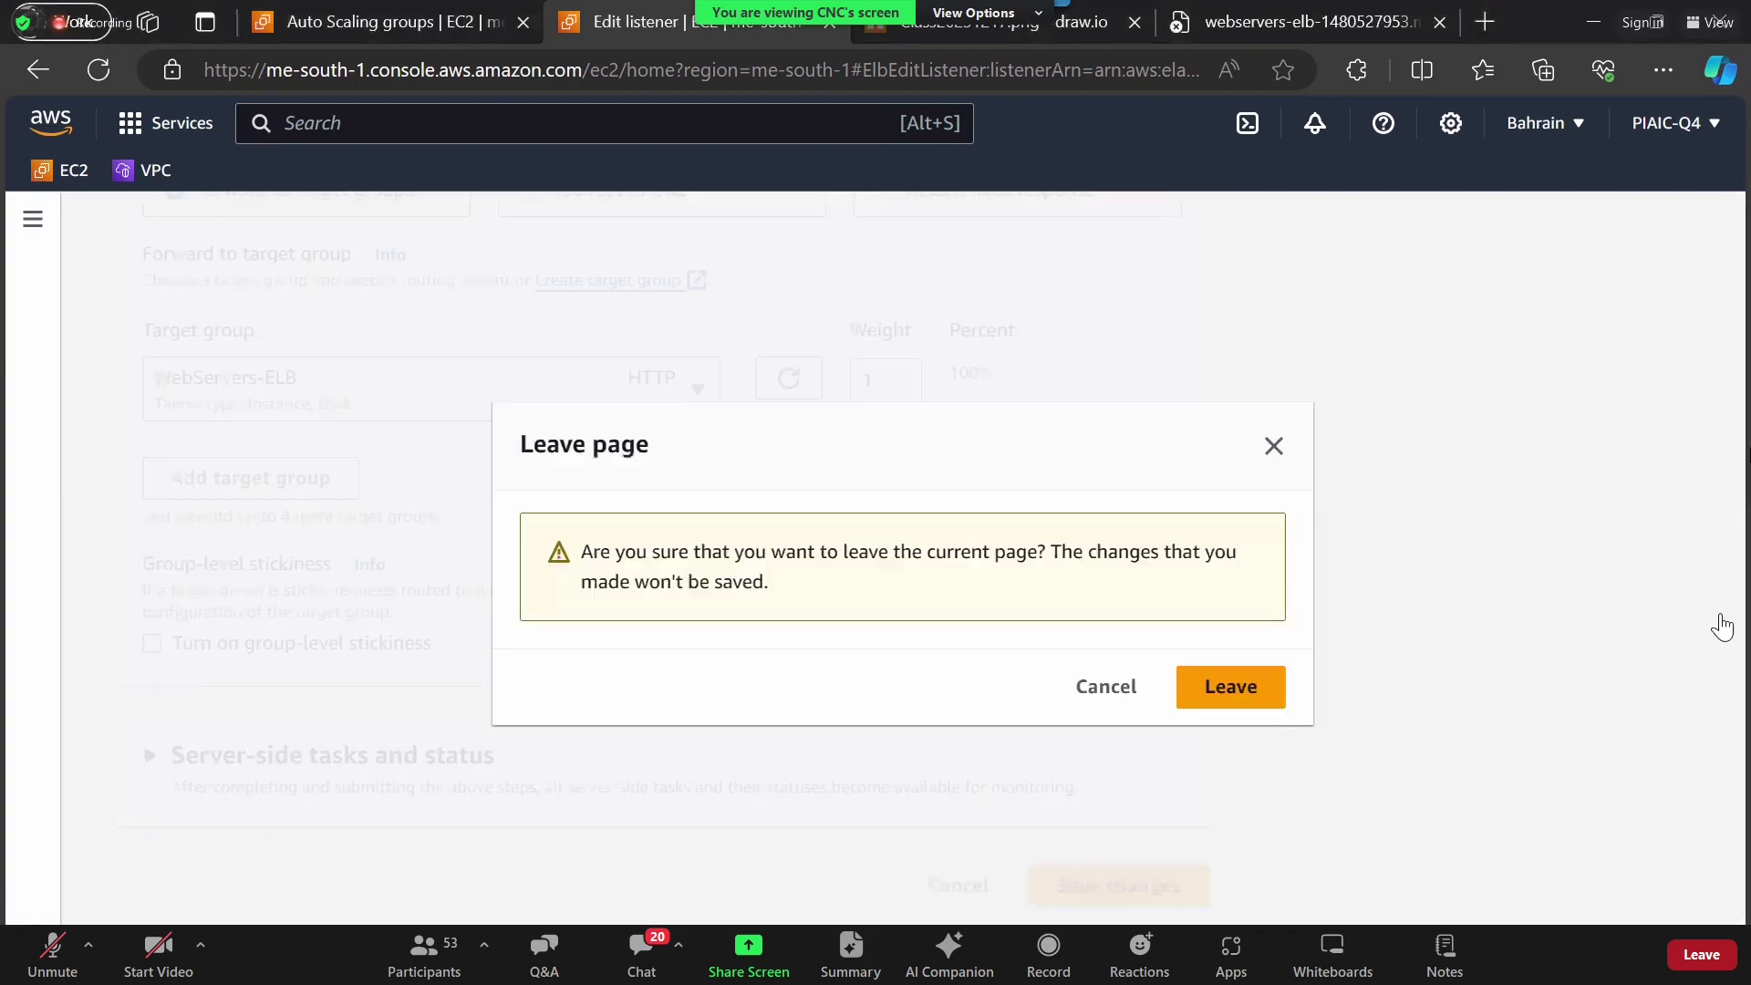
left_click(1237, 705)
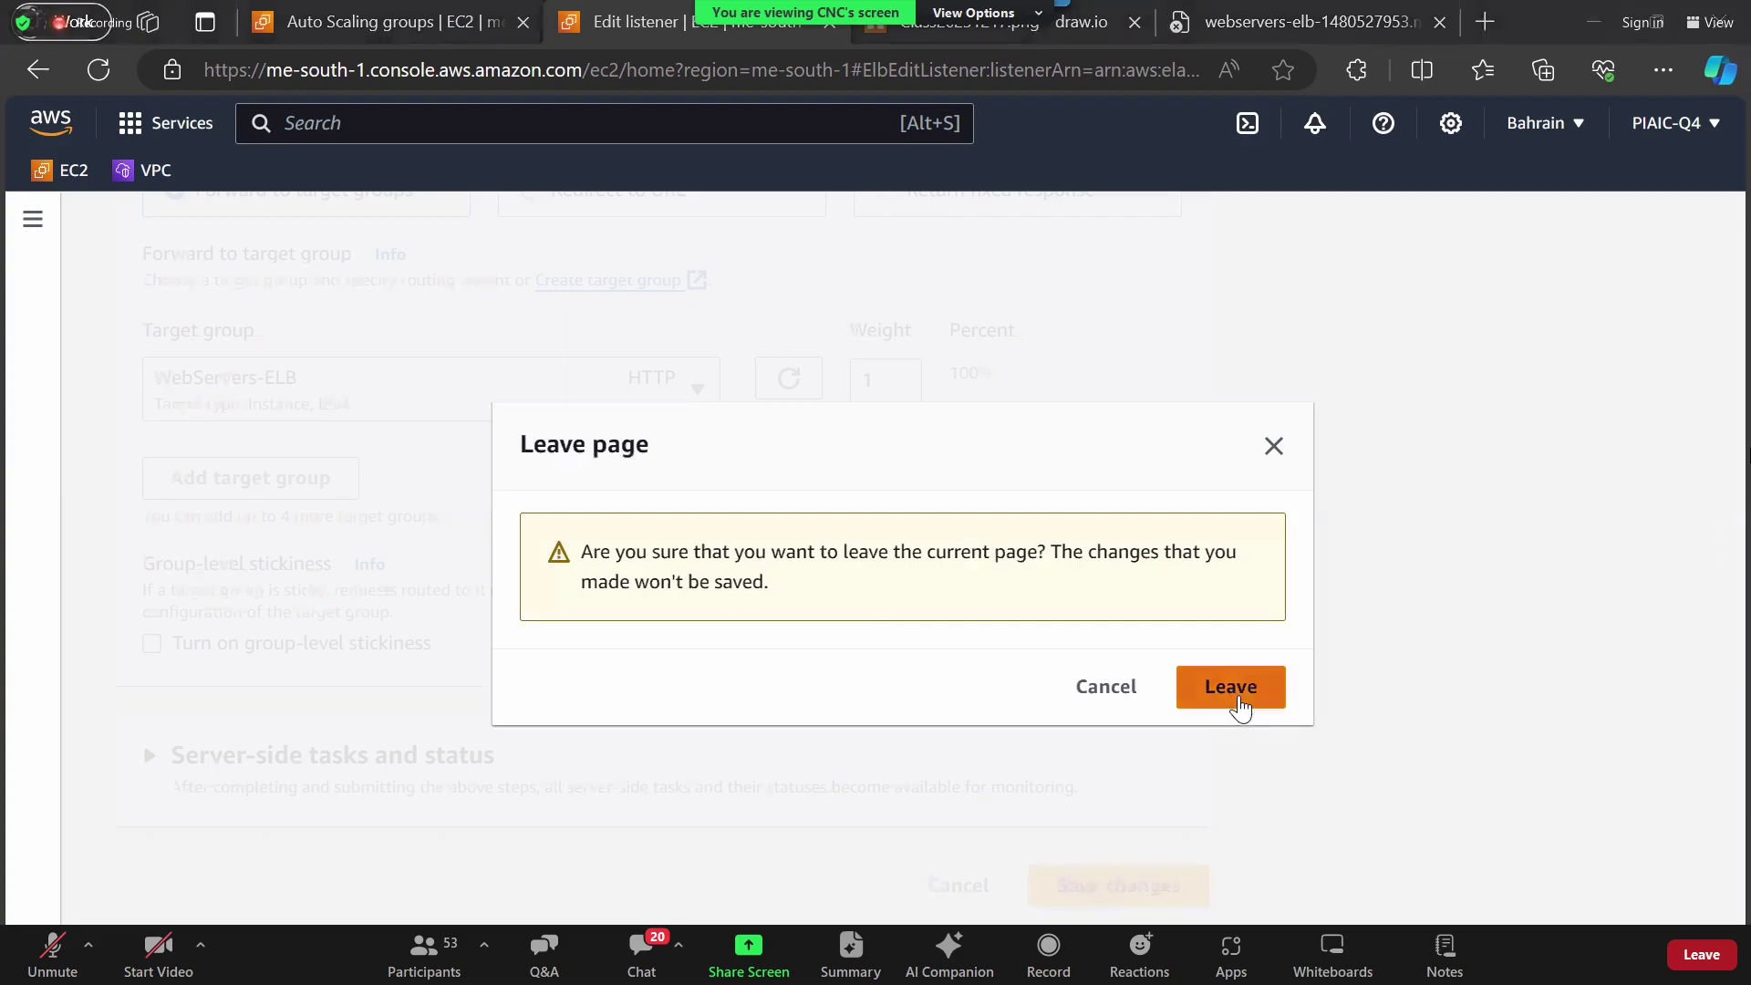
left_click(1239, 705)
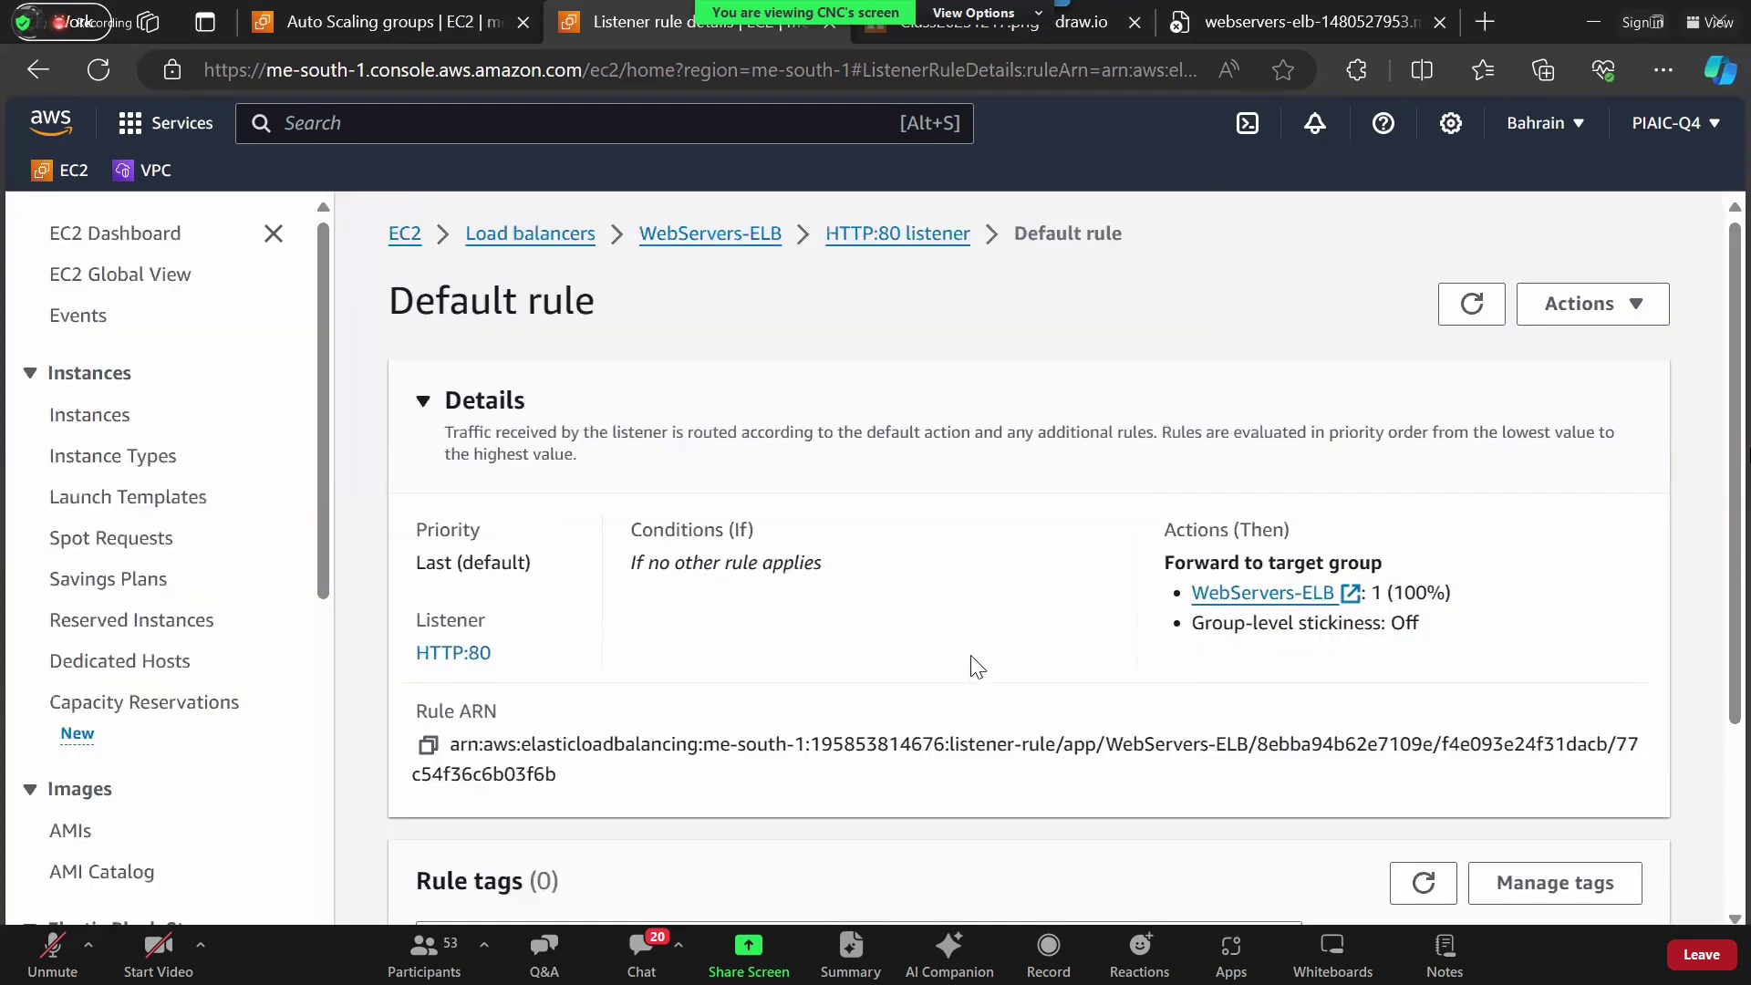
scroll(977, 667, "down", 3)
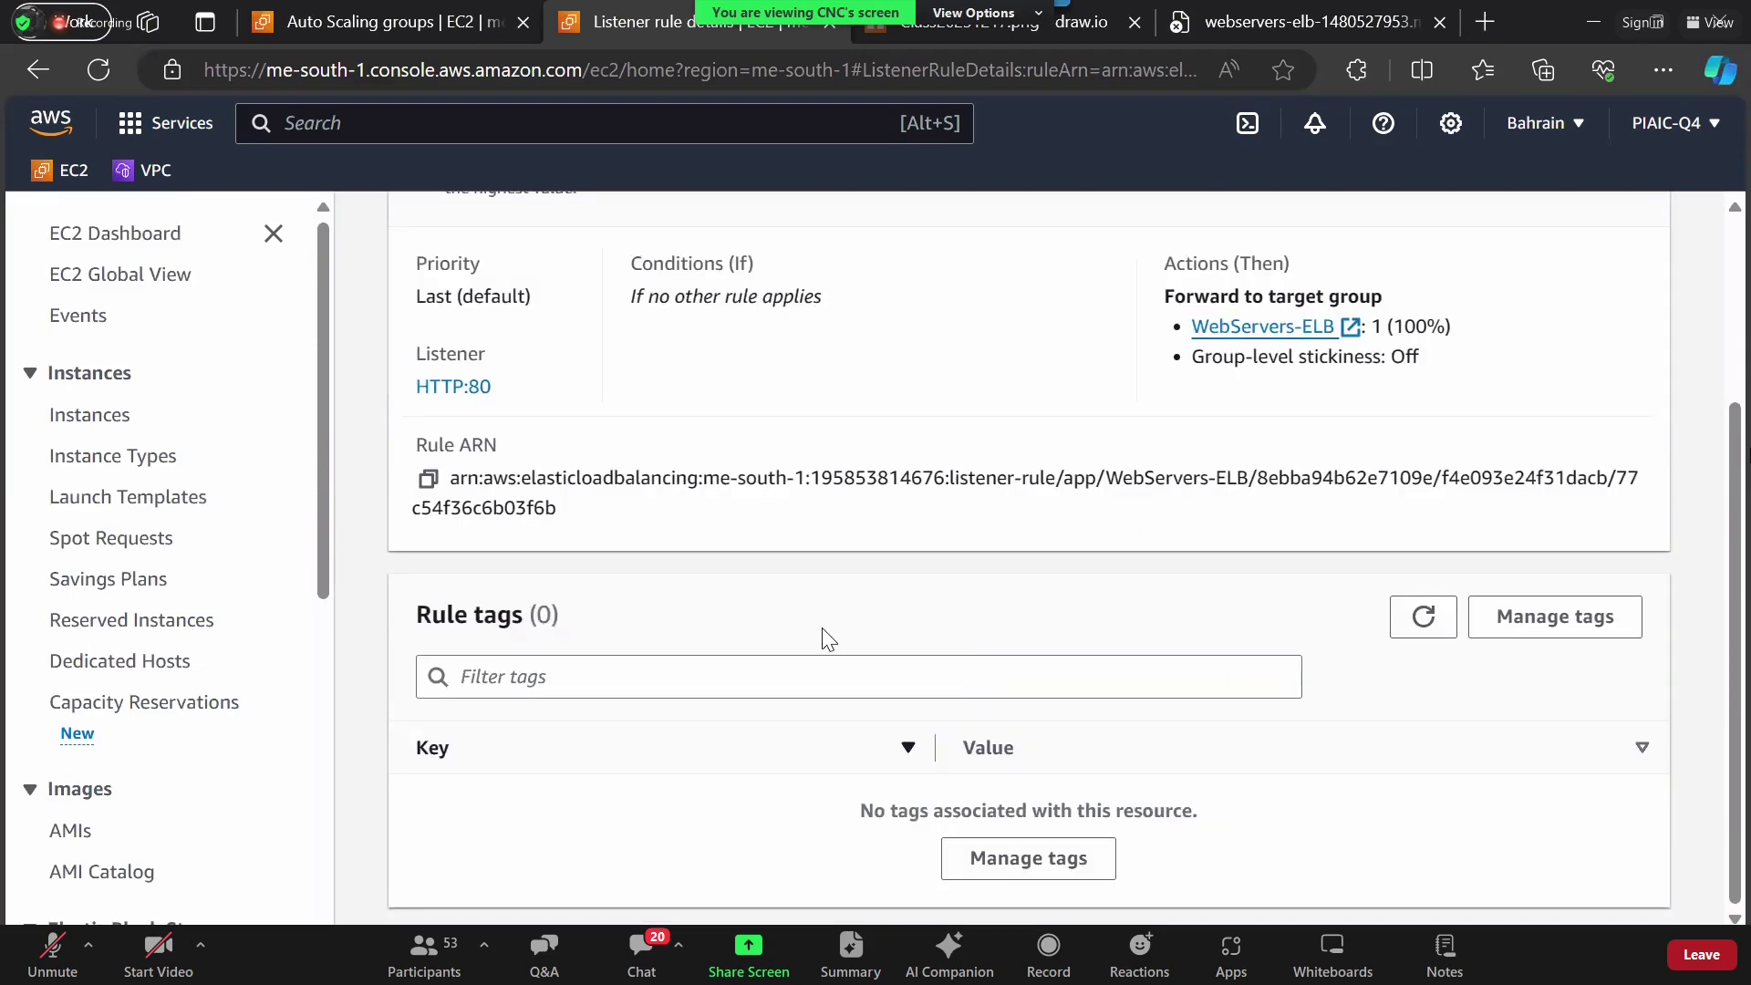
scroll(866, 260, "up", 3)
- Navigate back to WebServers-ELB, then open the running WebServer-Instance-ASG instance details
left_click(863, 244)
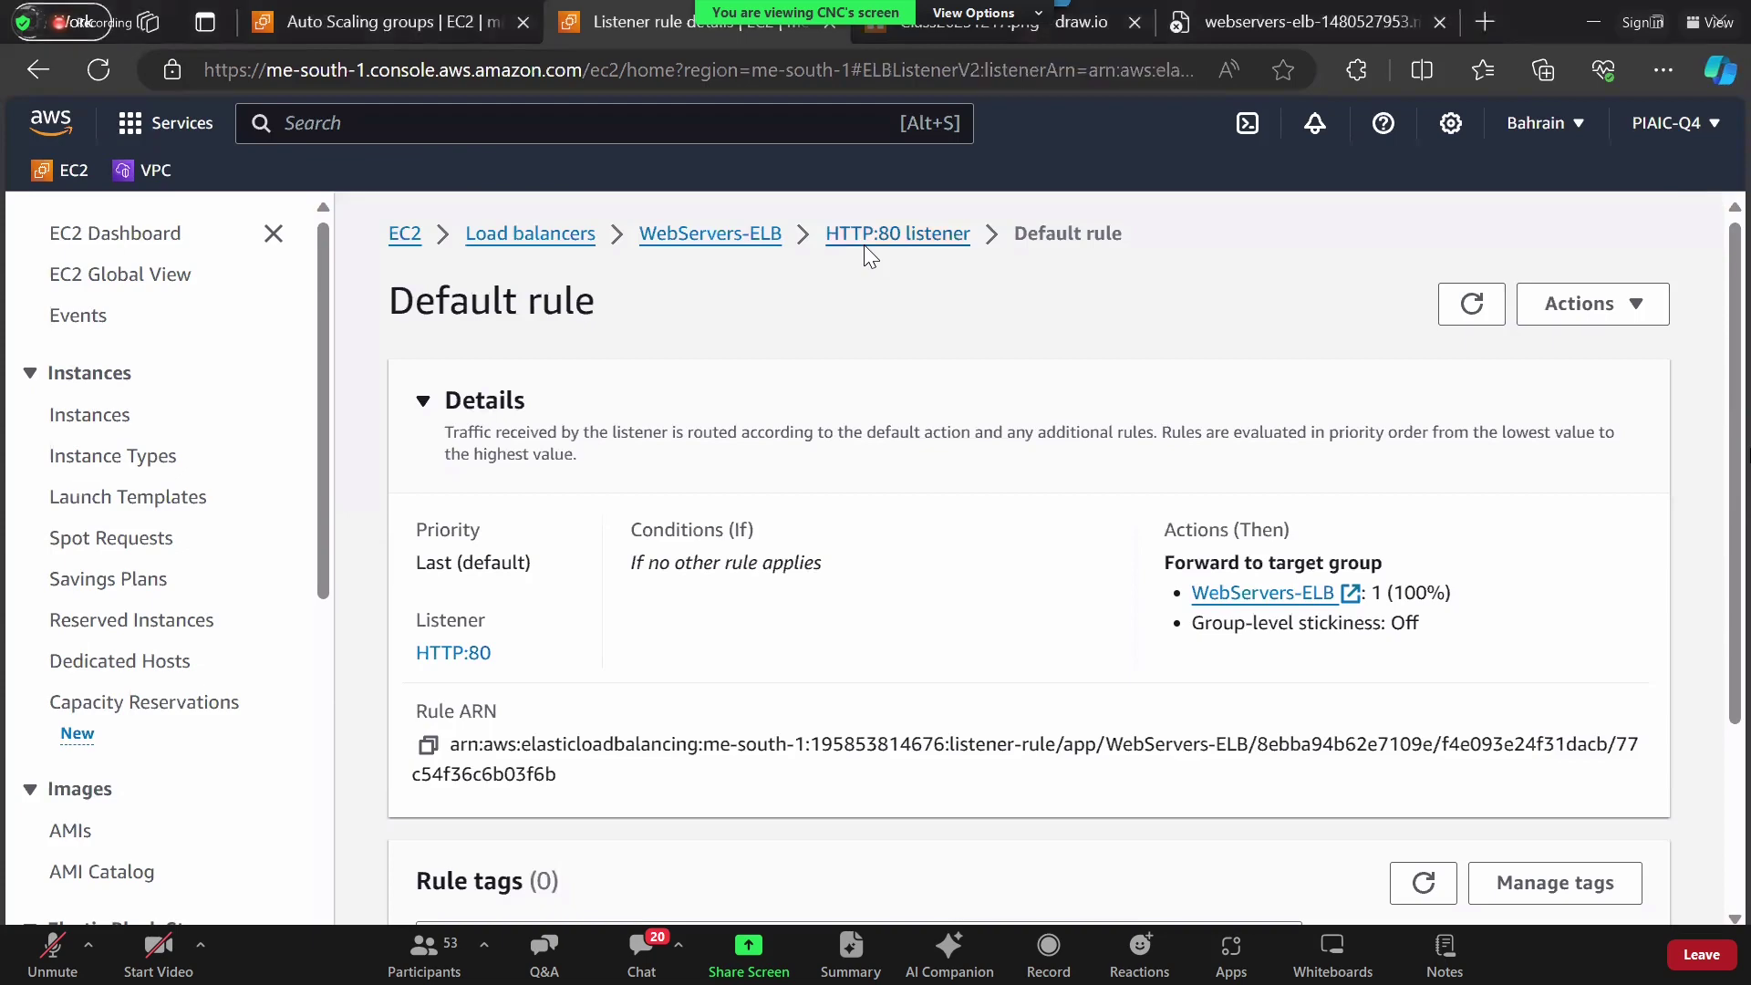
scroll(867, 268, "down", 7)
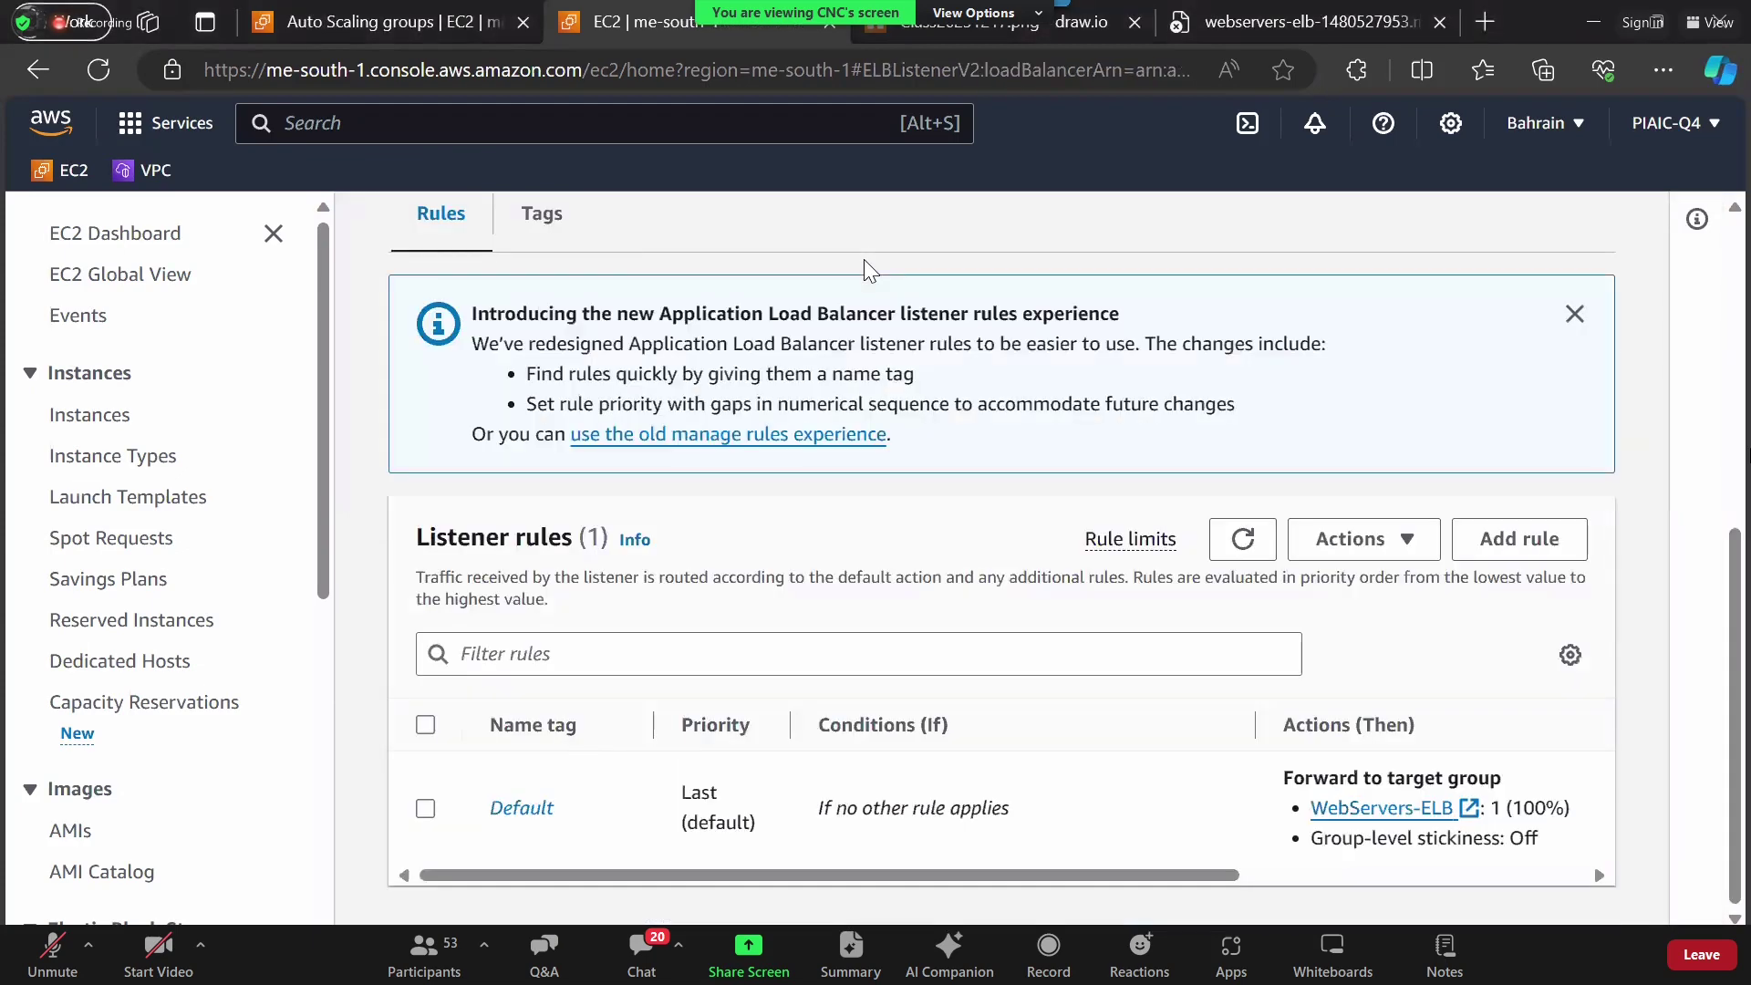
scroll(634, 235, "up", 6)
scroll(687, 247, "up", 1)
left_click(684, 241)
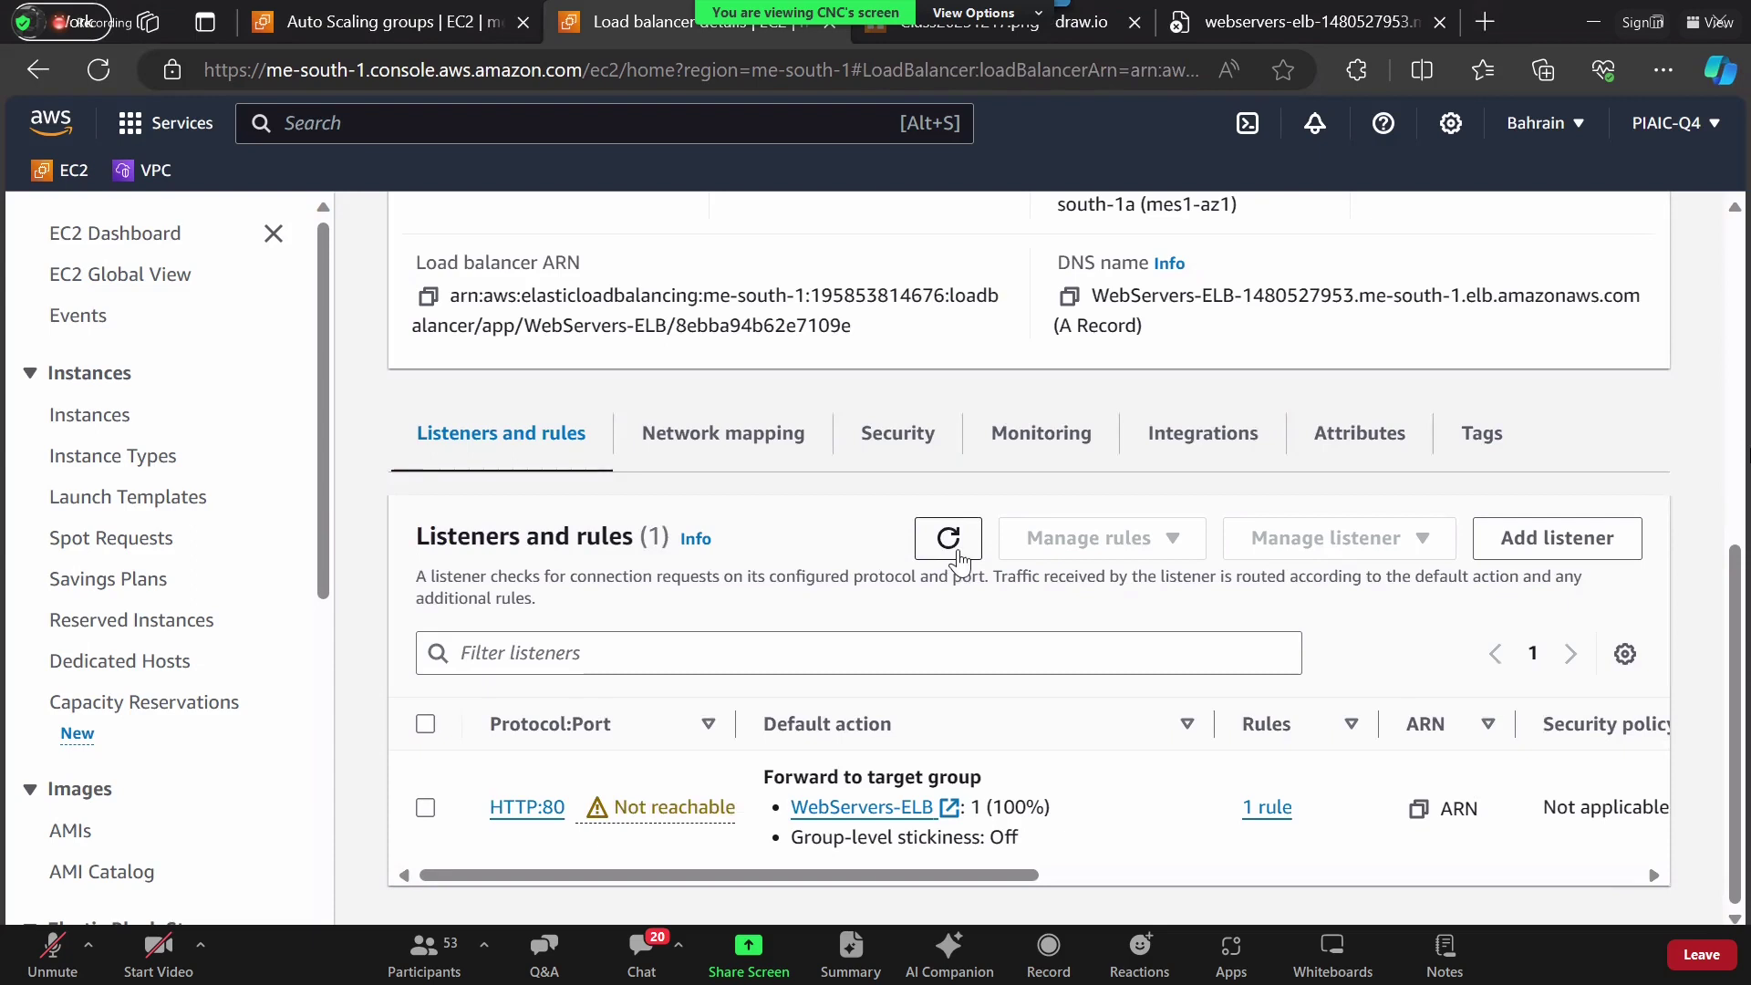
left_click(345, 9)
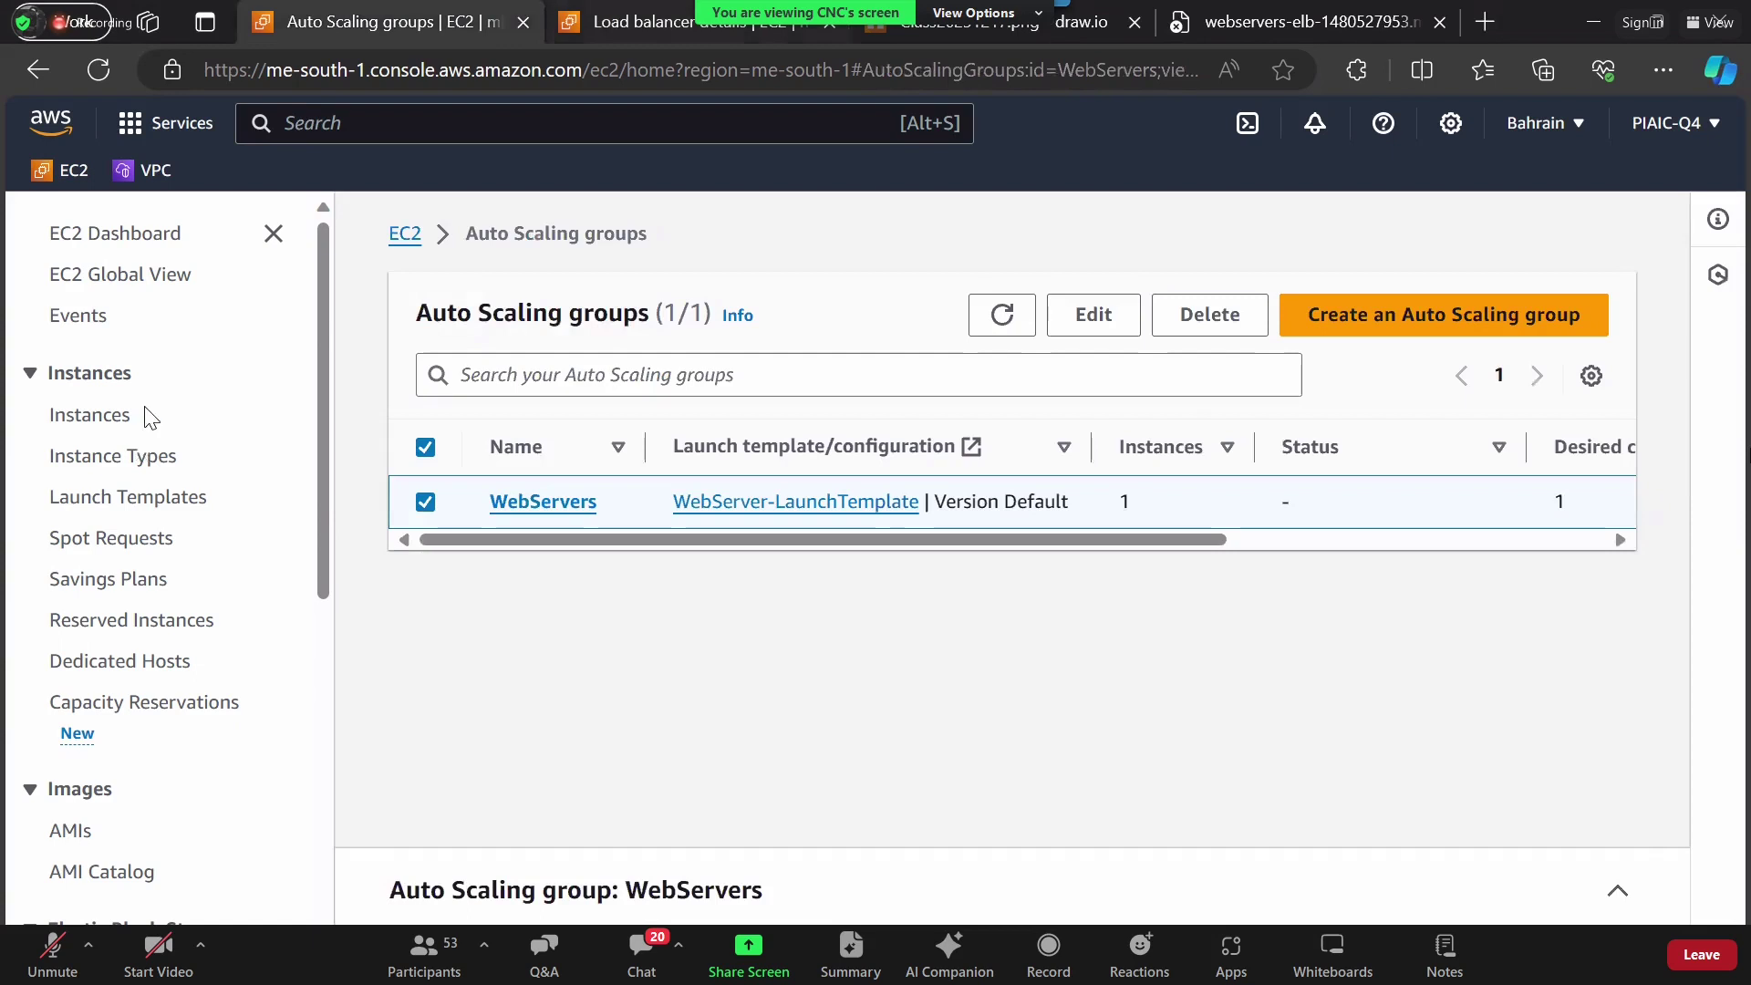
left_click(110, 422)
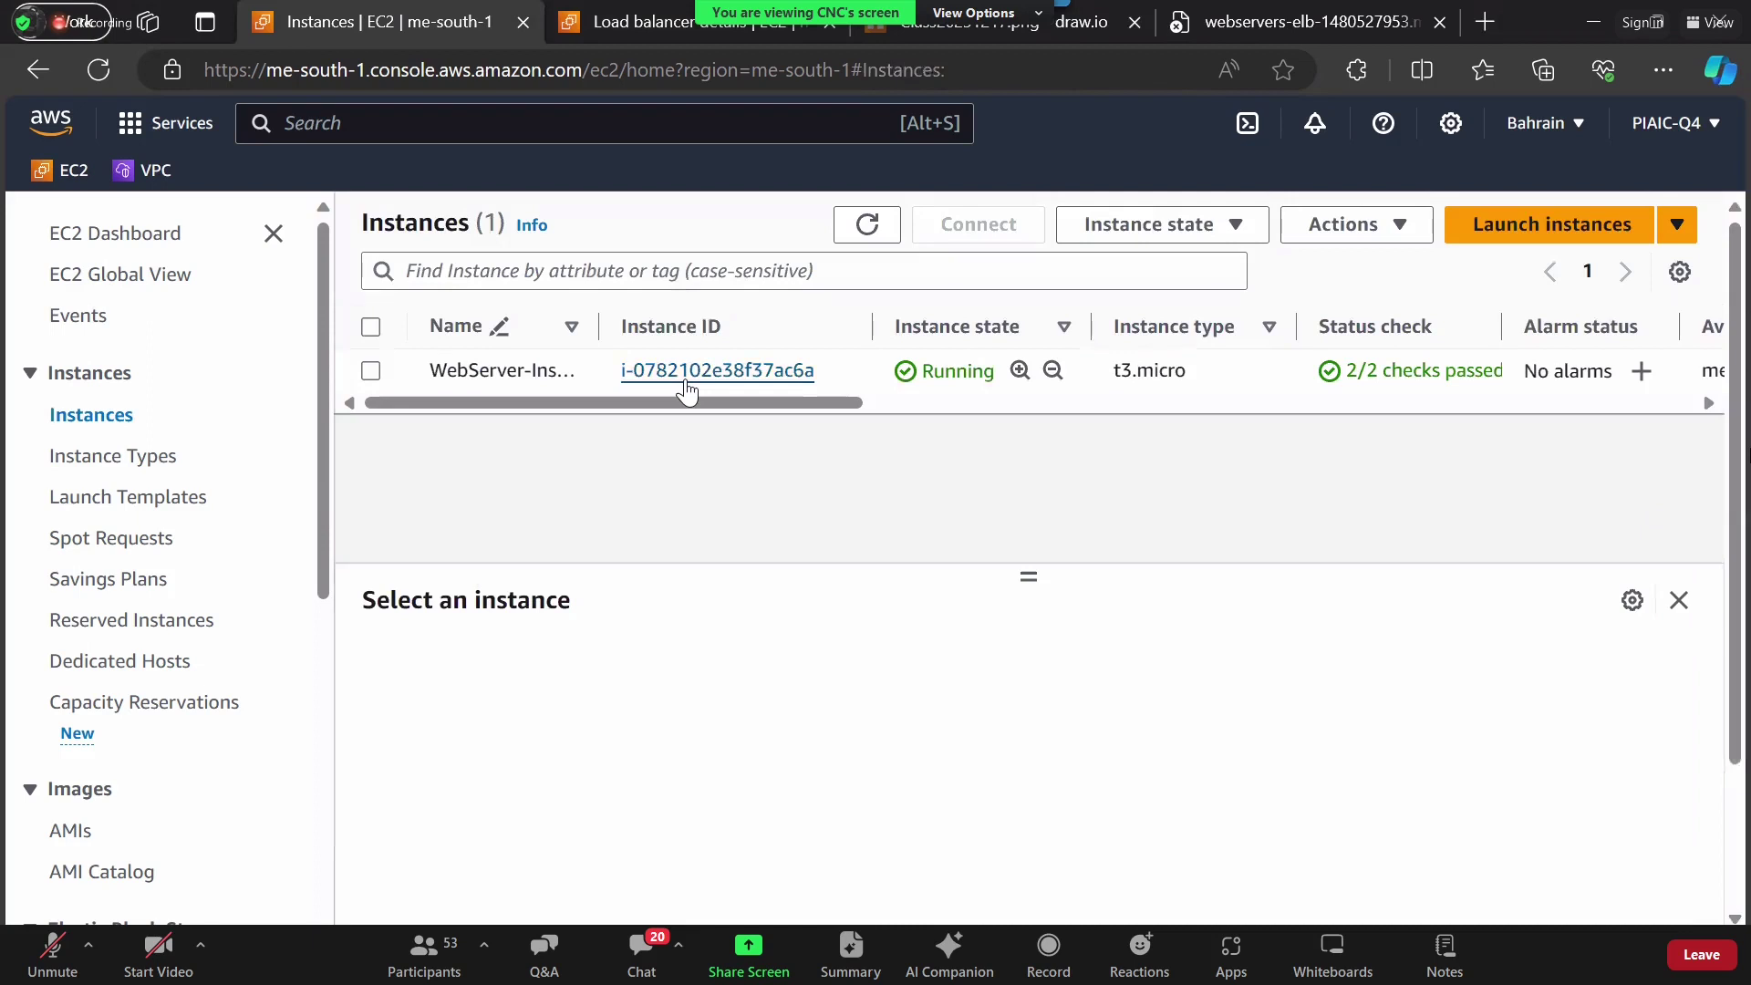
left_click(686, 384)
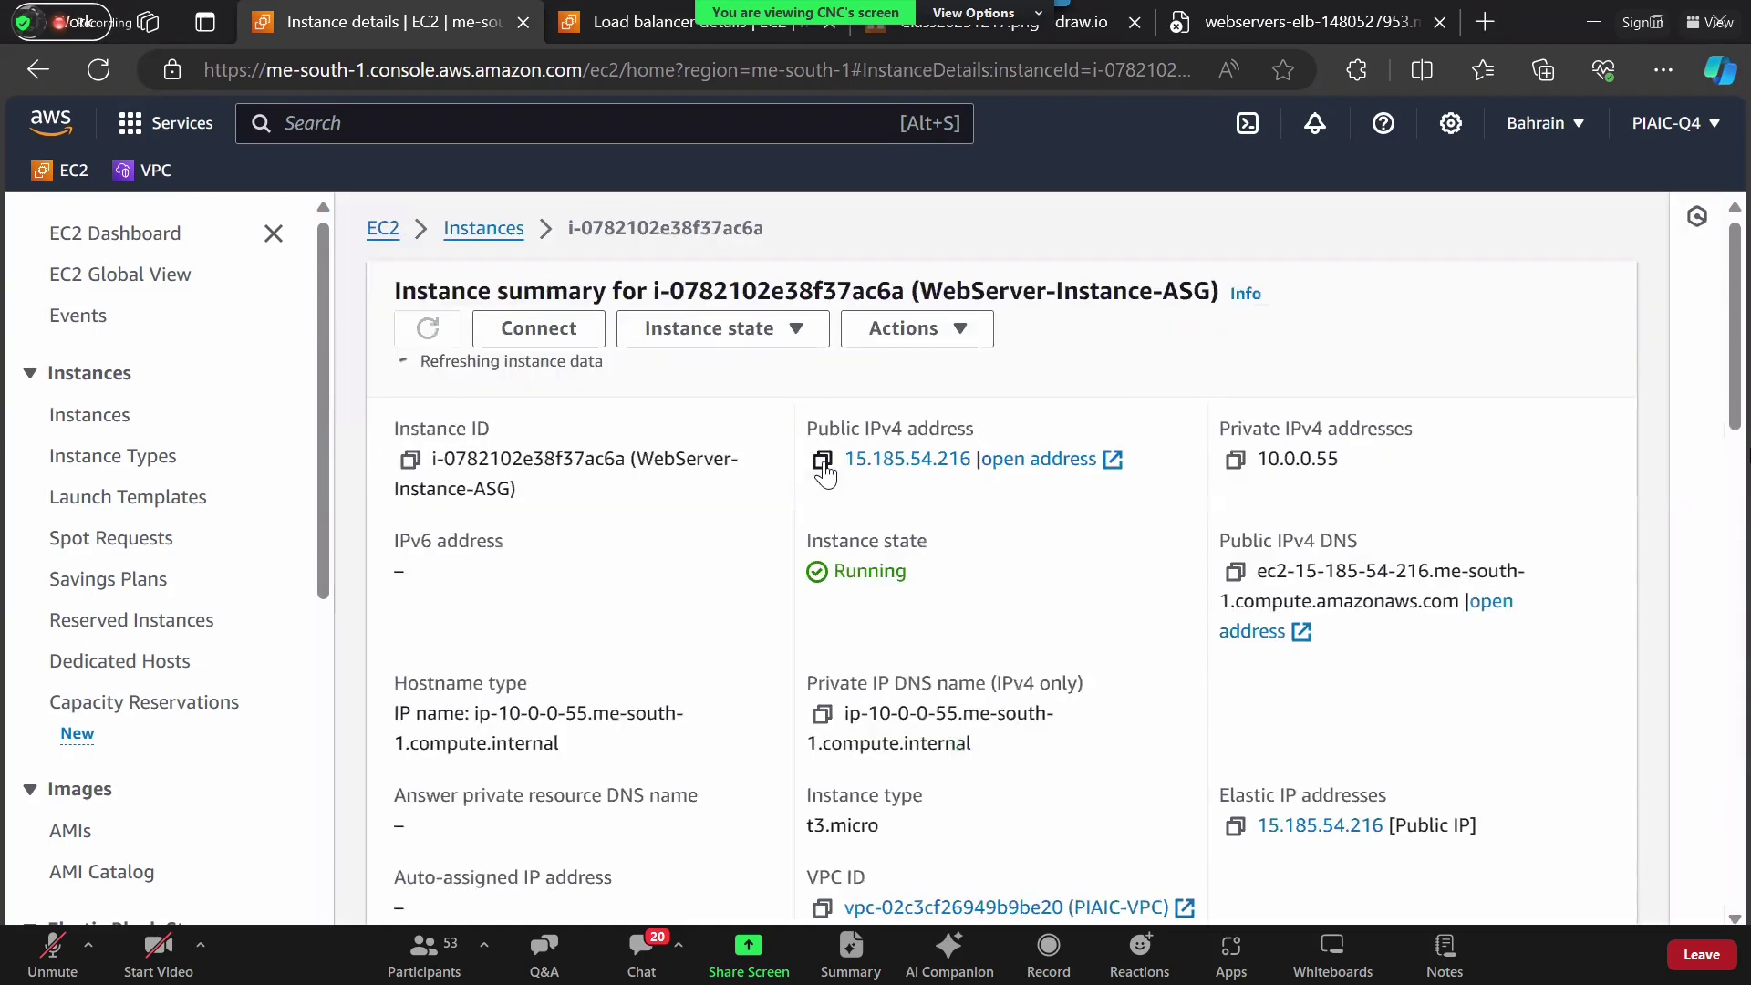
- Load the public address 15.185.54.216 in a new tab to see the nginx welcome page
left_click(1497, 13)
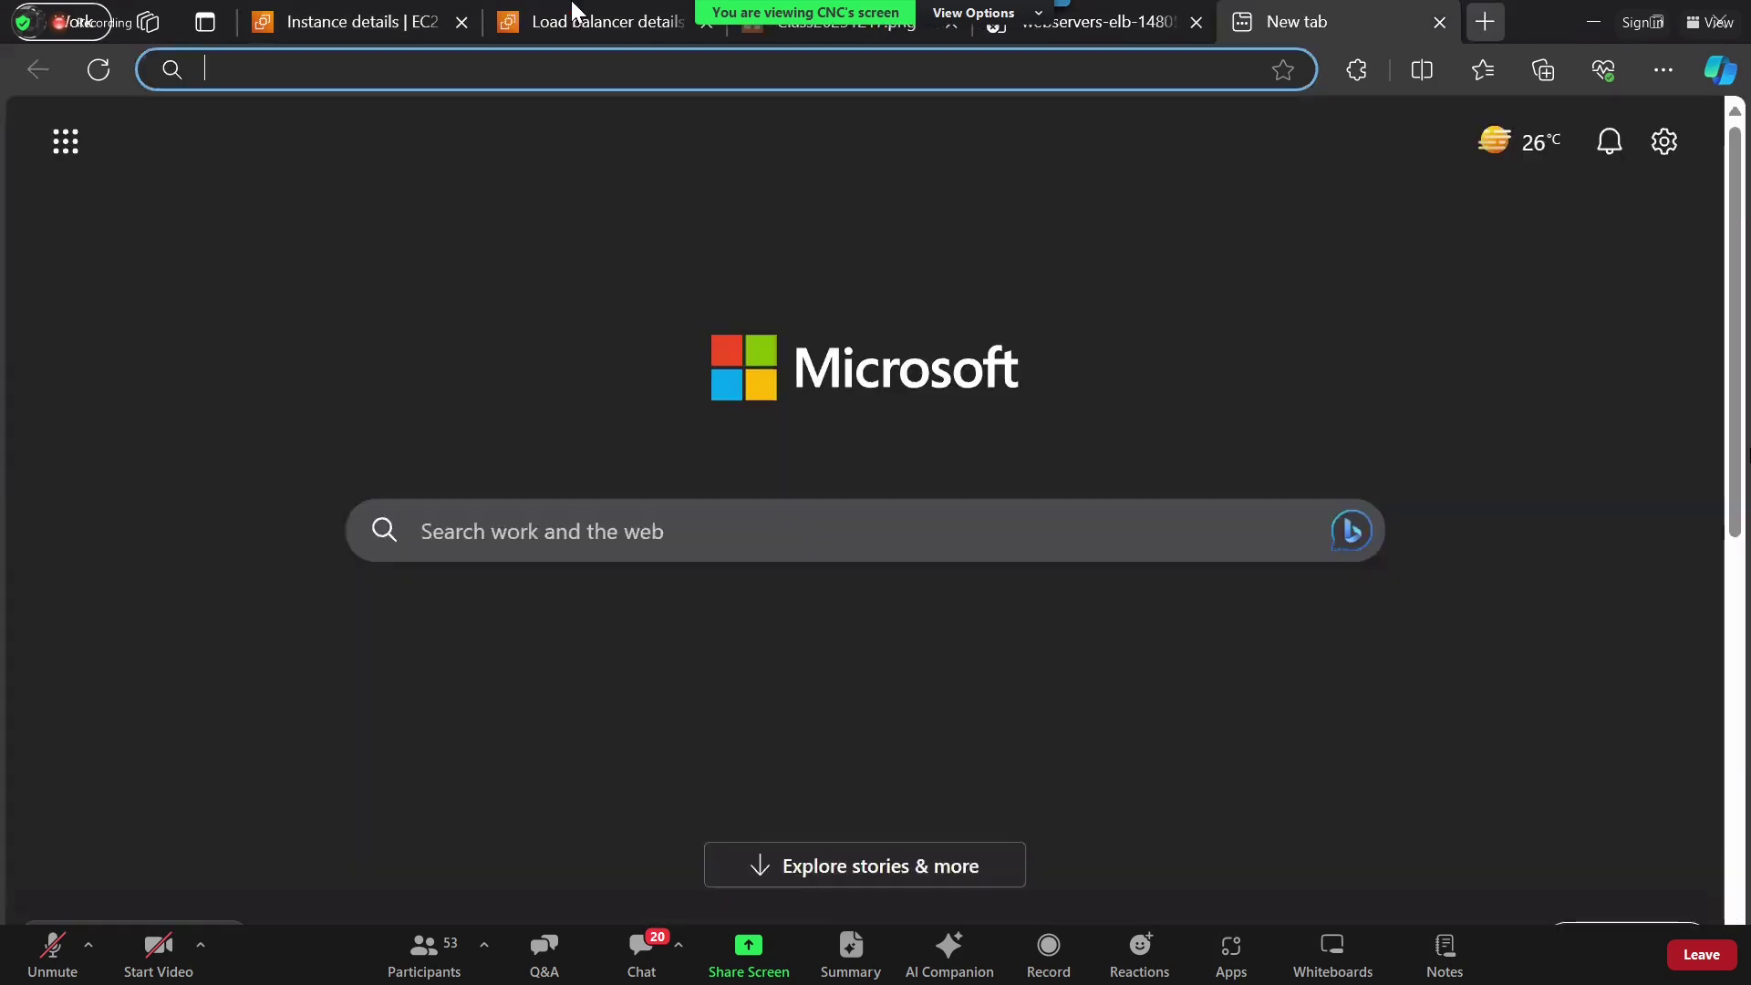
type("15.185.54.216")
key("Return")
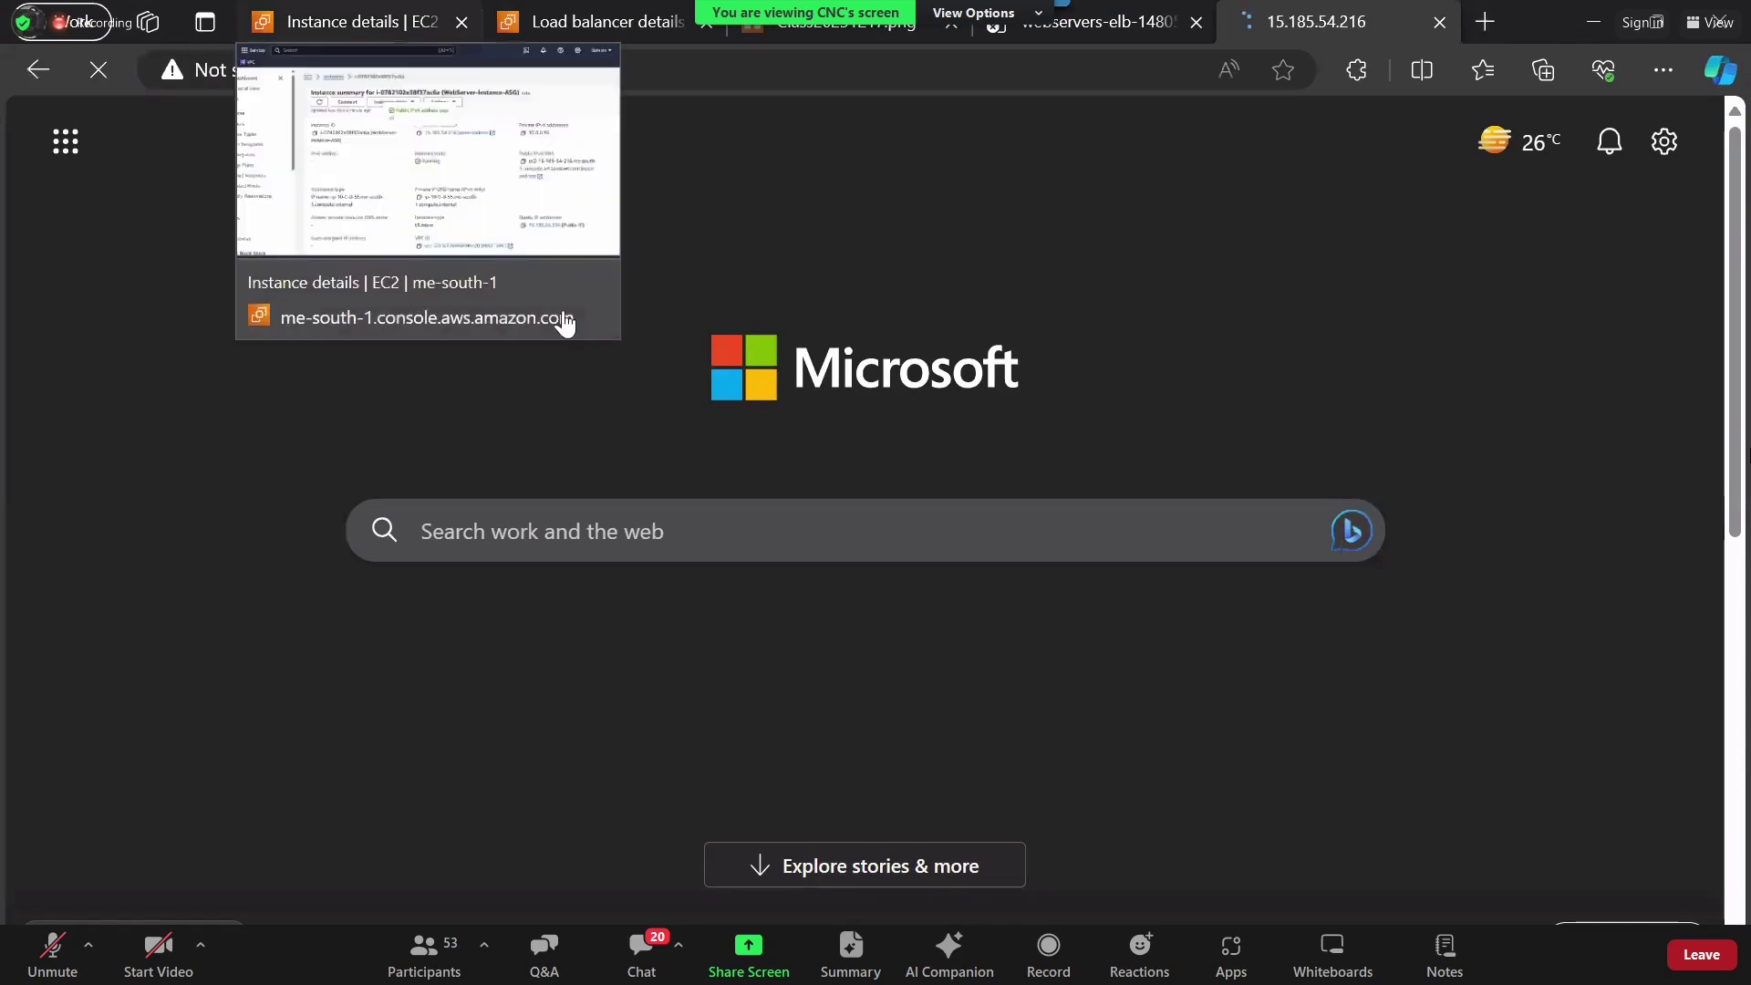
- Review the instance details again and go to the Security Groups list
left_click(565, 323)
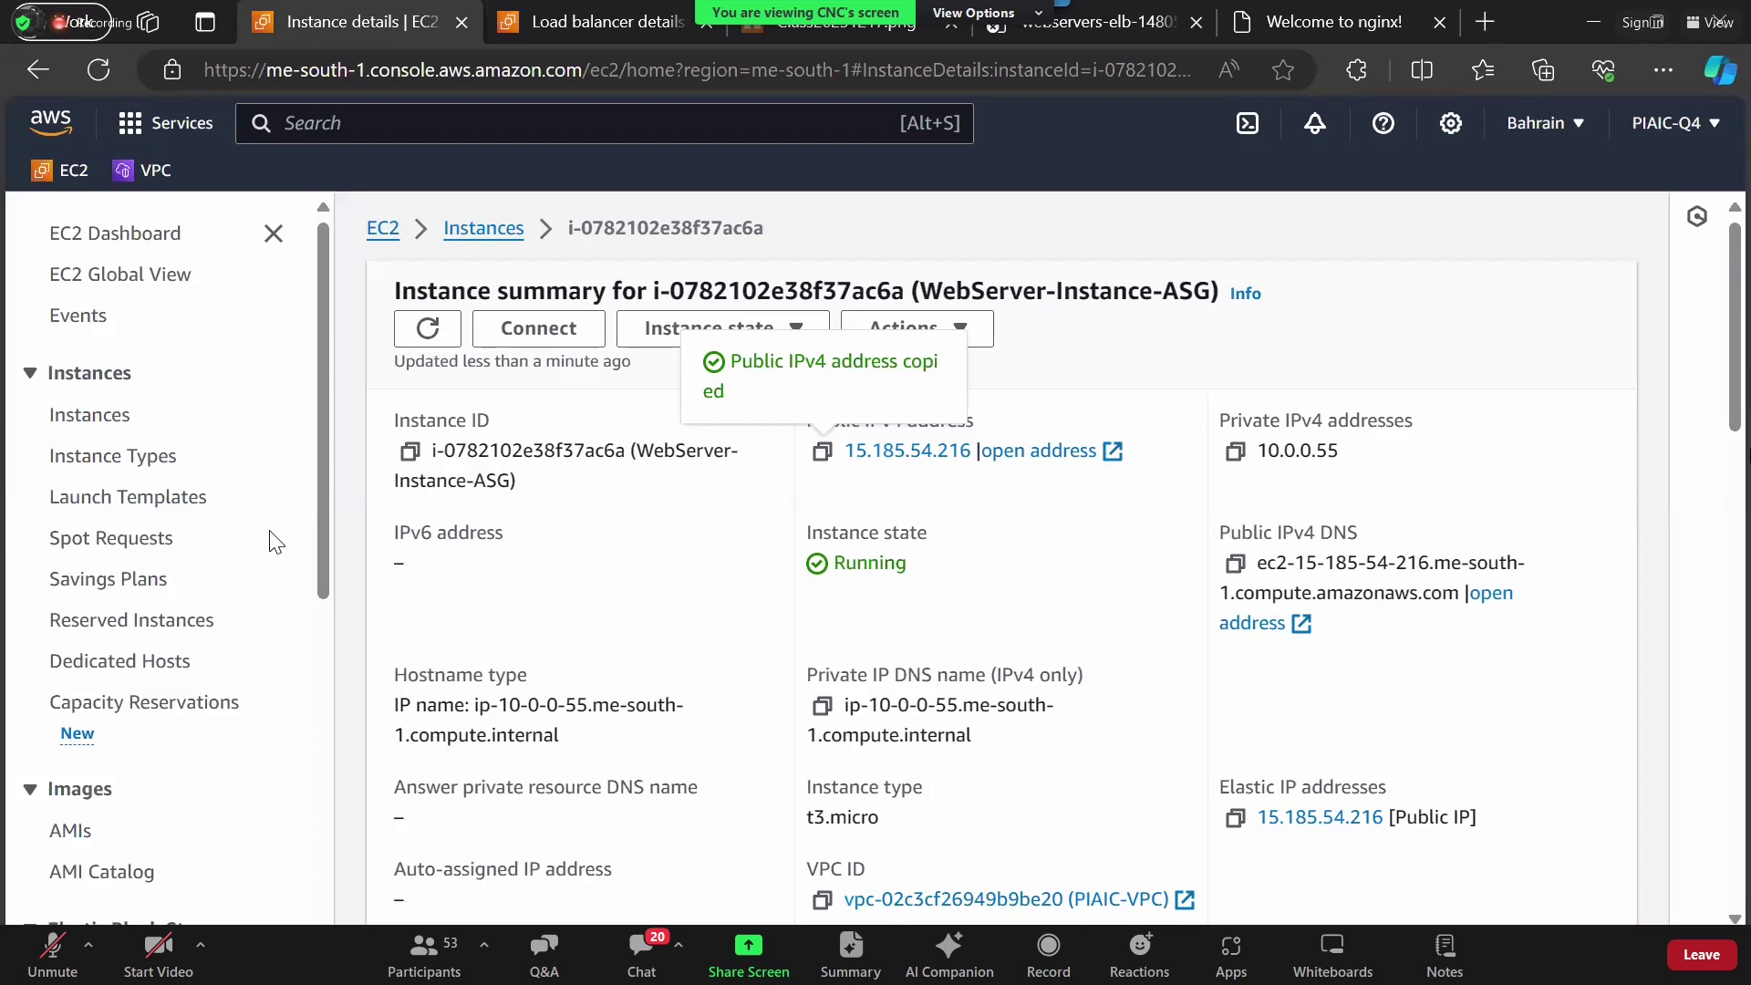
scroll(566, 547, "down", 1)
scroll(676, 415, "down", 2)
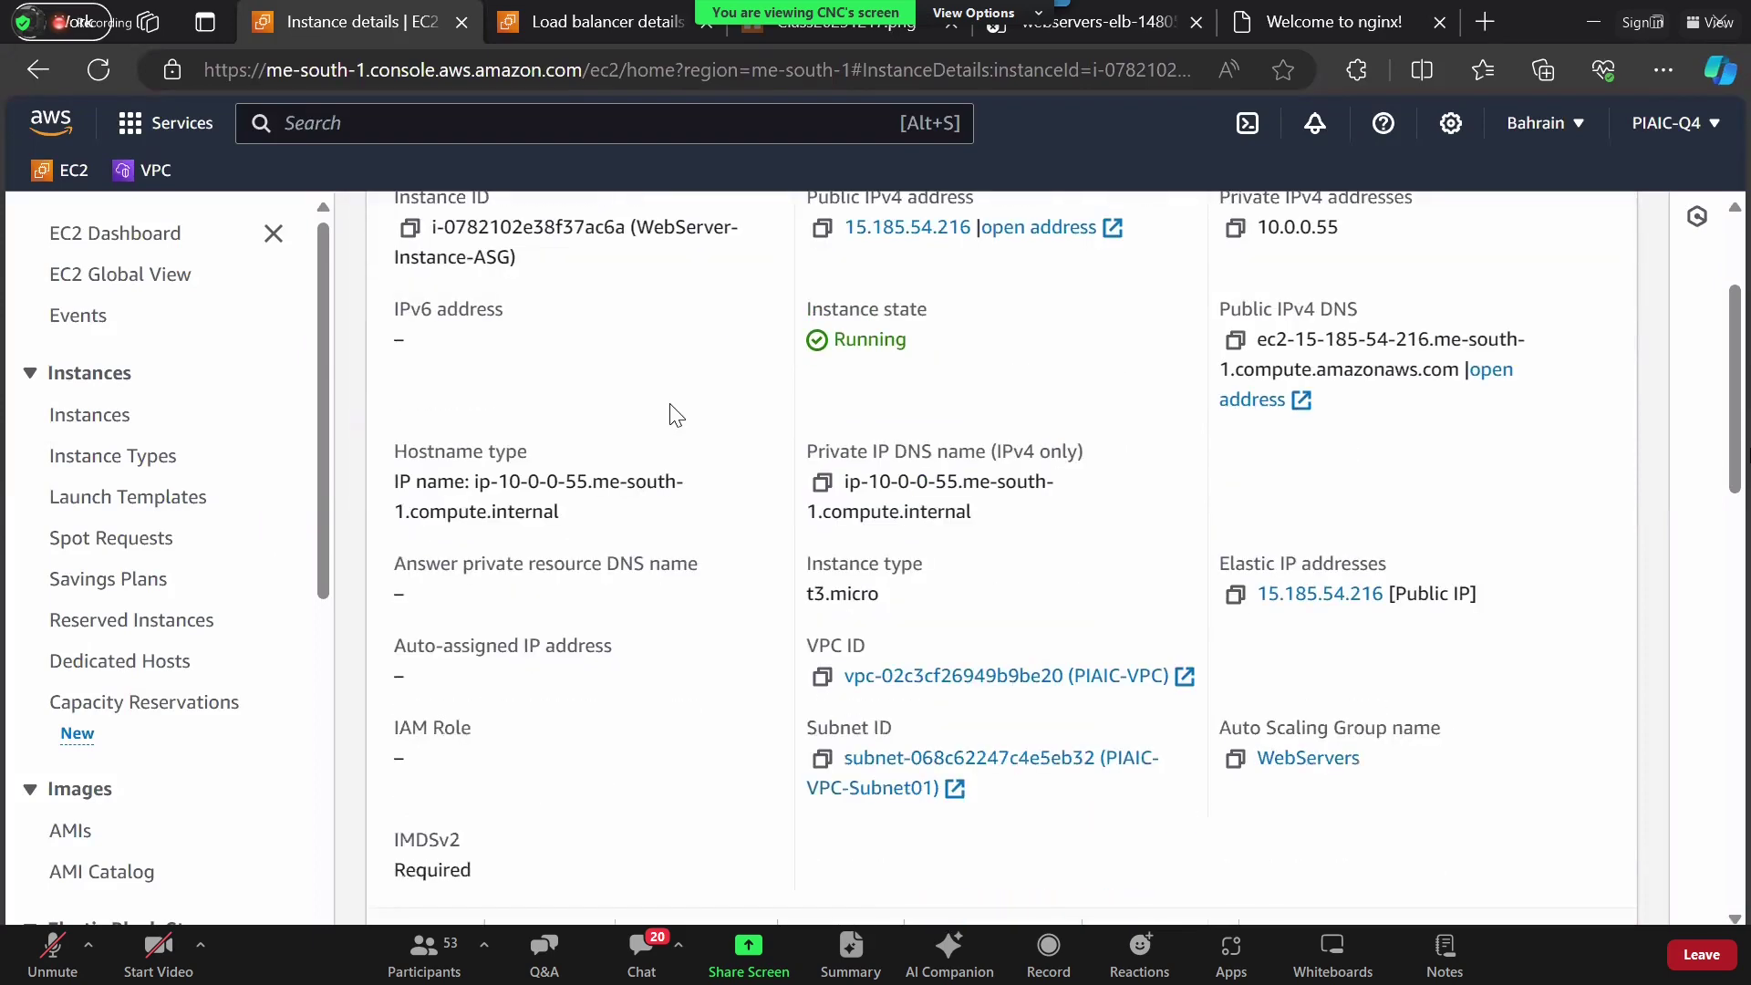
scroll(676, 415, "up", 3)
scroll(766, 383, "down", 3)
scroll(697, 517, "up", 3)
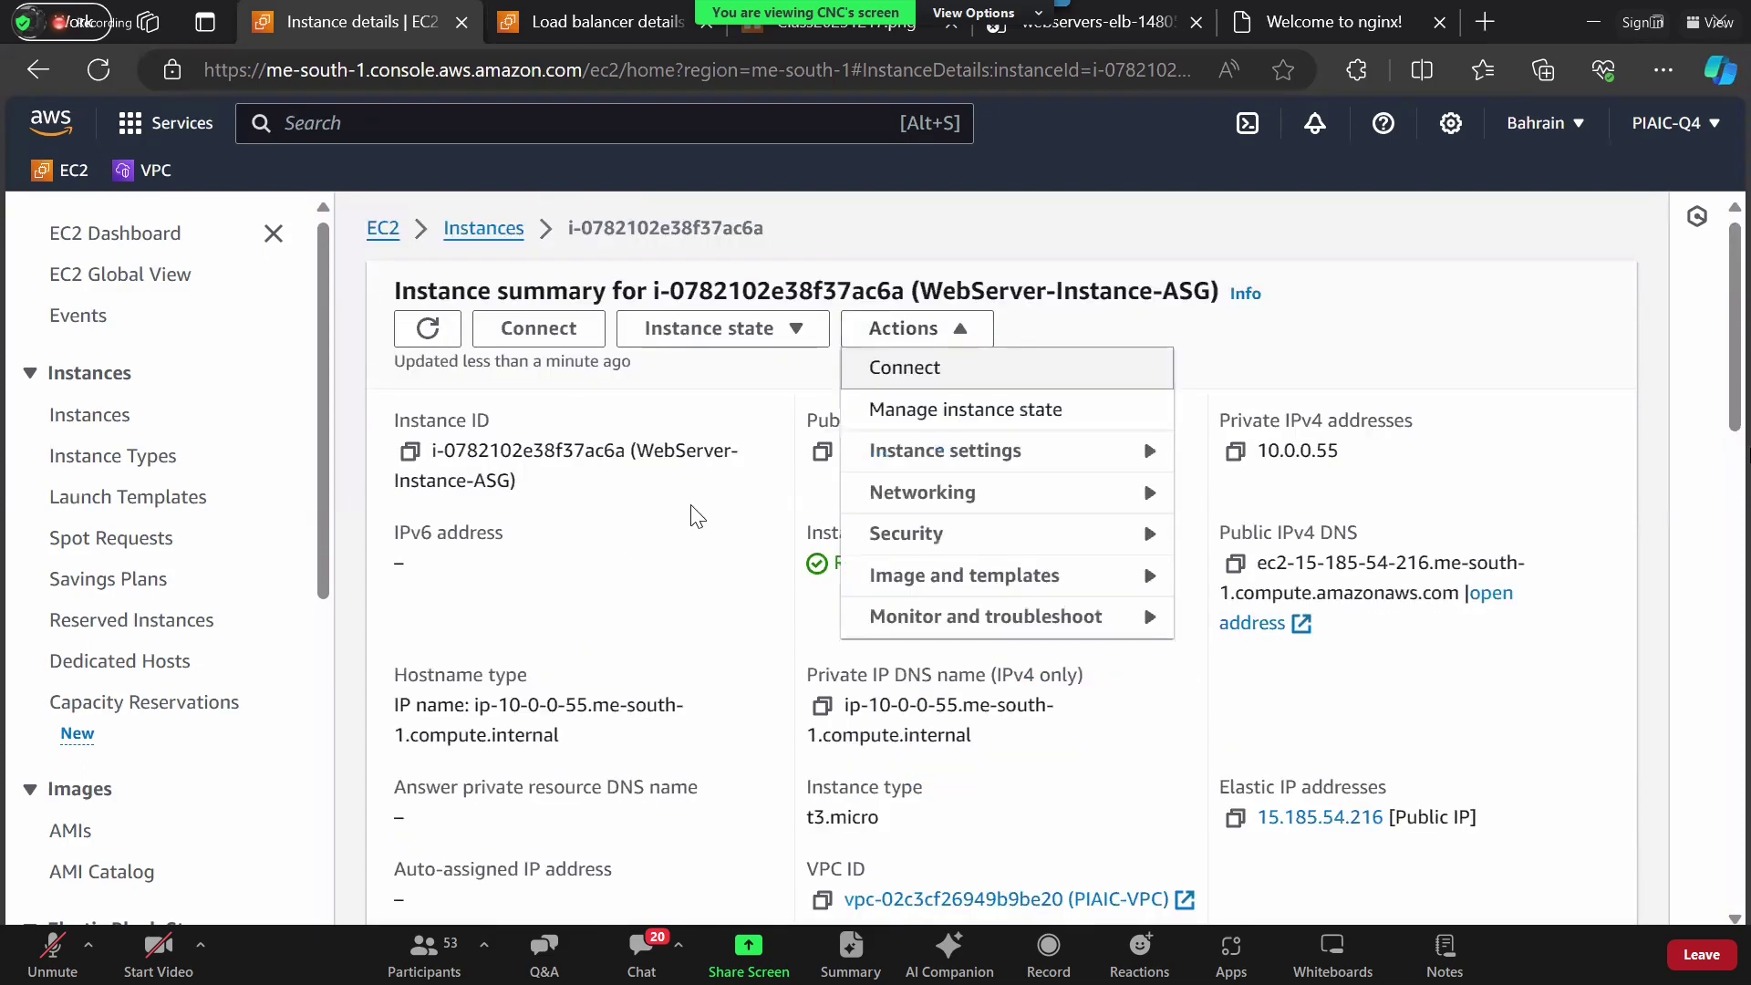
scroll(42, 546, "down", 5)
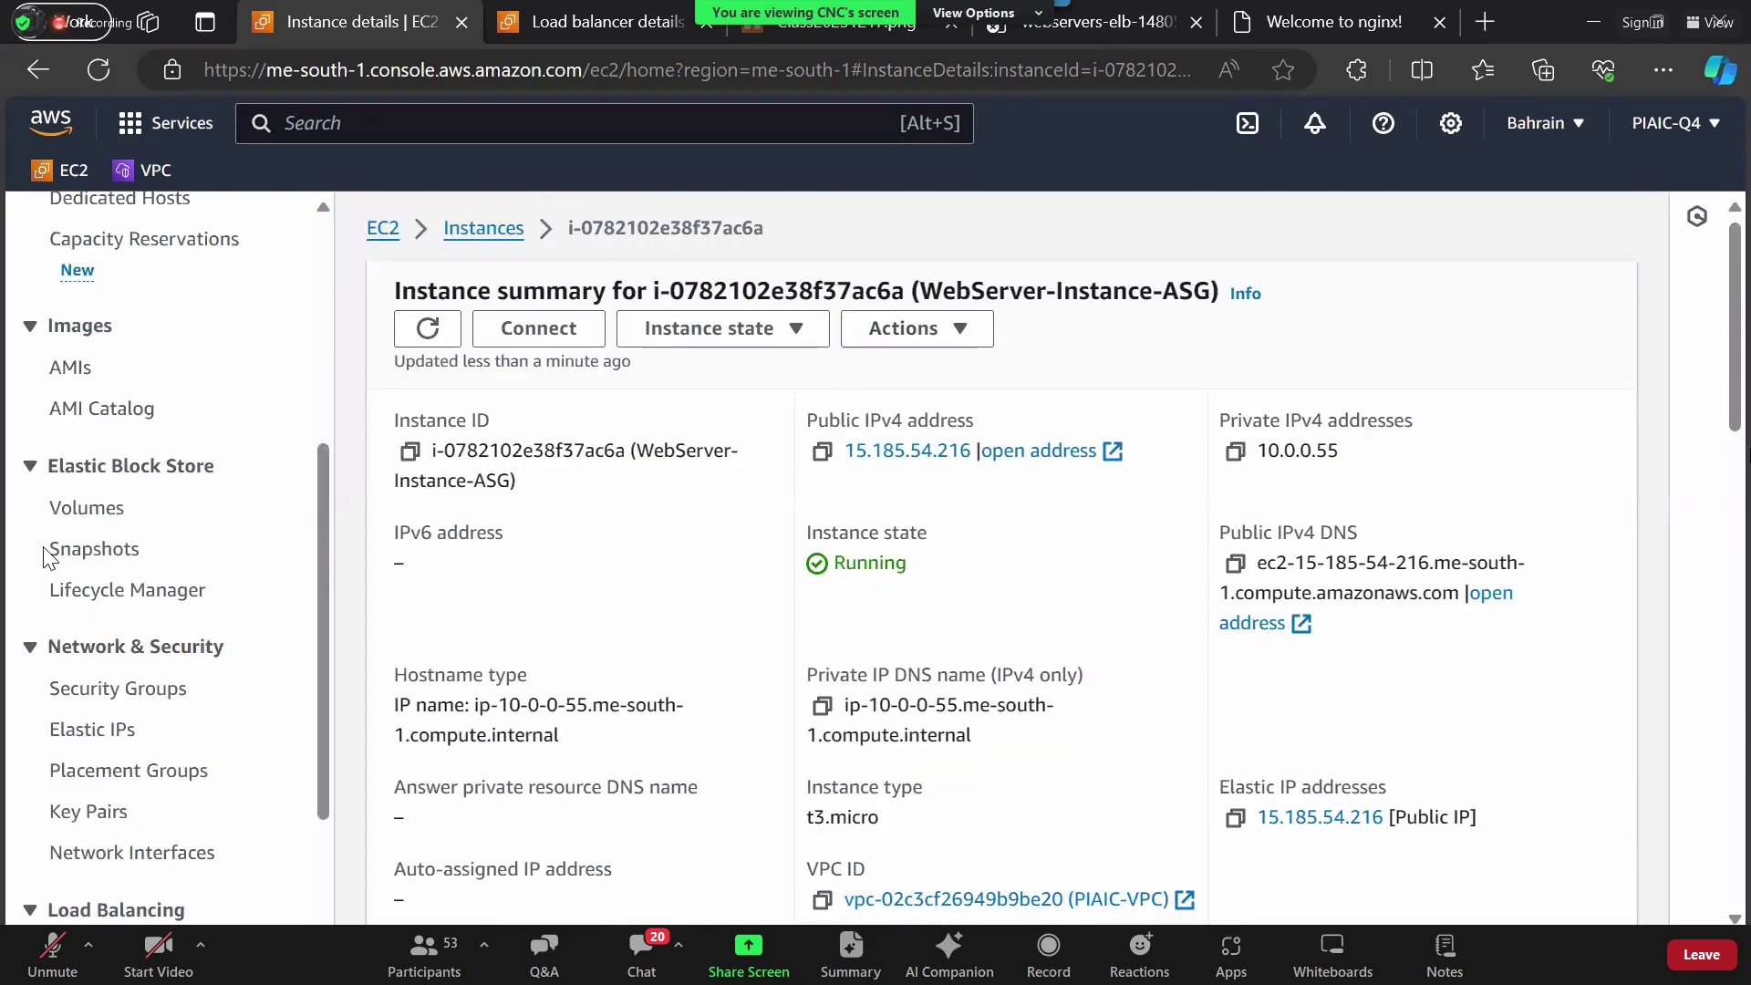
left_click(94, 682)
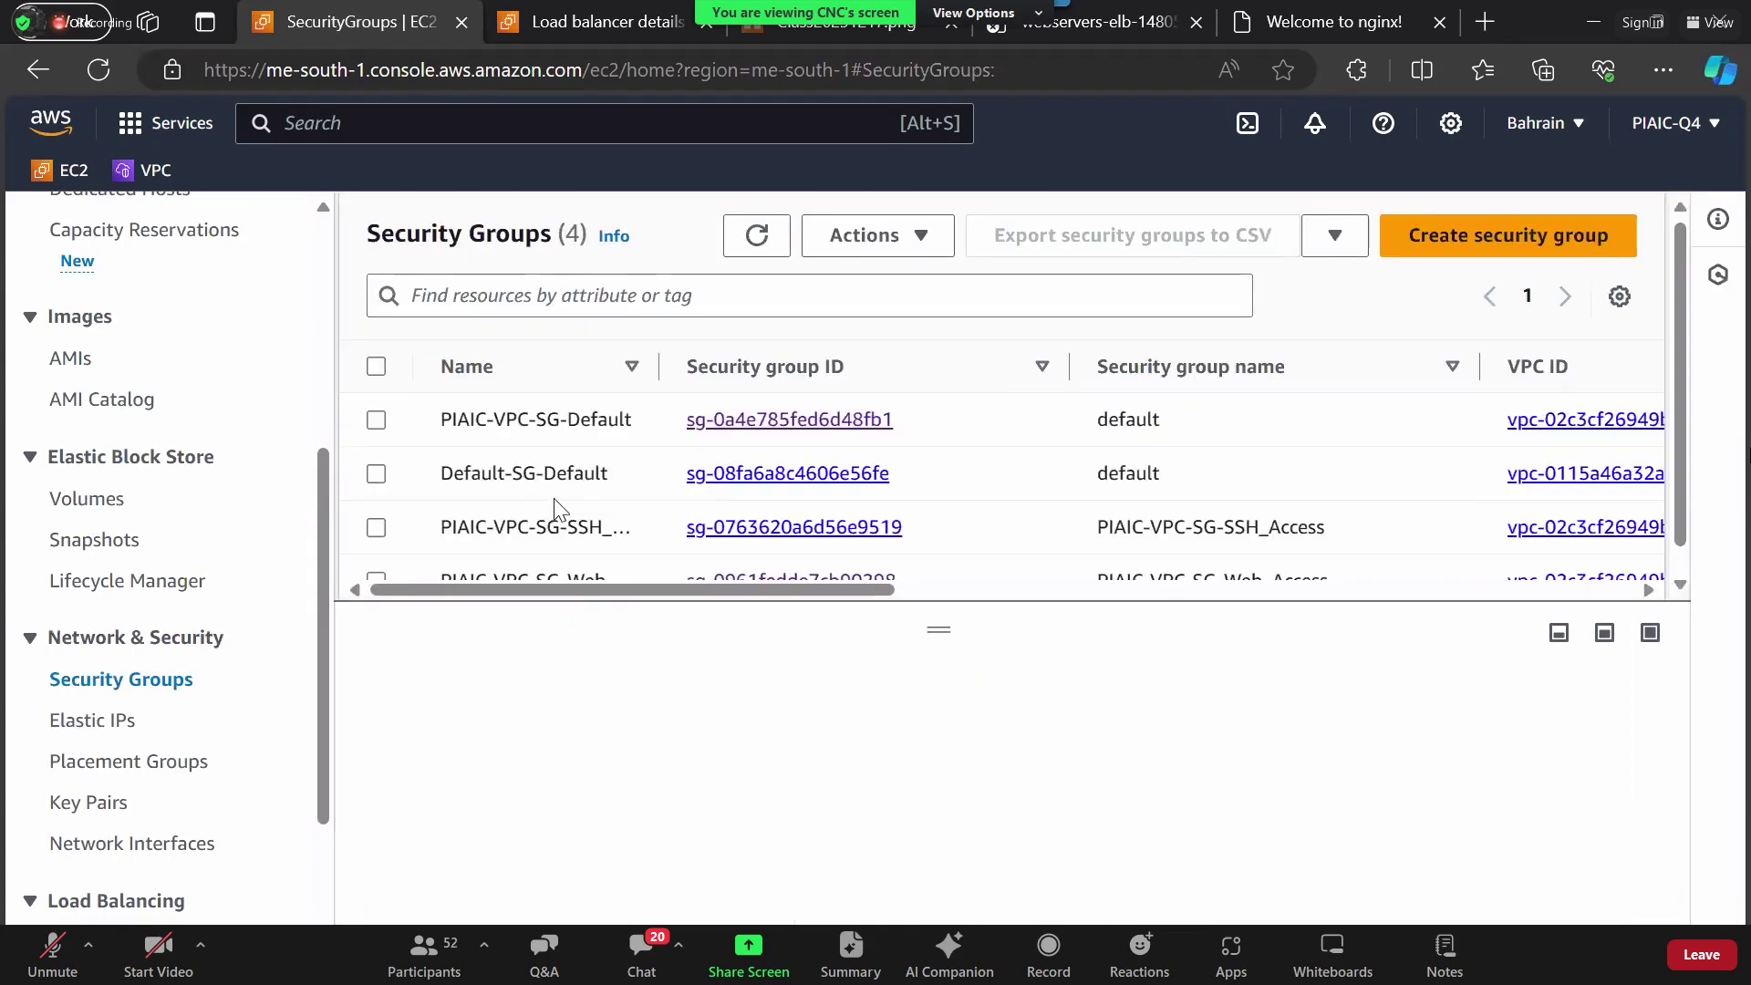
- Edit the default security group's inbound rules, adding HTTP from Anywhere-IPv4
left_click(814, 429)
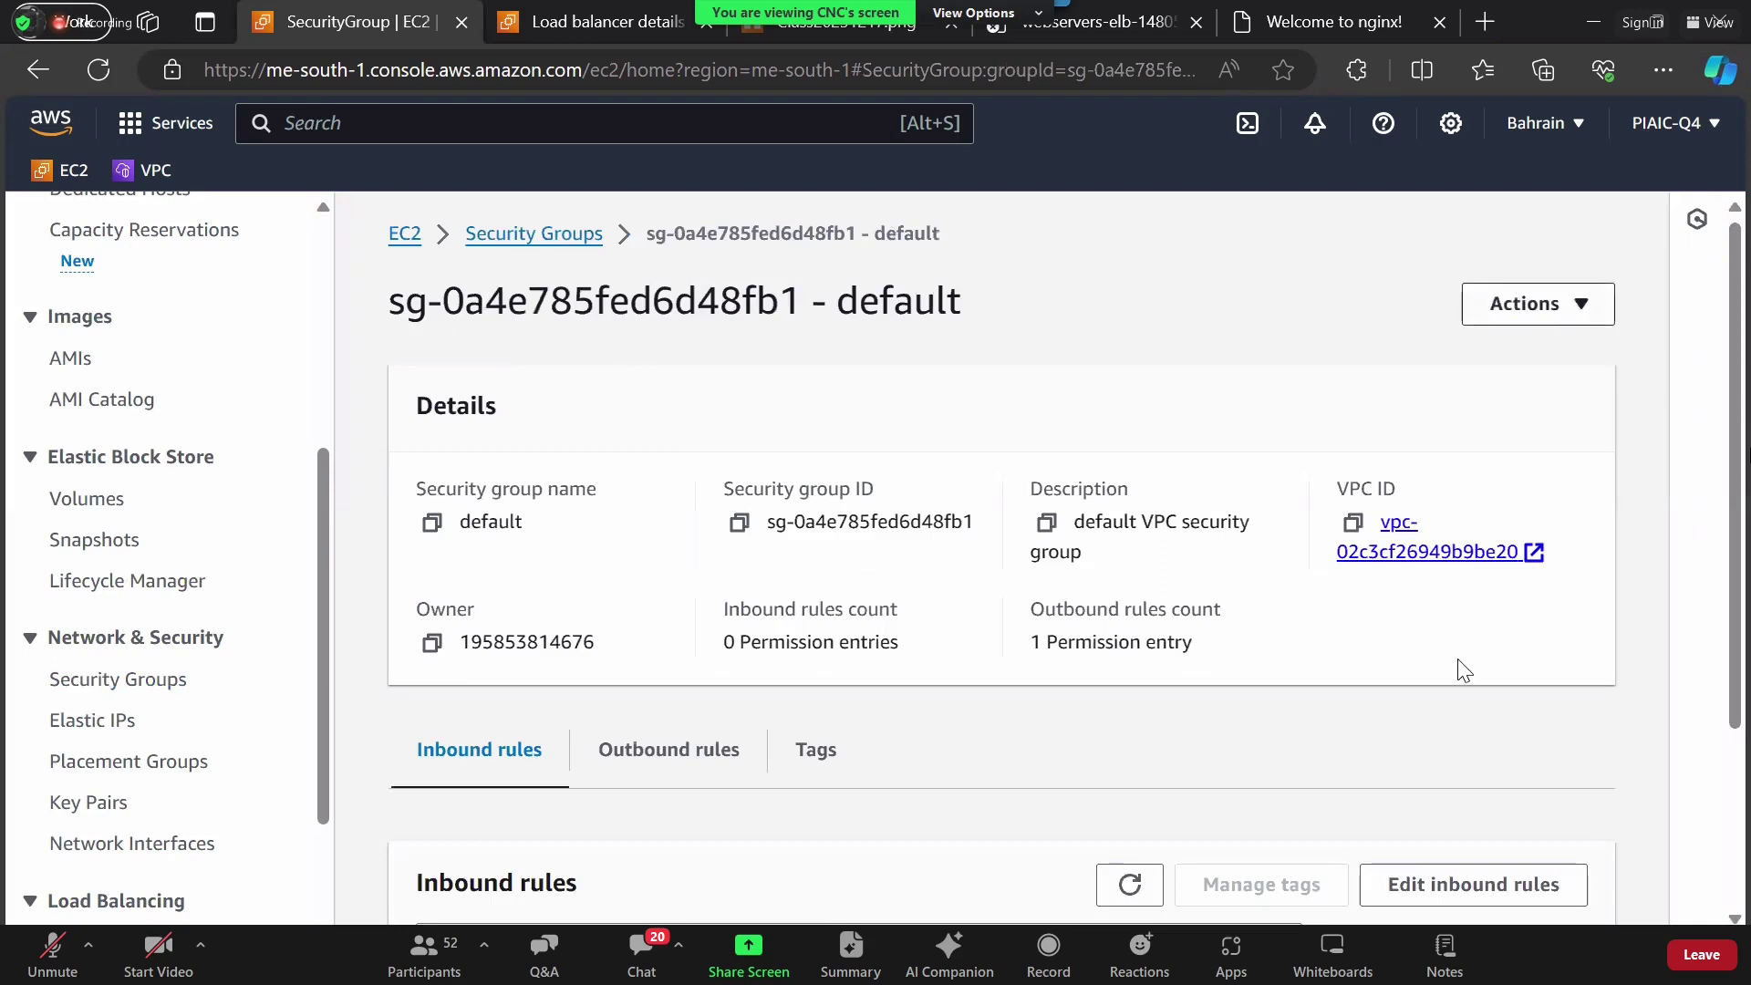
scroll(1466, 628, "down", 3)
left_click(1467, 629)
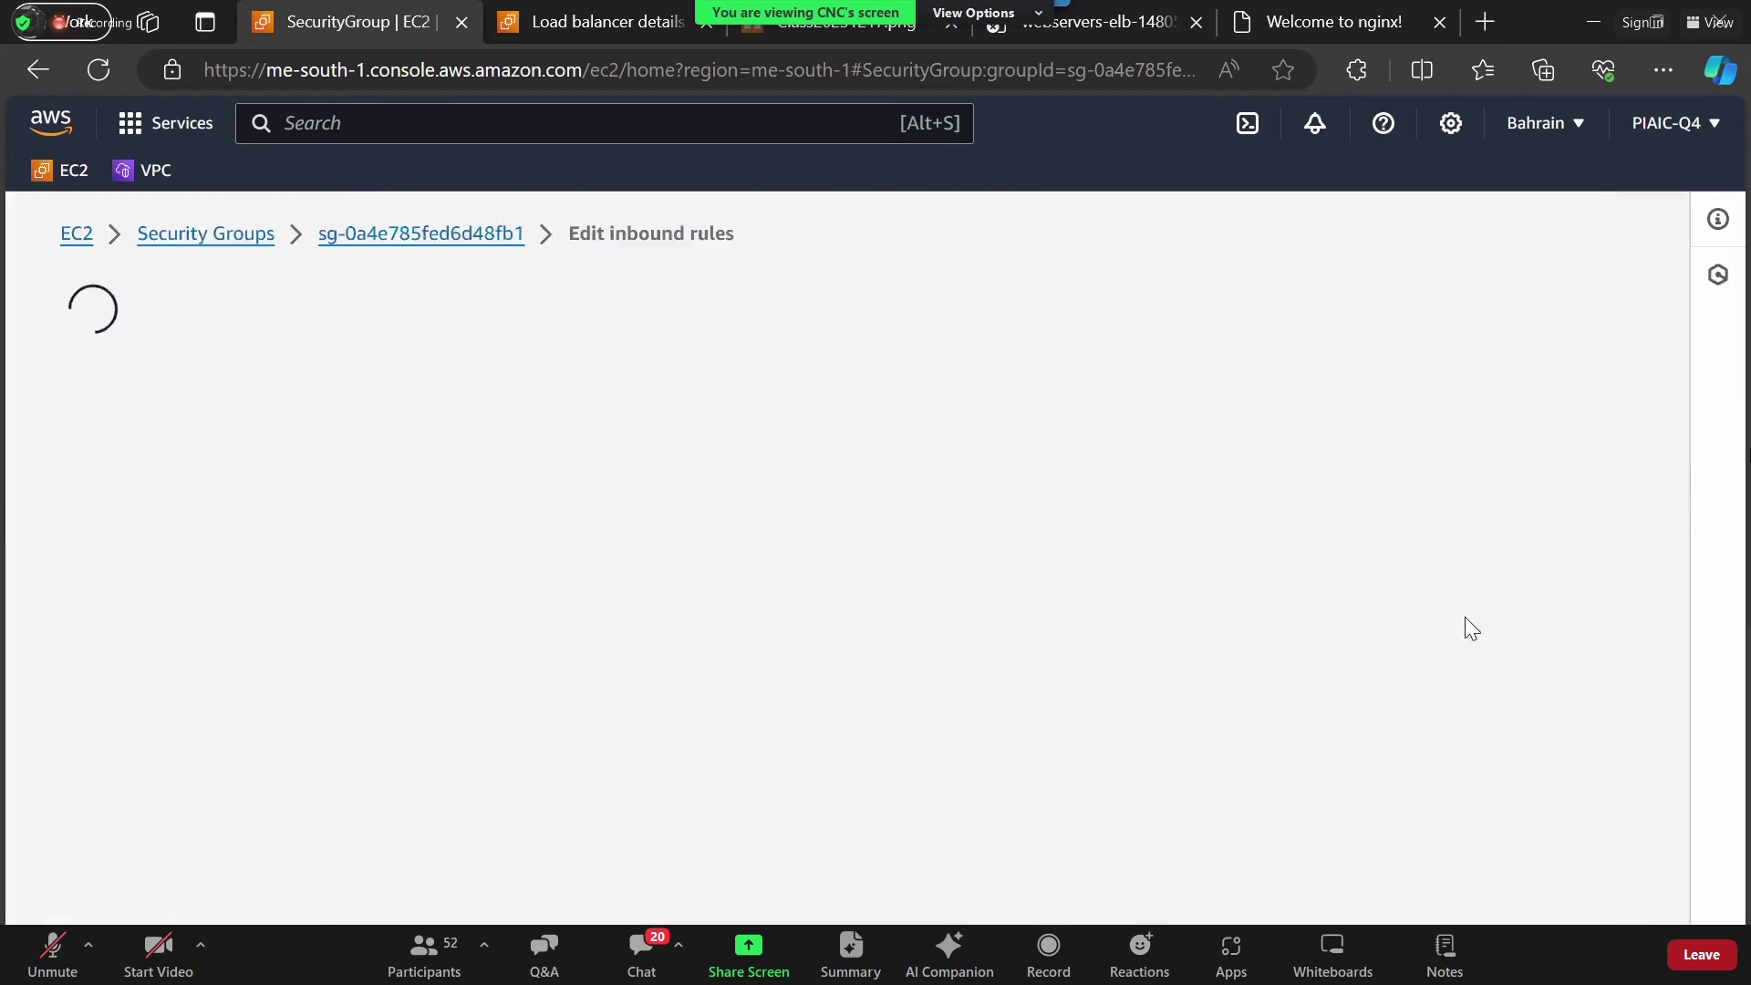
left_click(146, 613)
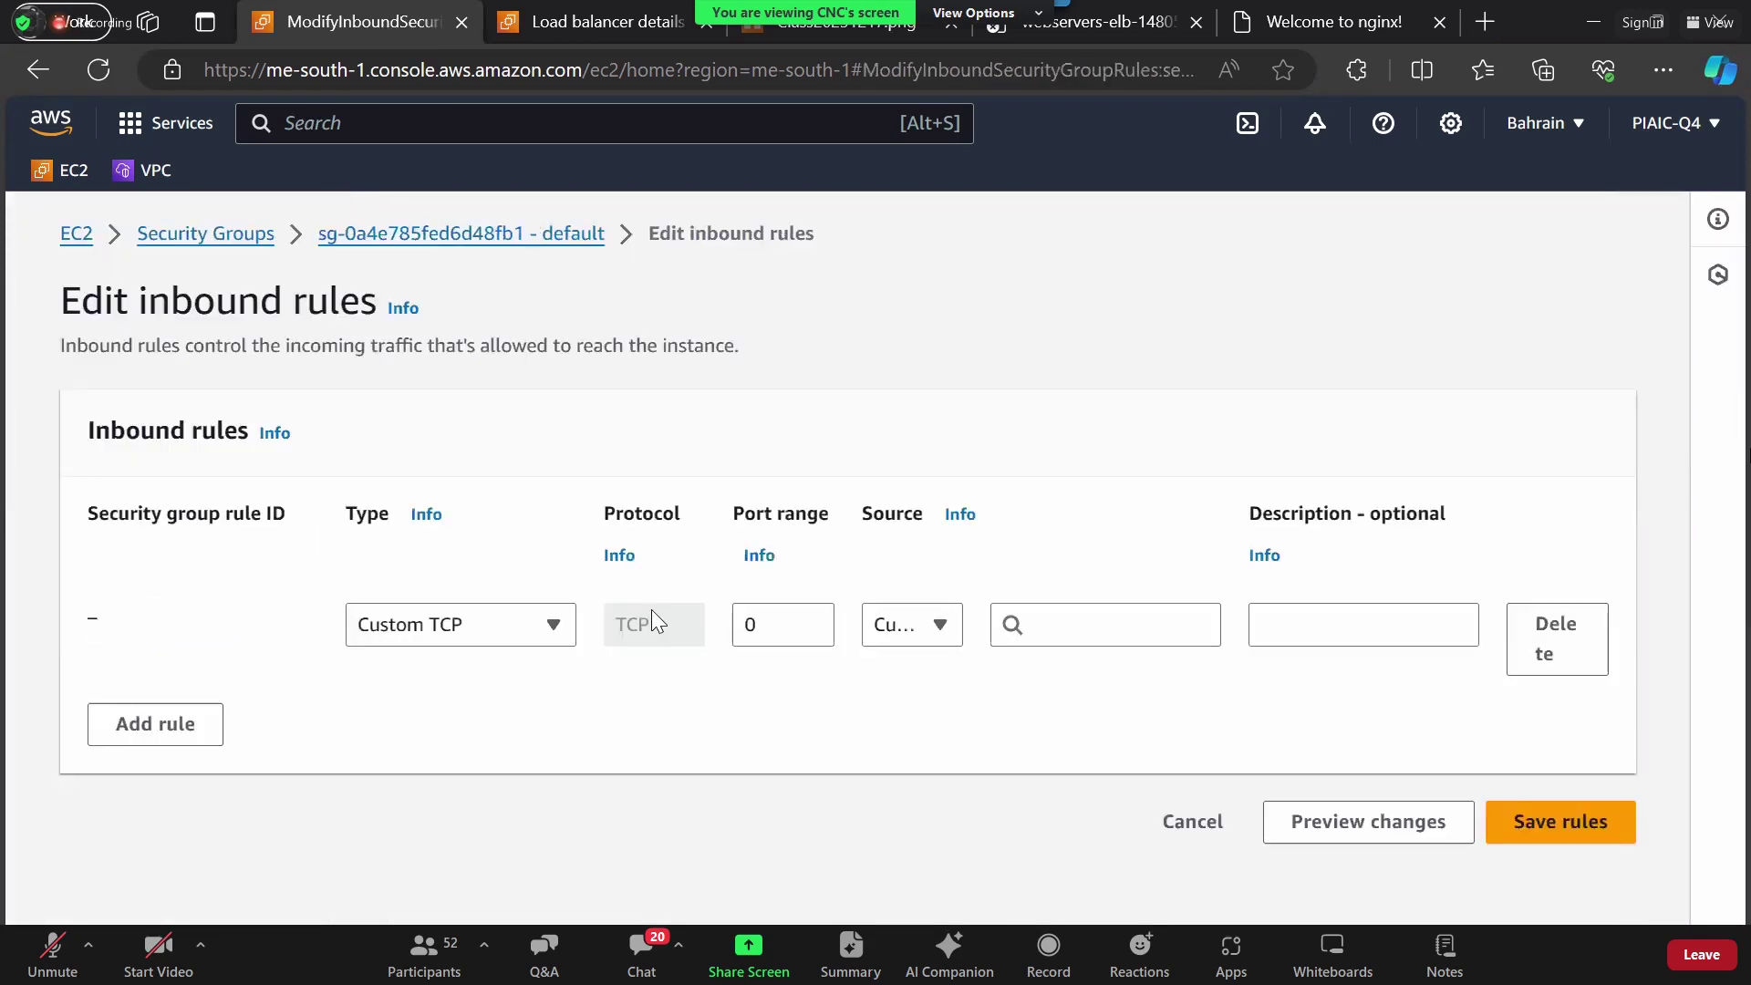
left_click(549, 640)
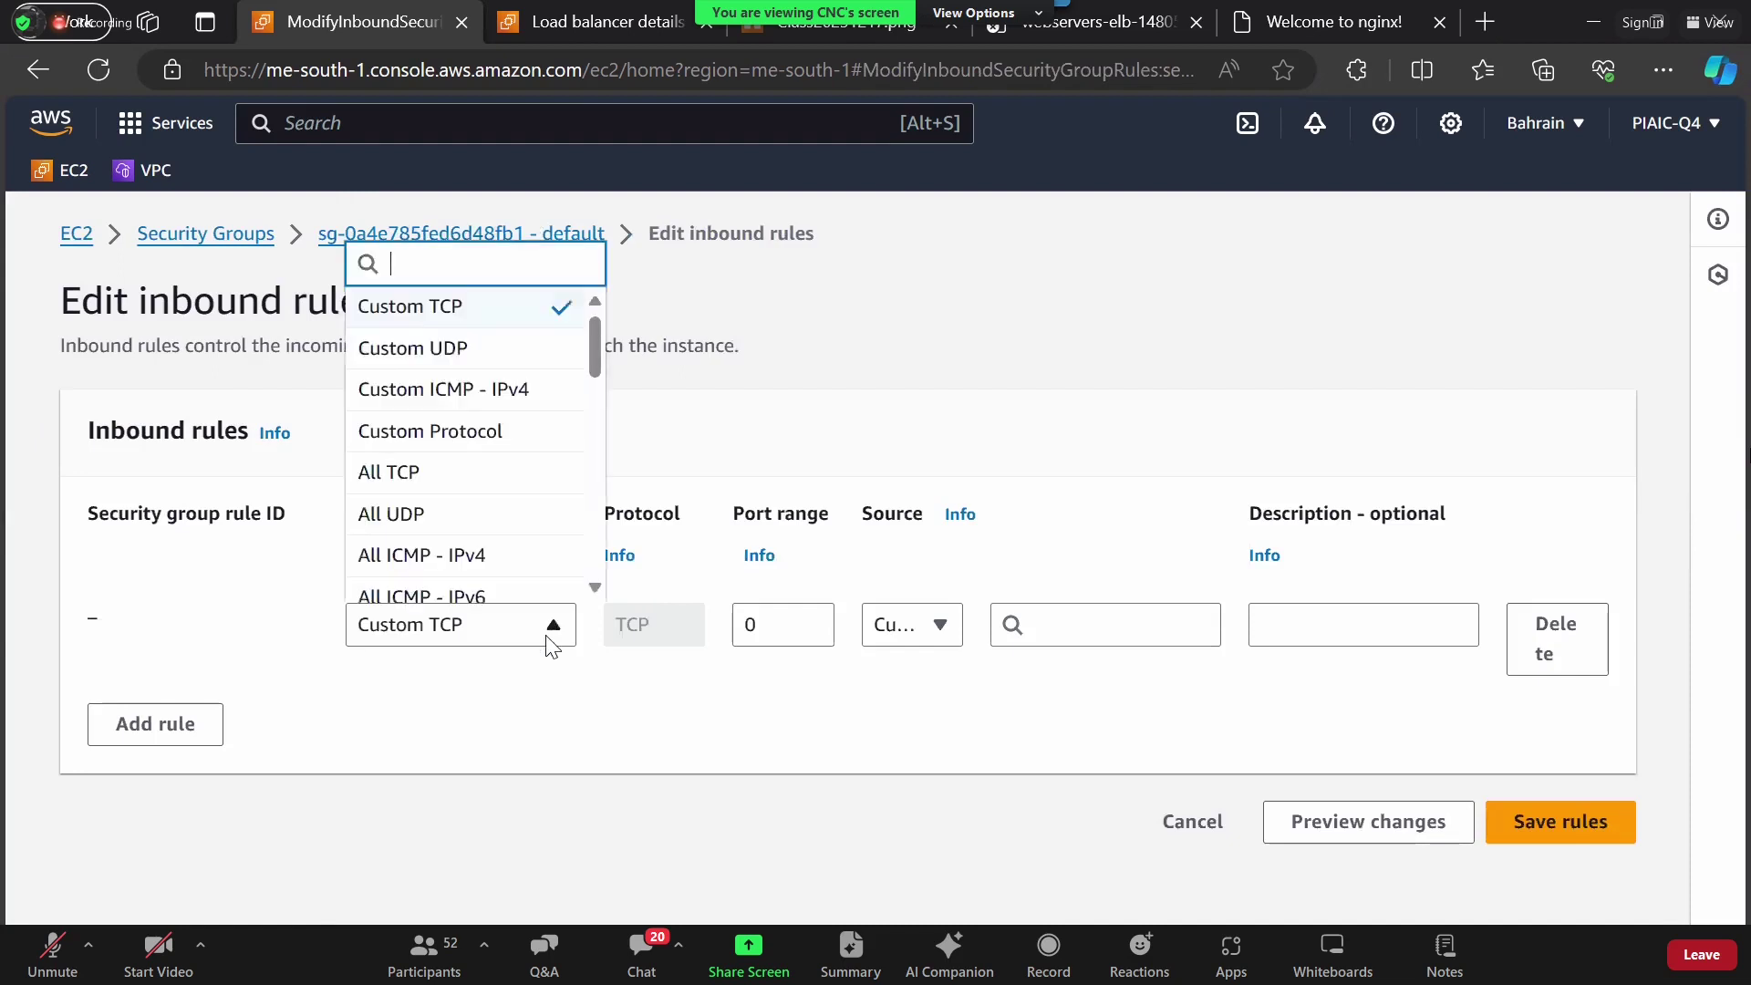
type("ht")
key("Up")
key("Return")
left_click(891, 636)
key("Return")
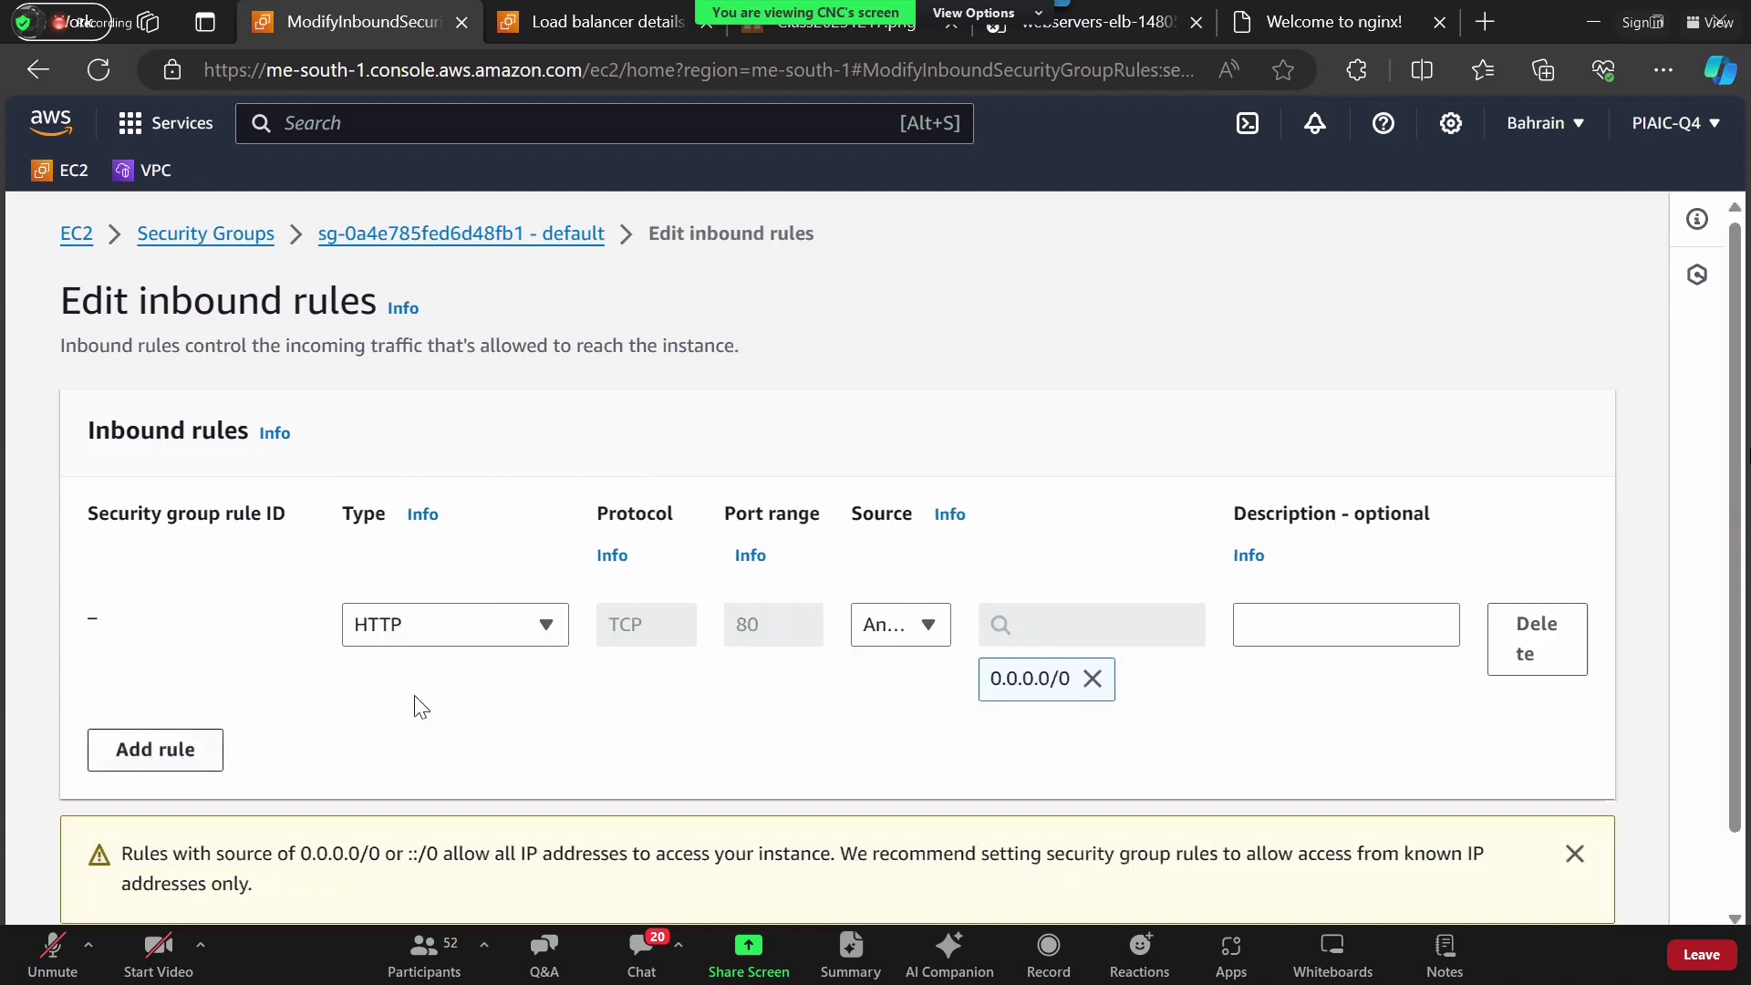
key("Tab")
- Add a second HTTP inbound rule with source Anywhere-IPv6
key("Return")
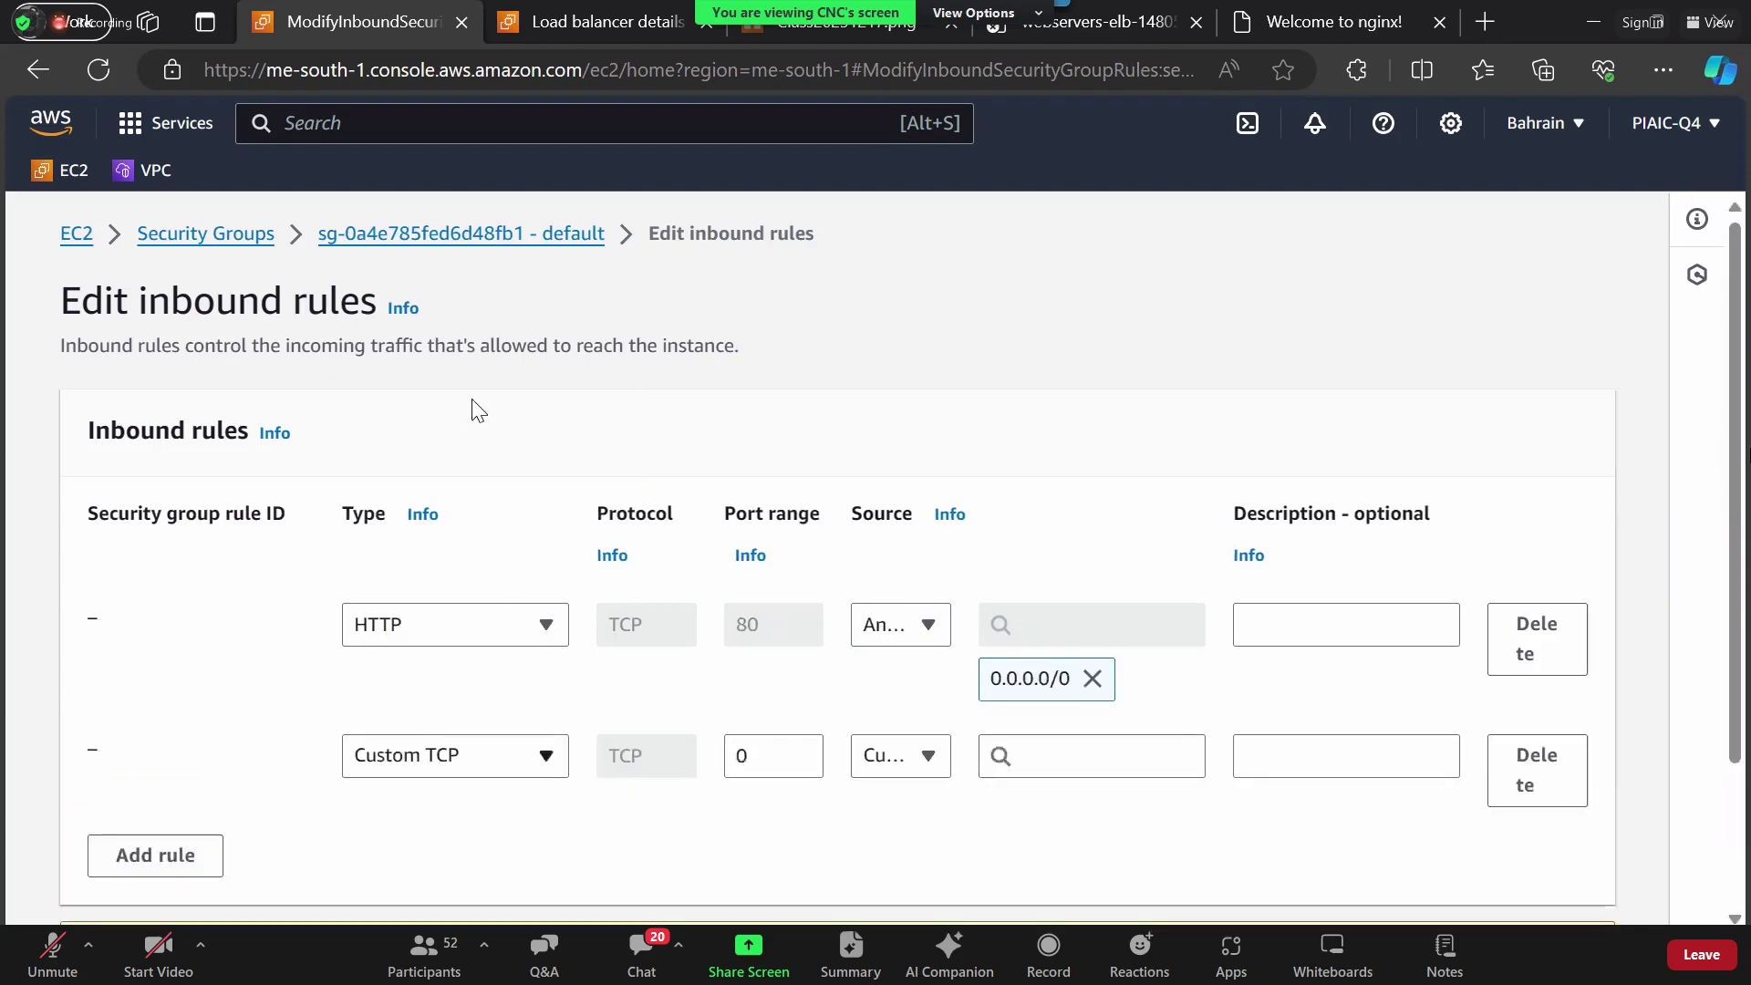
key("Return")
type("ht")
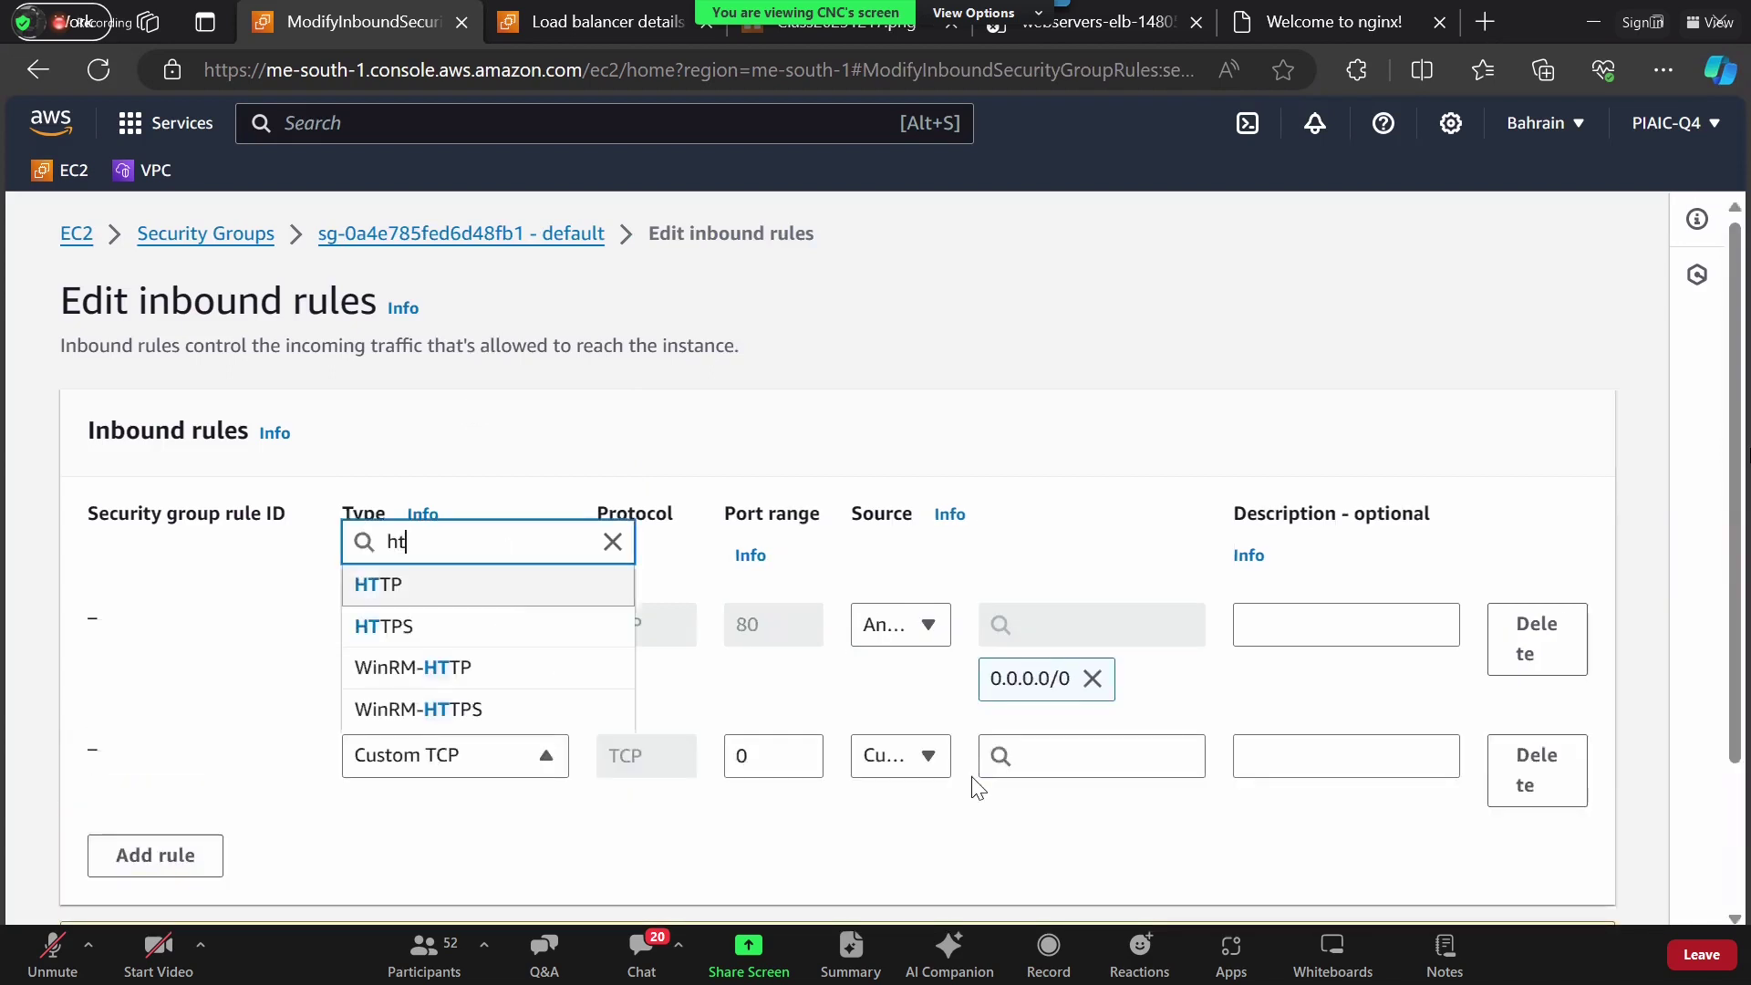
key("Return")
key("Tab")
key("Return")
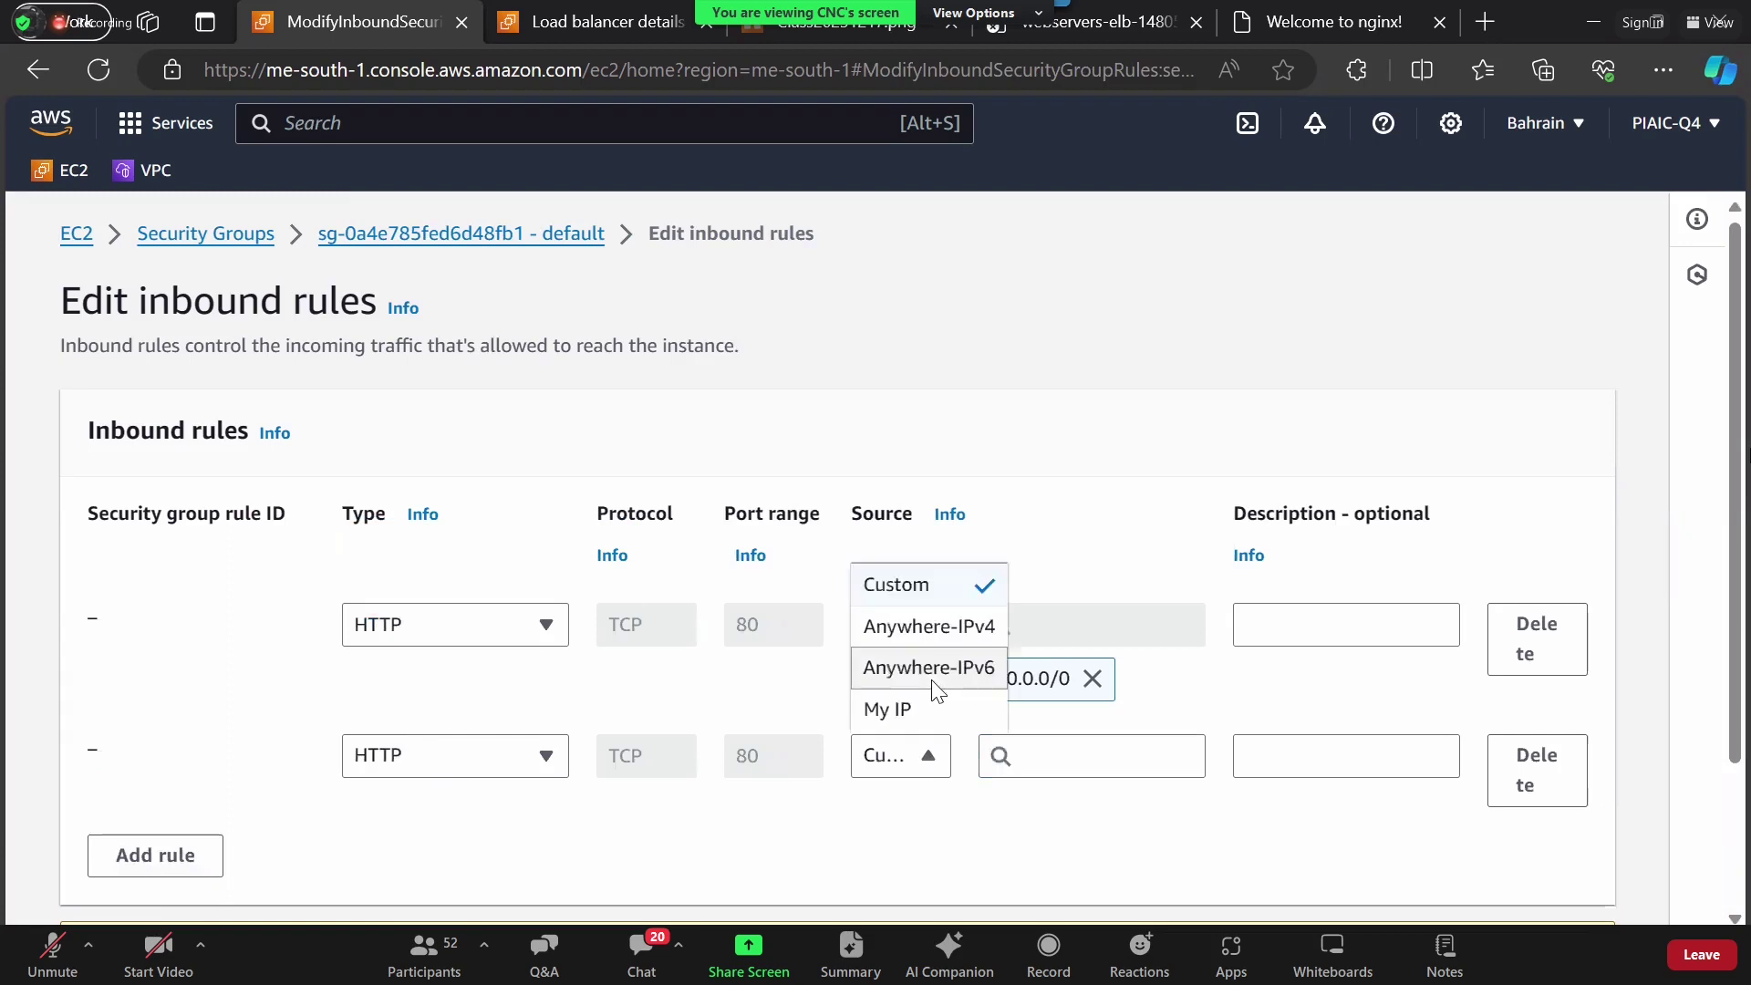
key("Return")
scroll(168, 659, "down", 3)
- Add an SSH inbound rule restricted to My IP
key("Return")
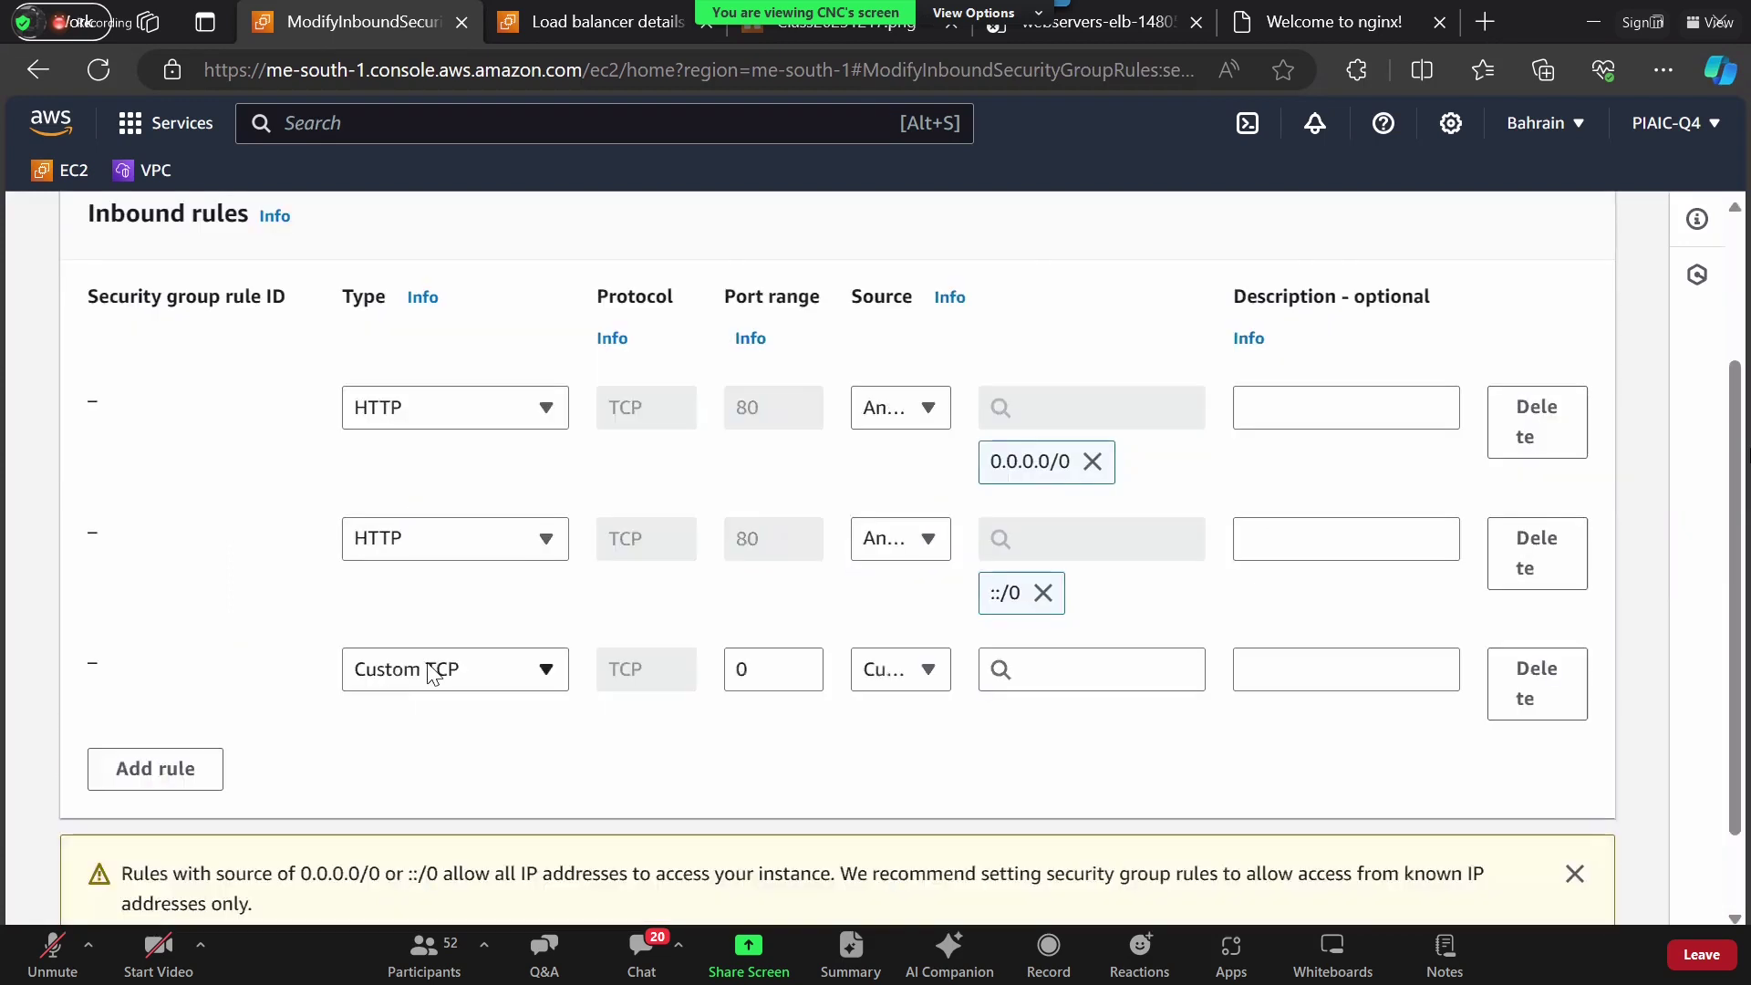
left_click(432, 672)
type("ss")
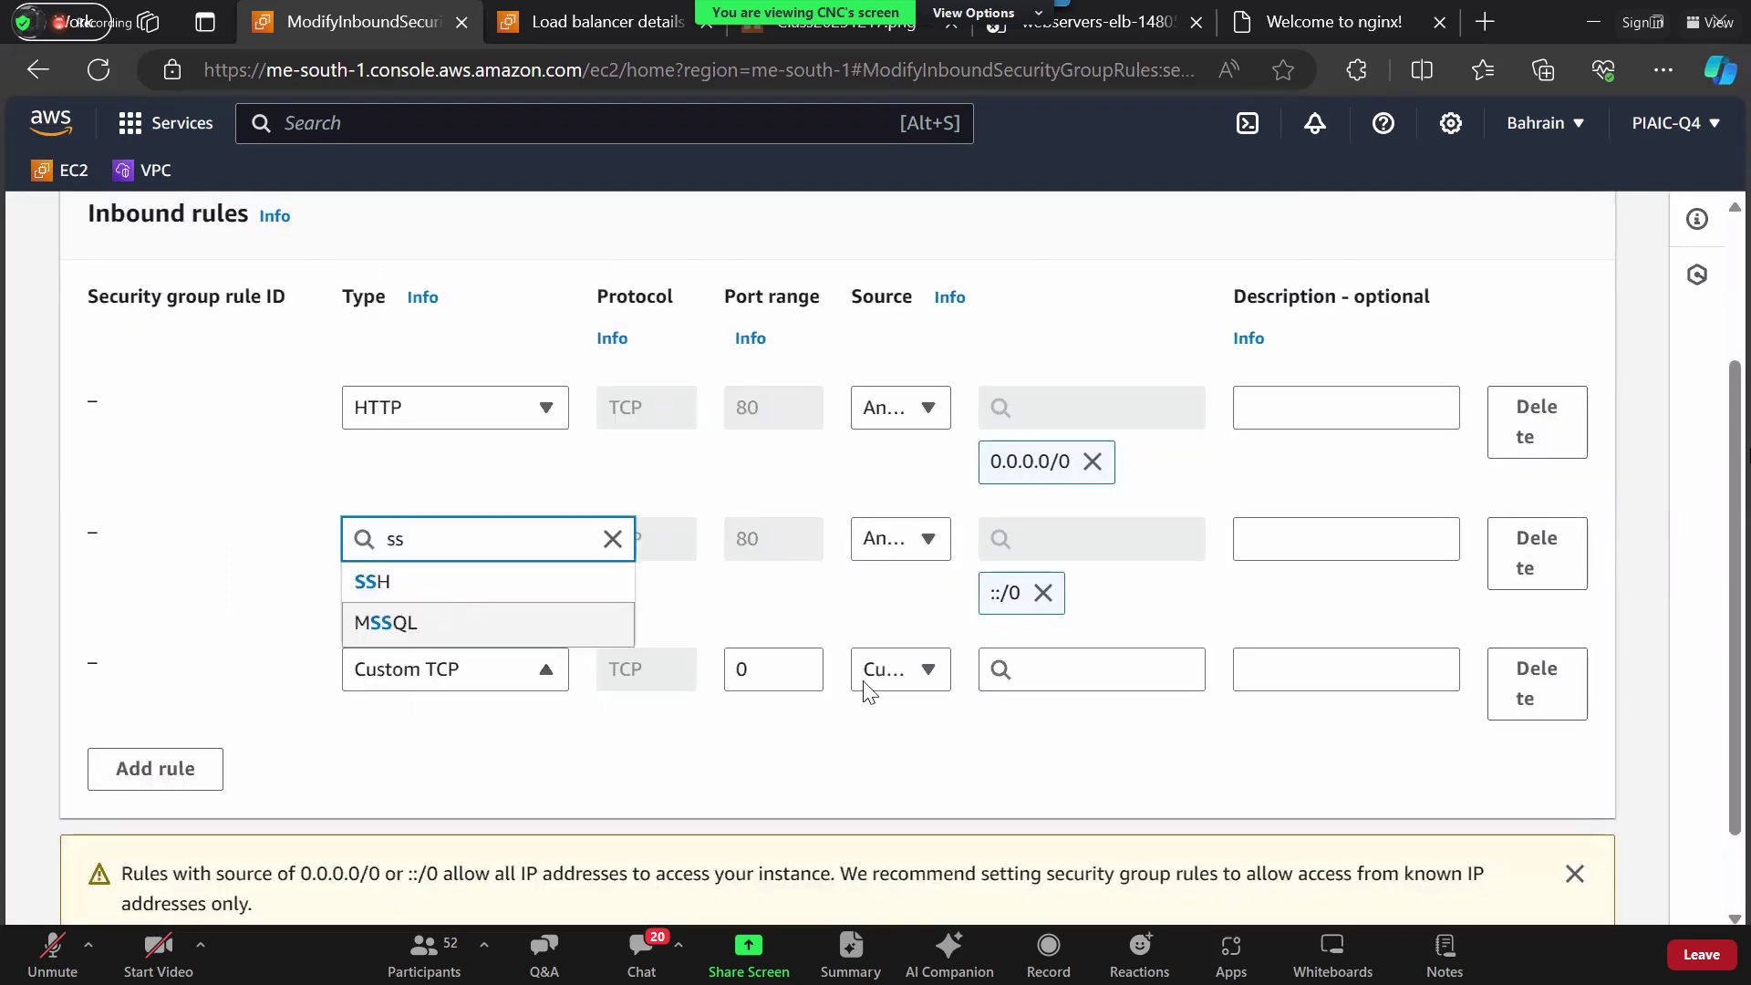
key("Up")
key("Return")
left_click(899, 682)
left_click(901, 620)
scroll(1583, 857, "down", 1)
scroll(1581, 864, "down", 1)
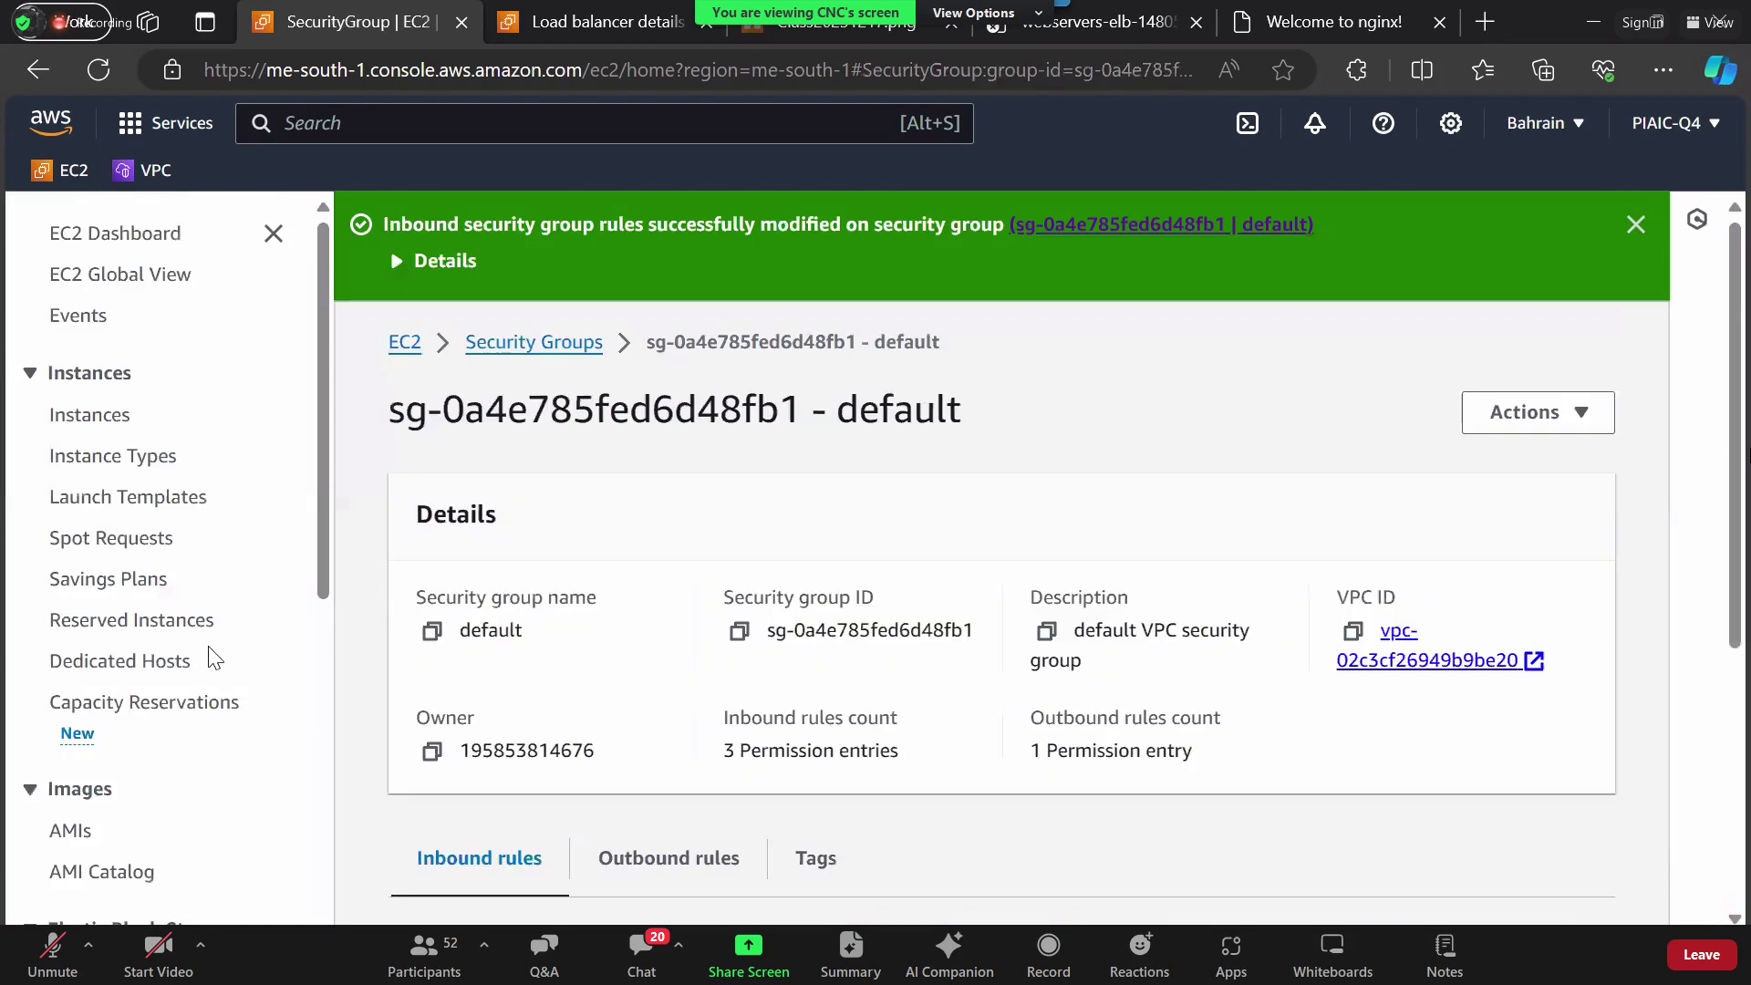
- Remove the SSH access security group from the instance's network interface and save
left_click(67, 422)
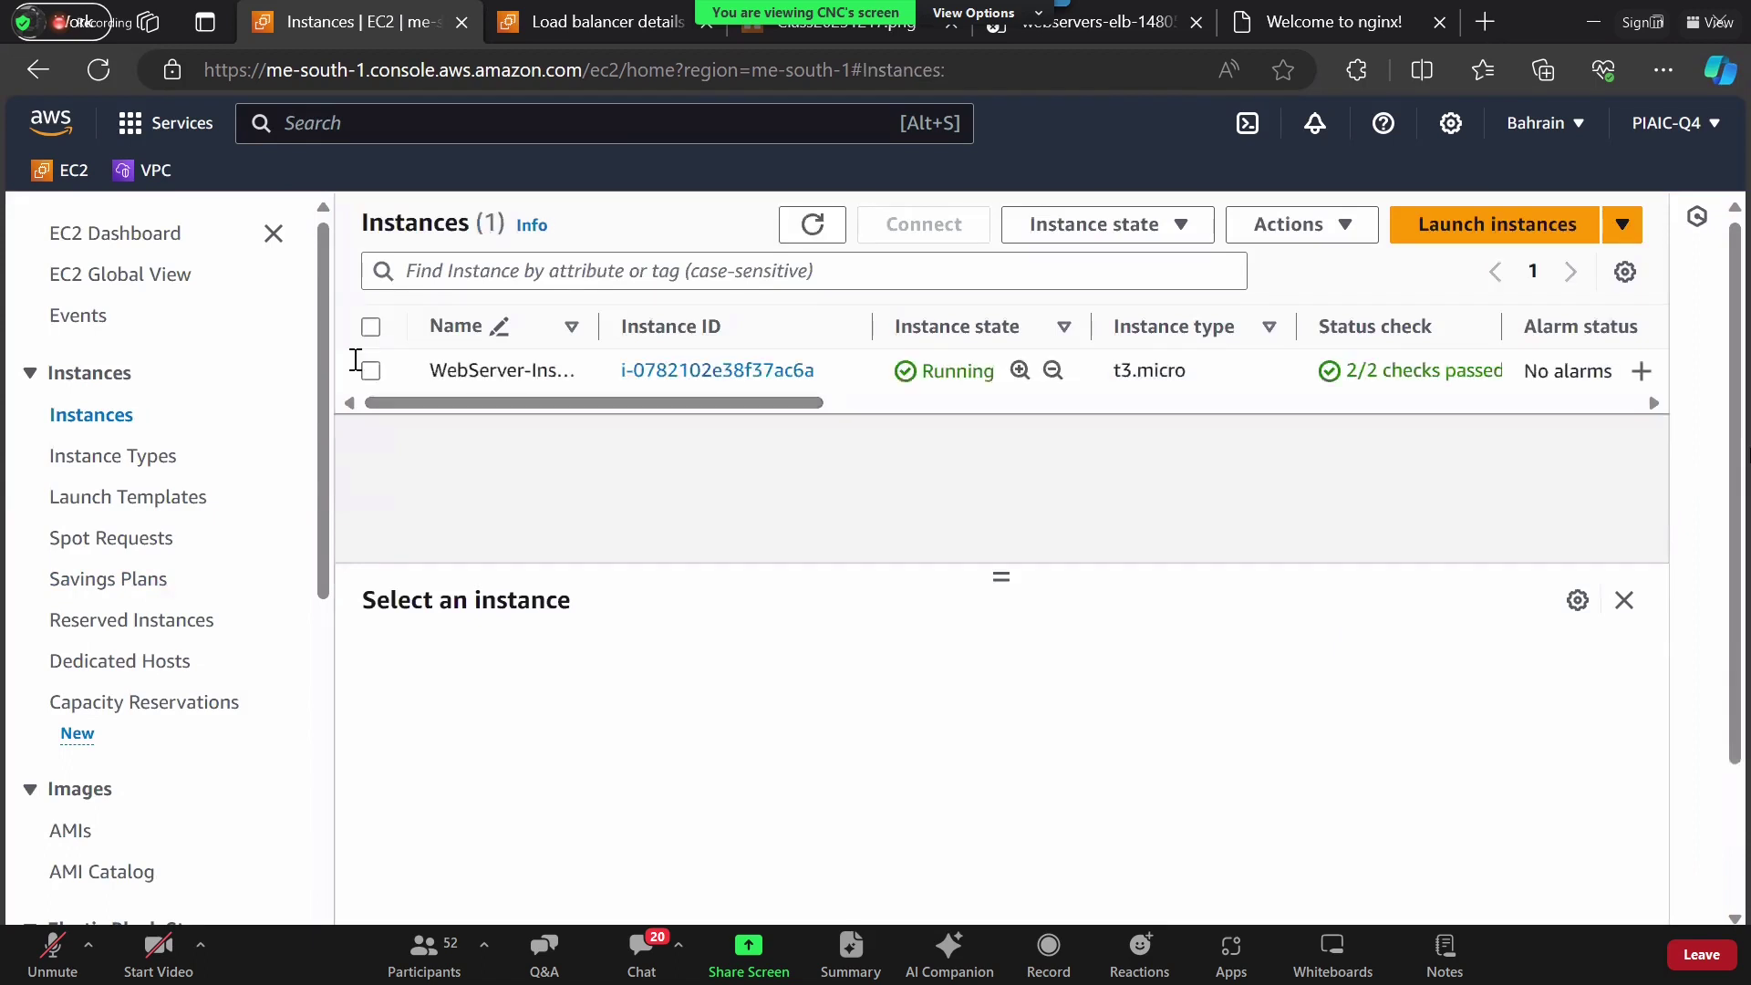
left_click(1288, 233)
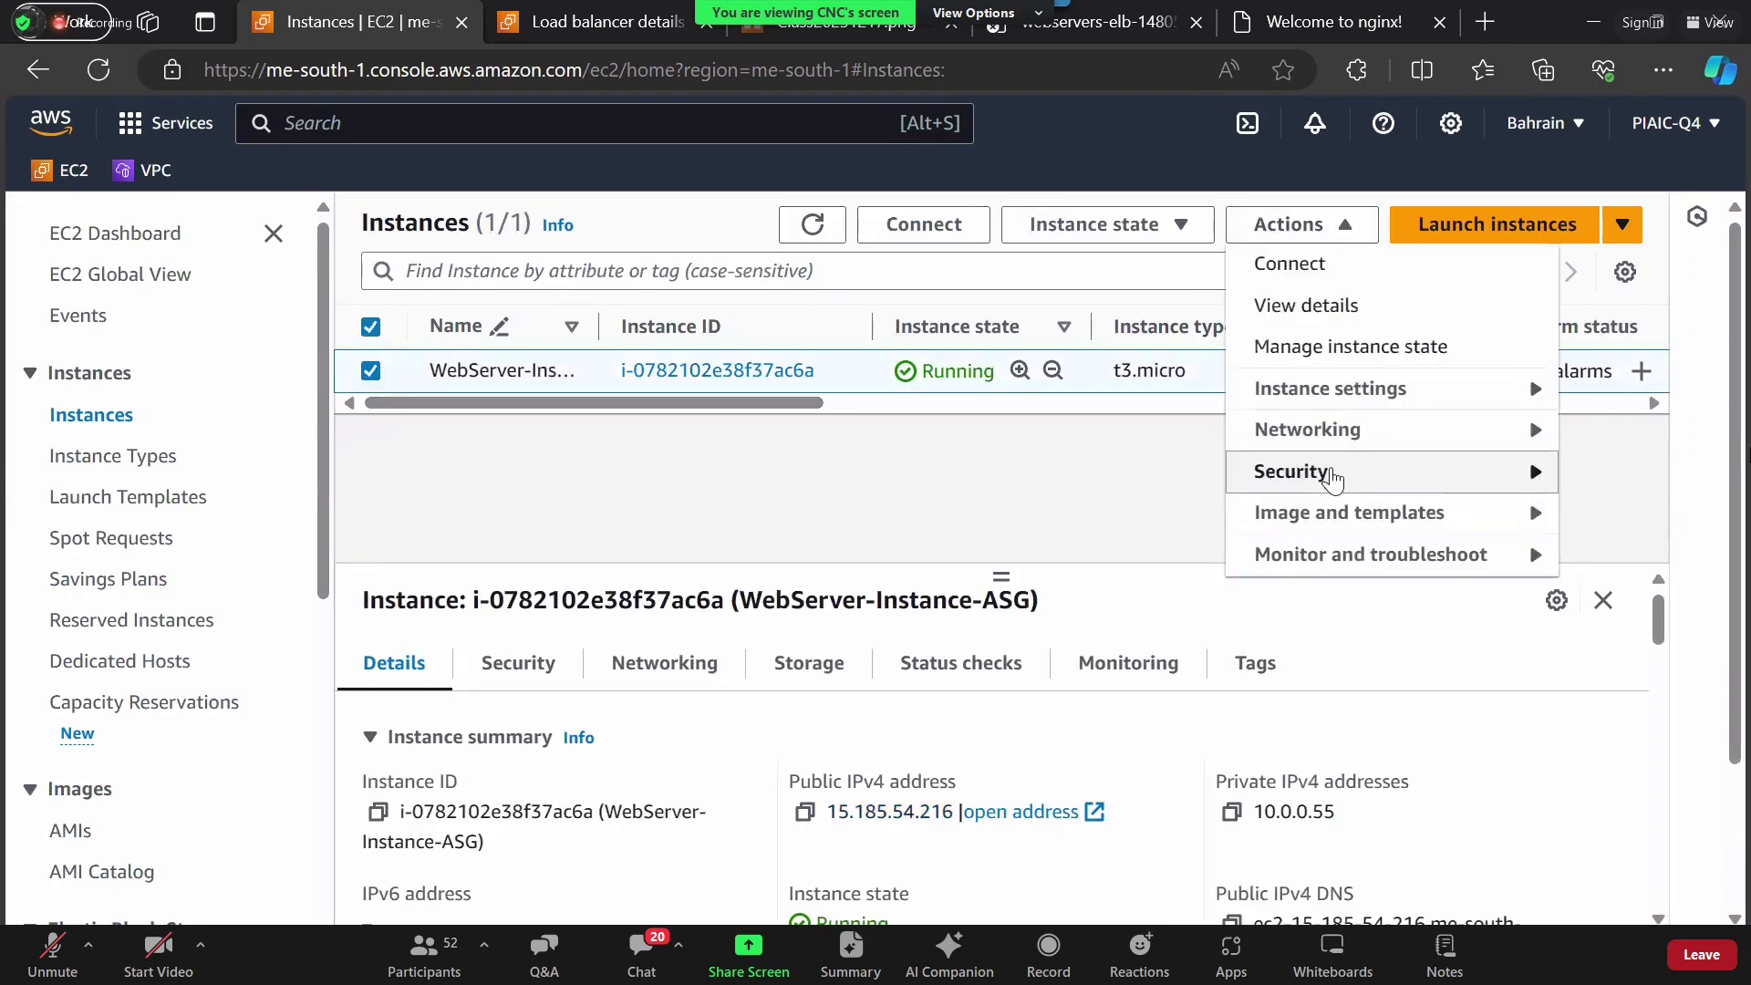
mouse_move(1305, 471)
left_click(1145, 471)
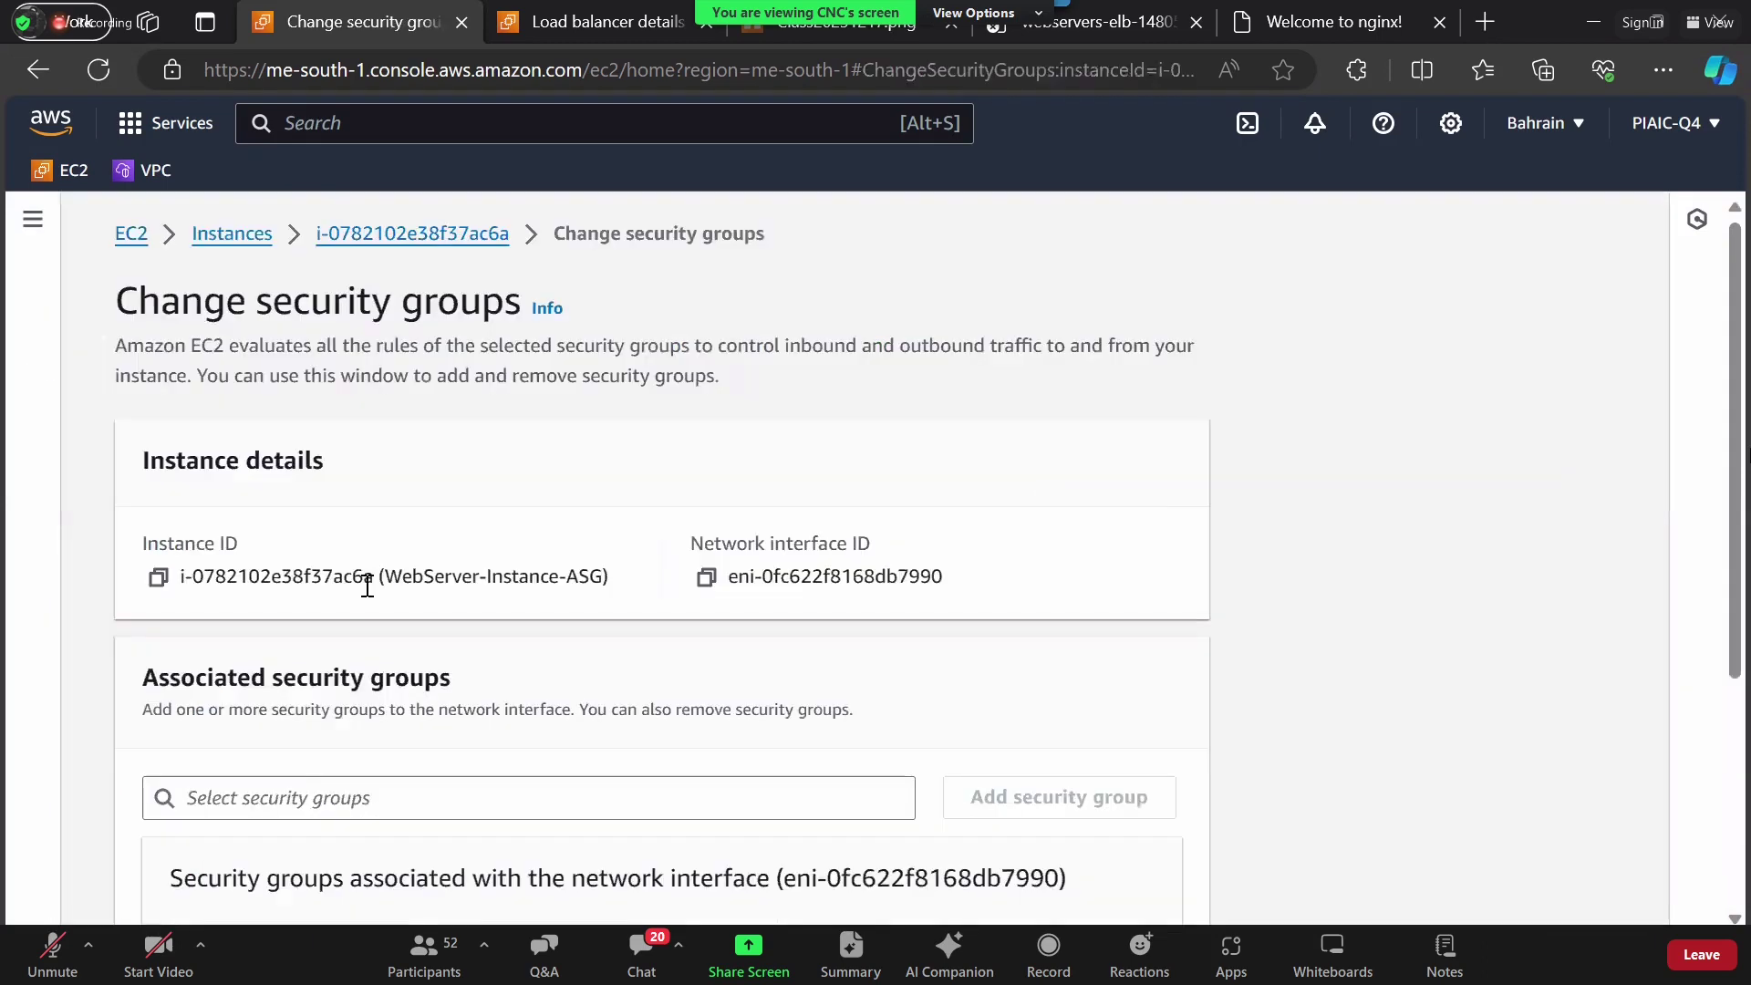
scroll(368, 586, "down", 4)
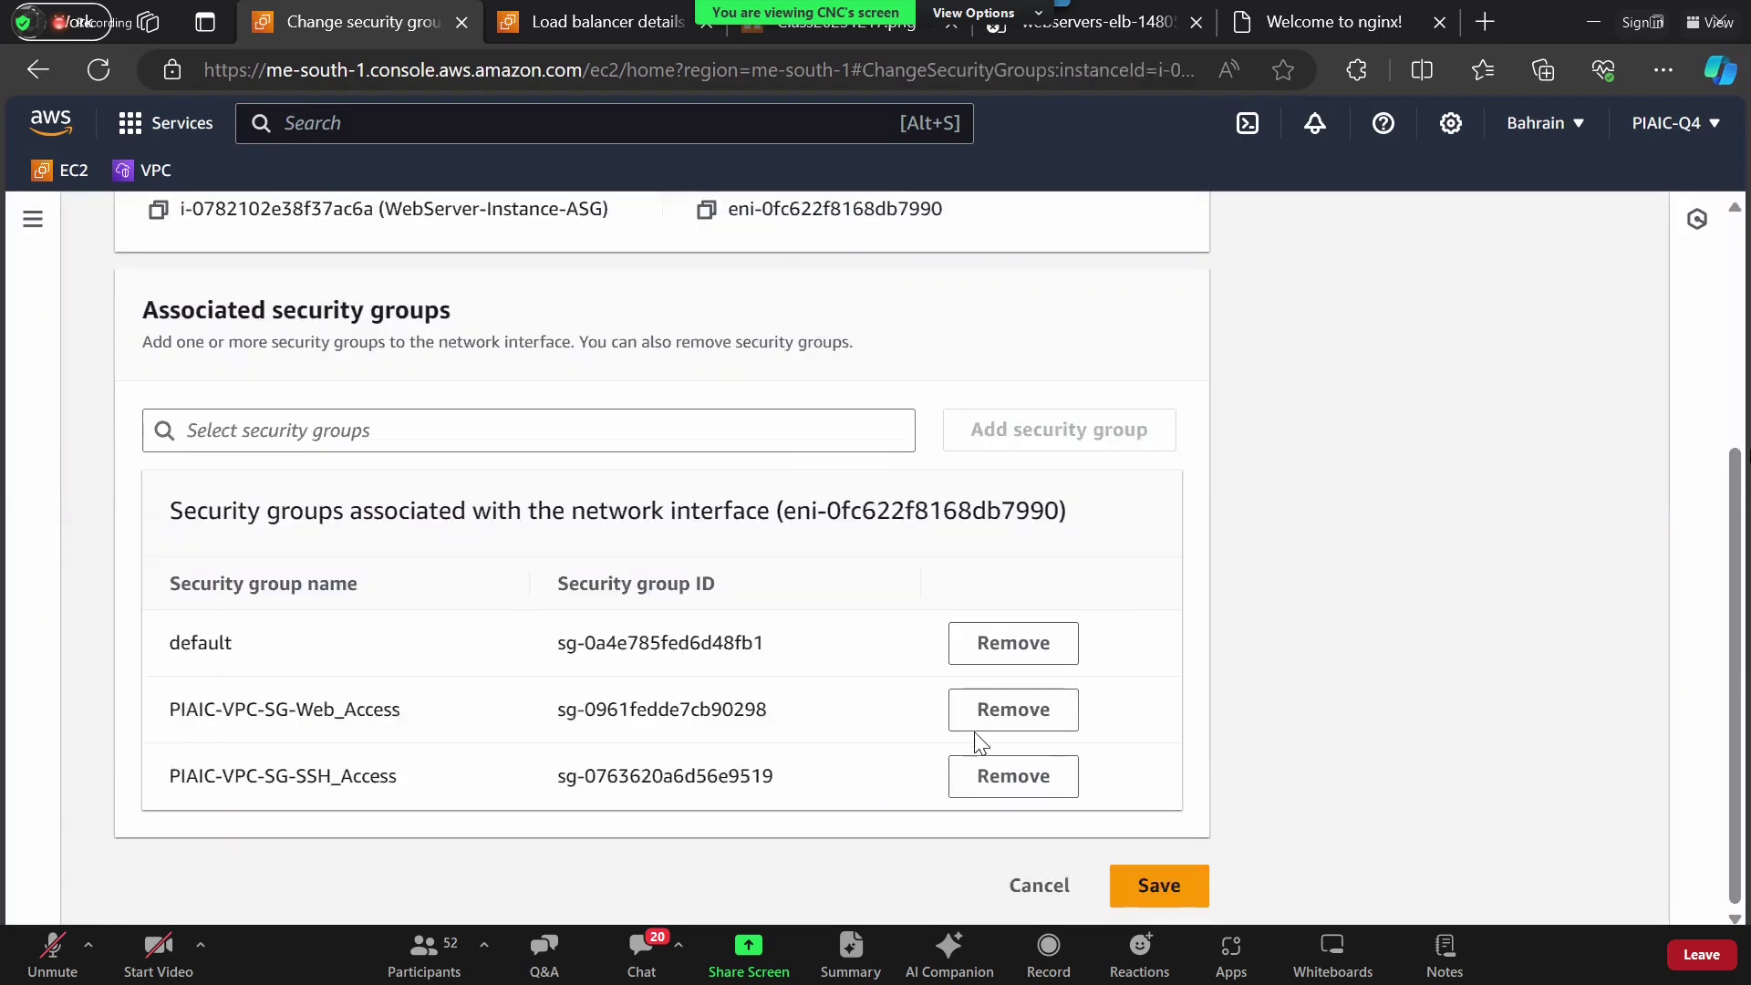
left_click(1003, 780)
left_click(1151, 883)
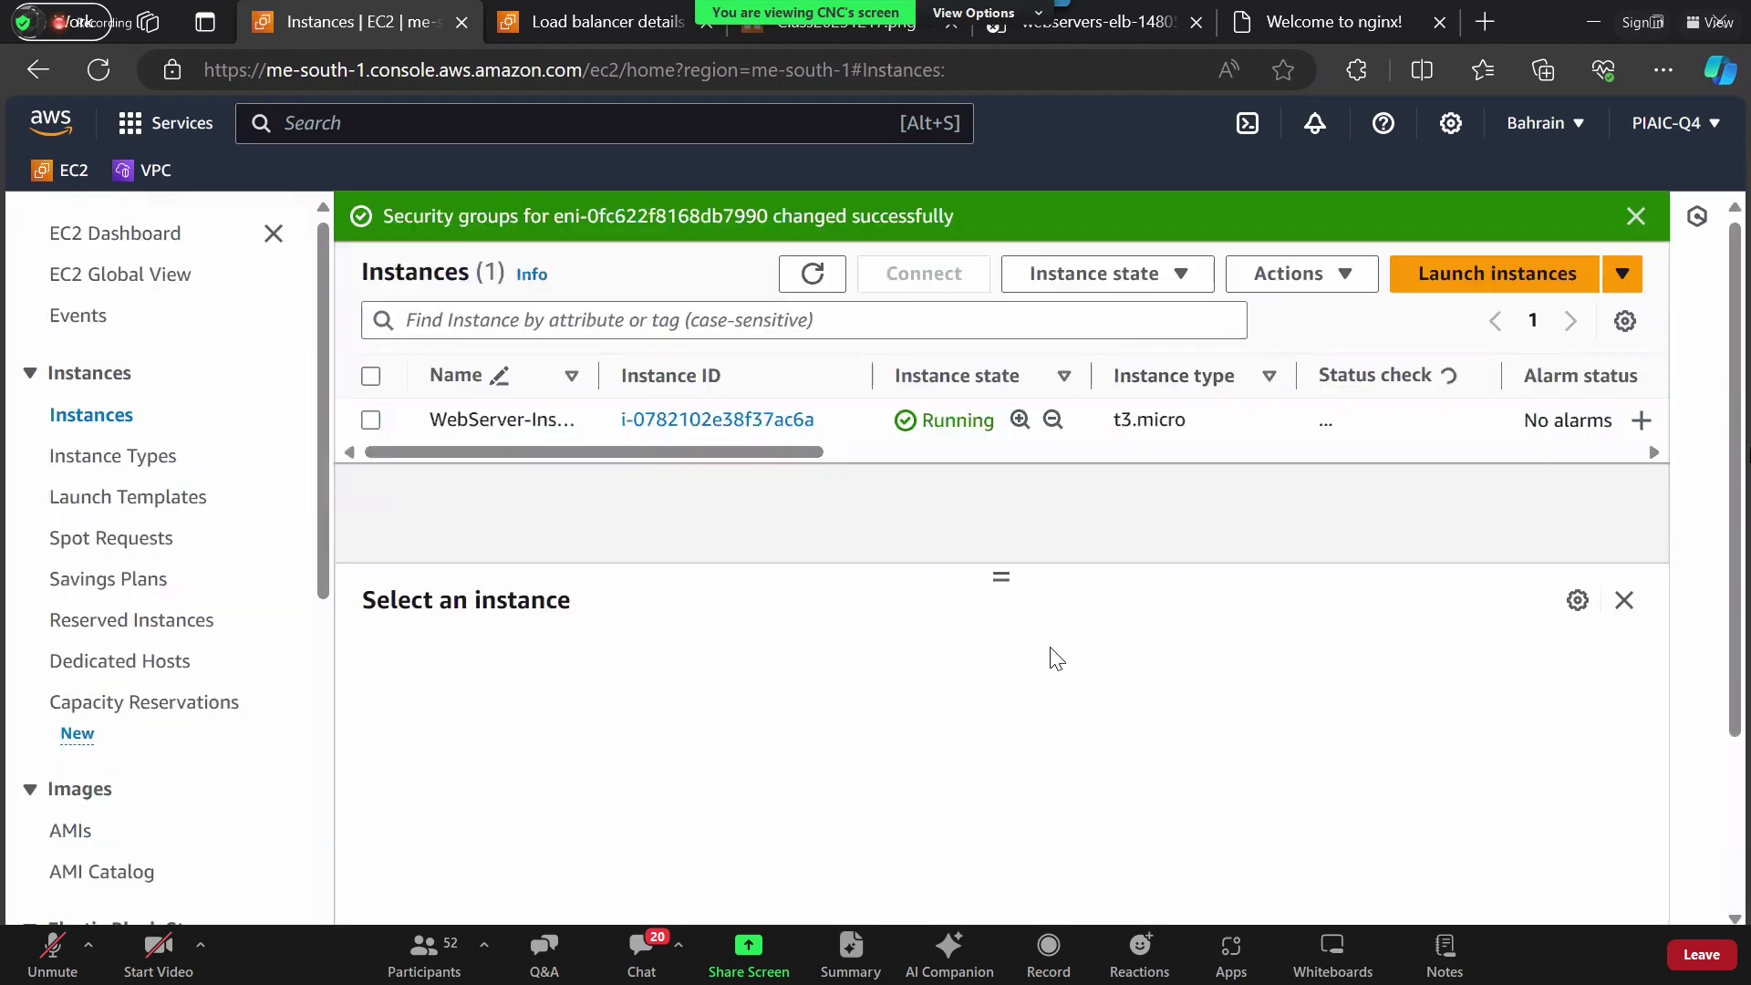
- Inspect the WebServer-Instance-ASG details panel, then switch to the load balancer page
left_click_drag(983, 424, 985, 719)
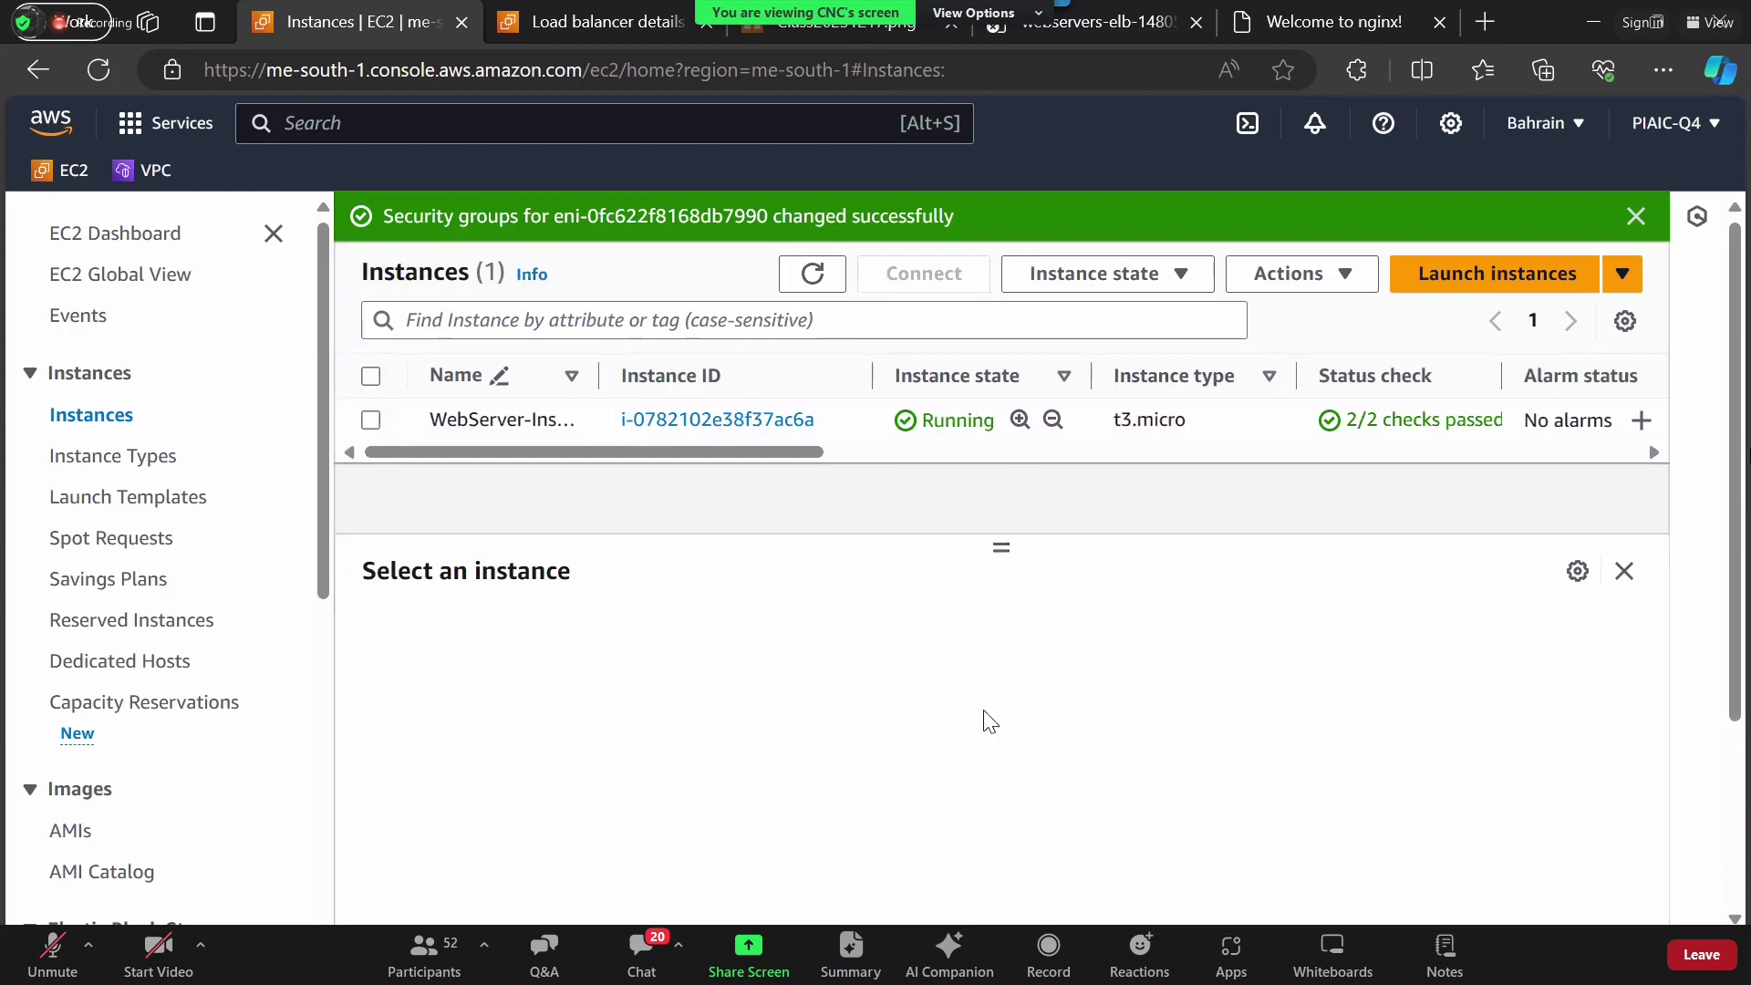
left_click(380, 418)
scroll(635, 755, "down", 6)
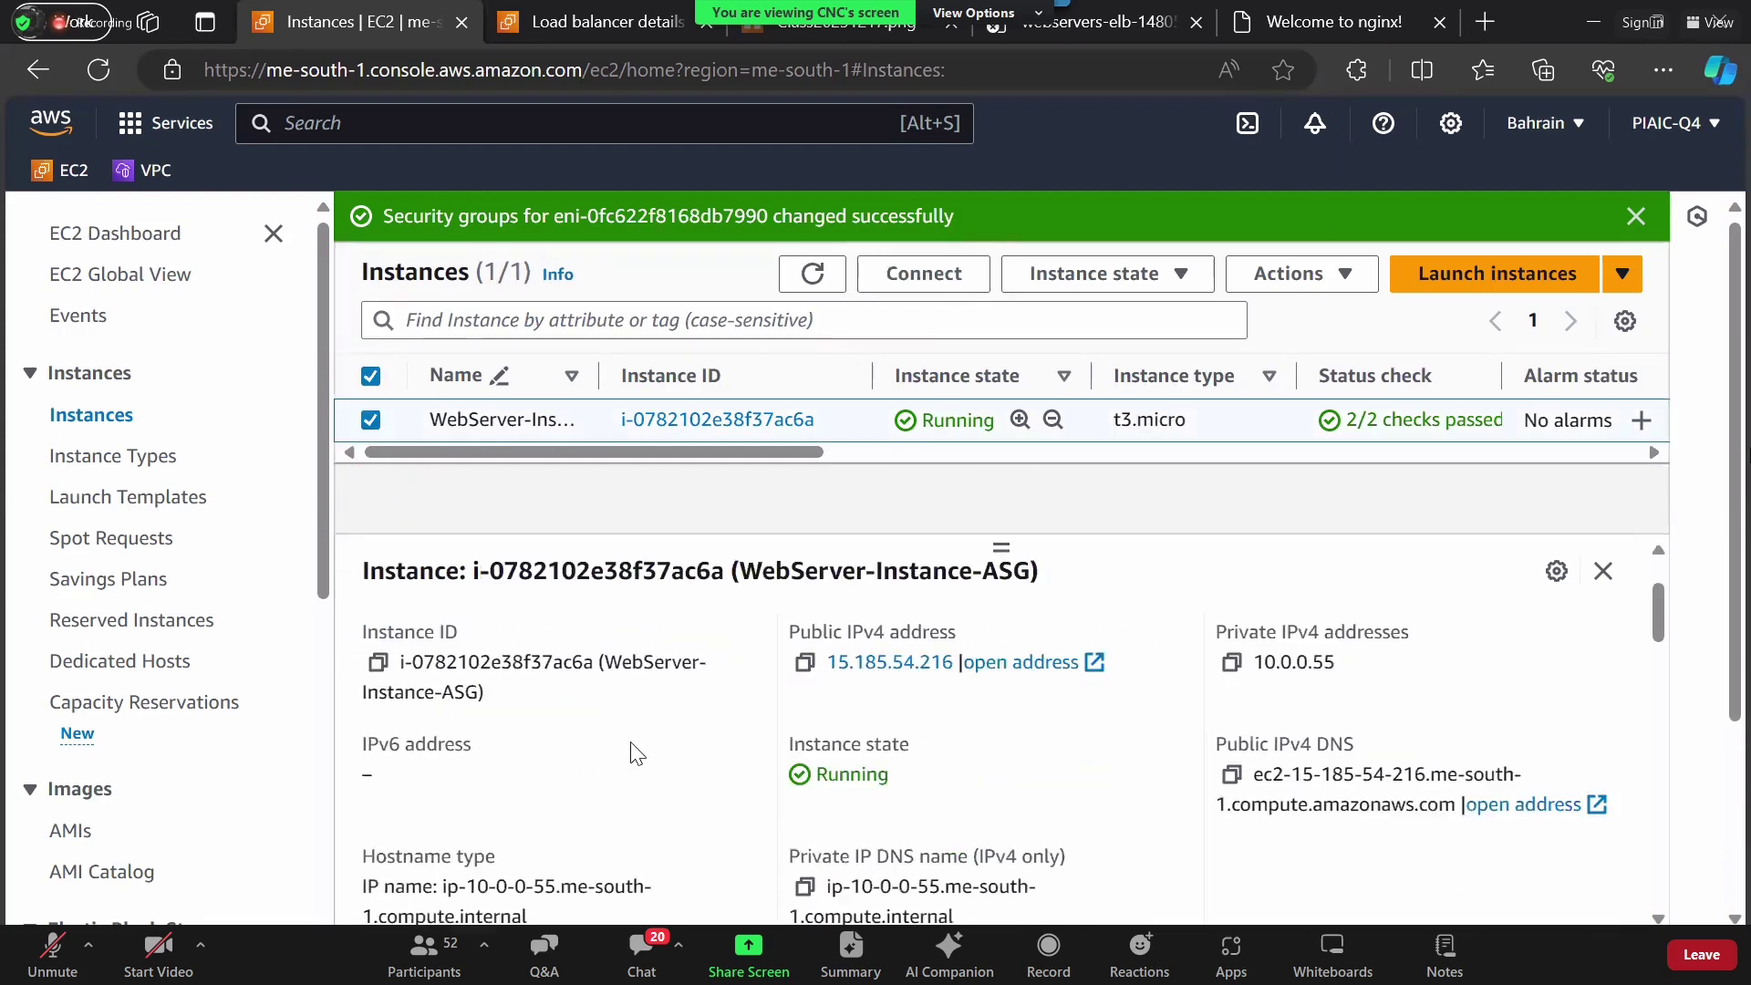
scroll(636, 754, "down", 1)
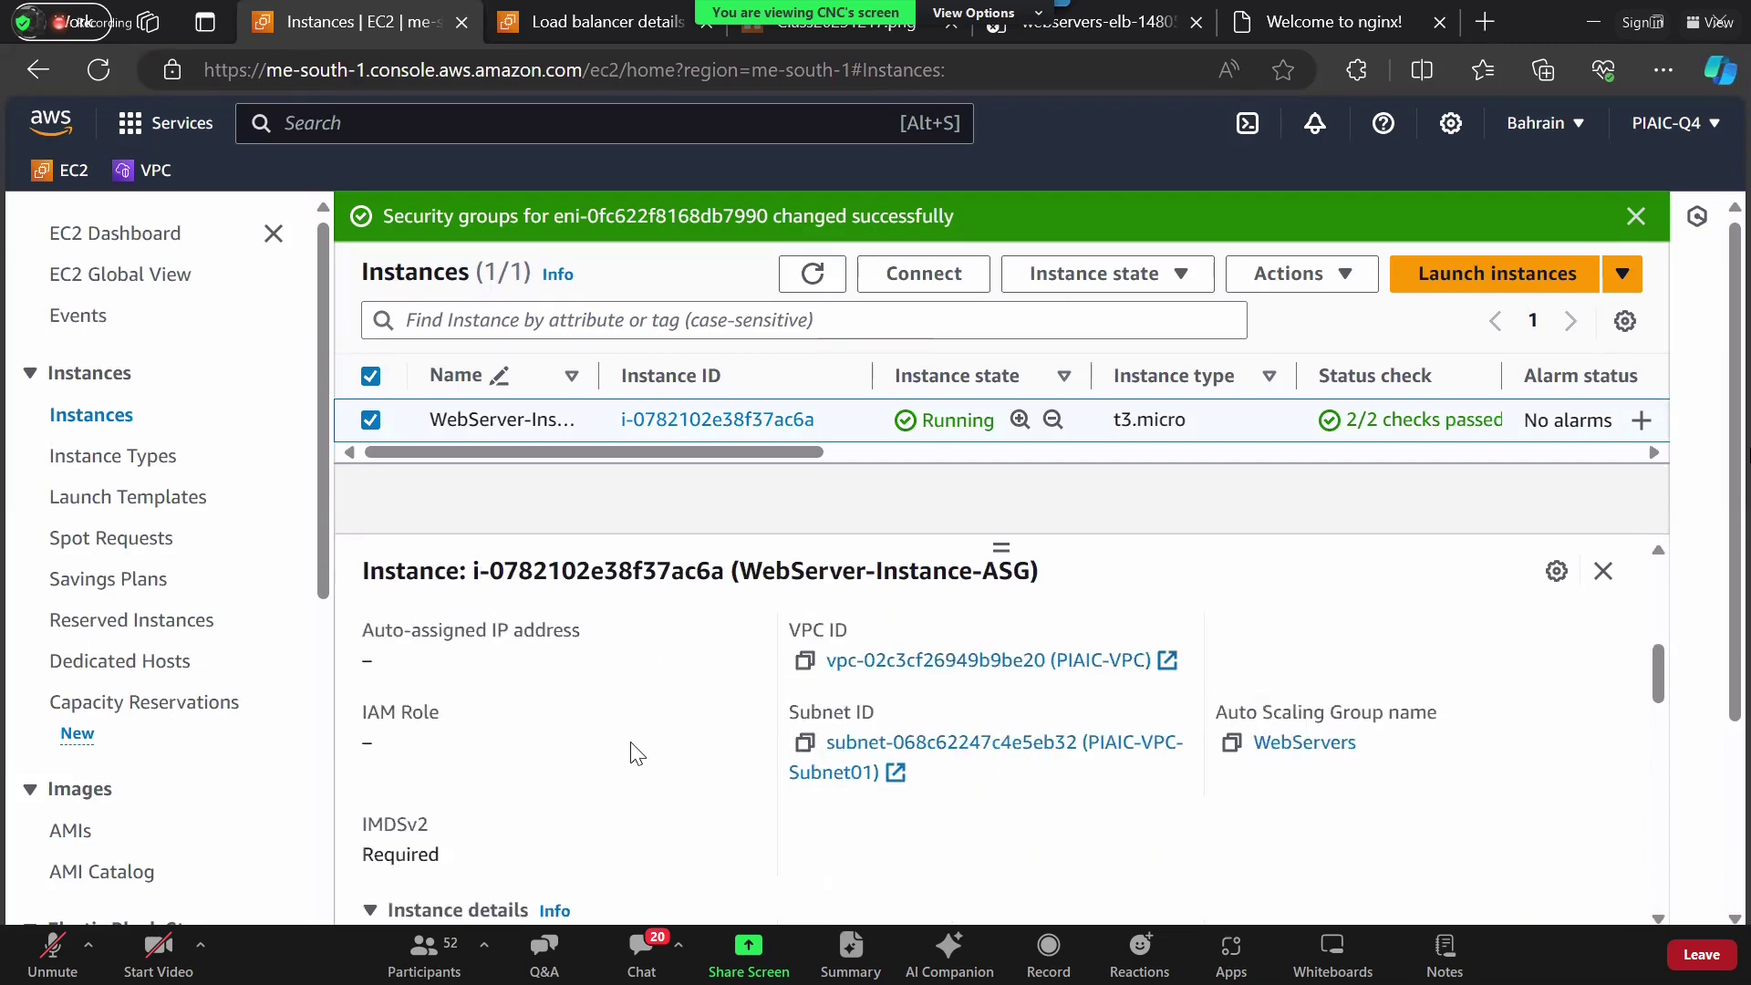
scroll(636, 754, "down", 4)
scroll(636, 754, "down", 2)
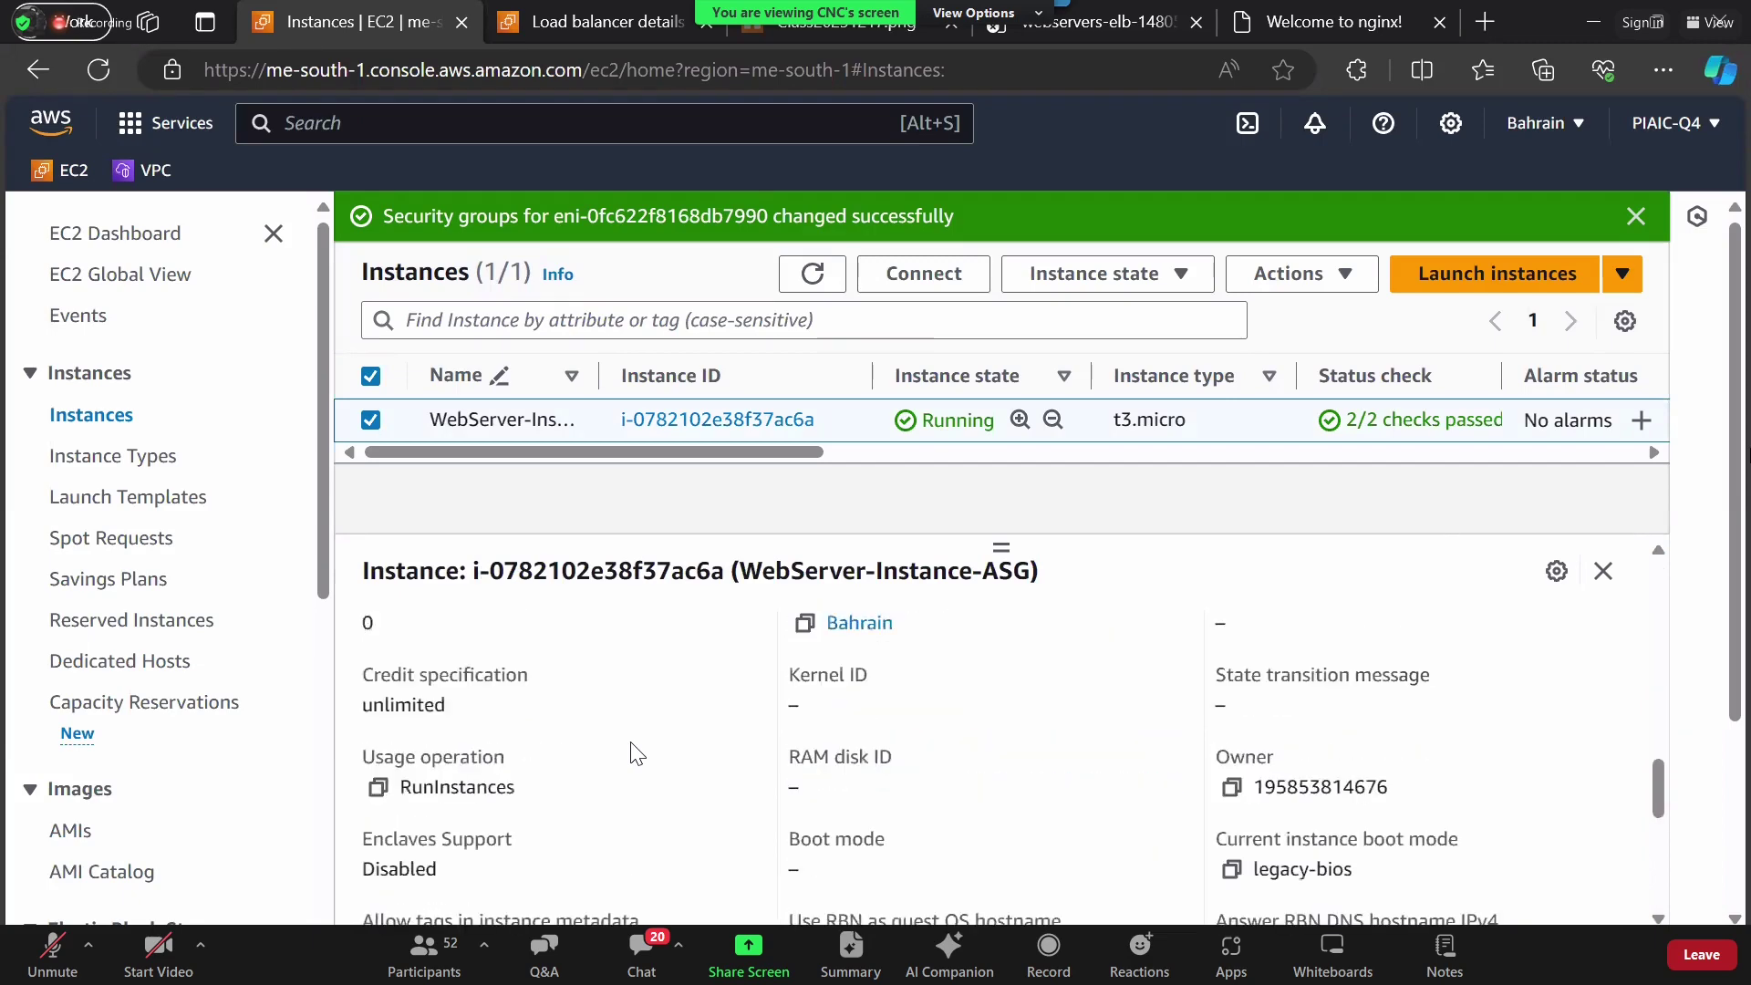
scroll(638, 753, "down", 1)
scroll(549, 659, "up", 10)
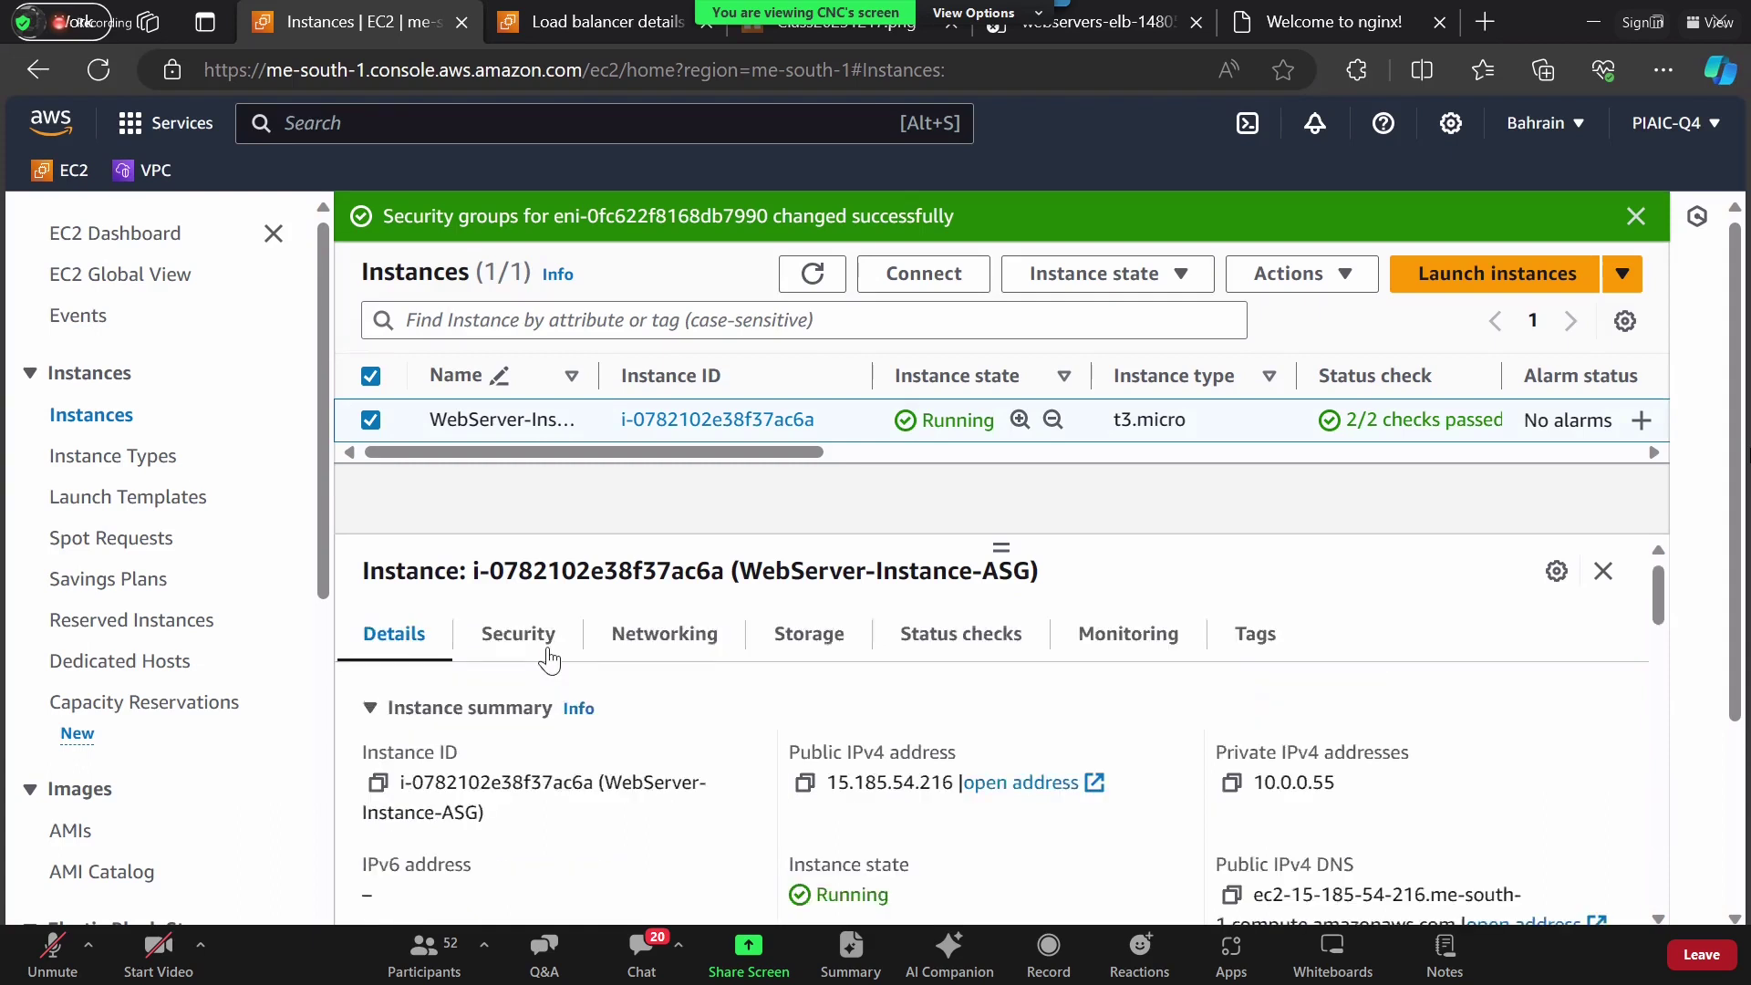
scroll(683, 803, "down", 5)
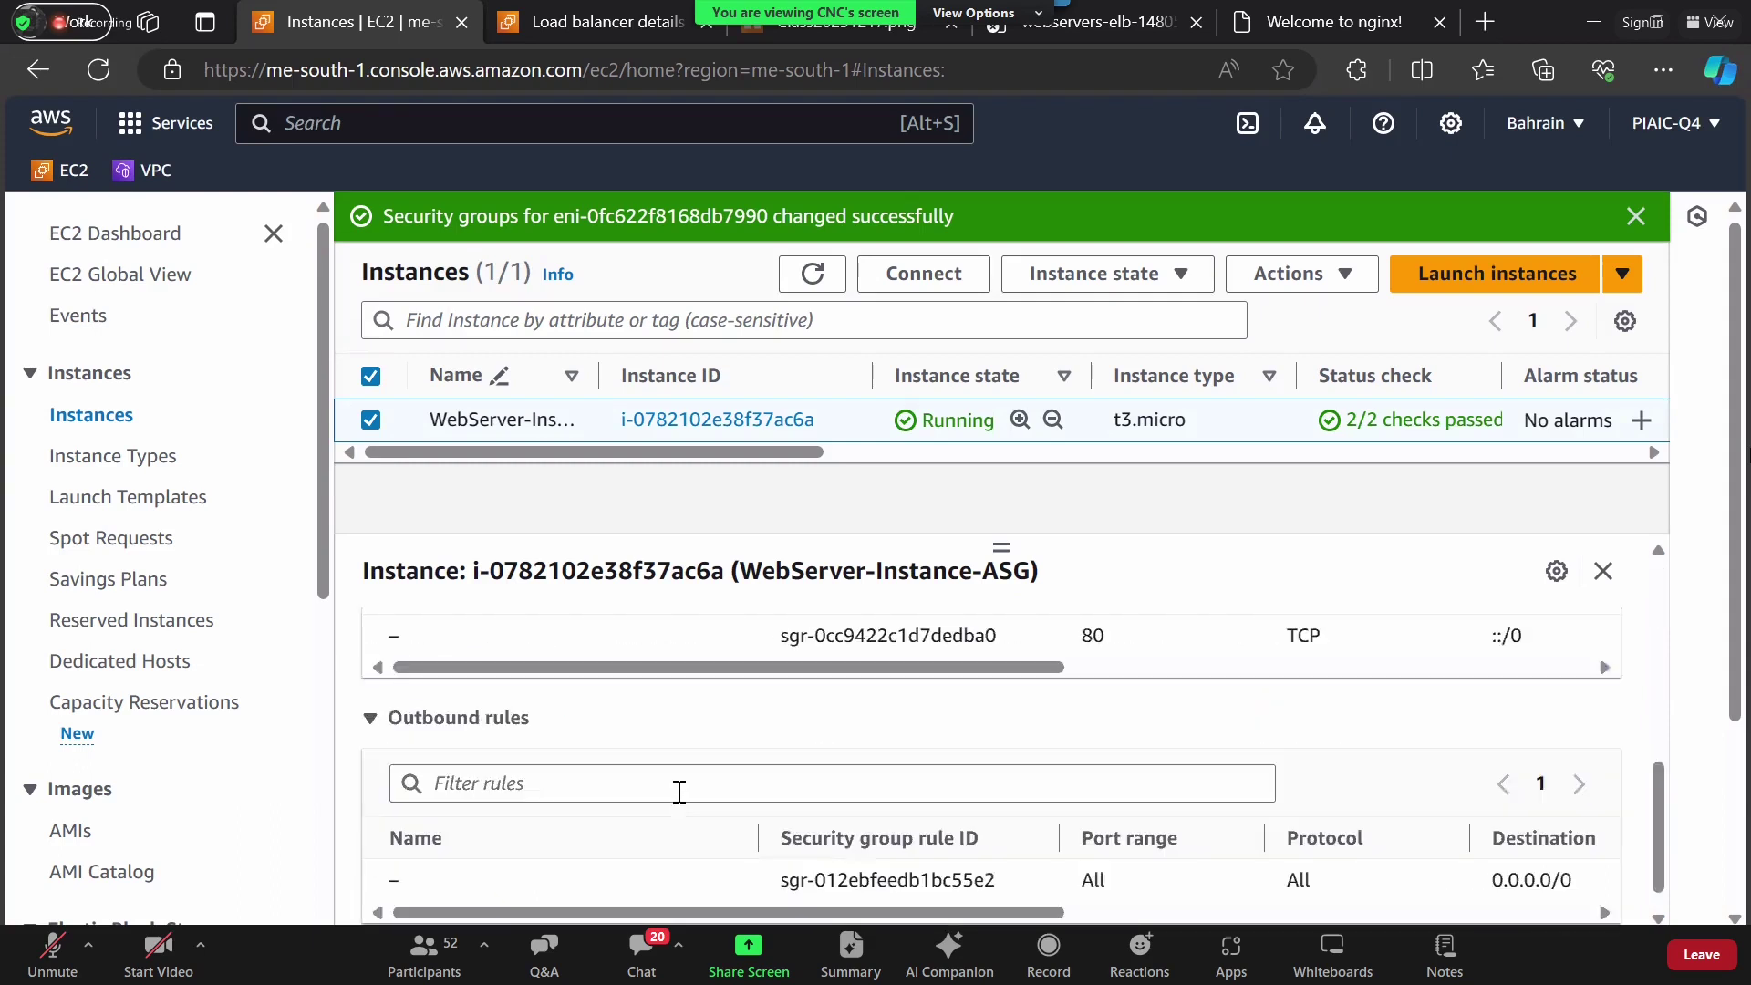
scroll(683, 798, "up", 1)
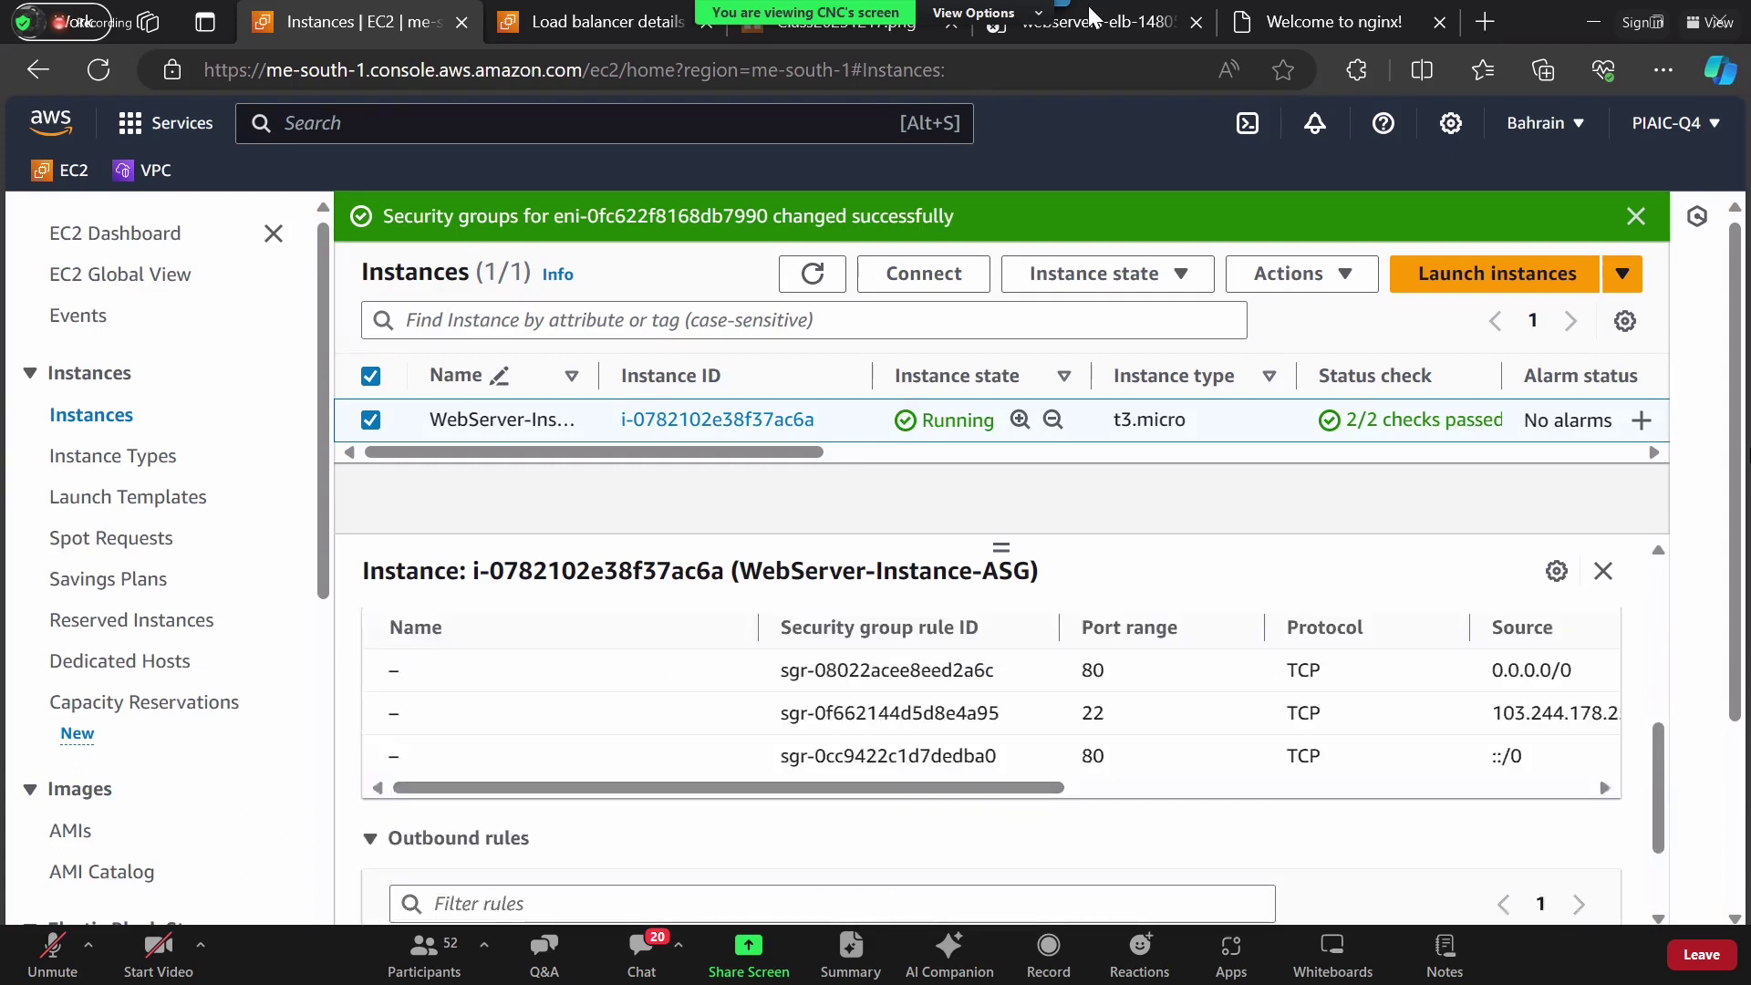
left_click(1114, 20)
- Reload the ELB address to confirm nginx loads, close the duplicate tab, return to Instances
key("F5")
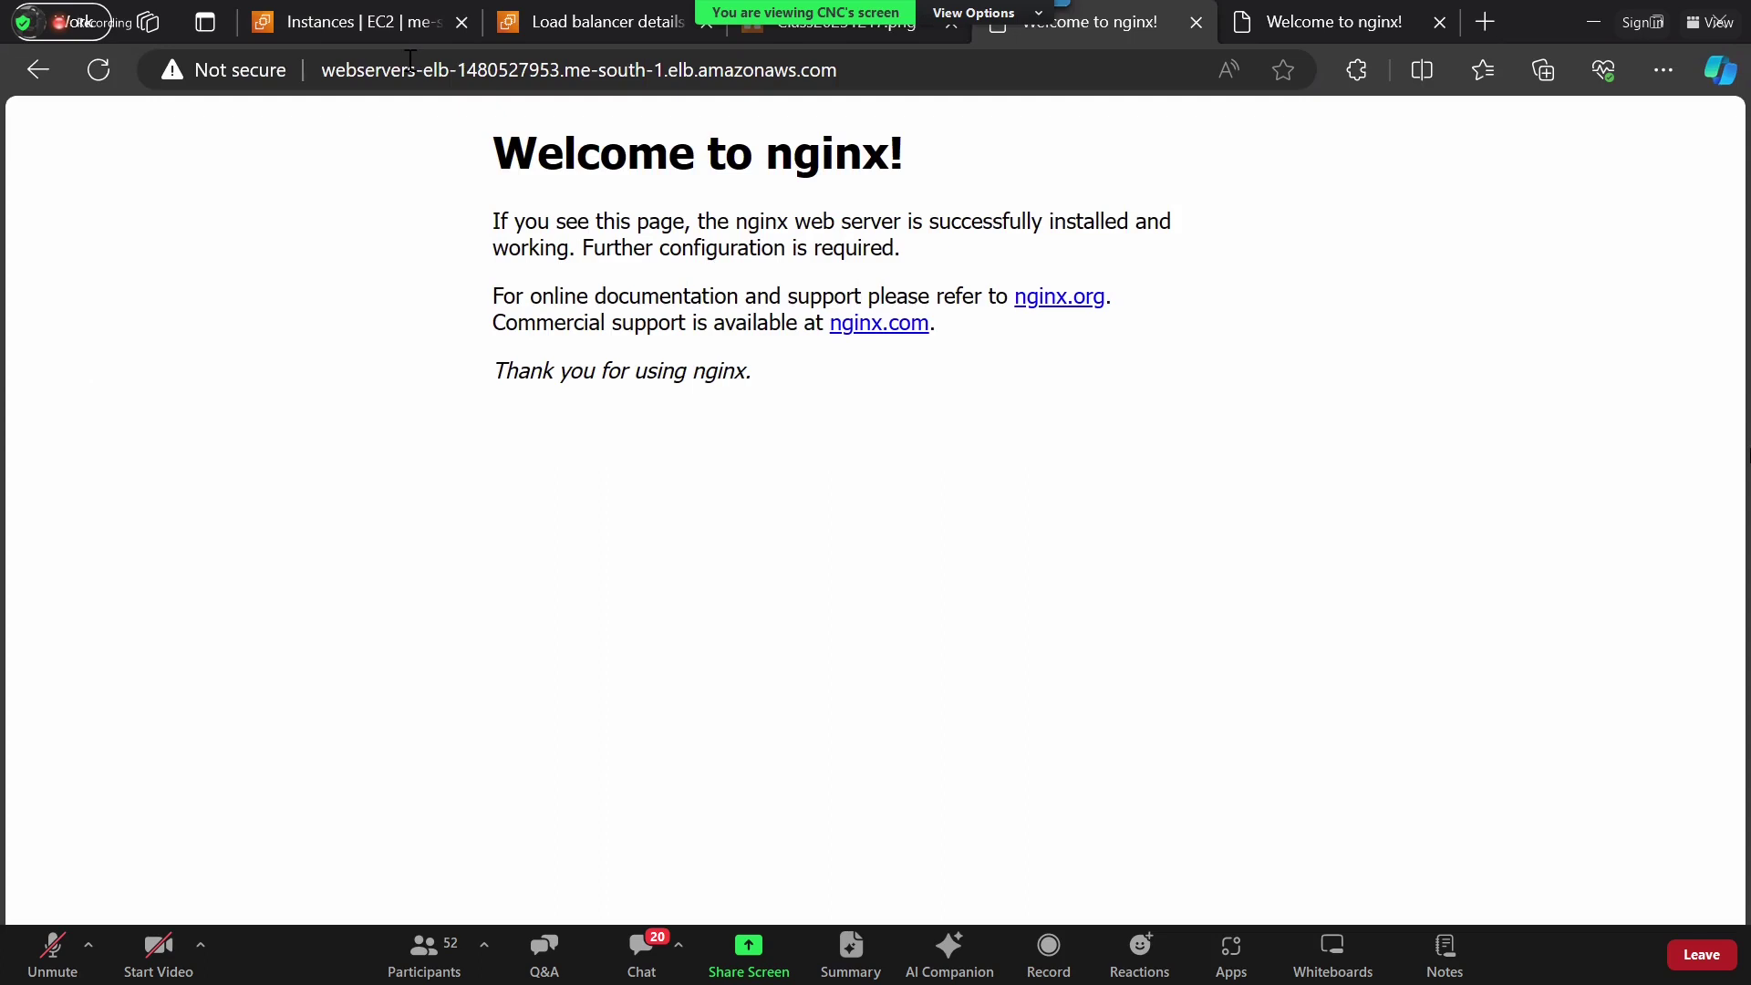
left_click(1439, 25)
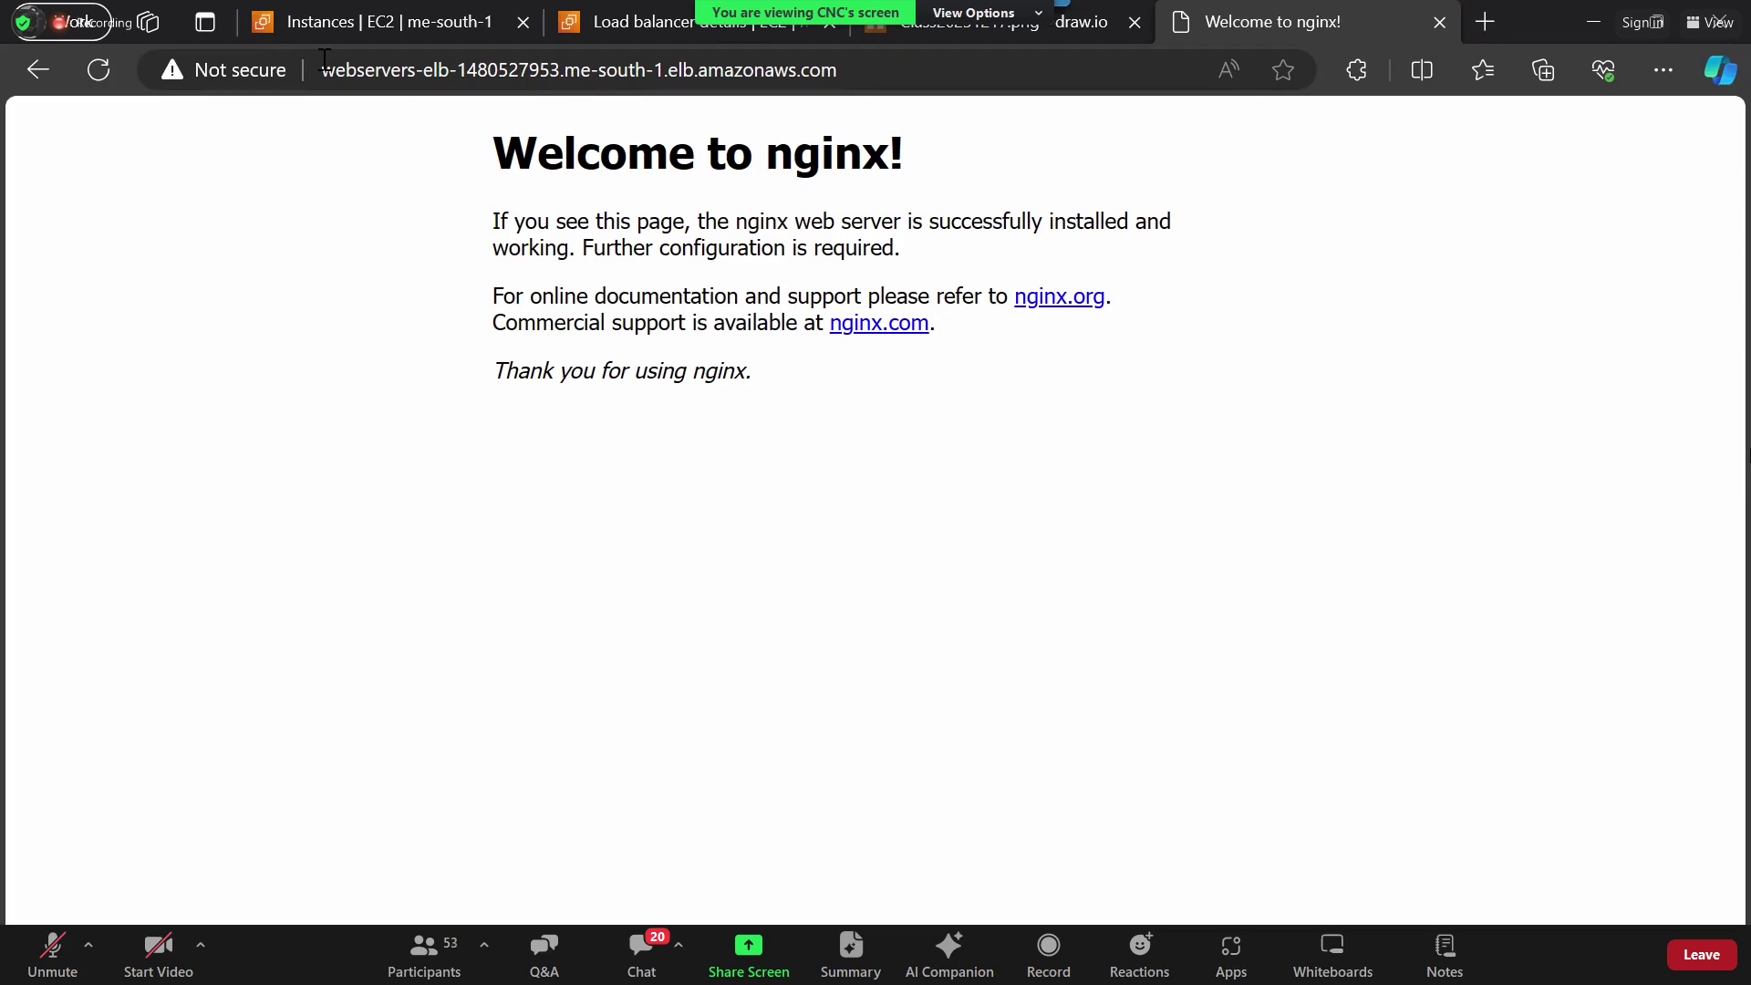
left_click(331, 11)
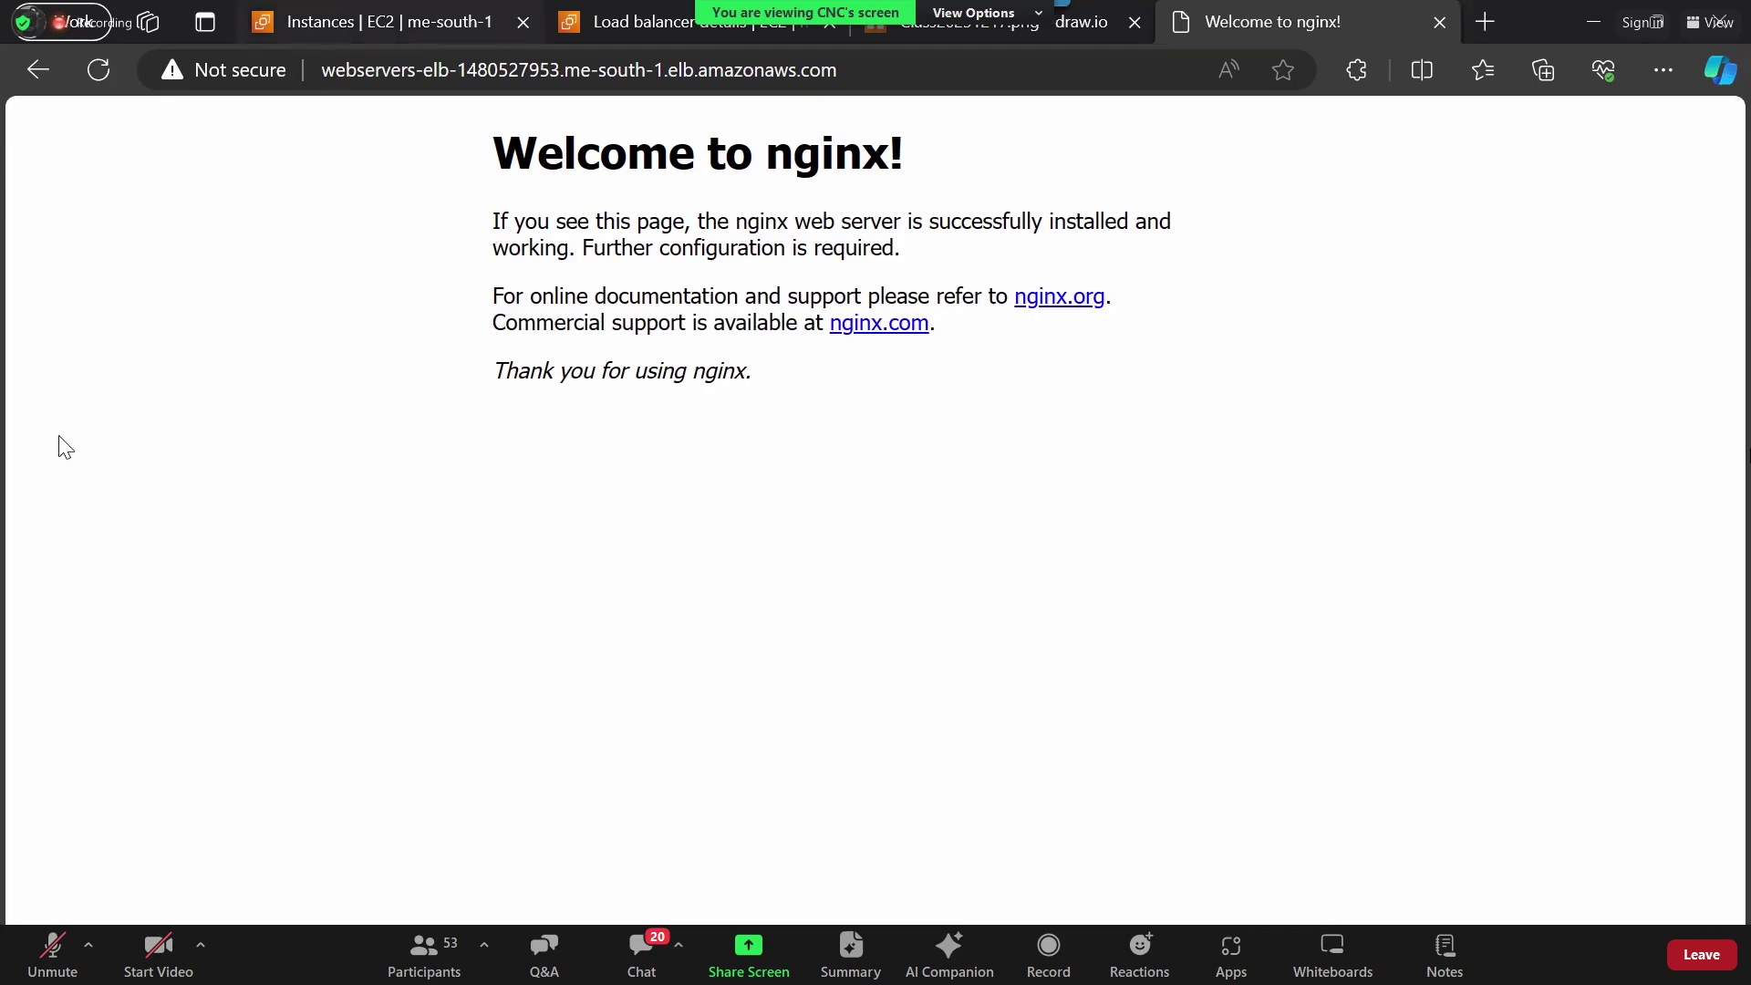
- Open the WebServers group's Automatic scaling tab showing the 50% average CPU target tracking policy
scroll(164, 620, "down", 6)
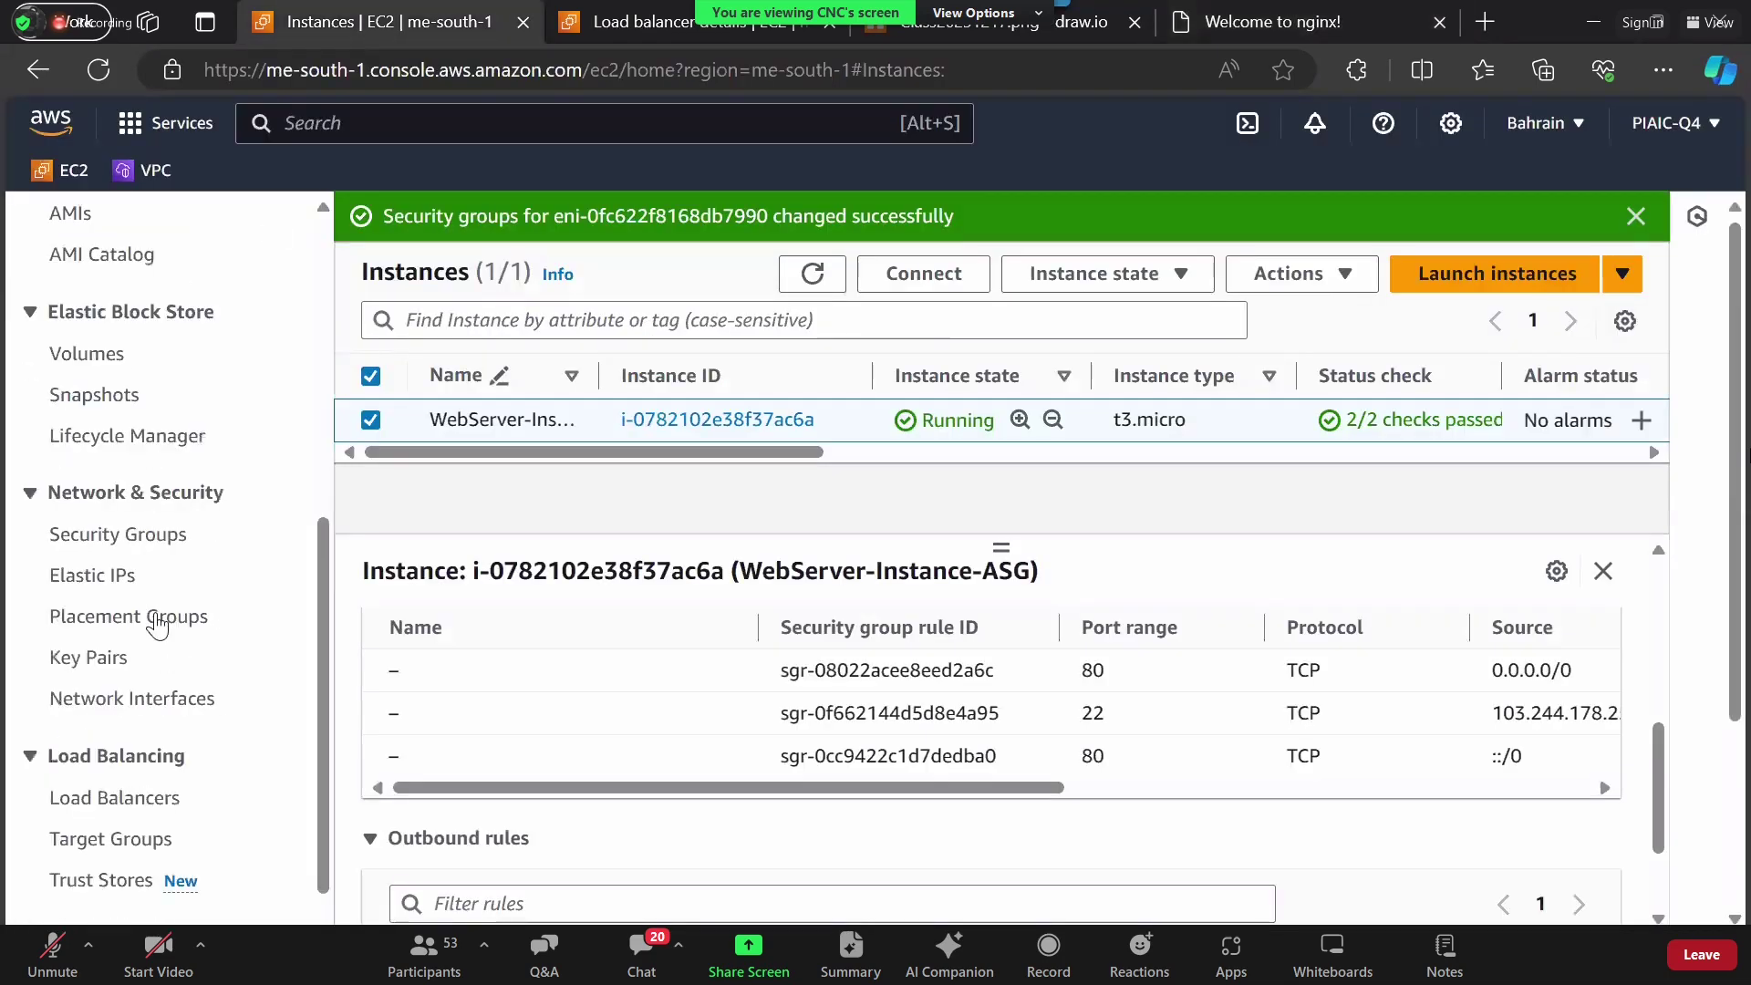
scroll(129, 877, "down", 1)
left_click(133, 872)
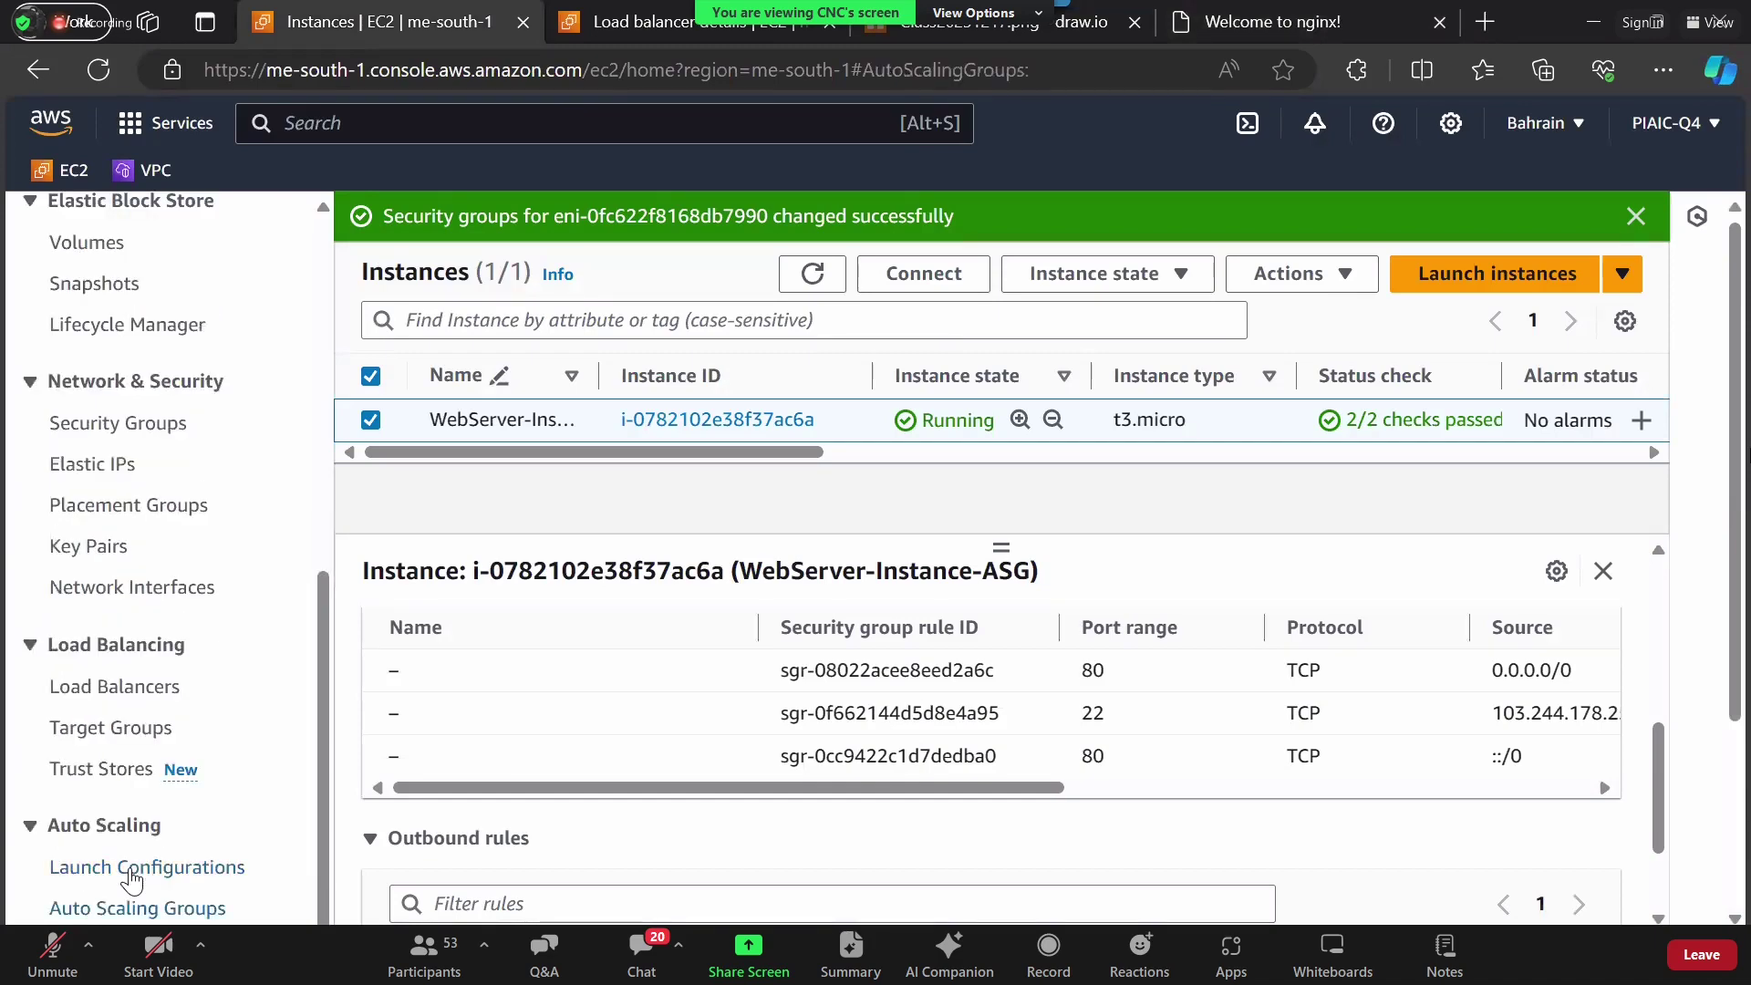
key("ctrl+Tab")
left_click(88, 416)
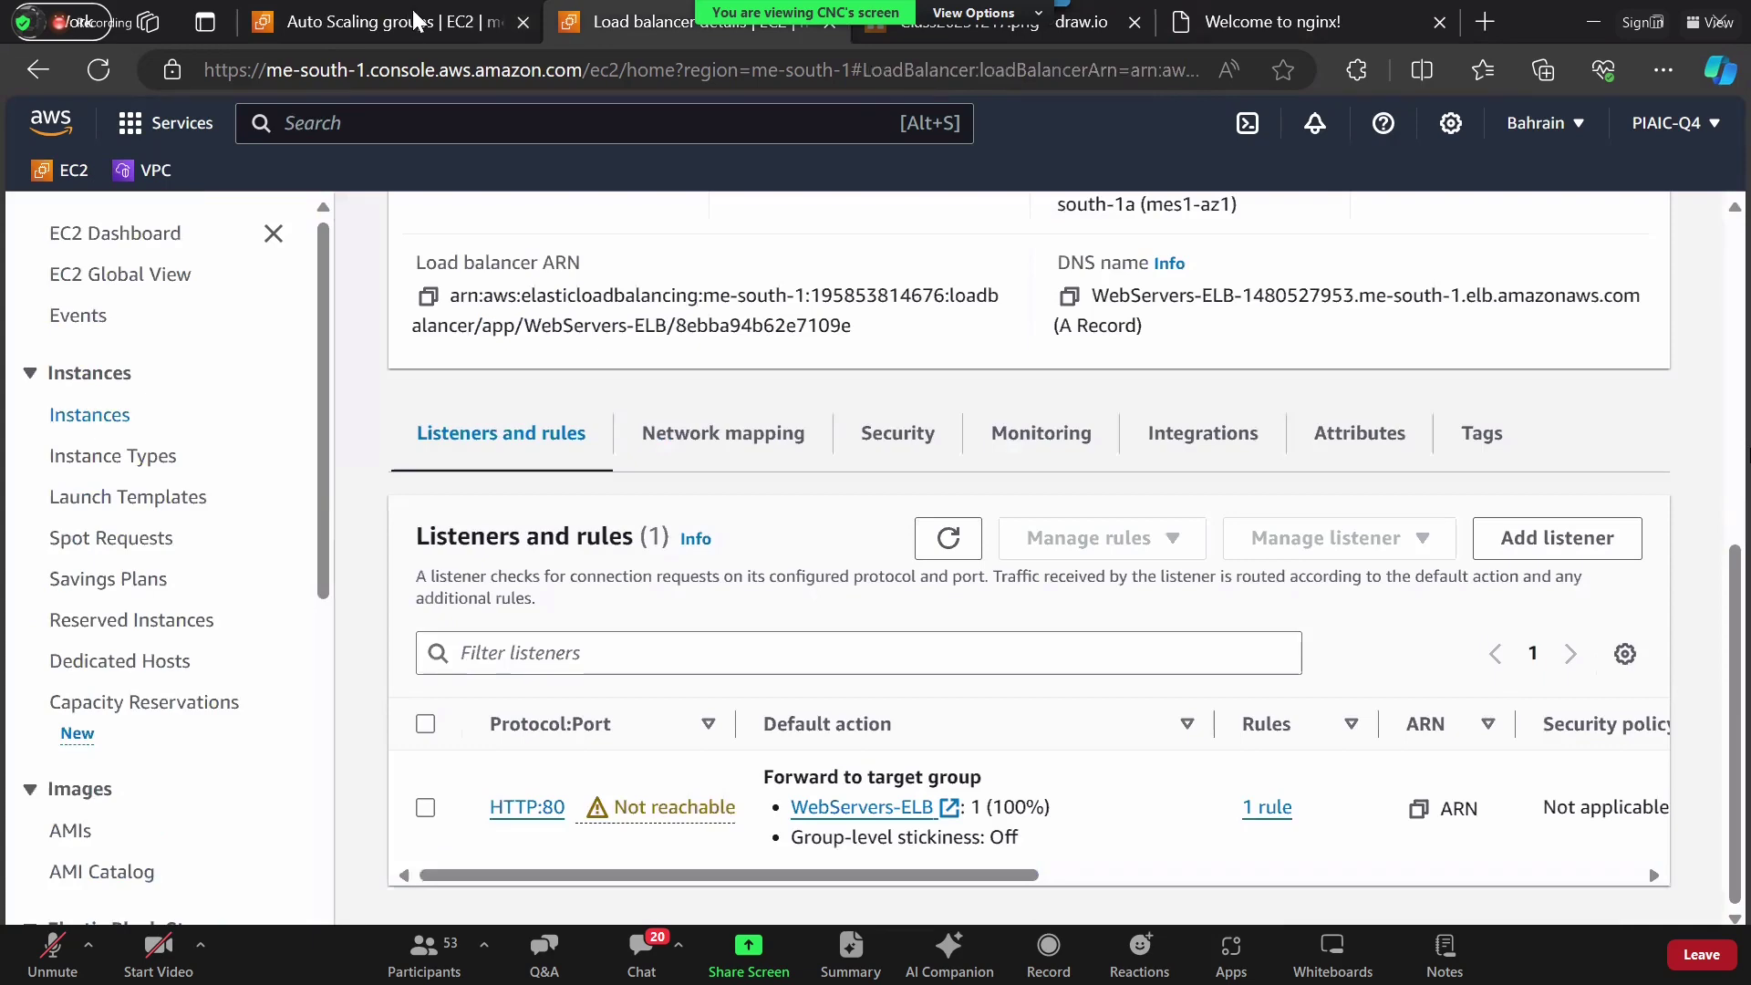
key("ctrl+shift+Tab")
left_click(560, 509)
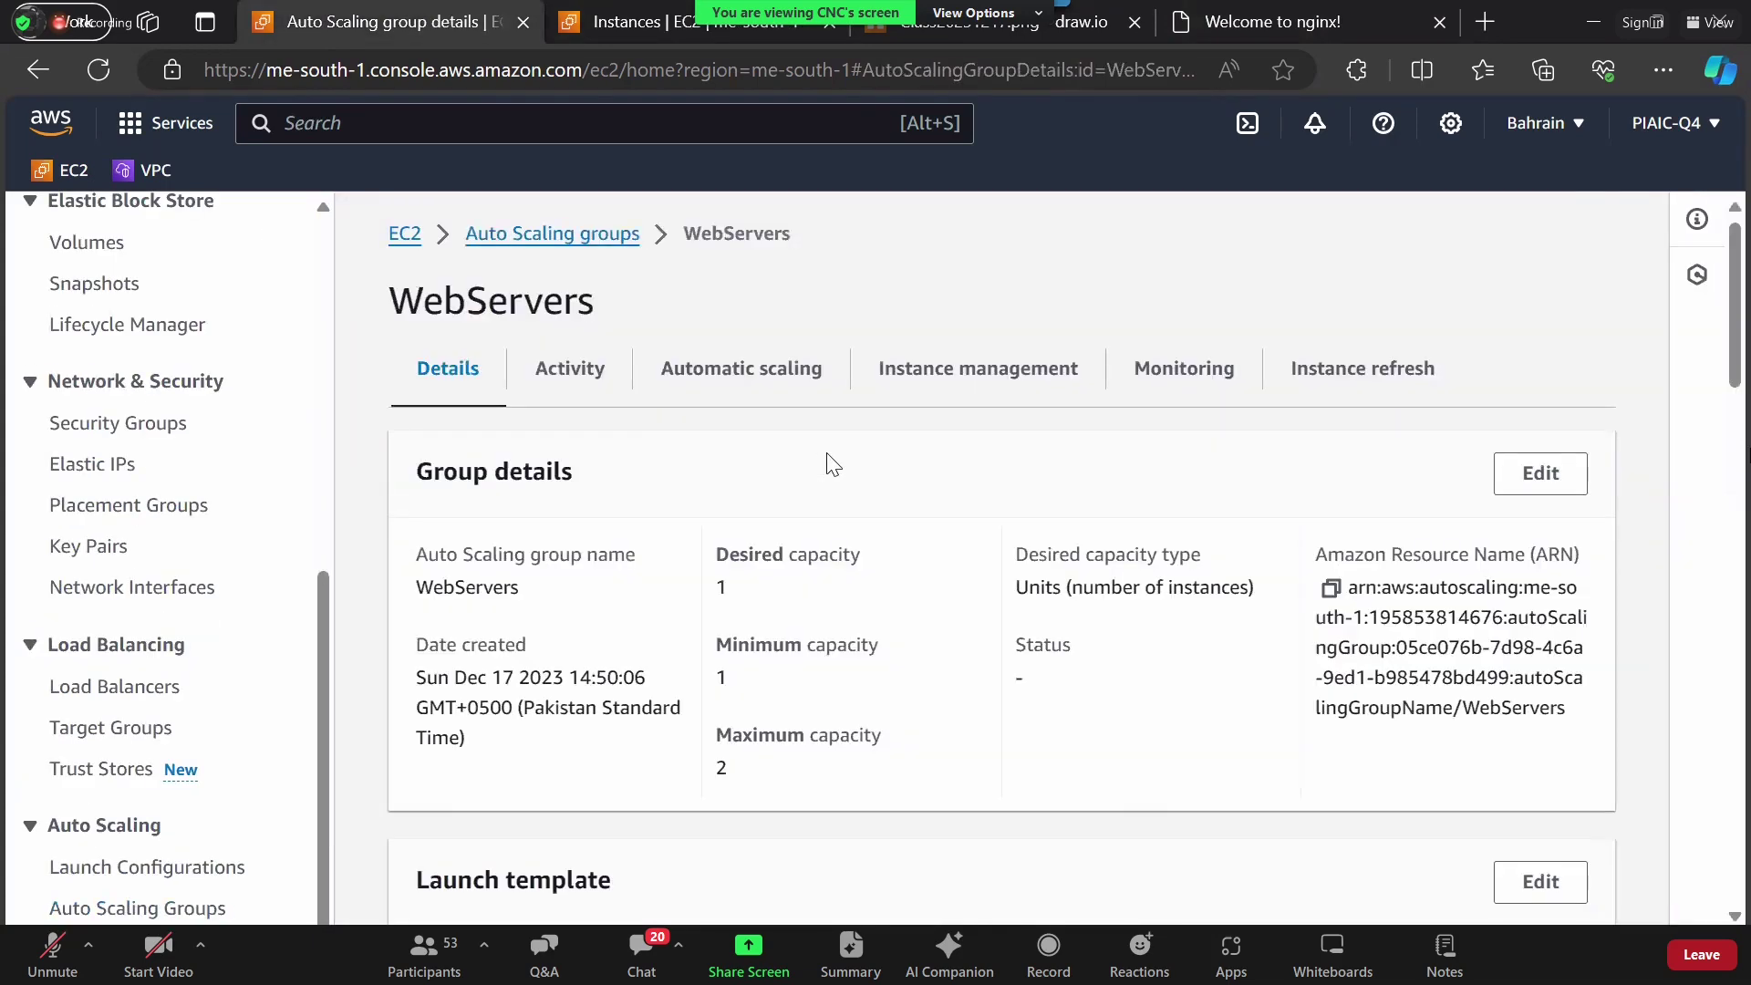
left_click(780, 399)
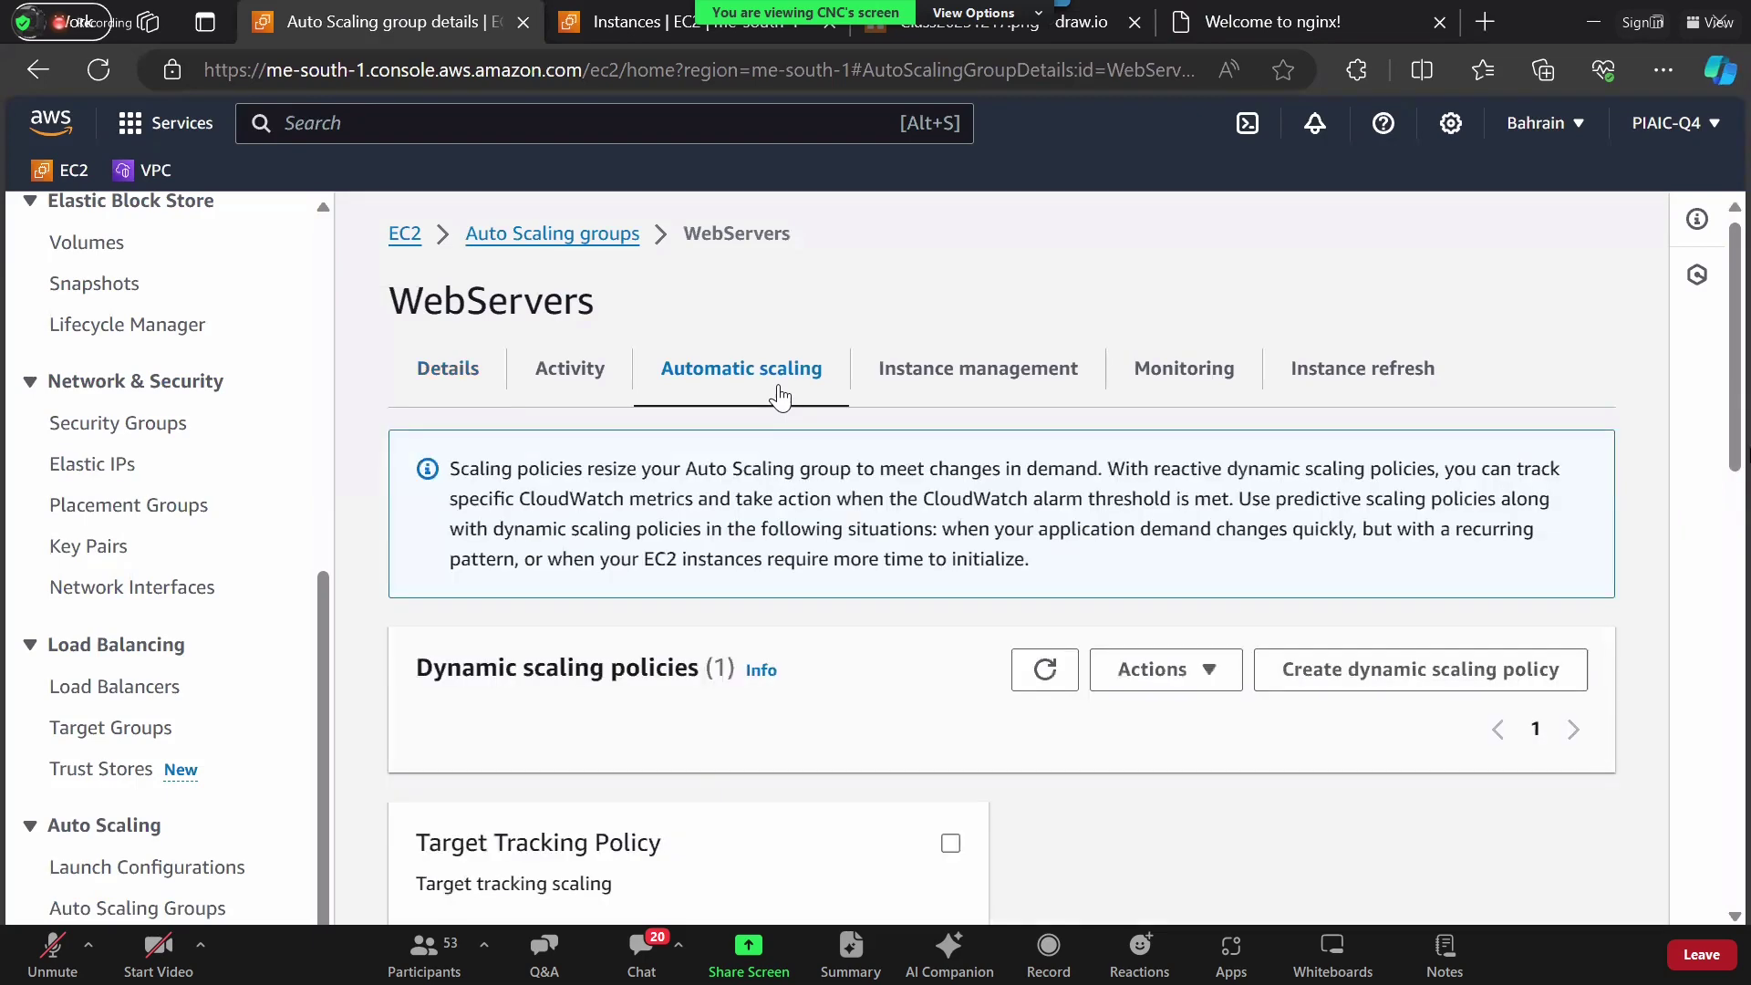
scroll(782, 399, "down", 5)
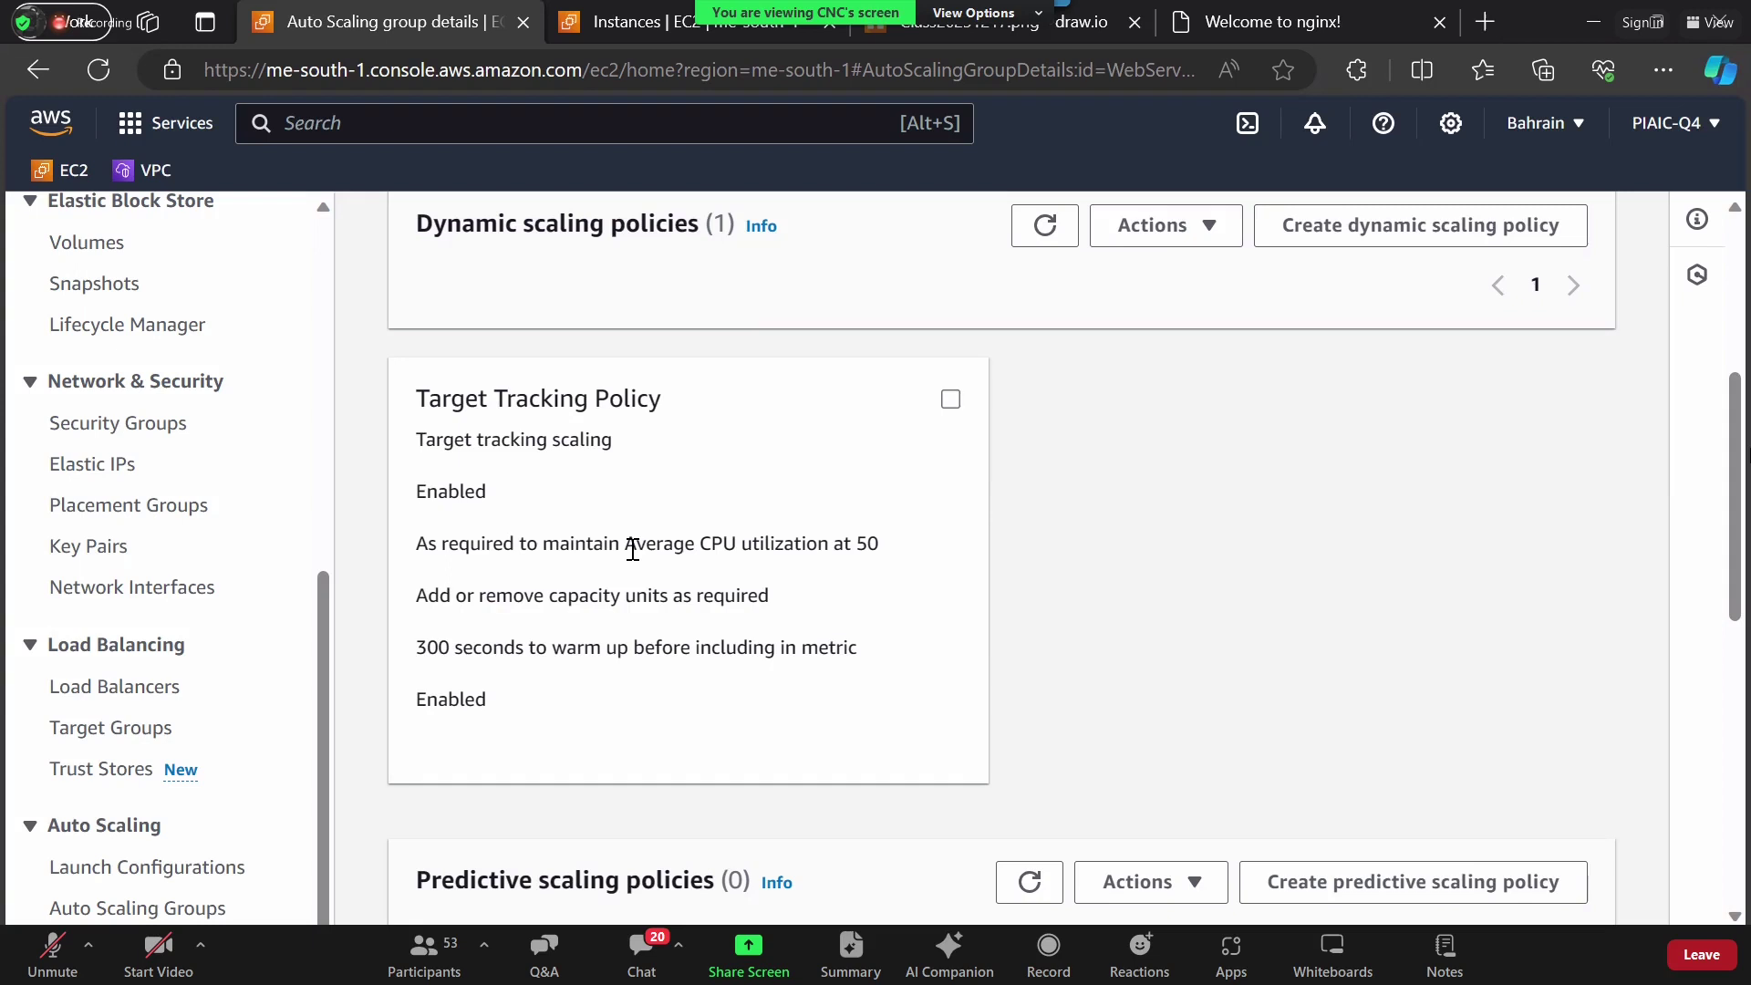
left_click(677, 27)
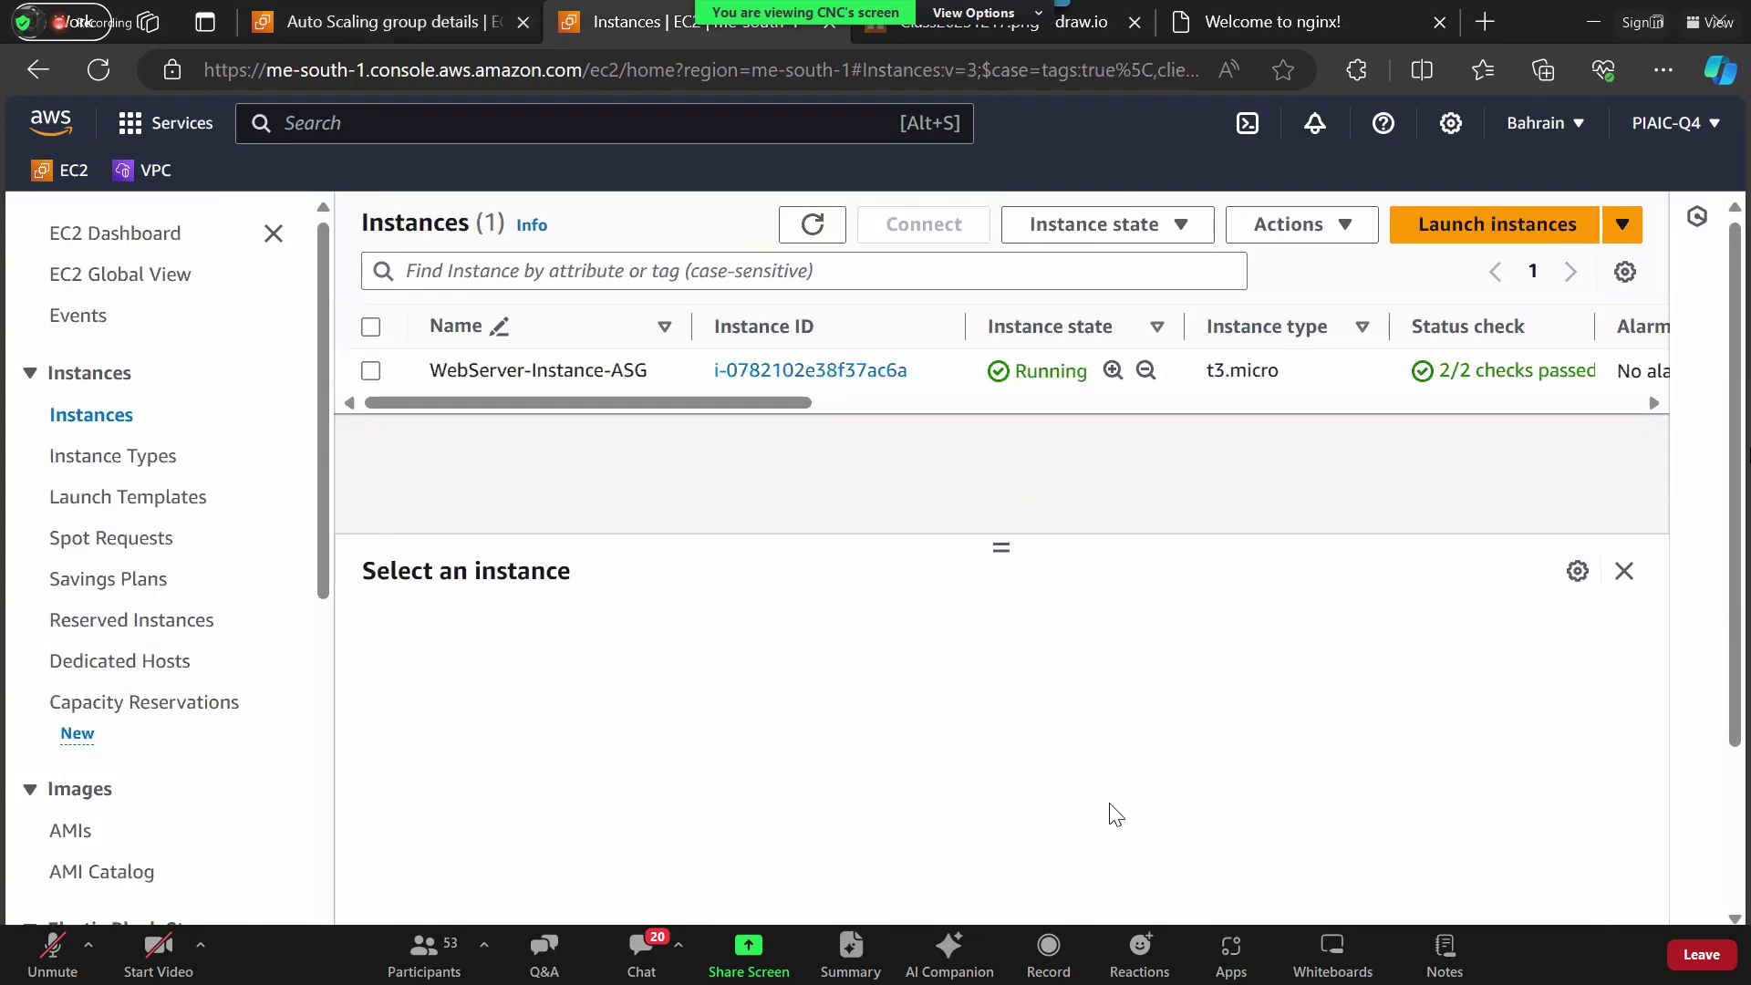
- Return to the web server's SSH session and type 'apt-get install stress s-tui' at the prompt
key("alt+Tab")
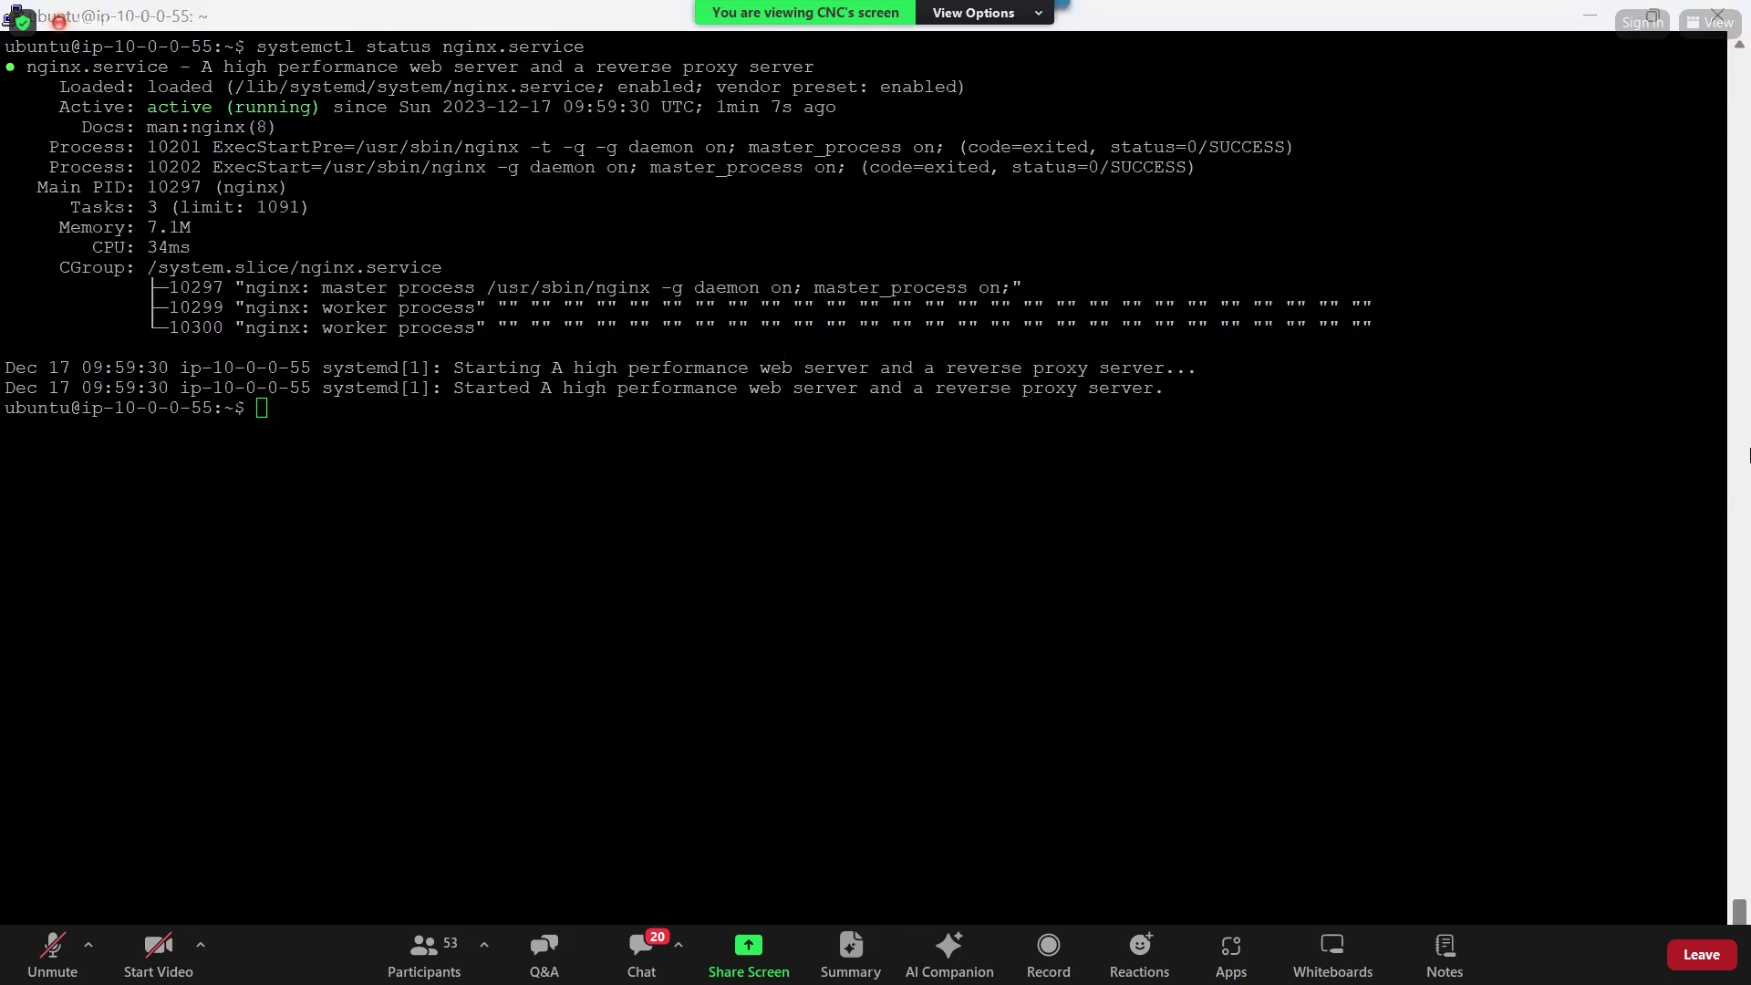
key("Return")
key("Return")
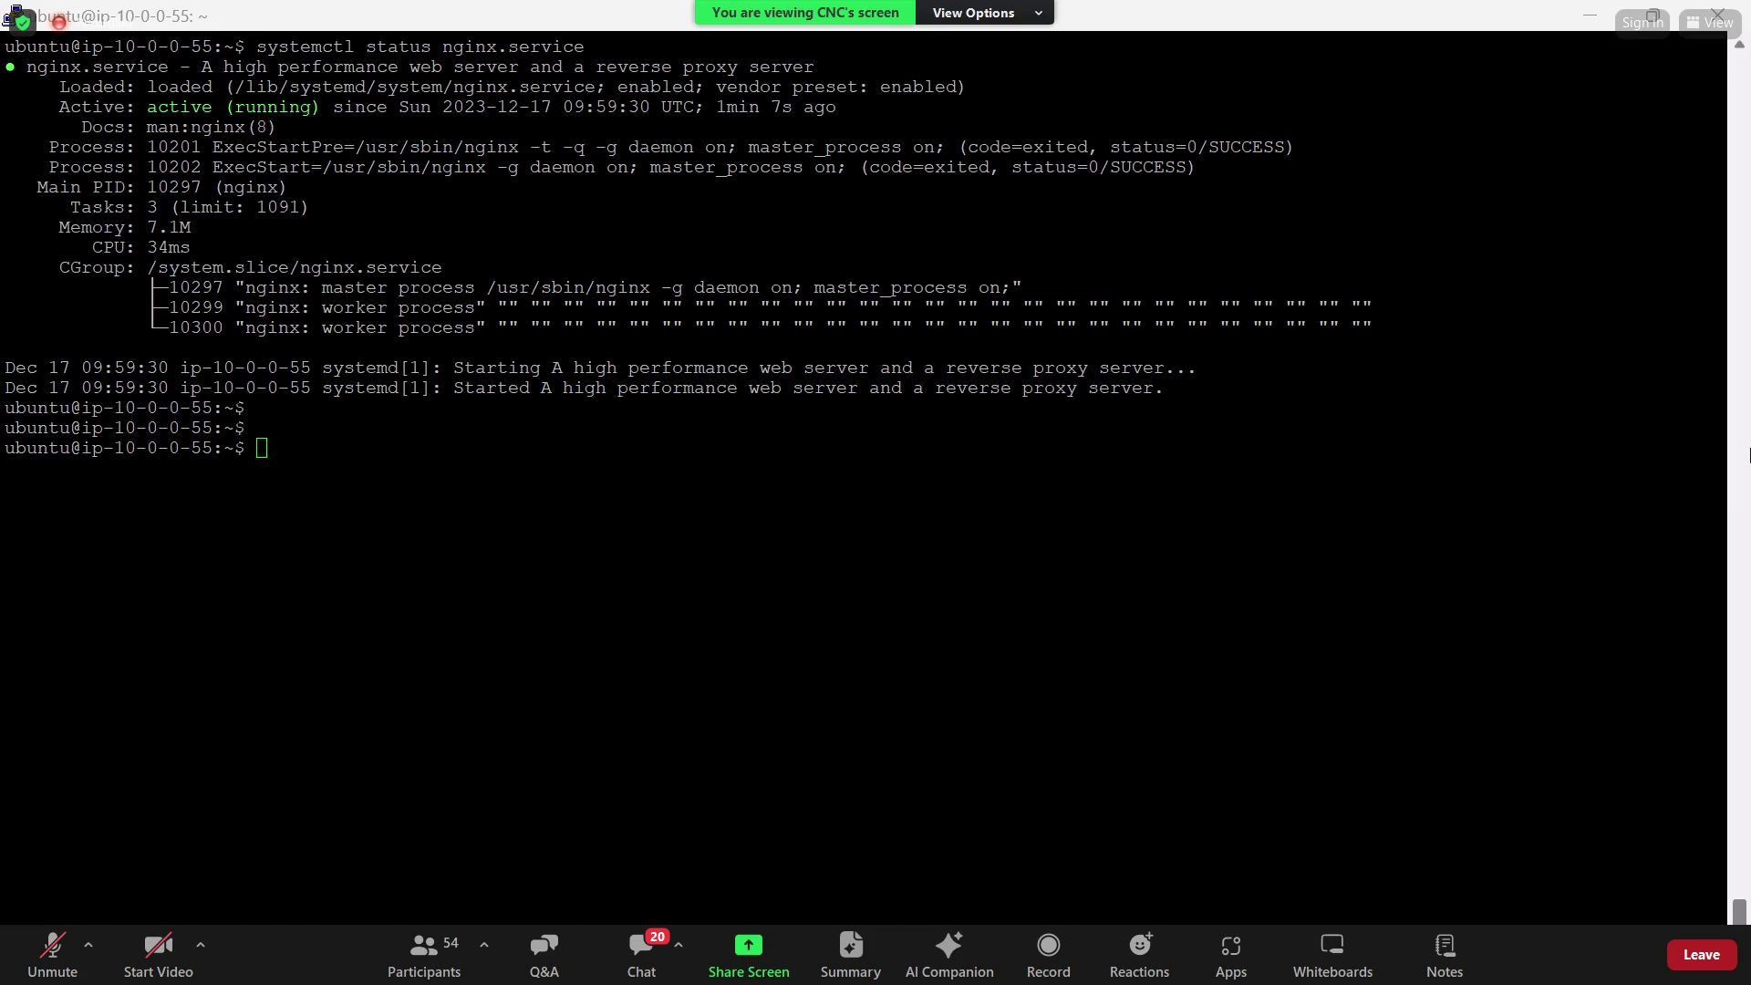
type("sudo")
key("BackSpace")
key("BackSpace")
key("BackSpace")
key("BackSpace")
key("BackSpace")
type("apt")
type("0ge")
key("BackSpace")
key("BackSpace")
key("BackSpace")
type("-get i")
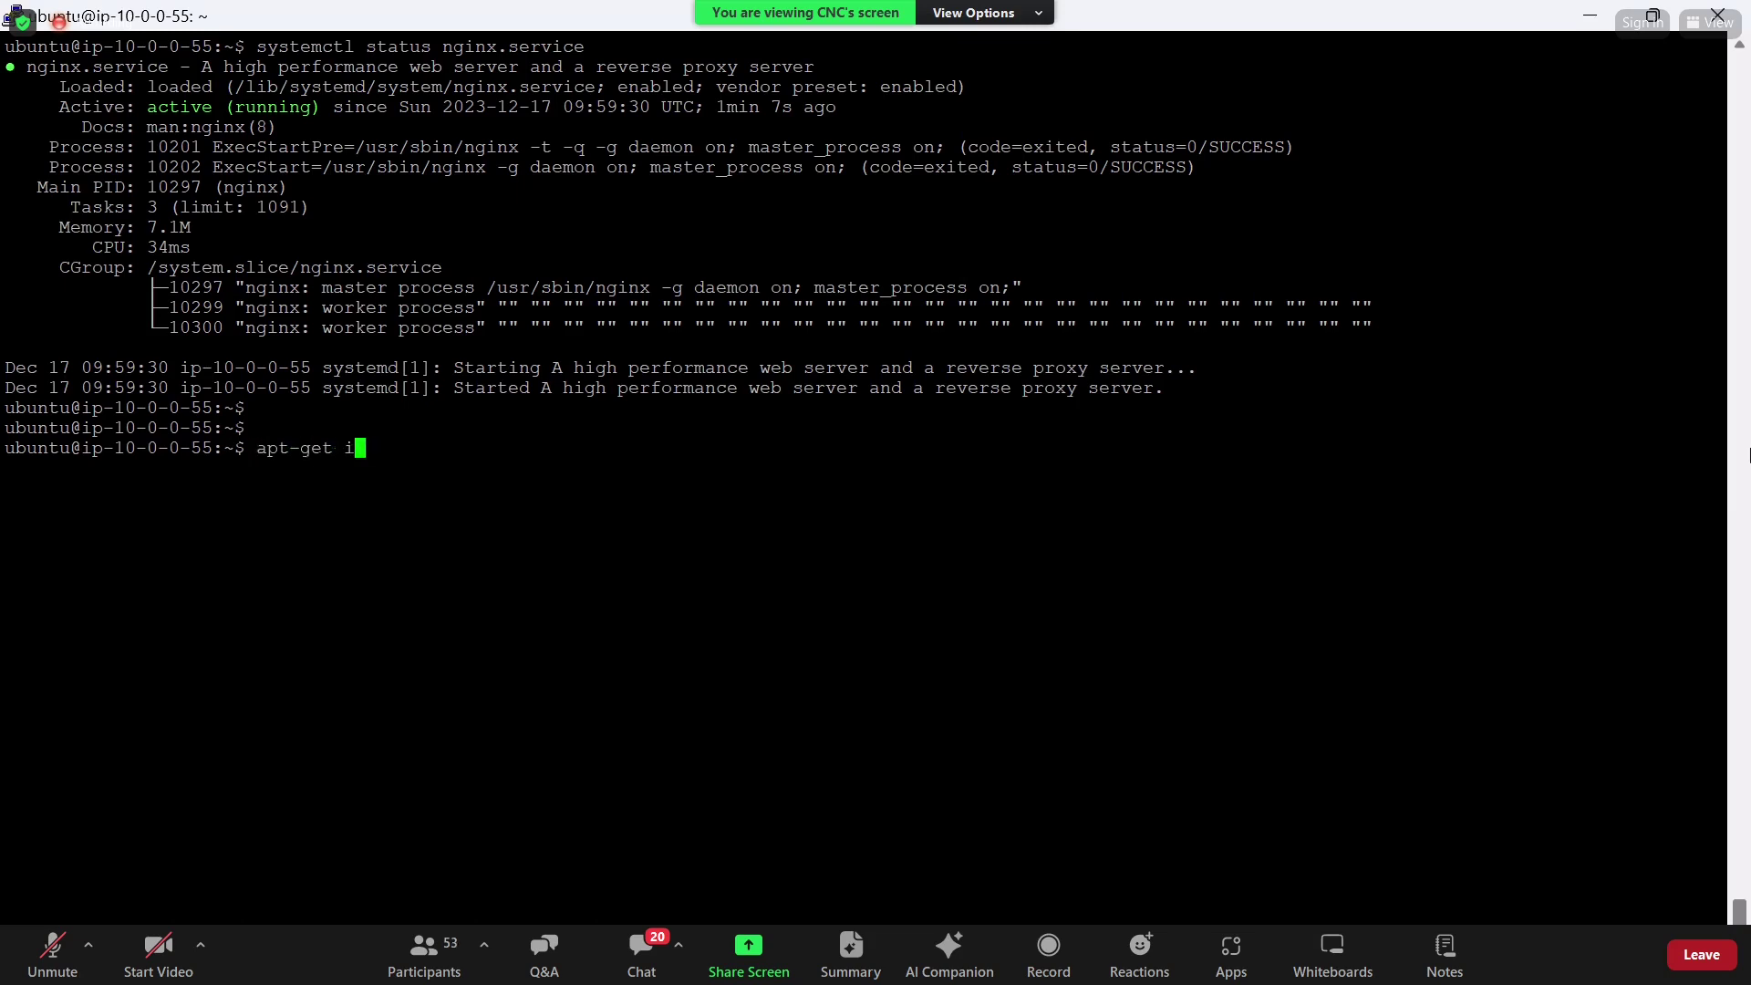
type("nstall stress s-tui")
- Run the stress and s-tui install, hit permission denied, and switch to root with 'sudo su -'
key("Return")
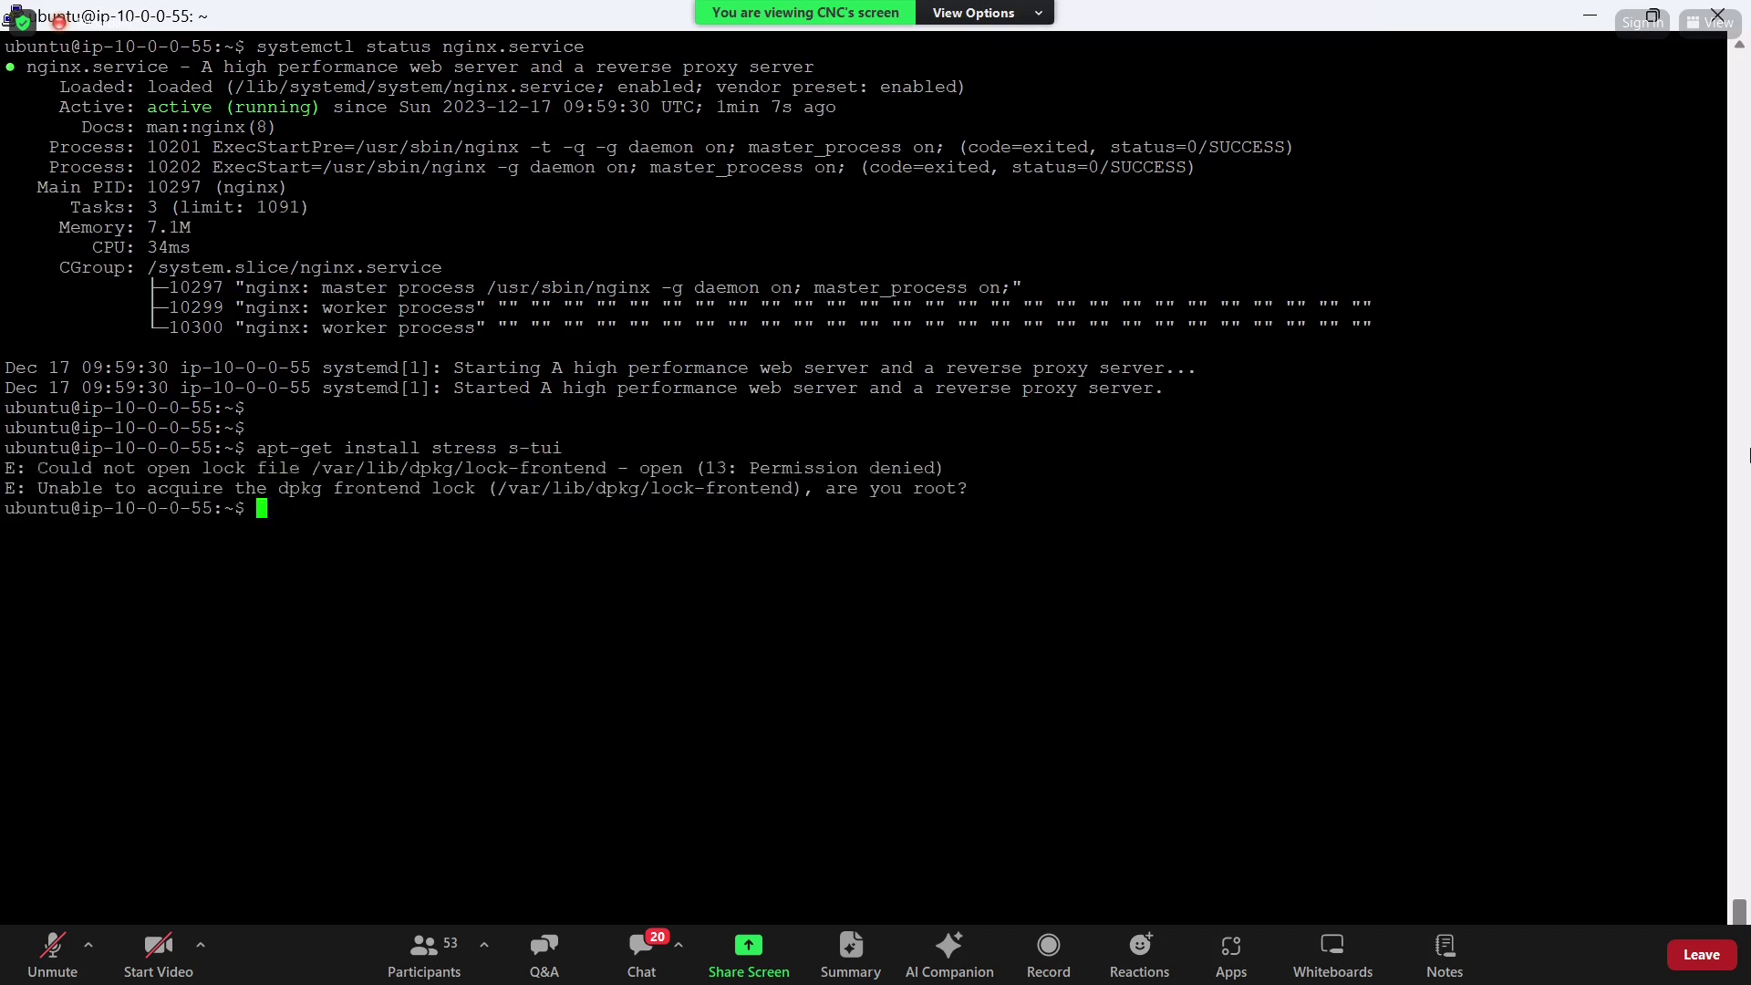
key("Return")
key("Return")
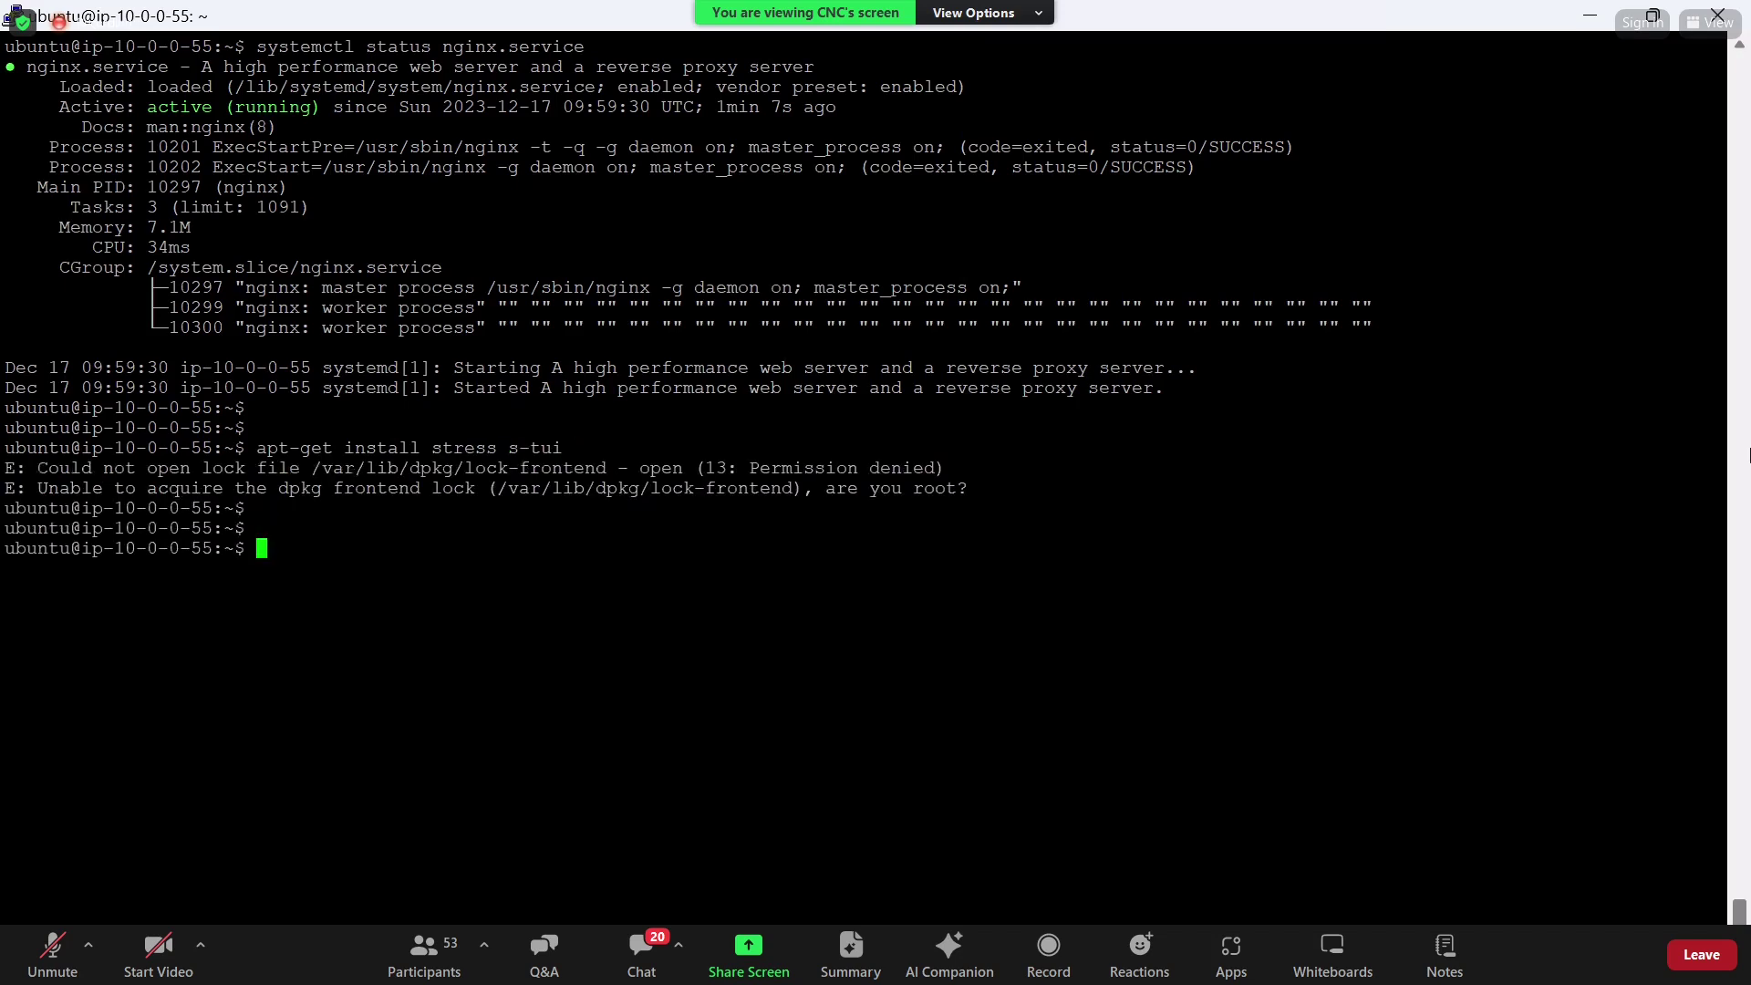
key("Up")
key("Home")
key("ctrl+k")
type("sudo su -")
key("Return")
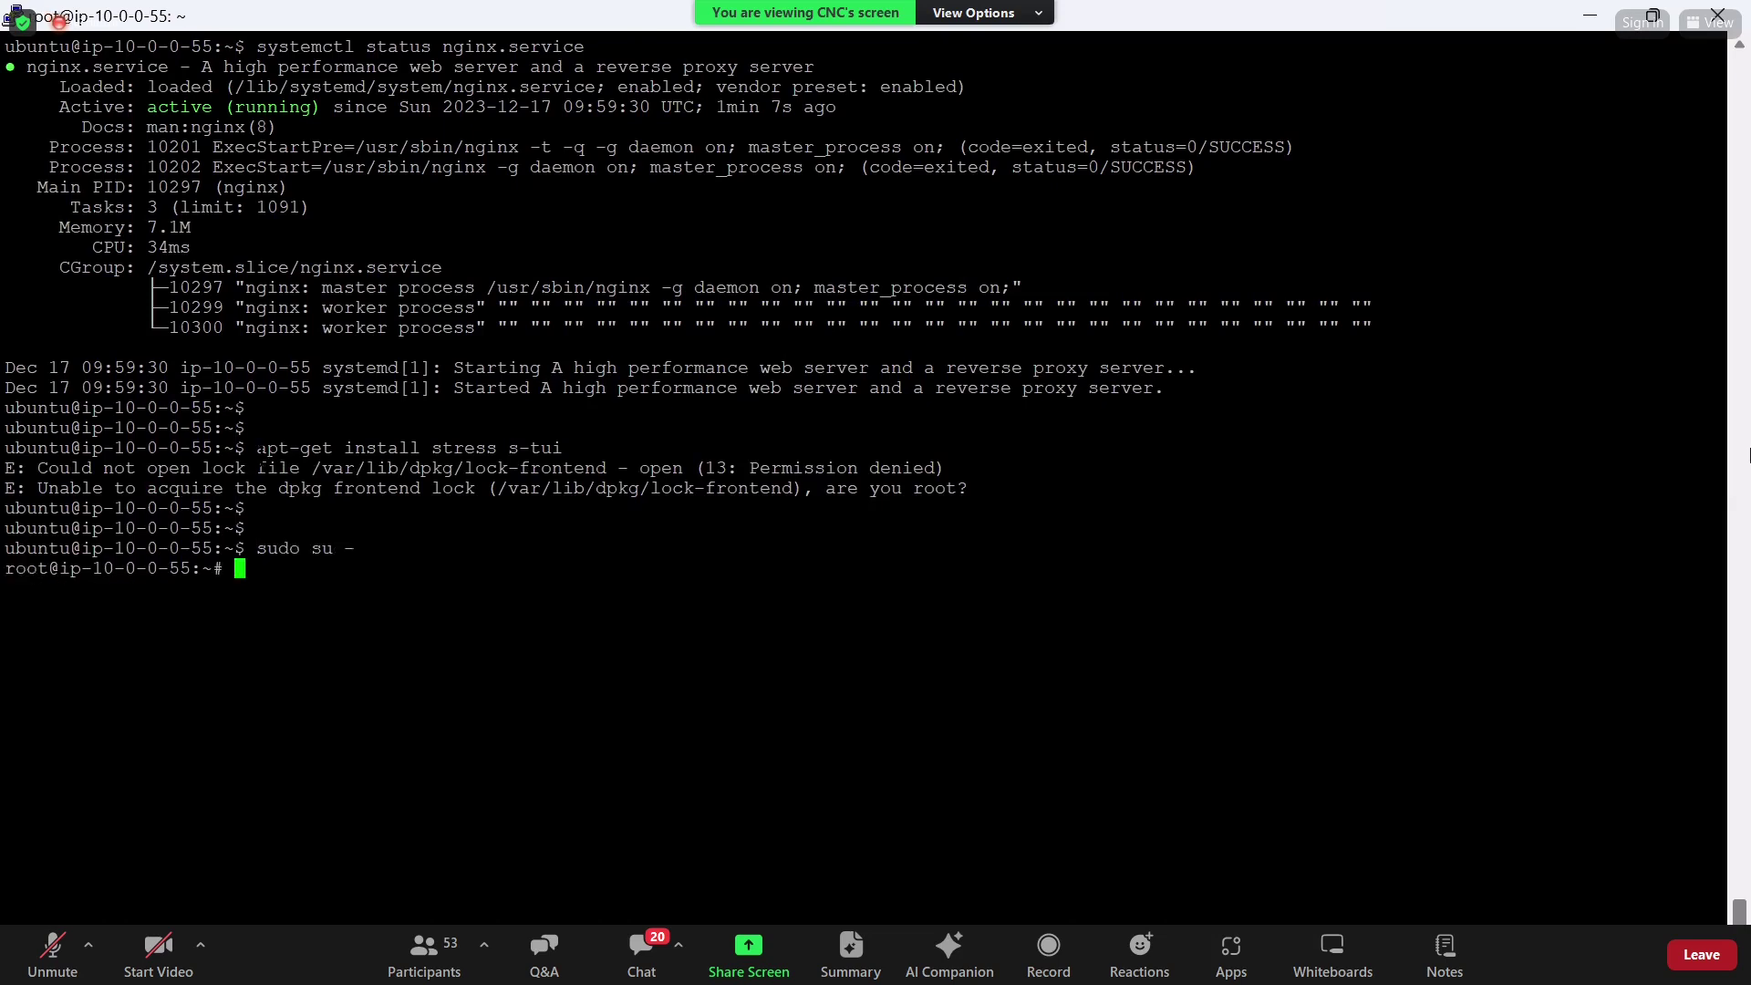
- Rerun 'apt-get install stress s-tui' as root and confirm the installation with Y
left_click_drag(256, 448, 562, 448)
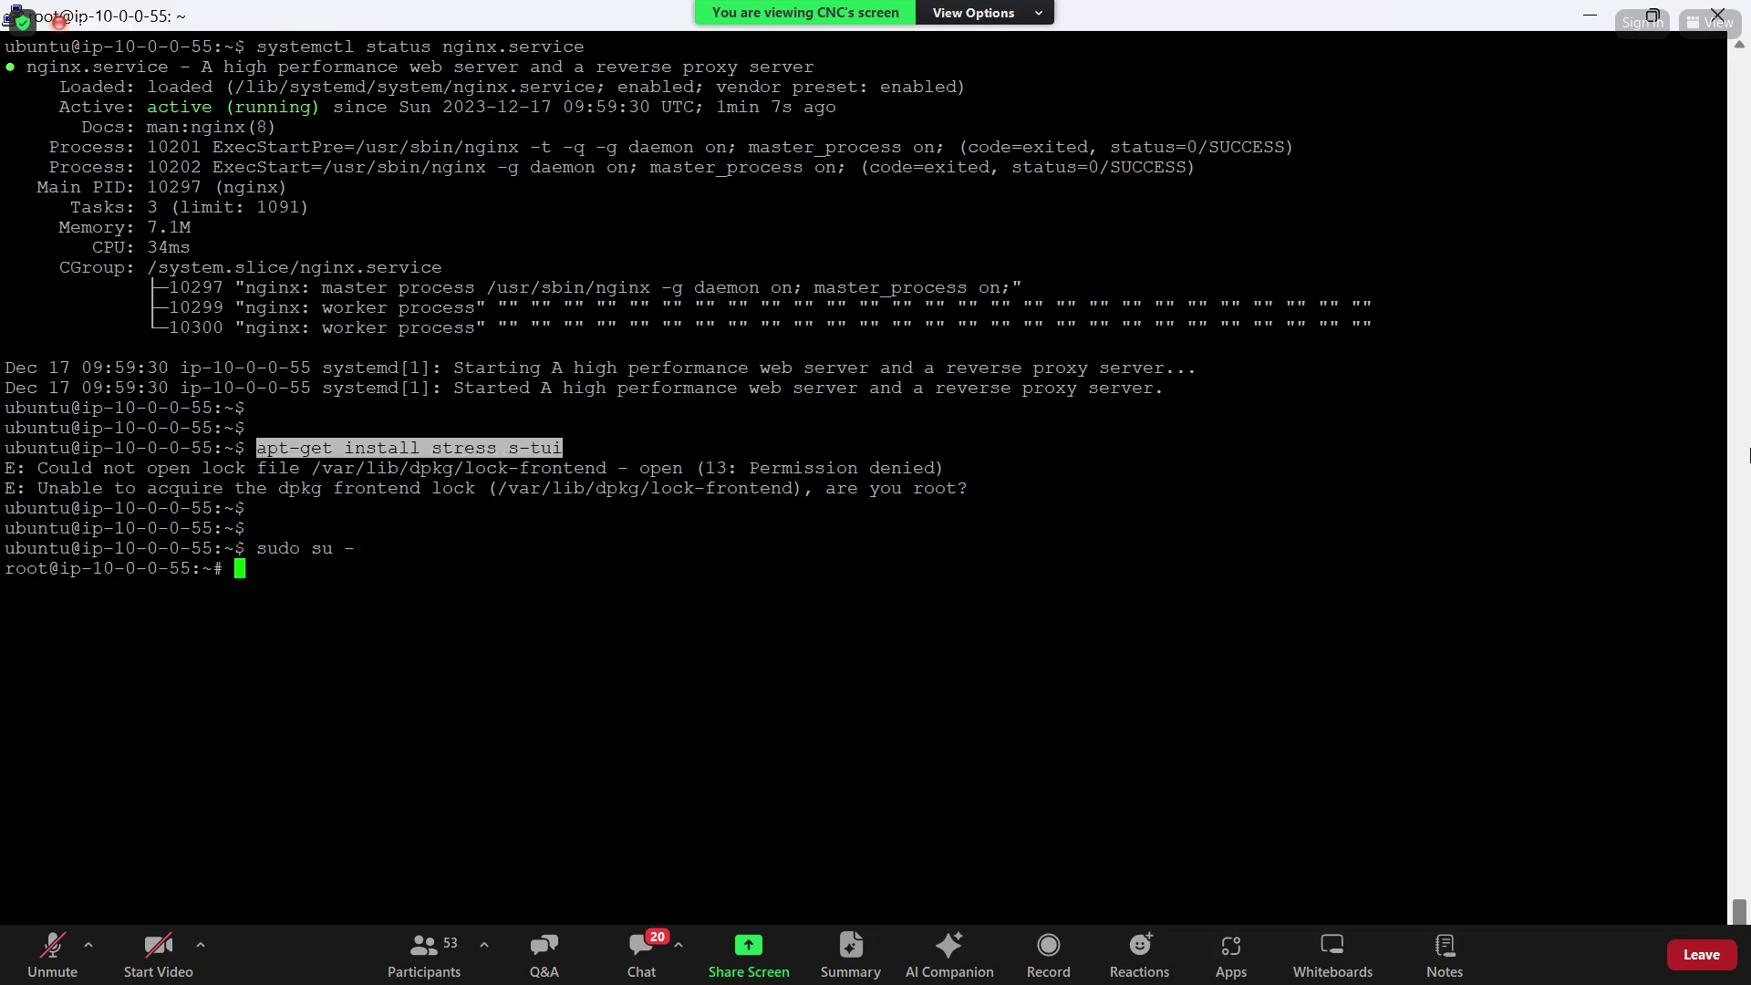
type("apt-get install stress s-tui")
type("\\")
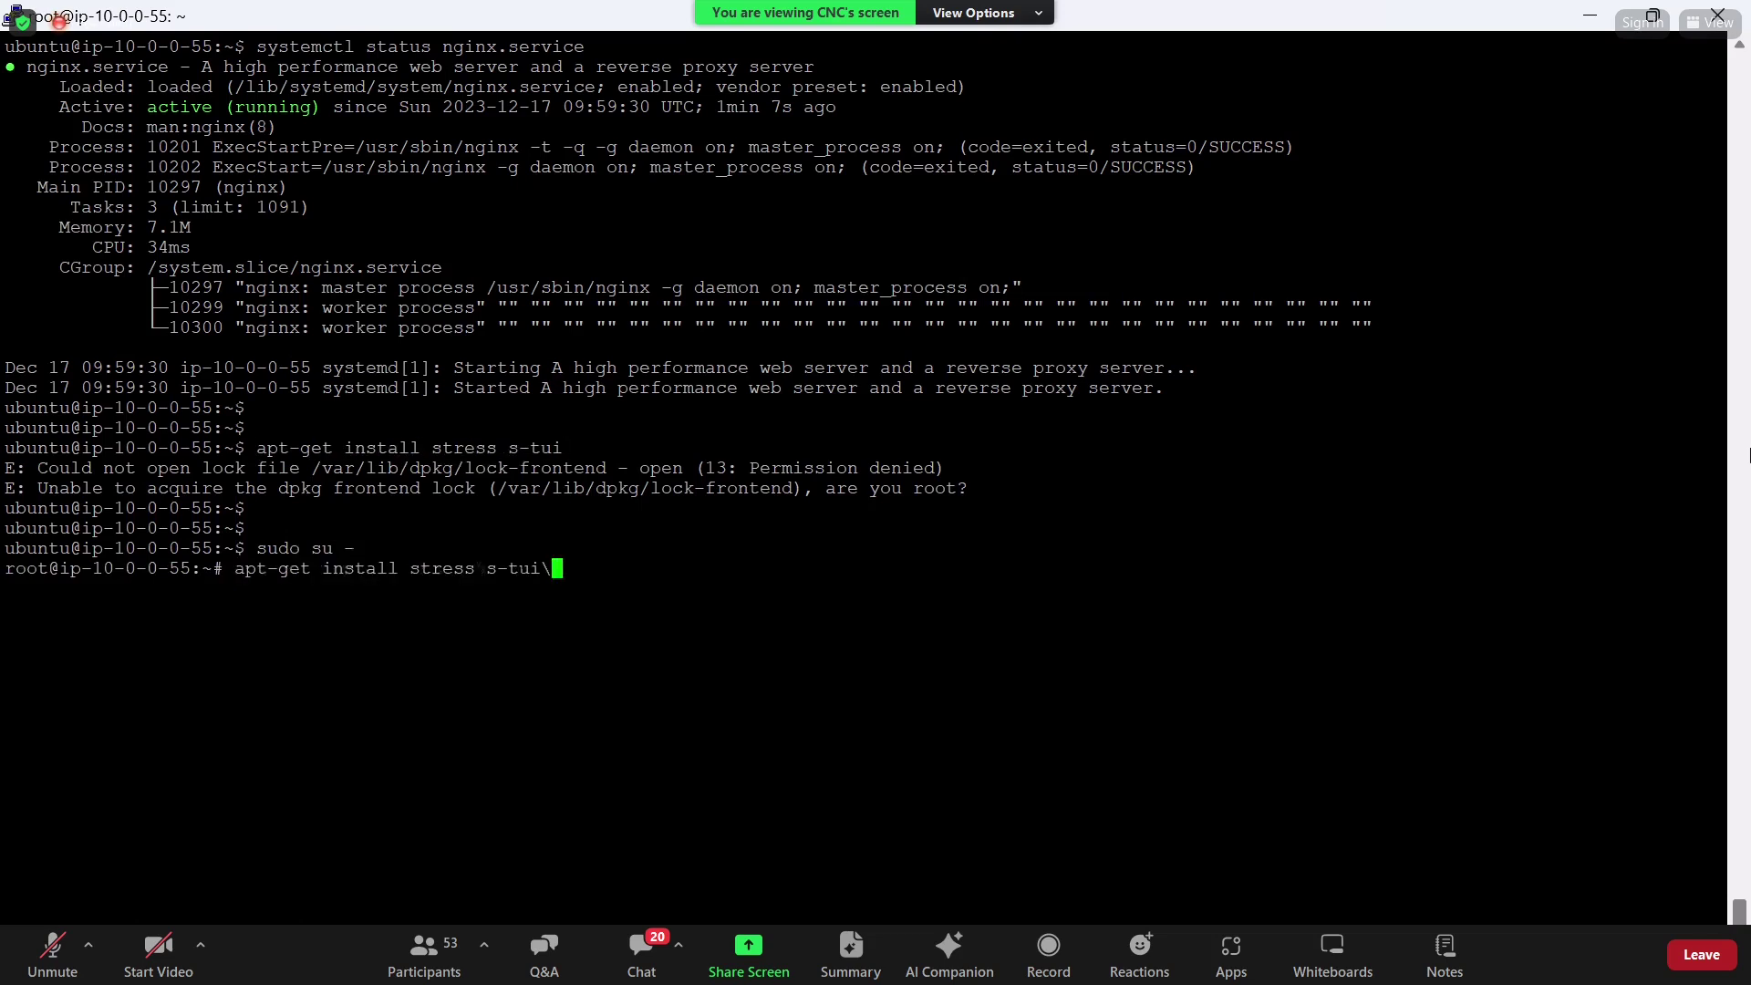
key("BackSpace")
key("Return")
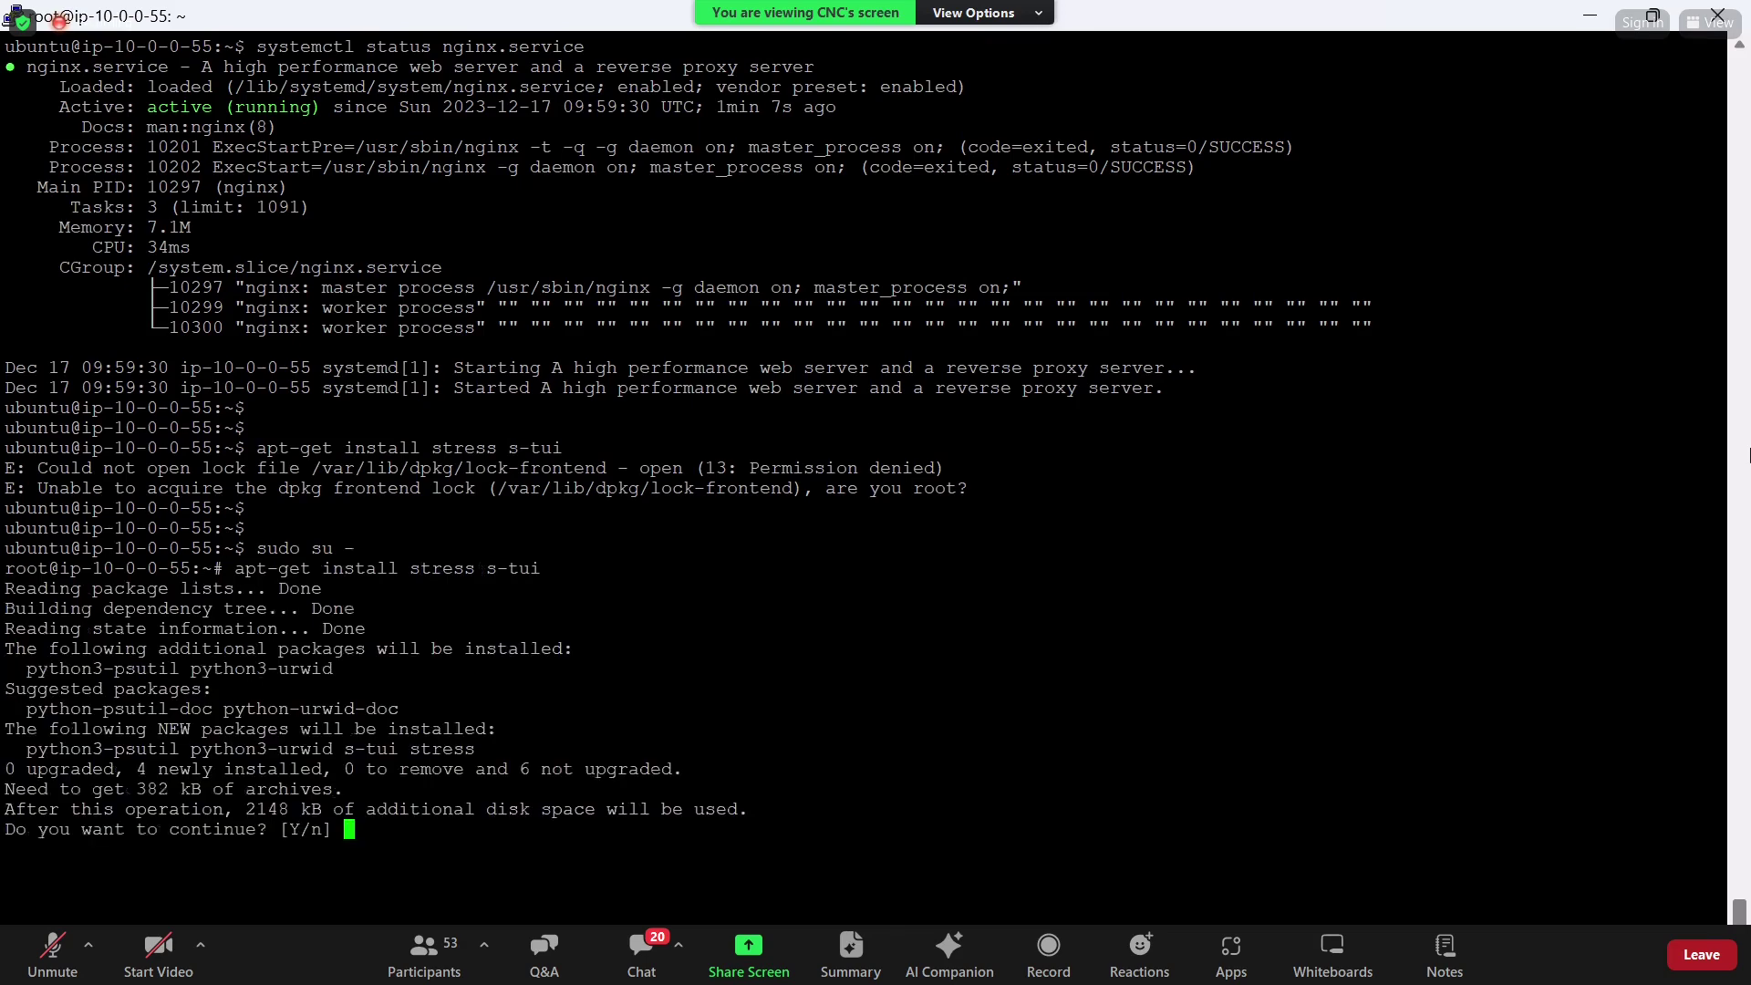
type("Y")
key("Return")
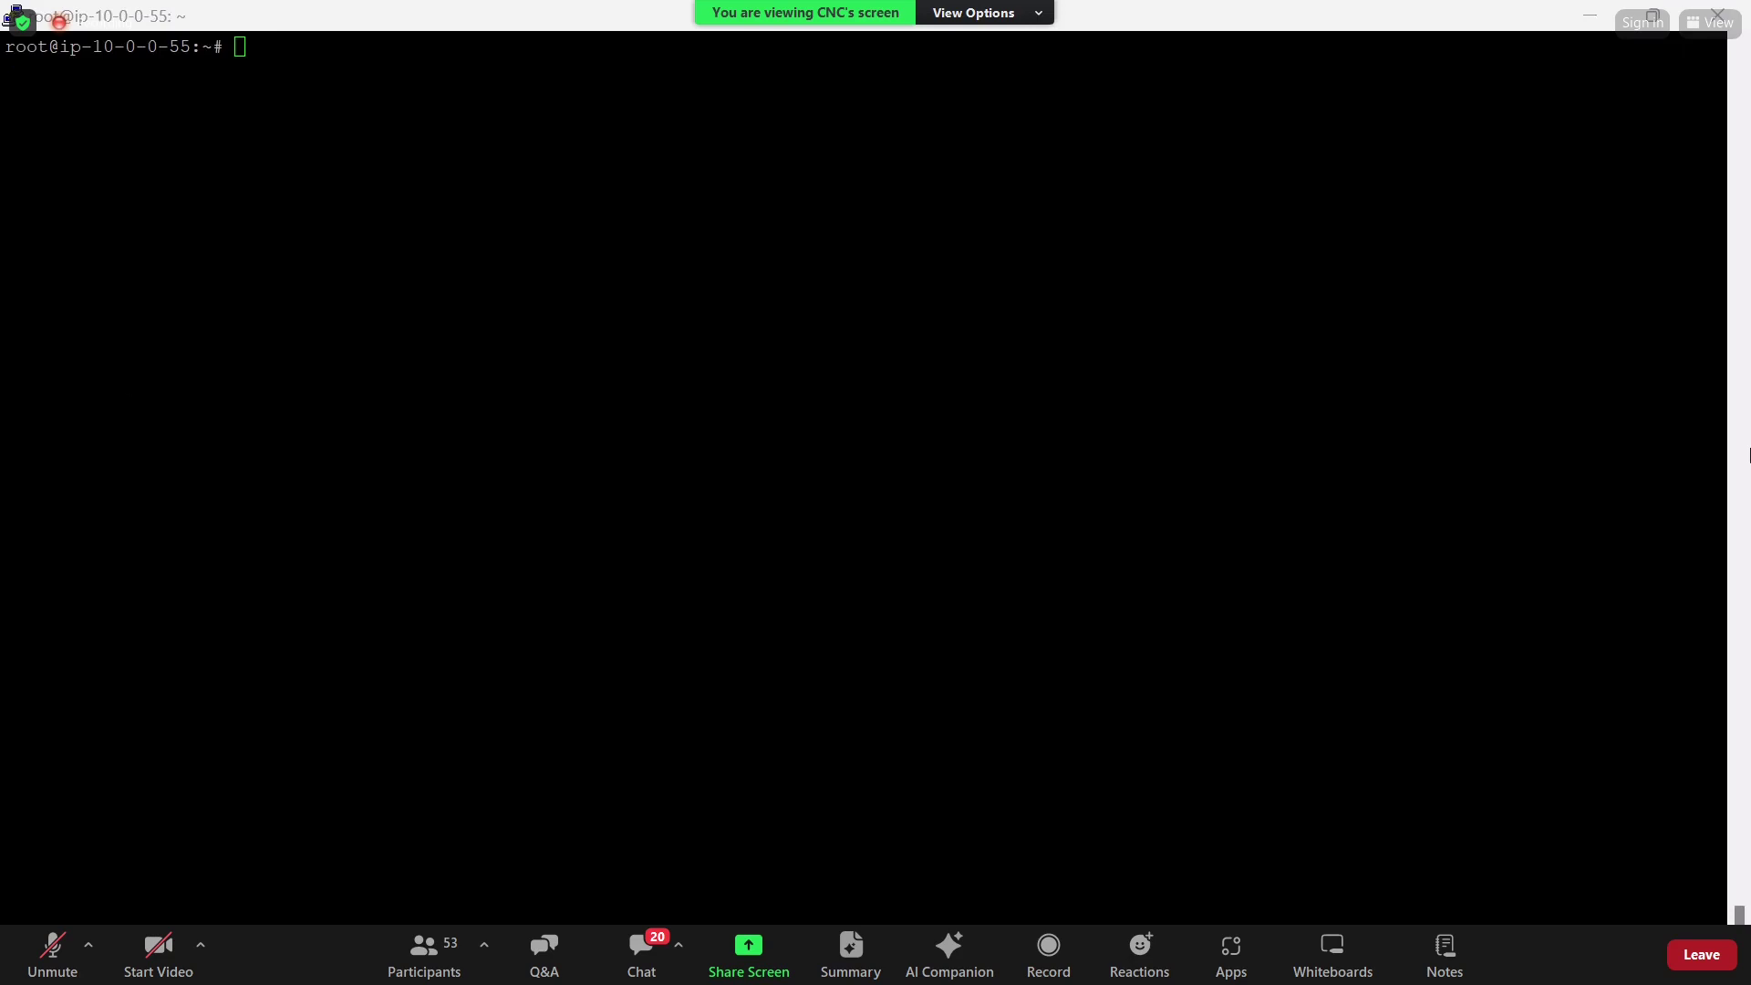
key("alt+space")
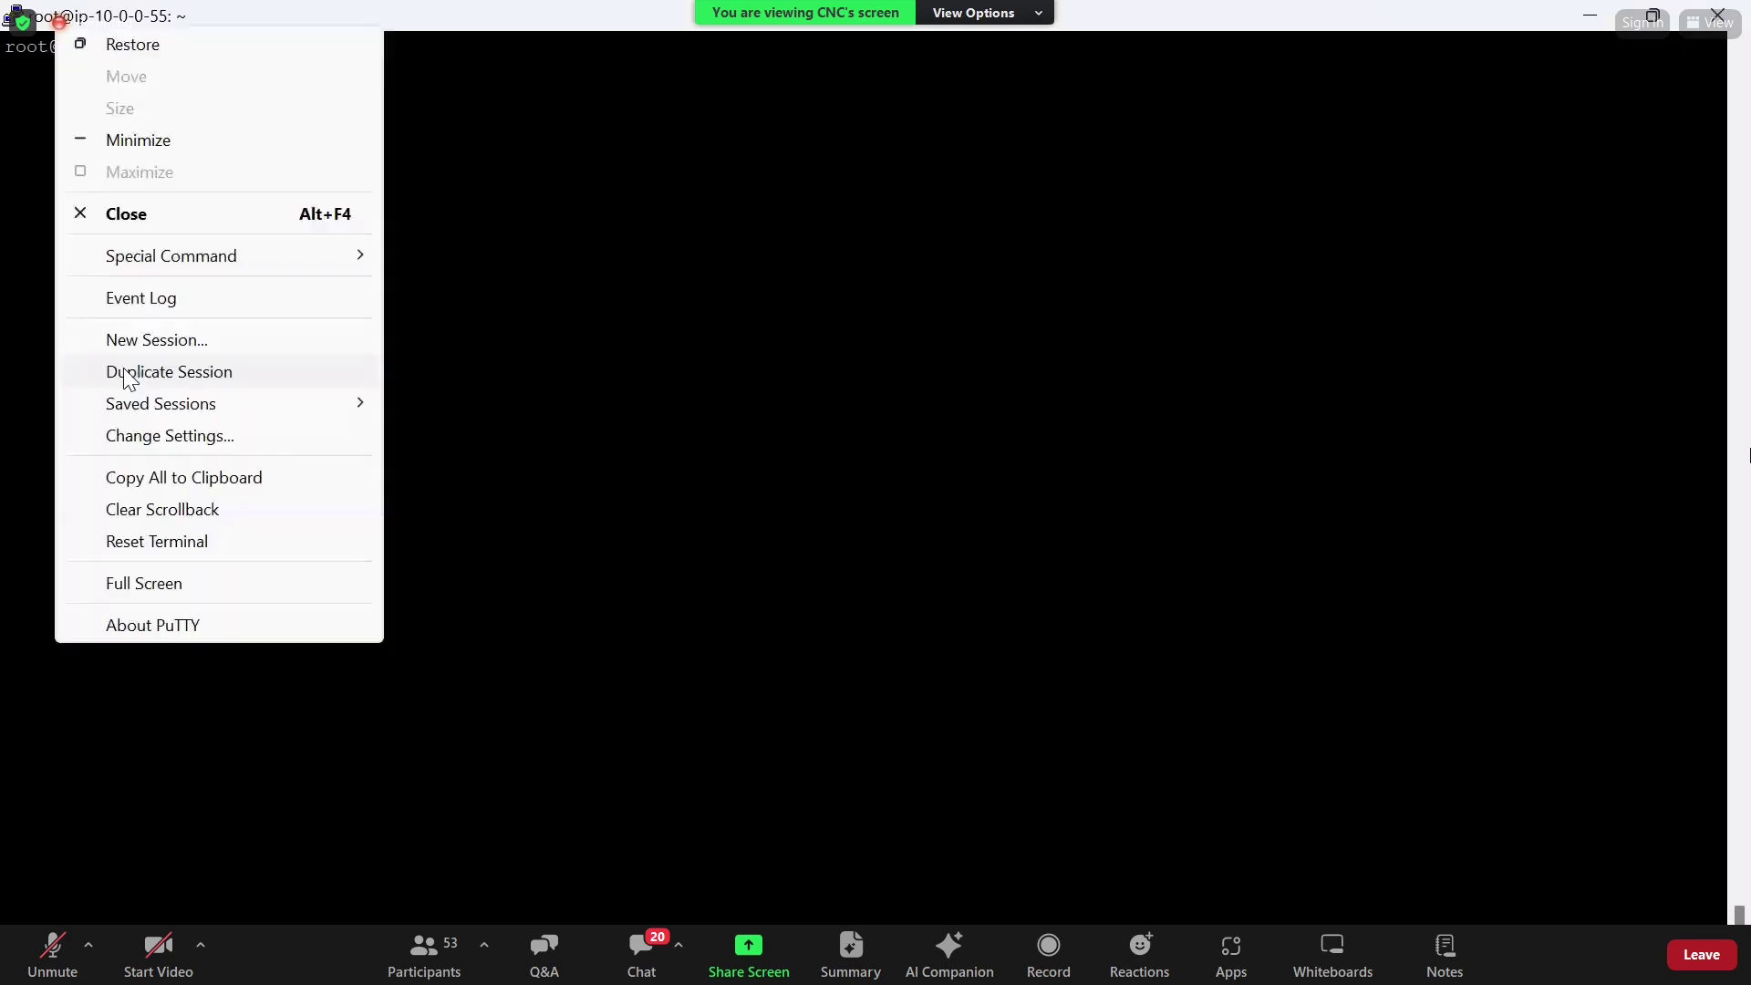
left_click(126, 372)
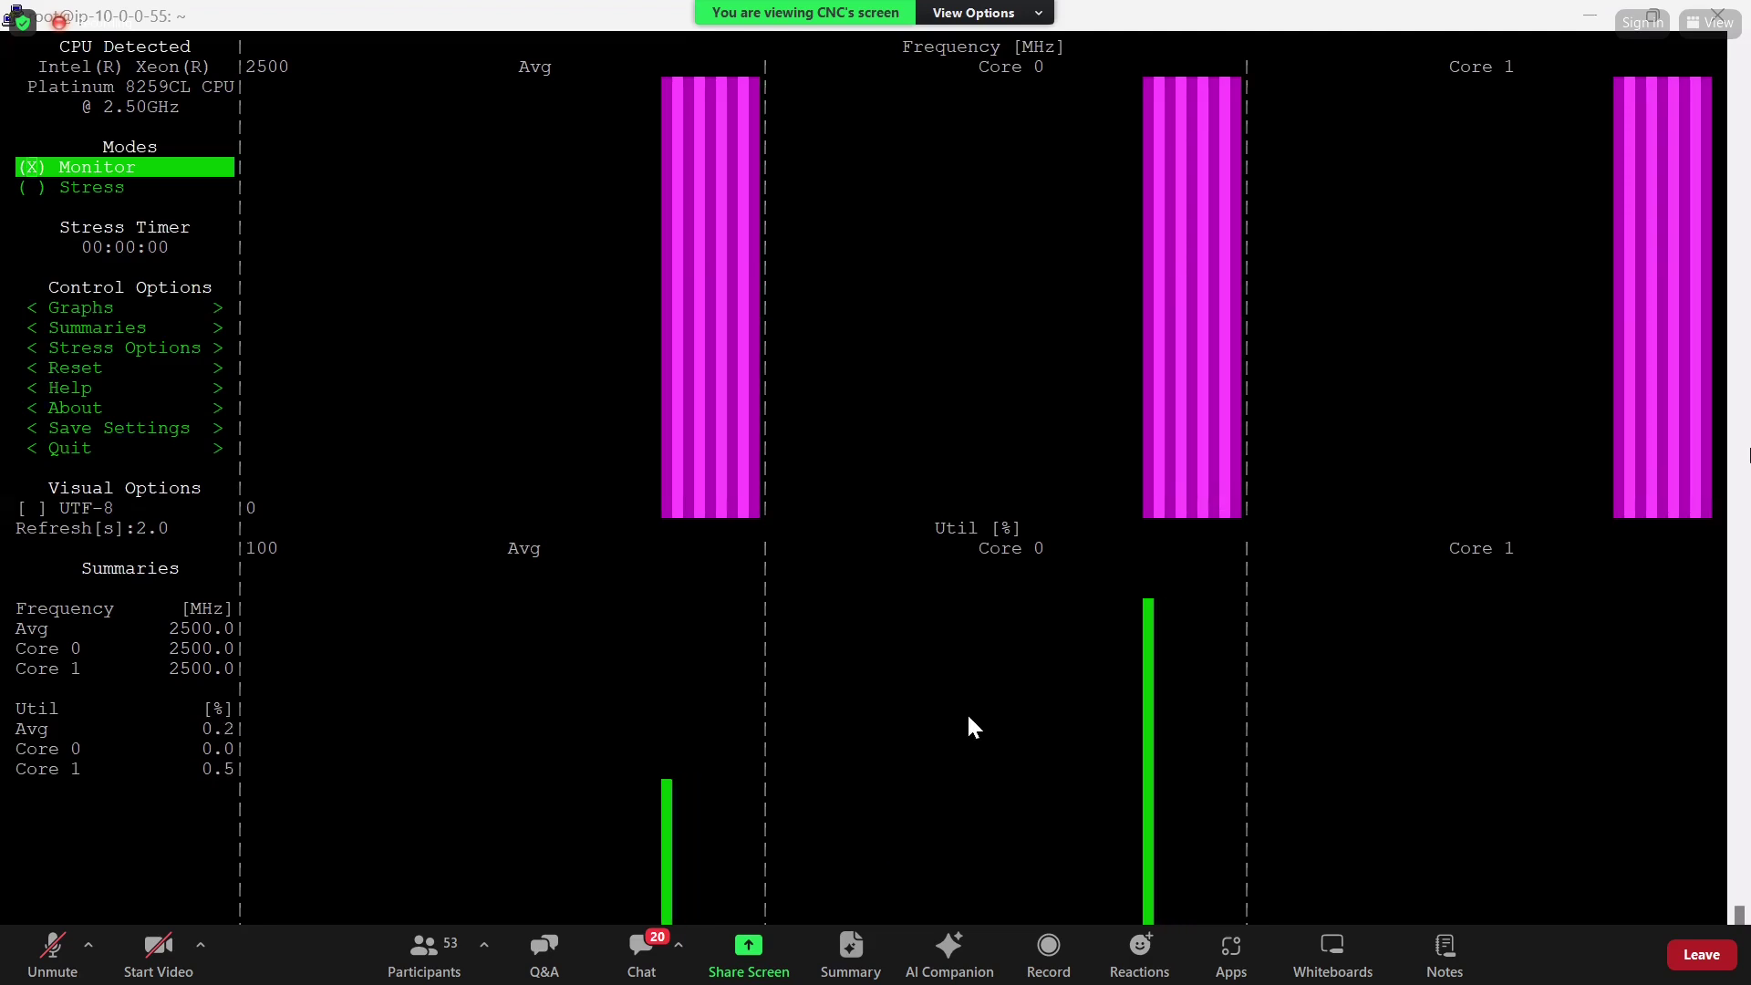
- Run stress in the other Ubuntu terminal to hold both cores at 100%, then return to EC2 Instances
key("alt+Tab")
key("alt+Tab")
key("alt+Tab")
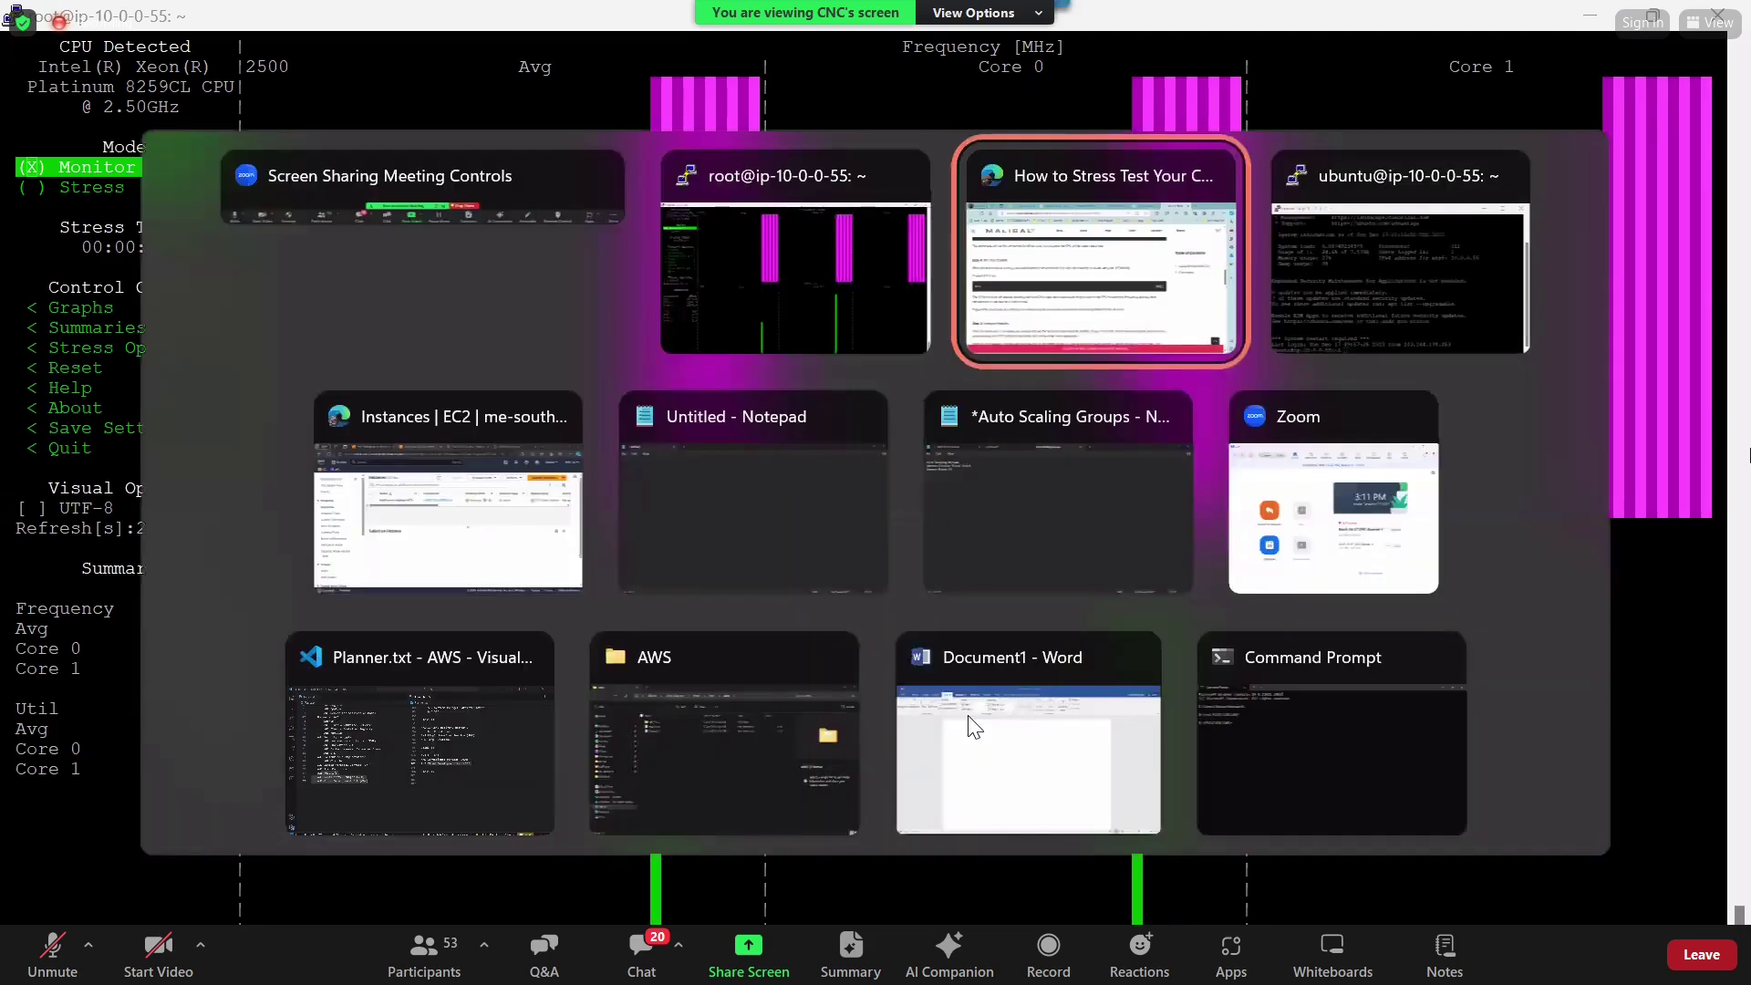
type("stress")
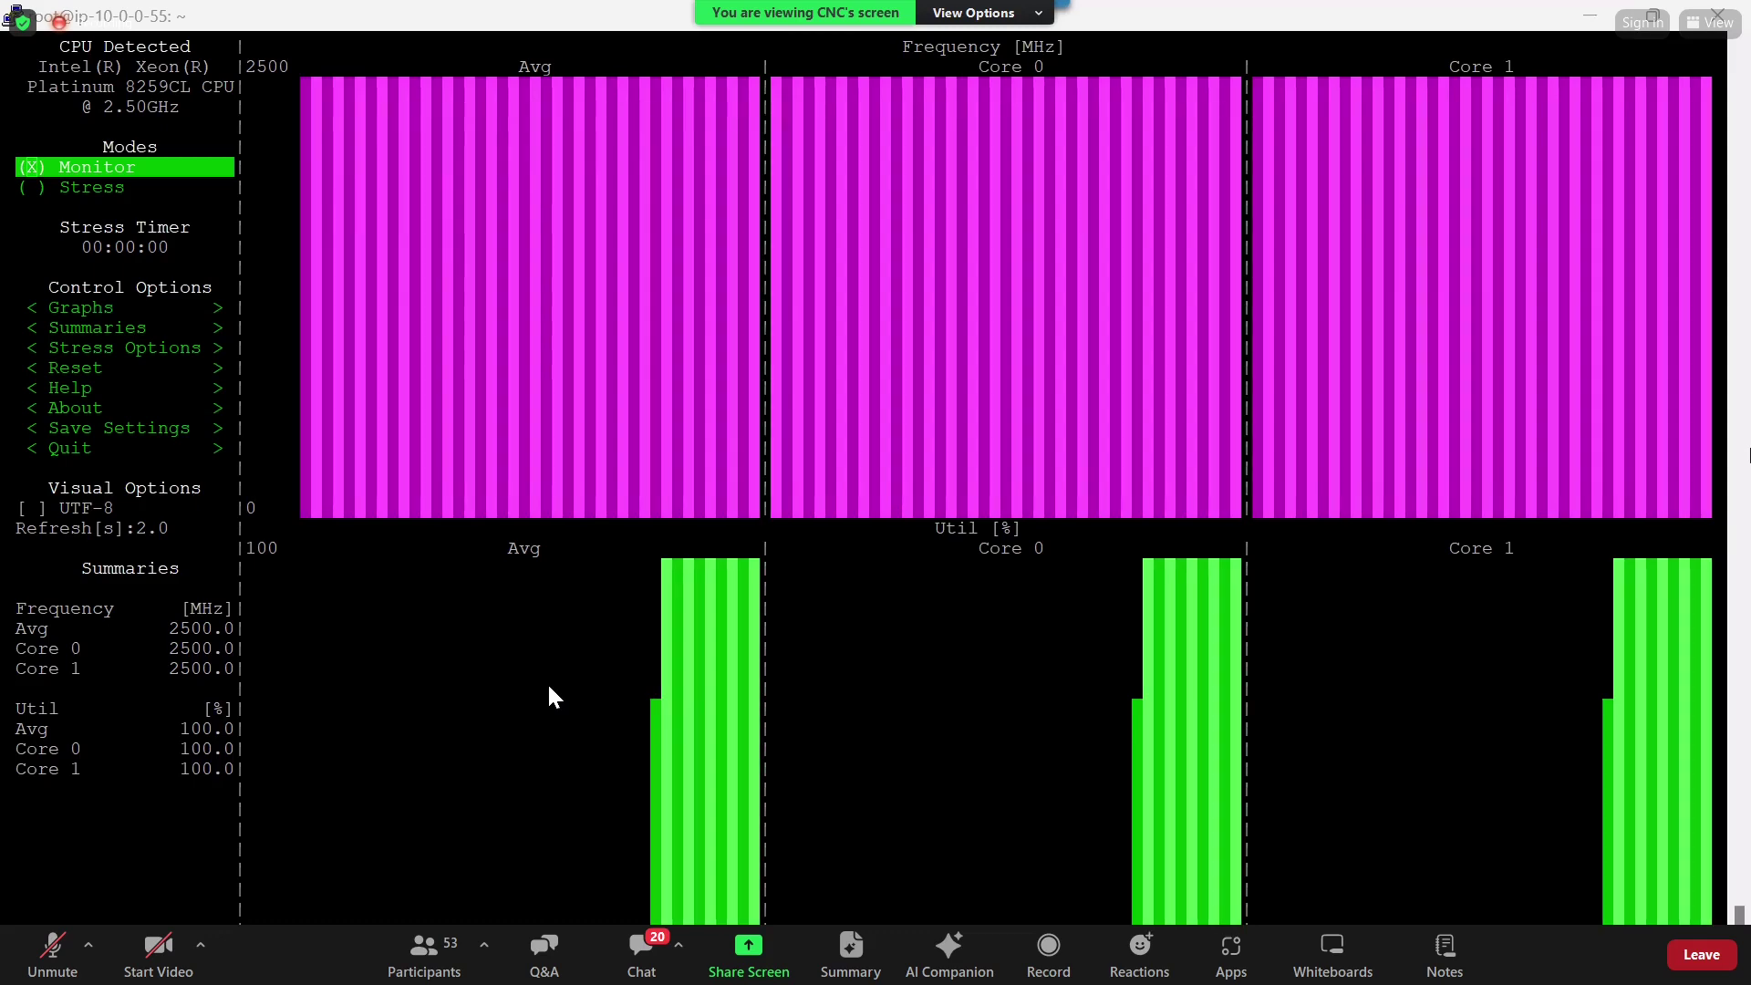
key("alt+Tab")
key("alt+Tab")
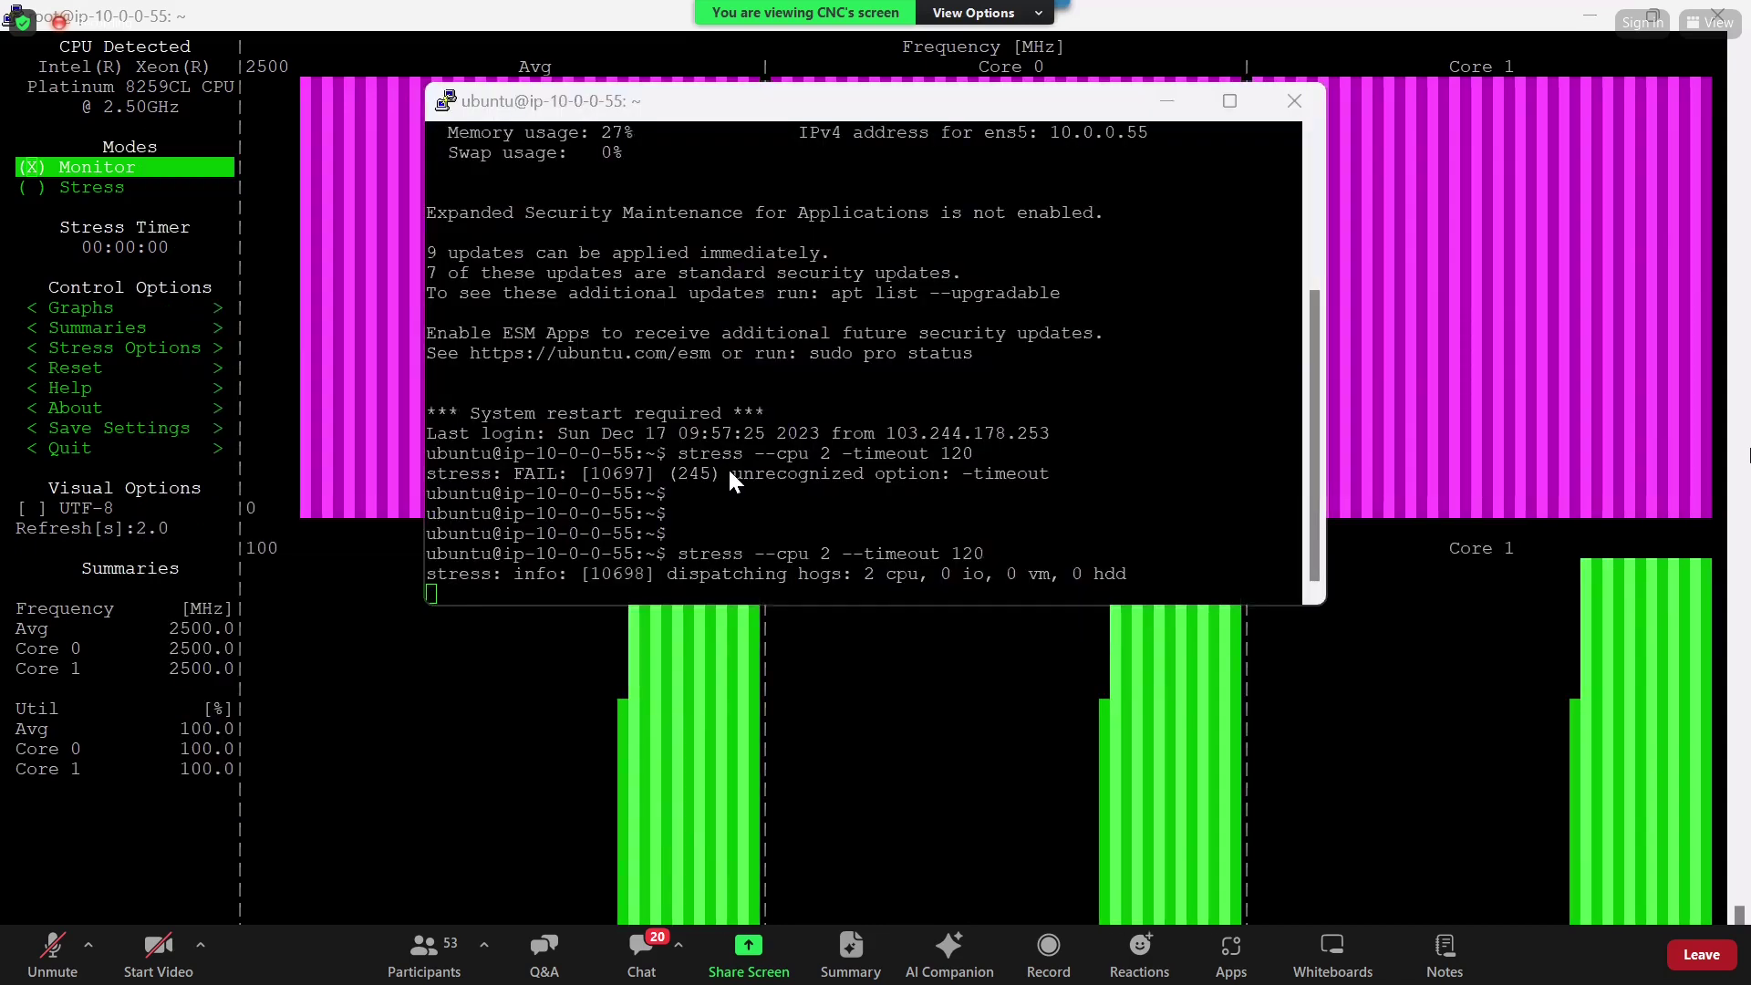
key("alt+Tab")
left_click(441, 472)
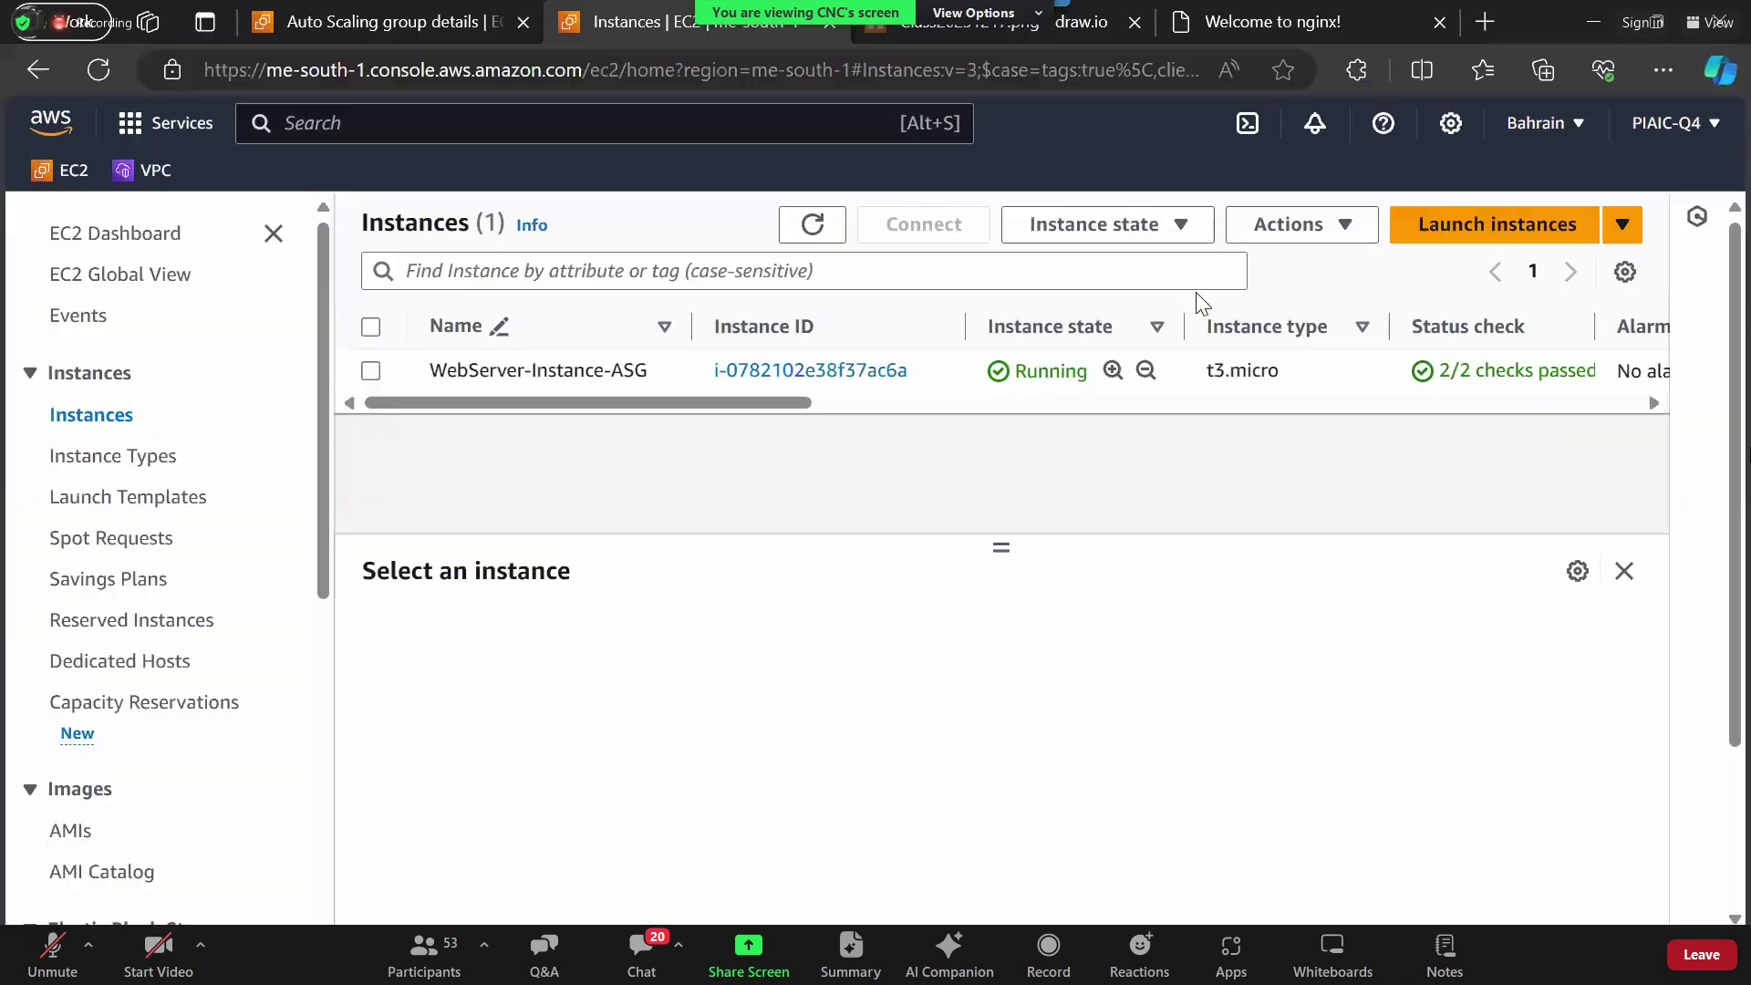
- Refresh the EC2 instances list and glance at the Auto Scaling group details
left_click(835, 232)
left_click(393, 32)
left_click(648, 24)
- Rerun 'stress --cpu 2 --timeout 600' on the server, then view the group's 50% CPU target tracking policy
key("alt+Tab")
key("Up")
key("BackSpace")
key("BackSpace")
key("BackSpace")
type("360")
key("BackSpace")
key("BackSpace")
key("BackSpace")
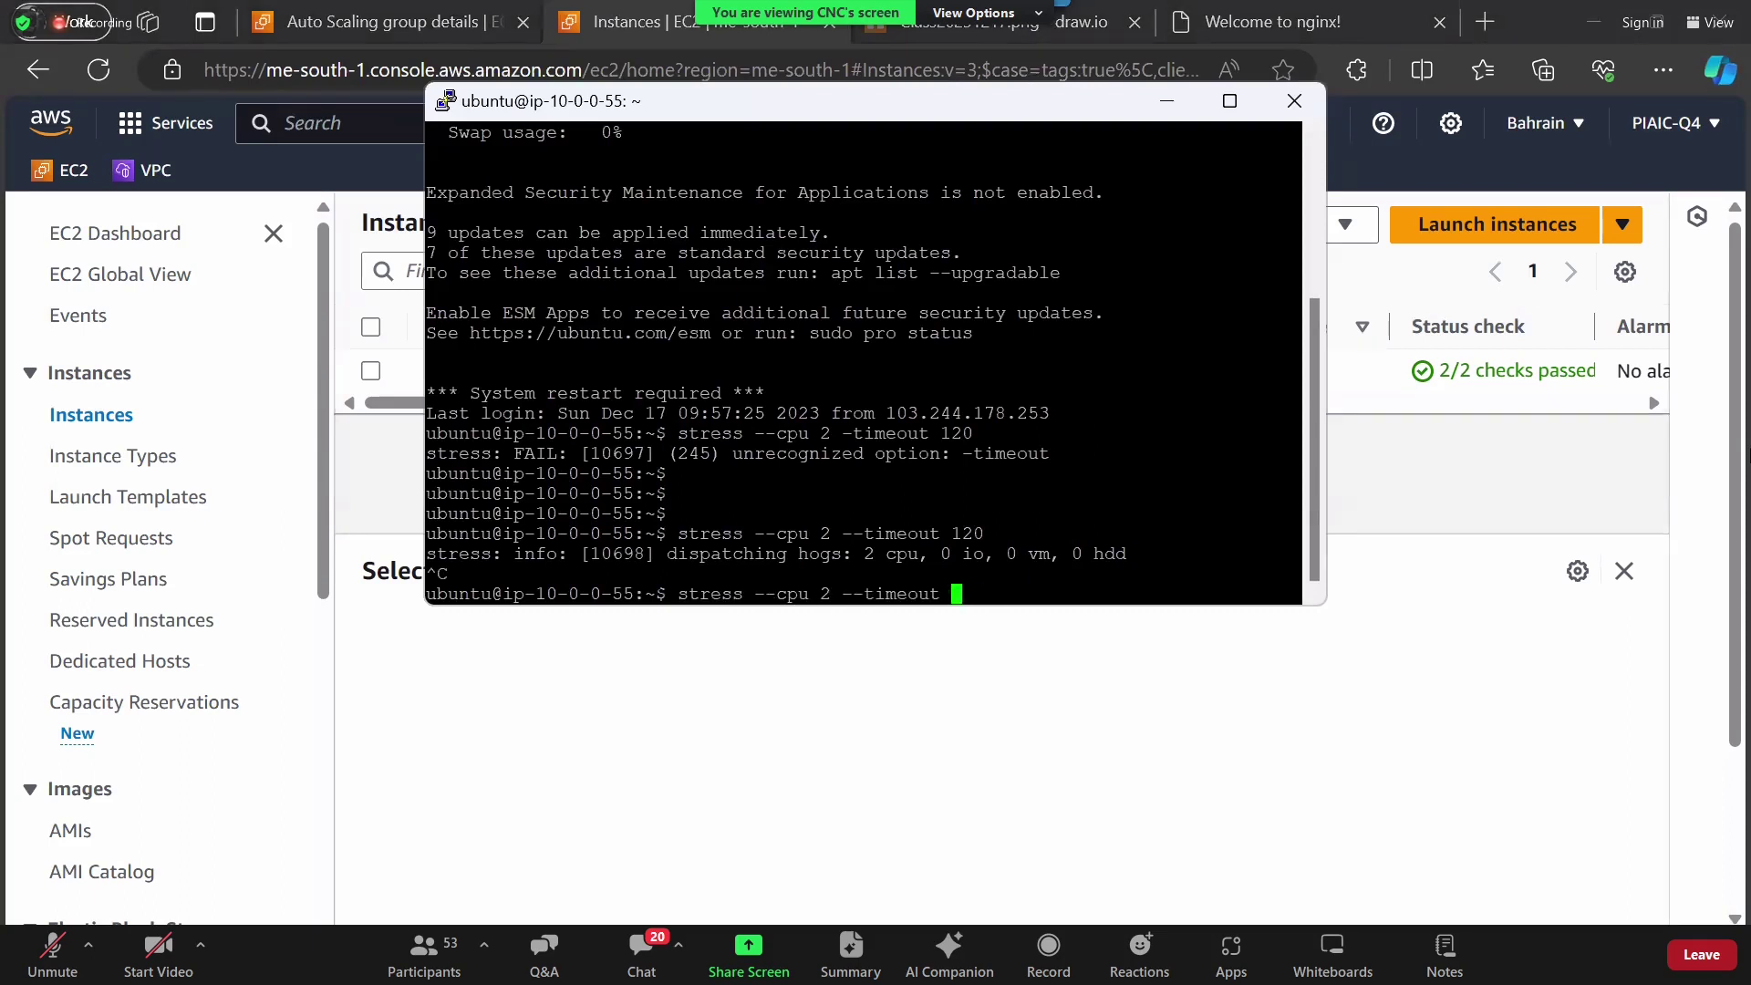
type("600")
key("Return")
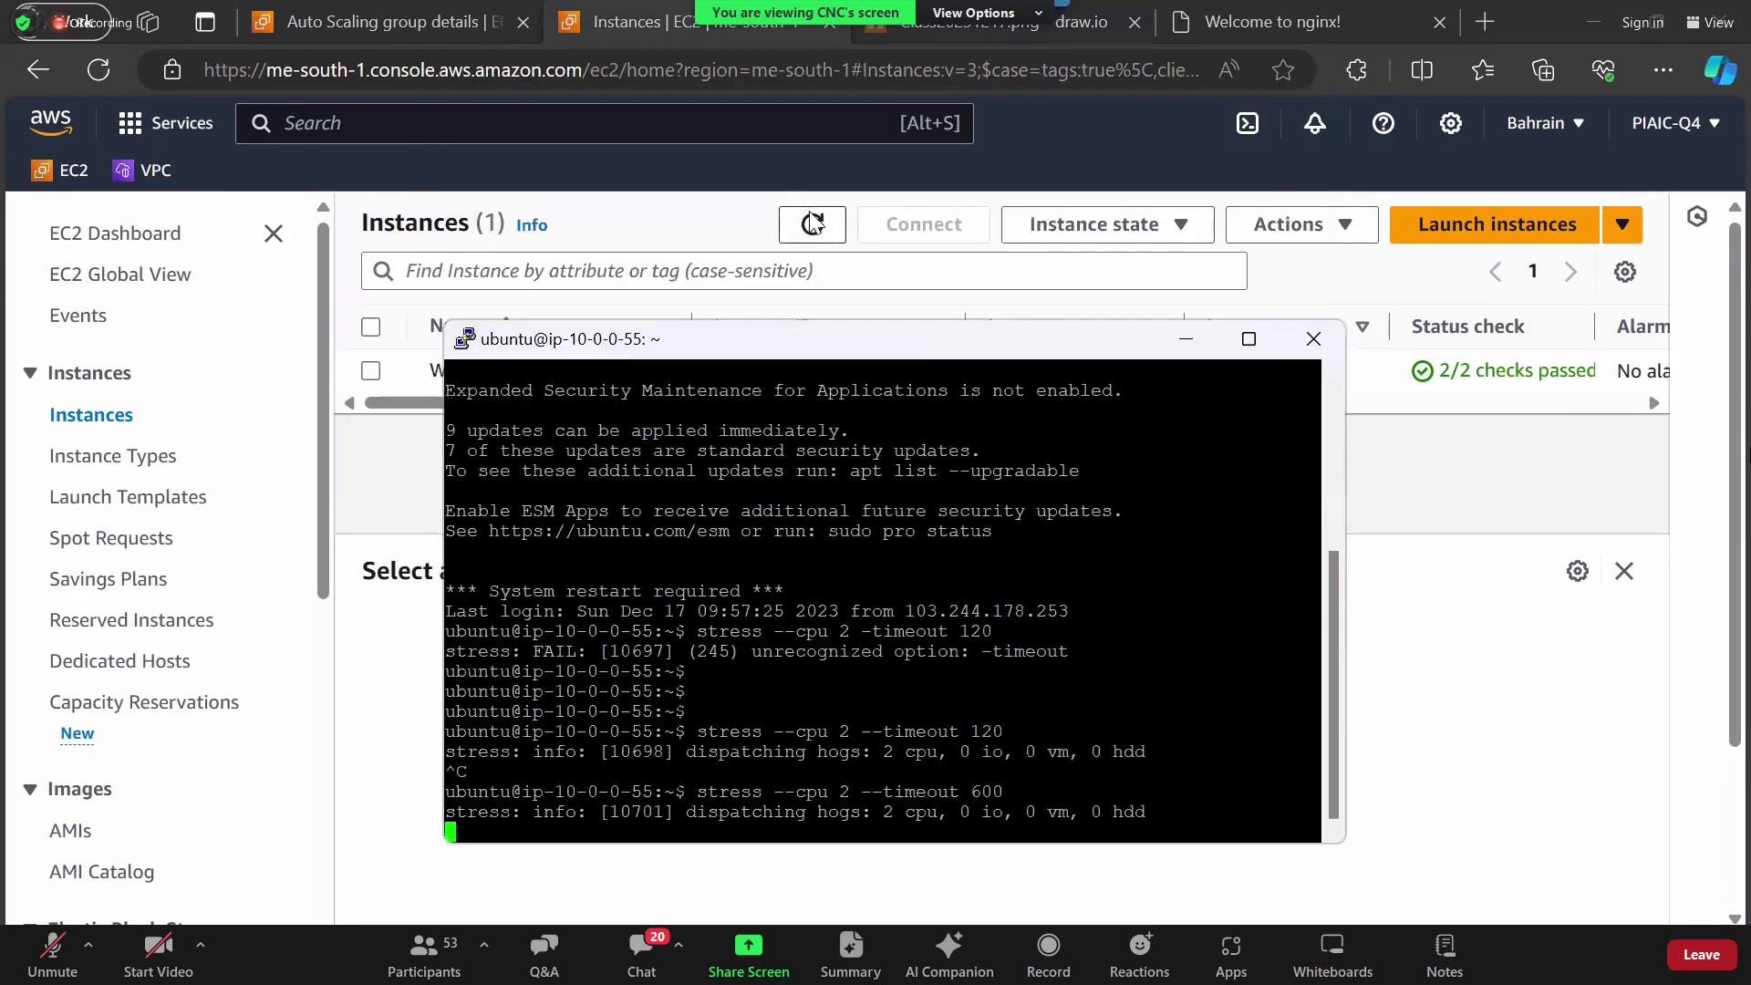
left_click(811, 222)
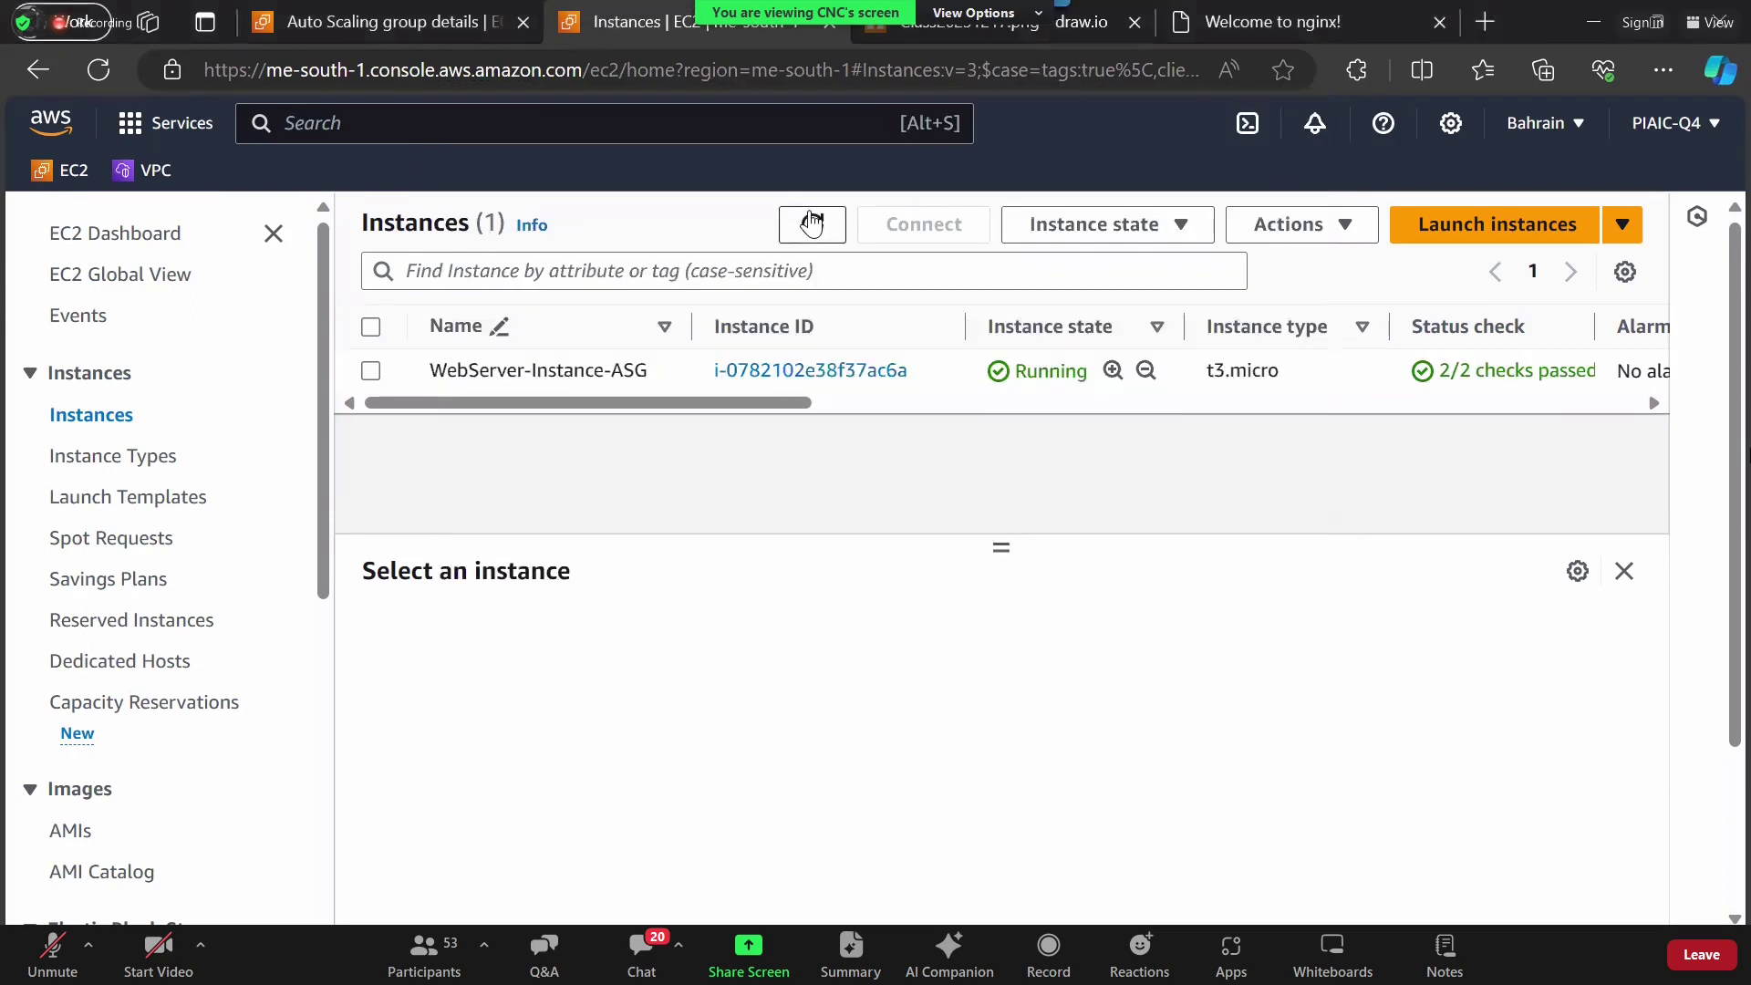
left_click(283, 13)
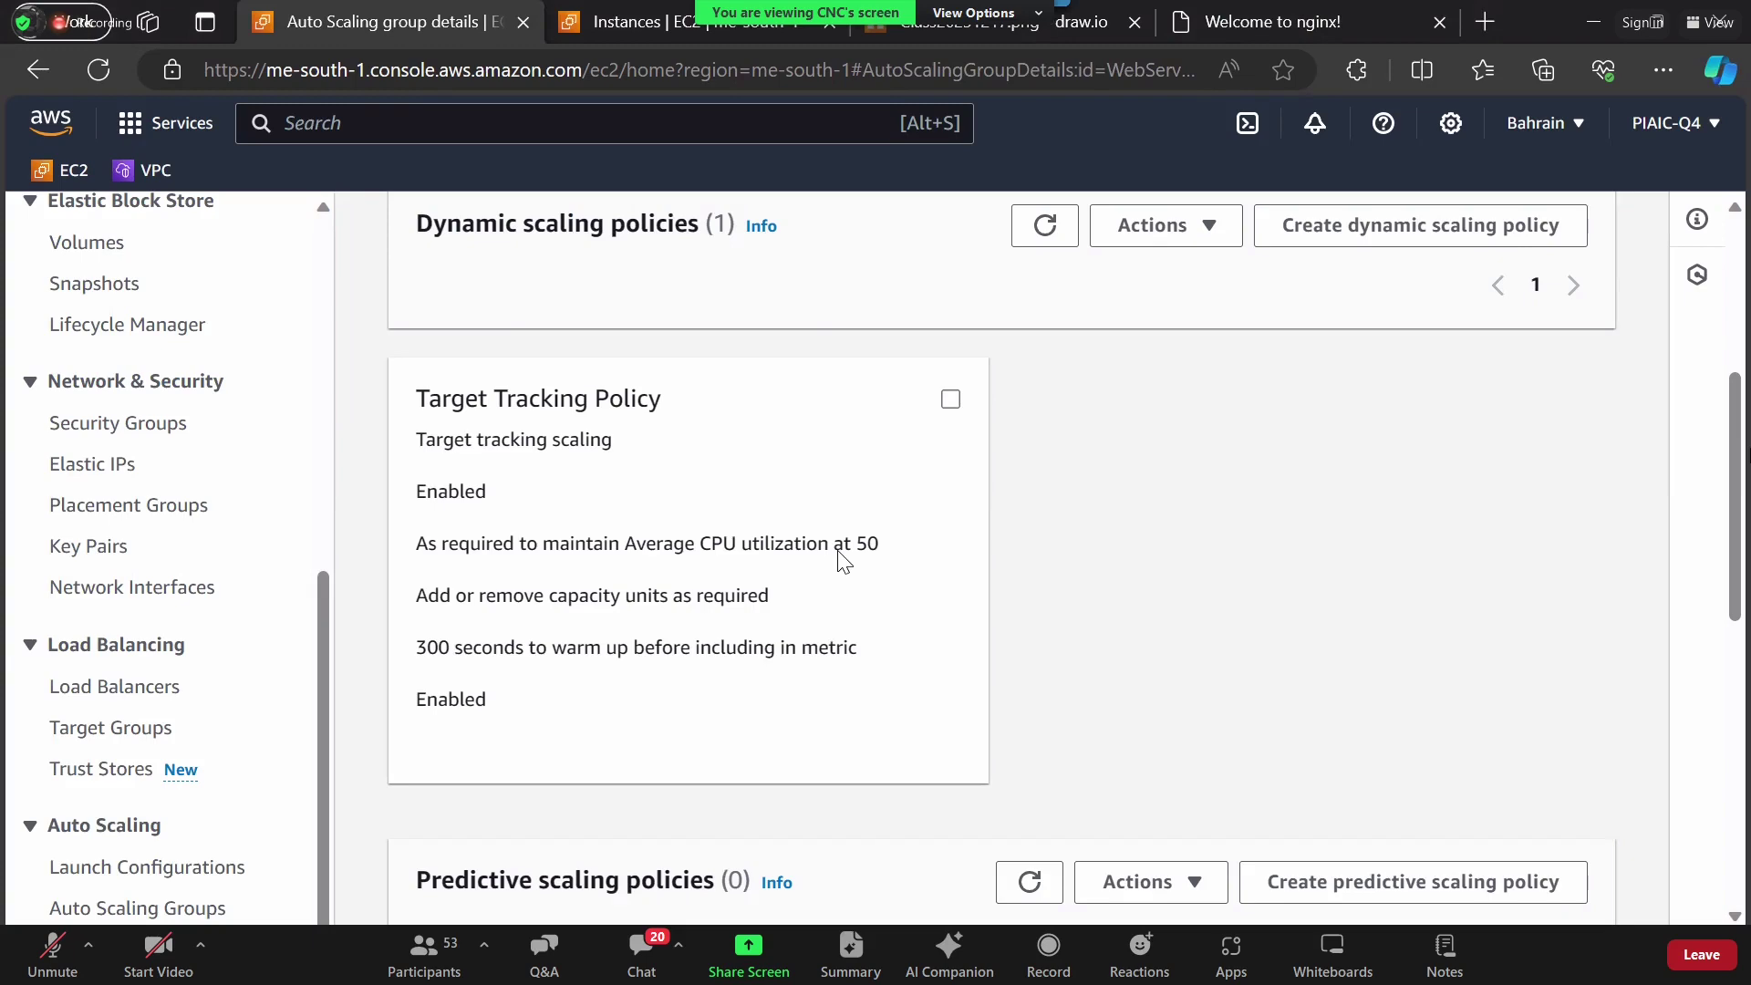
- Check the s-tui monitor showing CPU held at 100%, then return to the Auto Scaling group page
key("alt+Tab")
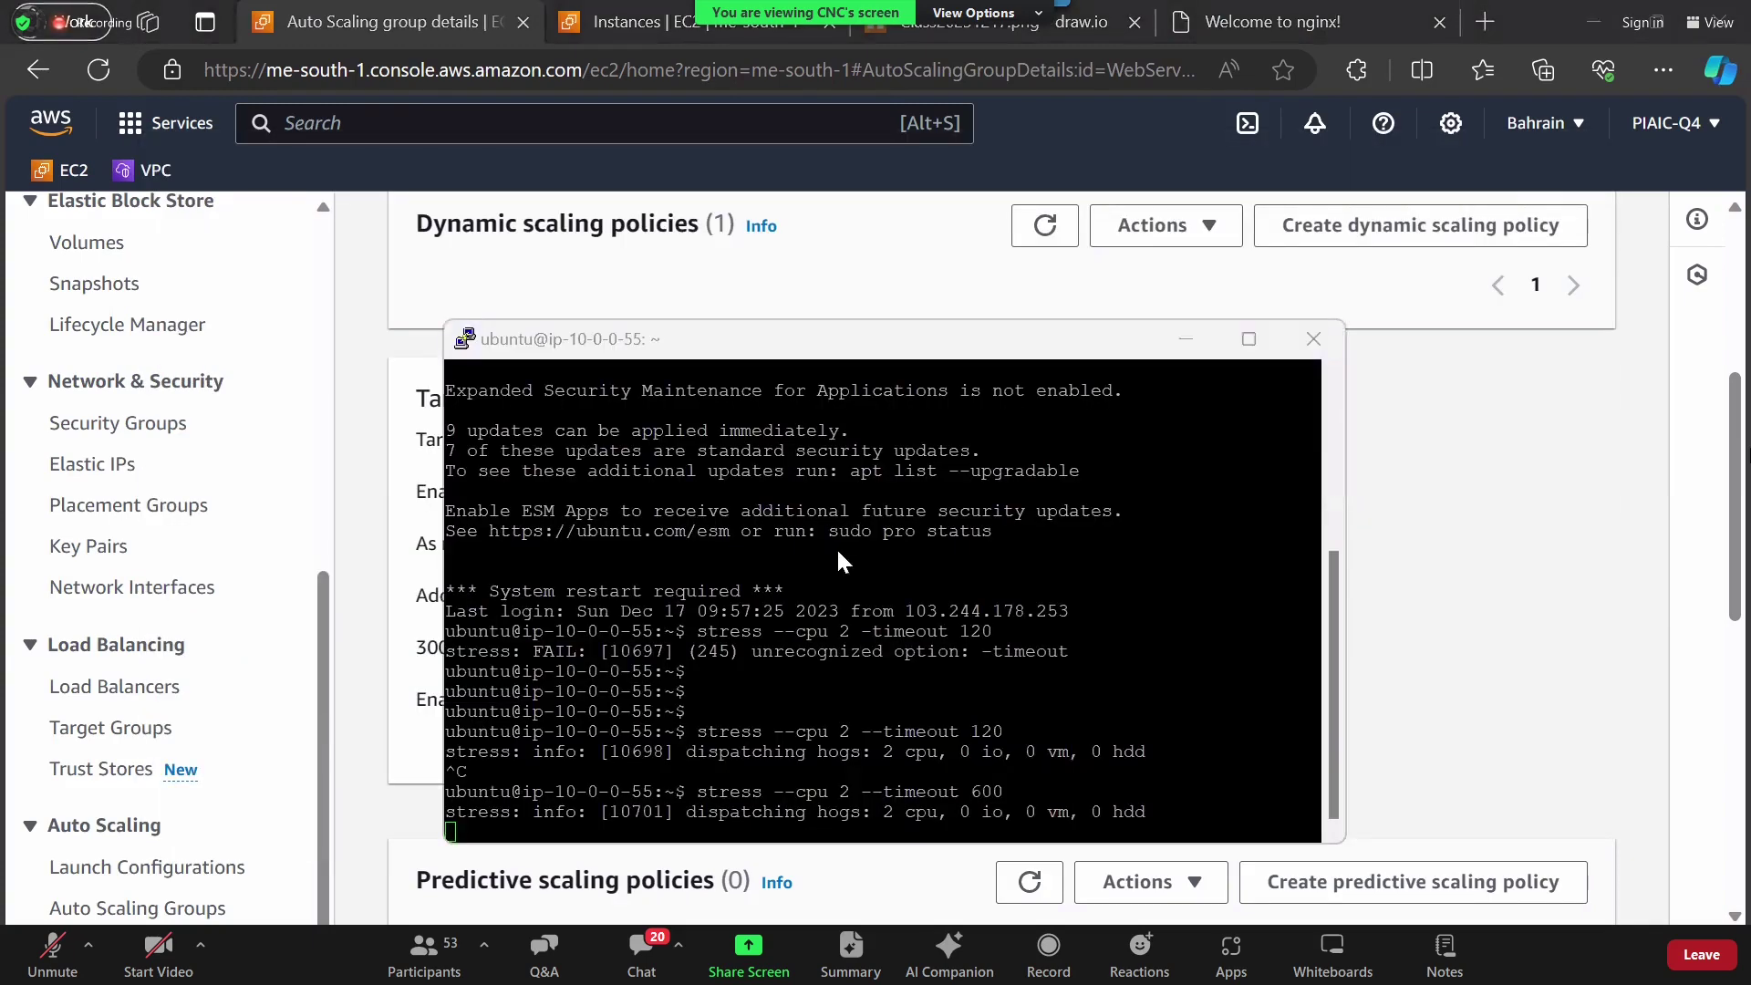
key("alt+Tab")
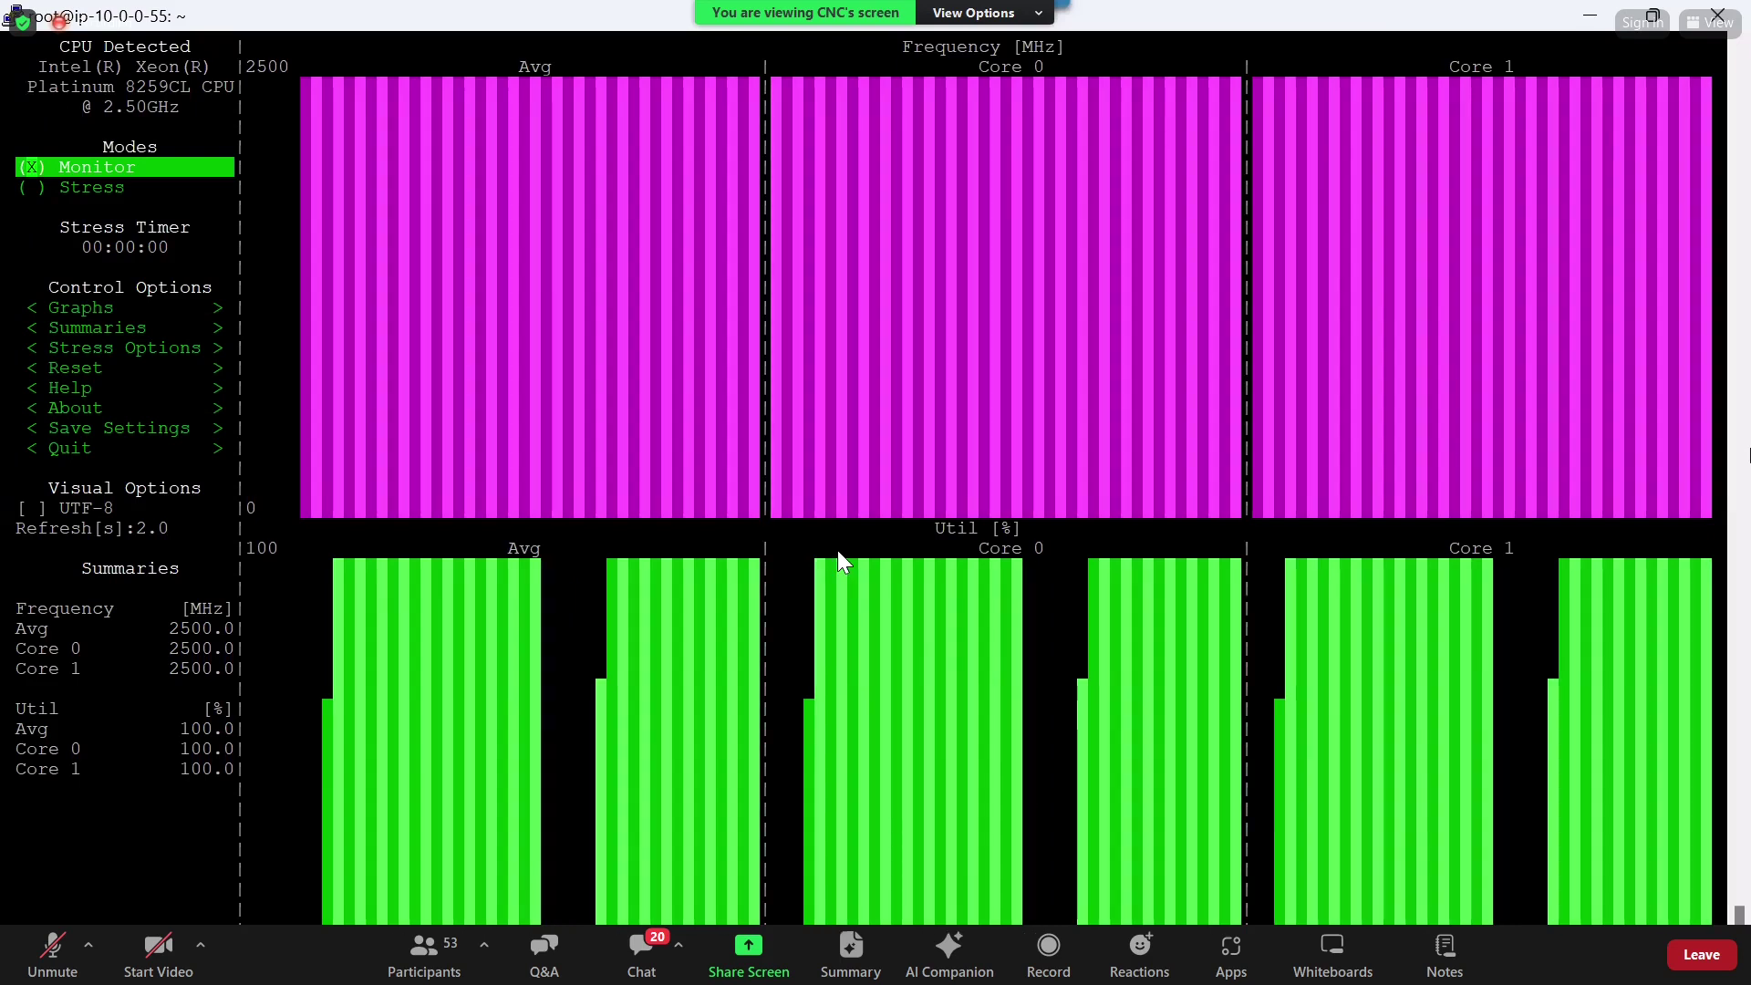
key("Down")
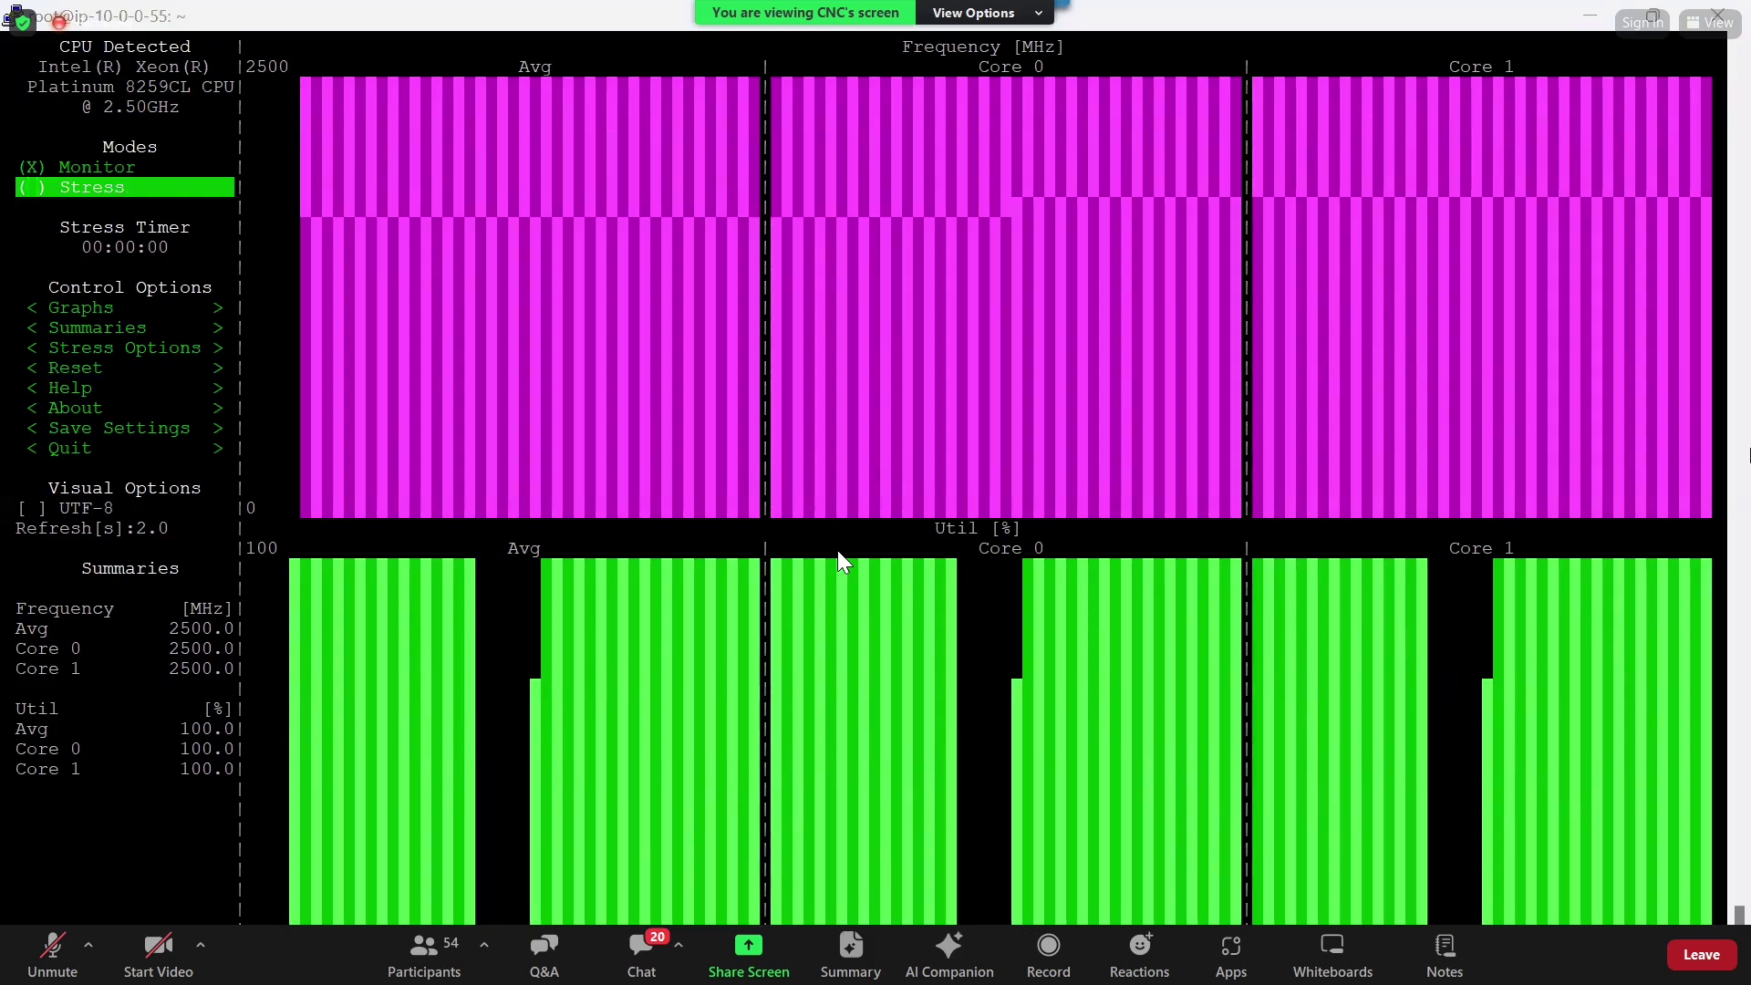
key("alt+Tab")
key("alt+Tab")
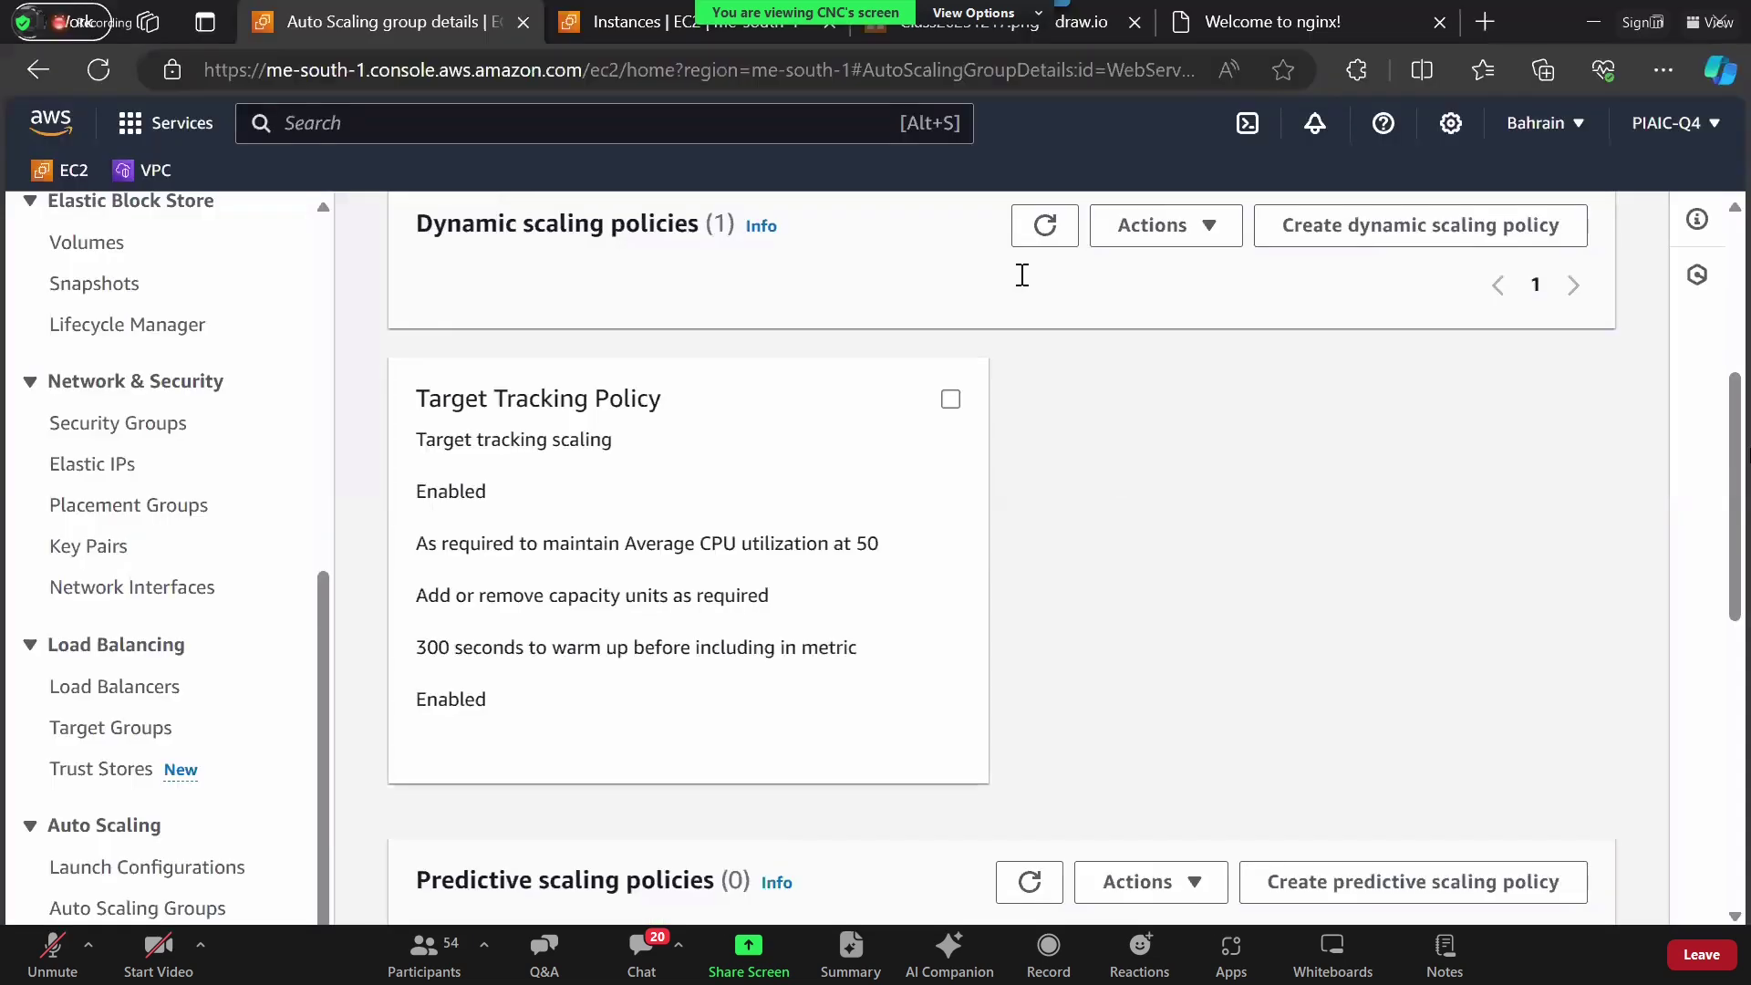
- Refresh the dynamic scaling policies and reload the EC2 instances list, still showing one instance
scroll(1047, 450, "up", 2)
left_click(1061, 456)
key("ctrl+Tab")
left_click(812, 228)
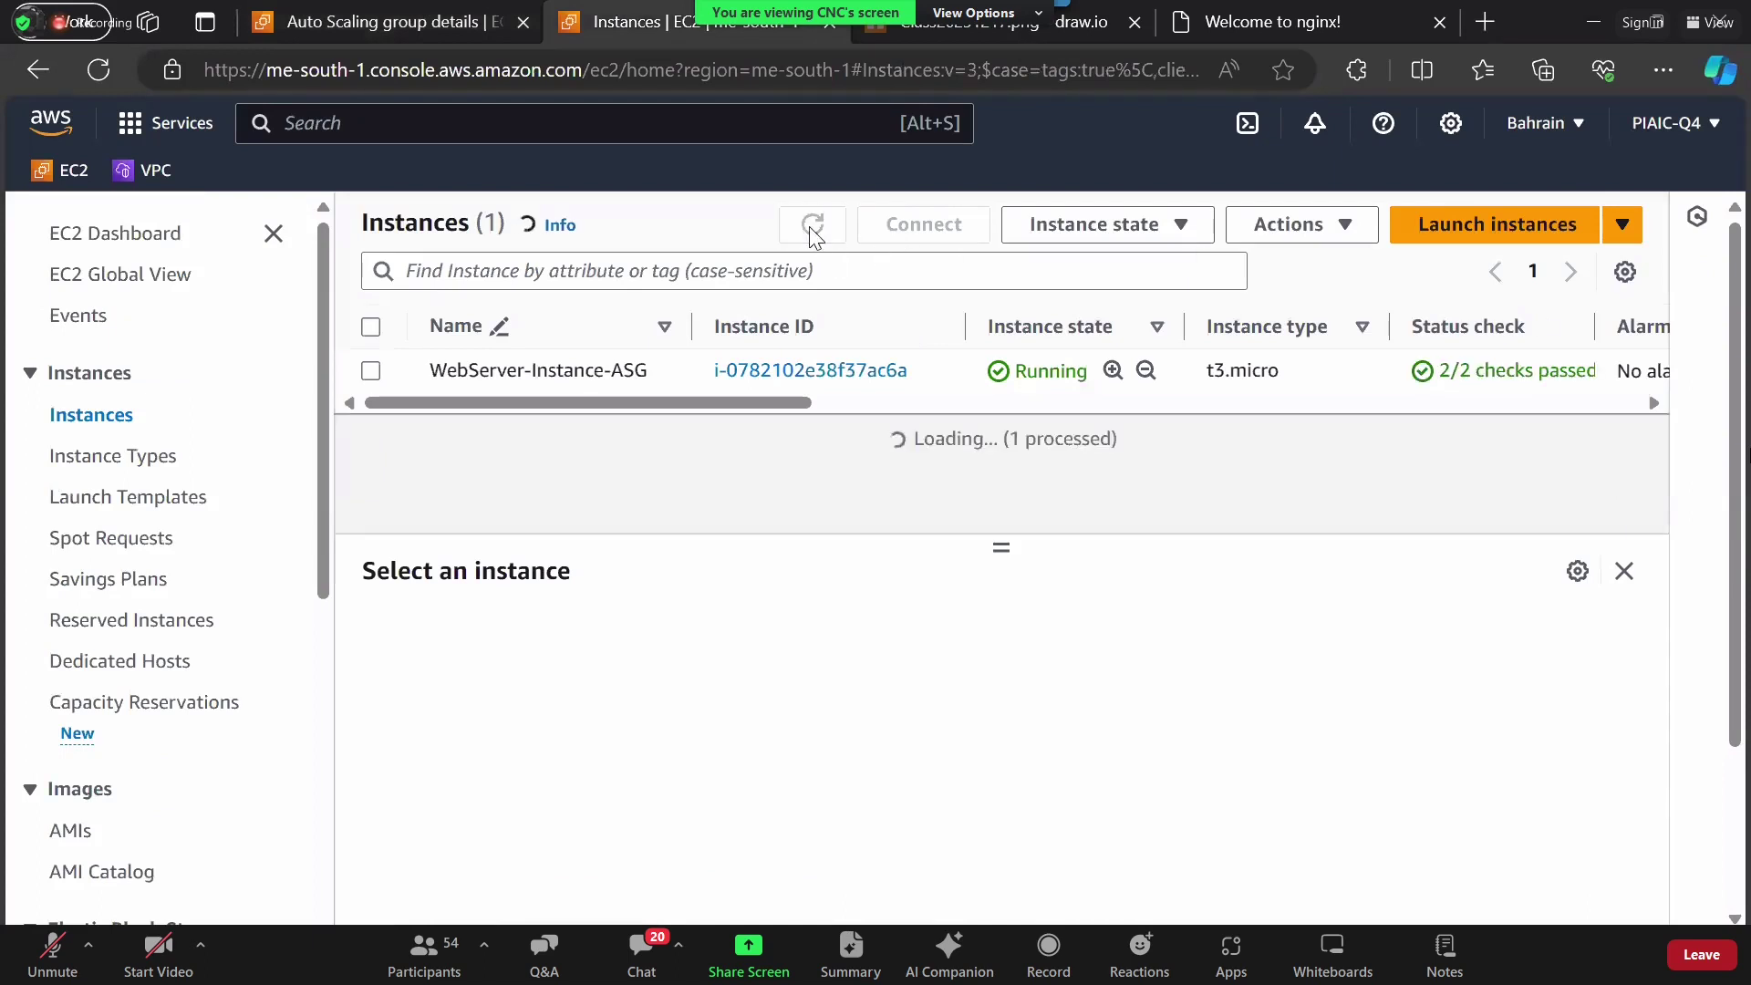
key("F5")
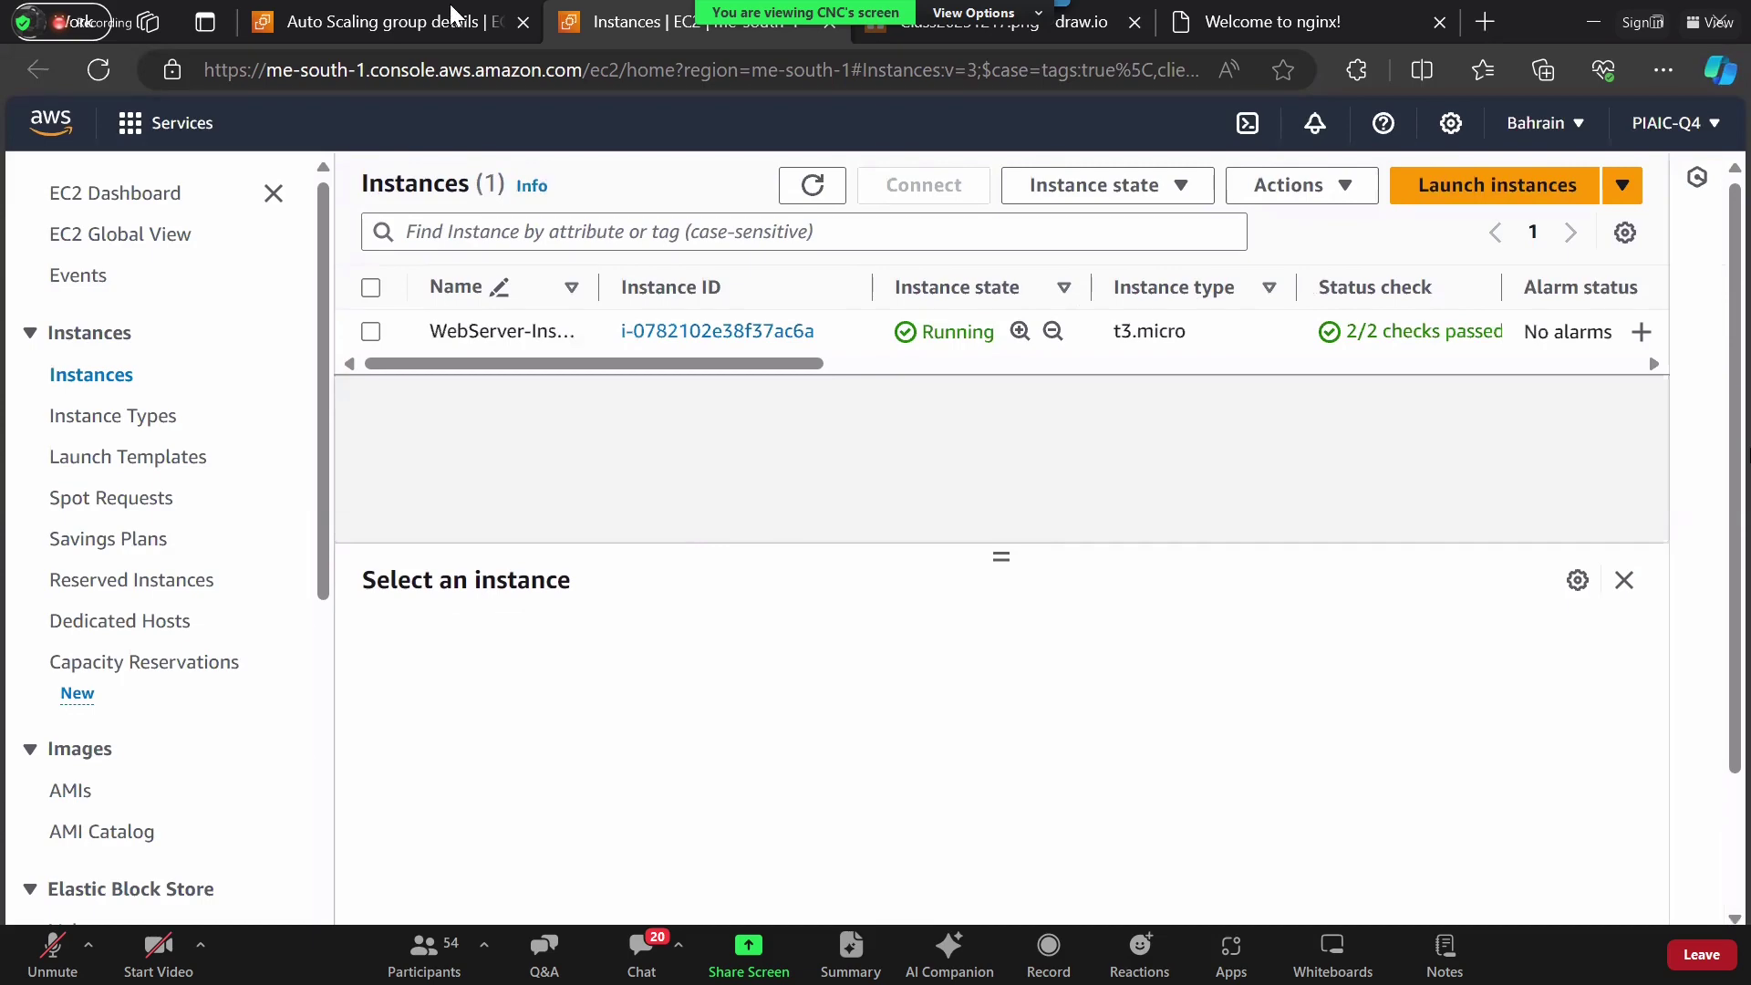
left_click(453, 15)
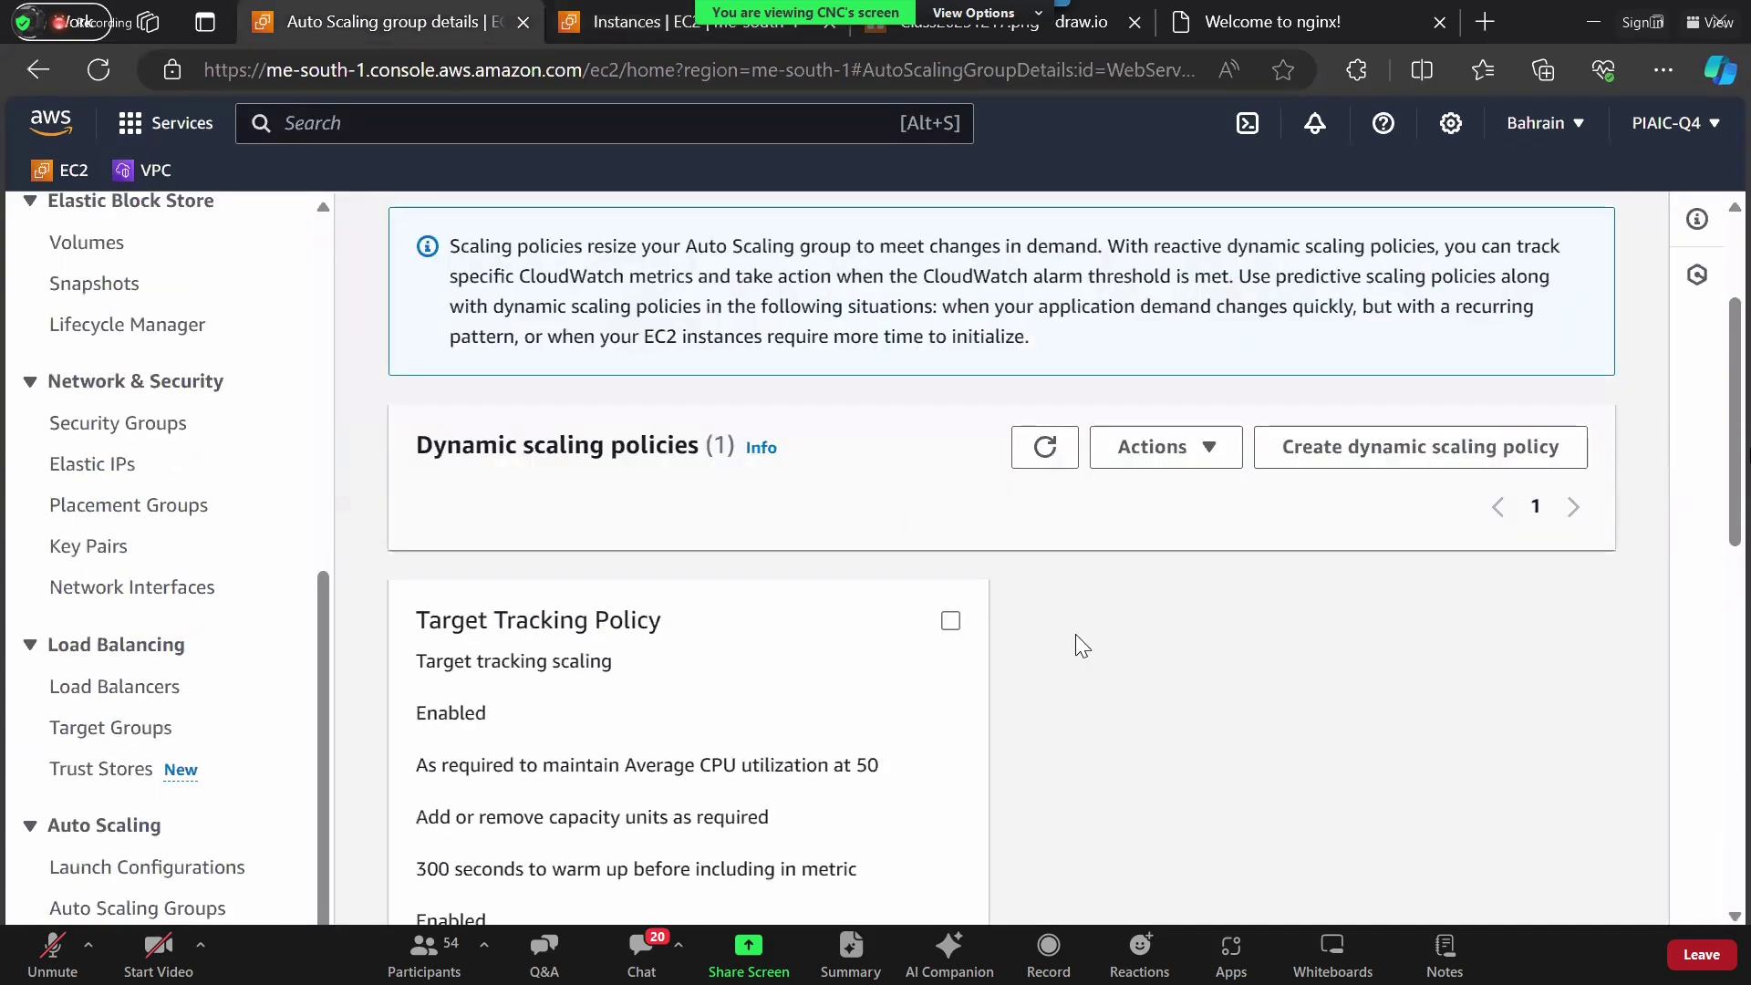
scroll(1075, 633, "down", 1)
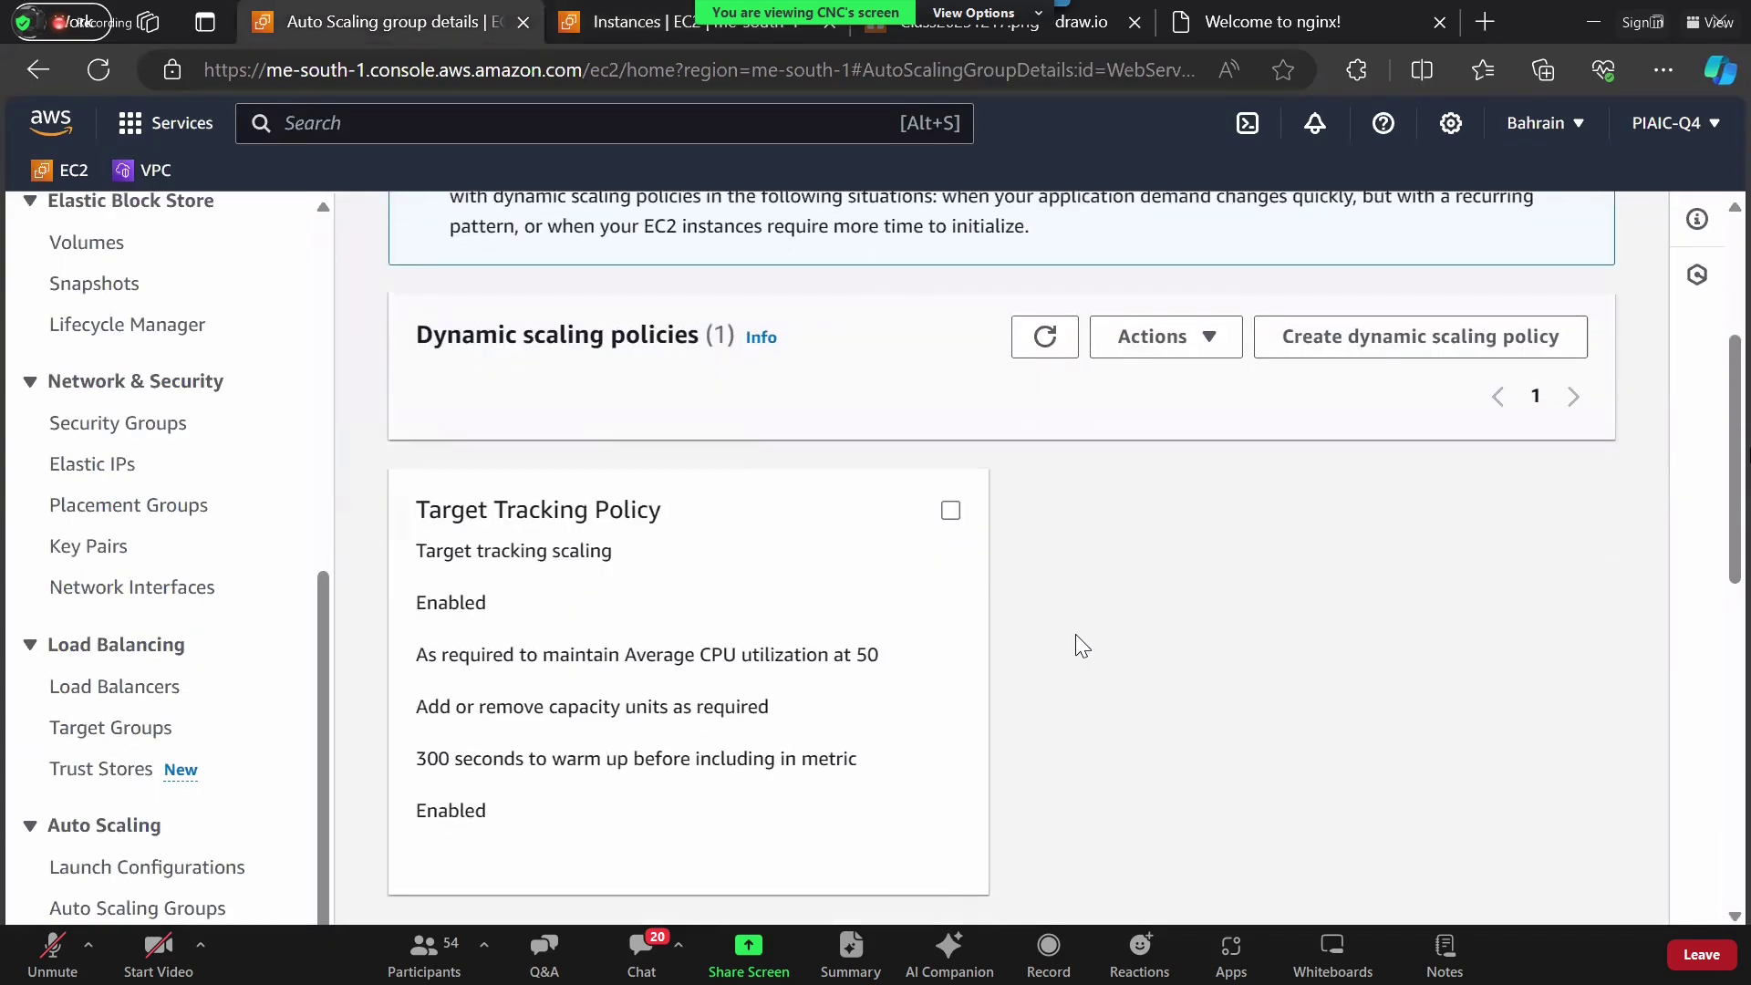
- Recheck the 100% CPU load in s-tui and go back to the EC2 instances list
key("alt+Tab")
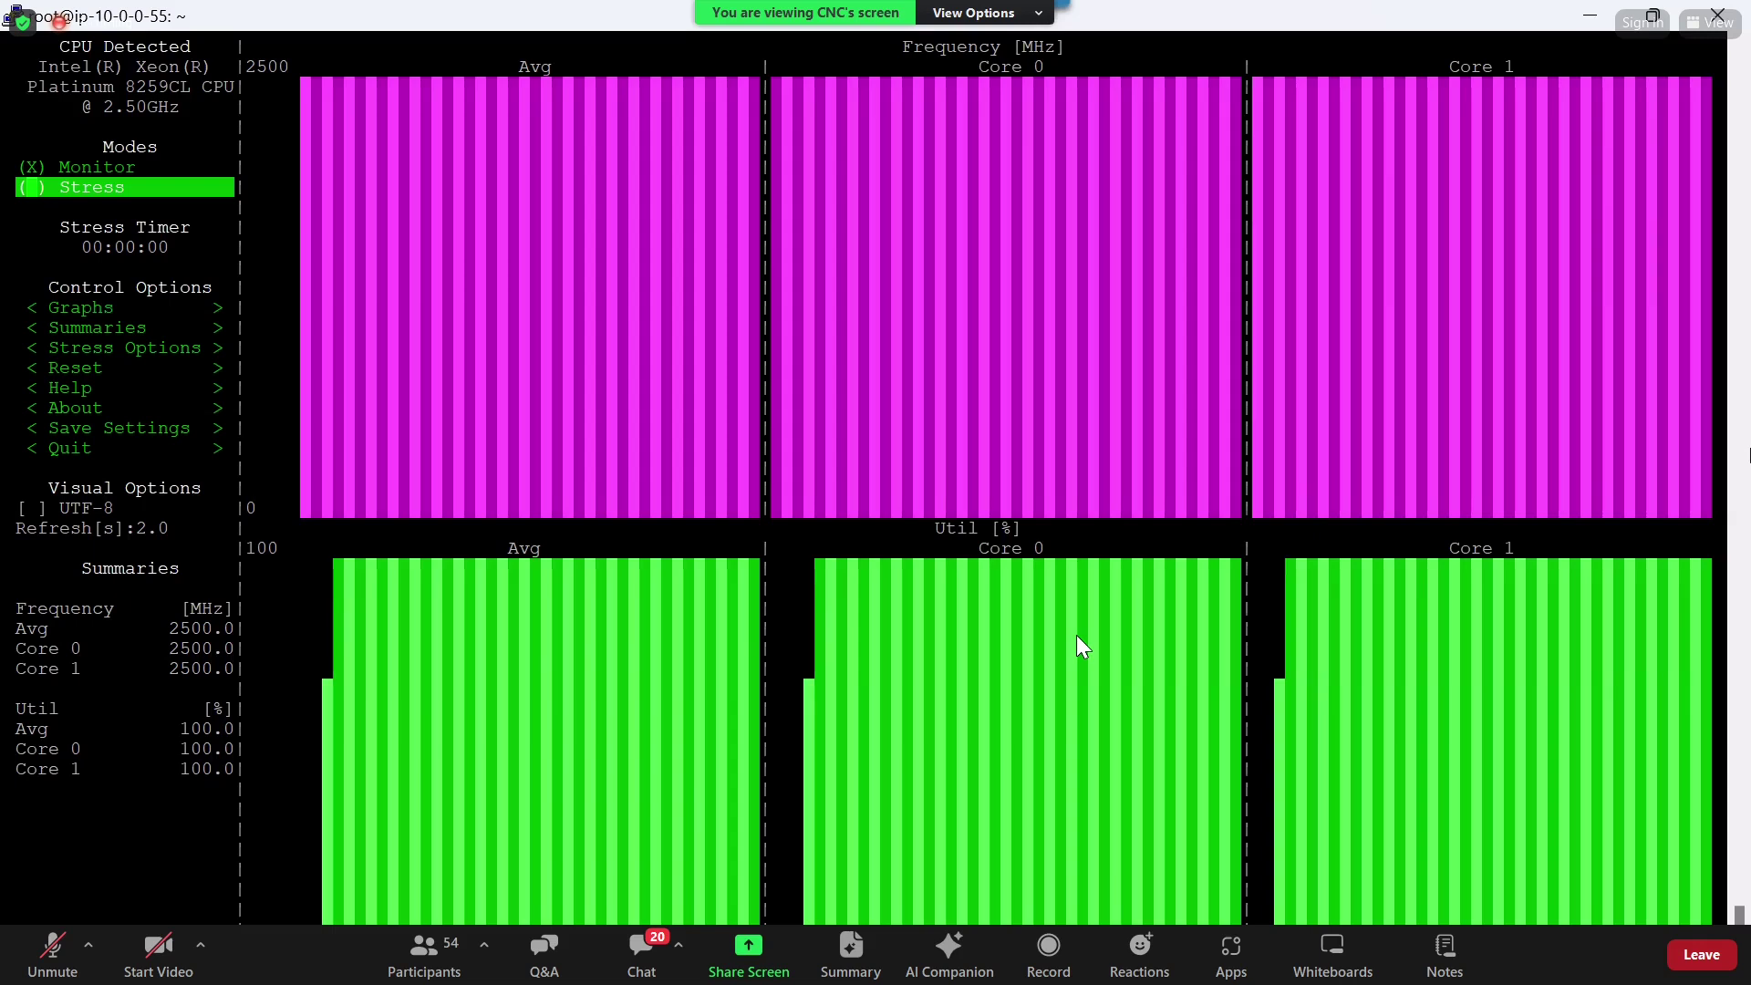
key("alt+Tab")
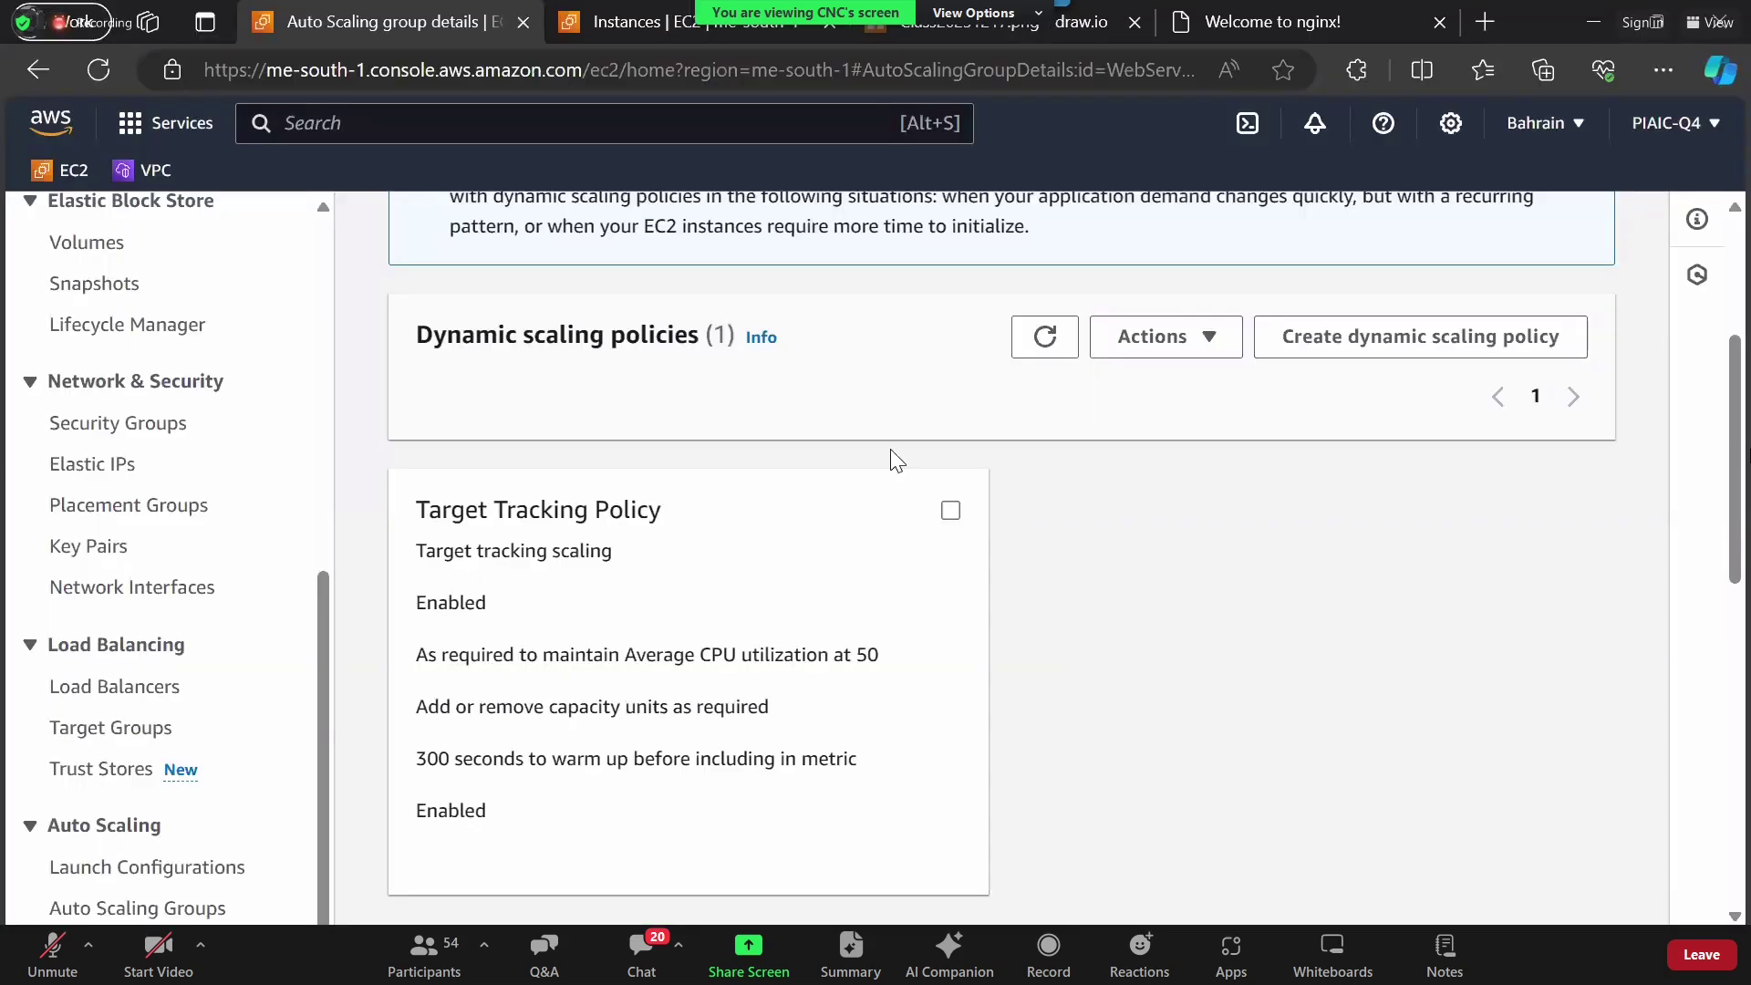
key("ctrl+Tab")
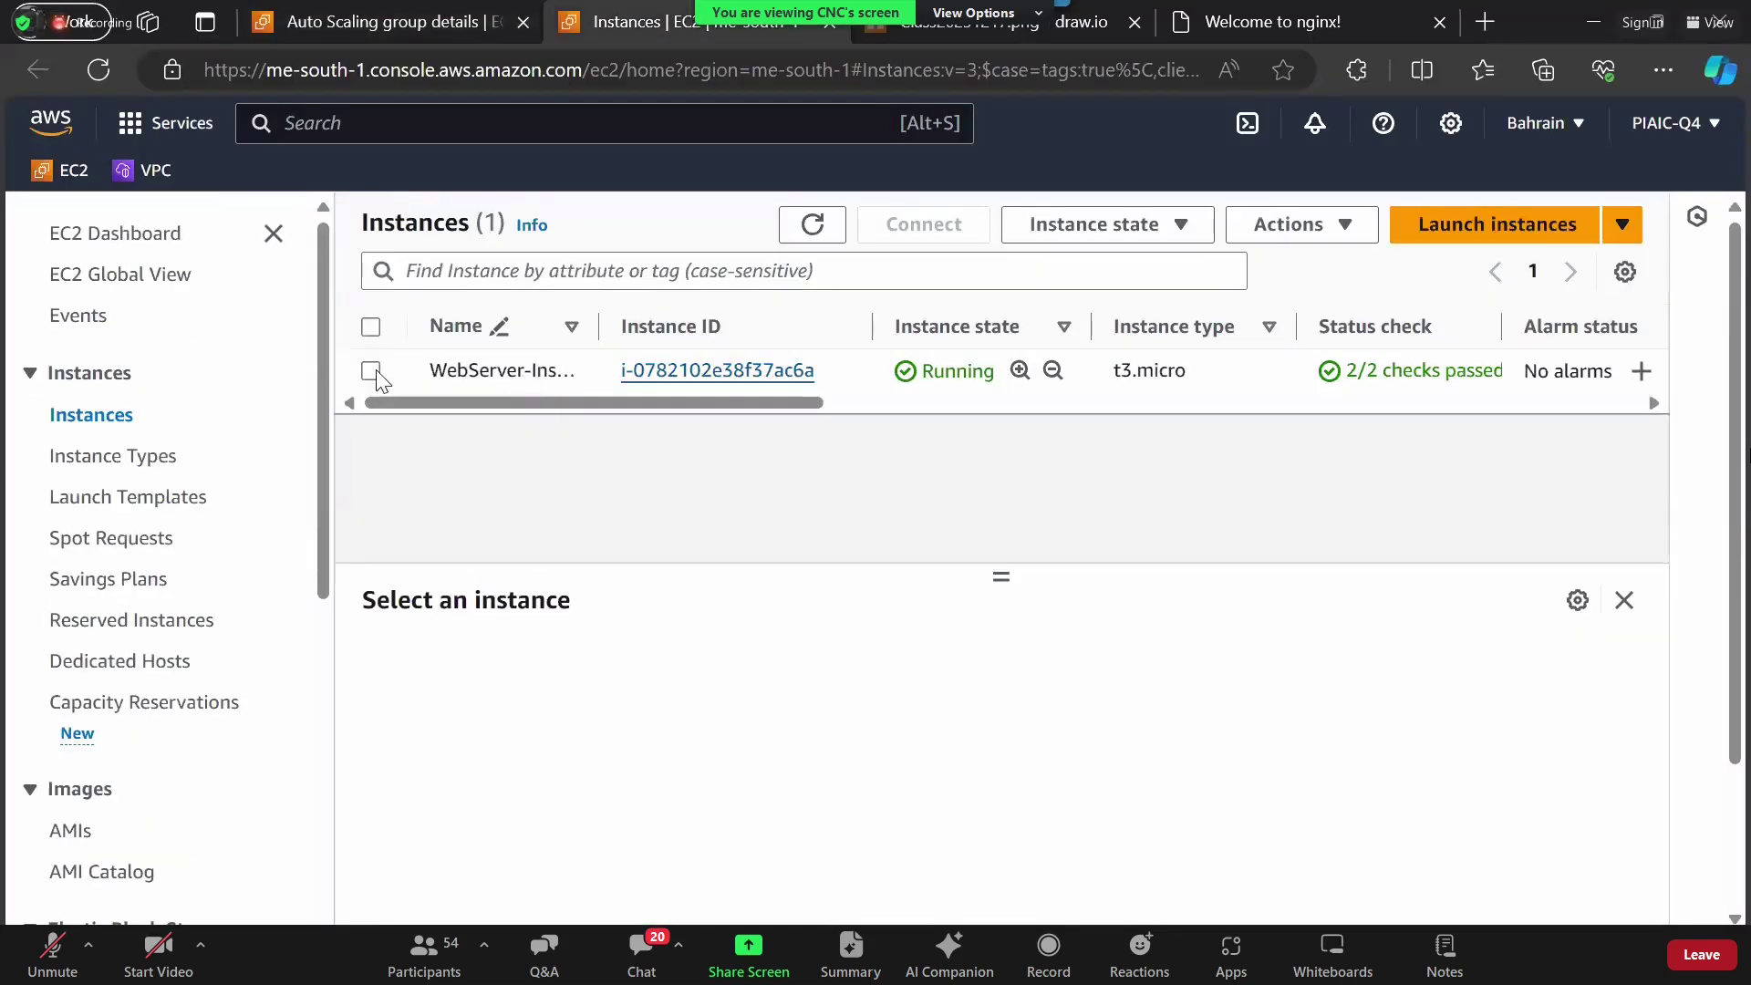
- View WebServer-Instance-ASG's monitoring metrics, then its summary page's monitoring charts
left_click(371, 371)
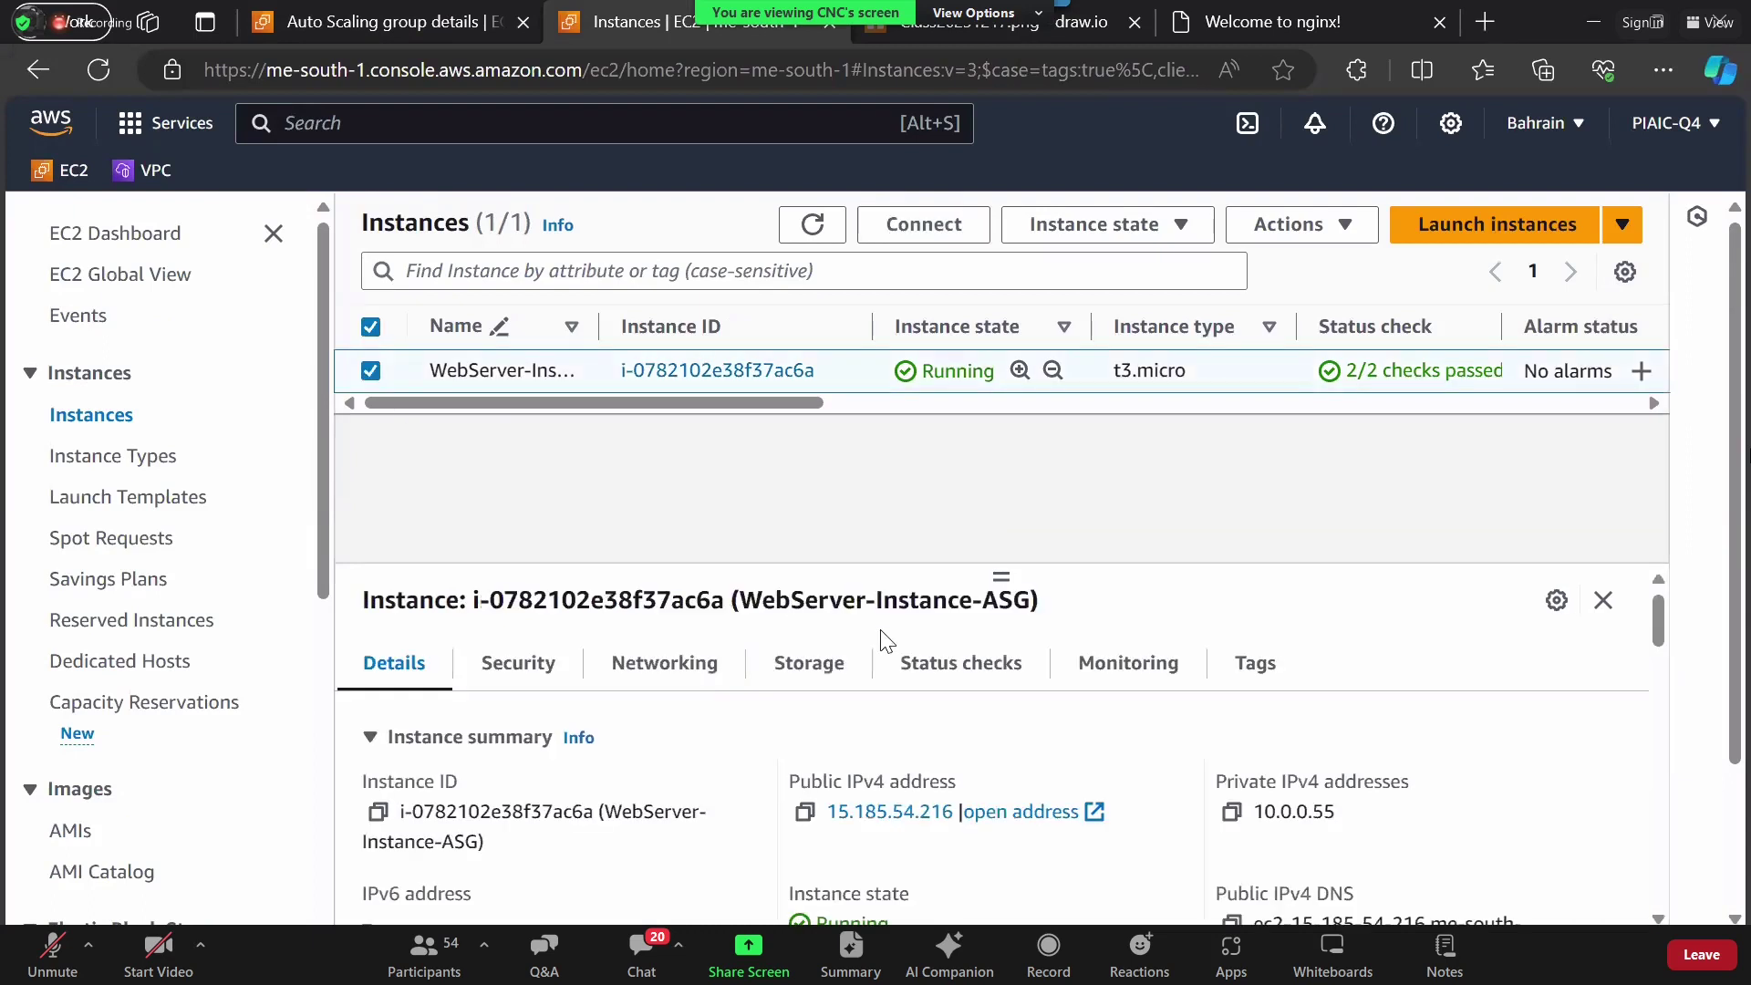
left_click(1129, 666)
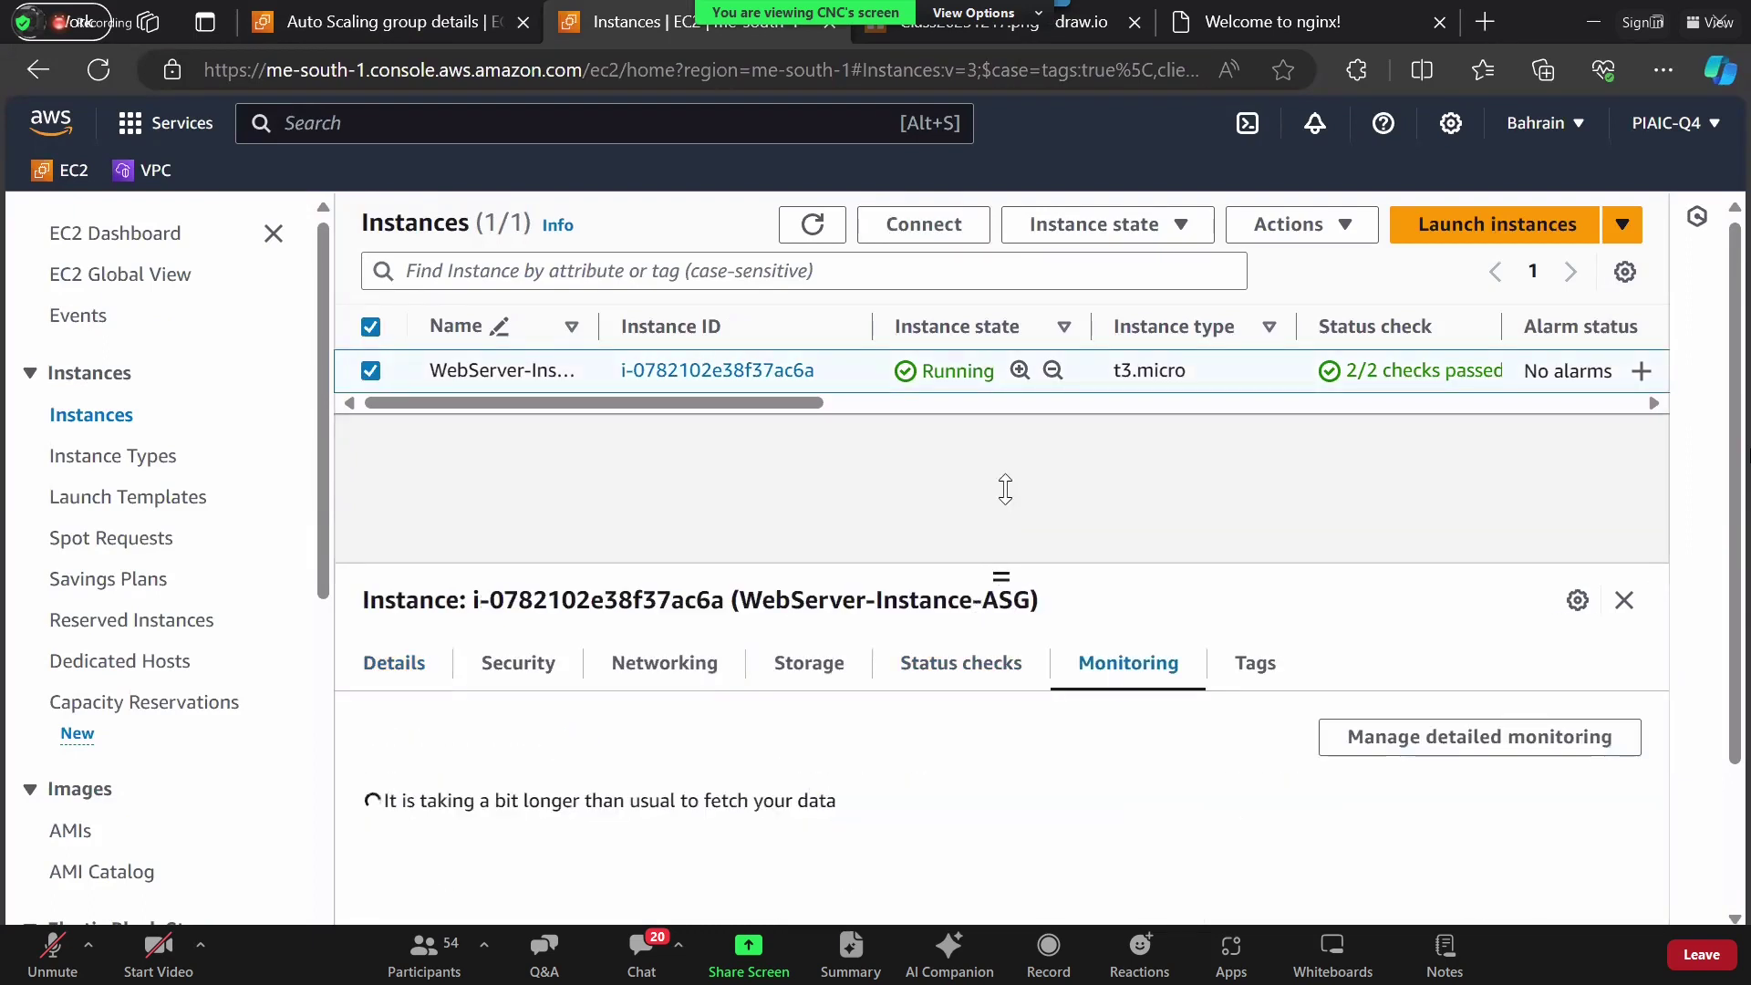
left_click_drag(1005, 489, 1006, 490)
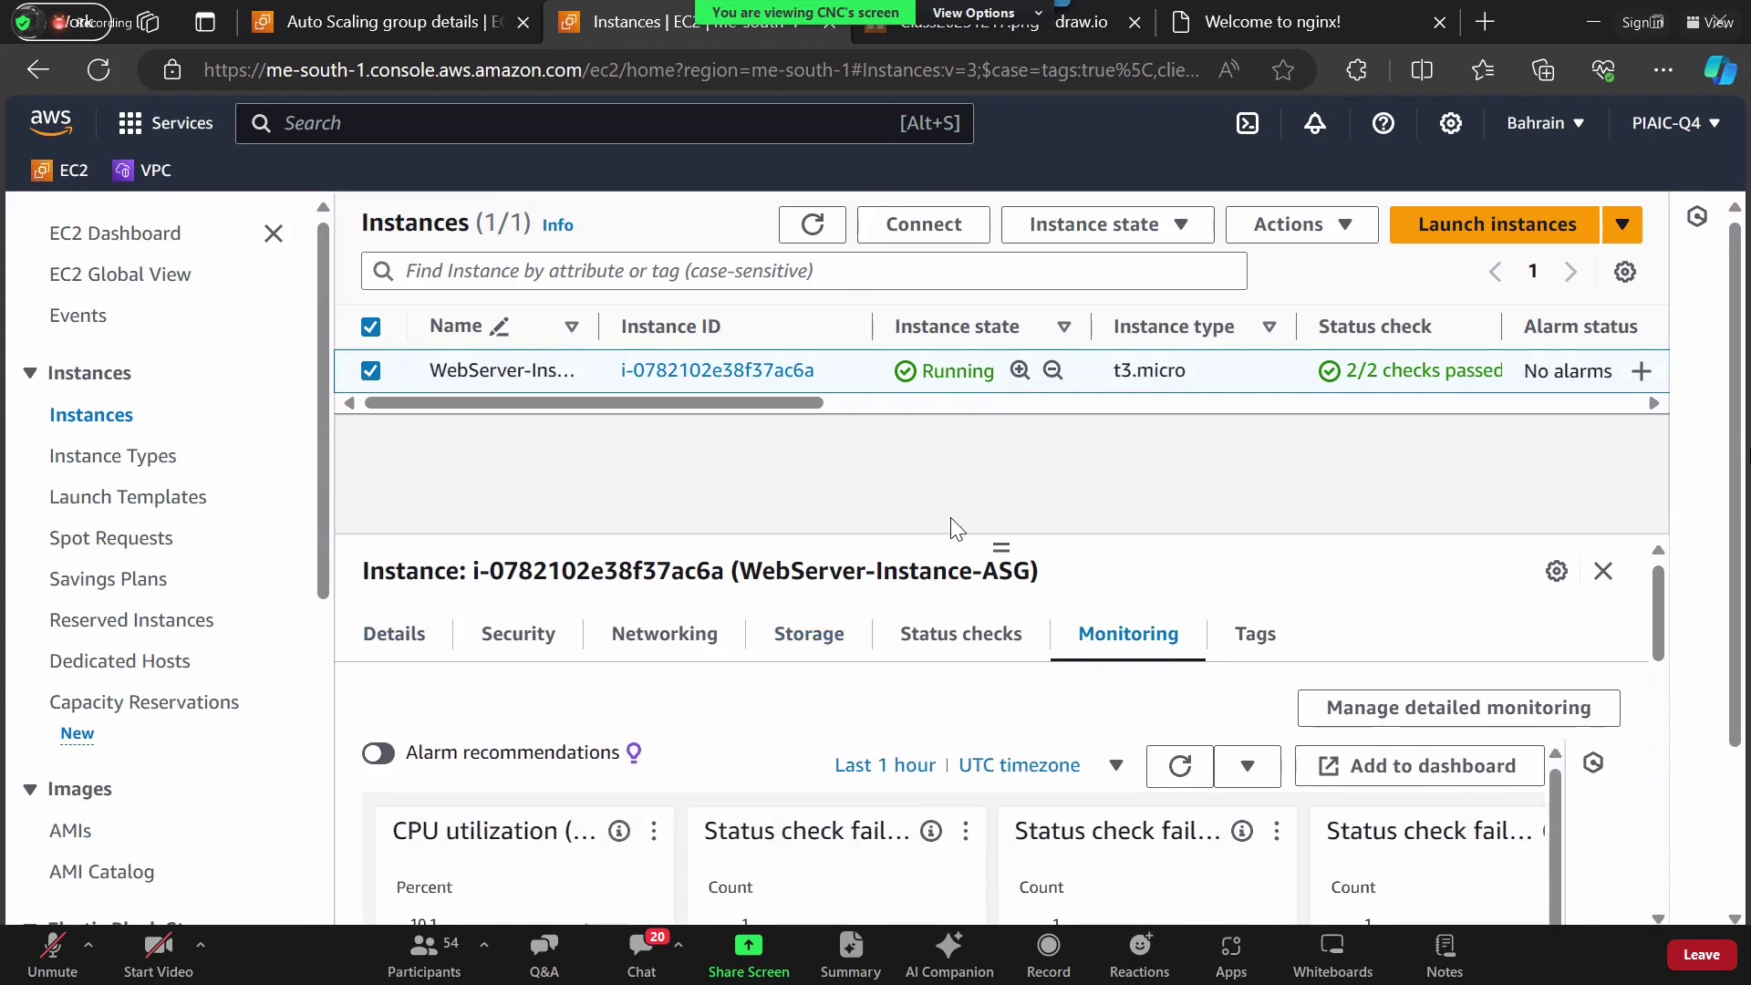
left_click(653, 381)
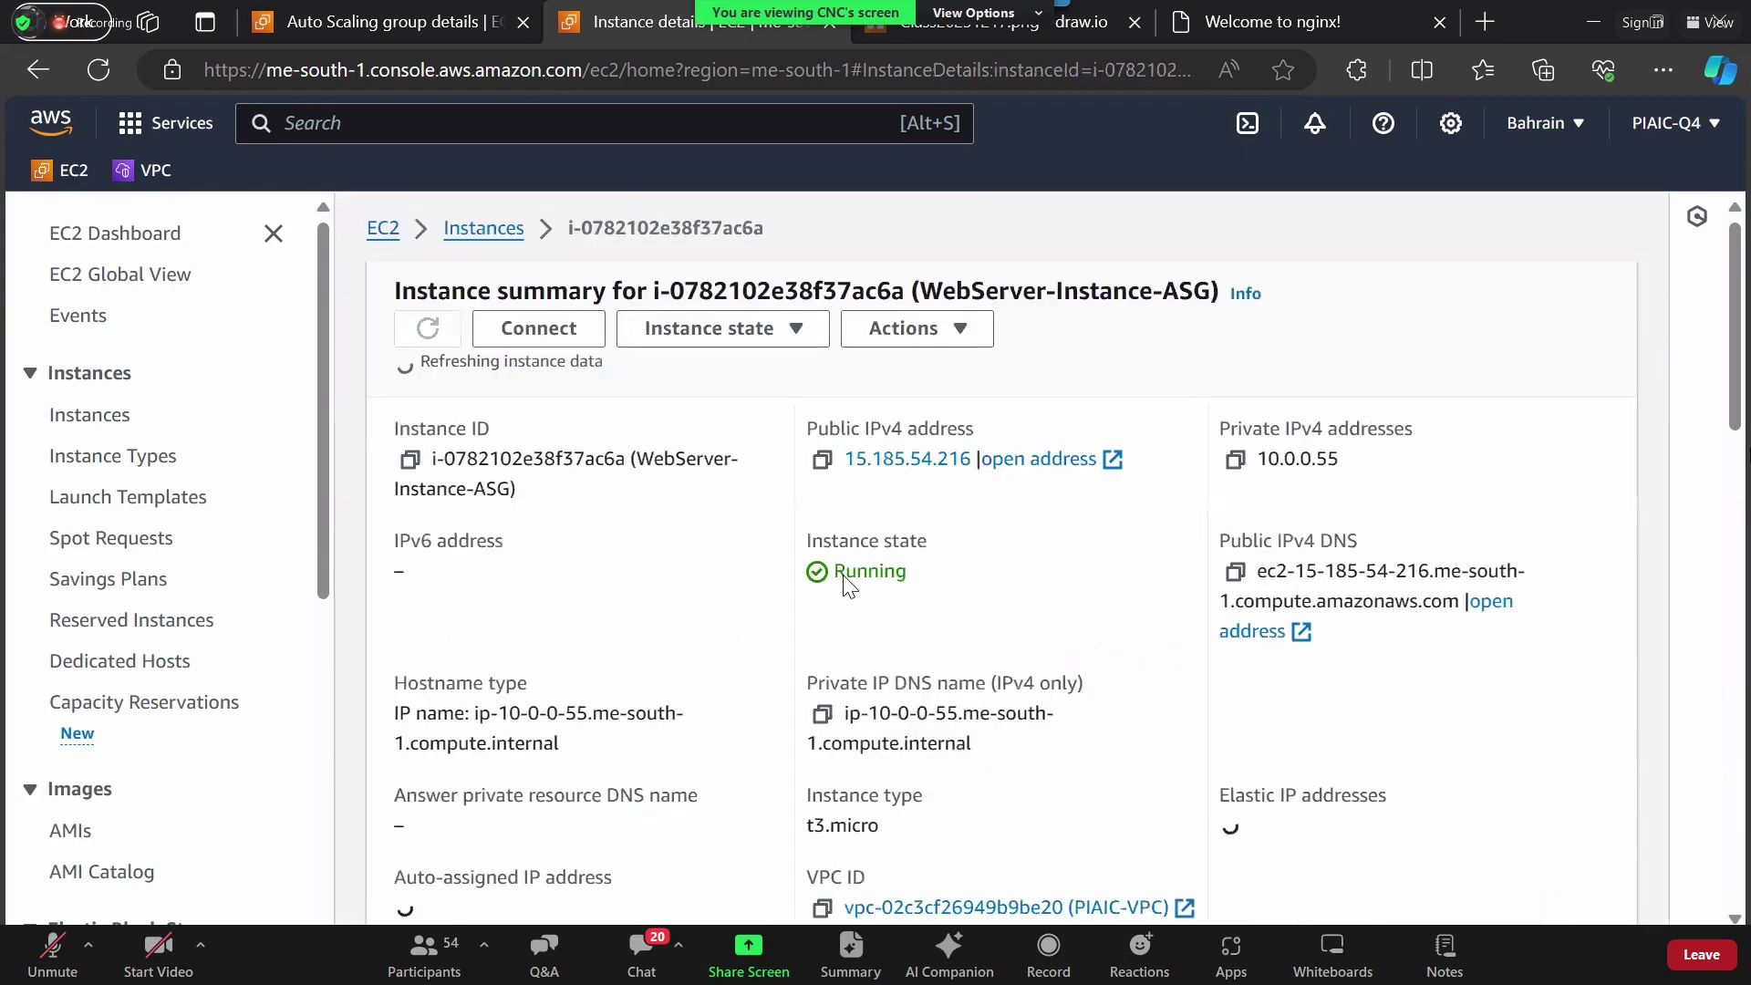
scroll(1457, 678, "down", 5)
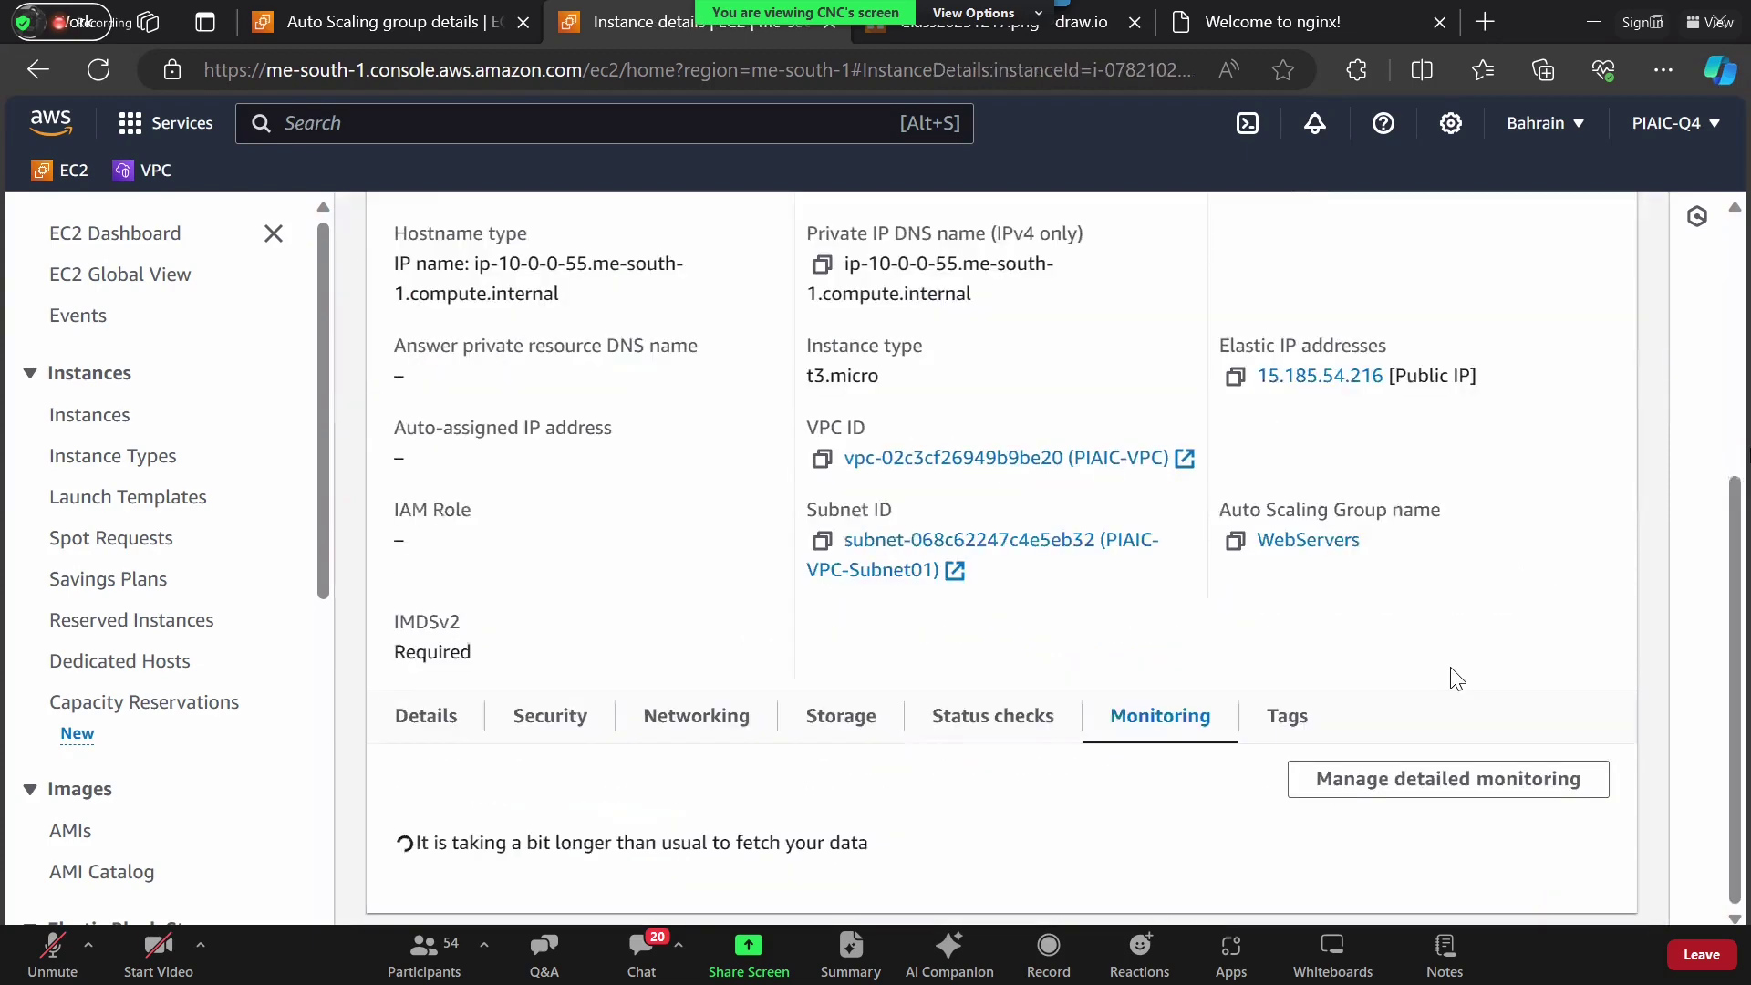
scroll(1455, 676, "down", 5)
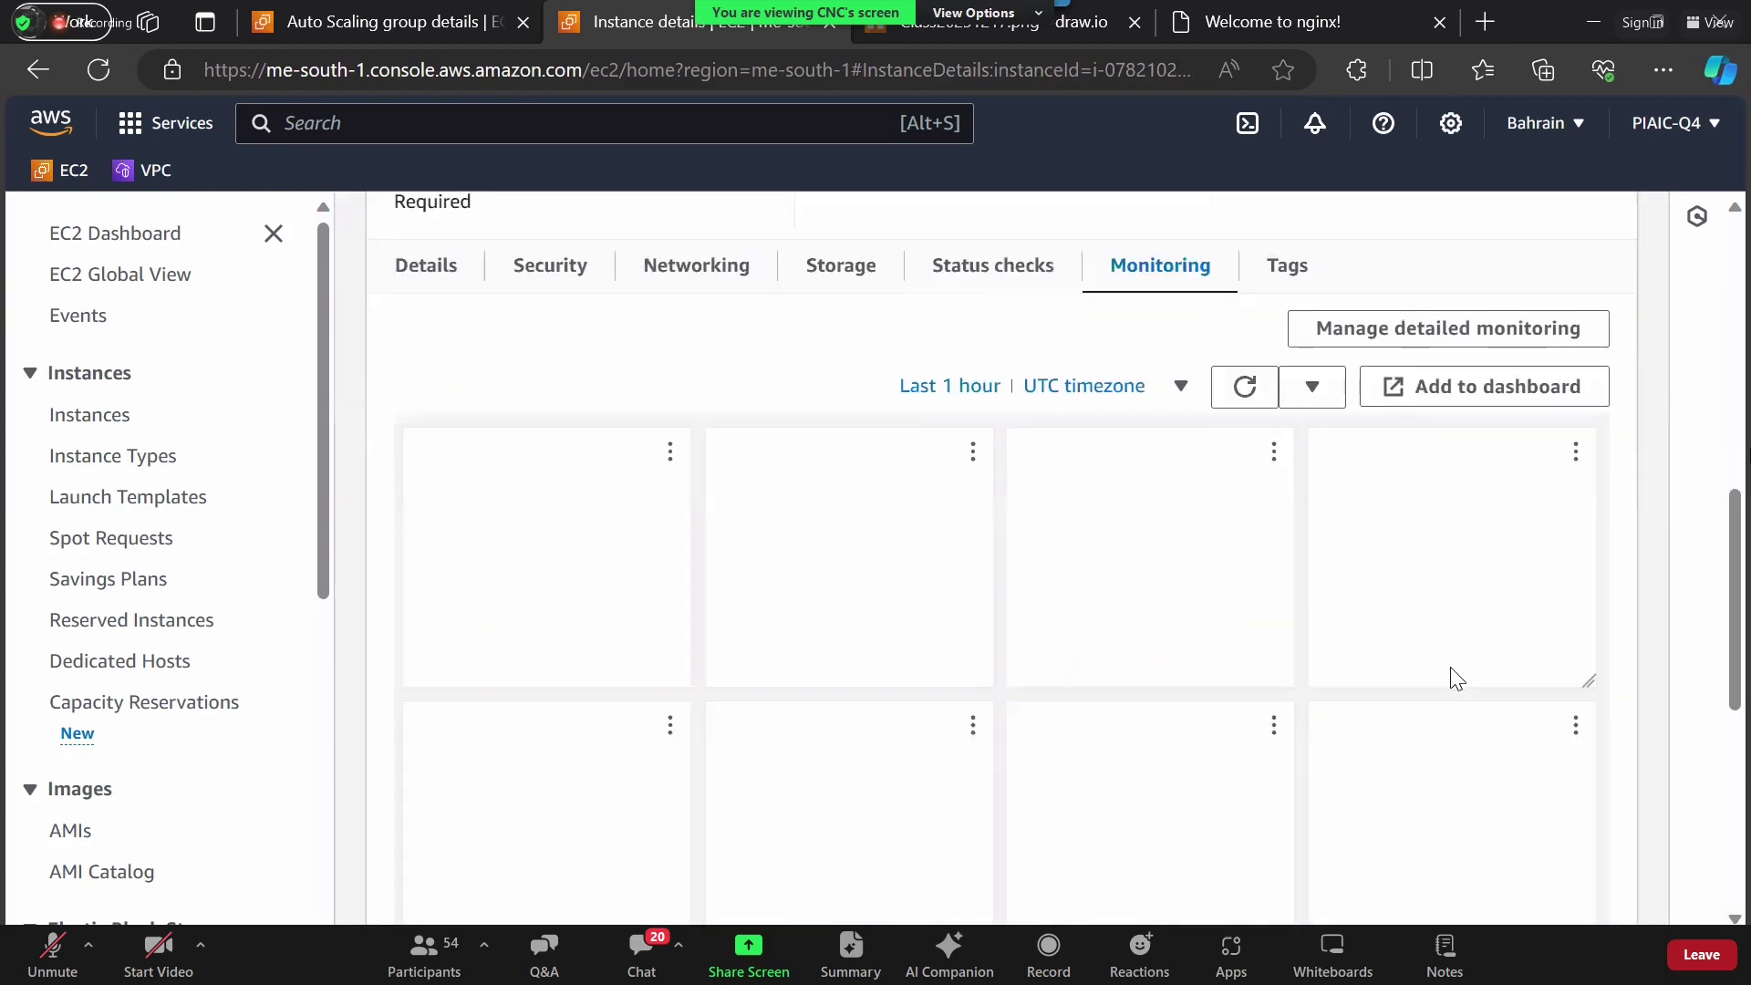
scroll(1478, 676, "down", 2)
scroll(1604, 636, "up", 1)
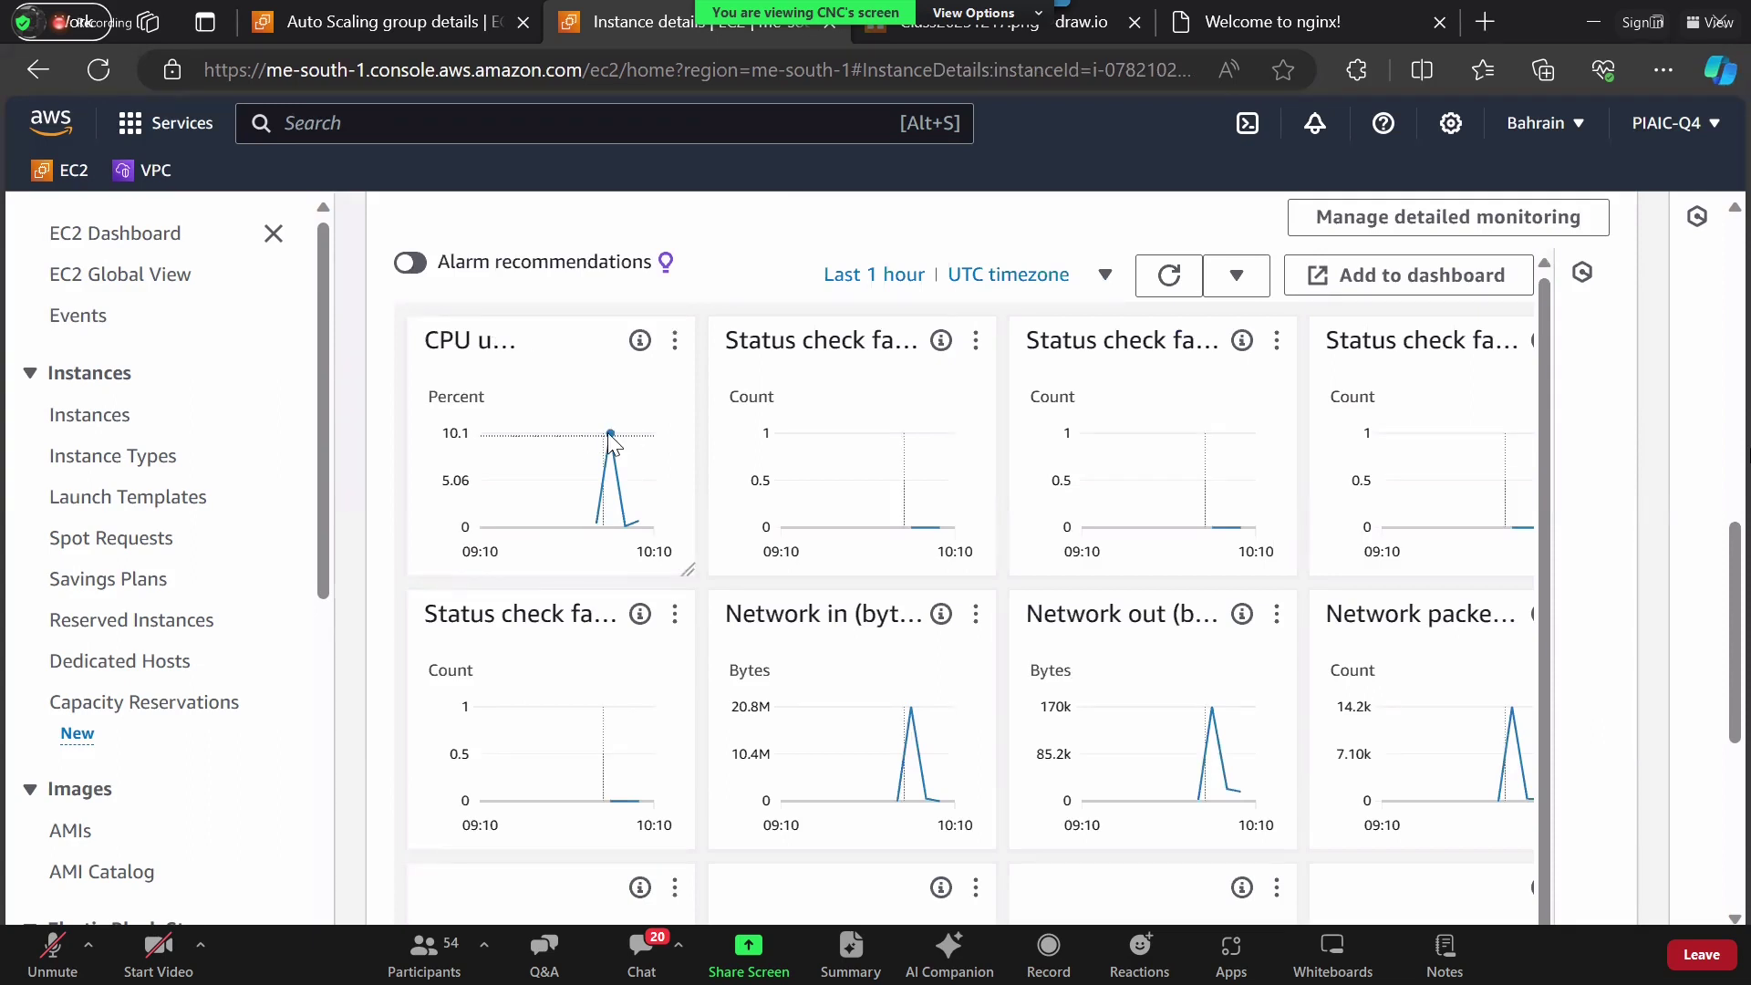
- Return to and refresh the Instances list, then bring up the draw.io architecture diagram
left_click(87, 419)
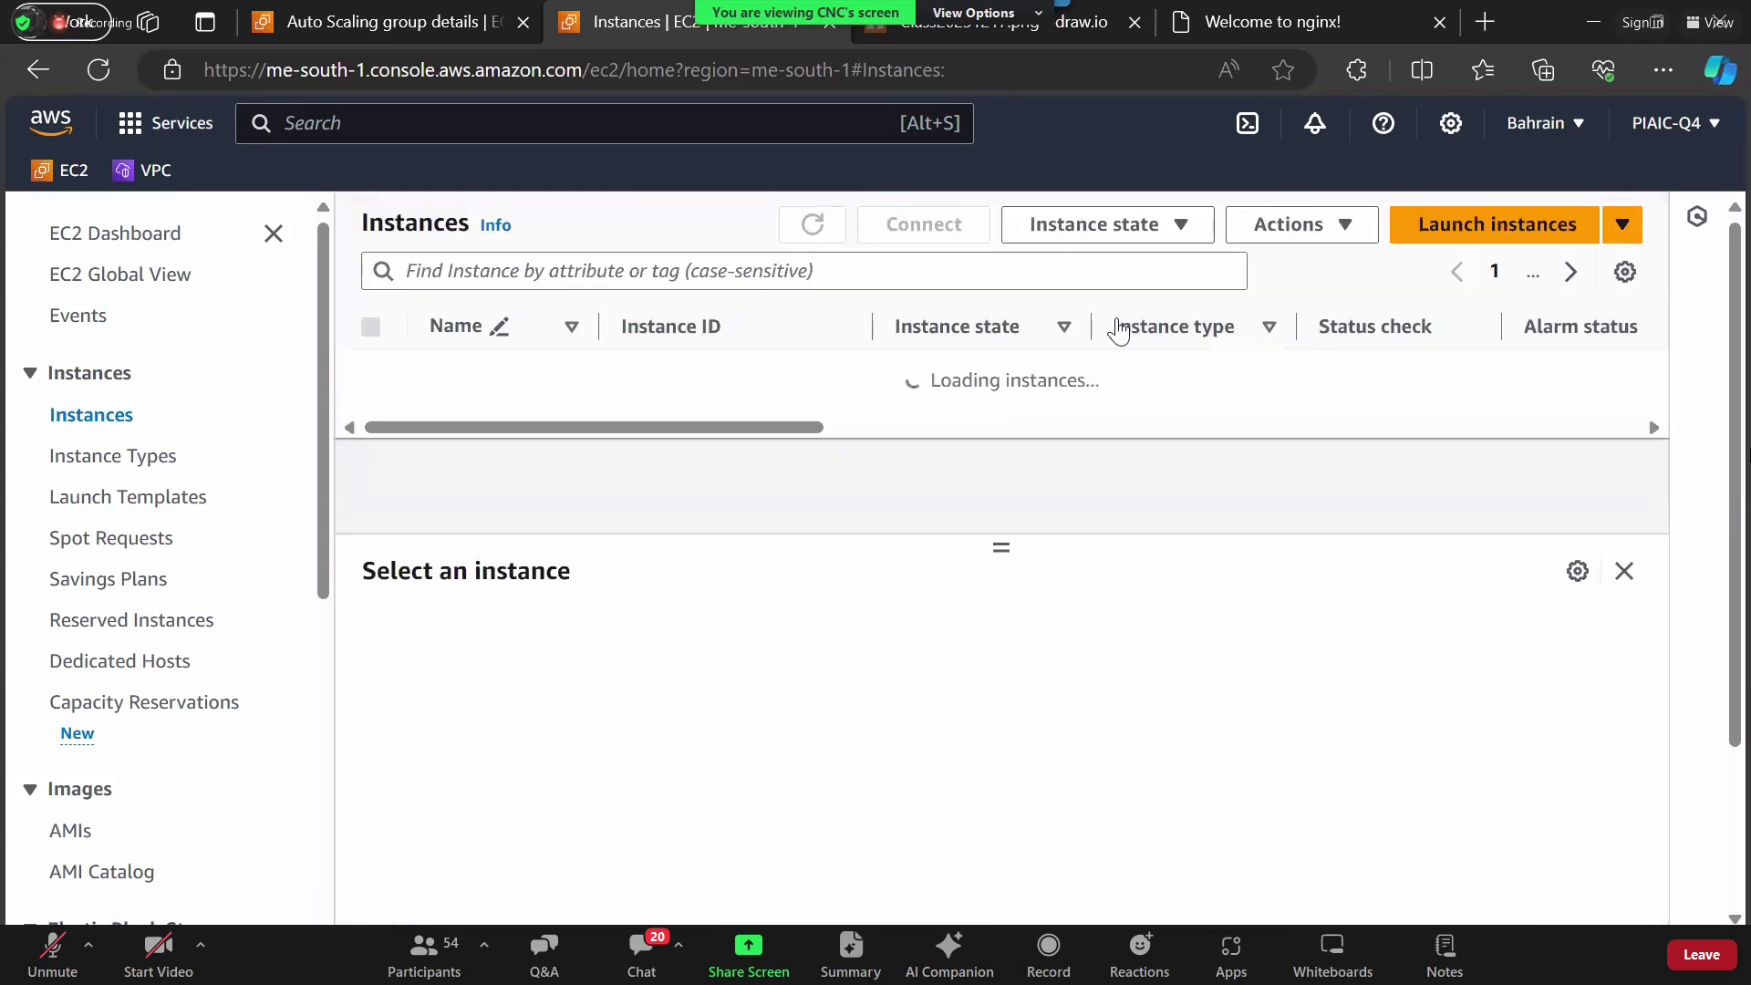
left_click(828, 223)
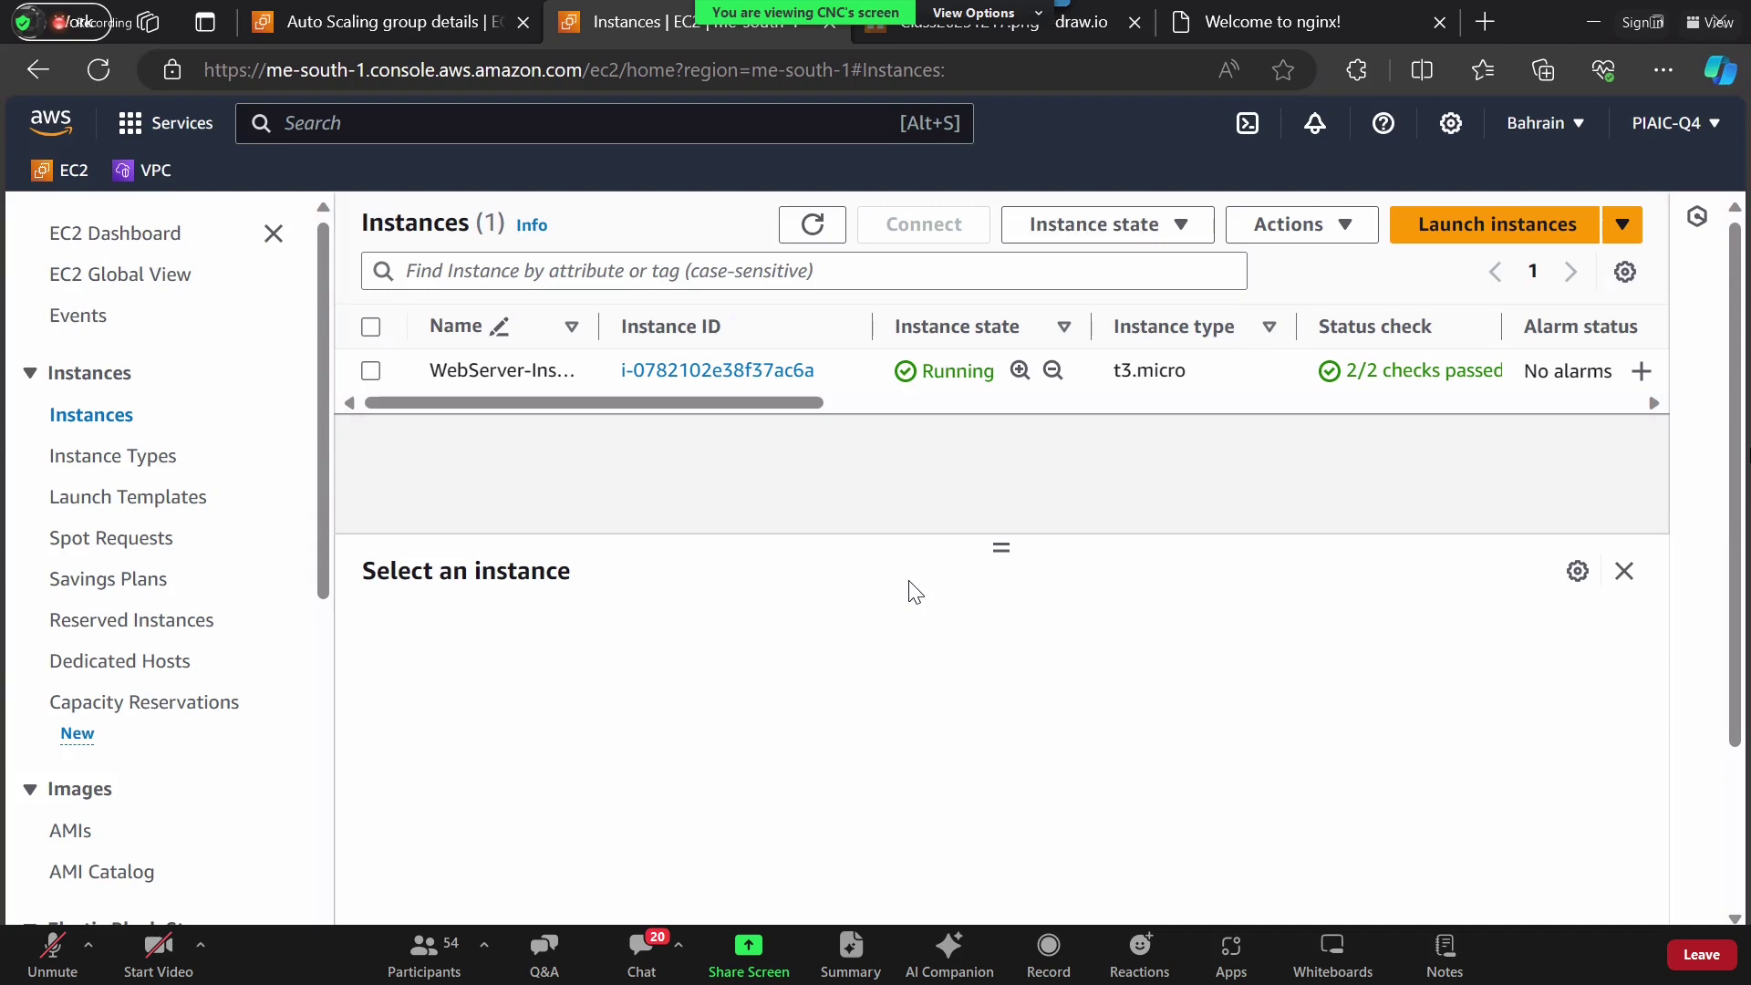
left_click(1120, 15)
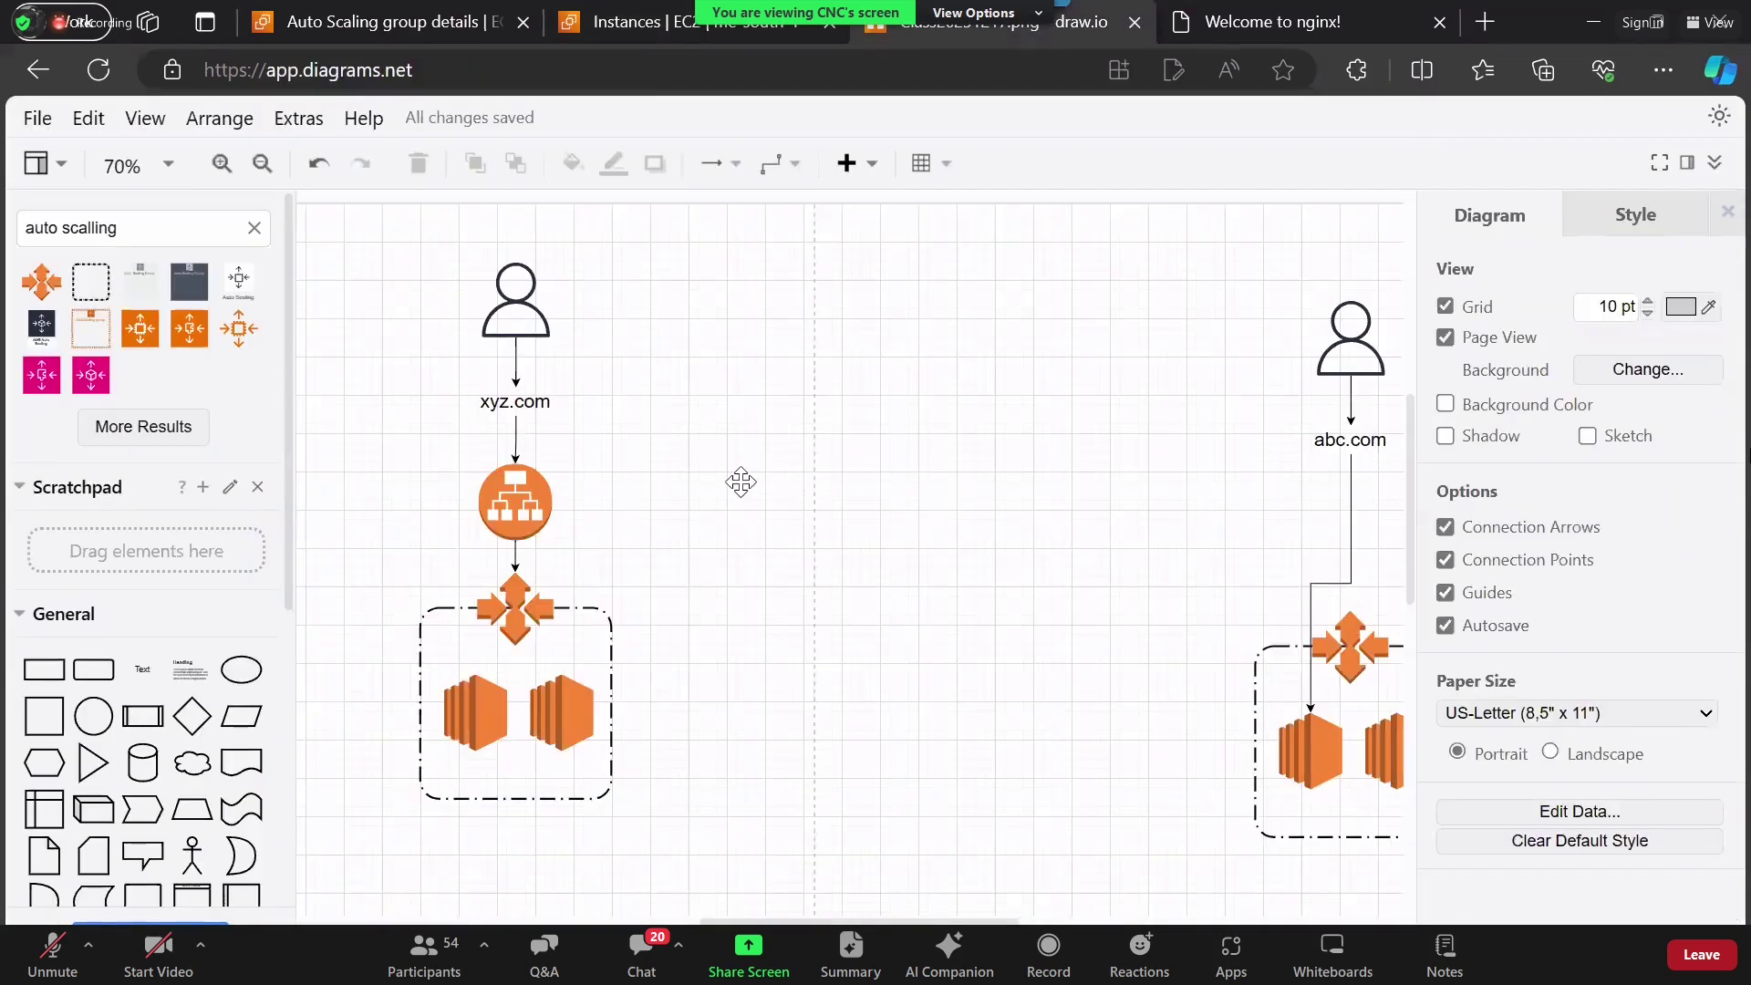
mouse_move(966, 485)
left_mouse_down()
mouse_move(798, 505)
mouse_move(655, 462)
left_mouse_up()
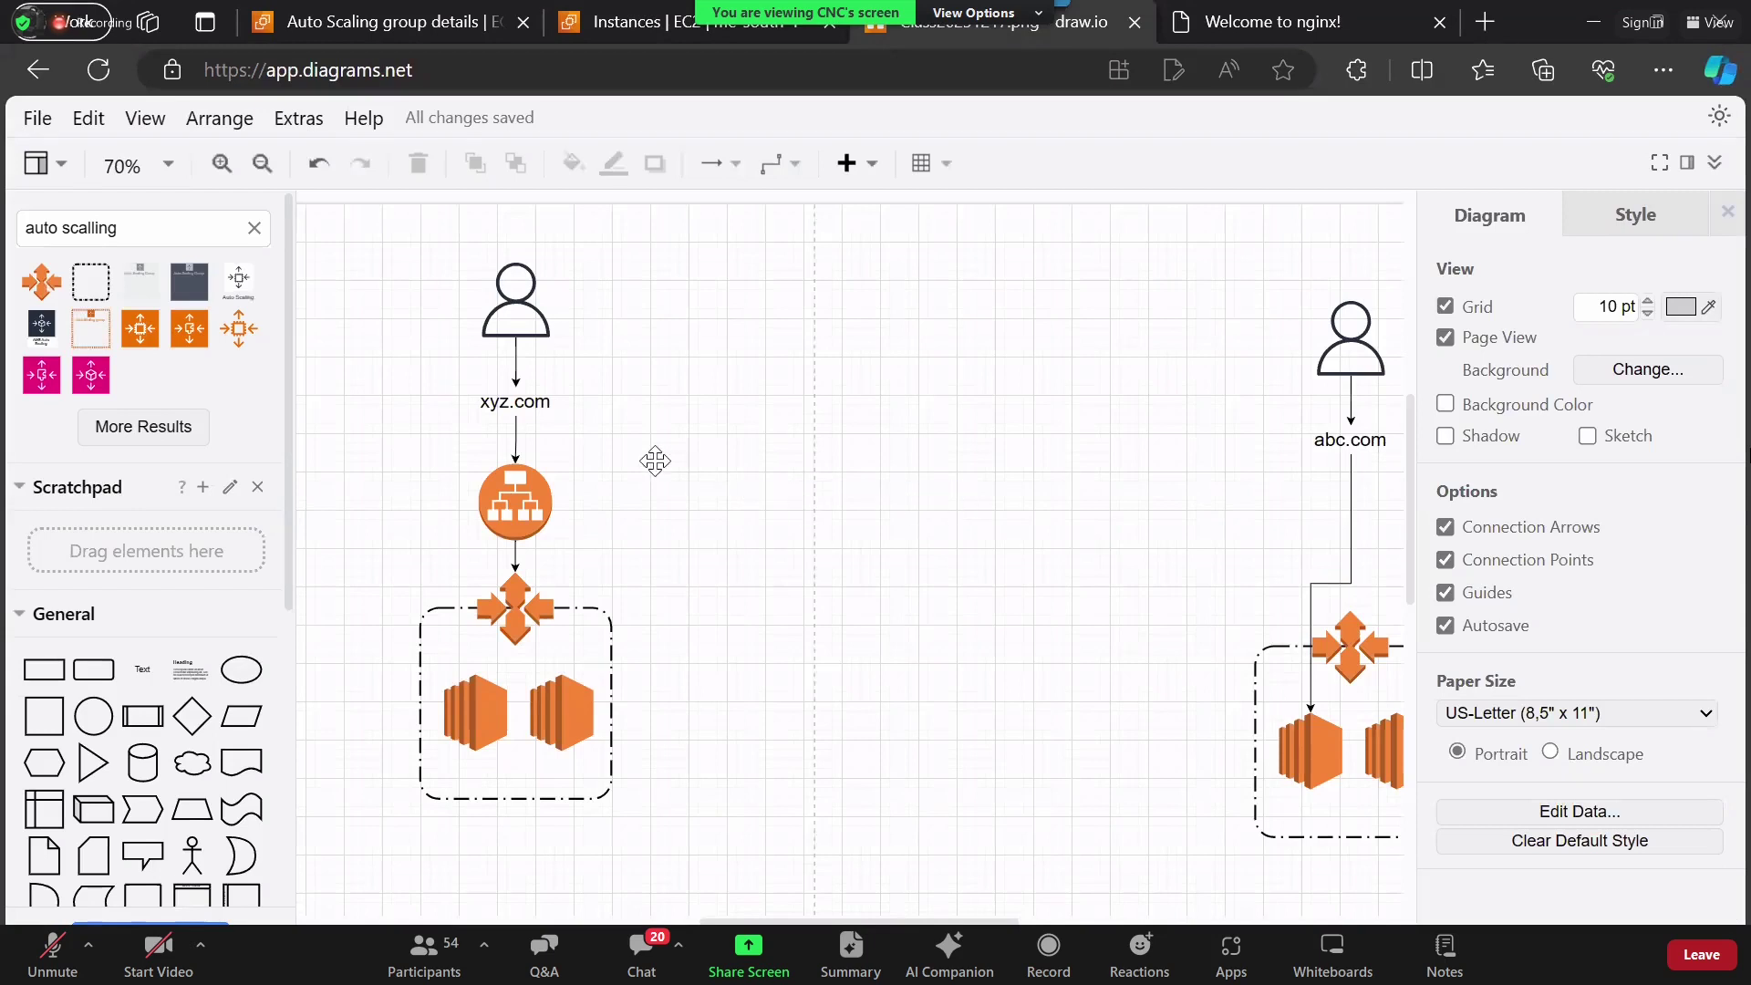
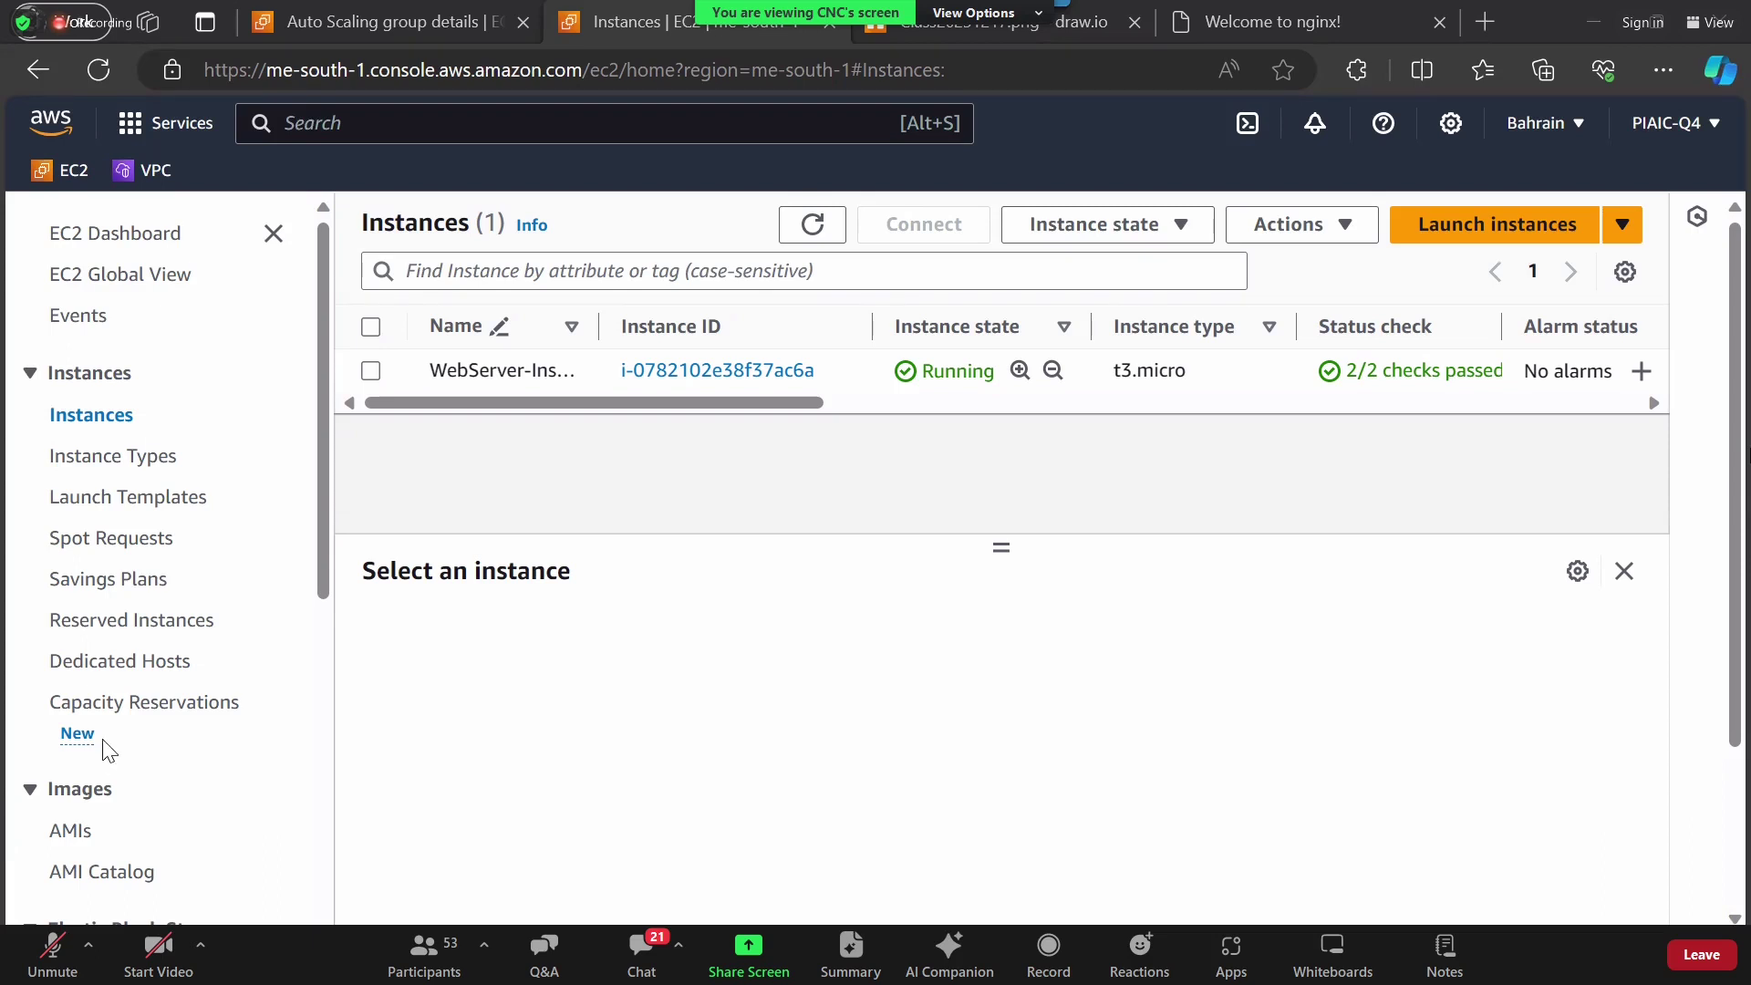
- View the nginx welcome page served at the webservers-elb load balancer DNS address
scroll(106, 742, "down", 4)
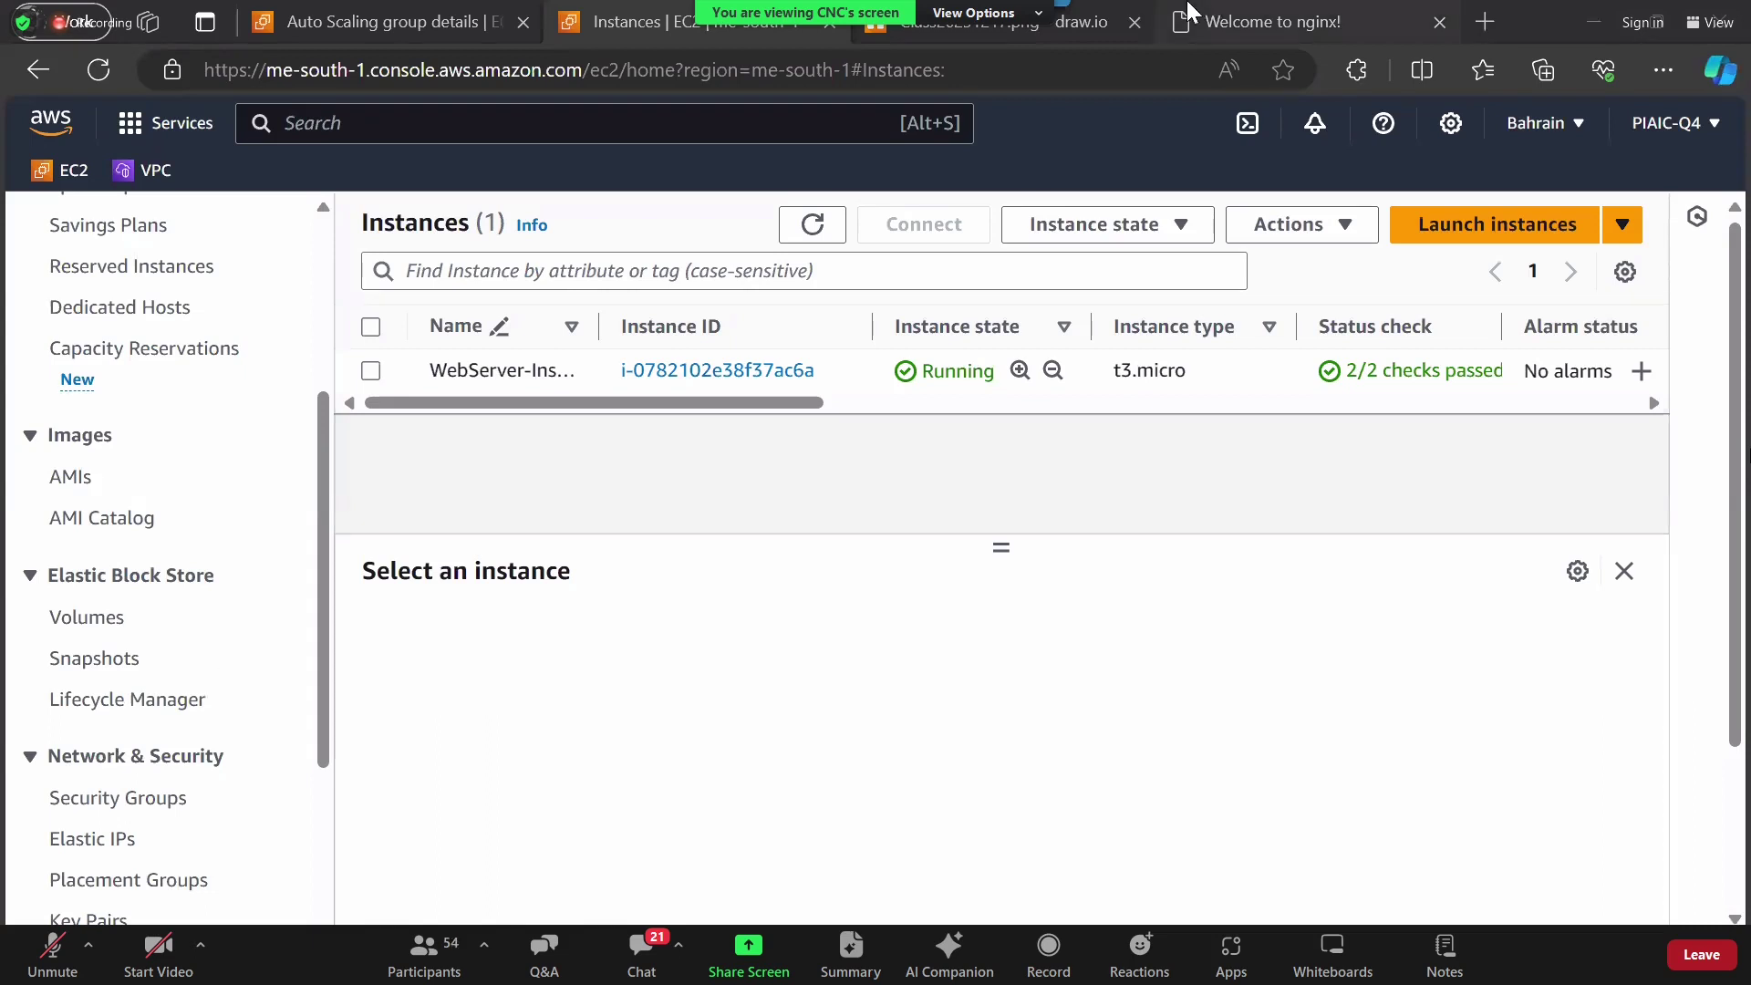
left_click(1222, 20)
left_click(904, 71)
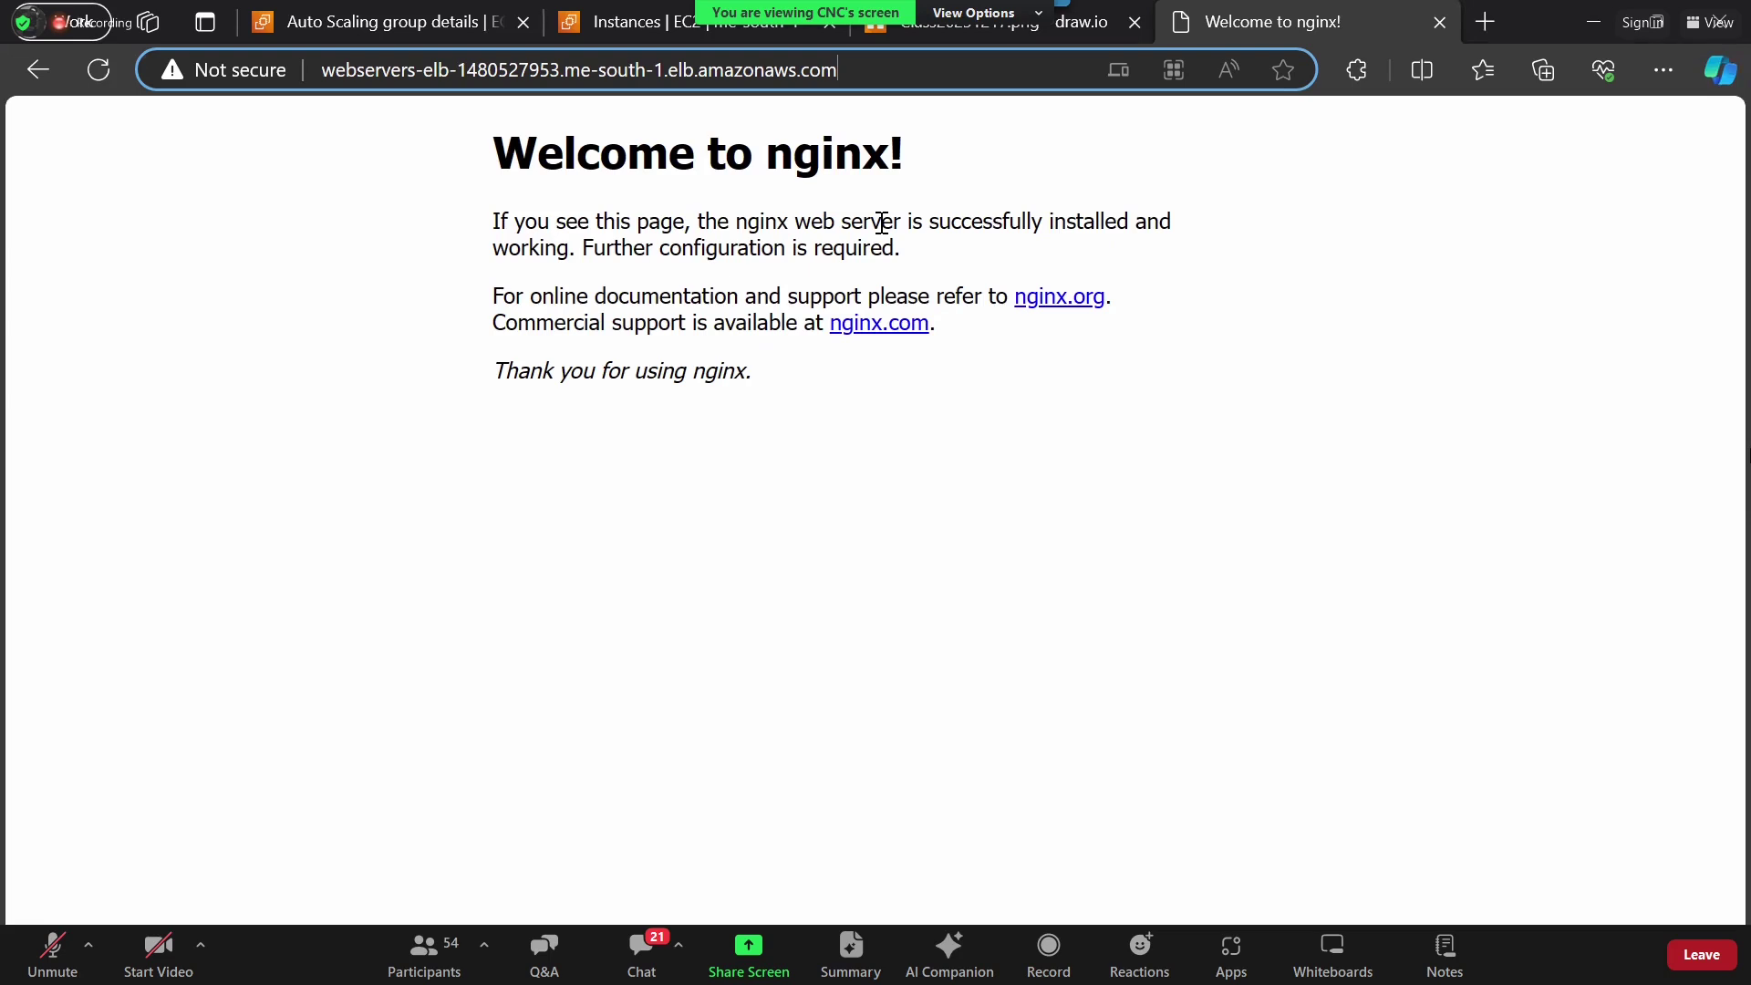
- From the Auto Scaling group page, search the AWS services for 'Route' and open Route 53
left_click(406, 16)
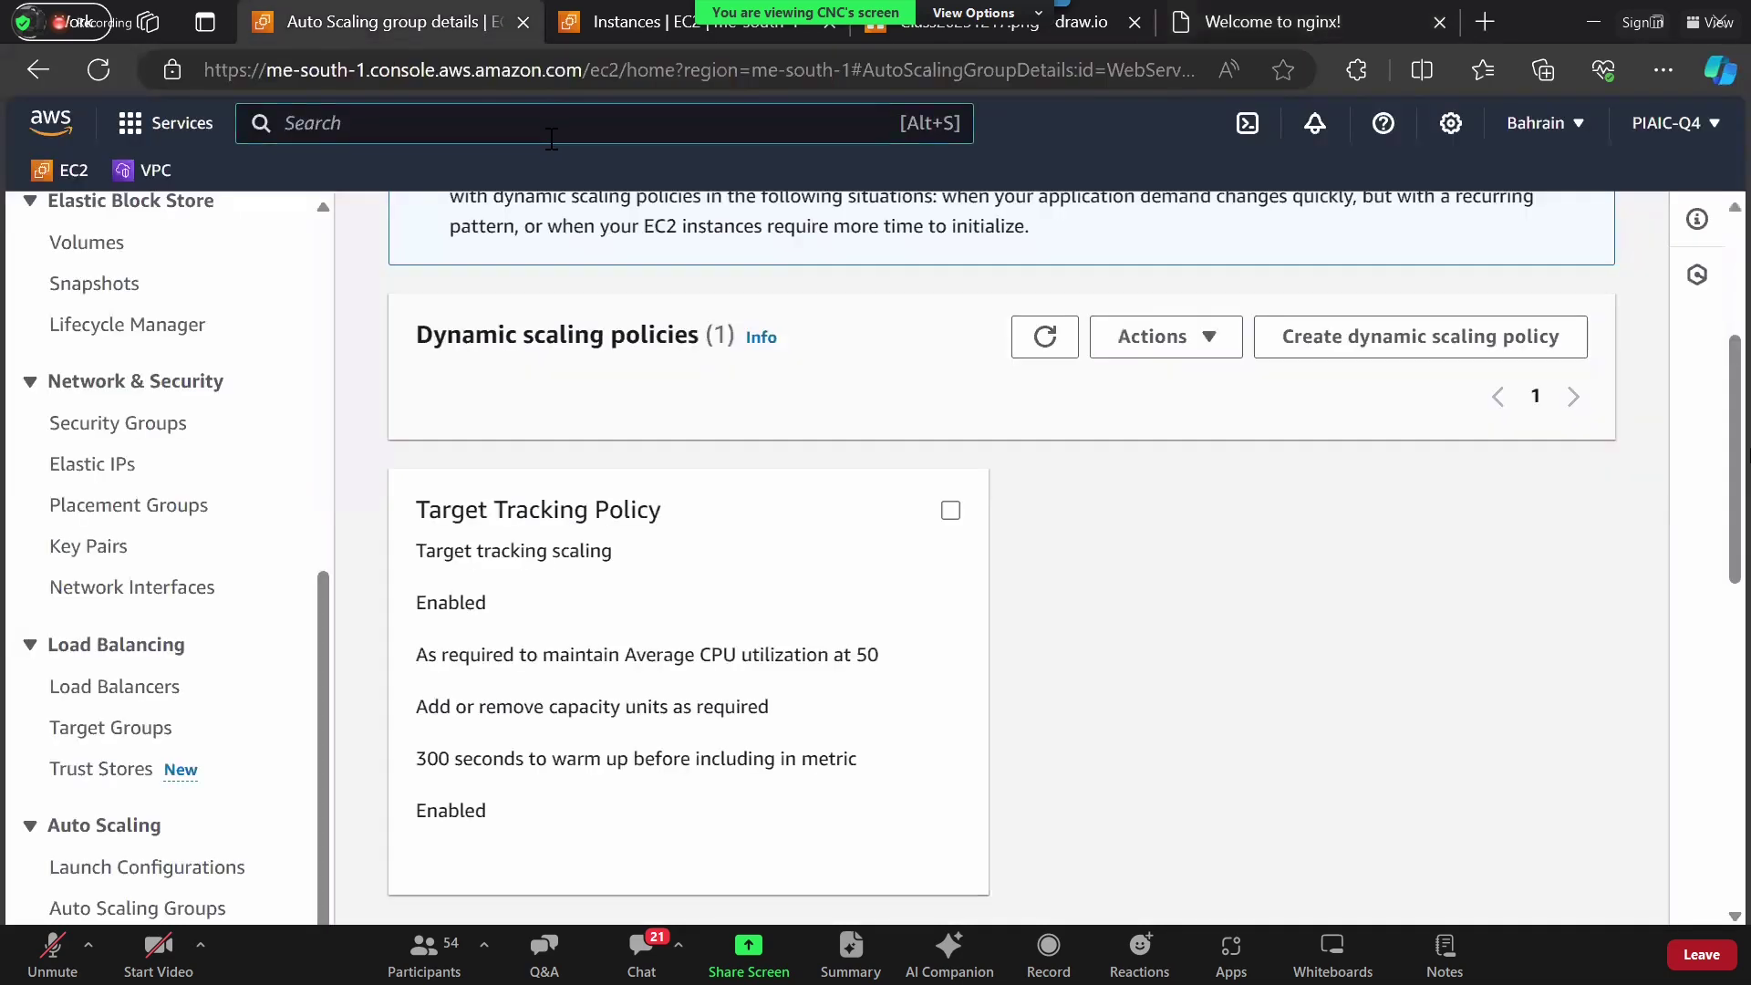
left_click(551, 137)
type("Route")
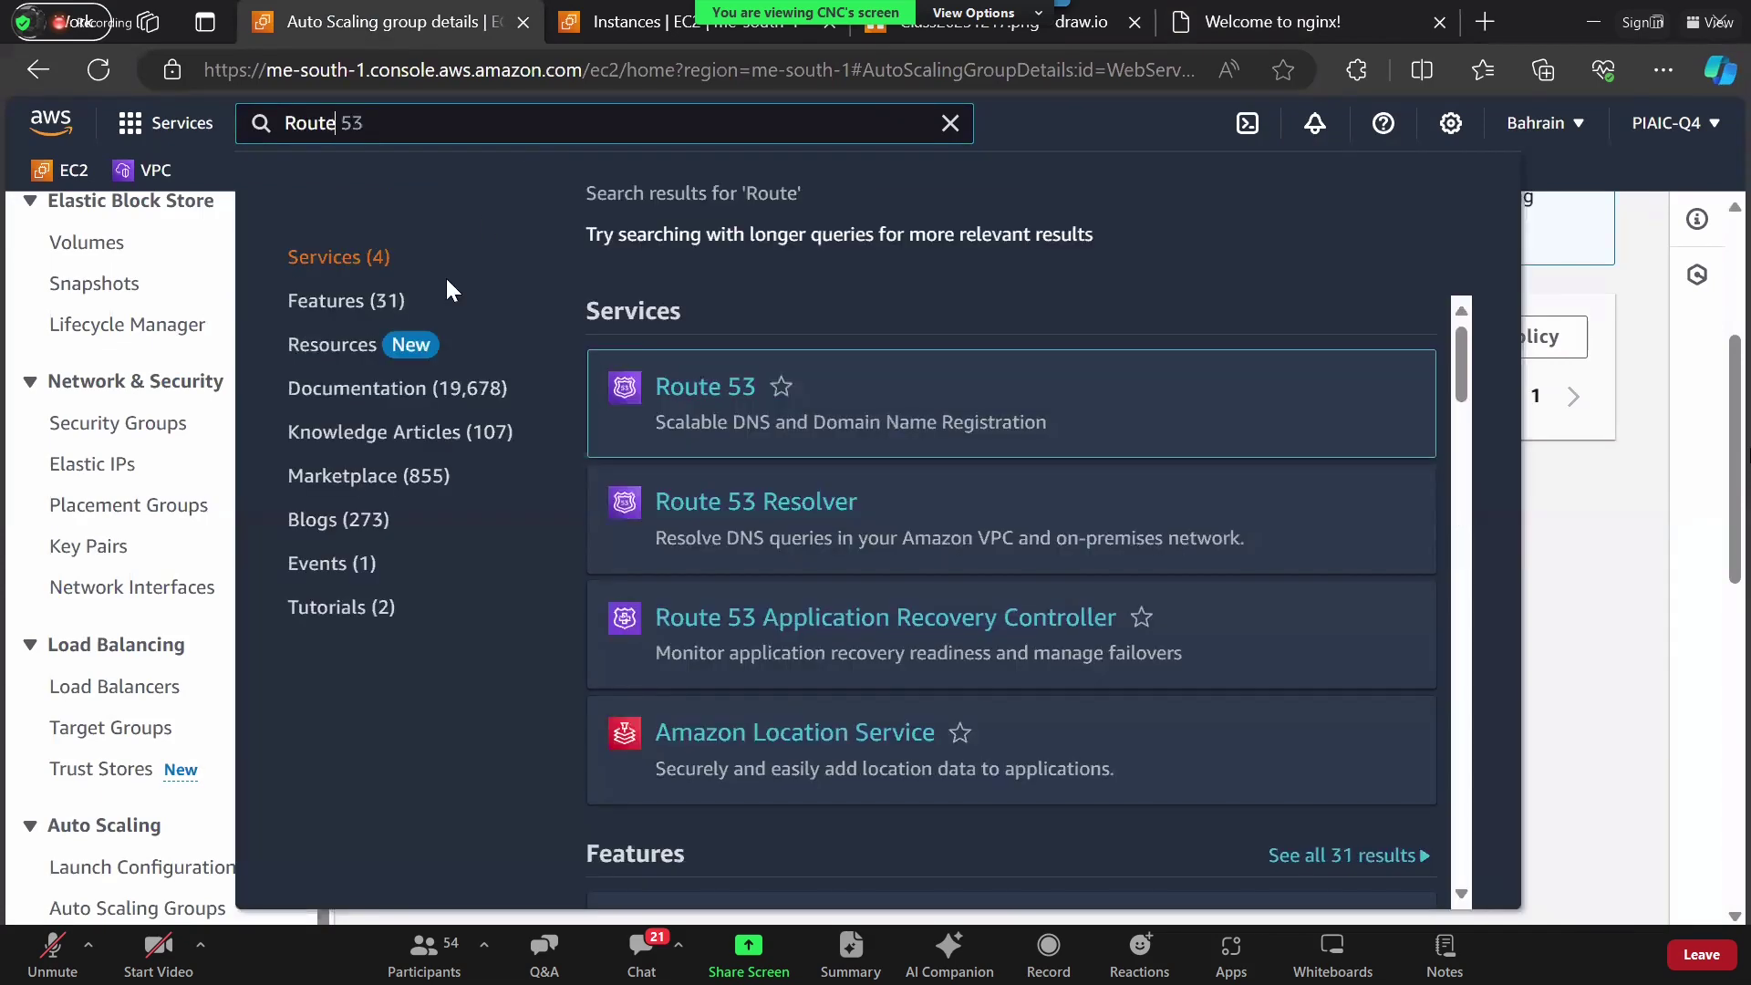
mouse_move(712, 390)
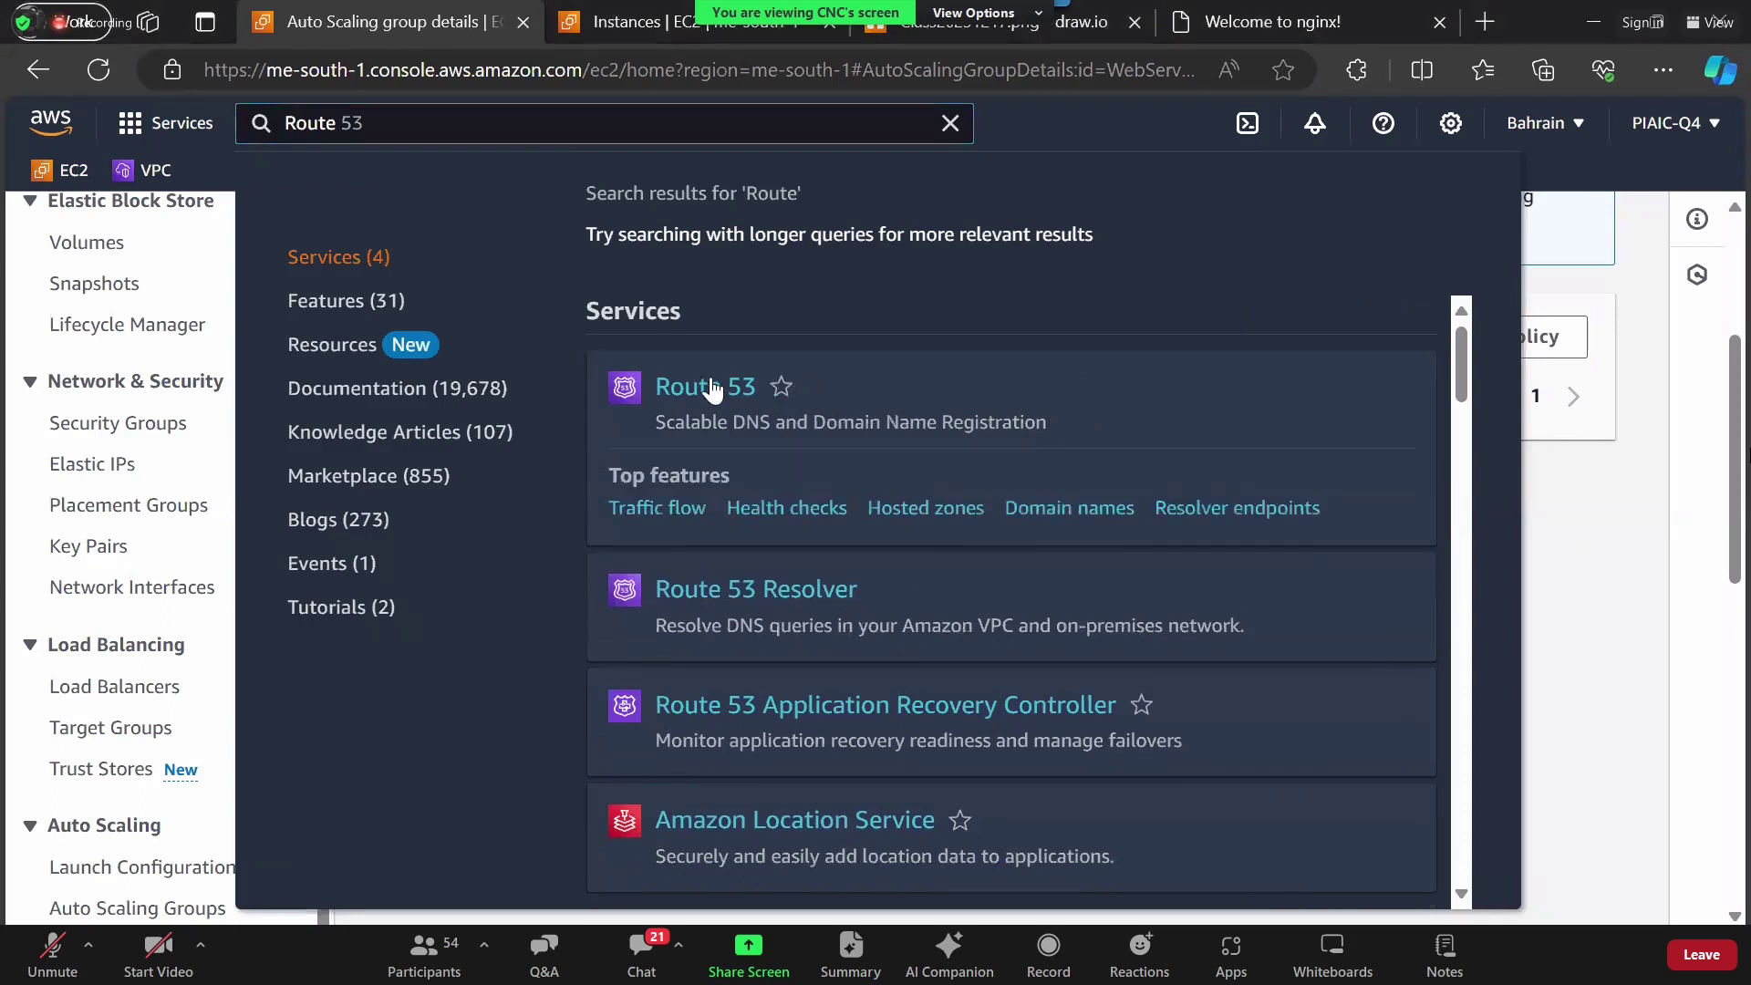
left_click(712, 383)
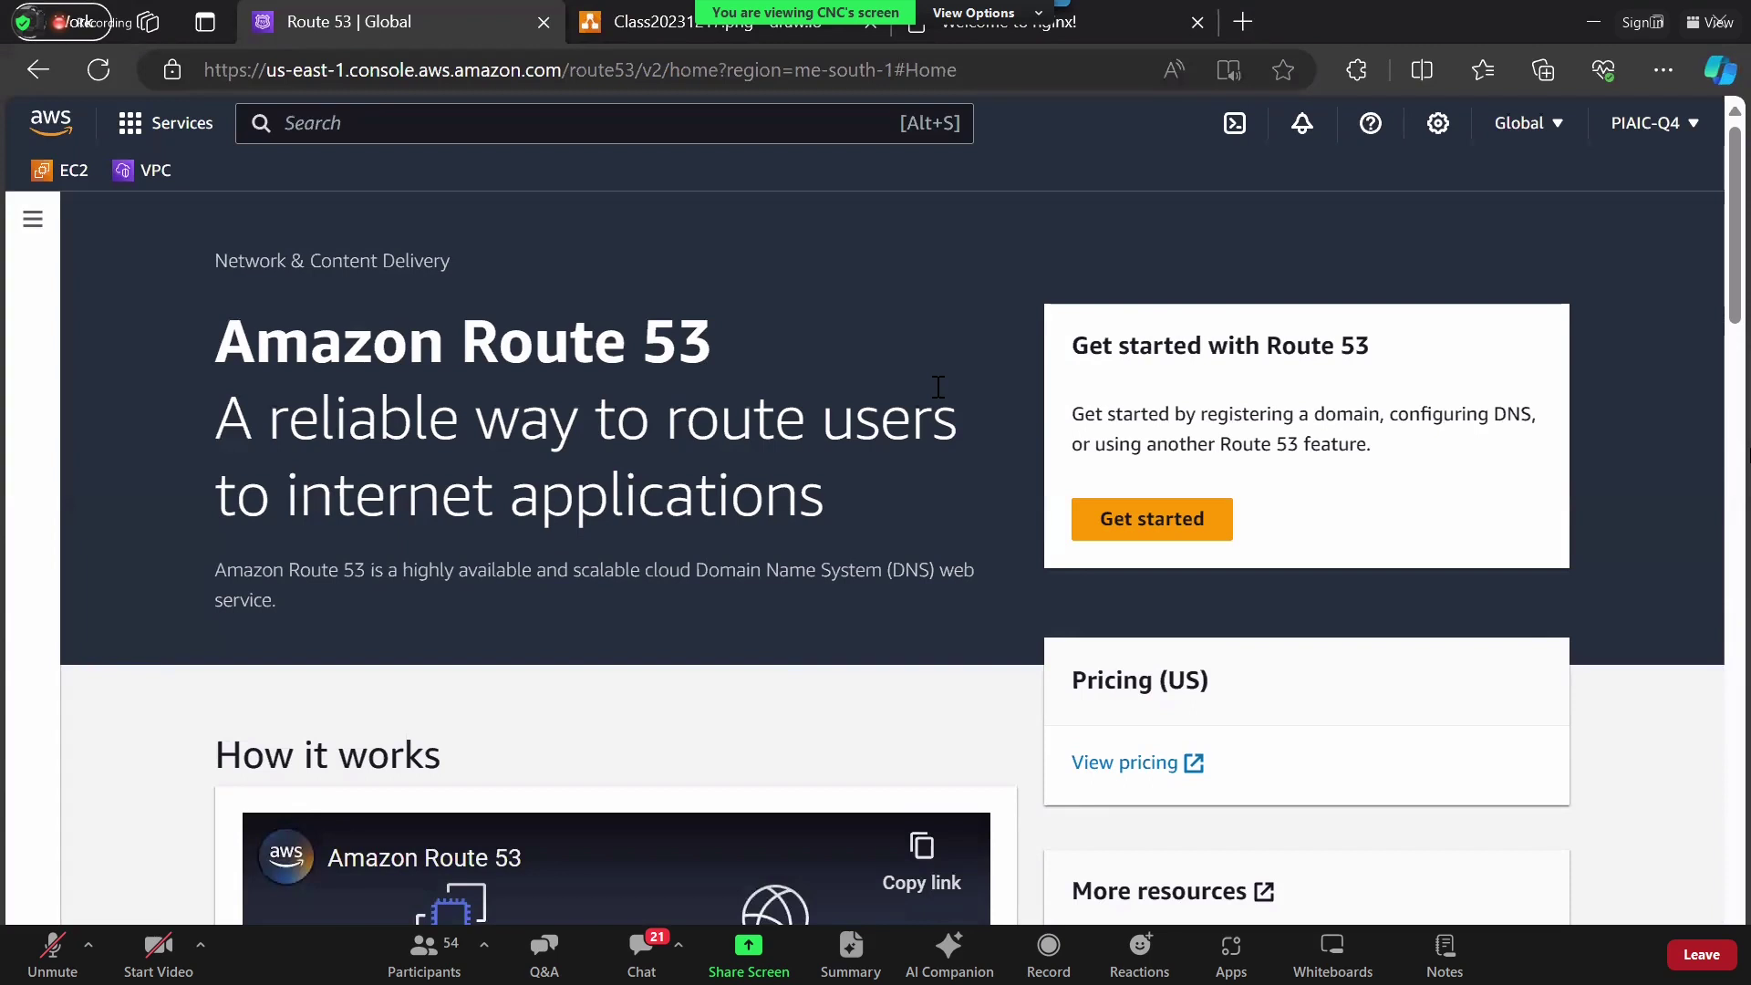
- Google 'what is route 53' in a new tab and open the Amazon Route 53 product page
left_click(1239, 24)
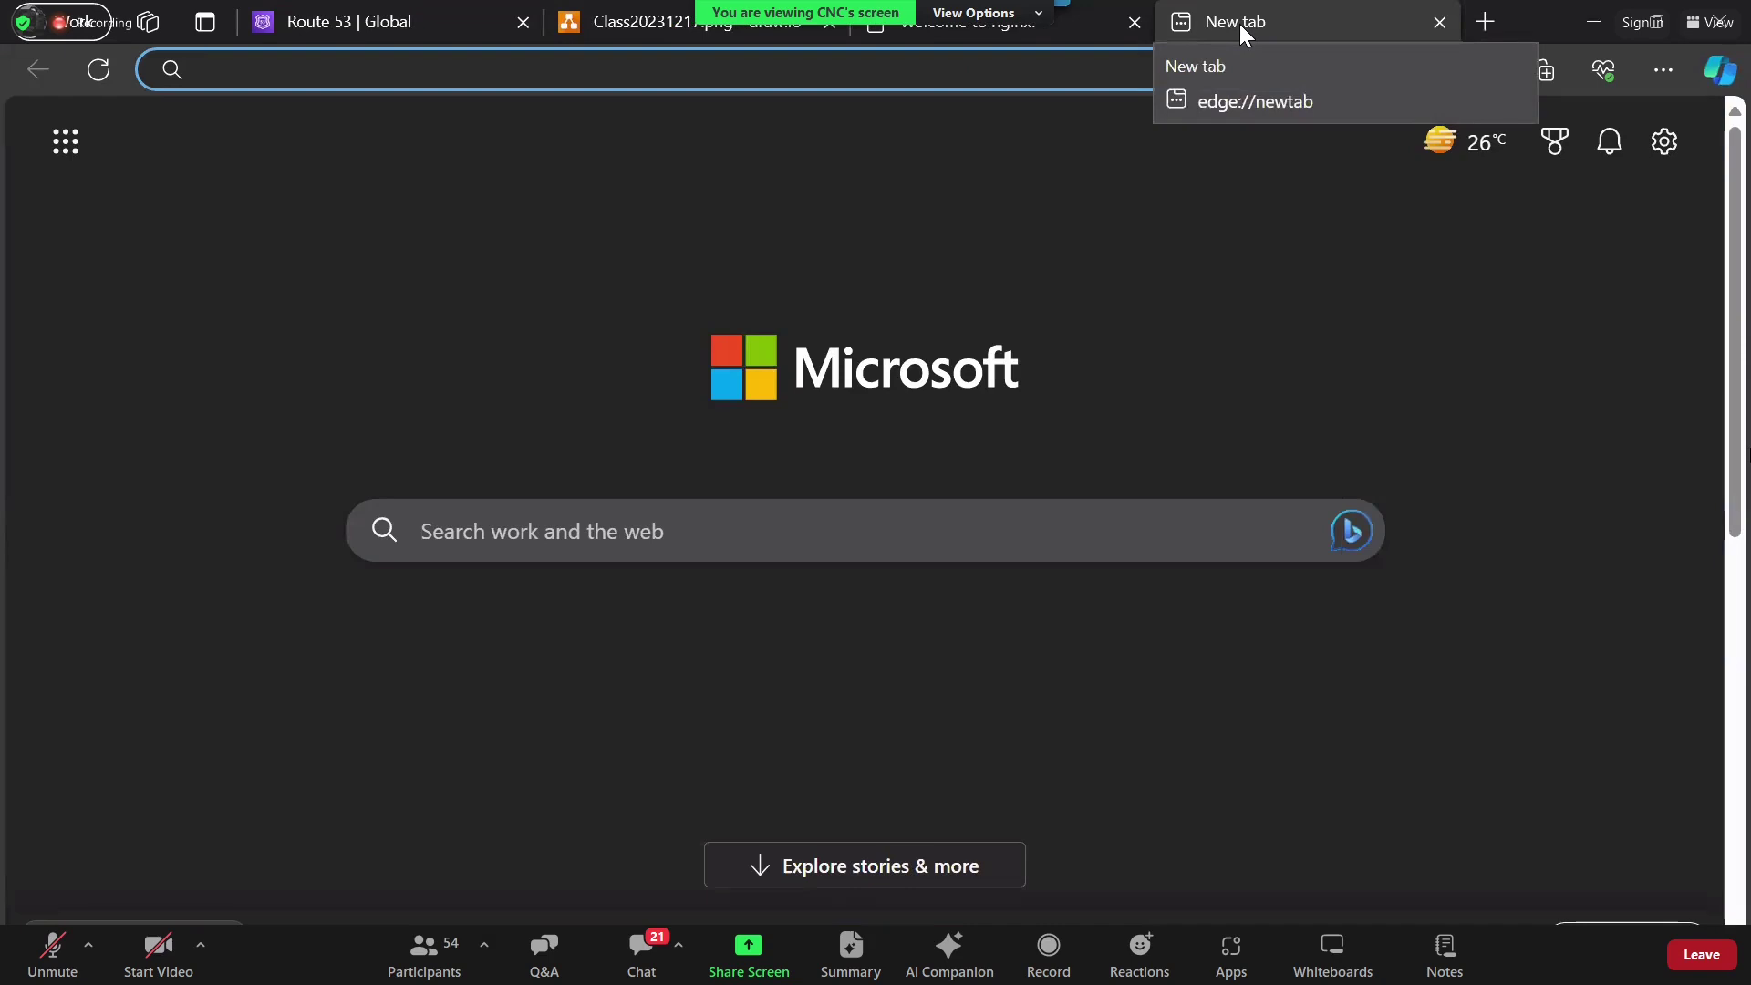
type("what is ro")
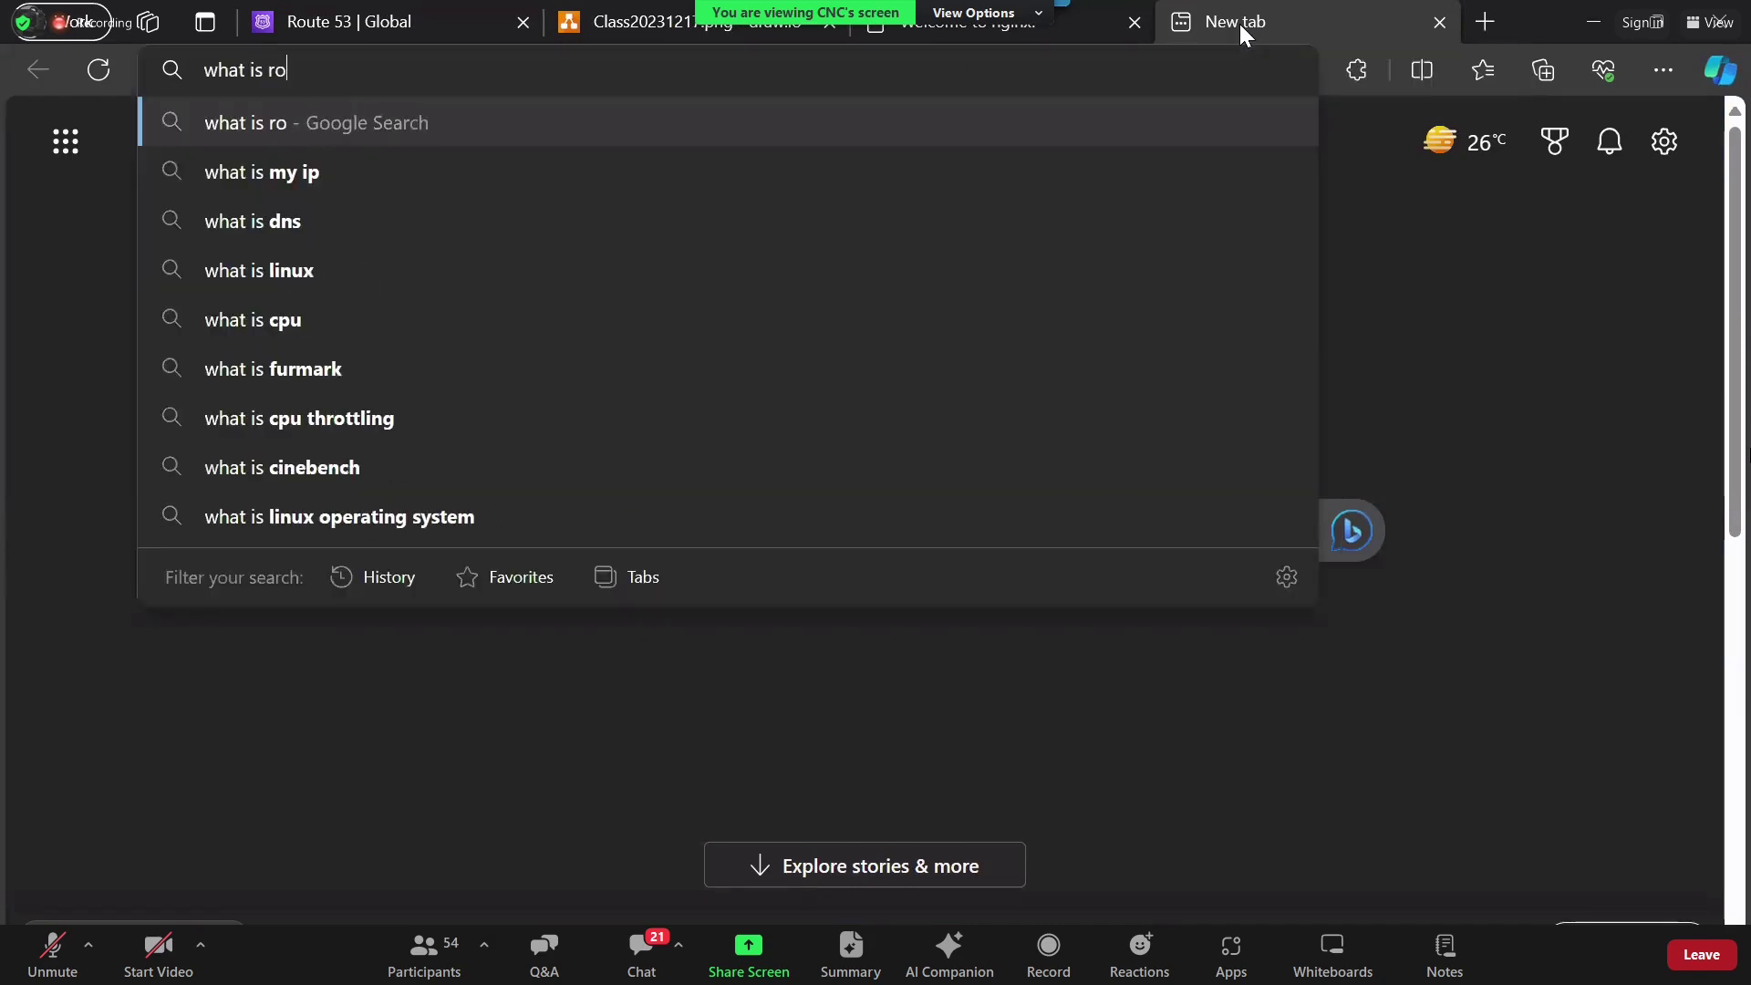
type("ute 53")
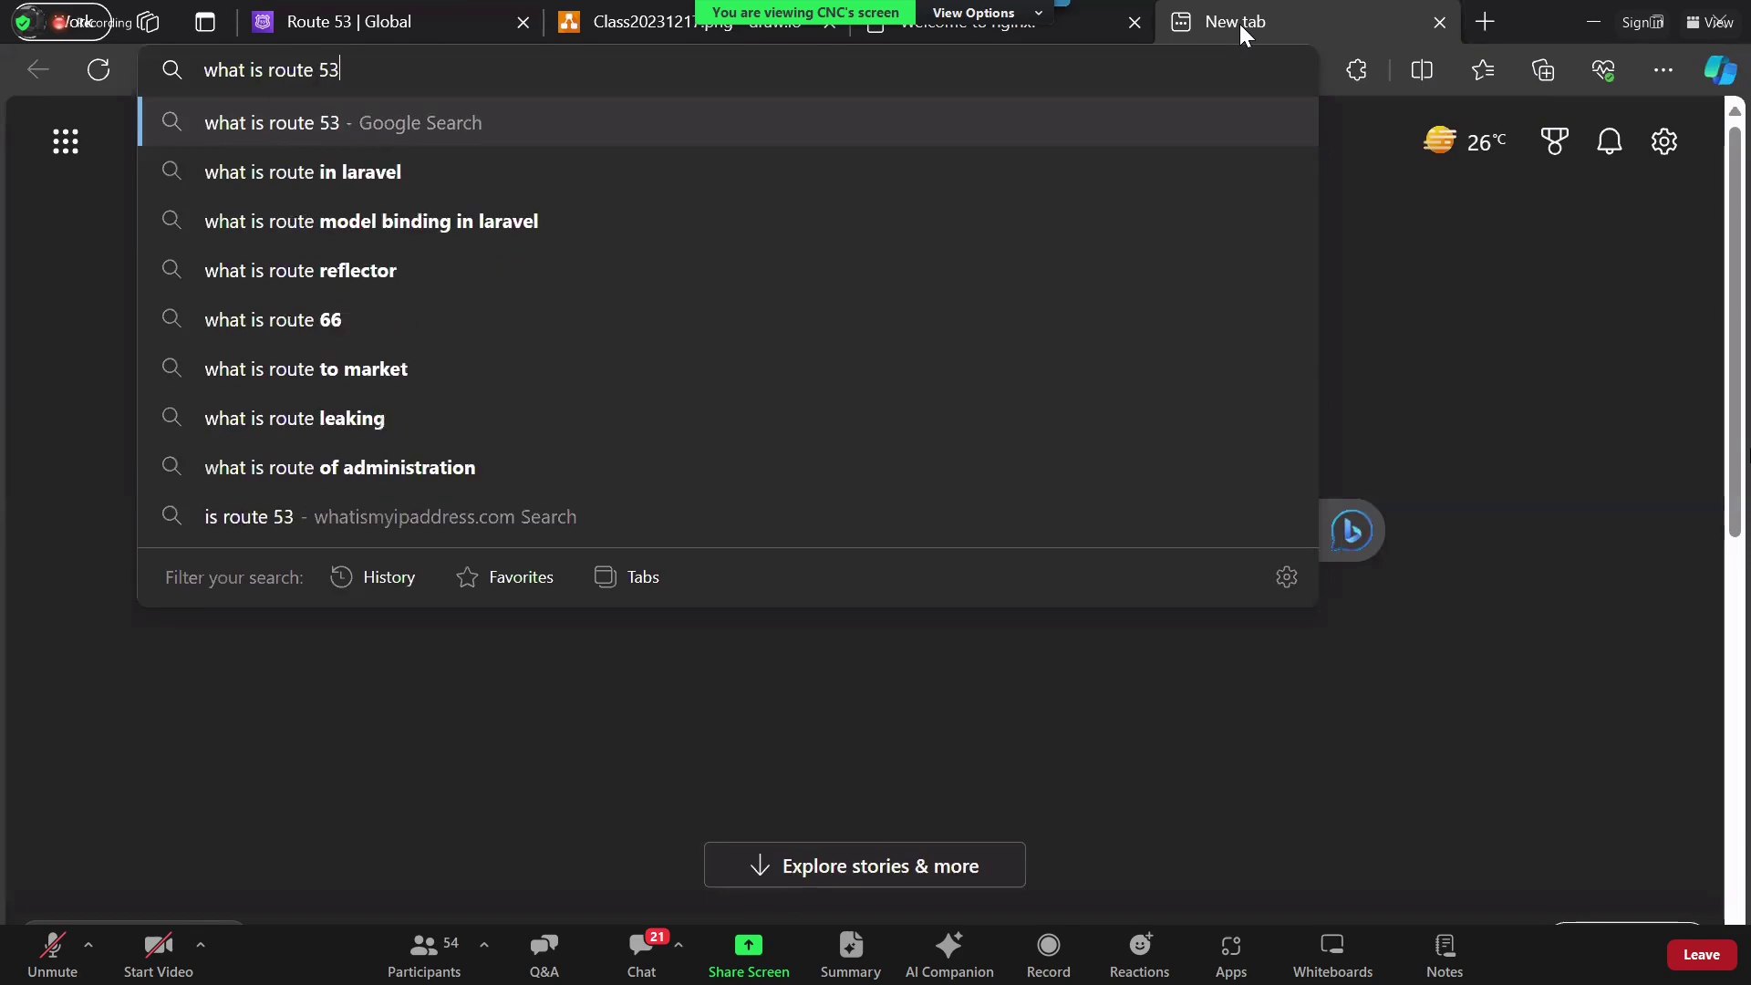
key("Return")
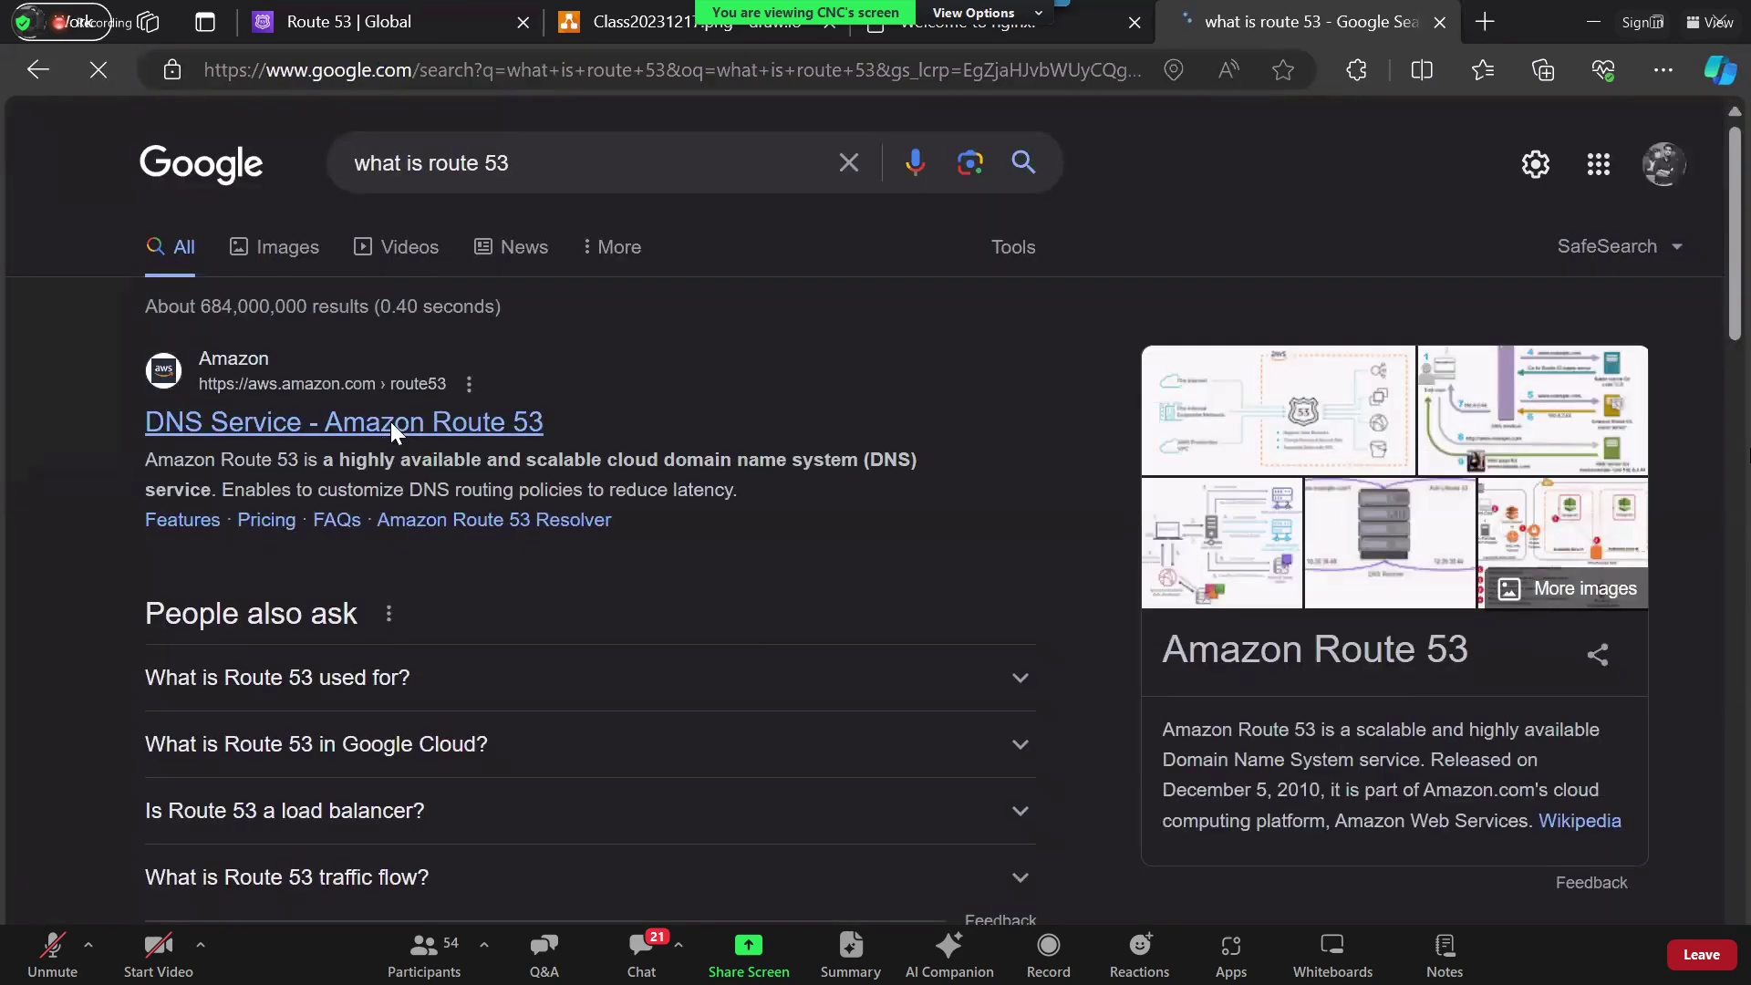
left_click(390, 421)
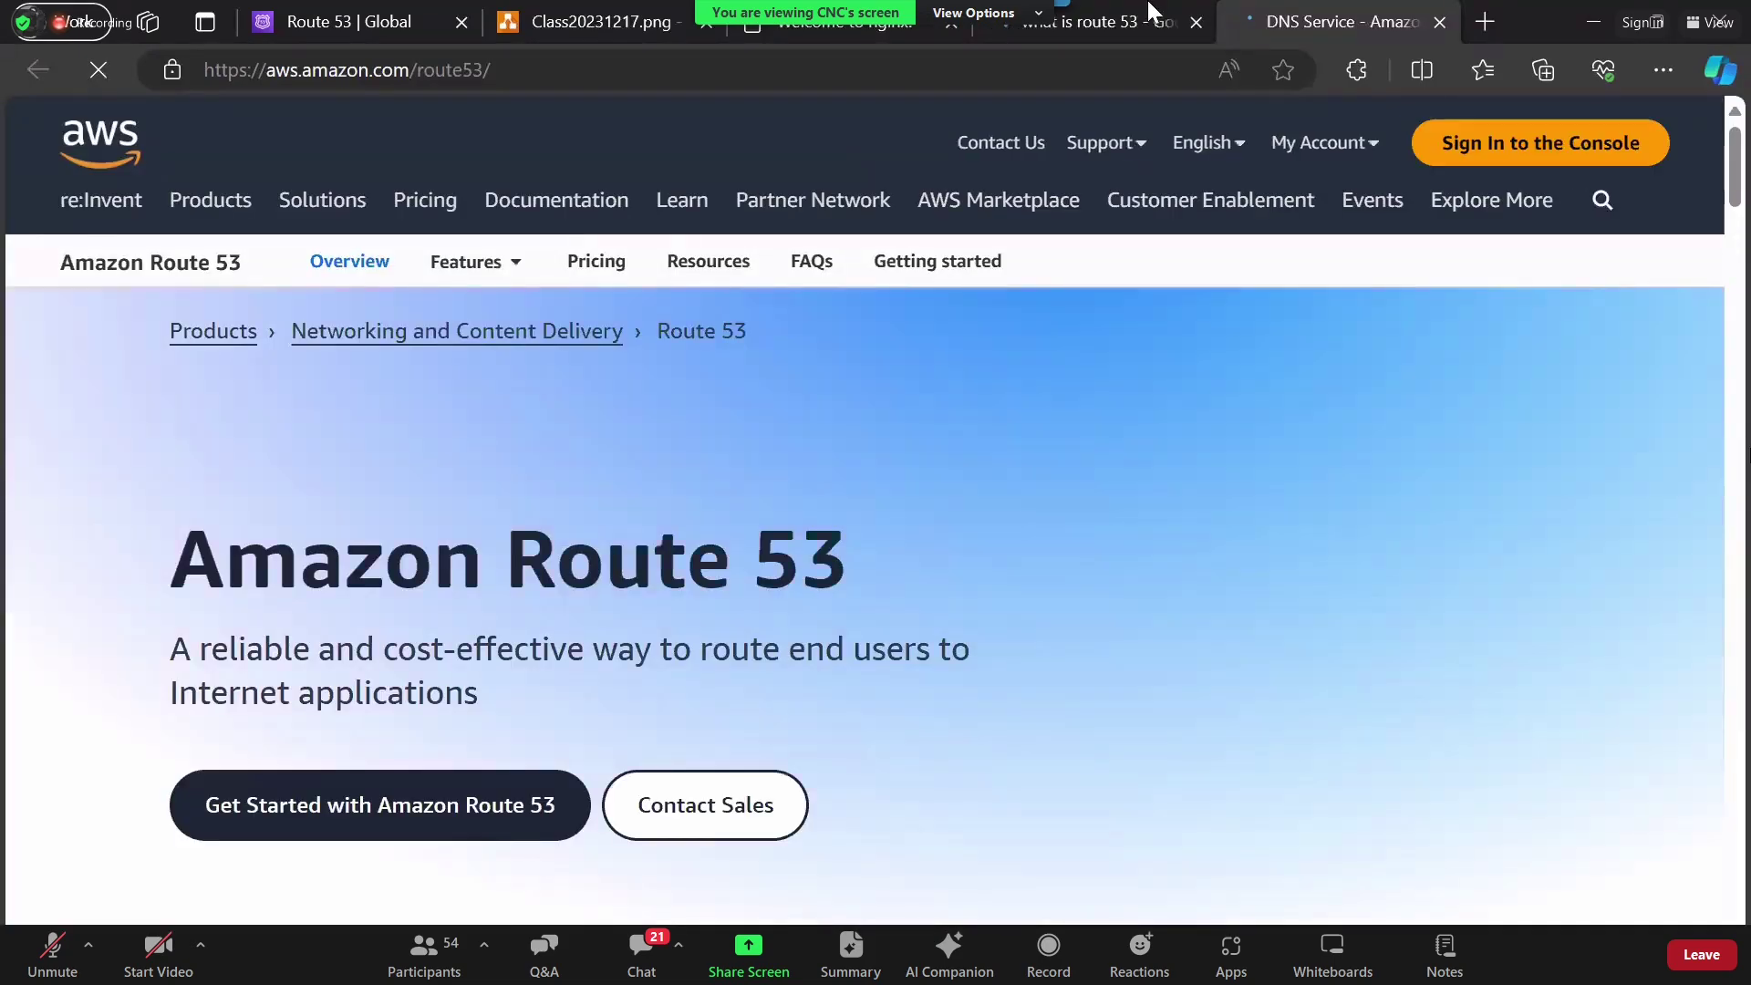
- Back in the results, open the Route 53 AWS Documentation link in a separate tab
left_click(1177, 18)
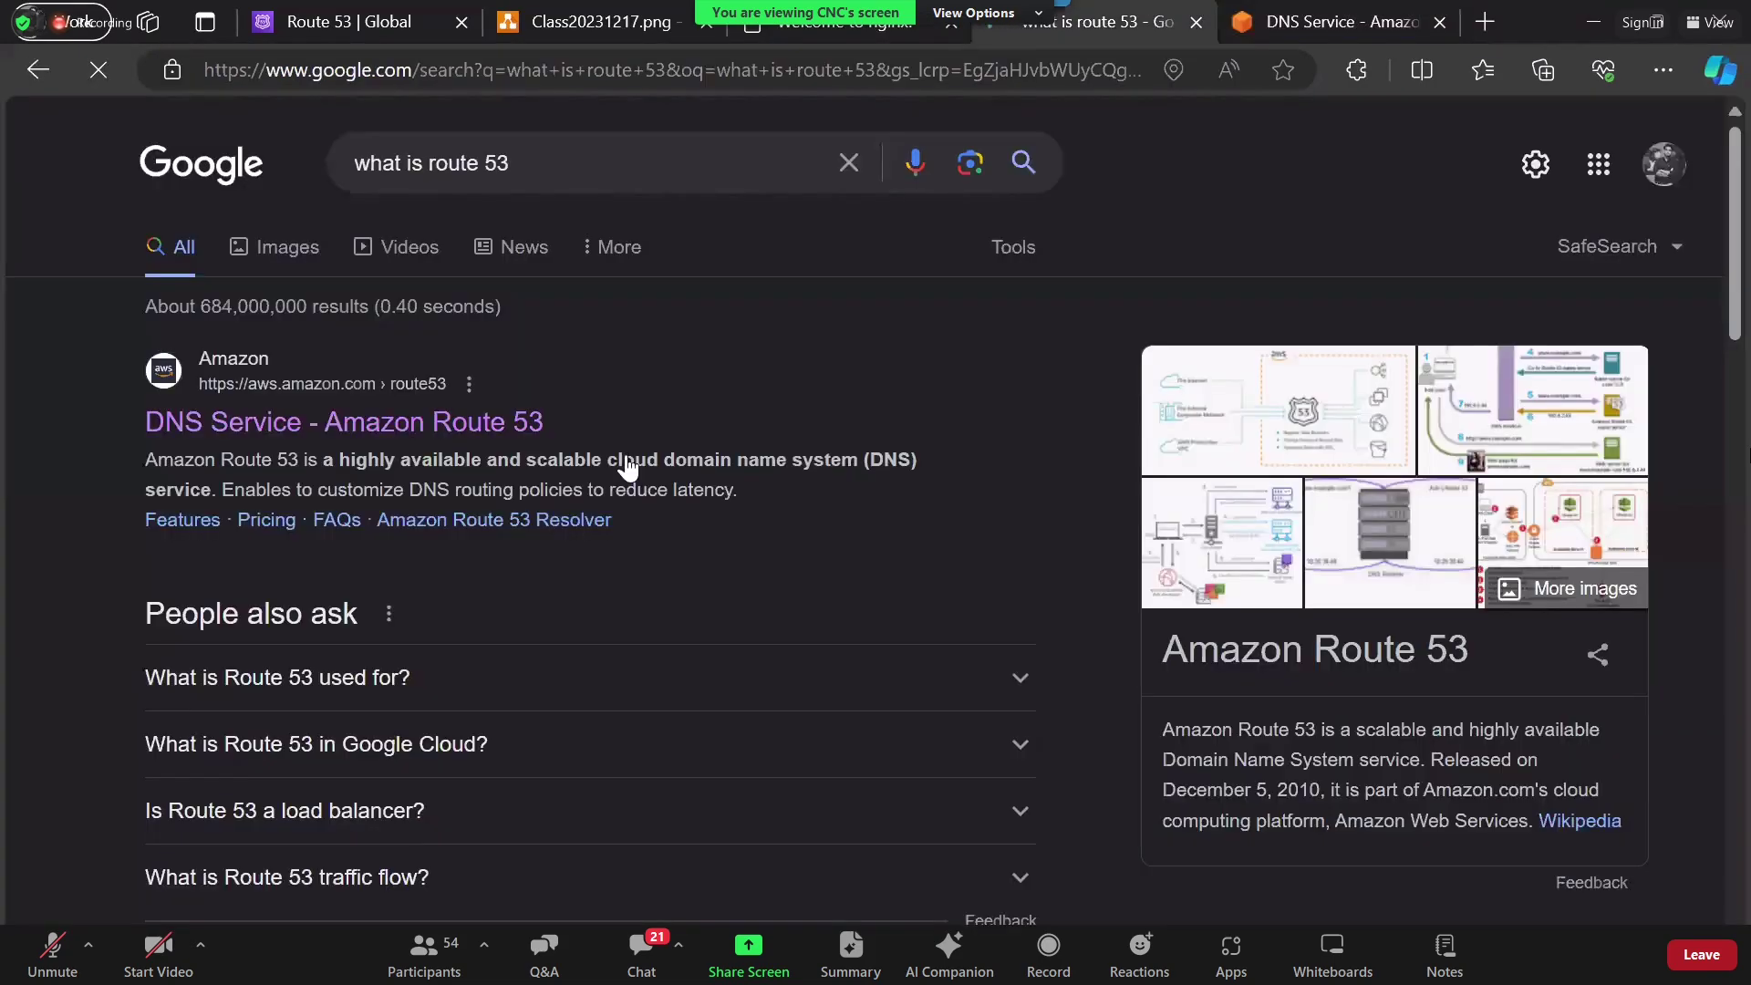
scroll(627, 467, "down", 4)
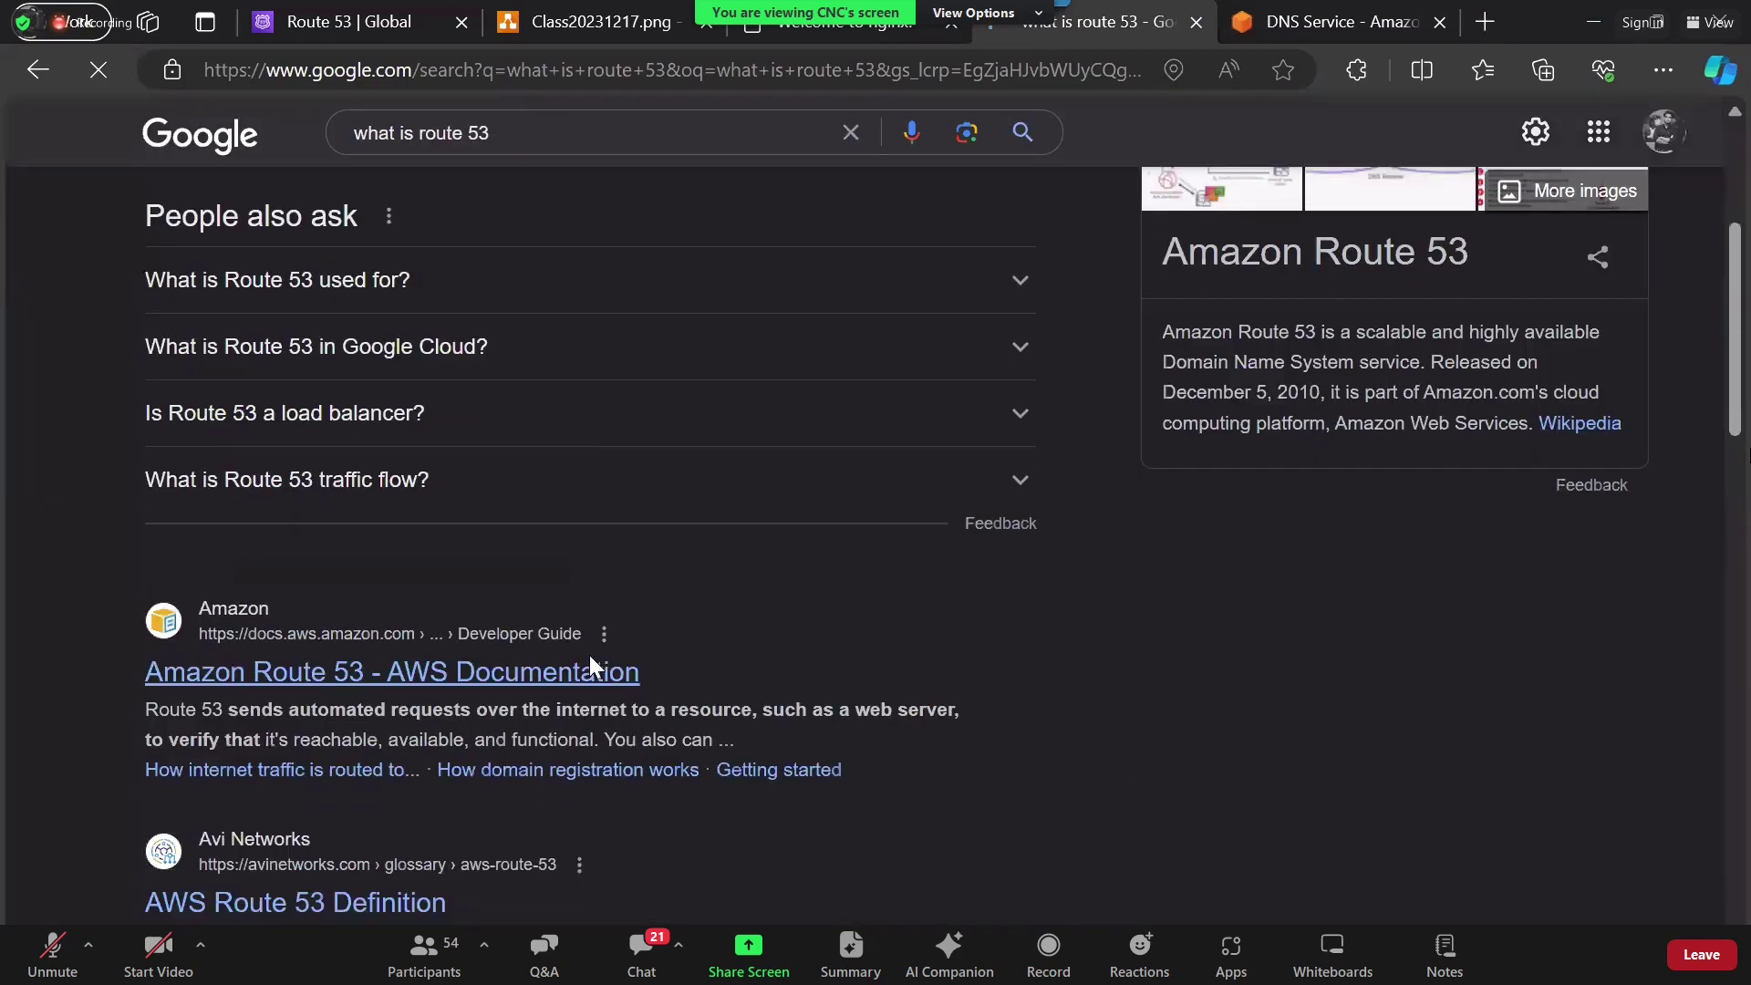
middle_click(589, 655)
- Switch to the 'What is Amazon Route 53?' Developer Guide tab
left_click(1238, 23)
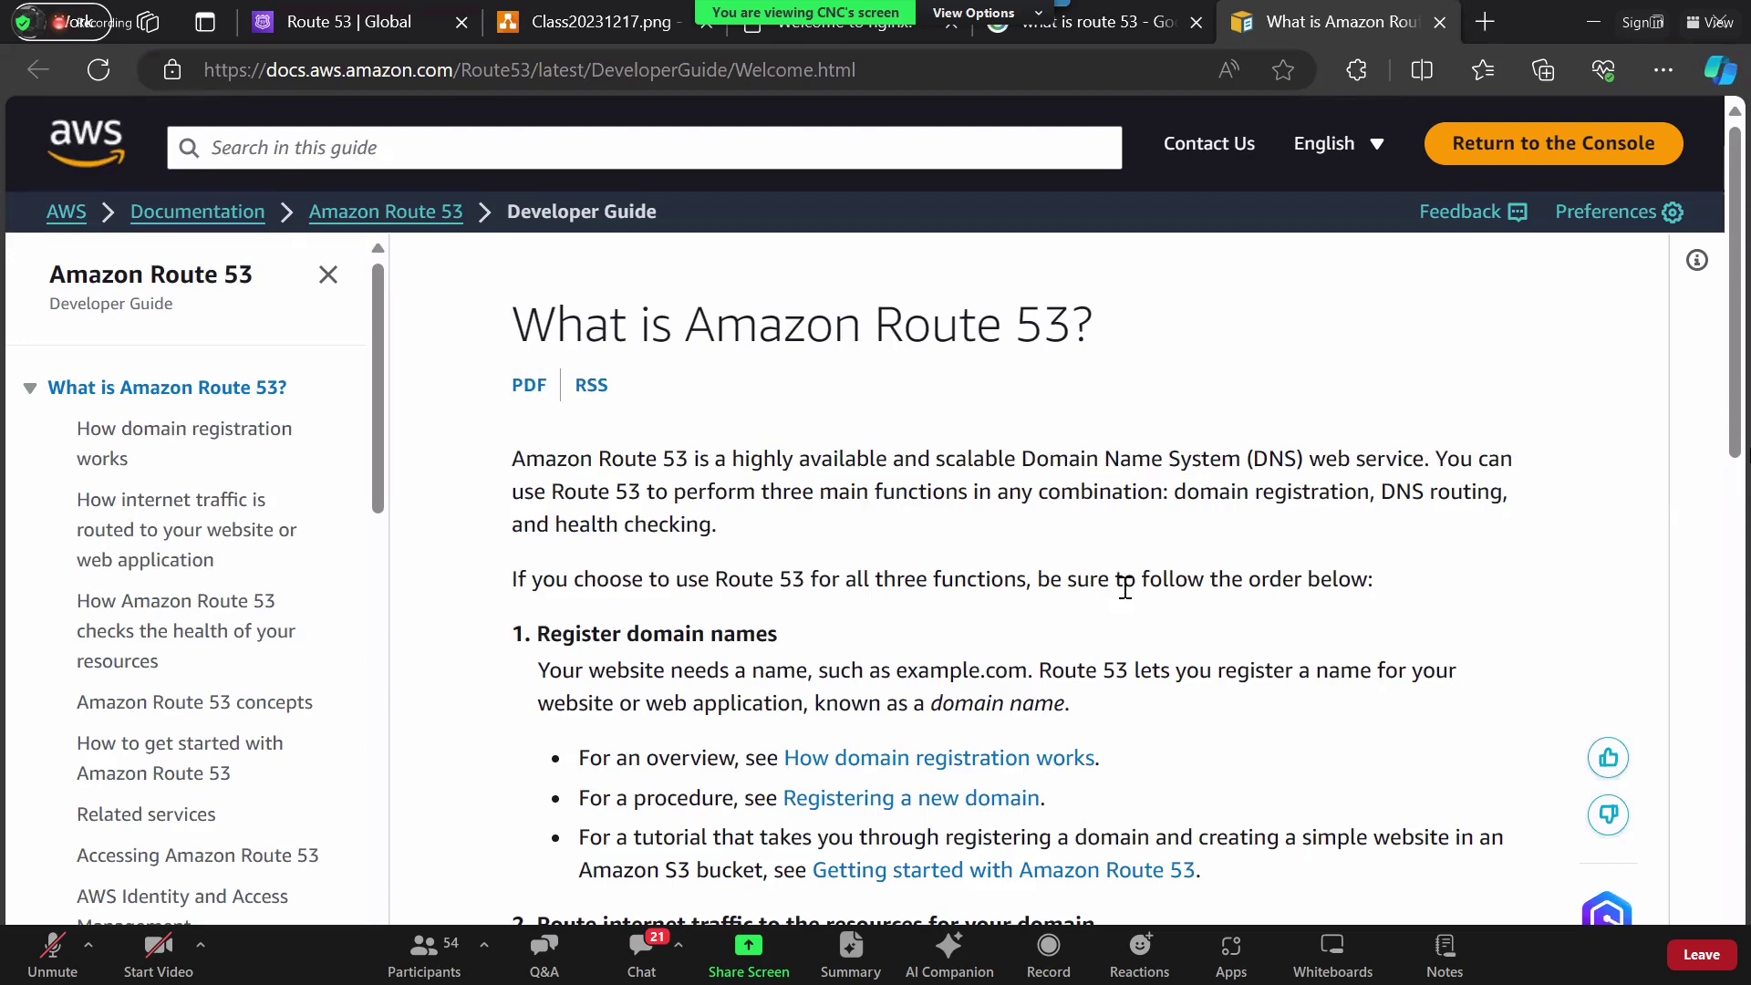
- Search Google for 'godaddy' in a new tab and open the GoDaddy website result
left_click(1483, 22)
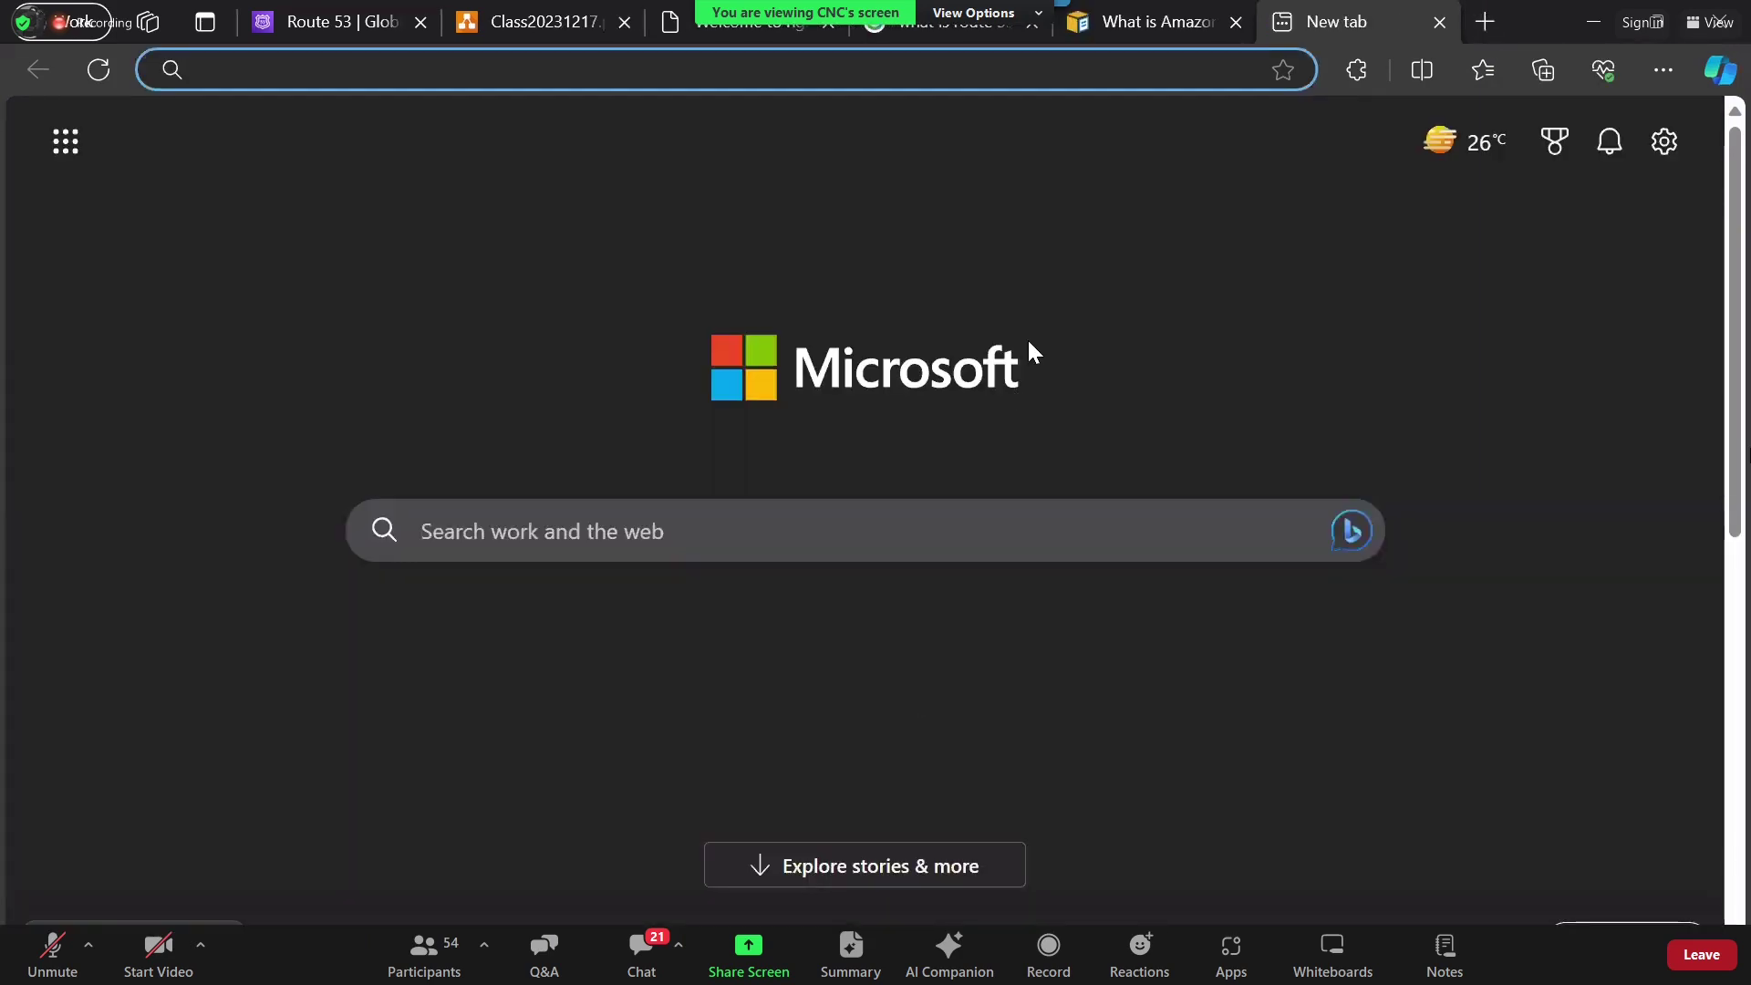
type("go")
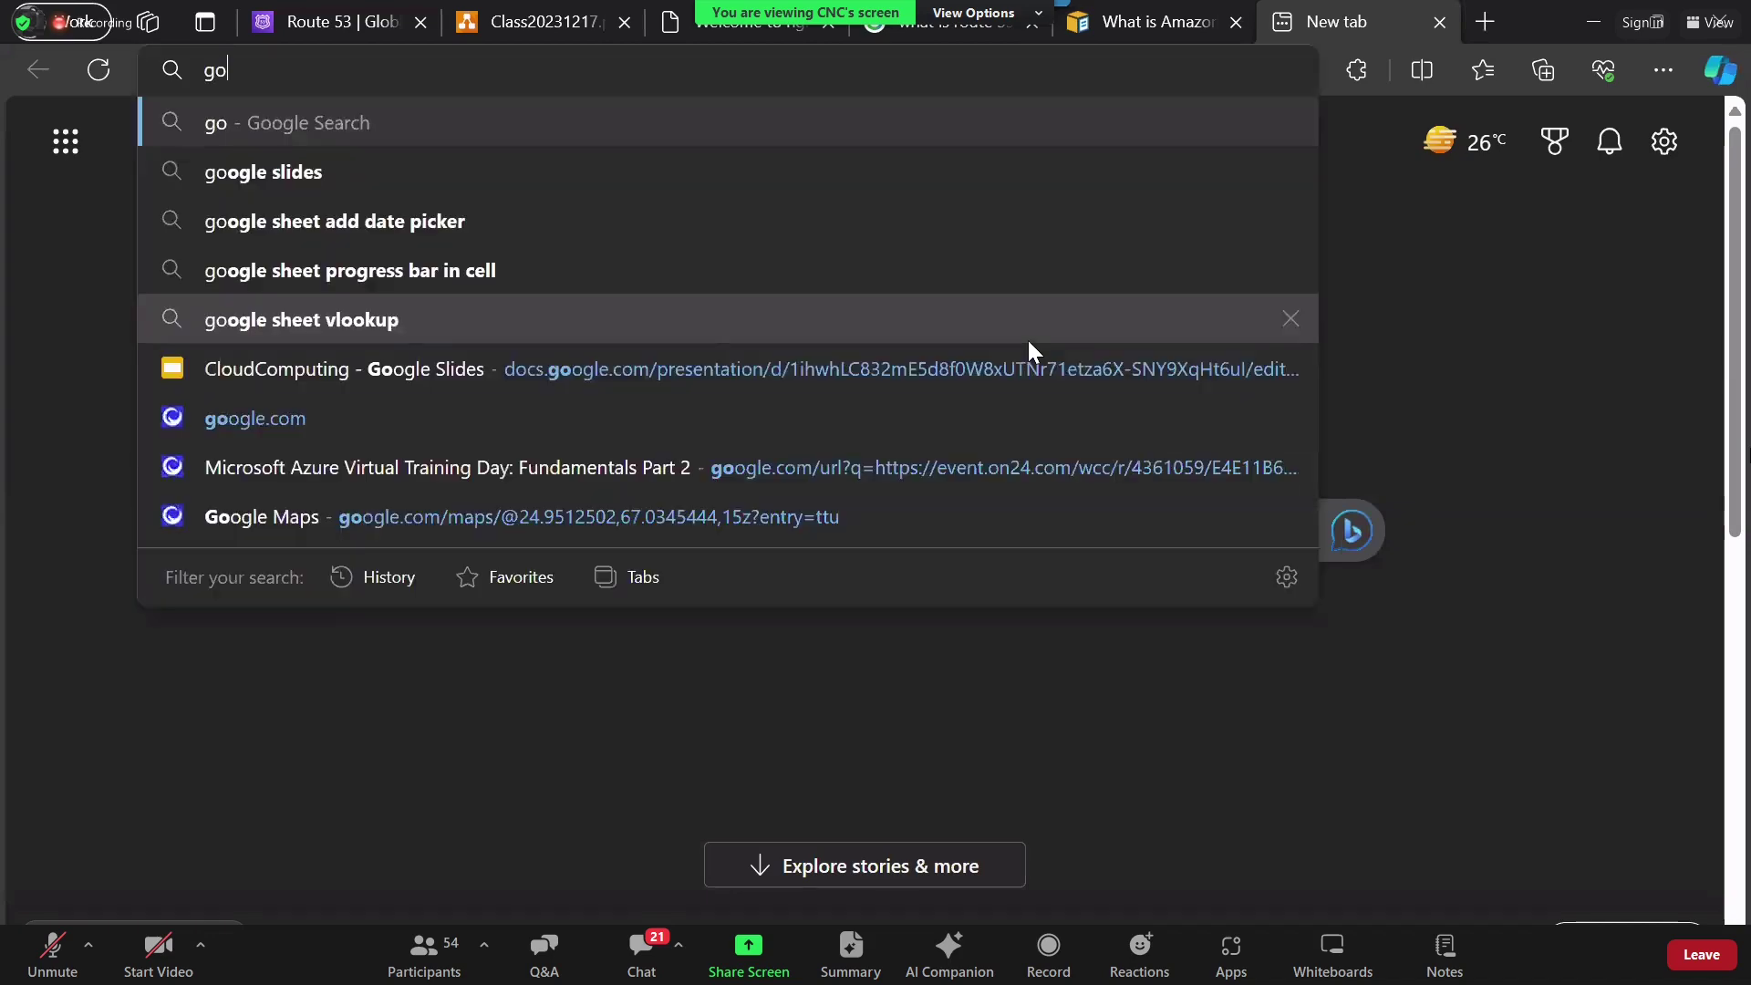
key("Down")
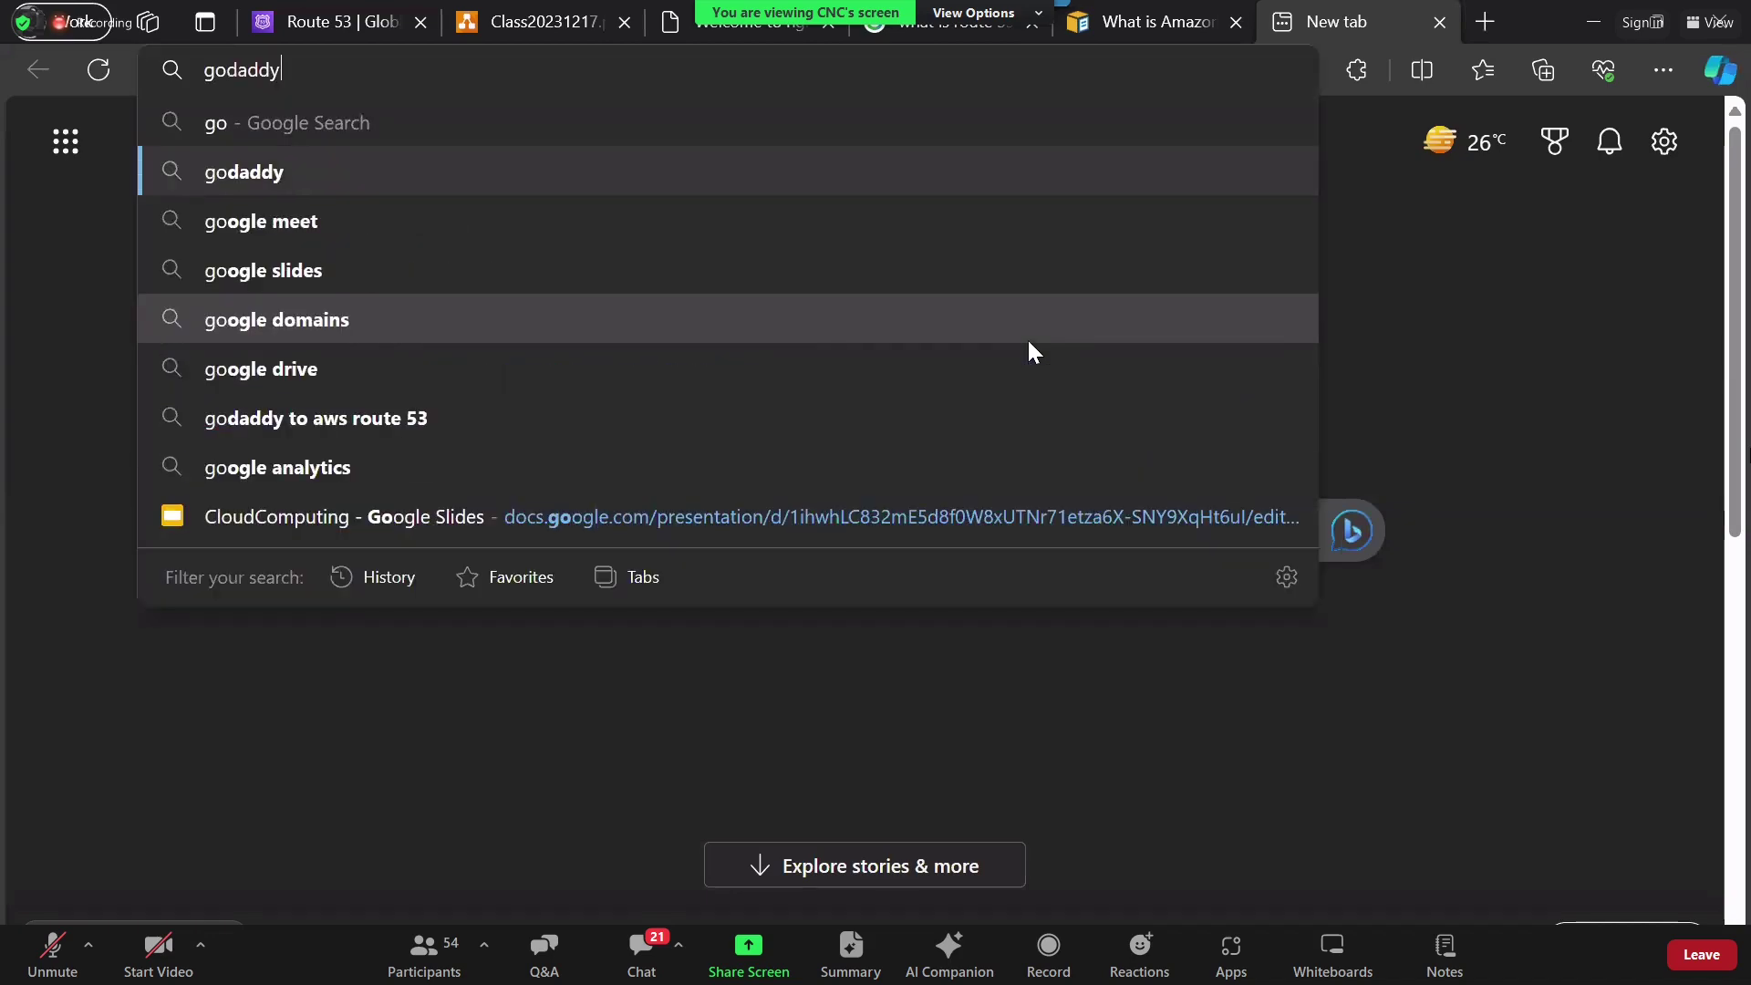
key("Return")
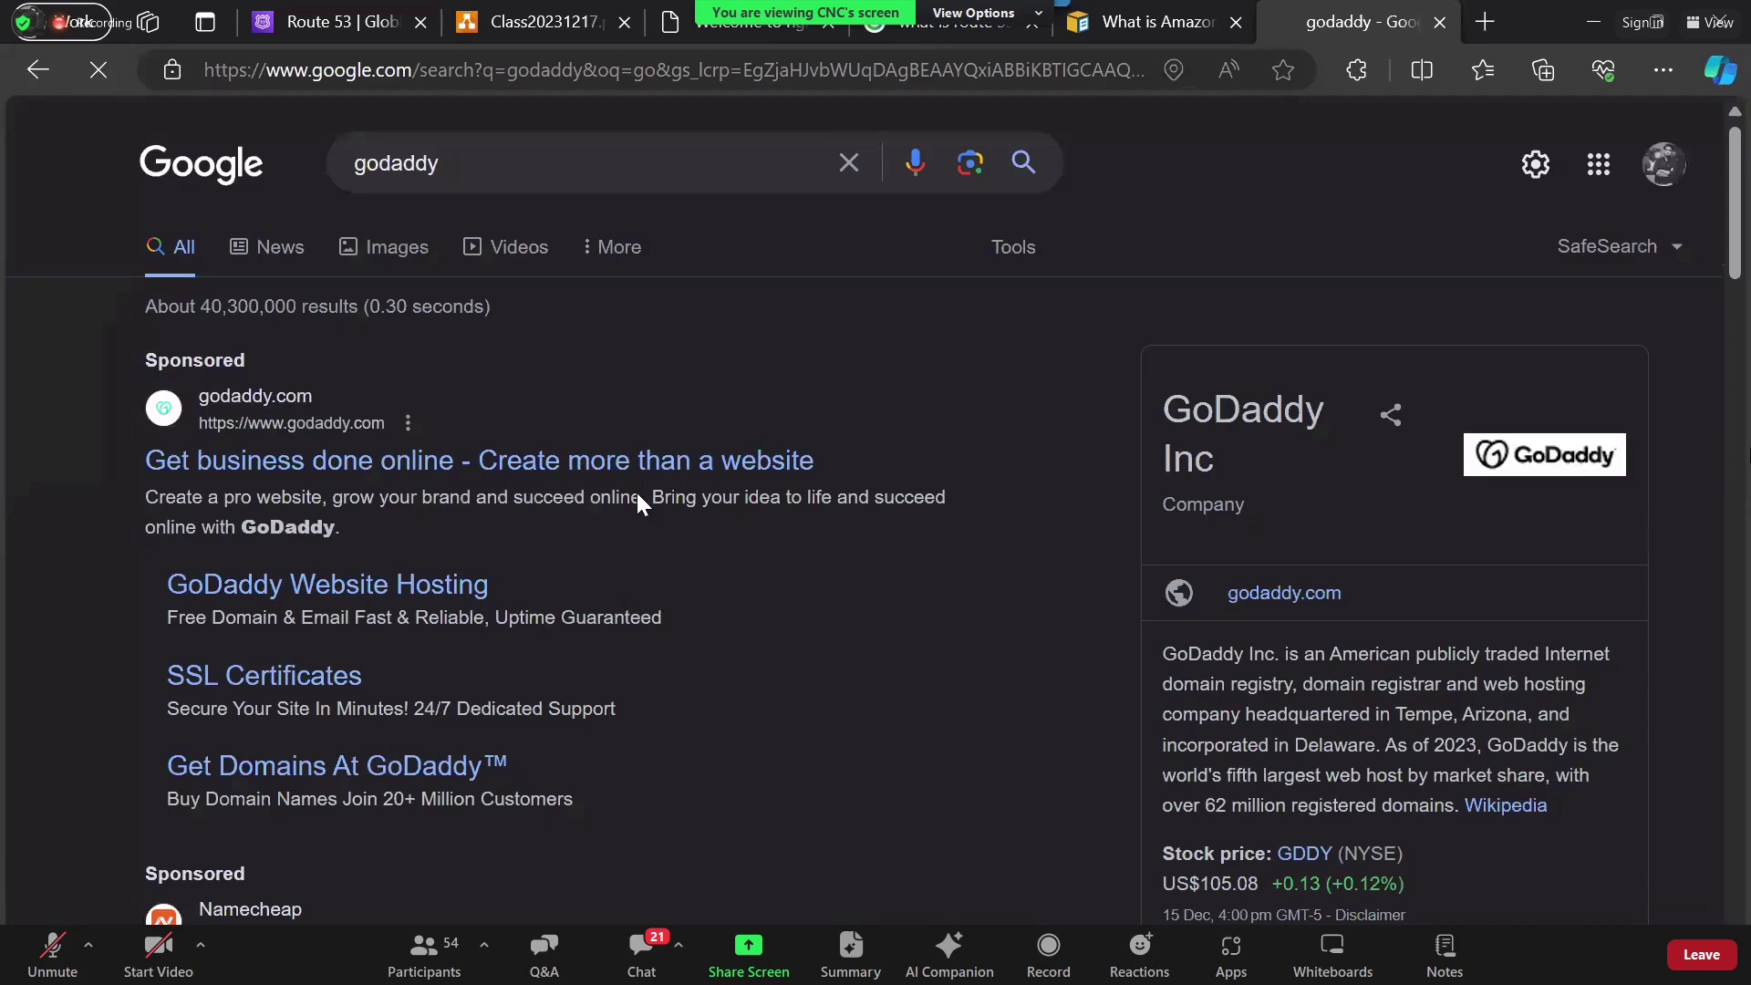
scroll(637, 499, "down", 3)
scroll(638, 507, "down", 2)
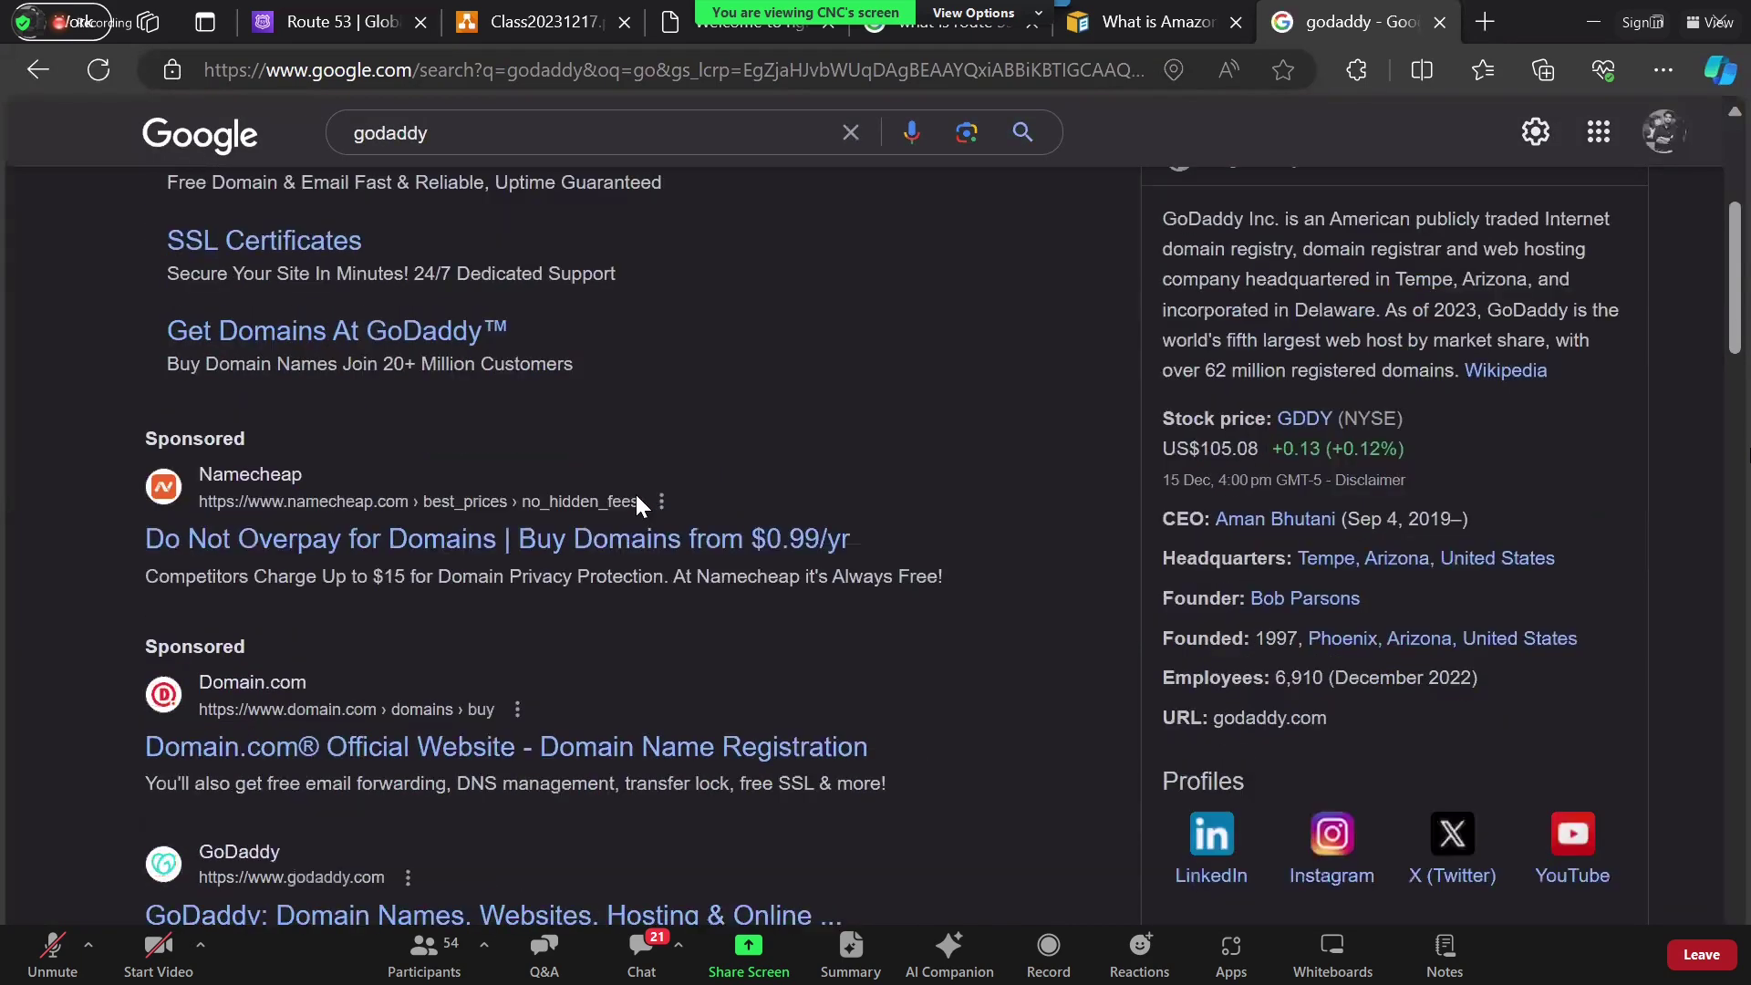
scroll(642, 505, "down", 1)
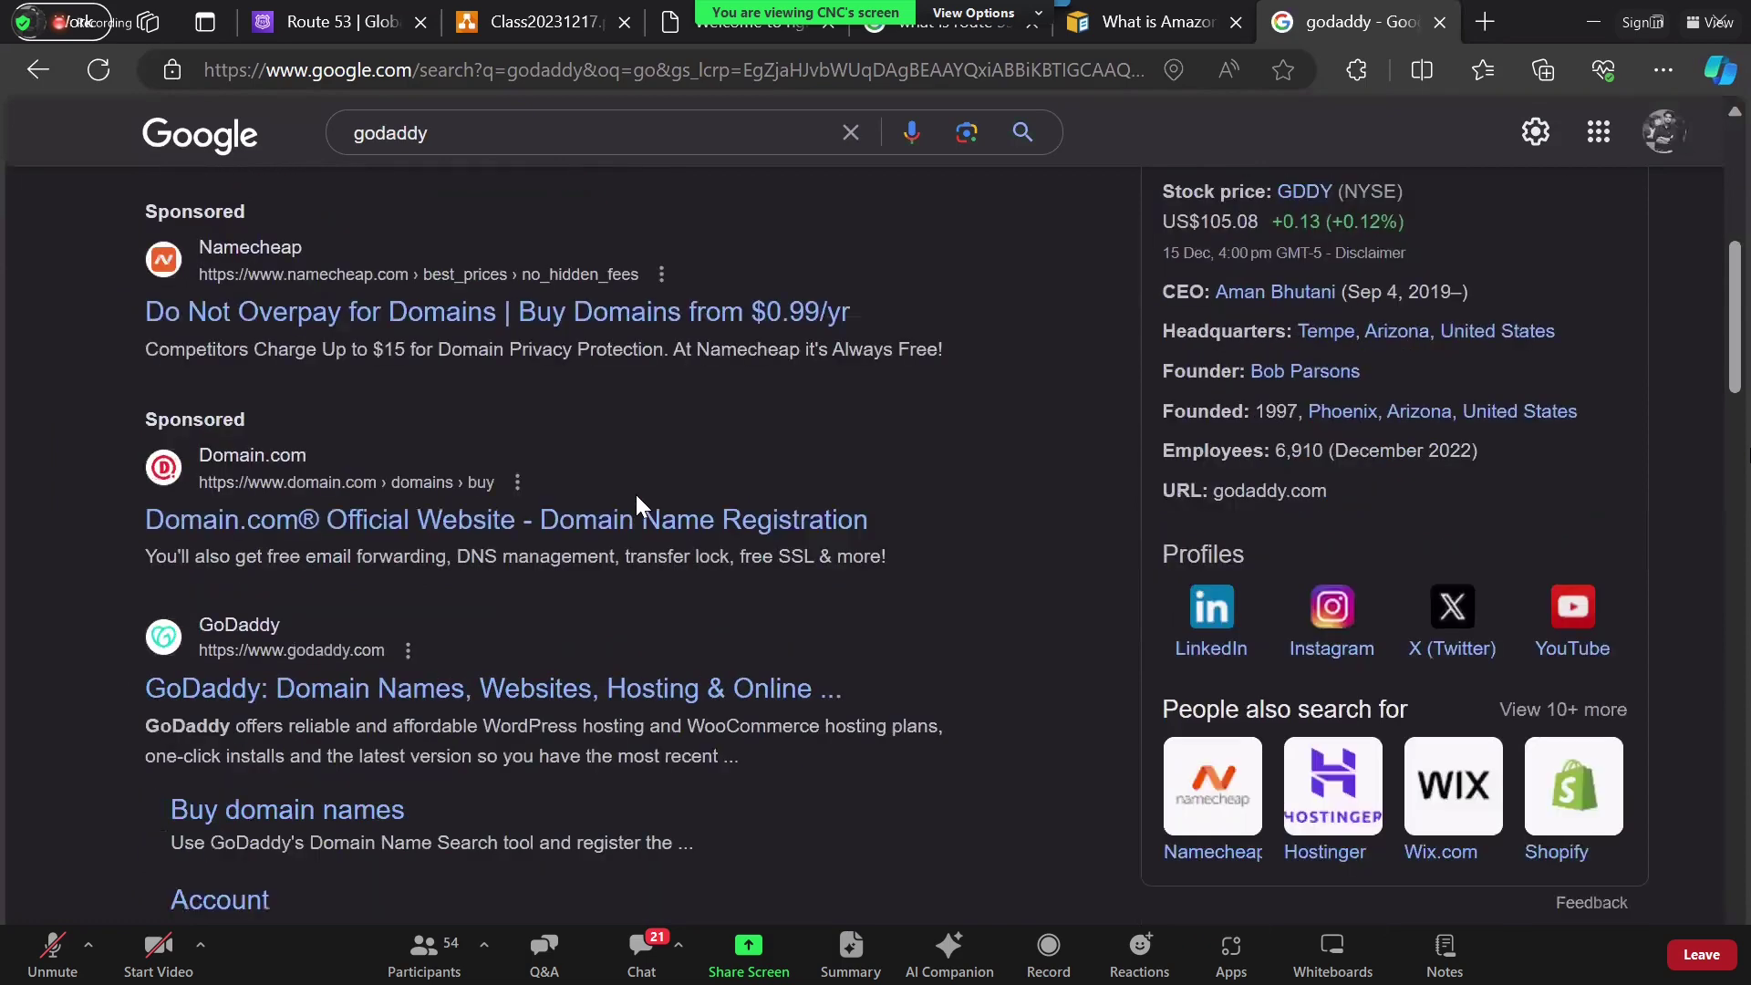
scroll(657, 483, "up", 5)
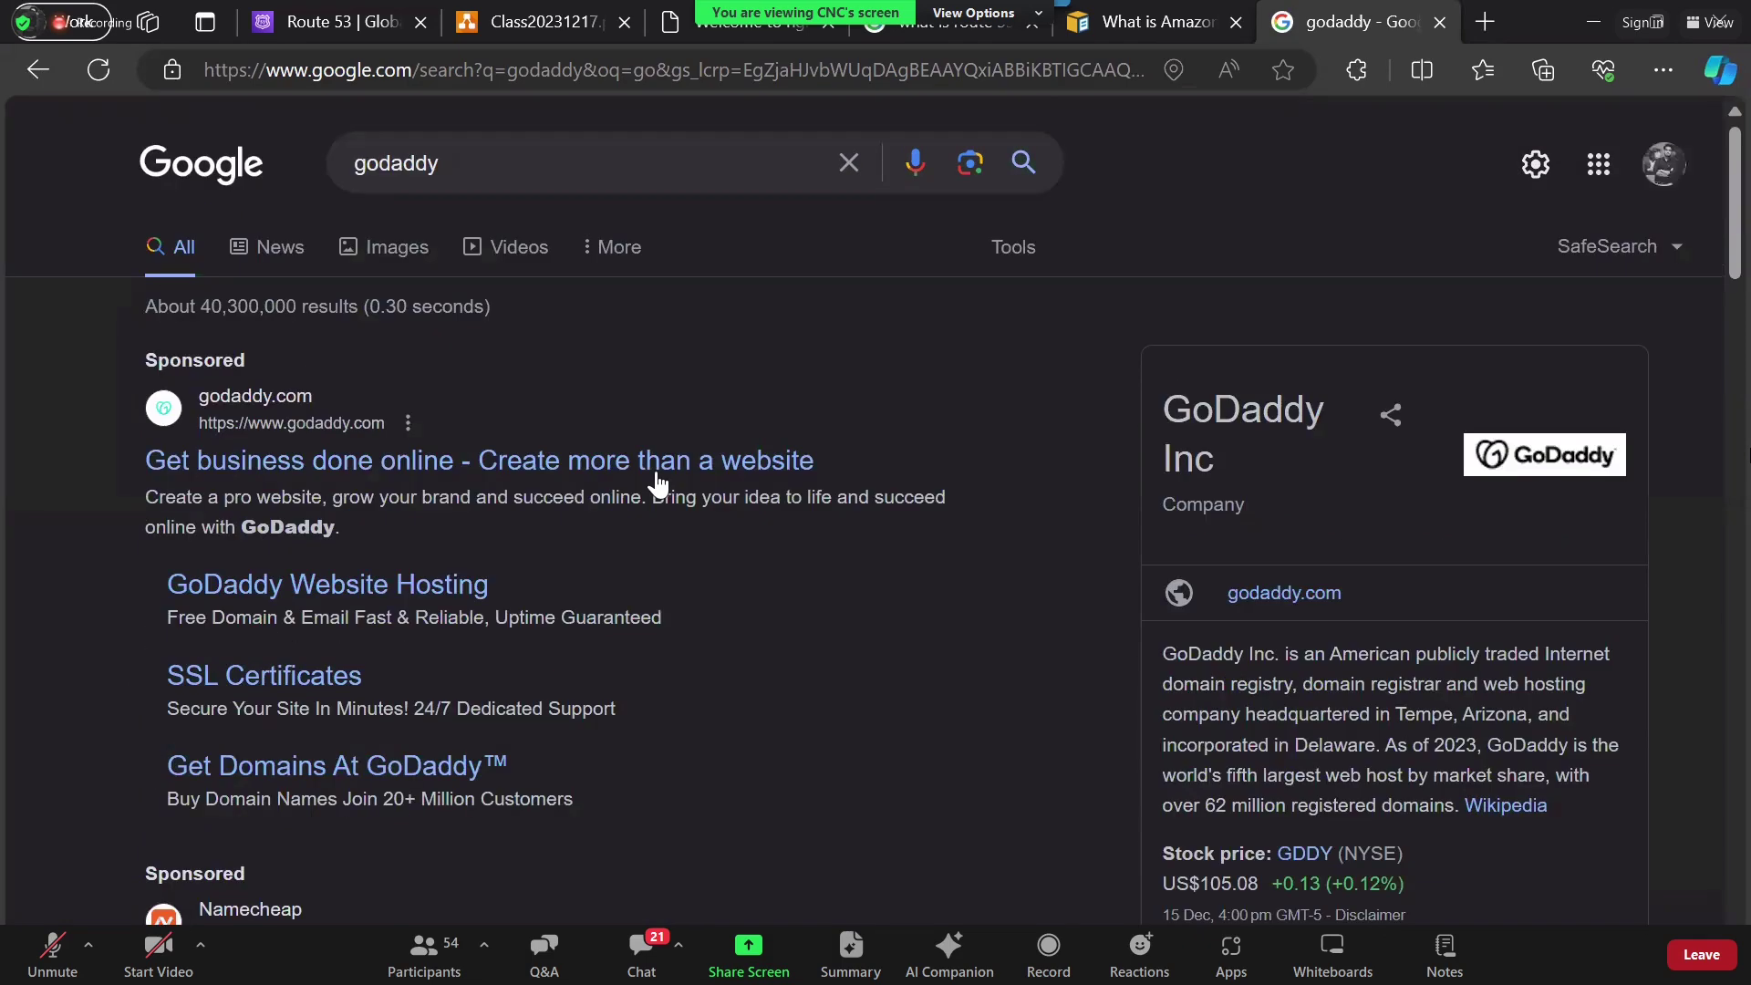
left_click(657, 484)
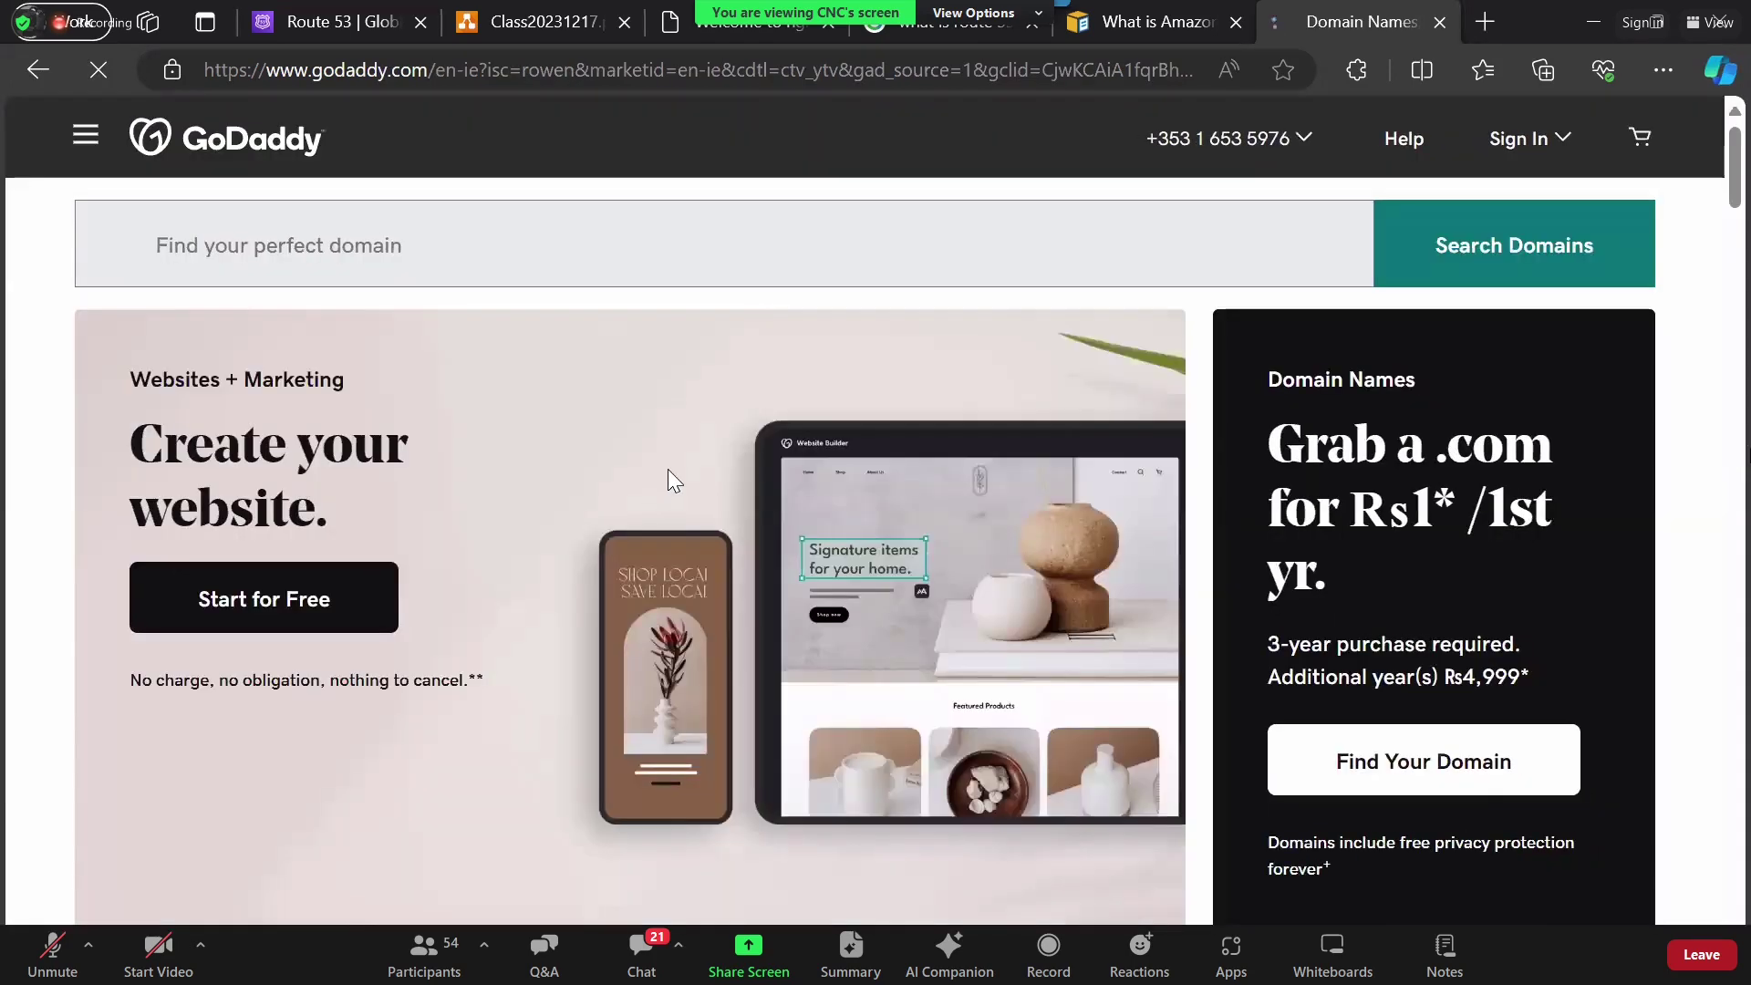
- Sign in to GoDaddy with the saved credentials and send a phone verification code
left_click(1561, 150)
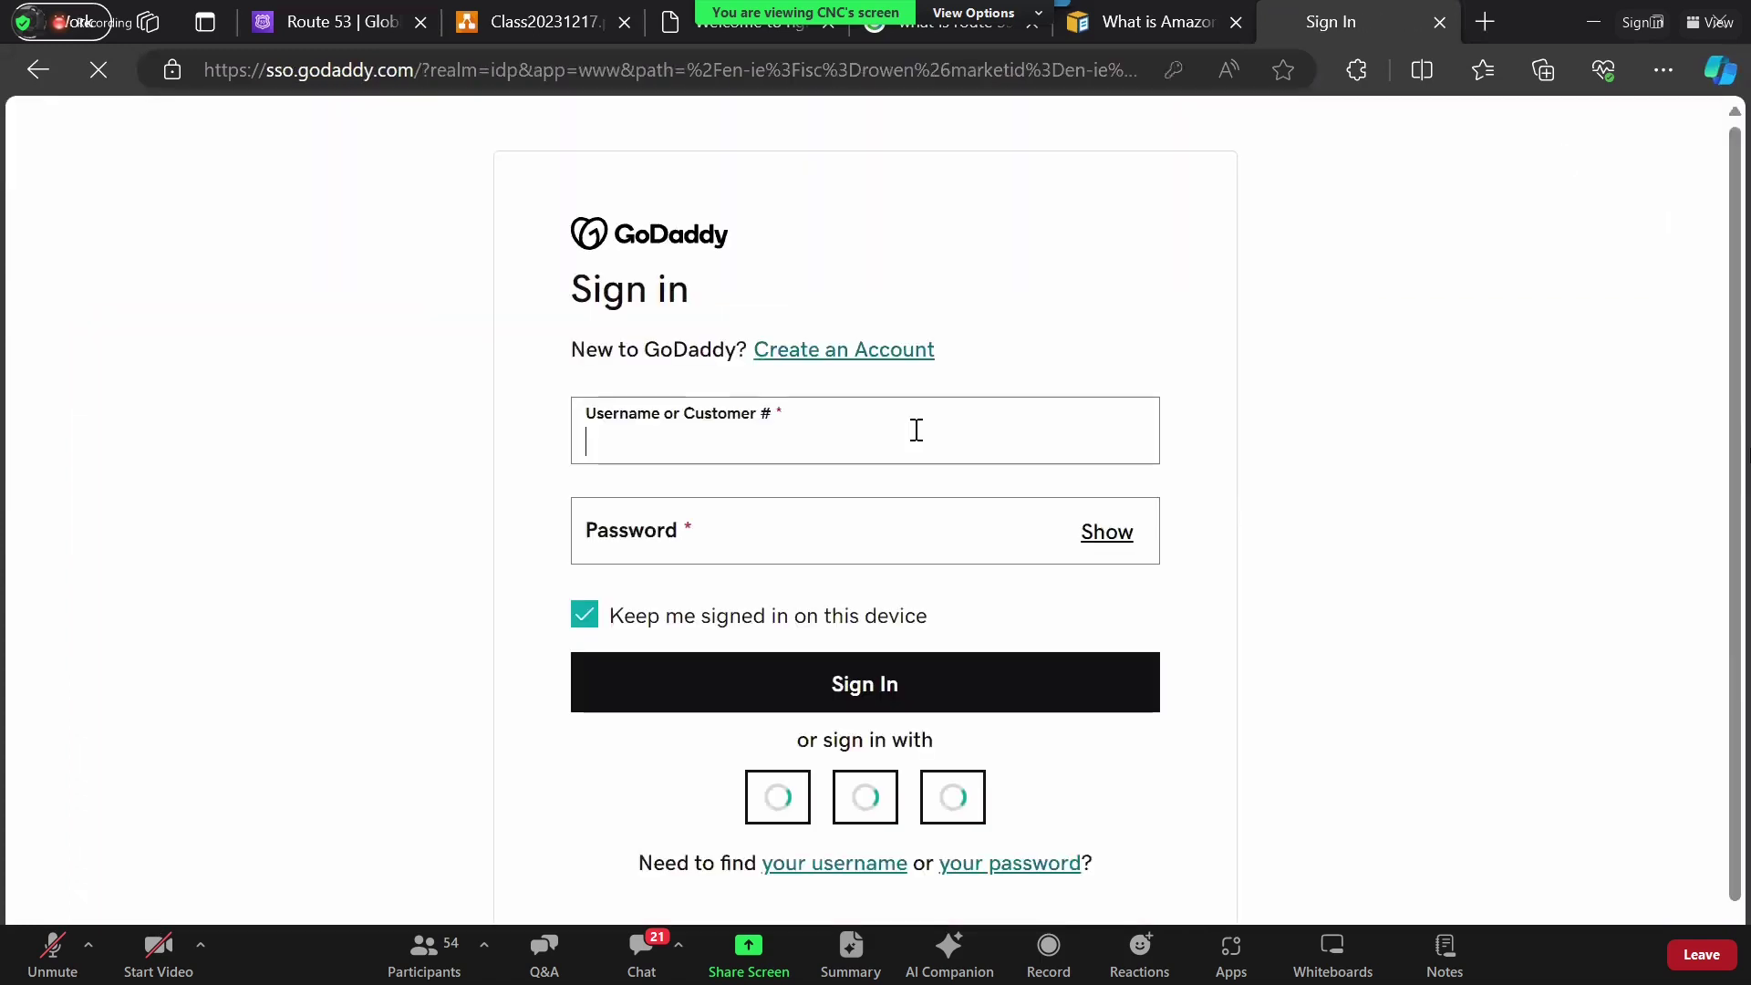
left_click(924, 680)
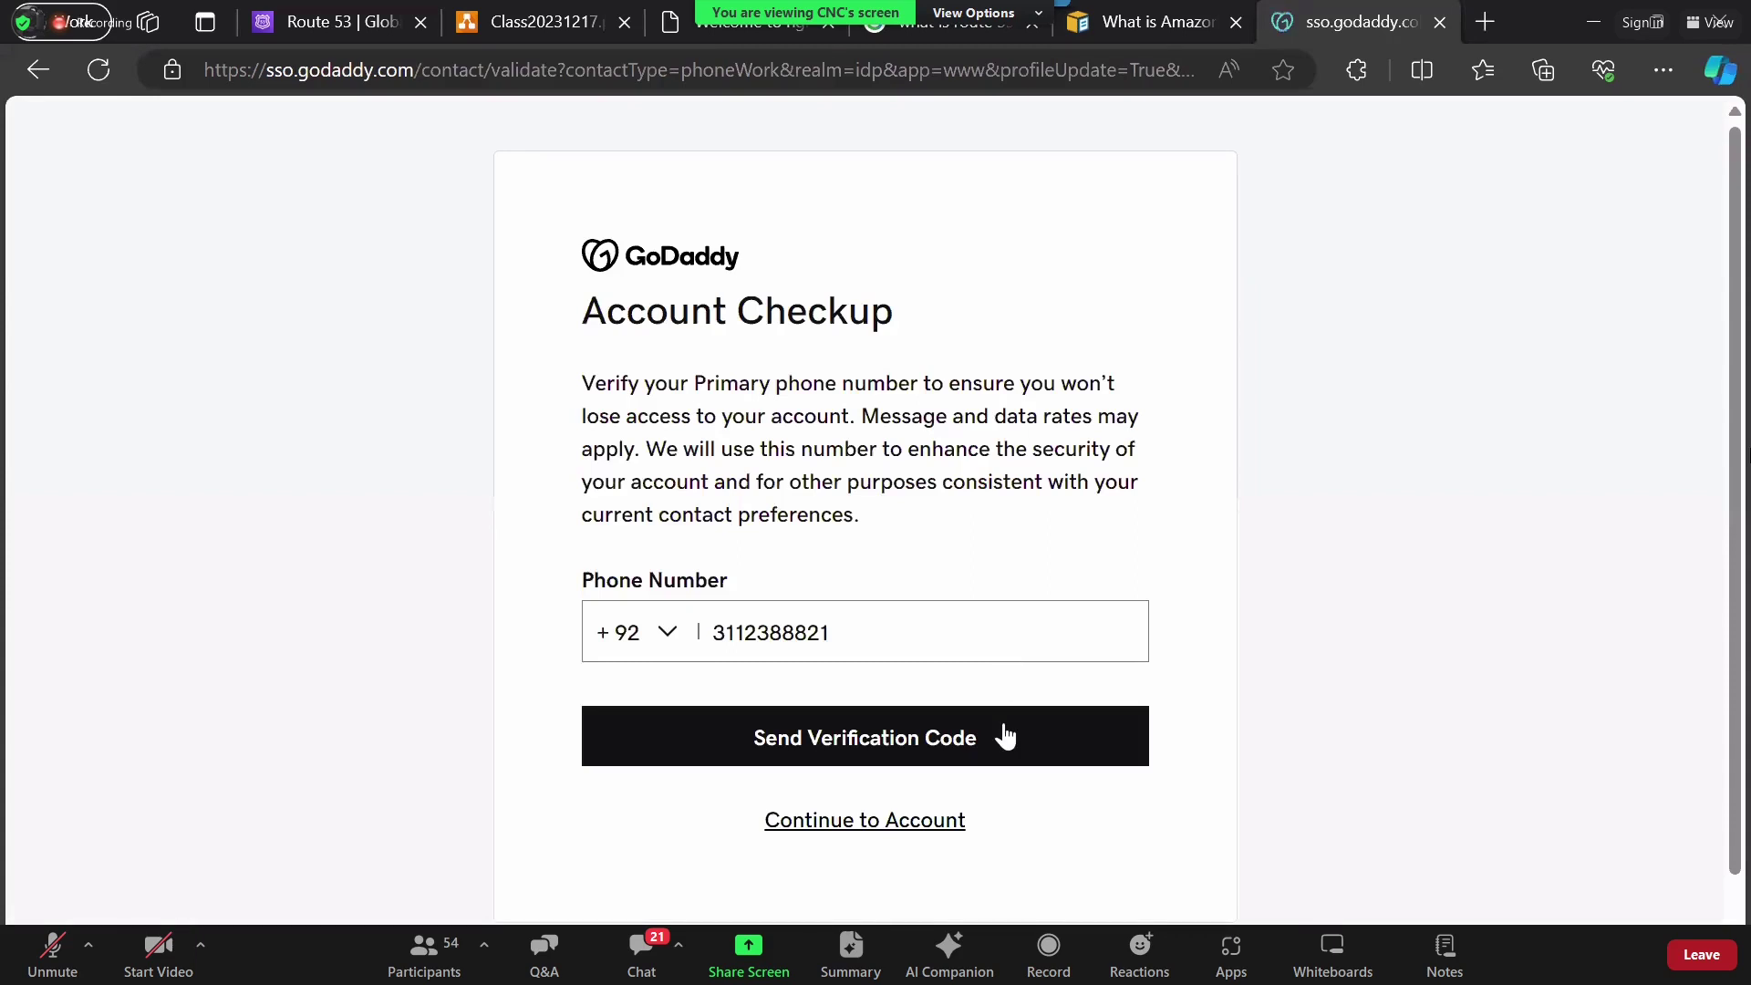
left_click(1001, 720)
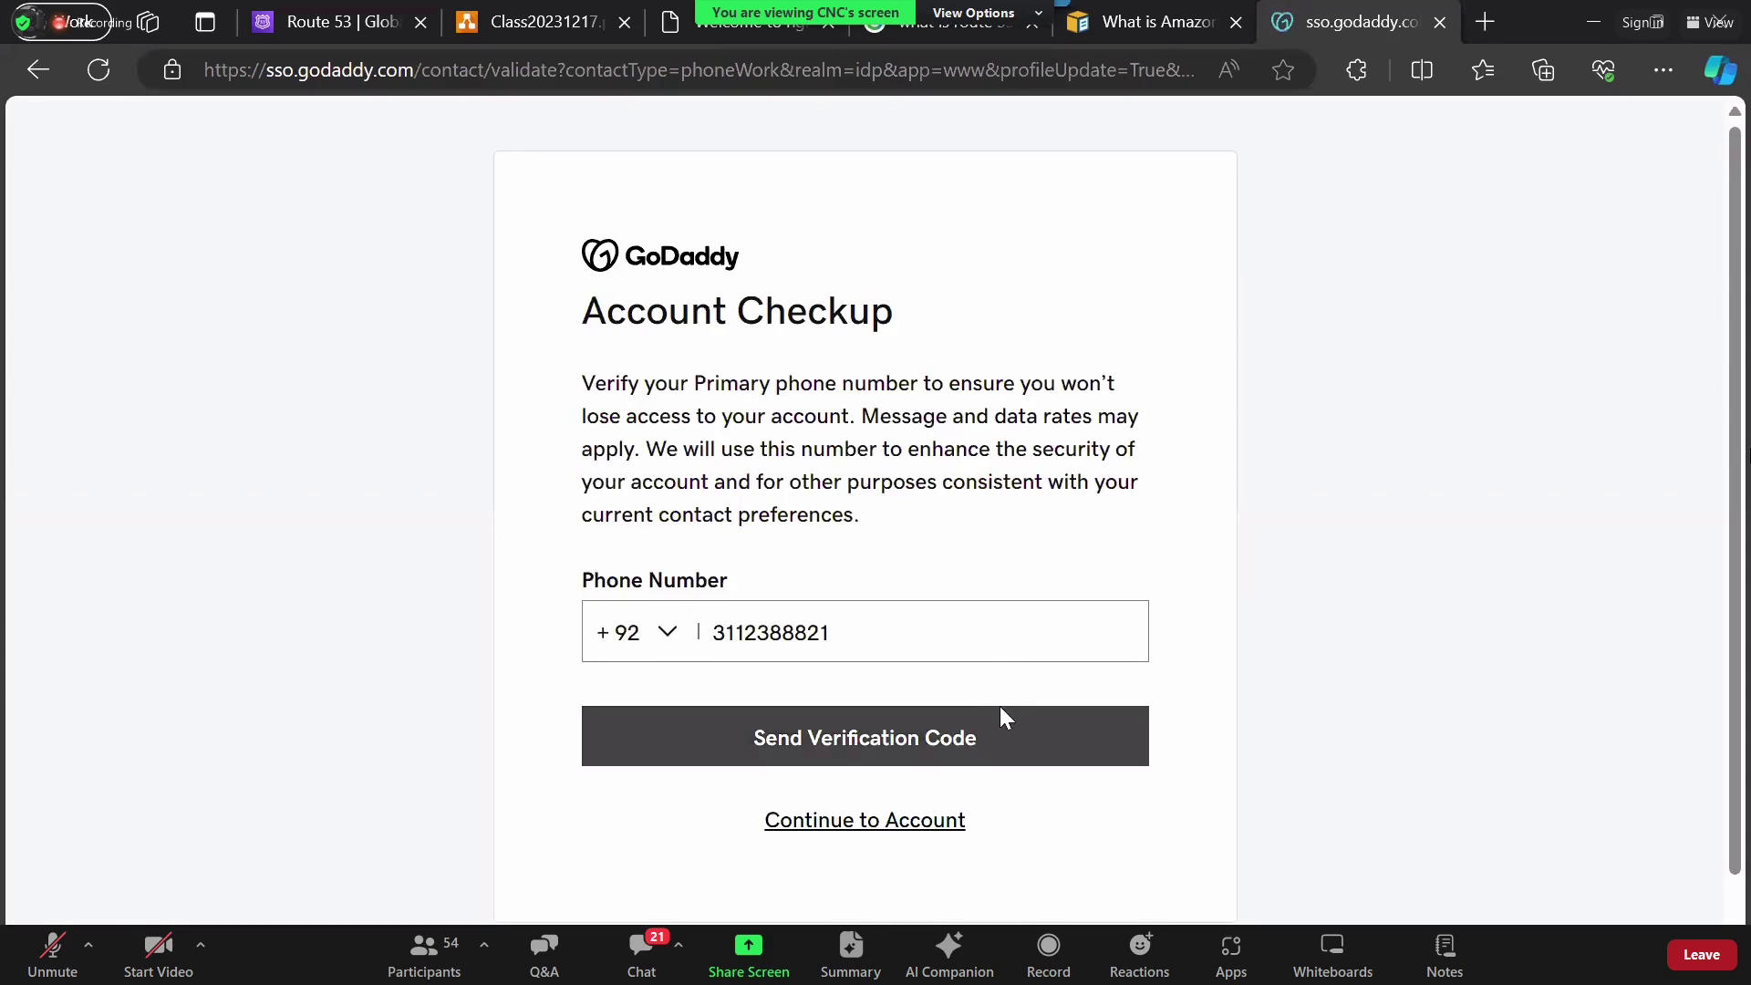
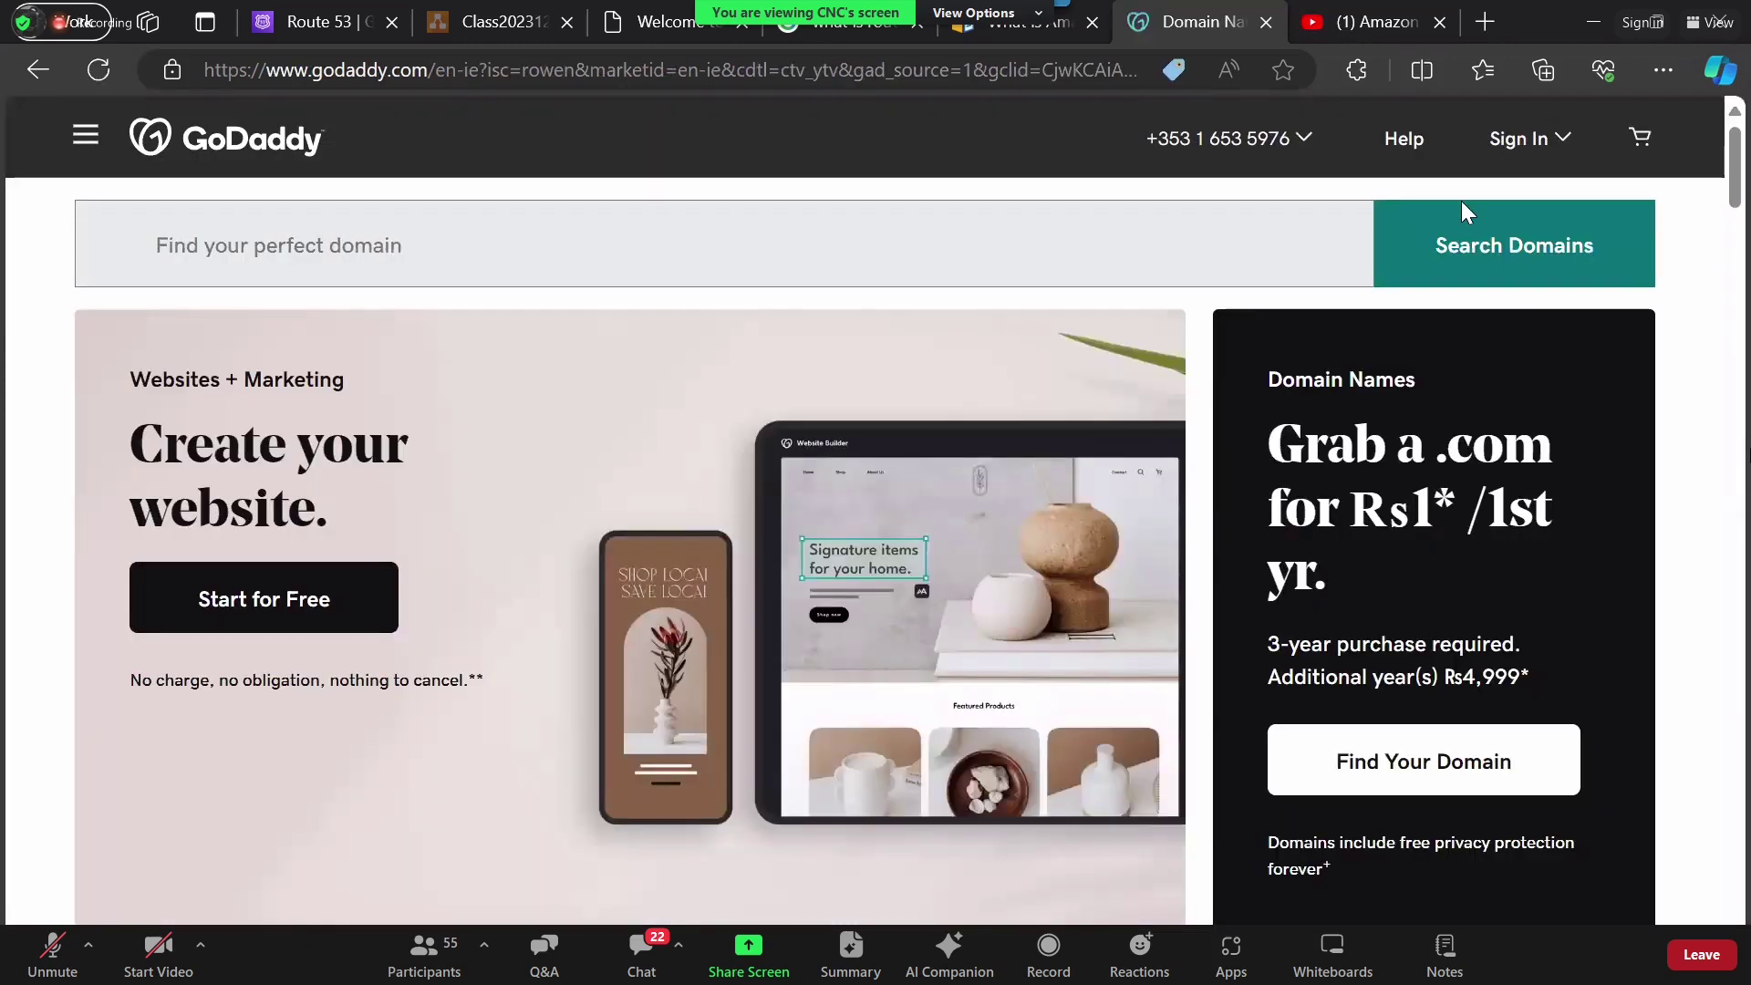
- From the account's My Products list, manage the acloudsync.com domain
left_click(1517, 141)
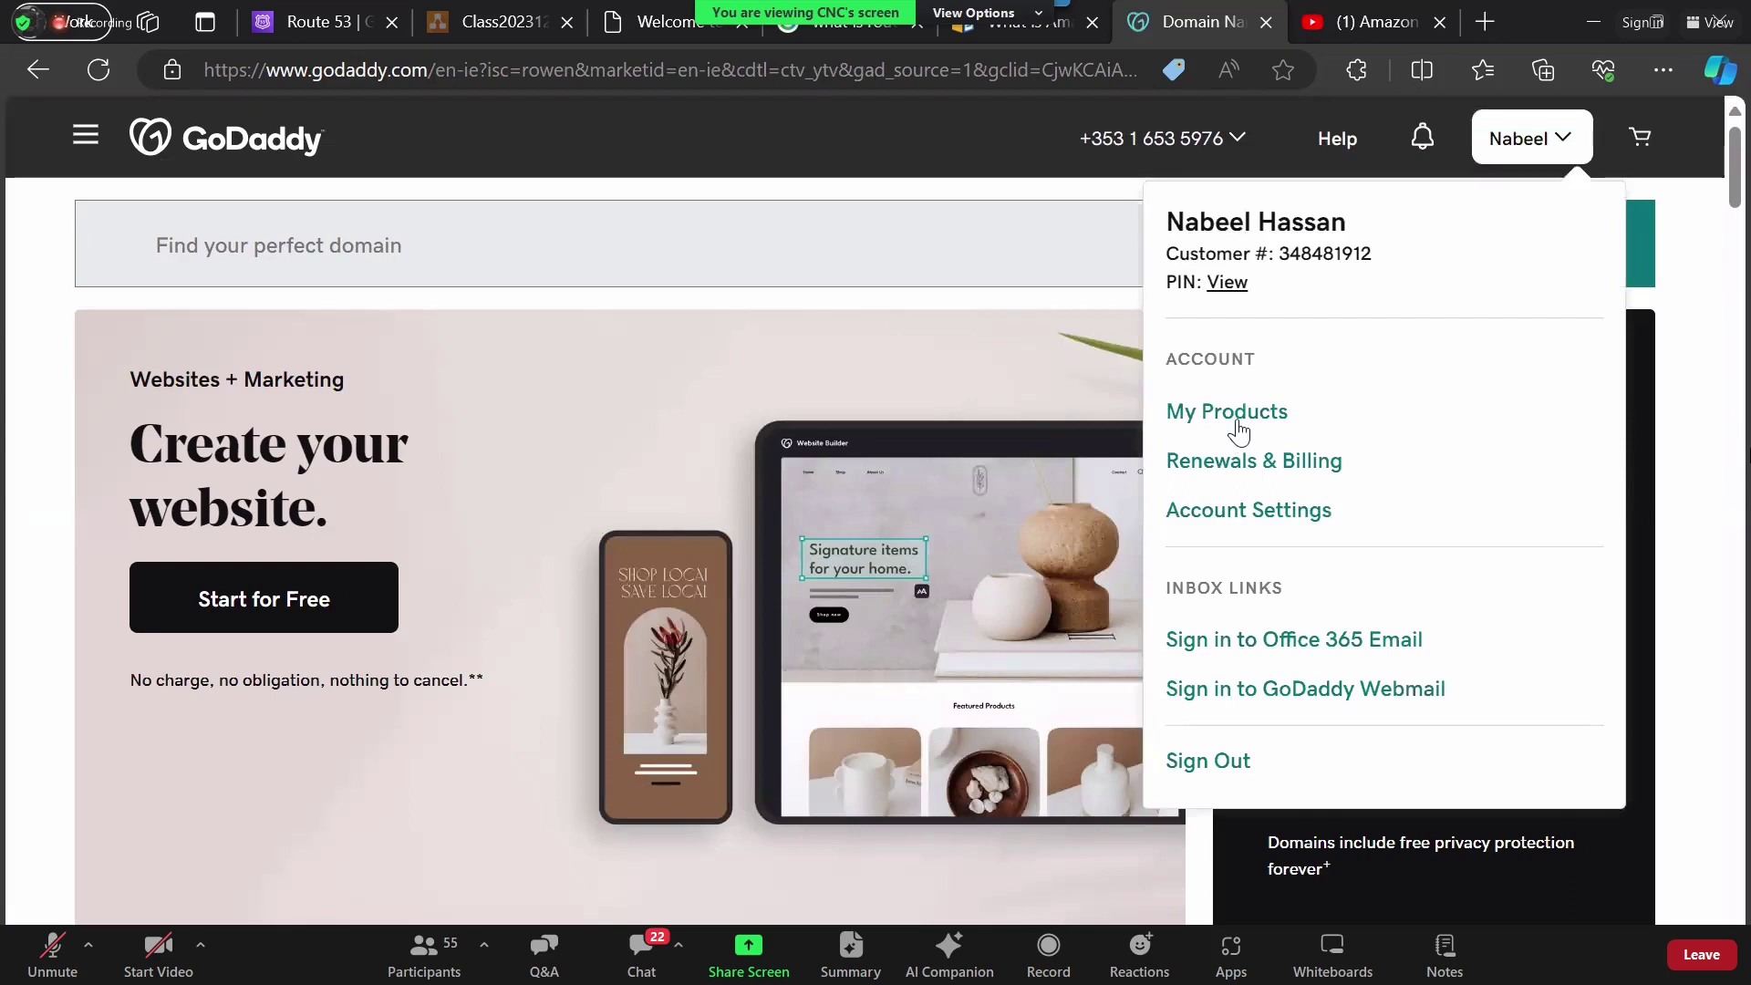
left_click(1238, 430)
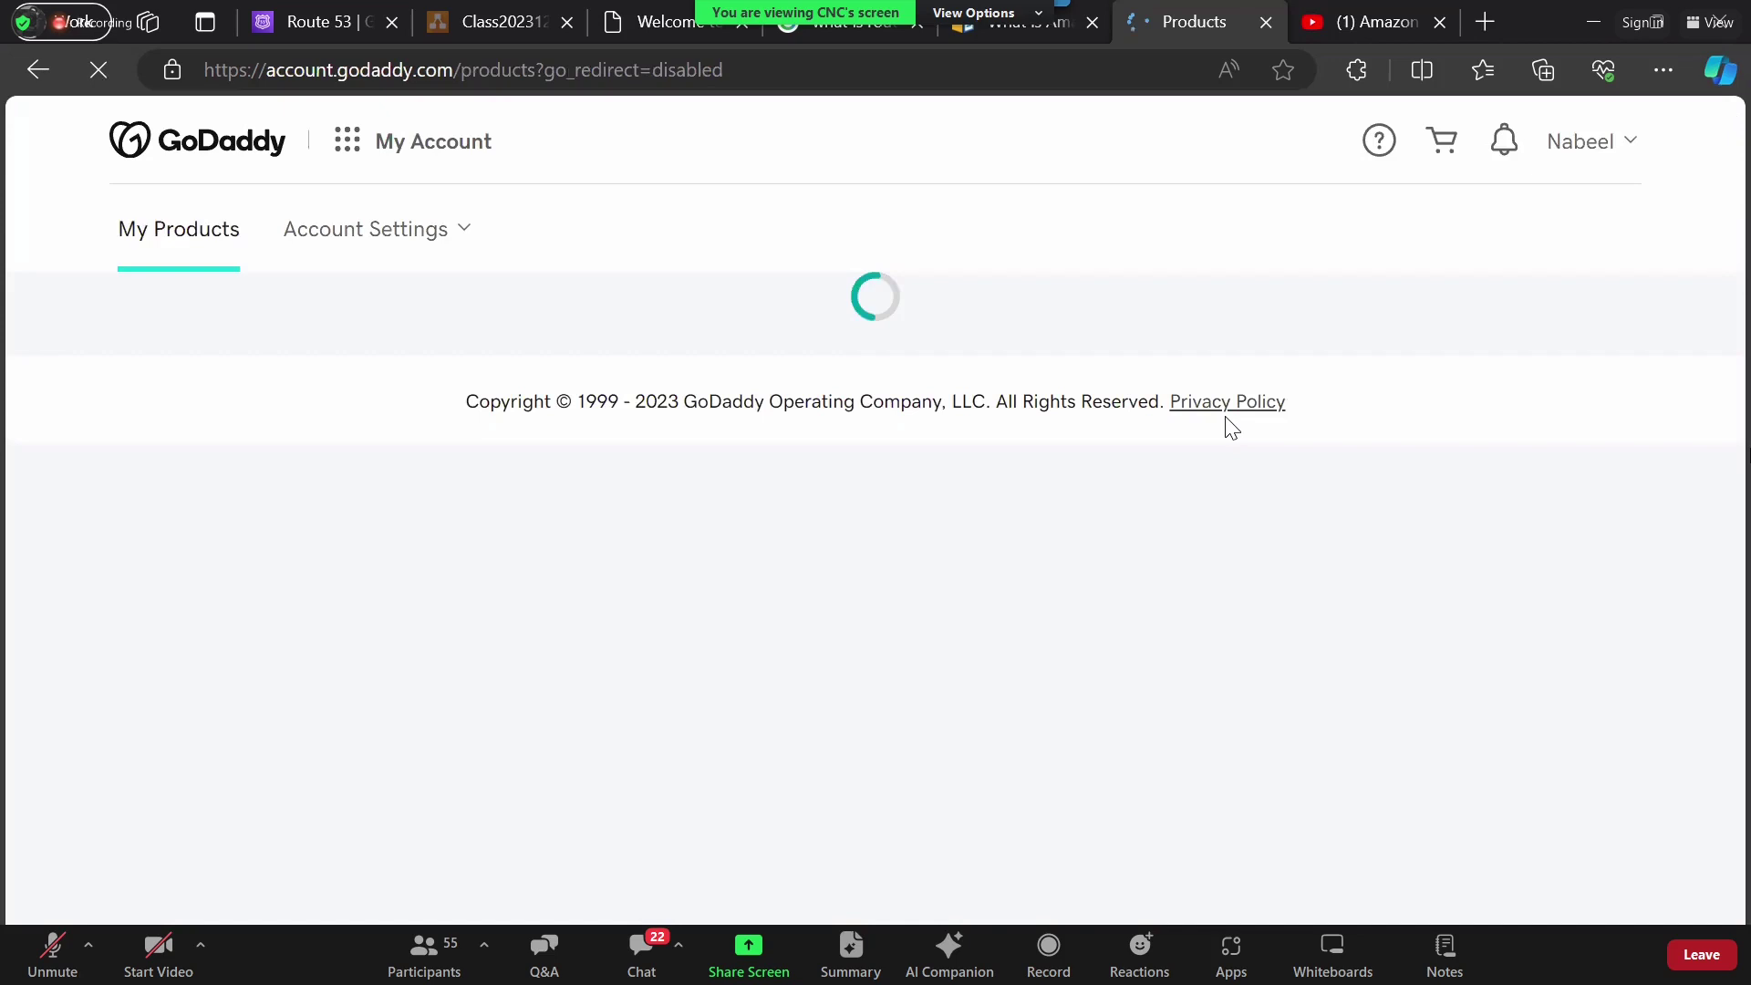
scroll(1231, 427, "down", 2)
scroll(1231, 424, "down", 4)
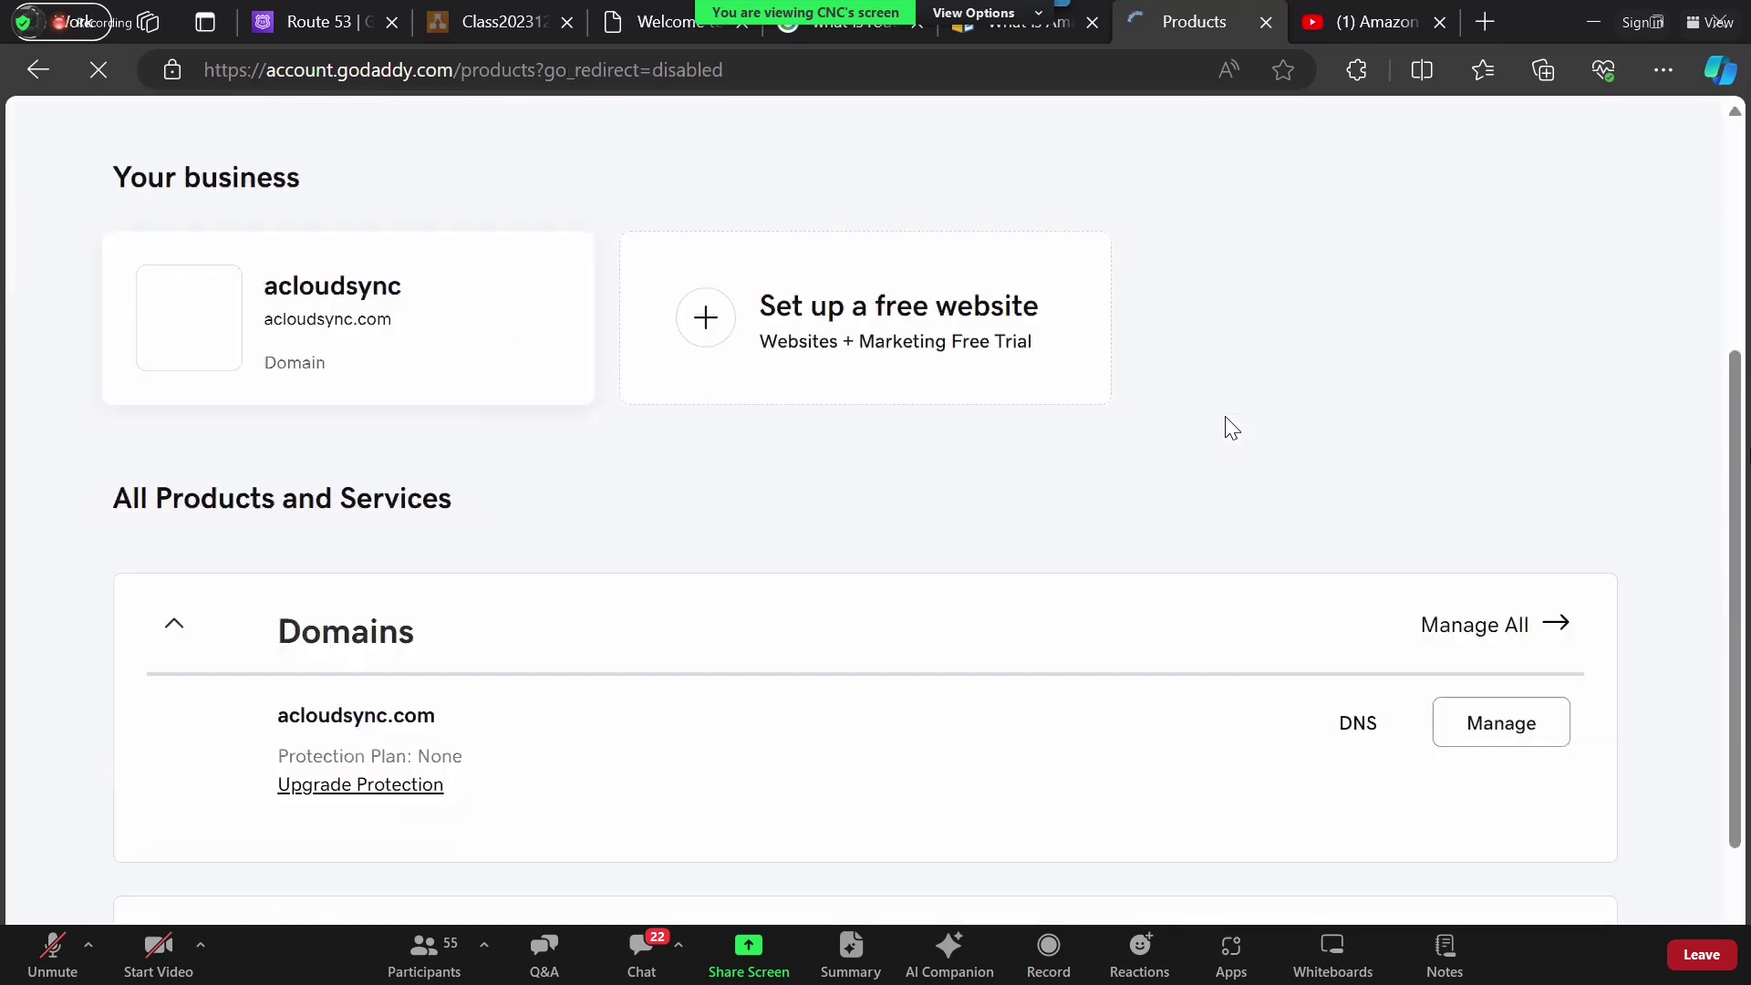
scroll(475, 507, "down", 2)
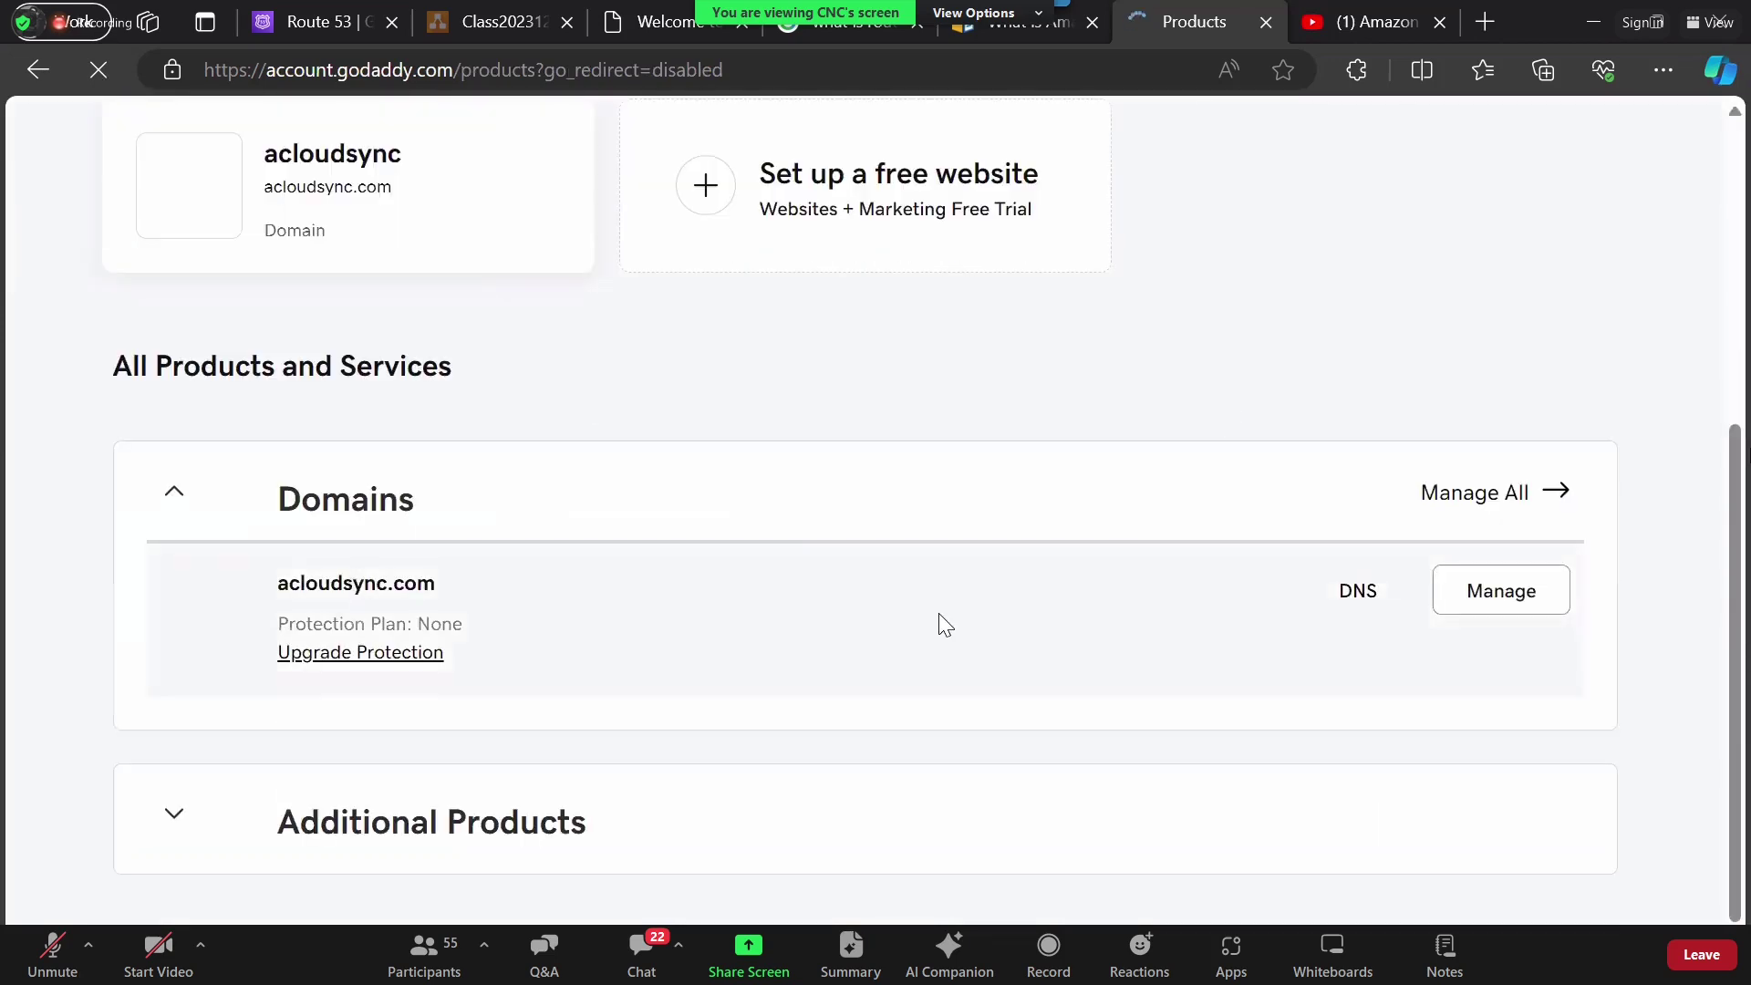
left_click(1489, 600)
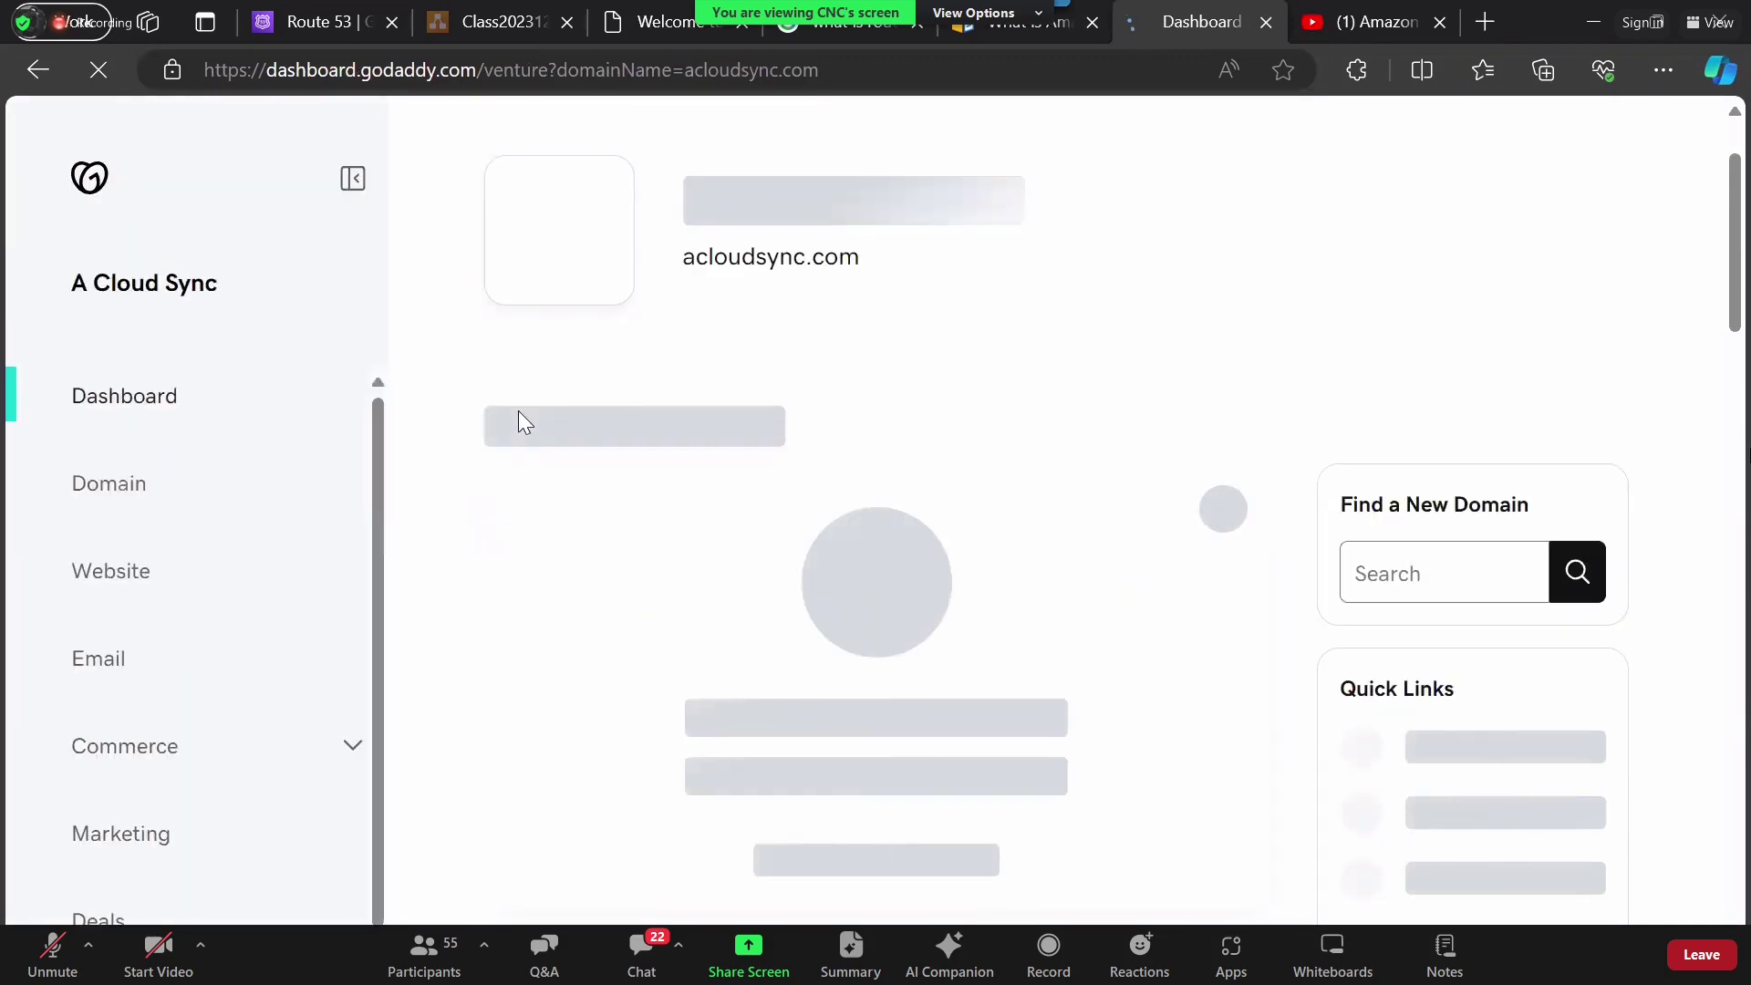
- Open the acloudsync.com Domain page and launch its DNS management
left_click(136, 491)
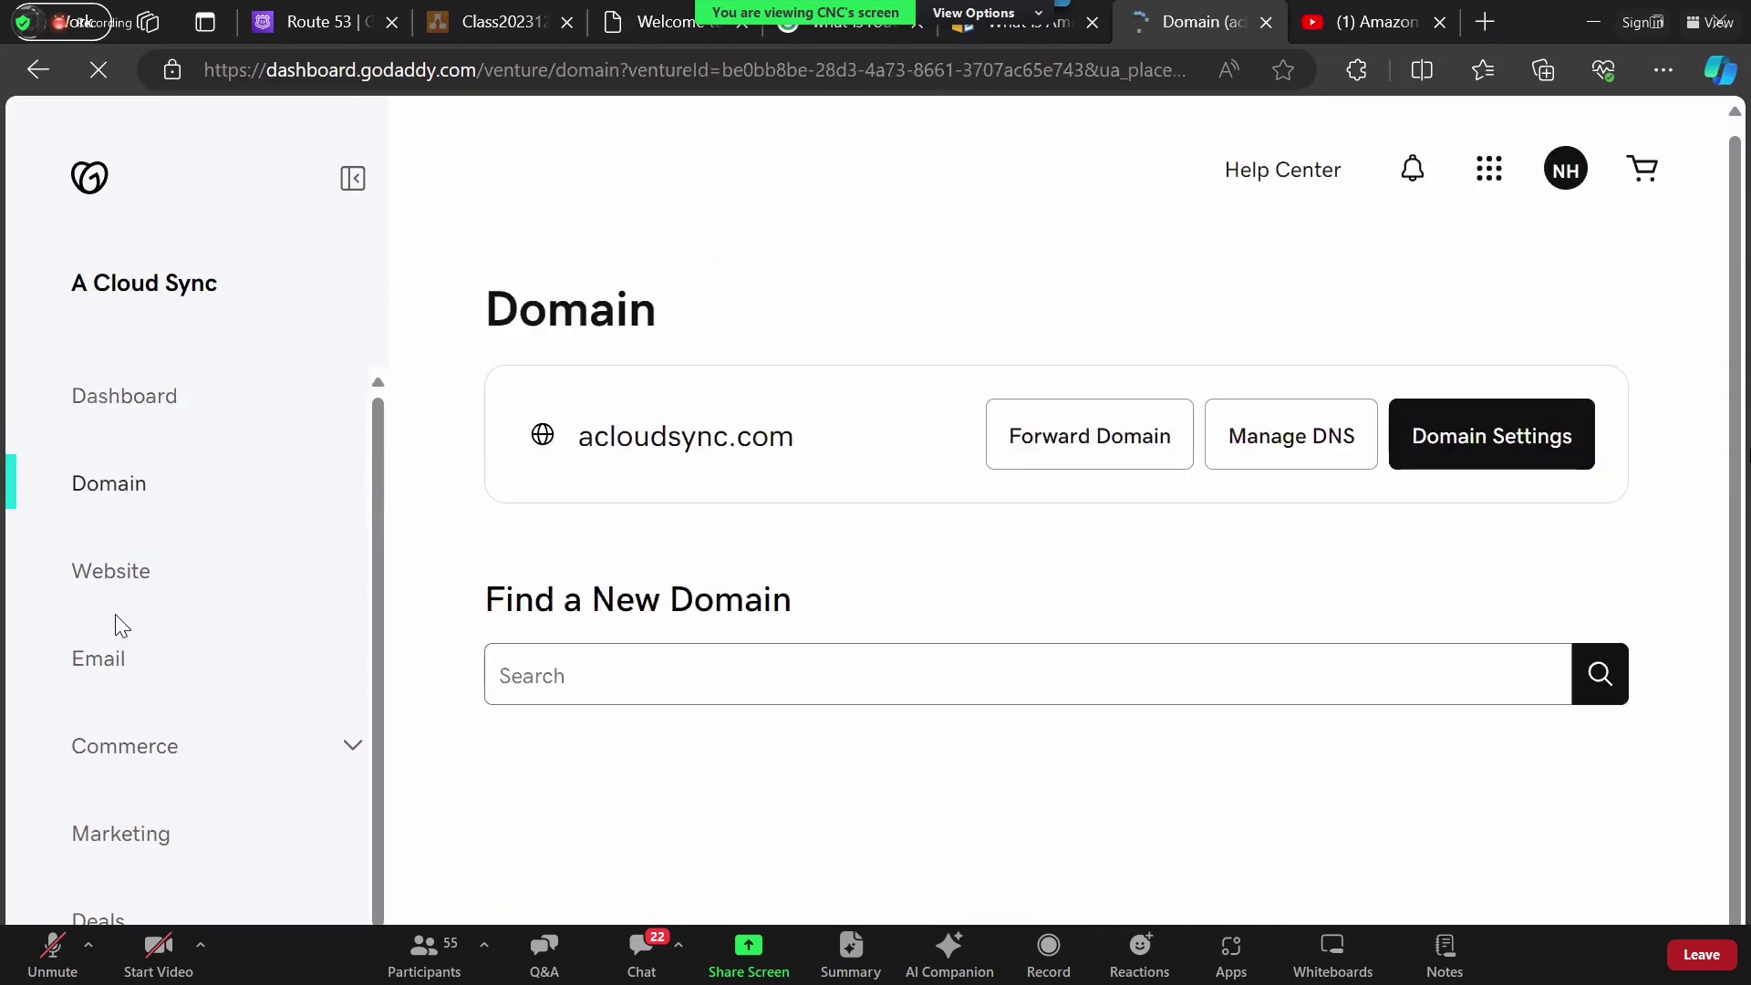
left_click(121, 398)
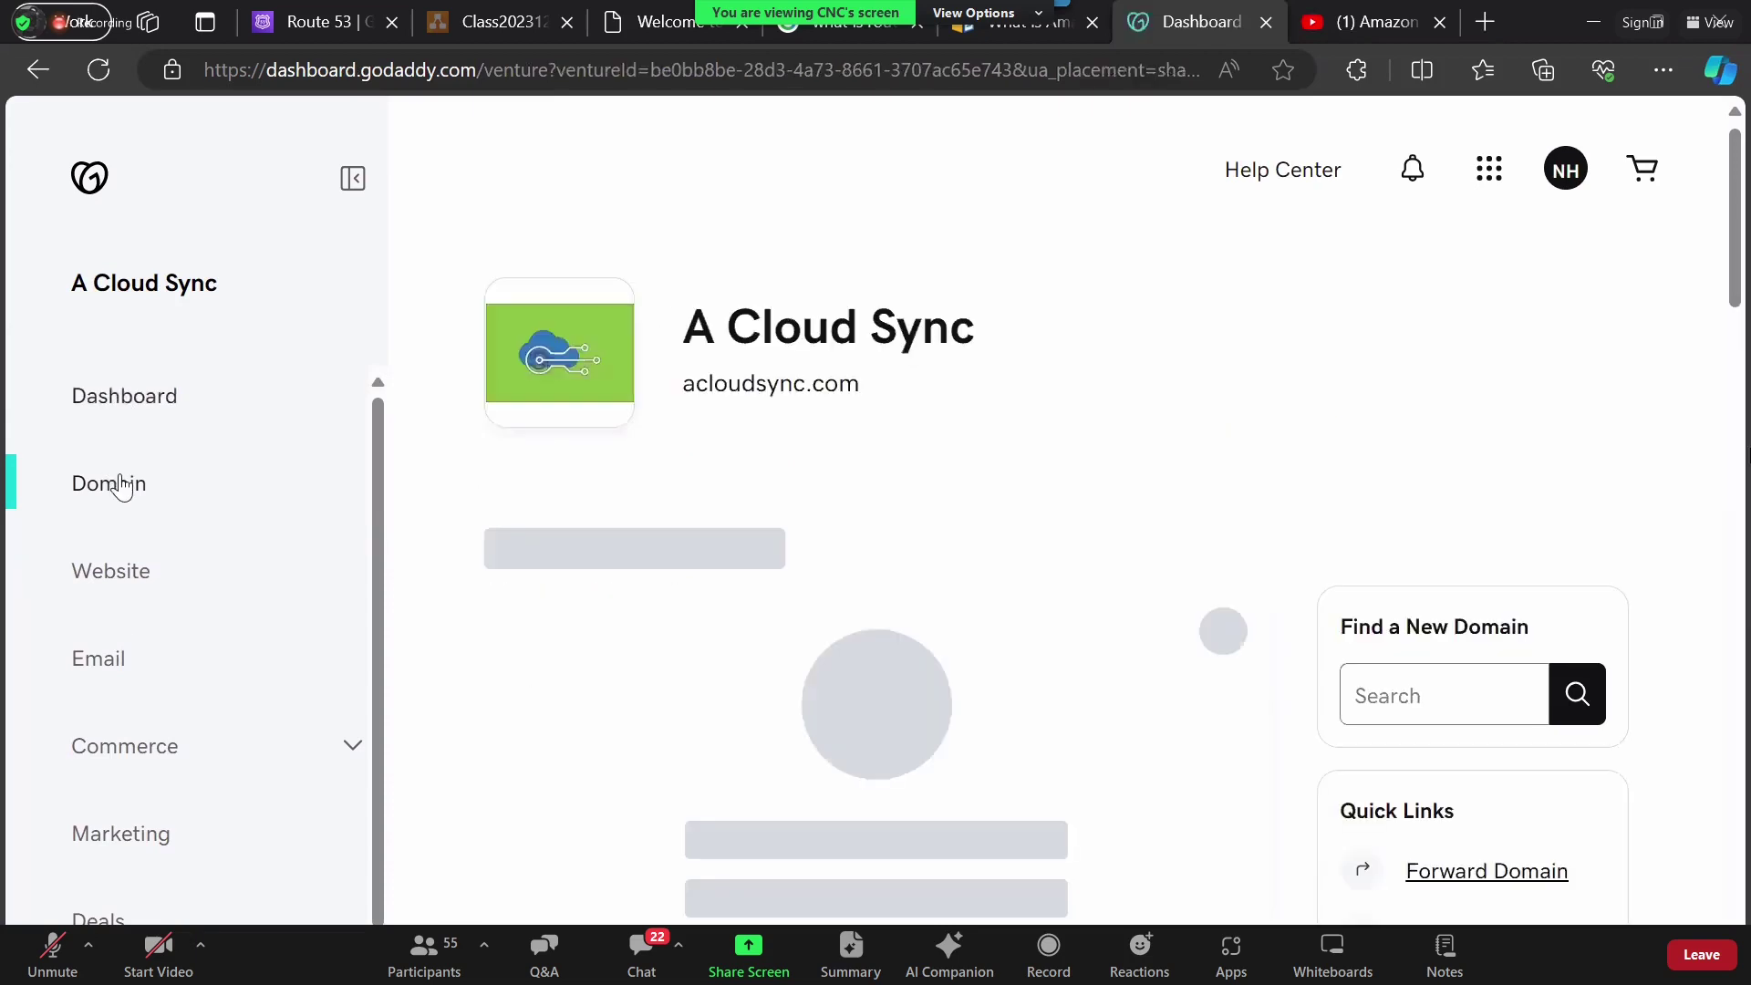
left_click(121, 485)
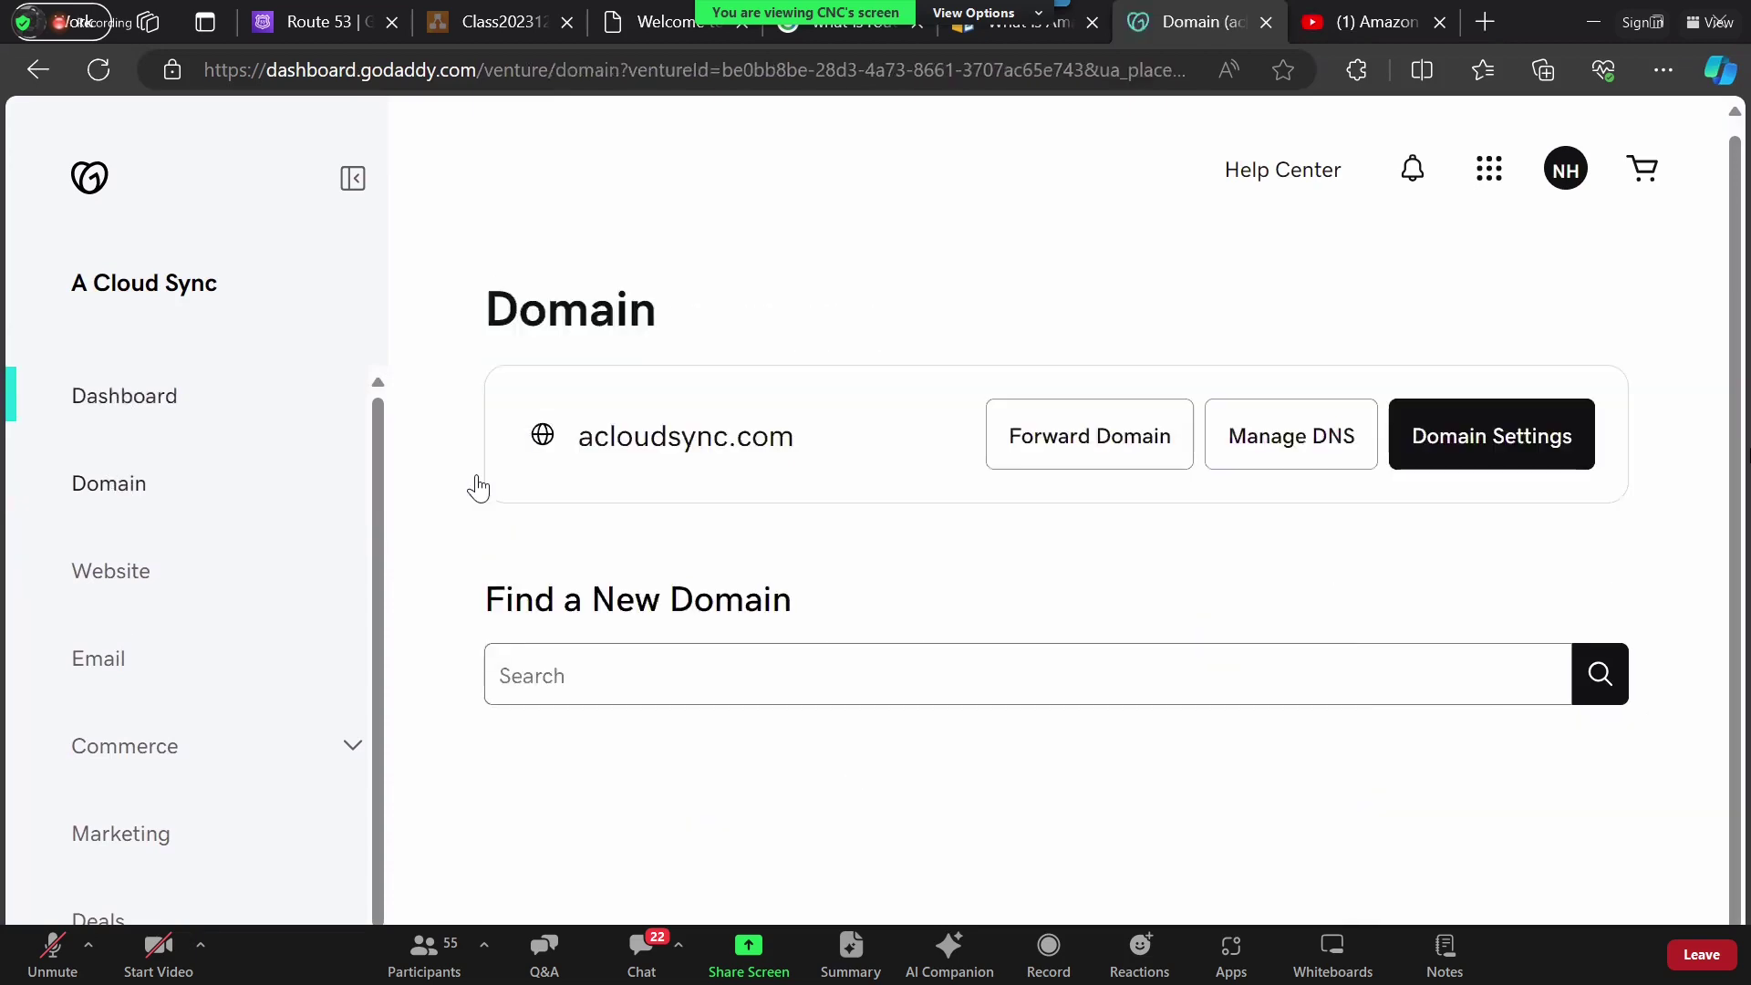
left_click(1328, 435)
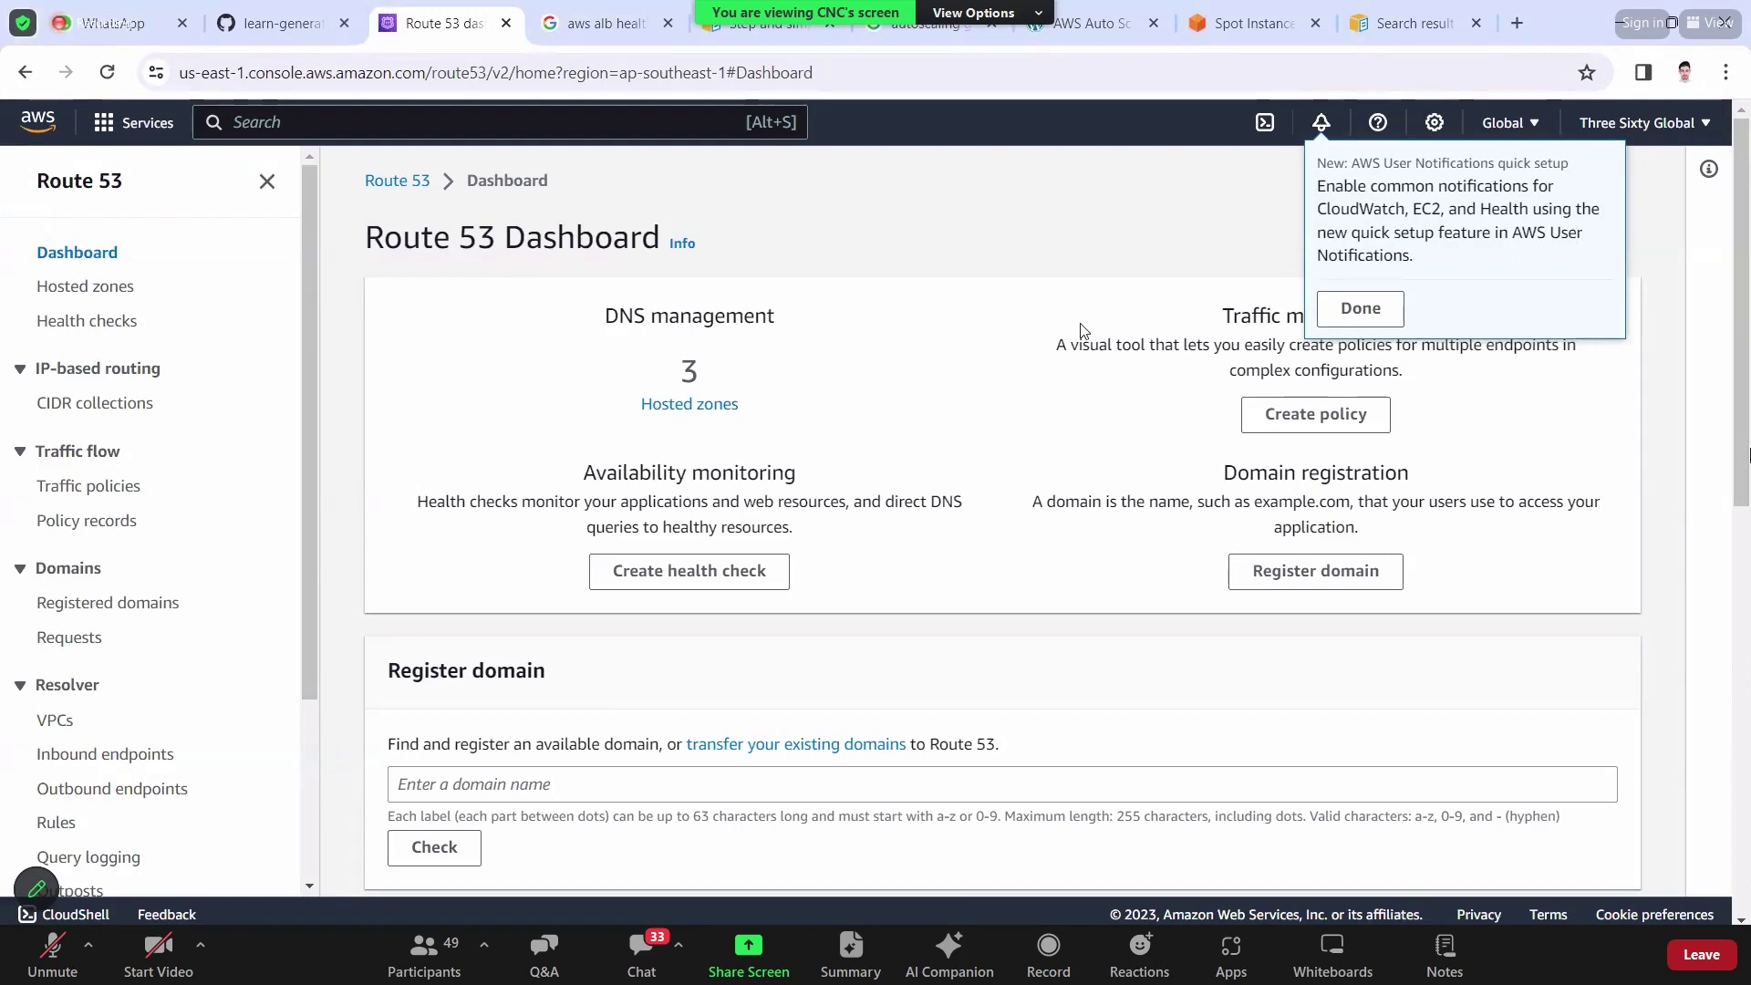
- Dismiss the notifications announcement and check the AWS region list, keeping the current region
left_click(1348, 309)
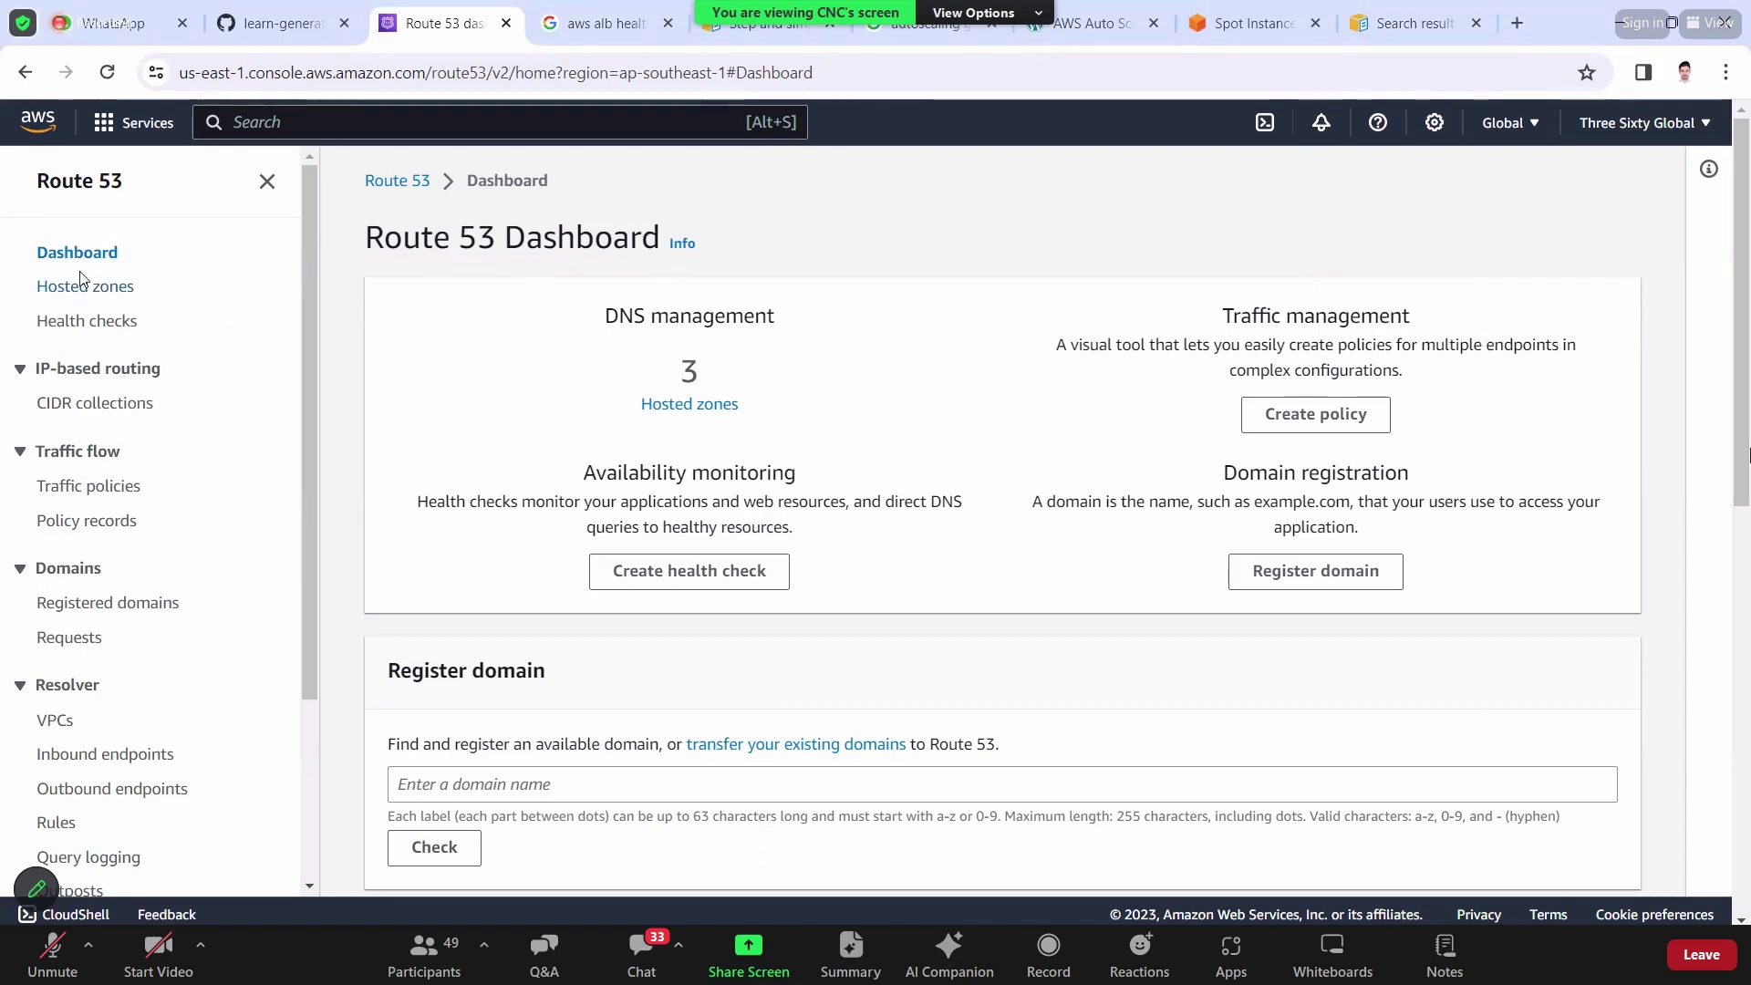
left_click(289, 126)
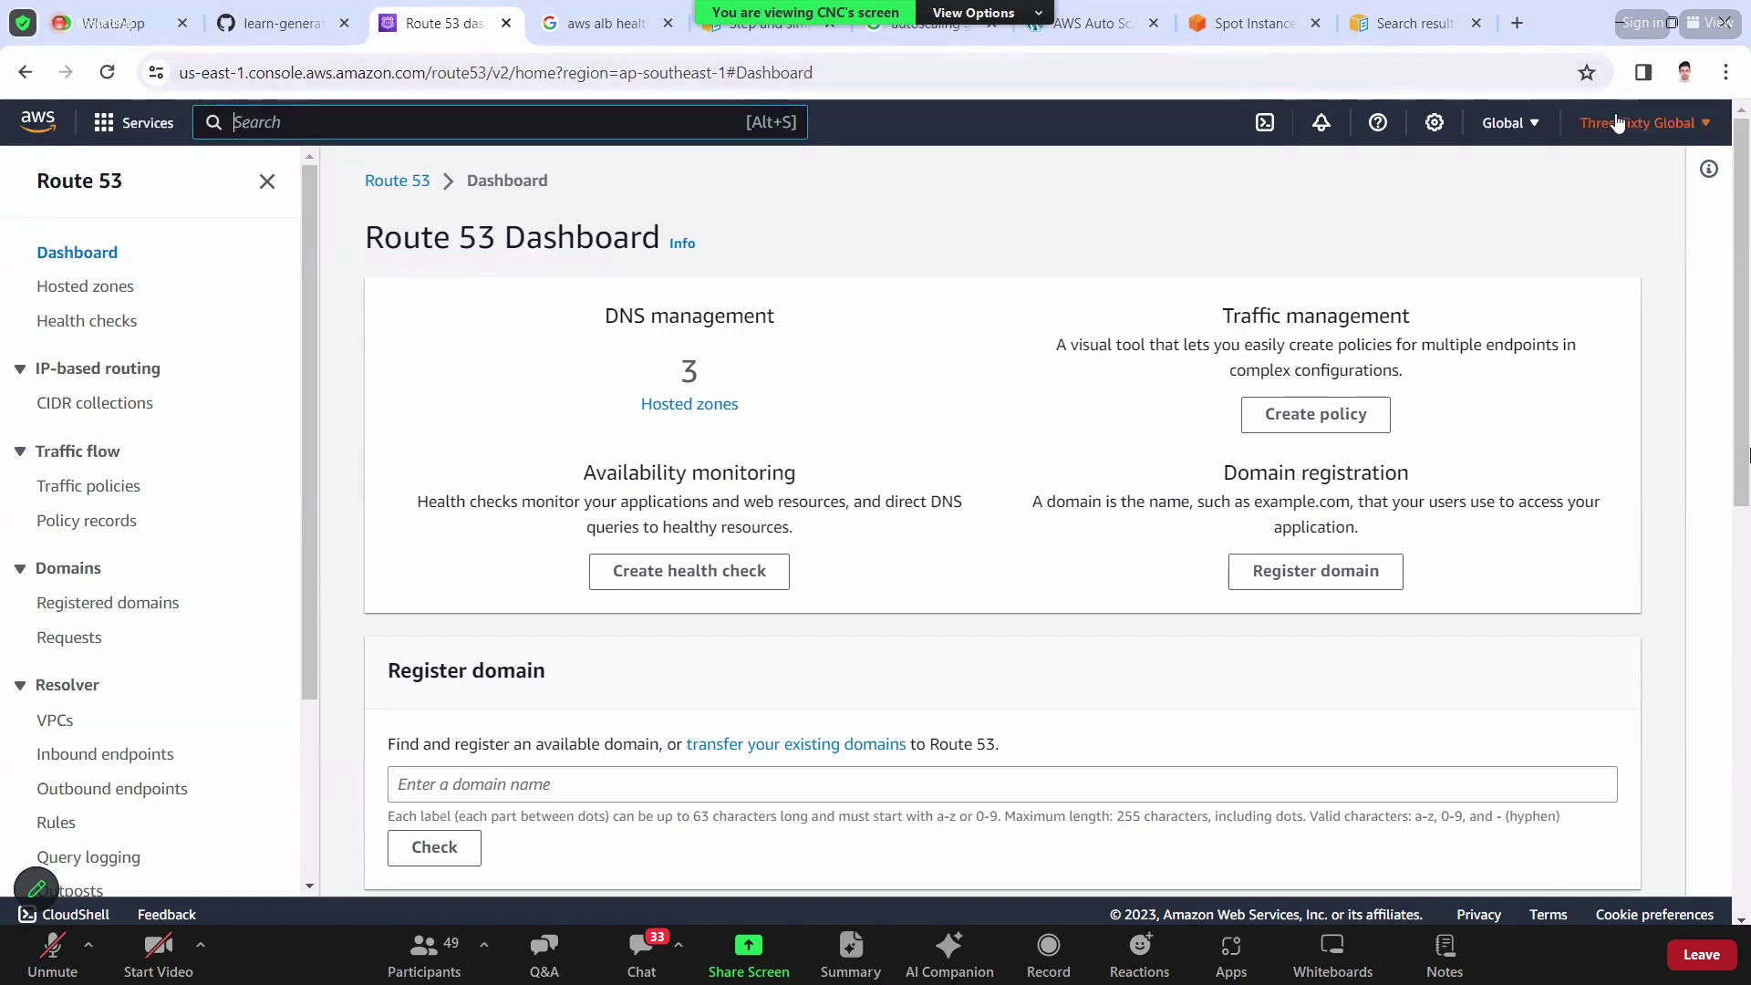
left_click(1529, 136)
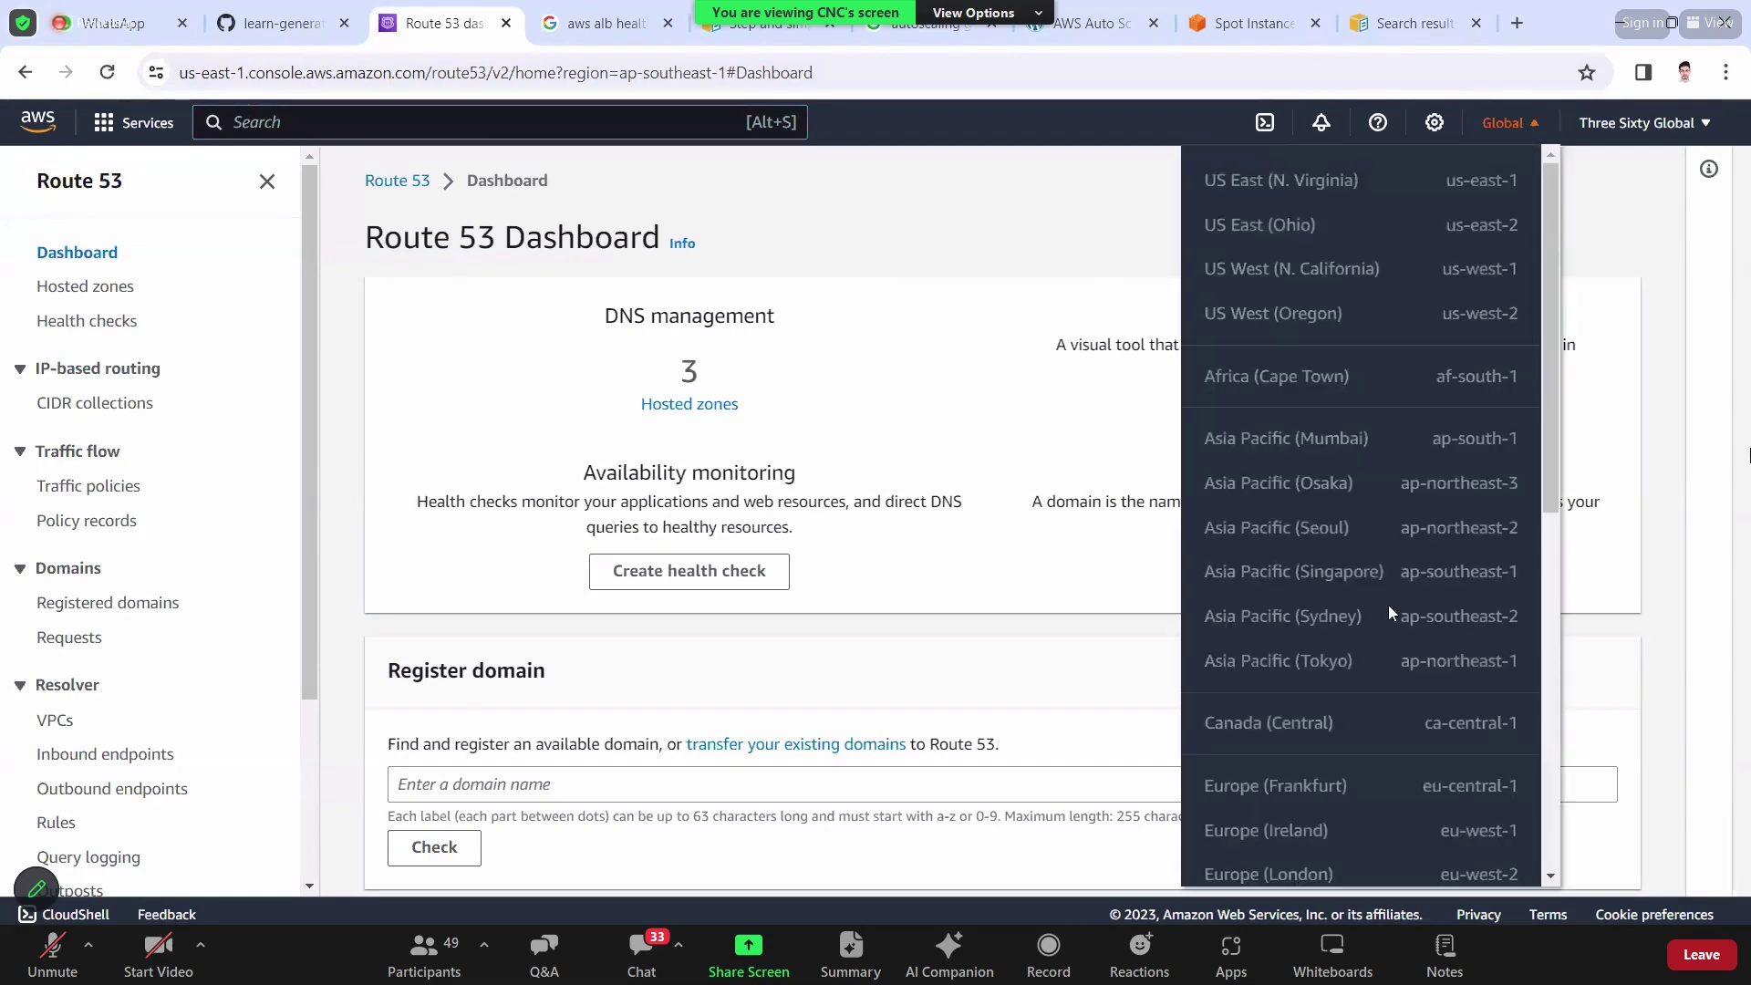
scroll(1388, 605, "down", 5)
scroll(1389, 613, "up", 5)
left_click(965, 254)
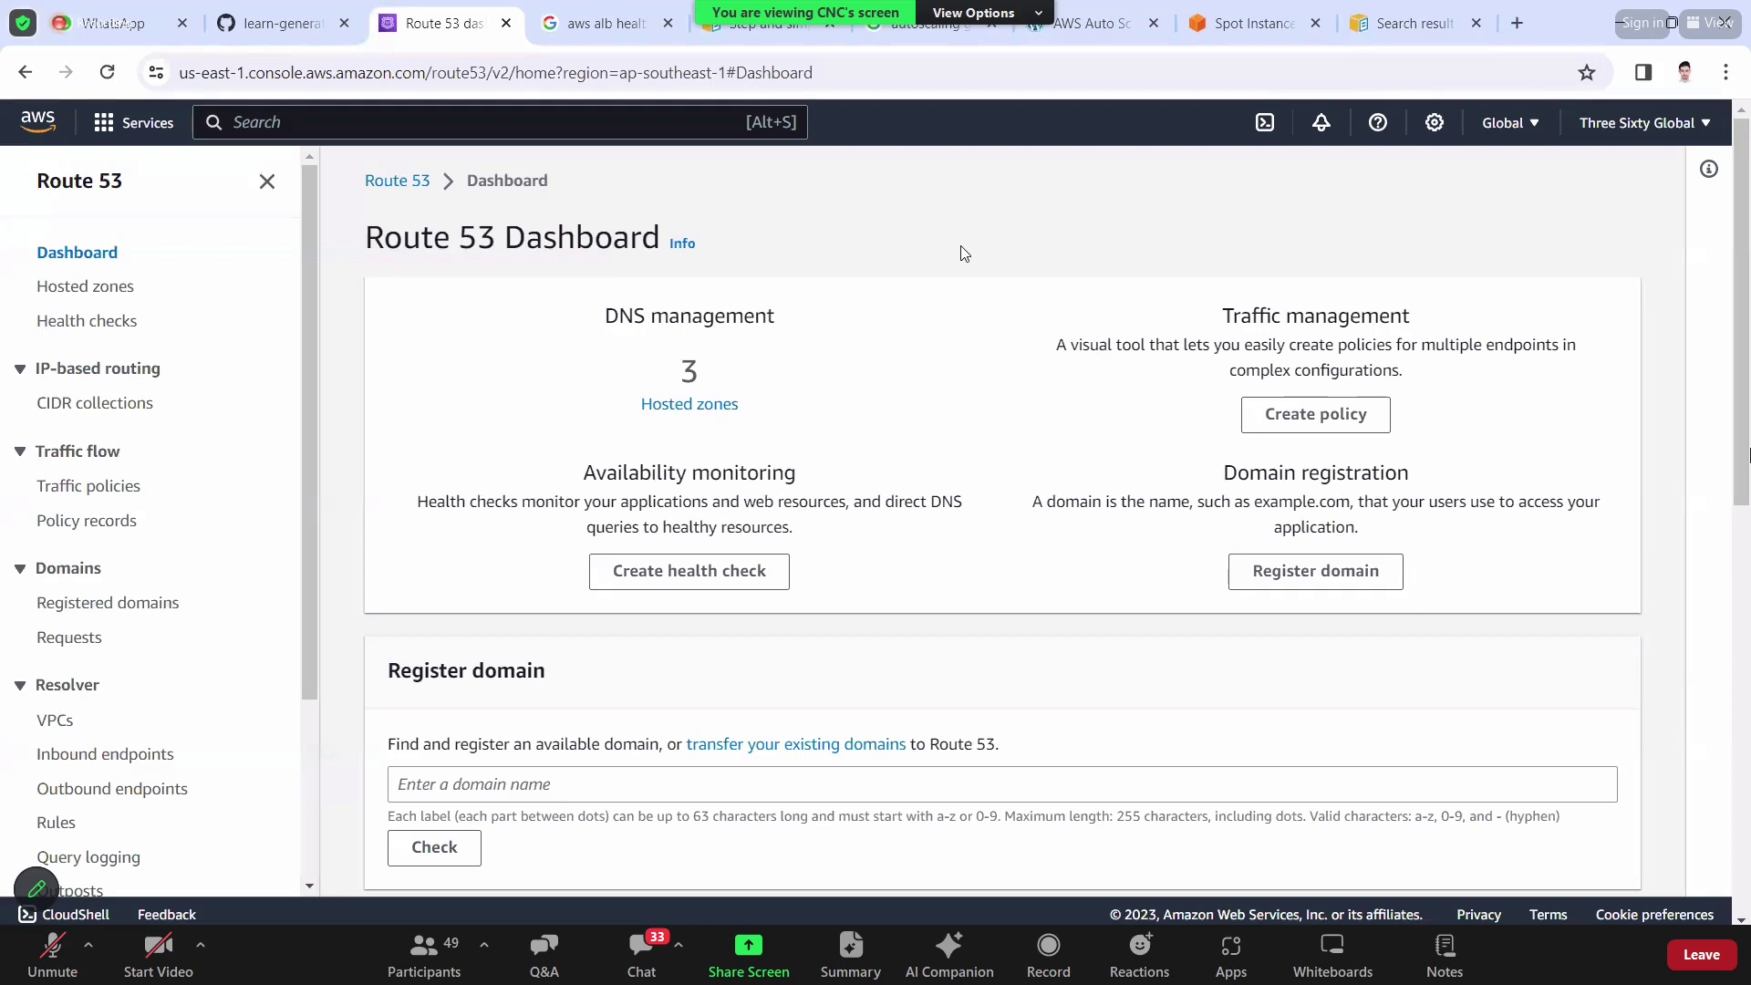
- Select the 'Route 53 Dashboard' heading text
left_click_drag(458, 239, 547, 246)
double_click(387, 236)
double_click(573, 233)
double_click(366, 248)
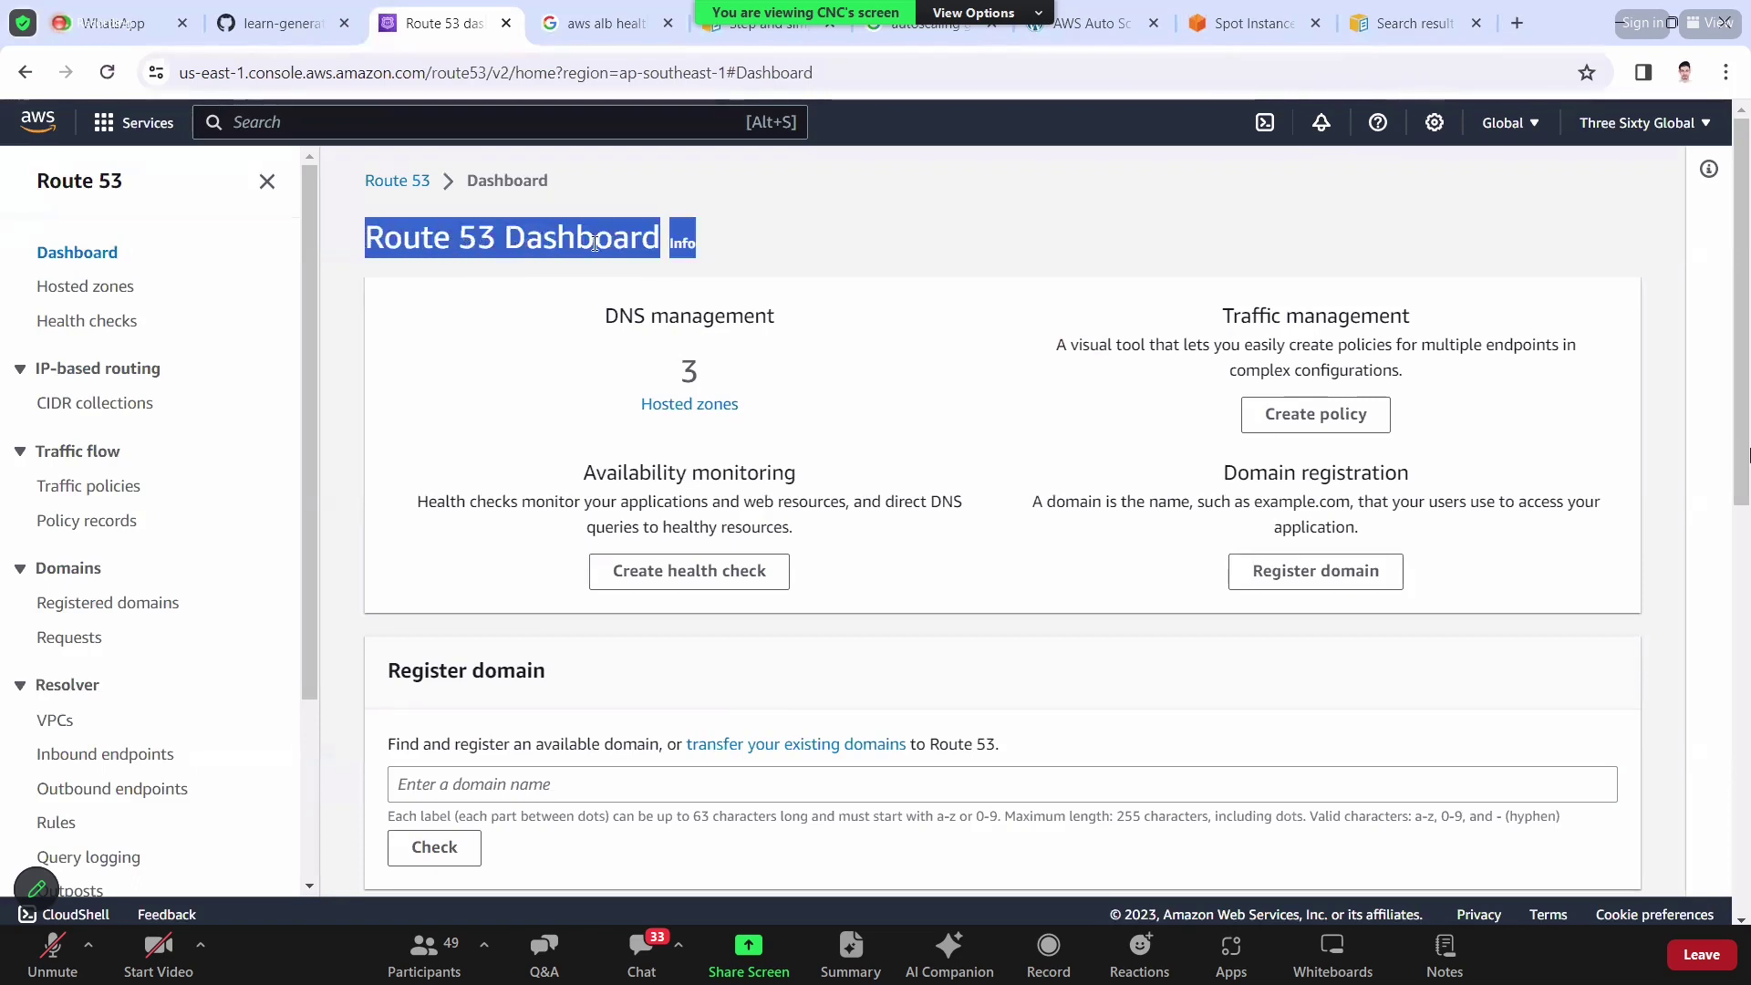
double_click(626, 234)
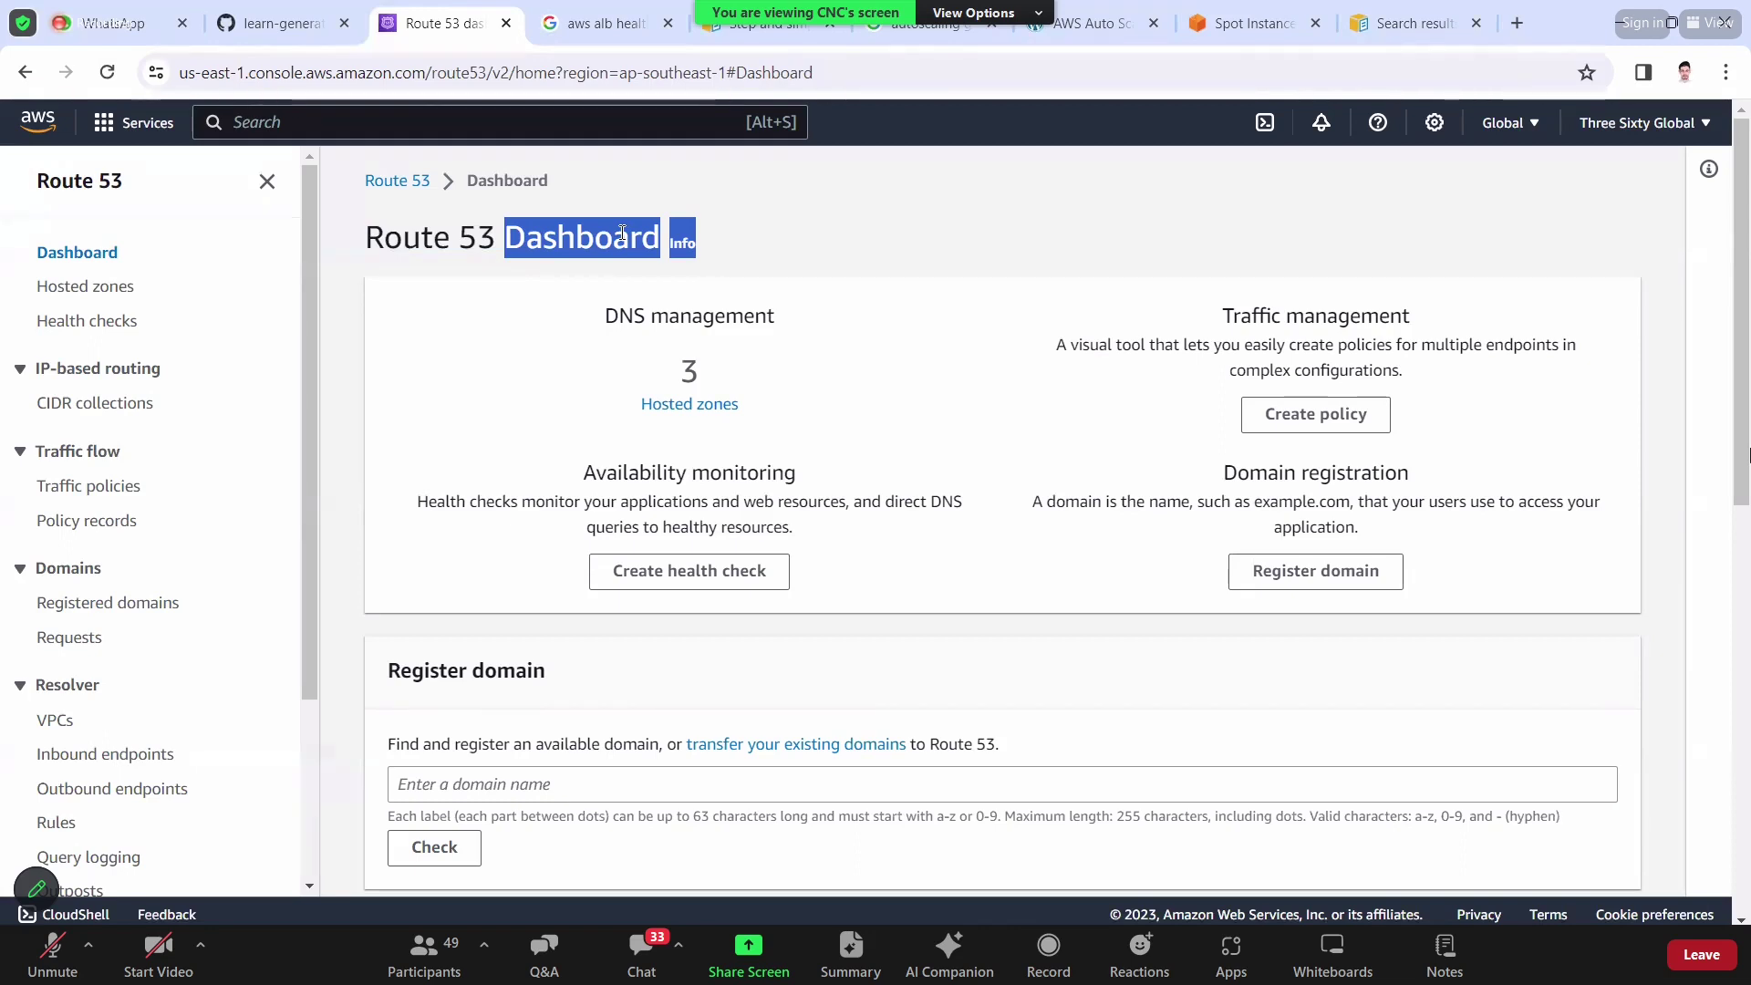
left_click_drag(622, 234, 405, 245)
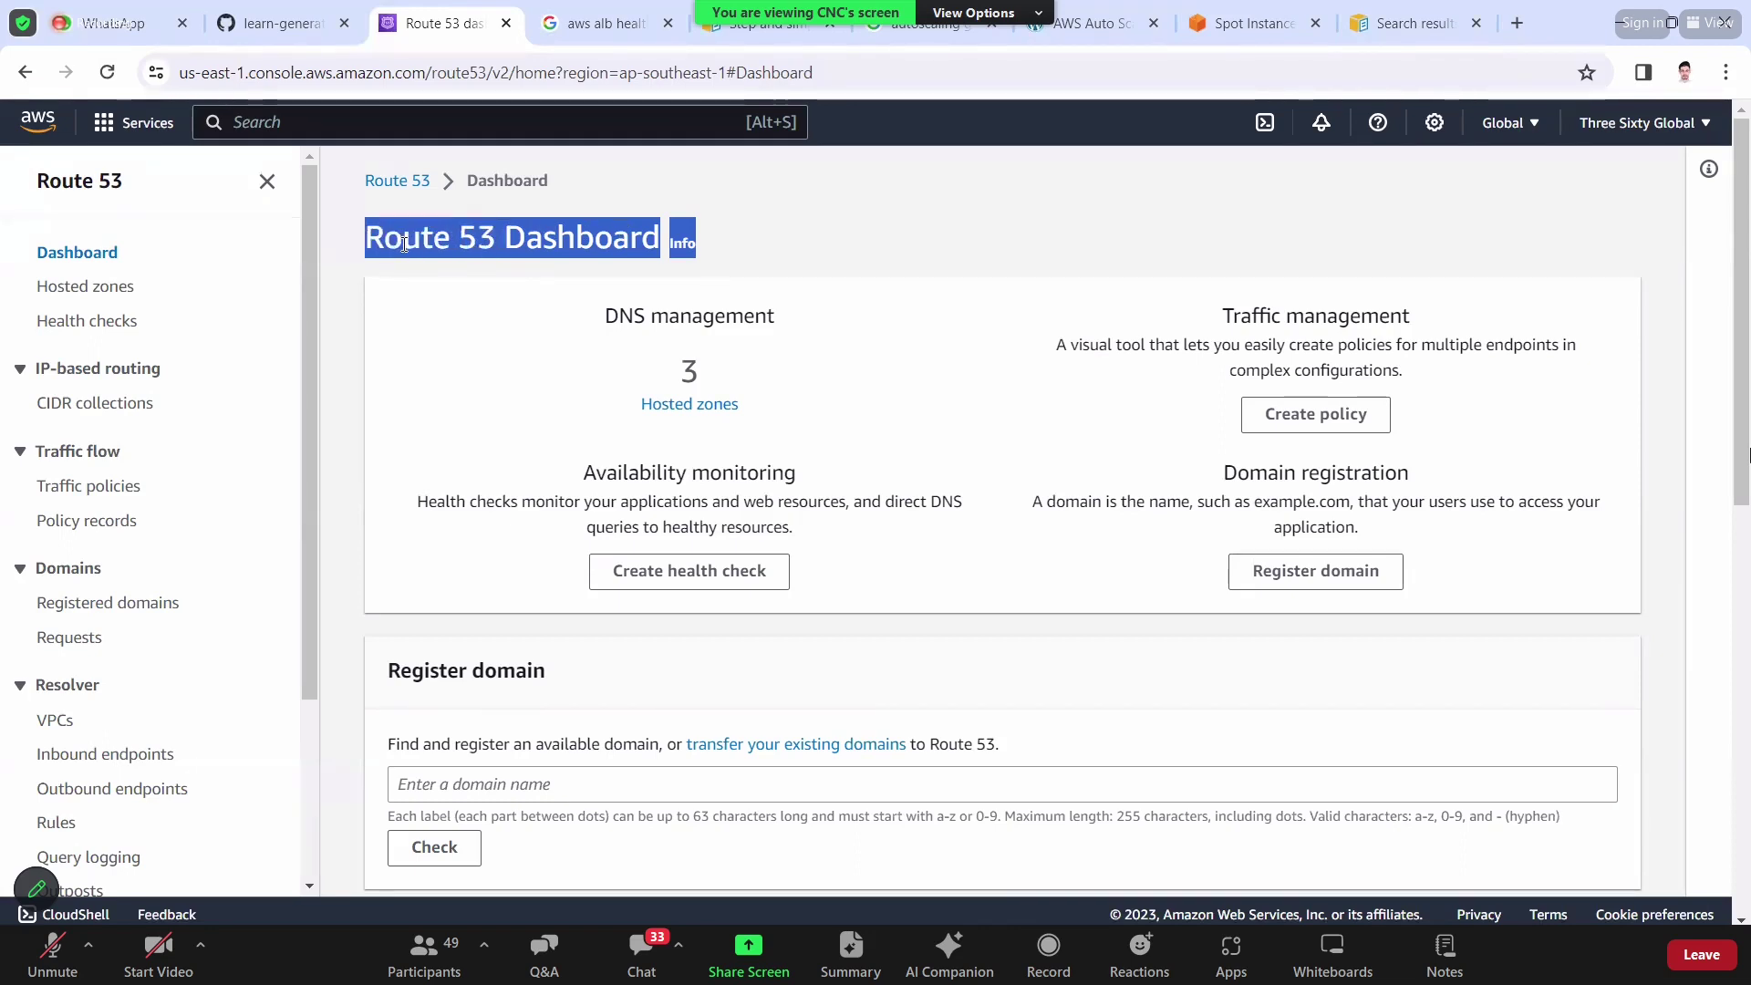
triple_click(407, 244)
triple_click(523, 240)
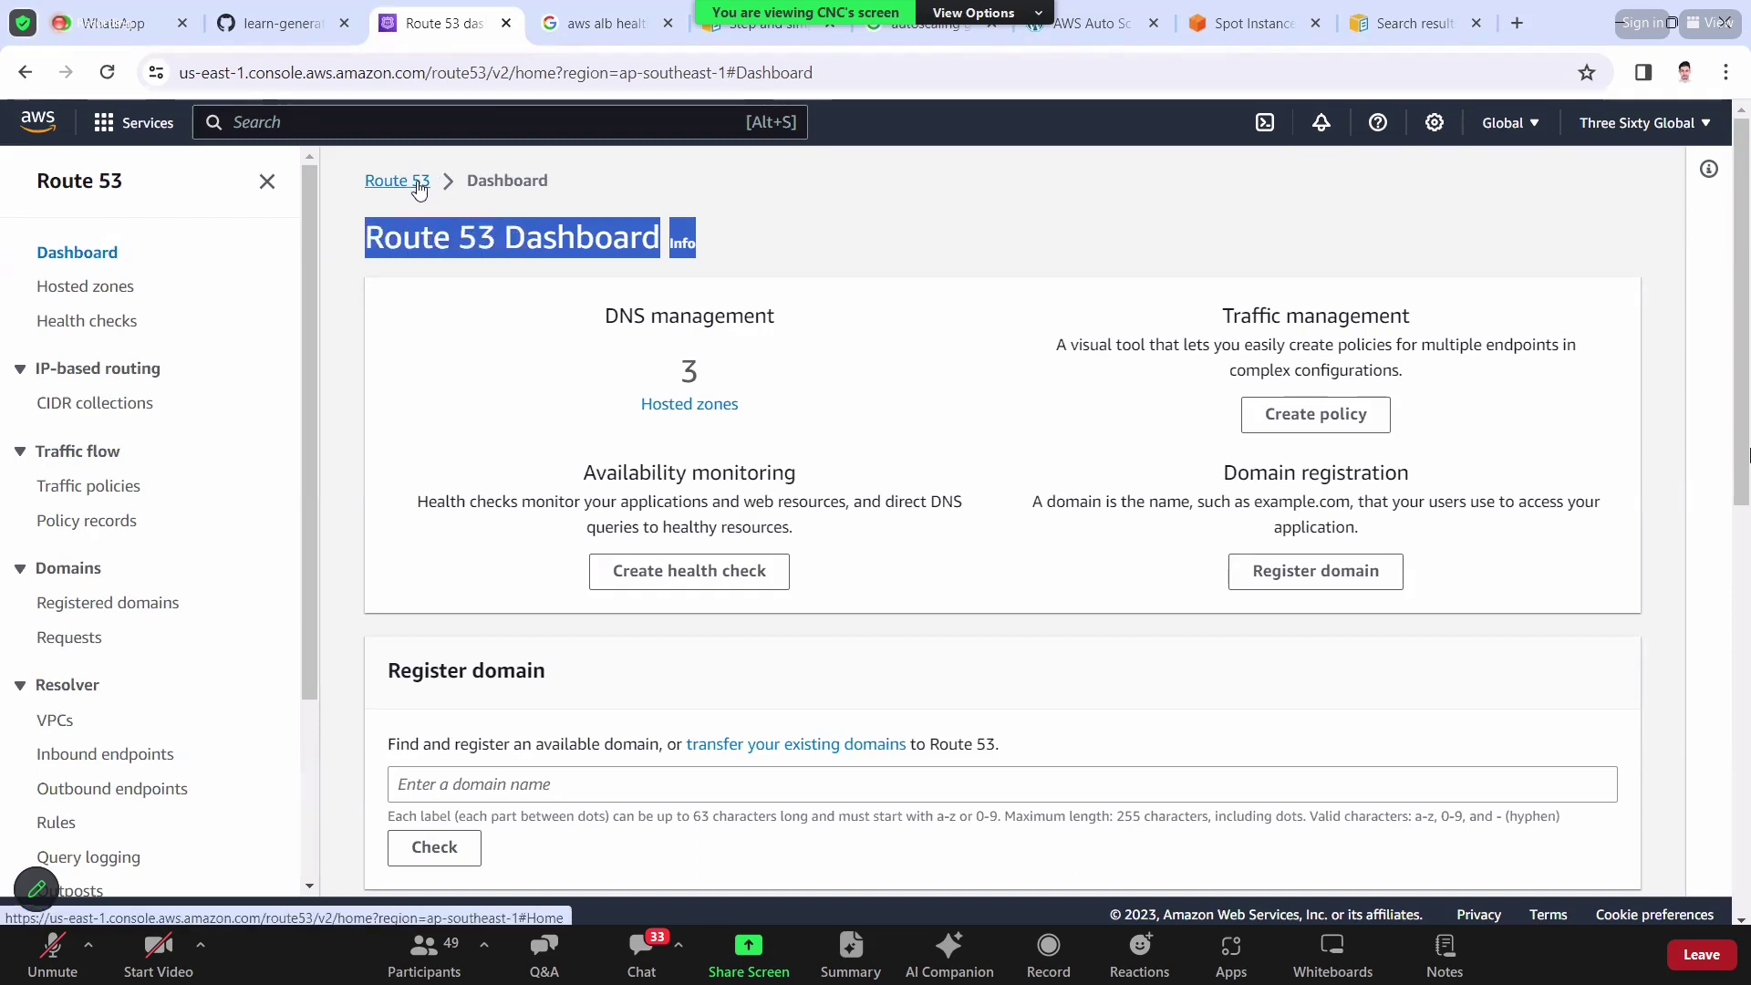
scroll(476, 390, "down", 2)
- Check availability of the domain doblir.au under Register domain
left_click(508, 638)
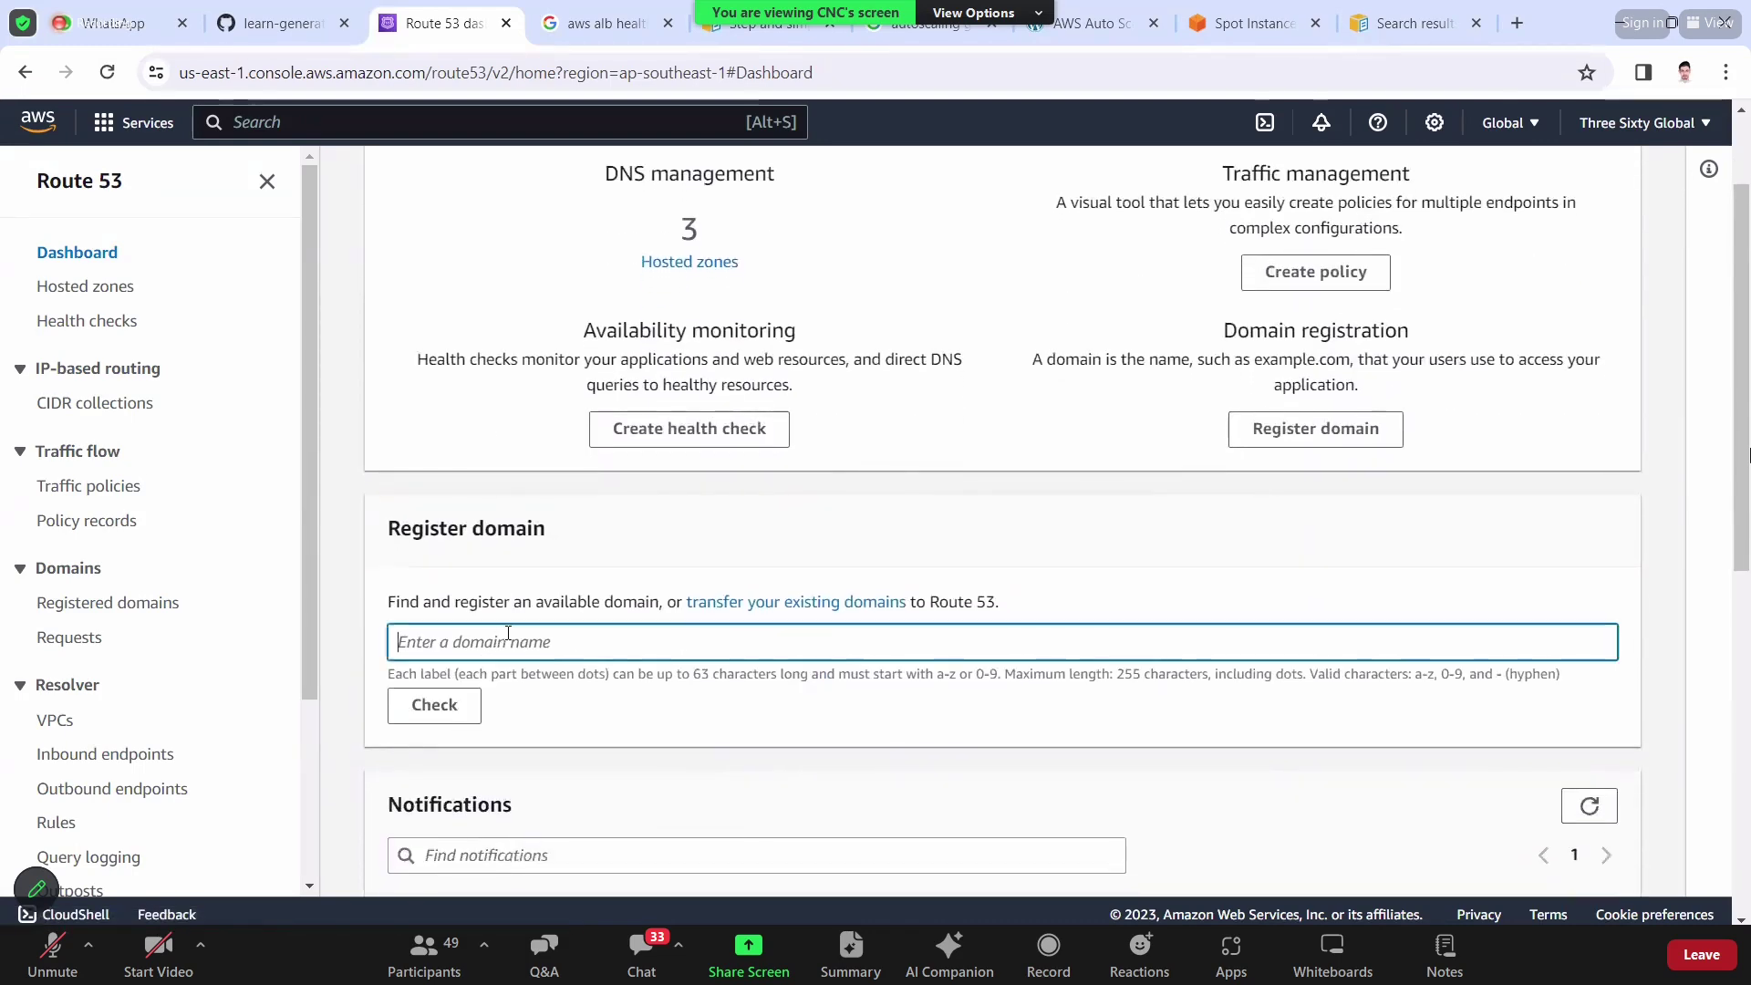
scroll(508, 633, "down", 2)
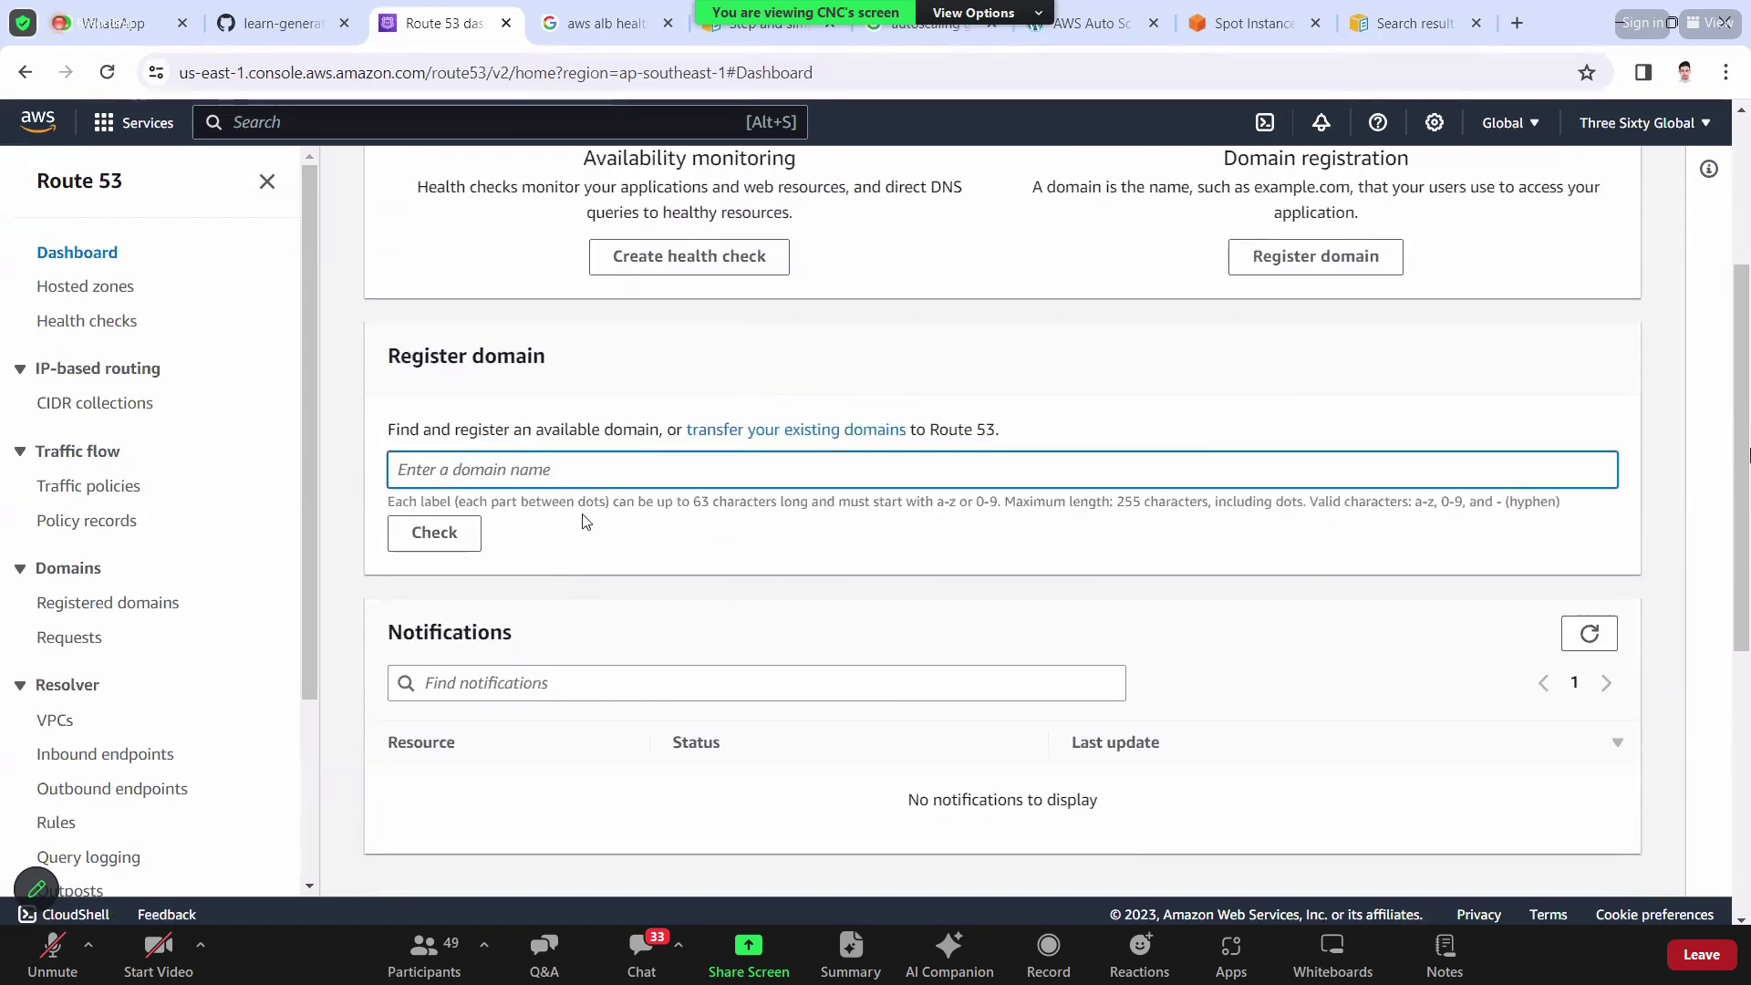
type("dobli")
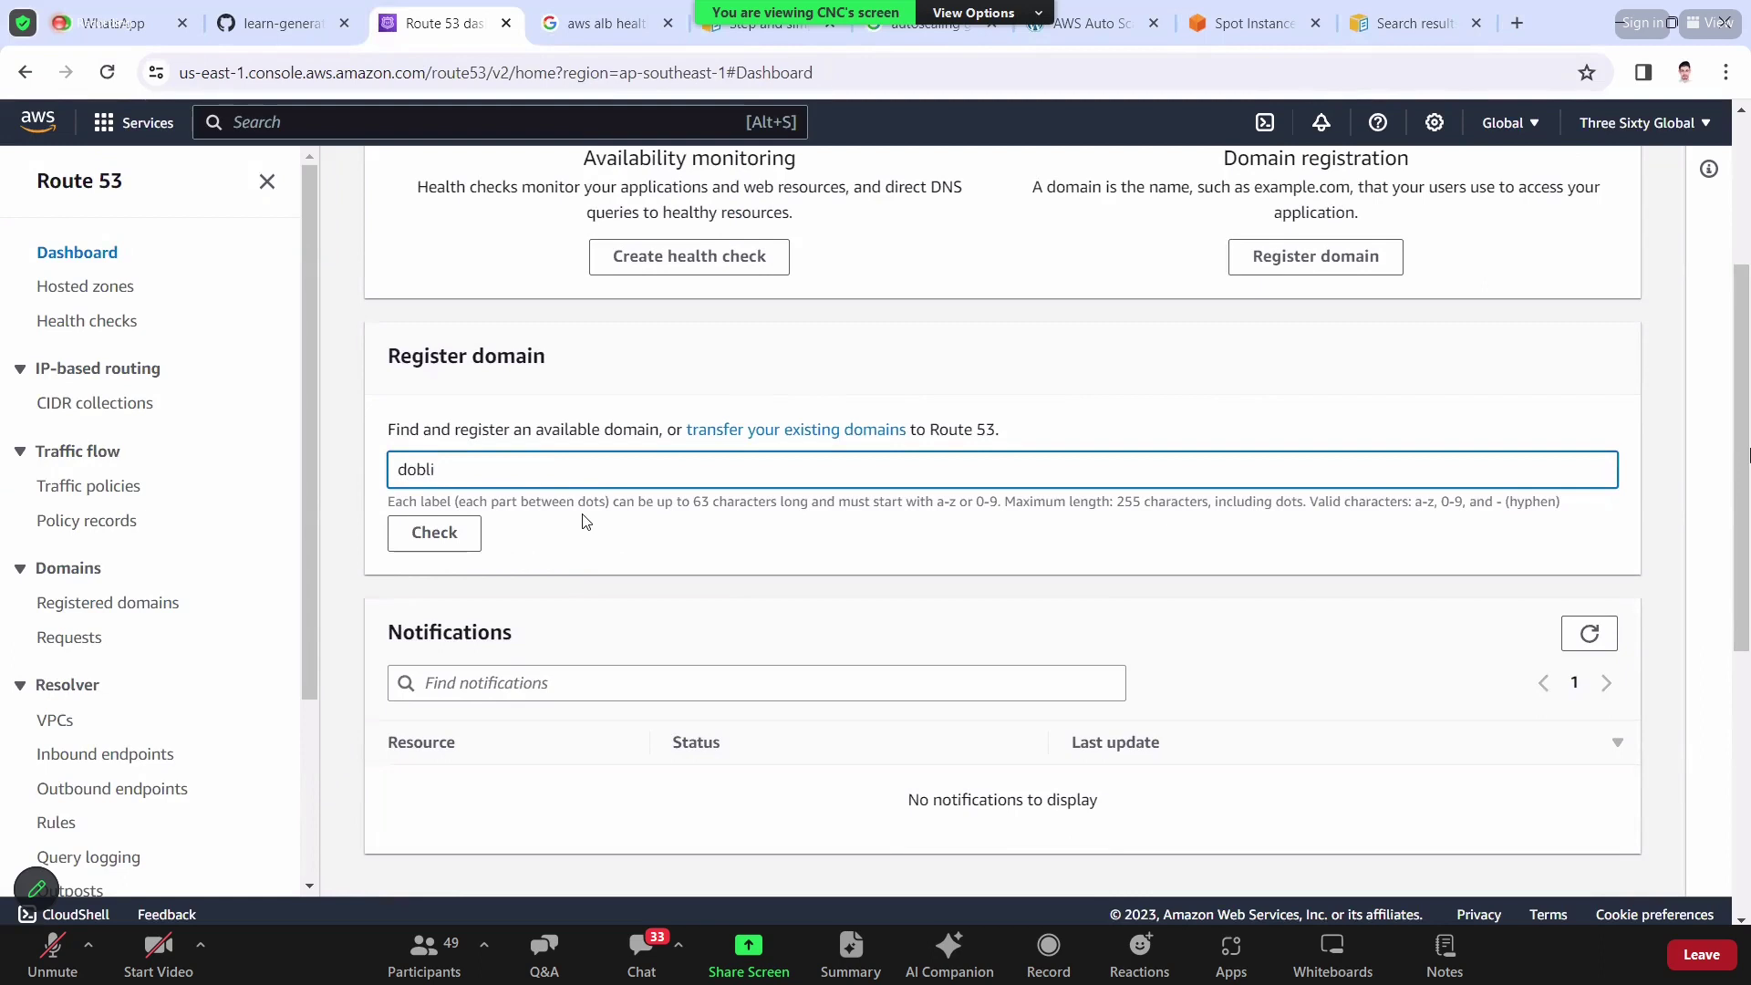
type("n")
key("ctrl+a")
type("dob")
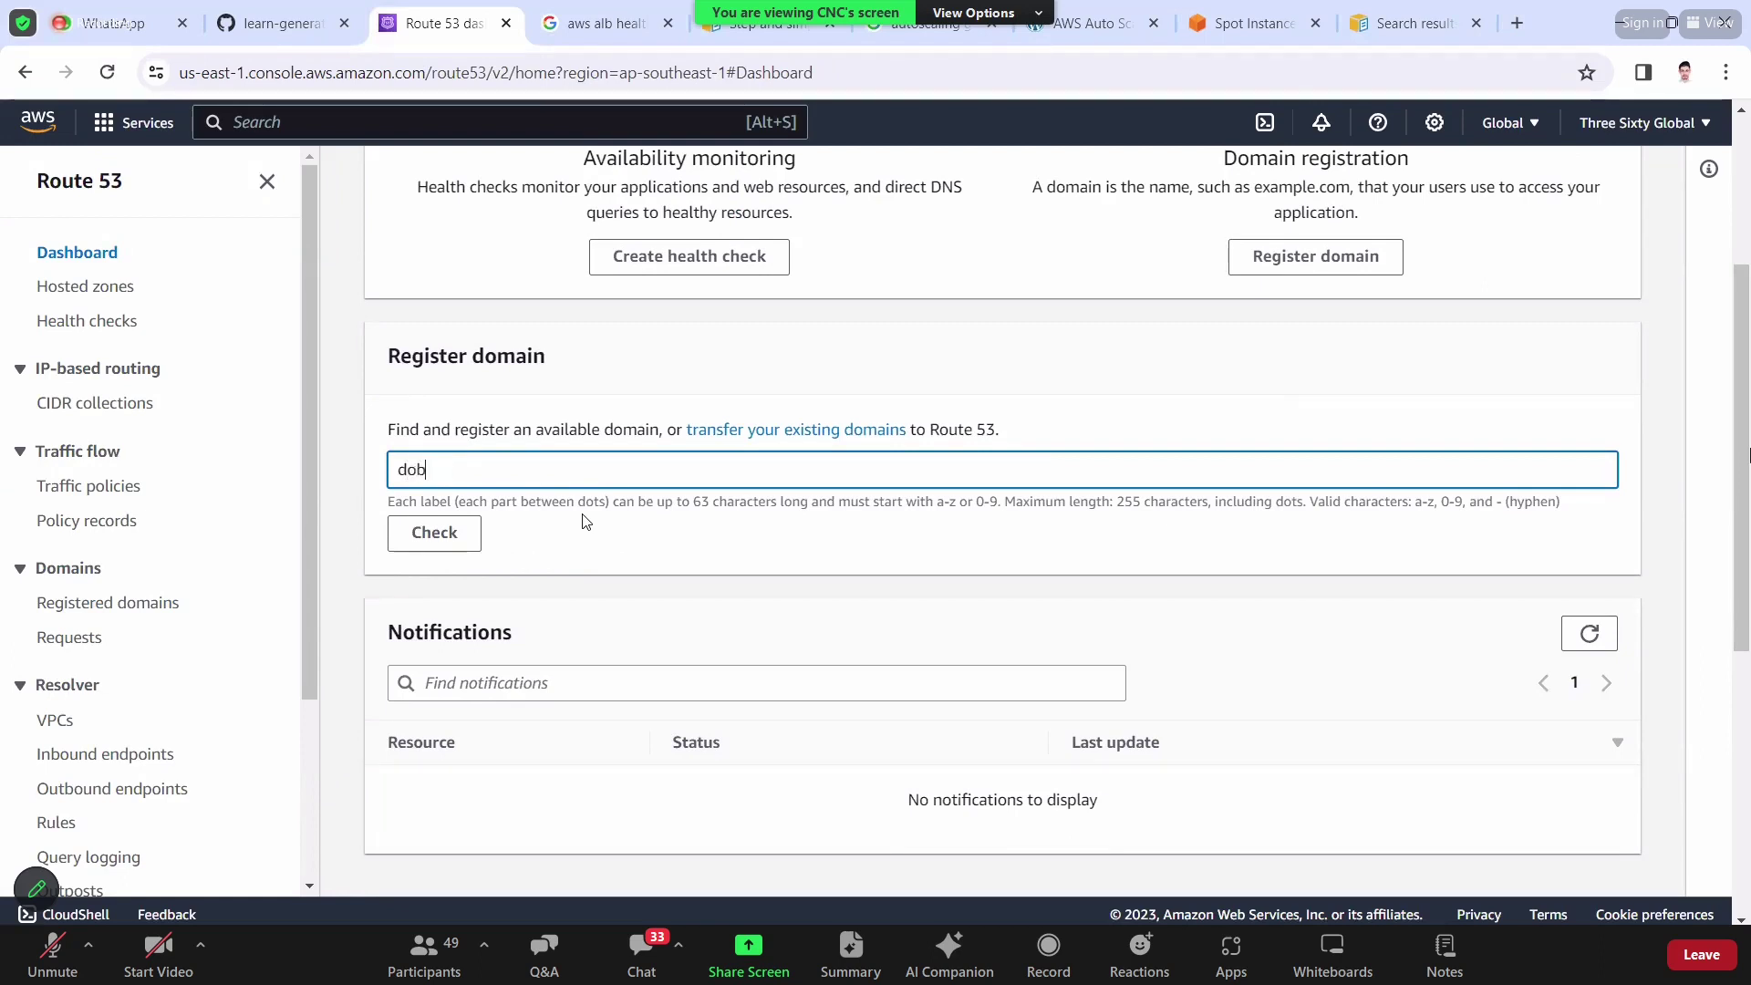
type("lir.co")
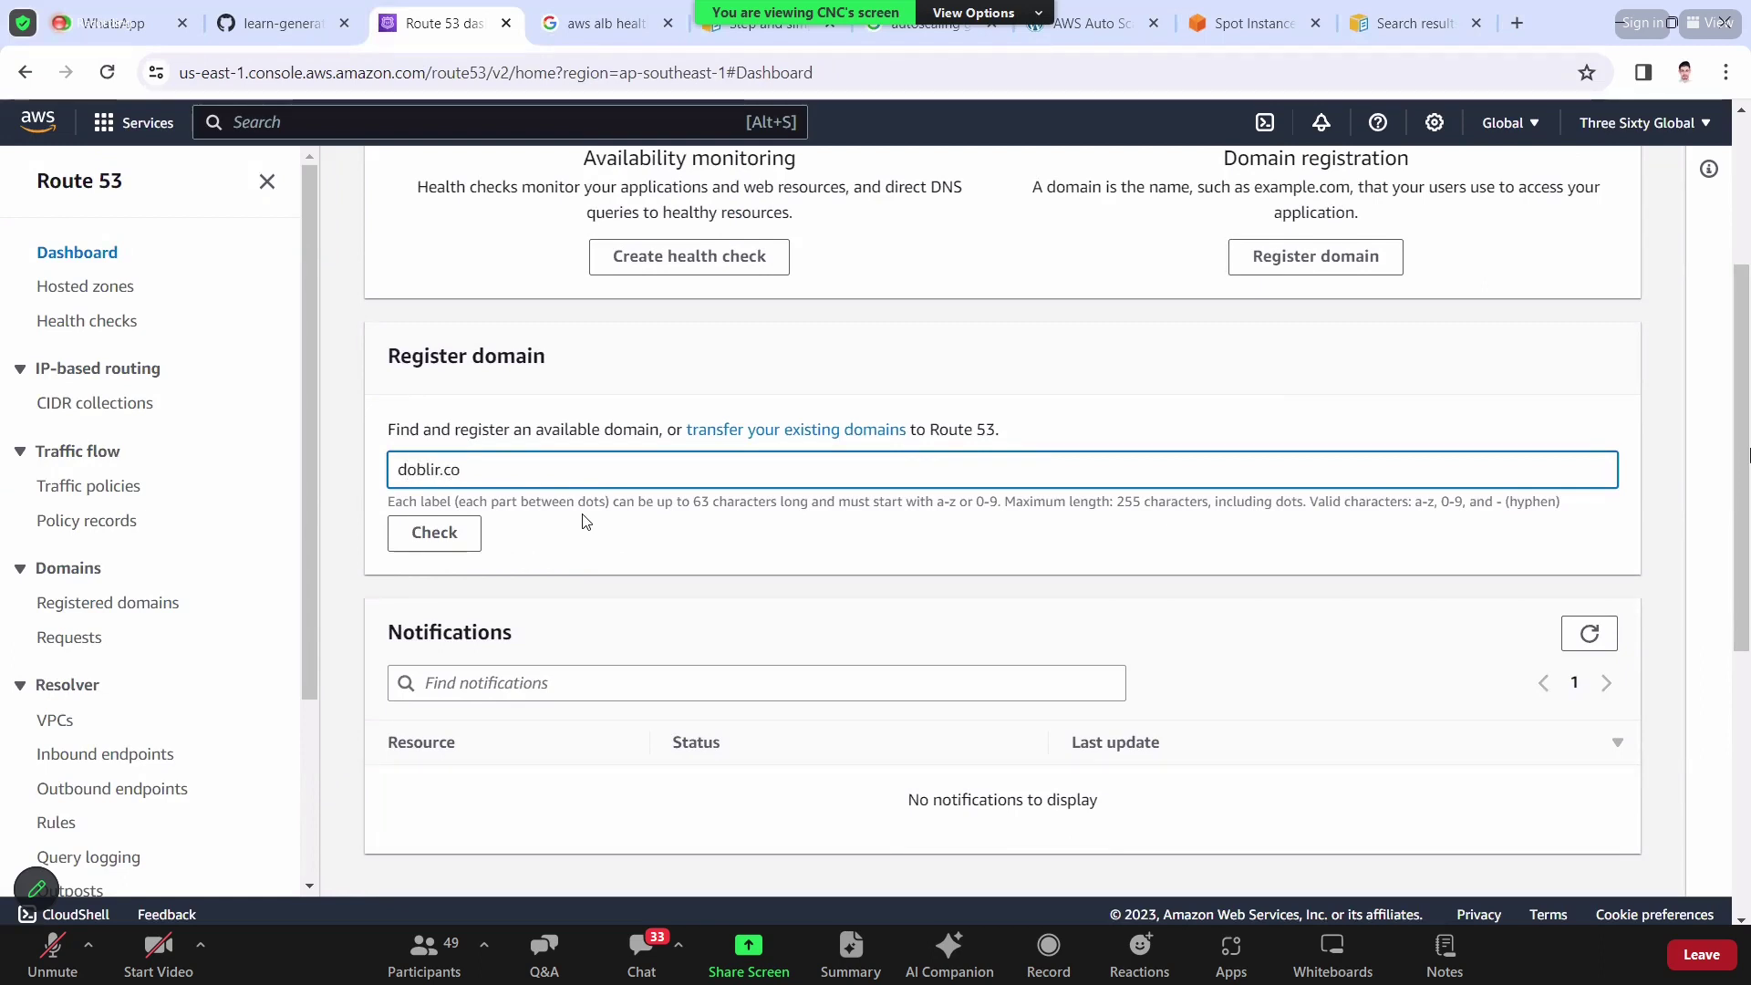
key("BackSpace")
key("BackSpace")
type("au")
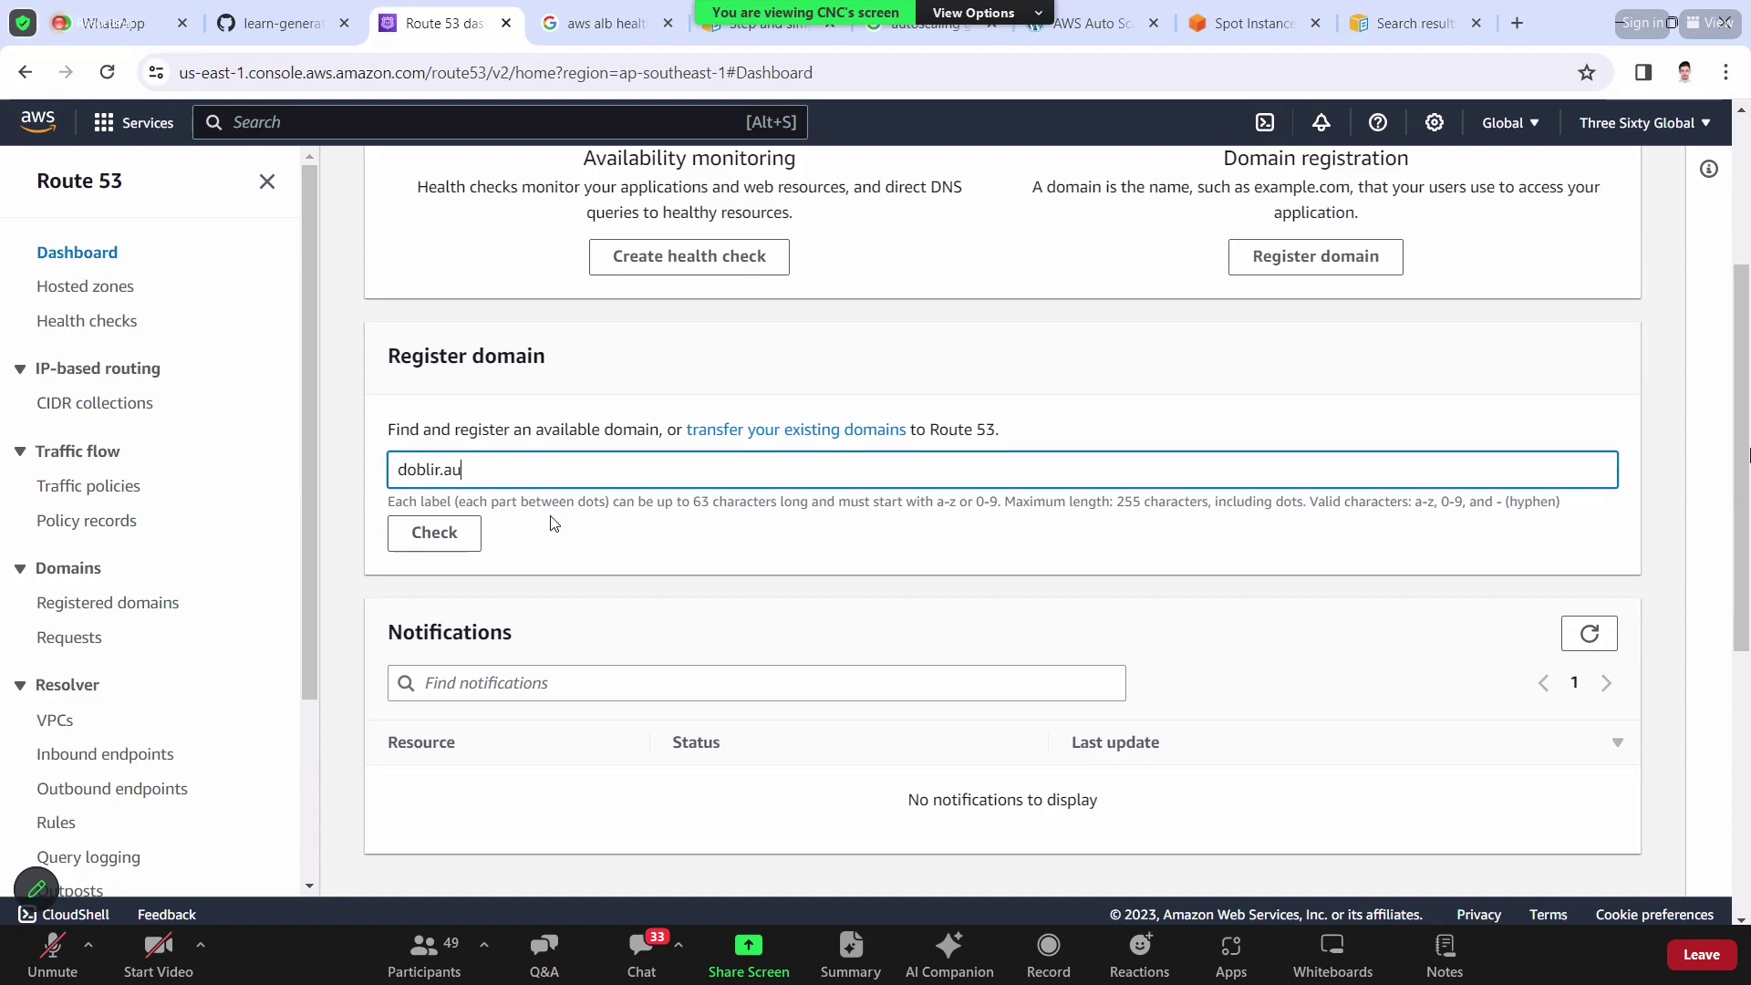
left_click(426, 532)
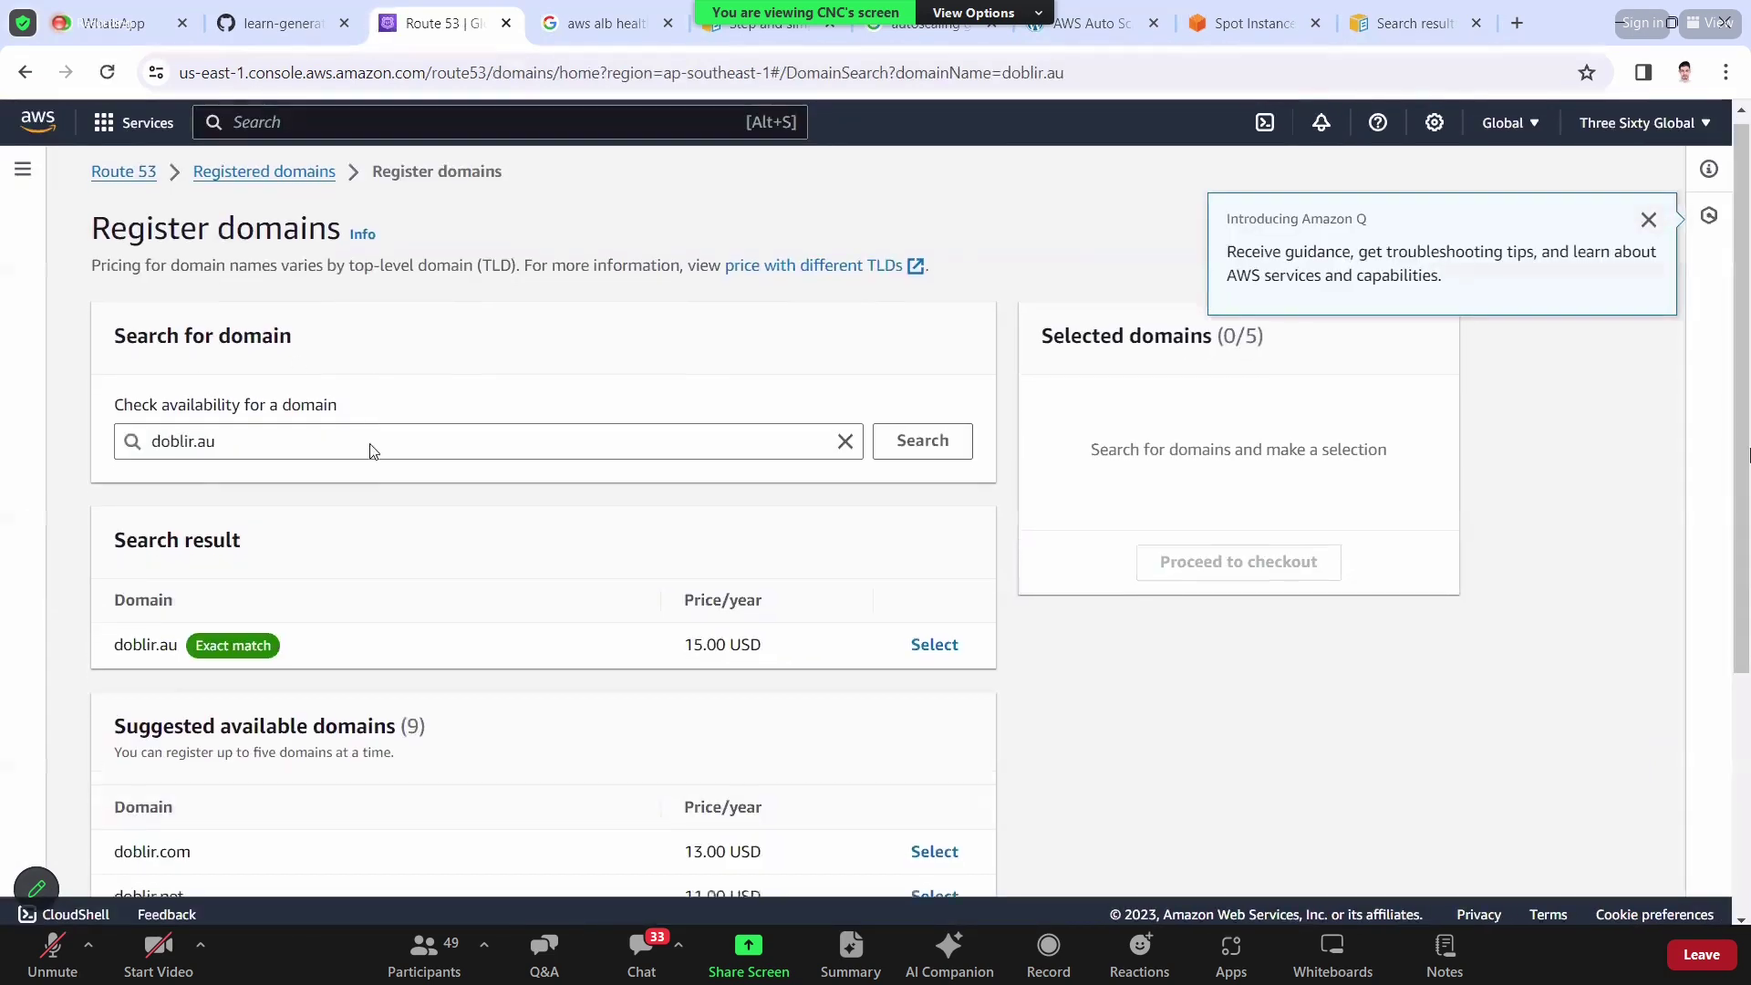
- Review the doblir.au exact match at 15.00 USD yearly, clear the search, and view Registered domains
scroll(286, 608, "down", 1)
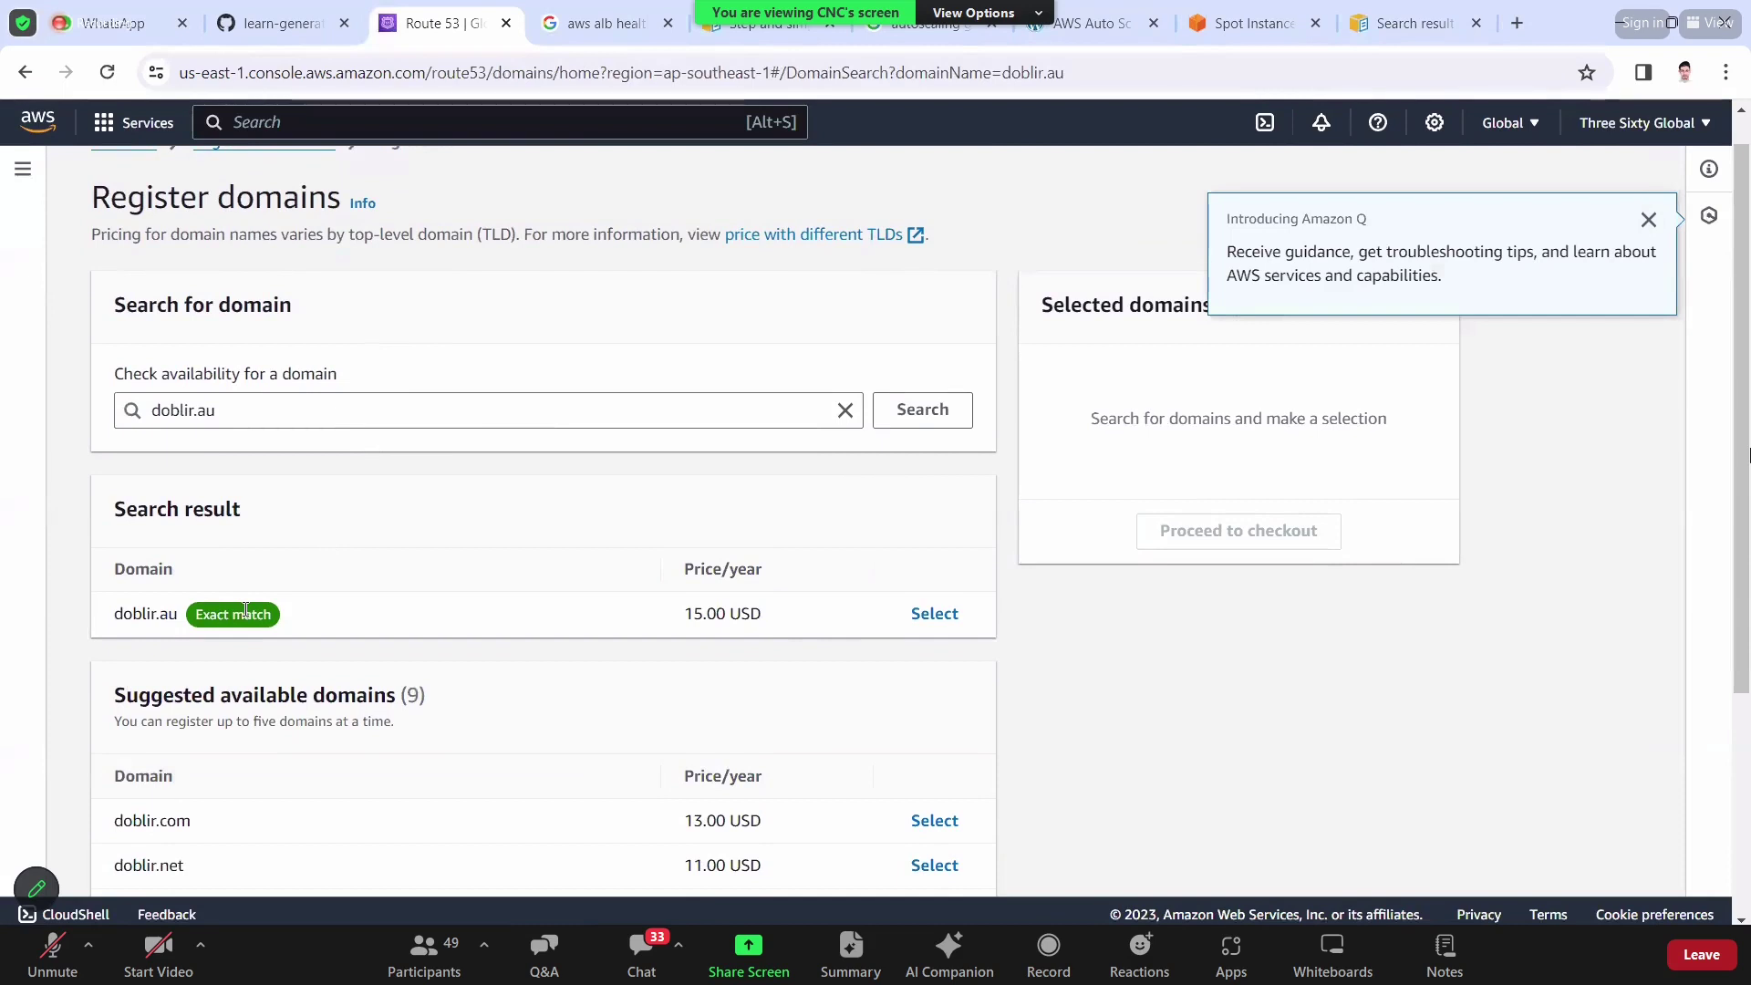
left_click_drag(235, 614, 531, 624)
left_click_drag(665, 610, 778, 610)
scroll(778, 607, "down", 4)
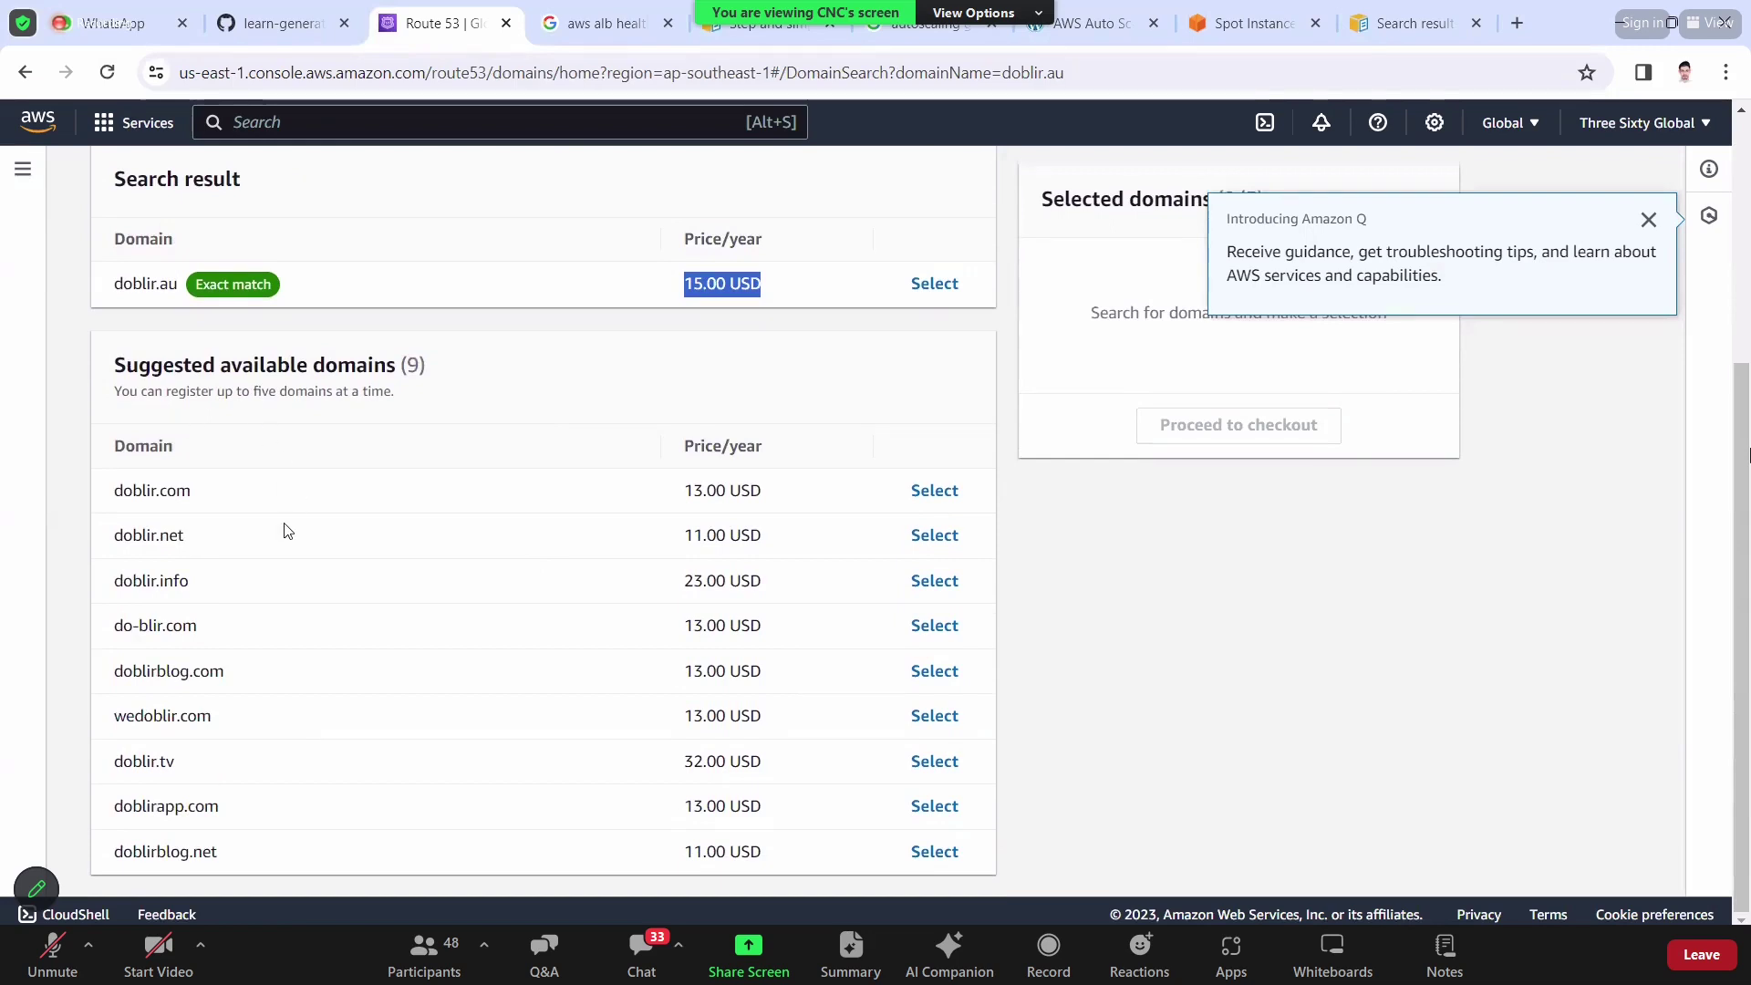
scroll(287, 531, "up", 4)
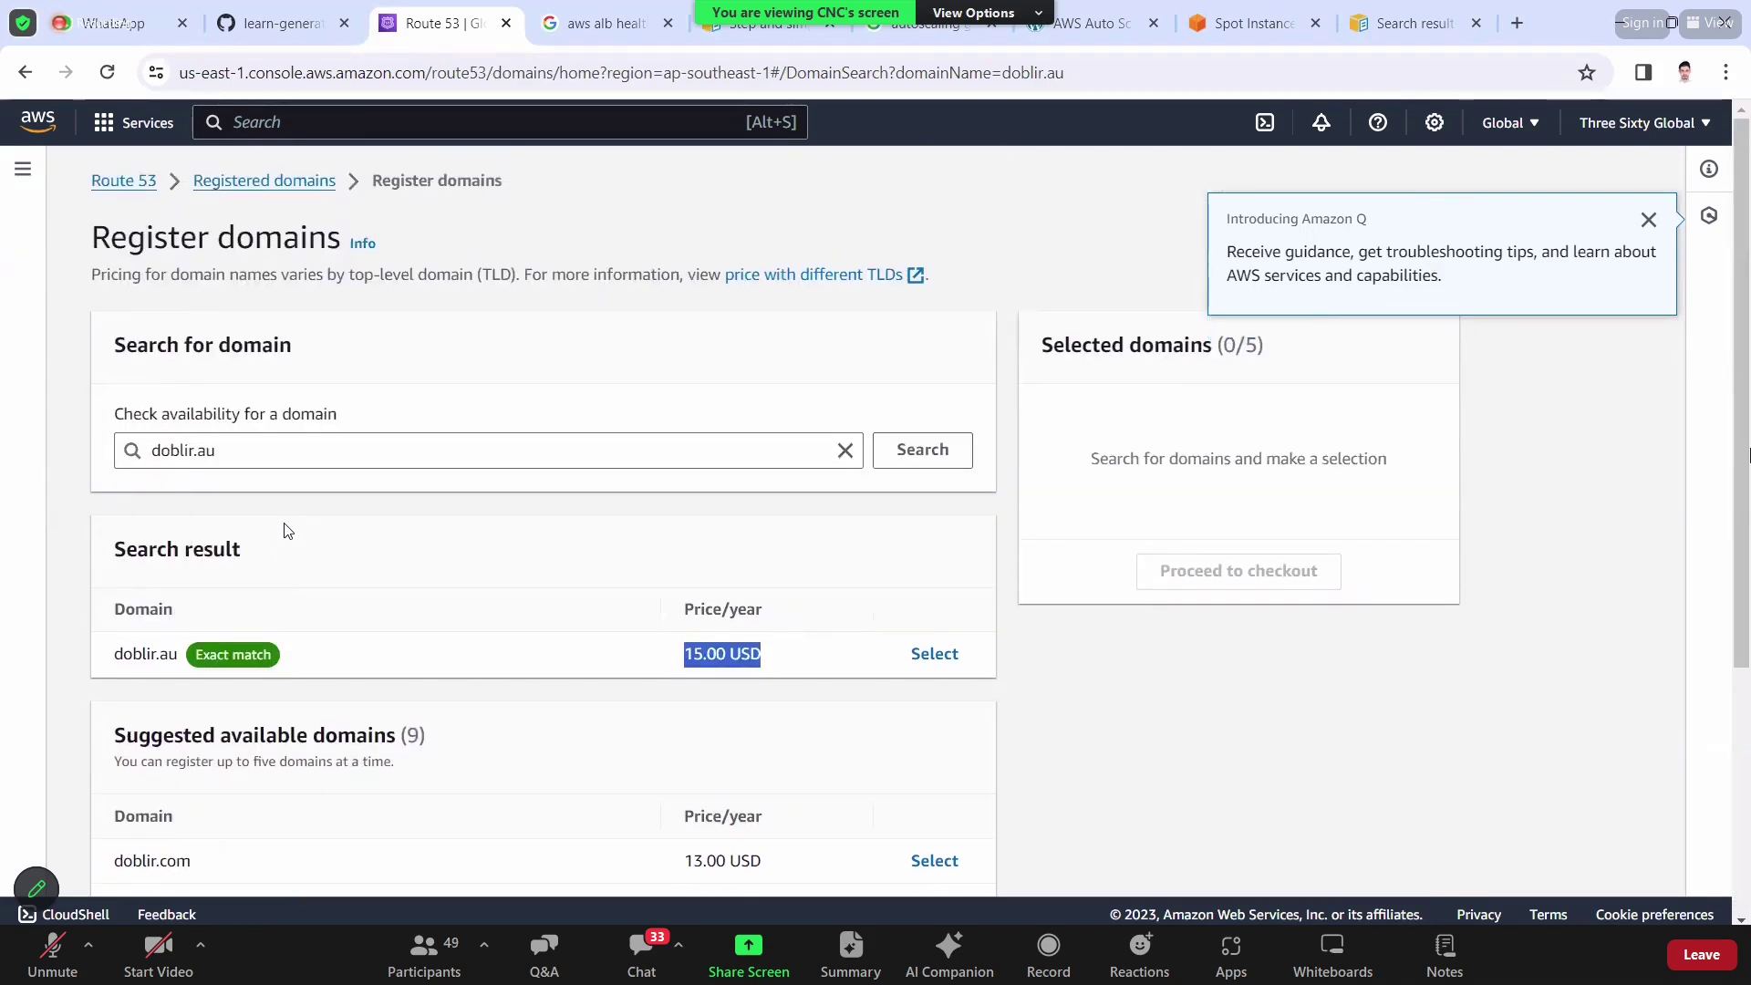
left_click(846, 450)
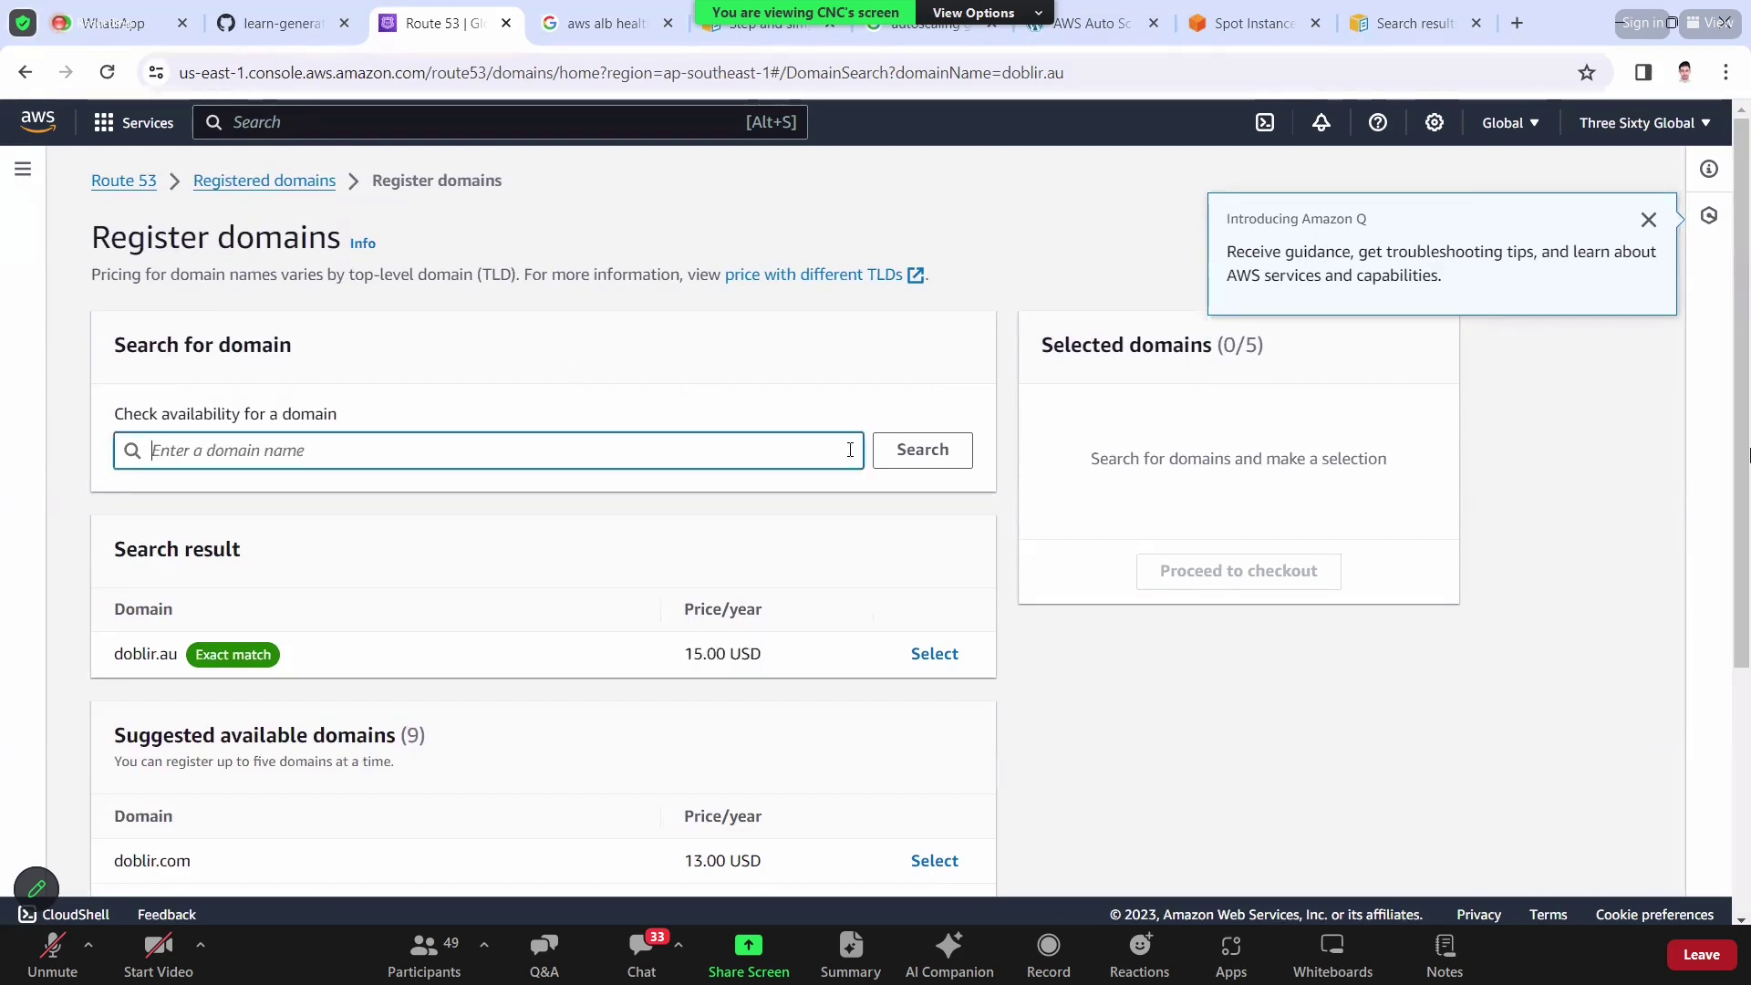
left_click(290, 180)
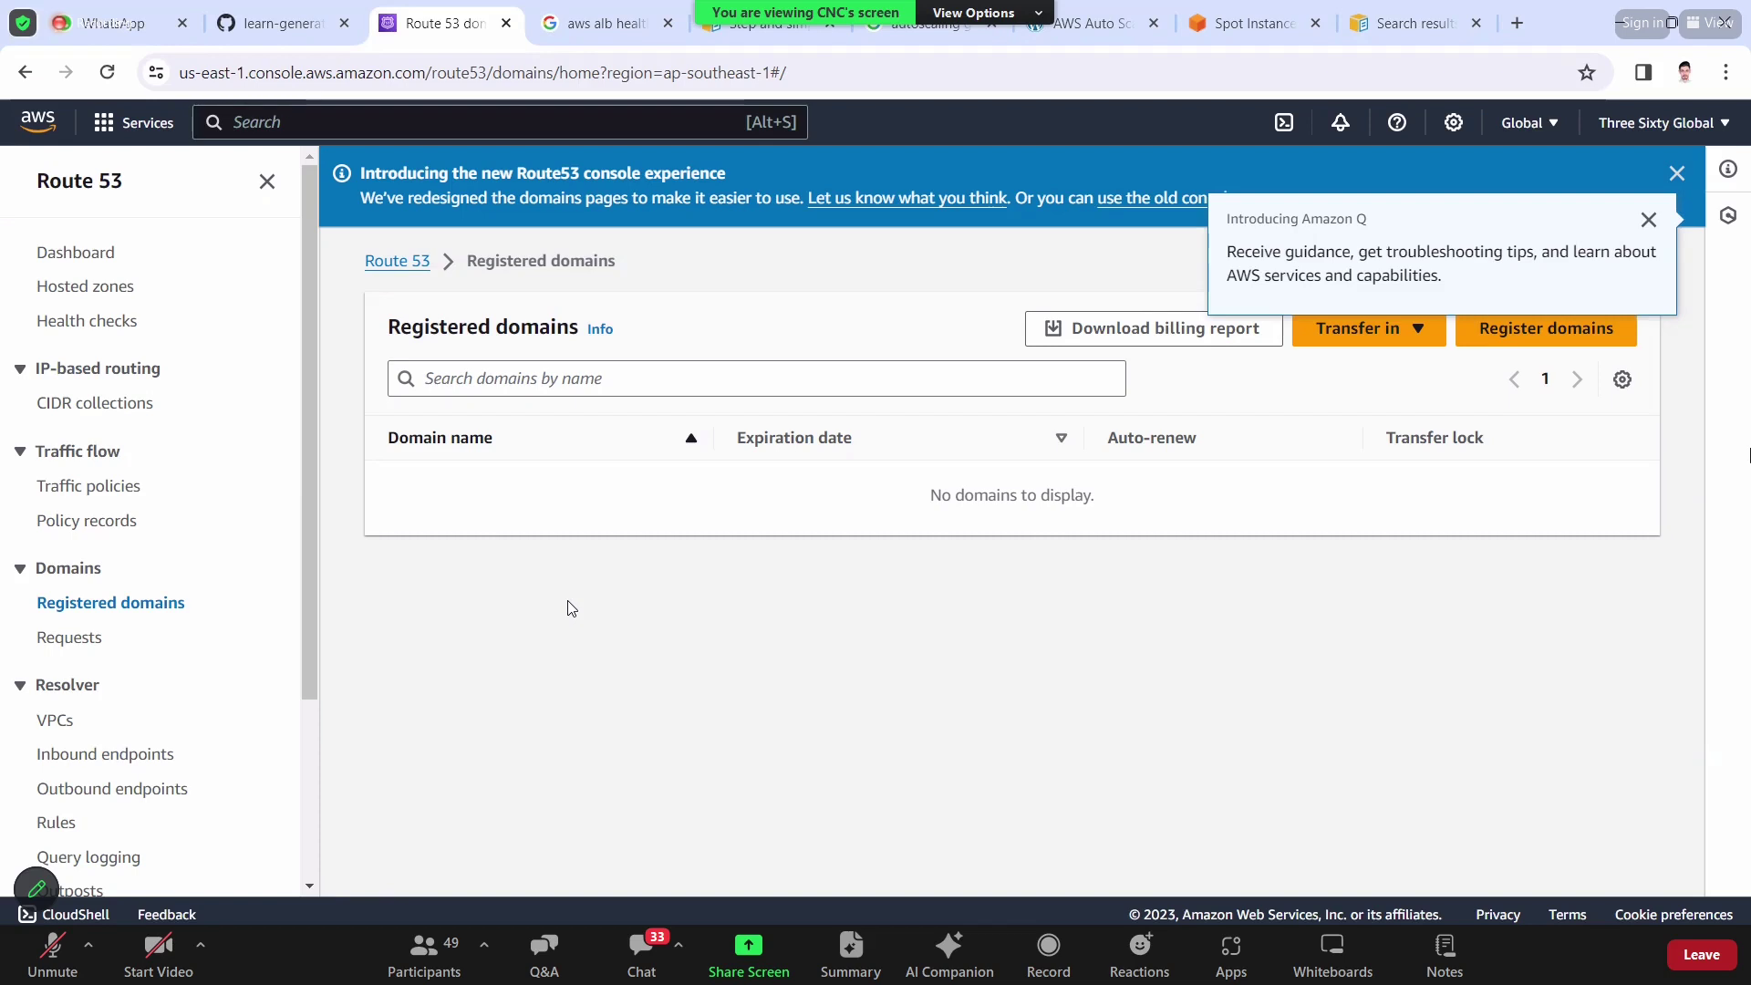
- Return to the Route 53 Dashboard, then open a new browser tab
left_click(76, 181)
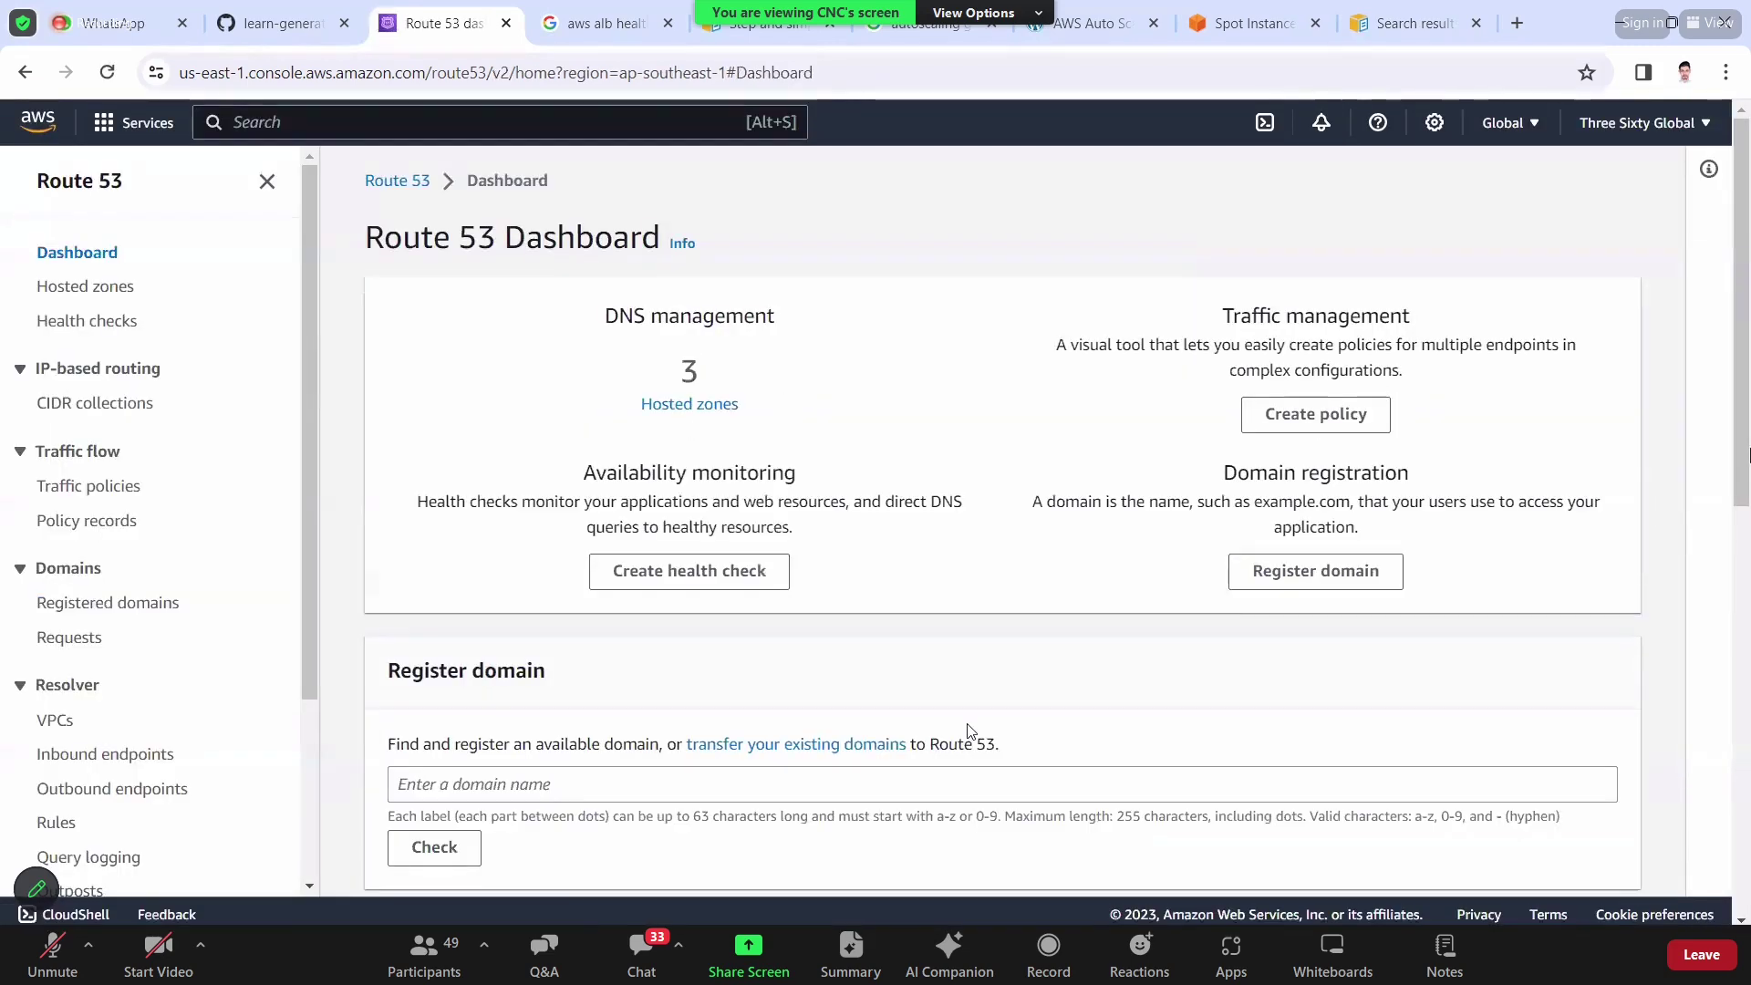
key("ctrl+t")
- Search Google for godaddy and open the GoDaddy website from the results
type("goda")
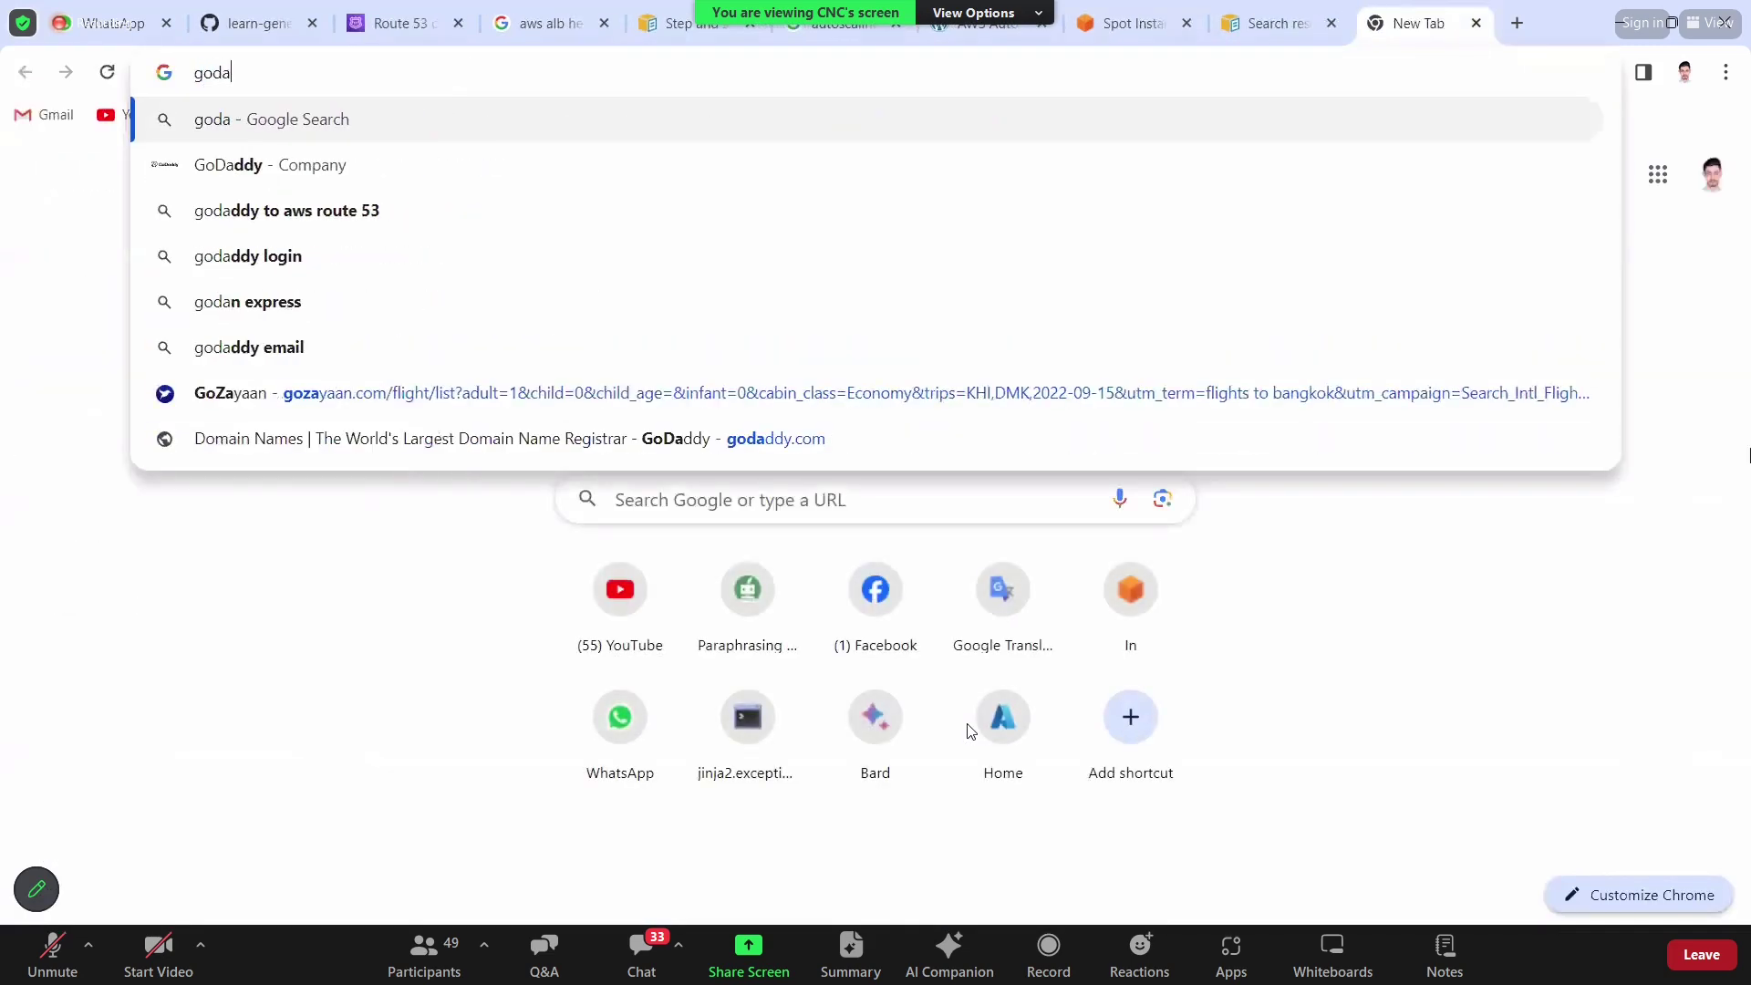
key("Down")
key("Return")
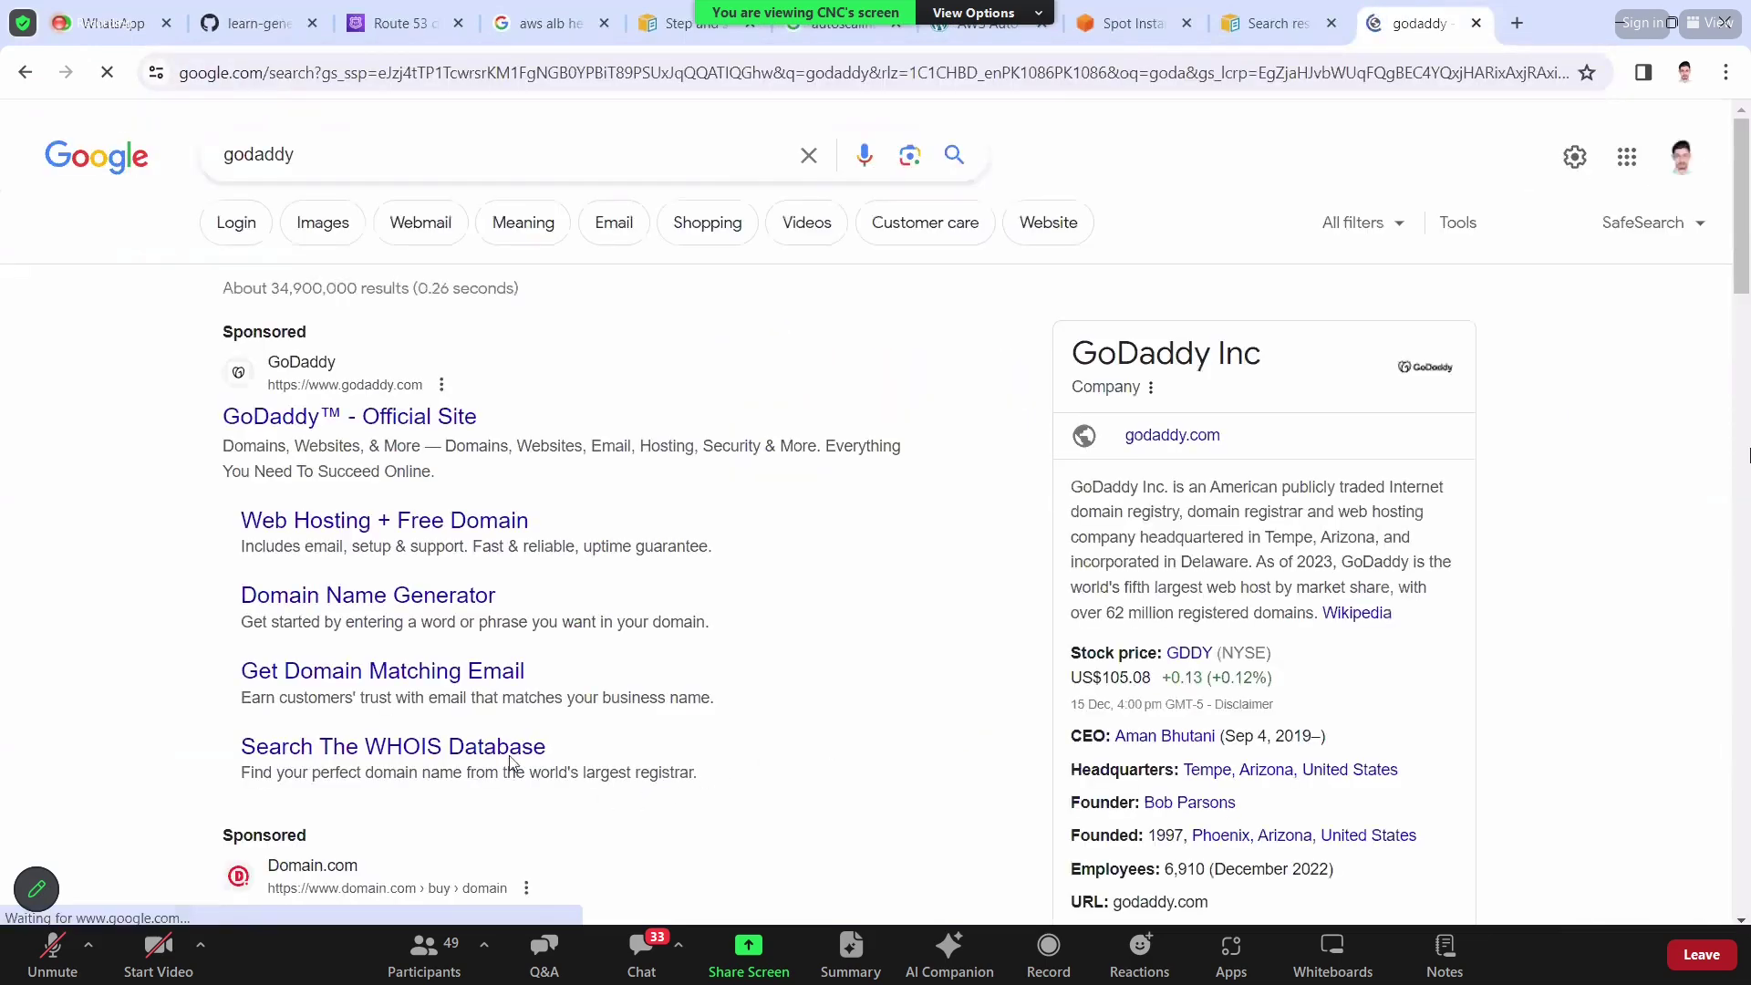
scroll(347, 406, "down", 8)
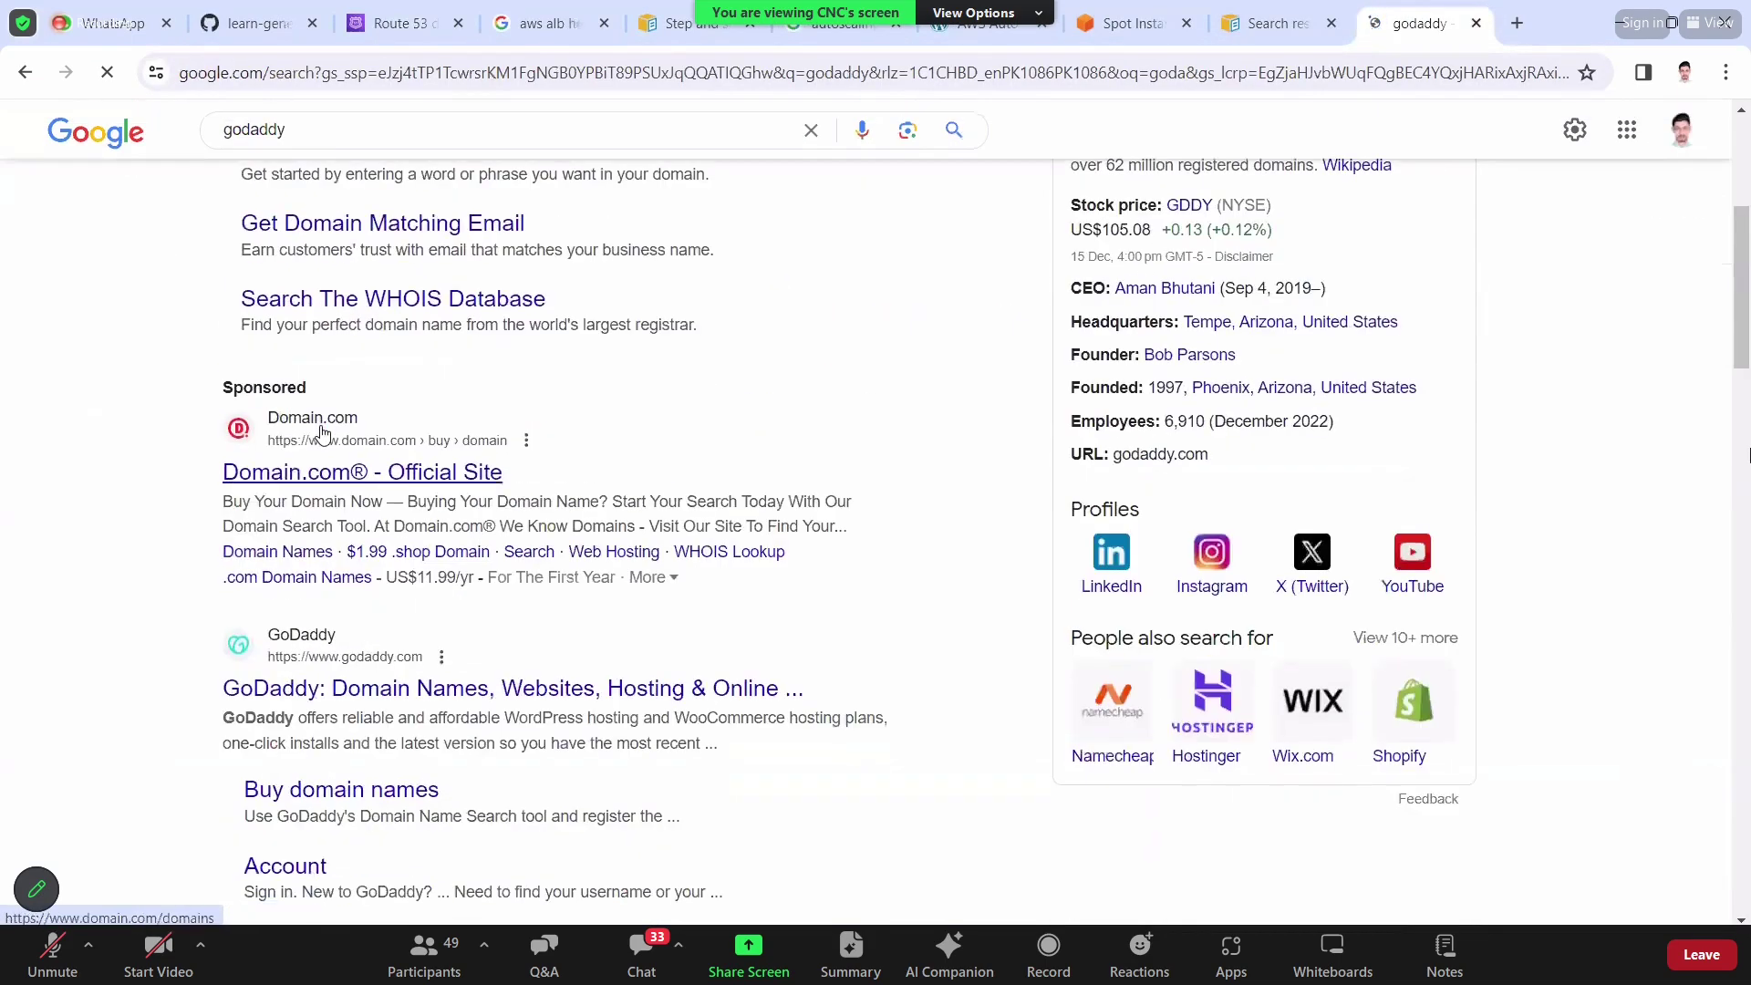
left_click(378, 415)
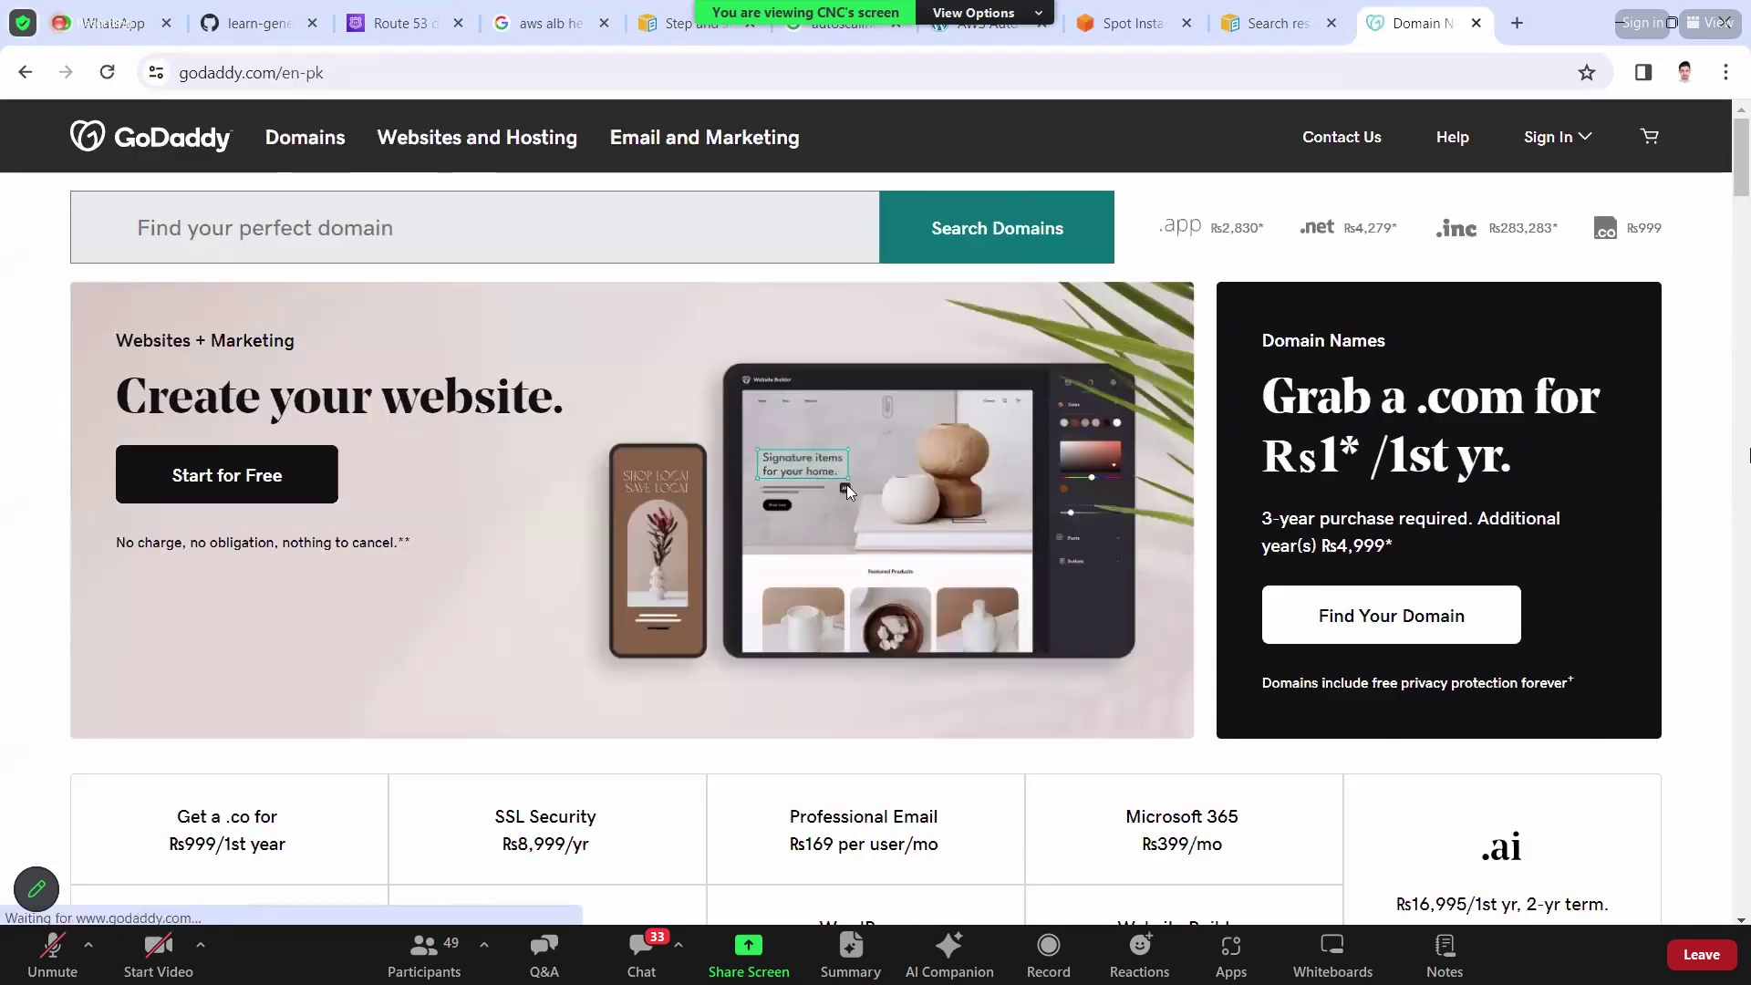
- Go to the GoDaddy sign-in page and submit a saved browser login
left_click(1580, 148)
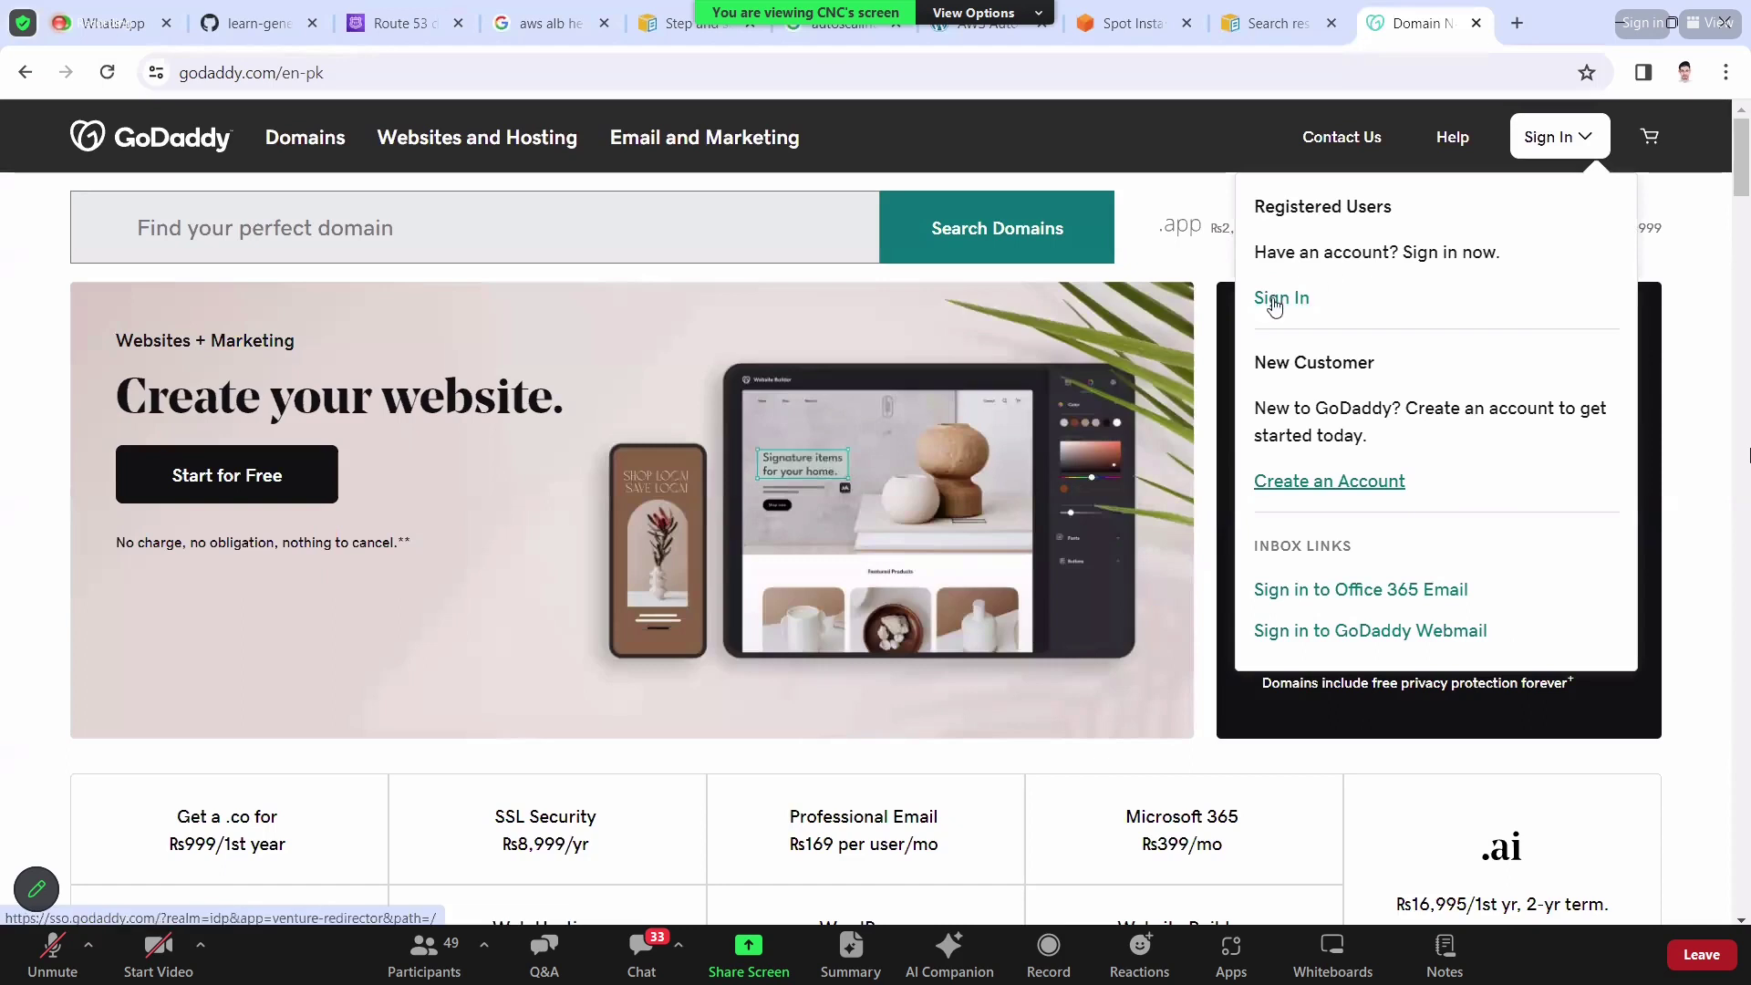
left_click(1275, 308)
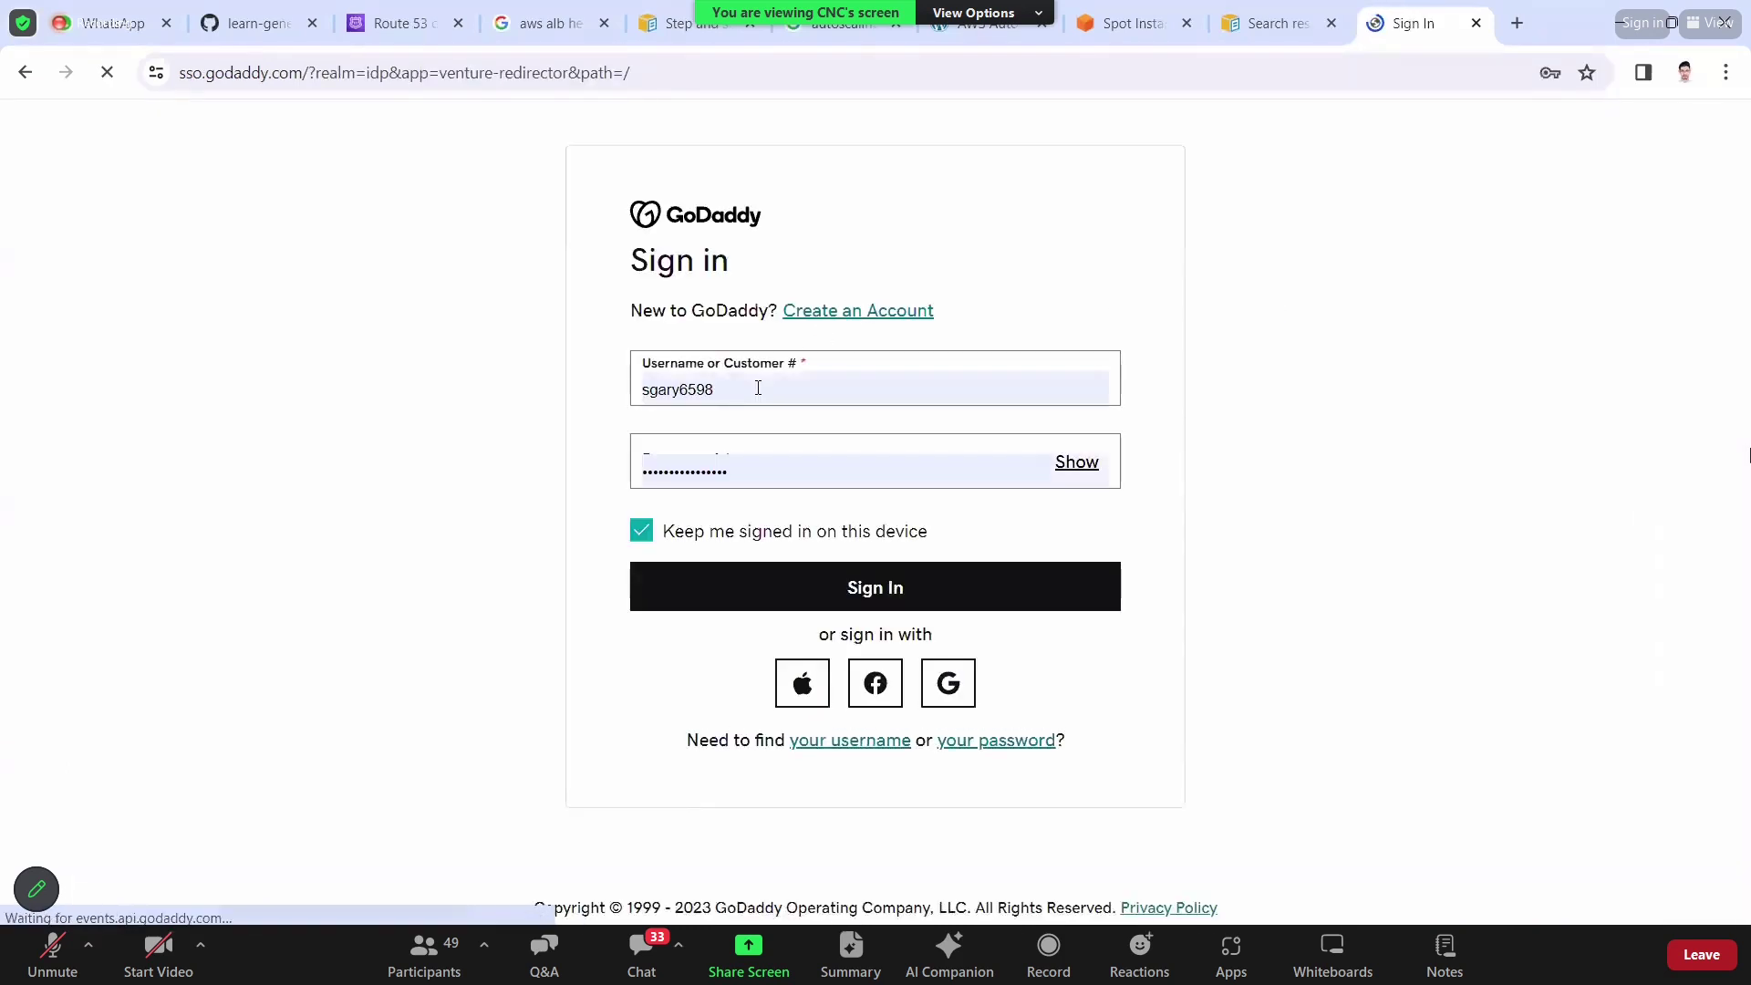
left_click(758, 388)
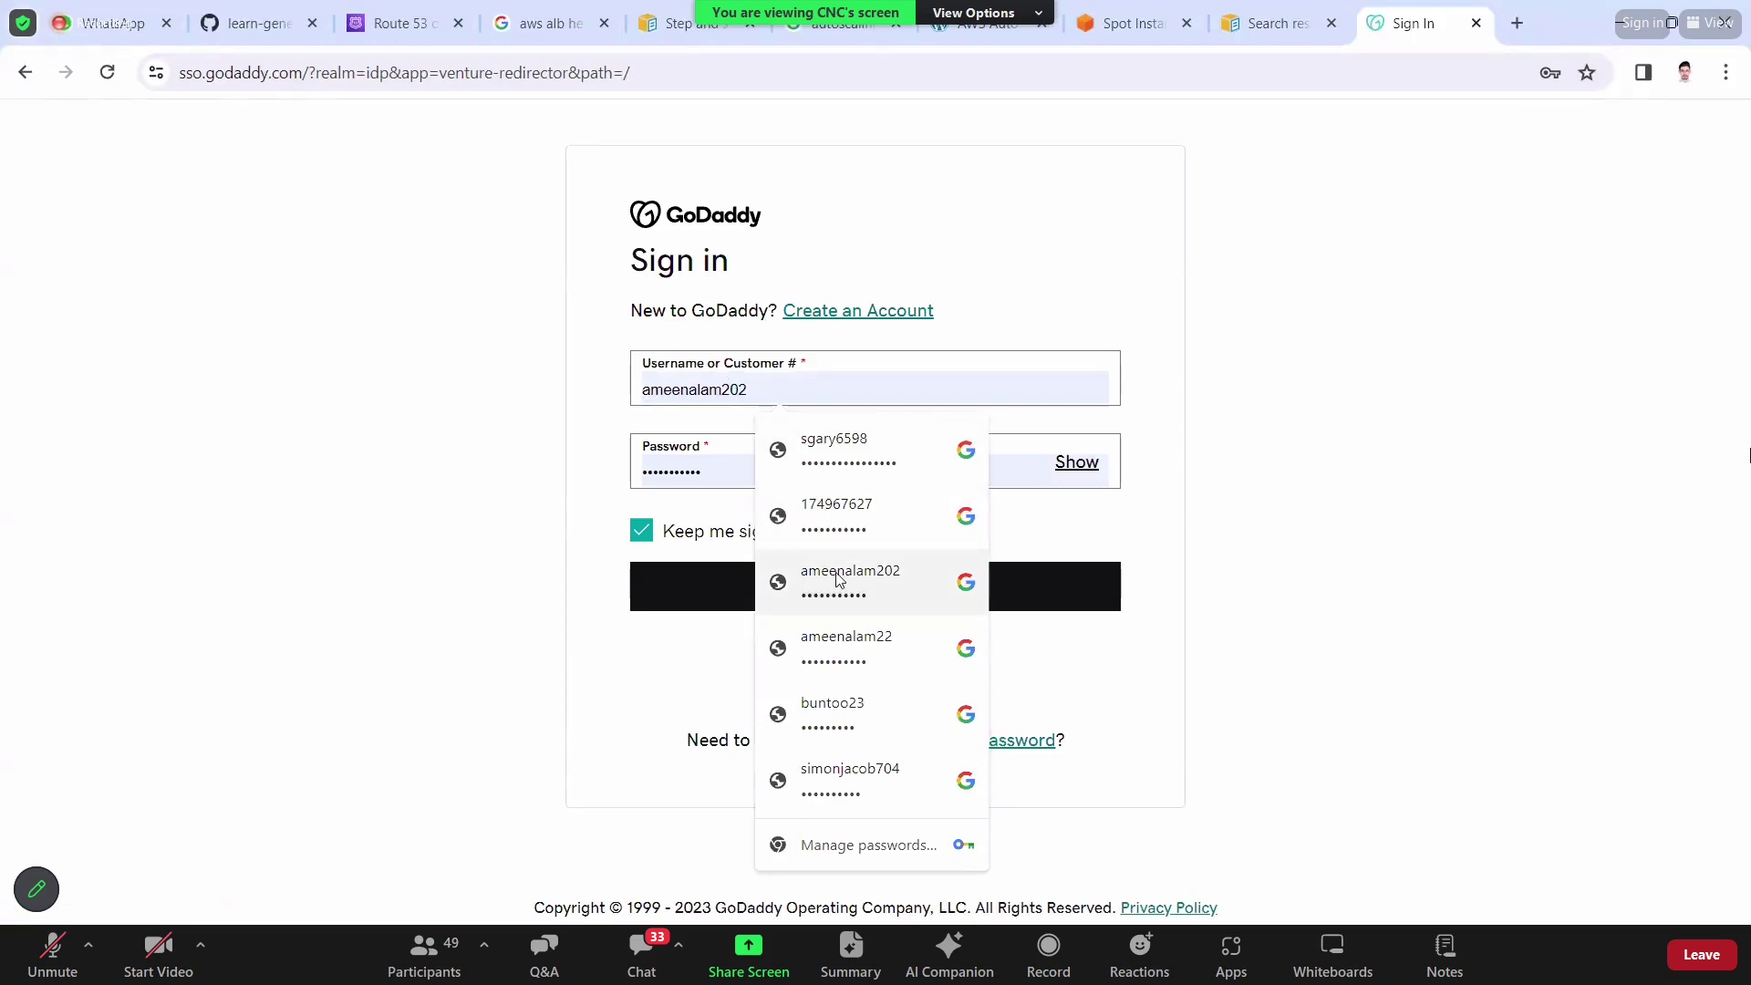
left_click(883, 442)
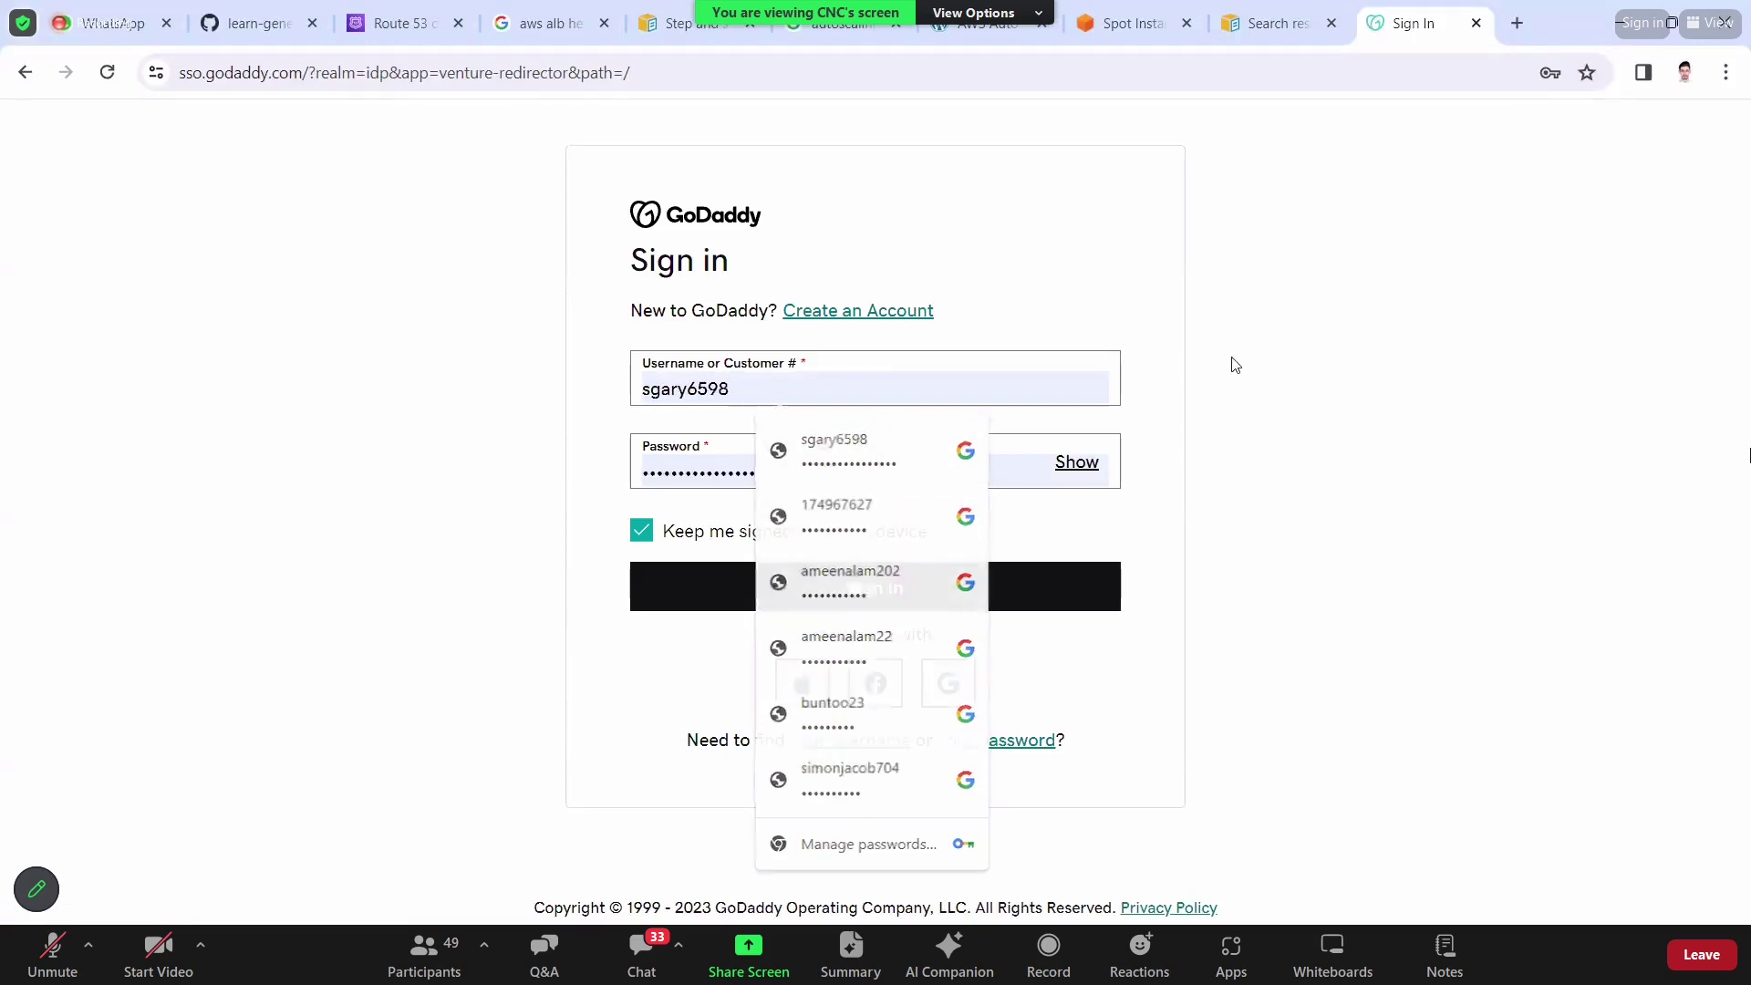
left_click(850, 588)
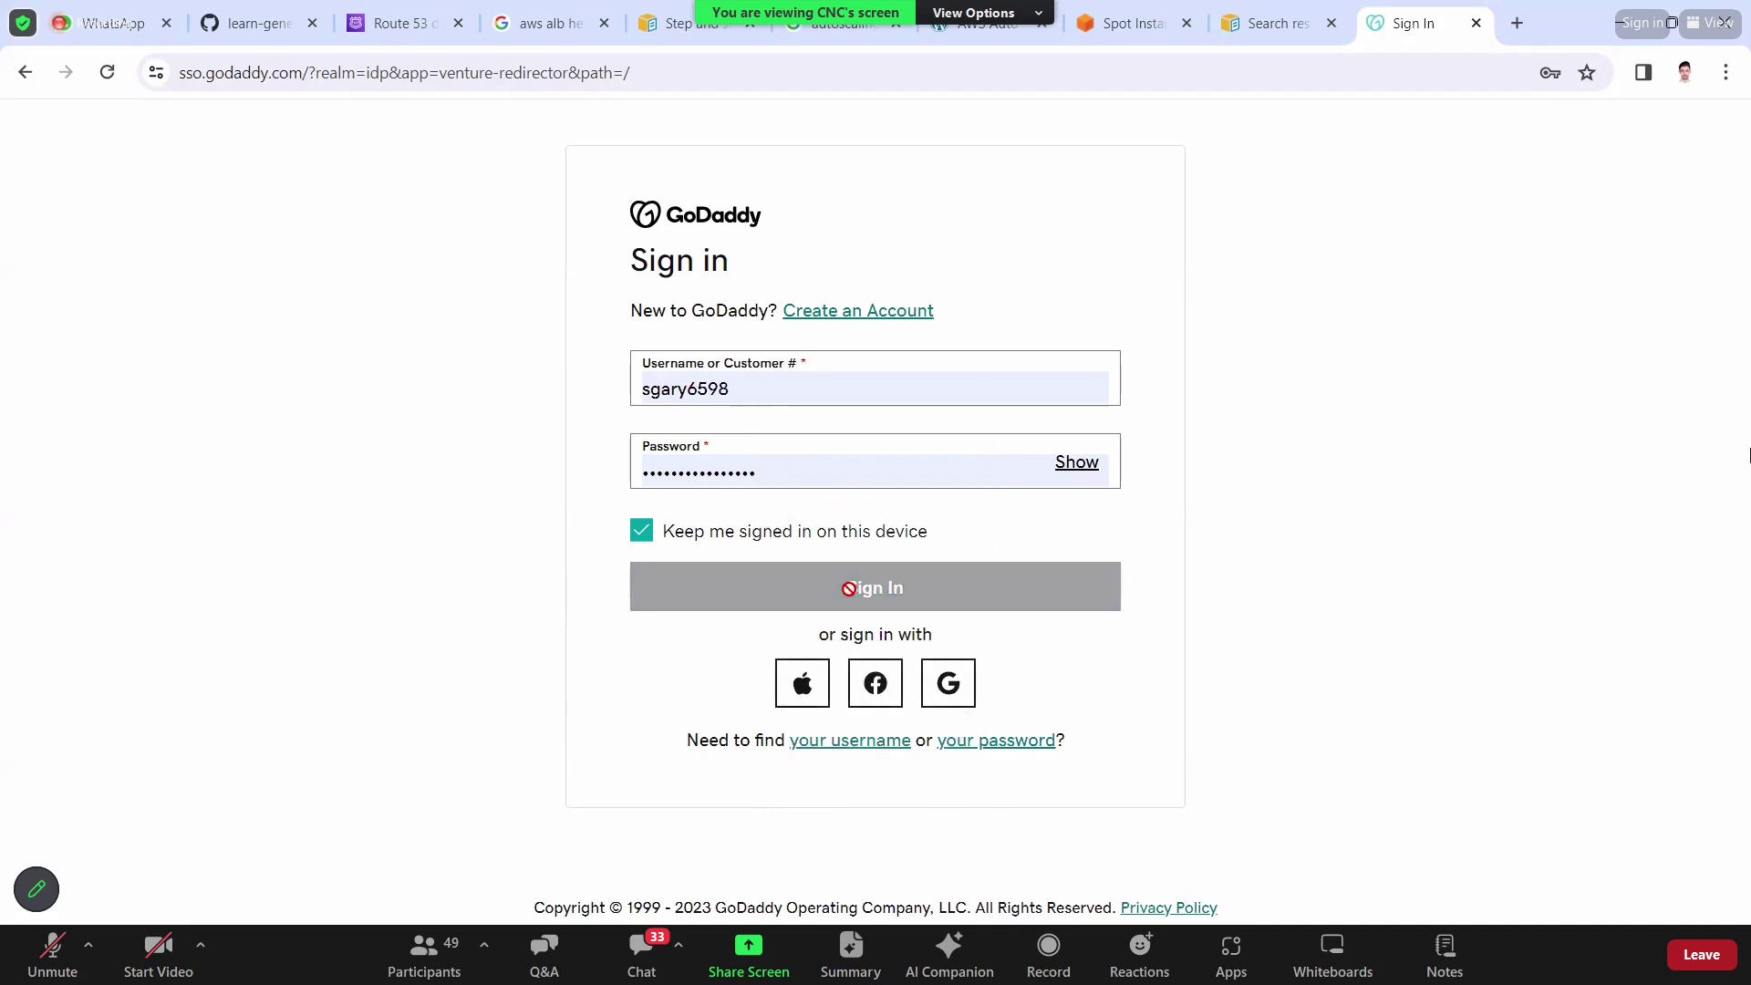
- Retry sign-in with a second saved login, then fill in a third saved login
left_click(895, 518)
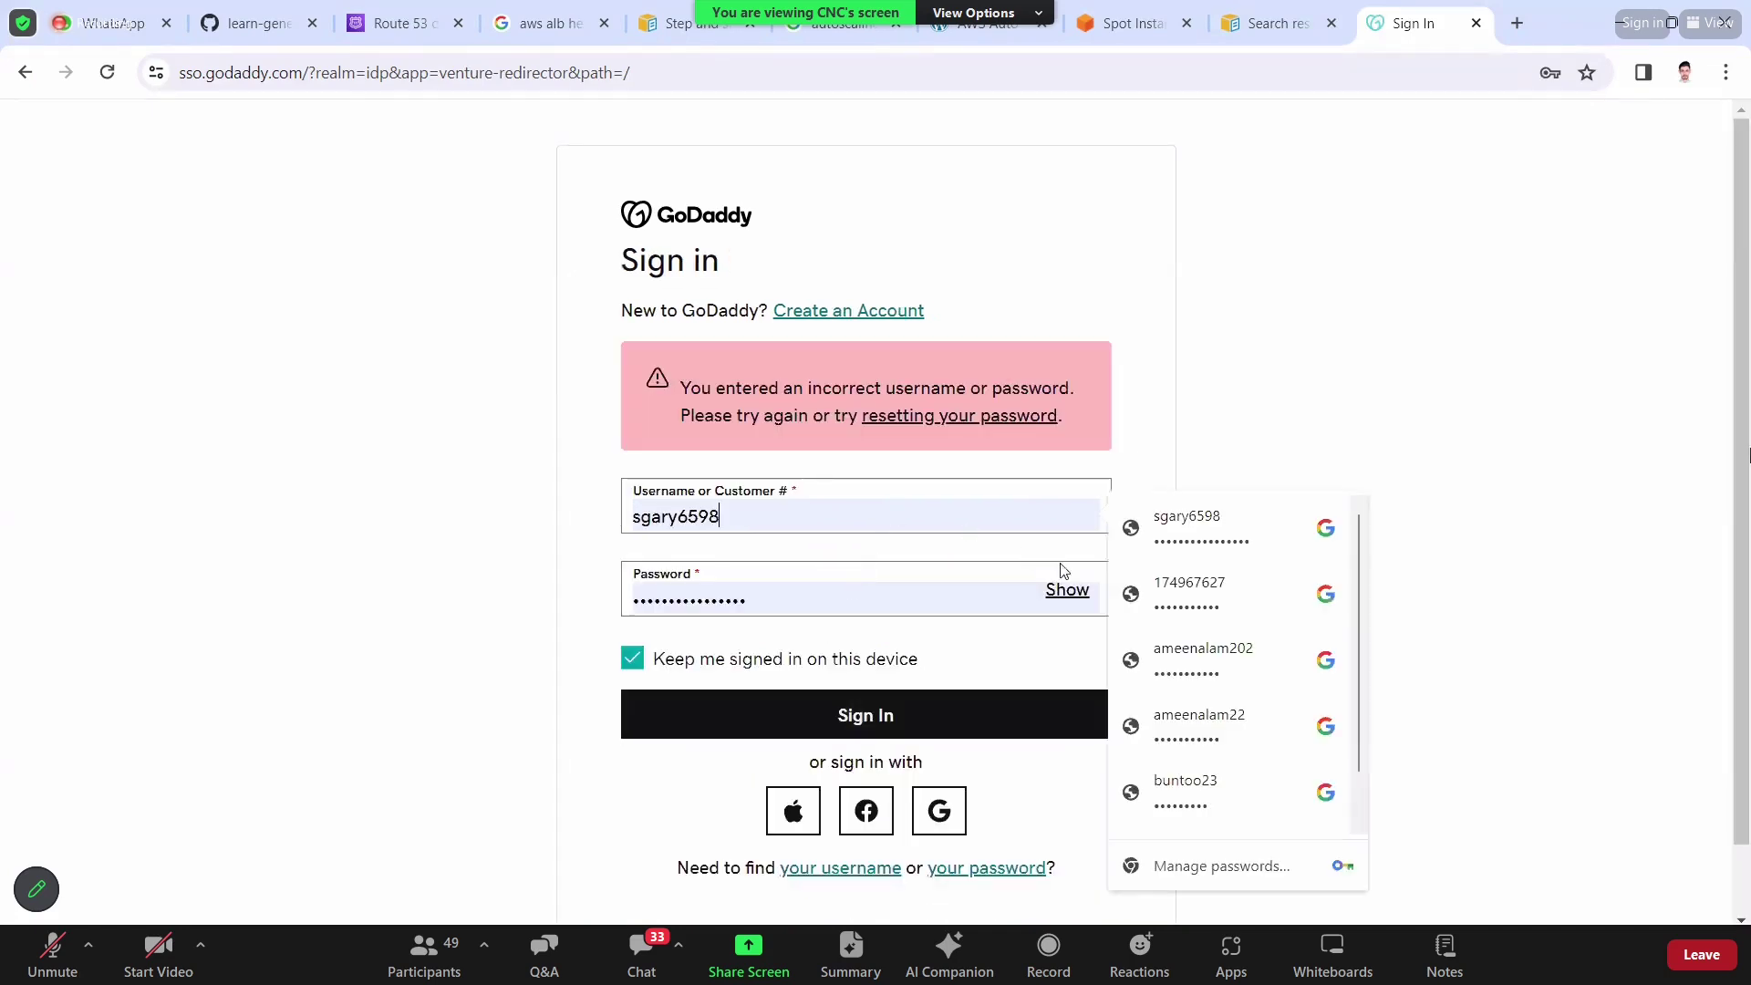
left_click(1175, 665)
left_click(927, 720)
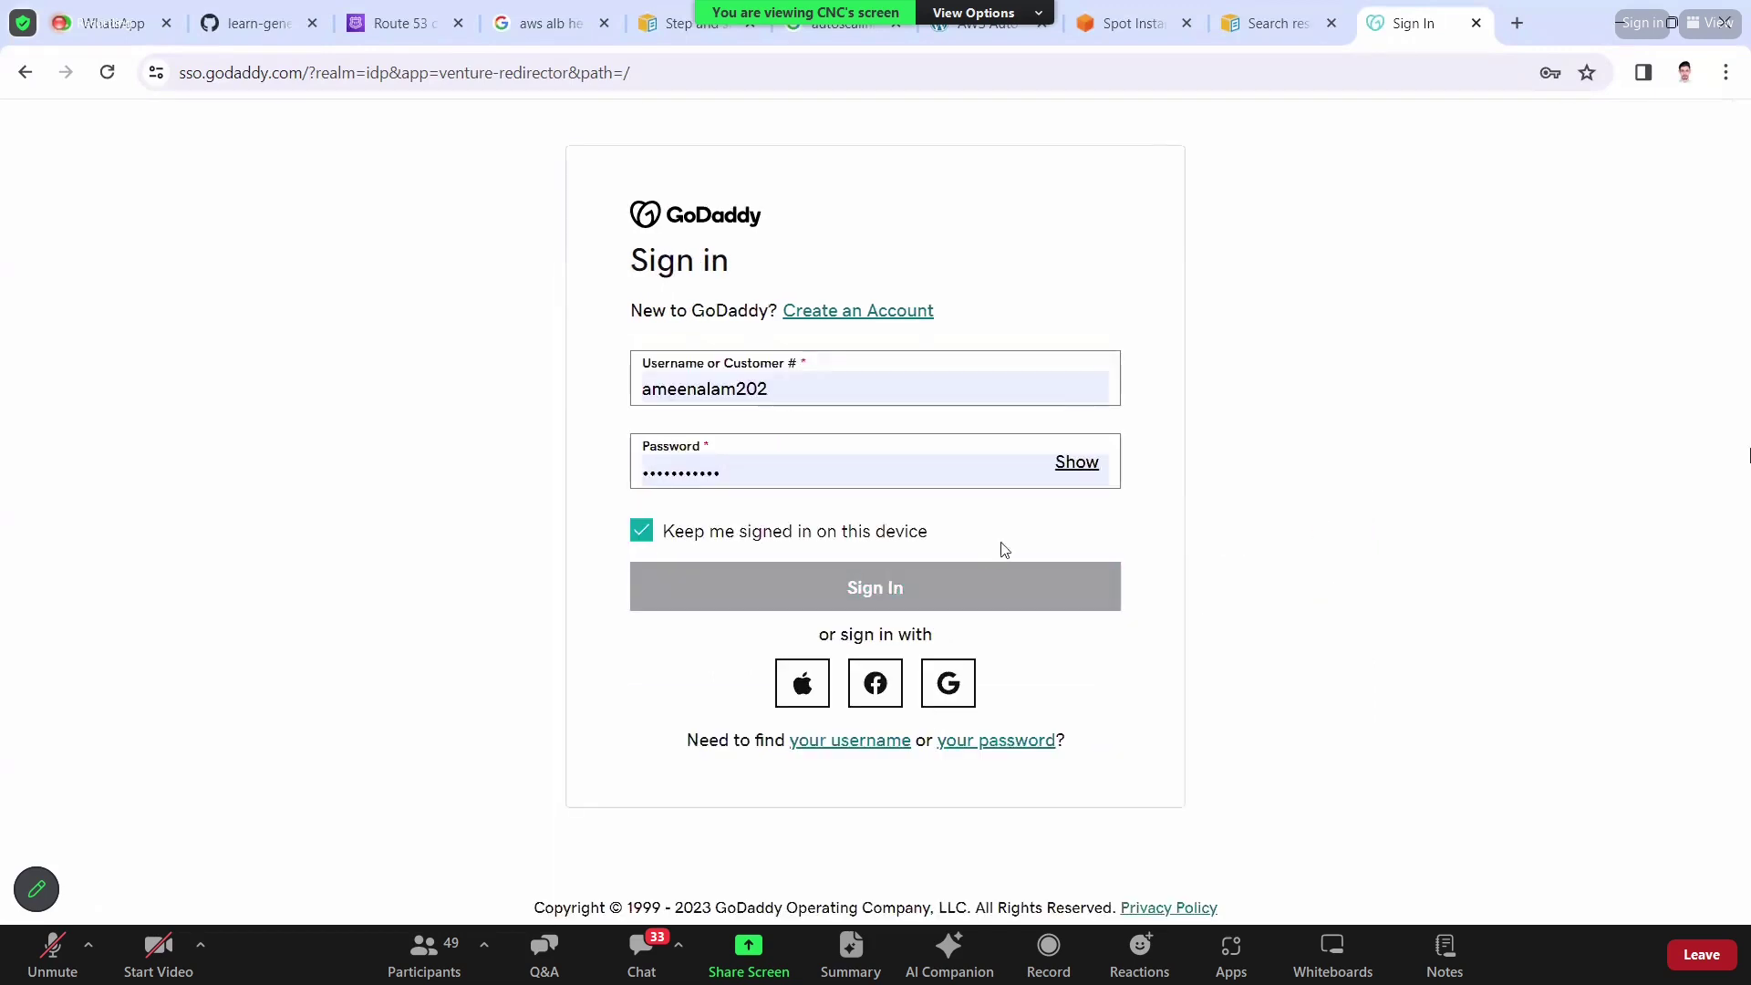
left_click(862, 518)
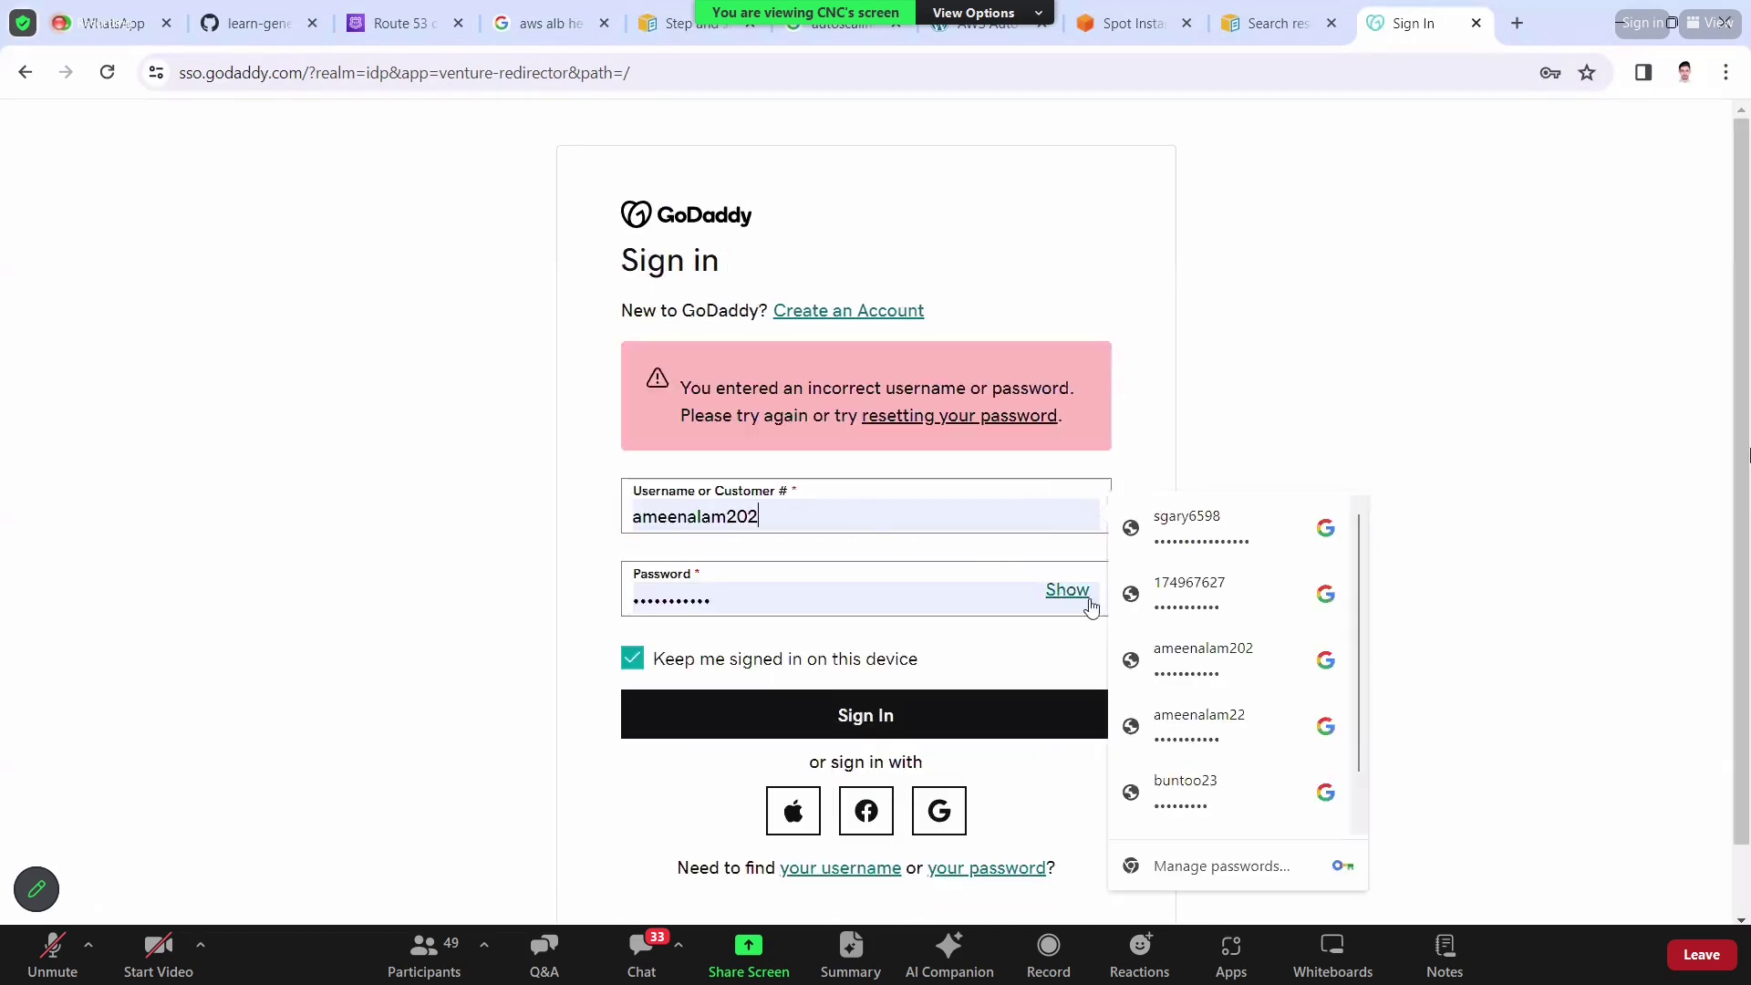
scroll(1168, 669, "down", 1)
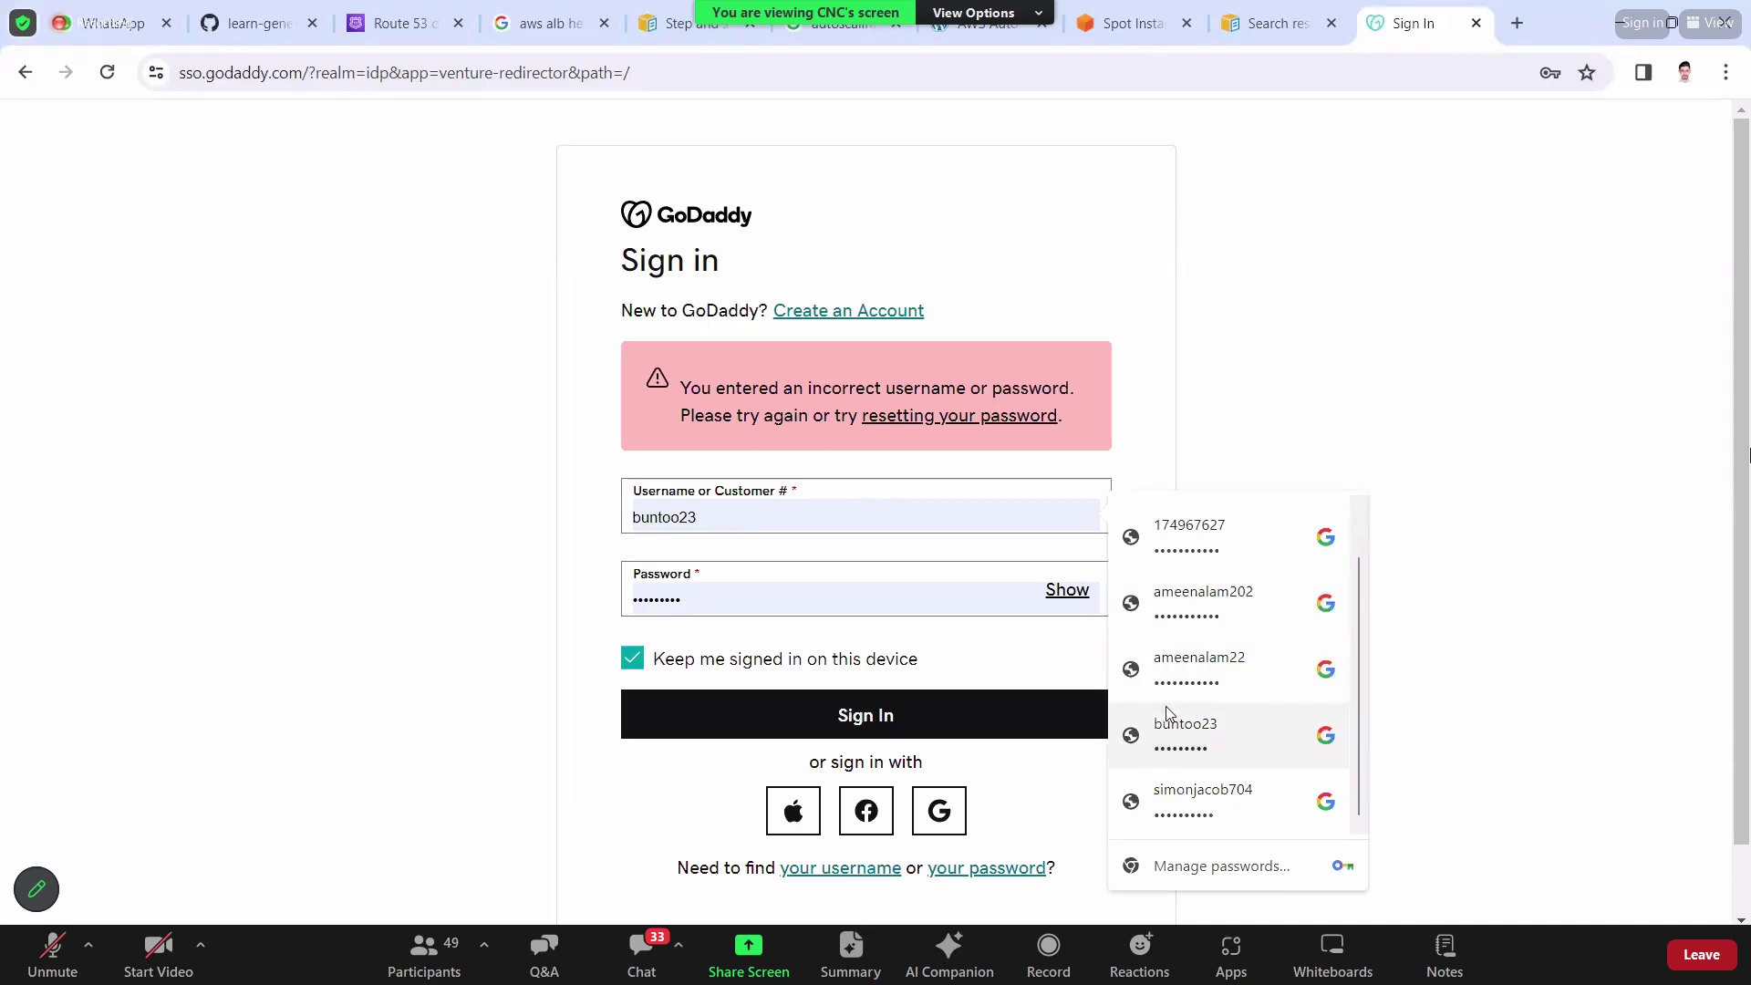
left_click(1204, 801)
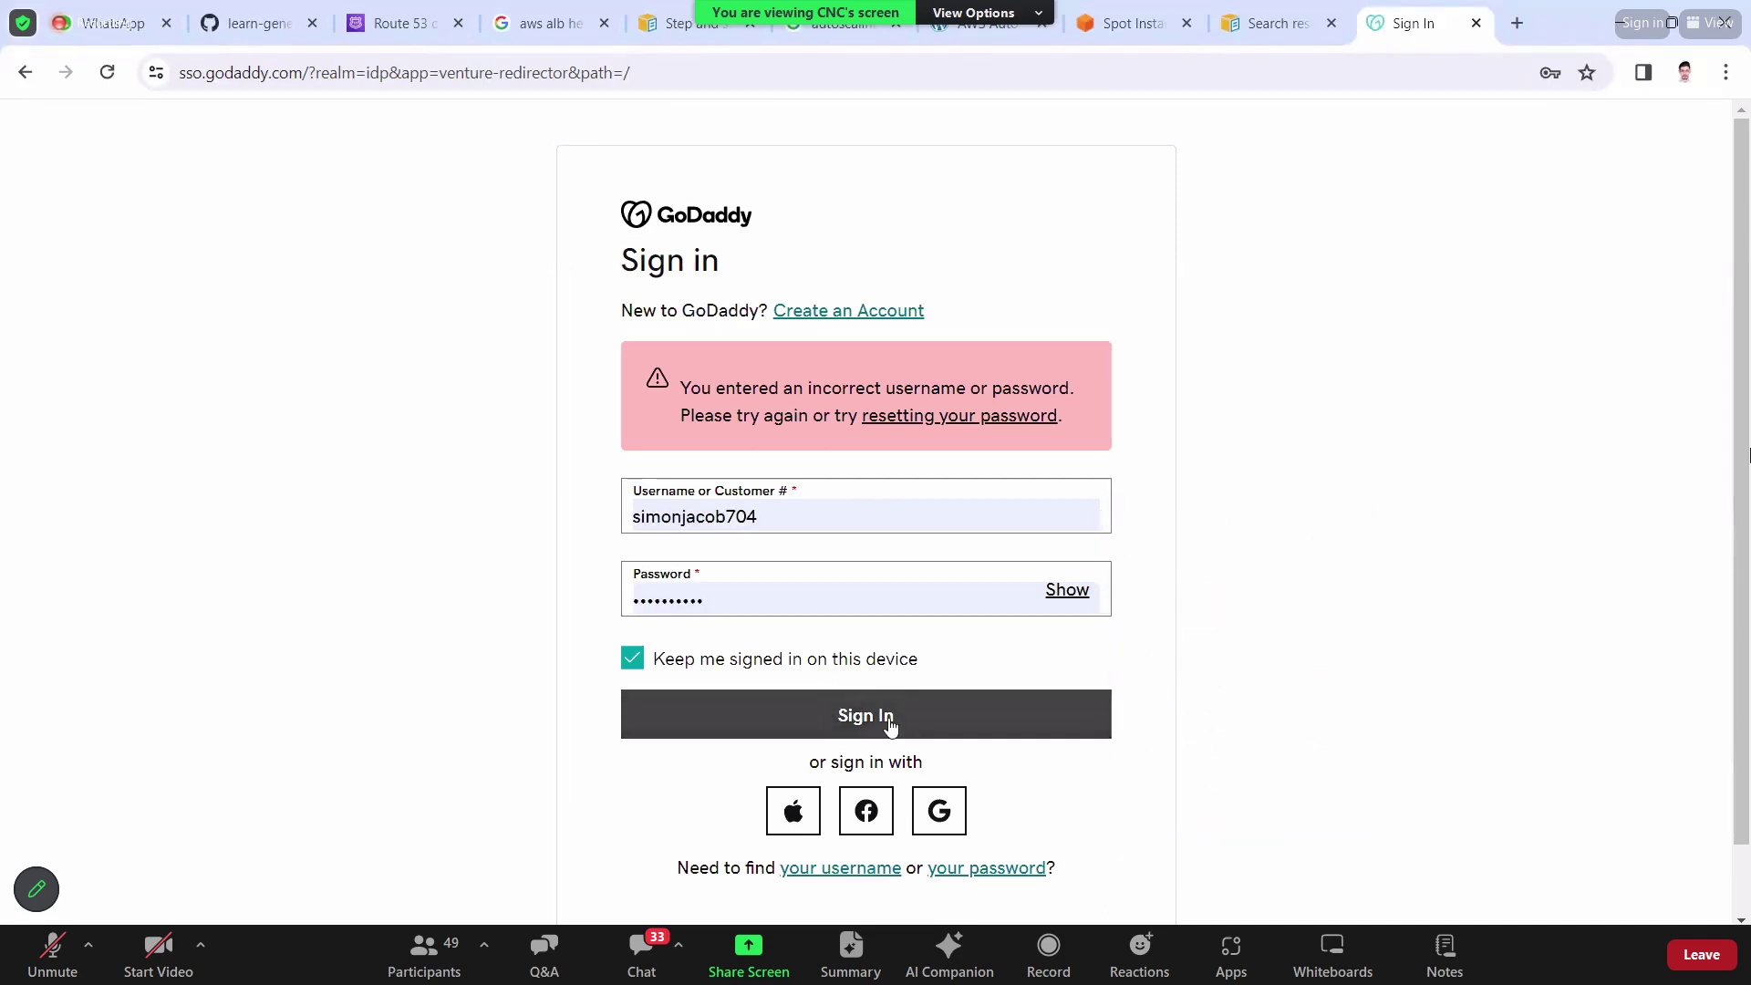
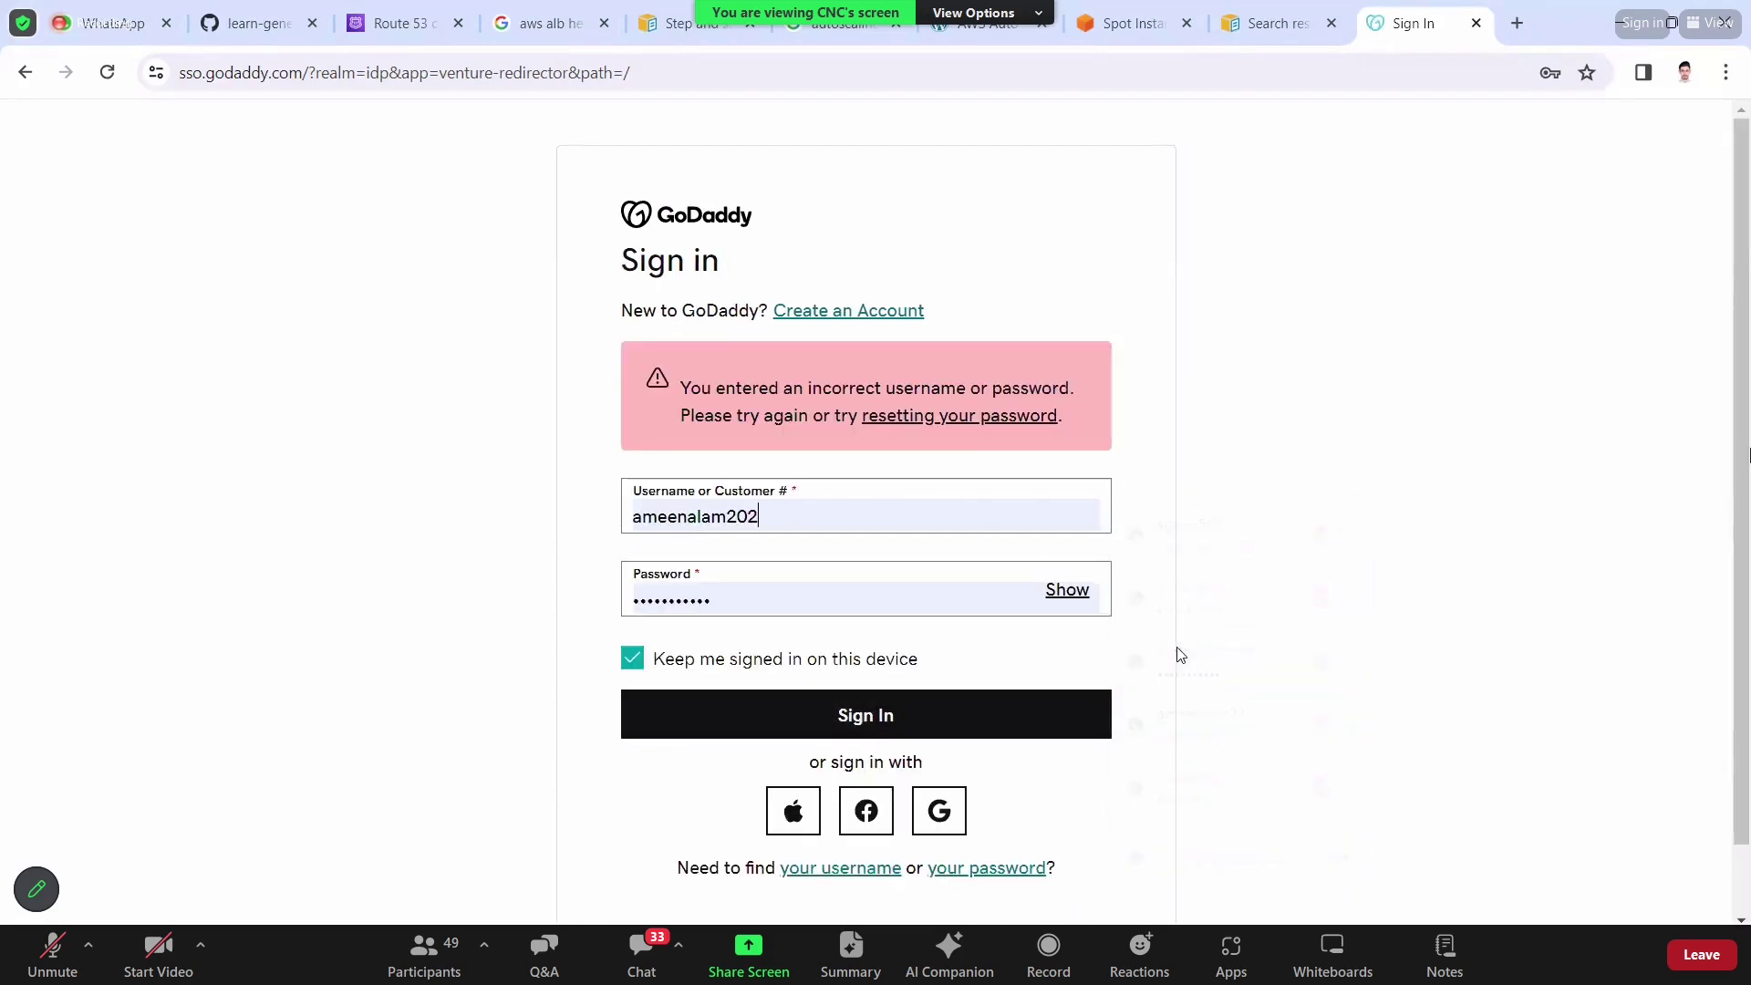
- Submit the GoDaddy sign-in, then close that tab to return to the Route 53 dashboard
left_click(891, 715)
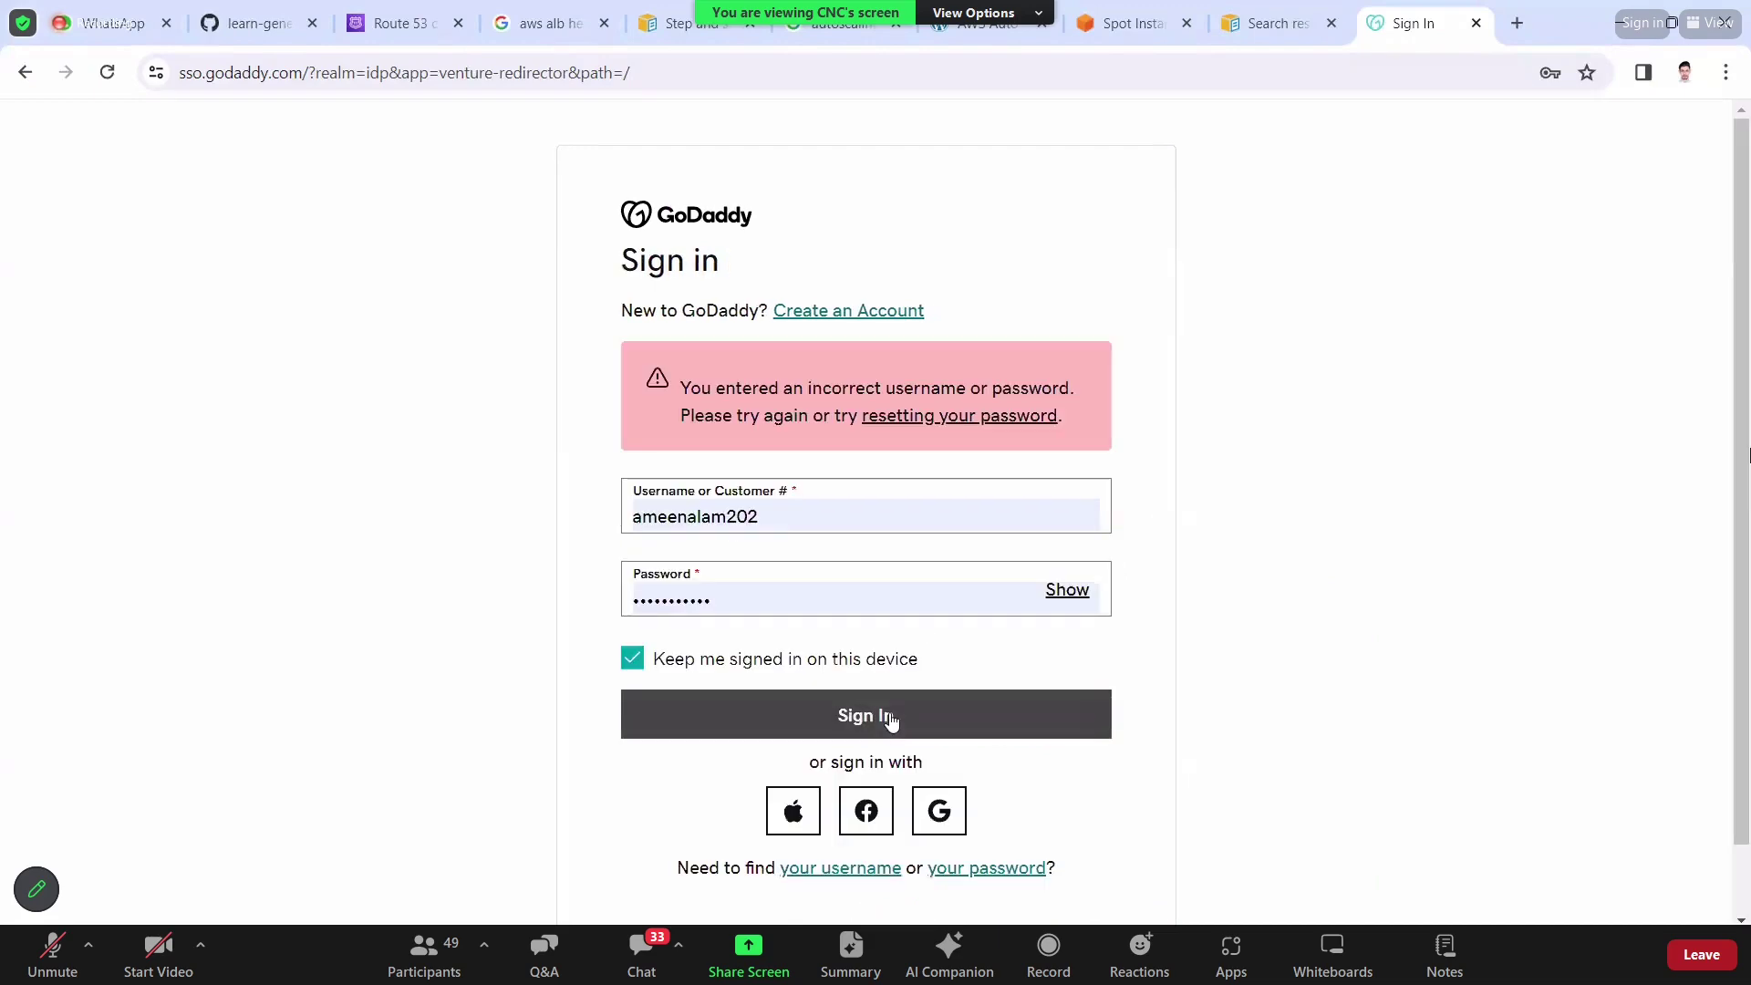
key("ctrl+l")
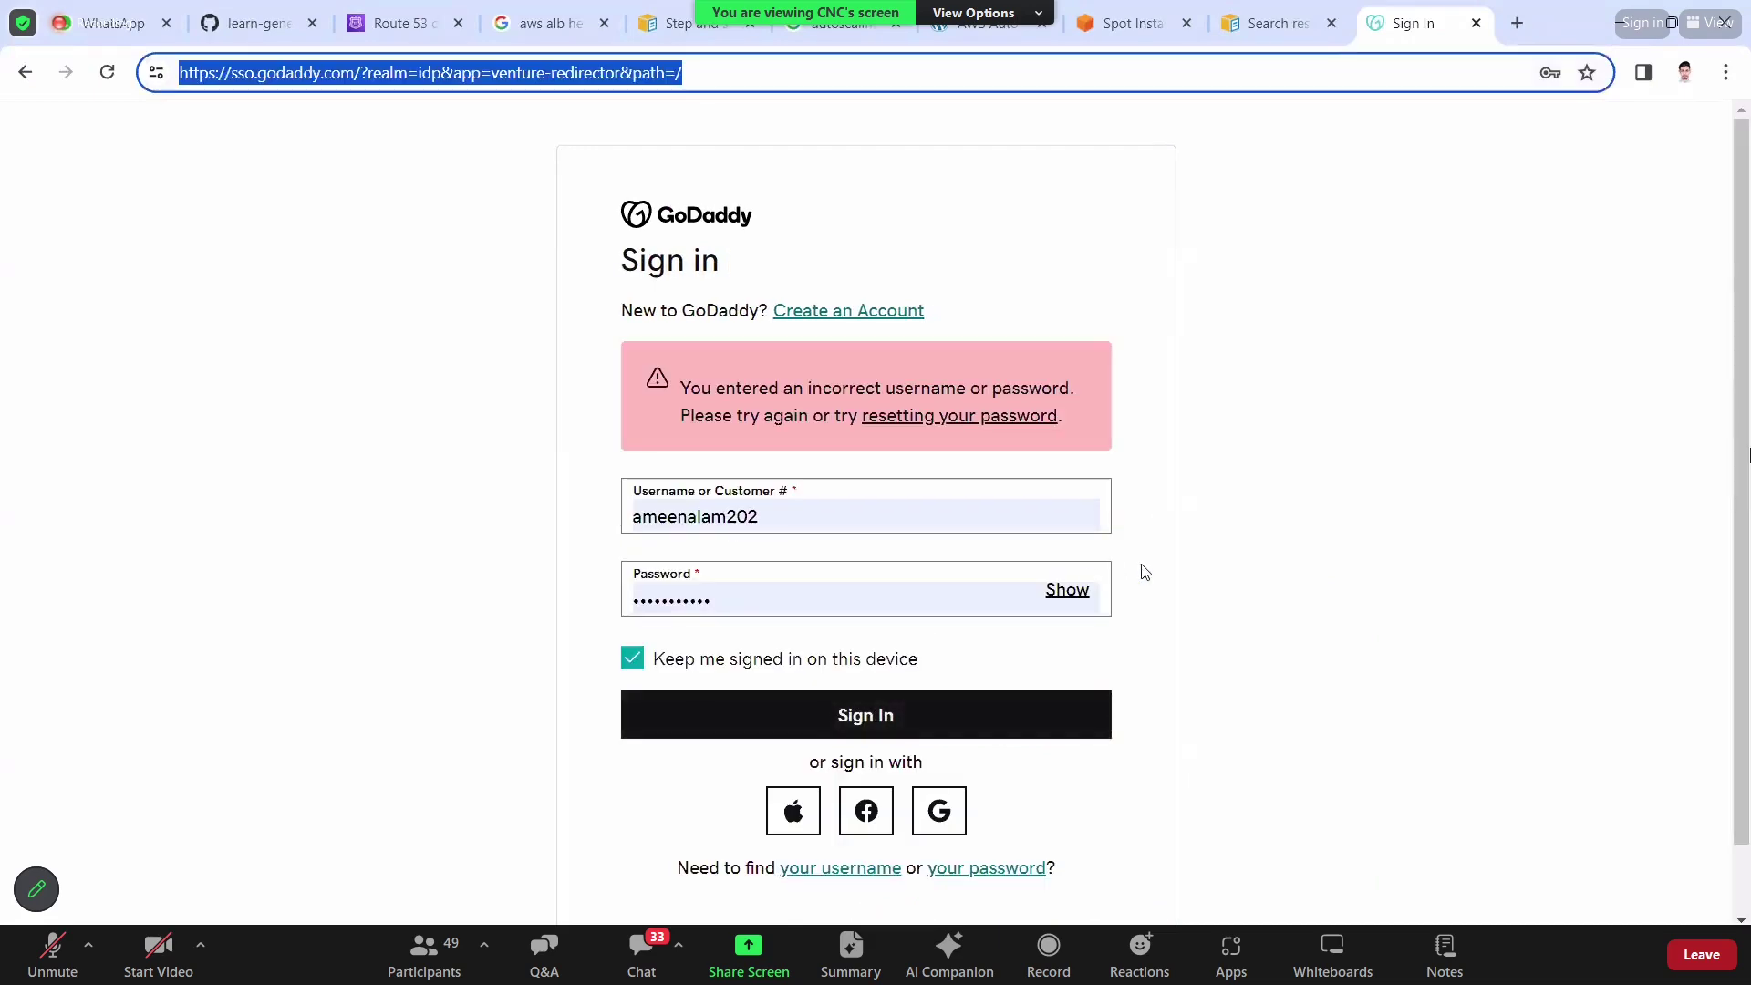
key("ctrl+w")
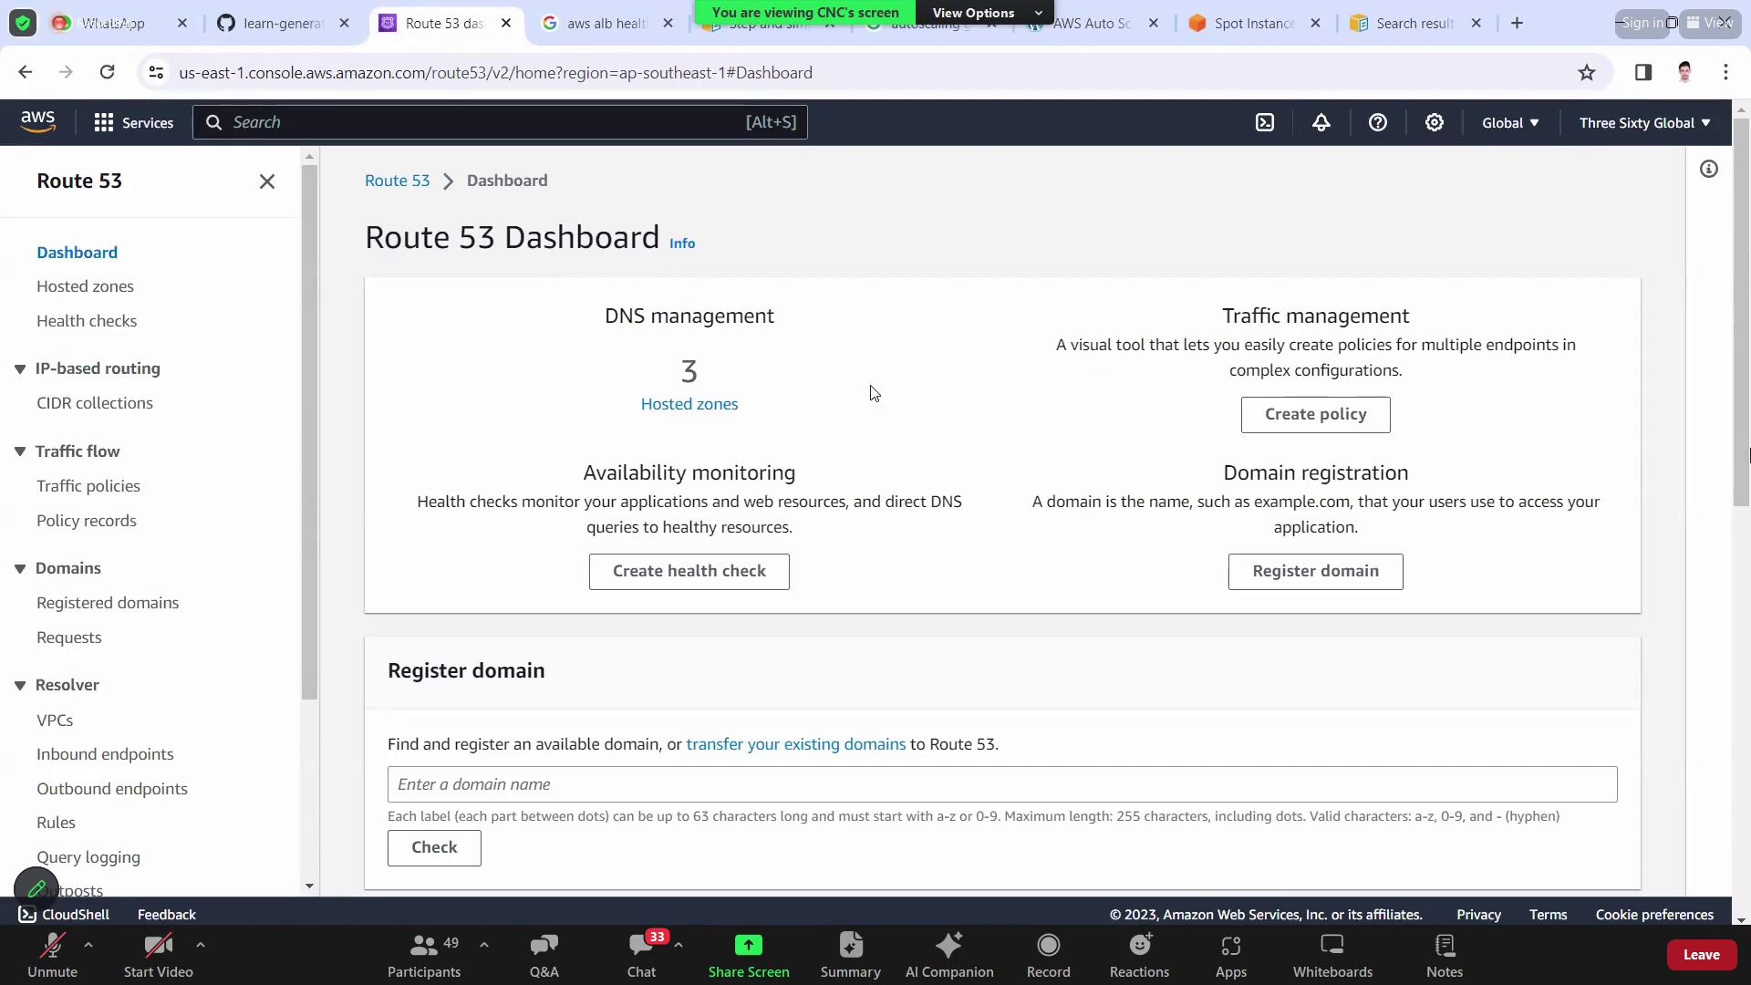
- Go to Hosted zones under DNS management to list finter.com.au, threesixty.global and auton8.io
scroll(874, 393, "down", 2)
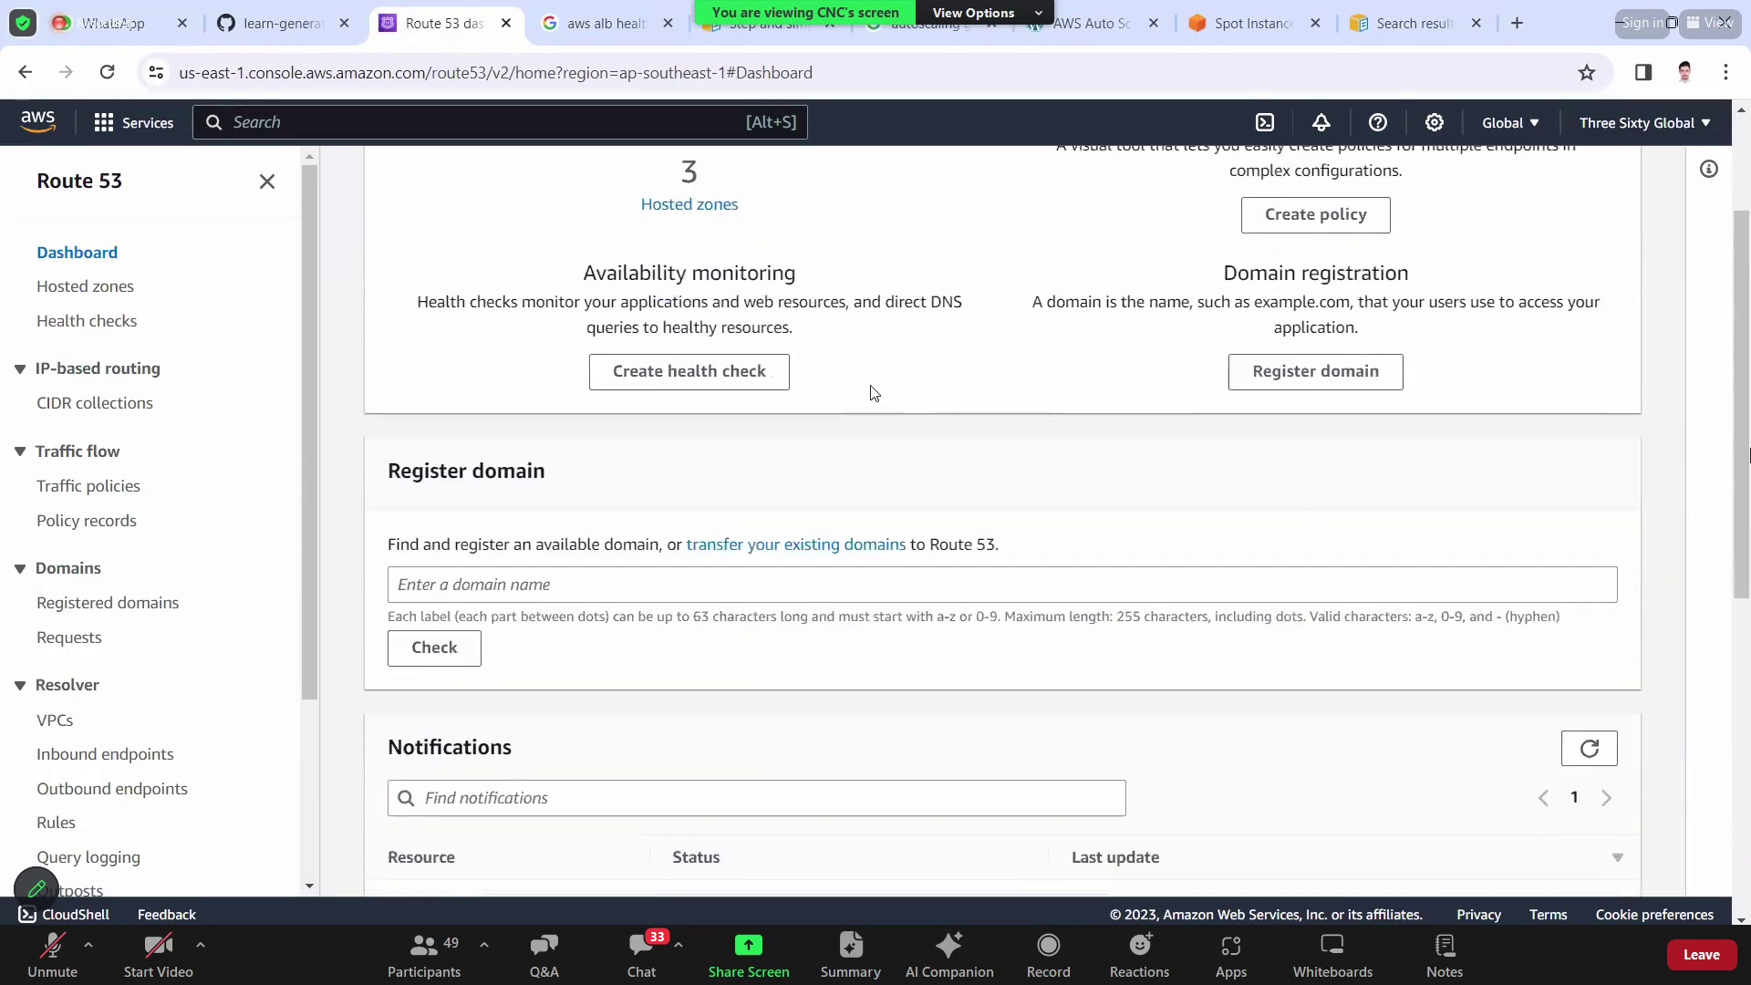
scroll(874, 393, "up", 2)
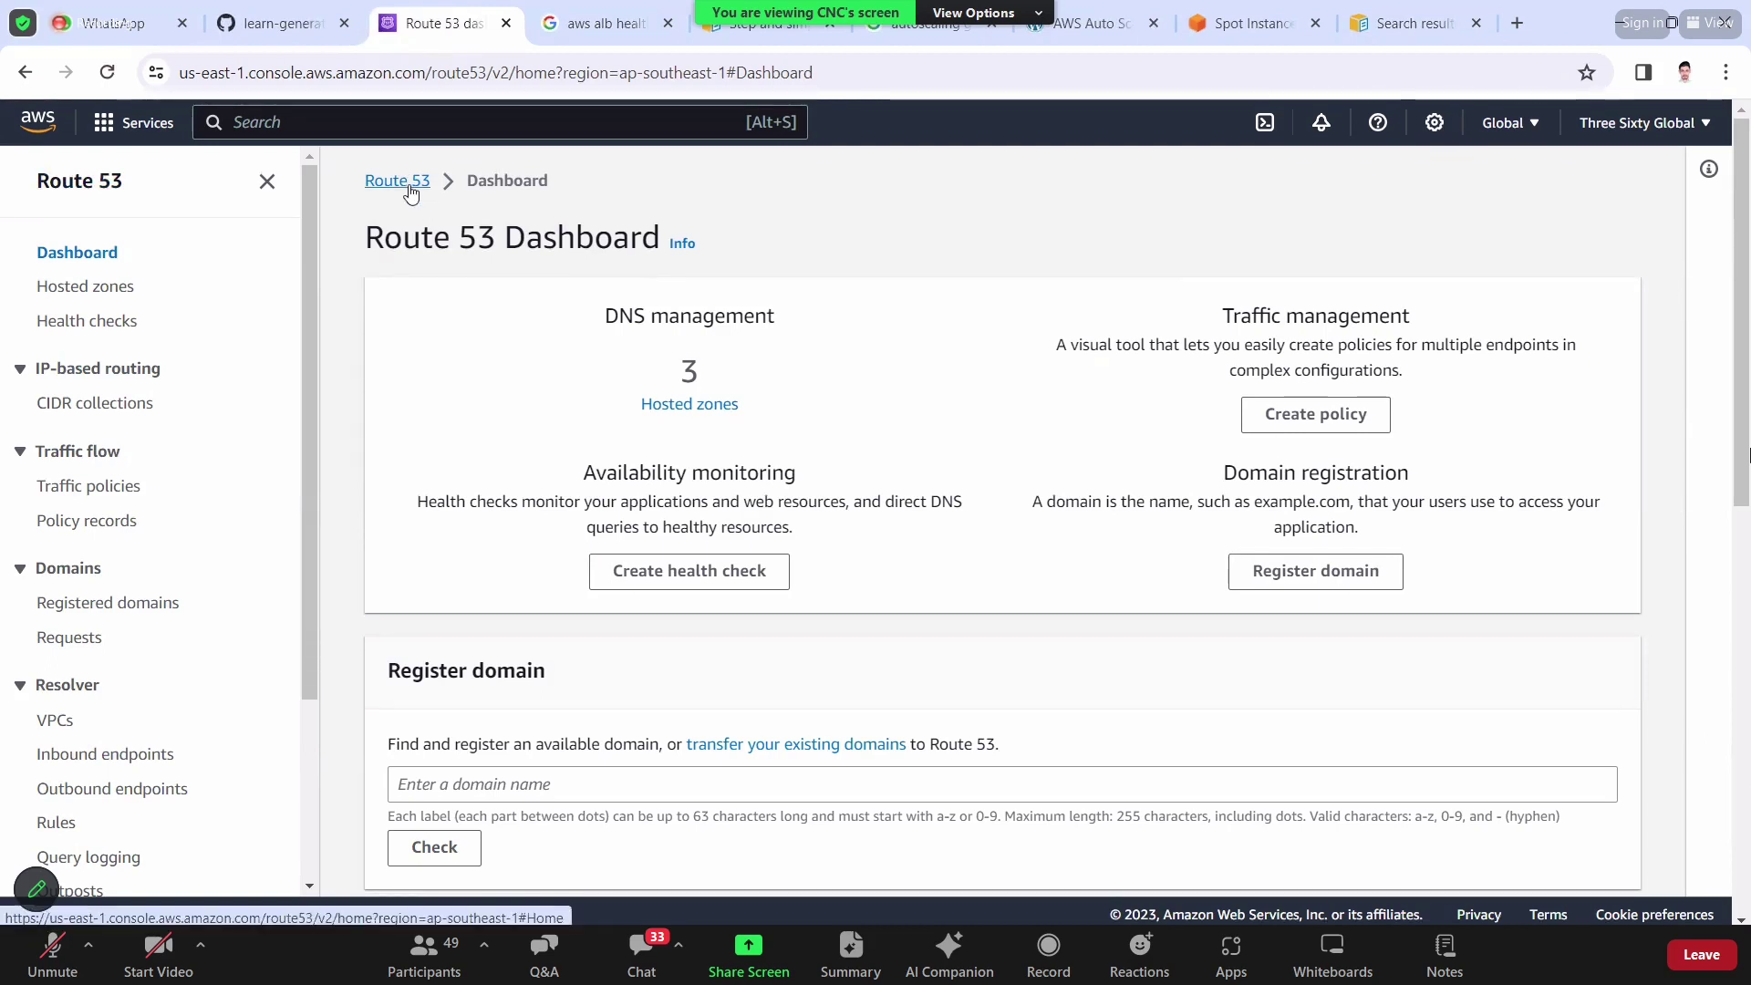
scroll(565, 497, "down", 3)
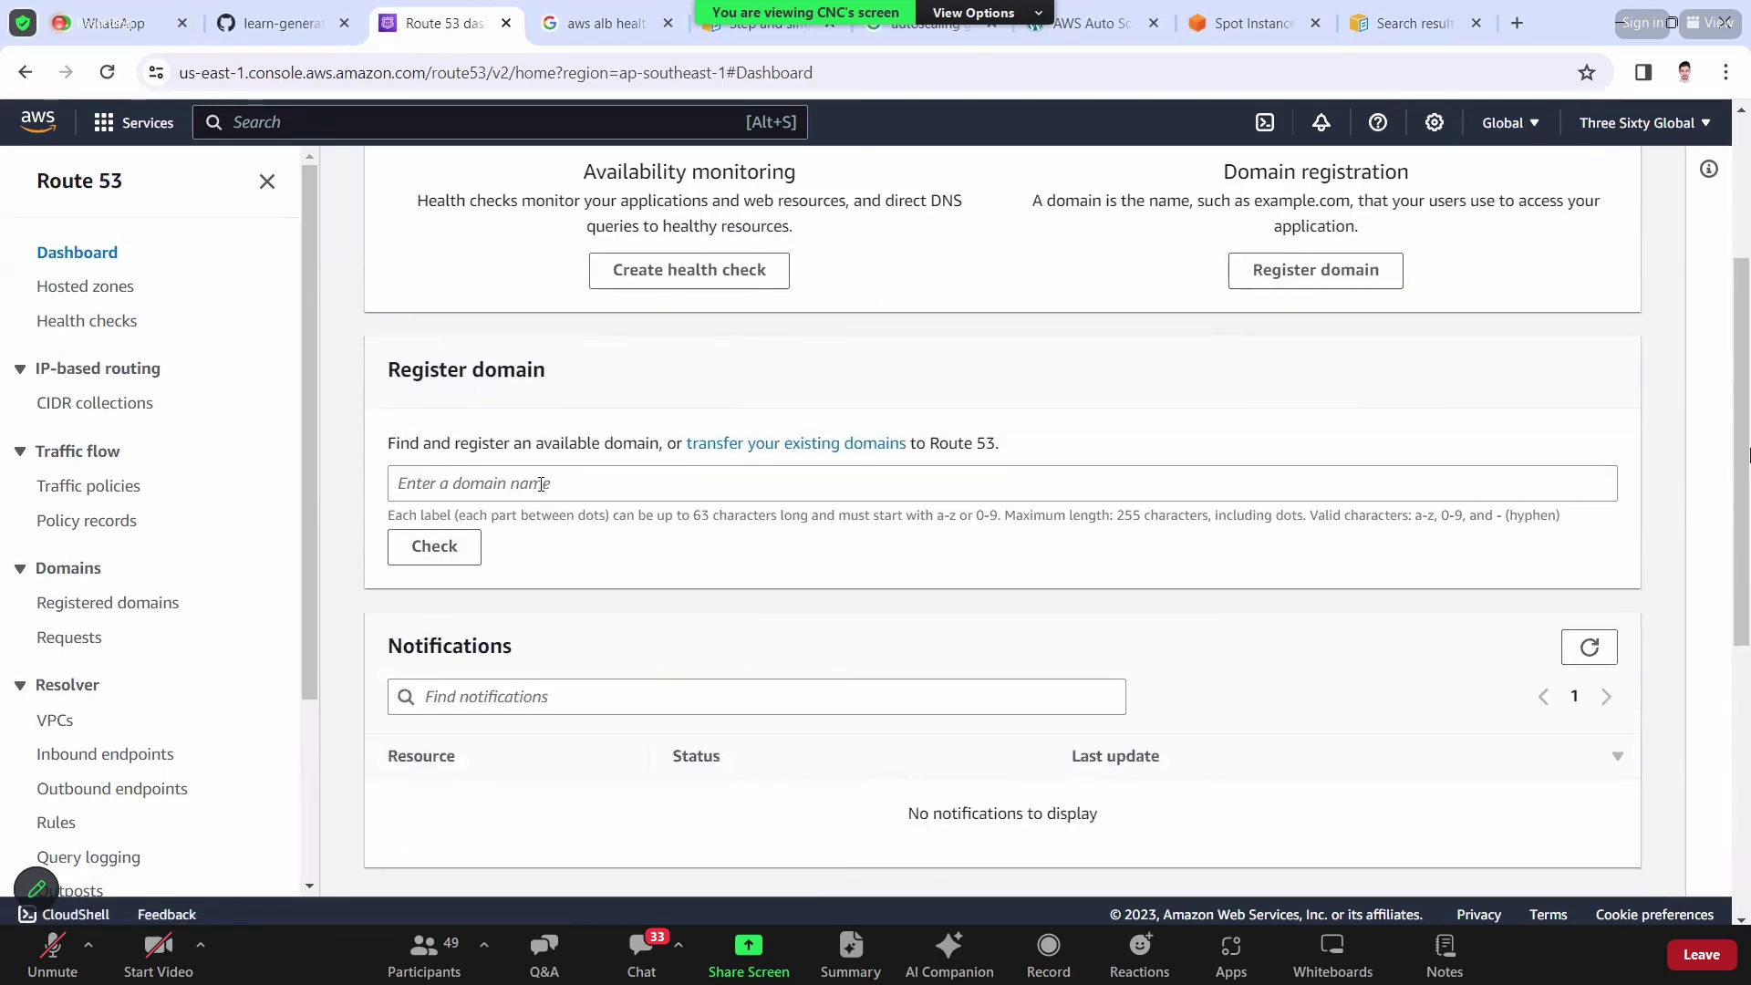
left_click(565, 497)
scroll(542, 488, "up", 3)
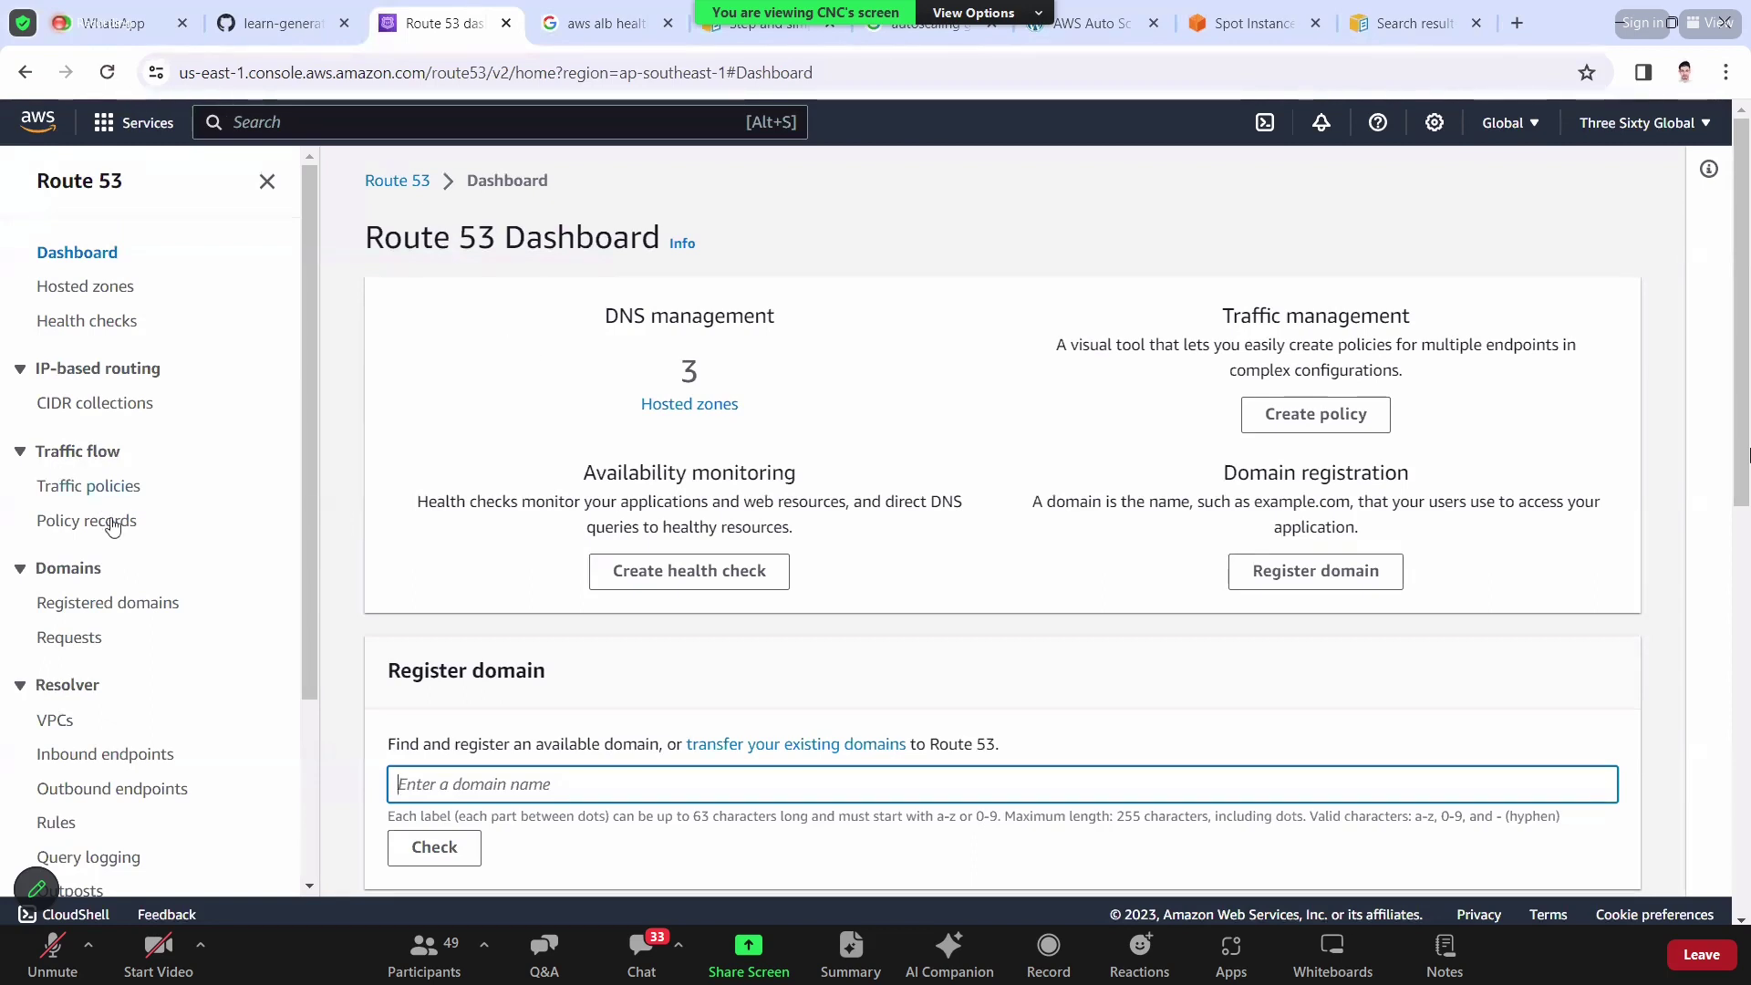
scroll(128, 538, "down", 1)
scroll(128, 538, "up", 1)
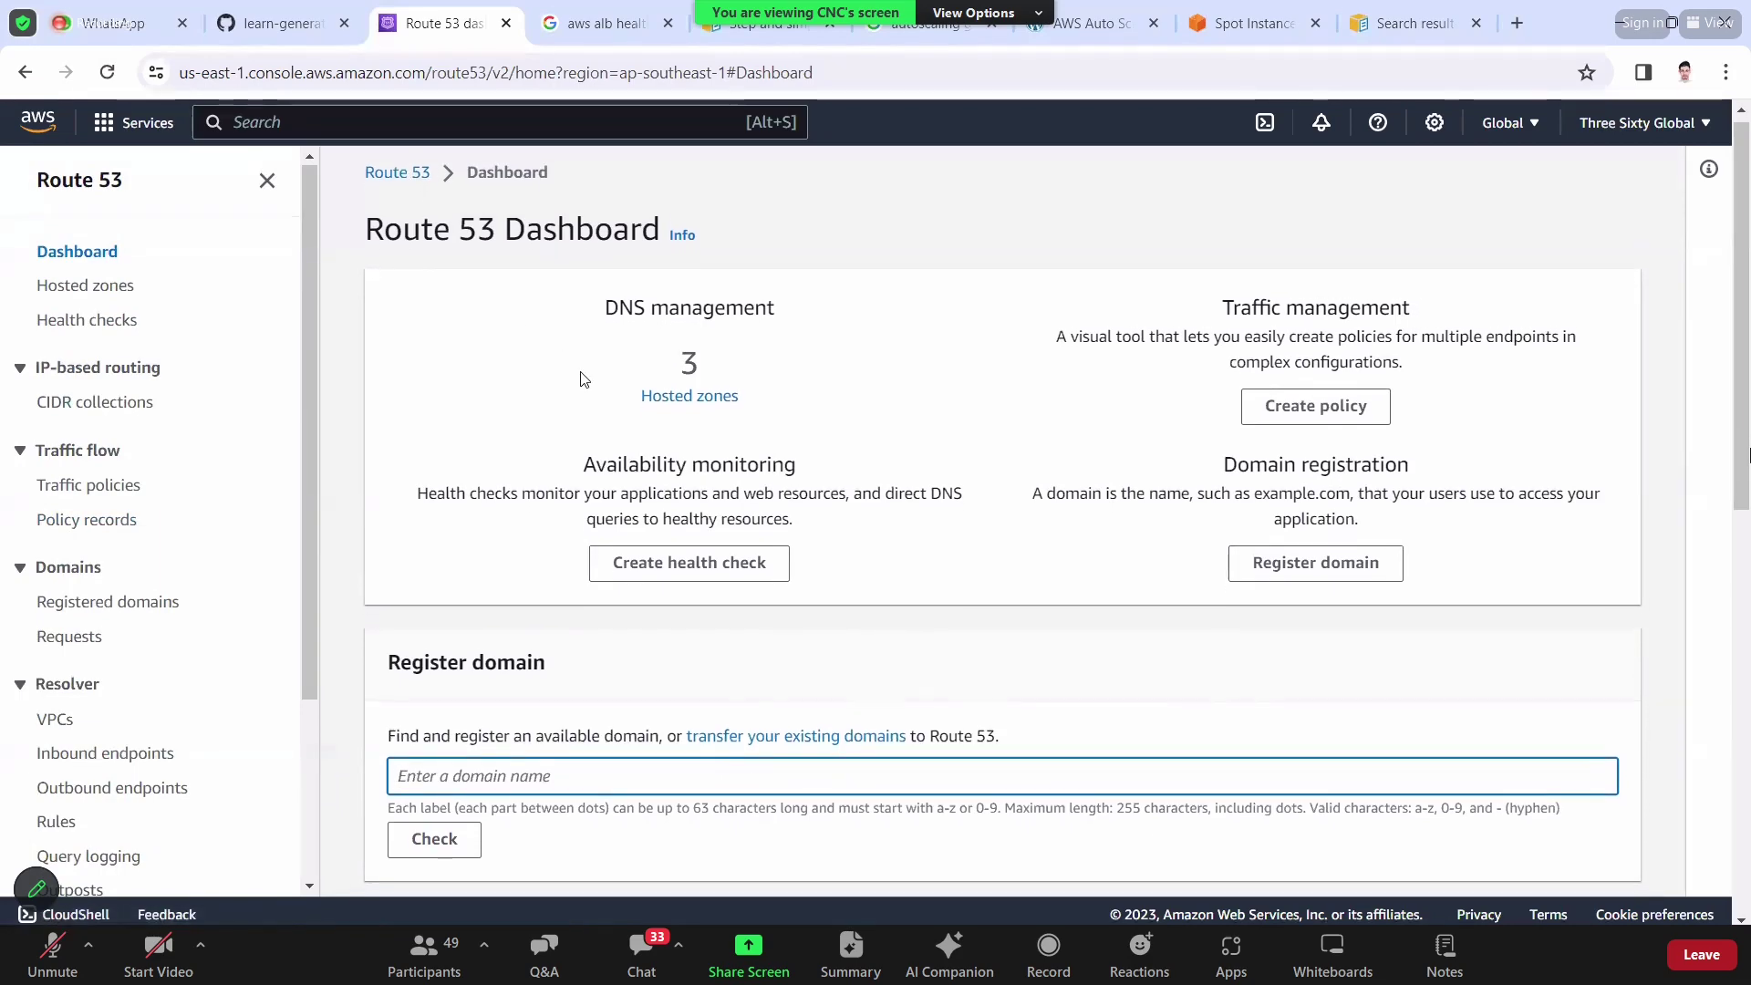
scroll(584, 380, "down", 10)
scroll(584, 380, "up", 10)
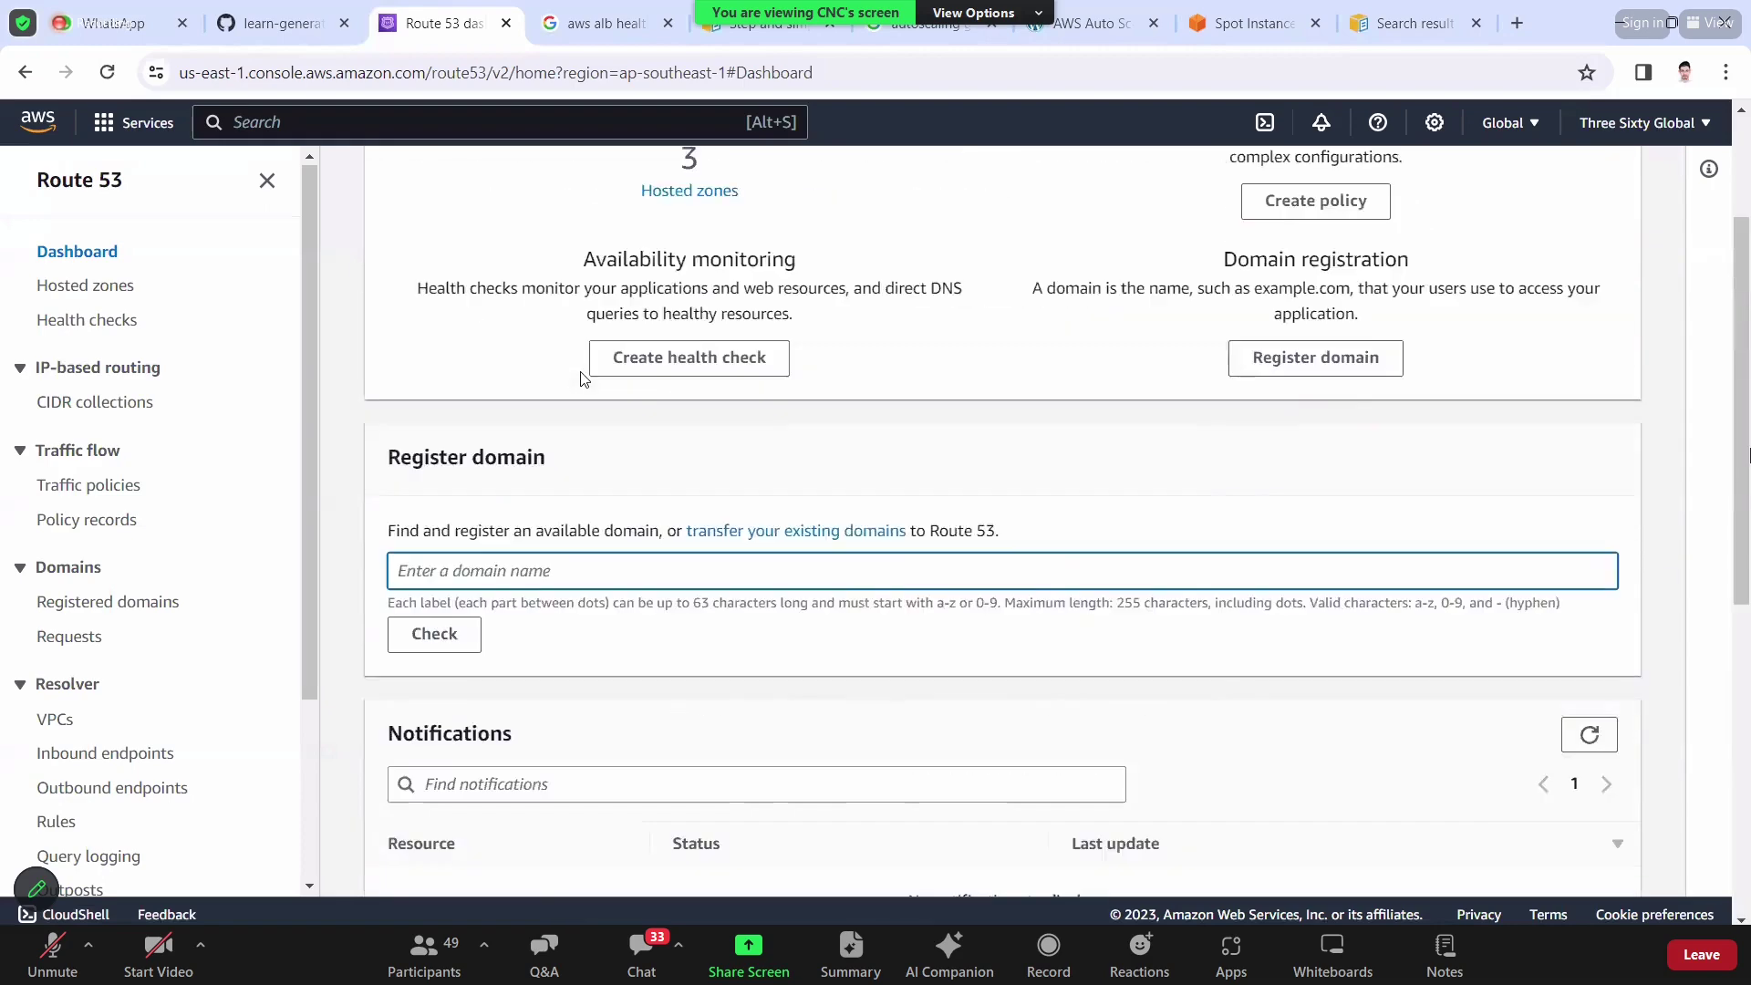
right_click(690, 406)
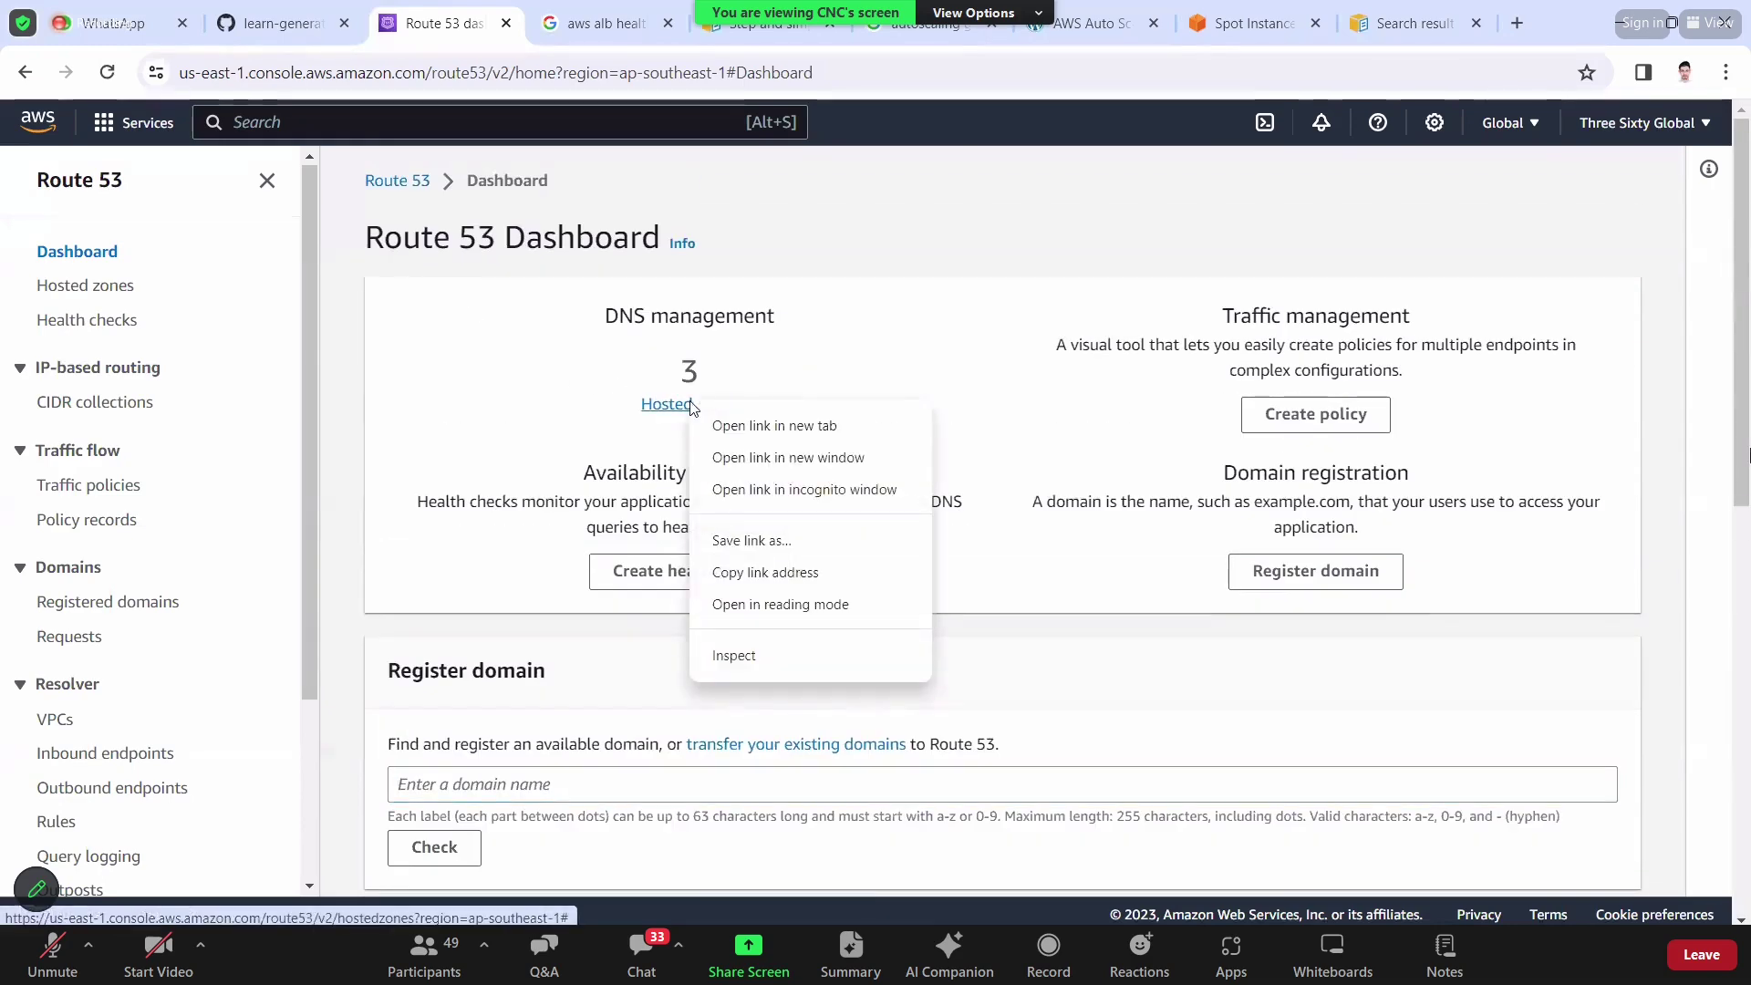
left_click(685, 406)
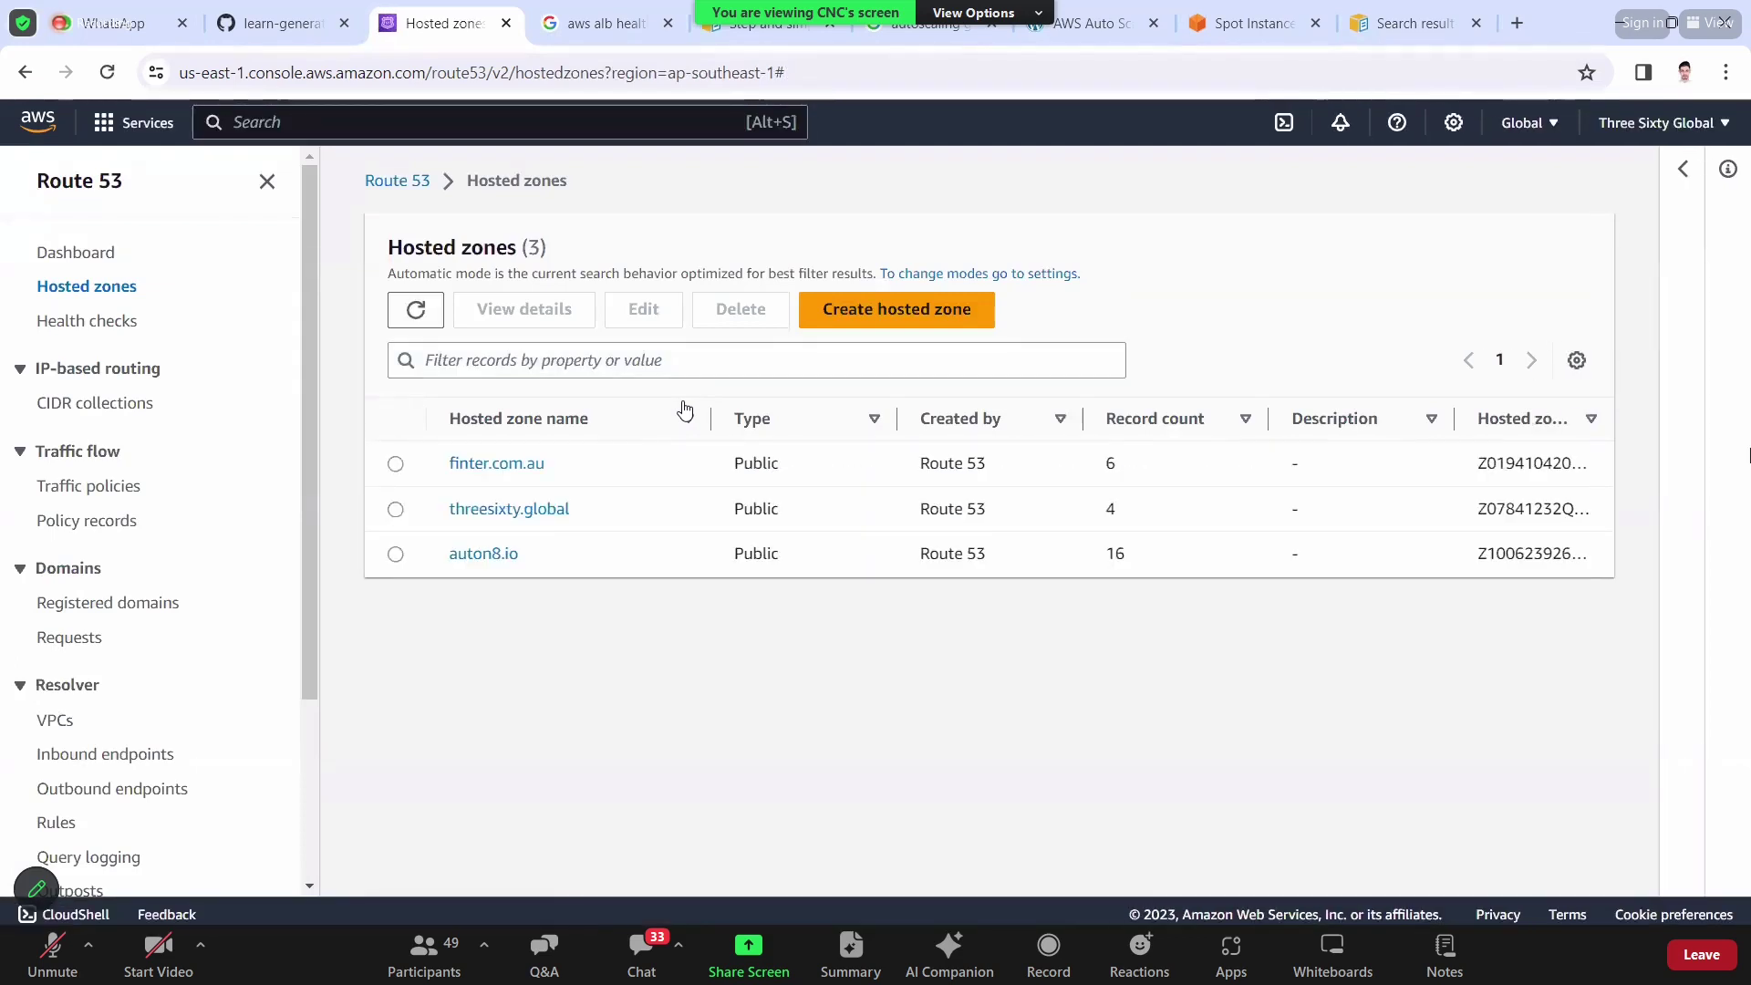
- Point out the finter.com.au, threesixty.global and auton8.io zones, then begin a new hosted zone
left_click_drag(552, 467, 454, 481)
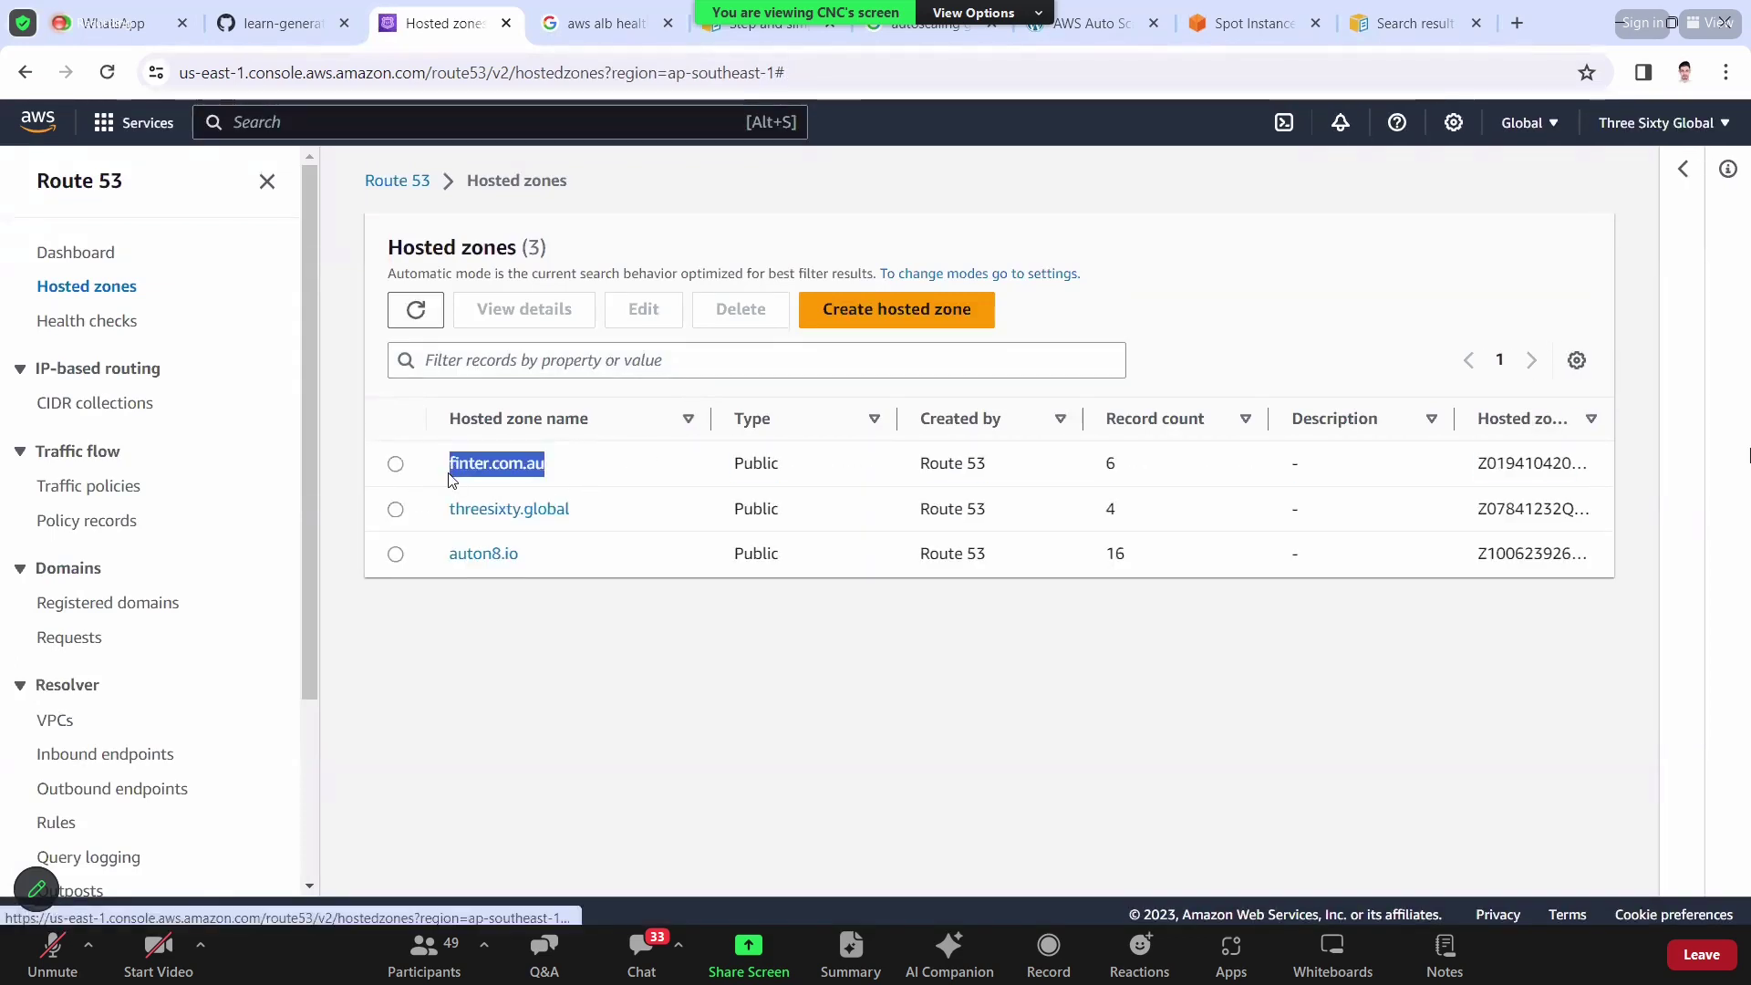
left_click(587, 470)
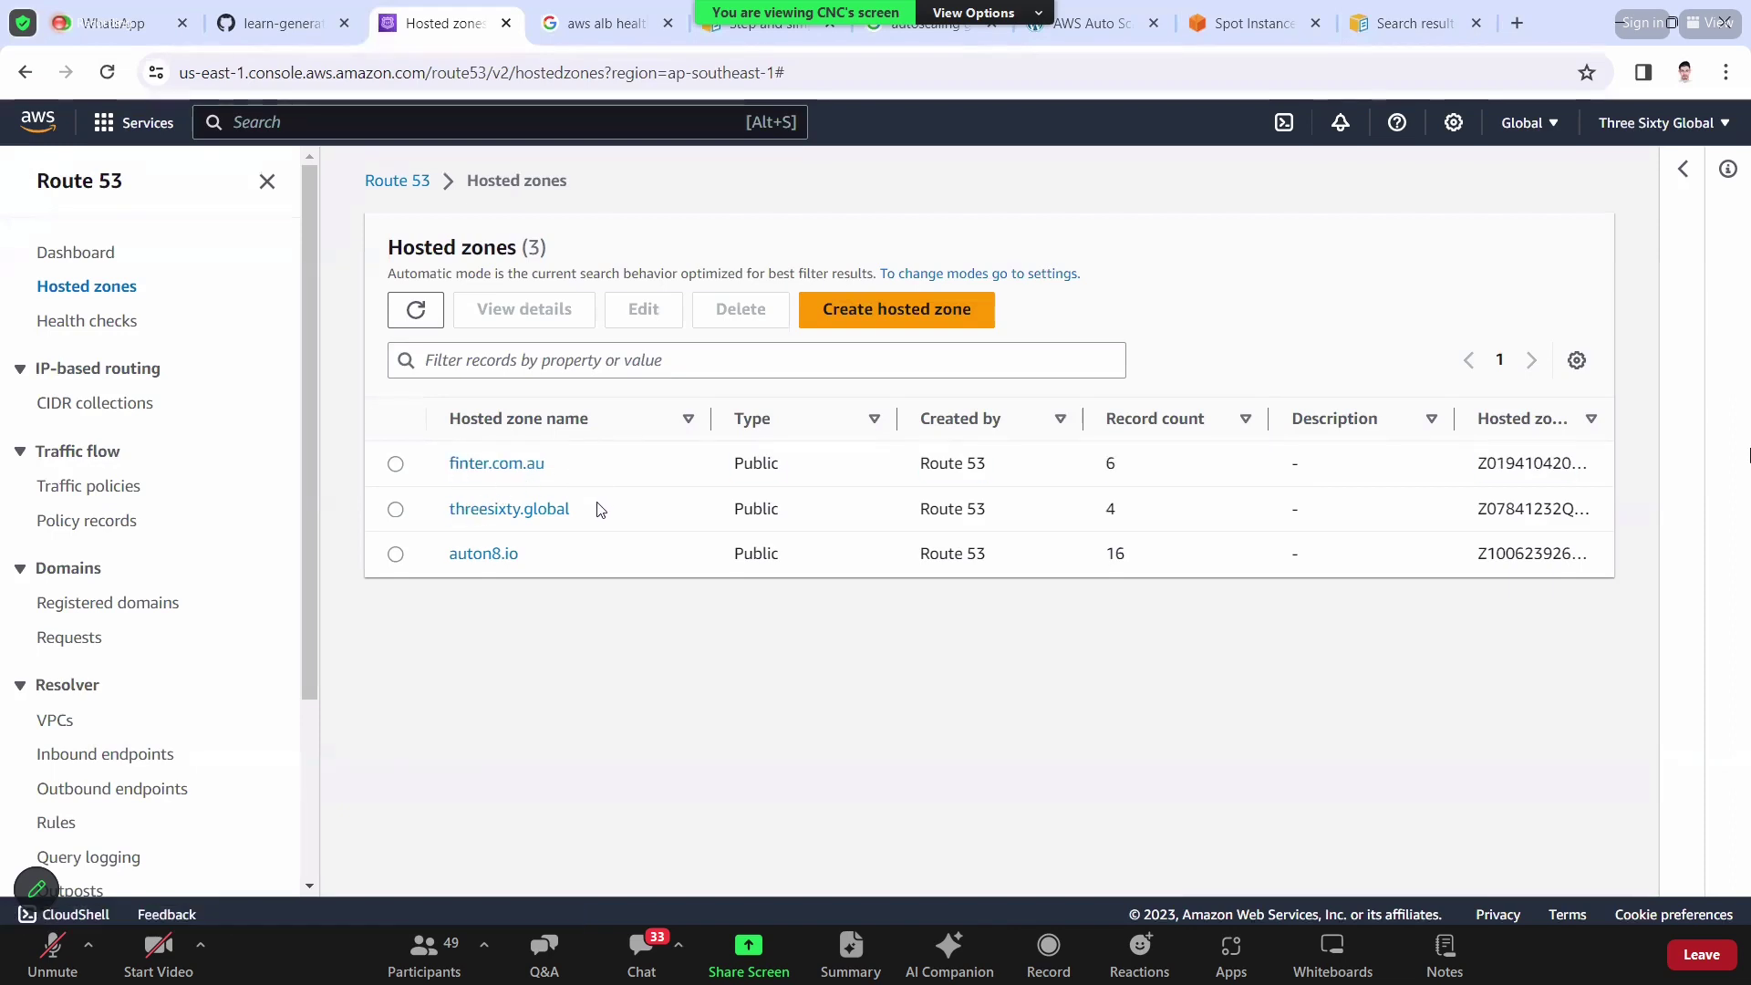
left_click_drag(600, 509, 449, 509)
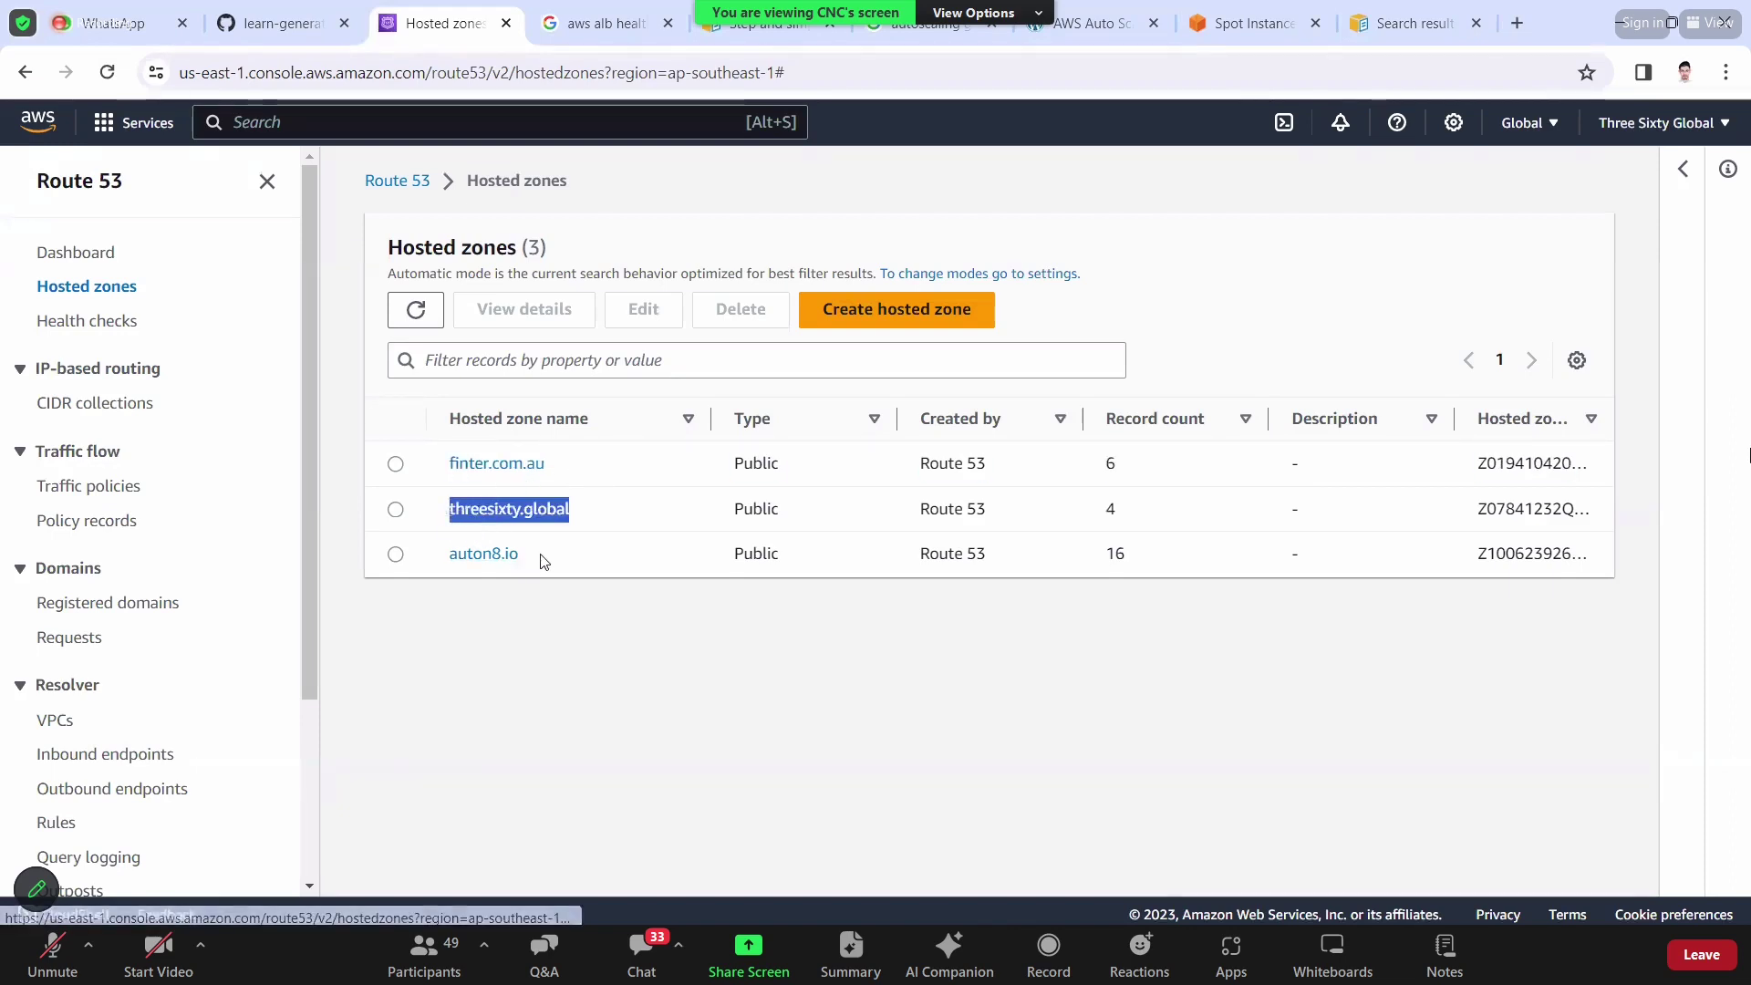
left_click_drag(544, 561, 414, 581)
left_click(670, 696)
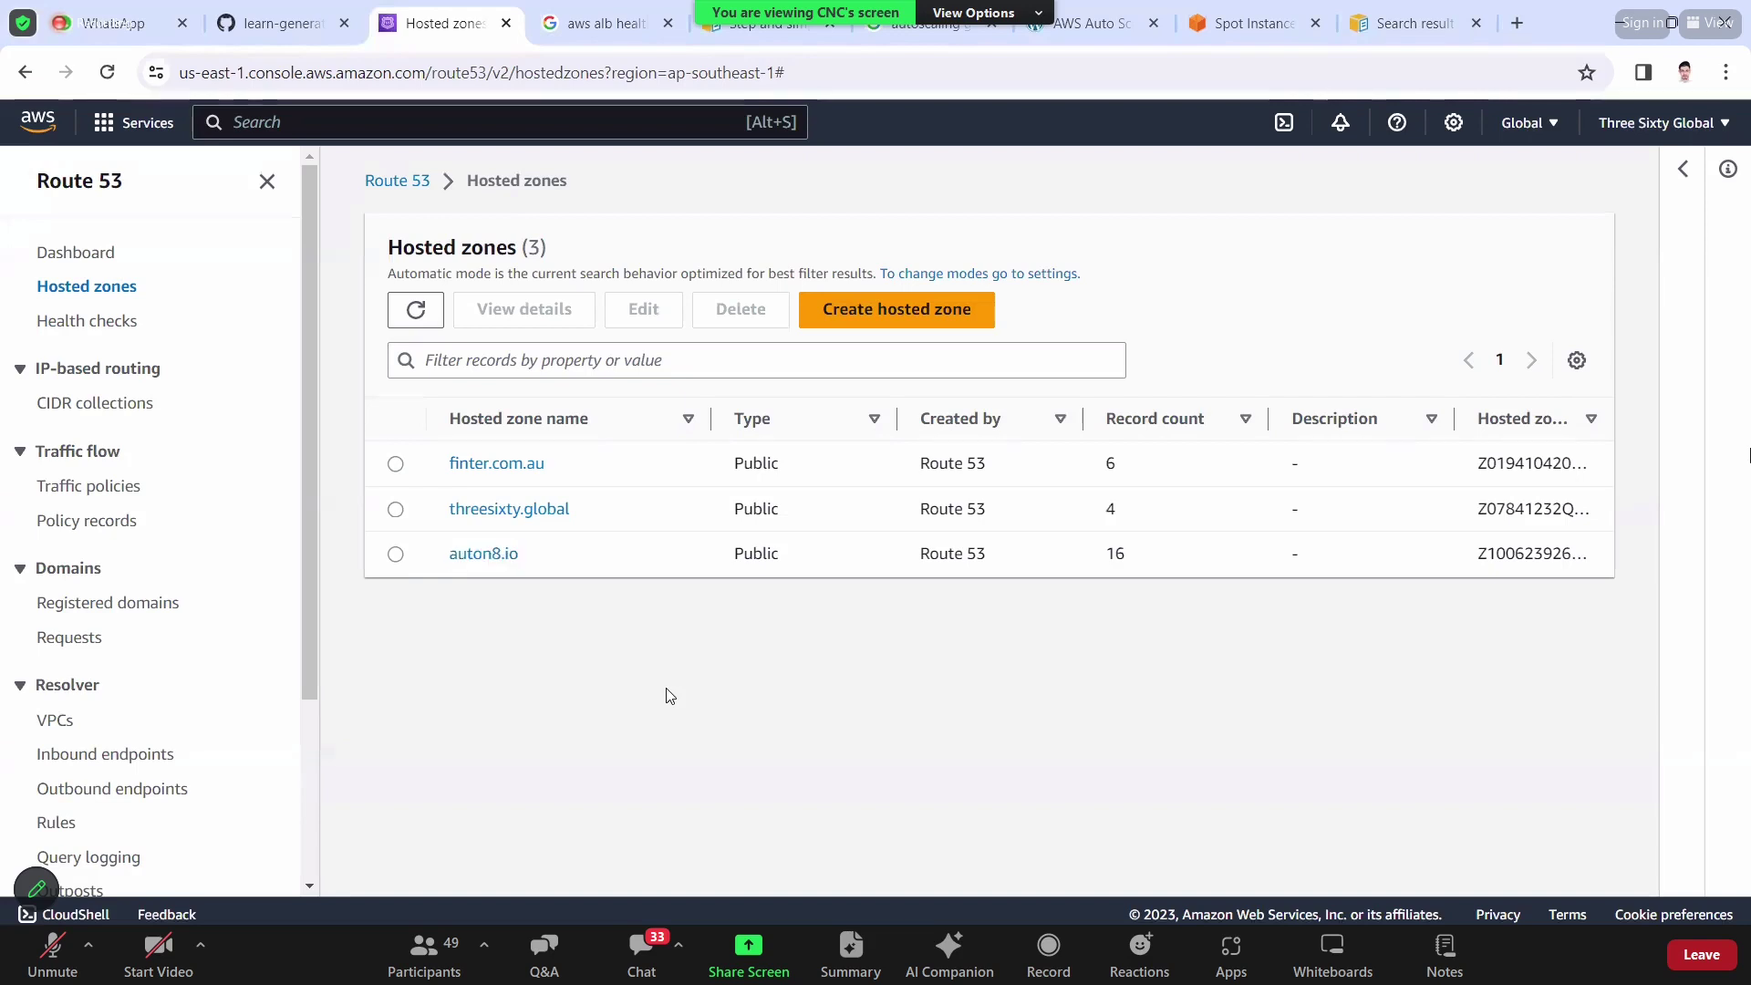
left_click(855, 310)
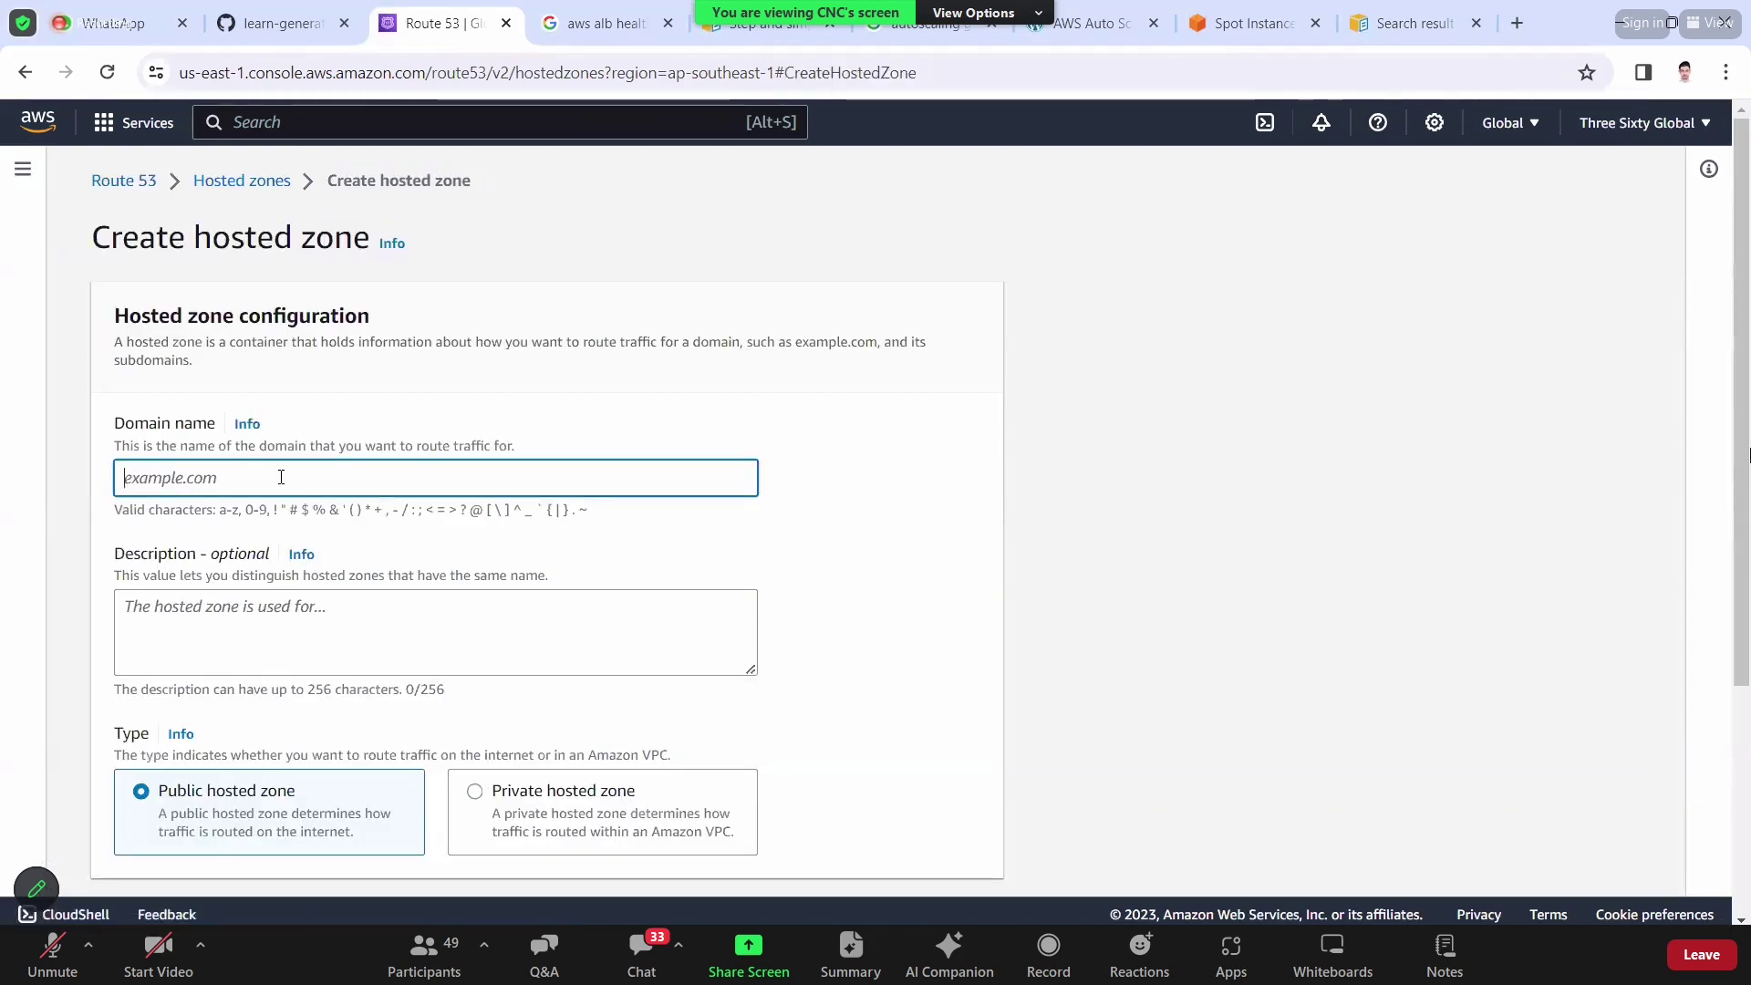
type("abcdedg")
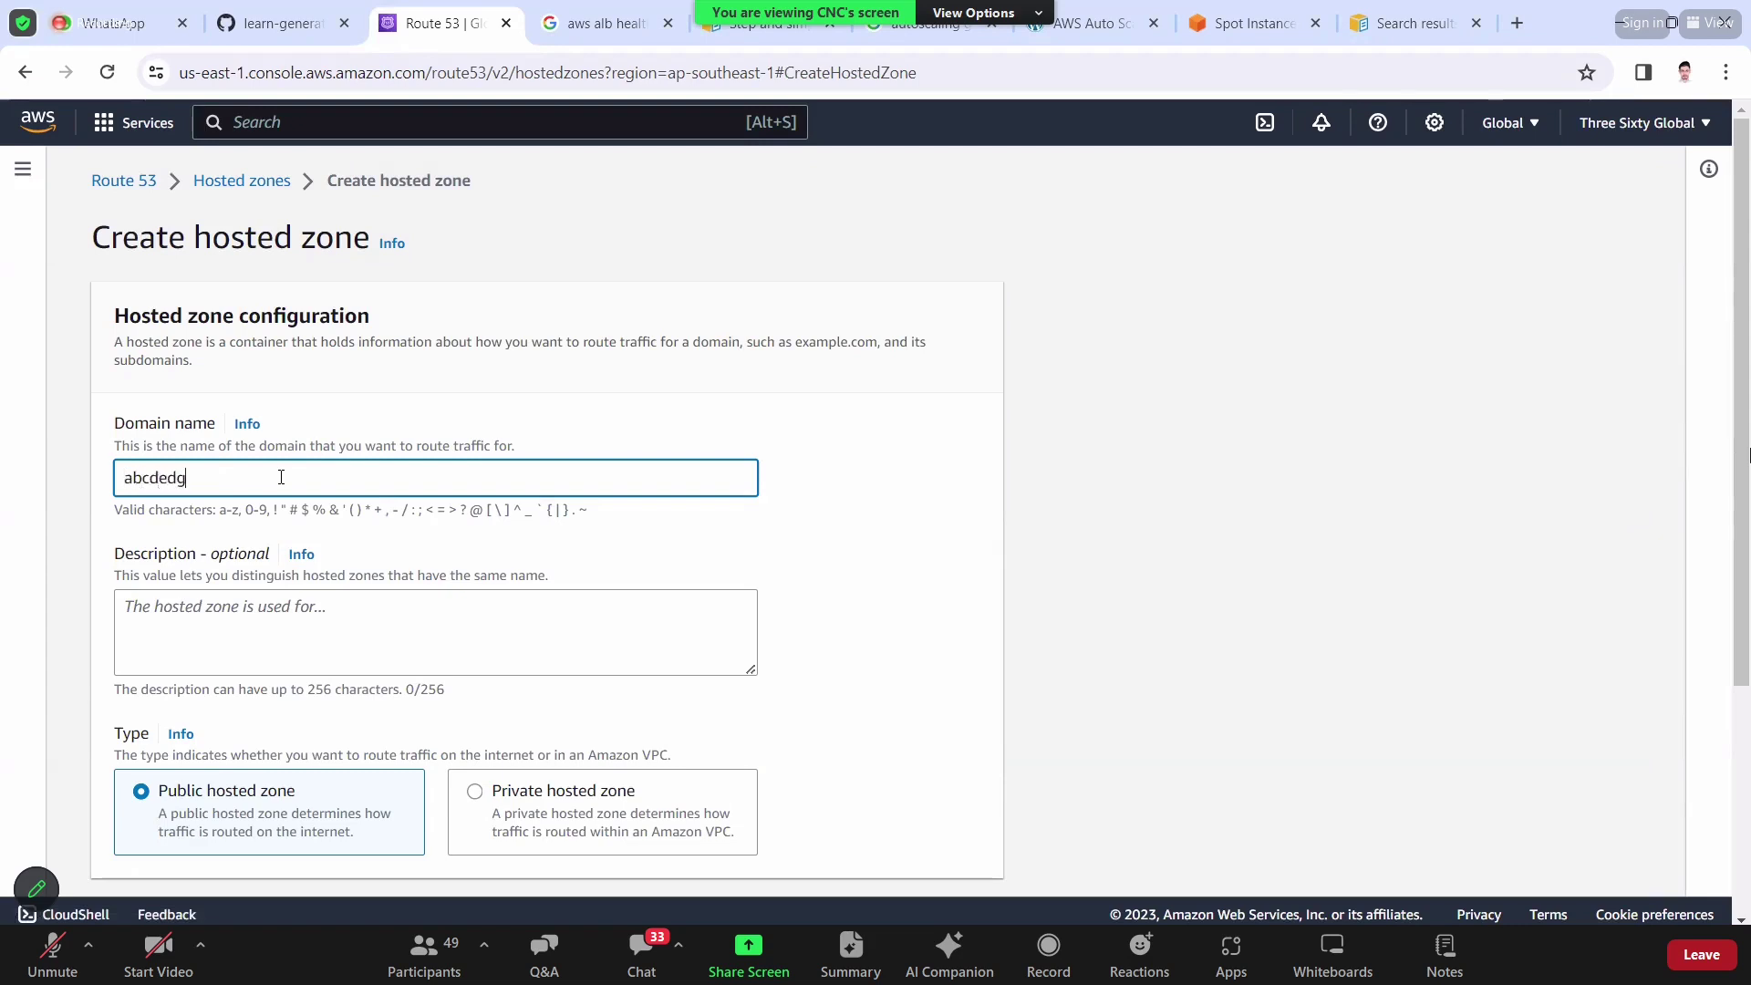
key("ctrl+a")
key("BackSpace")
type("do")
key("ctrl+a")
key("BackSpace")
scroll(282, 493, "down", 1)
left_click(286, 520)
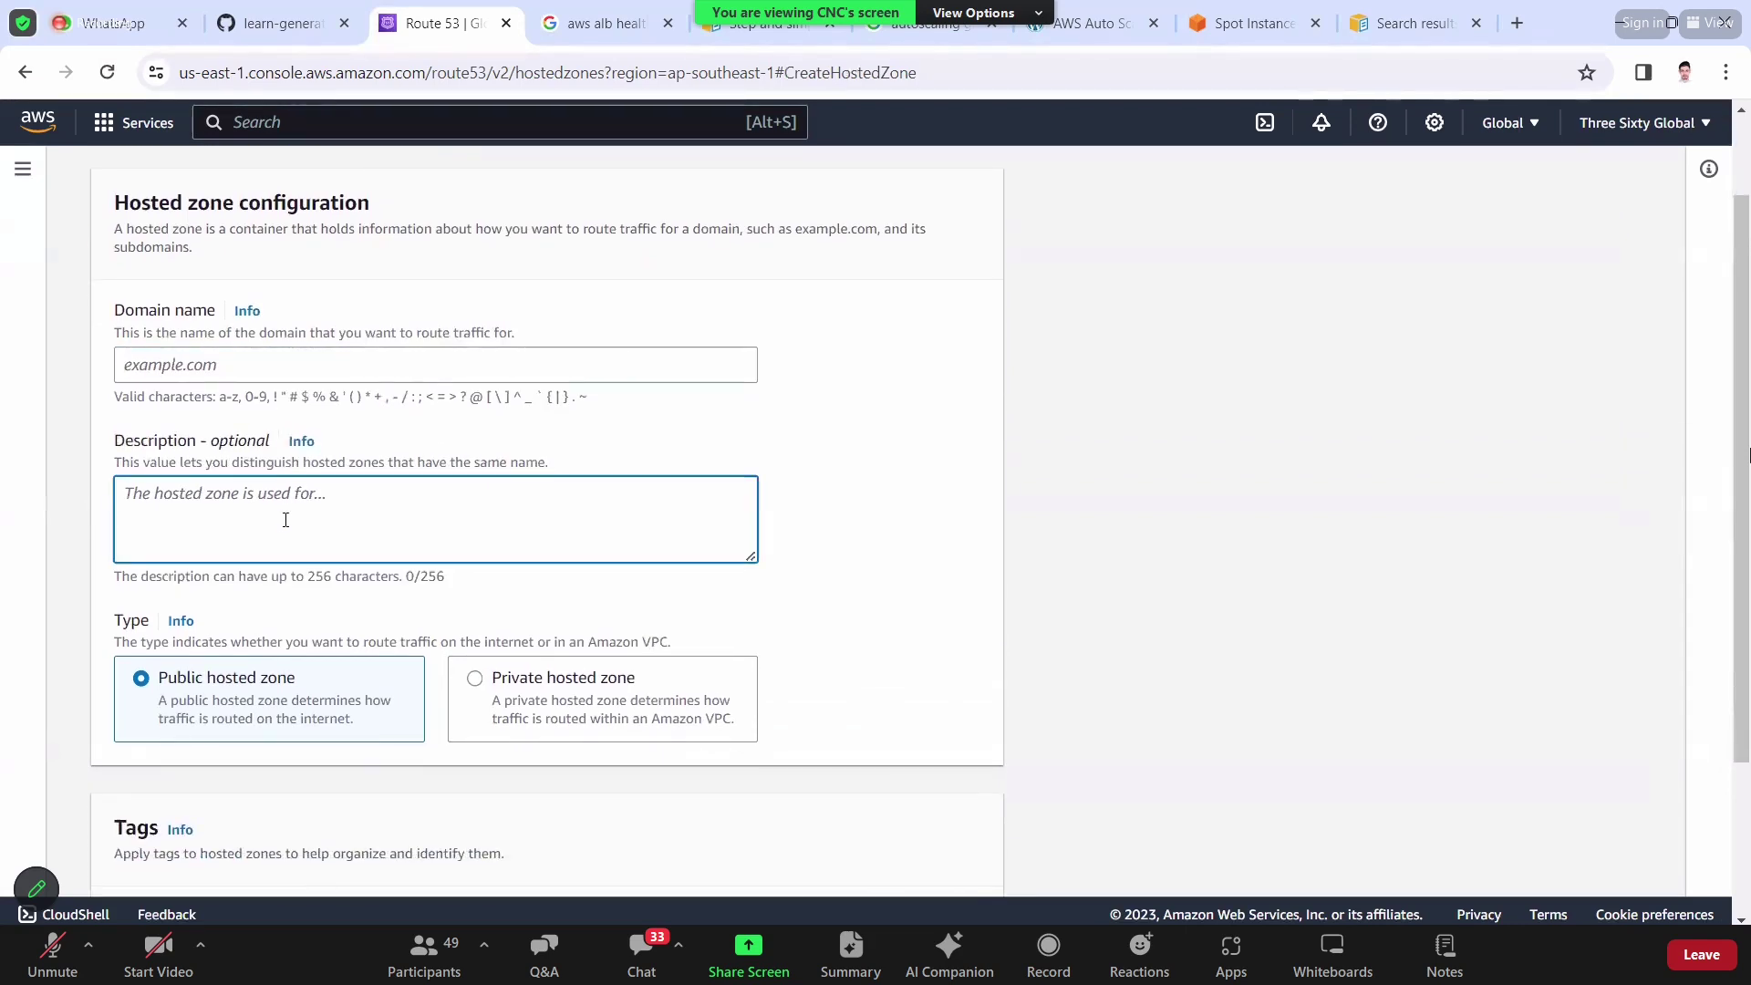
scroll(285, 520, "down", 2)
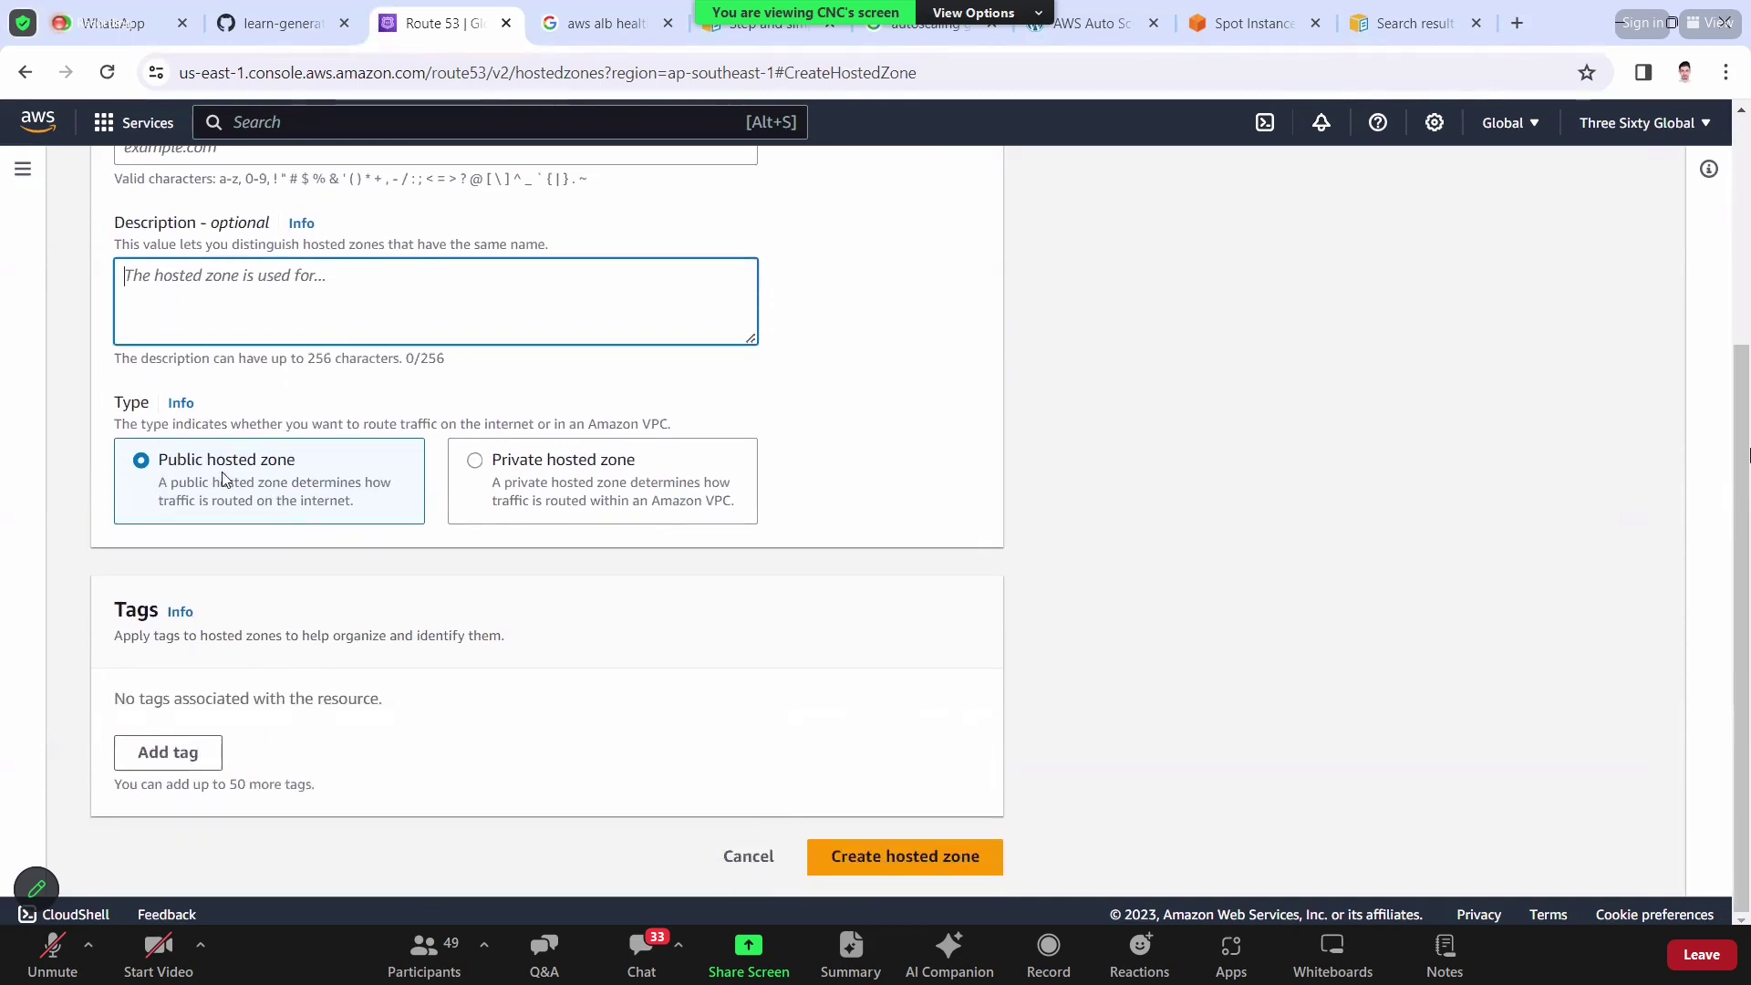
scroll(415, 409, "up", 3)
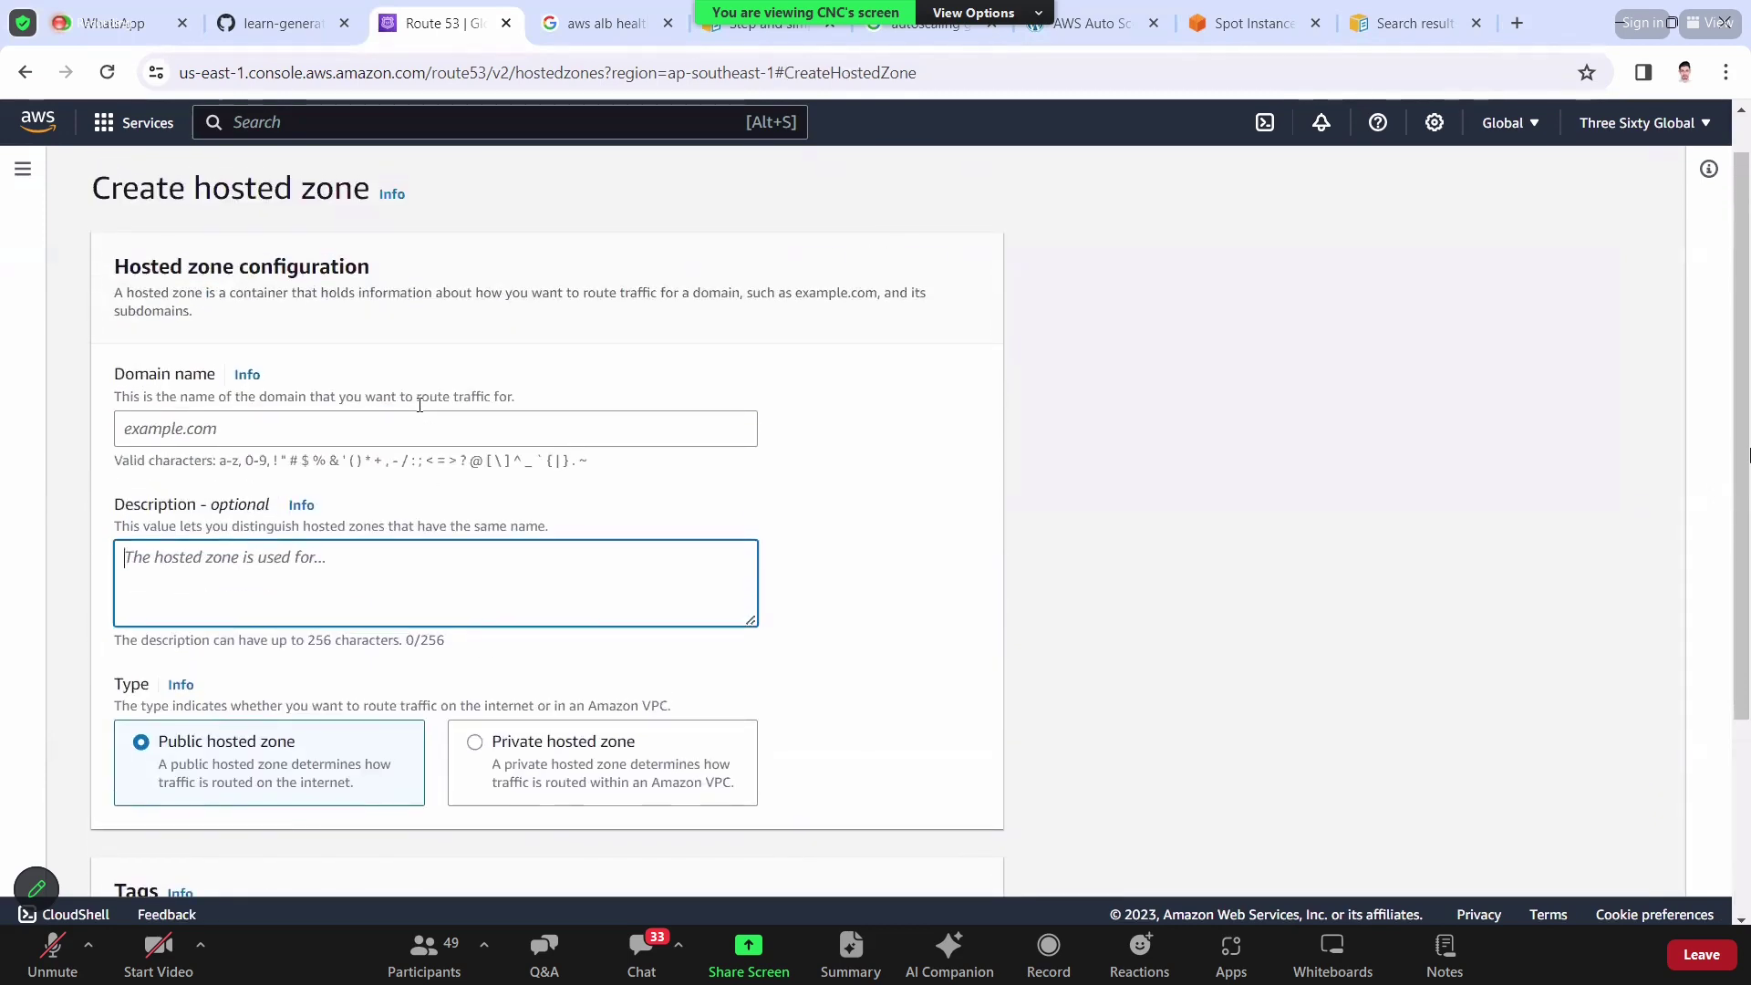
scroll(419, 404, "down", 1)
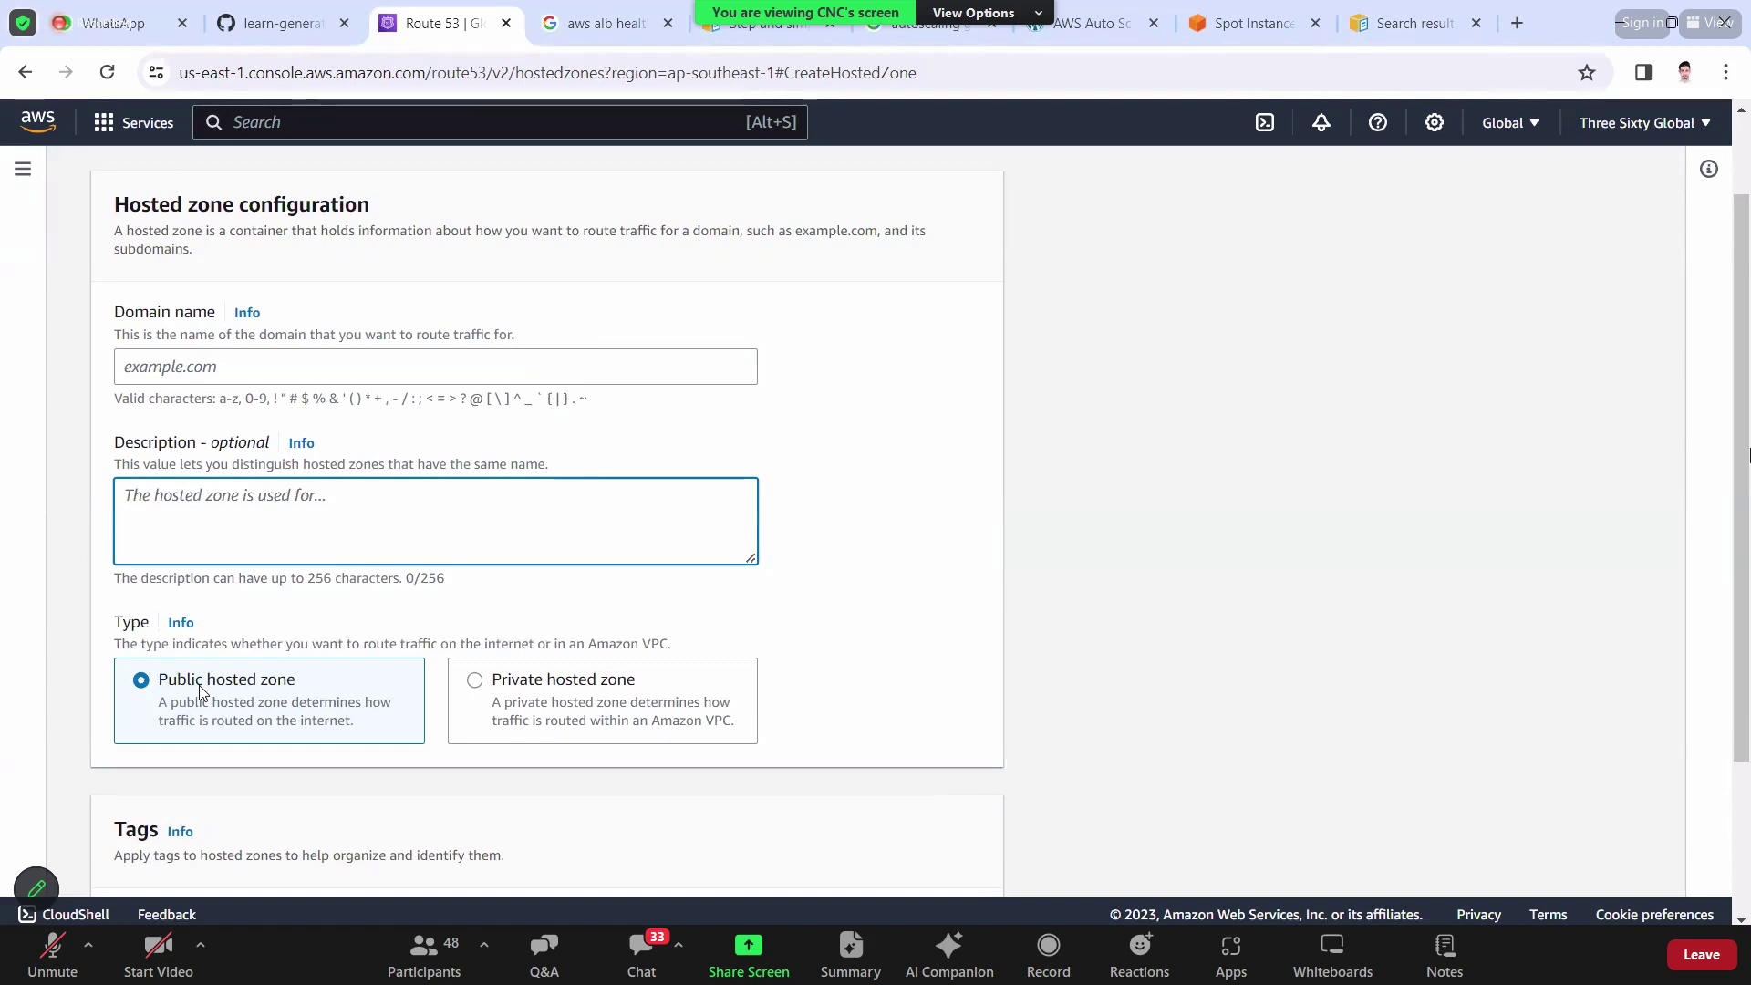
left_click(226, 369)
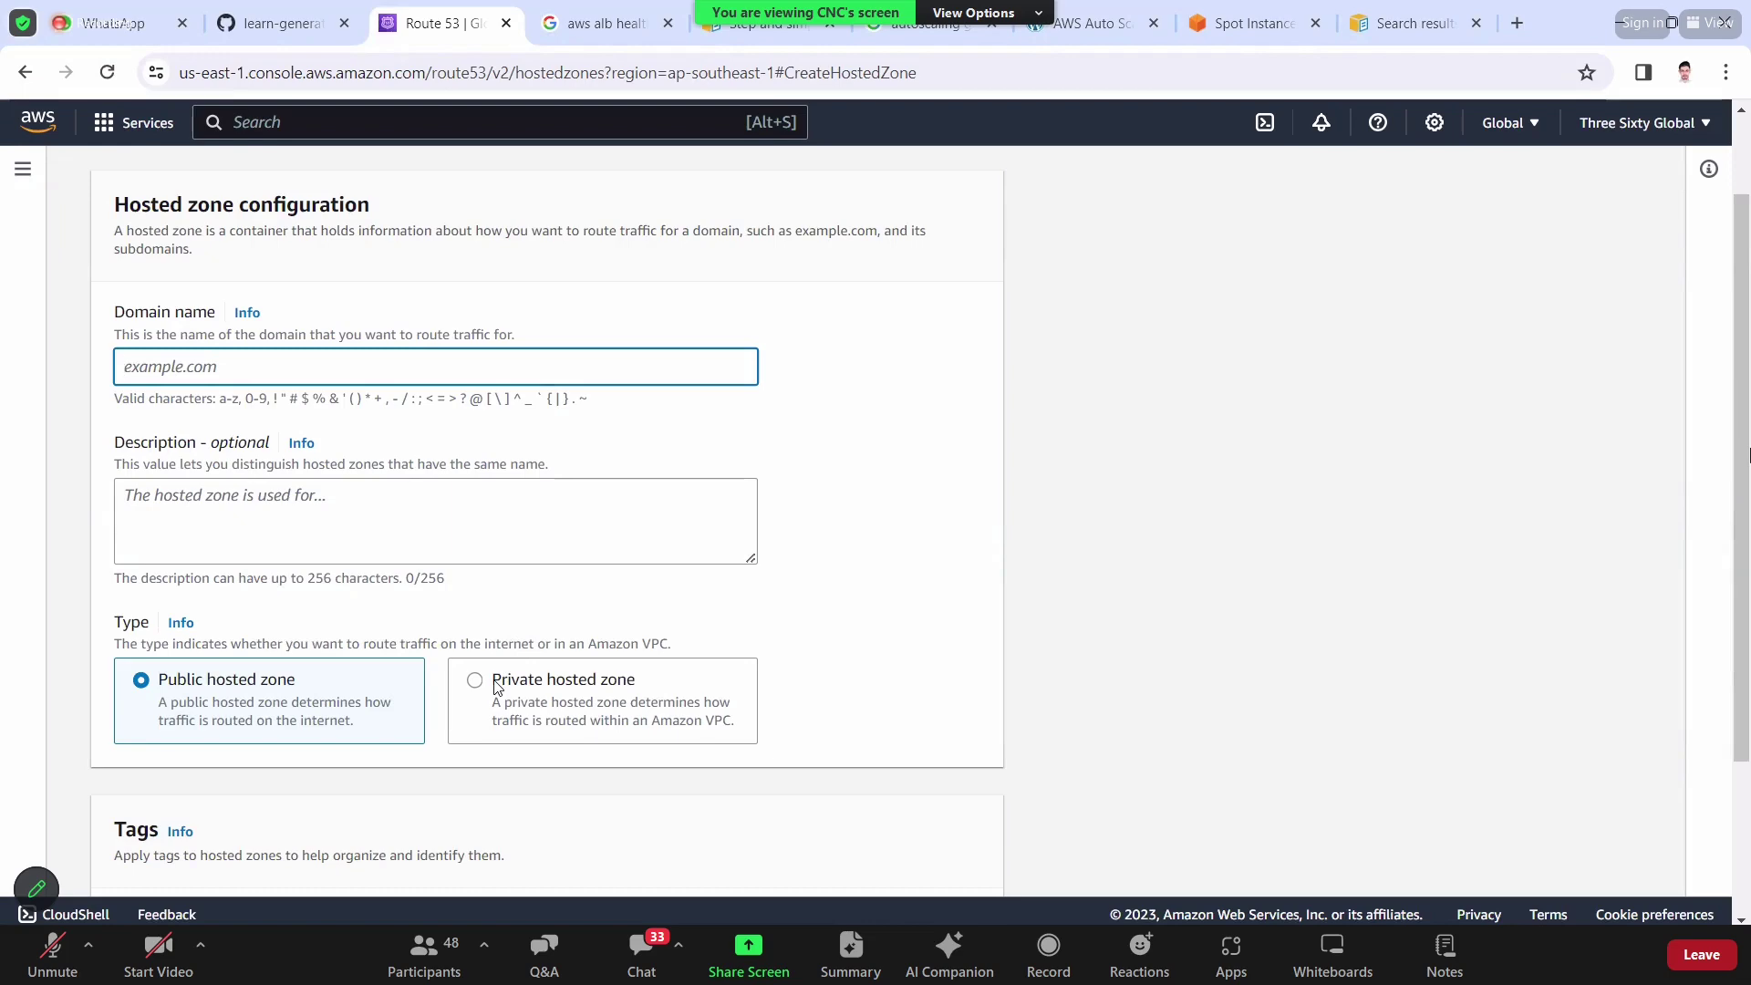
- Switch the new hosted zone's type to Private hosted zone
left_click(720, 727)
scroll(707, 730, "down", 2)
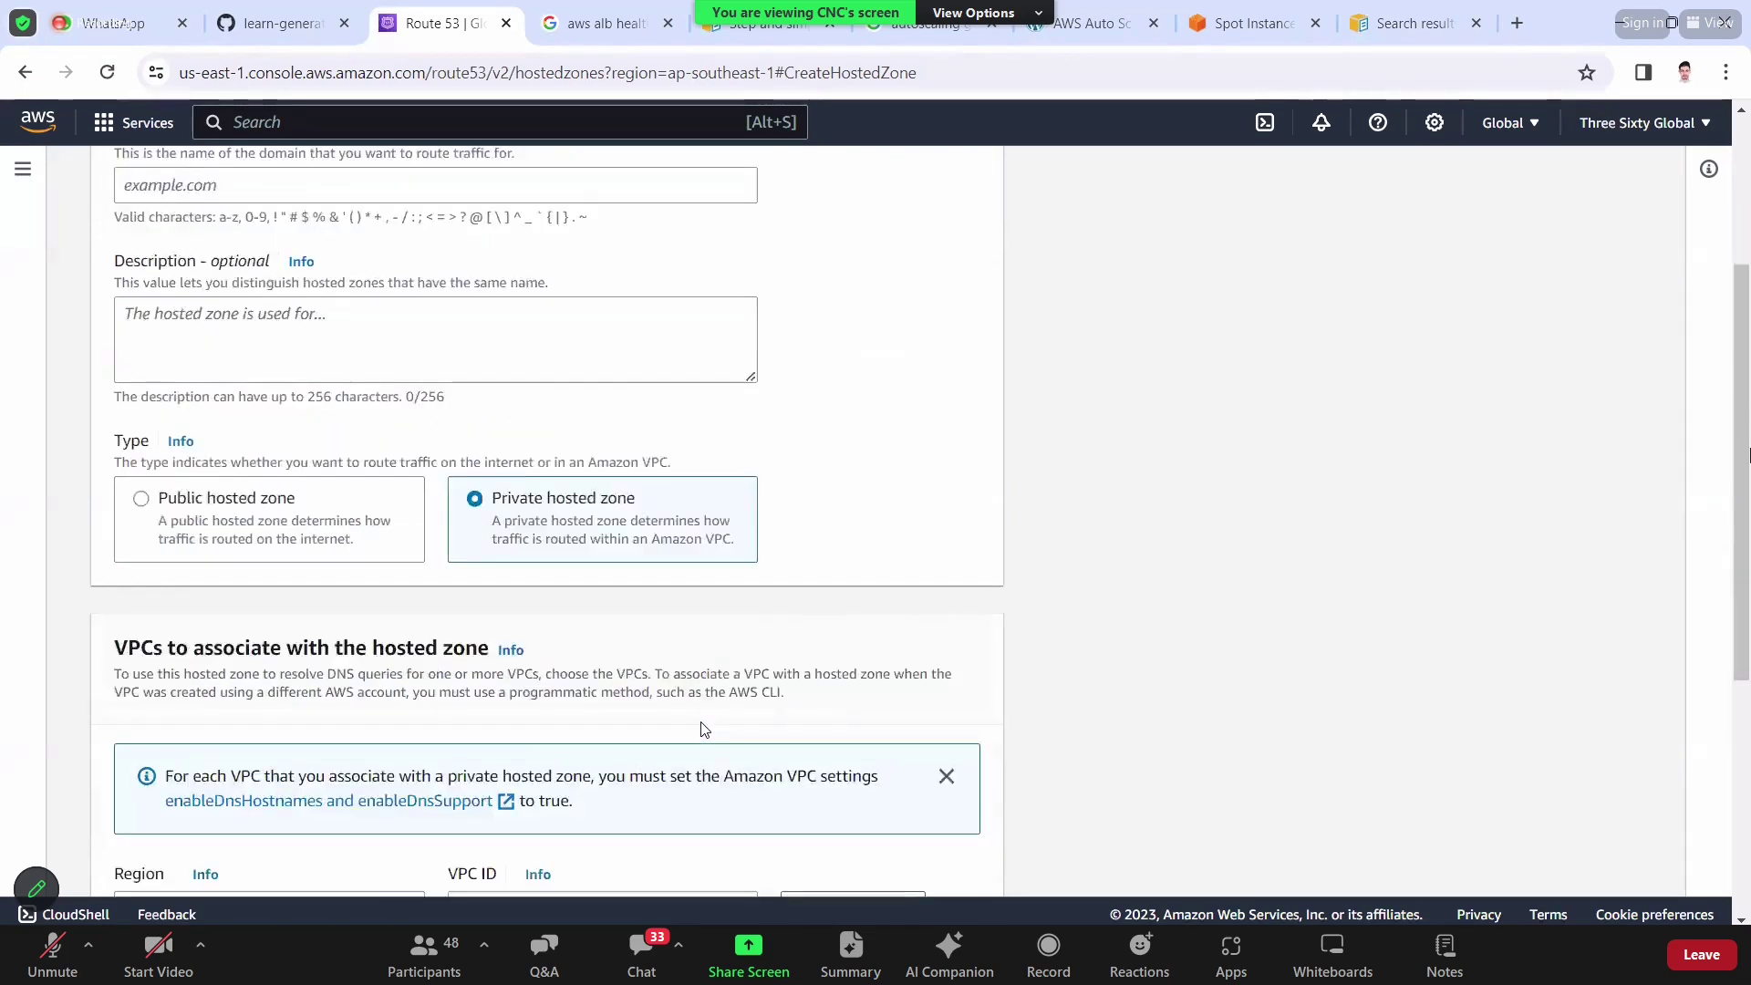
scroll(704, 729, "down", 2)
scroll(356, 727, "down", 1)
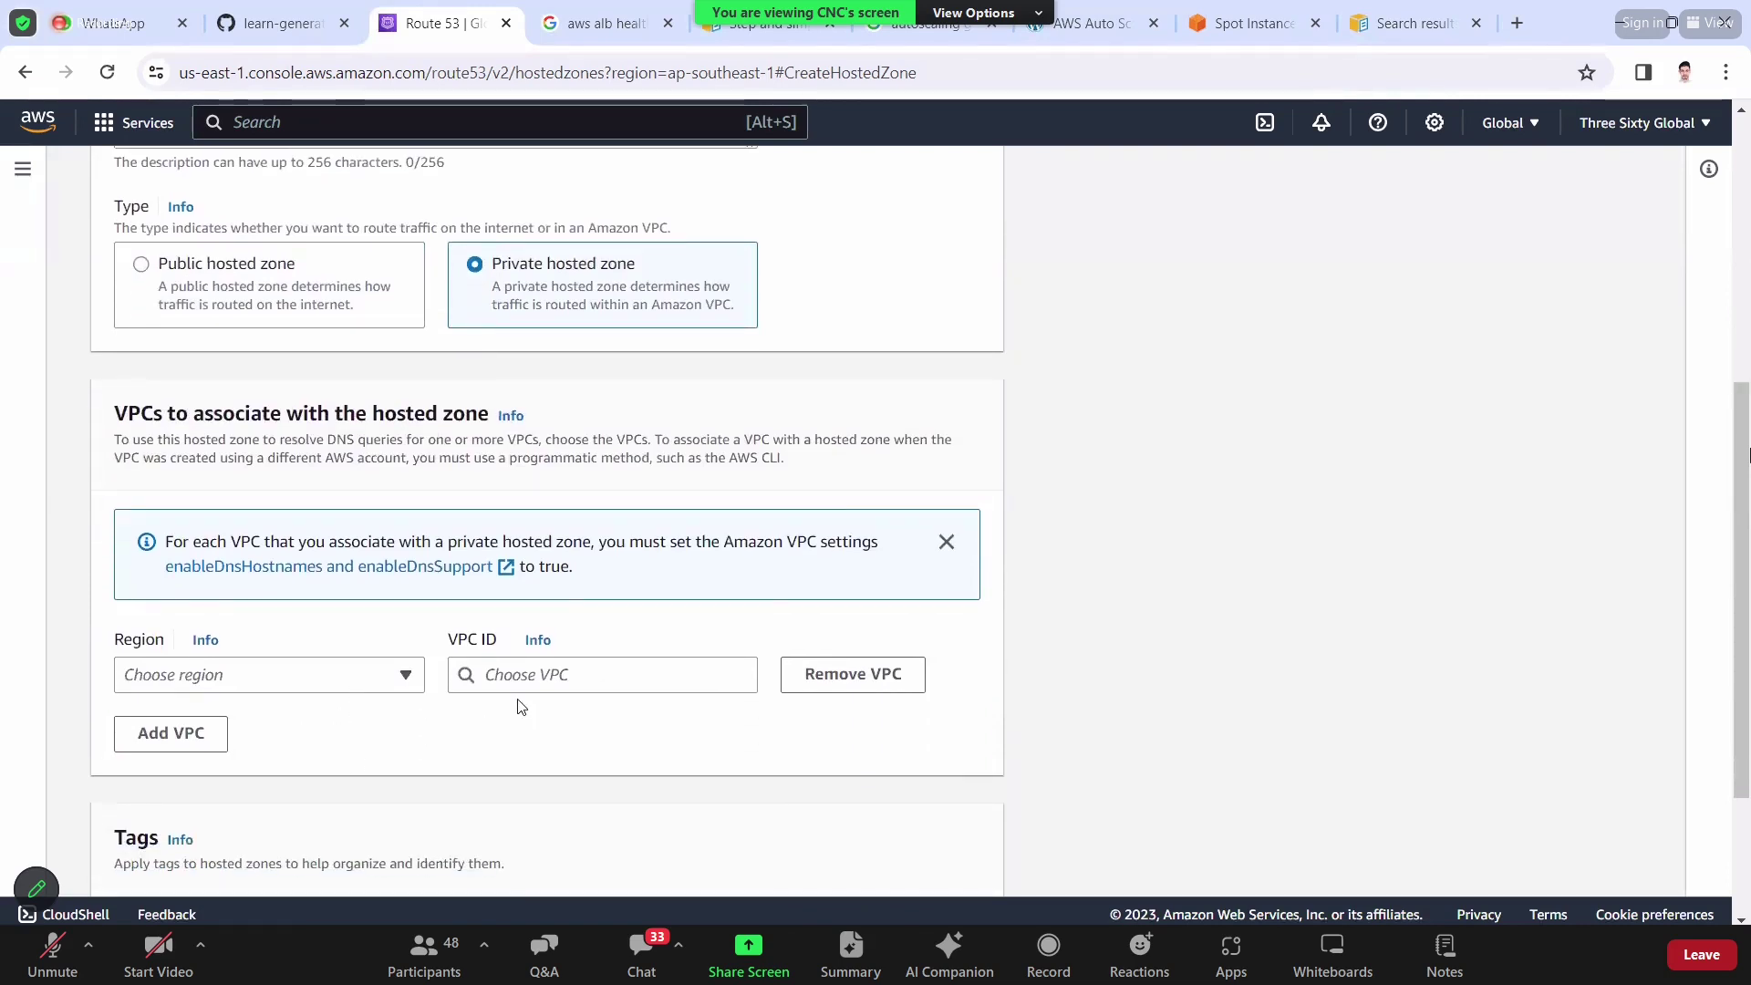
- Associate VPC vpc-03cd9aeb7e196589d in region Asia Pacific (Sydney) with the zone
left_click(531, 683)
left_click(329, 676)
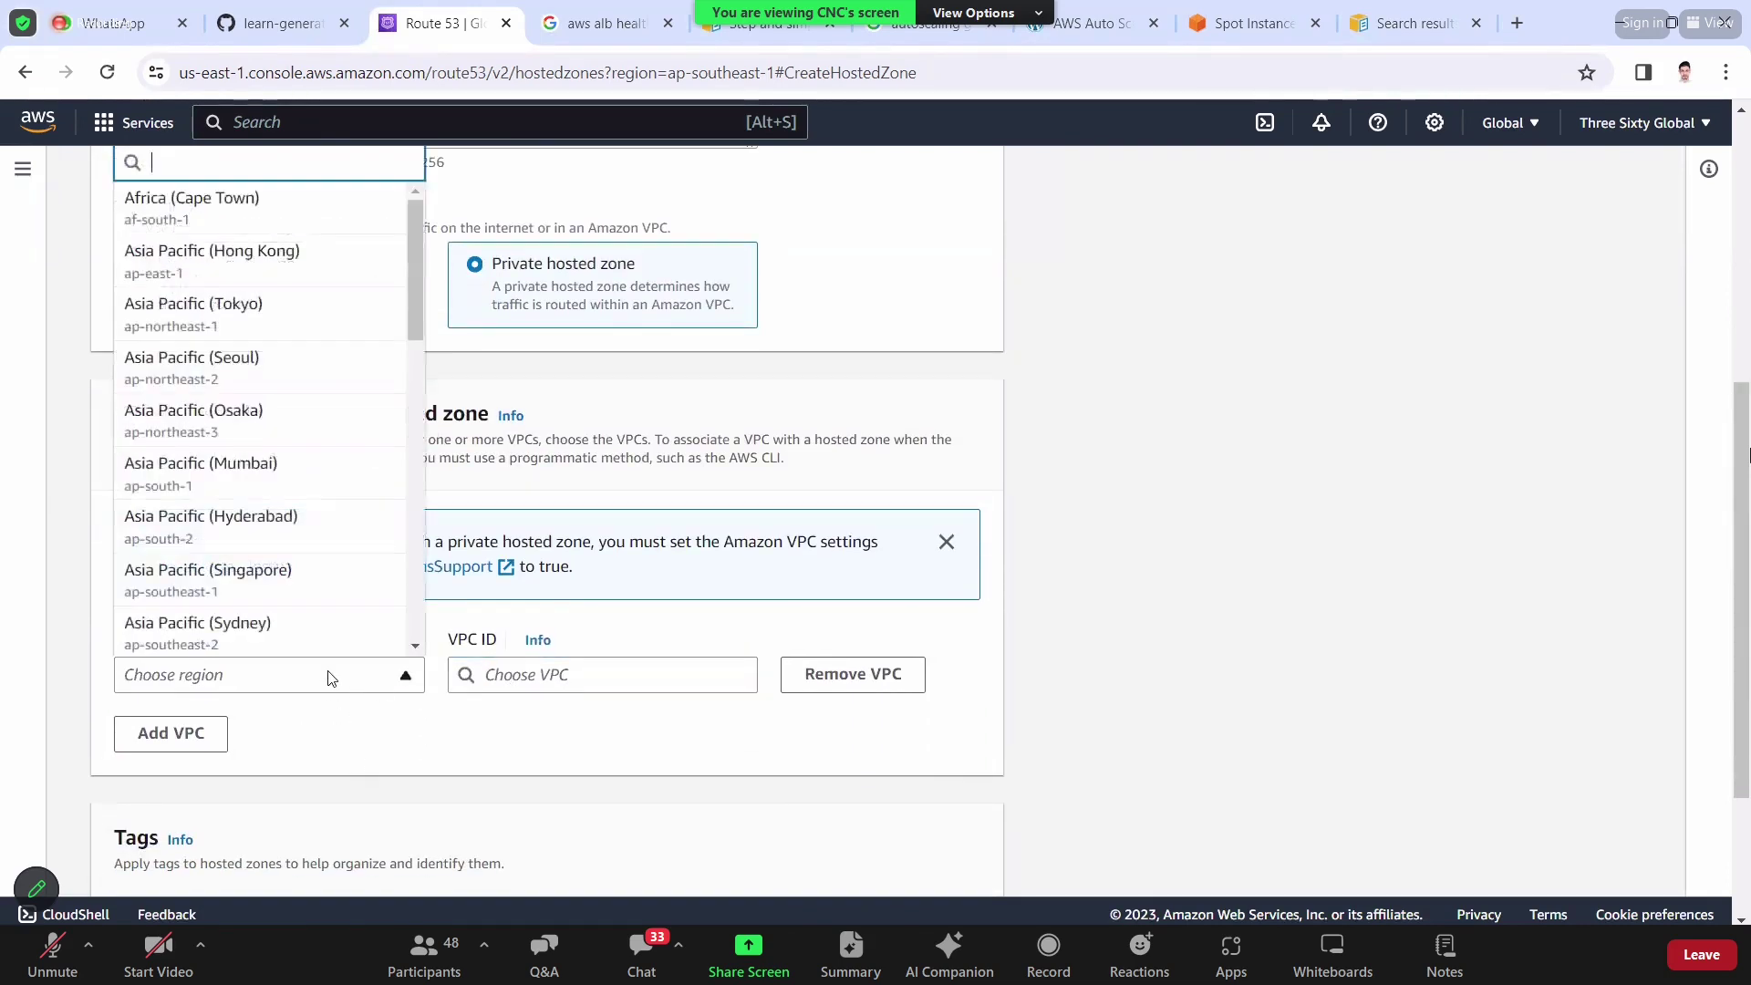
scroll(308, 465, "down", 1)
scroll(308, 465, "up", 1)
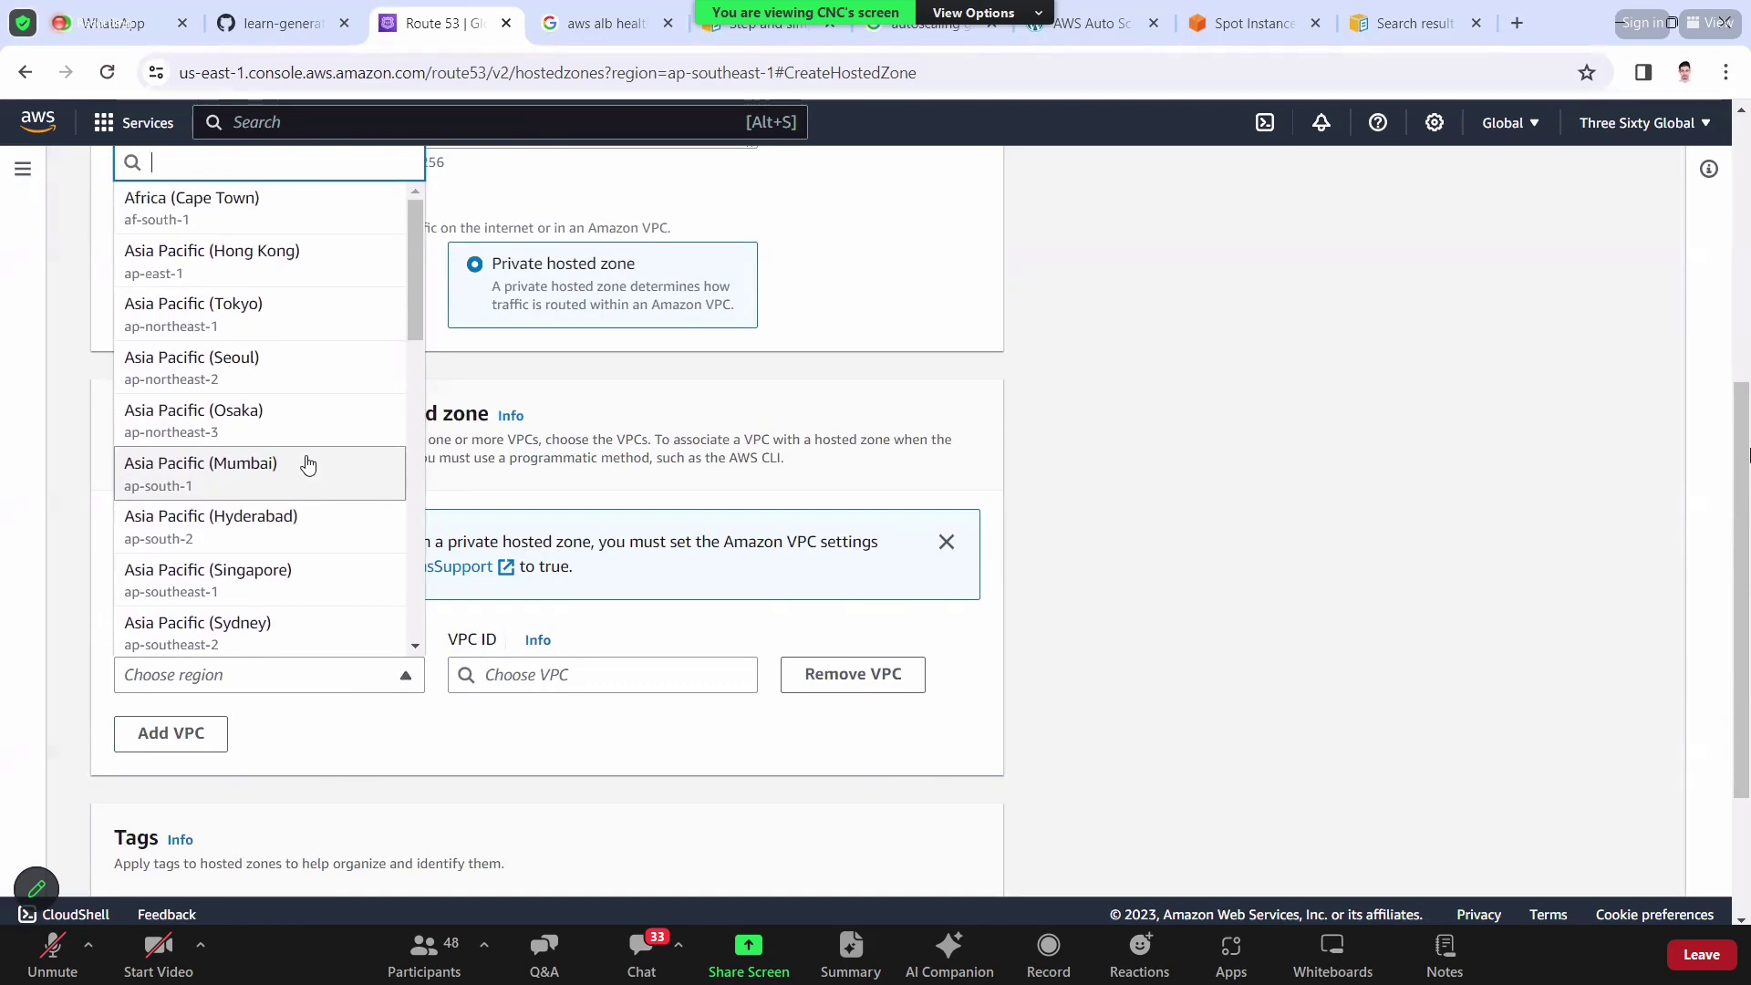
left_click(242, 636)
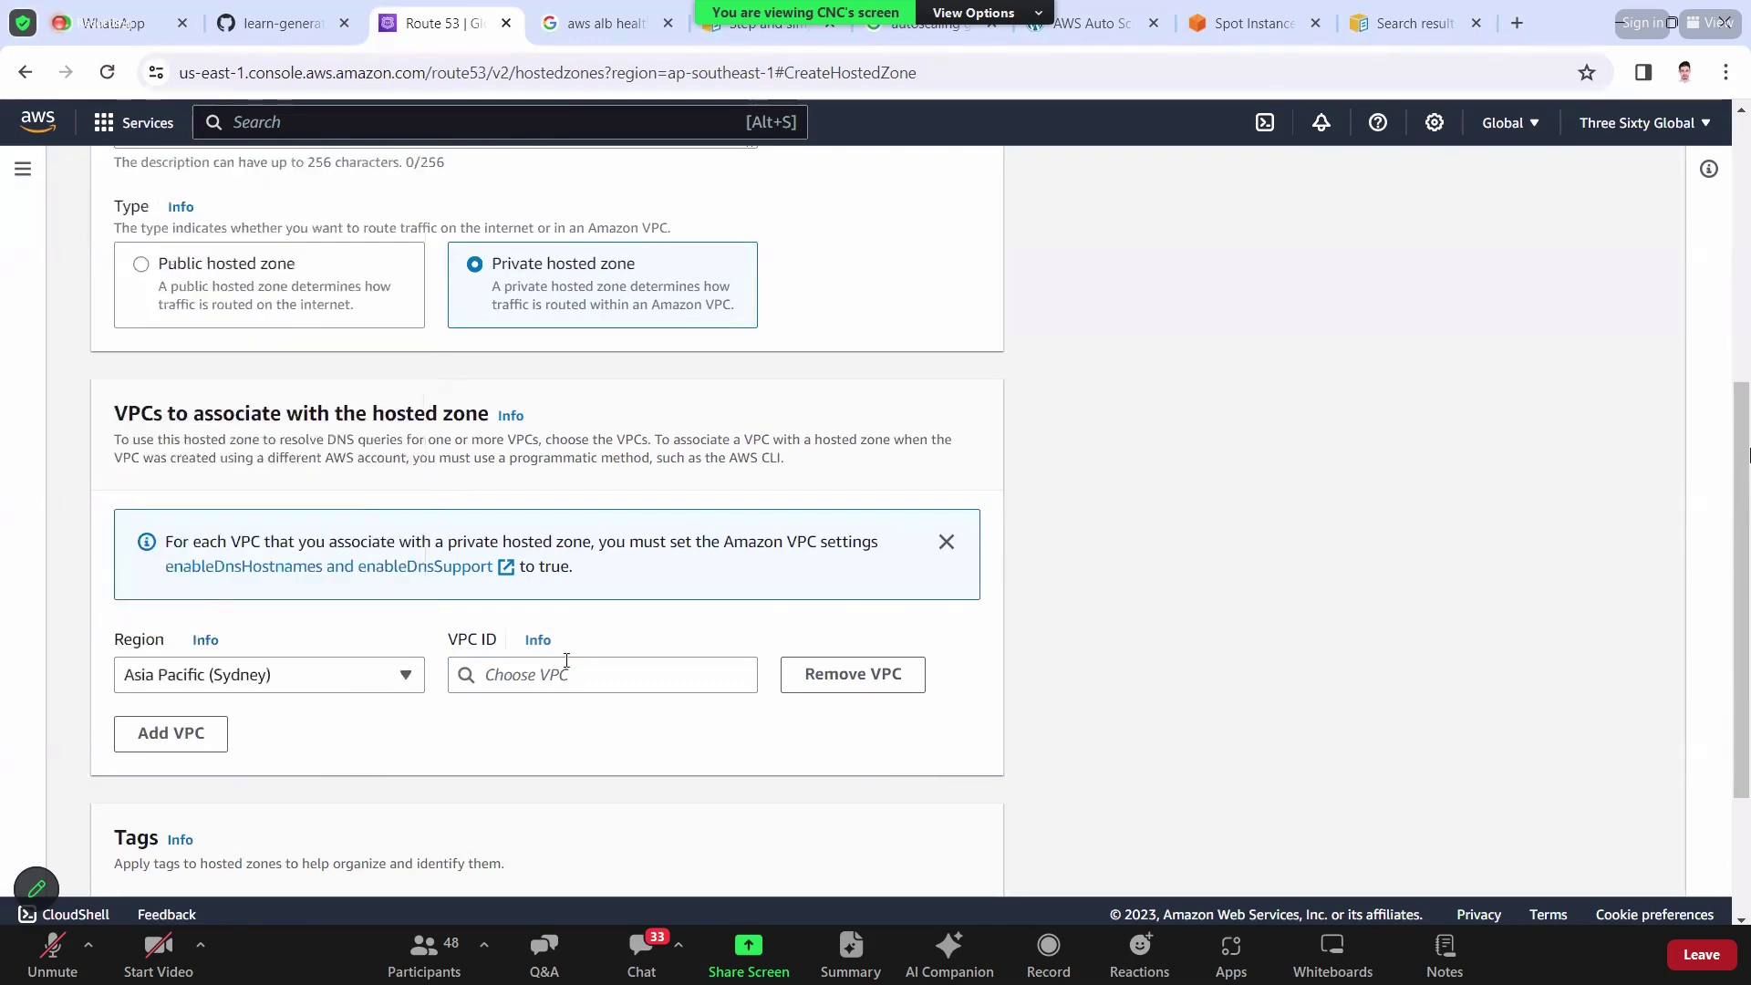
left_click(571, 675)
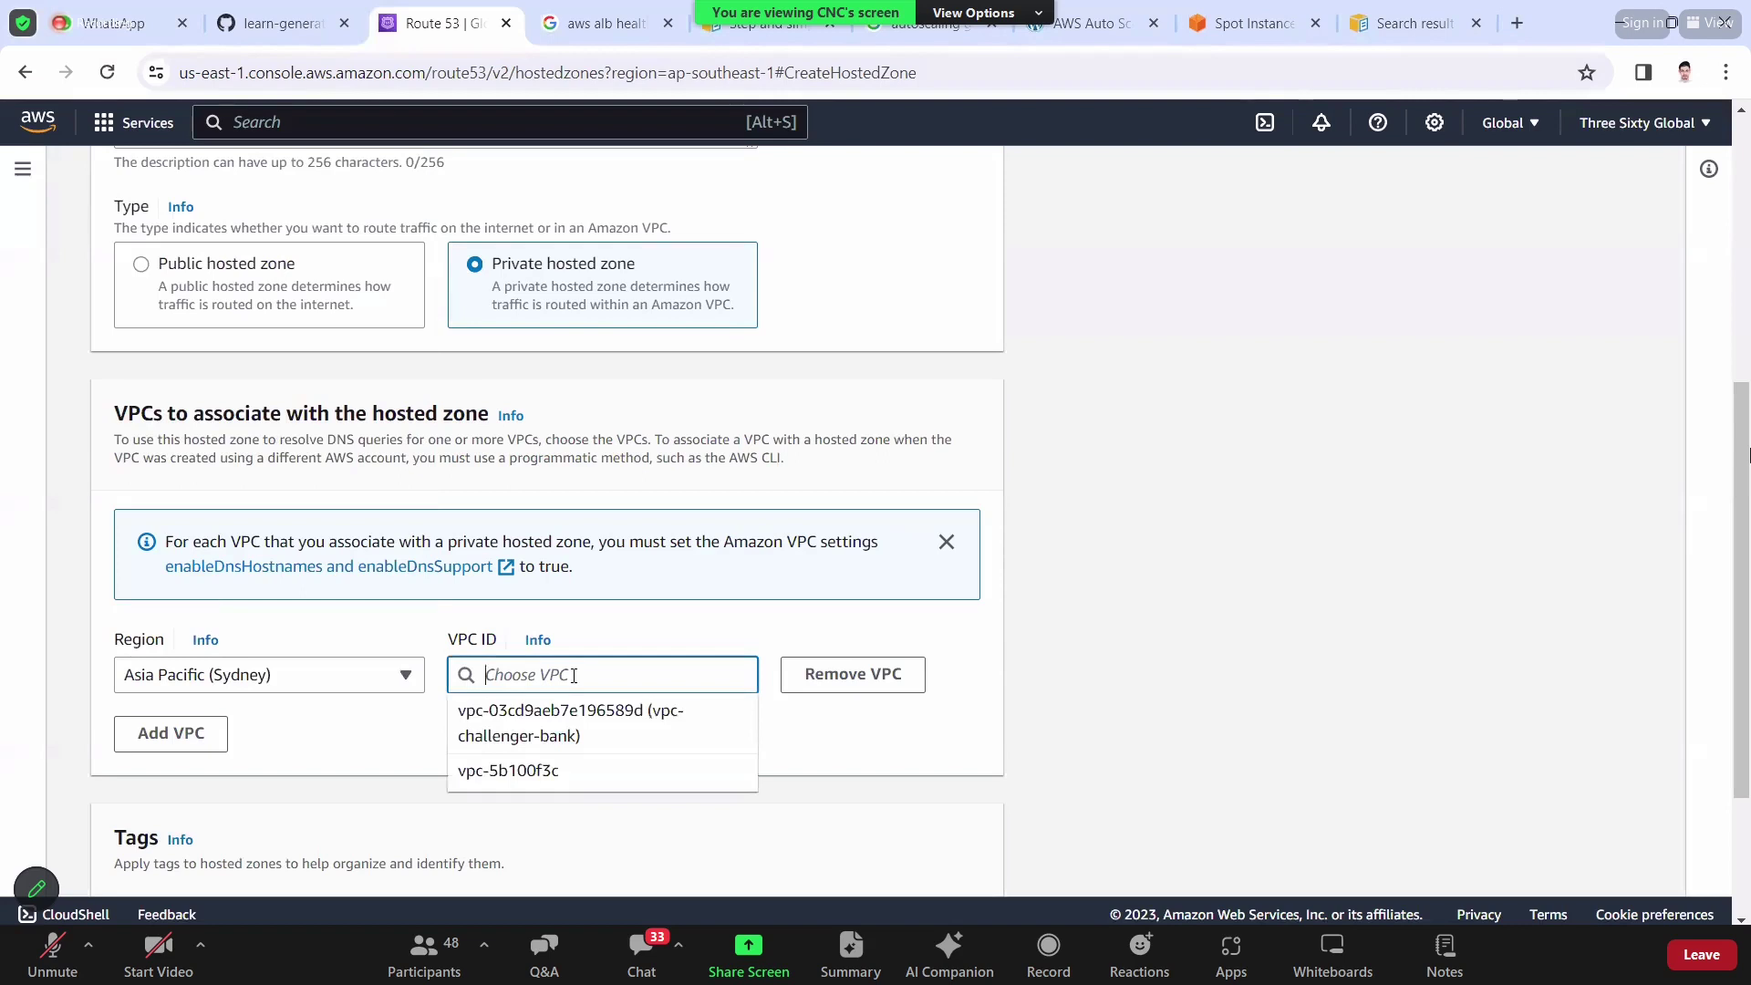
left_click(573, 733)
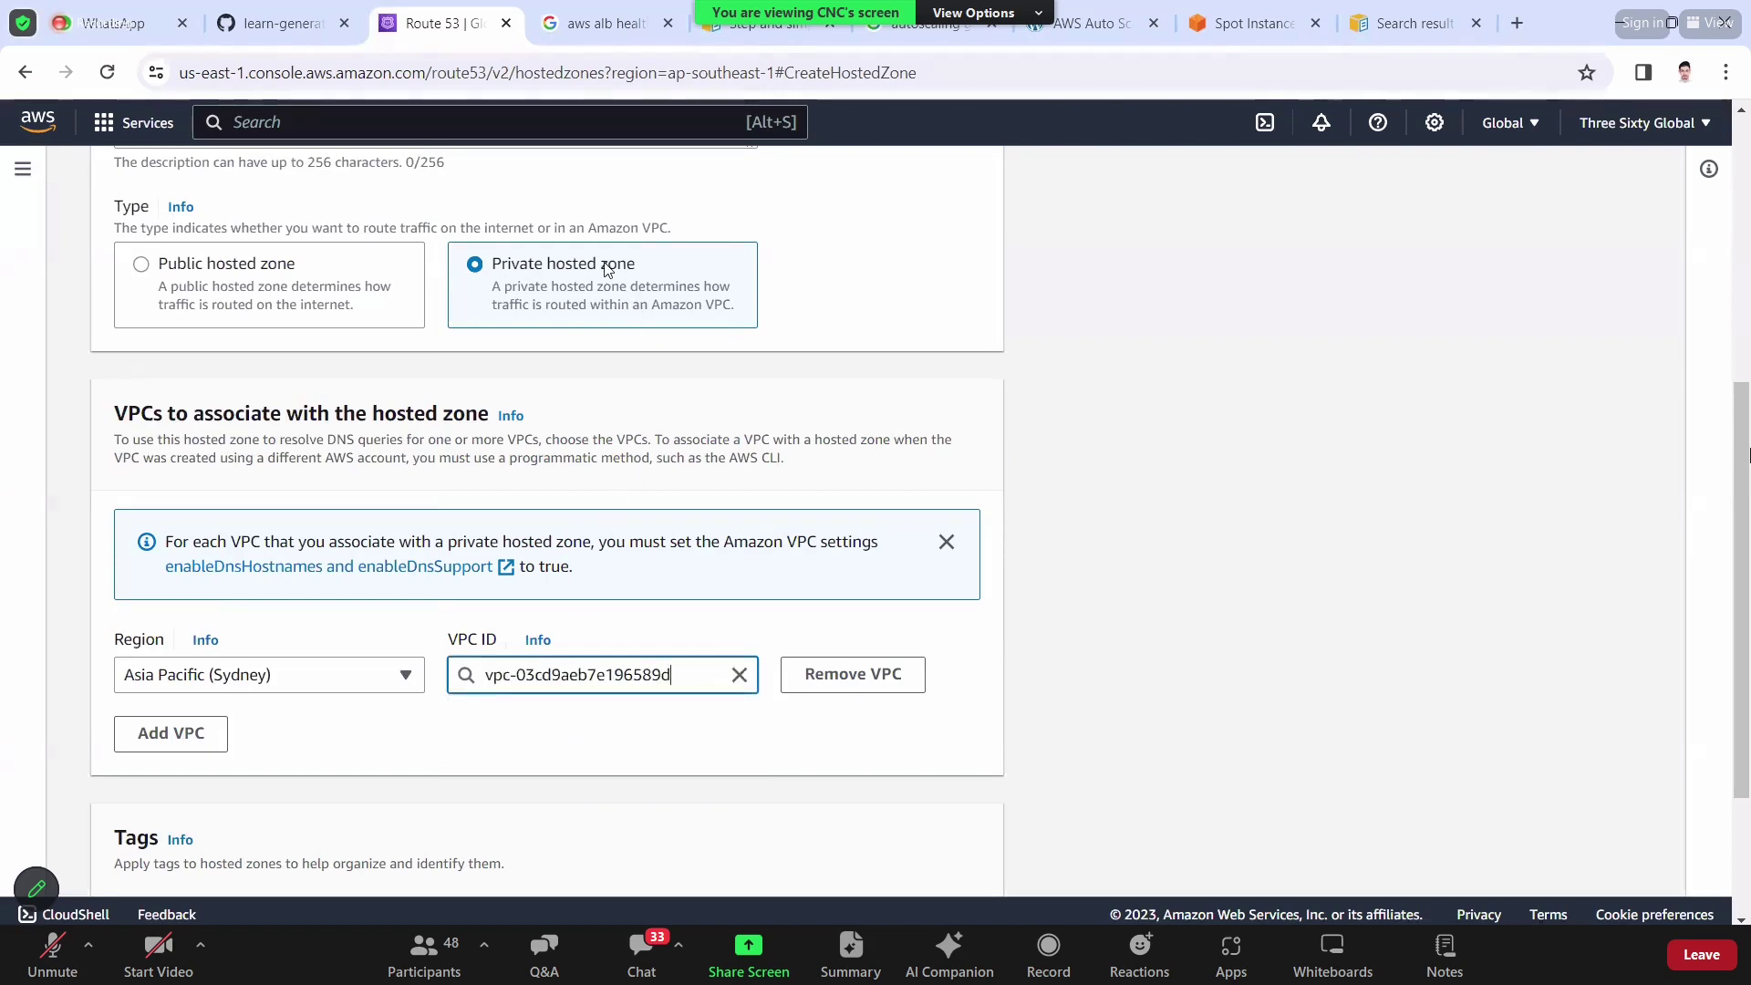
scroll(605, 267, "up", 5)
scroll(606, 267, "up", 1)
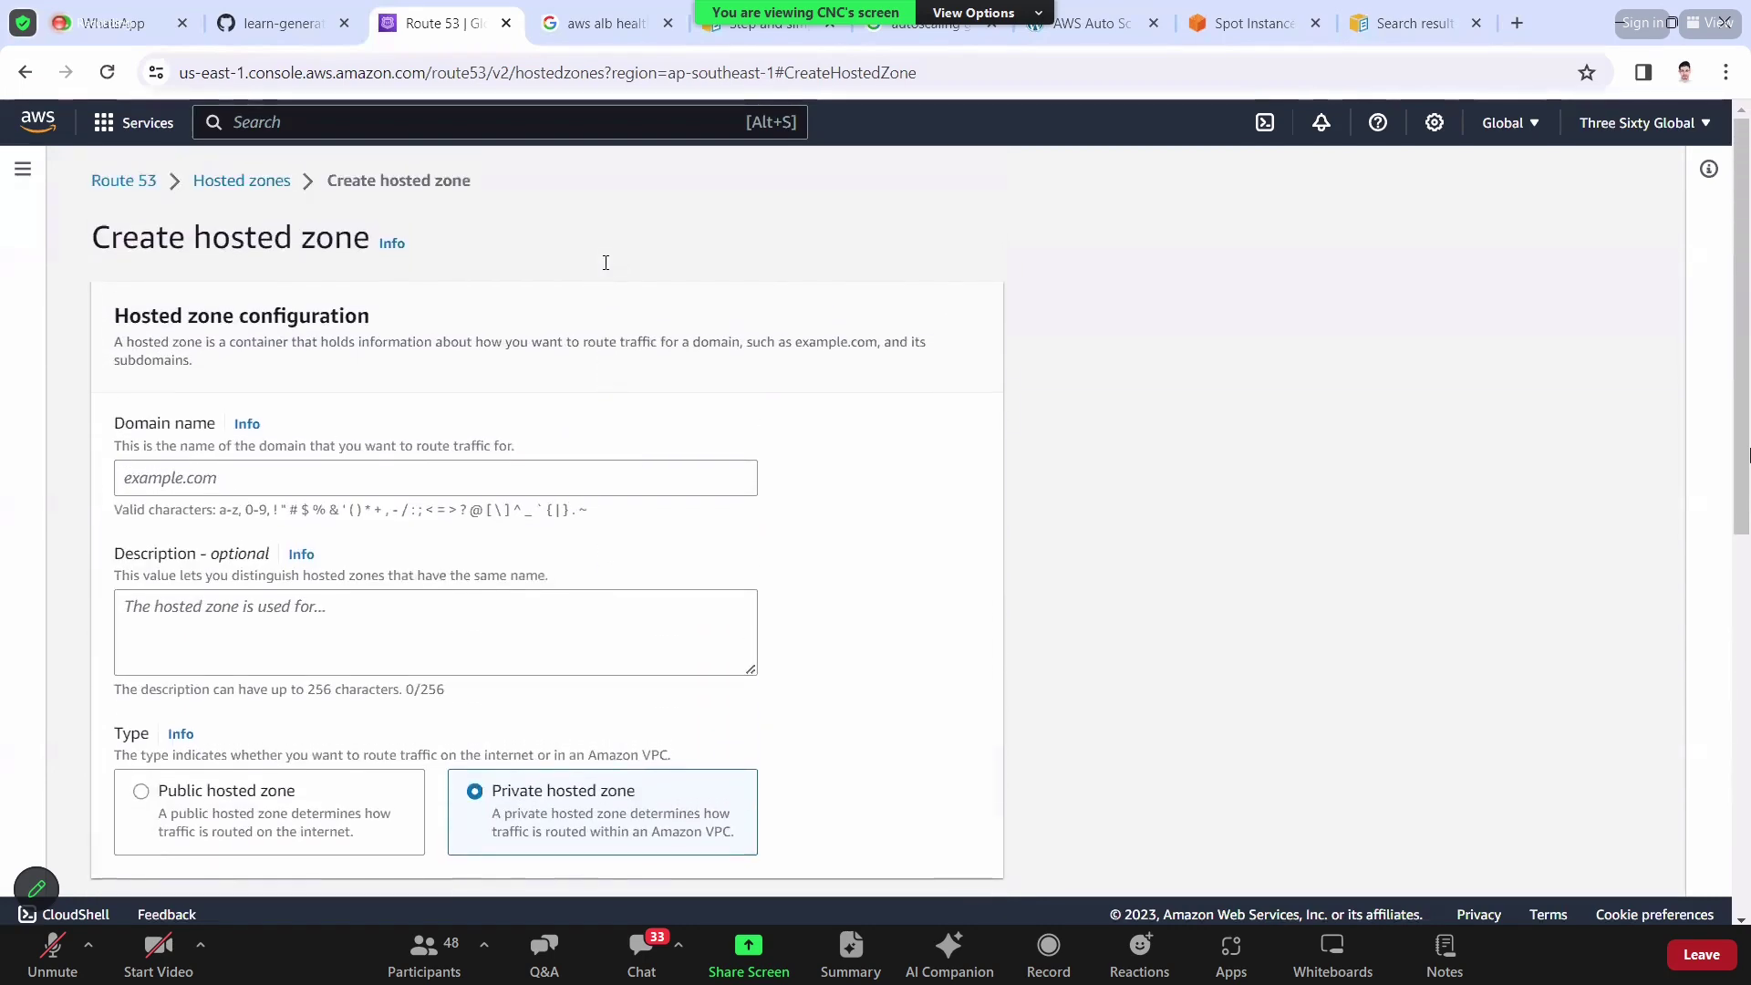
scroll(606, 267, "down", 8)
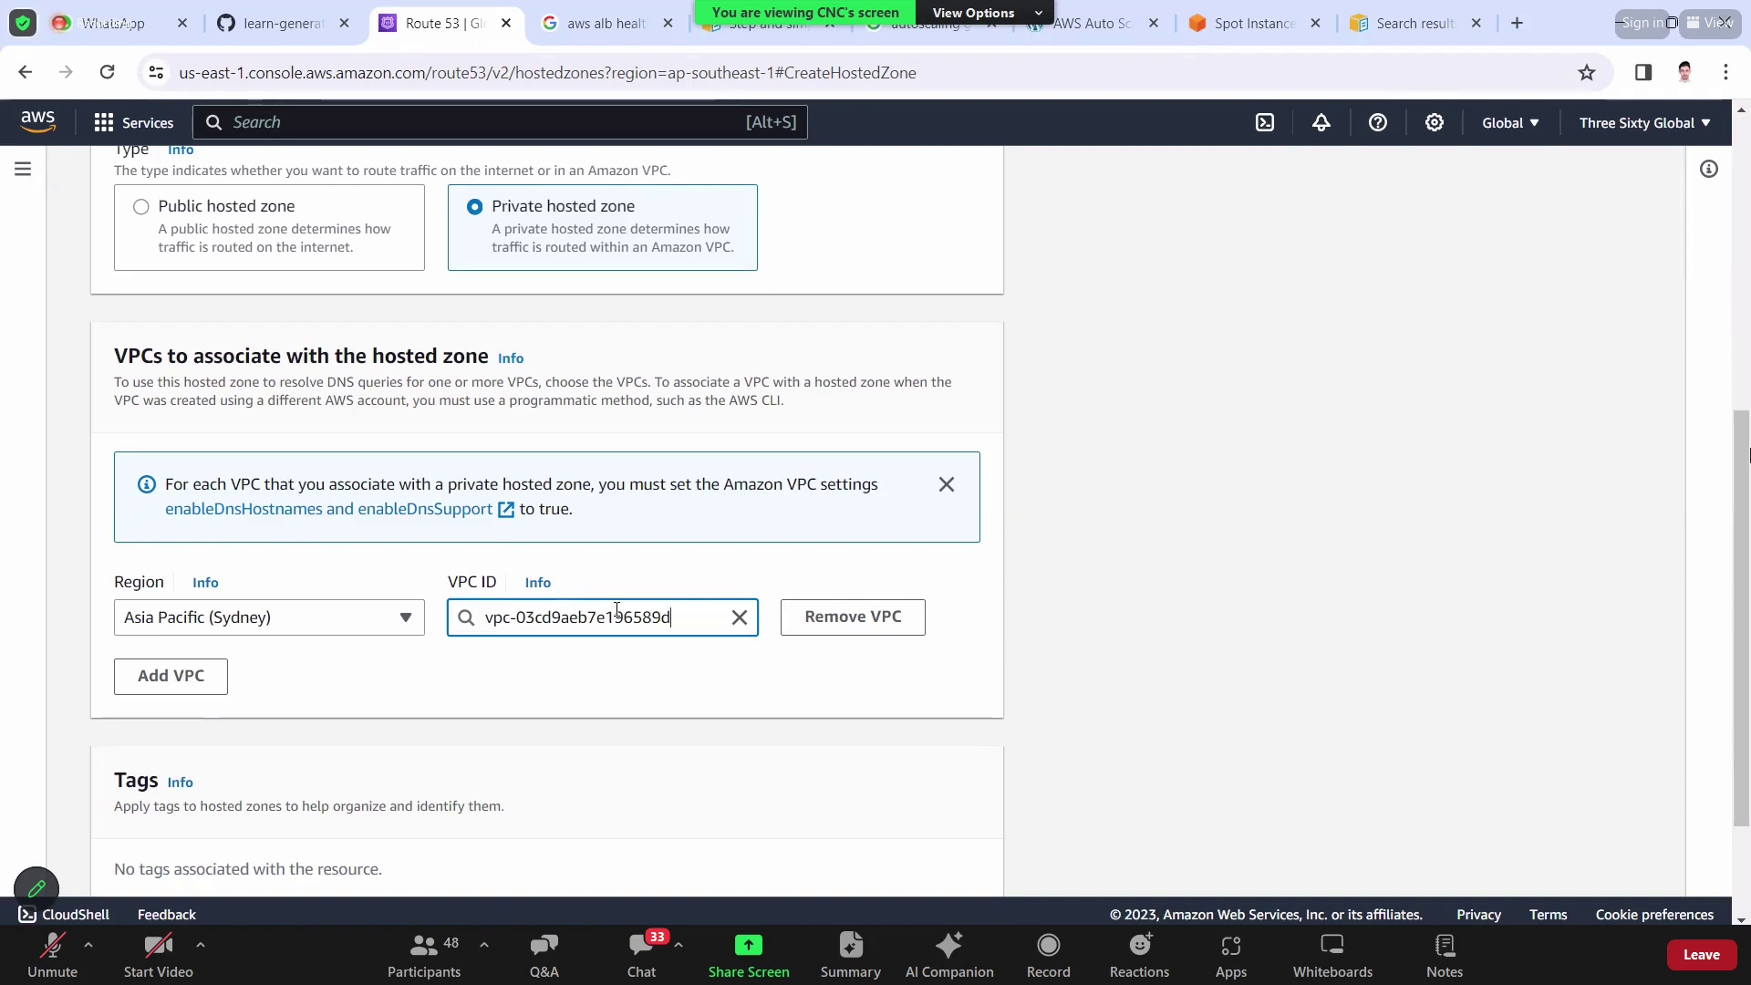
scroll(272, 433, "up", 2)
- Toggle the zone type between Public and Private to compare the VPC settings, ending on Public
left_click(272, 433)
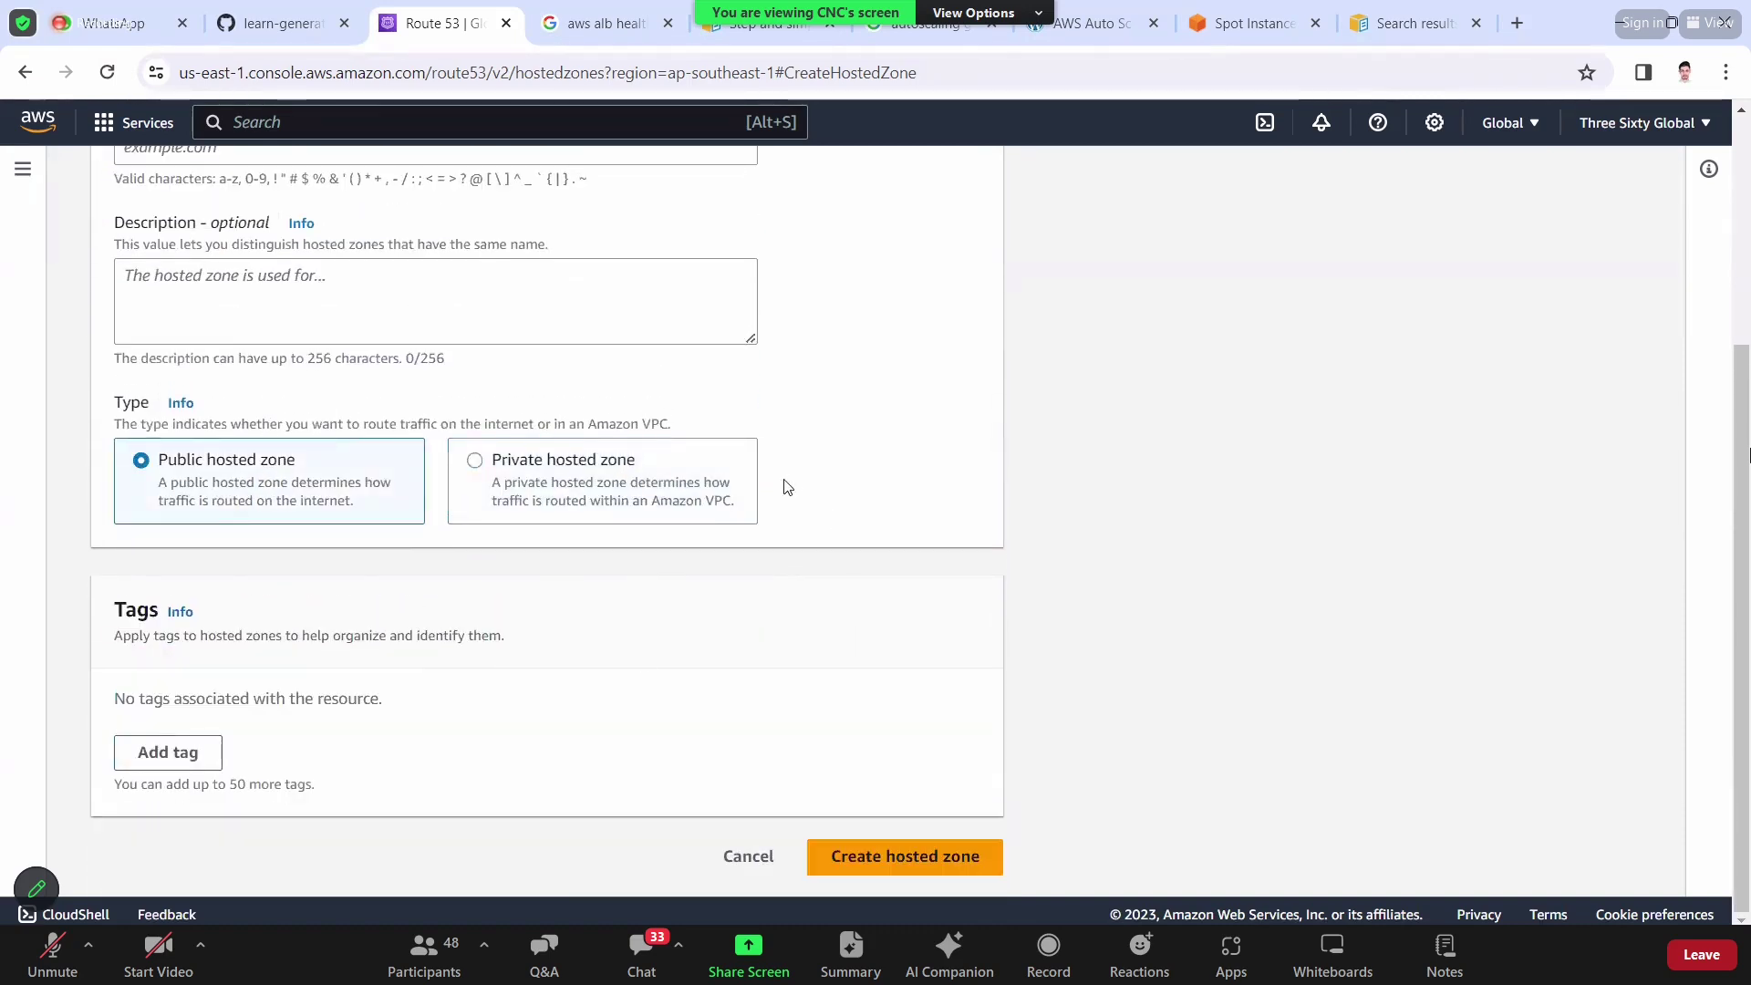
left_click(581, 475)
scroll(578, 475, "down", 5)
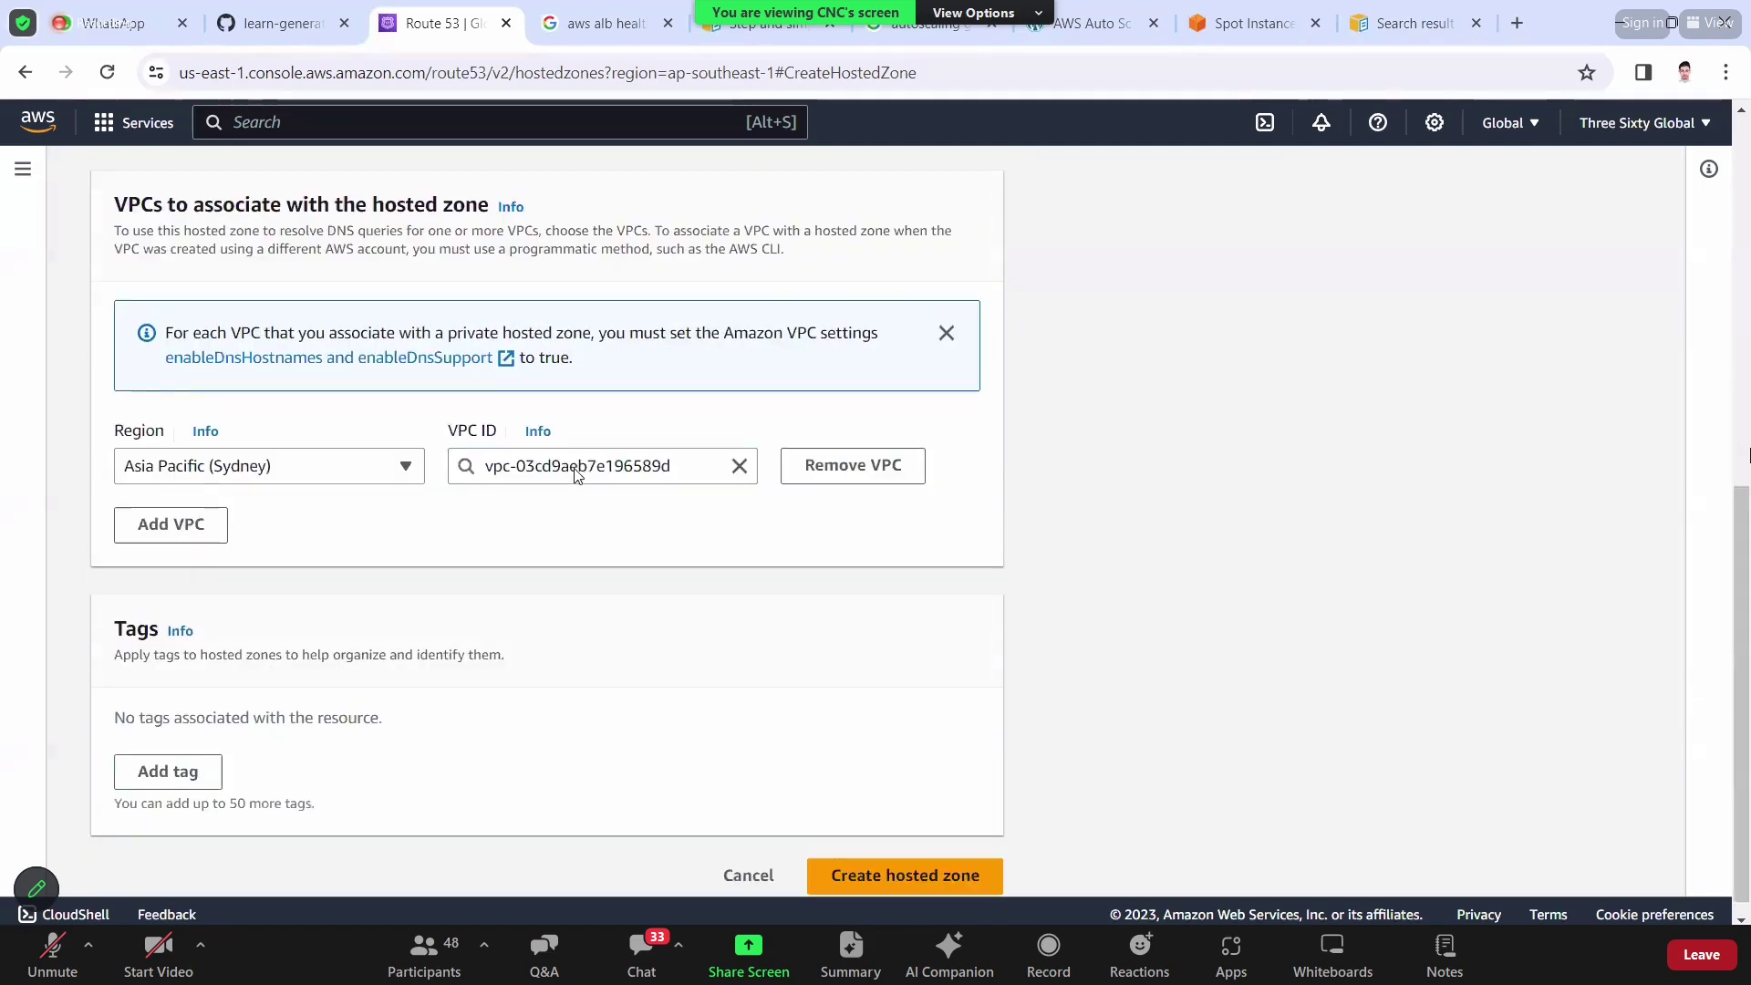
scroll(576, 471, "up", 6)
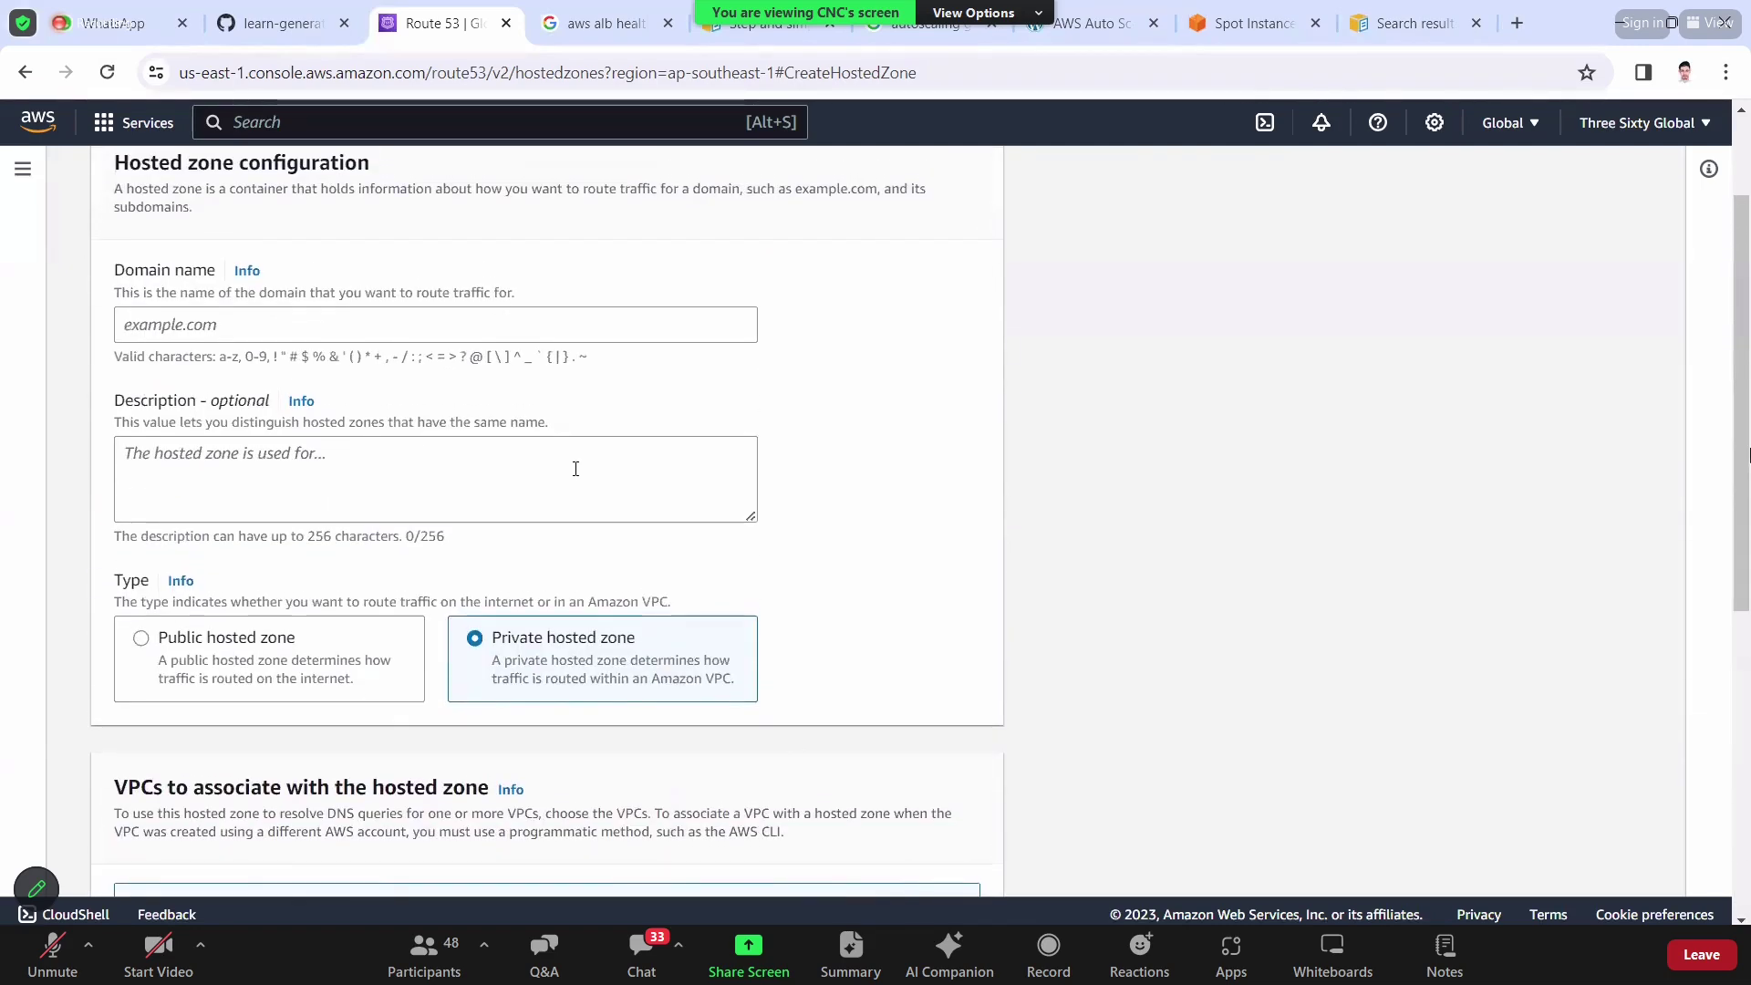
scroll(575, 469, "up", 2)
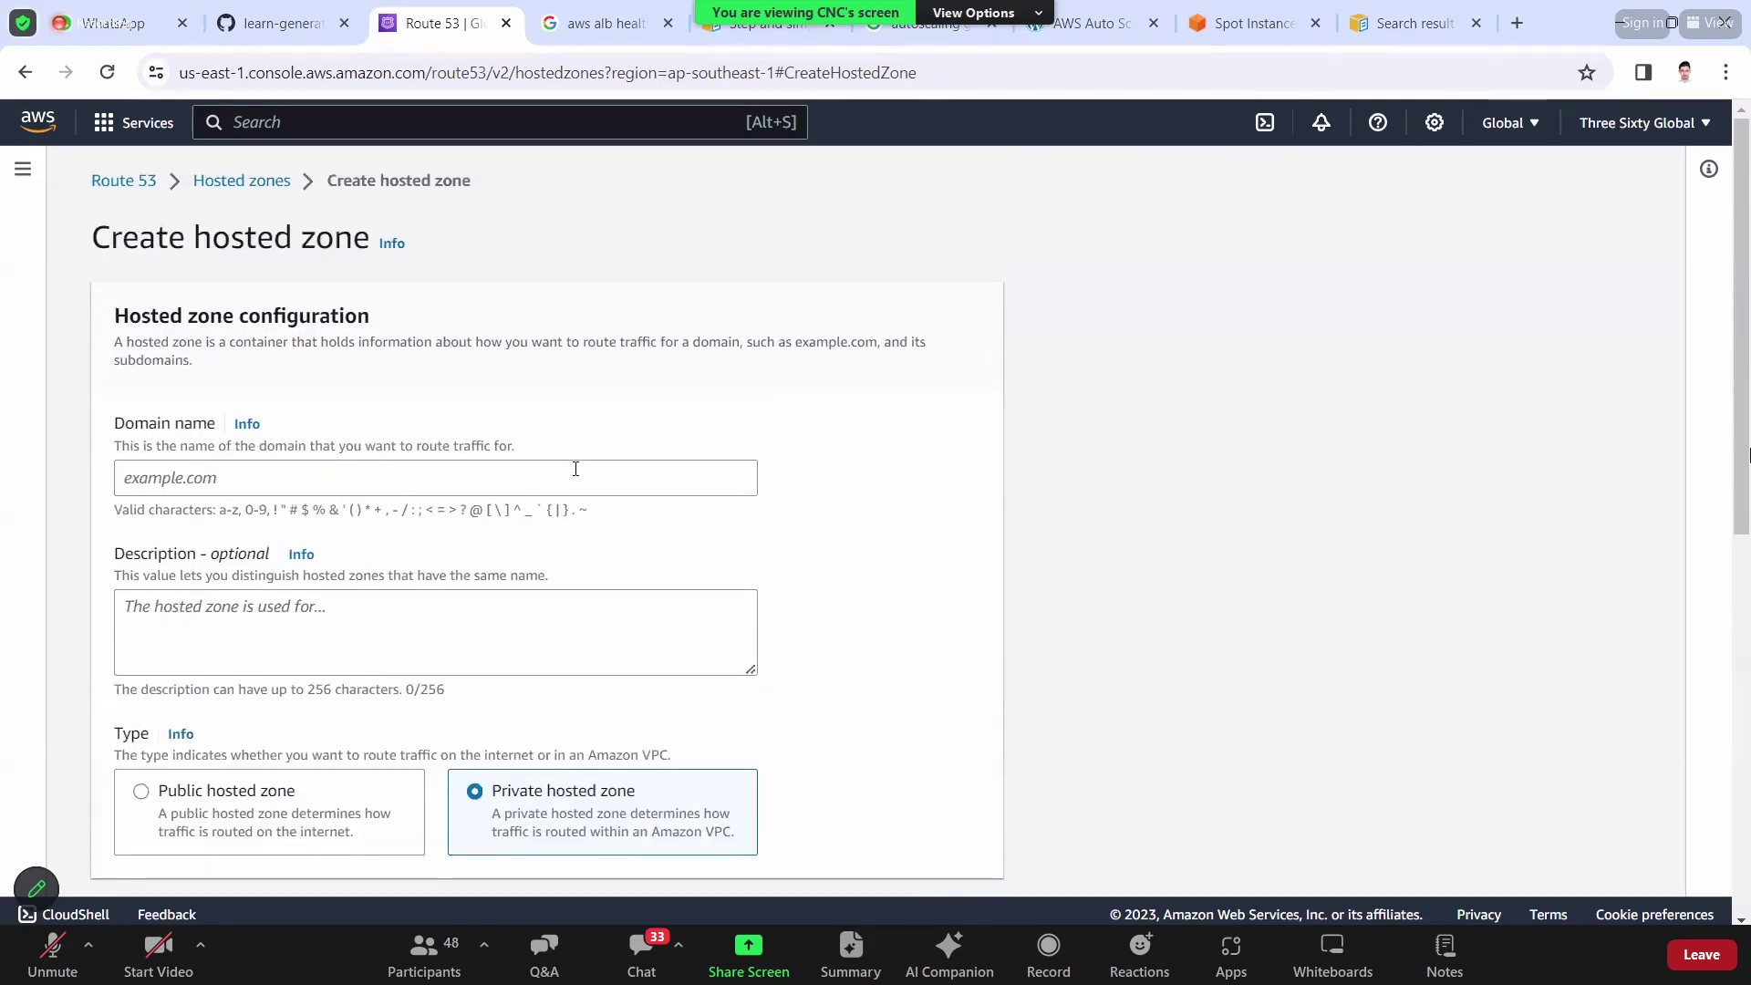
scroll(576, 468, "down", 2)
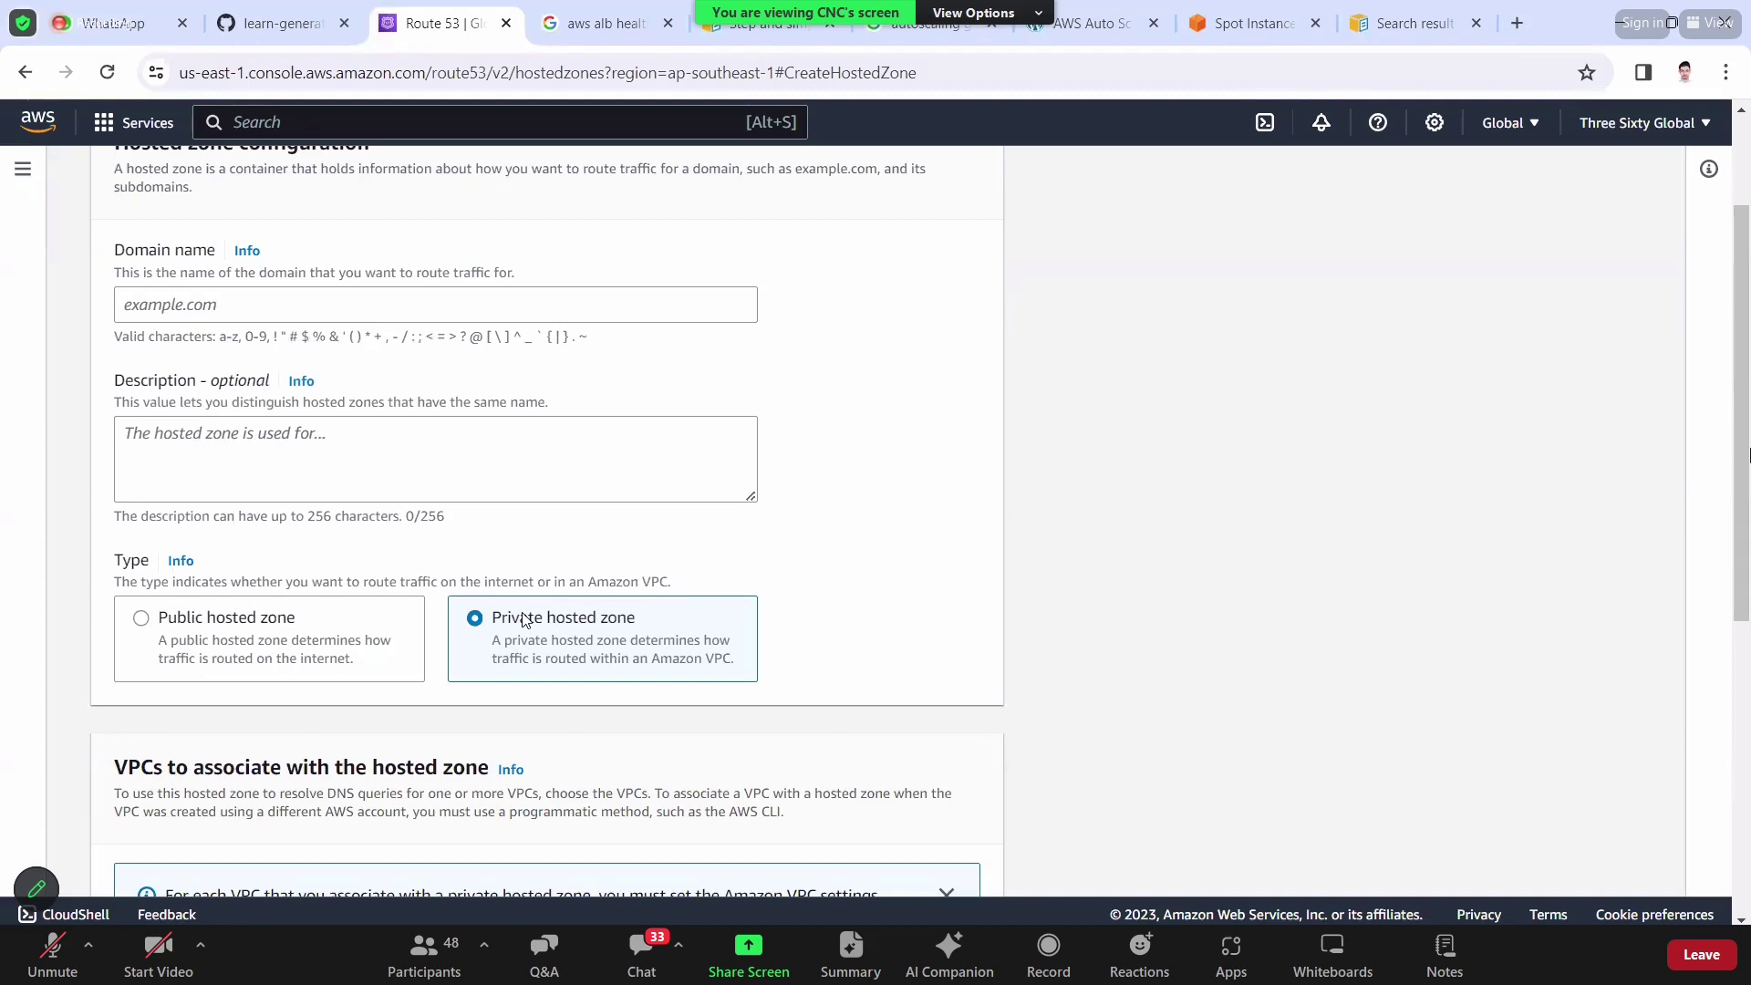
left_click(203, 630)
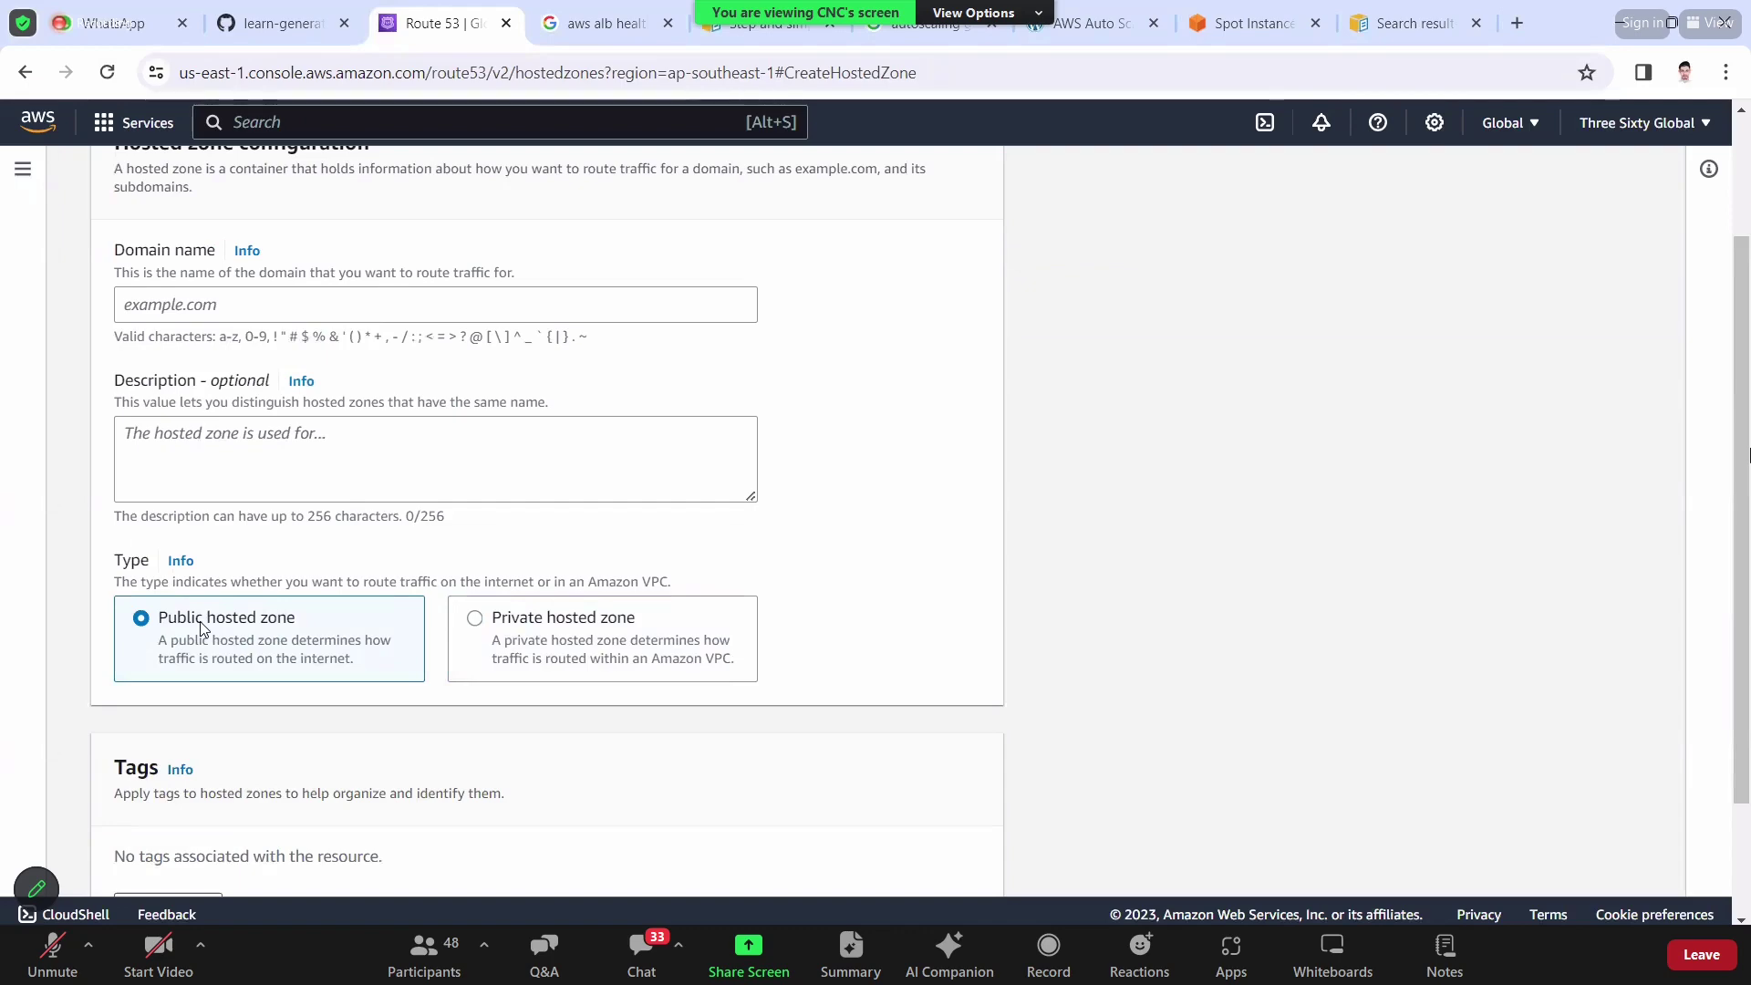
left_click(530, 630)
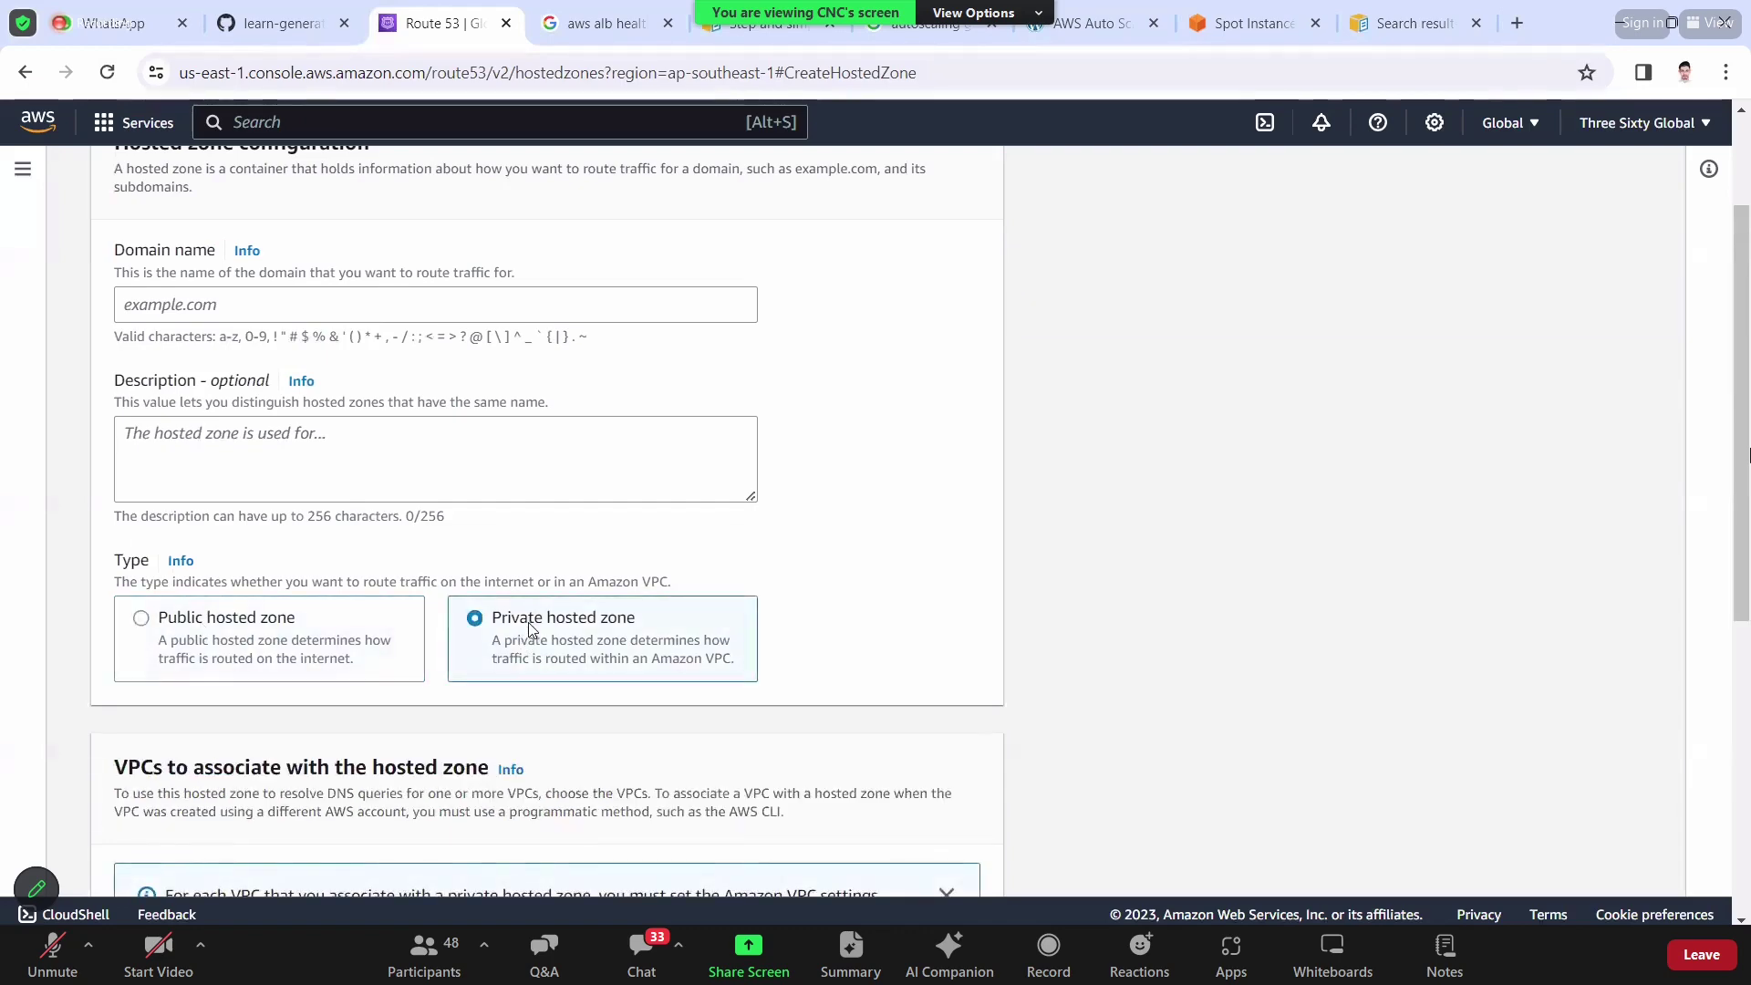
scroll(532, 630, "up", 2)
scroll(532, 629, "down", 8)
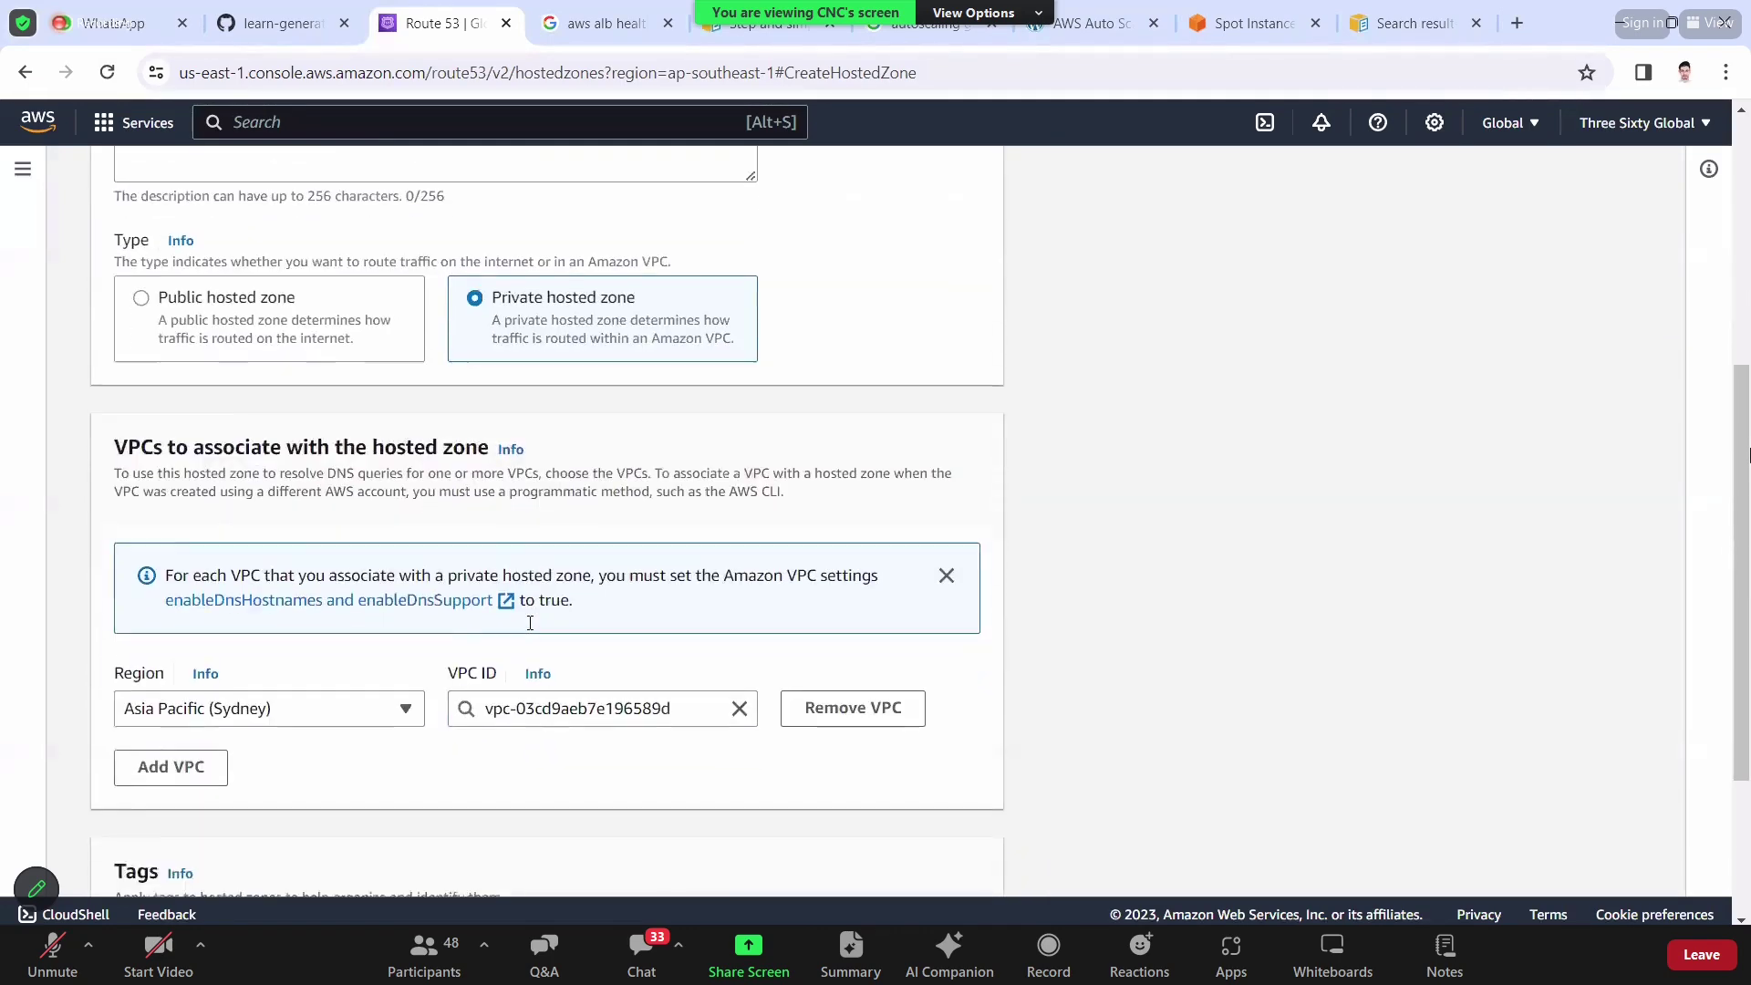
scroll(532, 629, "up", 4)
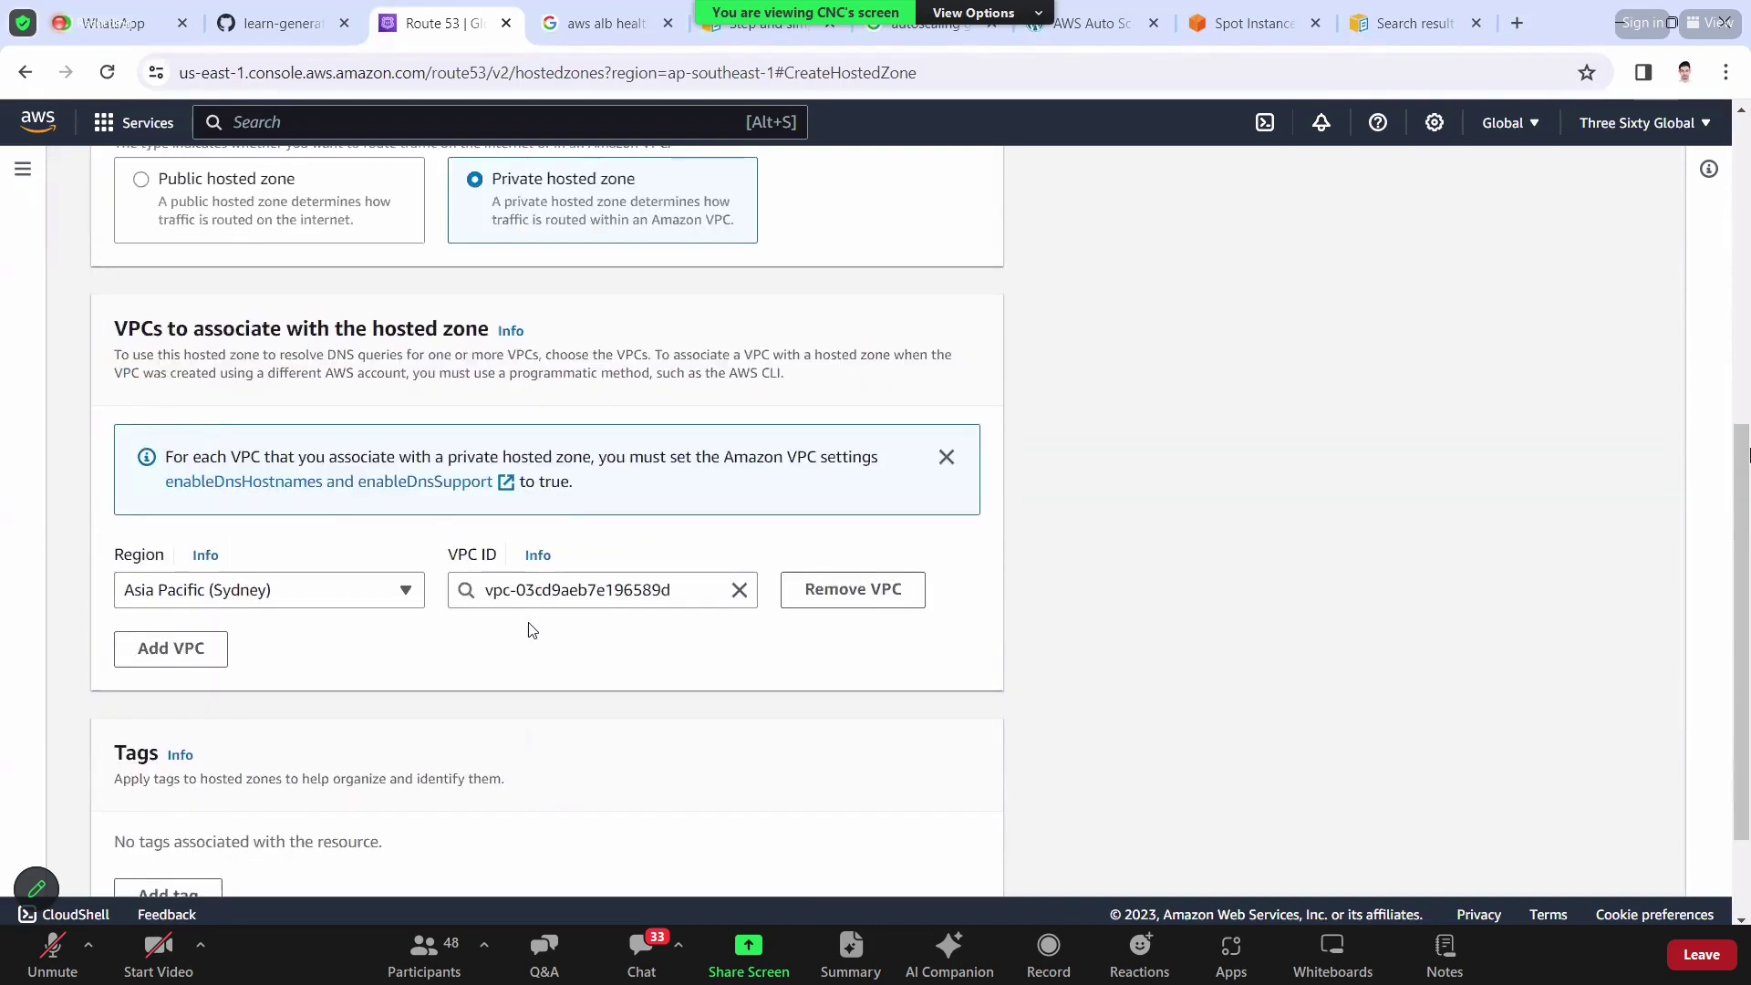
scroll(529, 626, "up", 4)
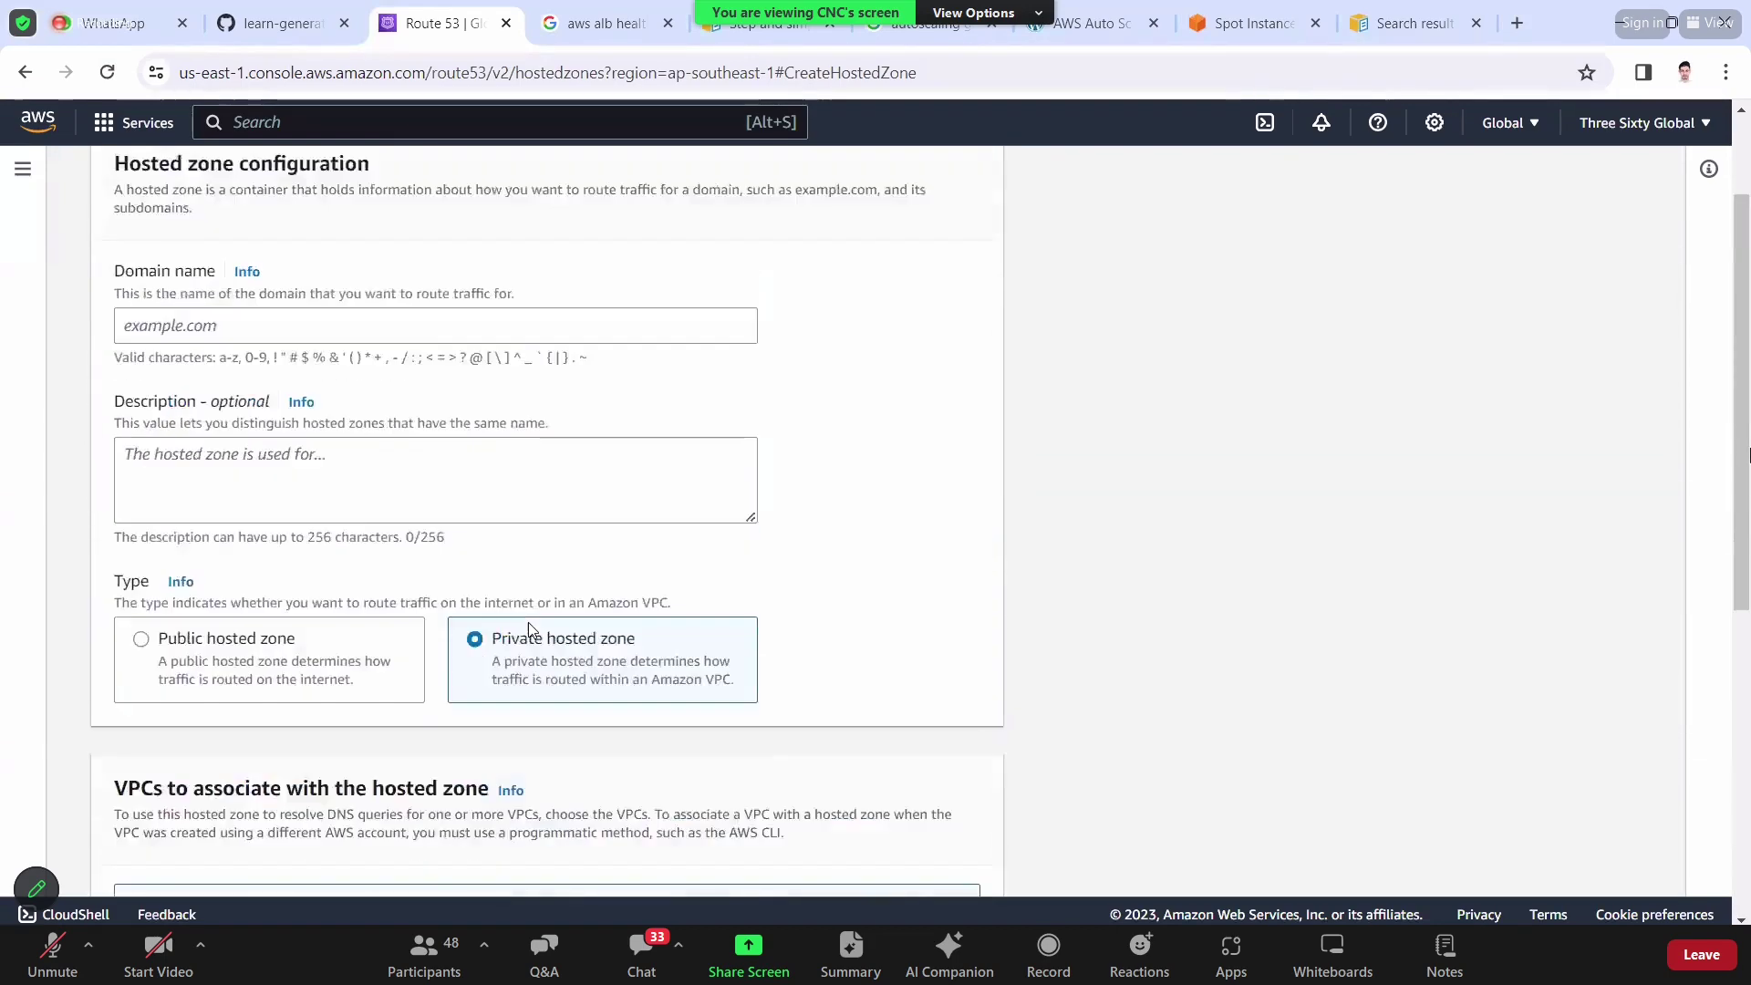
left_click(223, 792)
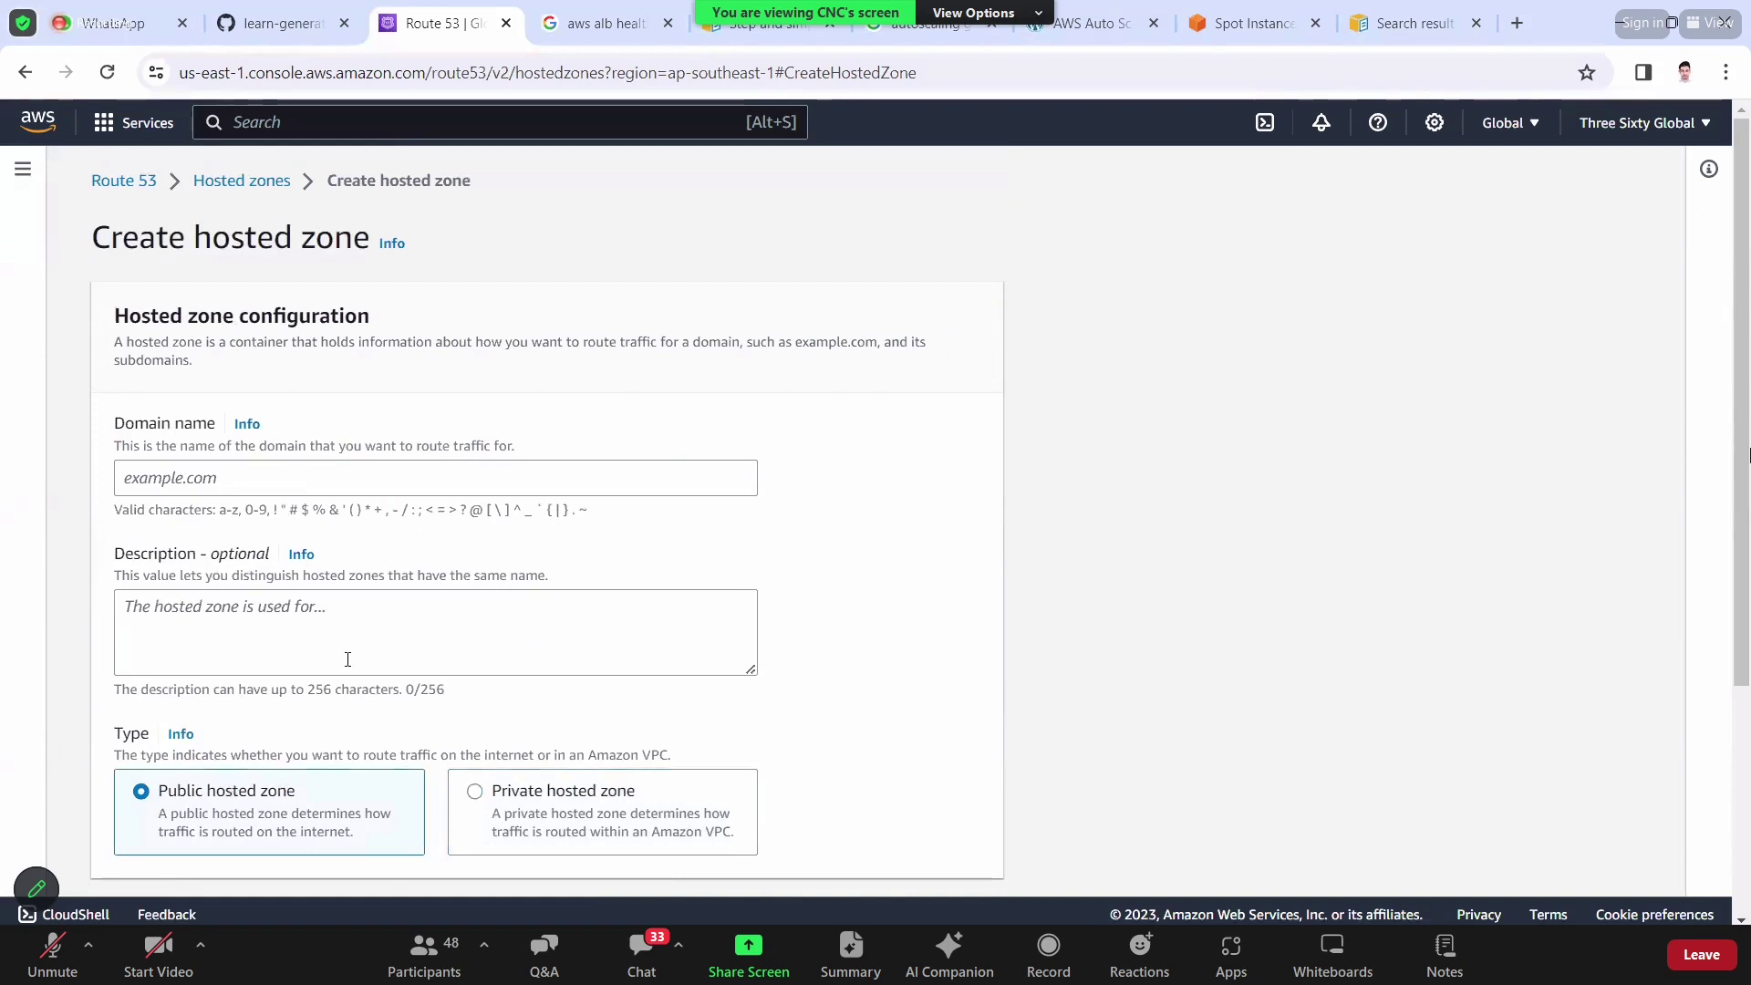
- Look over the domain name and description fields, then cancel hosted zone creation
left_click(390, 467)
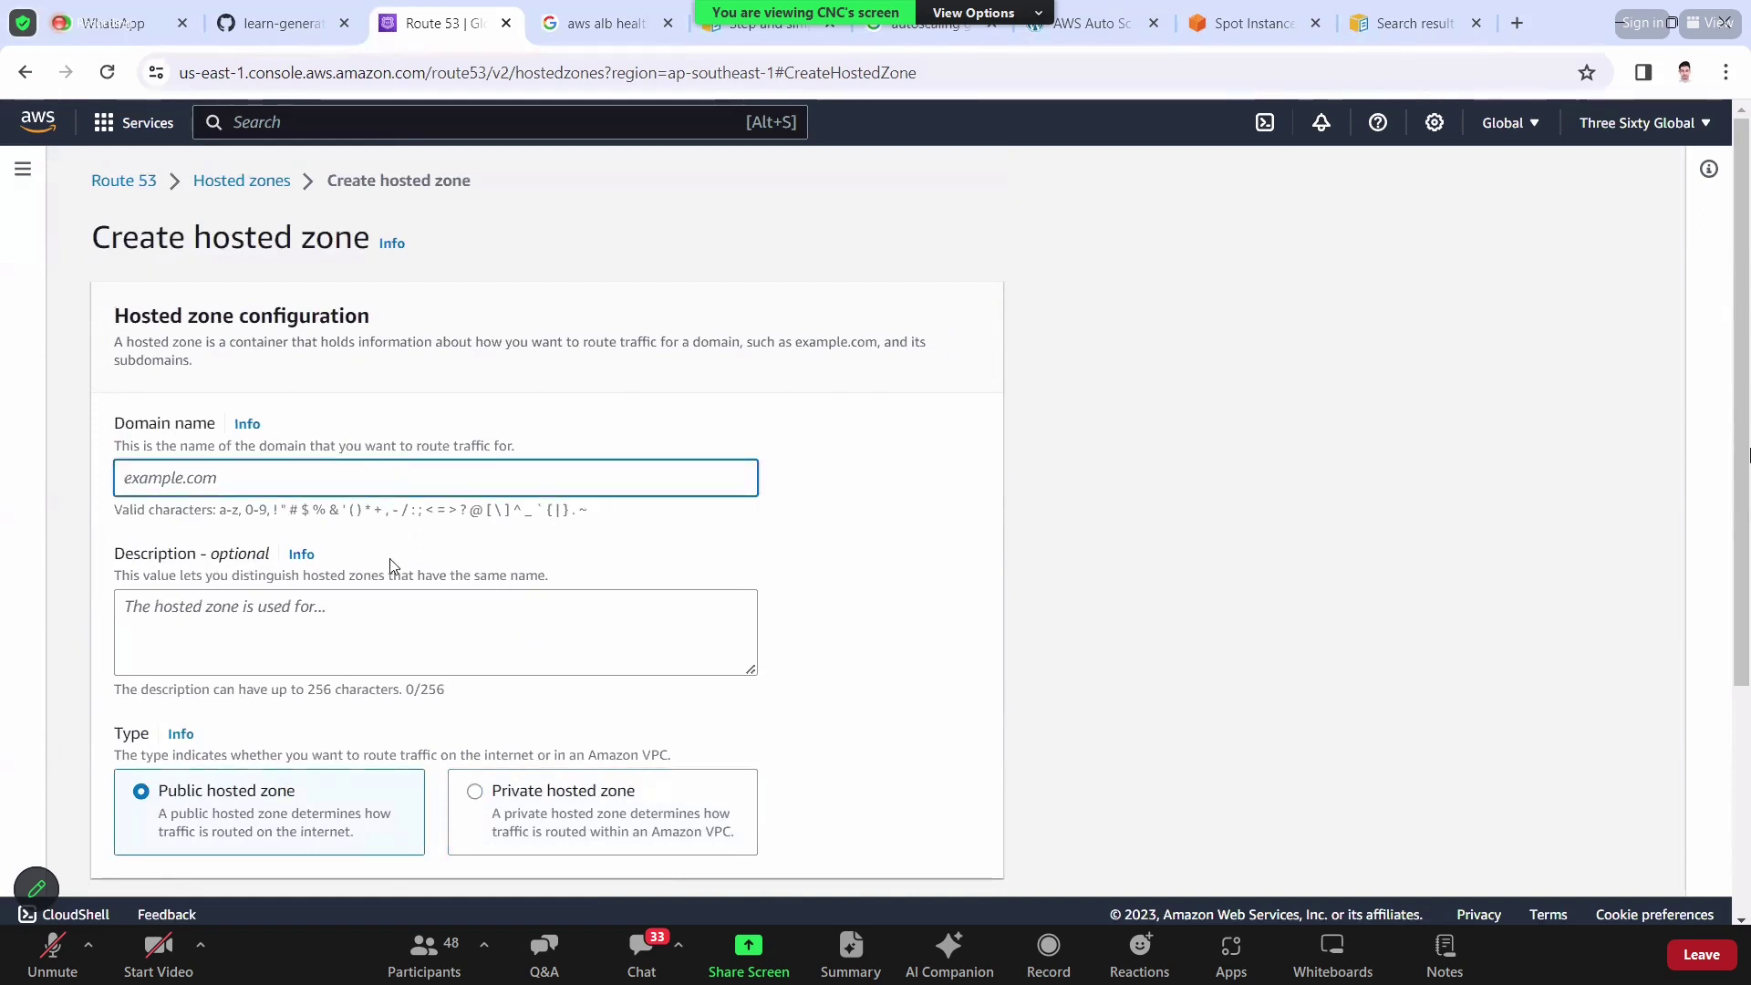
scroll(395, 568, "down", 3)
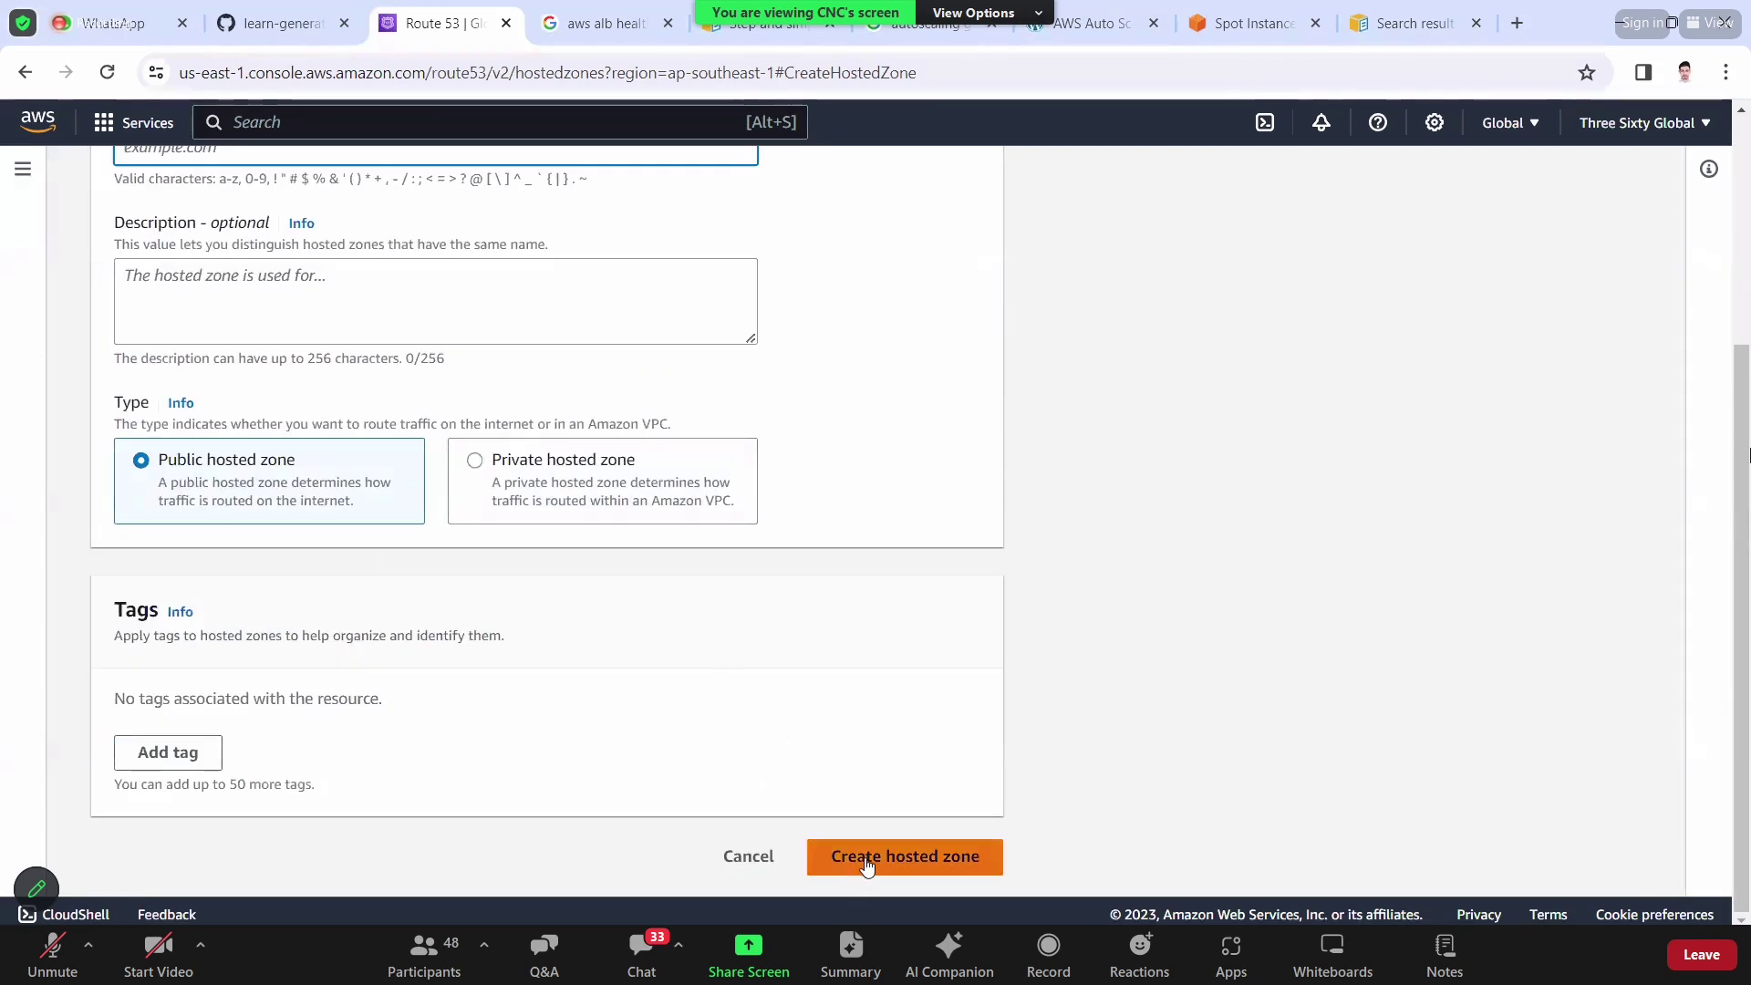
scroll(765, 684, "up", 3)
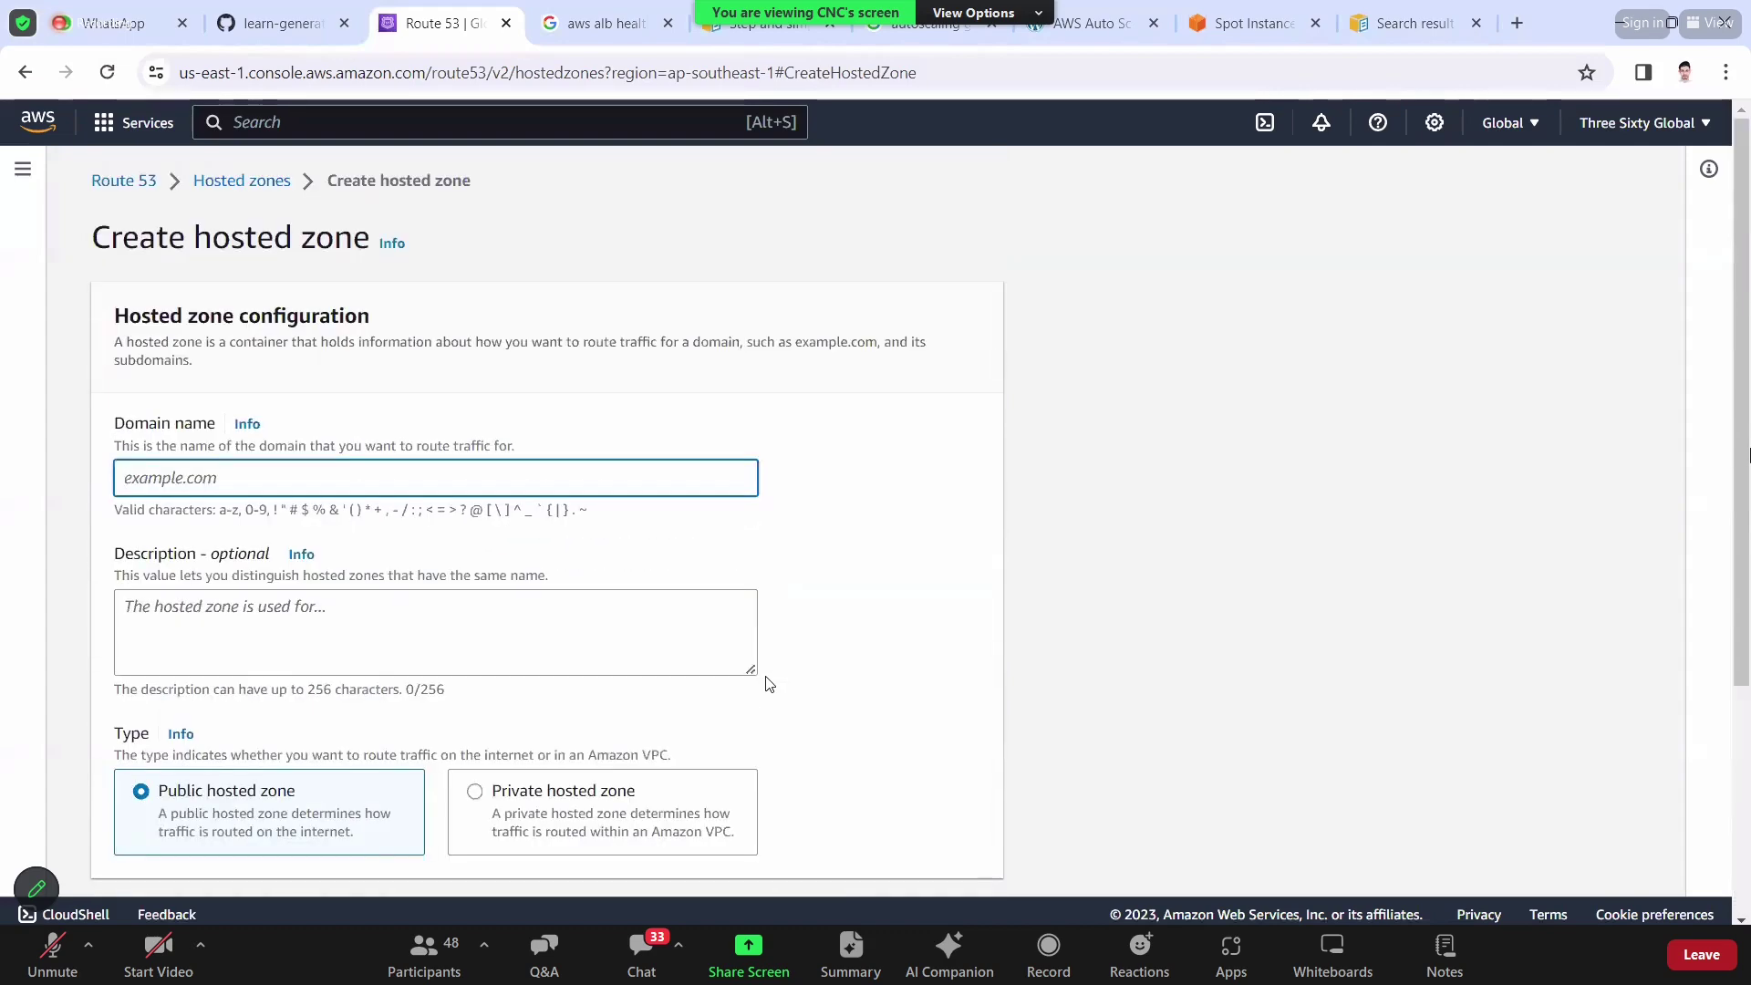
scroll(769, 684, "down", 3)
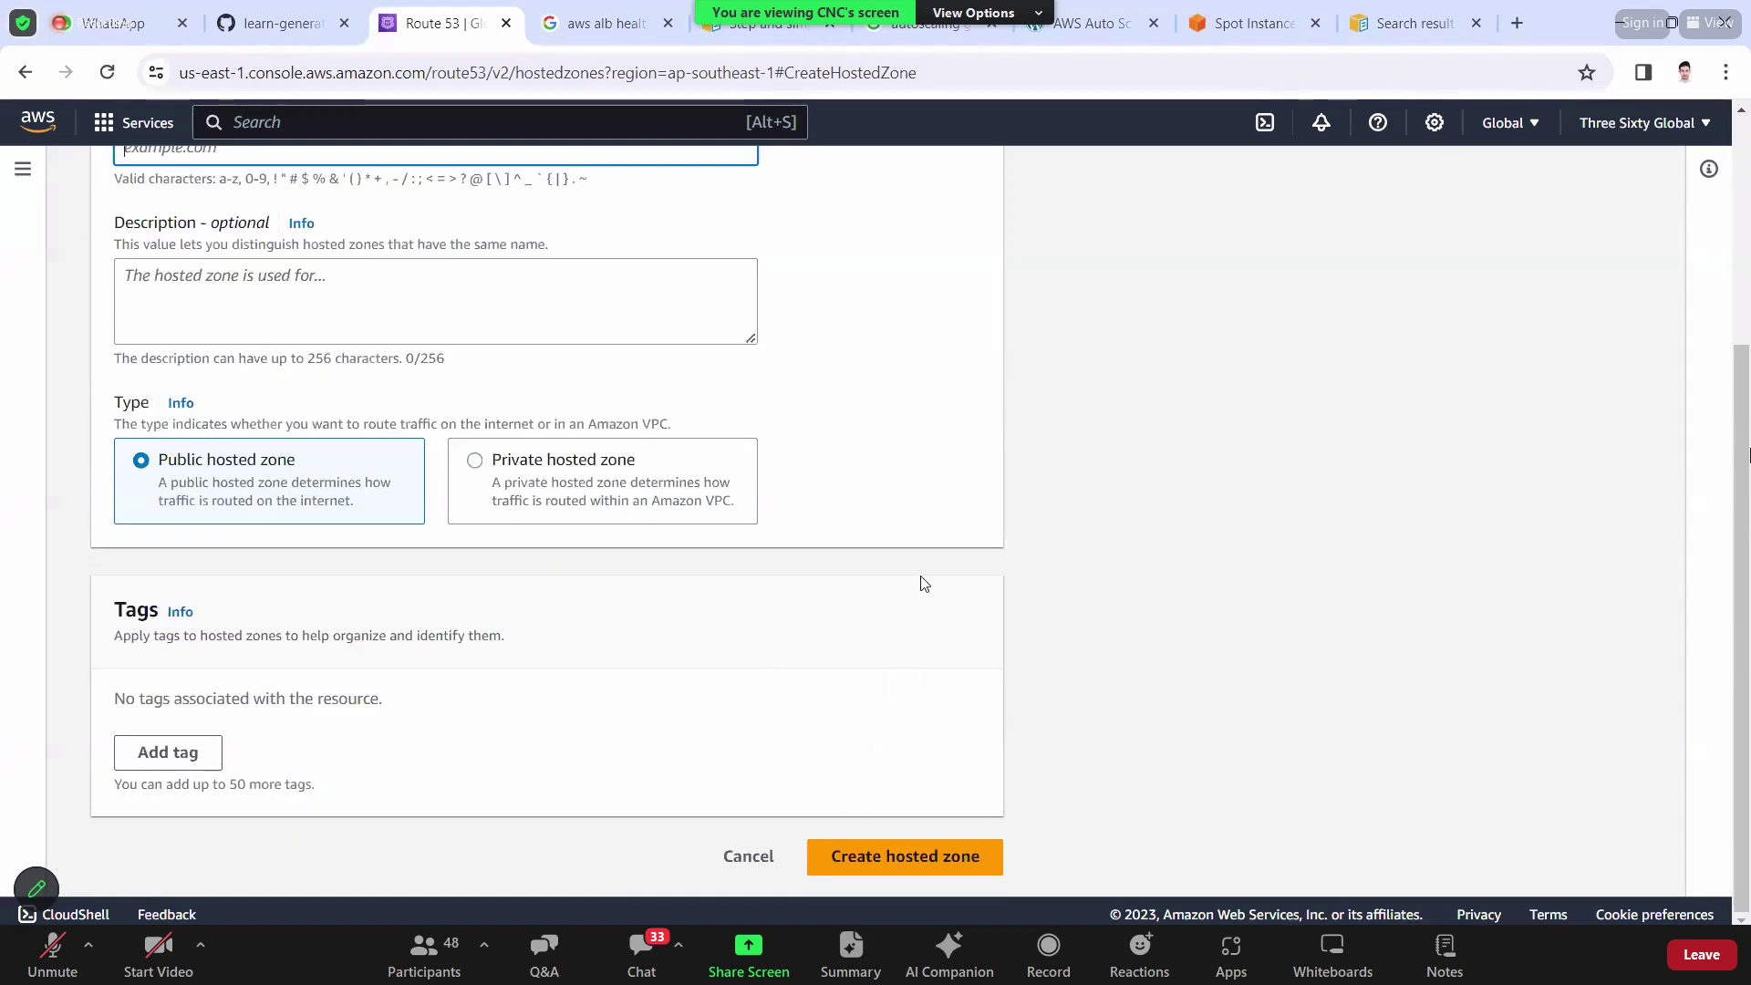
scroll(924, 584, "up", 3)
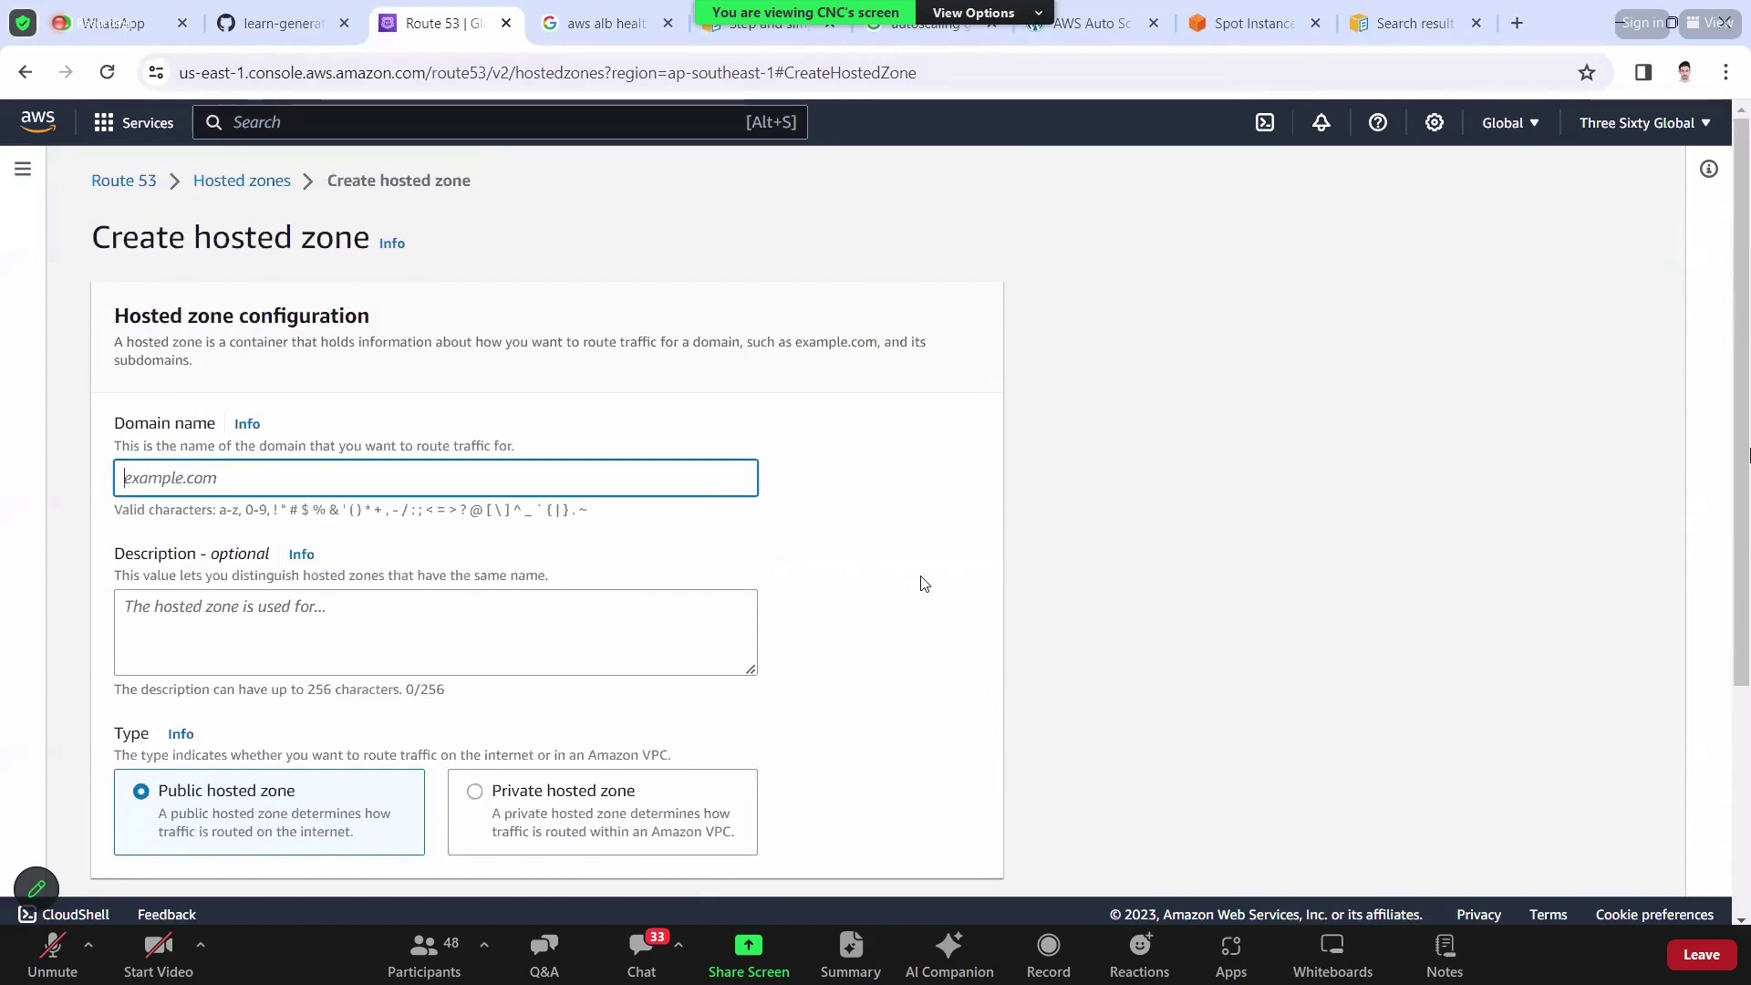
scroll(924, 584, "down", 1)
scroll(924, 584, "down", 2)
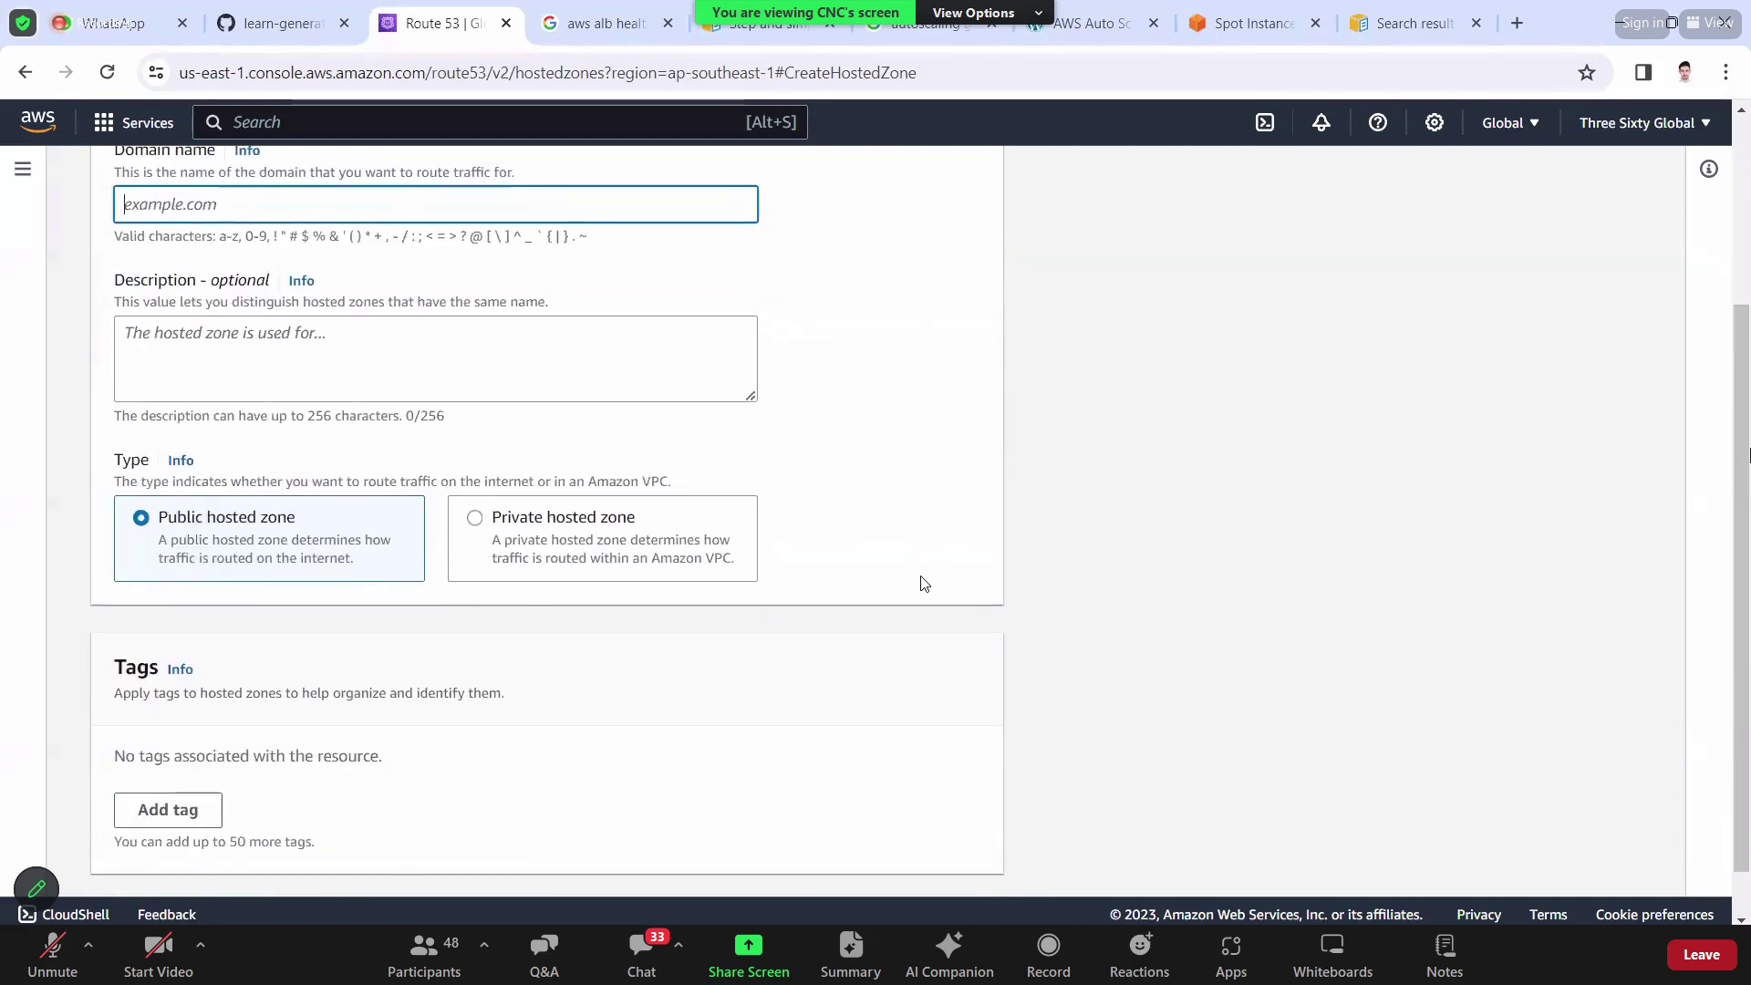
scroll(924, 583, "up", 3)
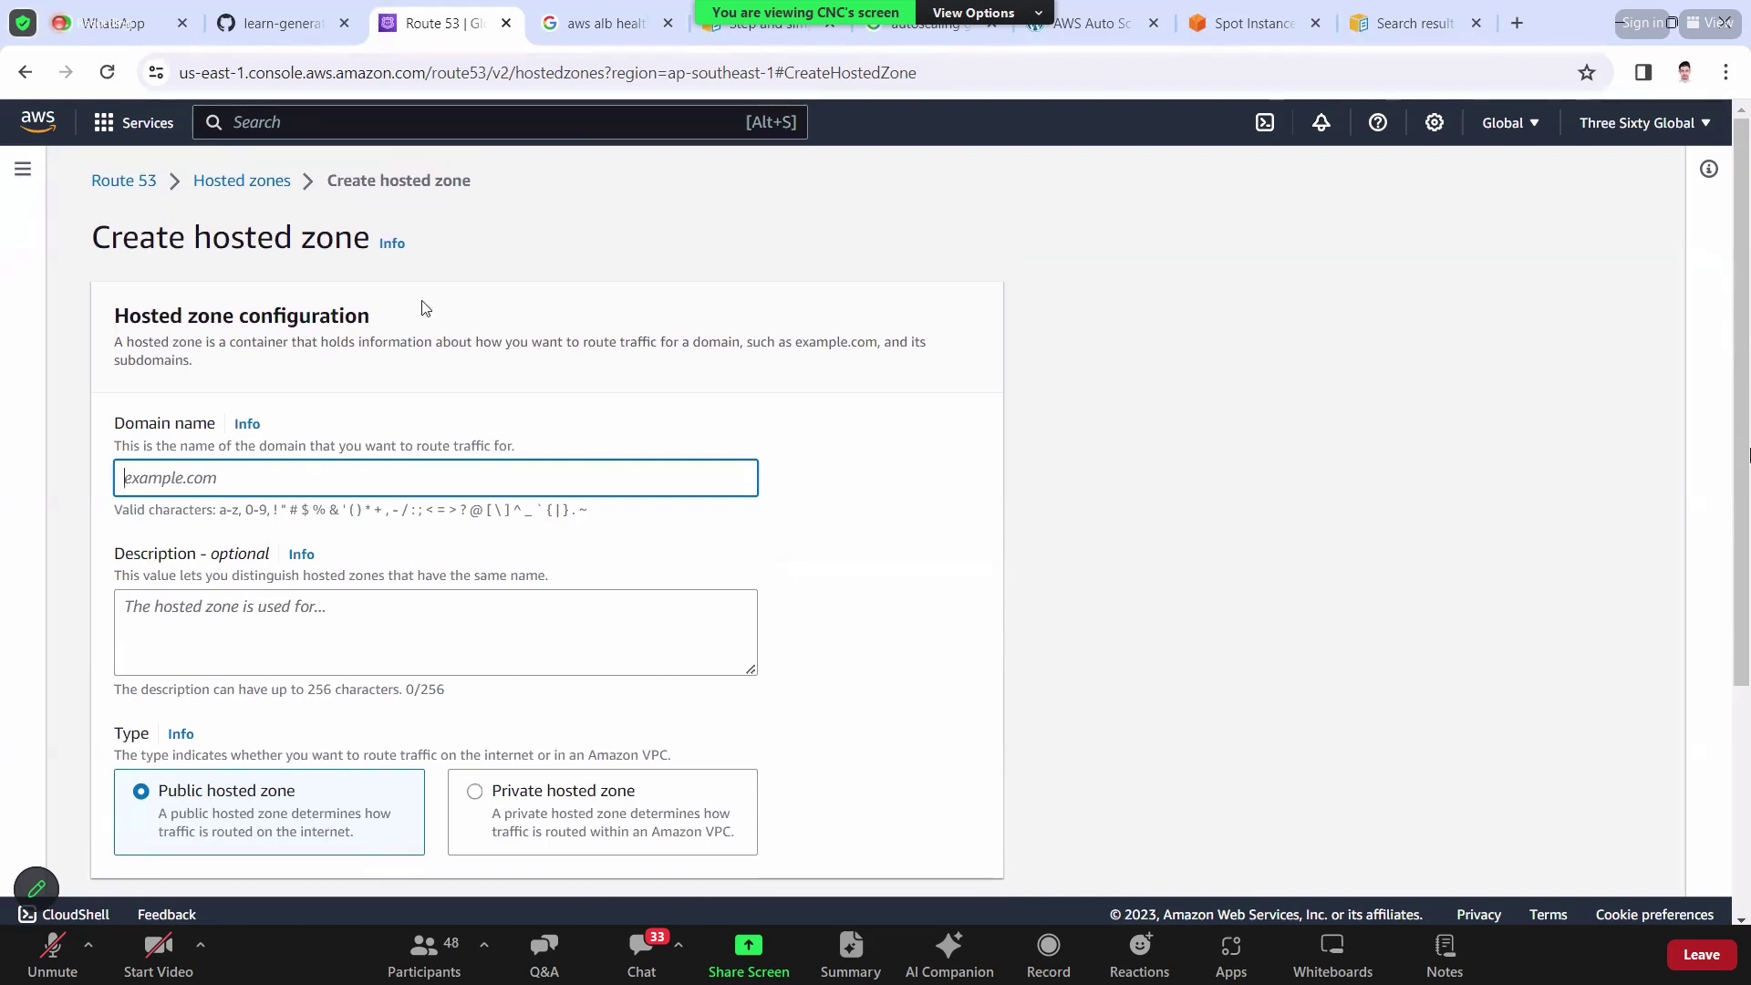
scroll(474, 372, "down", 1)
scroll(474, 372, "down", 1)
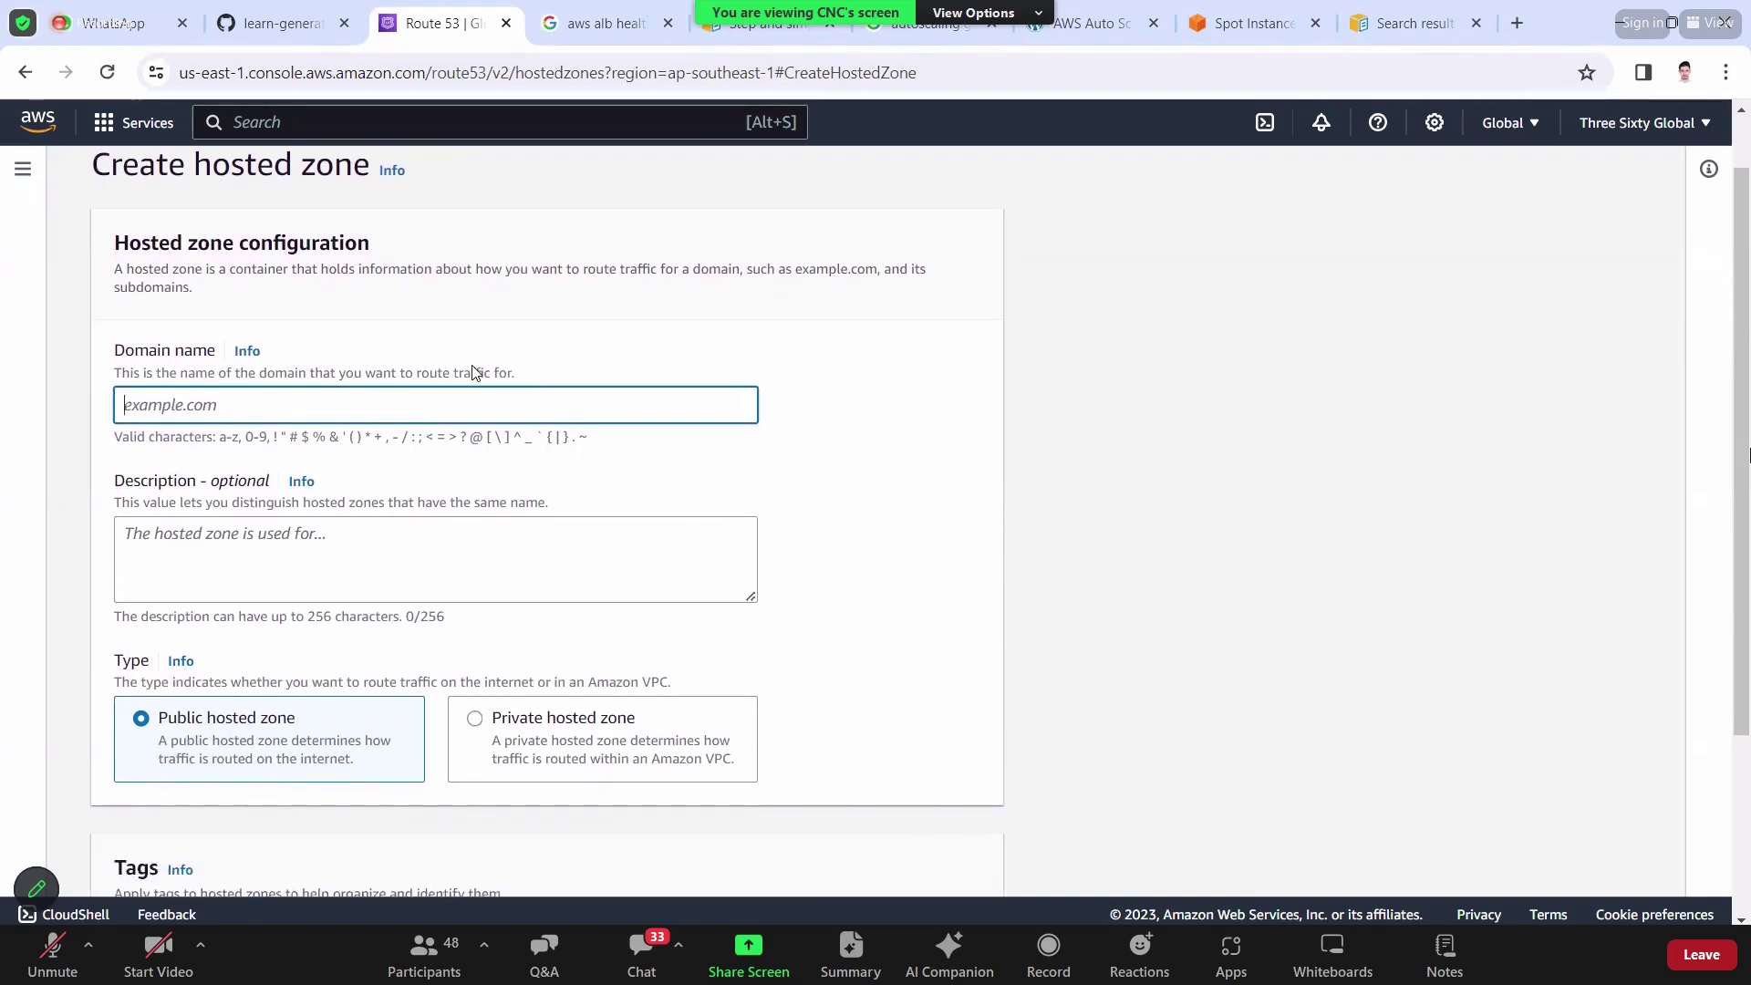
scroll(474, 372, "down", 3)
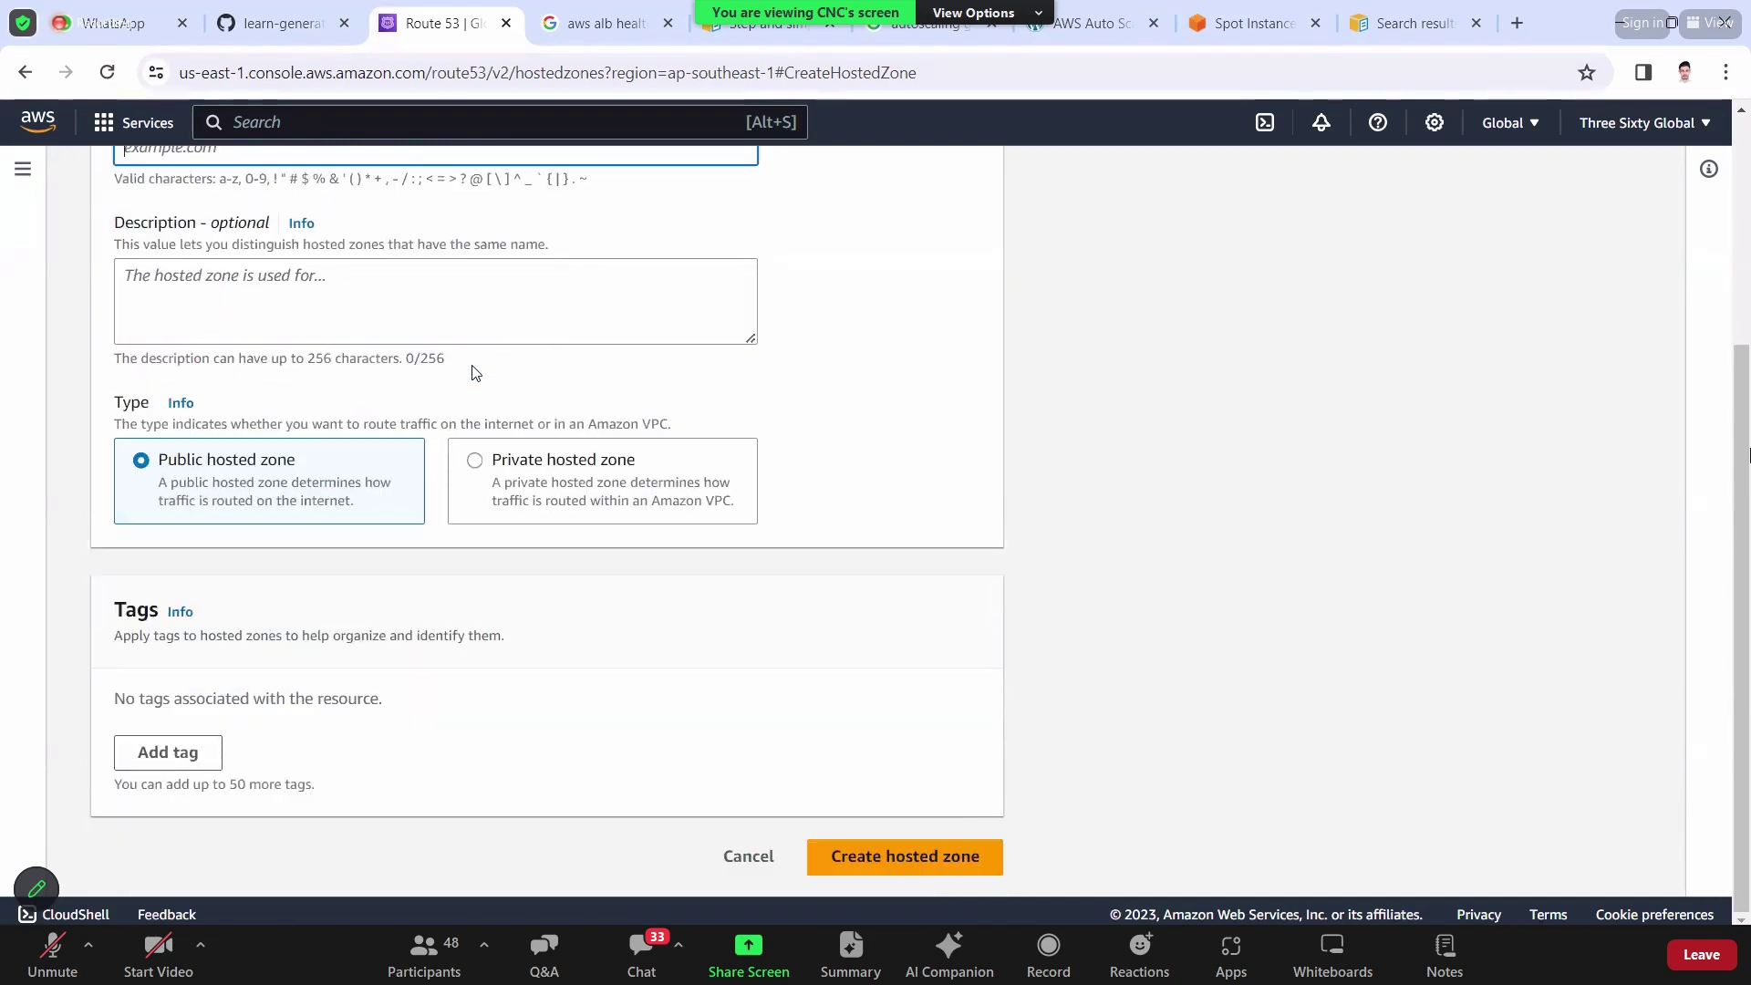
scroll(492, 410, "up", 2)
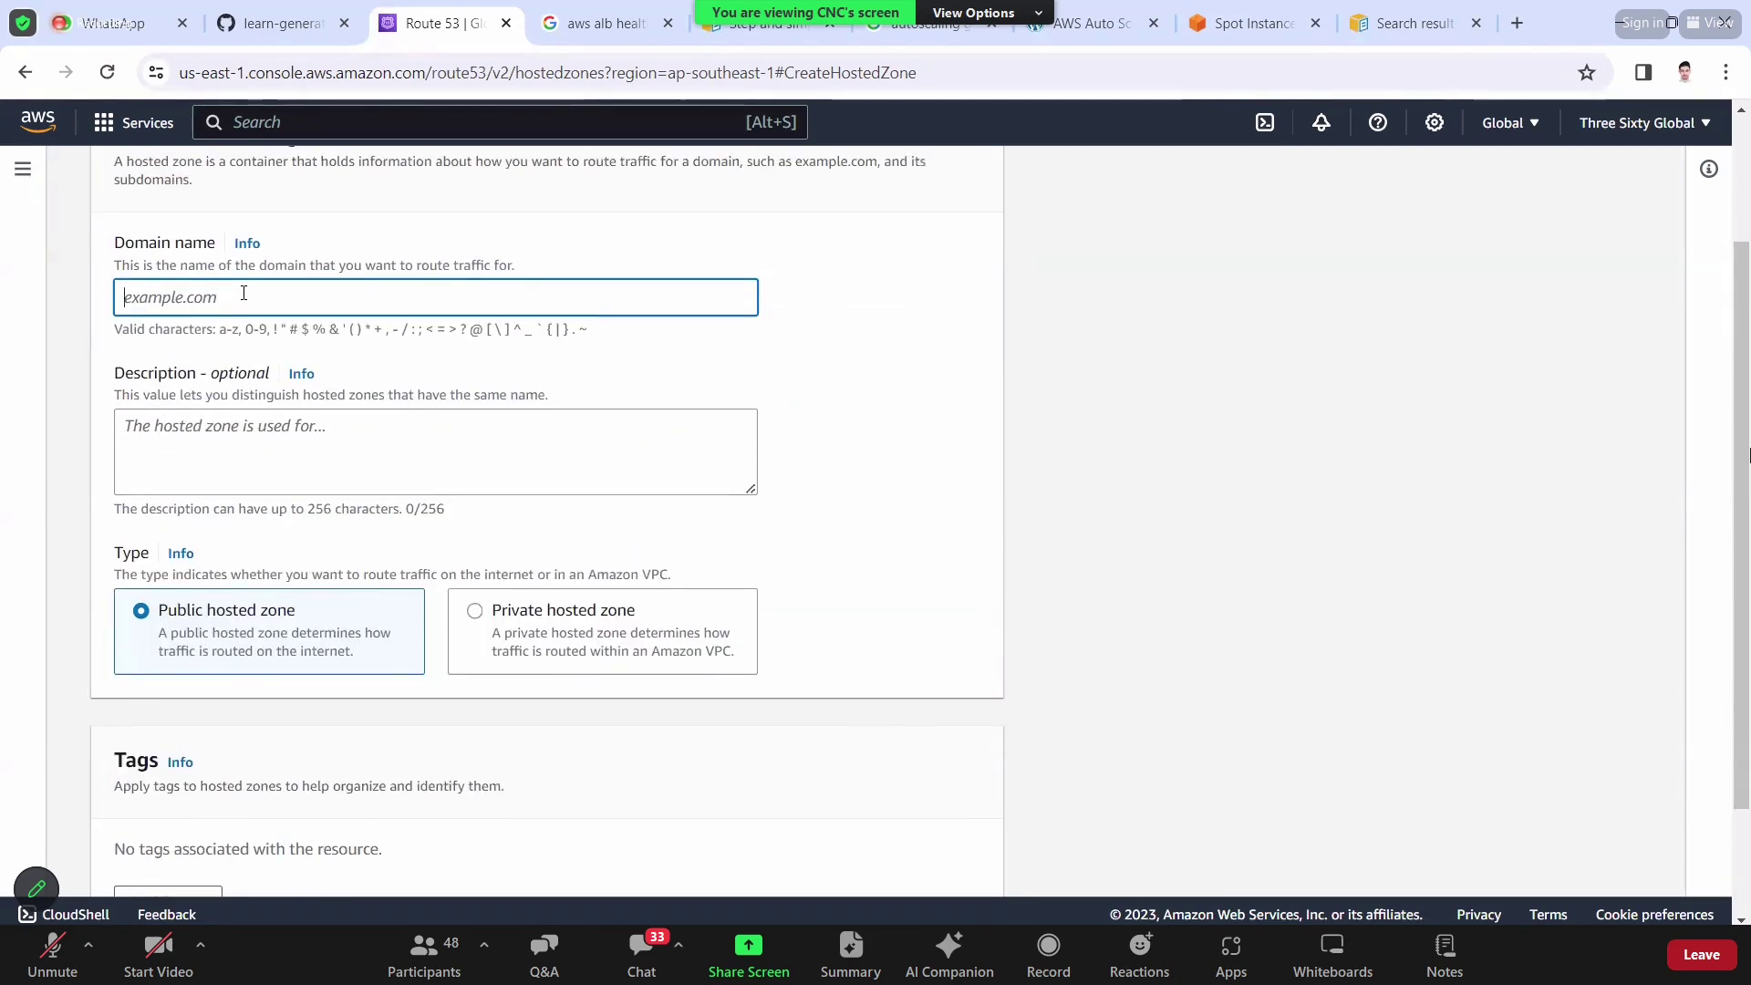
left_click(286, 474)
scroll(735, 672, "down", 2)
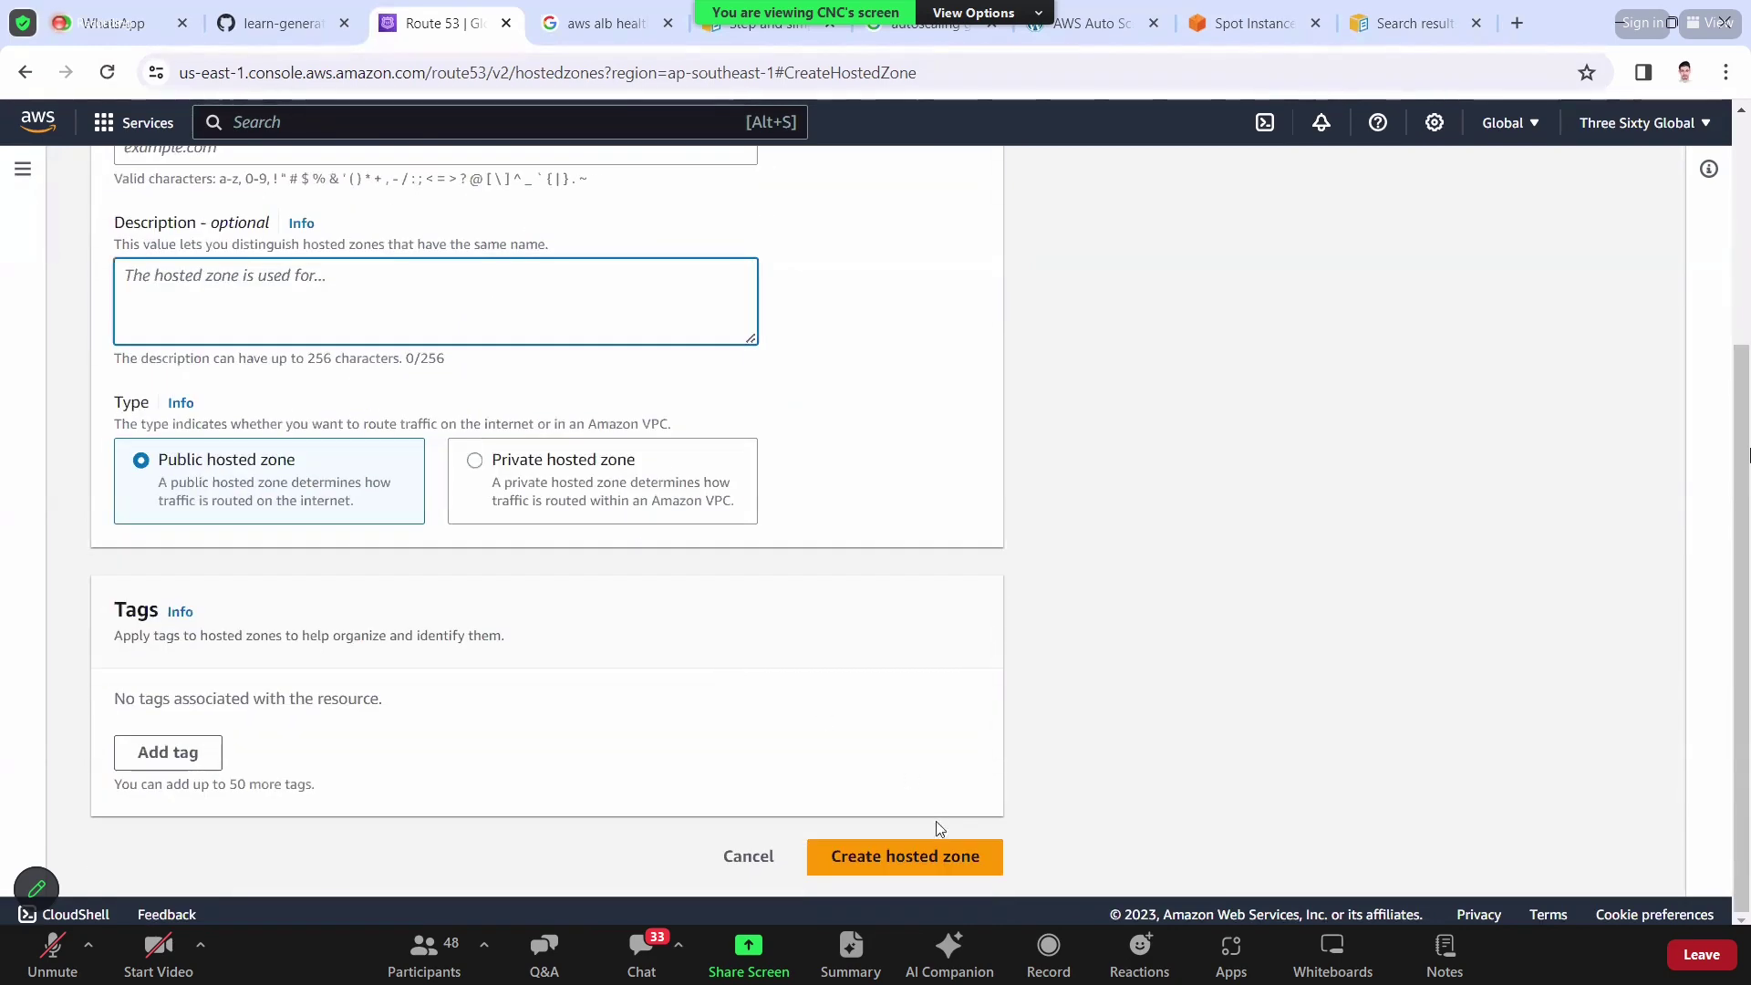
left_click(748, 859)
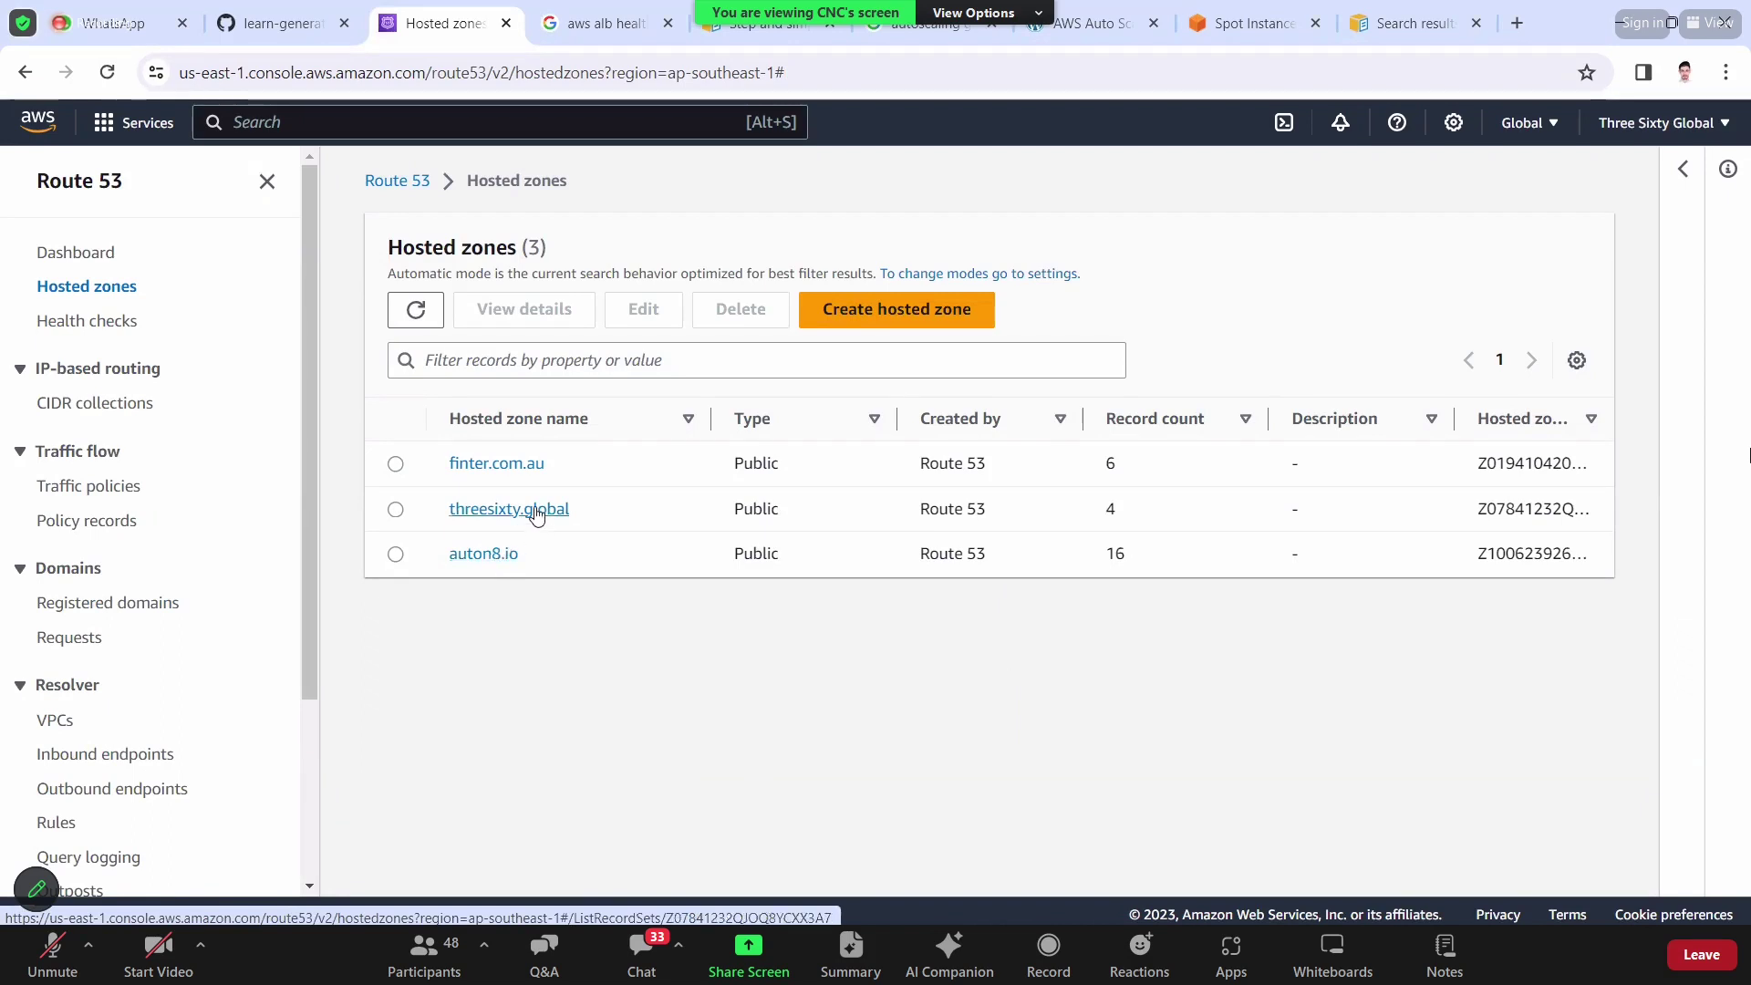
double_click(757, 509)
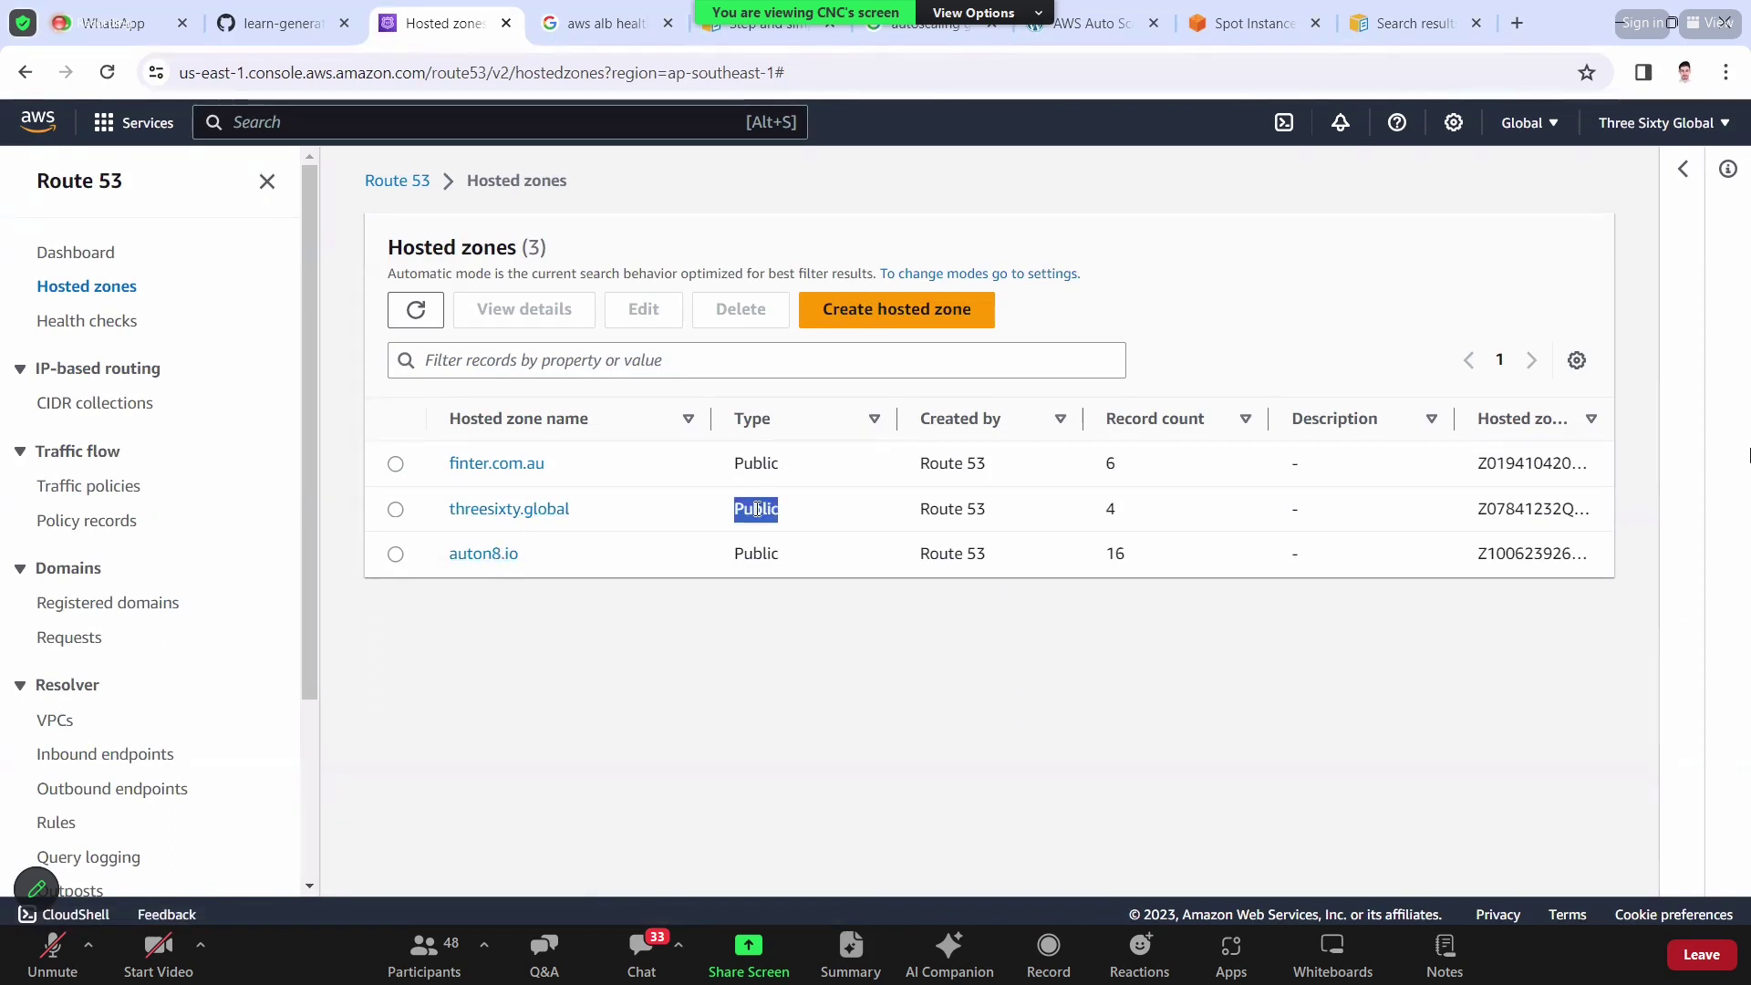
double_click(954, 511)
left_click_drag(956, 513, 1043, 520)
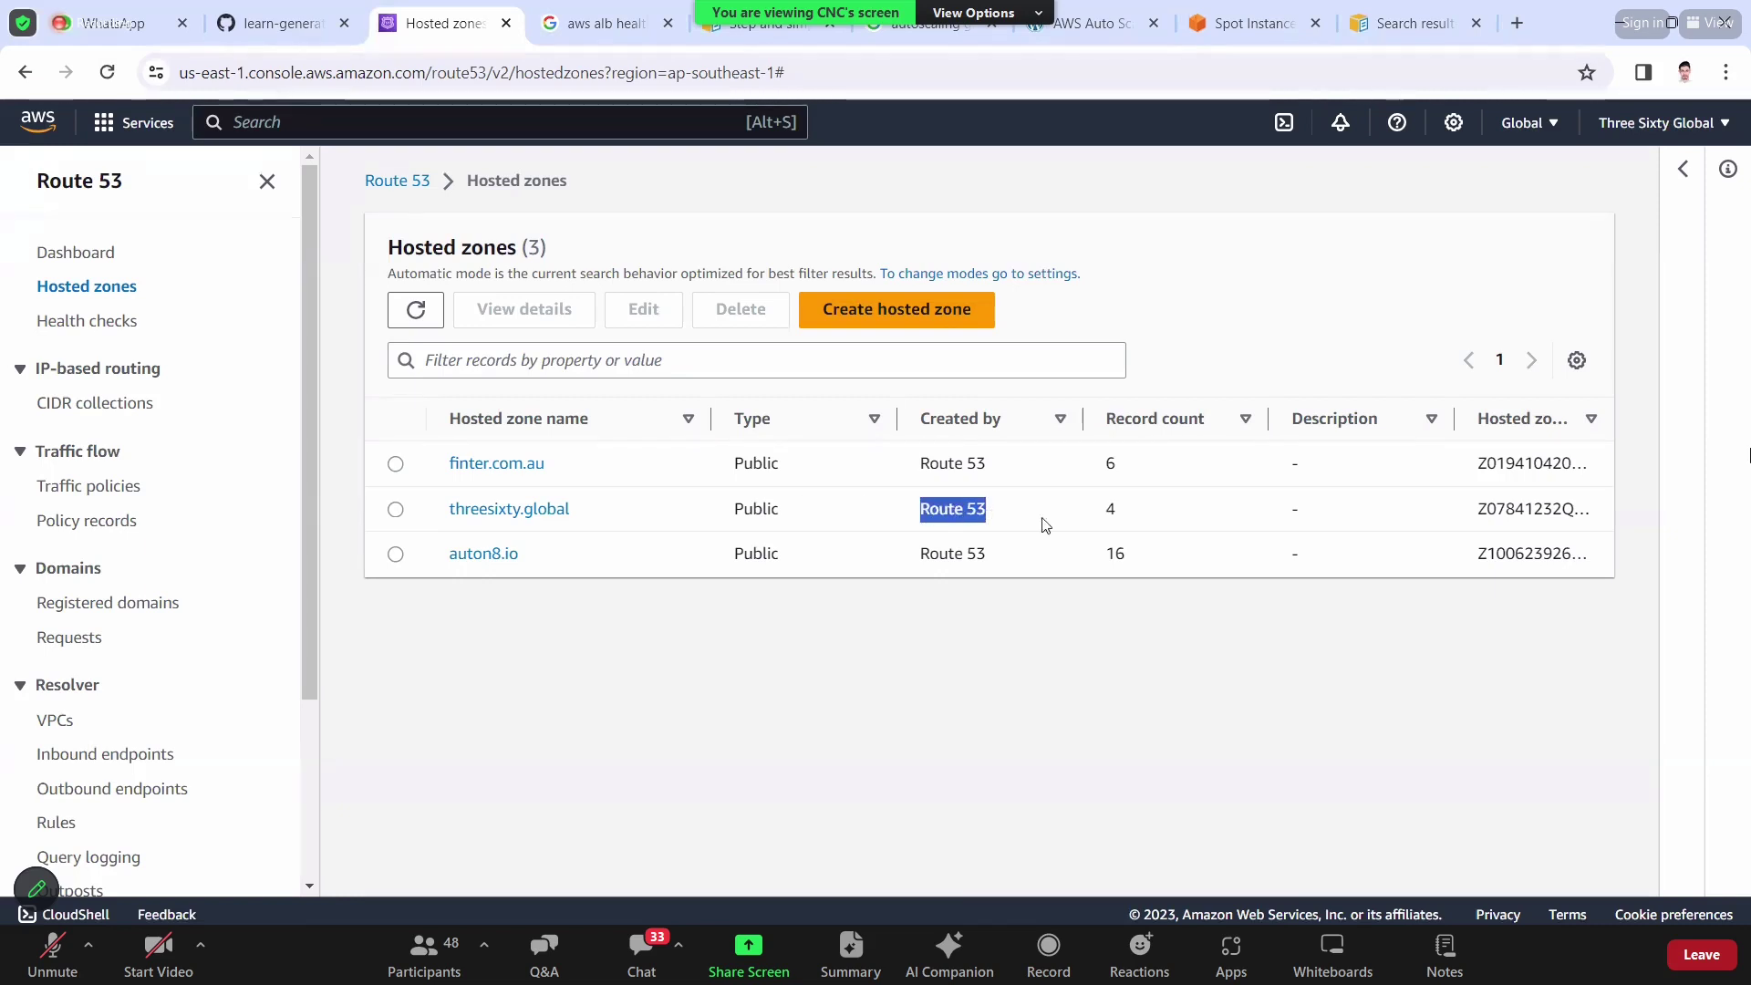
double_click(1111, 509)
left_click(1136, 511)
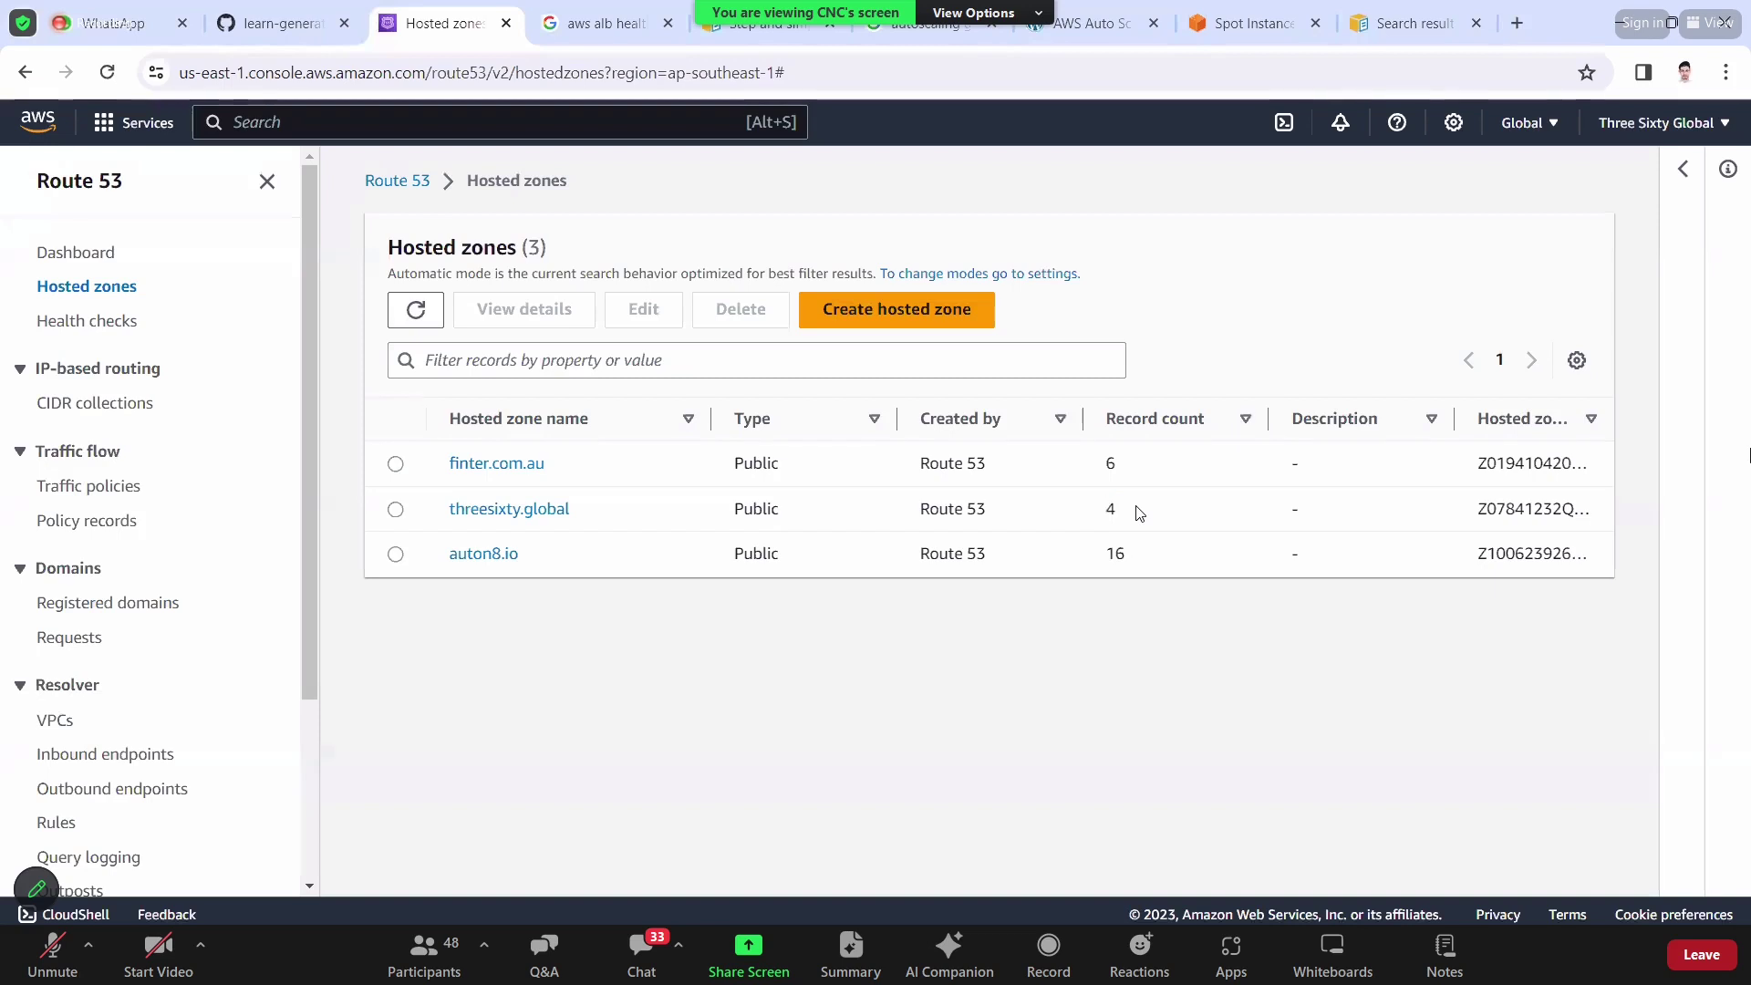
left_click(516, 511)
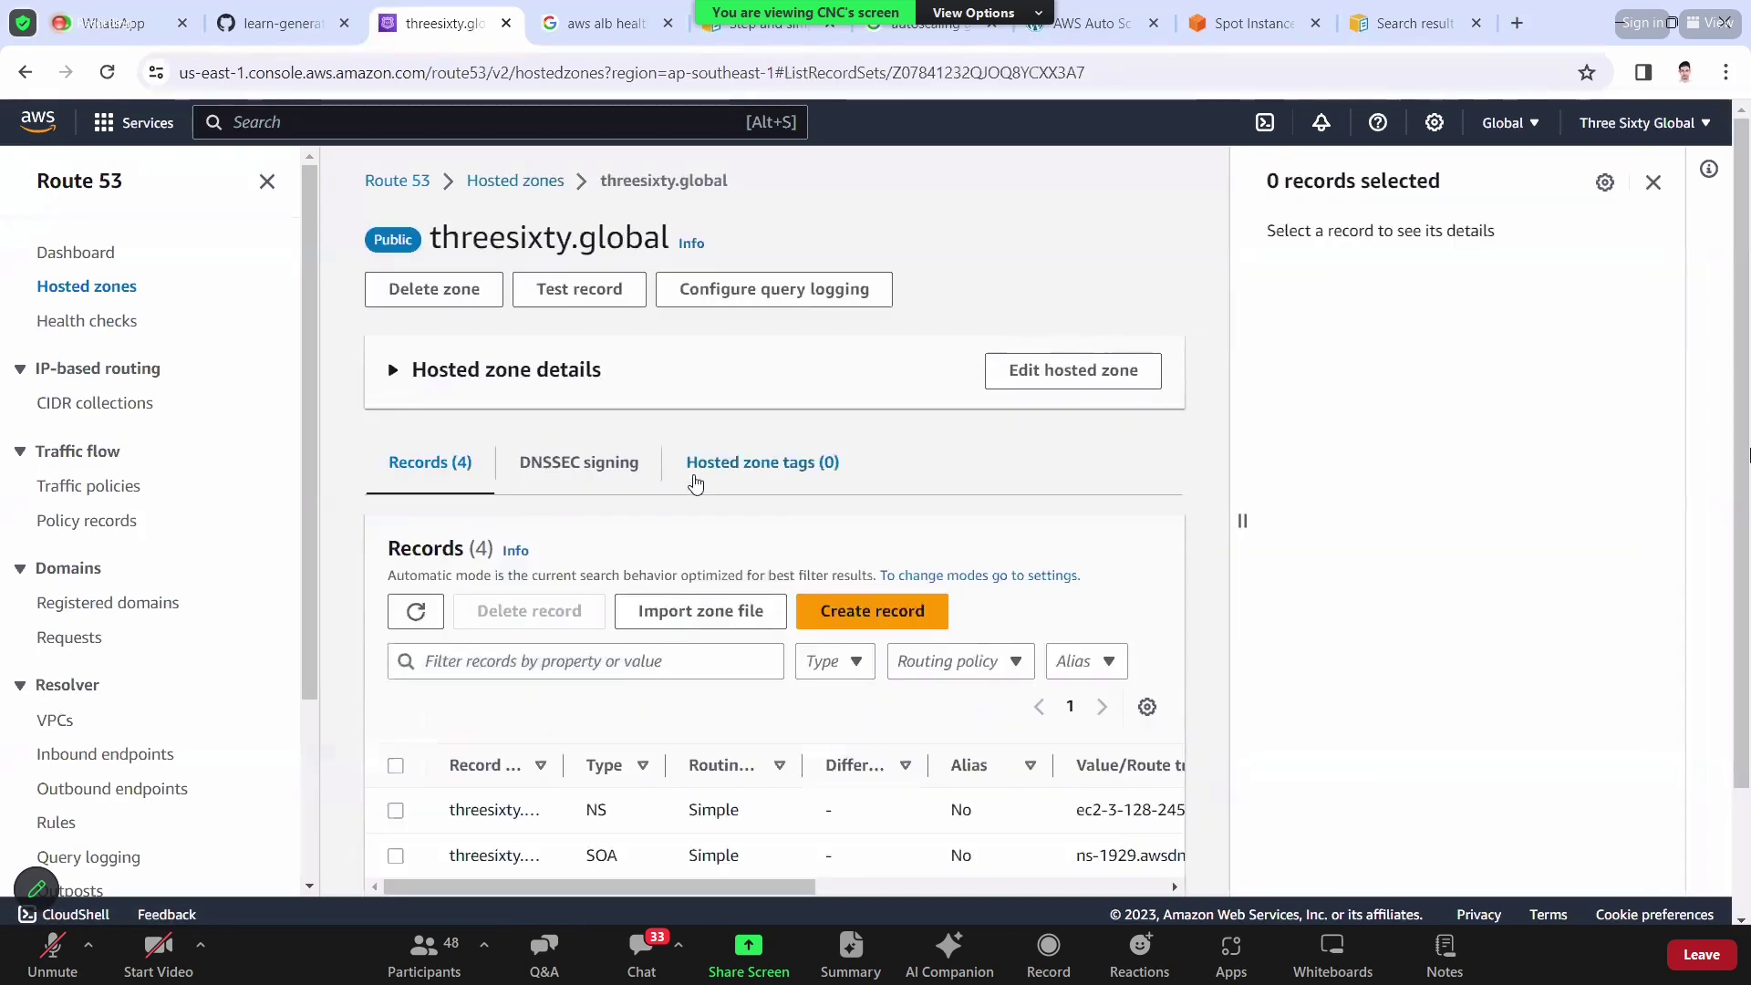
scroll(696, 479, "down", 1)
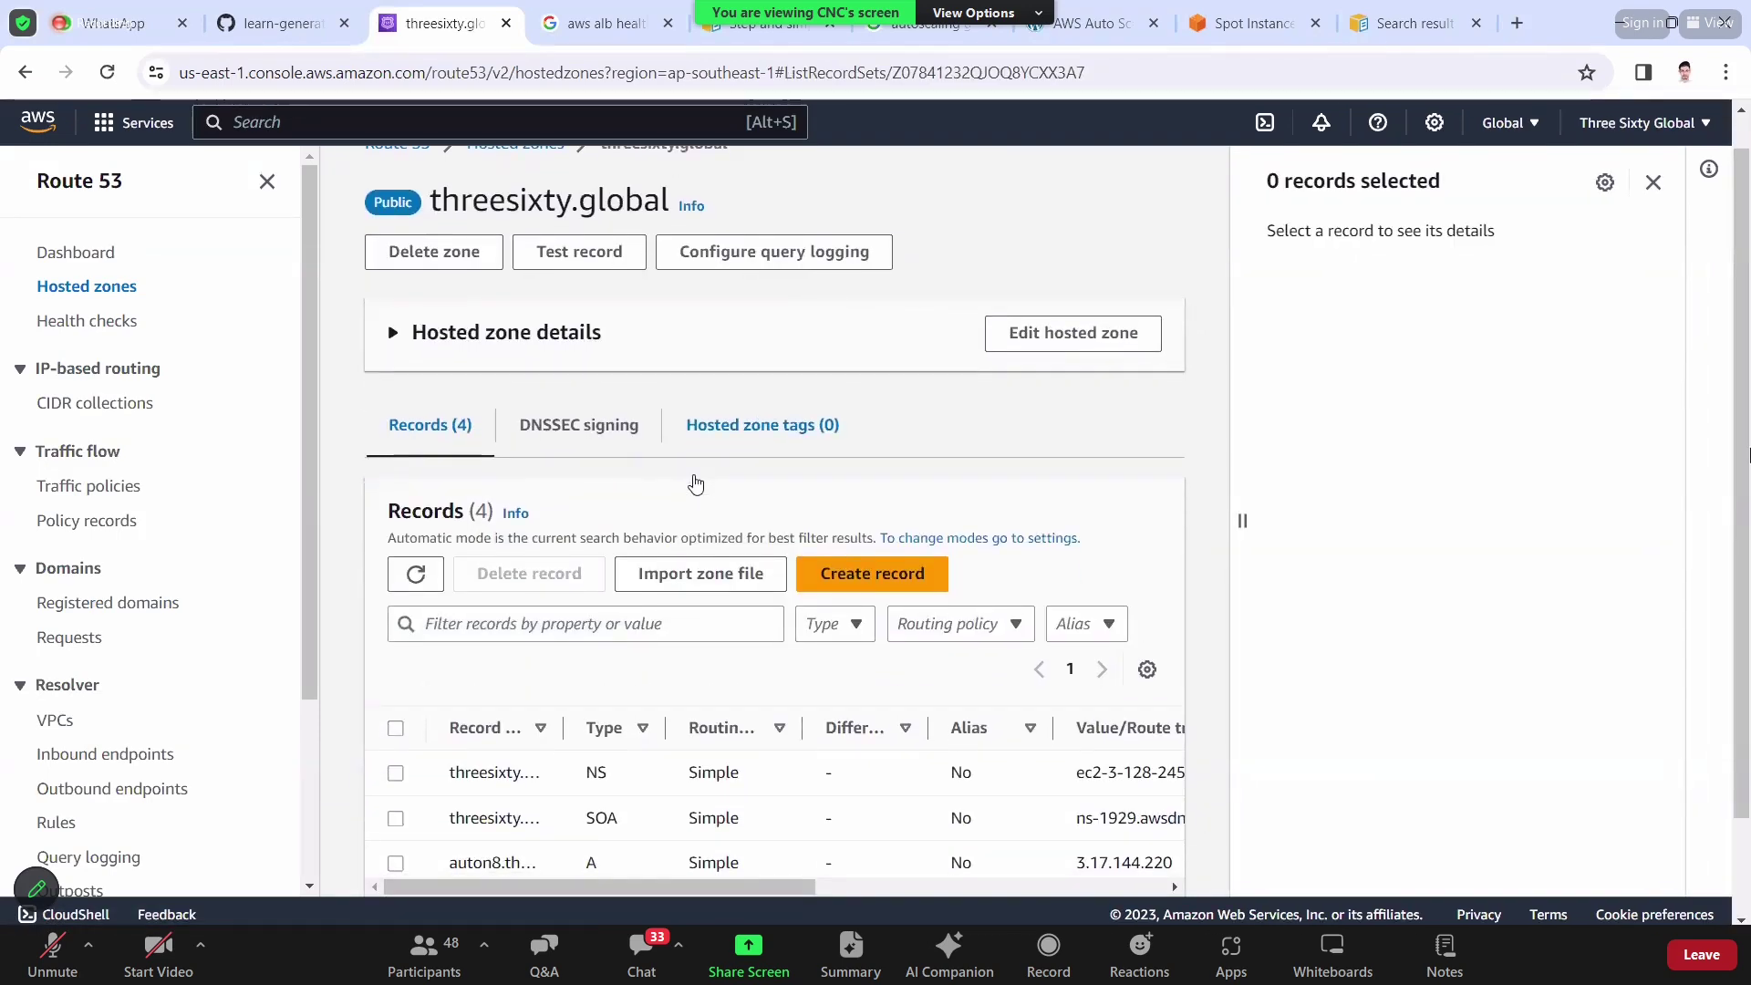
scroll(696, 484, "down", 3)
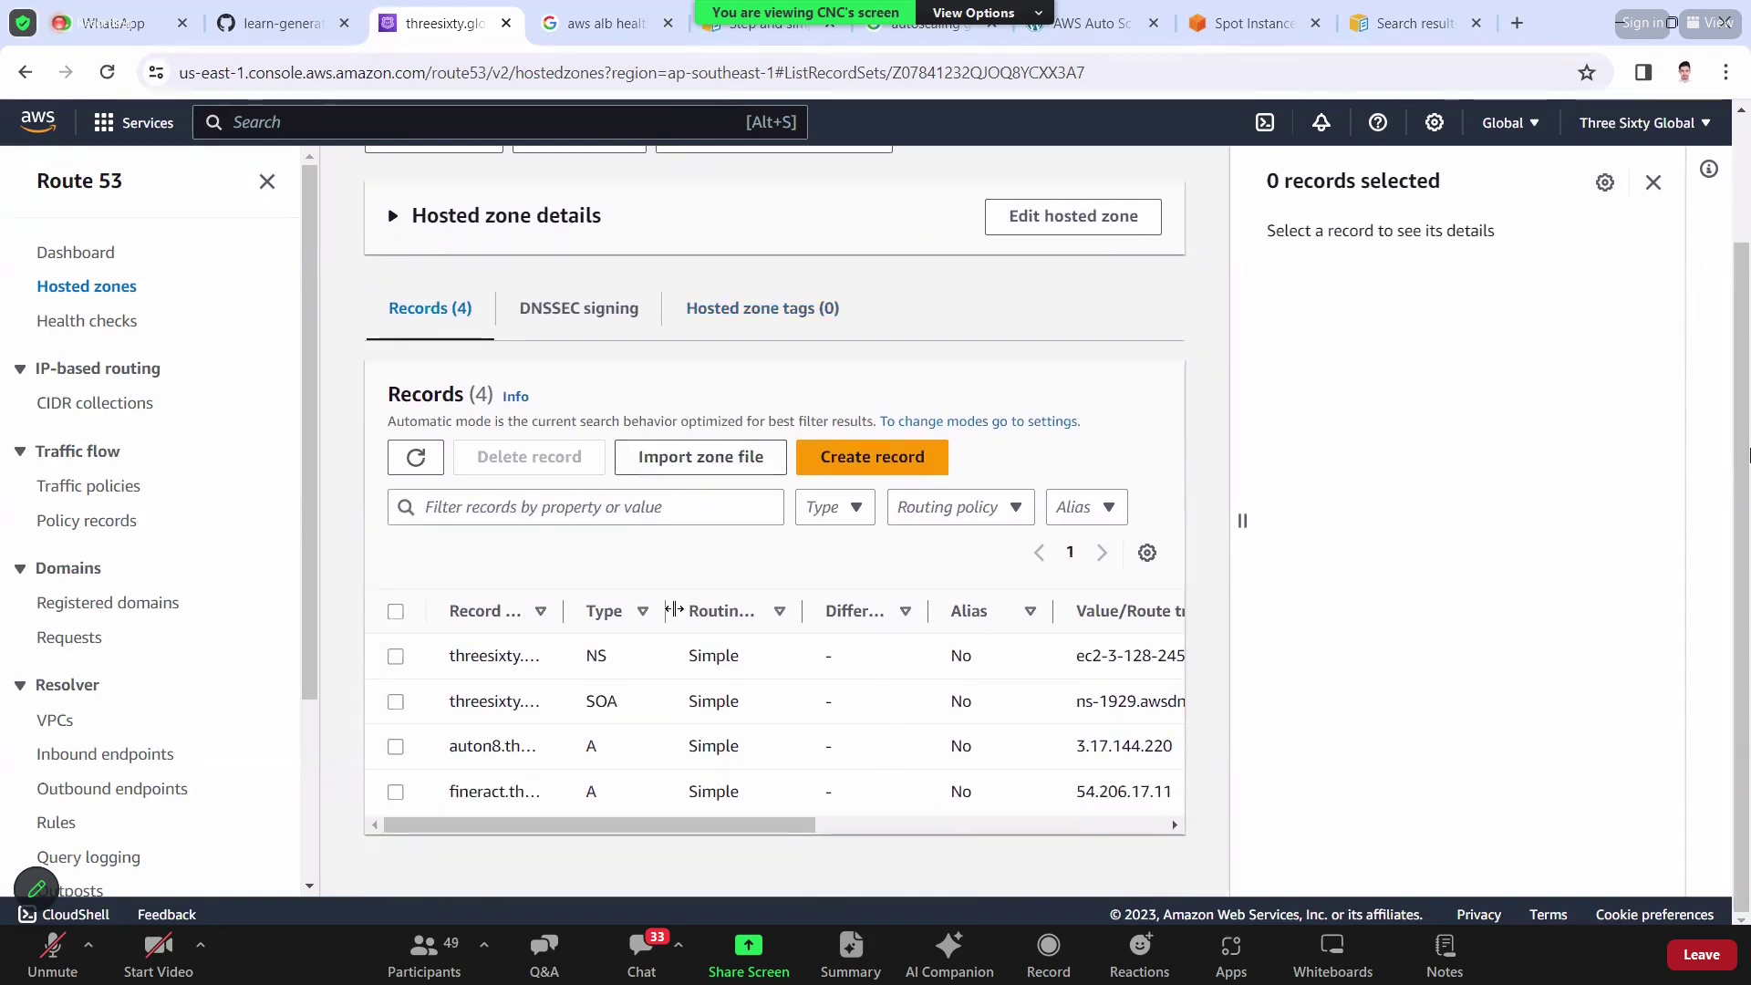
scroll(774, 447, "up", 4)
scroll(776, 447, "down", 4)
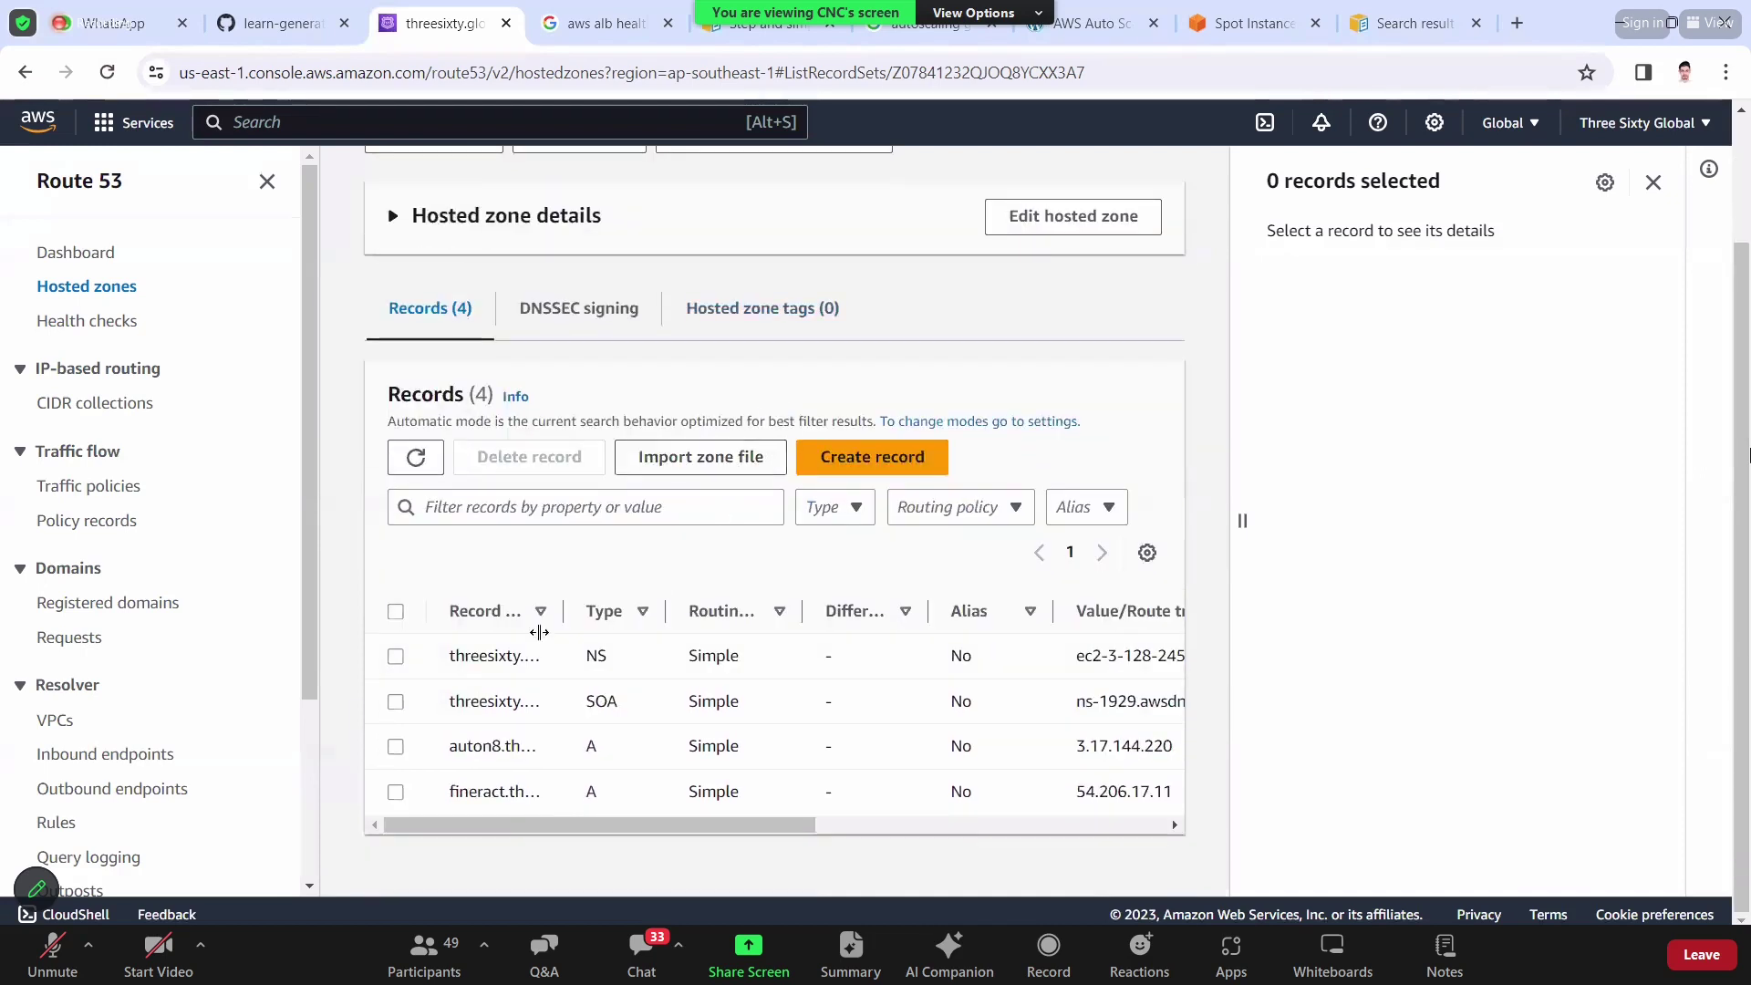
scroll(747, 759, "right", 3)
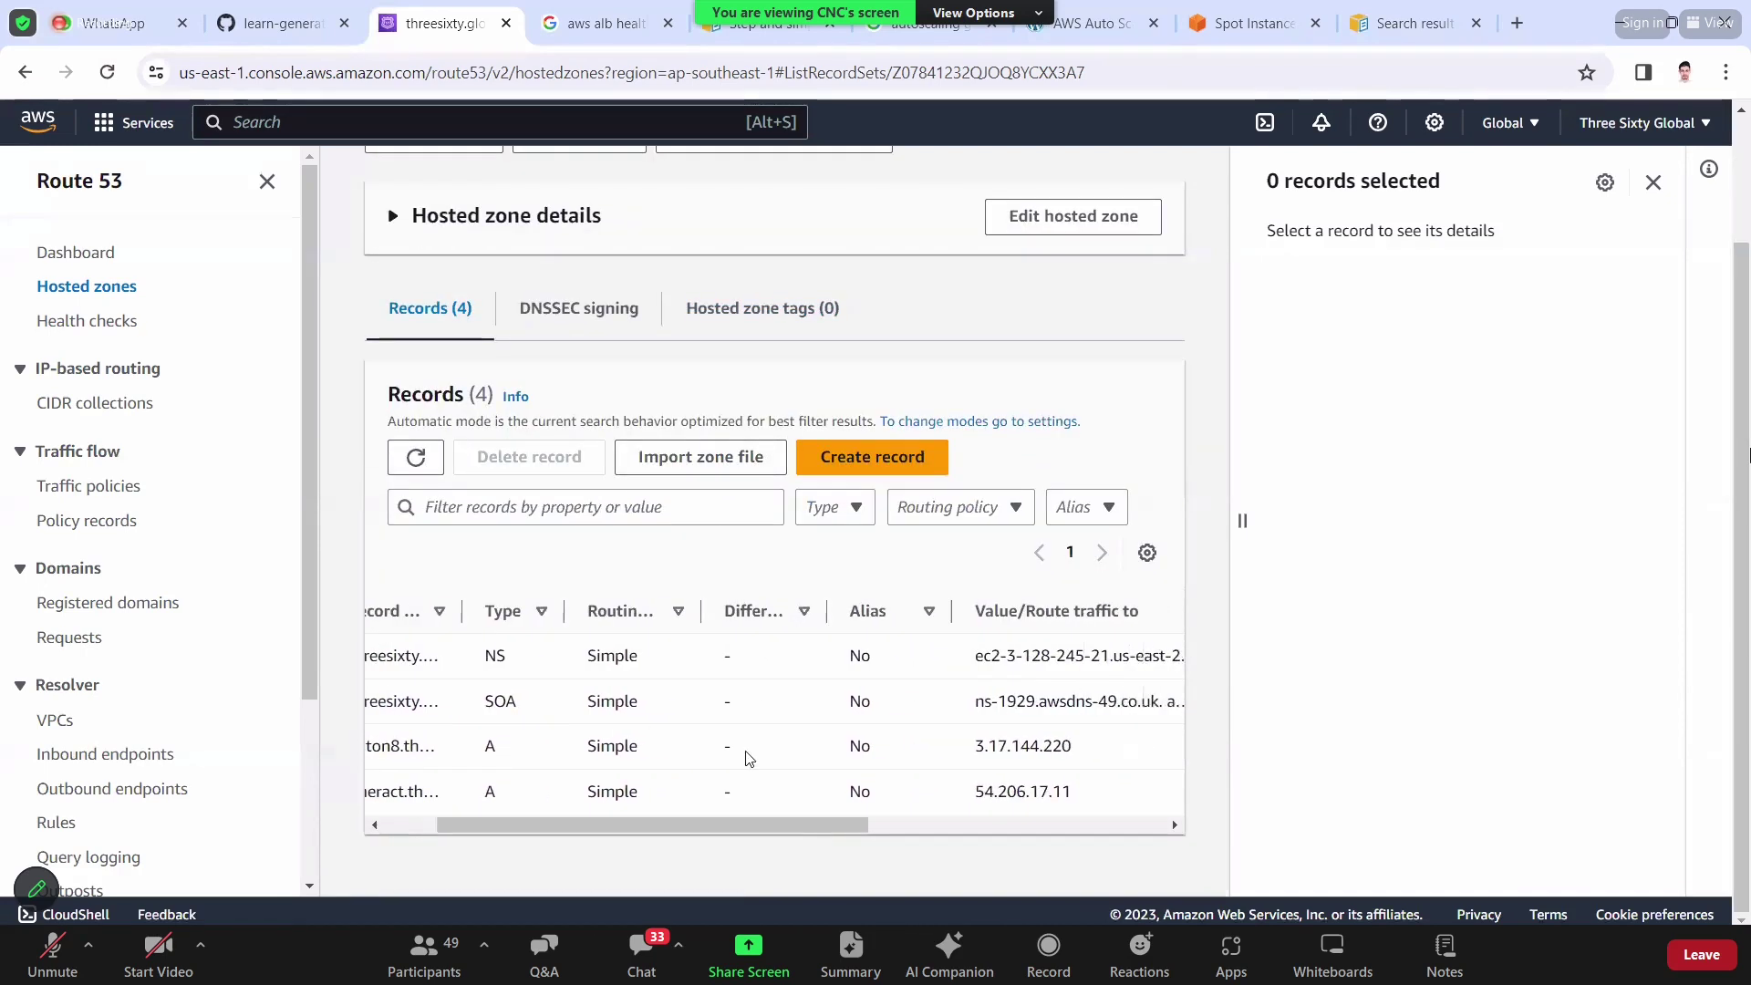
scroll(775, 712, "left", 3)
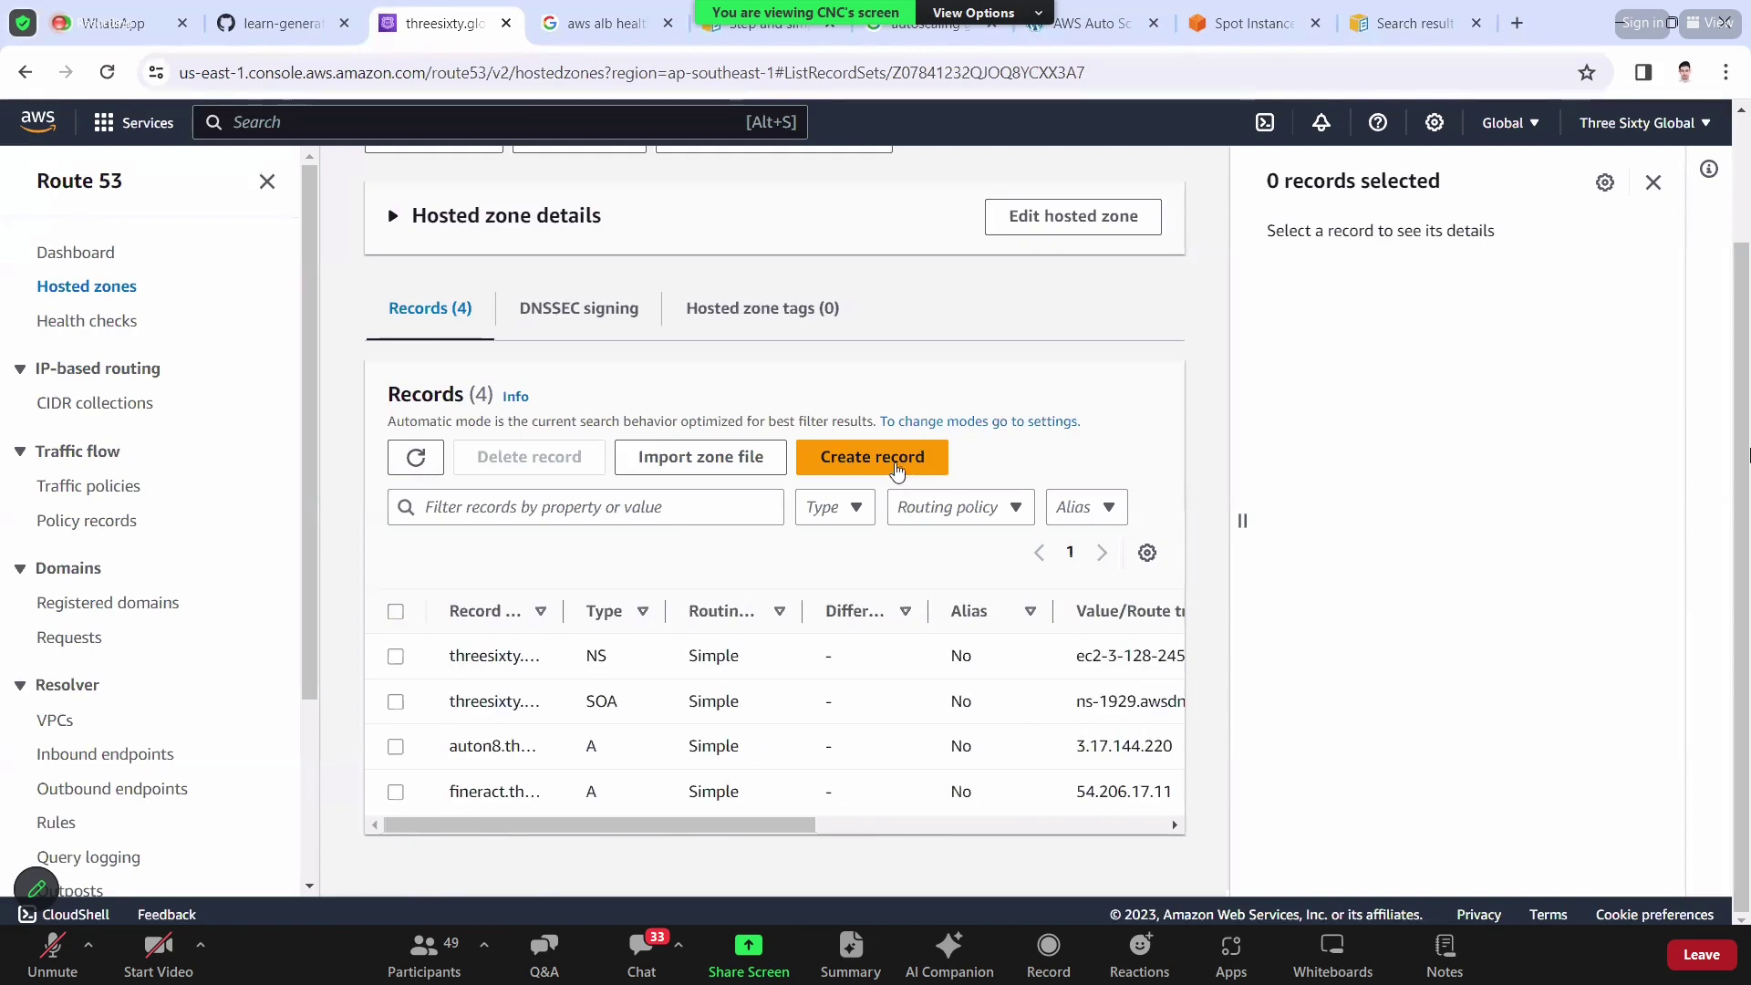
scroll(798, 415, "up", 4)
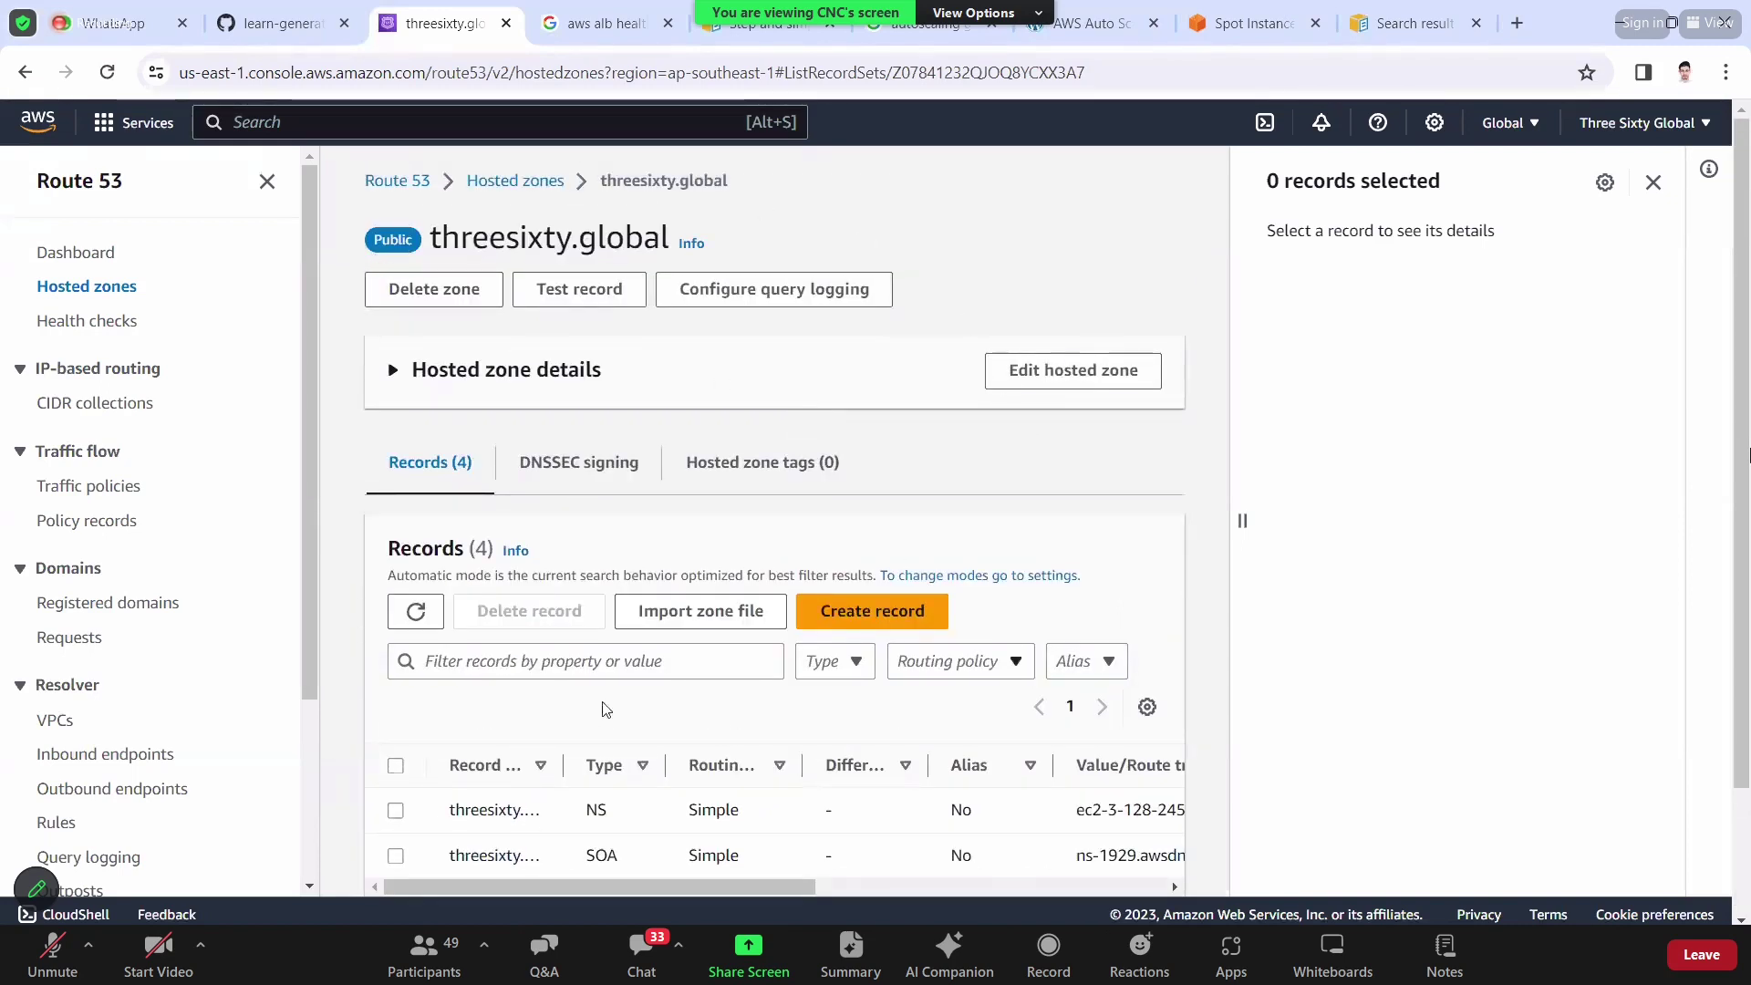
- Expand threesixty.global's details and highlight its name, zone ID, Public type and four name servers
left_click(394, 373)
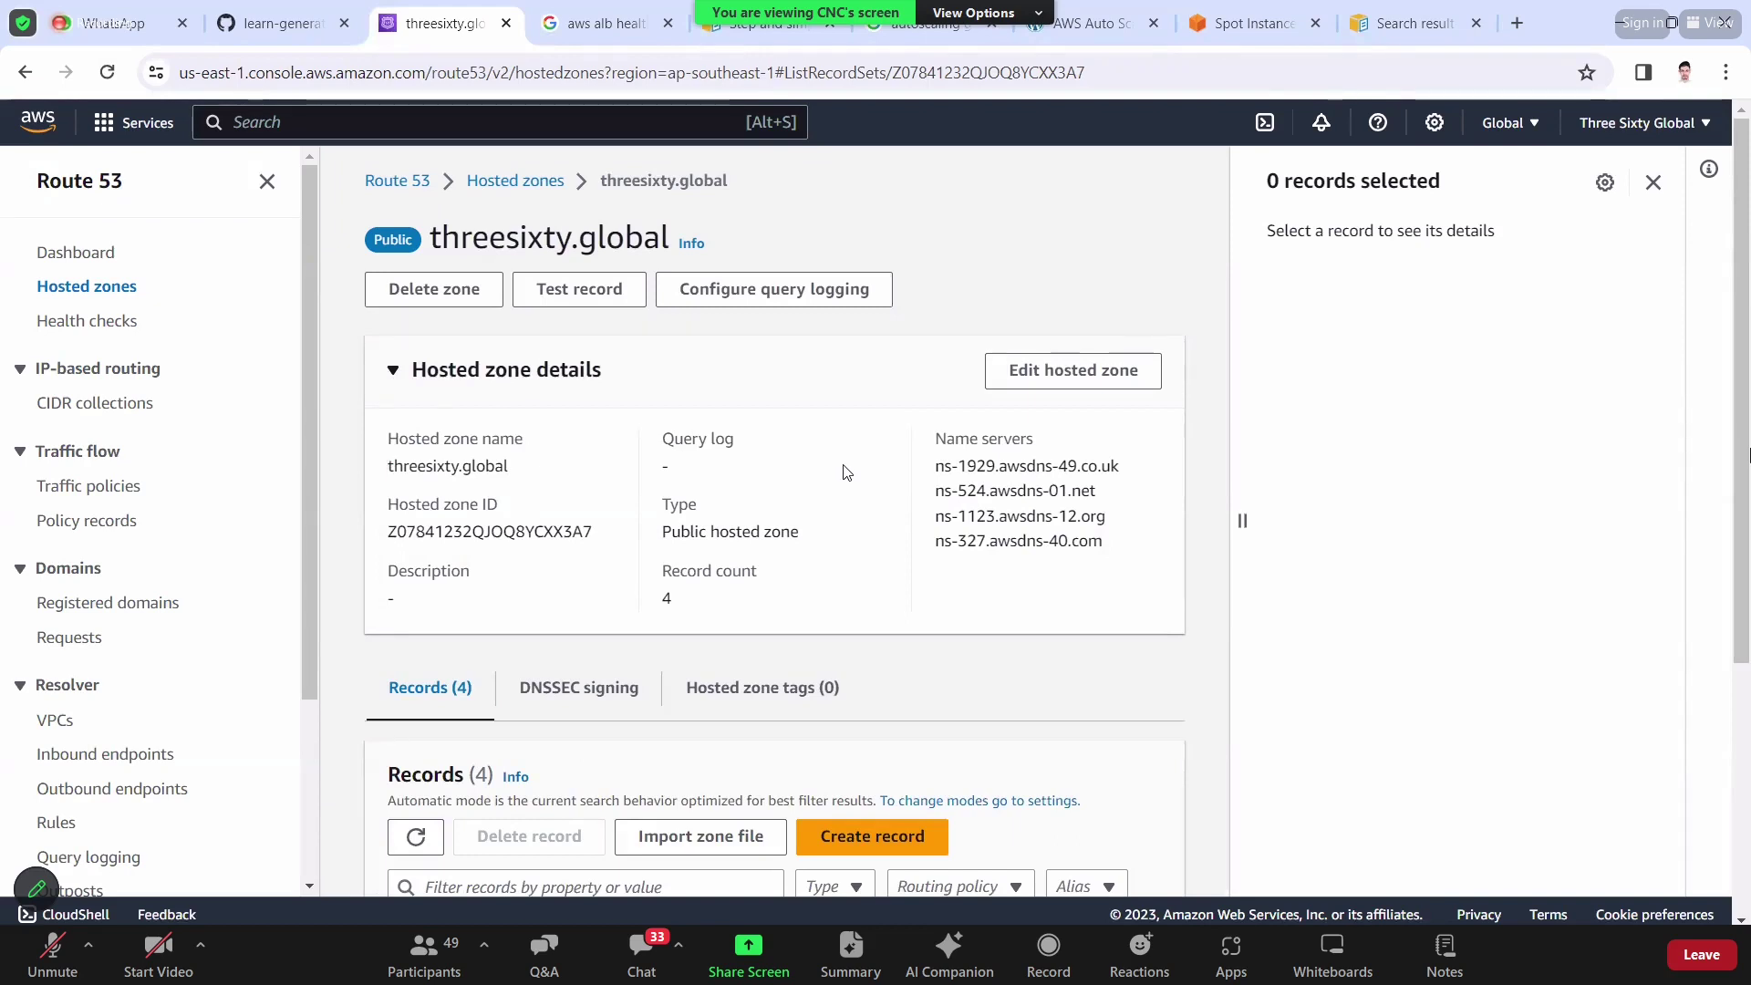
double_click(435, 470)
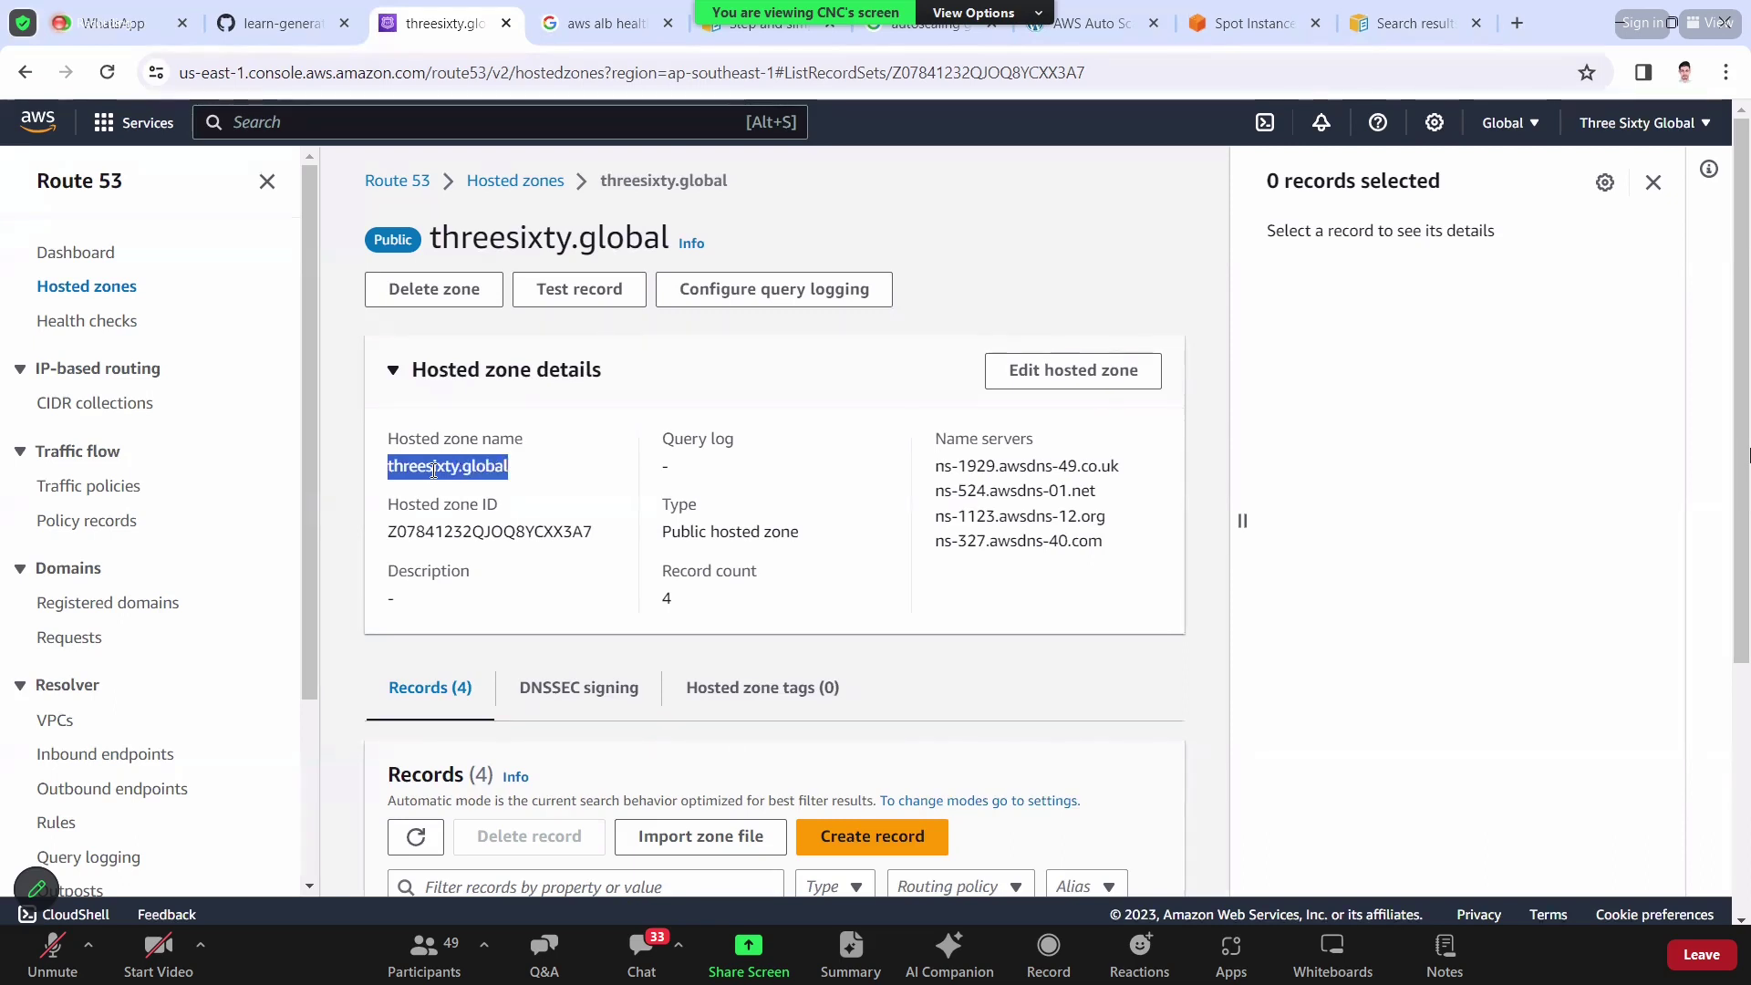
double_click(451, 529)
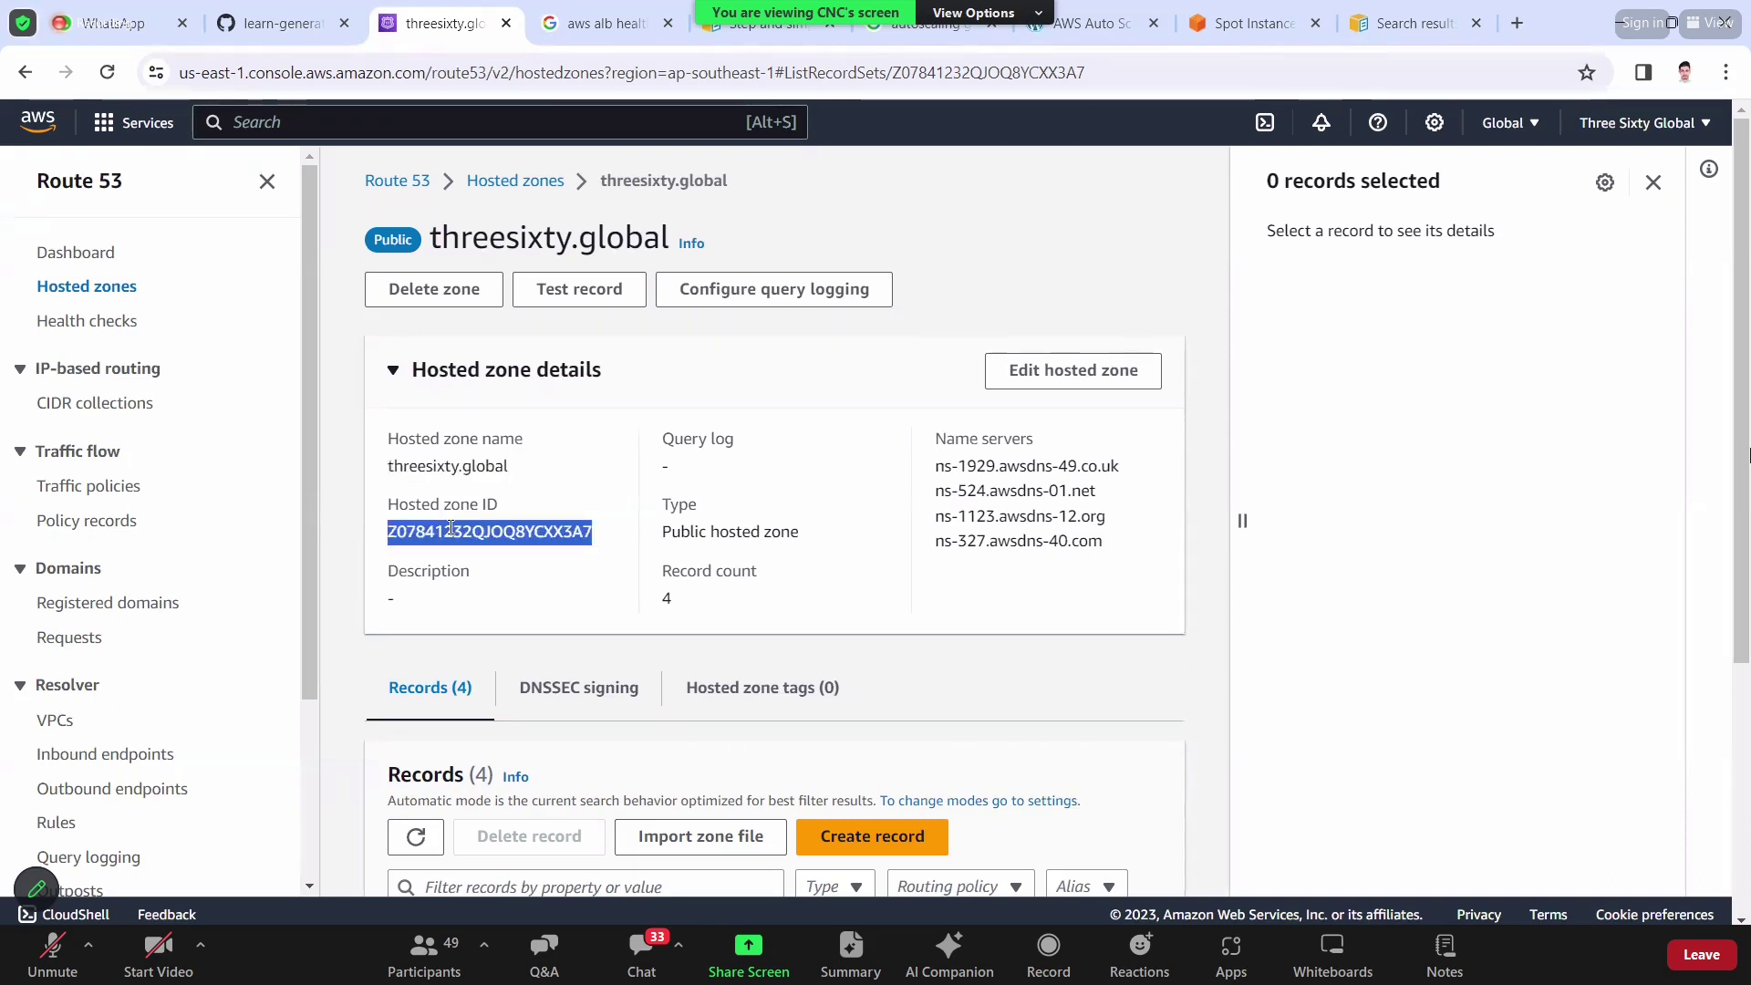
triple_click(690, 534)
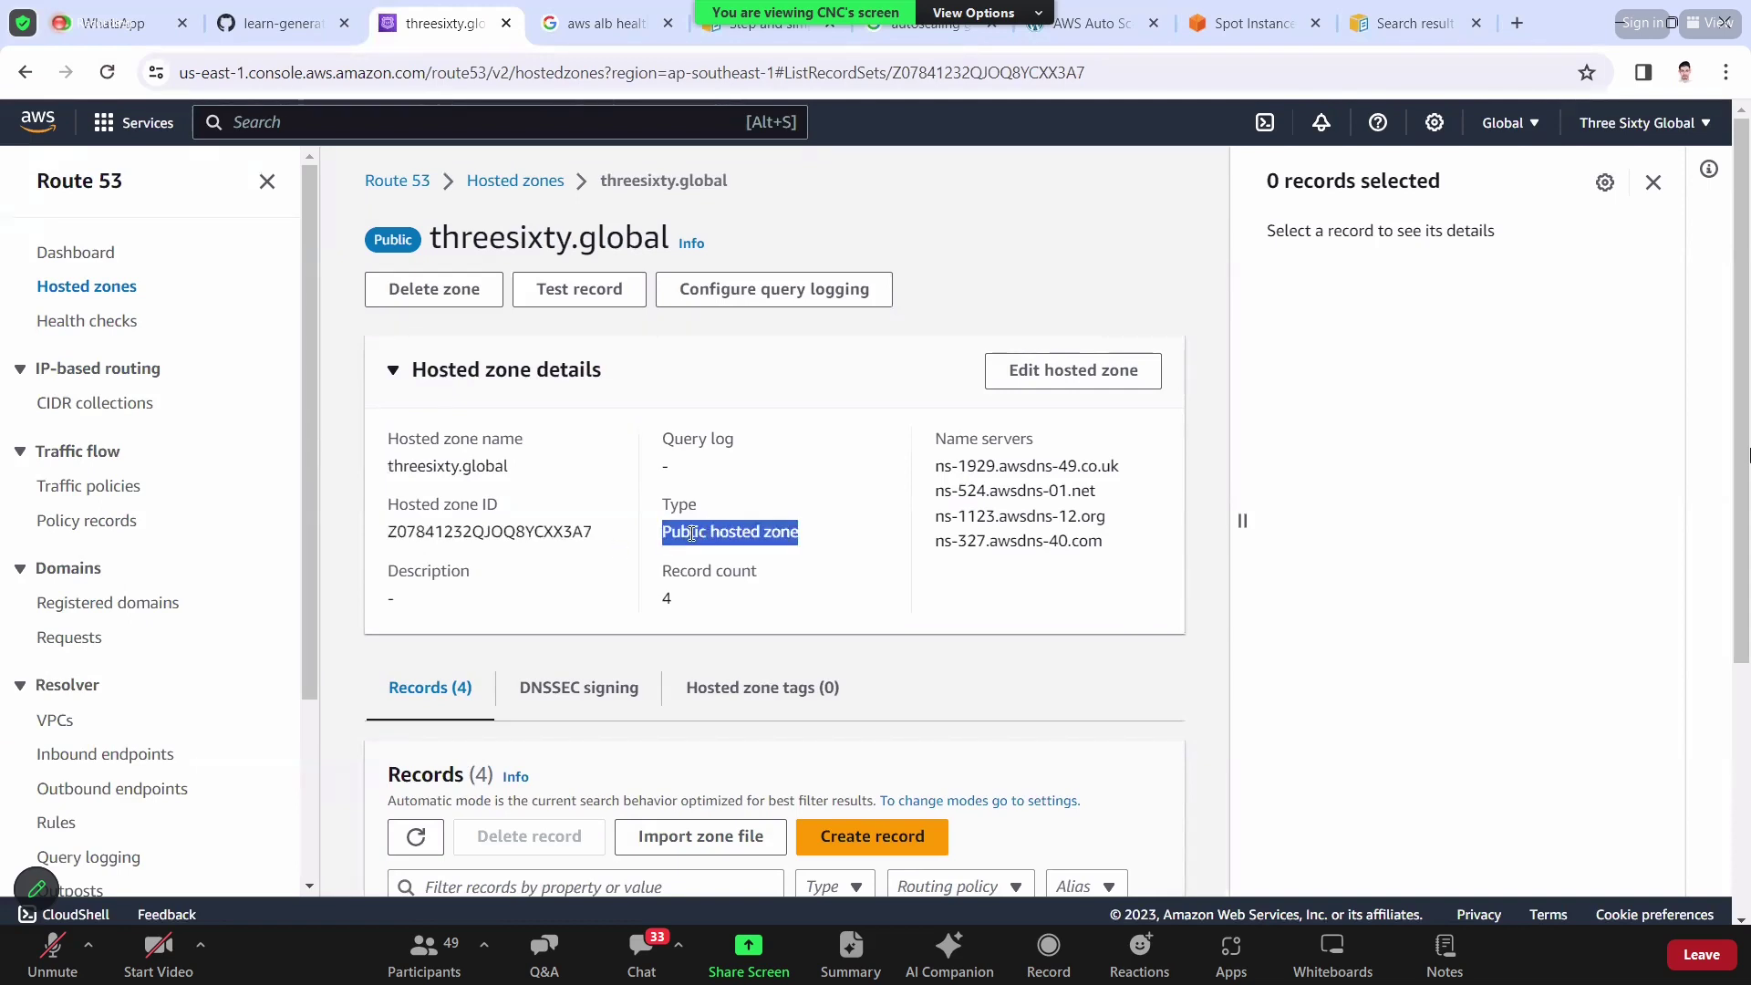
left_click_drag(937, 466, 980, 470)
triple_click(980, 470)
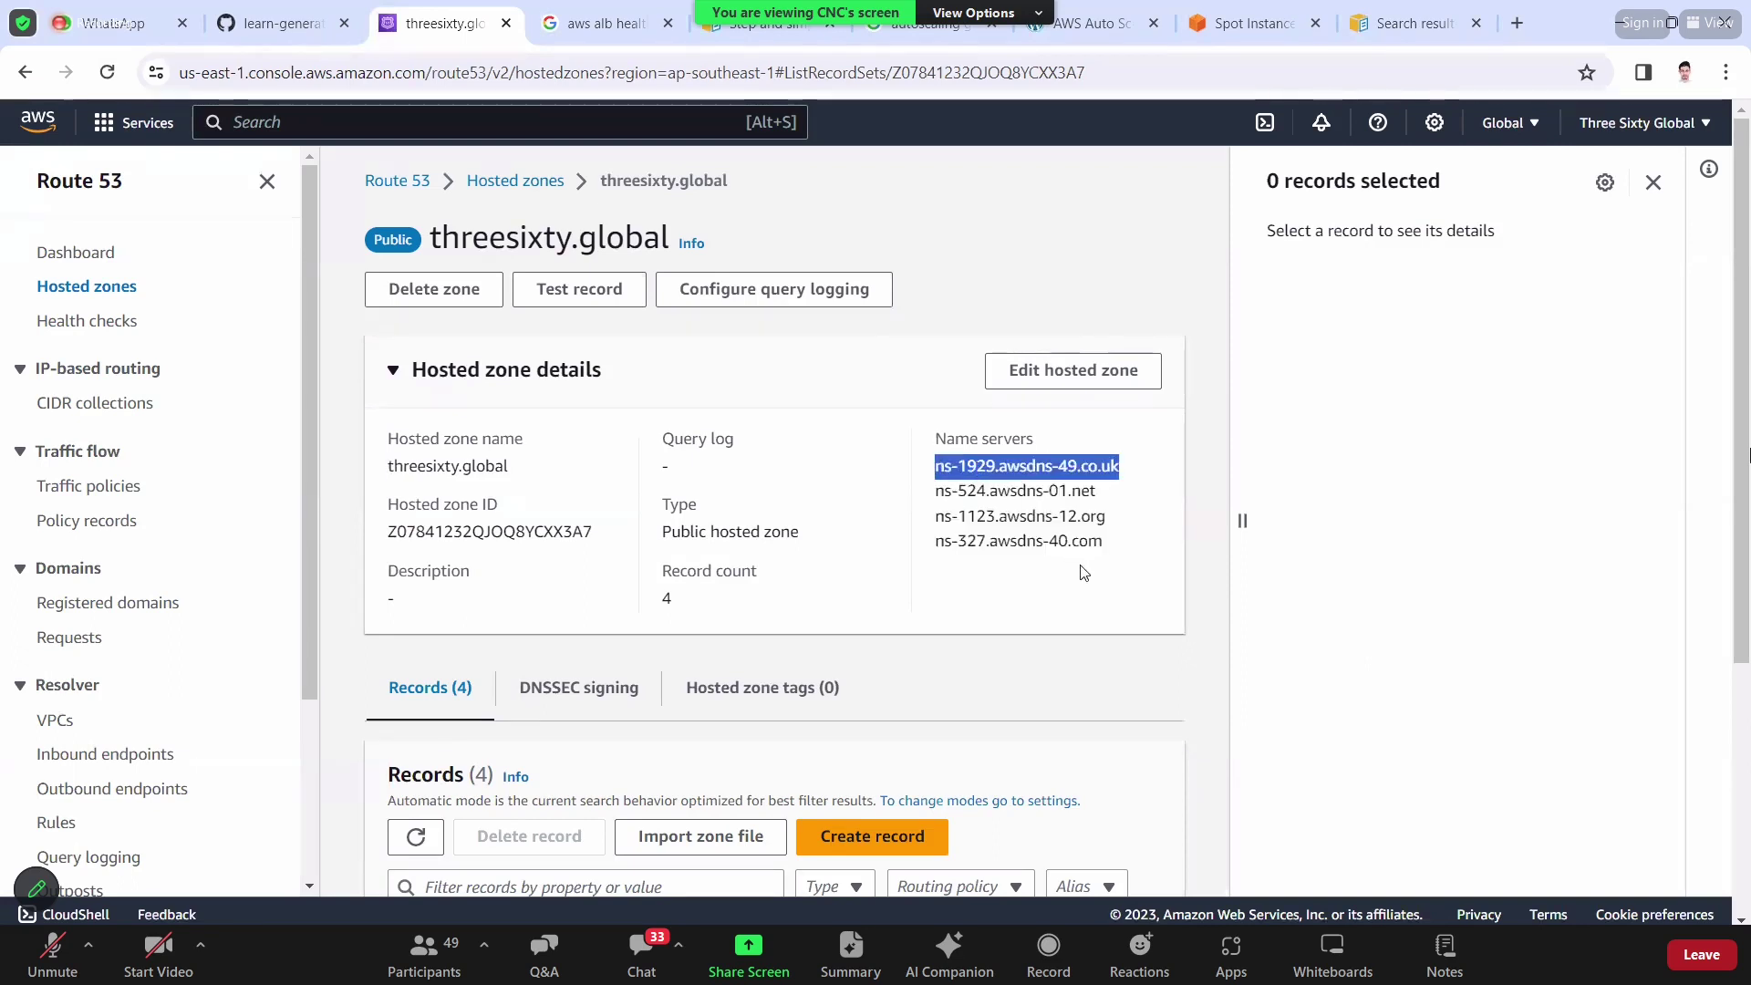
left_click(1125, 554)
left_click_drag(1105, 547, 954, 460)
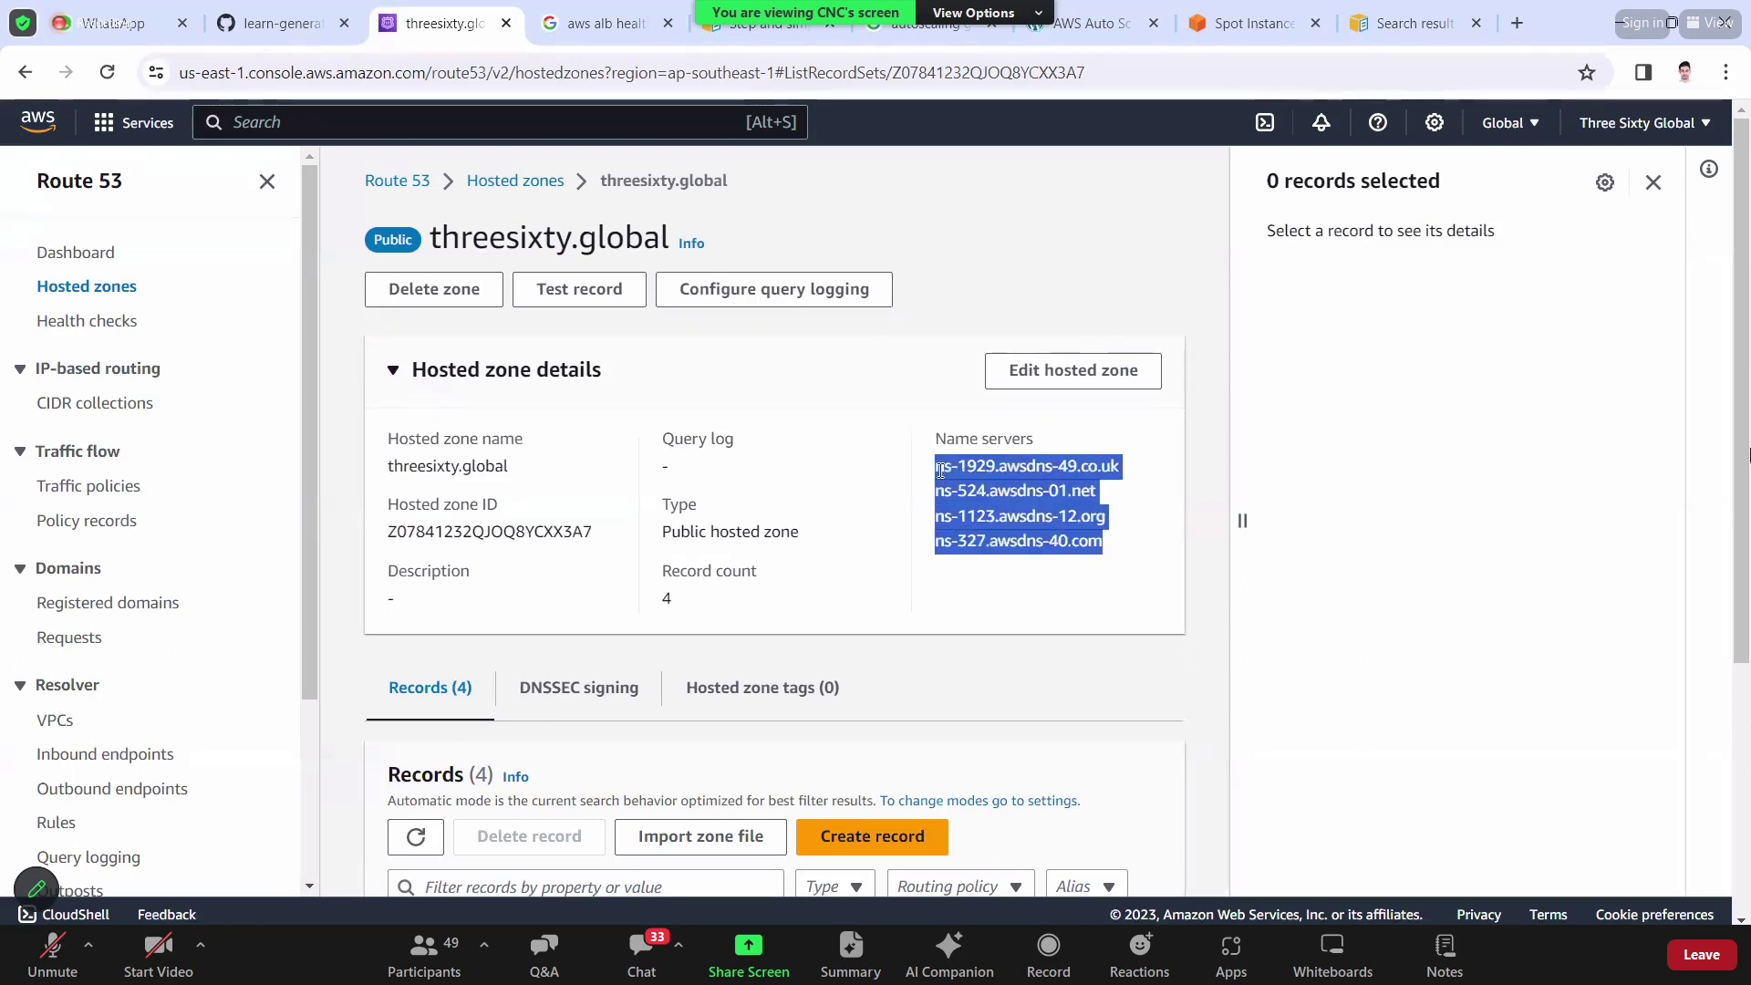
triple_click(1000, 432)
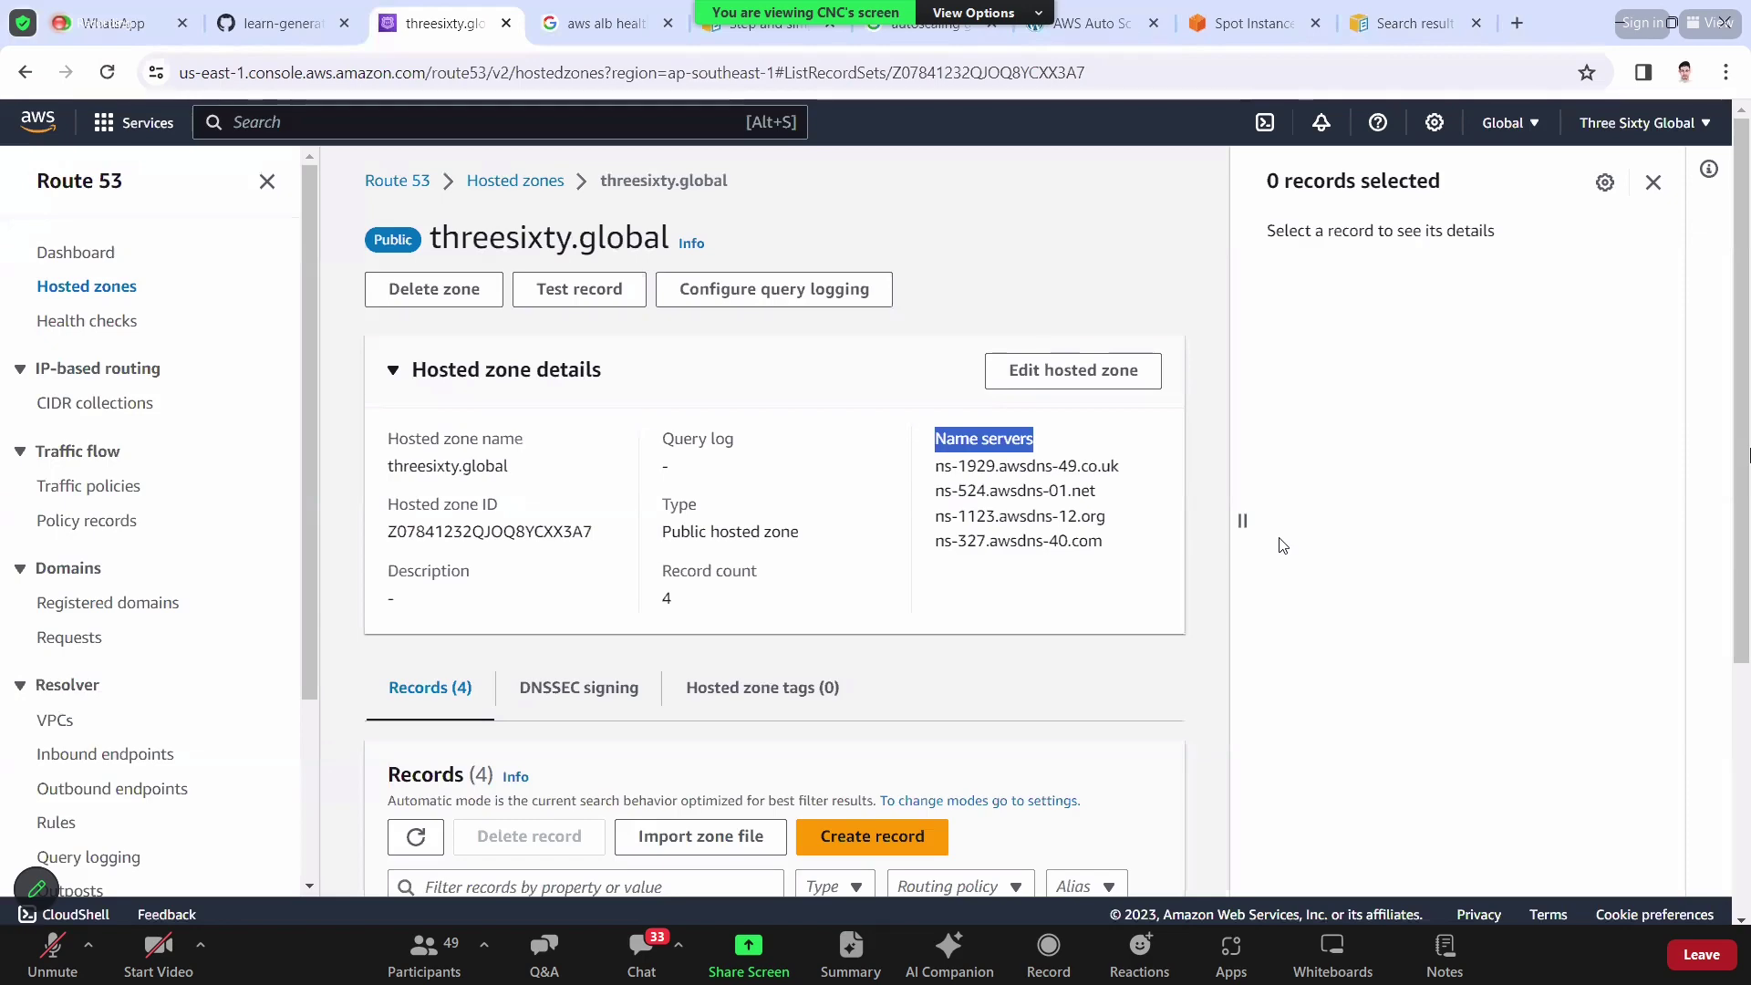
left_click(527, 182)
- Start and cancel another hosted zone, then reopen threesixty.global to show its NS and SOA records
left_click(924, 320)
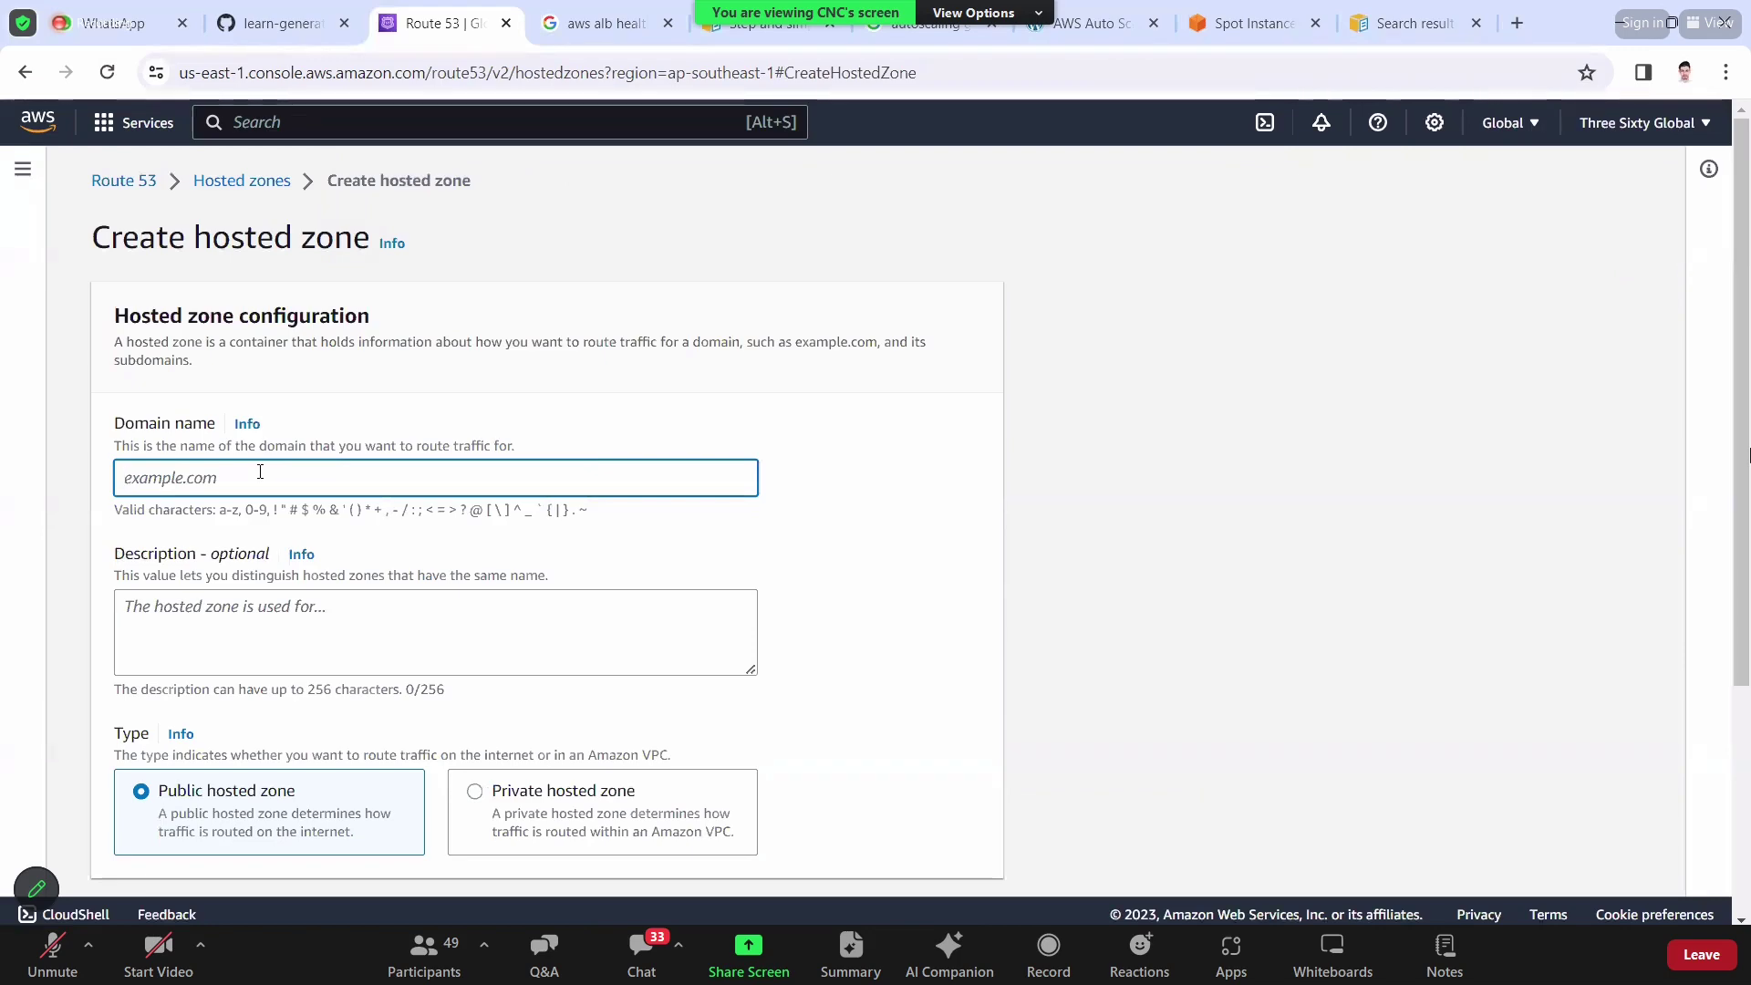
scroll(260, 472, "down", 4)
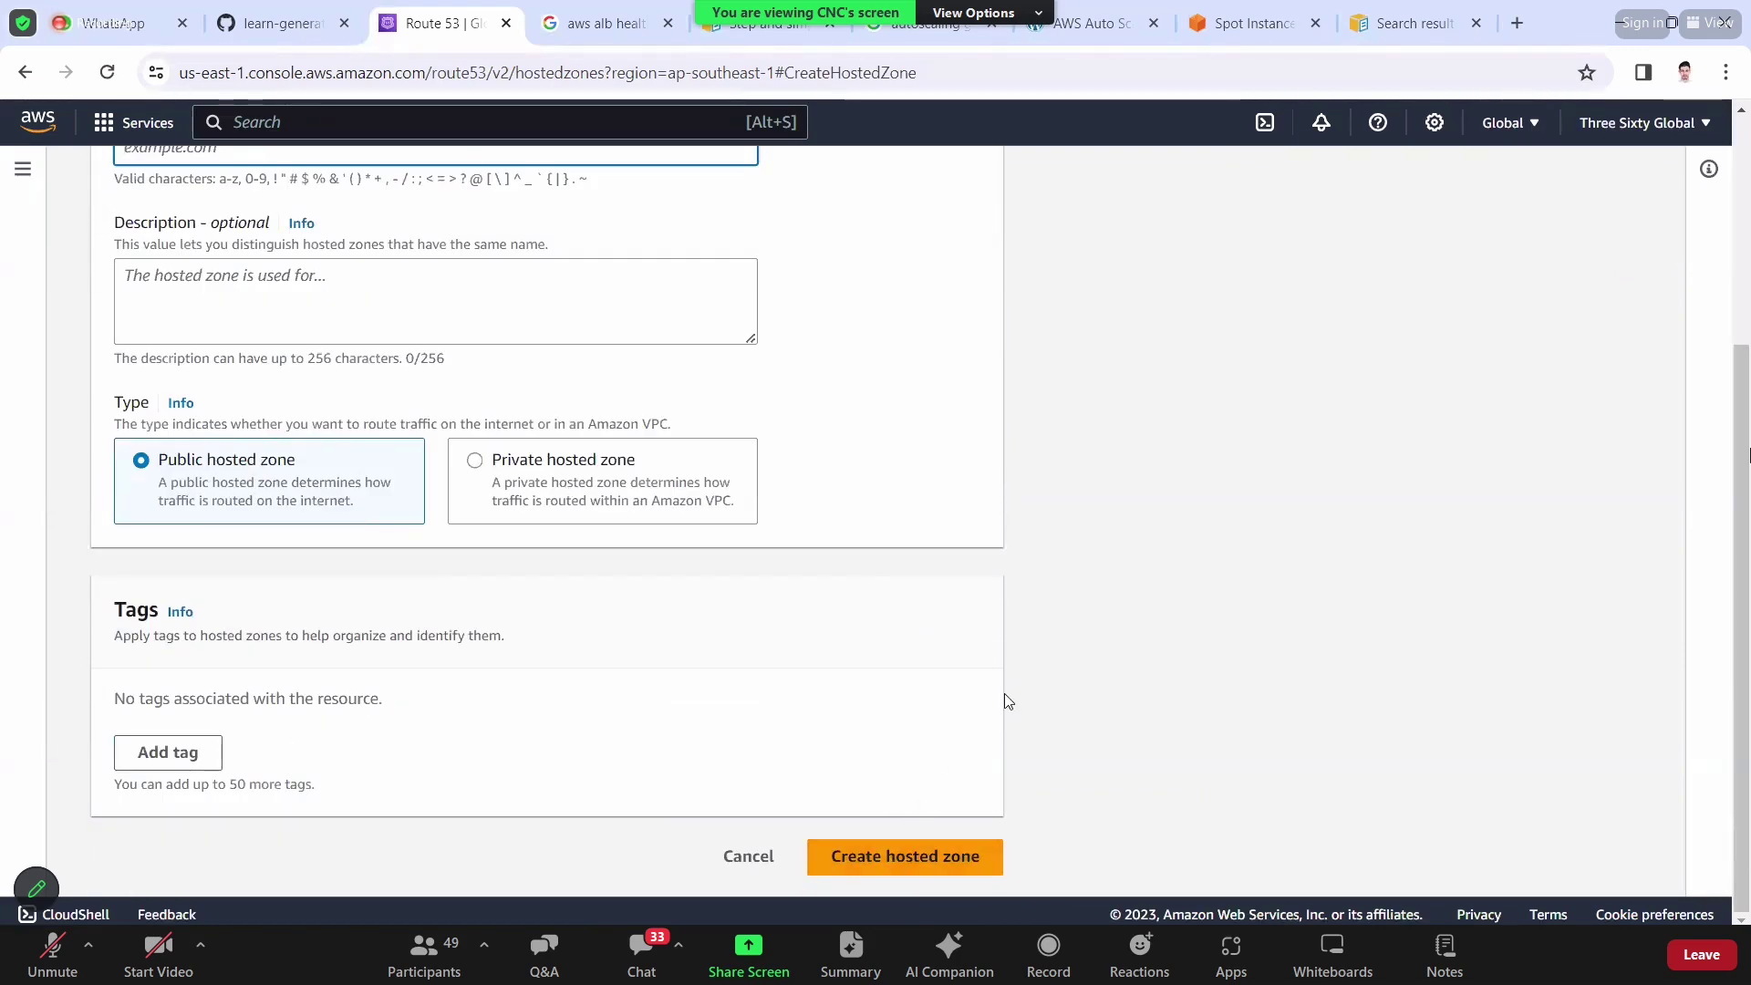
left_click(746, 865)
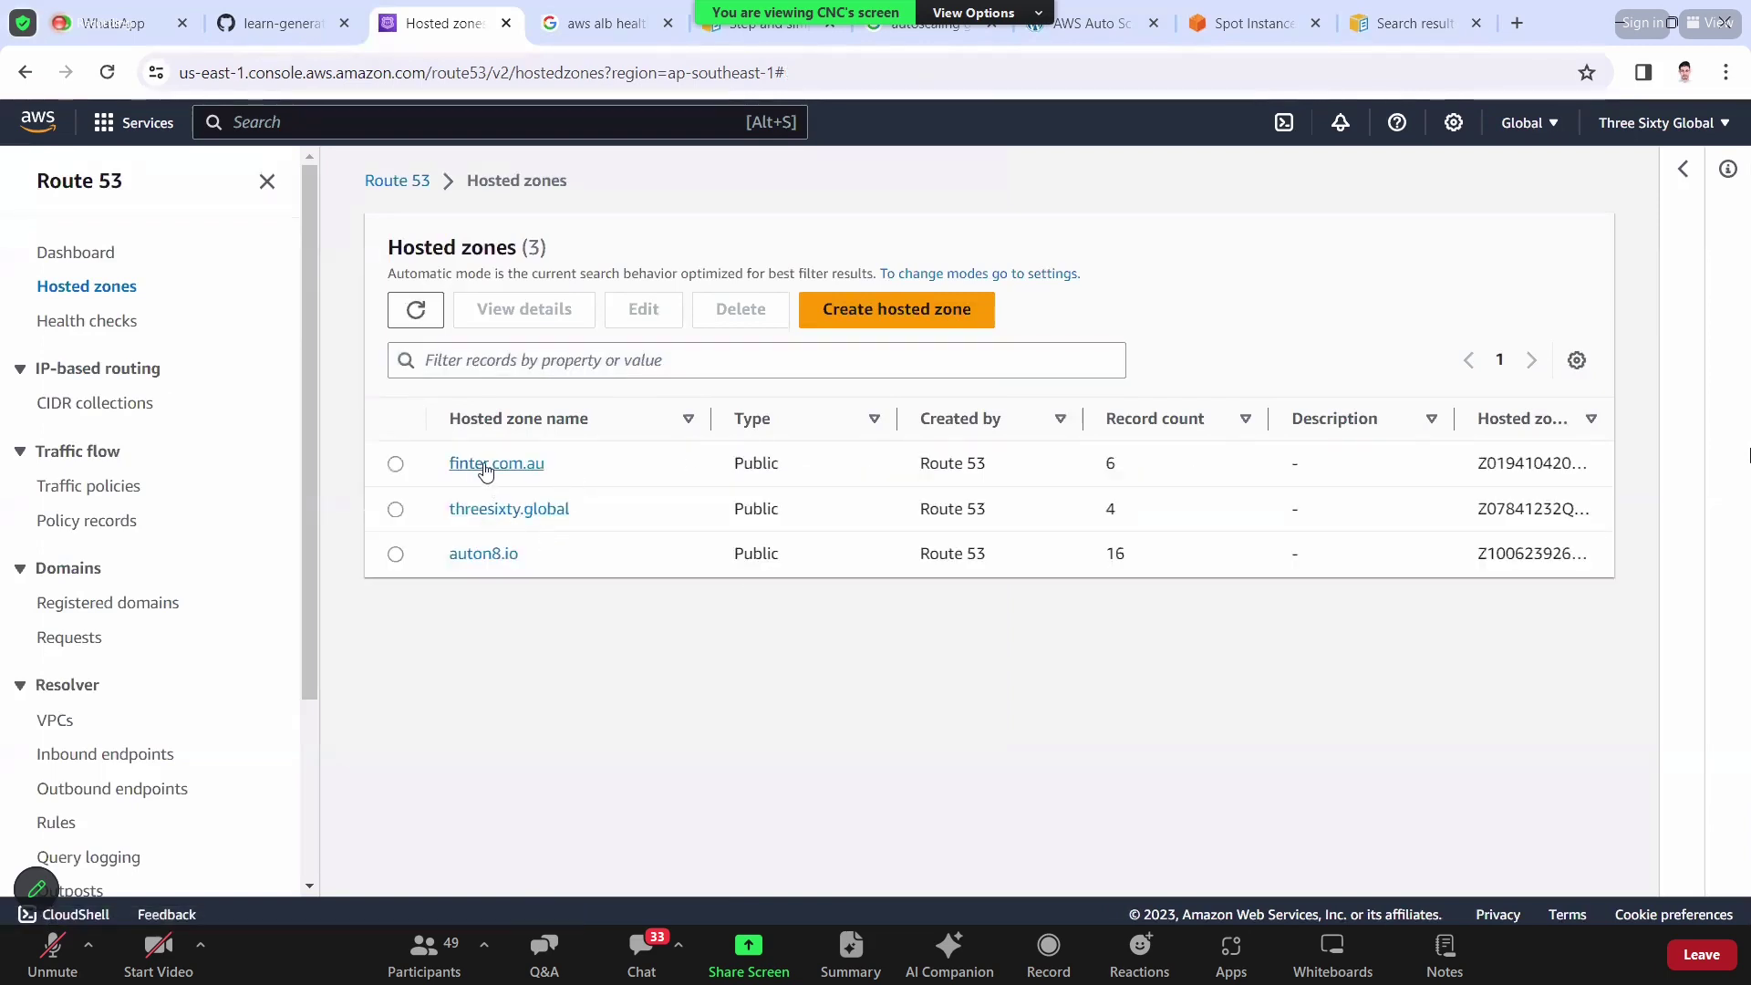
left_click(489, 509)
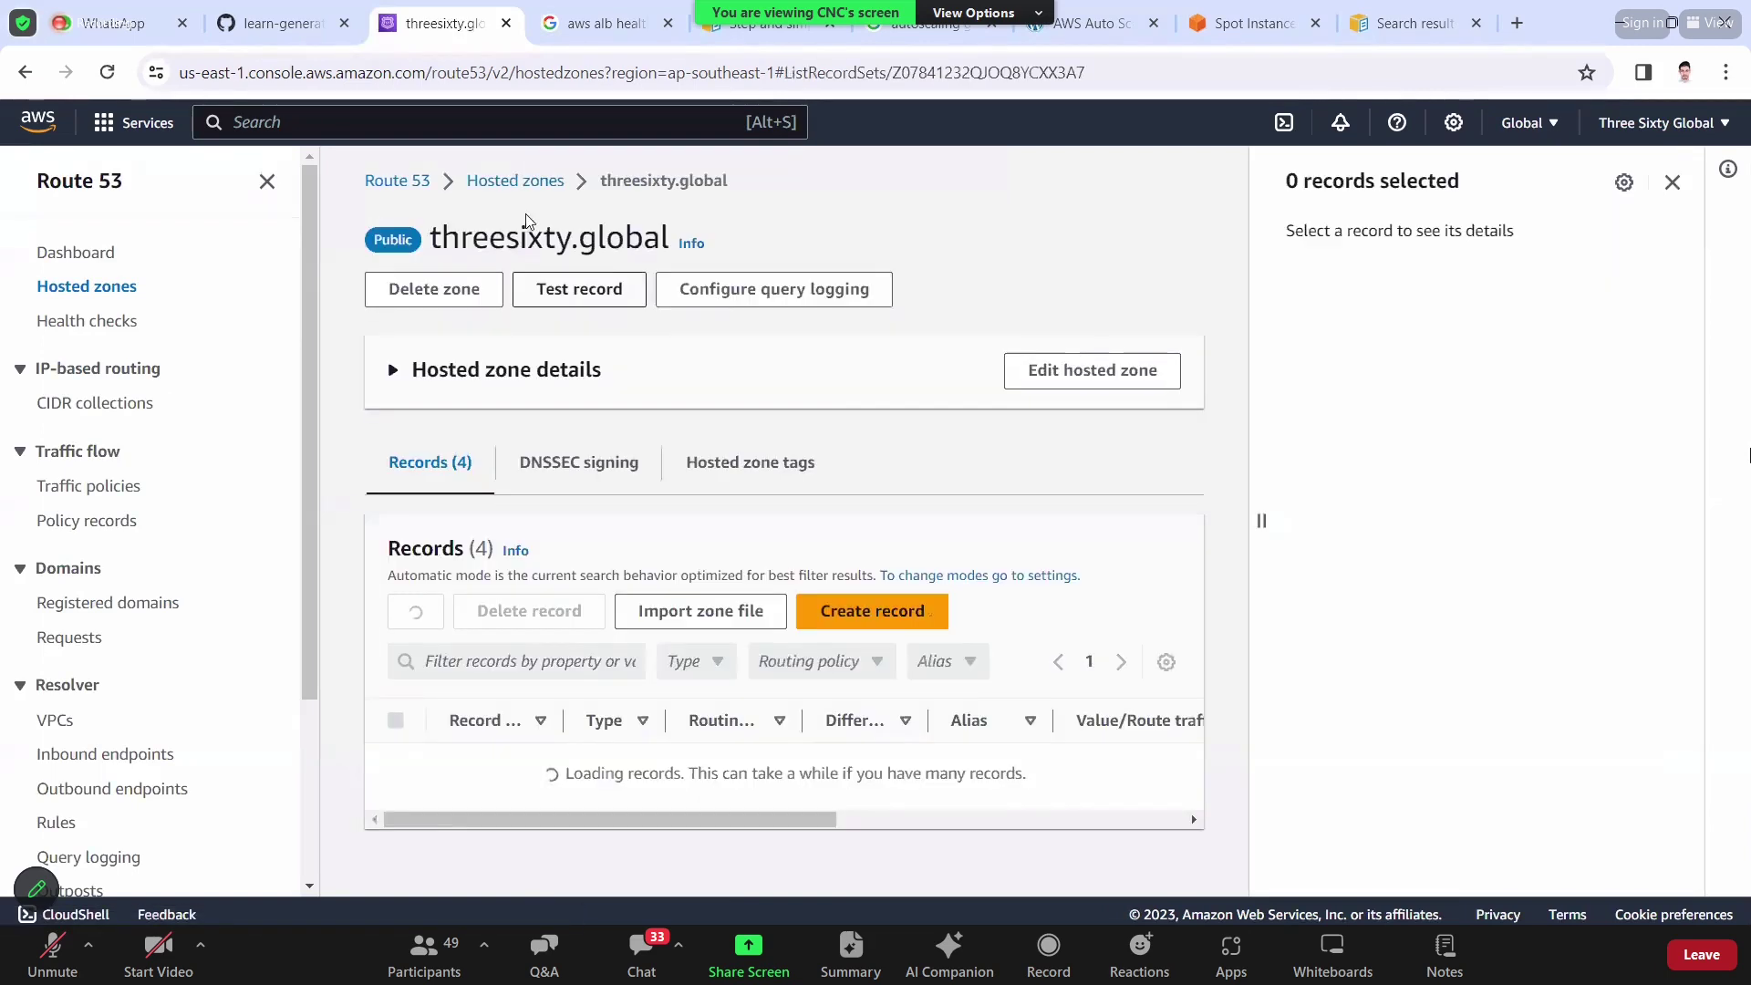
- Expand the zone details and highlight threesixty.global, its zone ID, Public type and Name servers
left_click(551, 374)
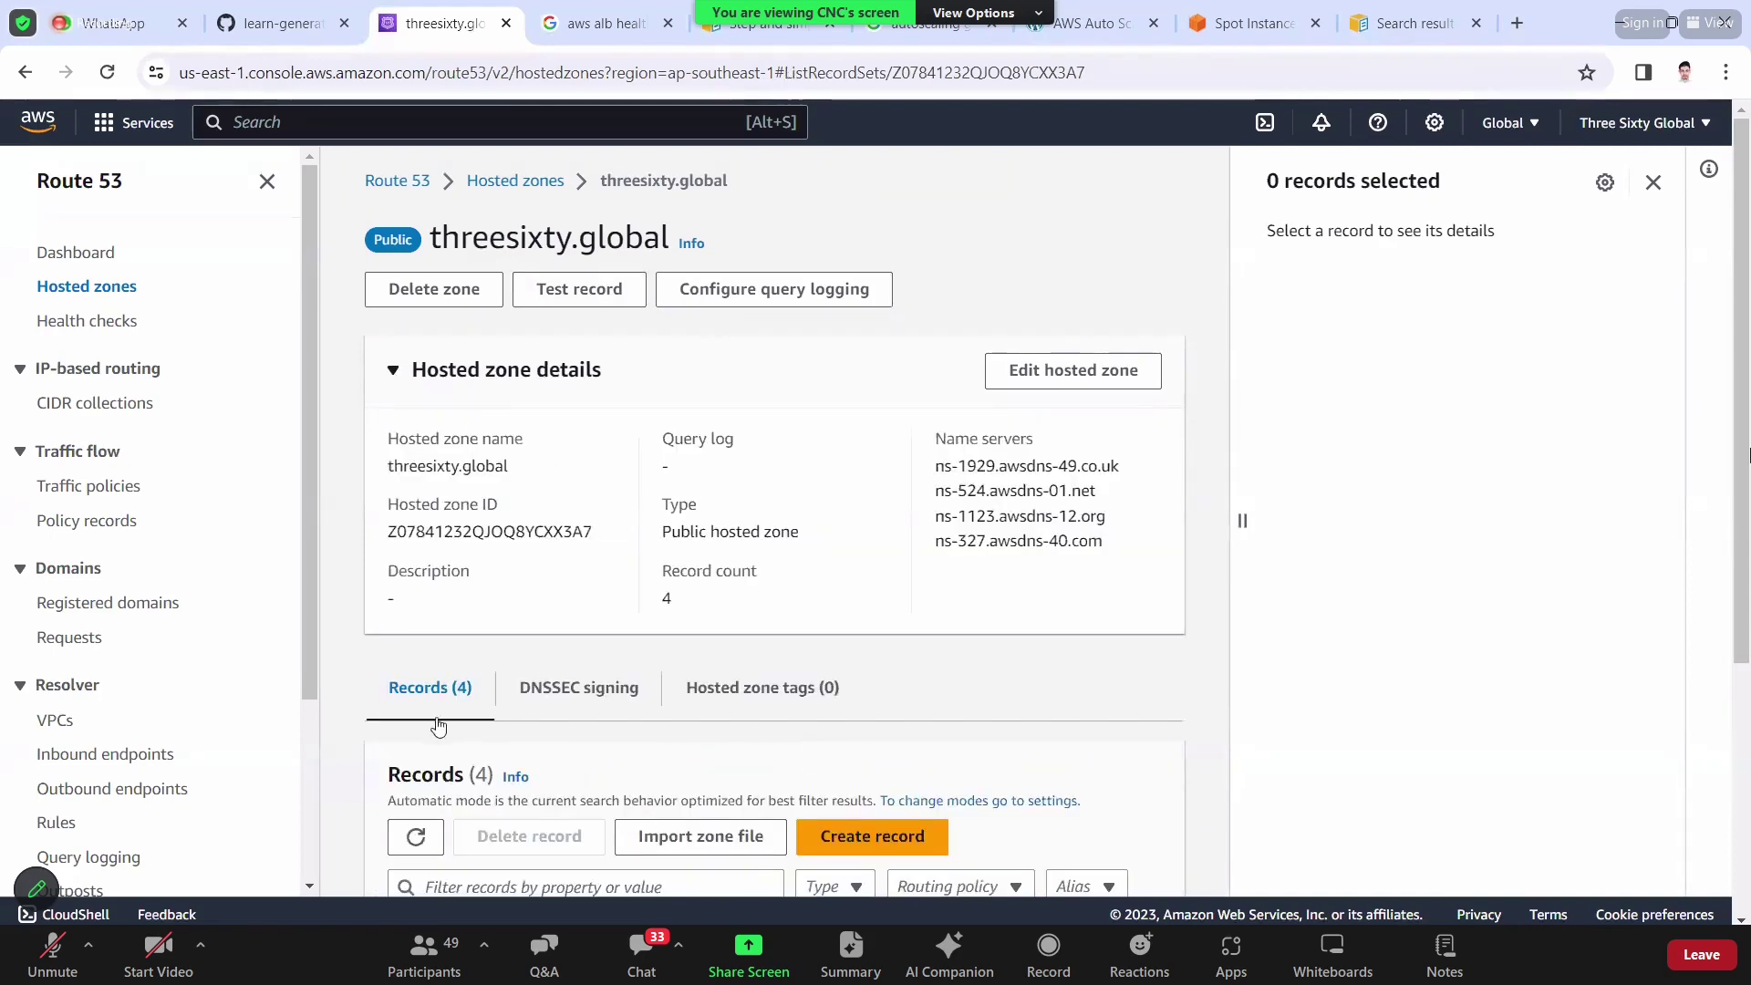
scroll(436, 524, "up", 2)
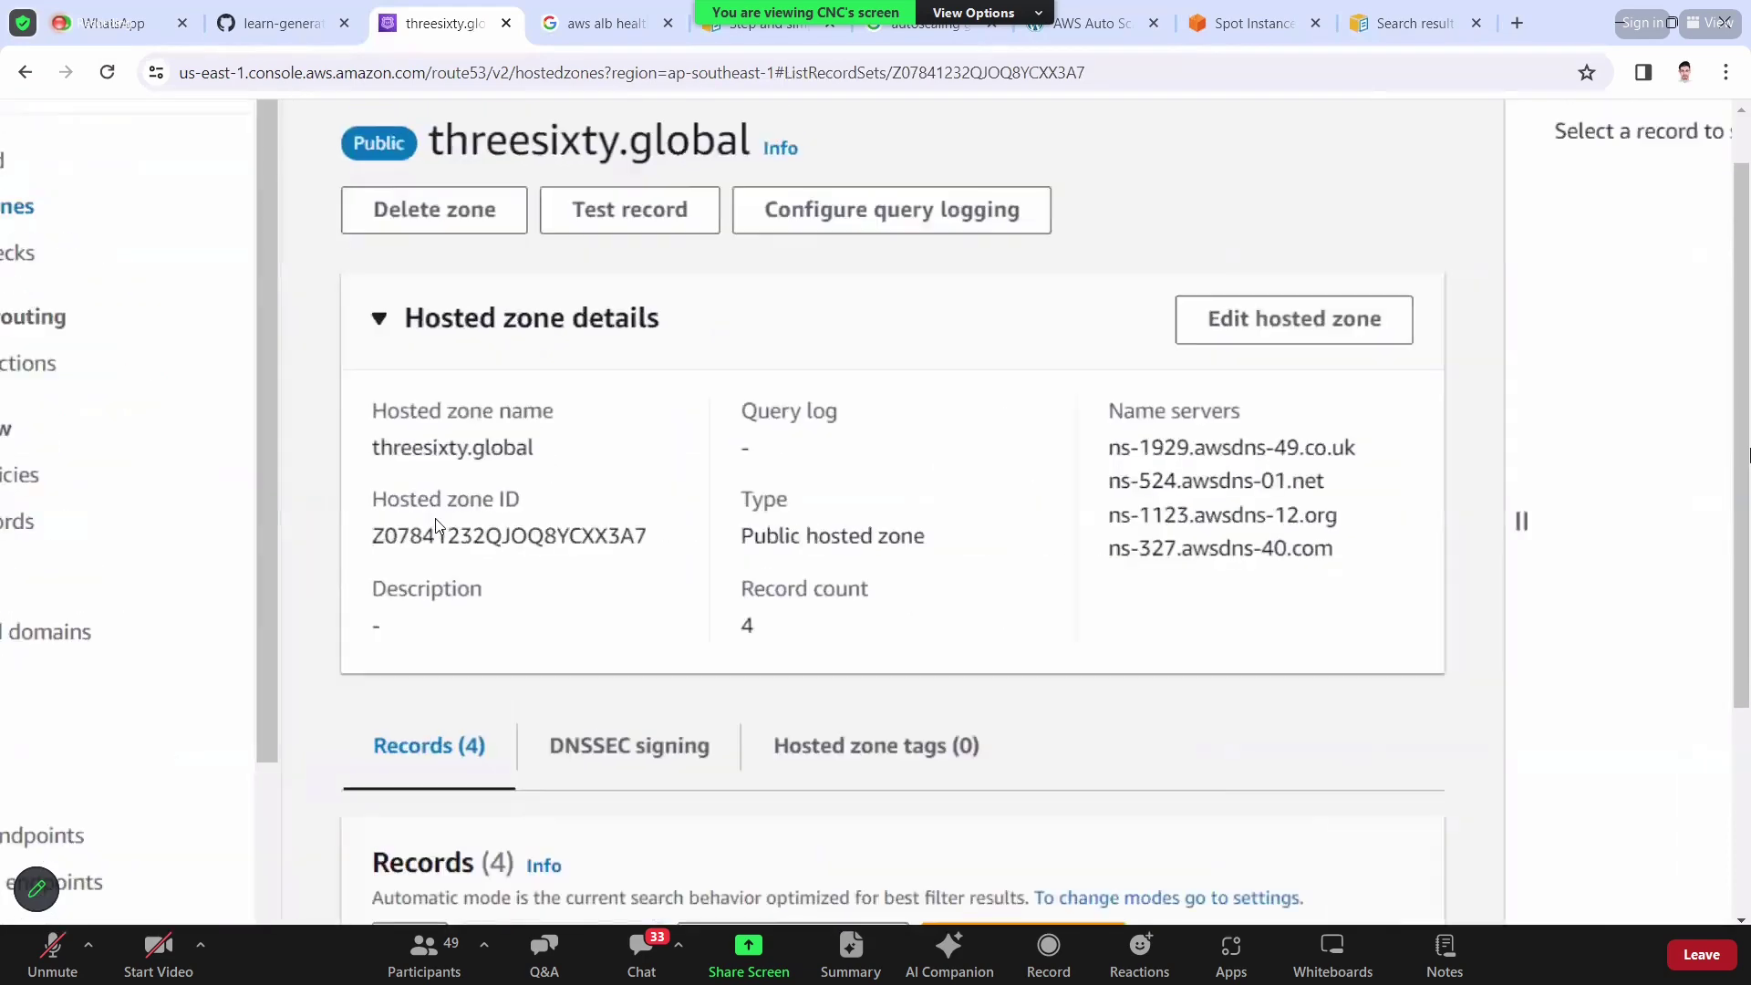
scroll(436, 524, "down", 2)
scroll(436, 525, "up", 2)
scroll(438, 525, "up", 2)
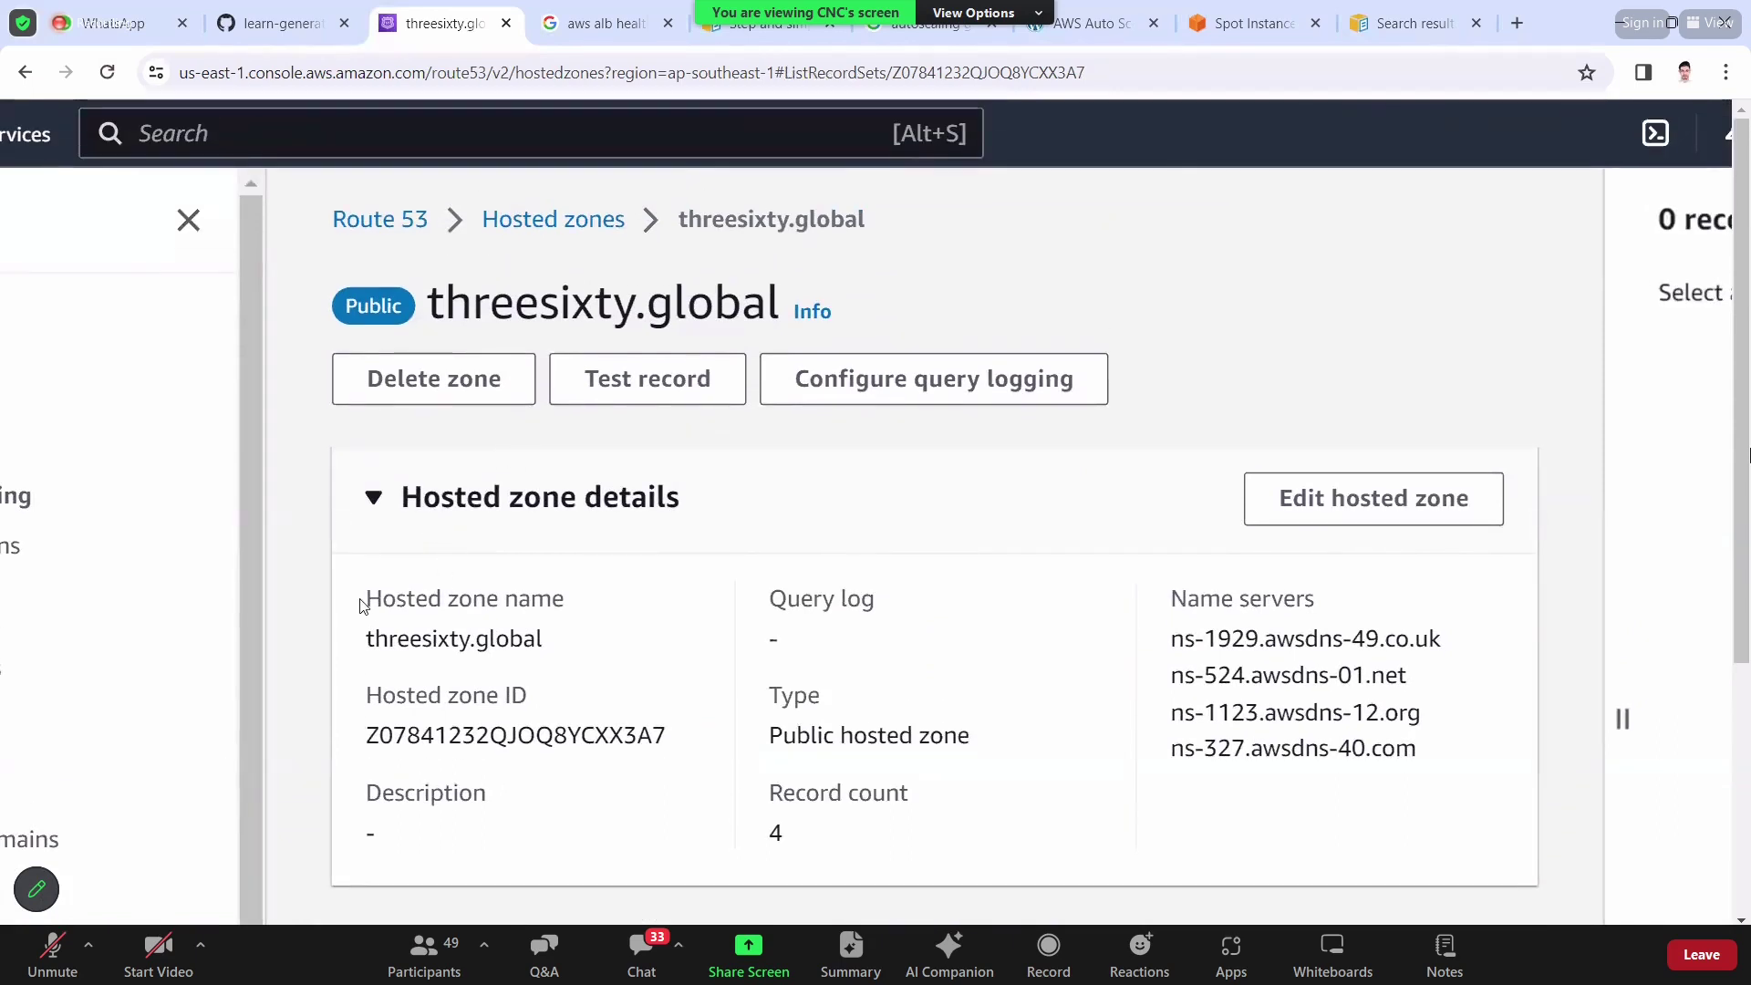
left_click_drag(362, 601, 510, 638)
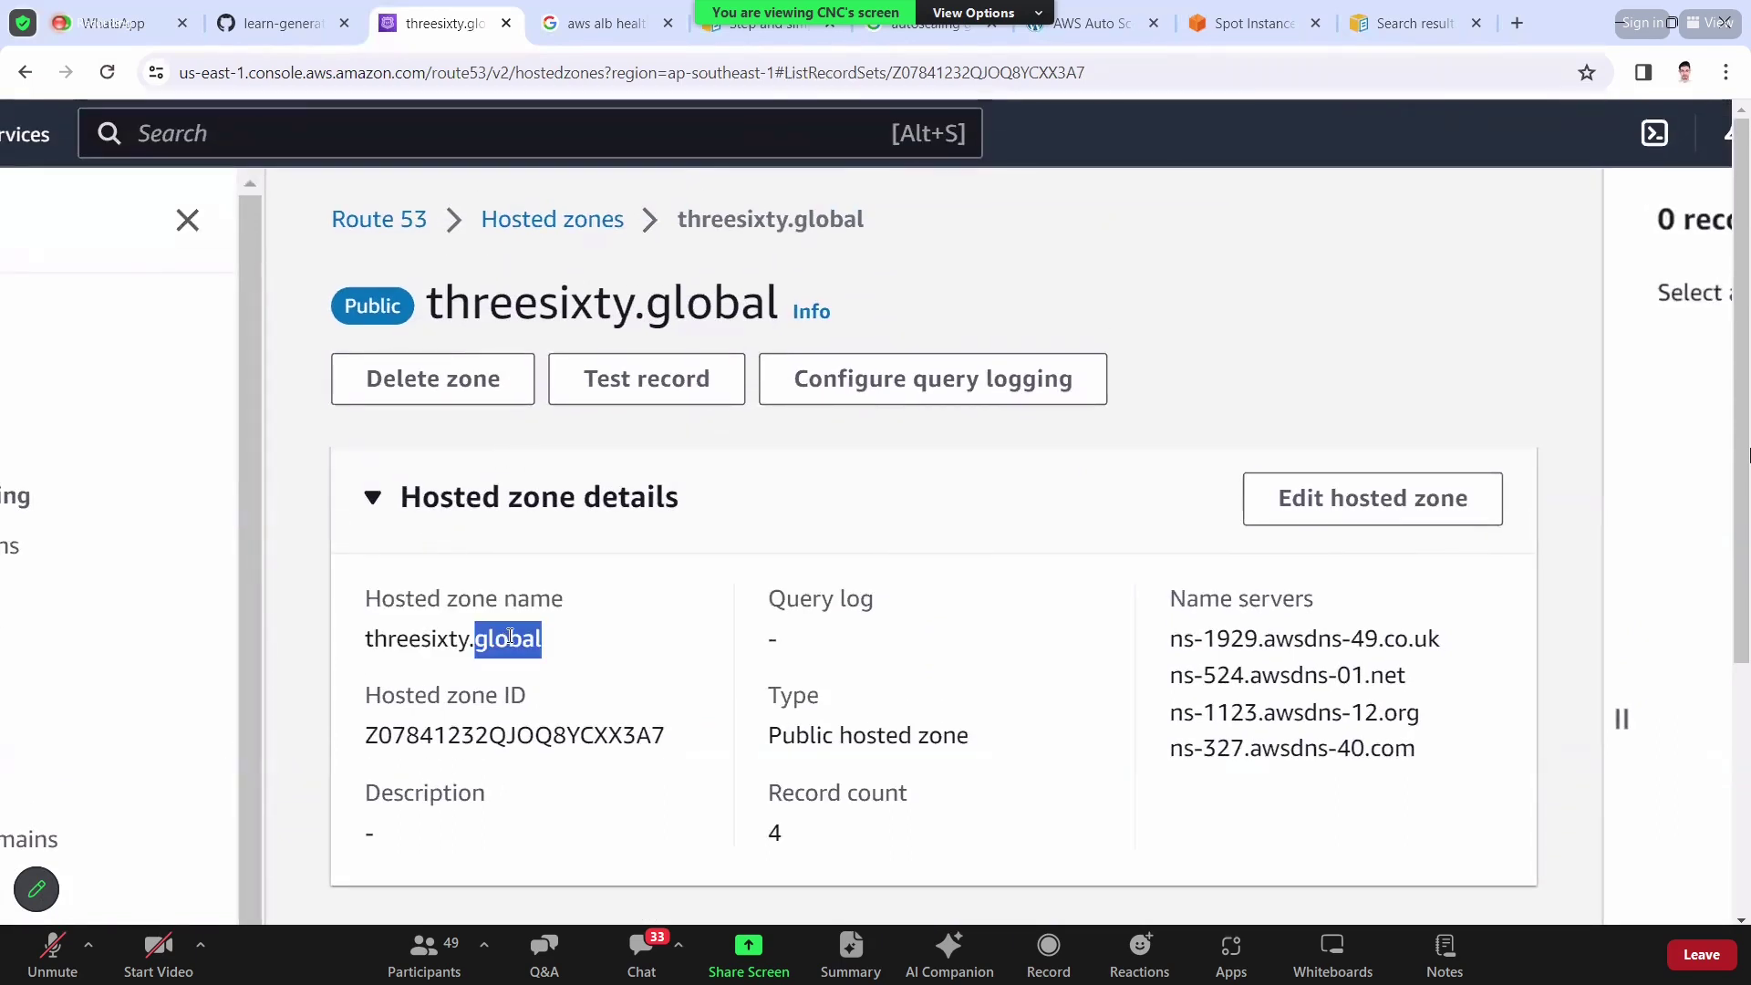
triple_click(495, 637)
double_click(467, 743)
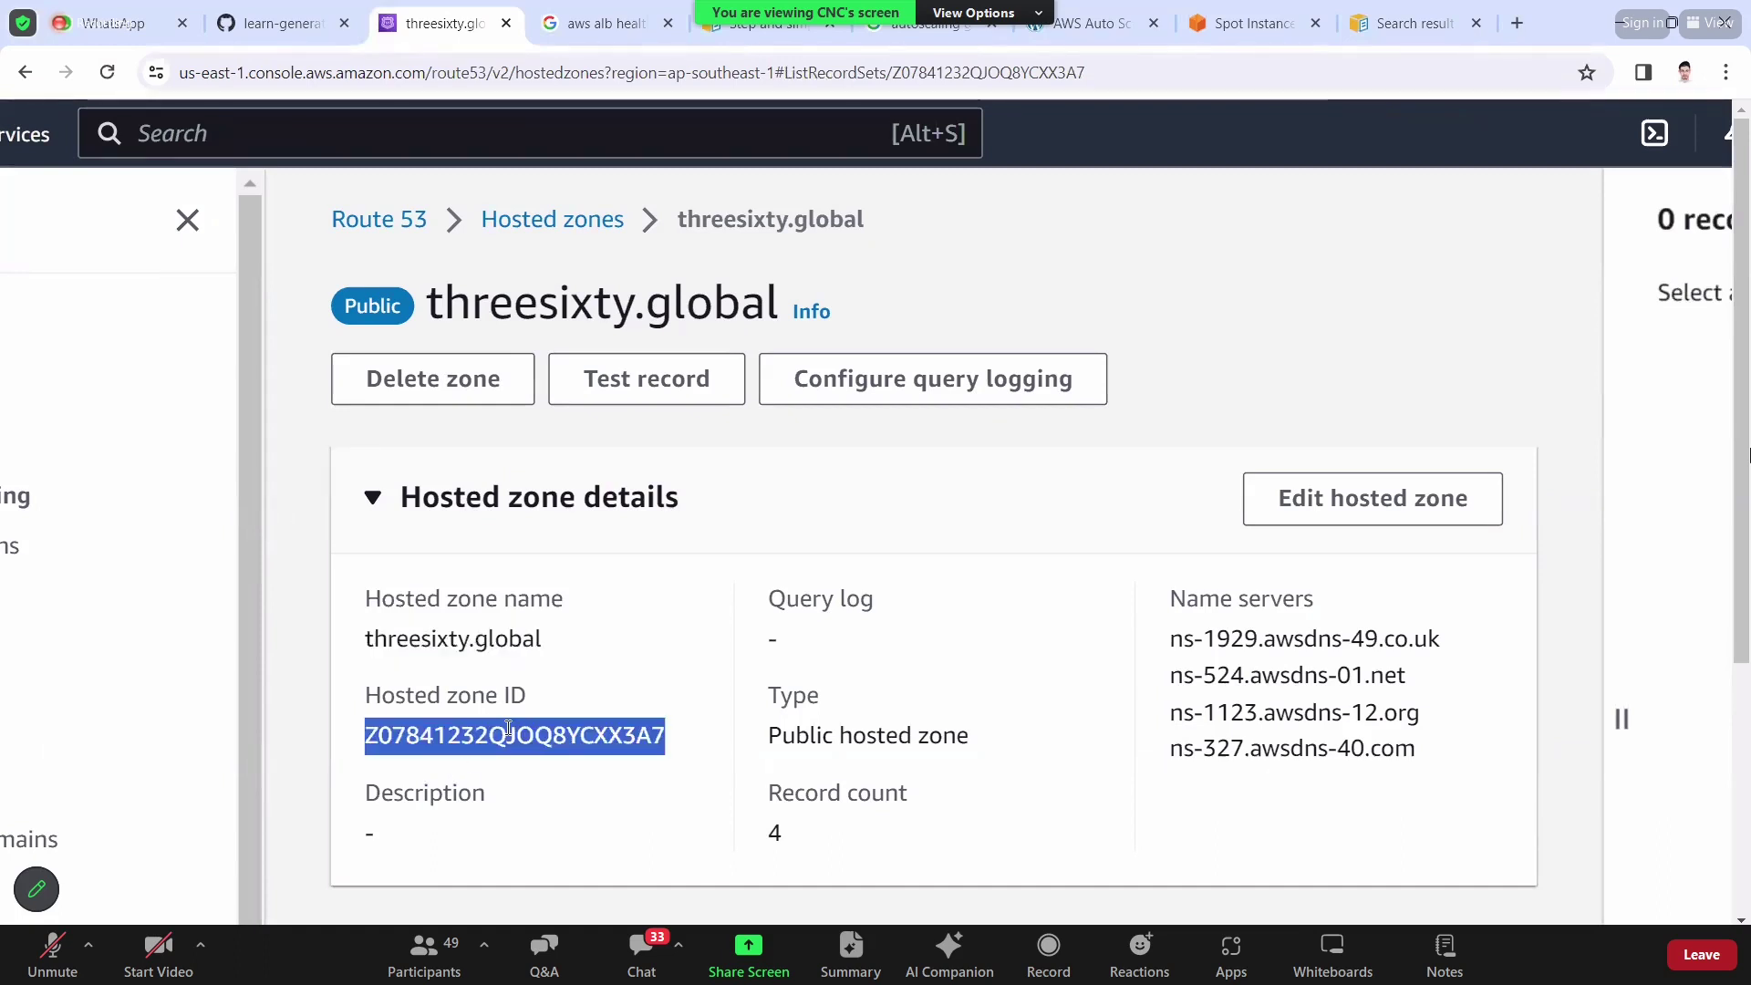
triple_click(867, 729)
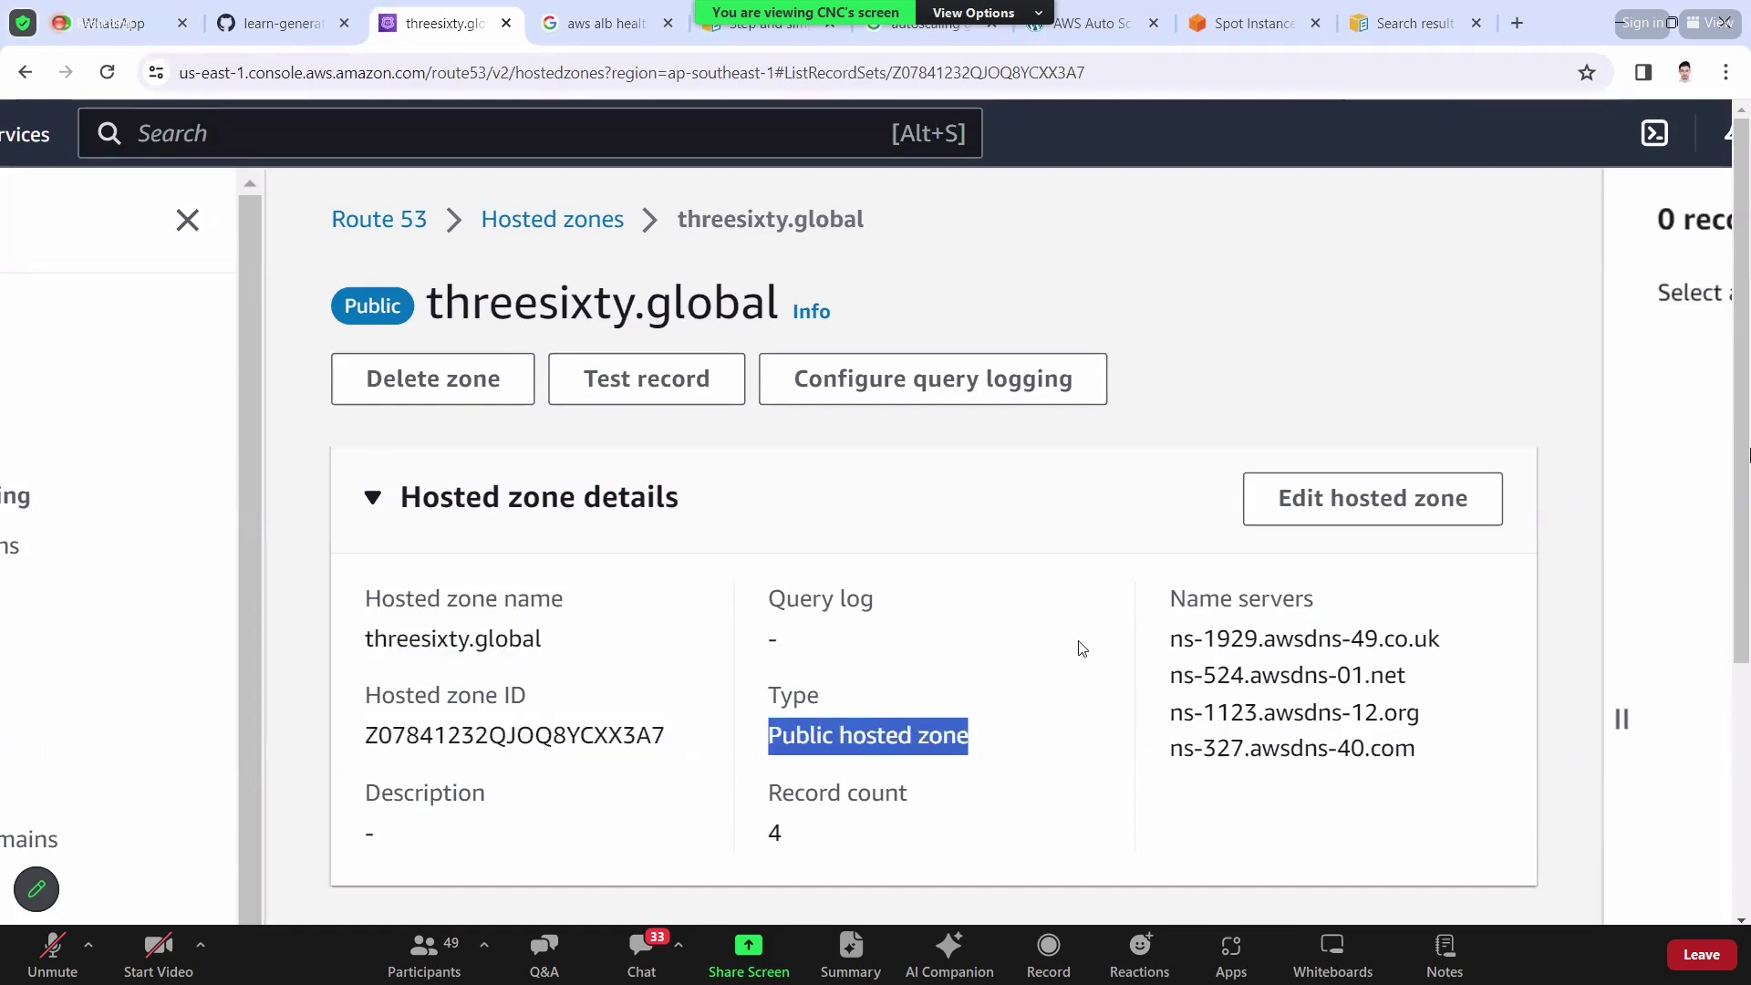
triple_click(1210, 600)
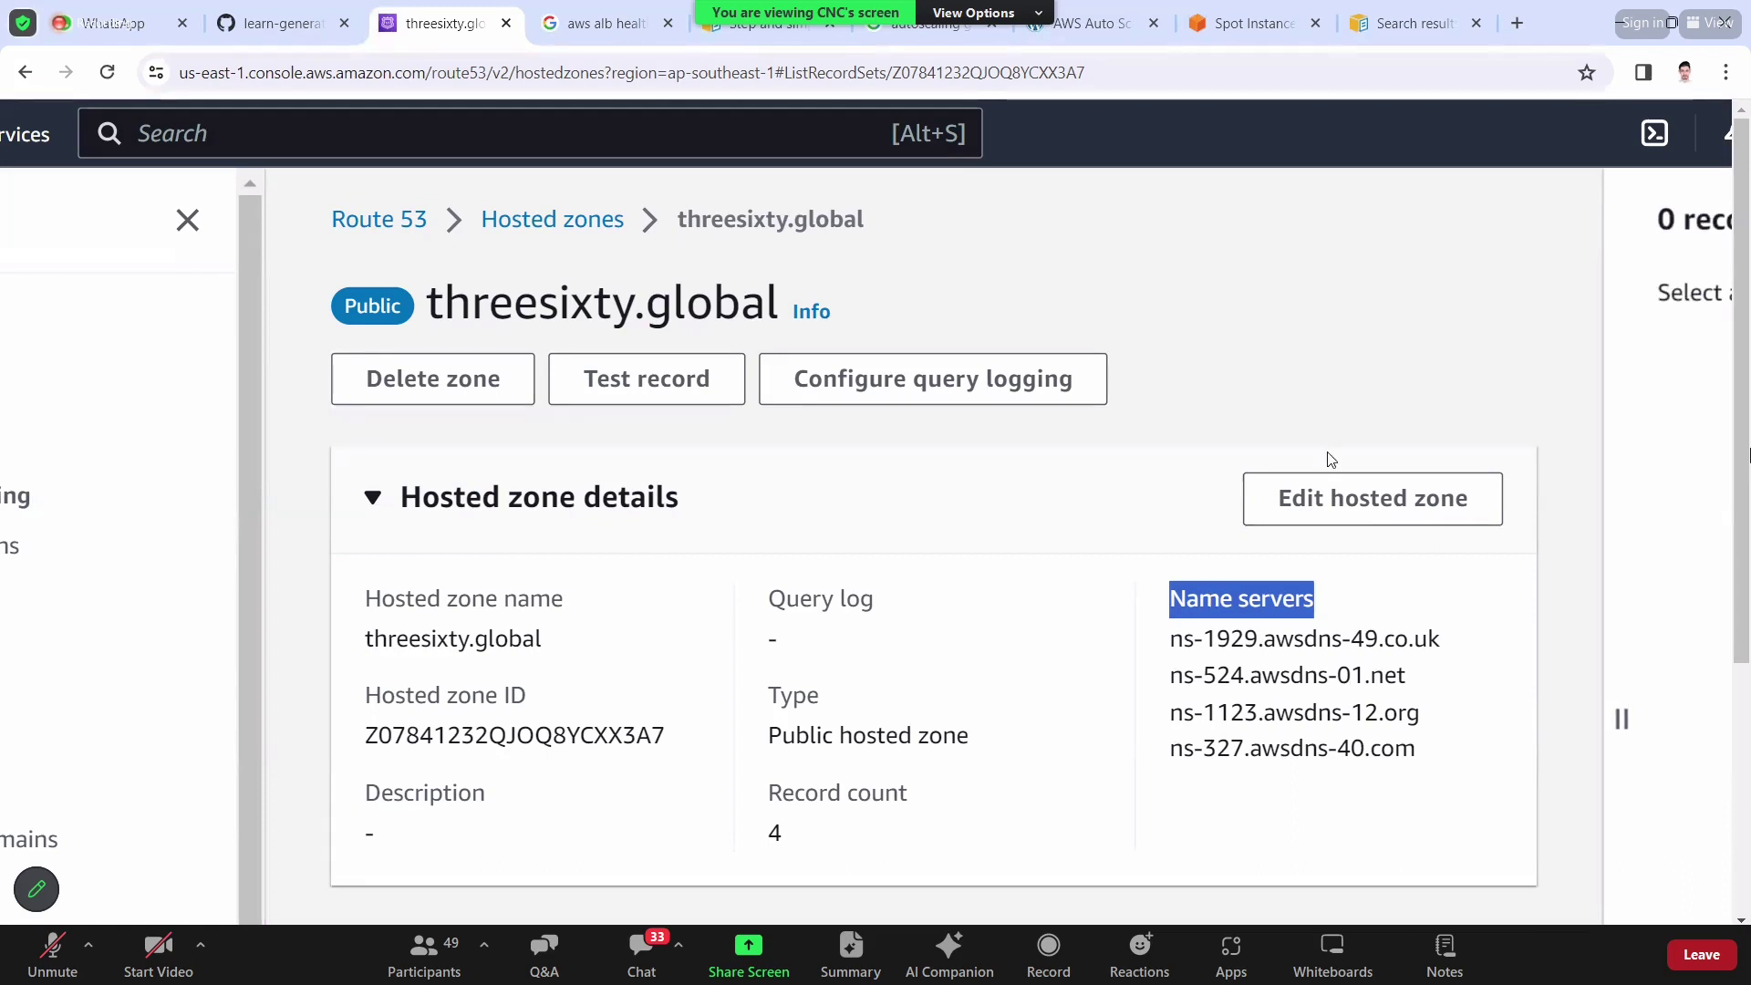
- Launch Notepad by searching 'ot' from the Windows Start menu
key("super")
type("ot")
key("Return")
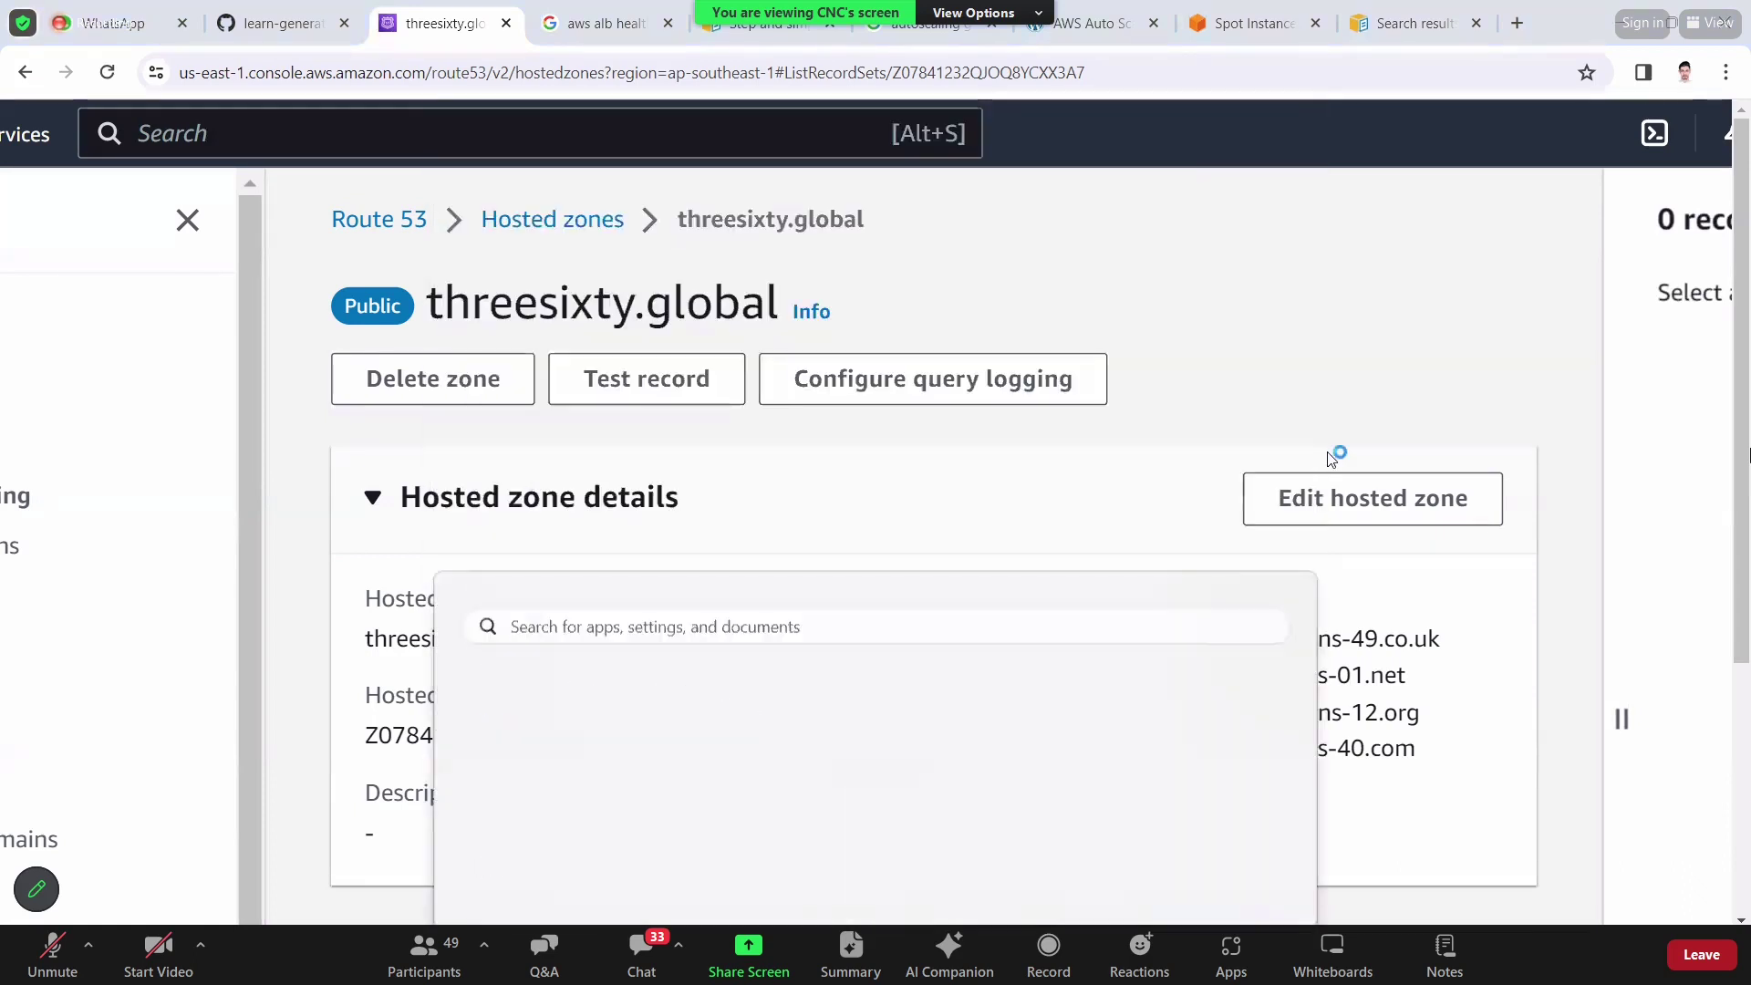
- Type 'Google.com >' to start the DNS flow line in the note
scroll(1329, 452, "up", 20)
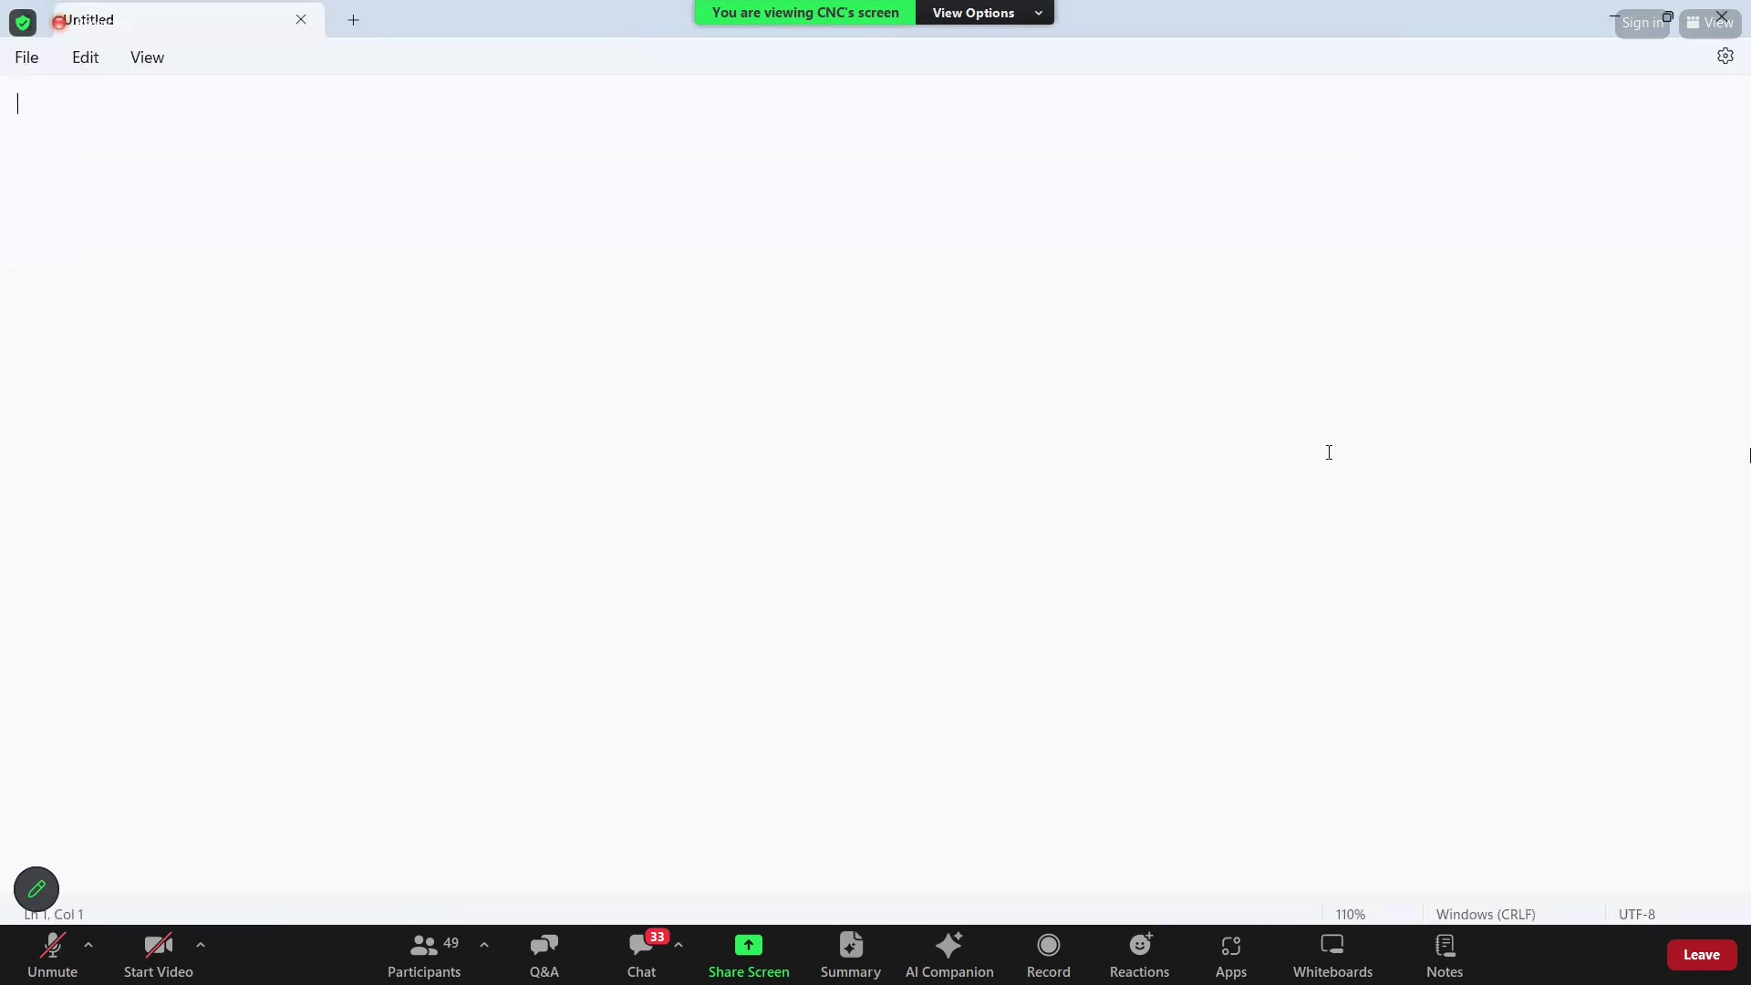
type("Google.o")
key("BackSpace")
type("com")
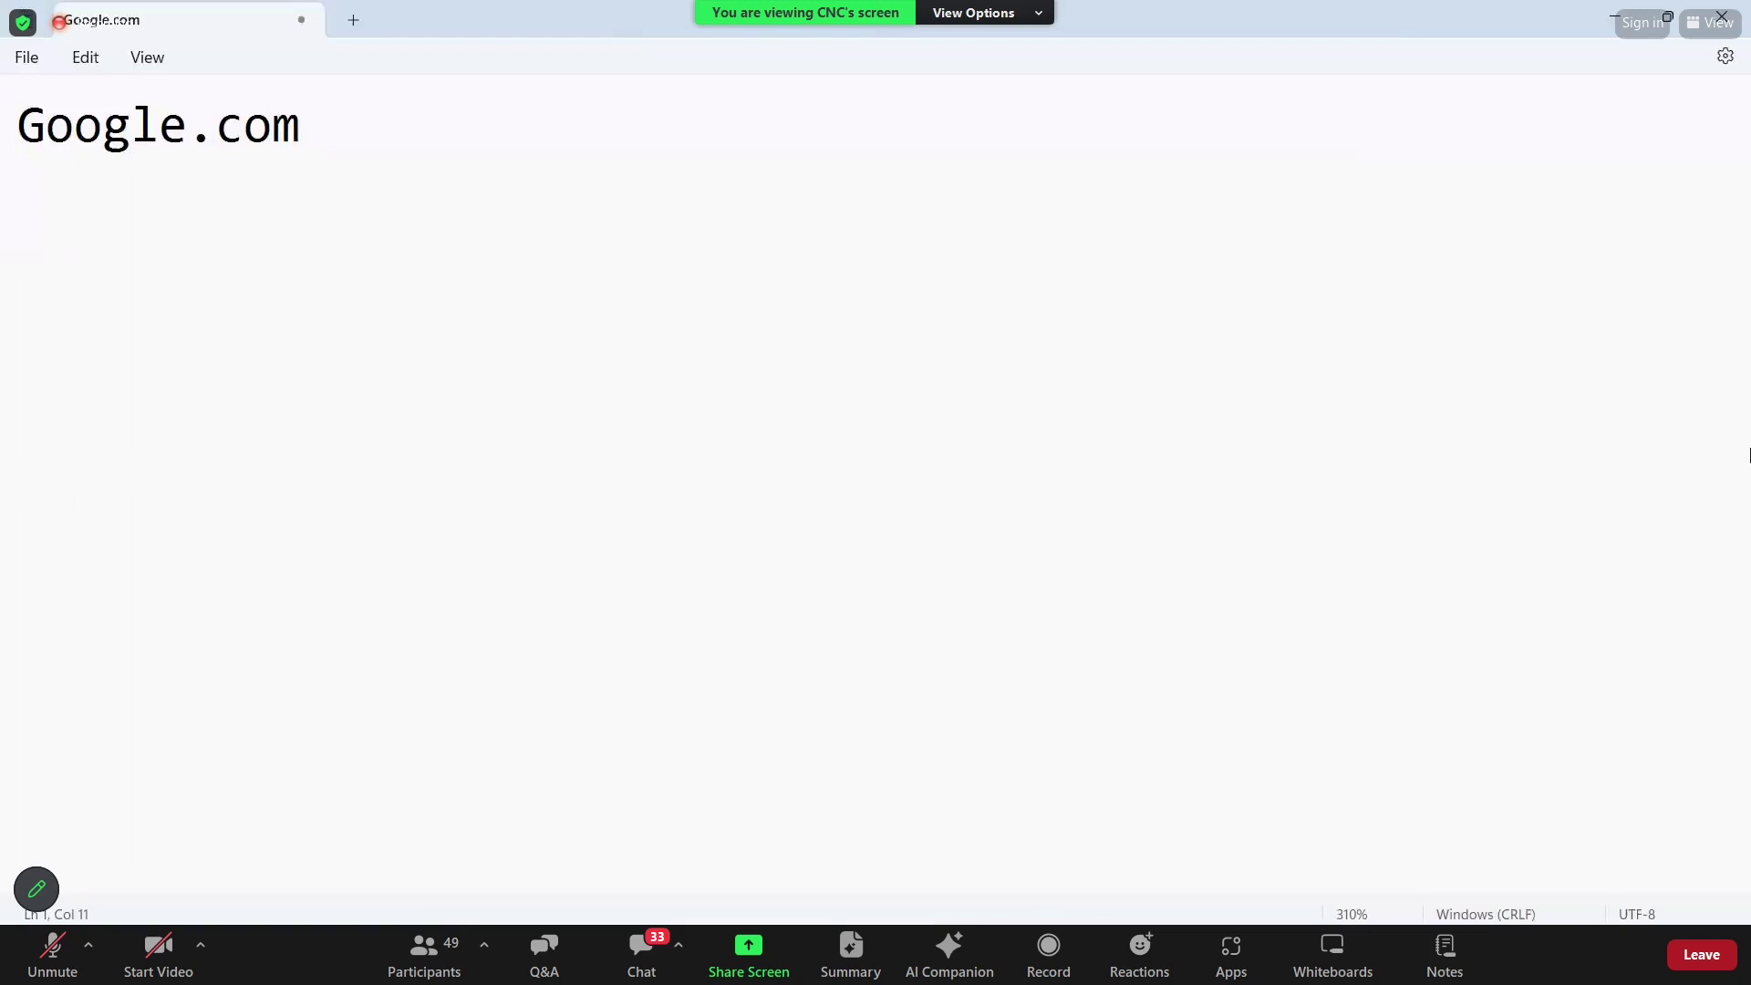
key("ctrl+a")
key("Right")
type(">")
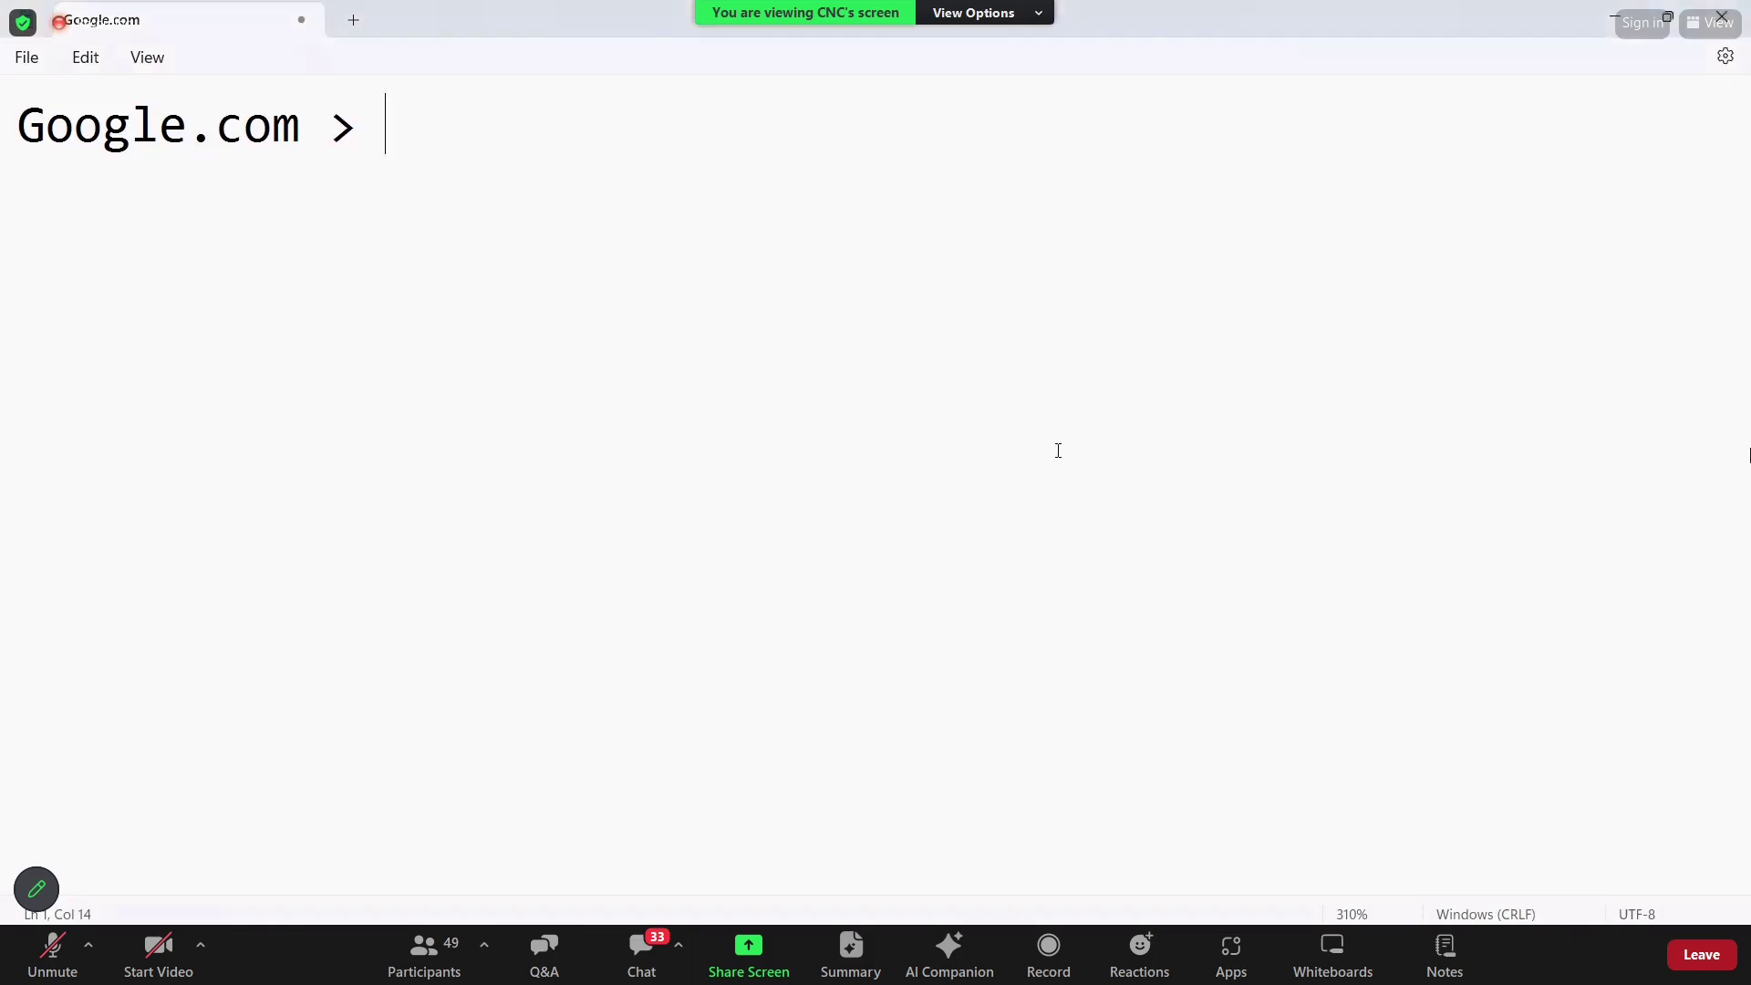
- Insert a new first line reading 'Internet' above the Google.com line
key("ctrl+a")
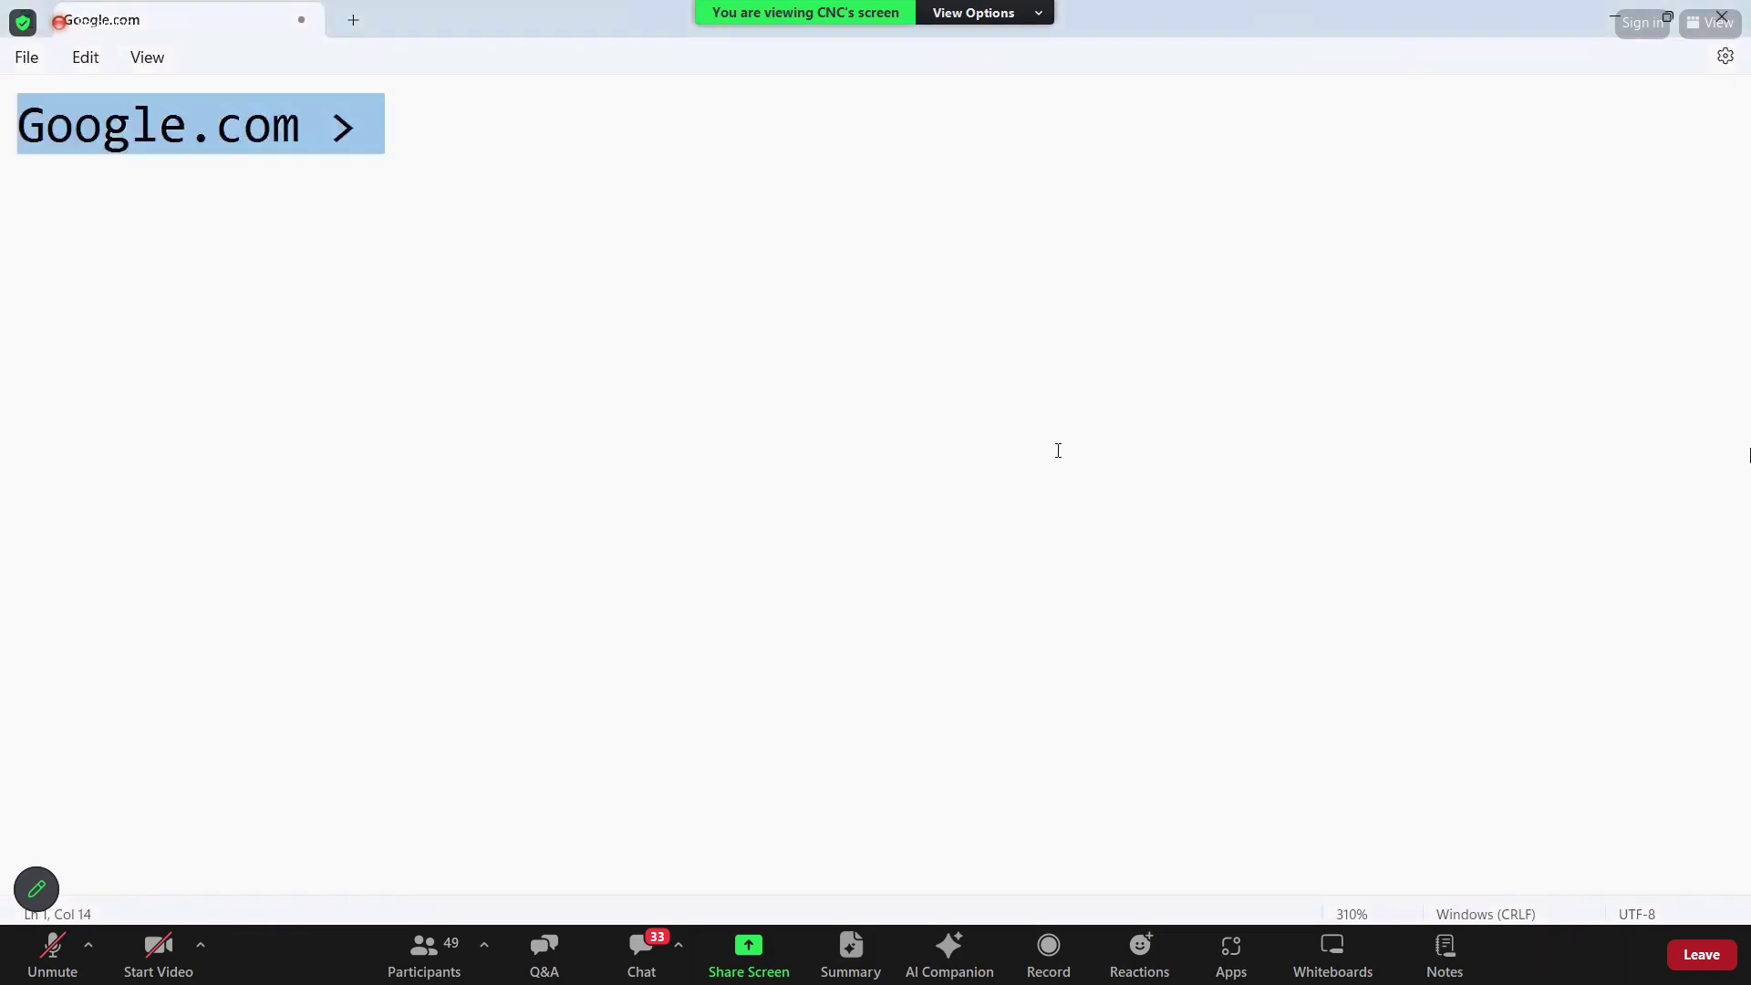
left_click(330, 125)
left_click(215, 125)
left_click(300, 125)
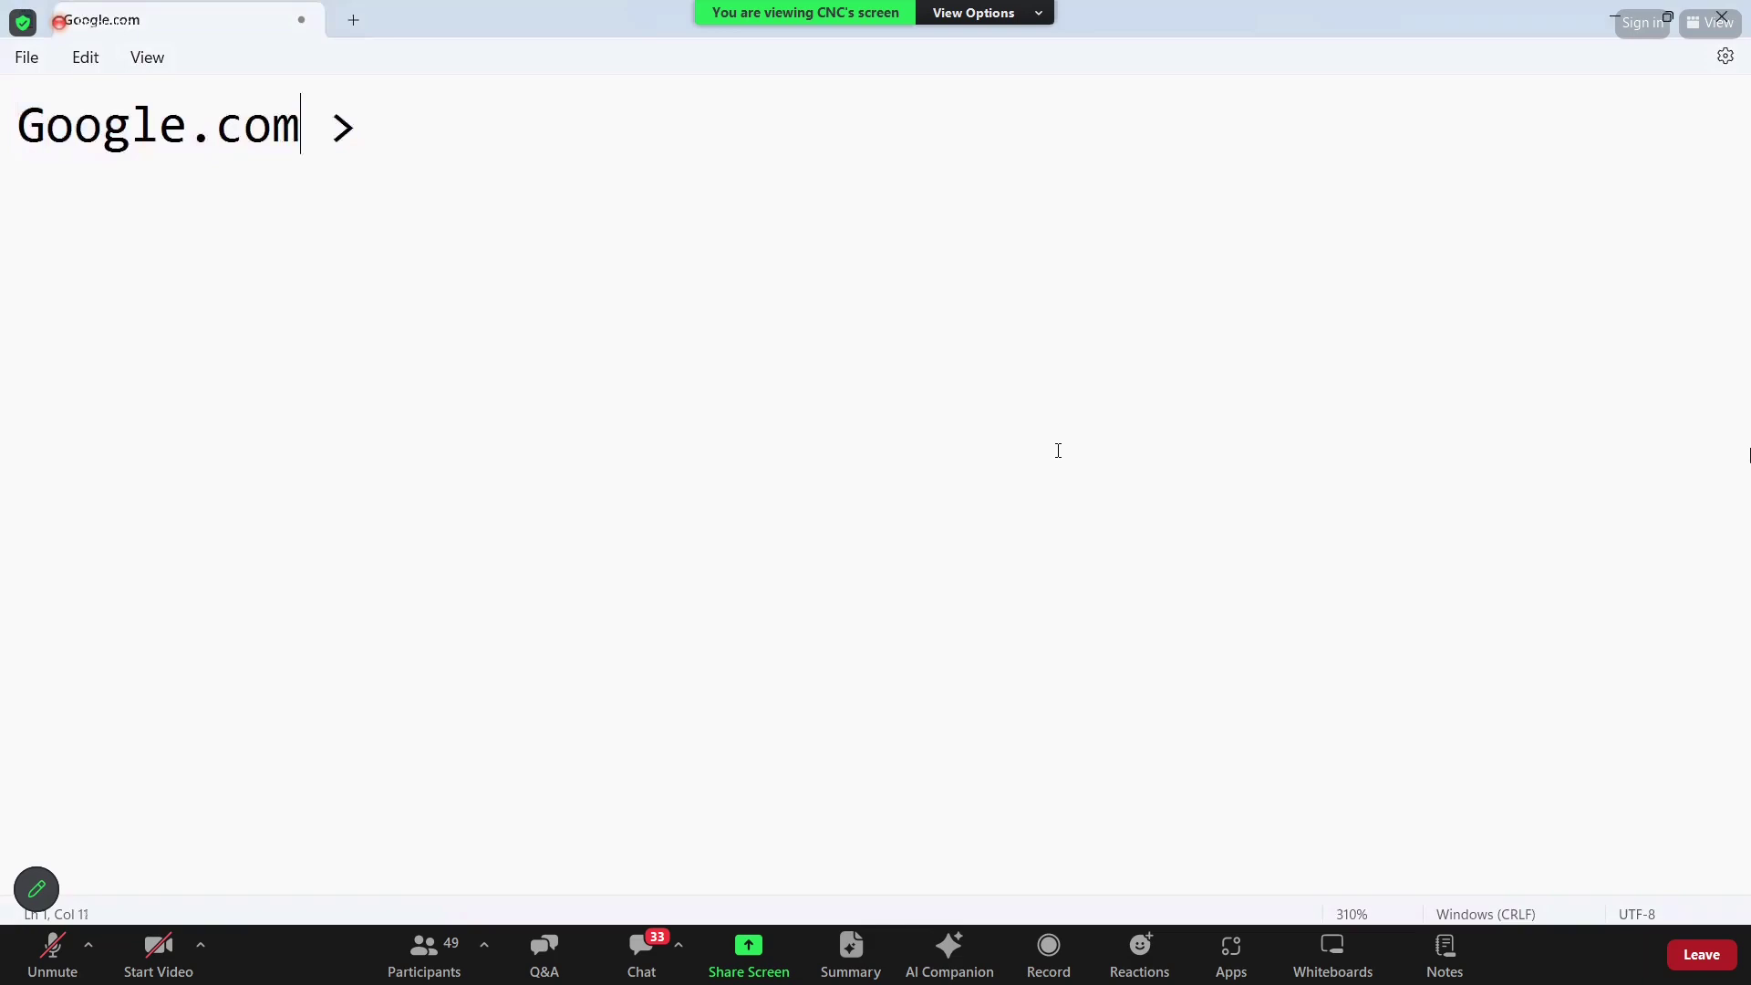
double_click(257, 125)
key("shift+Home")
key("Left")
key("Return")
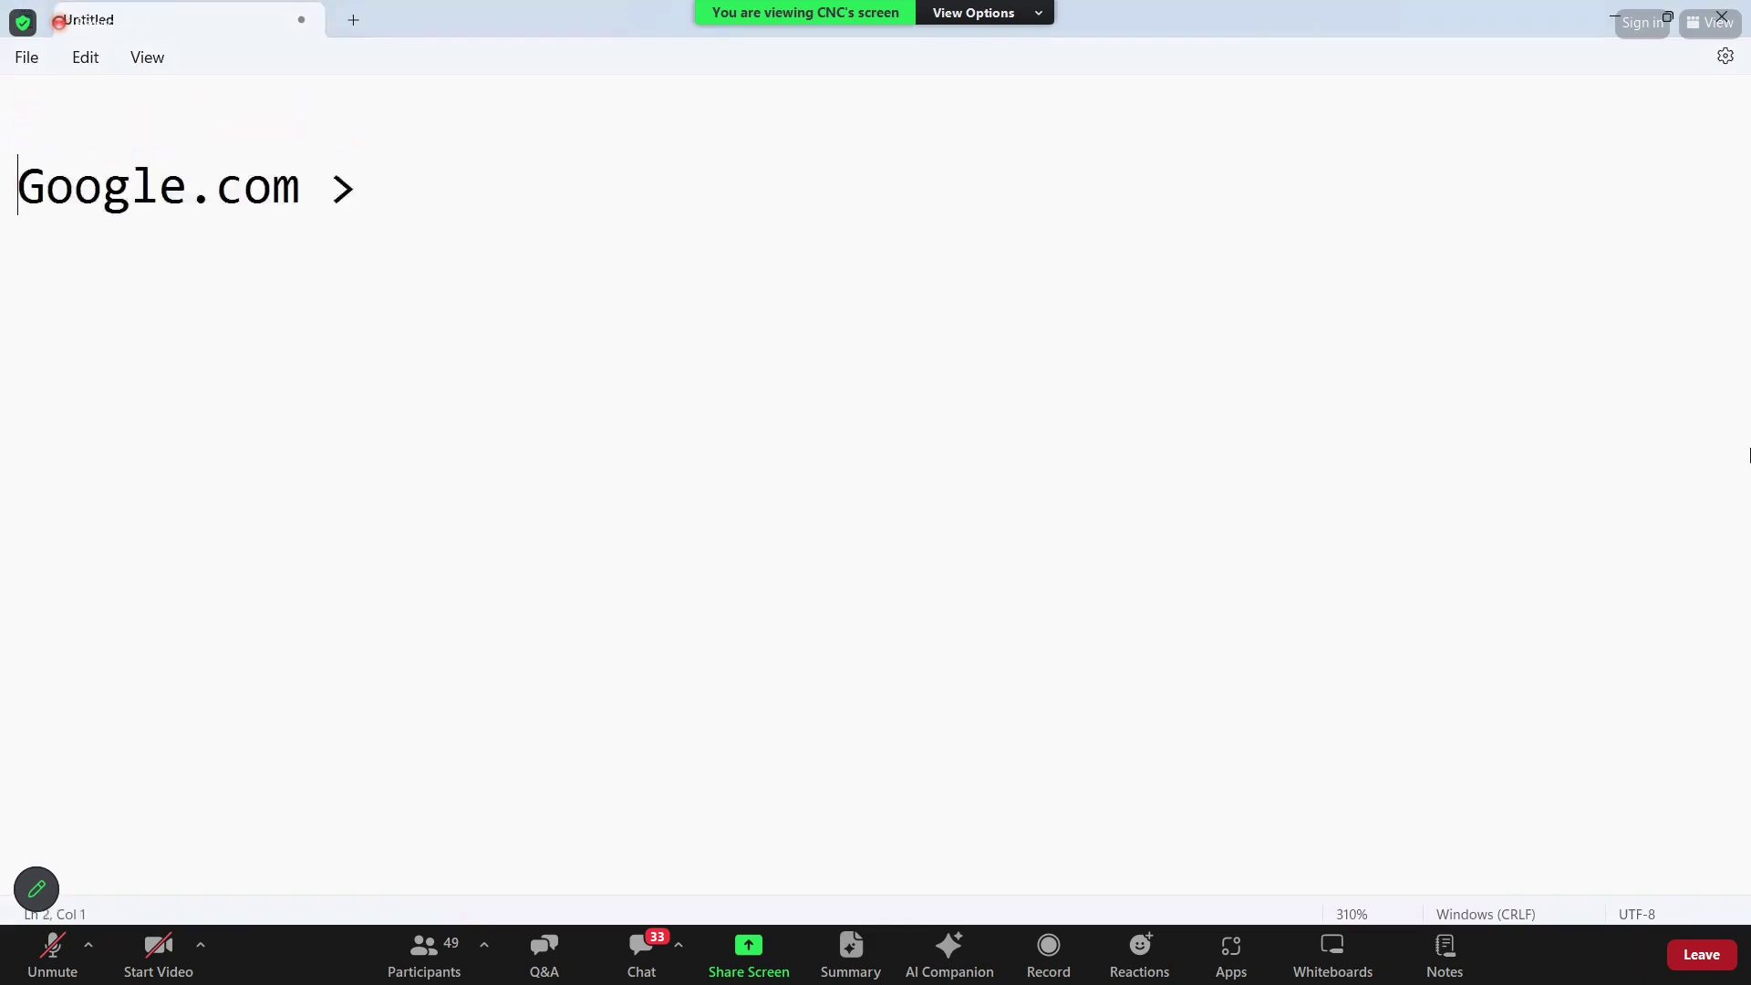
key("Up")
type("Internet")
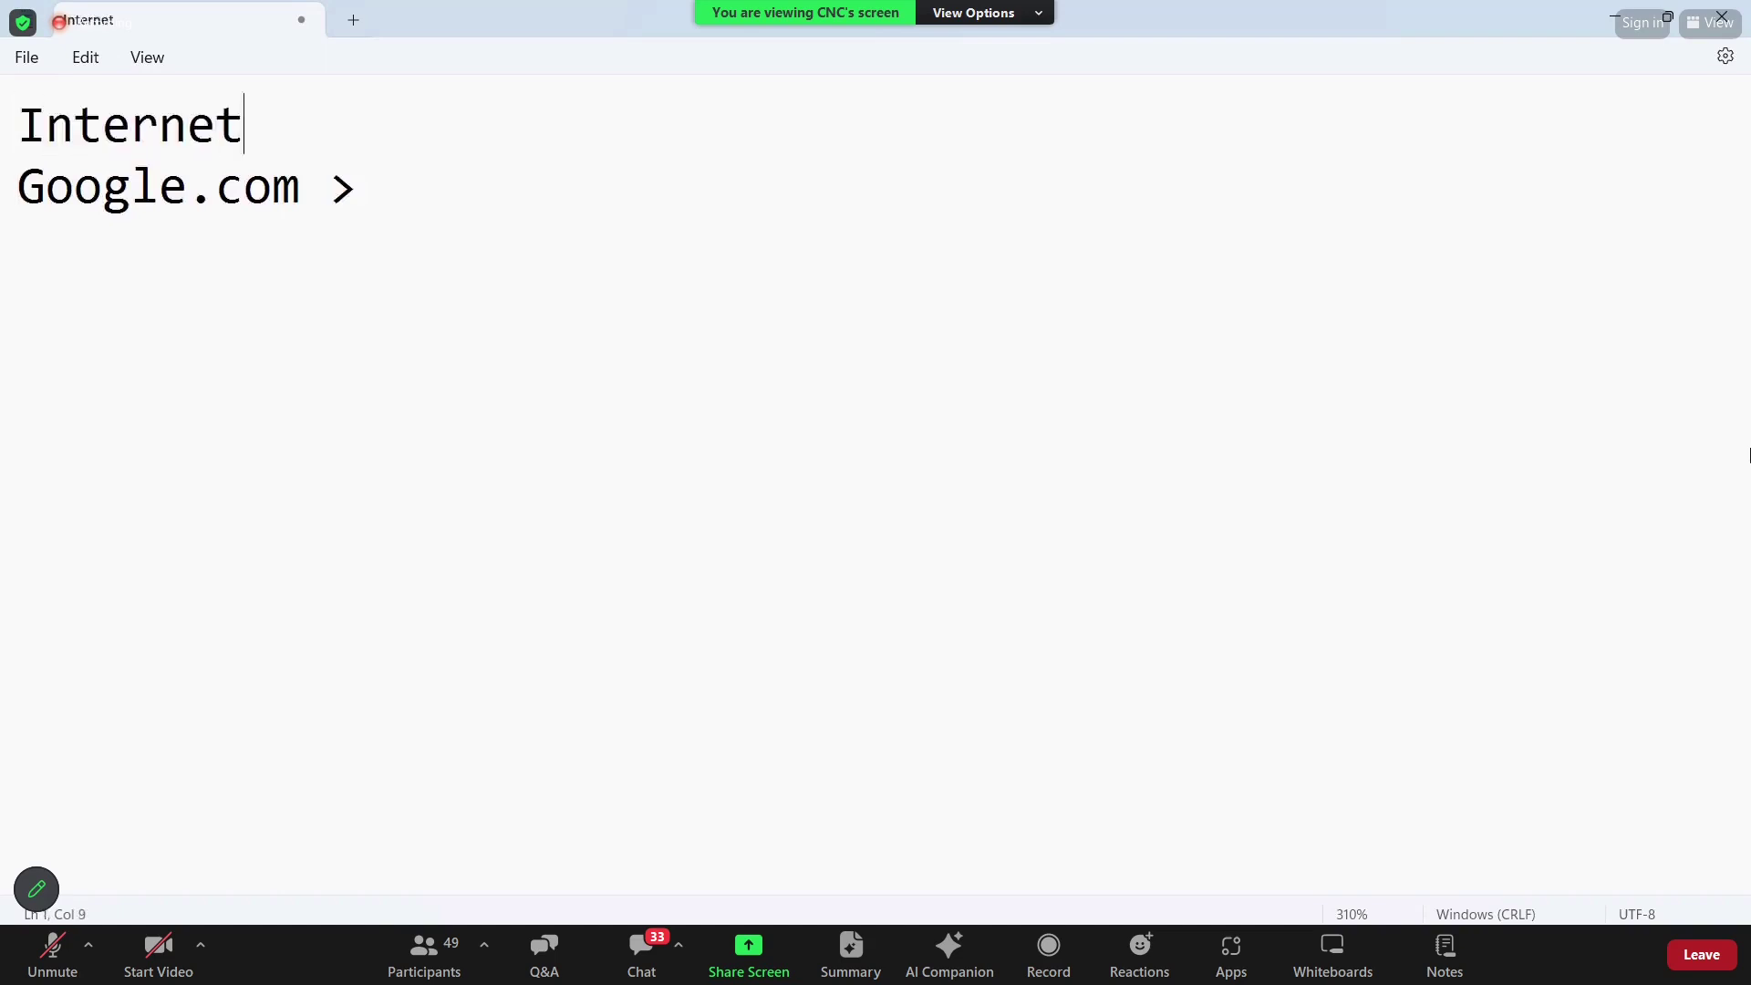
- Append 'IP > Server' after the arrow on the Google.com line
key("shift+Home")
key("Right")
key("Right")
key("ctrl+shift+Right")
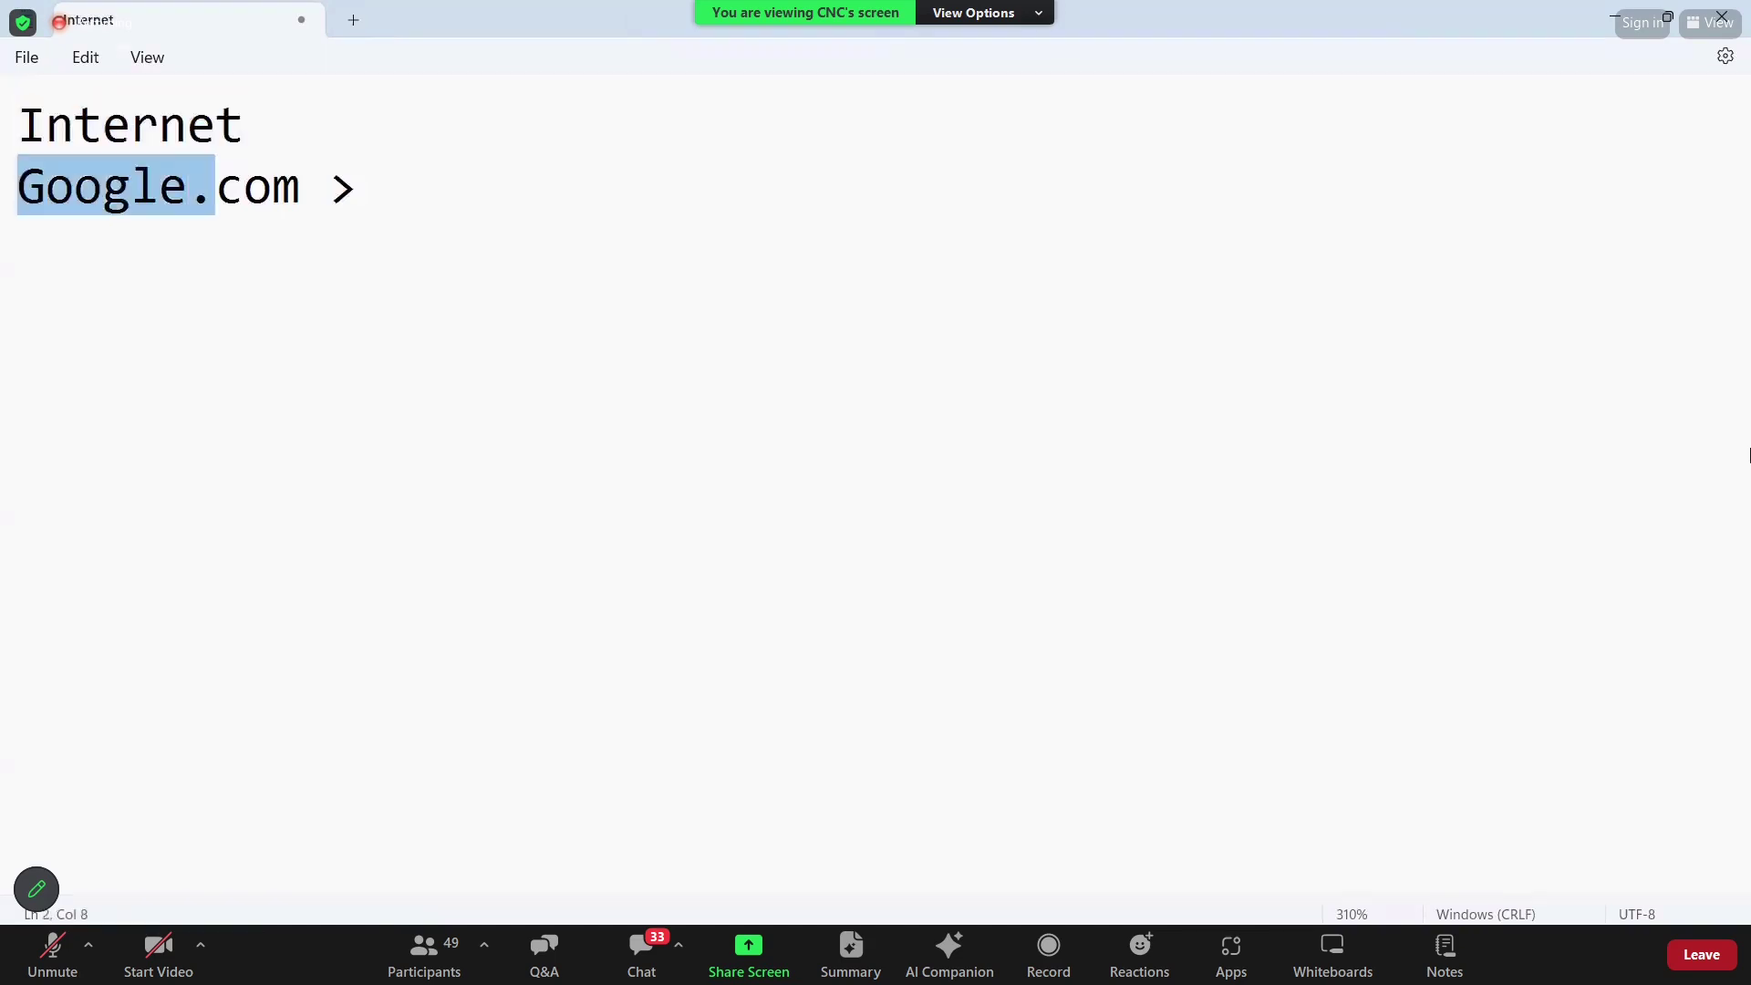
key("ctrl+shift+Right")
key("Right")
key("Right")
key("Right")
type("IP")
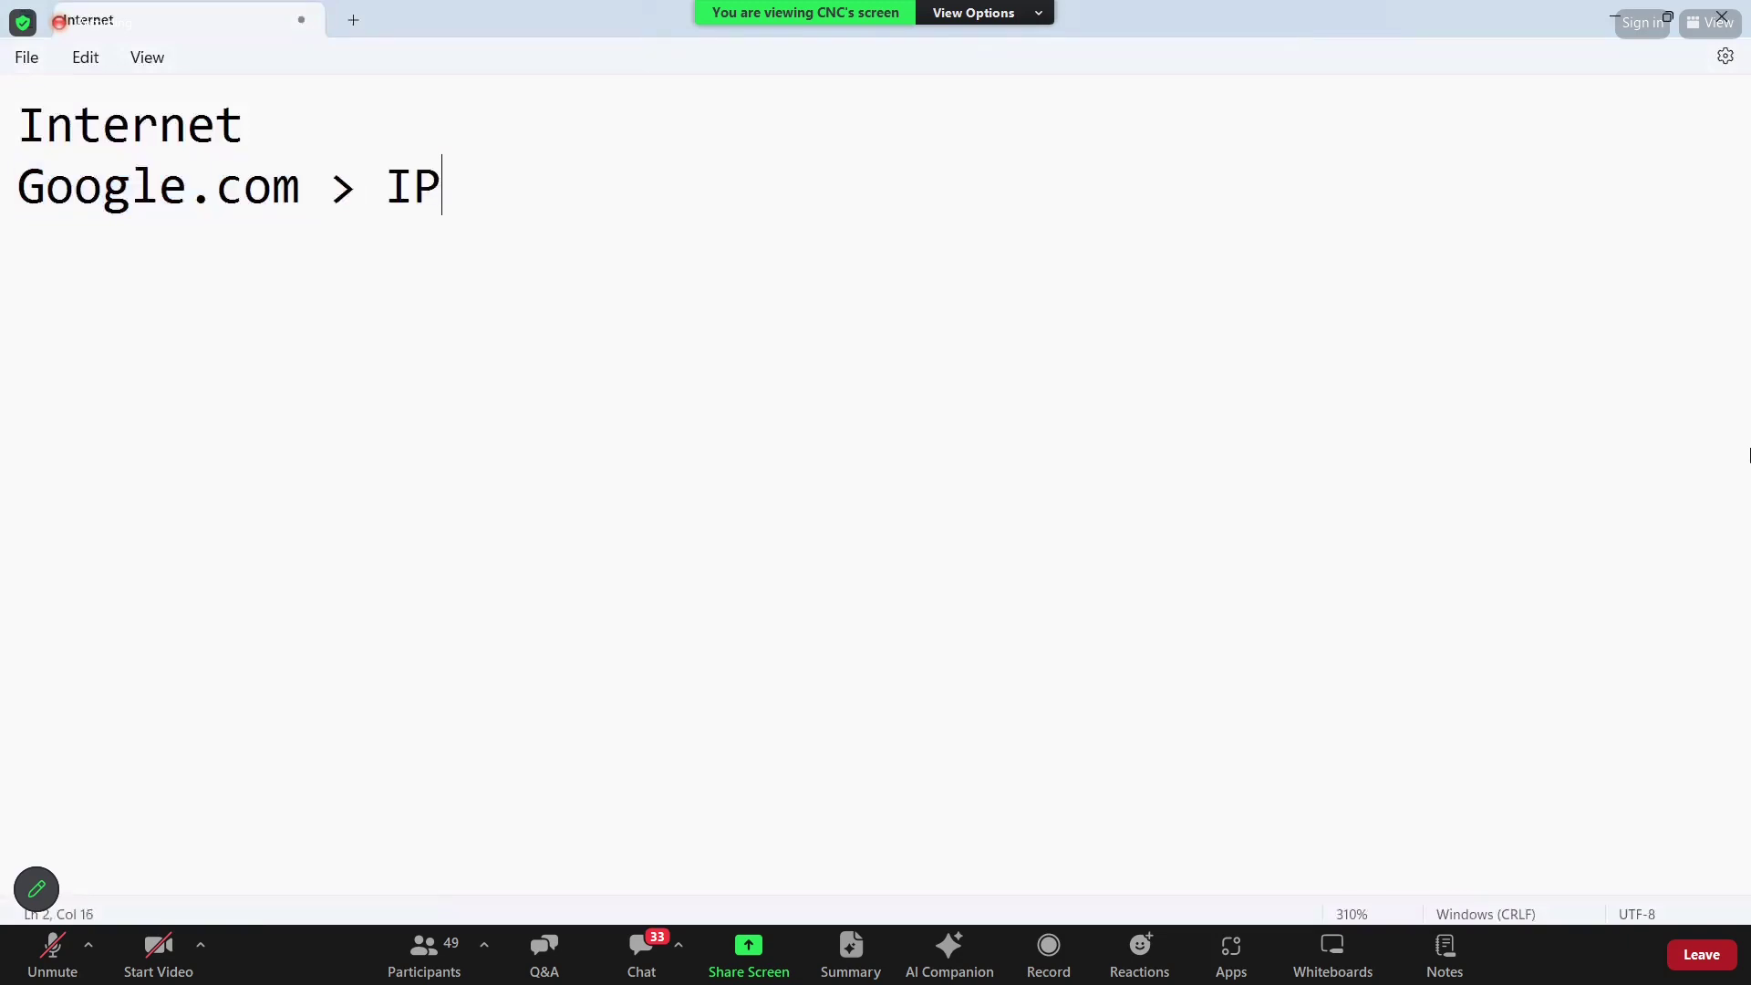
type(" > Server")
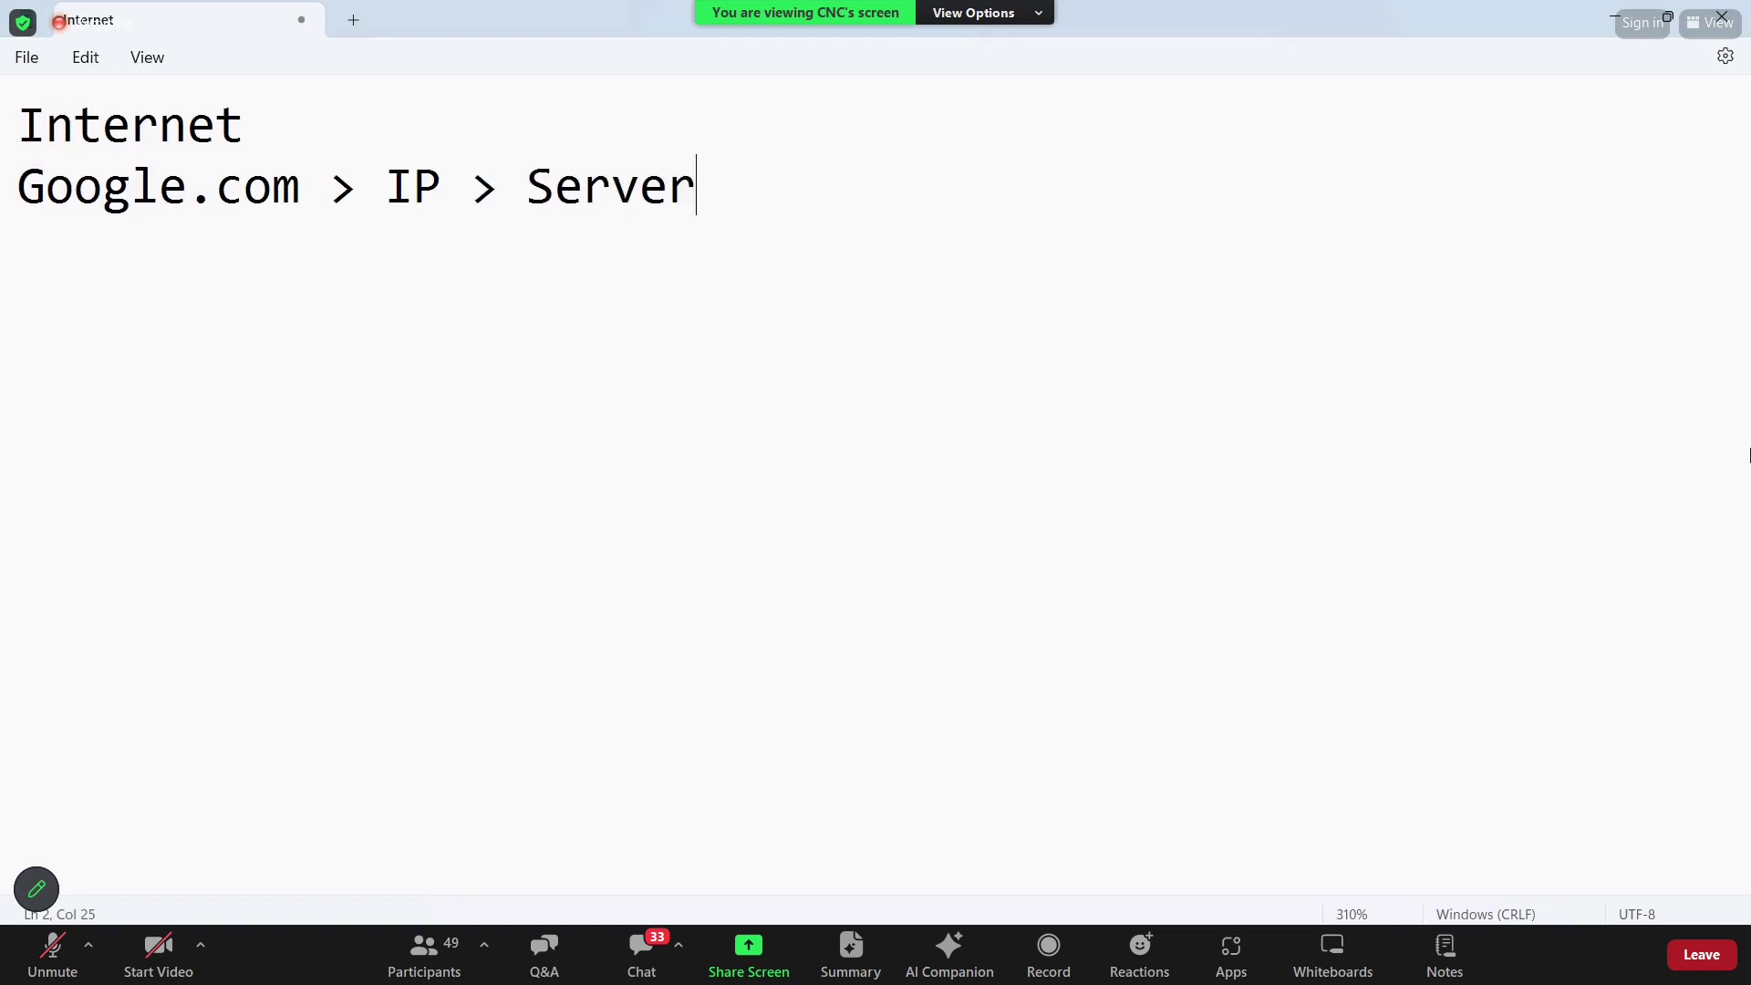
- Extend the first line to read 'Internet - DNS address'
key("ctrl+Left")
key("Up")
key("Right")
key("ctrl+shift+Right")
key("ctrl+shift+Right")
key("ctrl+shift+Right")
key("ctrl+shift+Right")
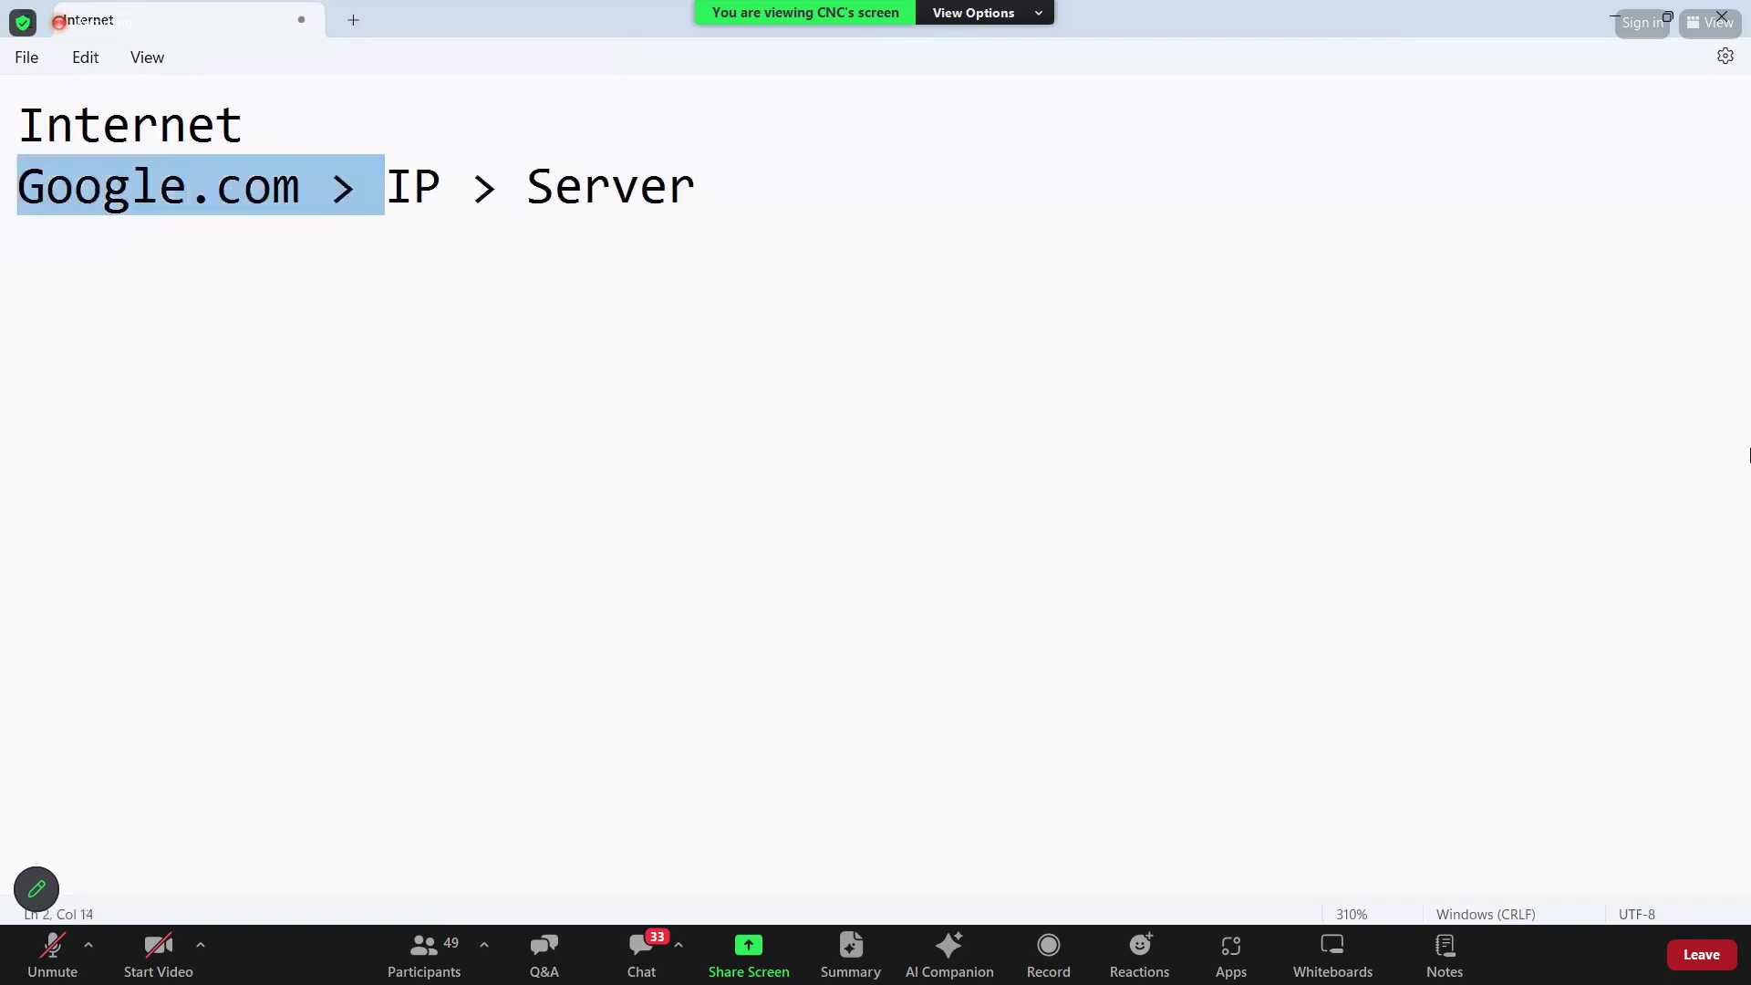
key("End")
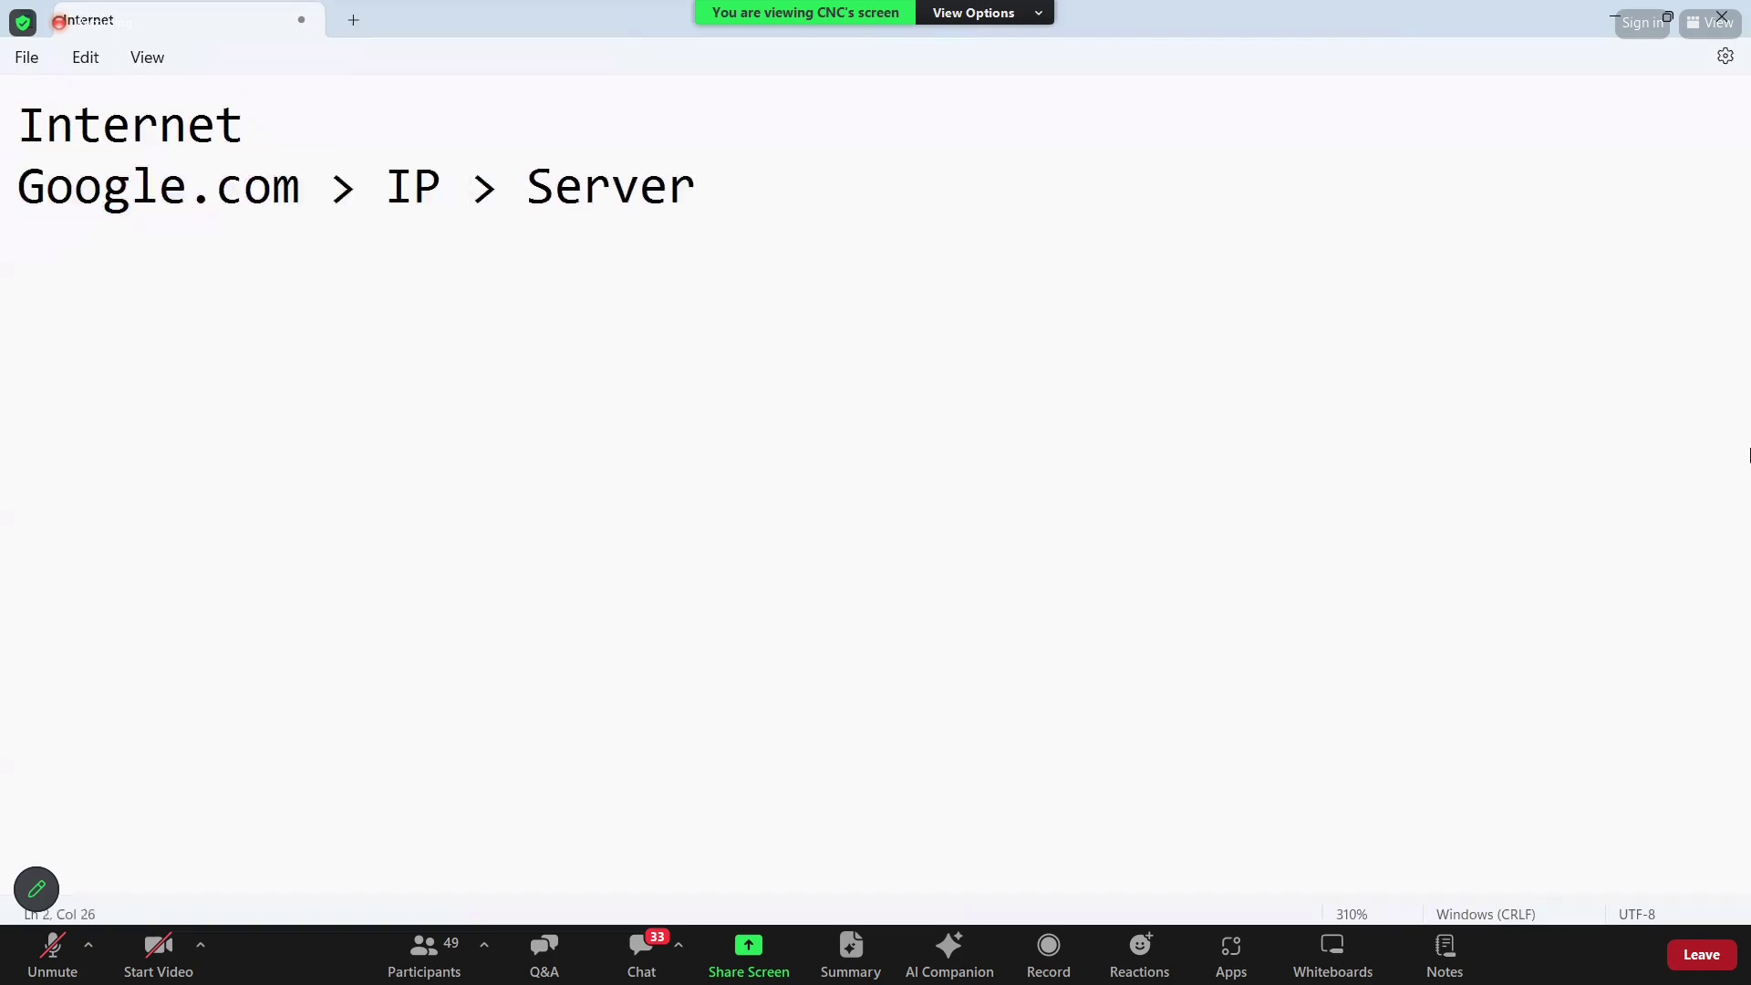
key("Up")
type("- DNWS")
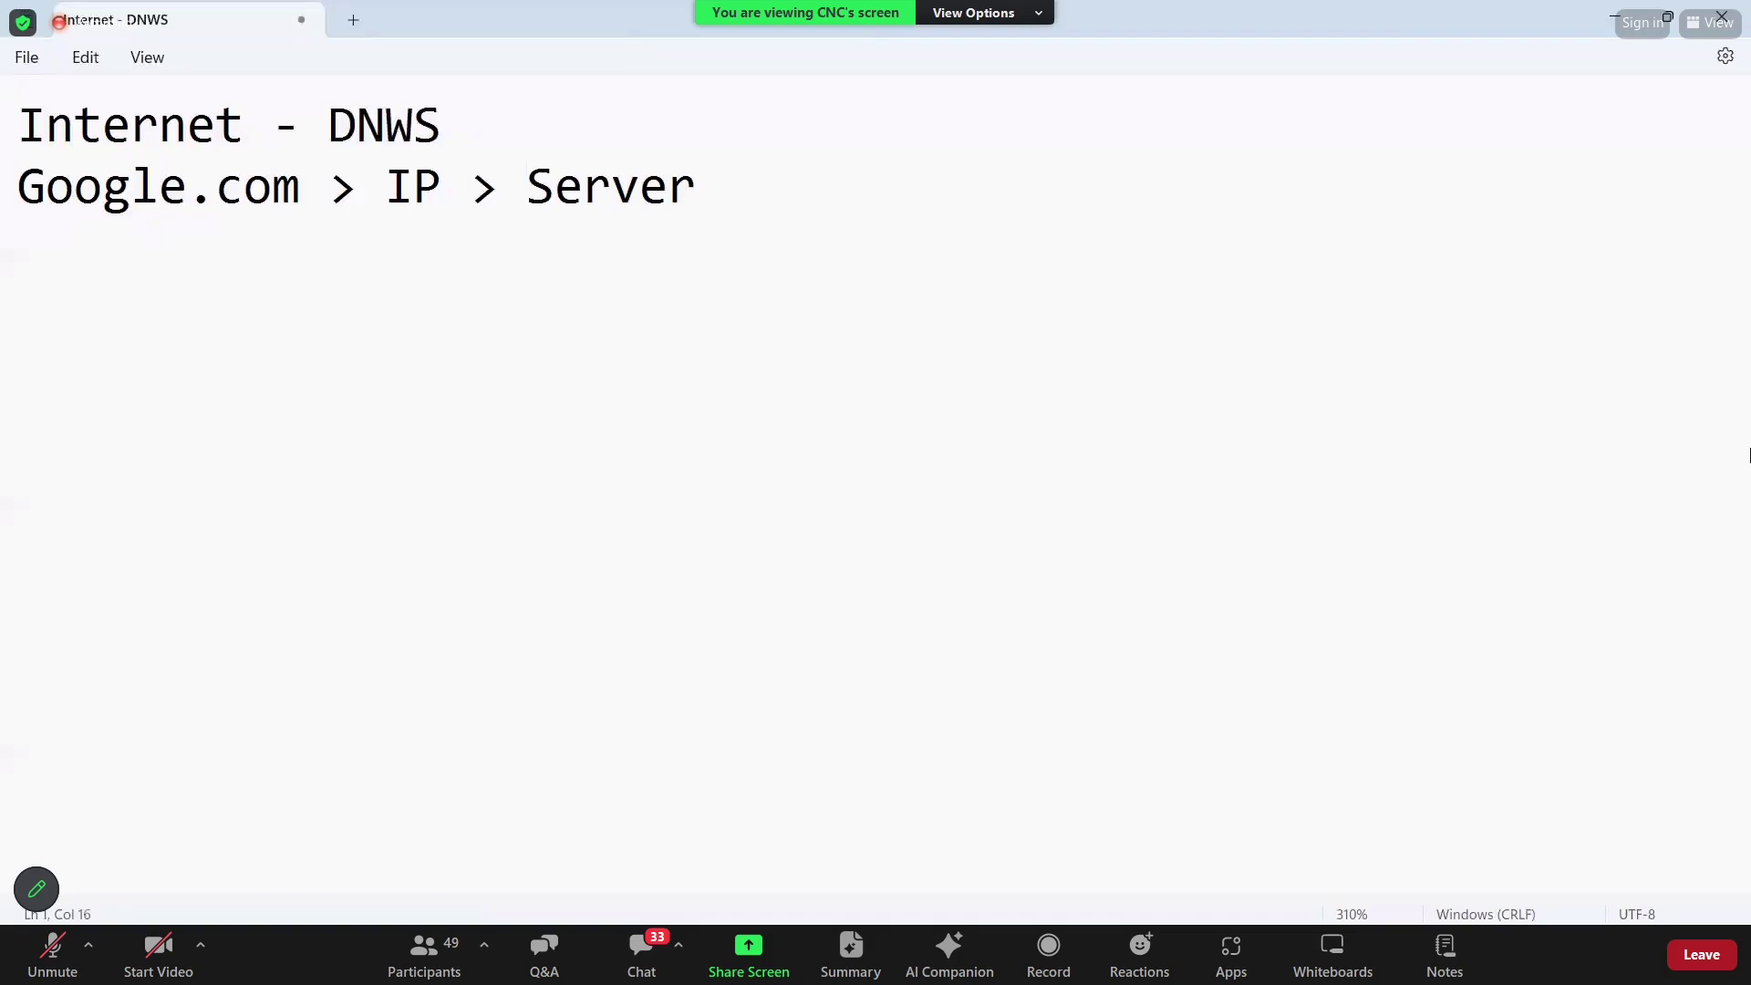
key("BackSpace")
key("BackSpace")
type("S")
key("ctrl+shift+Left")
key("ctrl+shift+Left")
key("ctrl+shift+Left")
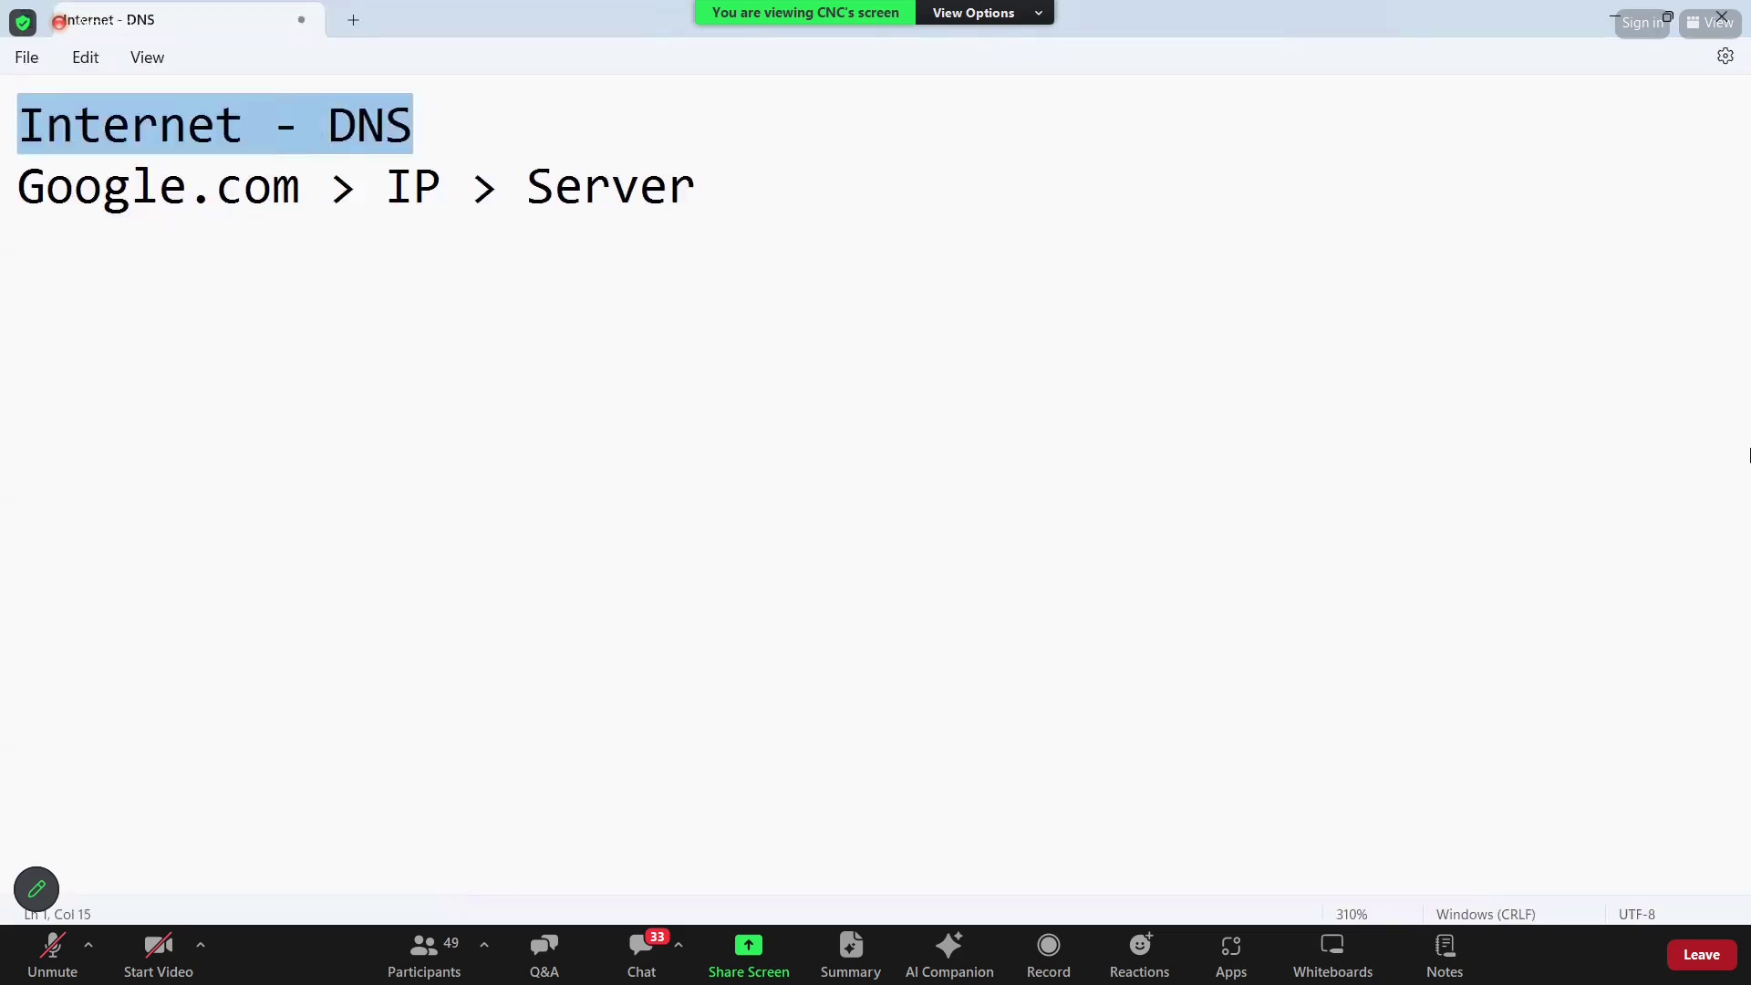
key("ctrl+shift+Right")
key("ctrl+shift+Right")
key("ctrl+shift+Right")
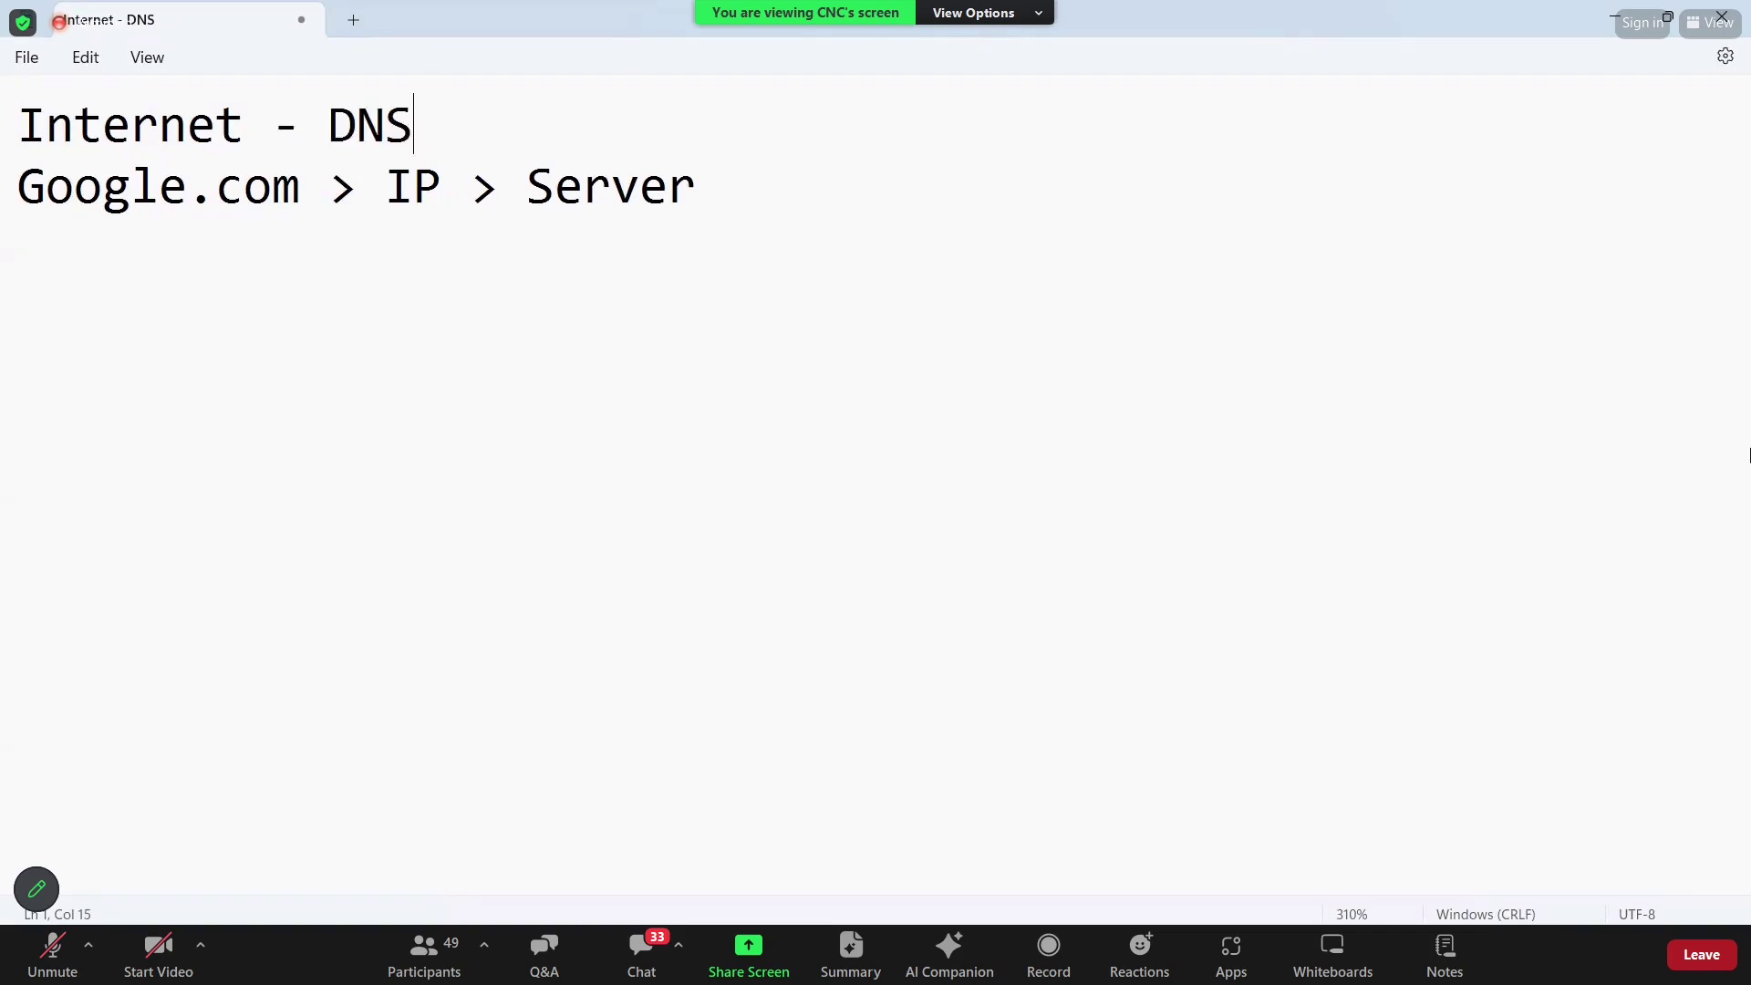
key("ctrl+shift+Left")
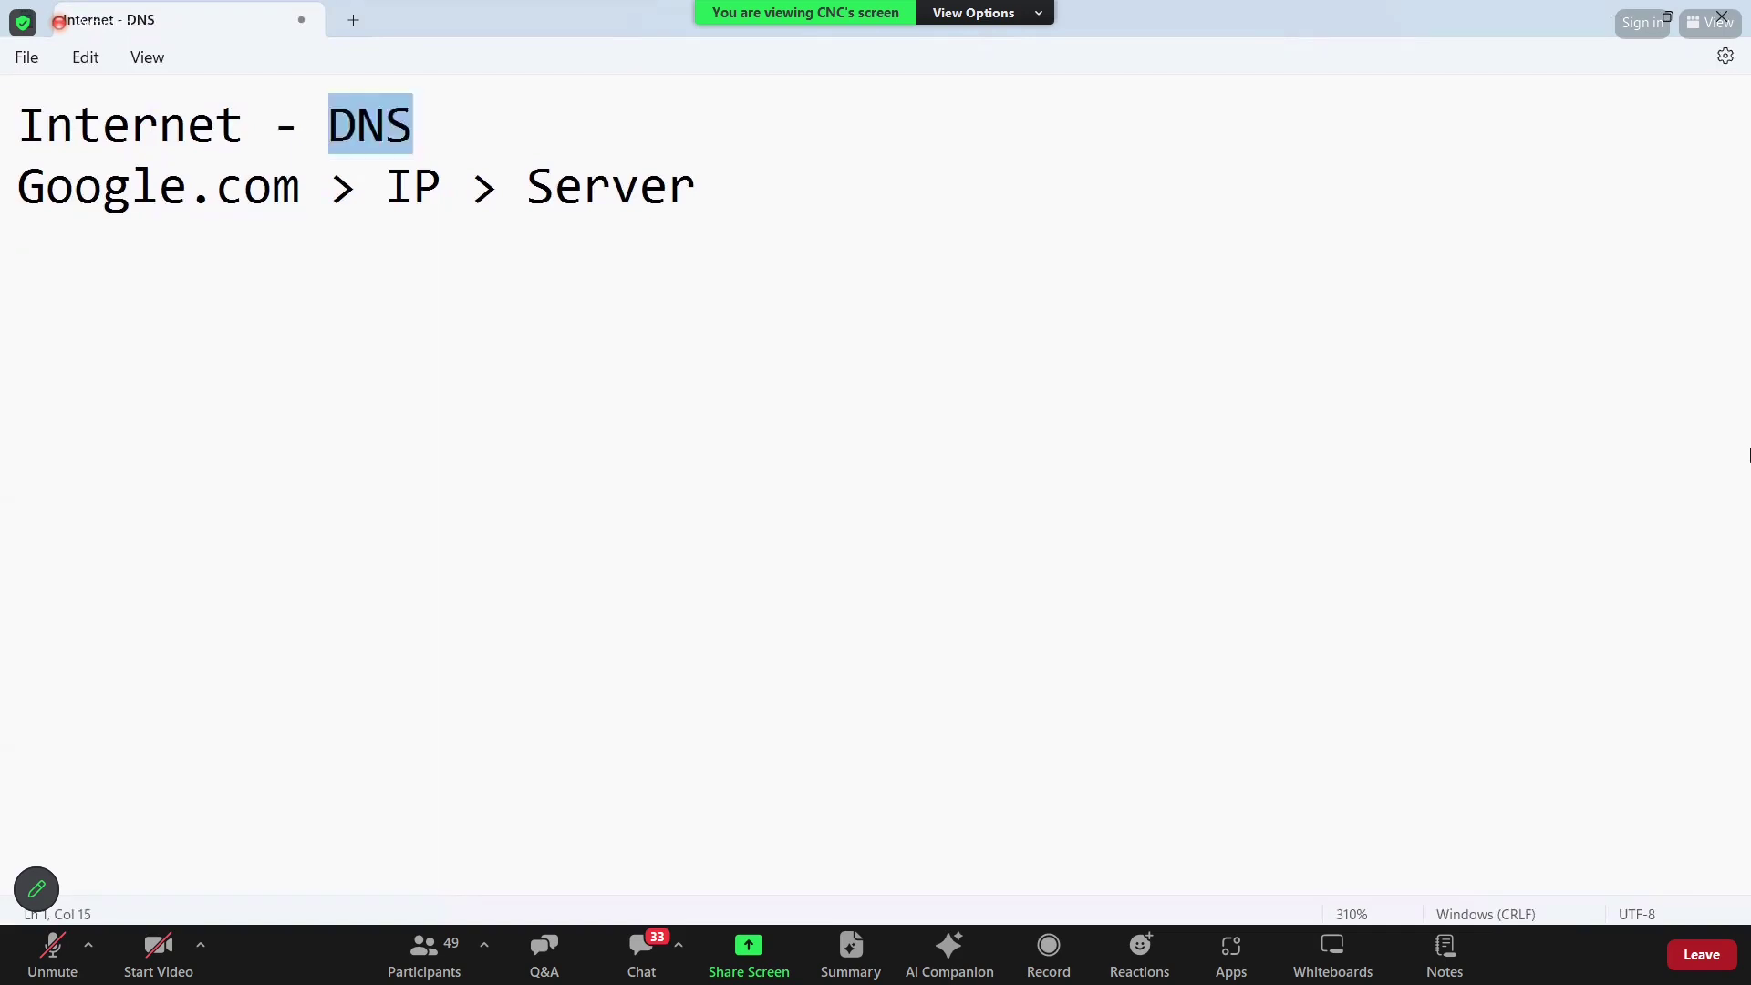
key("Right")
type("ad")
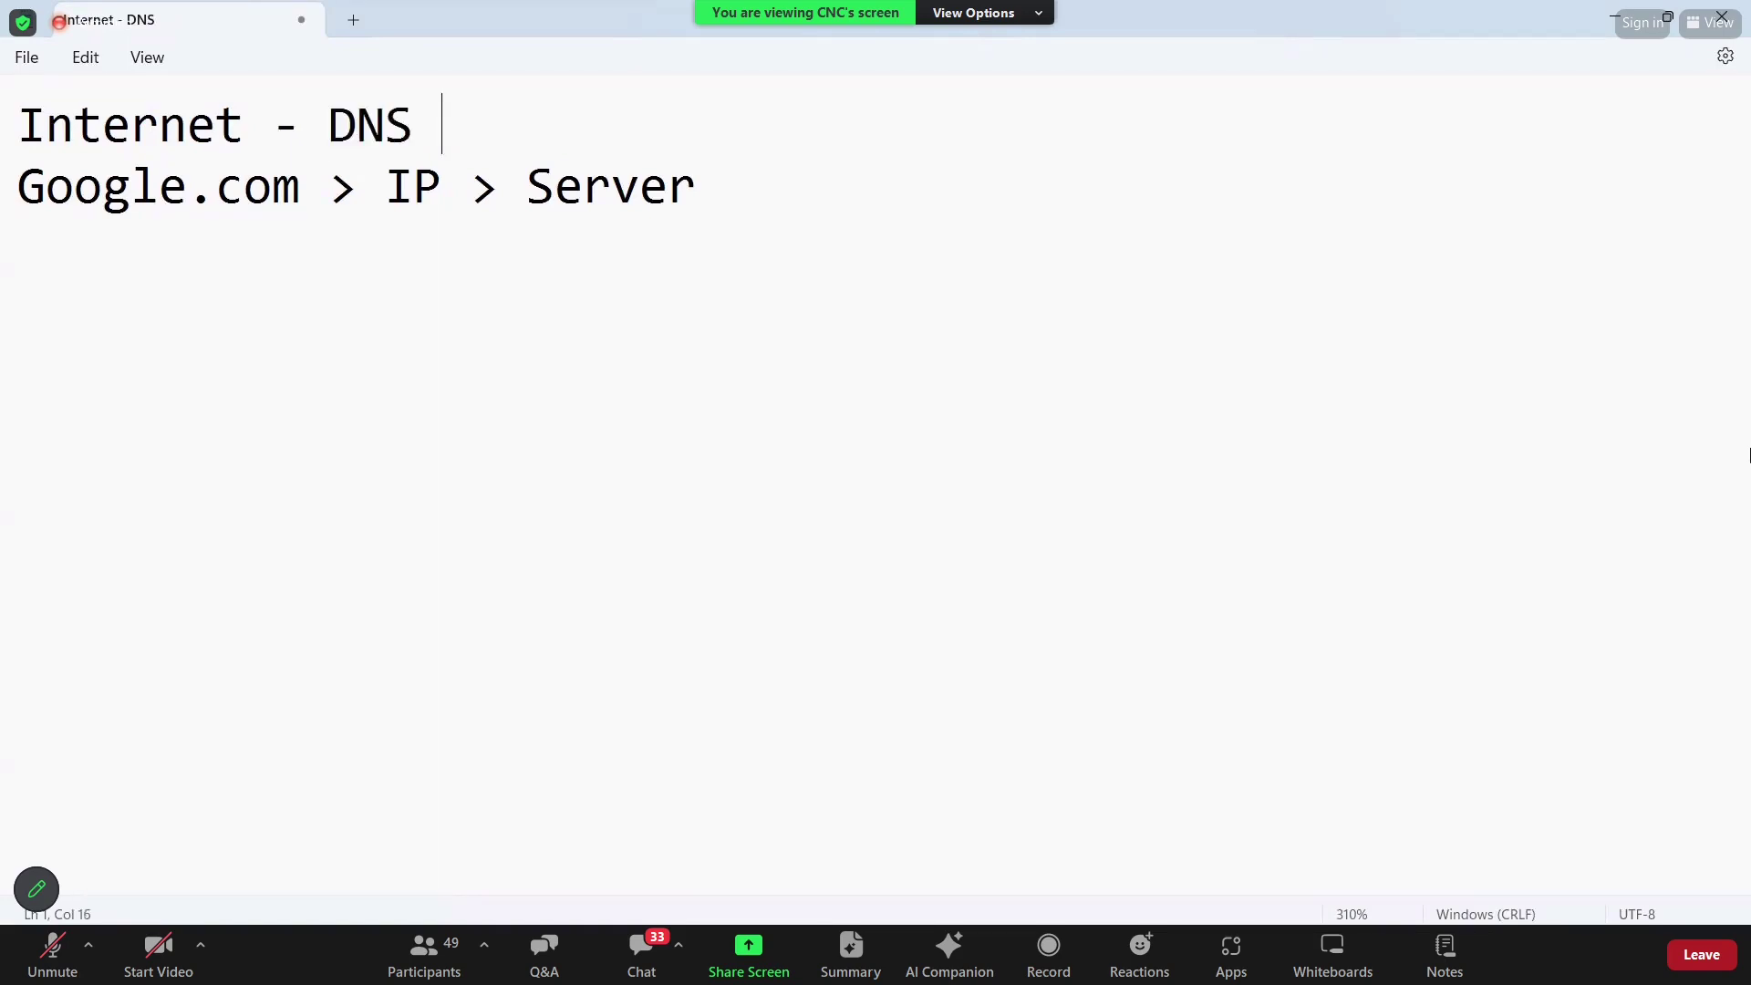
type("dress")
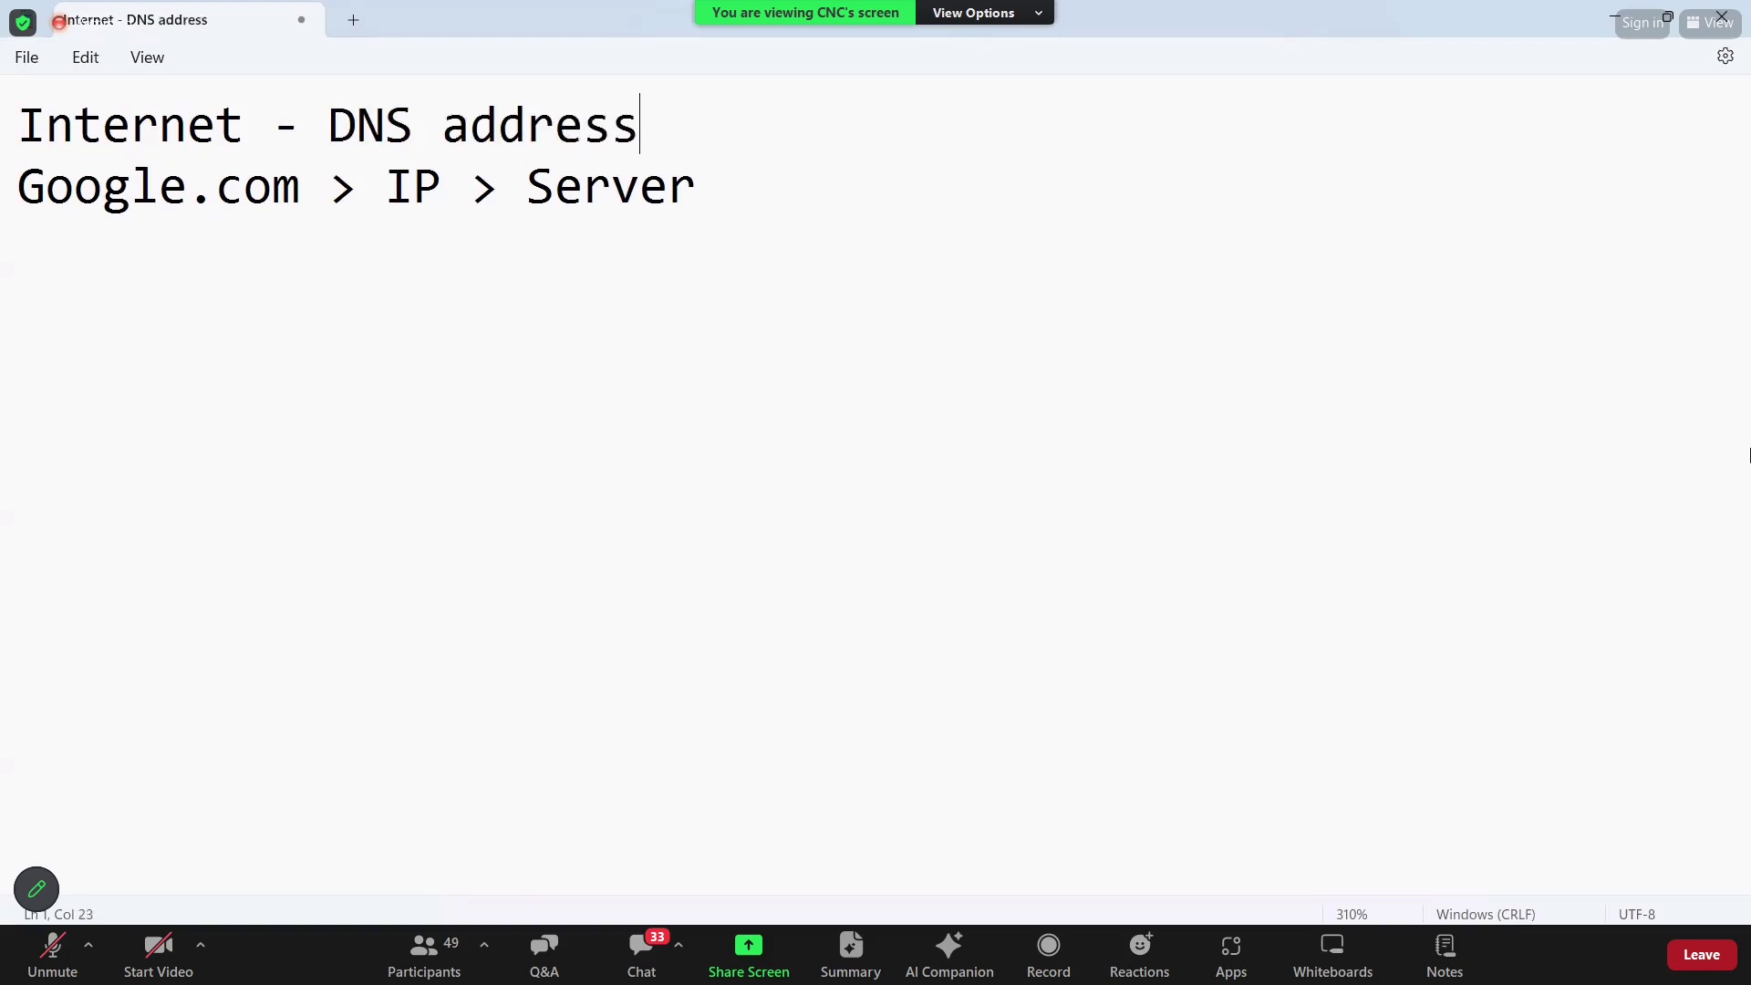
- Insert '> DNS - resolution' after Google.com, so the line reads Google.com > DNS - resolution > IP > Server
key("ctrl+shift+Left")
key("ctrl+shift+Left")
key("ctrl+shift+Left")
key("ctrl+shift+Right")
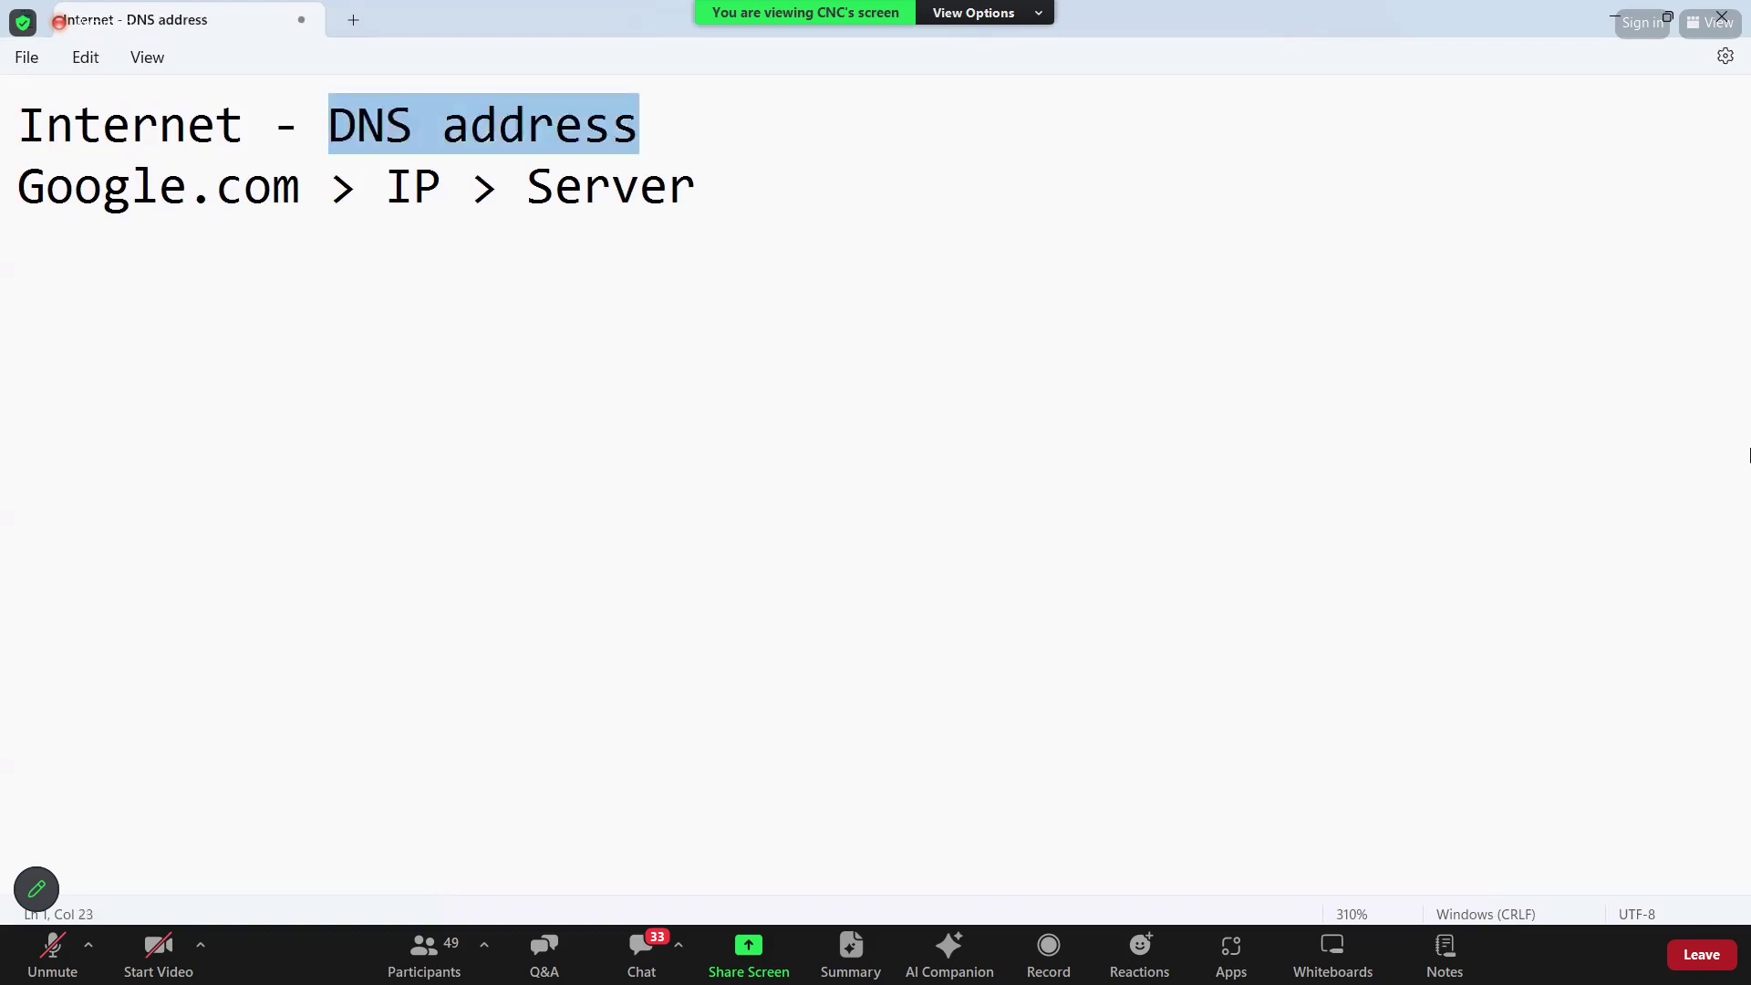
key("Left")
key("Down")
key("Left")
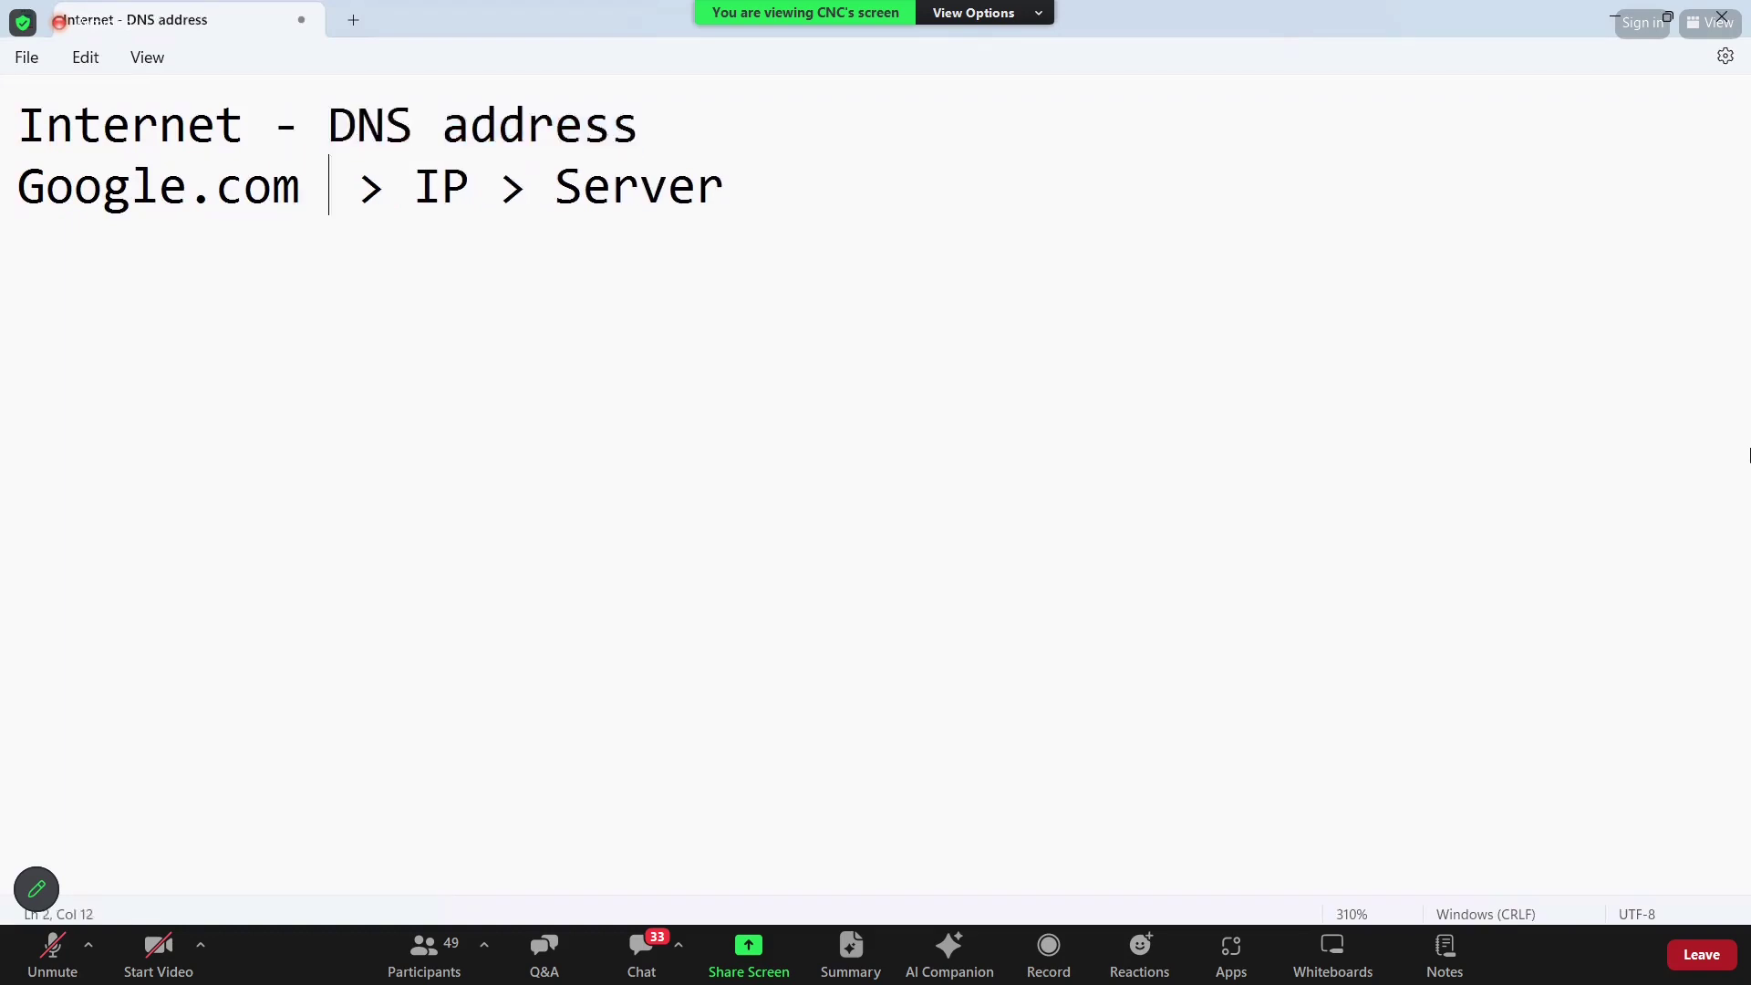
type("> DNS")
type(" - resol")
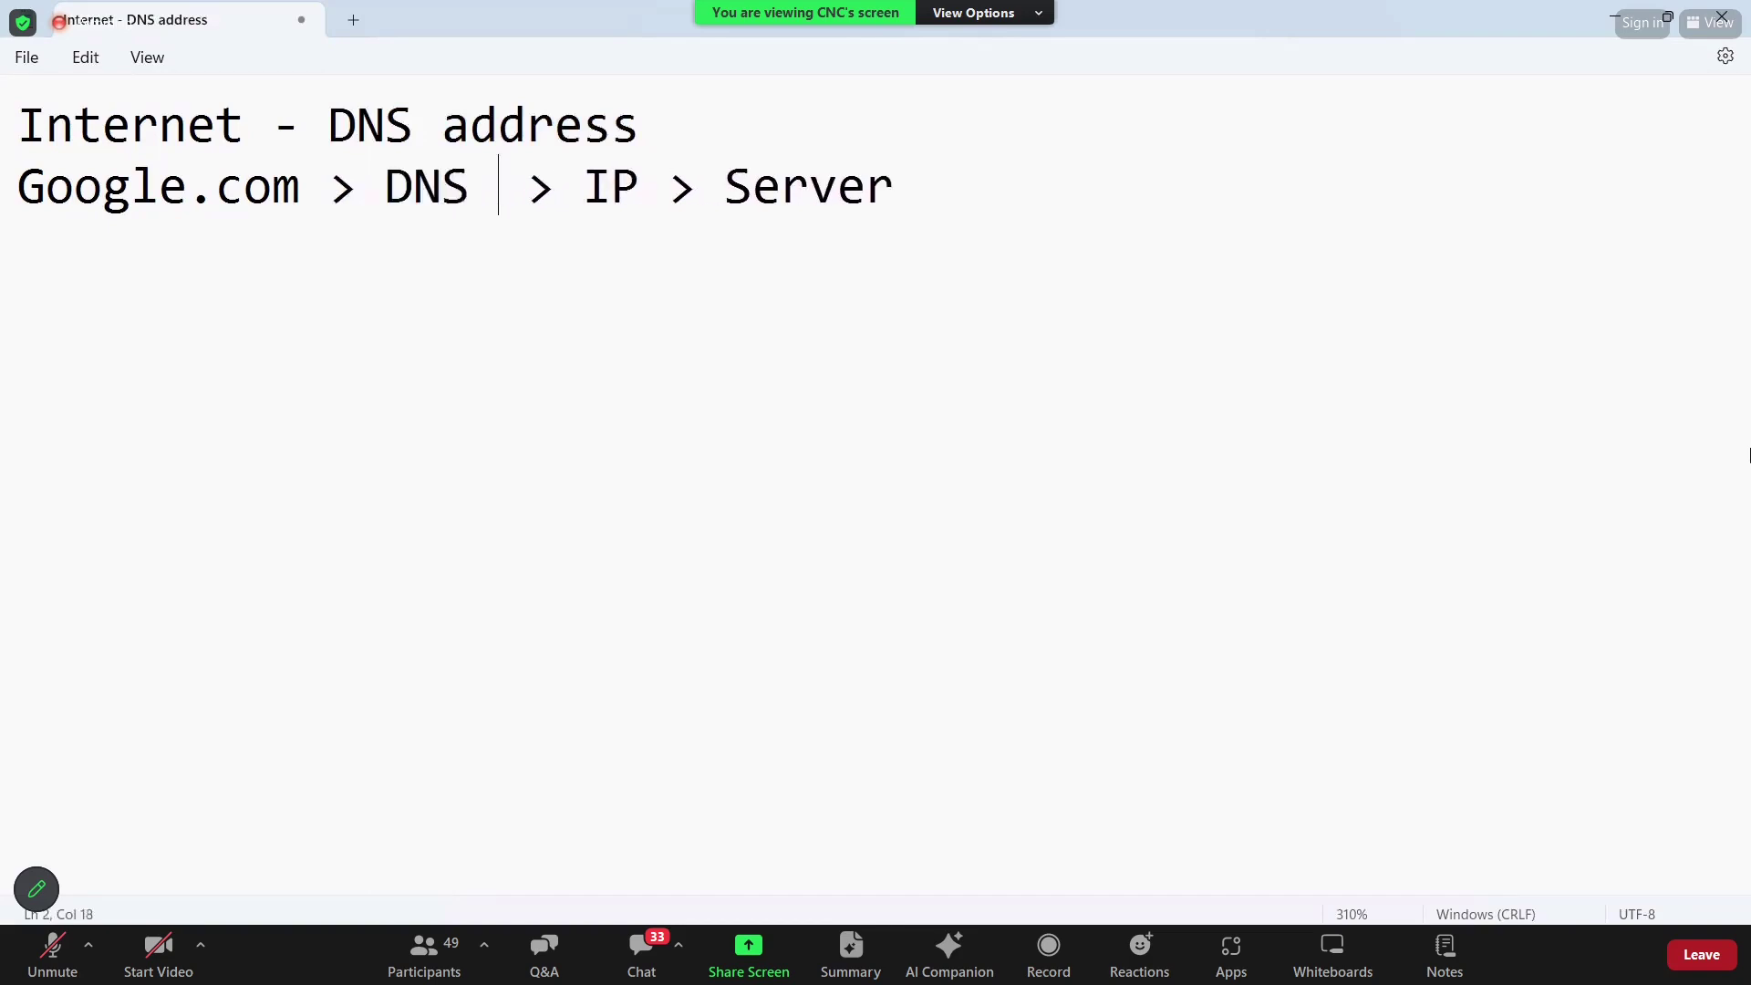
type("ution")
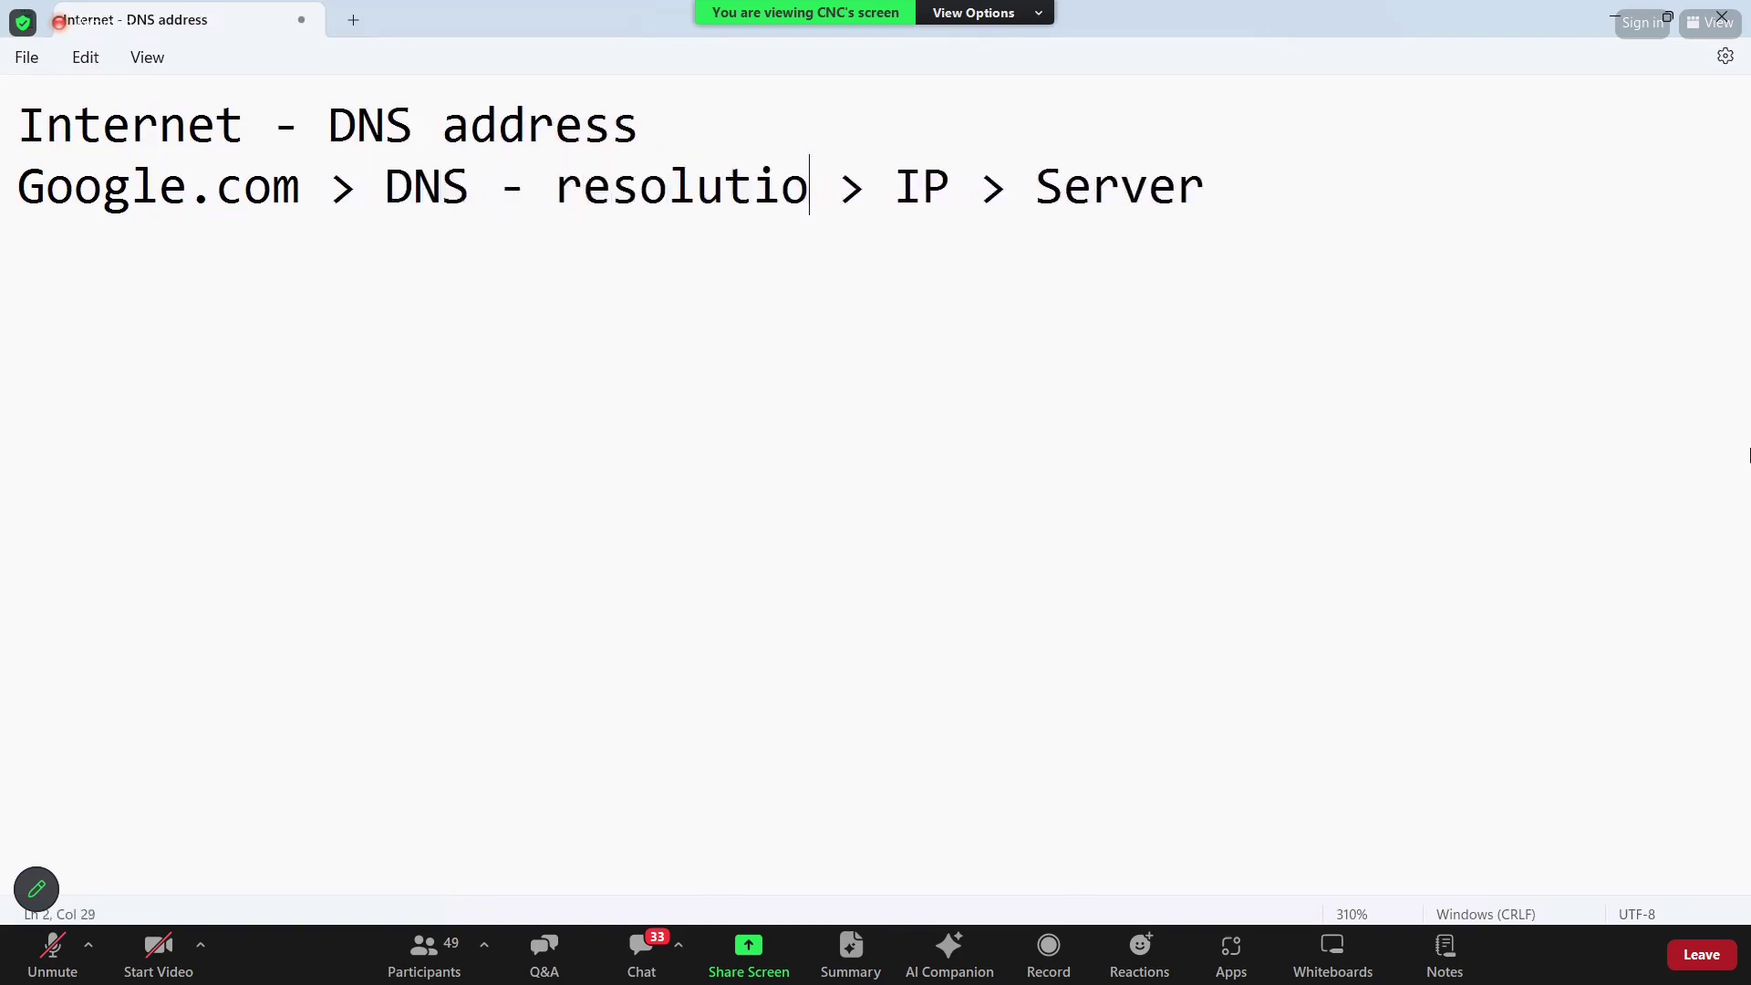
key("ctrl+Left")
key("ctrl+Left")
key("ctrl+Left")
key("ctrl+Left")
key("ctrl+shift+Left")
key("ctrl+shift+Left")
key("ctrl+shift+Left")
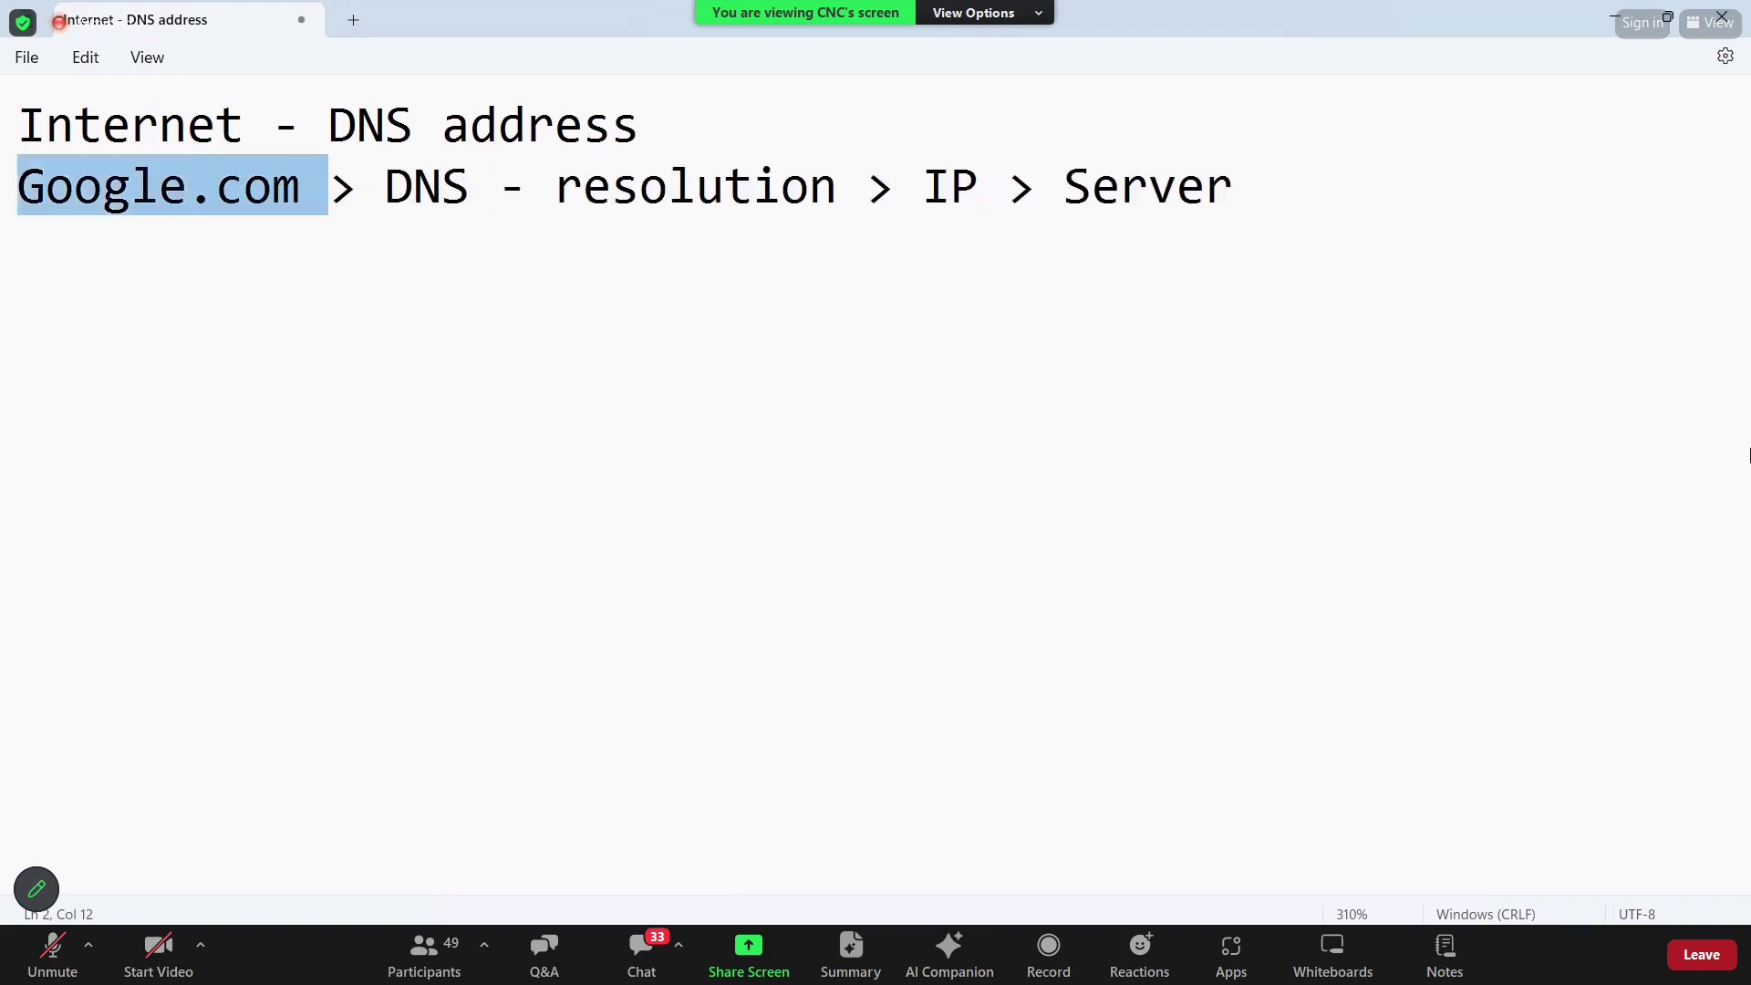
key("ctrl+Right")
key("ctrl+Right")
key("ctrl+Right")
key("ctrl+Right")
key("ctrl+Right")
key("ctrl+Right")
key("ctrl+Left")
key("ctrl+Left")
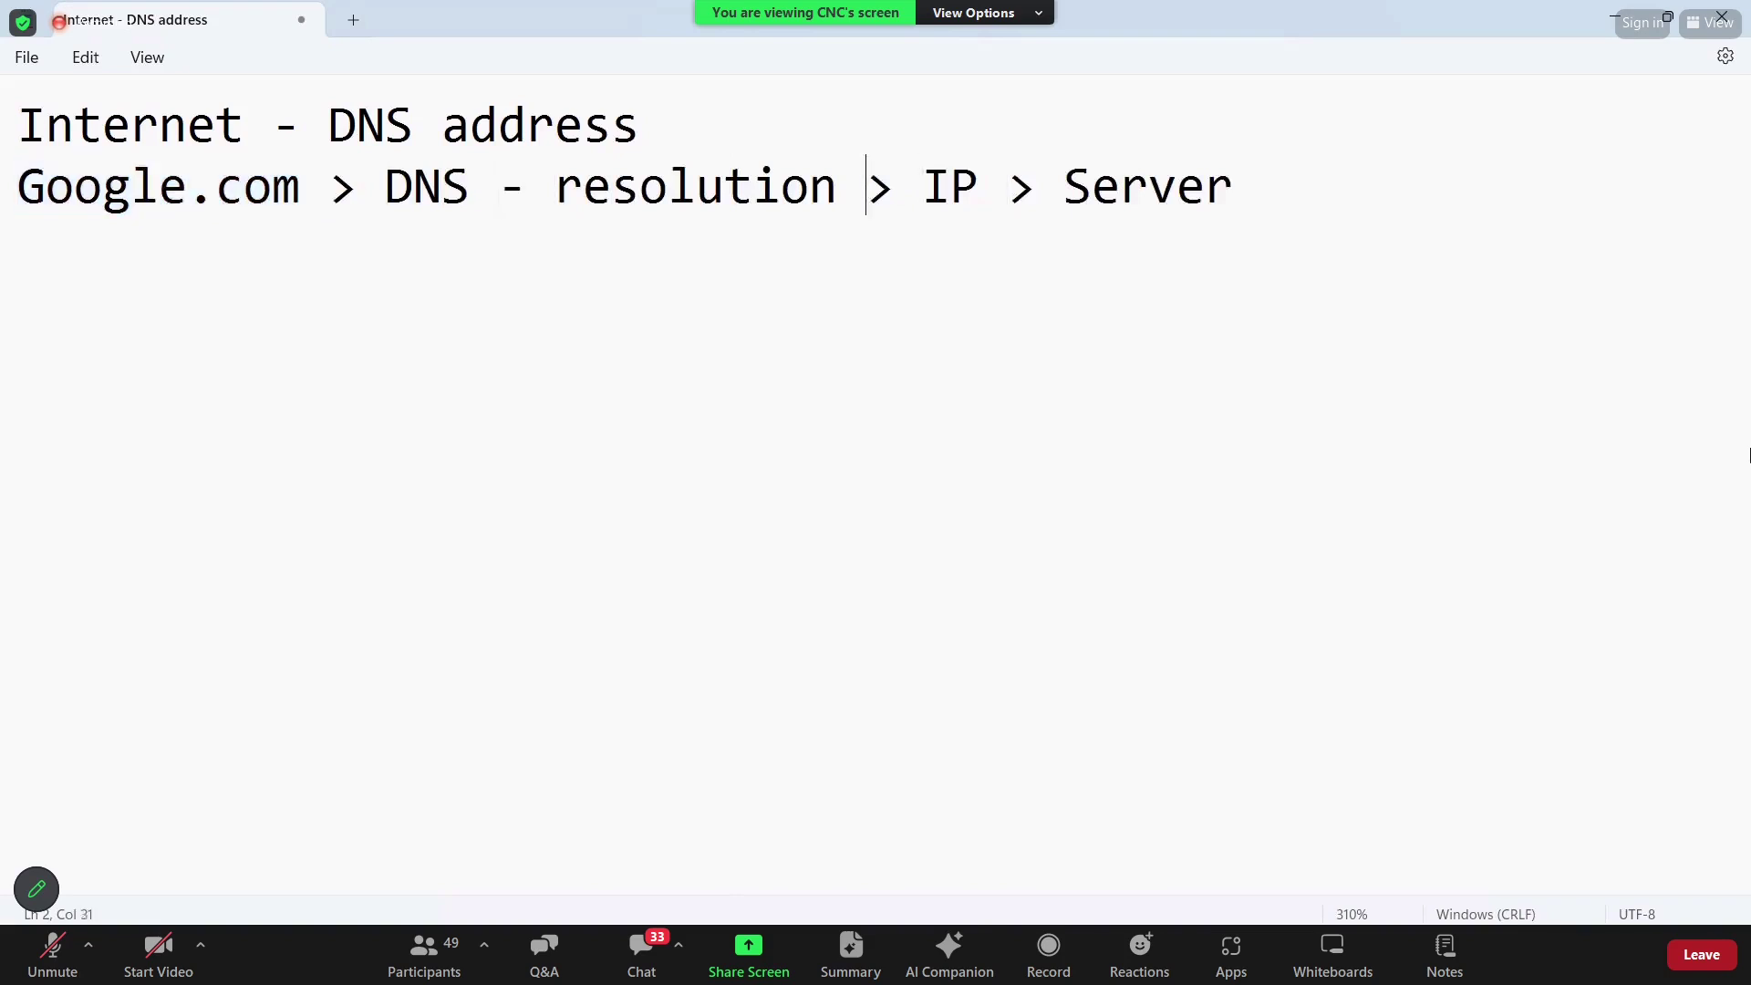
key("ctrl+shift+Left")
key("ctrl+shift+Left")
key("ctrl+shift+Left")
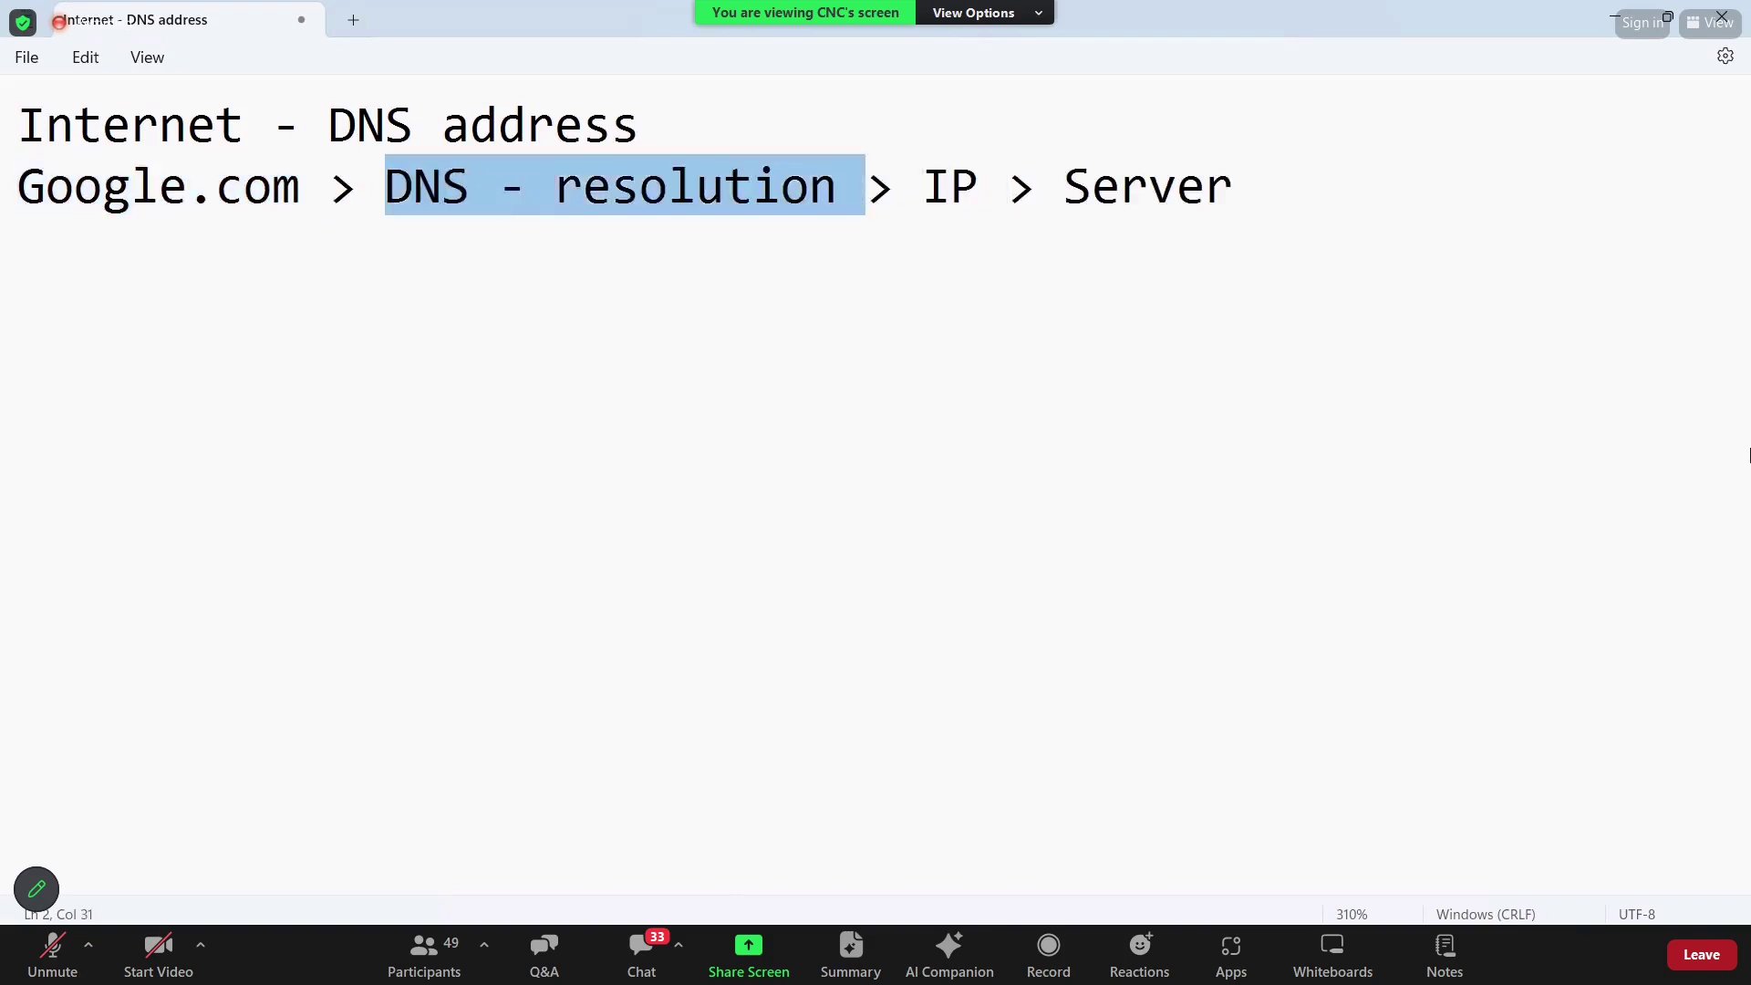
key("Right")
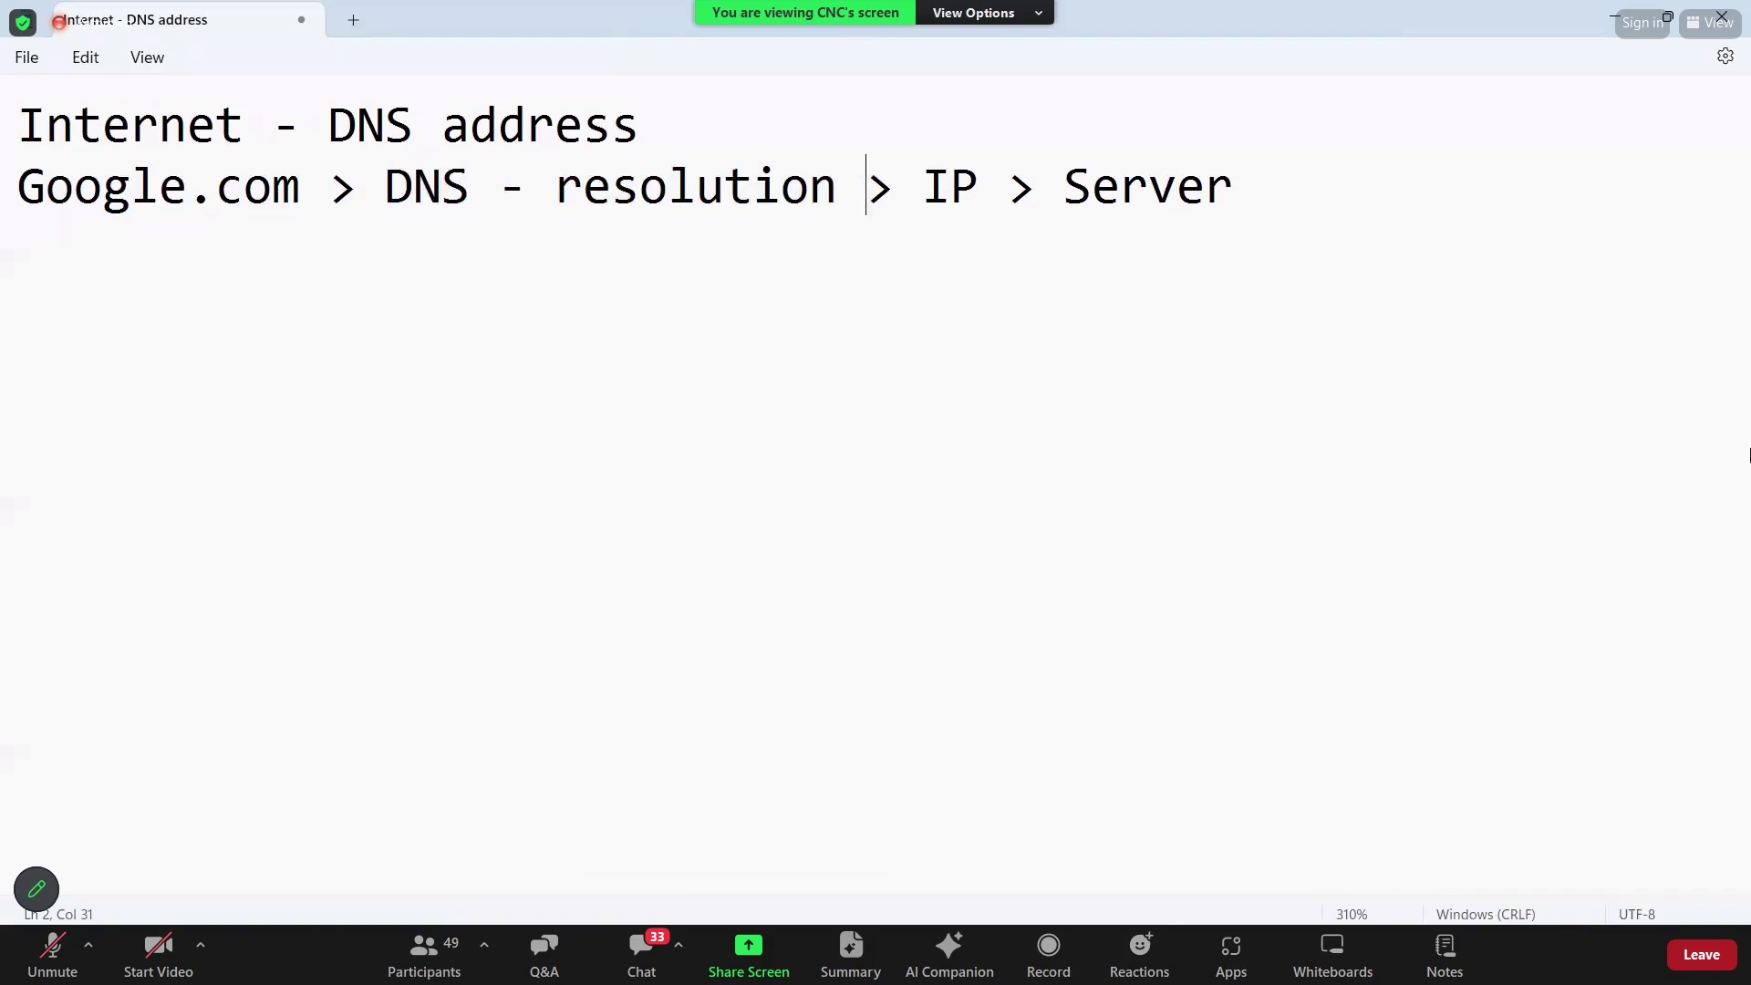
- Add blank lines below the Google.com flow line
key("End")
key("Return")
key("Return")
key("Return")
- Add the heading 'Domain Buy from Godaddy' with 'doblier.io' on a line below it
type("Domain Buy")
key("Return")
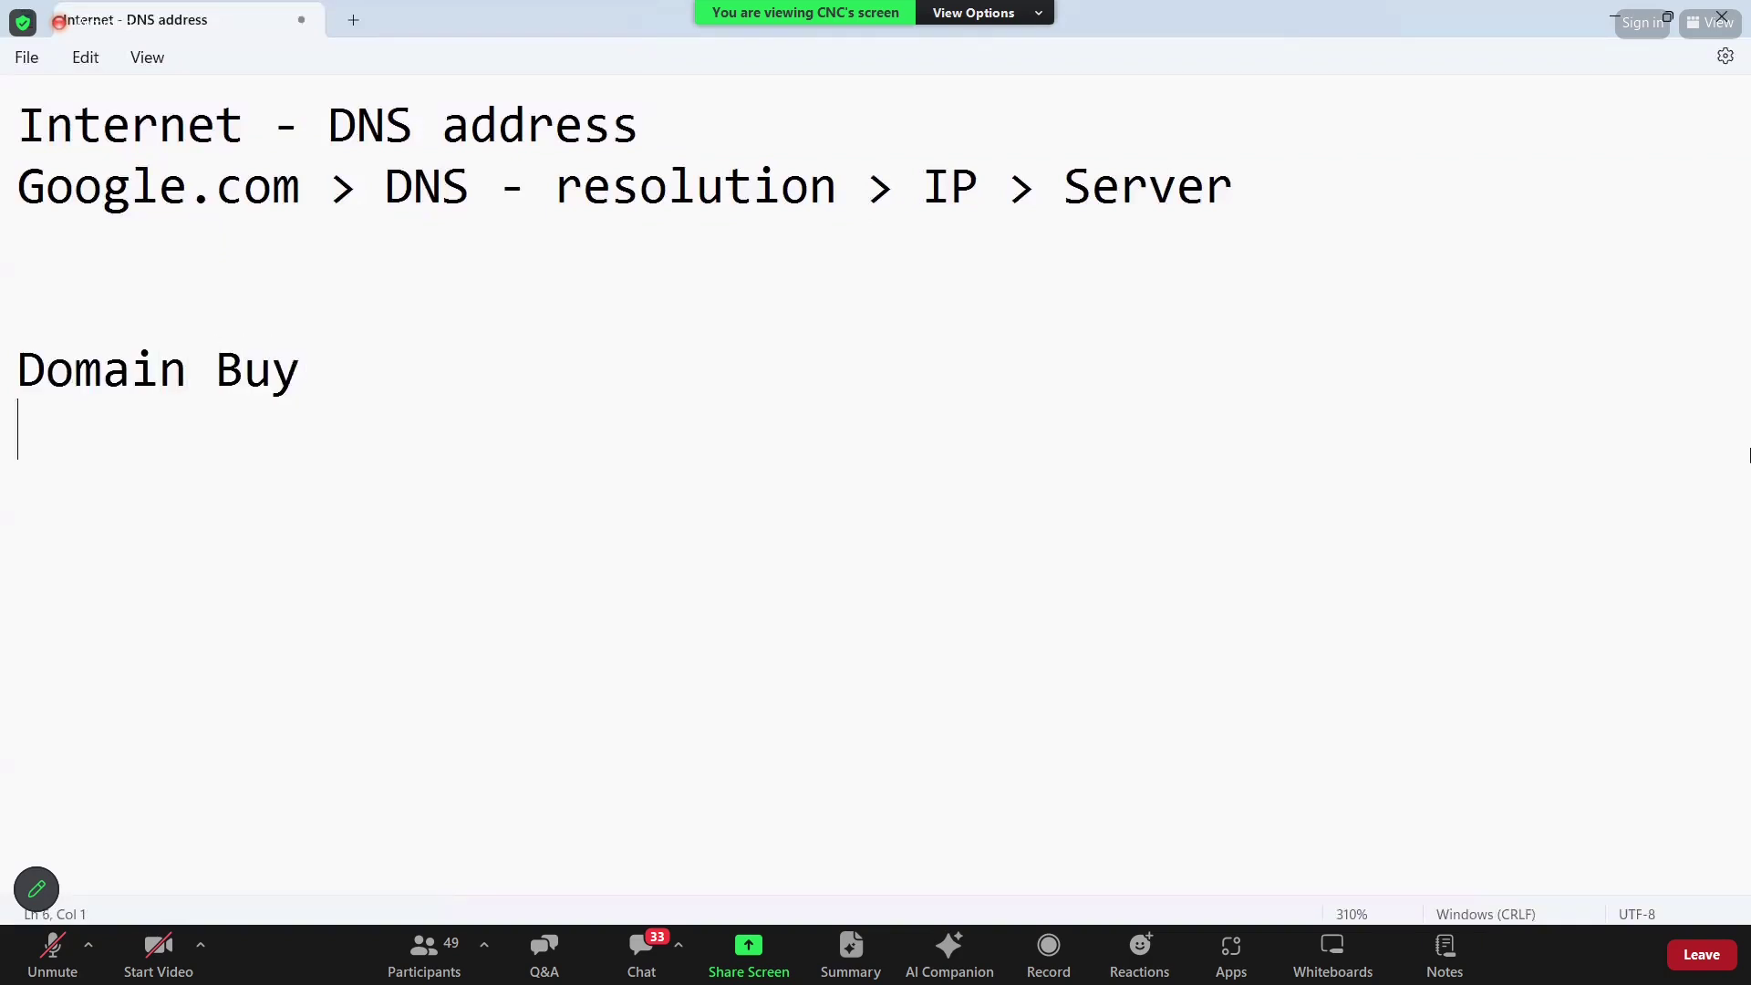
type("doblier.")
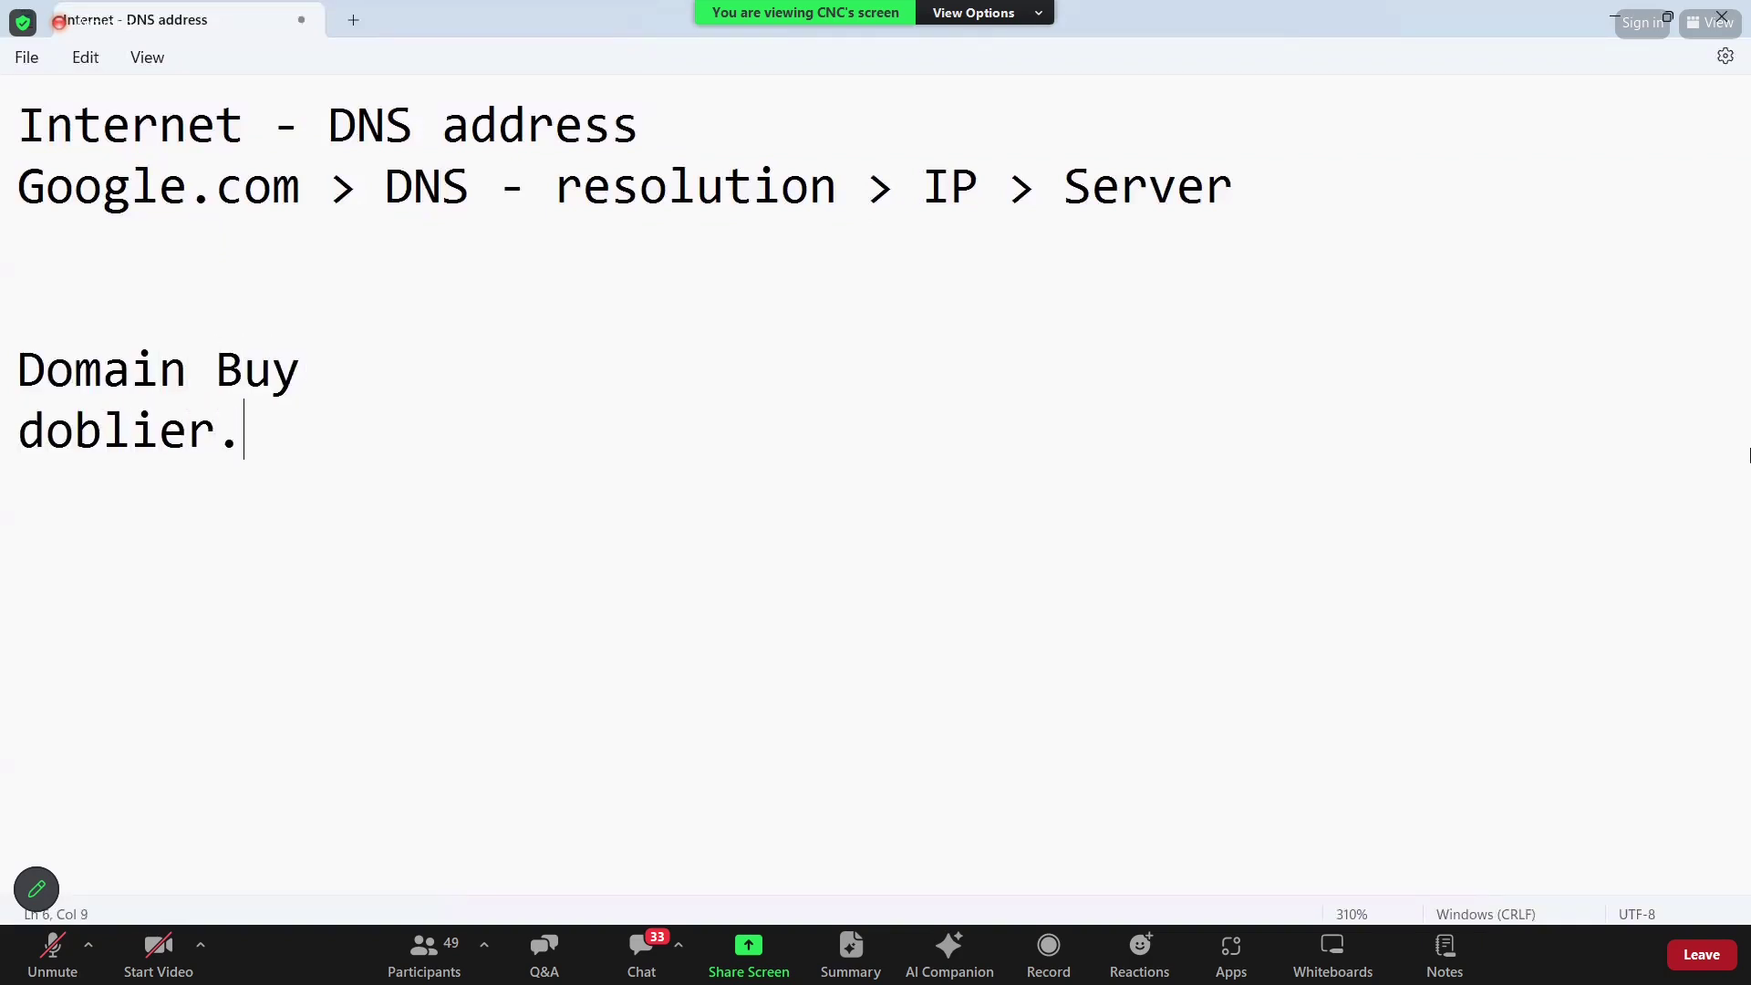
type("io")
key("Up")
key("Return")
key("Down")
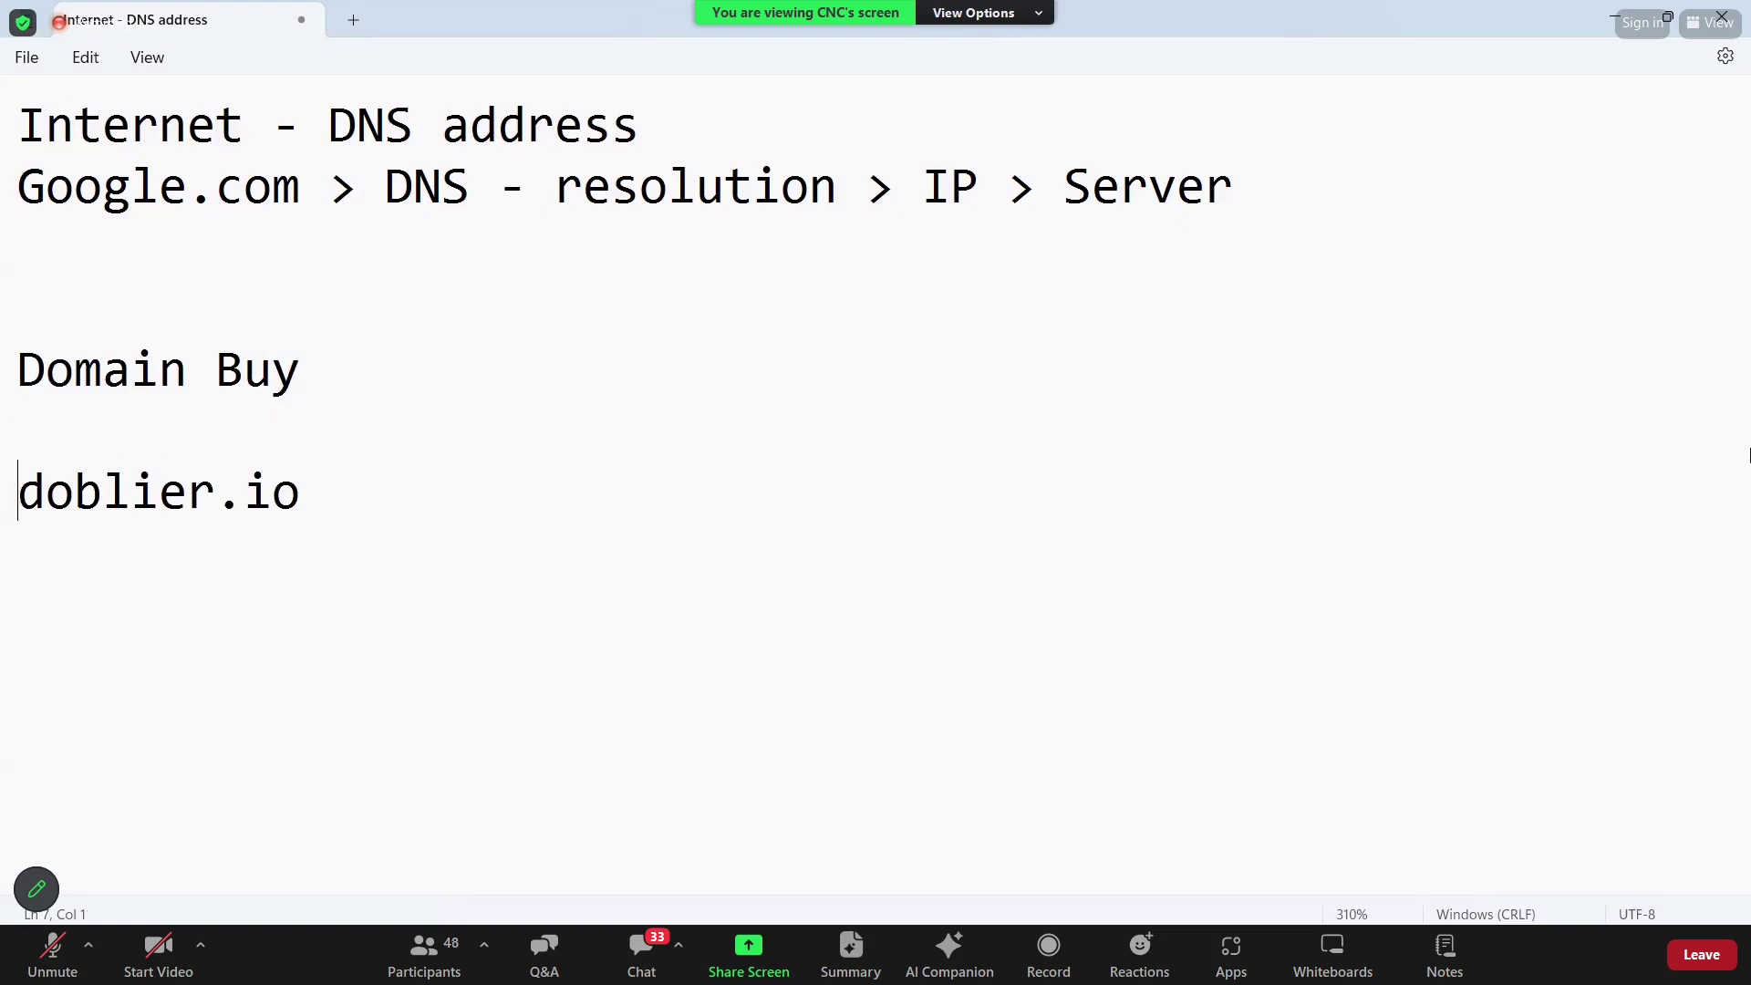
key("Right")
key("Right")
key("Right")
key("Right")
key("Right")
key("Right")
key("Right")
key("Right")
key("Right")
key("Right")
key("Up")
key("Up")
type("from Goda")
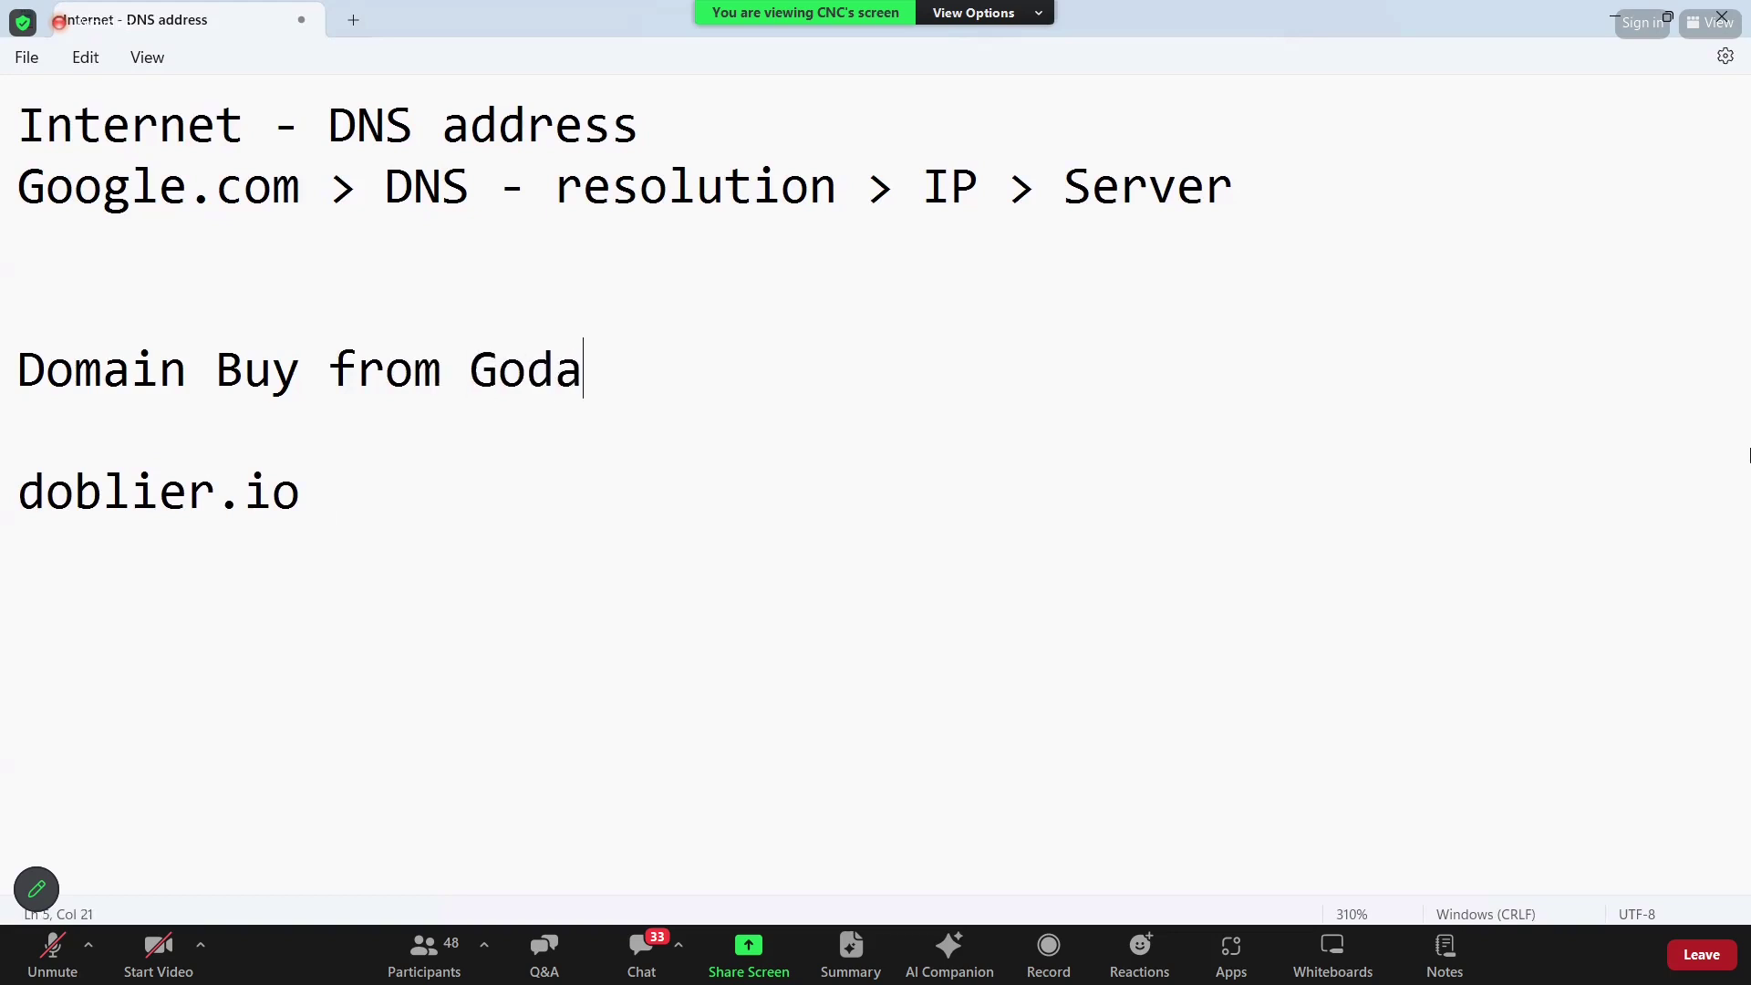
type("ddy")
key("ctrl+shift+Left")
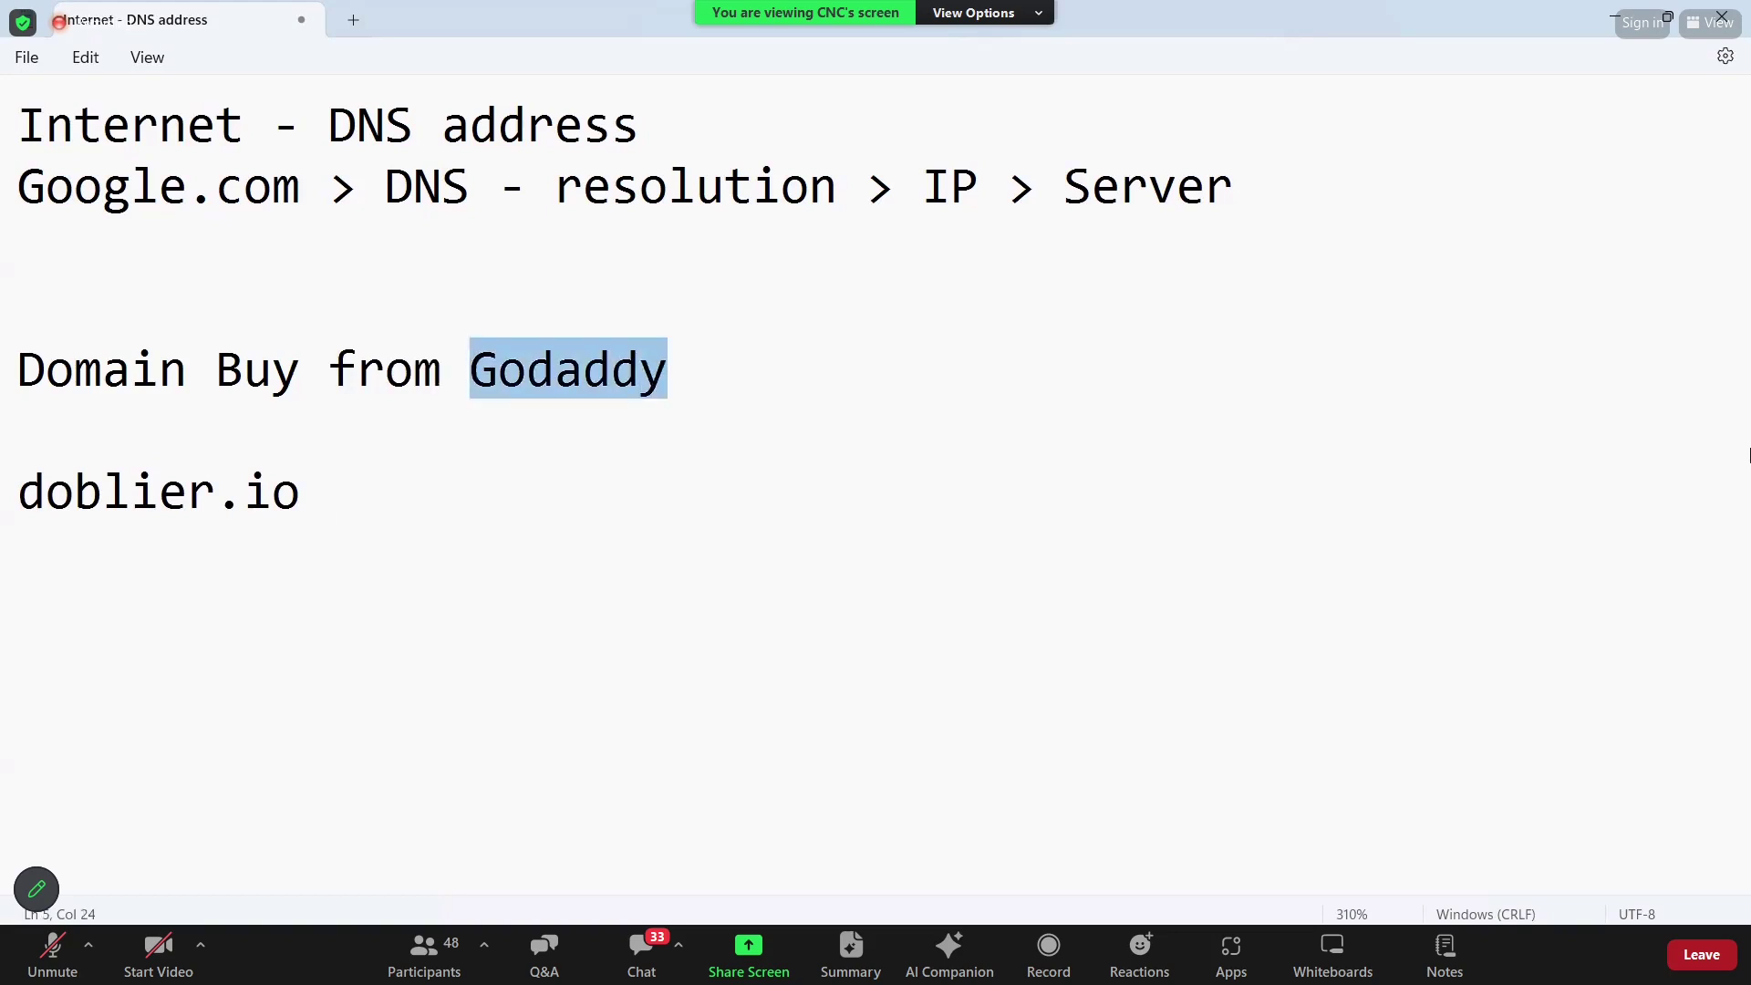
key("Right")
- Append '> DNS Dashboard' after doblier.io
key("Down")
key("Down")
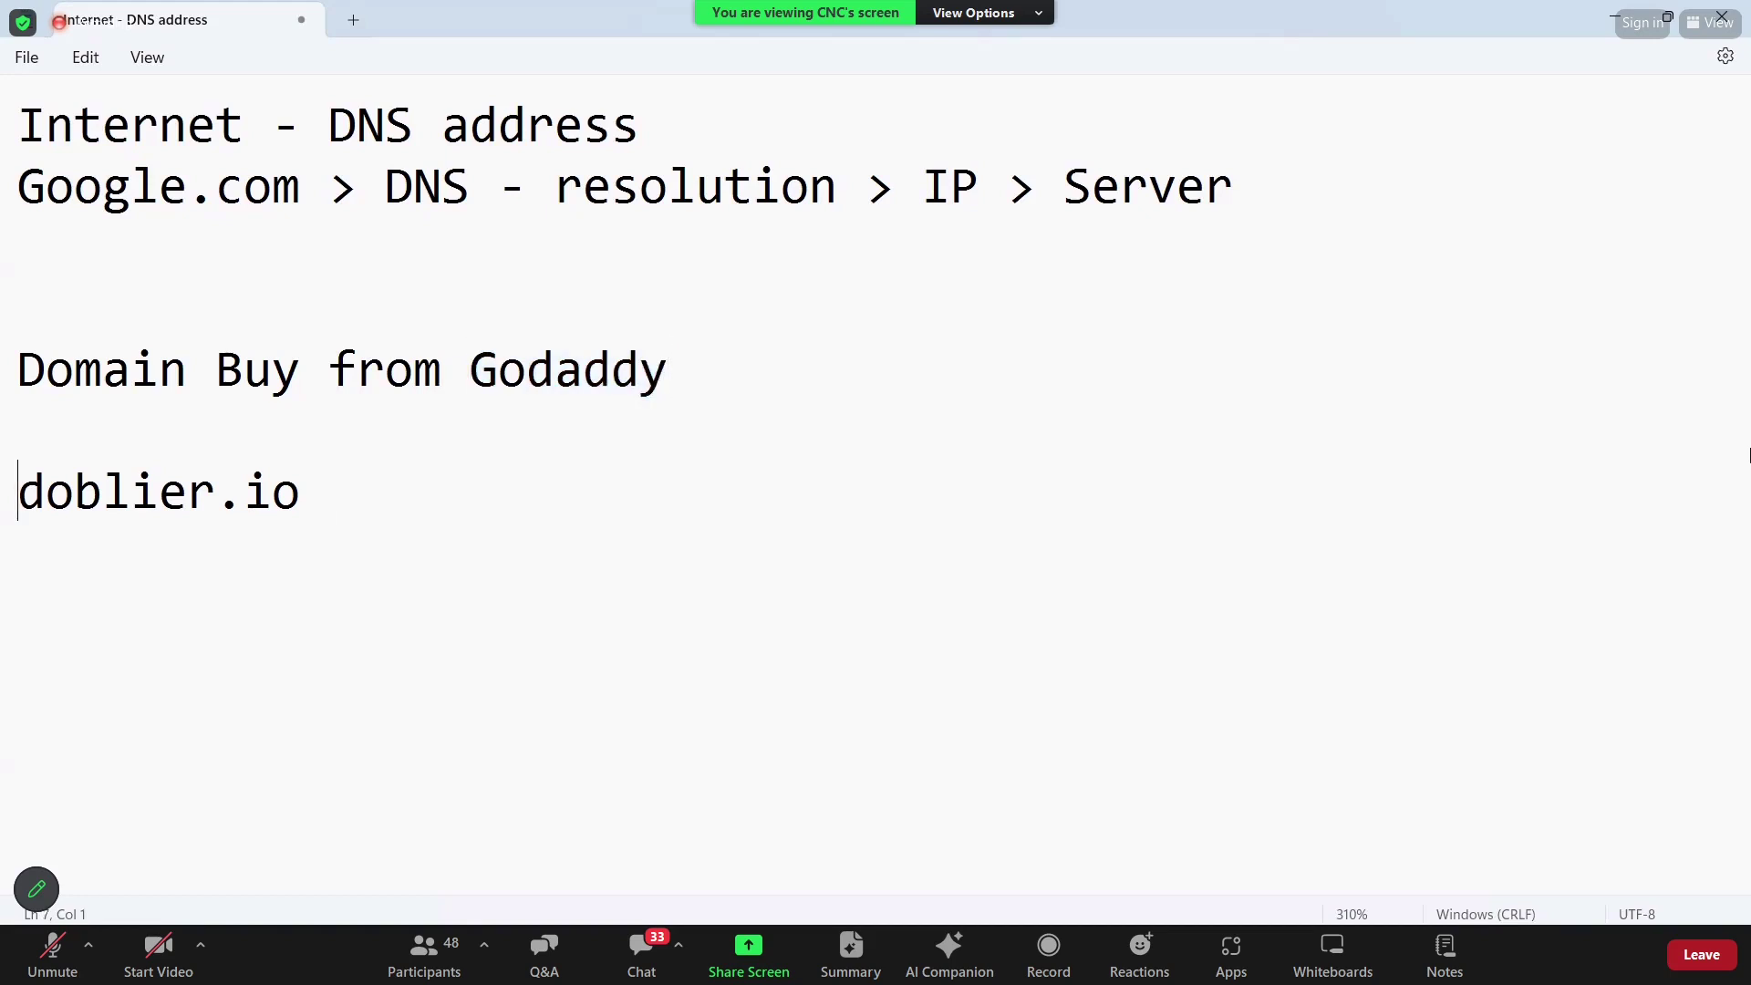
key("ctrl+shift+Right")
key("ctrl+shift+Right")
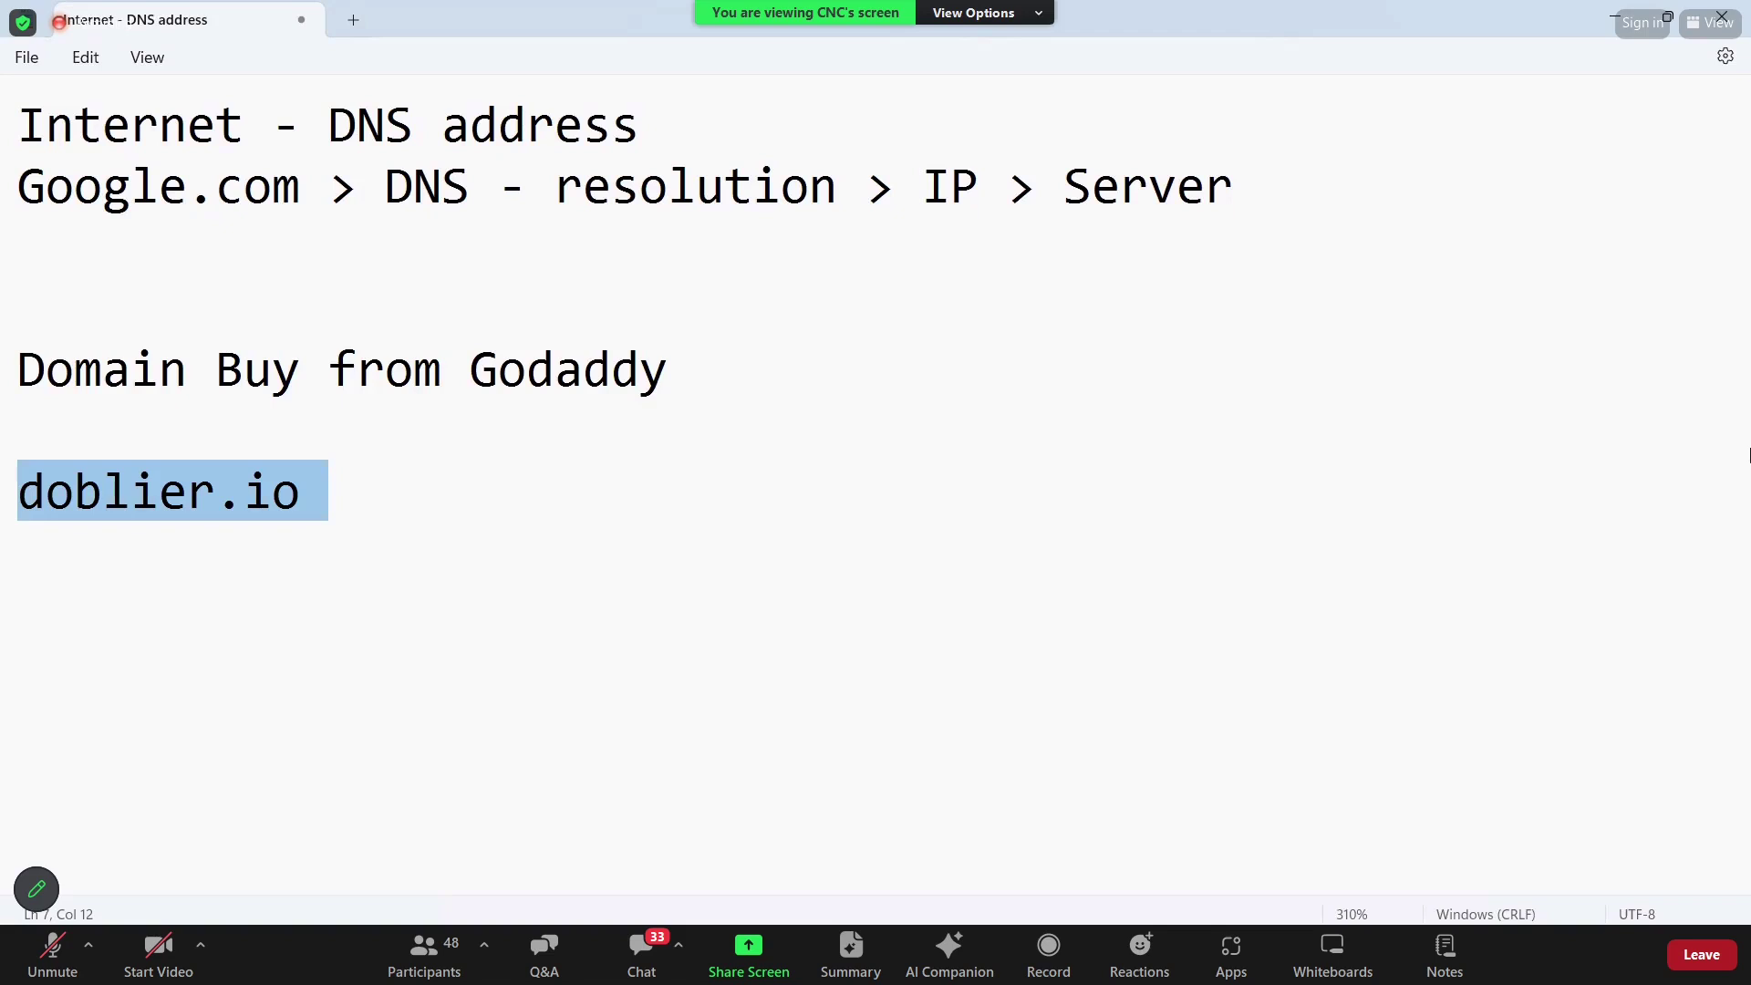
key("Right")
type("> DNS D")
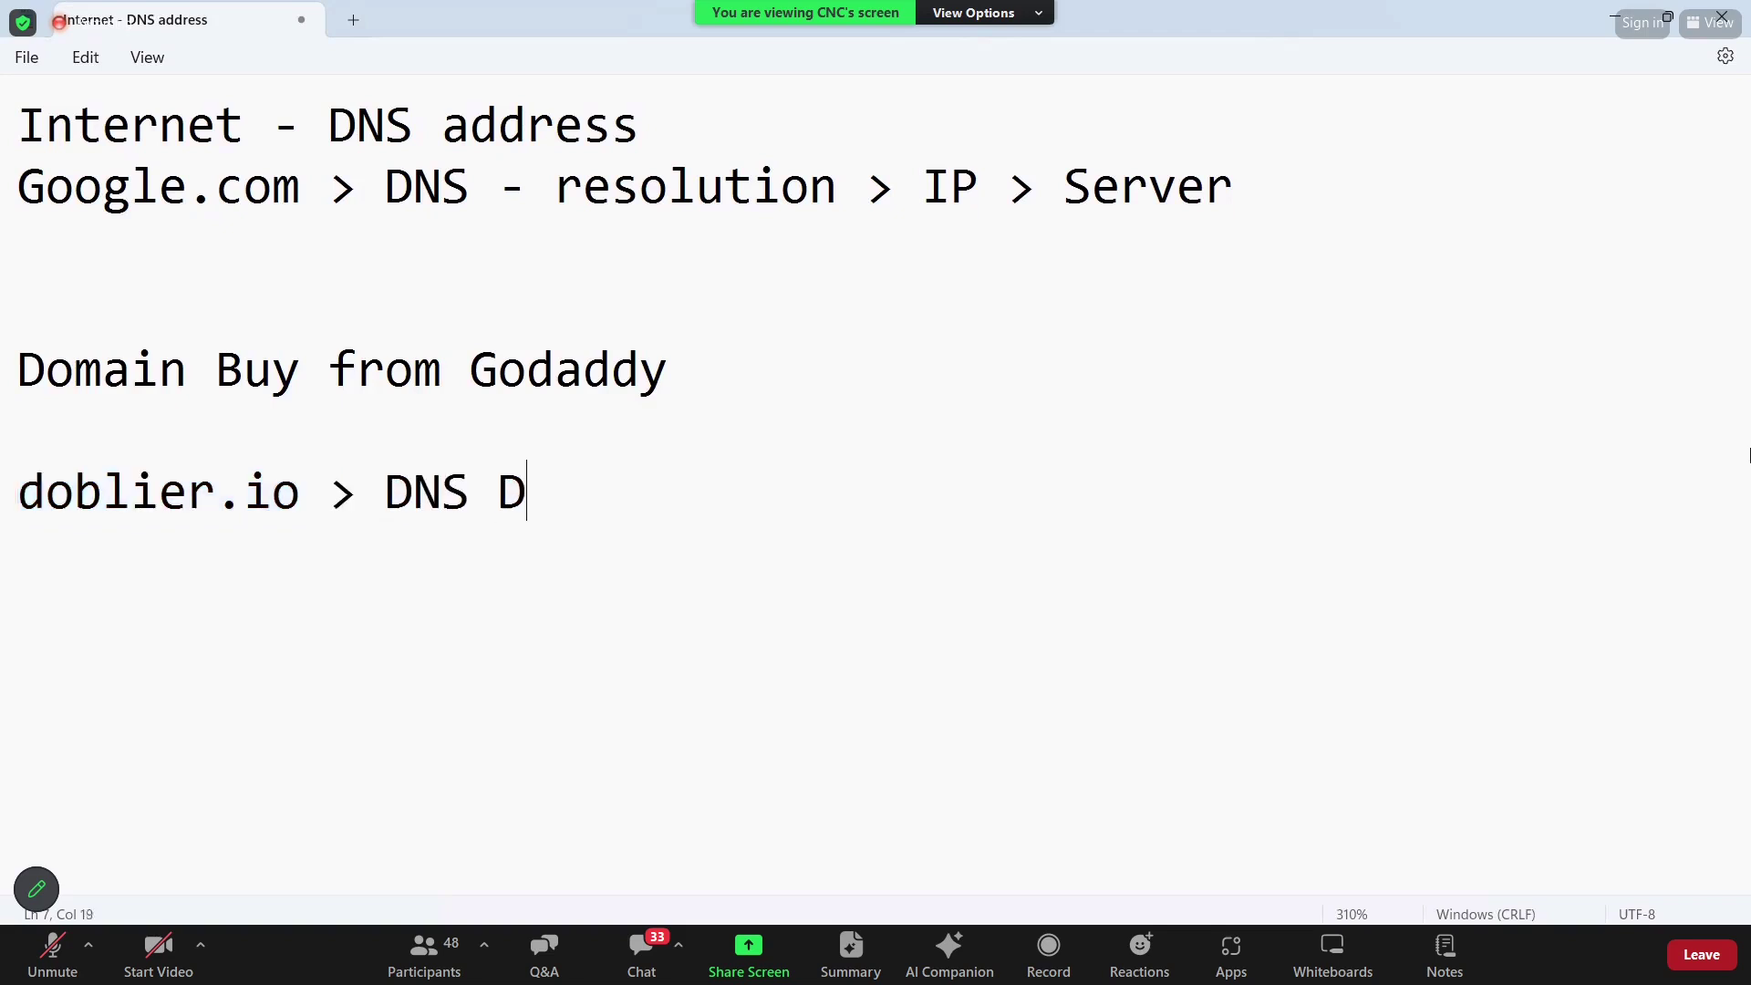
type("ashboa")
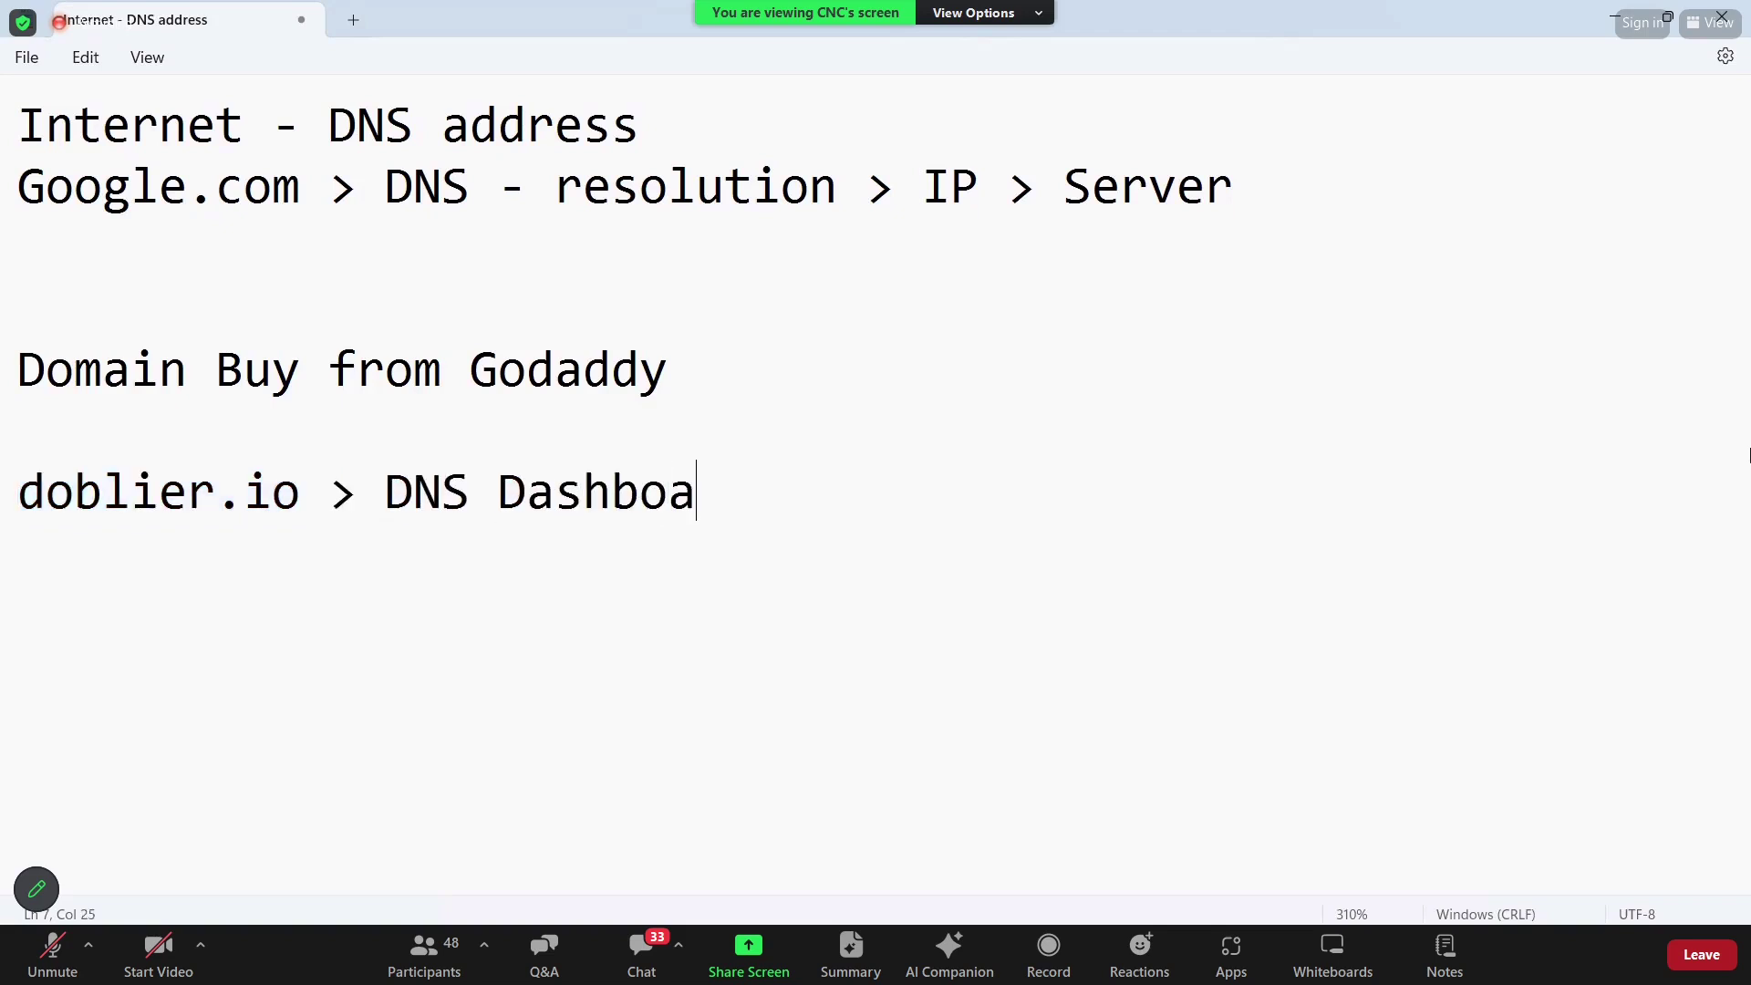
type("rd")
key("ctrl+shift+Left")
key("ctrl+shift+Left")
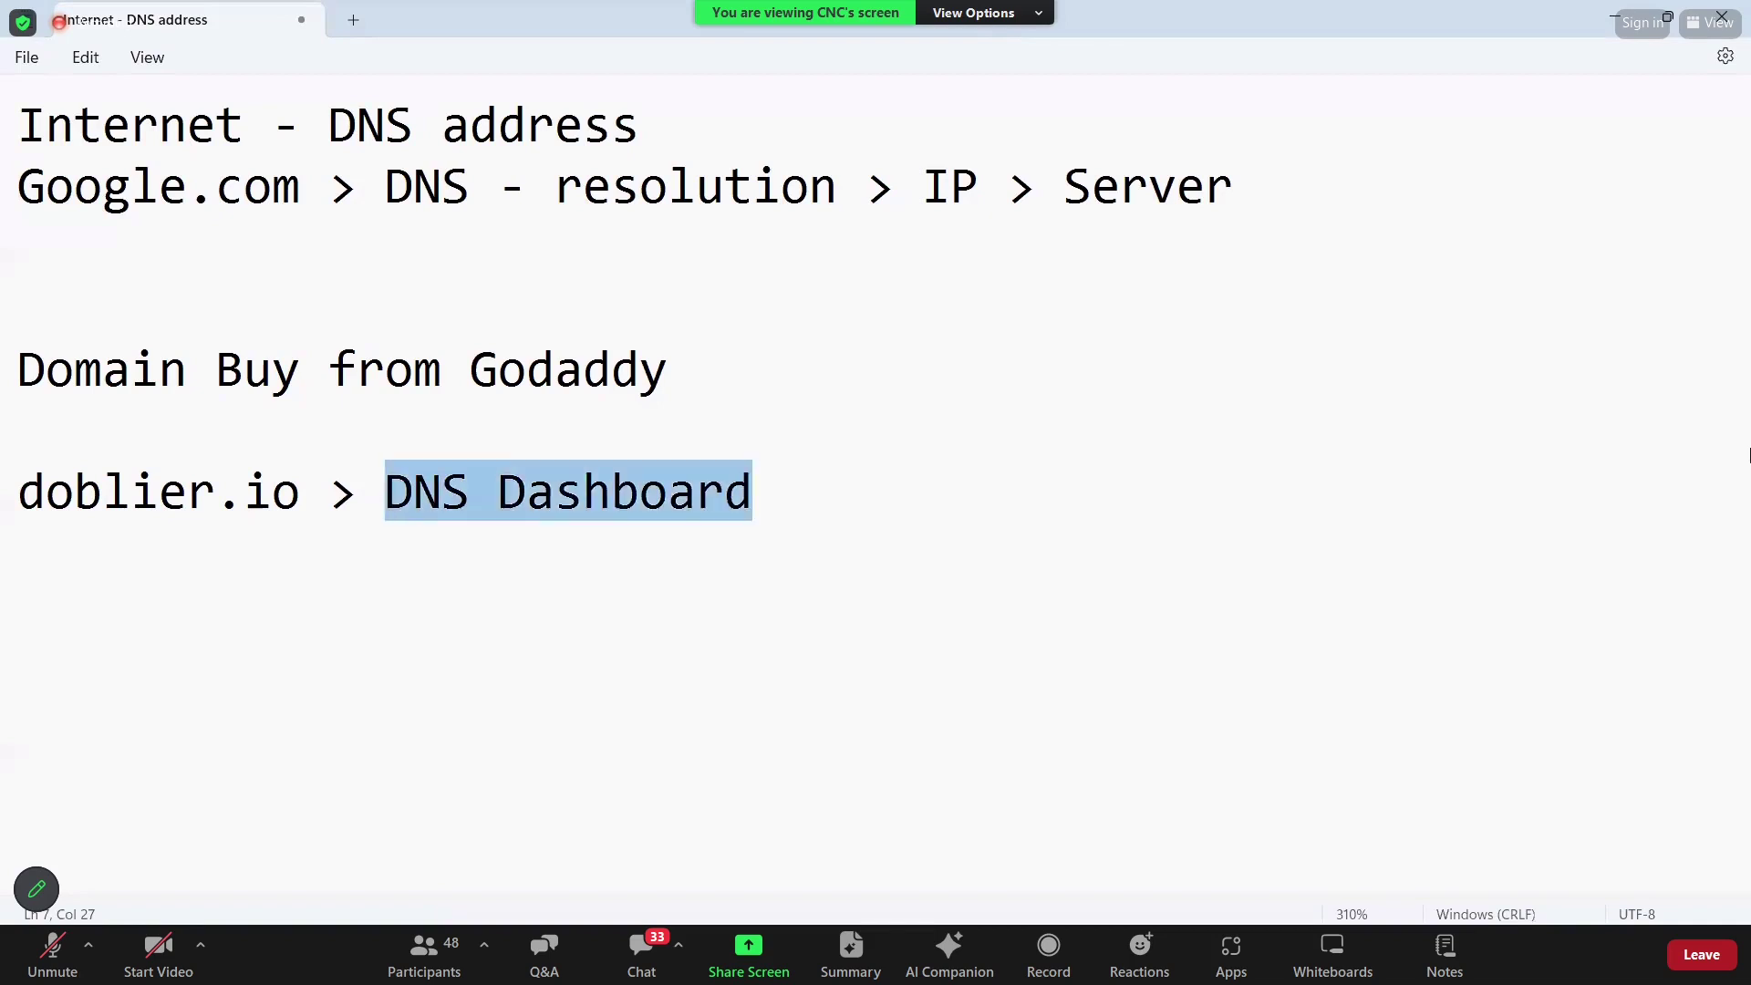
key("ctrl+shift+Left")
key("ctrl+shift+Right")
- Copy '> IP' from the Google.com line to the end of the doblier.io line, then add '> Server'
double_click(934, 182)
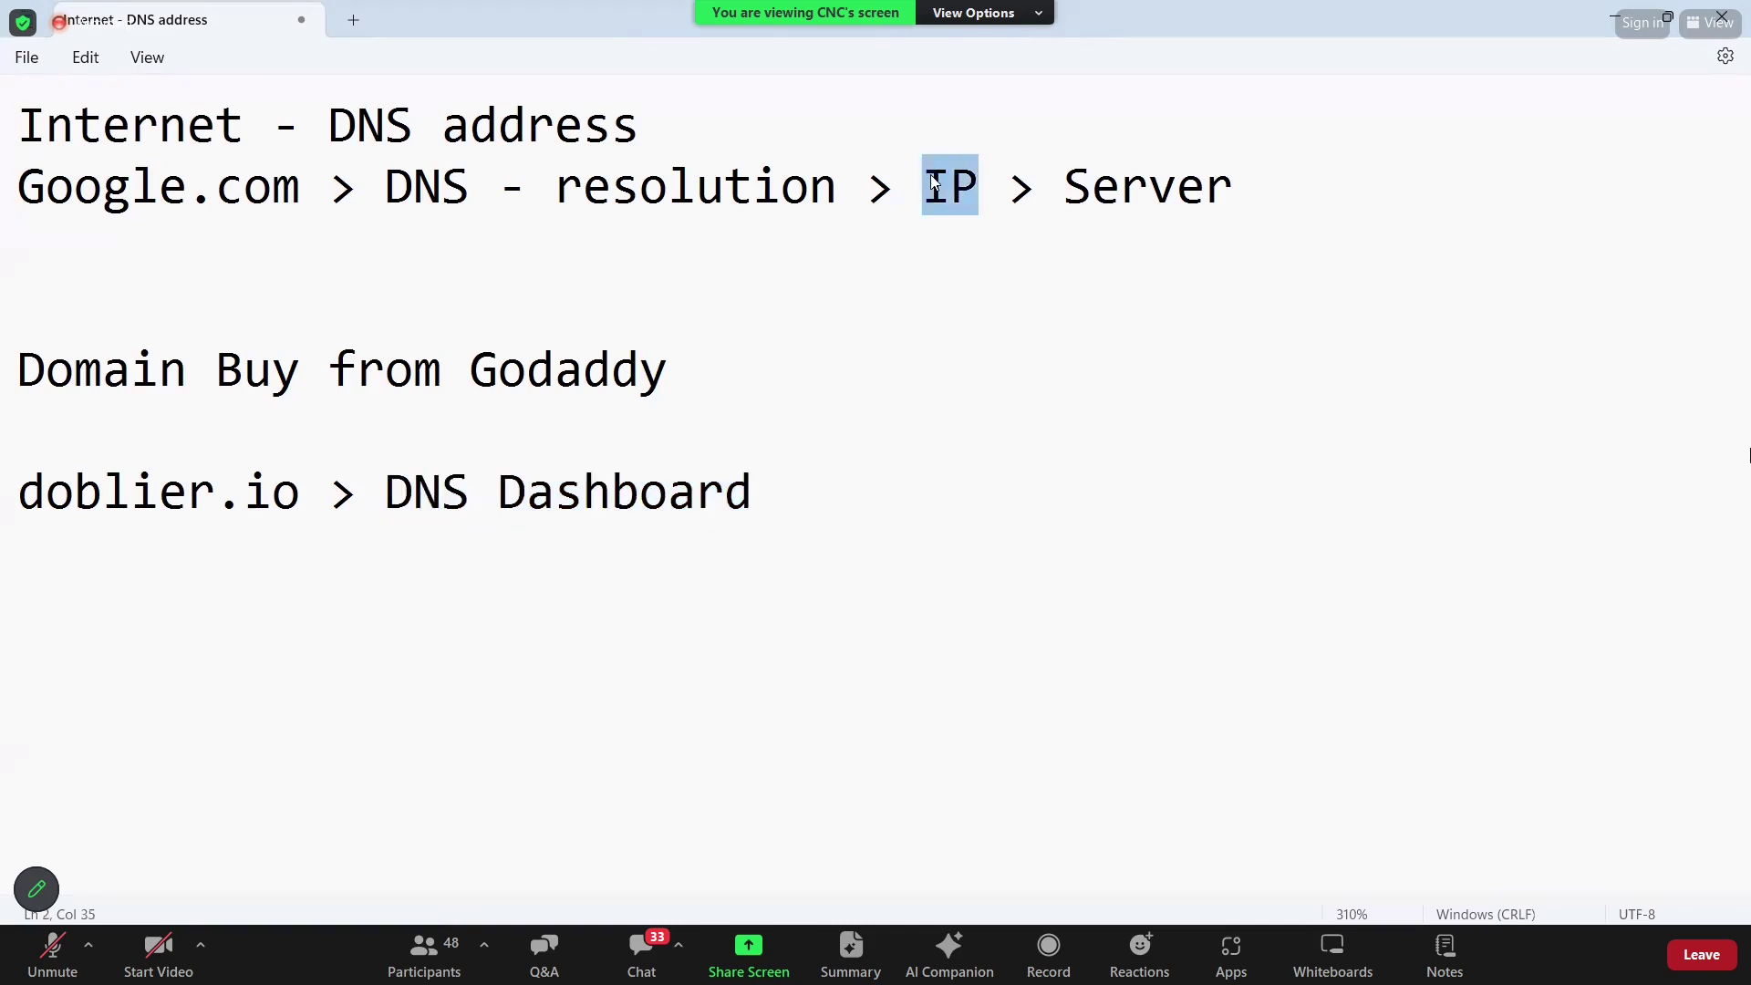
key("Left")
key("Left")
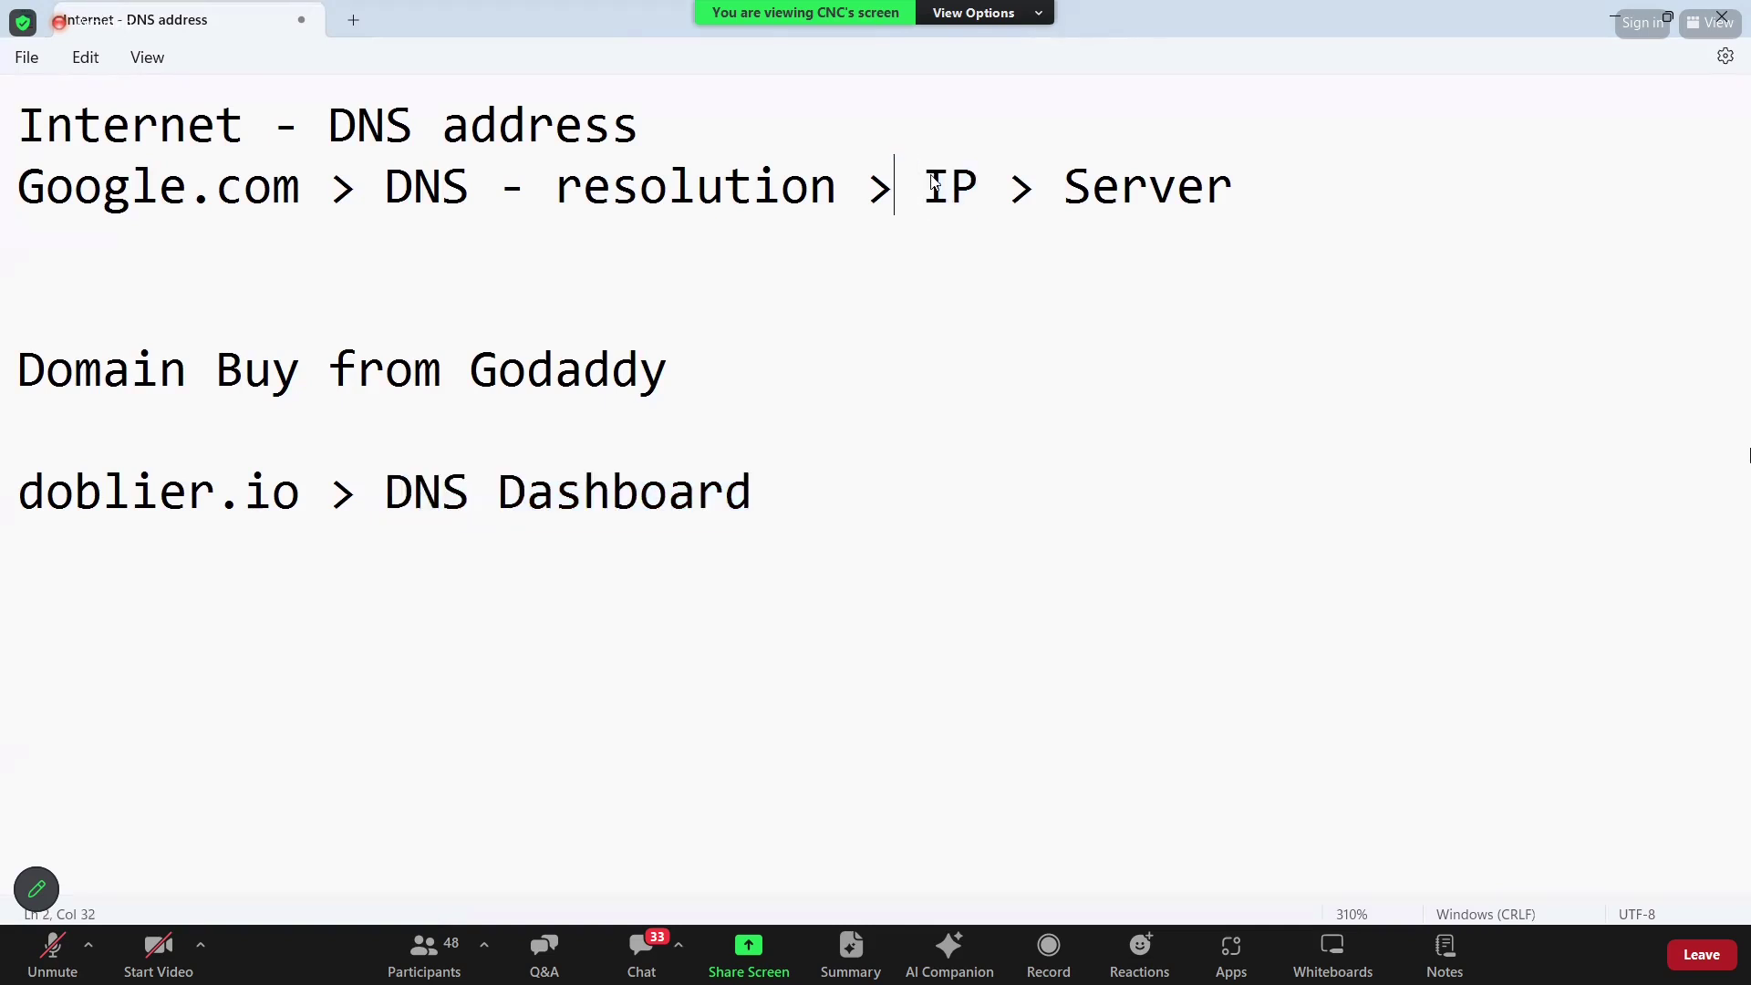
key("Left")
key("ctrl+shift+Right")
key("ctrl+shift+Right")
key("ctrl+c")
key("Down")
key("ctrl+End")
key("ctrl+v")
type("> Server")
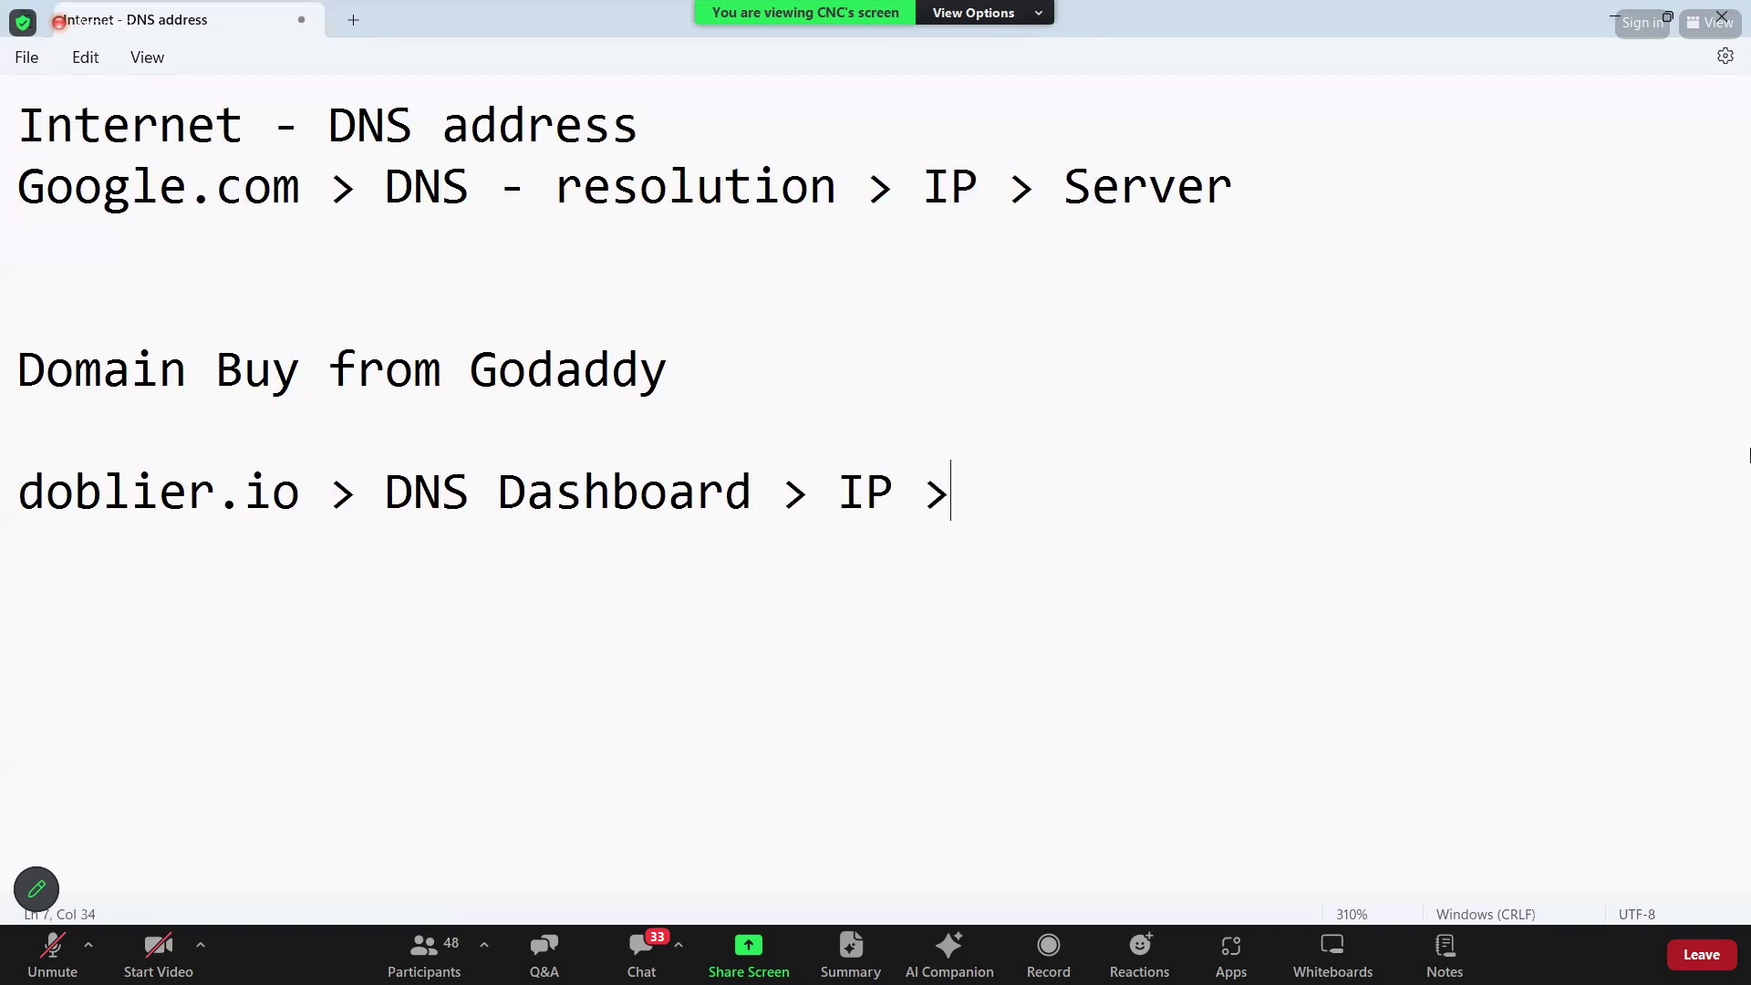
- Highlight each part of the doblier.io > DNS Dashboard > IP > Server chain in turn
key("Up")
key("Up")
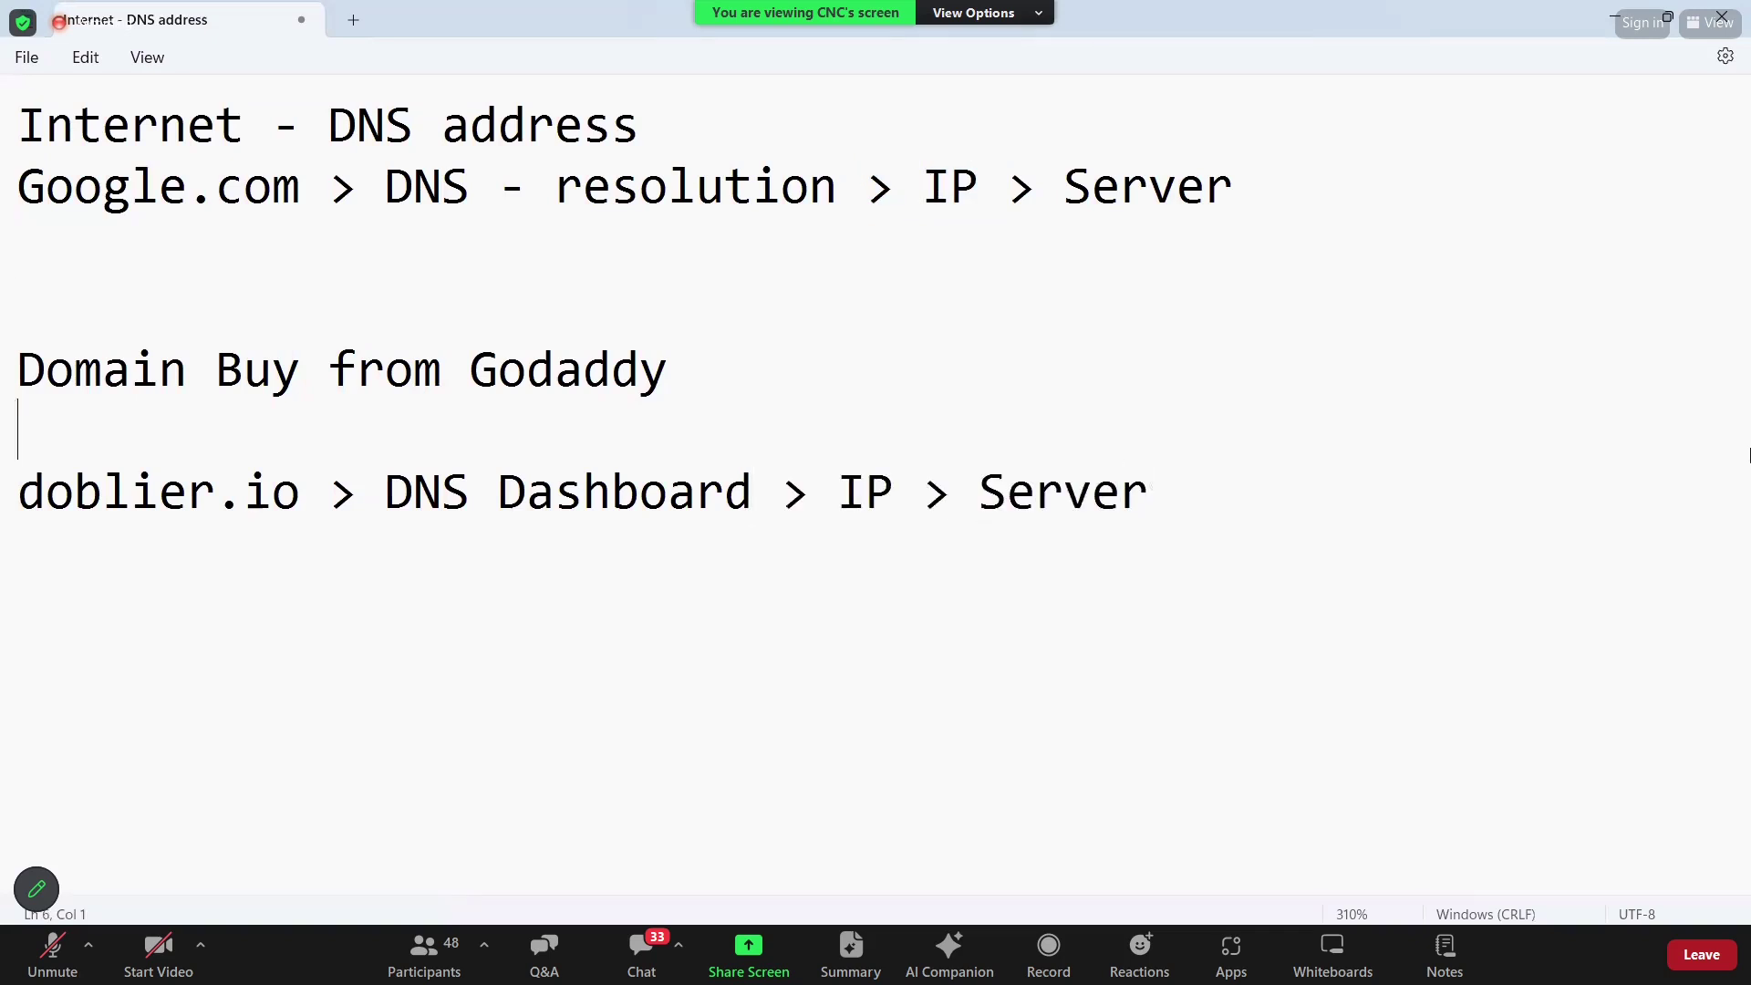
key("Right")
key("Right")
key("ctrl+shift+Right")
key("ctrl+shift+Right")
key("ctrl+shift+Right")
key("shift+Left")
key("Right")
key("Right")
key("Right")
key("shift+Right")
key("shift+Right")
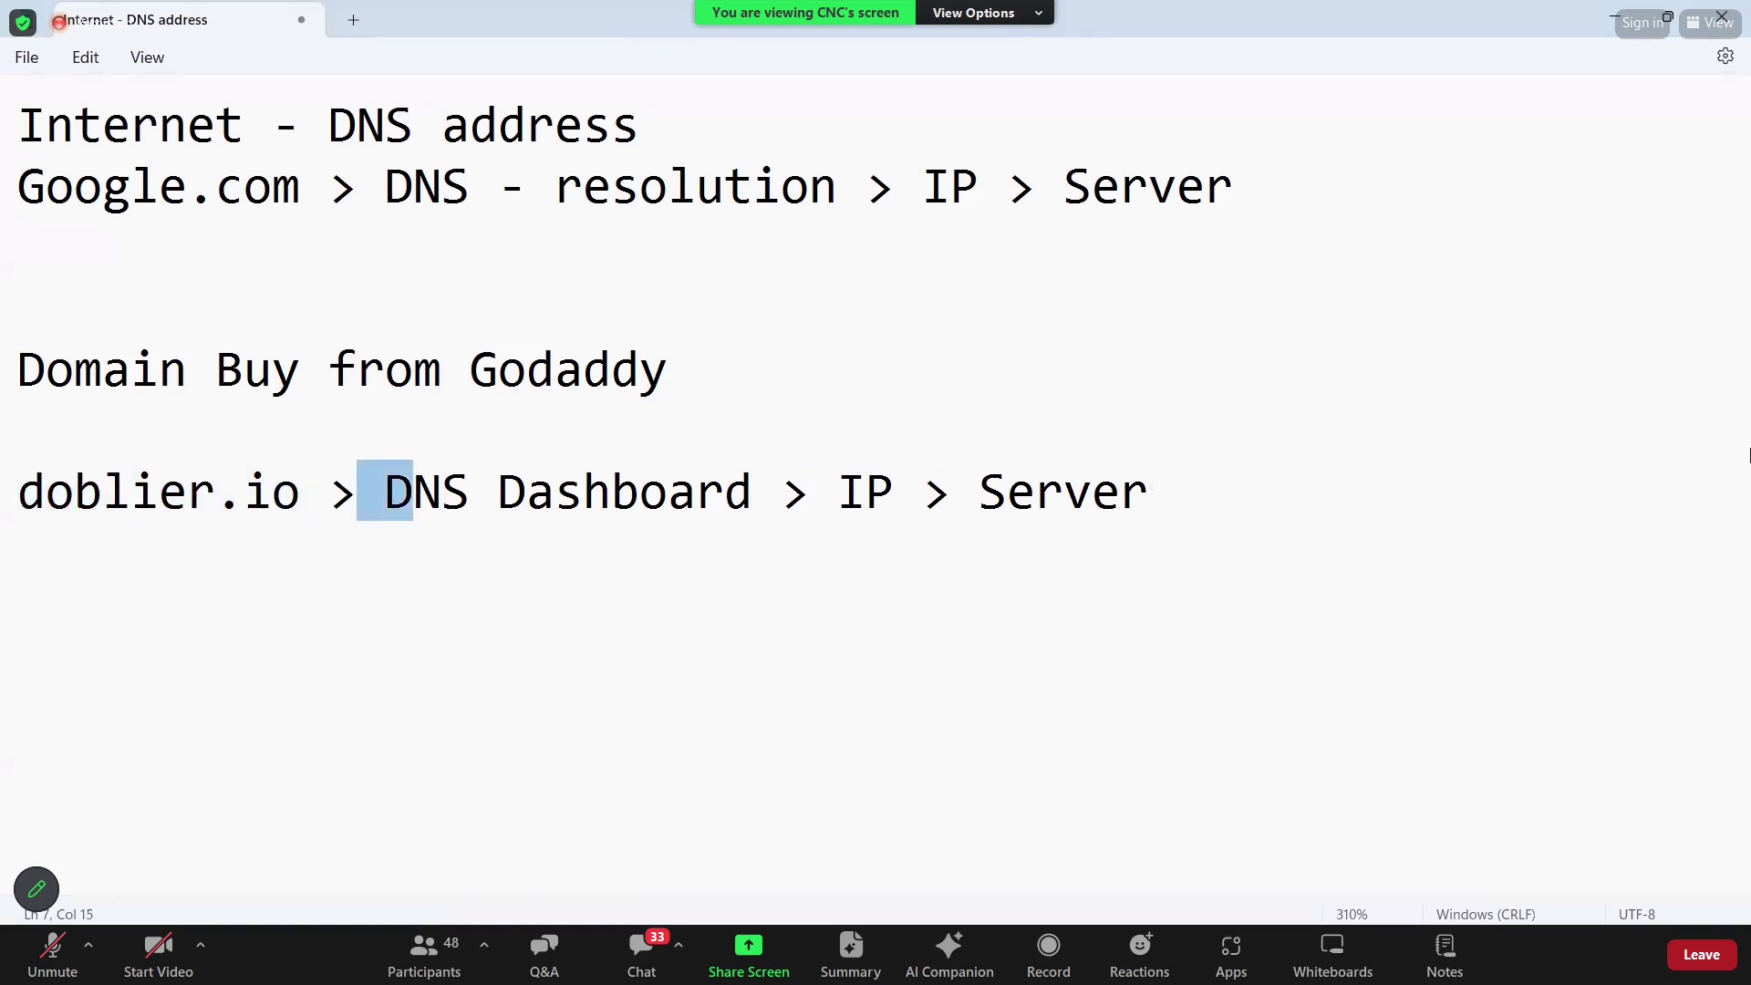
key("Right")
key("Left")
key("ctrl+shift+Right")
key("ctrl+shift+Right")
key("ctrl+shift+Right")
key("Right")
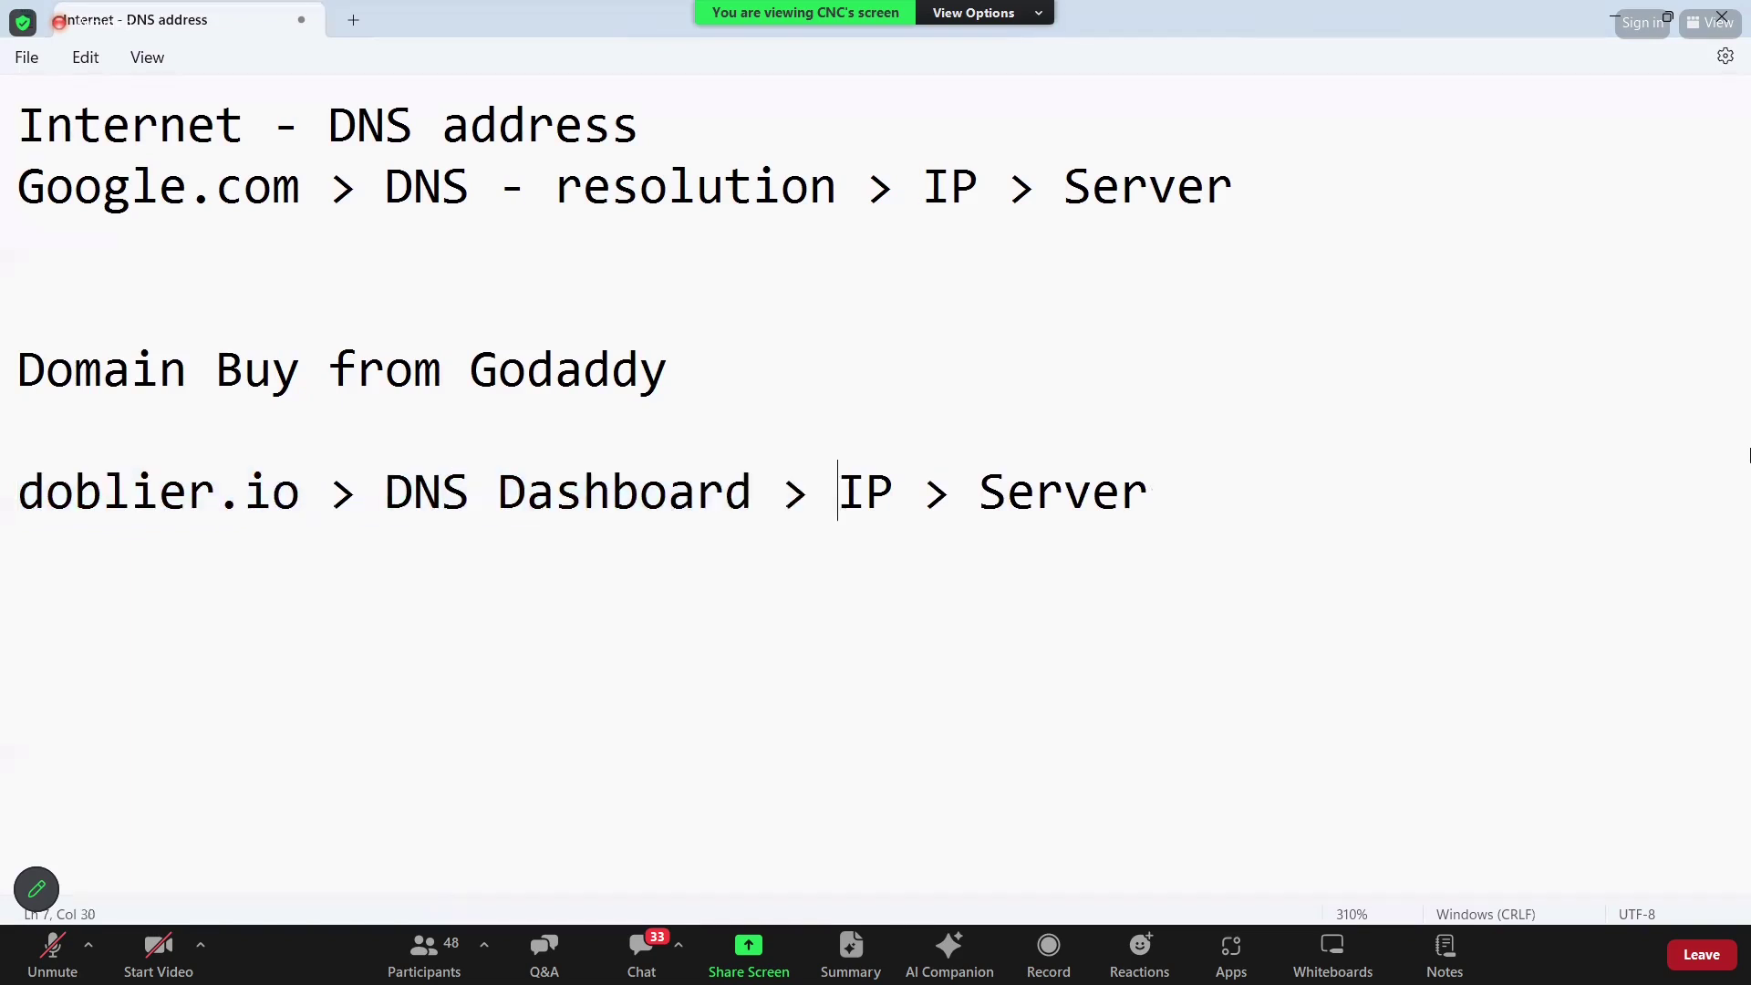
key("ctrl+shift+Right")
key("ctrl+shift+Right")
key("ctrl+shift+Right")
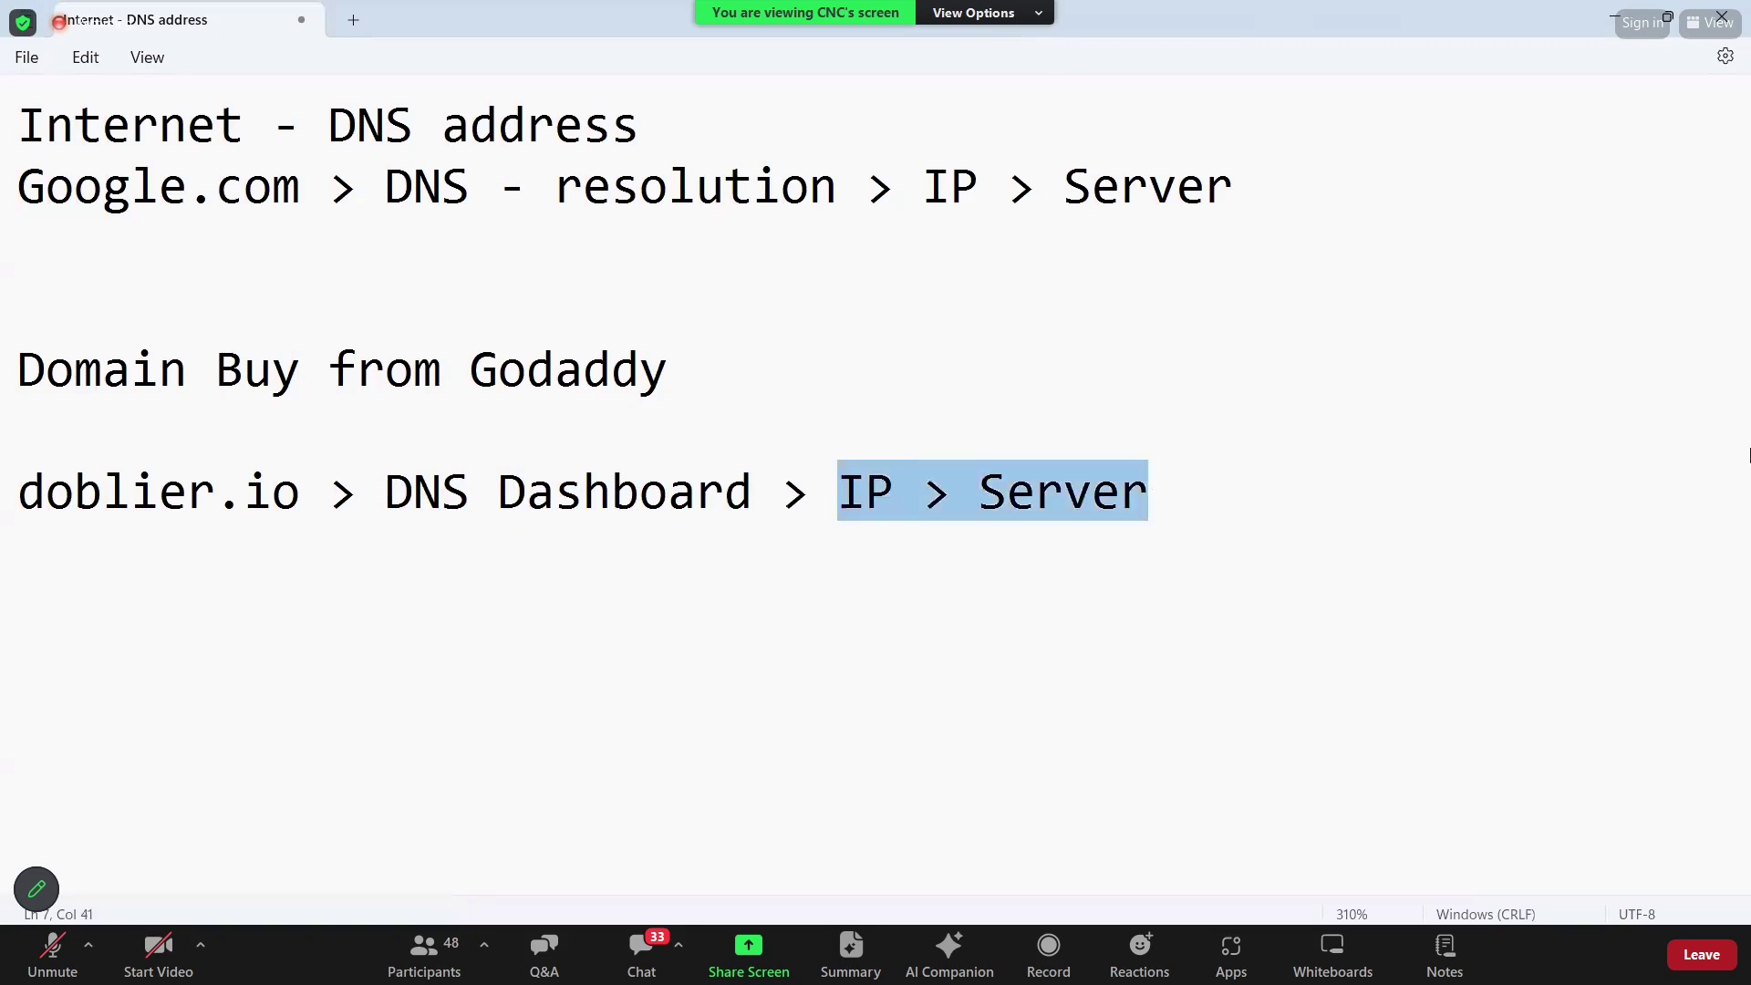
key("Up")
key("Down")
key("ctrl+shift+Right")
key("ctrl+shift+Right")
key("ctrl+shift+Right")
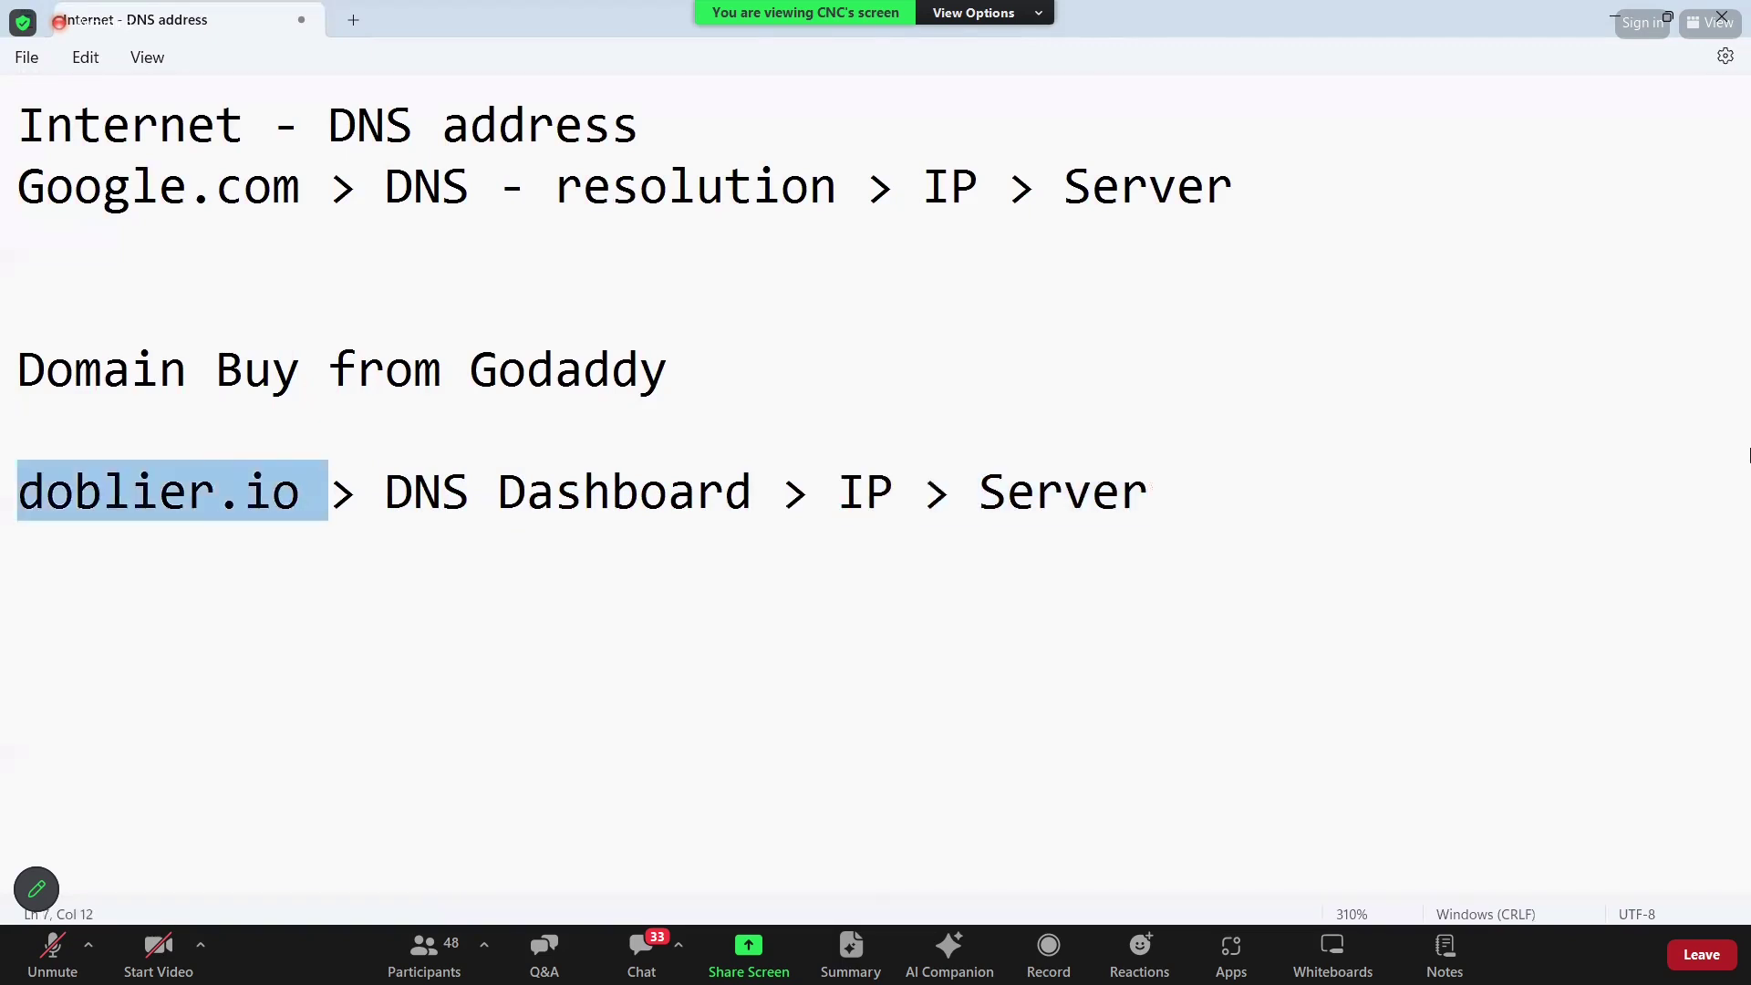
key("shift+End")
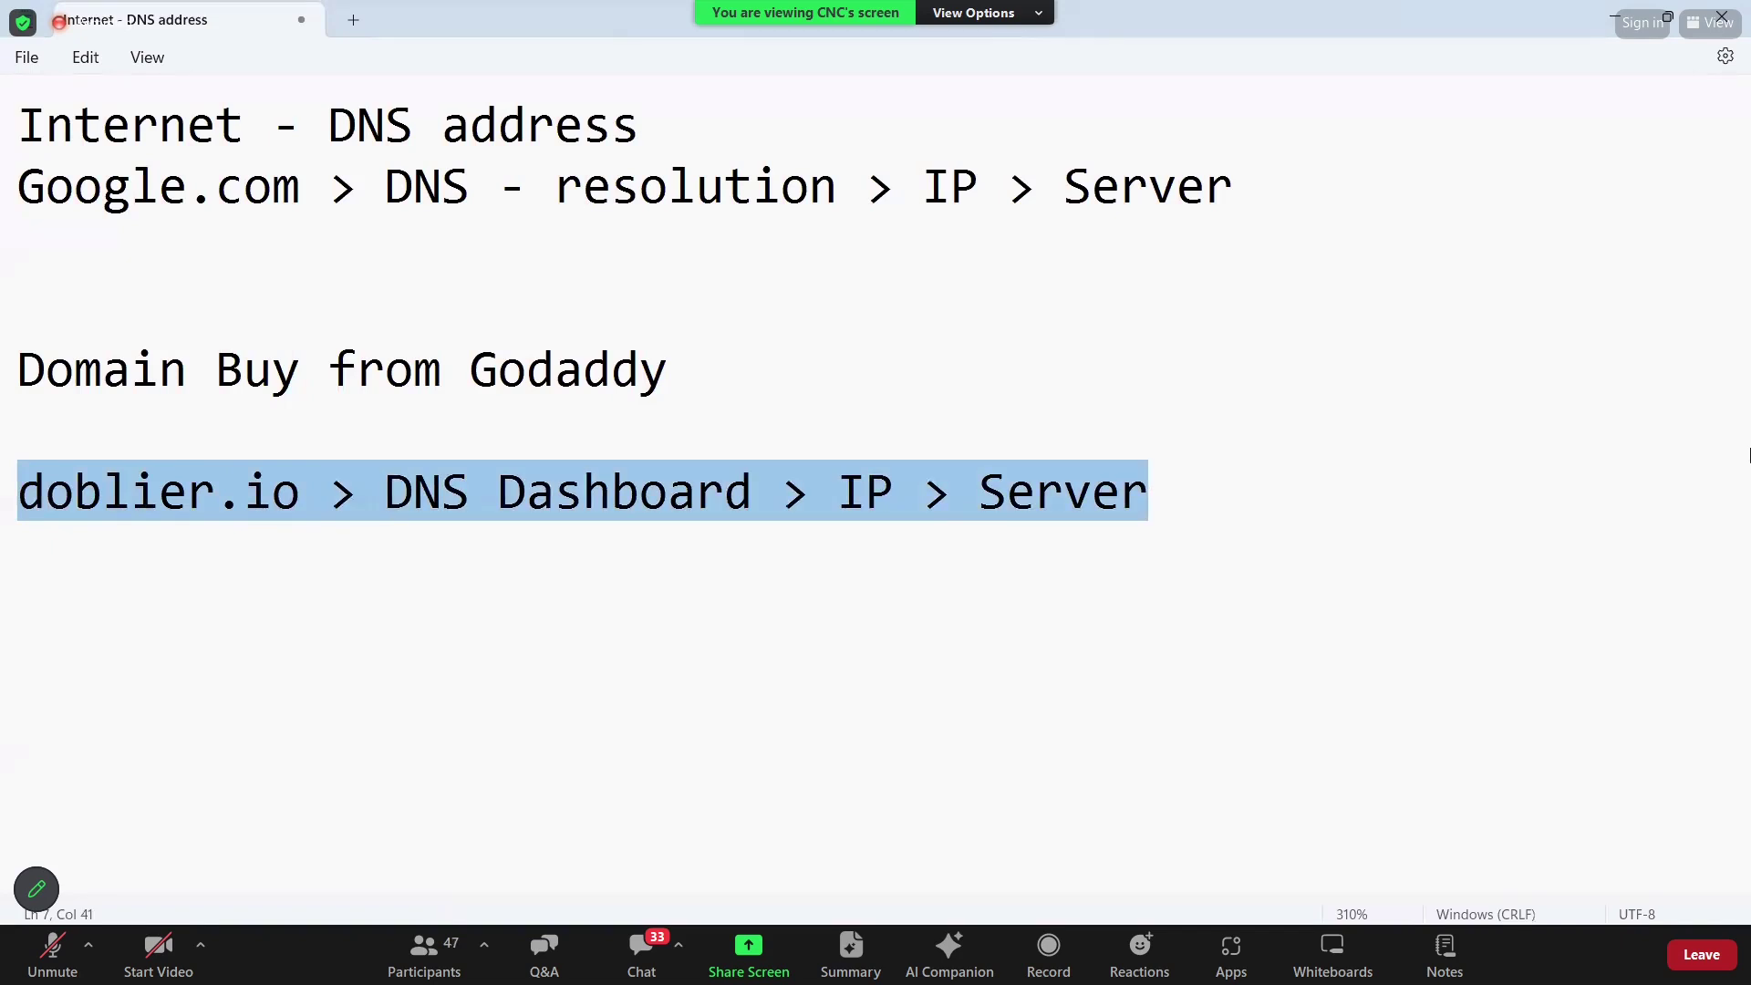
key("Left")
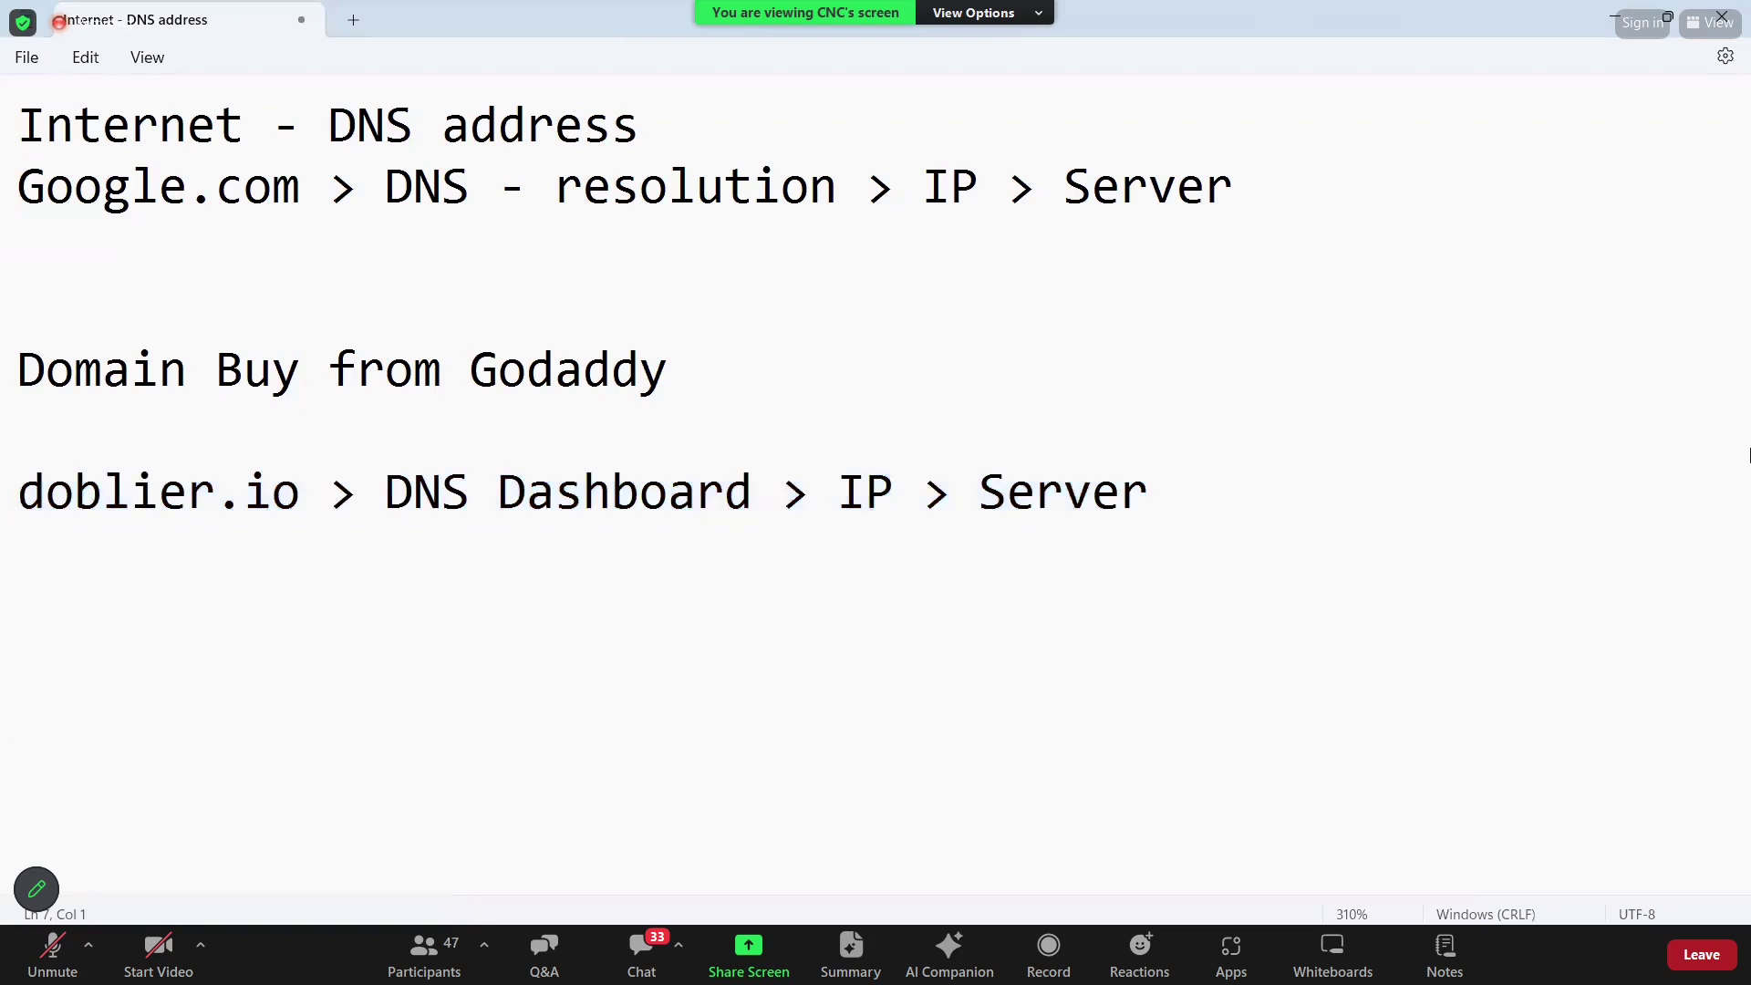
key("ctrl+Right")
key("ctrl+Right")
key("ctrl+Right")
key("ctrl+Right")
key("ctrl+shift+Right")
key("ctrl+shift+Right")
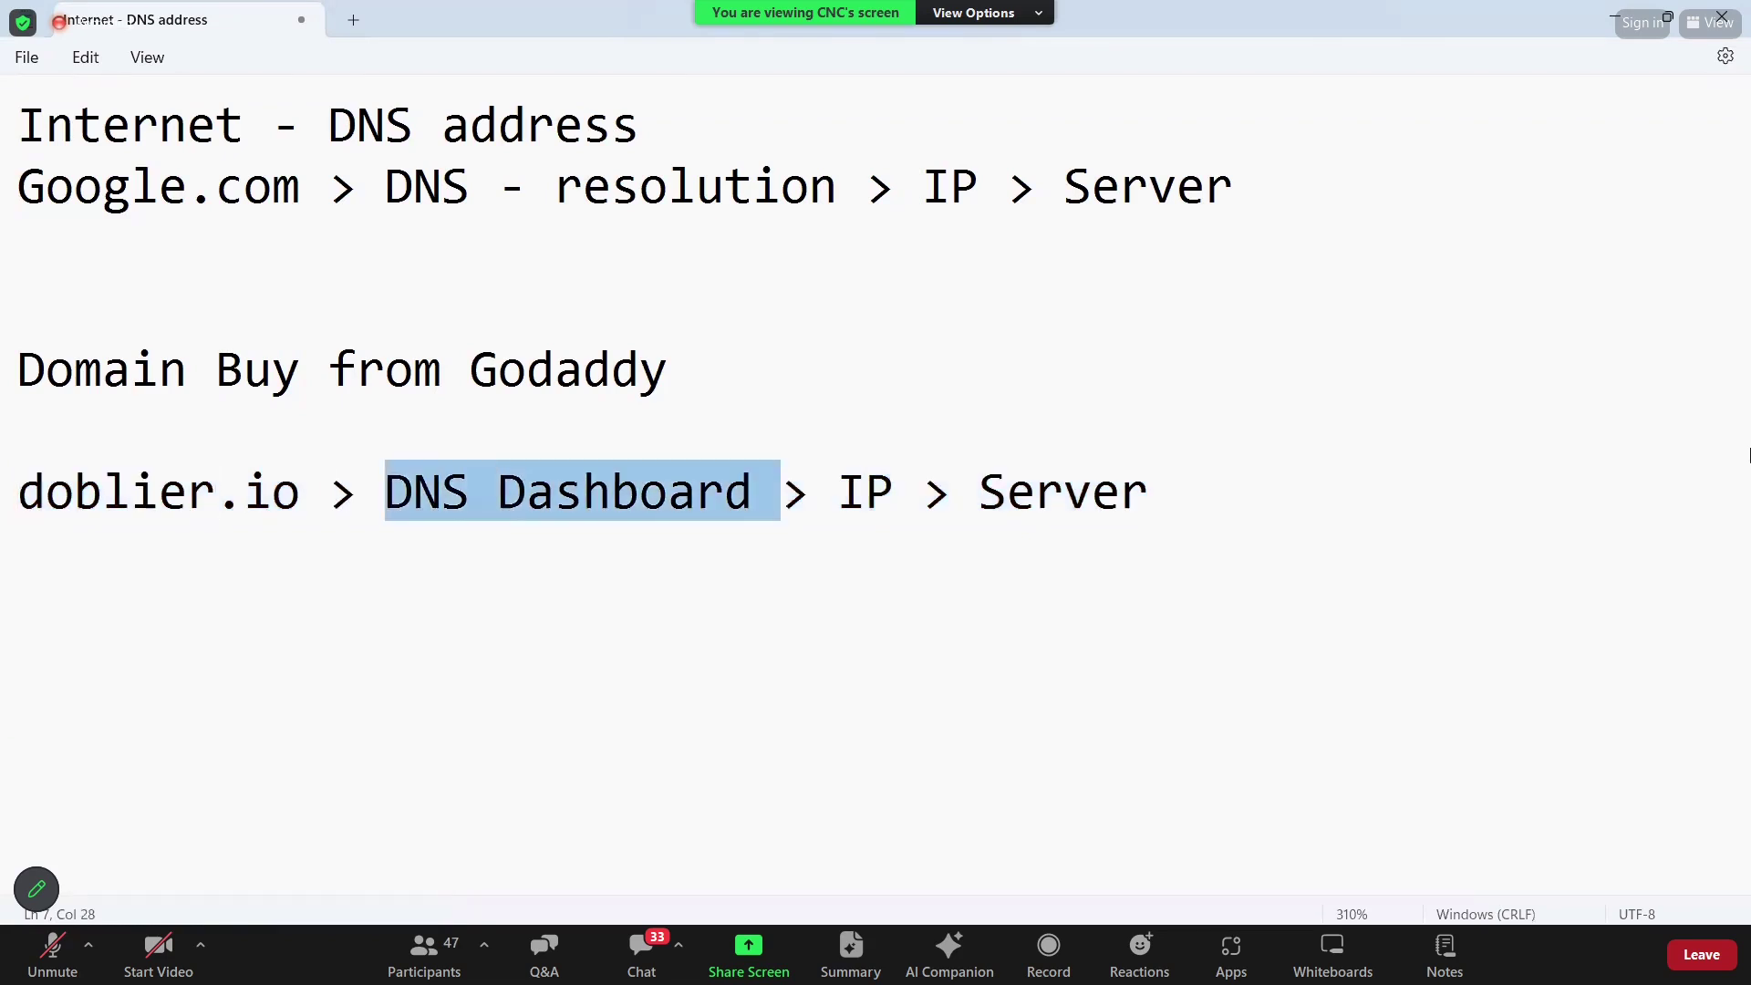
key("shift+Left")
key("Right")
key("ctrl+shift+Left")
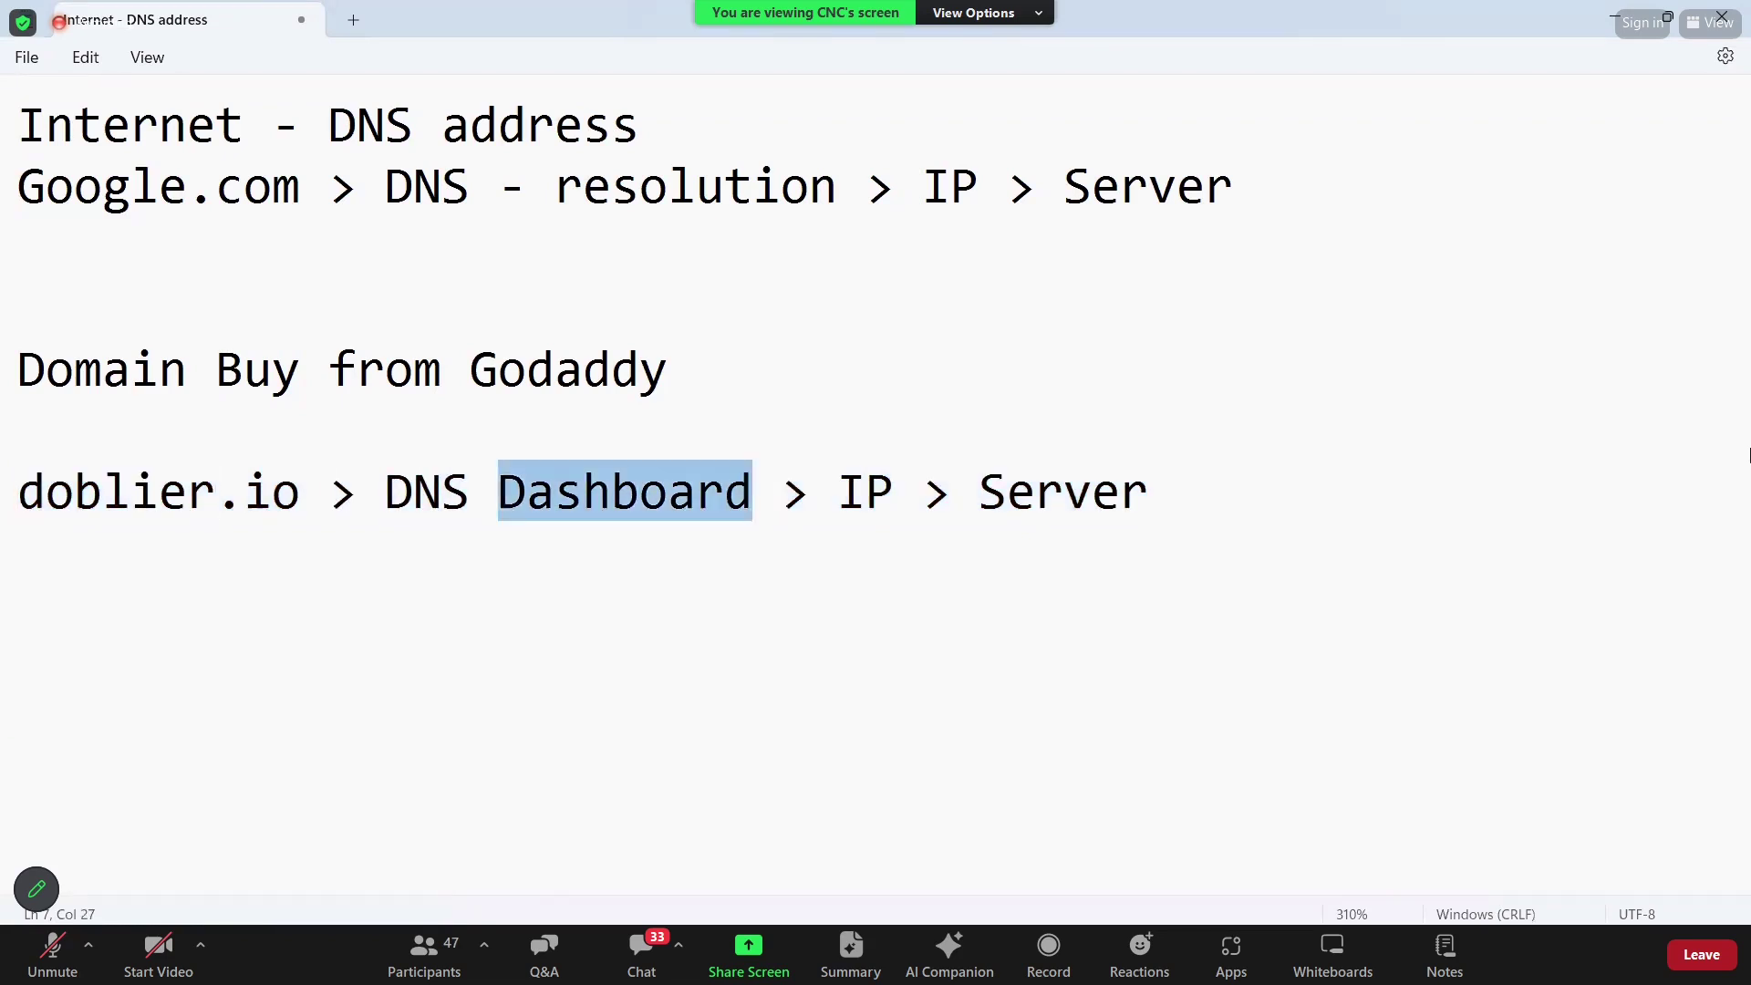
type("Server")
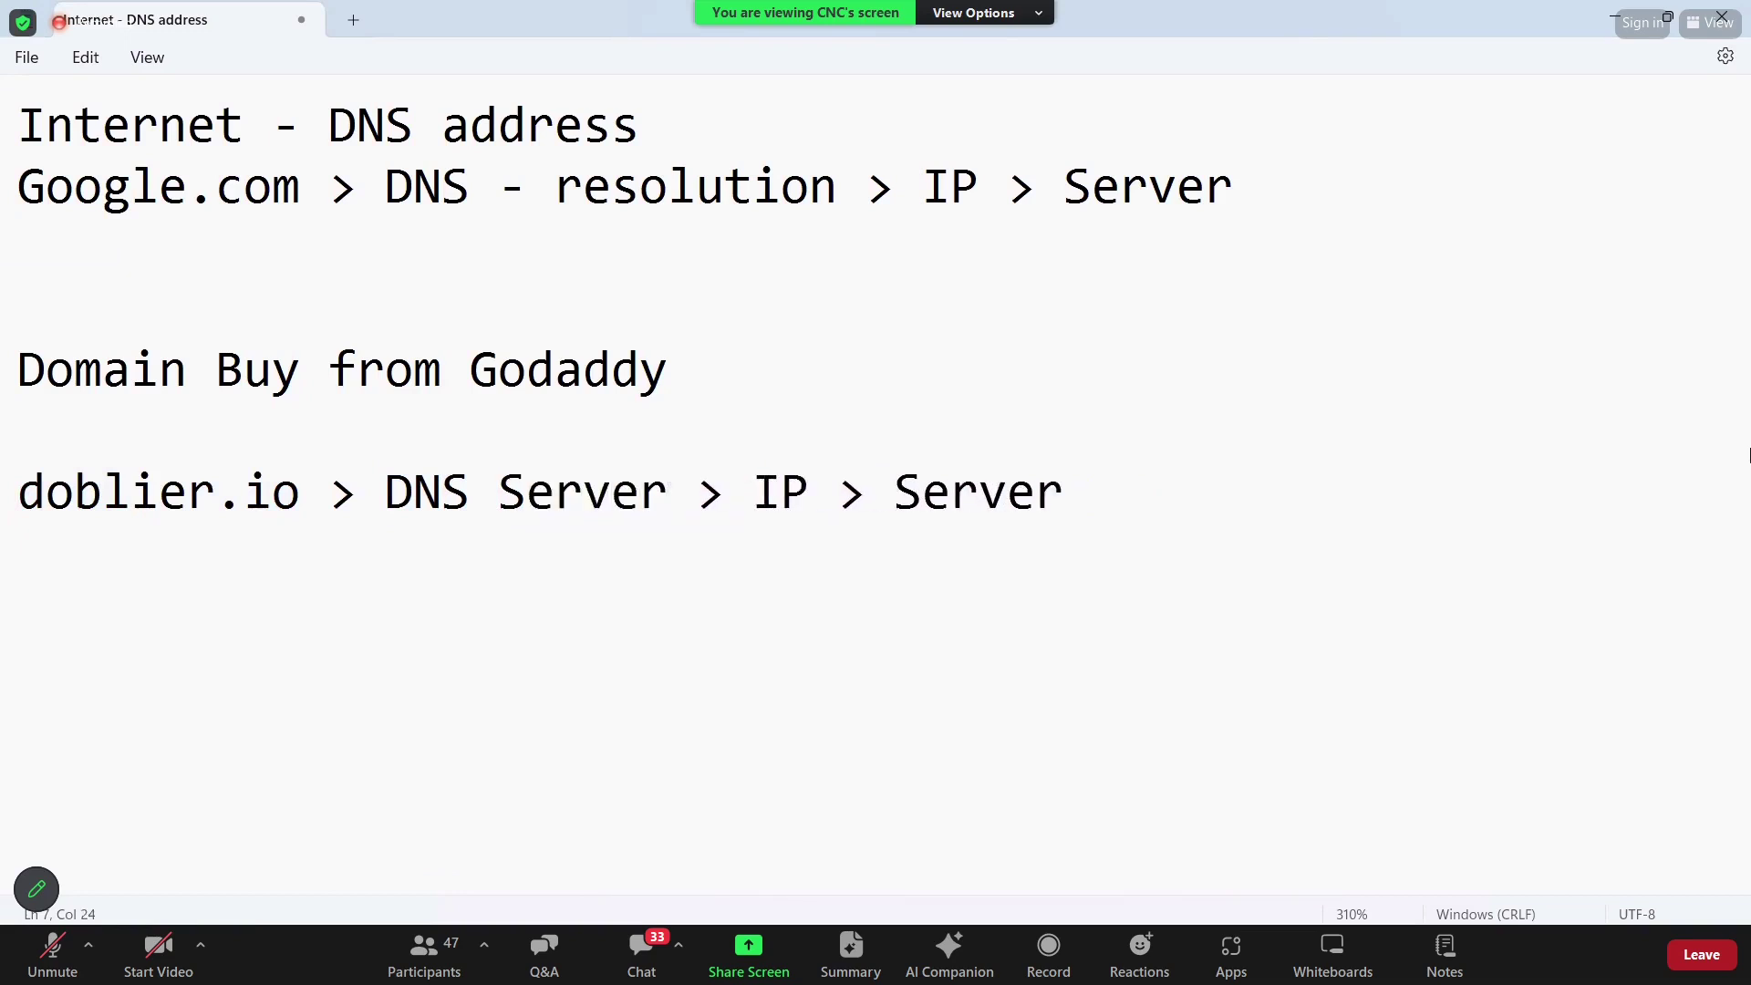
key("ctrl+shift+Left")
key("BackSpace")
key("BackSpace")
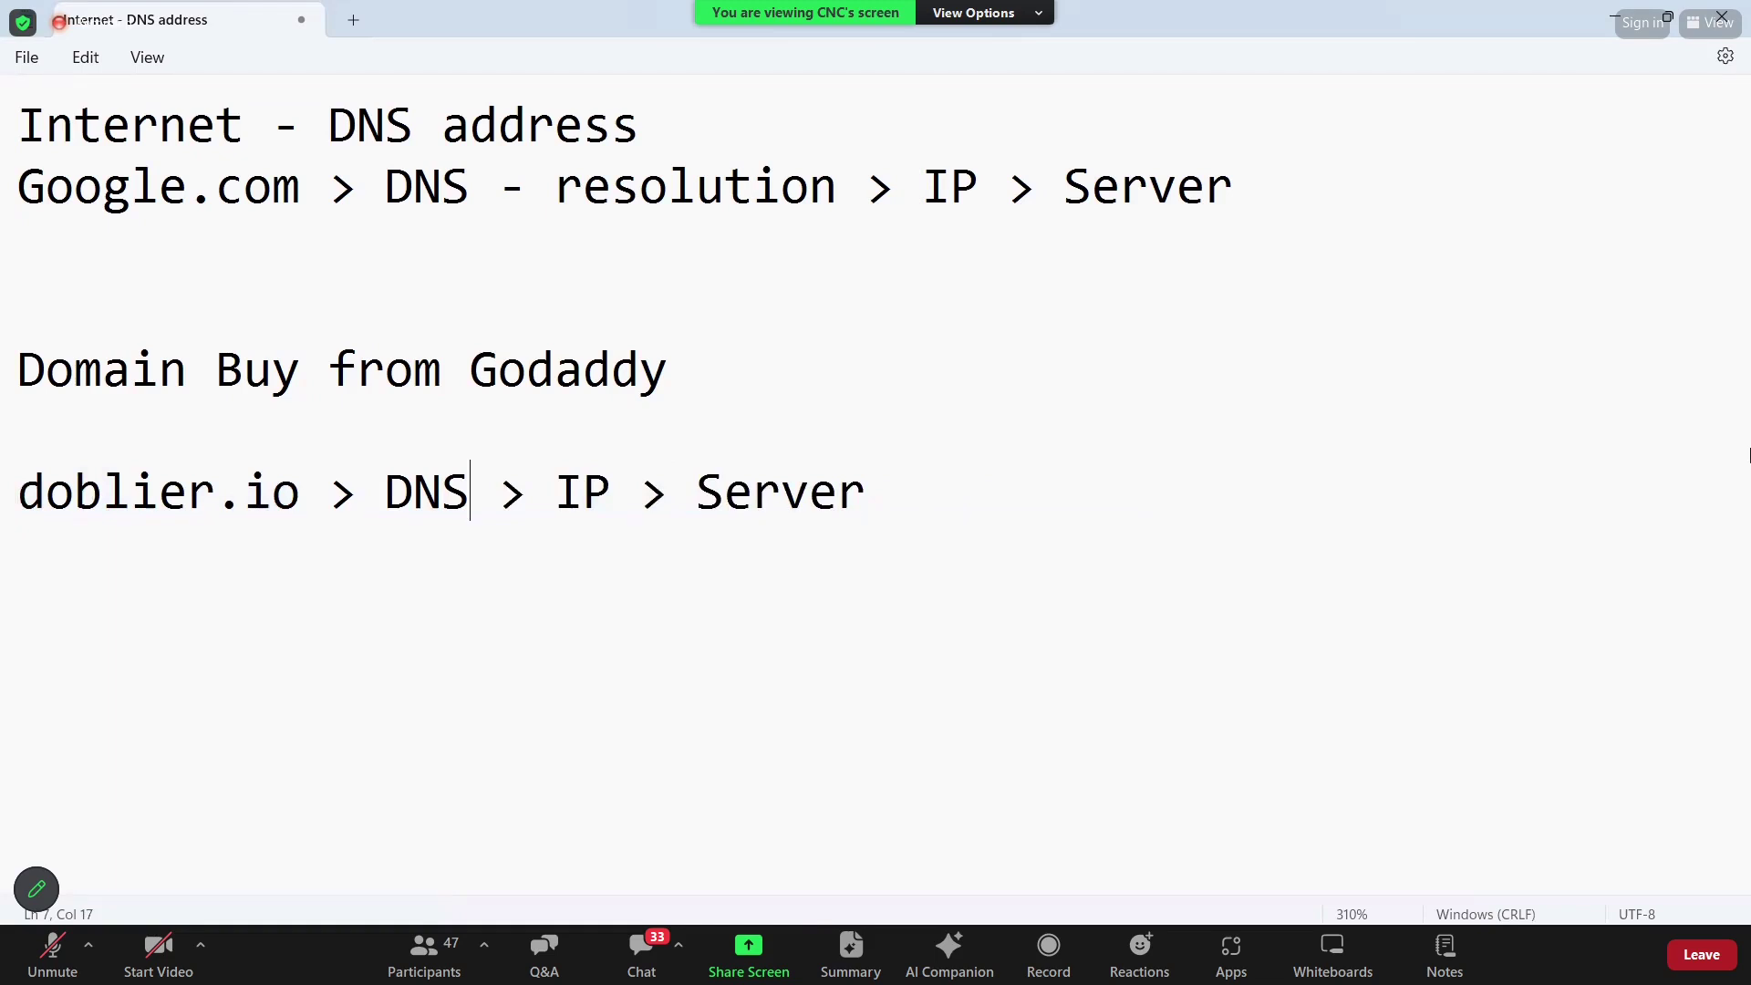
type("-")
type(" Names")
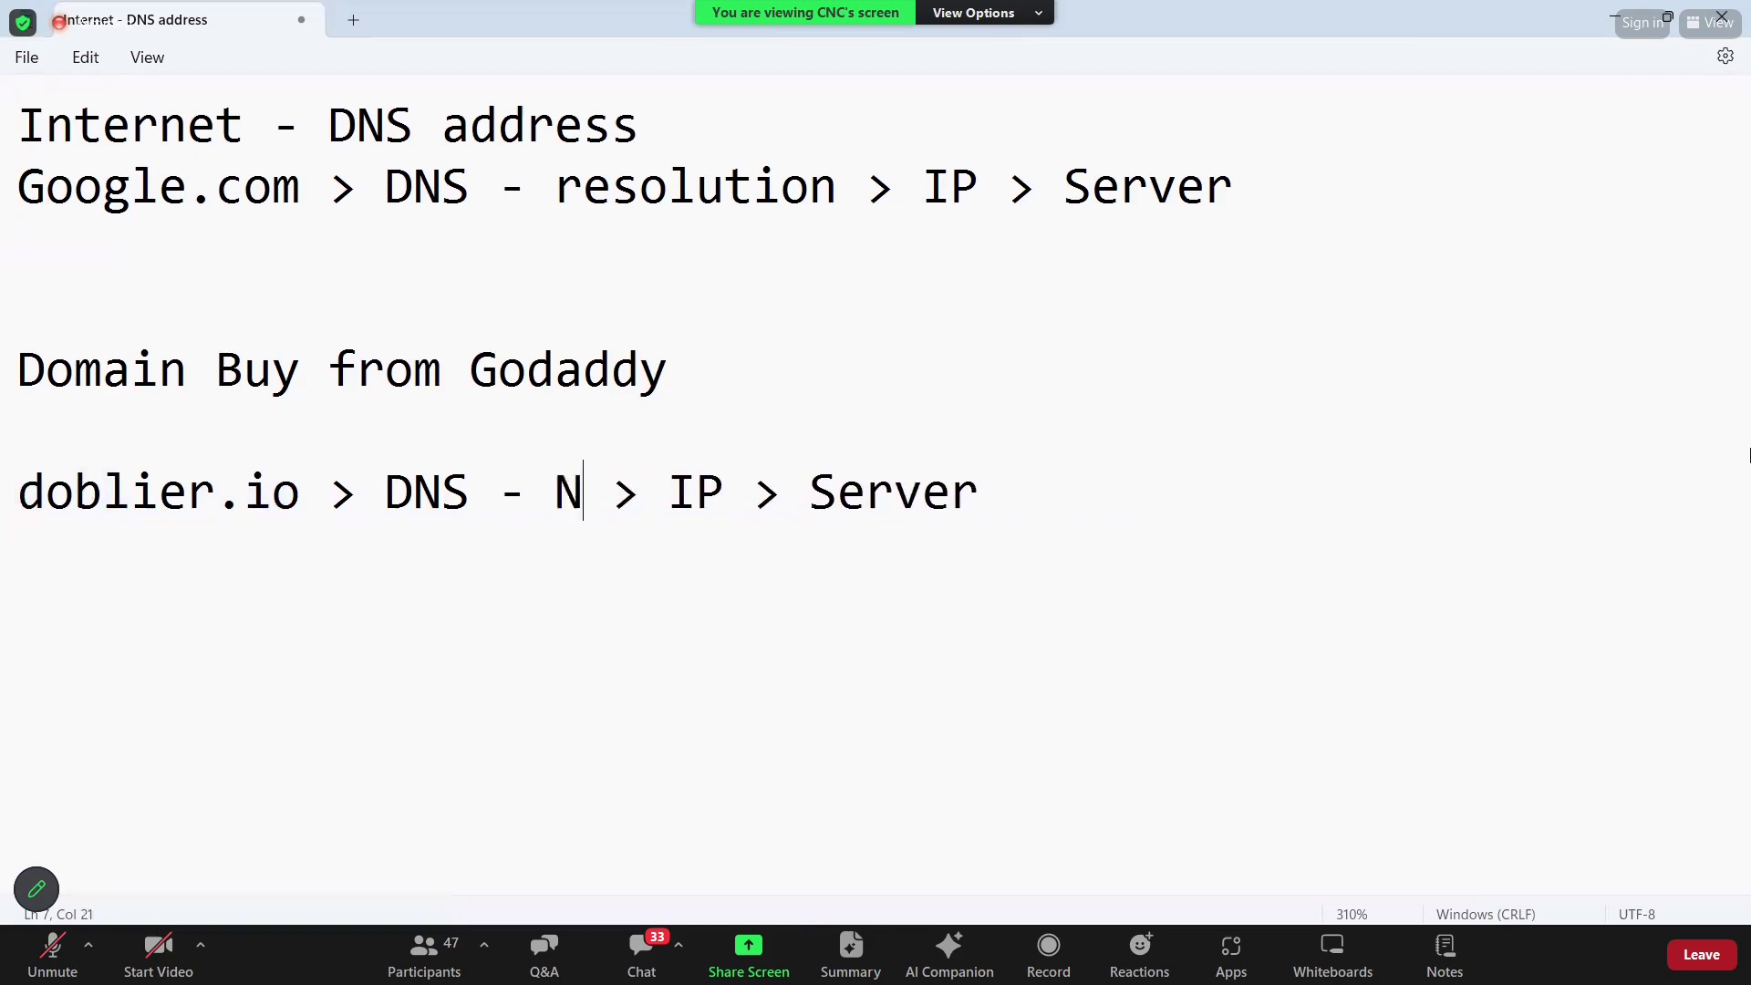
type("erver")
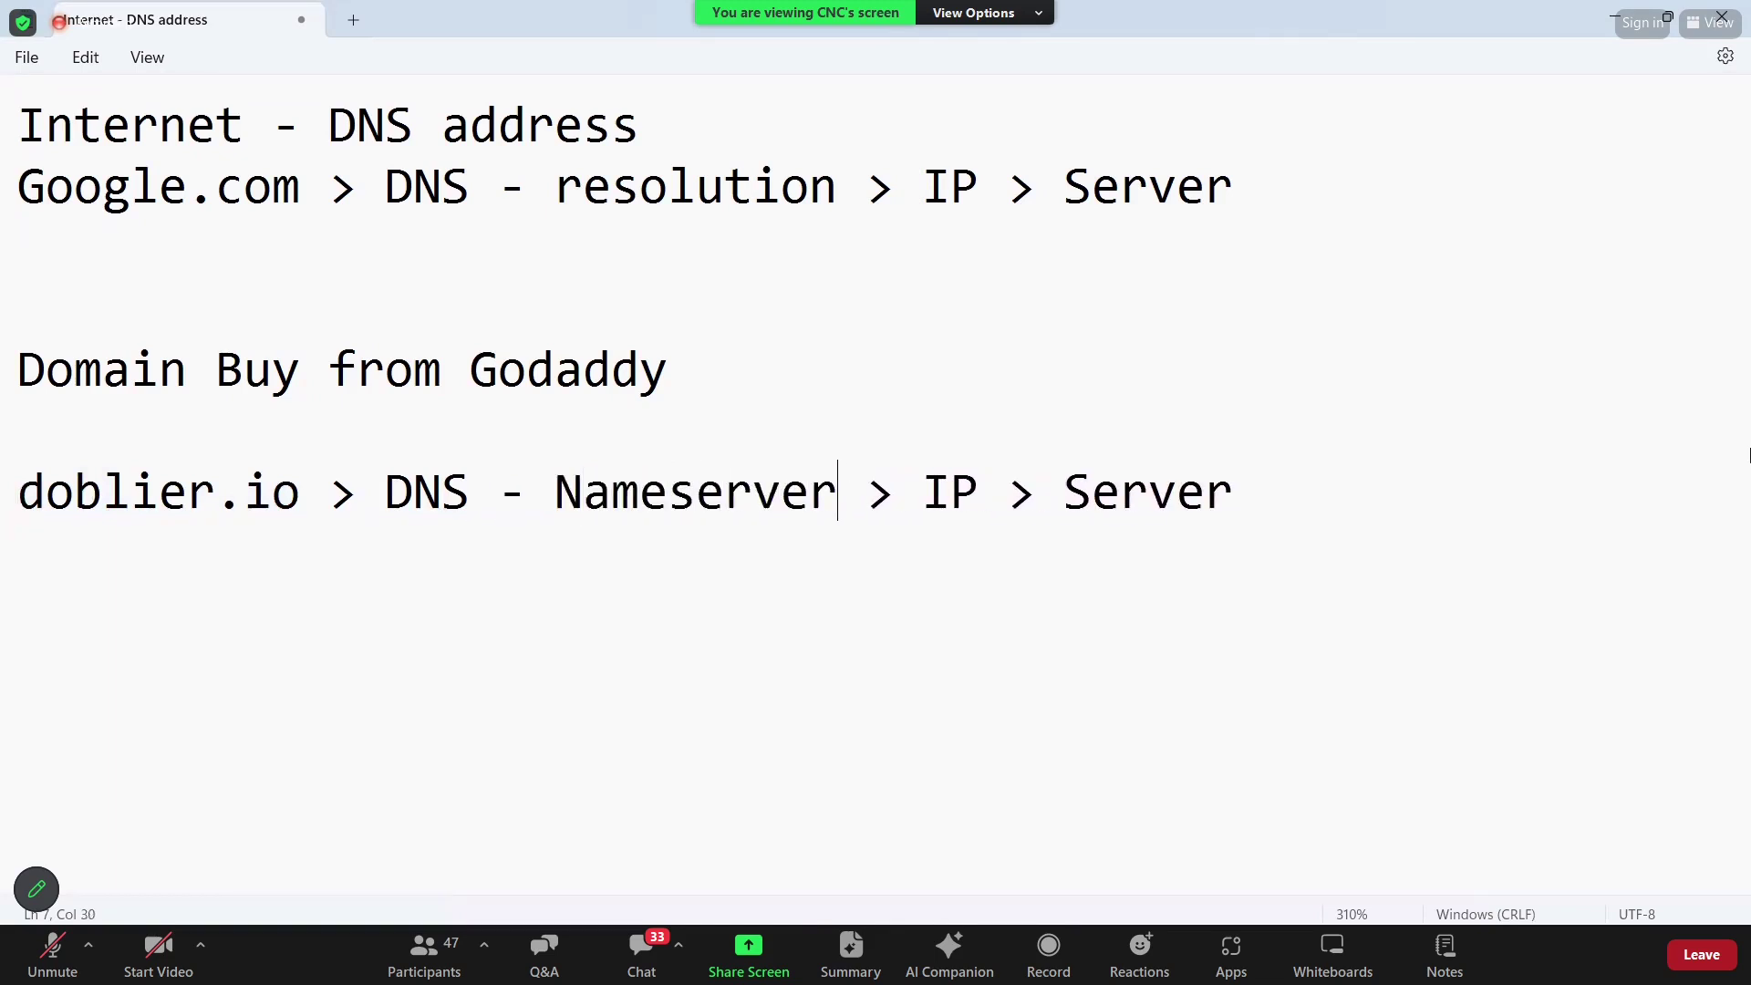
key("ctrl+shift+Left")
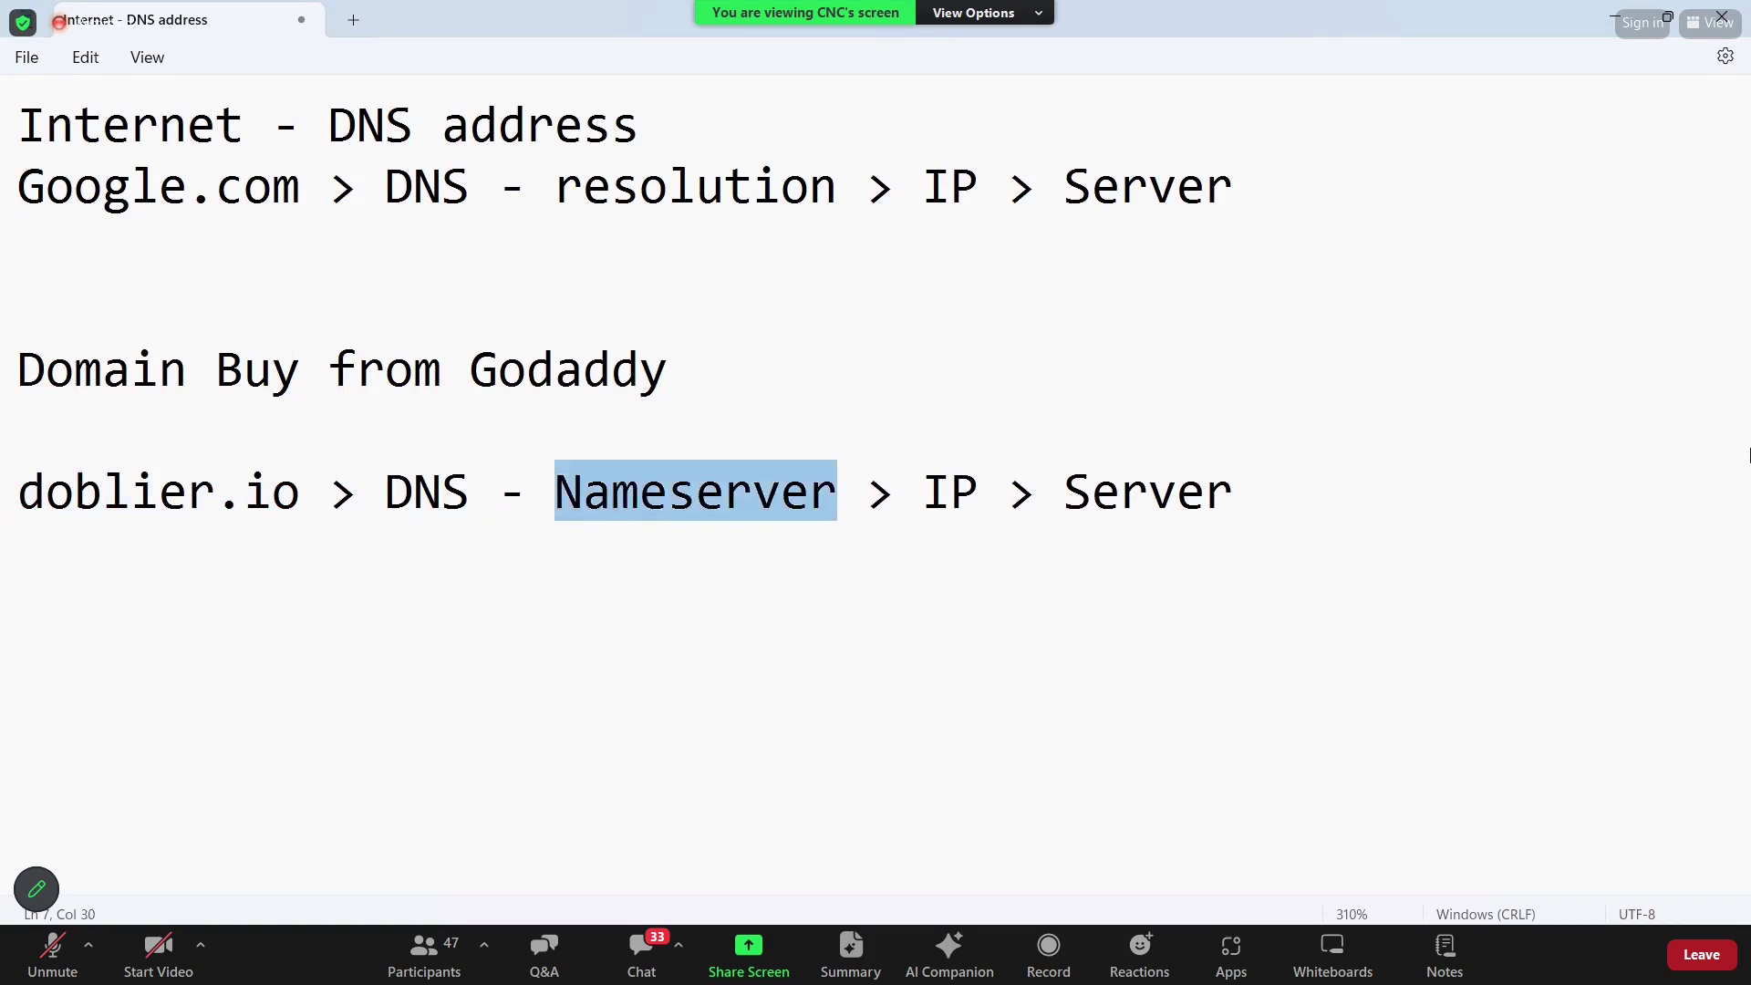
key("Up")
key("Up")
key("Up")
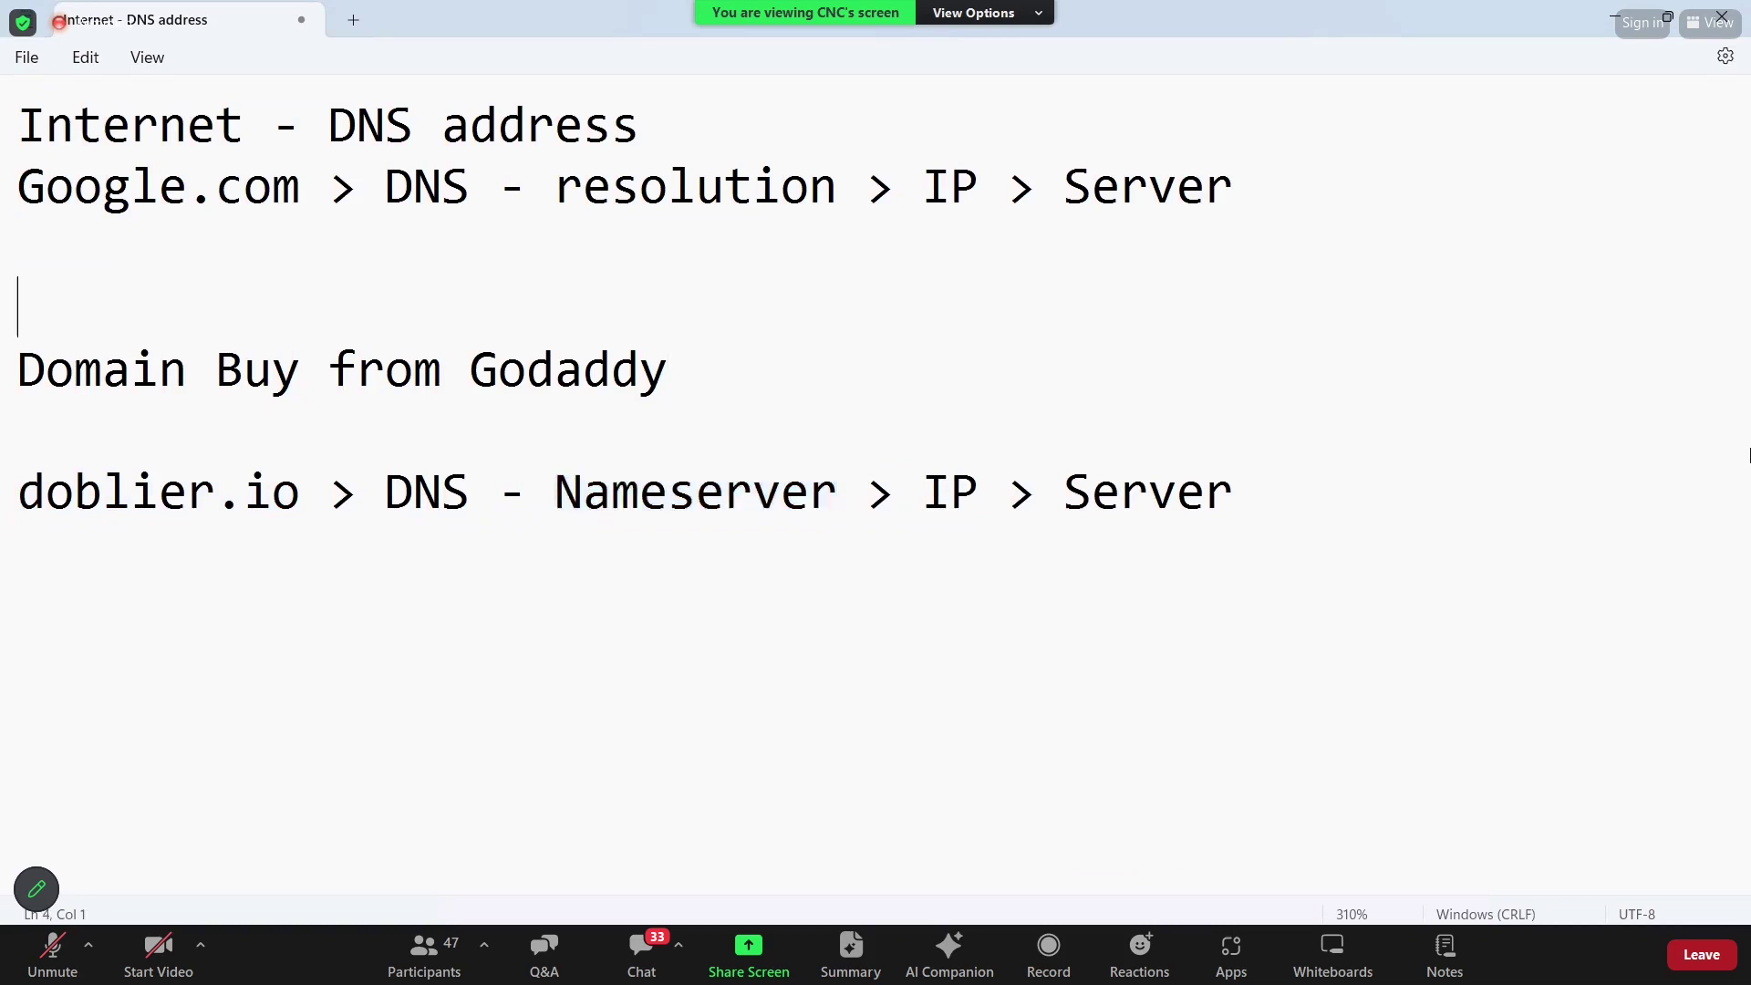
key("Down")
key("ctrl+shift+Right")
key("ctrl+shift+Right")
key("ctrl+shift+Right")
key("ctrl+shift+Right")
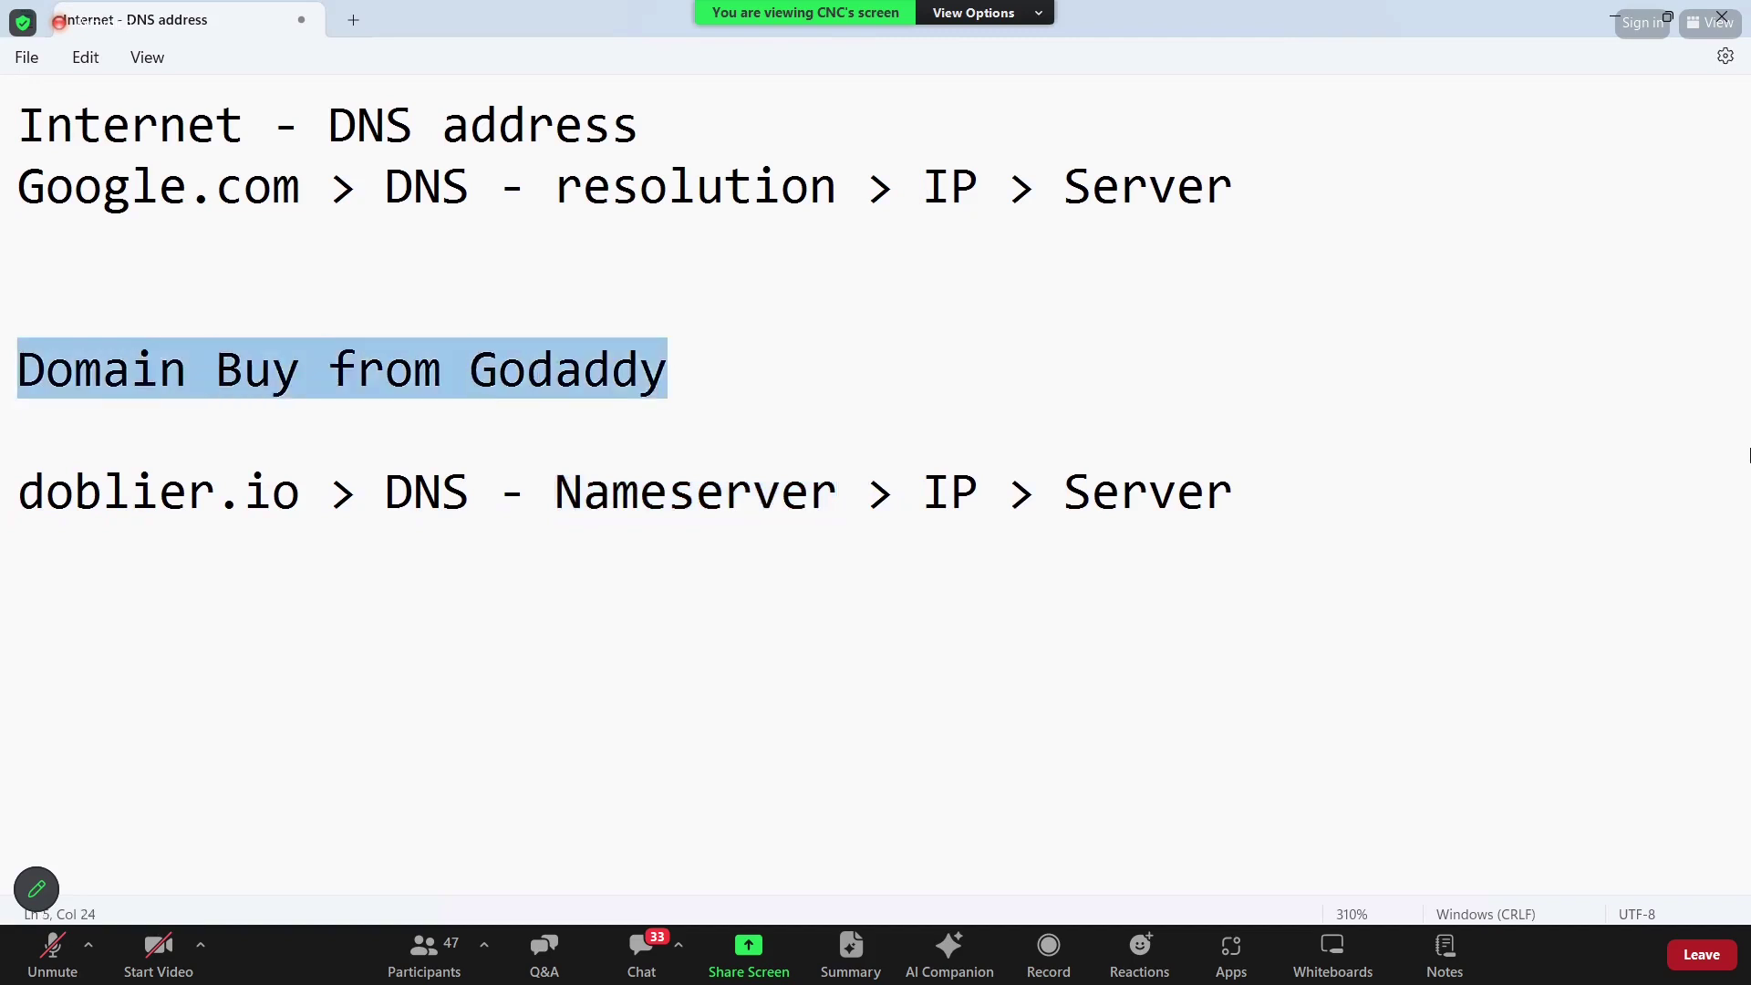
key("Right")
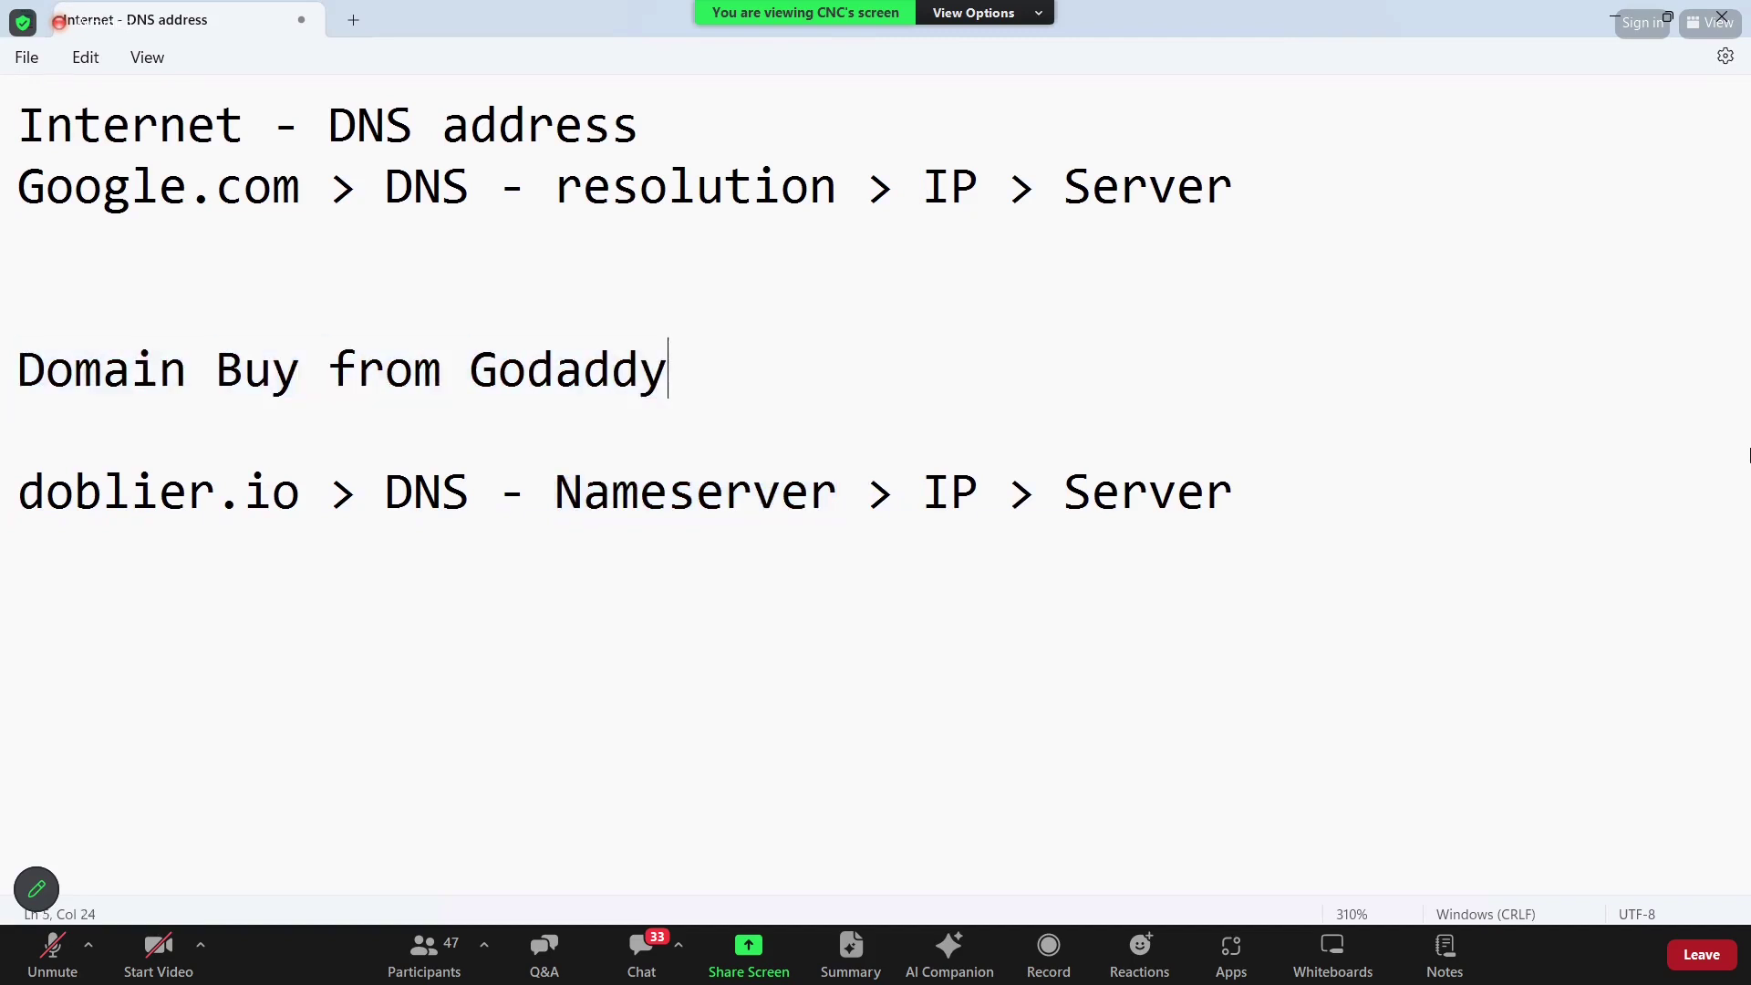
key("Down")
key("Down")
key("Right")
key("ctrl+Right")
key("ctrl+Right")
key("ctrl+Right")
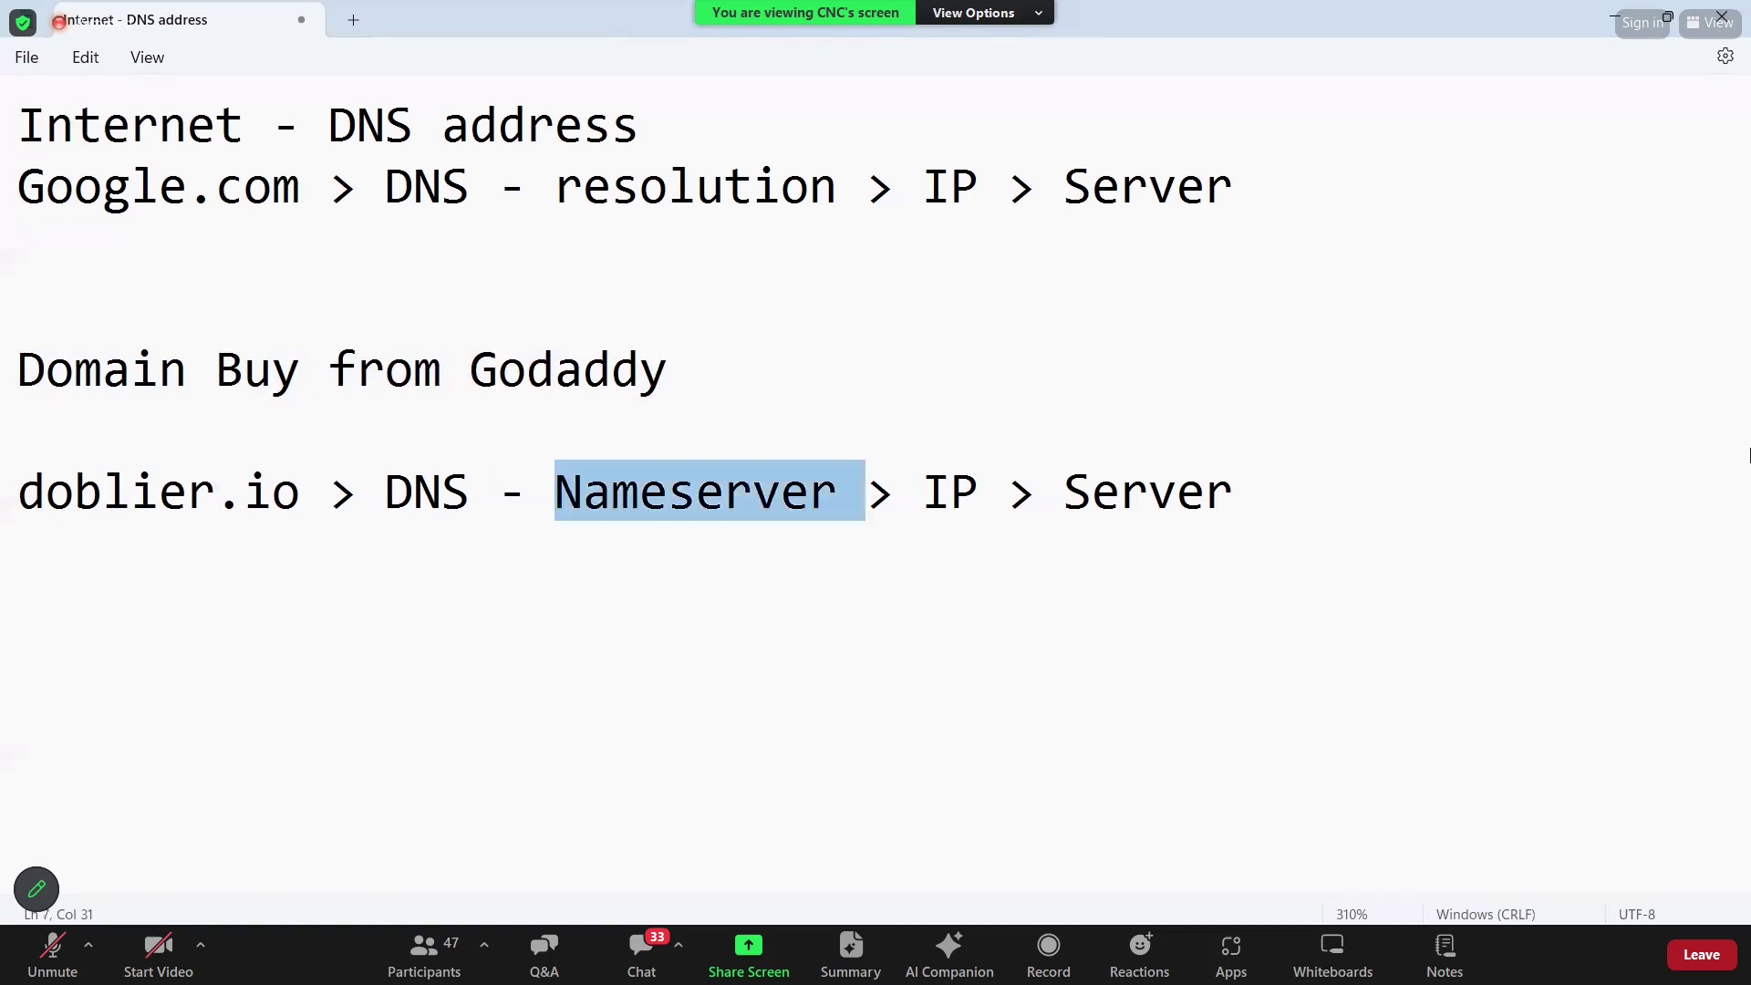
key("ctrl+shift+Right")
key("shift+Left")
key("ctrl+c")
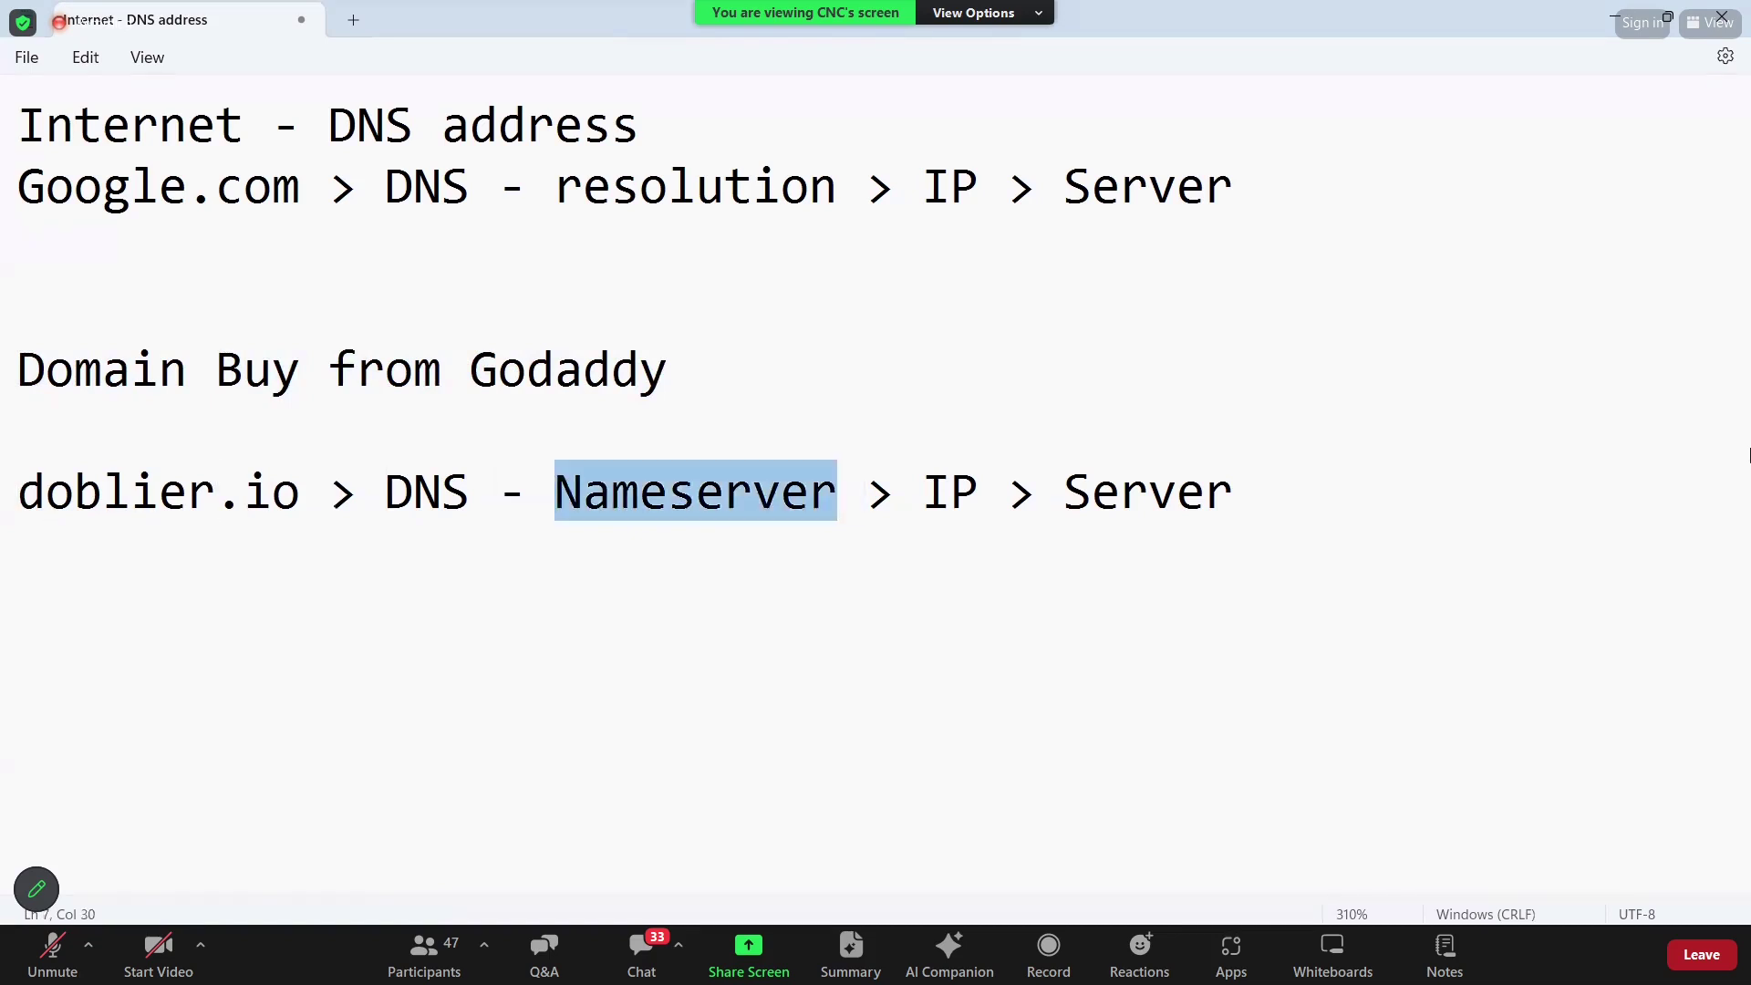
key("Up")
key("Return")
key("Up")
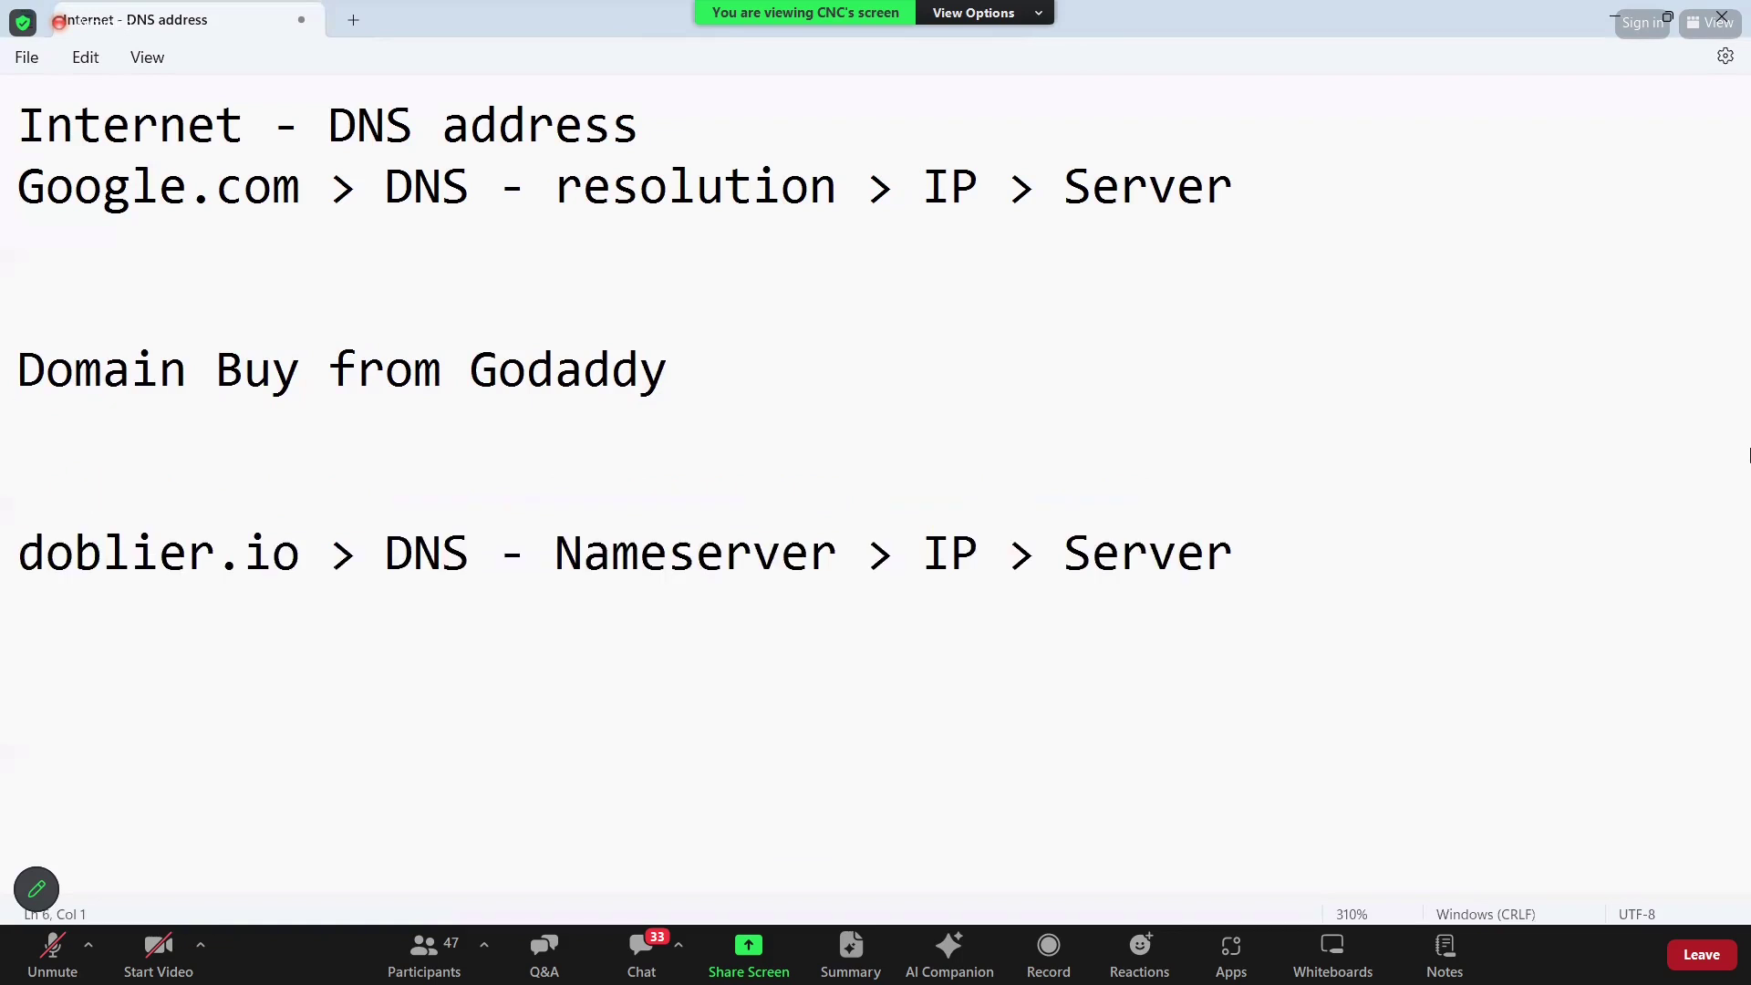
key("Left")
key("ctrl+v")
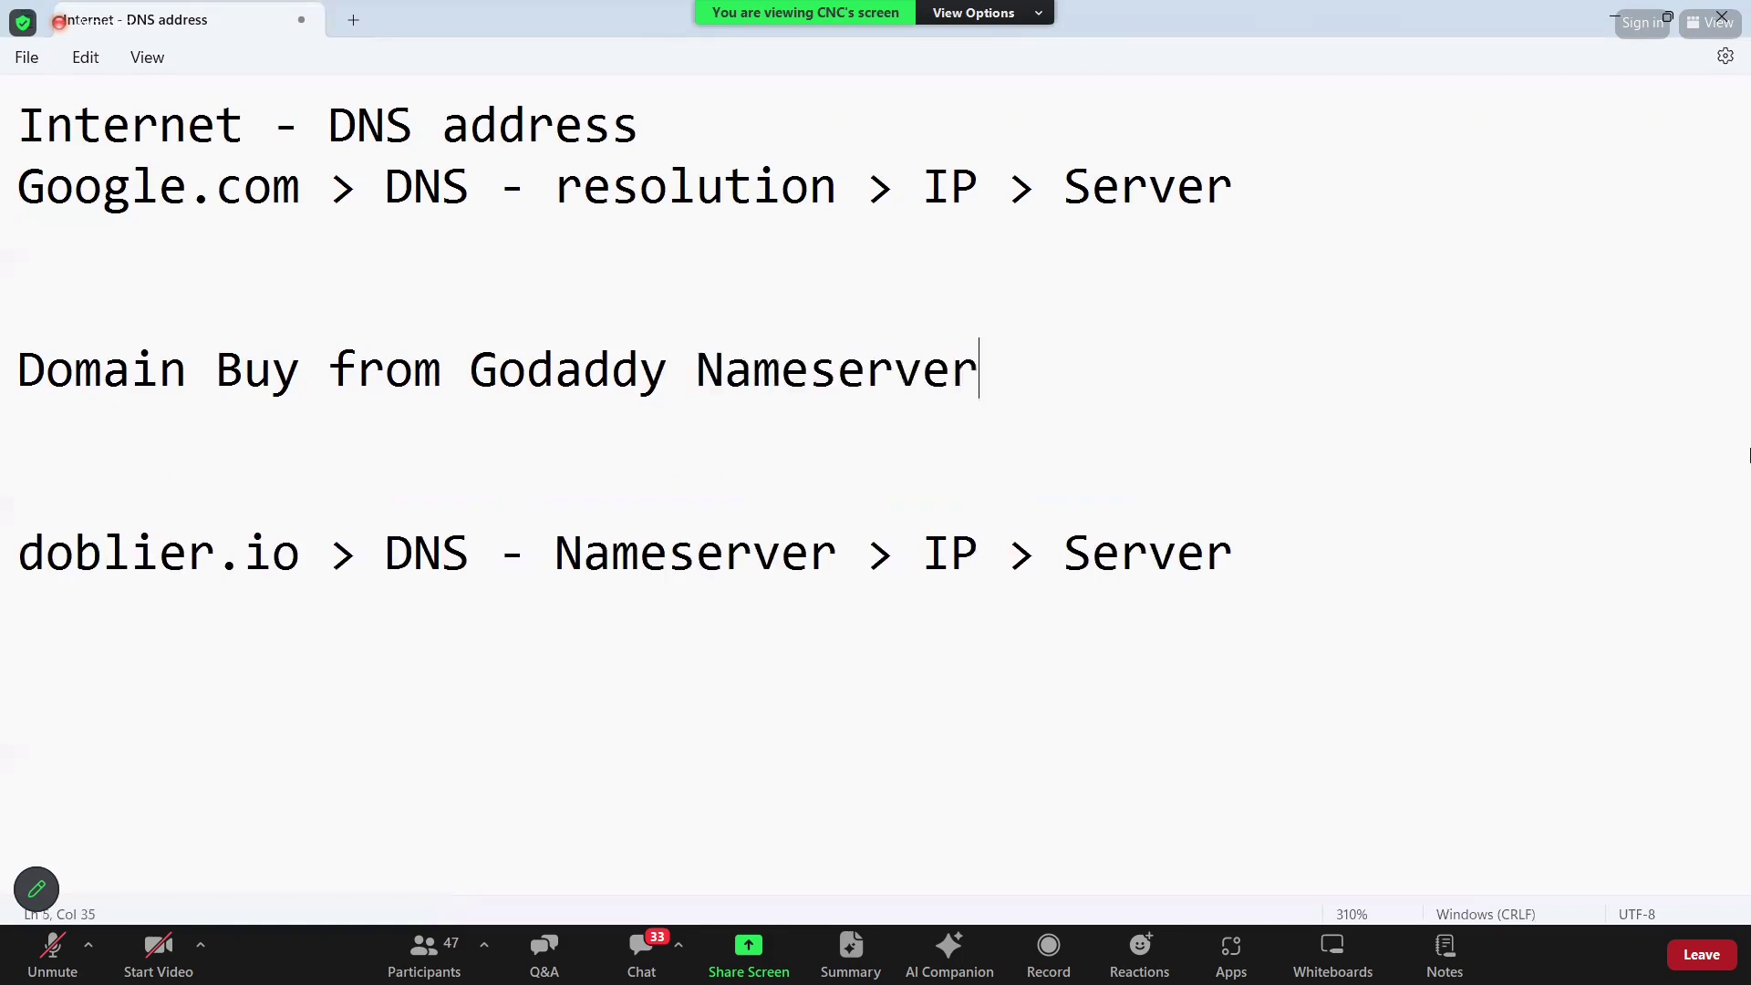
key("ctrl+shift+Left")
key("Left")
type(">")
key("Down")
key("Down")
key("Down")
key("ctrl+shift+Right")
key("ctrl+shift+Right")
key("ctrl+shift+Right")
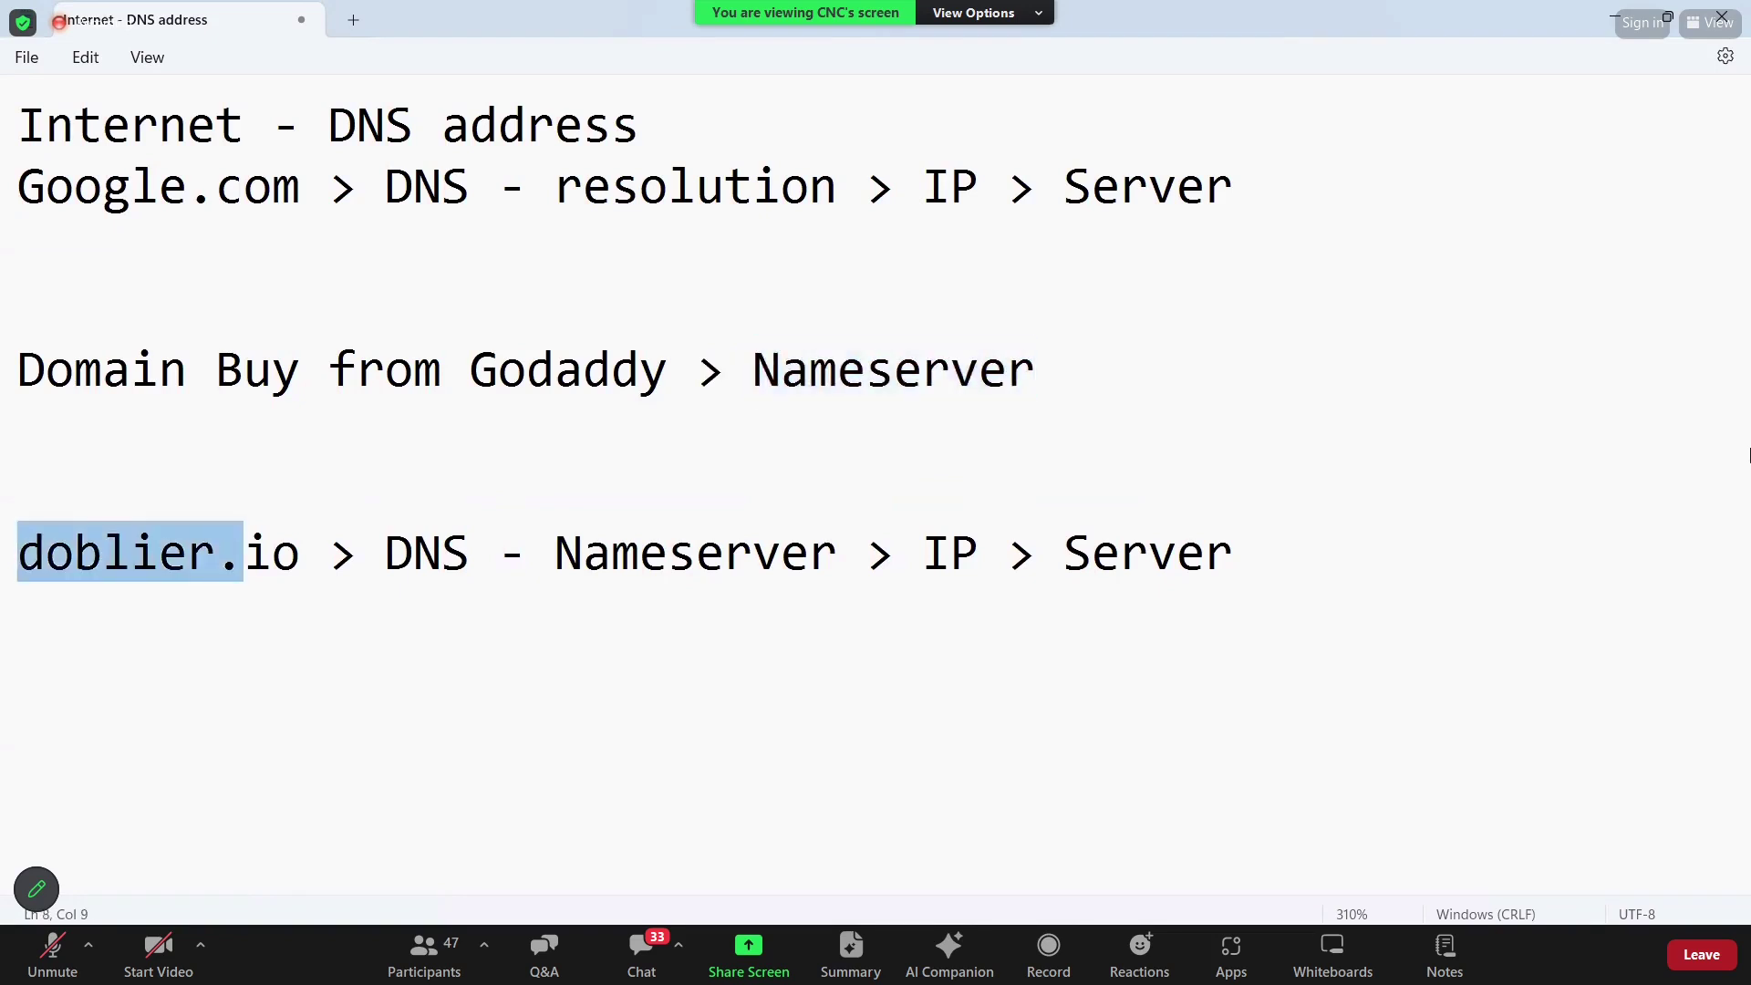
key("shift+Left")
key("ctrl+Right")
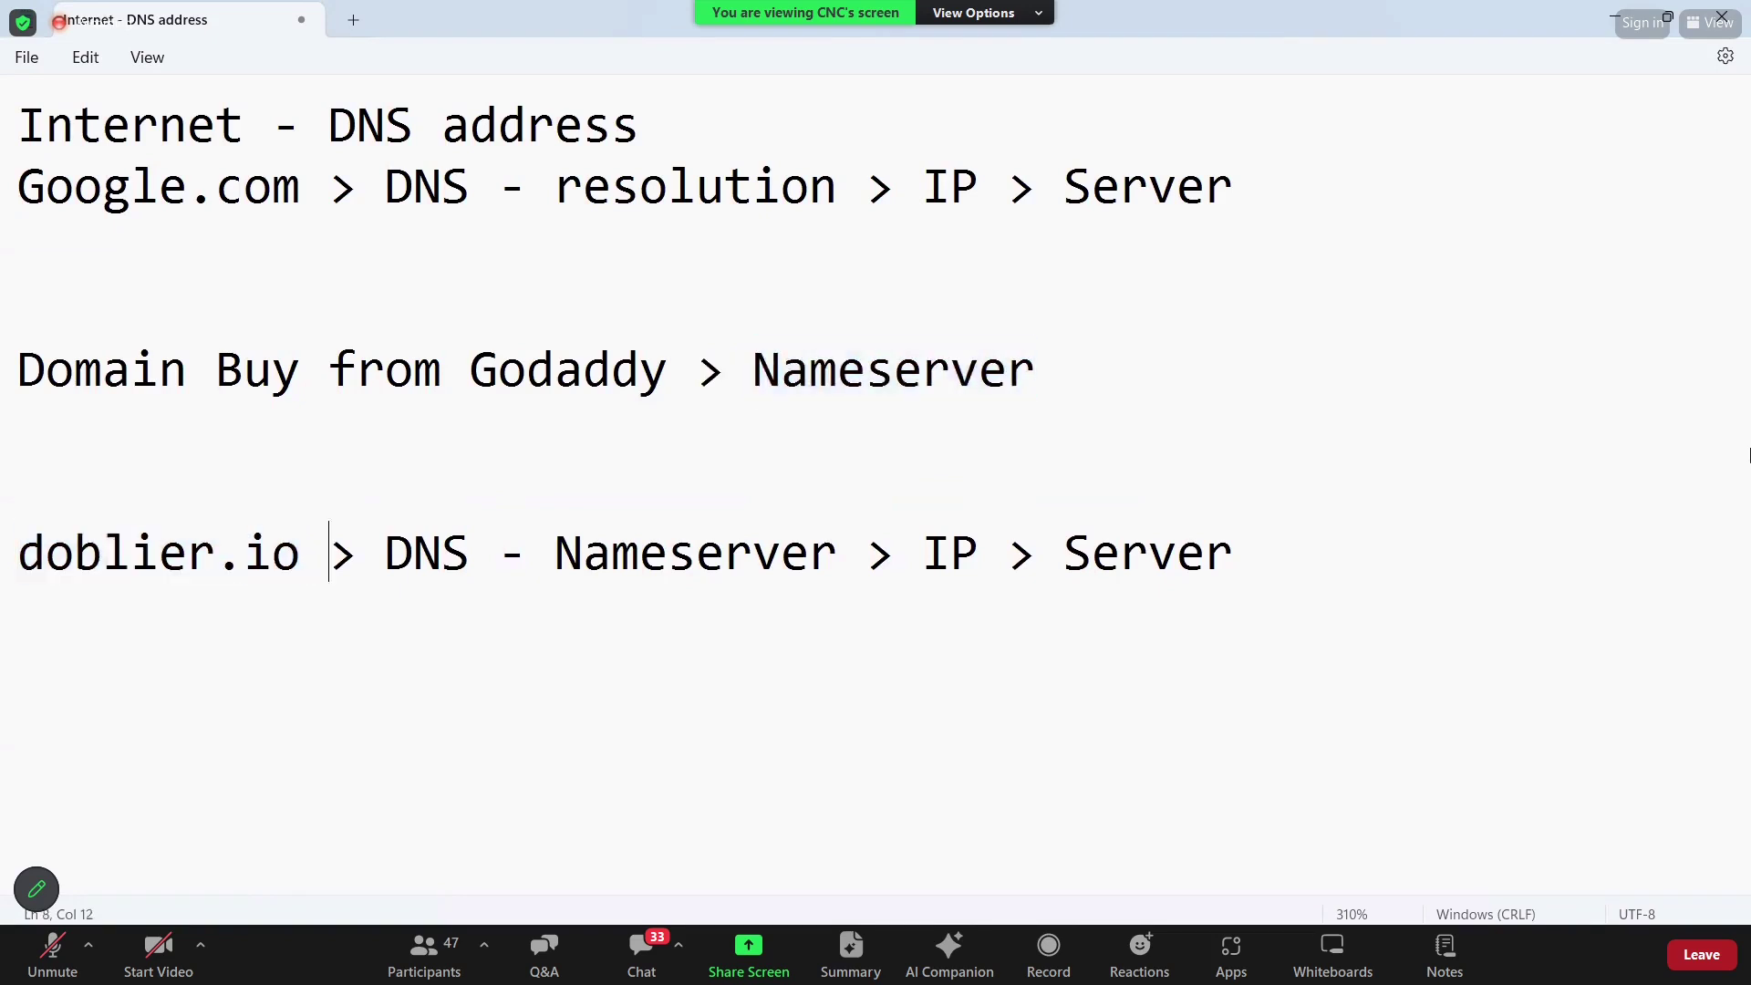
key("ctrl+Right")
key("ctrl+Right")
type("Dashboard")
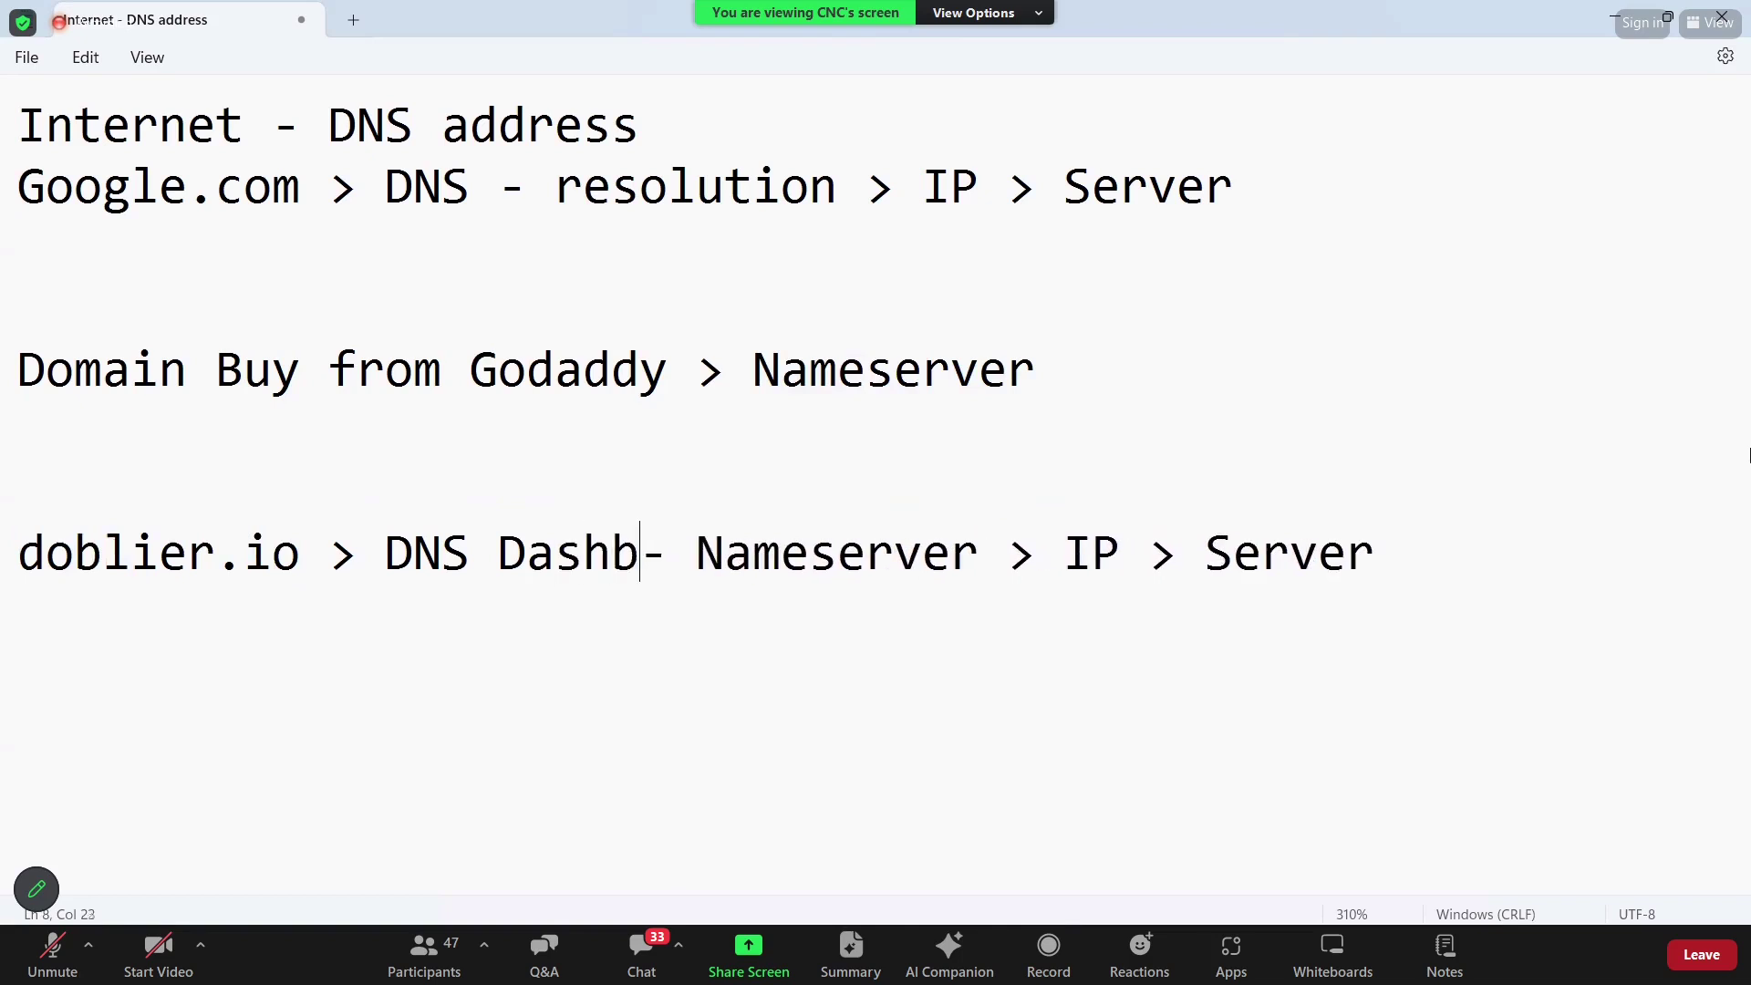
key("ctrl+Left")
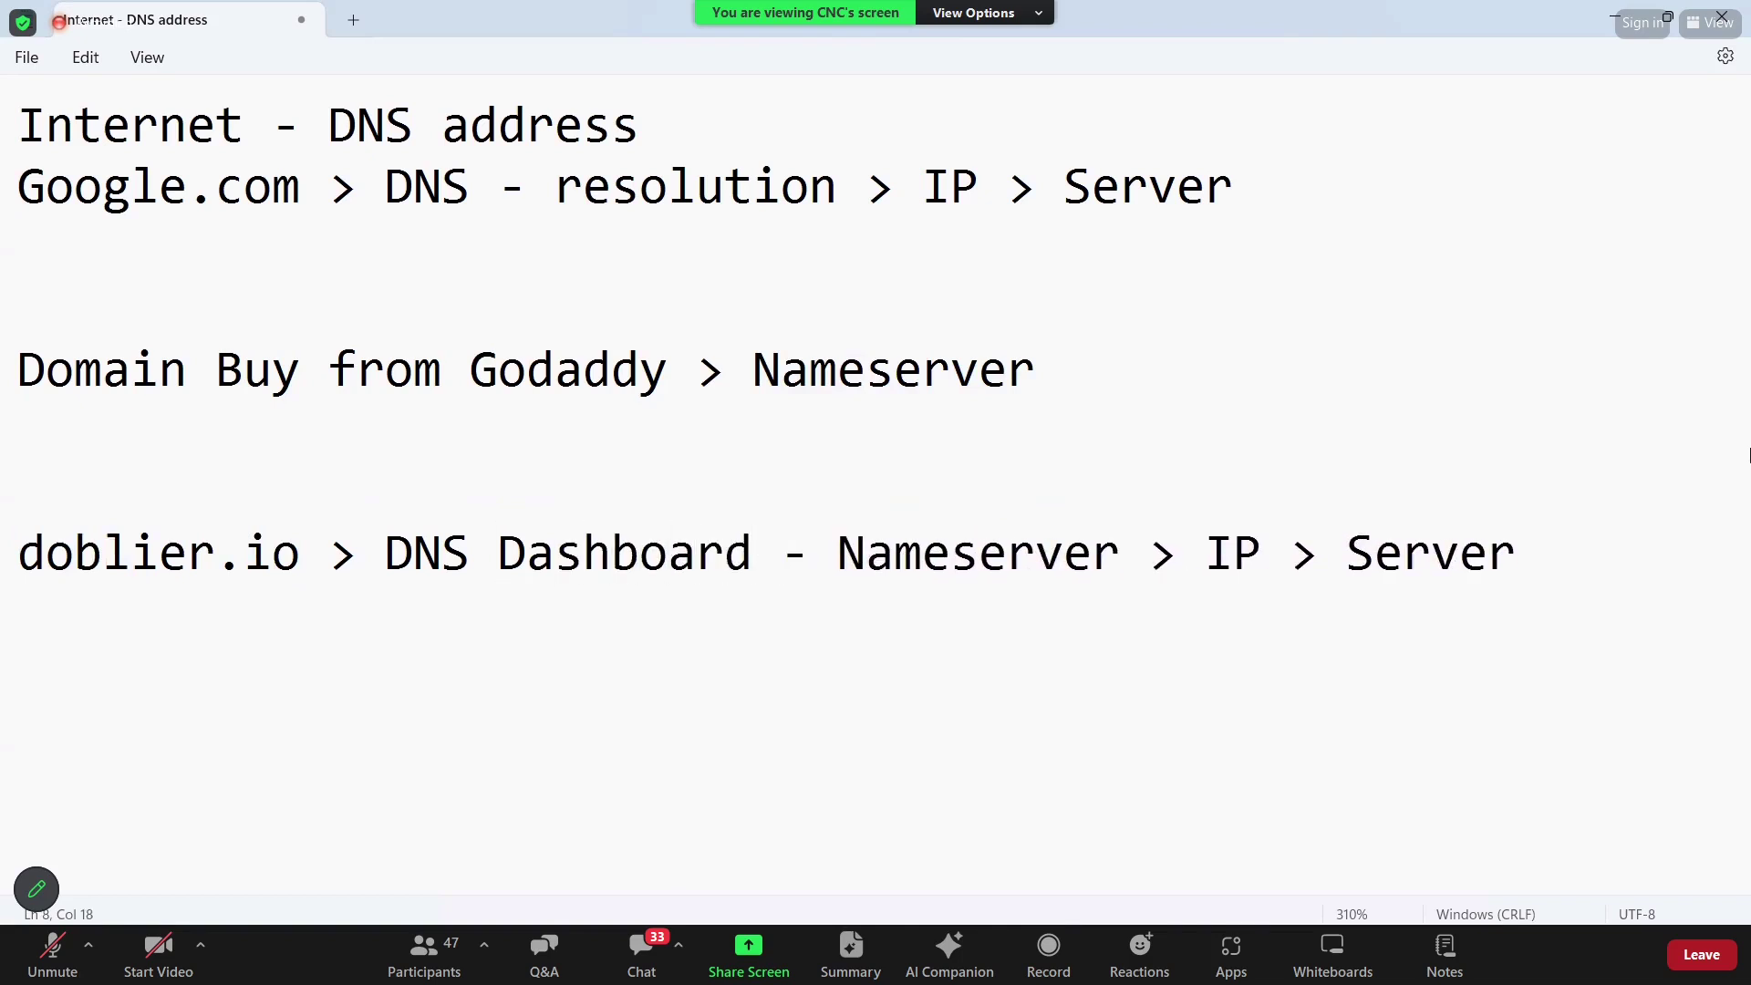
key("Left")
key("Right")
key("ctrl+Left")
key("ctrl+Left")
key("ctrl+Left")
double_click(885, 392)
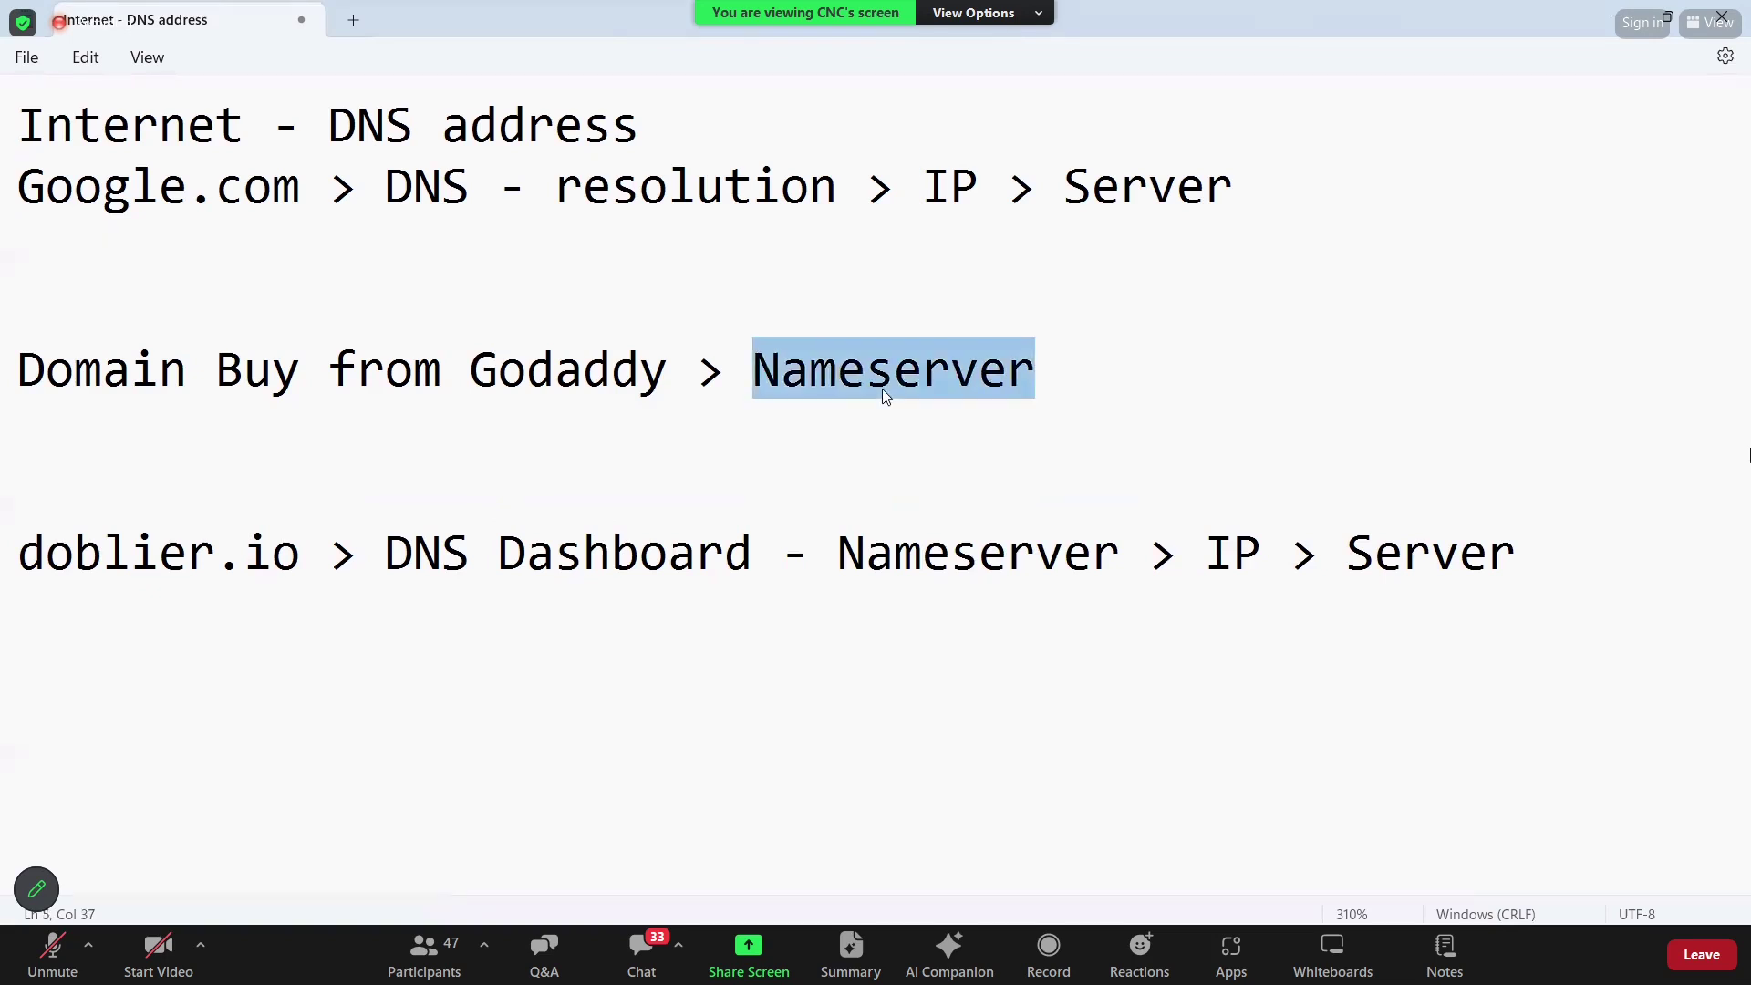
double_click(408, 555)
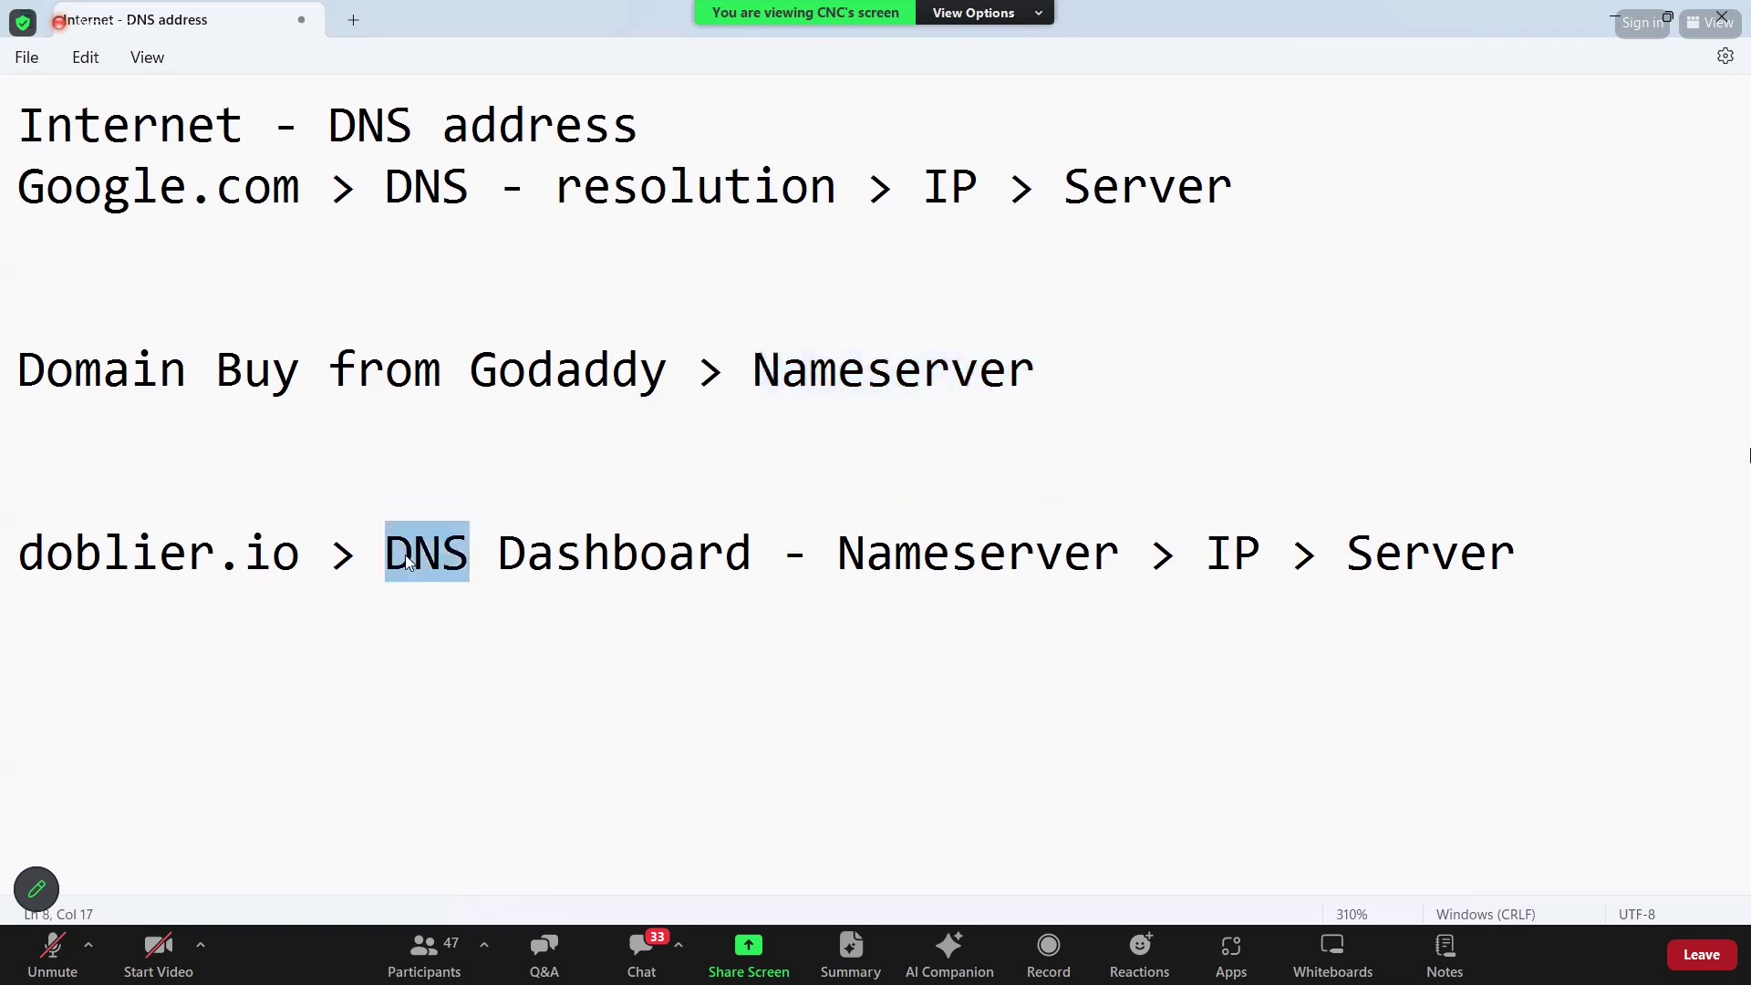
double_click(844, 381)
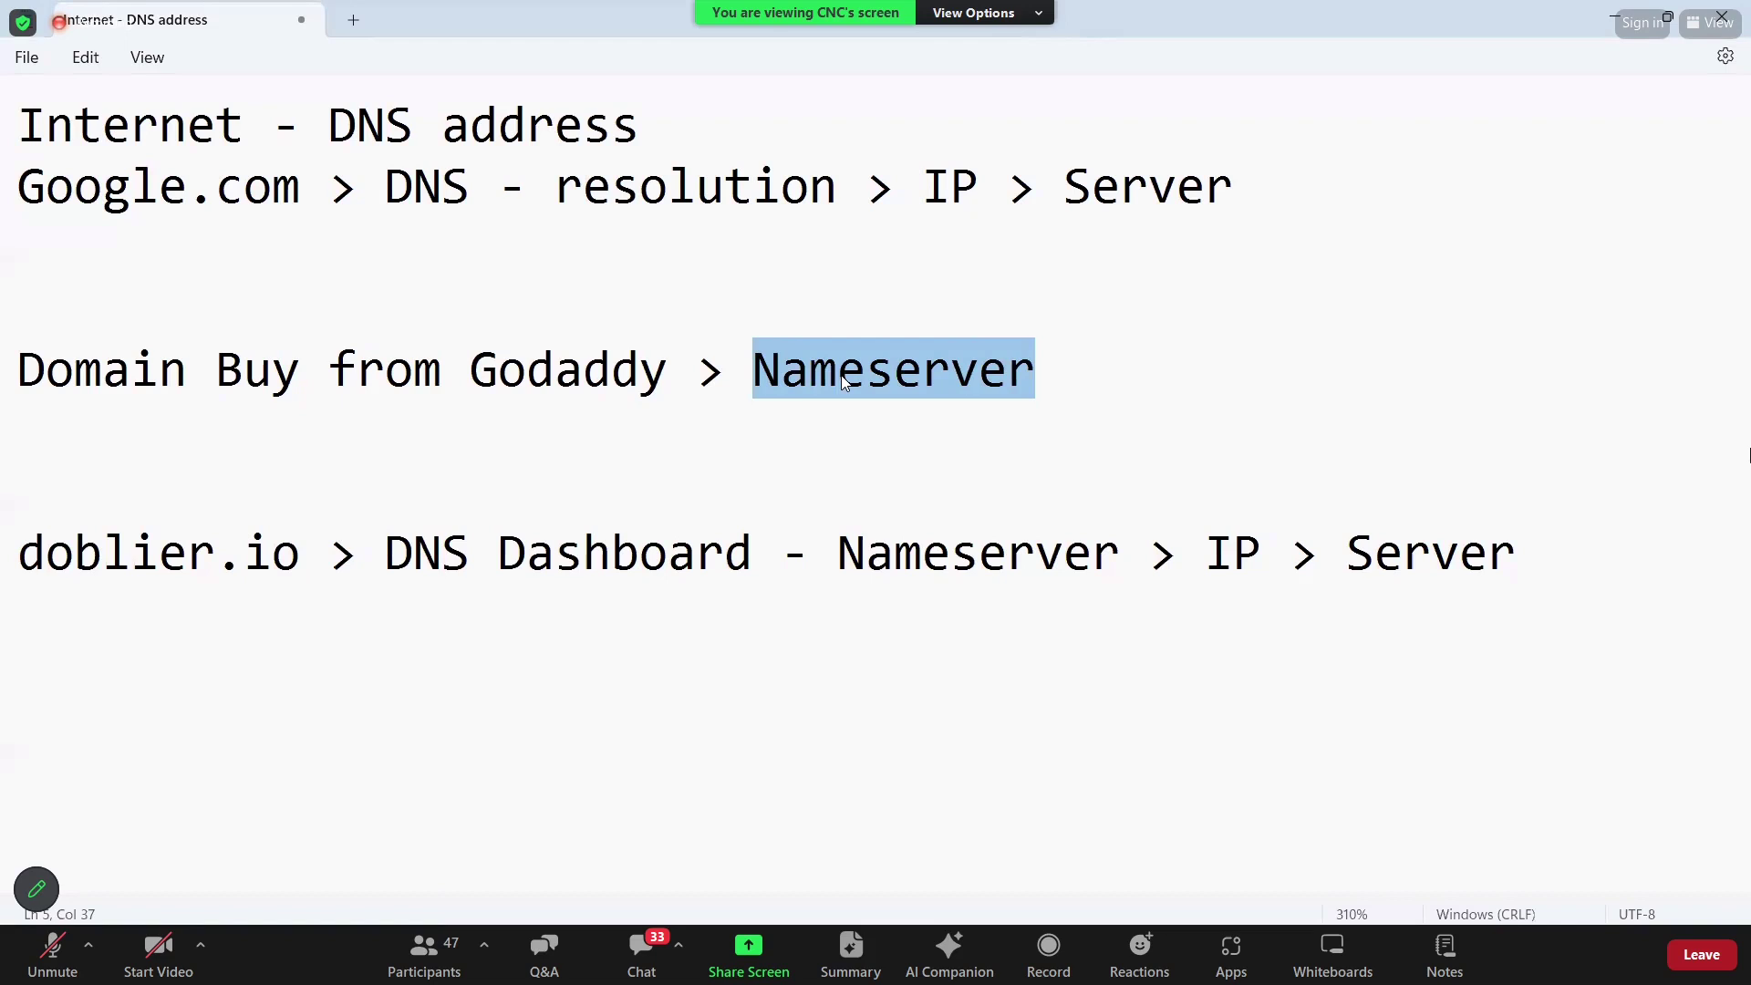
left_click(843, 381)
double_click(844, 381)
triple_click(844, 381)
triple_click(844, 381)
triple_click(843, 381)
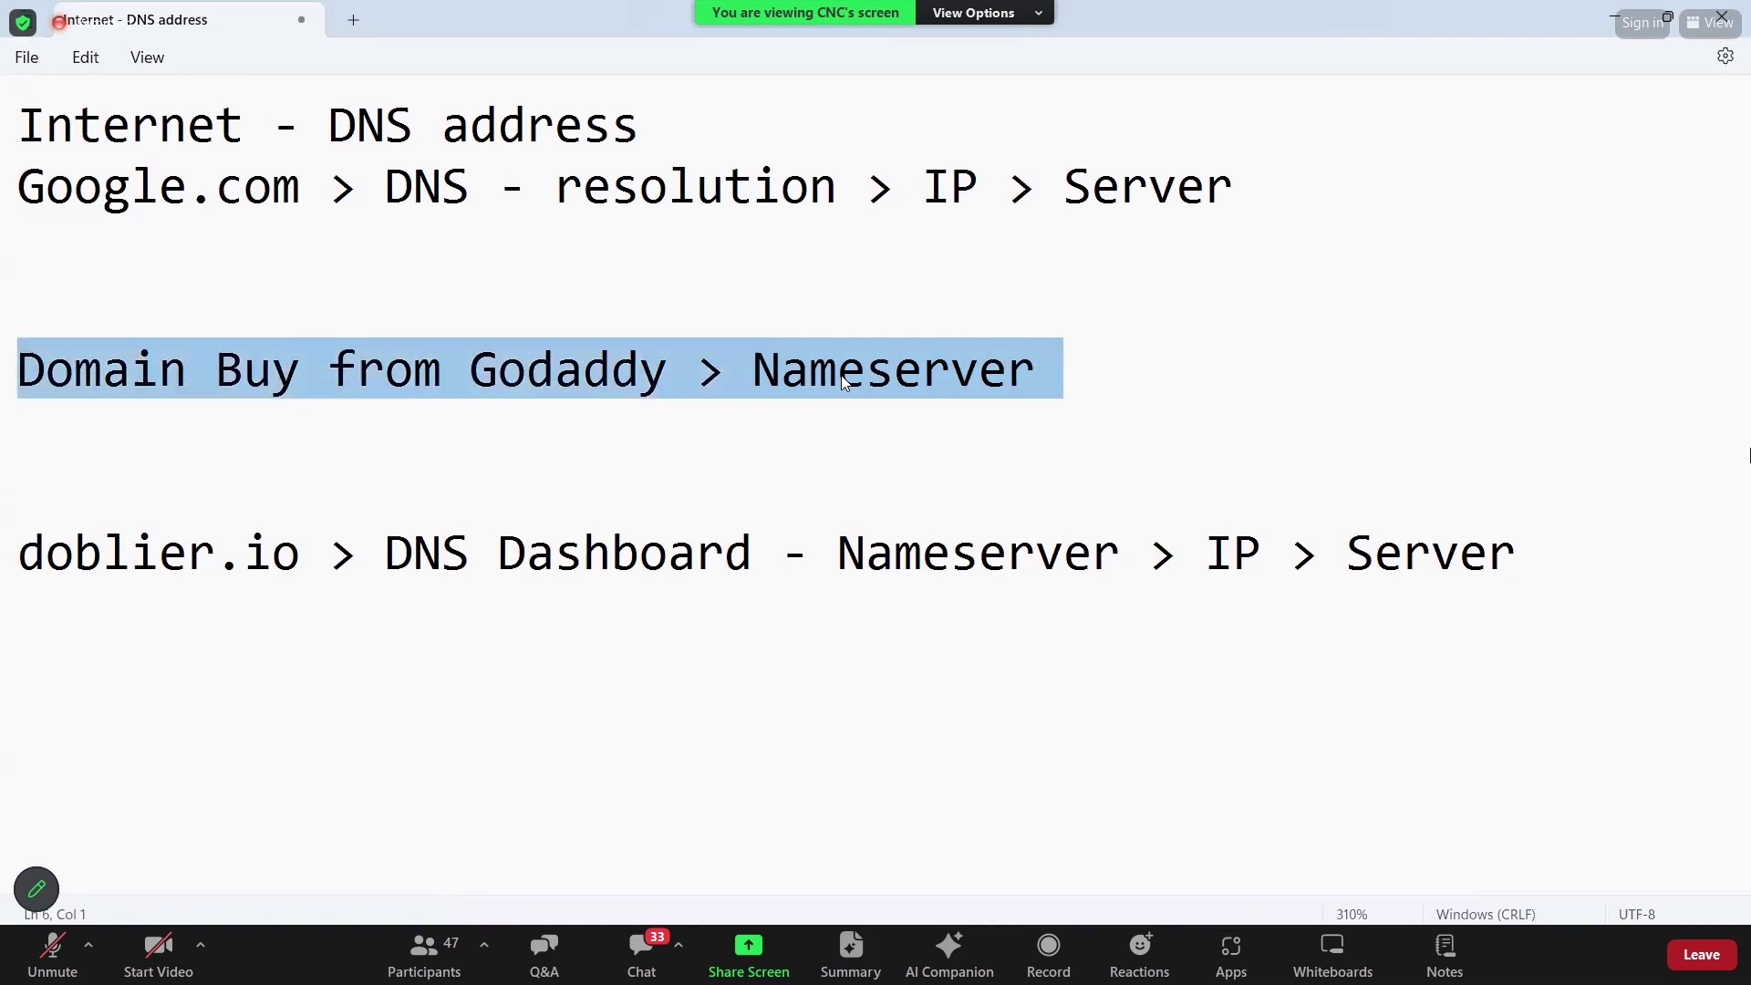
double_click(844, 382)
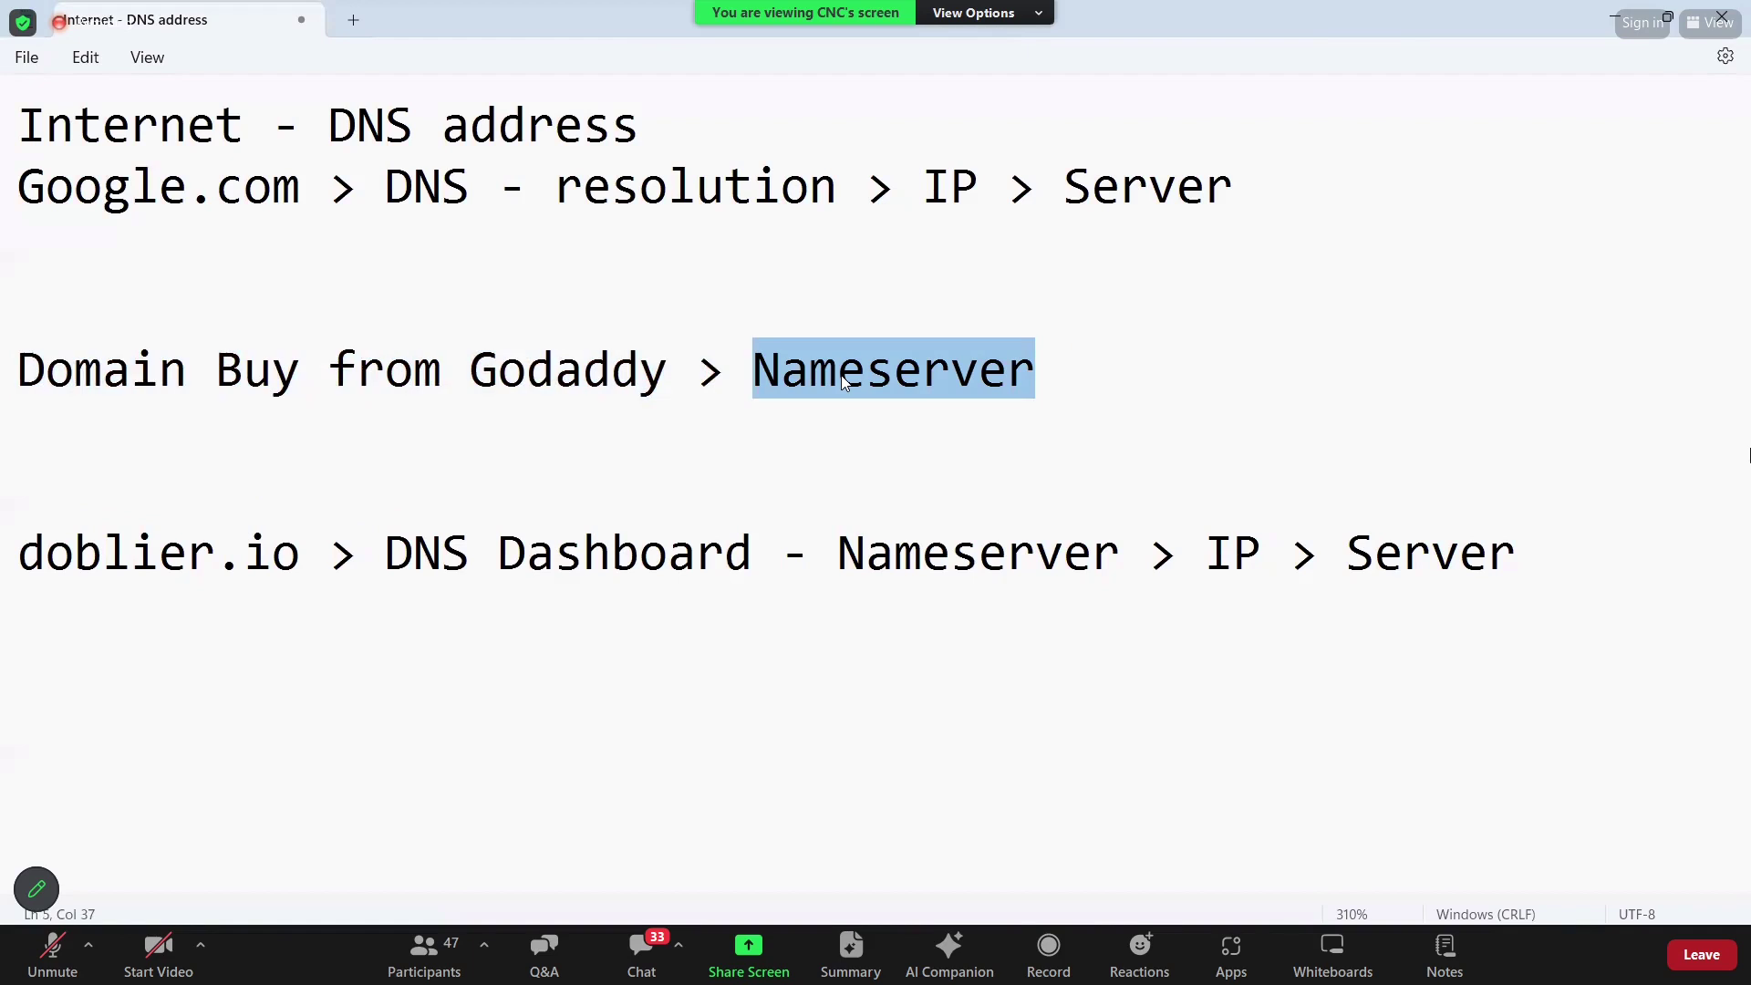
double_click(608, 379)
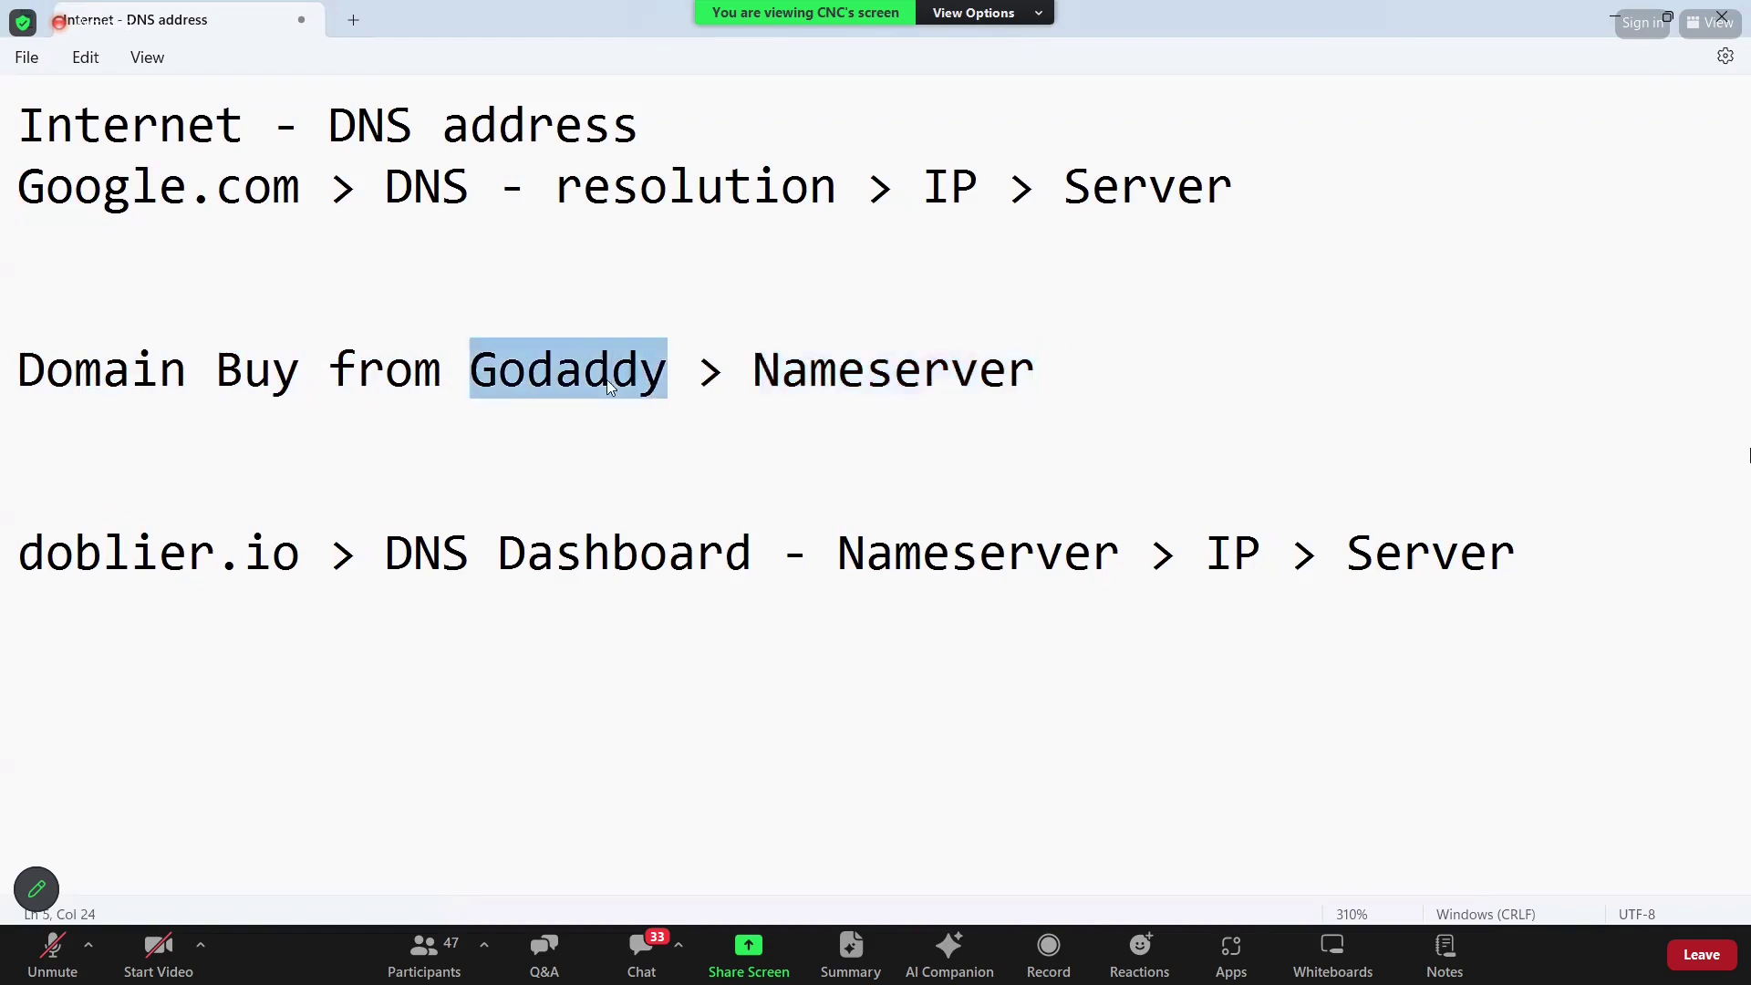
double_click(53, 561)
left_click_drag(53, 561, 270, 560)
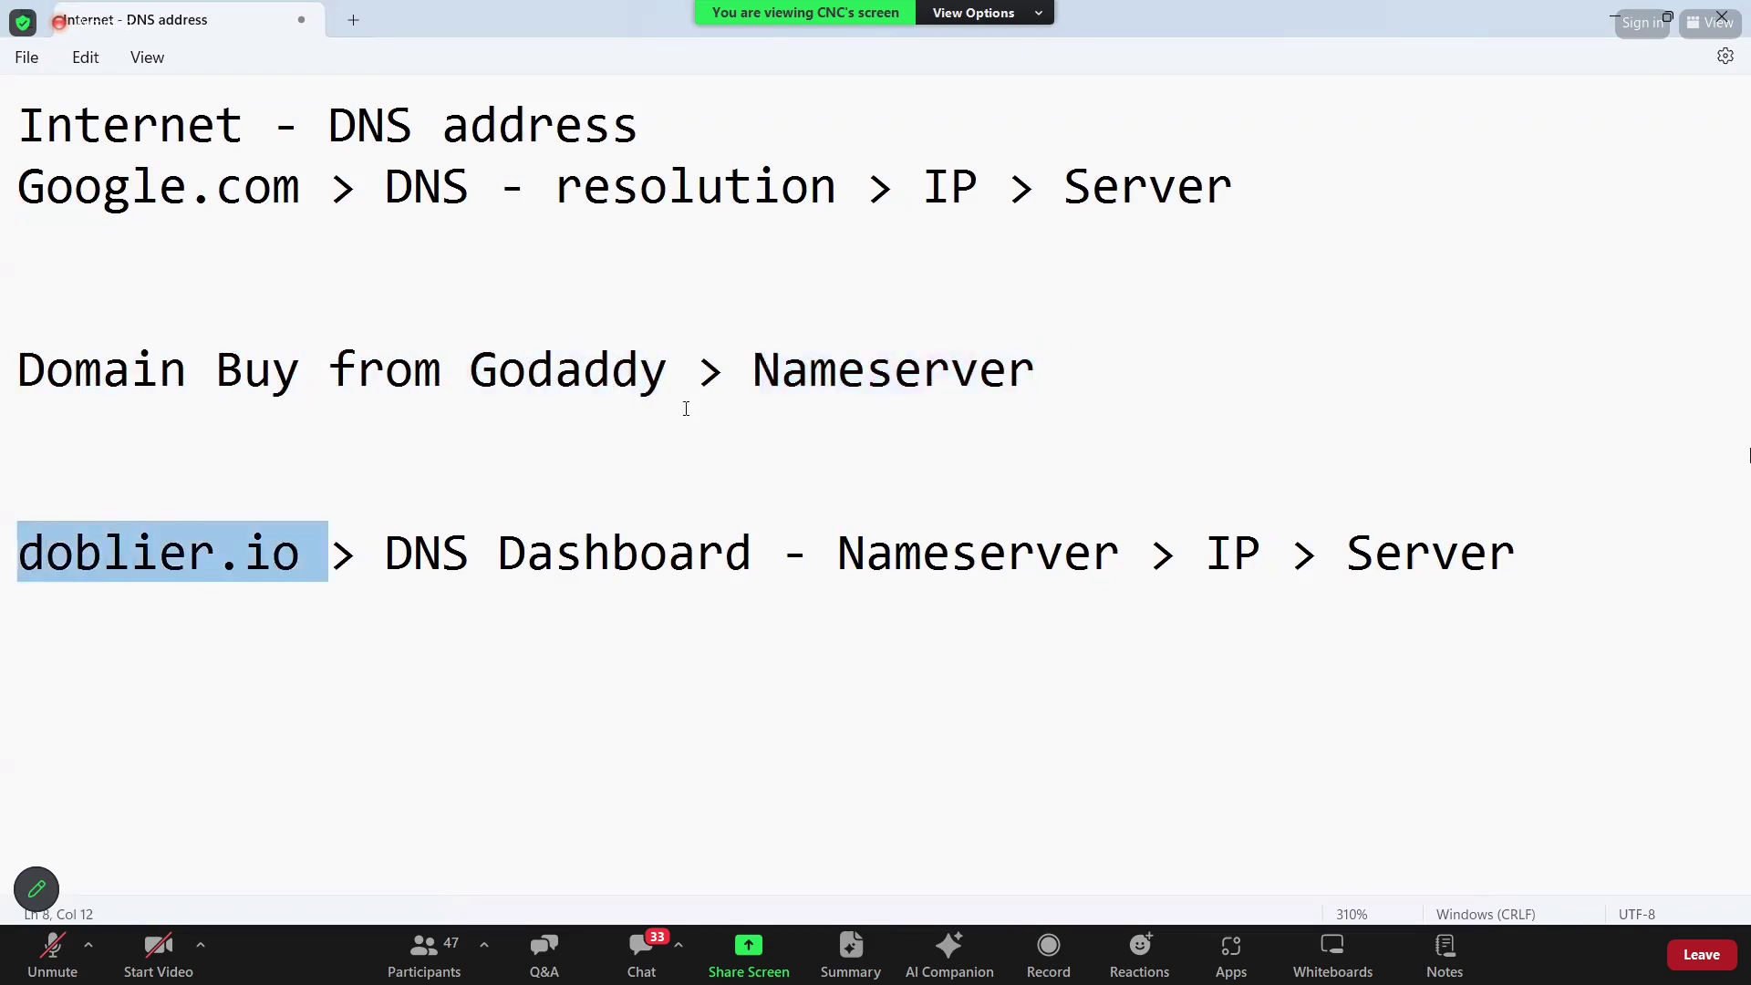
left_click(603, 405)
left_click(594, 374)
double_click(597, 374)
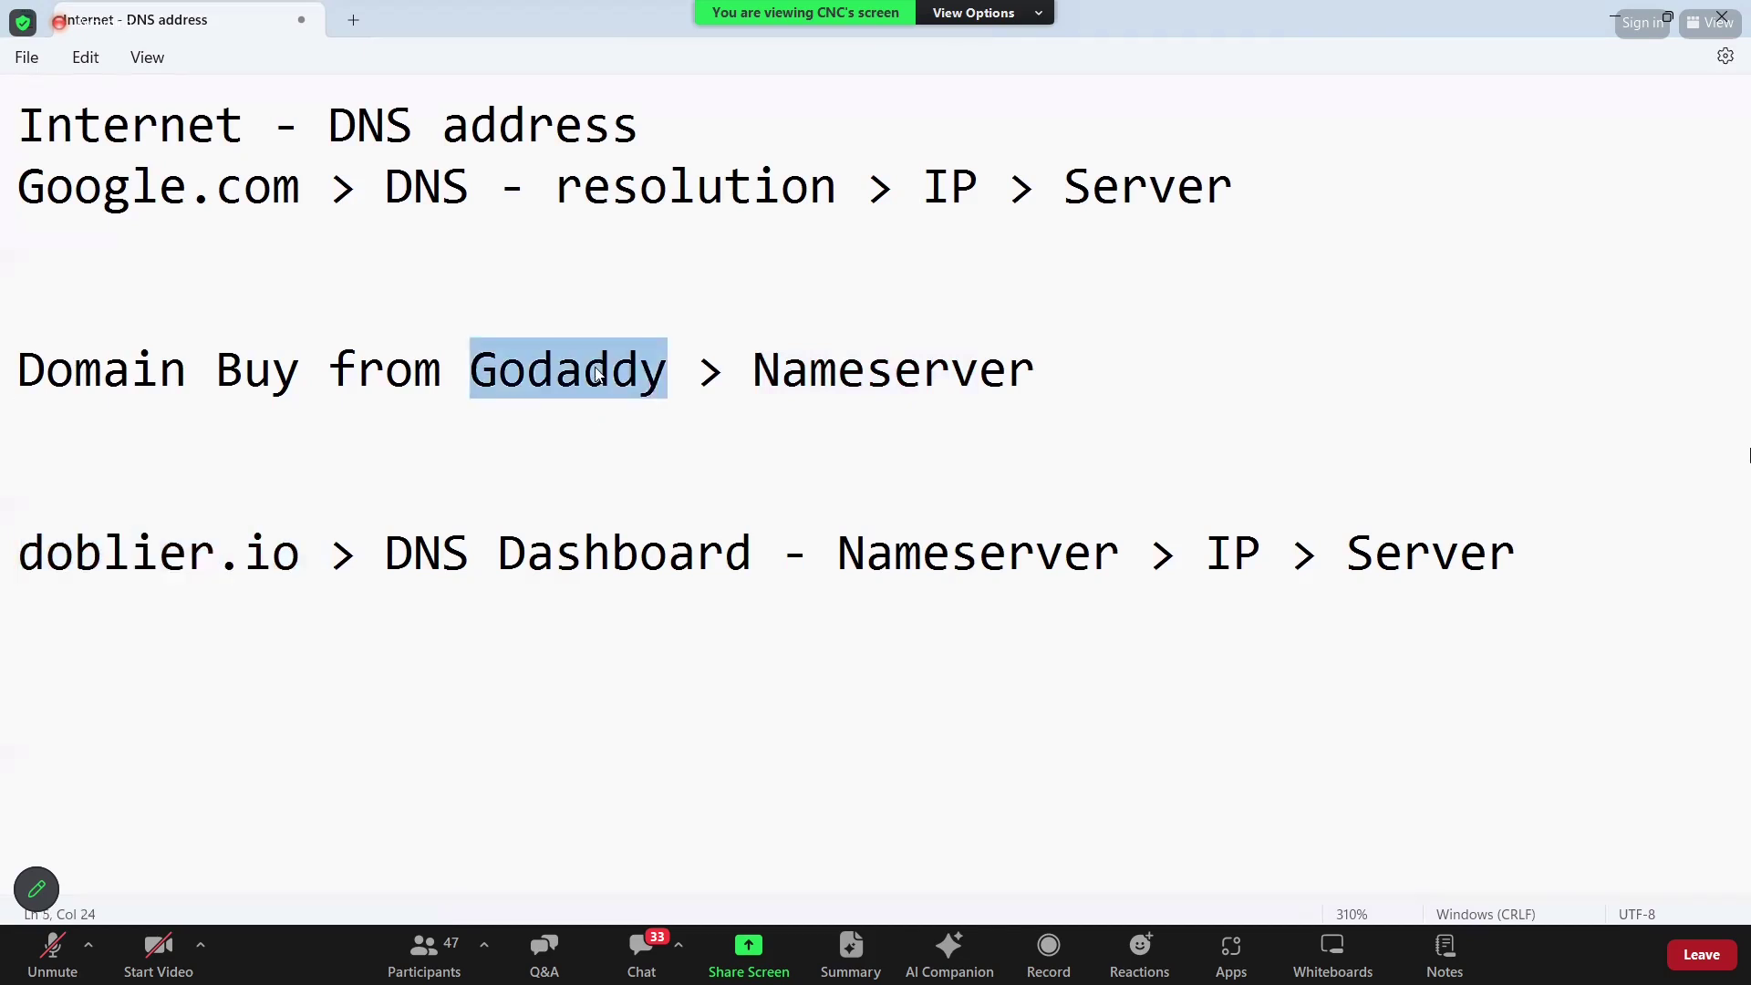
key("Right")
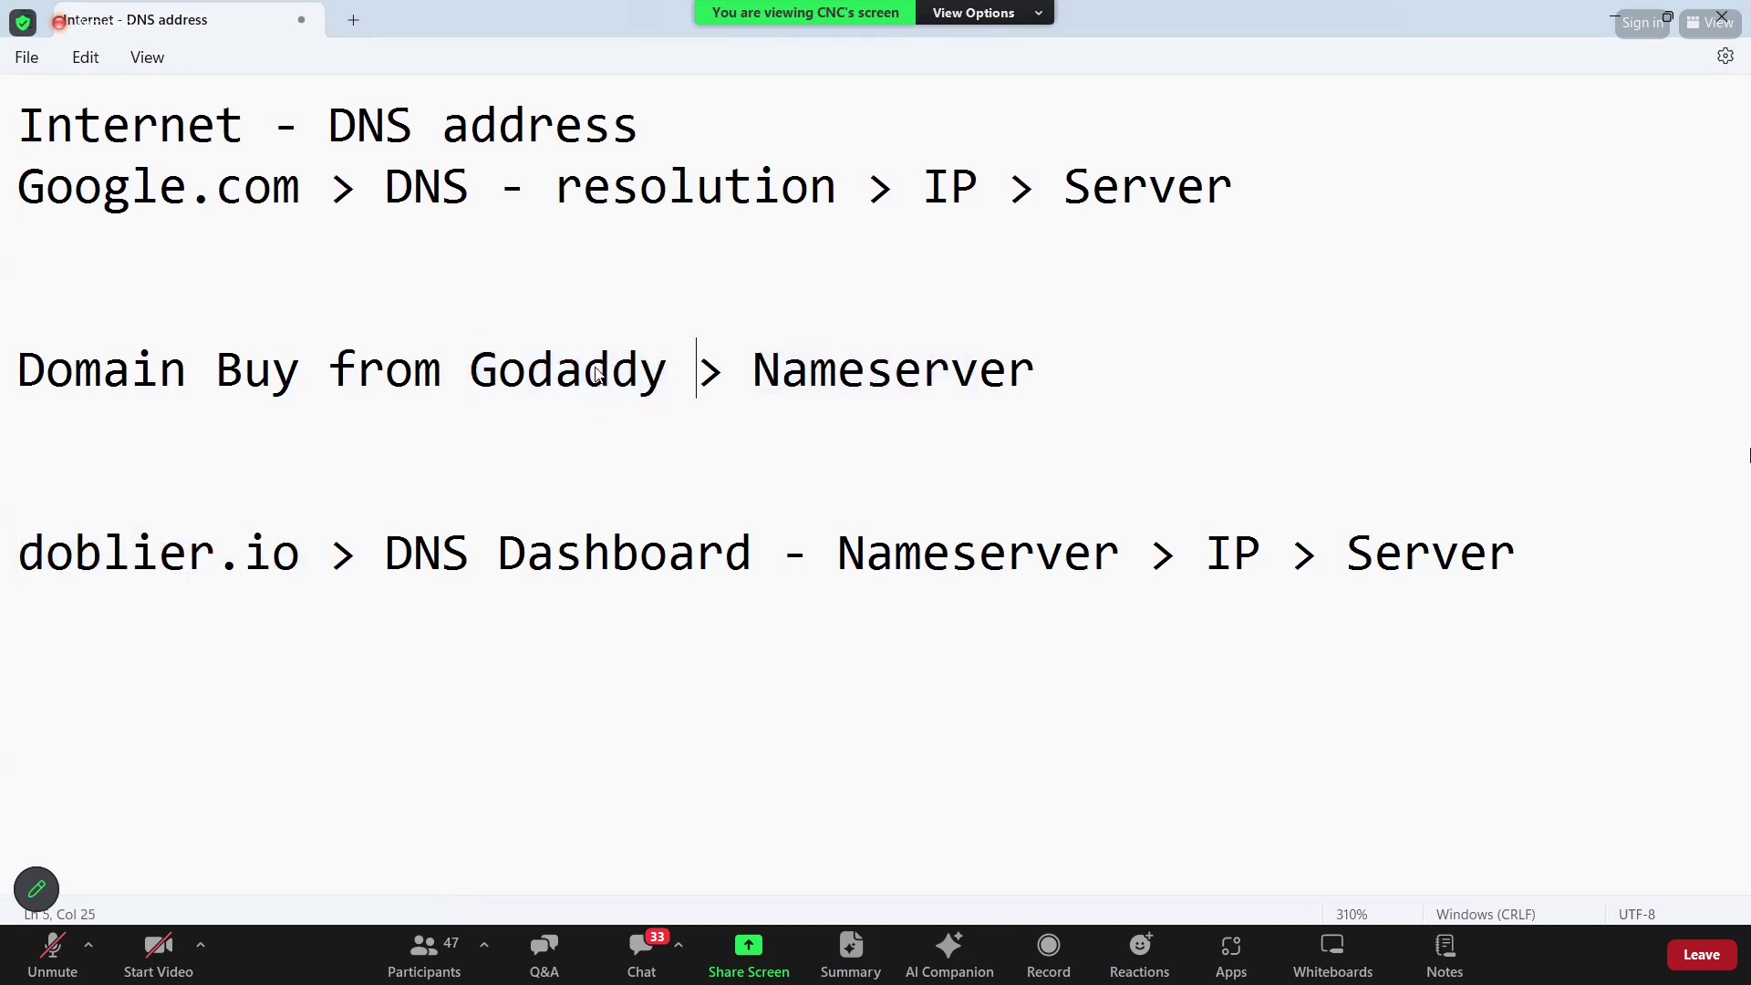
key("Right")
key("Right")
- Insert 'AWS' before Nameserver so the line reads 'Domain Buy from Godaddy > AWS Nameserver'
key("shift+End")
key("Right")
key("Home")
key("ctrl+shift+Right")
key("ctrl+shift+Right")
key("ctrl+shift+Right")
key("ctrl+shift+Right")
key("Right")
key("Right")
key("Right")
type("AWS")
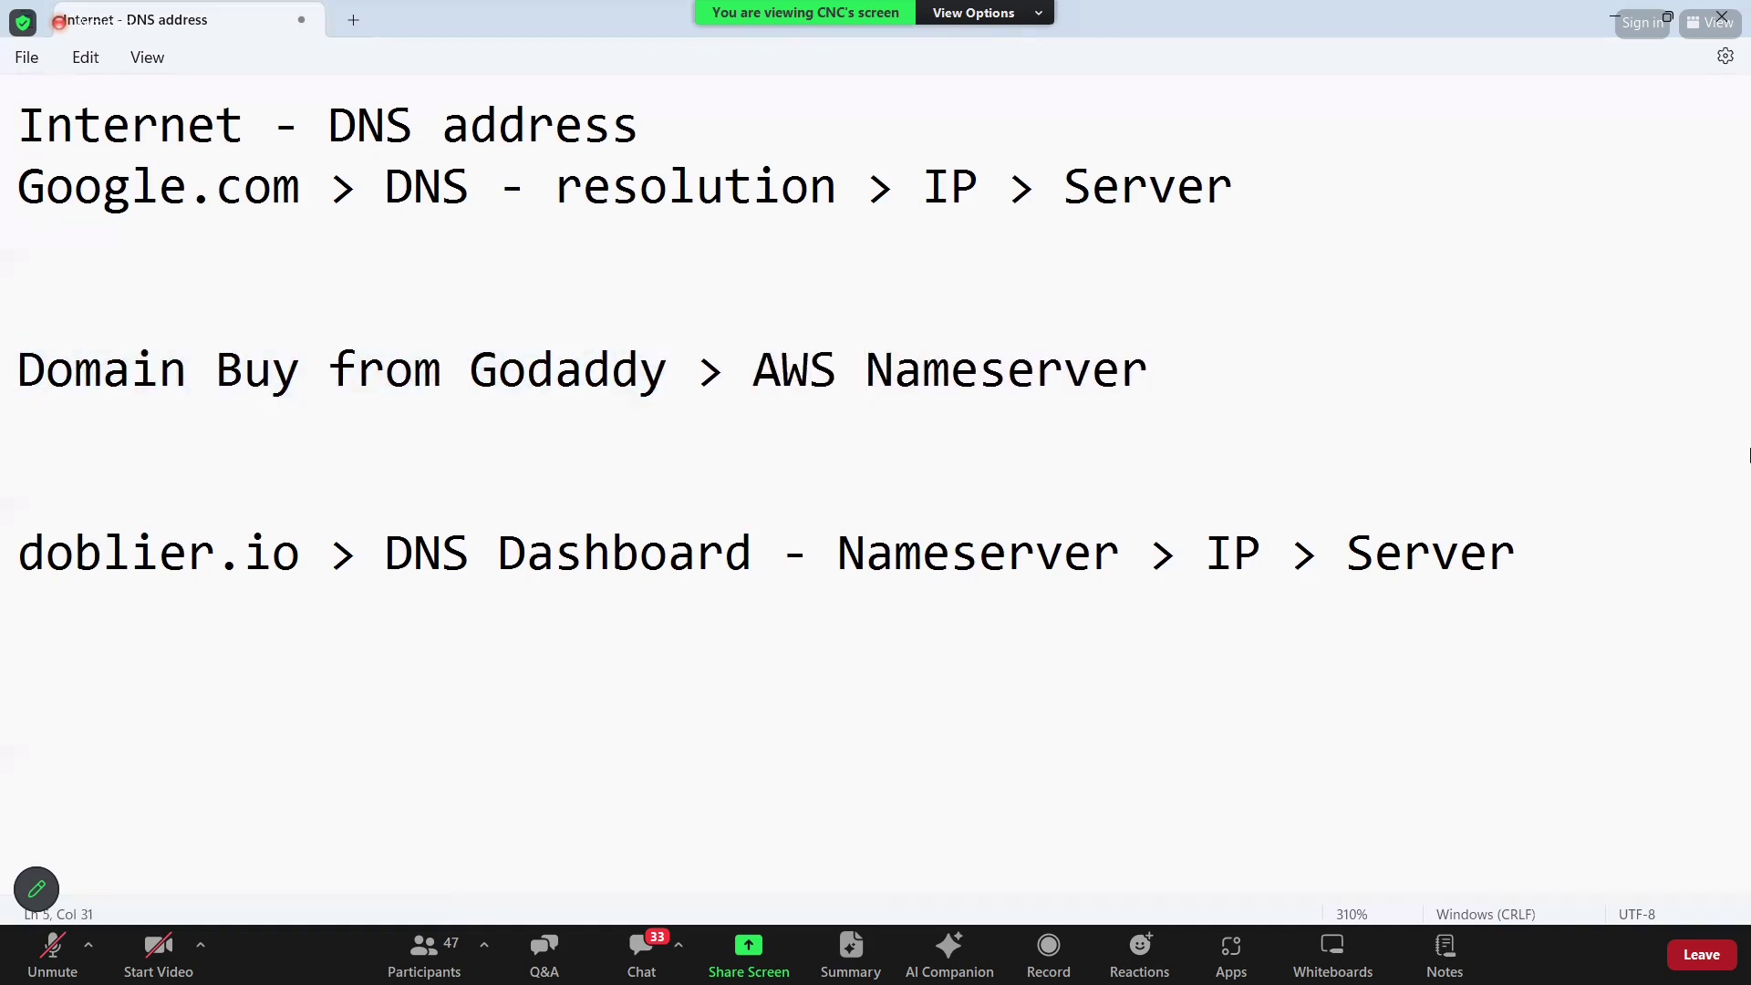
- Highlight 'Domain Buy from Godaddy' and 'AWS Nameserver', then switch to the Route 53 console
key("Left")
key("Right")
key("Left")
key("Left")
key("Left")
key("ctrl+shift+Left")
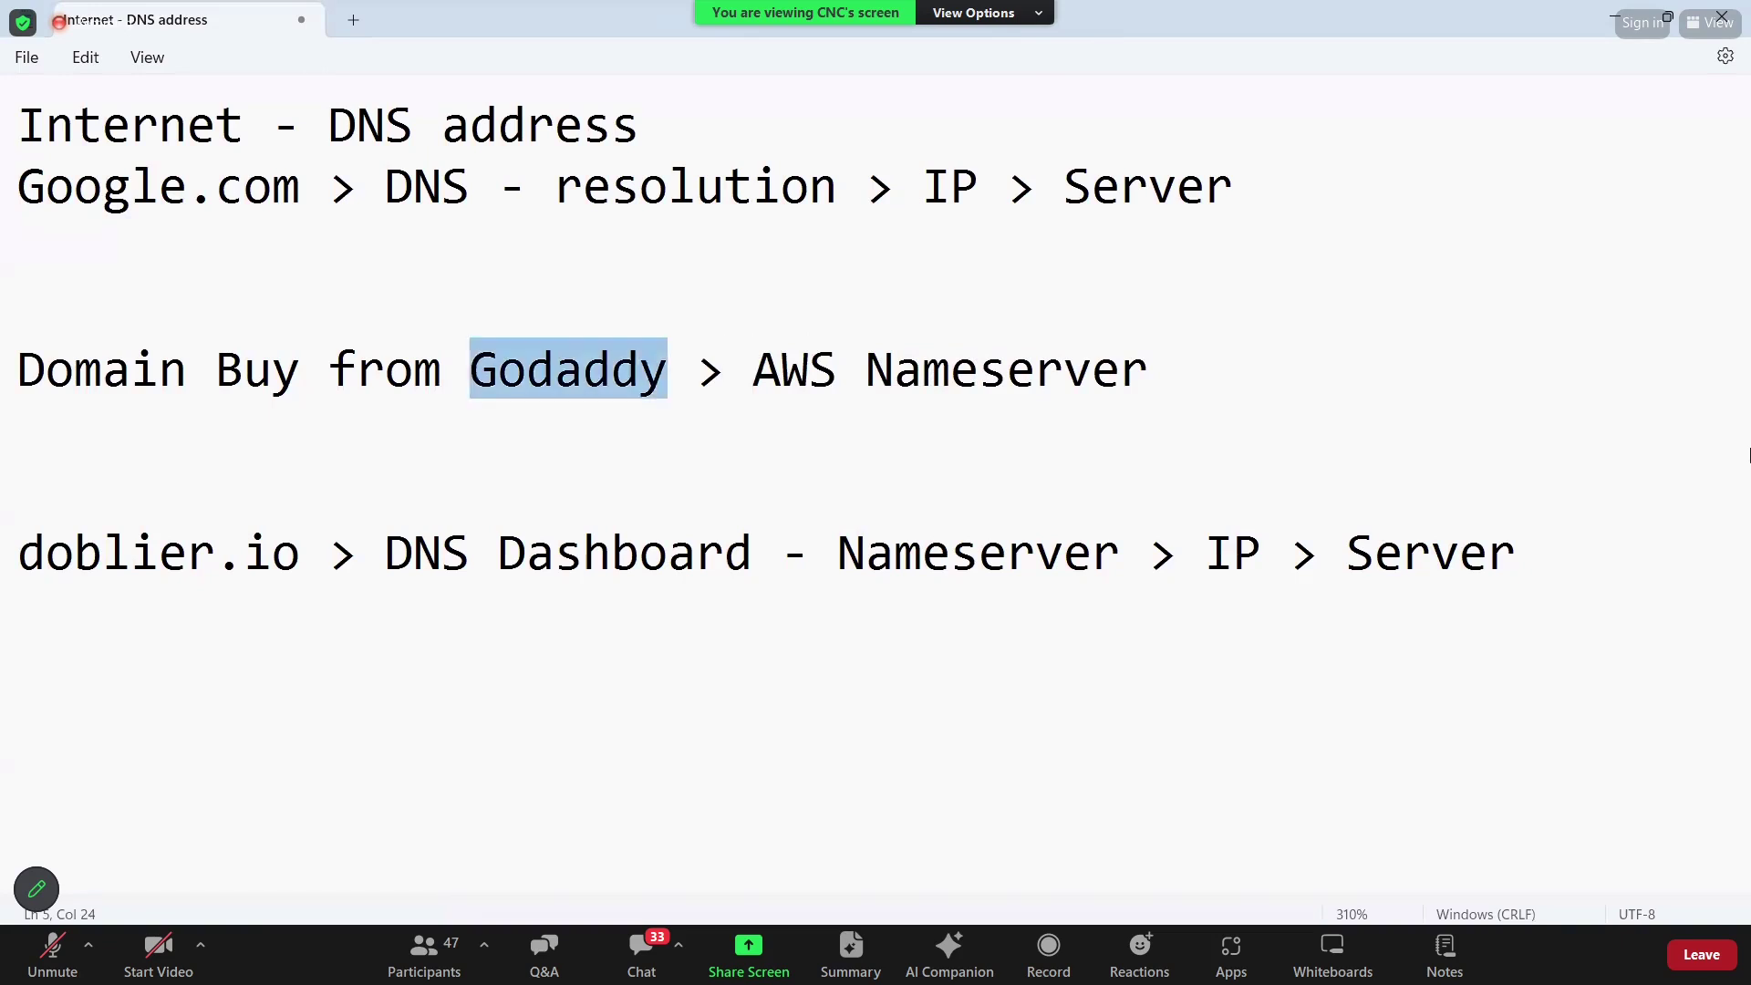
key("ctrl+shift+Left")
key("ctrl+shift+Left")
key("ctrl+shift+Left")
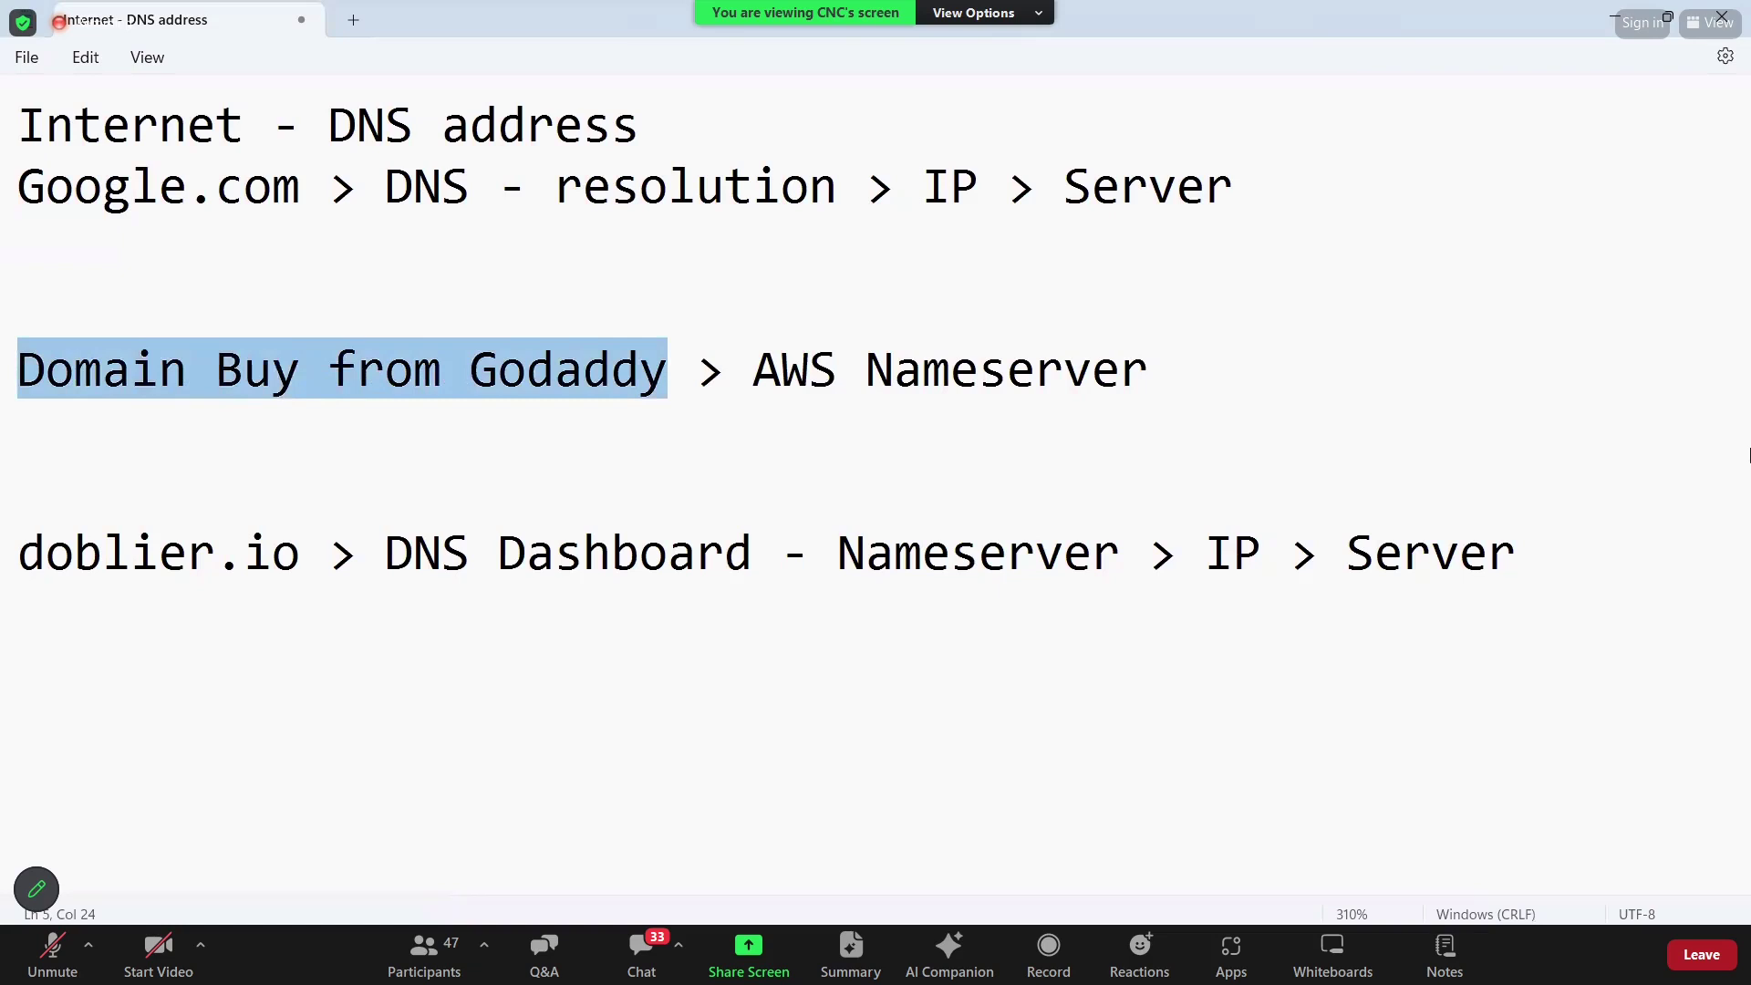
key("Right")
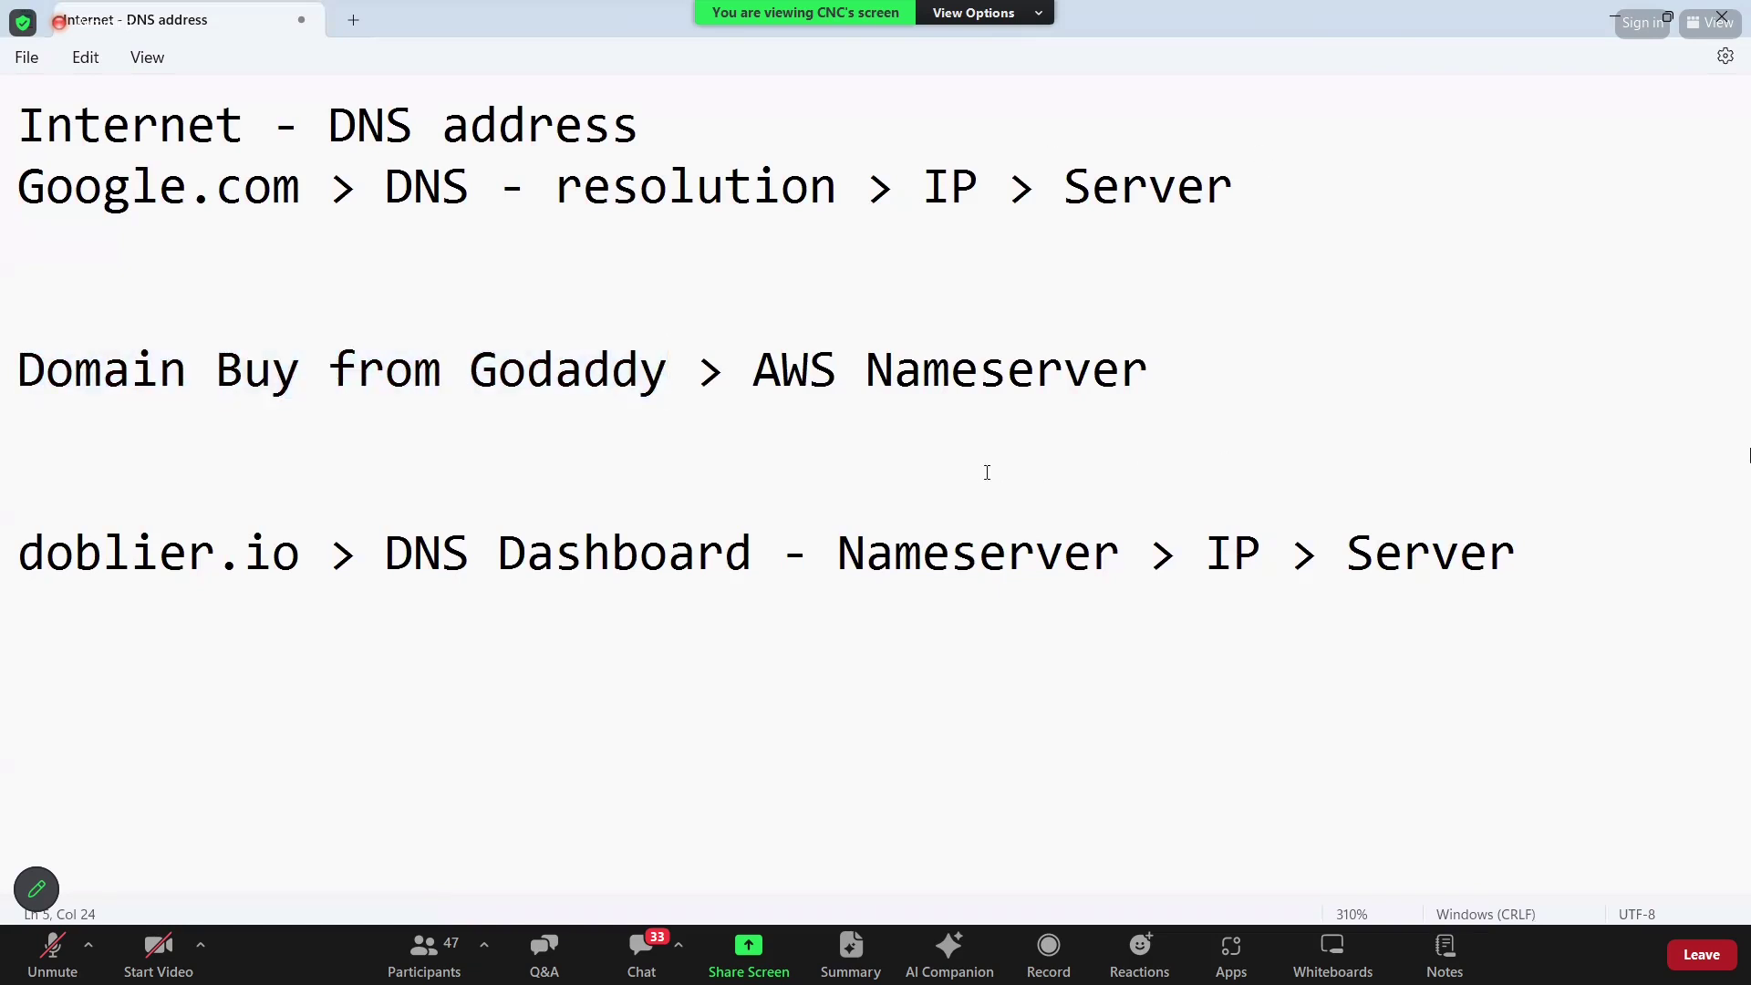
key("Right")
key("ctrl+Right")
key("ctrl+shift+Right")
key("ctrl+shift+Right")
key("ctrl+shift+Right")
key("shift+Left")
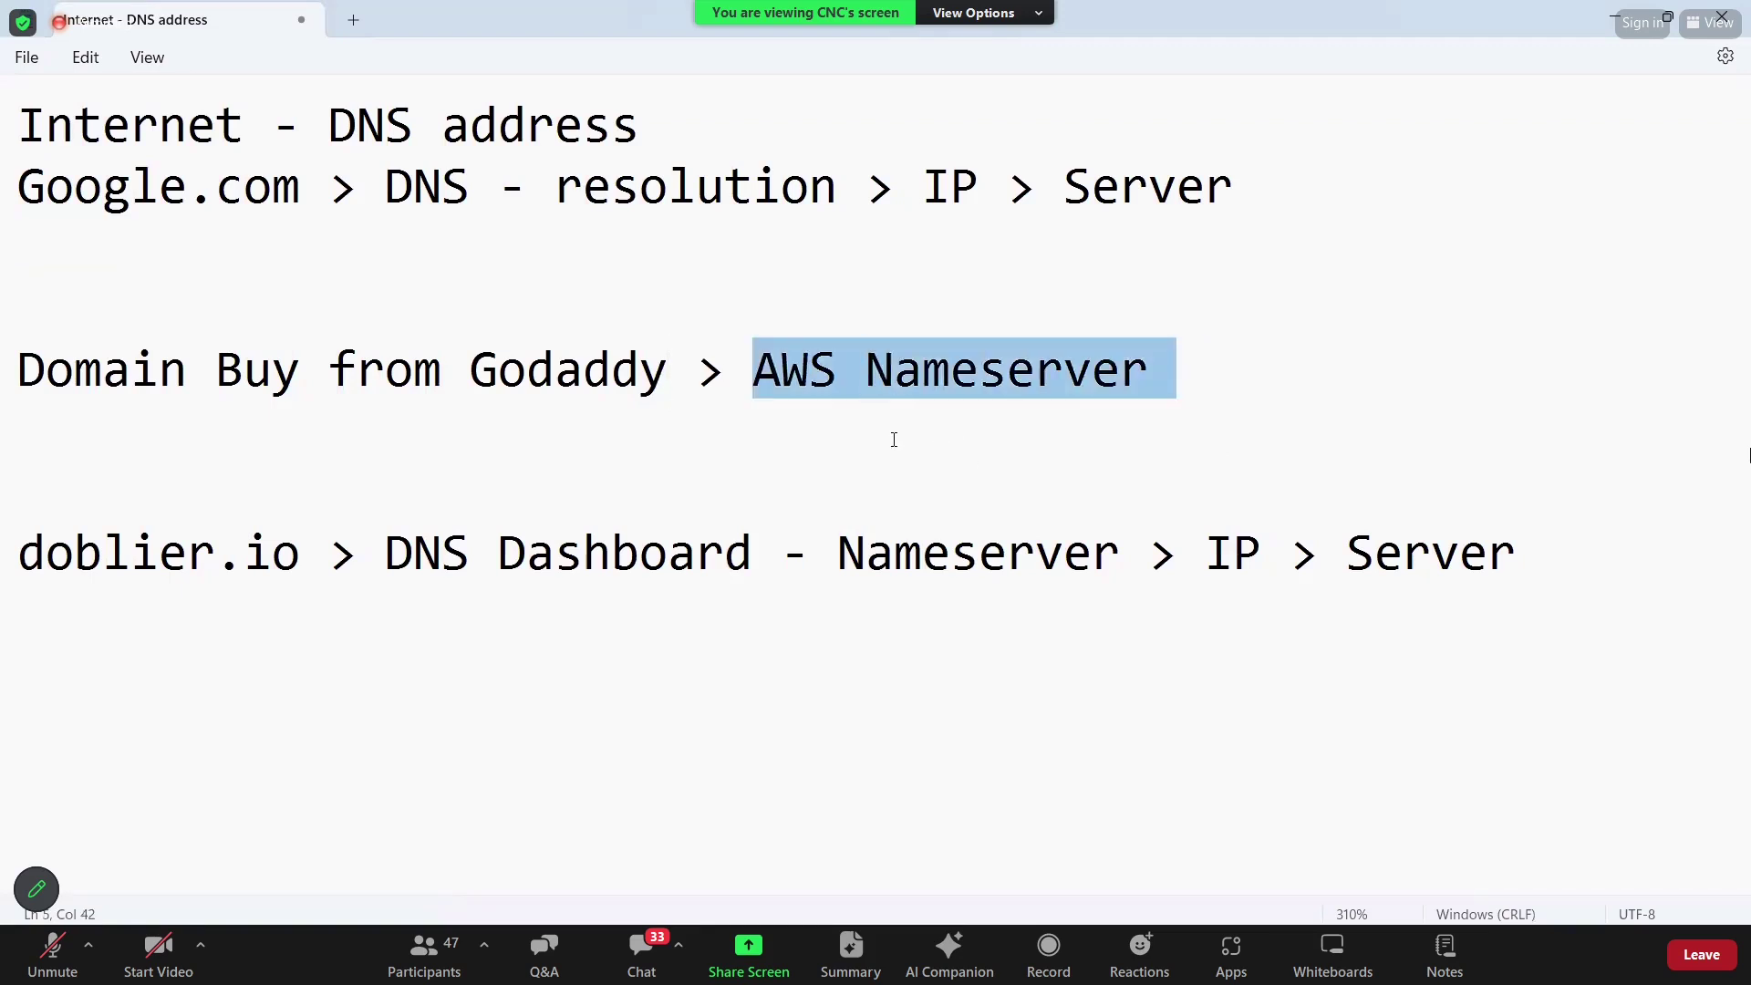
key("shift+Left")
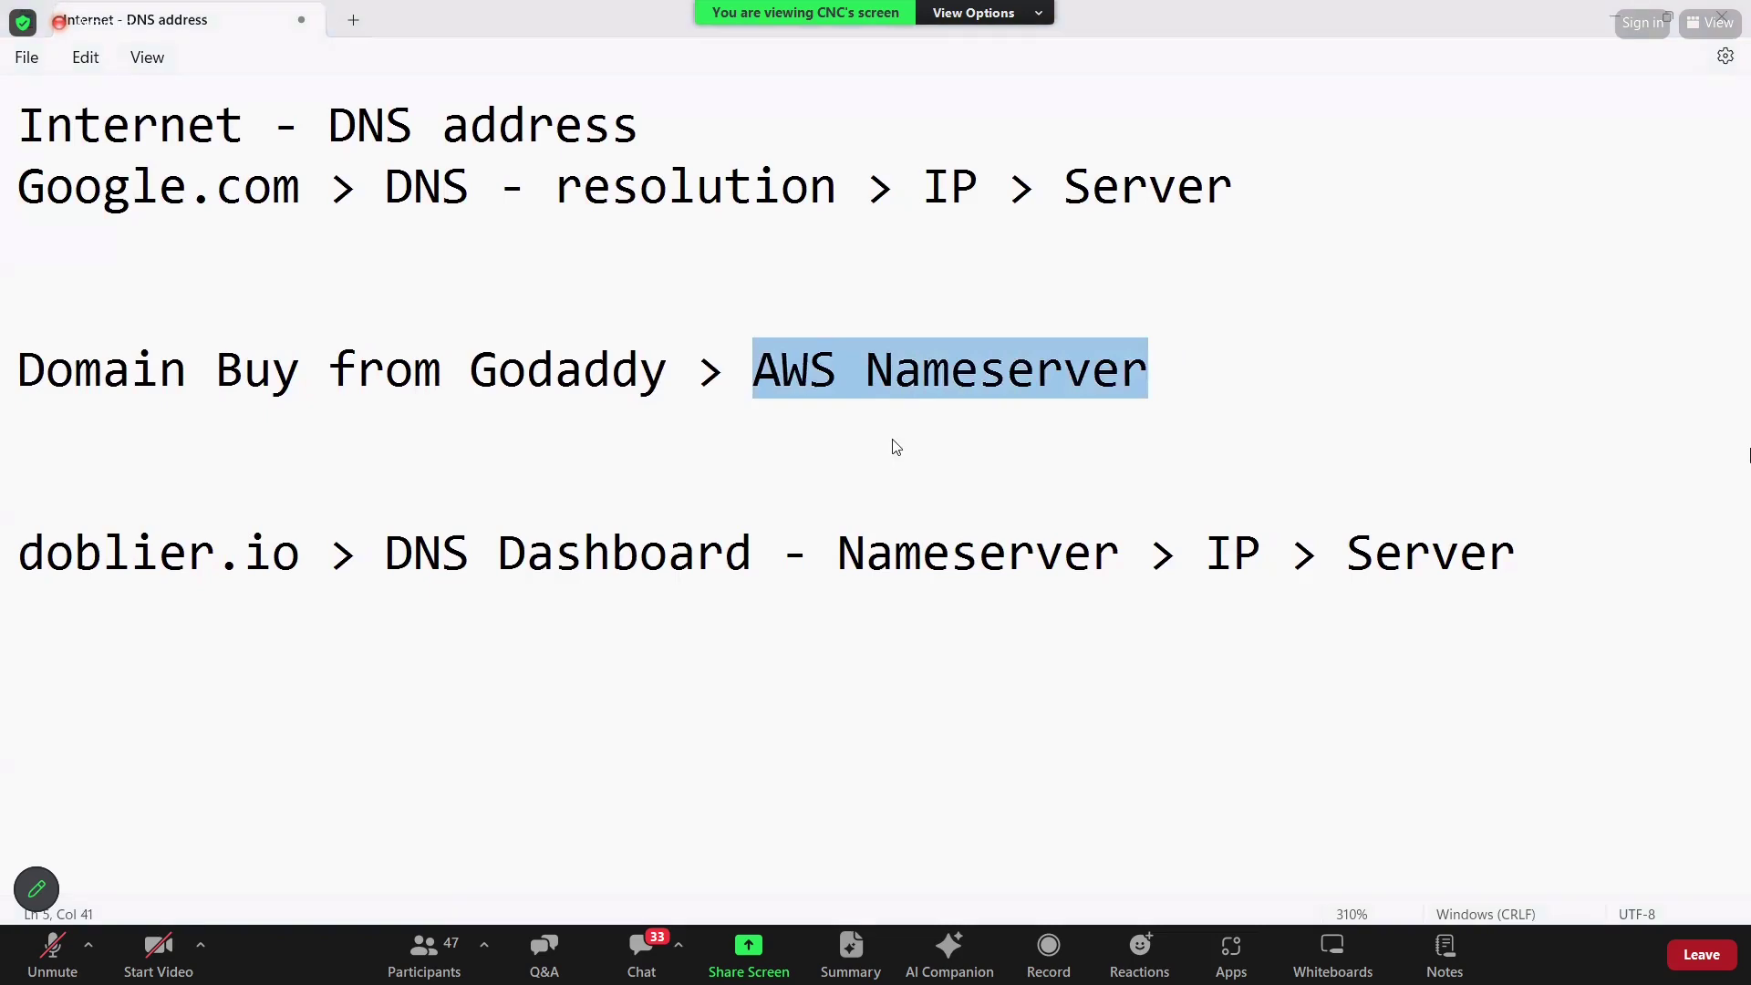
key("alt+Tab")
key("alt+Tab")
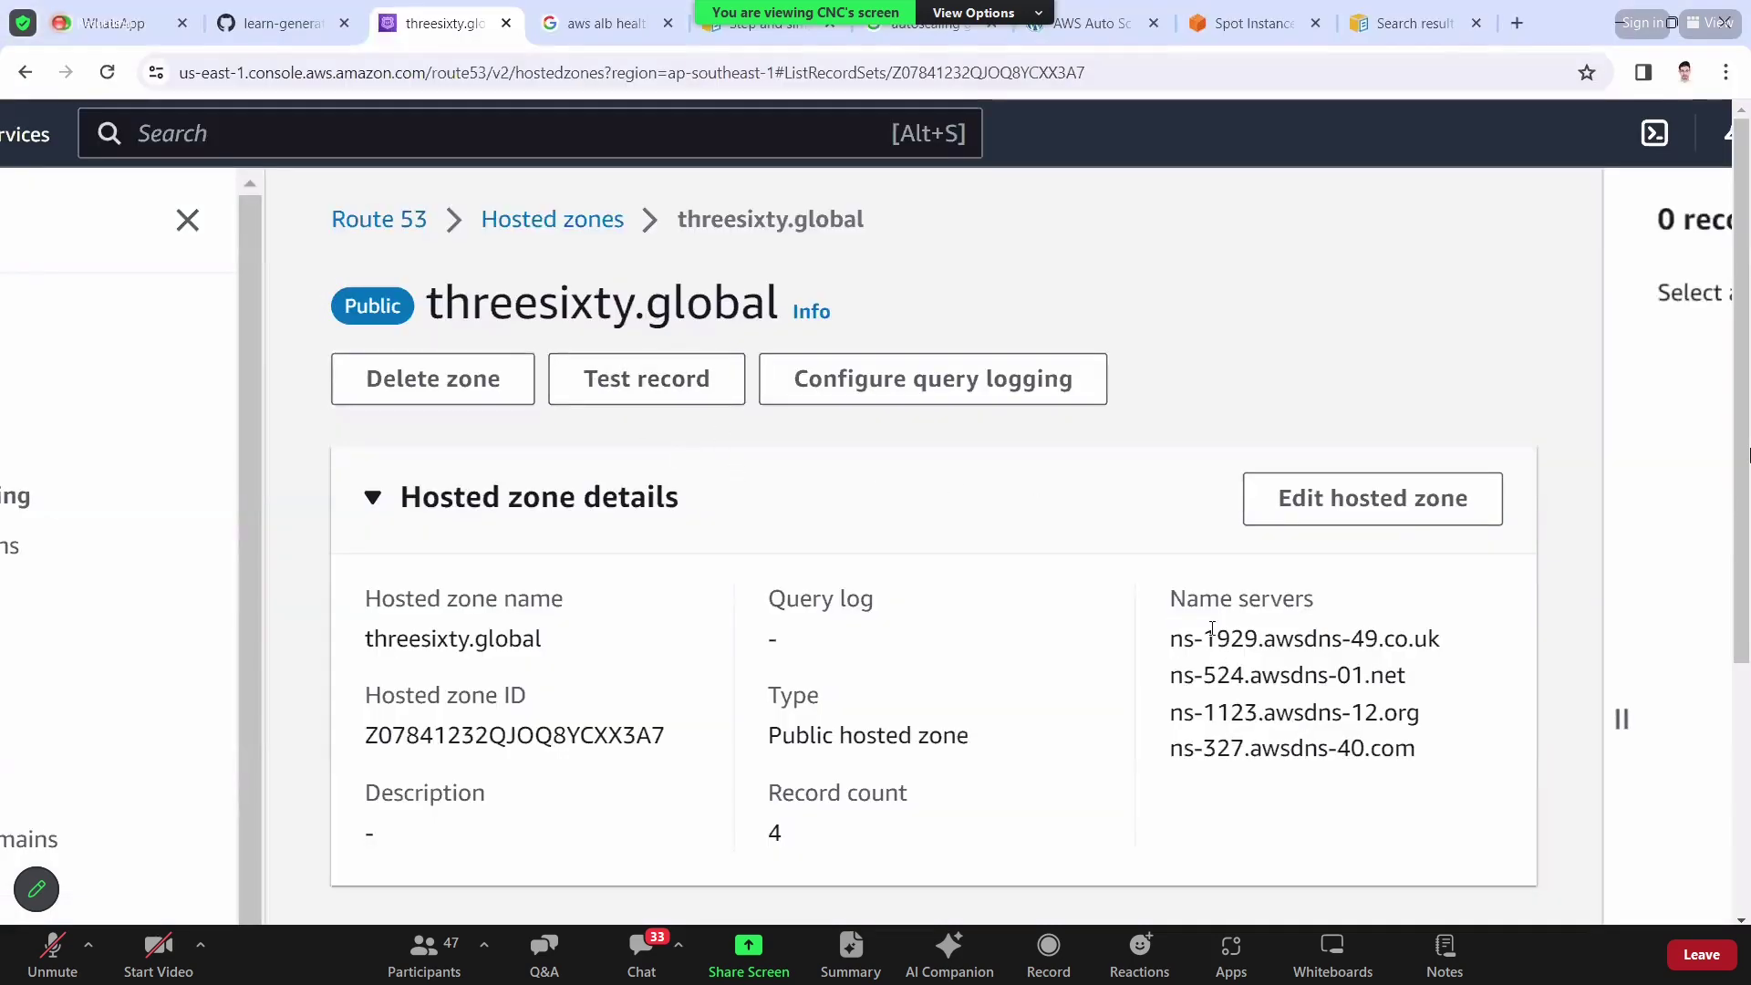
left_click_drag(1221, 639, 1337, 778)
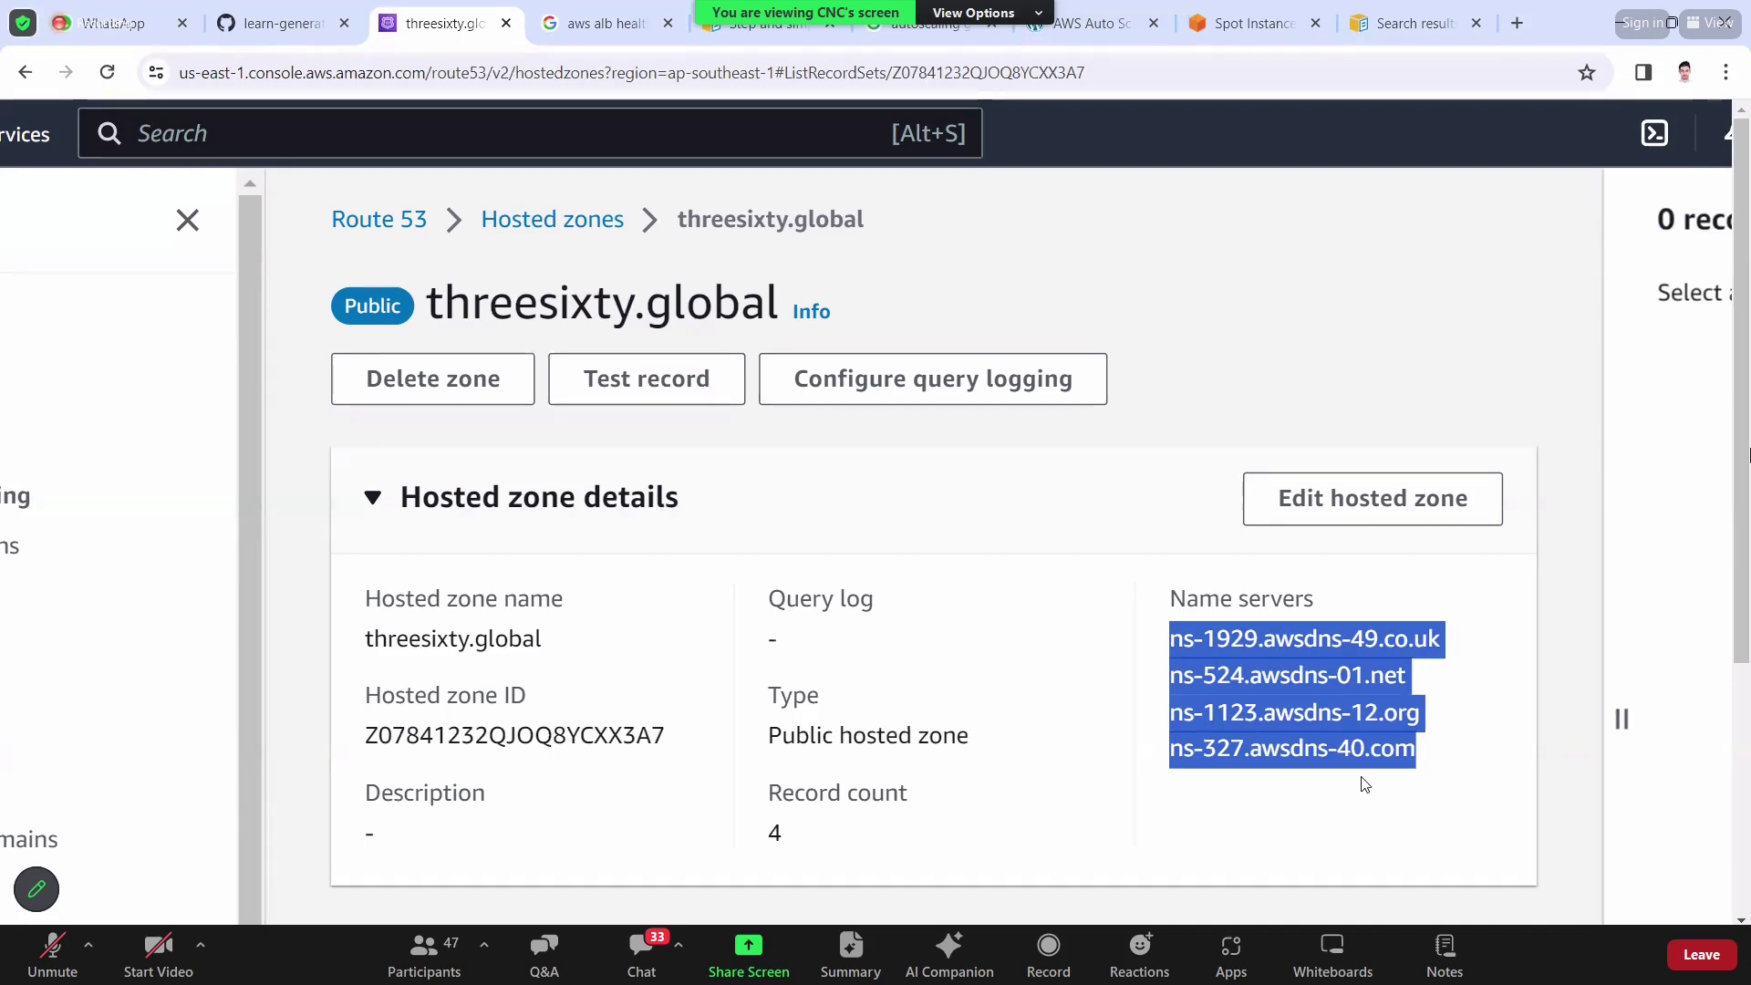
left_click(1366, 785)
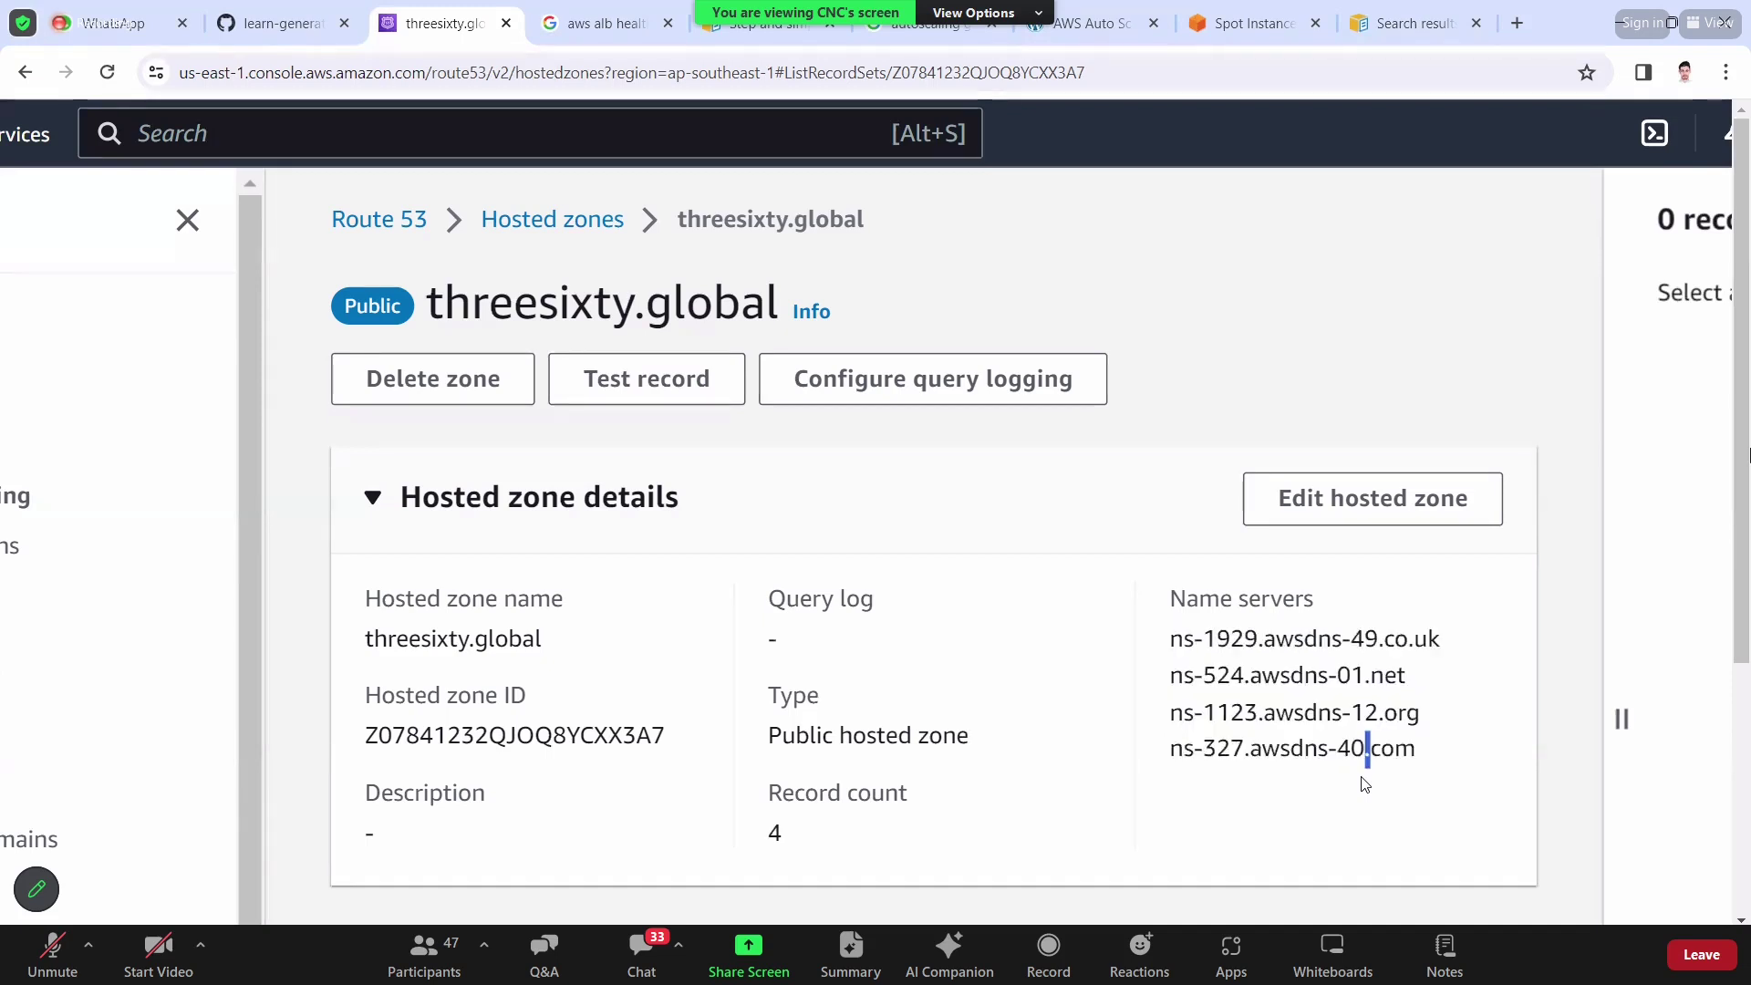
triple_click(1411, 631)
left_click_drag(1412, 631, 1409, 737)
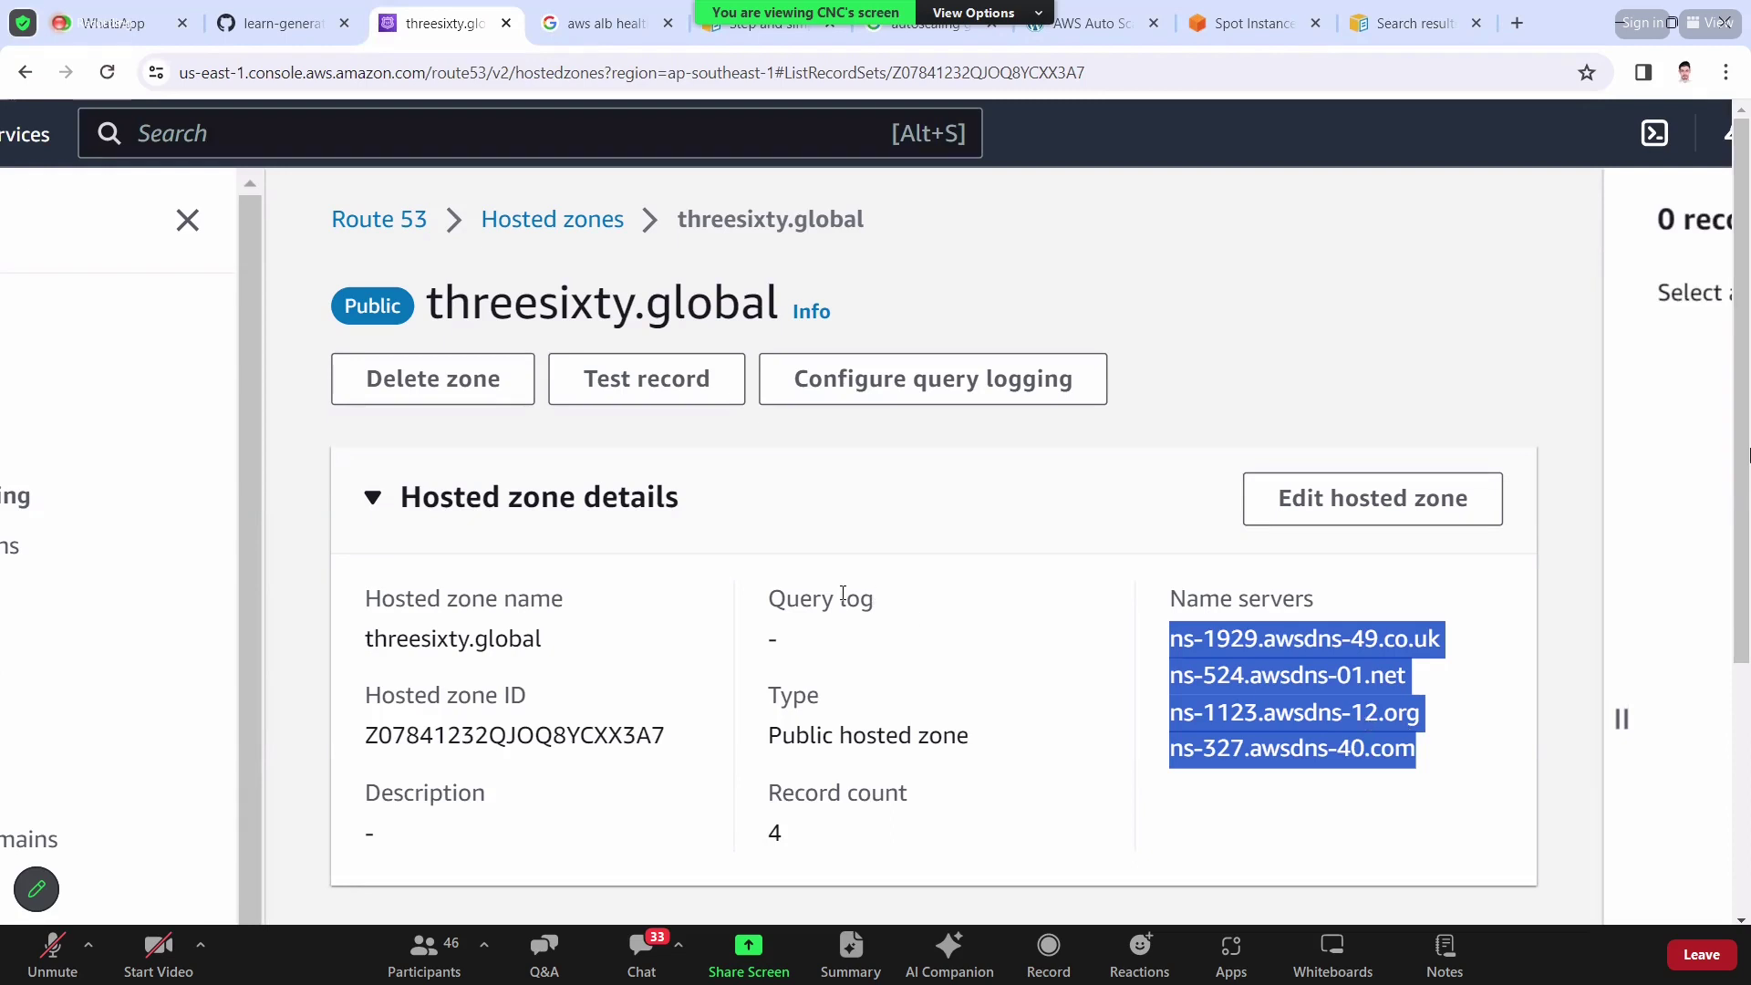
scroll(844, 595, "down", 1)
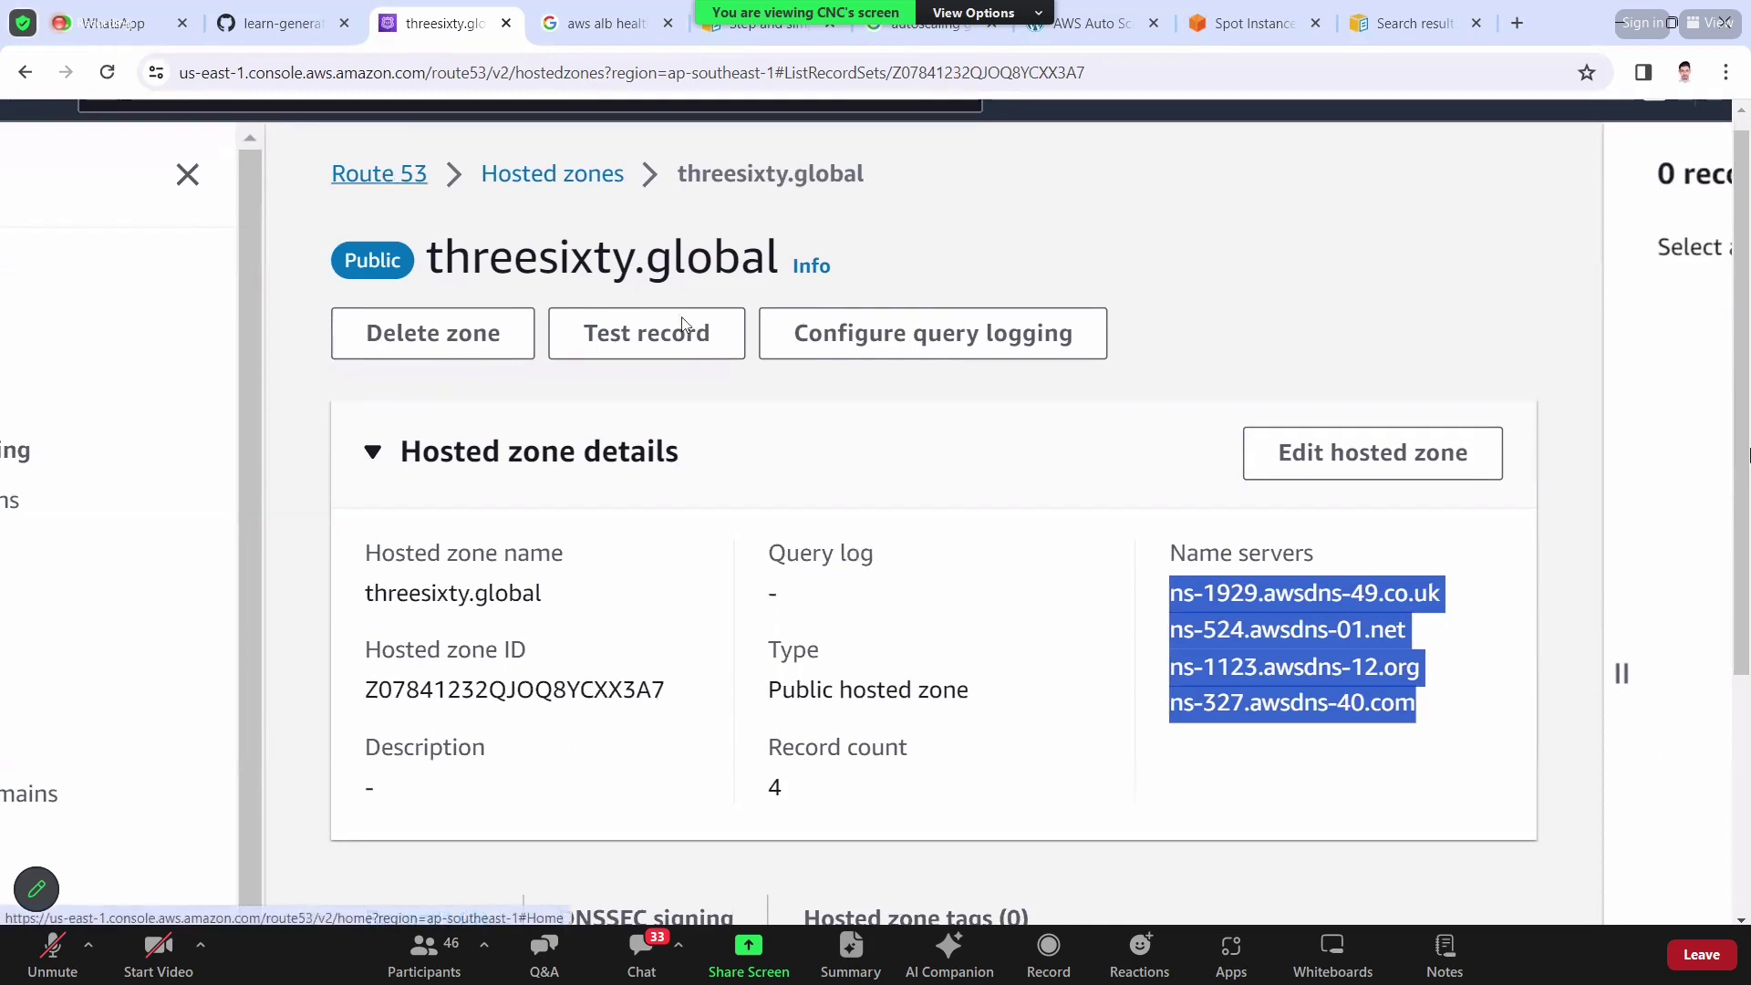
scroll(1265, 735, "up", 1)
triple_click(1264, 730)
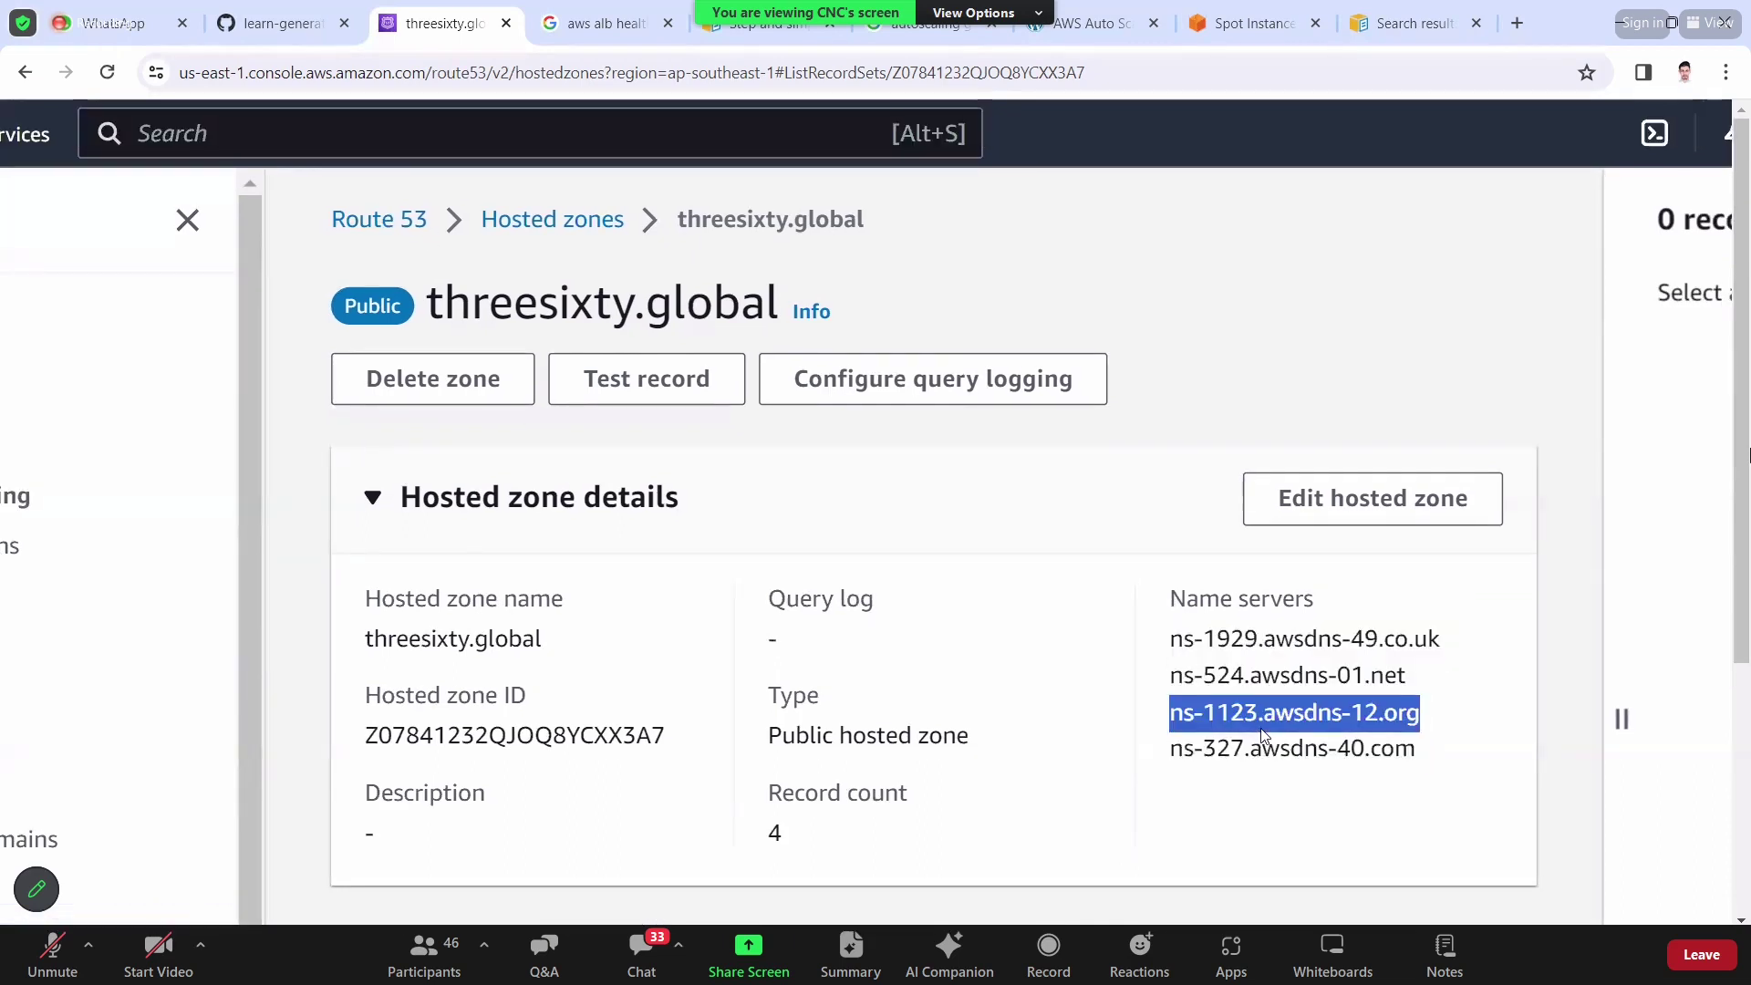
left_click_drag(1264, 735, 1303, 743)
triple_click(1277, 750)
triple_click(1187, 639)
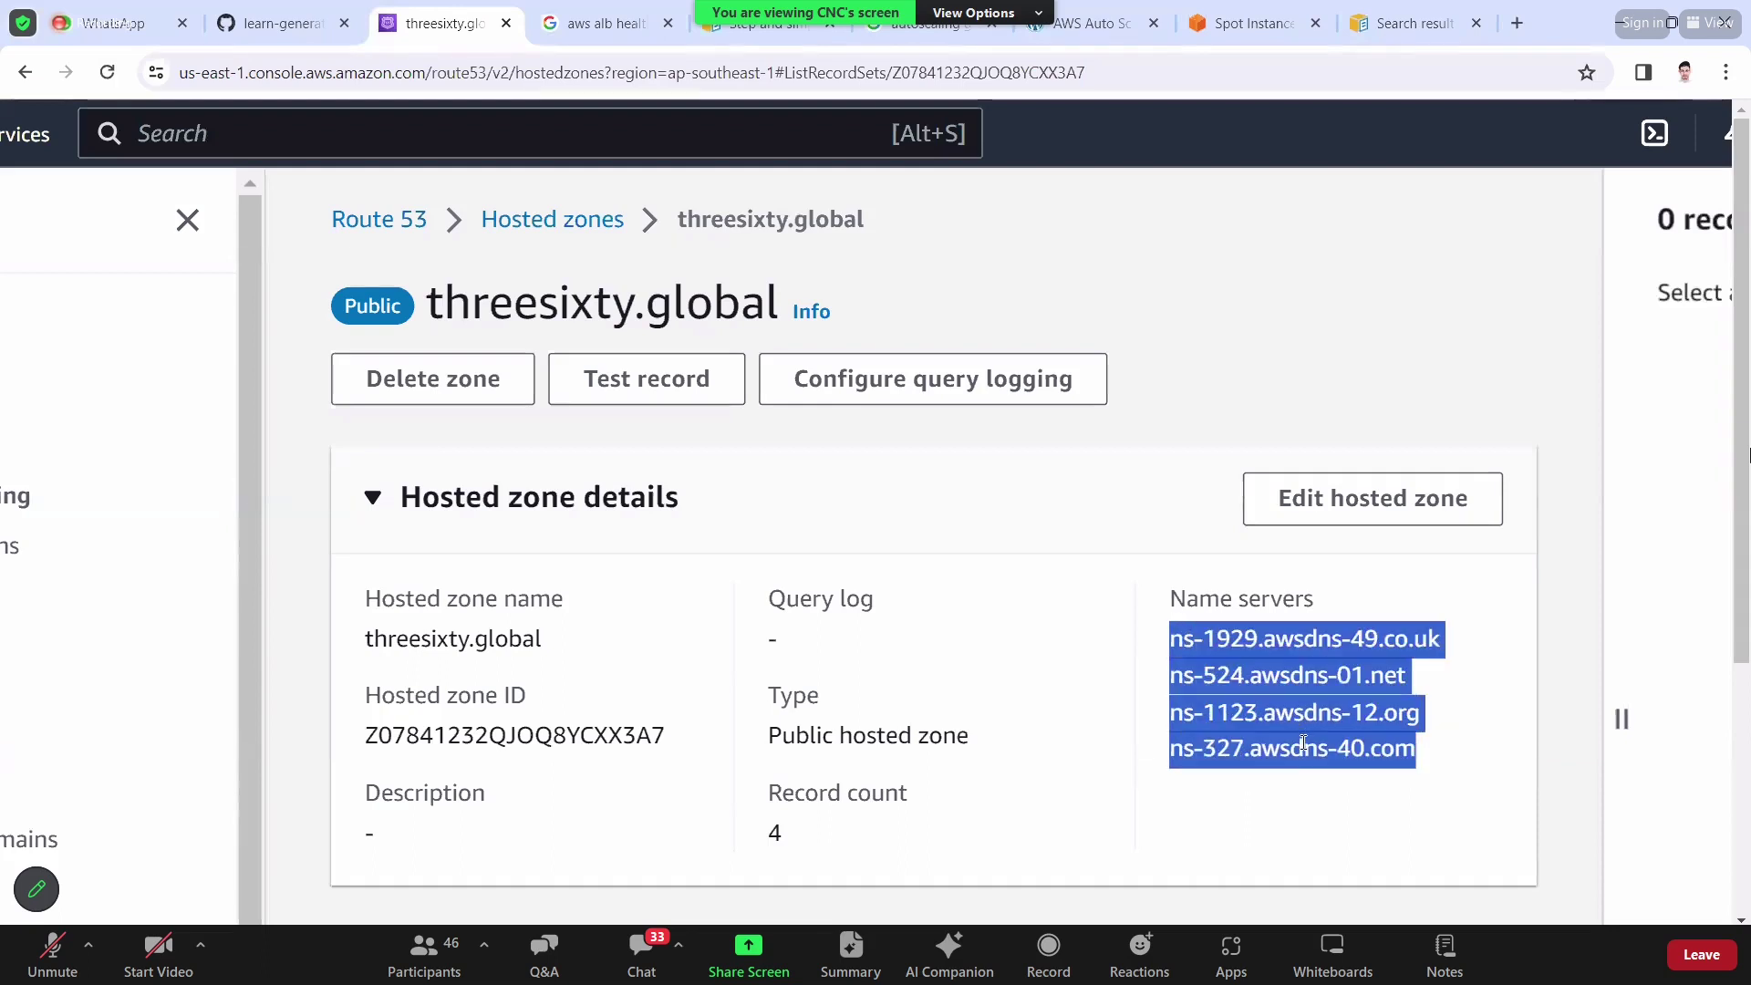
left_click(1302, 743)
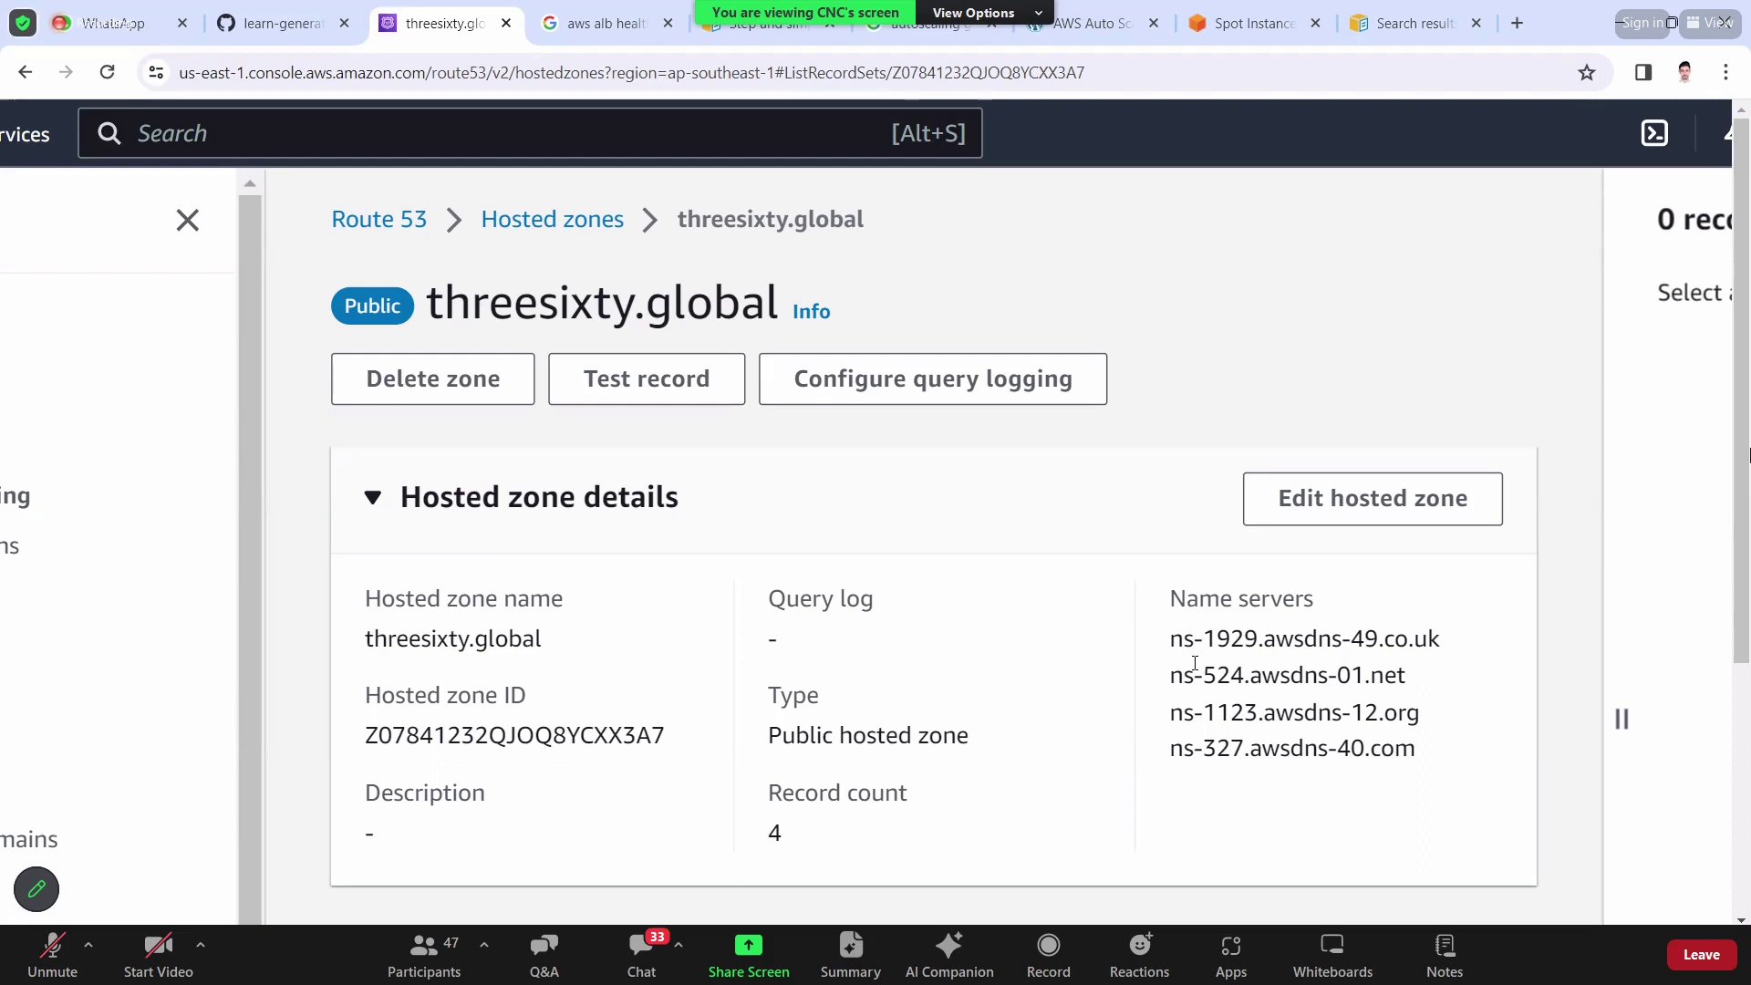
scroll(1195, 663, "right", 1)
scroll(1194, 663, "right", 2)
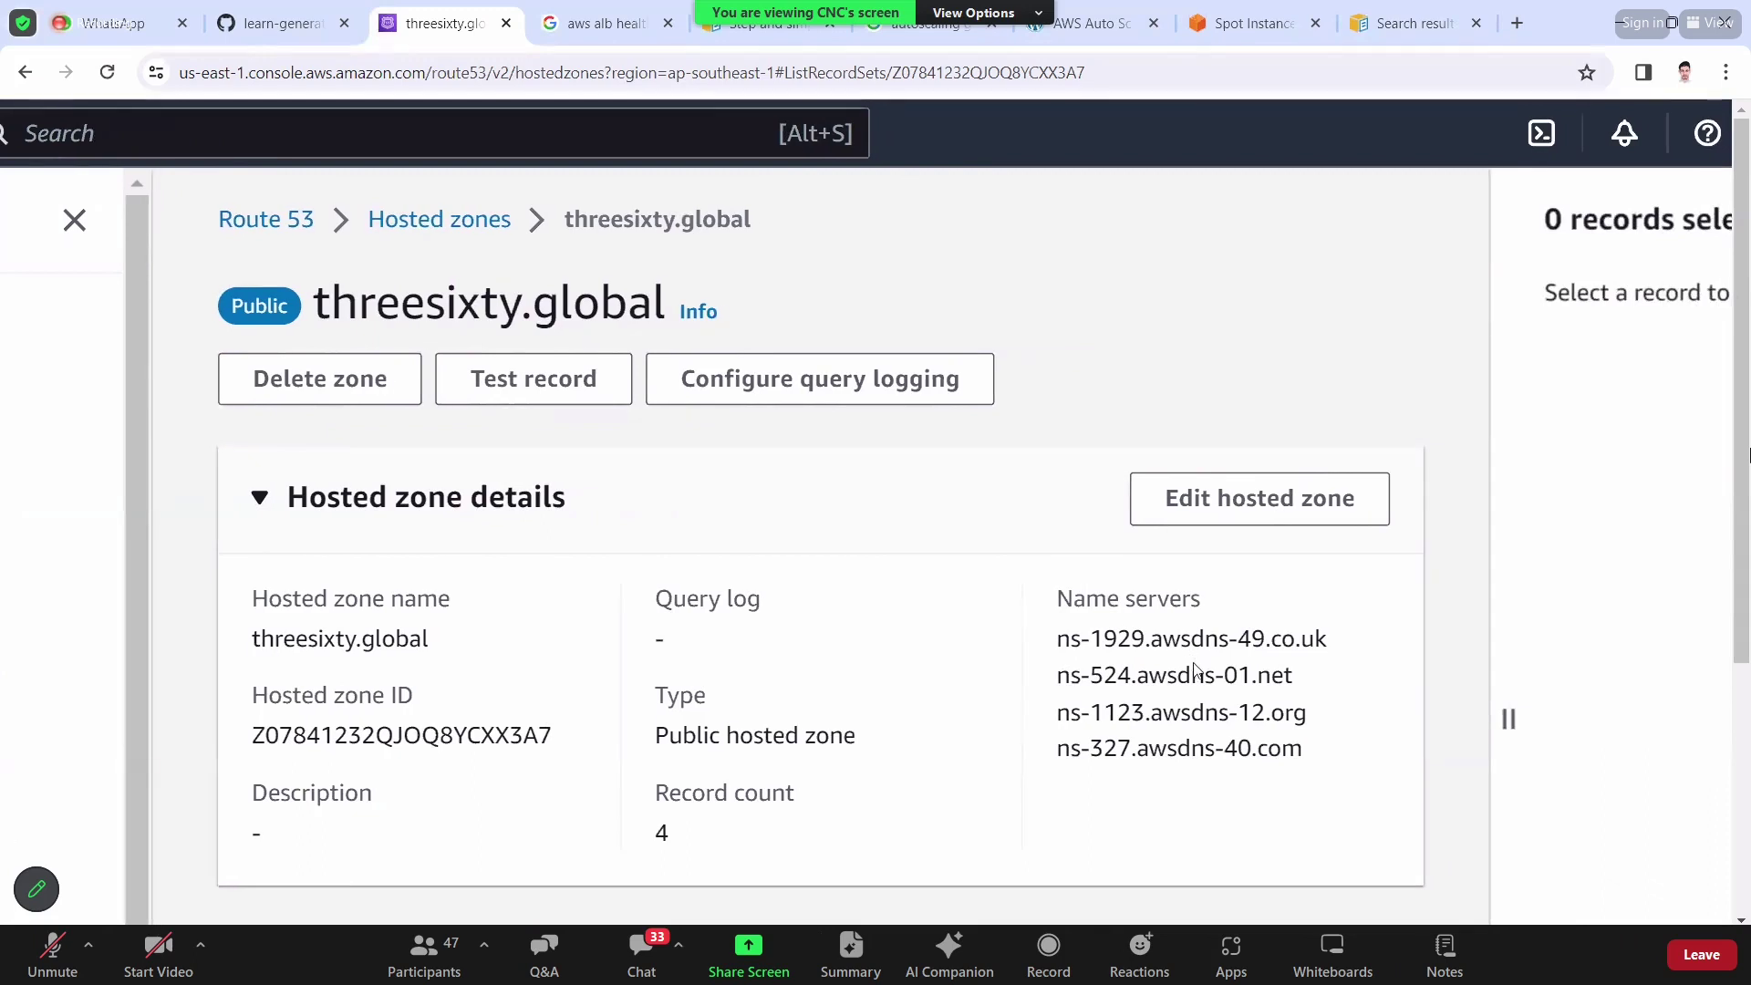
- In a new tab, search 'name server installation in linux' and open the Scaler Topics DNS configuration article
key("ctrl+t")
type("namese")
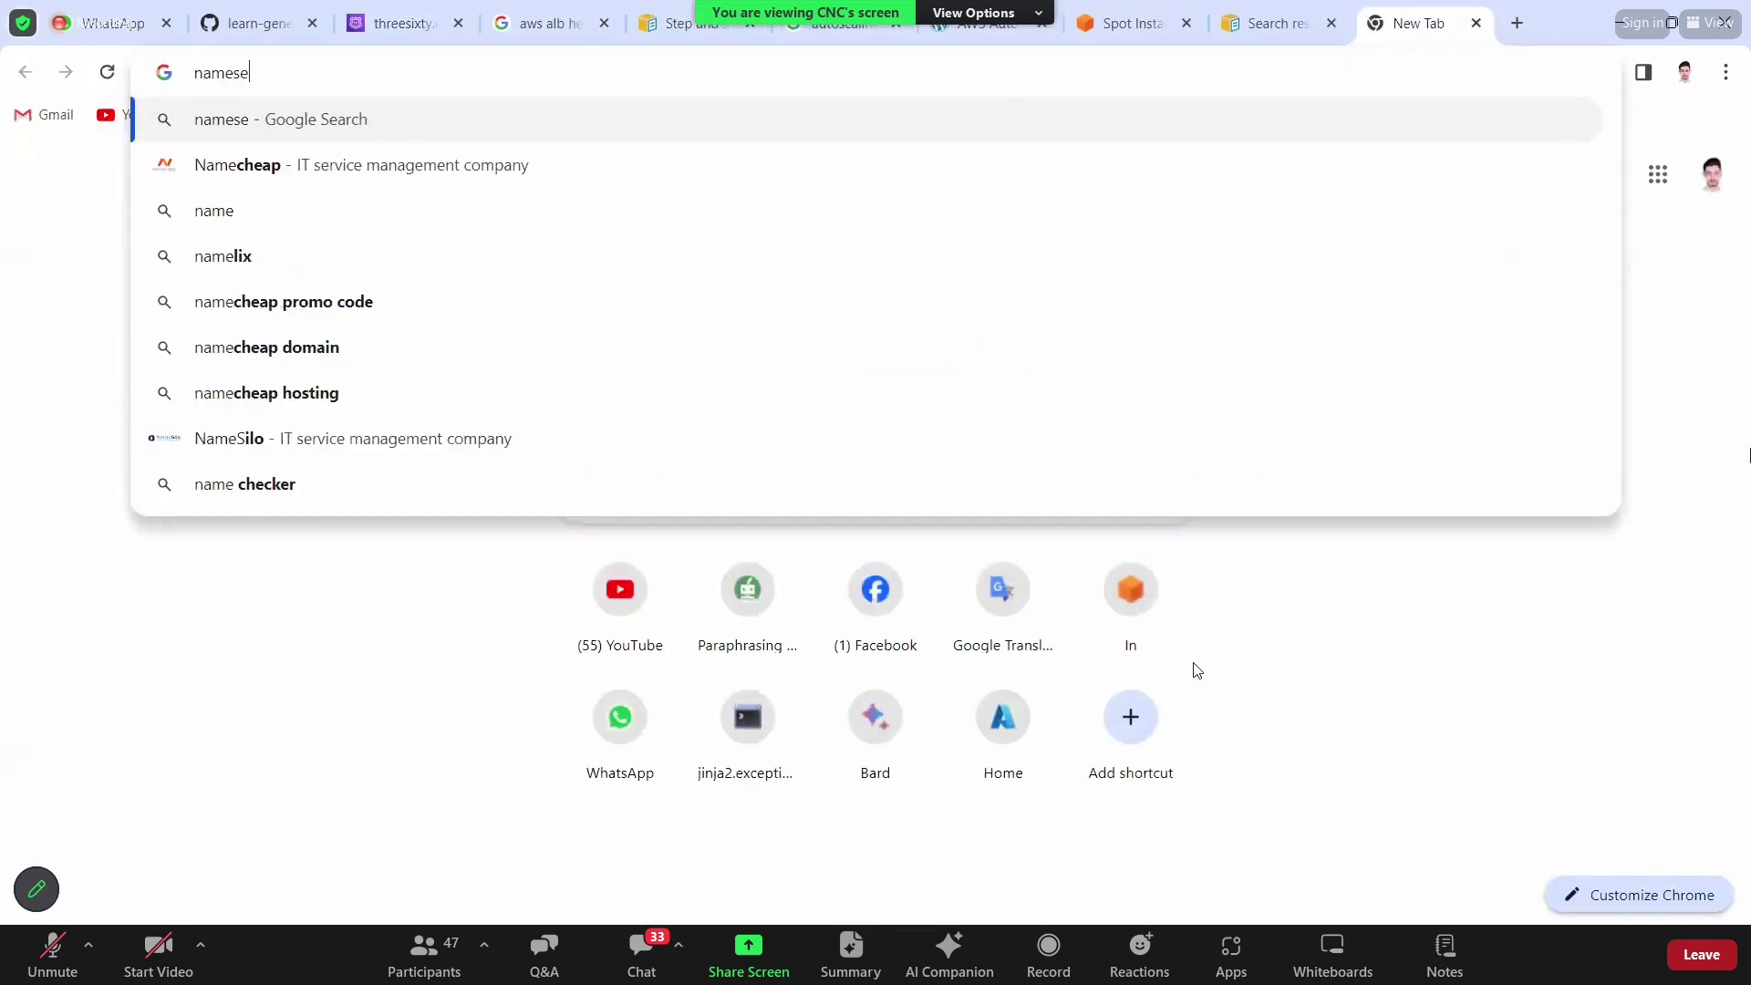
type("rver insta")
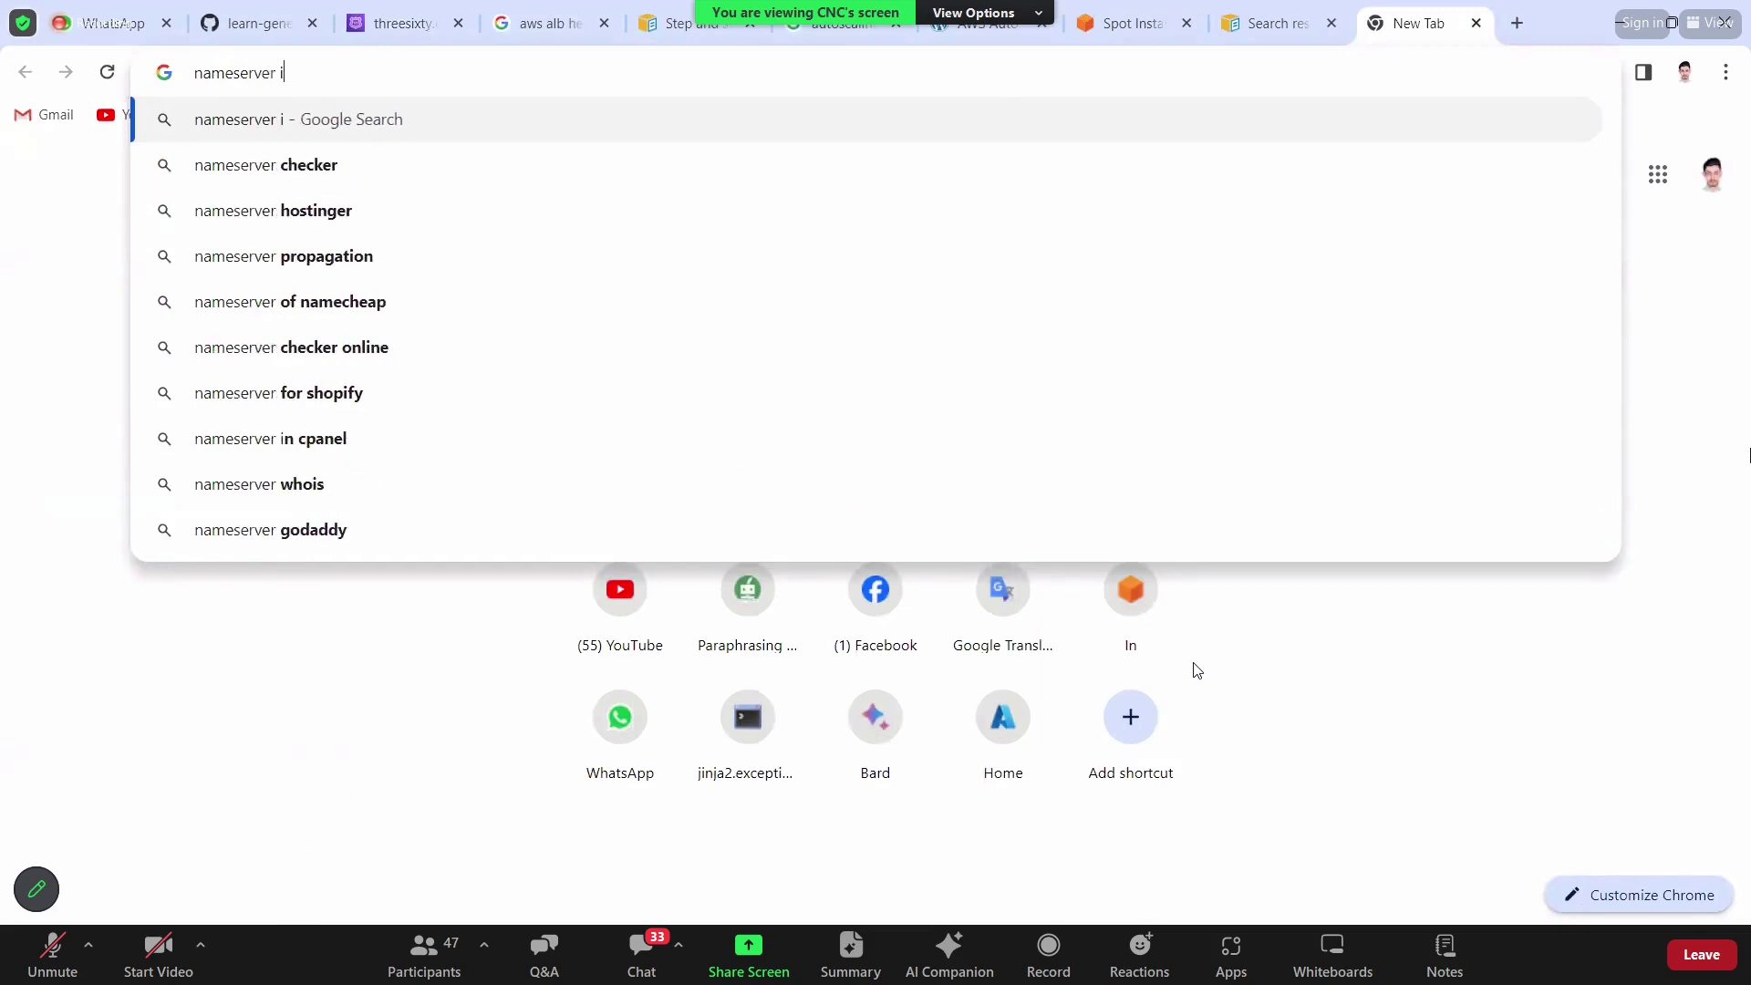
key("Down")
key("Up")
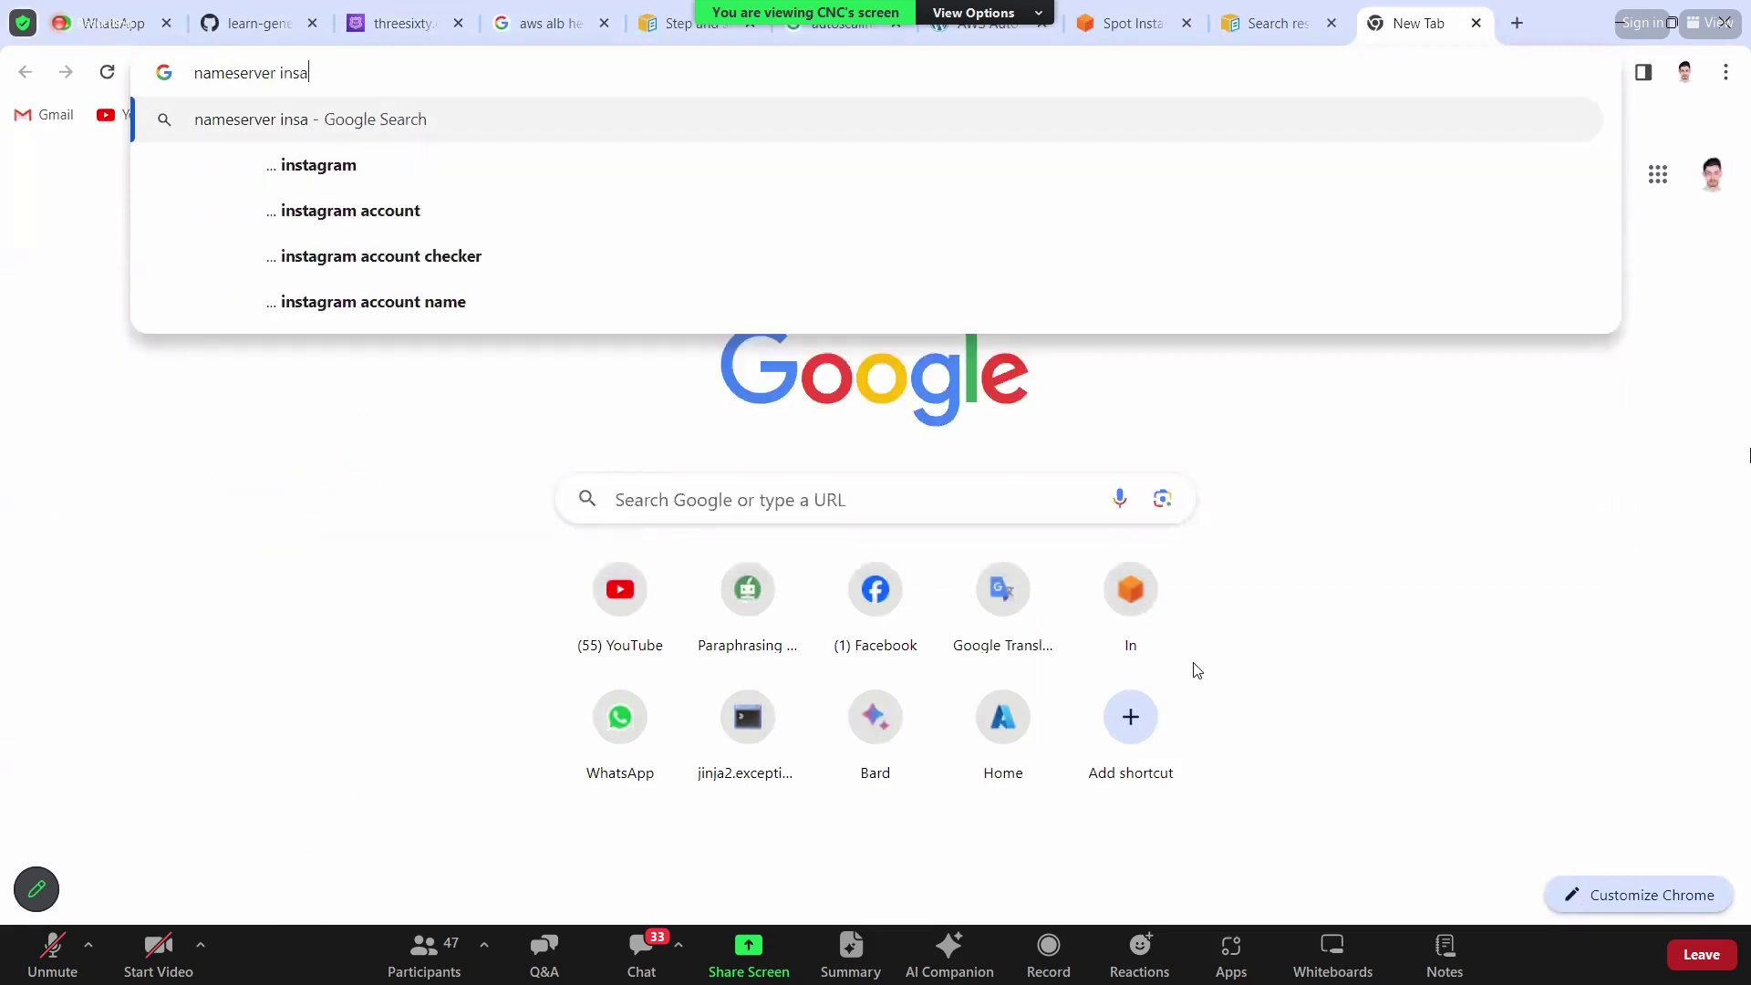
type("lation ")
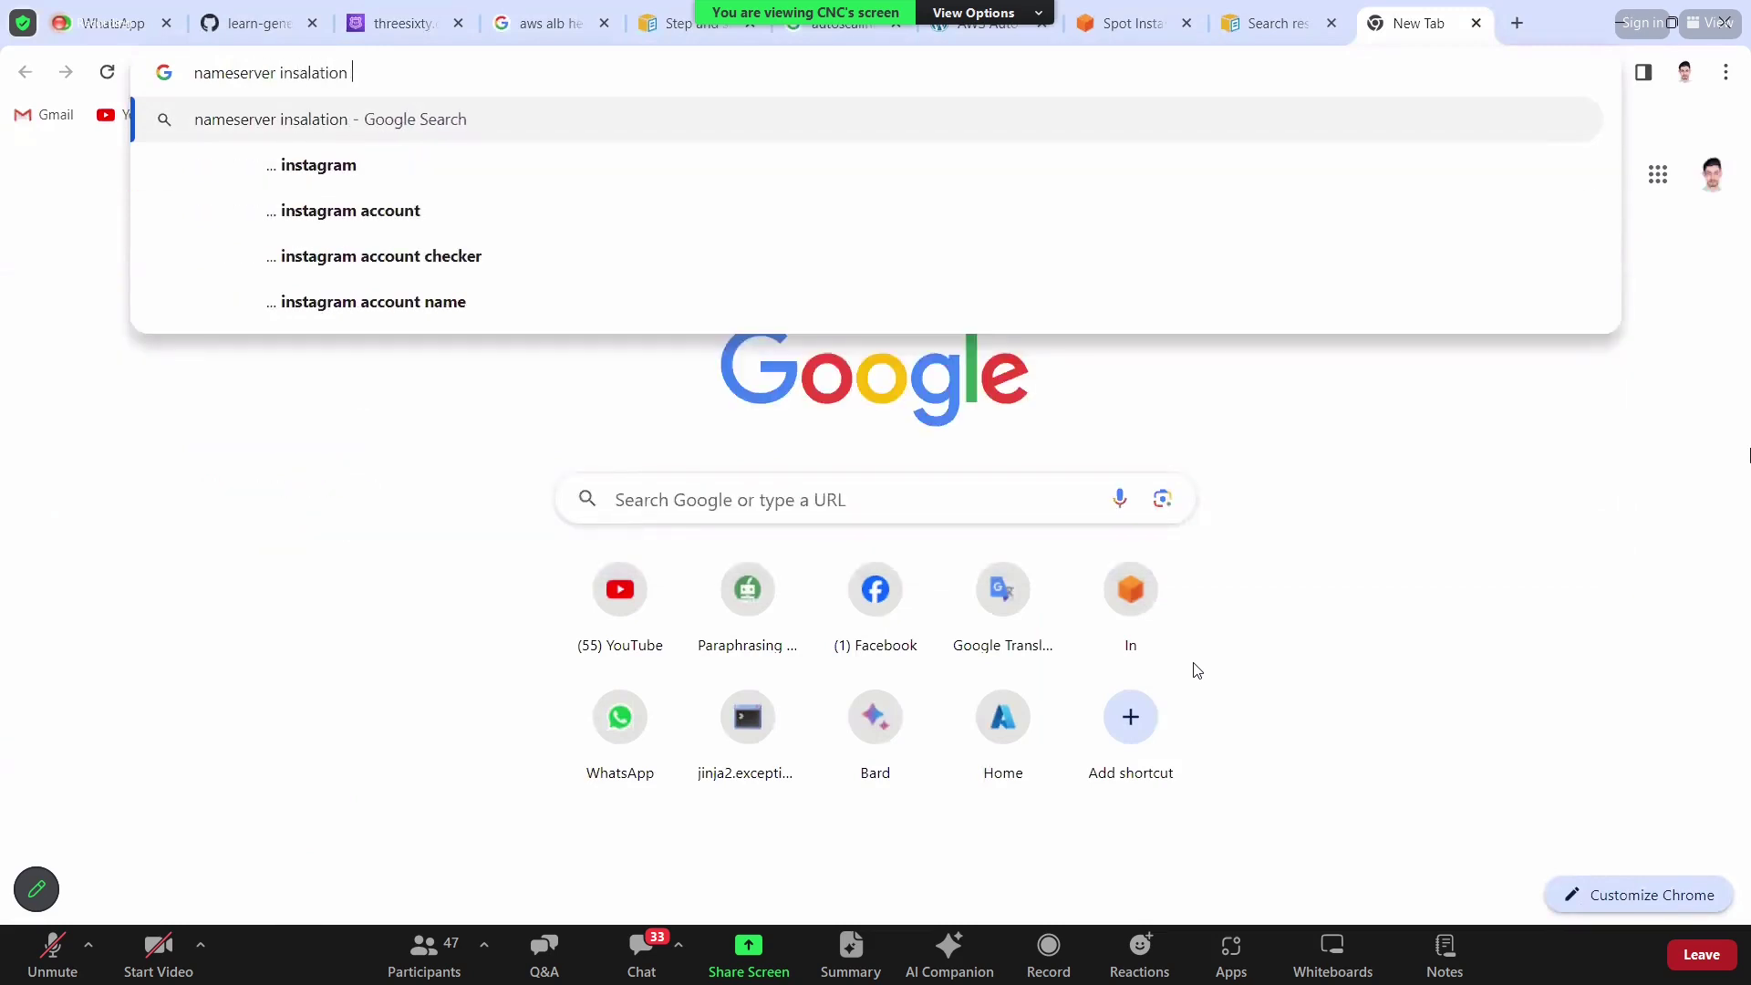
type("in lunux")
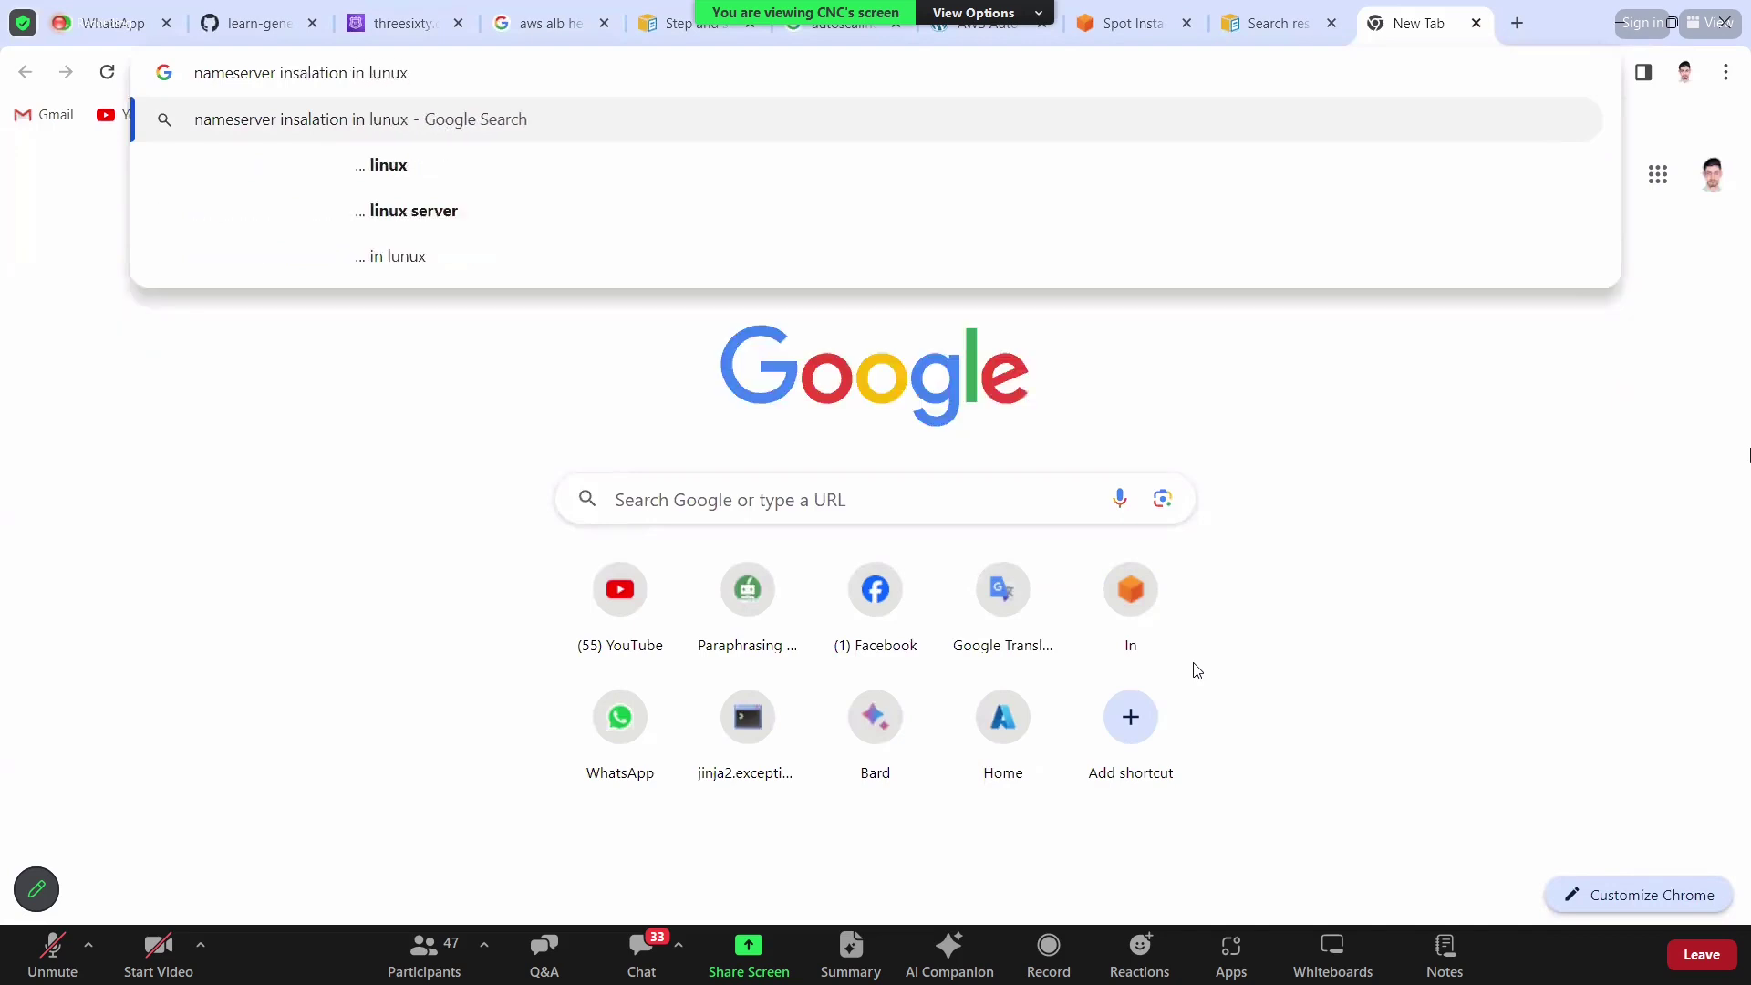
key("Down")
key("Return")
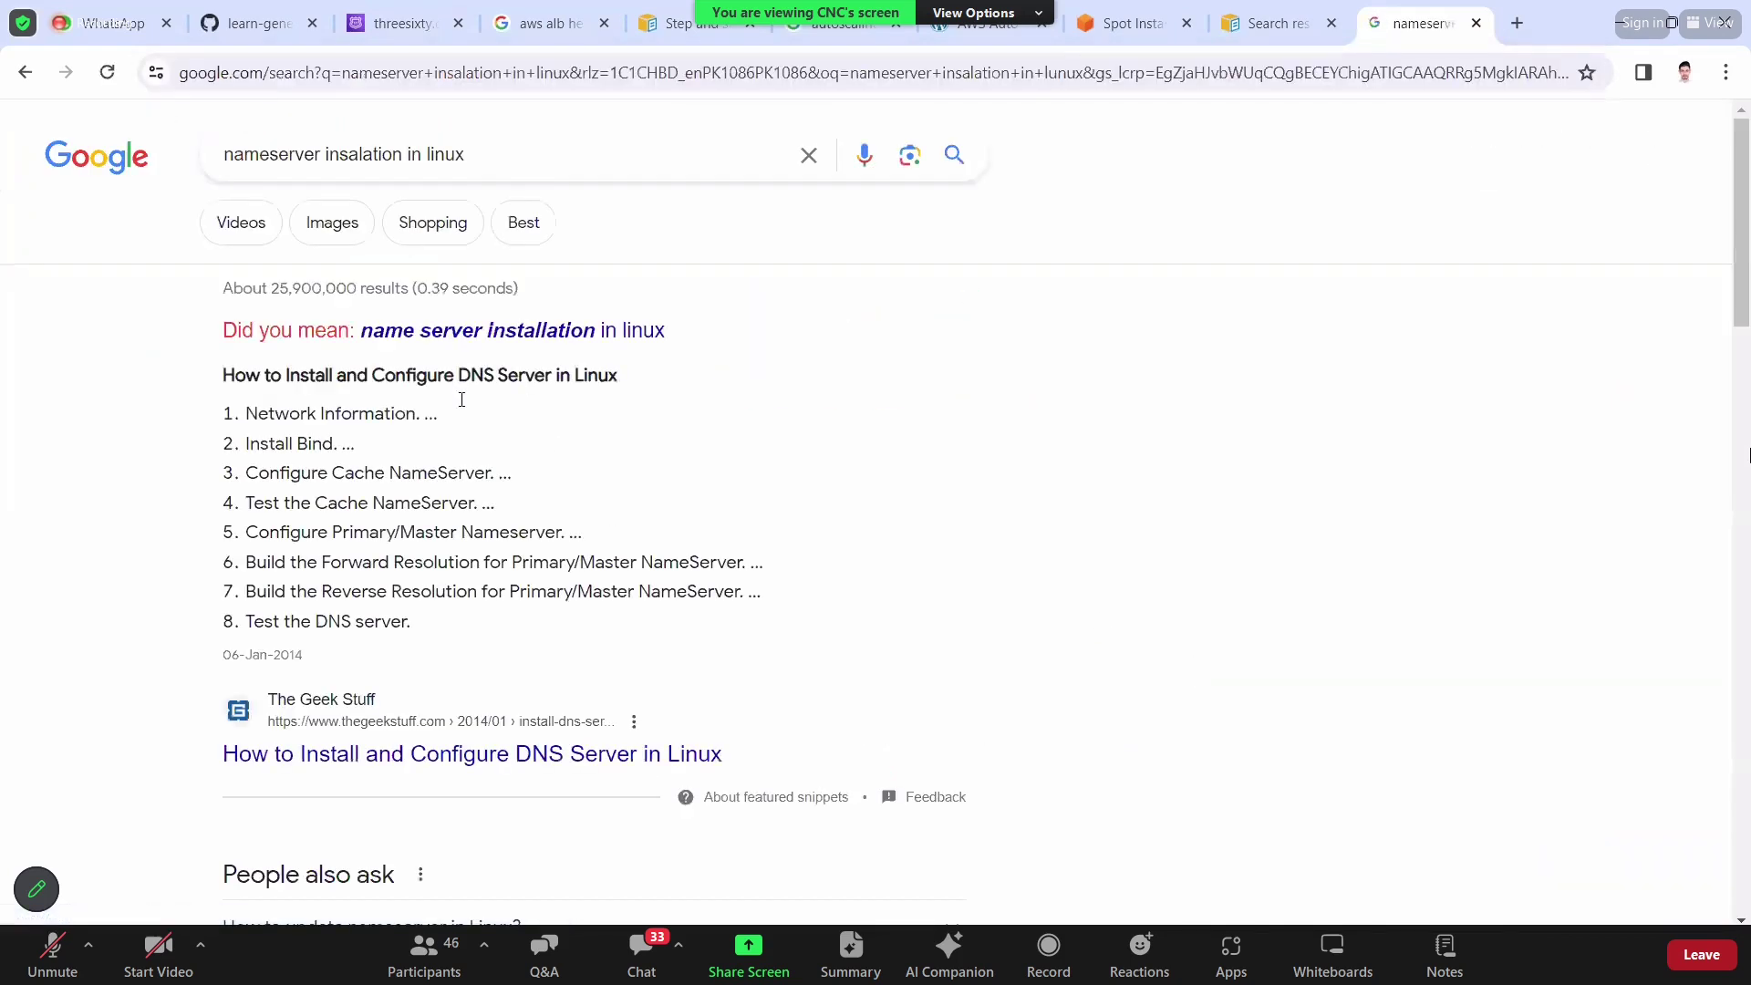
left_click(446, 341)
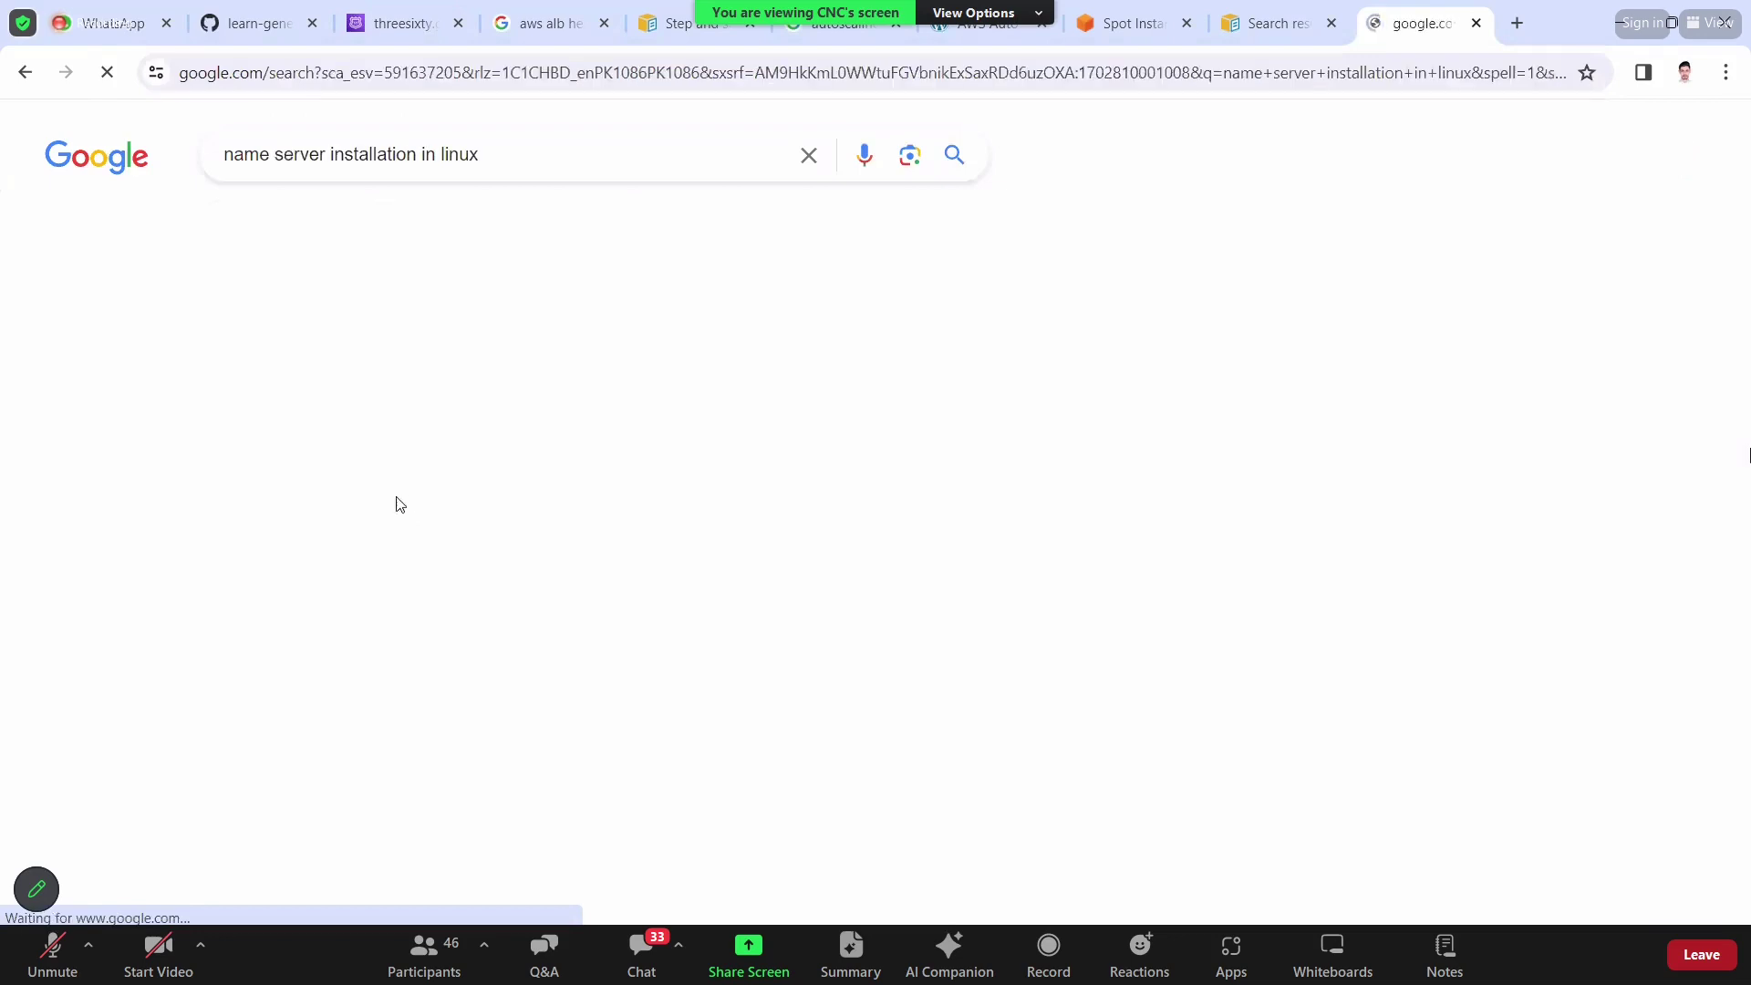
scroll(345, 649, "down", 2)
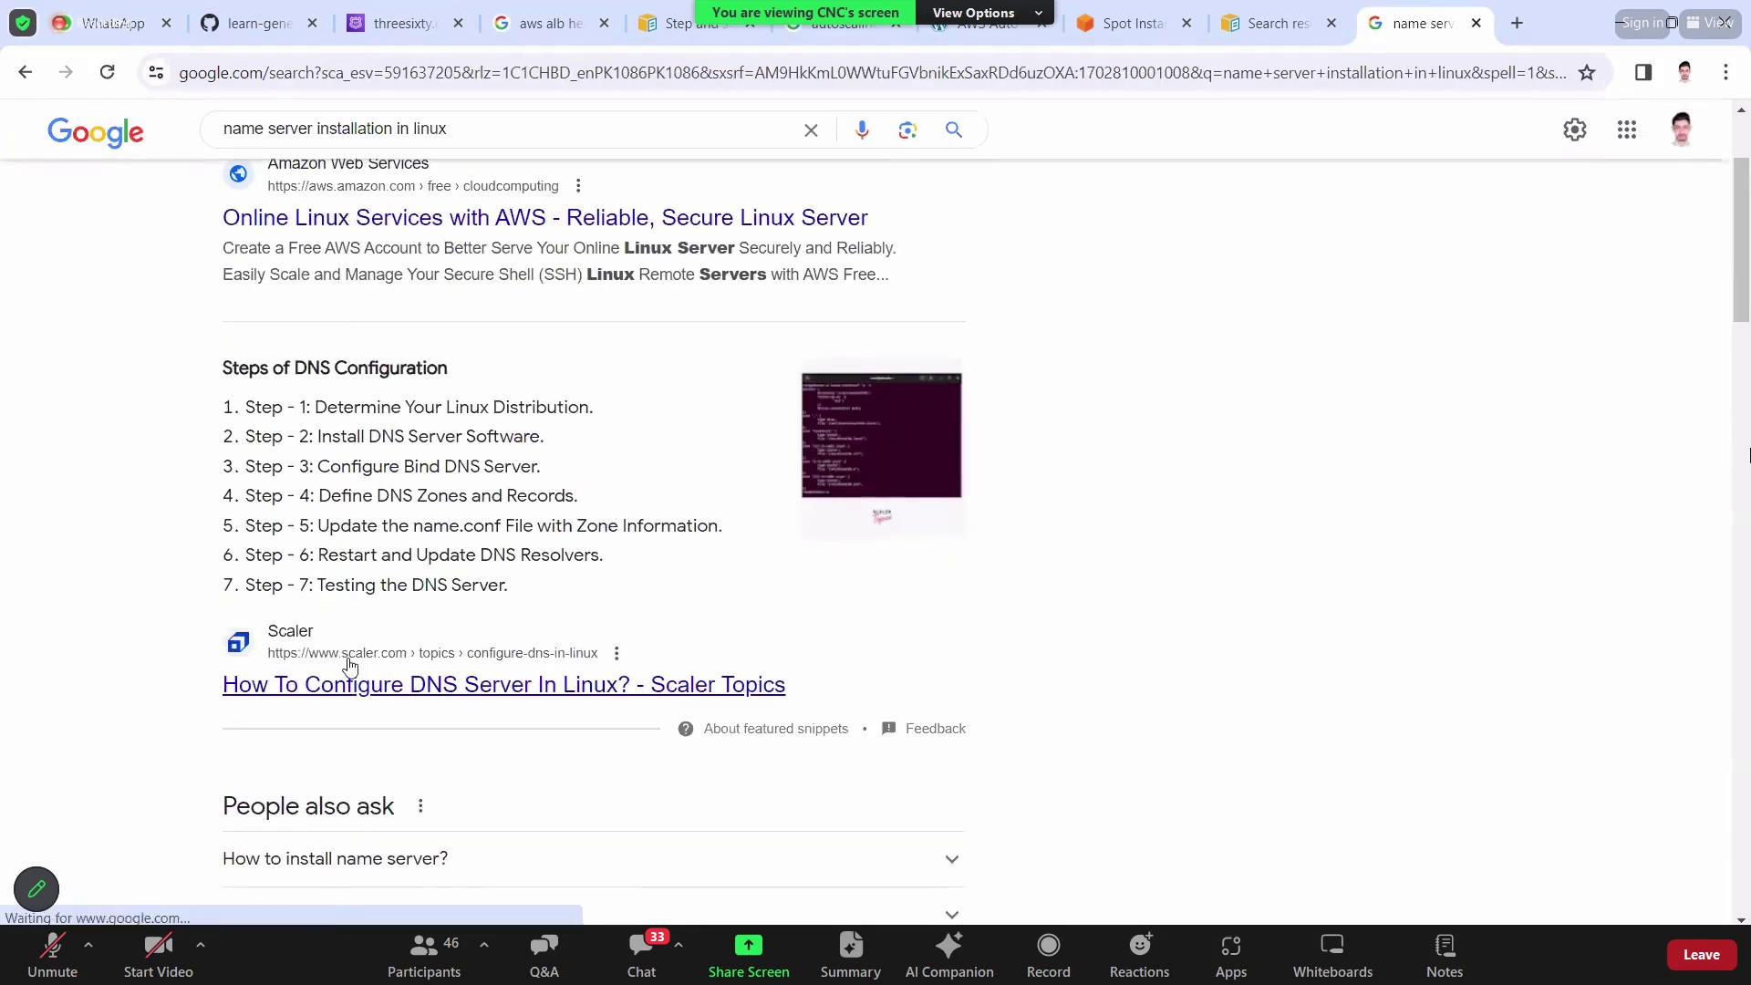
left_click(349, 663)
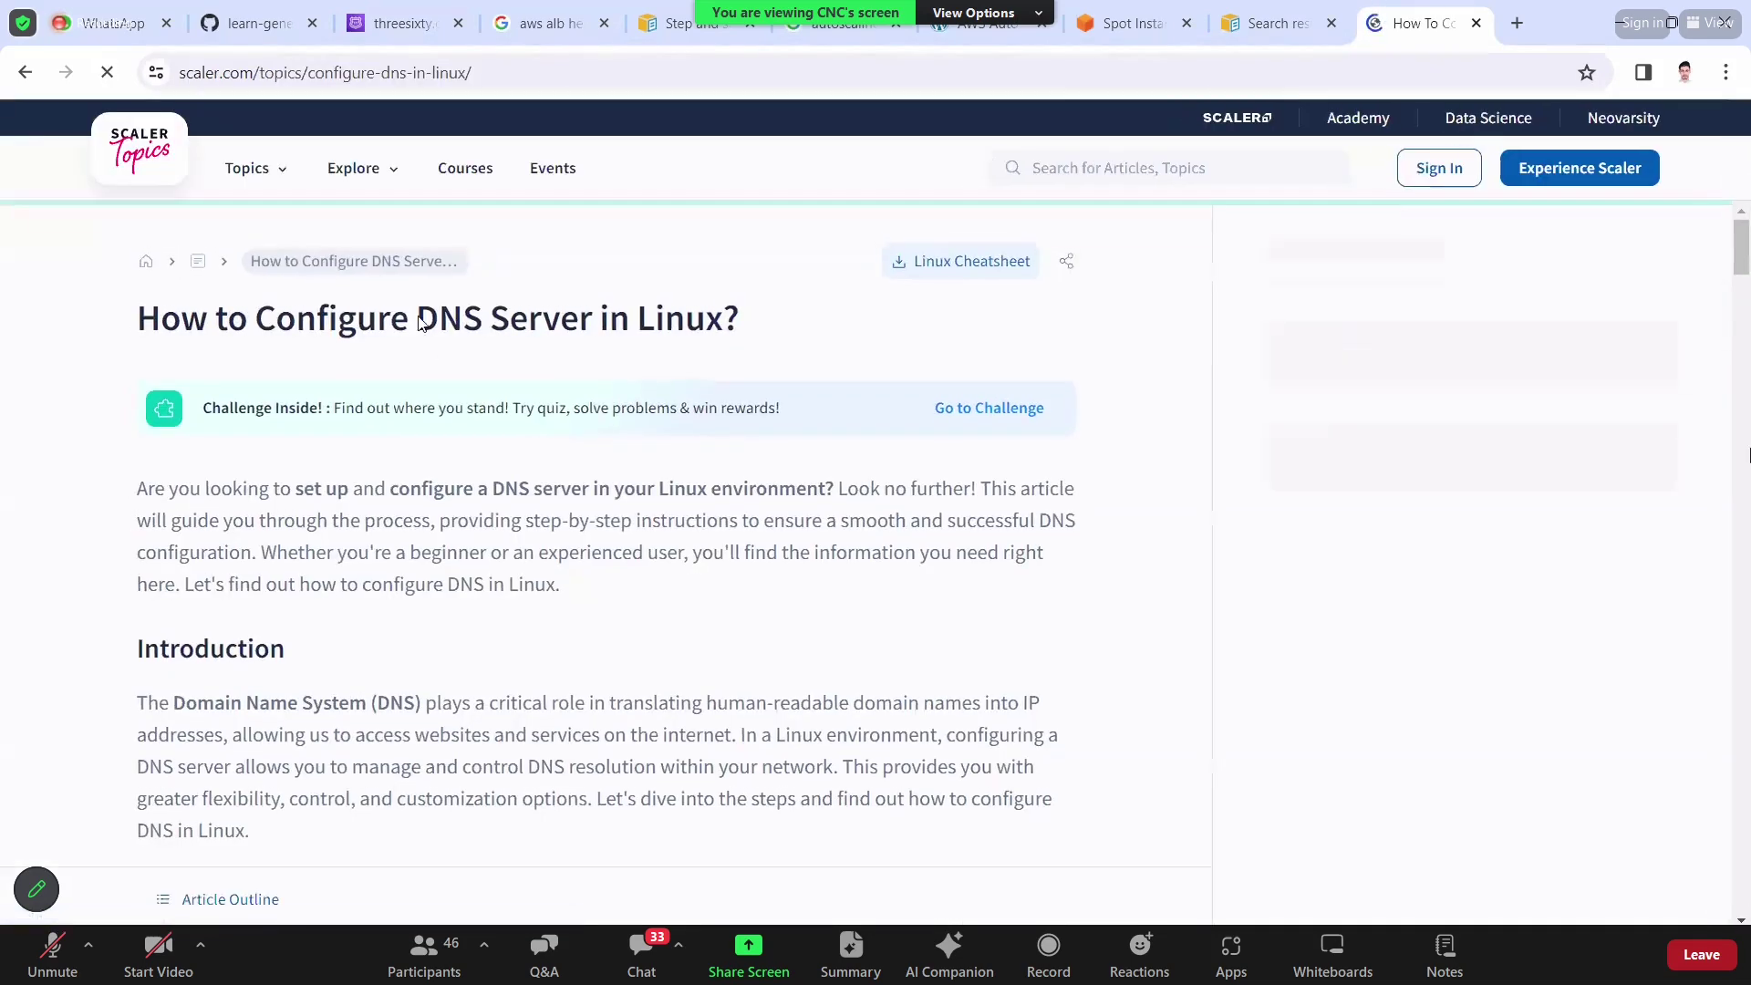
- Scroll the Scaler DNS article and highlight the 'sudo apt-get install bind9' command
scroll(493, 558, "down", 3)
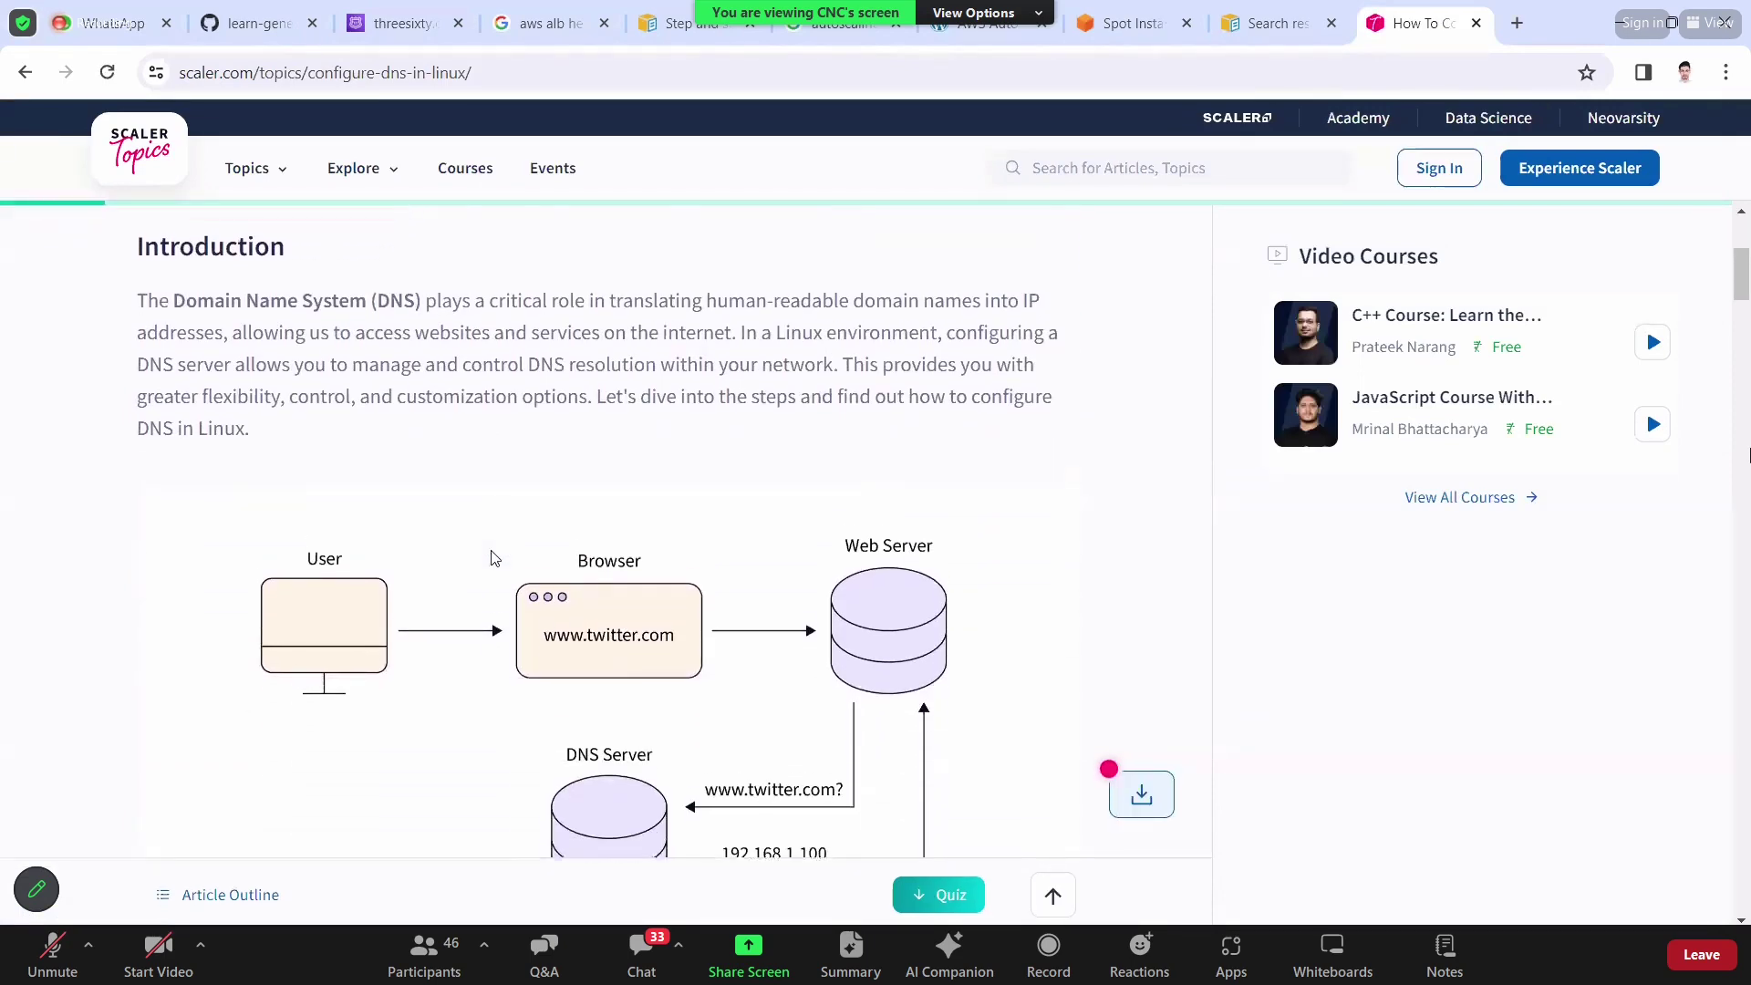
scroll(493, 558, "up", 2)
scroll(515, 550, "down", 3)
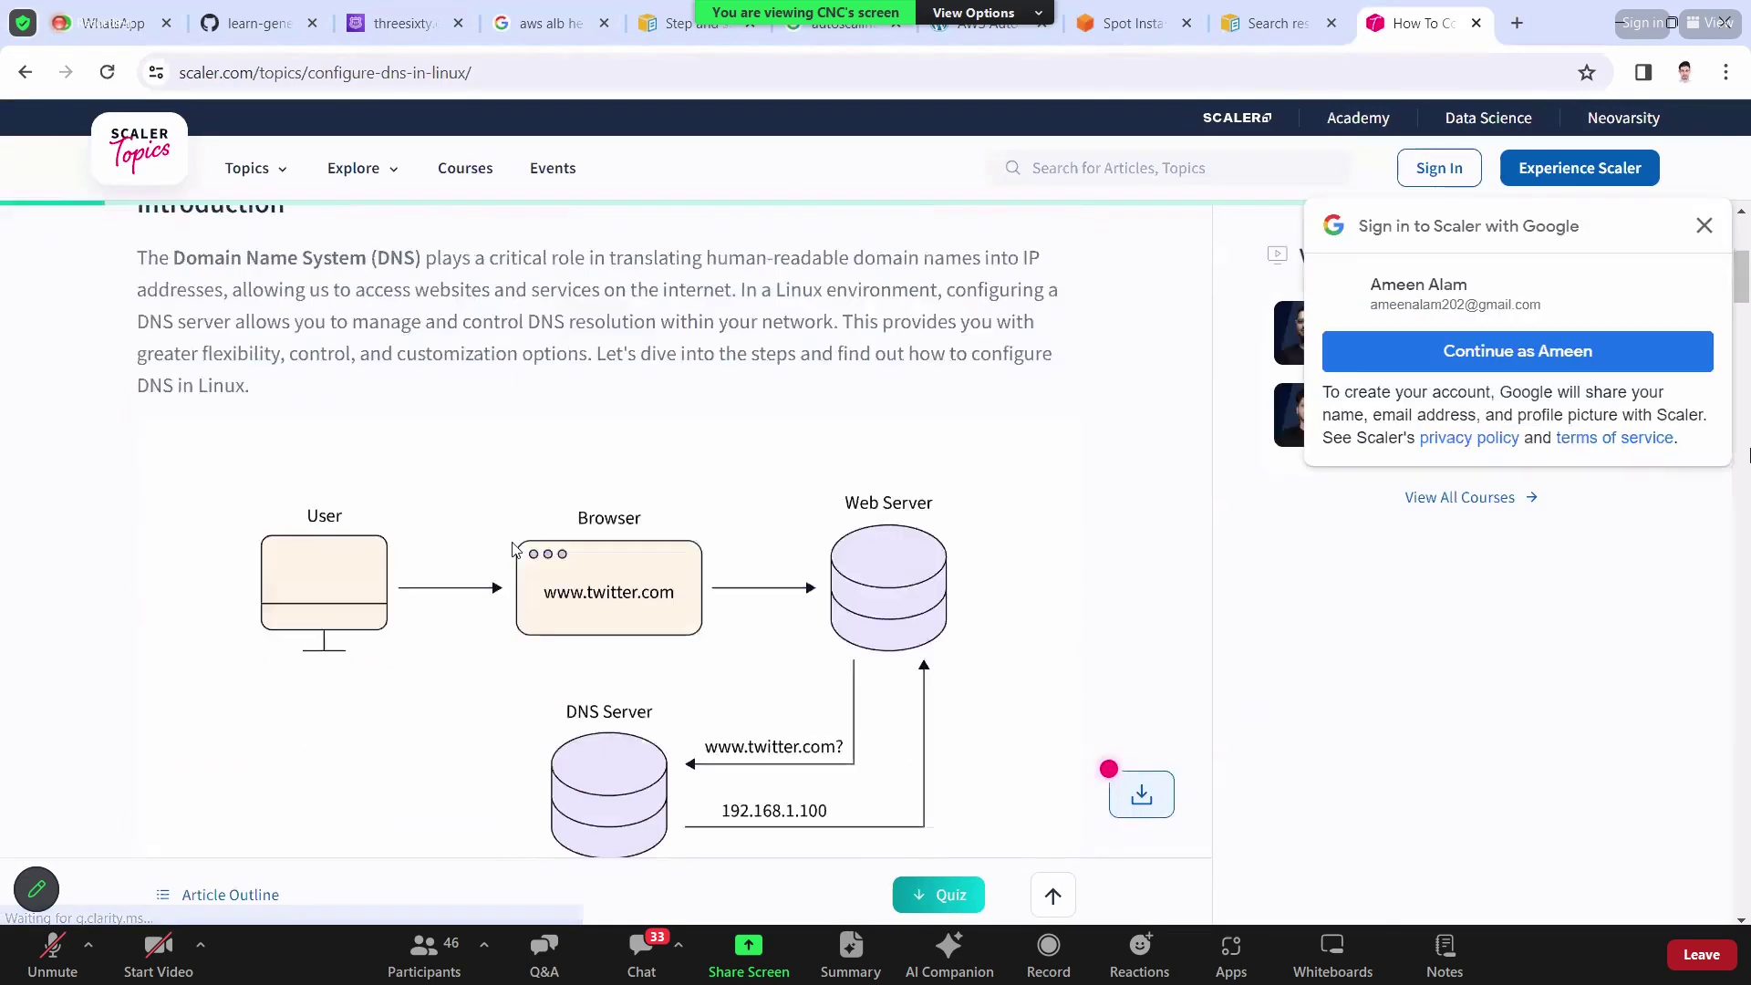
scroll(515, 550, "down", 1)
scroll(515, 550, "down", 3)
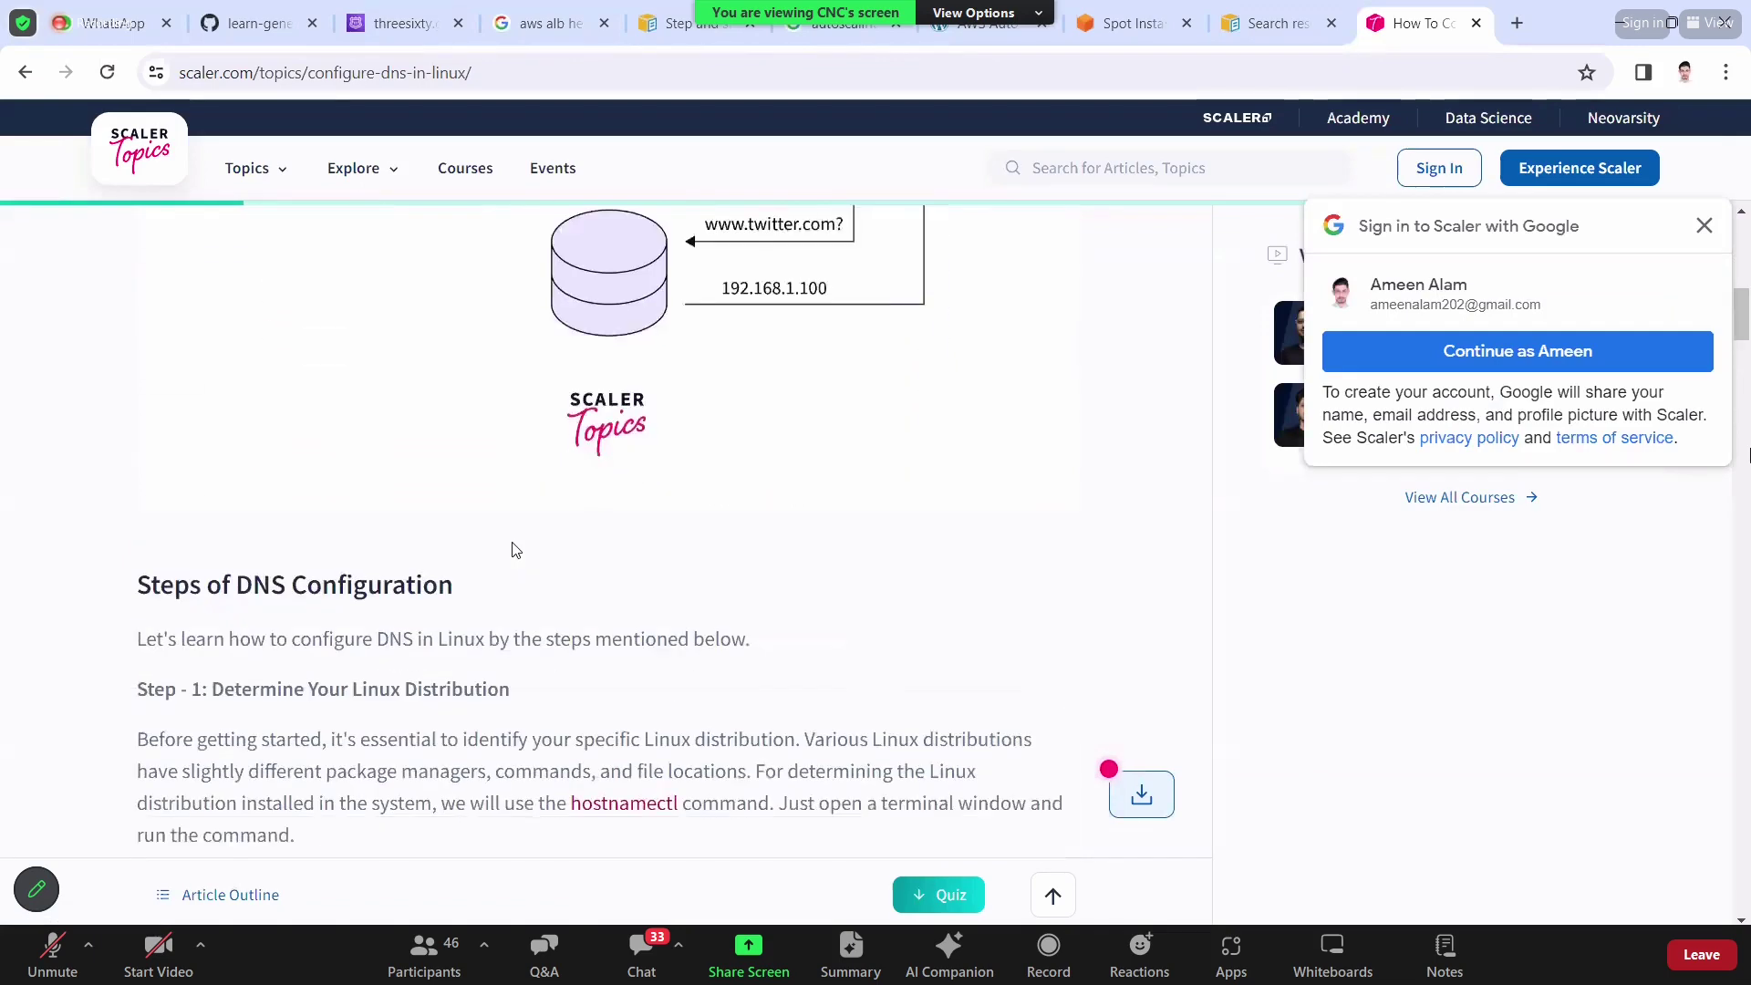
scroll(324, 550, "down", 4)
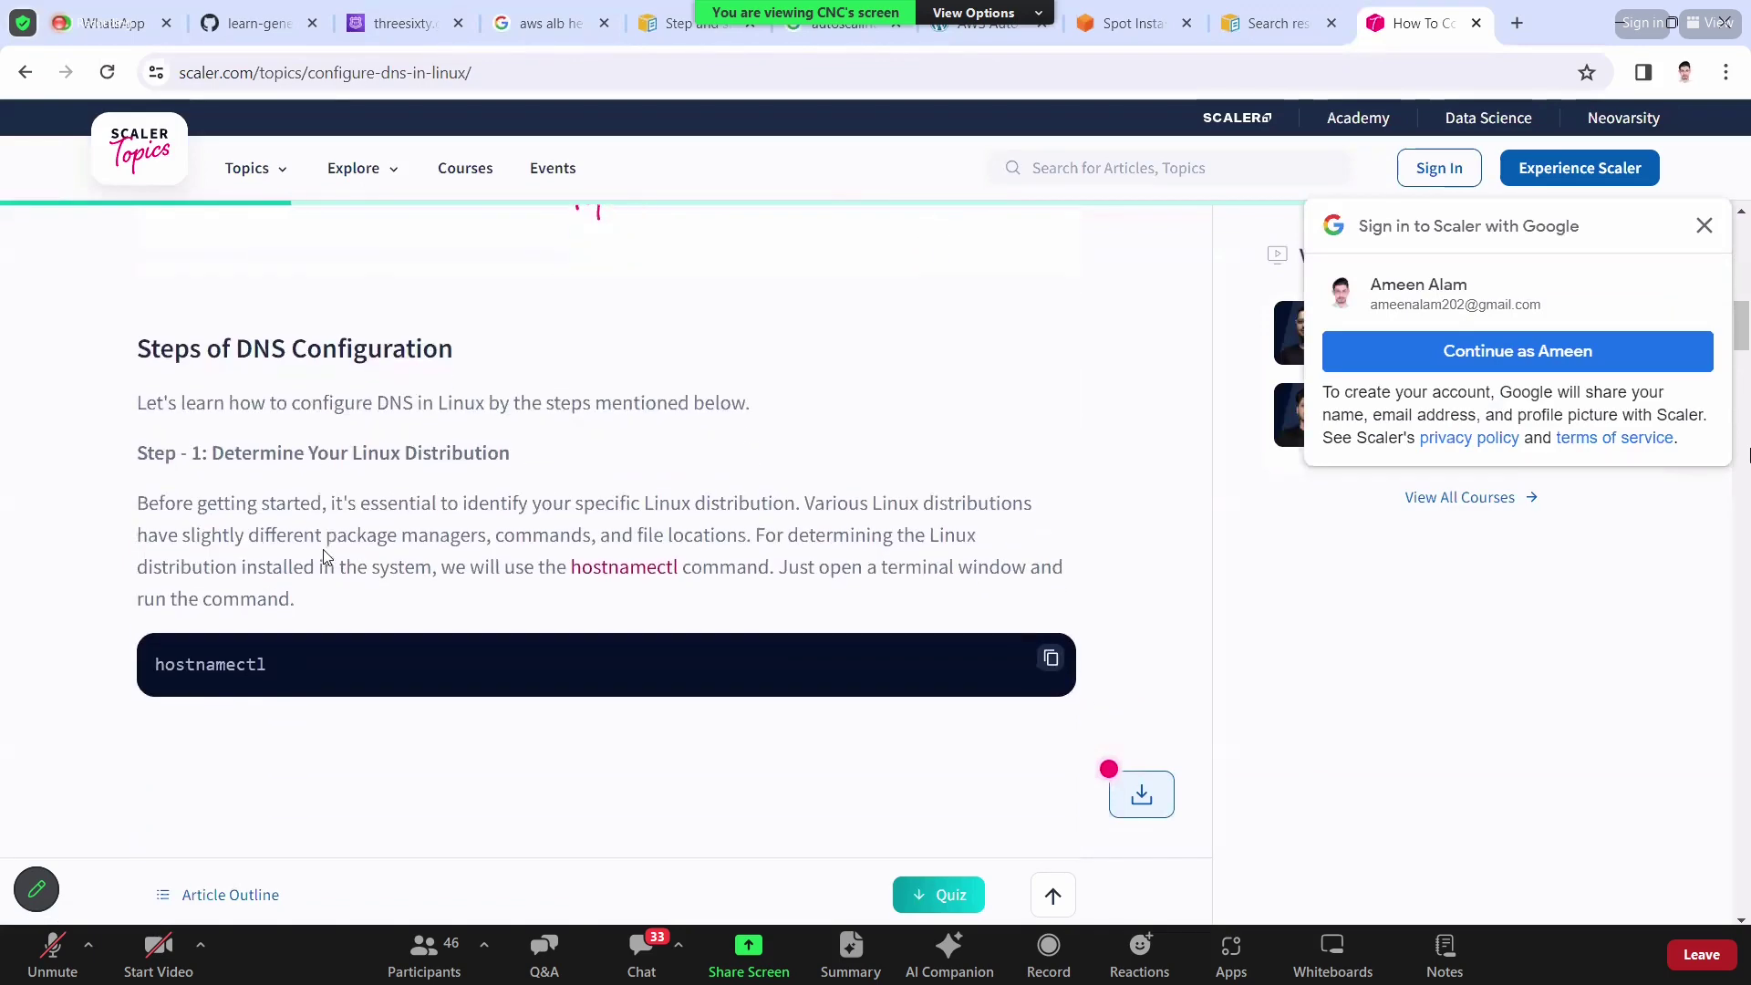
scroll(212, 626, "down", 8)
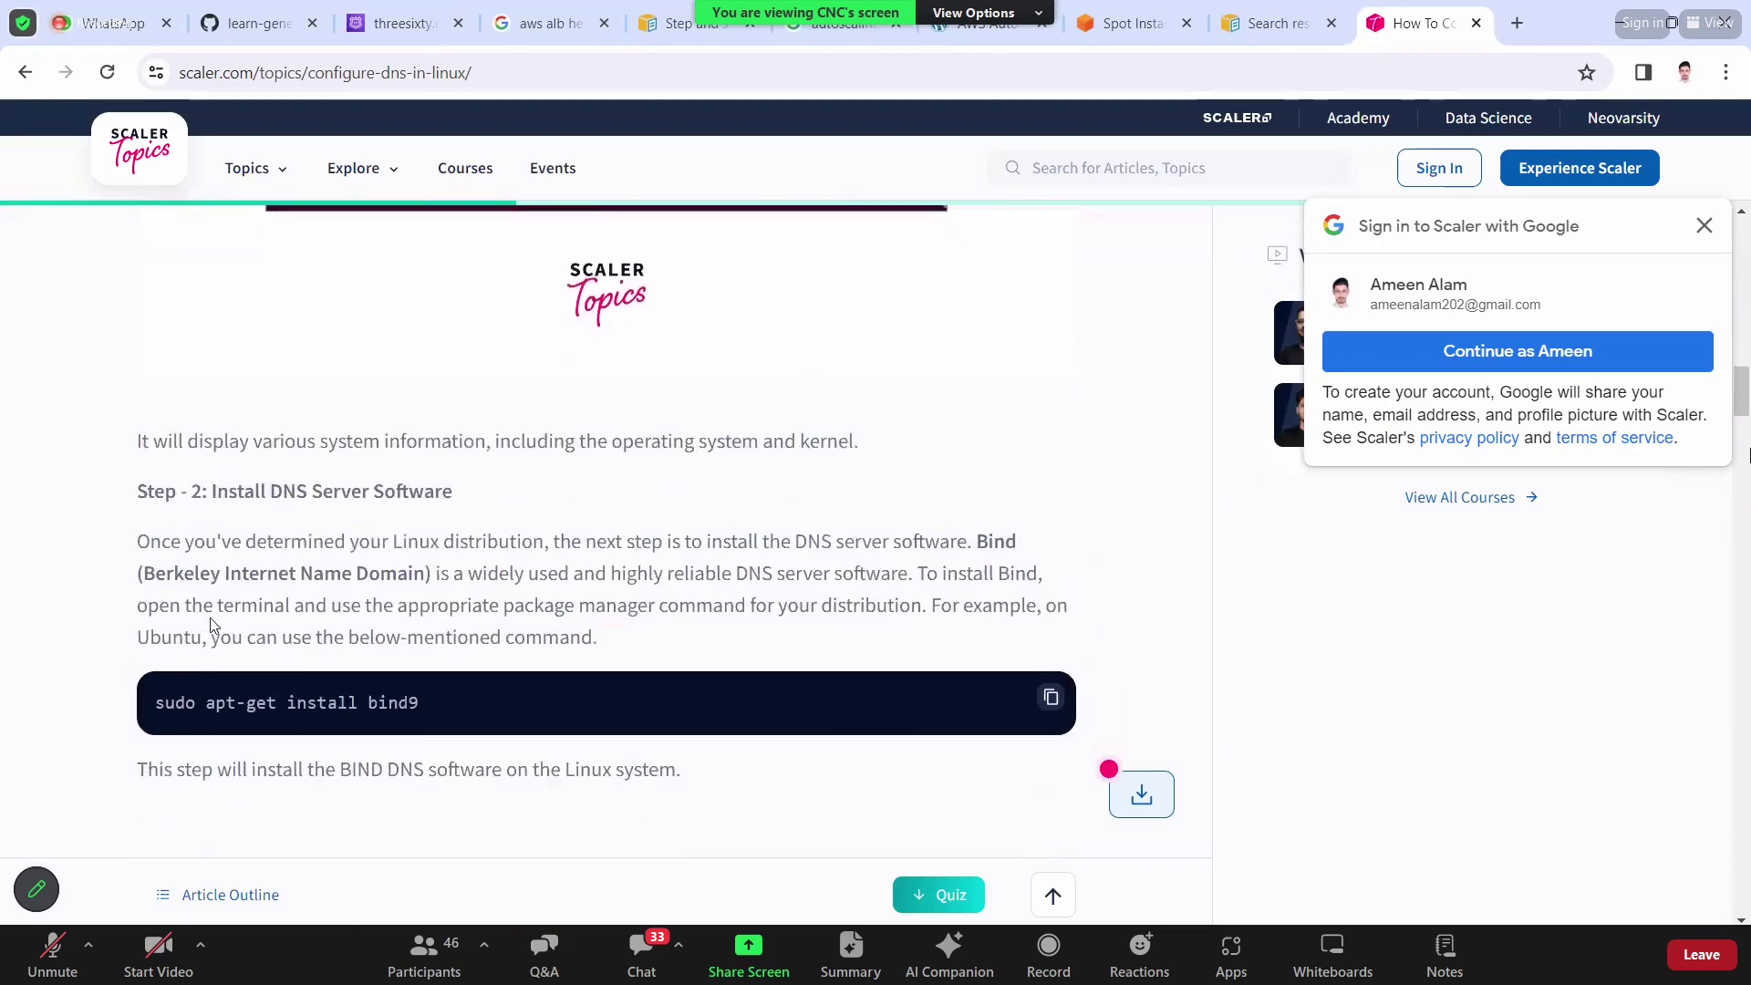
triple_click(327, 620)
- Continue down the article and search the page for 'name server'
scroll(352, 620, "down", 15)
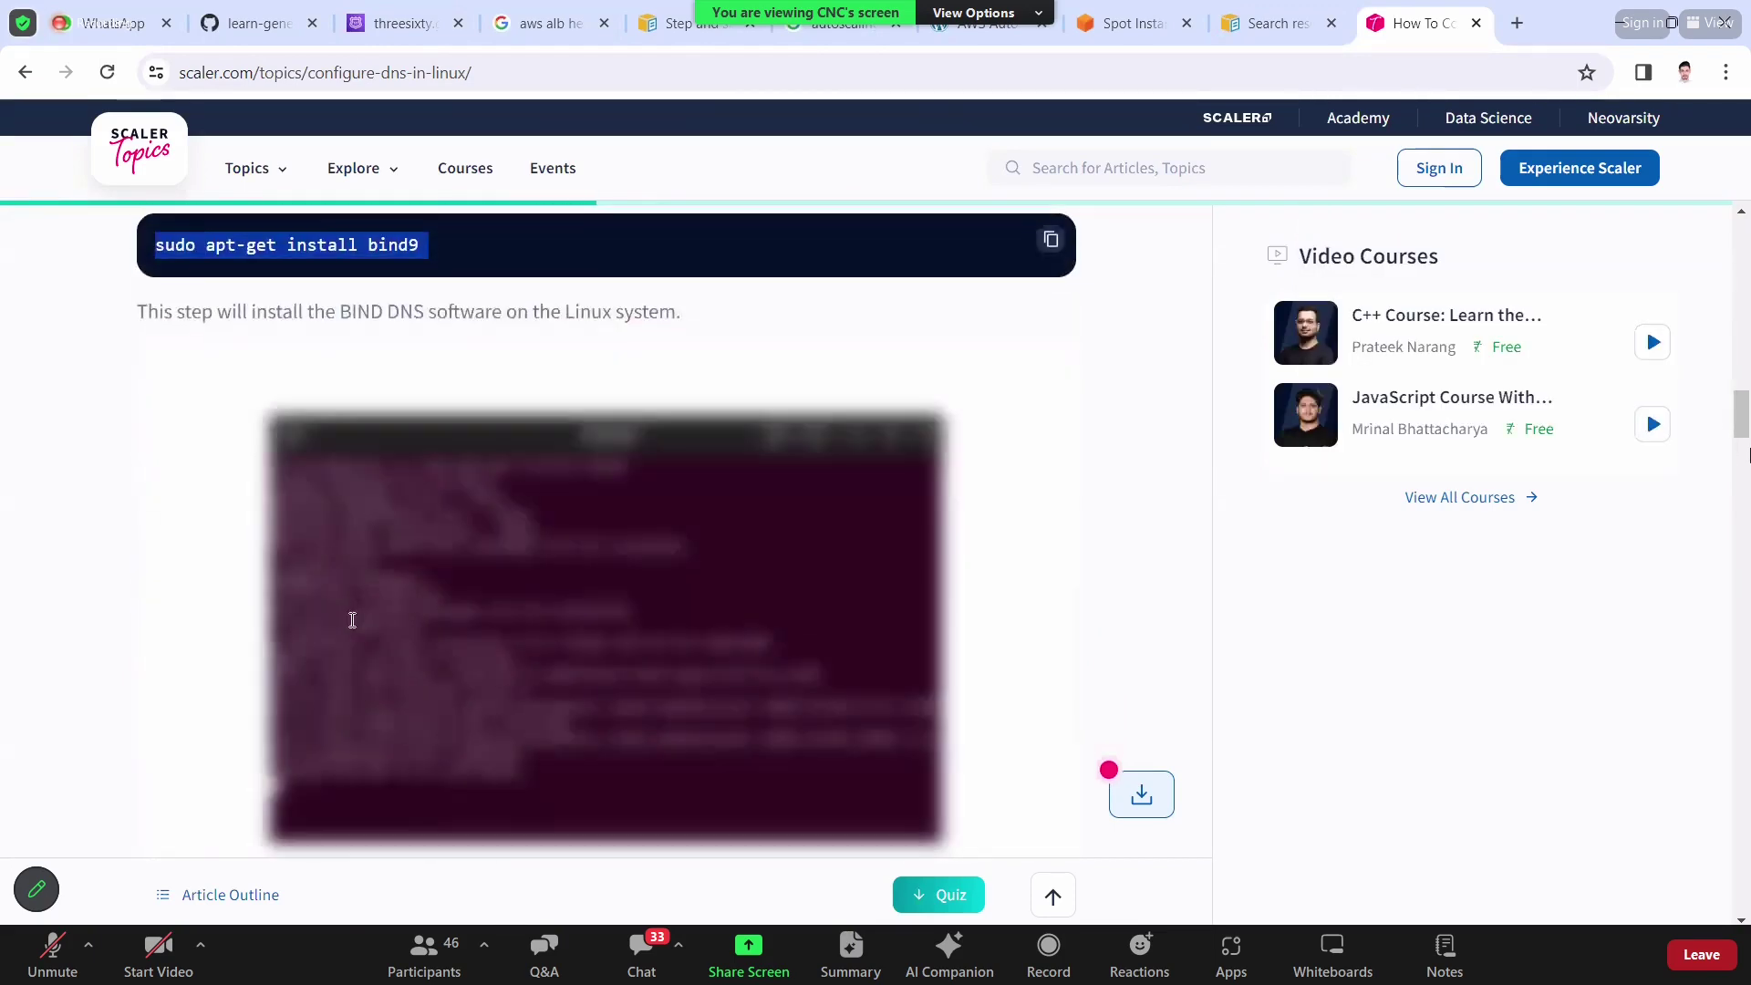
scroll(354, 626, "down", 6)
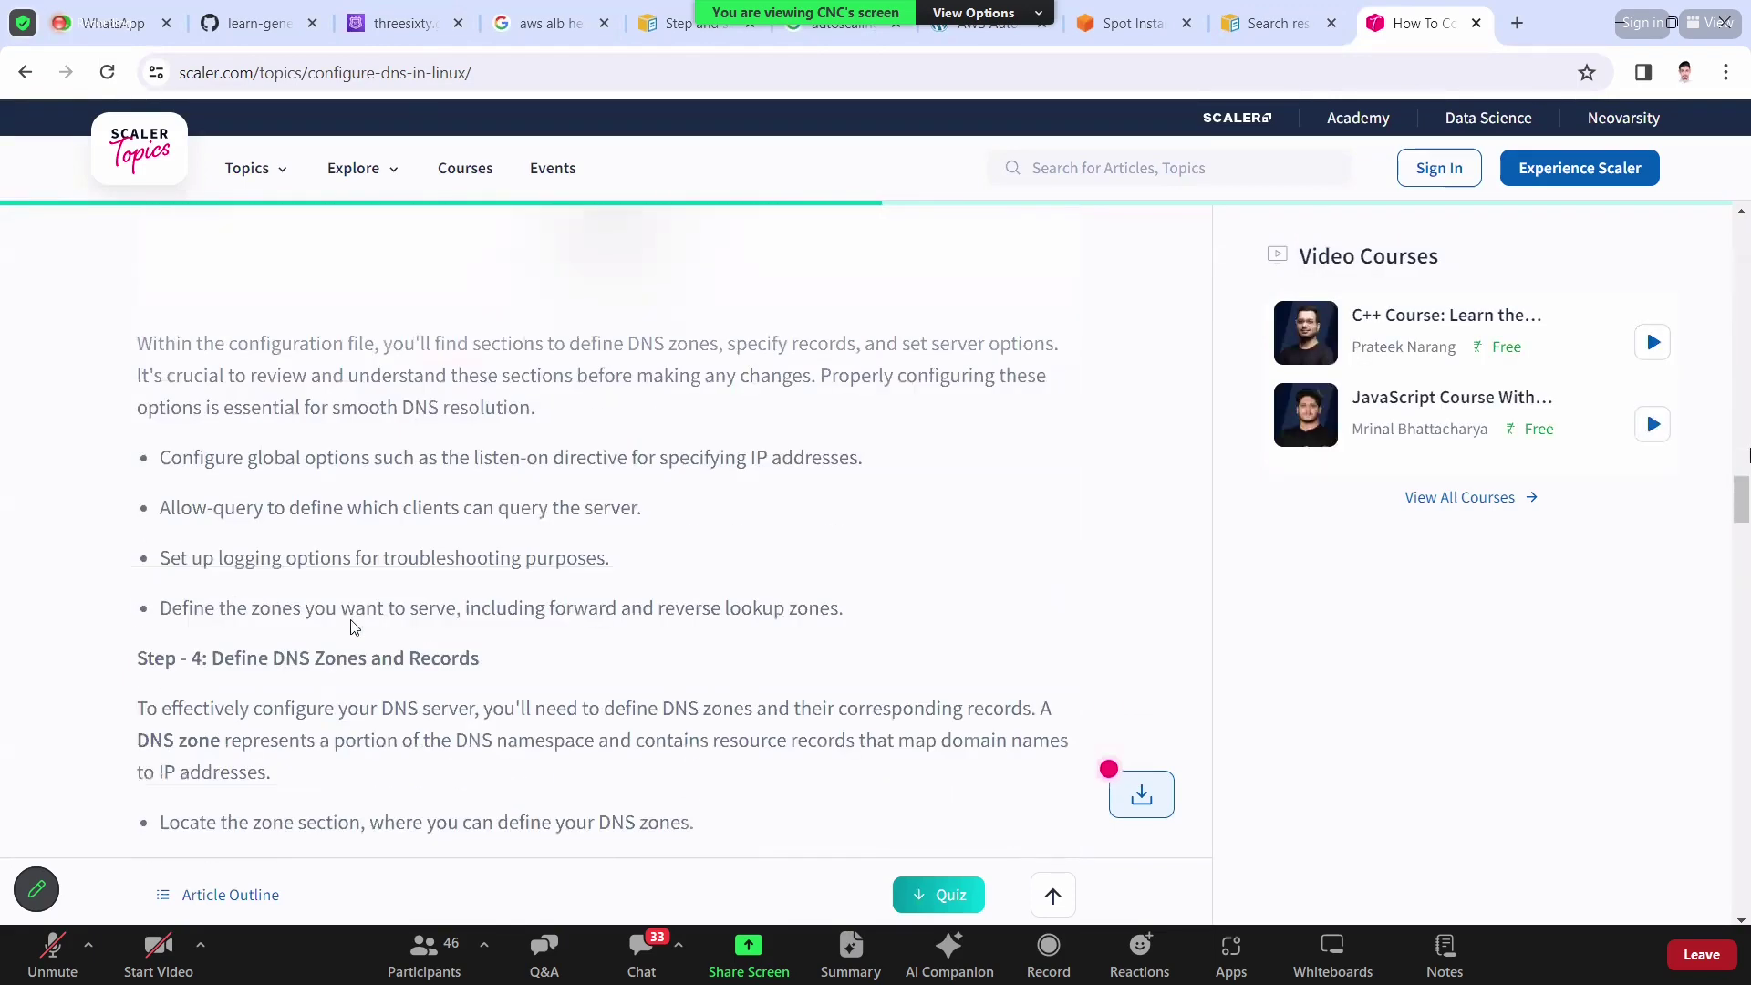
scroll(354, 626, "down", 6)
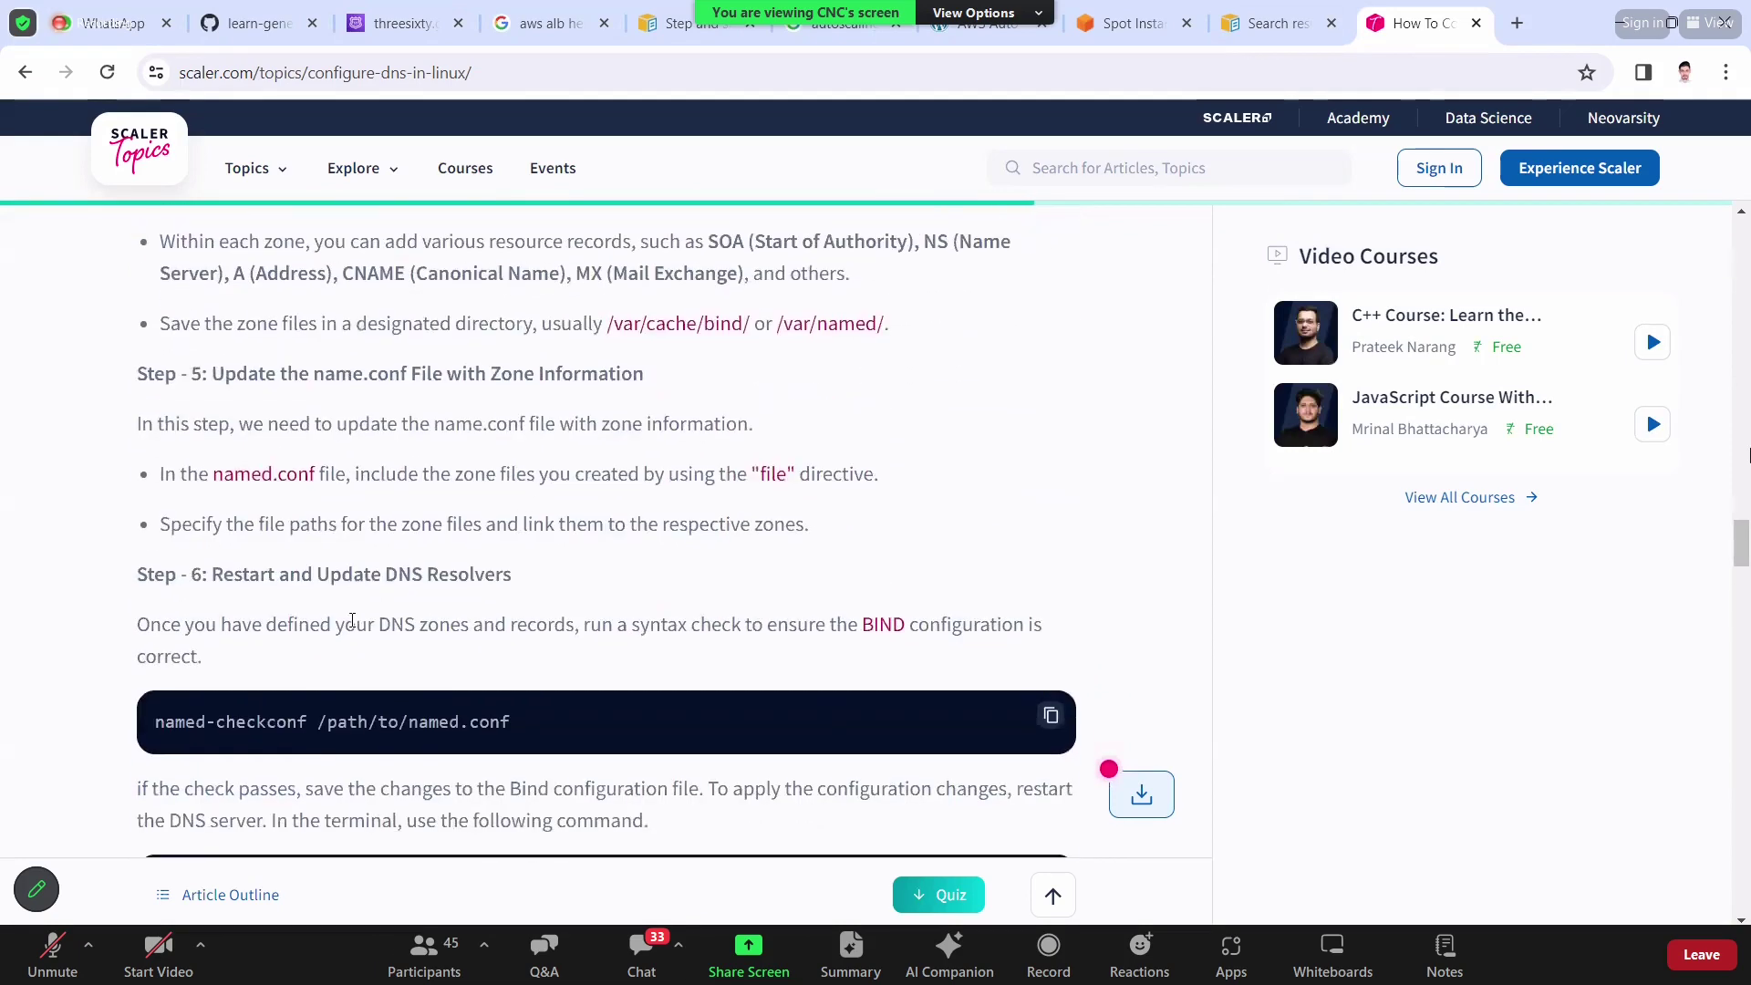
scroll(439, 526, "down", 8)
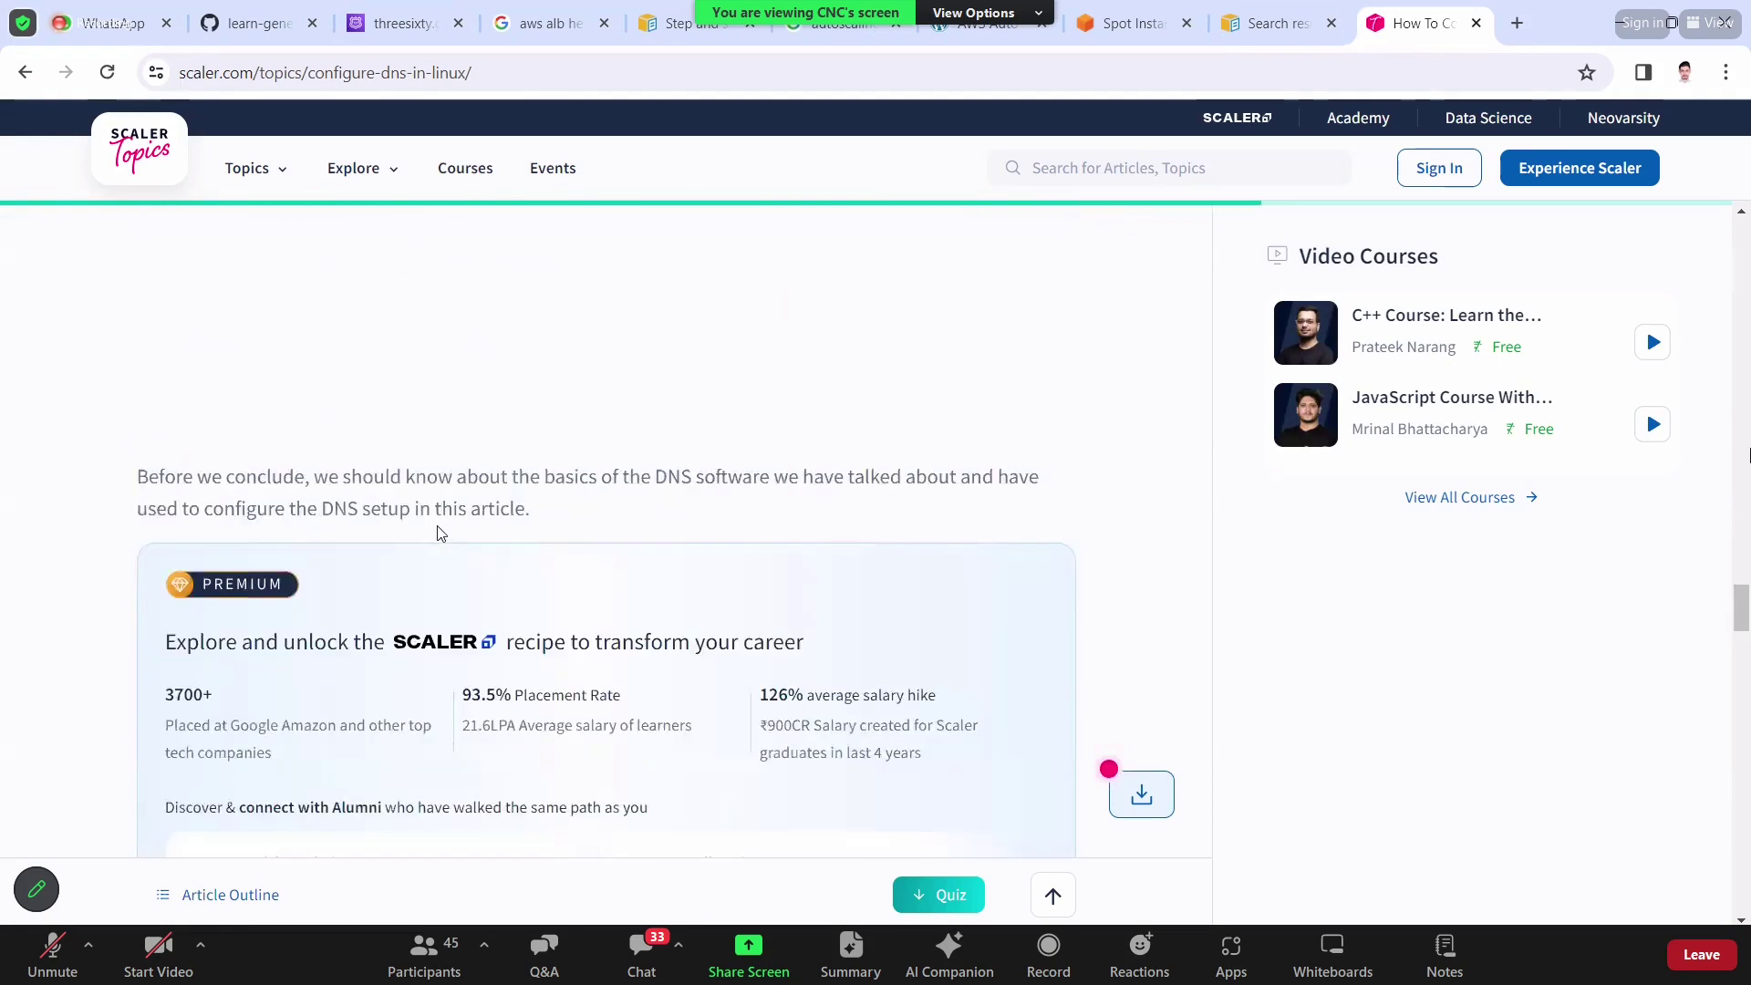
scroll(438, 535, "down", 10)
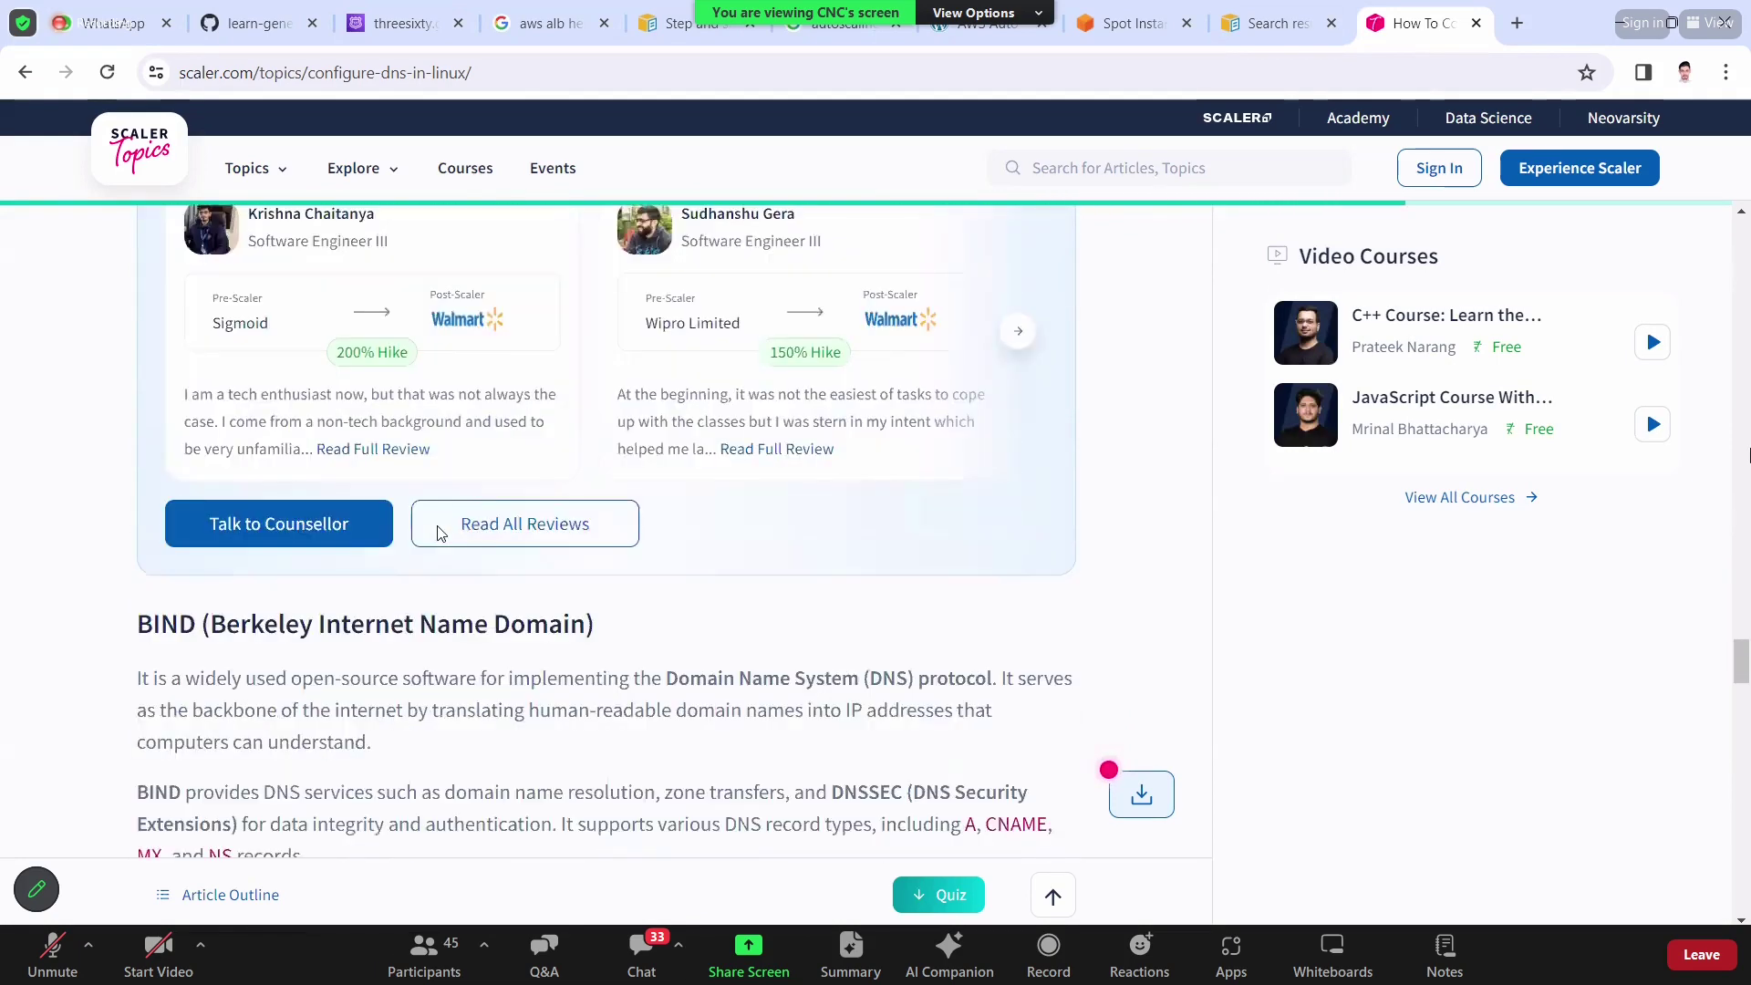
scroll(439, 534, "down", 6)
key("ctrl+f")
type("names")
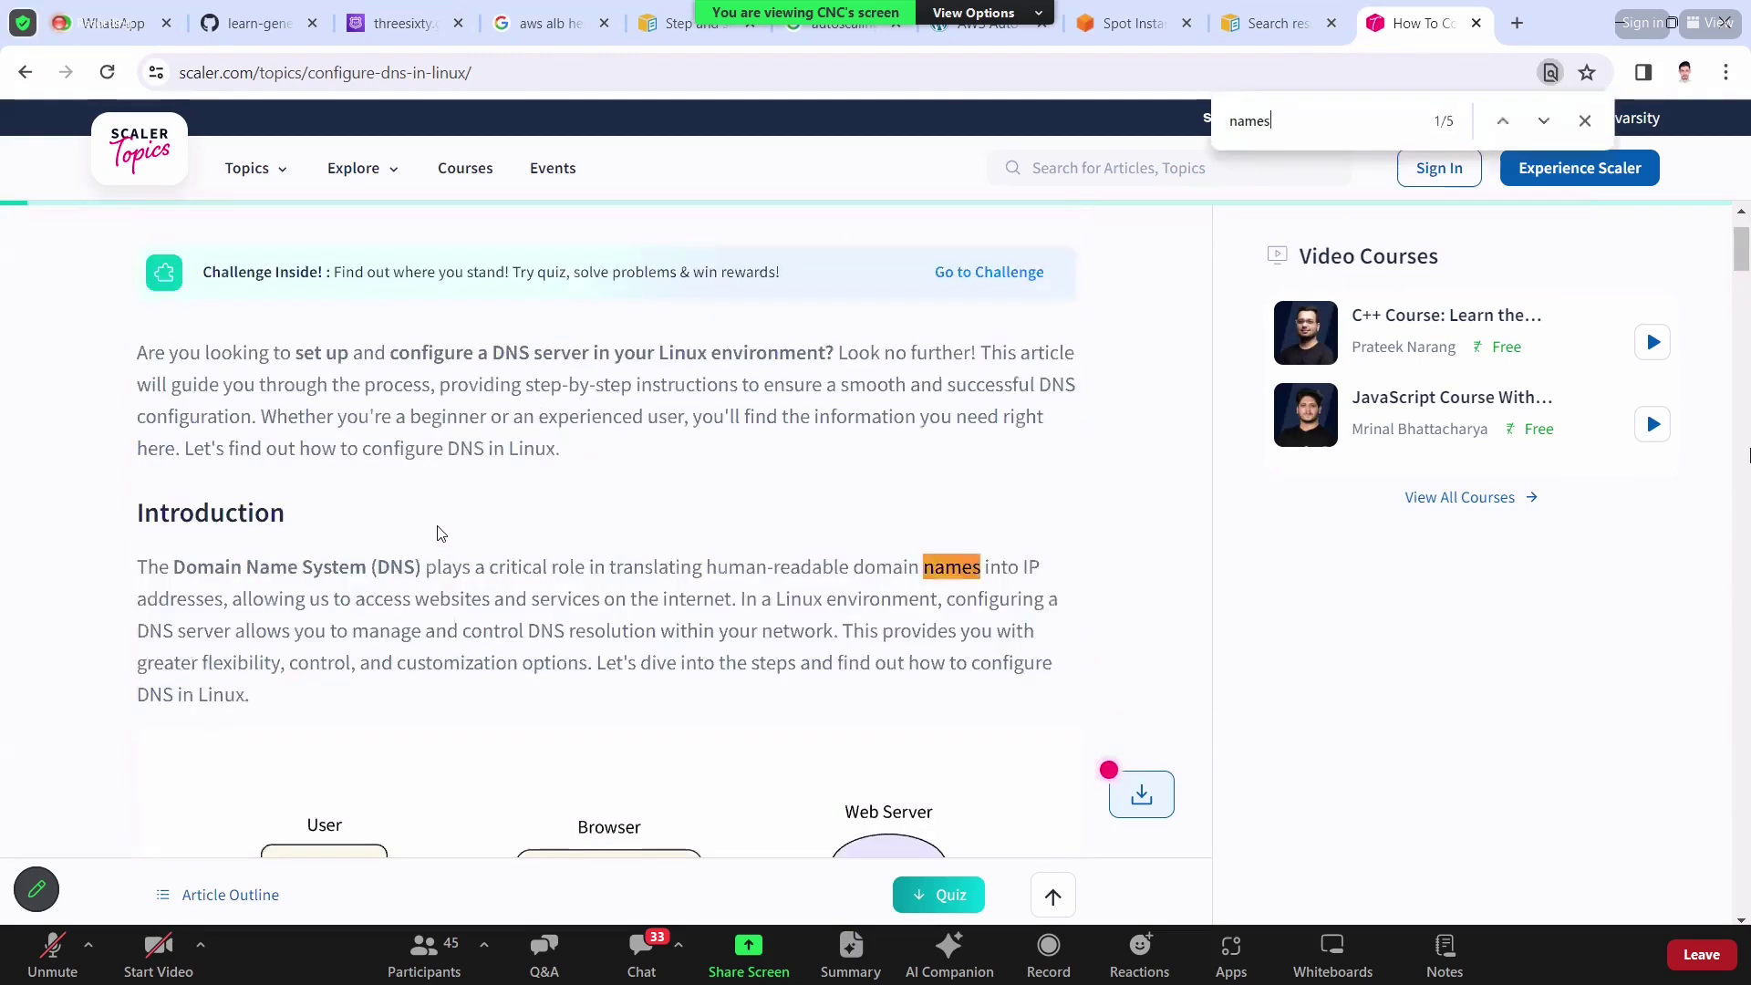
key("BackSpace")
type("server")
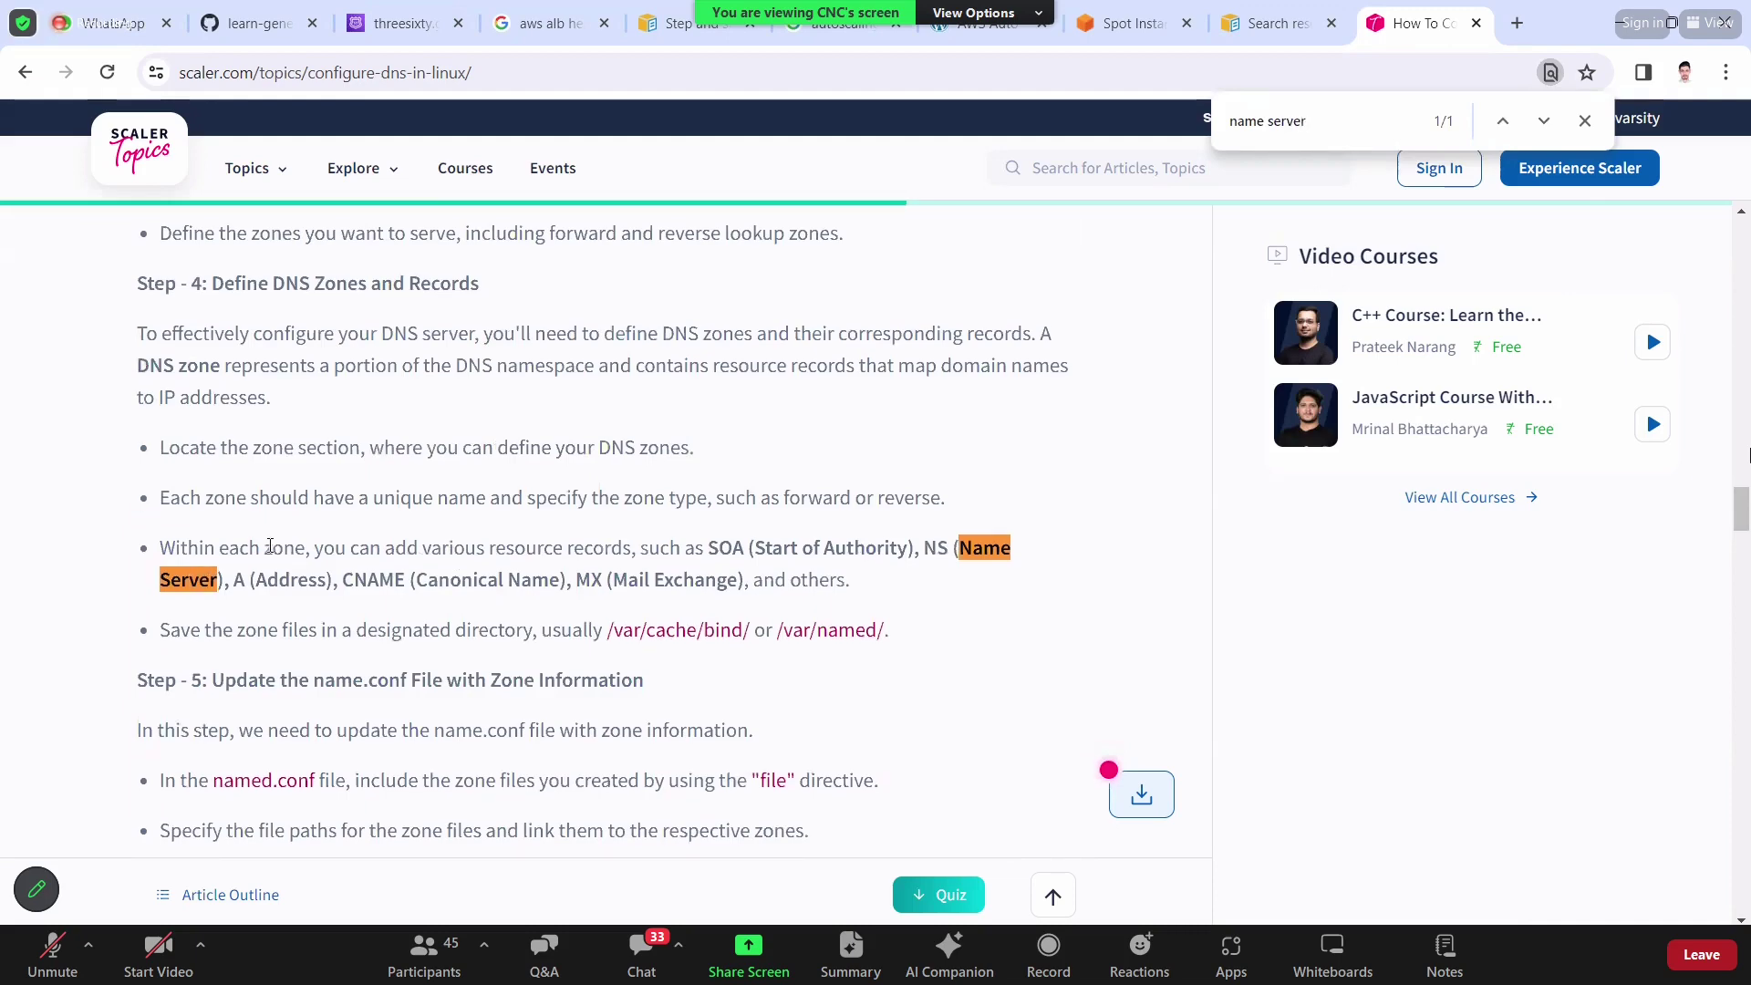
- Locate the match in Step 4's zone resource records and highlight 'Zones' in its heading
scroll(269, 542, "down", 7)
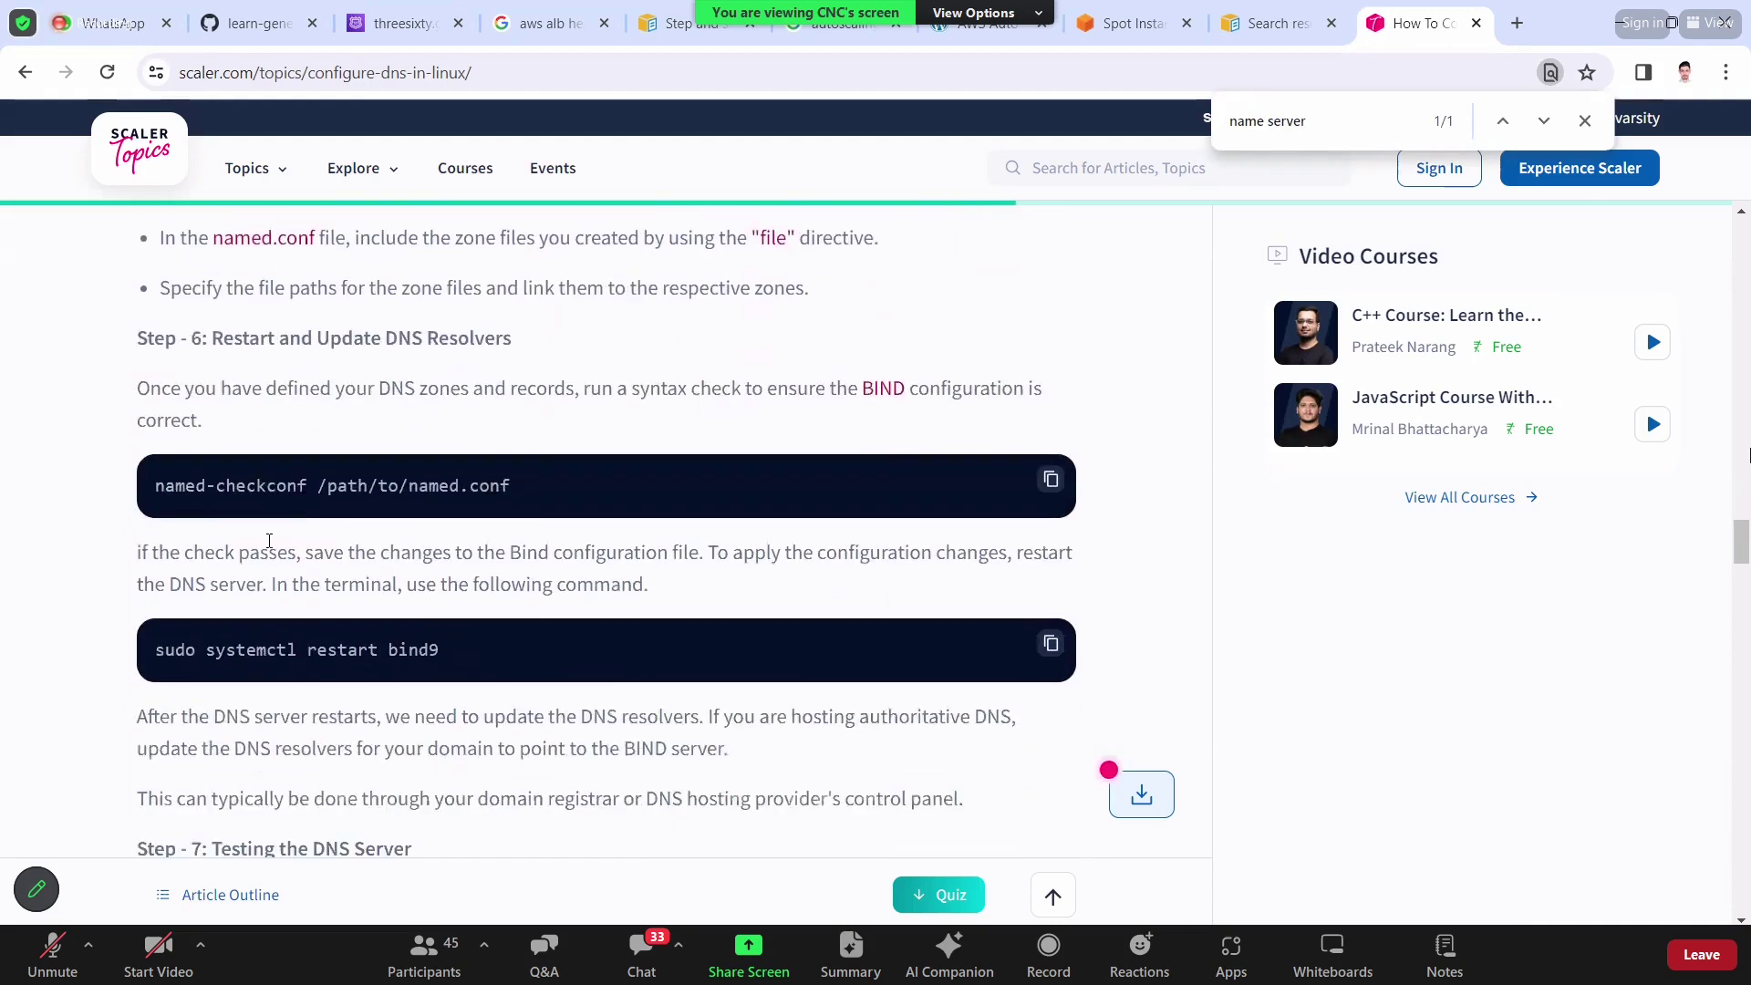
scroll(269, 541, "down", 15)
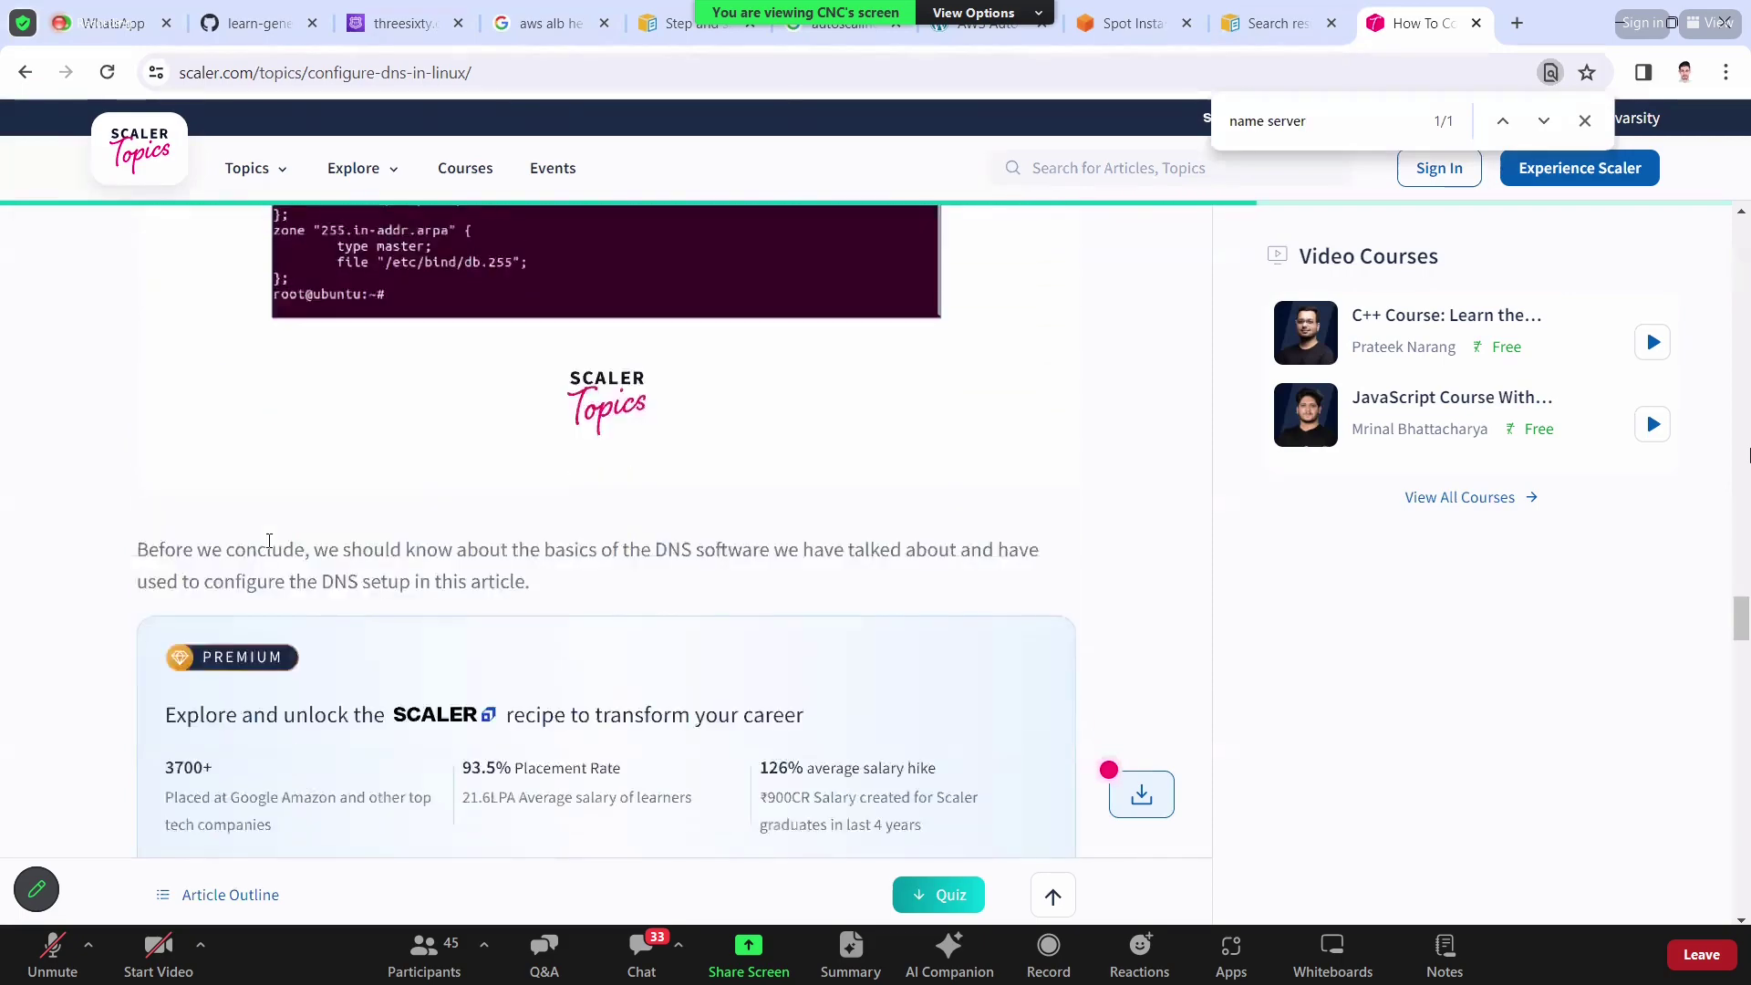
scroll(269, 542, "up", 15)
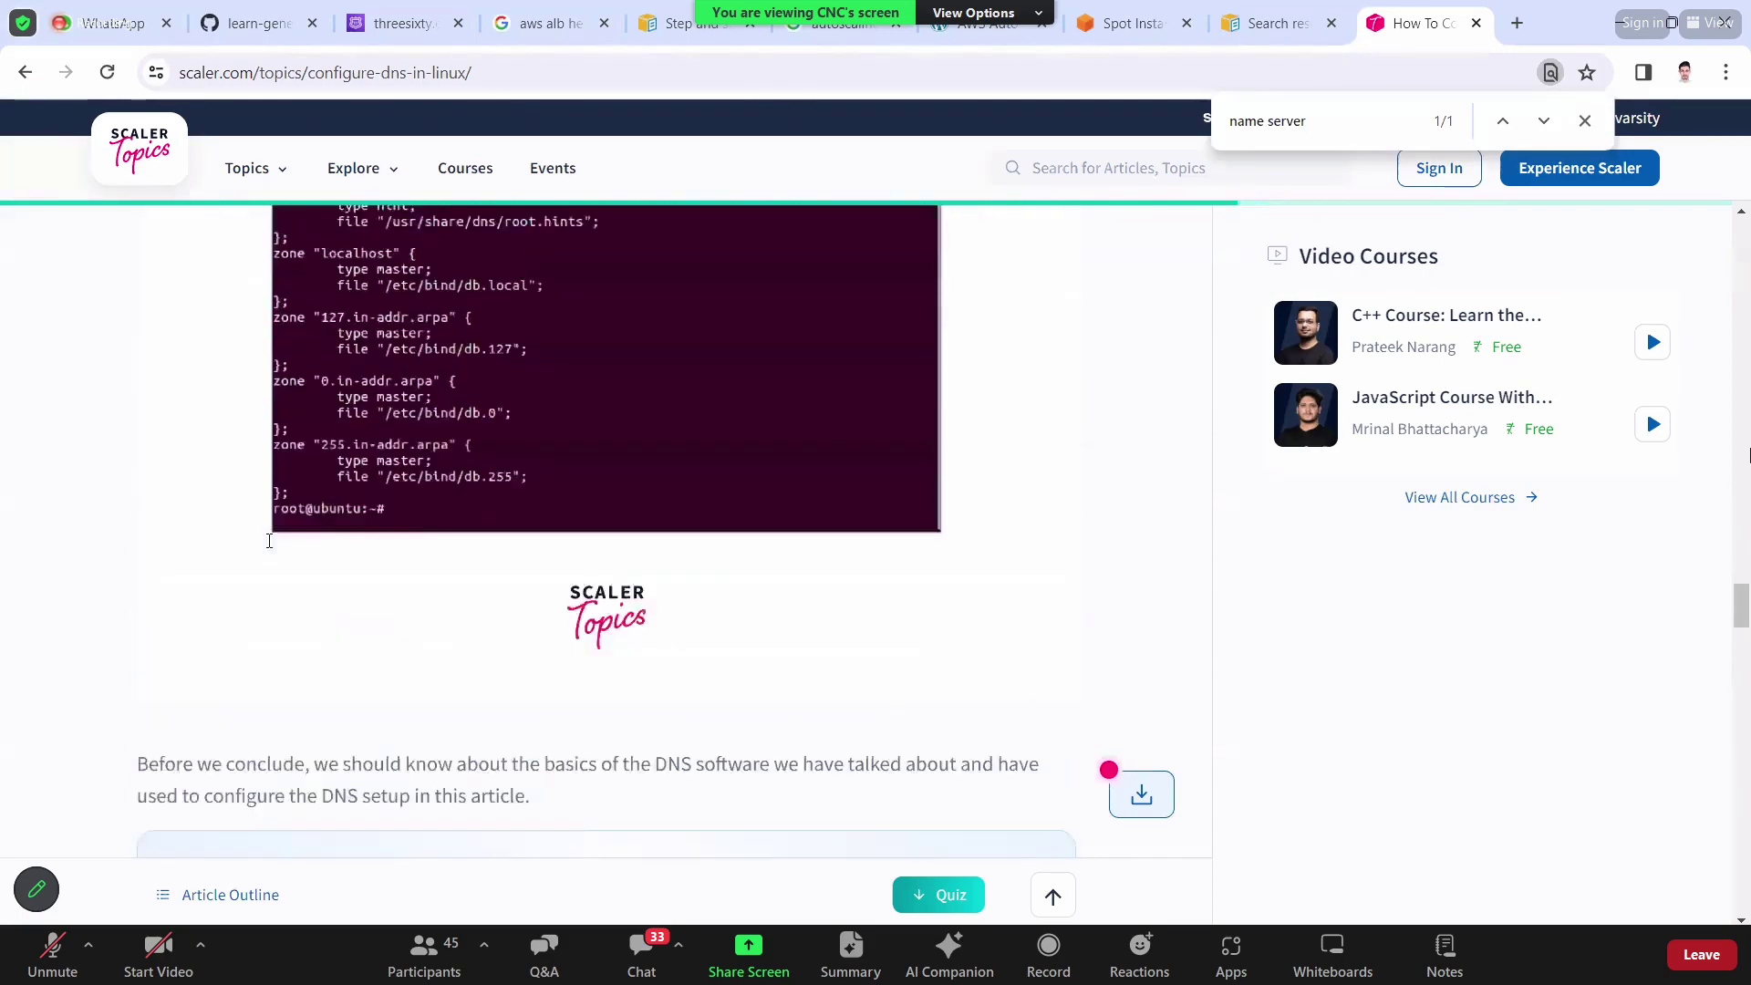
scroll(270, 542, "up", 12)
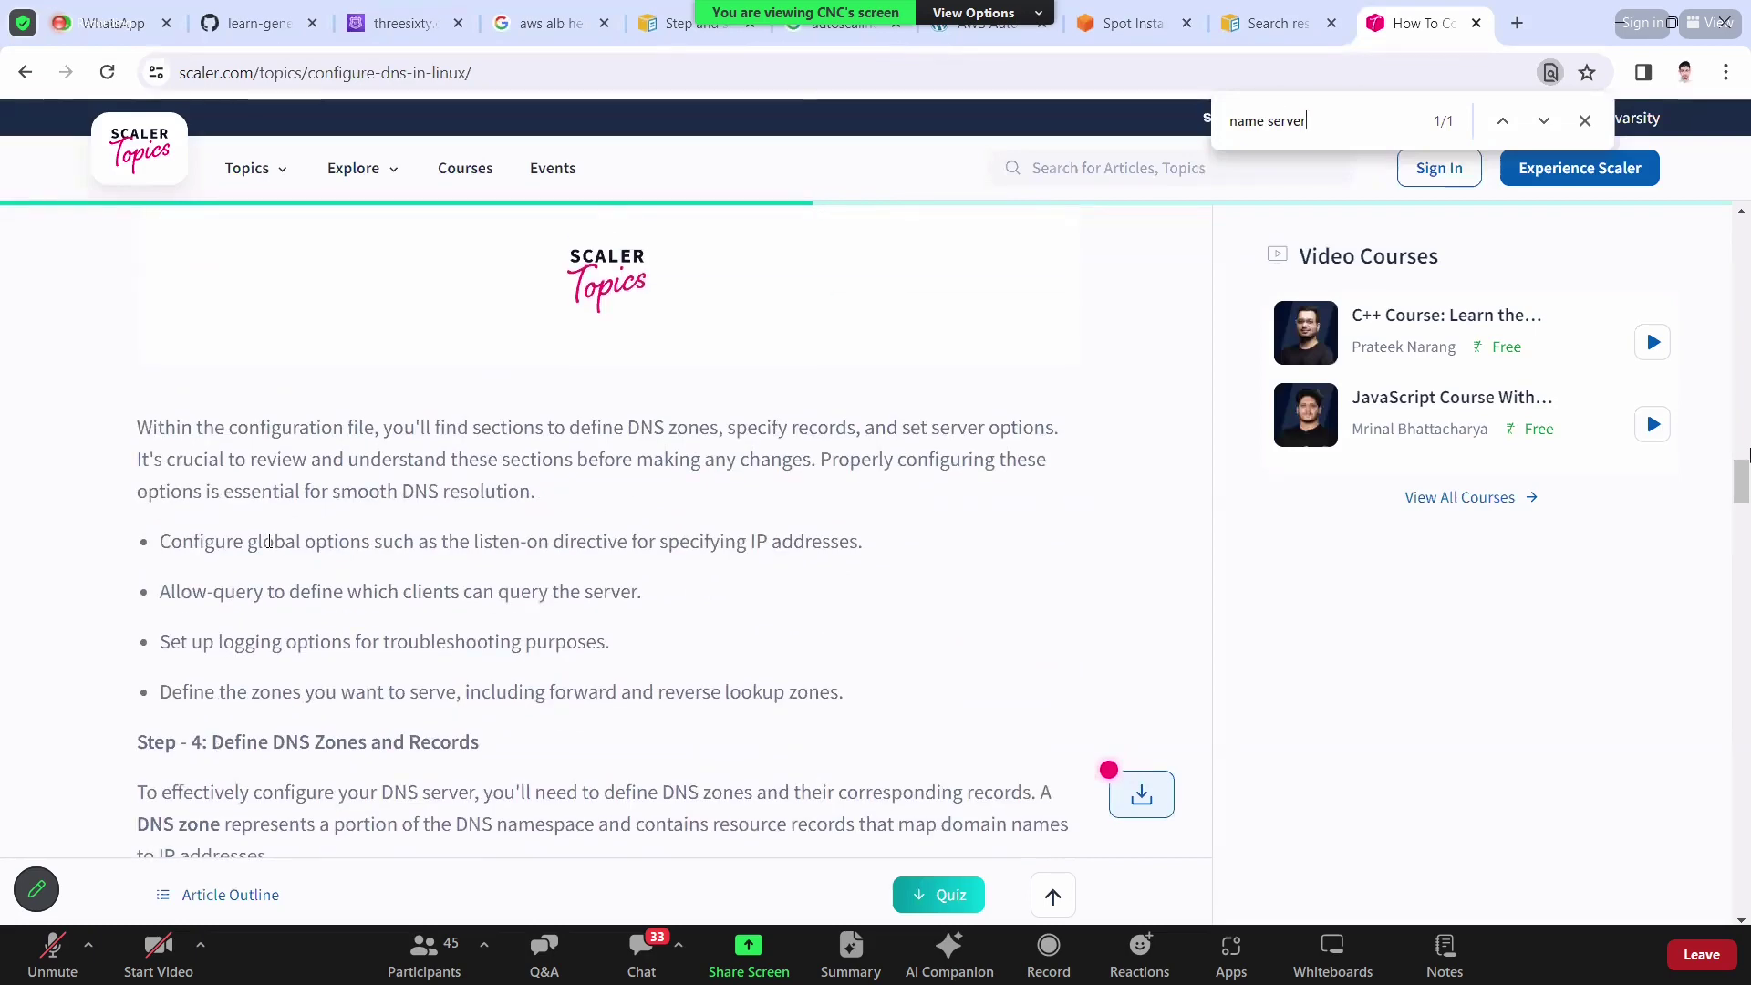
scroll(269, 542, "down", 2)
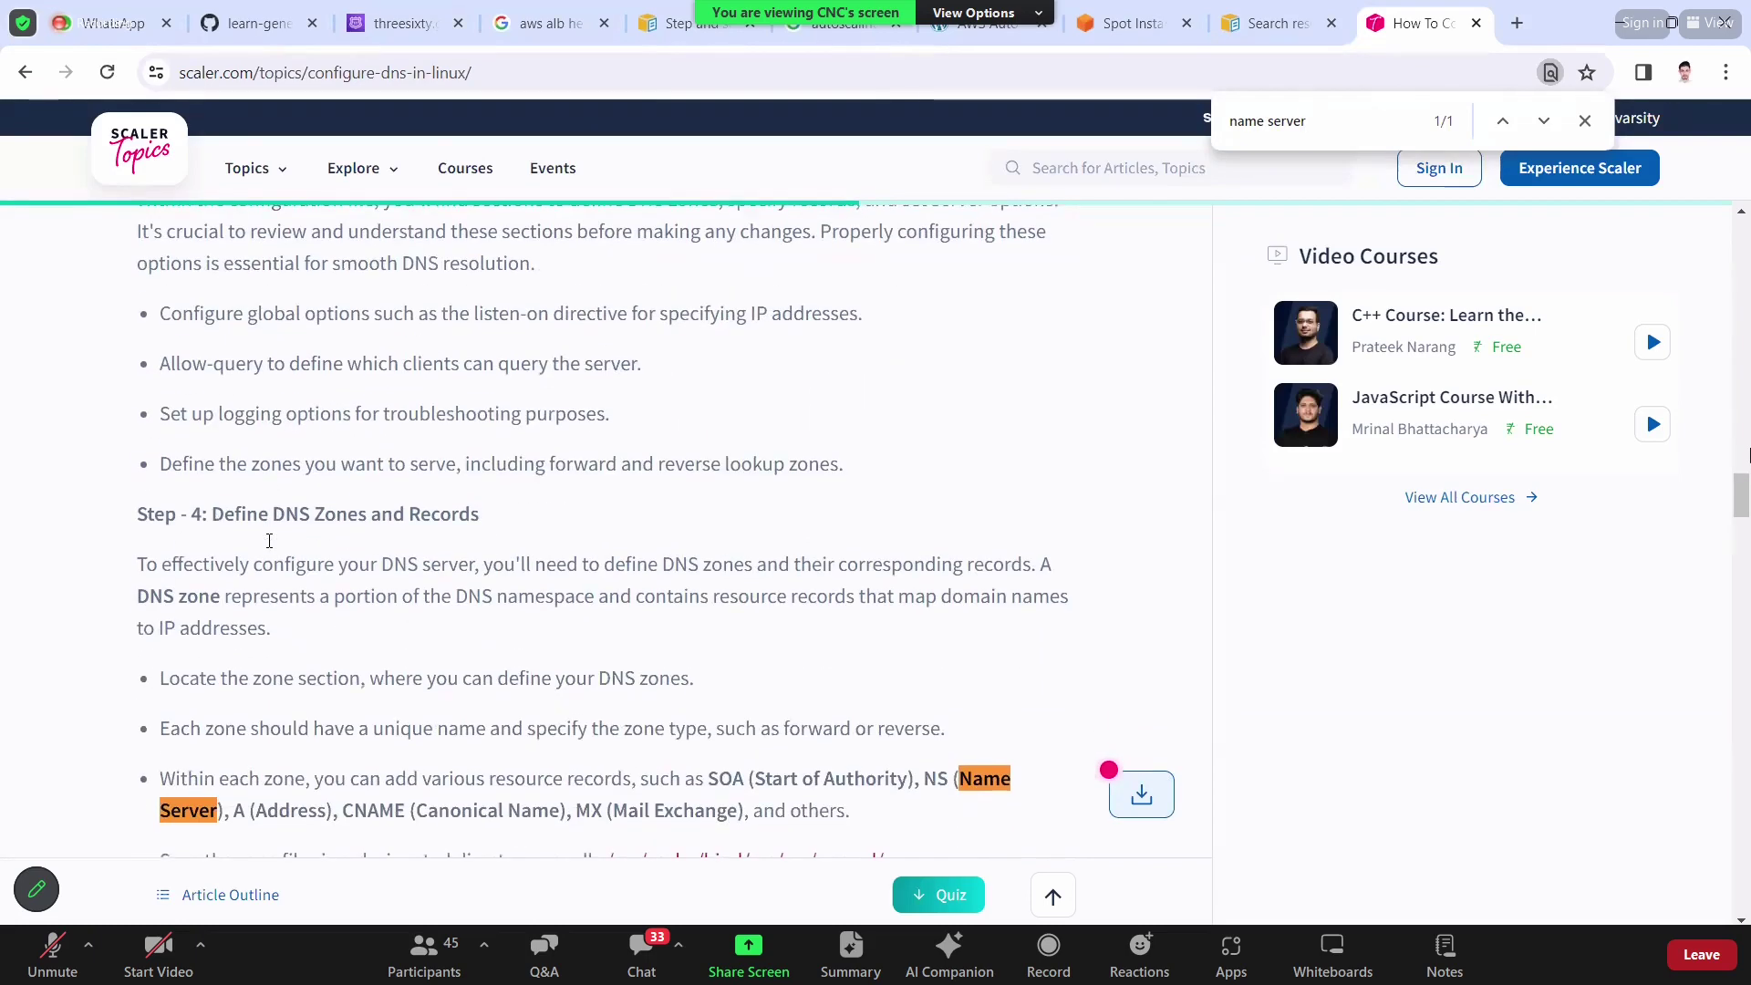
double_click(317, 514)
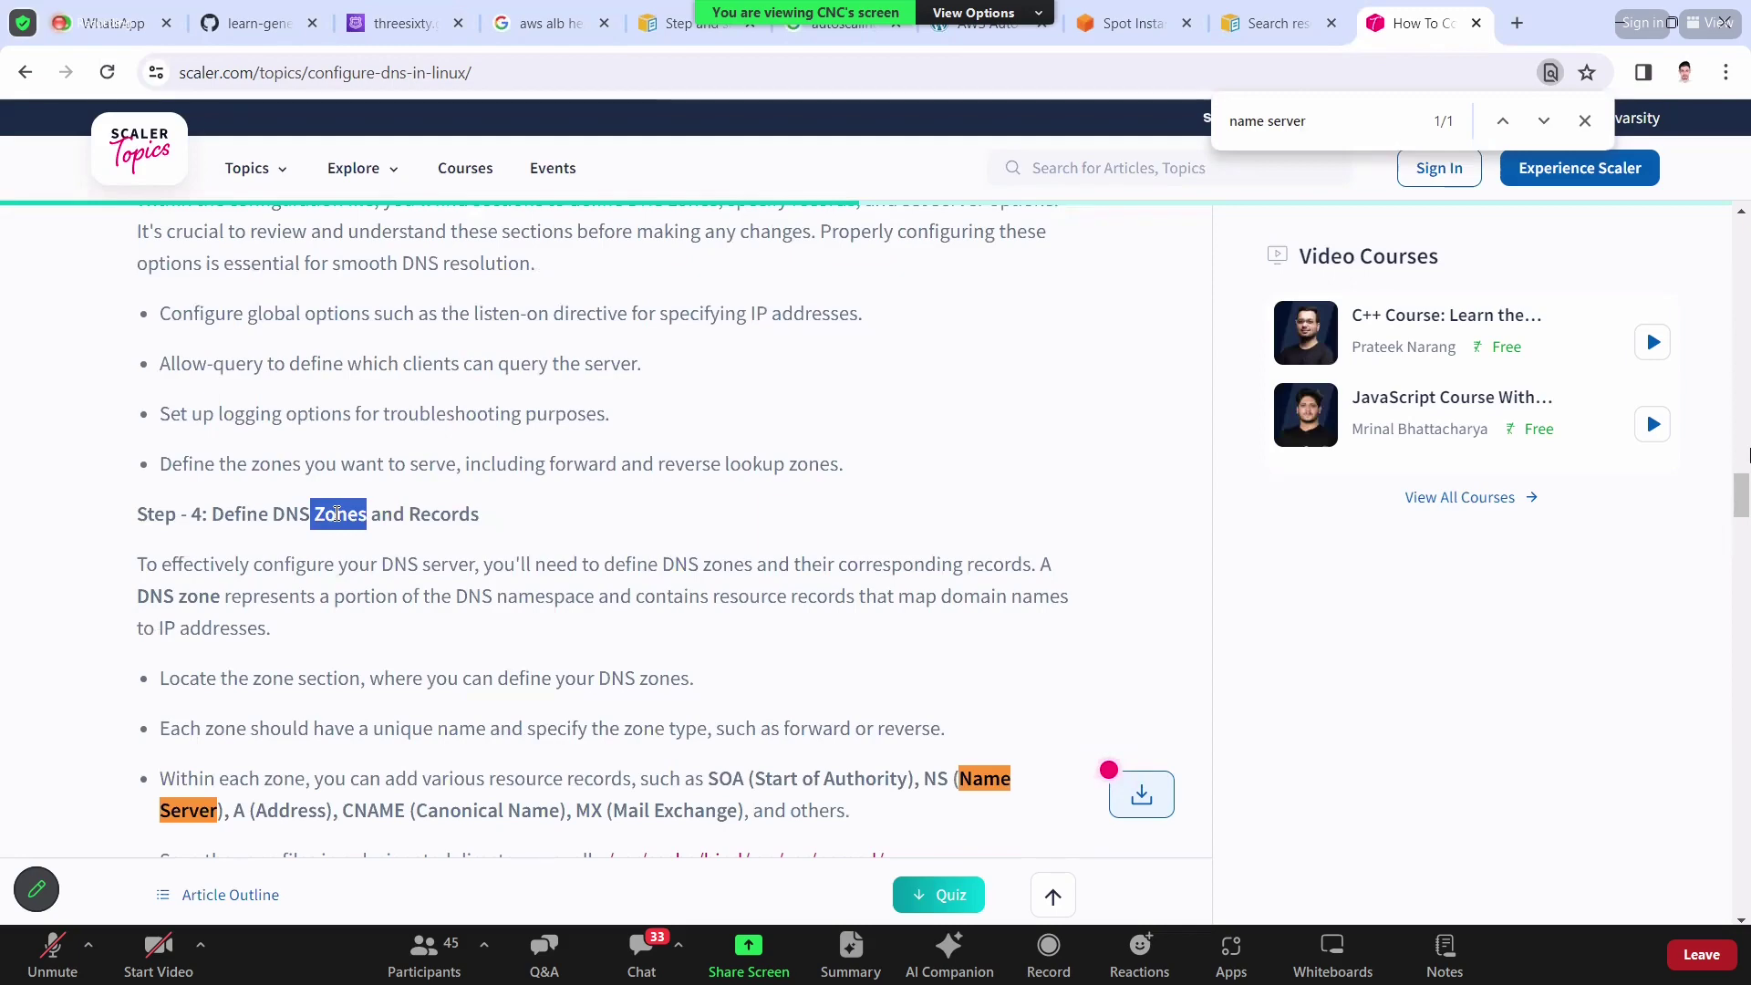
scroll(336, 516, "up", 2)
scroll(338, 520, "up", 3)
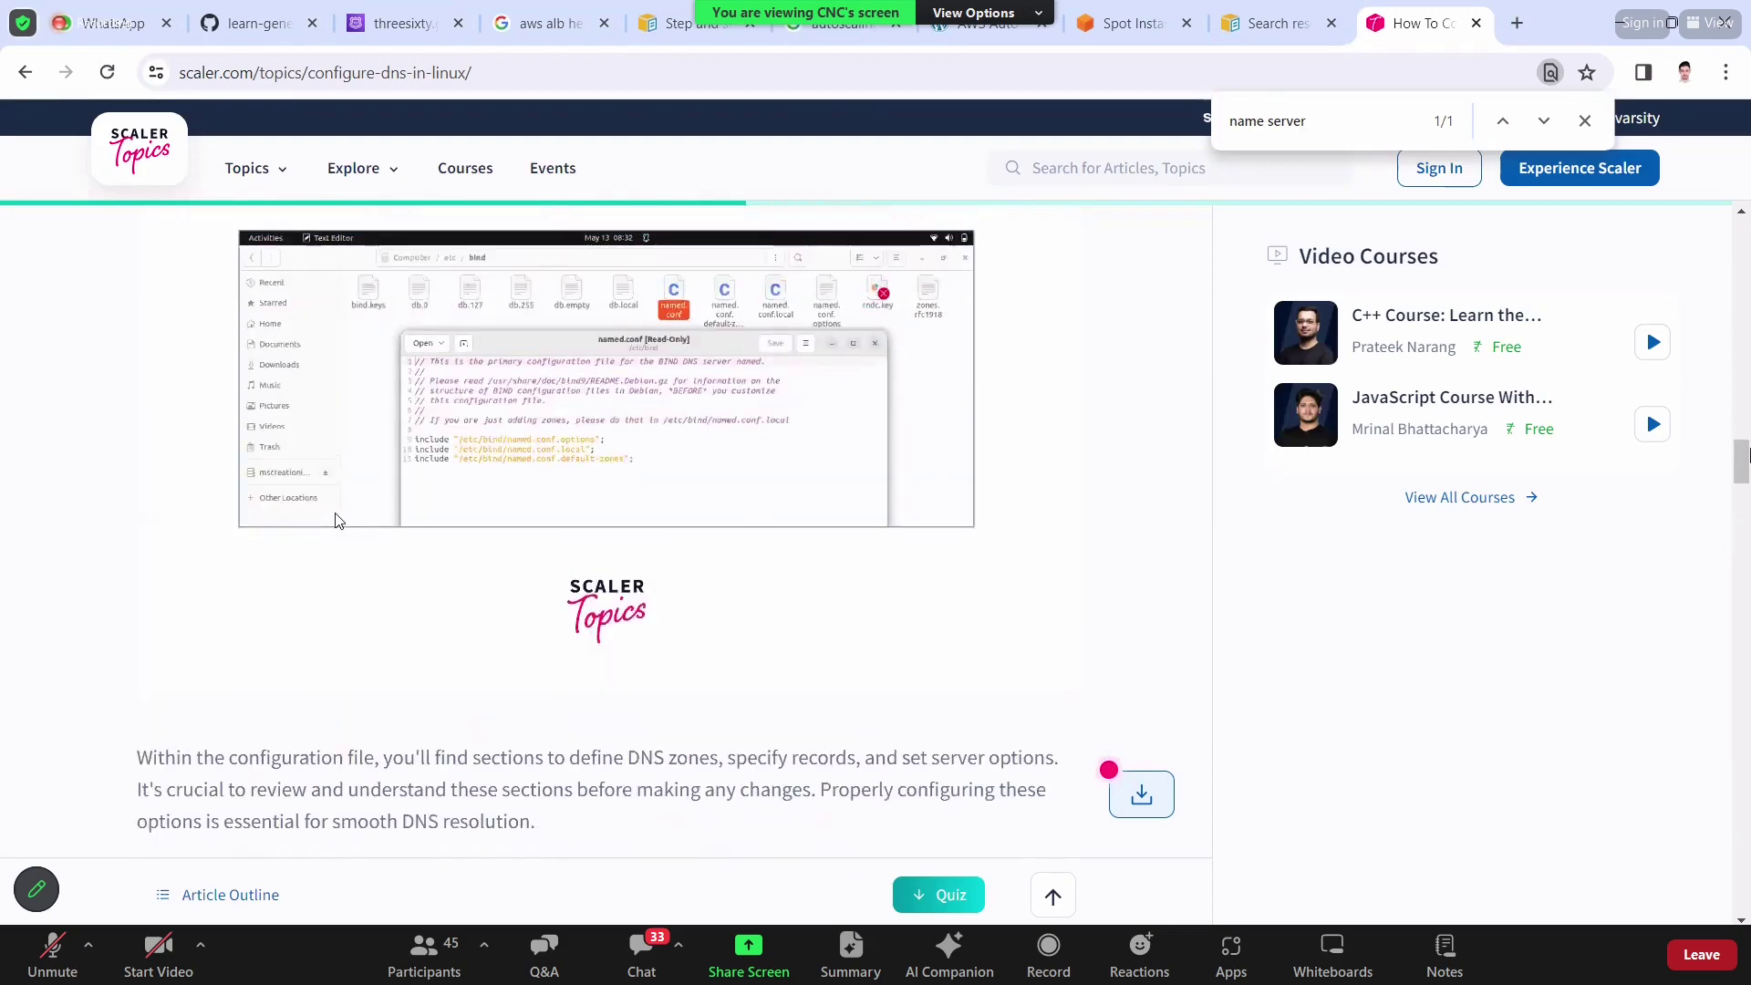
scroll(337, 520, "up", 3)
- Cycle back past the AWS docs, EC2 Spot and image tabs, then forward past the Scaler article
key("ctrl+shift+Tab")
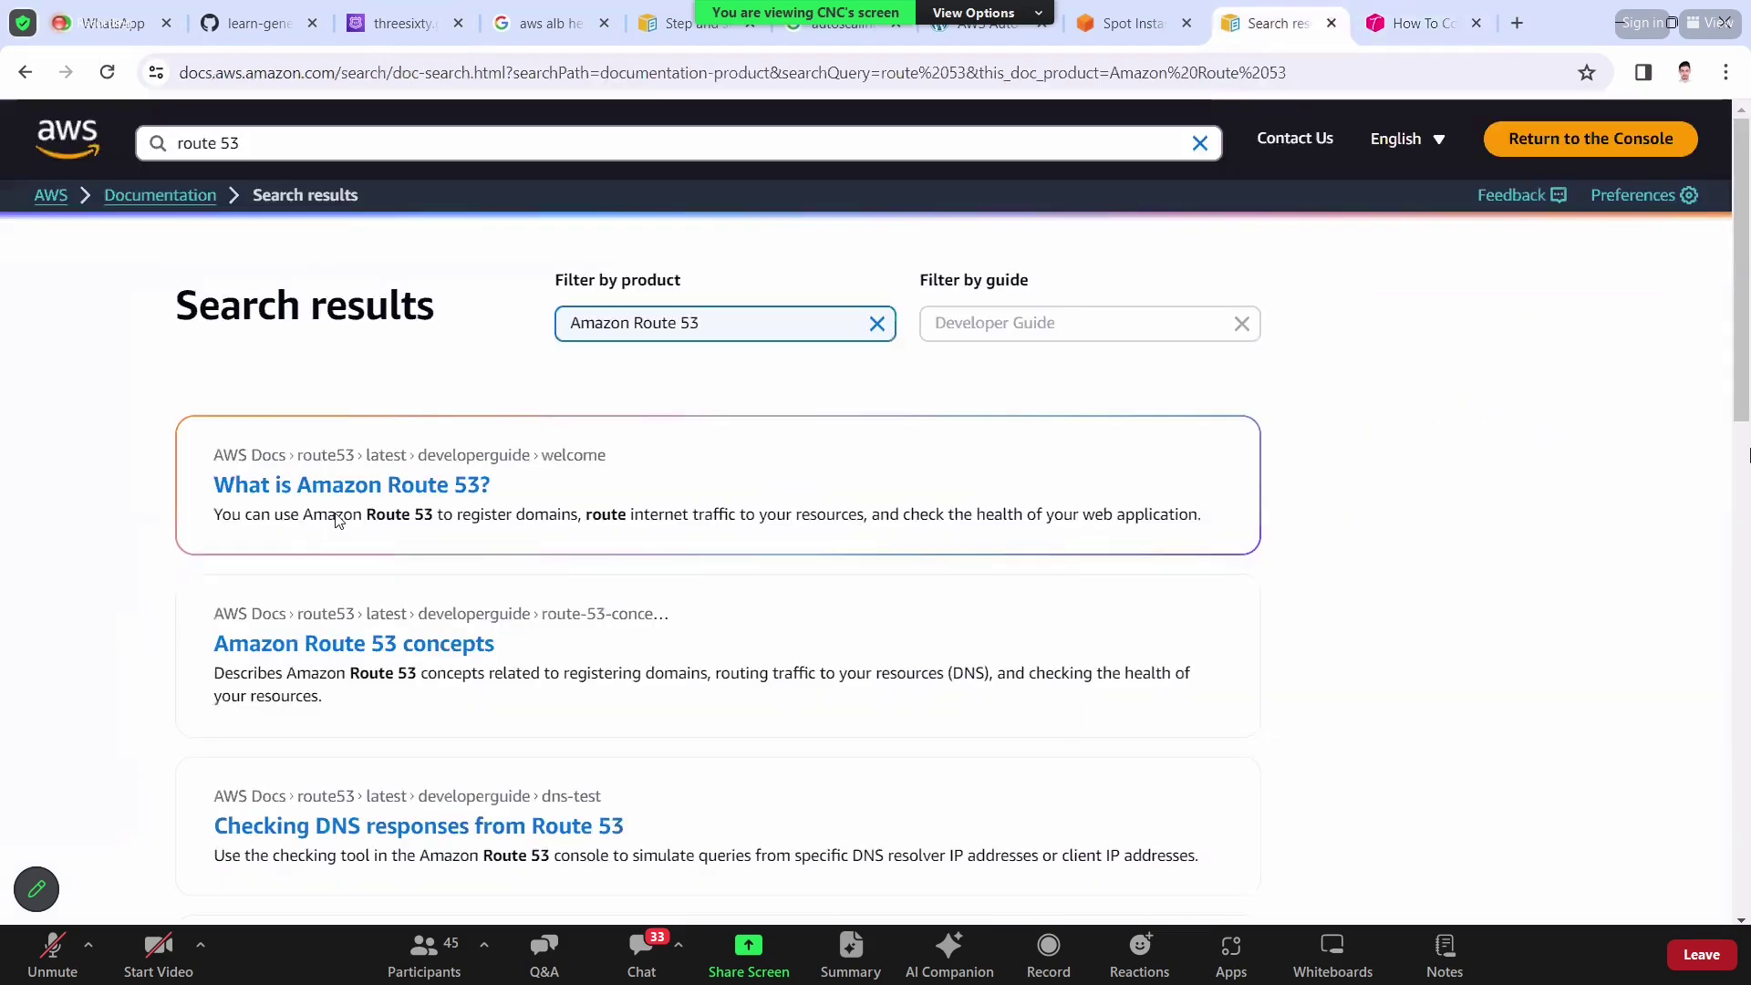
key("ctrl+shift+Tab")
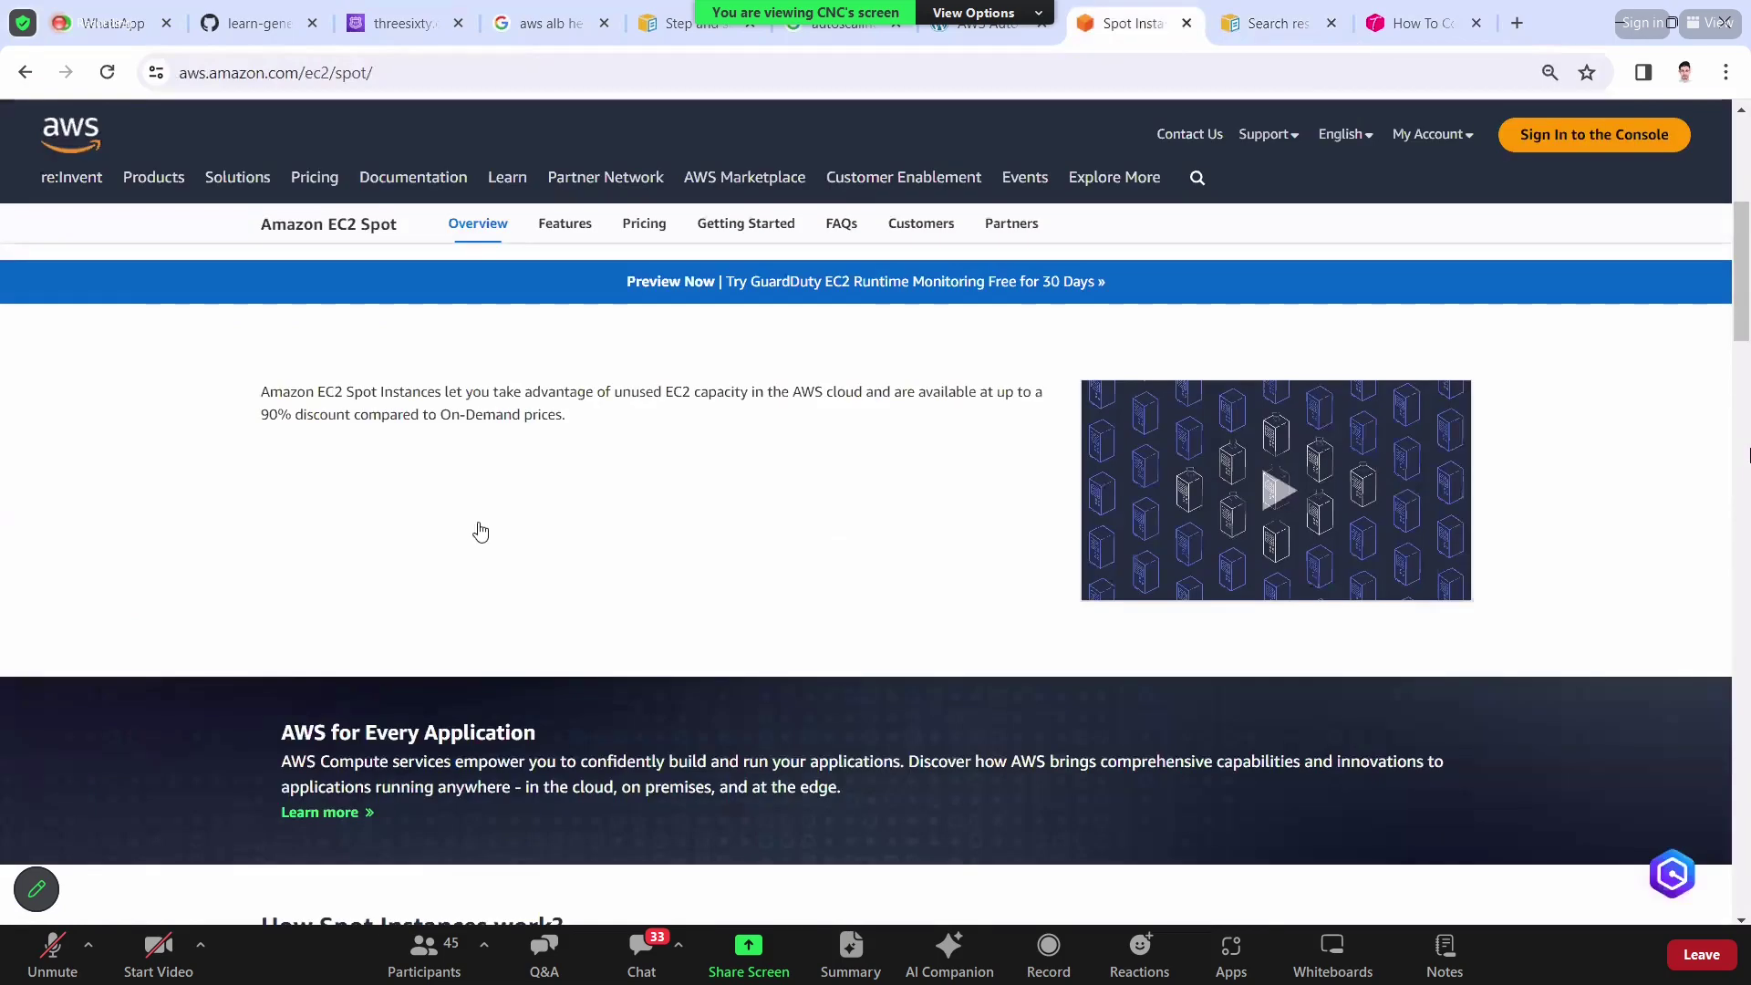
key("ctrl+shift+Tab")
key("ctrl+shift+Tab")
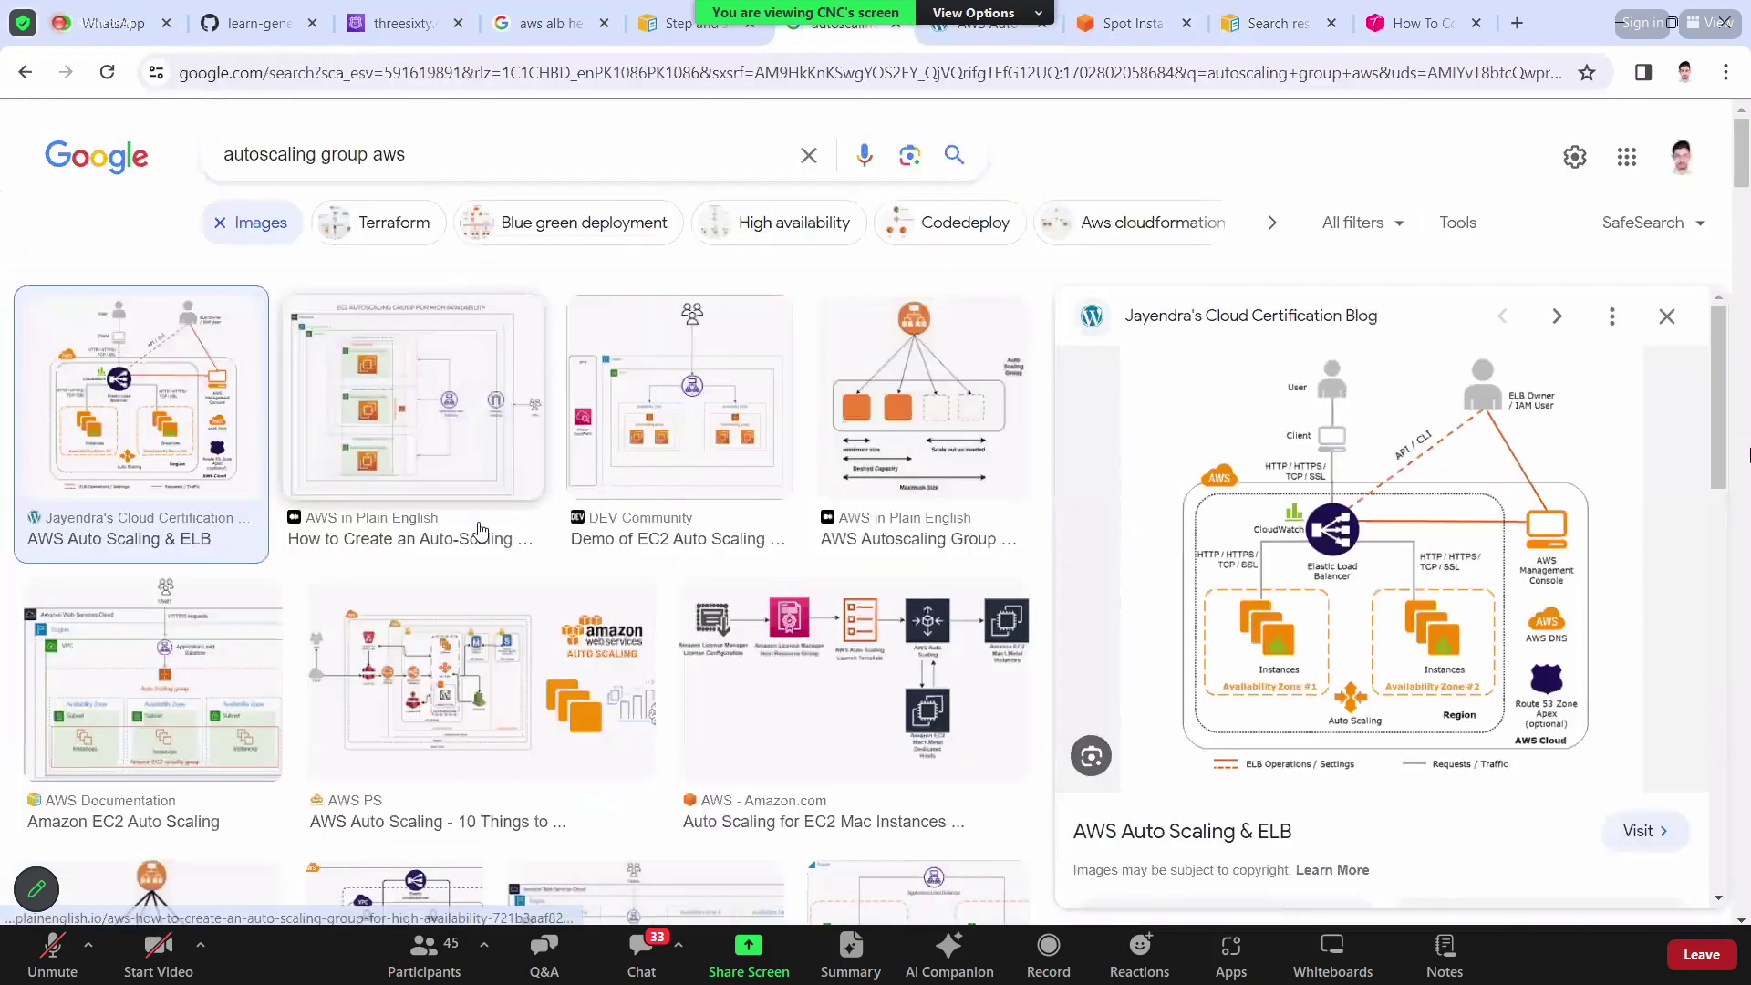
key("ctrl+Tab")
key("ctrl+Tab")
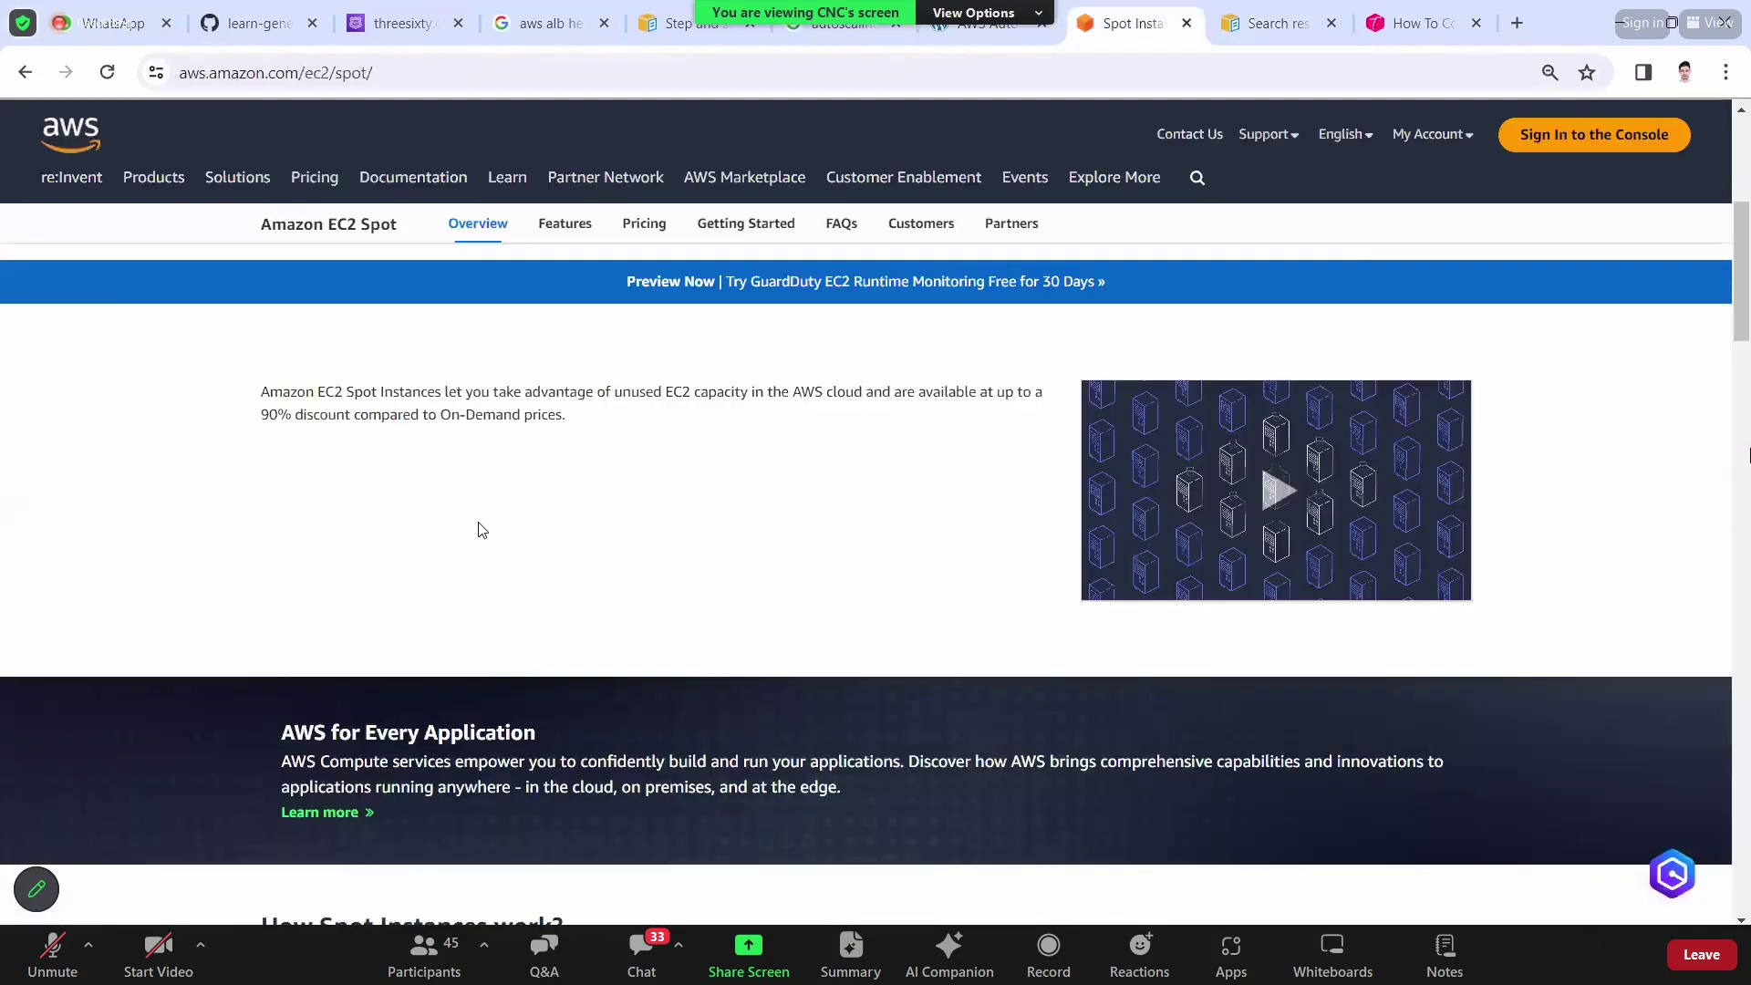
key("ctrl+Tab")
key("ctrl+Tab")
key("ctrl+Tab")
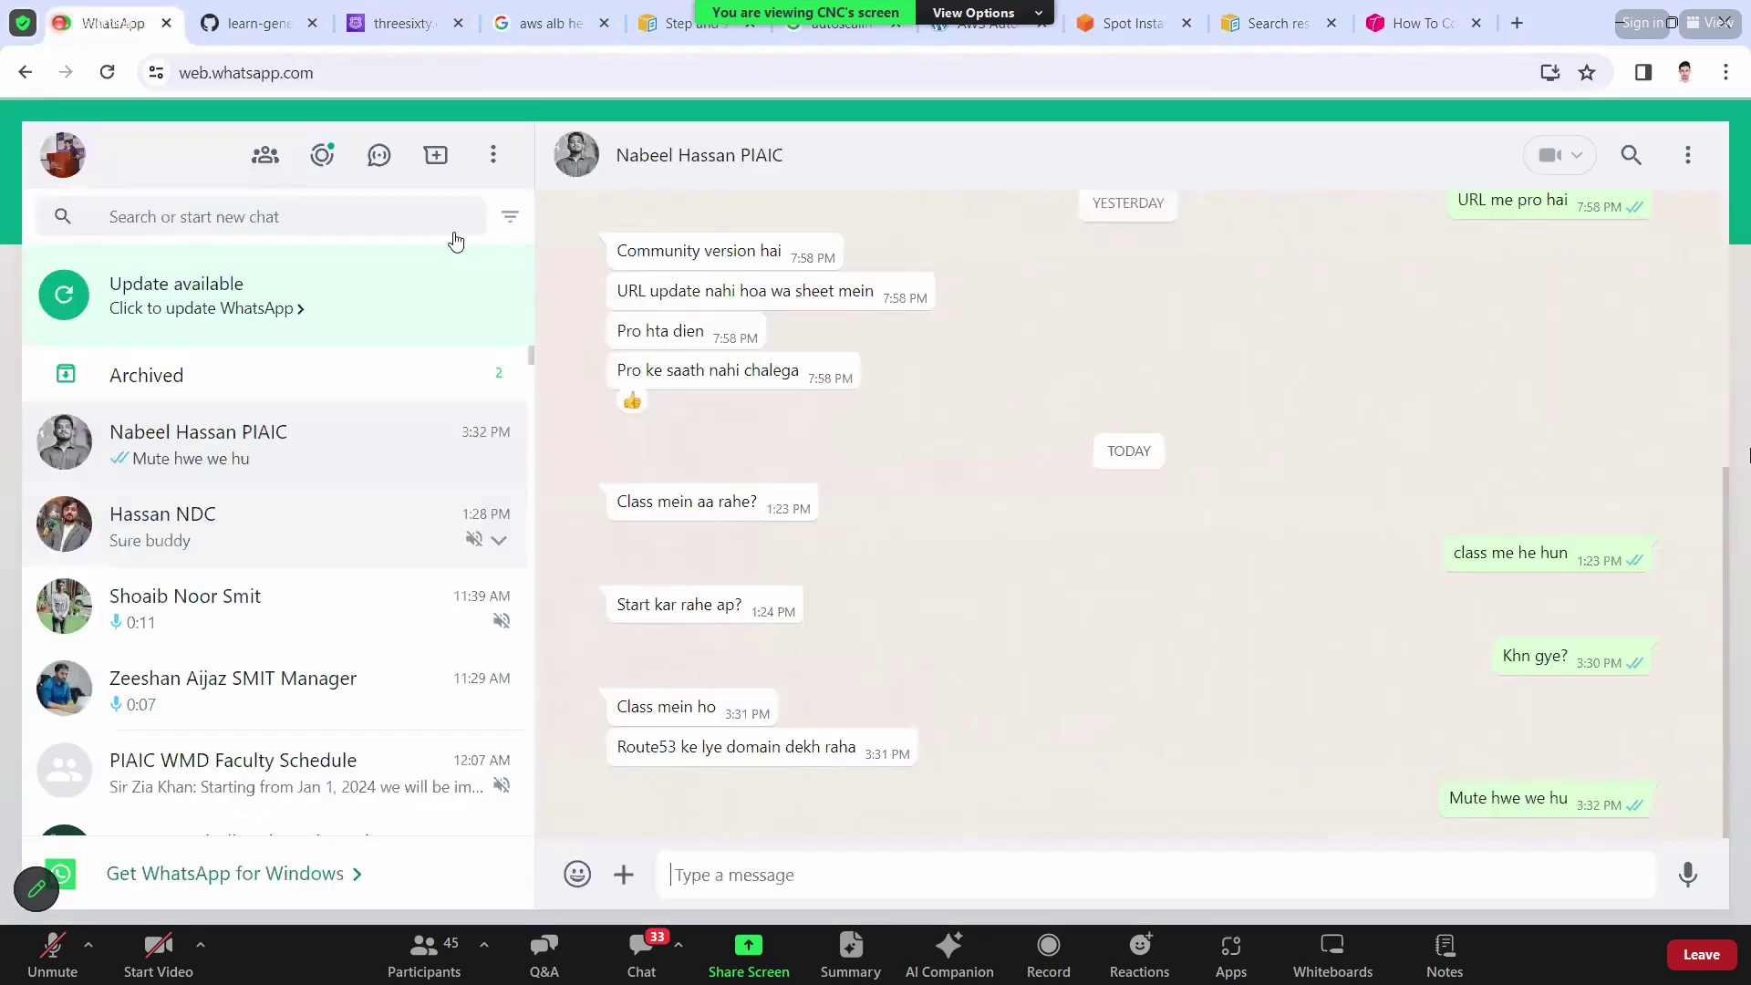
key("ctrl+Tab")
key("ctrl+Tab")
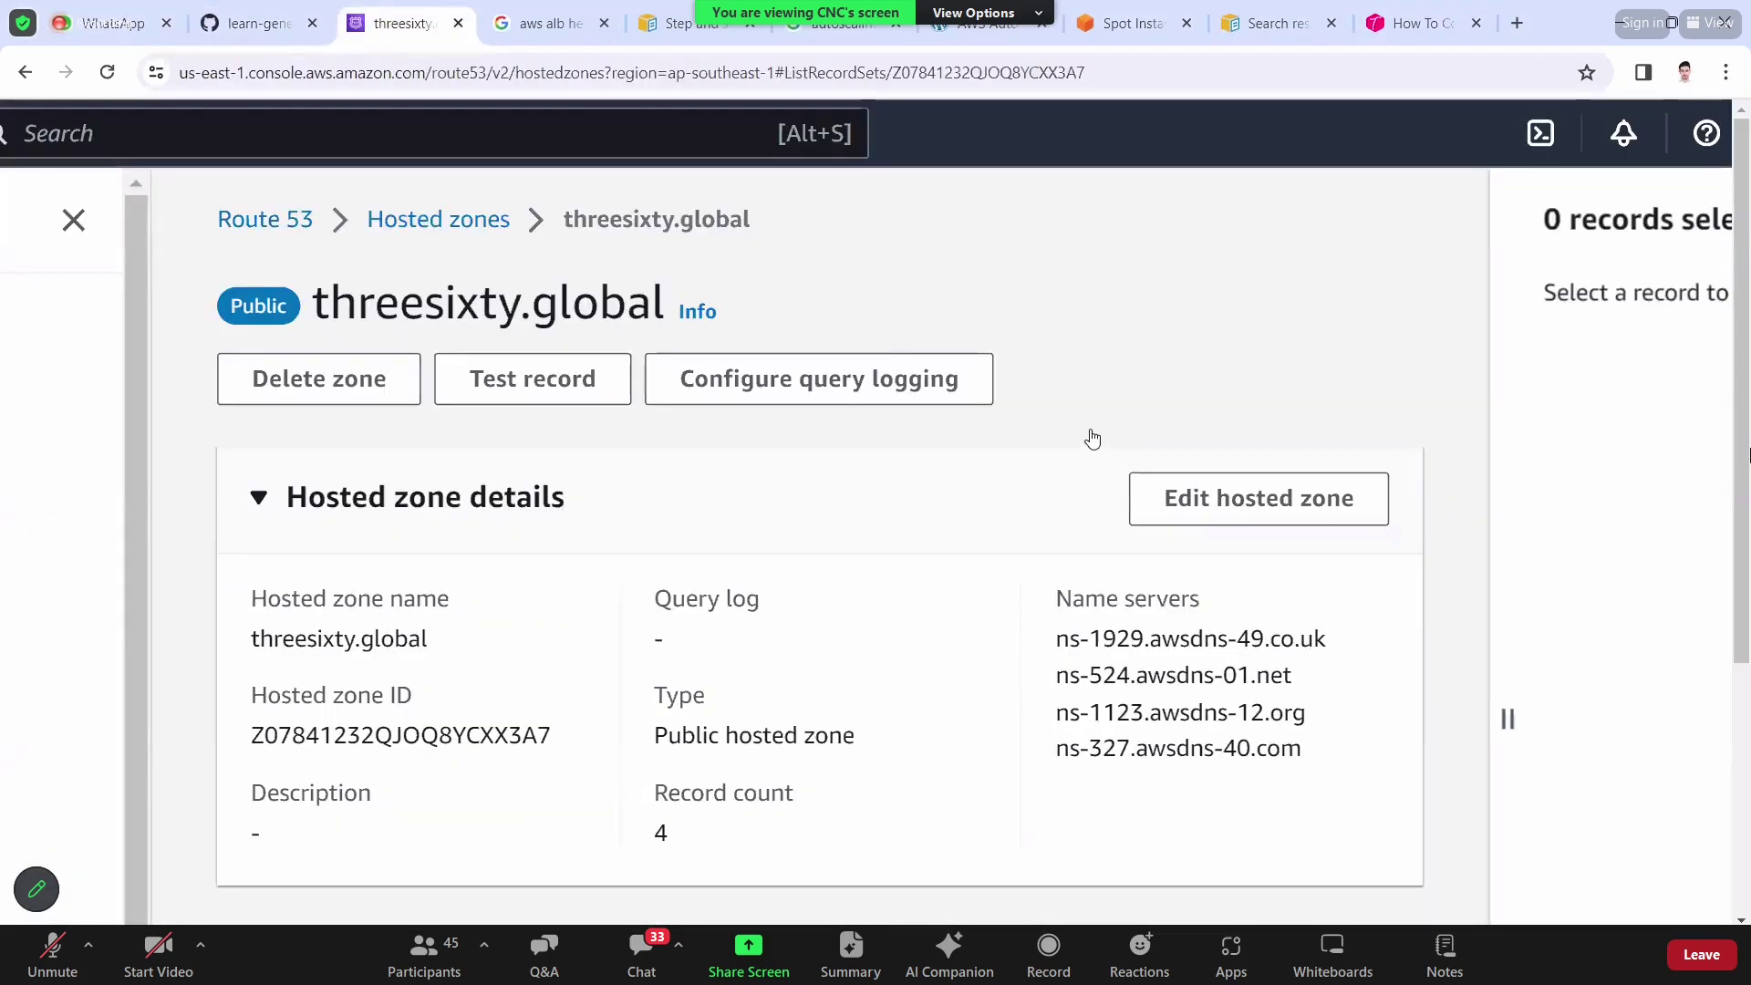
key("alt+Left")
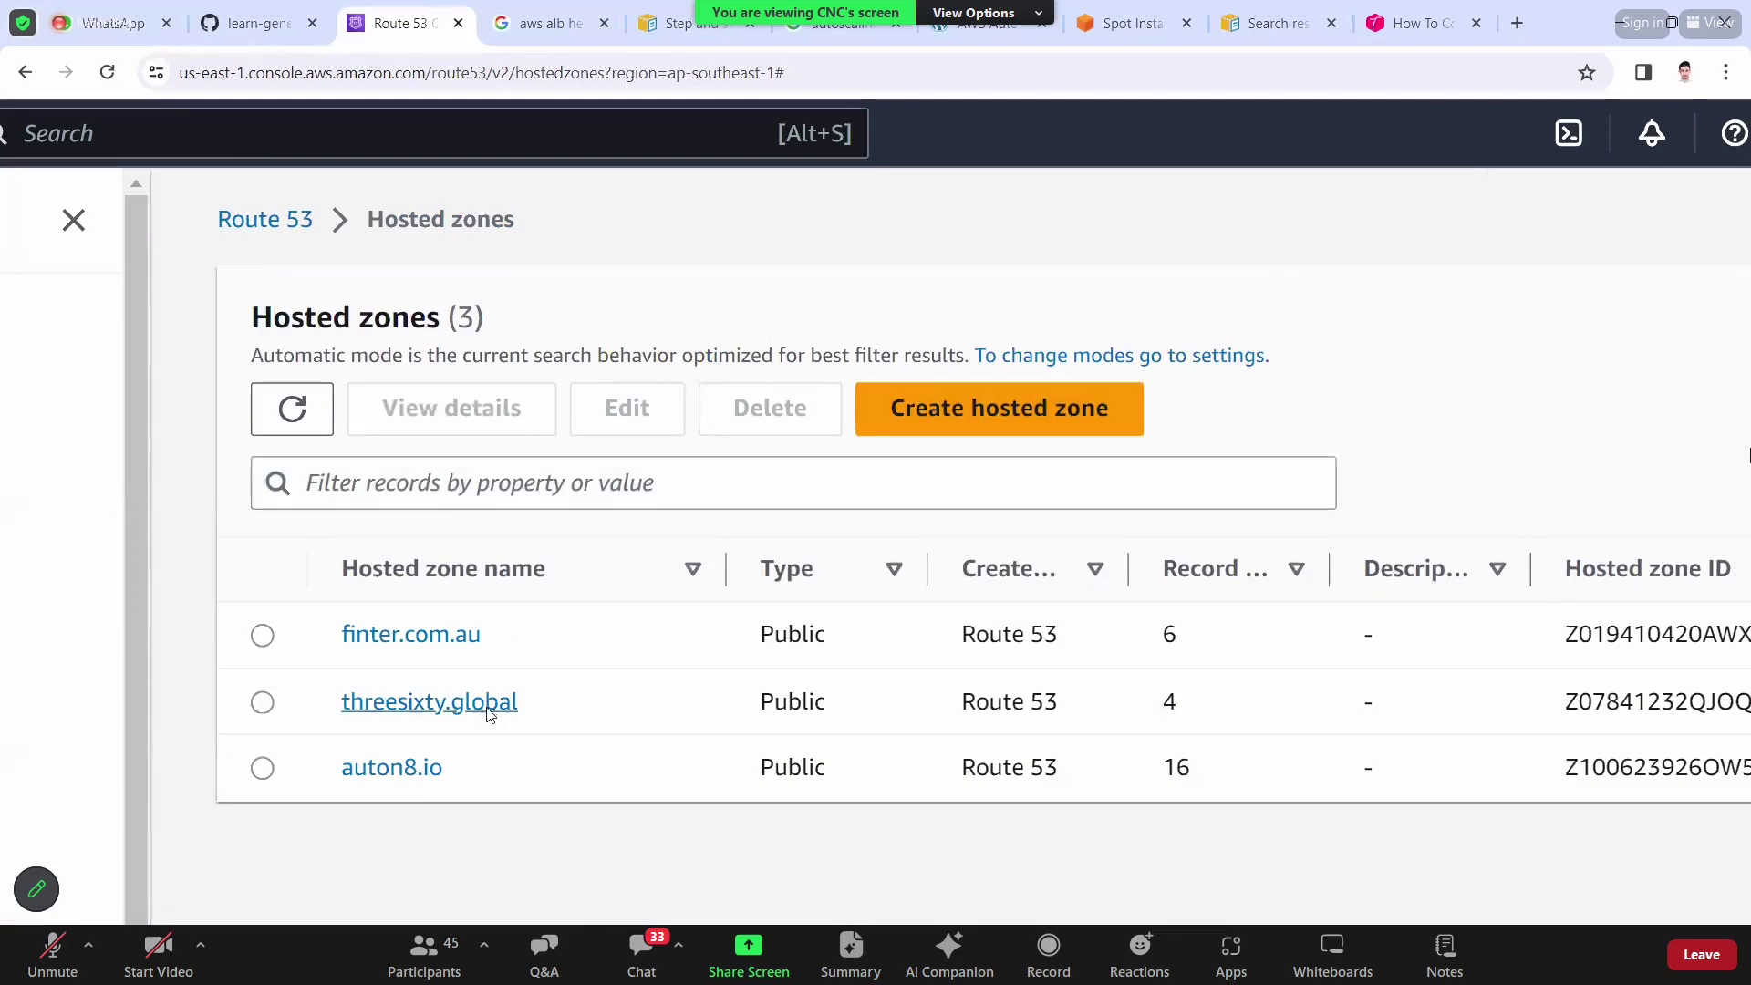
left_click(485, 708)
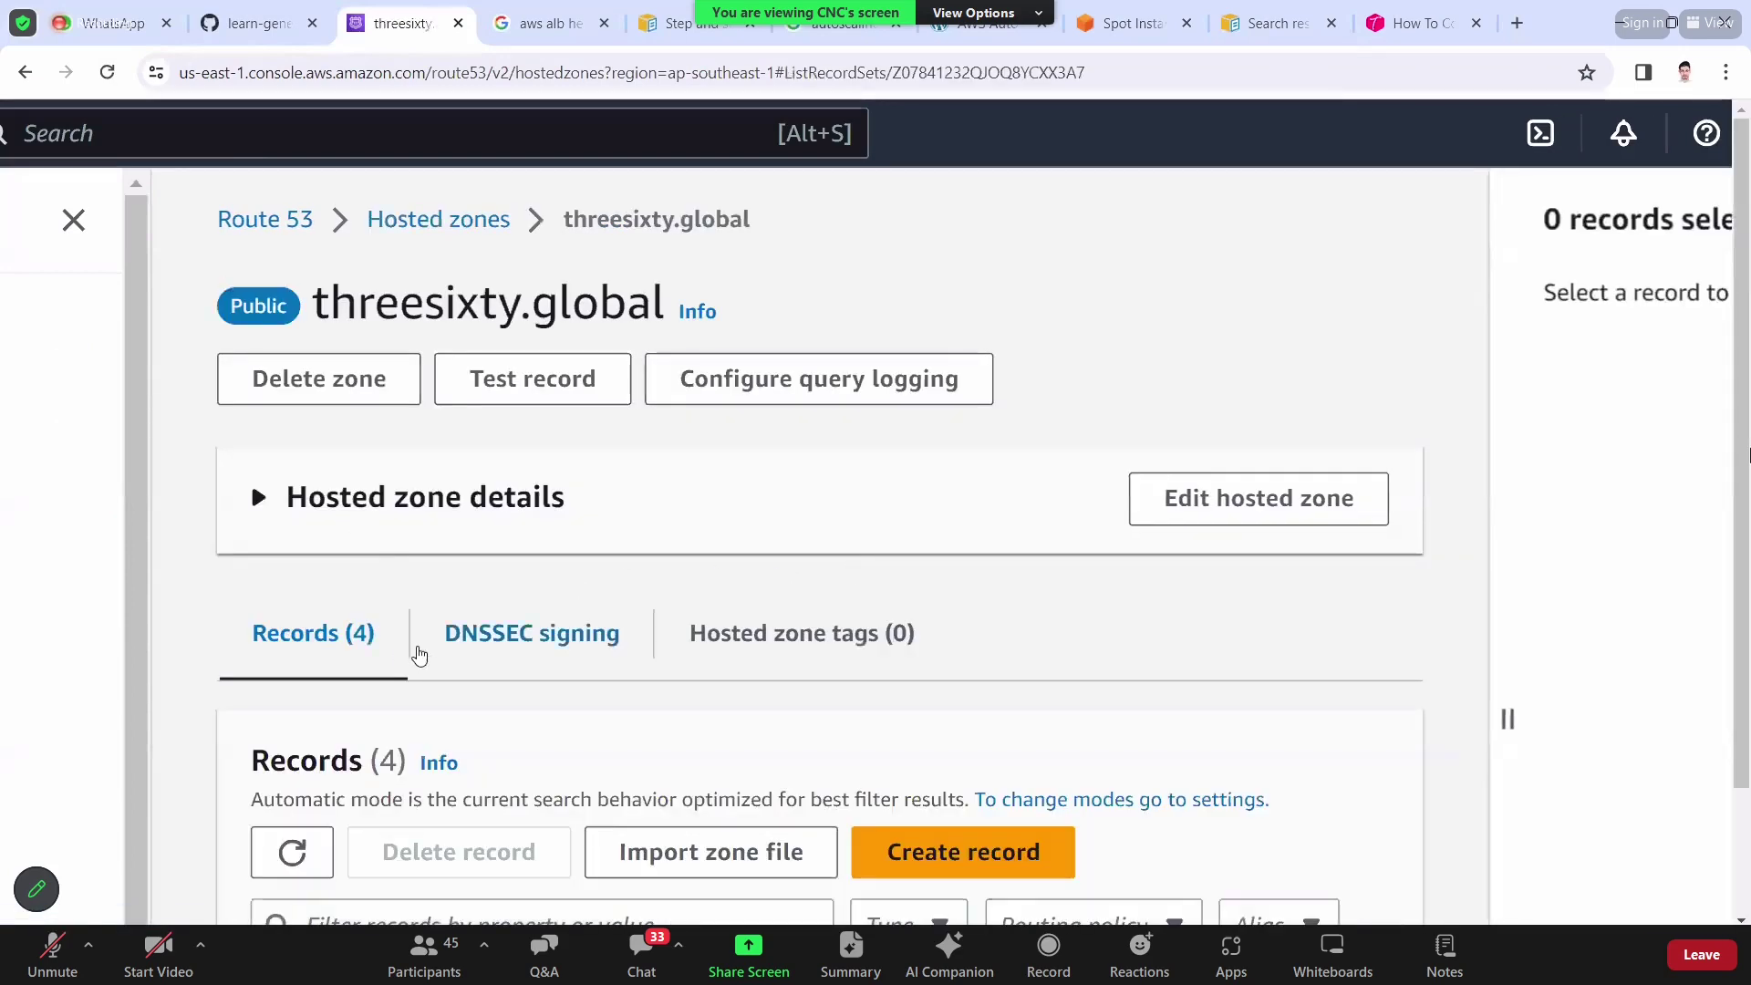
scroll(402, 391, "down", 1)
left_click(400, 423)
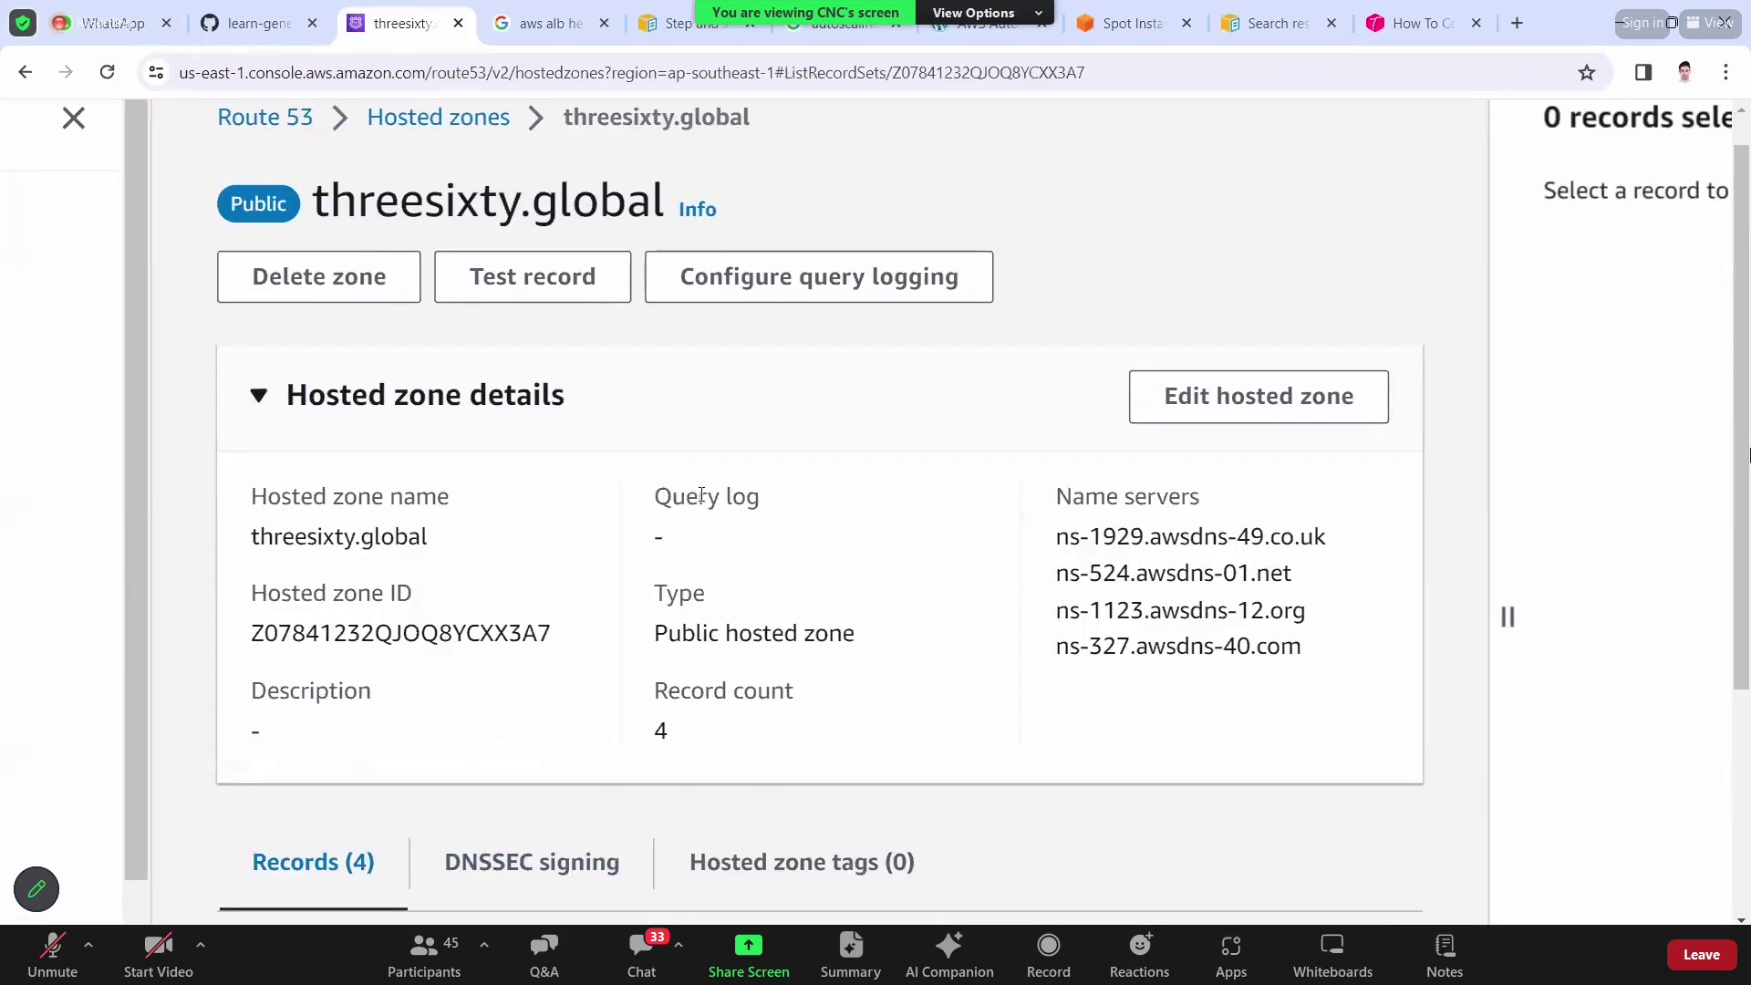
scroll(1158, 565, "up", 1)
triple_click(1140, 597)
left_click_drag(1140, 597, 1235, 711)
double_click(1175, 707)
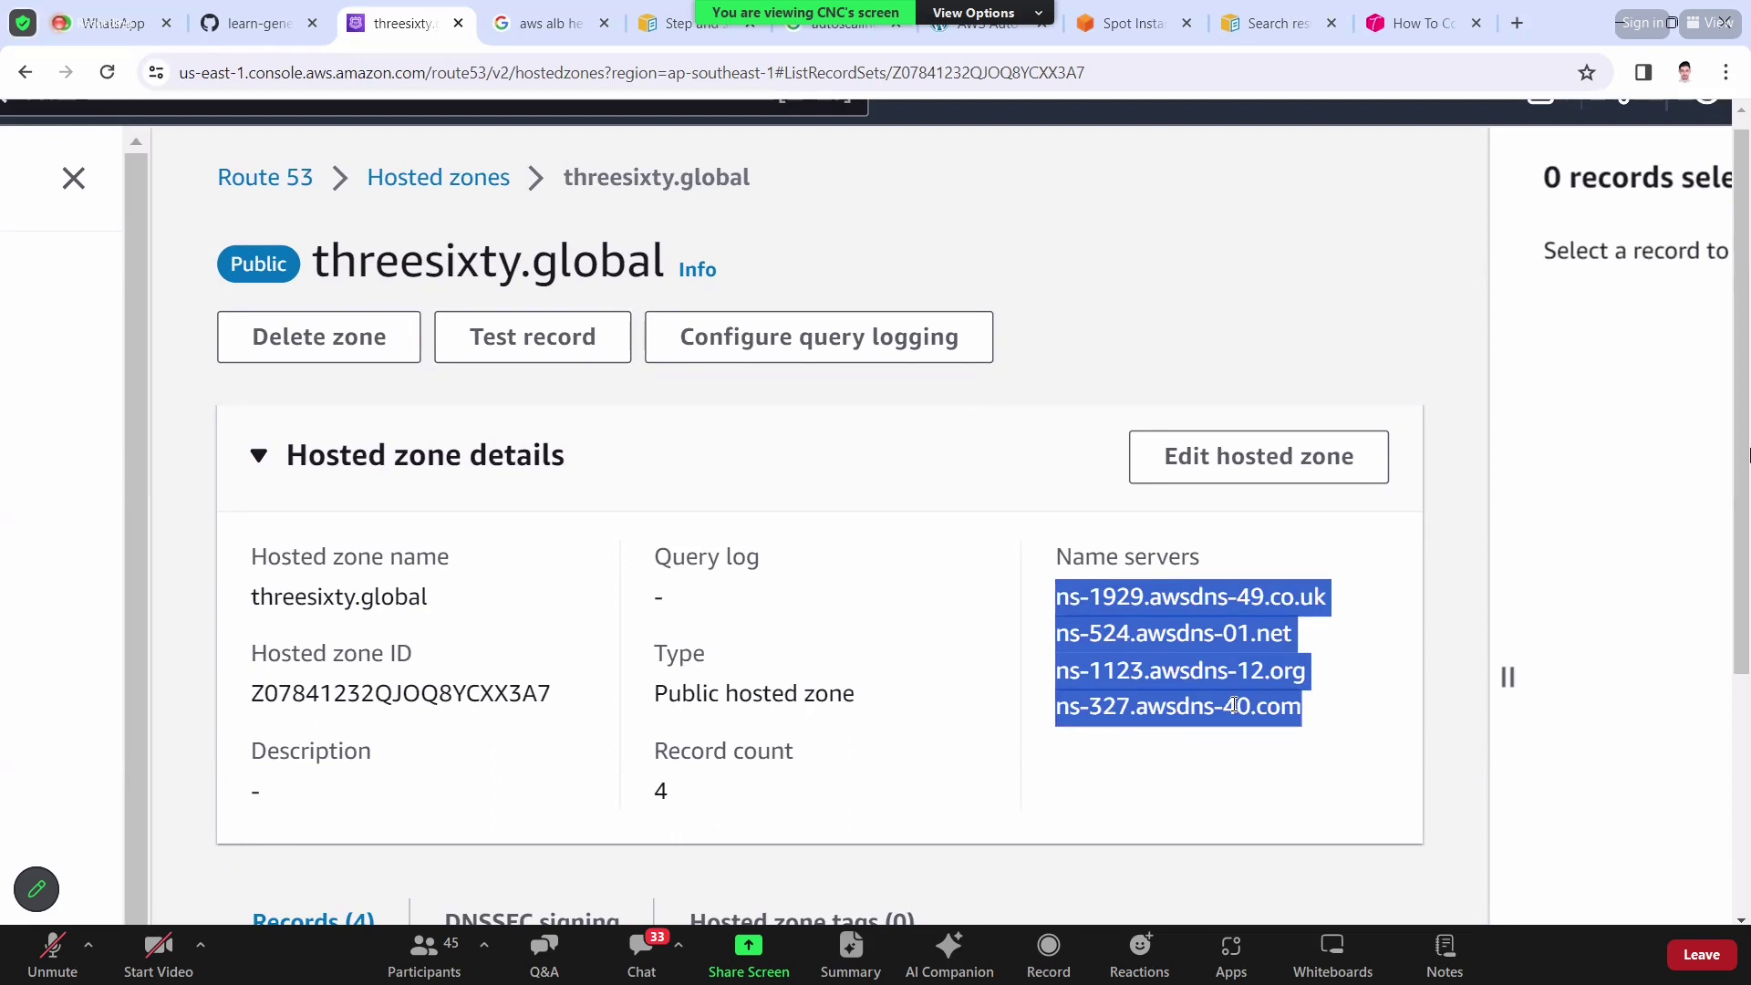
triple_click(1233, 705)
left_click_drag(1233, 705, 1086, 599)
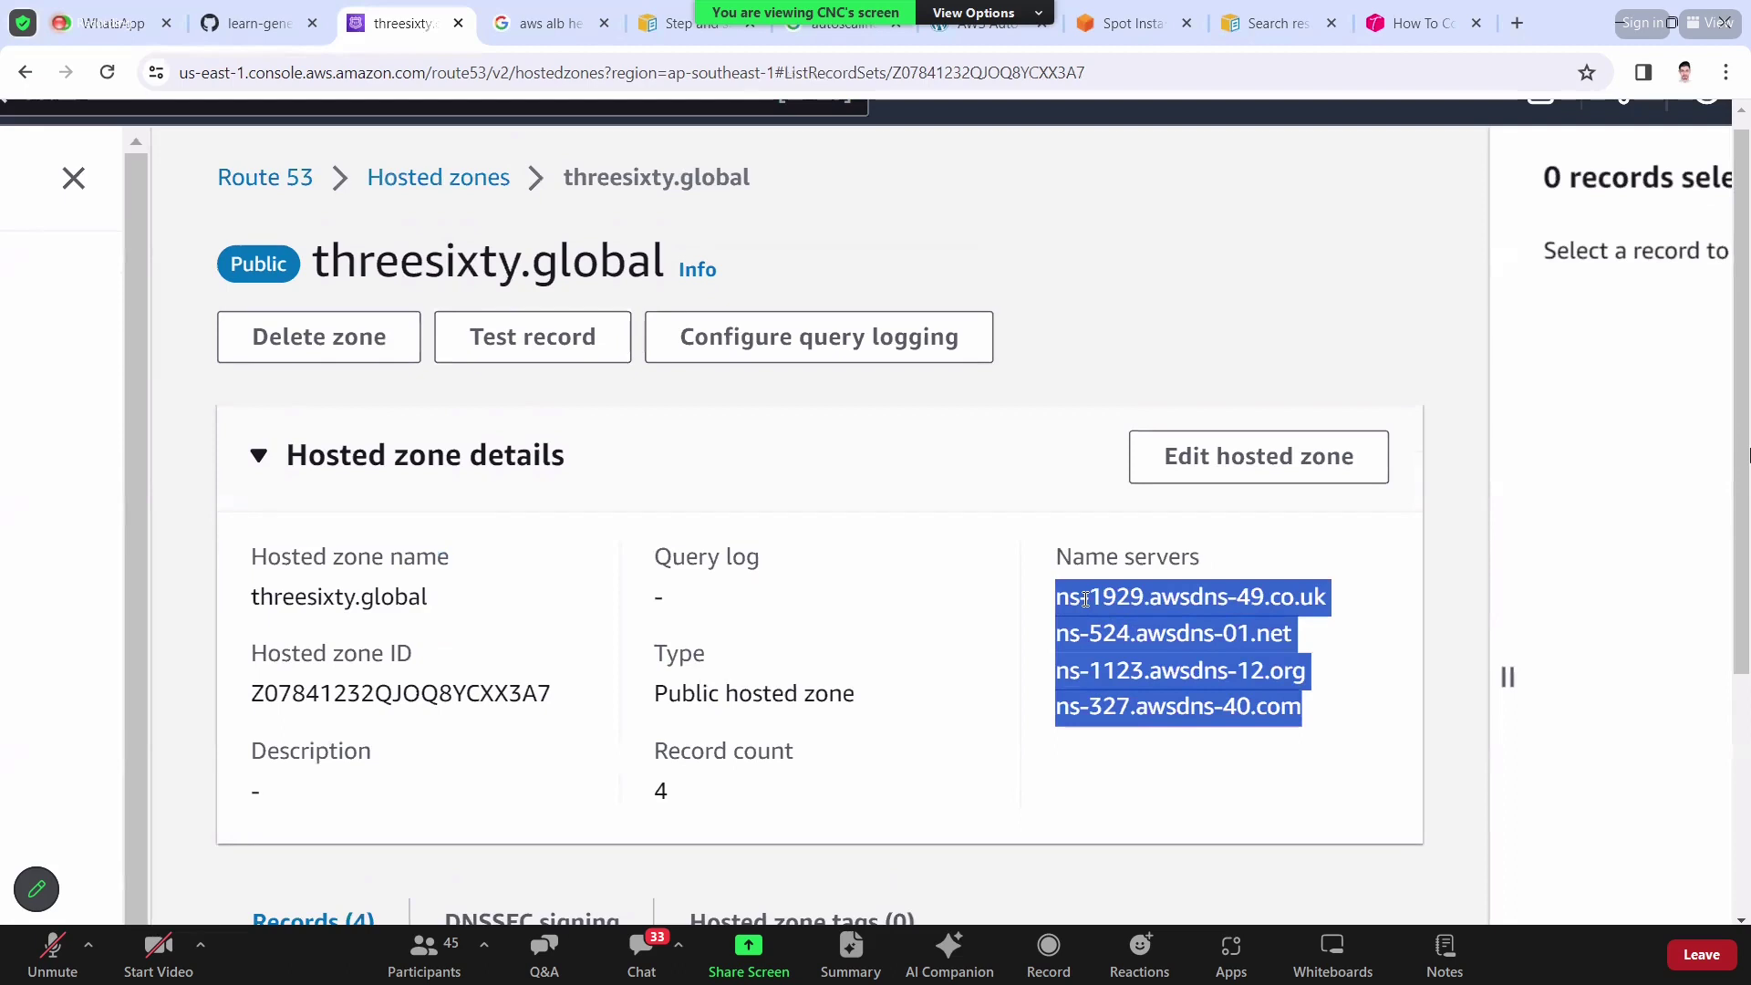
triple_click(1085, 598)
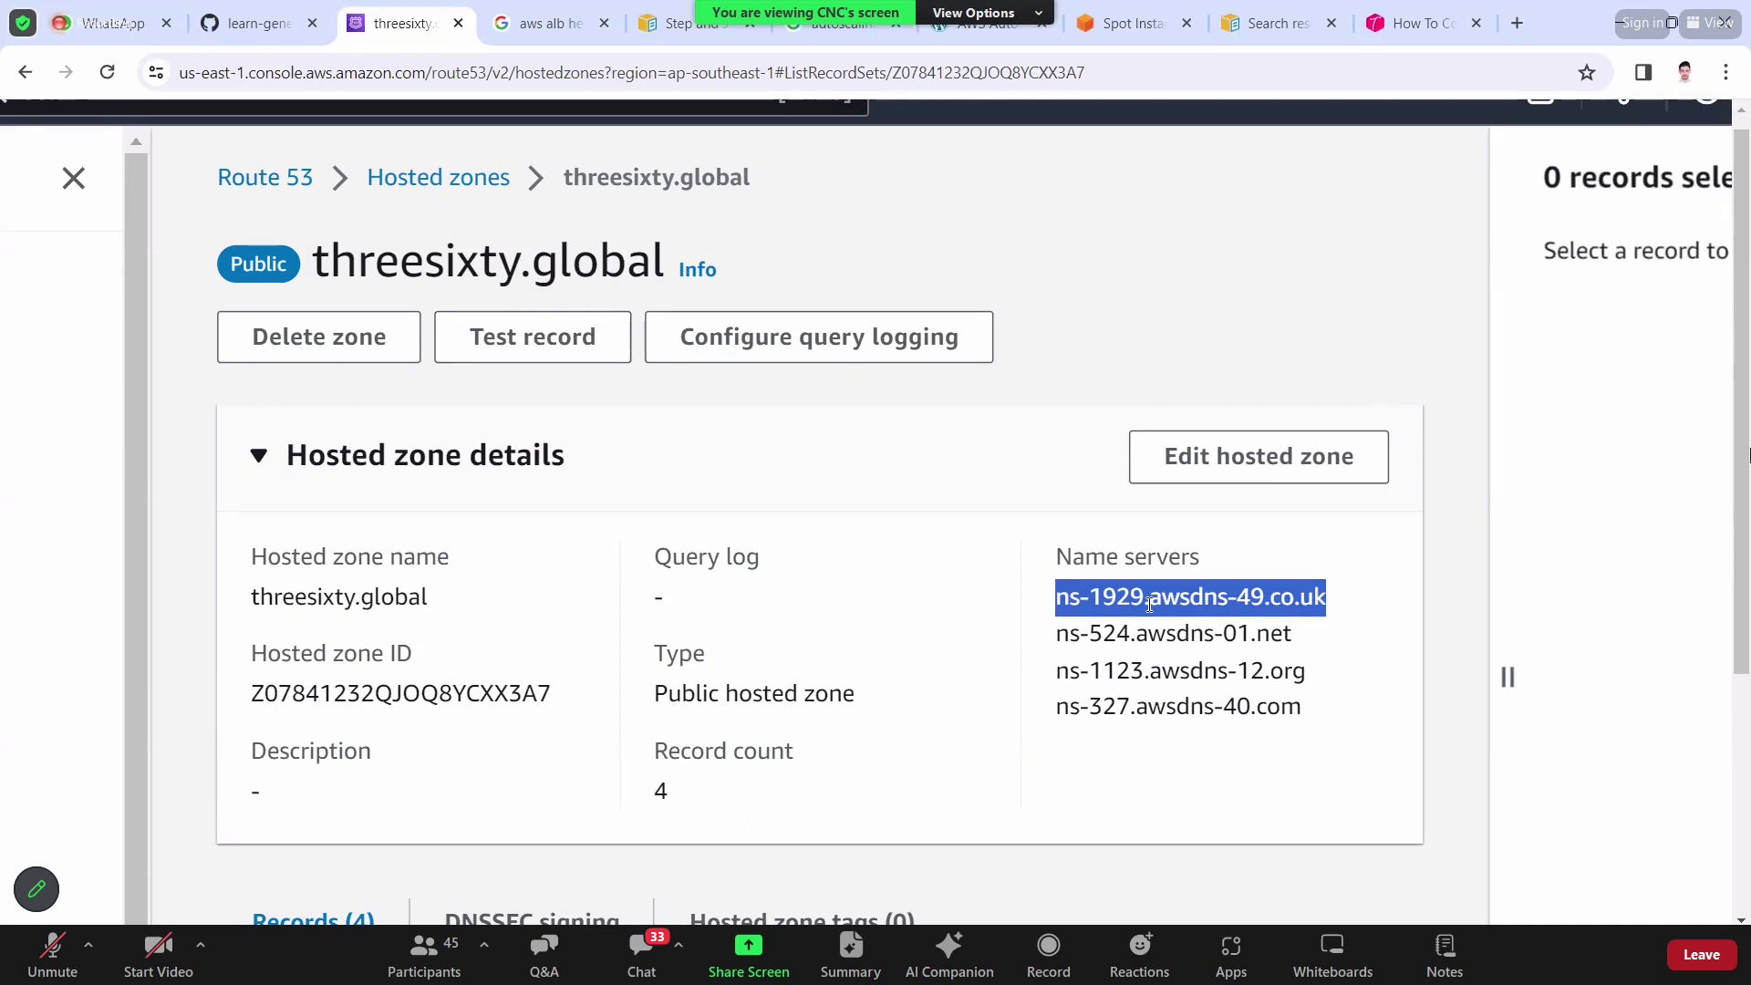
triple_click(1140, 567)
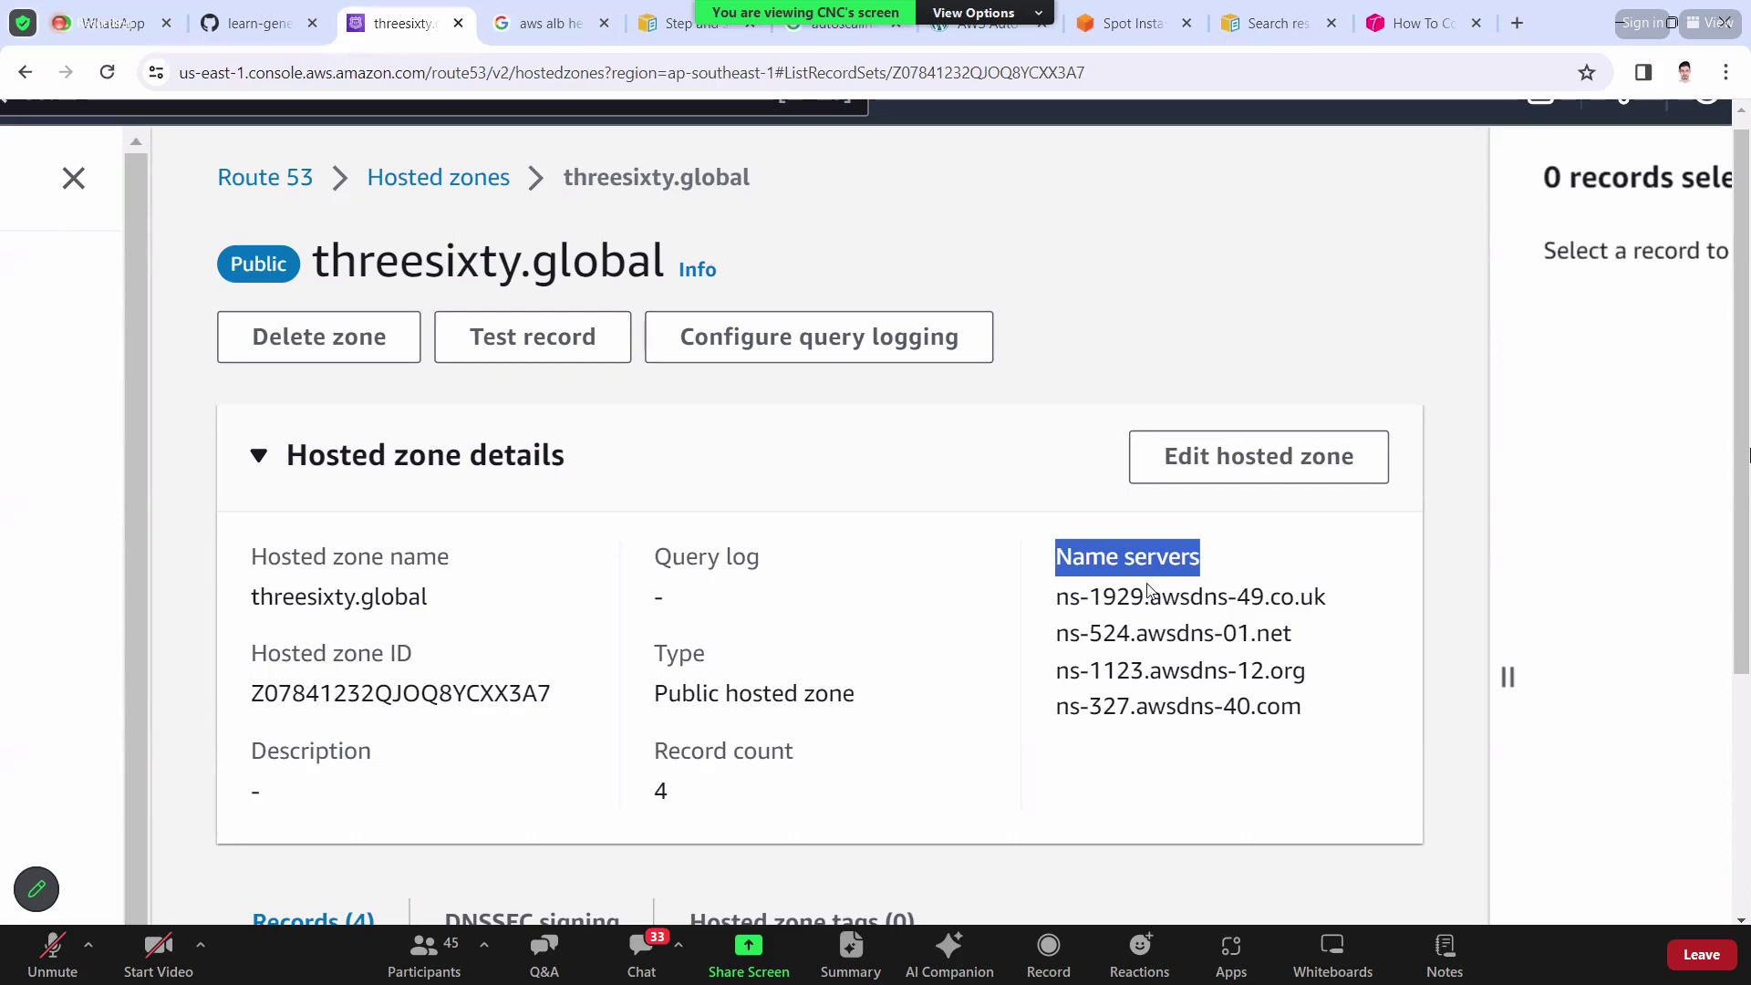
left_click_drag(1058, 595, 1188, 735)
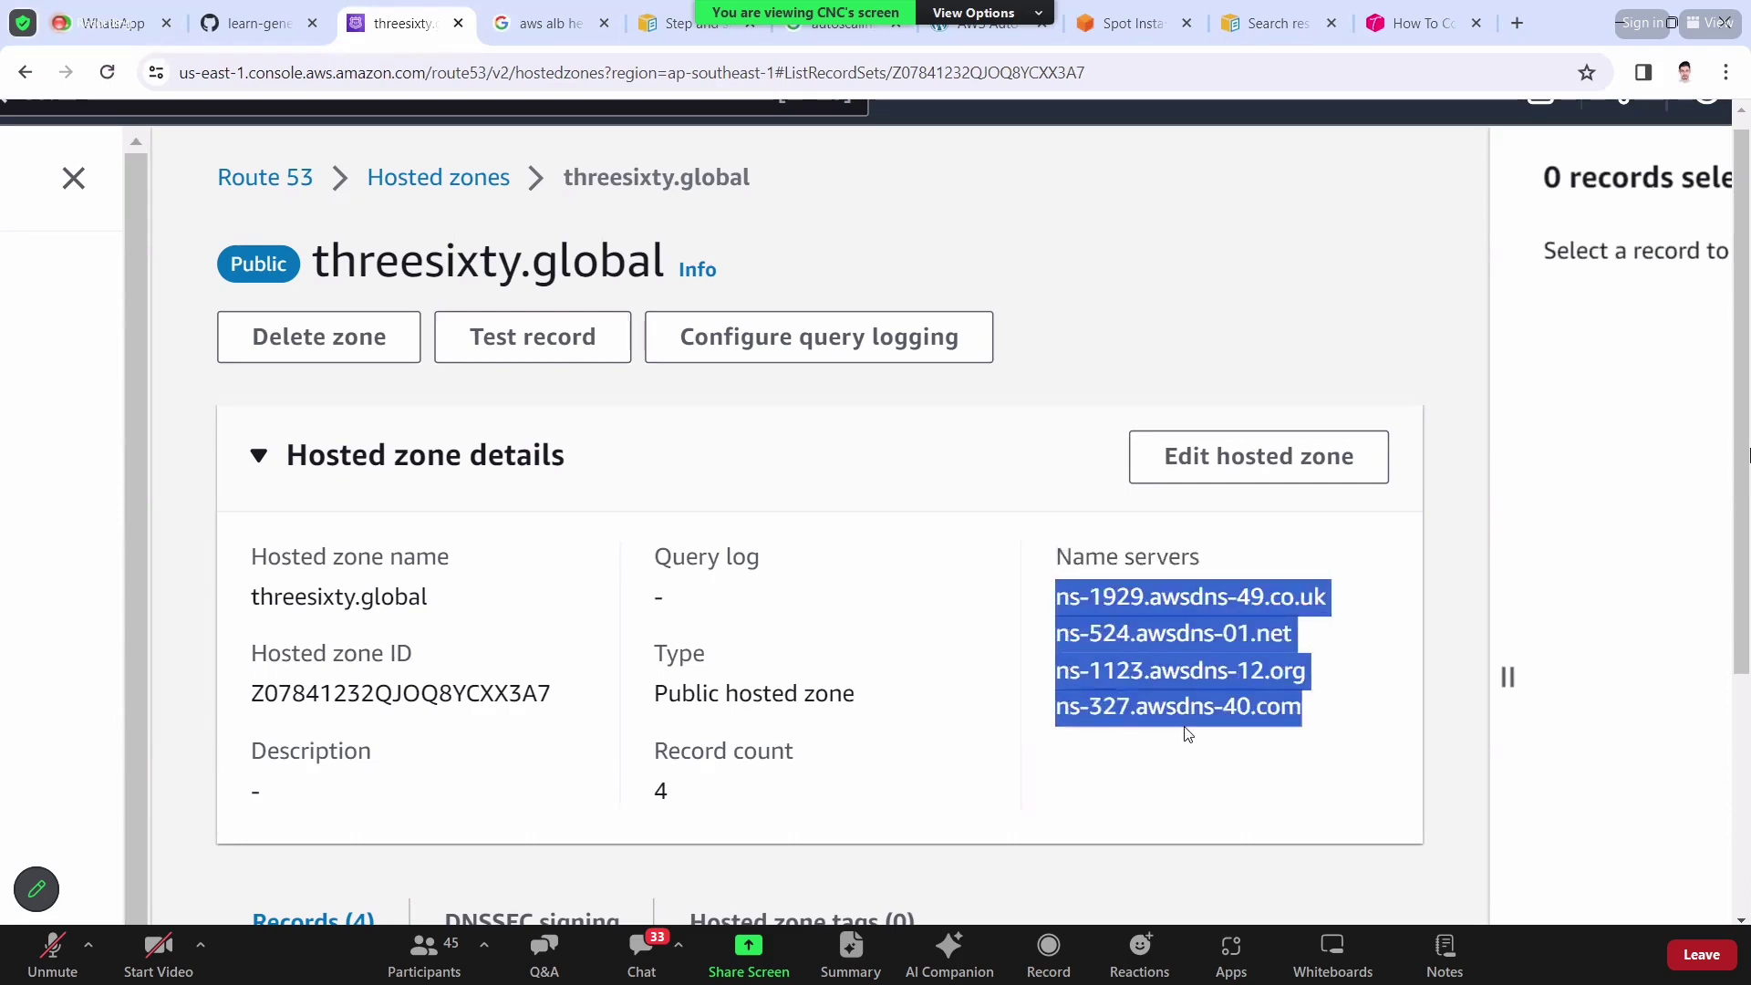
left_click_drag(1181, 730, 1081, 635)
triple_click(1072, 606)
double_click(487, 290)
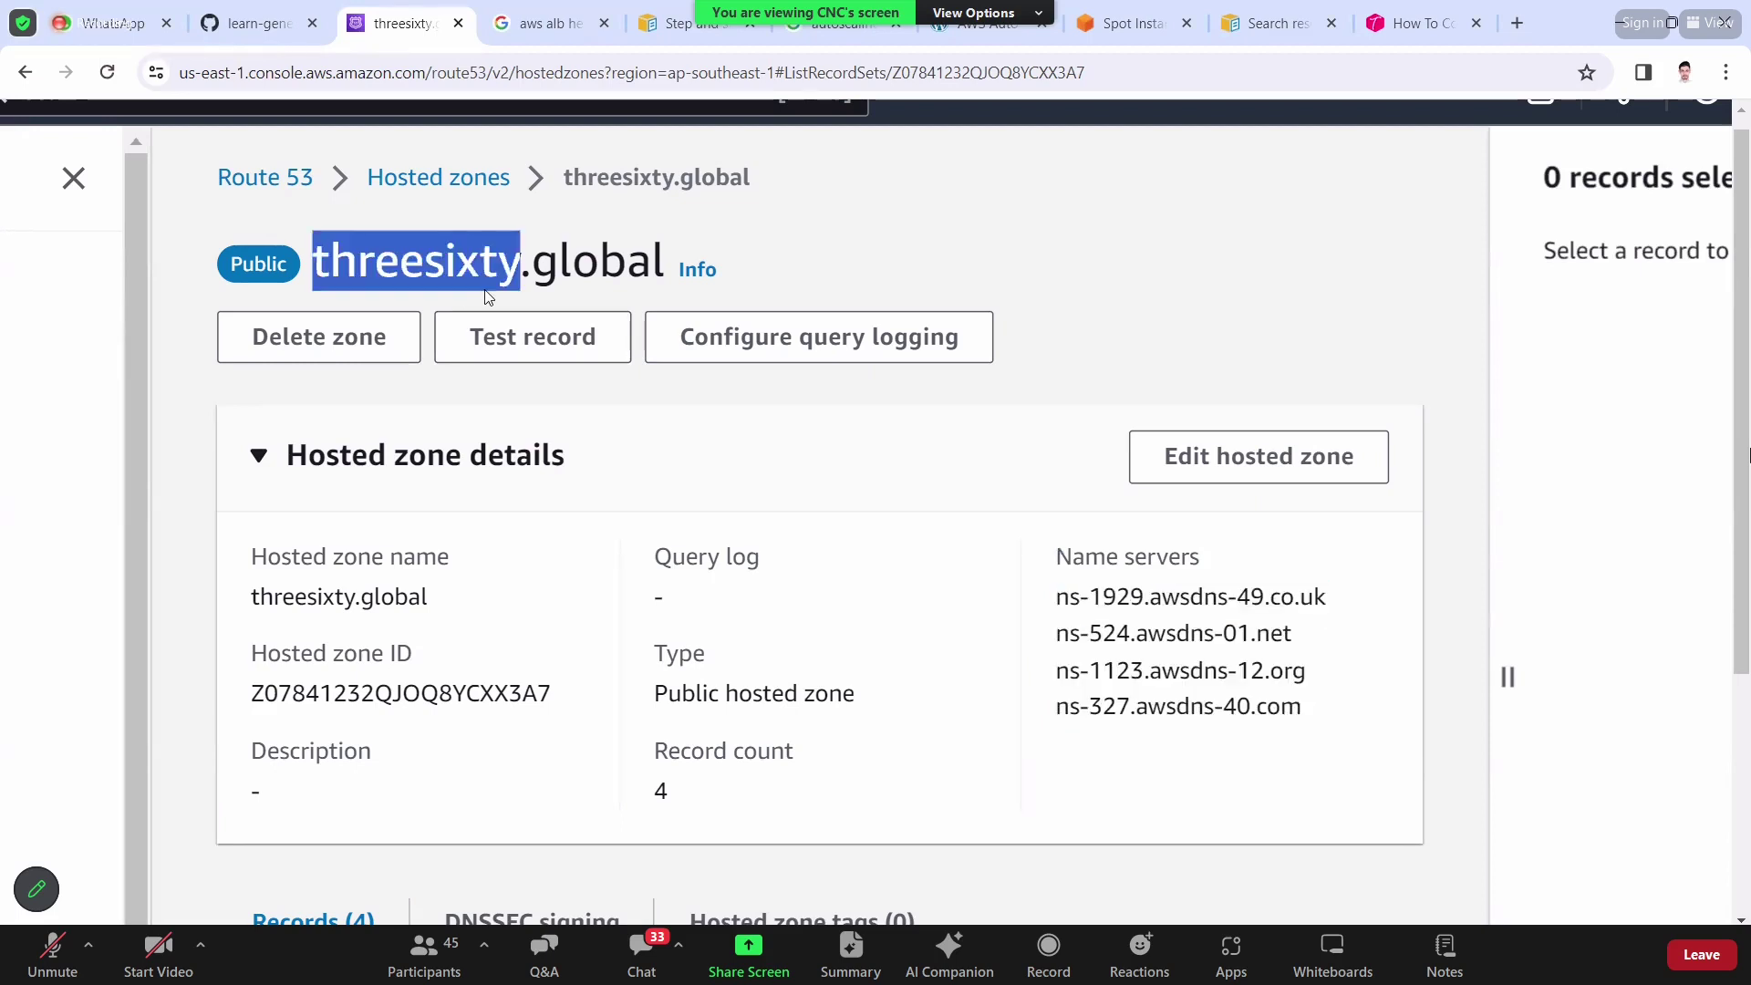
triple_click(487, 290)
triple_click(526, 264)
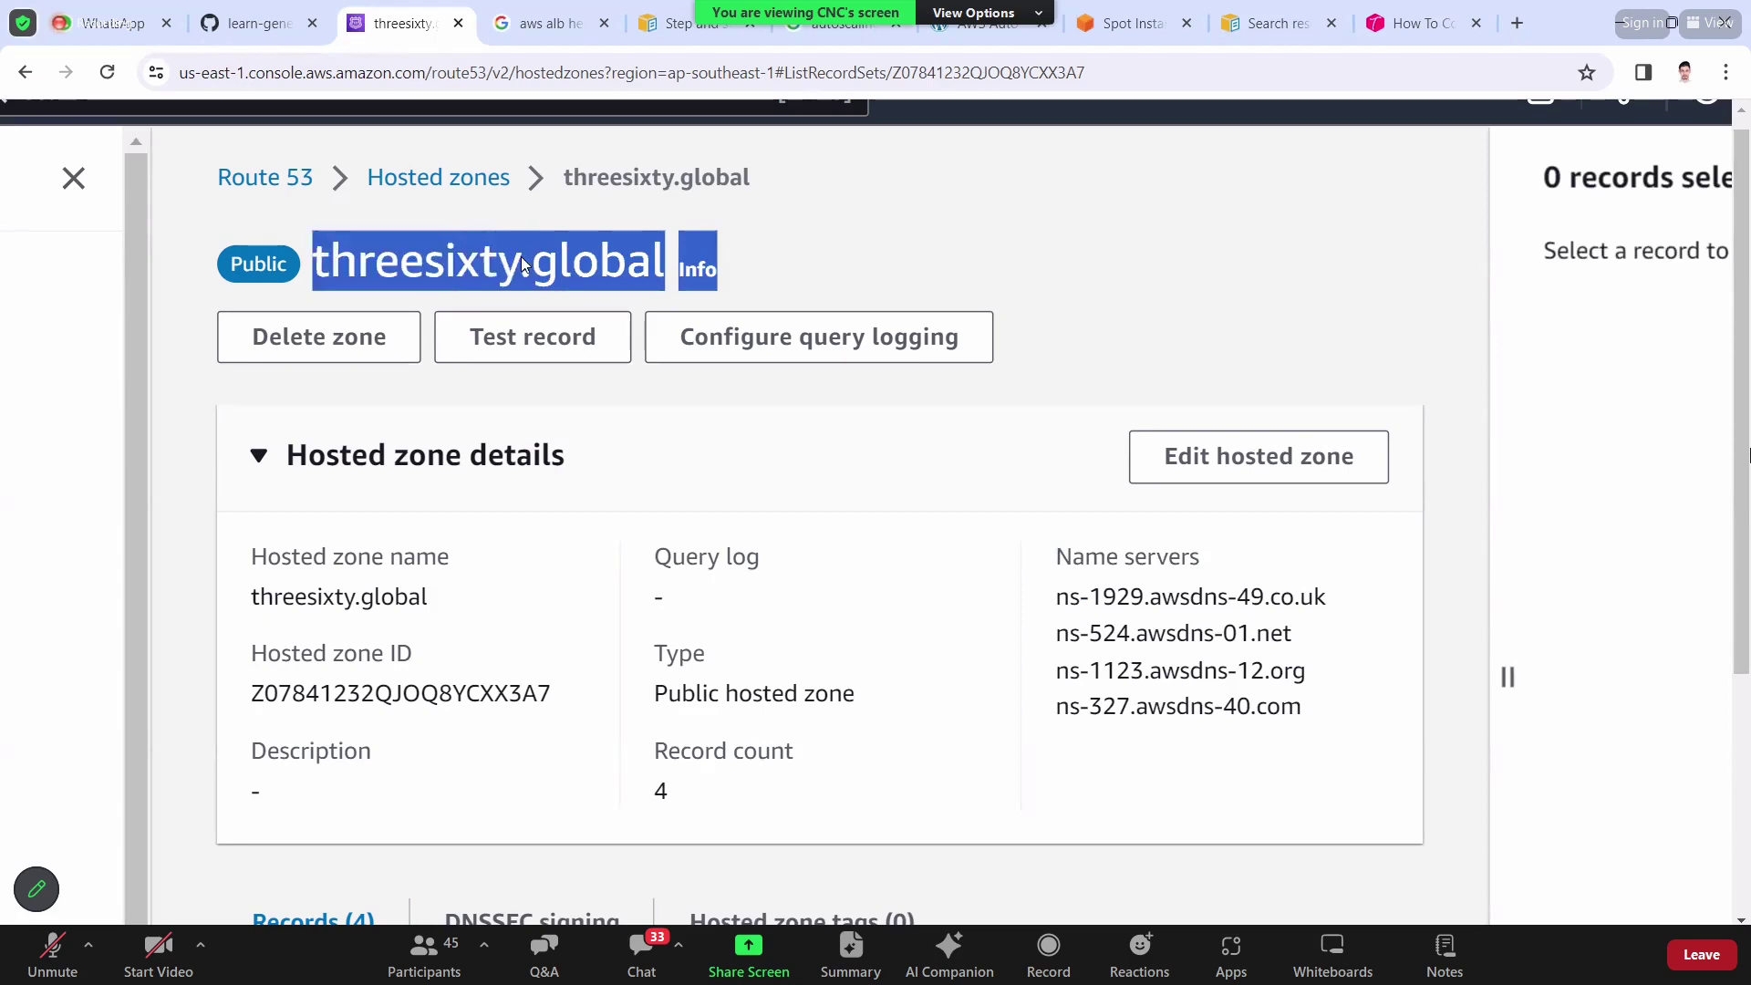
double_click(438, 264)
triple_click(572, 265)
left_click(198, 364)
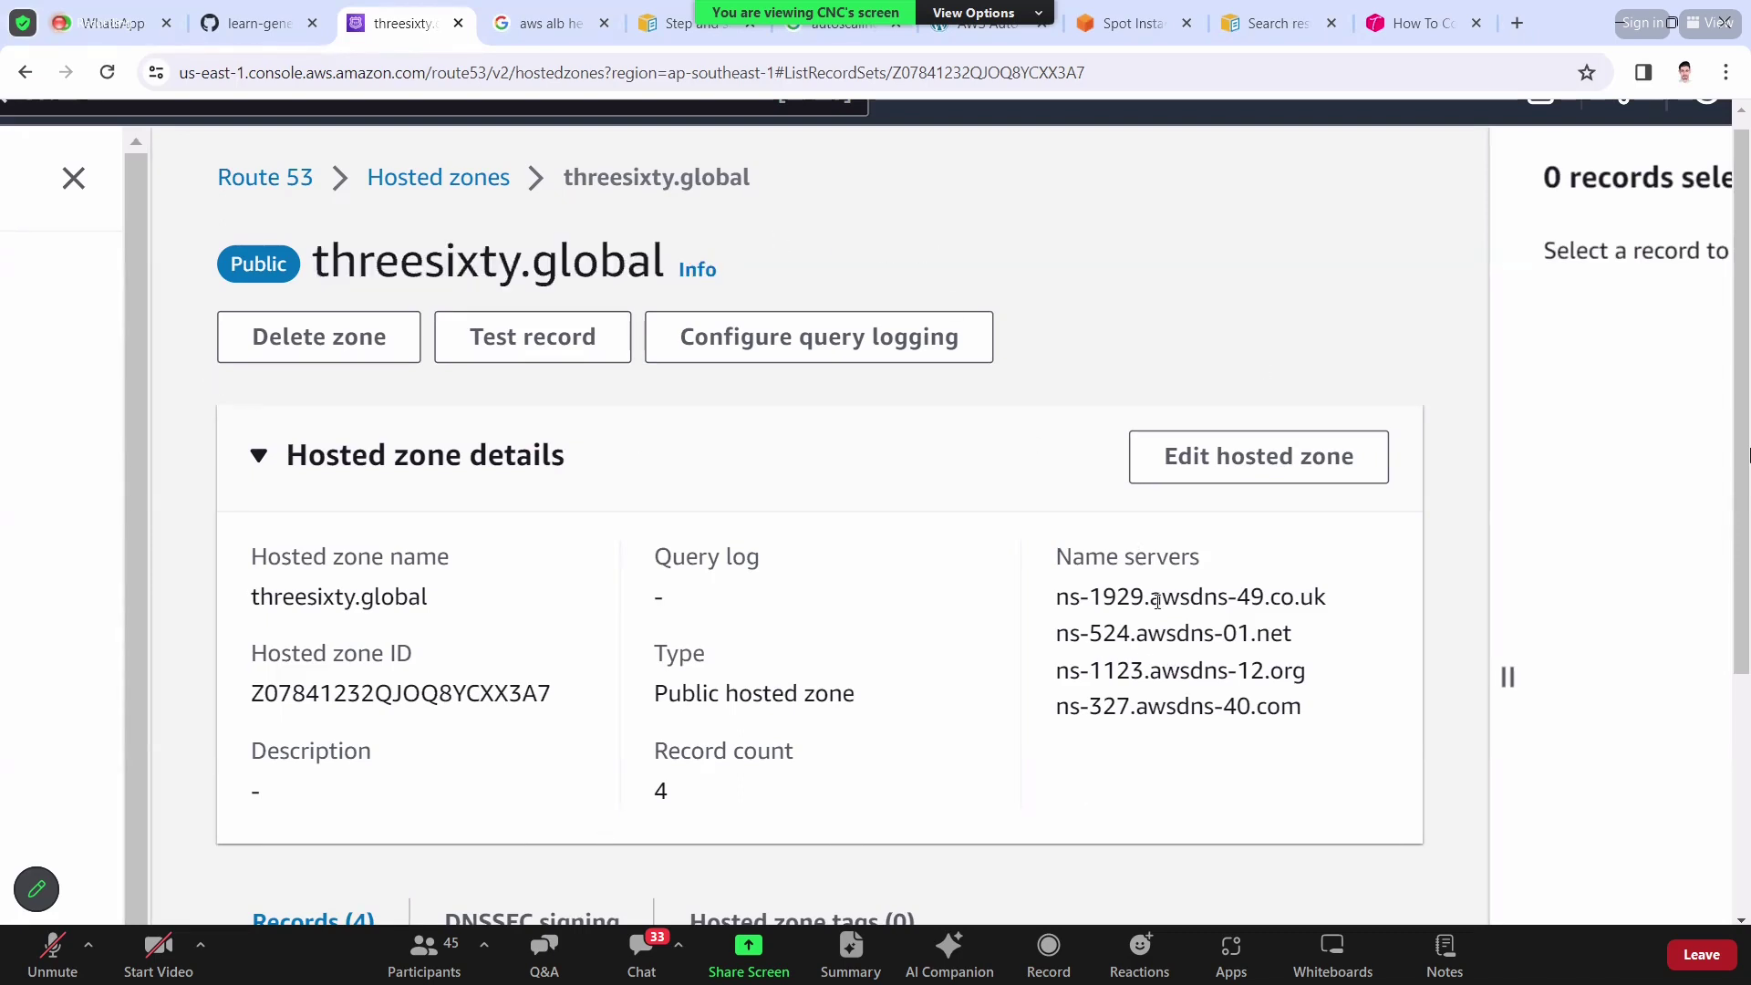
triple_click(1102, 597)
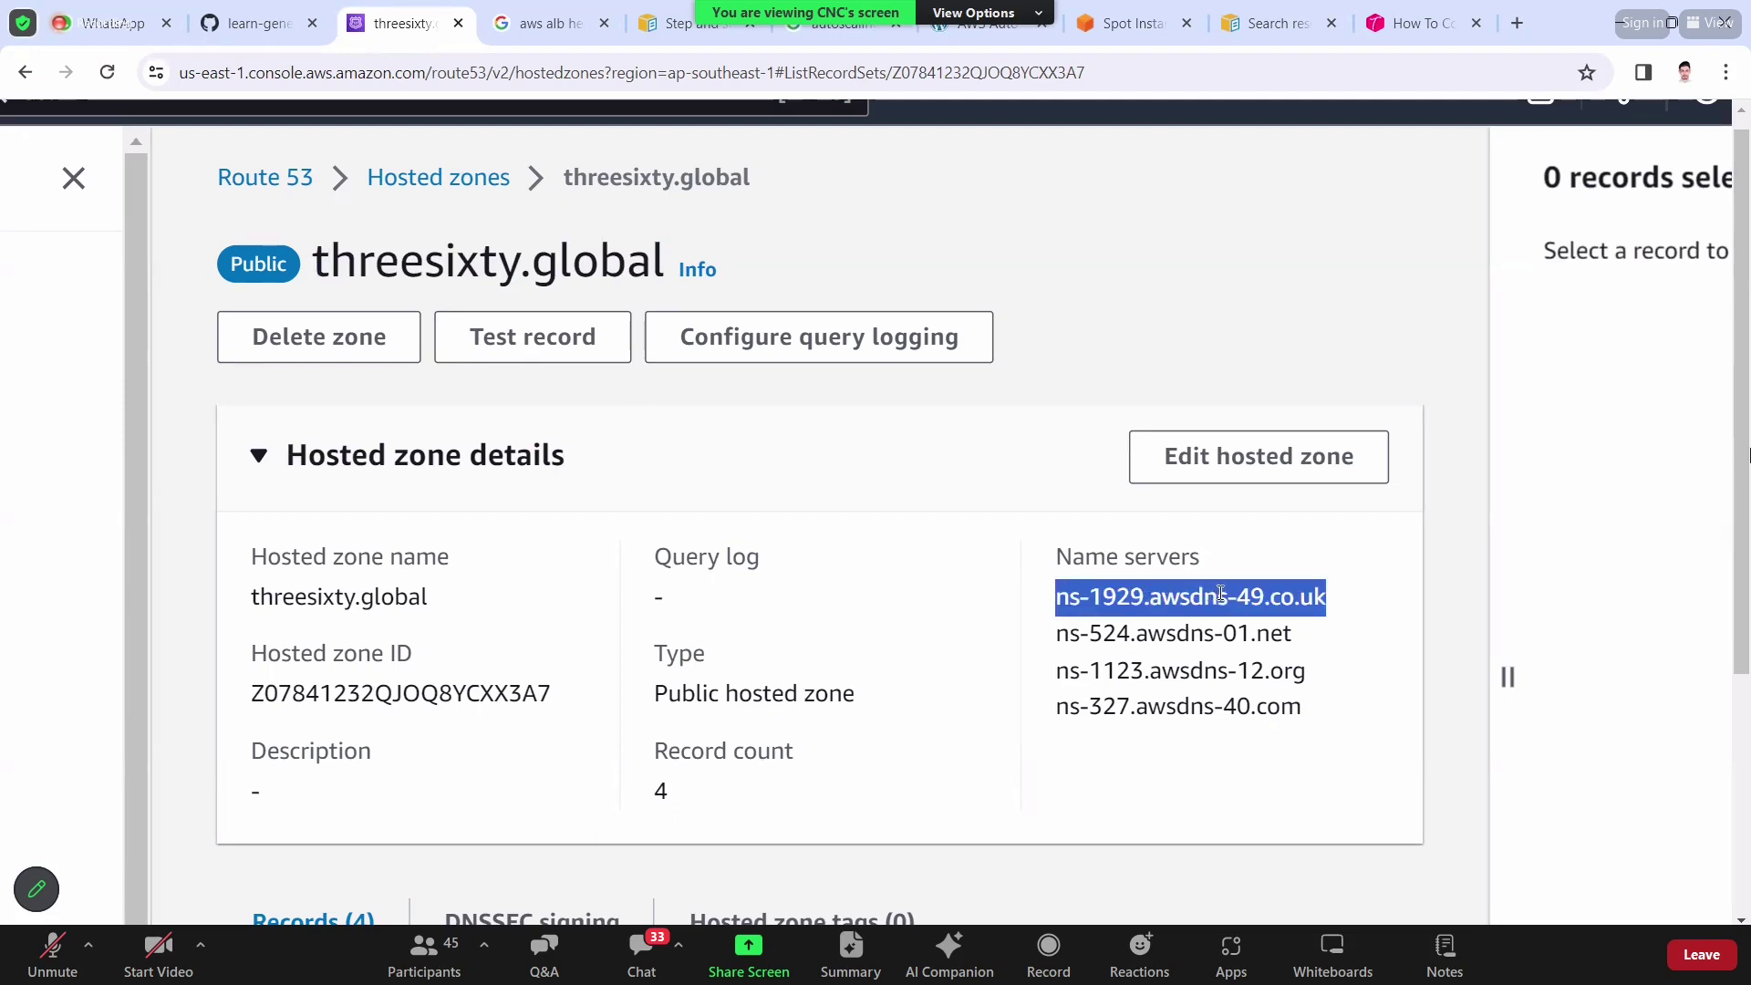
left_click(1046, 379)
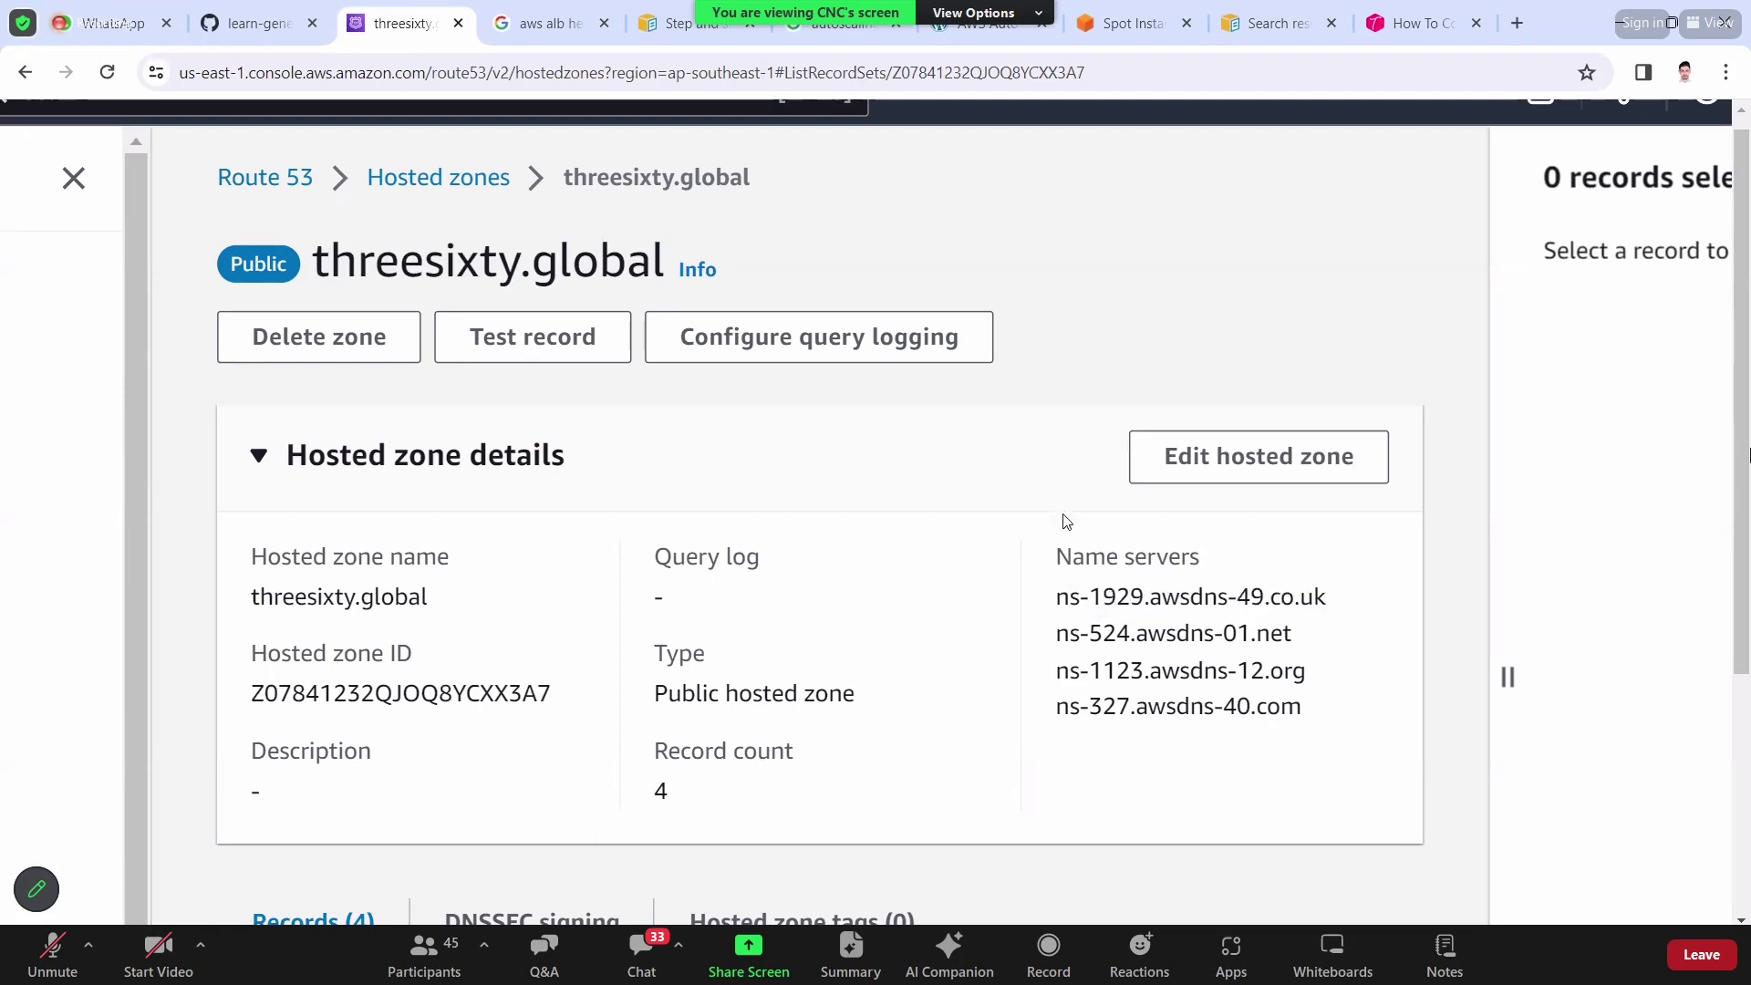
mouse_move(1123, 598)
left_mouse_down()
mouse_move(1237, 712)
mouse_move(1136, 606)
left_mouse_up()
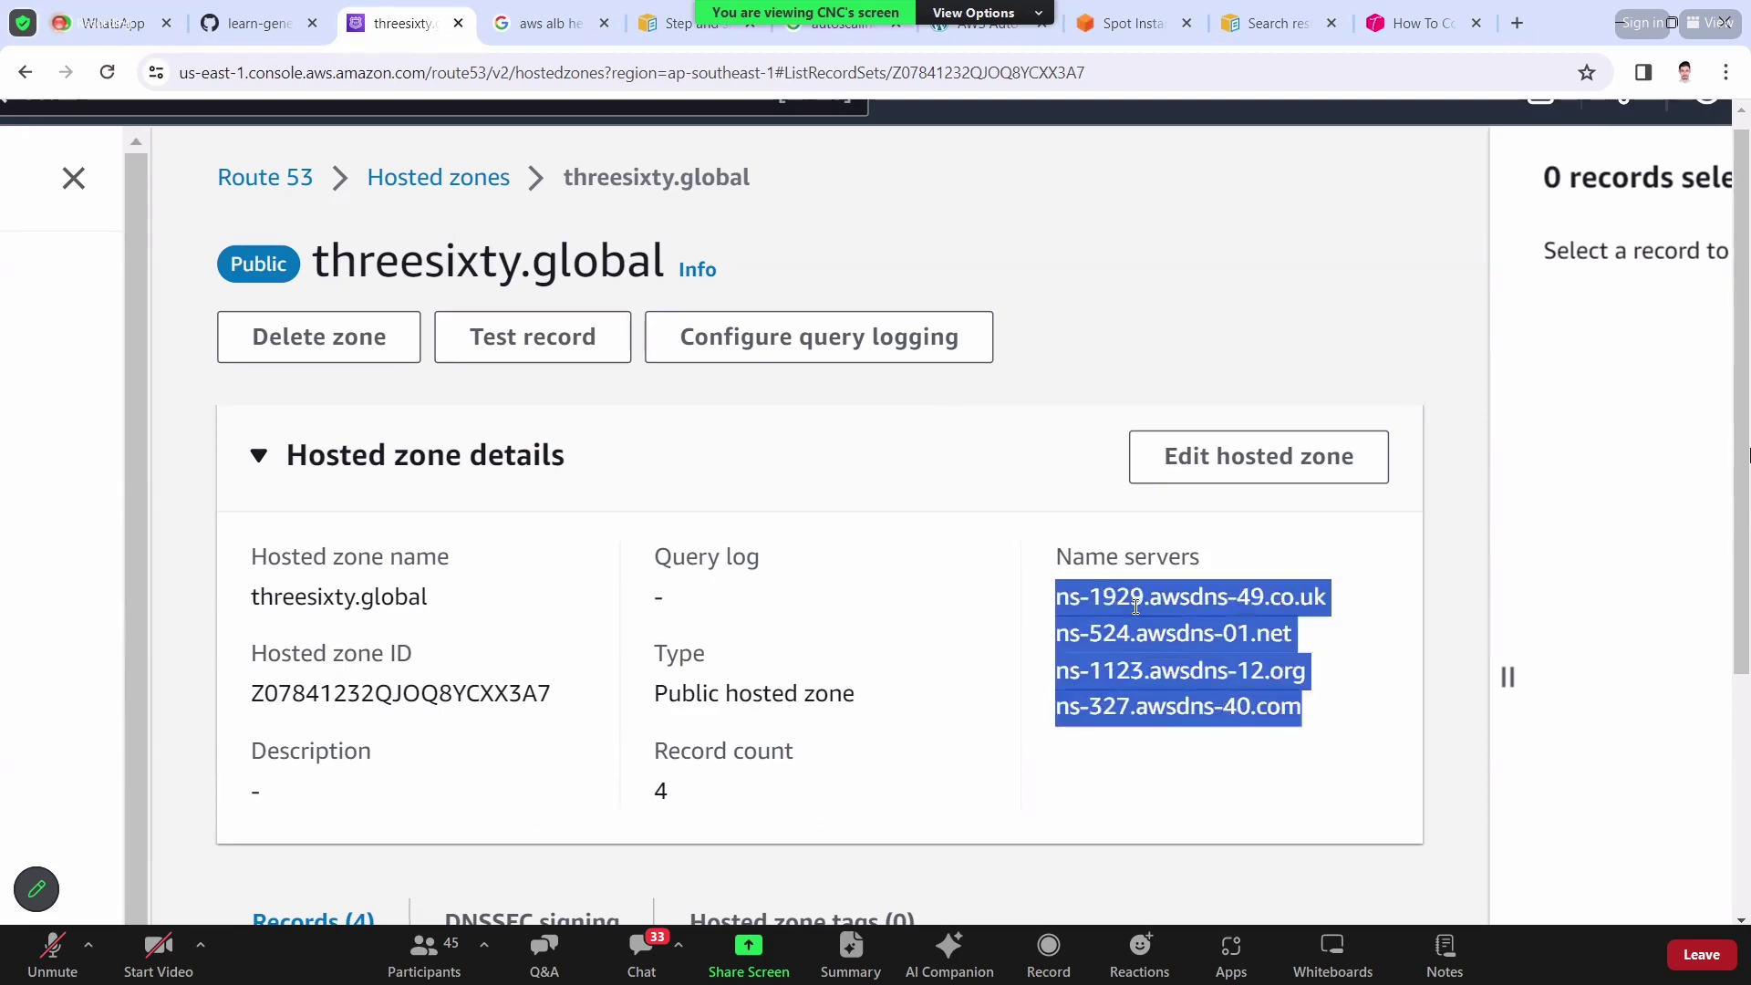
mouse_move(1058, 599)
left_mouse_down()
mouse_move(1325, 602)
mouse_move(1277, 638)
mouse_move(1255, 708)
mouse_move(1141, 673)
mouse_move(1081, 635)
mouse_move(1067, 602)
left_mouse_up()
triple_click(1068, 602)
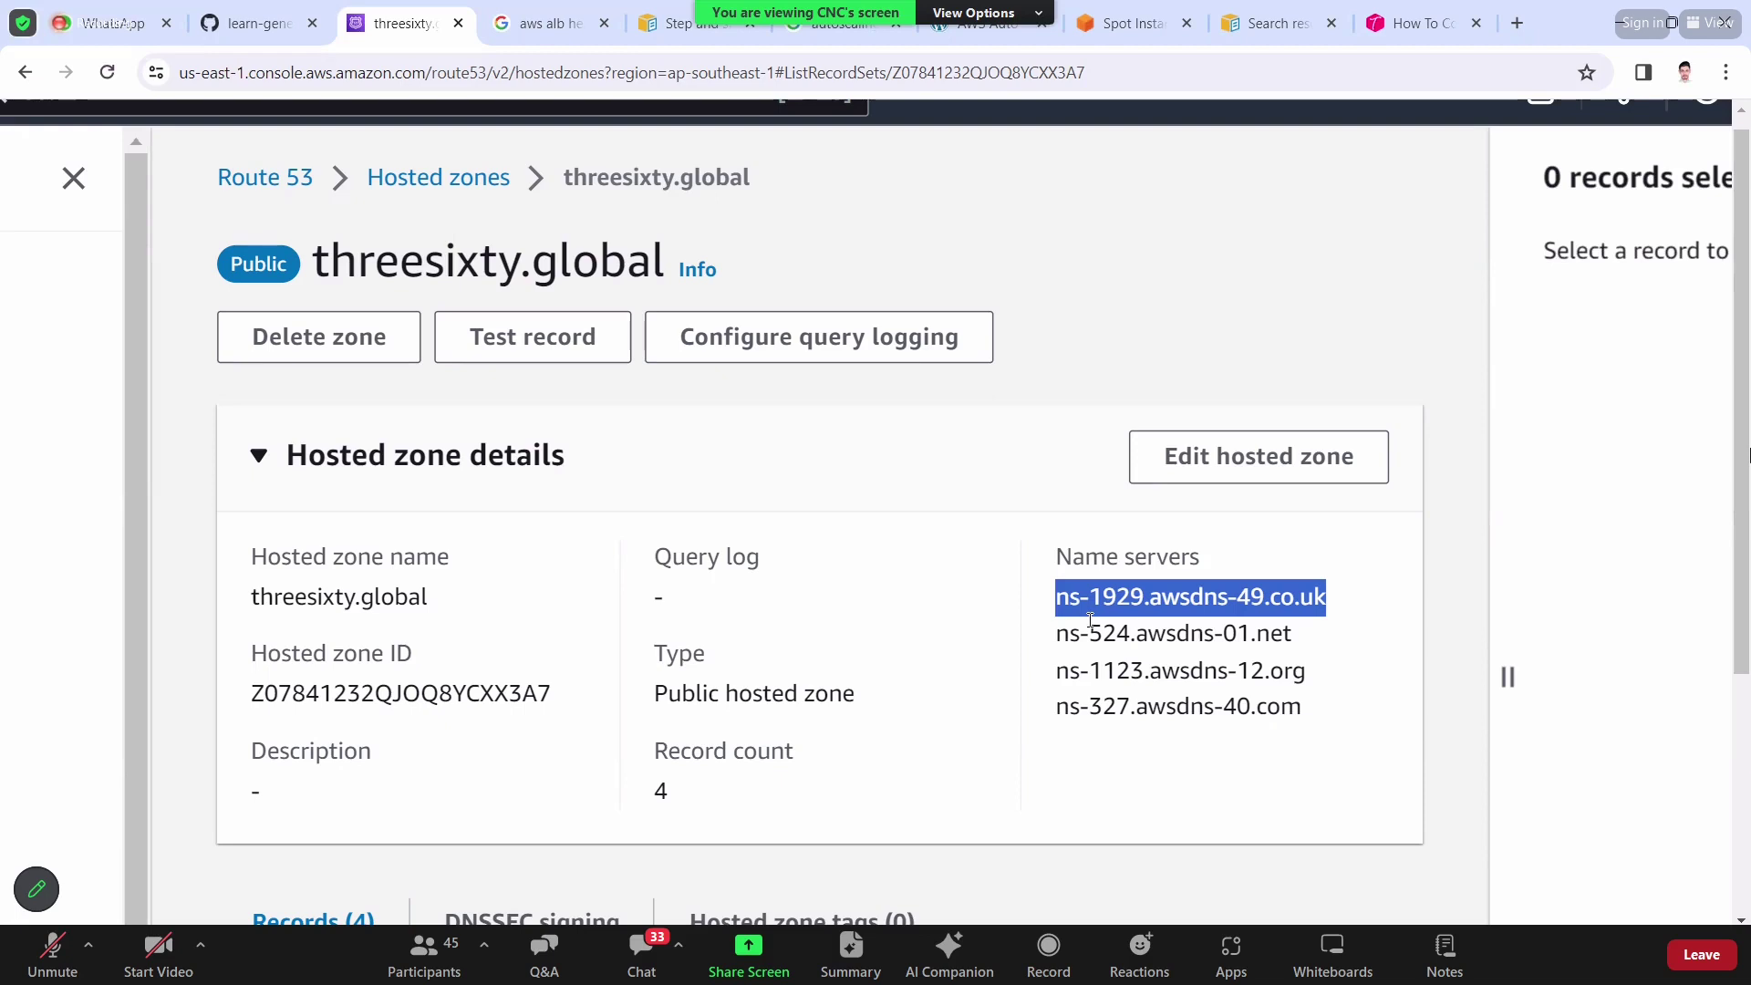
triple_click(1092, 617)
mouse_move(1092, 617)
left_mouse_down()
mouse_move(1095, 634)
mouse_move(1093, 606)
left_mouse_up()
left_click_drag(1269, 672, 1277, 722)
double_click(1277, 721)
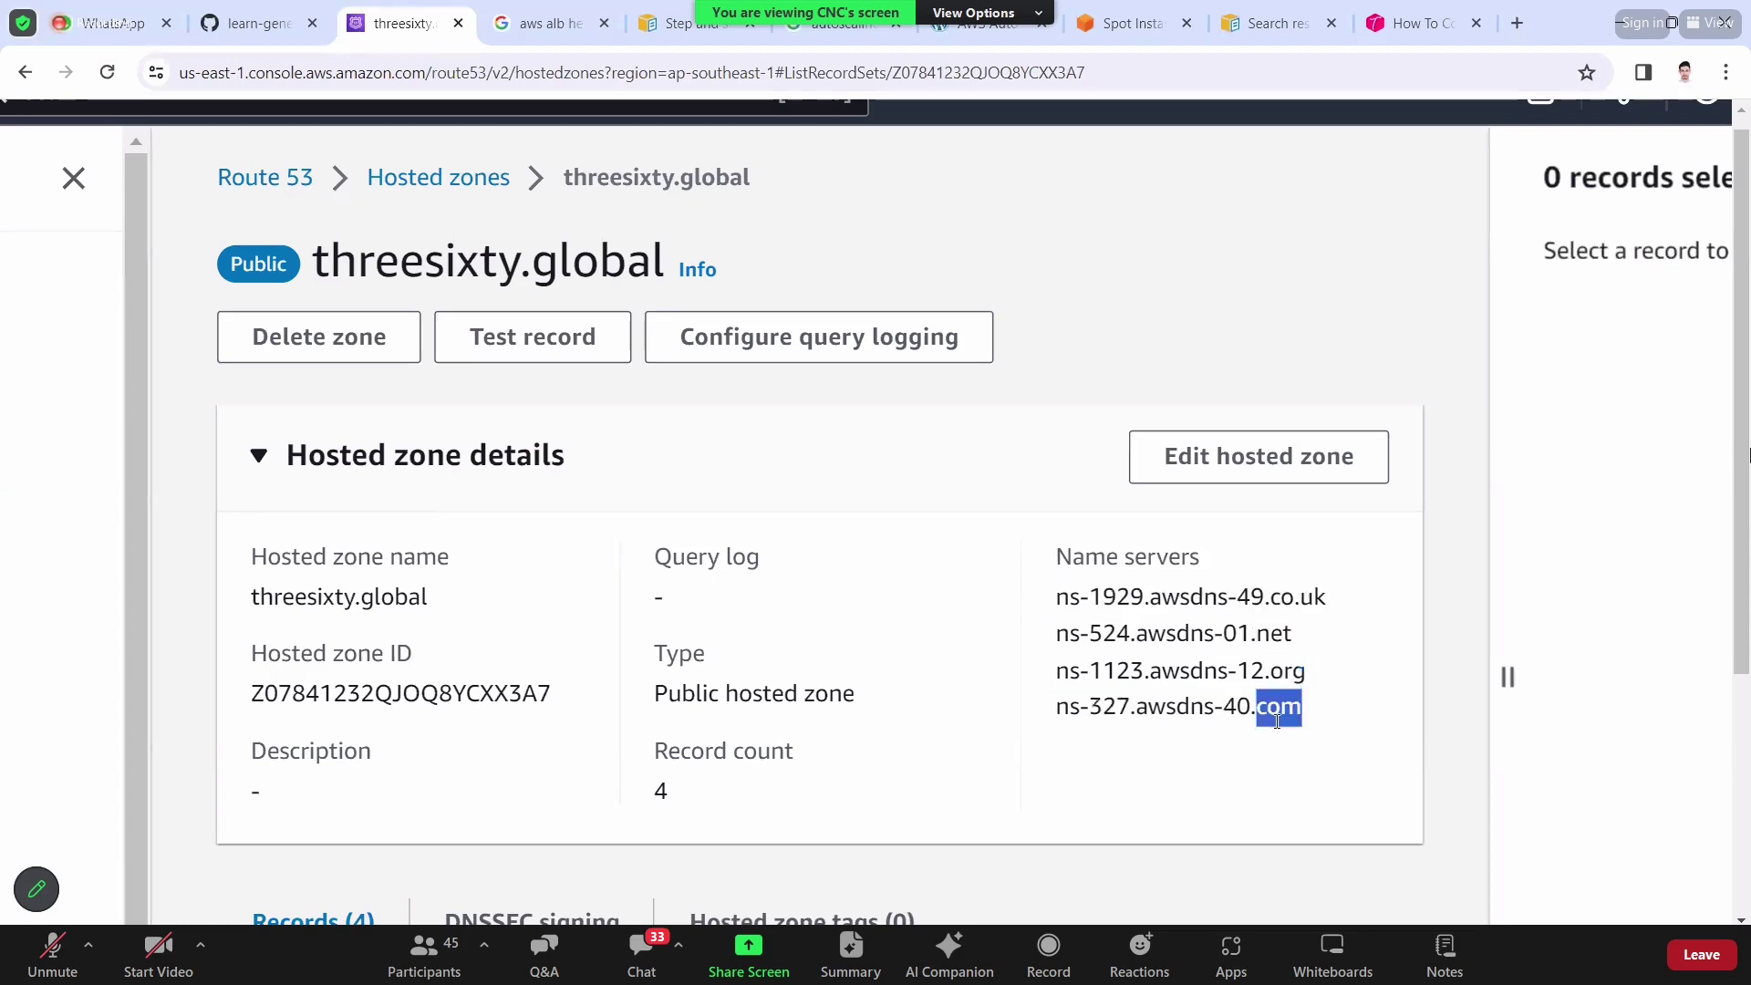
left_click_drag(1056, 588, 1039, 620)
double_click(1258, 703)
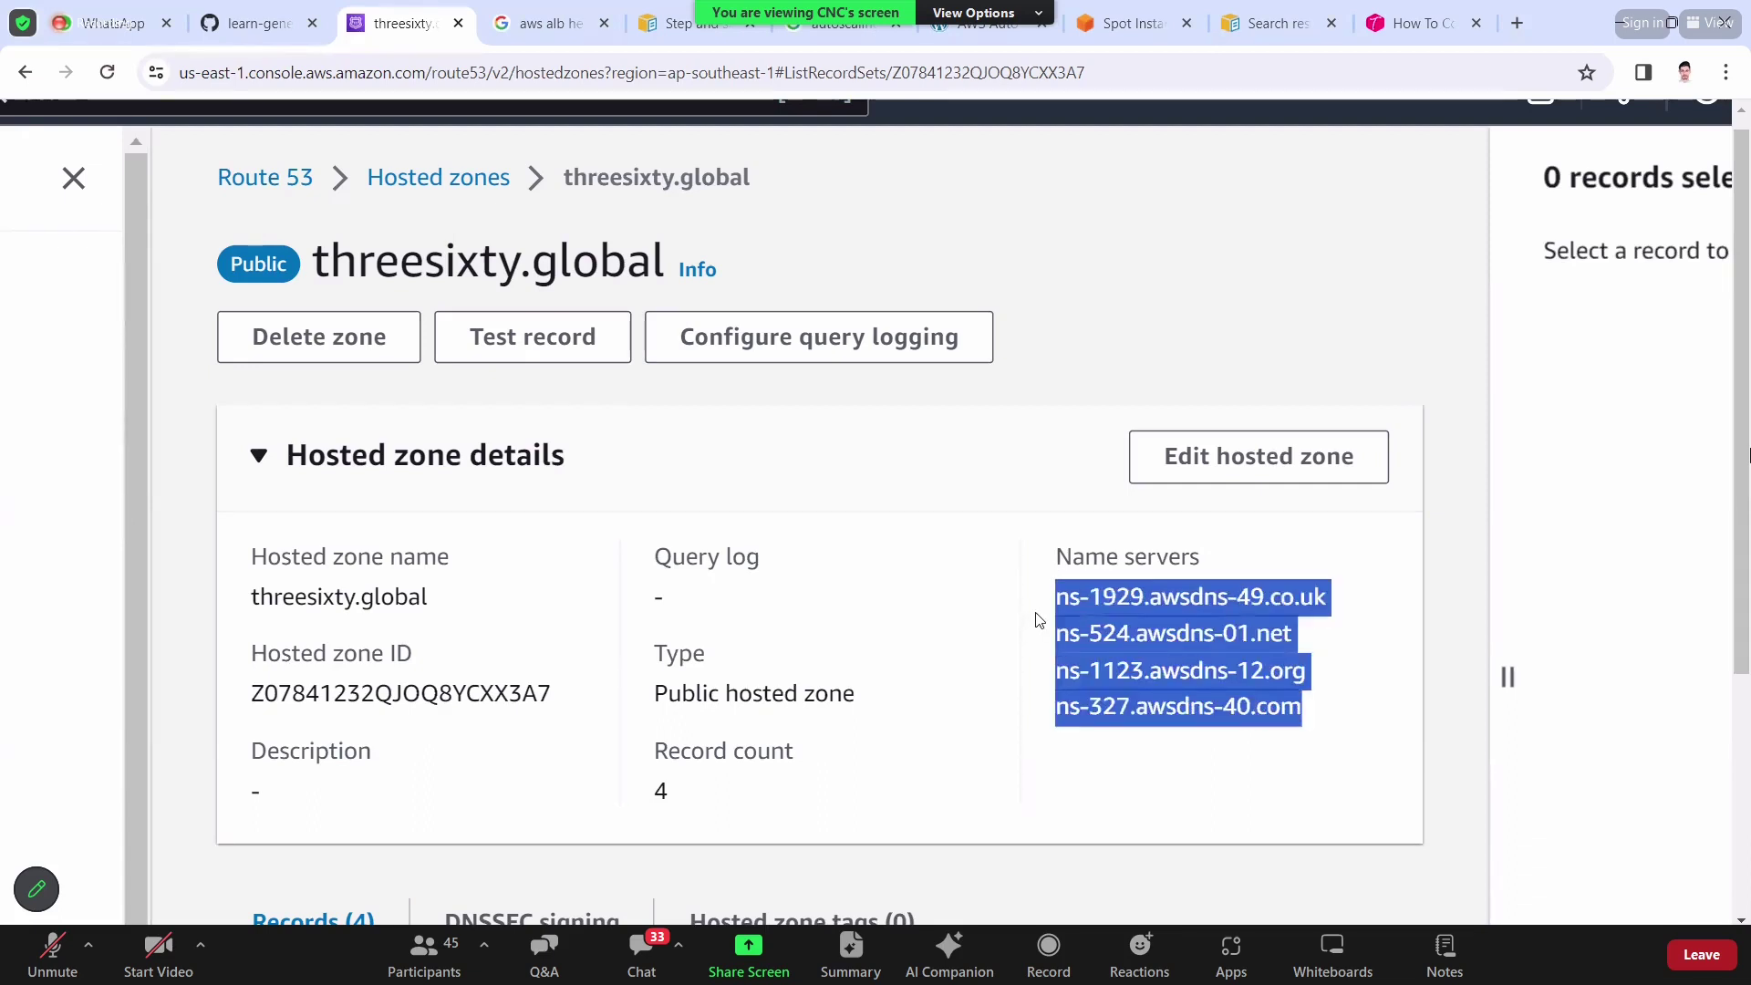
left_click(1097, 611)
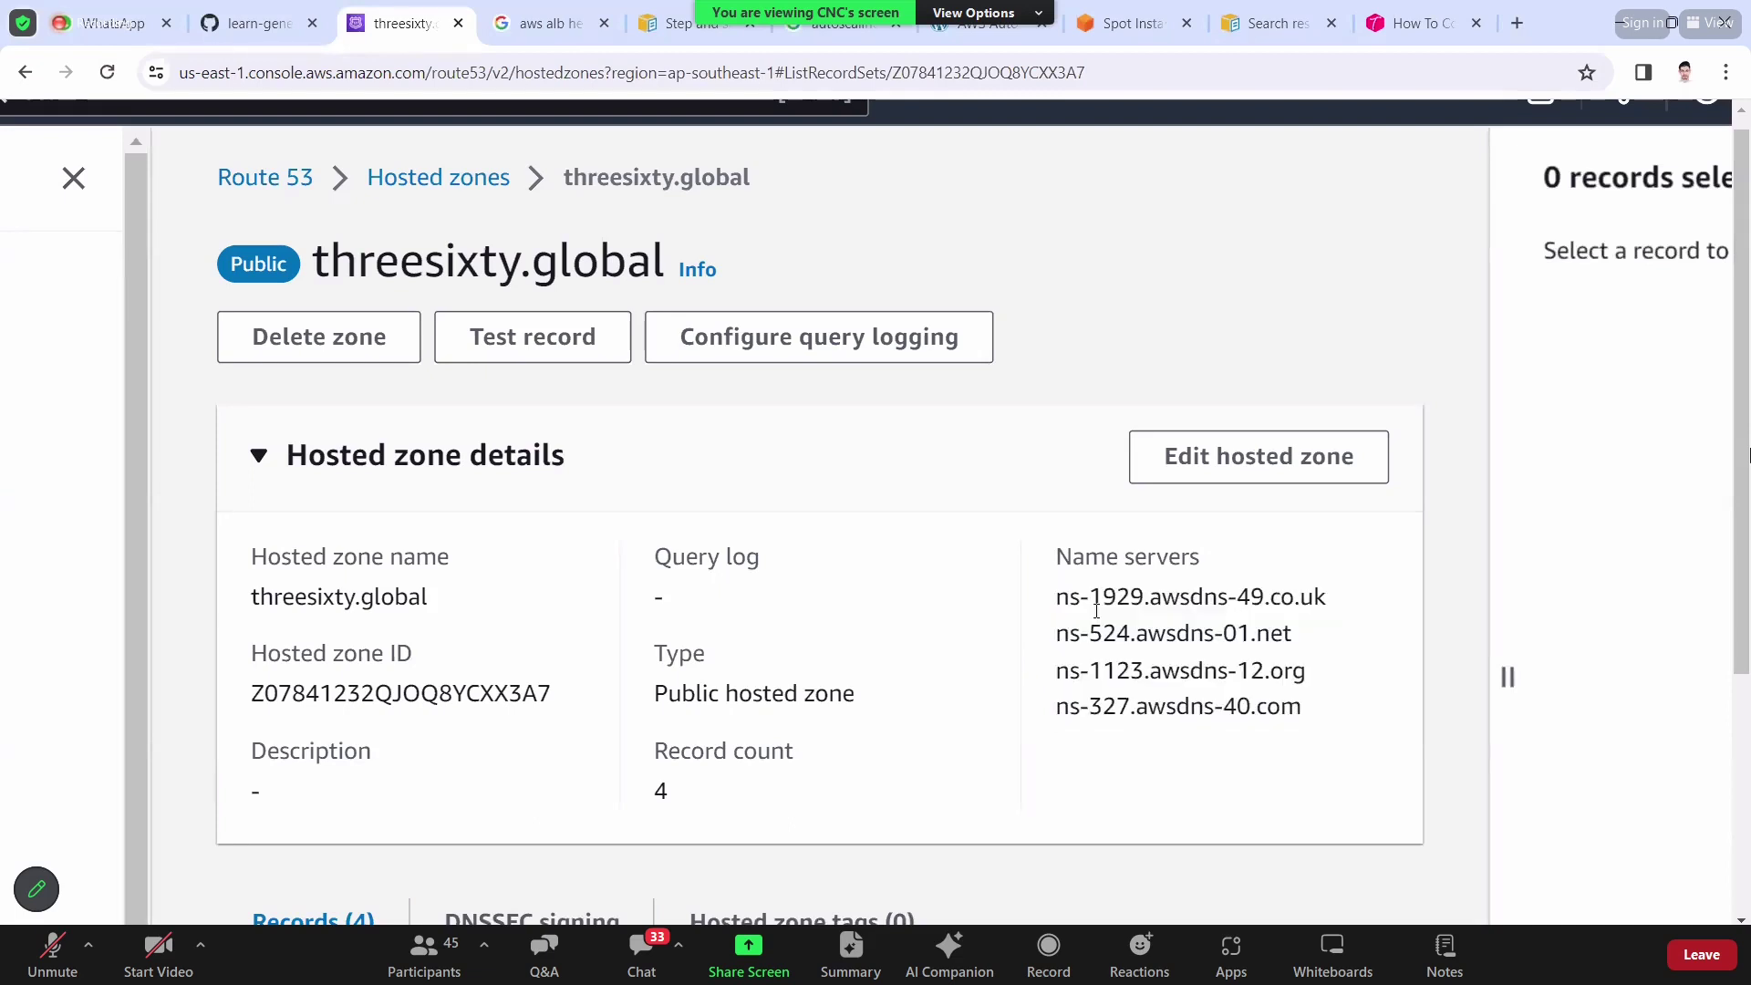
scroll(1097, 611, "up", 1)
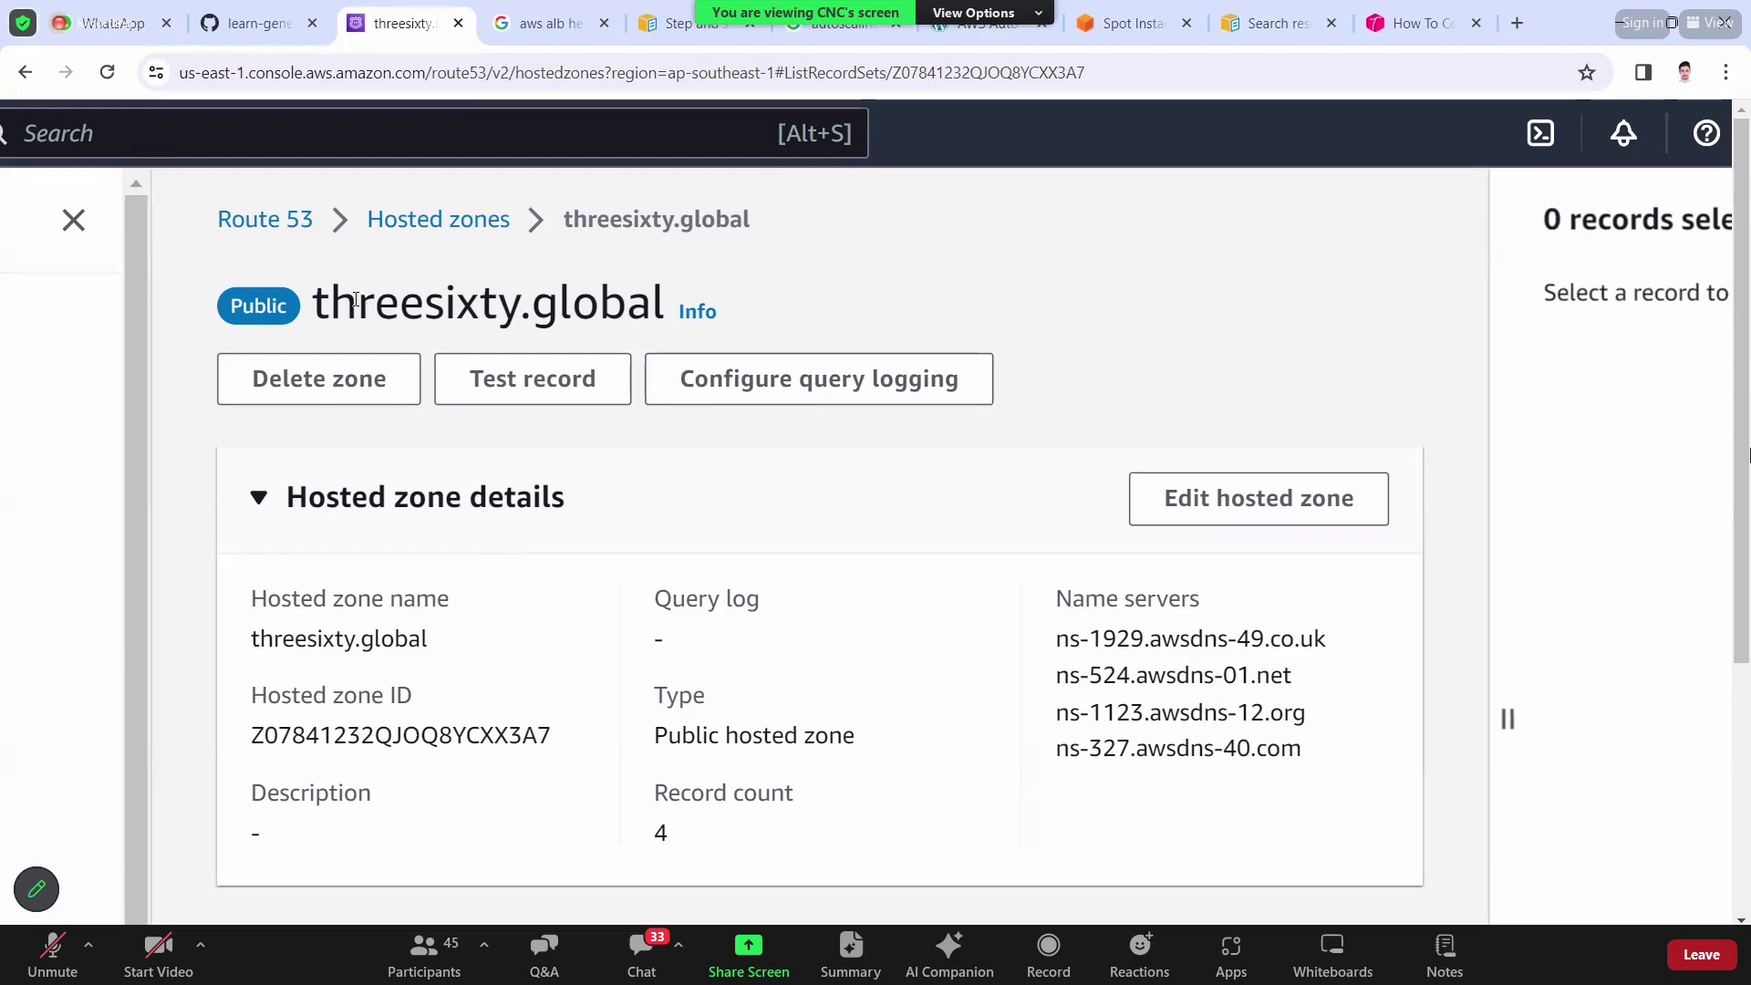
- Reset zoom, enlarge the threesixty.global Records table, and start a new record via Create record
triple_click(558, 294)
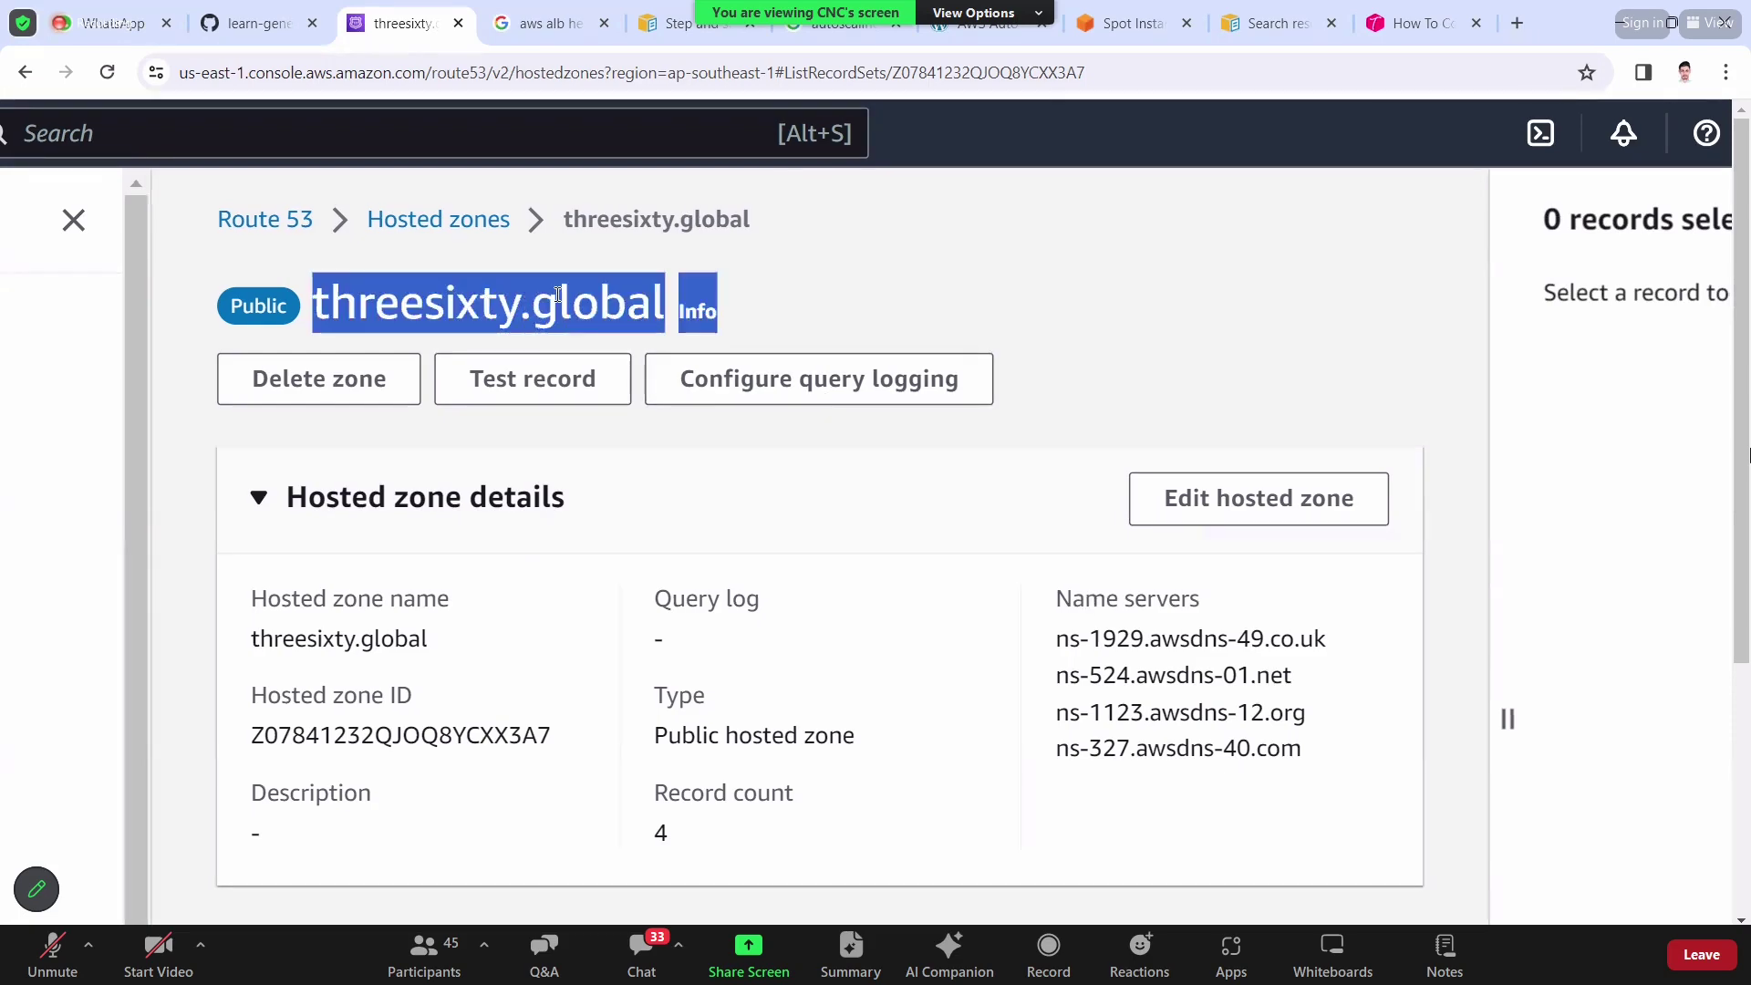
key("ctrl+0")
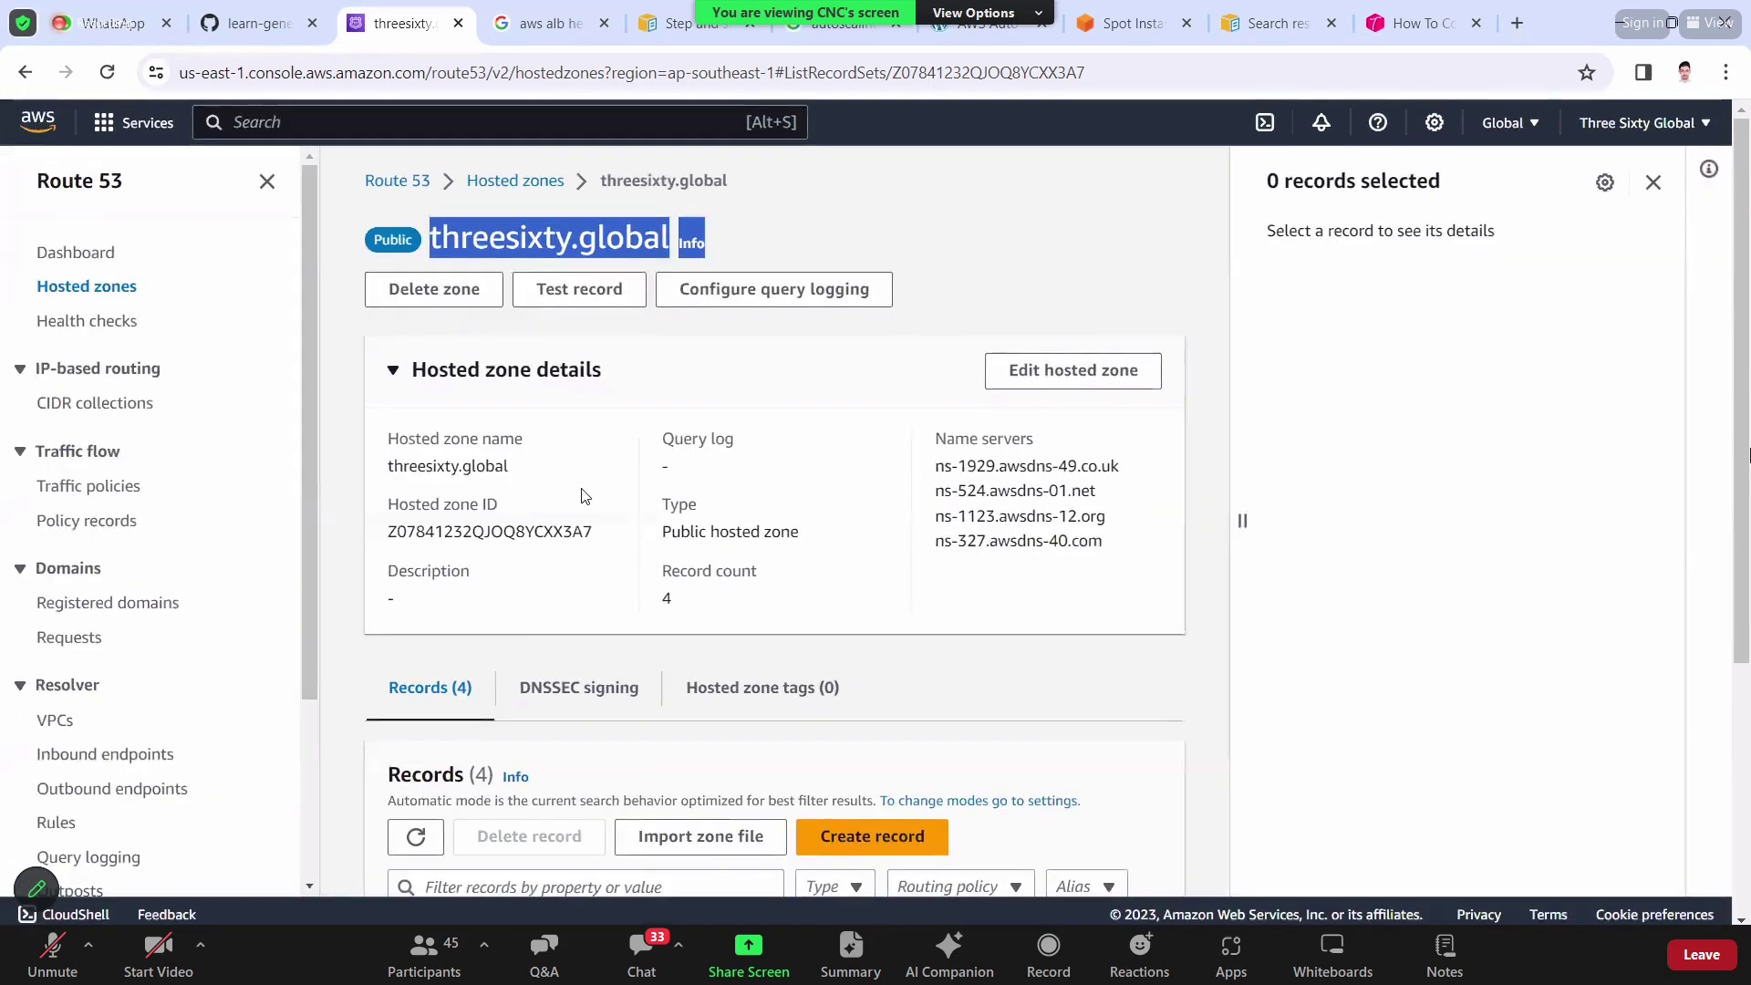
scroll(584, 495, "down", 4)
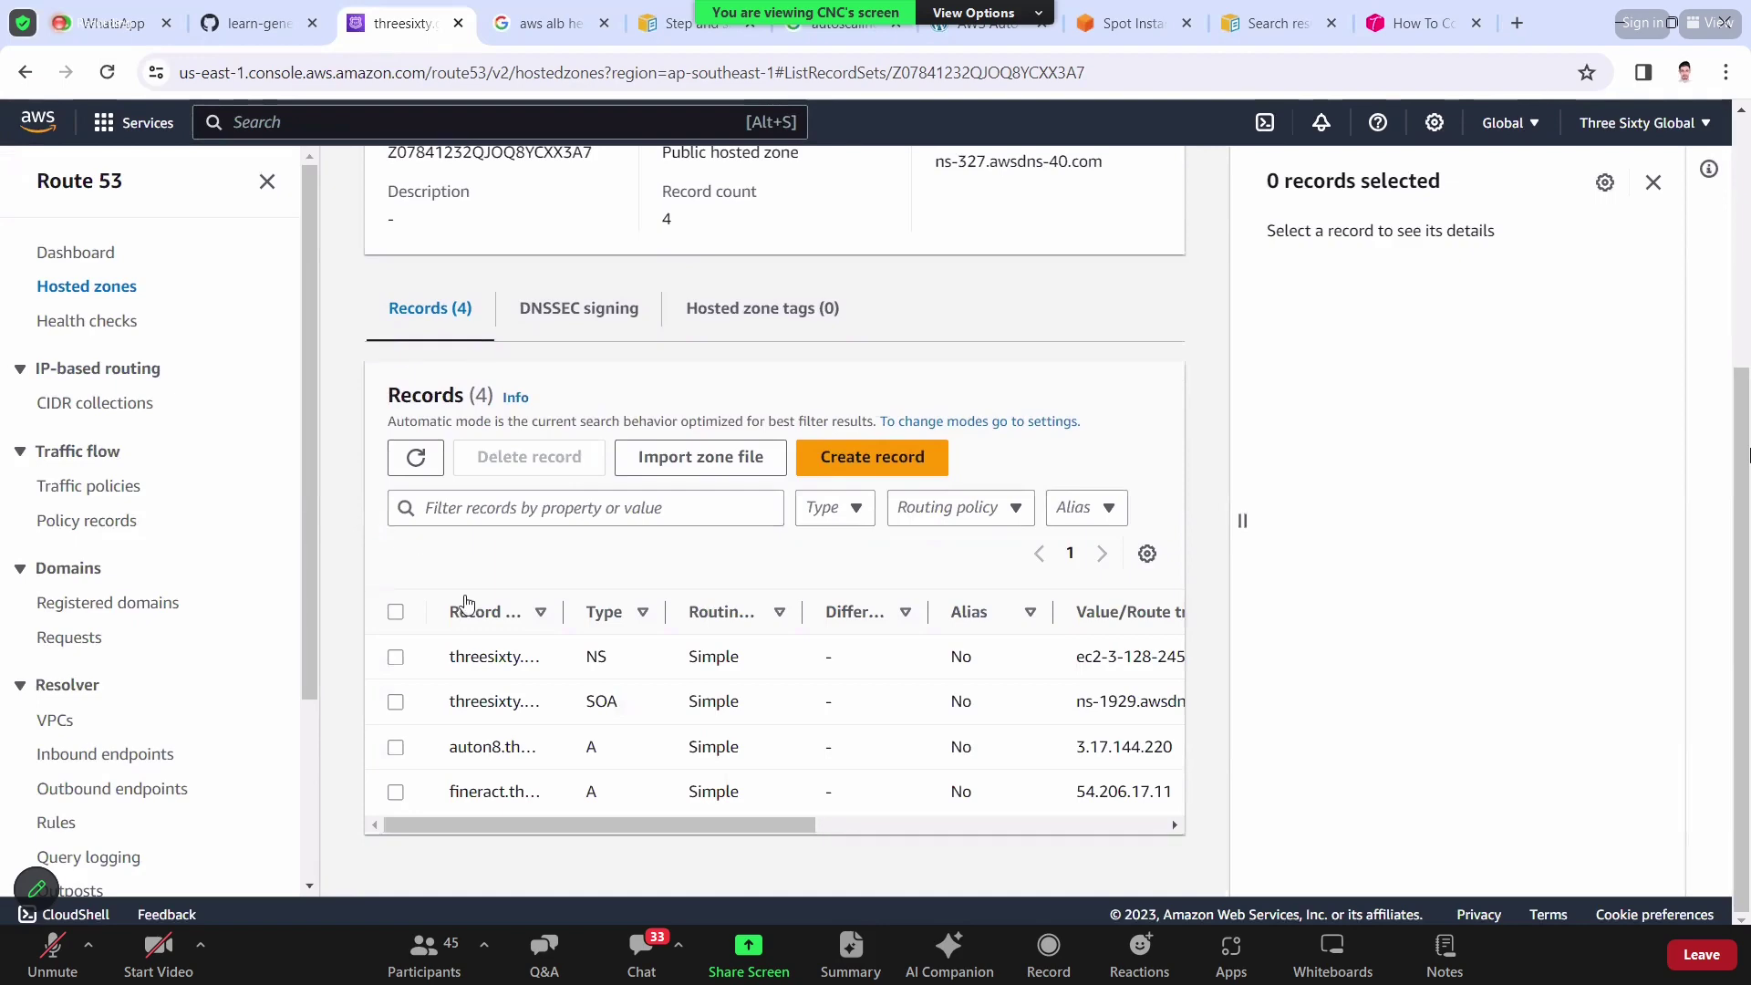
key("ctrl+plus")
key("ctrl+plus")
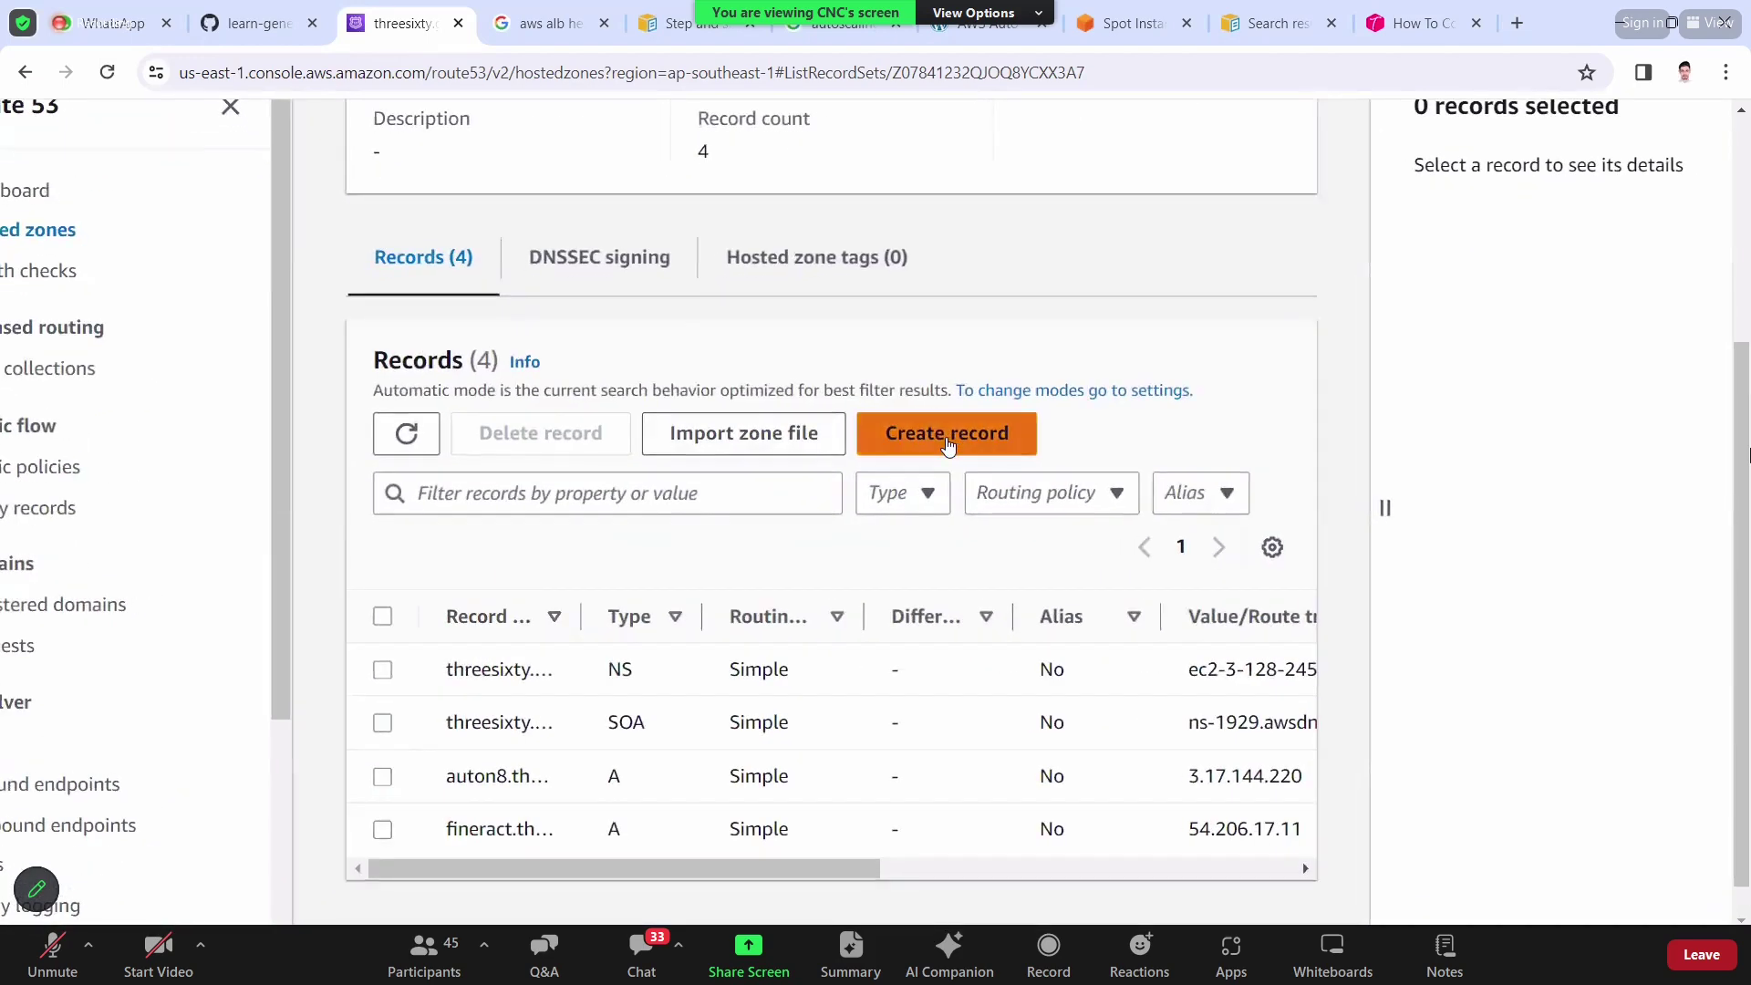
left_click(947, 436)
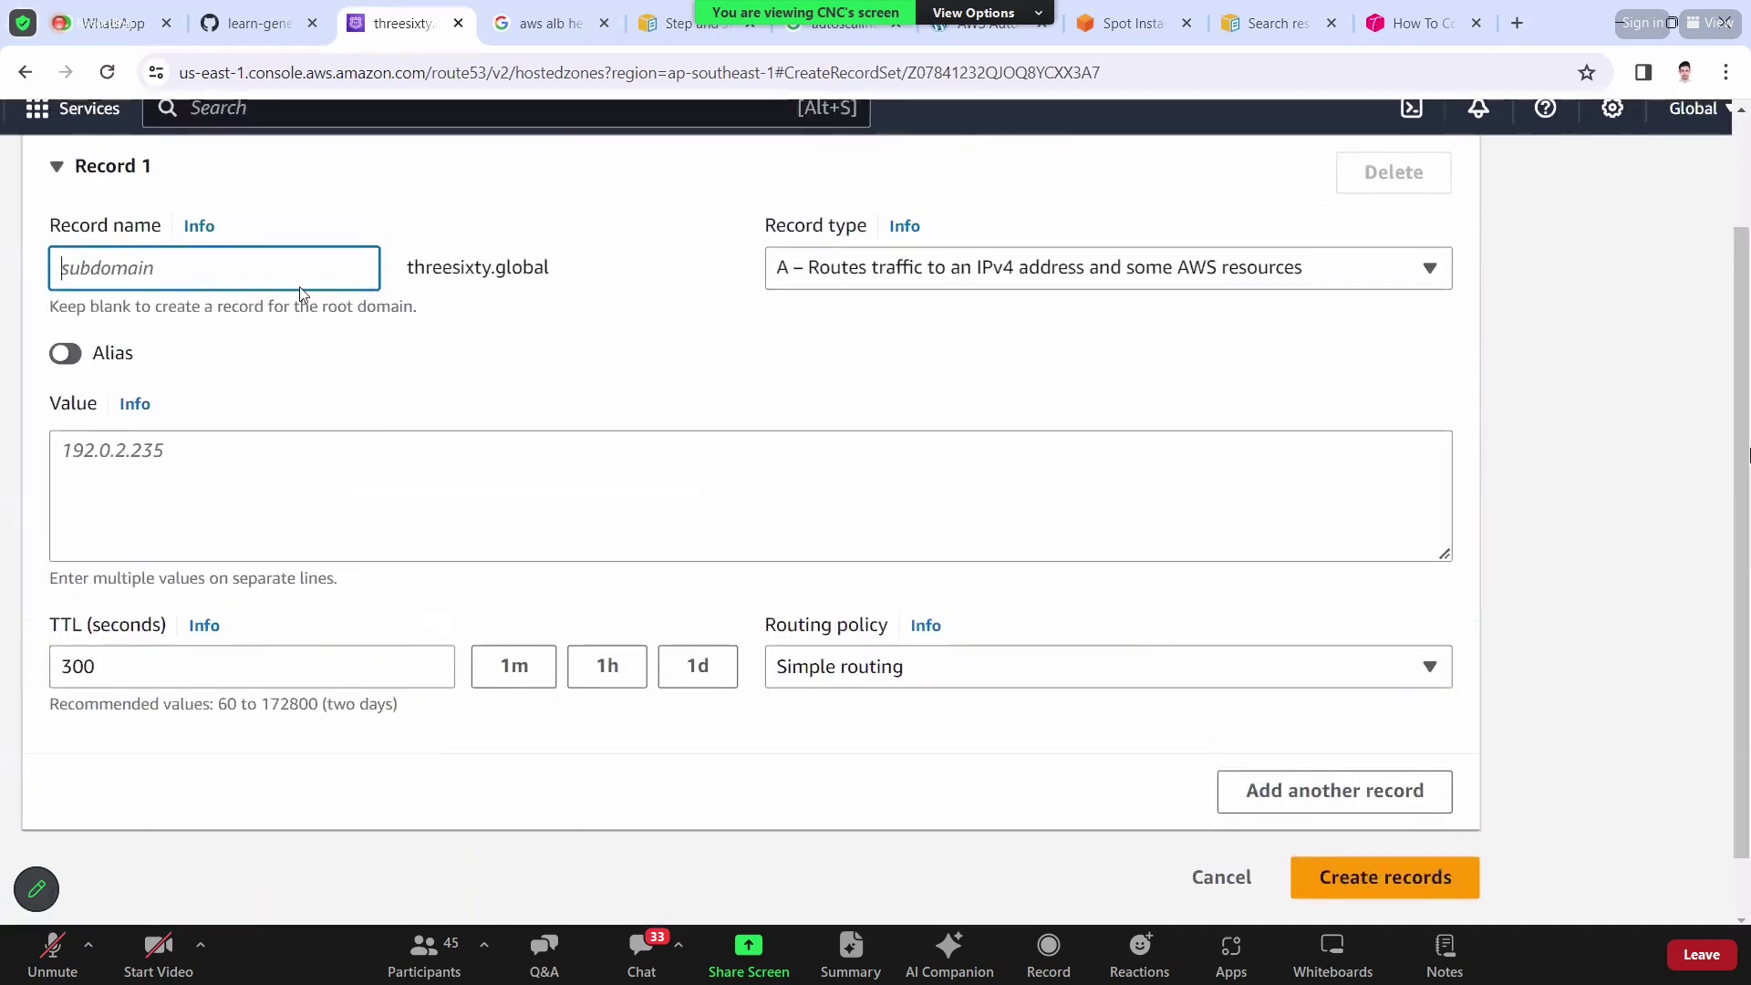
- Highlight the threesixty.global suffix, leave the Value box blank, and expand the Record type list
double_click(469, 285)
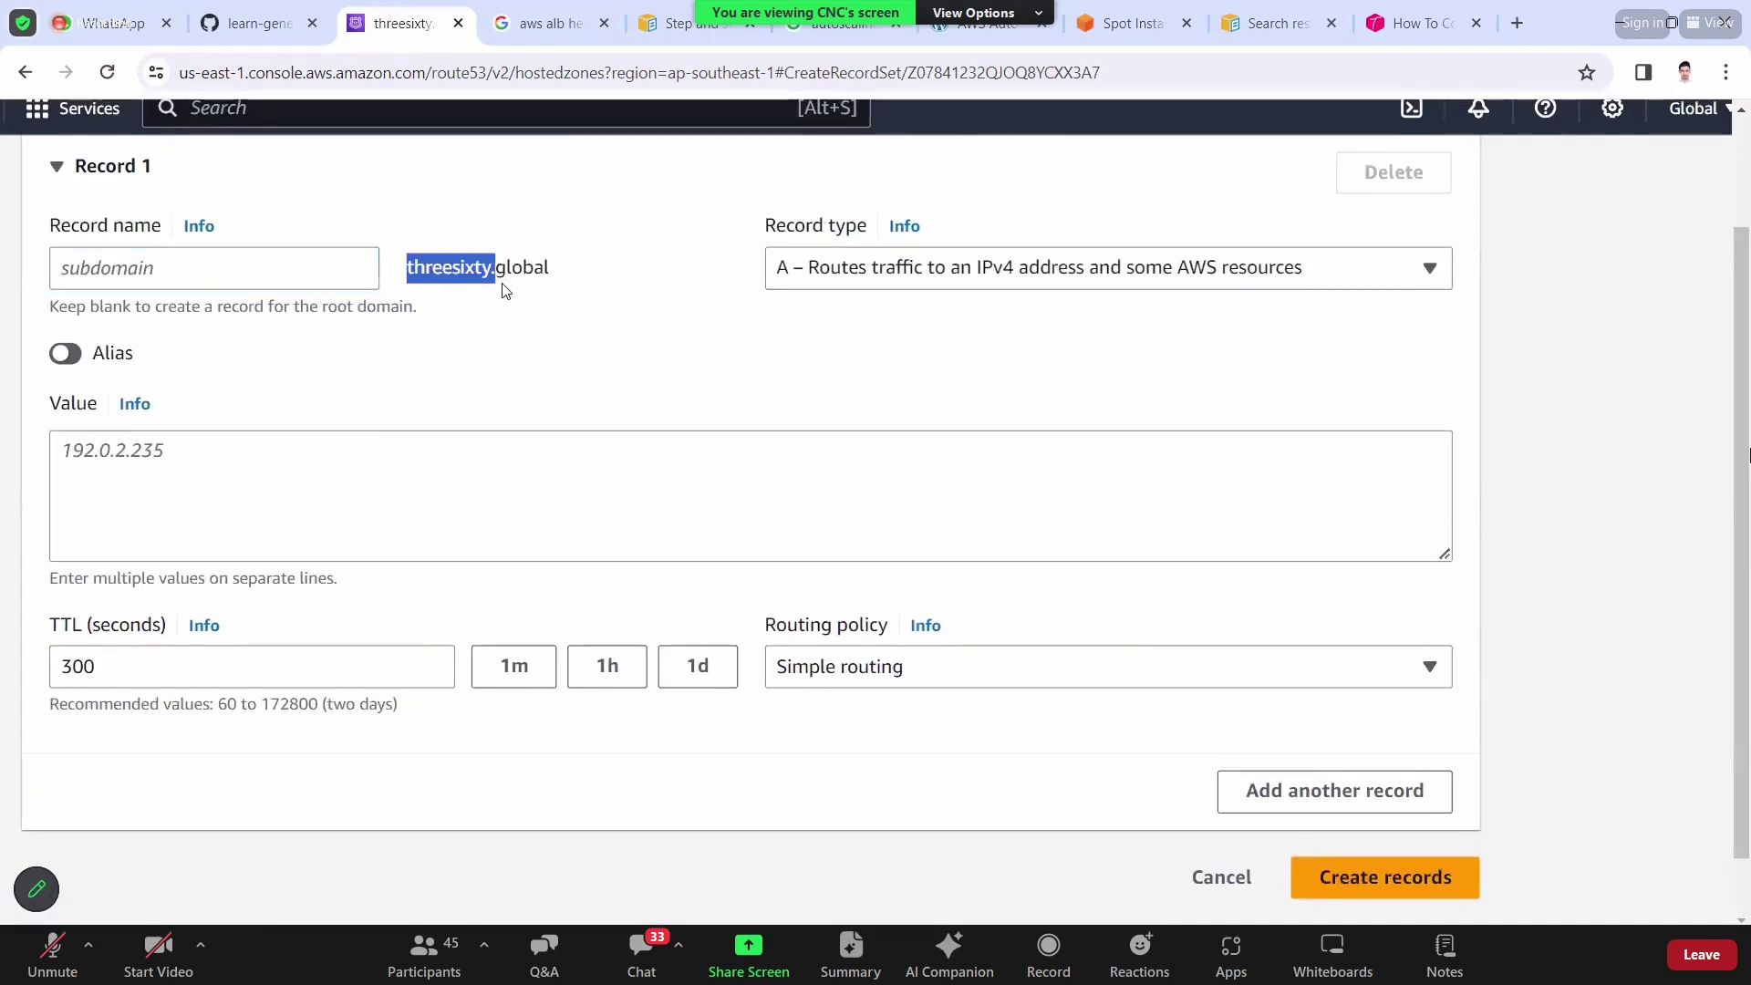
left_click_drag(494, 274, 506, 290)
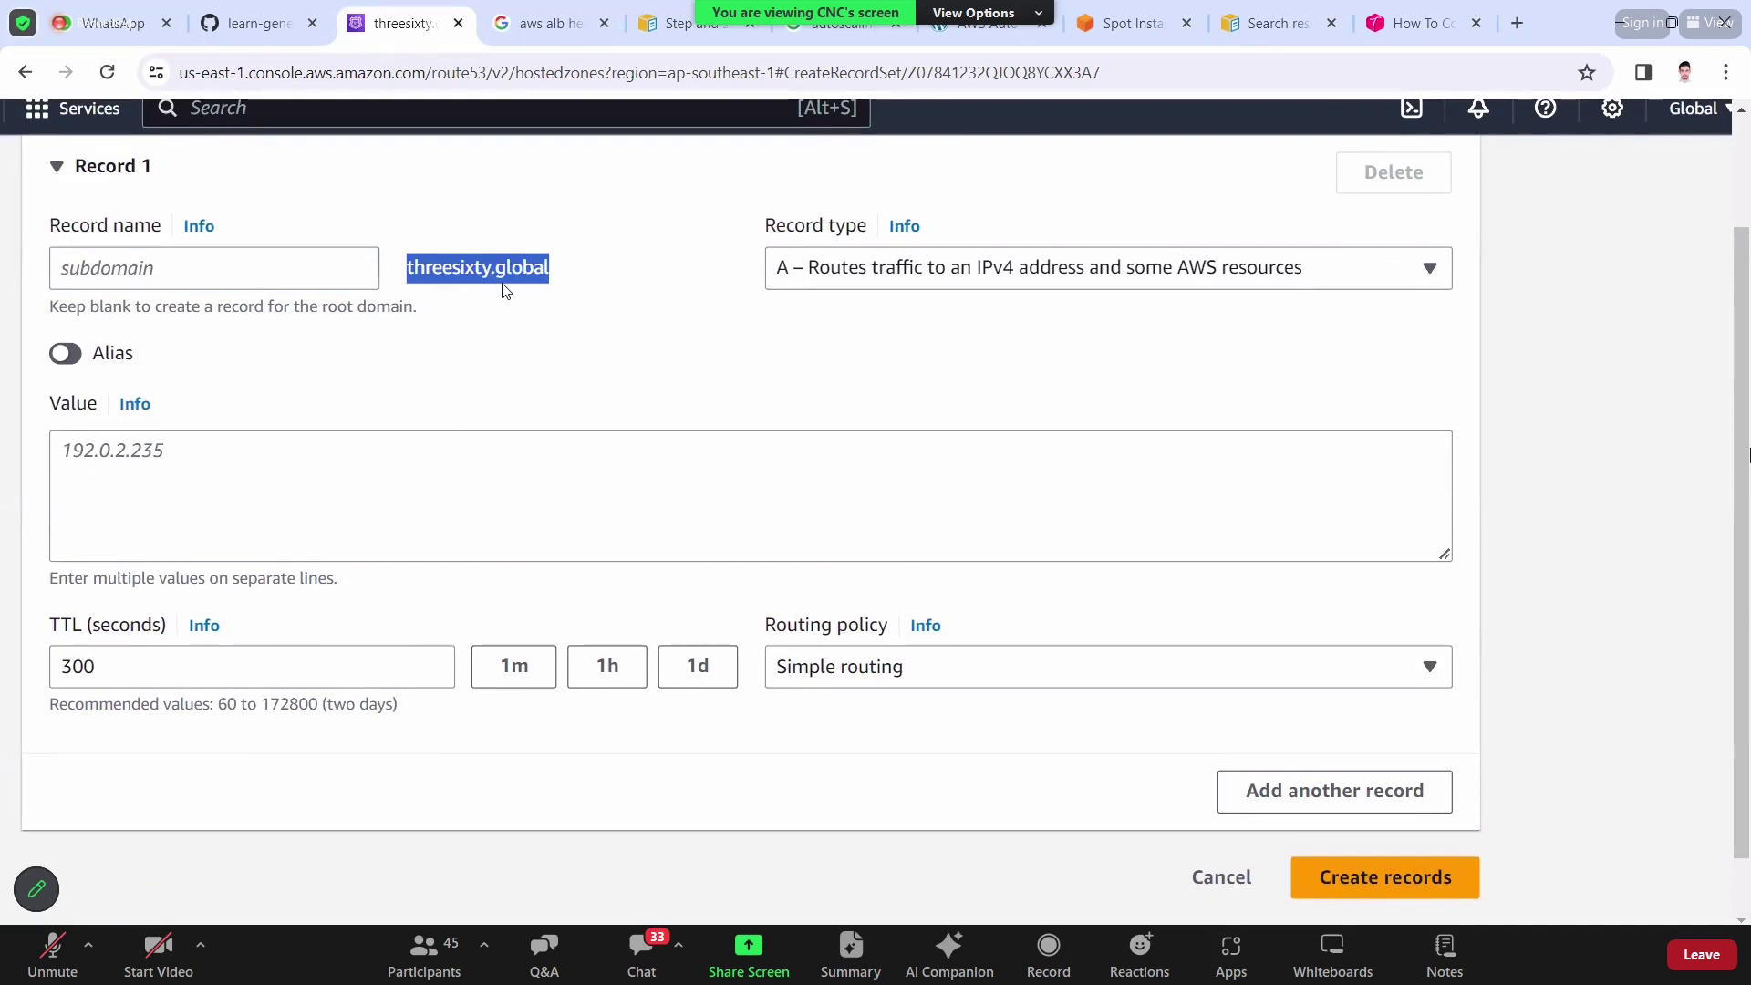
left_click(116, 433)
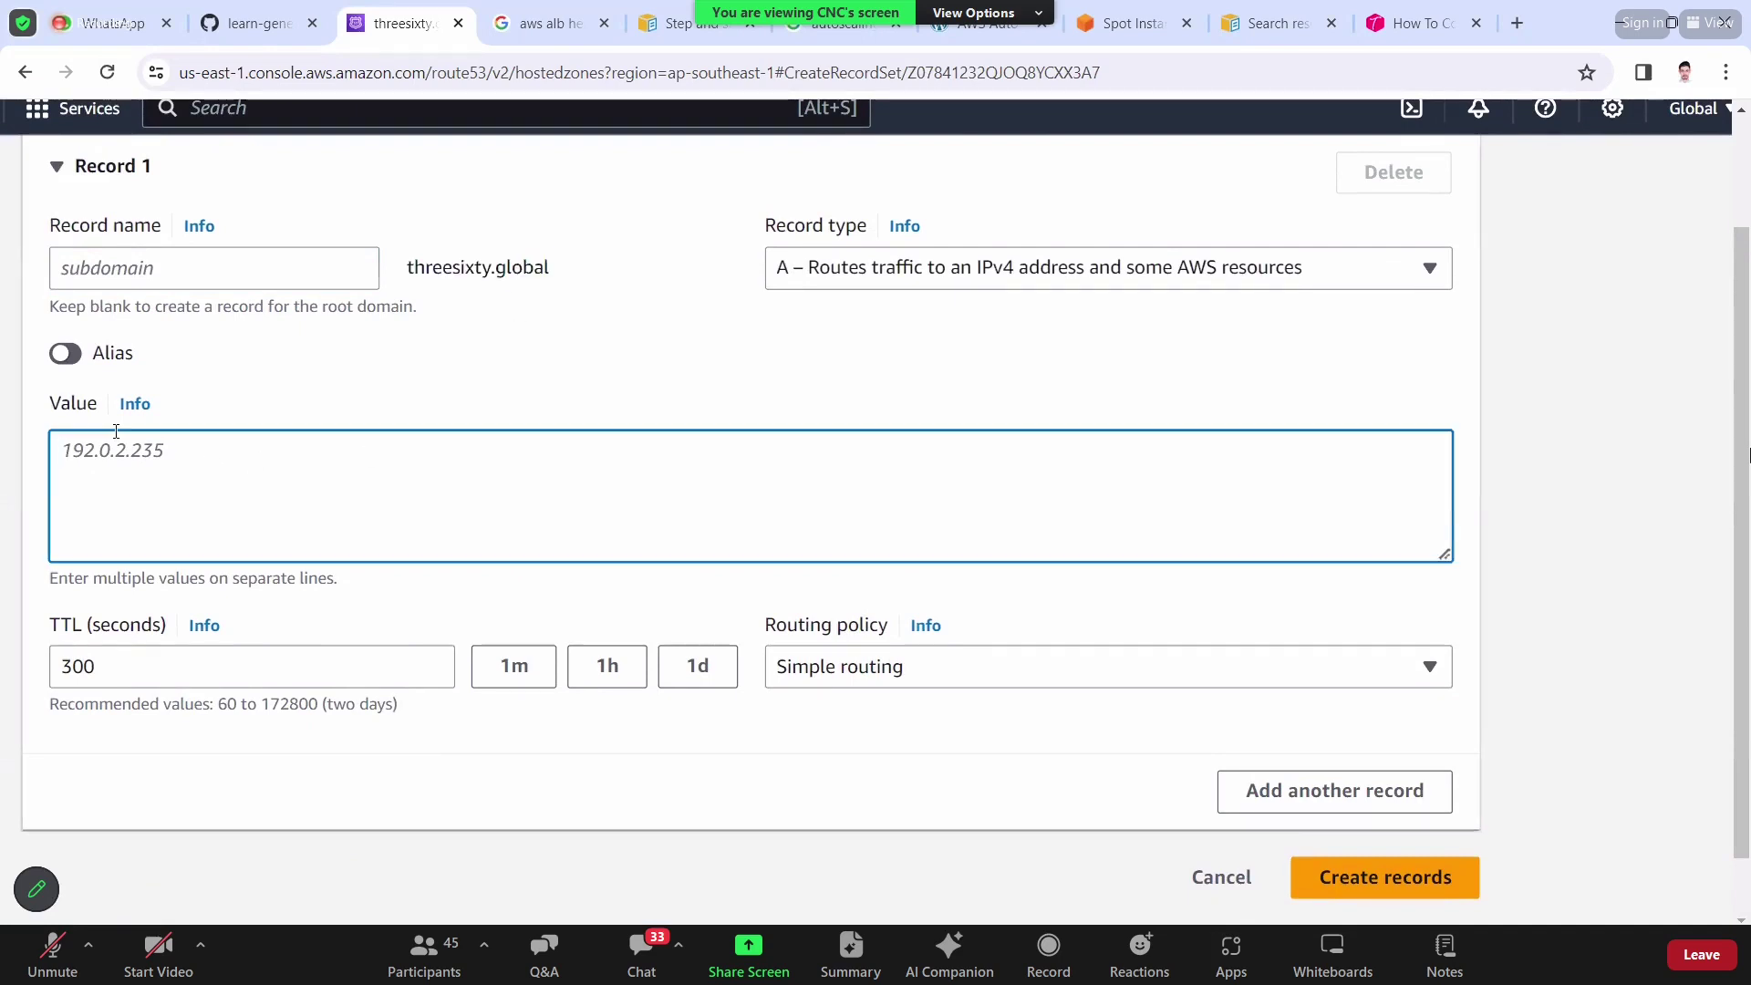
scroll(116, 431, "up", 1)
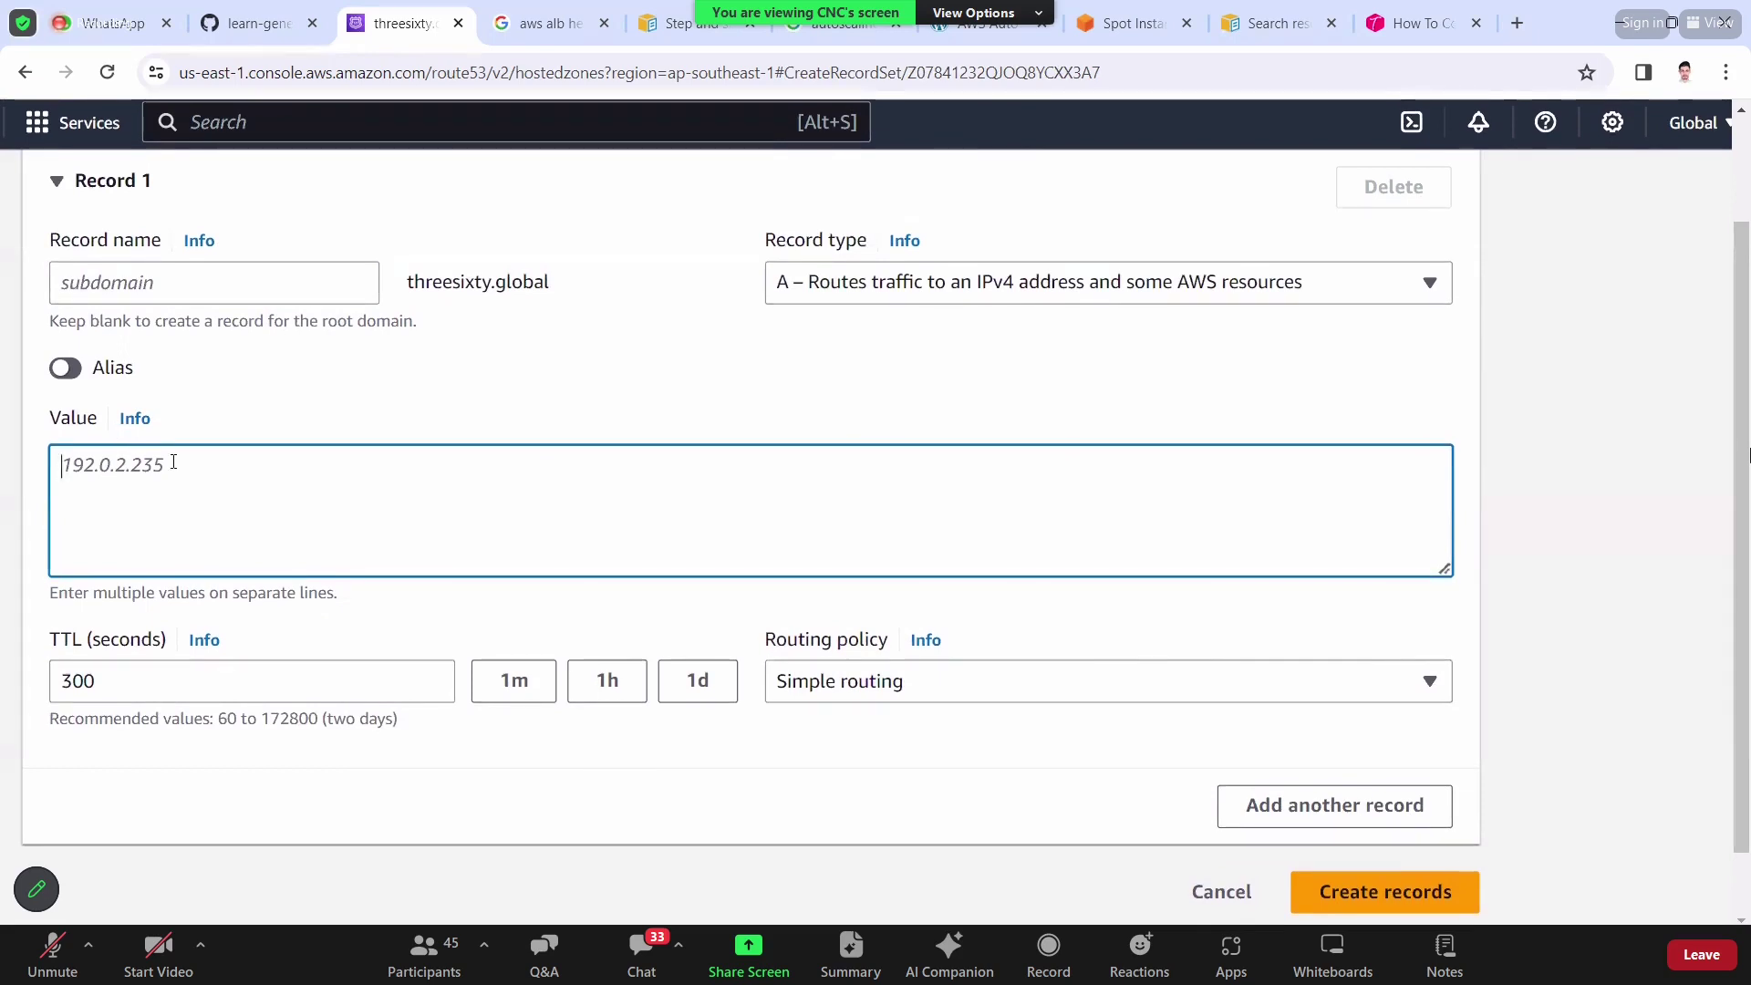
left_click(1262, 191)
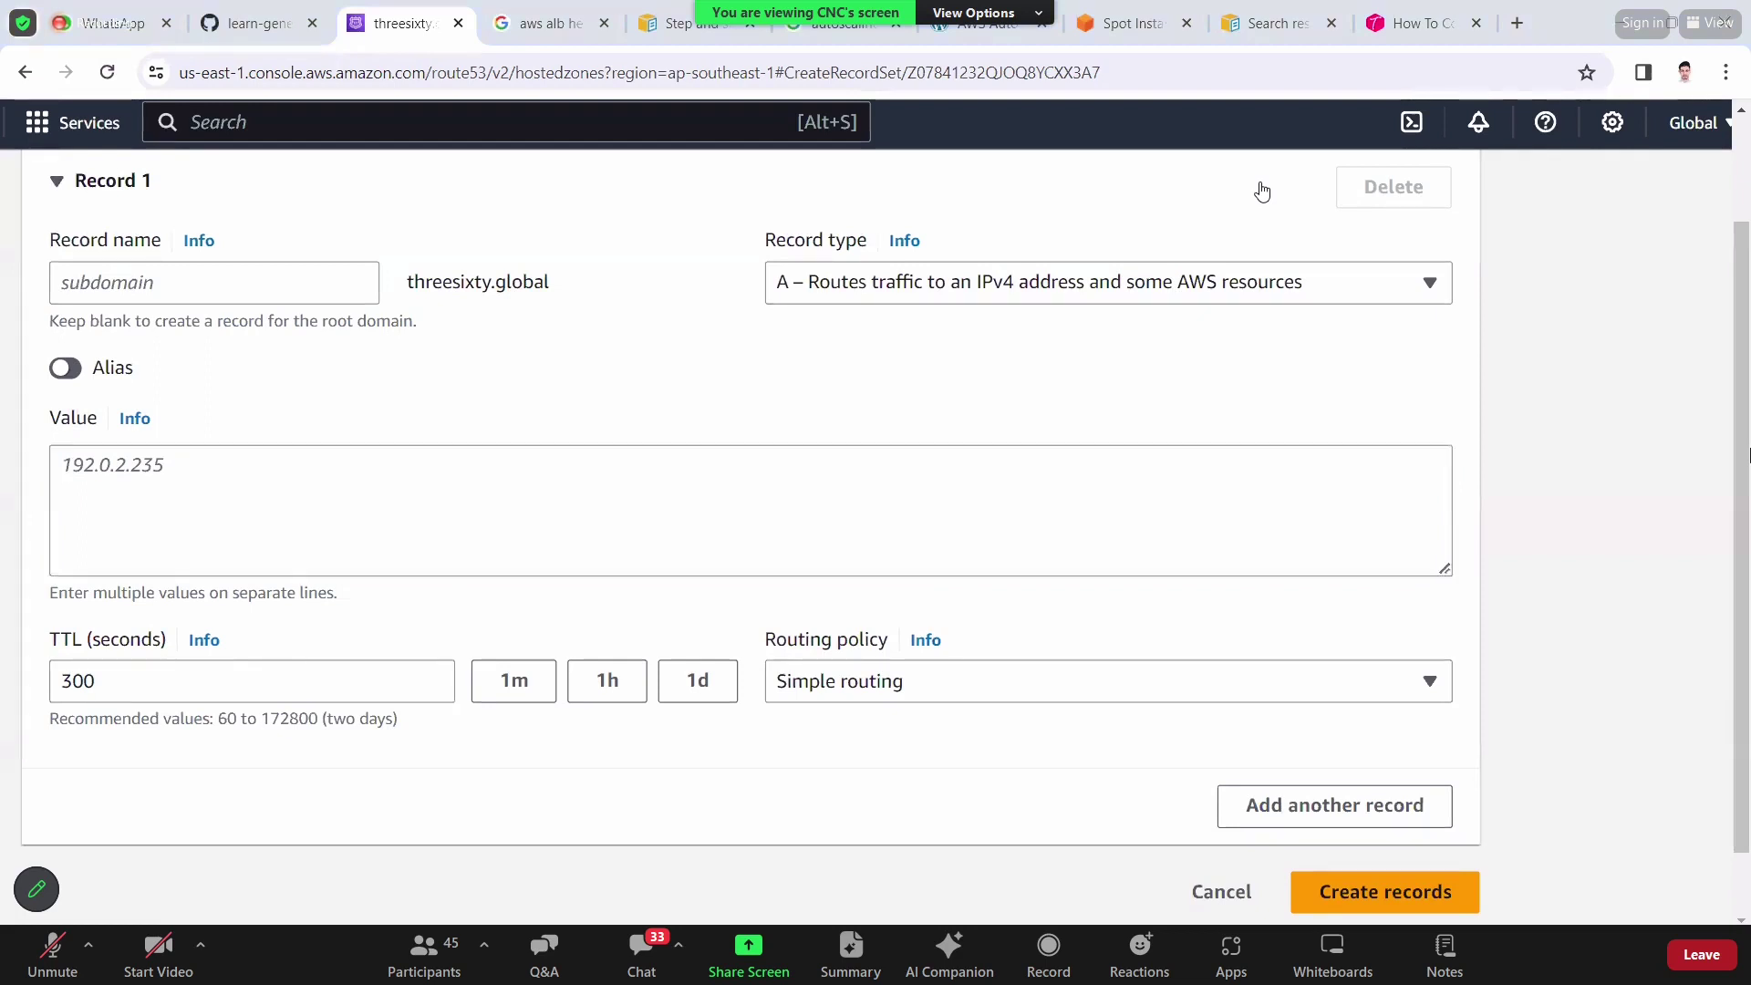
left_click(1172, 287)
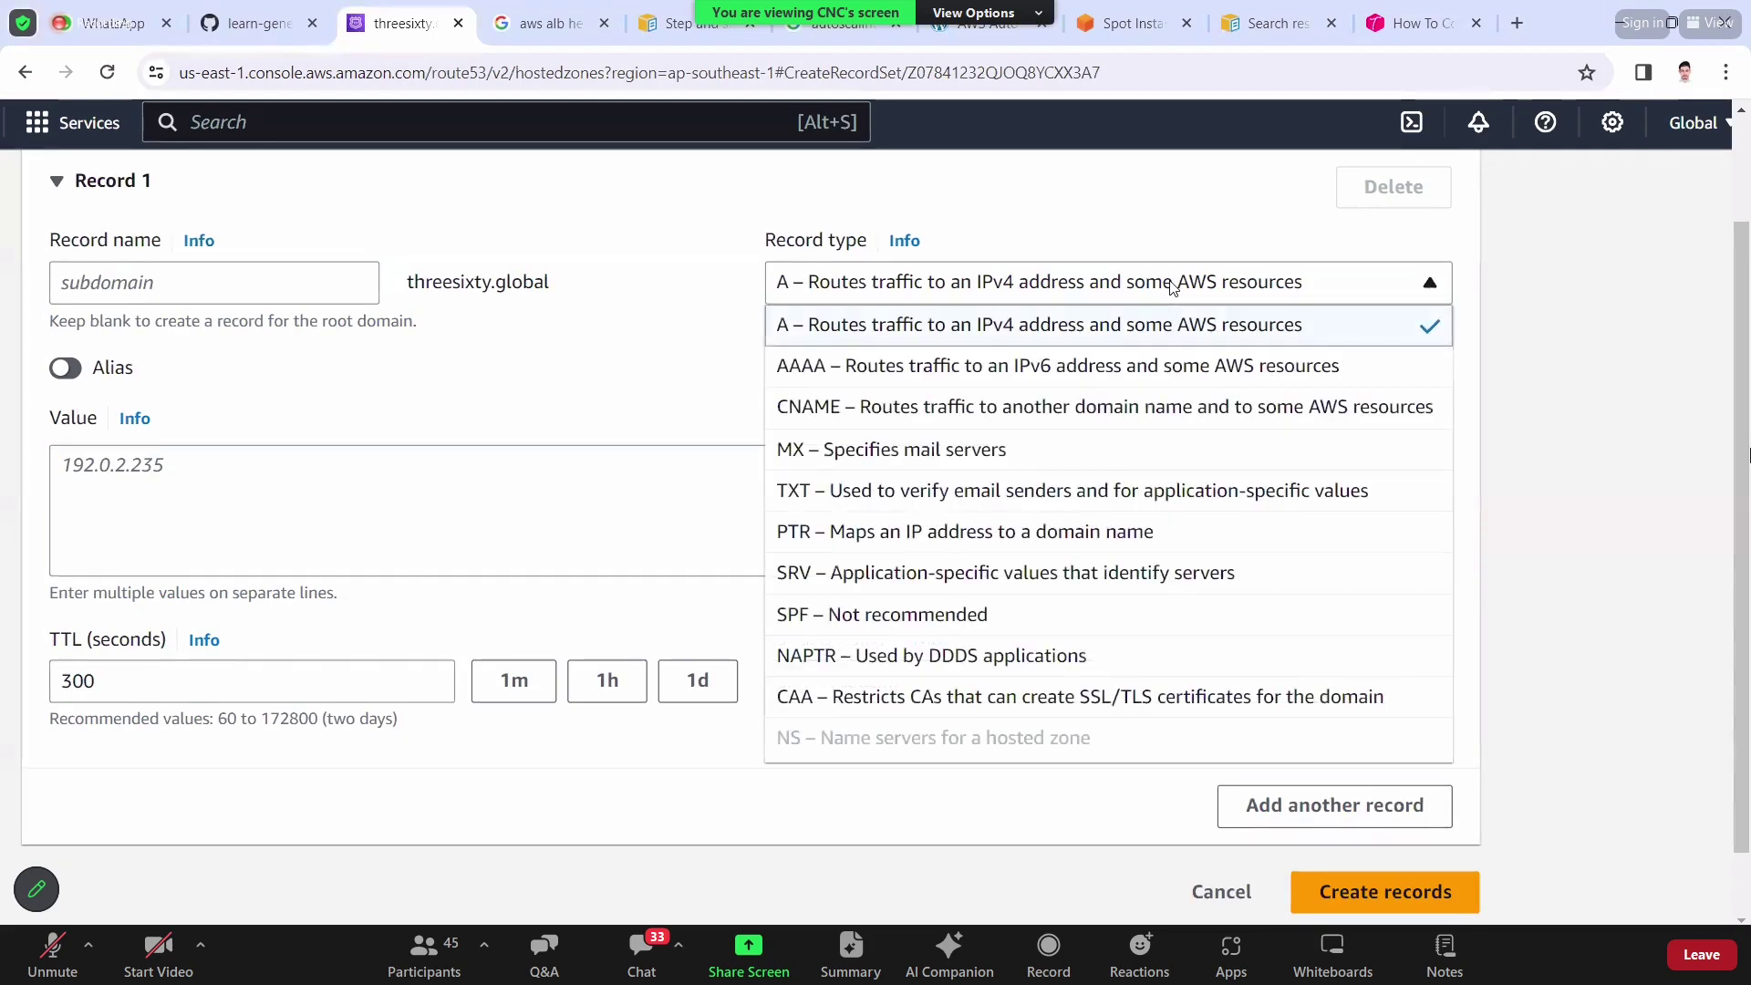
scroll(1176, 490, "down", 1)
scroll(1177, 393, "up", 3)
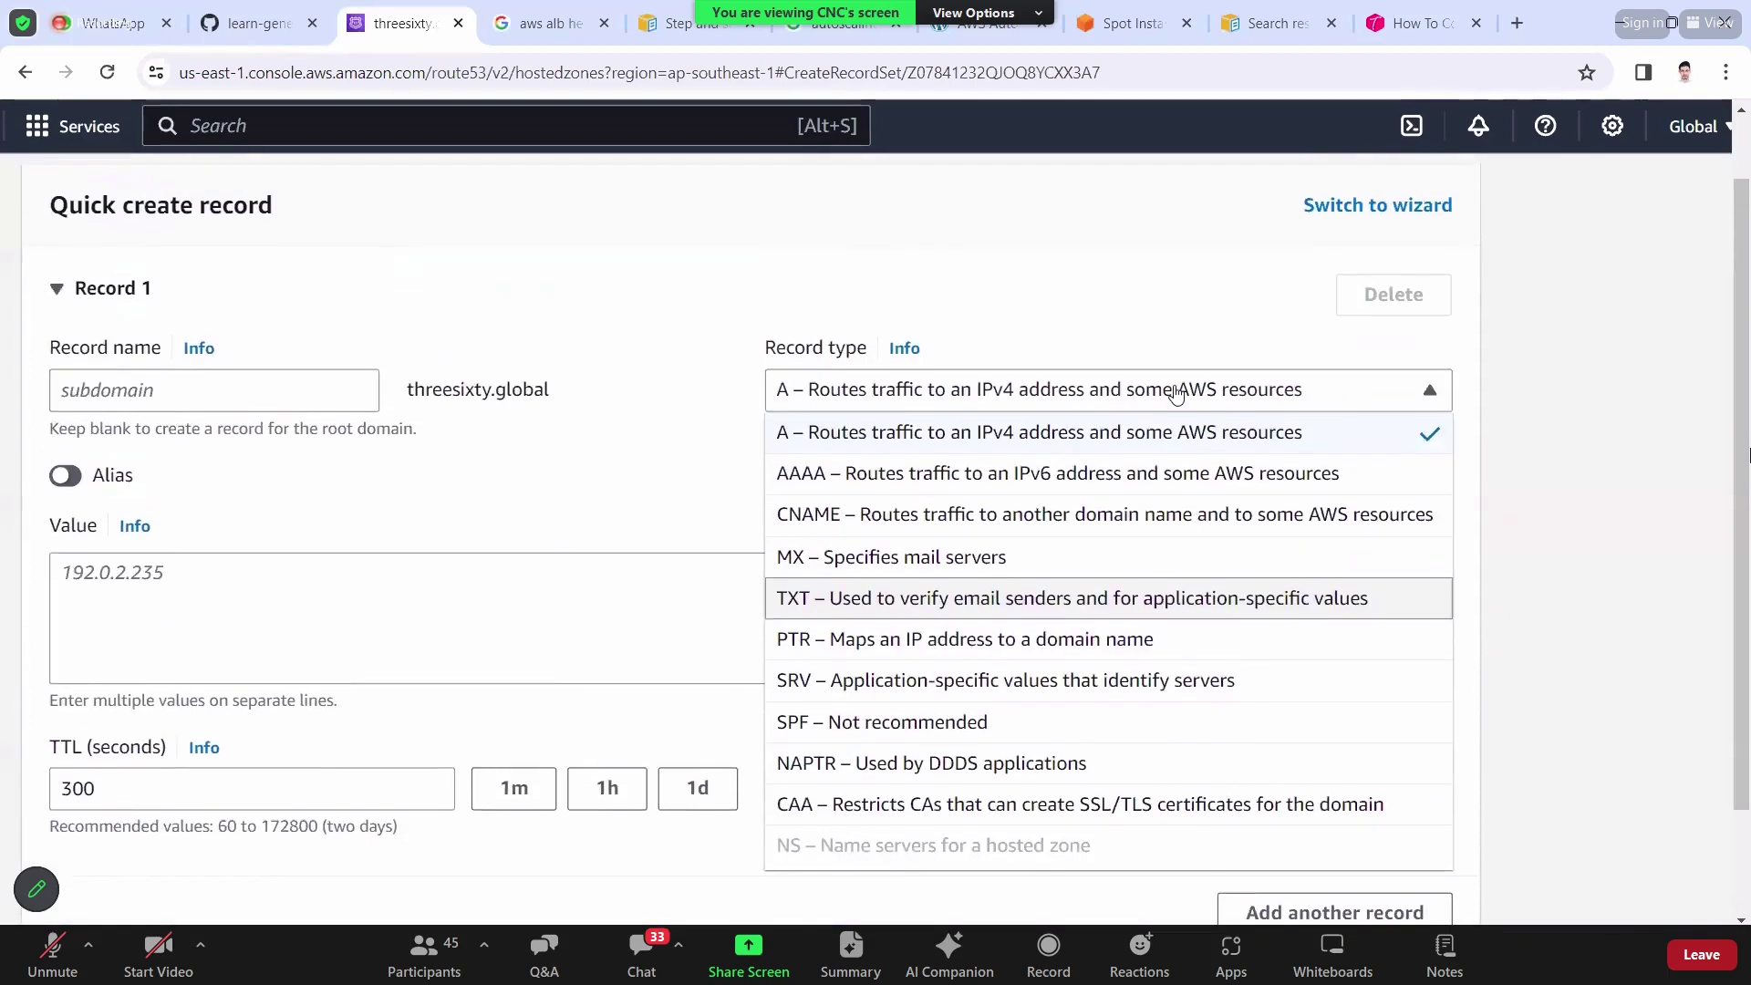
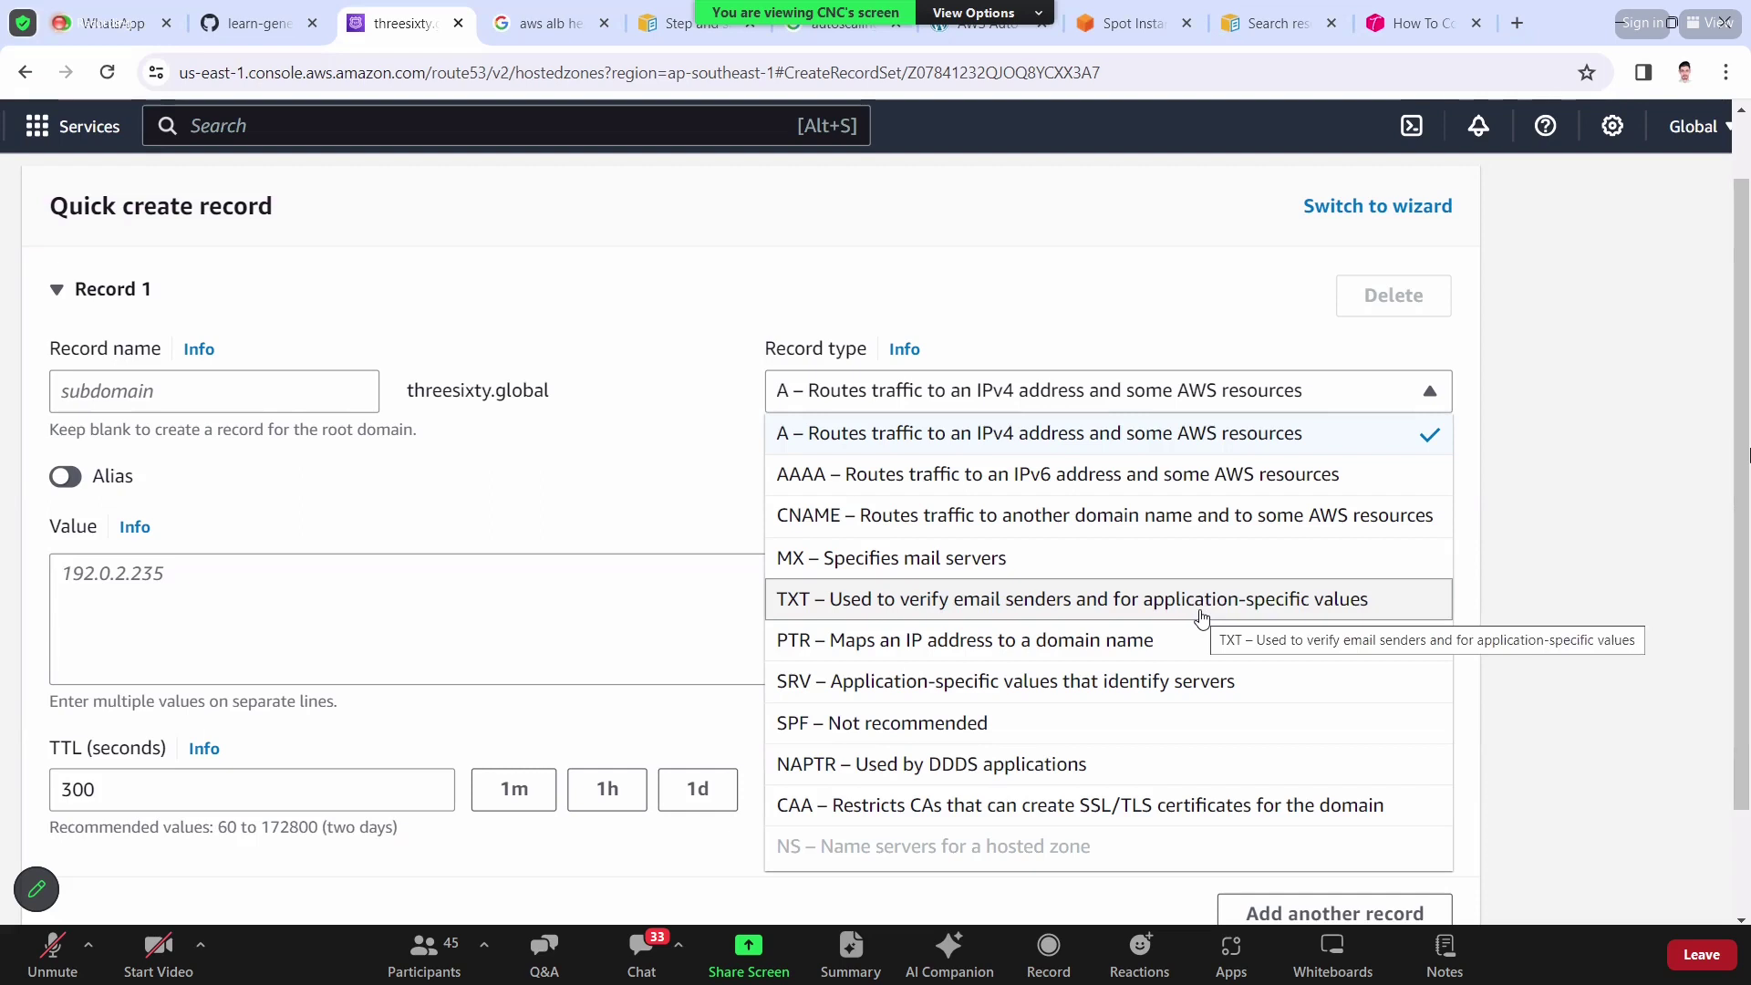
- Keep the record type as A, then move to the end of the doblier.io line in the DNS notes
left_click(1138, 383)
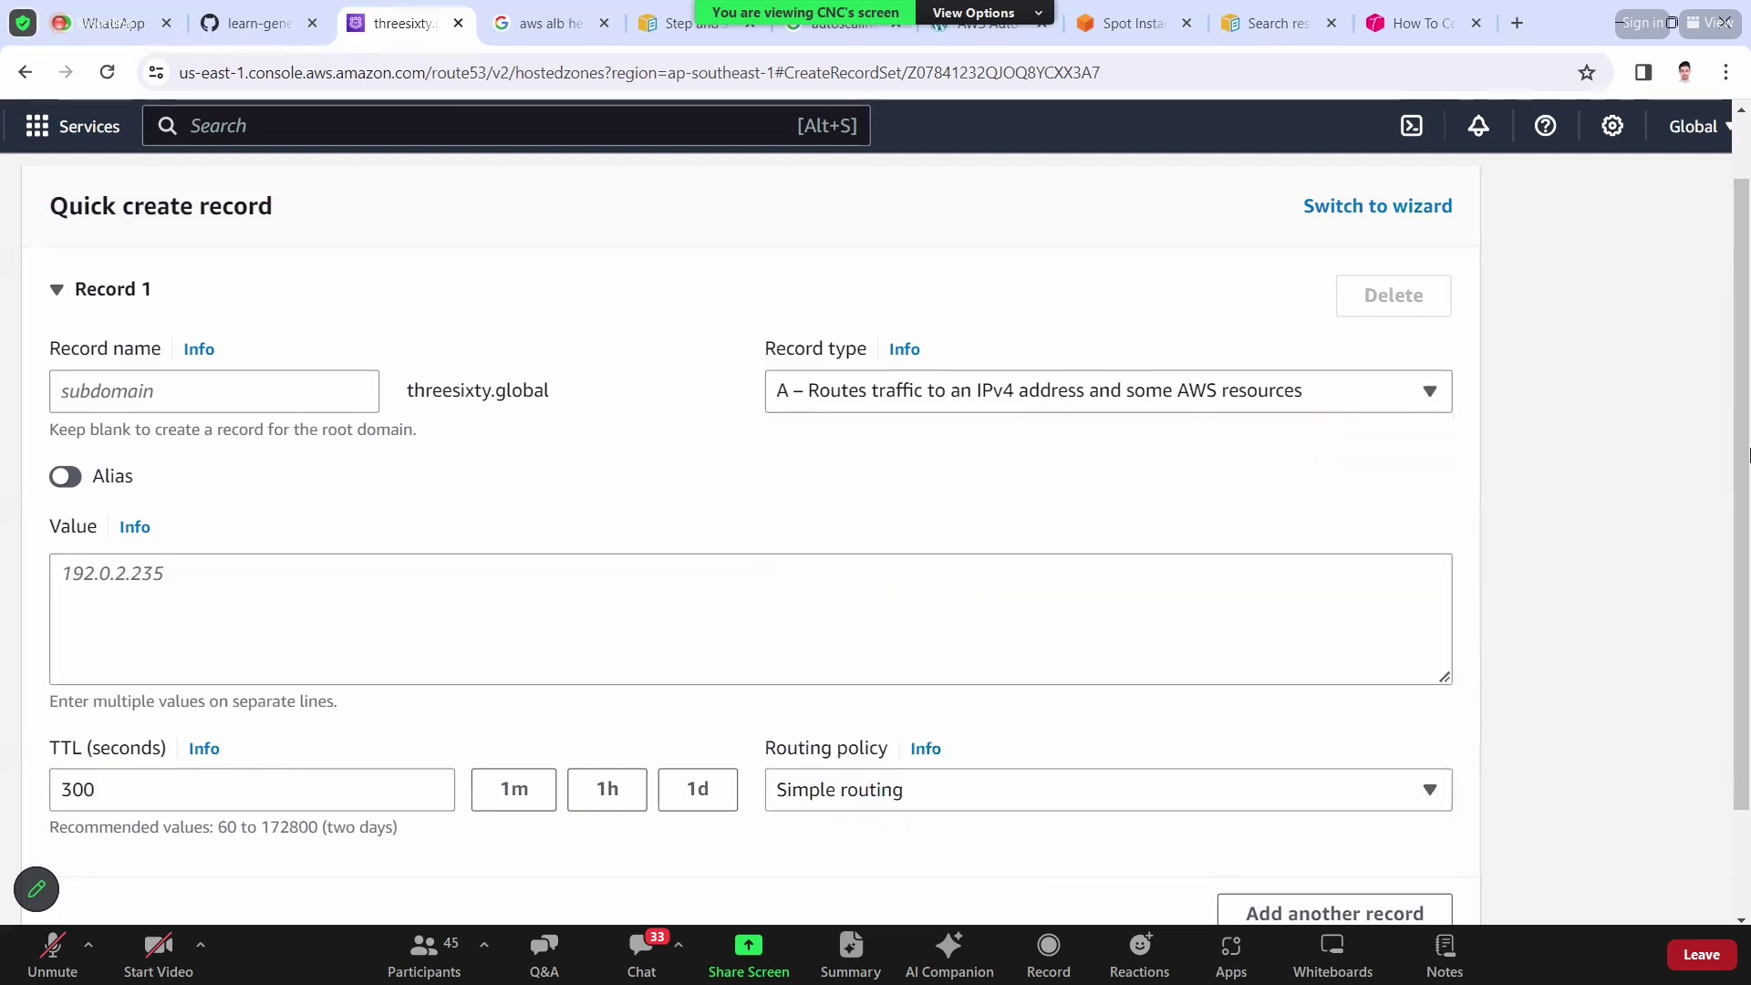
key("alt+Tab")
left_click(828, 768)
key("End")
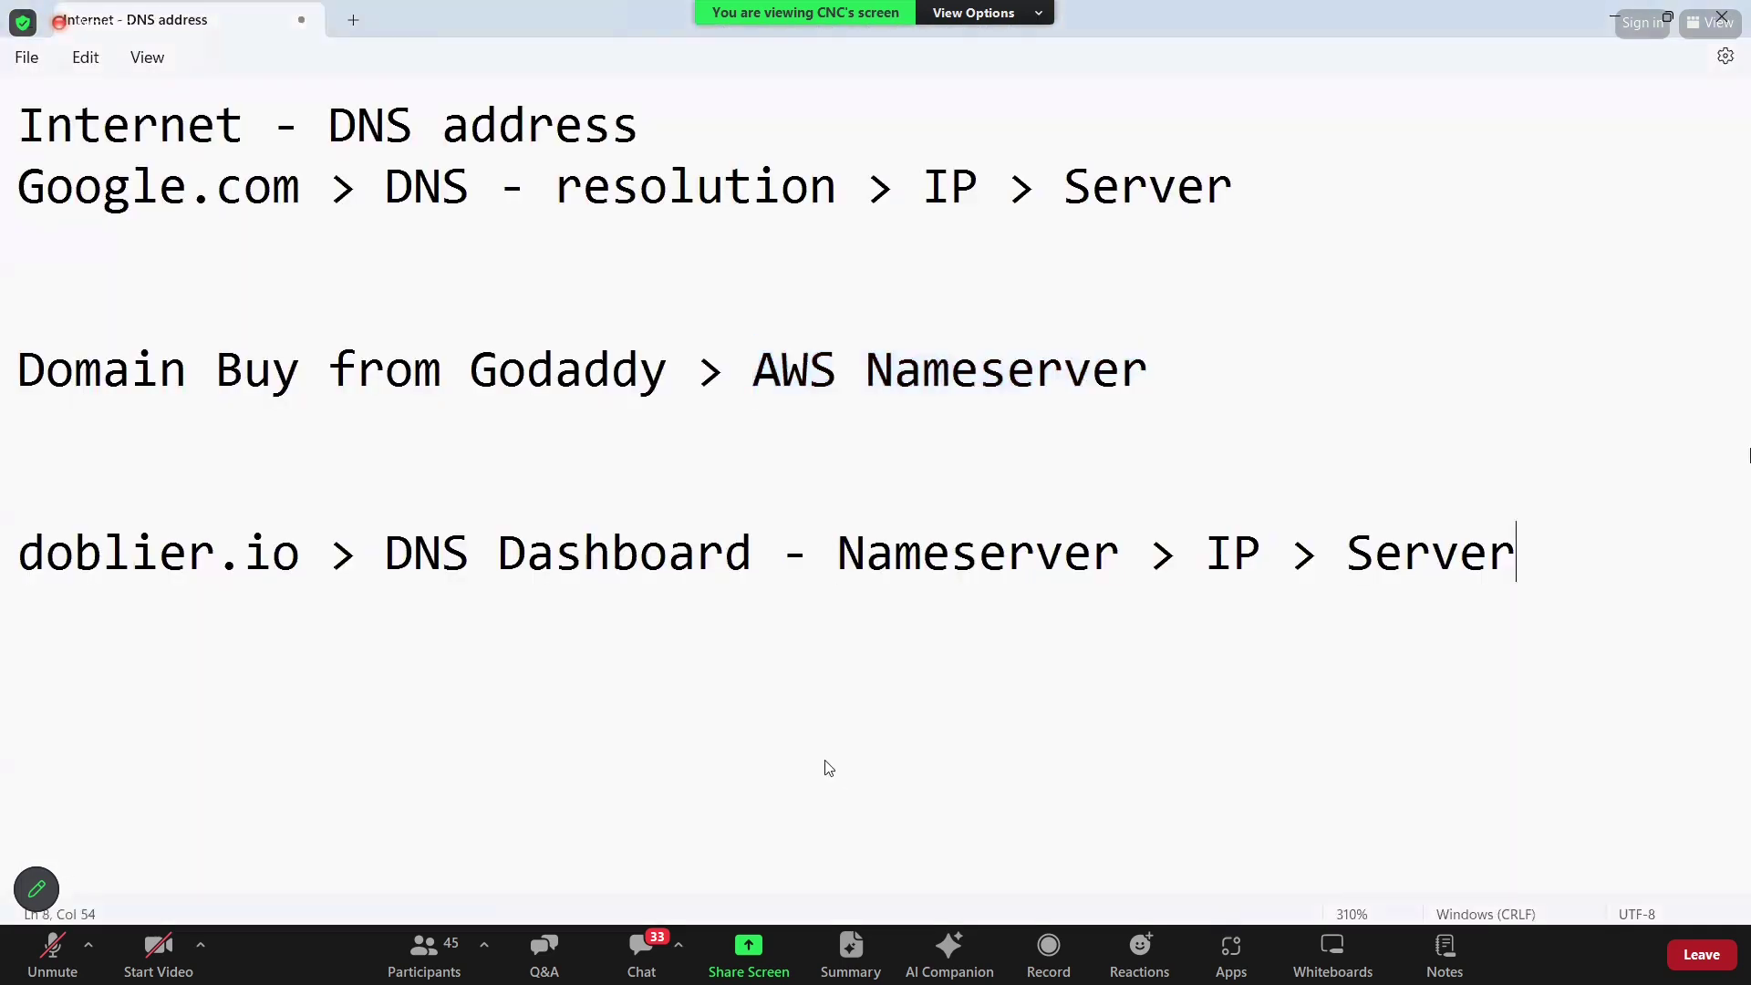
- Add a personal Gmail address and a doblier.io company address on new lines below the nameserver line
key("Return")
key("Return")
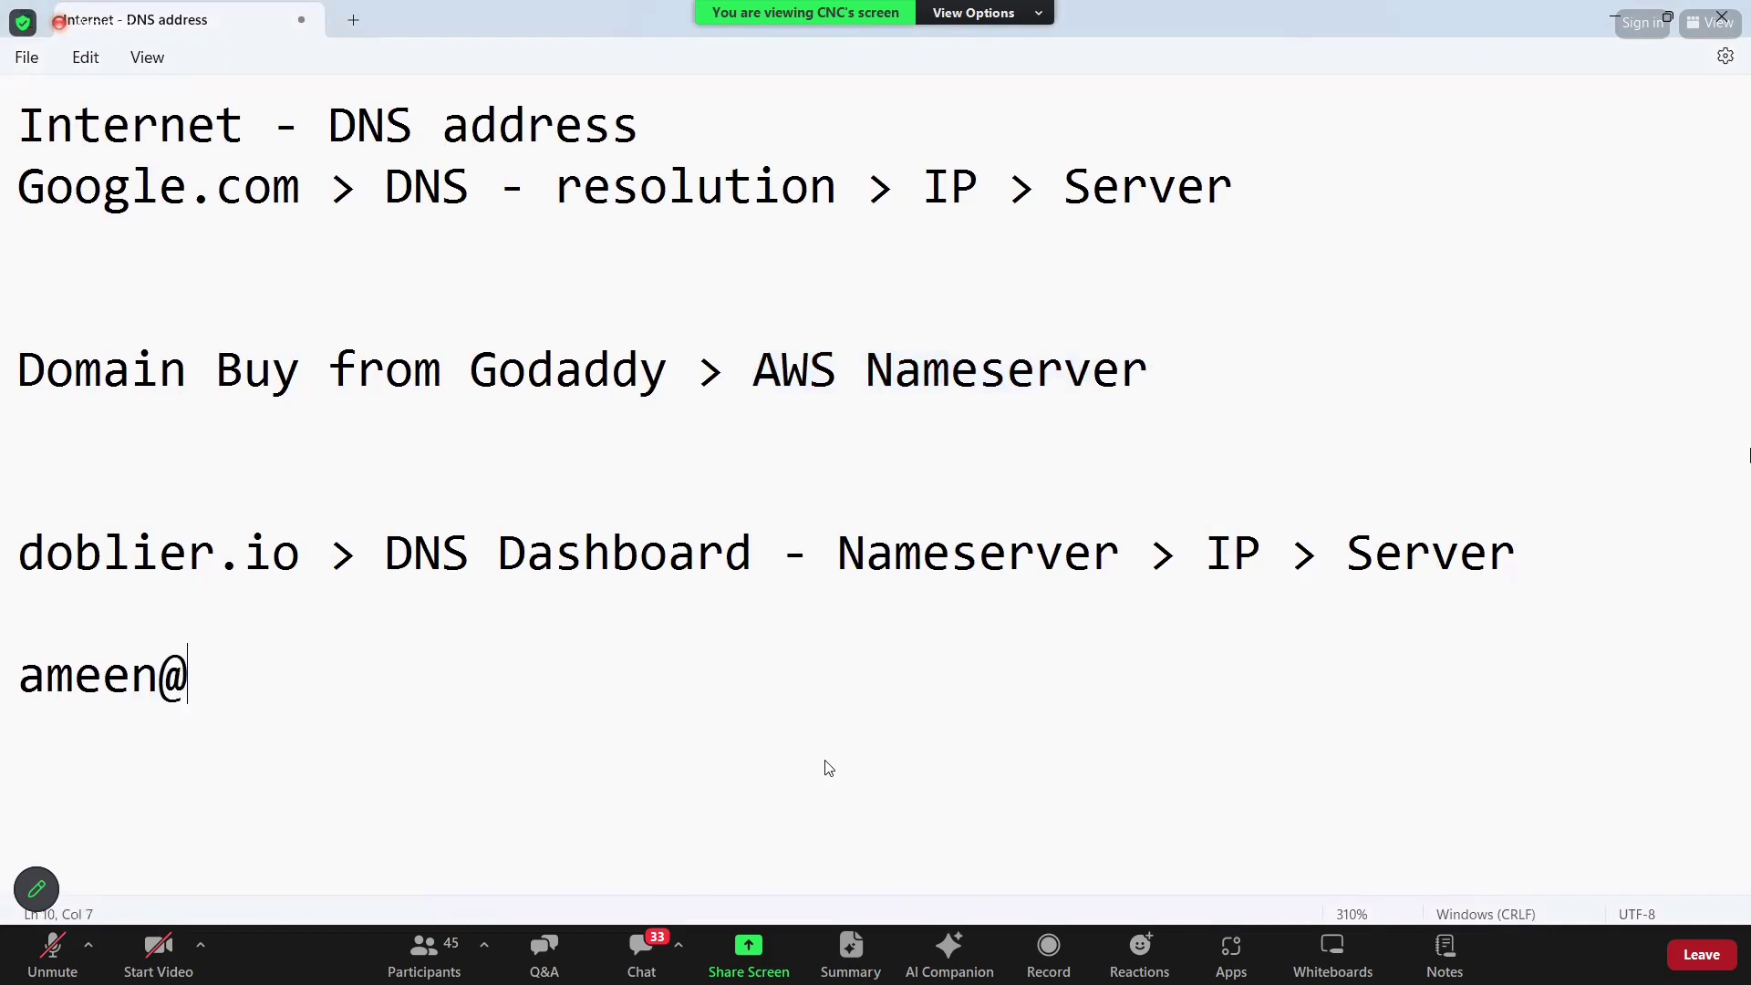
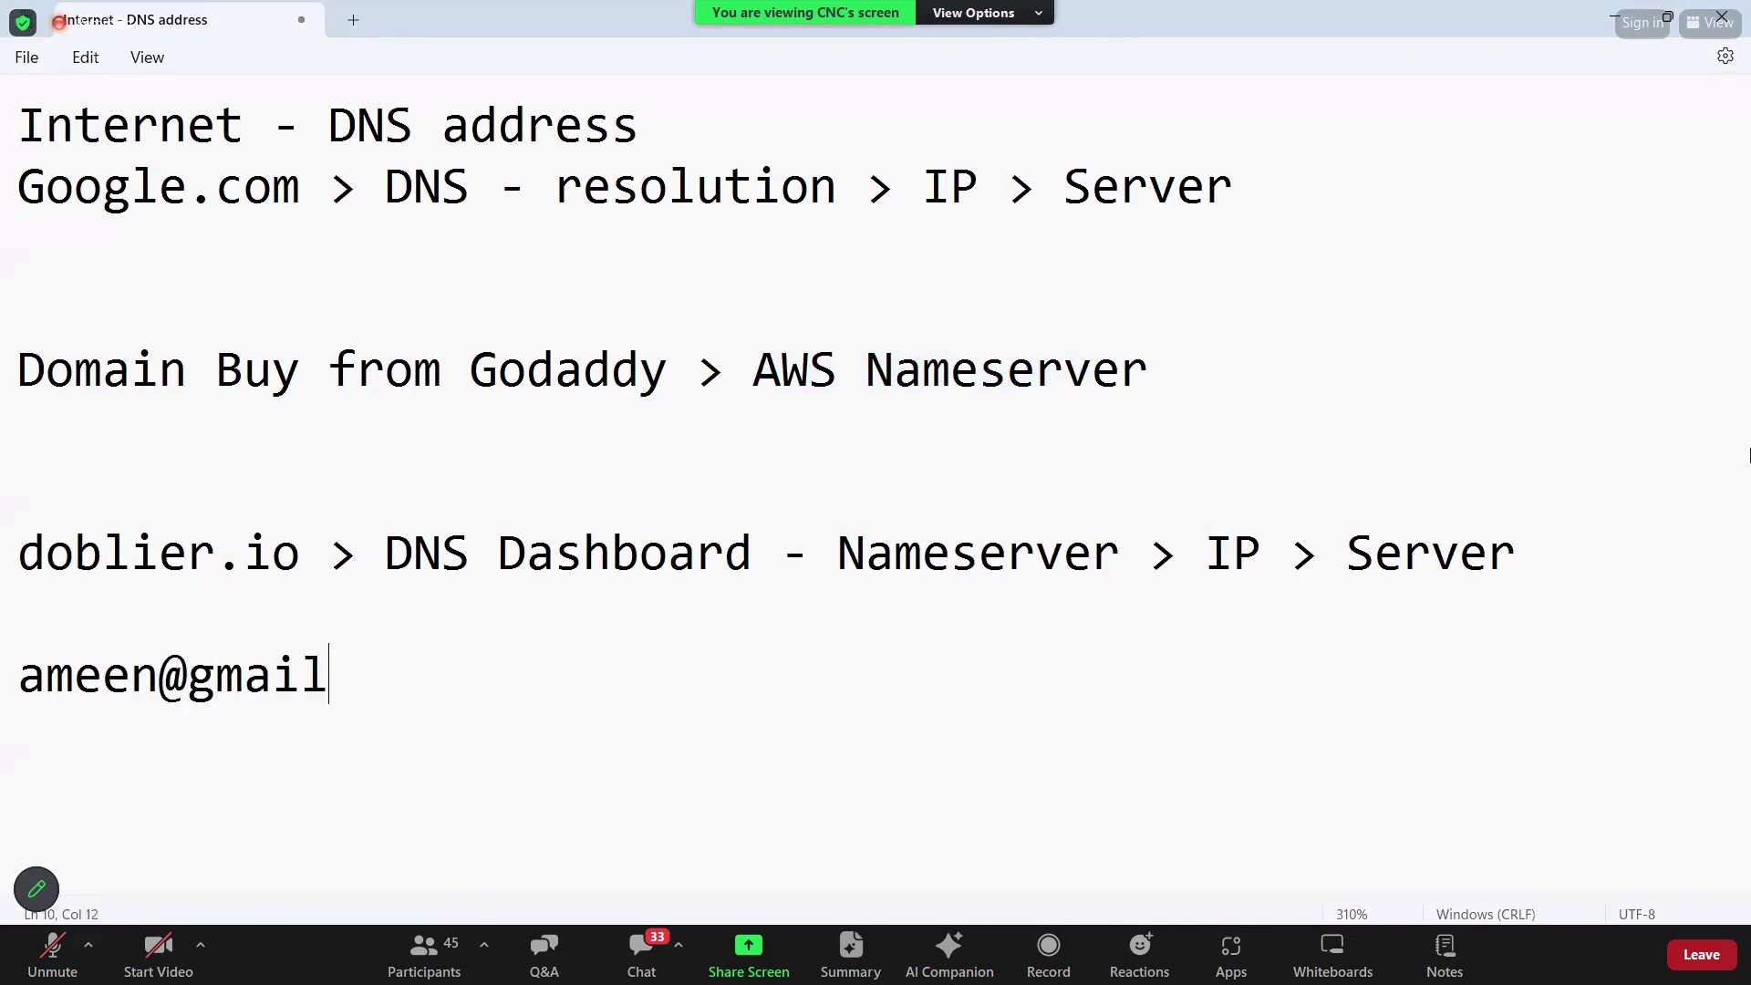
key("Return")
key("Return")
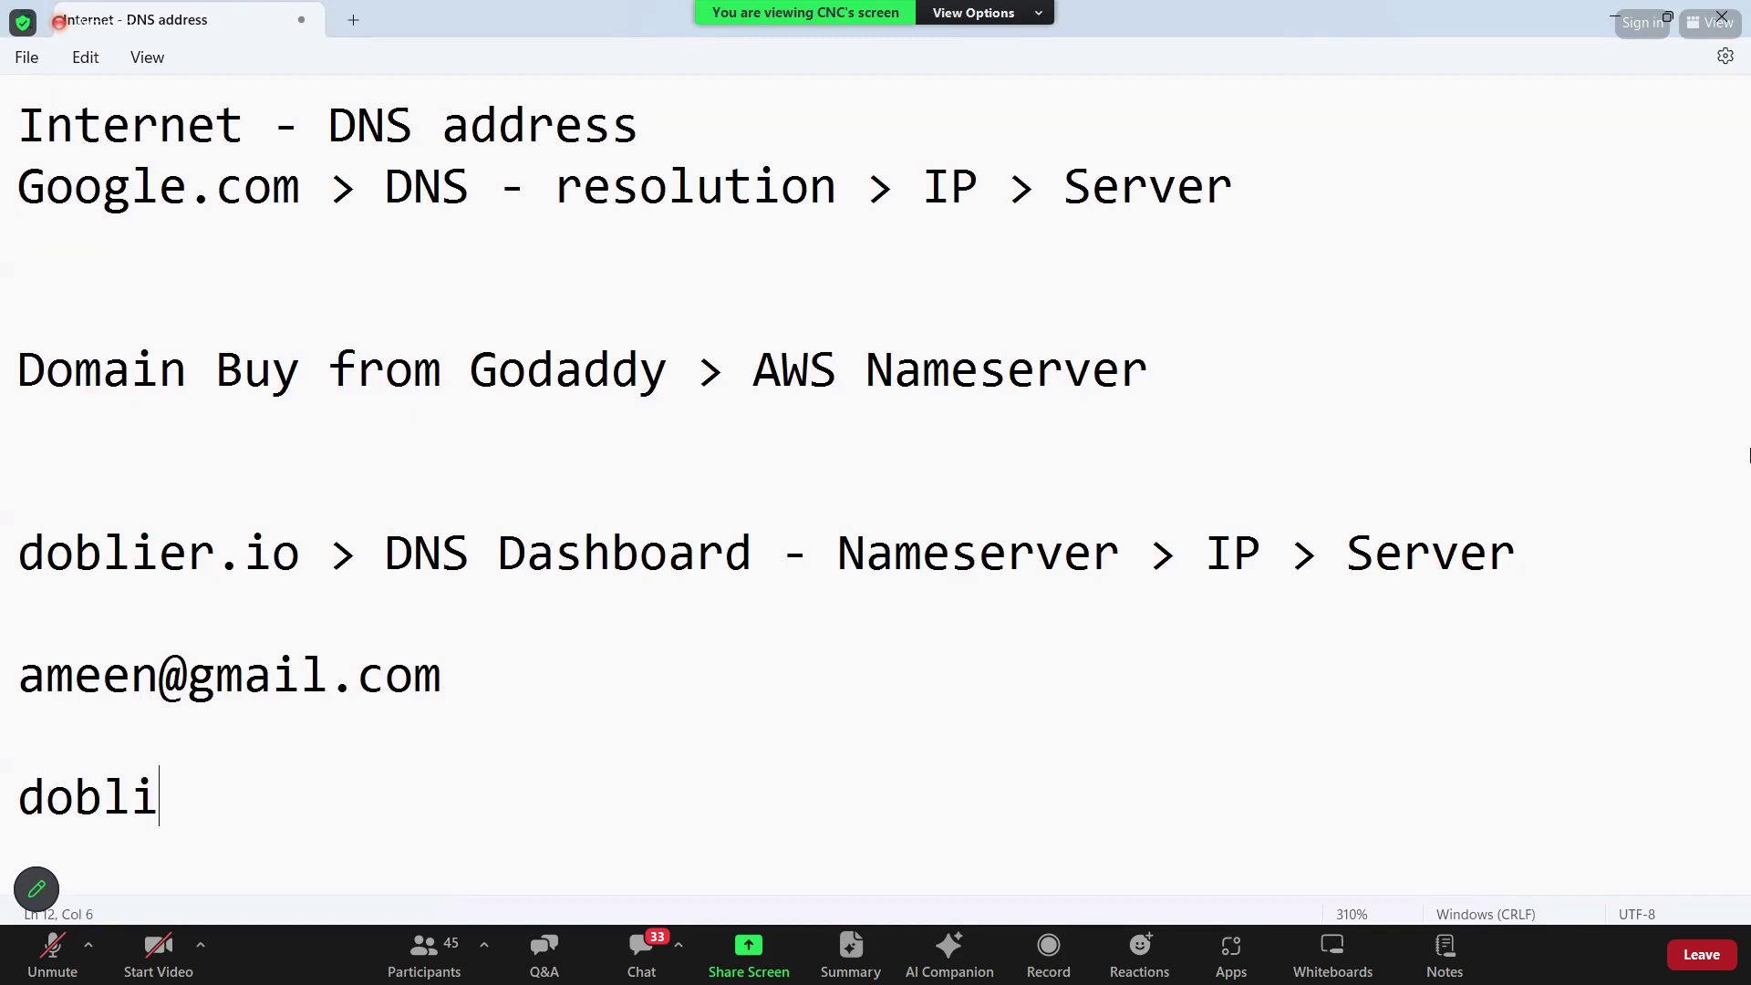
key("shift+Home")
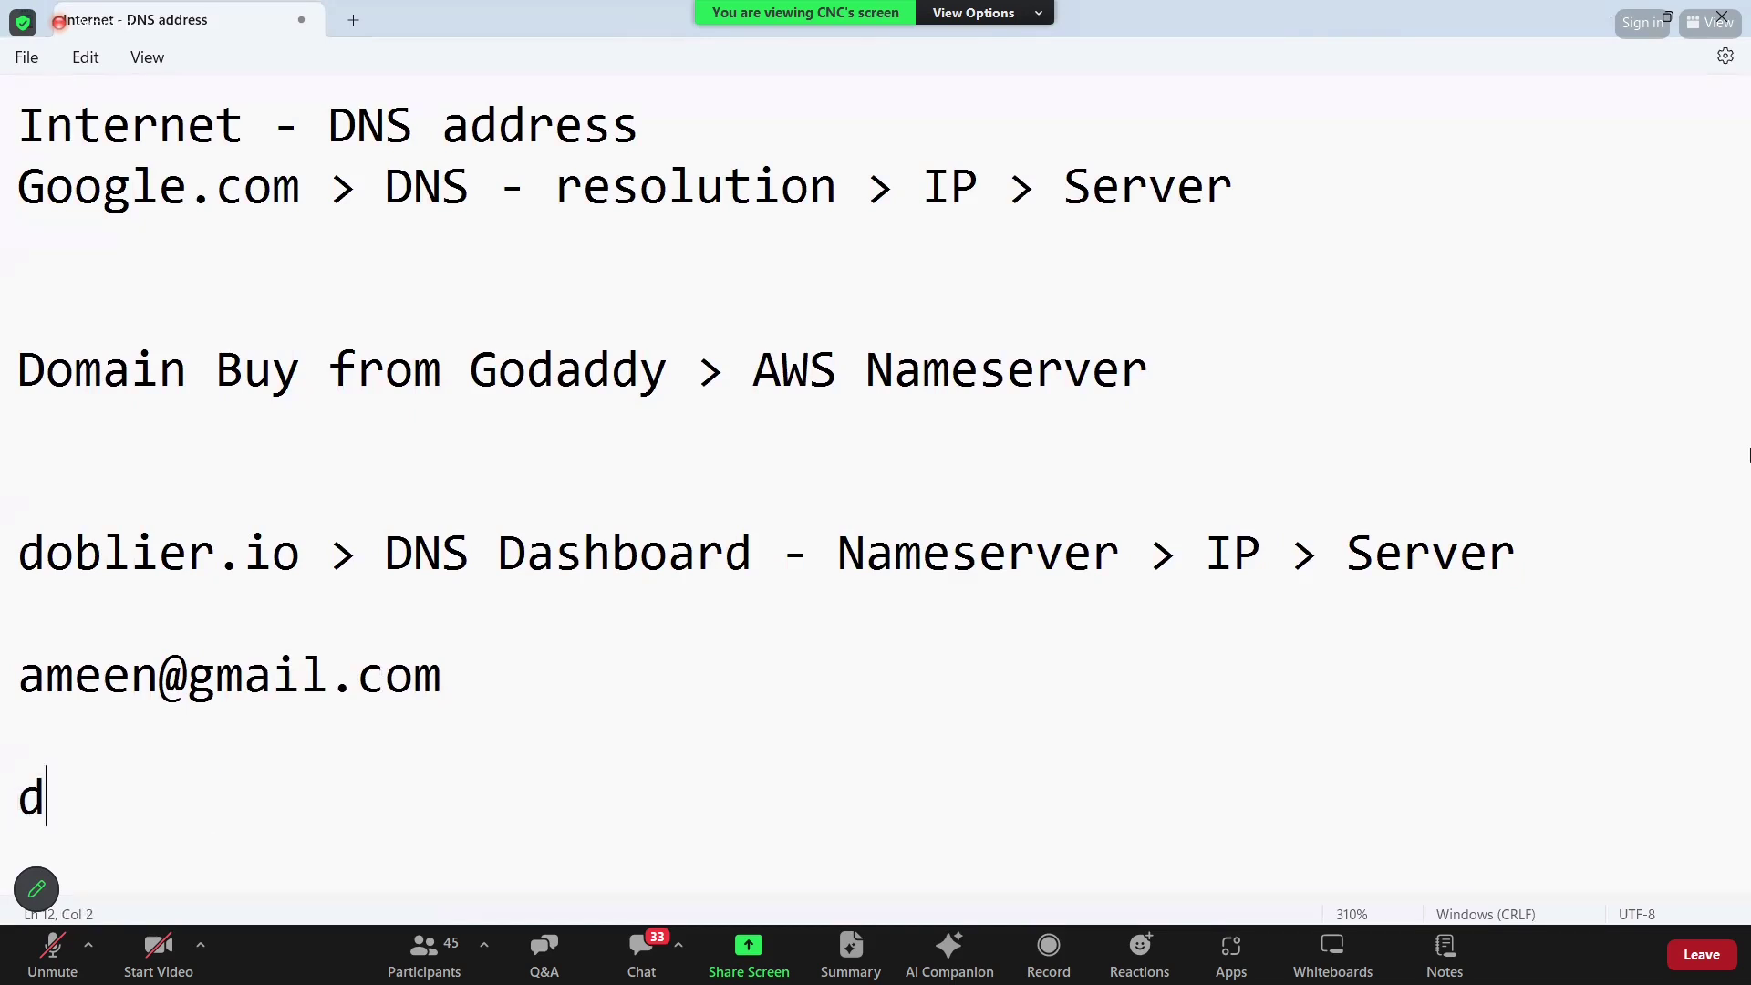
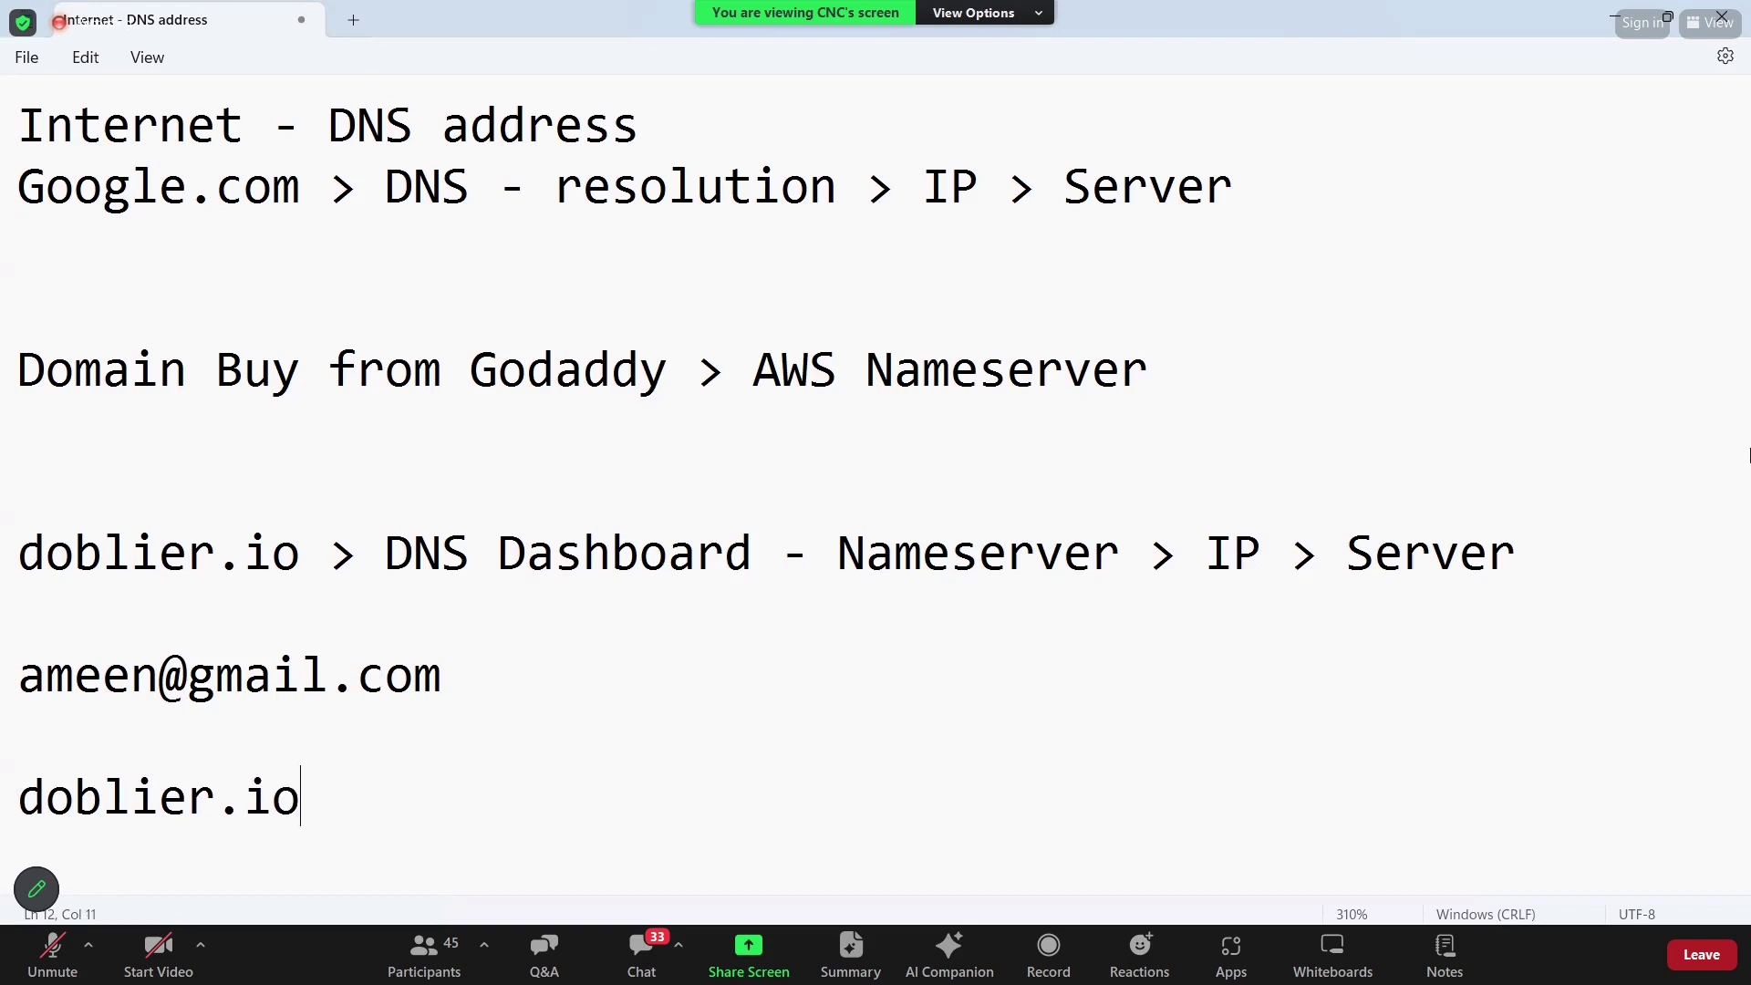
key("Home")
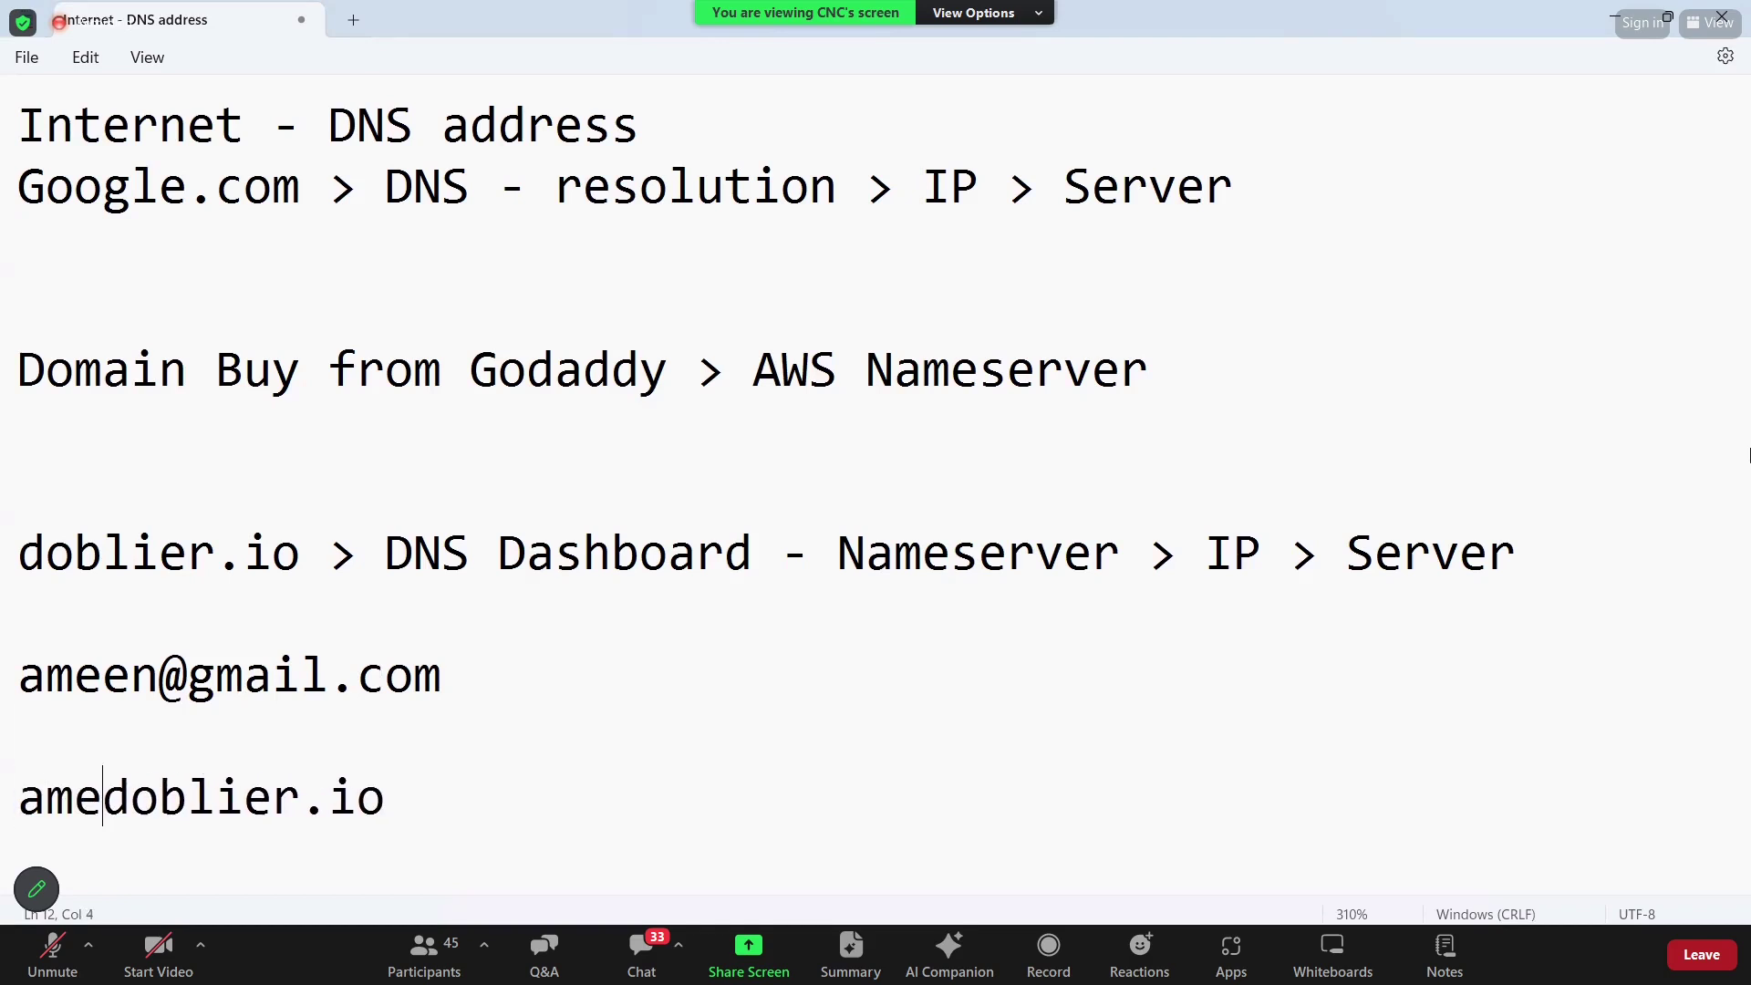
- Copy the domain doblier.io from the company address and open a blank line below it
key("ctrl+Right")
key("ctrl+Right")
key("ctrl+Right")
key("ctrl+shift+Left")
key("ctrl+shift+Left")
key("ctrl+shift+Left")
key("ctrl+shift+Left")
key("ctrl+shift+Left")
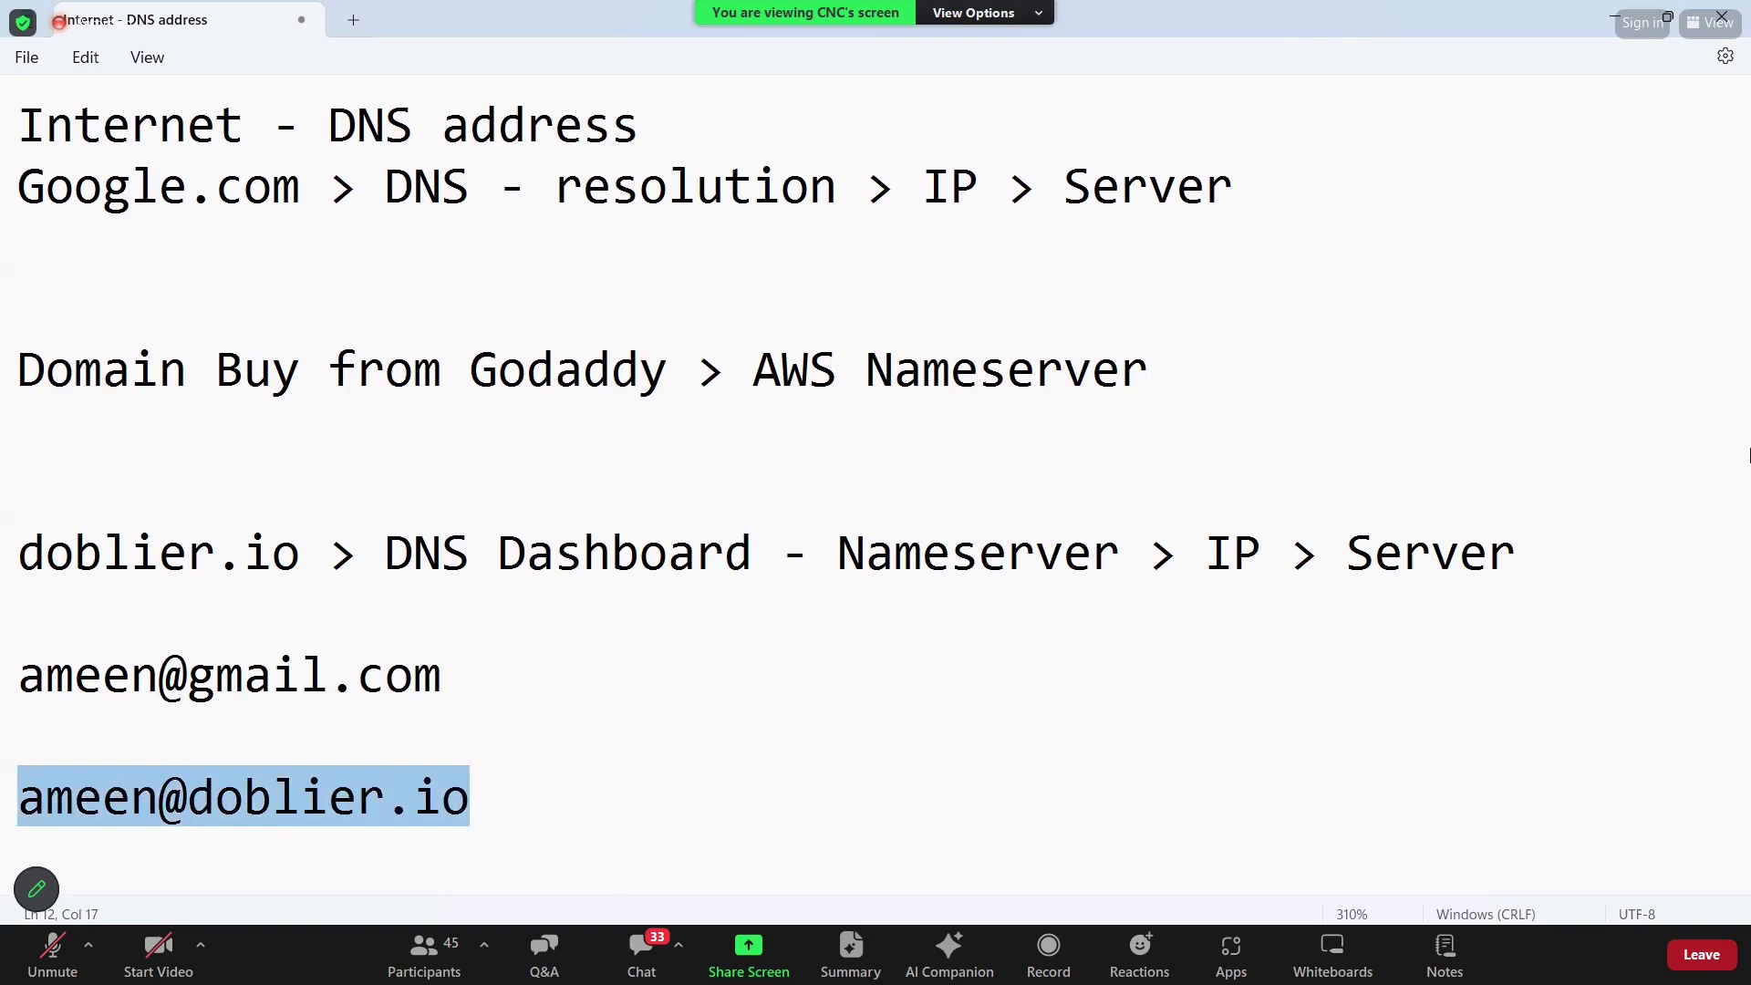
key("Up")
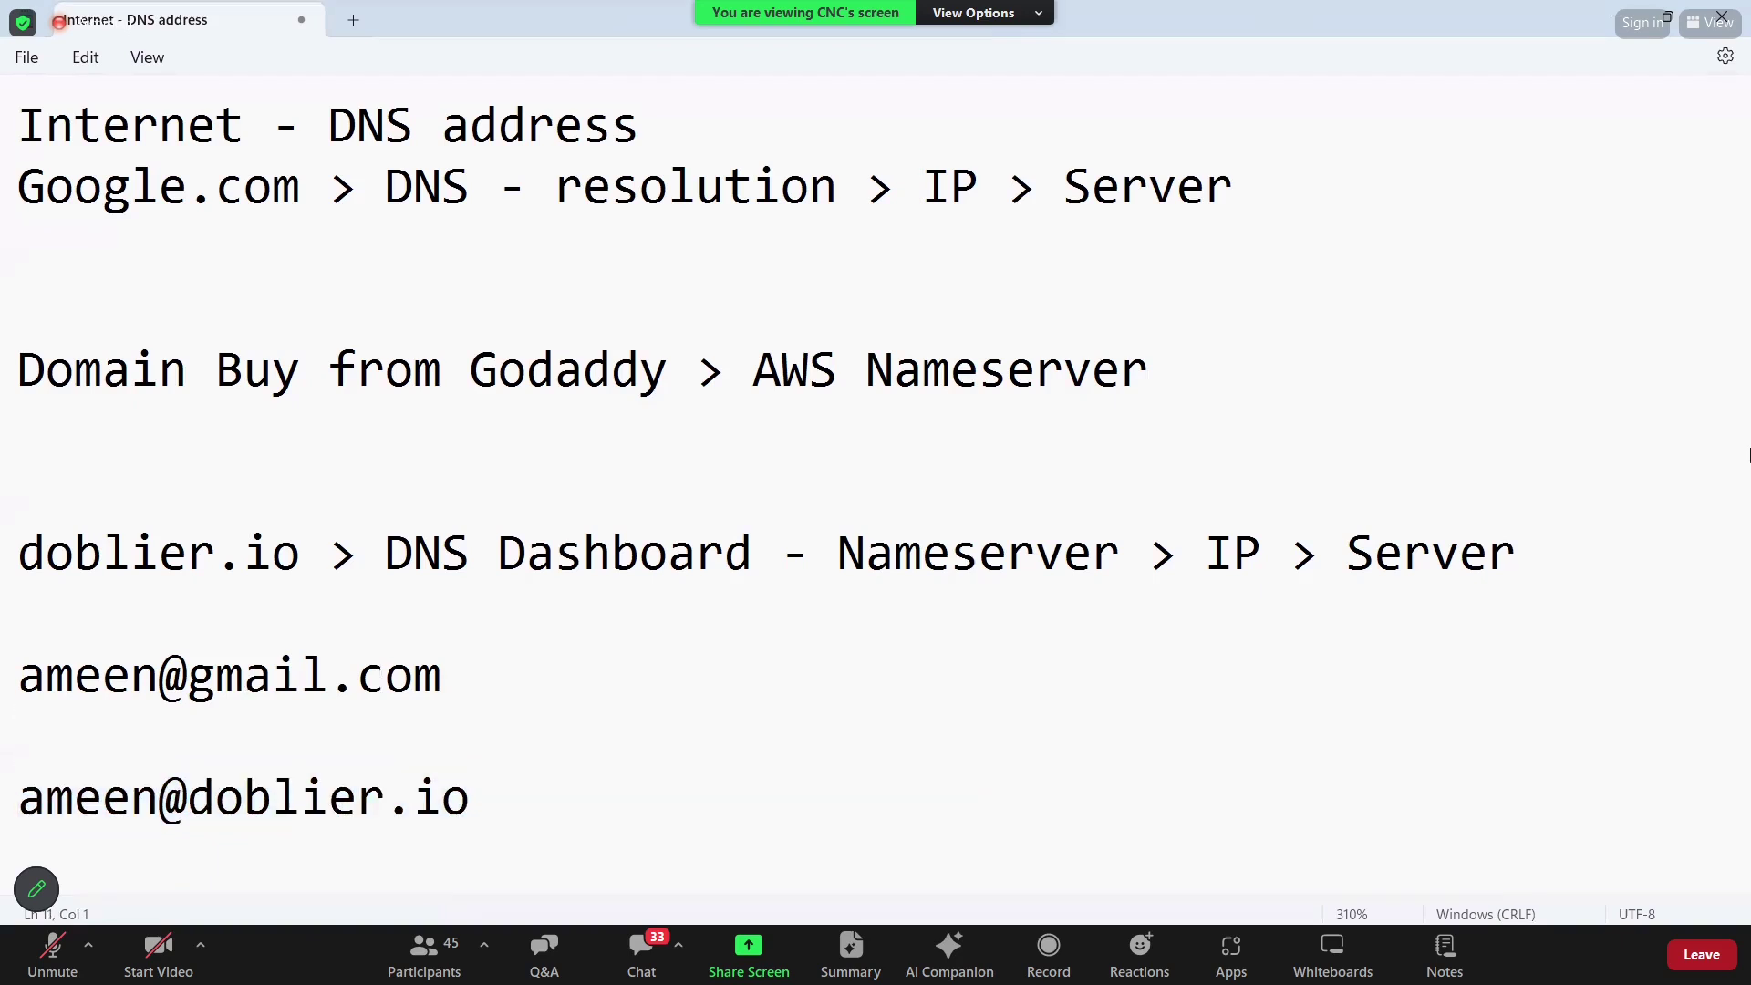
key("Down")
key("ctrl+shift+Right")
key("ctrl+shift+Right")
key("ctrl+shift+Right")
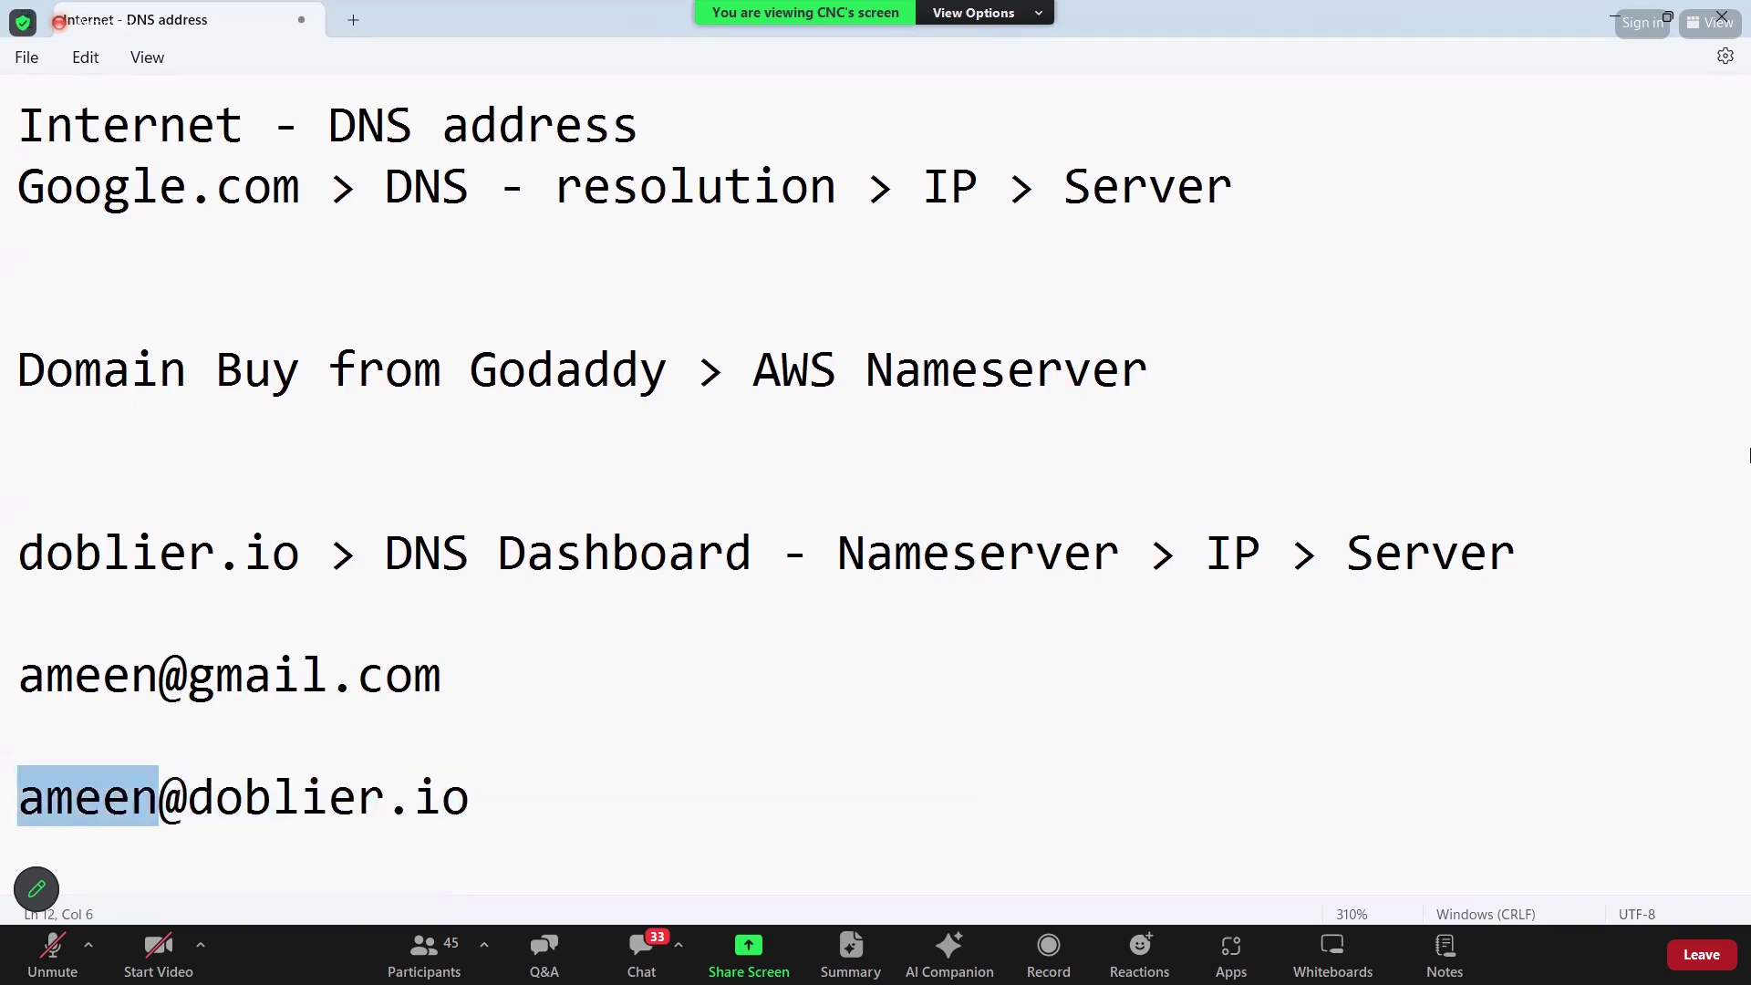
key("Right")
key("ctrl+Left")
key("ctrl+shift+Right")
key("ctrl+shift+Right")
key("ctrl+shift+Right")
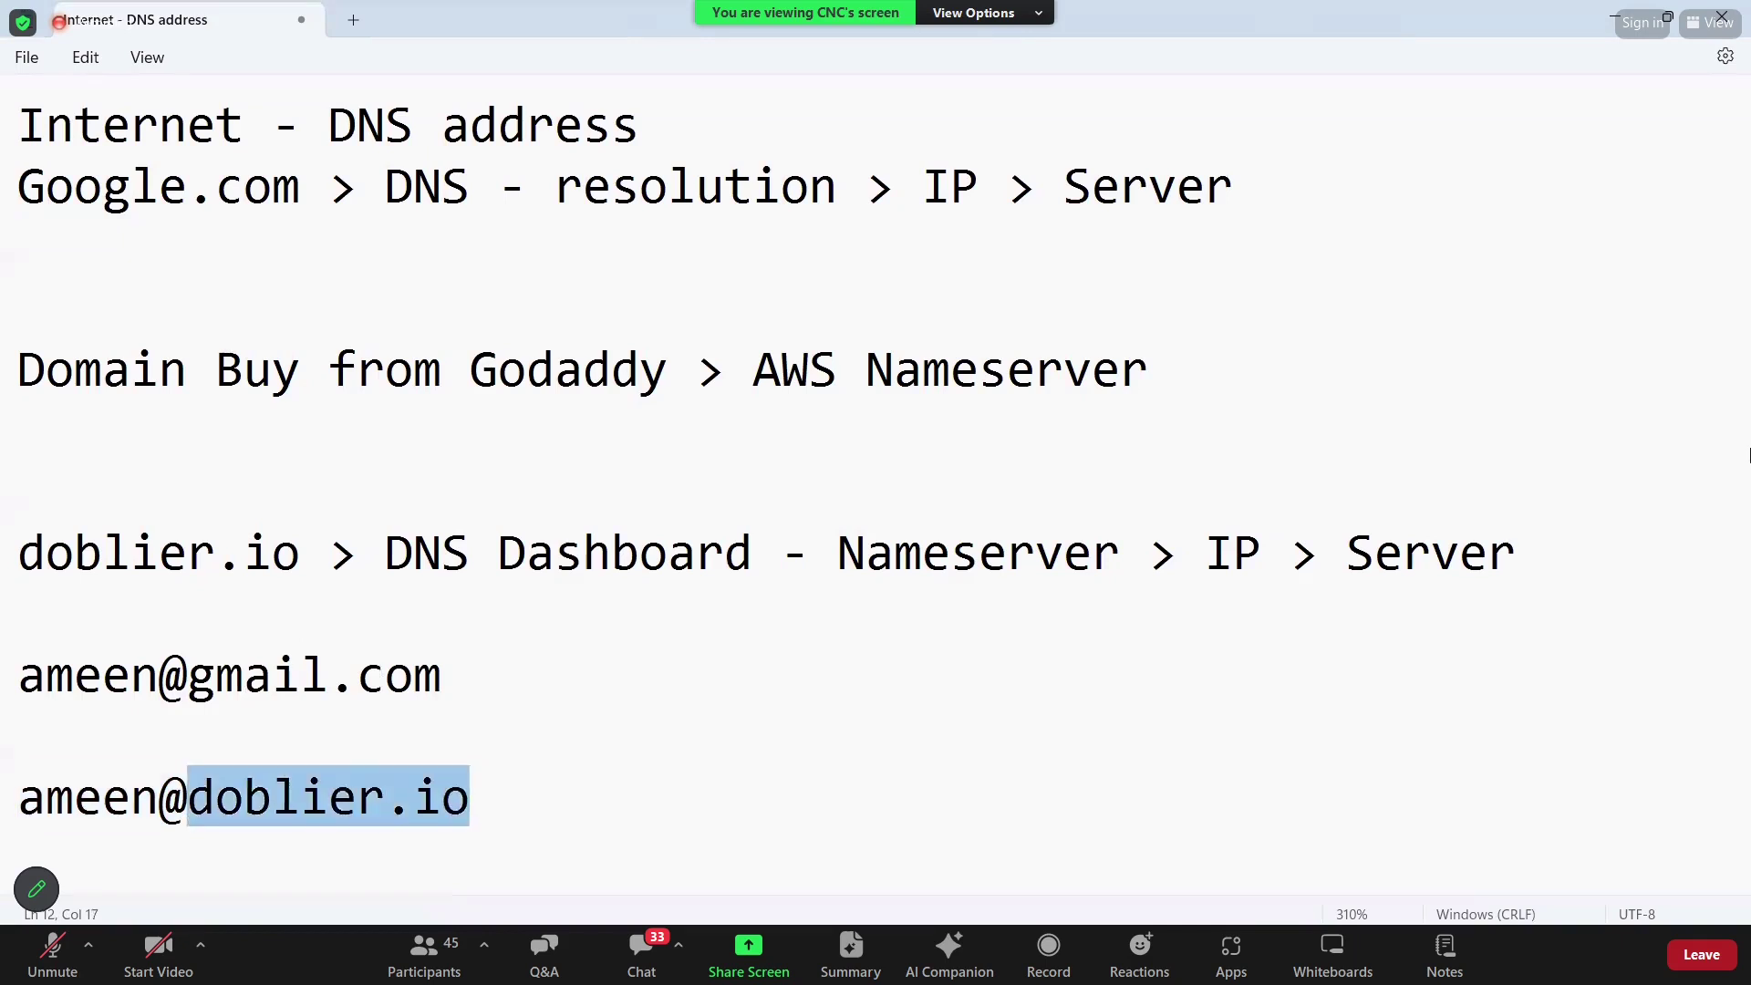
key("Right")
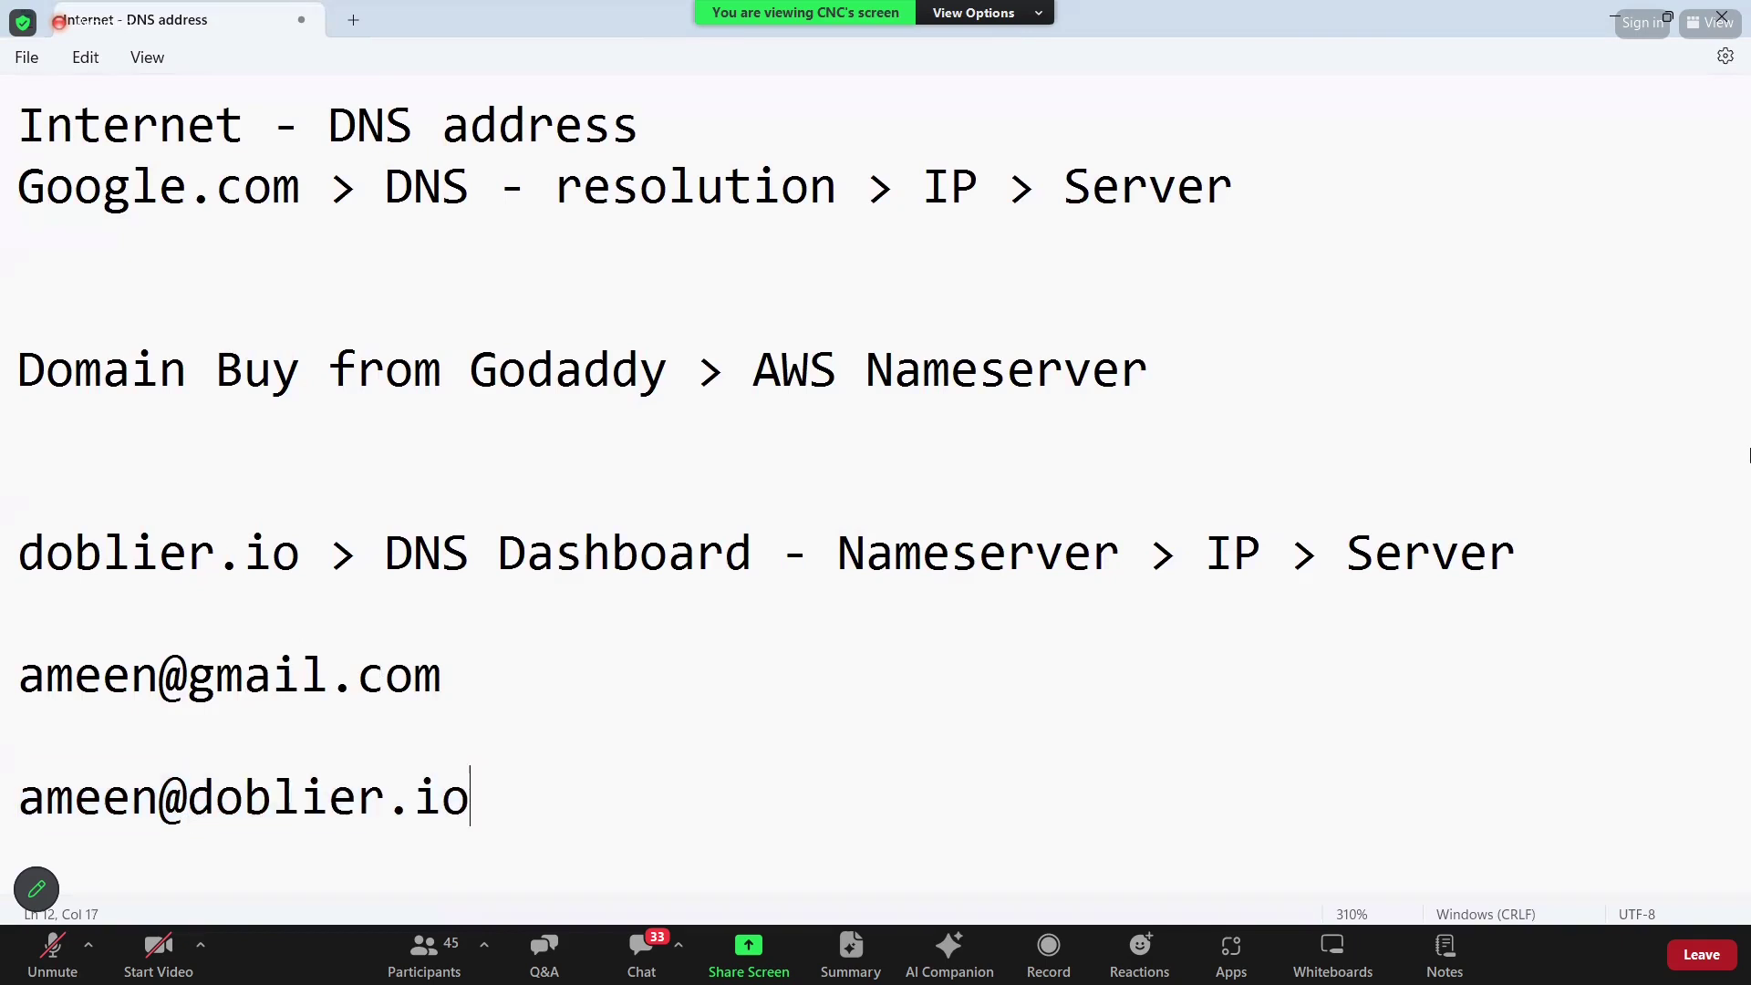
key("ctrl+shift+Left")
key("ctrl+shift+Left")
key("ctrl+shift+Left")
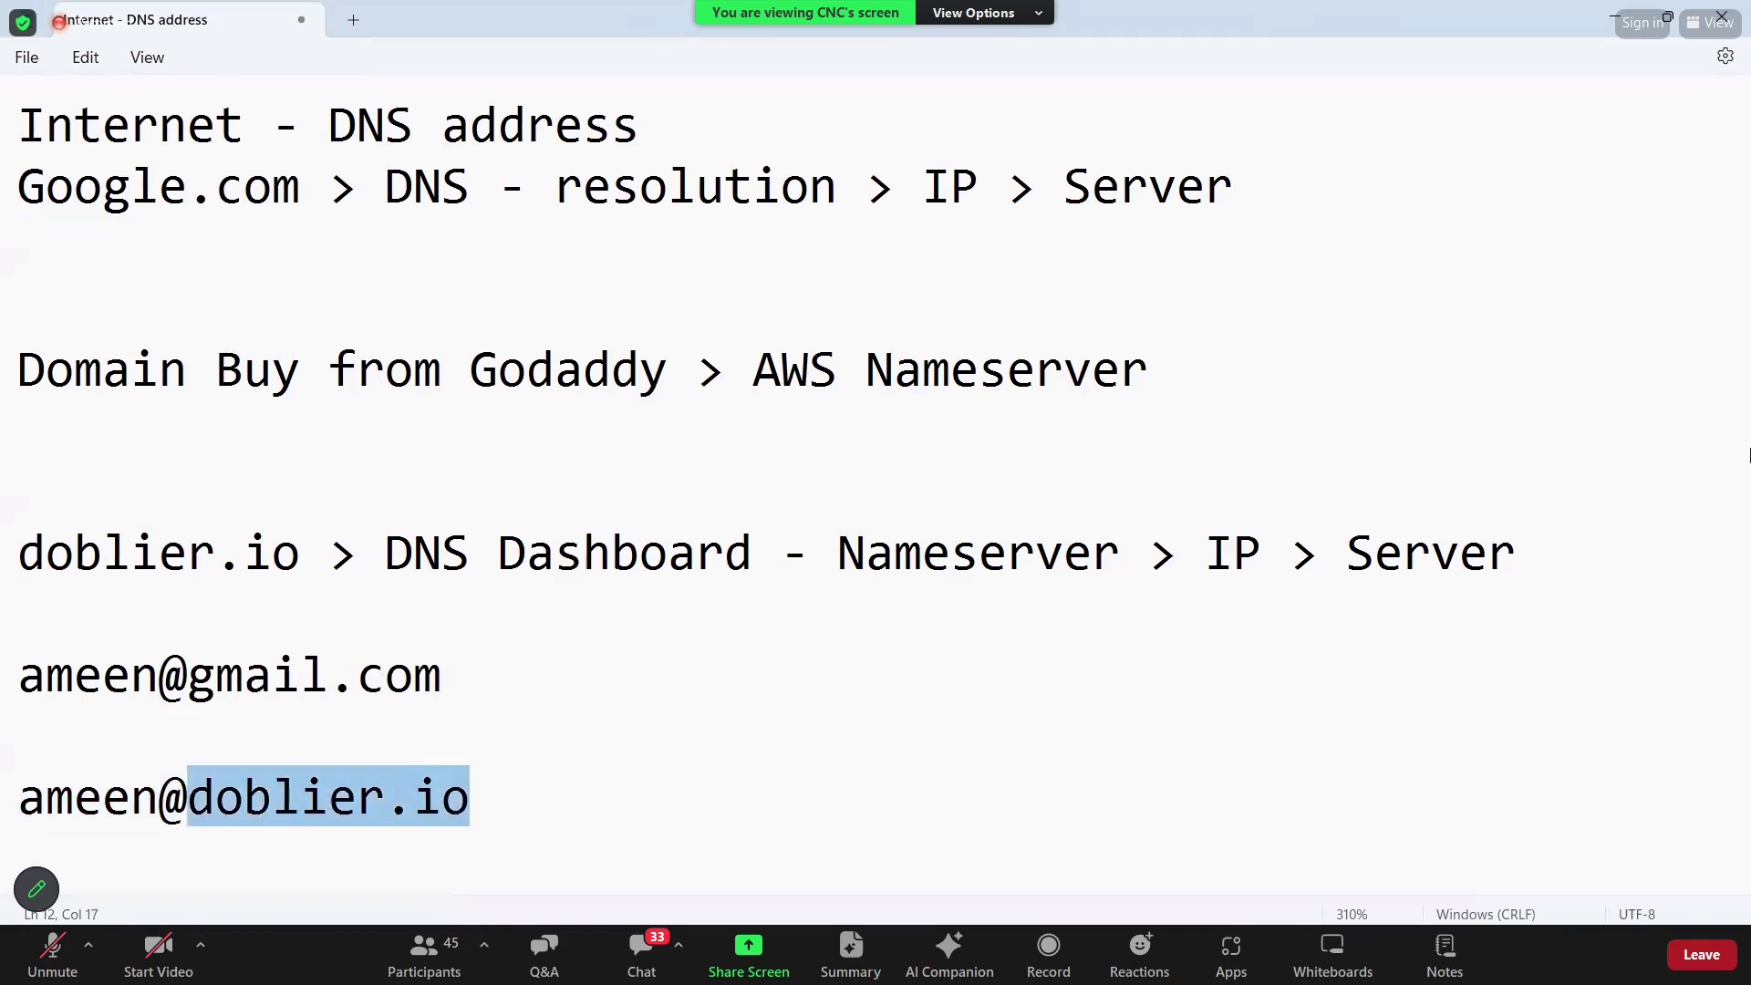
key("ctrl+c")
key("Right")
key("Return")
key("Return")
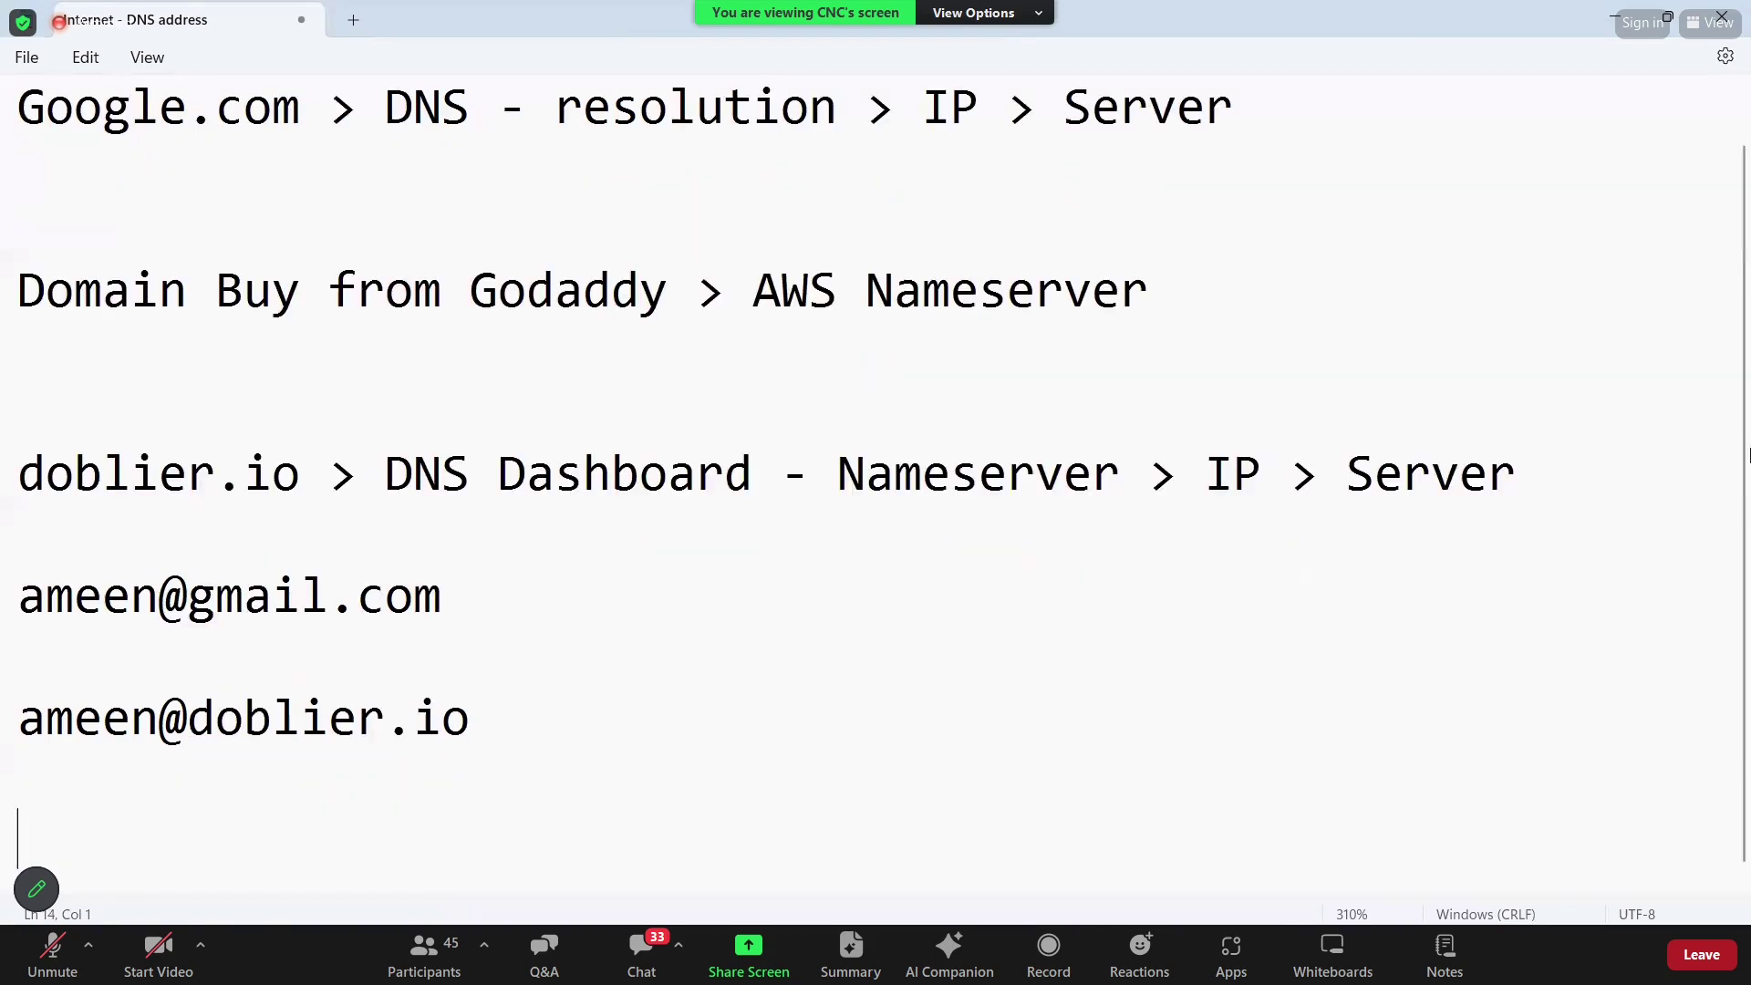
- Paste doblier.io on its own line and add a 'TXT code =' line holding the pasted verification code
key("ctrl+v")
key("Return")
key("Return")
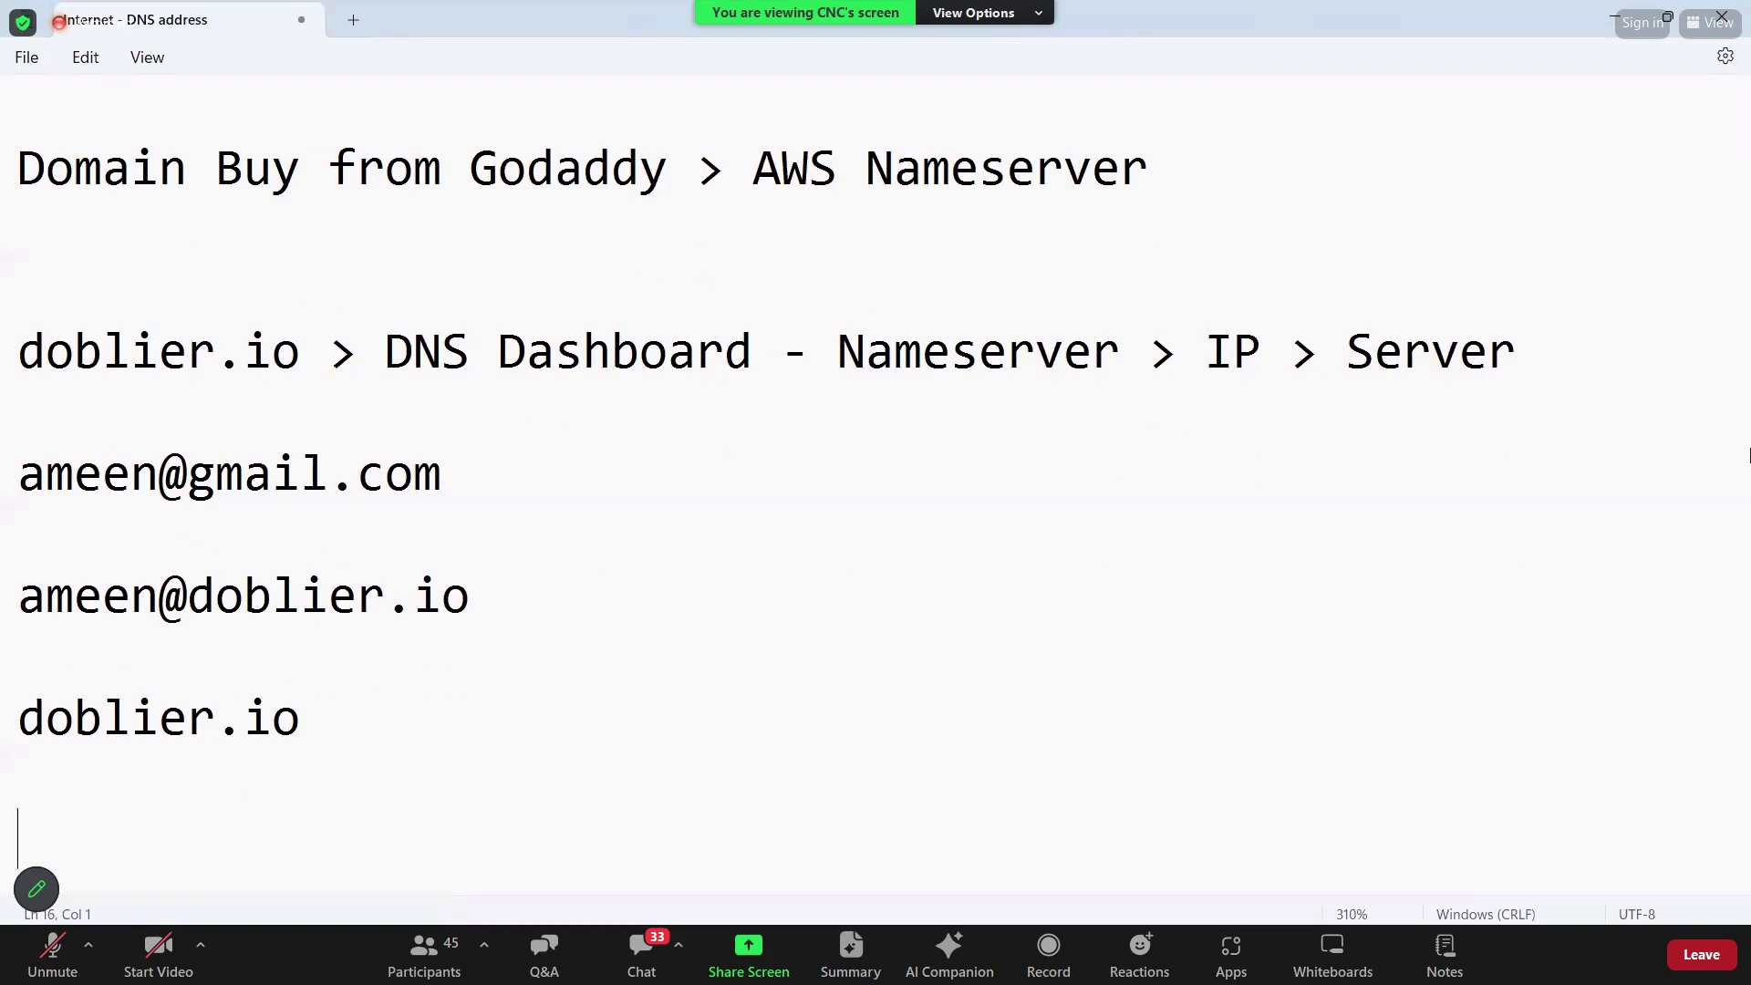
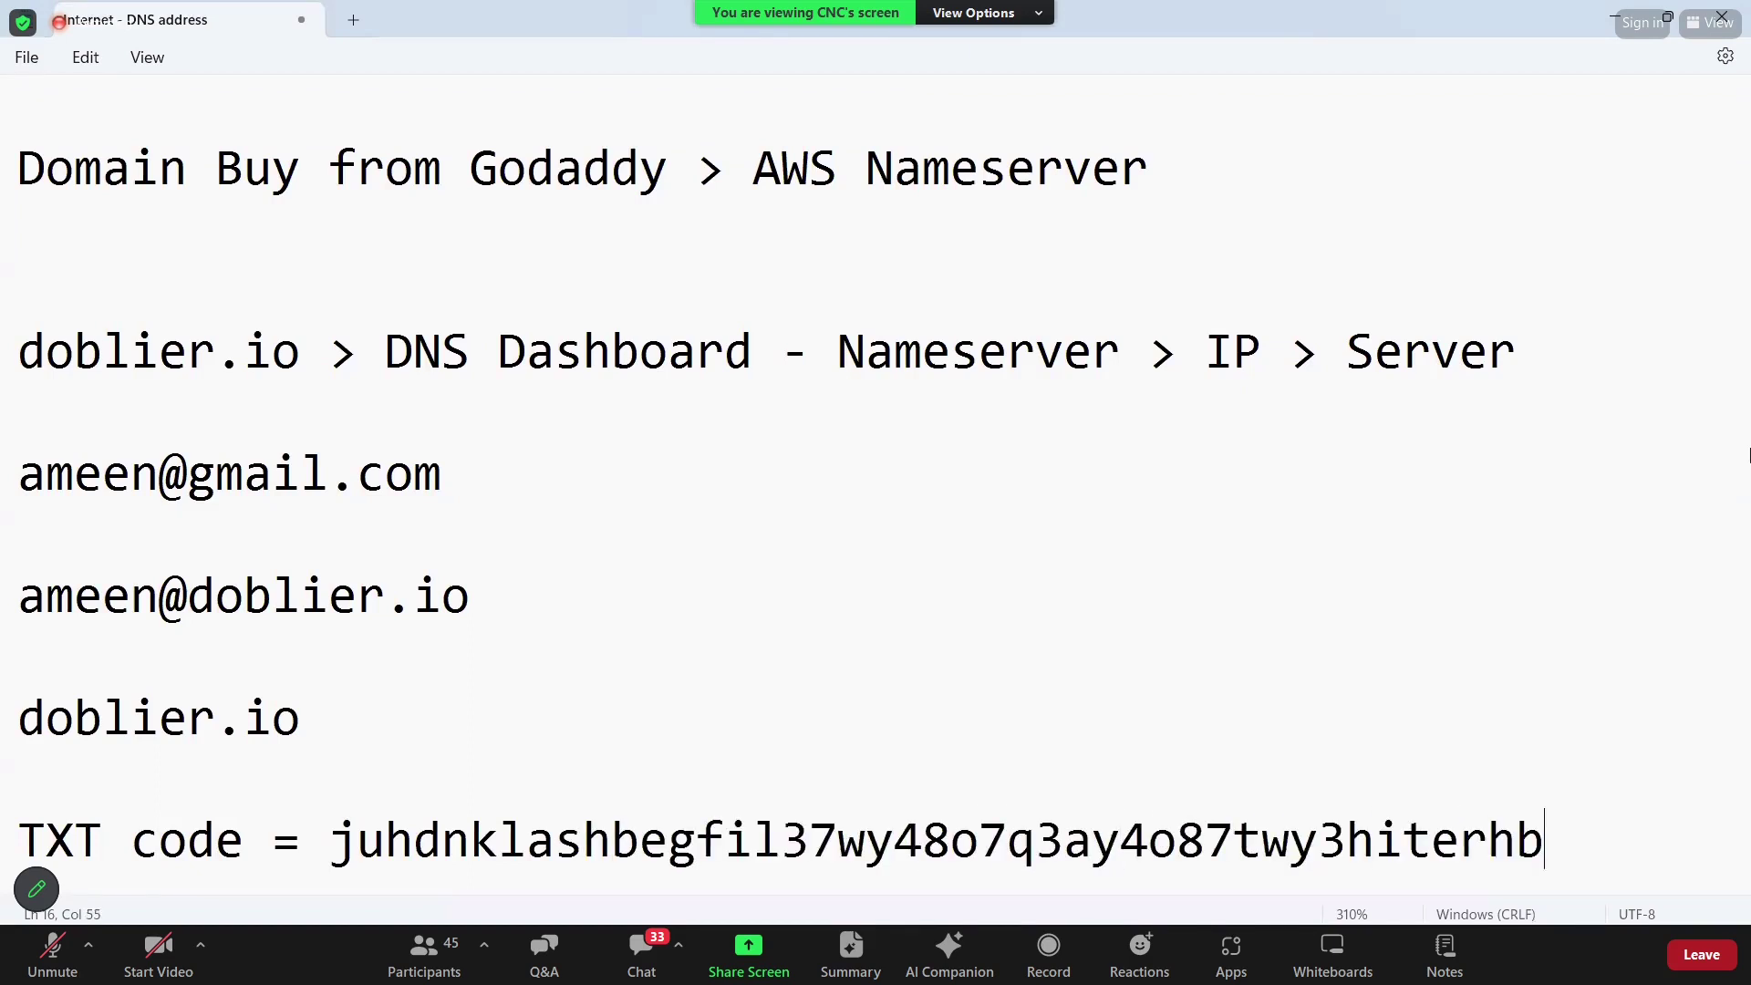
key("ctrl+shift+Left")
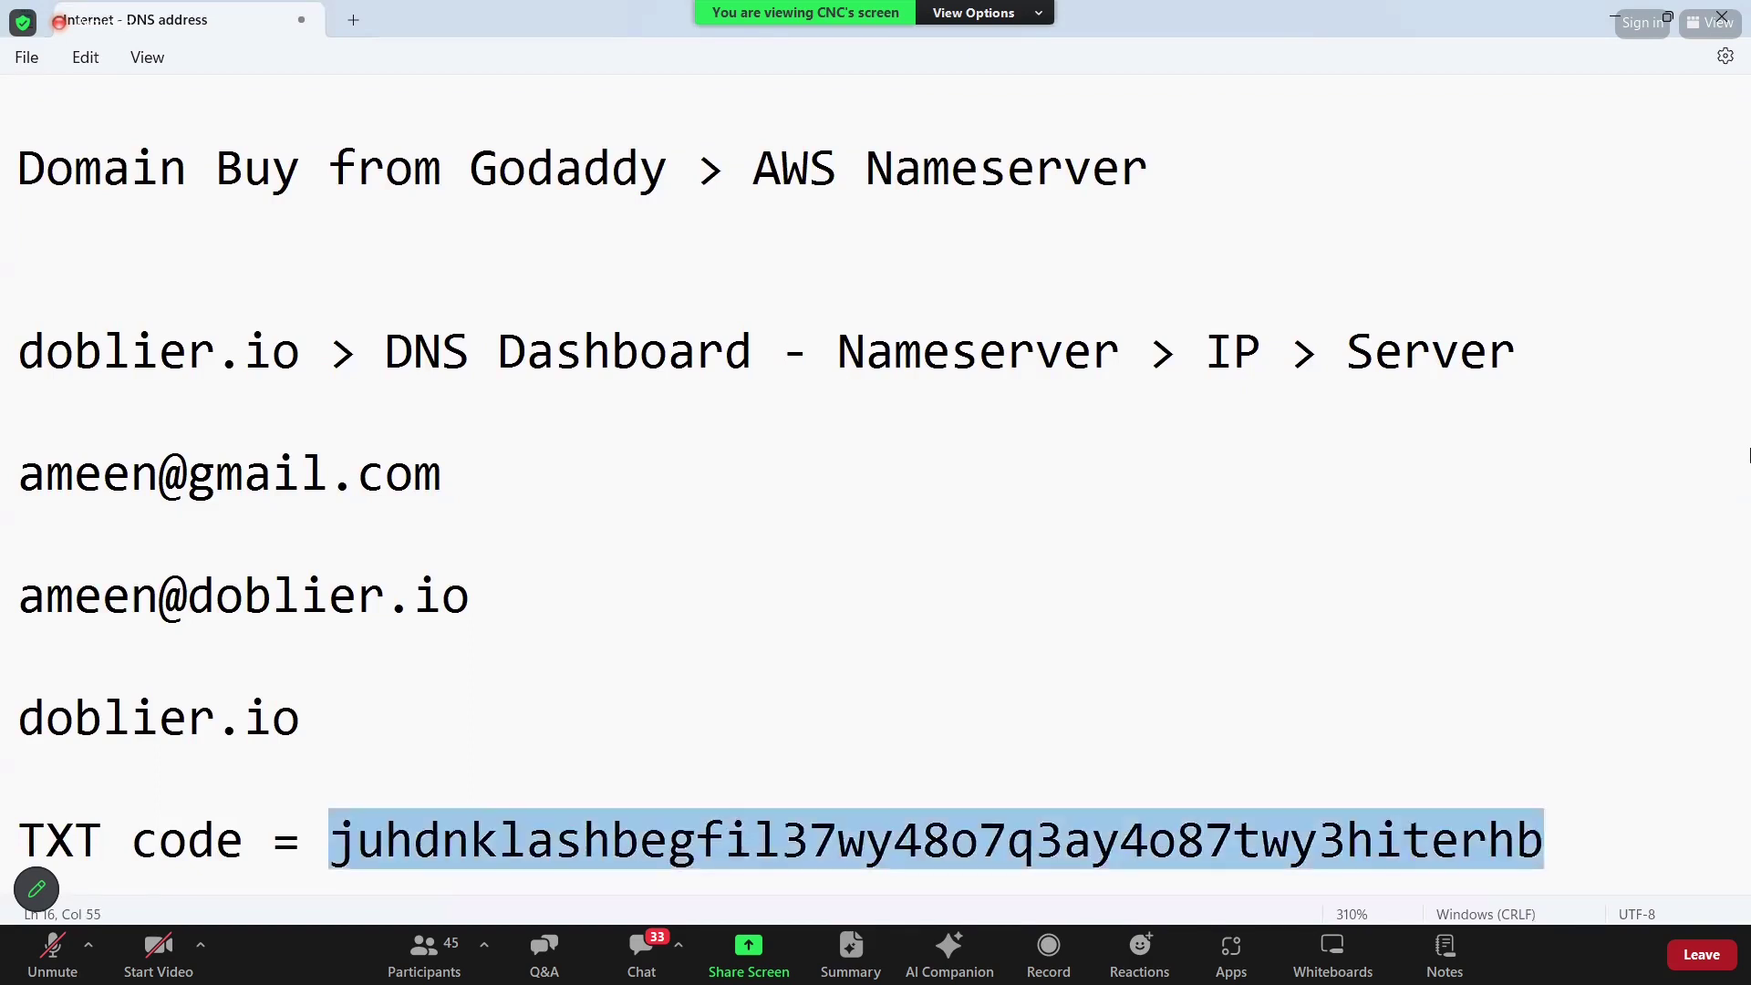
key("BackSpace")
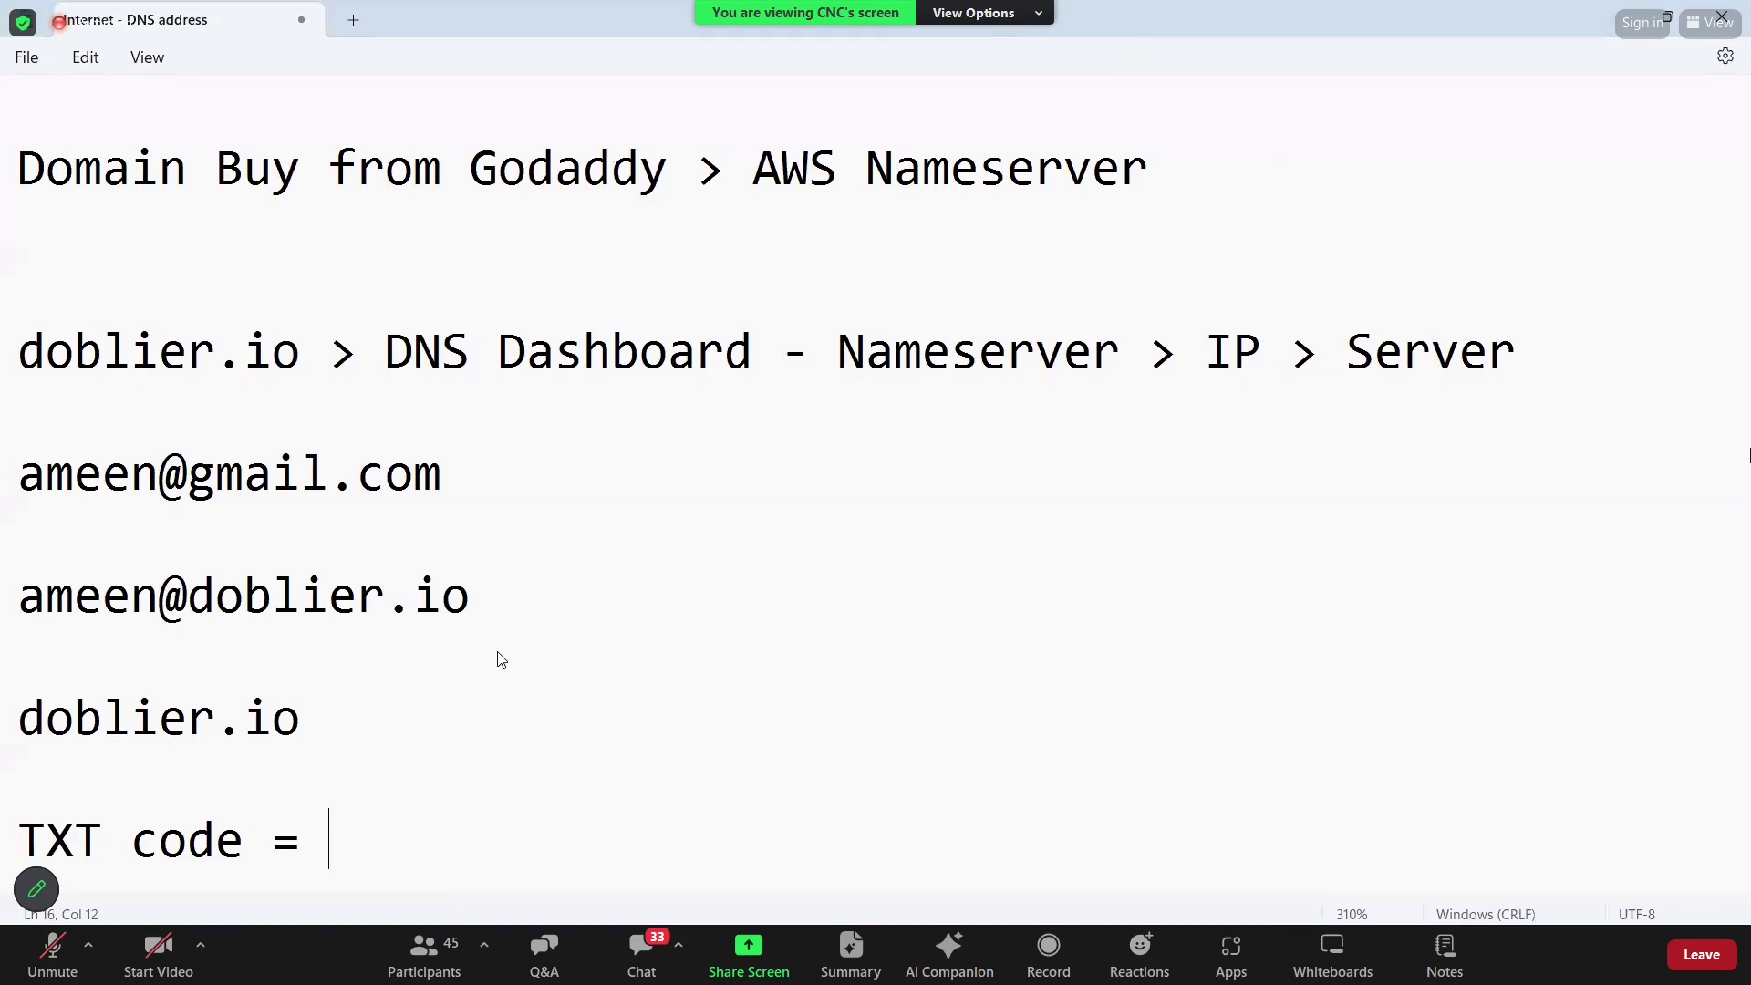
key("ctrl+v")
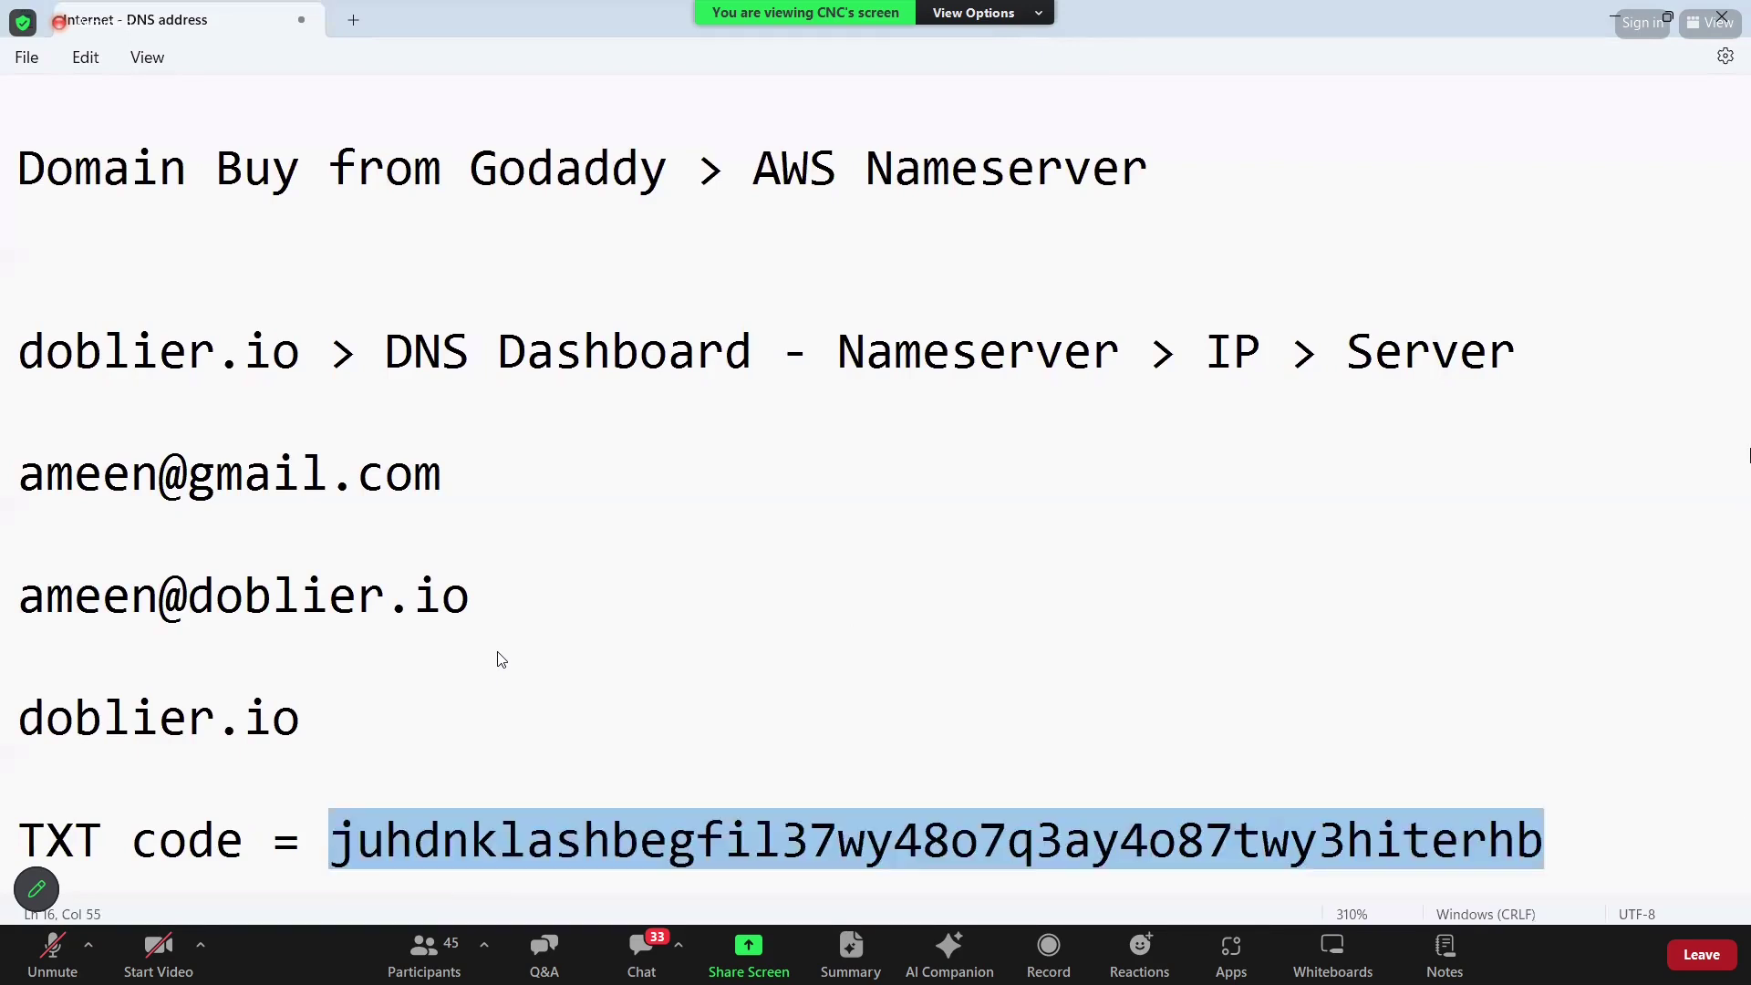
key("alt+Tab")
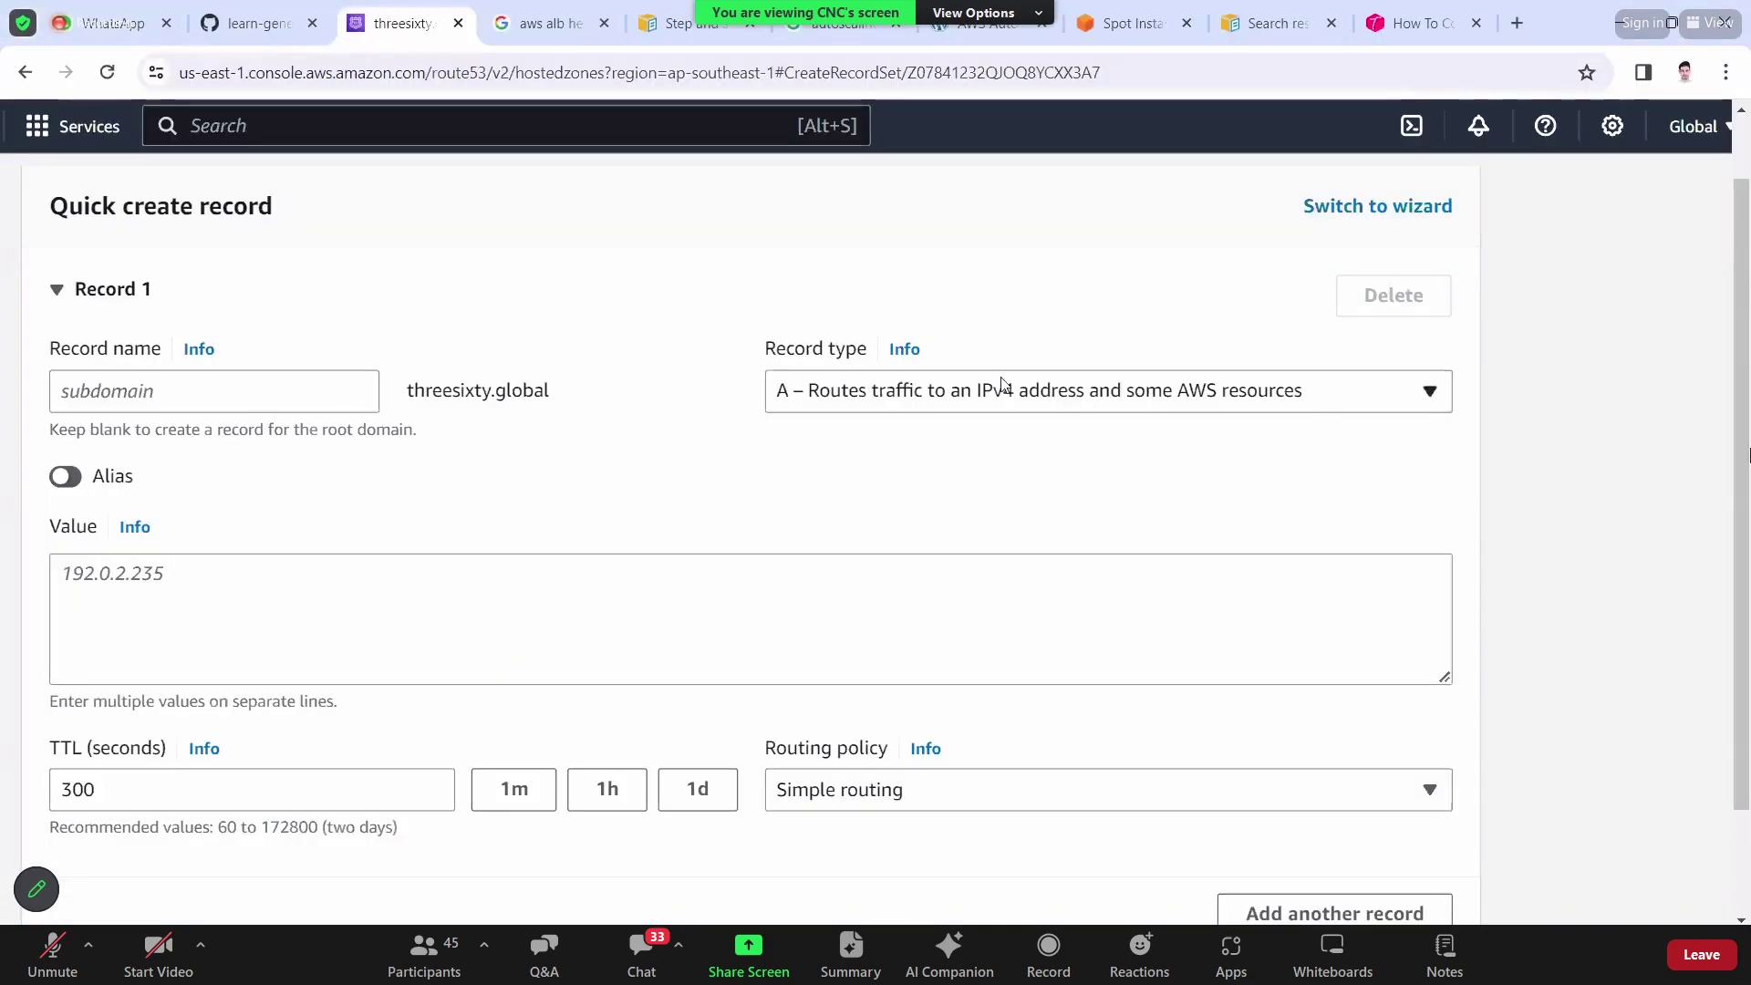
- Change the record type to TXT and leave its Value box empty
left_click(1004, 387)
left_click(552, 522)
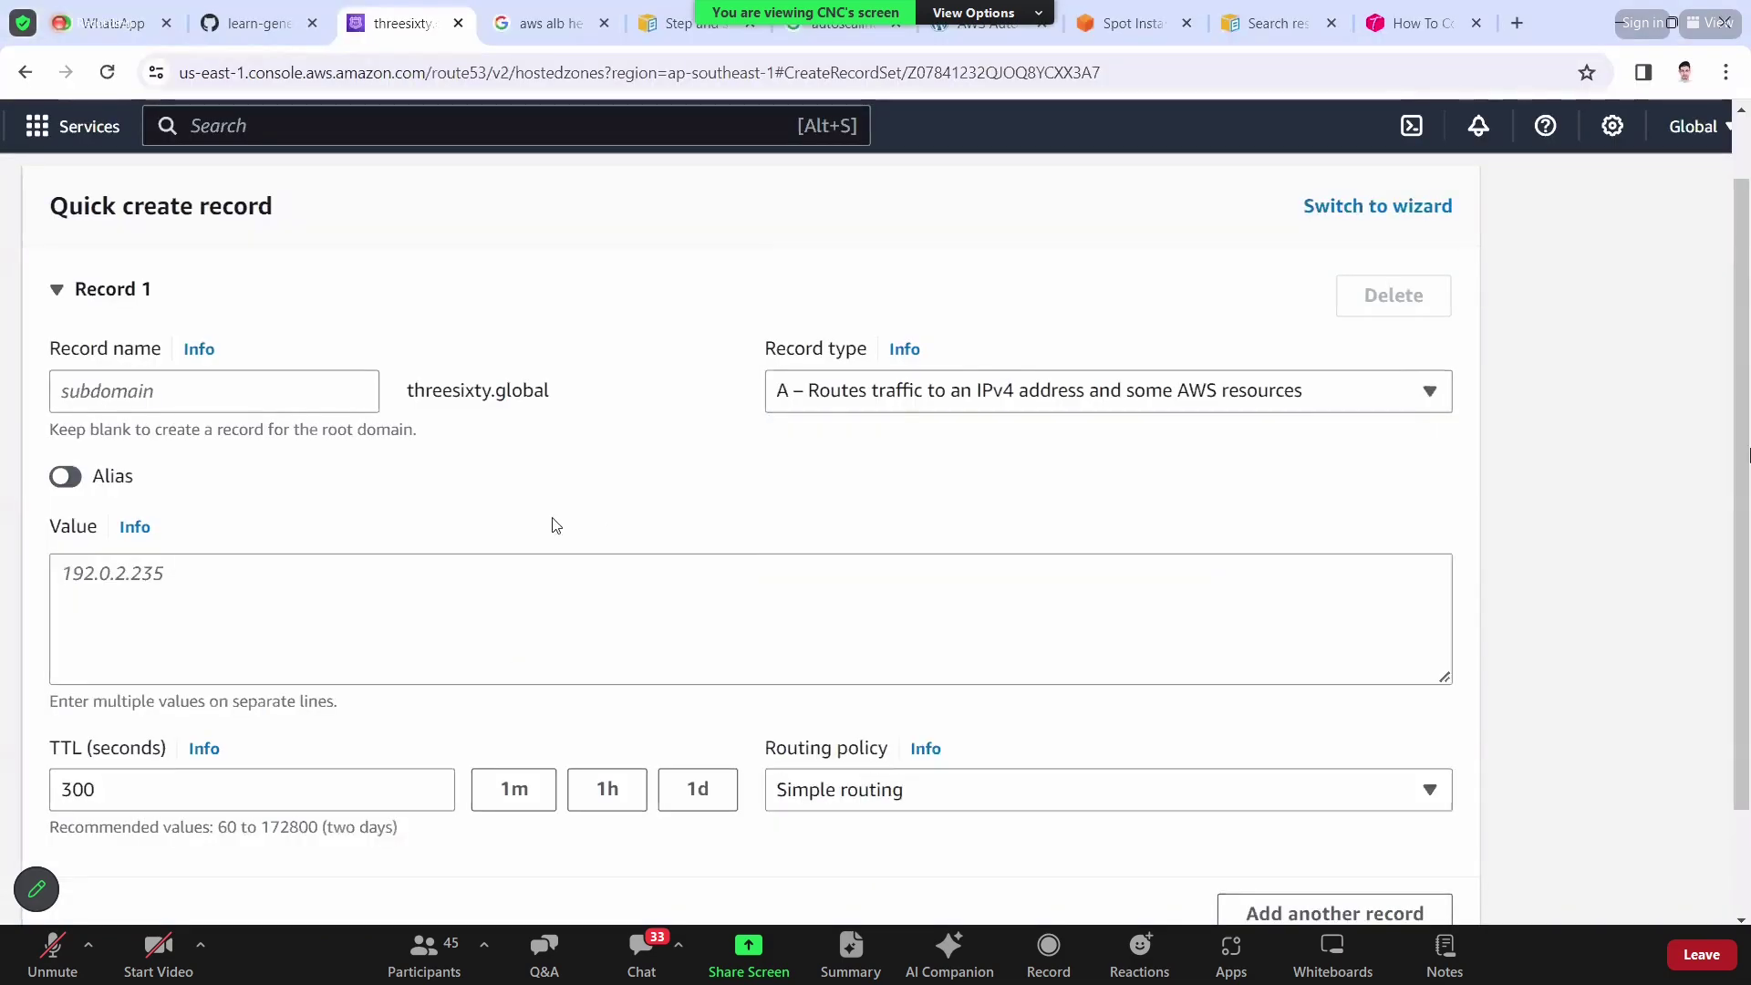
left_click(862, 392)
left_click(835, 600)
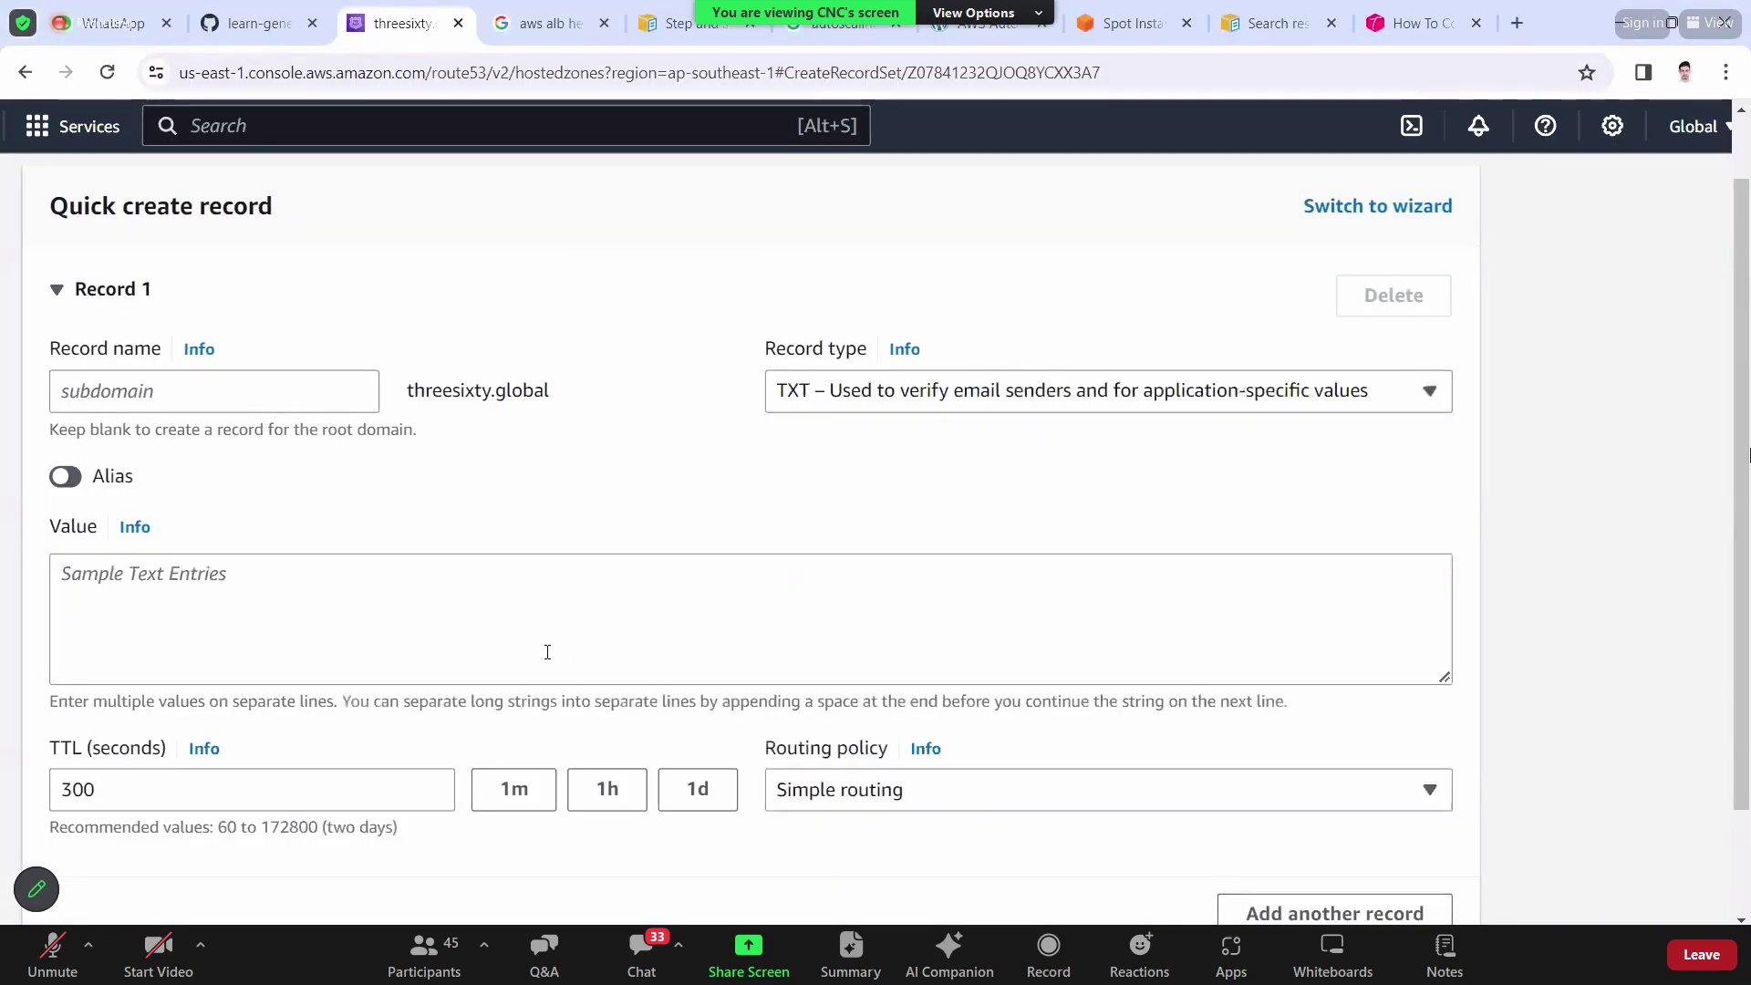
left_click(548, 652)
key("ctrl+v")
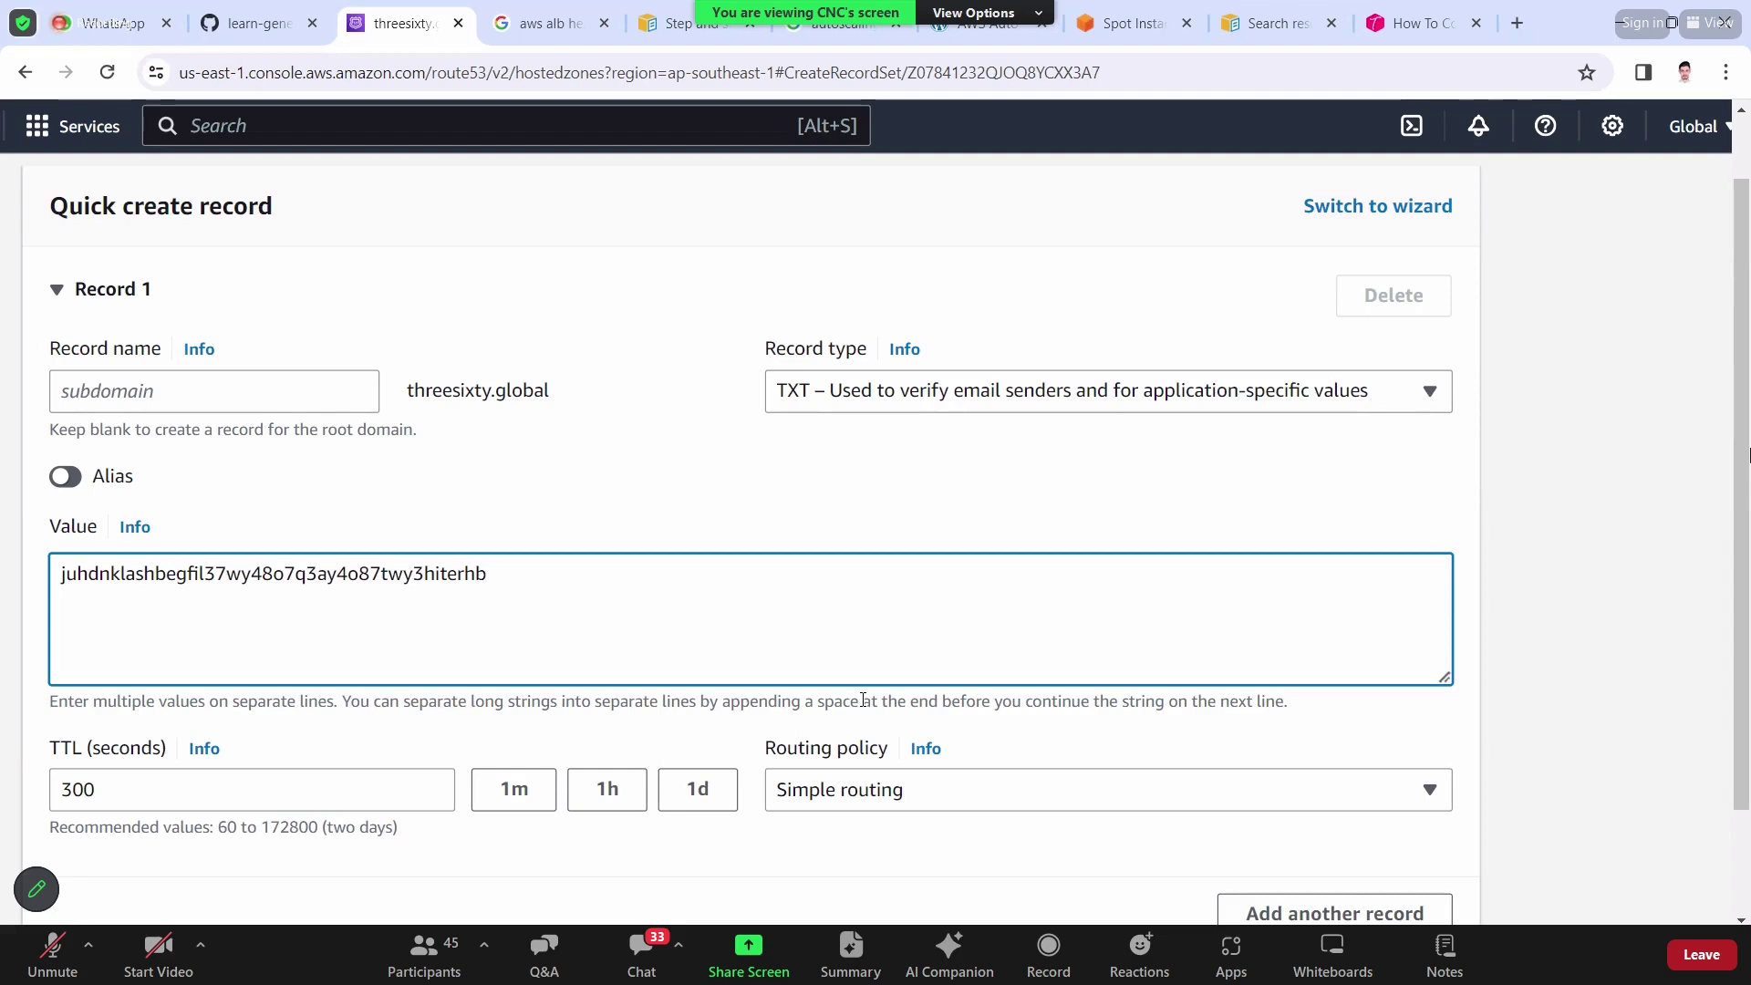
key("ctrl+a")
key("BackSpace")
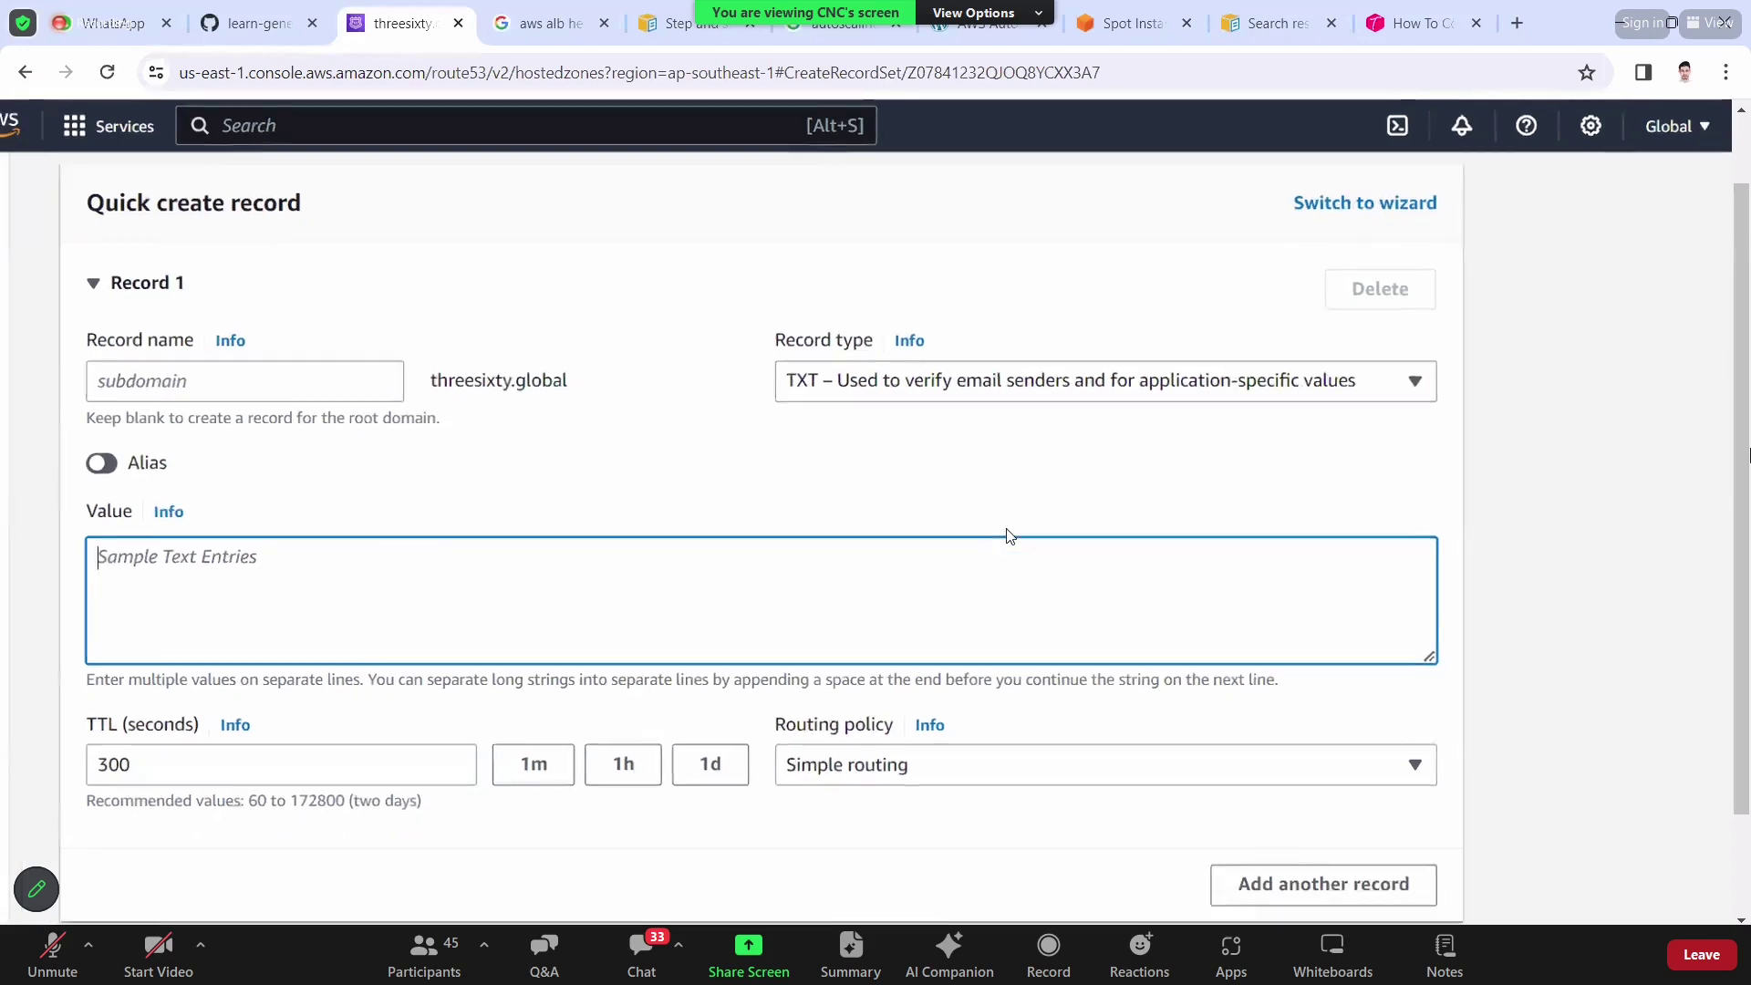
- Confirm the record type is still TXT and return to the Notepad DNS notes
scroll(1010, 536, "up", 5)
scroll(1019, 526, "down", 5)
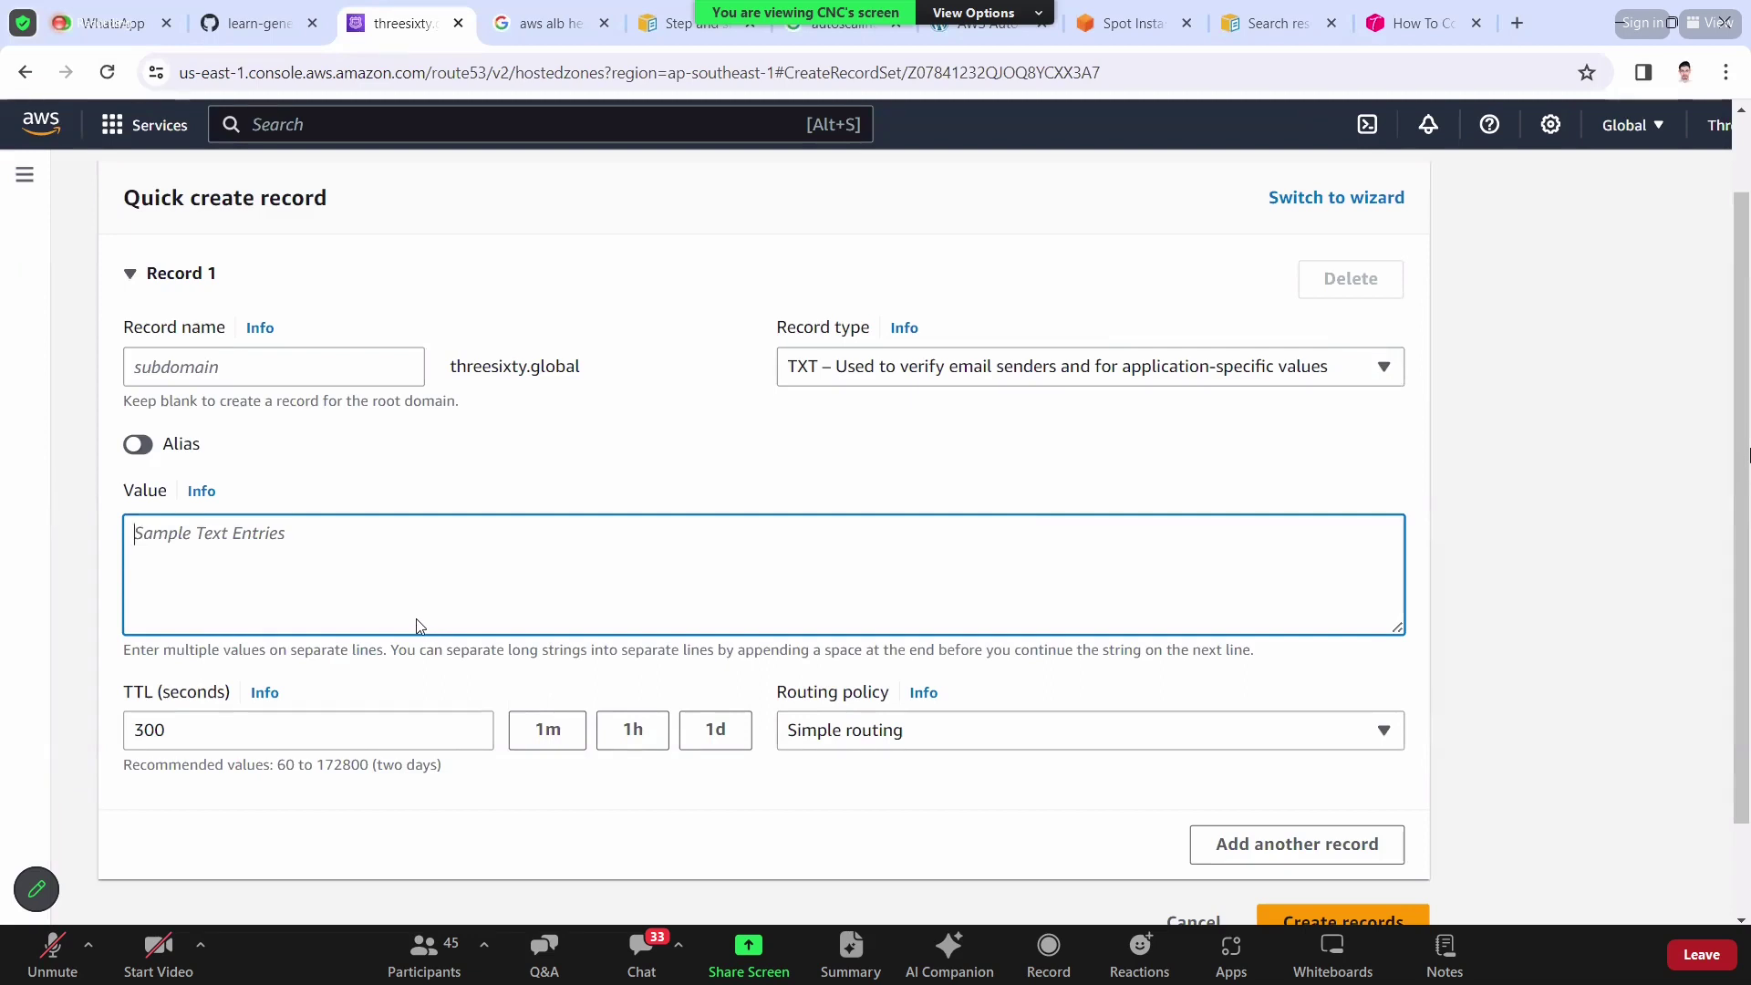
scroll(419, 627, "up", 1)
scroll(419, 626, "up", 1)
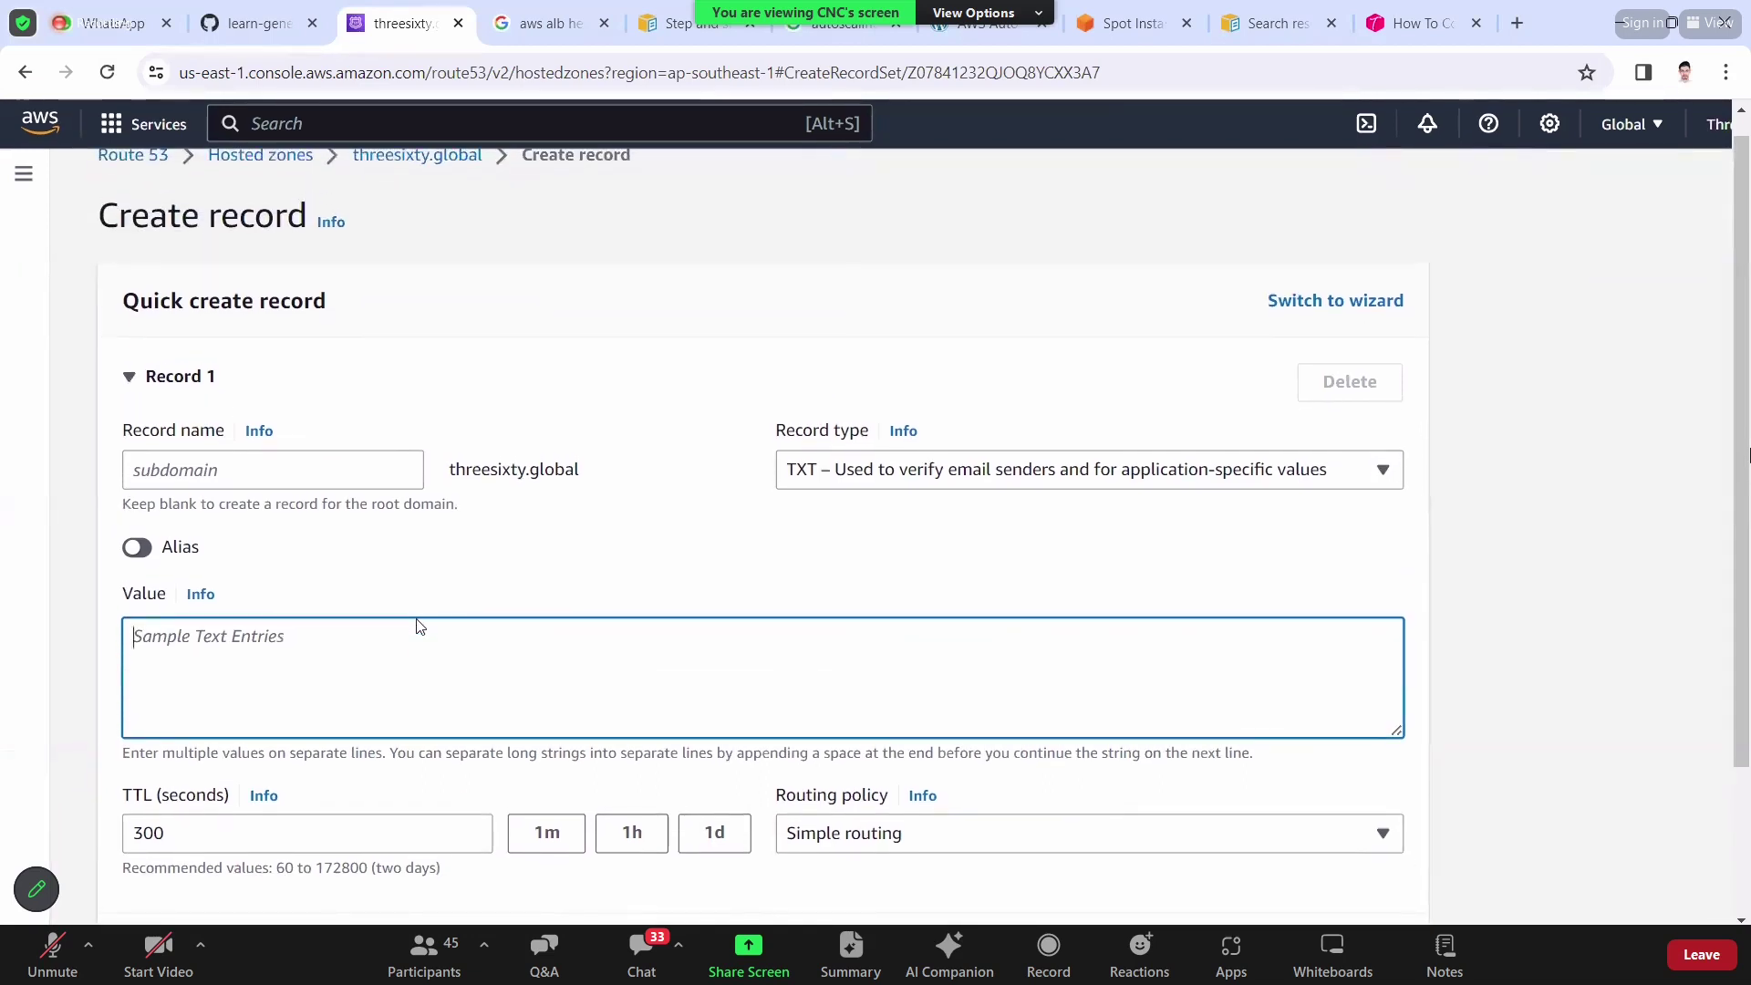
left_click(974, 461)
left_click(975, 463)
key("alt+Tab")
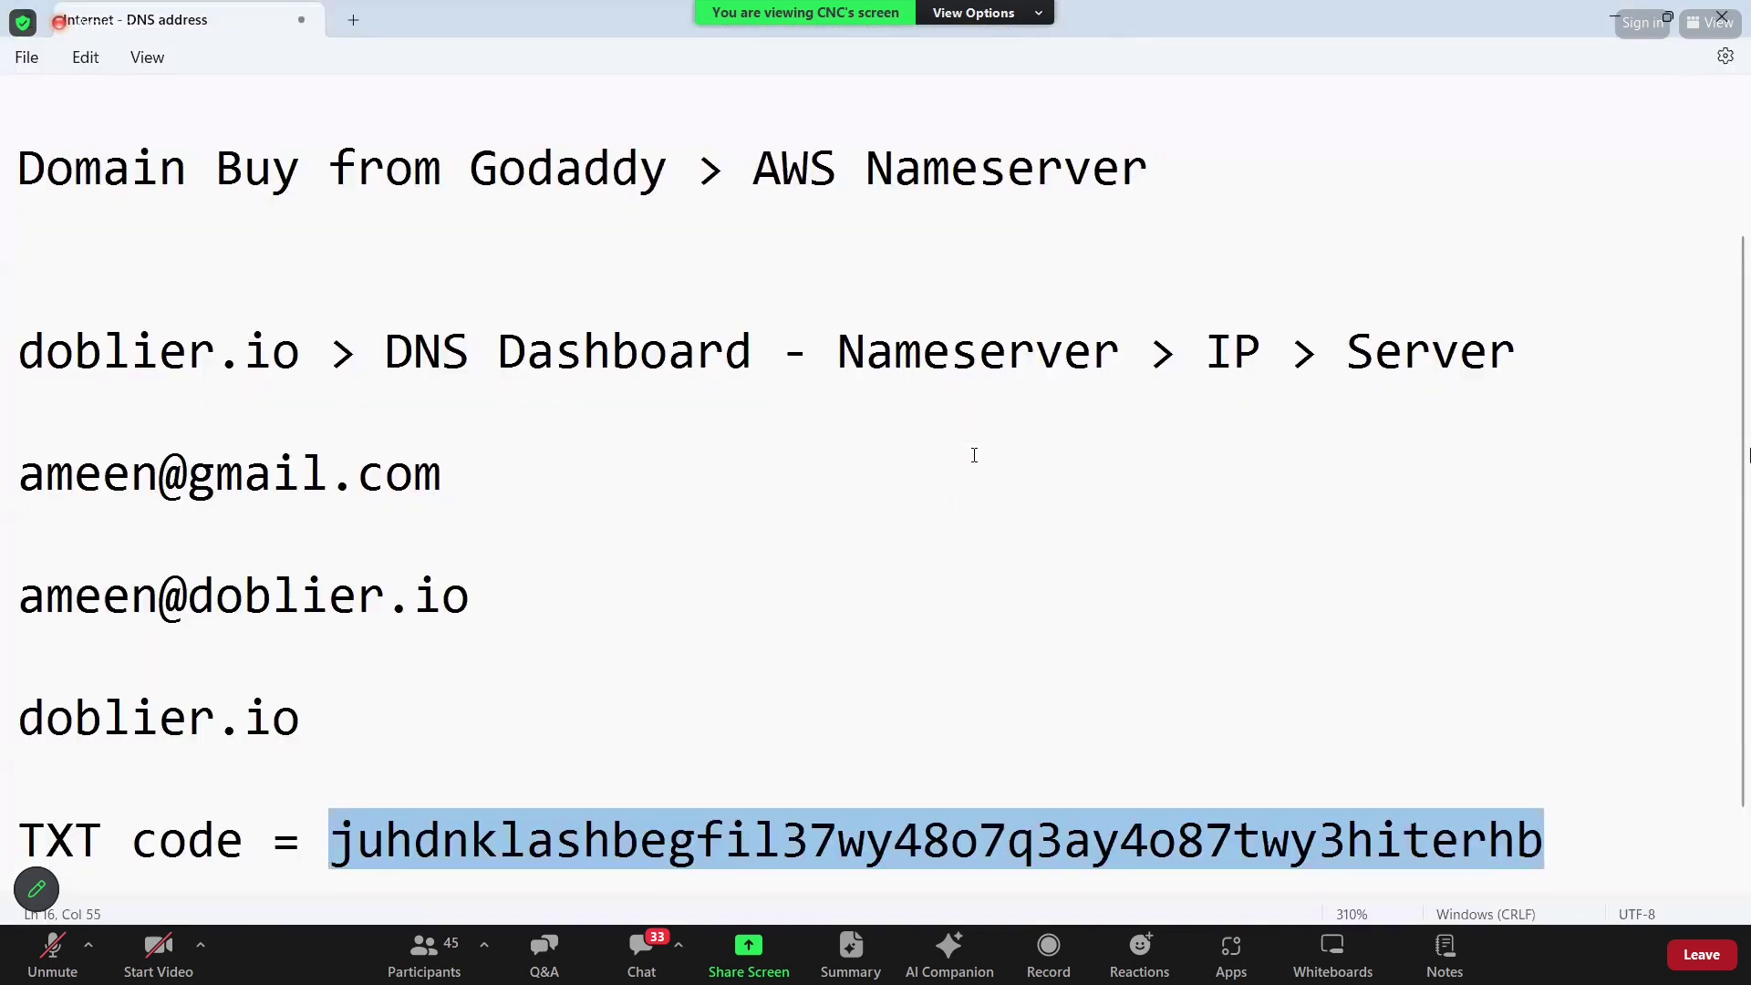
- Go back from the notes to the Route 53 Create record form
key("alt+Tab")
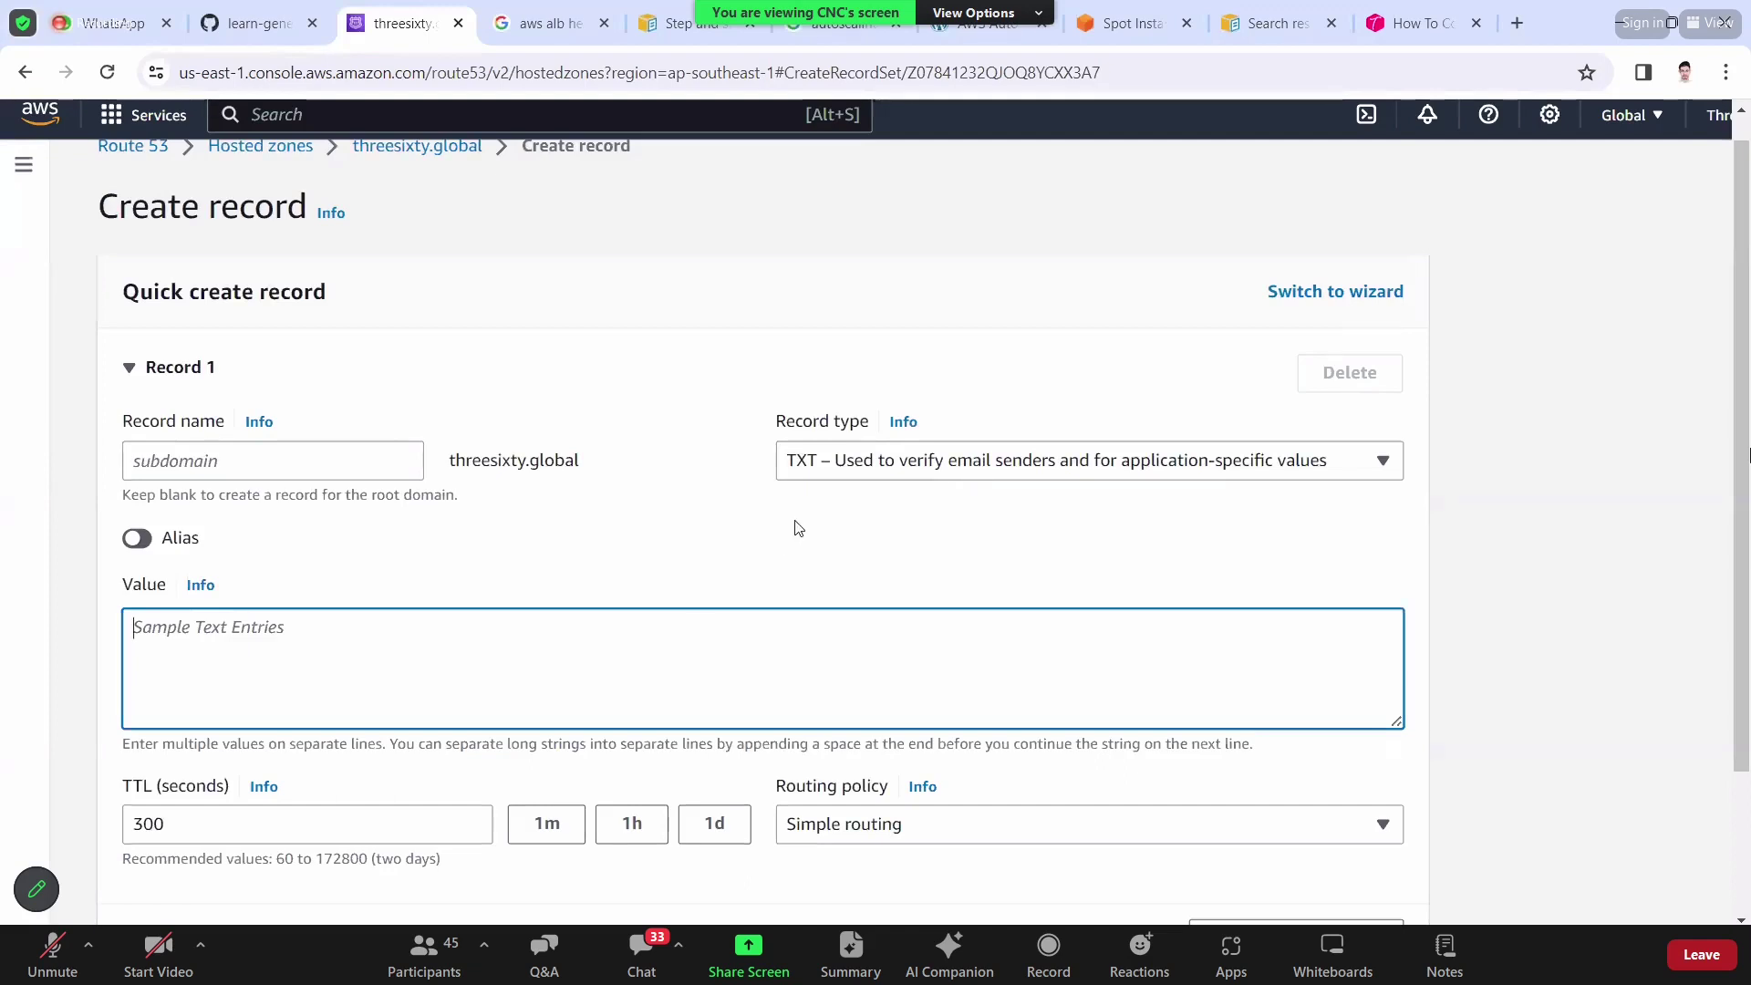
- Keep type TXT, expand Record 1, and copy the domain threesixty.global into the notes
left_click(923, 460)
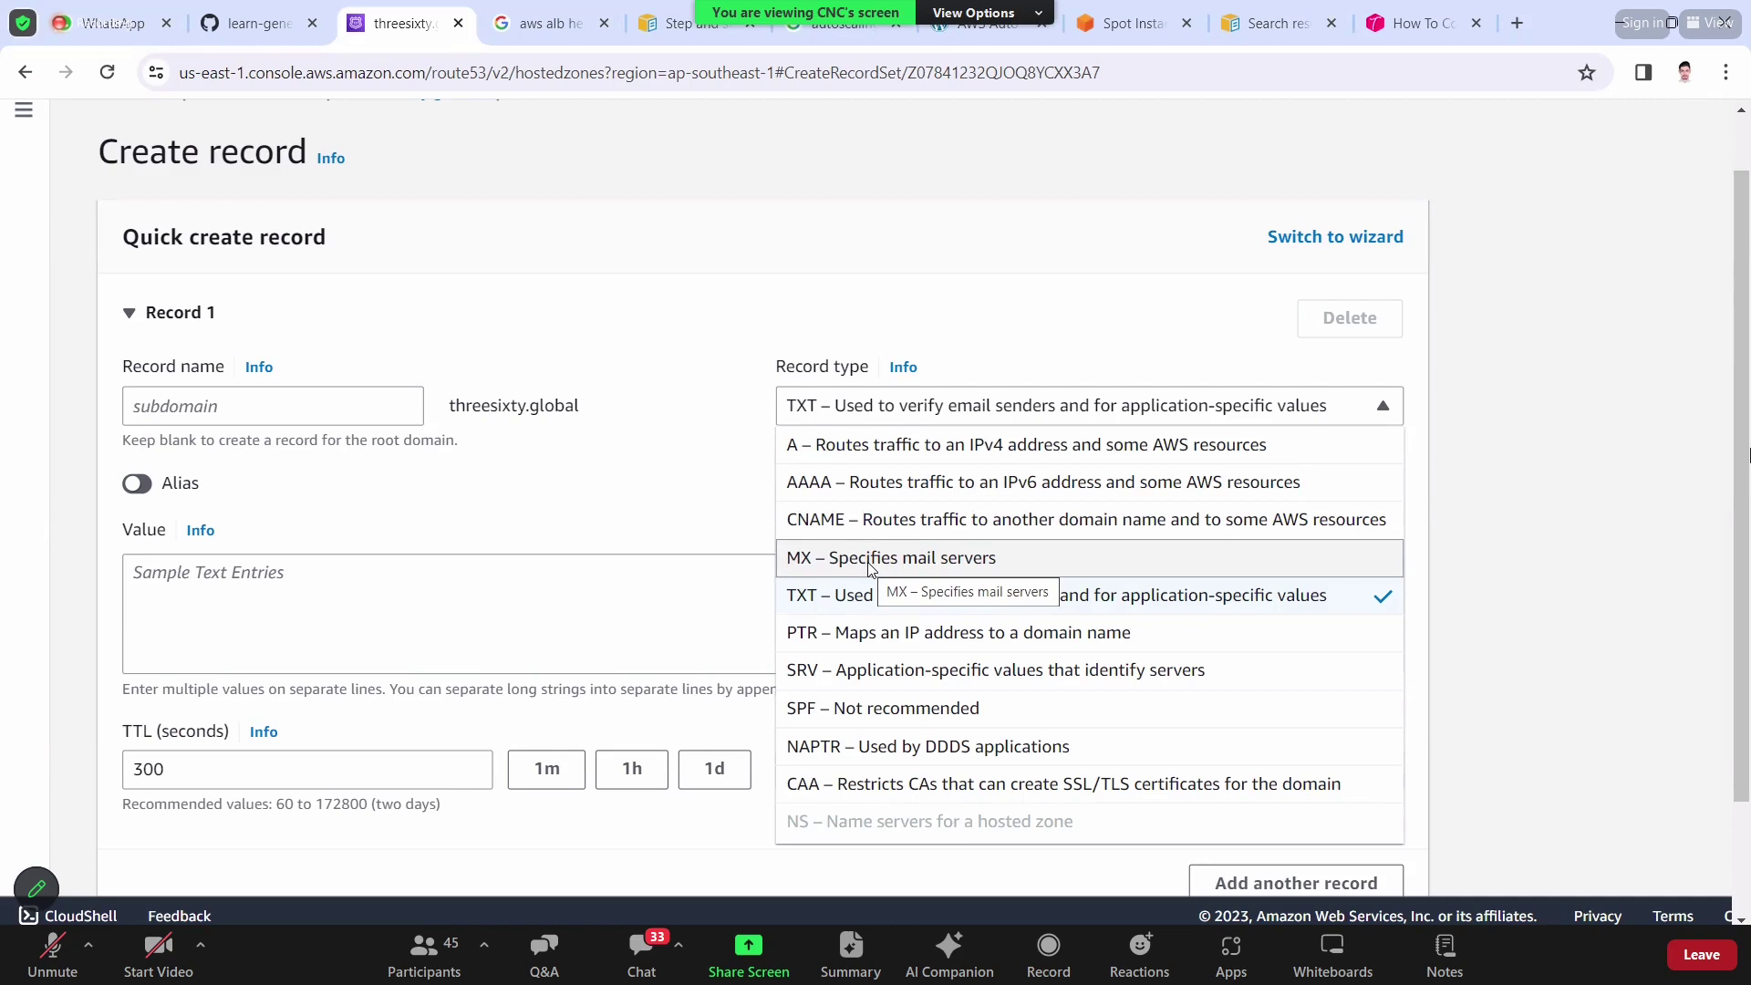
left_click(973, 324)
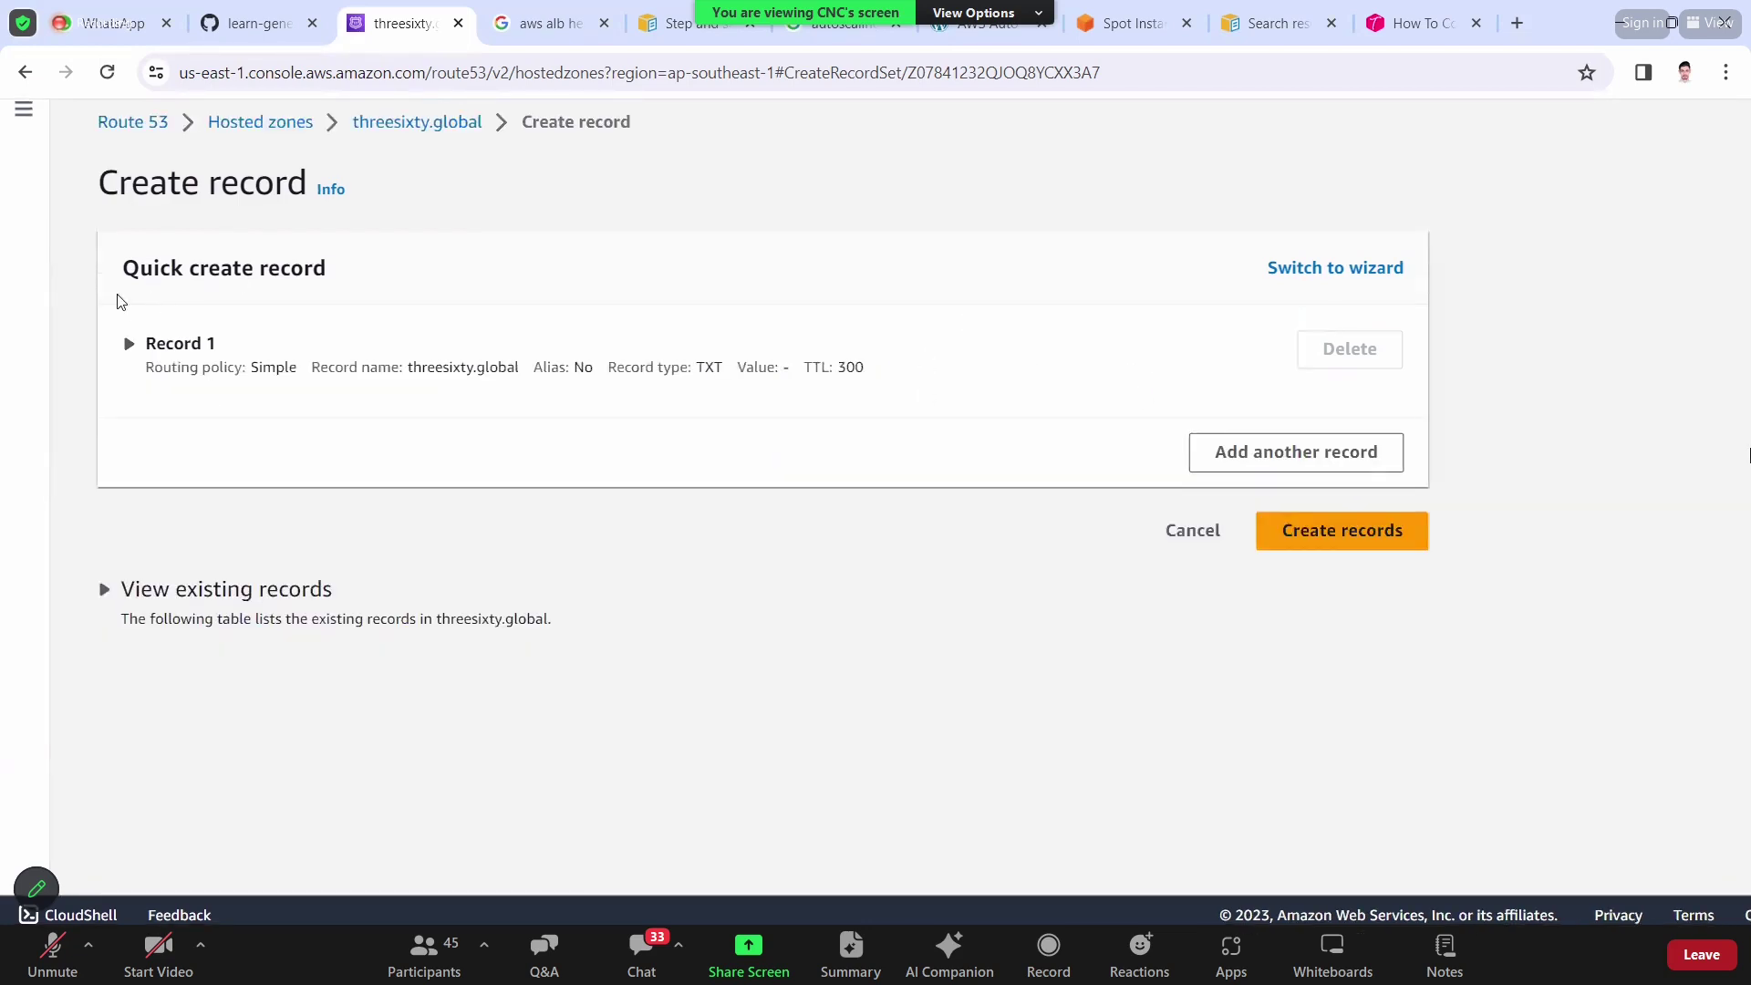
left_click(128, 347)
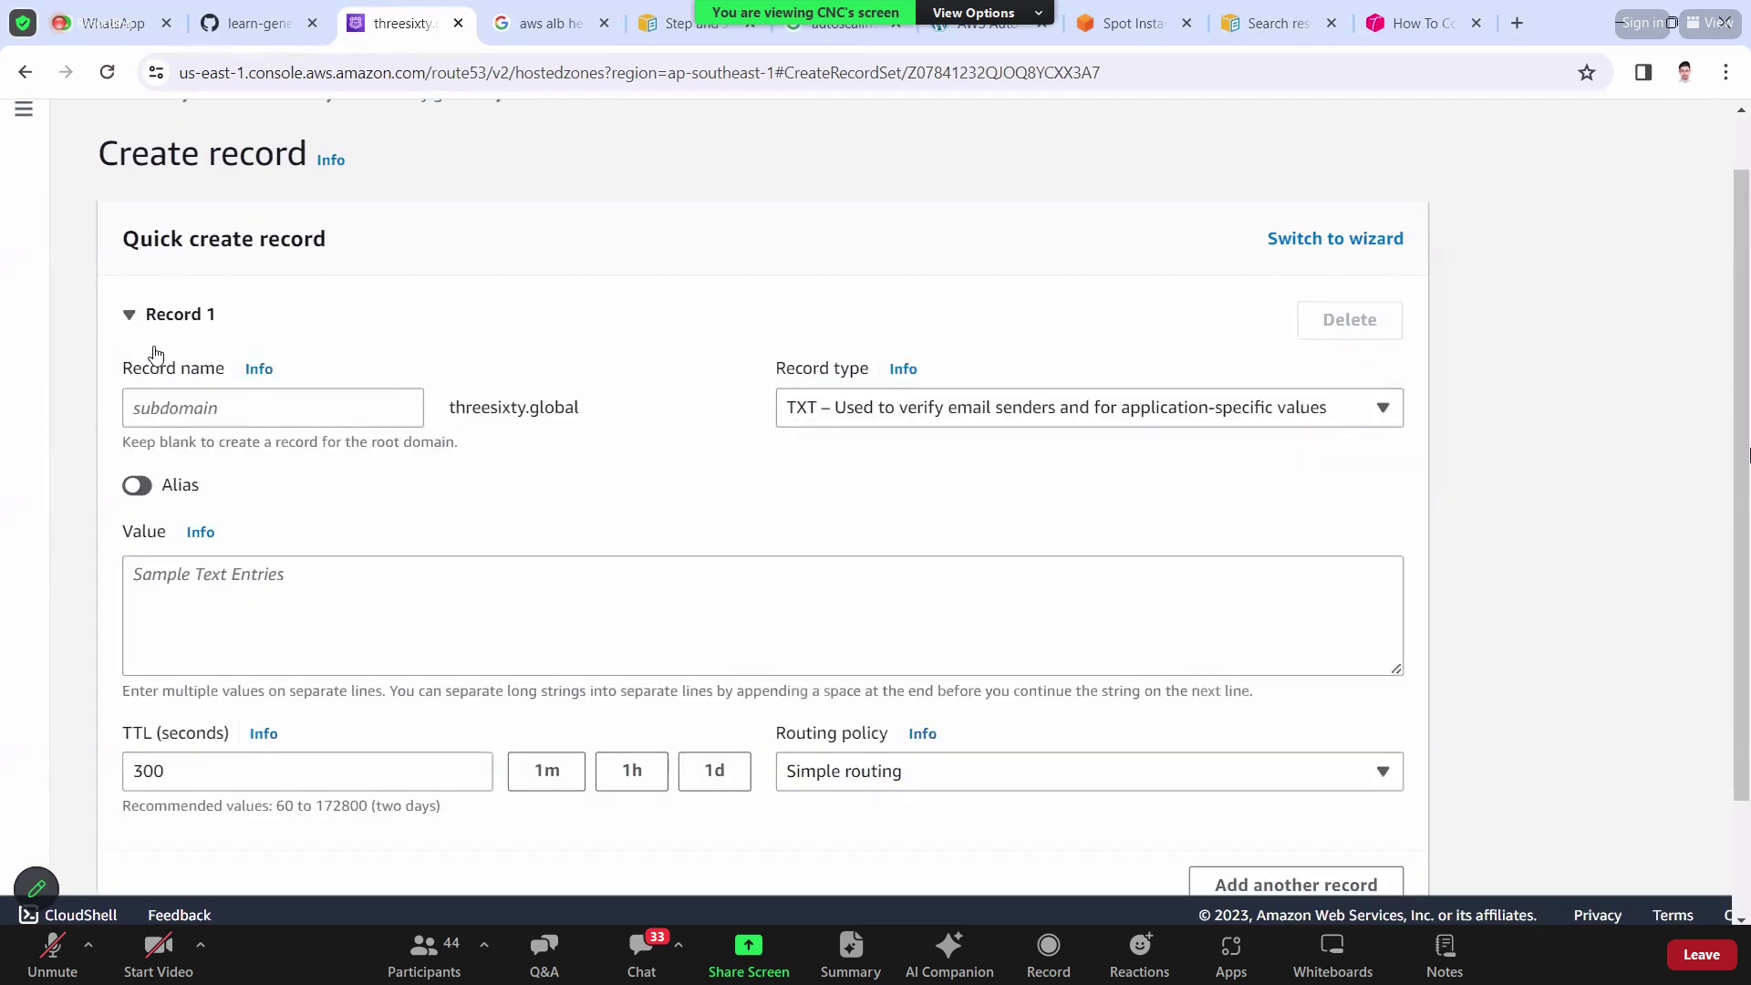
double_click(558, 404)
key("ctrl+c")
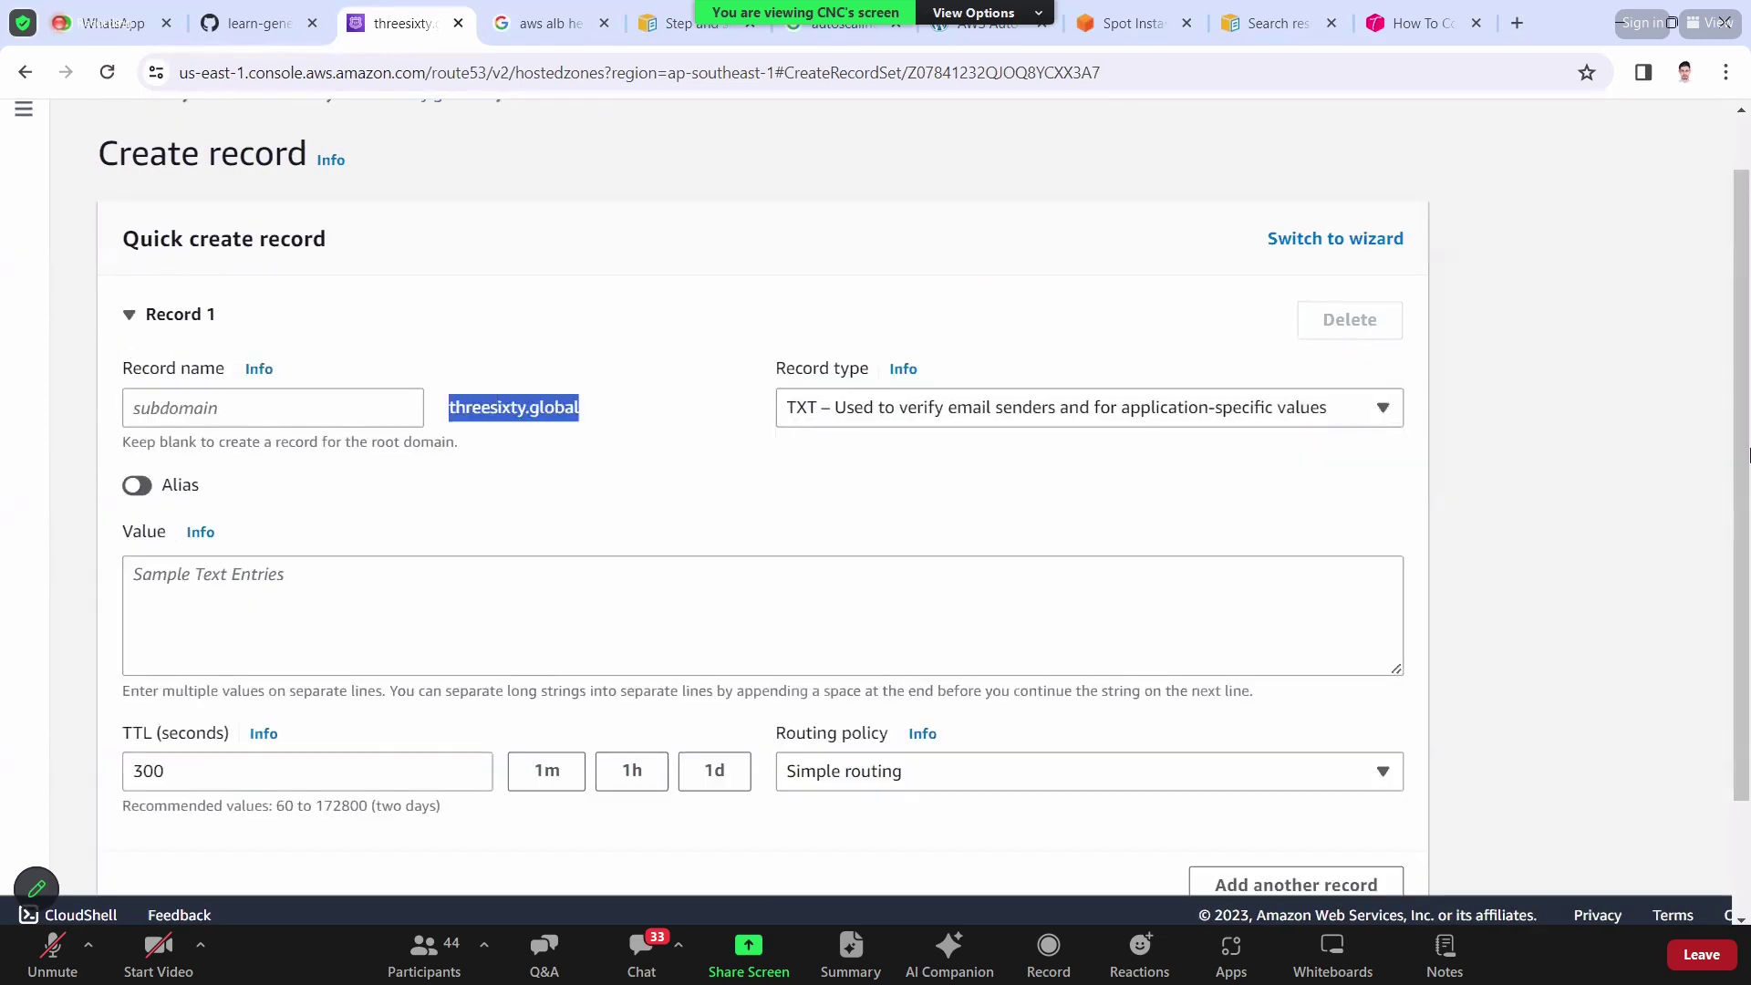
key("alt+Tab")
scroll(1131, 730, "down", 1)
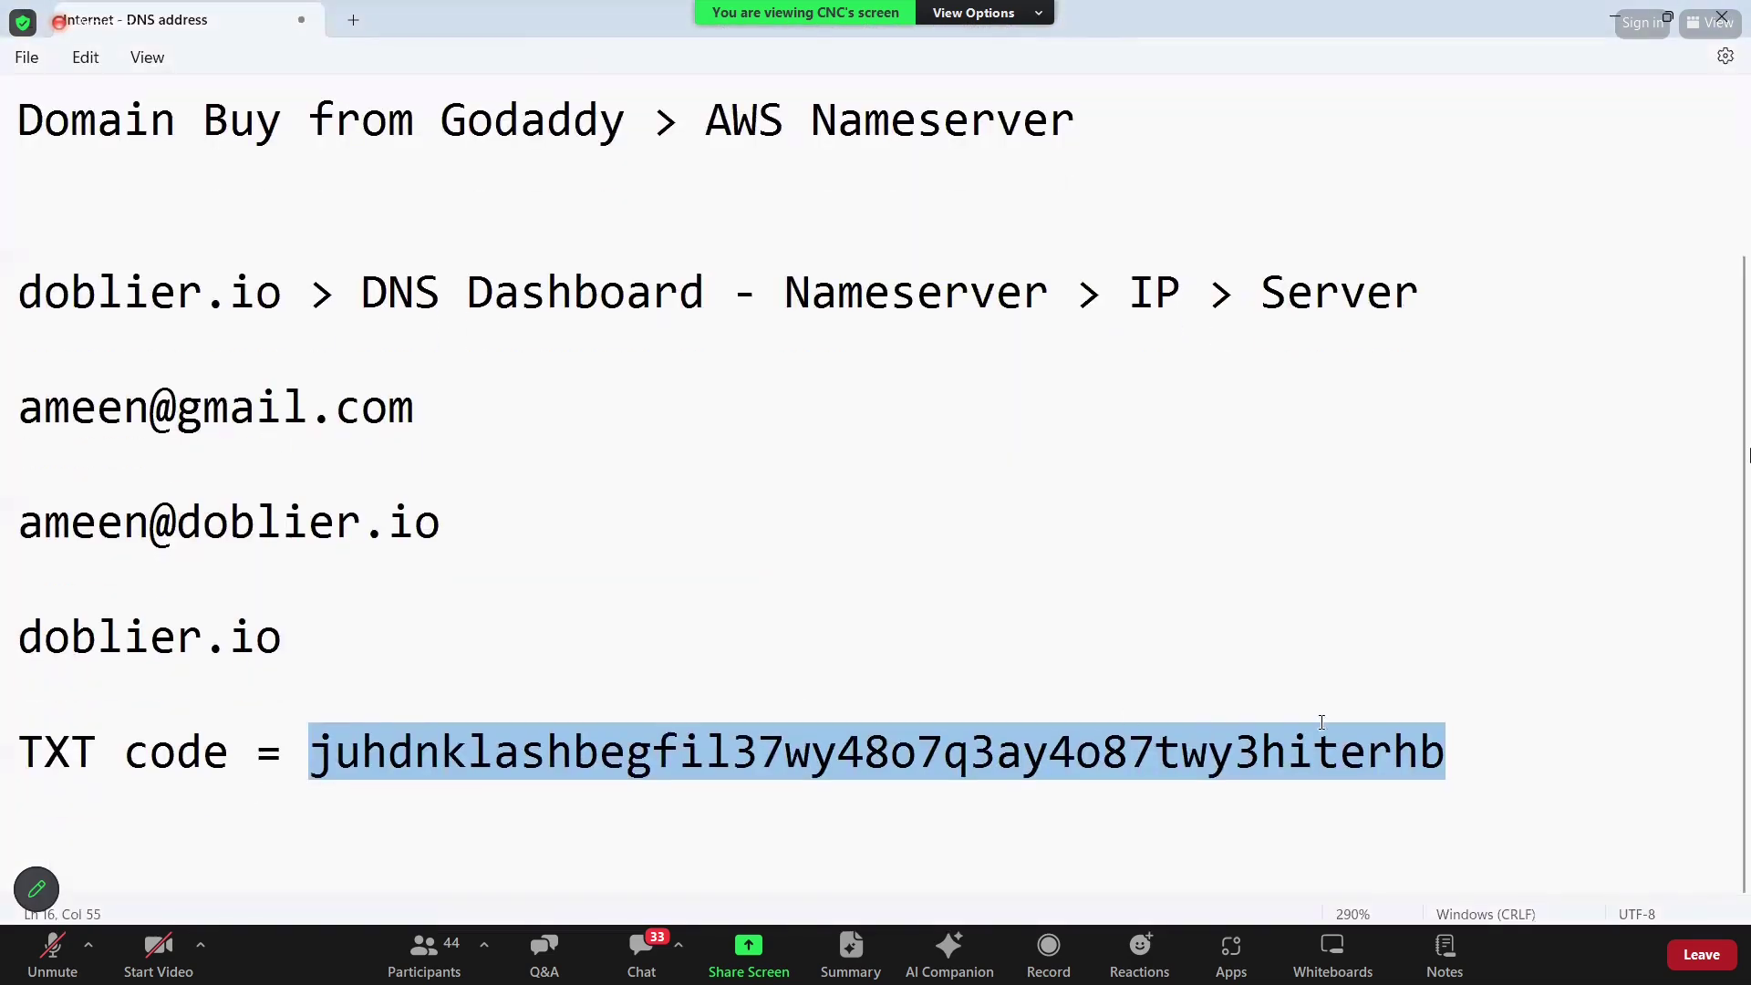
- Paste threesixty.global on a new line under the TXT code line, followed by a blank line
left_click(1514, 786)
key("Return")
key("Return")
key("Return")
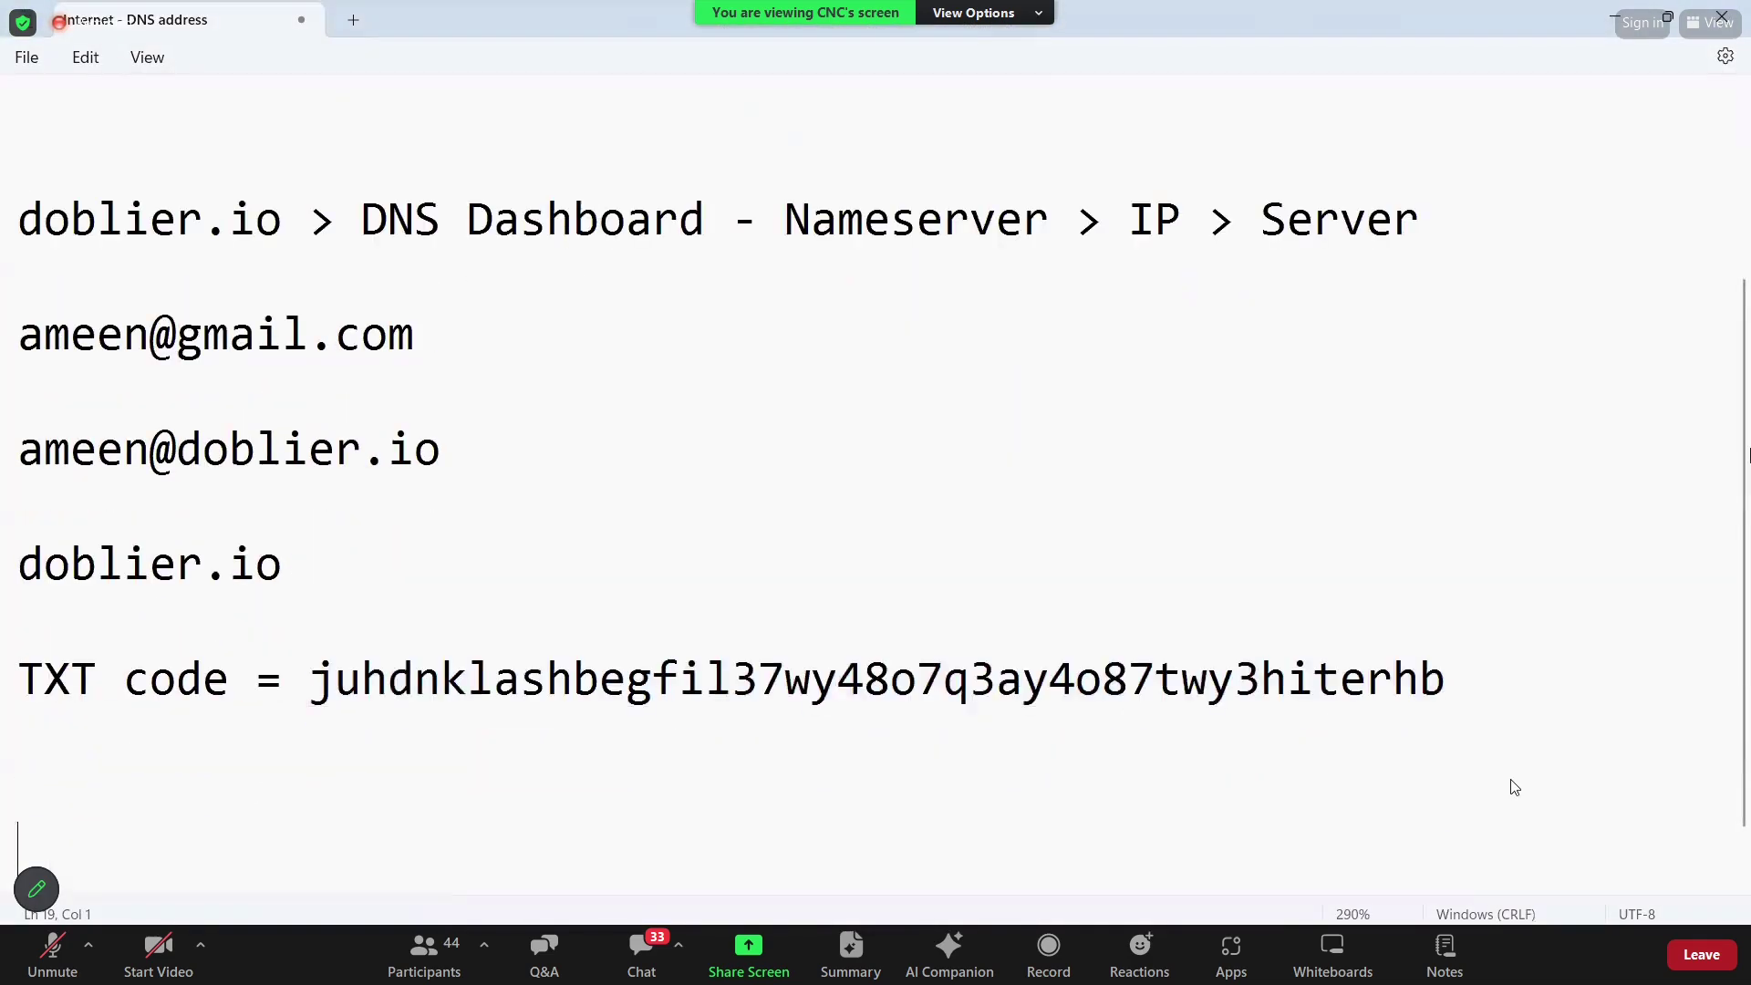
key("ctrl+v")
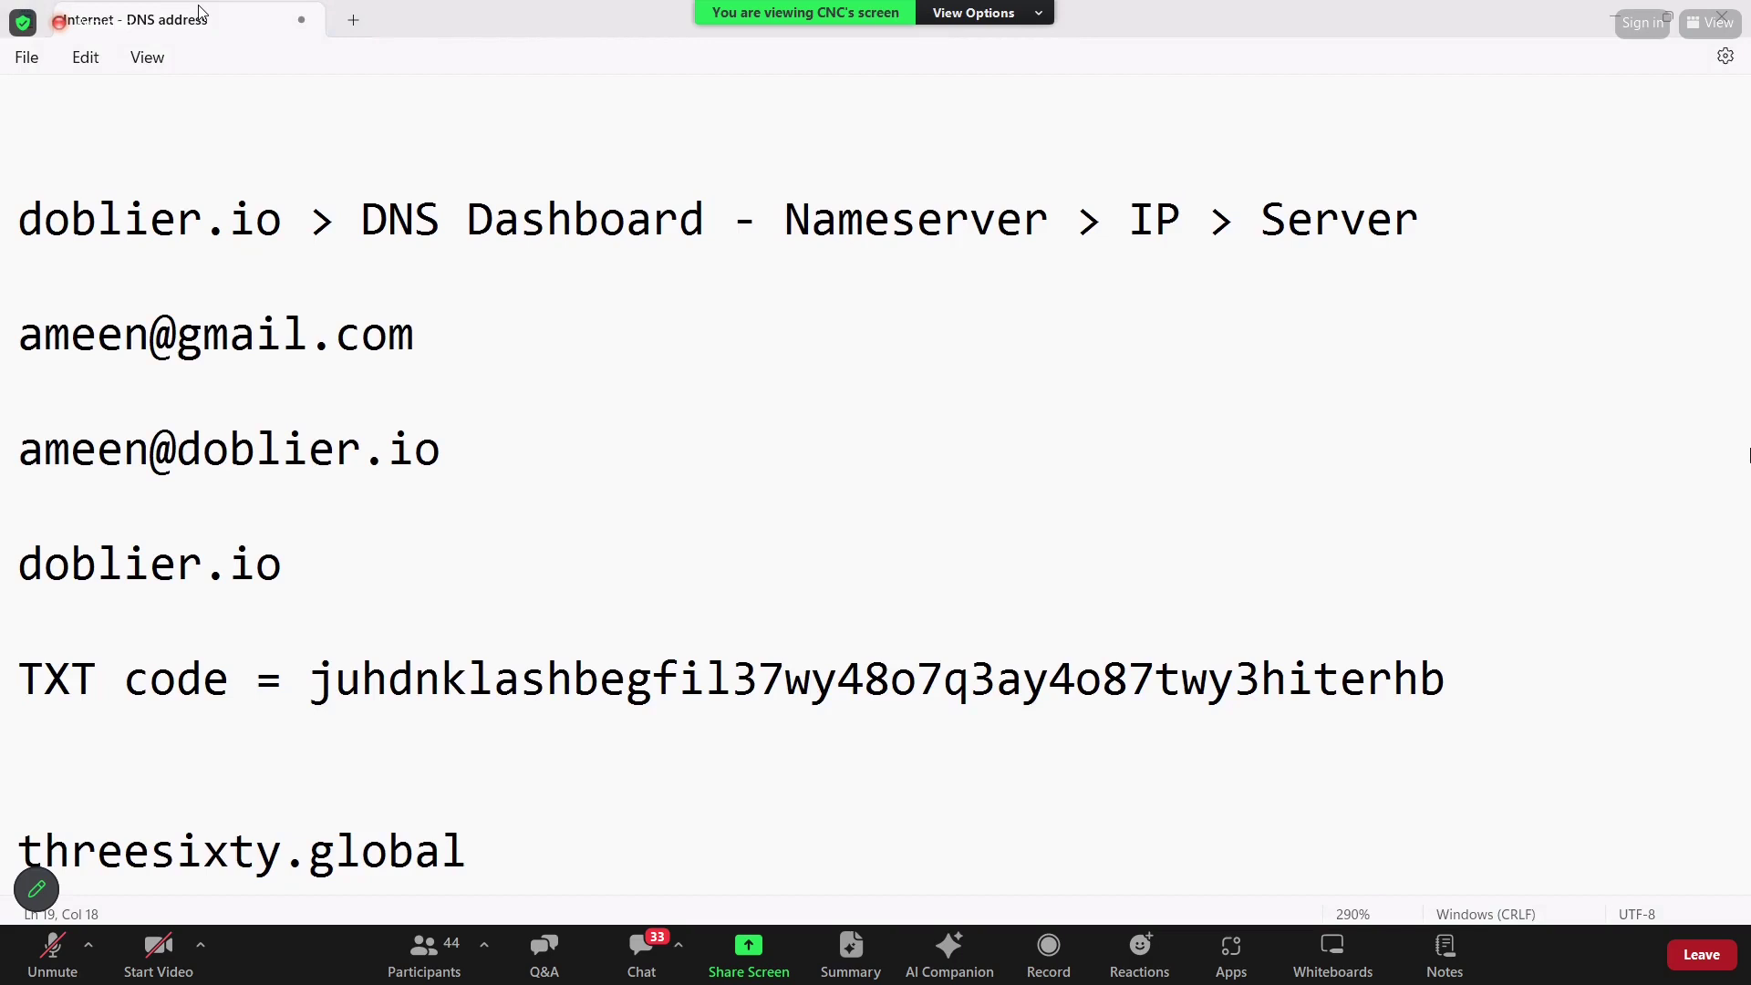
scroll(442, 539, "down", 1)
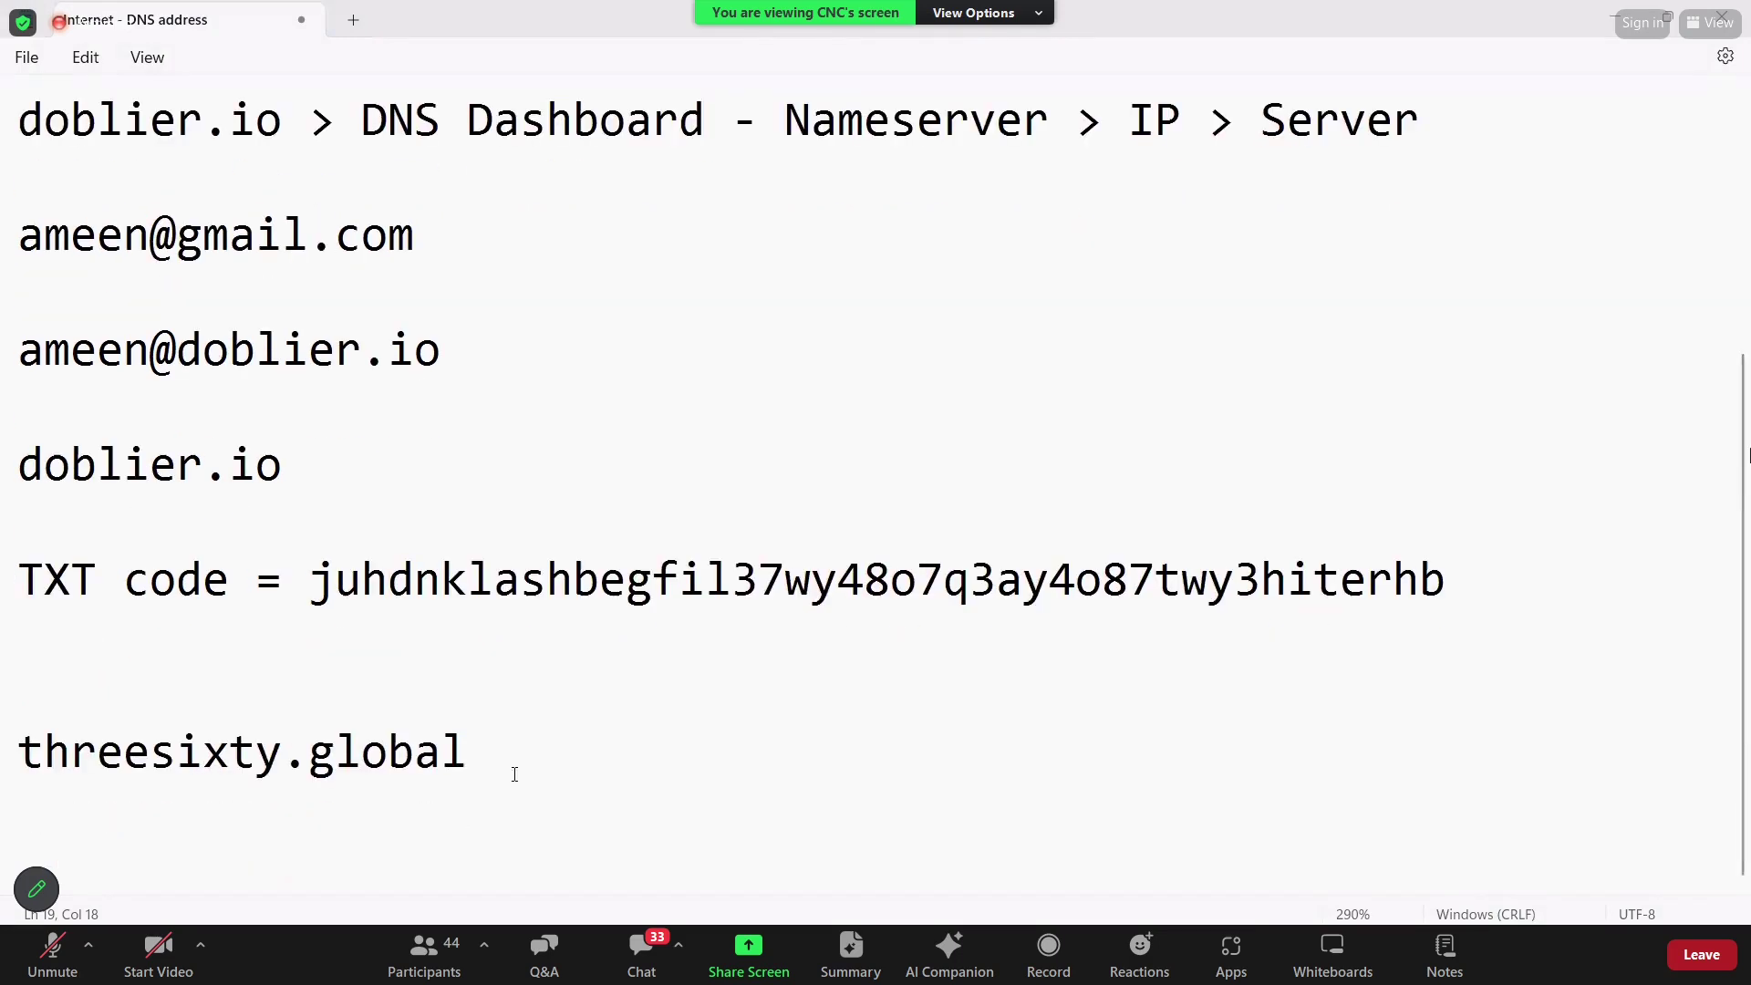
key("Return")
key("Return")
key("Return")
key("Return")
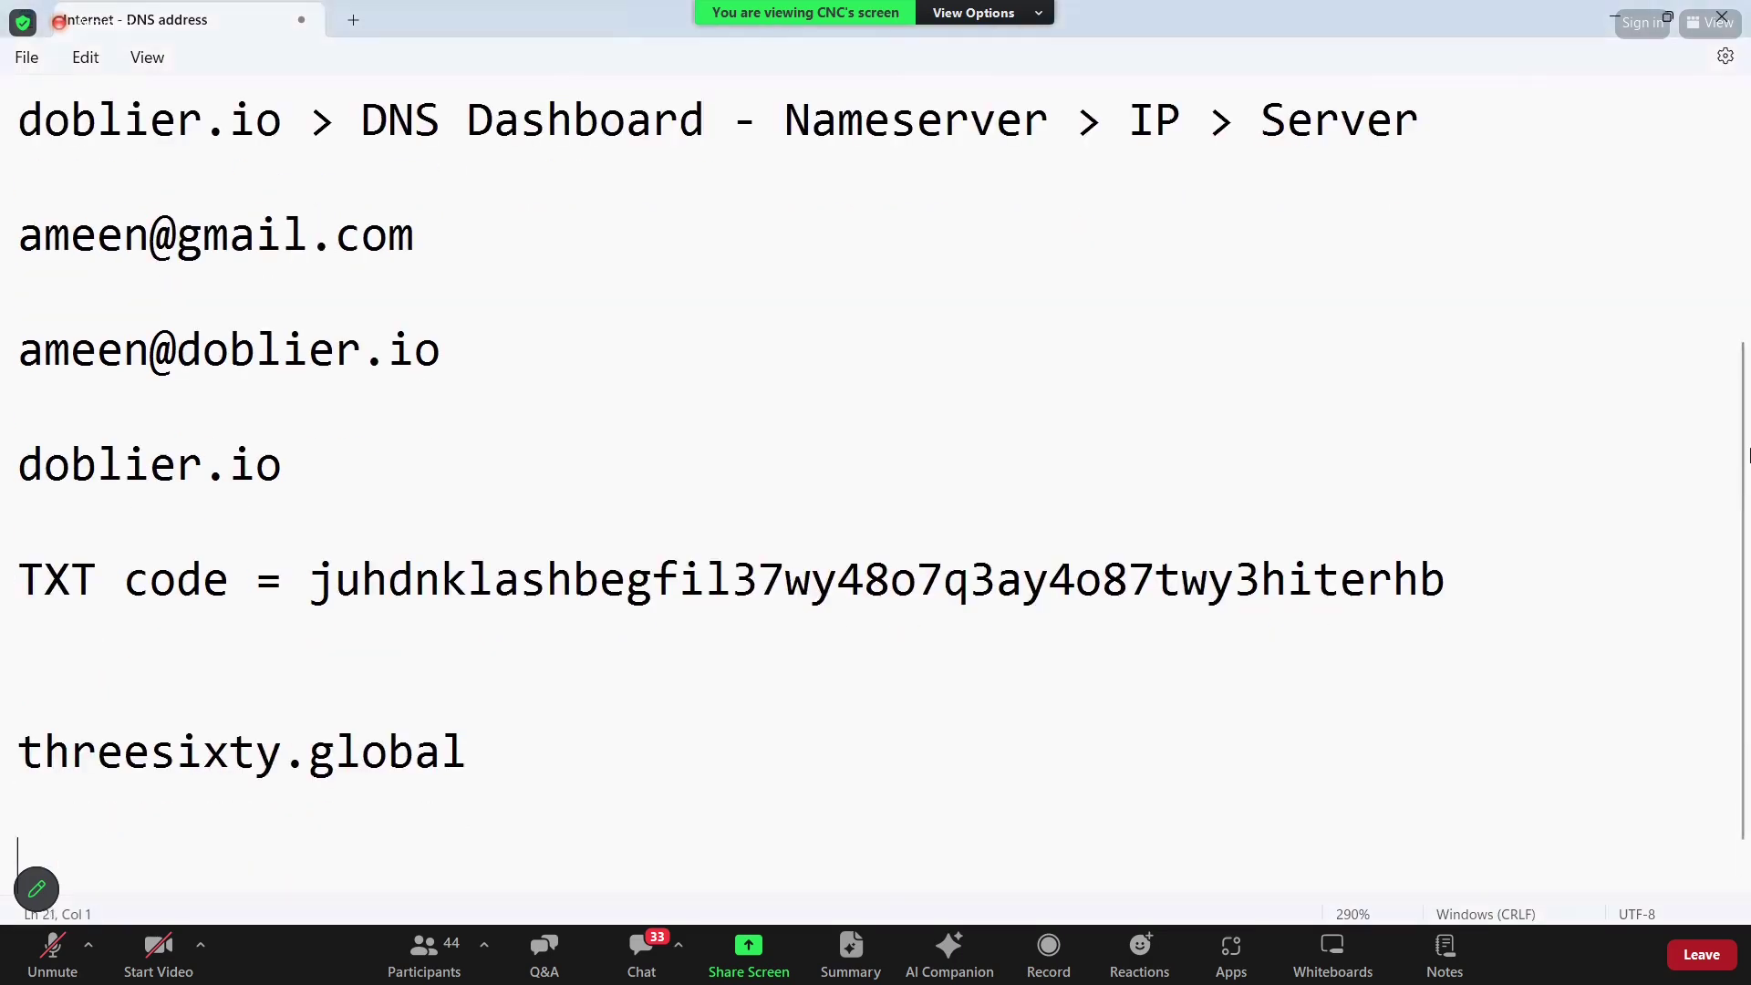
- Append '> ETAG' to the end of the threesixty.global line
key("Return")
key("Return")
key("Return")
key("Return")
key("Return")
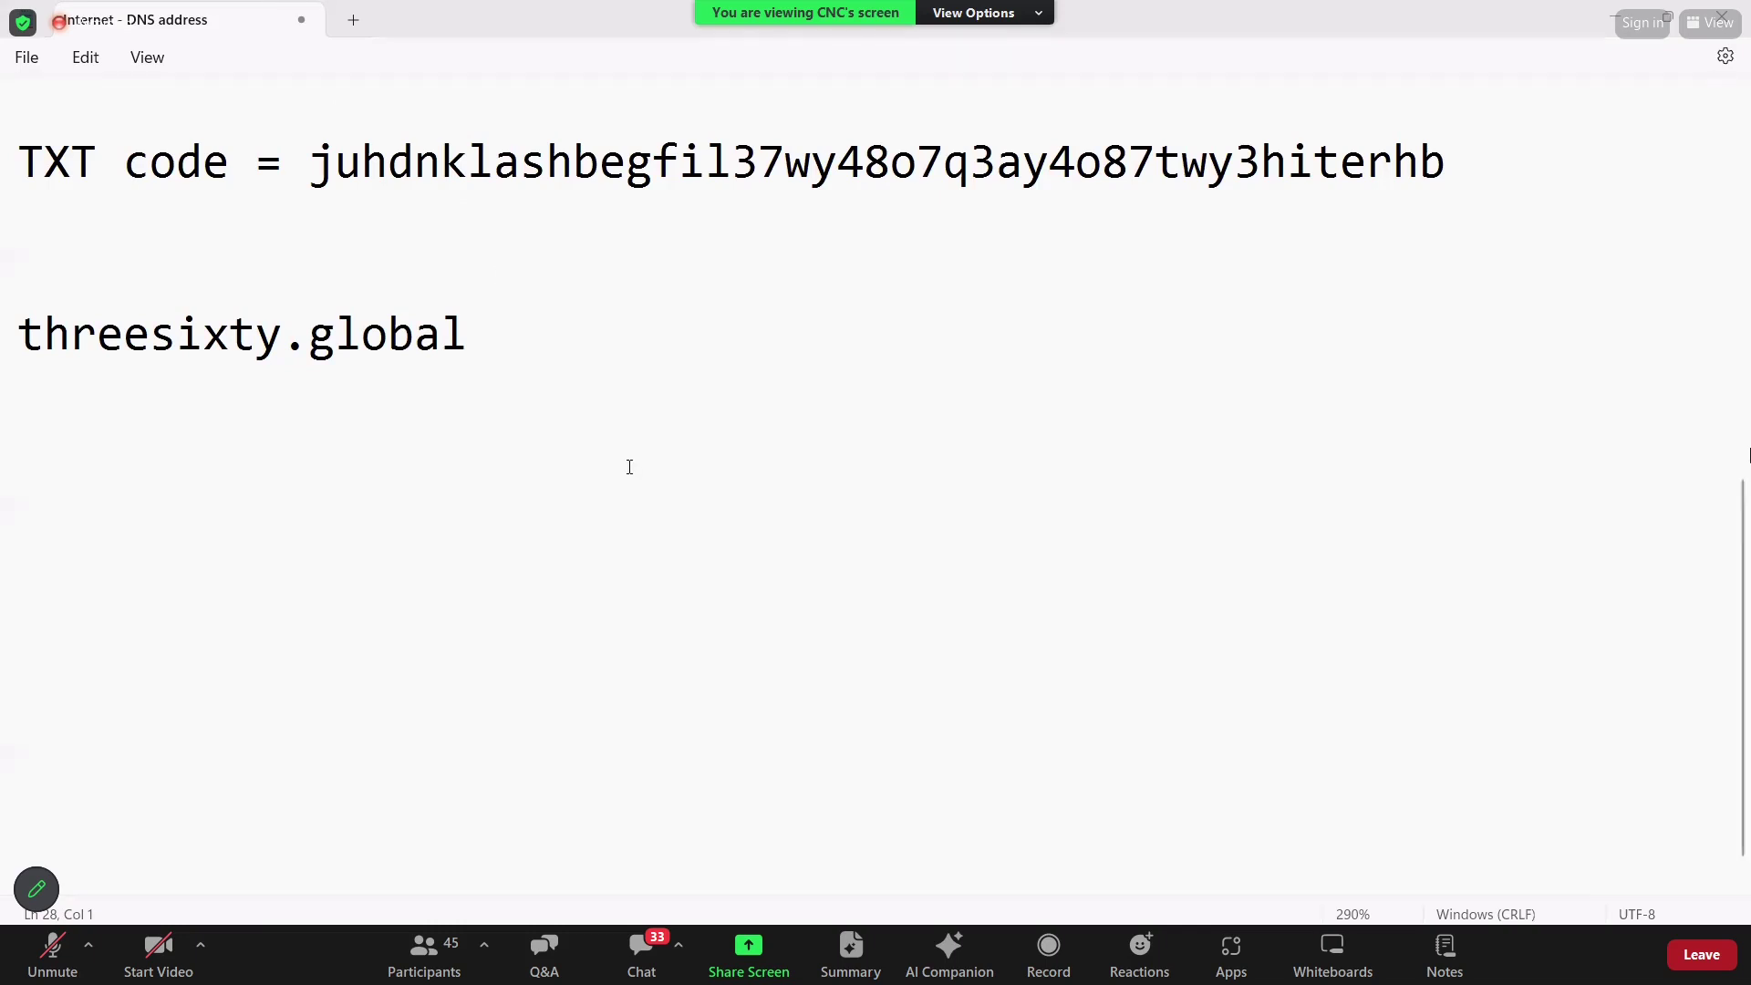
key("Up")
key("Up")
key("Up")
key("Up")
key("Up")
key("Up")
key("Up")
key("Up")
key("Up")
key("End")
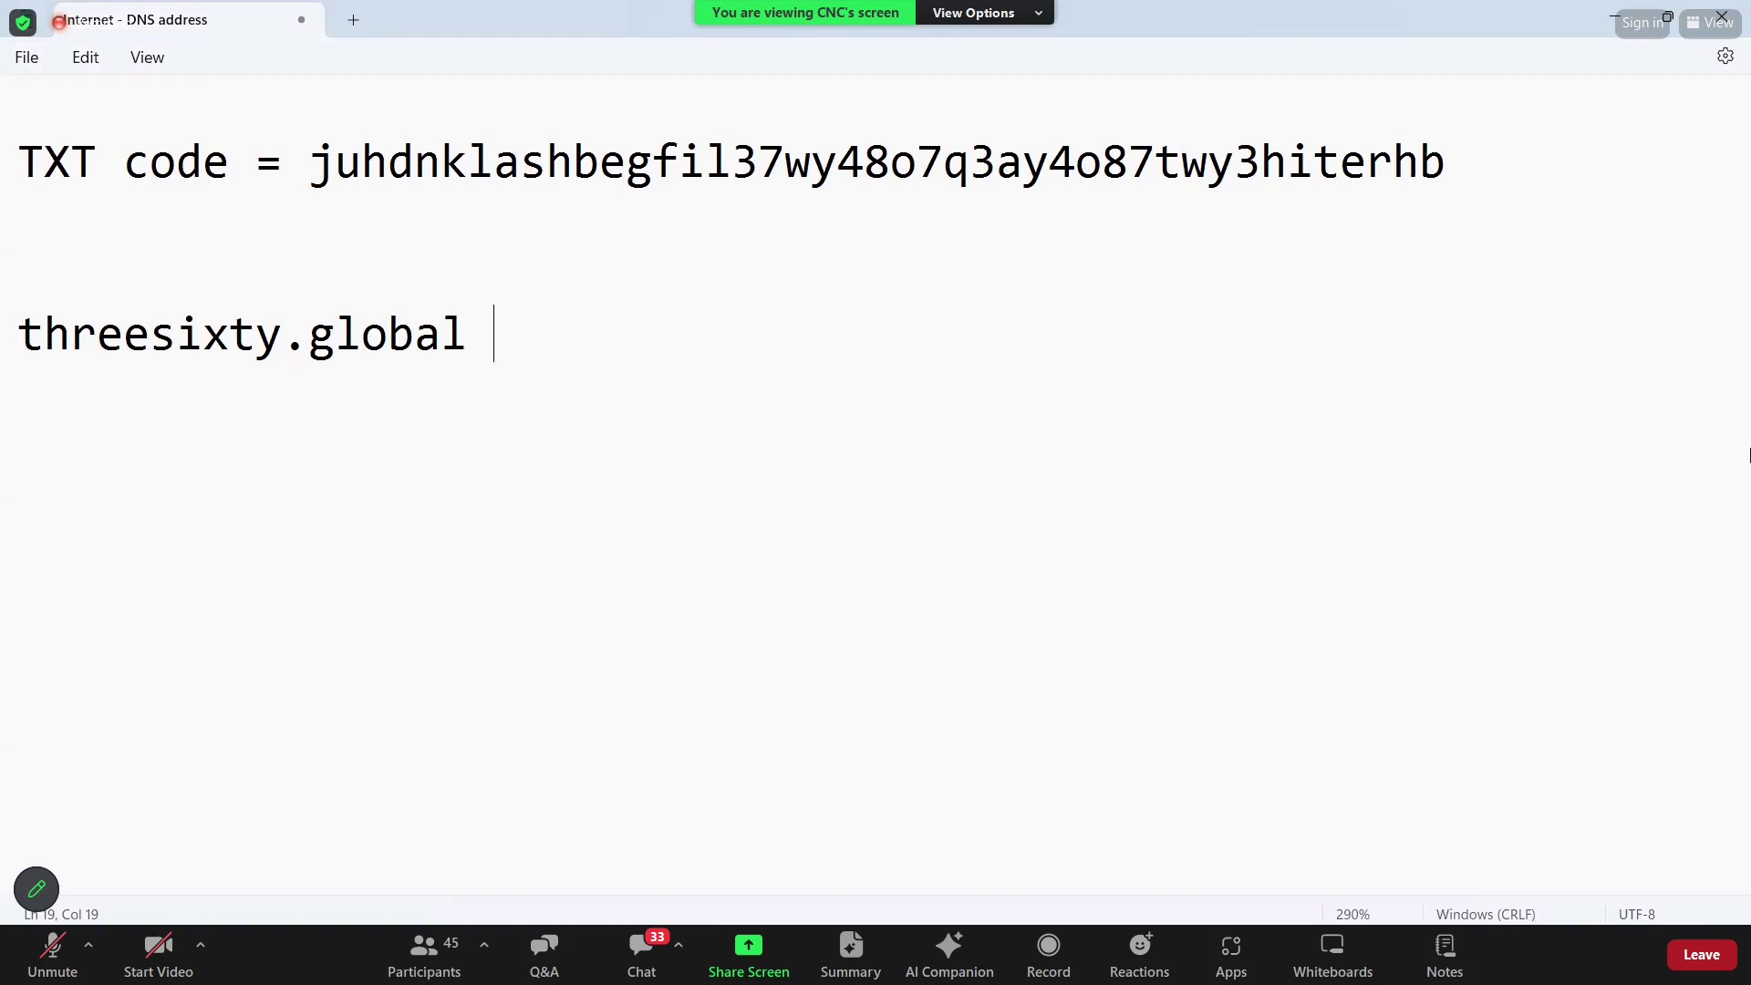
type("> ETAg")
key("BackSpace")
type("G")
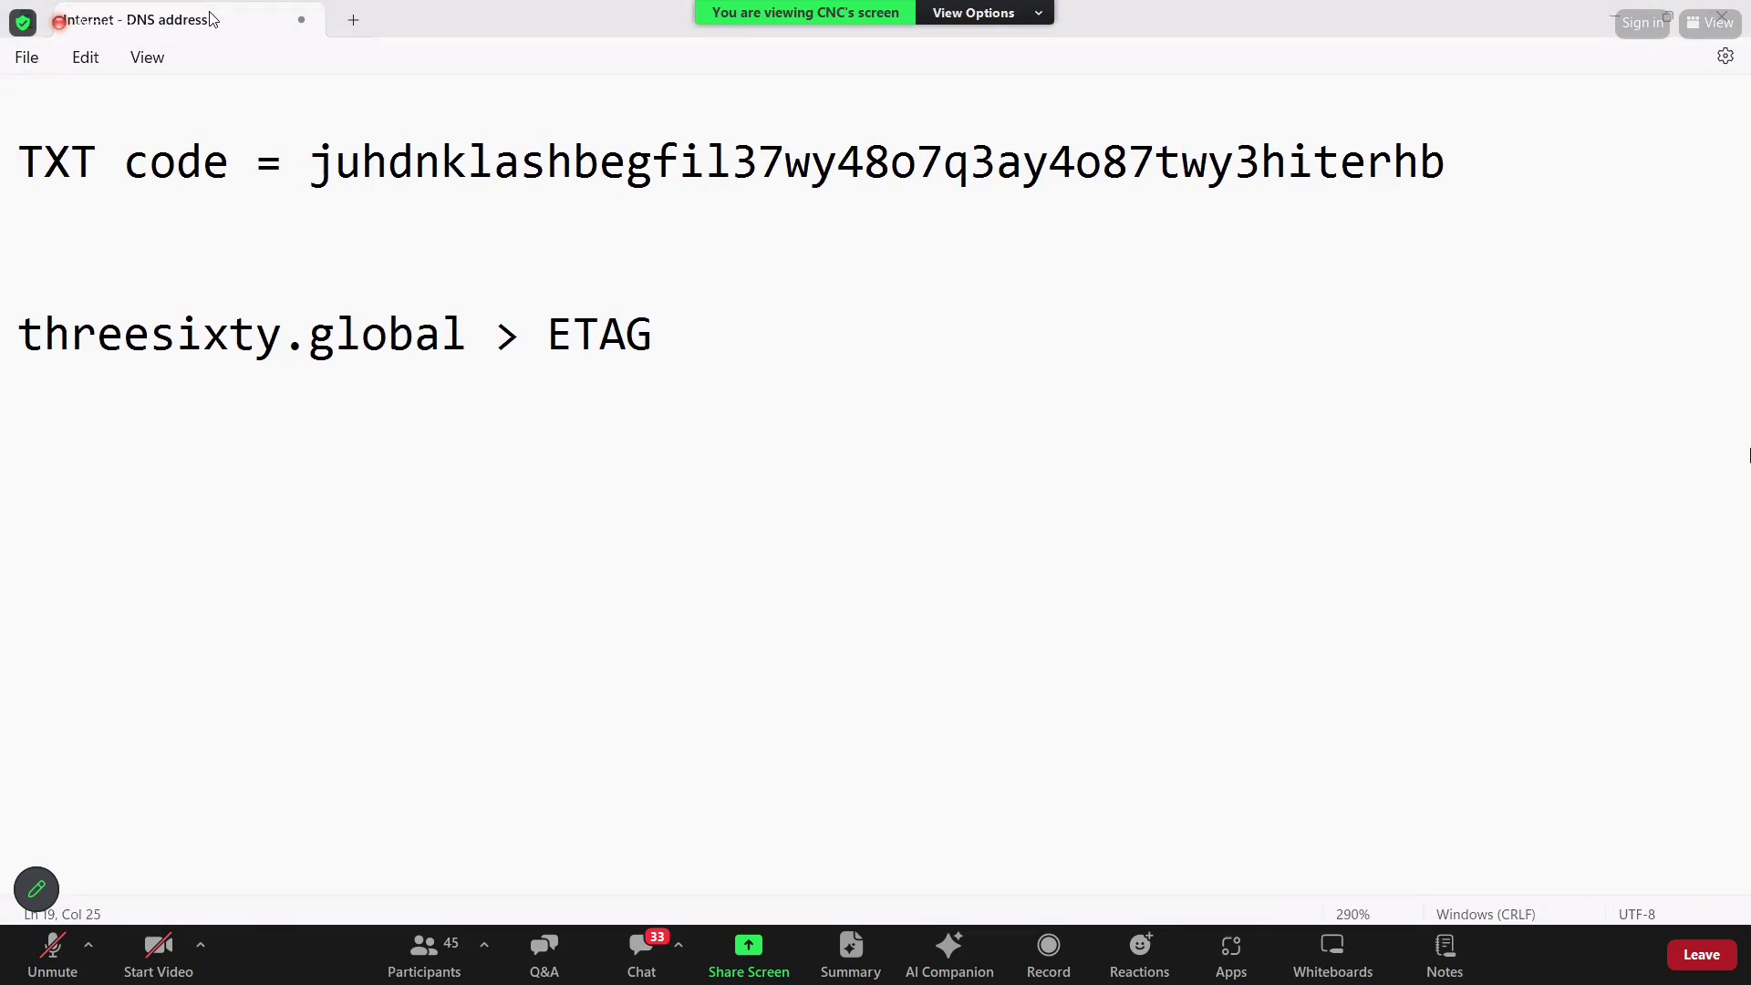
- Type Website, email and portals on separate lines below the ETAG line
left_click(1036, 567)
type("Website")
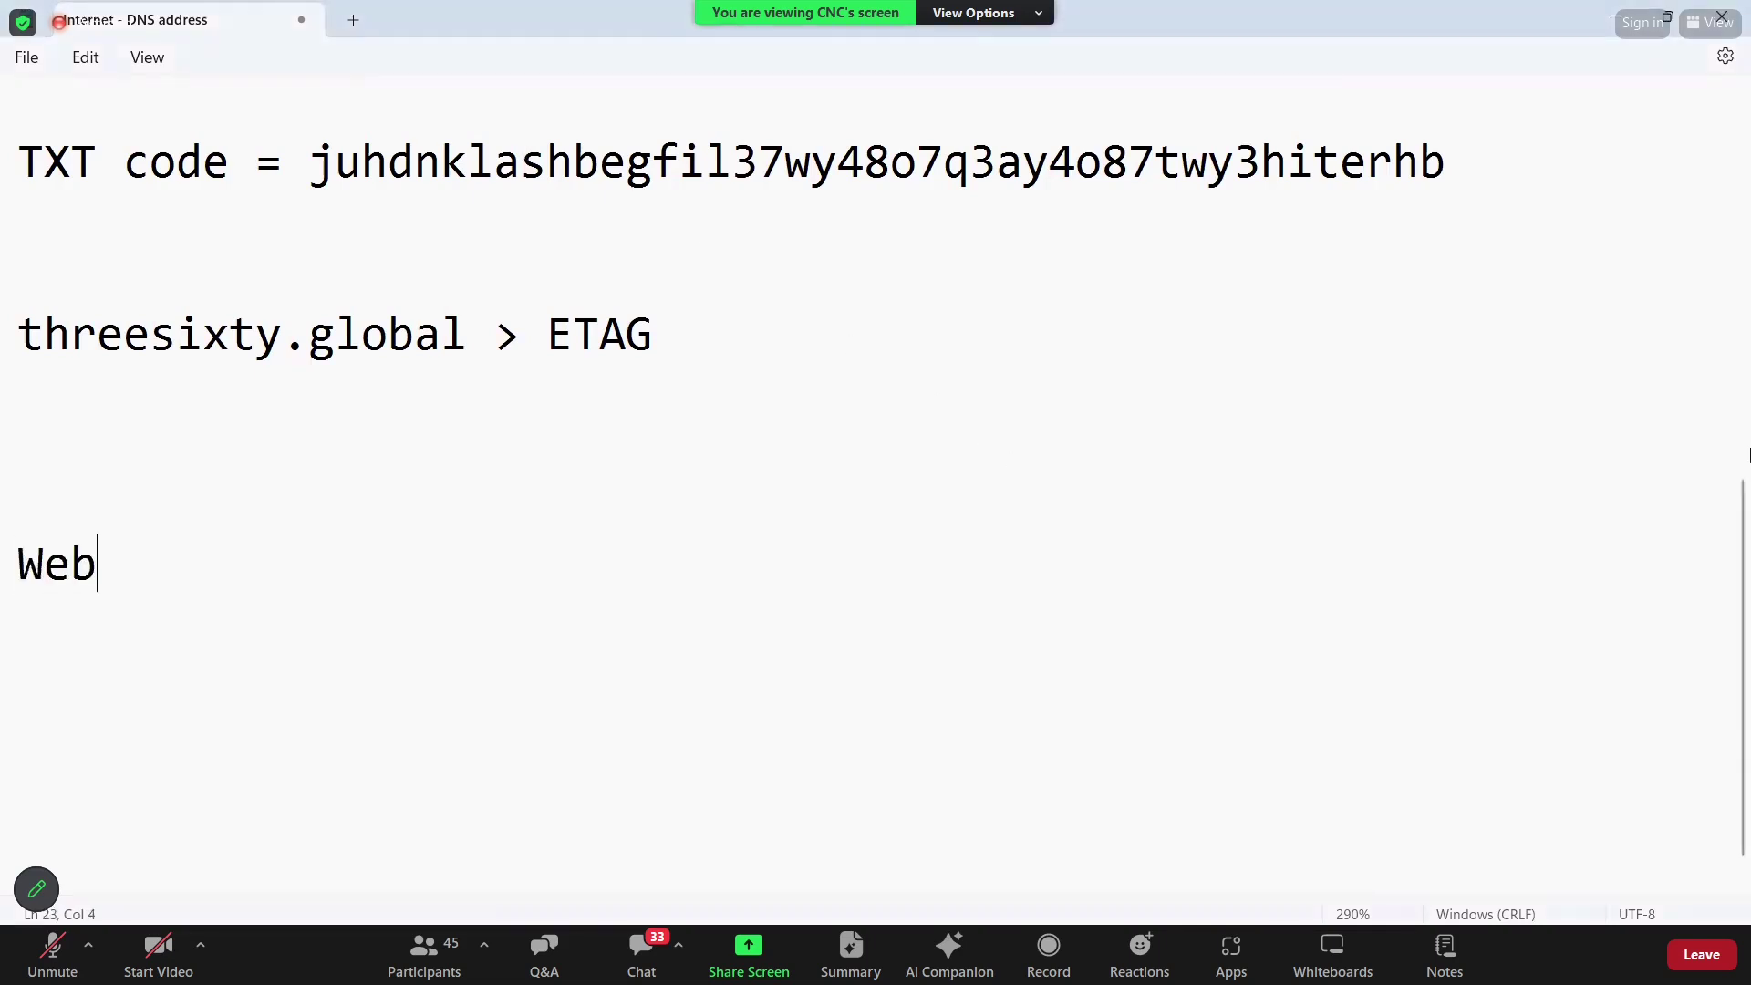
key("Home")
key("BackSpace")
key("BackSpace")
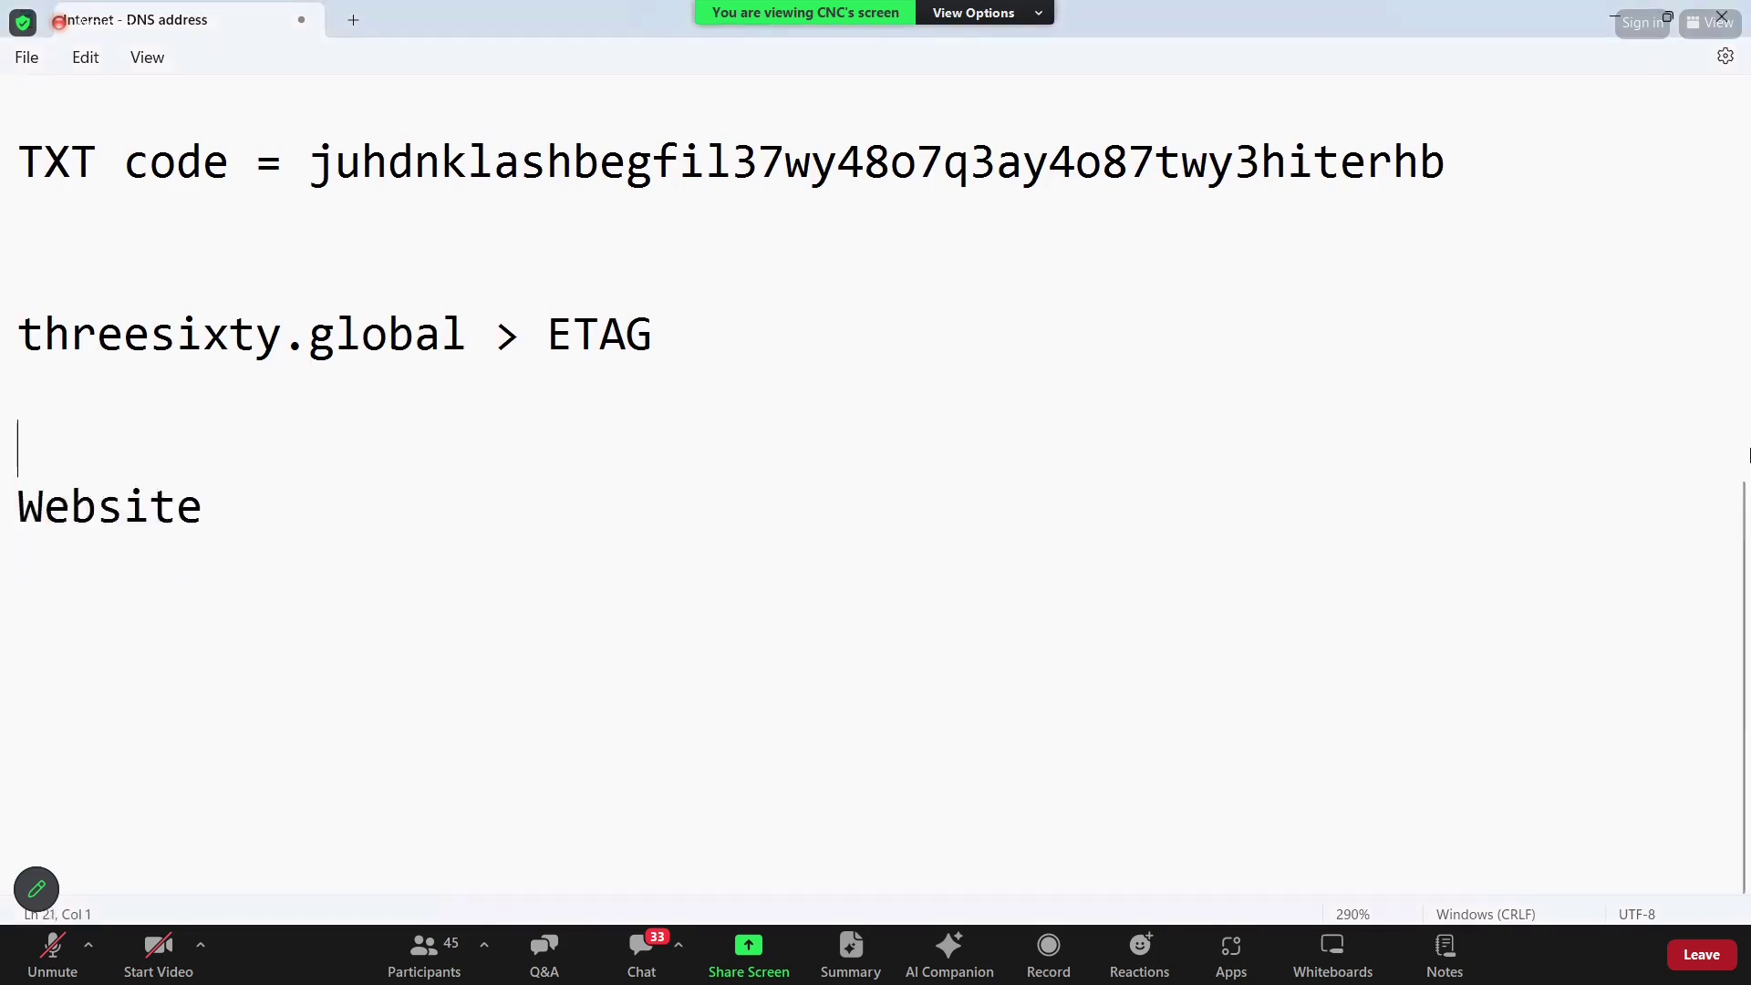
key("End")
key("Return")
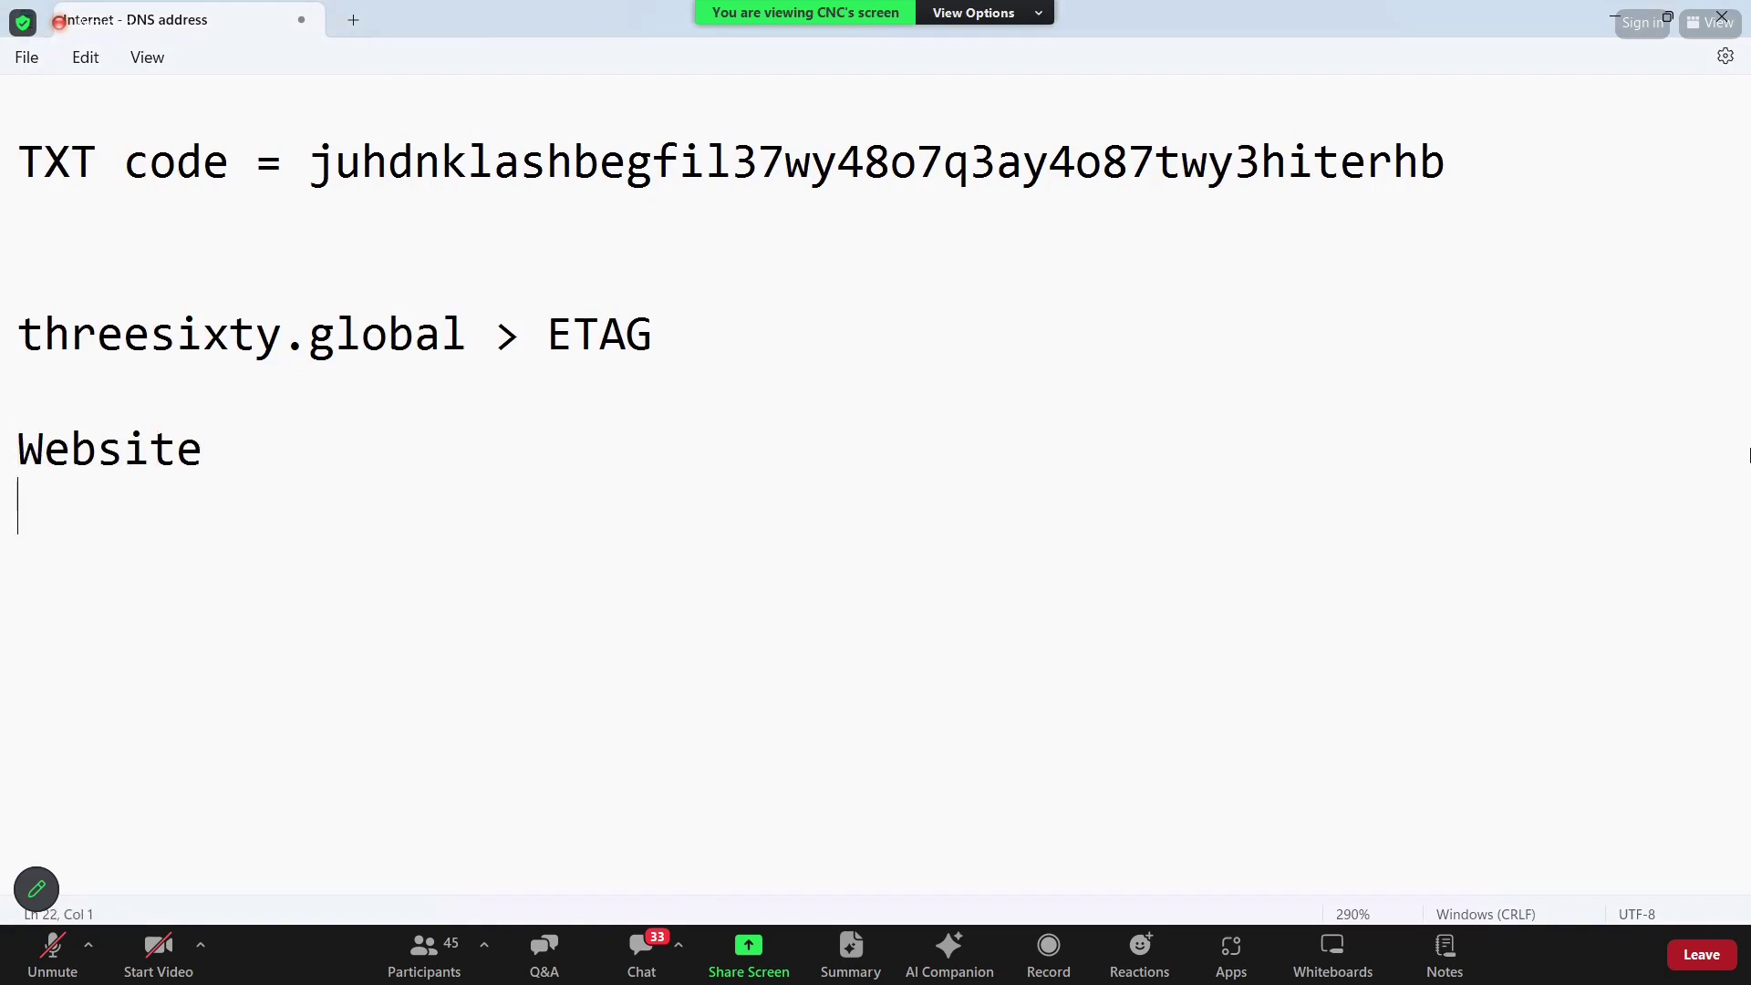
type("support email")
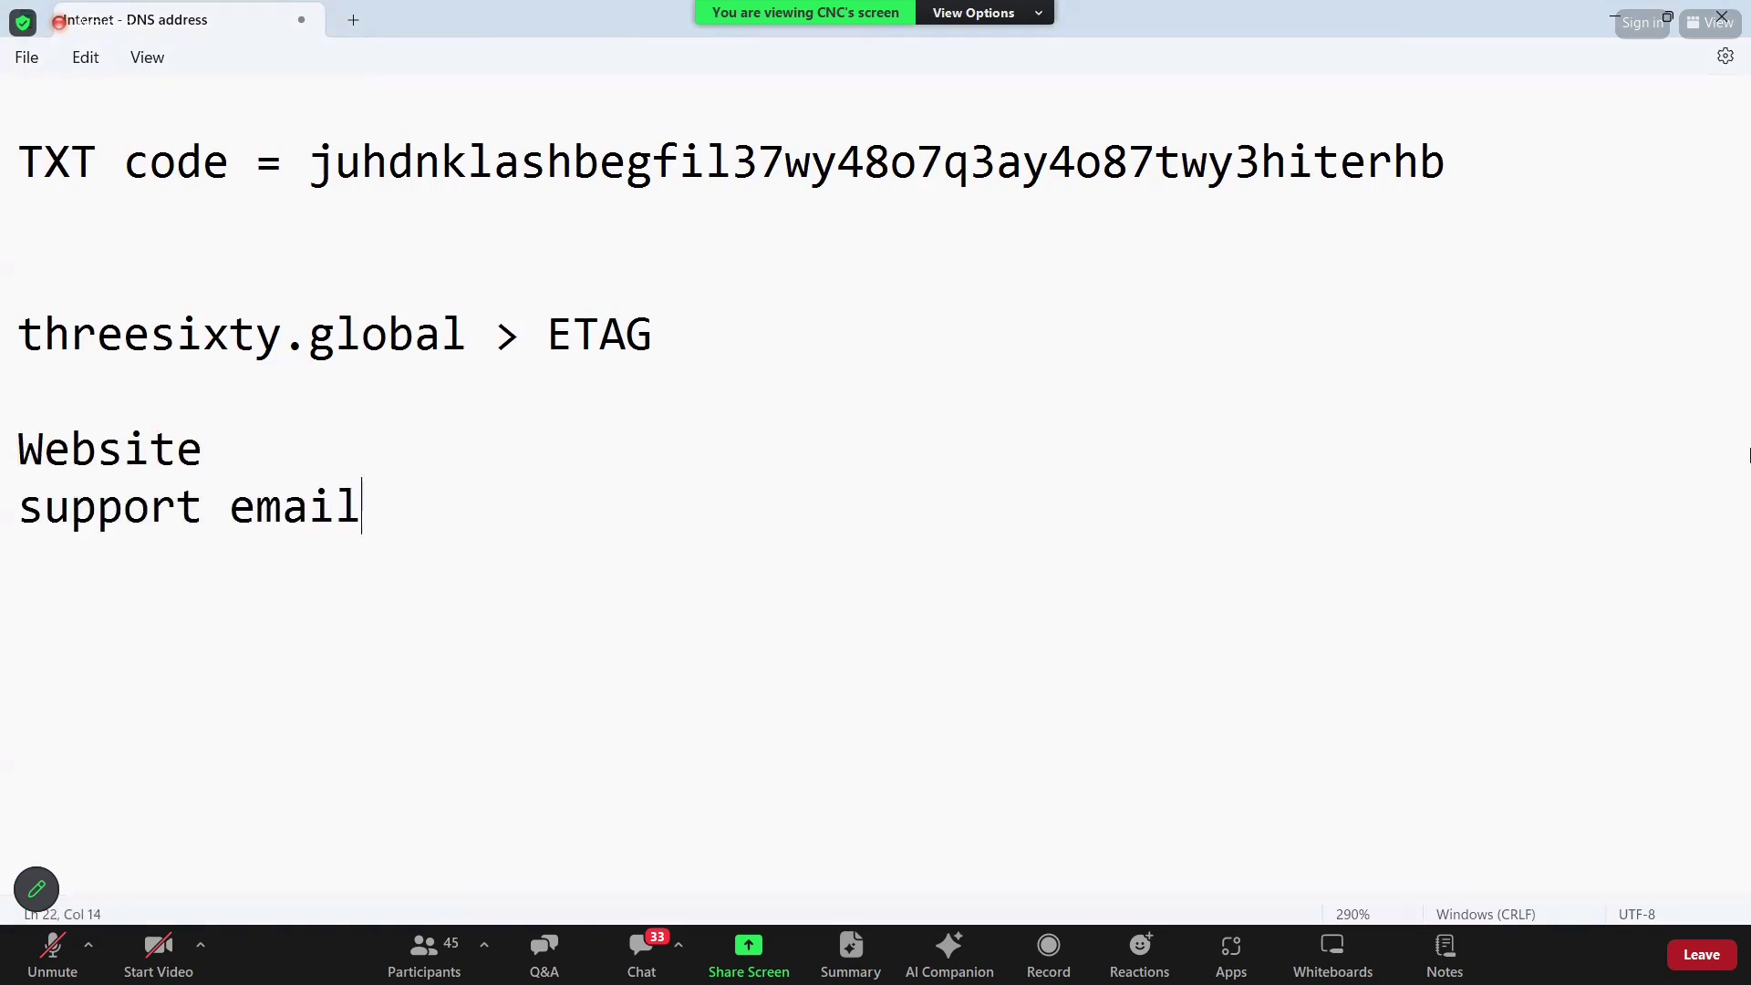
key("ctrl+Left")
key("ctrl+shift+Left")
key("BackSpace")
key("End")
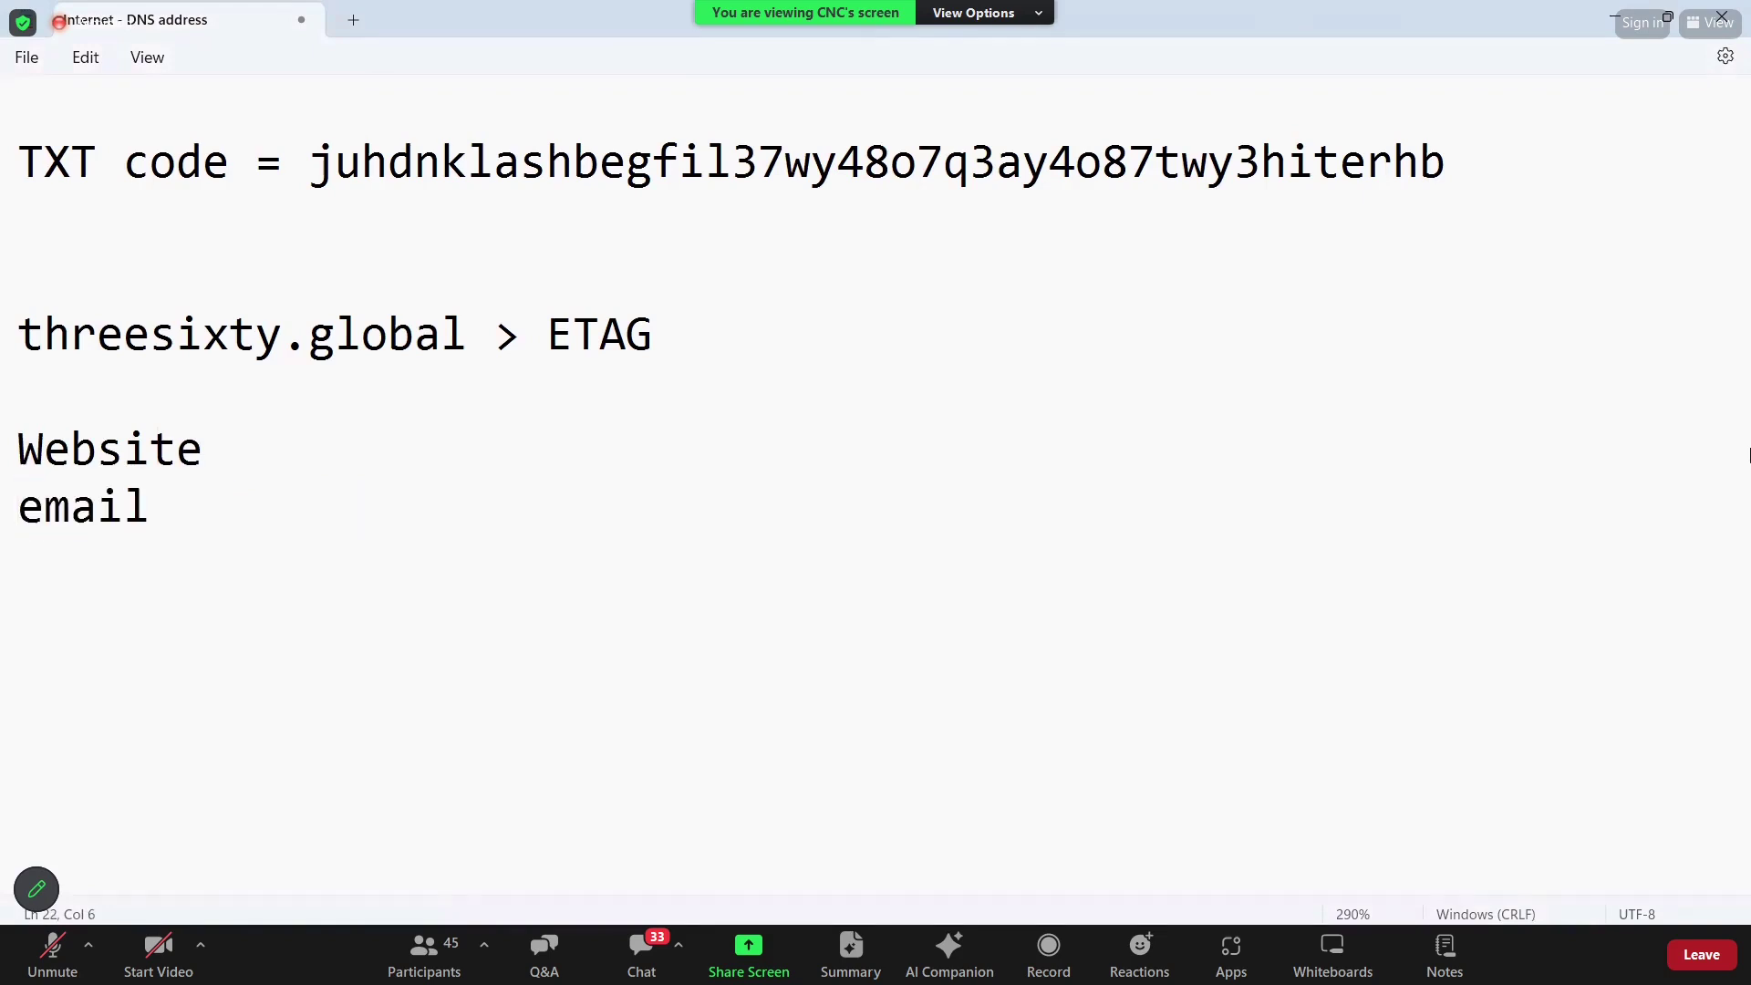
key("Return")
type("portals")
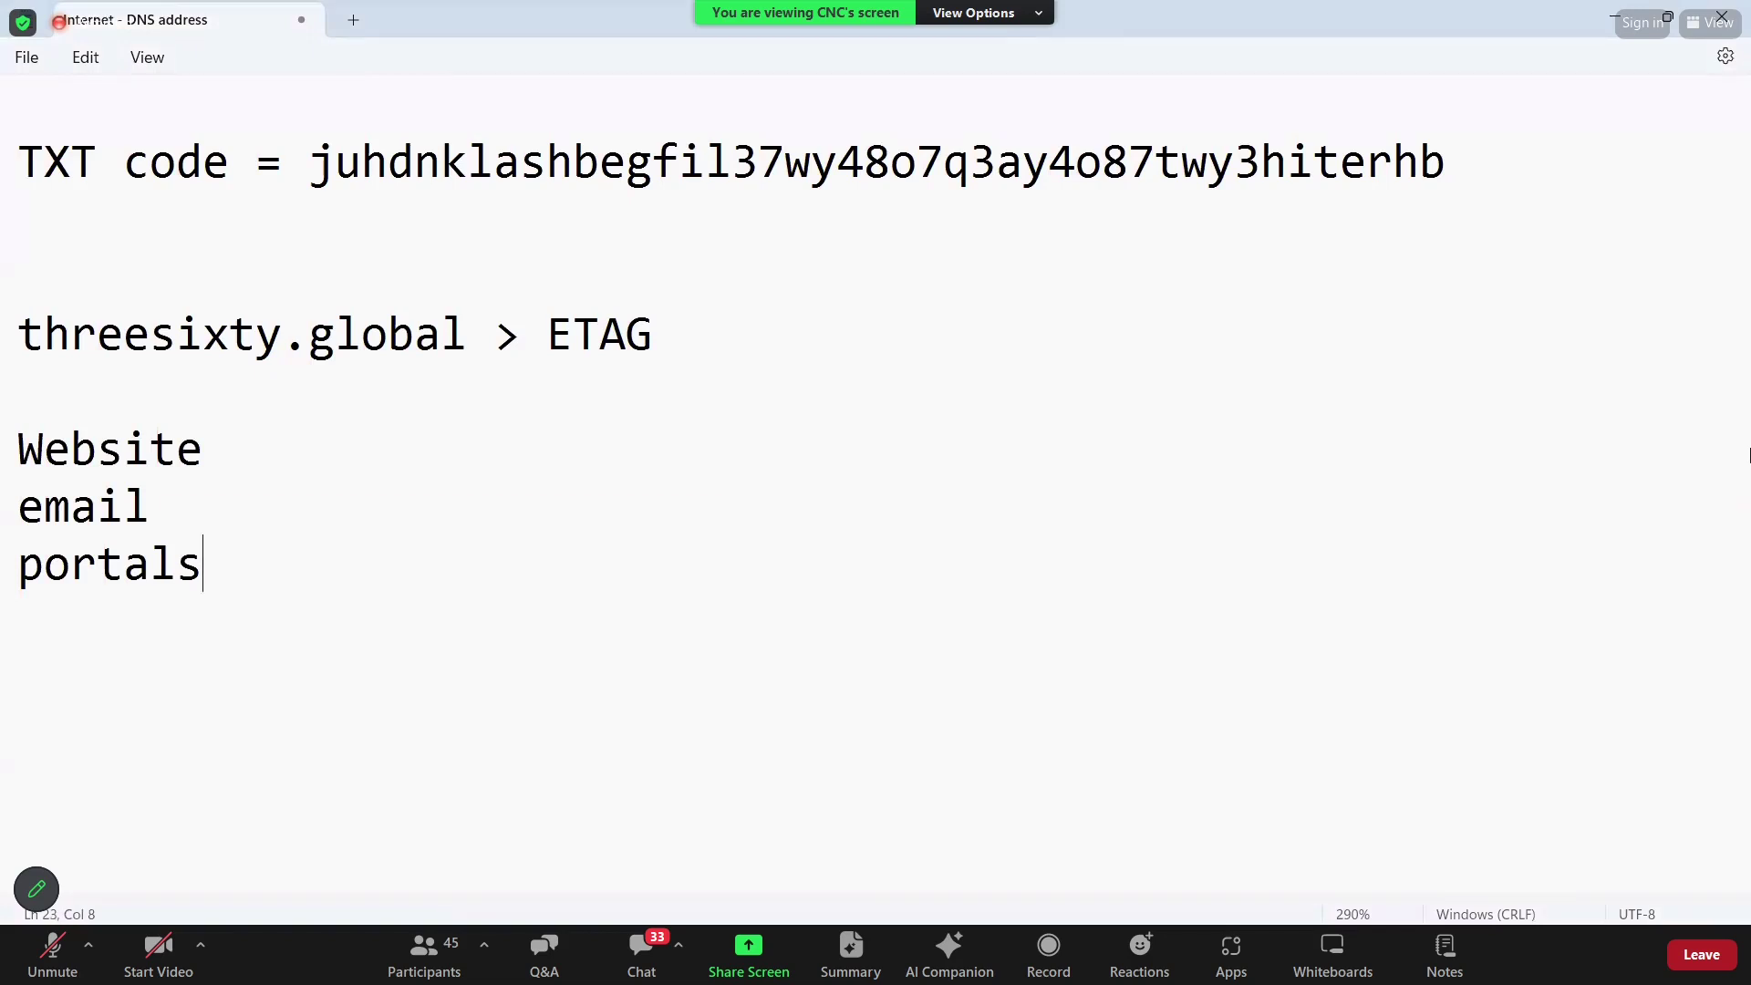
- Highlight threesixty.global and ETAG on the domain line, then go to the end of the email line
key("Up")
key("Up")
key("Up")
key("Up")
key("Up")
key("Down")
key("ctrl+shift+Right")
key("ctrl+shift+Right")
key("ctrl+shift+Right")
key("Left")
key("ctrl+Right")
key("ctrl+Right")
key("ctrl+Right")
key("ctrl+Right")
key("ctrl+Right")
key("ctrl+Left")
key("ctrl+shift+Right")
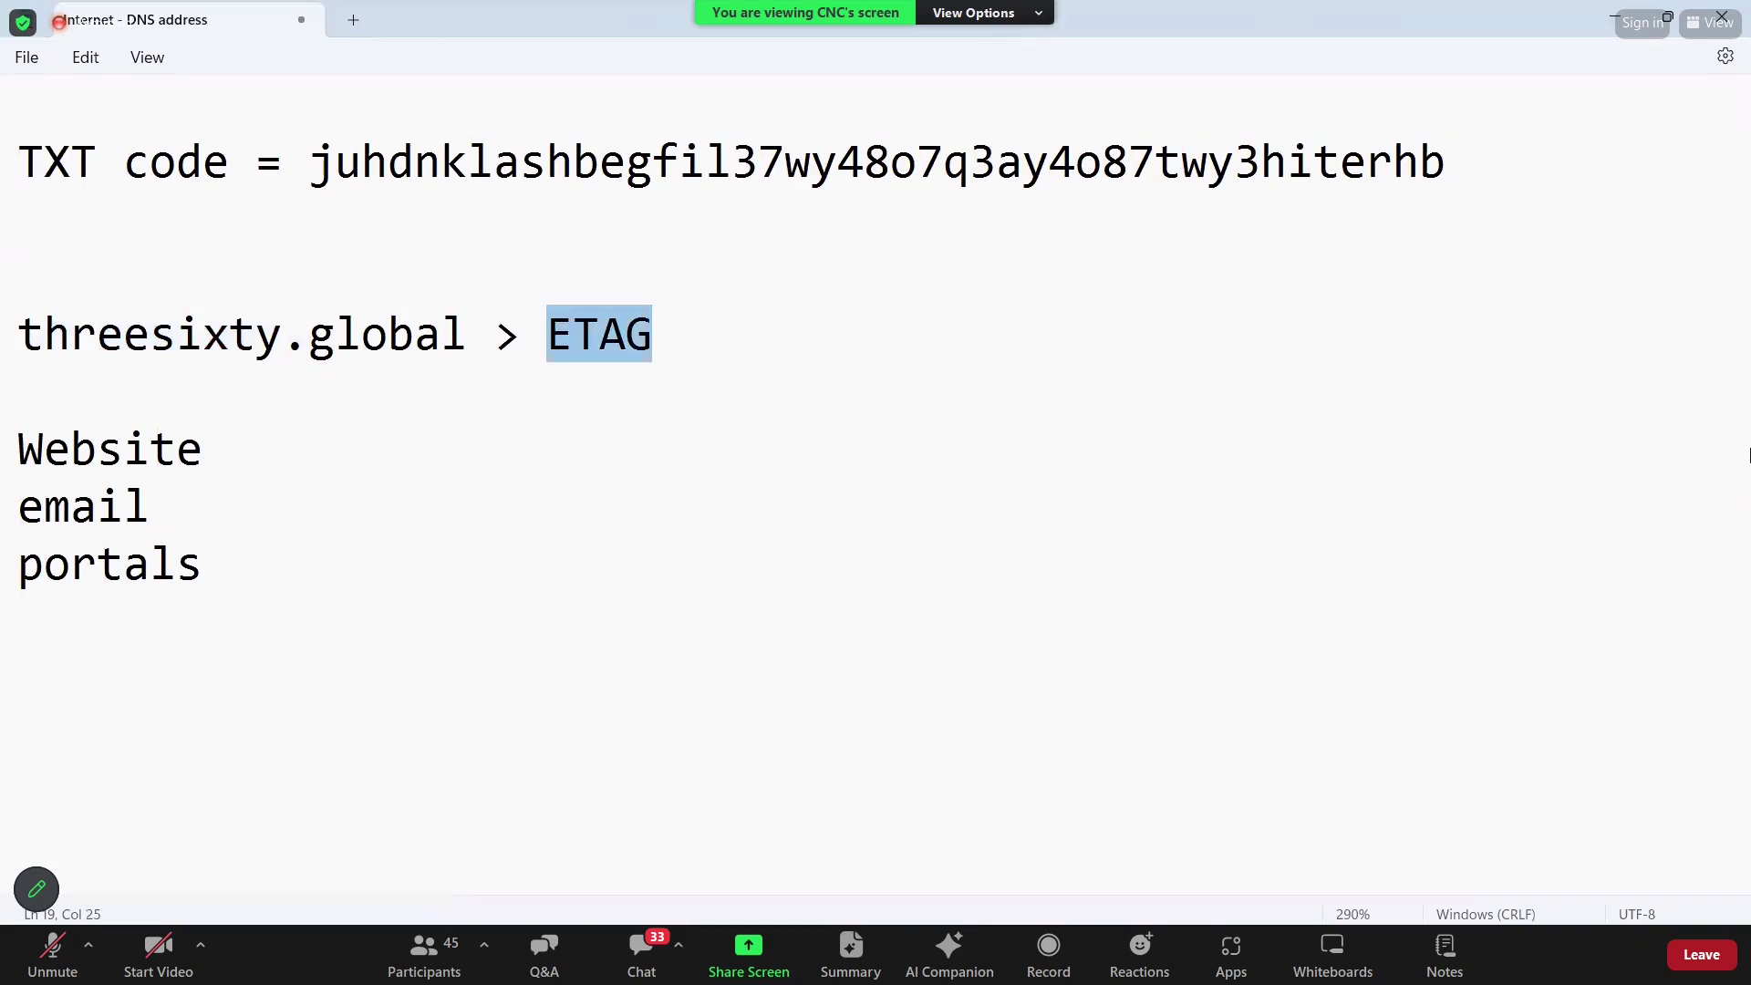
key("Up")
key("Down")
key("ctrl+shift+Right")
key("shift+Right")
key("shift+Right")
key("shift+Right")
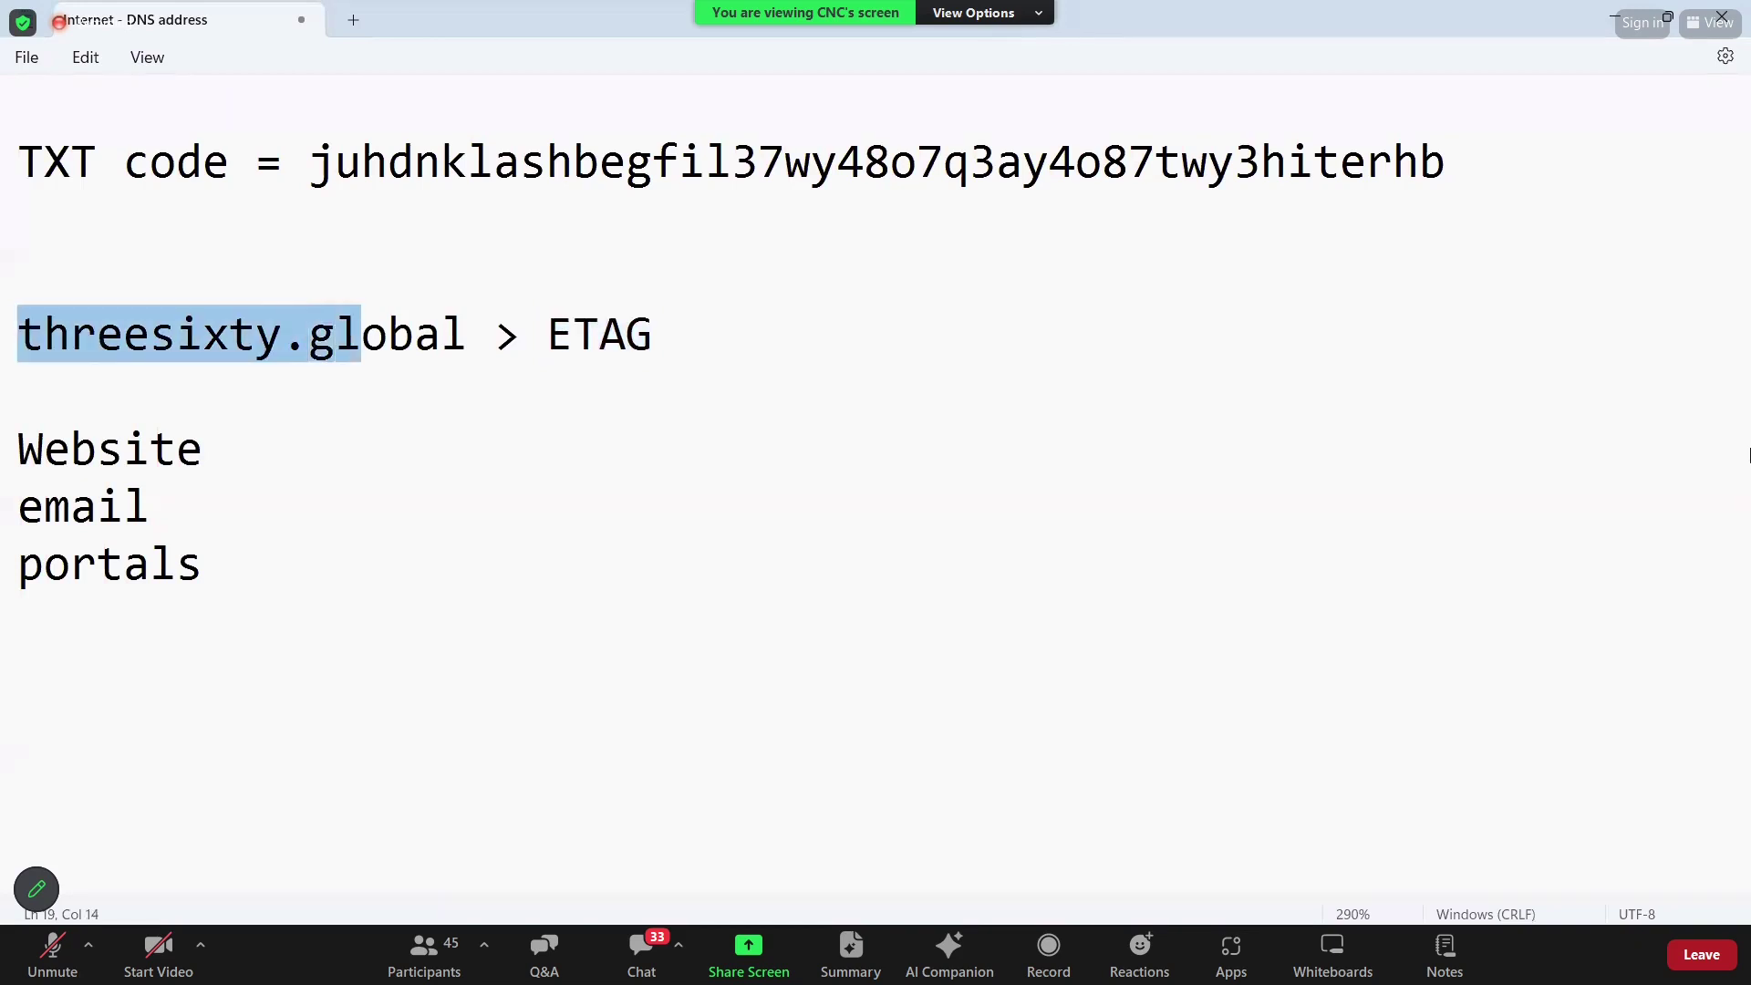
key("shift+Right")
key("shift+Right")
key("shift+Right")
key("shift+Right")
key("shift+Right")
key("shift+Left")
key("Down")
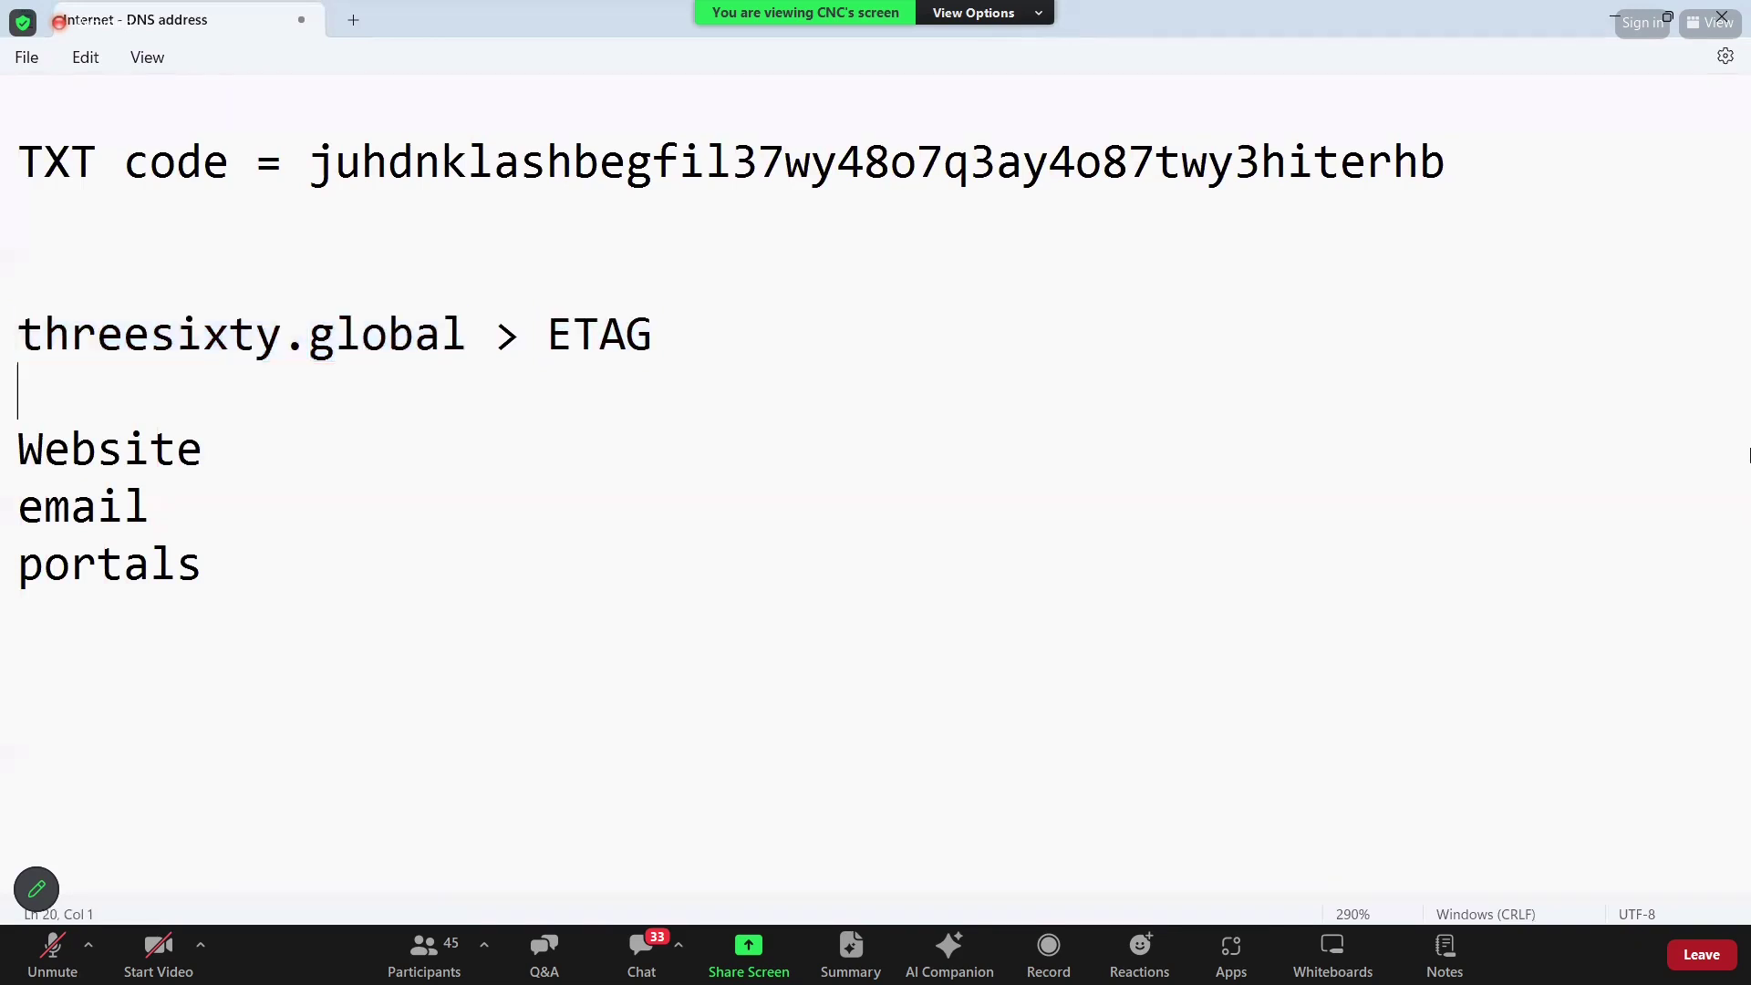
key("Up")
key("shift+Left")
key("ctrl+shift+Left")
key("shift+Left")
key("ctrl+shift+Left")
key("shift+Left")
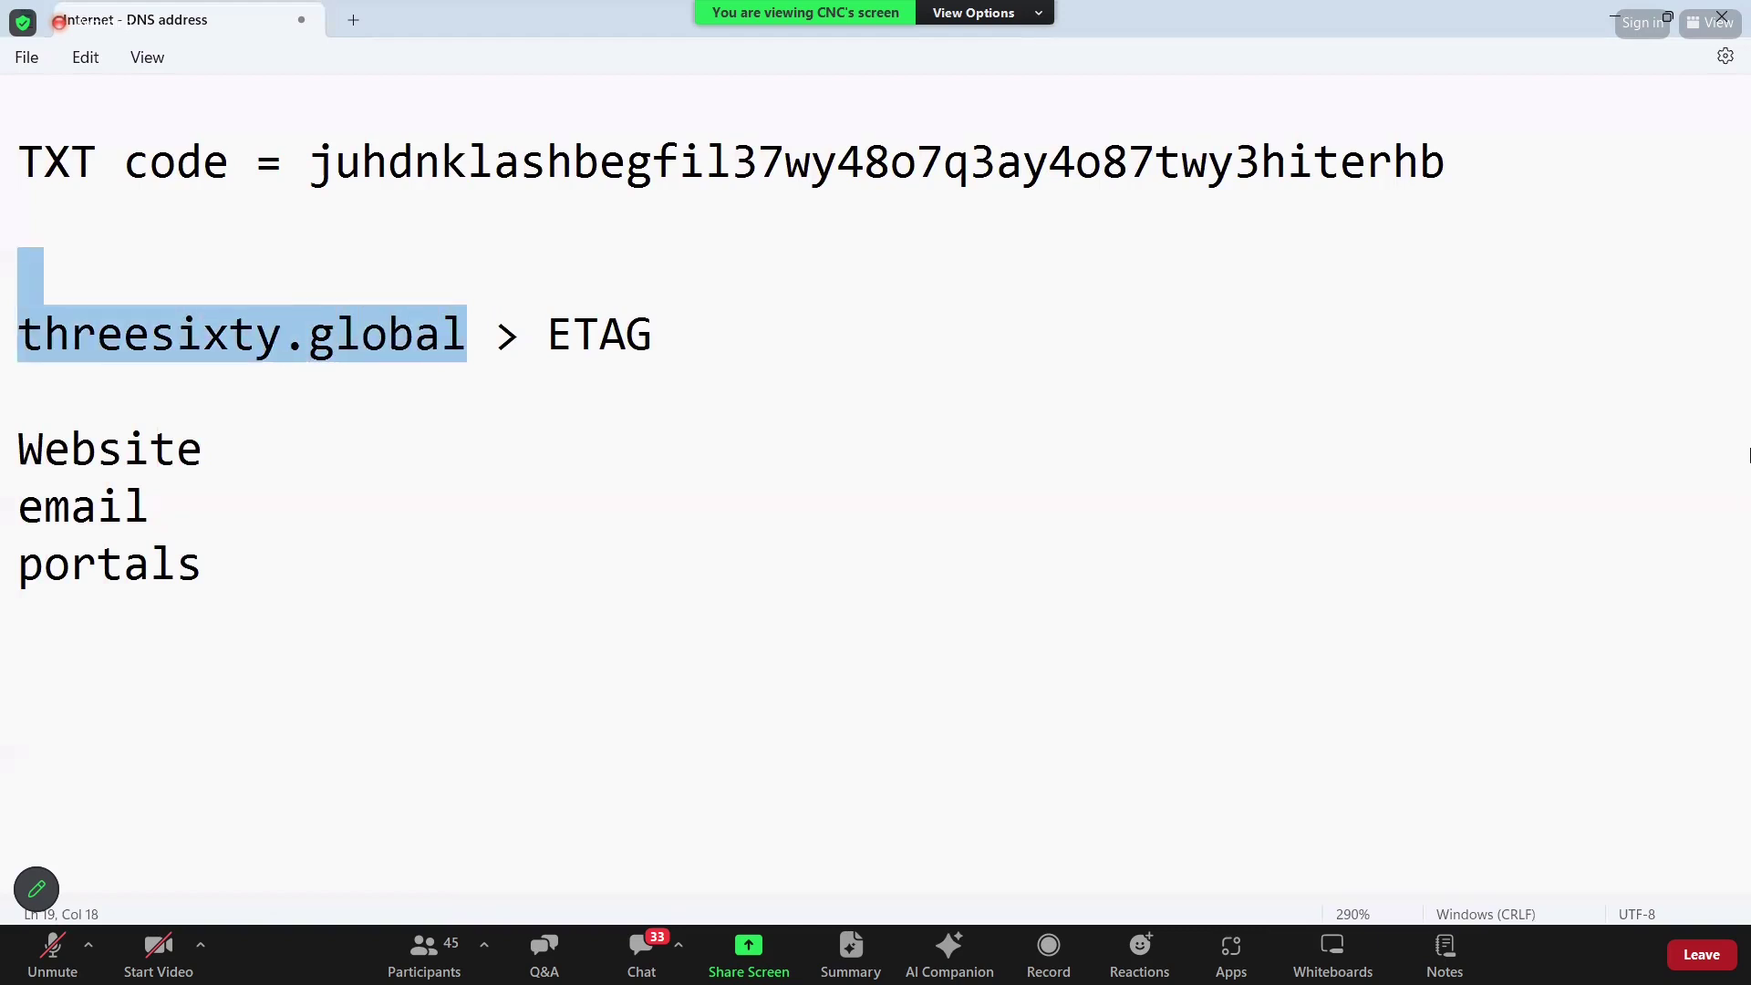
key("Down")
key("Down")
key("Down")
key("End")
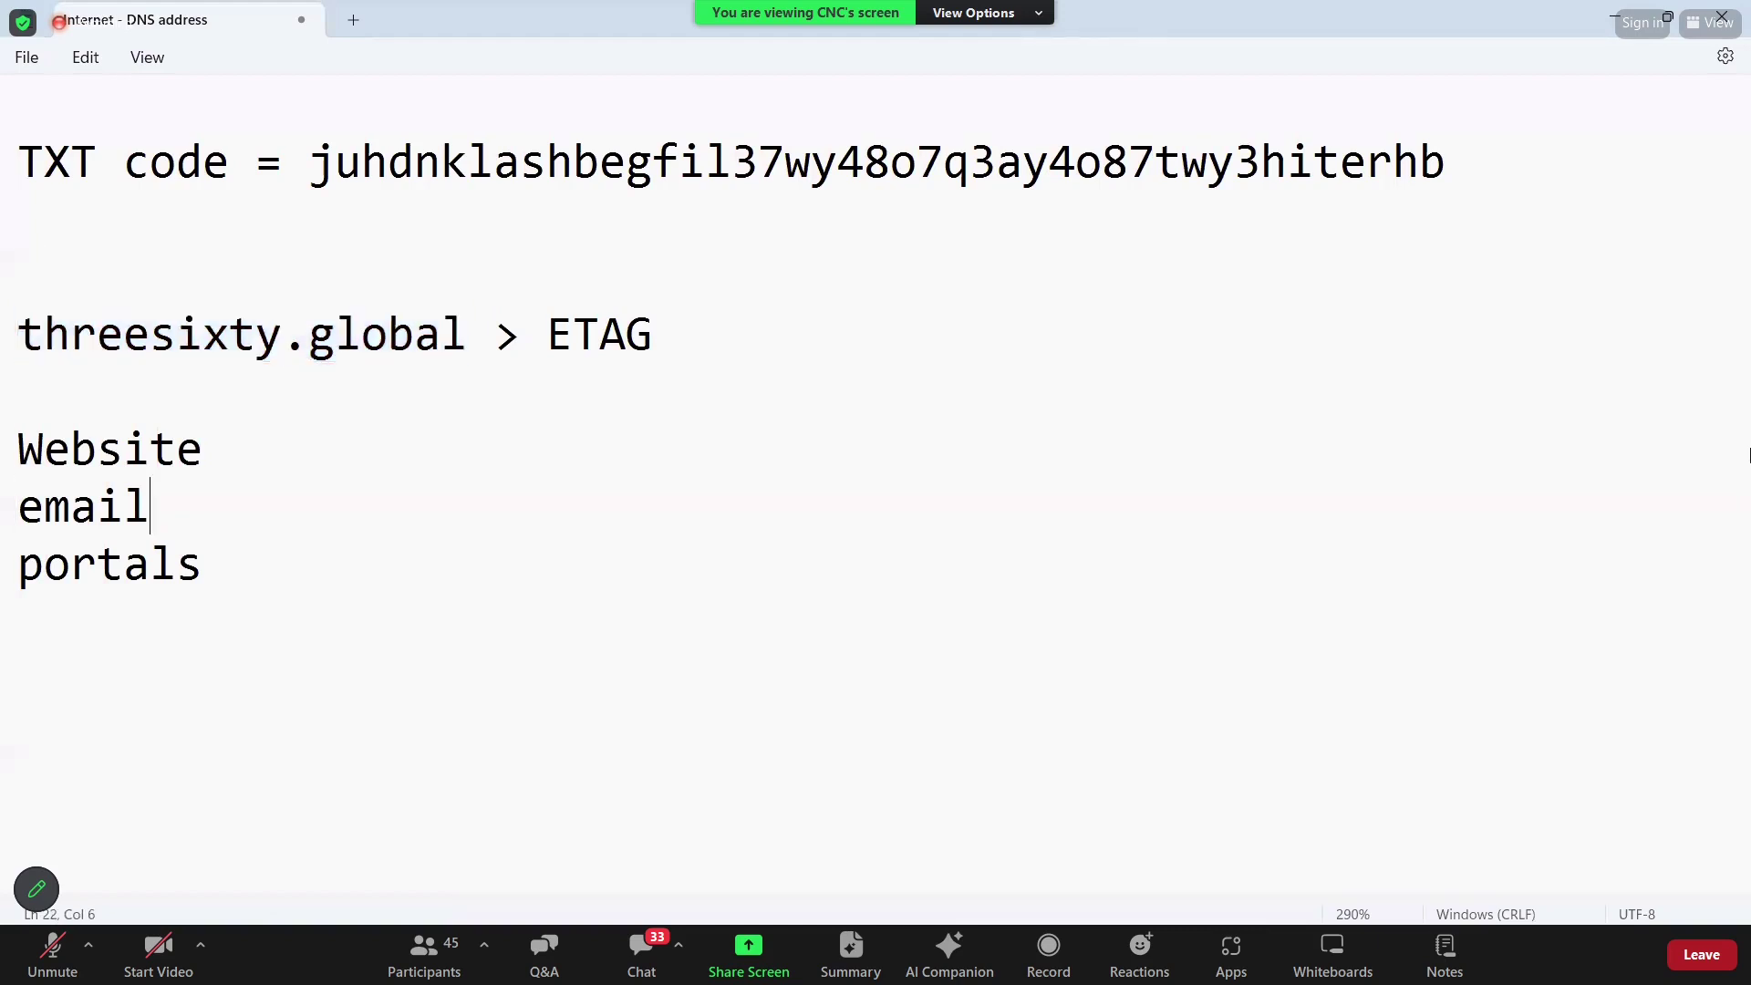
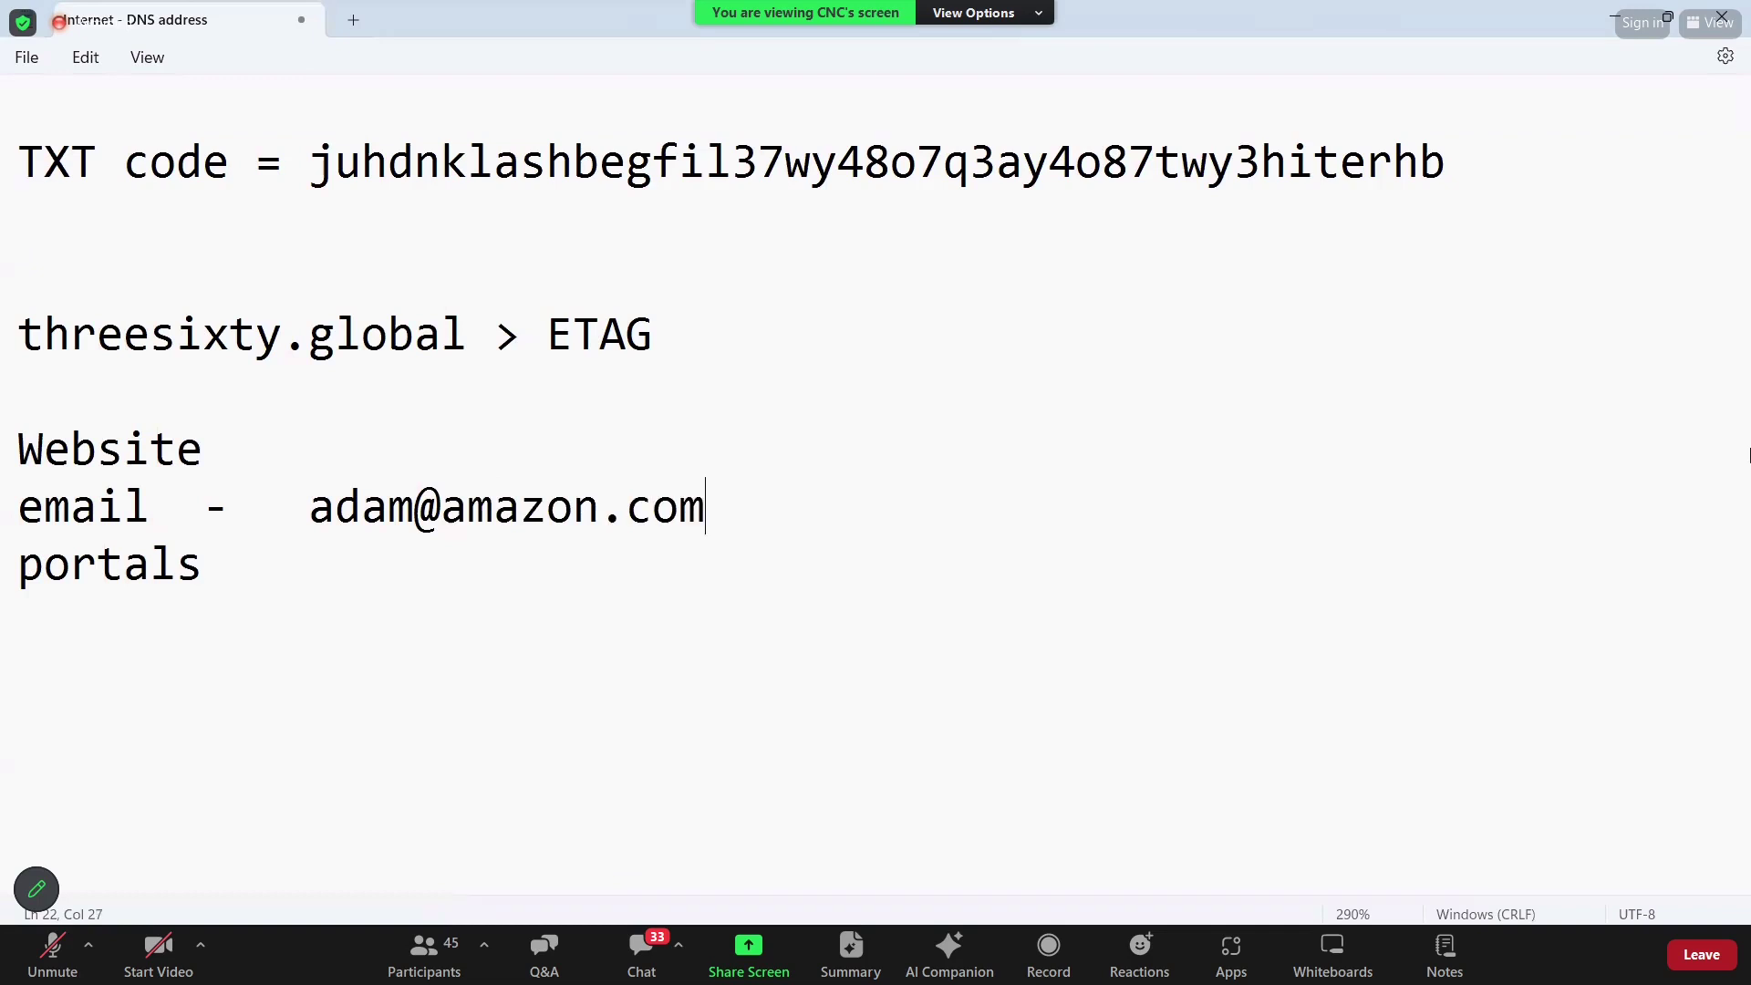
- Add an example company e-mail address after 'email -', changing its domain to amazone.com
double_click(666, 507)
key("ctrl+shift+Left")
key("ctrl+shift+Left")
key("ctrl+shift+Left")
key("ctrl+shift+Left")
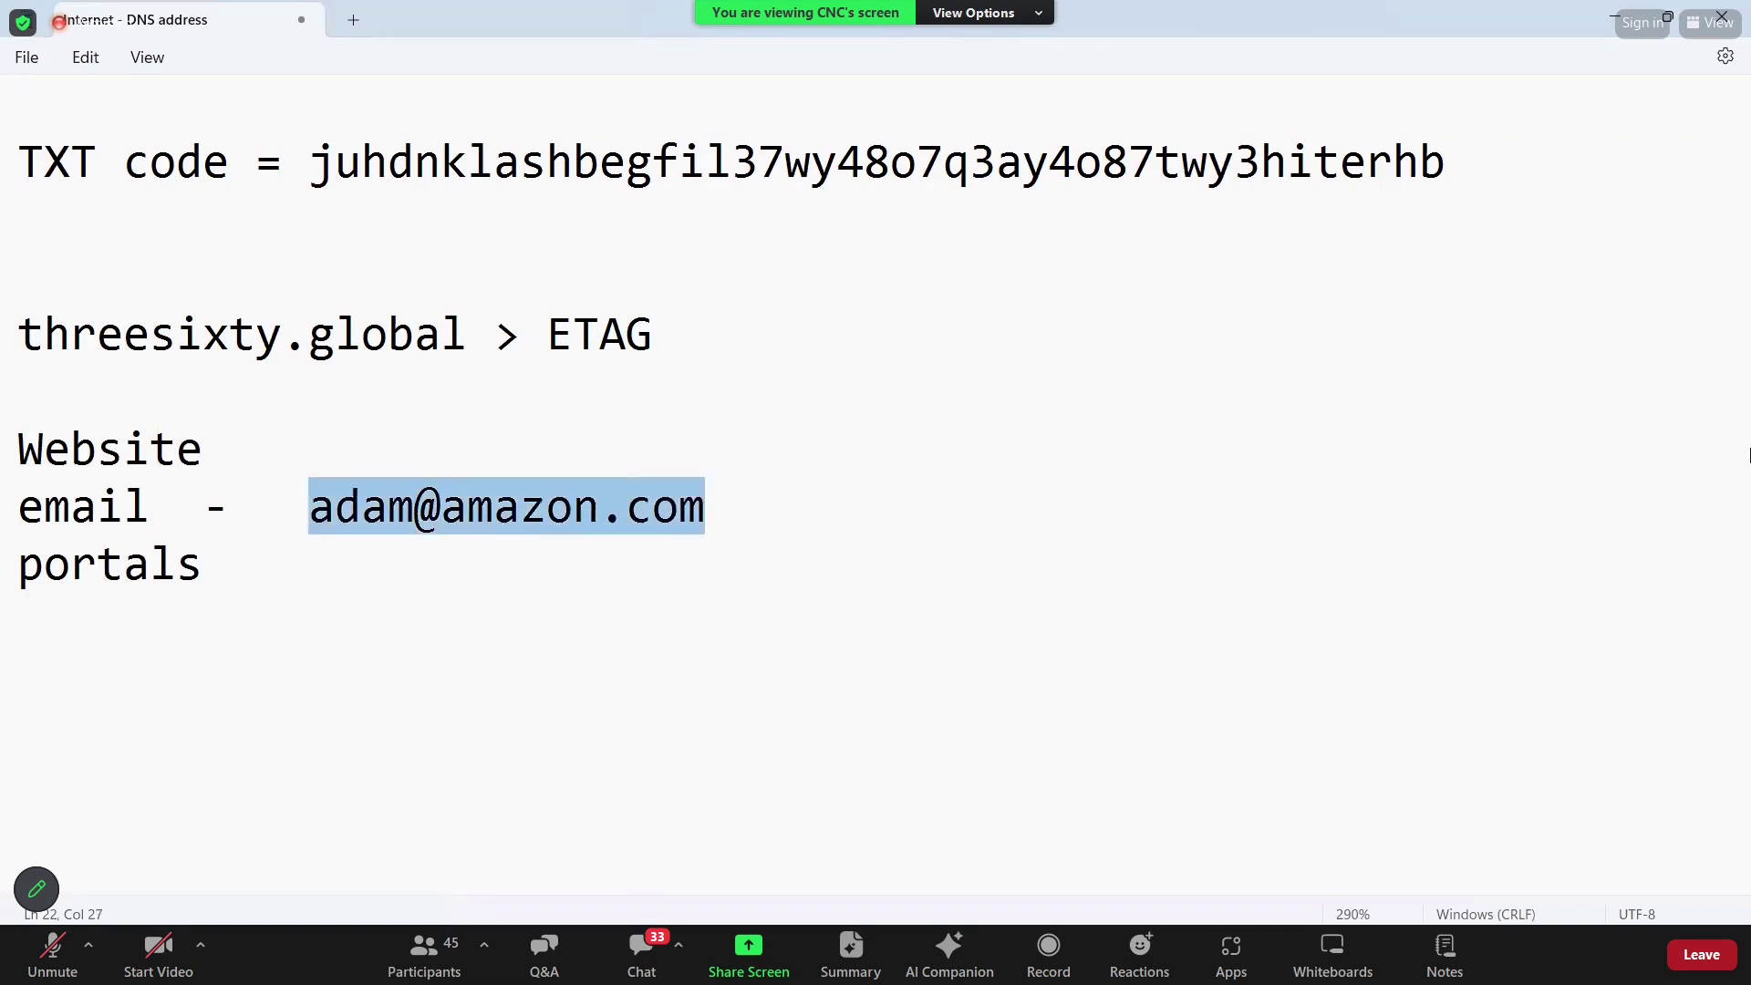
key("Left")
key("ctrl+Right")
key("ctrl+Right")
key("ctrl+shift+Right")
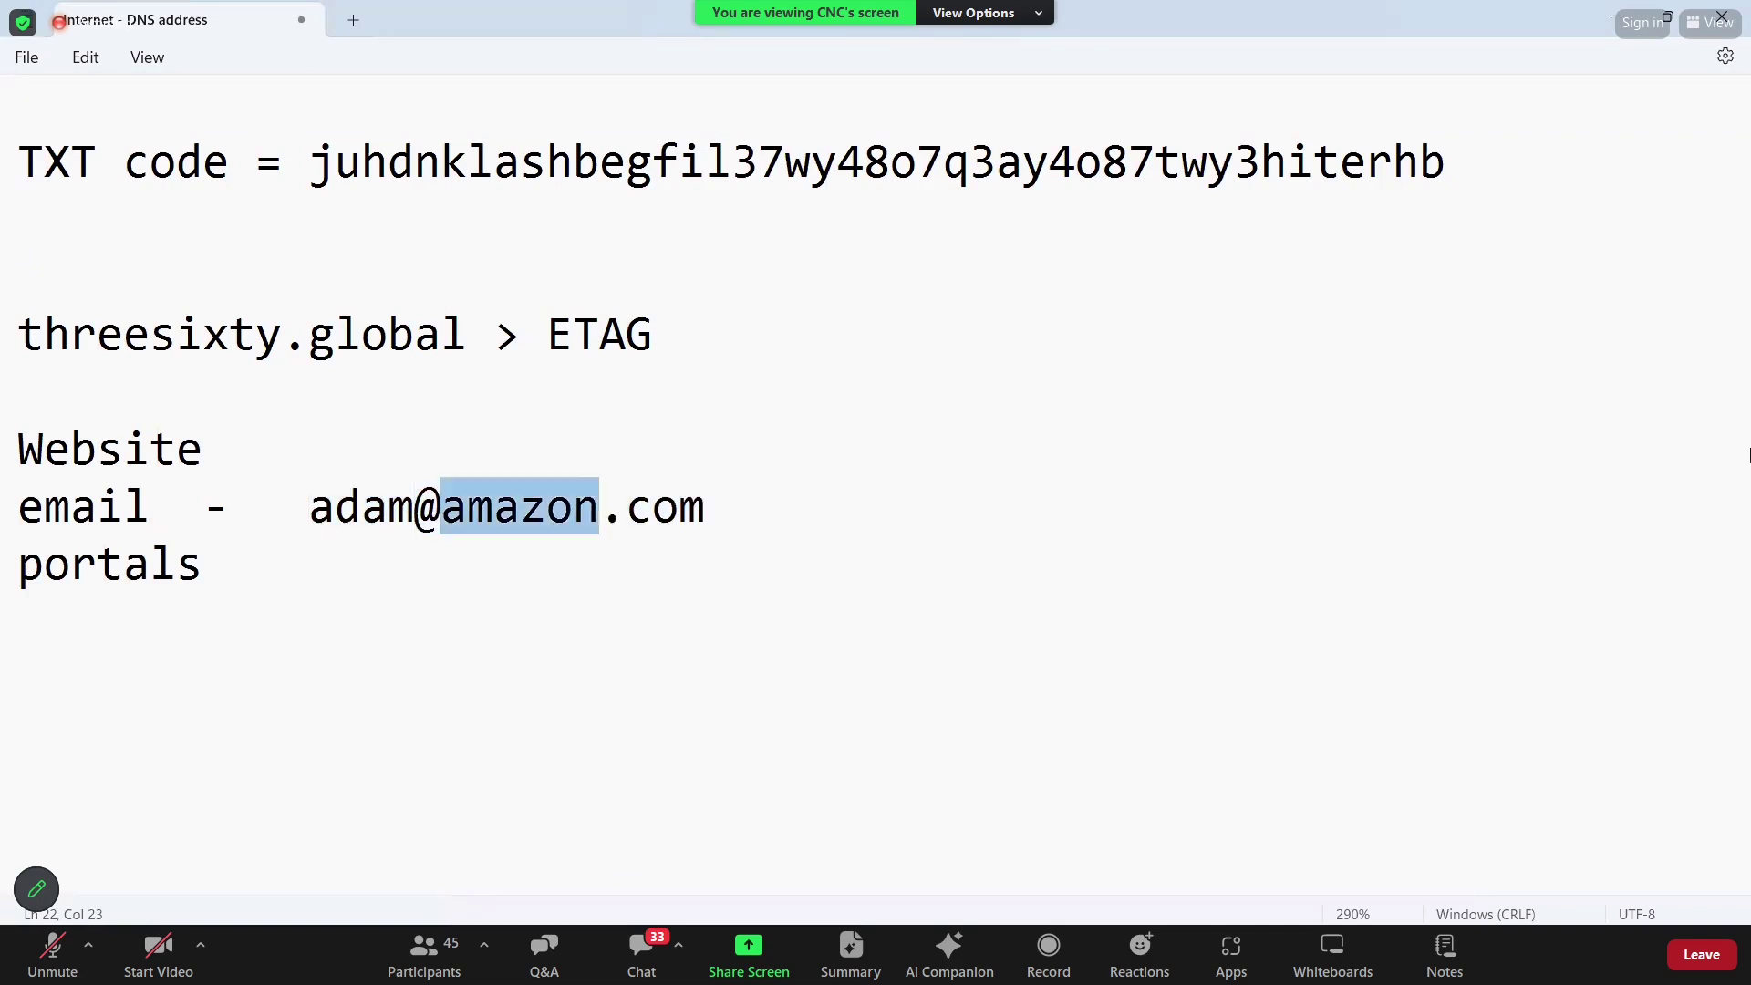
key("shift+Right")
key("Right")
key("Left")
type("e")
- Remove the stray letters after 'amazone' in the address and select its domain part
key("Right")
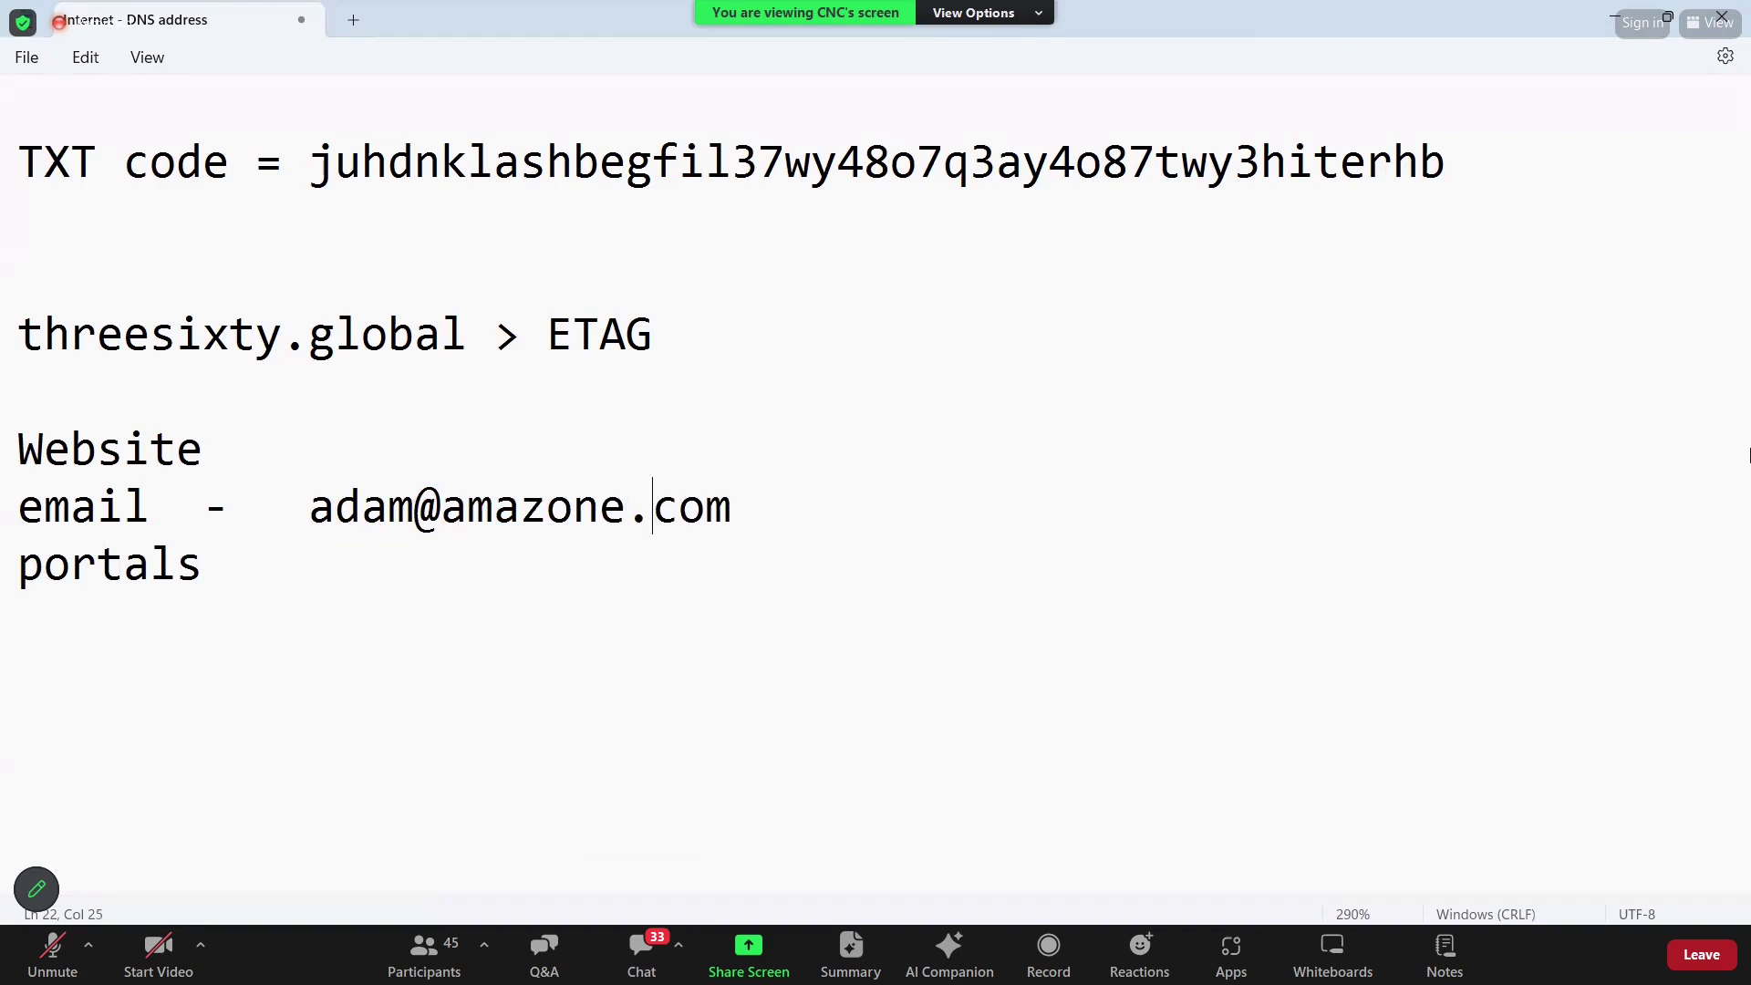
key("ctrl+Right")
key("ctrl+shift+Left")
key("ctrl+shift+Left")
key("ctrl+shift+Left")
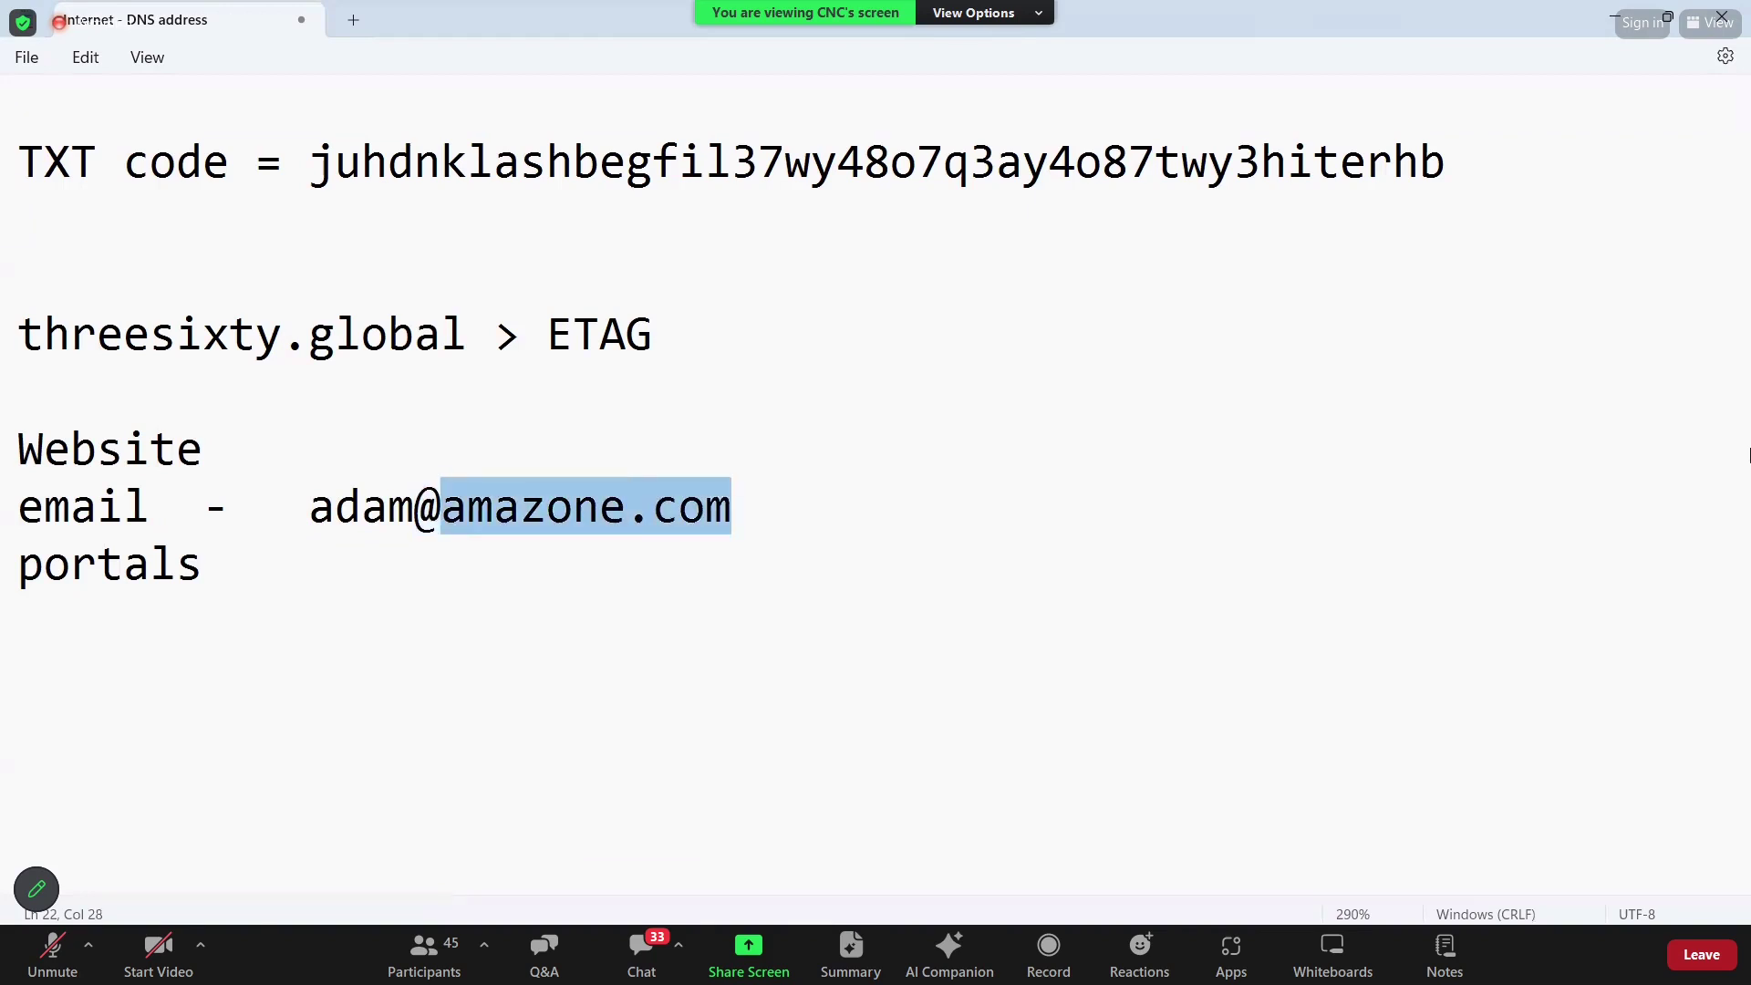
key("Left")
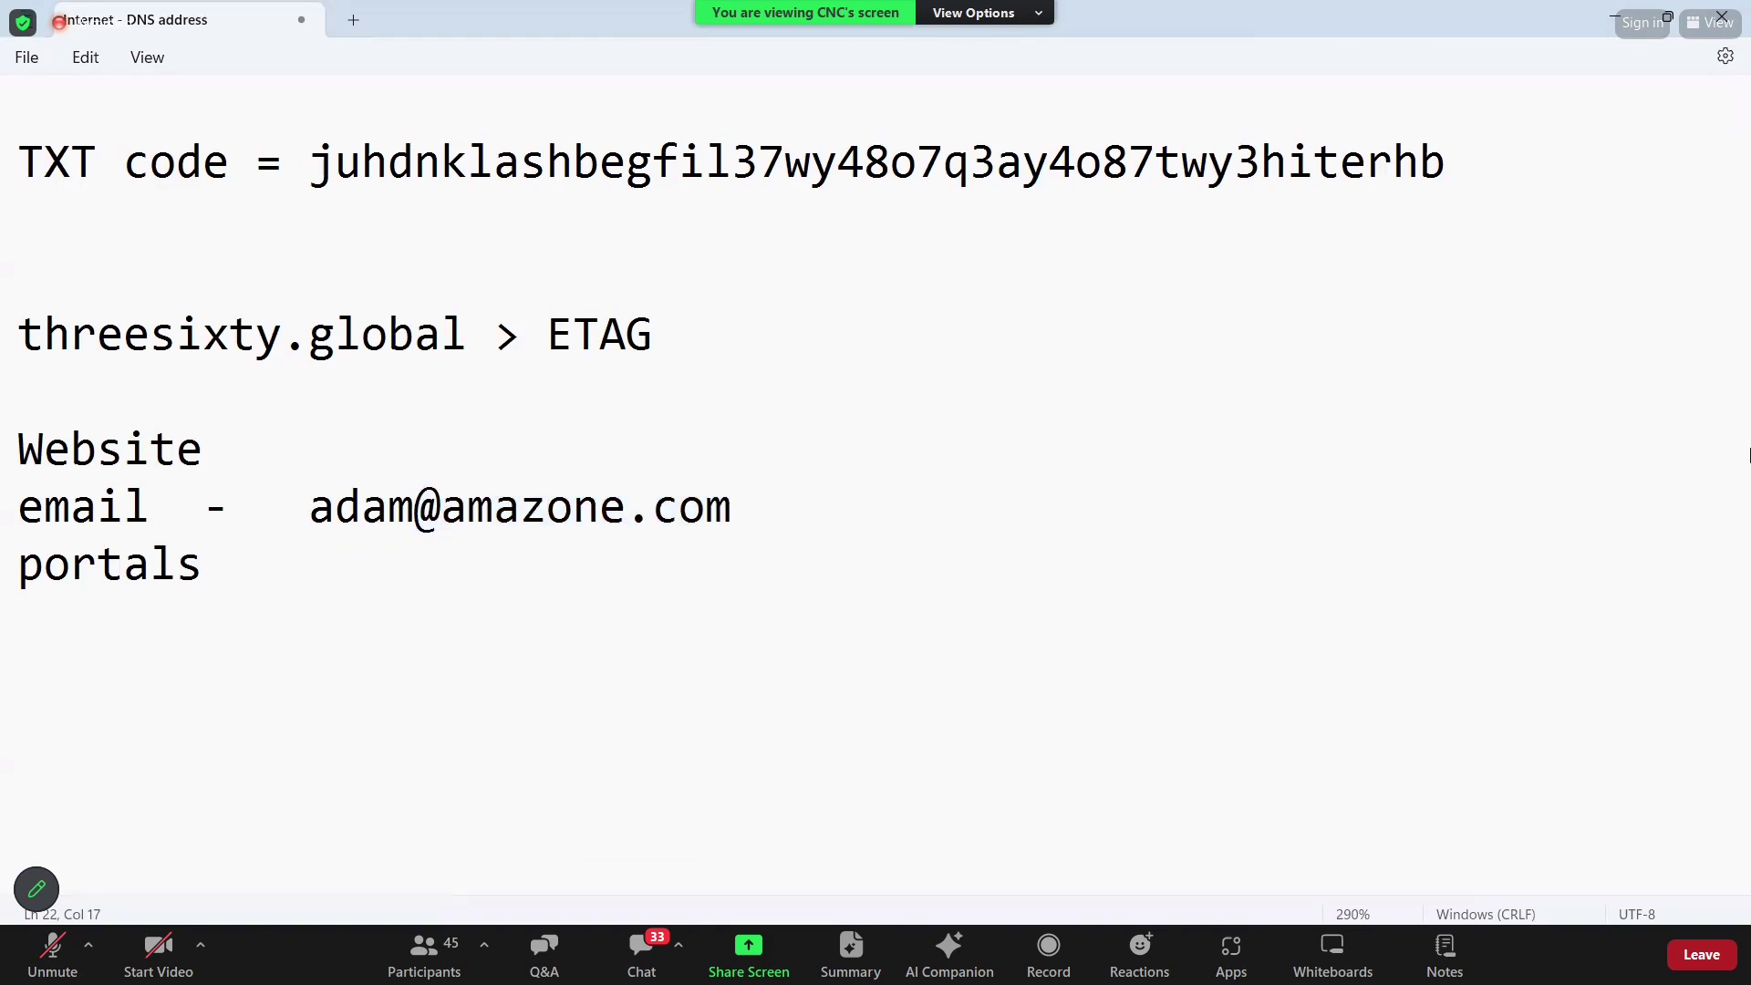
key("ctrl+Right")
type("dfjmsfkn")
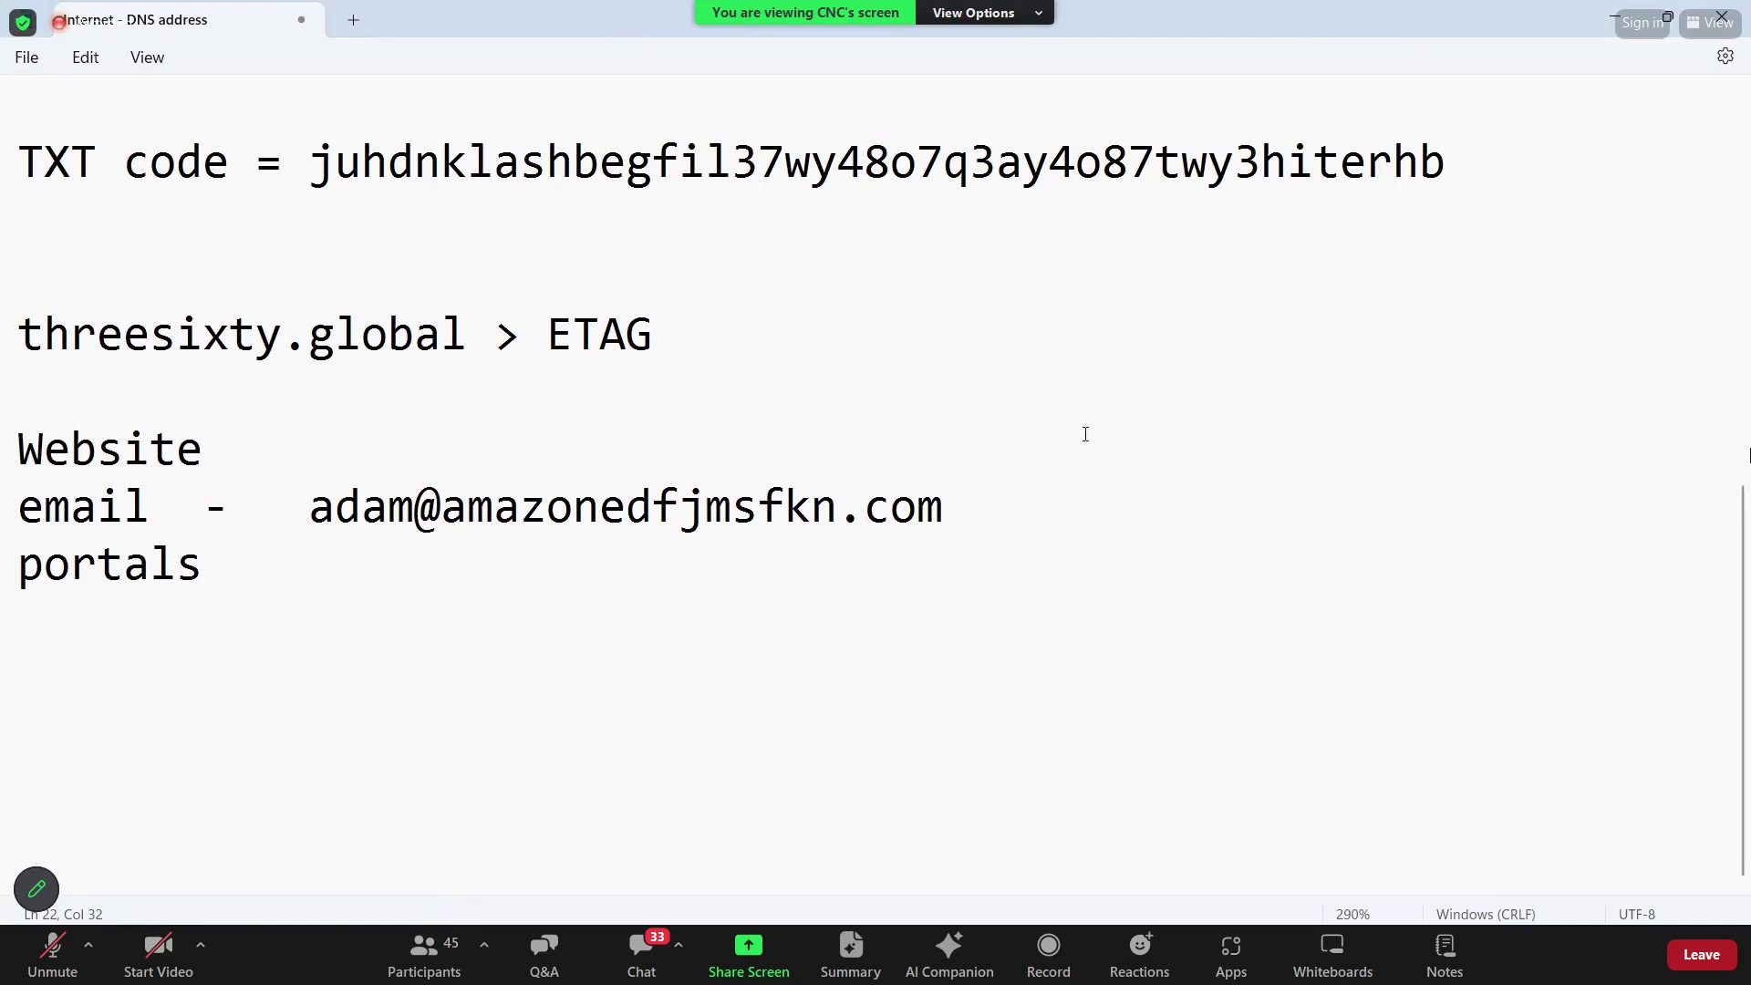
left_click(865, 540)
key("Up")
key("End")
key("Left")
key("Left")
key("Left")
key("Left")
key("BackSpace")
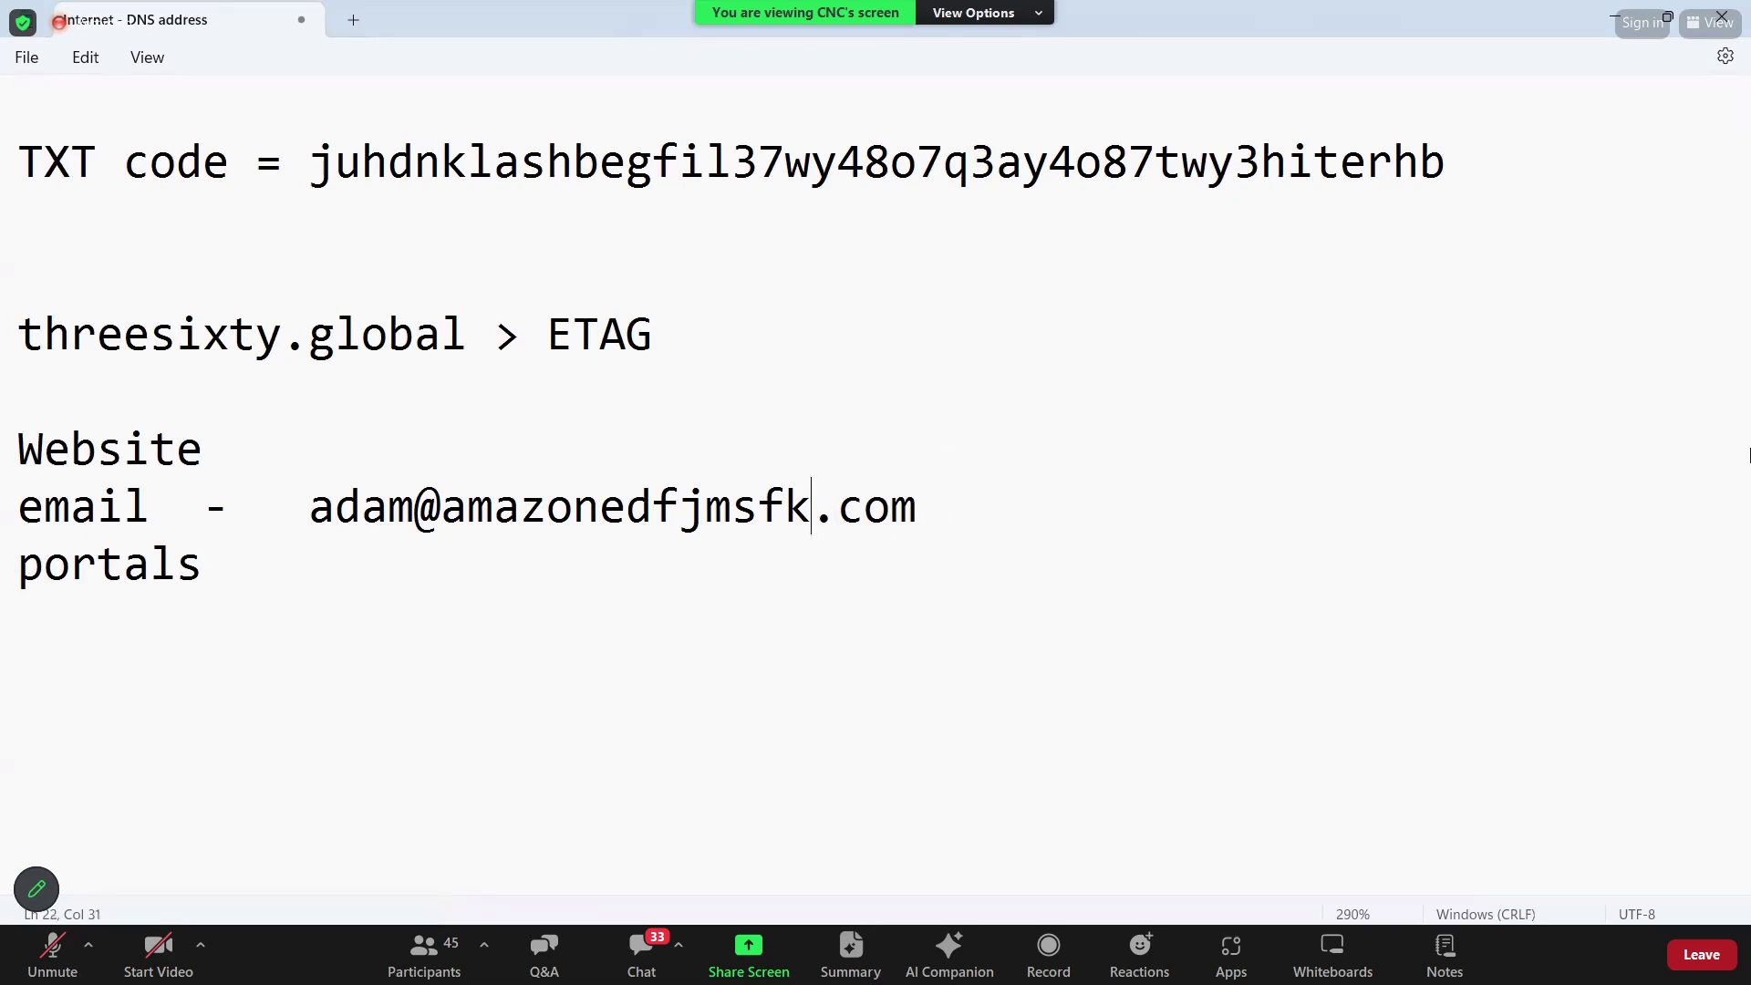
key("BackSpace")
key("BackSpace")
key("BackSpace")
key("BackSpace")
key("BackSpace")
key("BackSpace")
key("BackSpace")
key("Right")
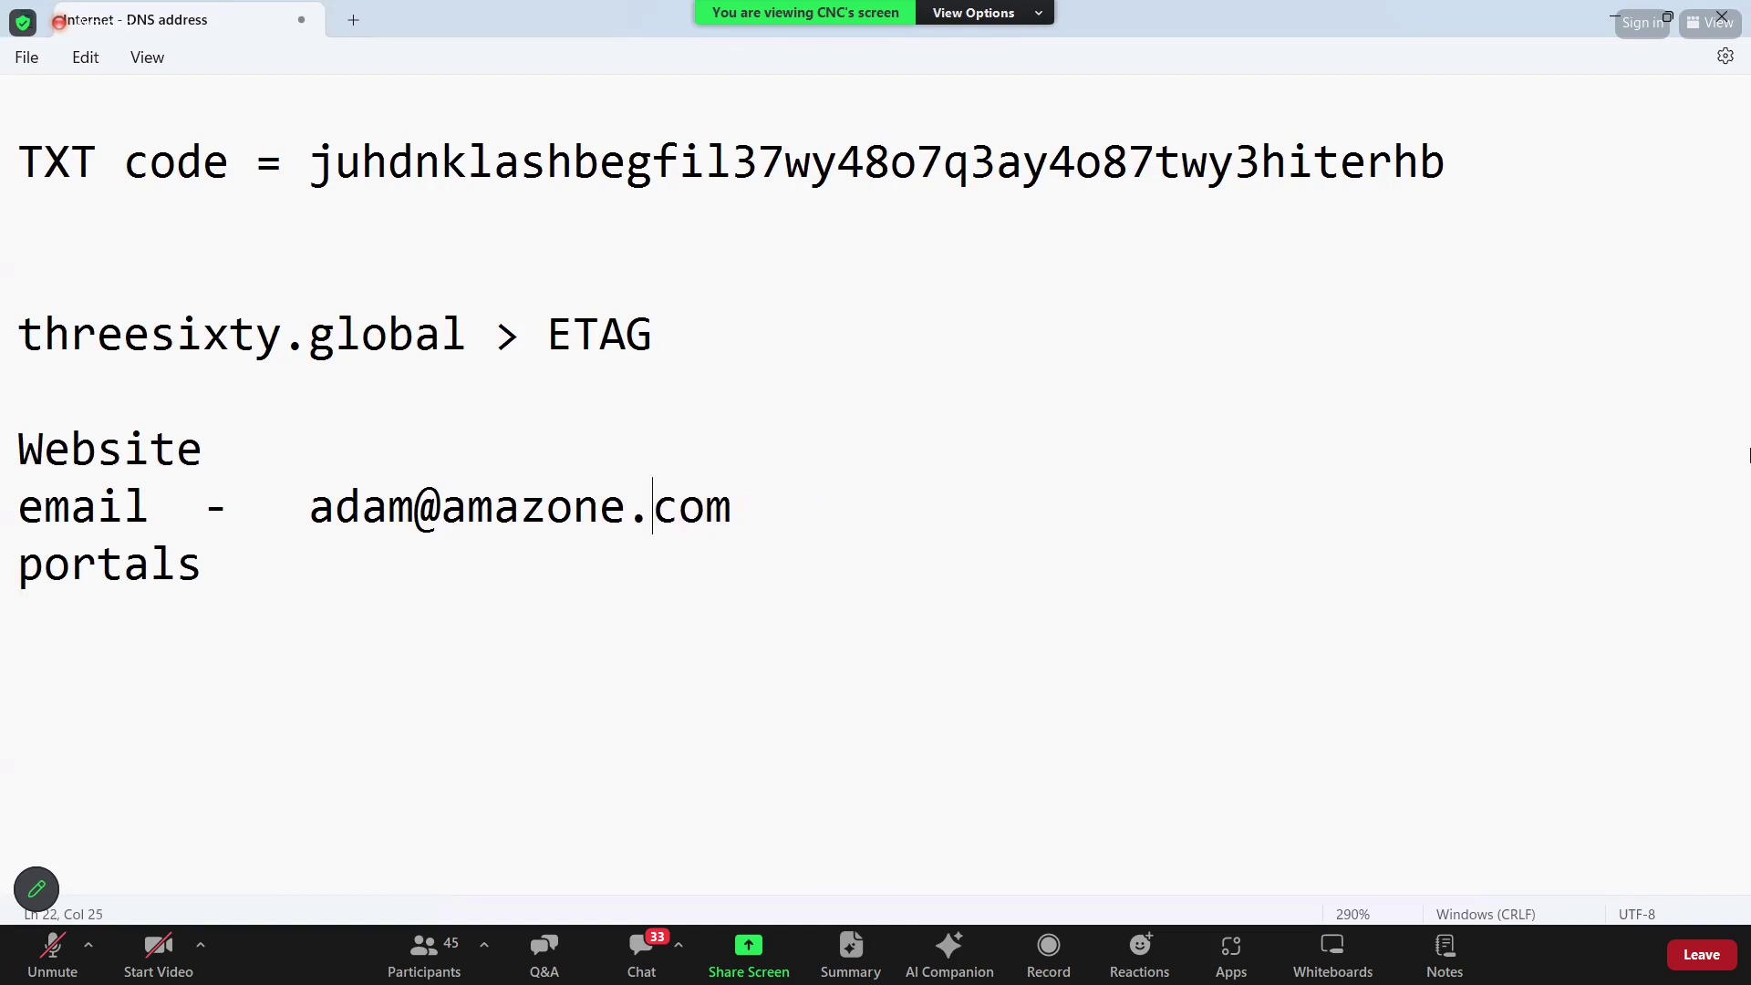
key("End")
key("ctrl+shift+Left")
key("ctrl+shift+Left")
key("ctrl+shift+Left")
key("ctrl+shift+Left")
key("ctrl+shift+Left")
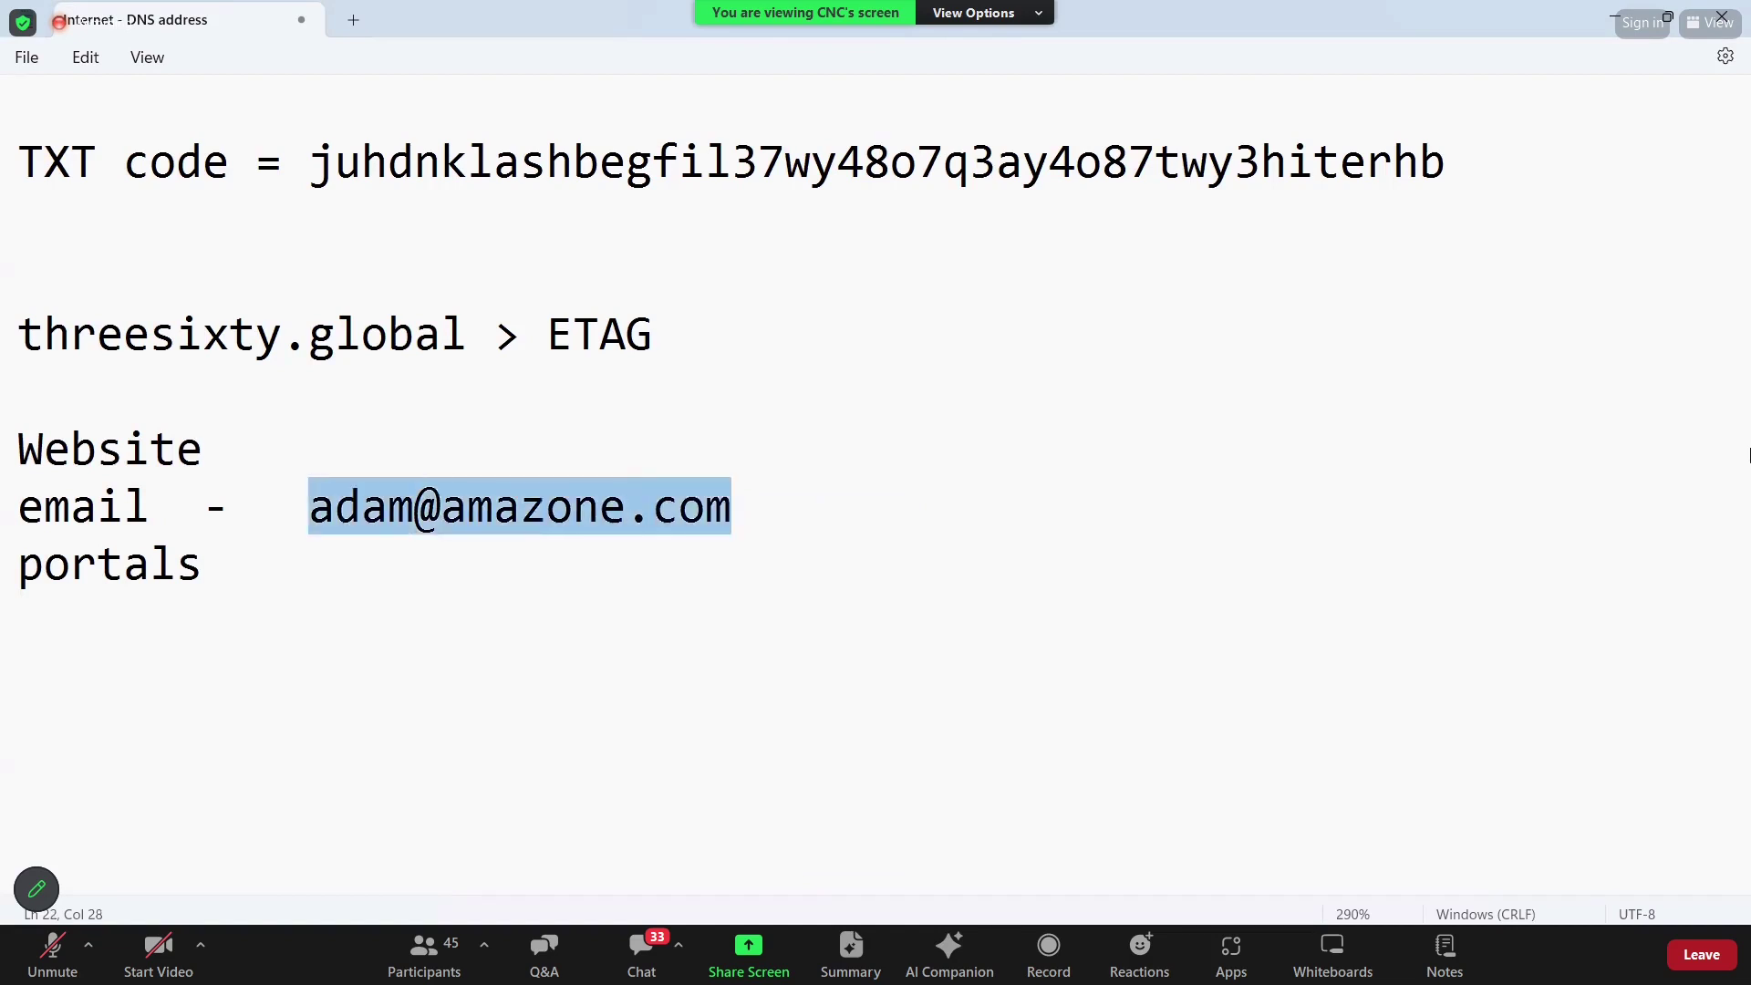
key("End")
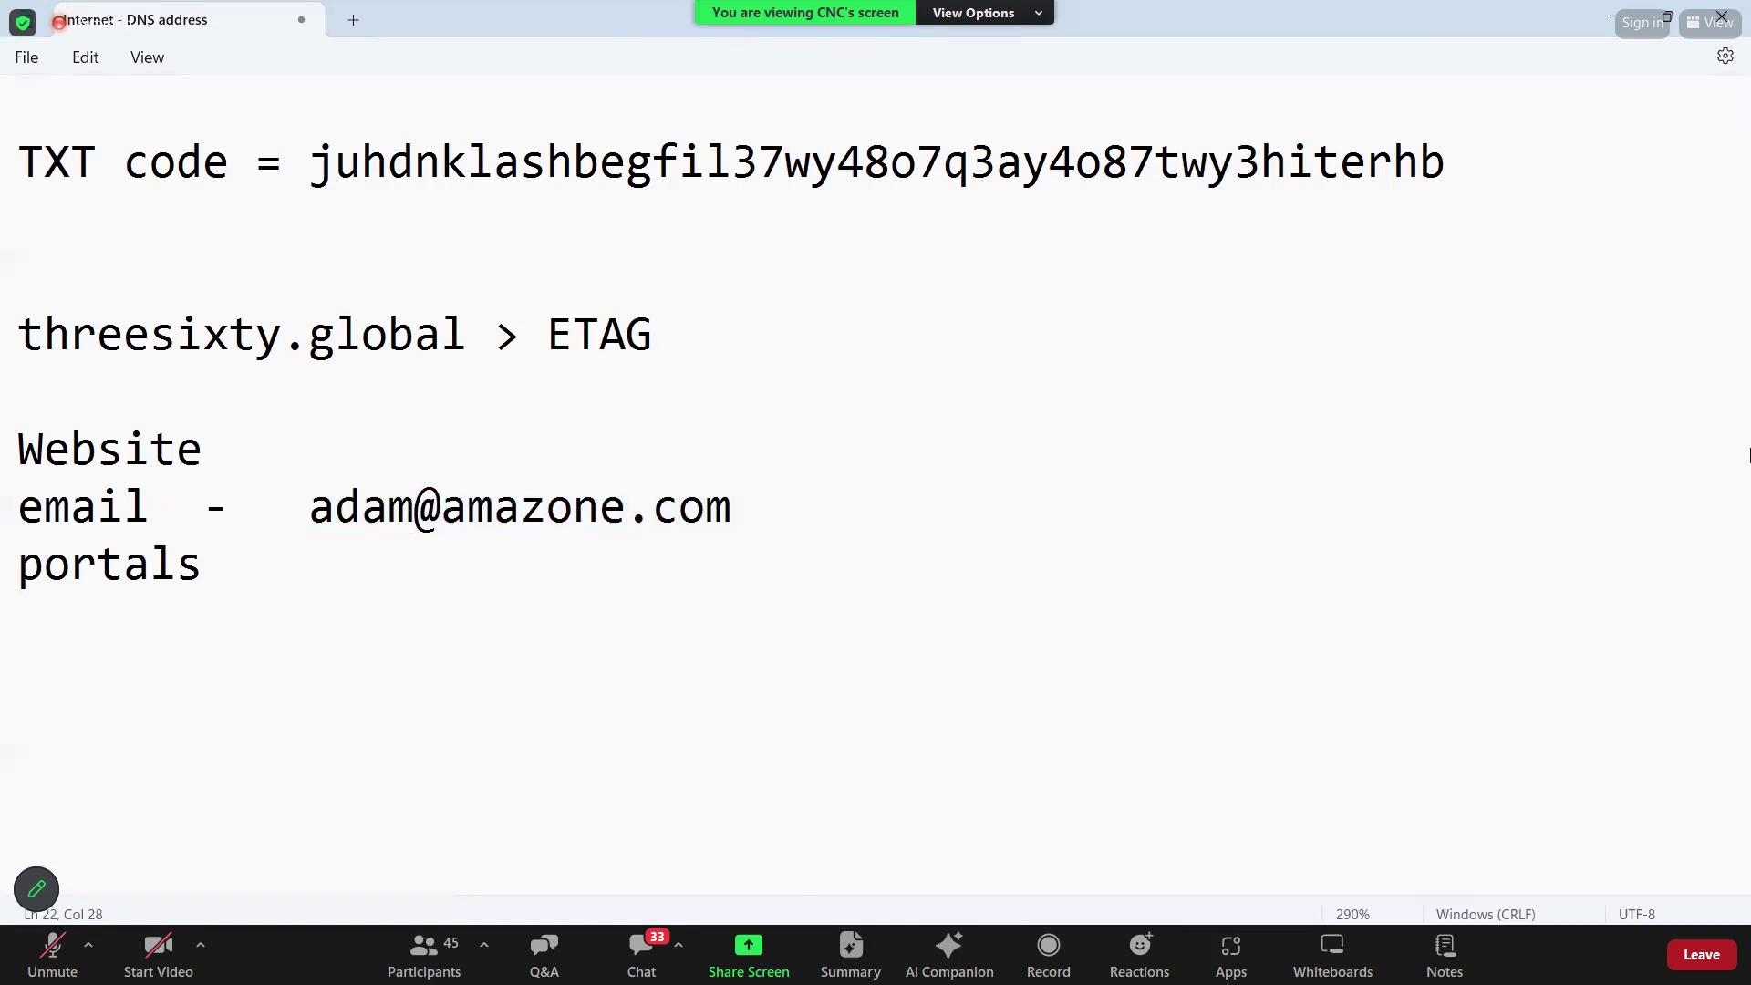
key("ctrl+shift+Left")
key("ctrl+shift+Left")
key("ctrl+shift+Left")
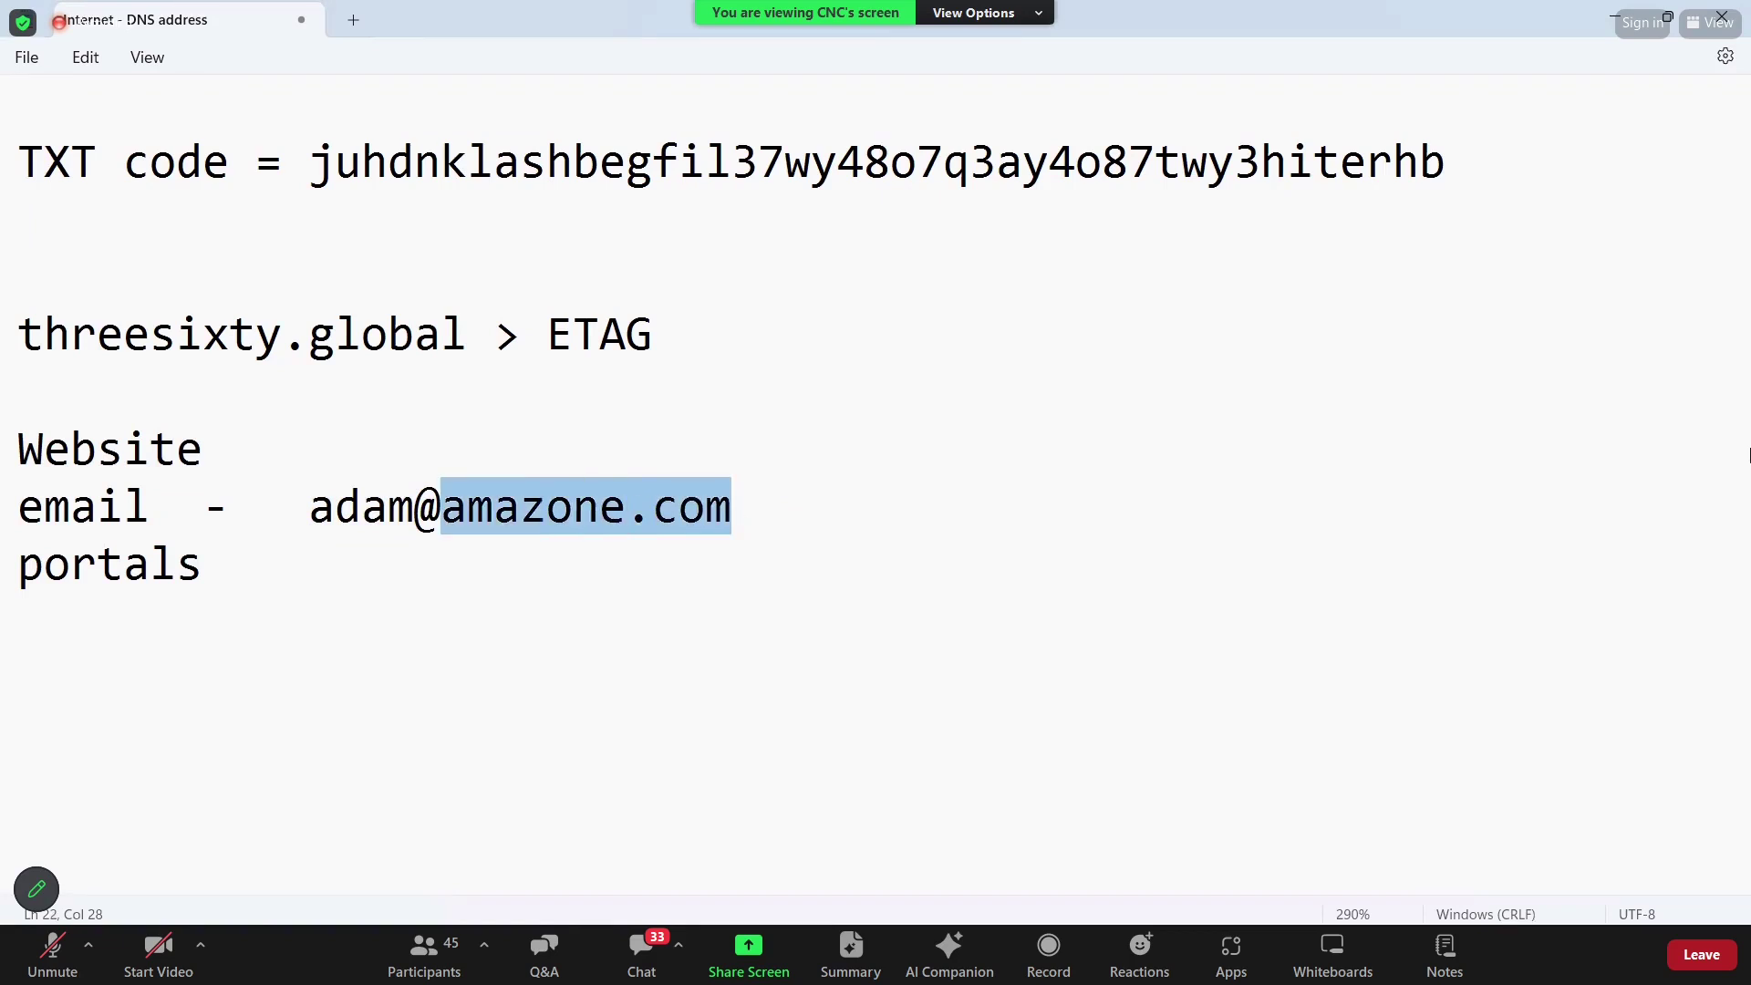
key("Left")
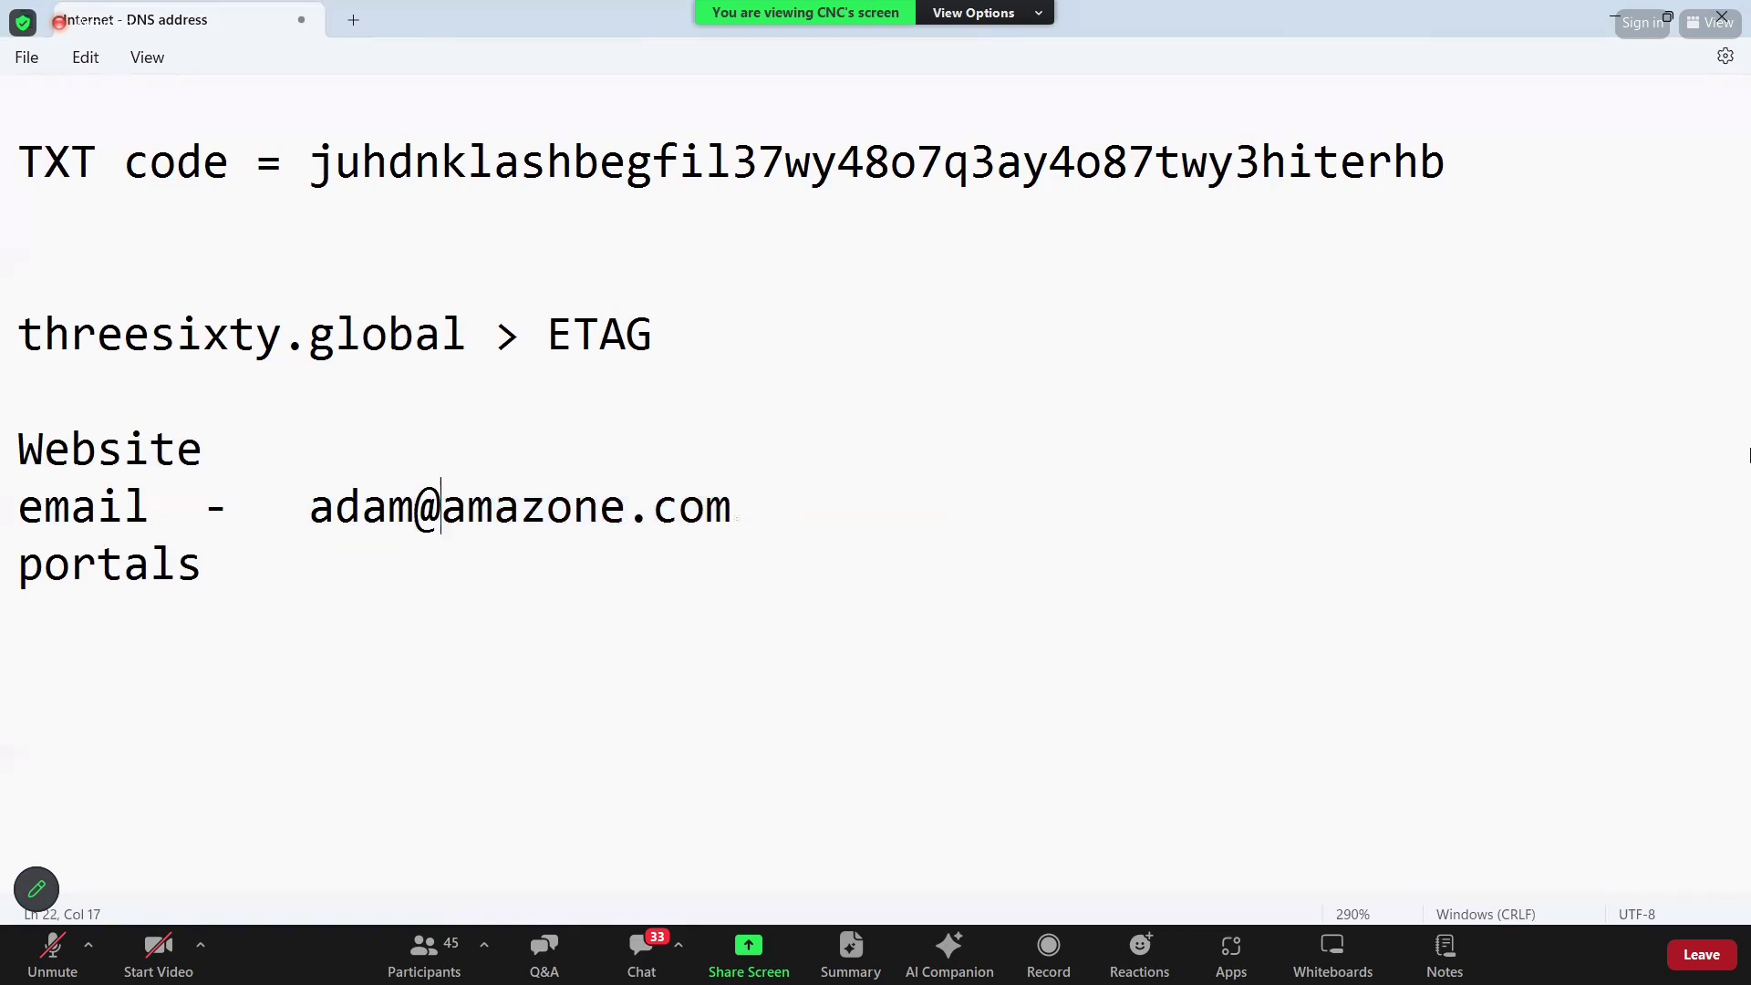
- Copy the email domain amazone.com onto the Website line after an aligned dash
key("ctrl+shift+Right")
key("ctrl+shift+Right")
key("ctrl+shift+Right")
key("Up")
type("-")
key("Right")
key("ctrl+Right")
key("ctrl+Right")
key("ctrl+Right")
key("ctrl+shift+Right")
key("ctrl+shift+Right")
key("ctrl+c")
key("Up")
key("ctrl+v")
key("ctrl+Left")
key("ctrl+Left")
key("ctrl+Left")
key("ctrl+Left")
key("Tab")
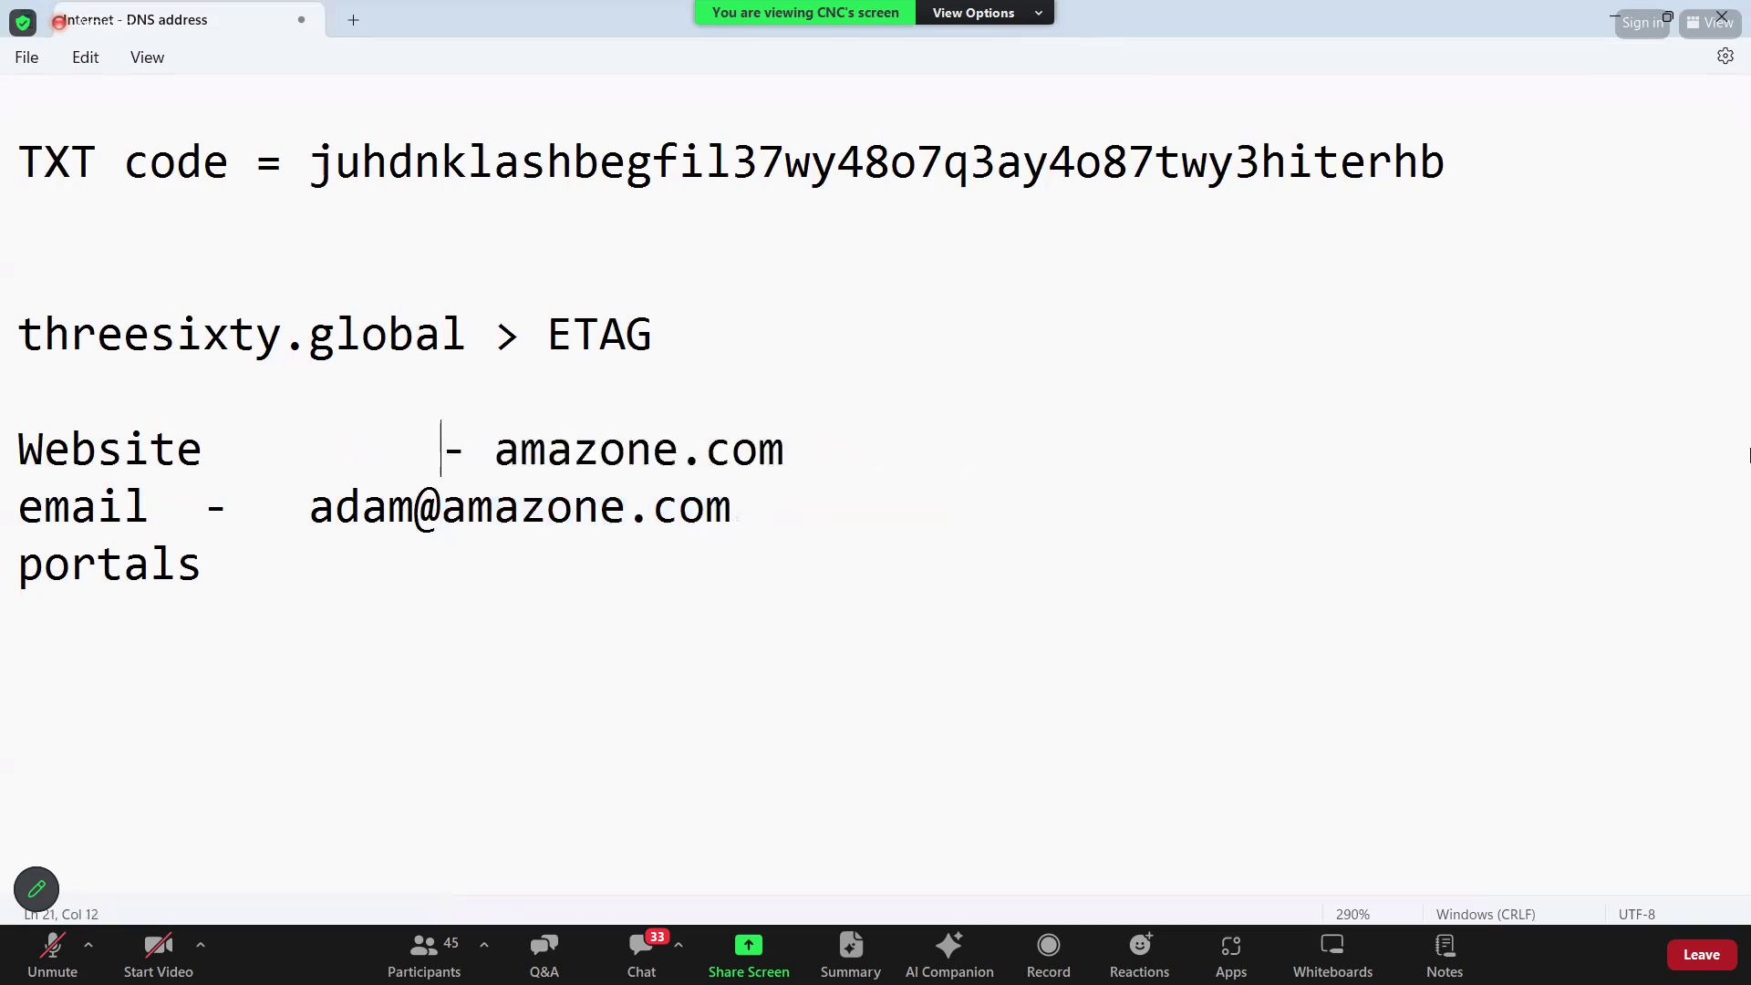
key("BackSpace")
key("Right")
key("Right")
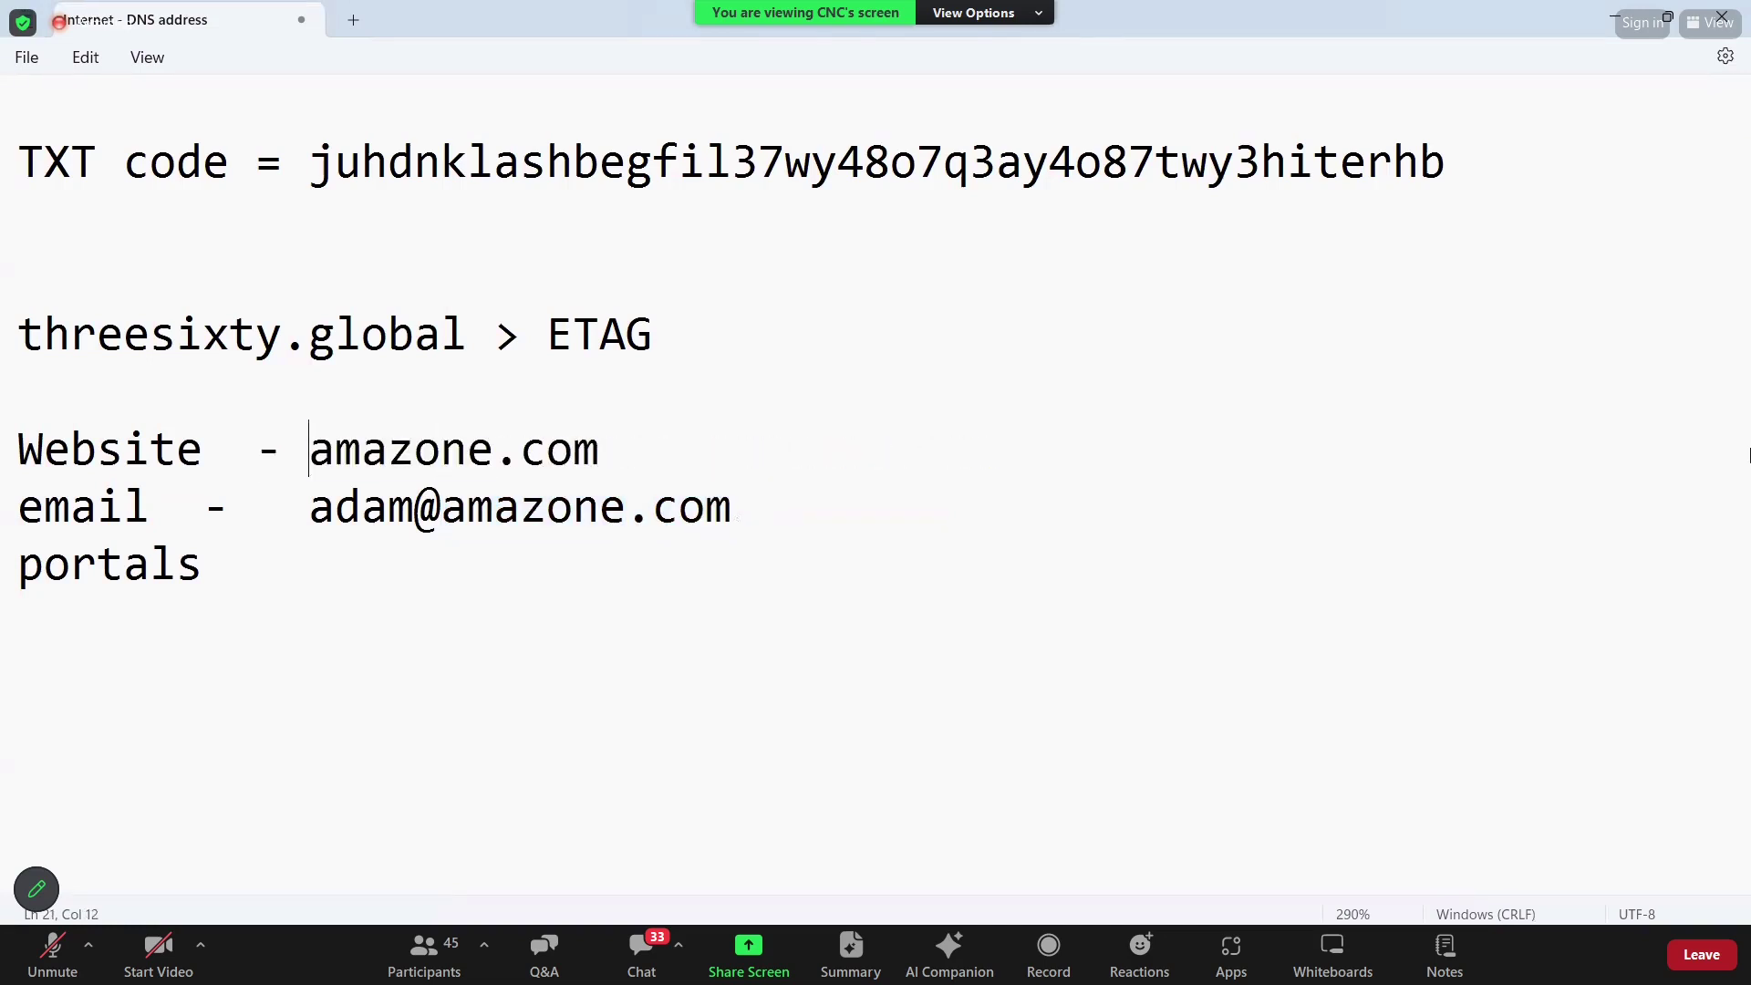
key("ctrl+shift+Right")
key("ctrl+shift+Right")
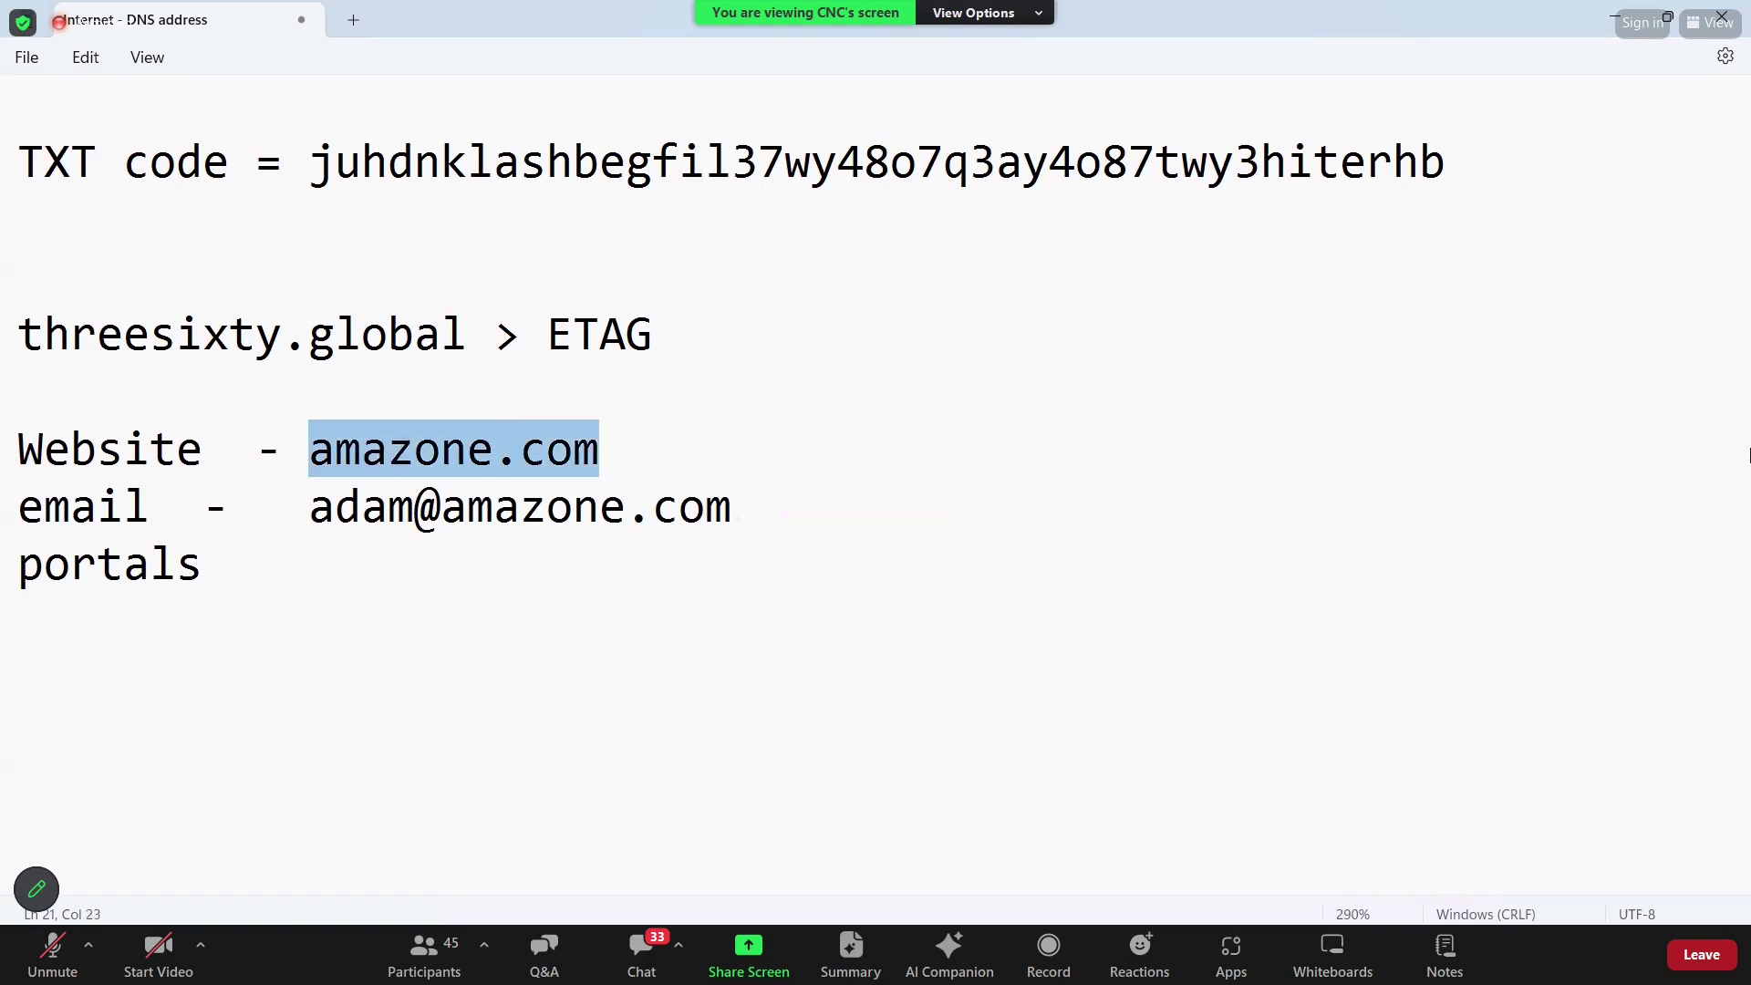
- Add a dash after the portals label and line up the email line's dash
key("Down")
key("Down")
type("-")
key("Up")
key("Home")
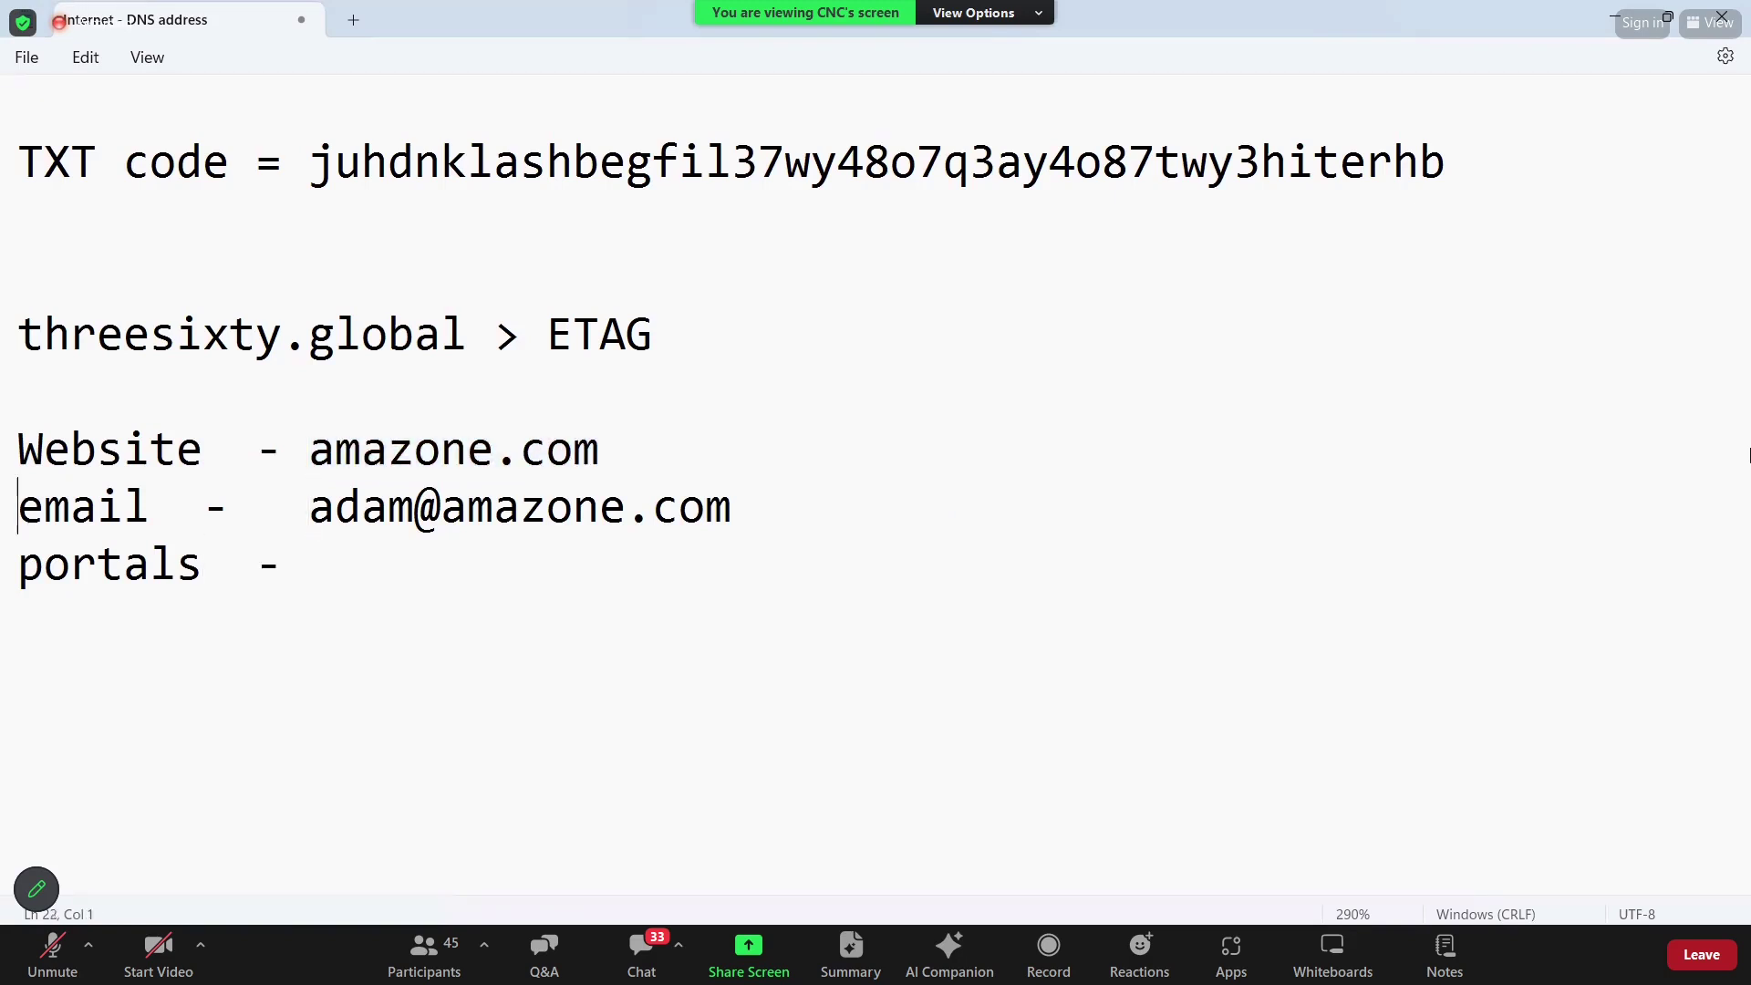
key("ctrl+Right")
key("Right")
key("Right")
key("Right")
key("Right")
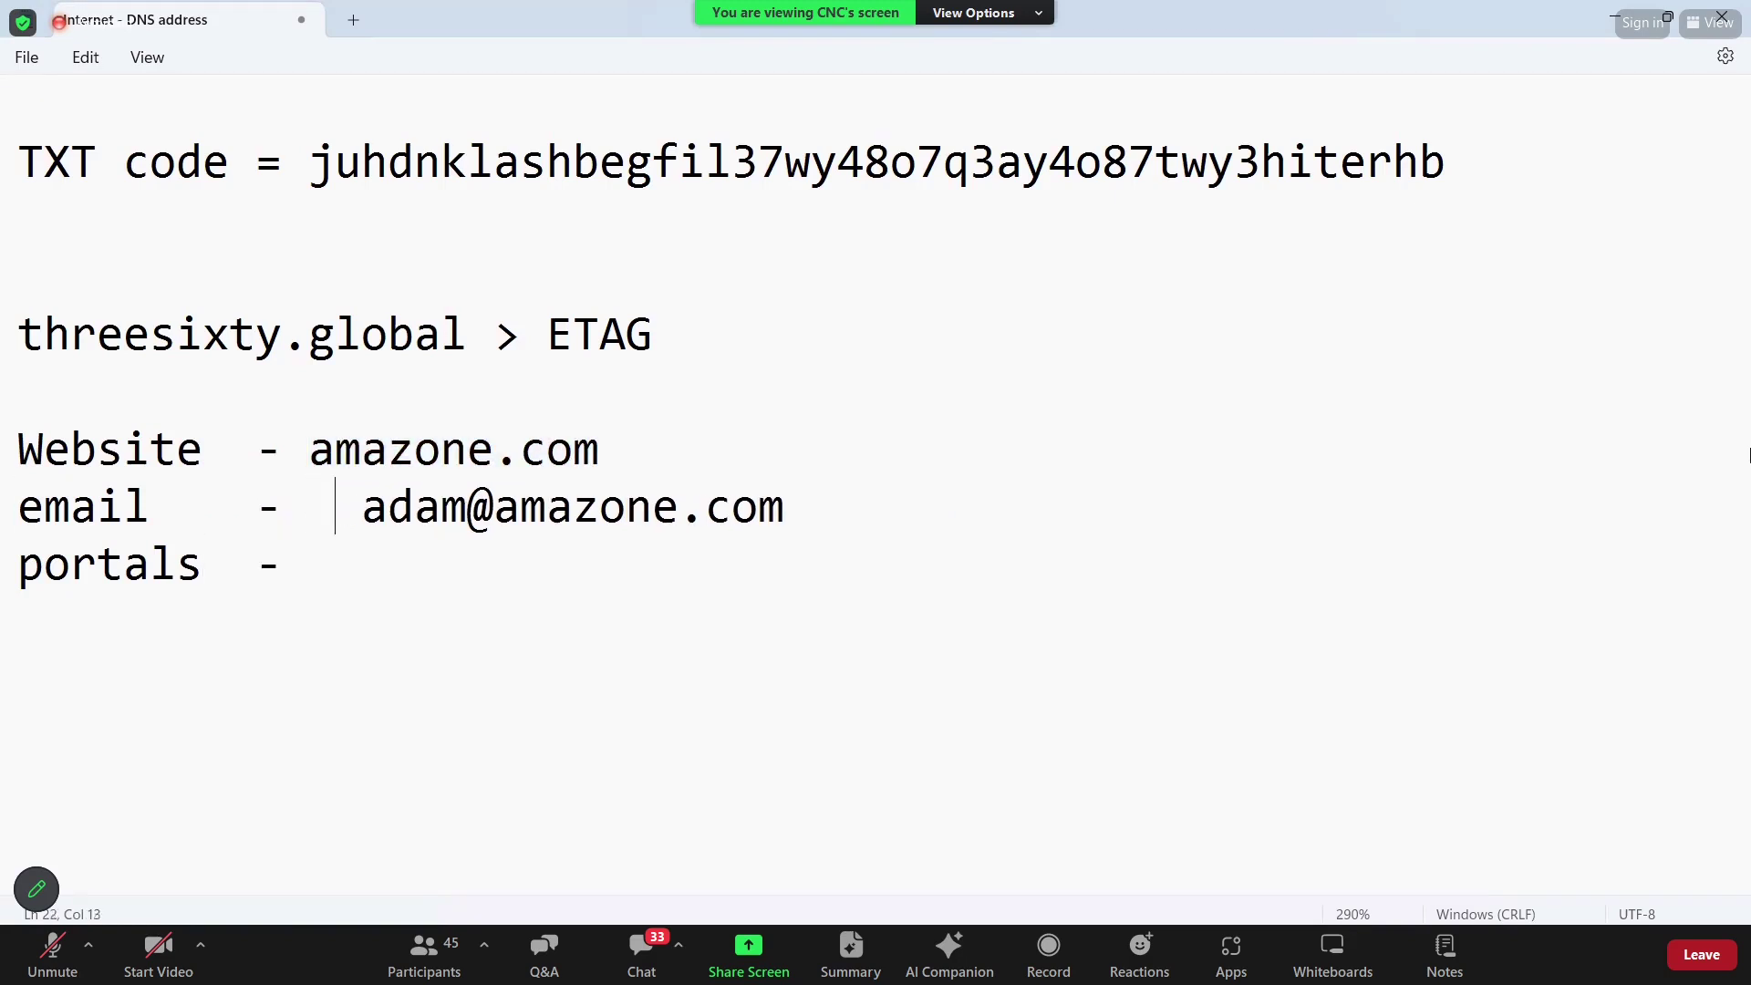
key("BackSpace")
key("BackSpace")
key("Delete")
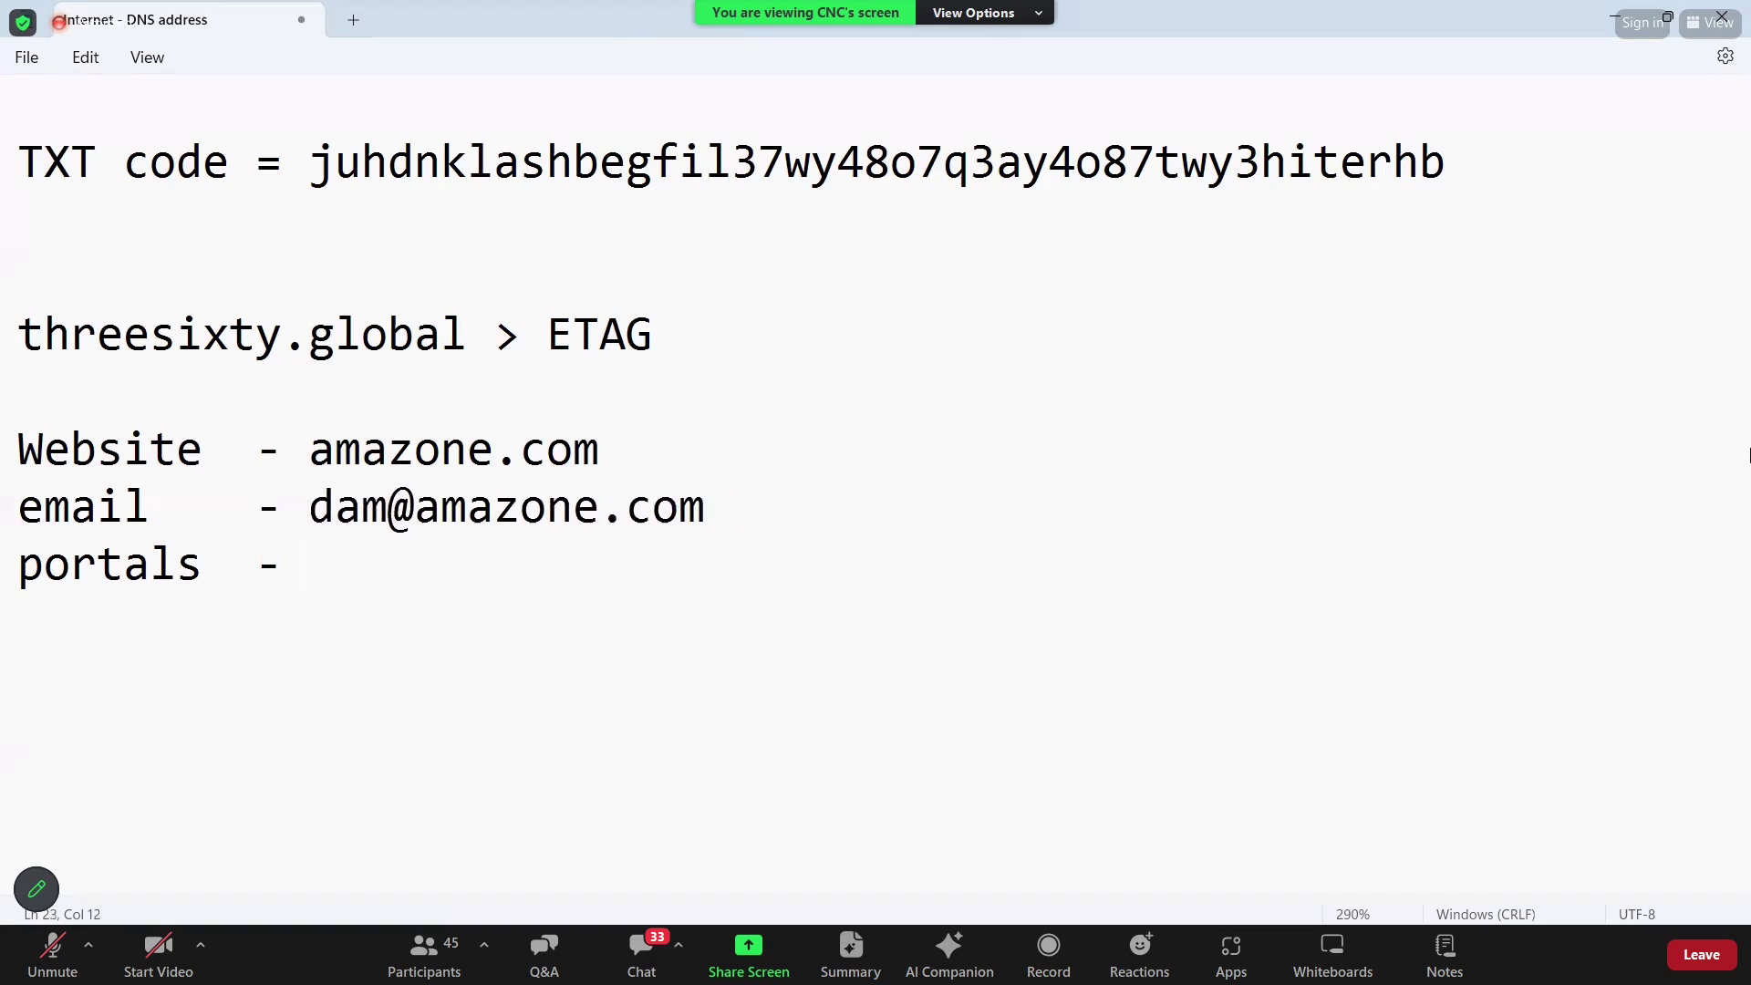
- Paste amazone.com after the portals dash and change it to amazone2.com
key("Up")
key("Up")
key("ctrl+shift+Right")
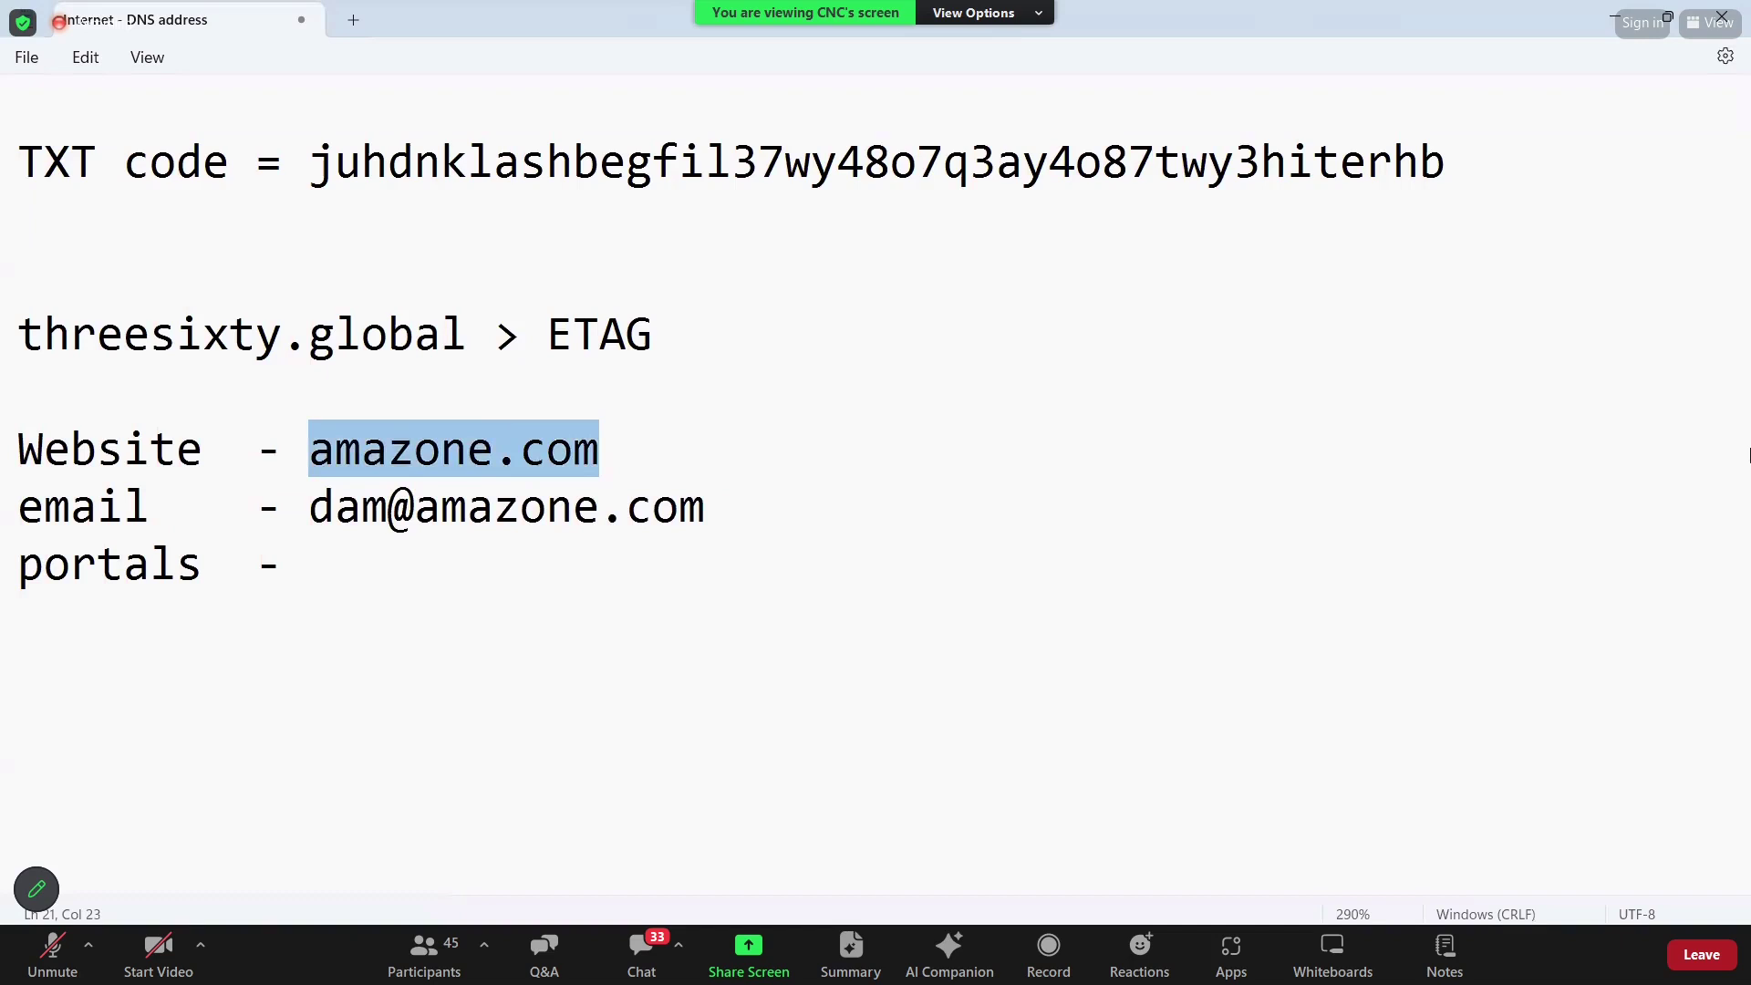
left_click(306, 564)
key("ctrl+v")
key("Left")
type("2")
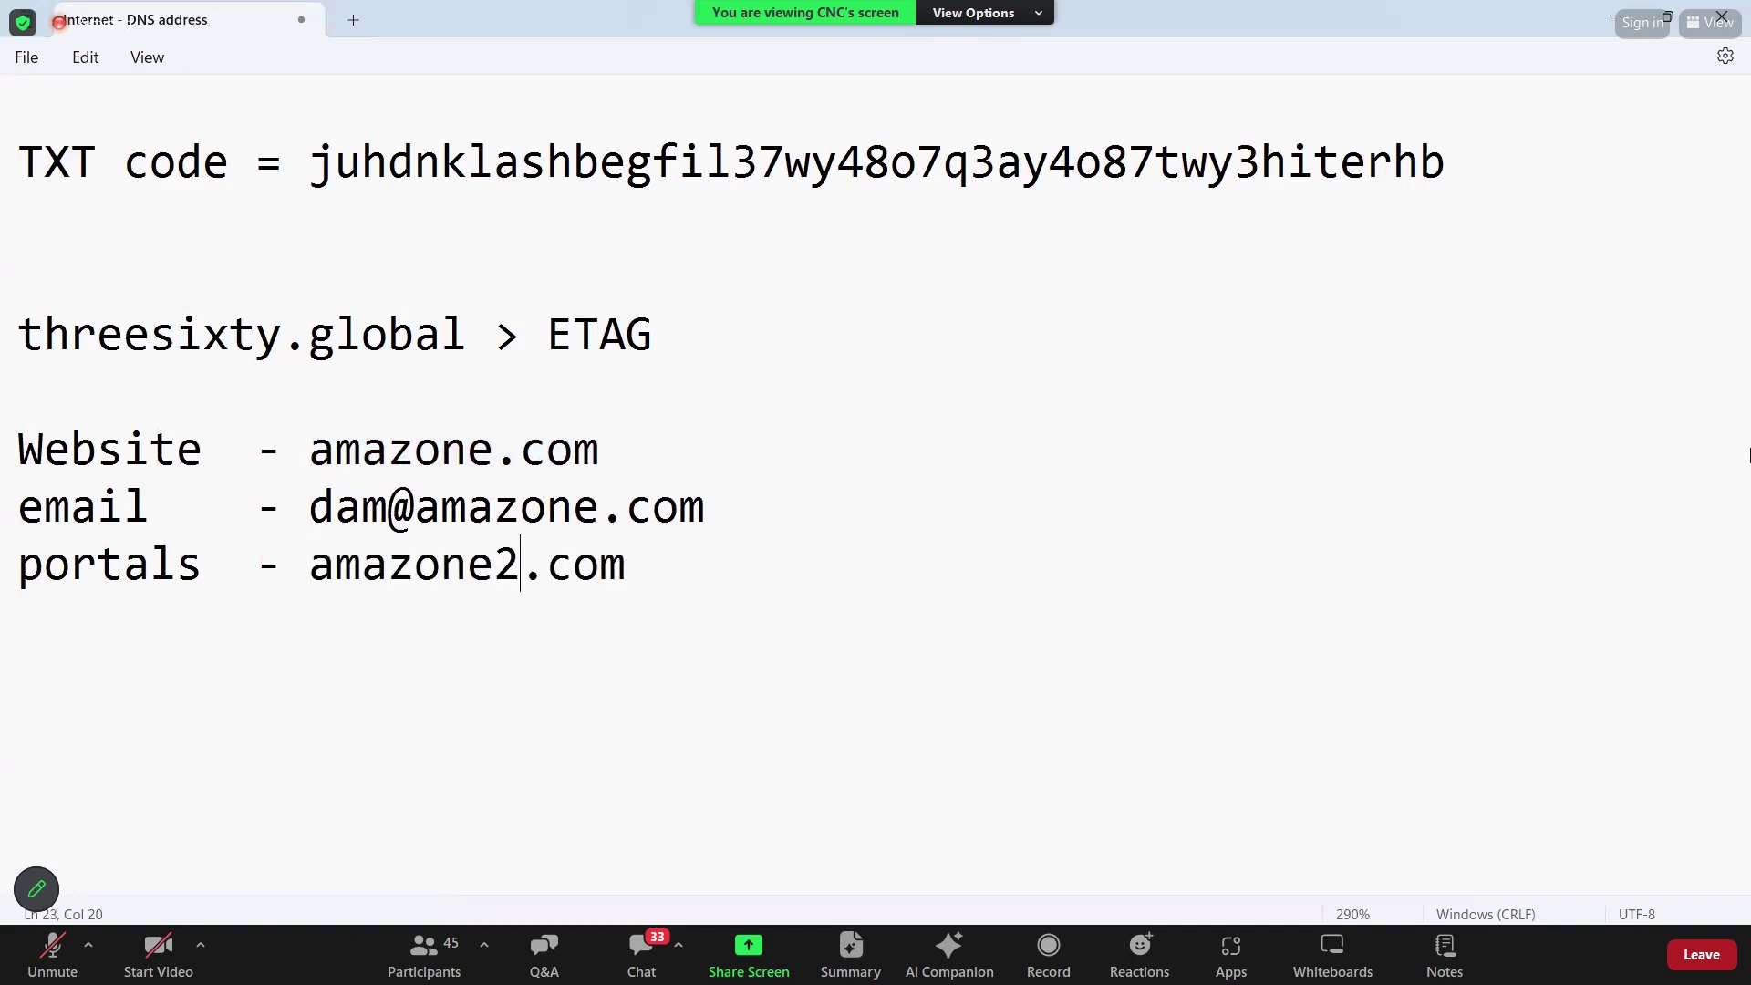
- Duplicate the portals line and change the copy to amazone3.com
key("ctrl+Left")
key("ctrl+Left")
key("Left")
key("Home")
key("shift+Down")
key("shift+Left")
key("End")
key("Return")
key("ctrl+v")
key("Left")
key("Left")
key("Left")
key("Left")
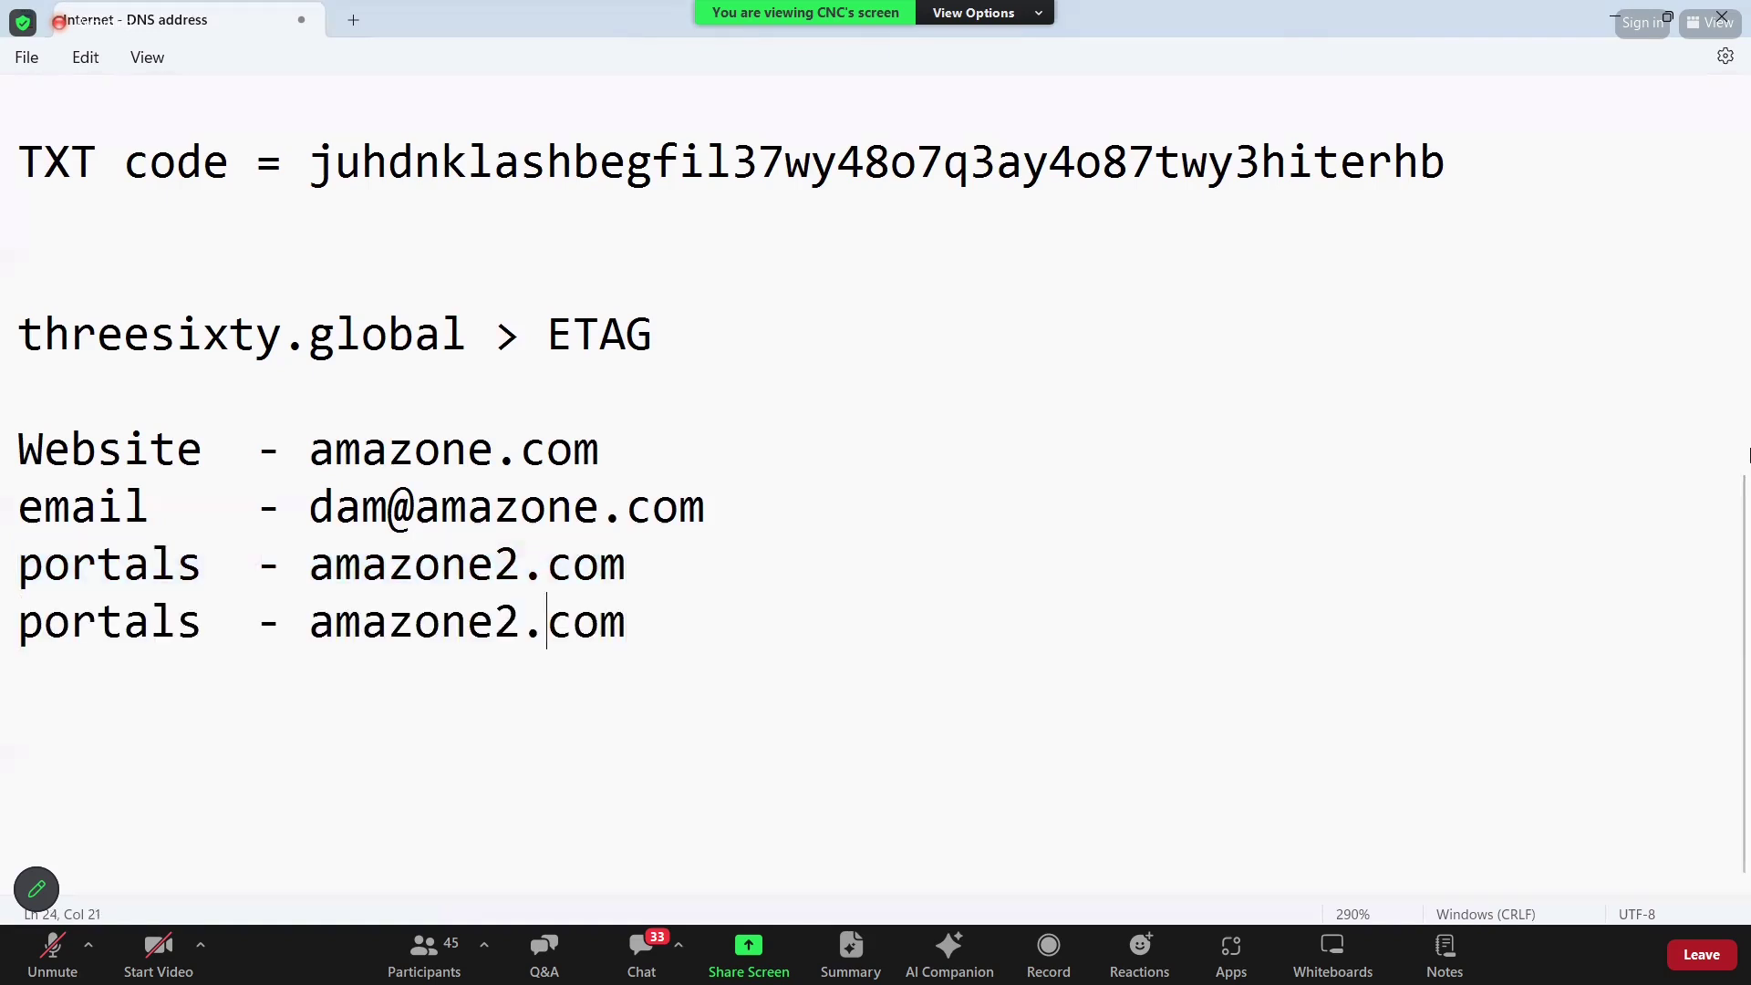
key("BackSpace")
type("3")
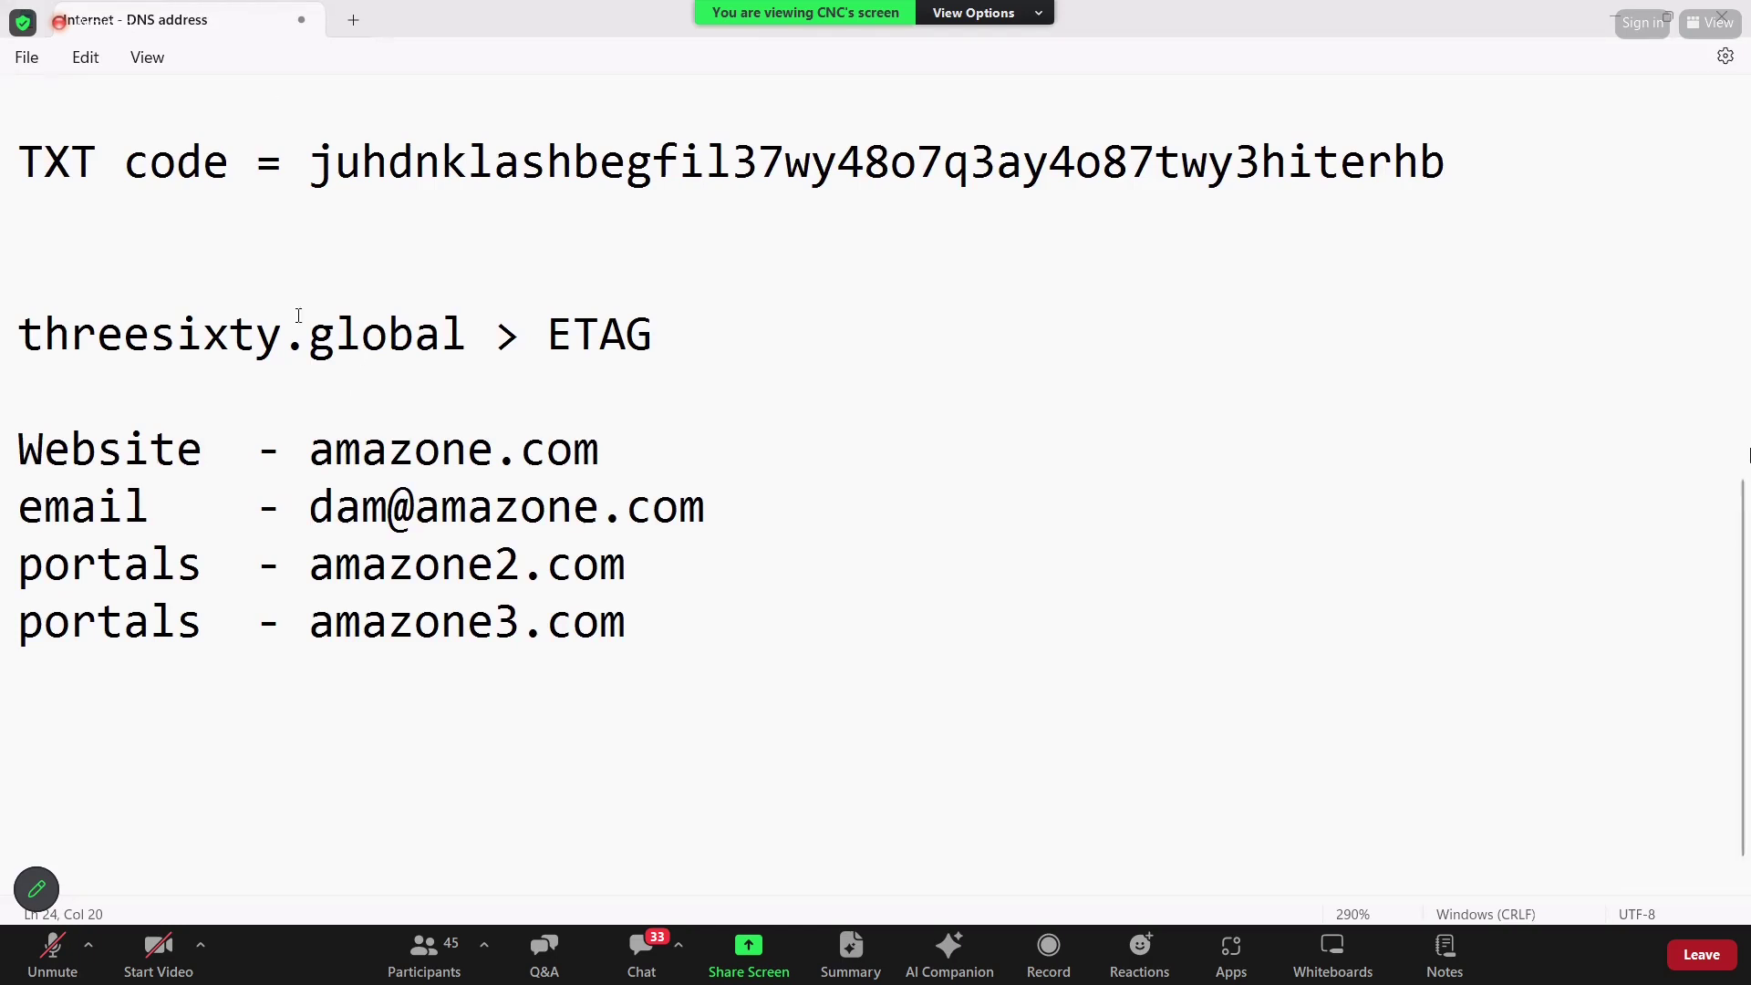
- Make the first portals entry portal.amazone.com
left_click(311, 454)
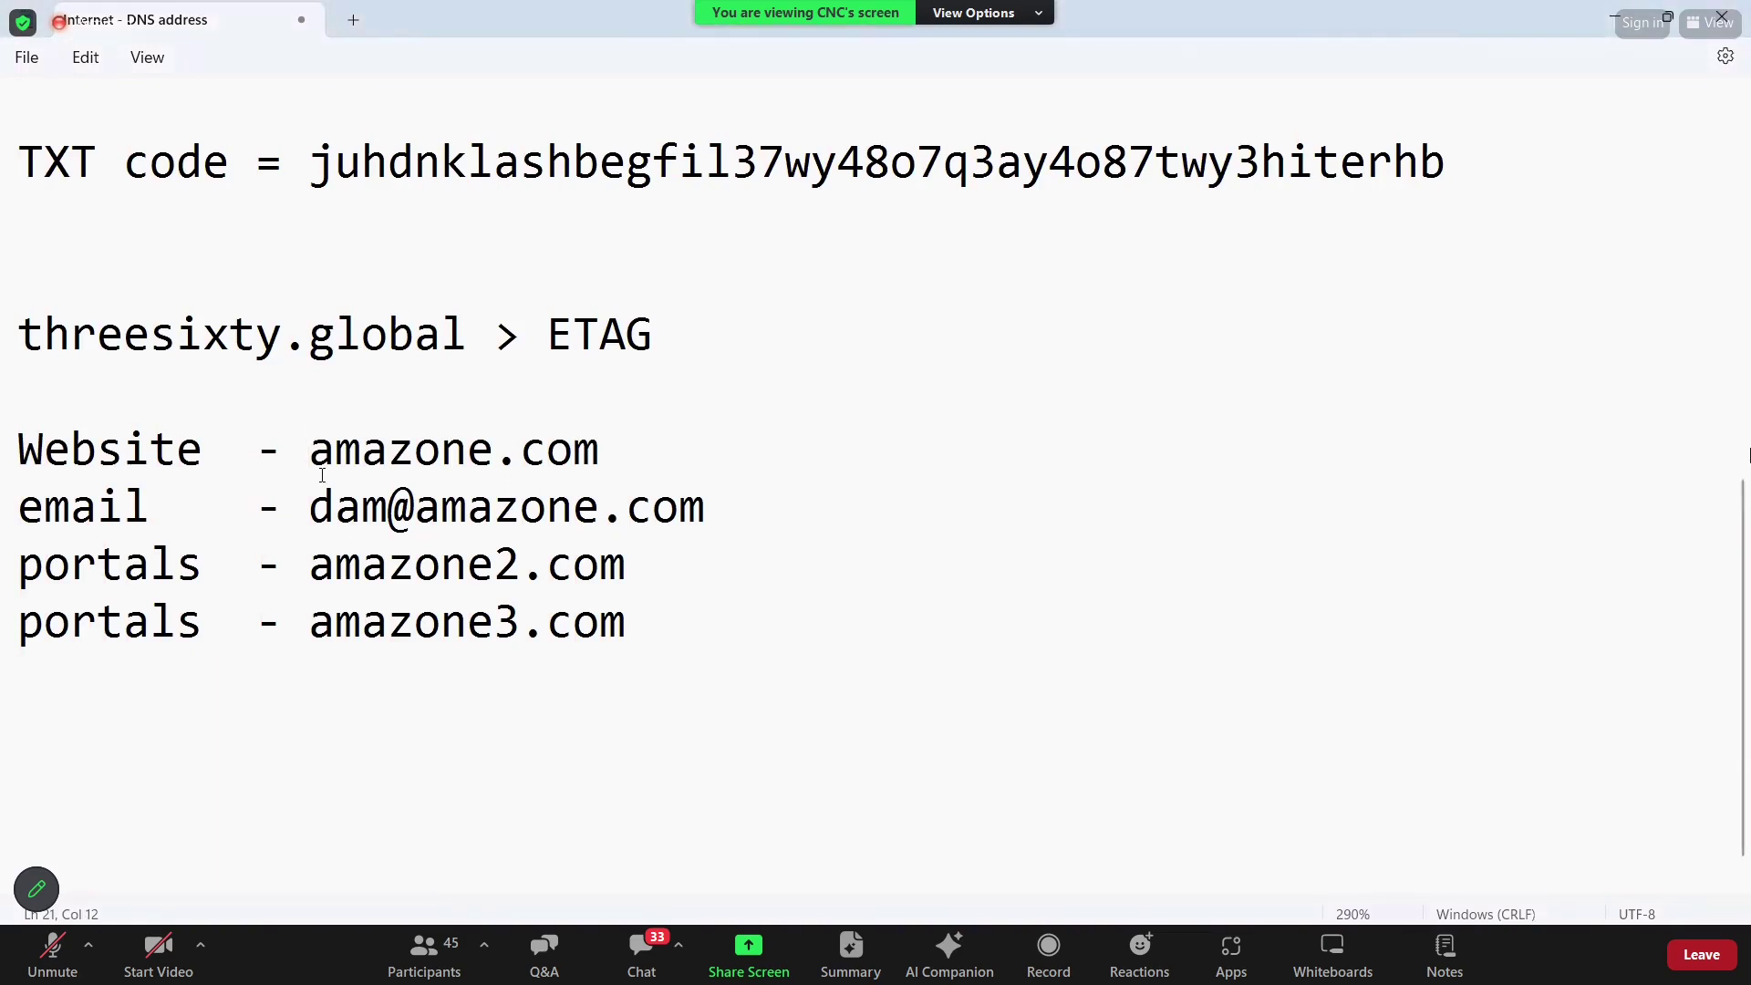
key("ctrl+Left")
key("ctrl+Right")
key("ctrl+Right")
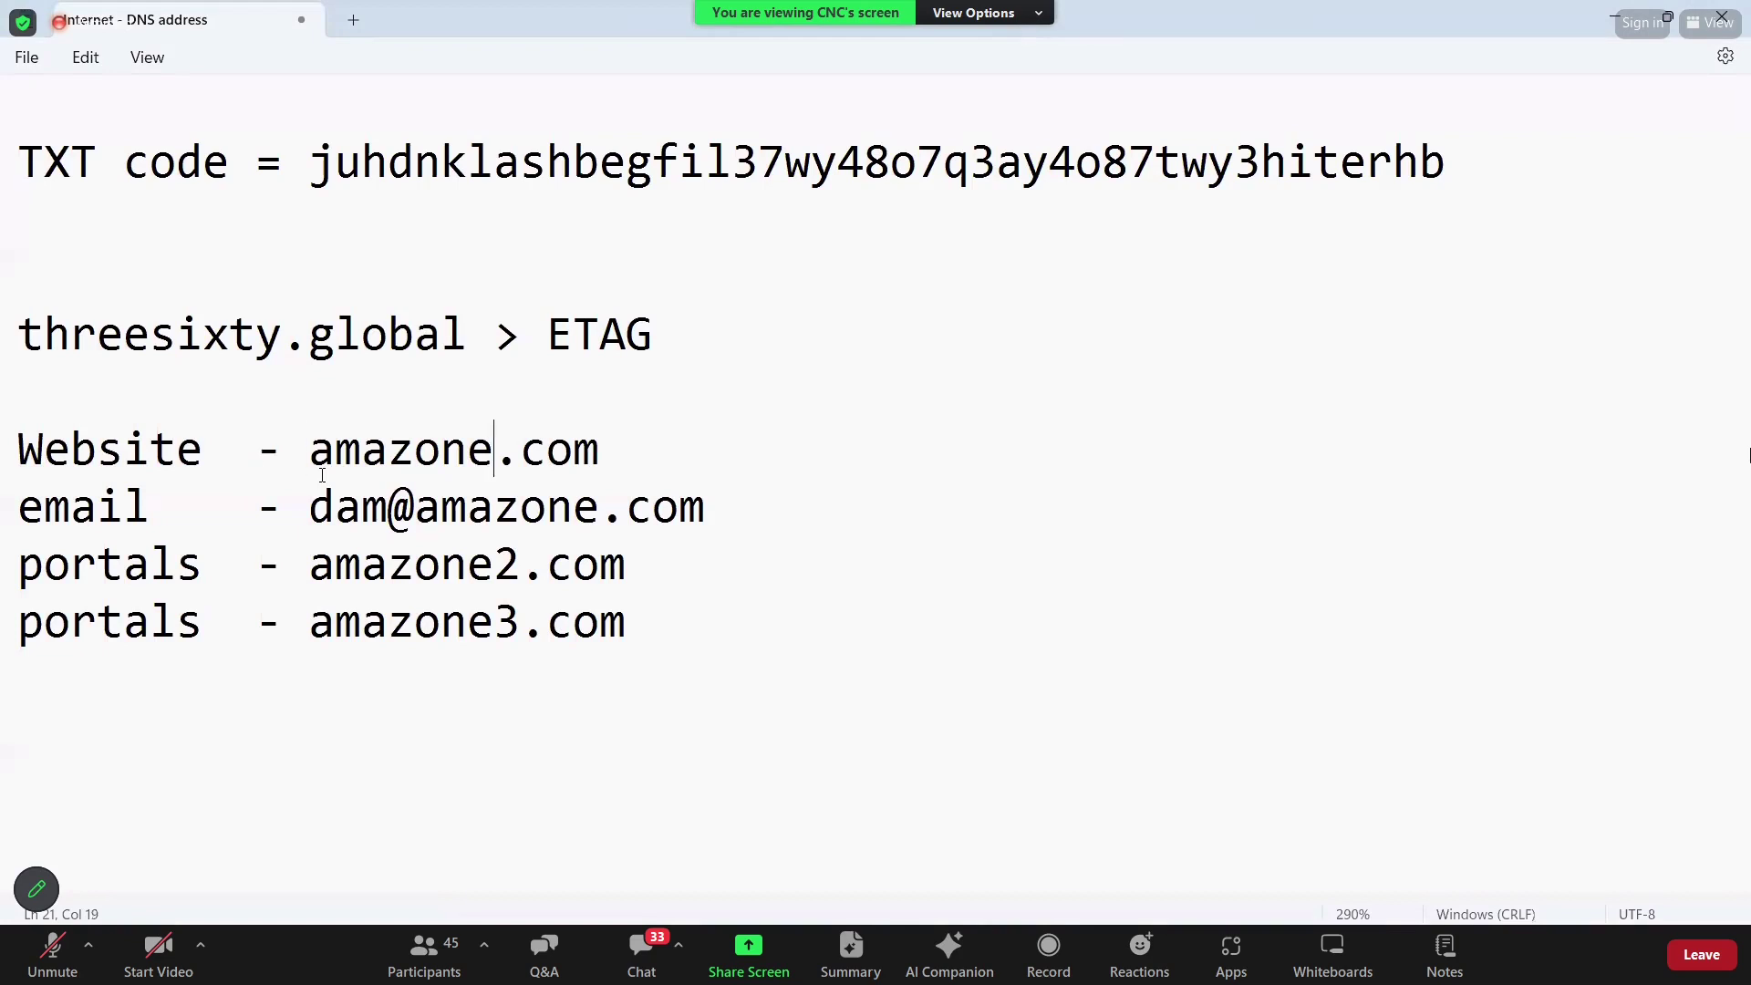
key("ctrl+Left")
key("Down")
key("Down")
type("portal.")
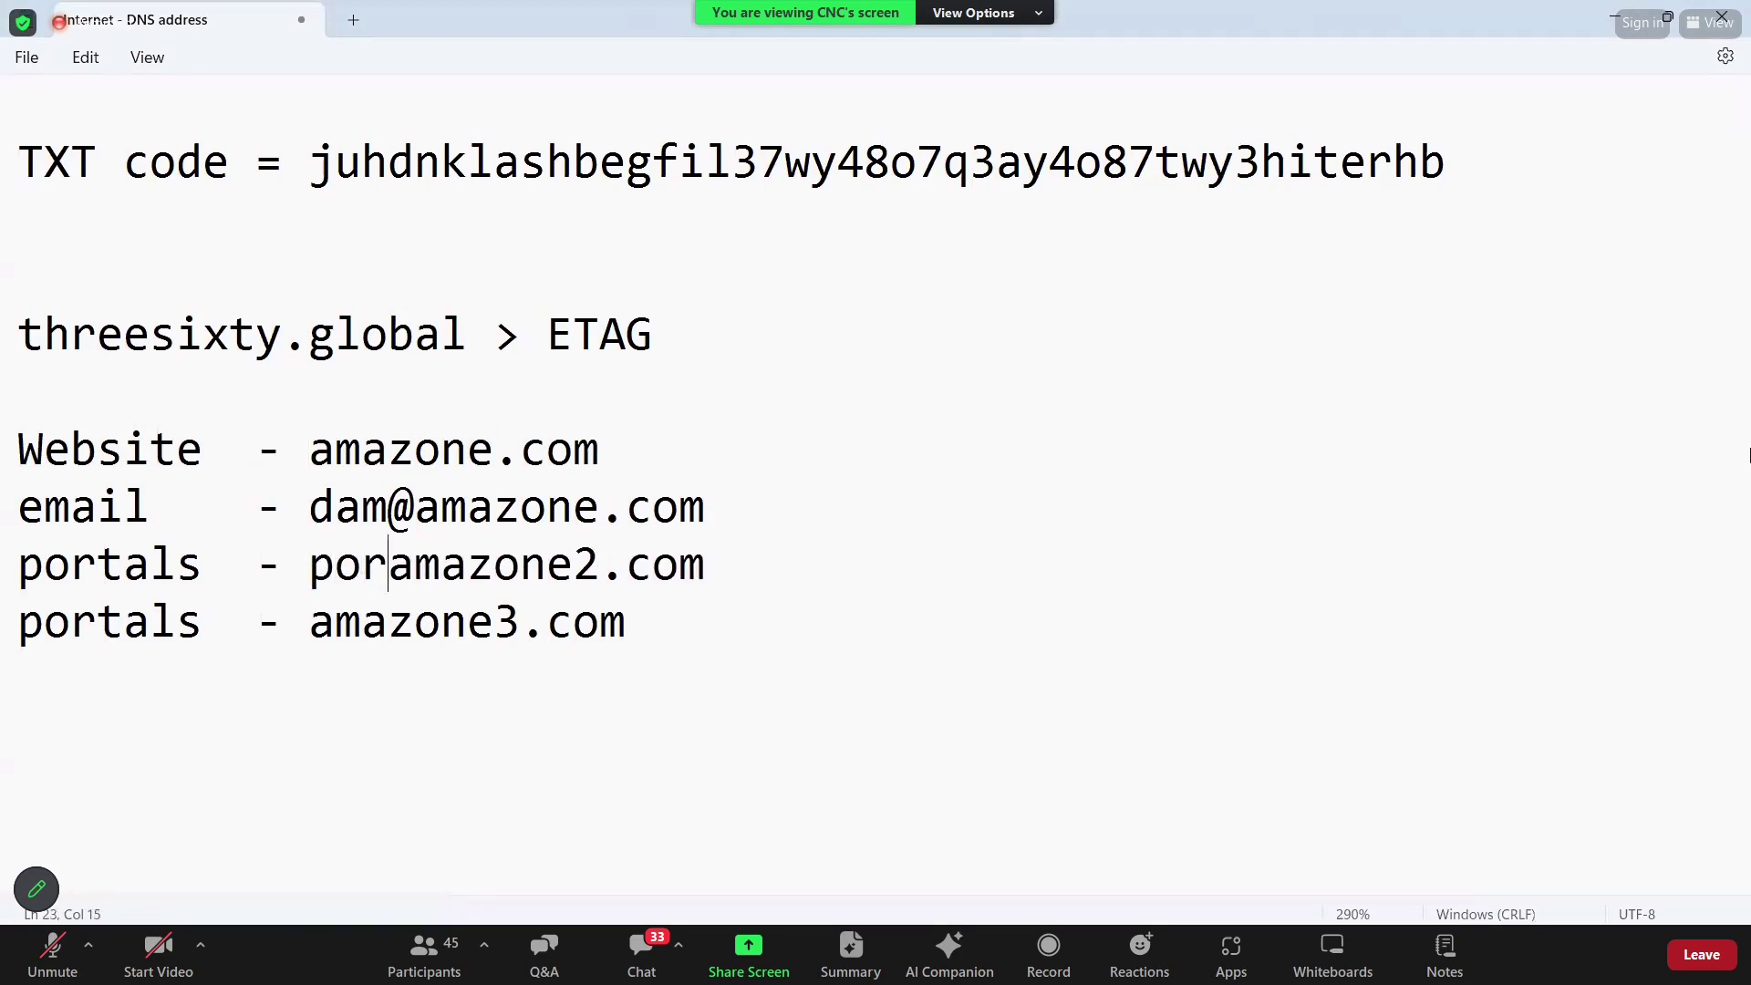
key("ctrl+Right")
key("BackSpace")
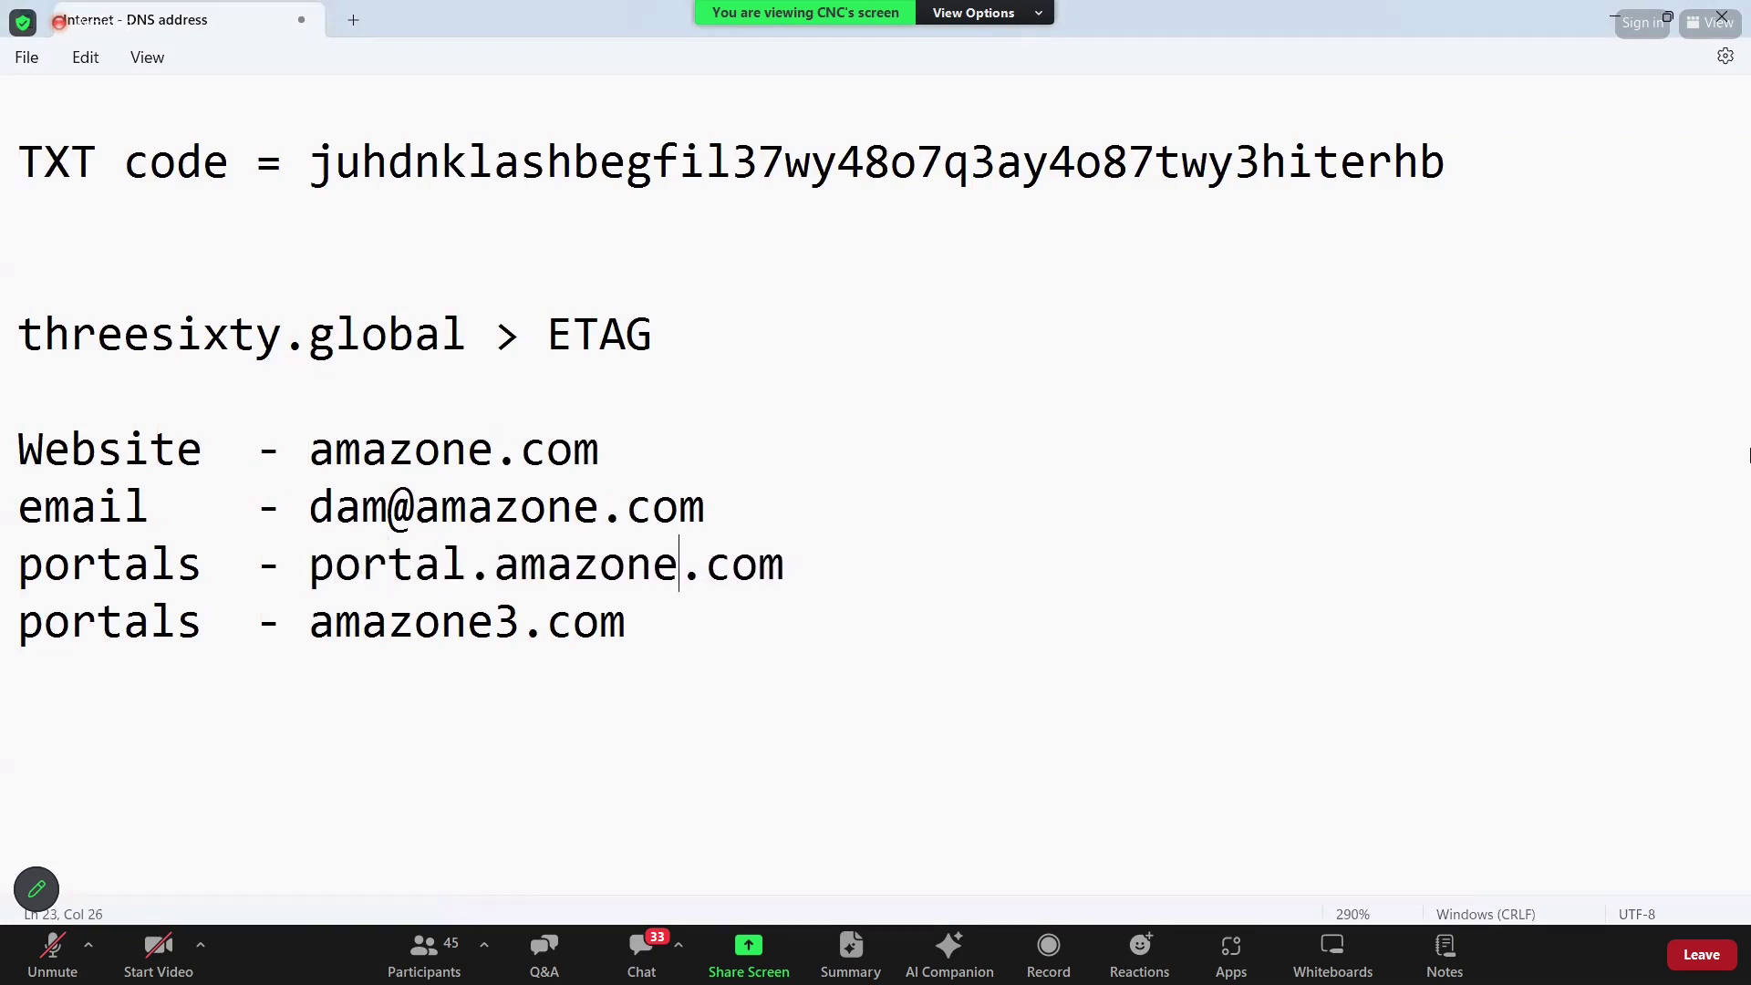
- Copy the 'portal.' prefix to the second portals line as portal2.amazone3.com
key("ctrl+shift+Left")
key("Left")
key("ctrl+shift+Right")
key("ctrl+shift+Right")
key("ctrl+shift+Right")
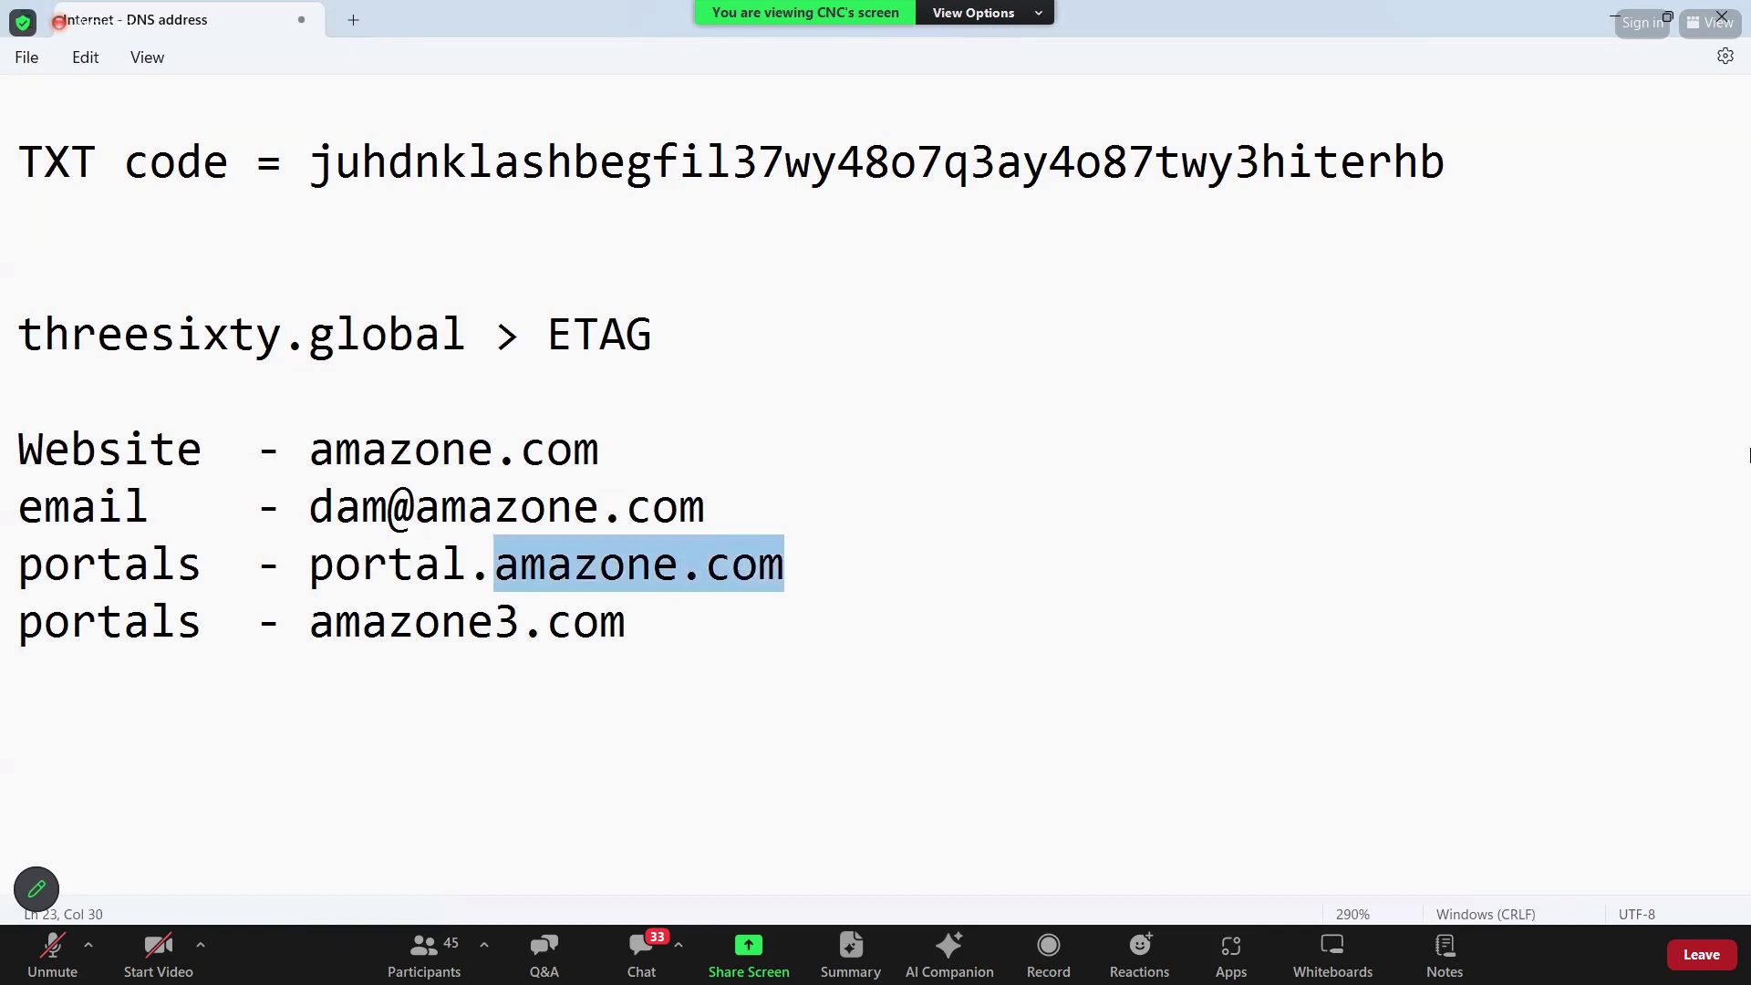
key("Left")
key("Left")
key("ctrl+Left")
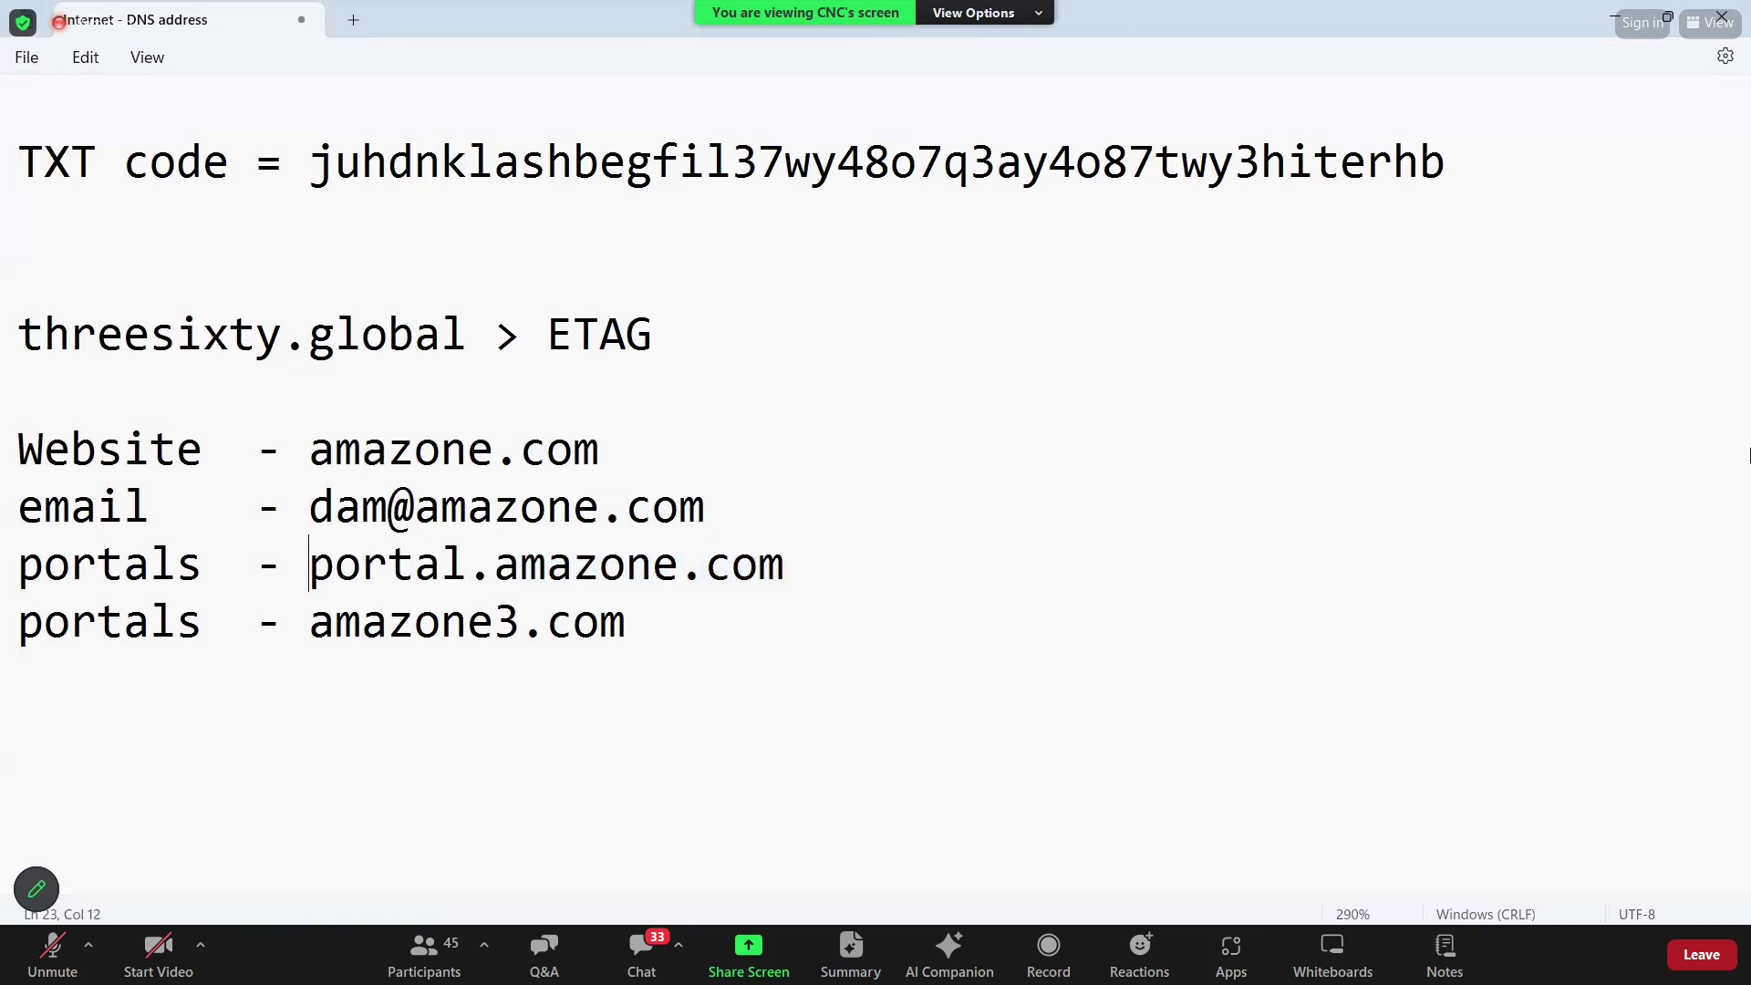
key("ctrl+shift+Right")
key("shift+Right")
key("ctrl+c")
key("Left")
key("Down")
key("ctrl+v")
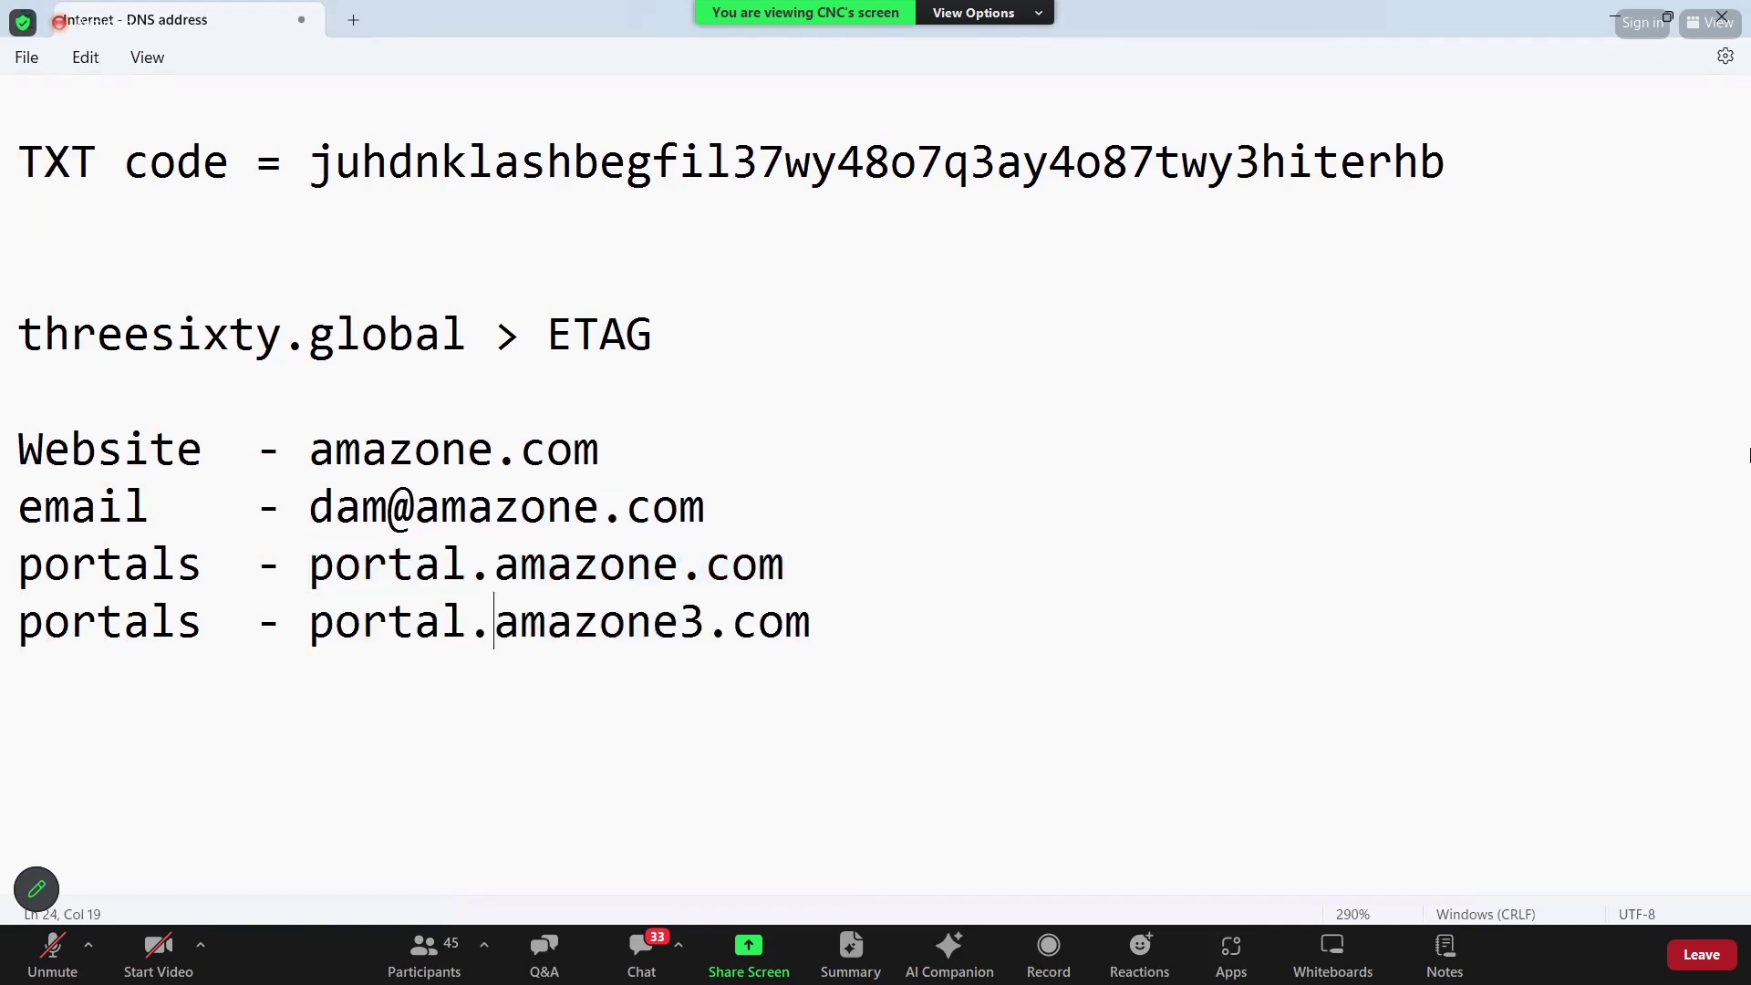
key("Left")
type("2")
key("ctrl+Right")
key("ctrl+Right")
key("ctrl+Right")
key("ctrl+shift+Right")
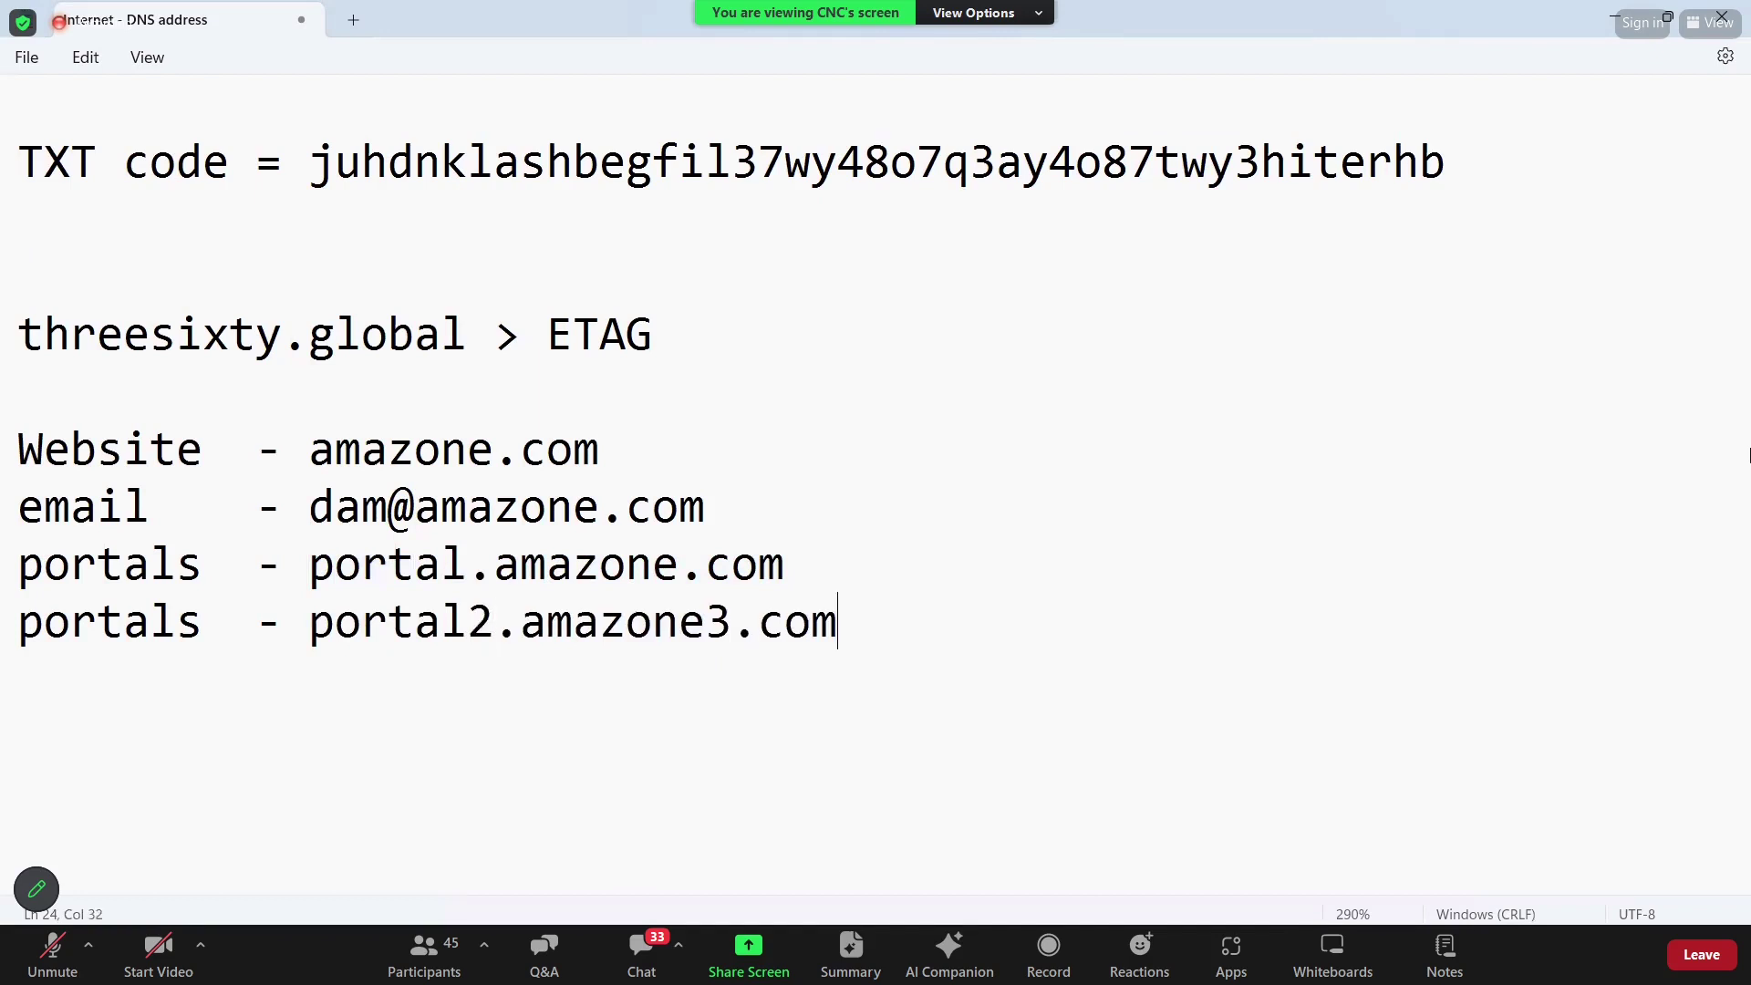
key("ctrl+shift+Left")
key("ctrl+shift+Left")
key("ctrl+shift+Left")
key("ctrl+shift+Left")
key("Up")
key("Up")
key("Up")
type("wwww.")
key("BackSpace")
key("BackSpace")
type(".")
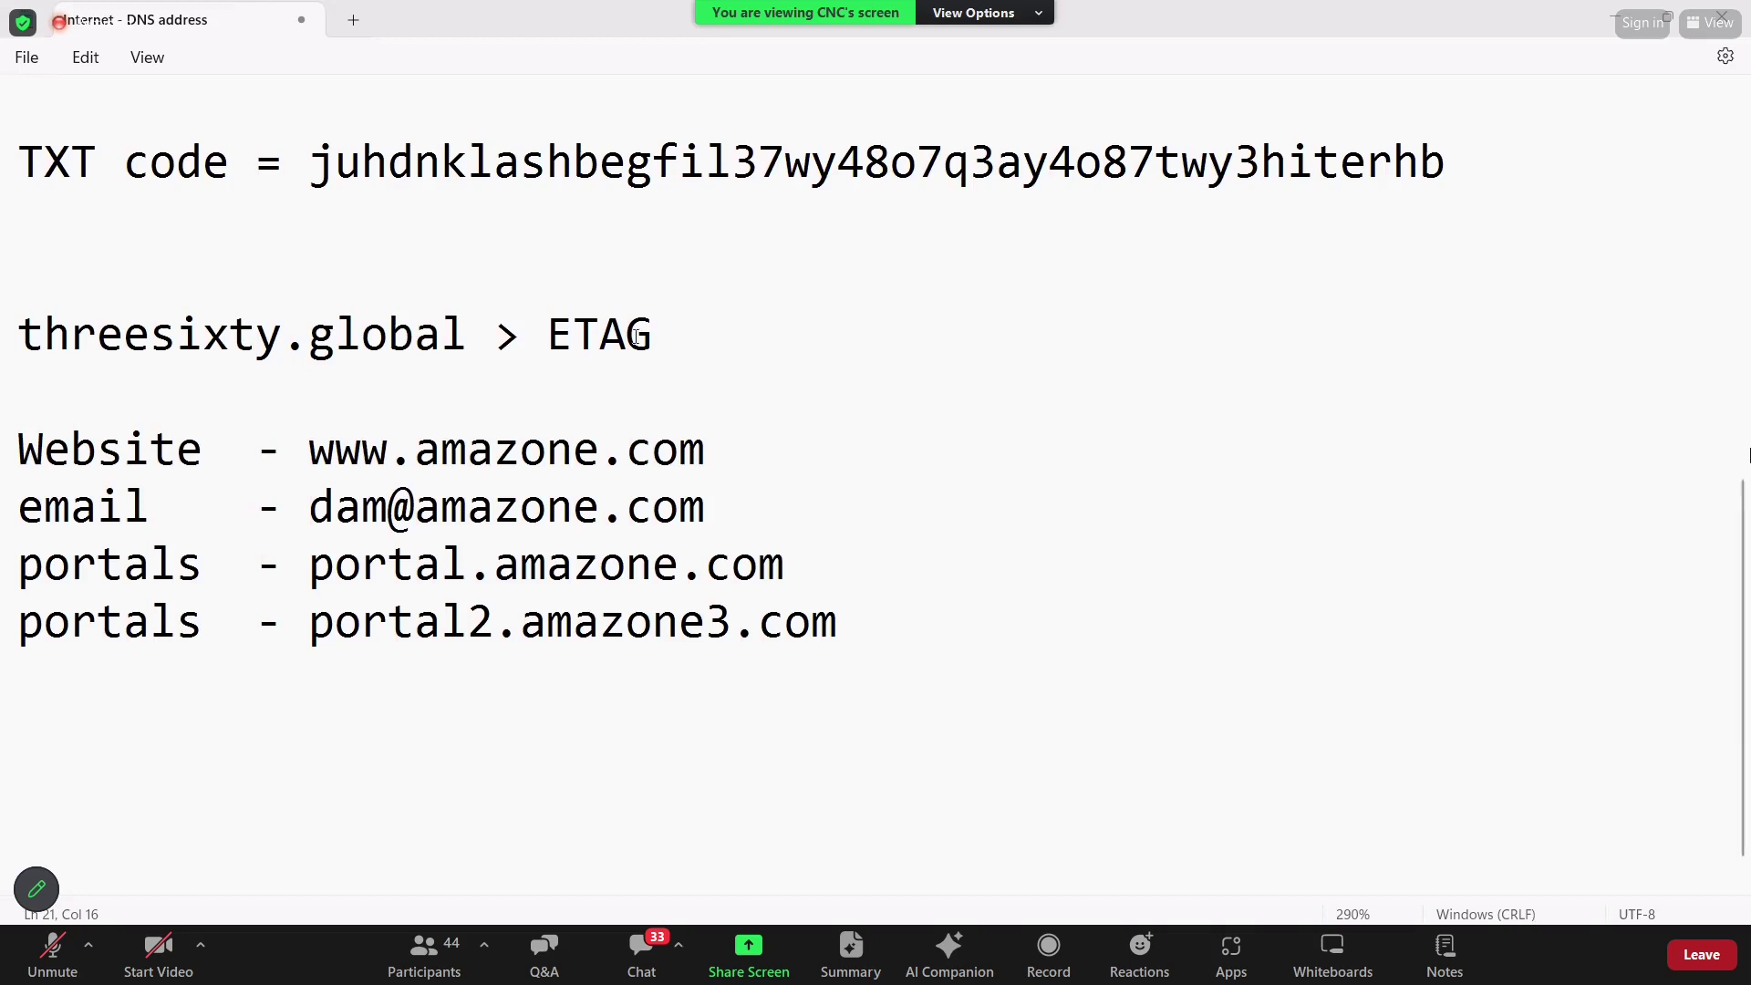
key("ctrl+Left")
key("ctrl+Left")
key("ctrl+Left")
key("ctrl+Left")
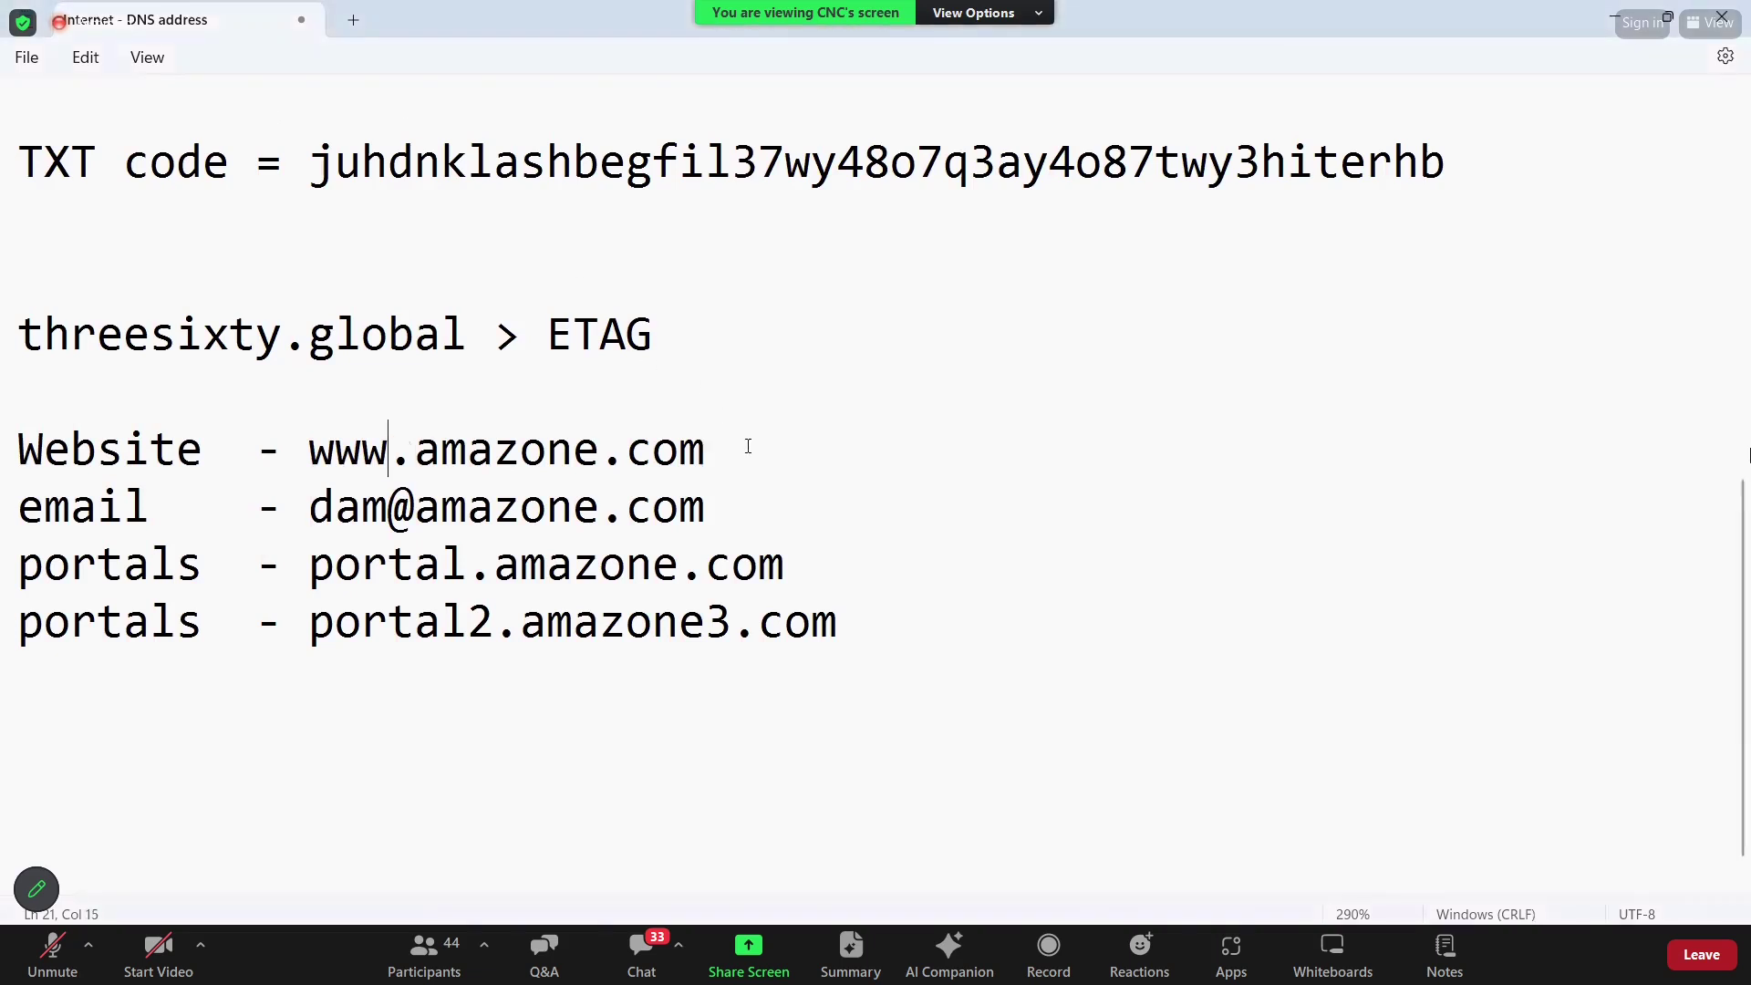
key("ctrl+shift+Right")
key("ctrl+shift+Right")
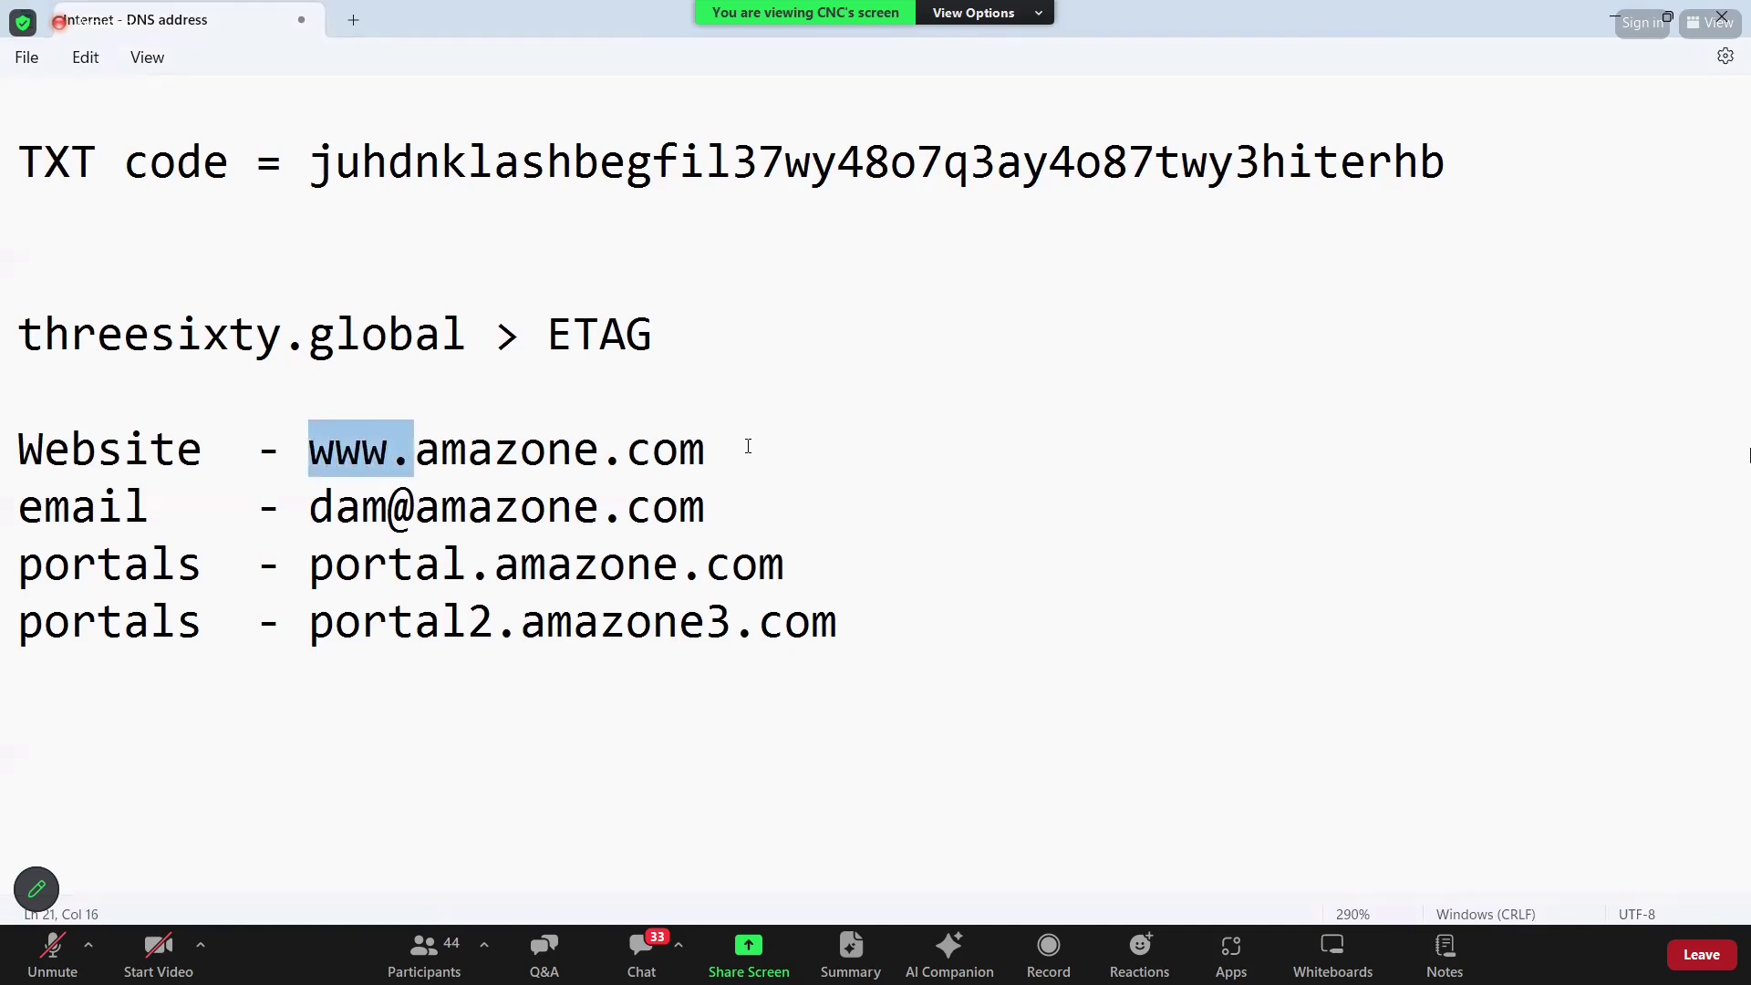
key("Down")
key("Down")
key("Right")
key("Right")
key("shift+Right")
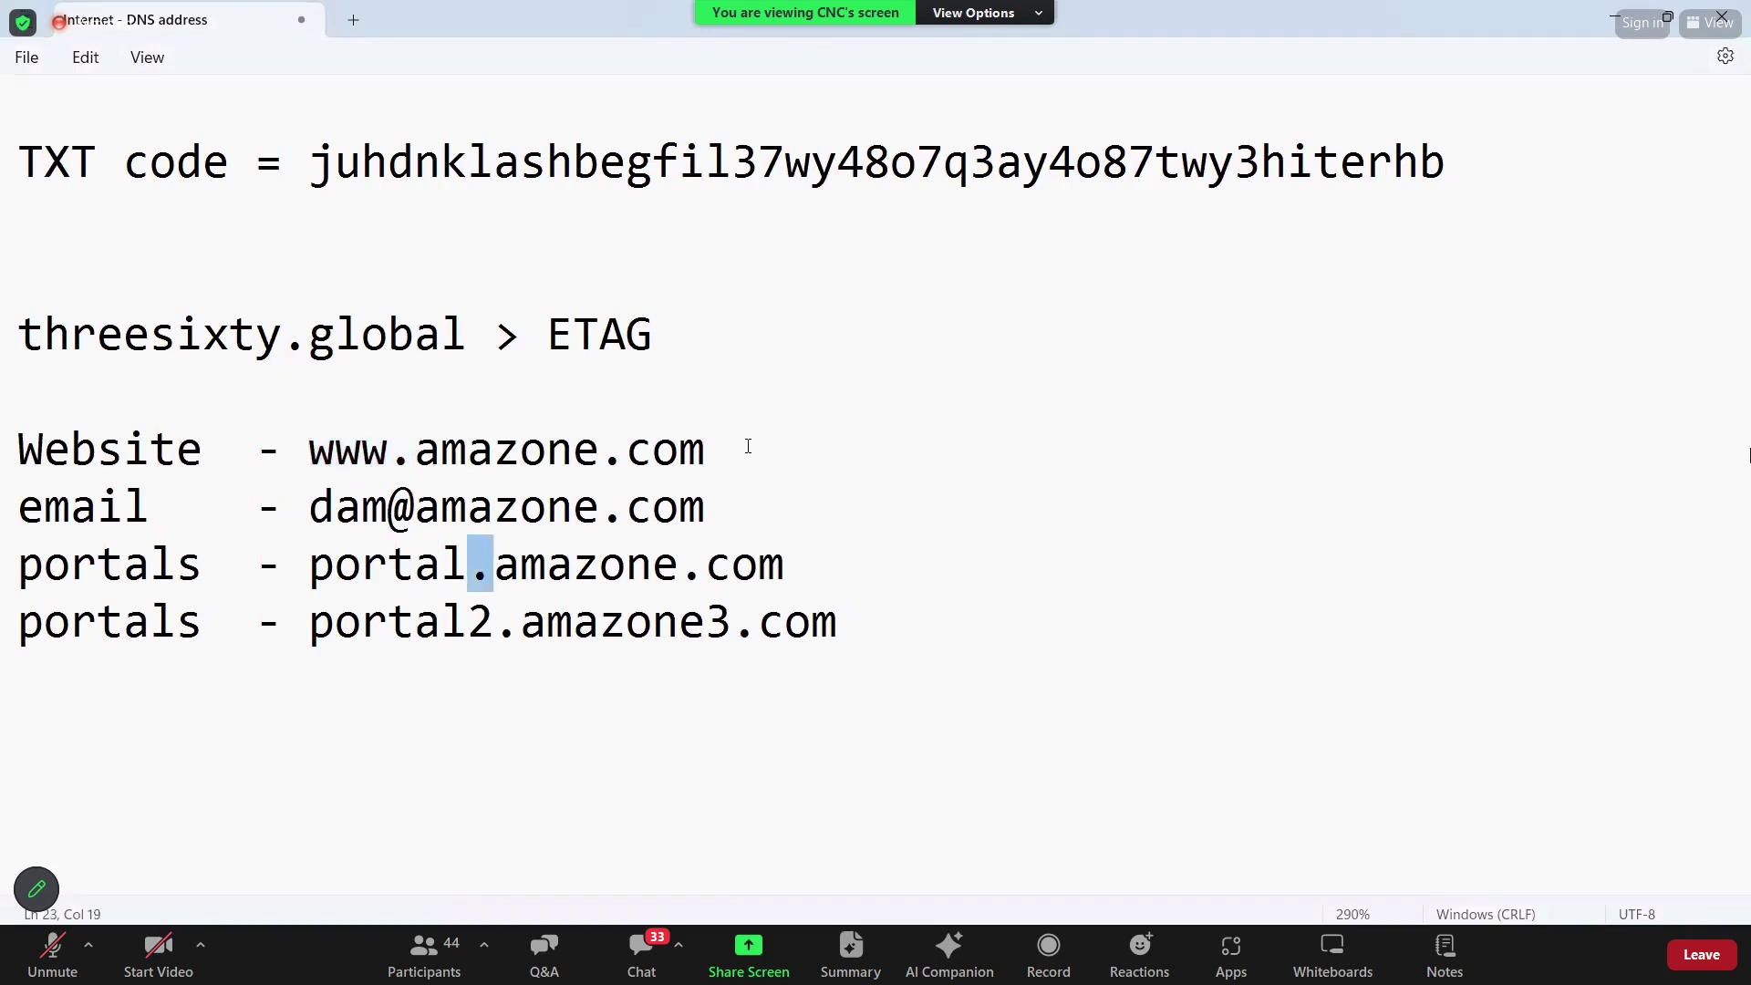
key("ctrl+shift+Left")
key("Up")
key("Up")
key("shift+Right")
key("shift+Right")
key("shift+Right")
key("shift+Right")
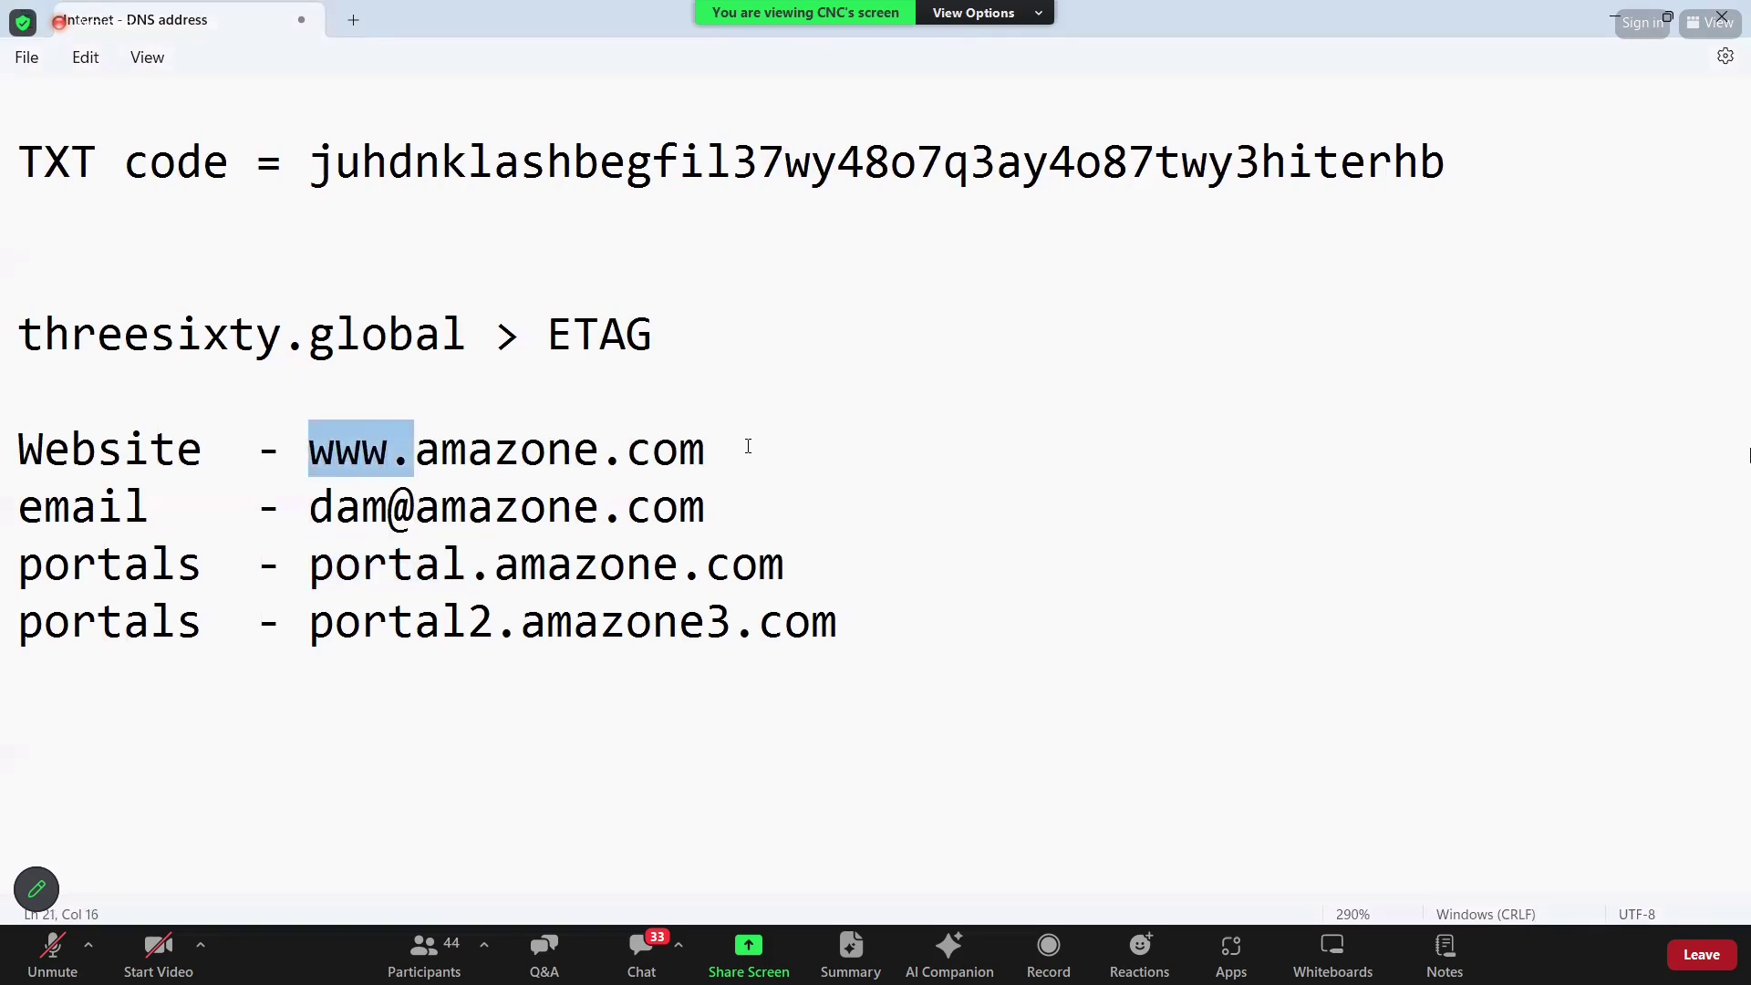
key("Up")
key("Return")
- Type the label 'Website -' on the new empty line
key("Down")
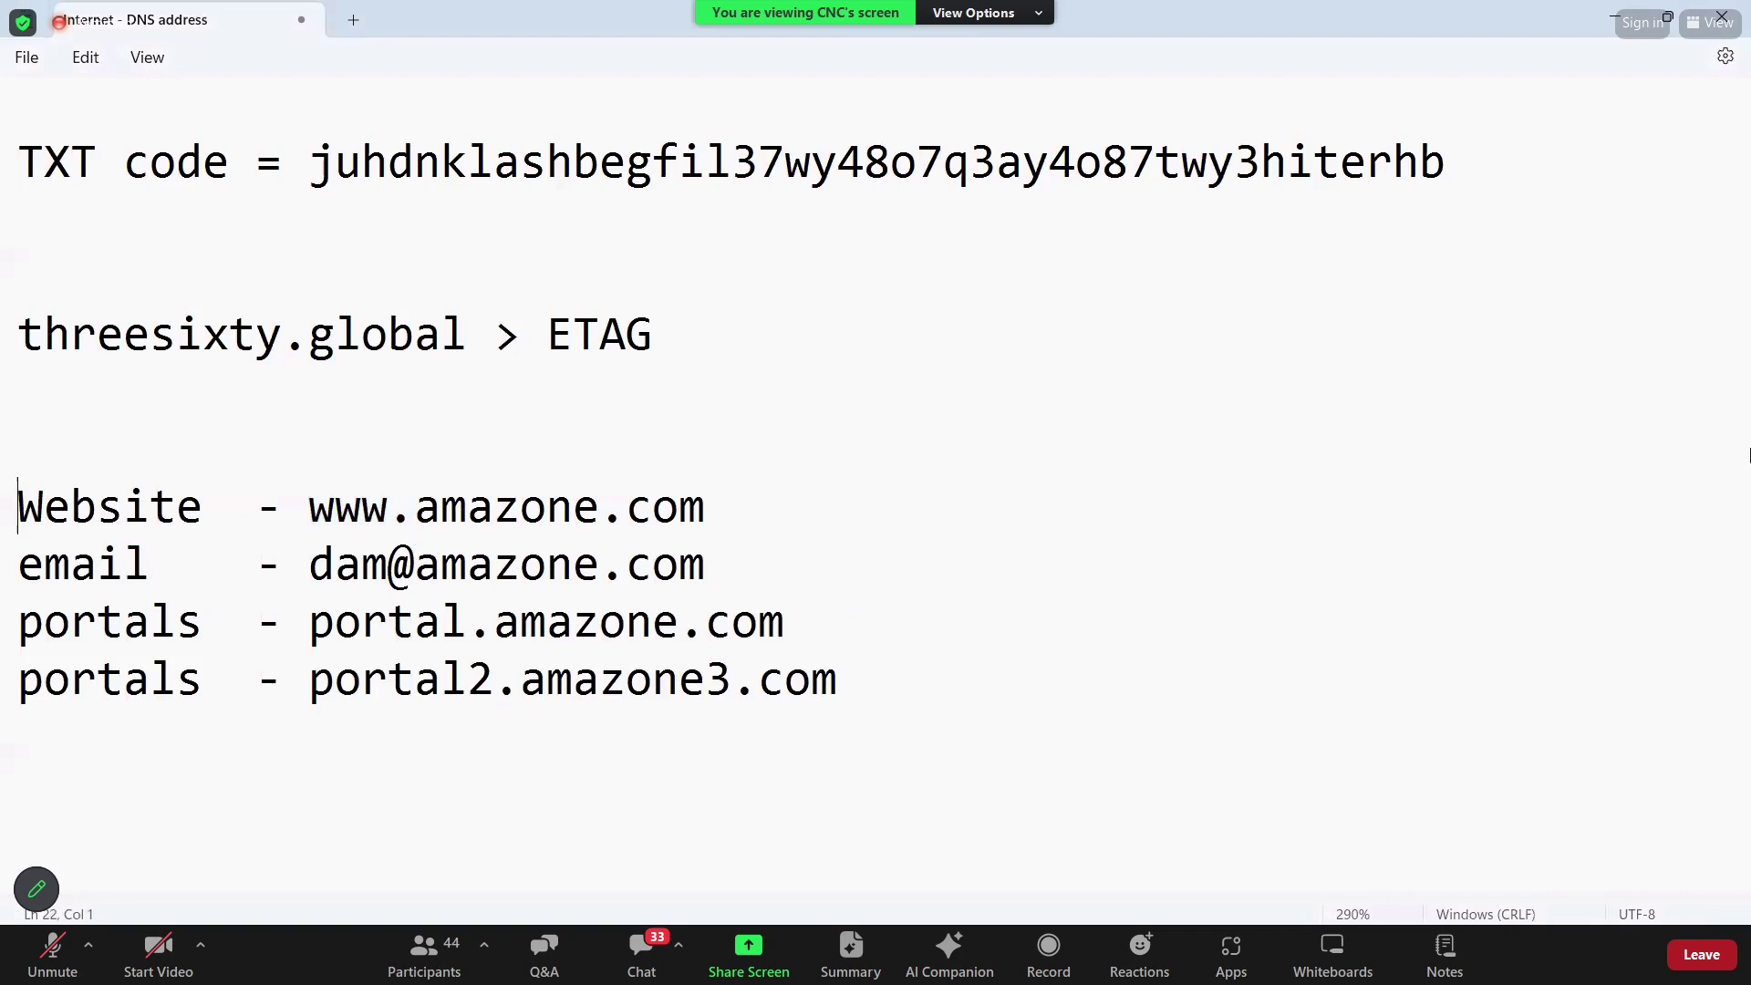
key("End")
key("ctrl+shift+Left")
key("ctrl+shift+Left")
key("ctrl+shift+Left")
key("ctrl+shift+Left")
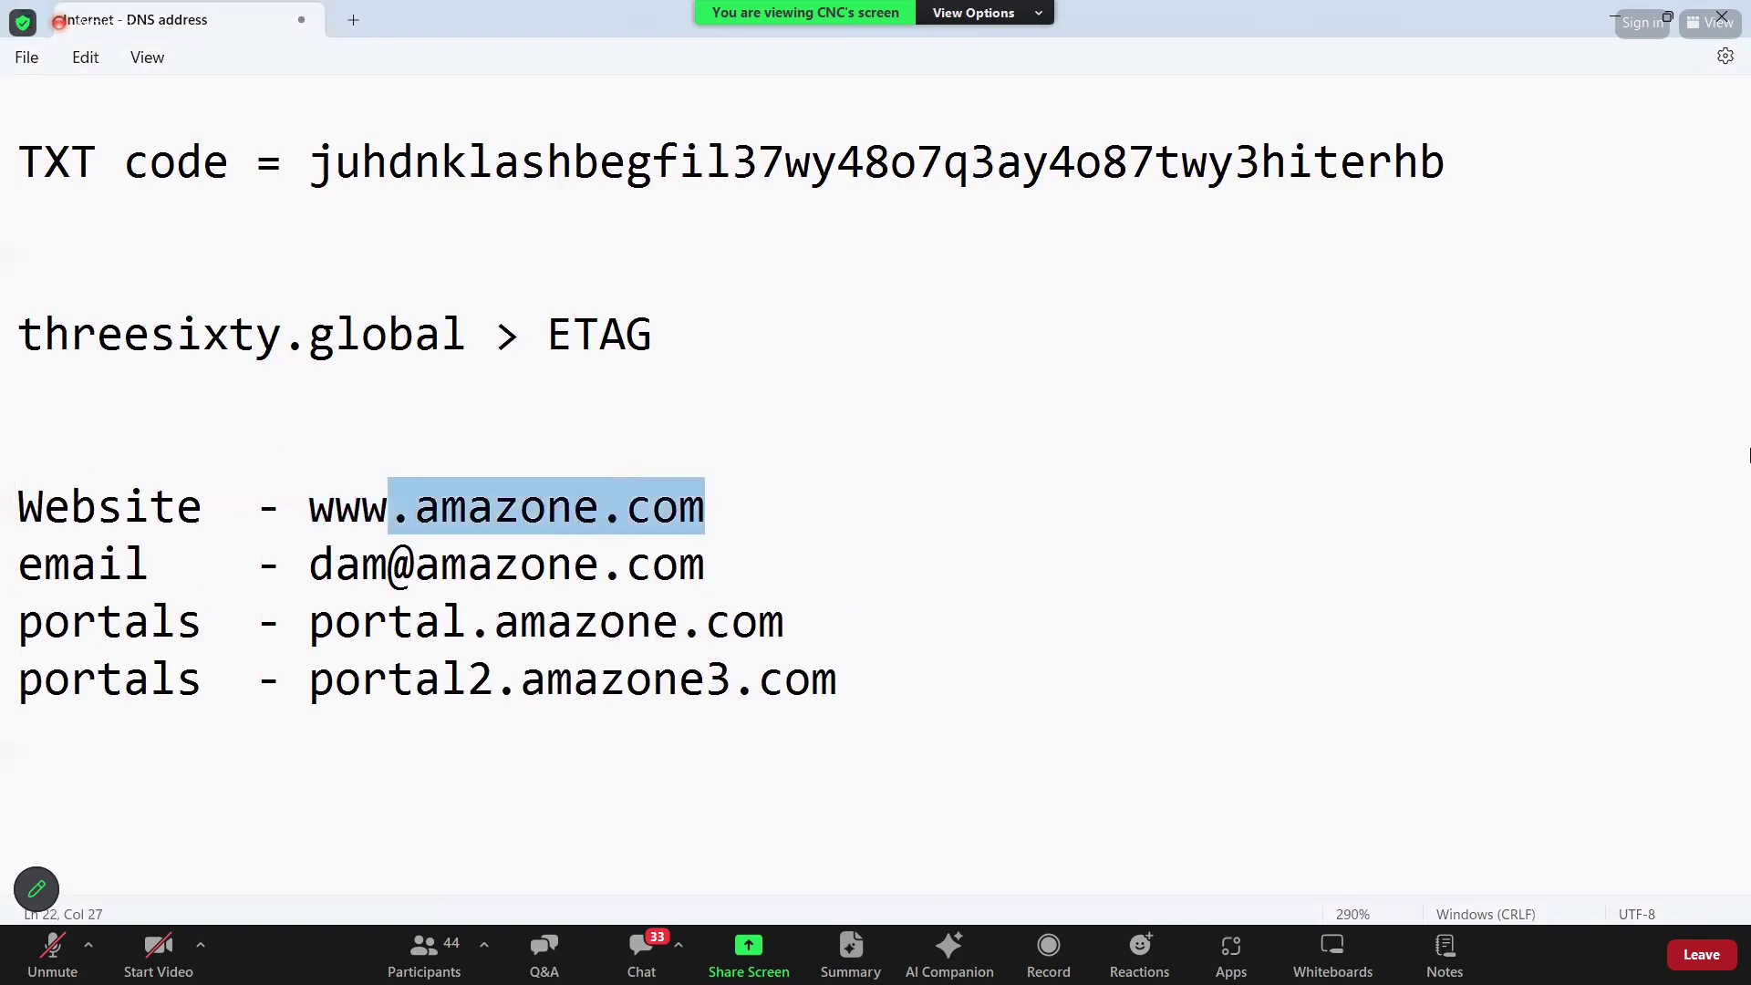
key("ctrl+shift+Left")
key("Up")
type("Websi")
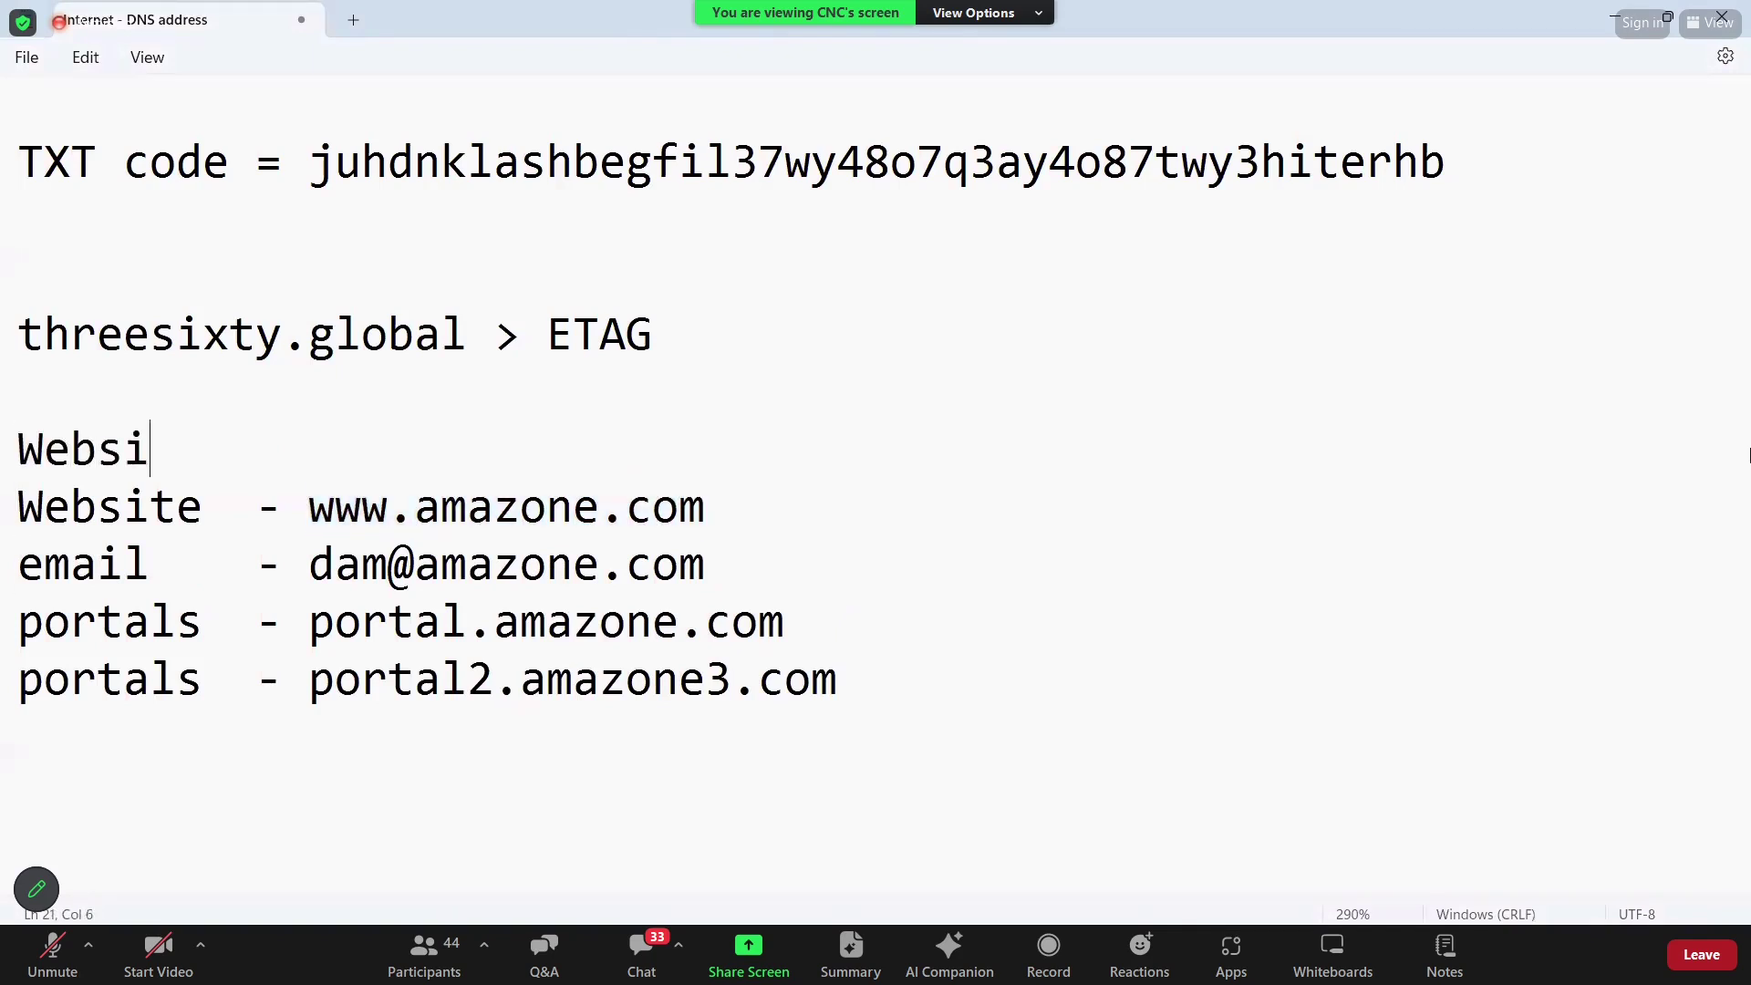
type("te  -")
key("Down")
key("ctrl+shift+Right")
key("ctrl+shift+Right")
key("ctrl+shift+Right")
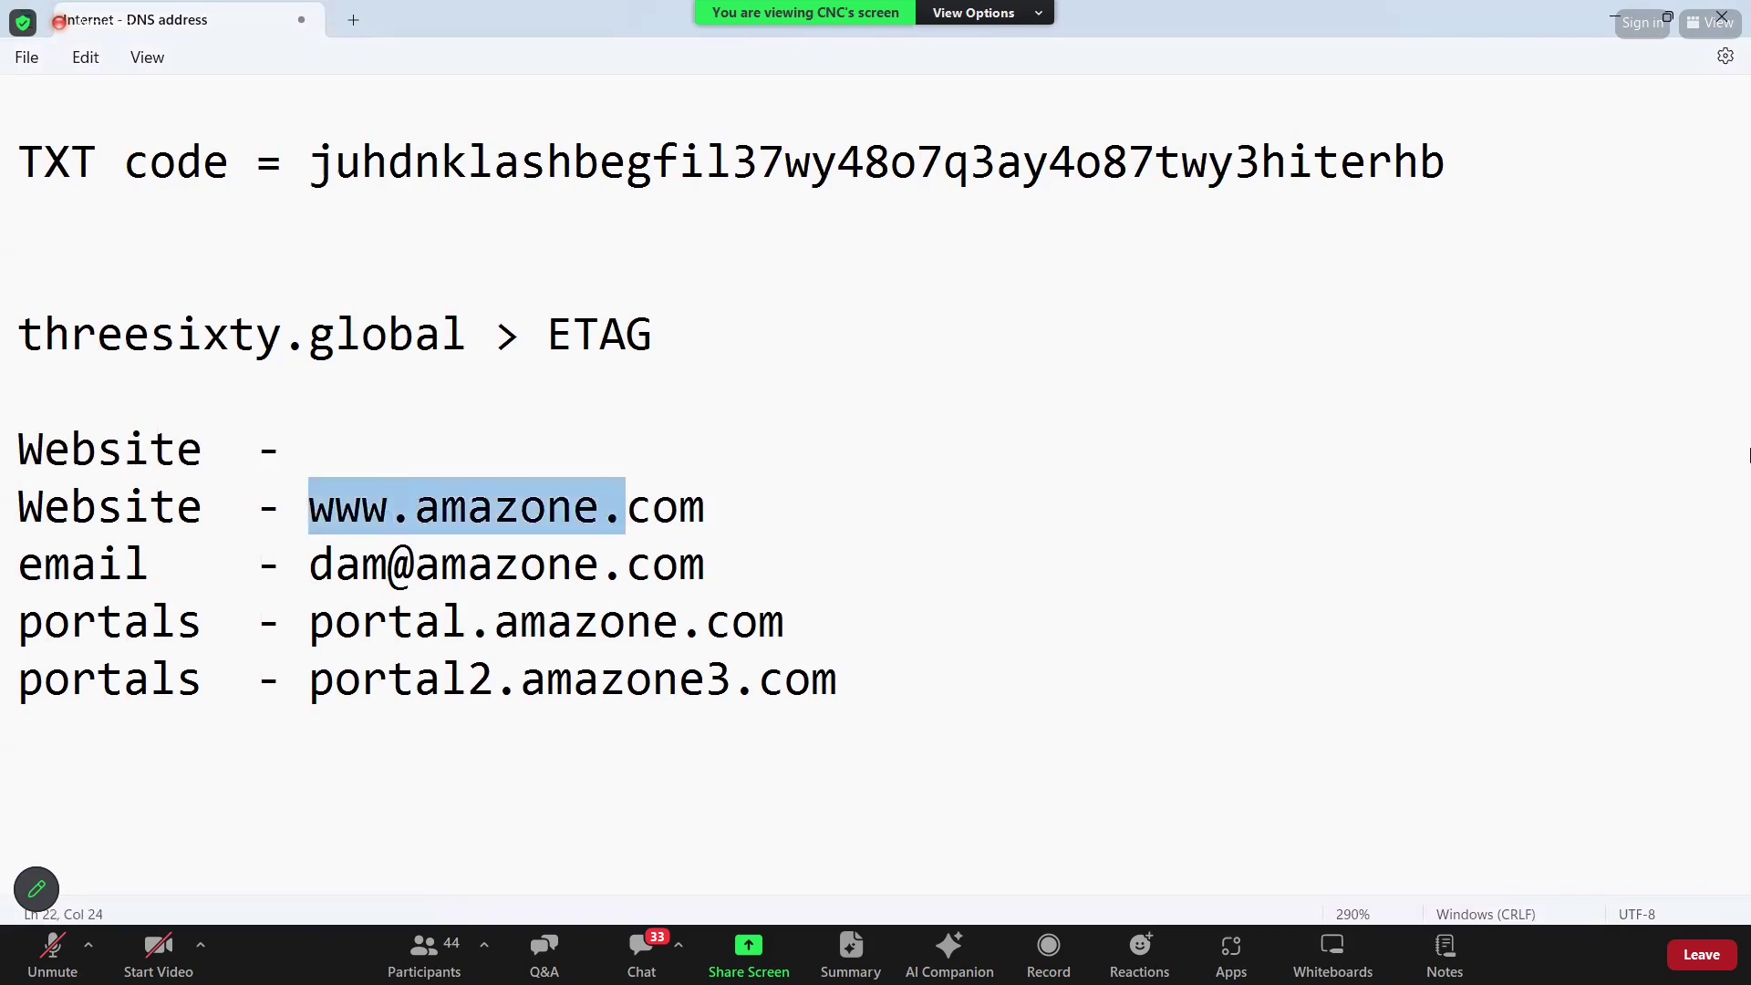
key("Up")
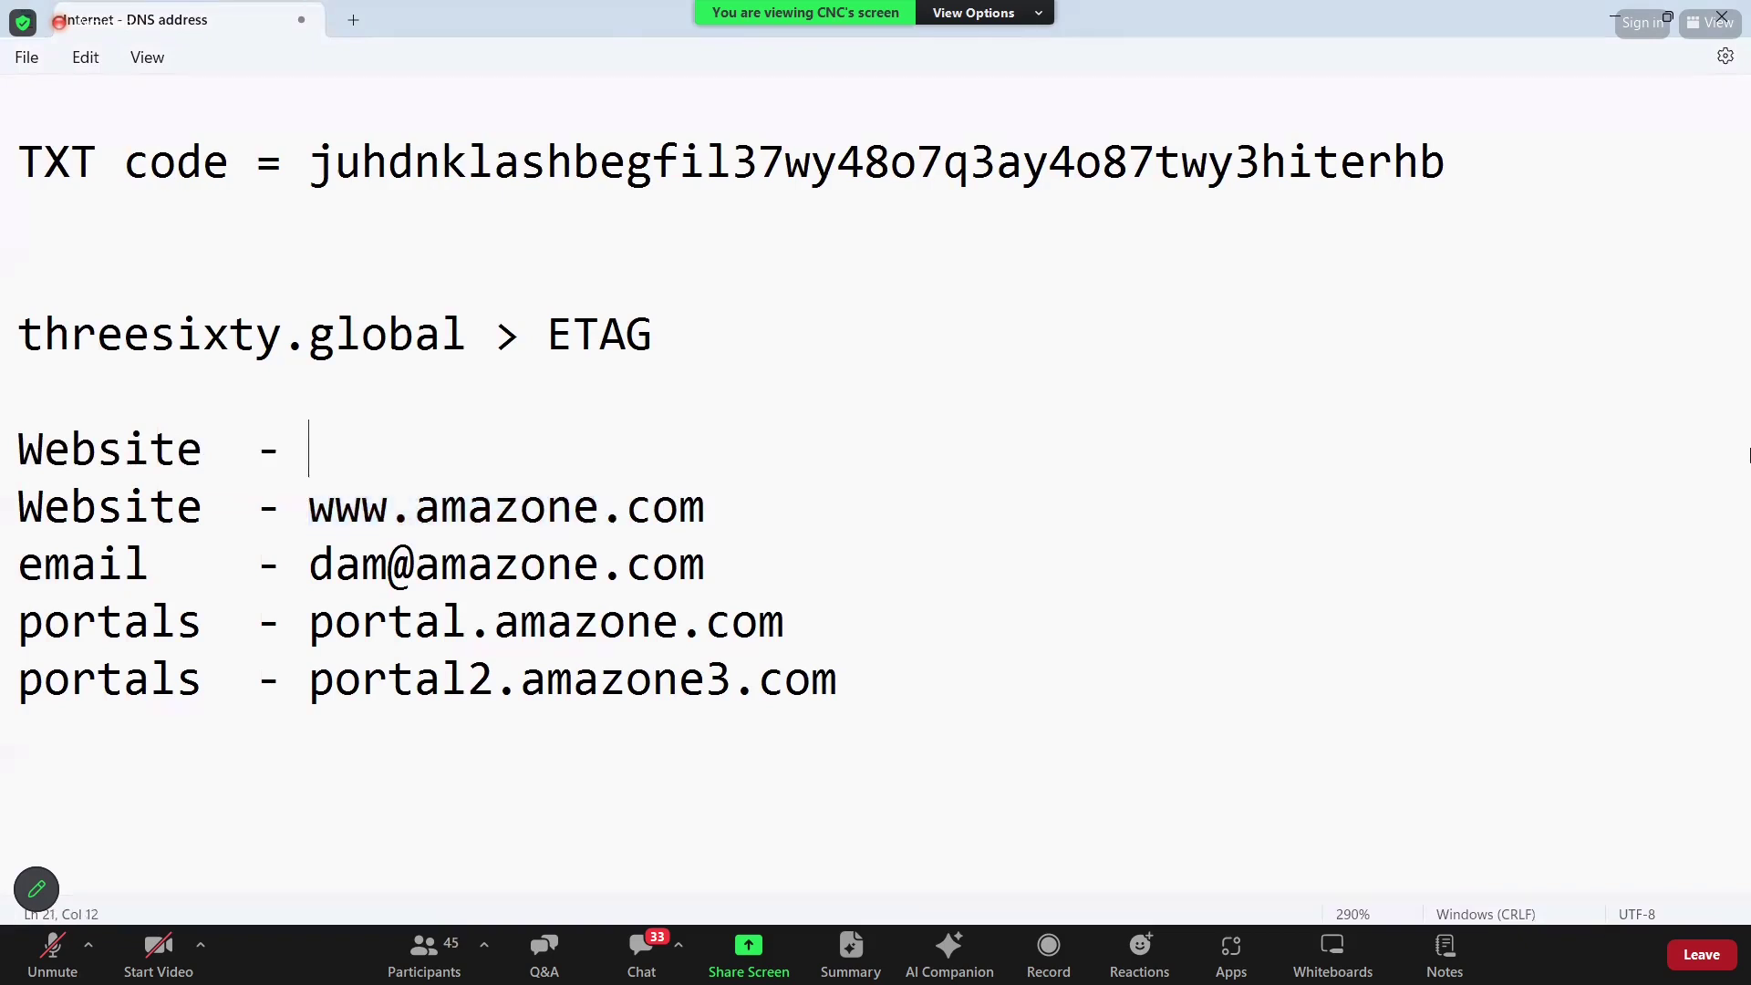
key("ctrl+v")
key("ctrl+Left")
key("ctrl+Left")
key("ctrl+Left")
key("shift+Left")
key("ctrl+shift+Left")
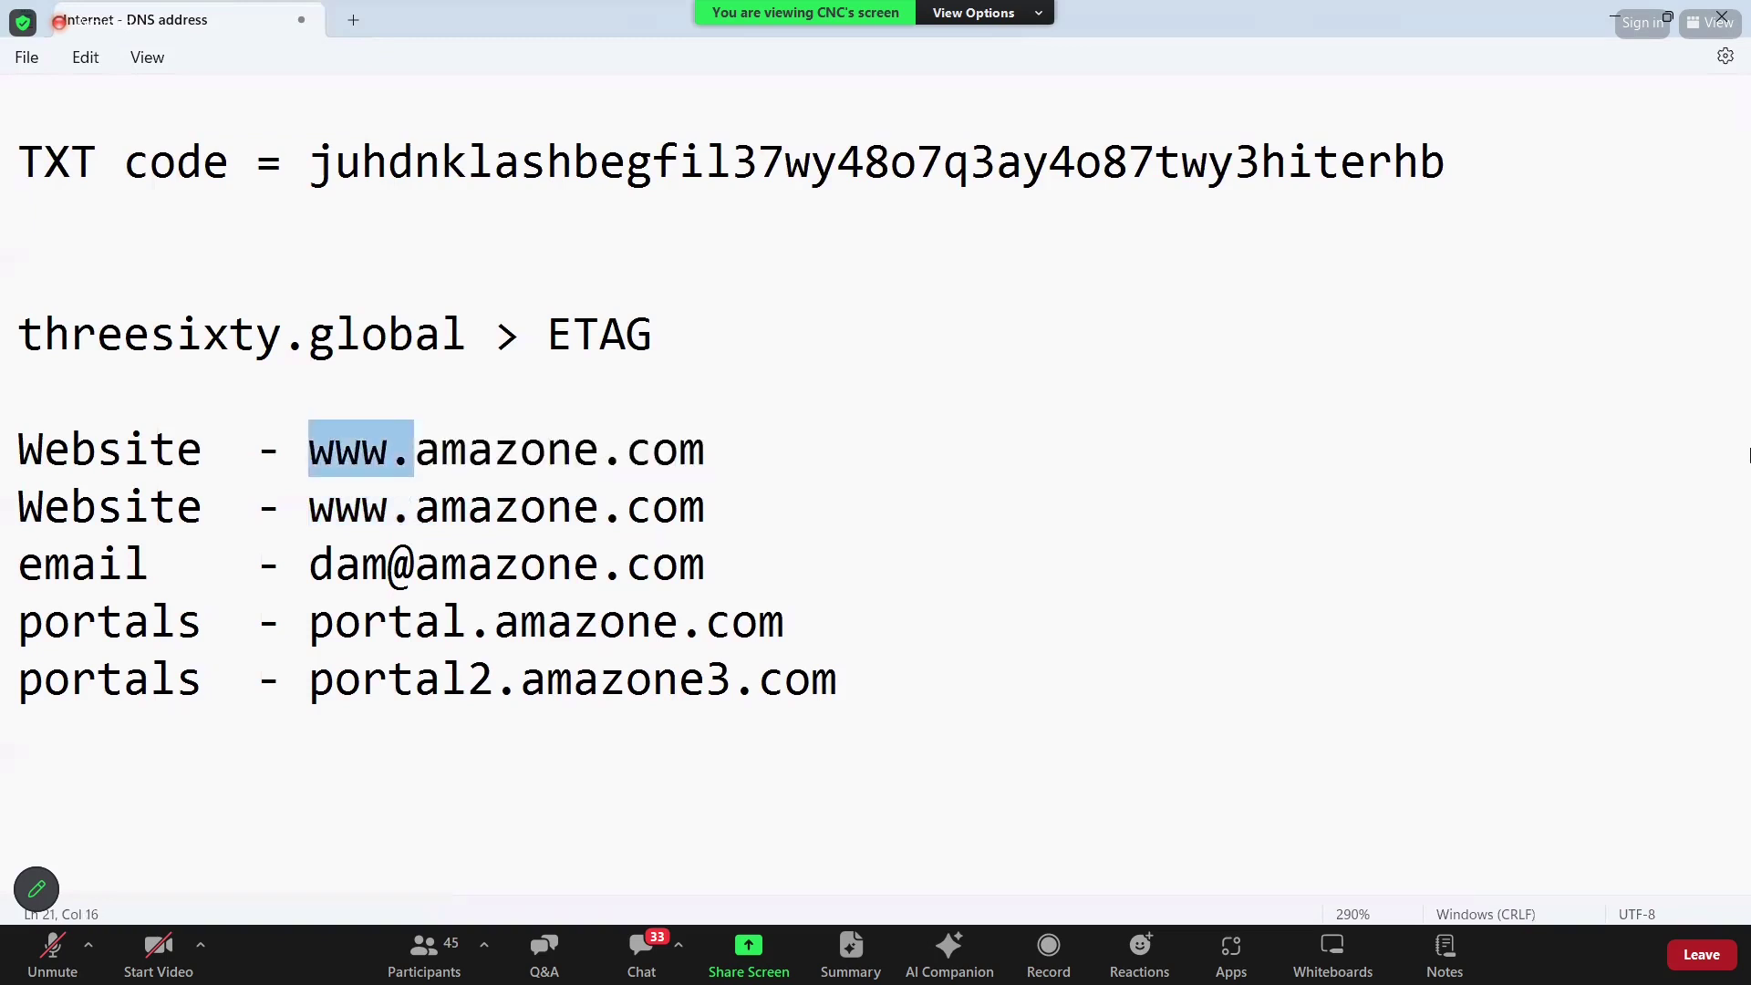
key("BackSpace")
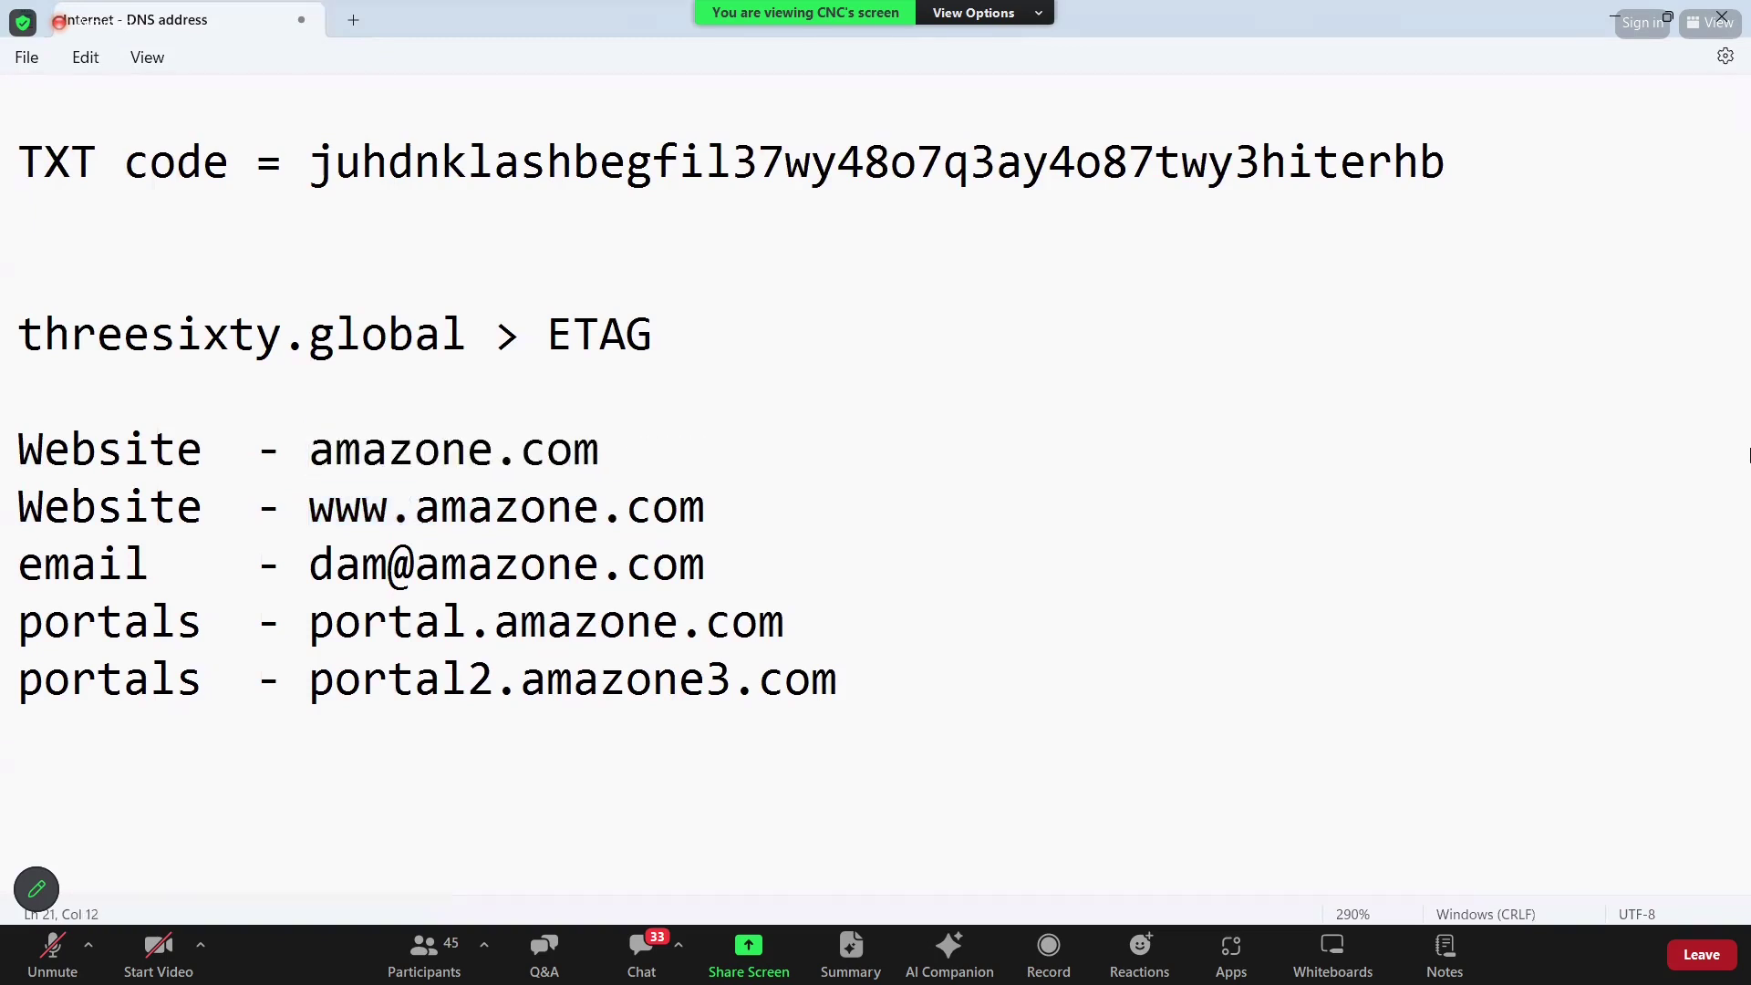
- Add a blank line before the email entry and highlight both Website lines
key("Down")
key("Down")
key("ctrl+Left")
key("Up")
key("End")
key("Right")
key("Return")
key("Up")
key("Up")
key("Up")
key("shift+Down")
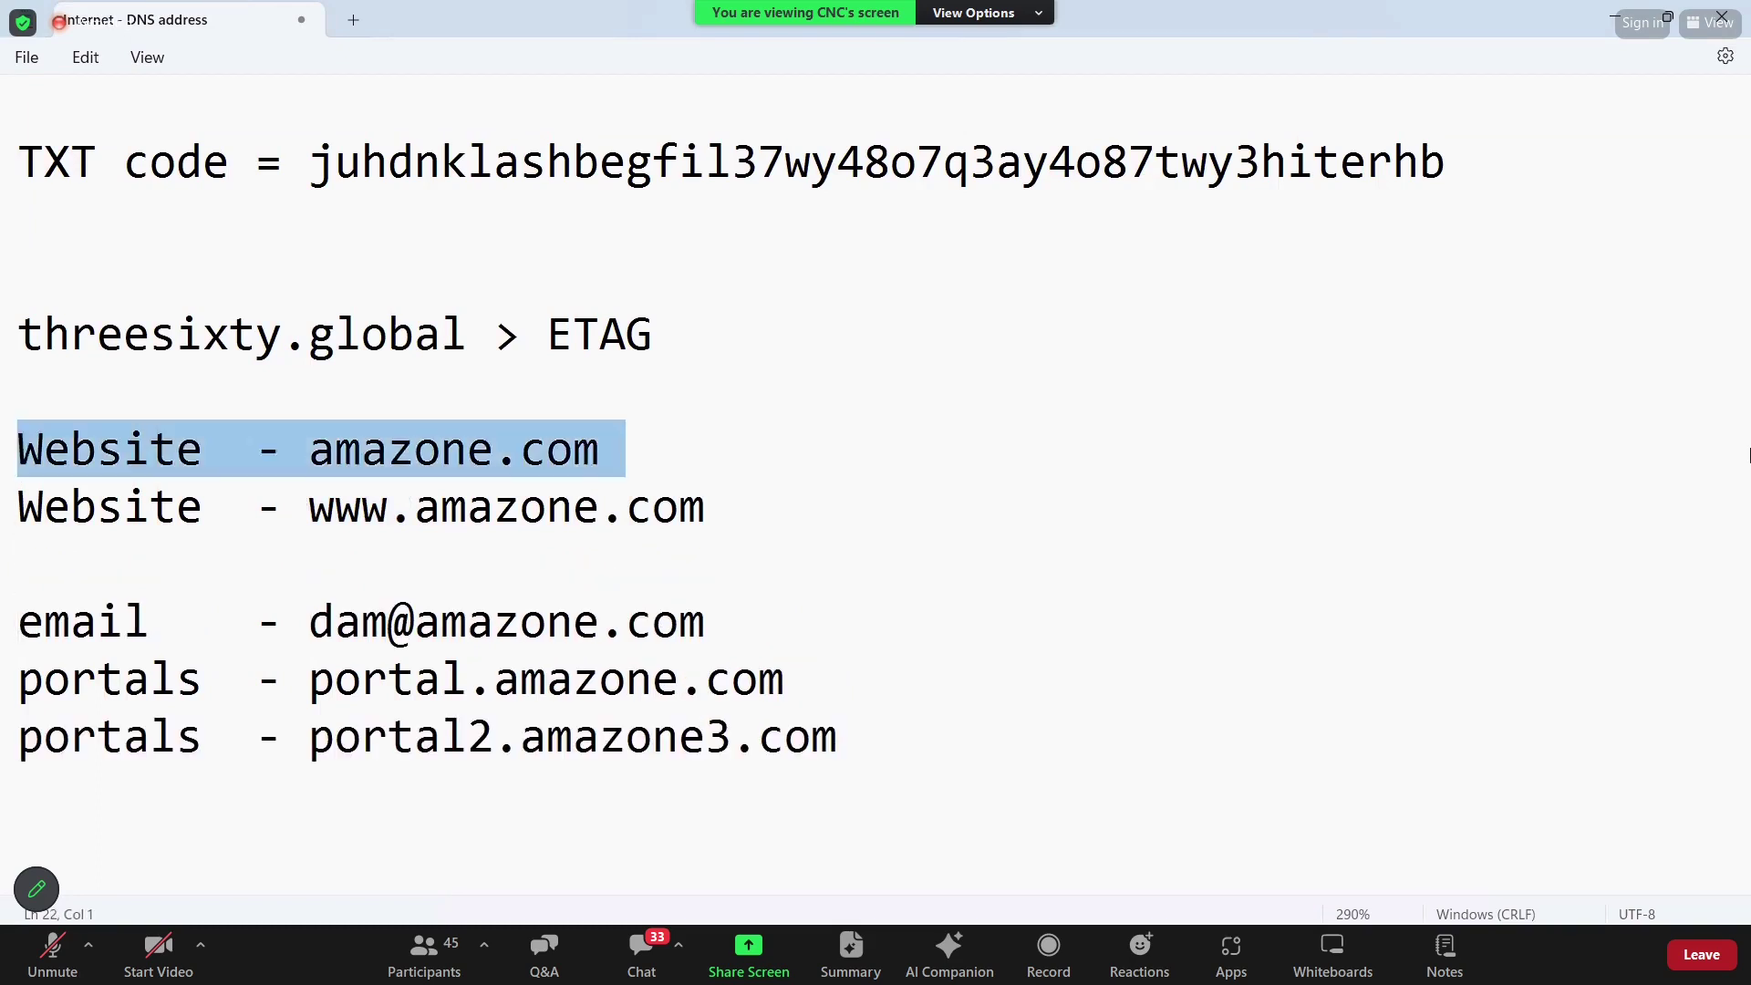
key("shift+Down")
key("Left")
key("Down")
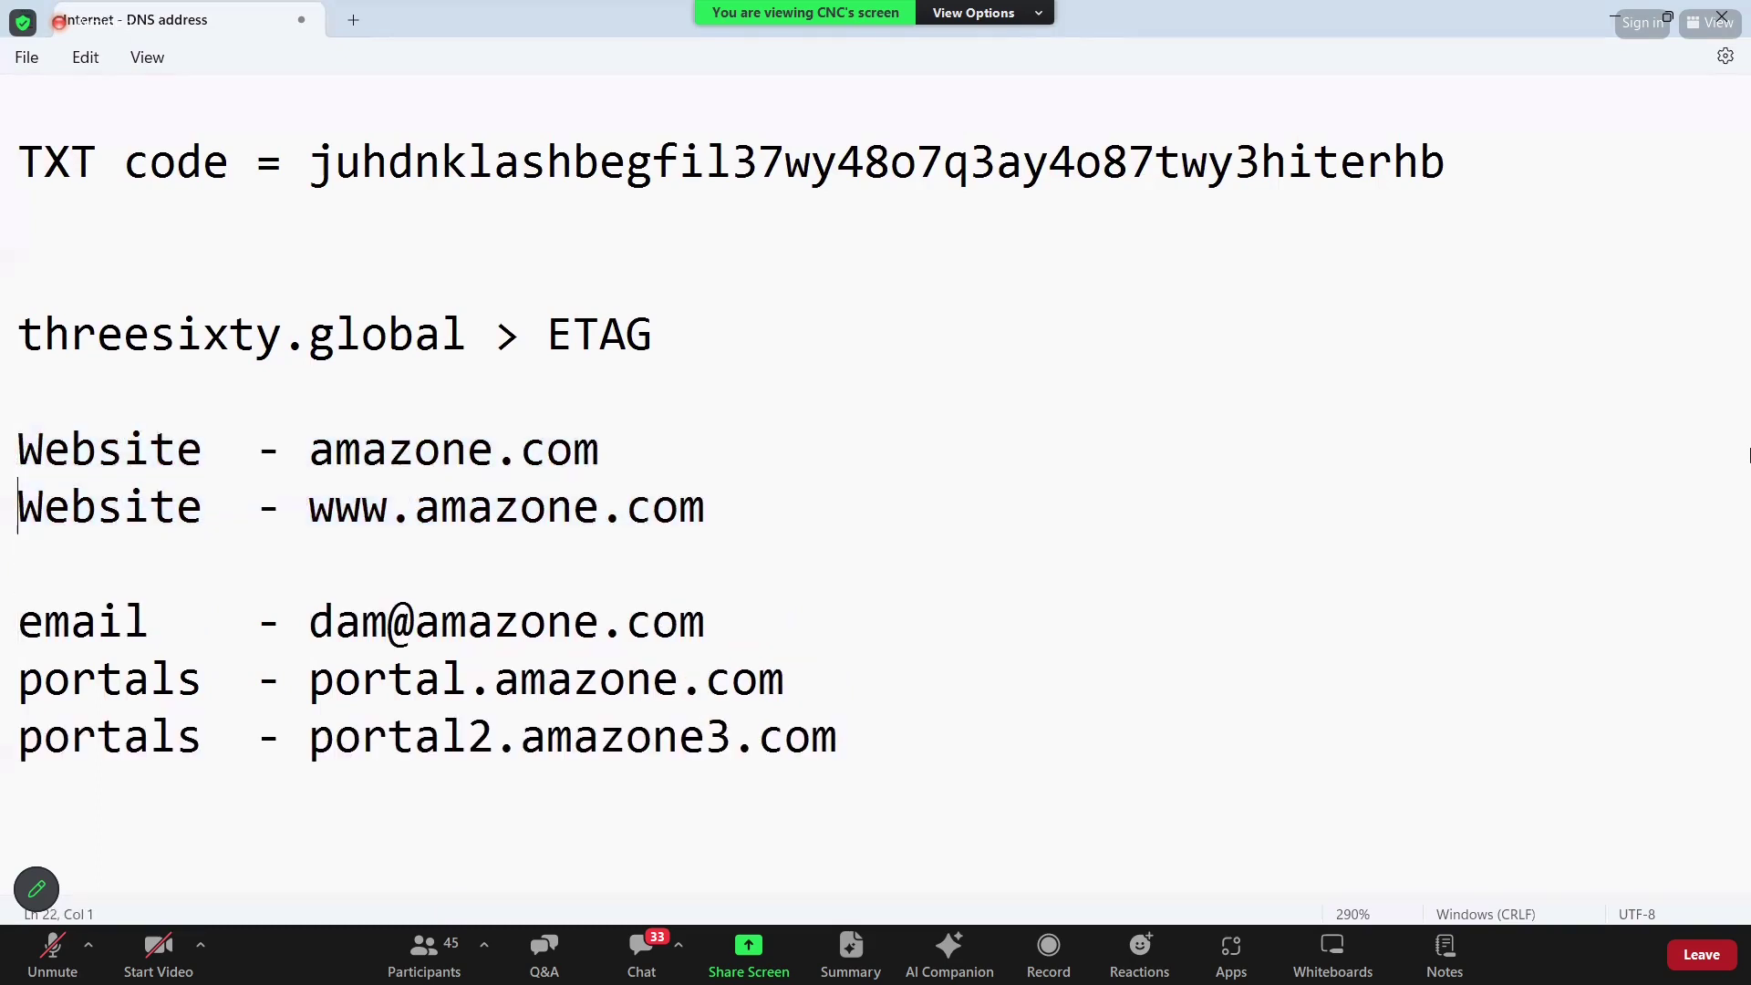
type(">")
key("Up")
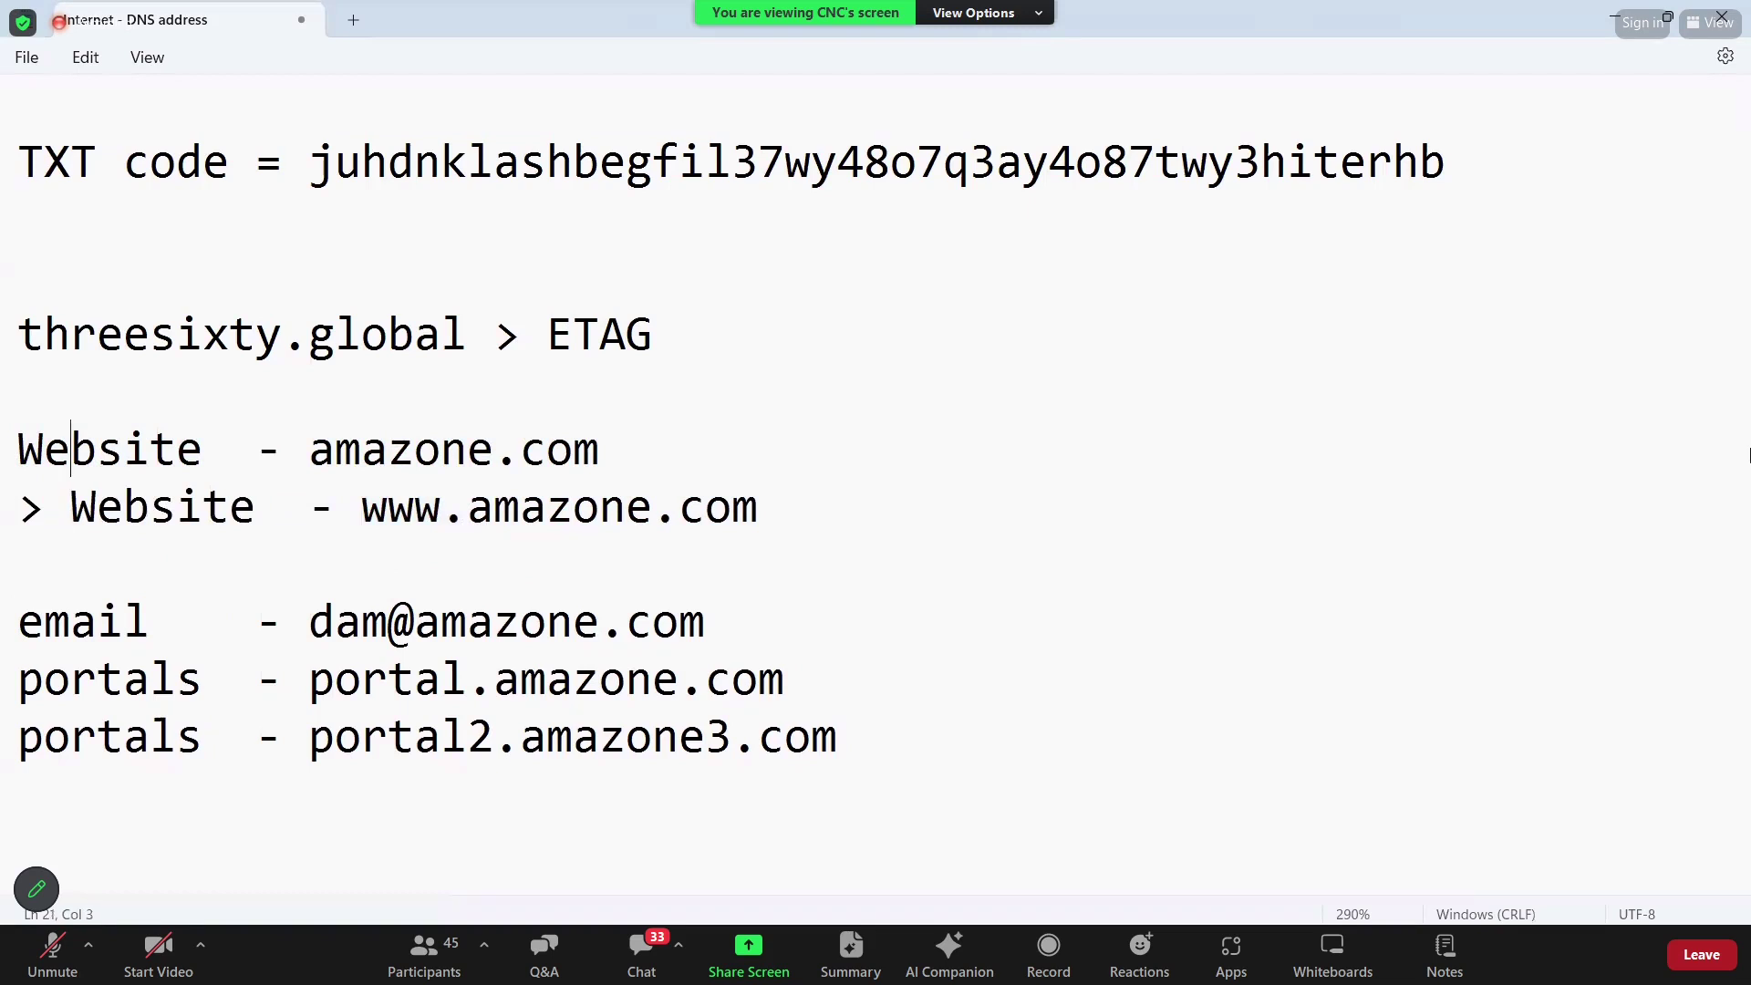
key("Home")
key("ctrl+shift+Right")
key("ctrl+shift+Right")
key("ctrl+shift+Right")
key("ctrl+shift+Right")
key("End")
key("ctrl+shift+Left")
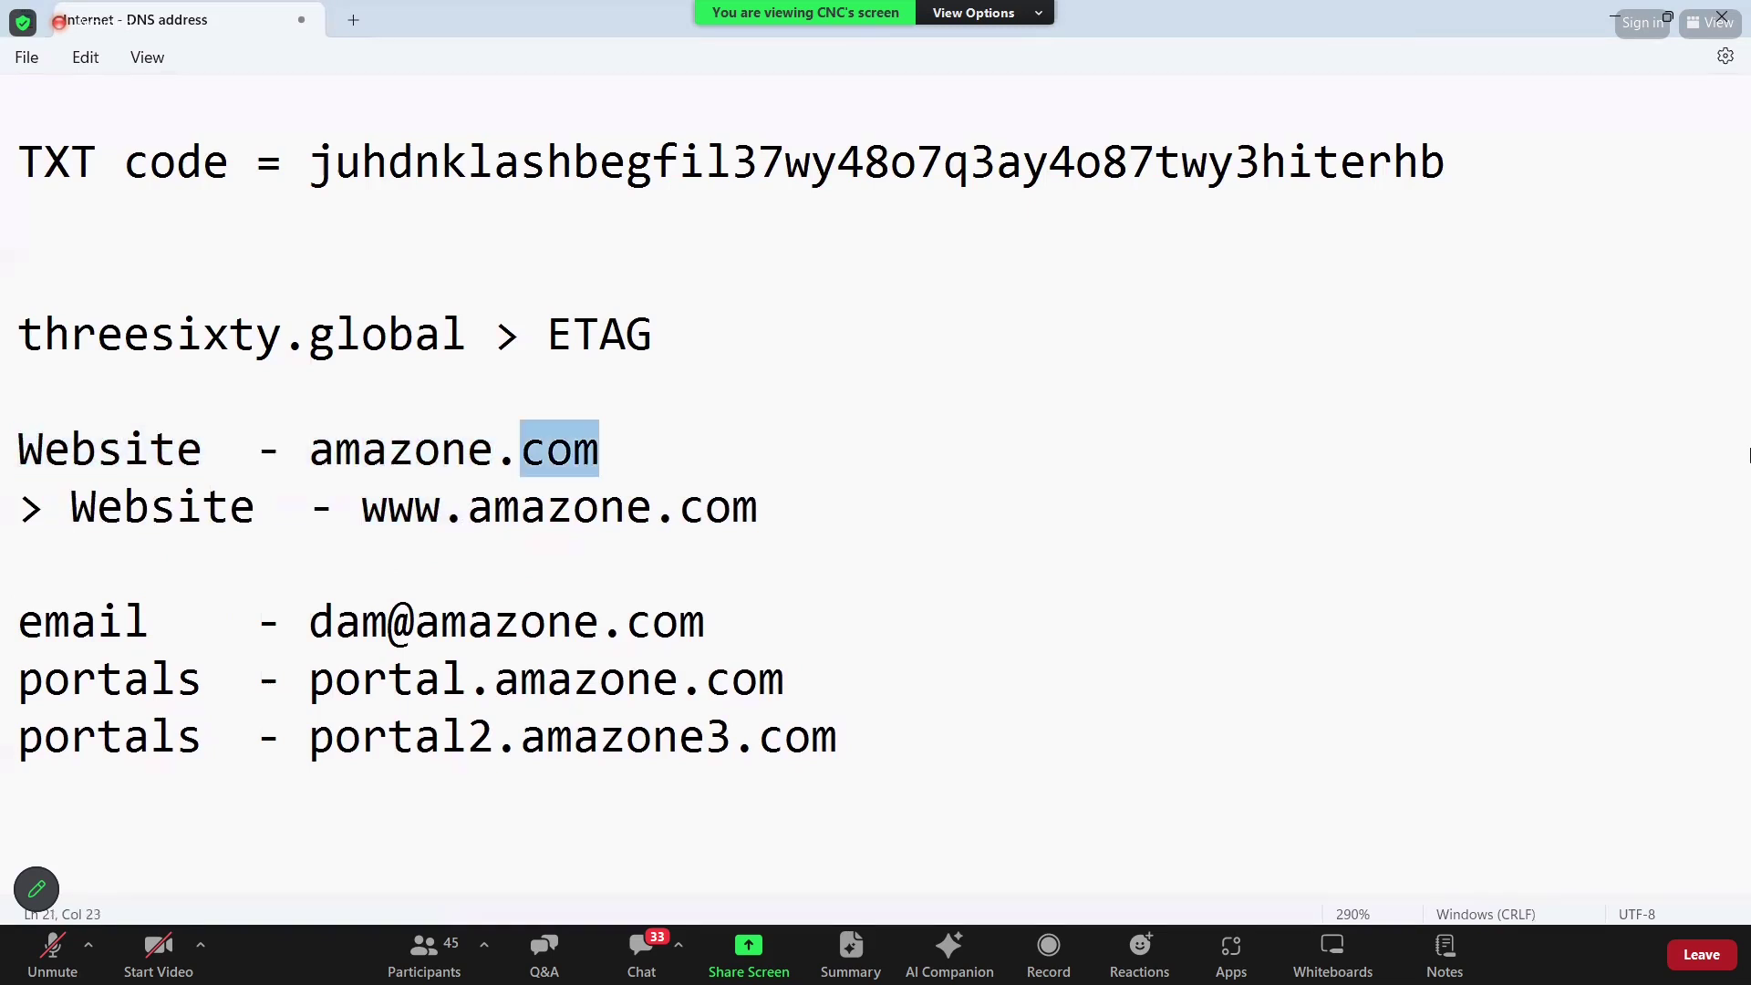
key("ctrl+shift+Left")
key("ctrl+shift+Left")
key("End")
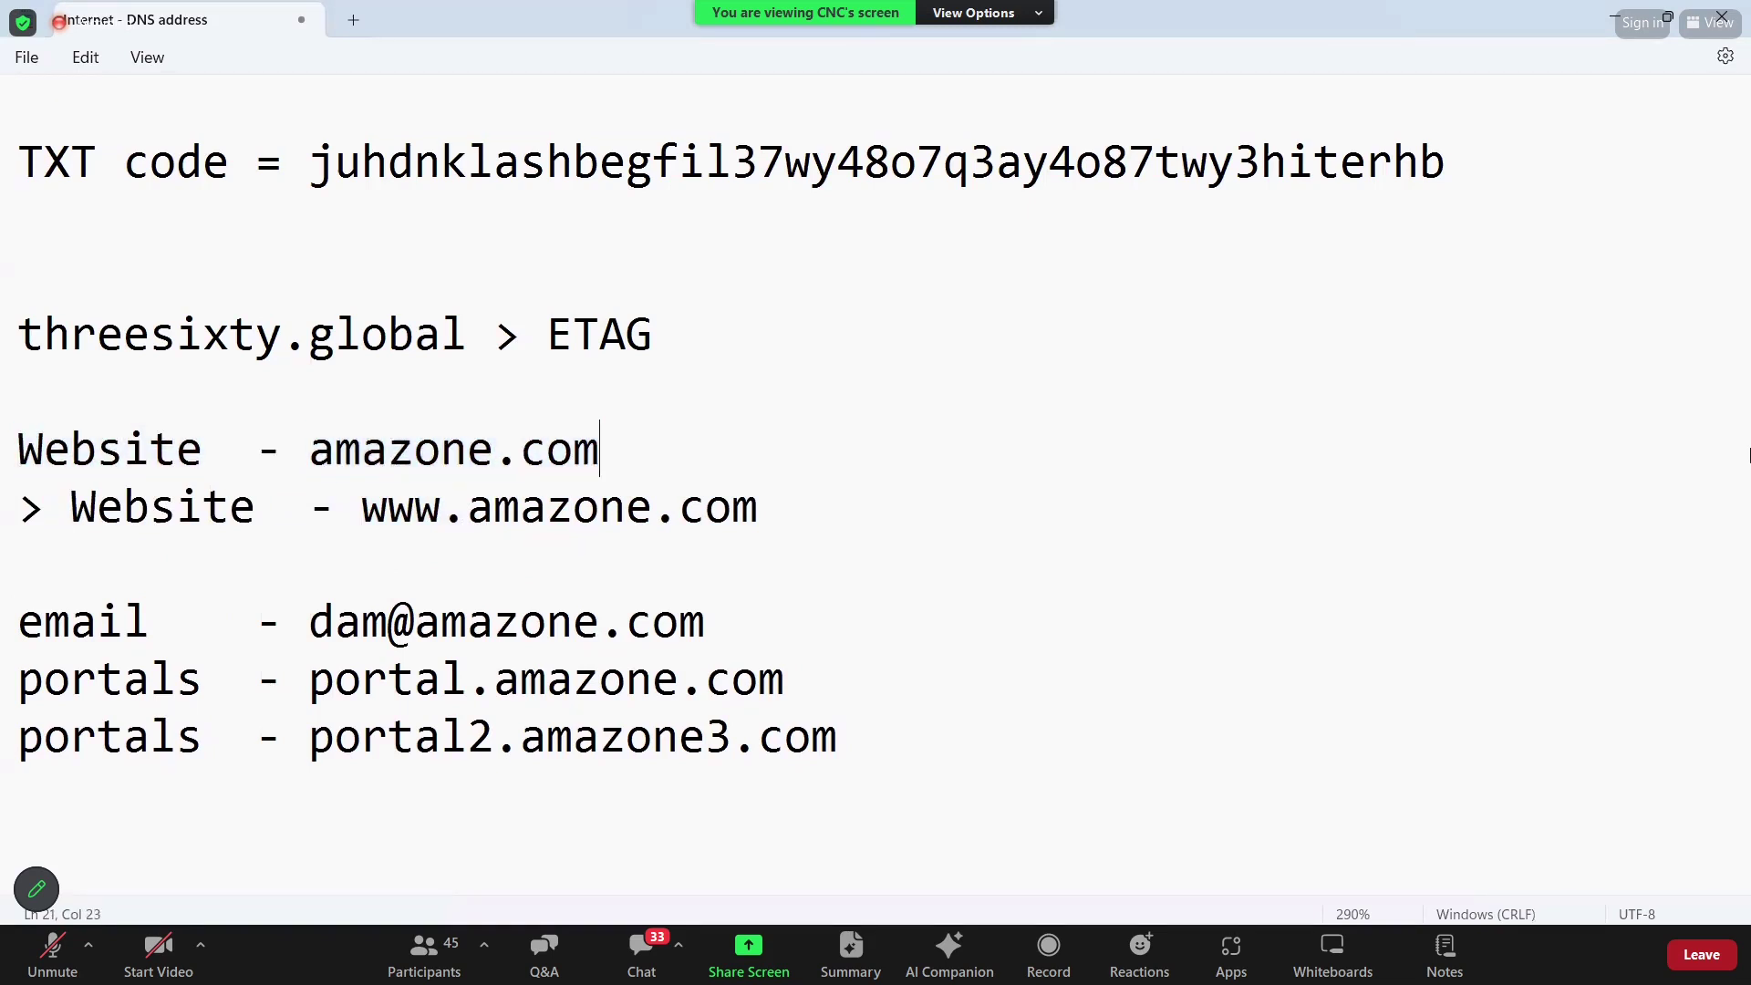
type("- redirect")
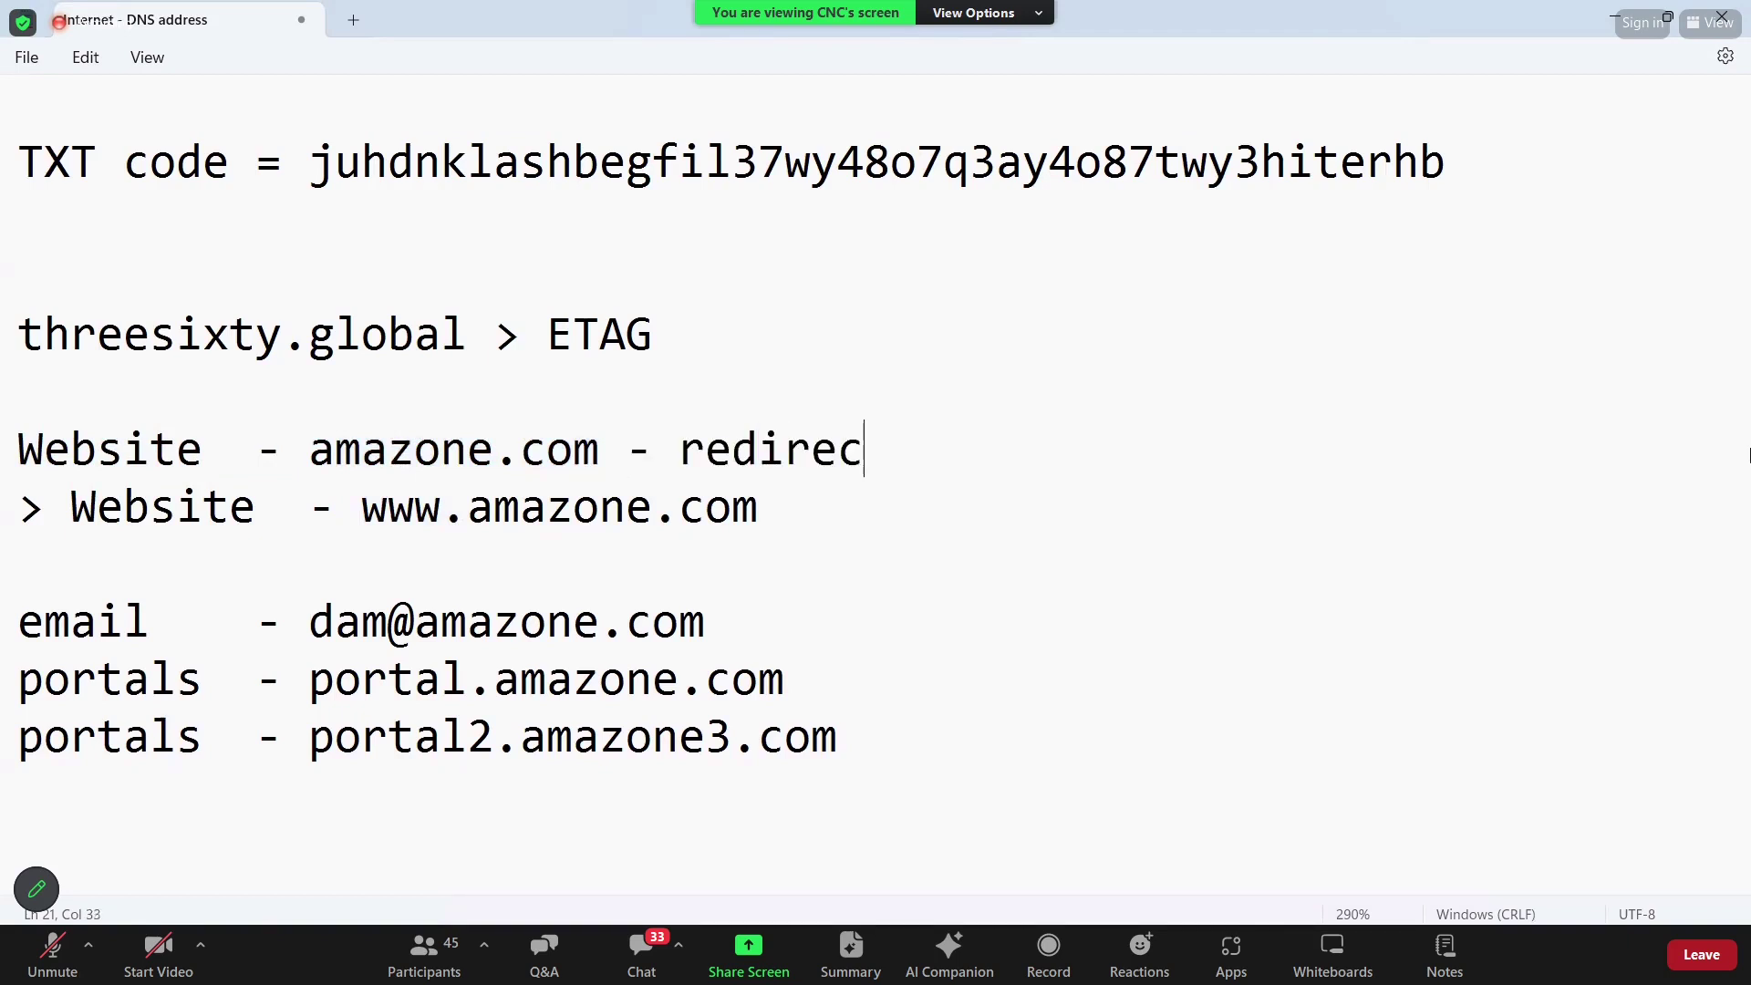
key("ctrl+Left")
key("ctrl+Left")
key("ctrl+Left")
key("ctrl+shift+Right")
key("Down")
key("Left")
key("Left")
key("Left")
key("Left")
key("Left")
key("Left")
key("Left")
key("ctrl+Left")
key("ctrl+shift+Right")
key("ctrl+shift+Right")
key("ctrl+shift+Right")
key("ctrl+shift+Right")
key("ctrl+shift+Right")
key("ctrl+c")
key("Up")
key("End")
key("ctrl+v")
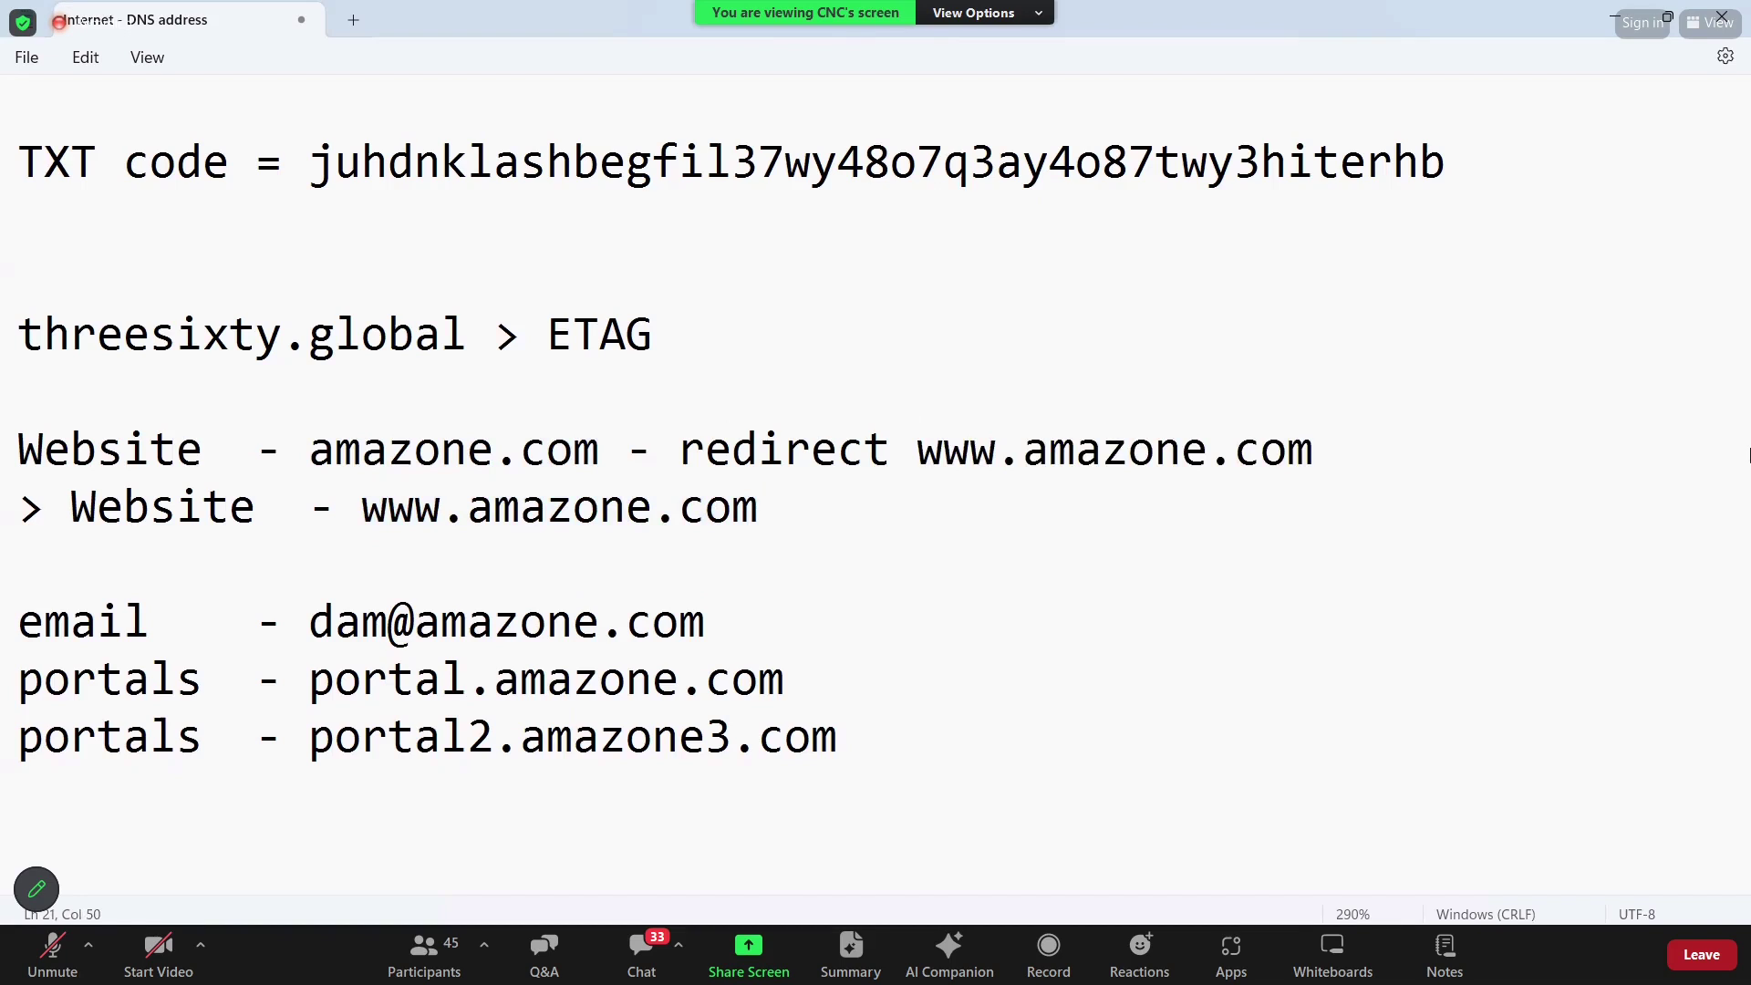
key("Up")
key("Down")
key("ctrl+Right")
key("ctrl+Right")
key("ctrl+shift+Right")
key("ctrl+shift+Right")
key("ctrl+shift+Right")
key("shift+Left")
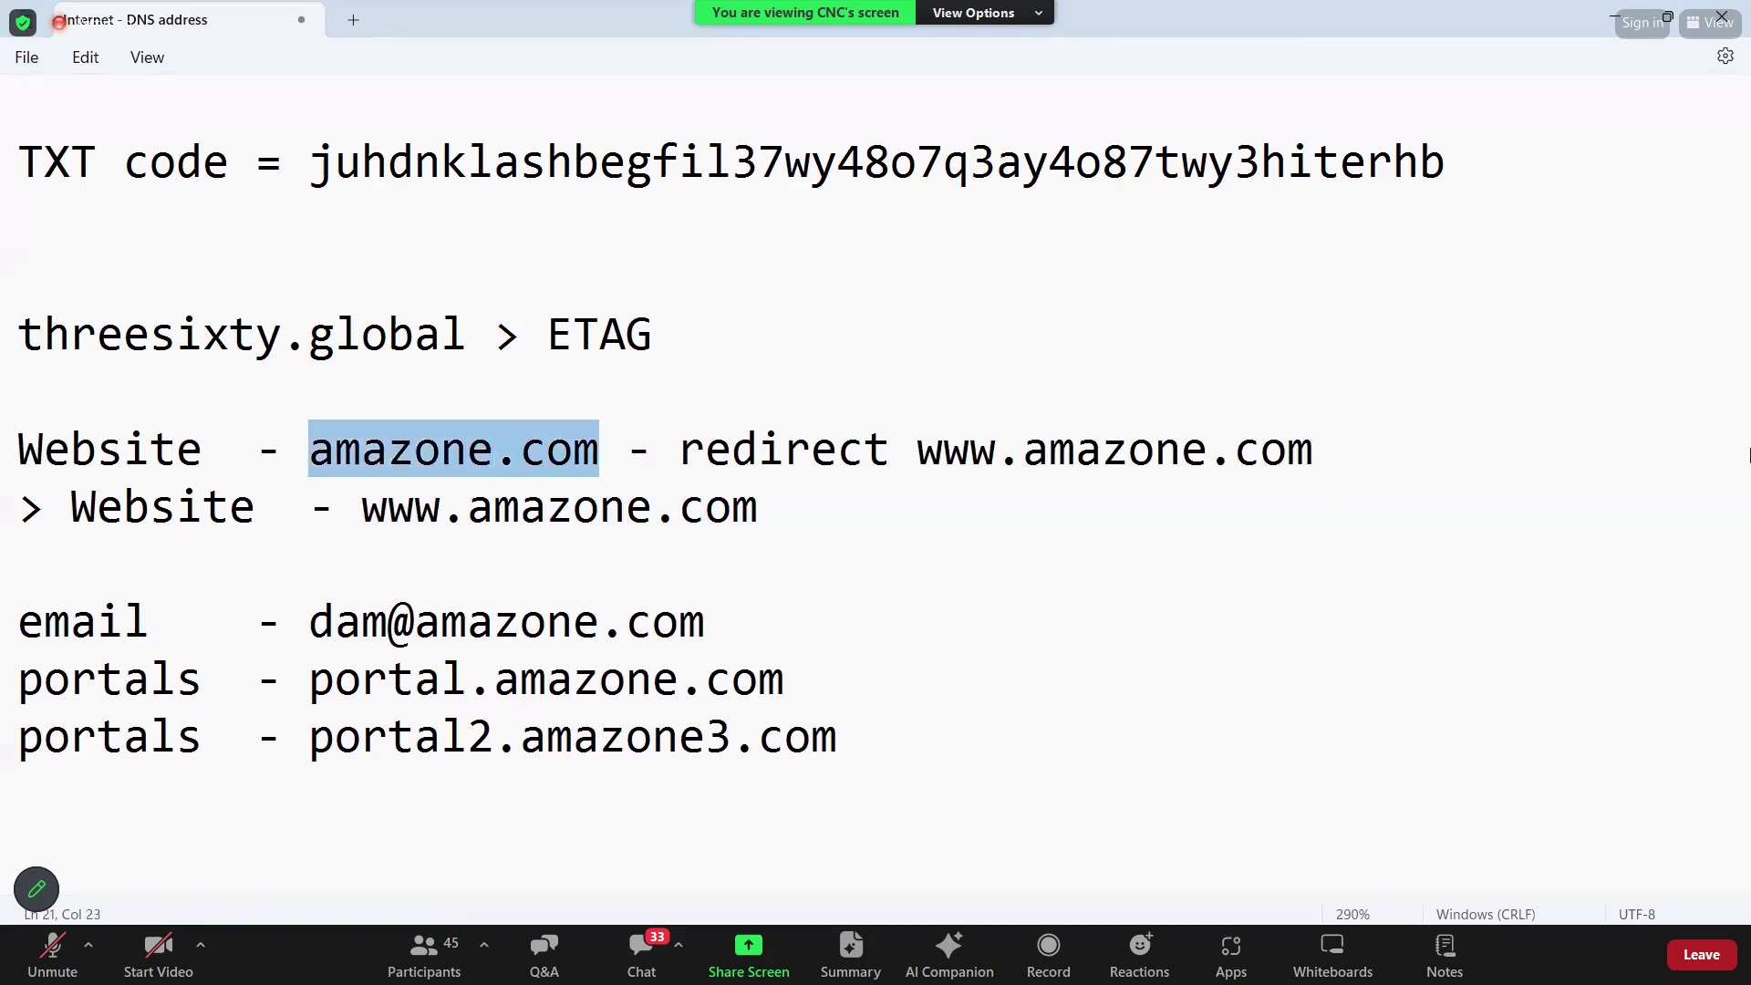
left_click_drag(996, 443, 941, 456)
double_click(1250, 438)
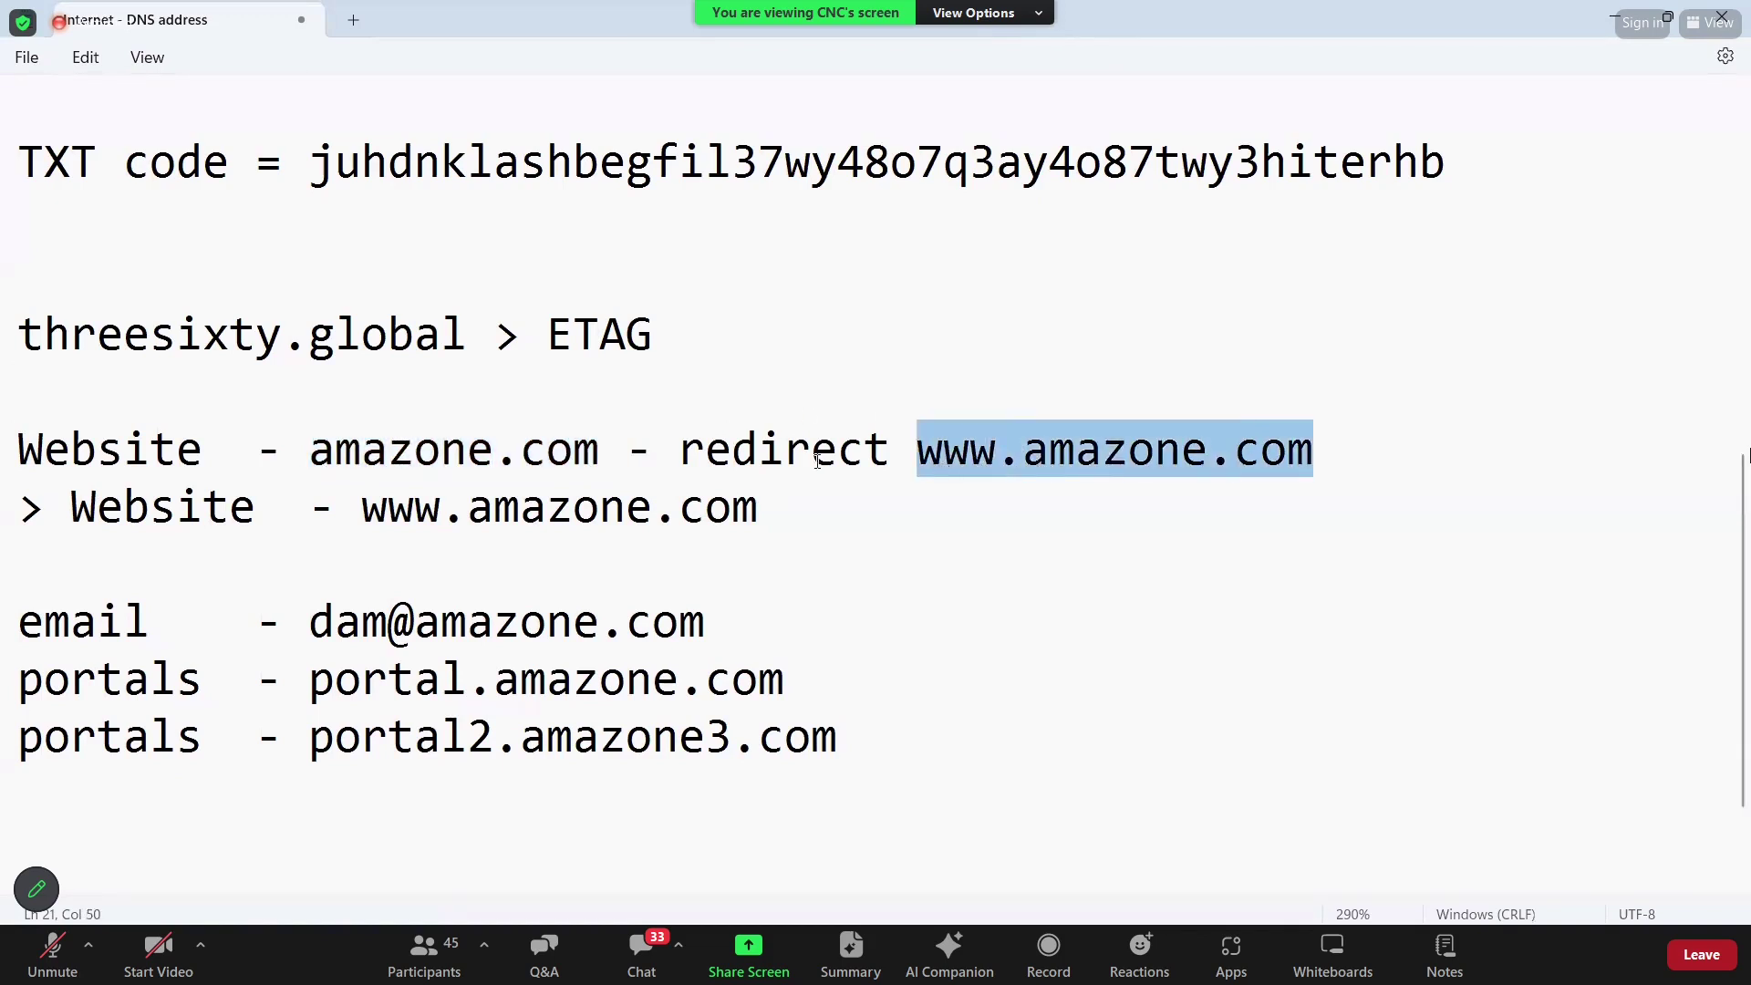
left_click(764, 447)
double_click(765, 447)
key("Left")
key("ctrl+Left")
key("ctrl+Left")
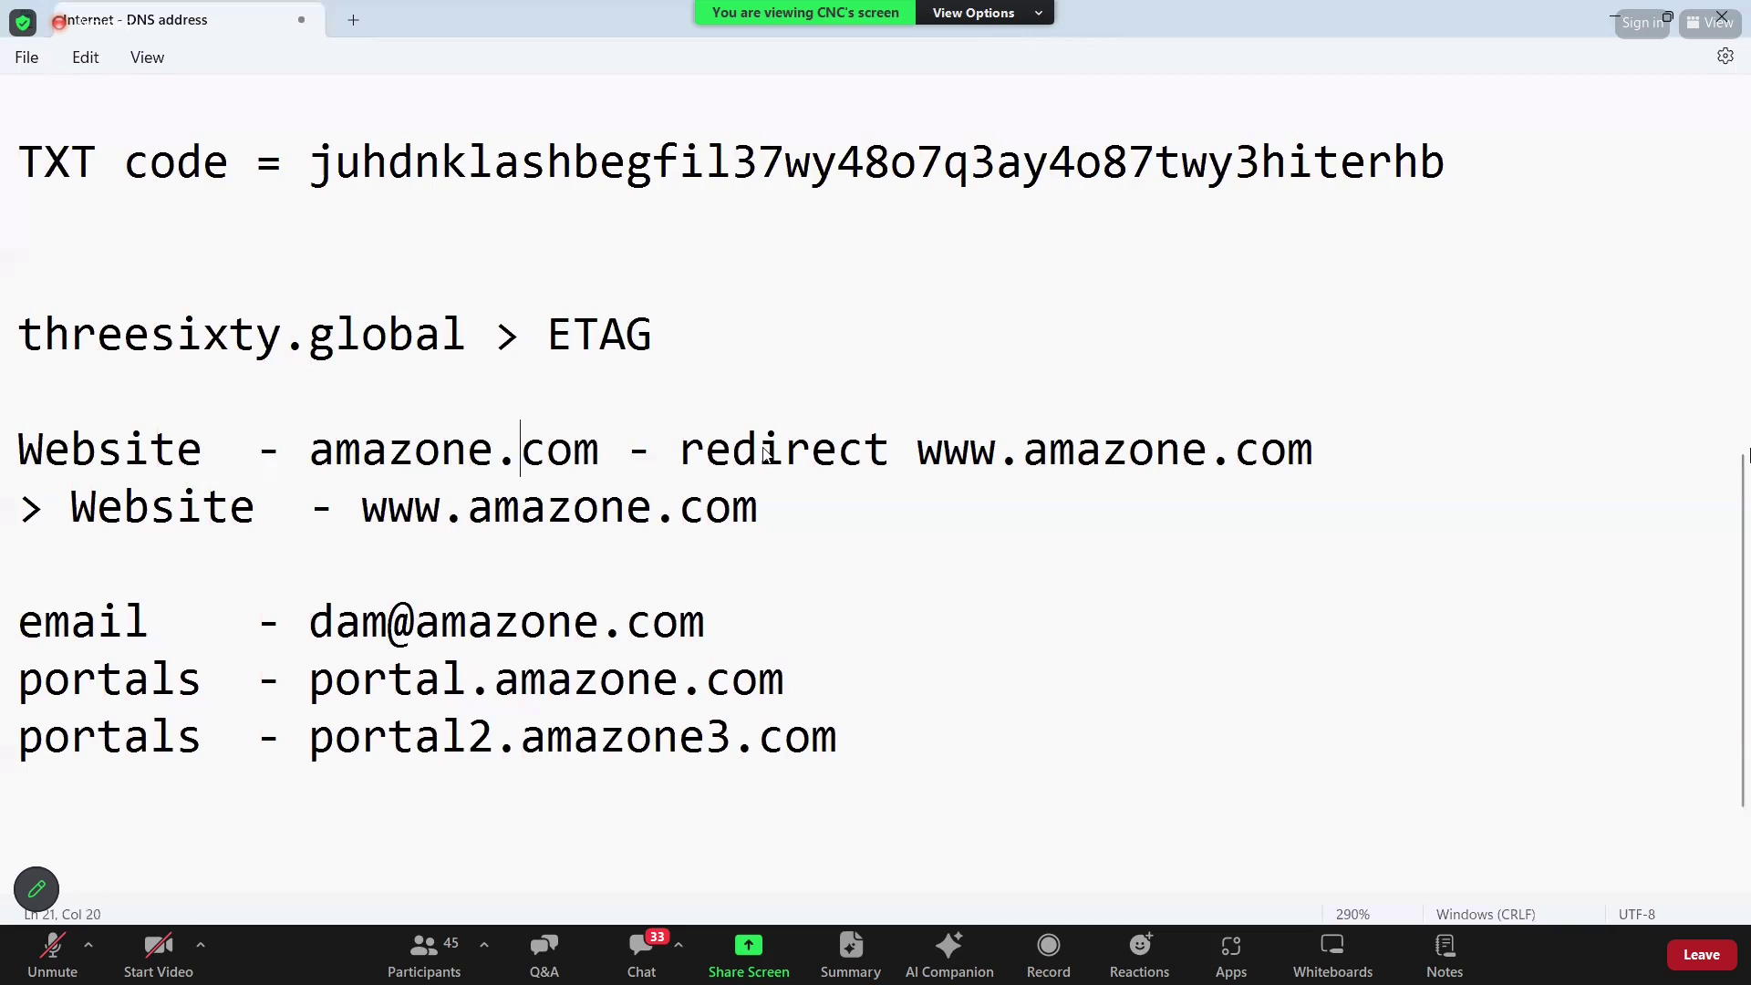
key("Right")
key("Right")
key("Right")
key("ctrl+shift+Left")
key("ctrl+shift+Left")
key("ctrl+shift+Left")
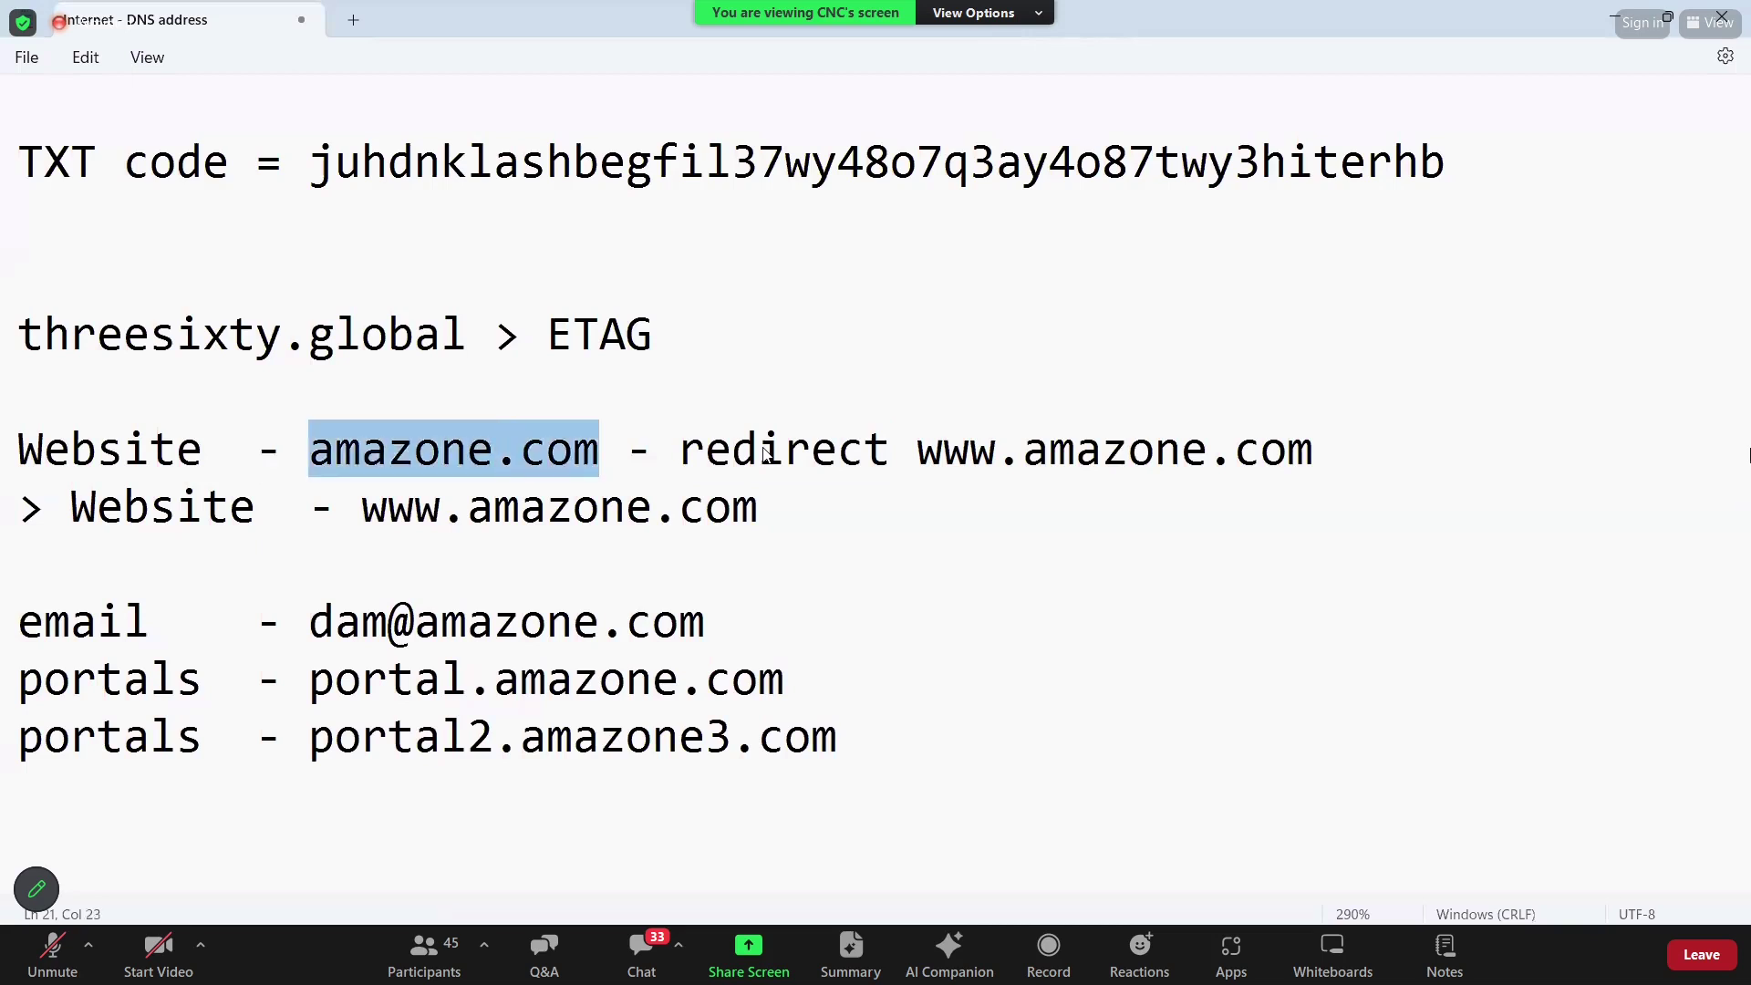
key("ctrl+Right")
key("ctrl+Right")
key("ctrl+Right")
key("ctrl+Left")
key("ctrl+shift+Right")
key("shift+Right")
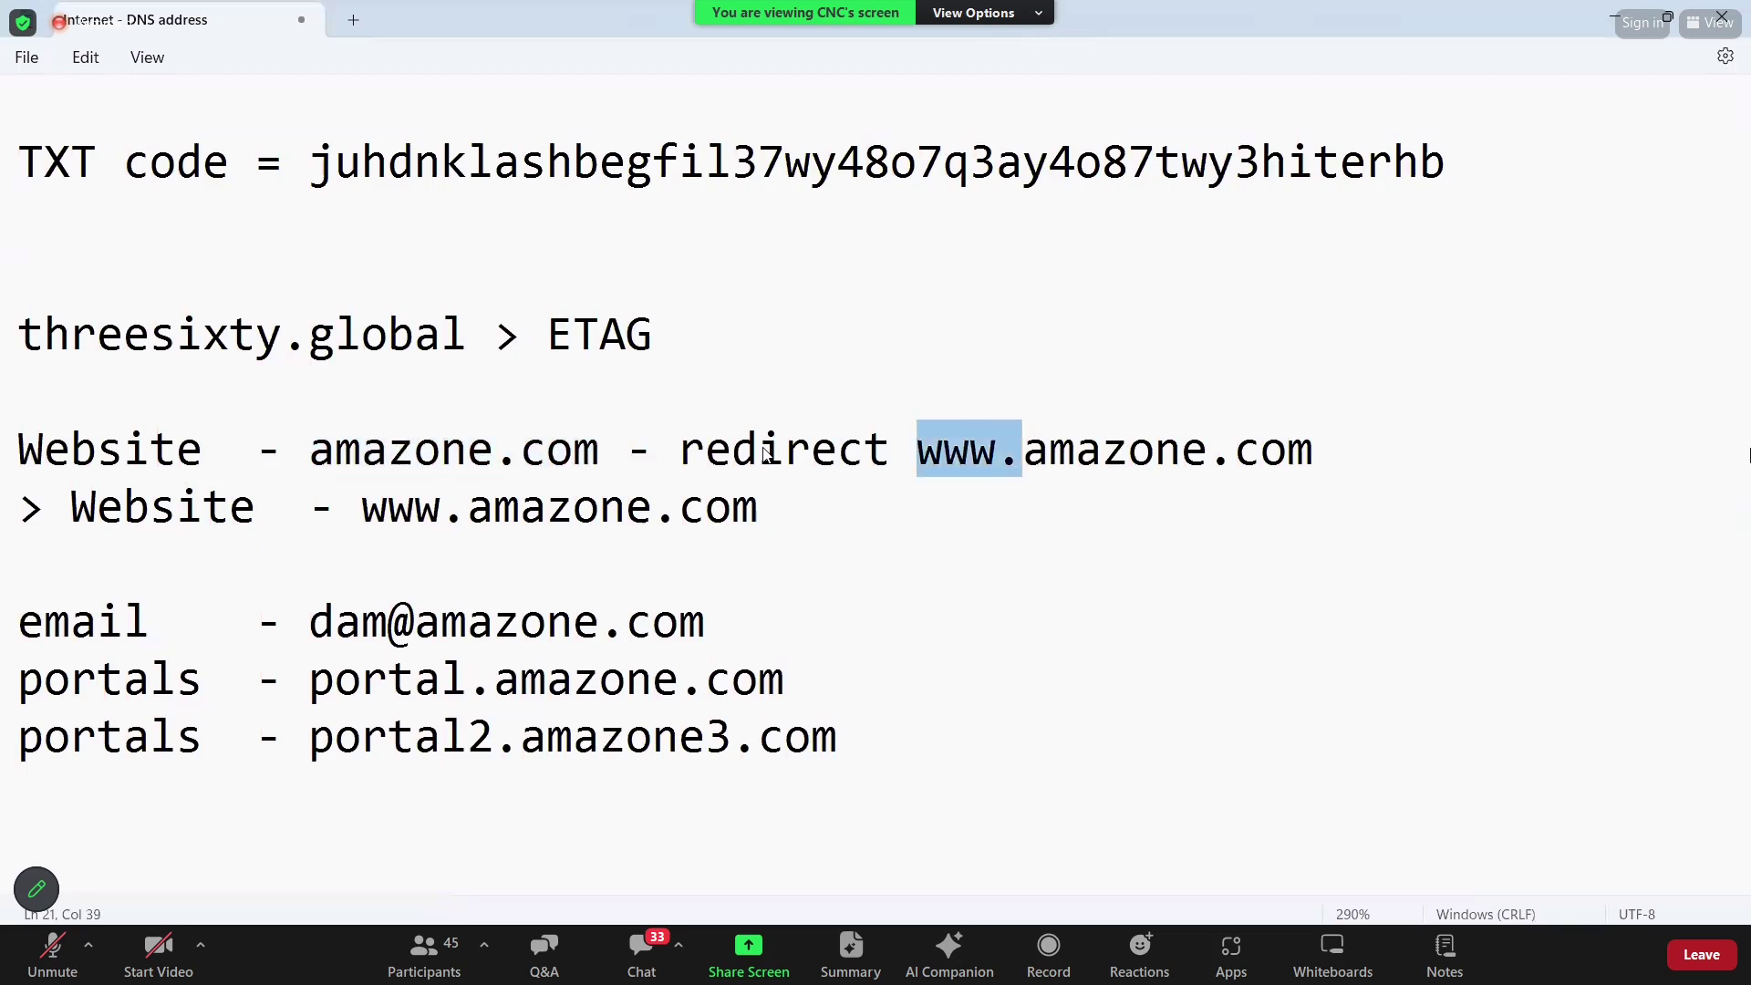
key("ctrl+shift+Right")
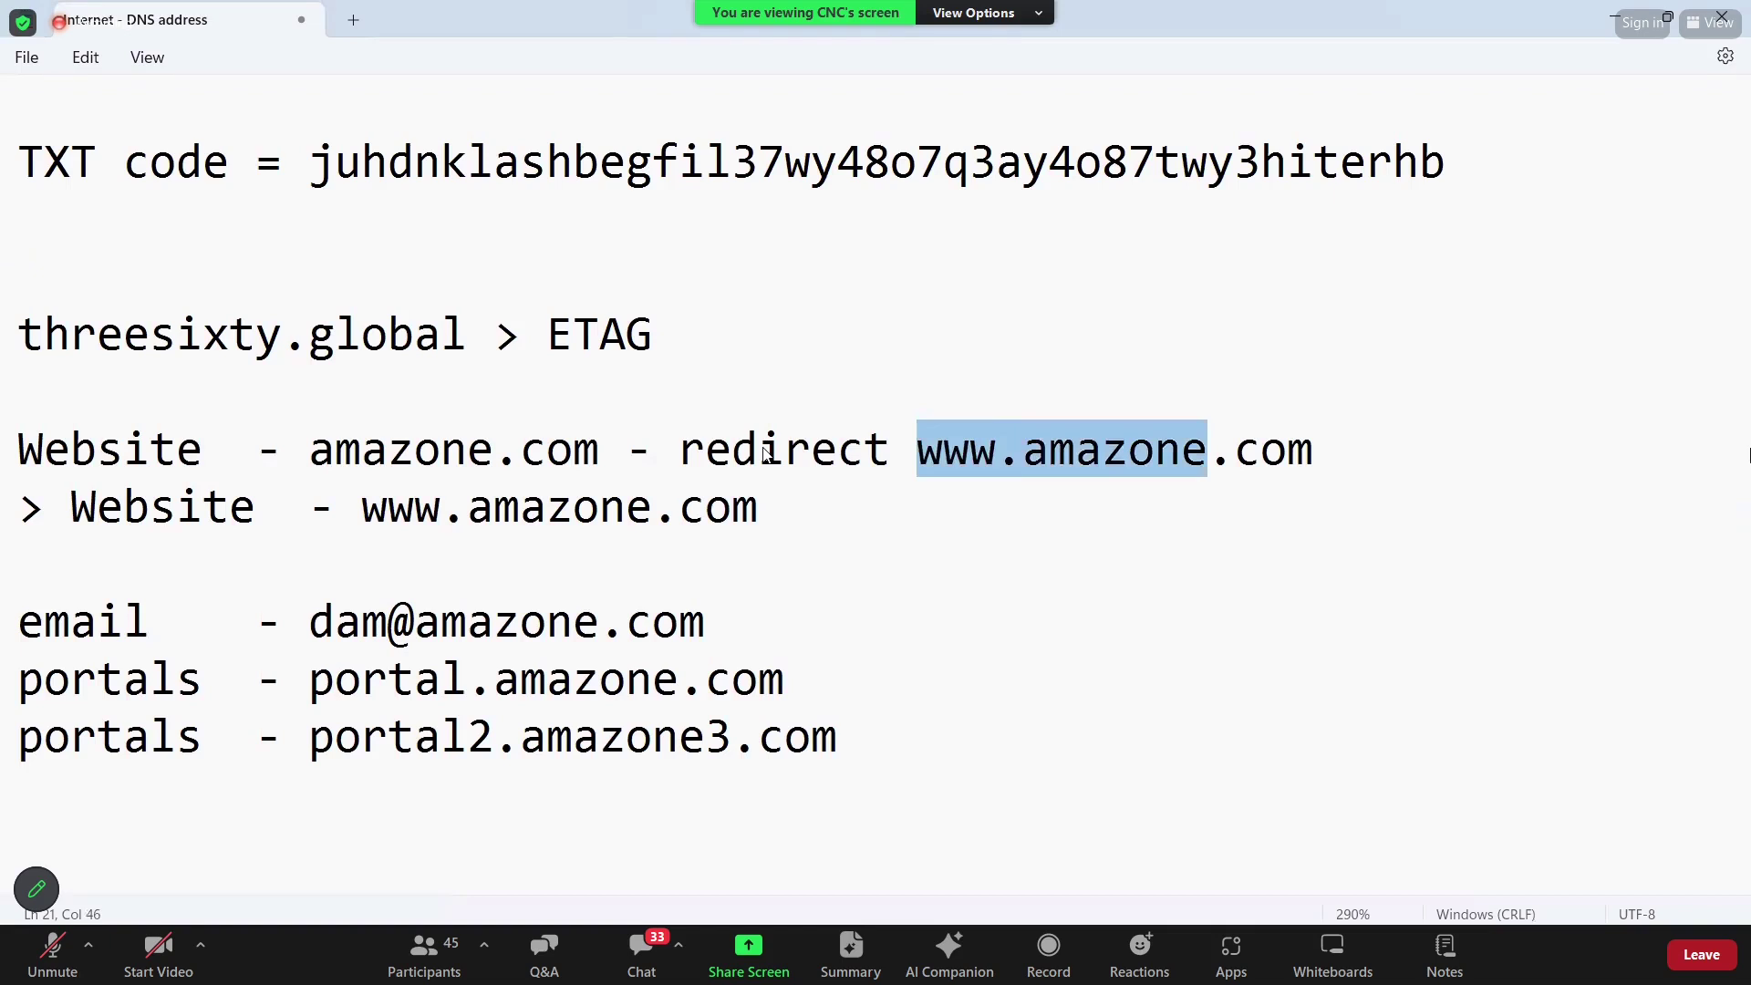
- Highlight amazone.com again, then the whole www Website line
key("Home")
key("ctrl+Right")
key("ctrl+Right")
key("ctrl+Right")
key("ctrl+Right")
key("ctrl+Right")
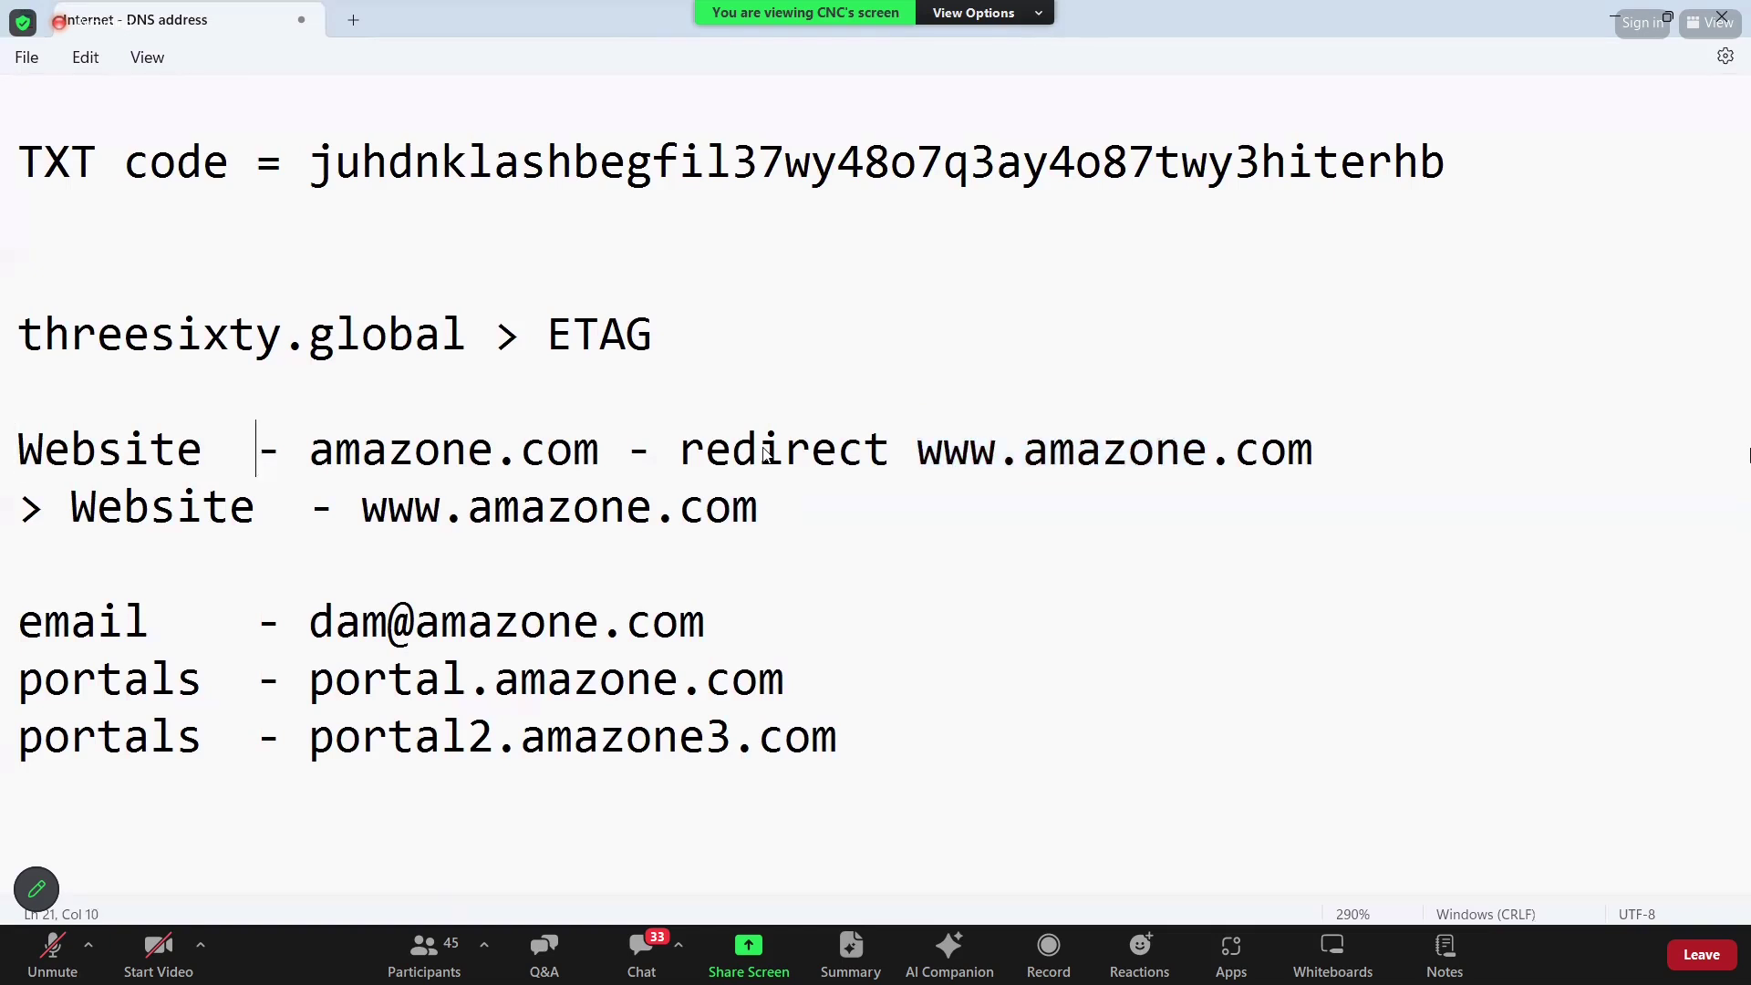
key("ctrl+Right")
key("ctrl+Right")
key("ctrl+Left")
key("ctrl+Left")
key("Left")
key("ctrl+shift+Left")
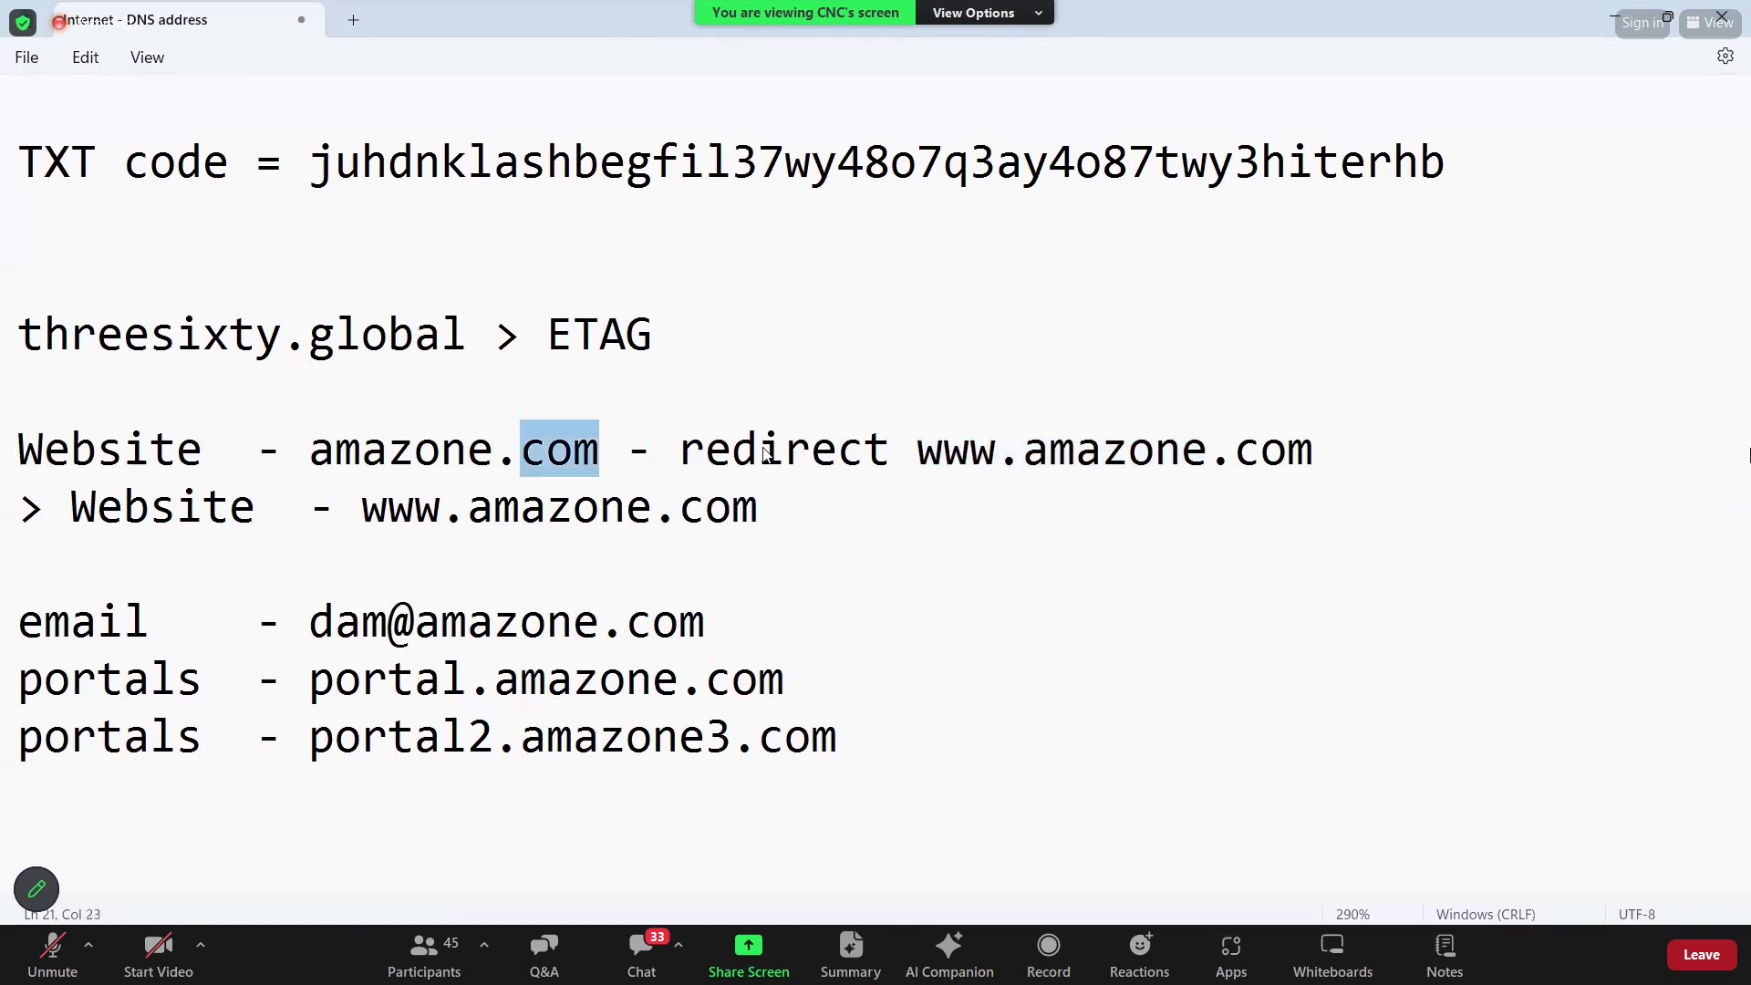
key("ctrl+shift+Left")
key("ctrl+shift+Left")
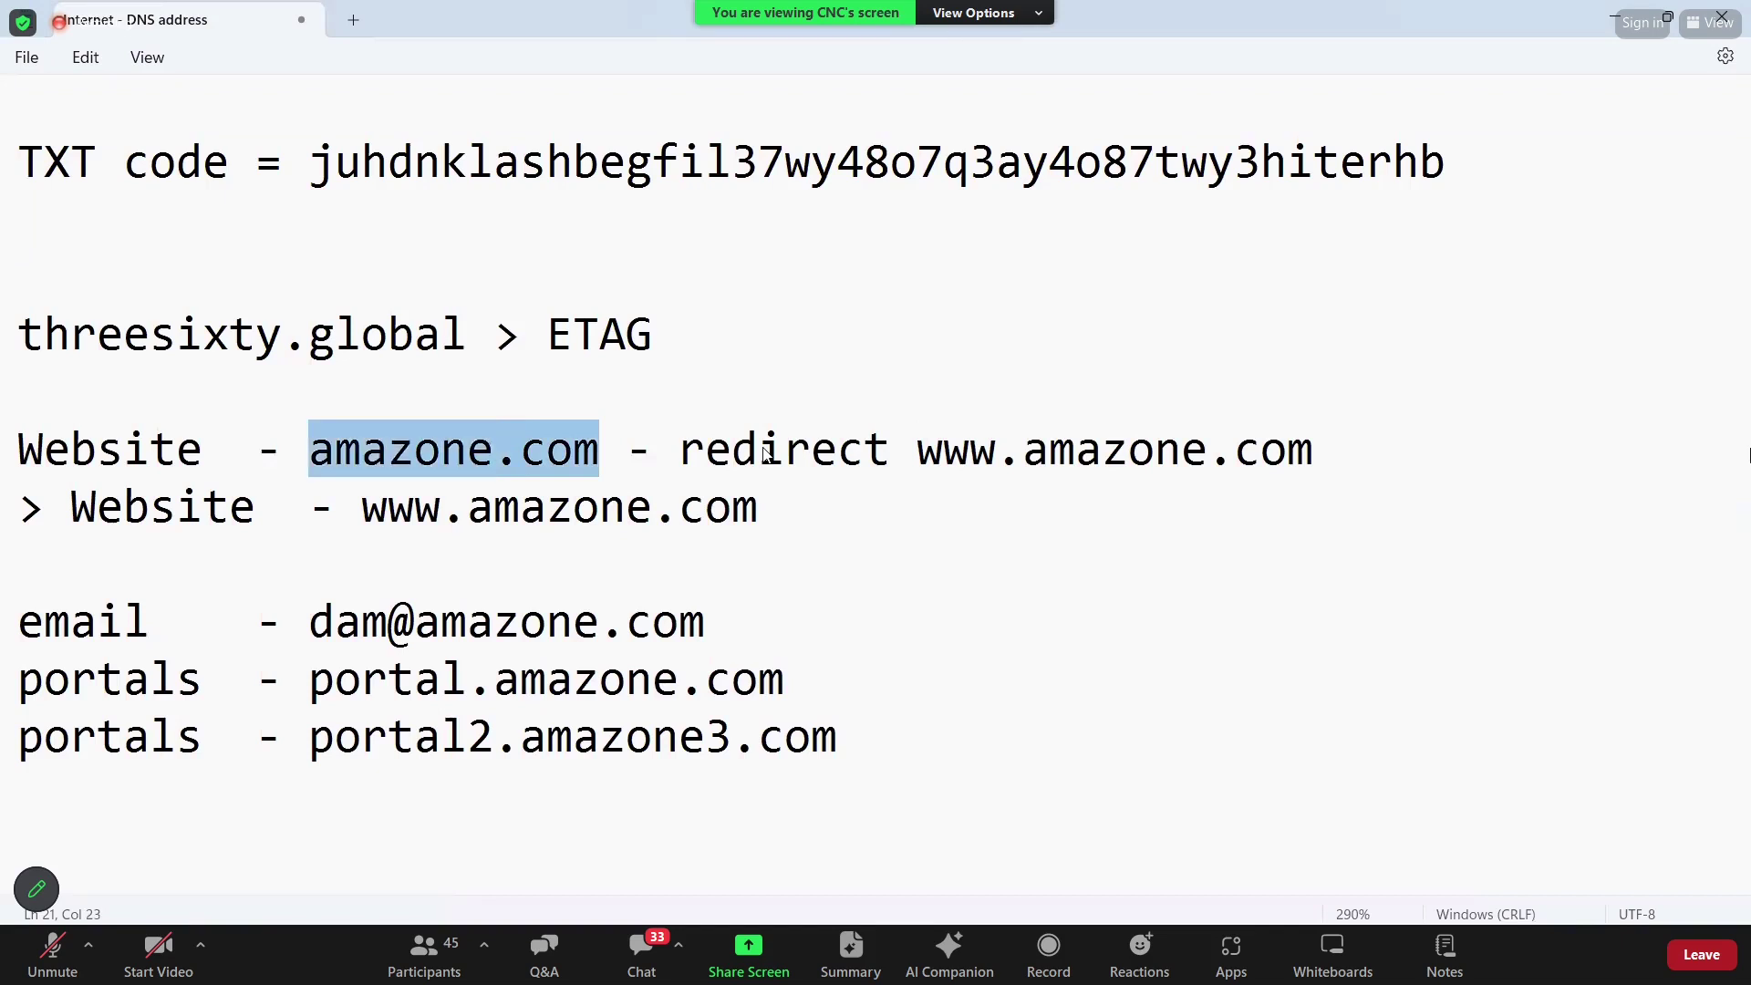
key("Left")
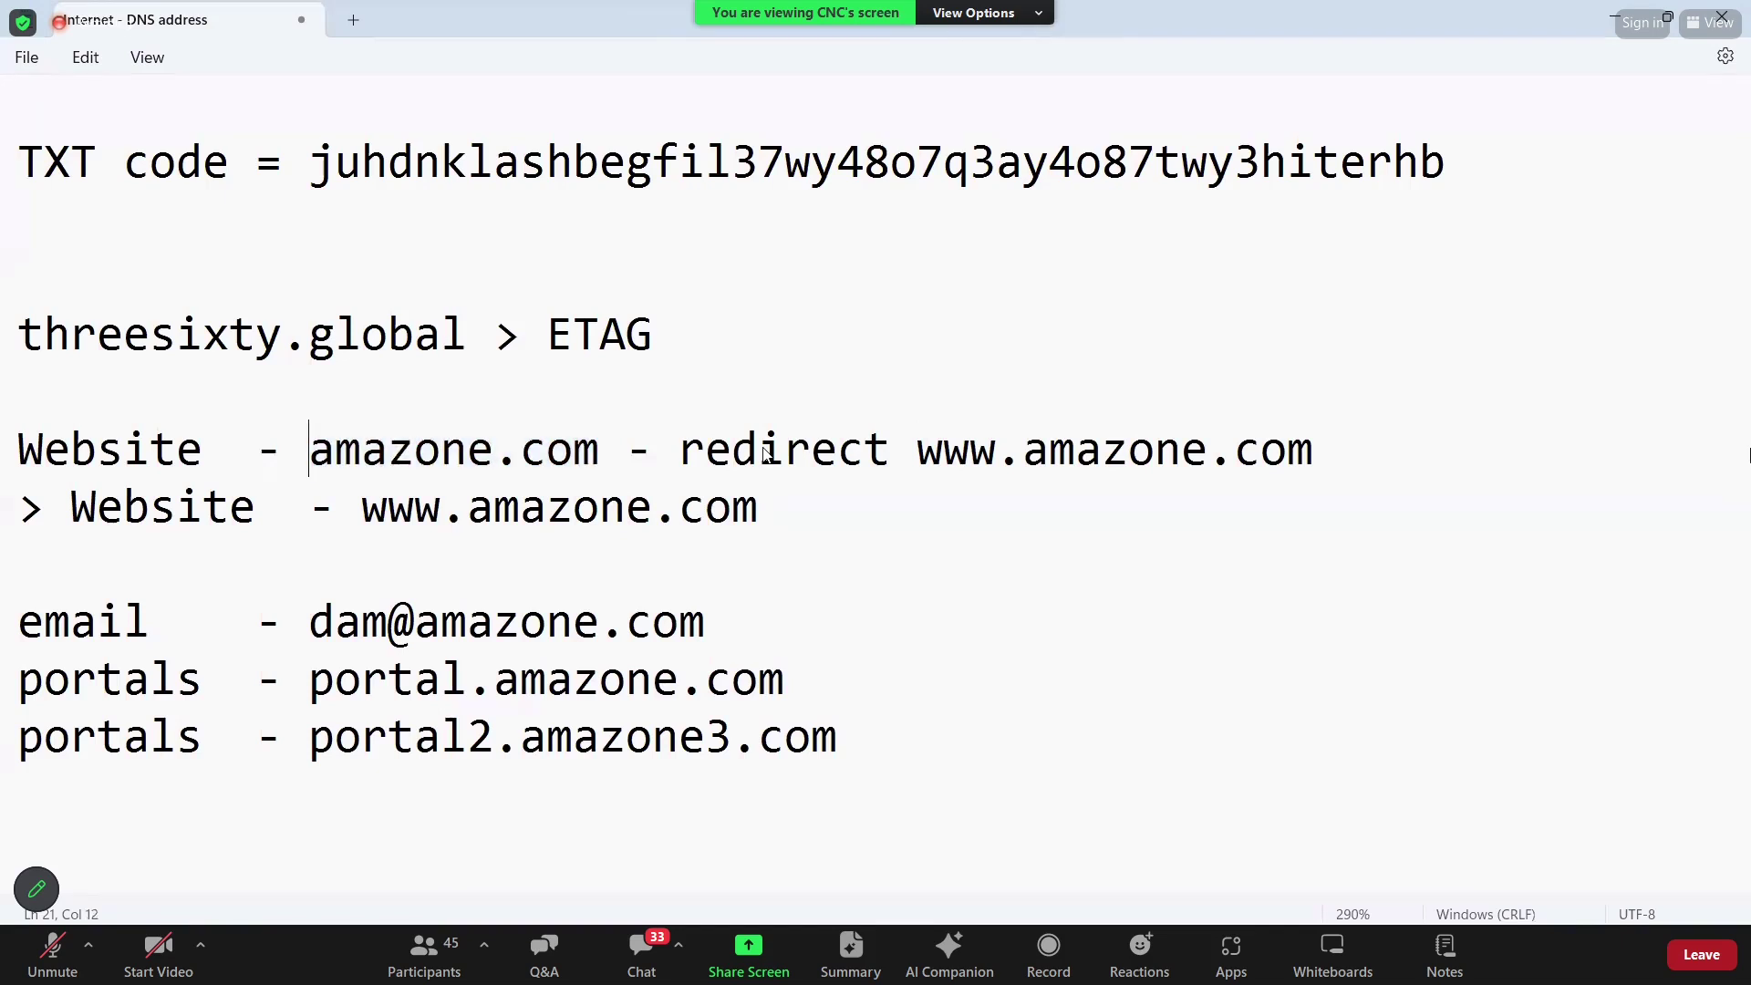
key("Home")
key("shift+Down")
- Fix the email entry's name by inserting the missing 'a'
key("Down")
key("Down")
key("ctrl+Right")
key("ctrl+Right")
type("a")
key("Down")
key("Left")
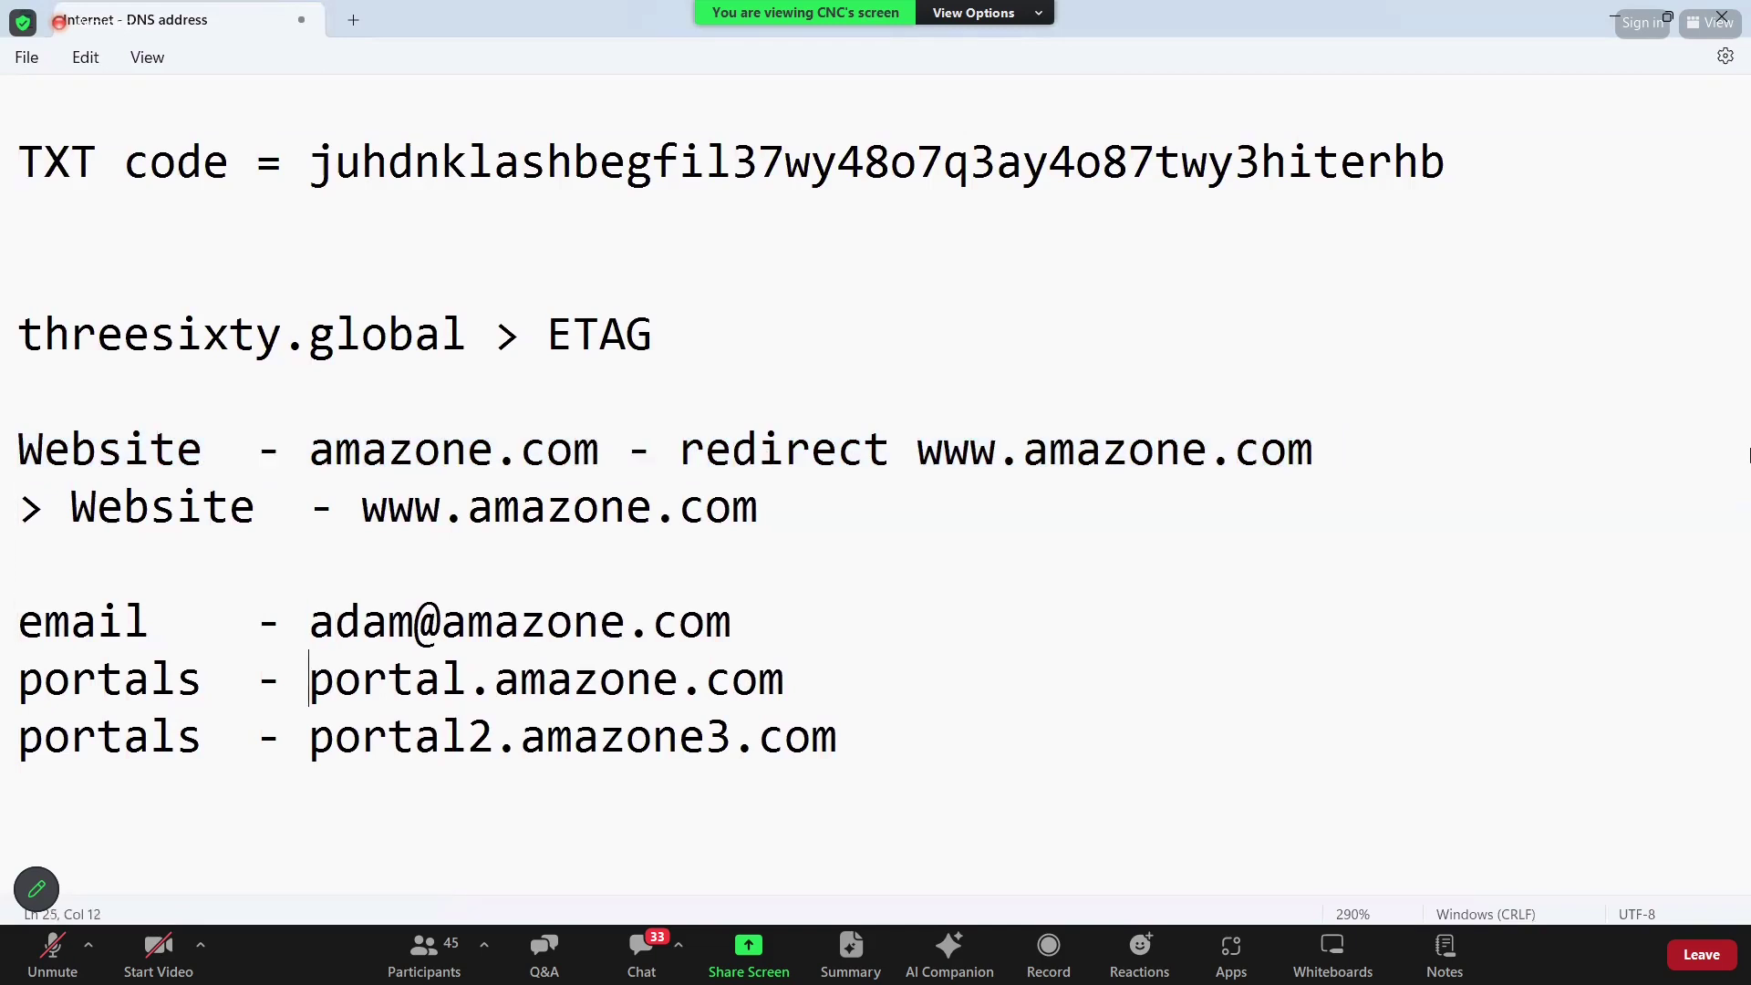
key("ctrl+shift+Right")
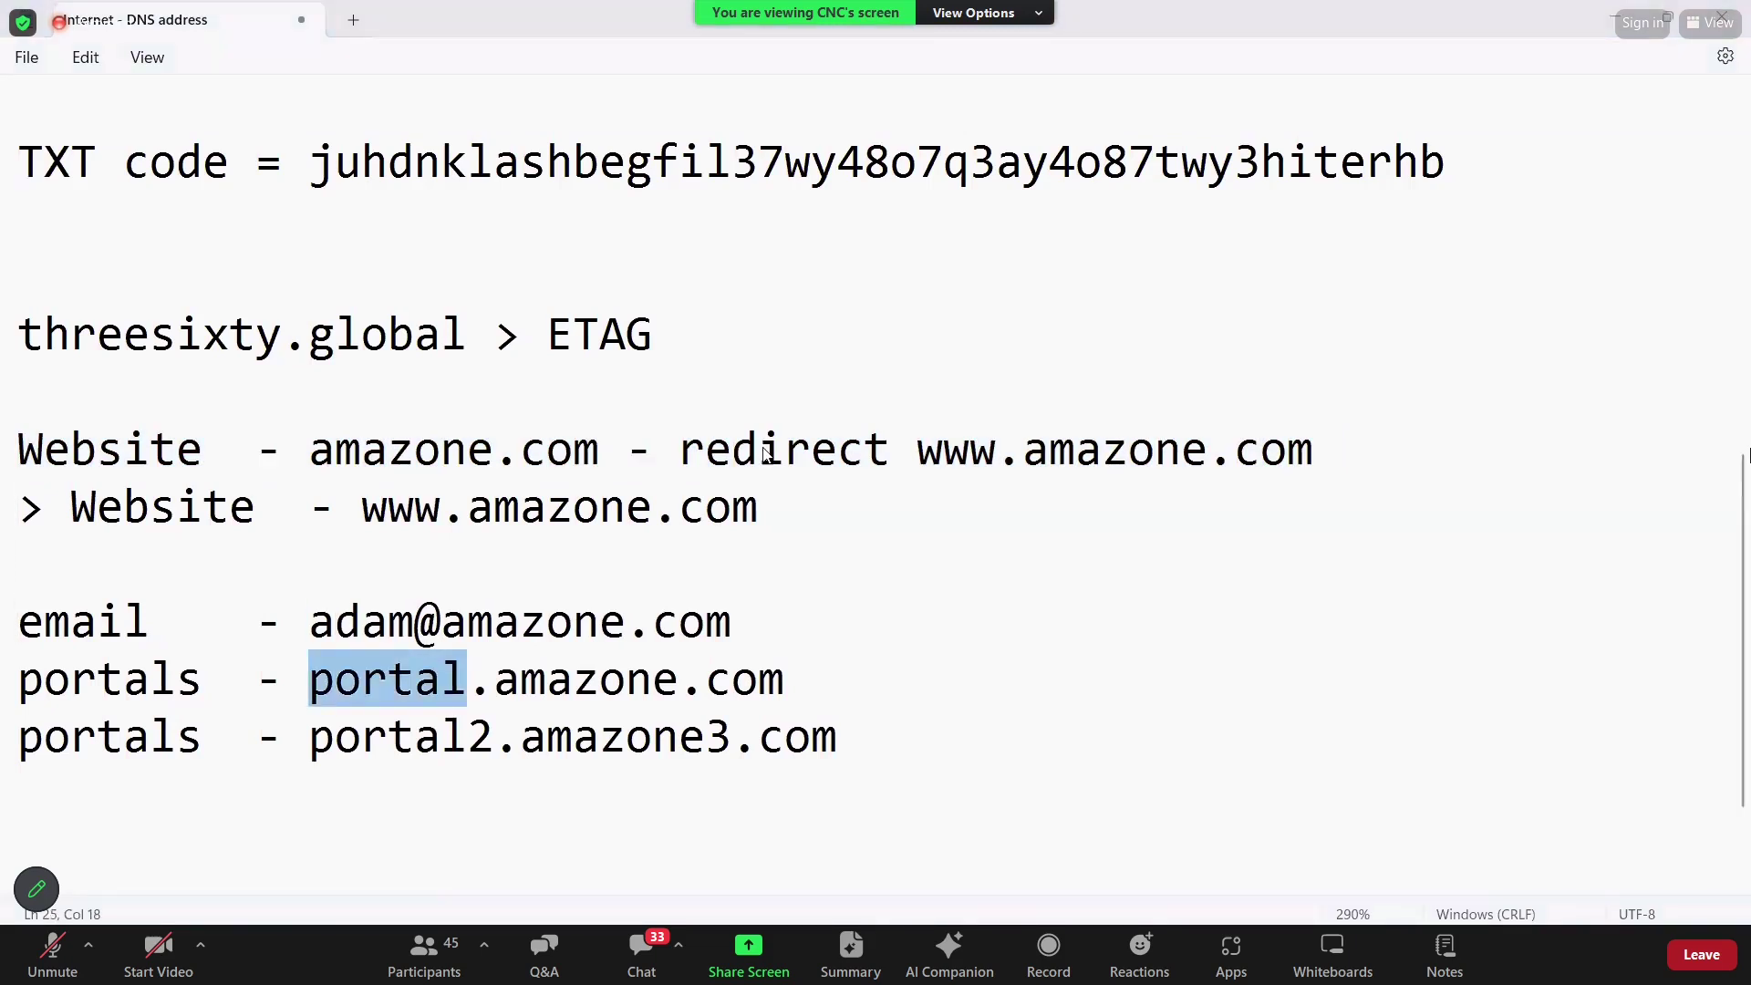
key("alt+Tab")
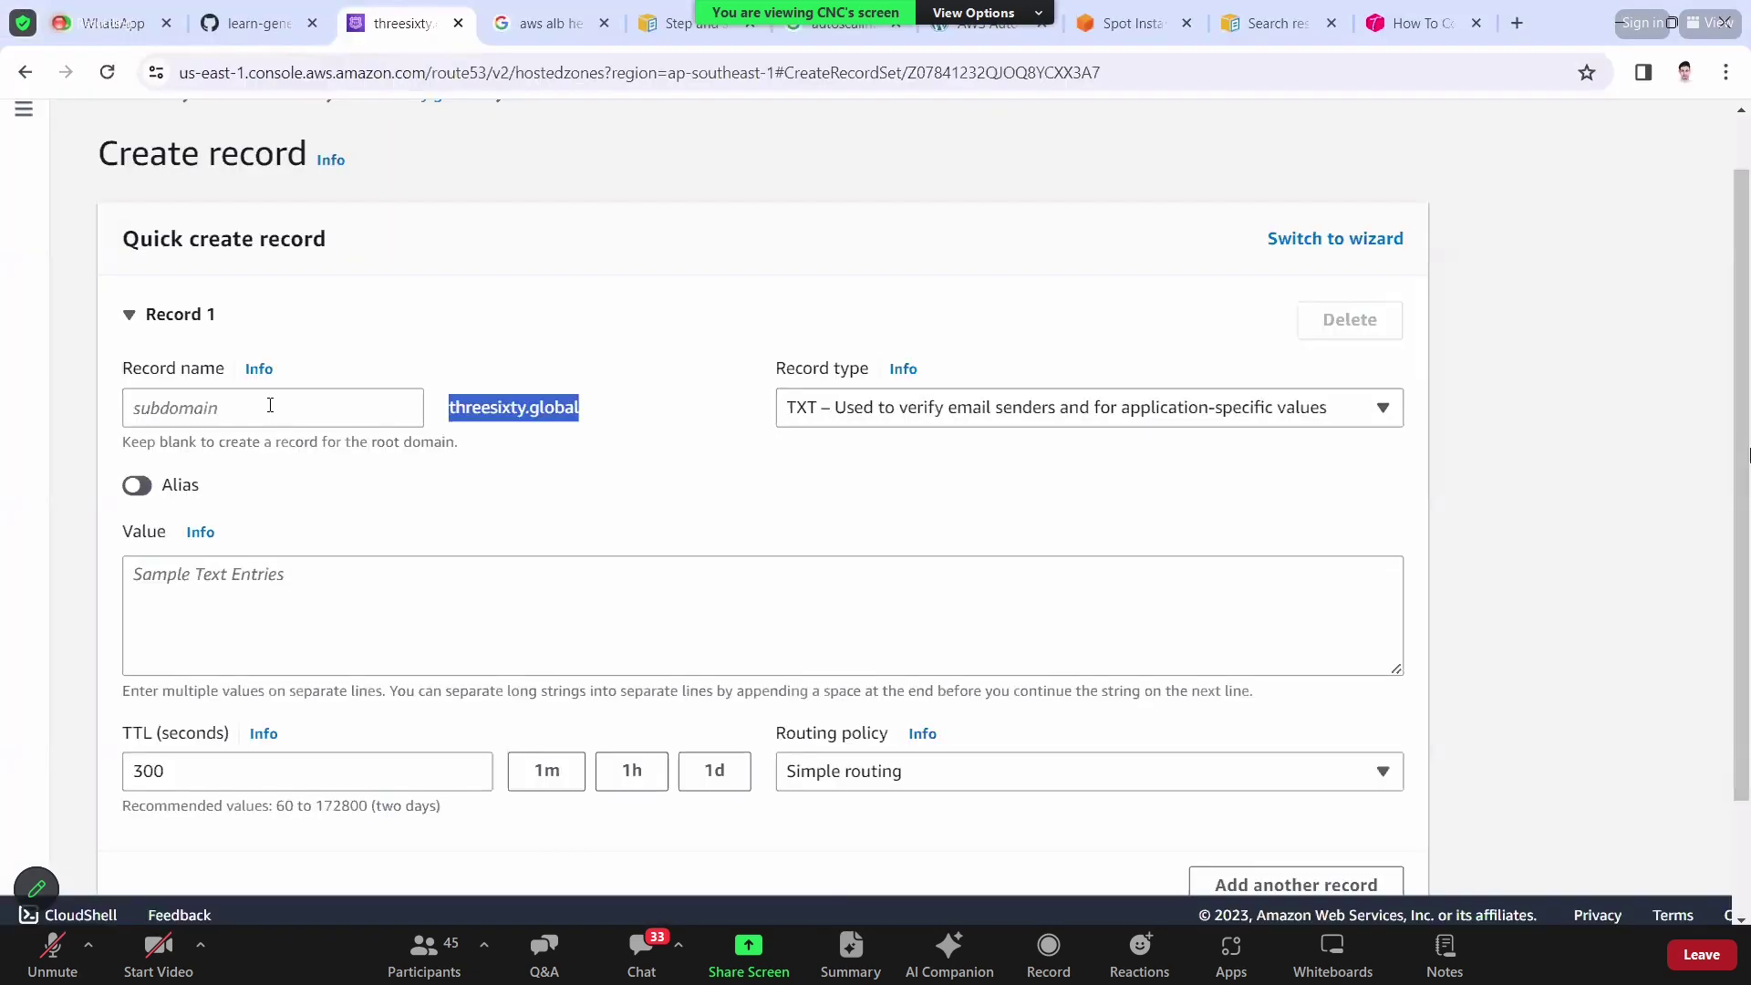
- Choose record type A and enter portal2 as the record name
left_click(270, 405)
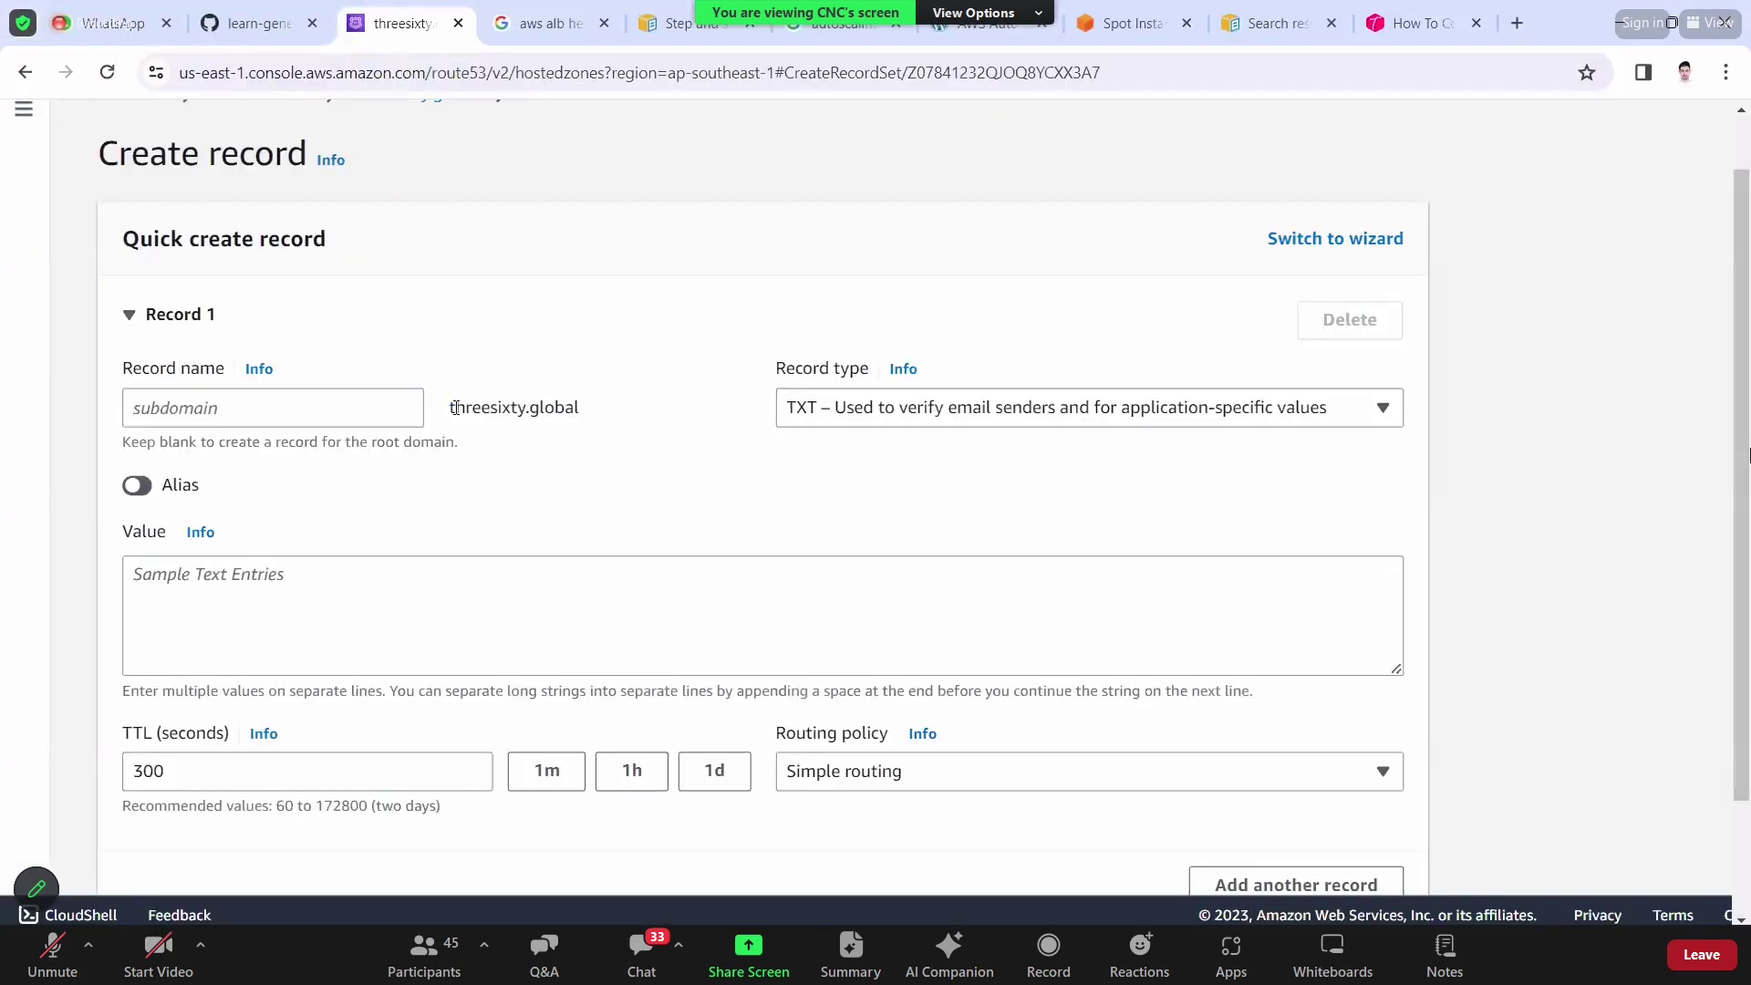
double_click(493, 405)
left_click_drag(494, 405, 549, 404)
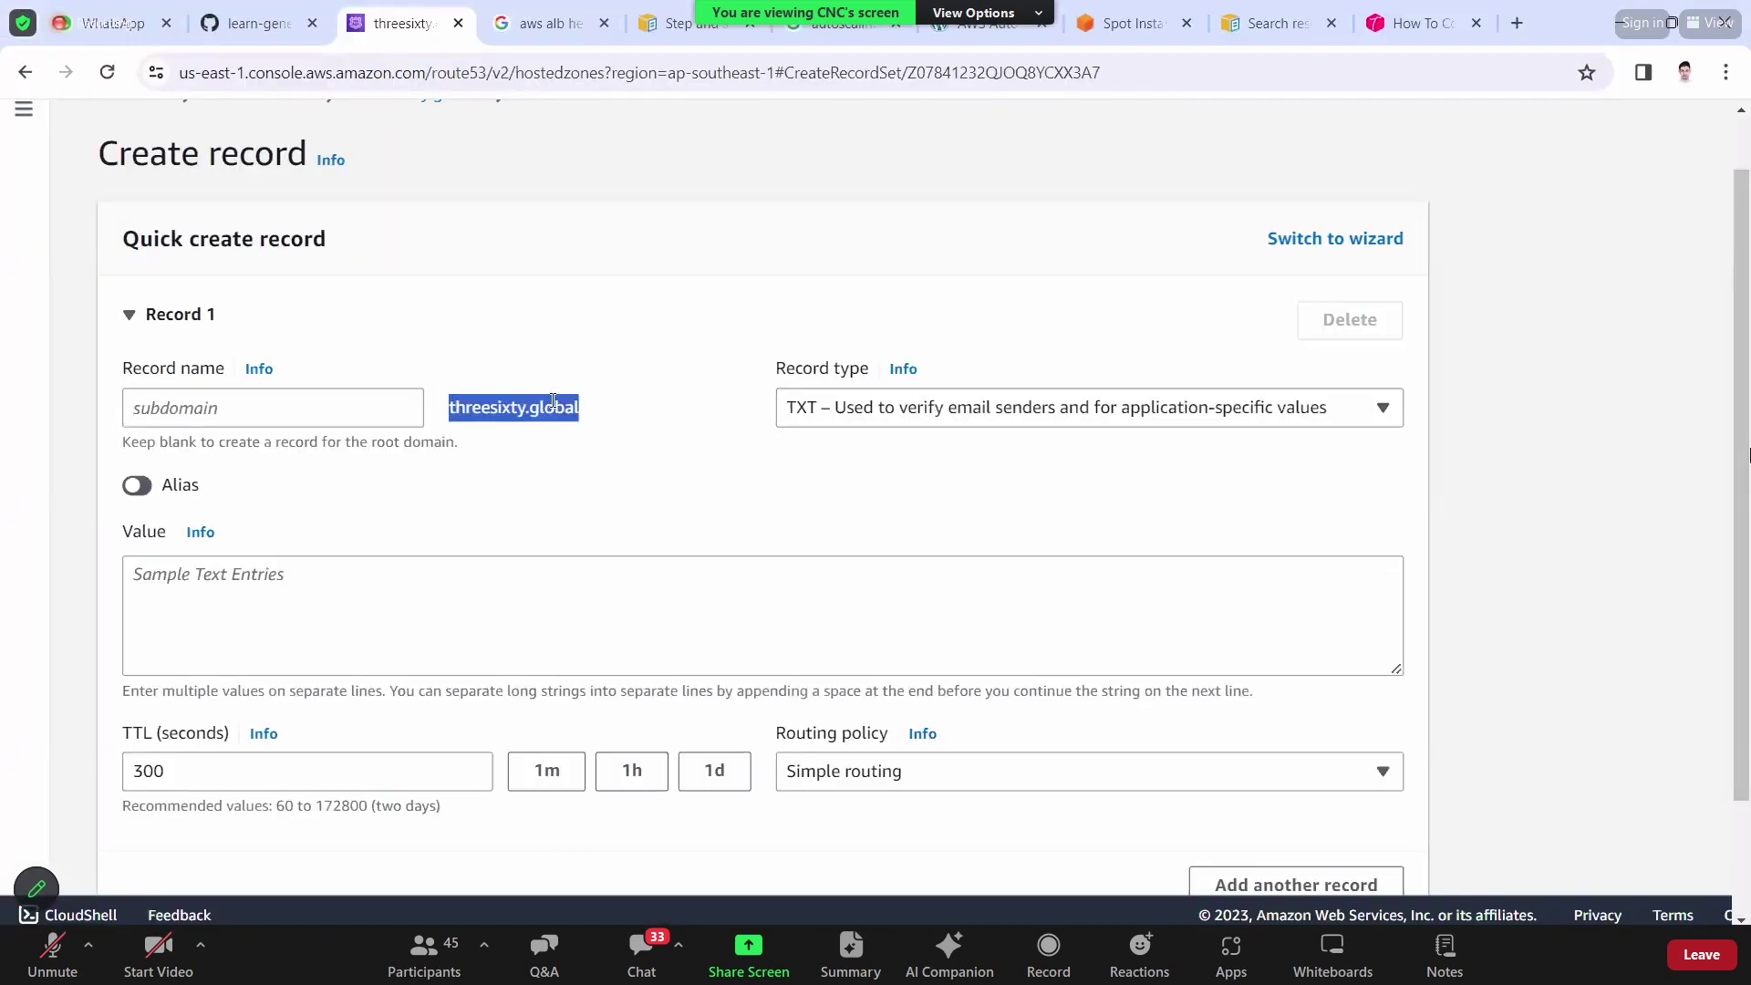
left_click(554, 401)
left_click(807, 407)
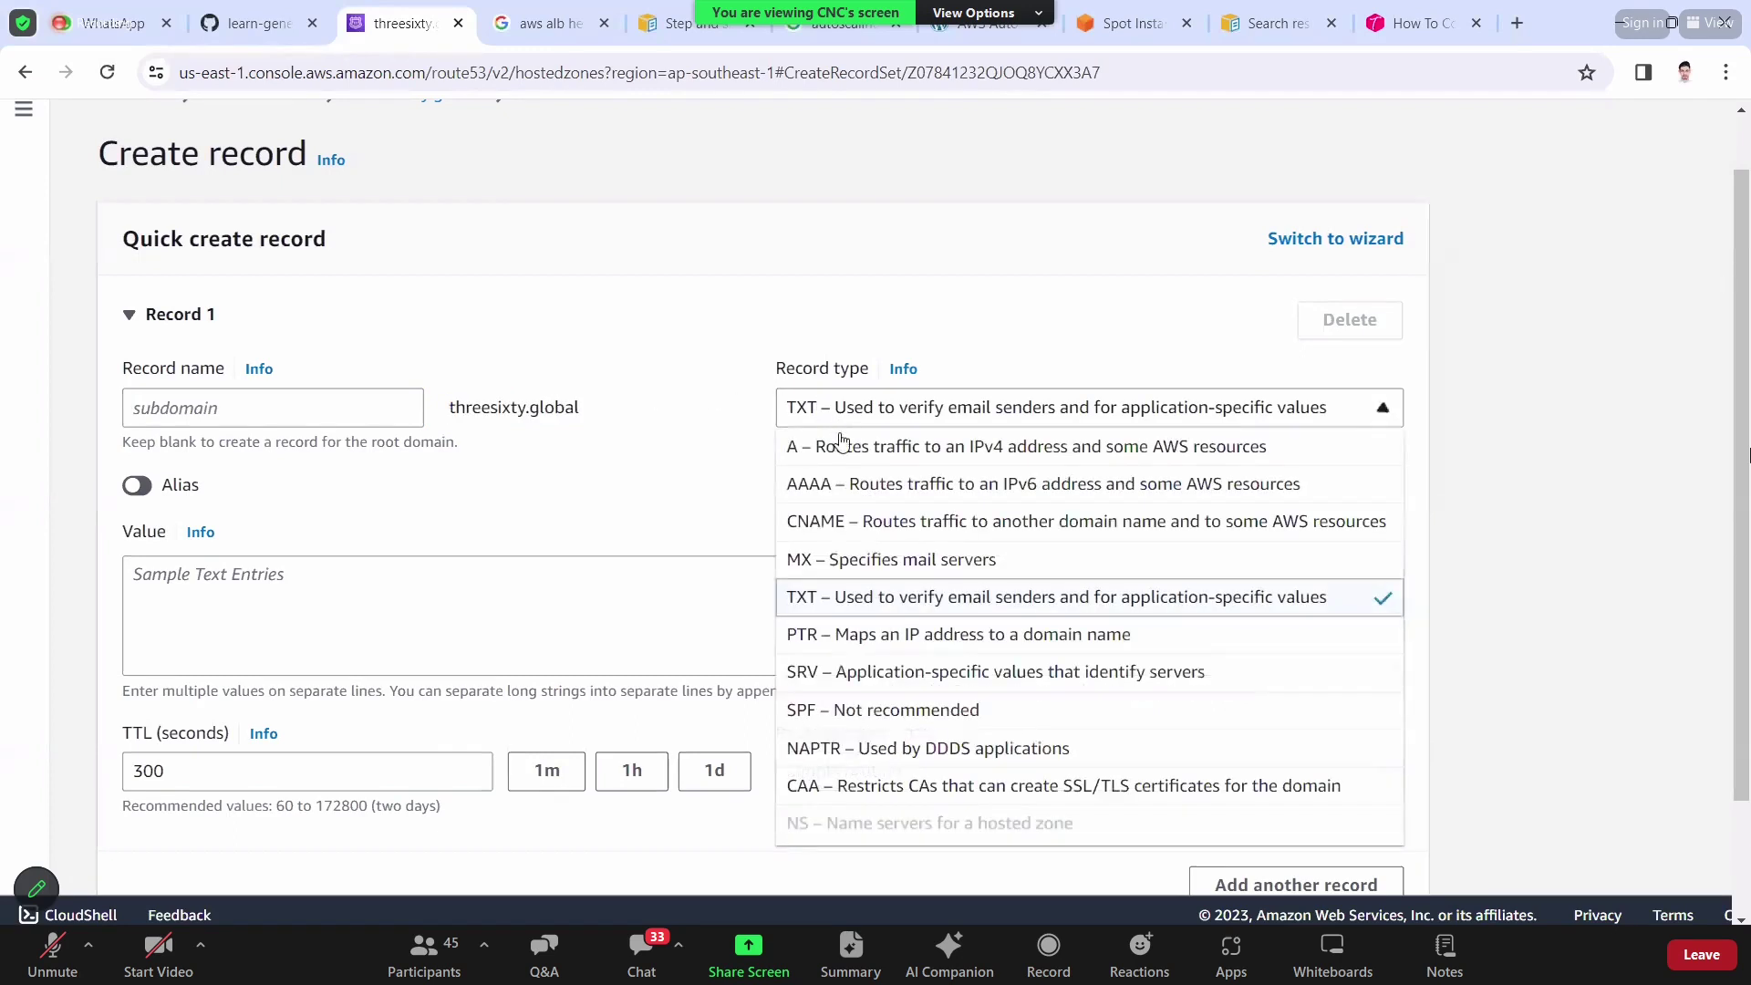
left_click(841, 444)
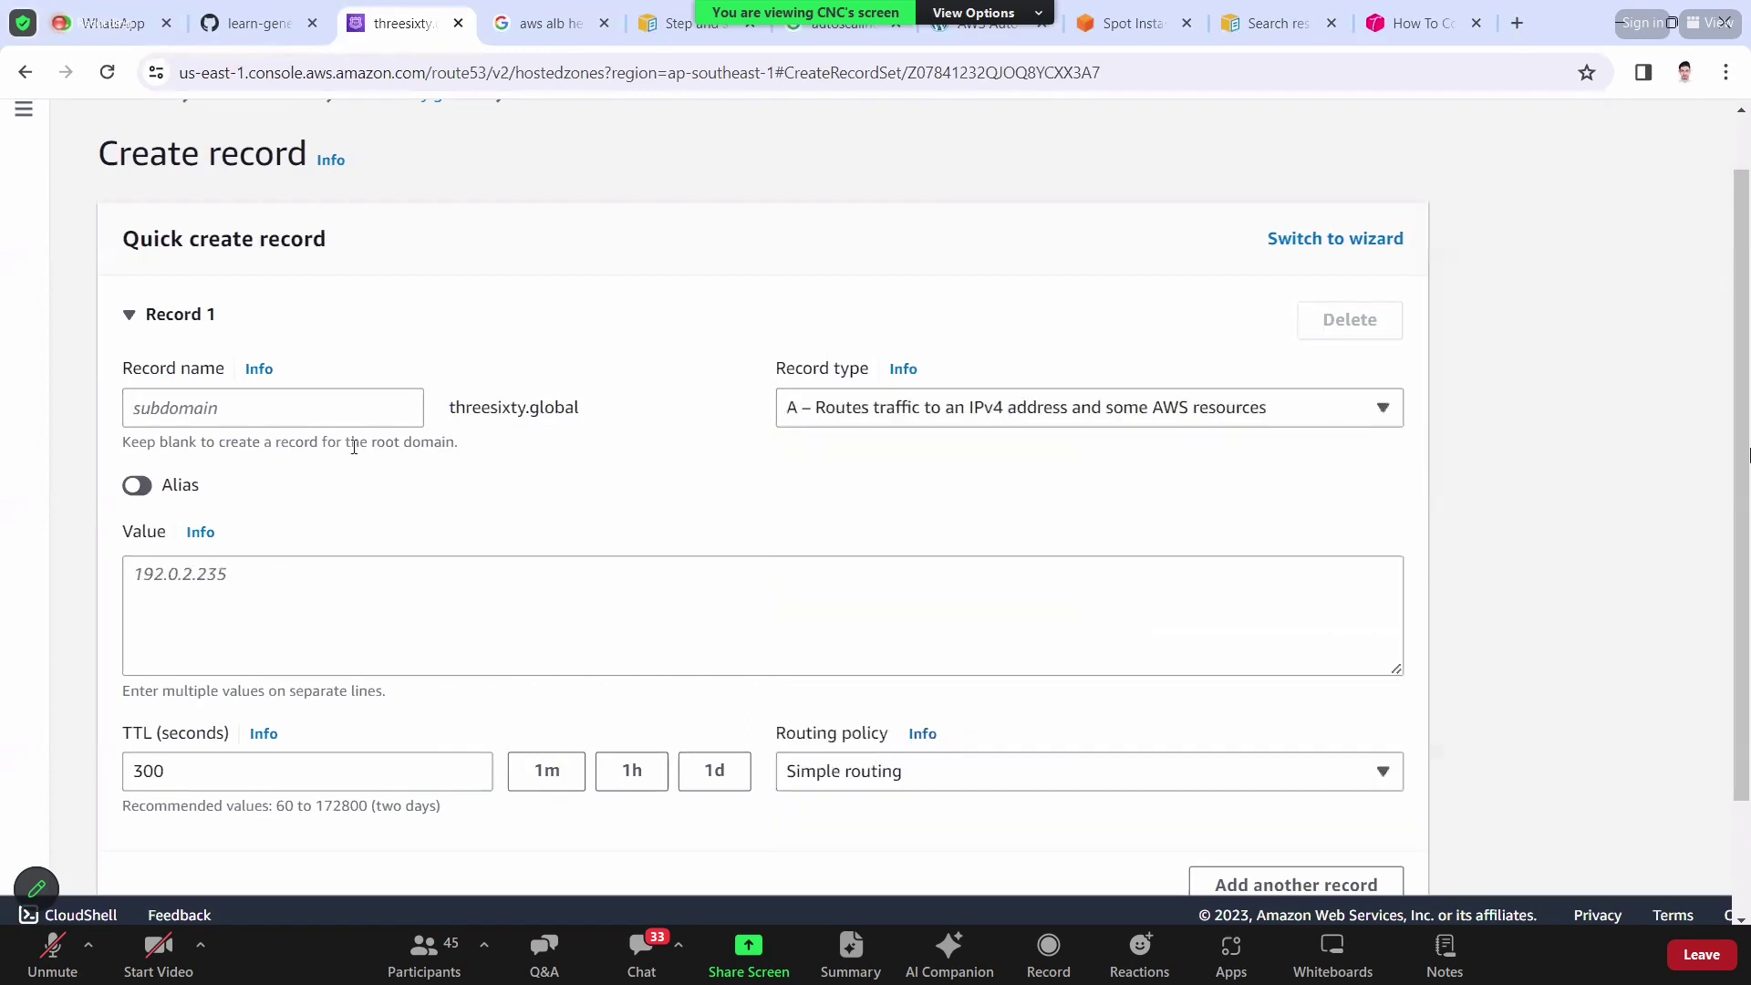
left_click(305, 408)
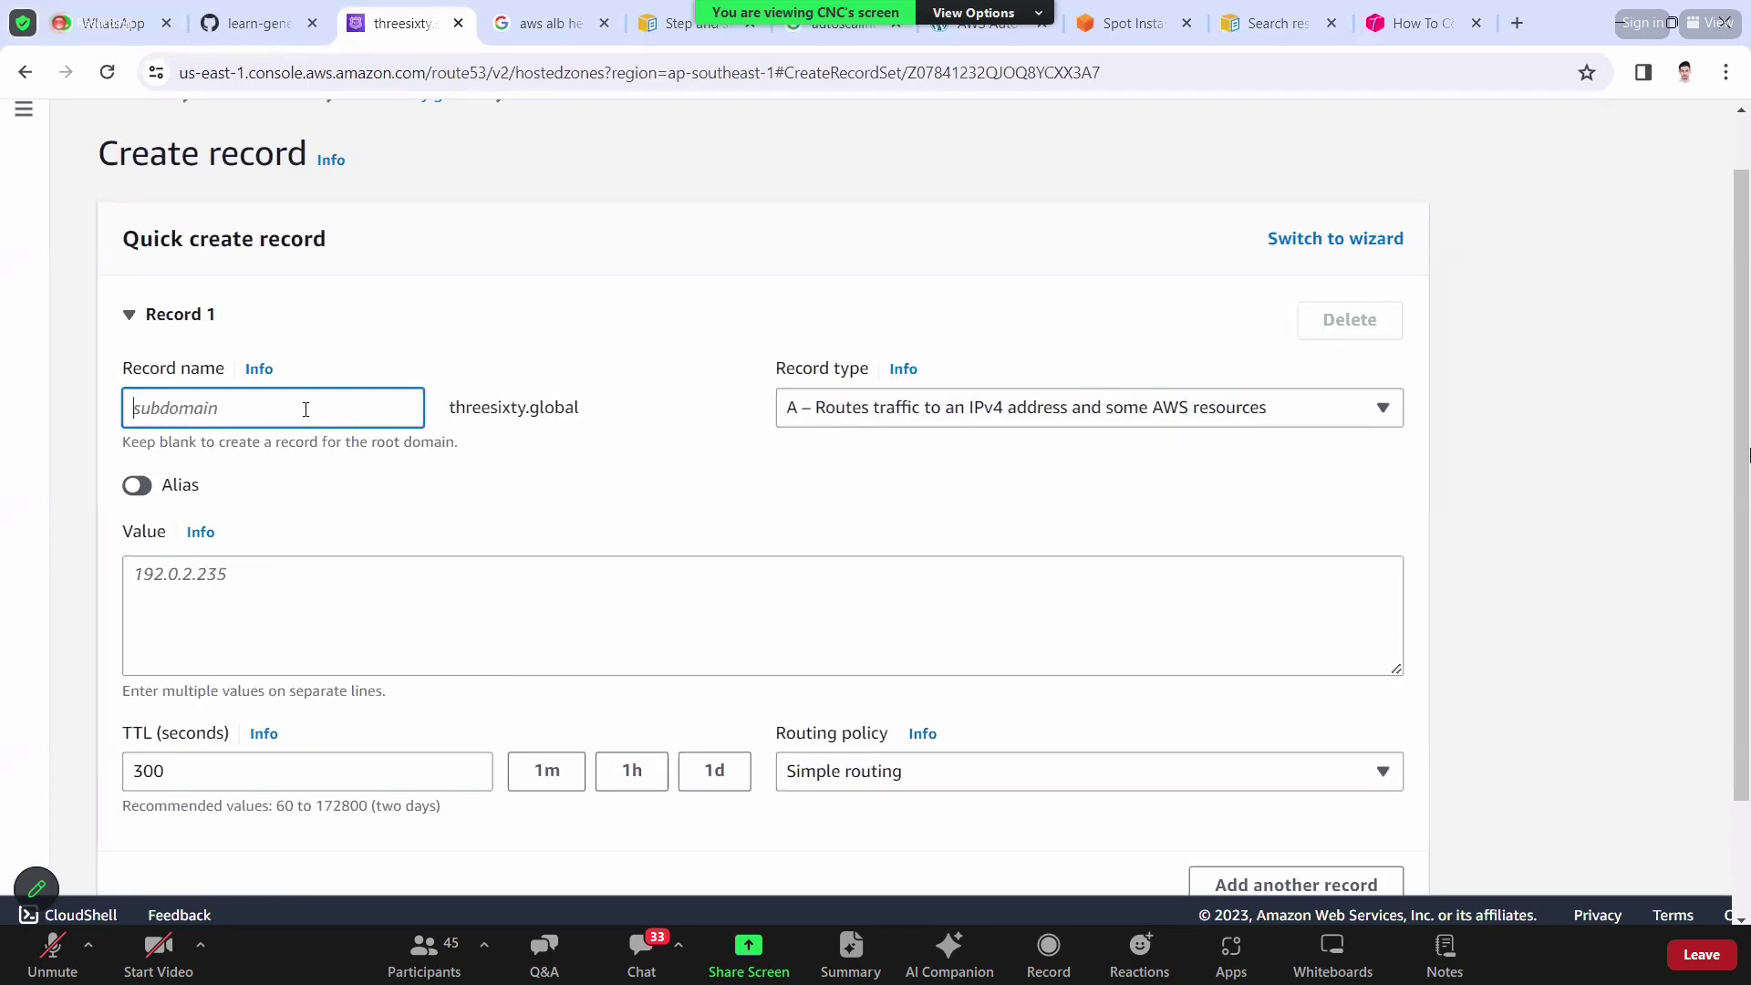
type("portal")
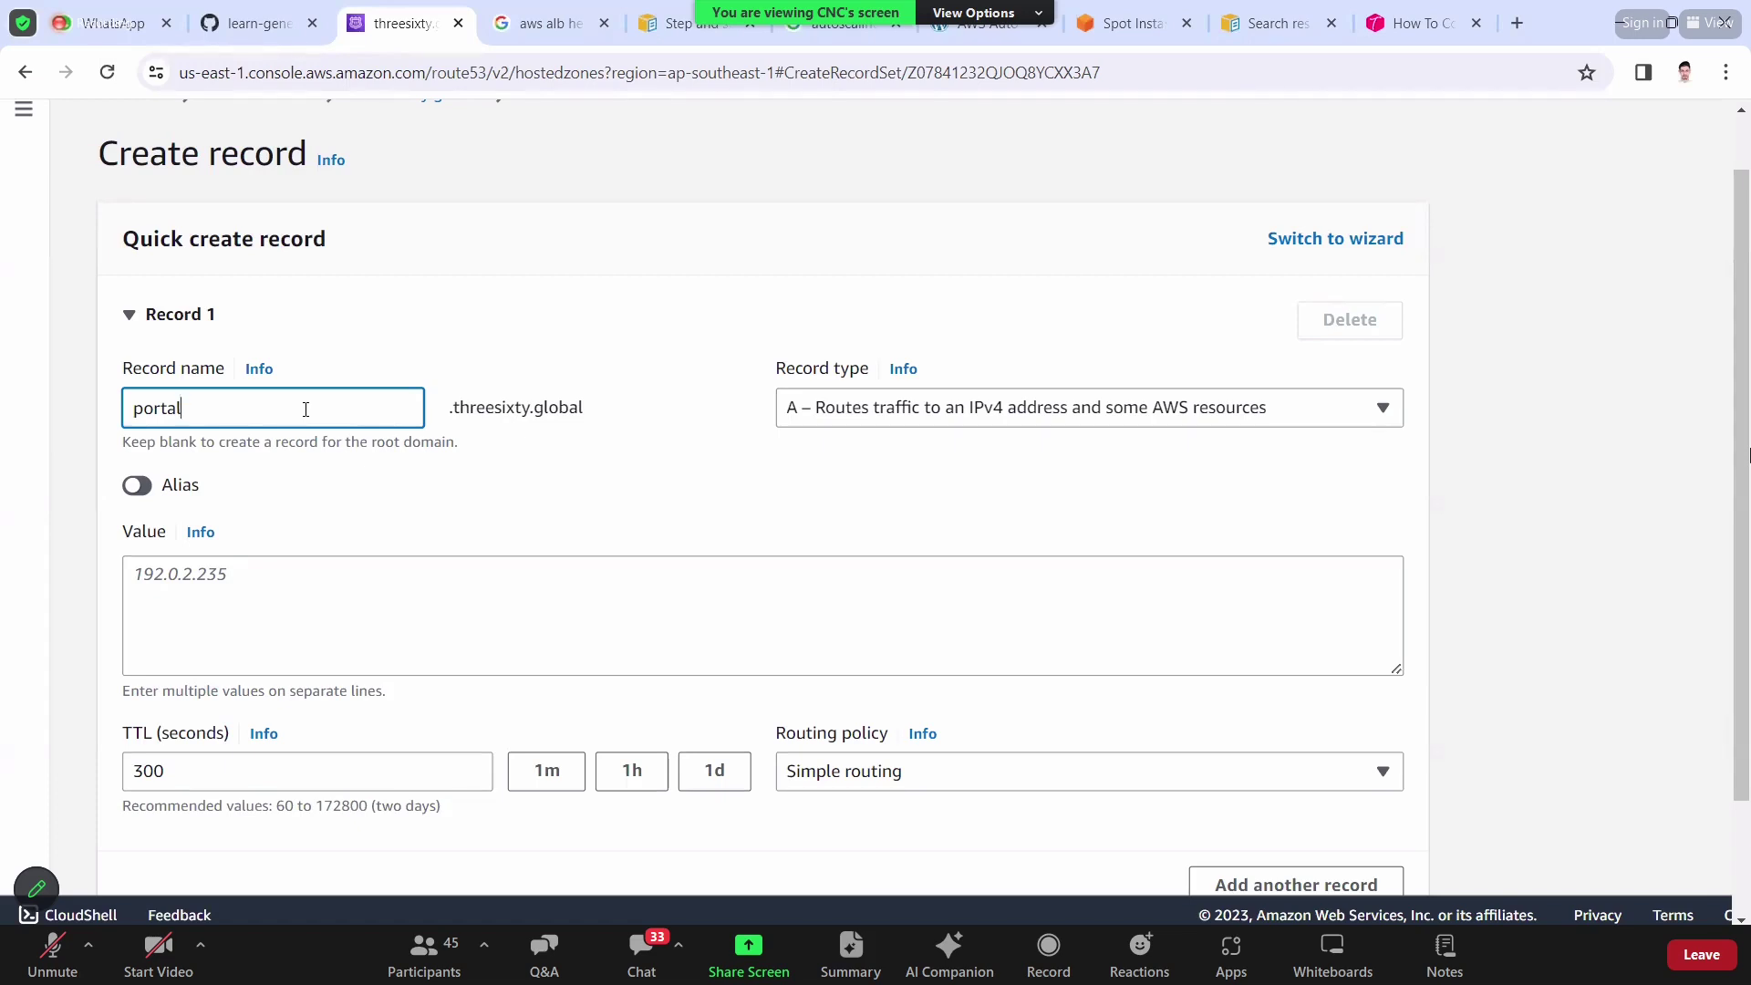
left_click(252, 587)
left_click(239, 411)
type("2")
- Keep the type as A and delete portal2, leaving the record name empty
left_click(891, 412)
left_click(891, 413)
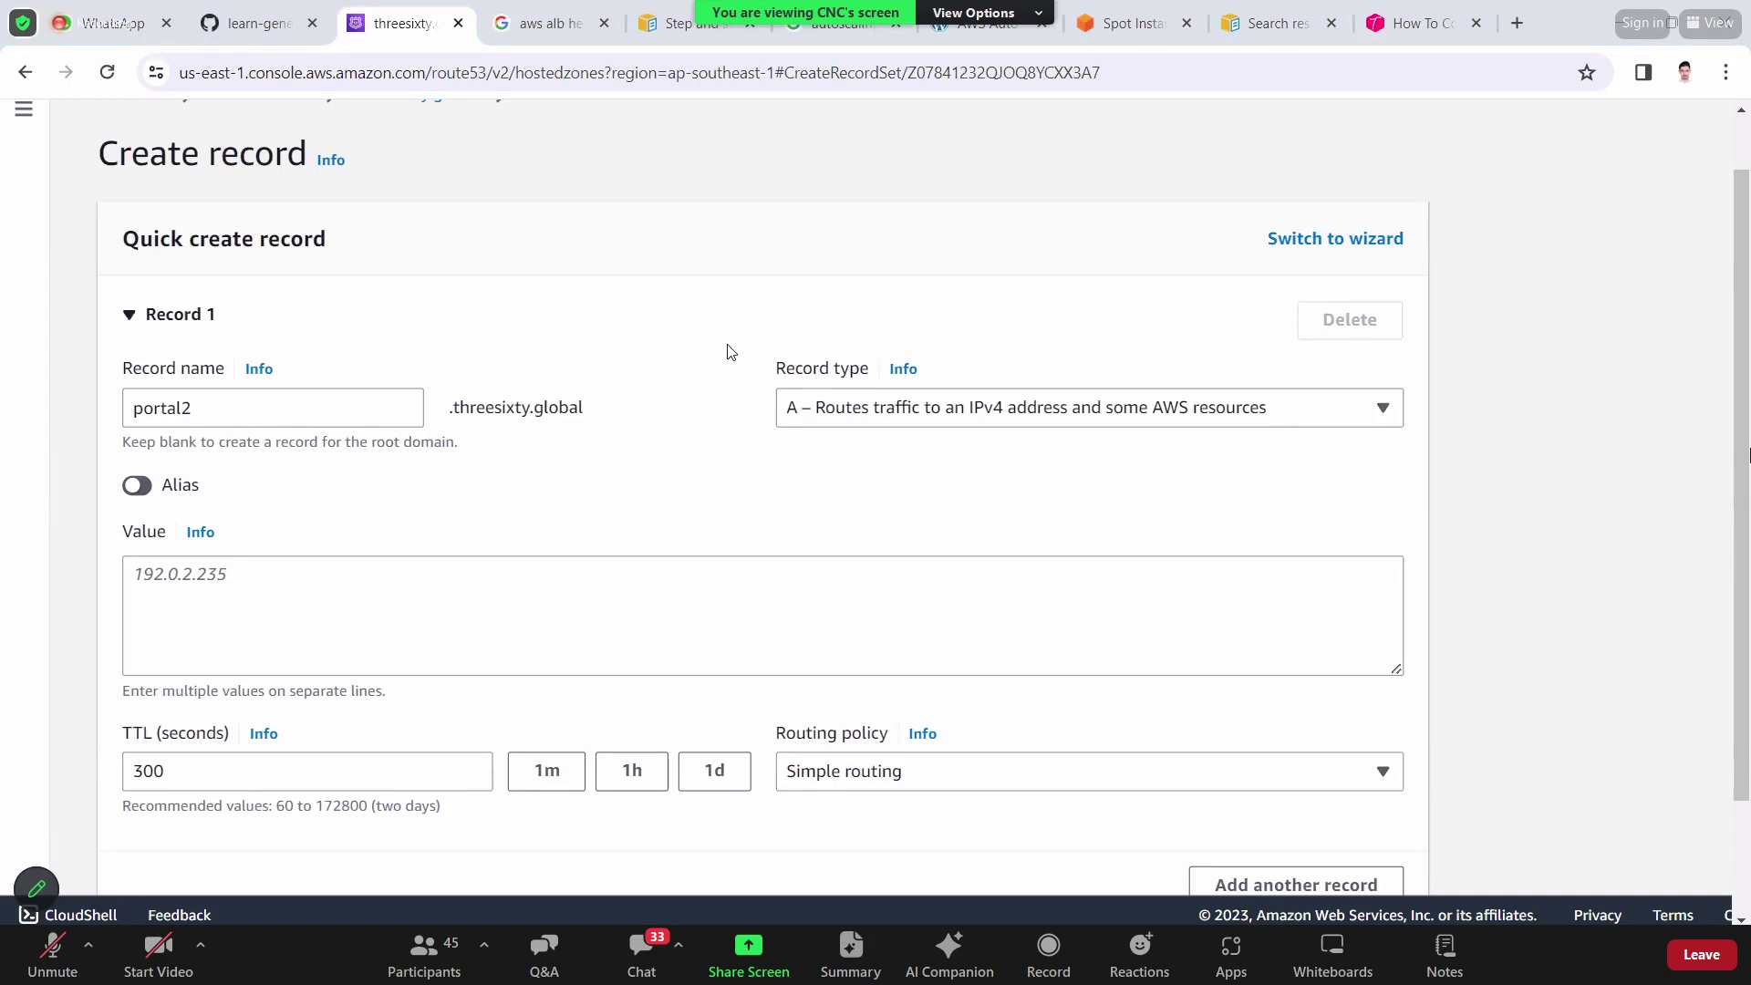
left_click(835, 410)
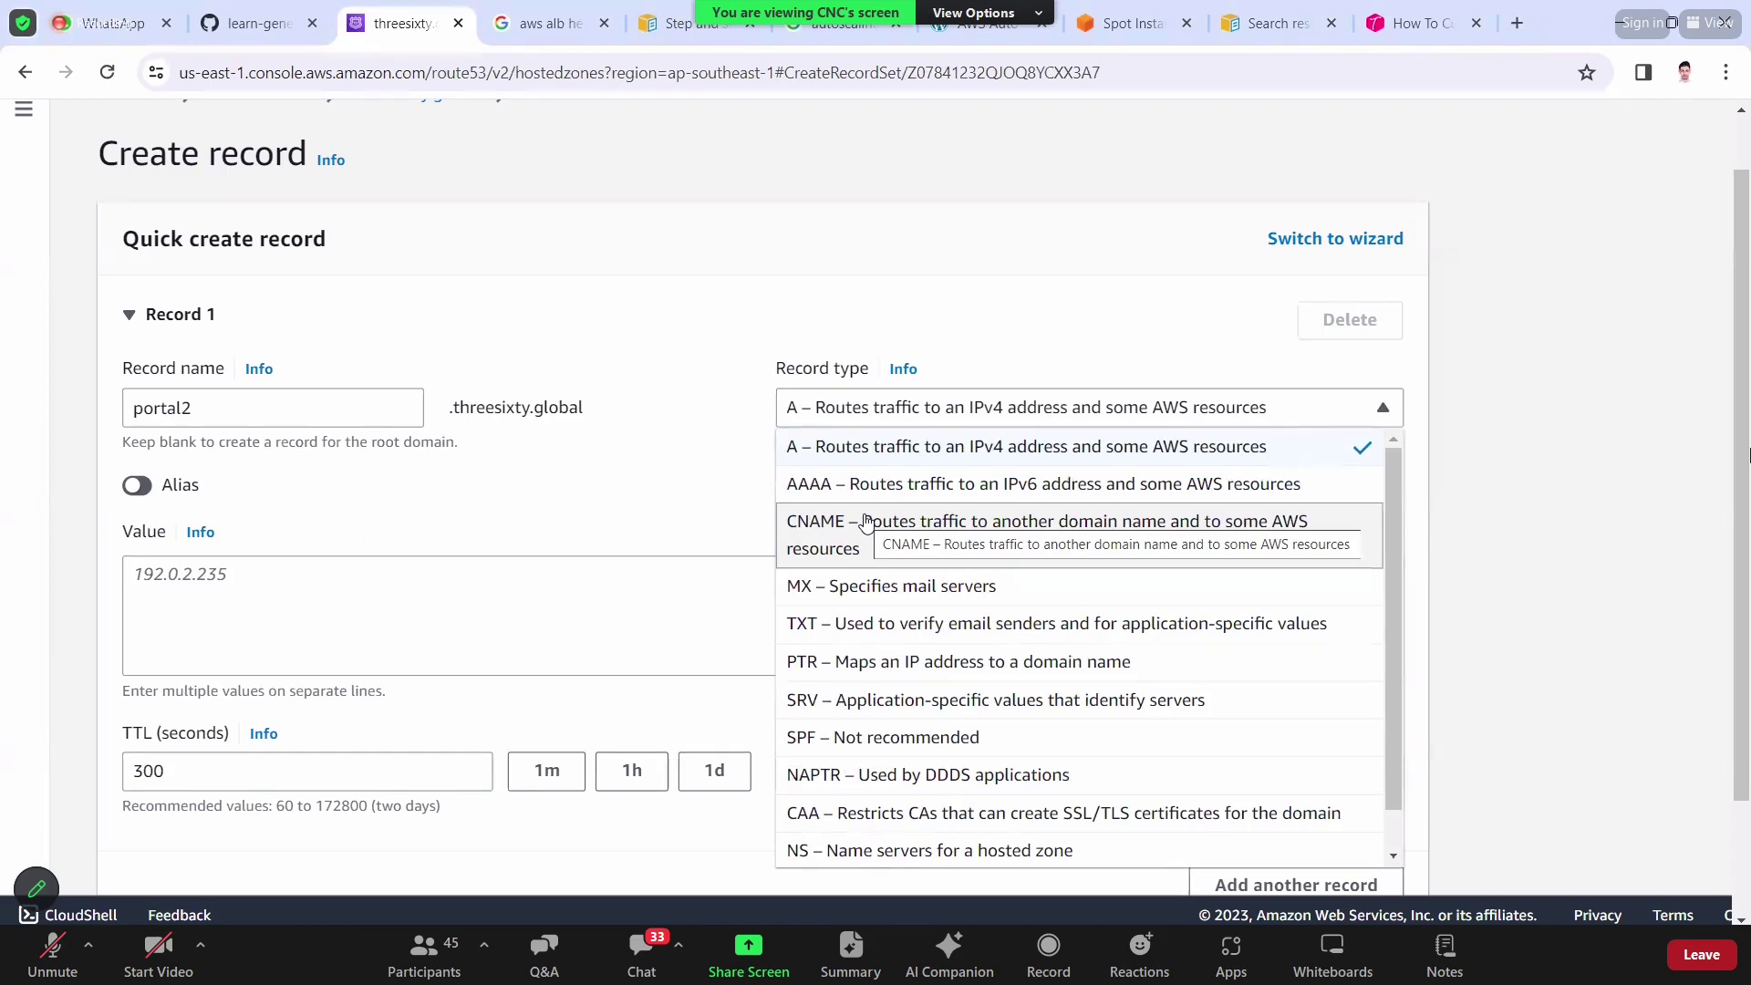
left_click(665, 407)
double_click(276, 396)
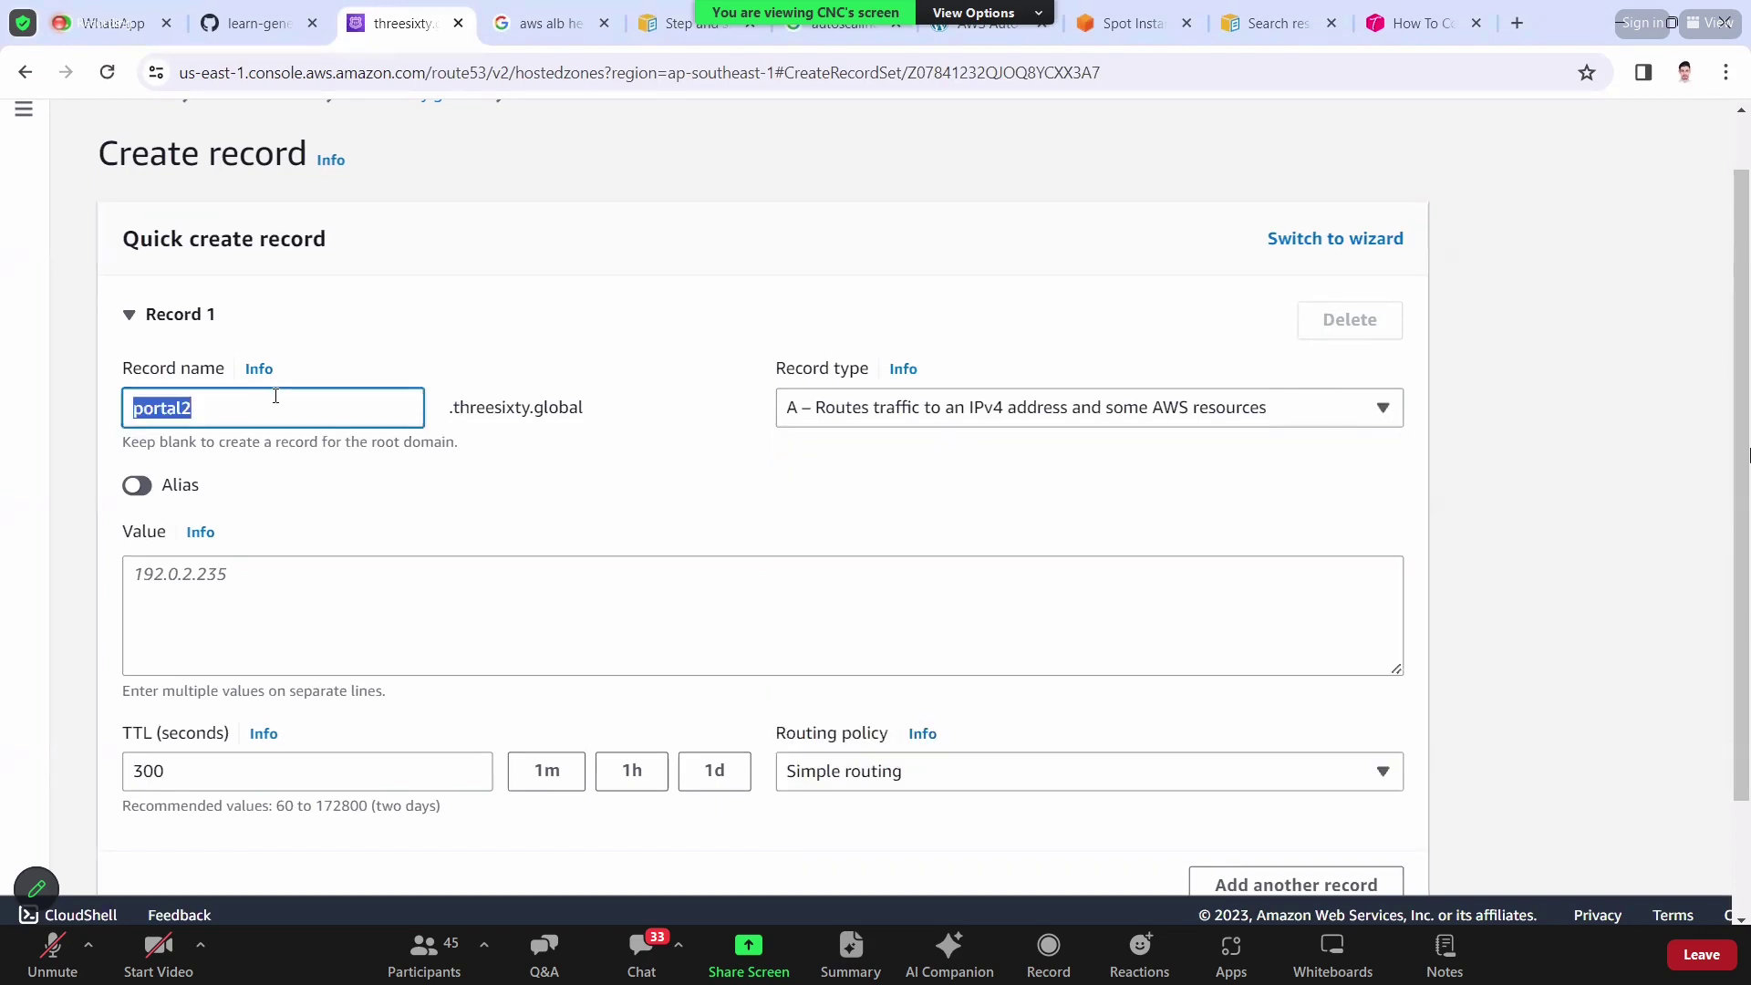
key("BackSpace")
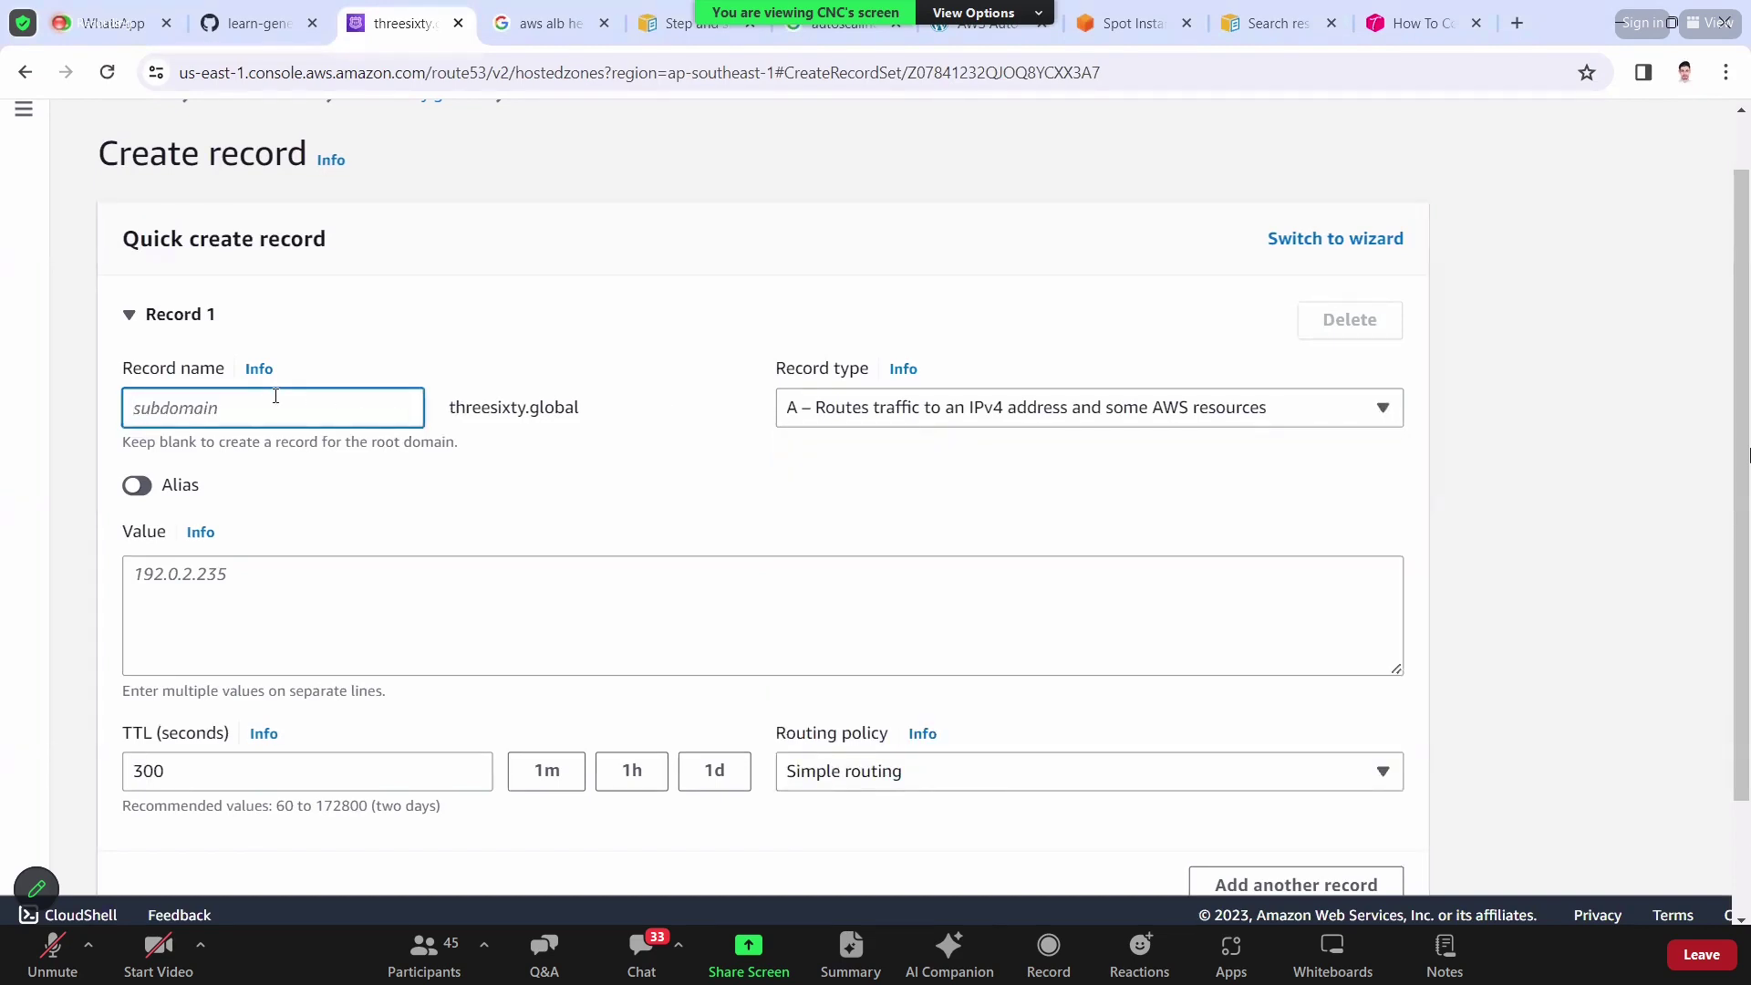
left_click_drag(448, 406, 556, 426)
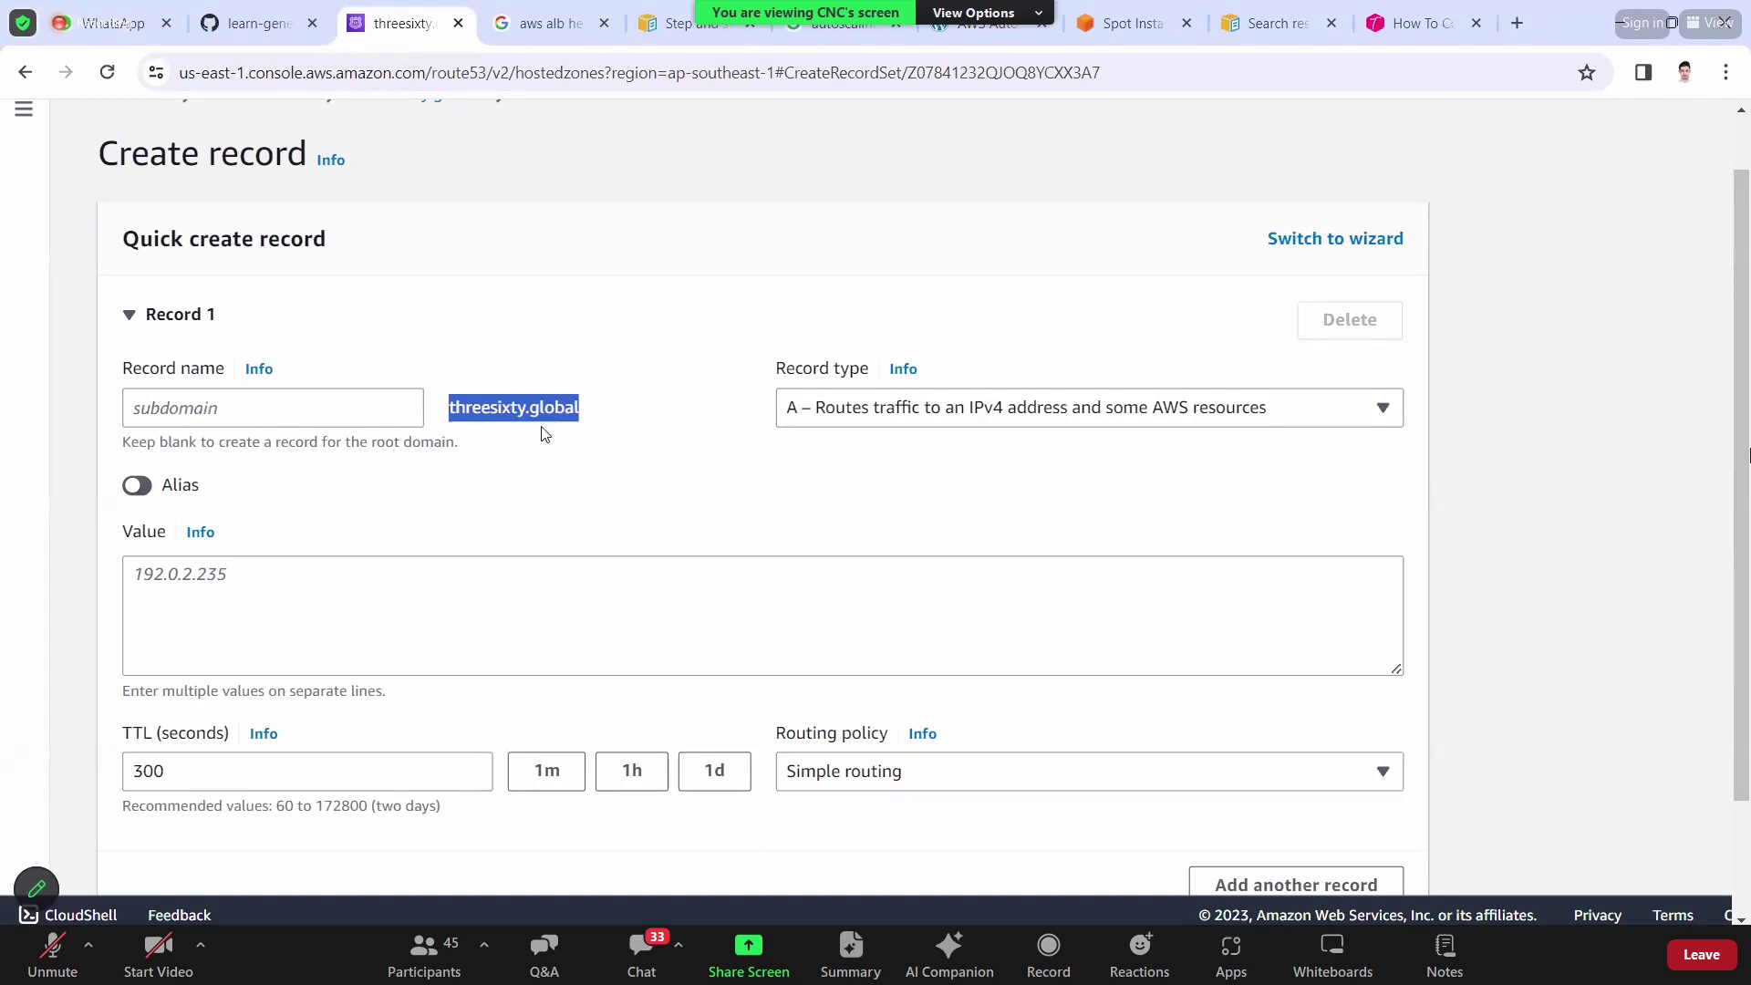
- Switch the record type to CNAME and enter 172.10.60.1 as the value
left_click(872, 407)
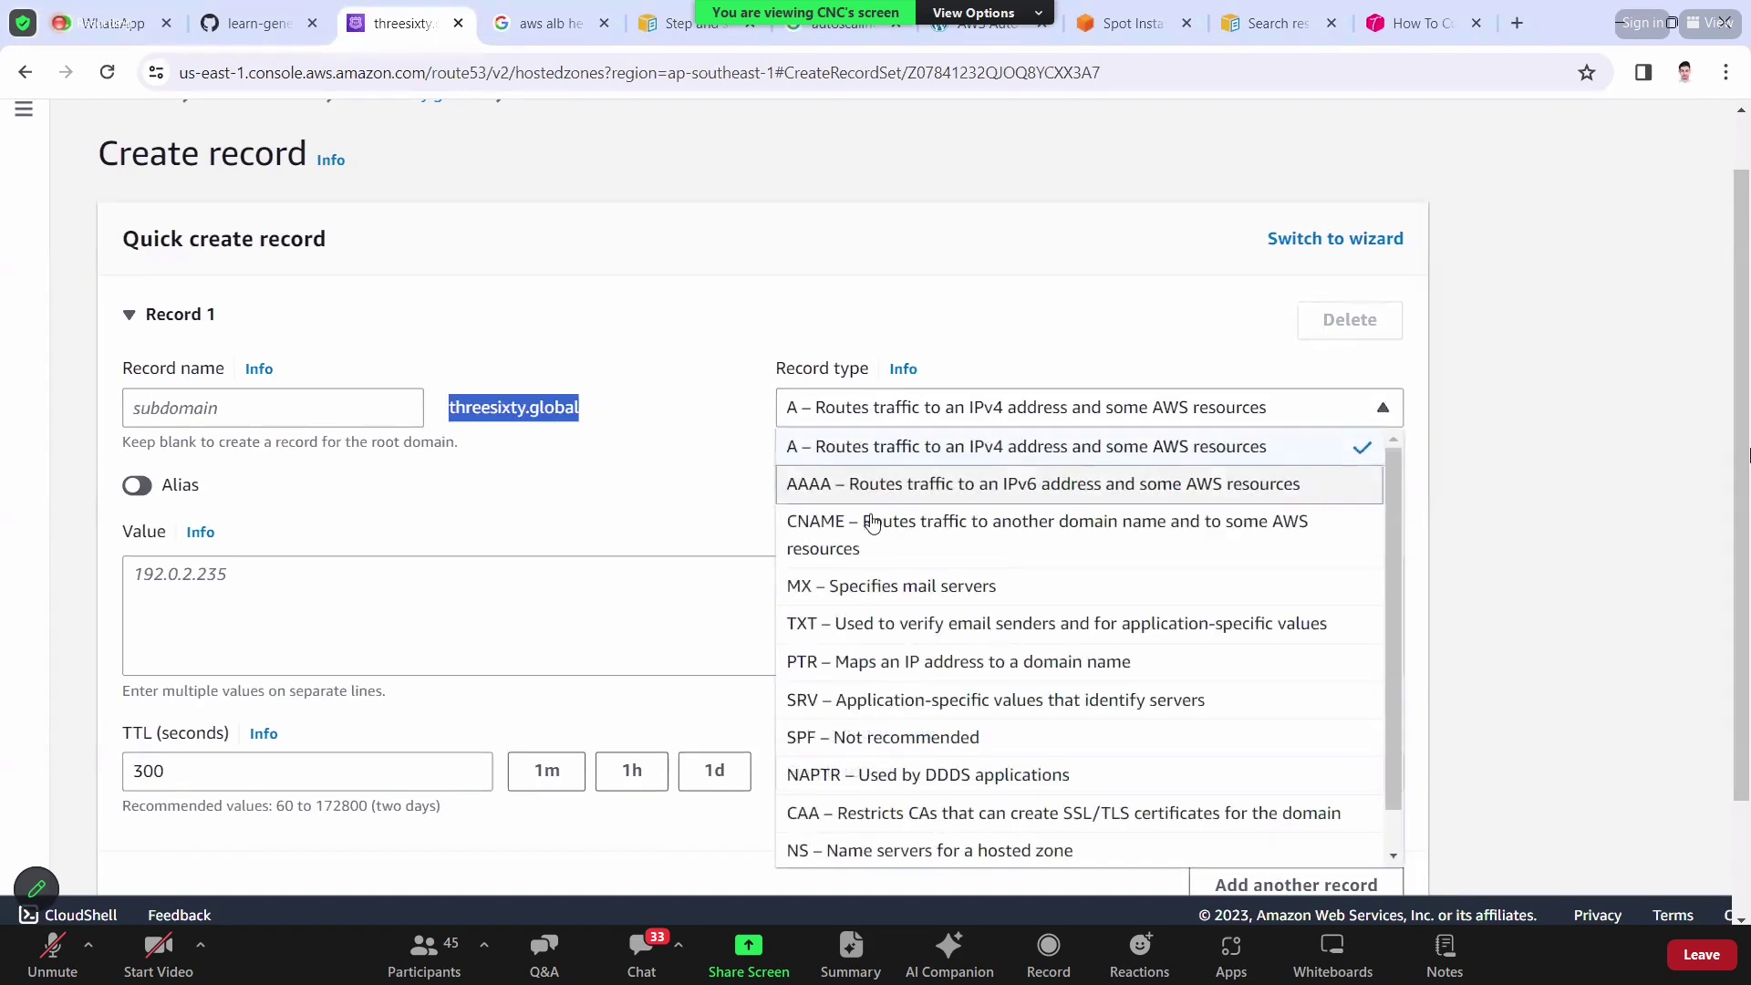
left_click(872, 526)
left_click(383, 609)
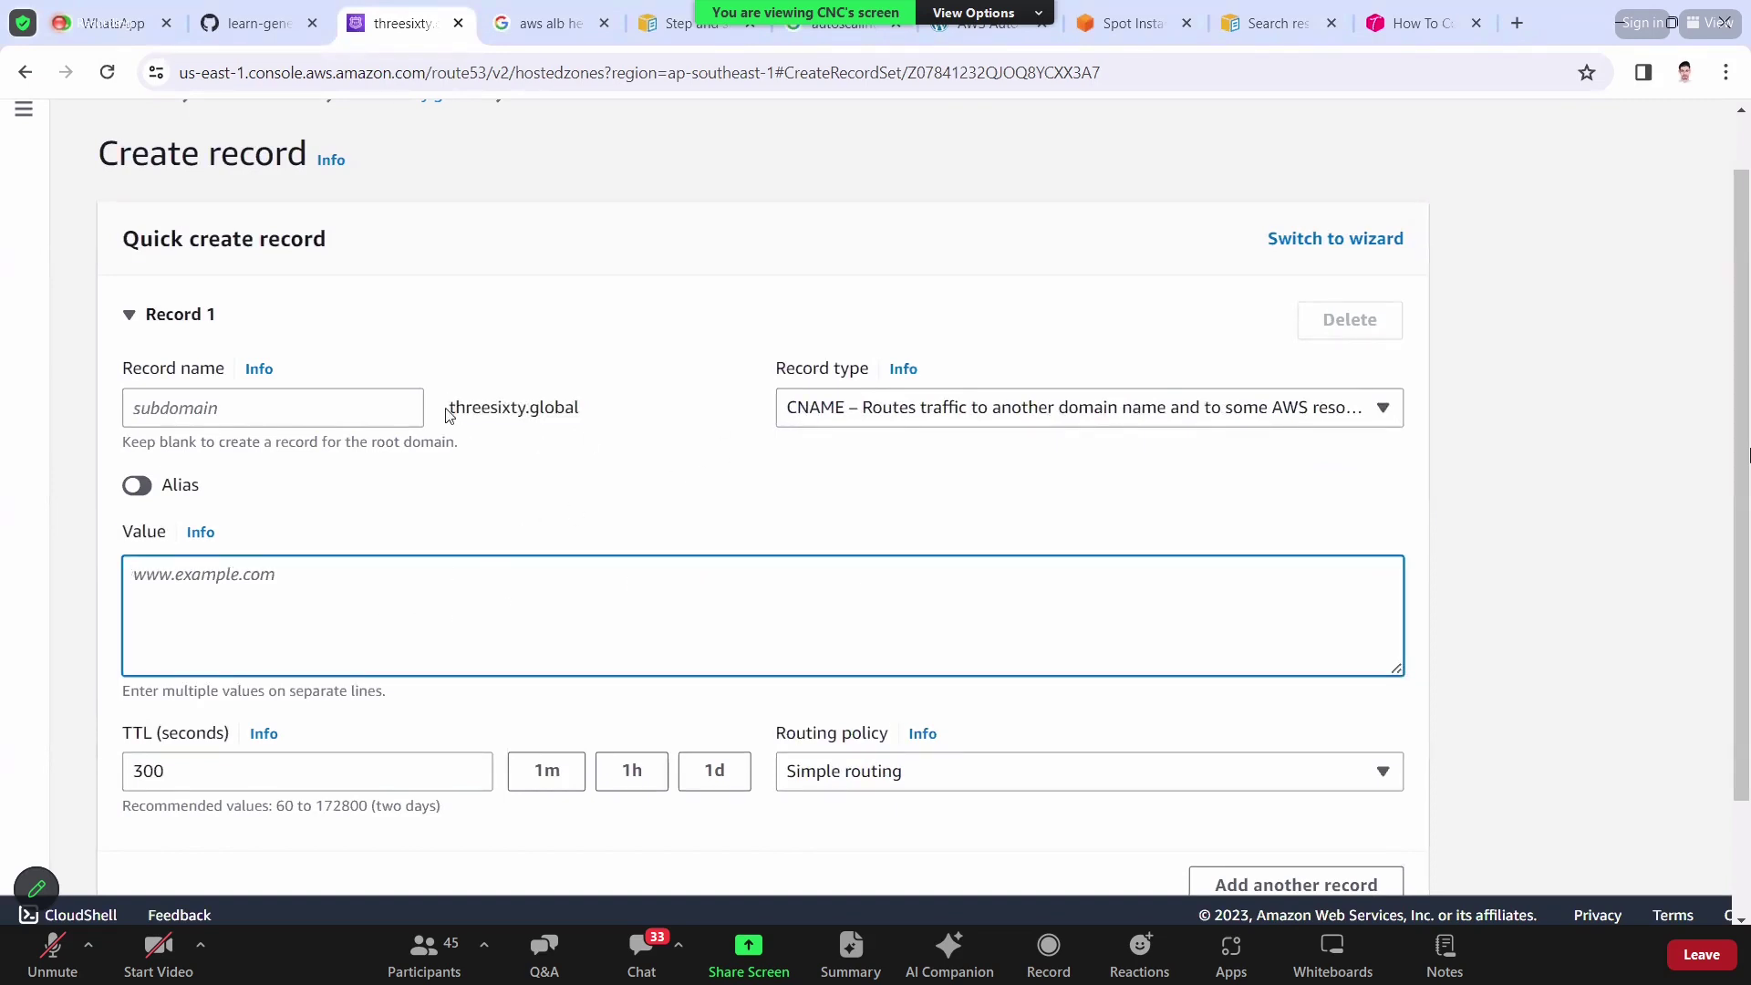
left_click_drag(446, 412, 609, 406)
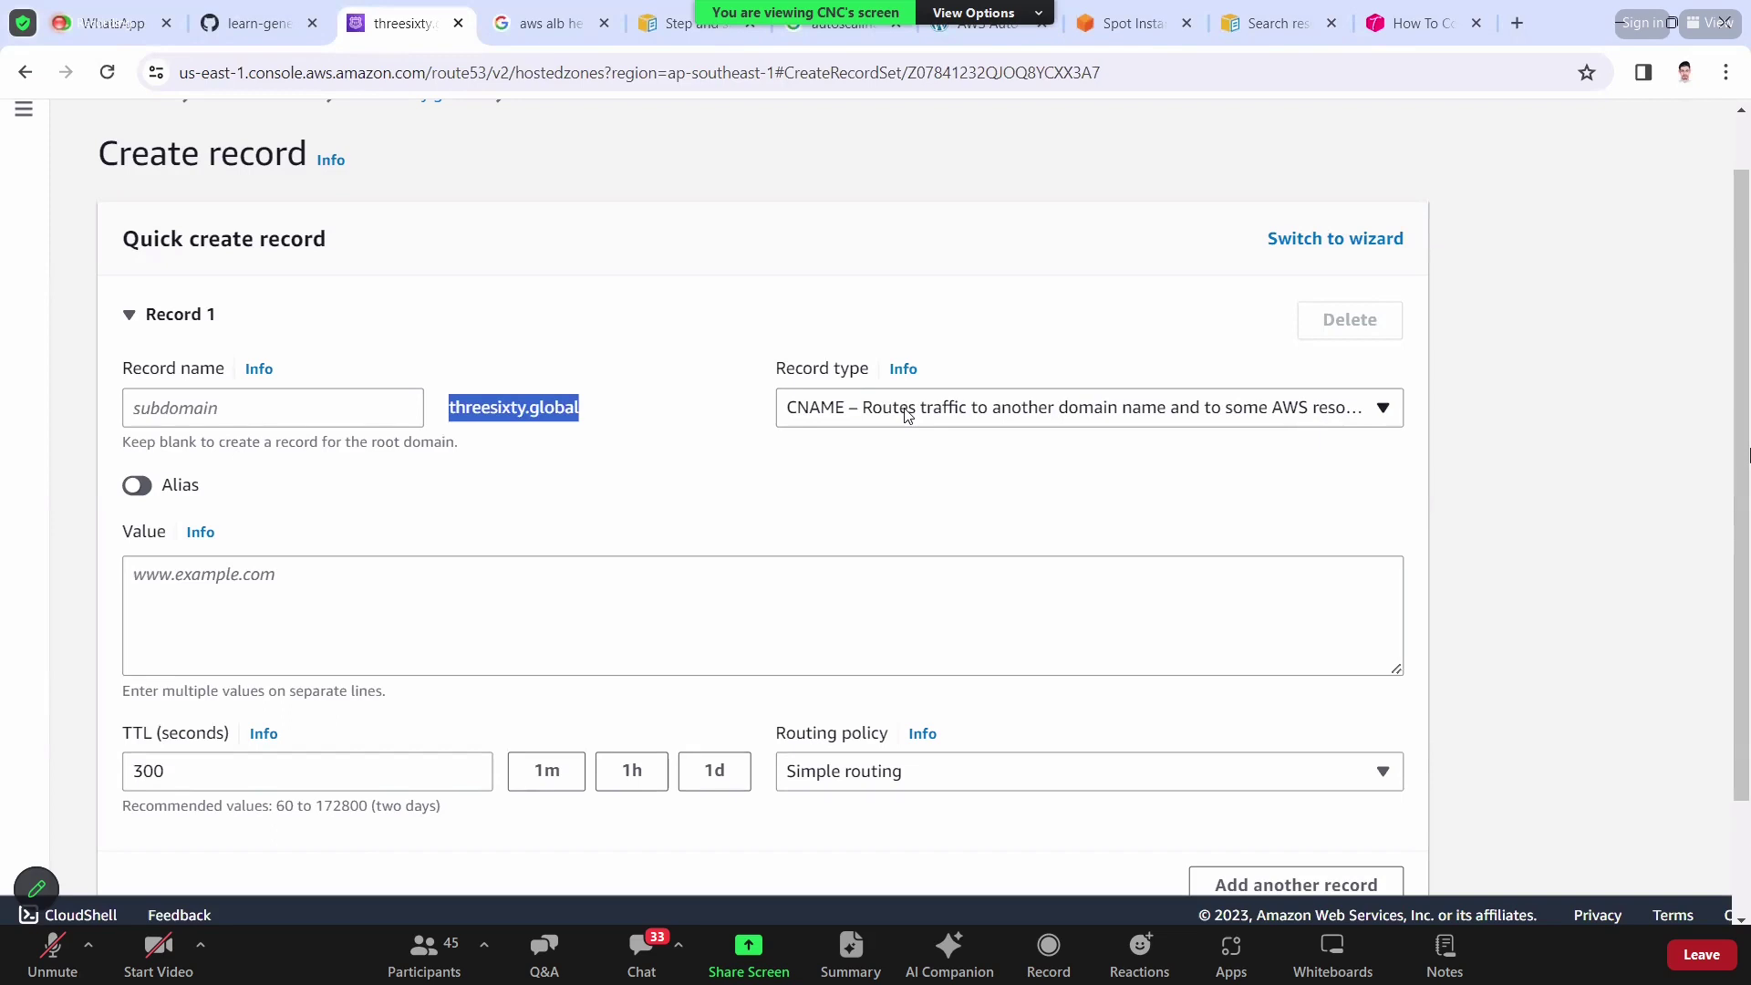
left_click(683, 561)
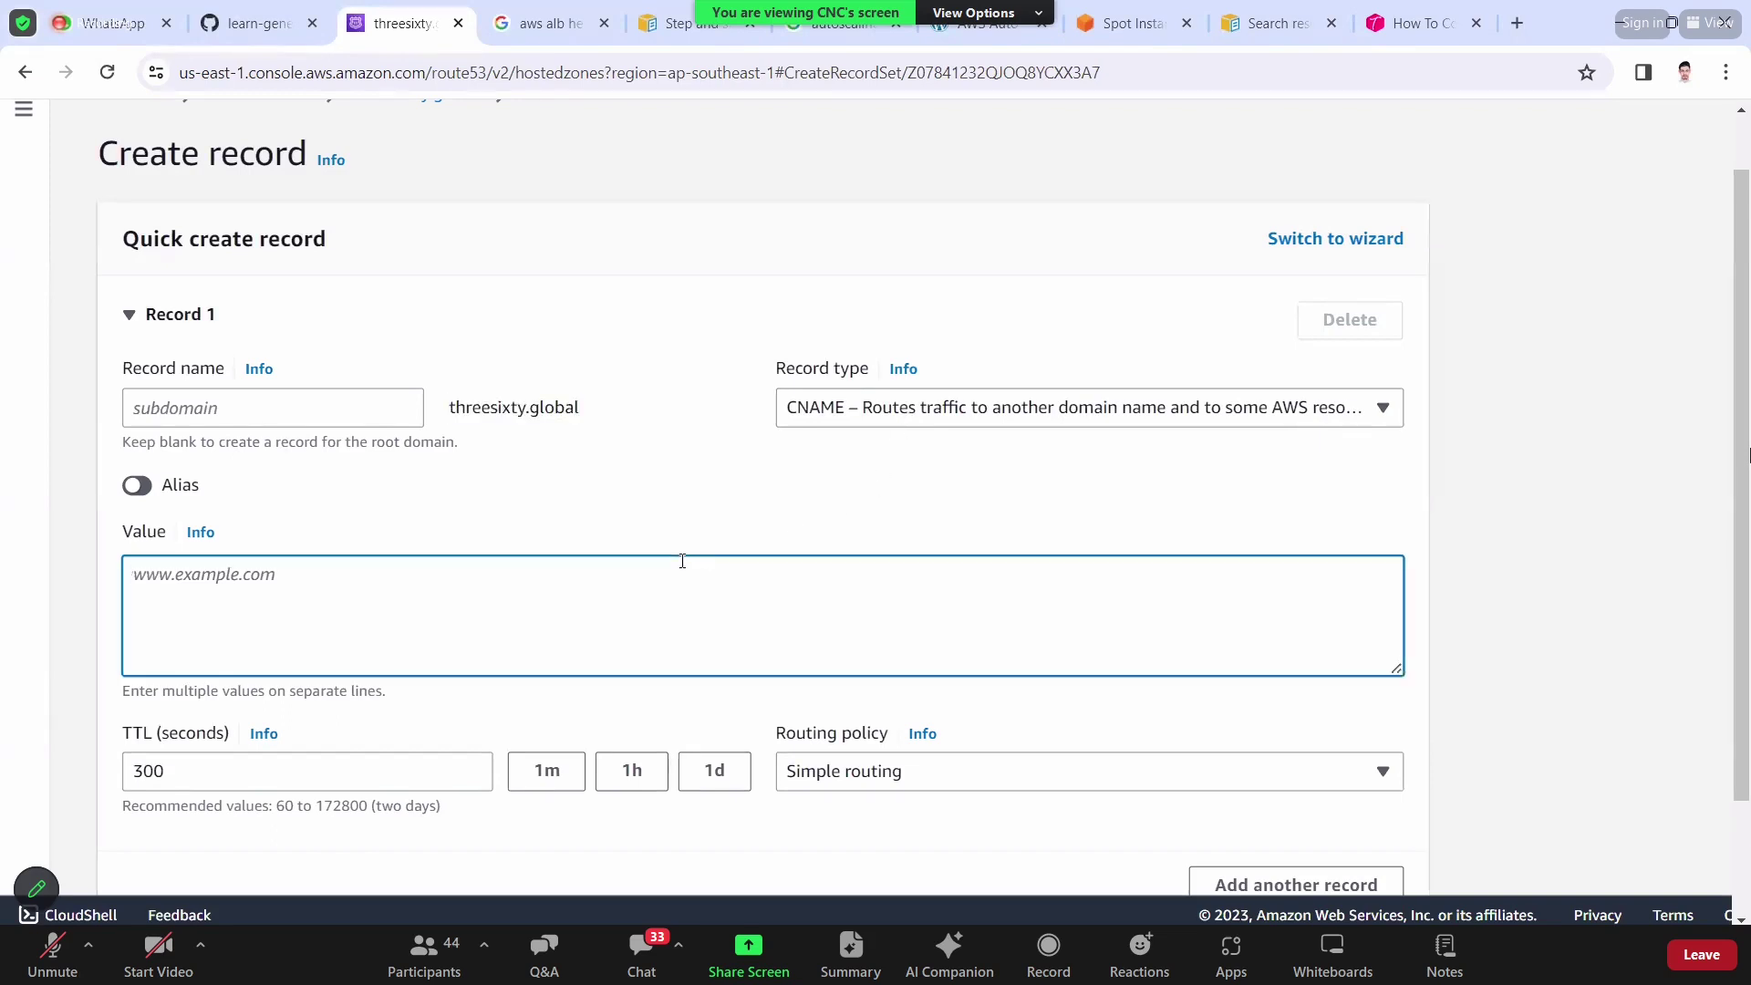
type("172.10.60.1")
scroll(682, 560, "down", 1)
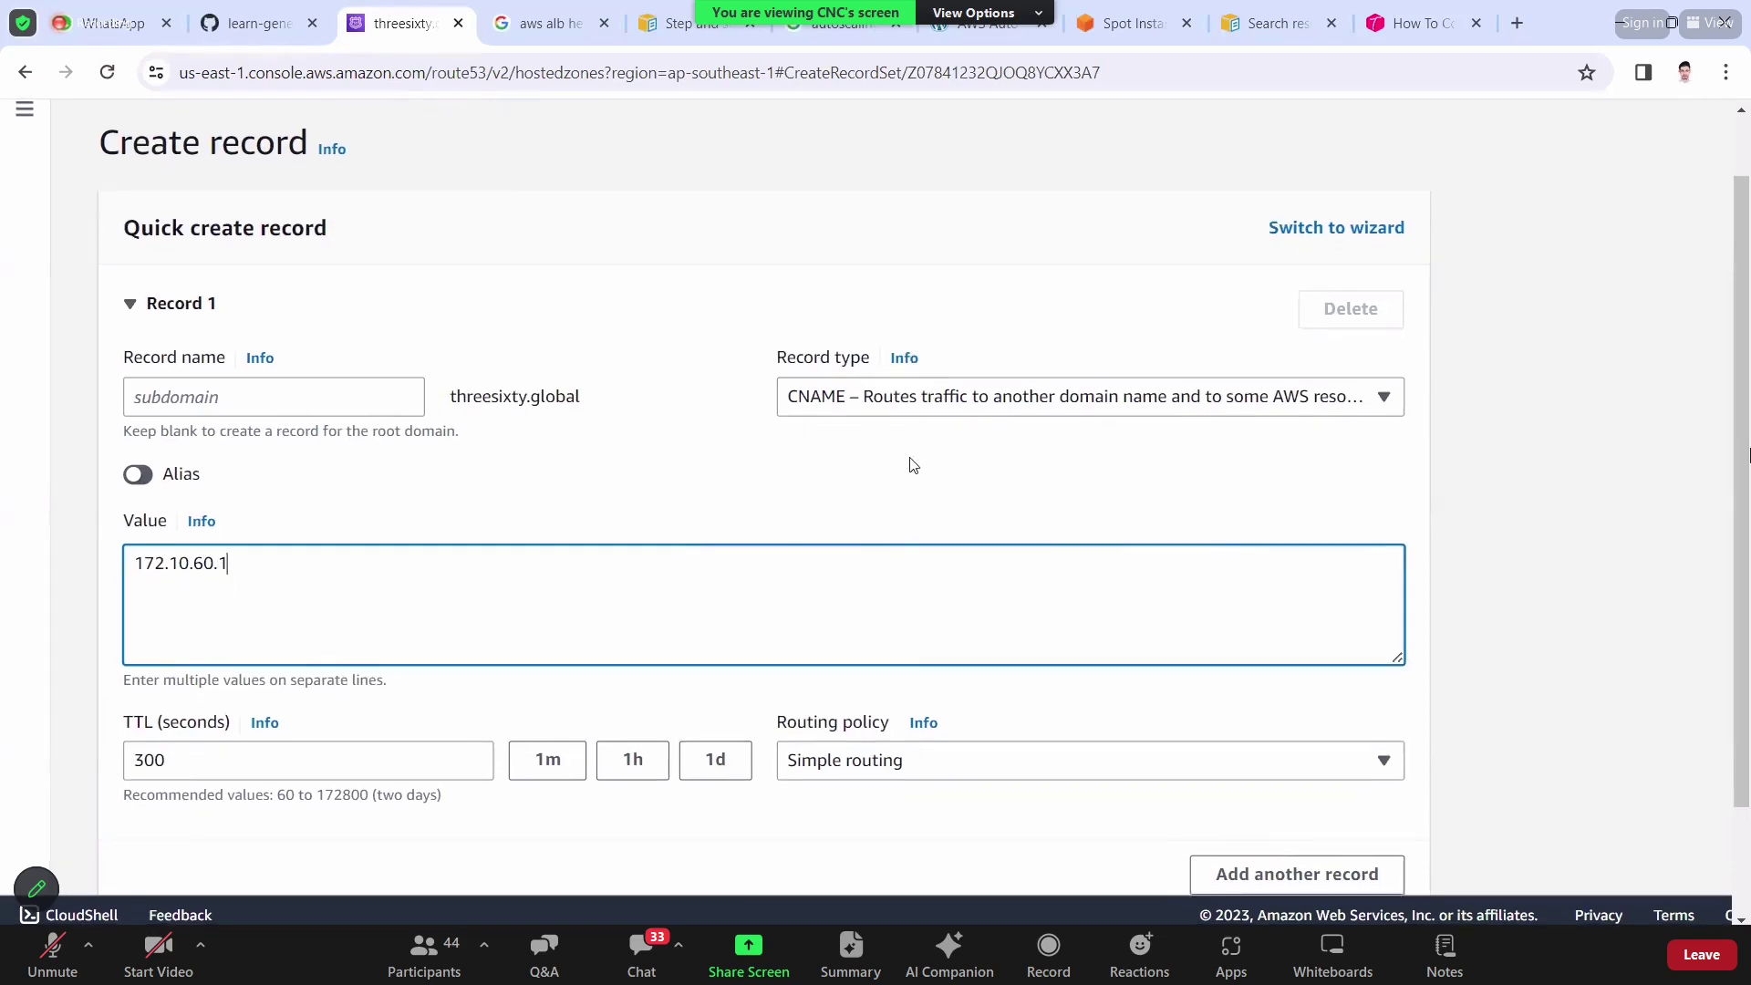
scroll(894, 539, "down", 2)
- Rewrite the value as dns-172-10-60-1.com, replacing the dots with hyphens
key("ctrl+a")
key("Left")
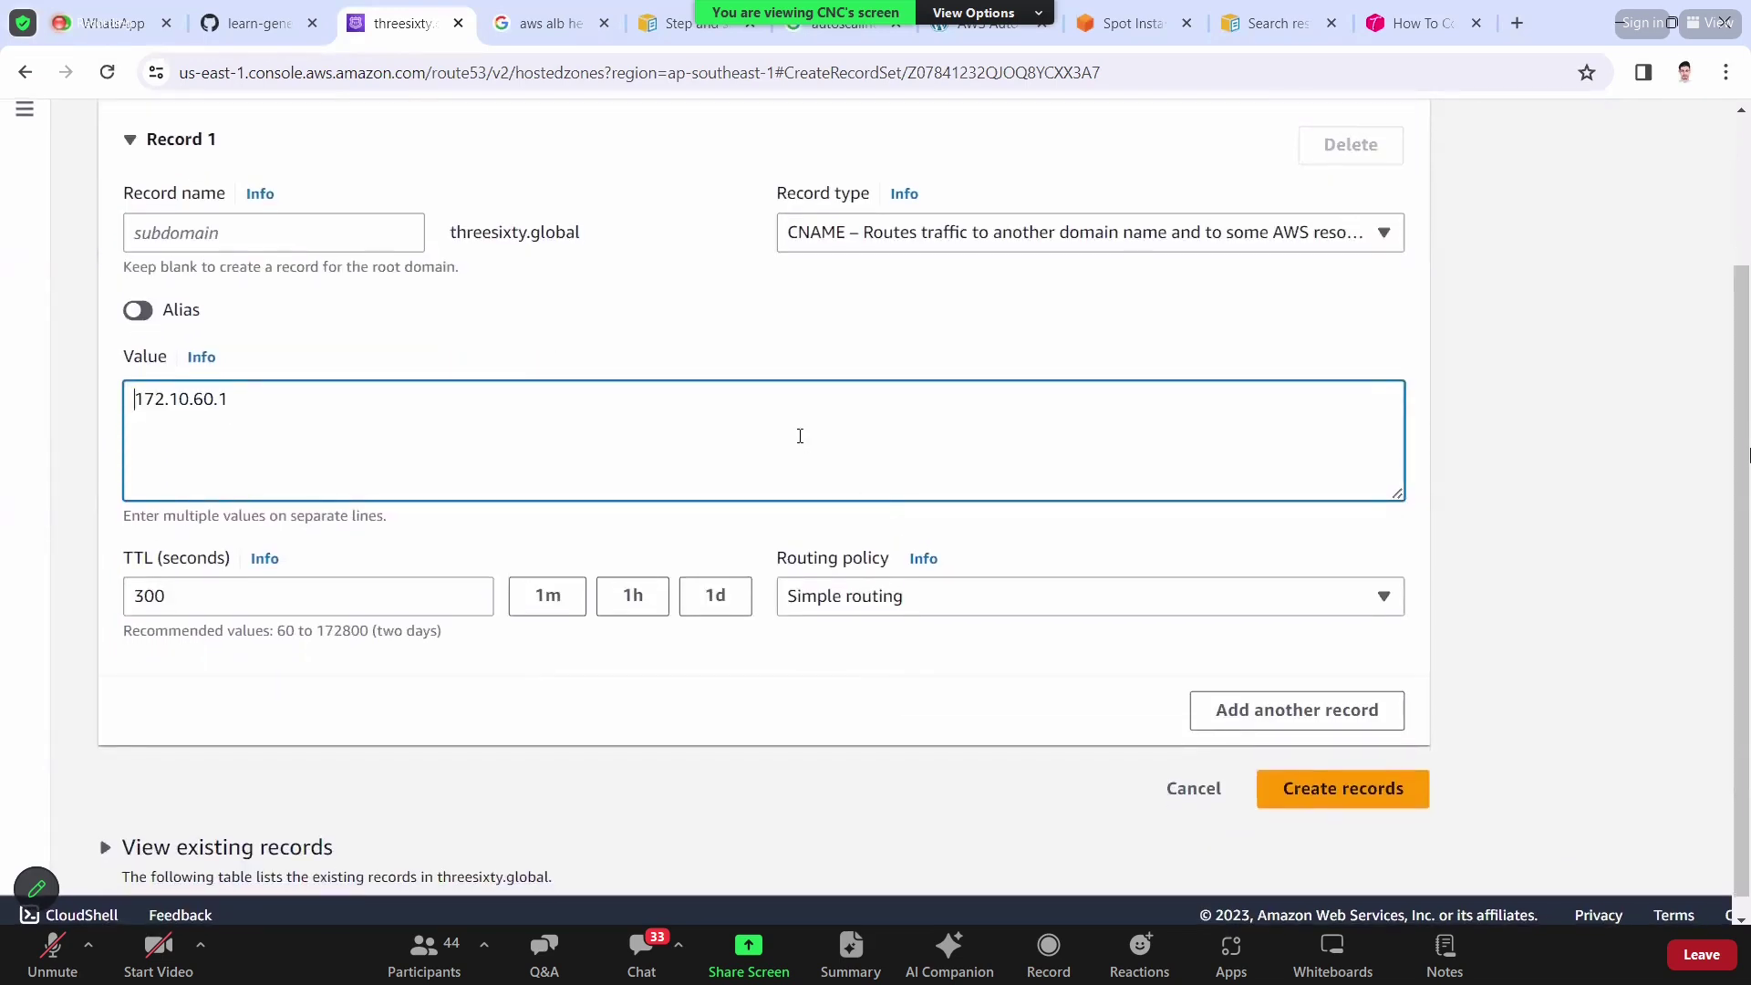
type("dns-")
type(".")
type("com")
key("Left")
key("Left")
key("Left")
key("Left")
key("Left")
key("BackSpace")
type("-")
key("Left")
key("Left")
key("BackSpace")
type("-")
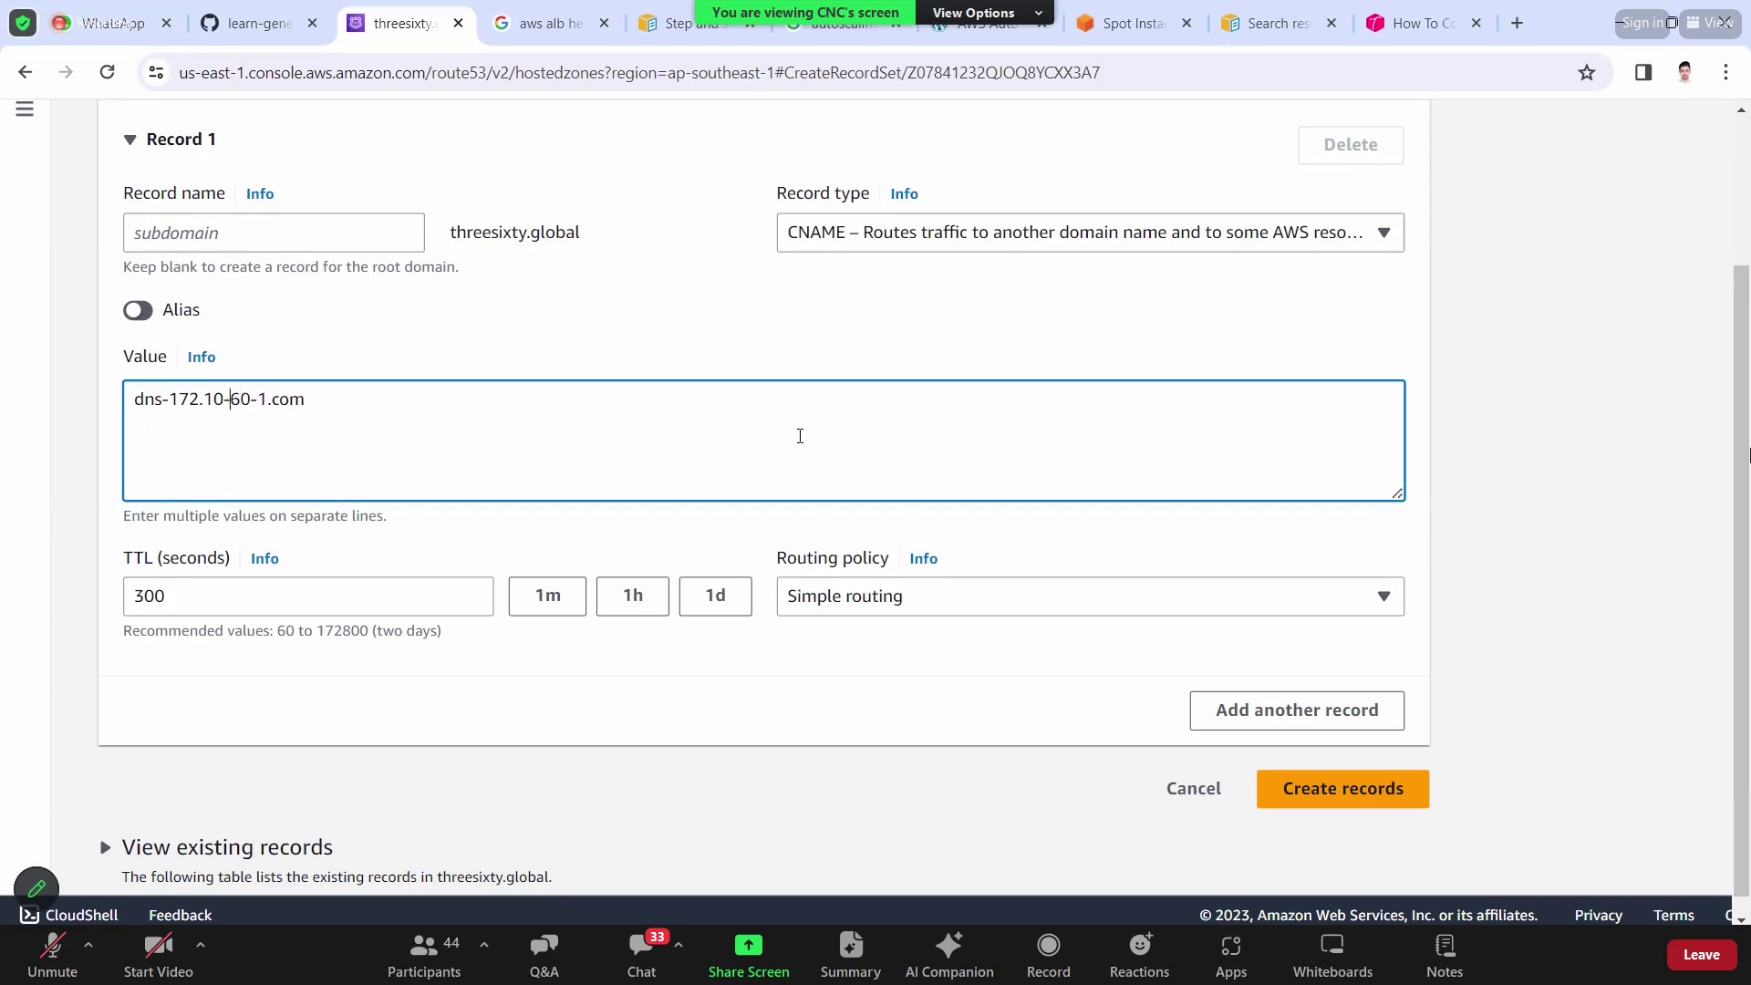
key("Right")
key("Right")
key("Right")
key("BackSpace")
type("-")
key("Right")
key("Right")
key("Right")
key("Right")
key("Right")
key("Right")
key("Right")
key("ctrl+a")
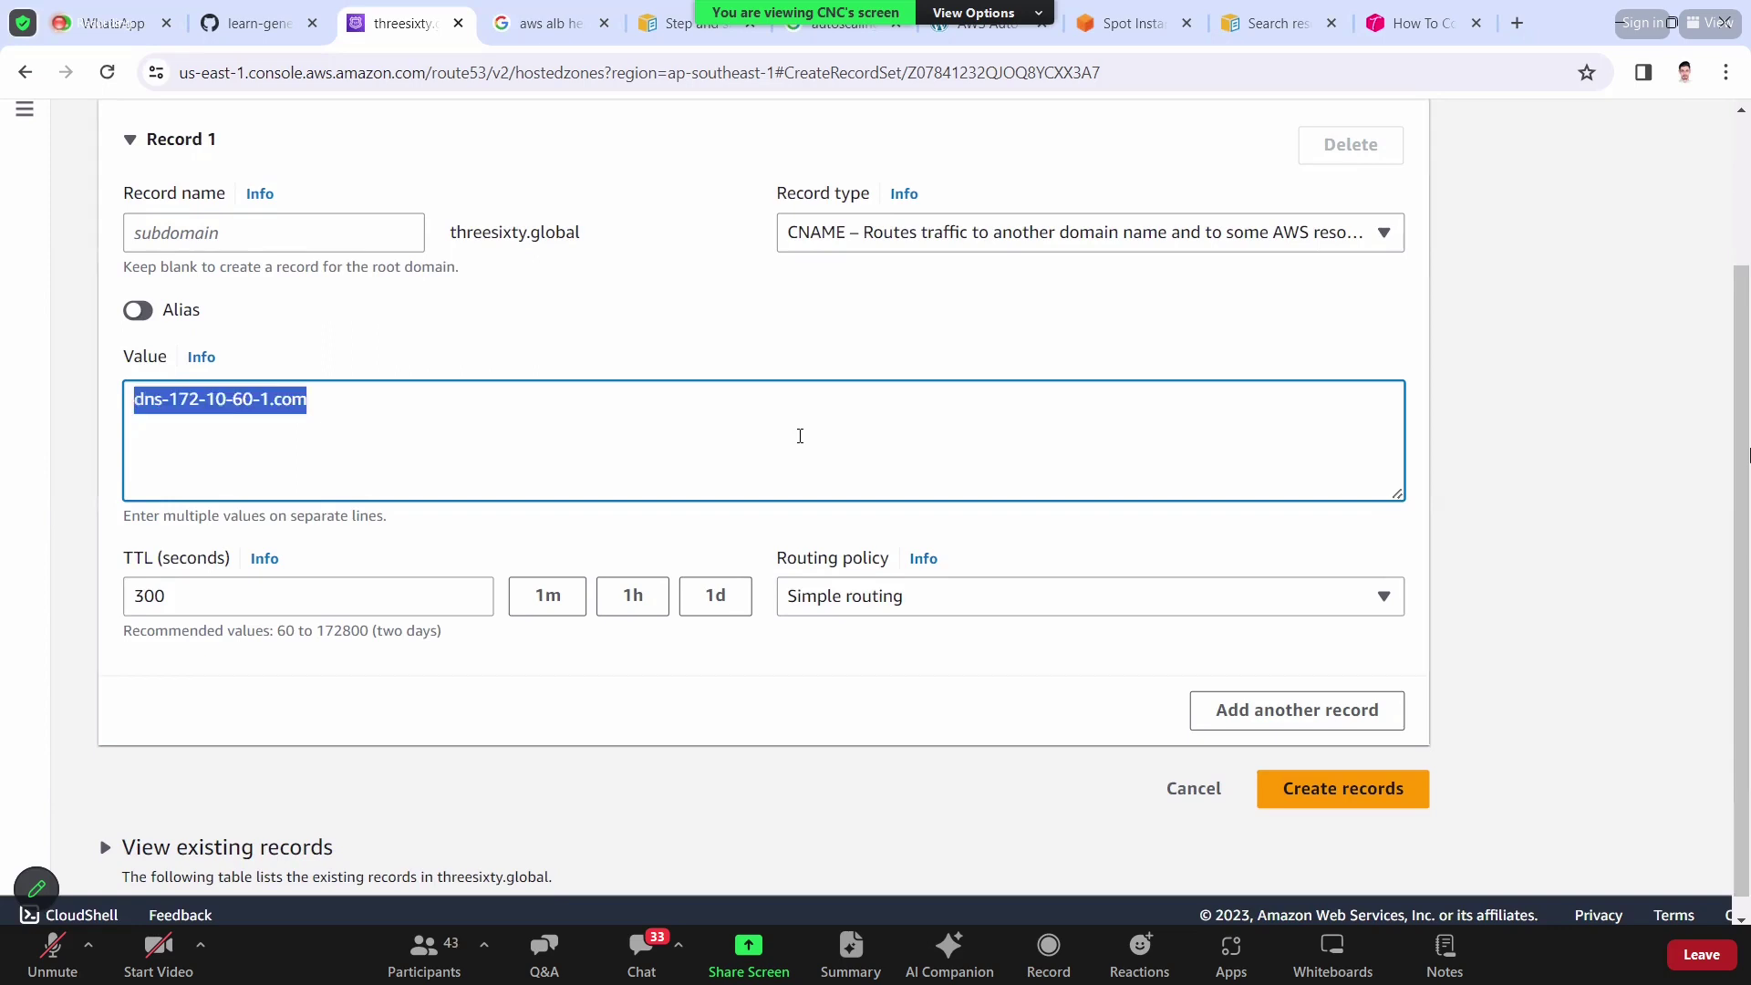
- Submit the apex CNAME, then after the rejection name it abc and create it again
left_click(1304, 790)
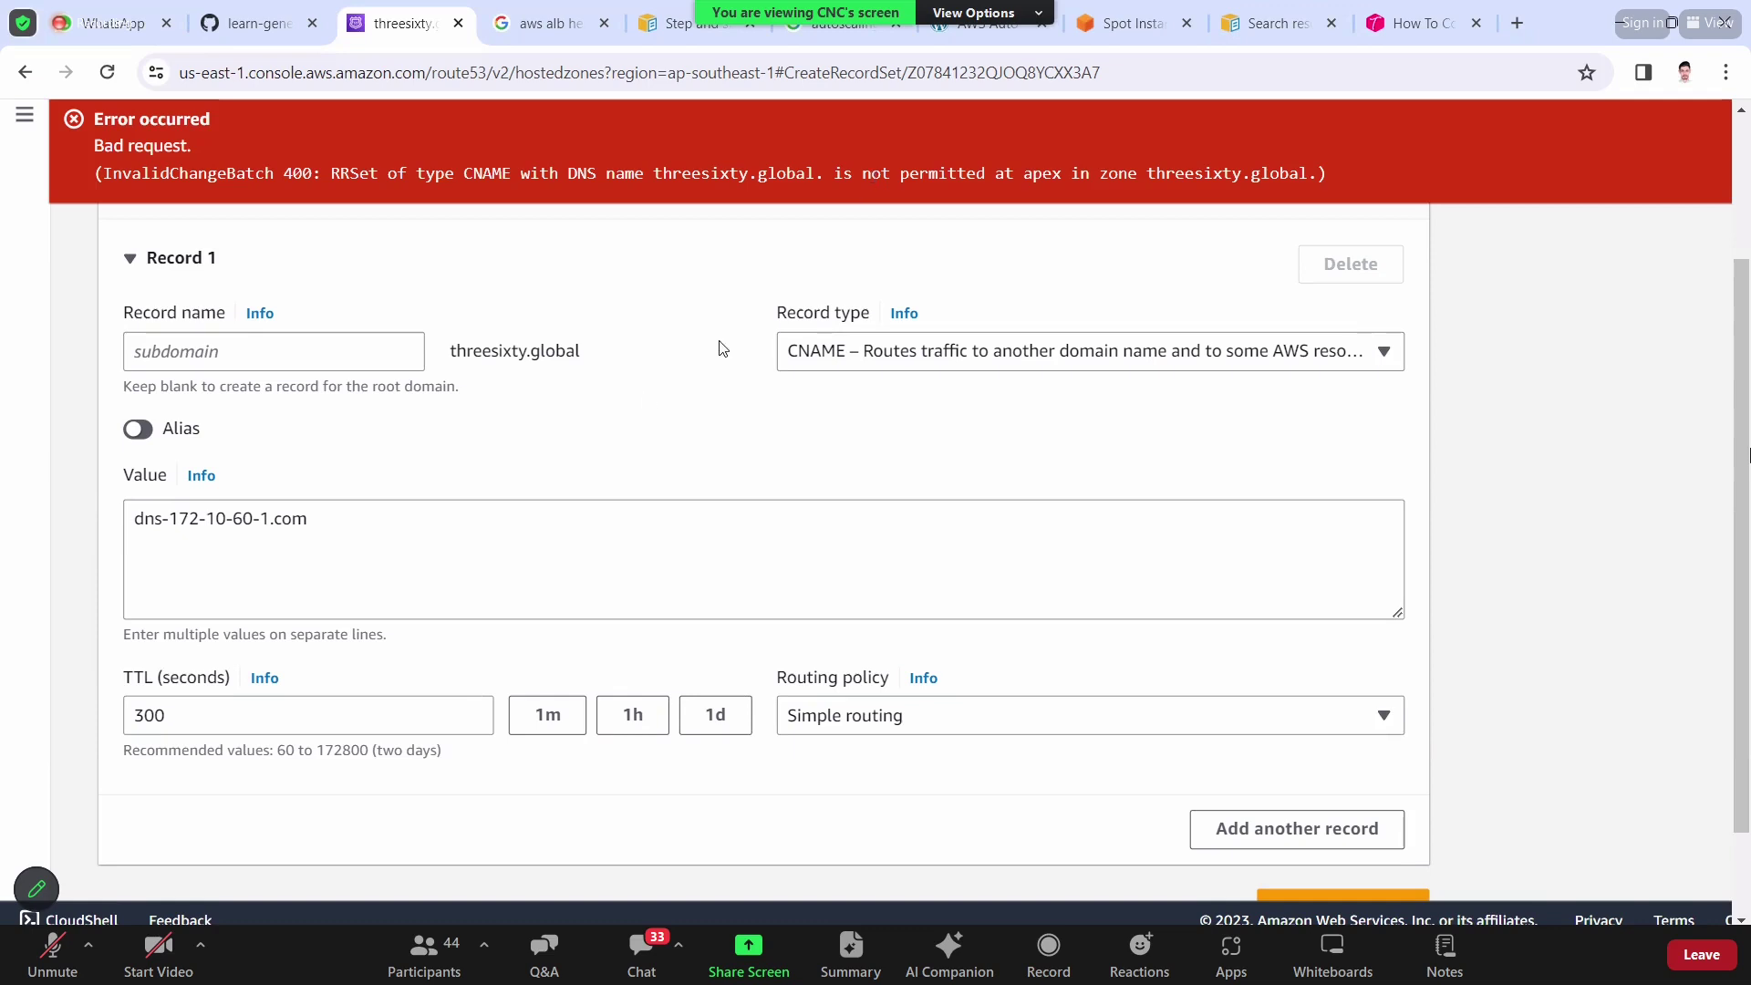
left_click(337, 366)
type("abc")
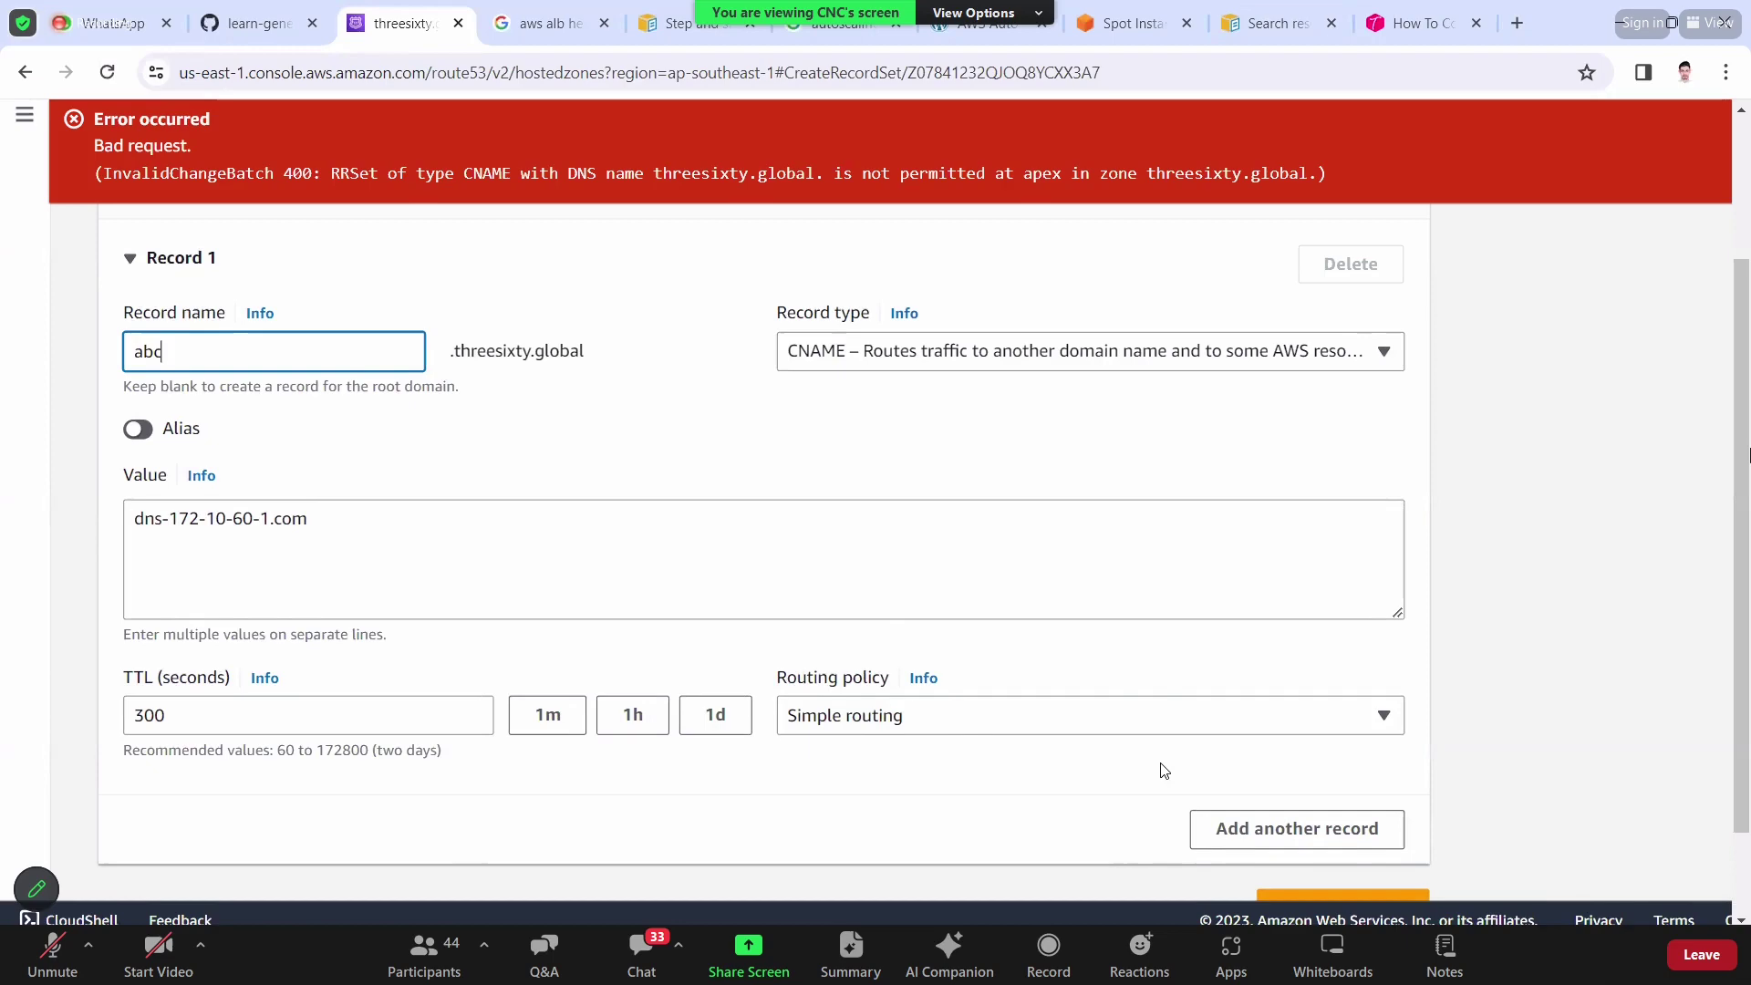
scroll(1164, 770, "down", 2)
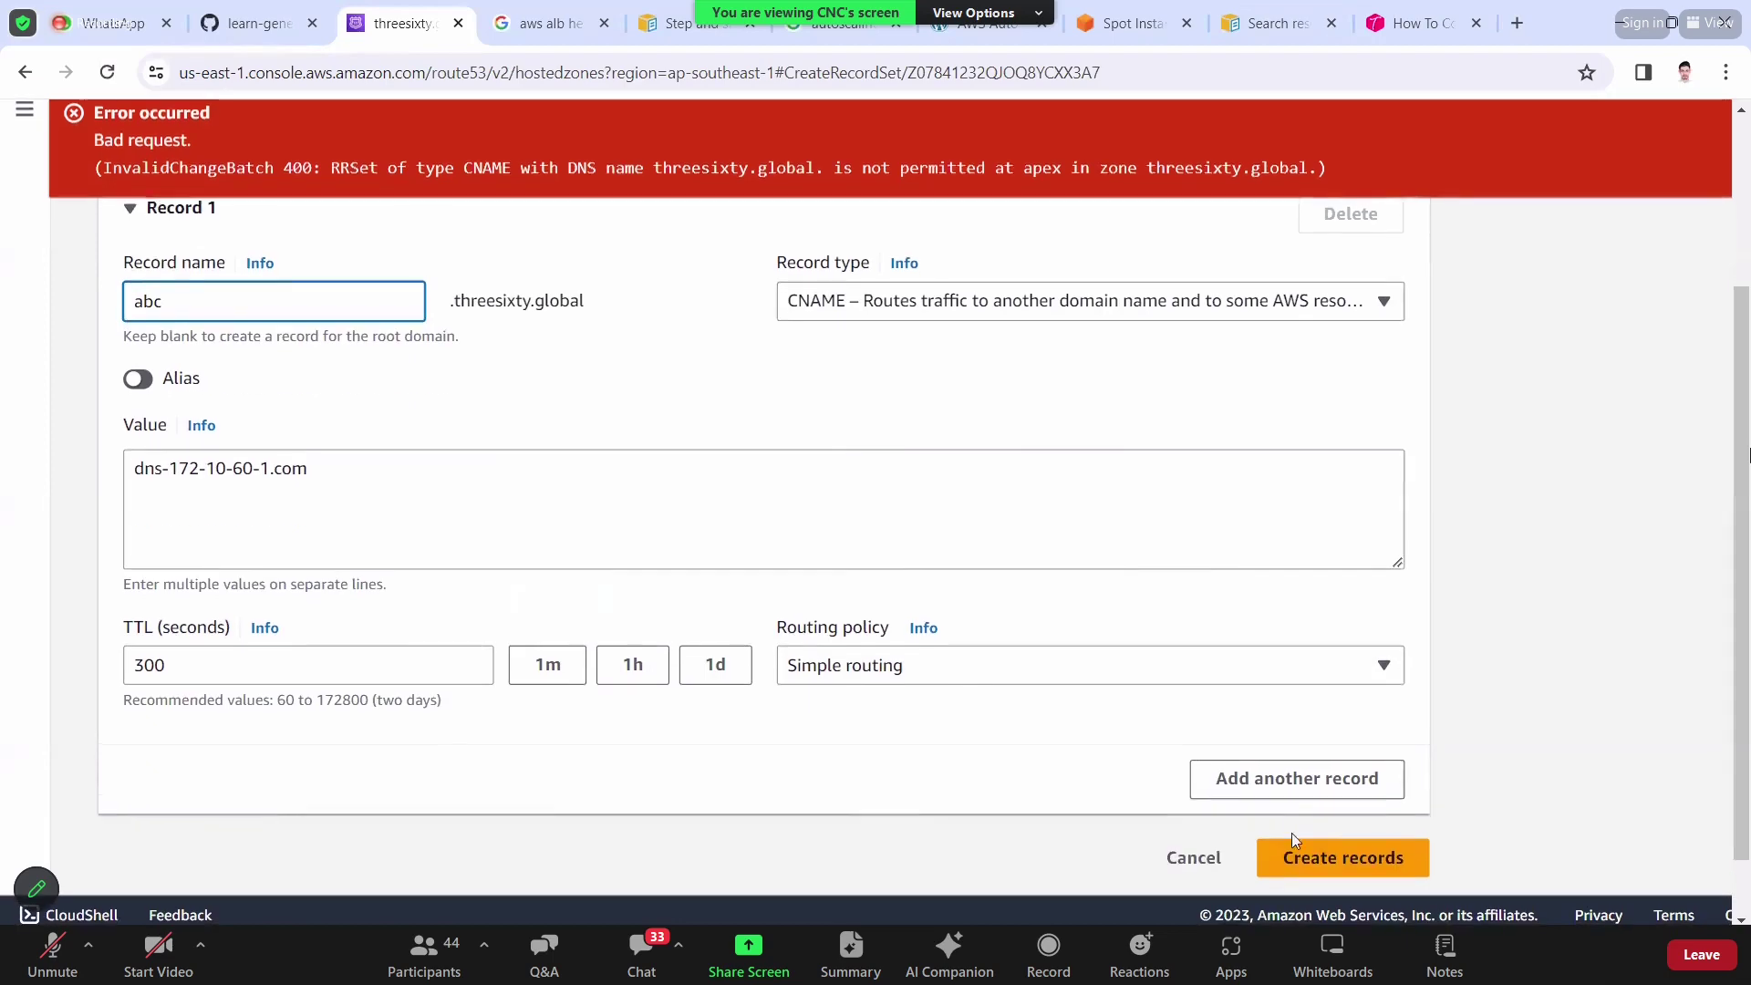
left_click(1341, 851)
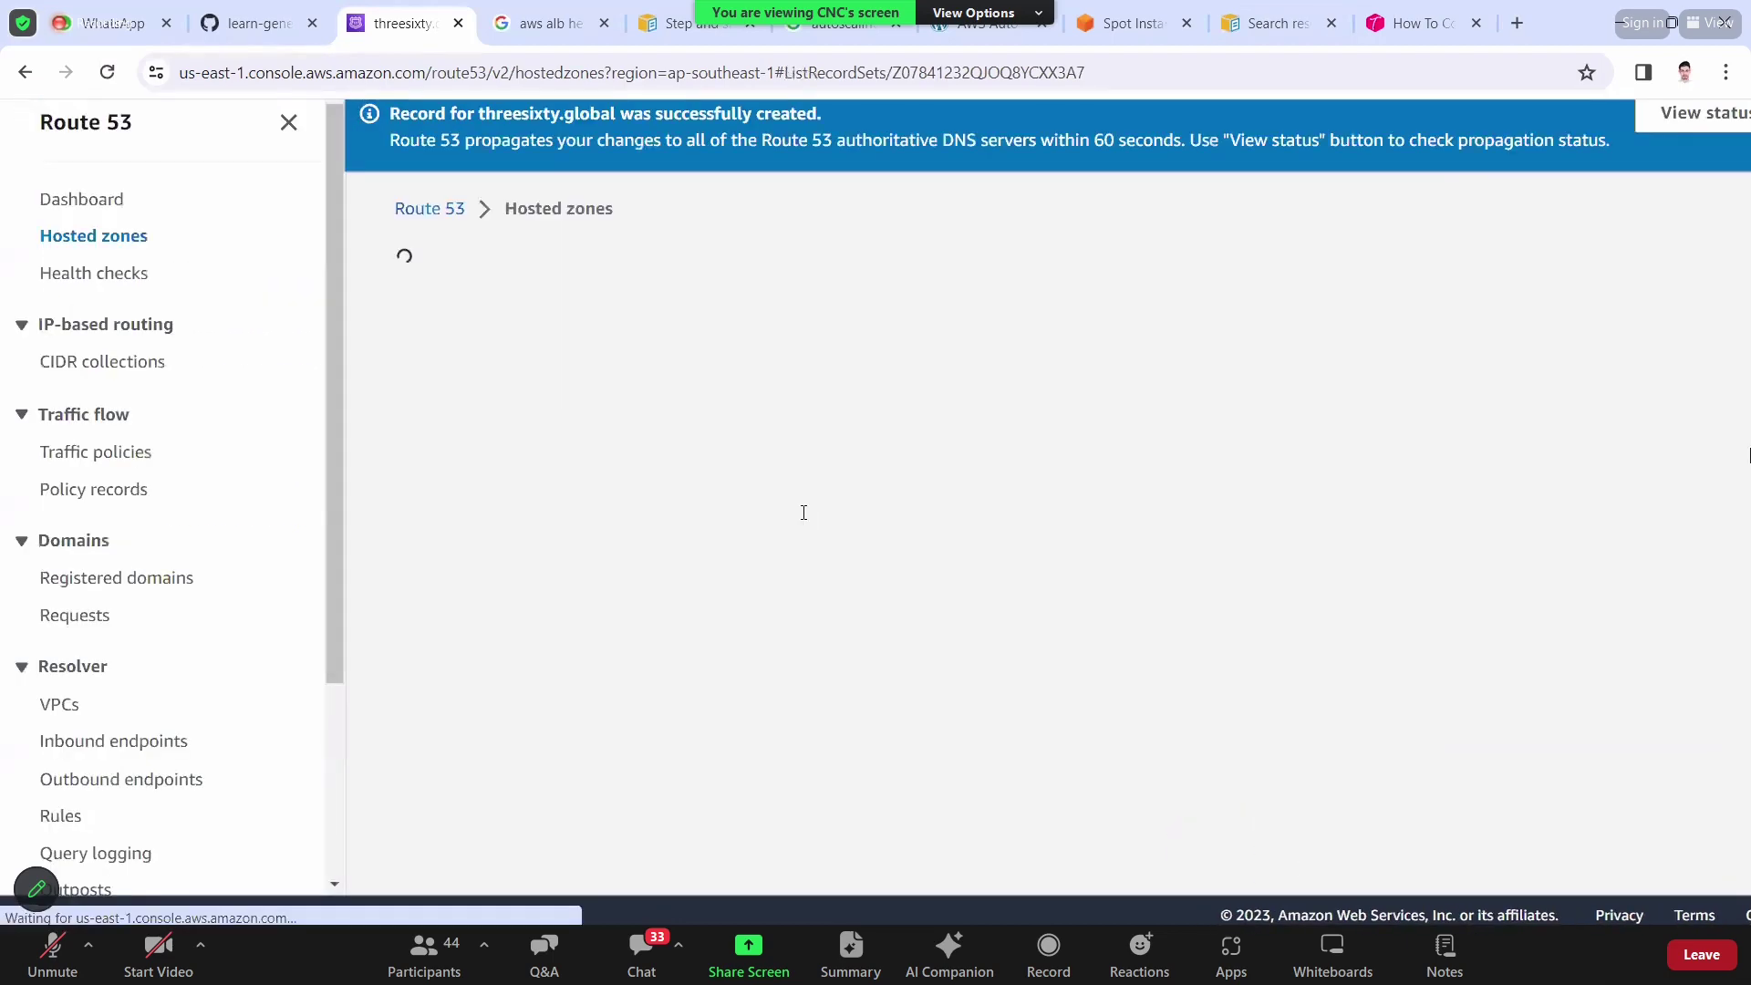
- Select the abc.threesixty.global CNAME row and request its deletion
scroll(803, 510, "down", 1)
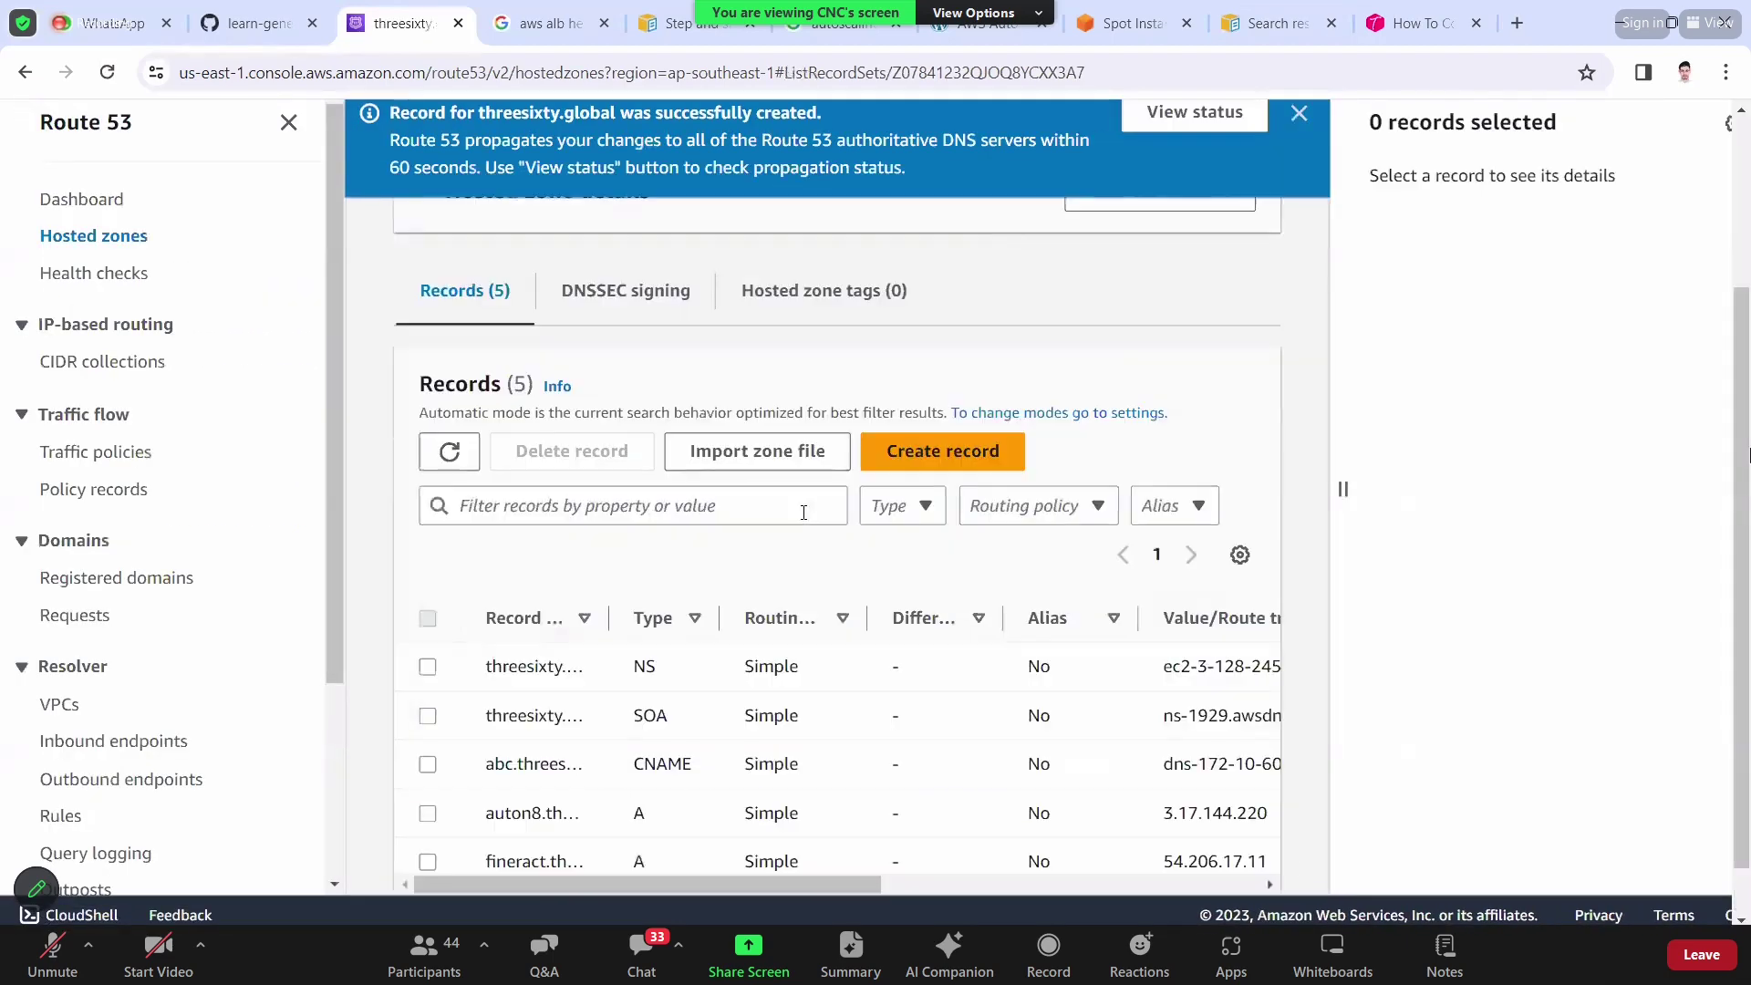
scroll(811, 618, "down", 1)
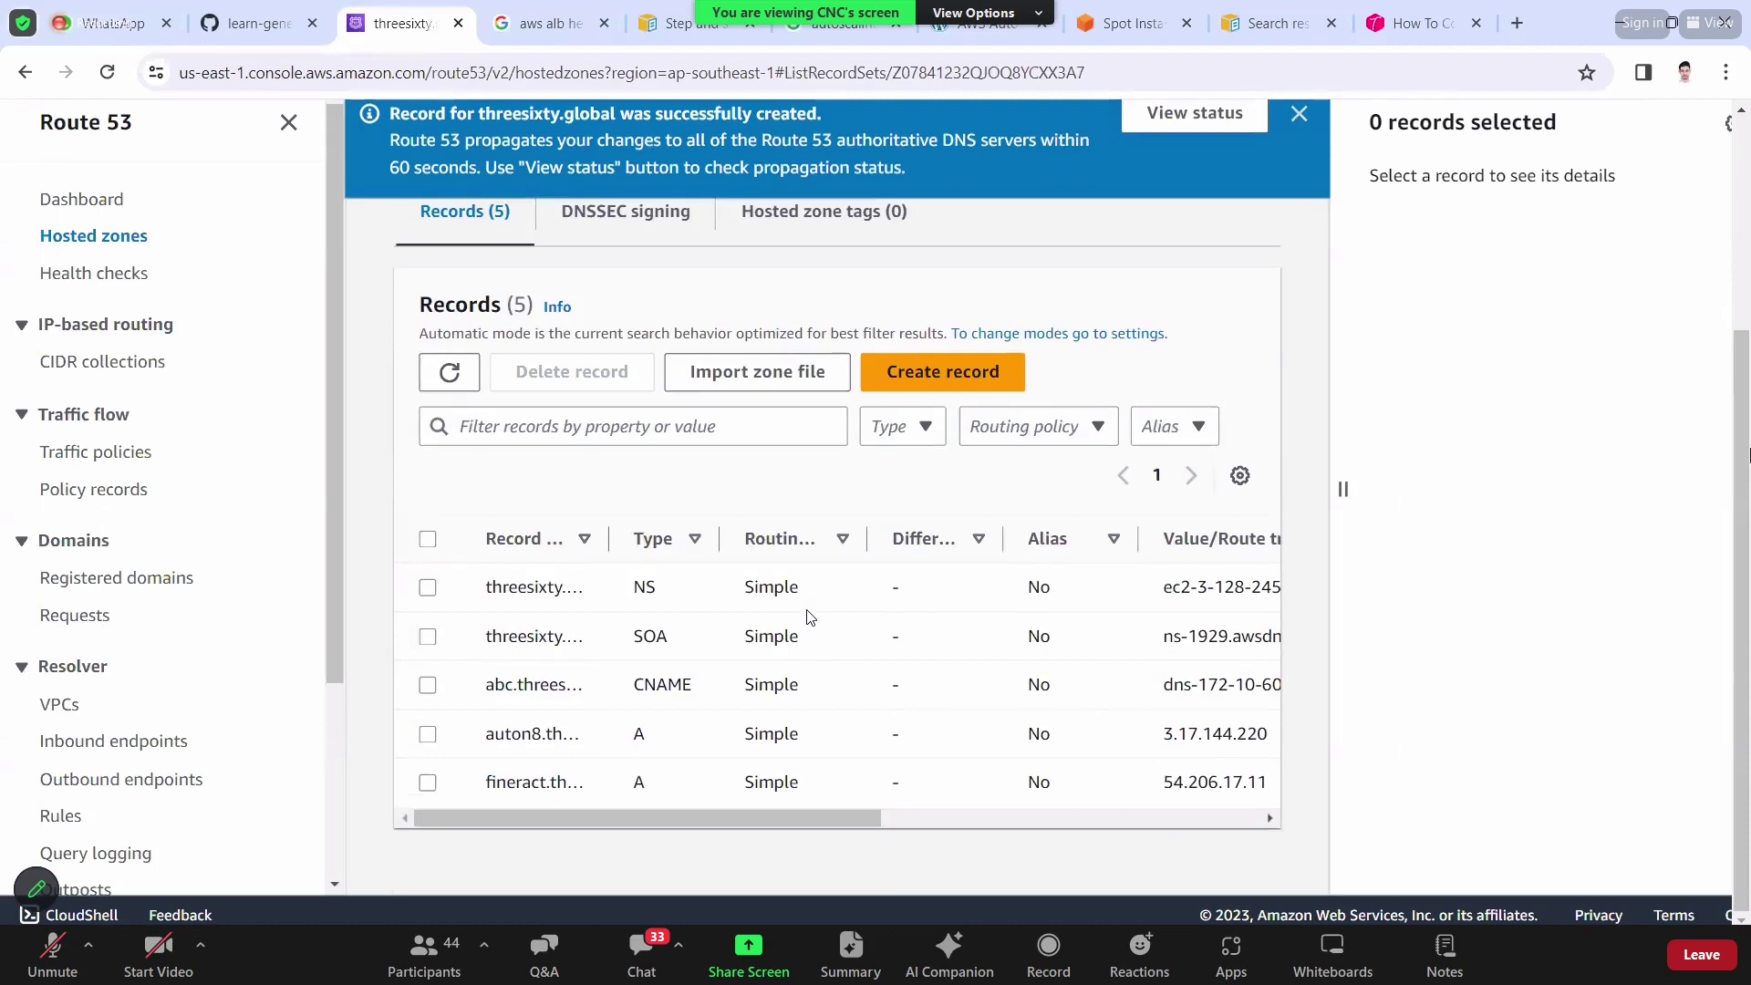
scroll(811, 617, "right", 8)
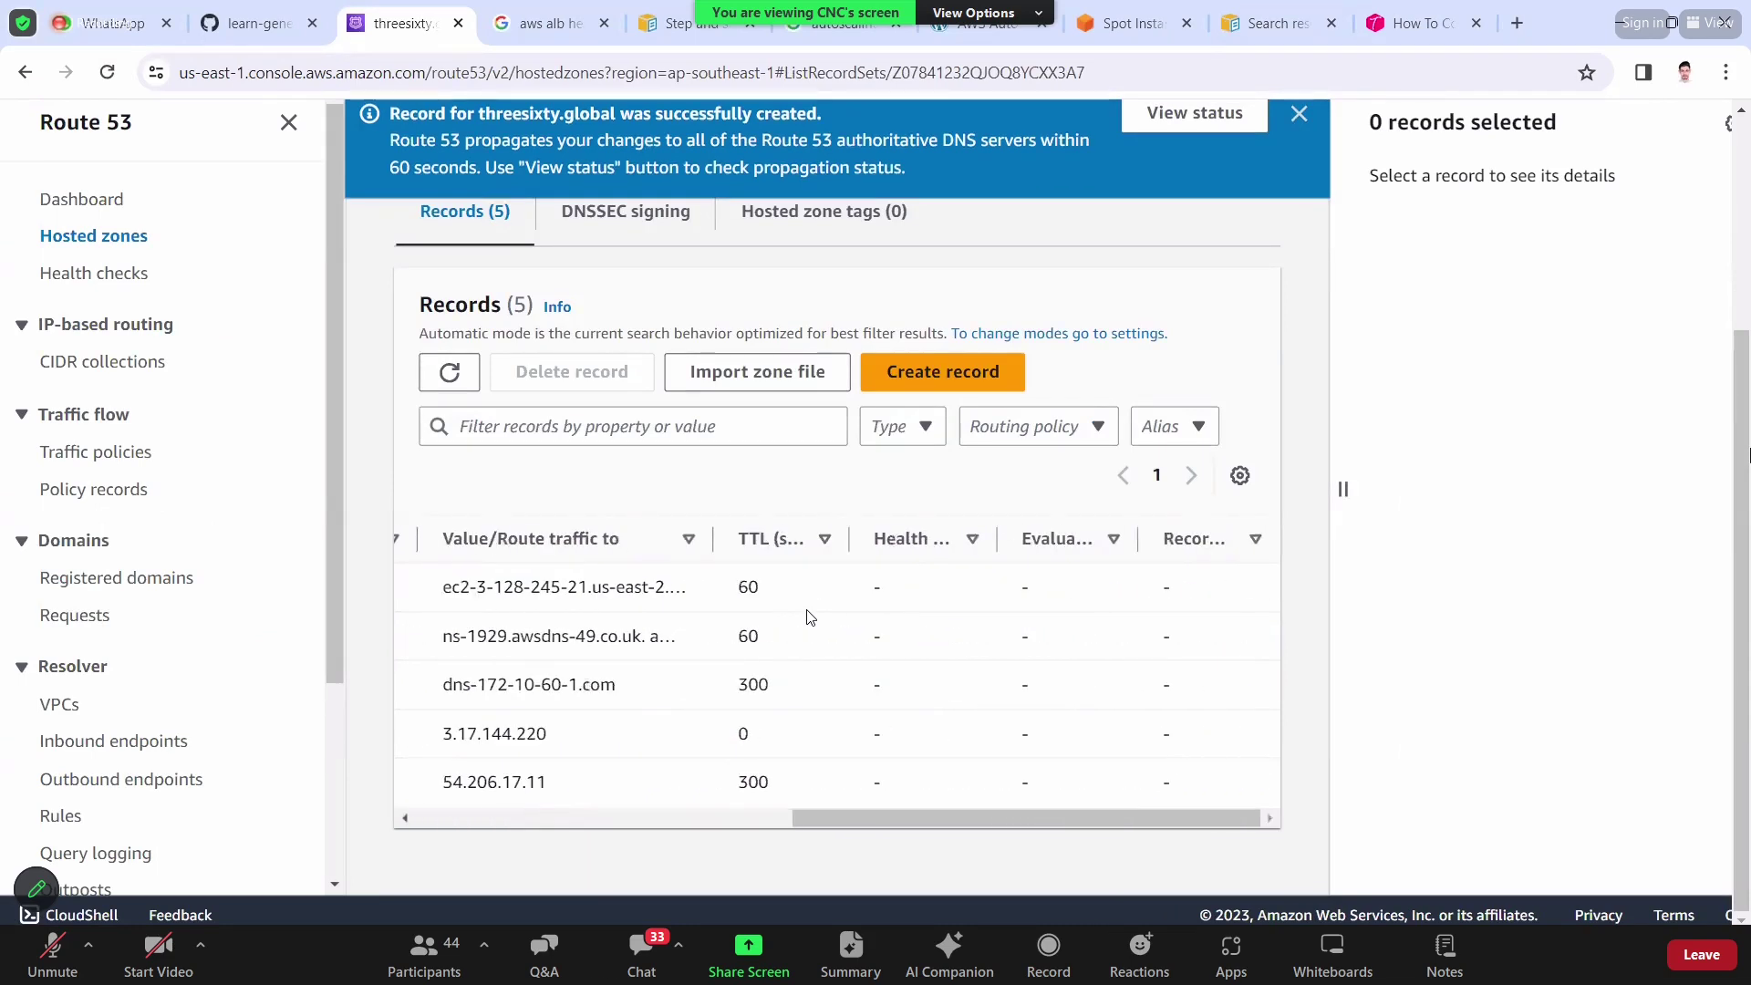
scroll(811, 617, "left", 8)
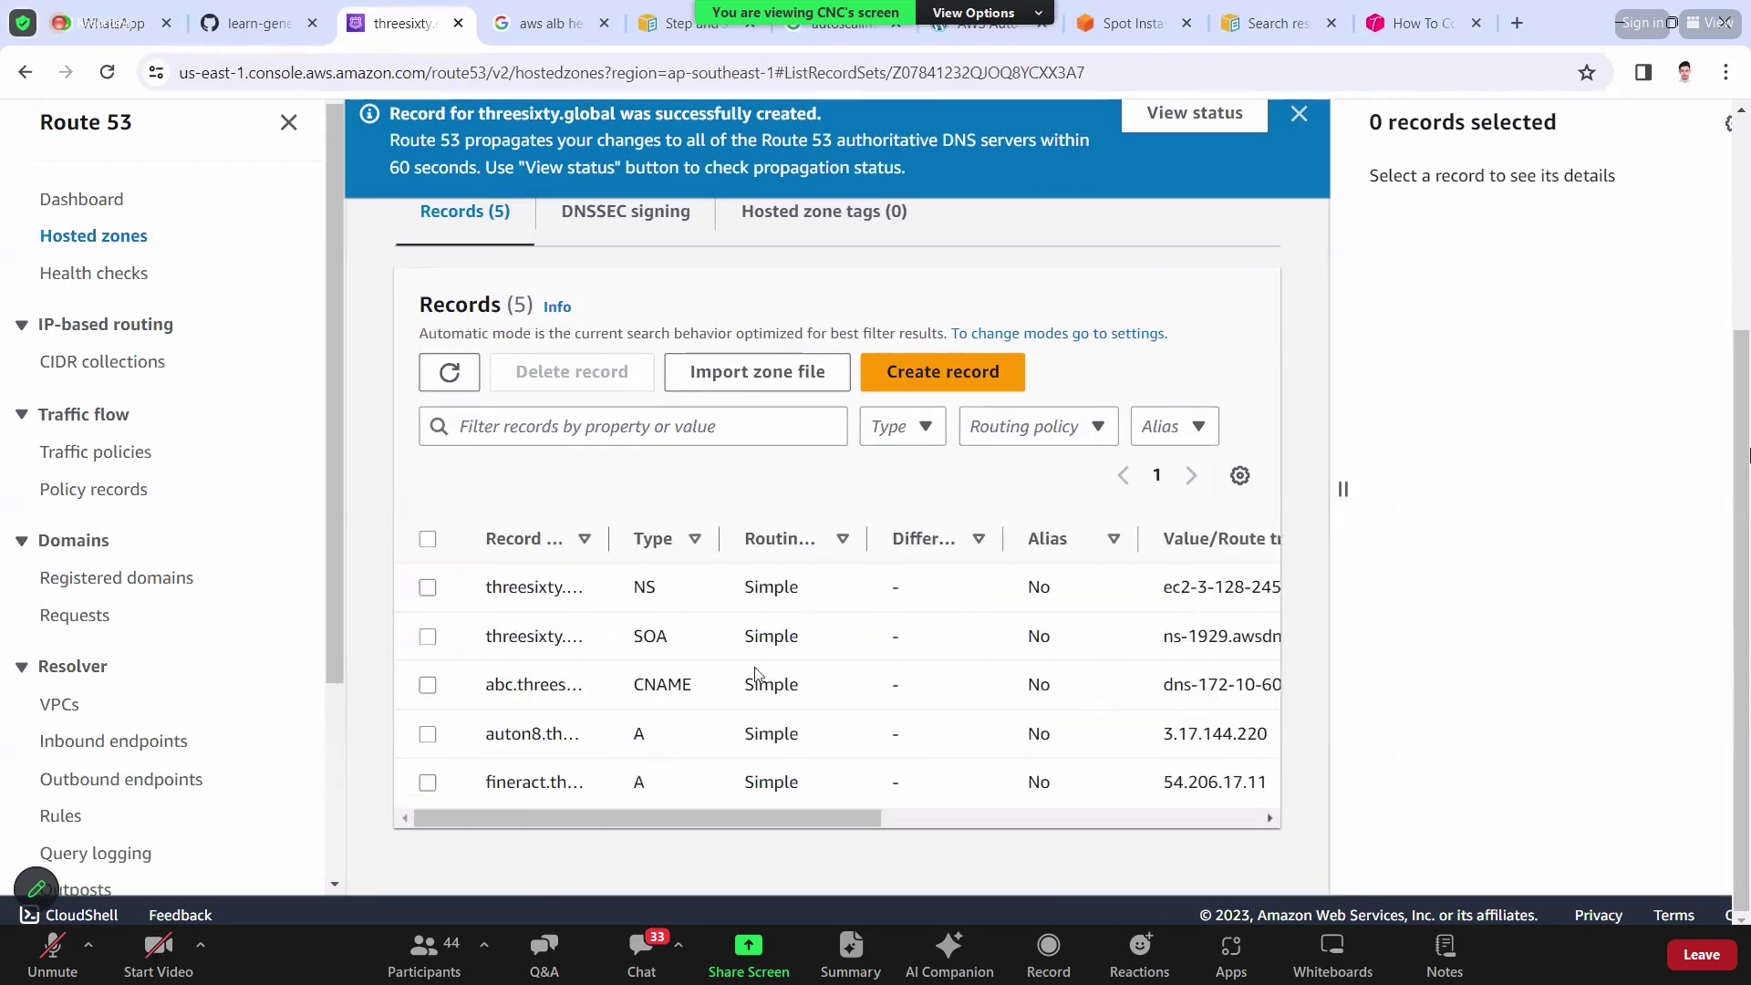
left_click(427, 686)
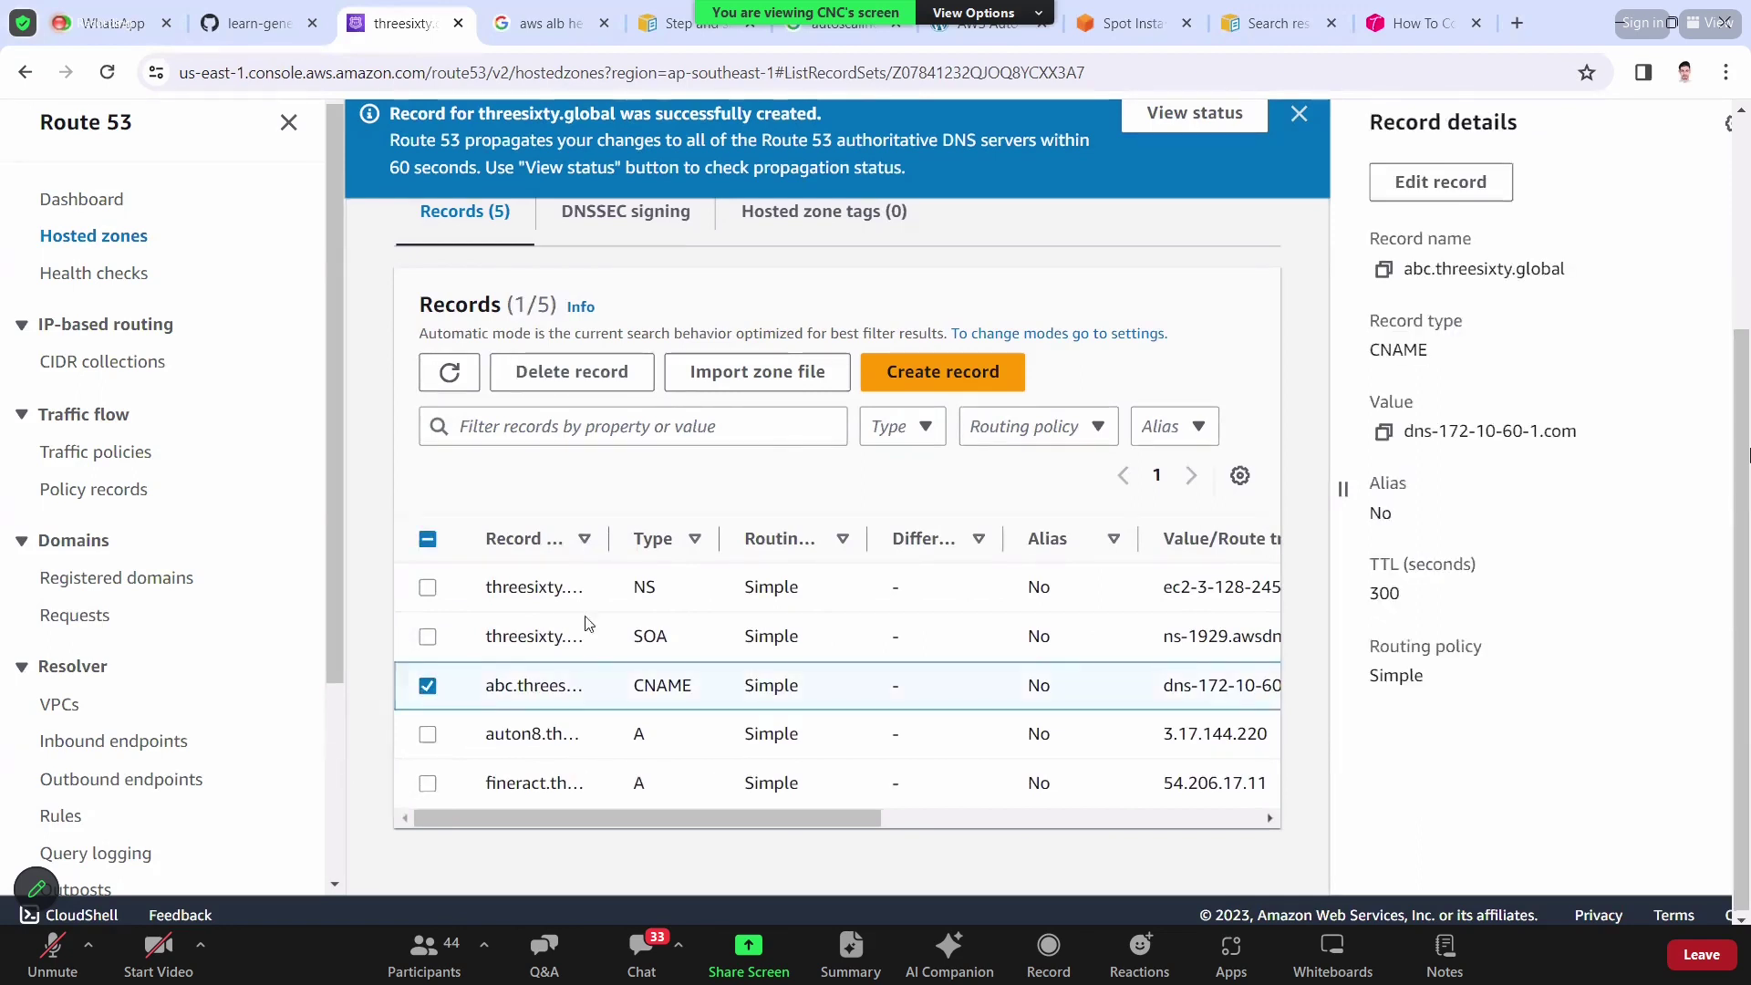
left_click(600, 368)
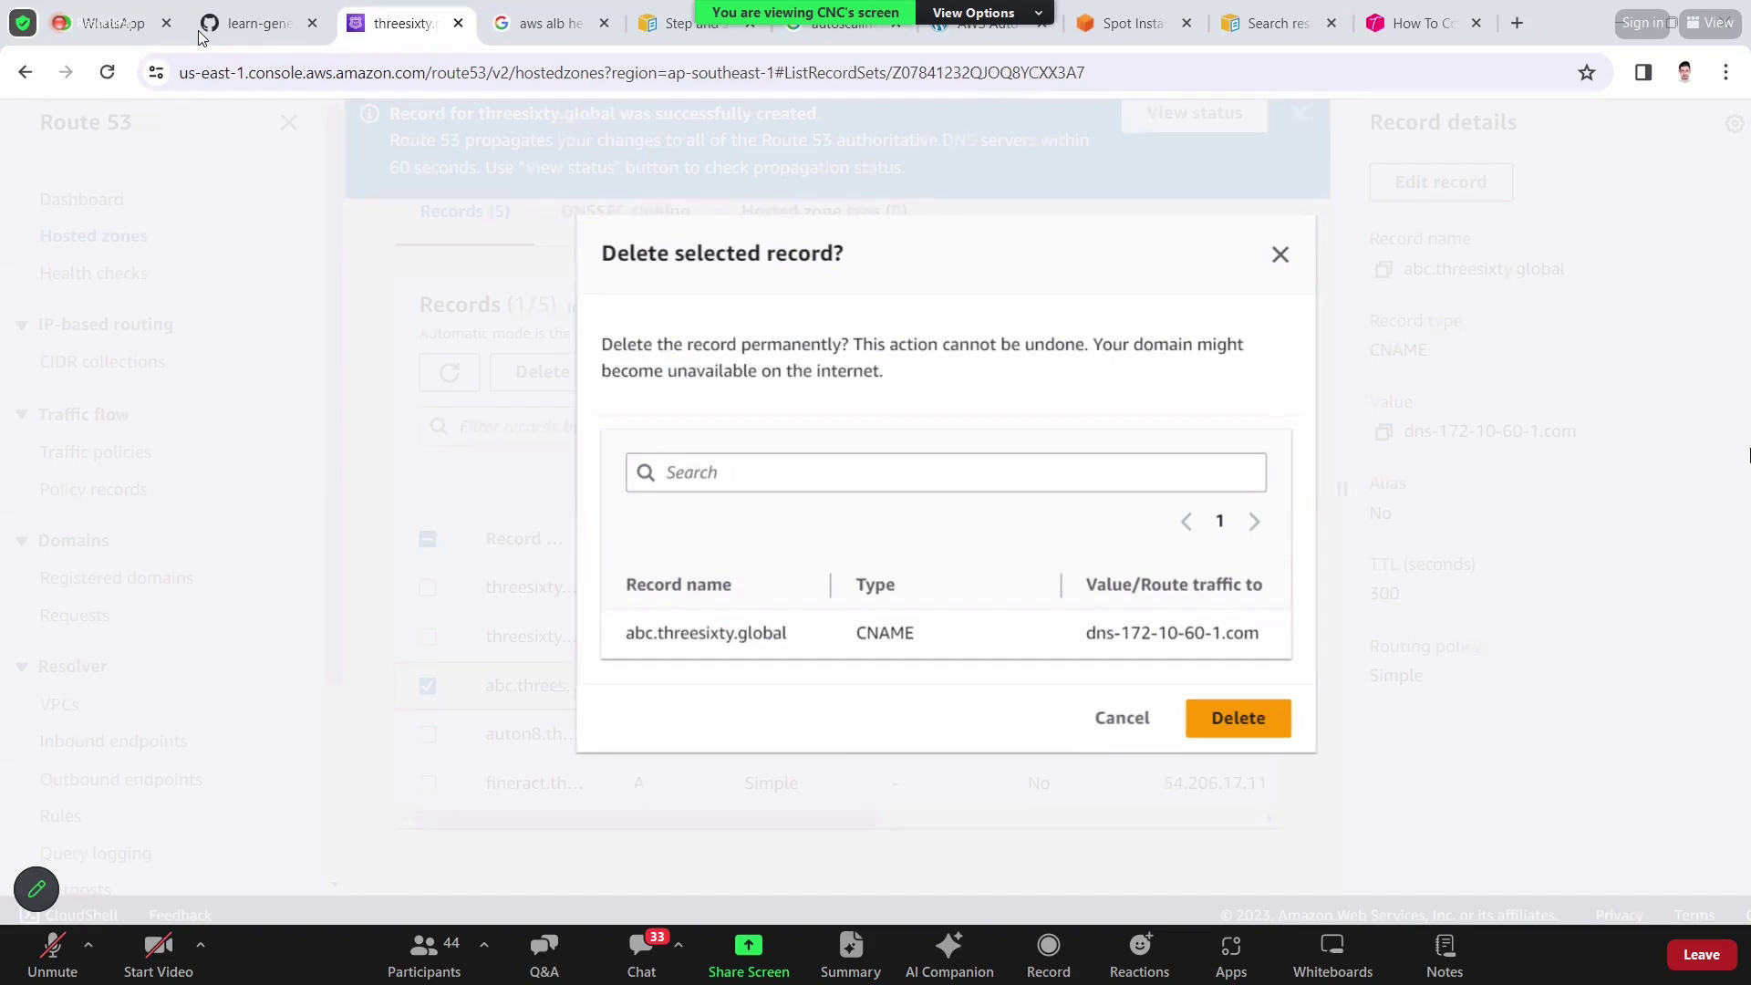
key("alt+Tab")
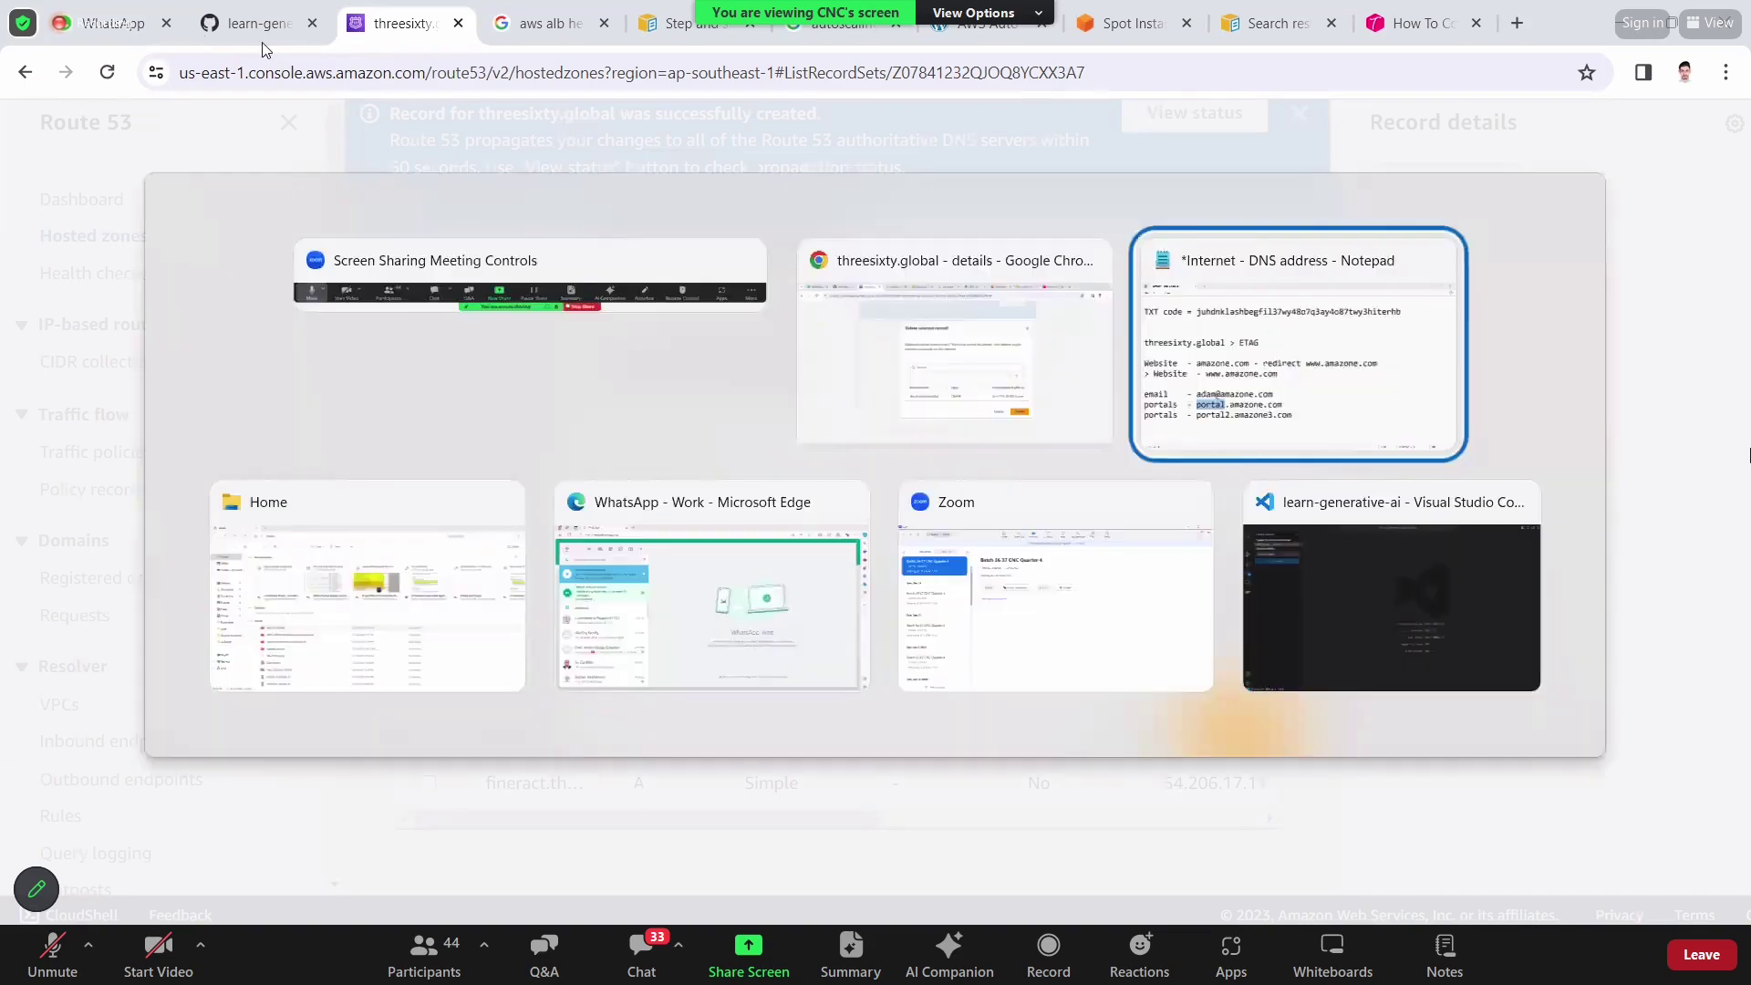
- Add a 'Records' heading with the lines 'A => IPV4' and 'CNAME => DNS'
key("Return")
key("Return")
key("Return")
key("Return")
key("Return")
key("Return")
key("Return")
key("Return")
key("Return")
key("Return")
key("Return")
key("Return")
key("Return")
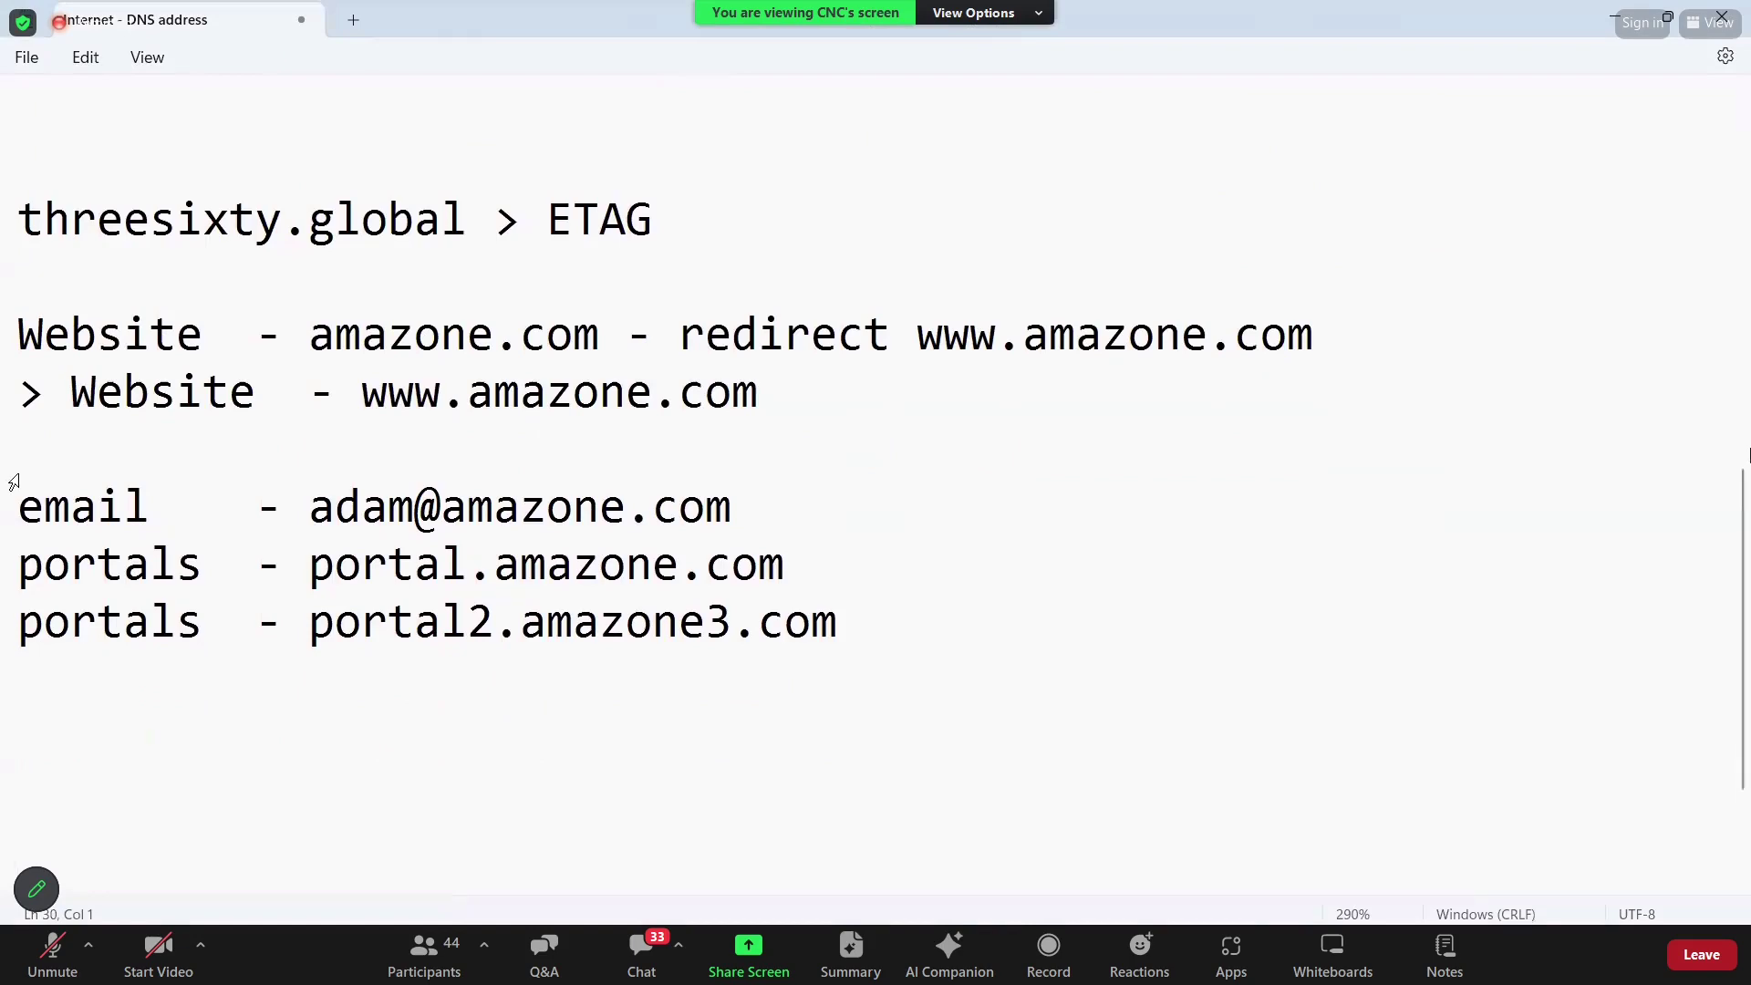
key("Return")
key("Return")
key("Return")
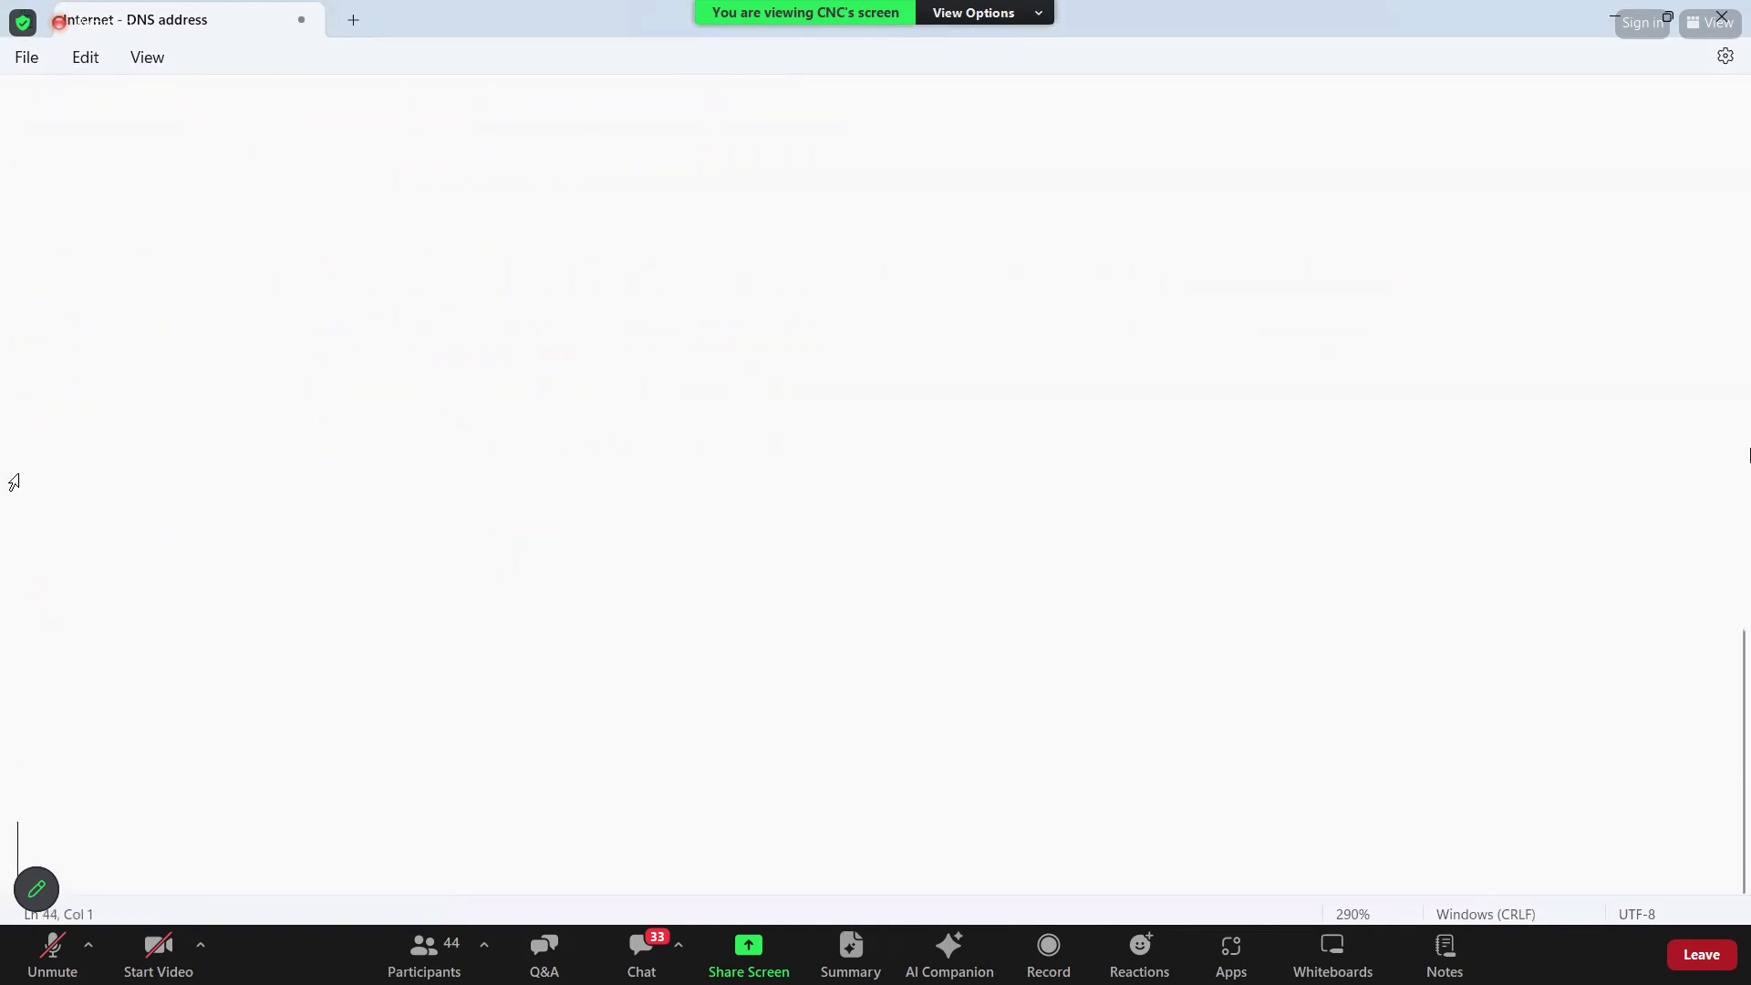
key("Up")
key("Up")
key("Up")
key("Up")
key("Up")
key("Up")
key("Up")
key("Up")
key("Up")
key("Up")
key("Up")
type("Records")
key("BackSpace")
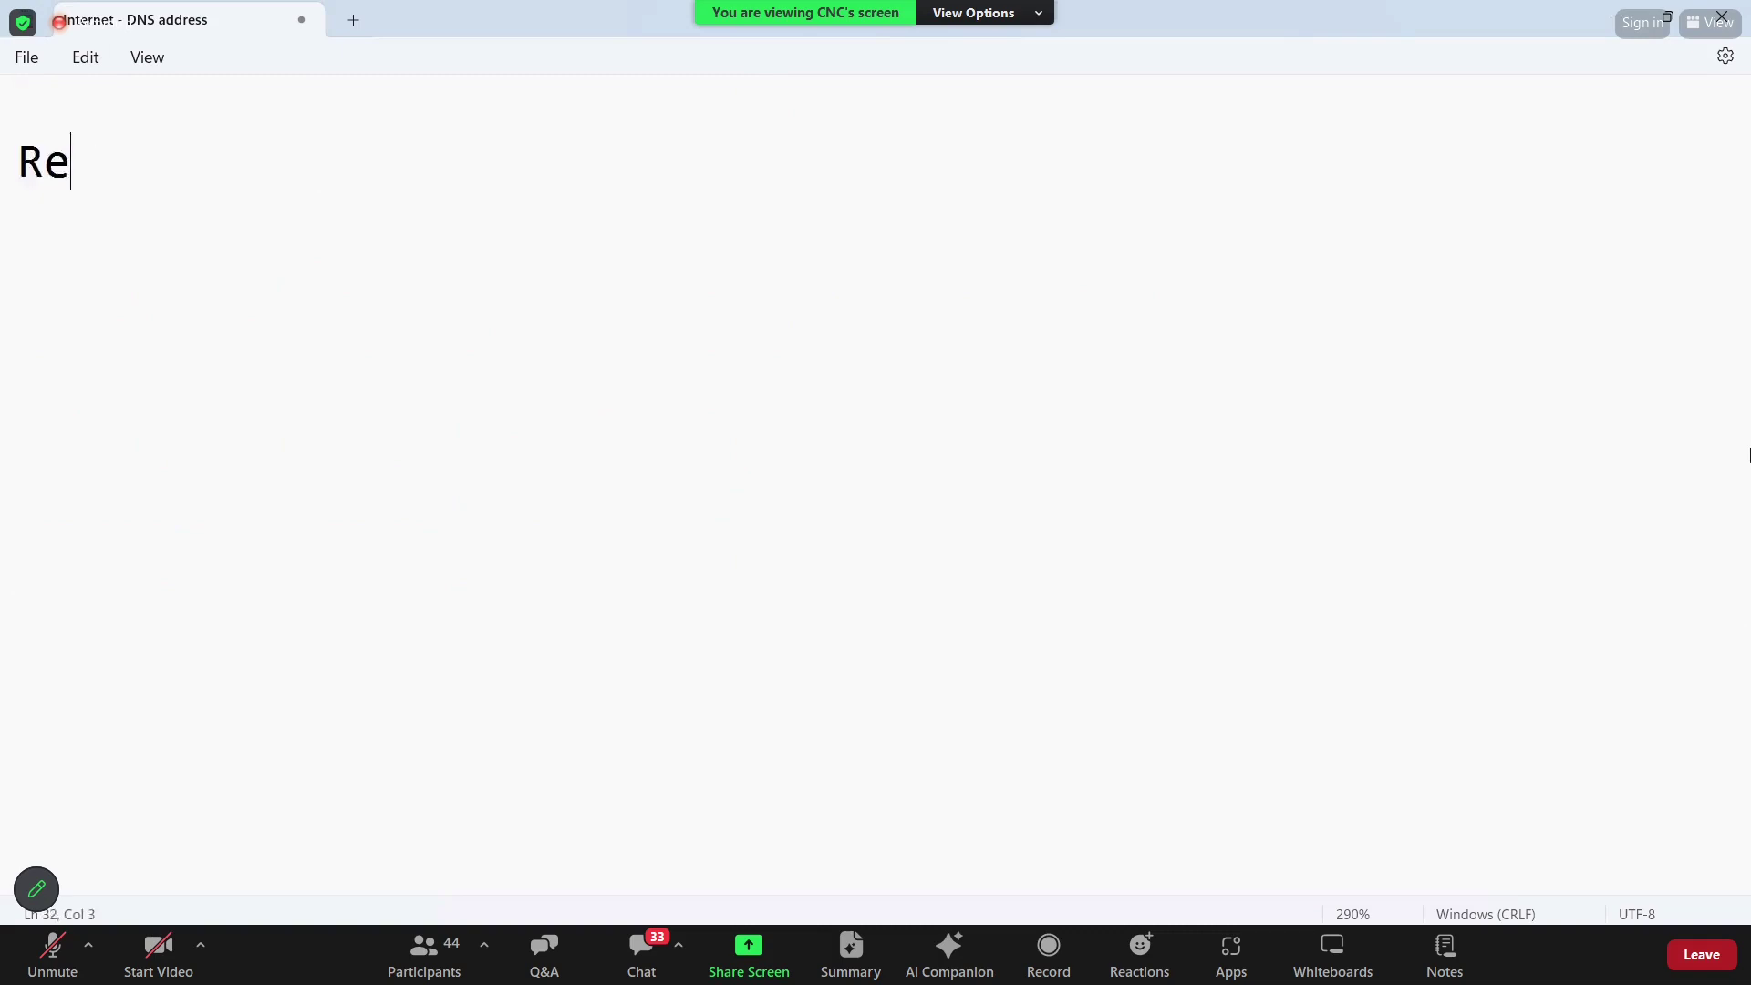
type("cords")
key("Return")
key("Return")
type("A ")
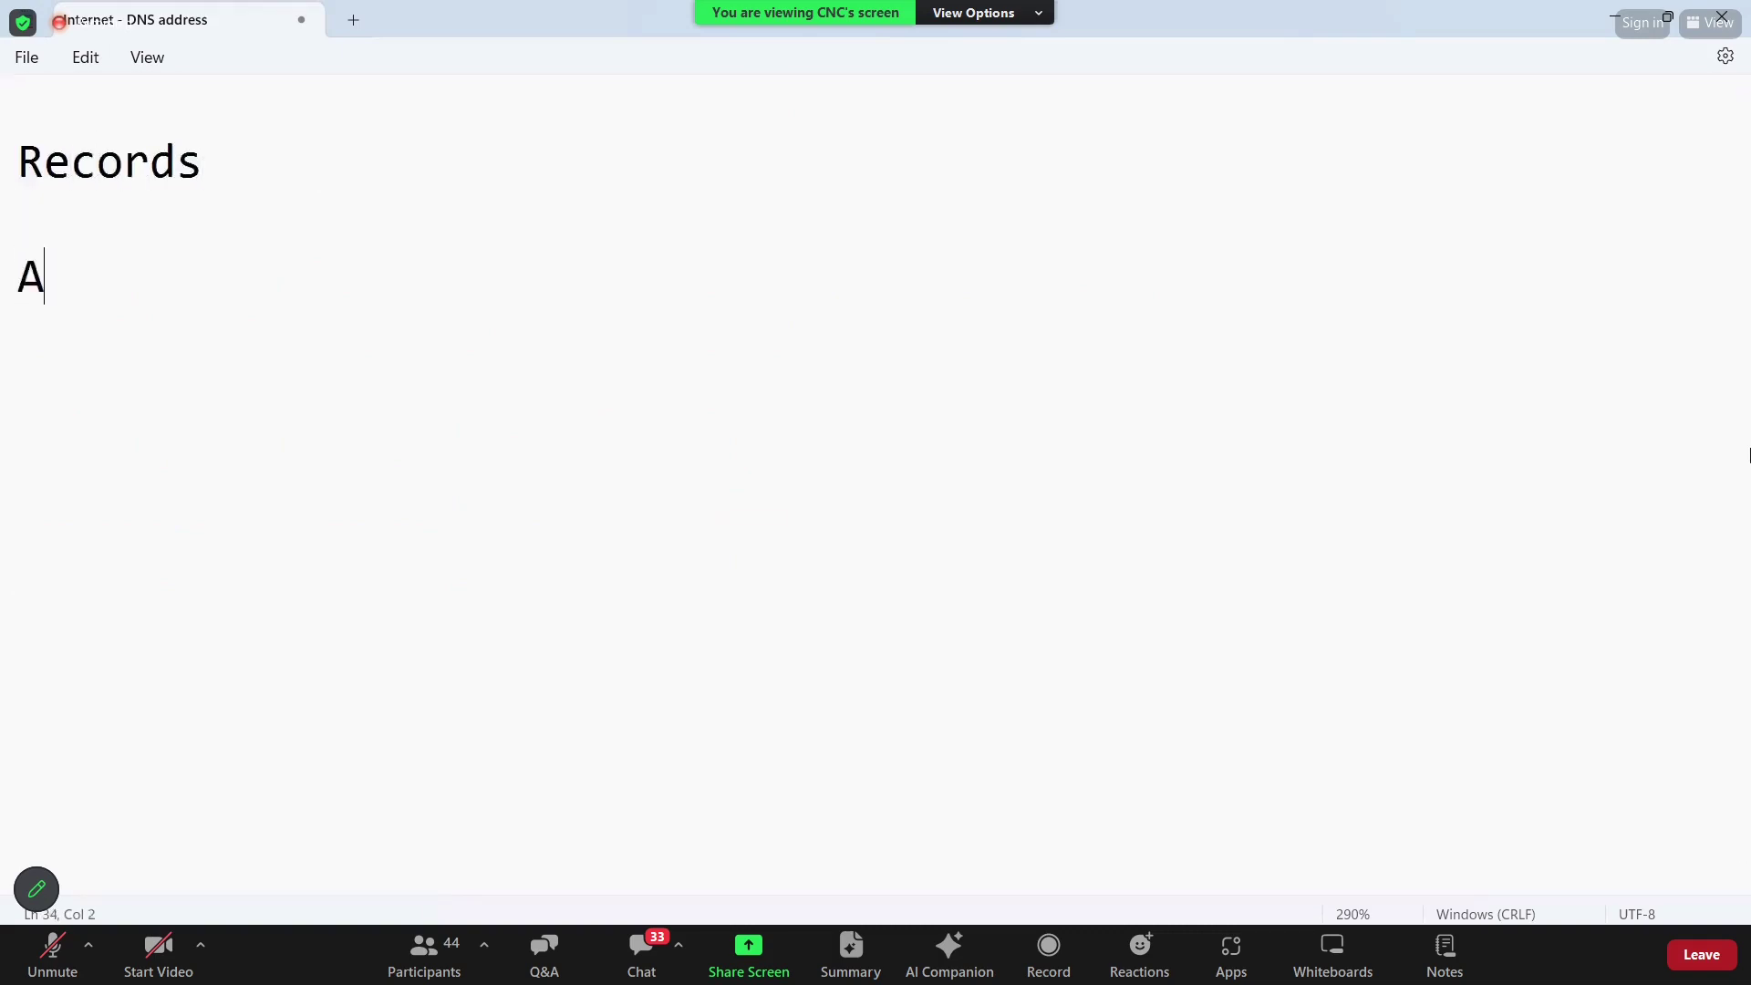
type("=> IP")
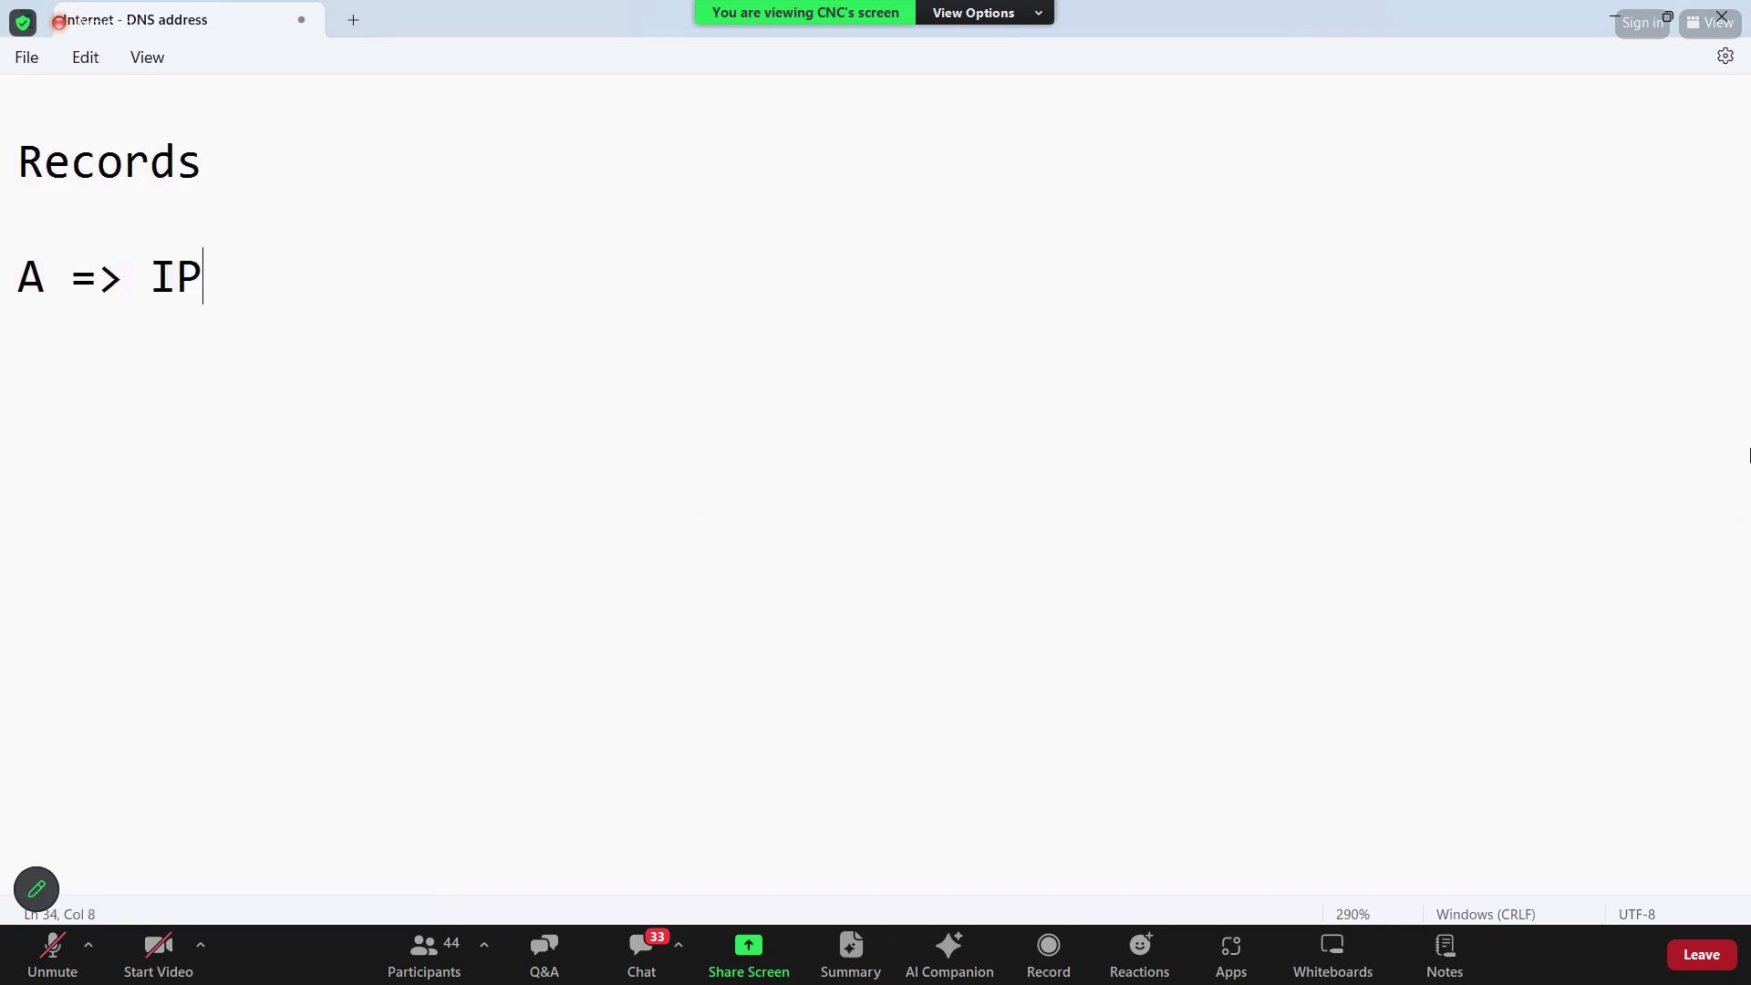
type("V4")
key("Return")
type("CNAME => ")
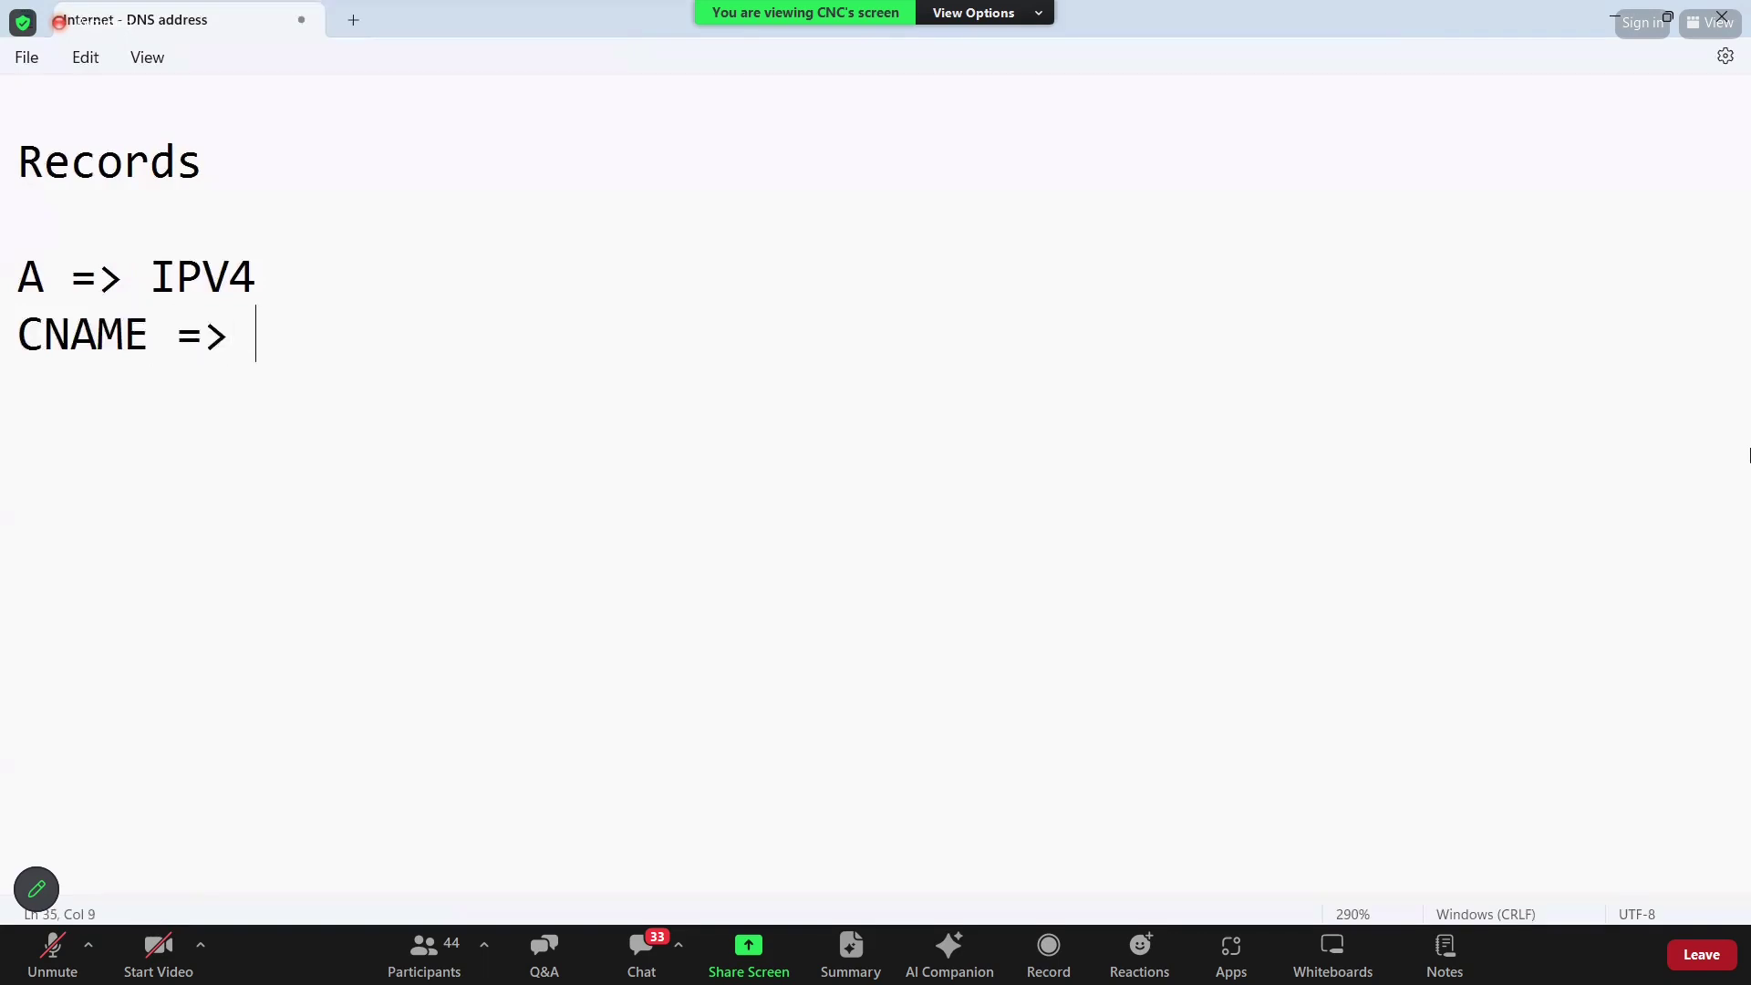
type("DNS")
- Insert blank lines above the 'A => IPV4' entry for domain examples
key("Up")
key("ctrl+shift+Left")
key("ctrl+shift+Left")
key("ctrl+shift+Left")
key("Right")
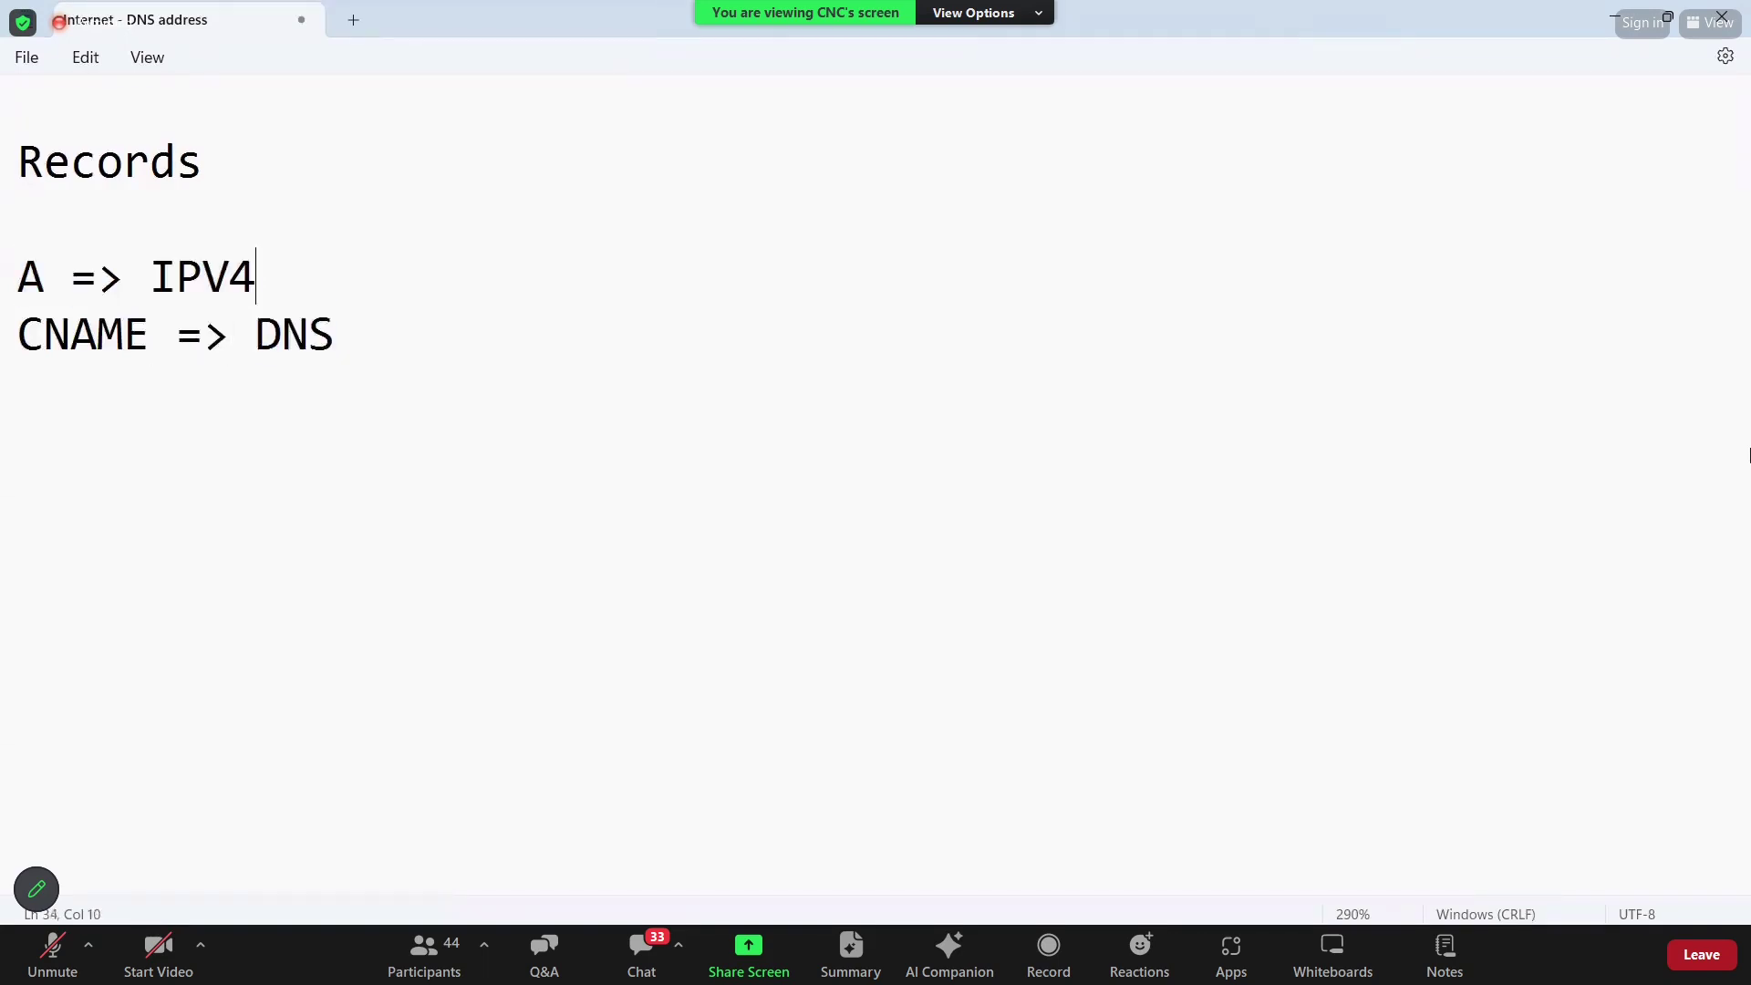
key("Down")
key("ctrl+shift+Right")
key("Right")
key("Up")
key("Up")
key("Return")
key("Return")
key("Up")
- Add a 'Root Domain' label line, reordering the typed 'Domain Root'
type("Do")
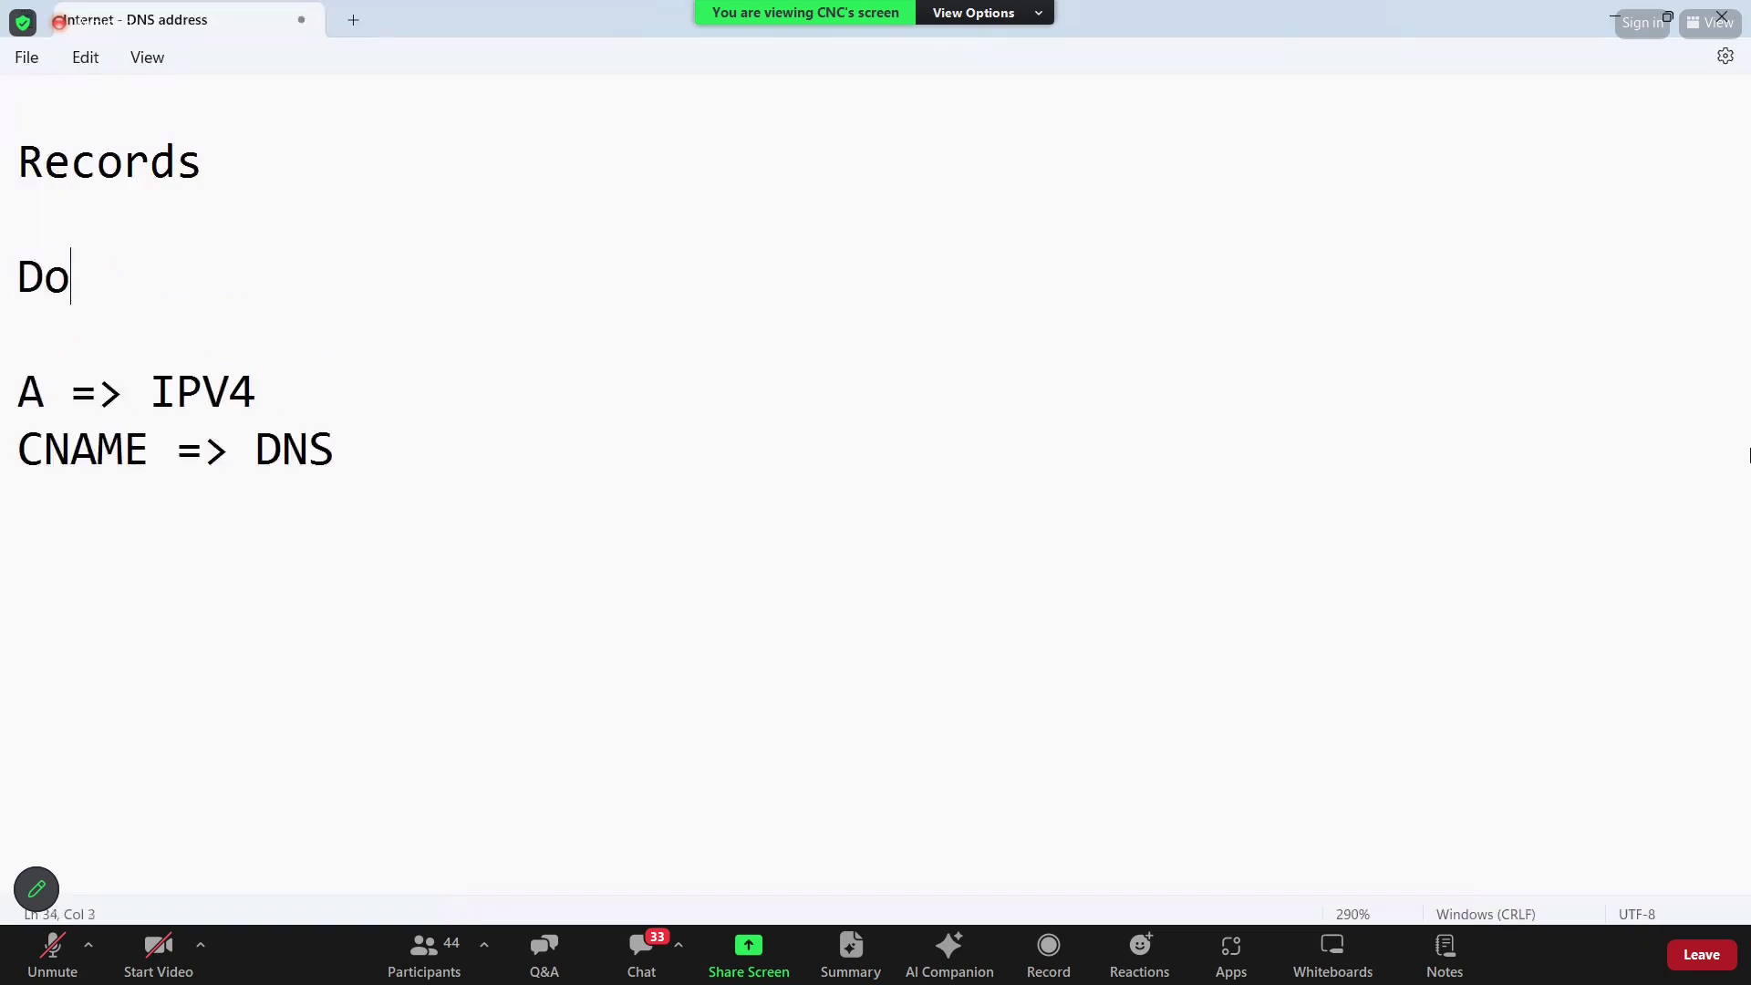
type("main Root")
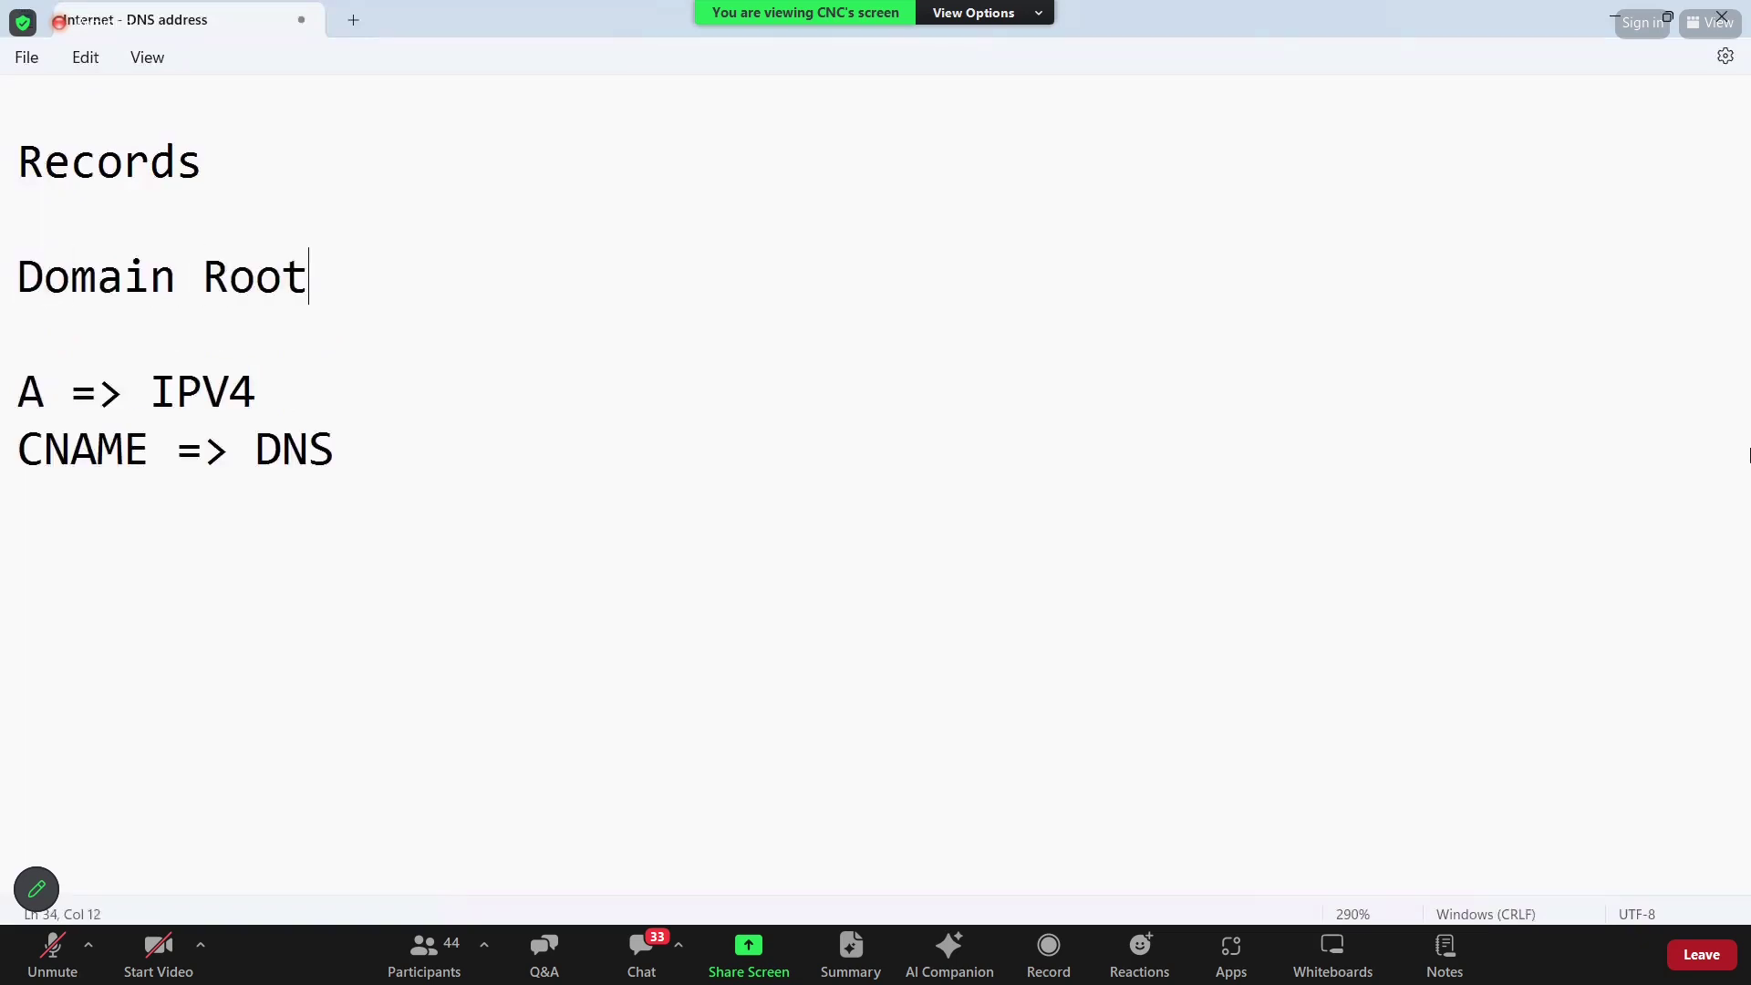
key("ctrl+shift+Left")
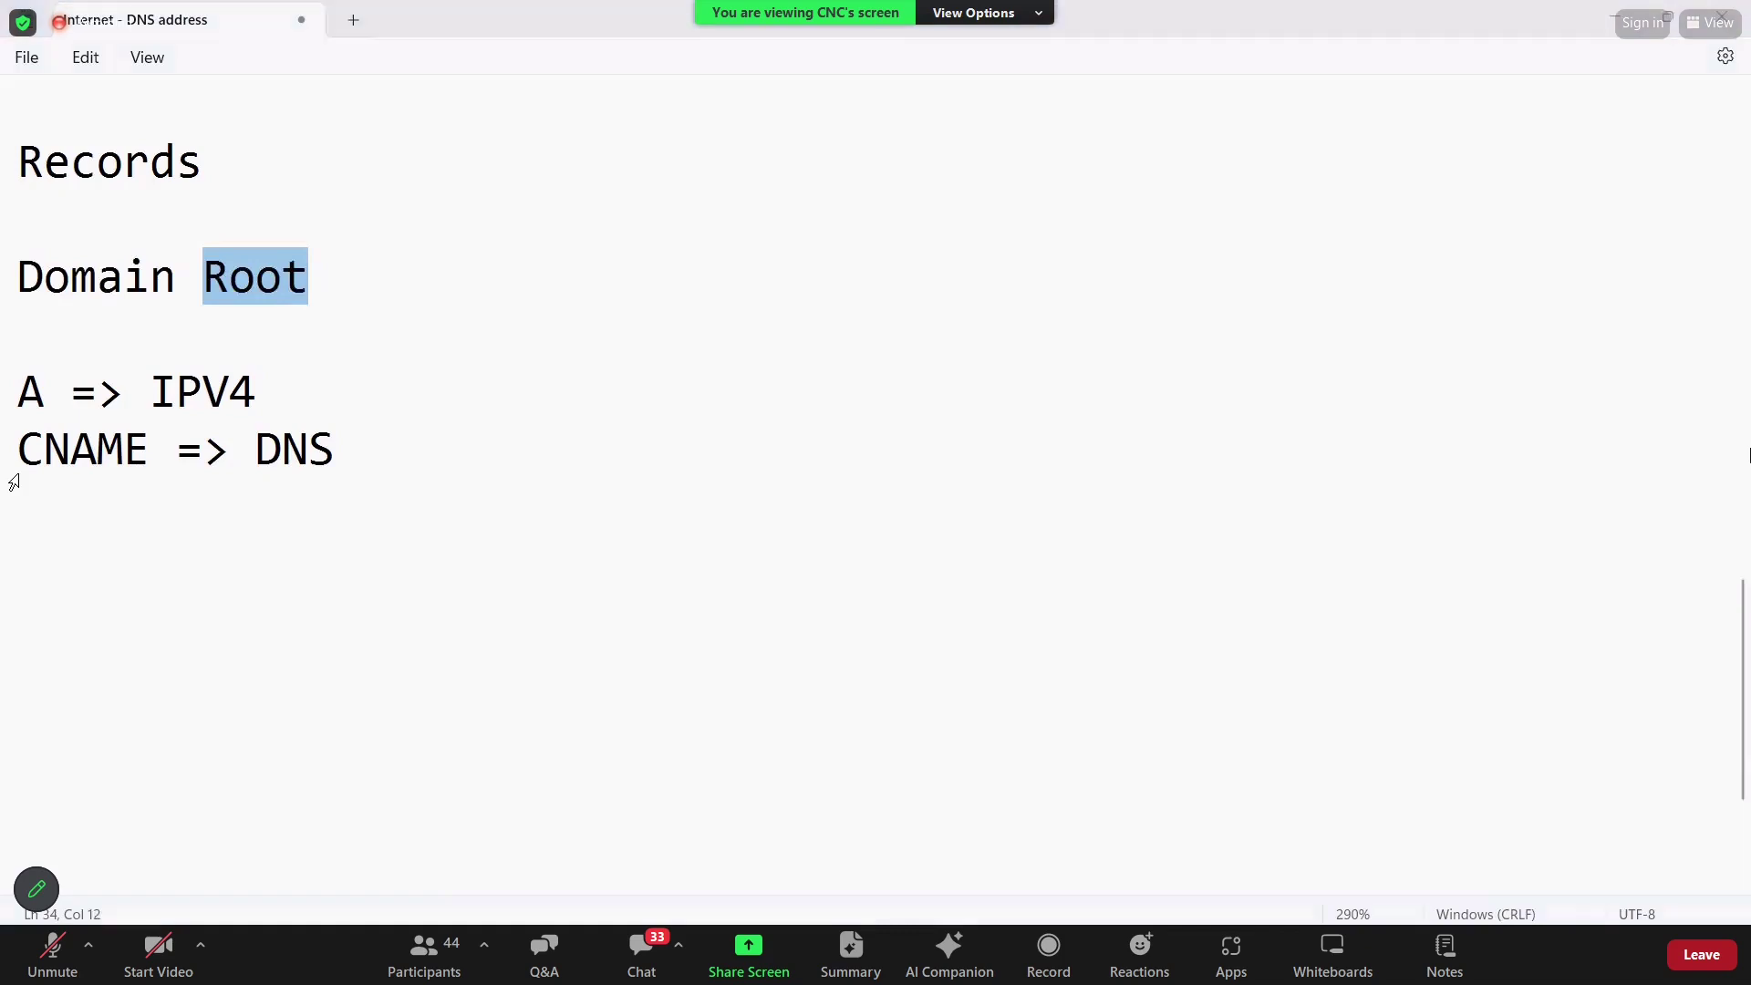
left_click(434, 262)
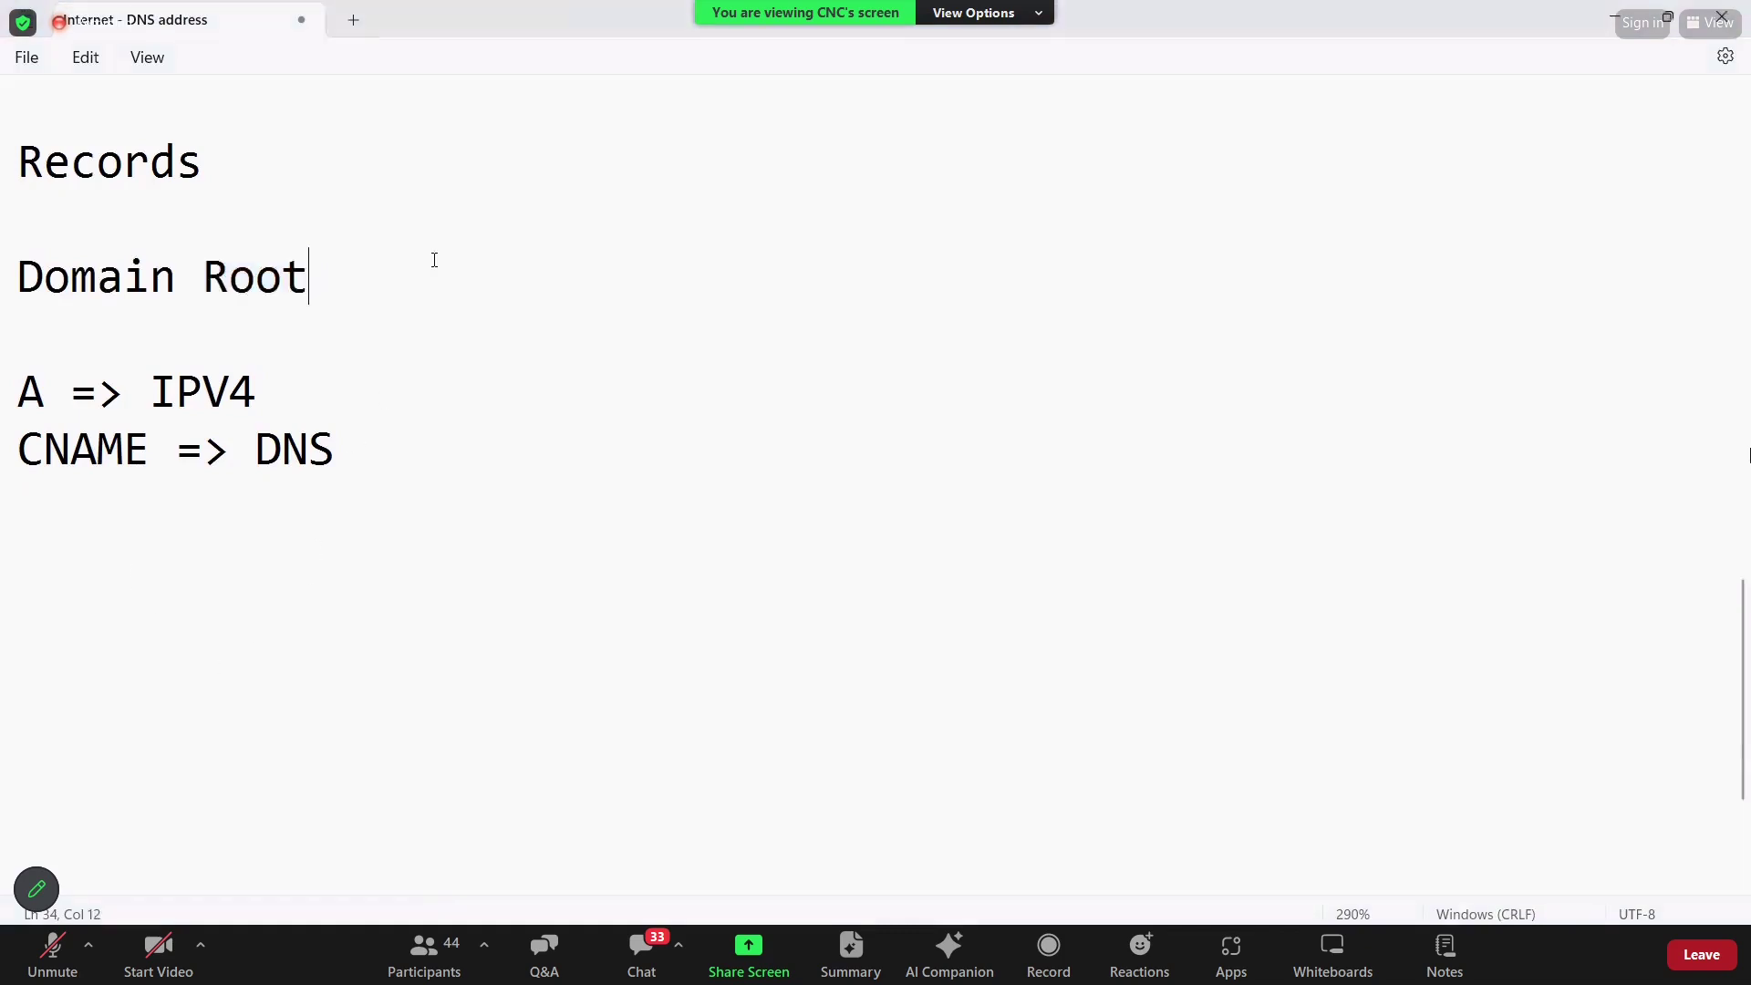
key("ctrl+shift+Left")
key("ctrl+shift+Left")
left_click(434, 260)
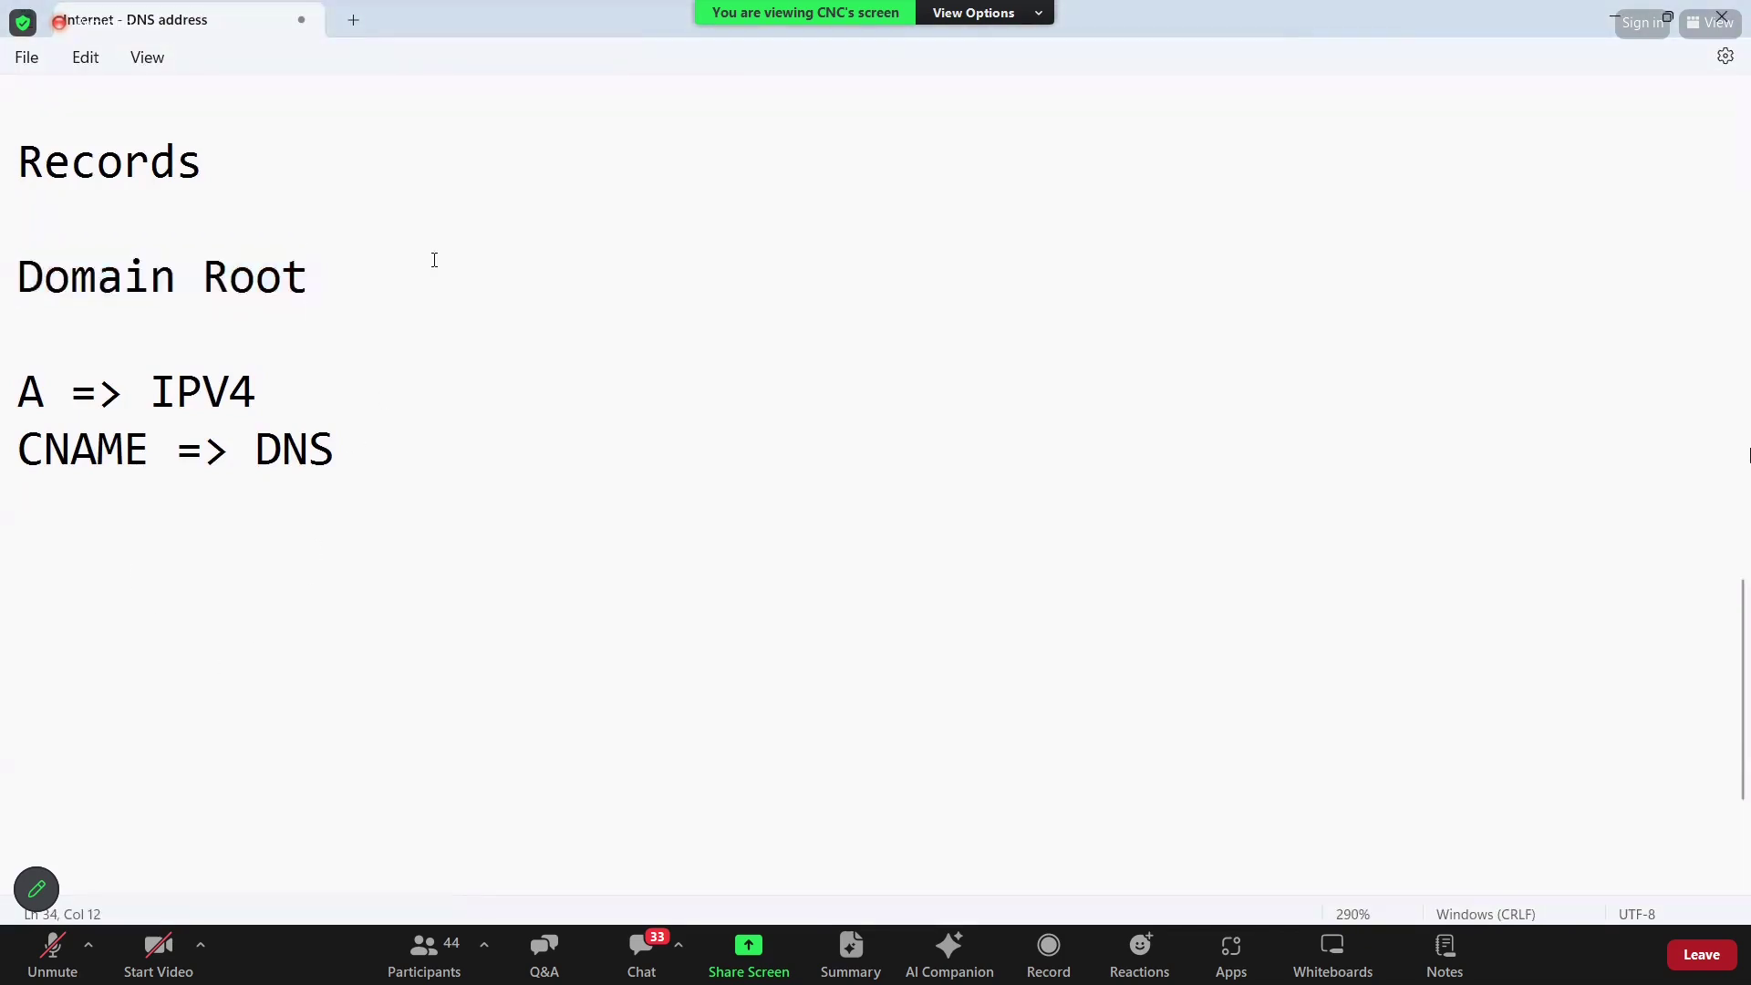
key("ctrl+shift+Left")
key("ctrl+x")
key("Home")
key("ctrl+v")
key("End")
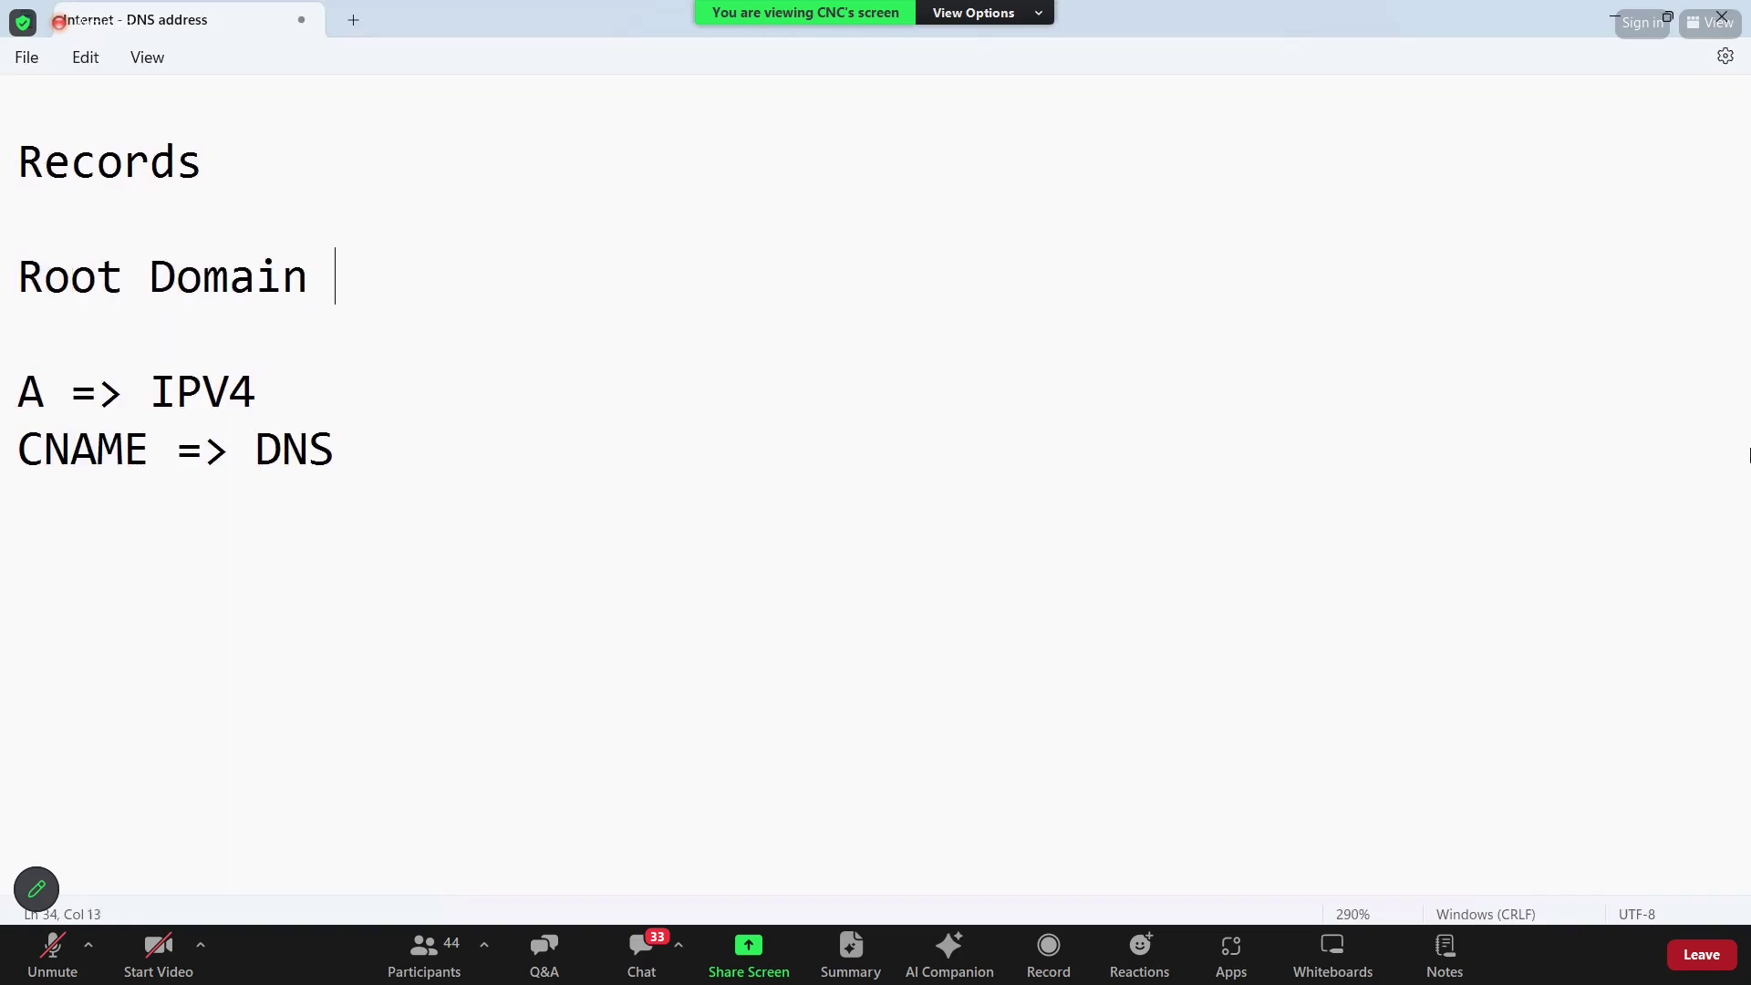
- Add 'Sub Domains' and fill in examples doblier.io and portal1.doblir.io
key("Return")
type("SU")
key("BackSpace")
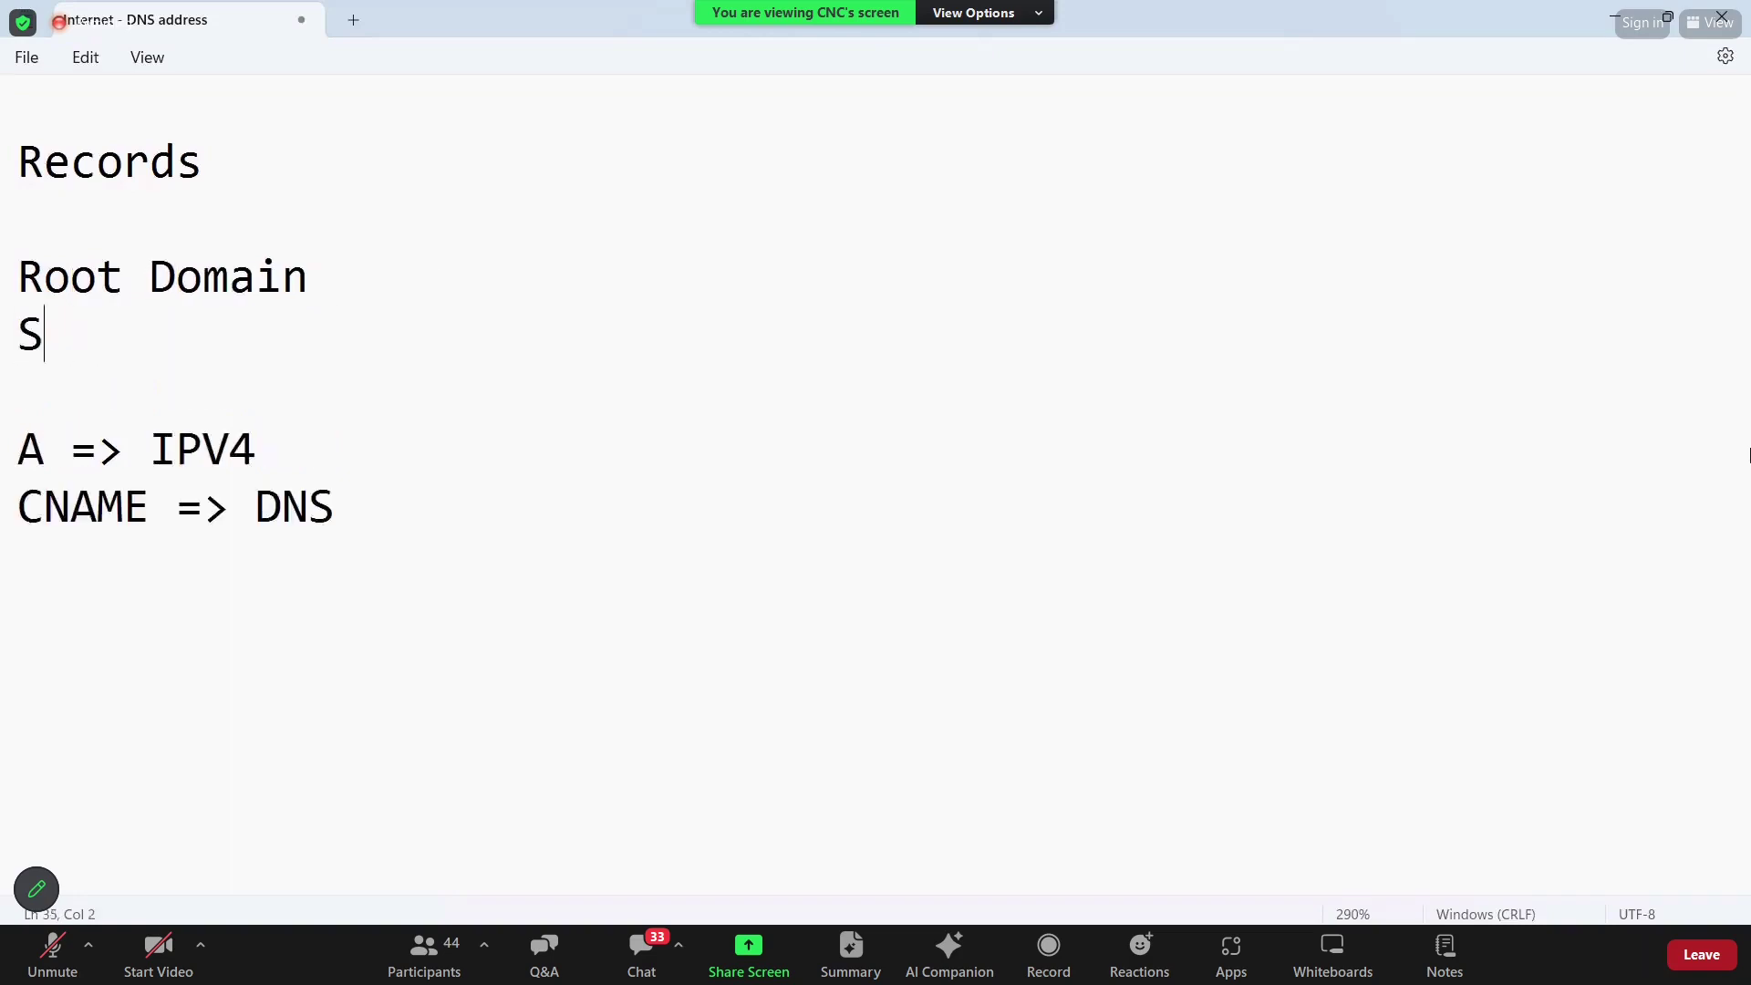
type("ub Do")
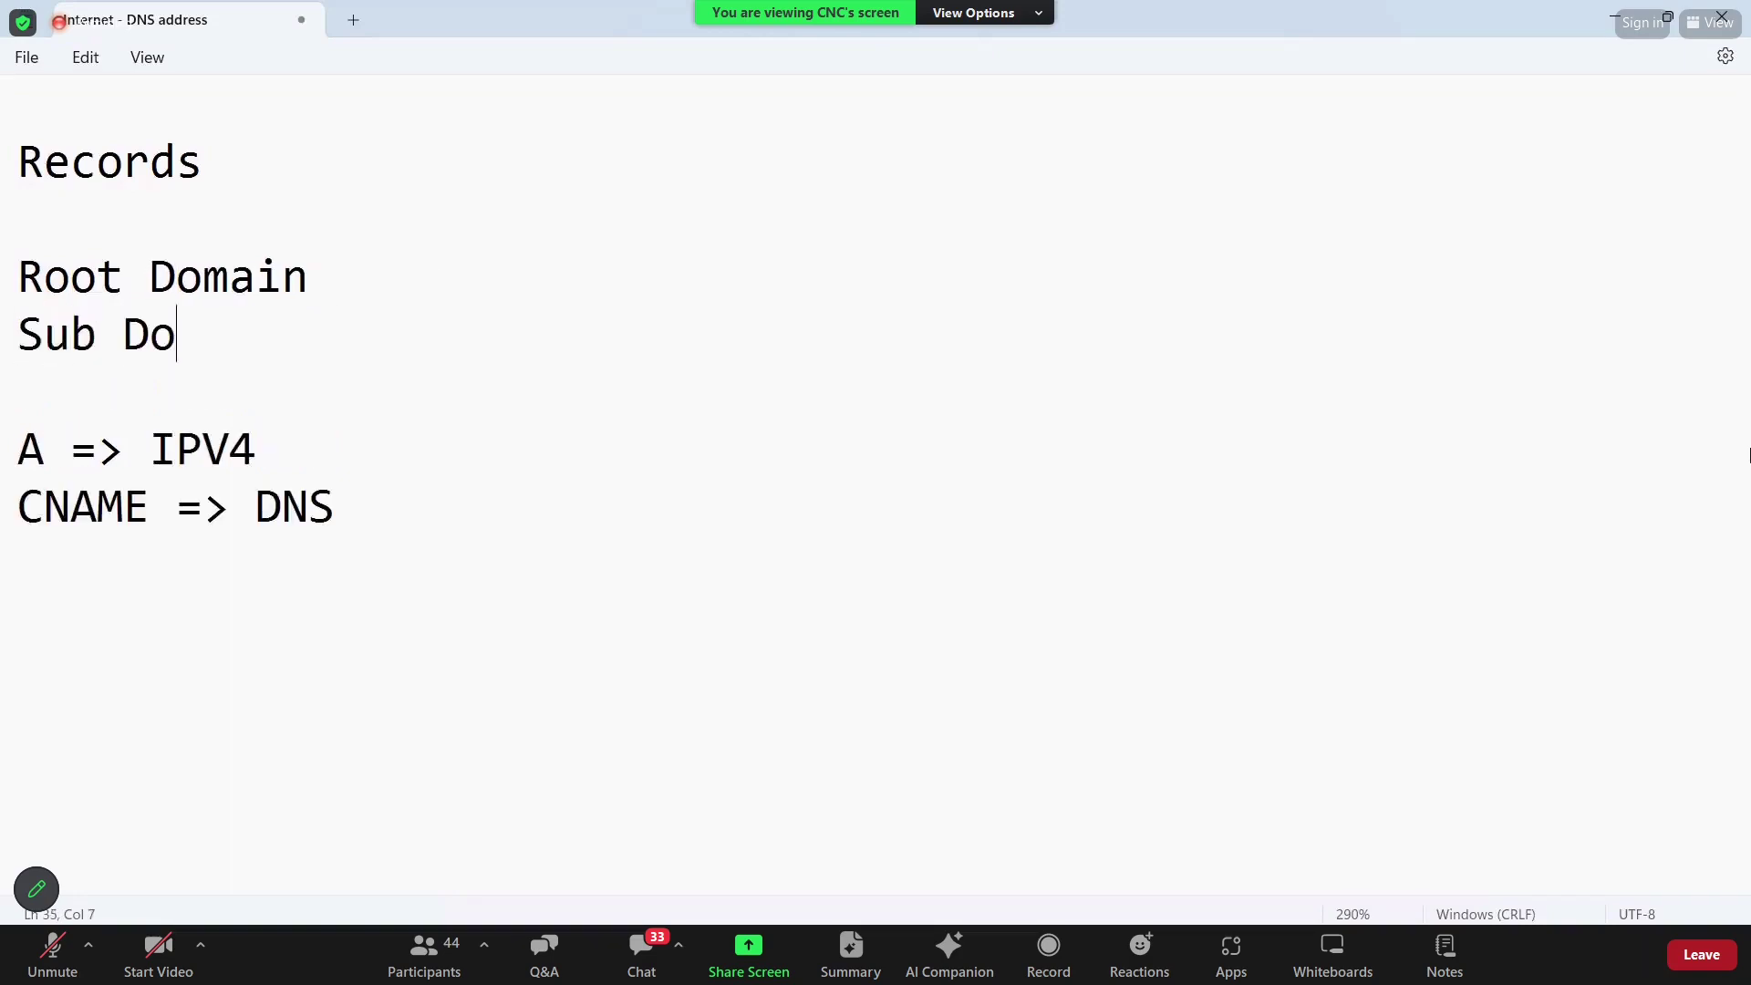
type("mains")
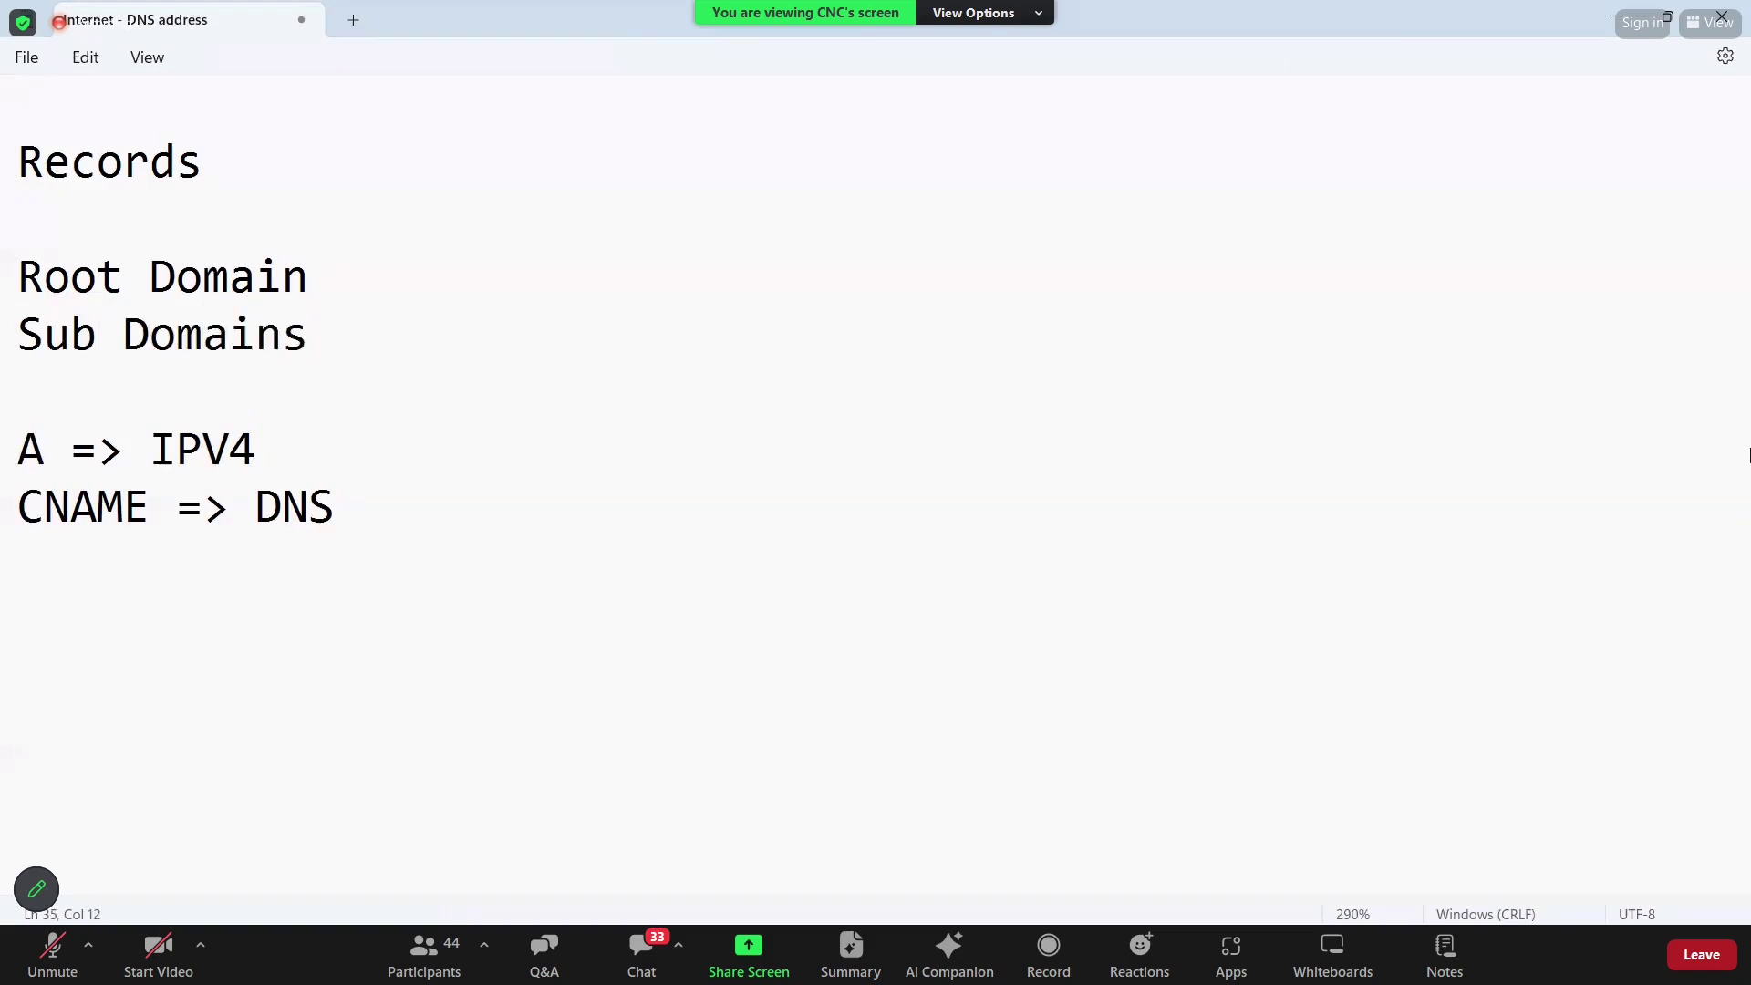
key("Up")
key("Up")
key("Down")
type("doblier.io")
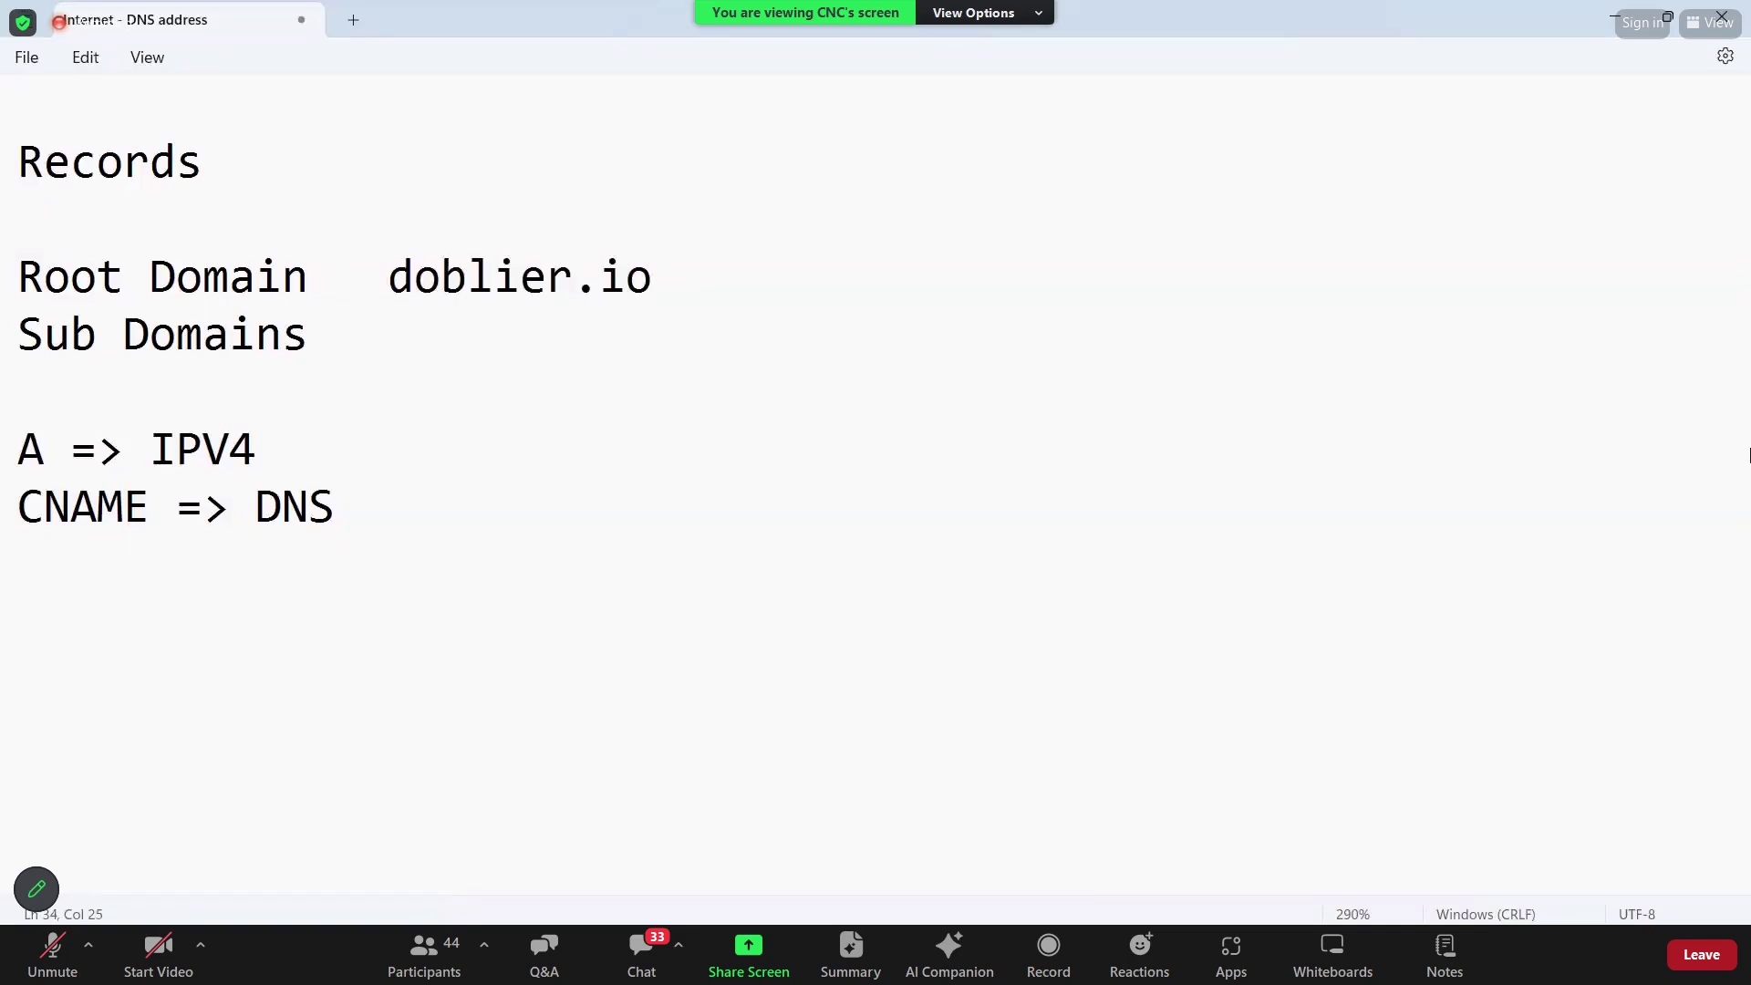
key("Down")
type("portal1.do")
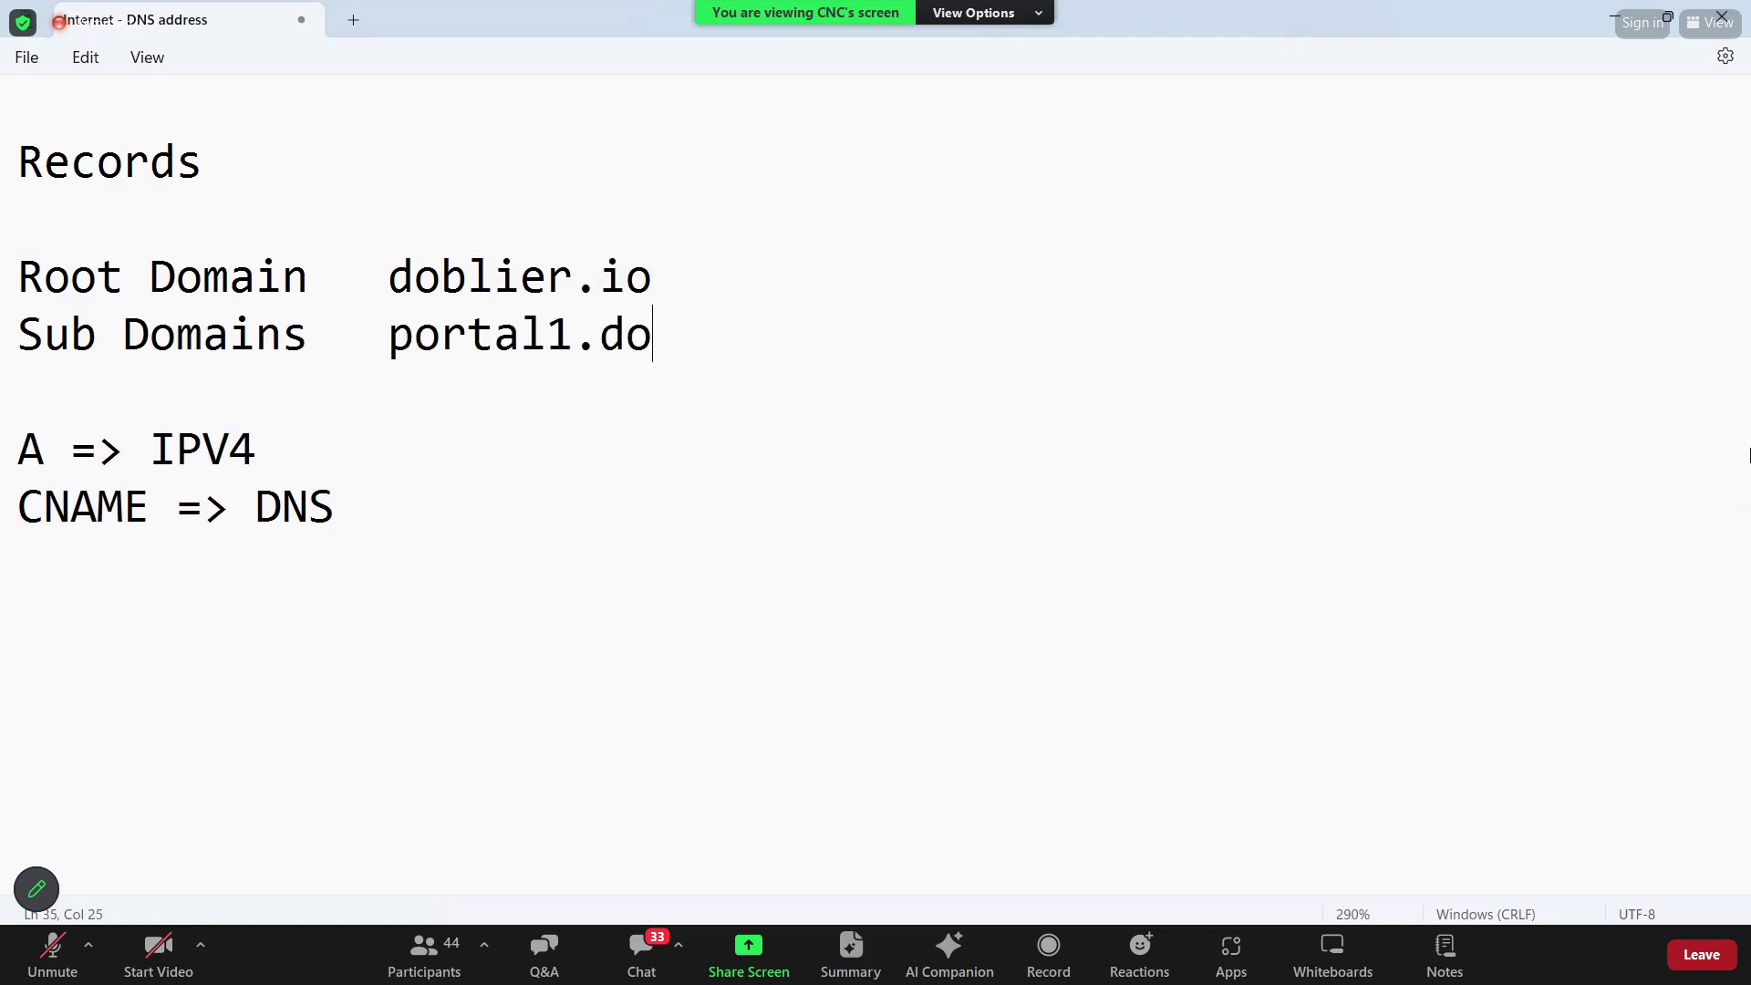
type("blir.io")
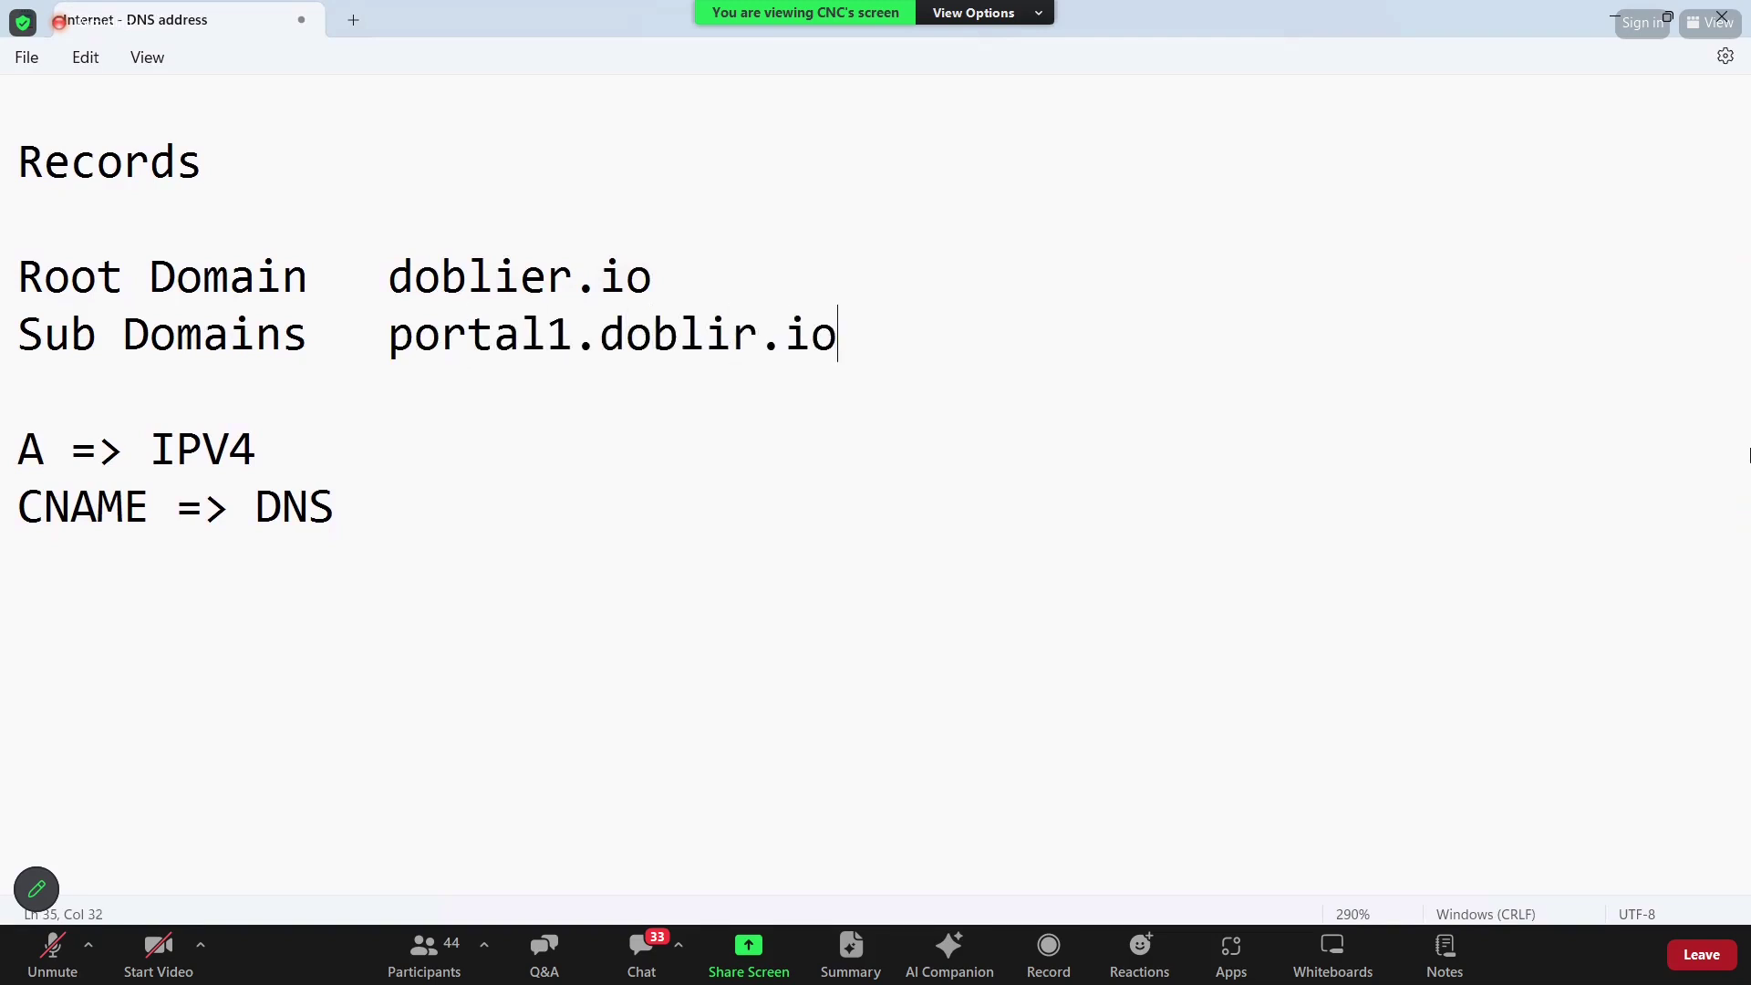
- Append '(Root Domain)' after 'A => IPV4'
key("Down")
key("Down")
key("Up")
key("Down")
key("shift+Down")
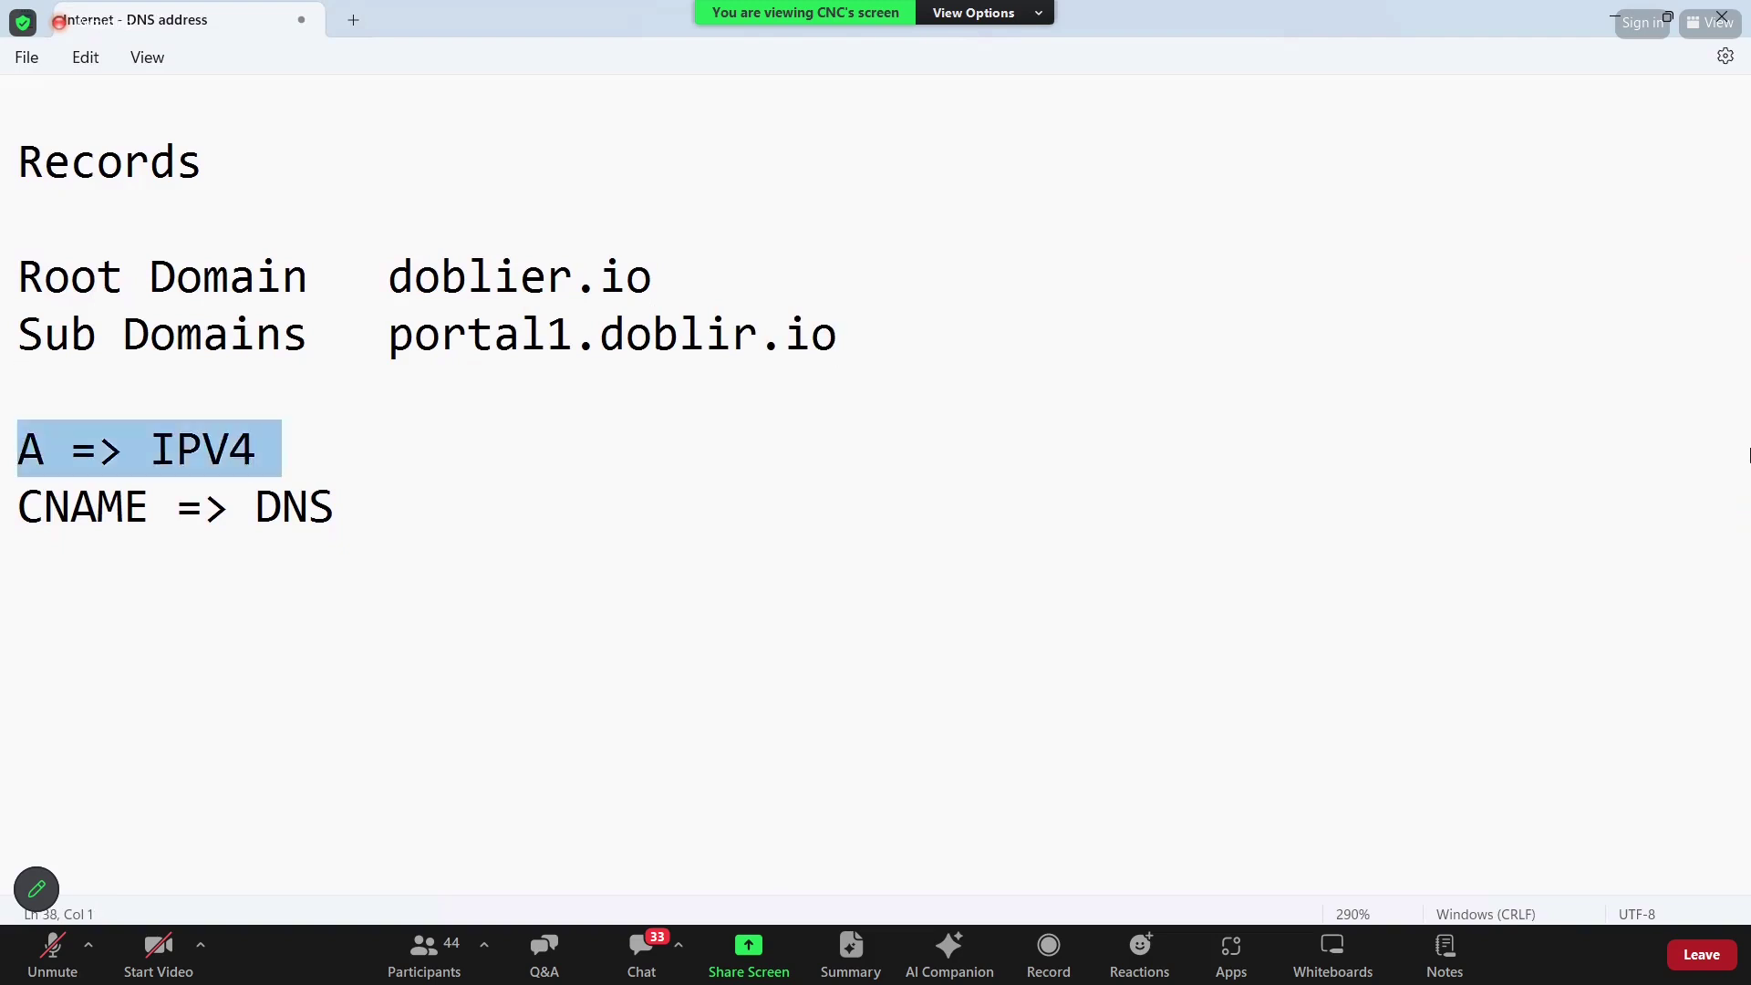
key("Up")
key("Up")
key("Up")
key("Up")
key("ctrl+shift+Right")
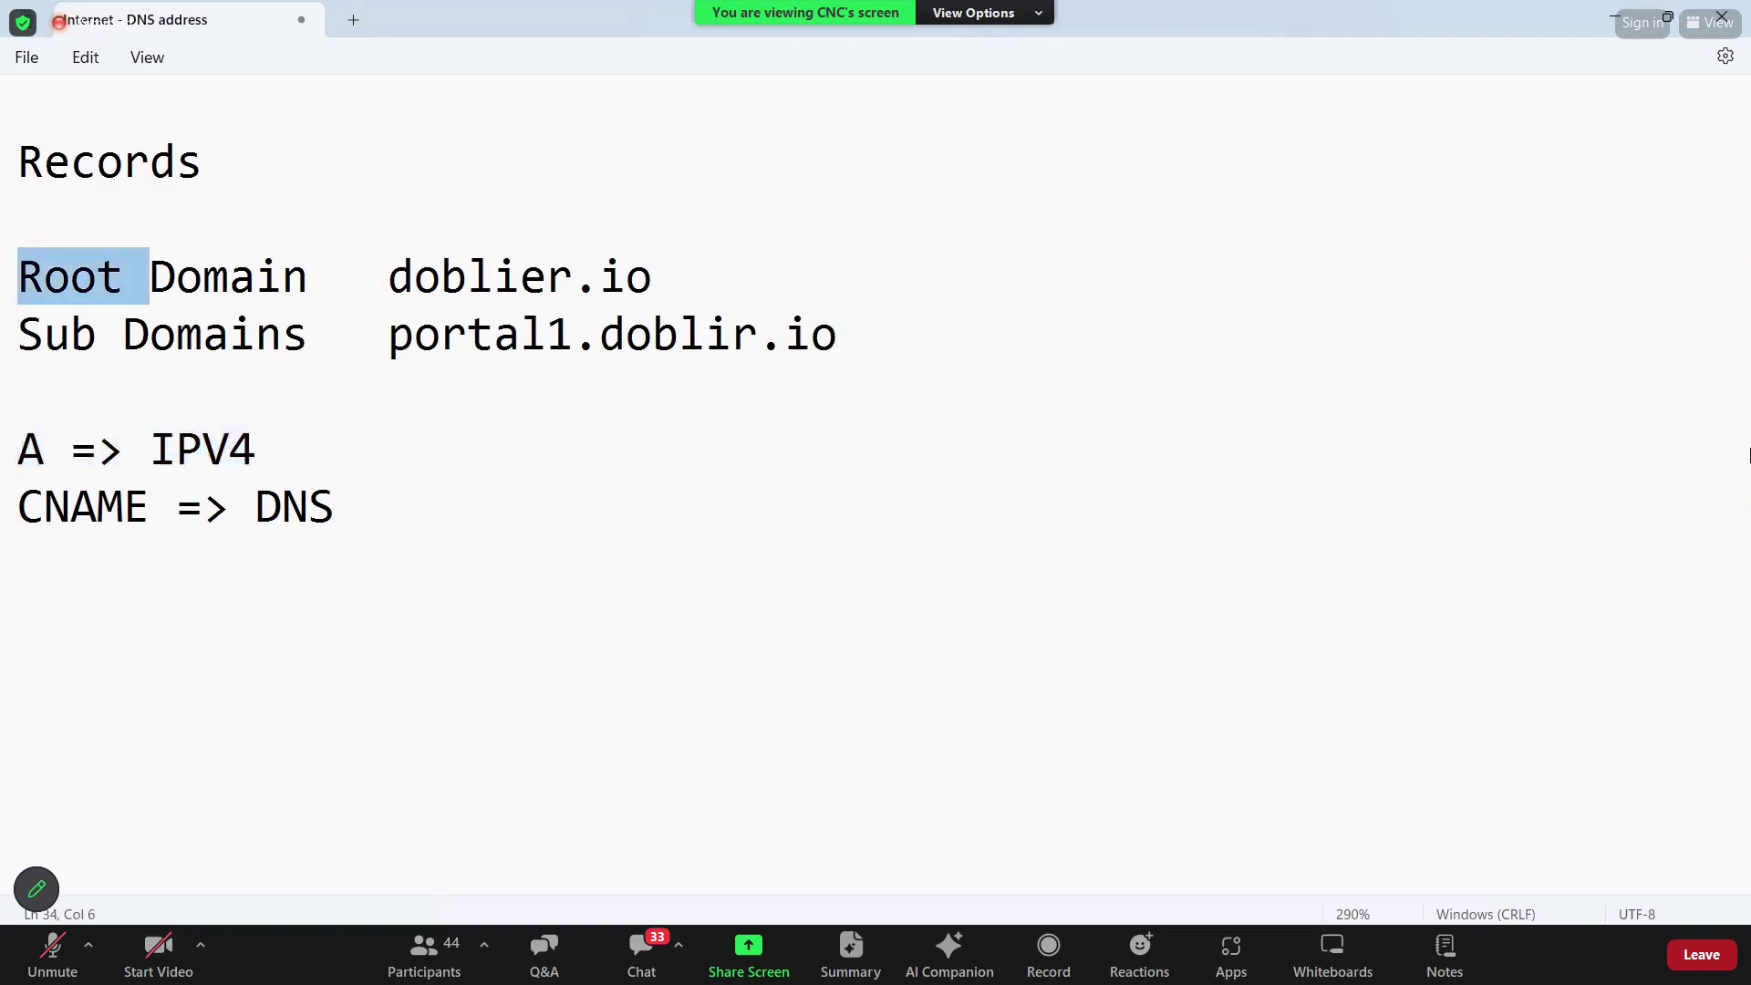
key("ctrl+shift+Right")
key("Down")
key("Down")
type("()")
key("Left")
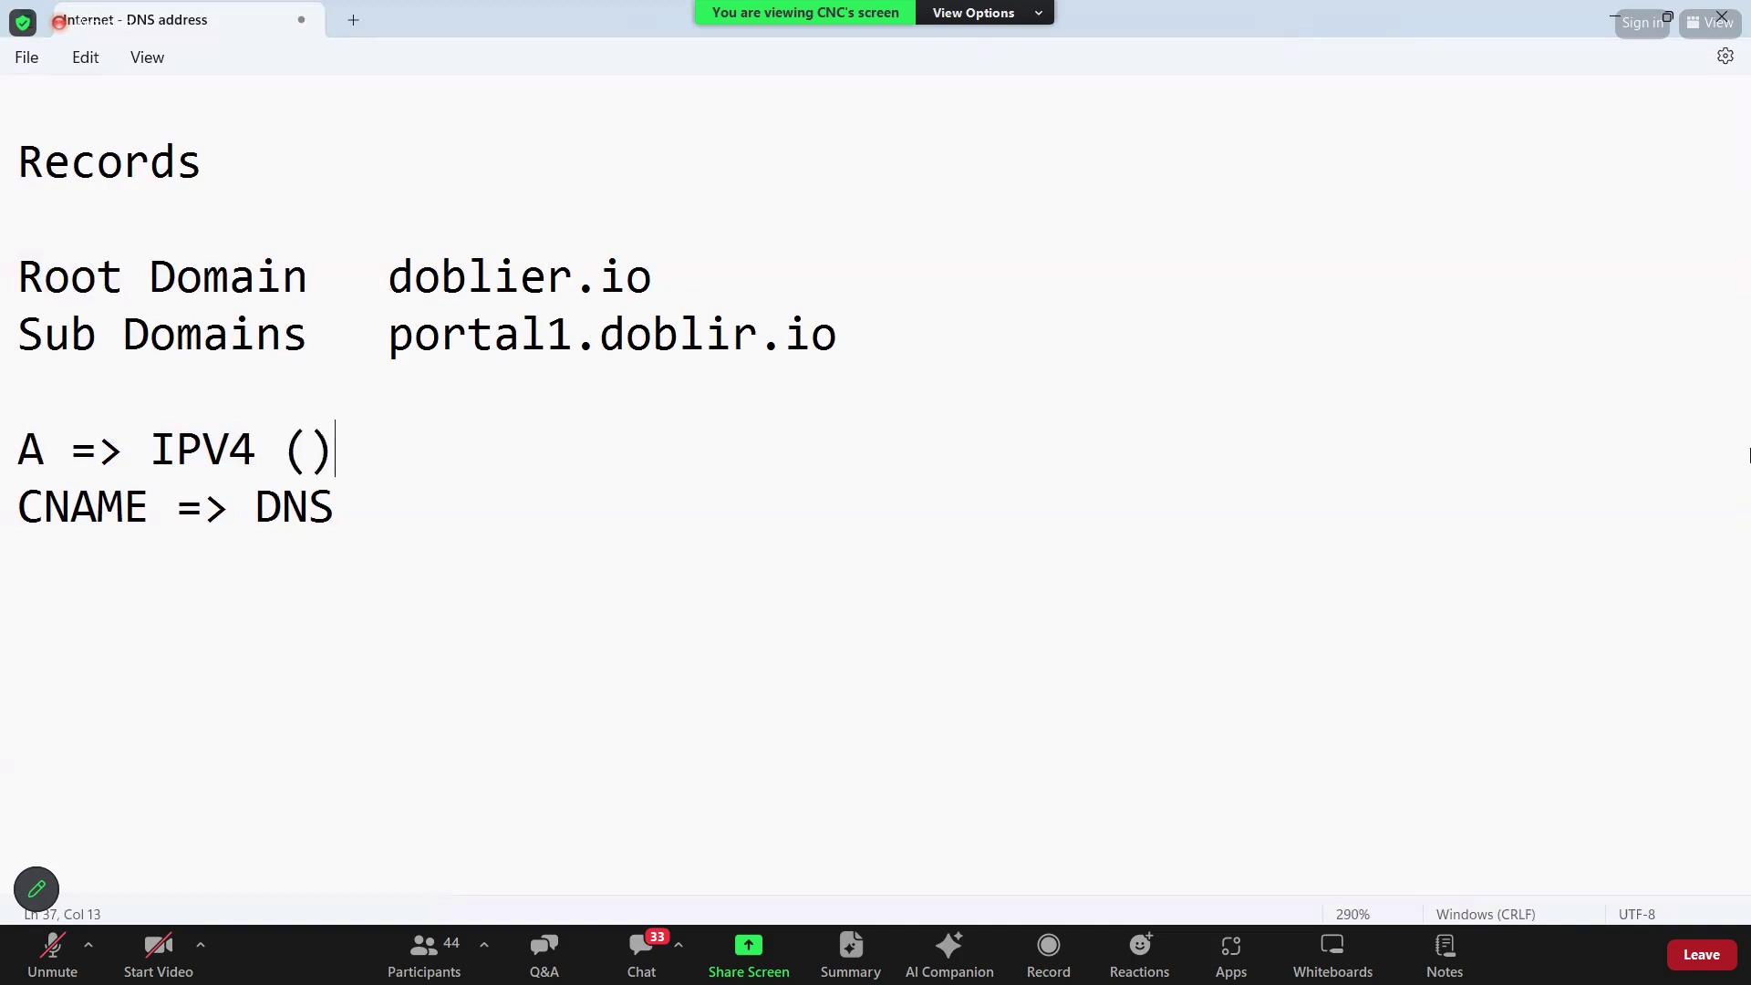
key("ctrl+v")
key("Up")
key("Up")
key("Up")
key("Up")
- Copy the 'Sub Domains' label and return to the A record's parentheses
key("Down")
key("Down")
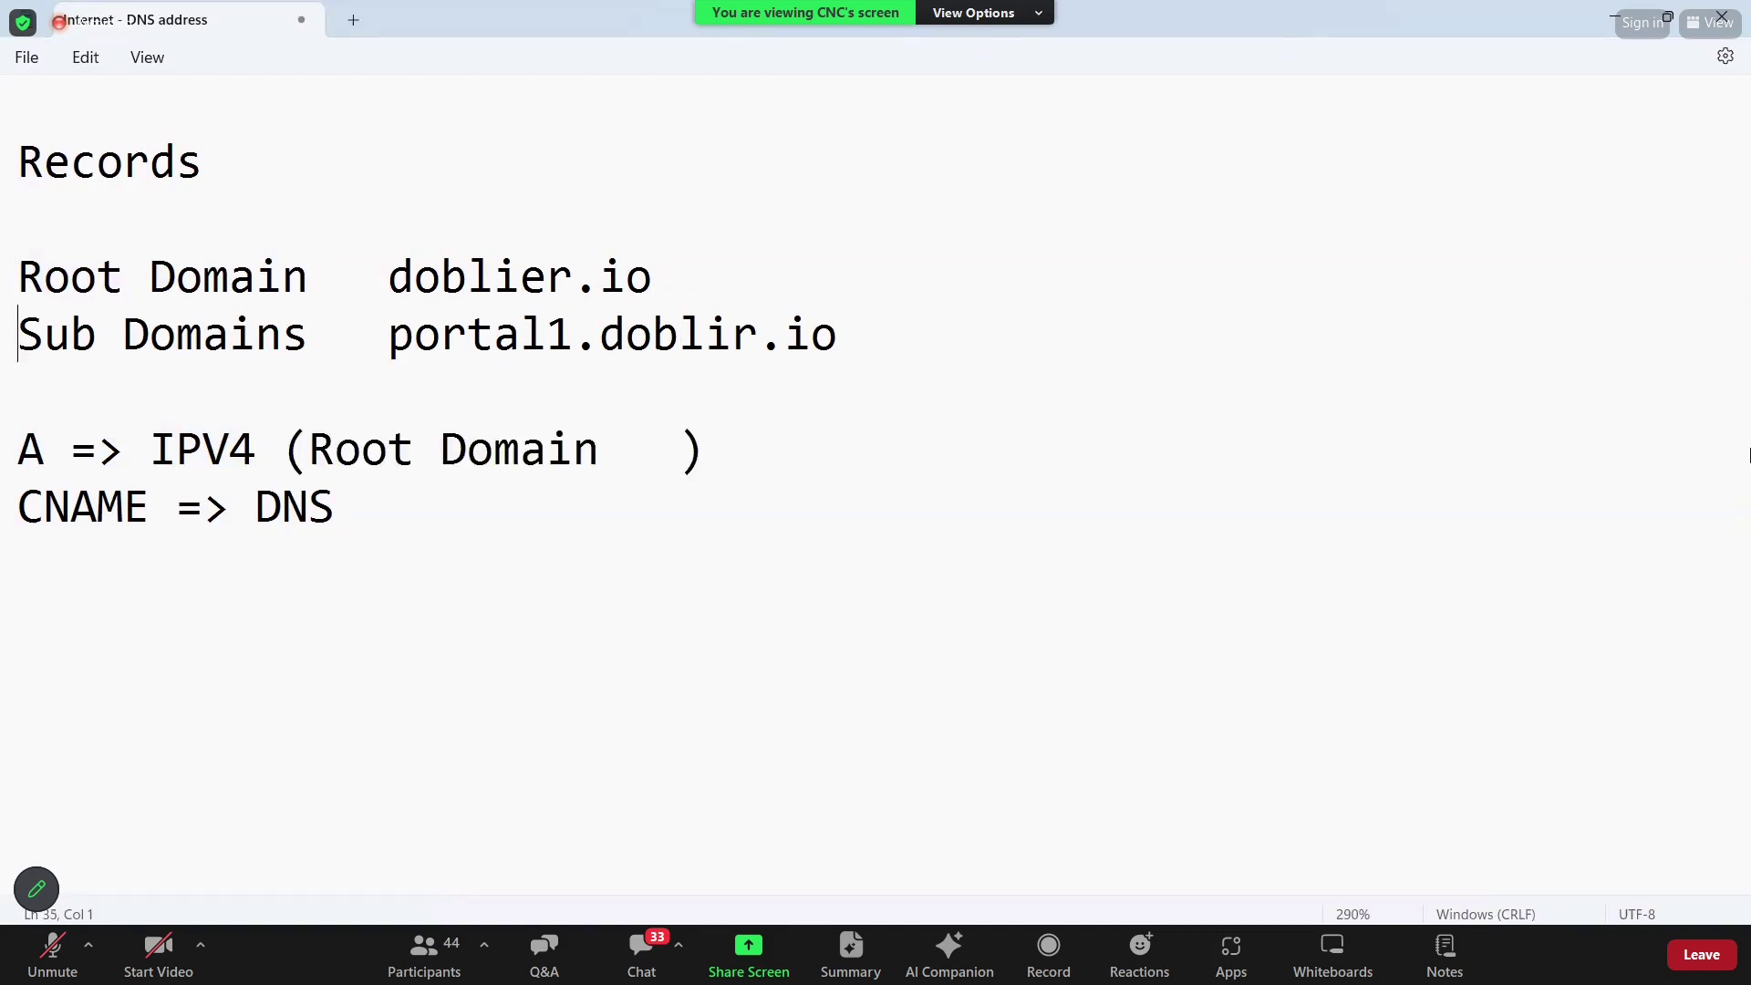
key("ctrl+shift+Right")
key("ctrl+shift+Right")
key("Down")
key("Down")
key("Down")
key("Left")
key("ctrl+Left")
key("Home")
key("Up")
key("End")
key("Left")
- Insert '/ Sub Domains' so the A line reads '(Root Domain / Sub Domains)'
key("Left")
type("/")
key("ctrl+v")
key("ctrl+Left")
key("Left")
key("Left")
key("Left")
key("Left")
key("Left")
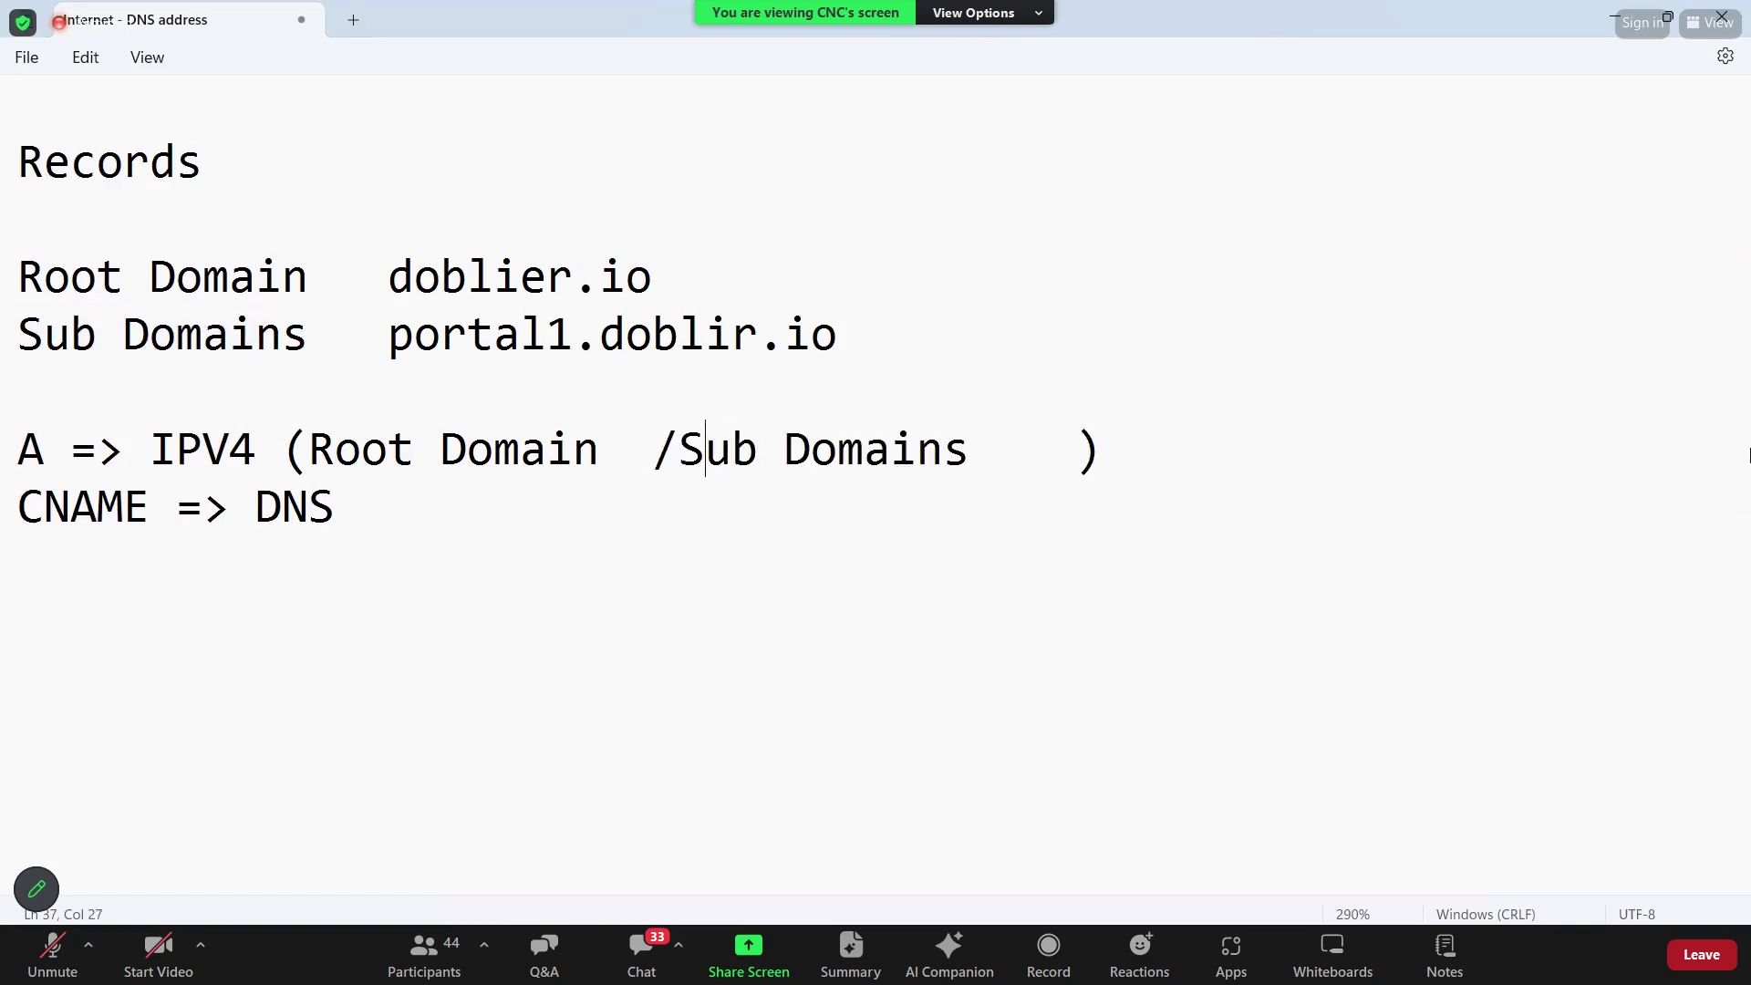
key("BackSpace")
key("ctrl+Right")
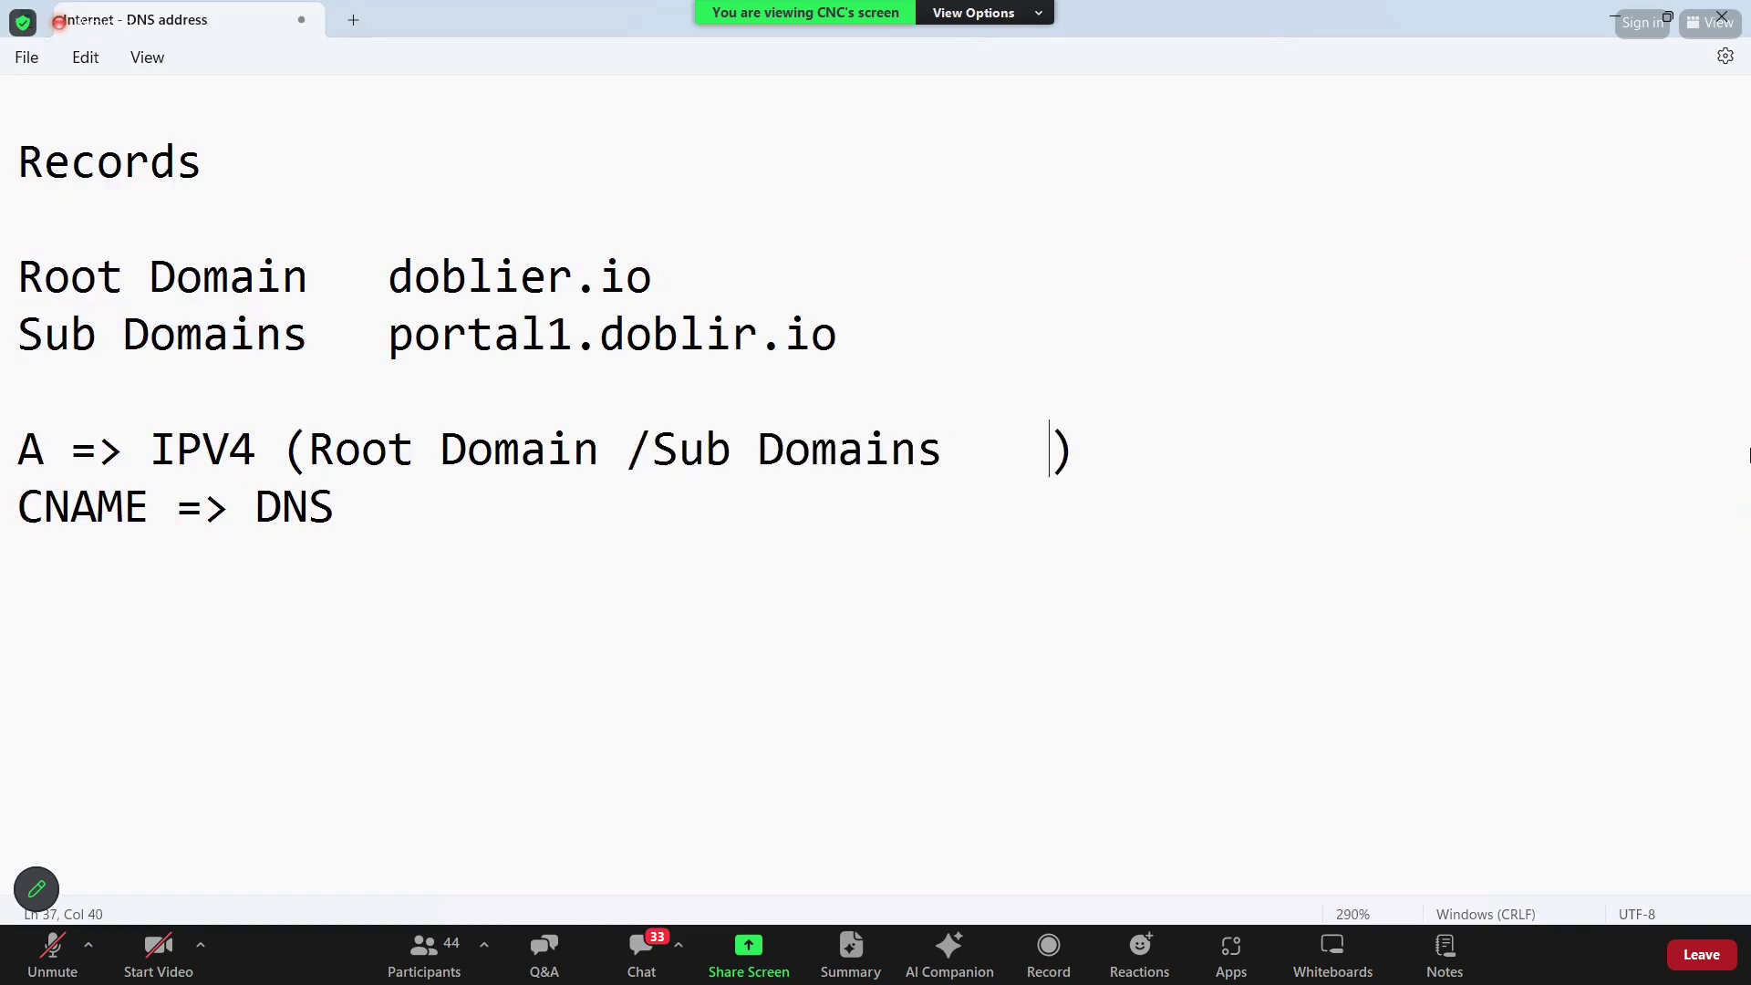
key("BackSpace")
key("BackSpace")
key("BackSpace")
key("BackSpace")
key("ctrl+Left")
key("ctrl+Left")
key("ctrl+shift+Right")
key("ctrl+shift+Right")
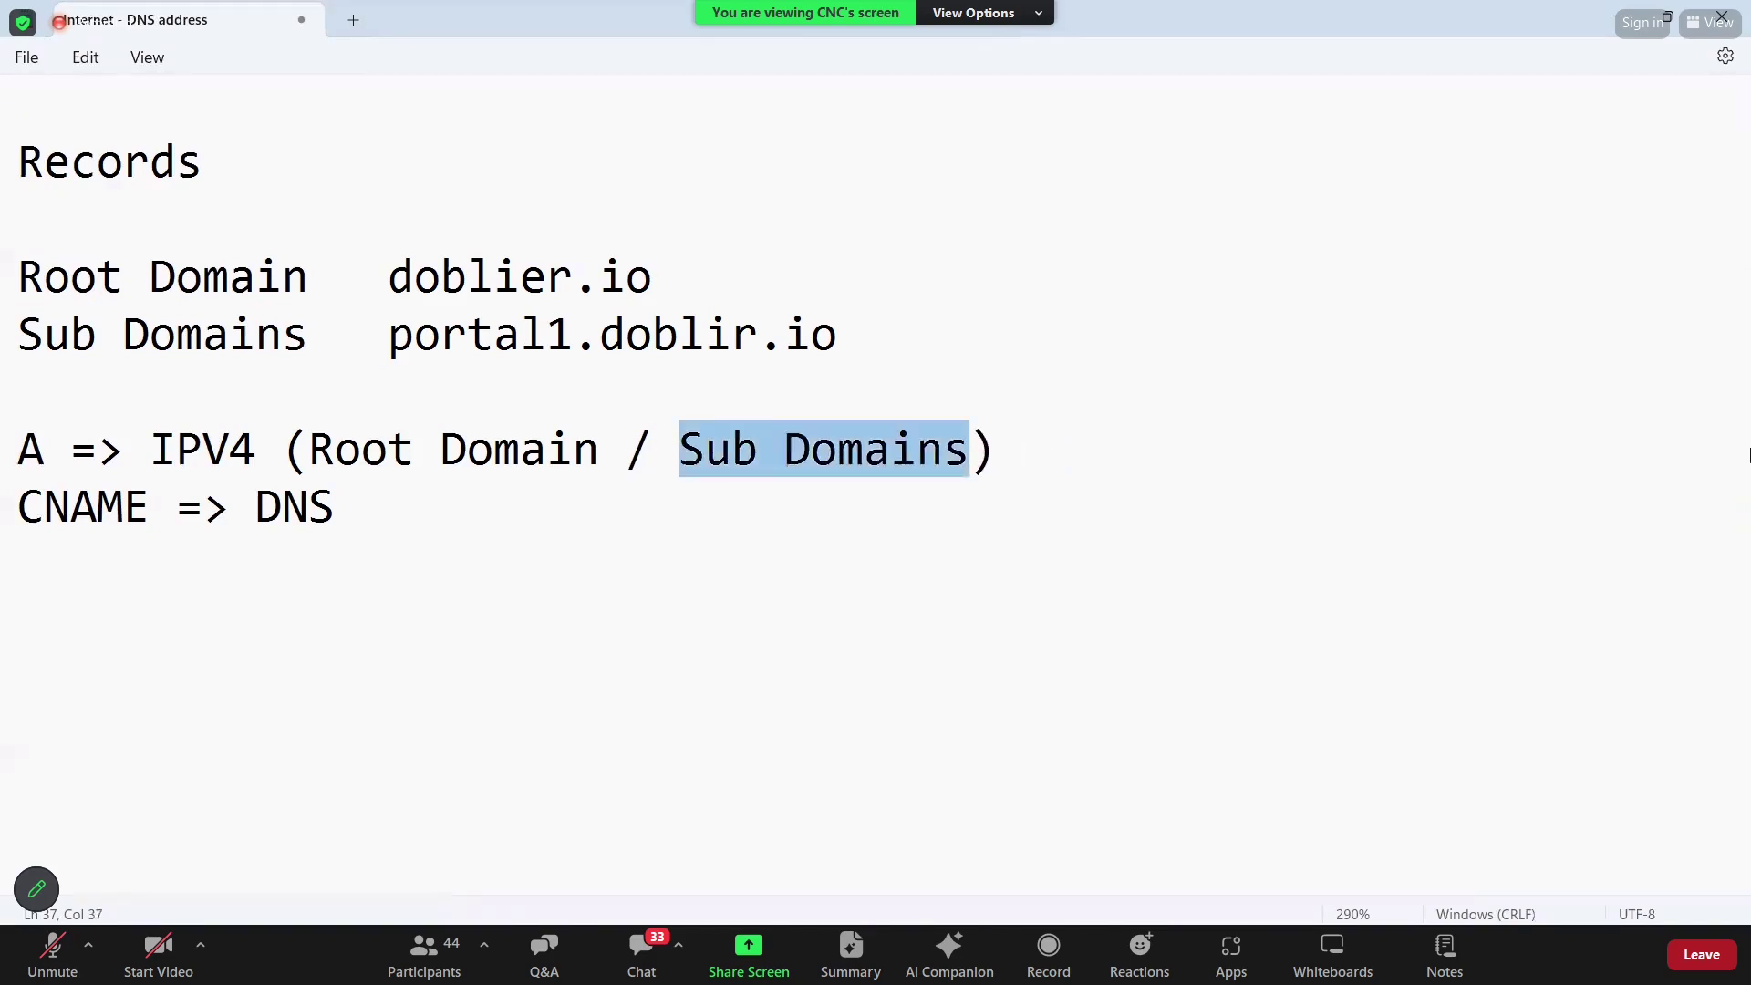
- Append '(Sub Domains)' after 'CNAME => DNS' and select 'Root Domain' on the A line
key("Down")
type("()")
key("Left")
key("ctrl+v")
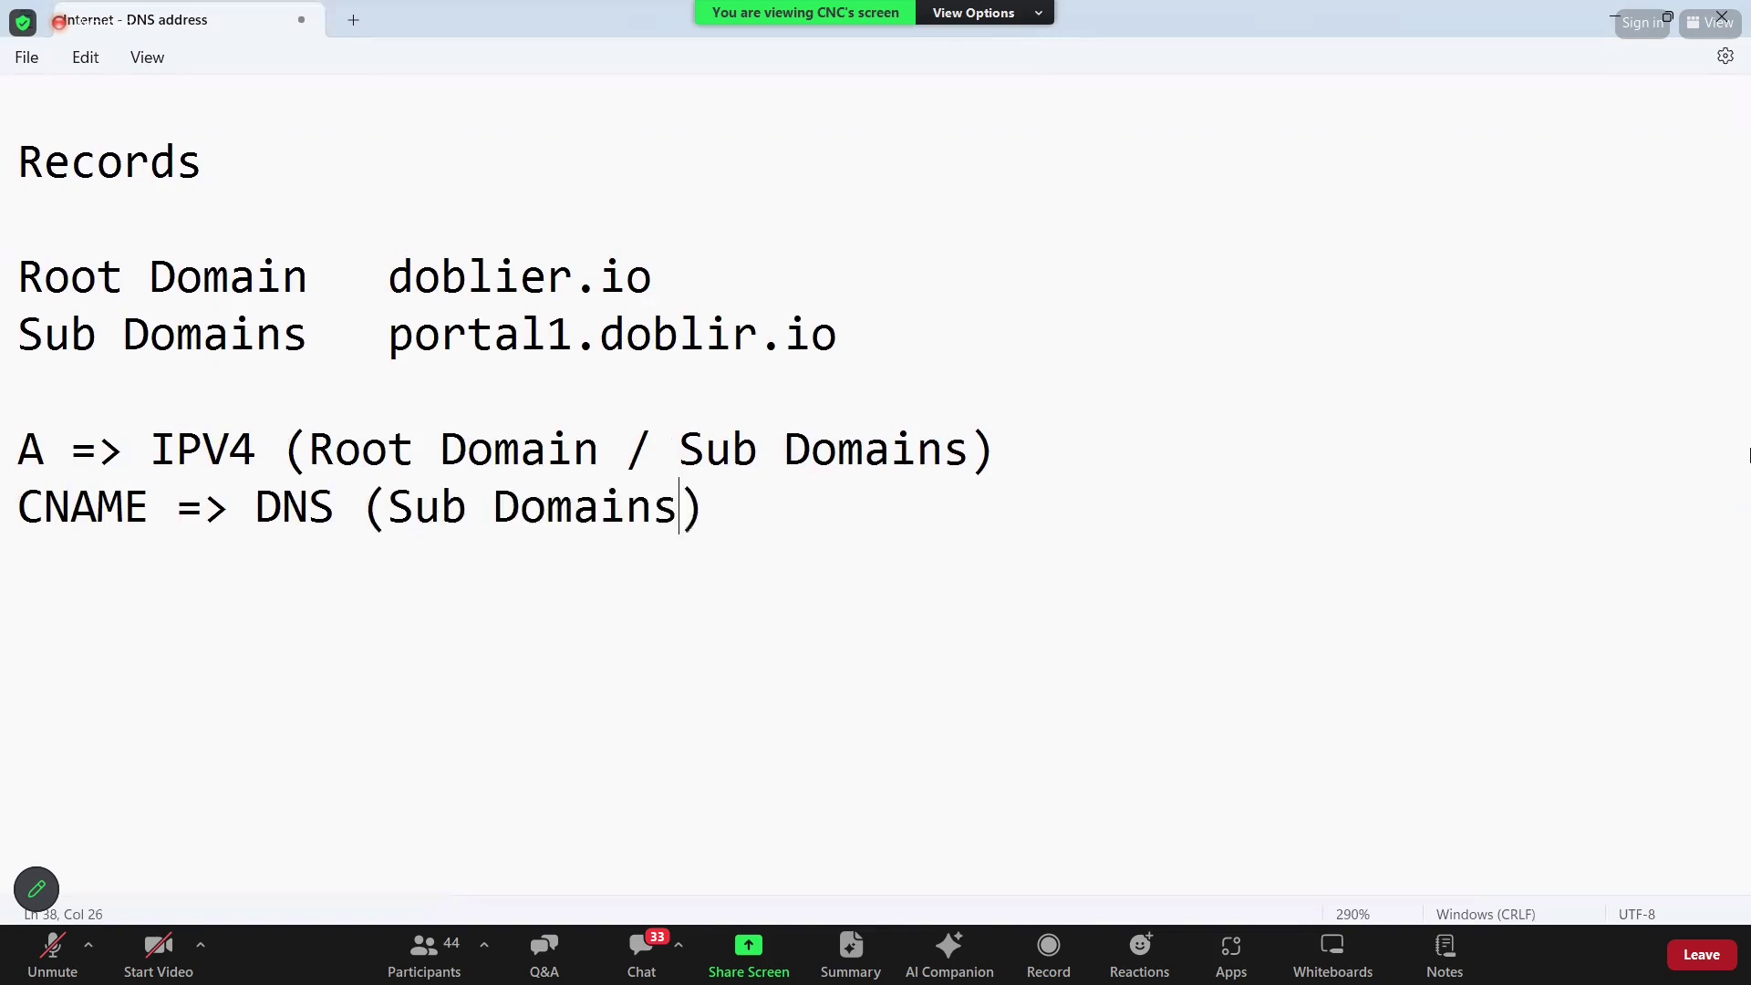
key("Up")
key("ctrl+Left")
key("ctrl+Left")
key("ctrl+shift+Right")
key("ctrl+shift+Left")
key("ctrl+shift+Left")
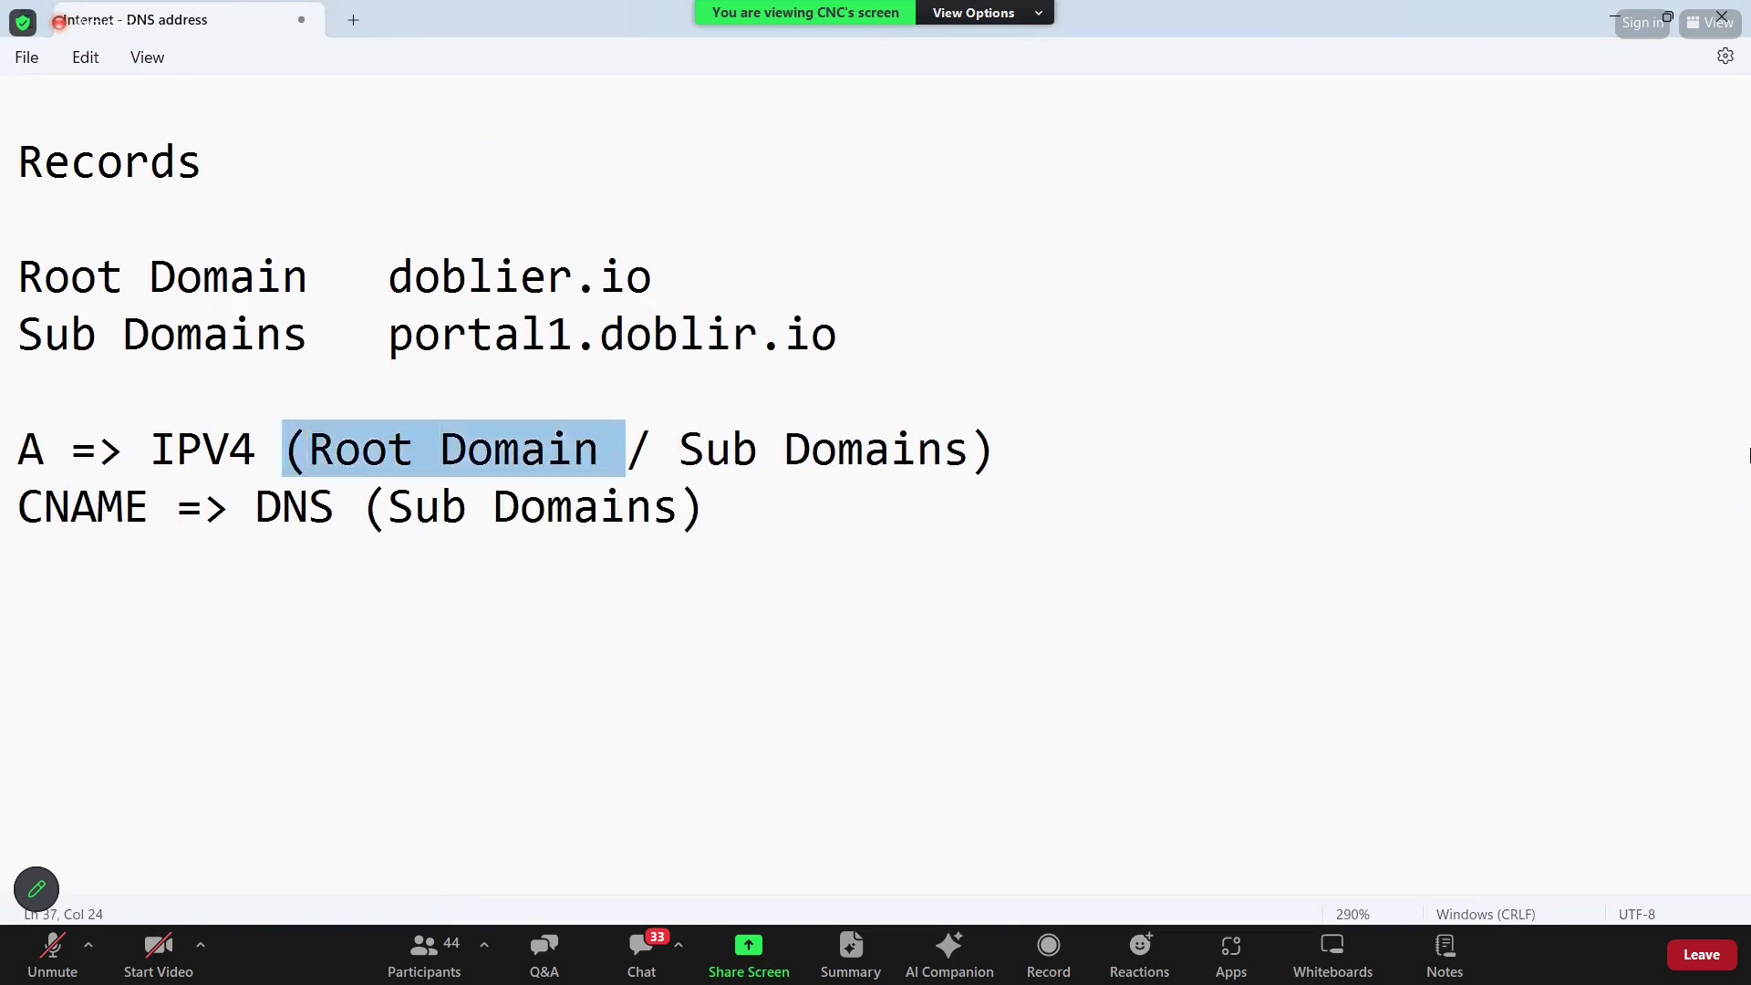
key("shift+Right")
- Highlight the 'portal1.' prefix and 'doblier.io' to explain the domain examples
left_click(18, 391)
left_click(309, 334)
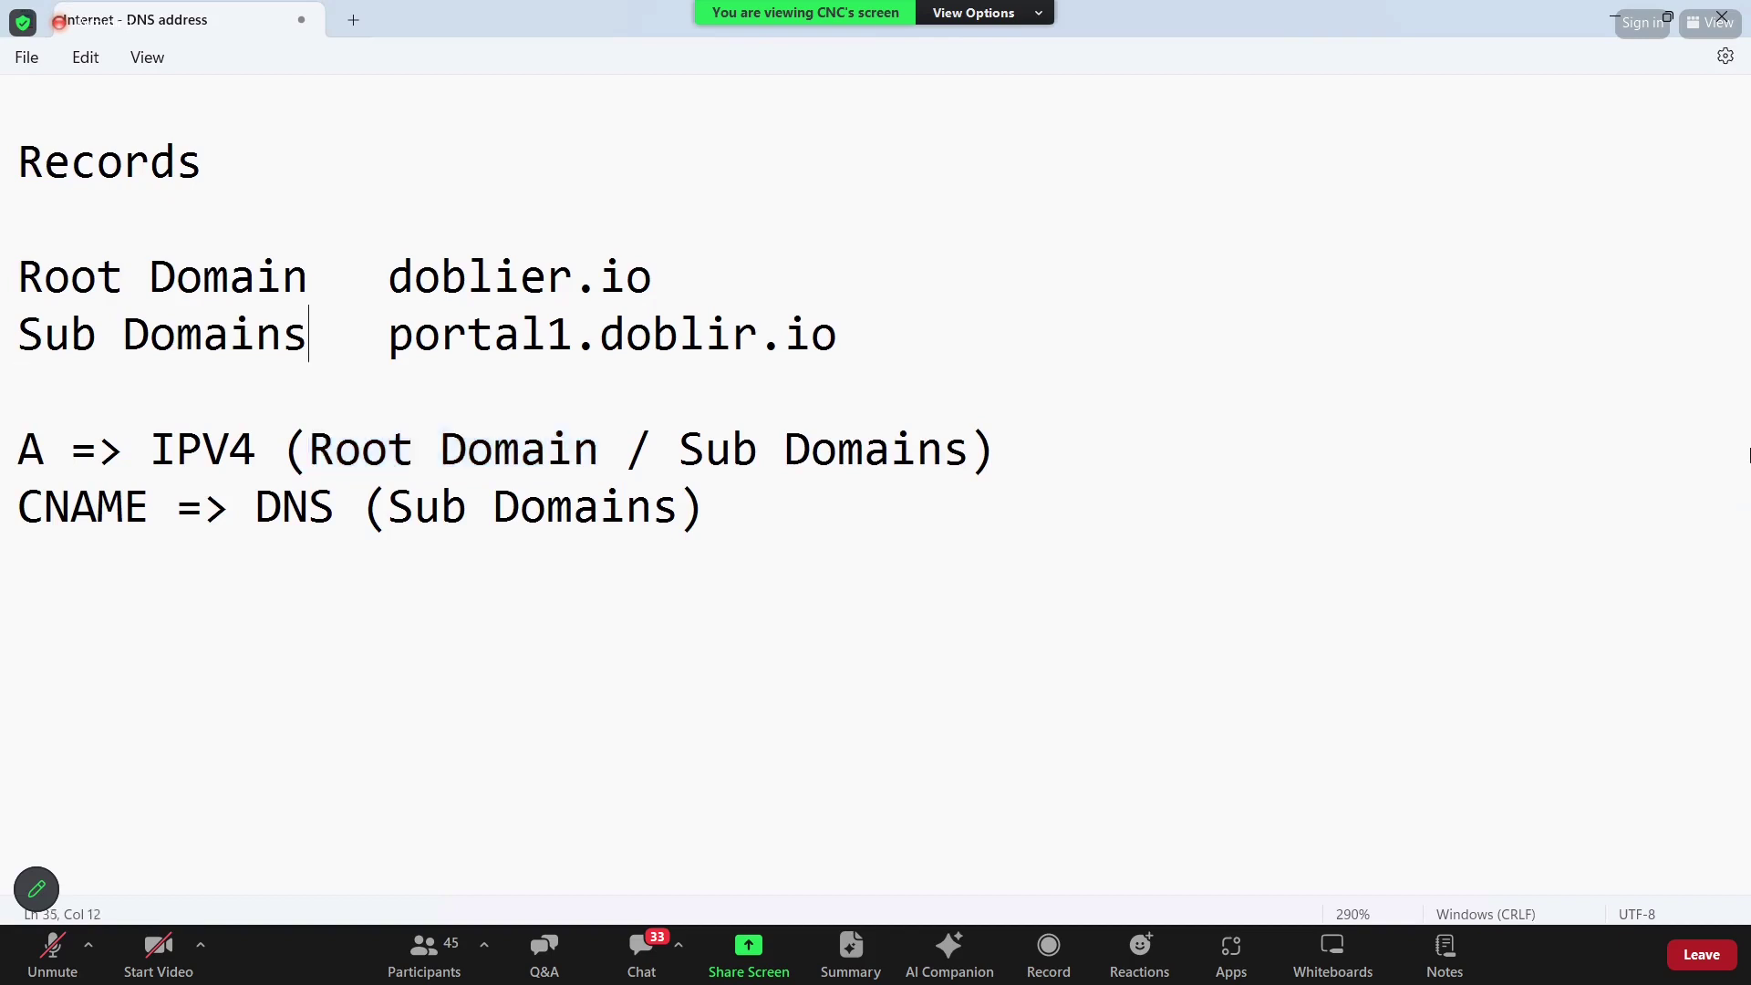
key("ctrl+Right")
key("ctrl+Right")
key("ctrl+Left")
key("ctrl+shift+Right")
key("shift+Right")
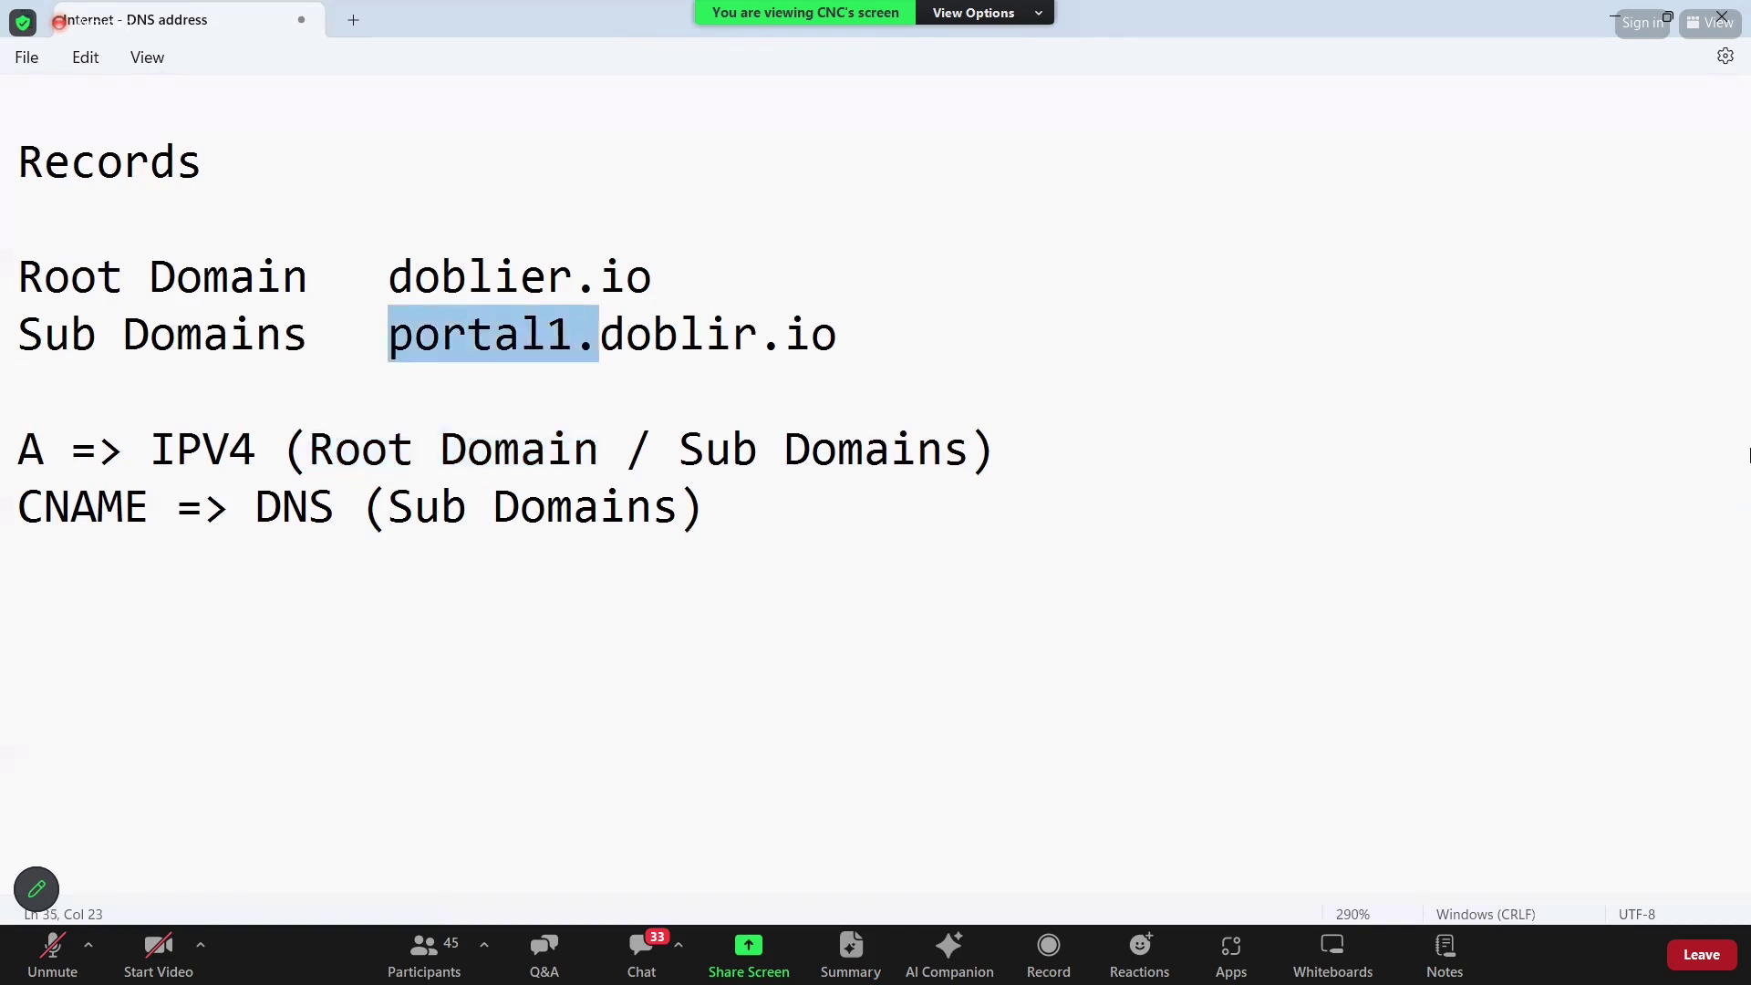
key("Up")
key("End")
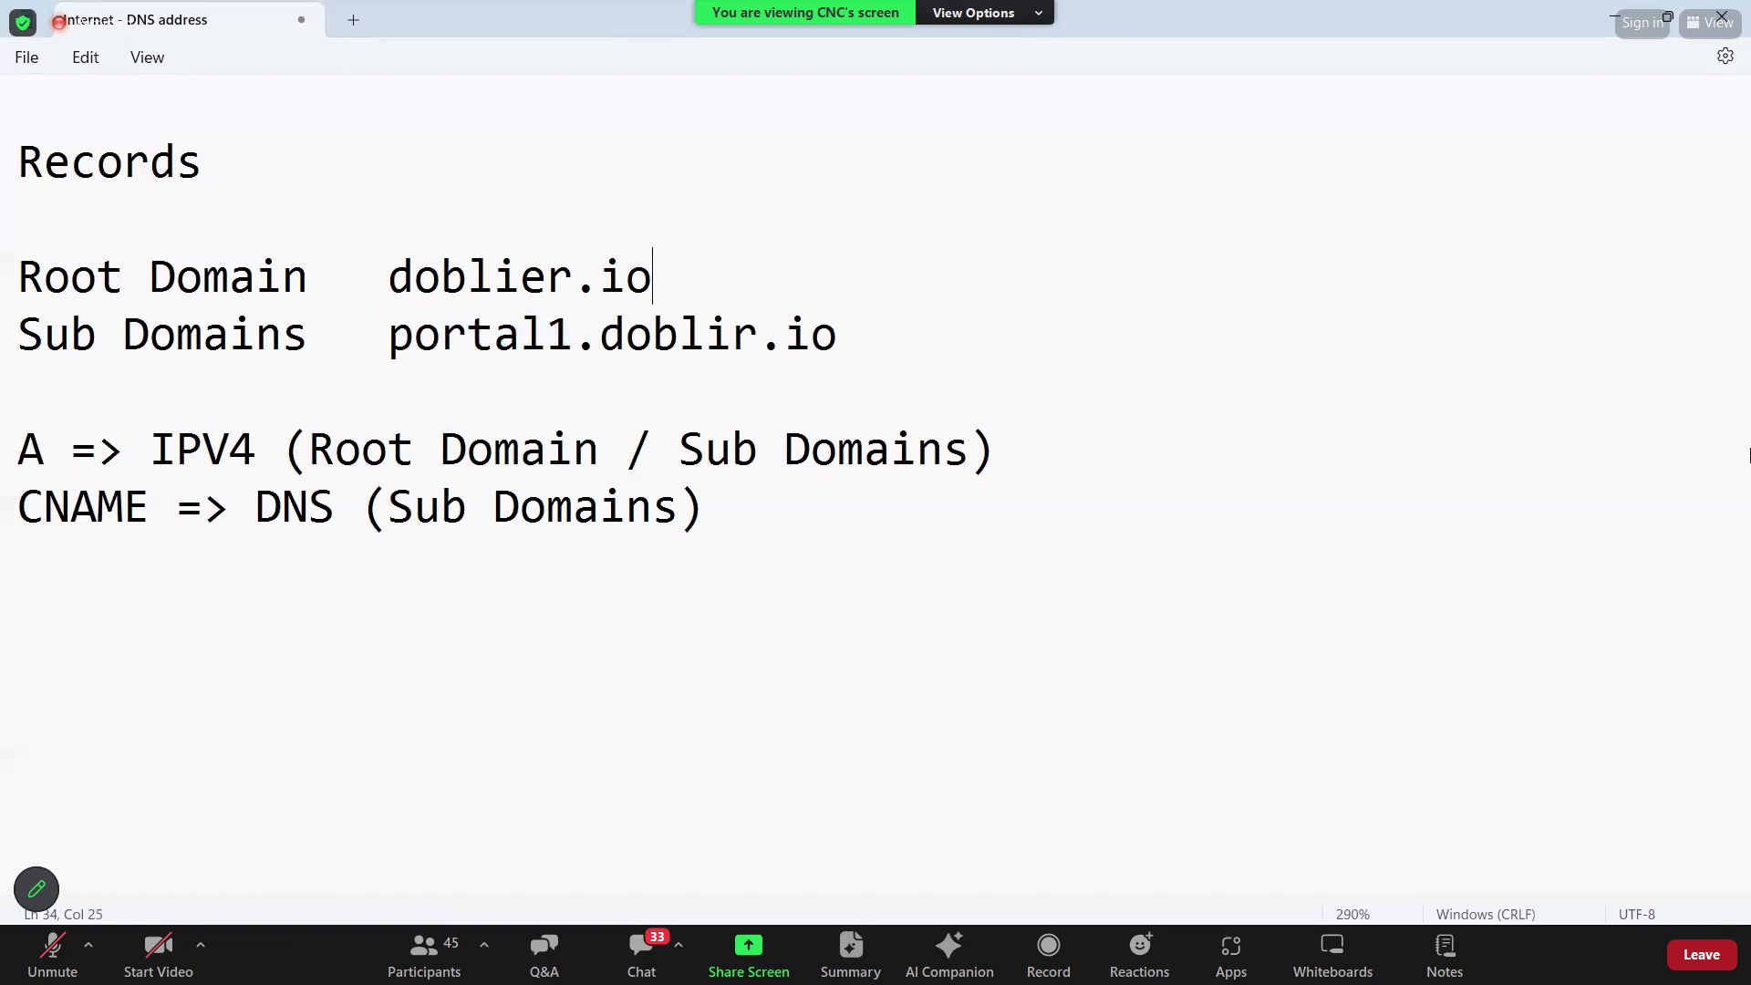
key("ctrl+shift+Left")
key("ctrl+shift+Left")
key("ctrl+shift+Left")
key("ctrl+shift+Left")
key("ctrl+shift+Right")
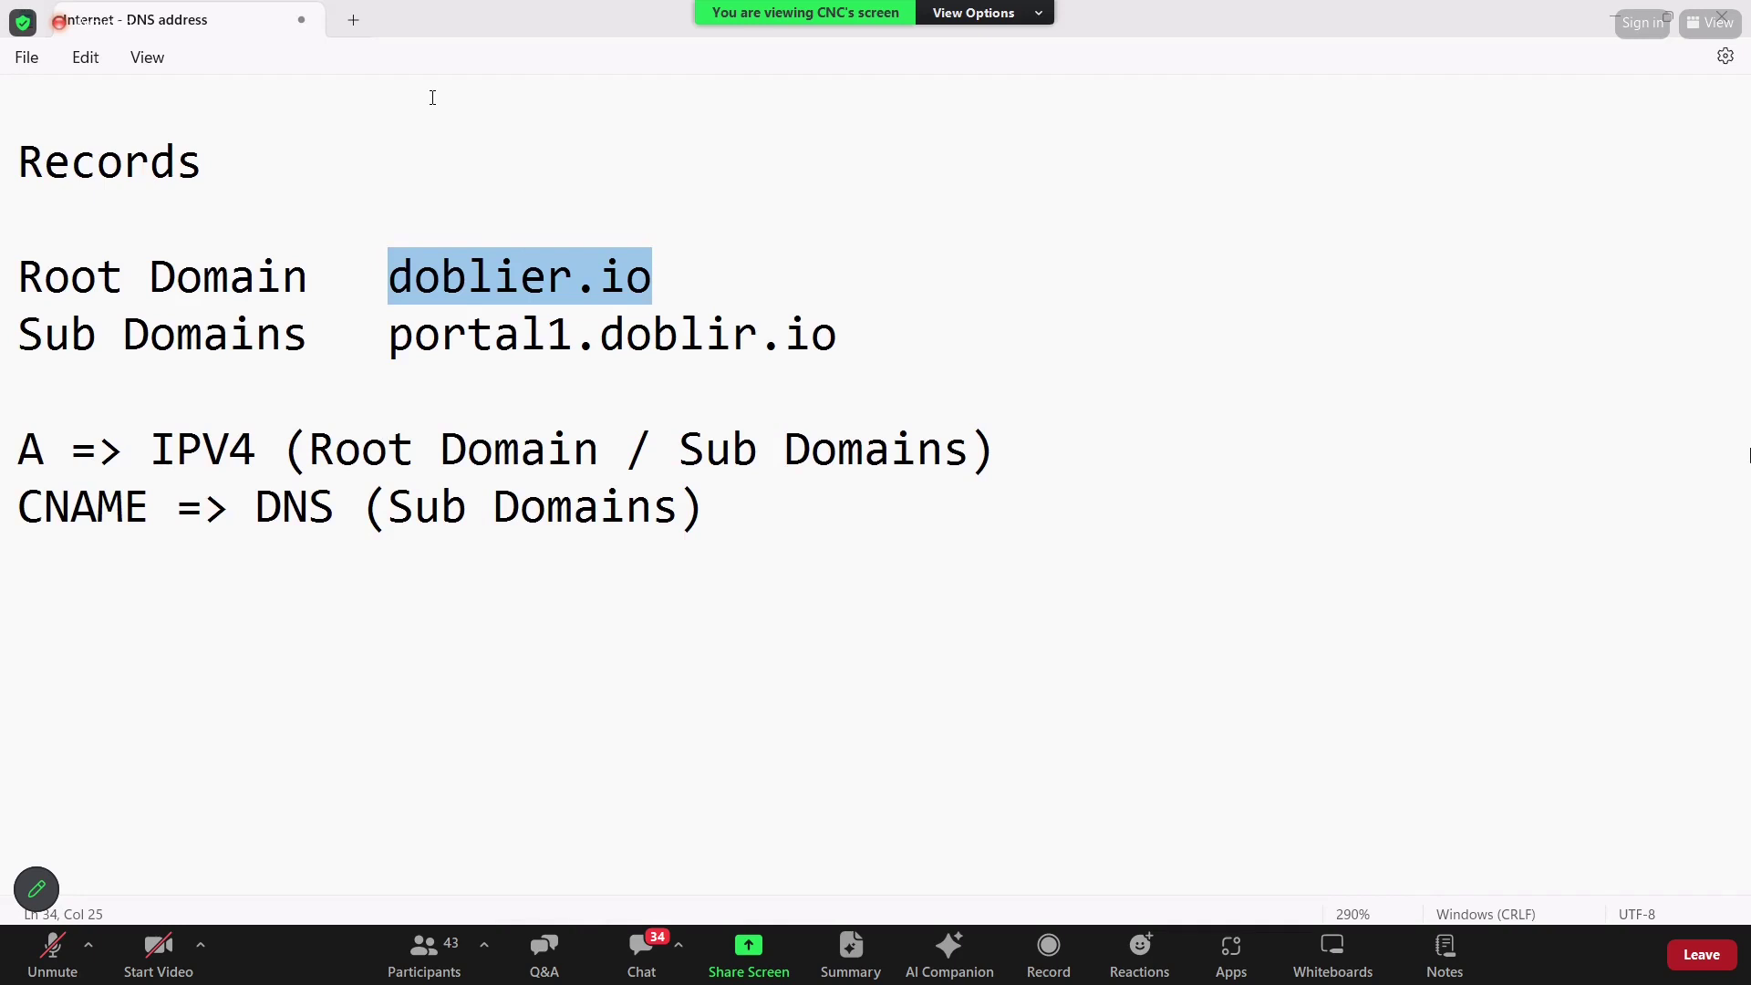
- Scroll through the notes, then switch back to the browser showing Route 53
left_click(799, 591)
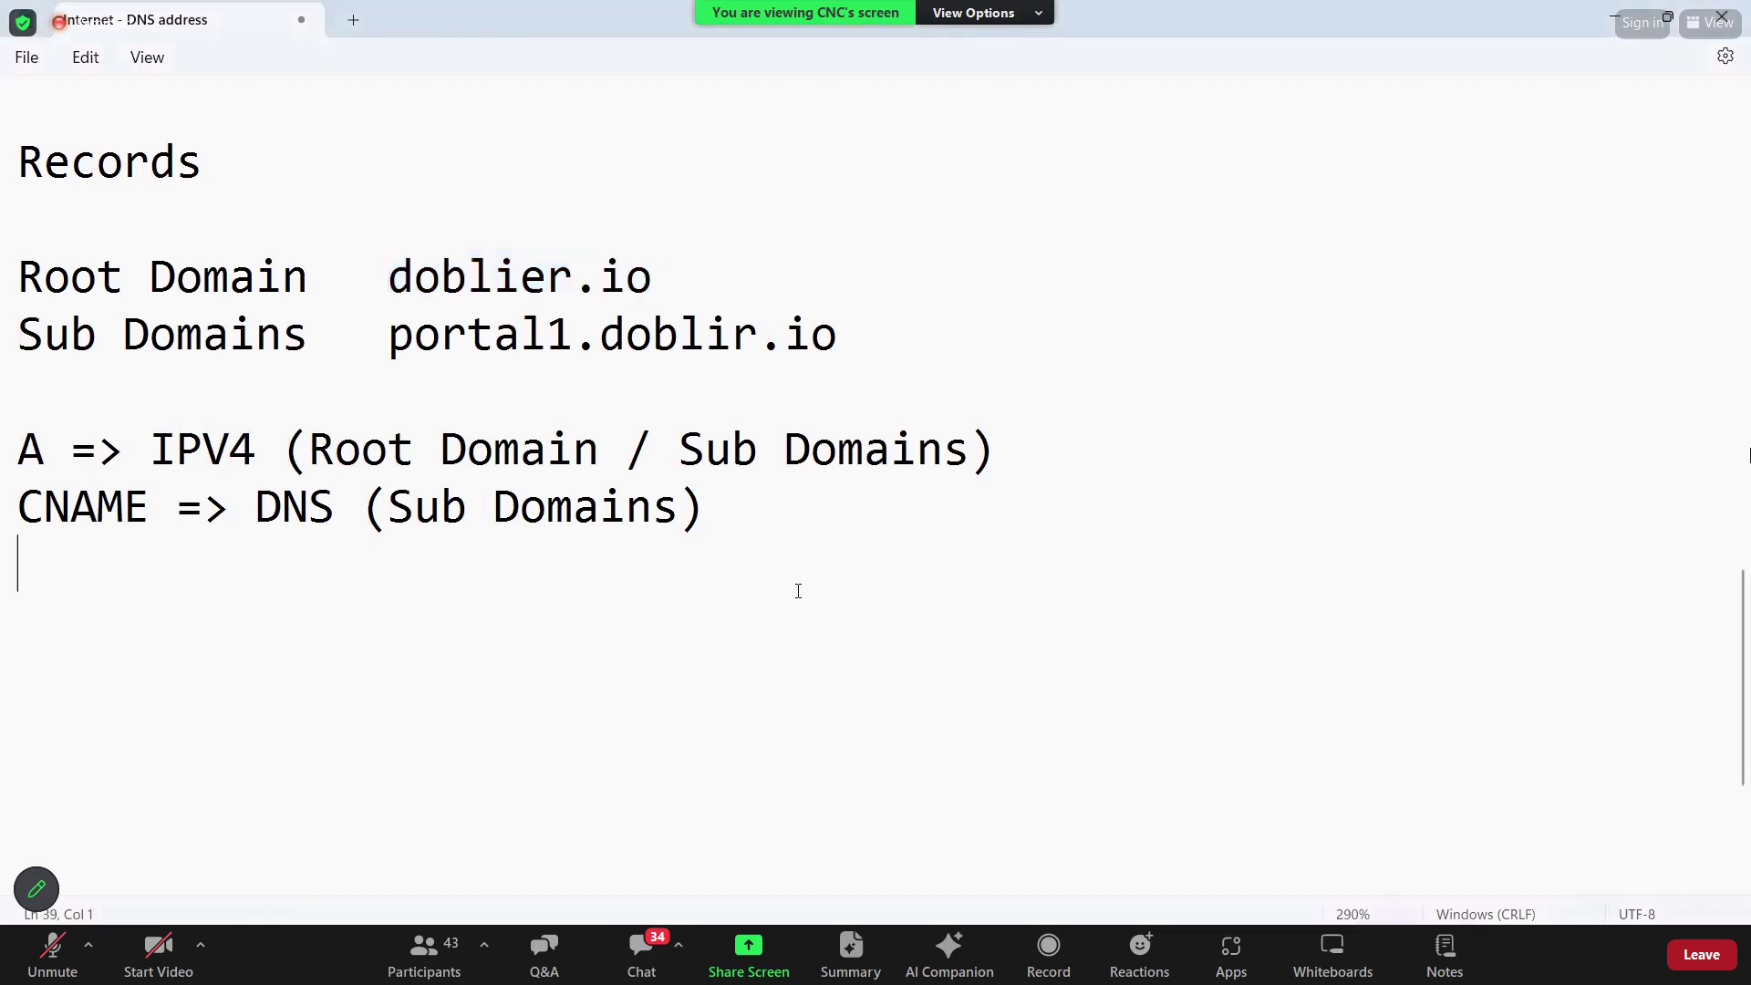
key("Up")
key("Up")
key("Up")
key("Up")
key("Up")
key("Up")
key("Up")
key("Up")
key("Up")
key("Up")
key("Up")
key("Up")
key("Up")
key("Up")
key("Up")
key("Up")
key("Up")
key("Up")
key("Up")
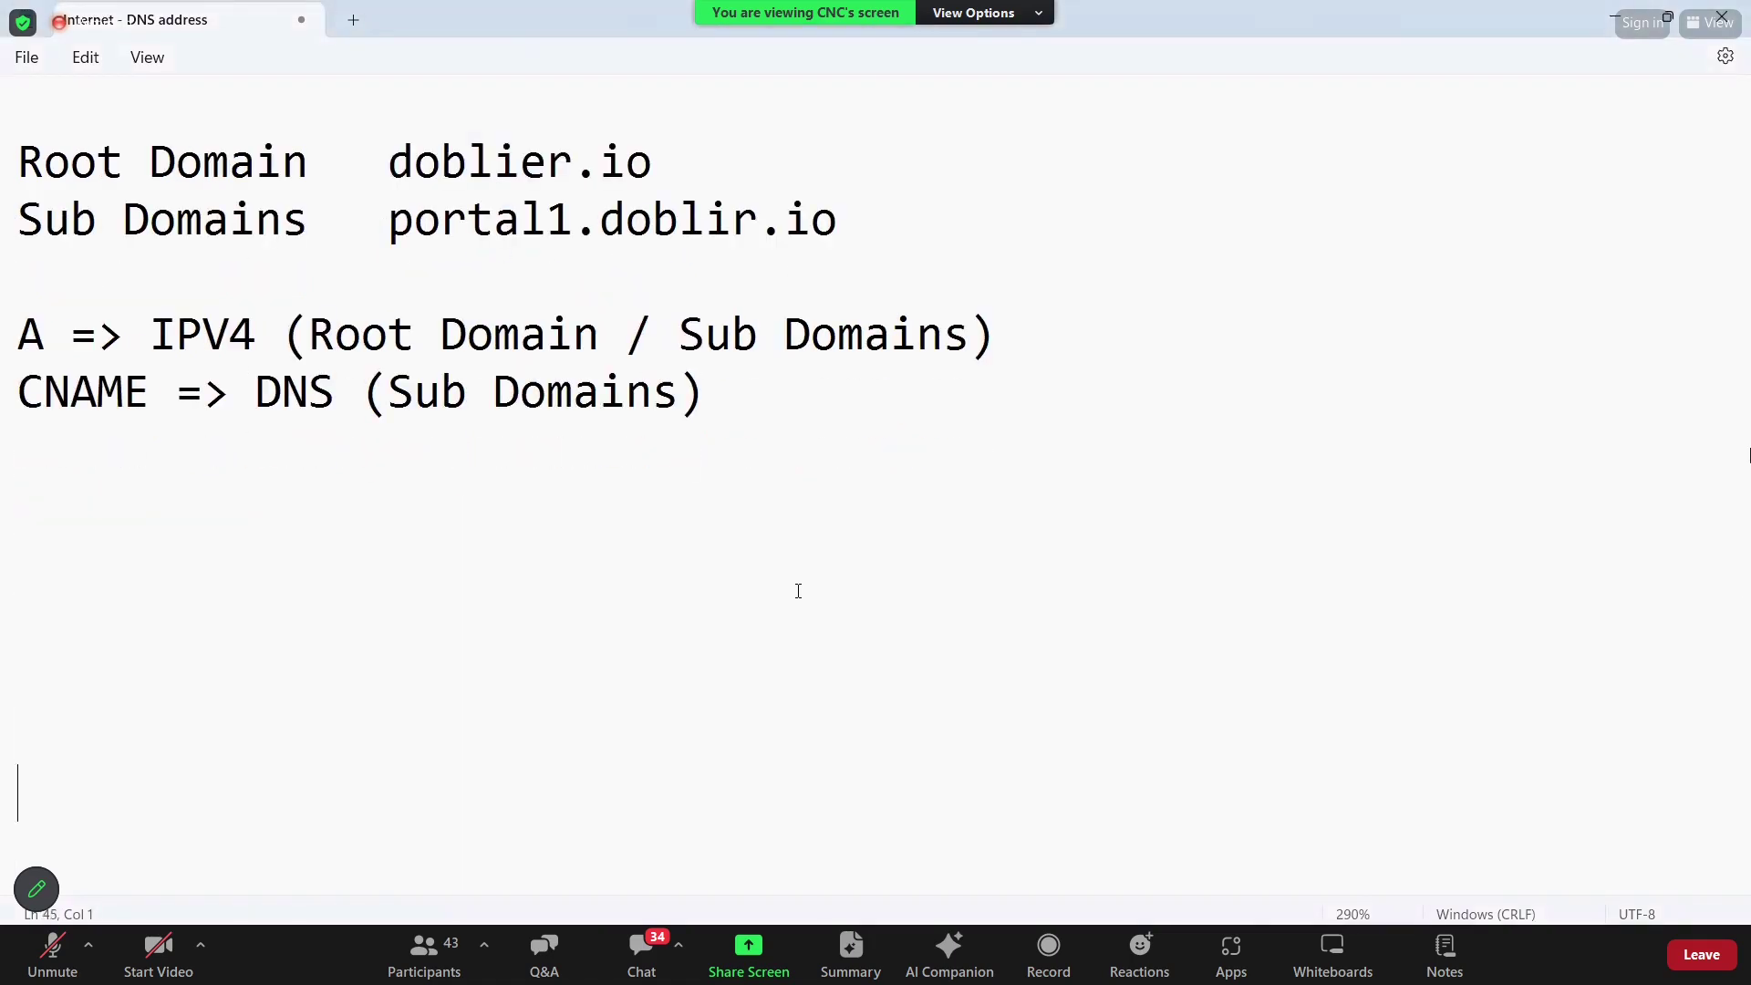
scroll(798, 591, "down", 6)
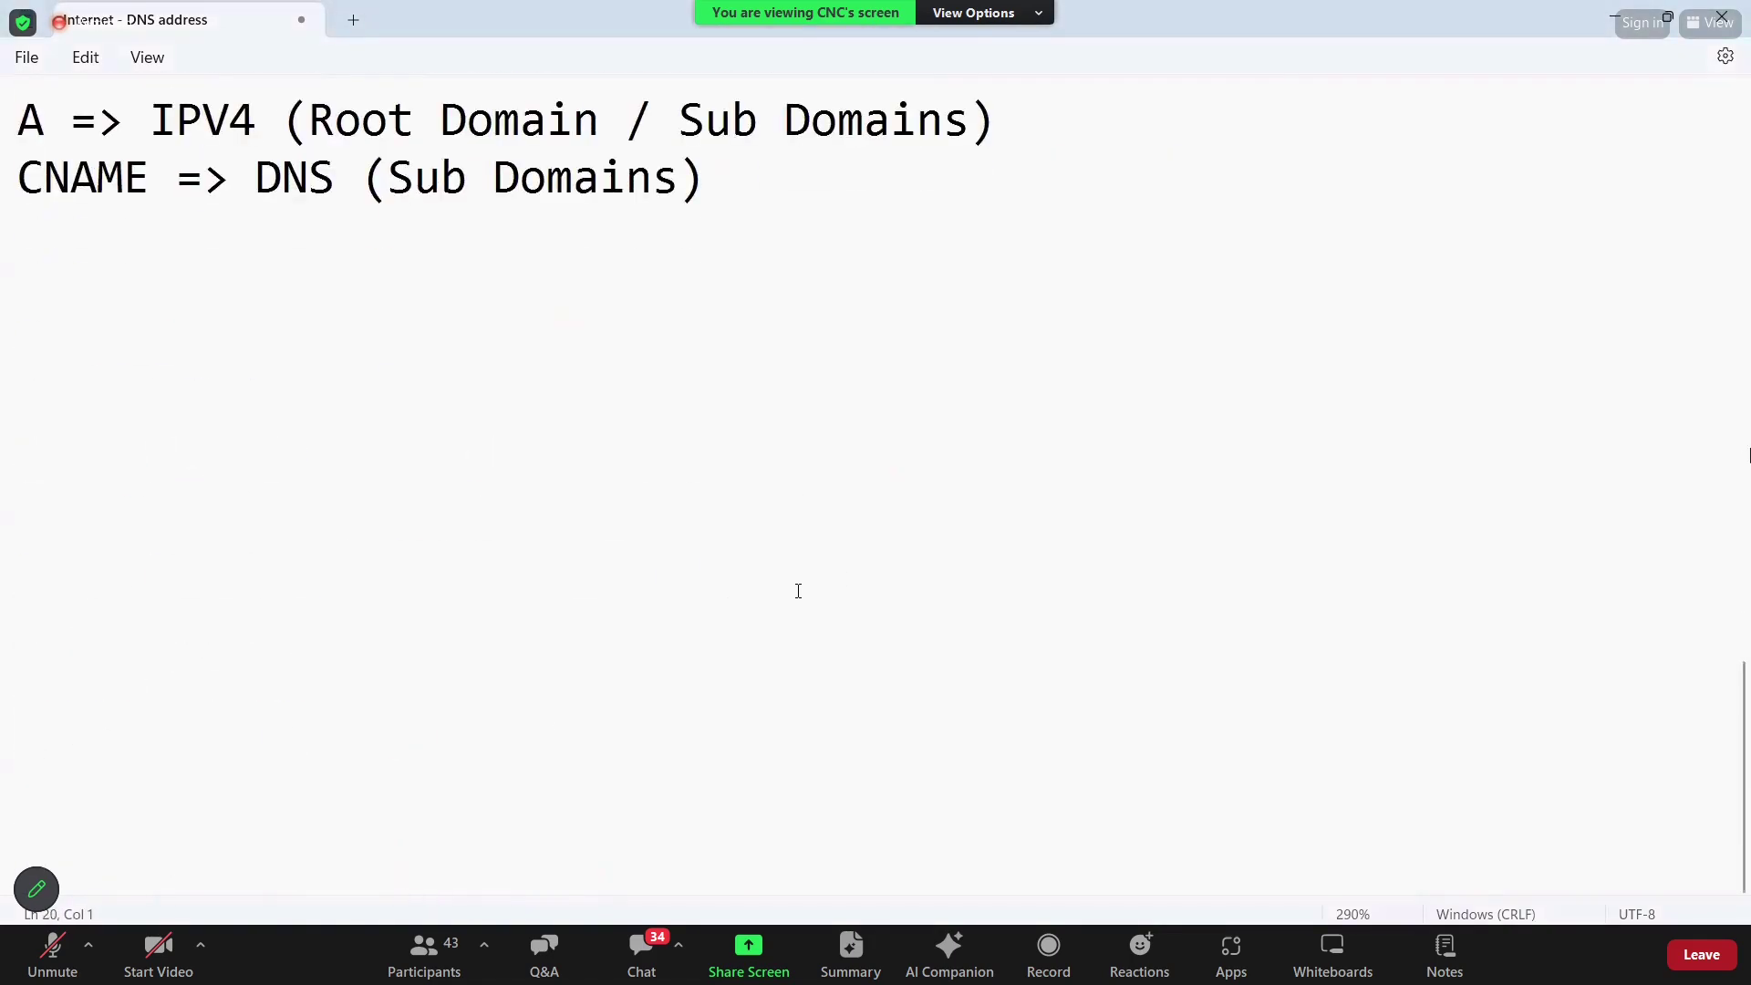
scroll(798, 591, "up", 2)
key("alt+Tab")
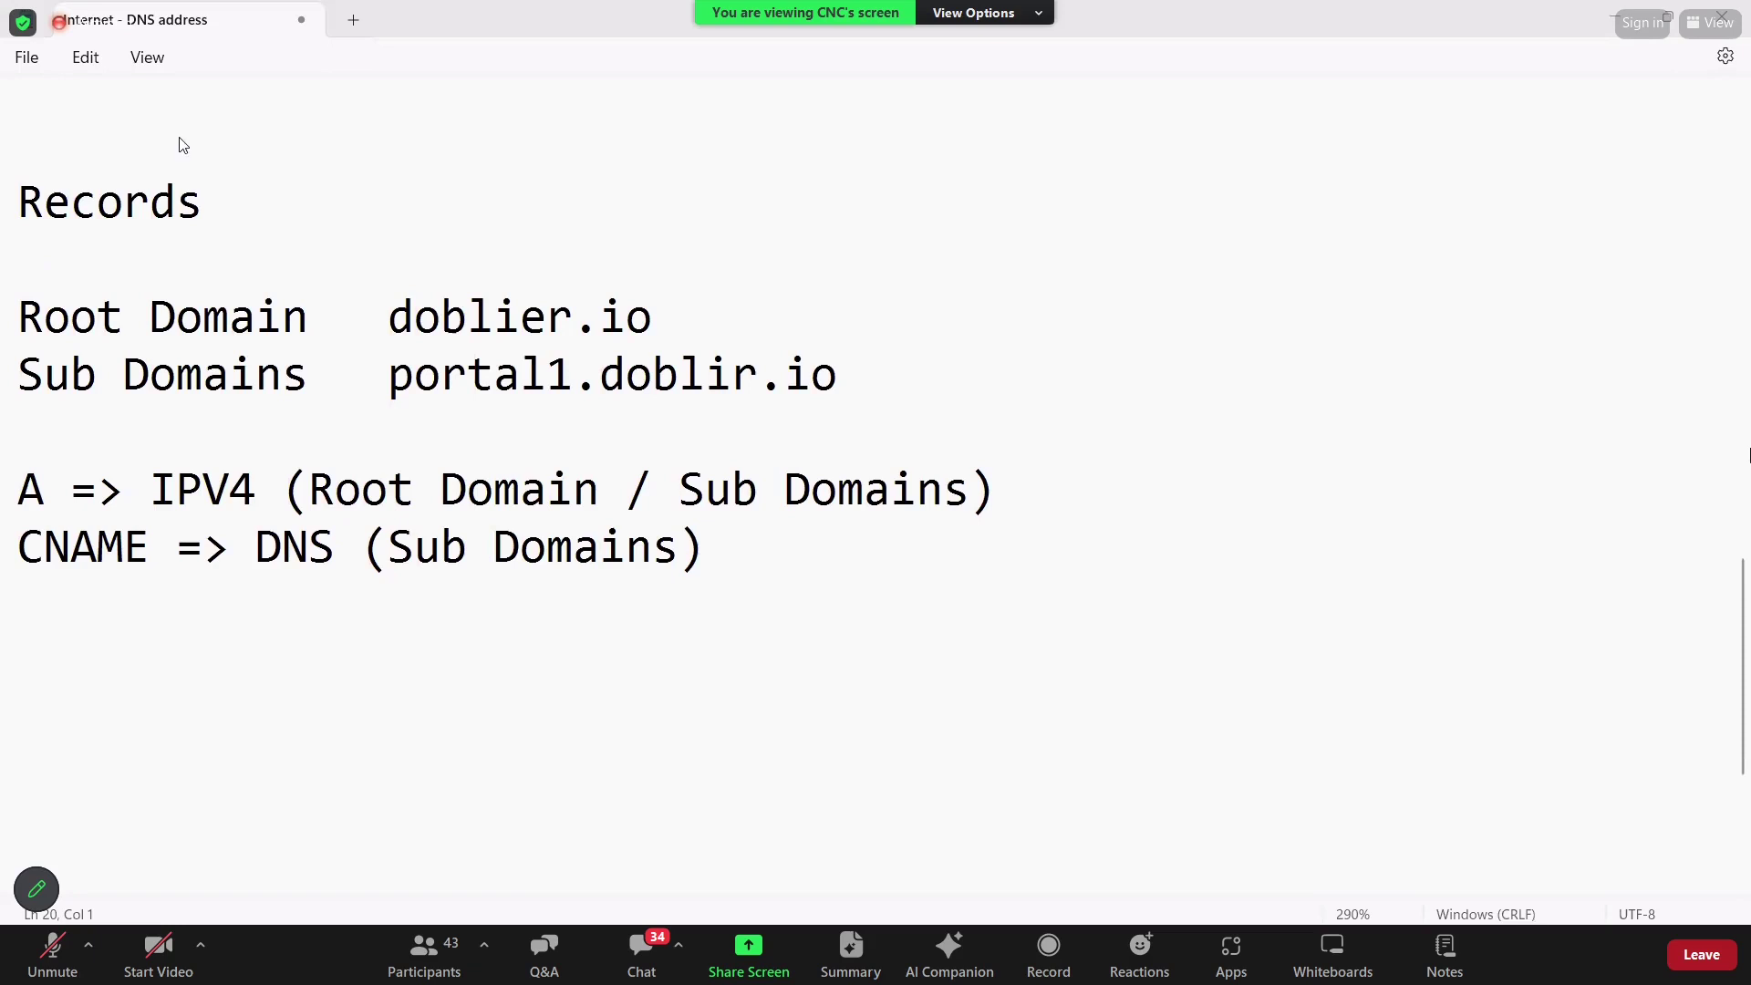
key("alt+Tab")
key("alt+Tab")
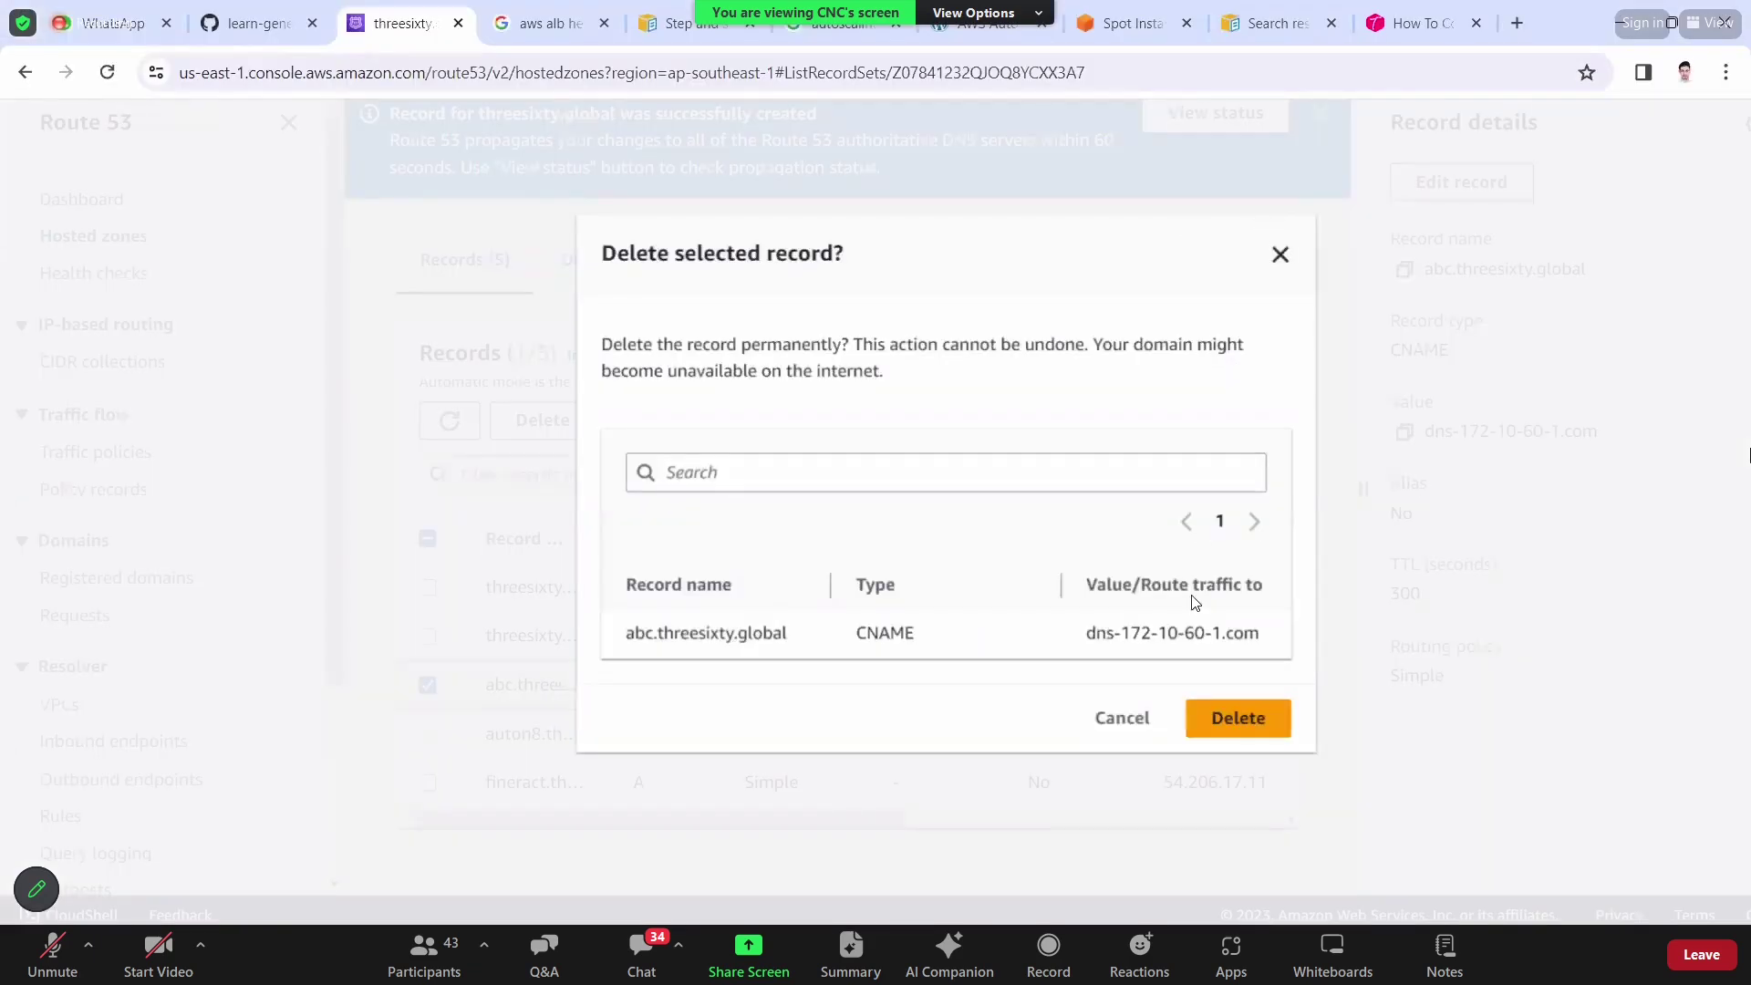
- Delete abc.threesixty.global, then create a root A record with value 172.10.20.5
left_click(1223, 723)
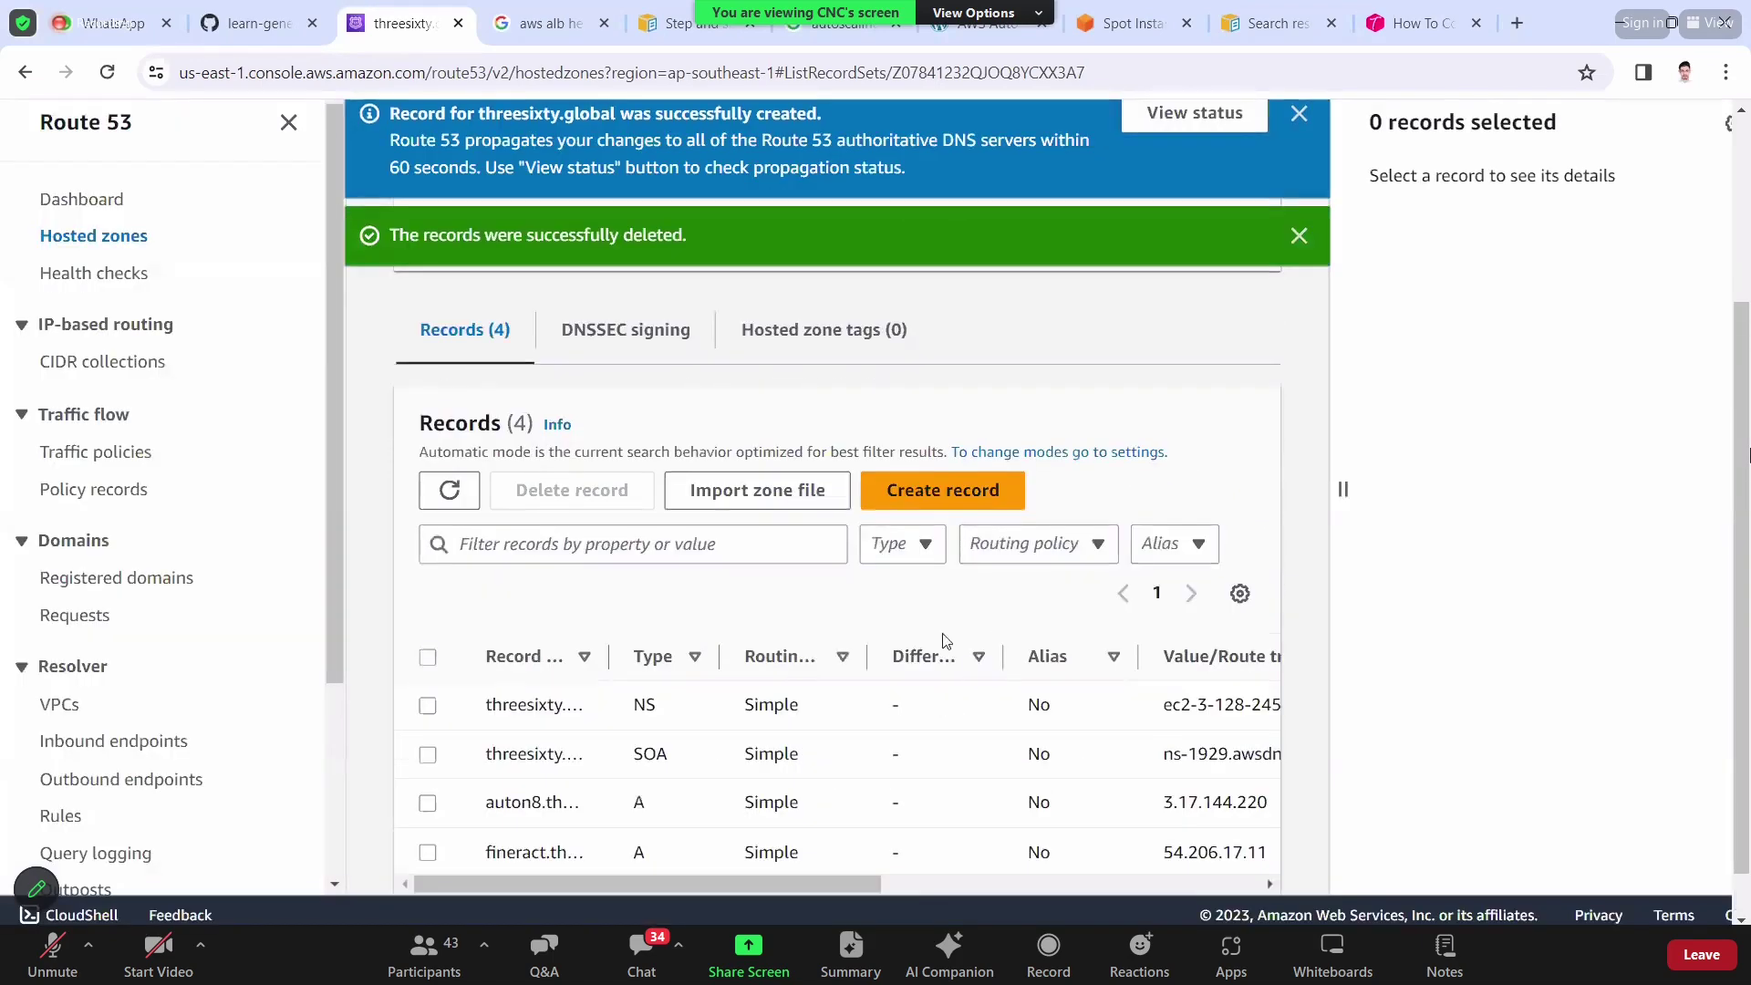
left_click(961, 422)
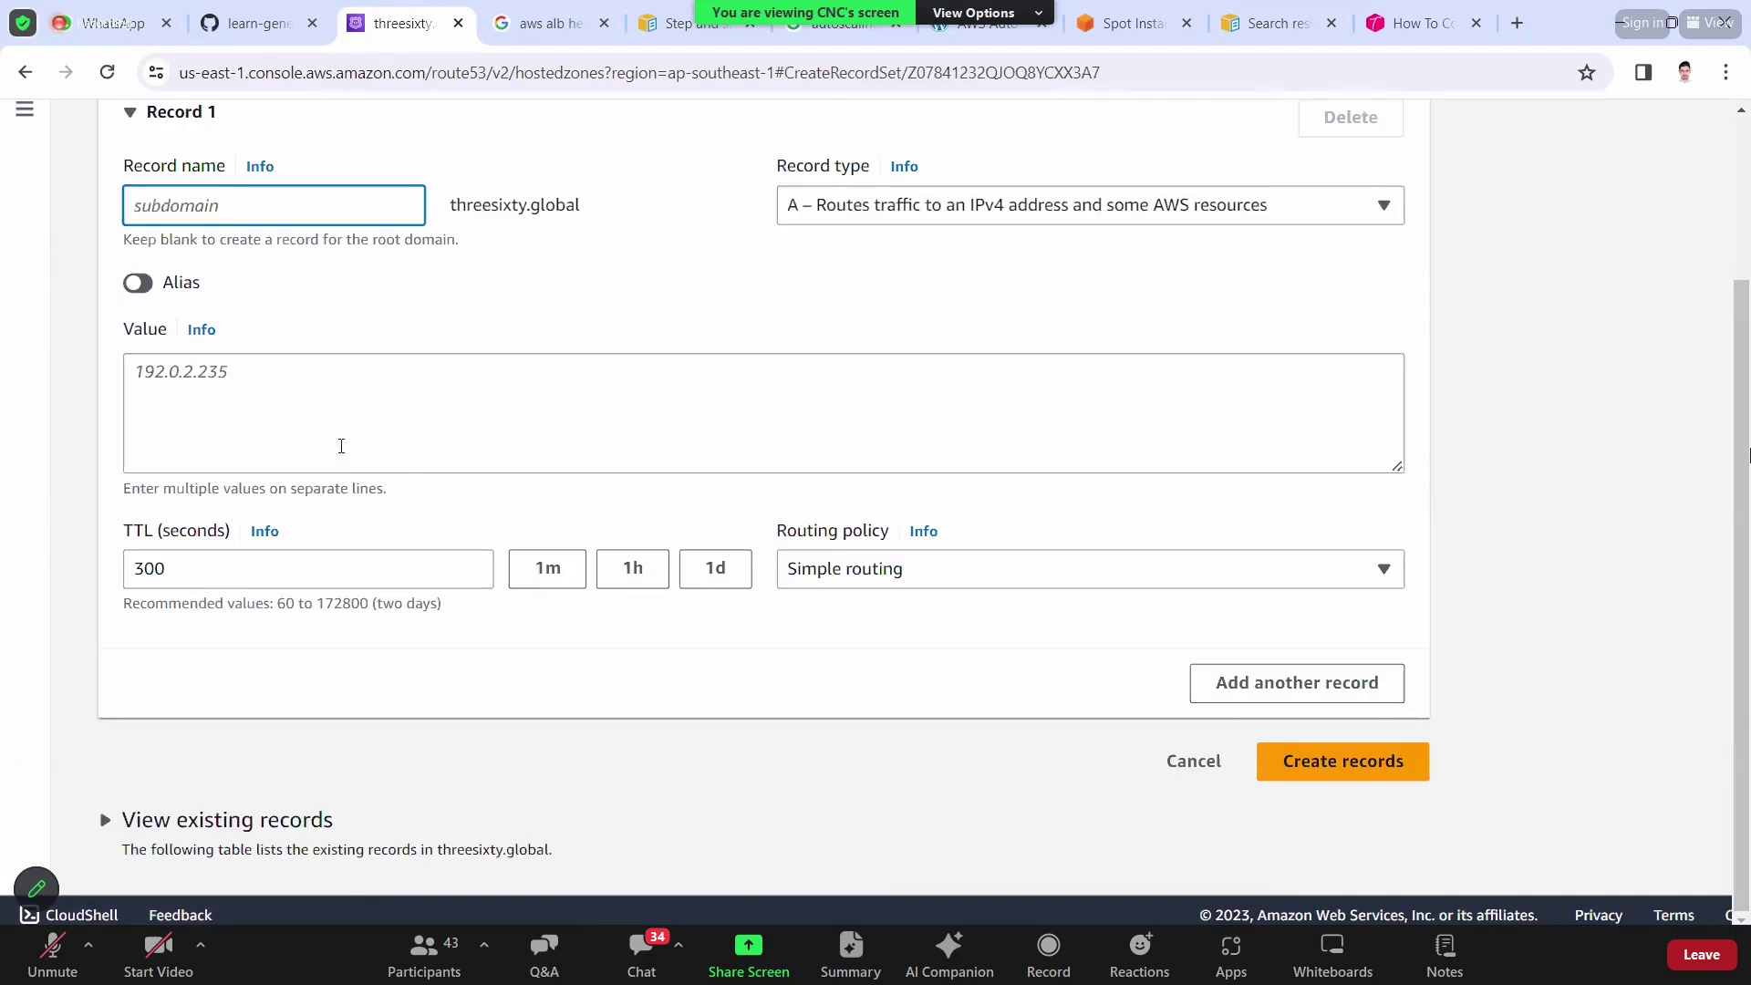
left_click(340, 417)
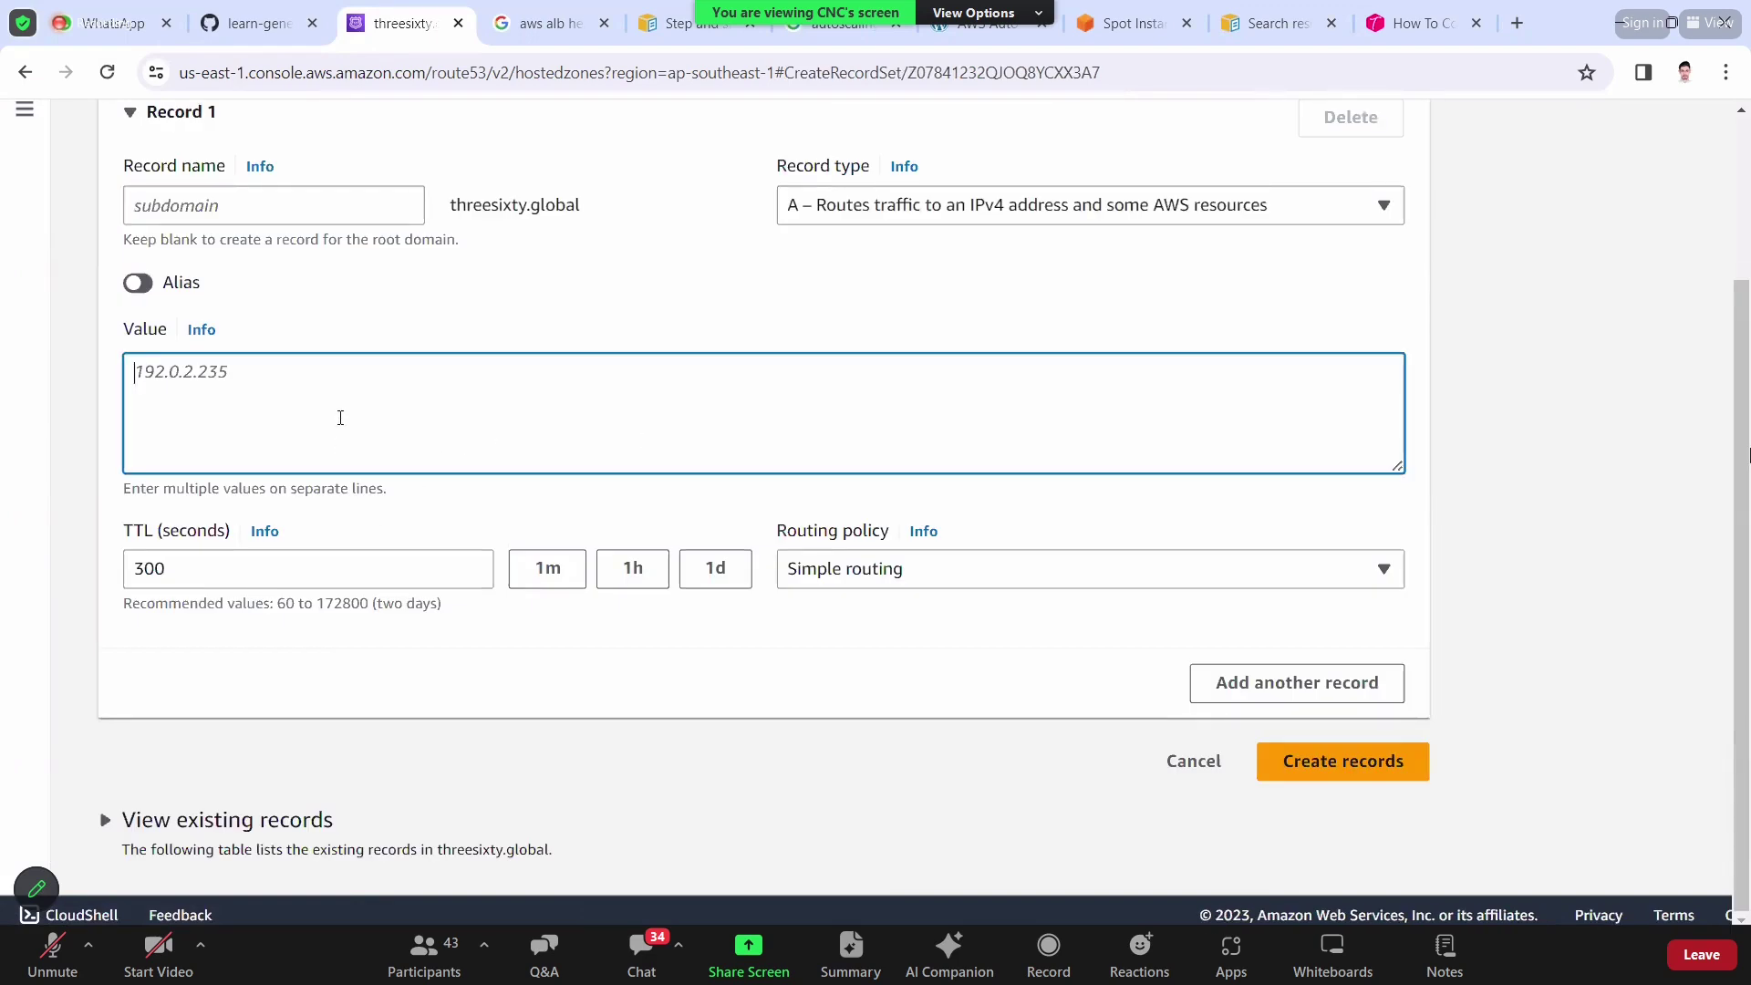
type("172.10.20.5")
left_click(1310, 759)
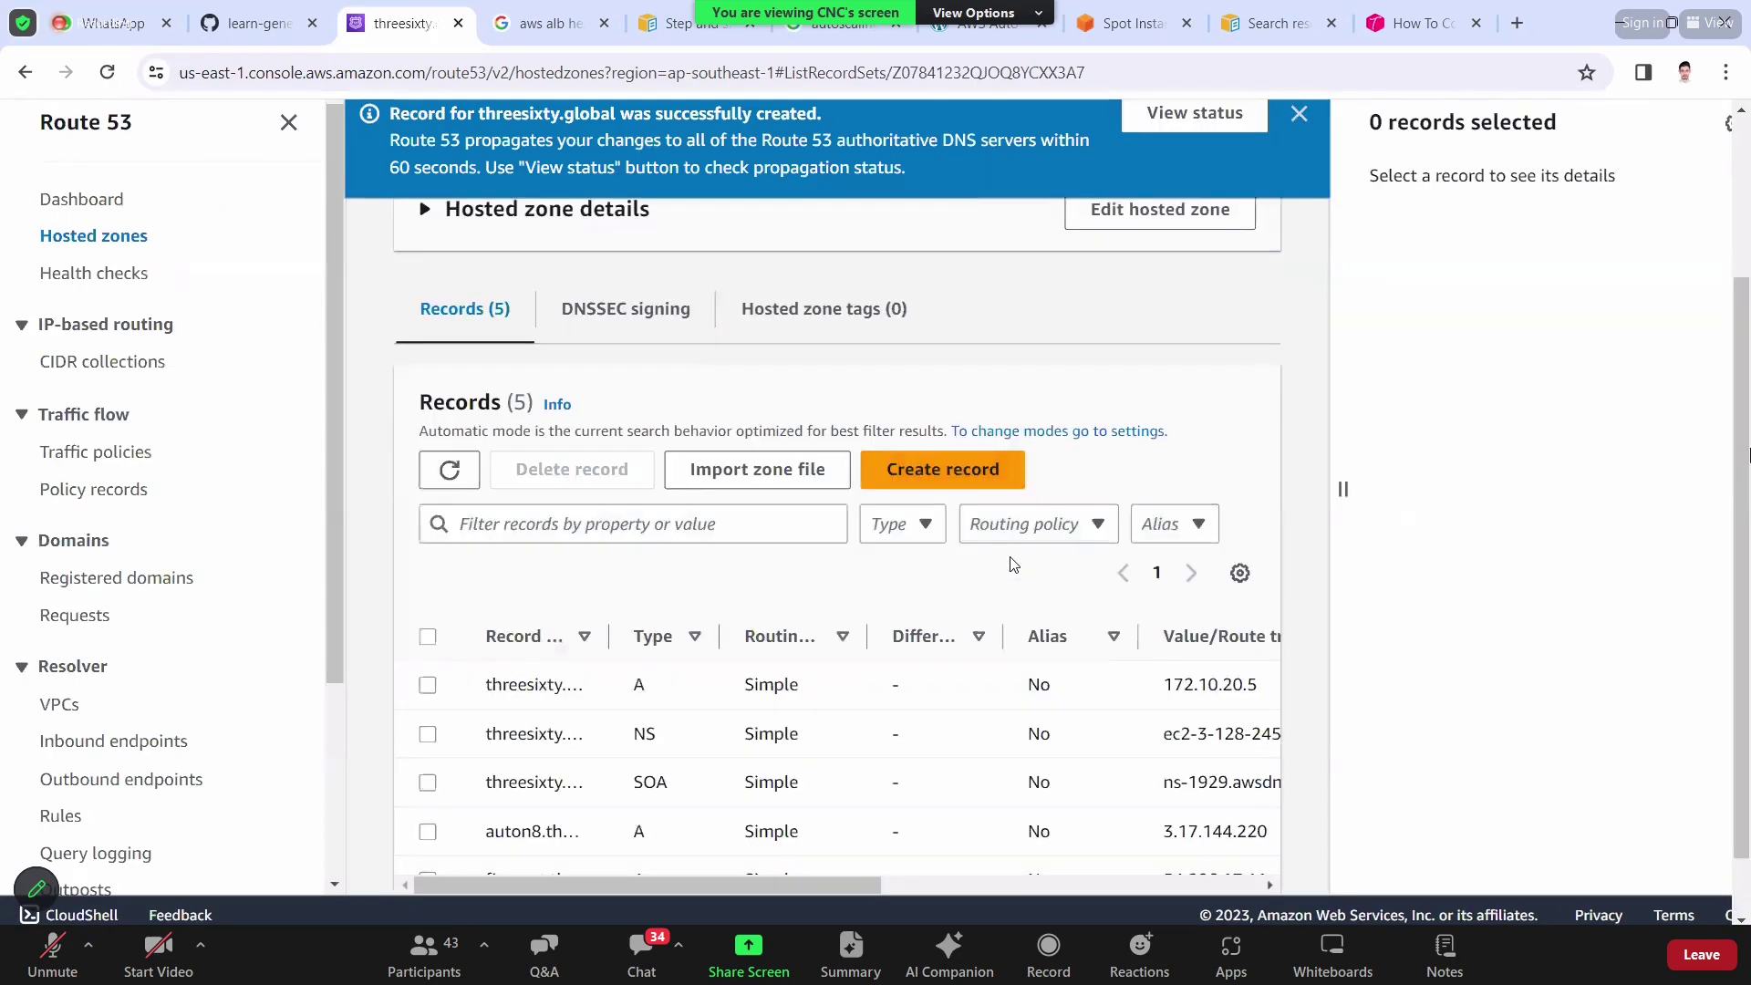
scroll(1011, 565, "down", 2)
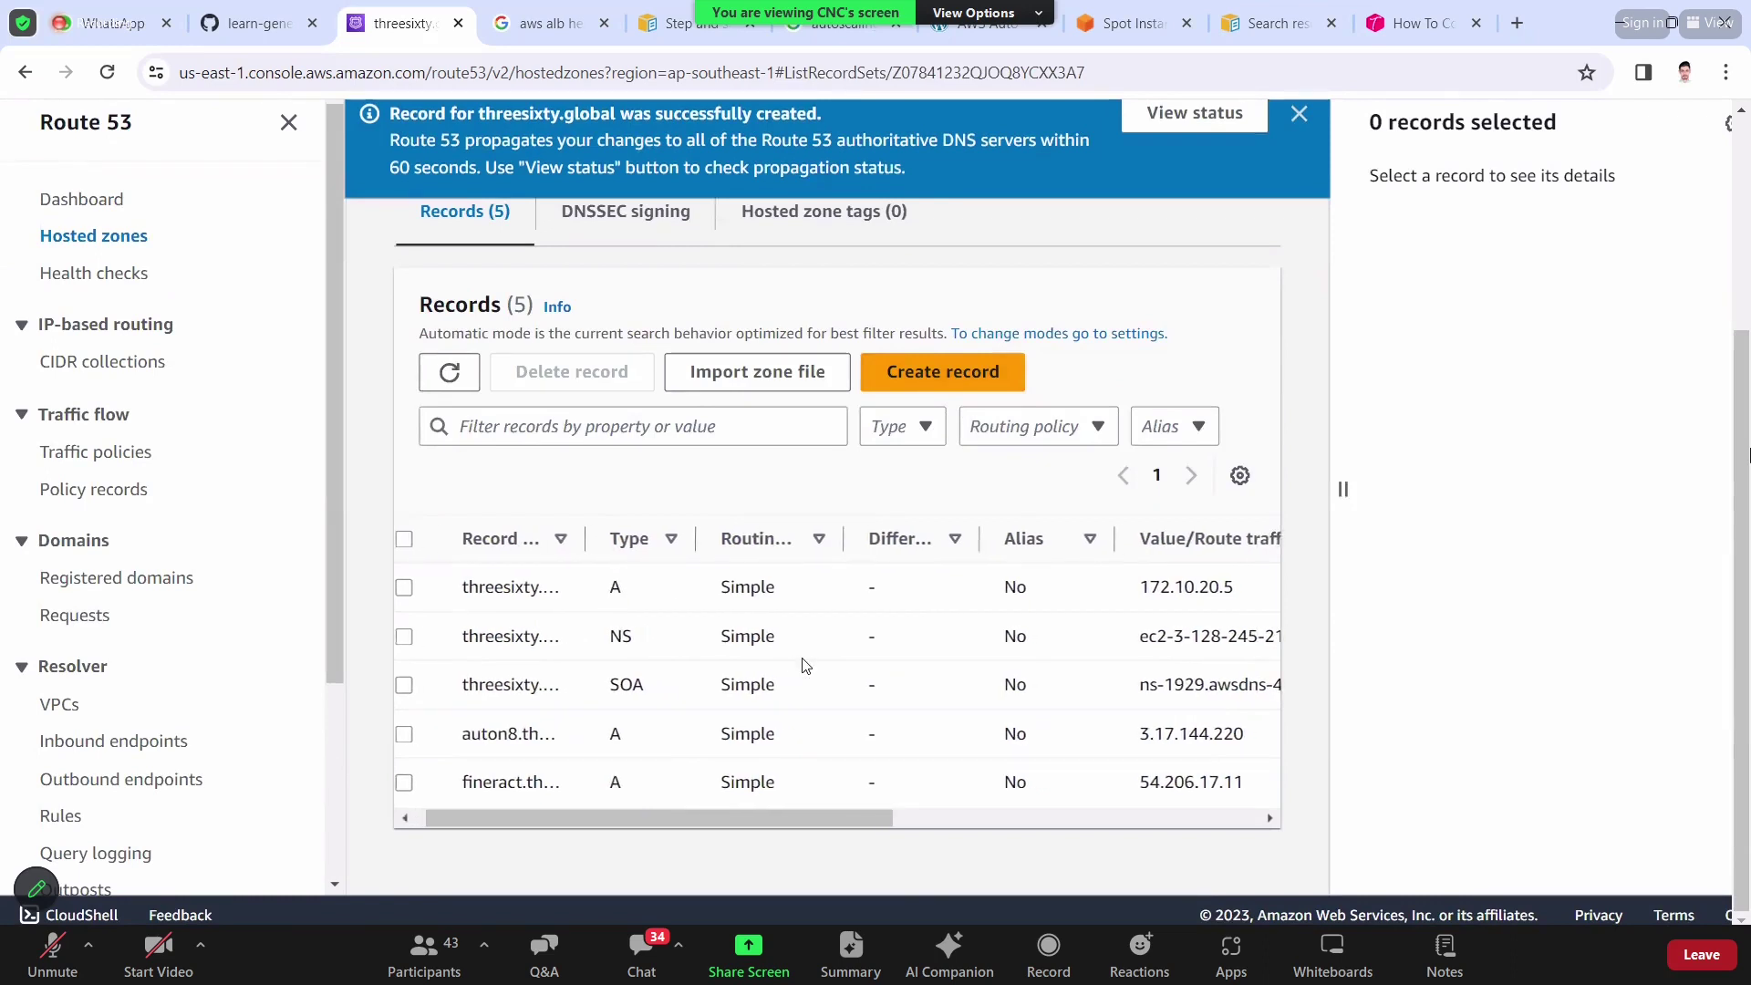
- Select and delete the threesixty.global A record for 172.10.20.5
left_click(421, 588)
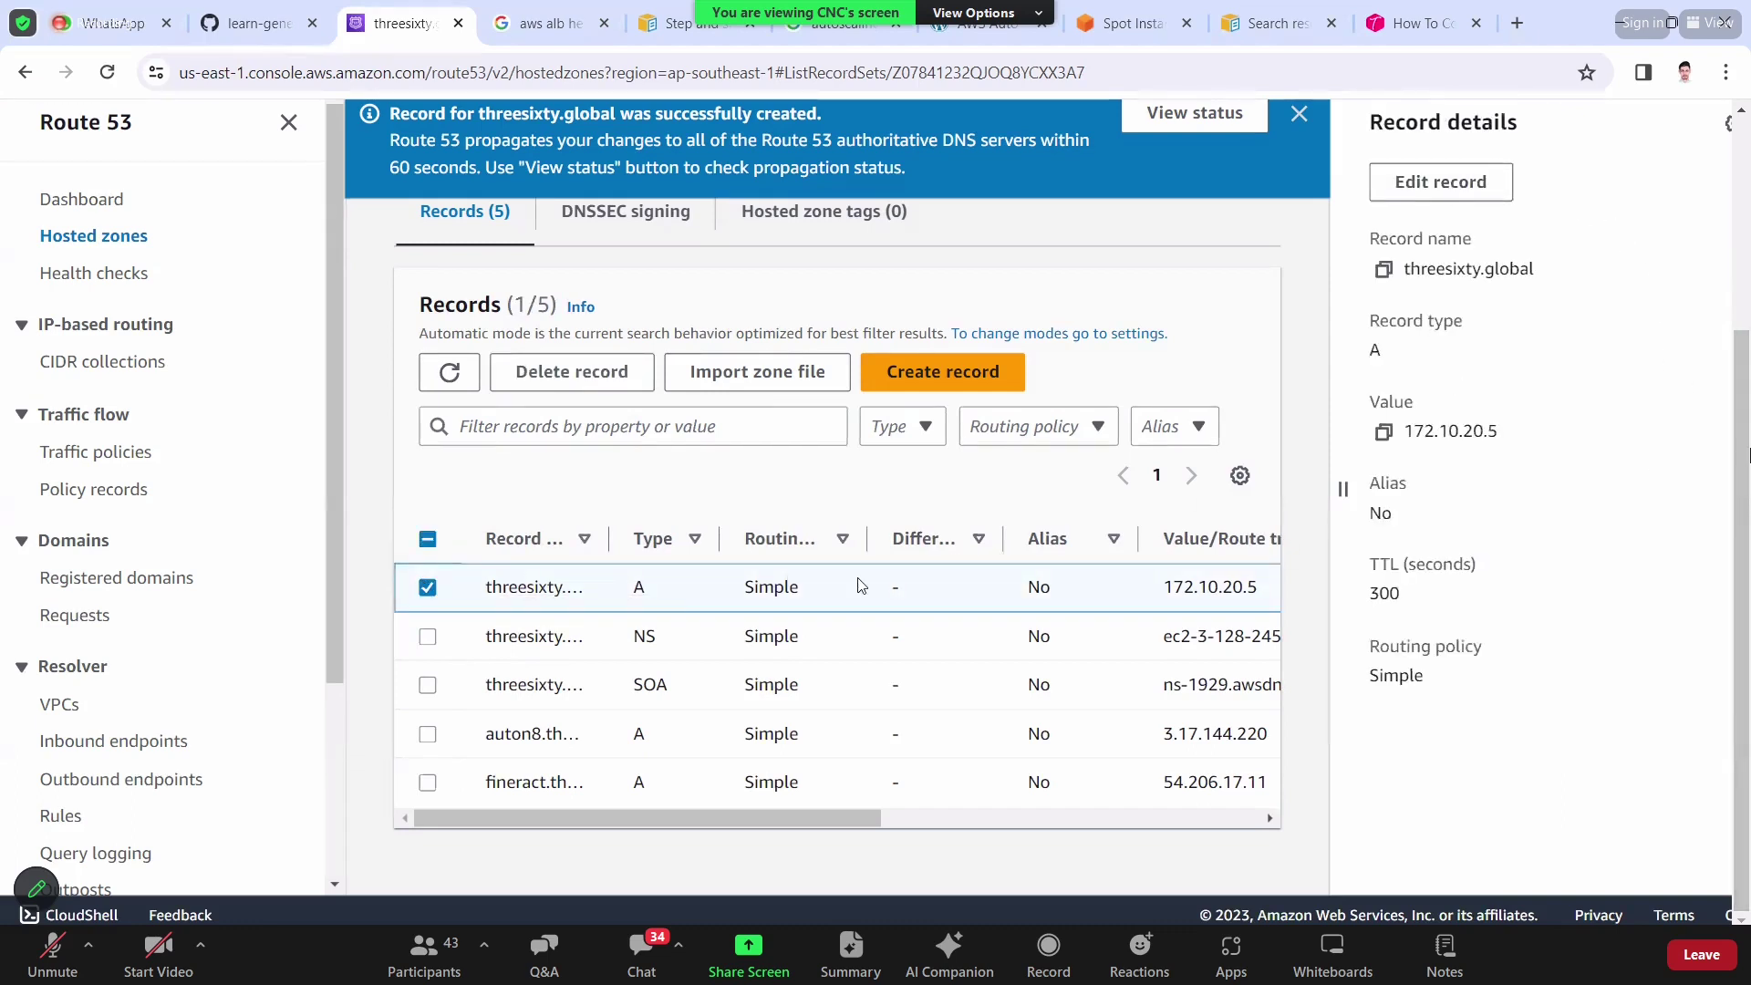
left_click(579, 377)
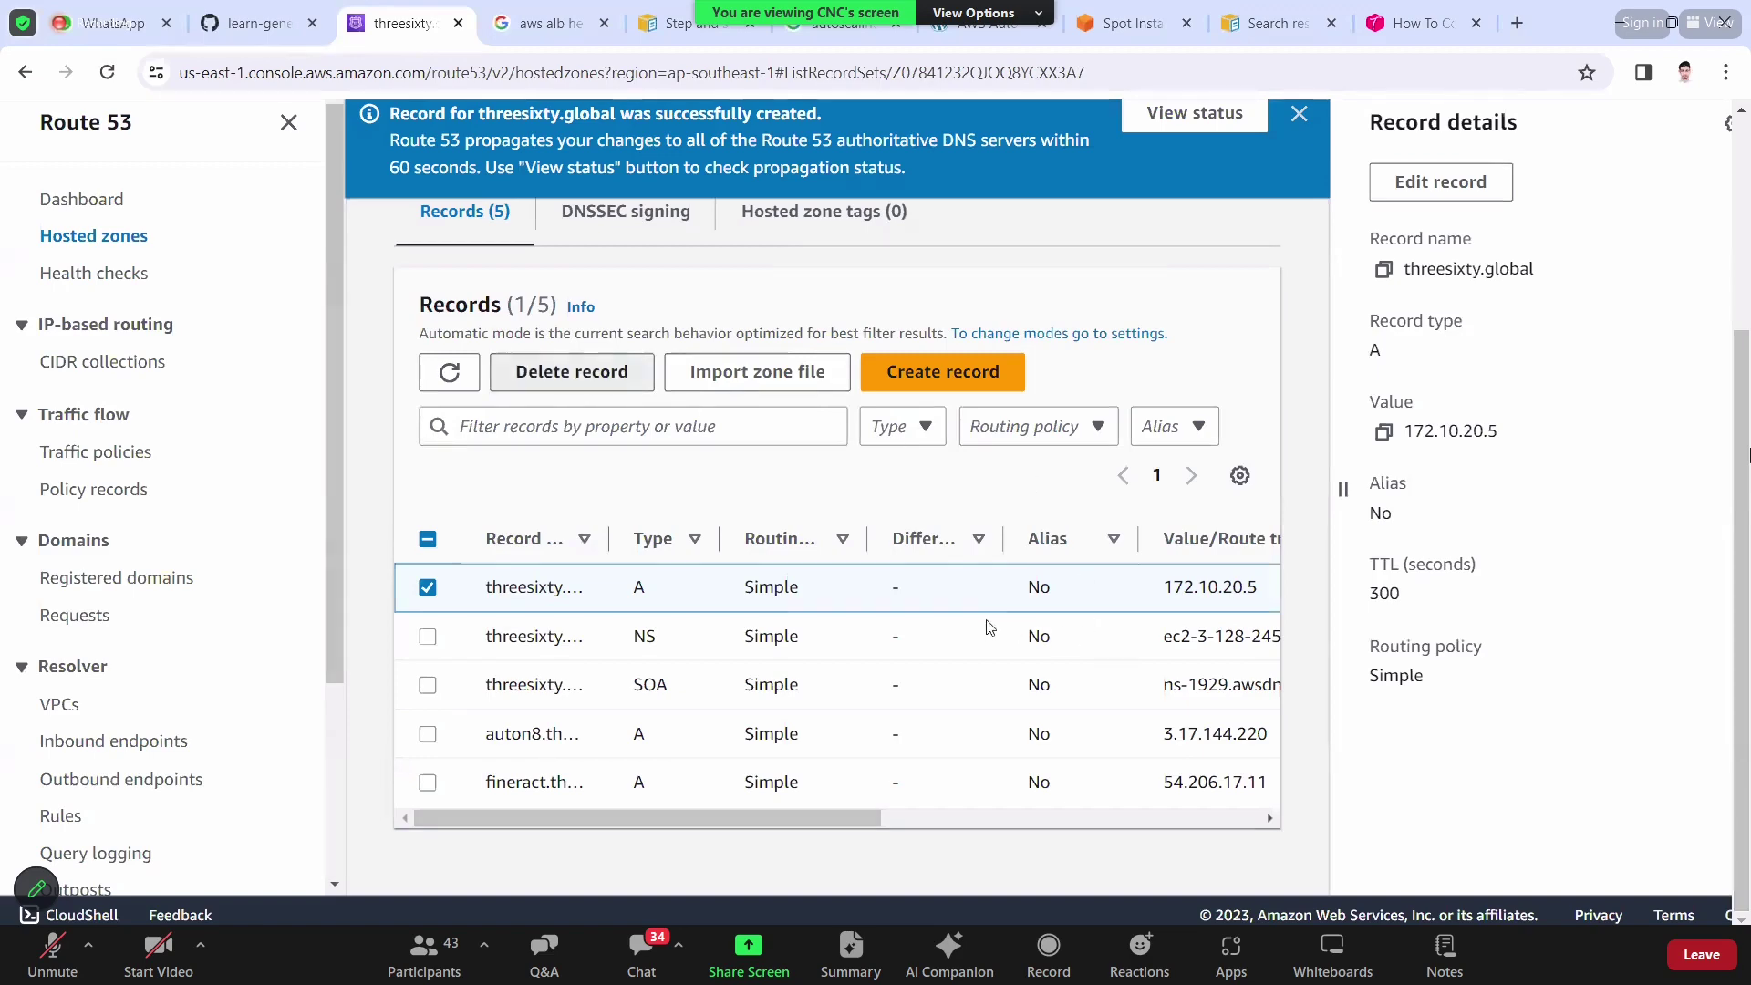
left_click(1213, 718)
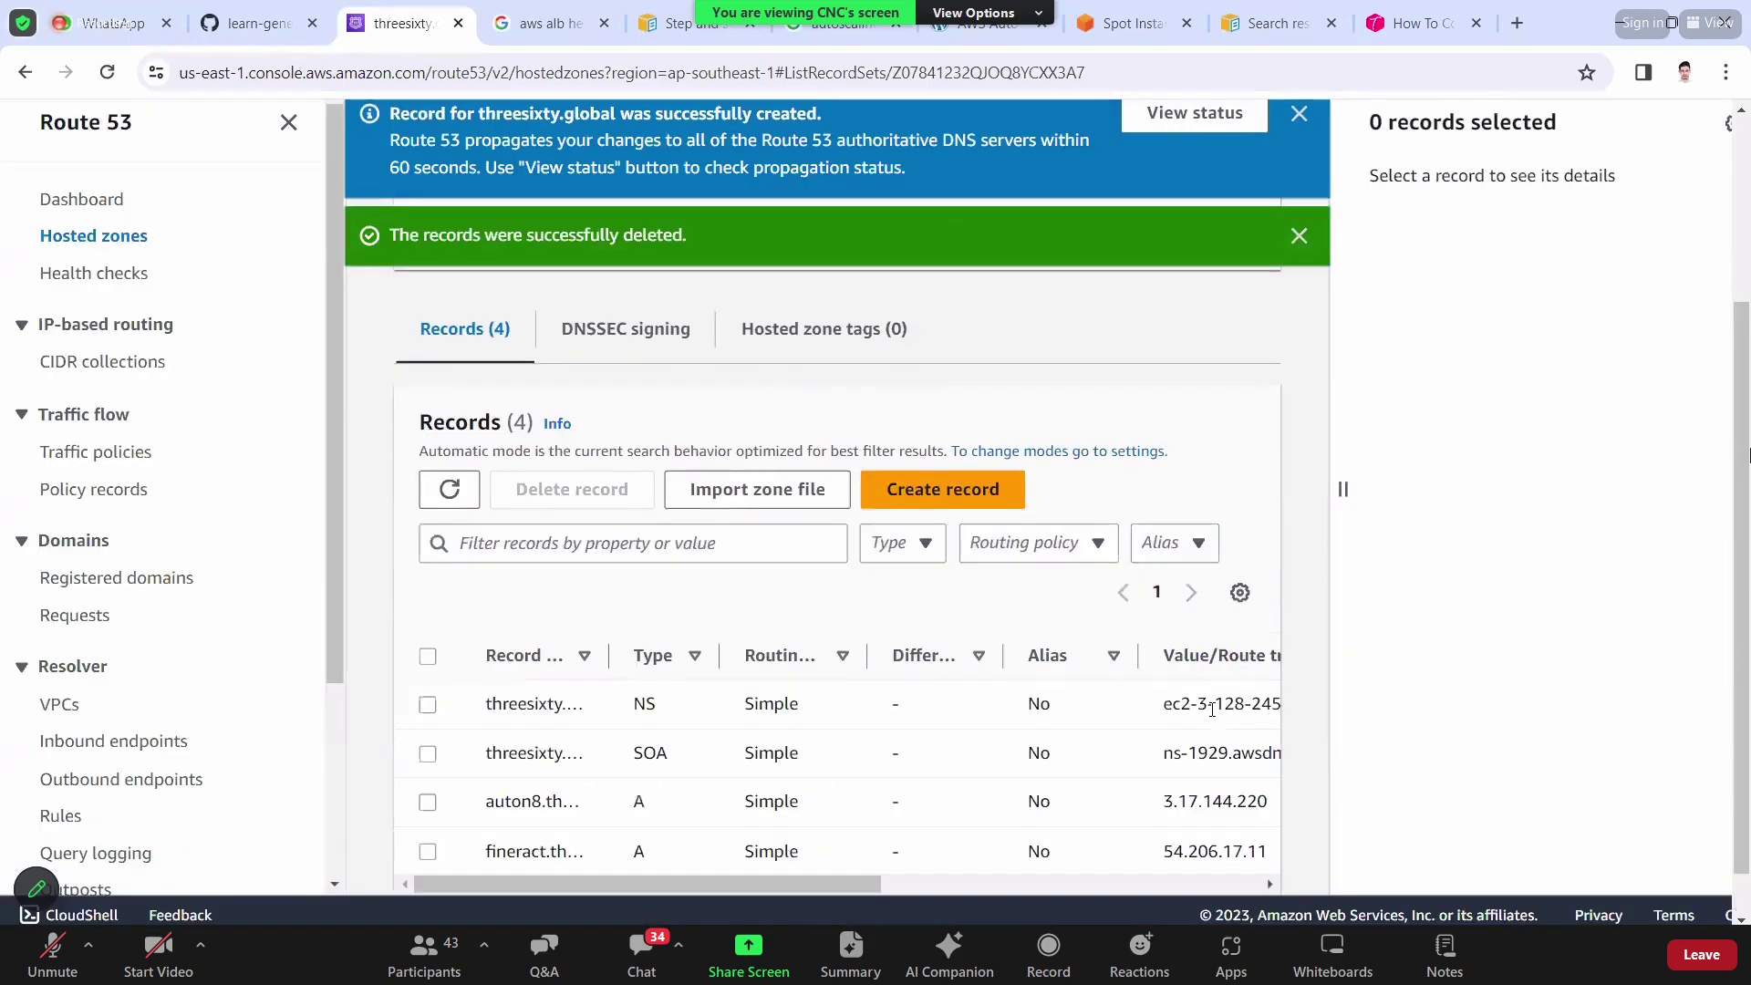
scroll(1212, 709, "down", 1)
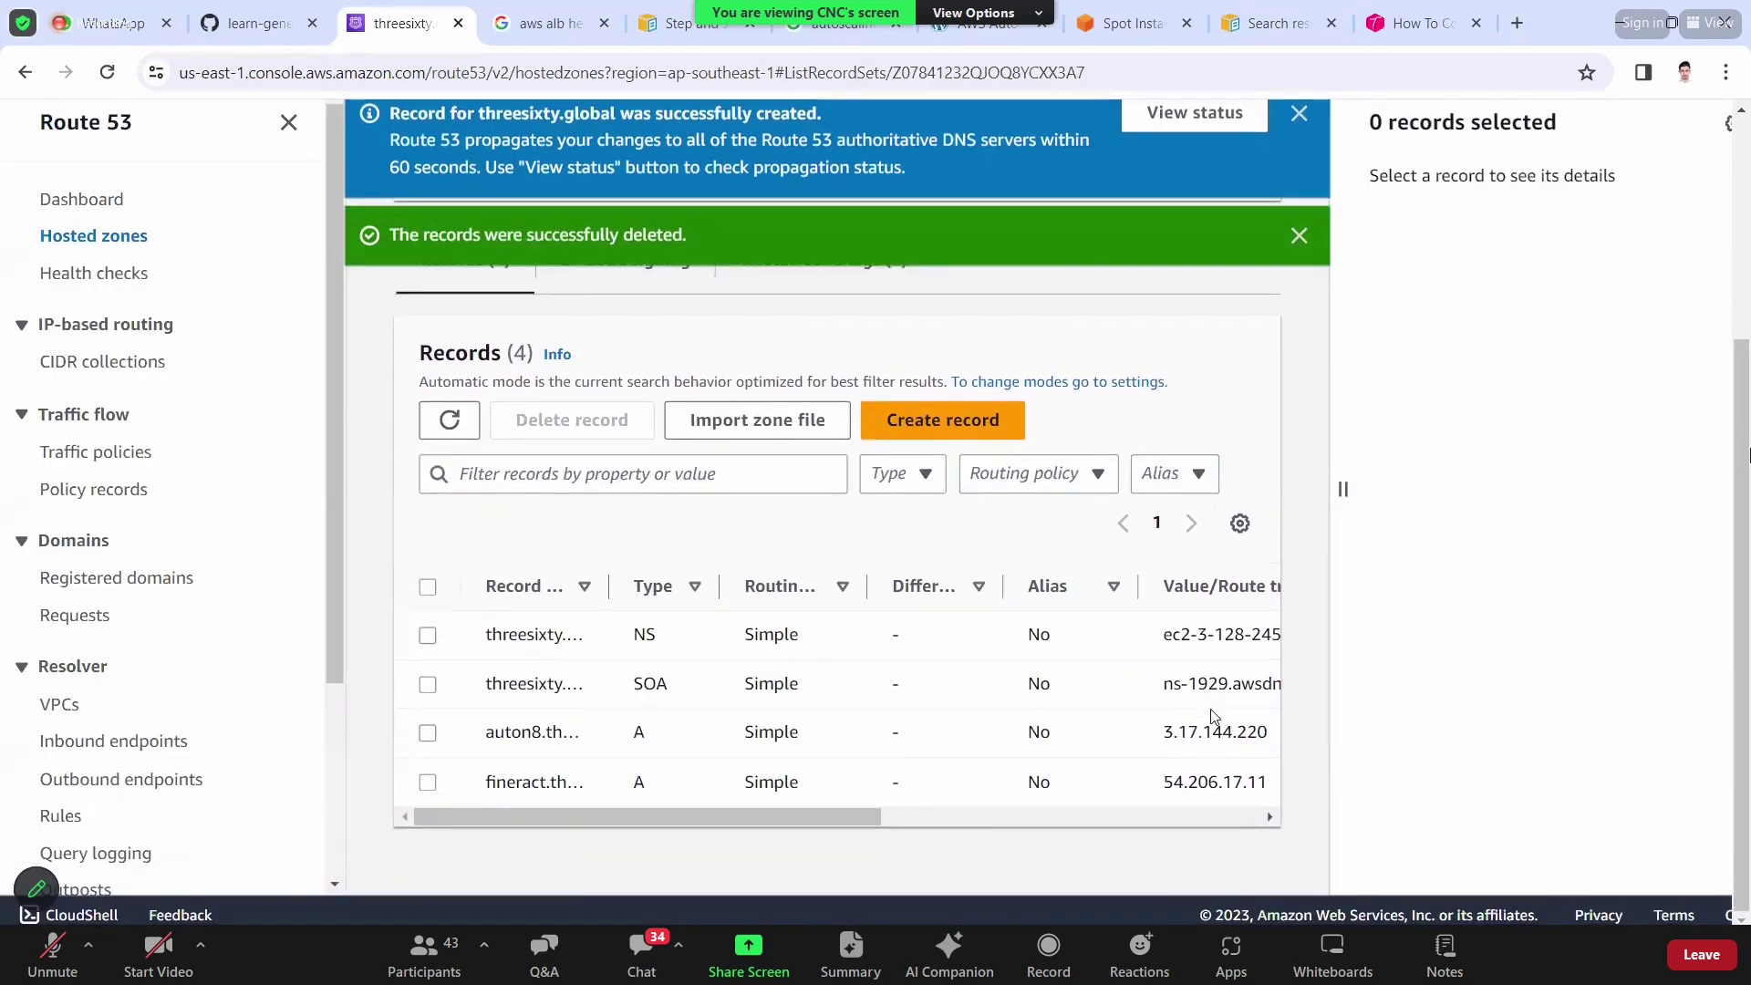
scroll(1214, 716, "right", 10)
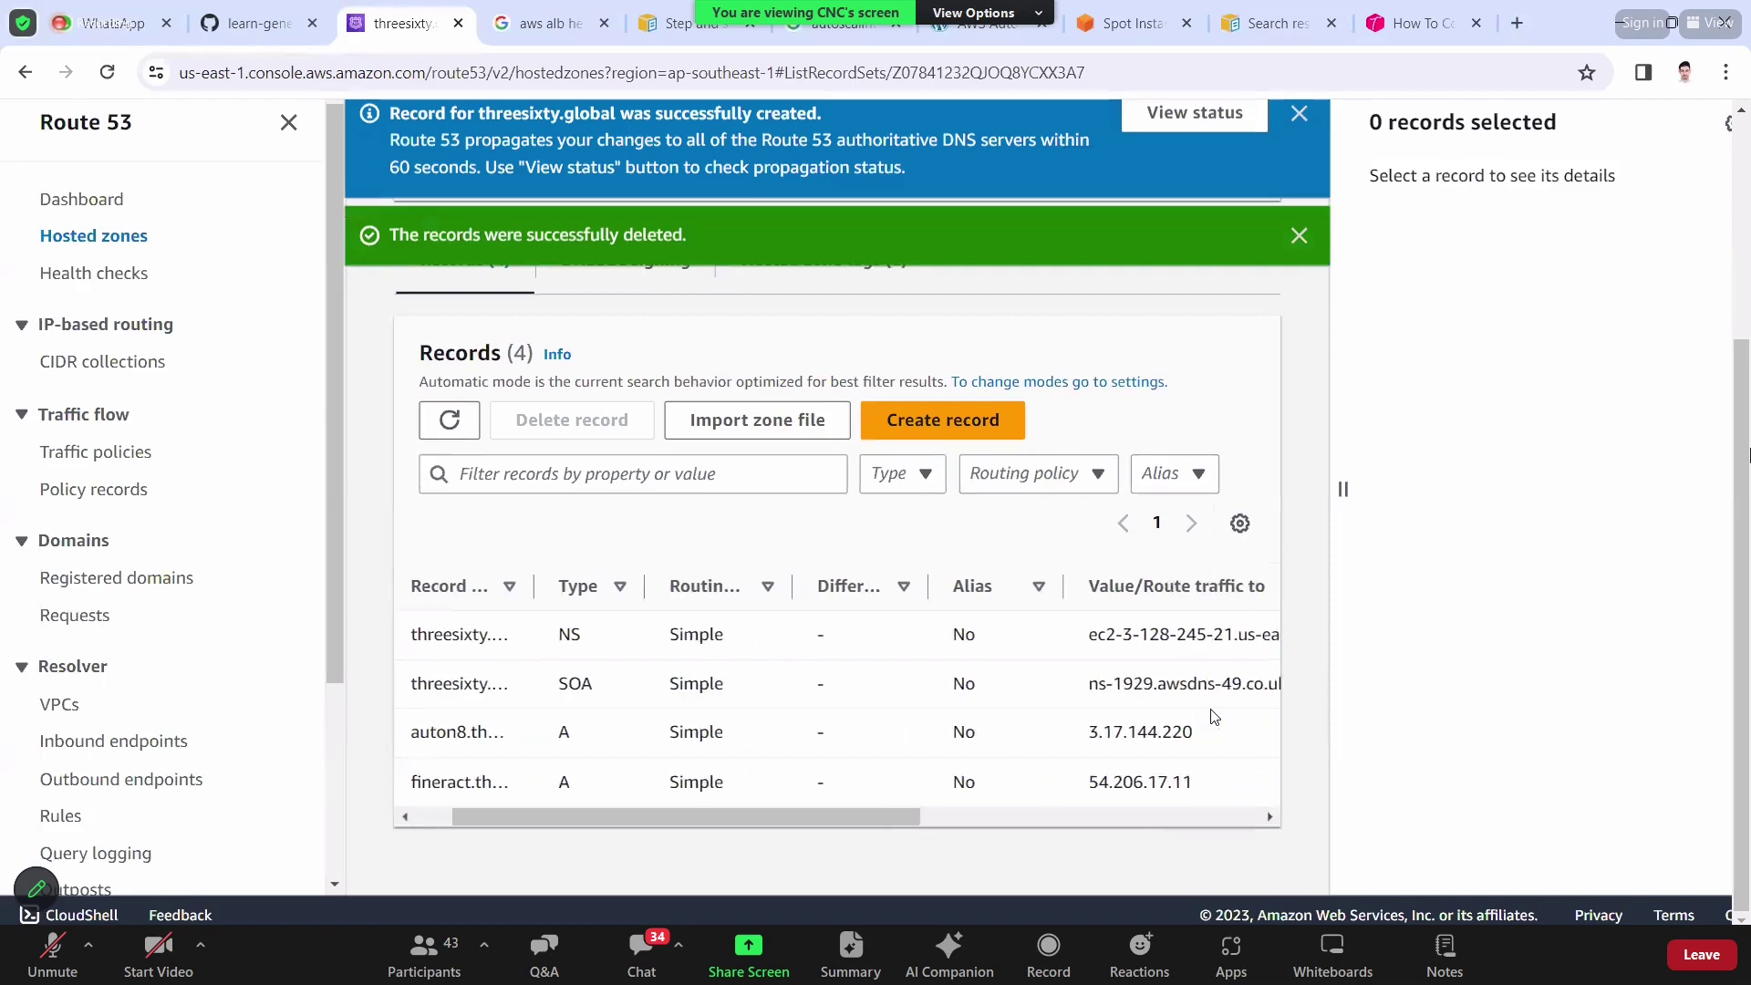
scroll(1214, 716, "left", 10)
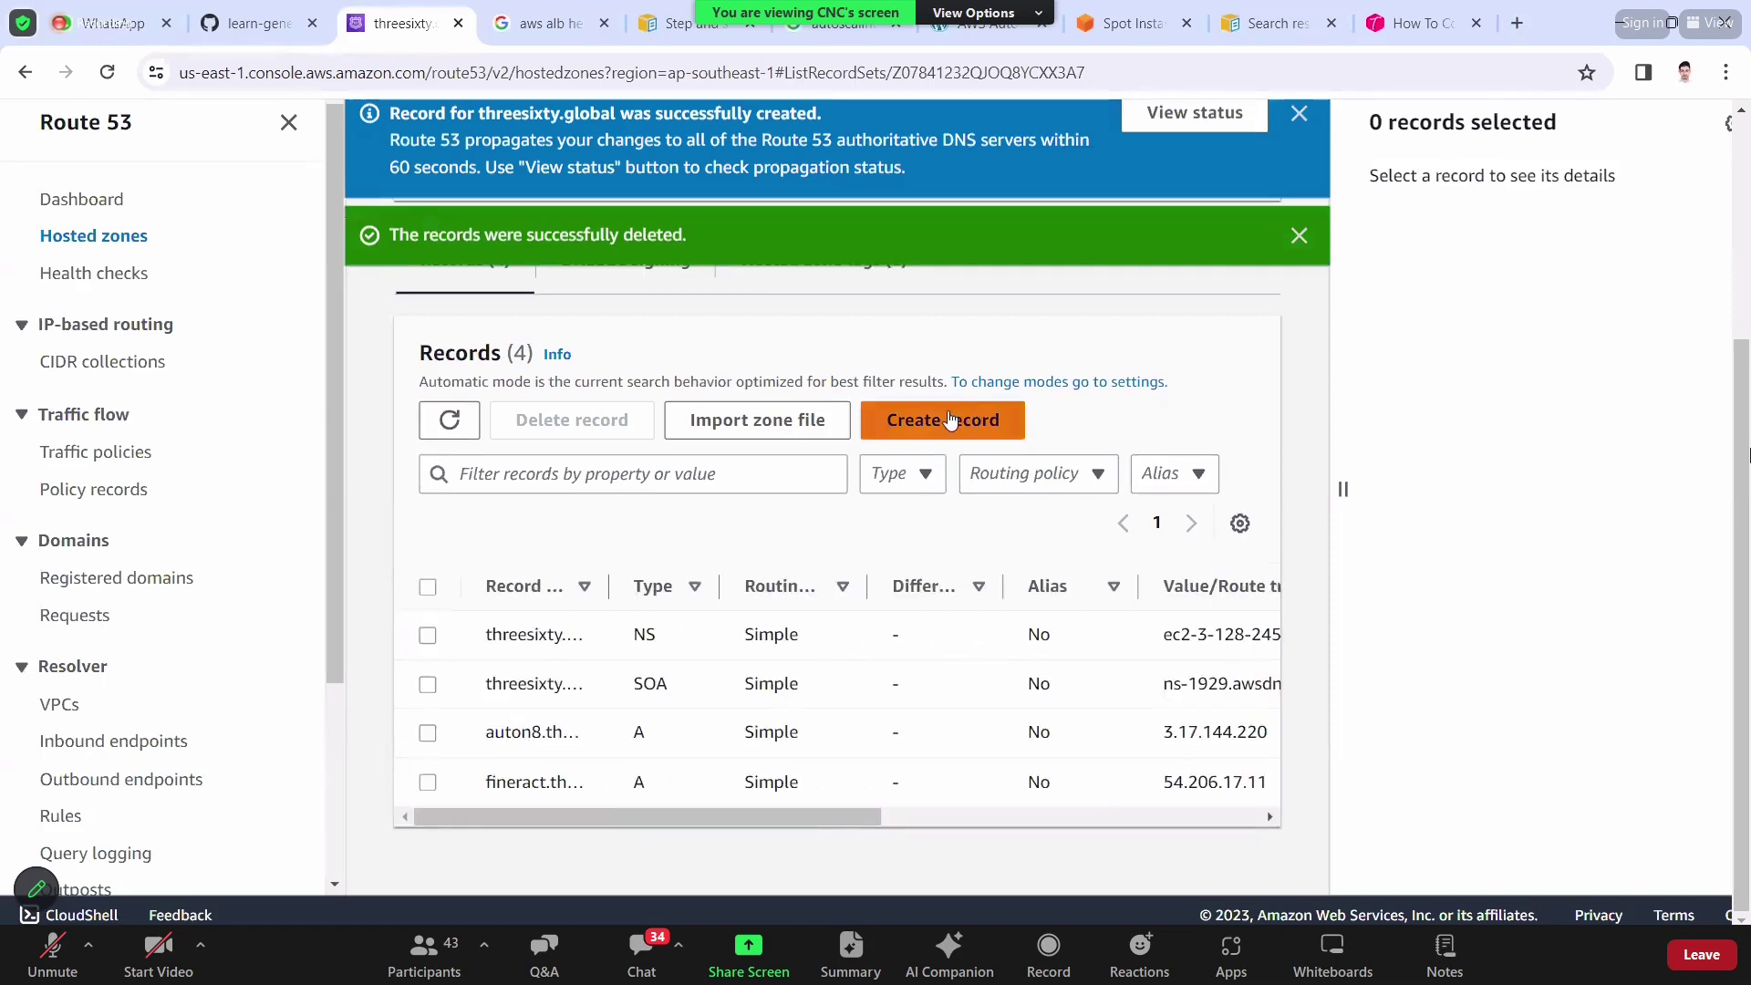
- Start a new record, trying the Alias toggle and switching the type to CNAME
left_click(949, 418)
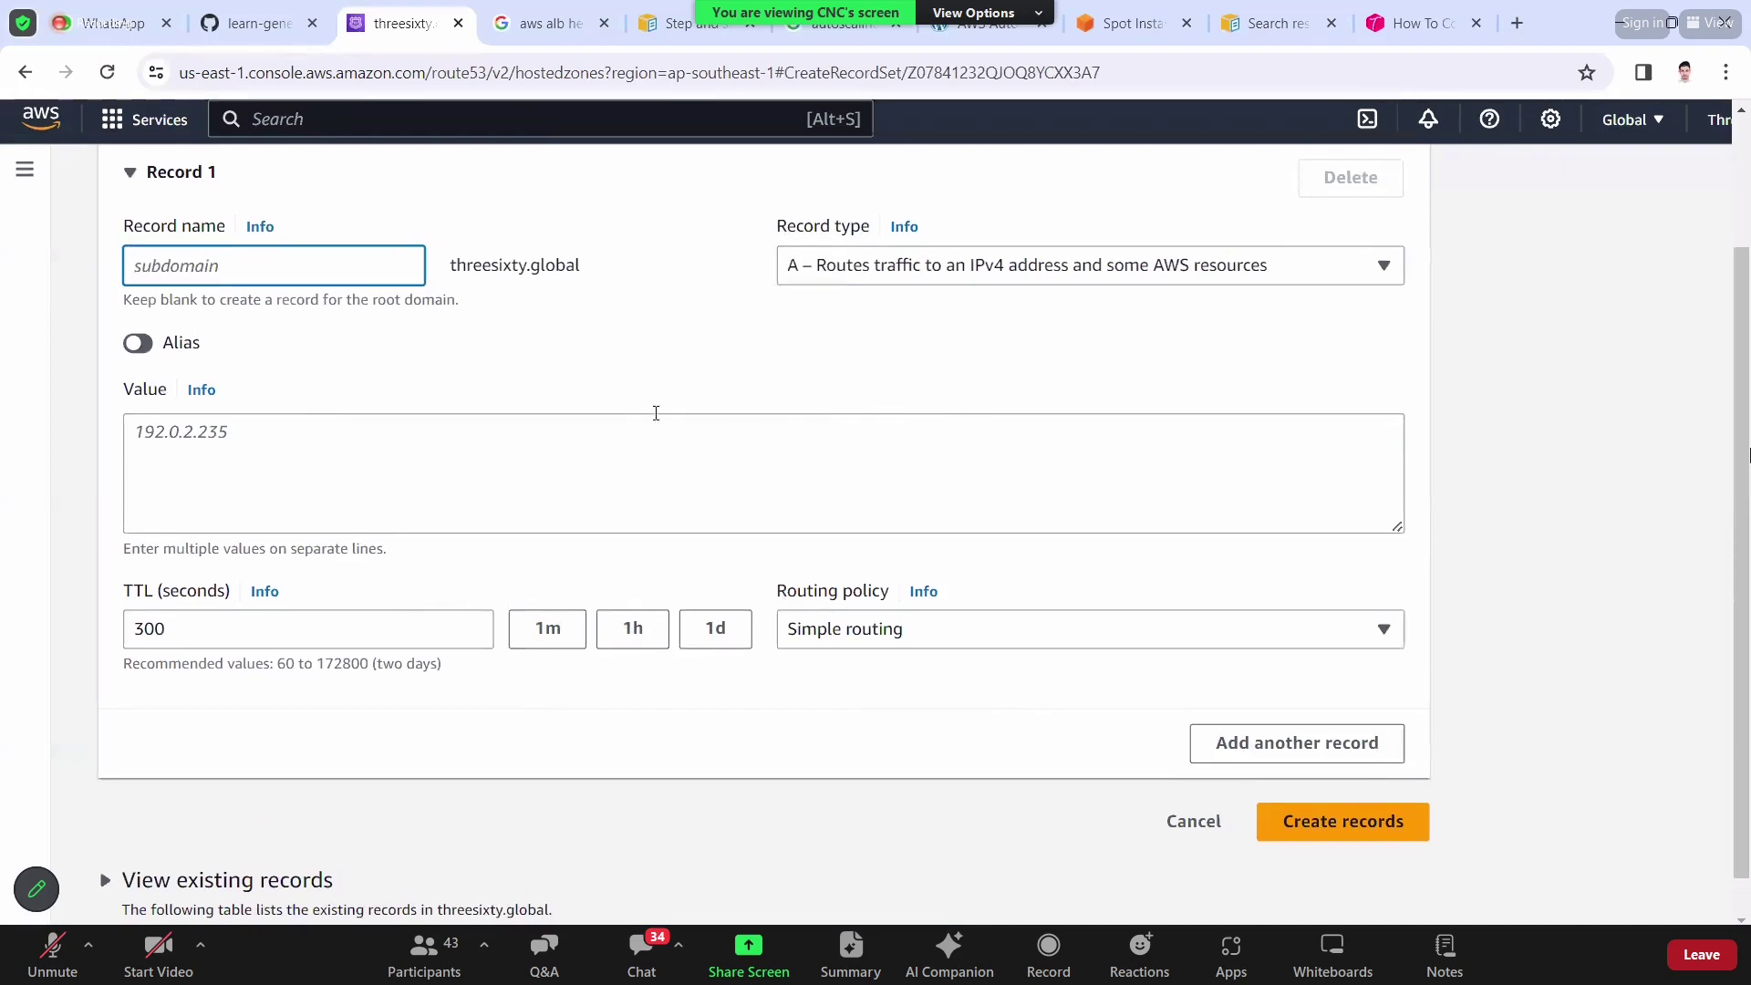
left_click(906, 269)
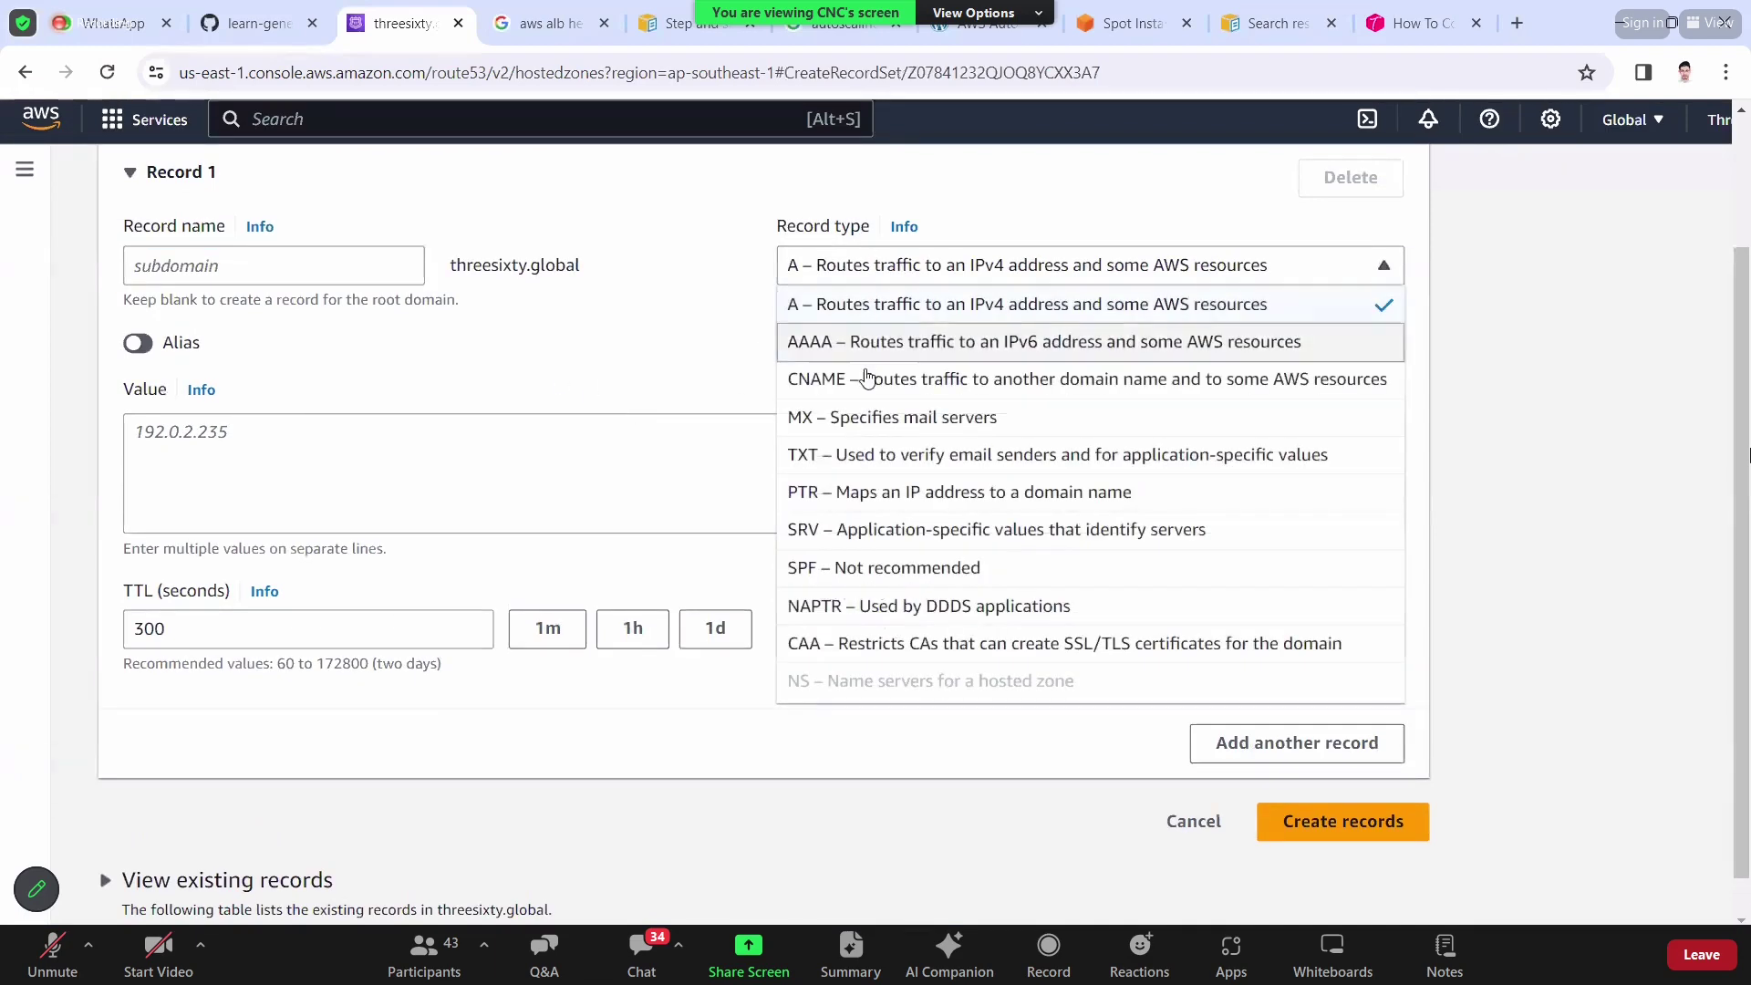
left_click(619, 354)
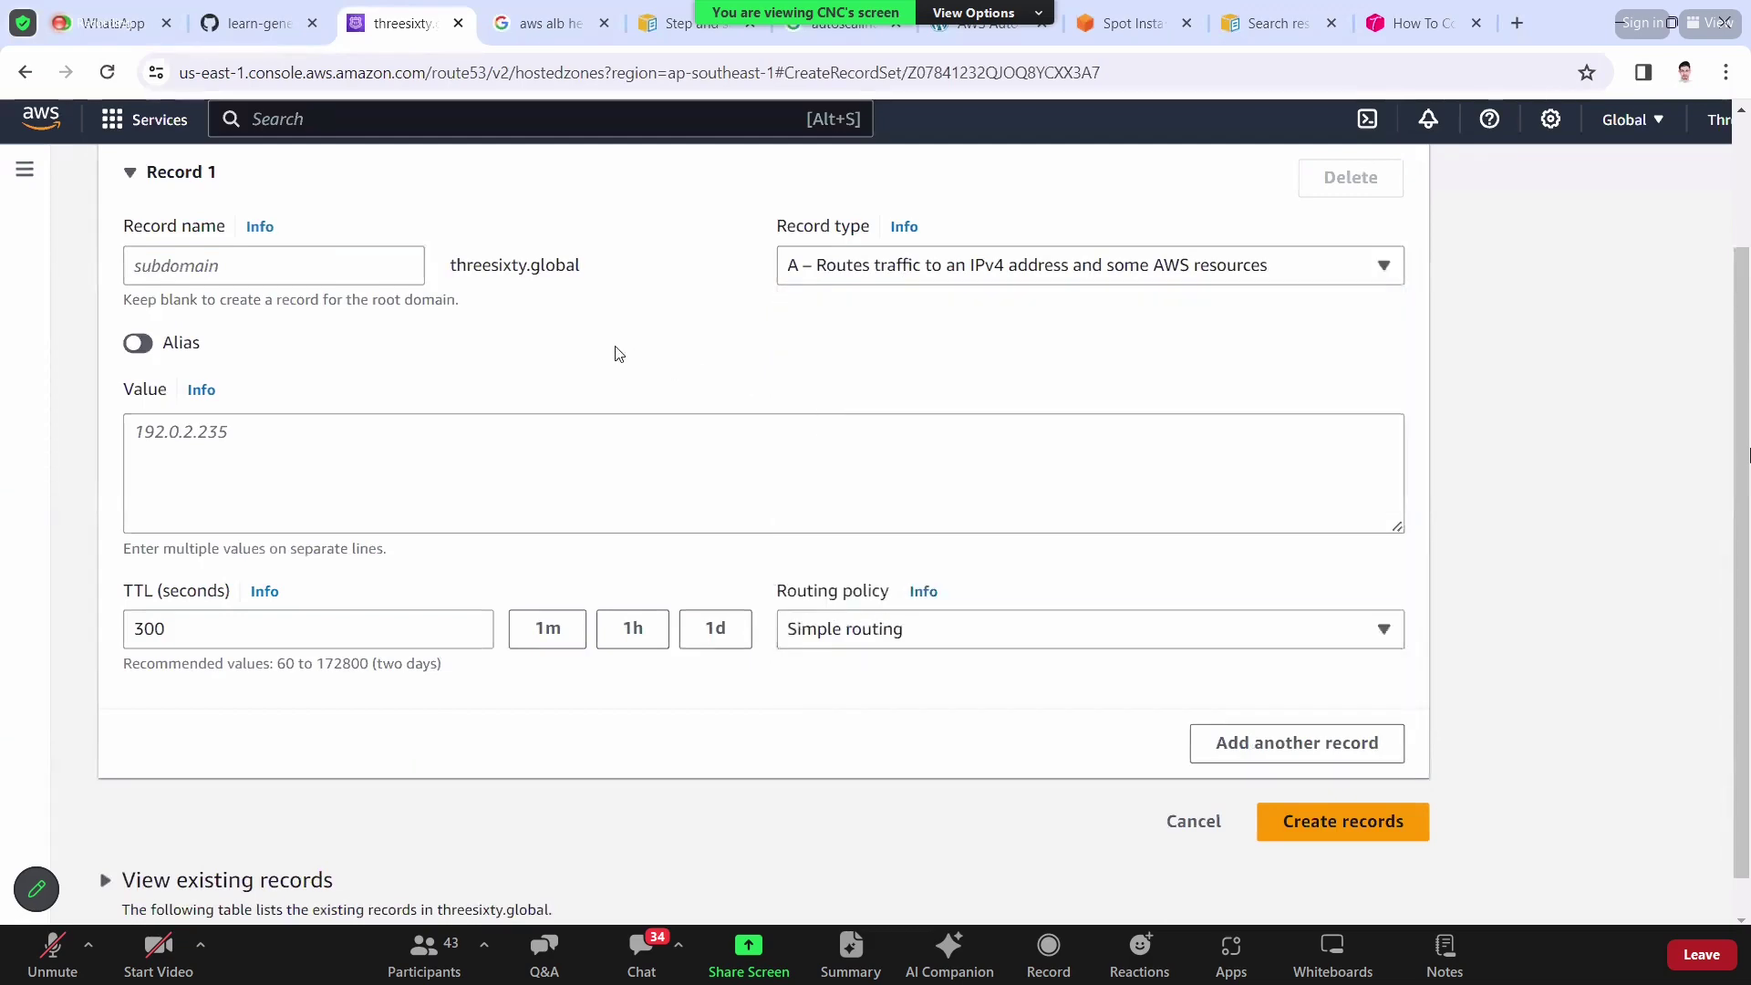
scroll(618, 354, "up", 3)
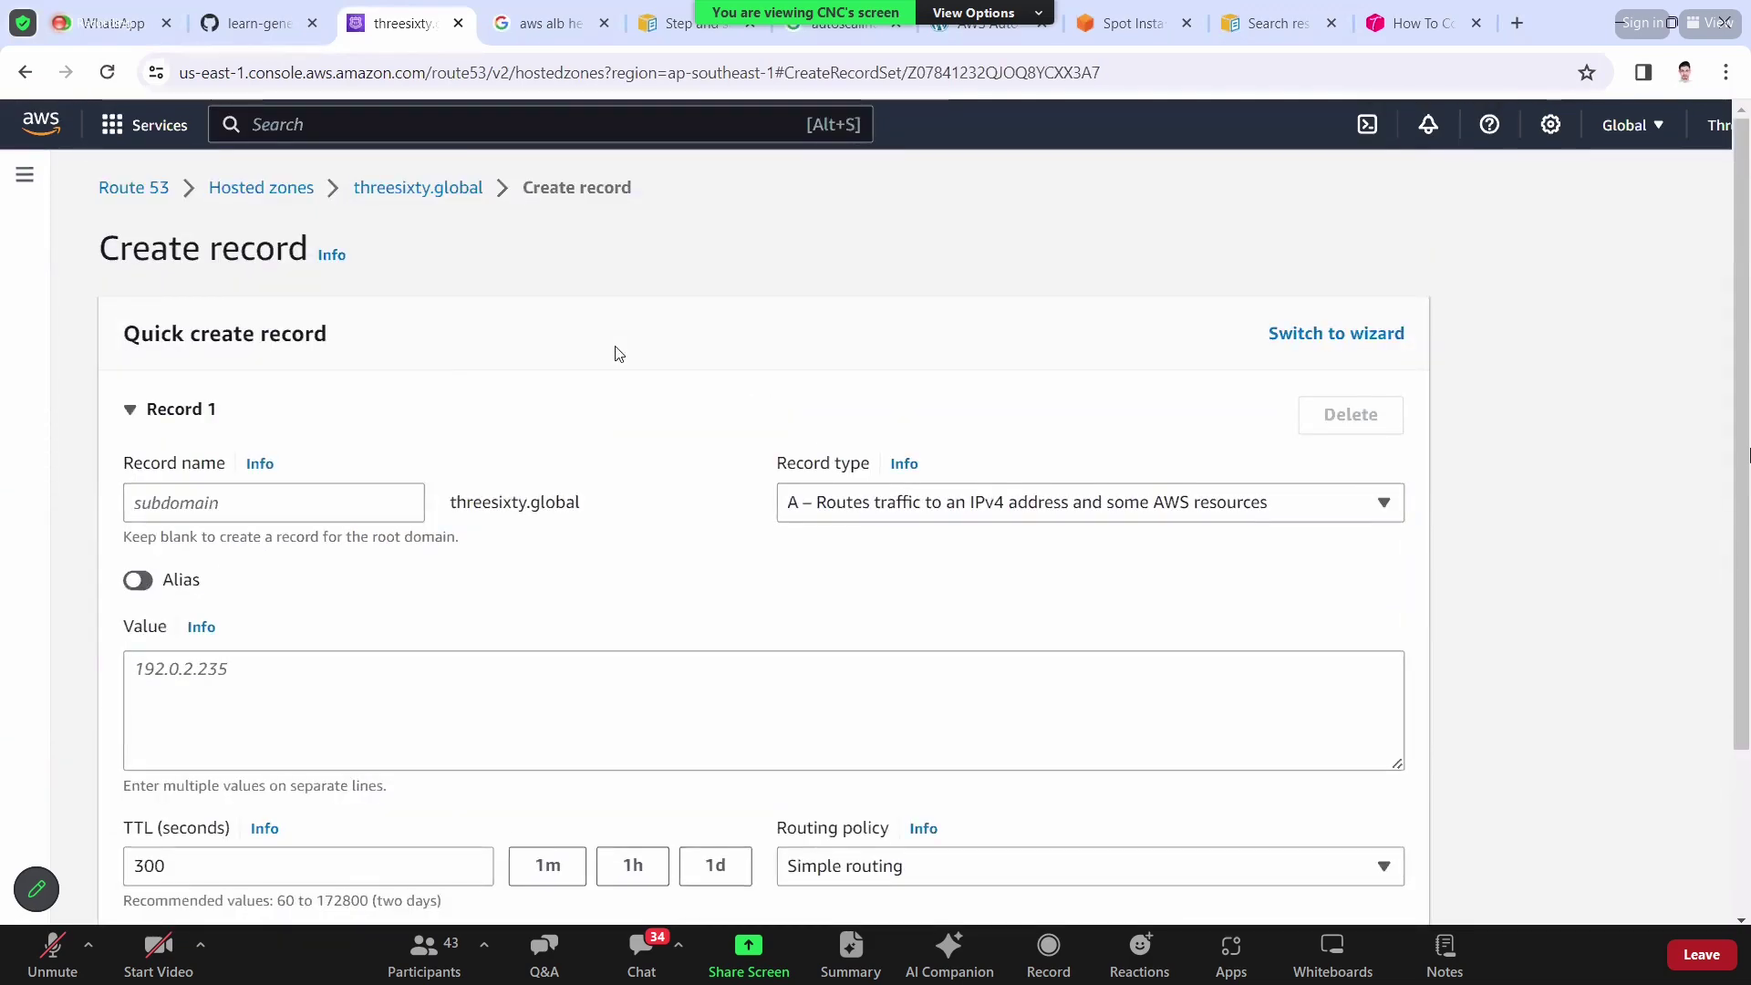
scroll(618, 353, "down", 2)
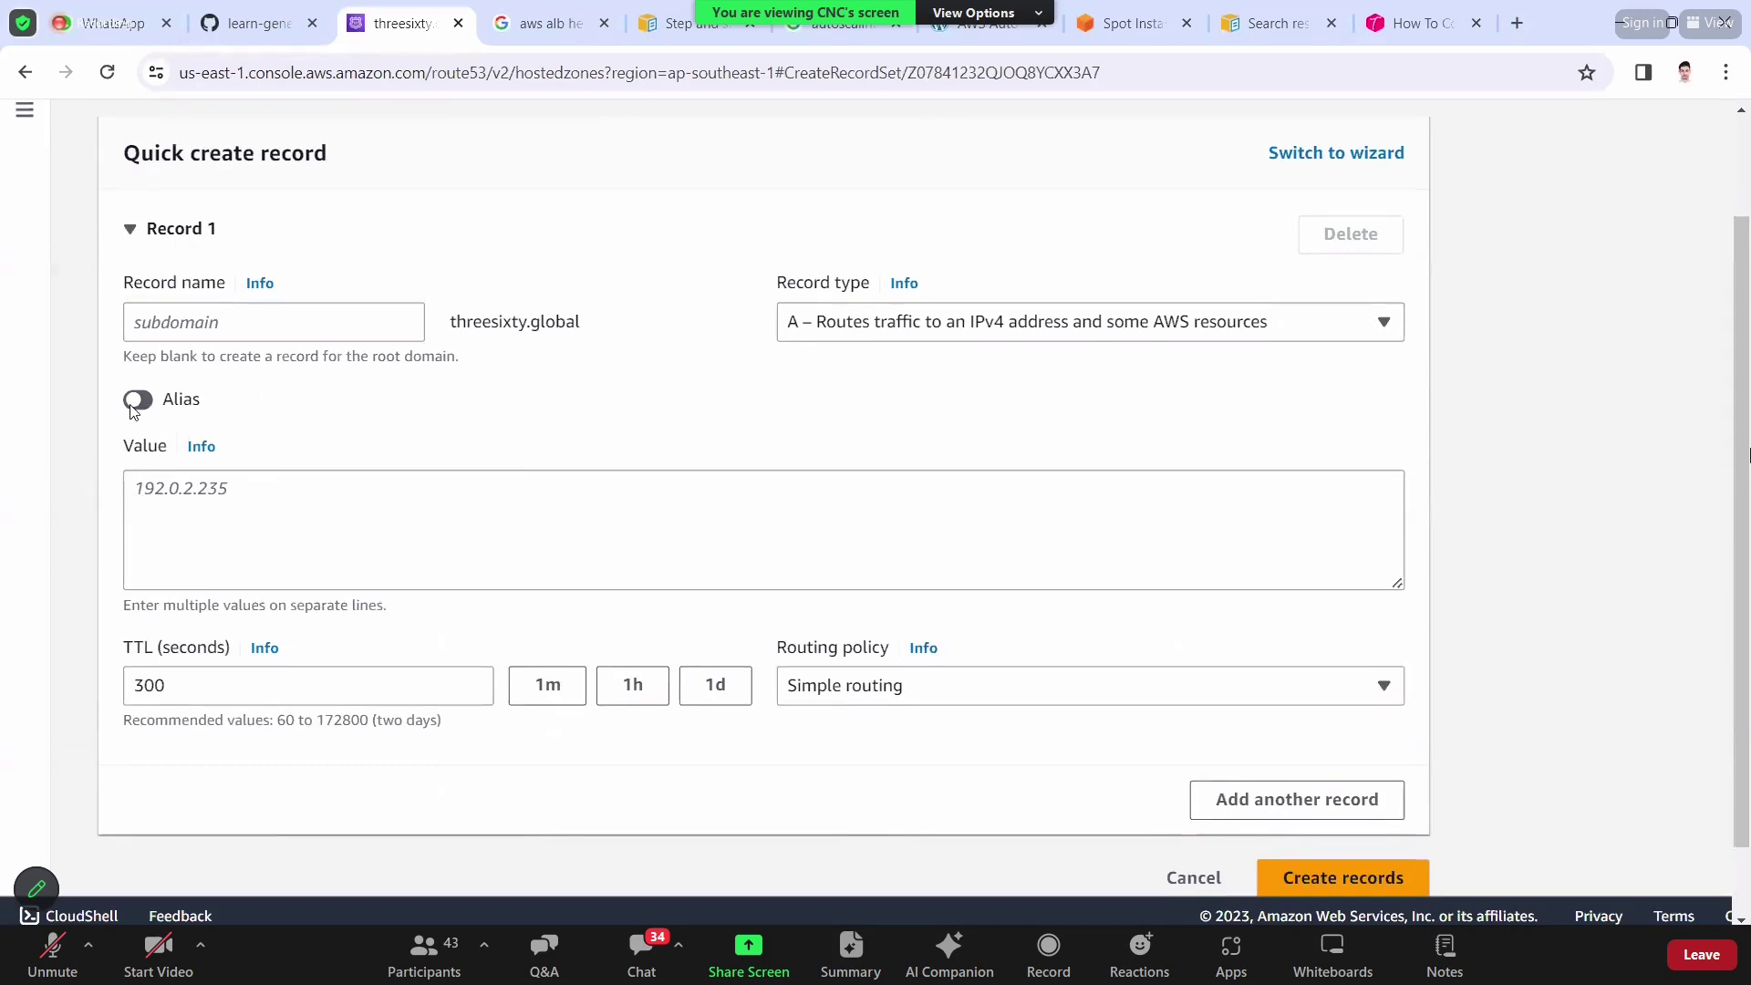
left_click(137, 402)
left_click(137, 401)
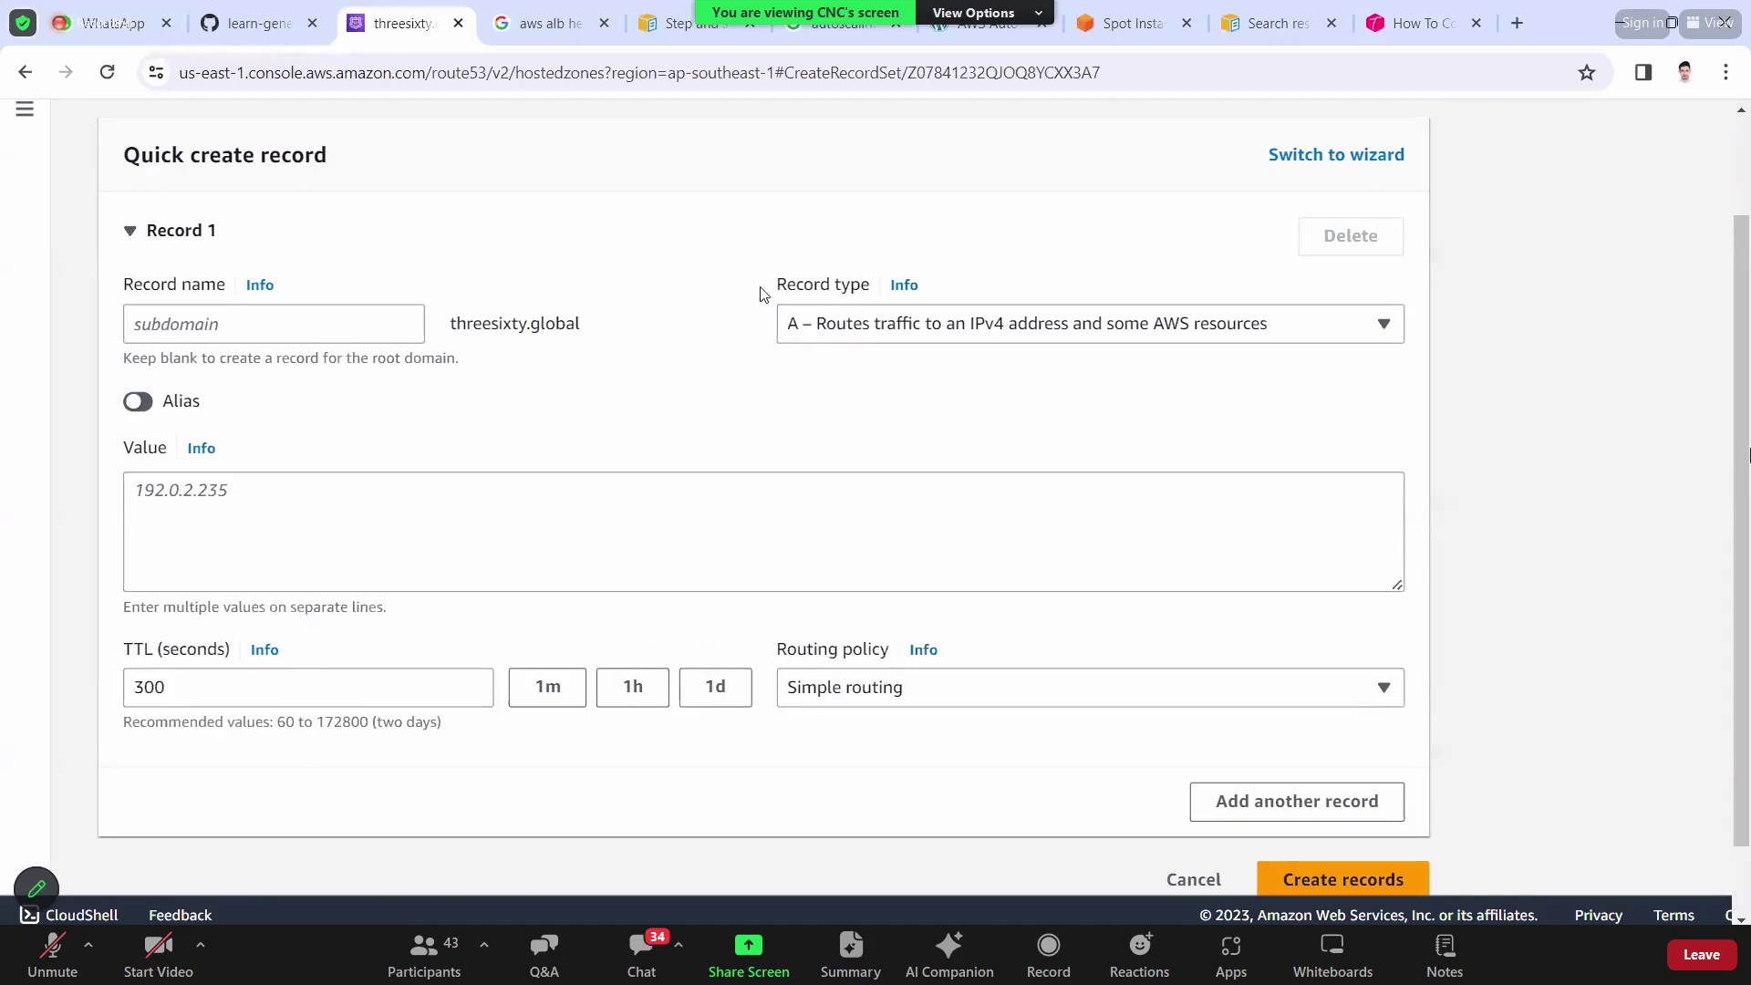
left_click(920, 323)
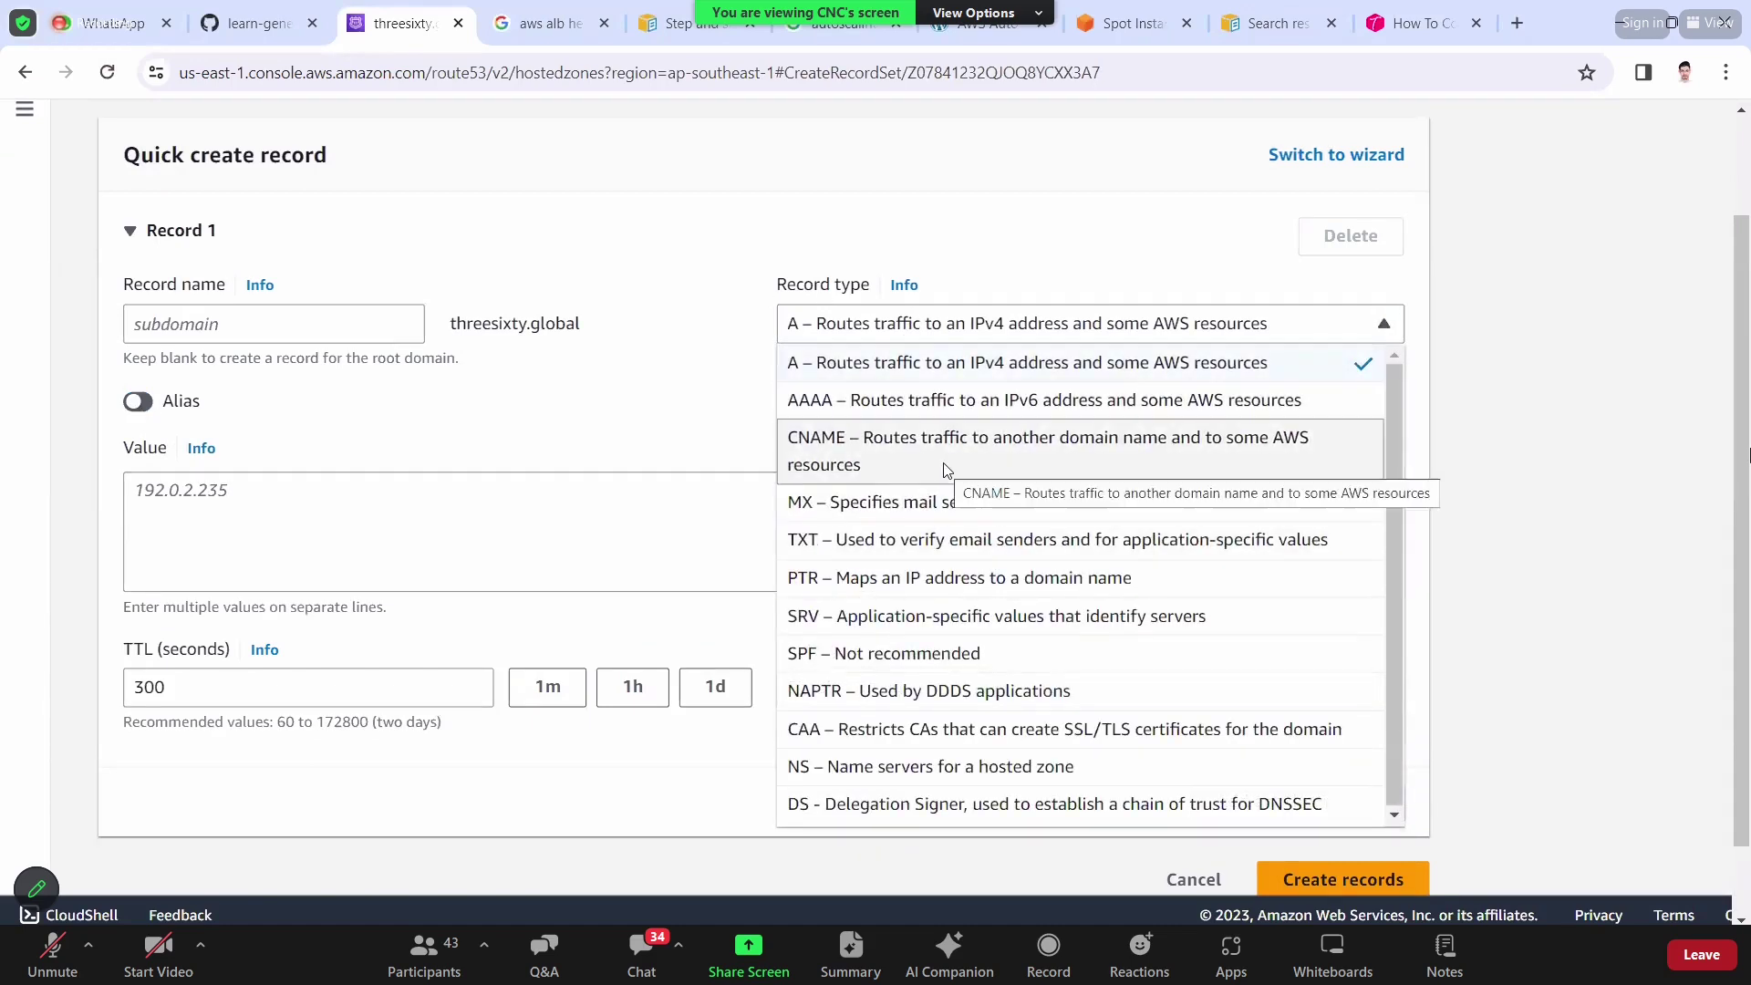
left_click(945, 469)
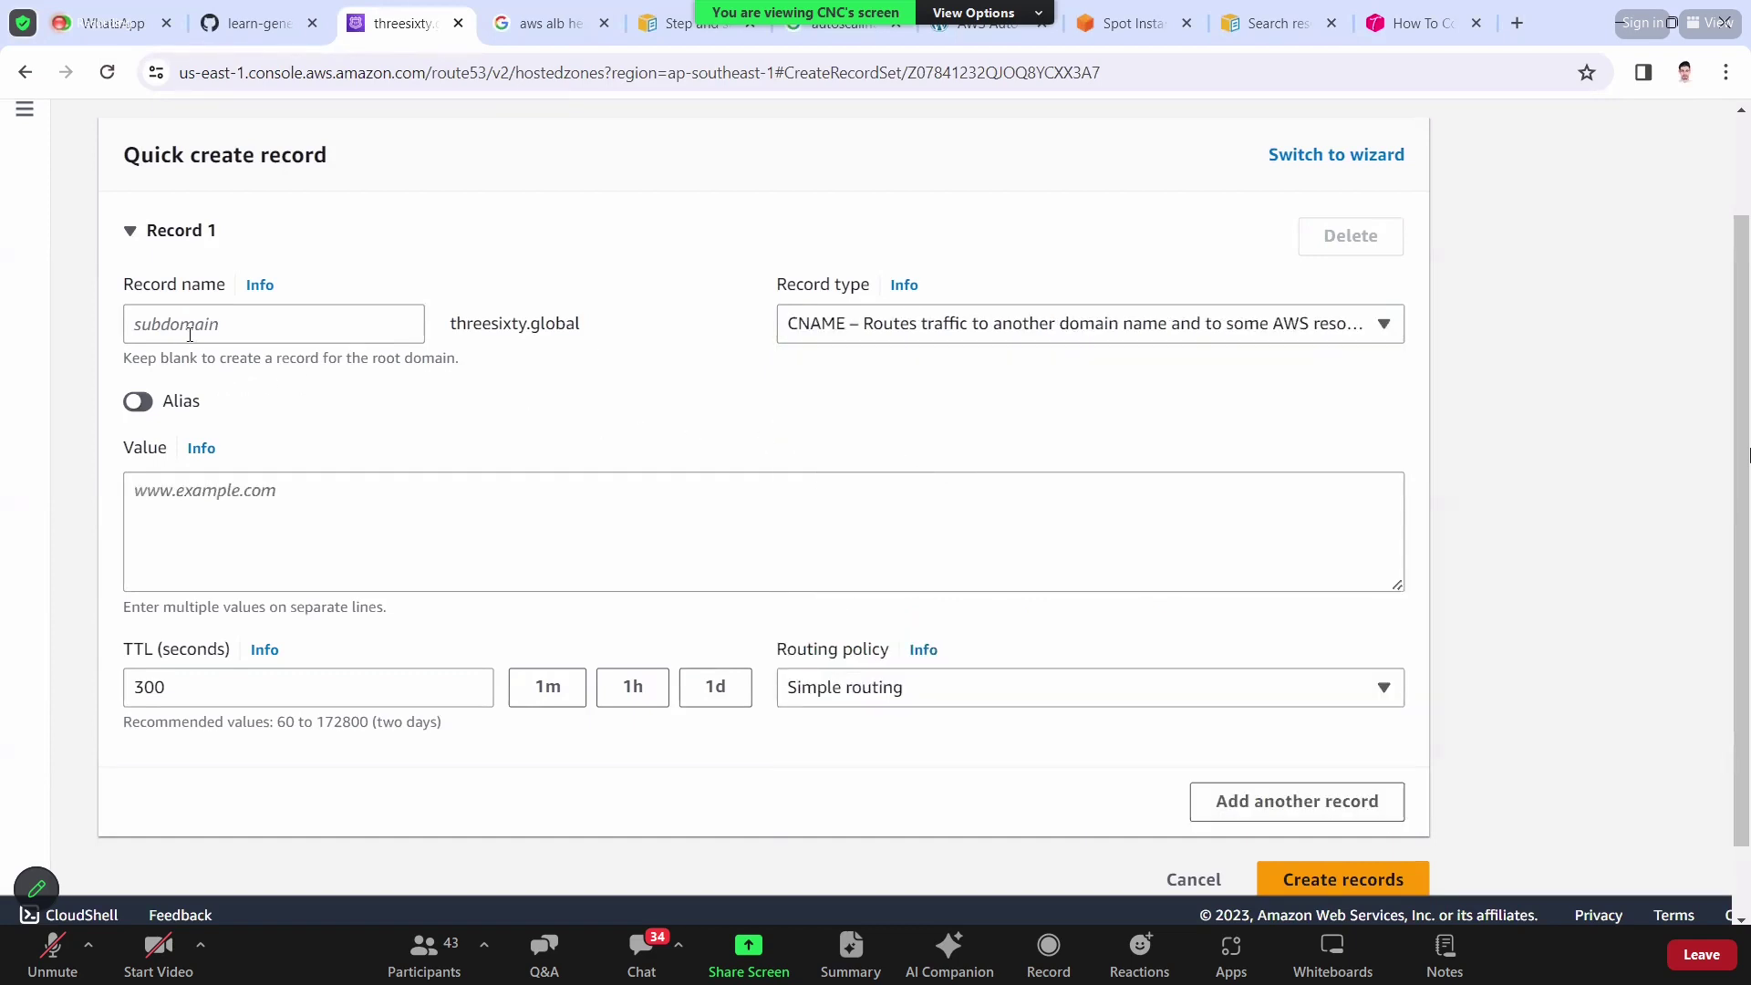
- Enable Alias, set the record type back to A, and choose region Asia Pacific (Hyderabad)
left_click(138, 403)
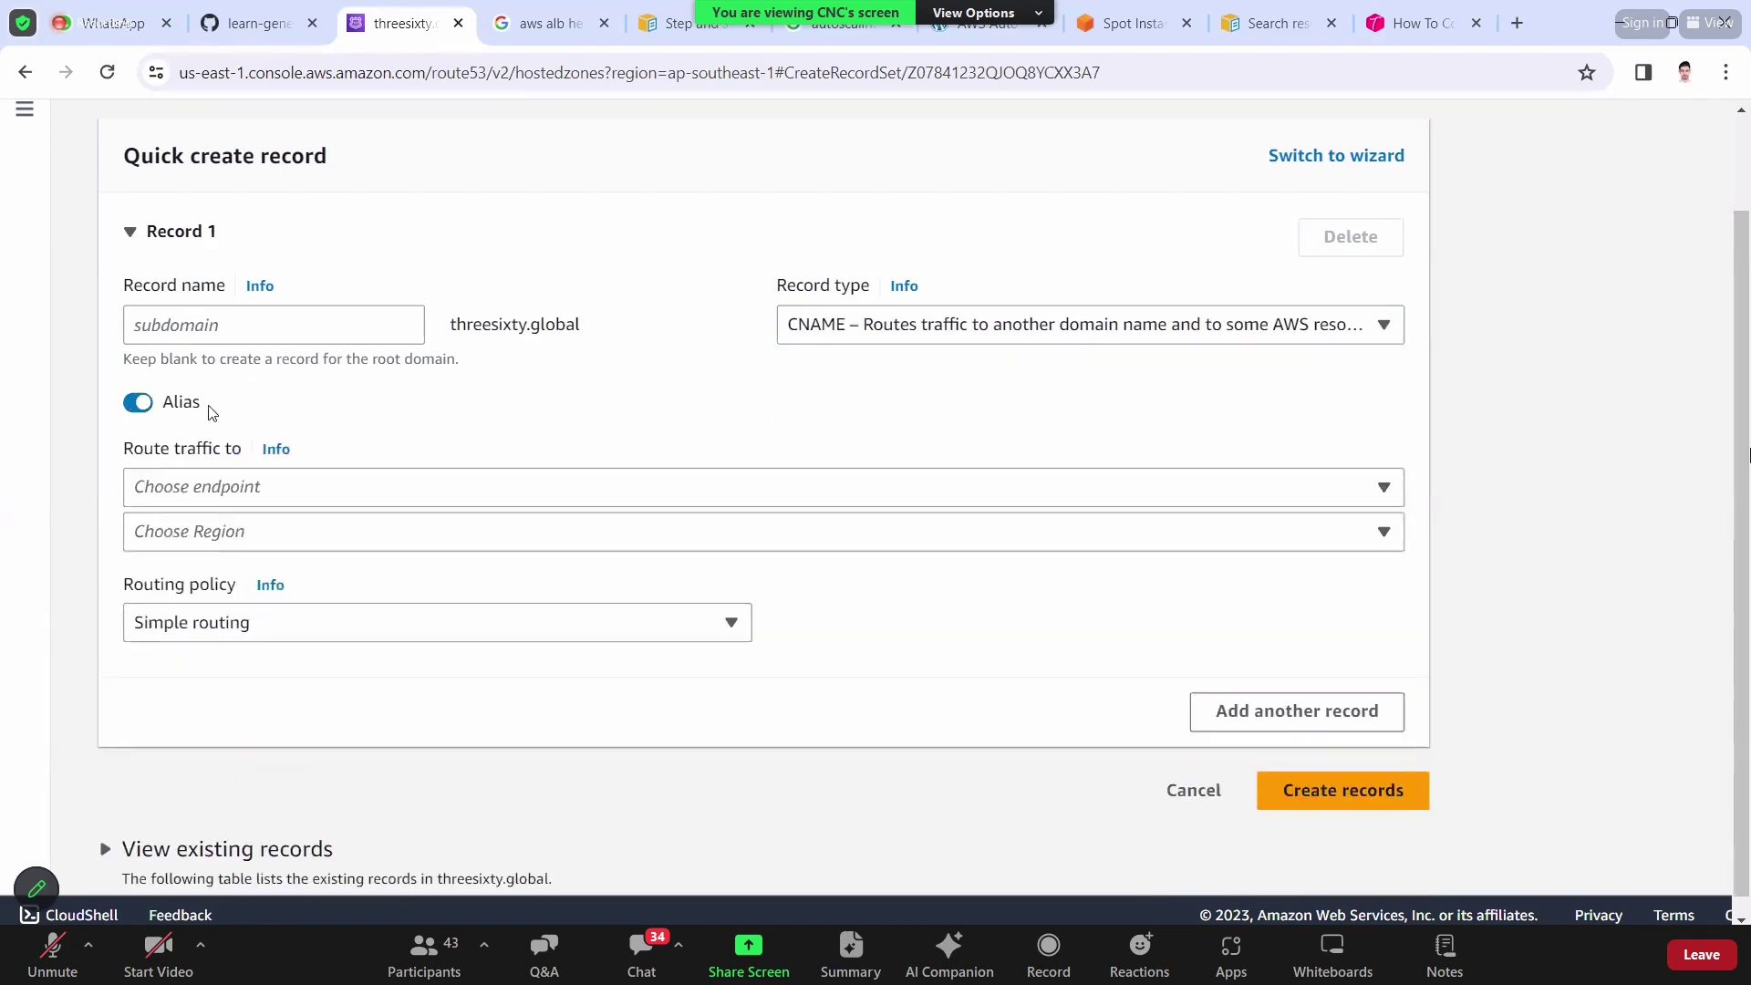
left_click(479, 490)
left_click(479, 490)
left_click(915, 319)
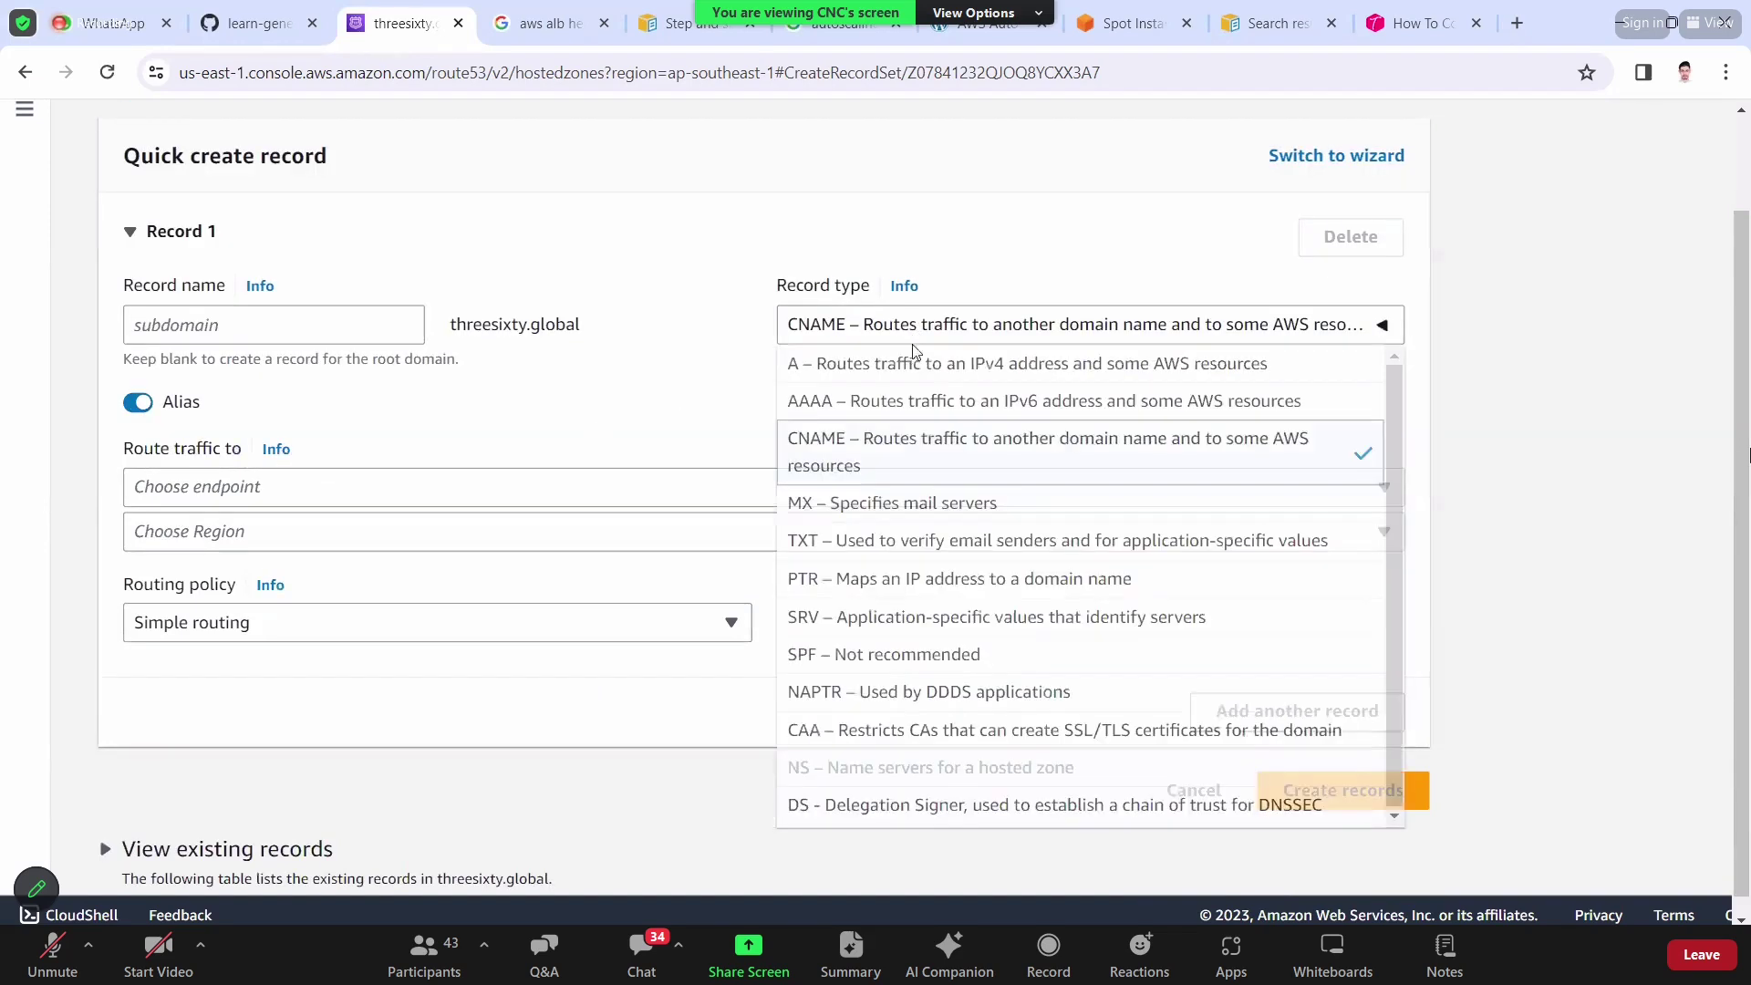
key("Up")
key("Up")
key("Return")
left_click(677, 529)
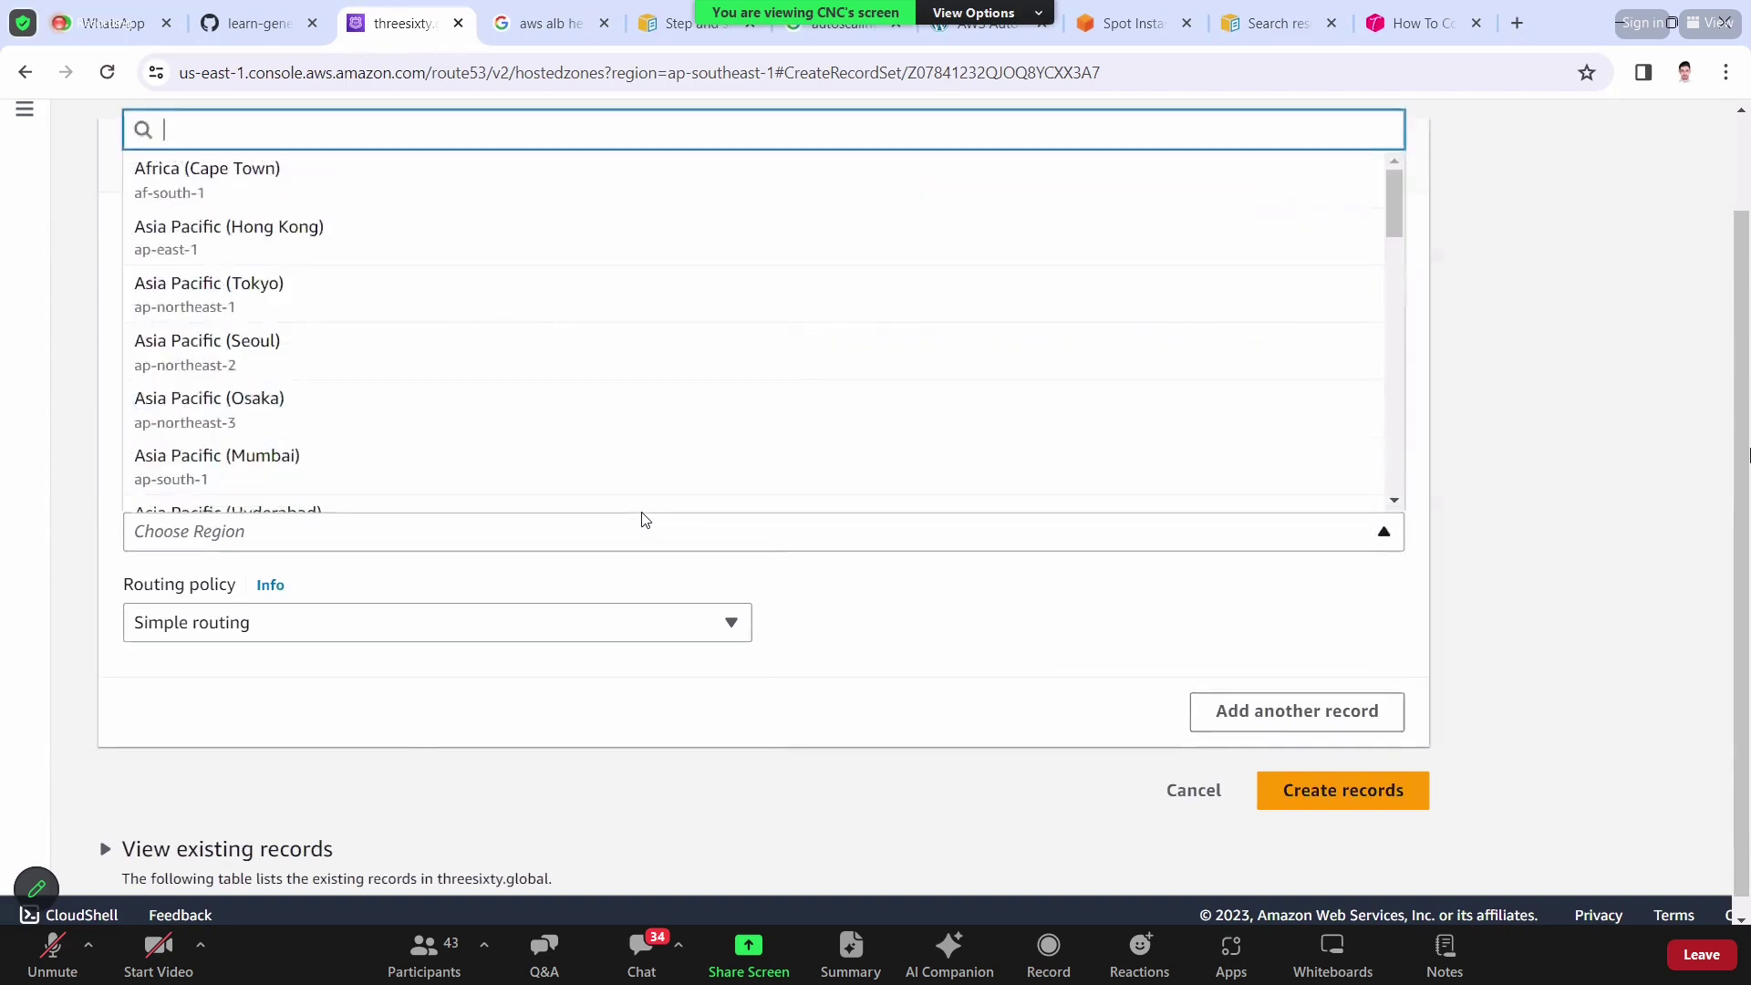
left_click(643, 522)
left_click(645, 521)
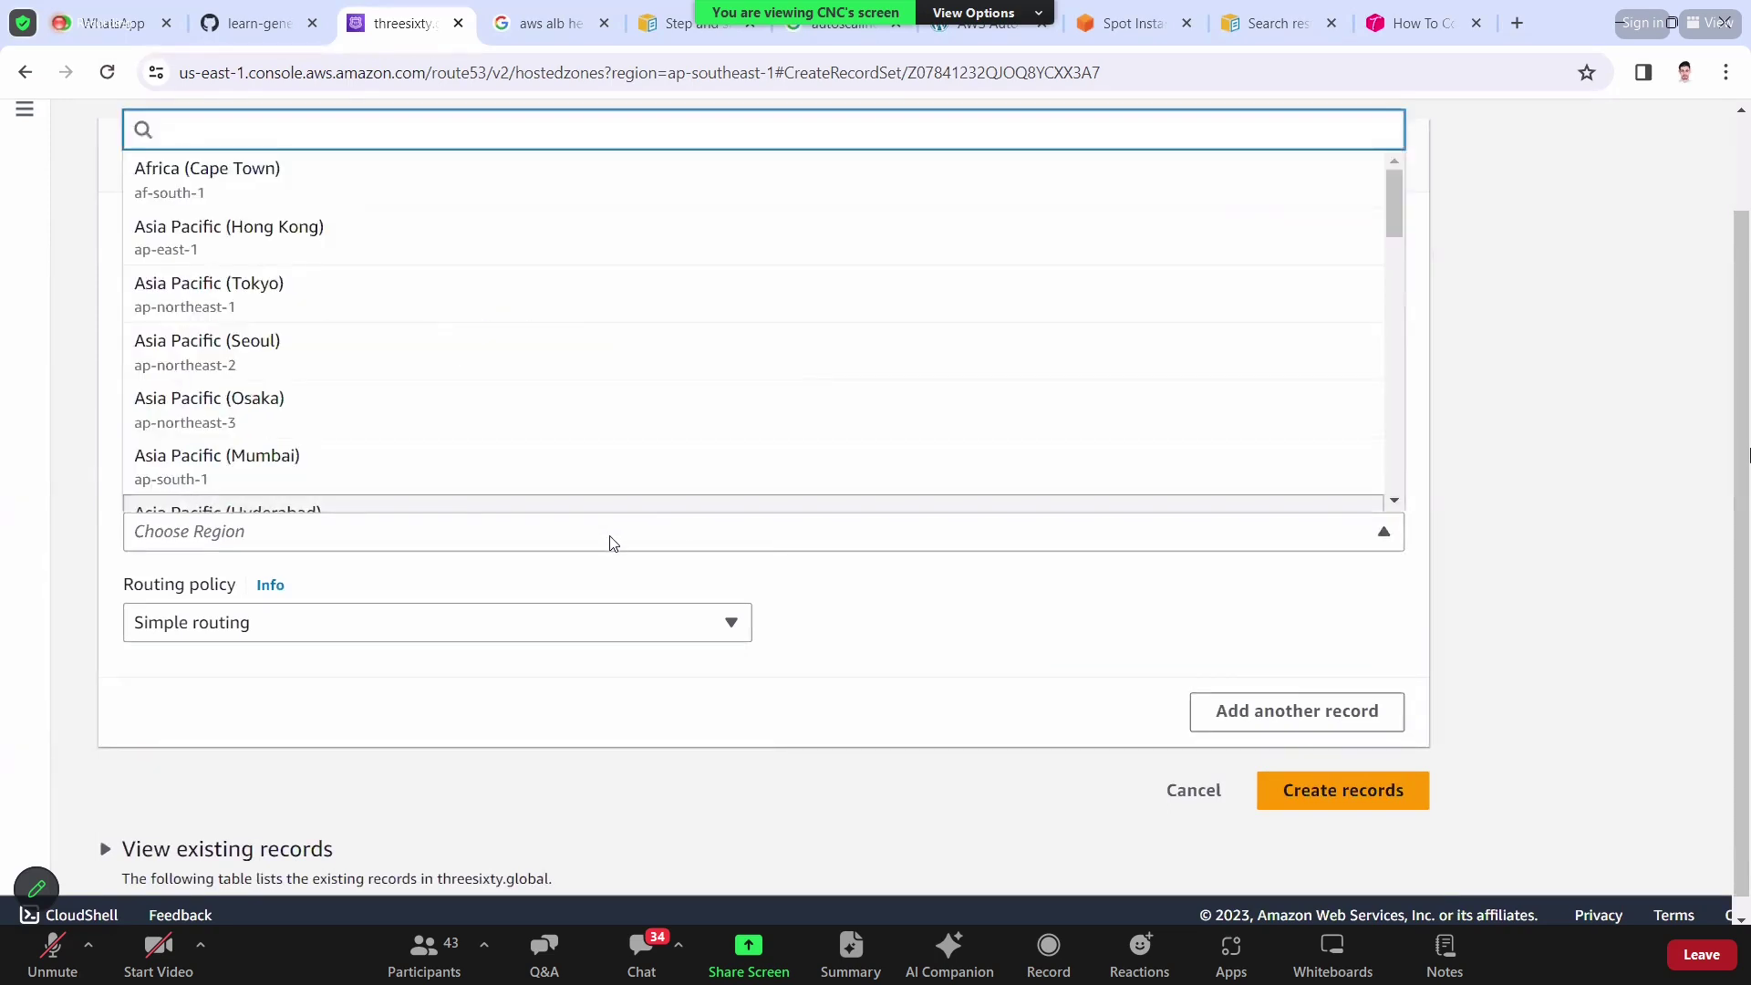
left_click(612, 509)
key("Return")
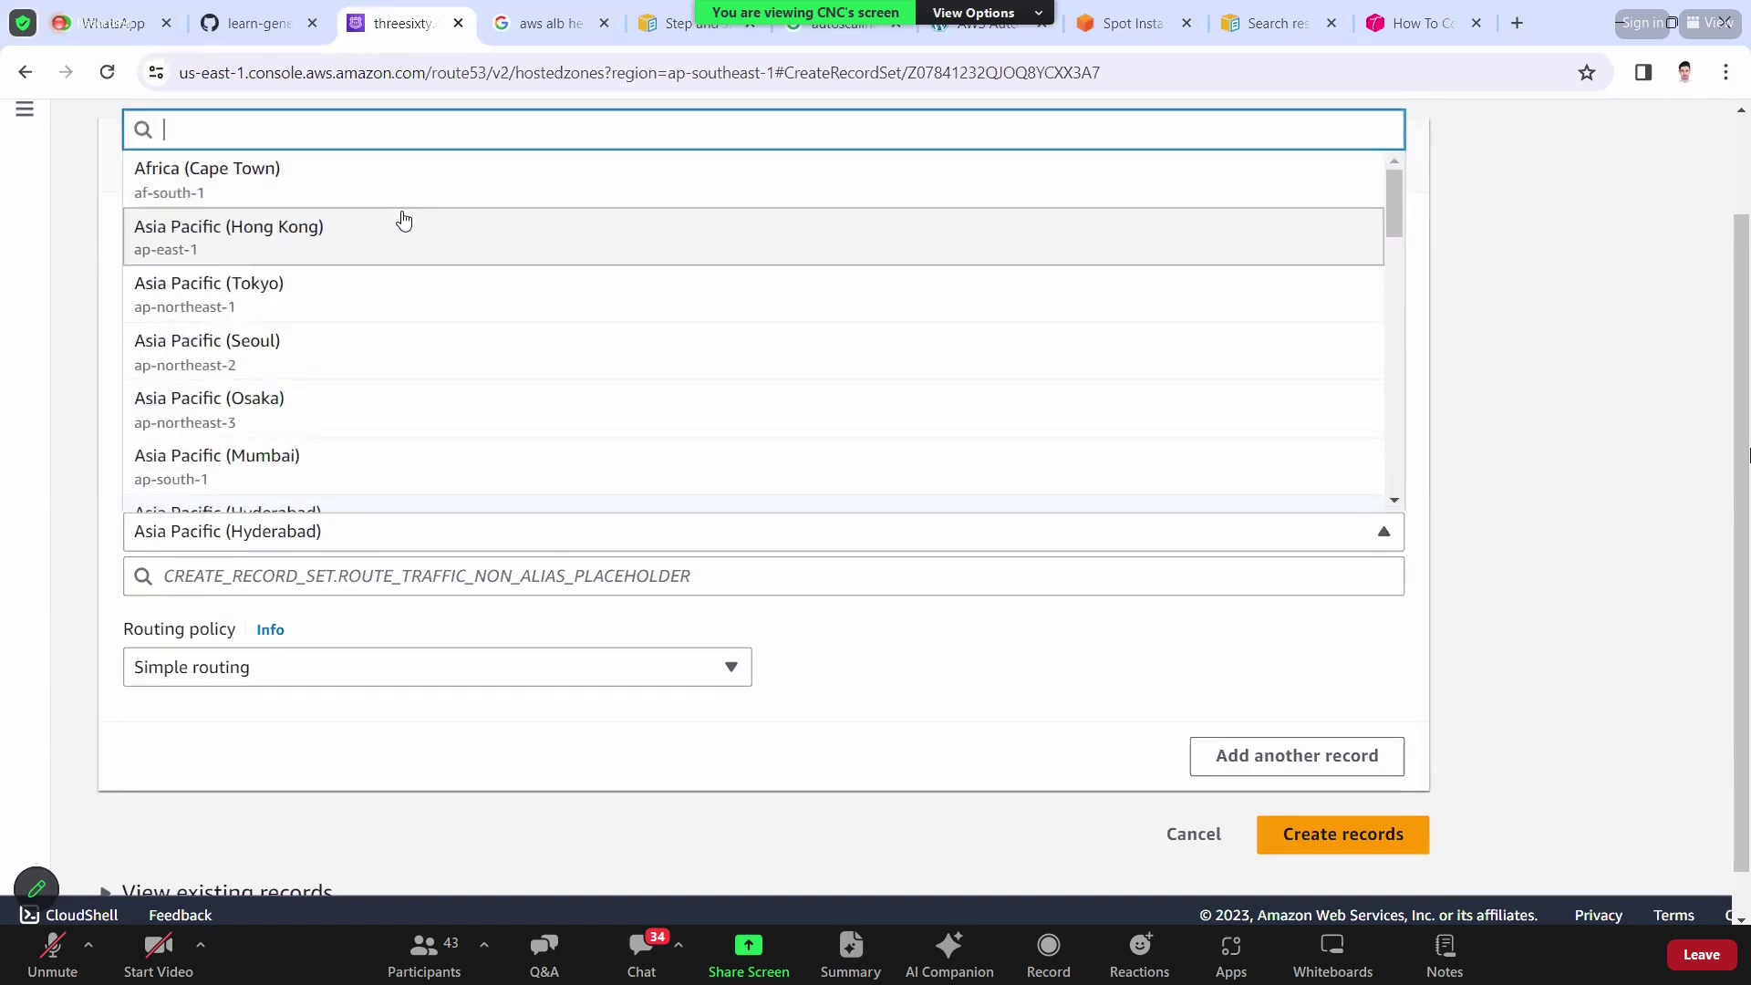
key("Escape")
key("ctrl+l")
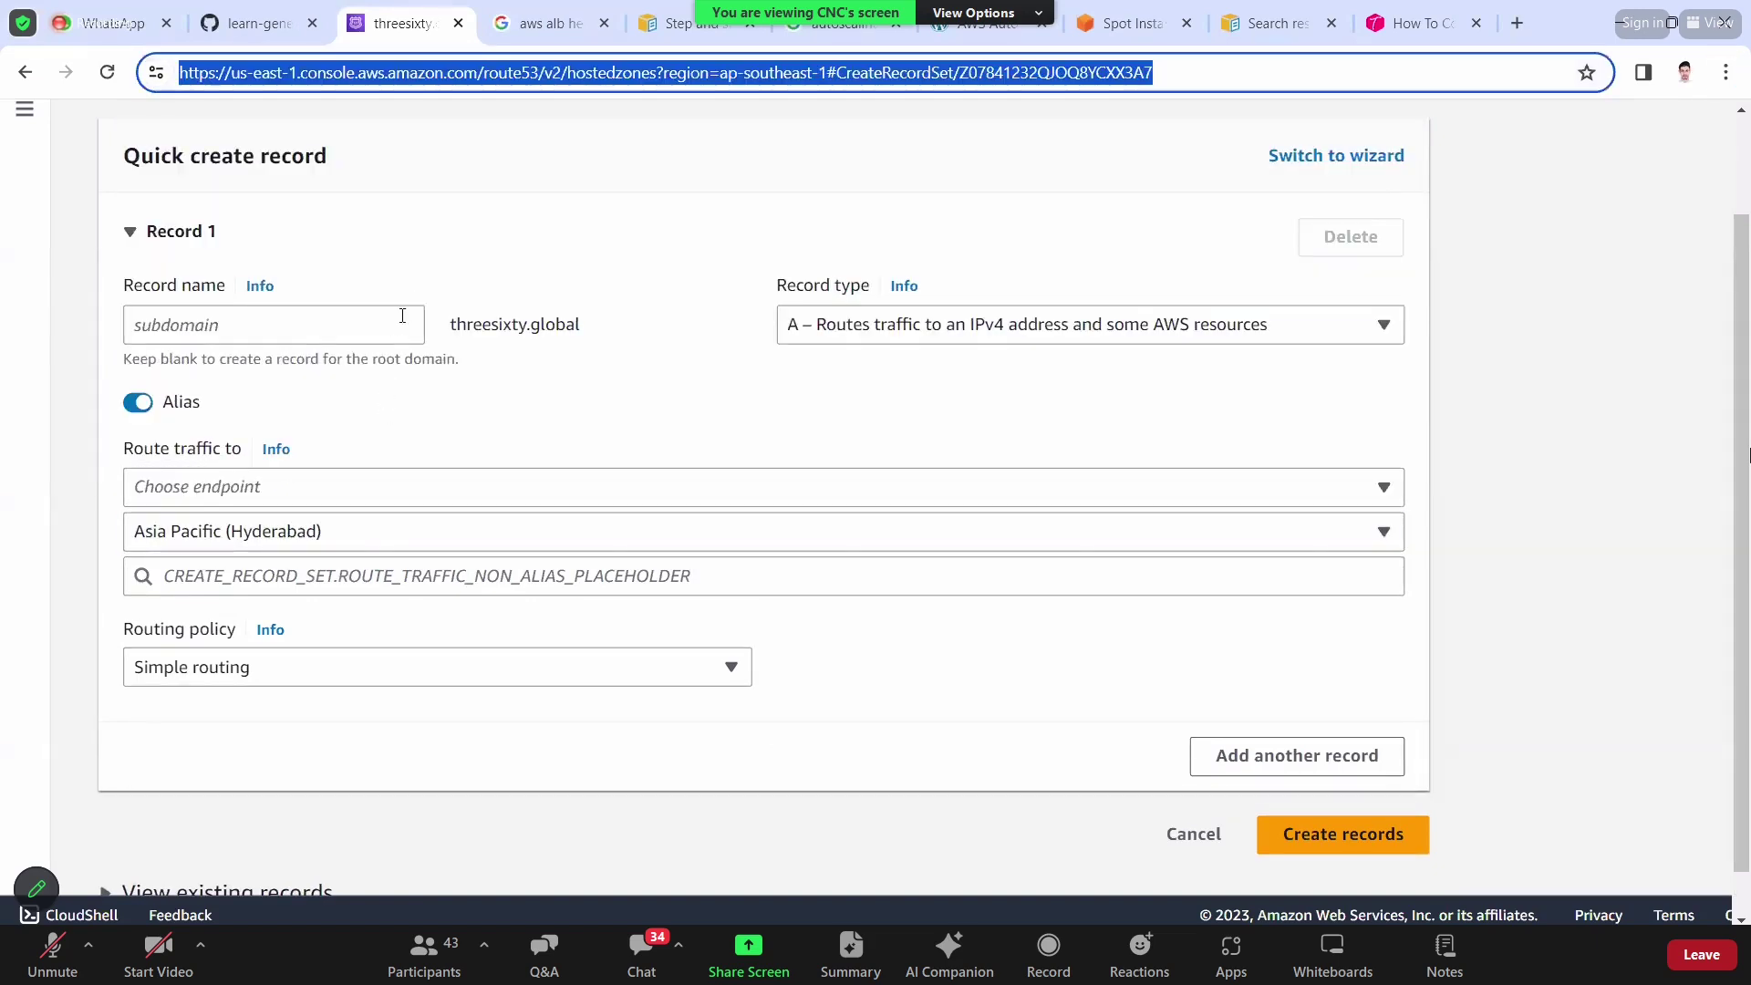
scroll(371, 327, "up", 2)
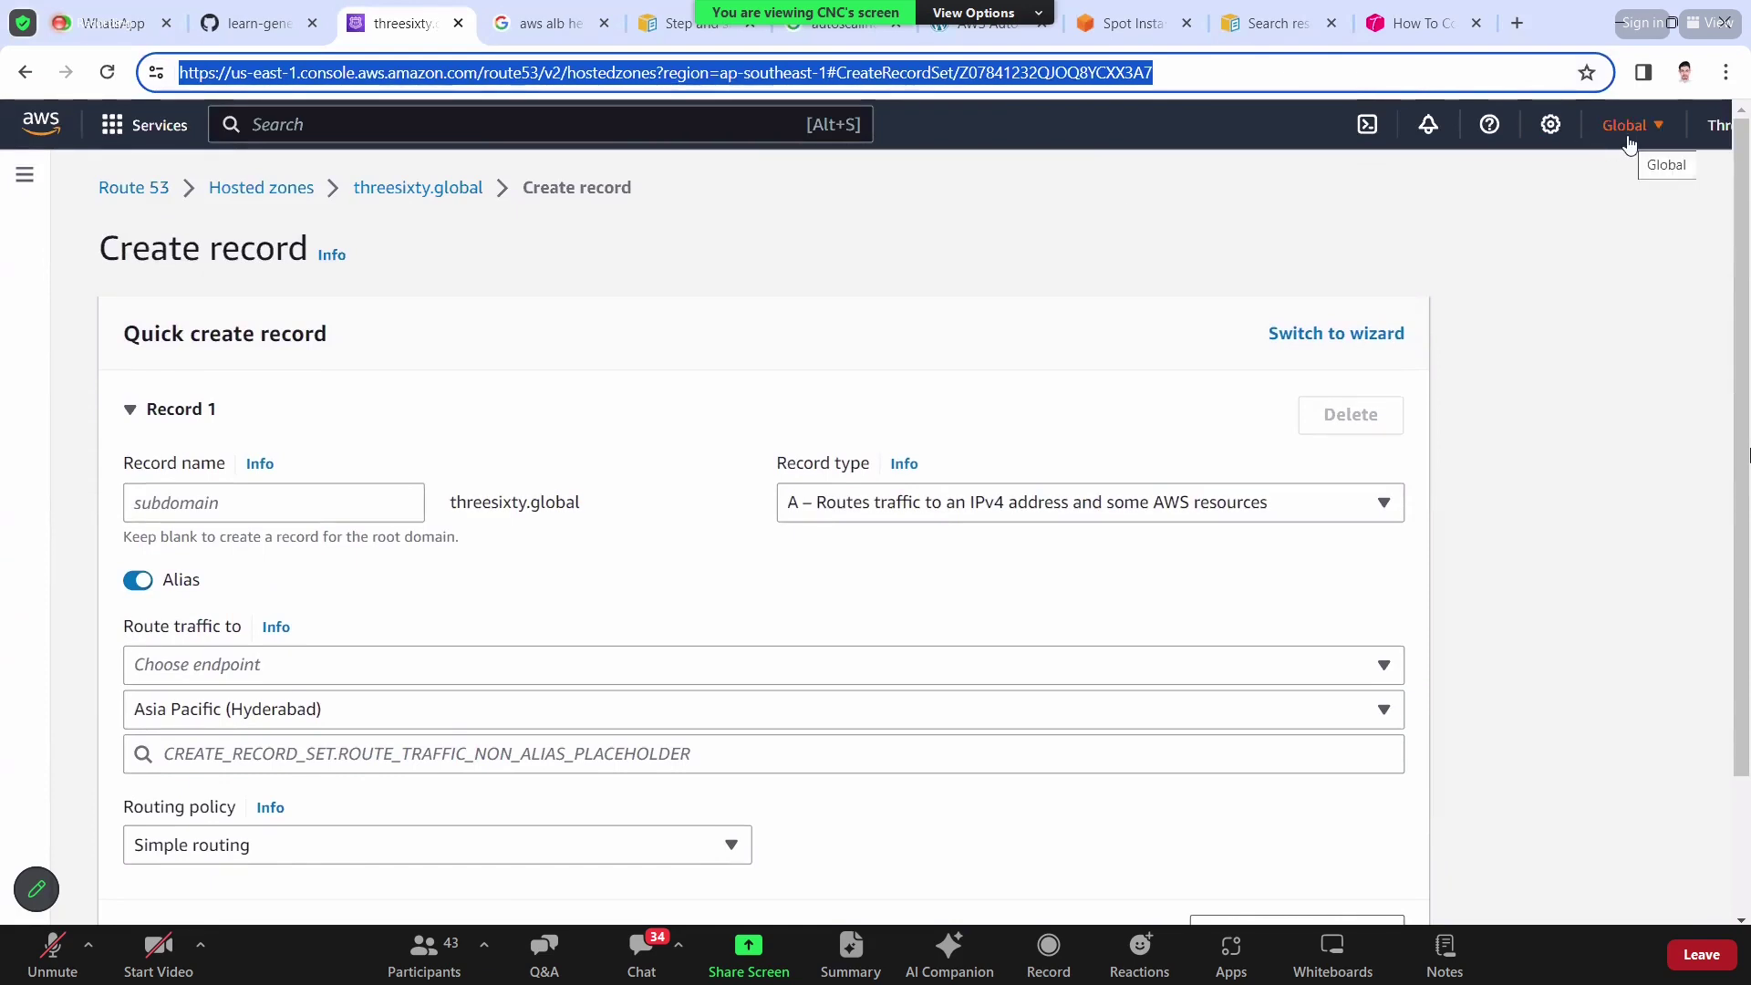
- Go to the Billing and Cost Management console from the account menu
left_click(1668, 131)
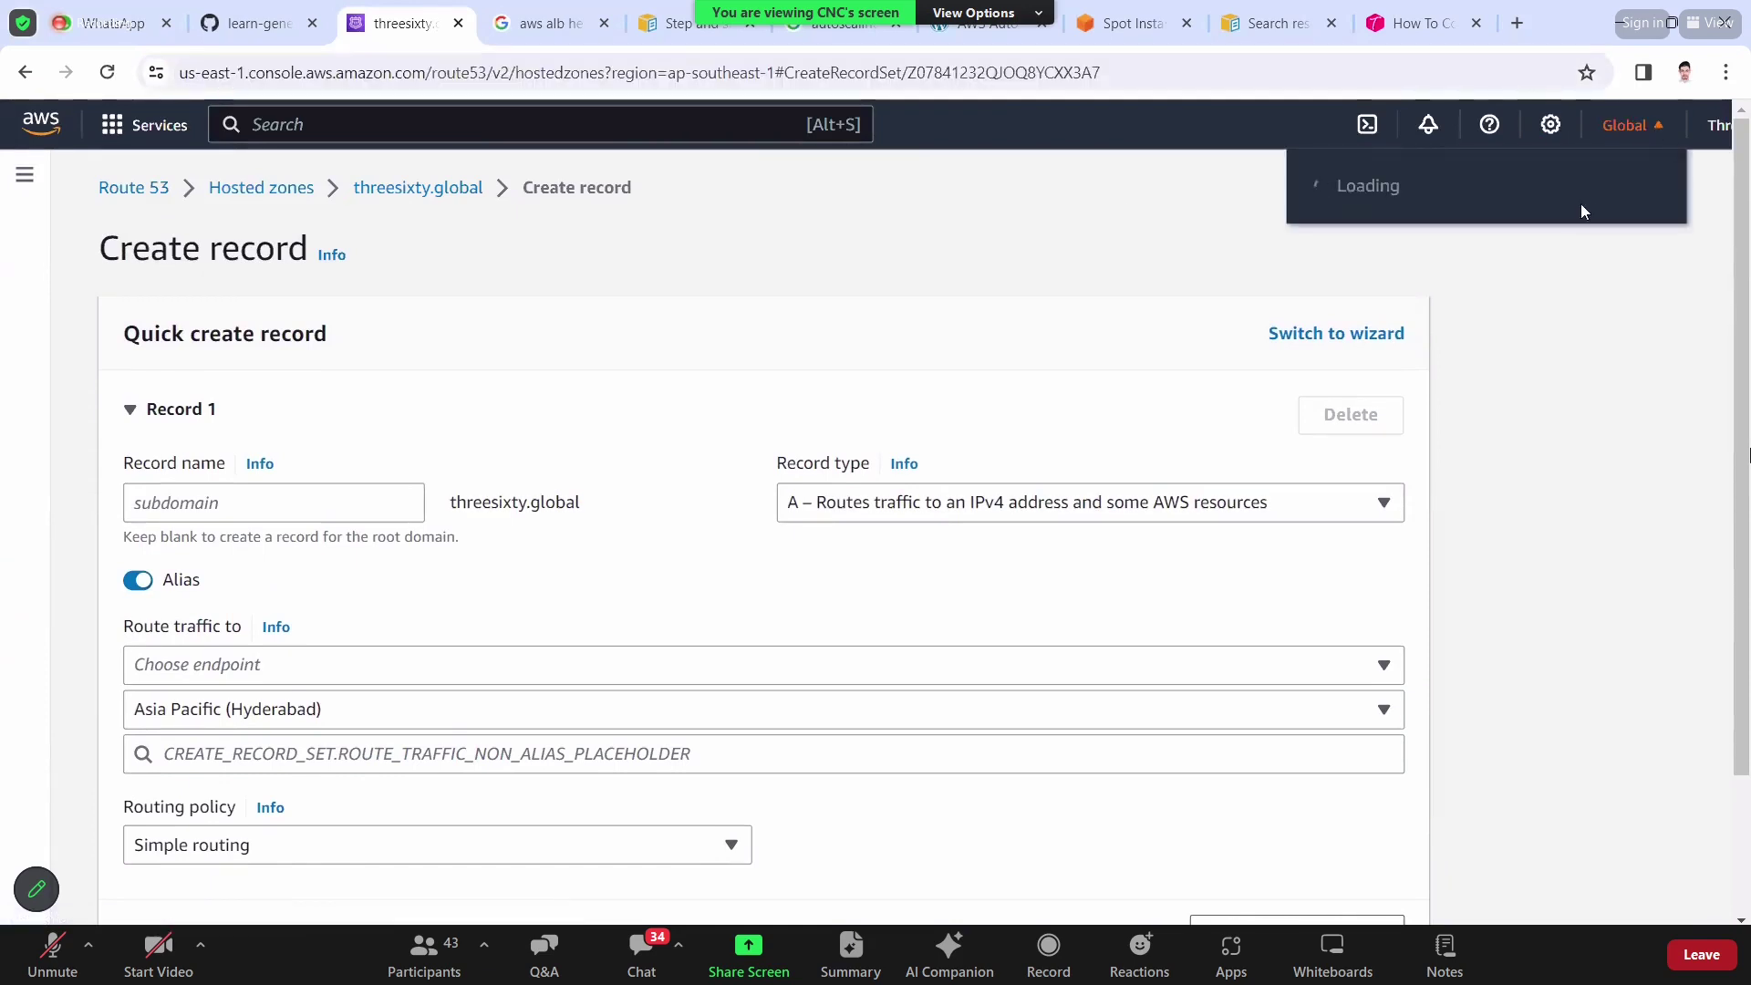
left_click(1691, 161)
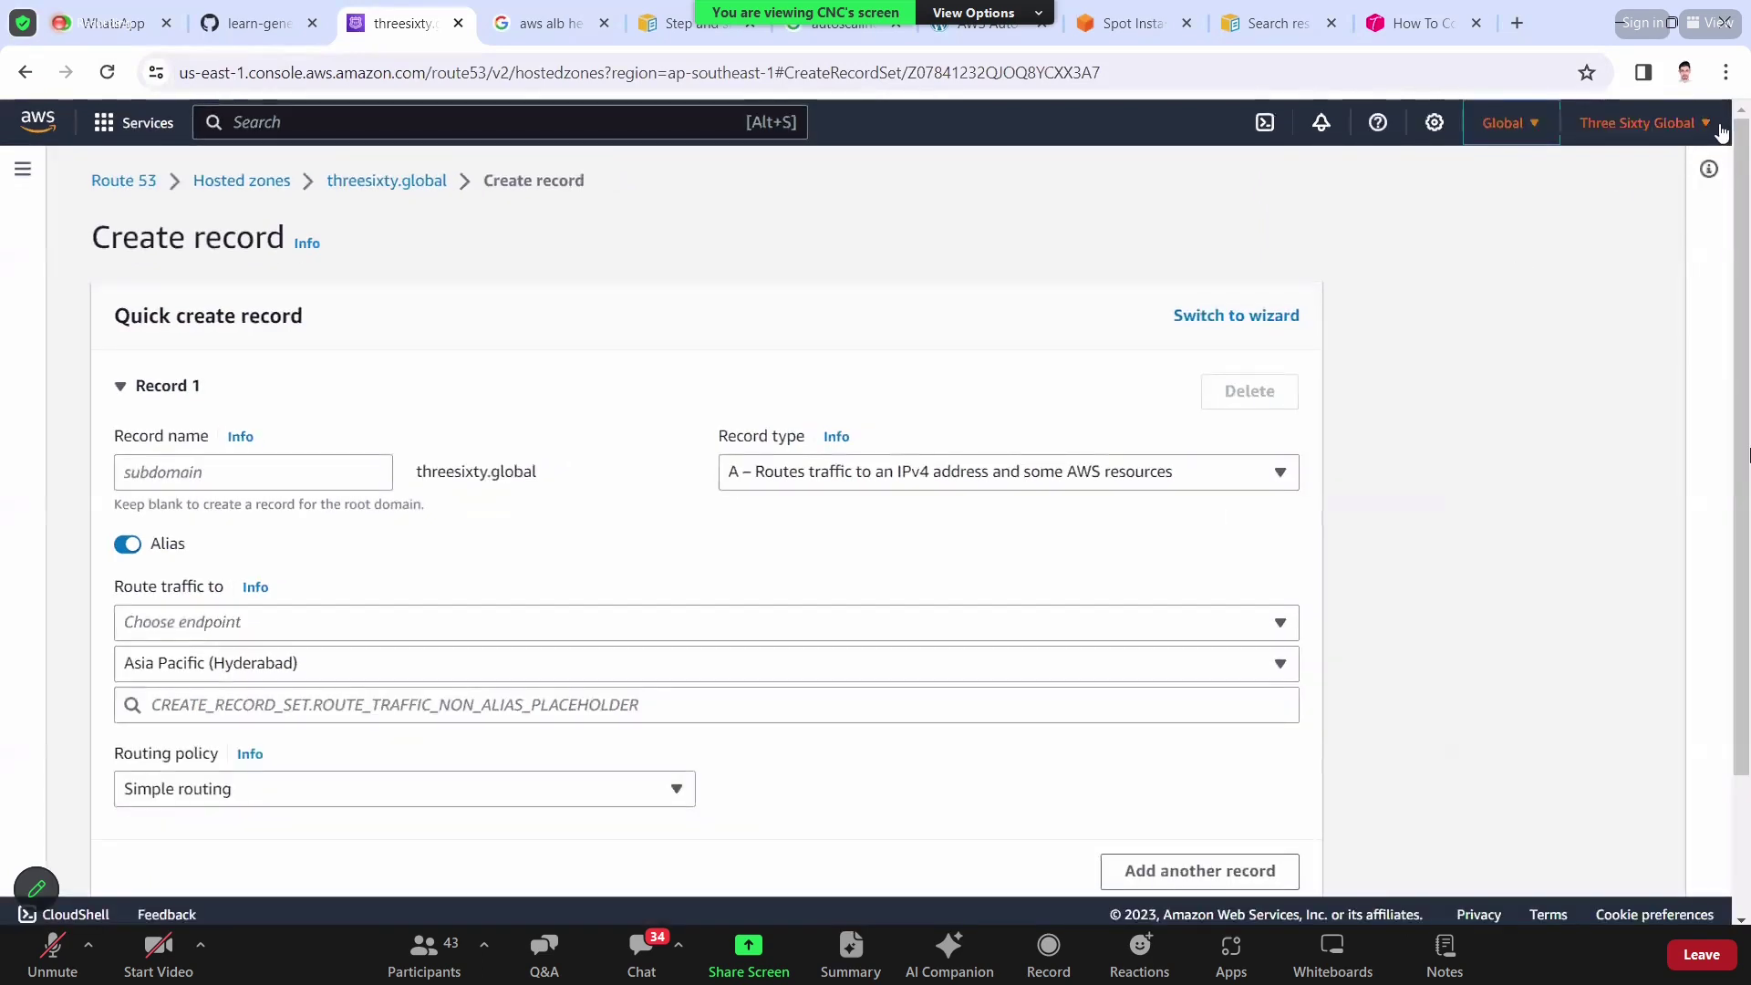
left_click(1717, 130)
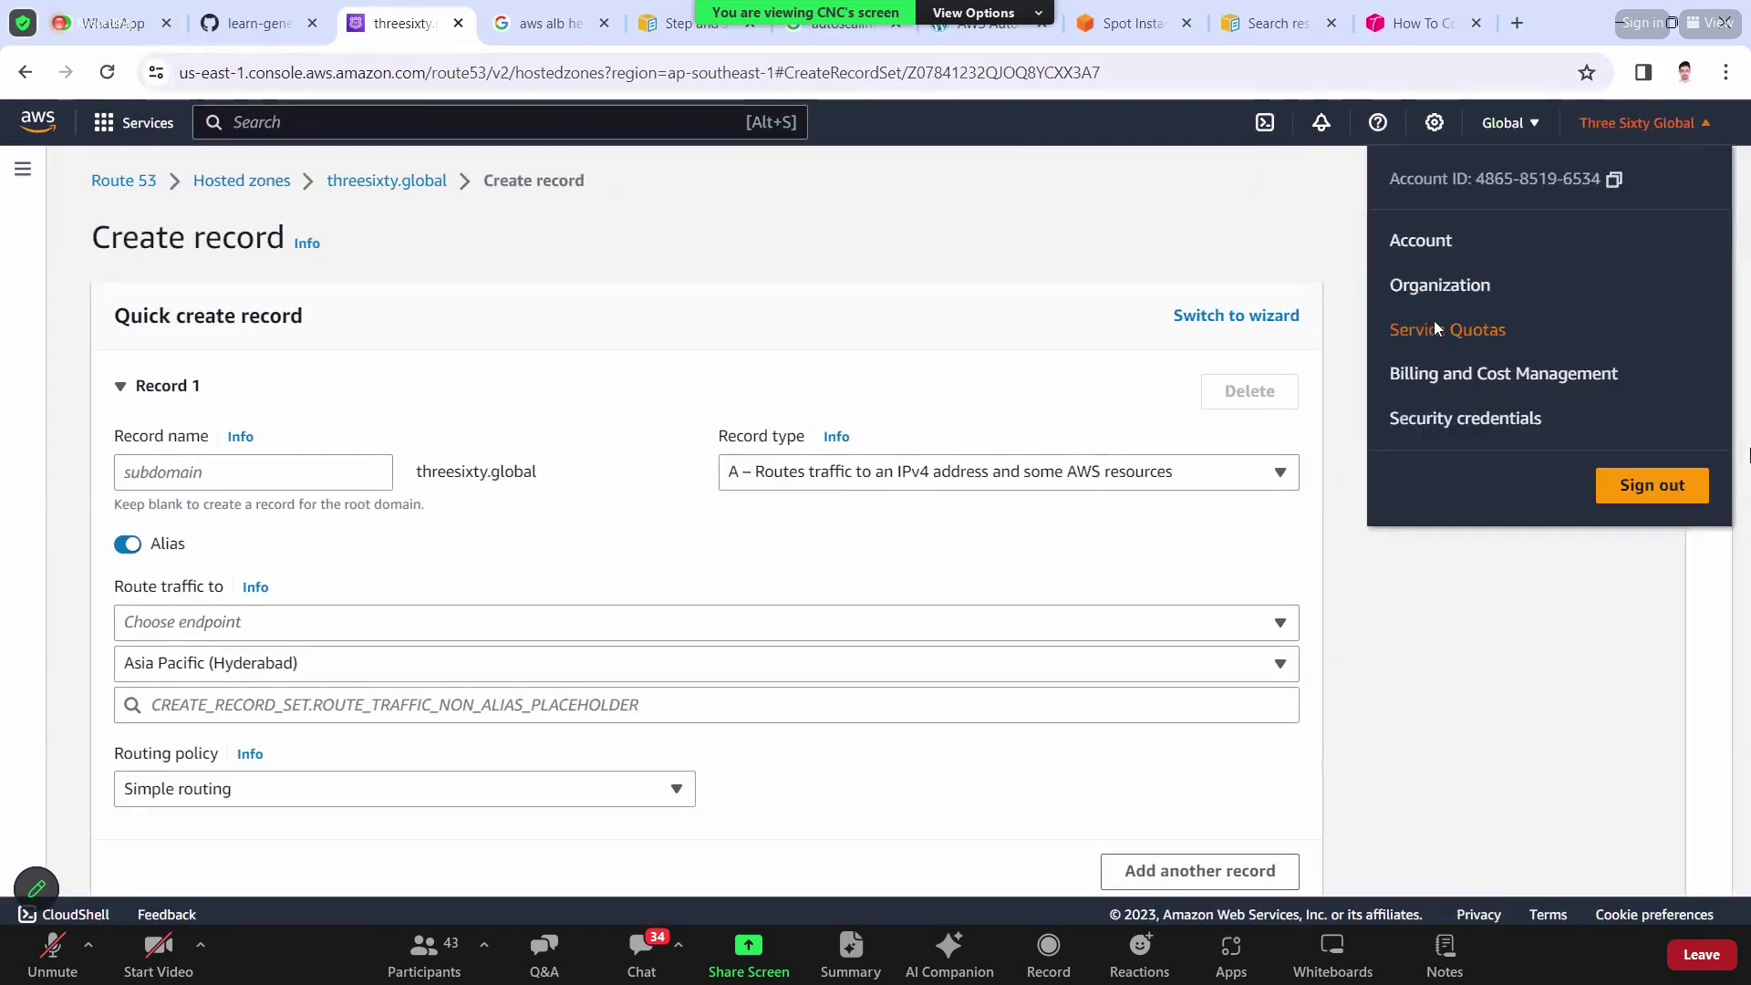
left_click(1478, 389)
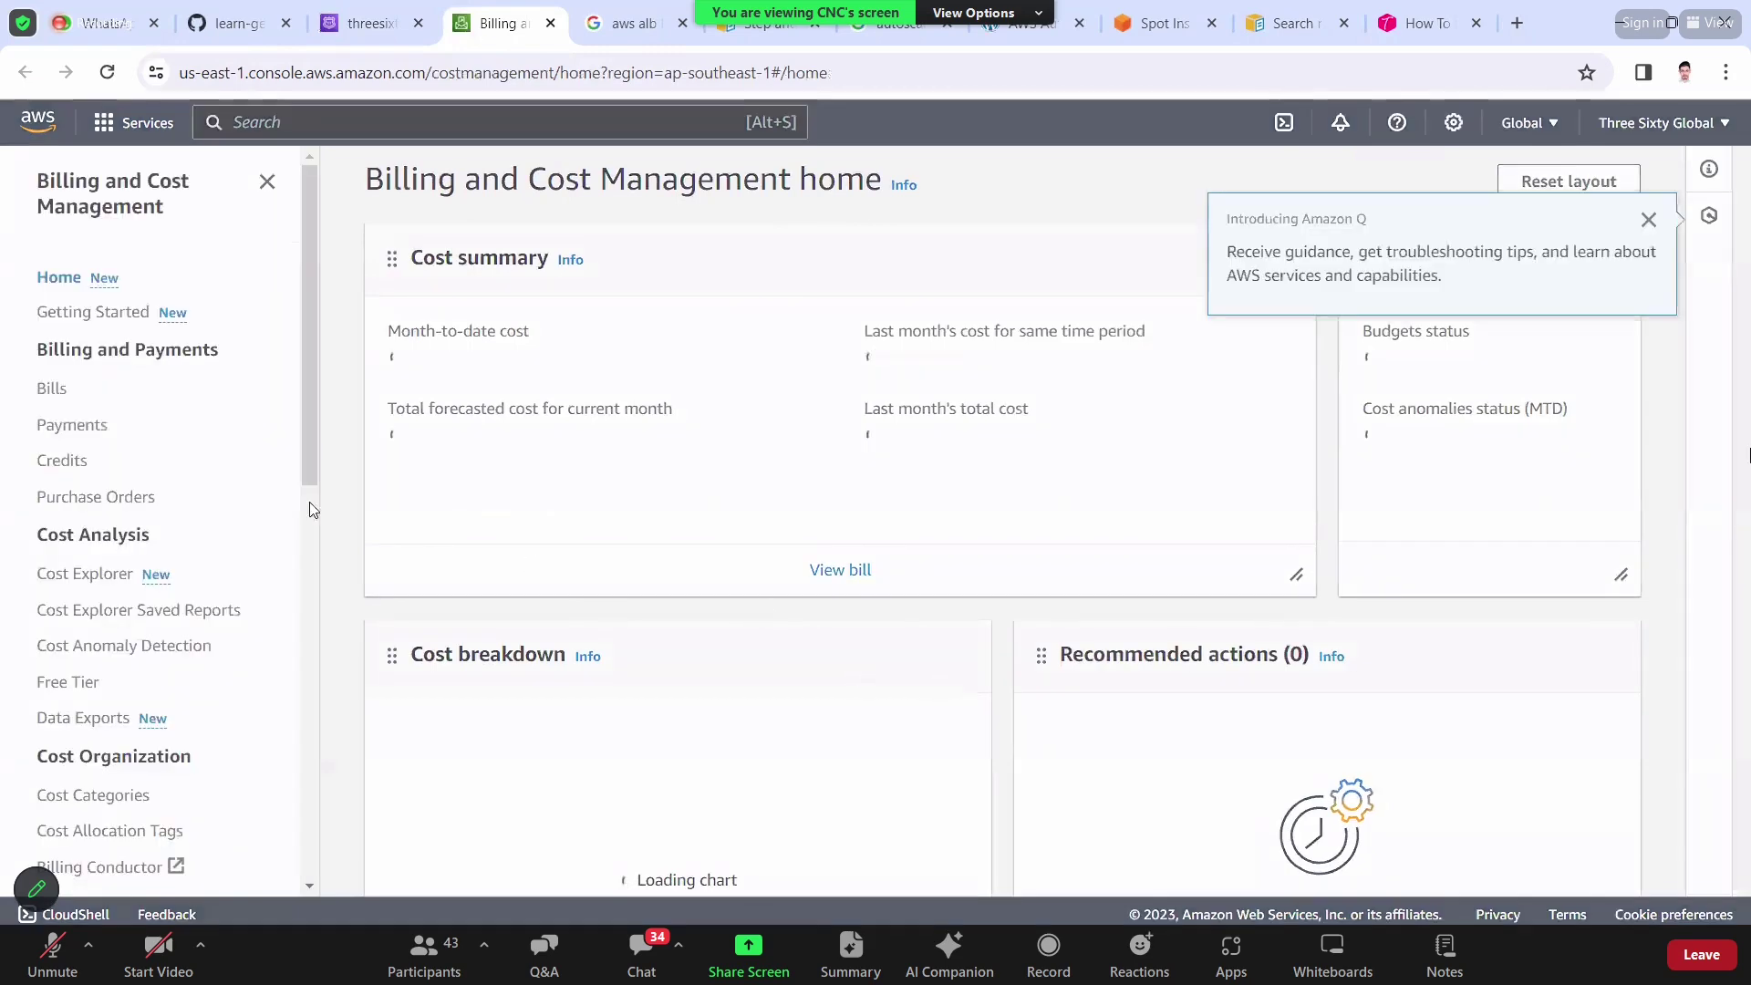
left_click(46, 390)
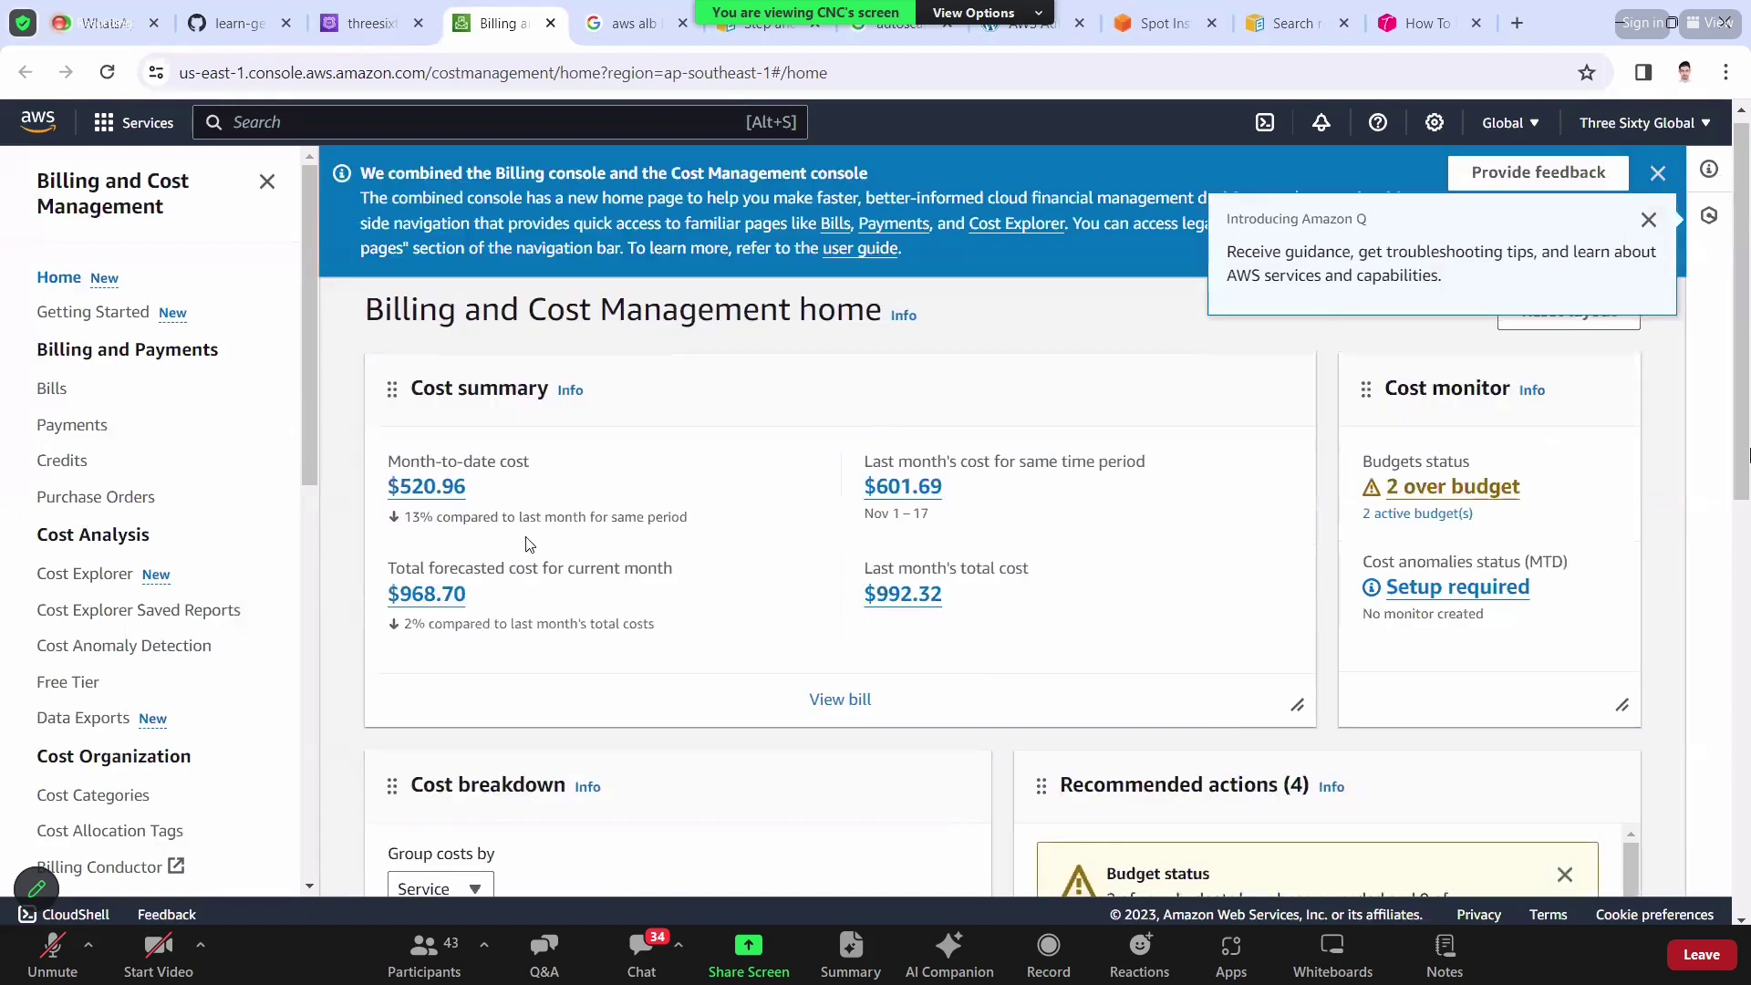
- Expand Elastic Compute Cloud charges by region, then return to the Route 53 tab
scroll(529, 545, "down", 3)
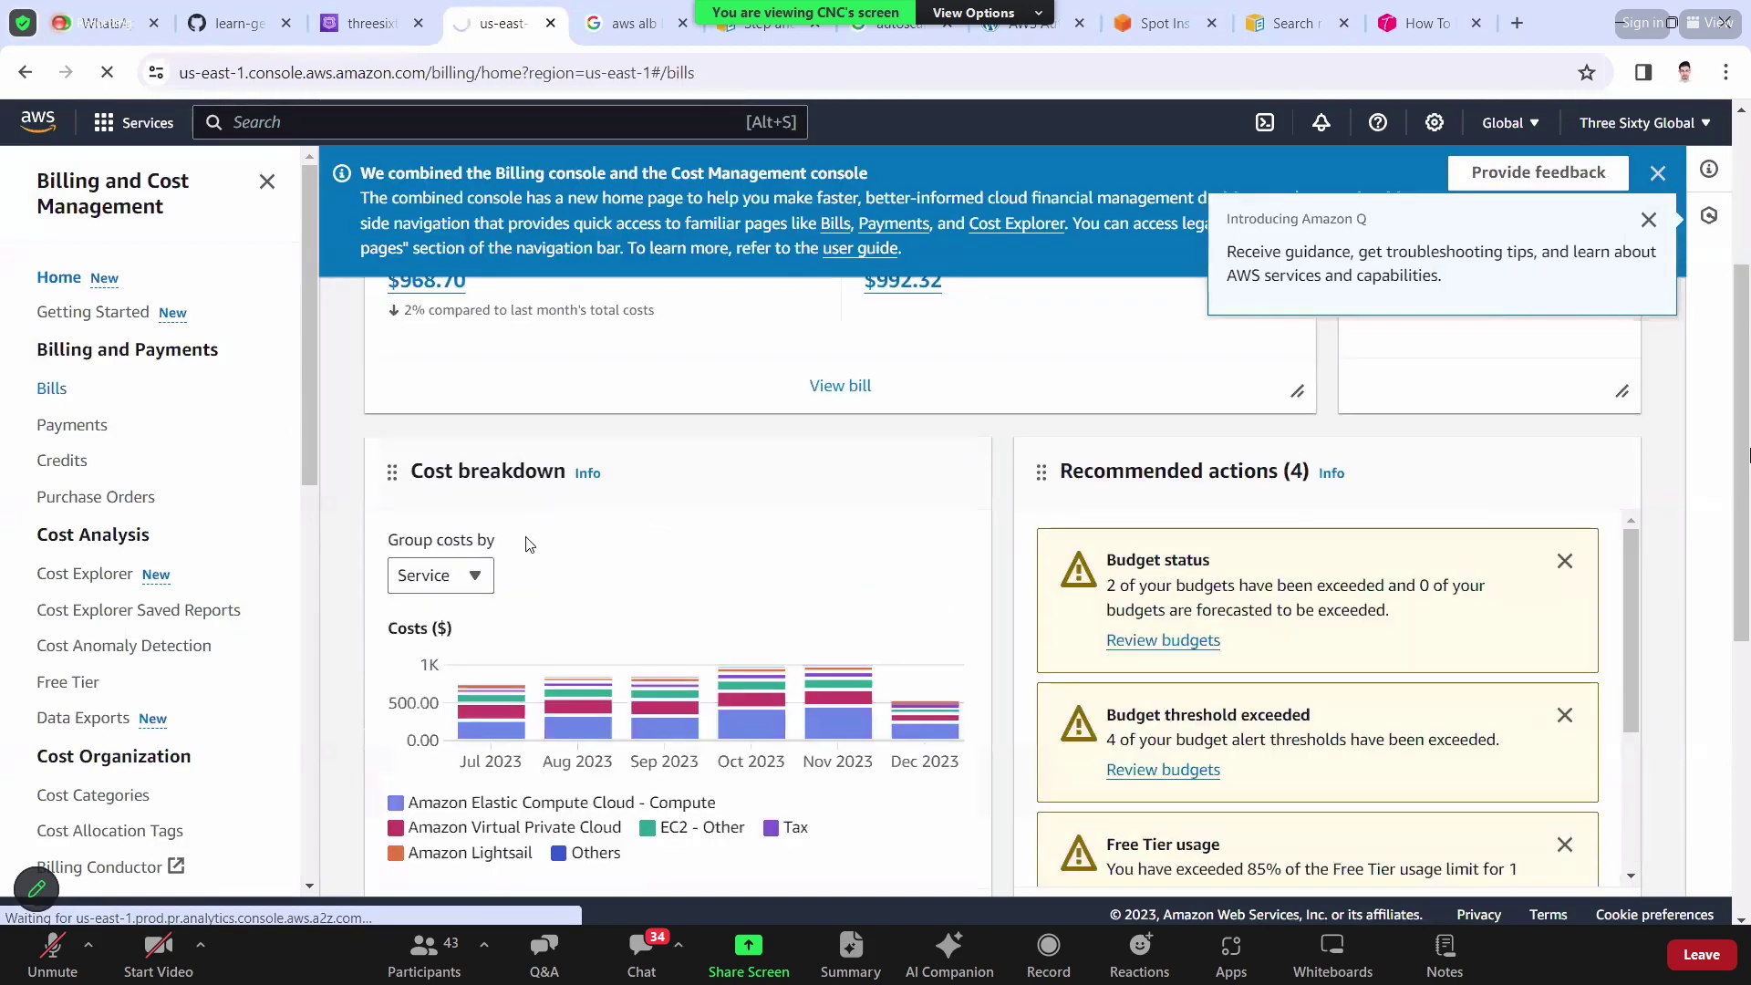
scroll(529, 545, "down", 5)
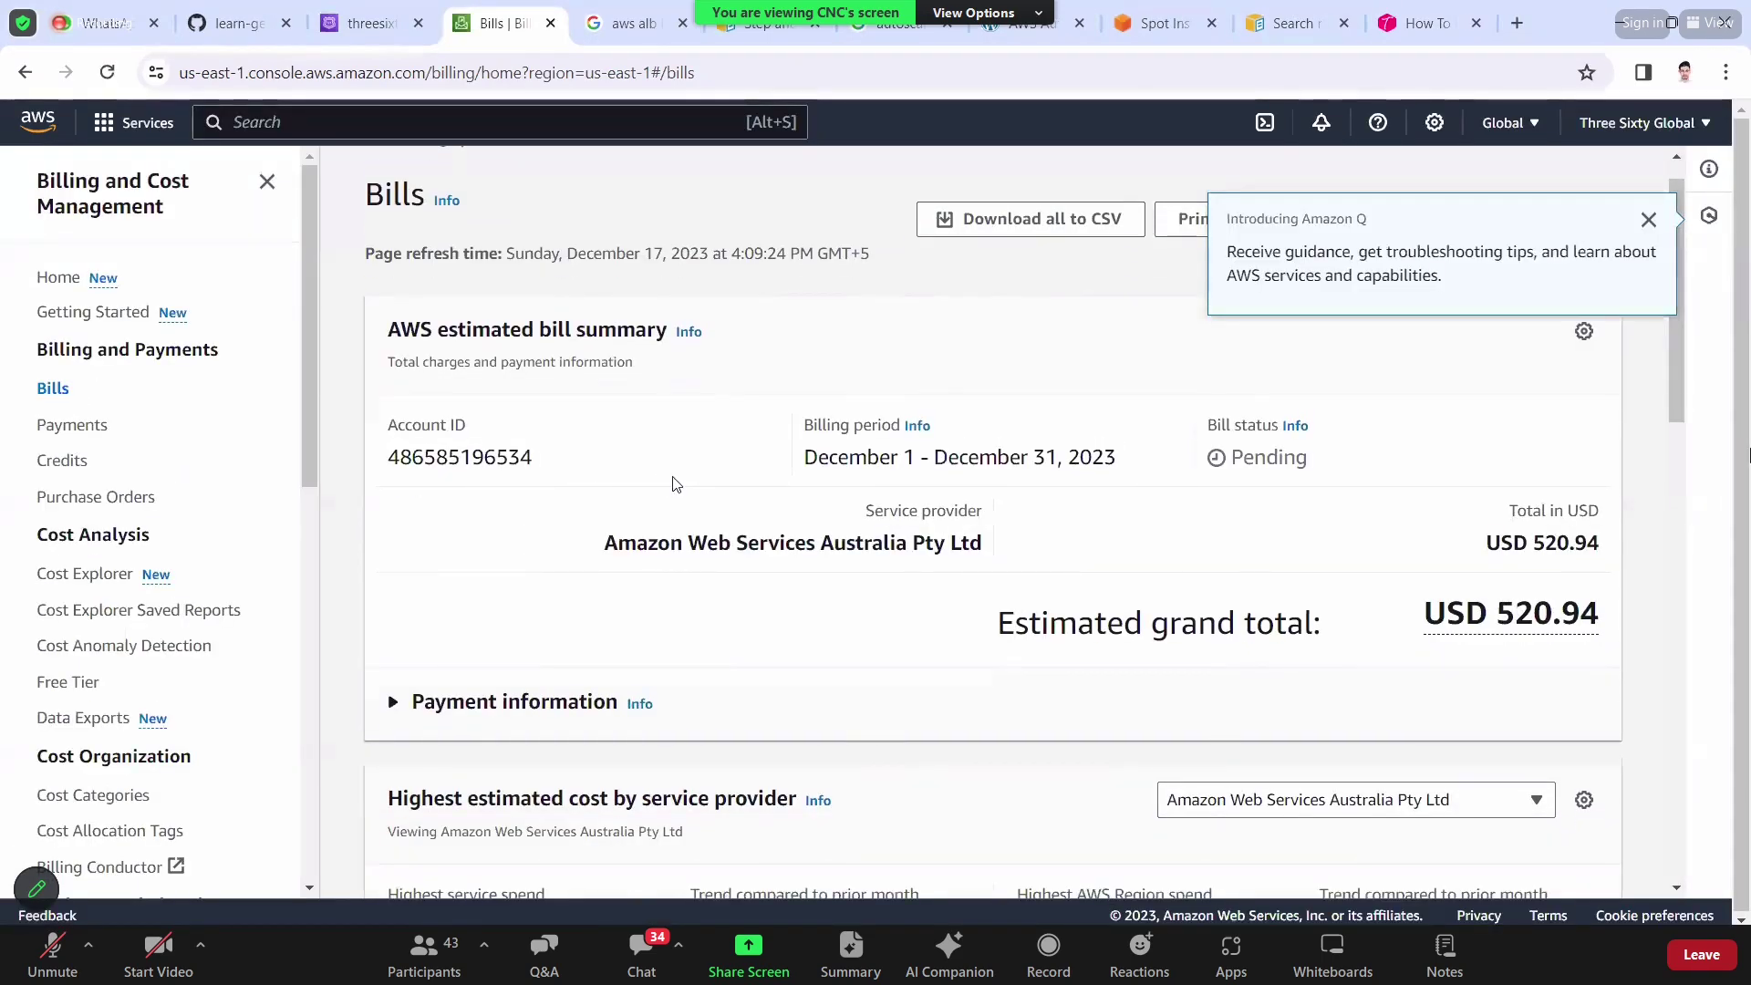
scroll(1368, 456, "down", 3)
scroll(1562, 464, "down", 7)
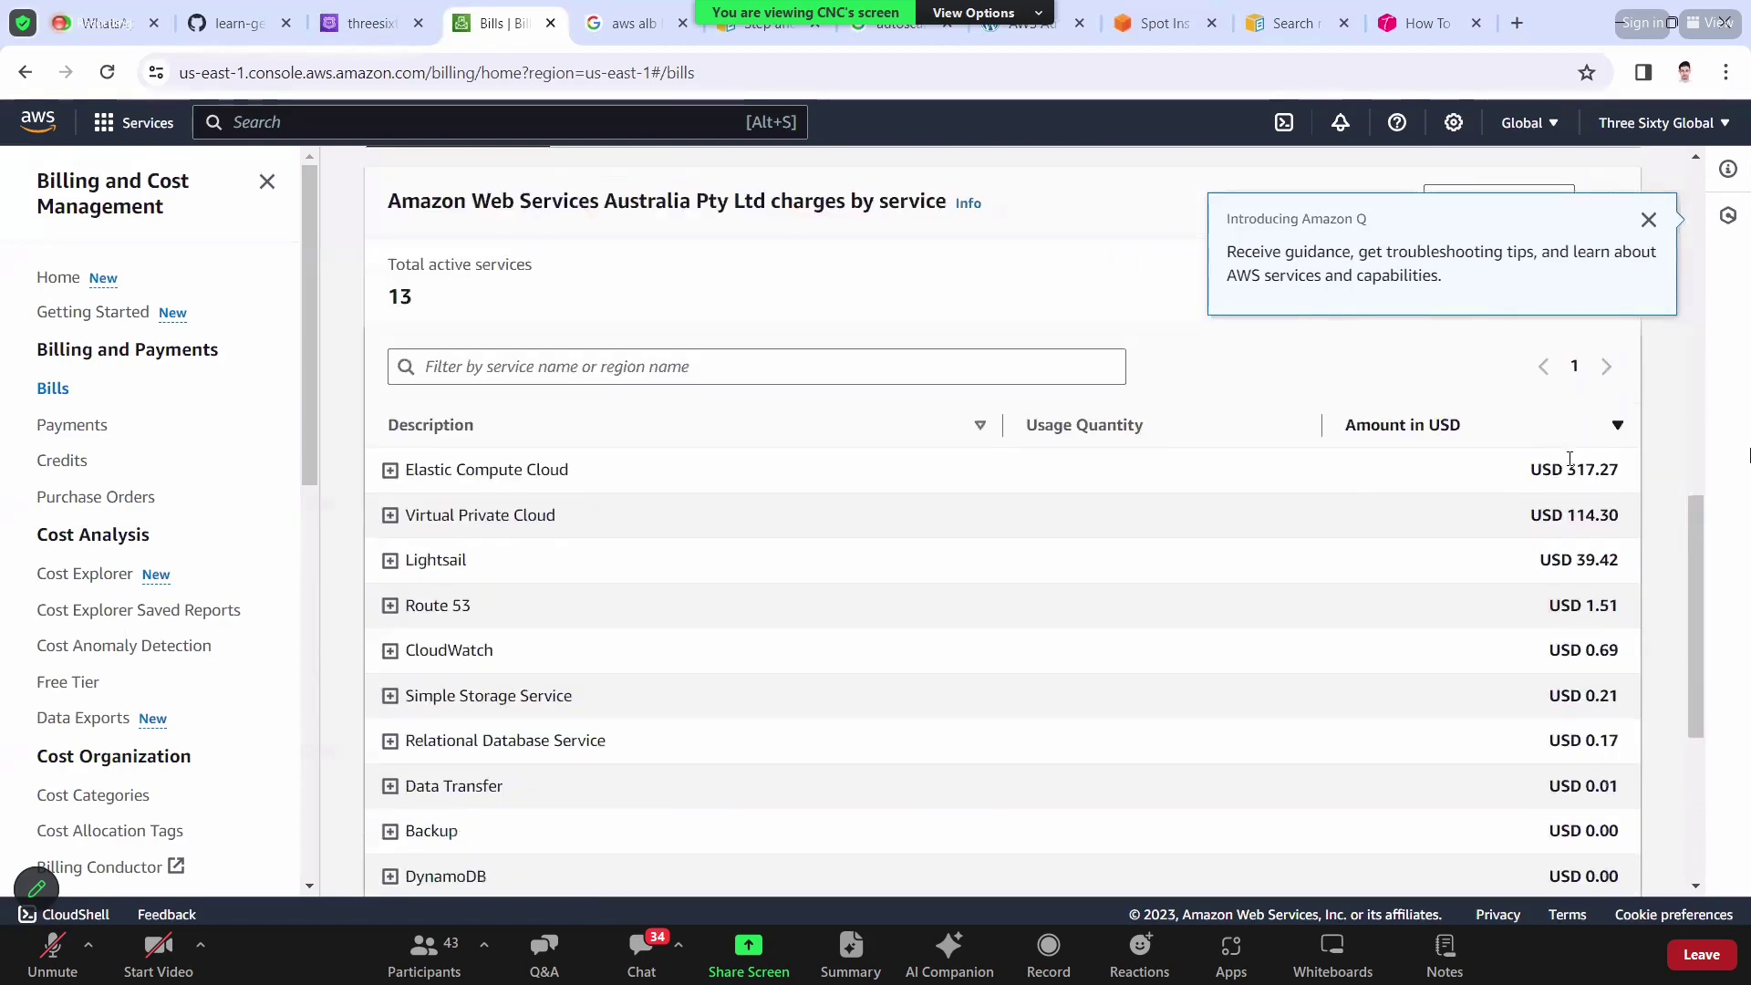
left_click(390, 469)
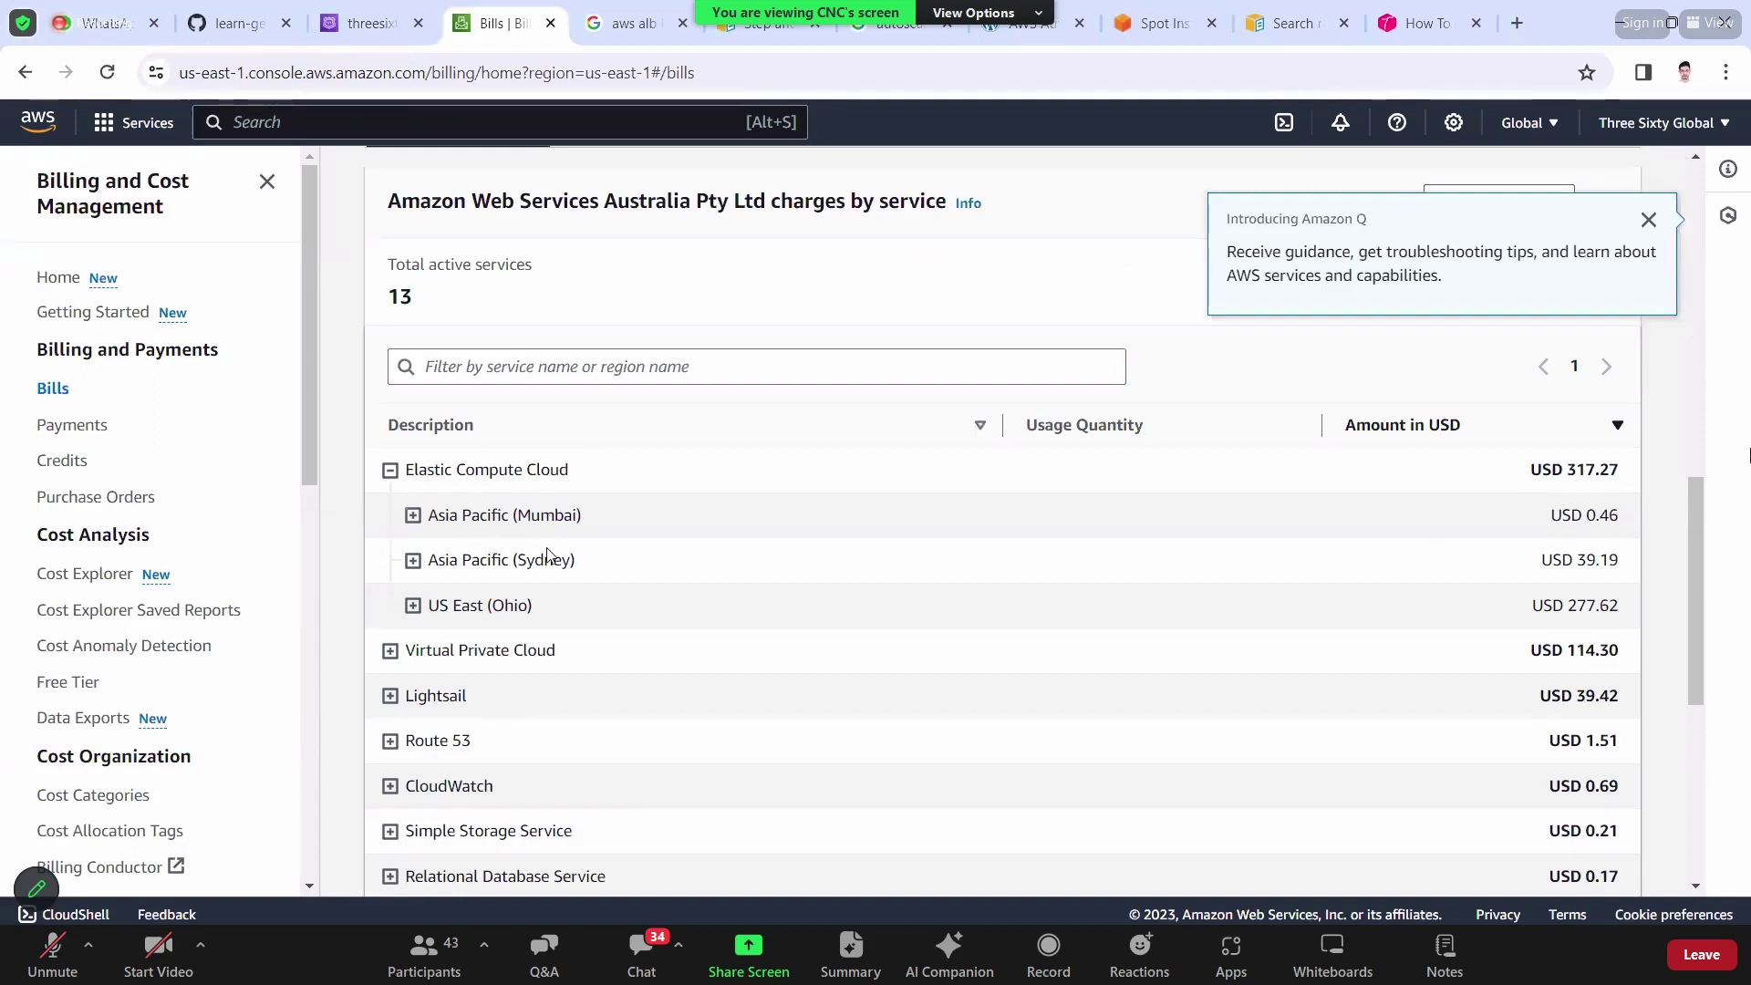
key("ctrl+shift+Tab")
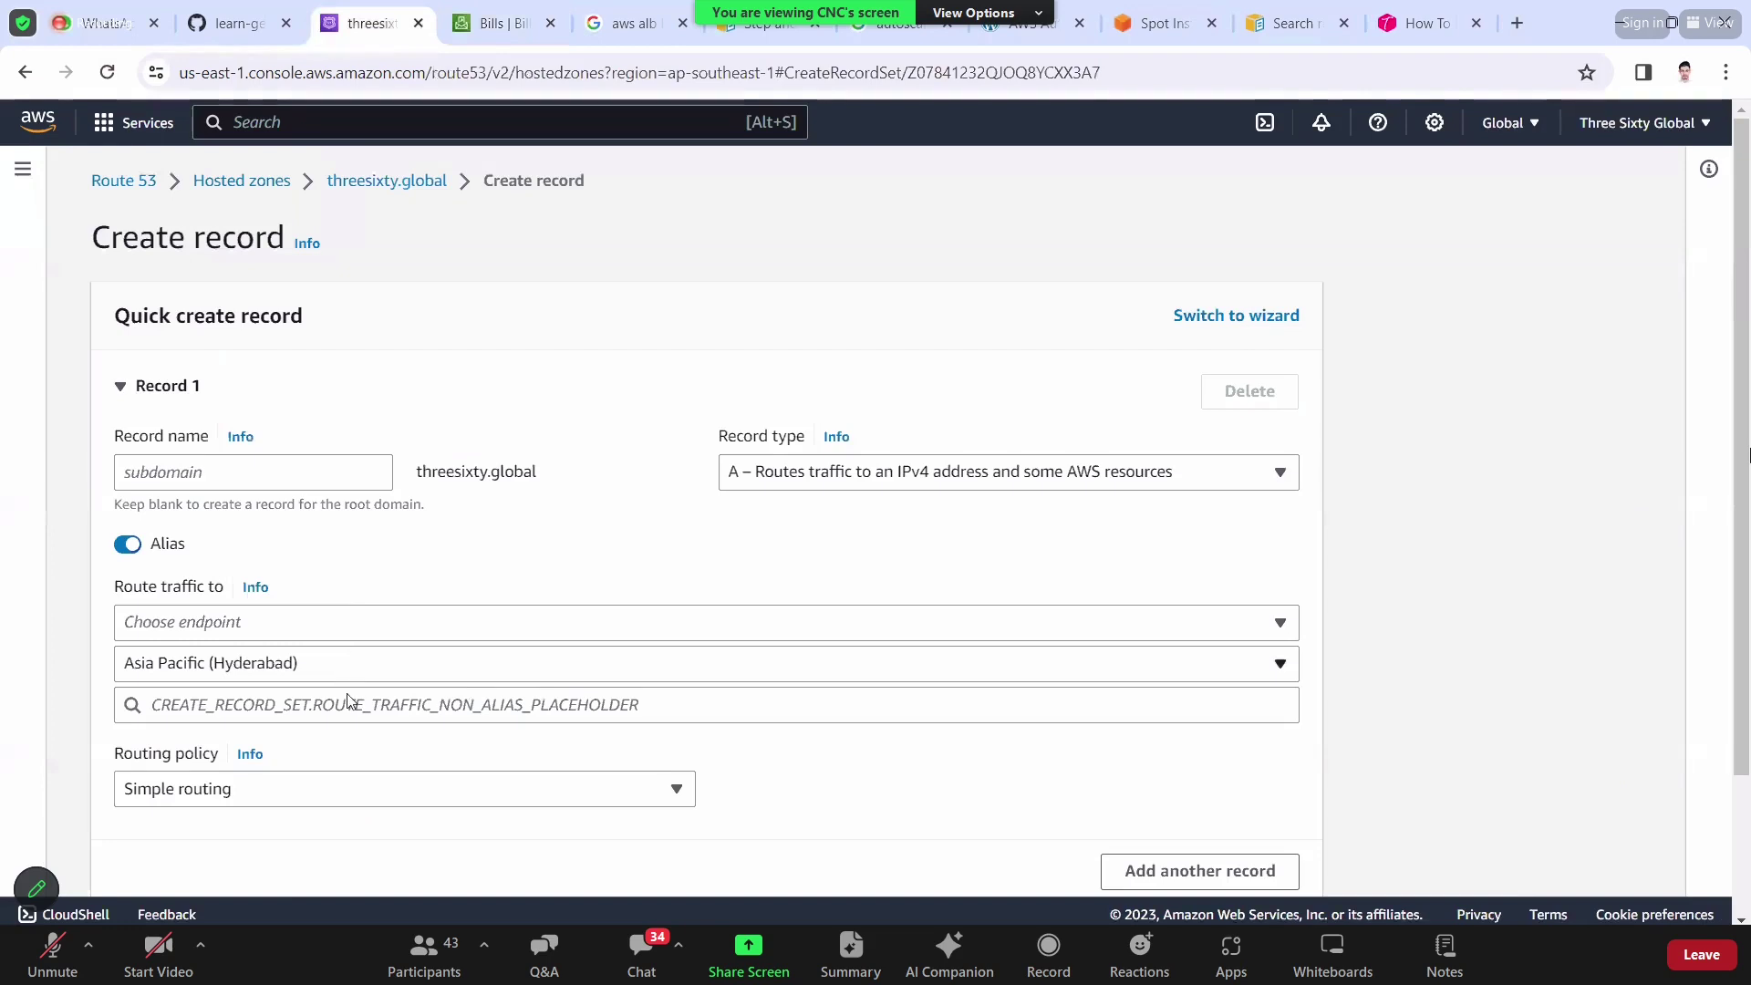
- Switch the alias record's region from Asia Pacific (Hyderabad) to Asia Pacific (Sydney)
left_click(355, 719)
type("c")
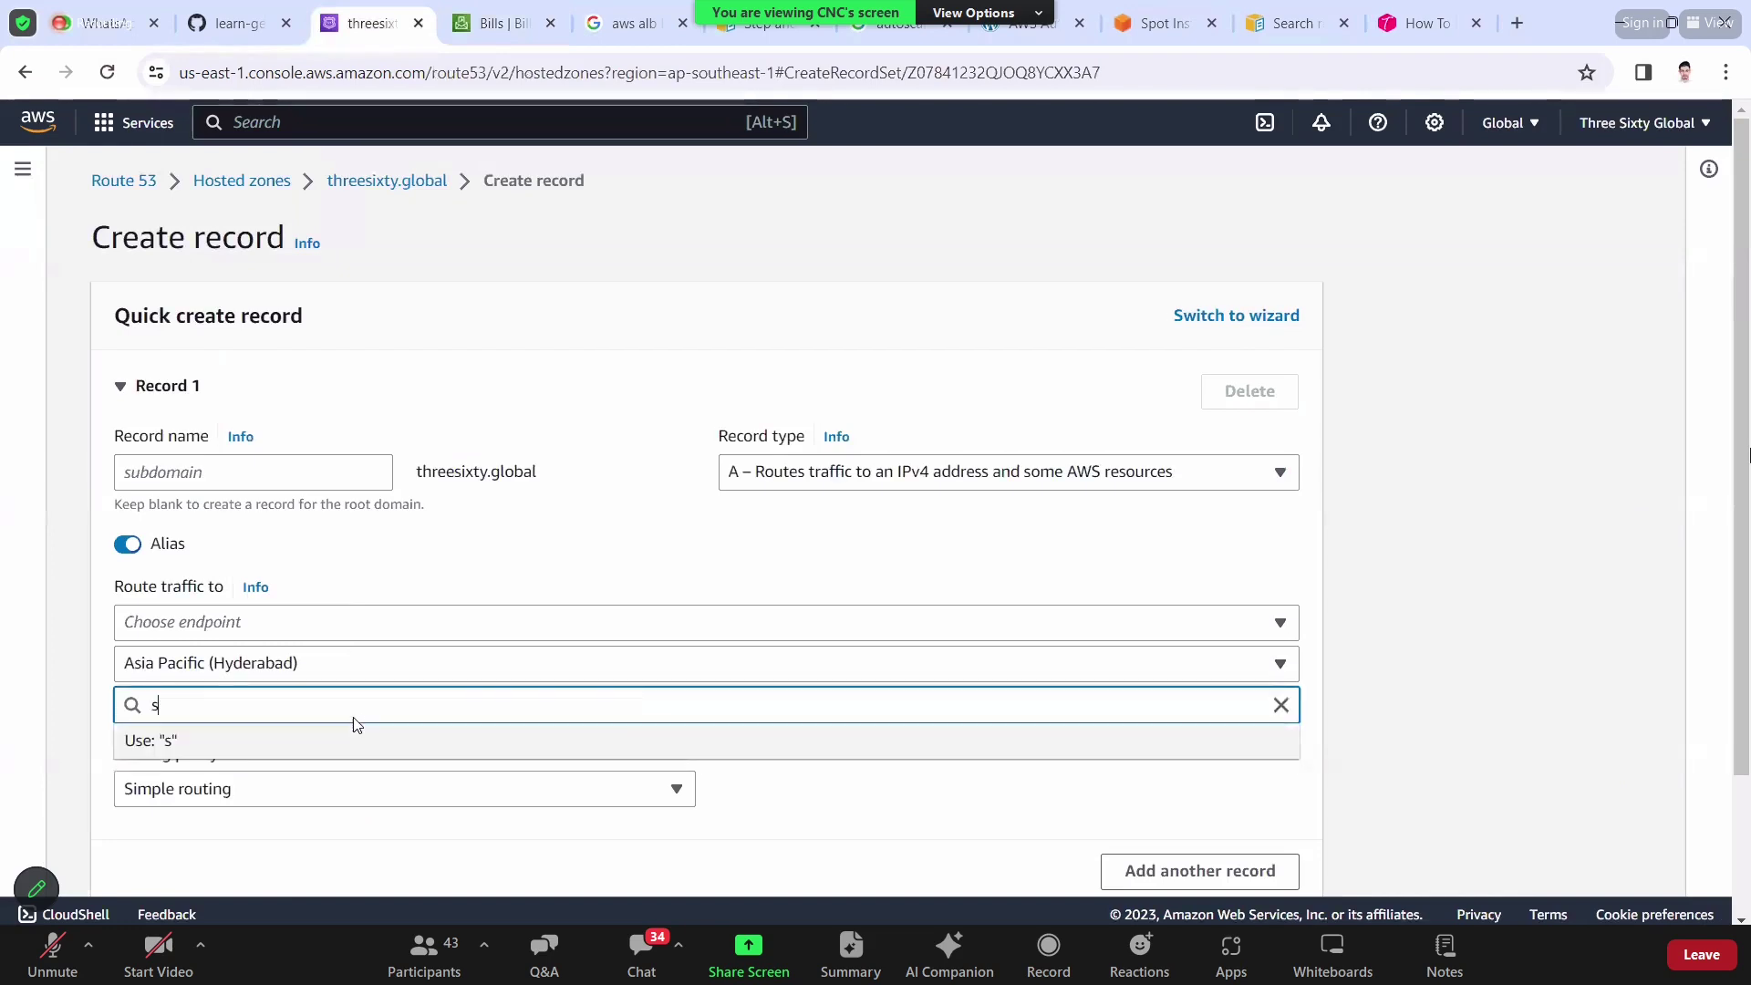
key("BackSpace")
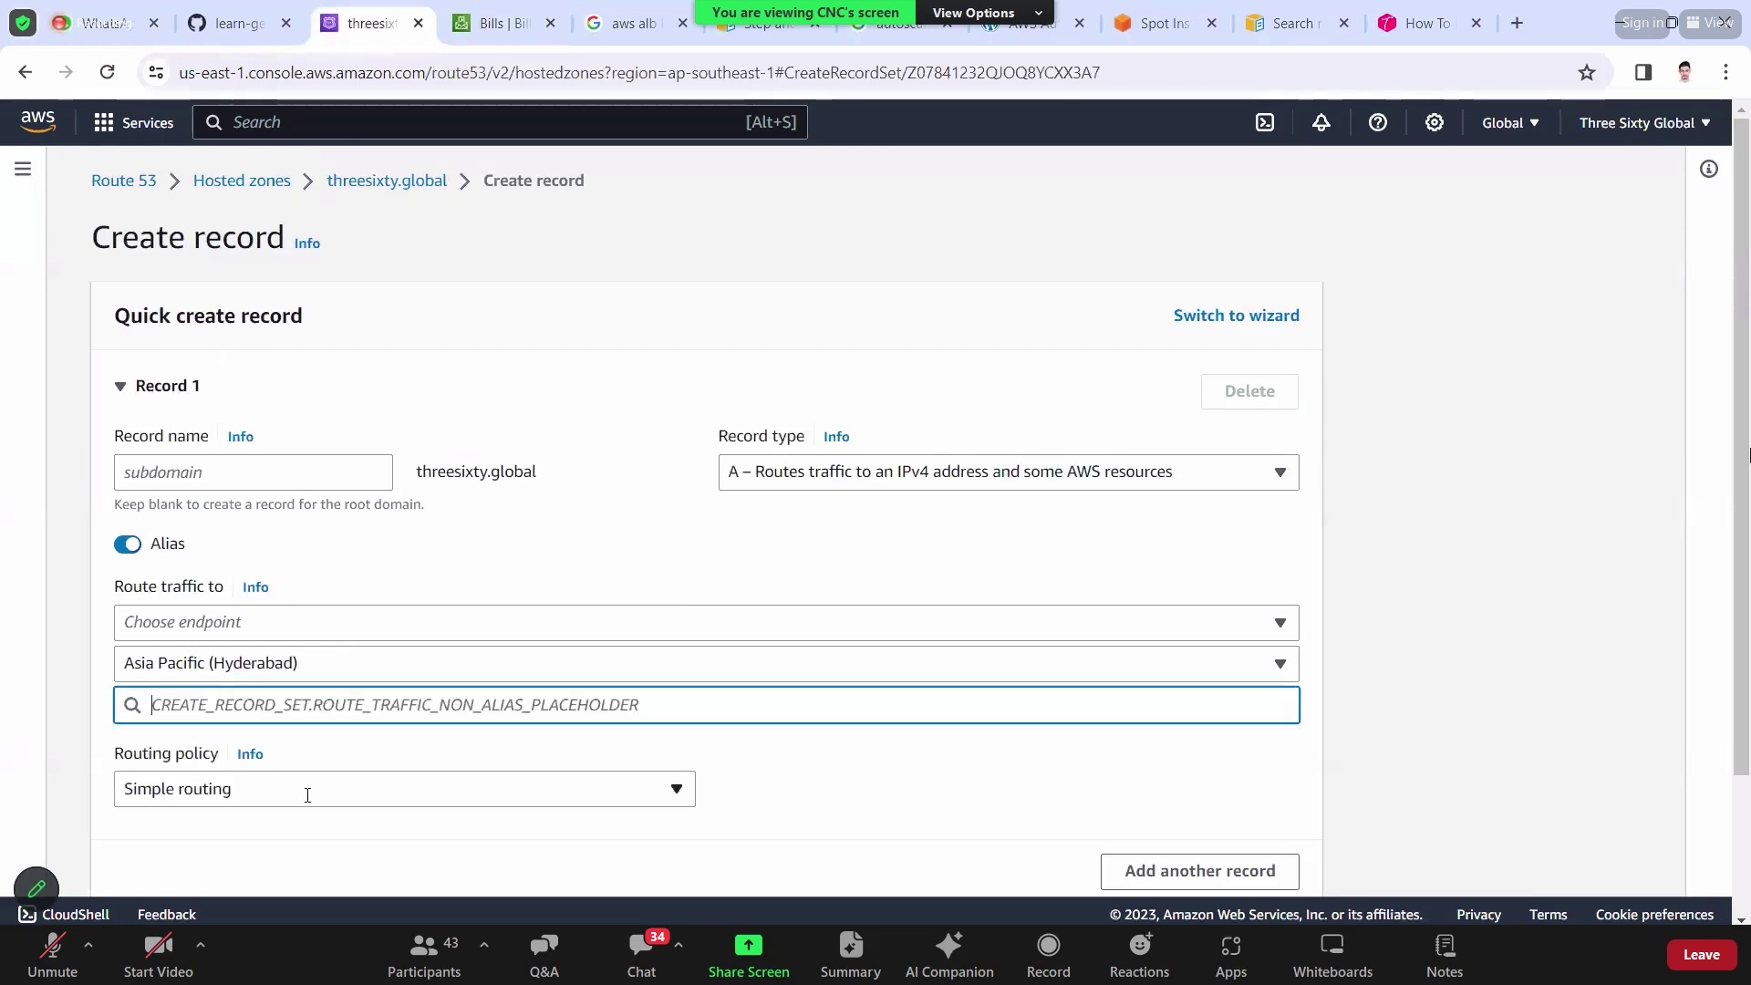
left_click(492, 663)
type("s")
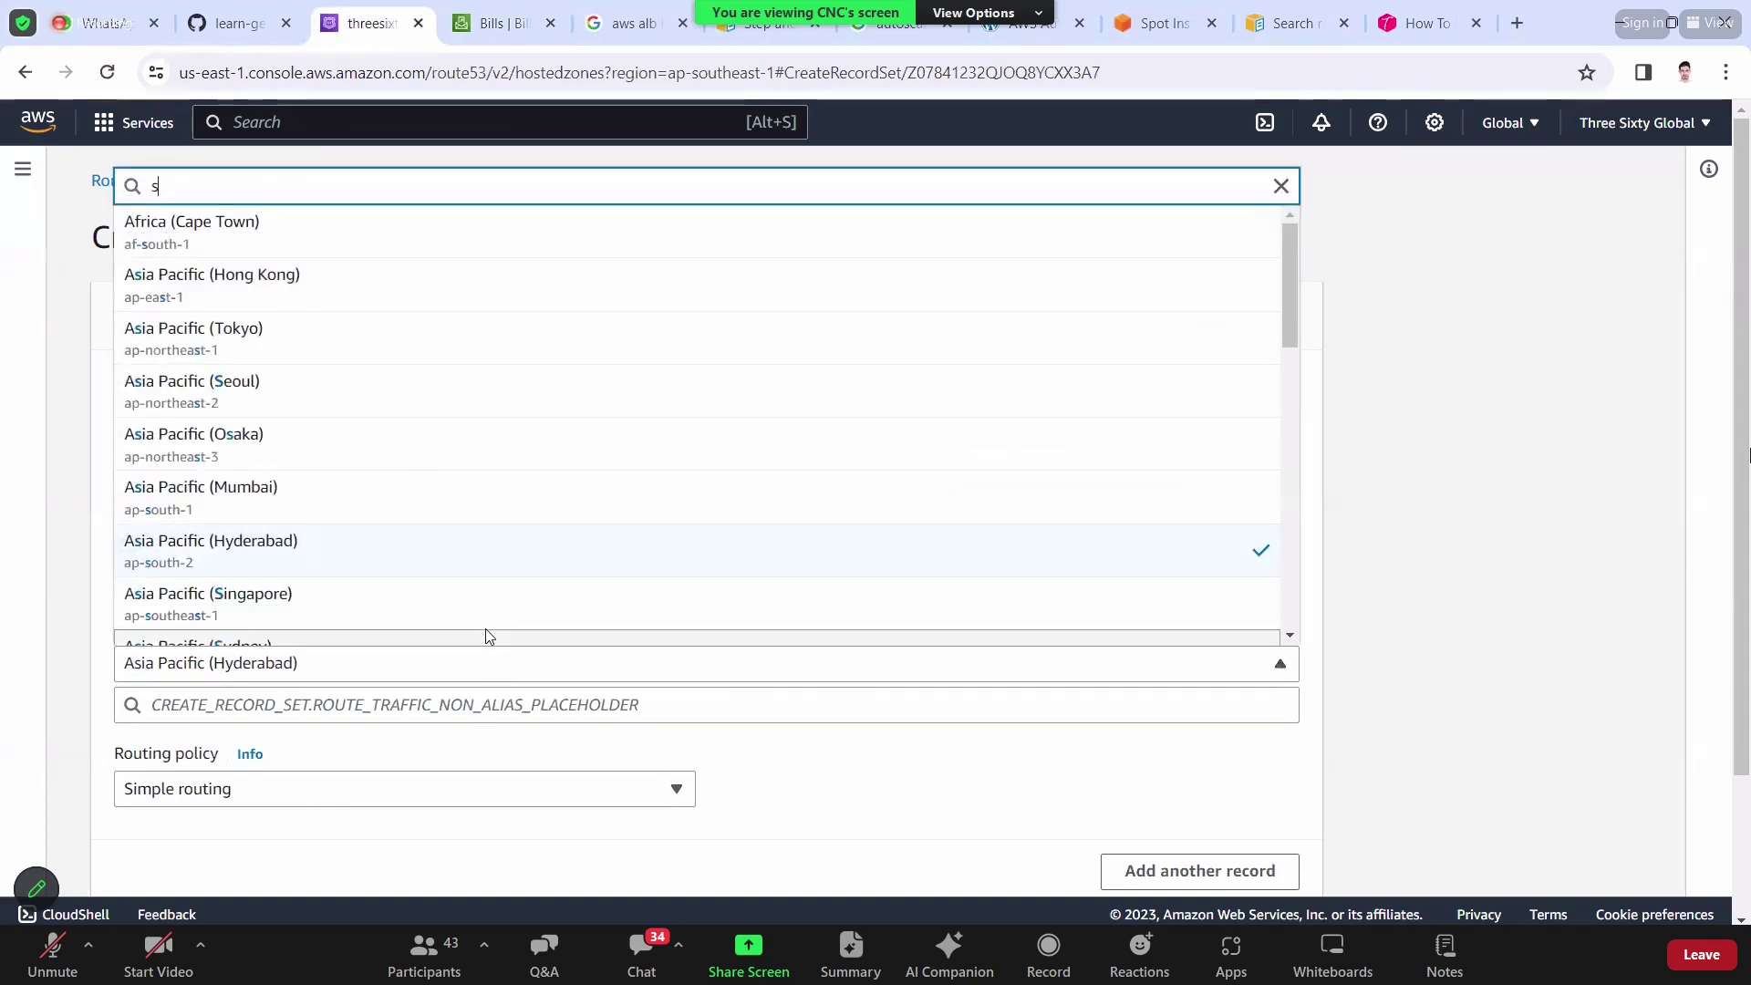
type("y")
left_click(424, 627)
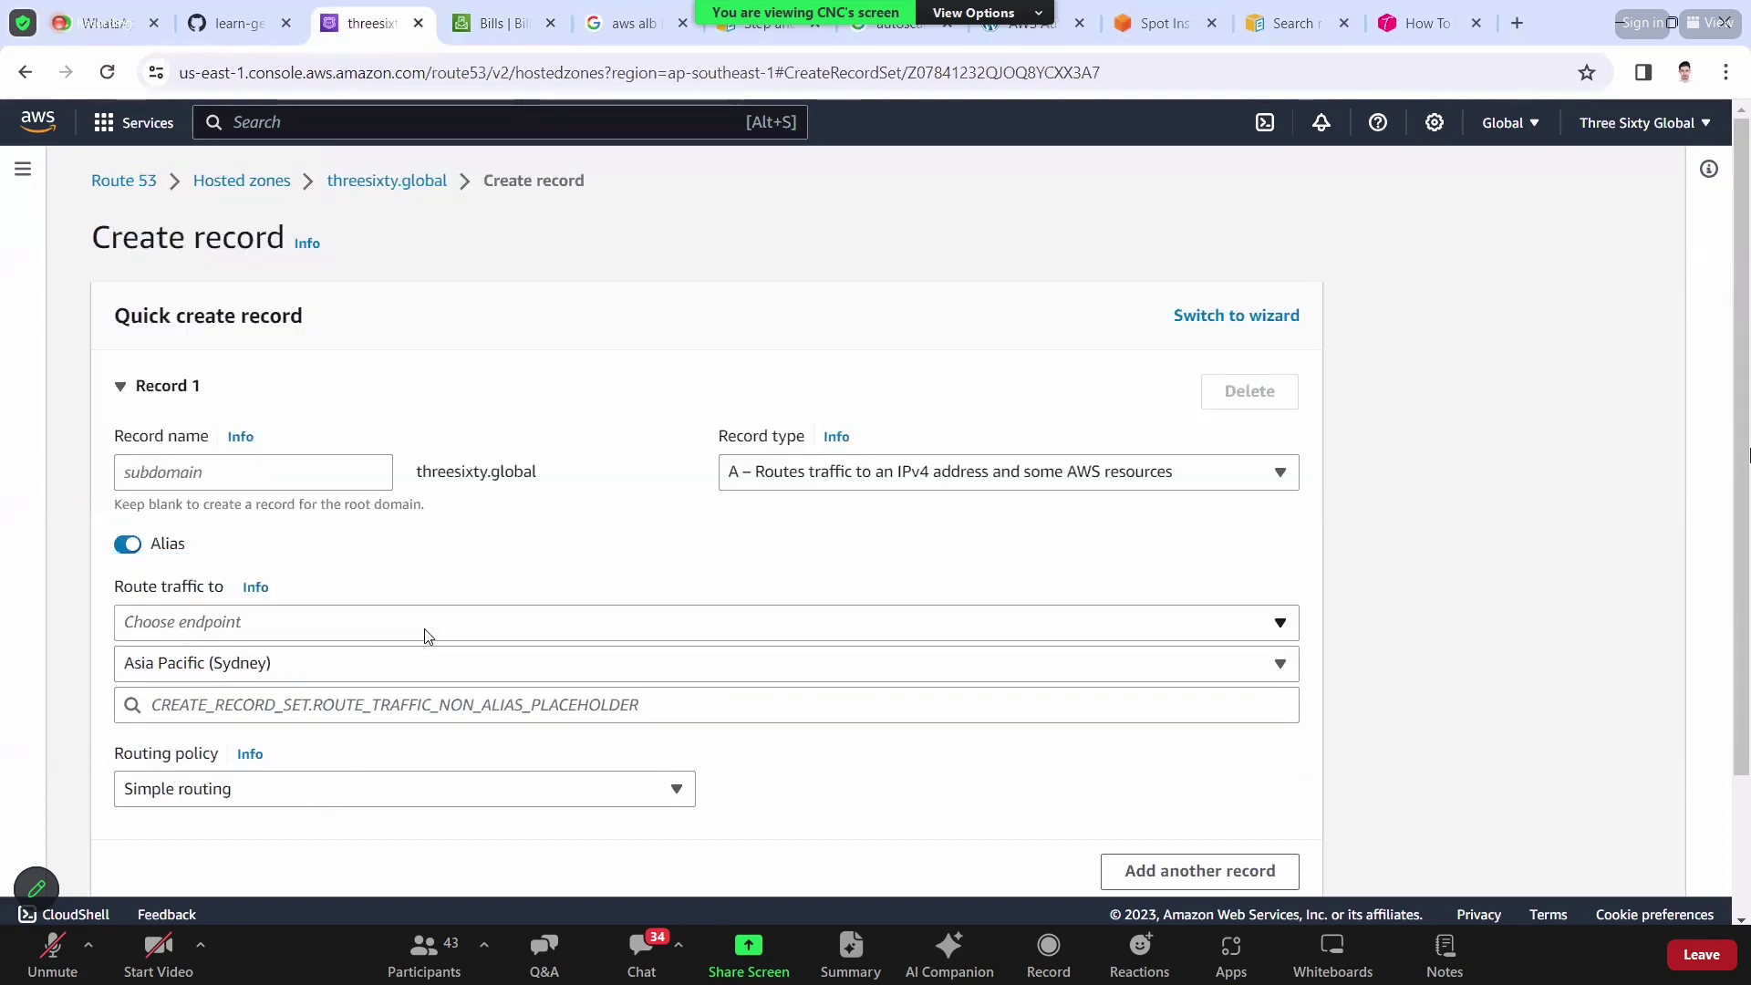
- Browse the alias endpoint types, then filter them with 'loa' to find load balancer options
left_click(374, 628)
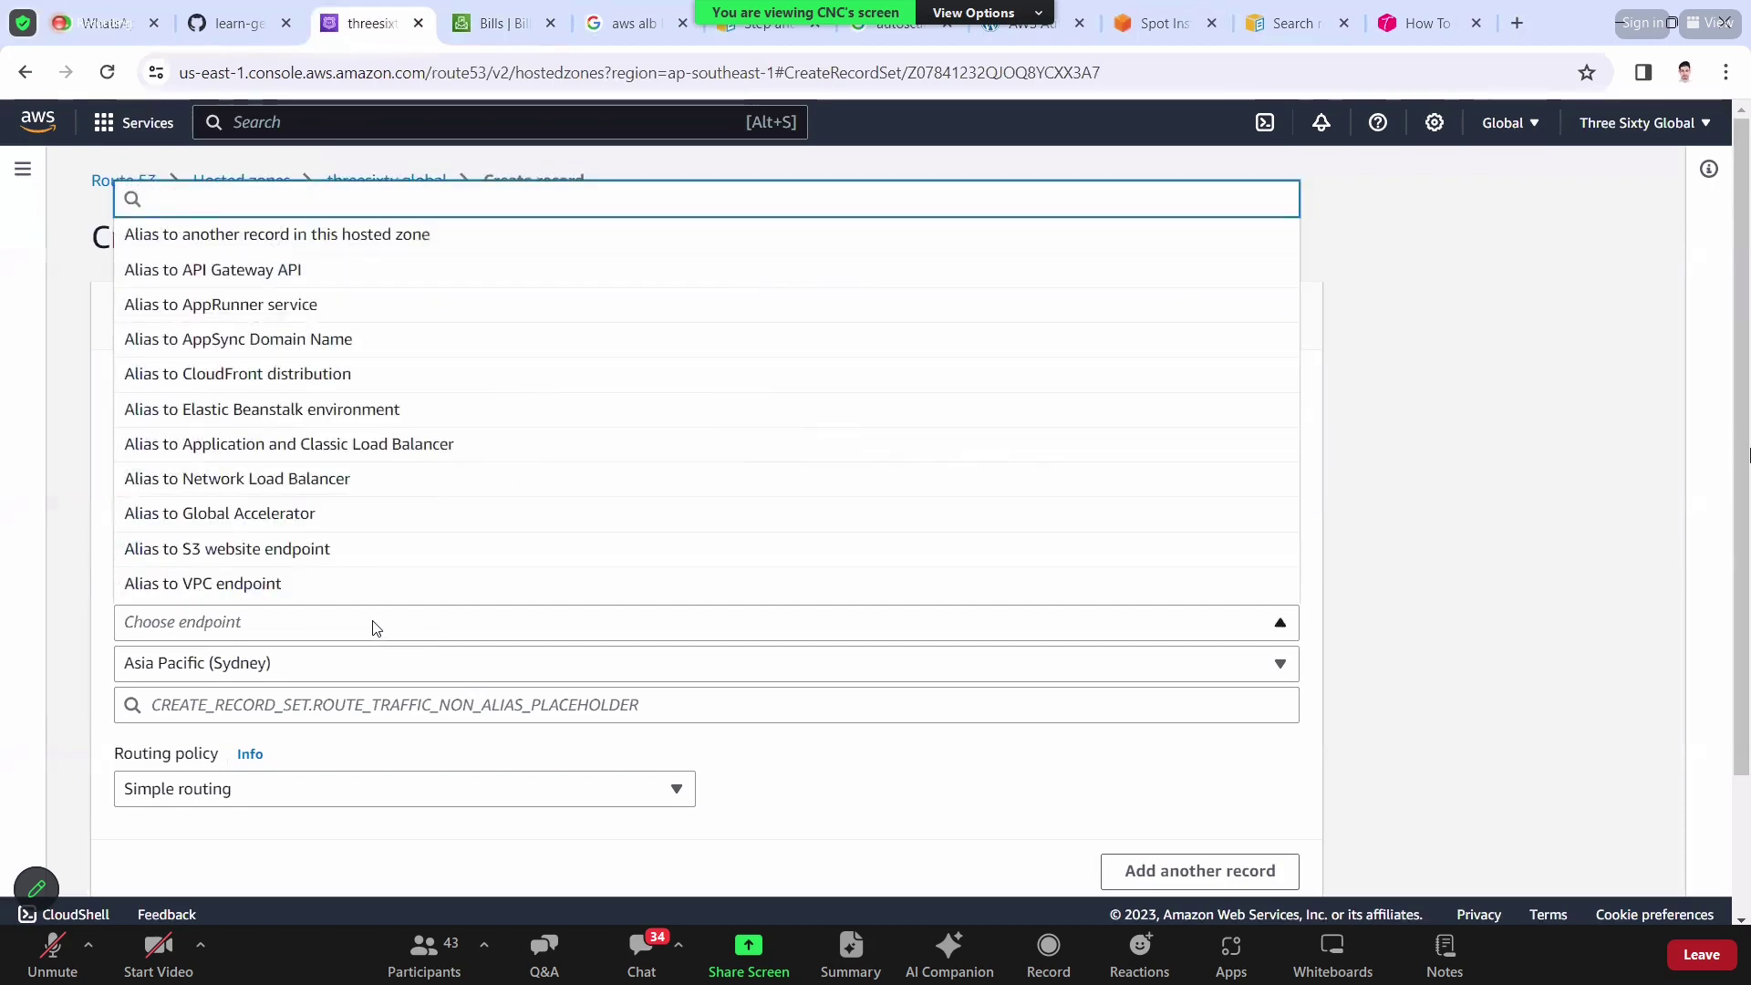
type("ex")
key("BackSpace")
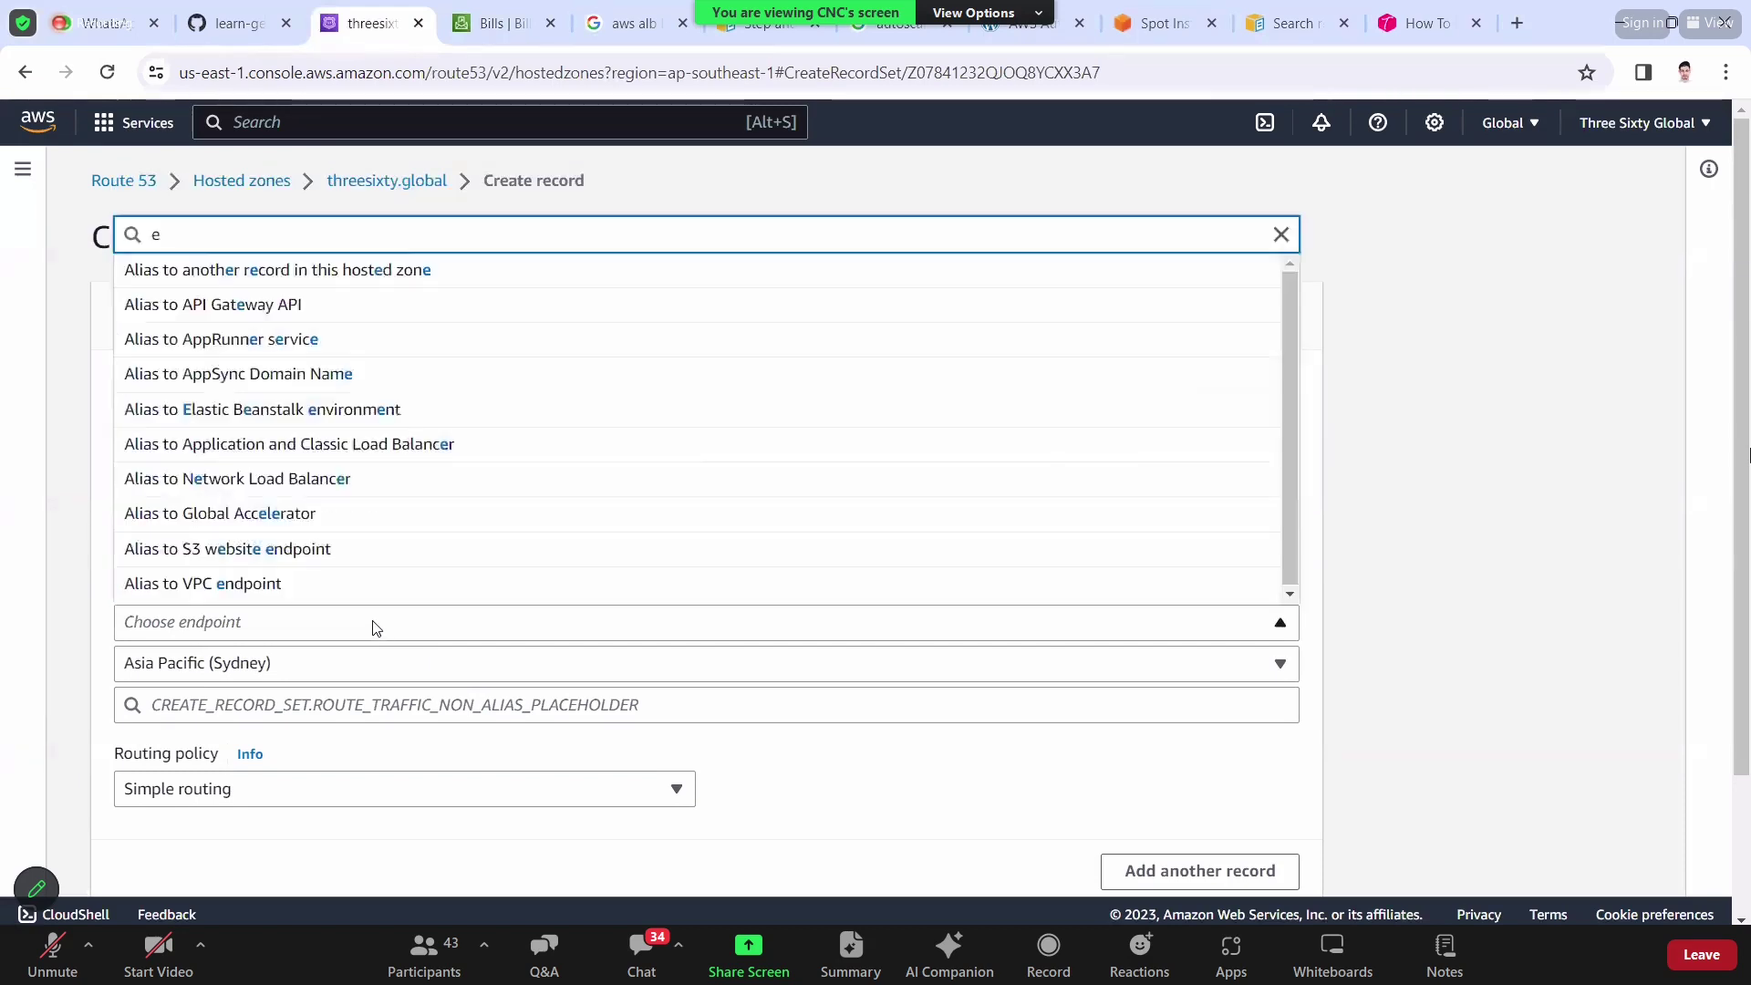
type("c2")
key("BackSpace")
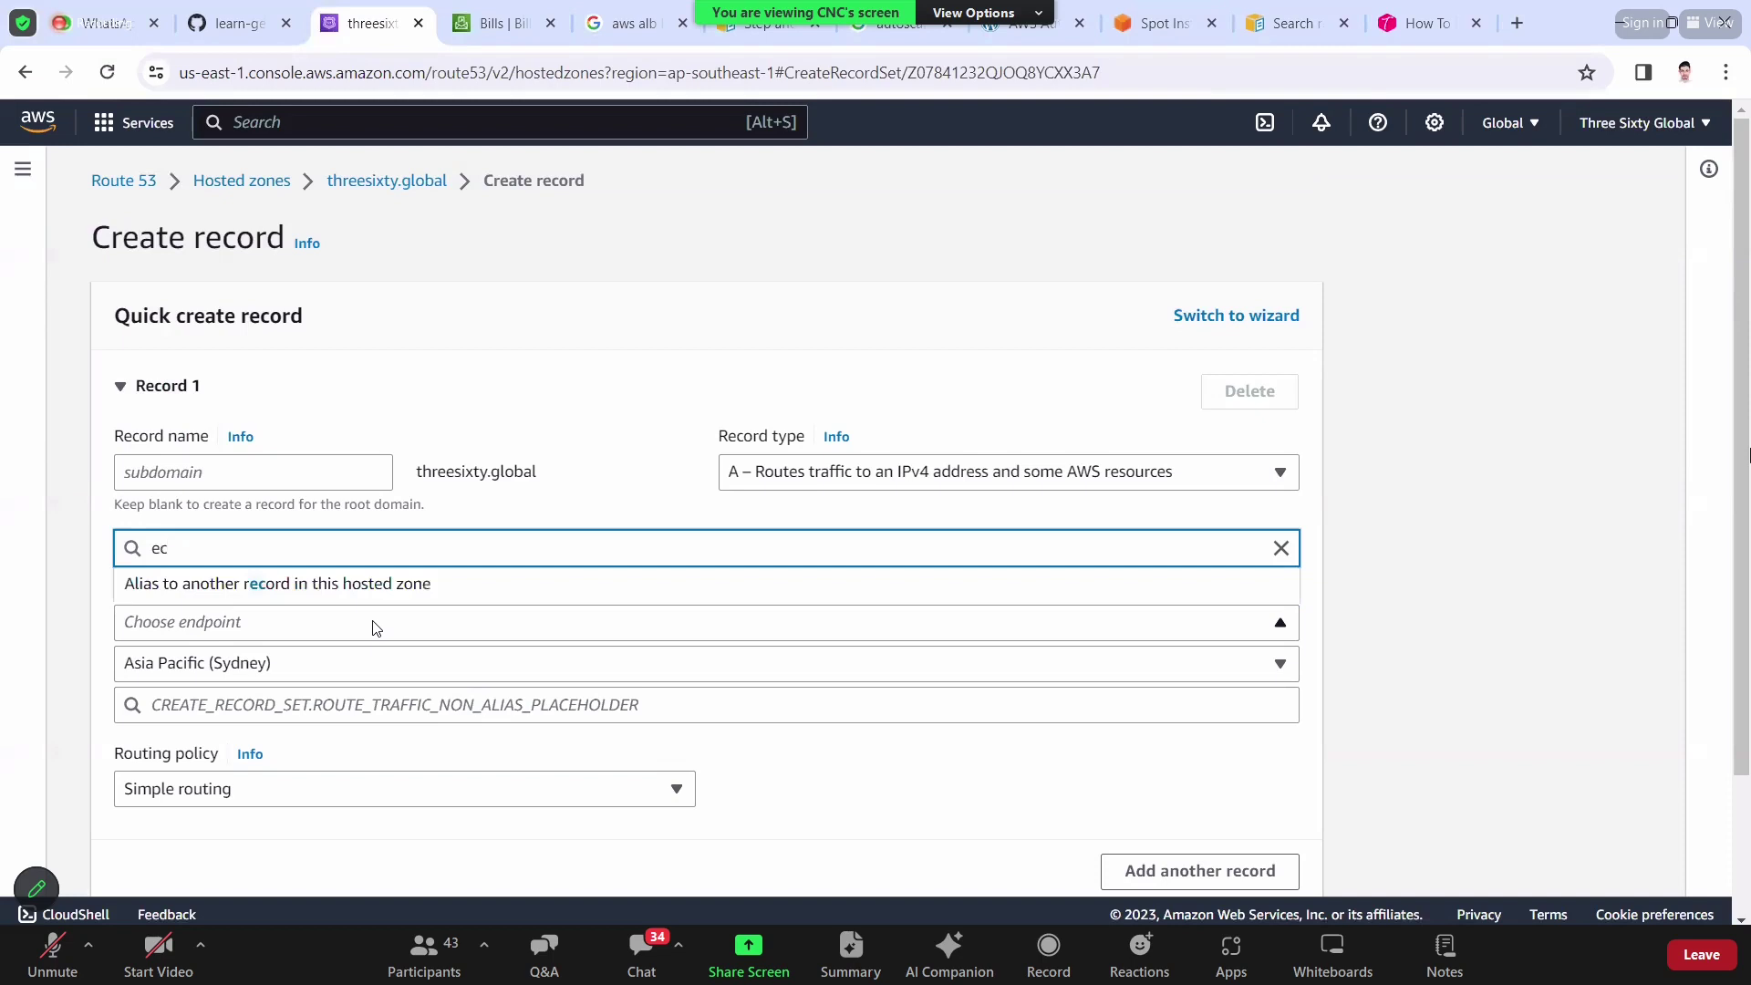
key("BackSpace")
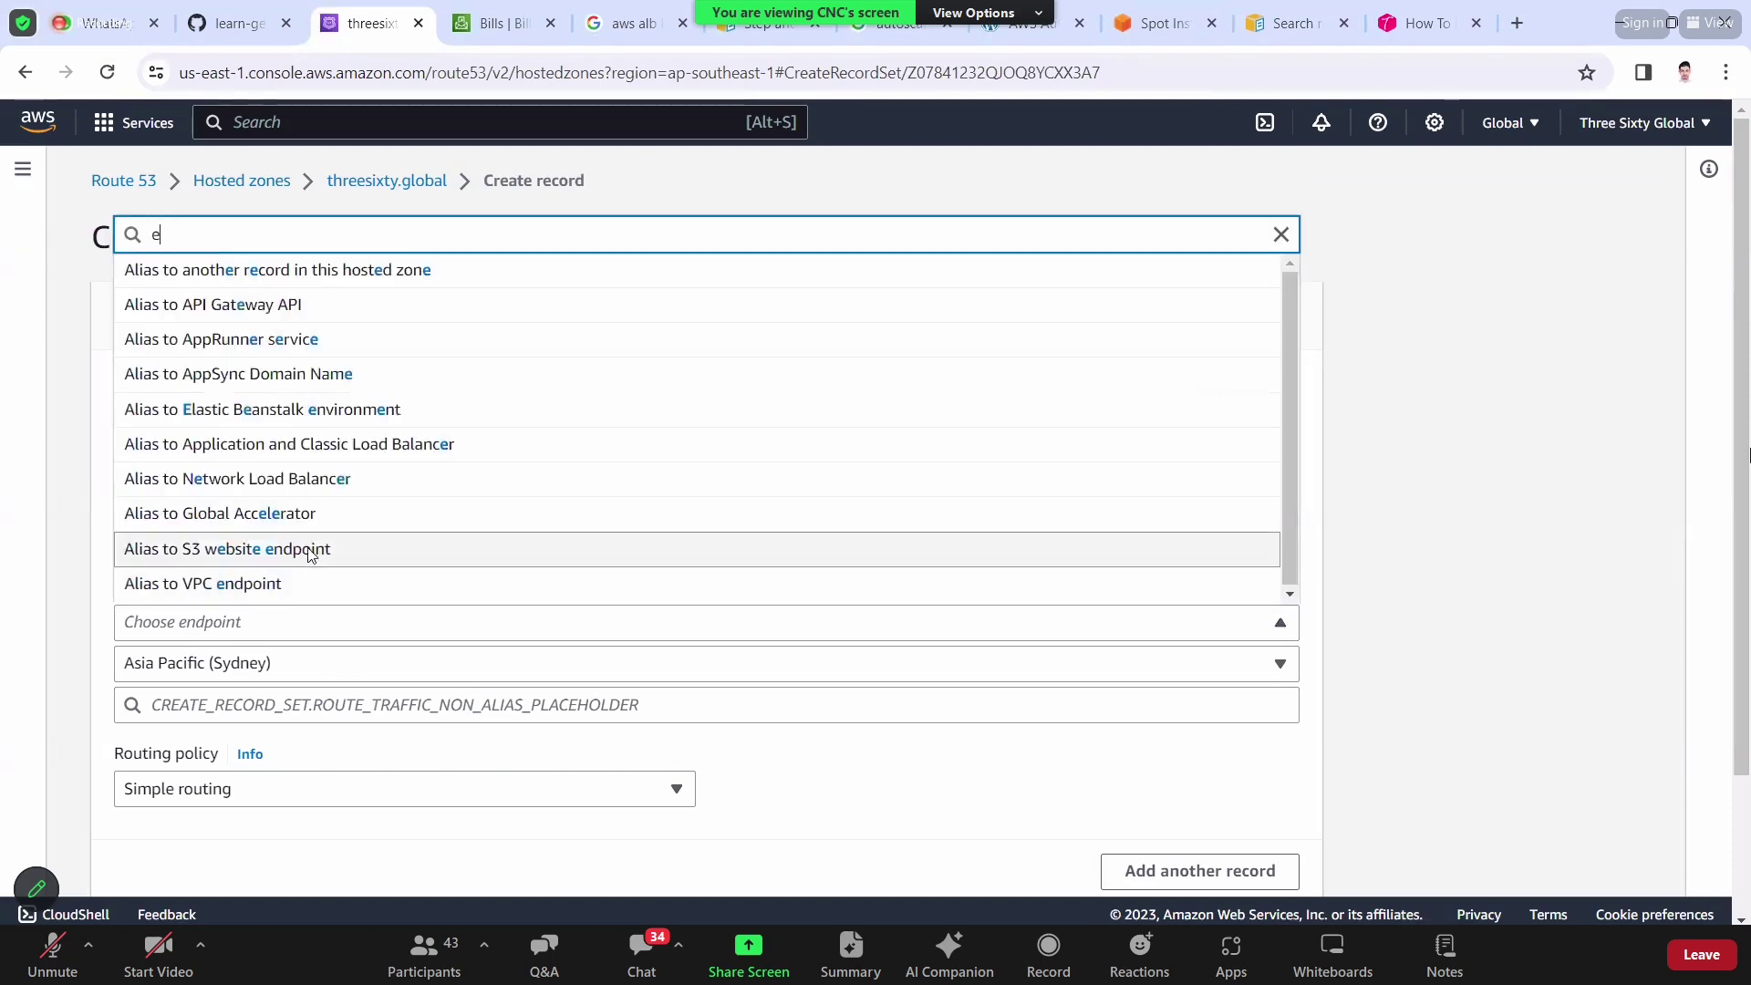
scroll(319, 507, "down", 1)
scroll(319, 507, "up", 1)
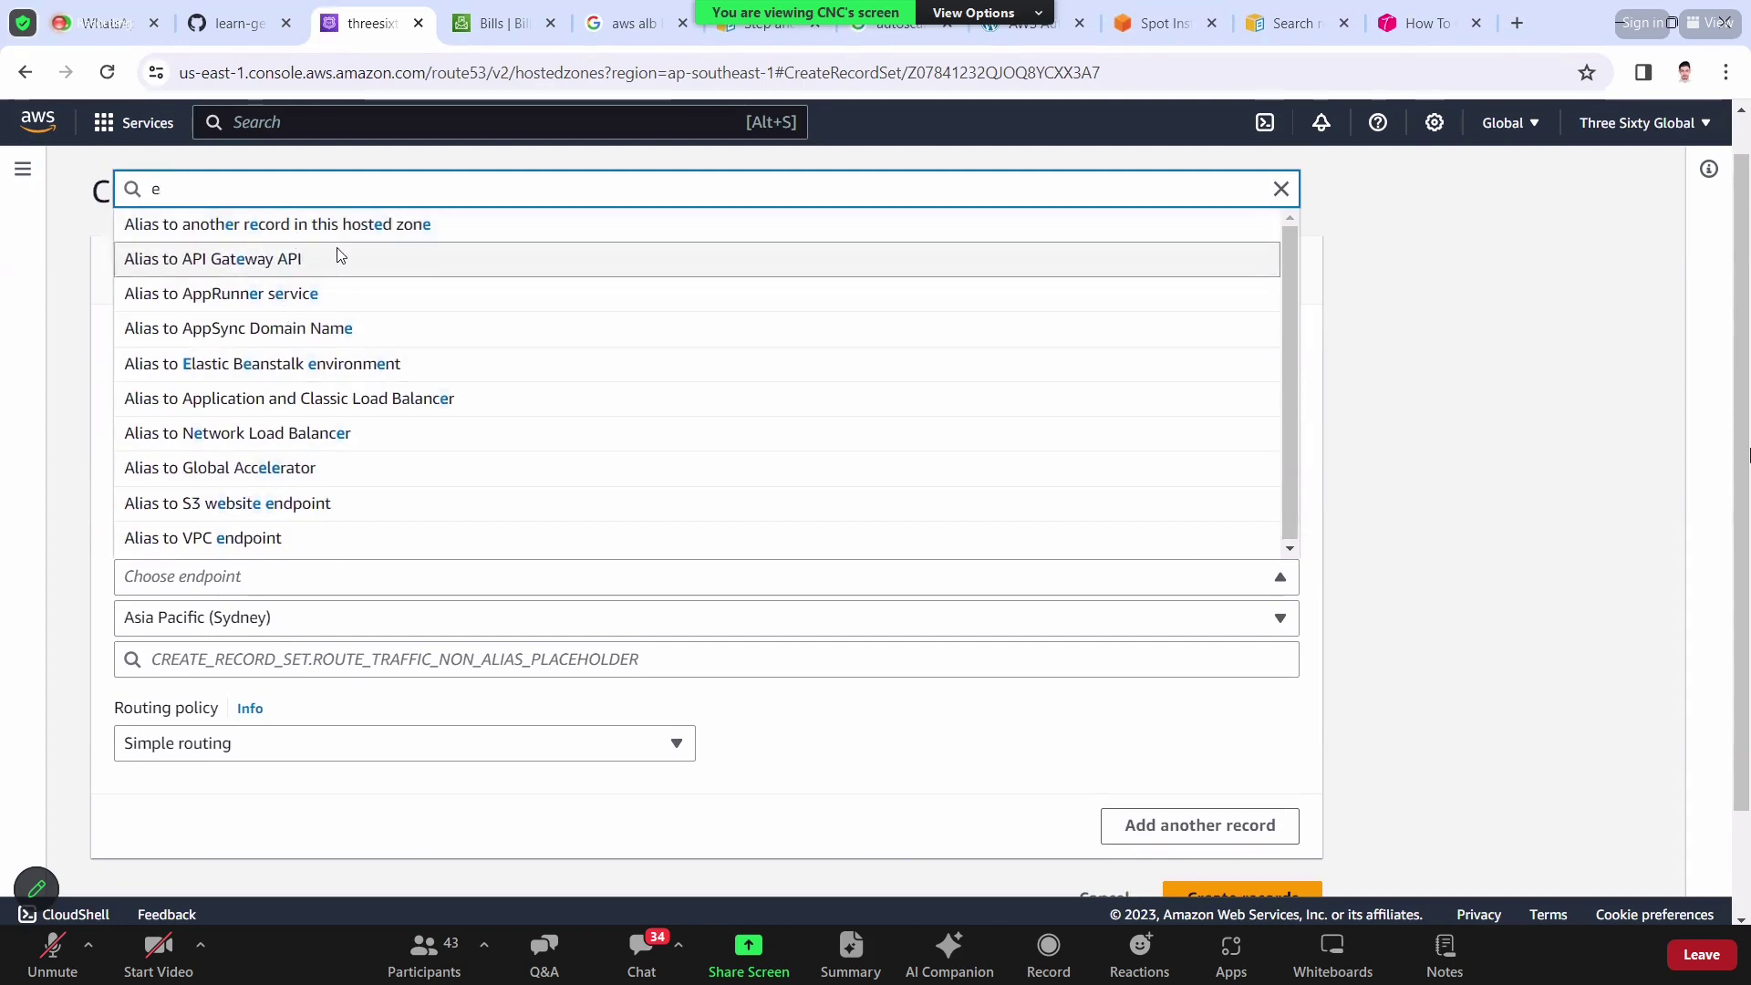
scroll(334, 426, "down", 1)
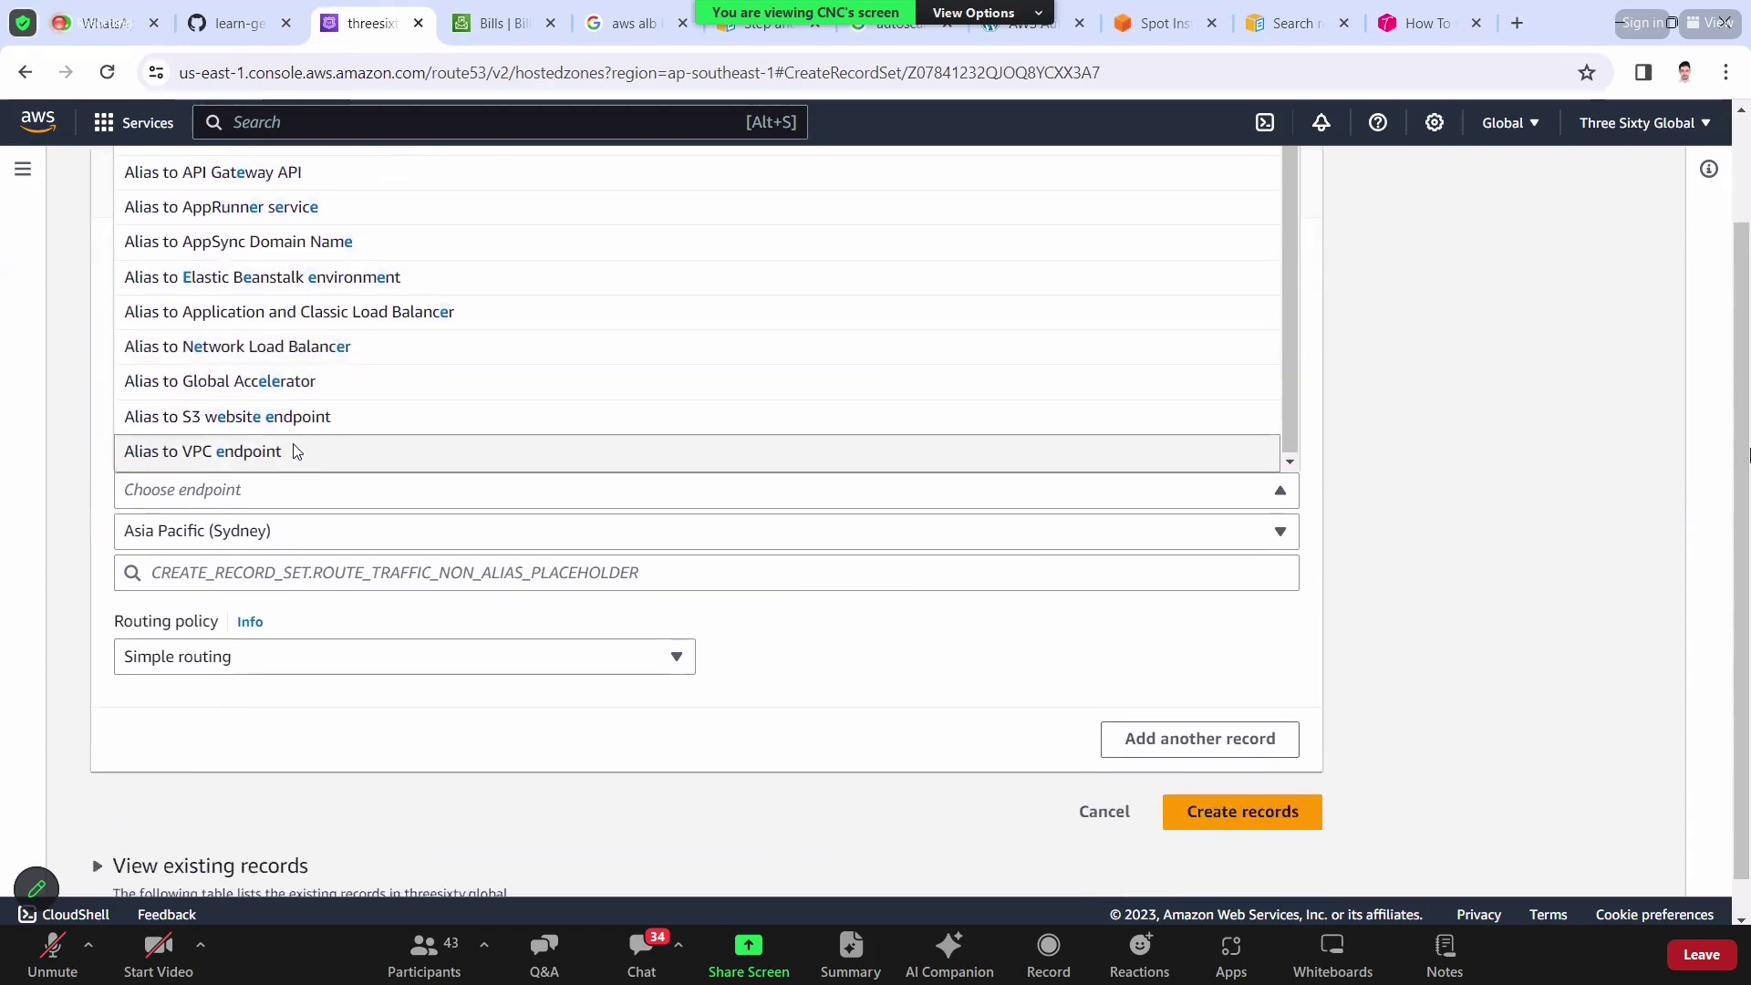
scroll(369, 362, "up", 2)
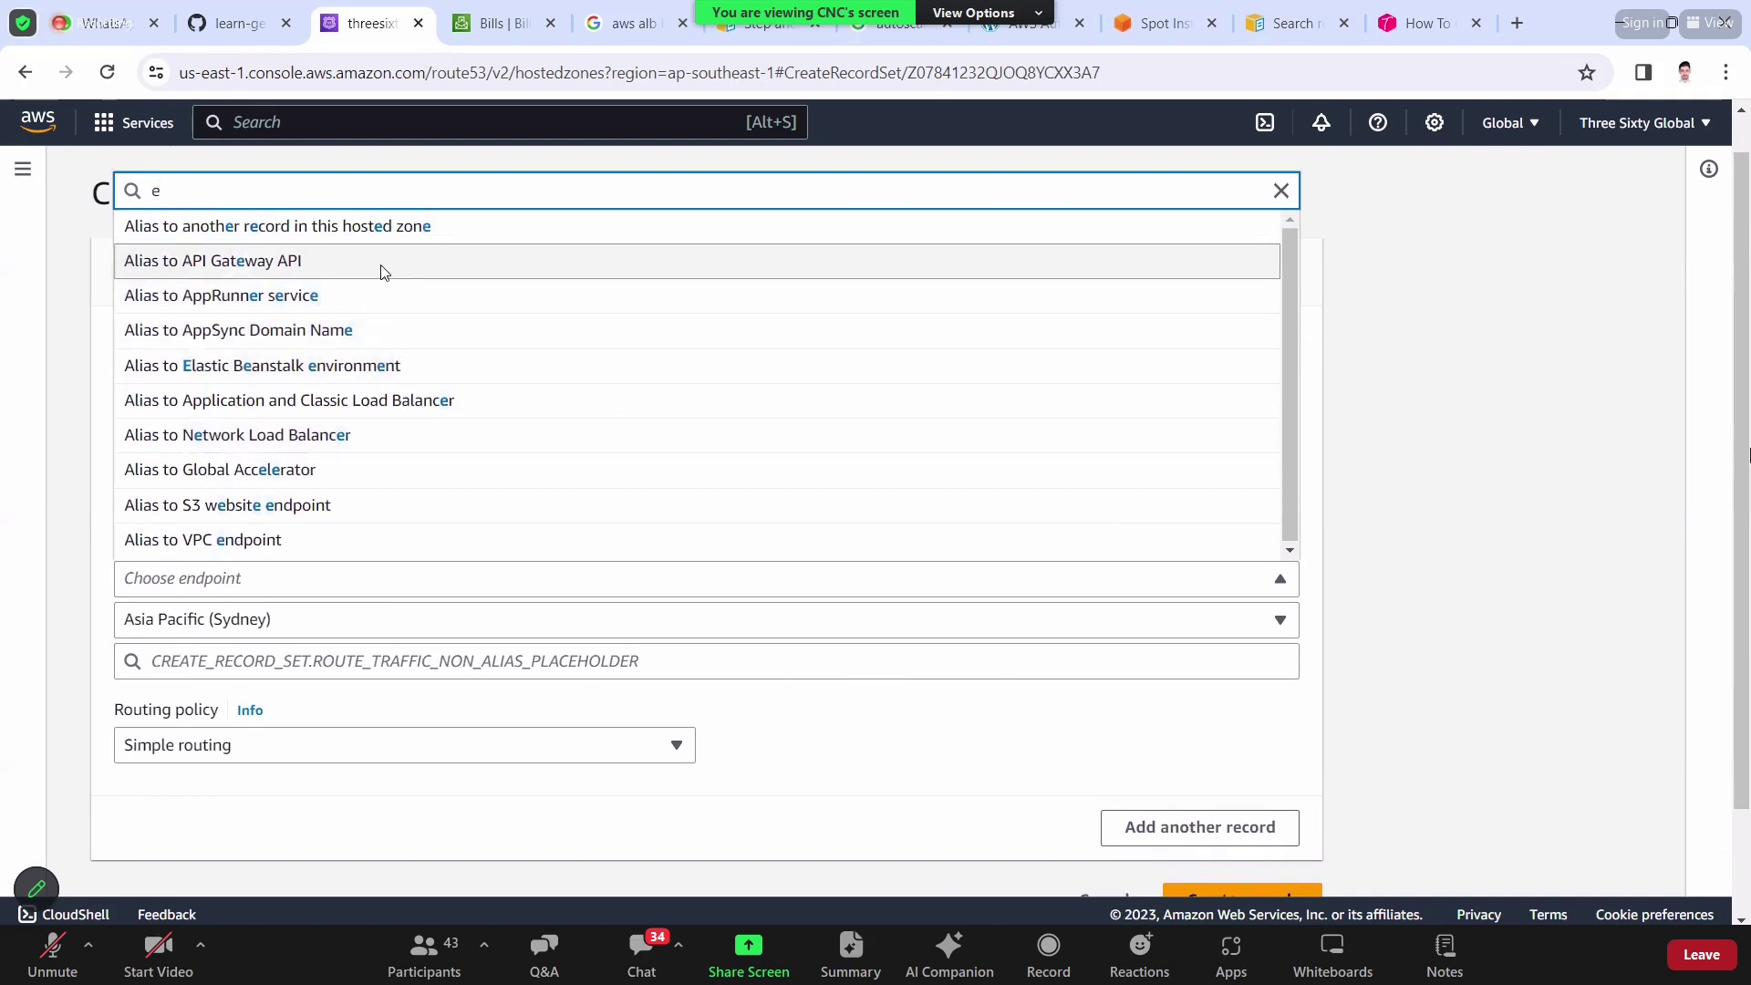
type("=")
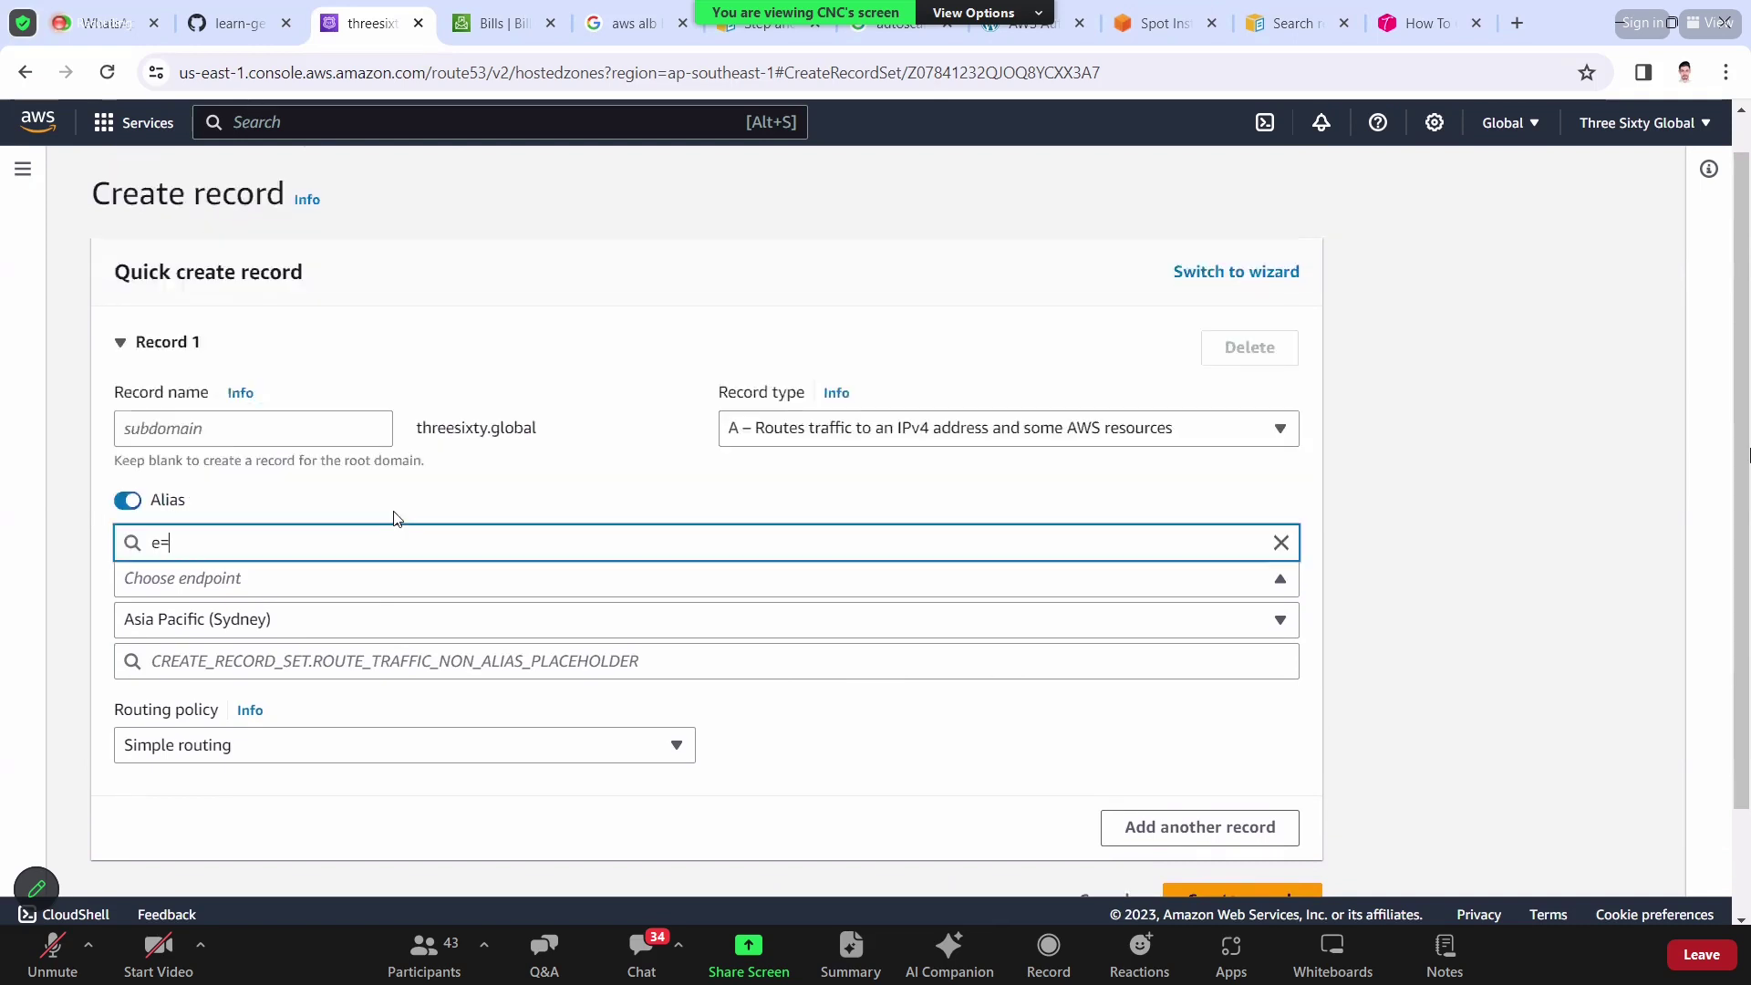
type("lo")
key("BackSpace")
key("BackSpace")
key("BackSpace")
key("BackSpace")
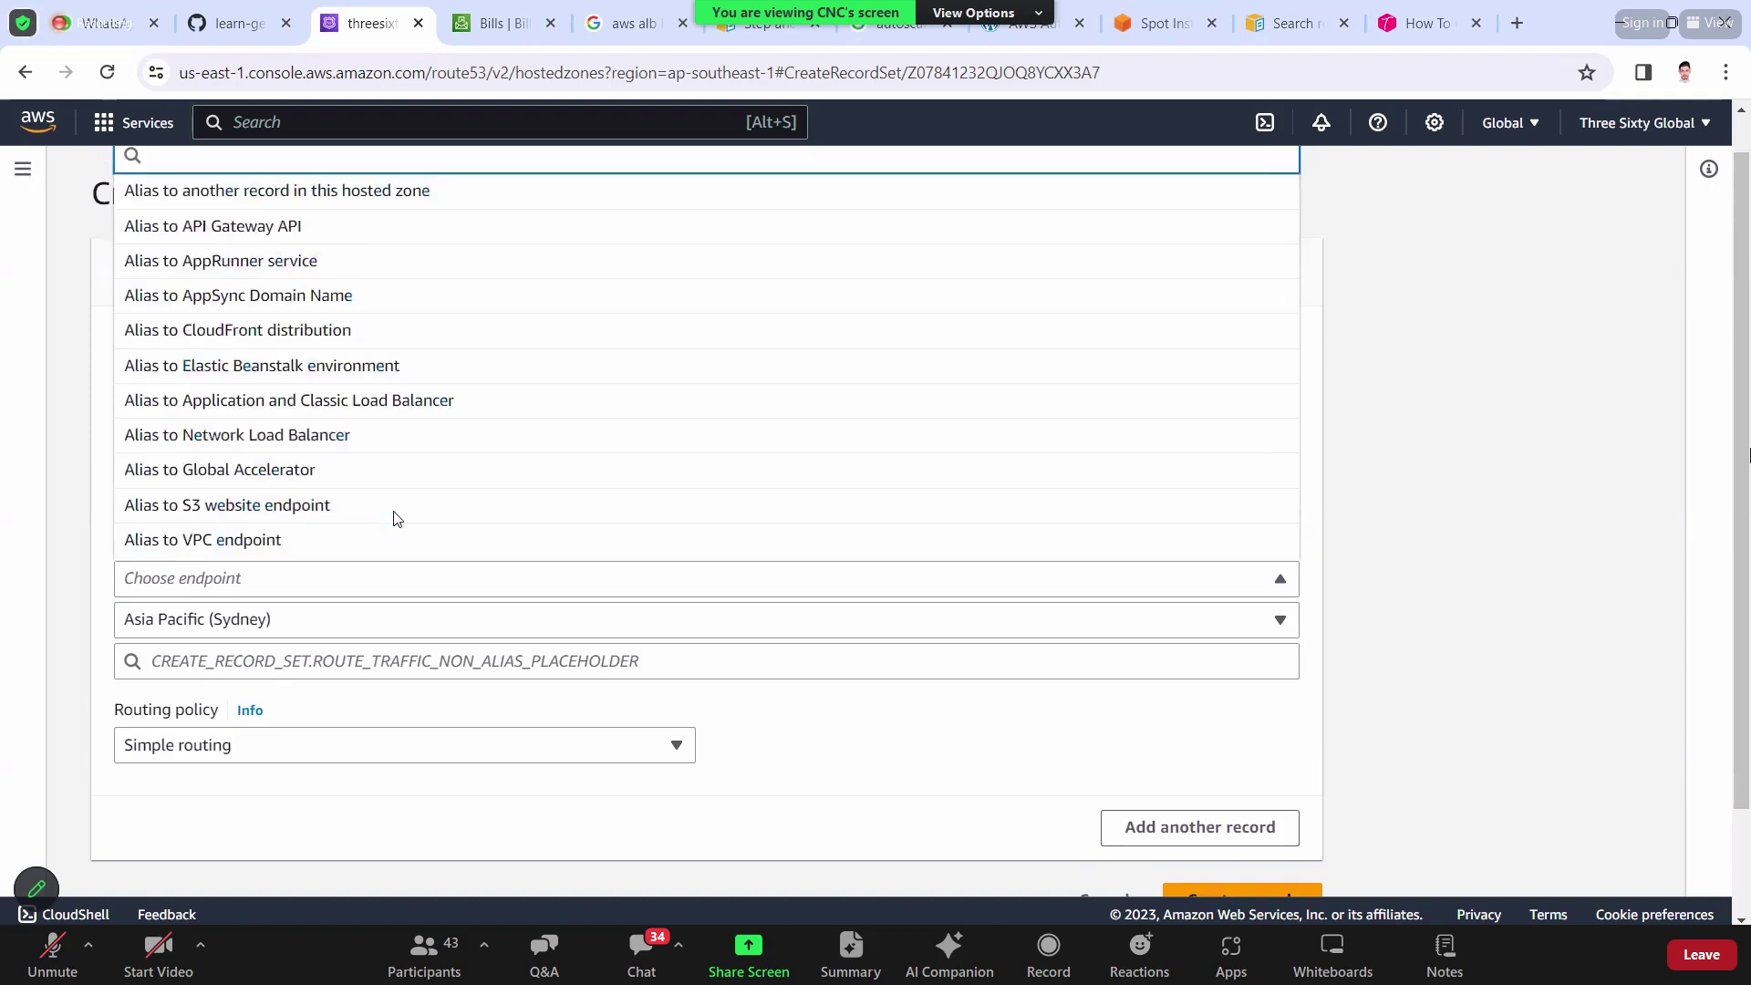
type("loa")
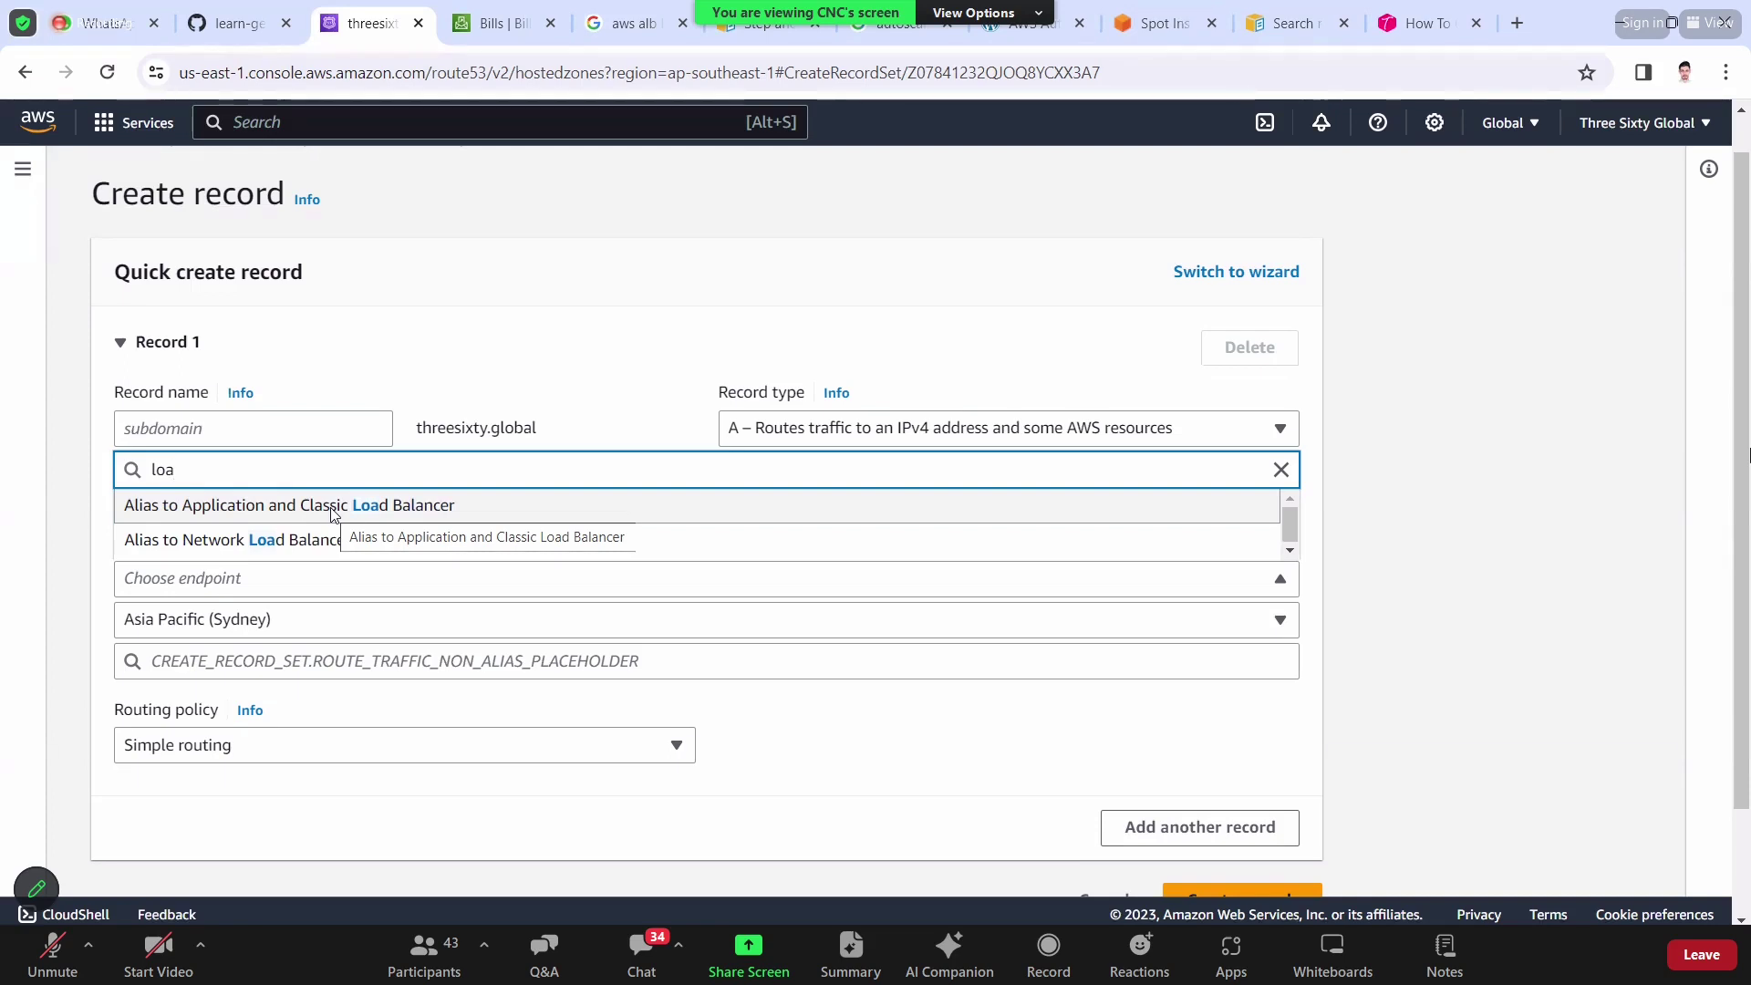
- Choose 'Alias to Application and Classic Load Balancer' with Asia Pacific (Sydney) as its region
left_click(334, 507)
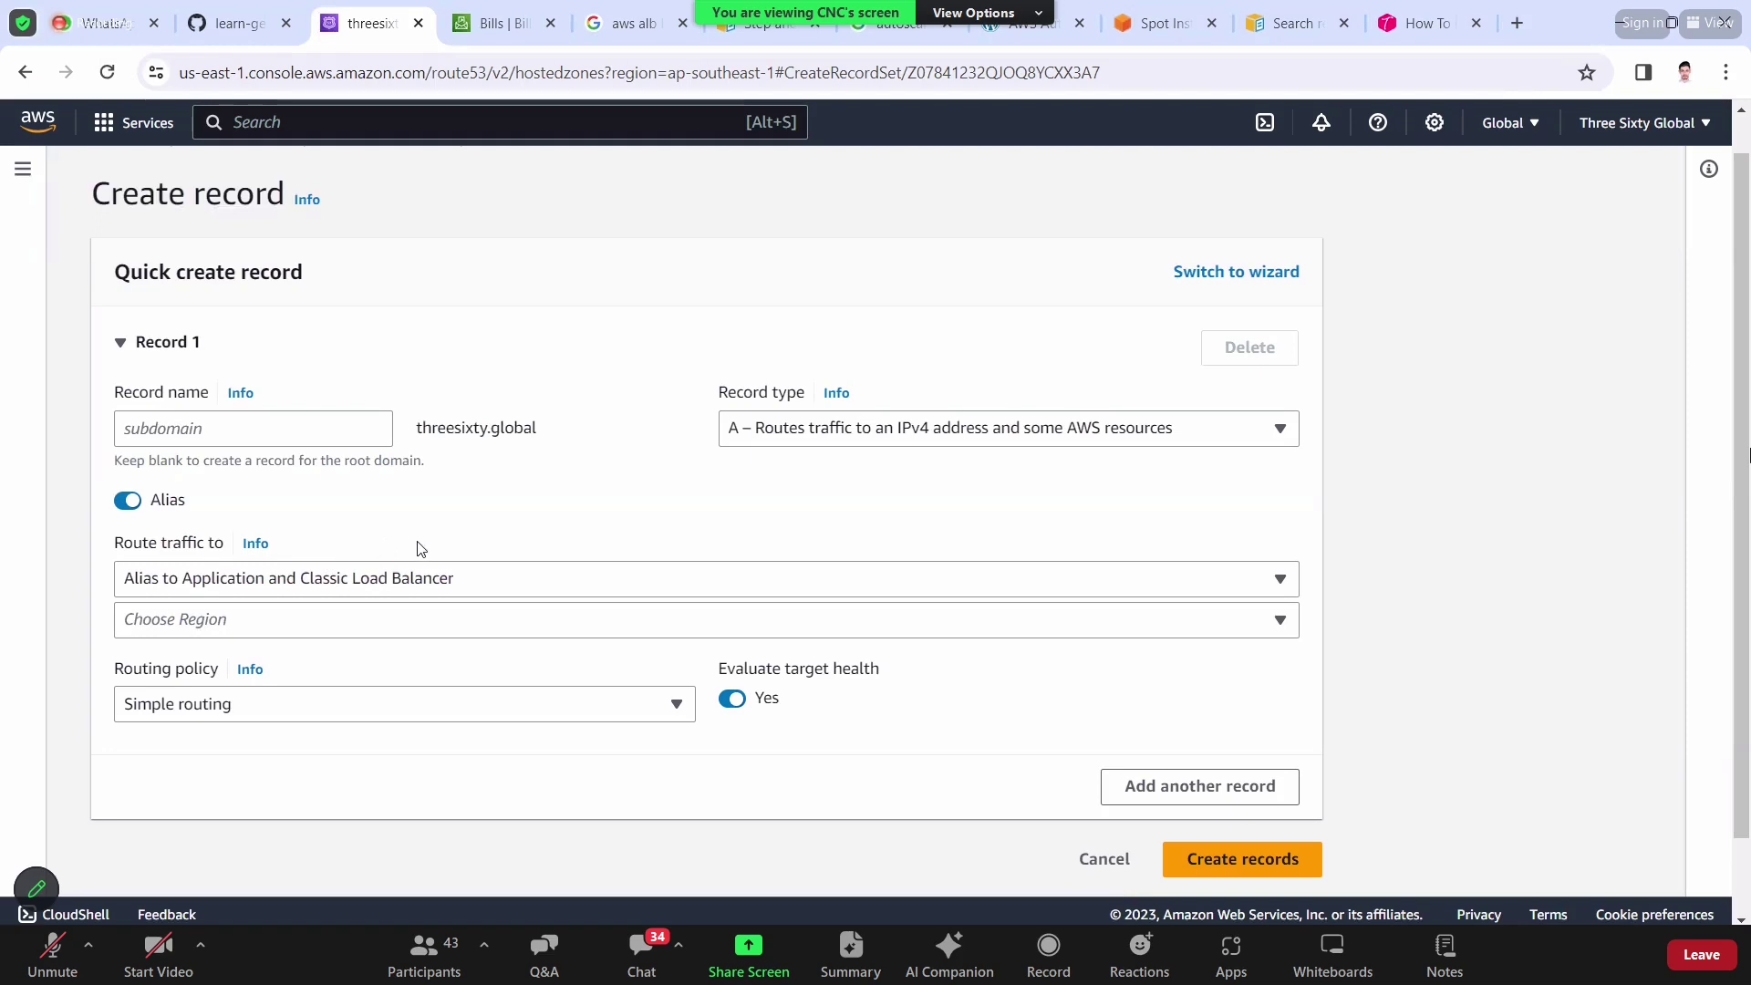
scroll(414, 547, "up", 1)
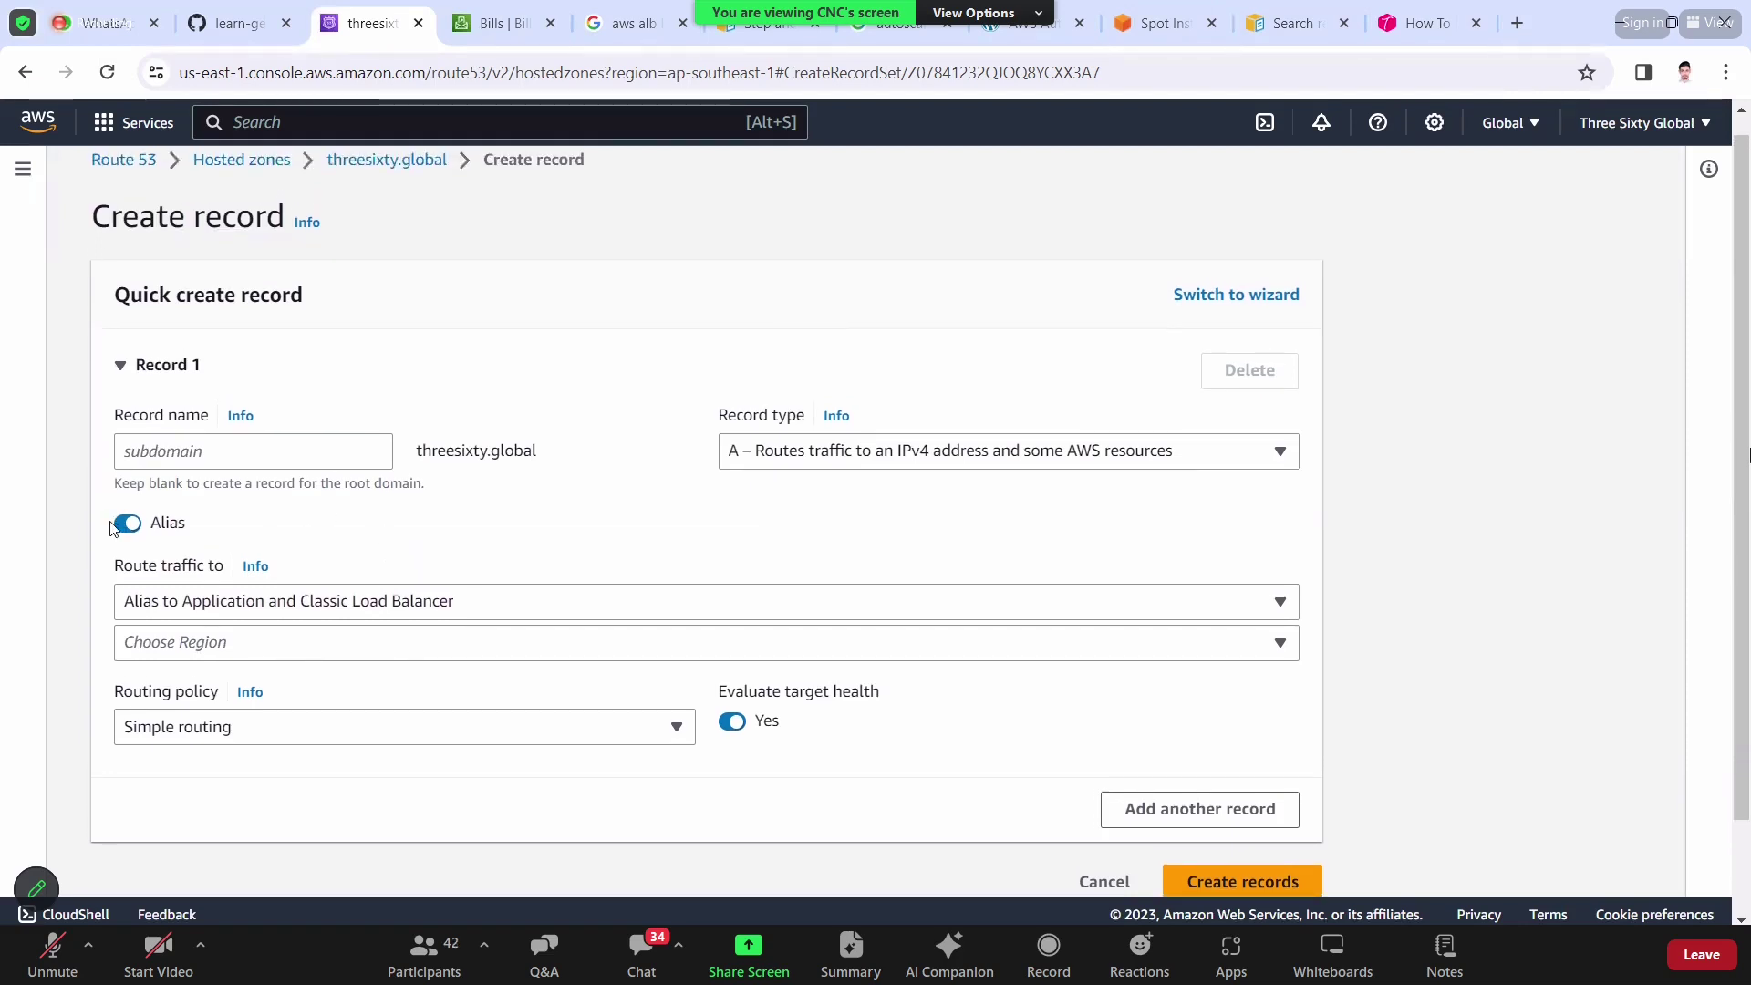
left_click(254, 648)
type("se")
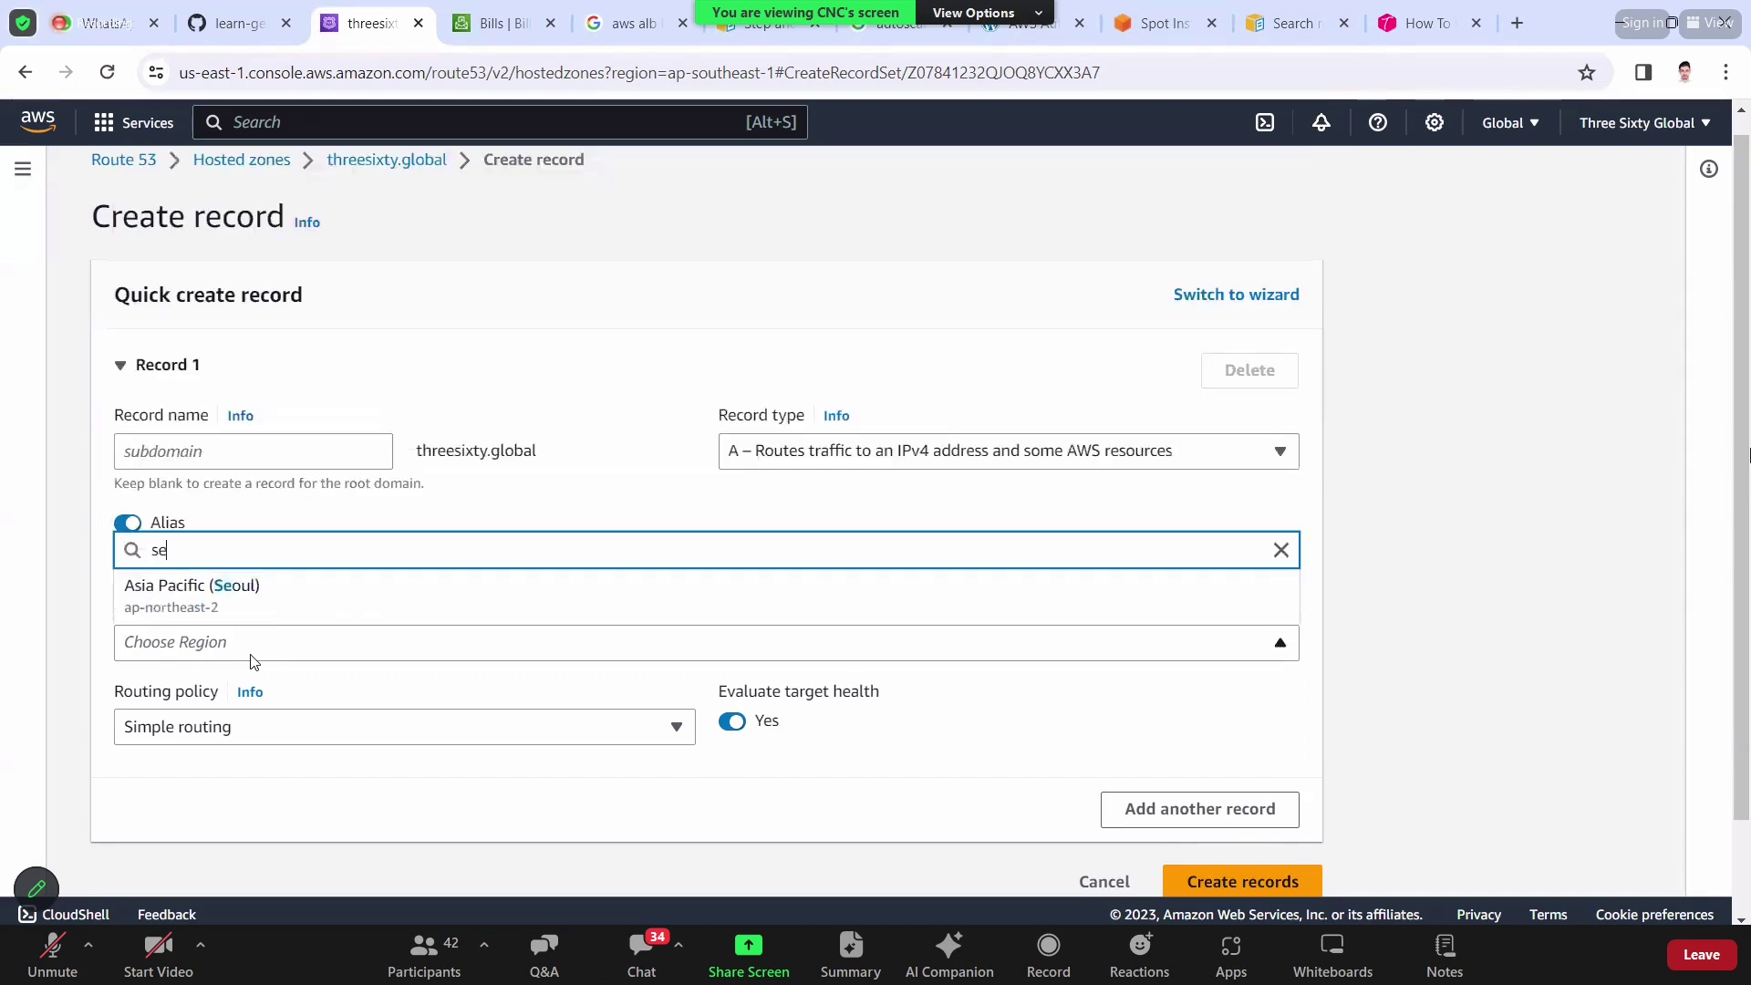
type("d")
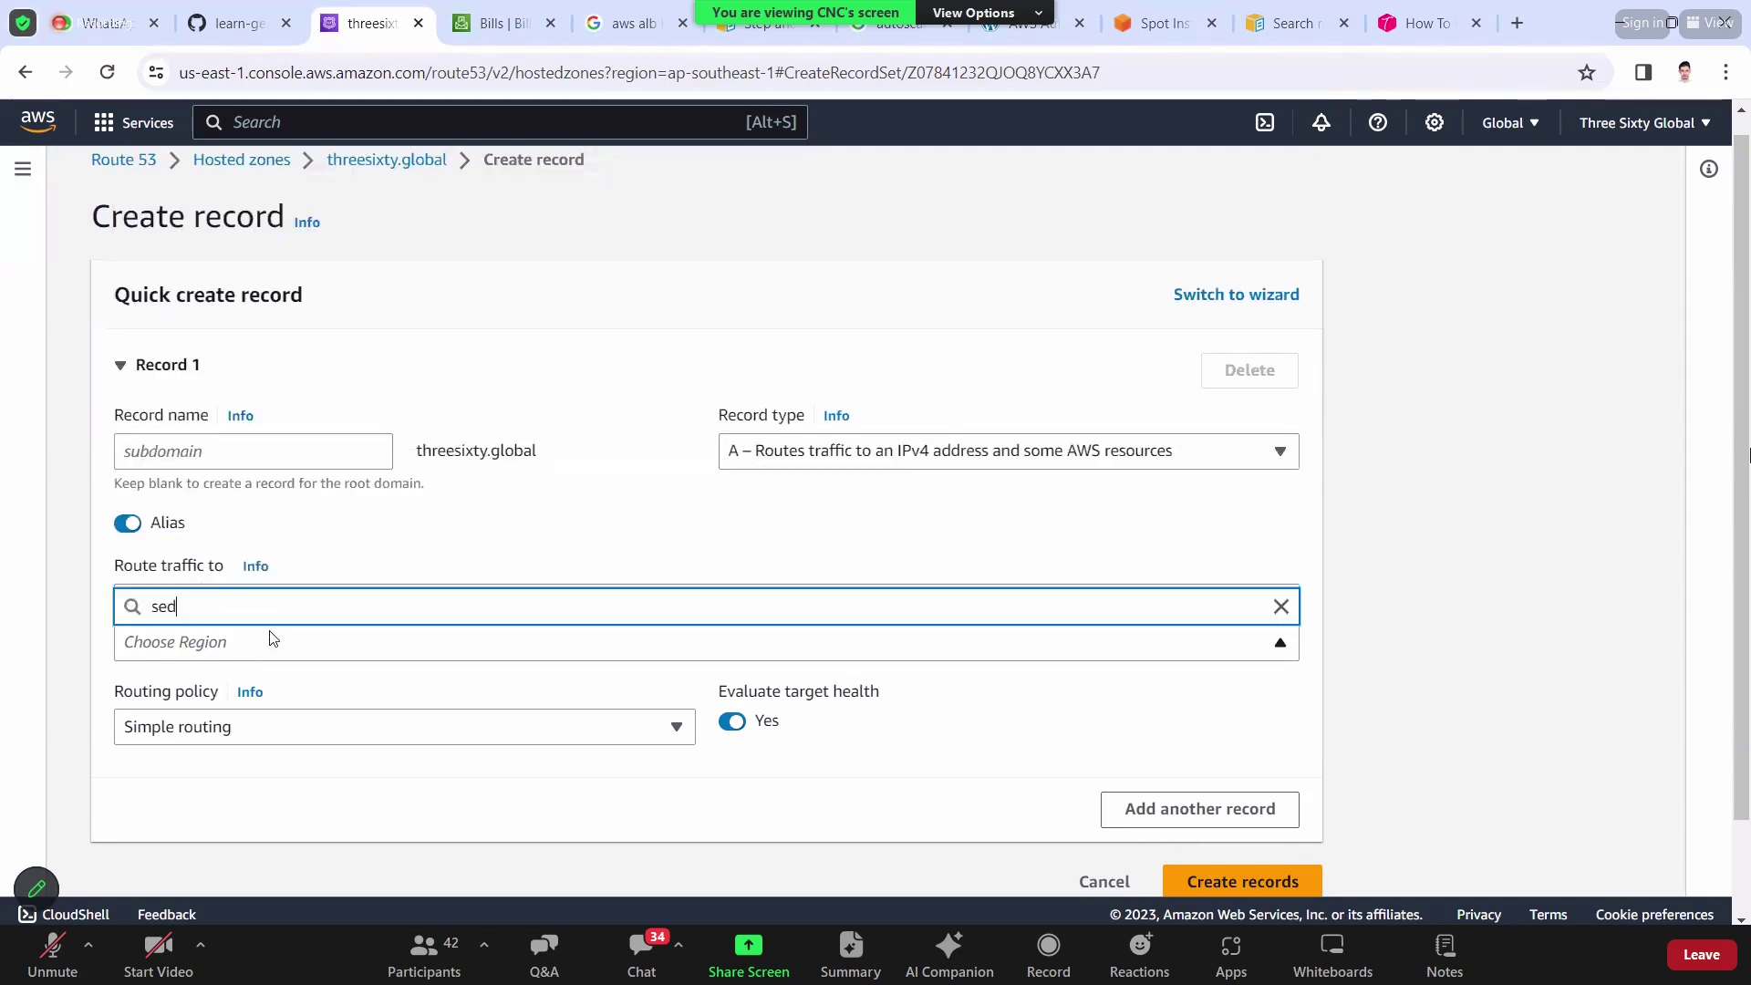
key("BackSpace")
key("BackSpace")
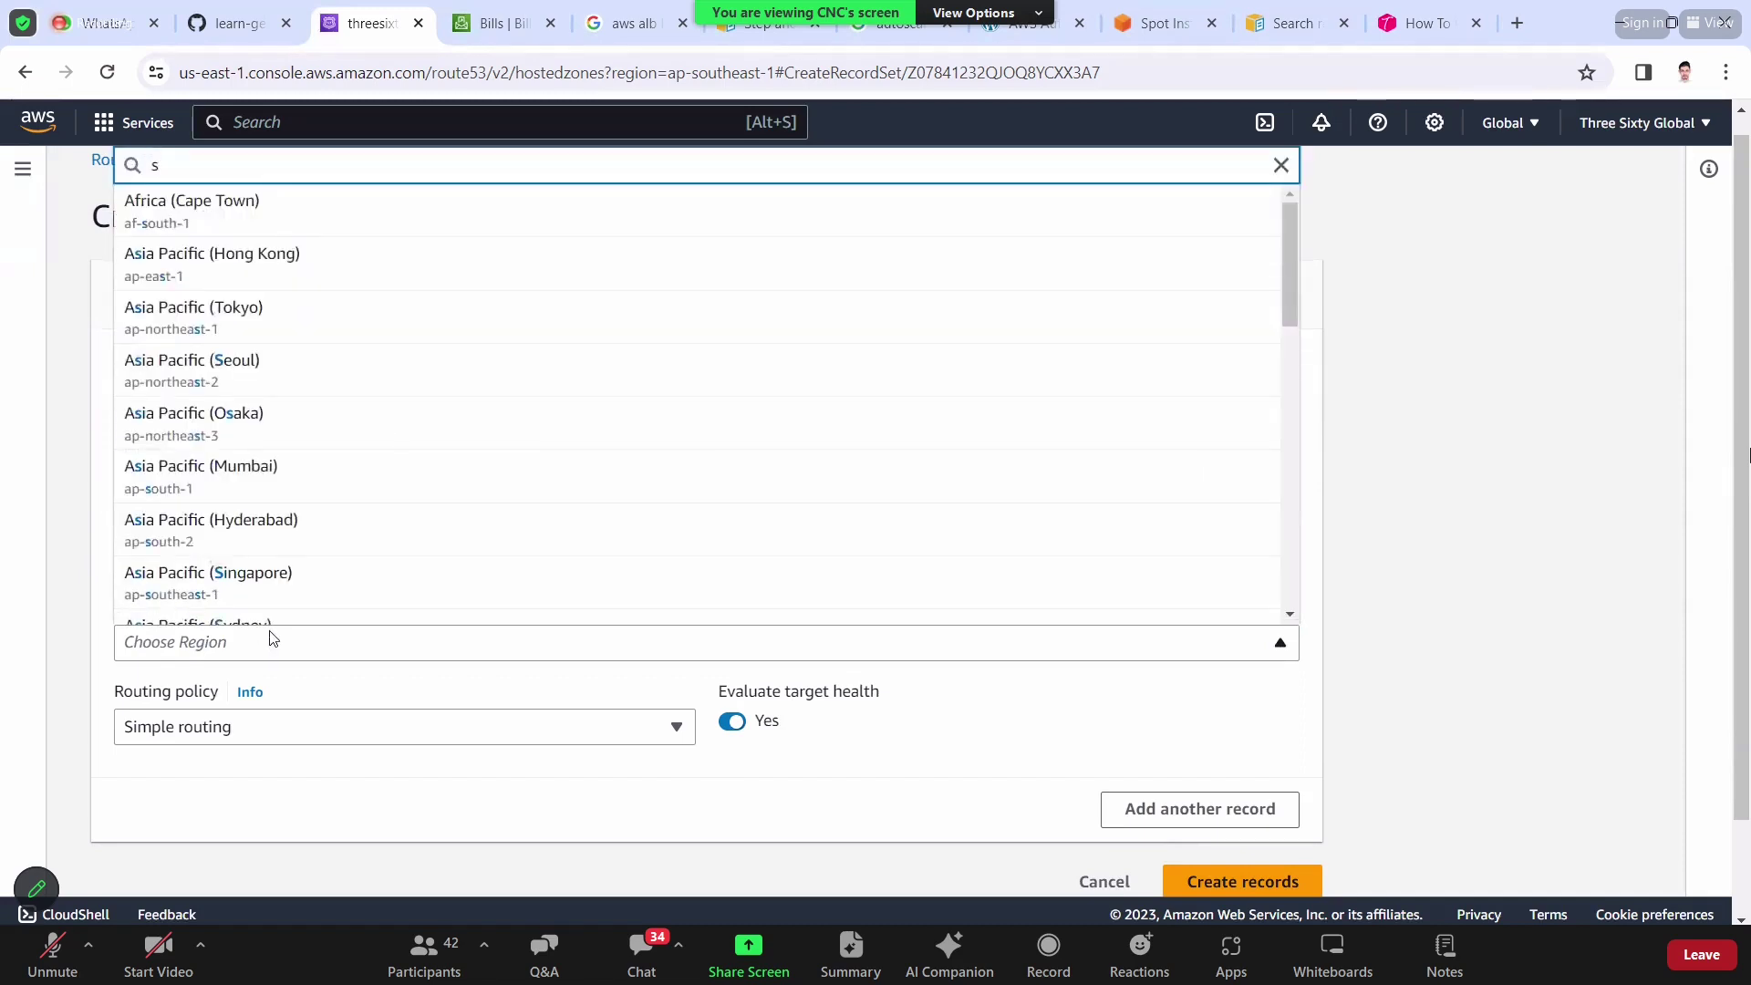
type("y")
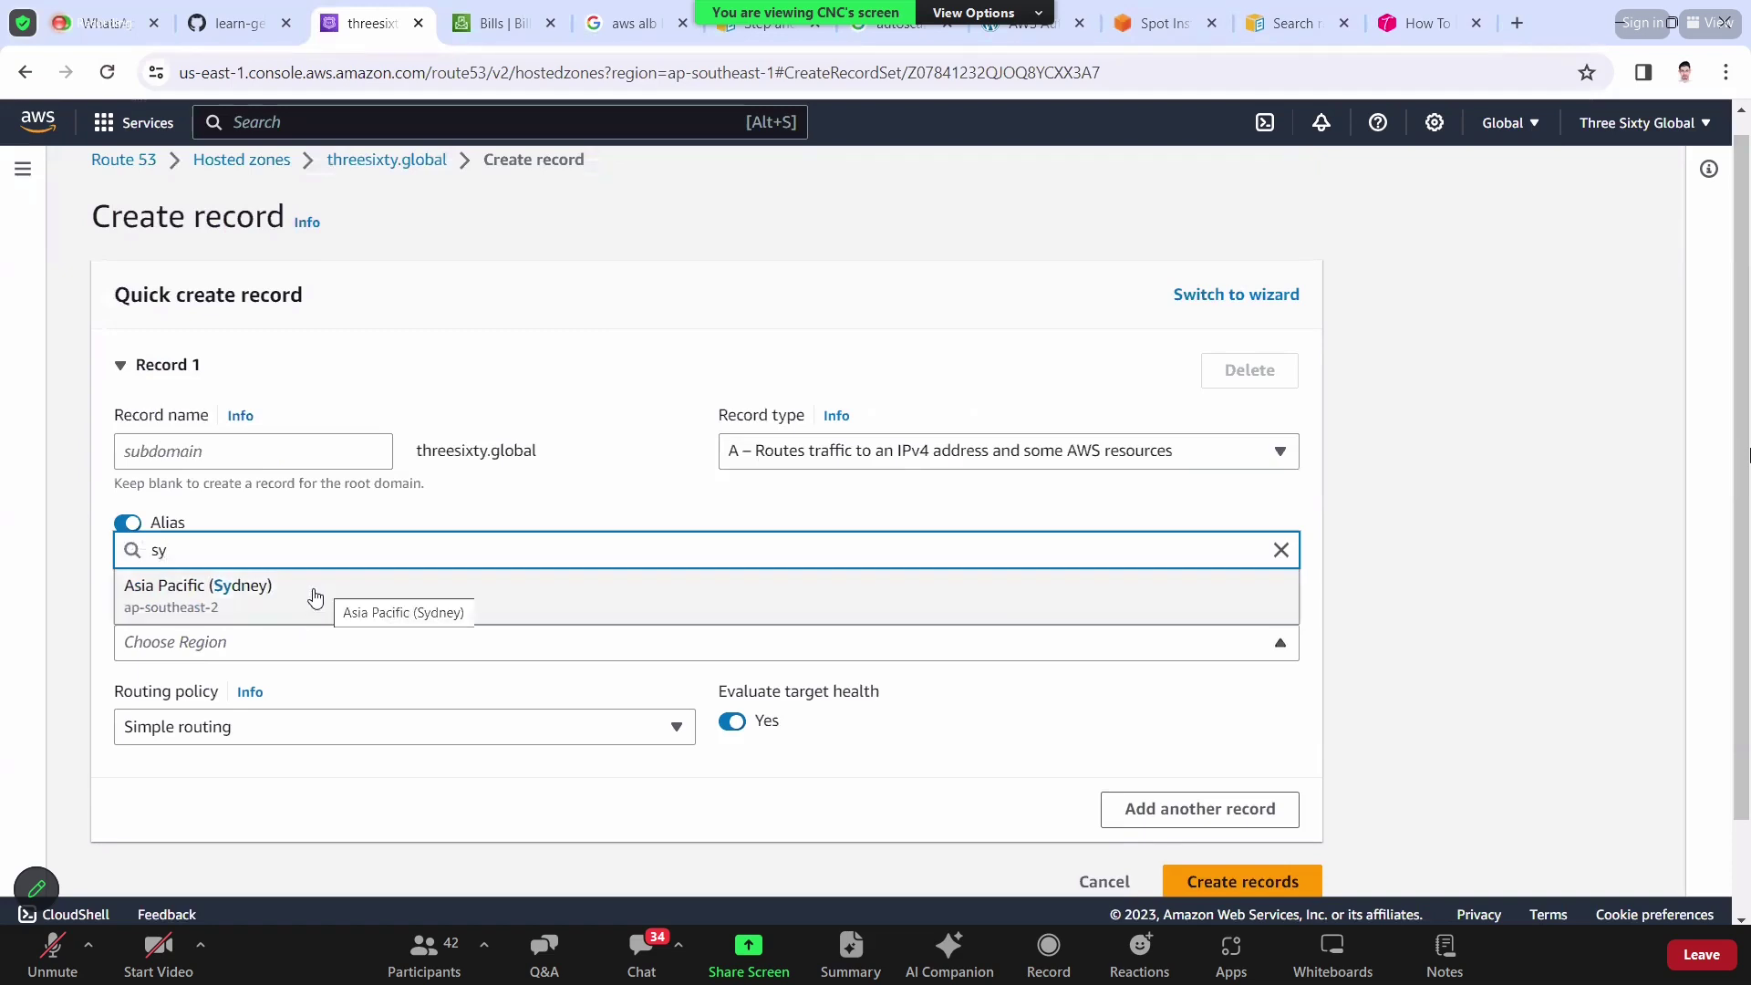
left_click(314, 597)
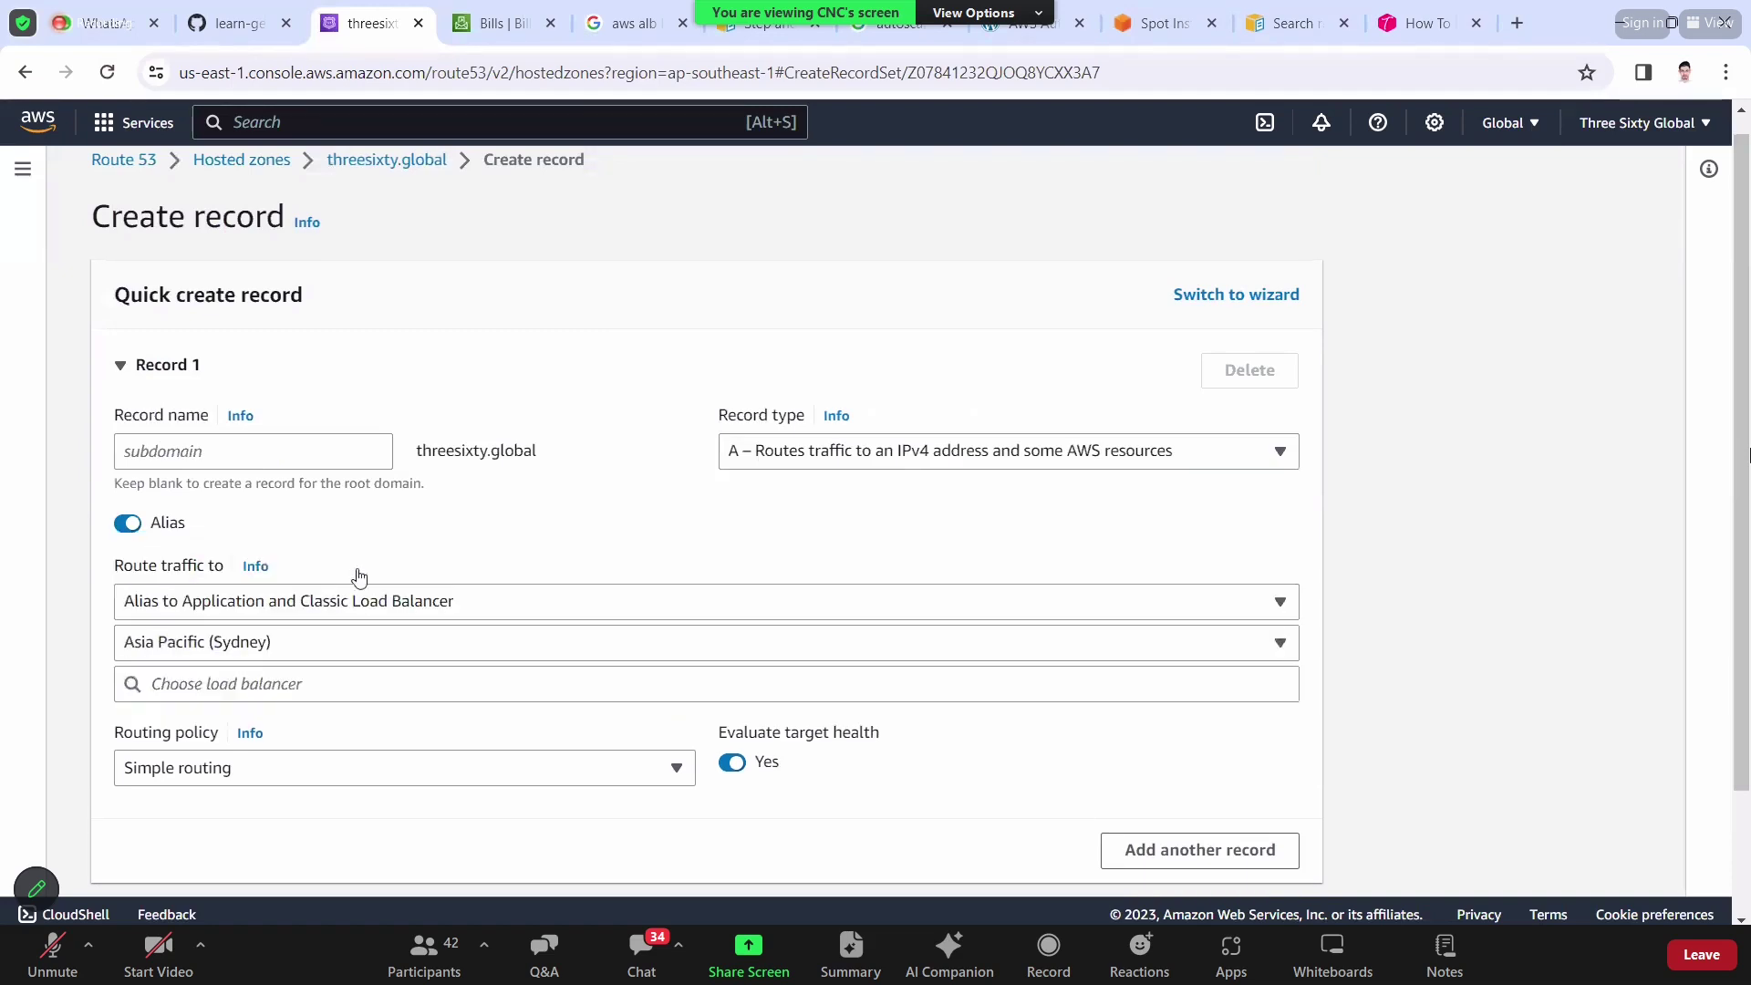
- Keep that target type and check for a Sydney load balancer; none are available
left_click(397, 618)
left_click(395, 614)
left_click(395, 692)
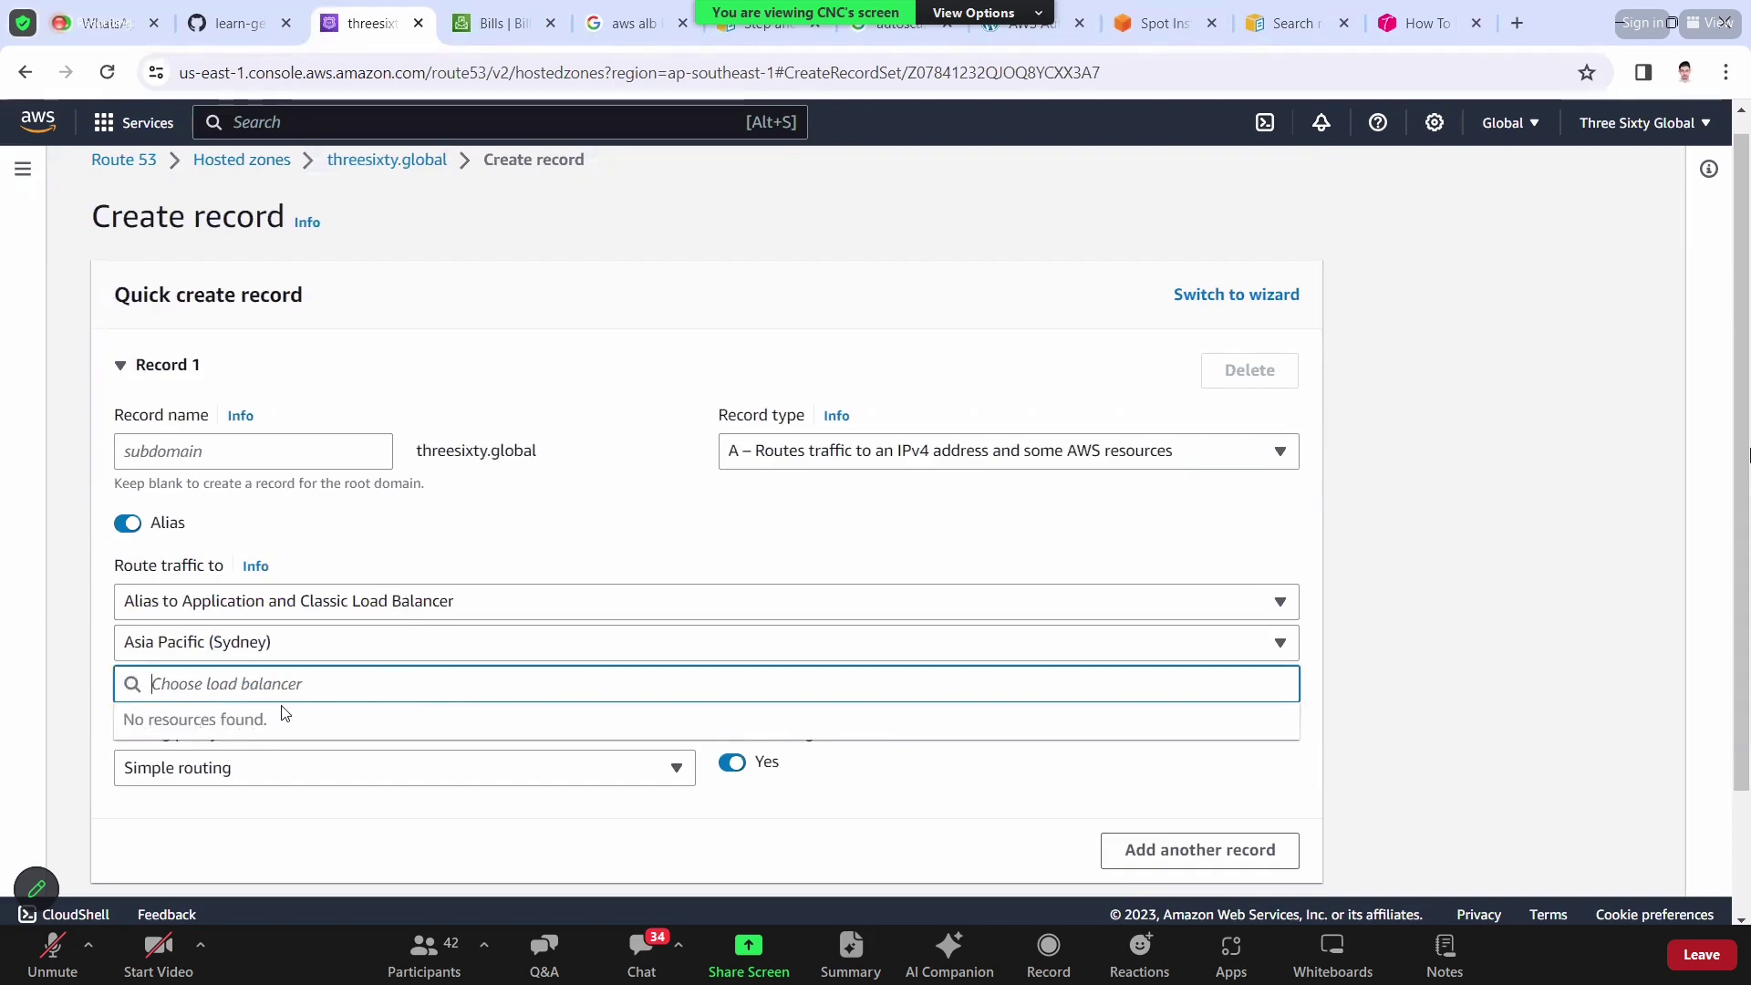
scroll(292, 721, "down", 1)
left_click(399, 798)
scroll(599, 763, "down", 2)
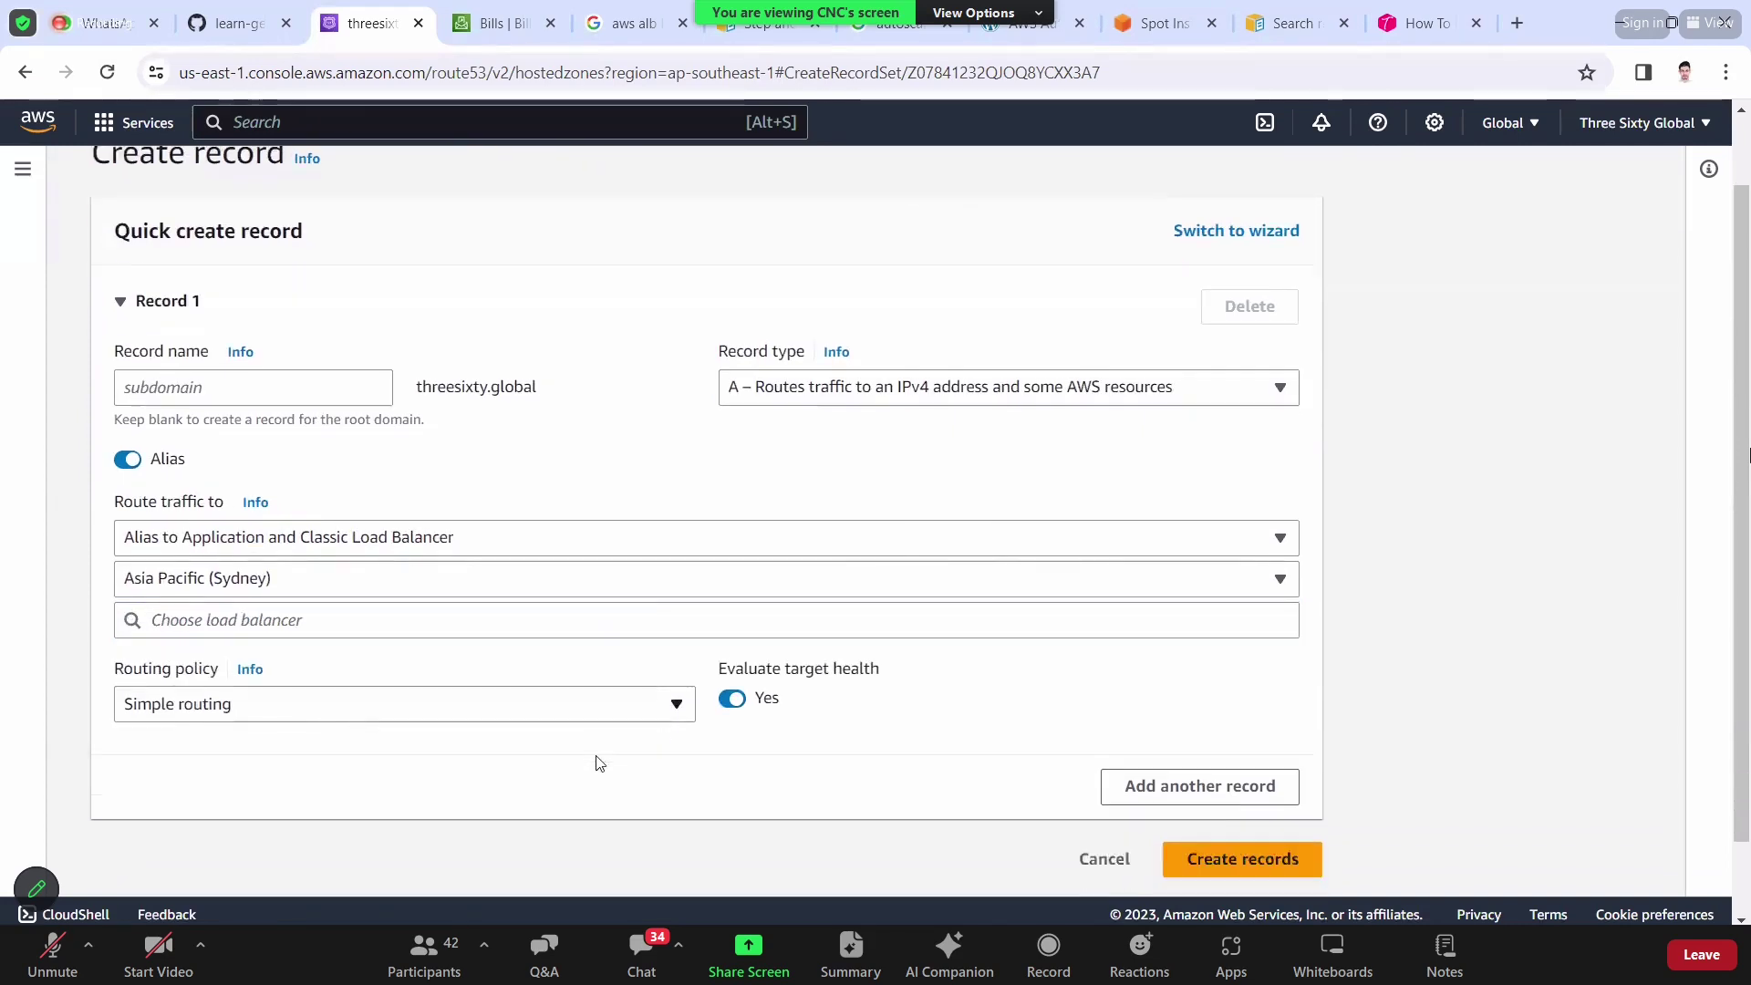
scroll(1229, 766, "up", 3)
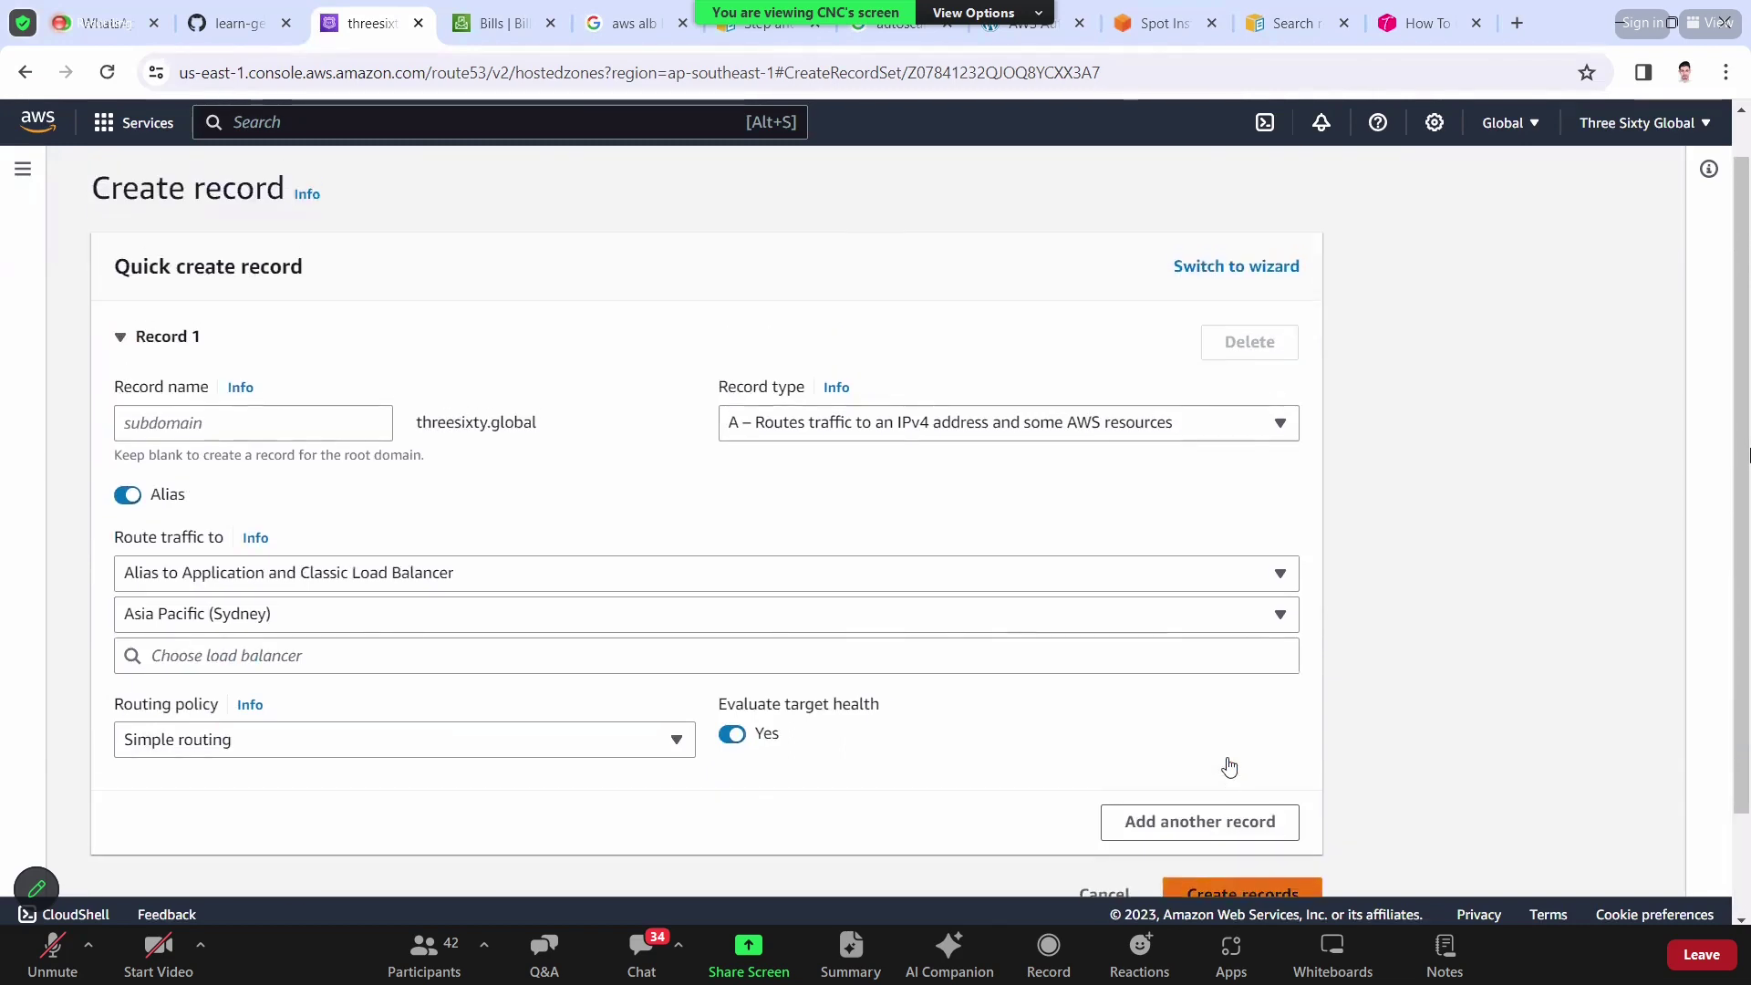
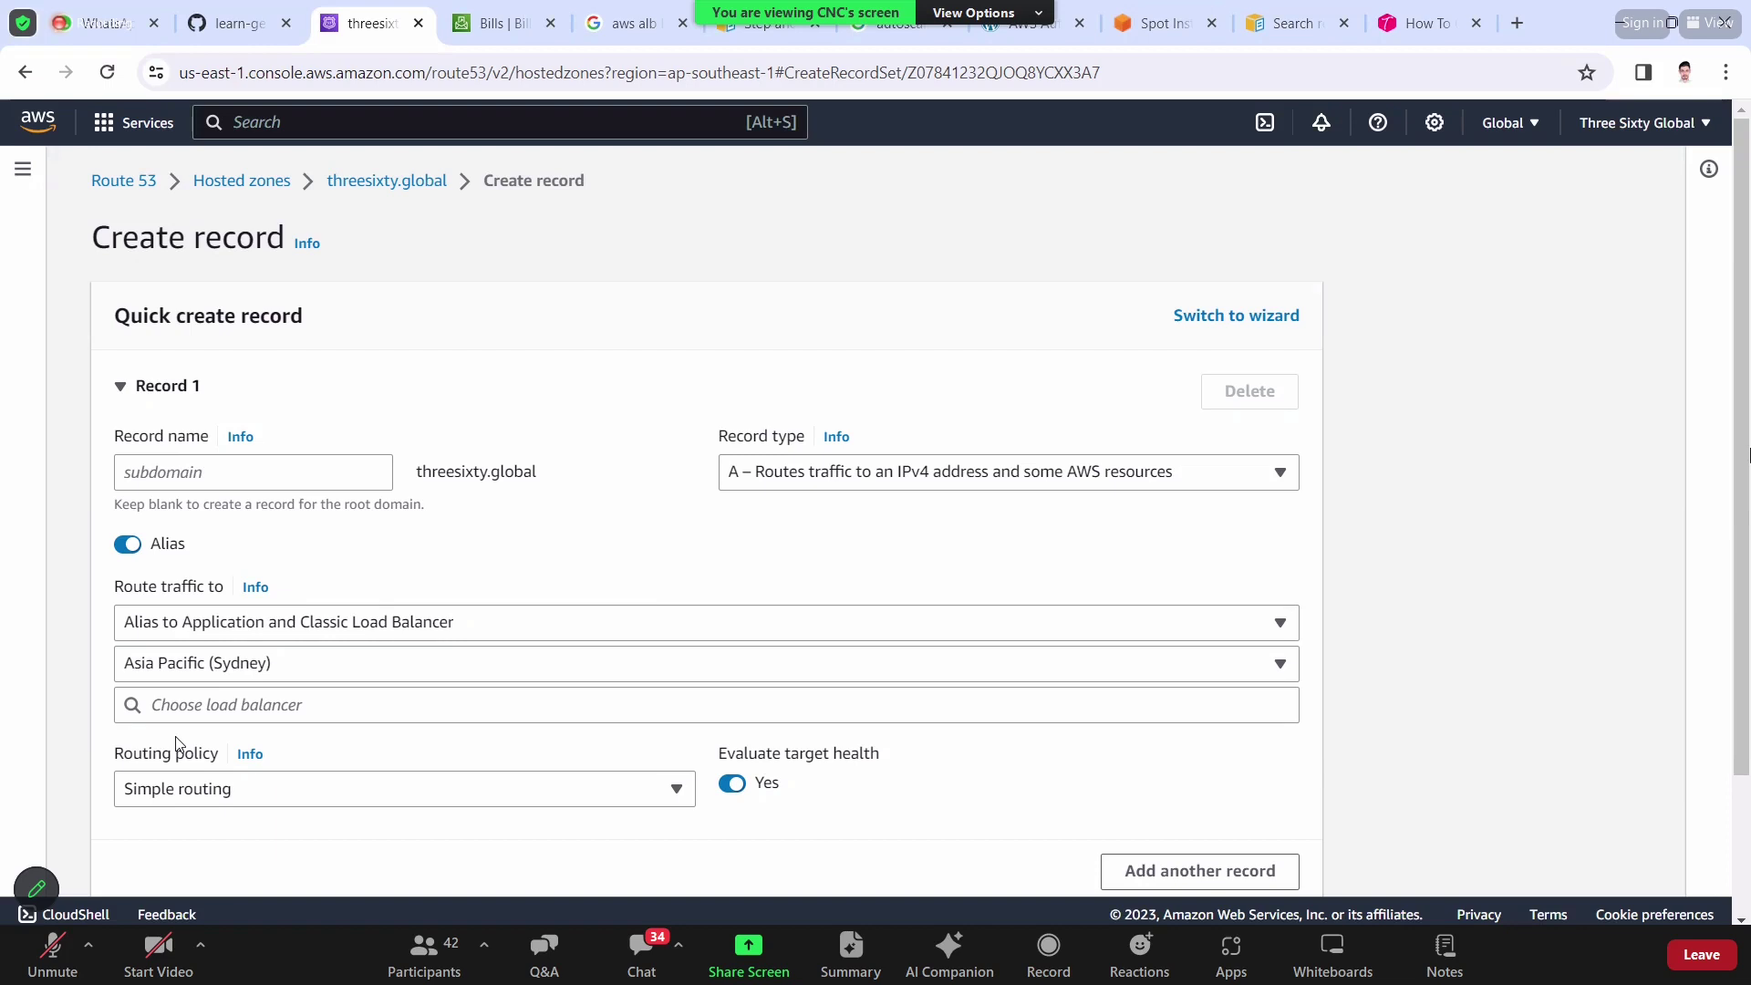
- Keep the record type as A and review the threesixty.global record form
left_click(911, 482)
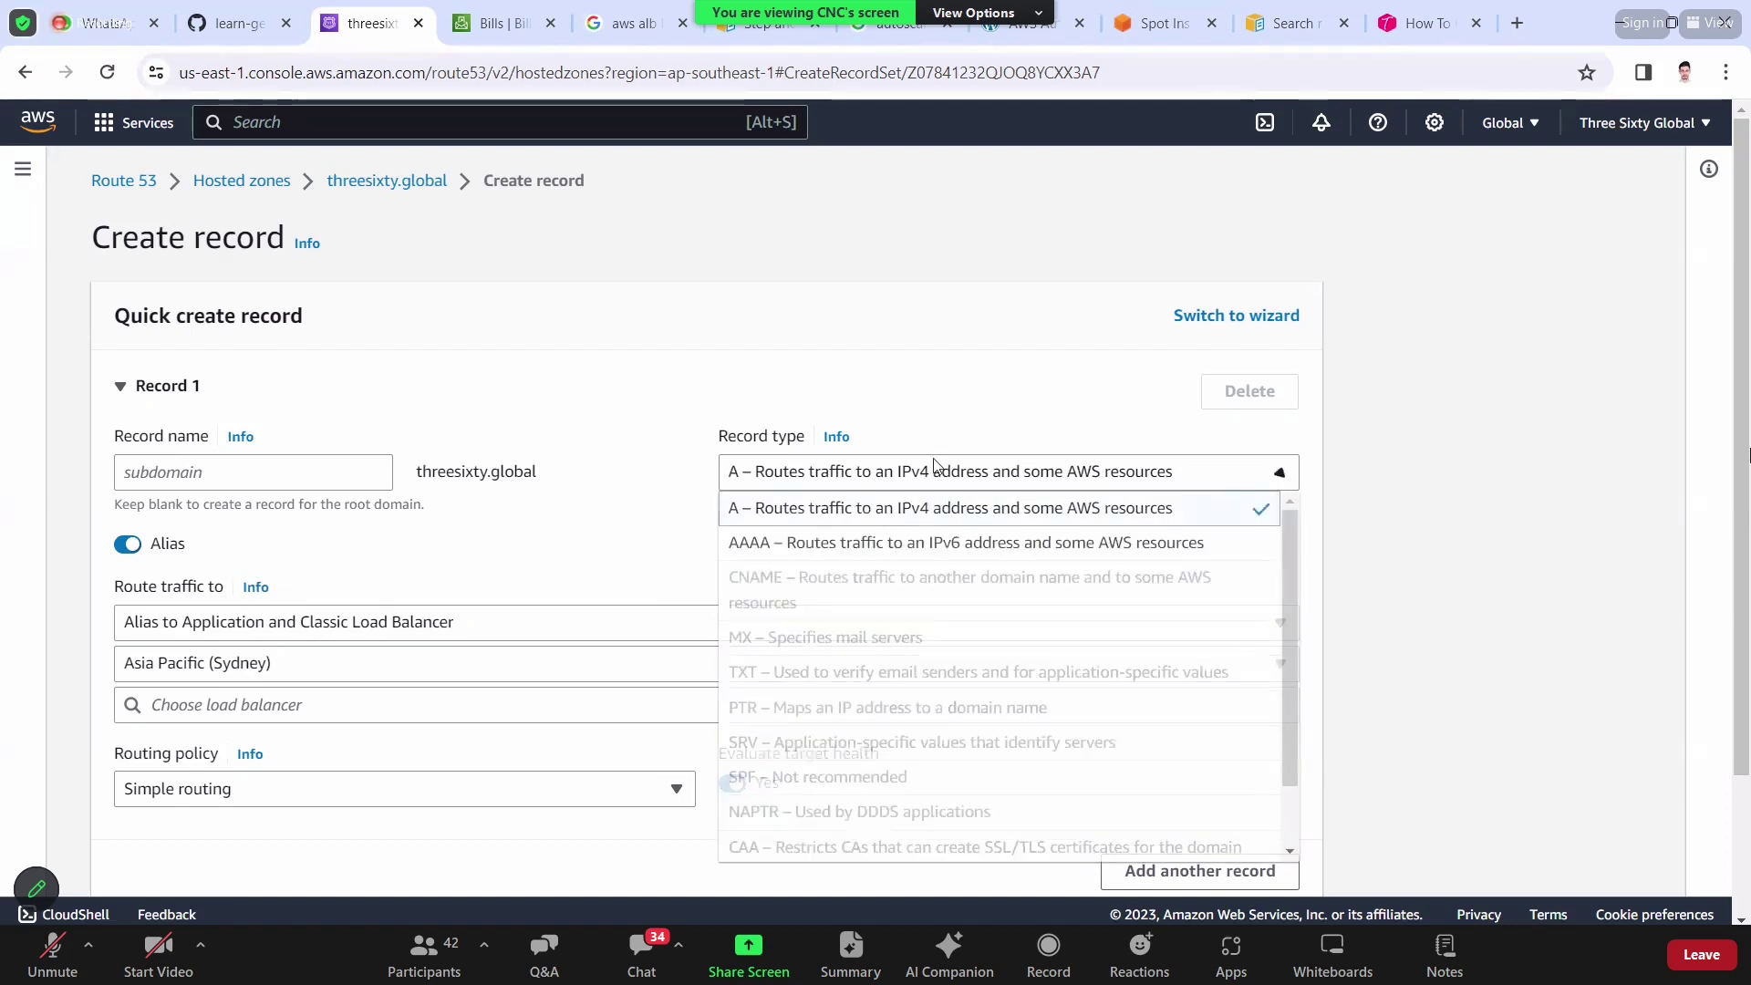
left_click(821, 493)
left_click(330, 480)
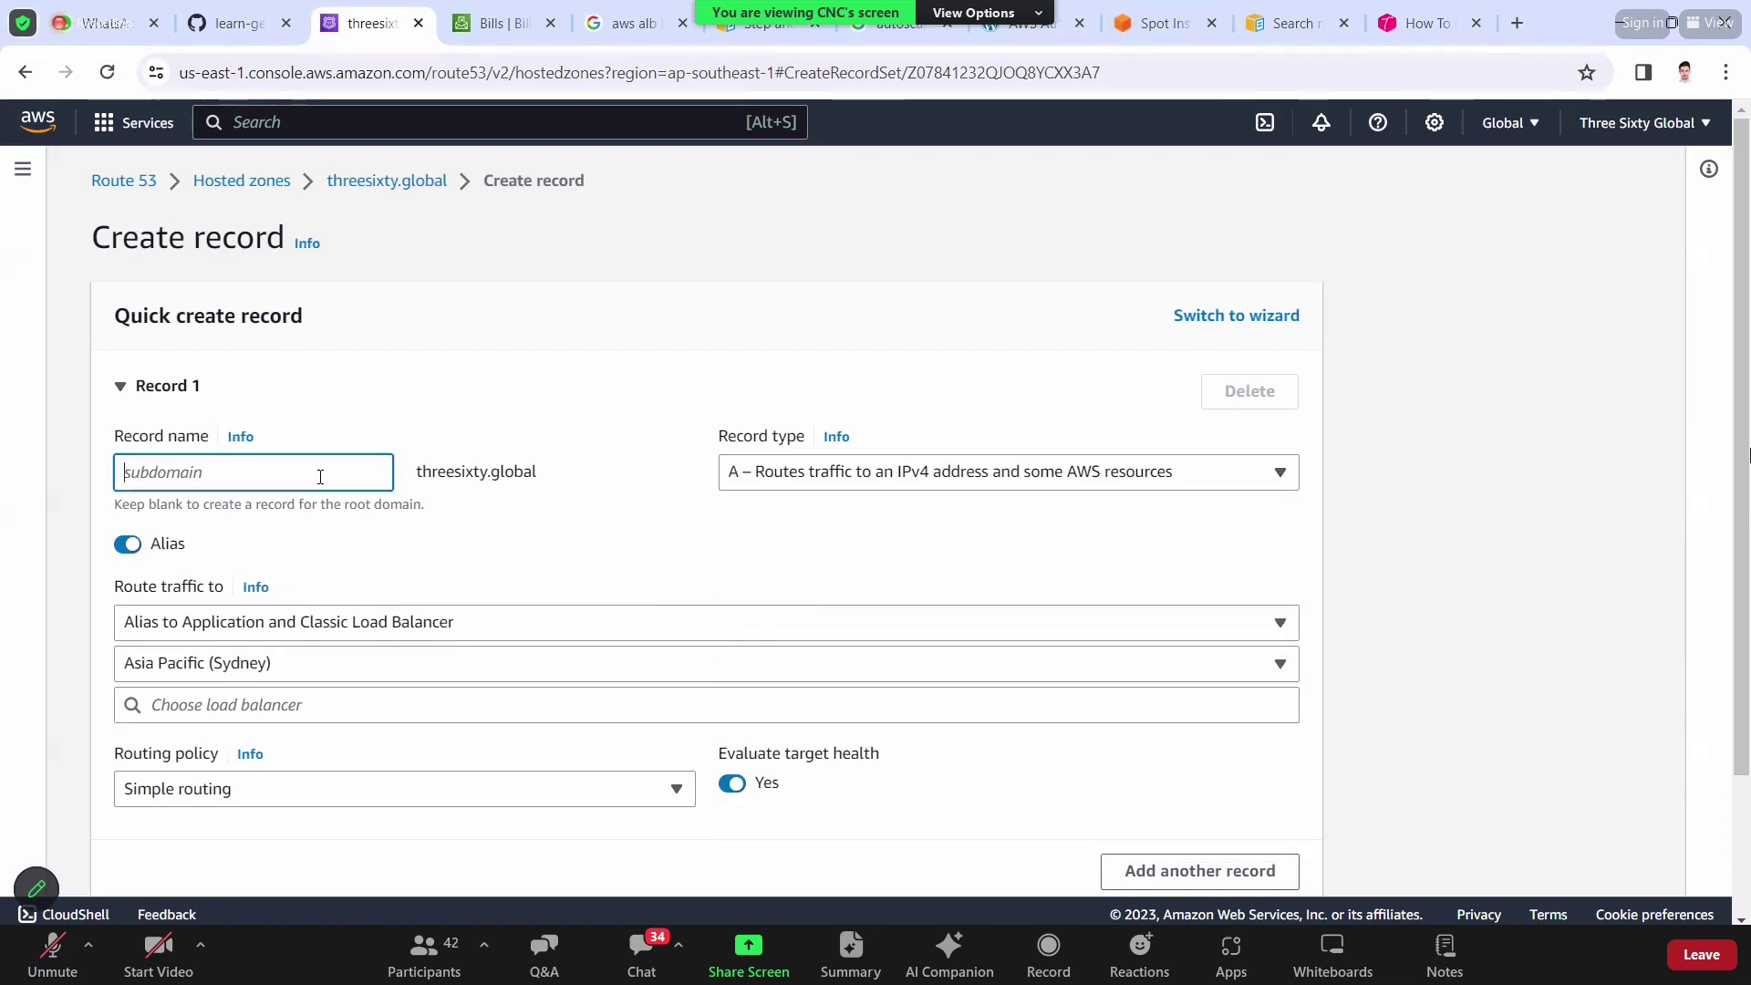
scroll(550, 778, "down", 1)
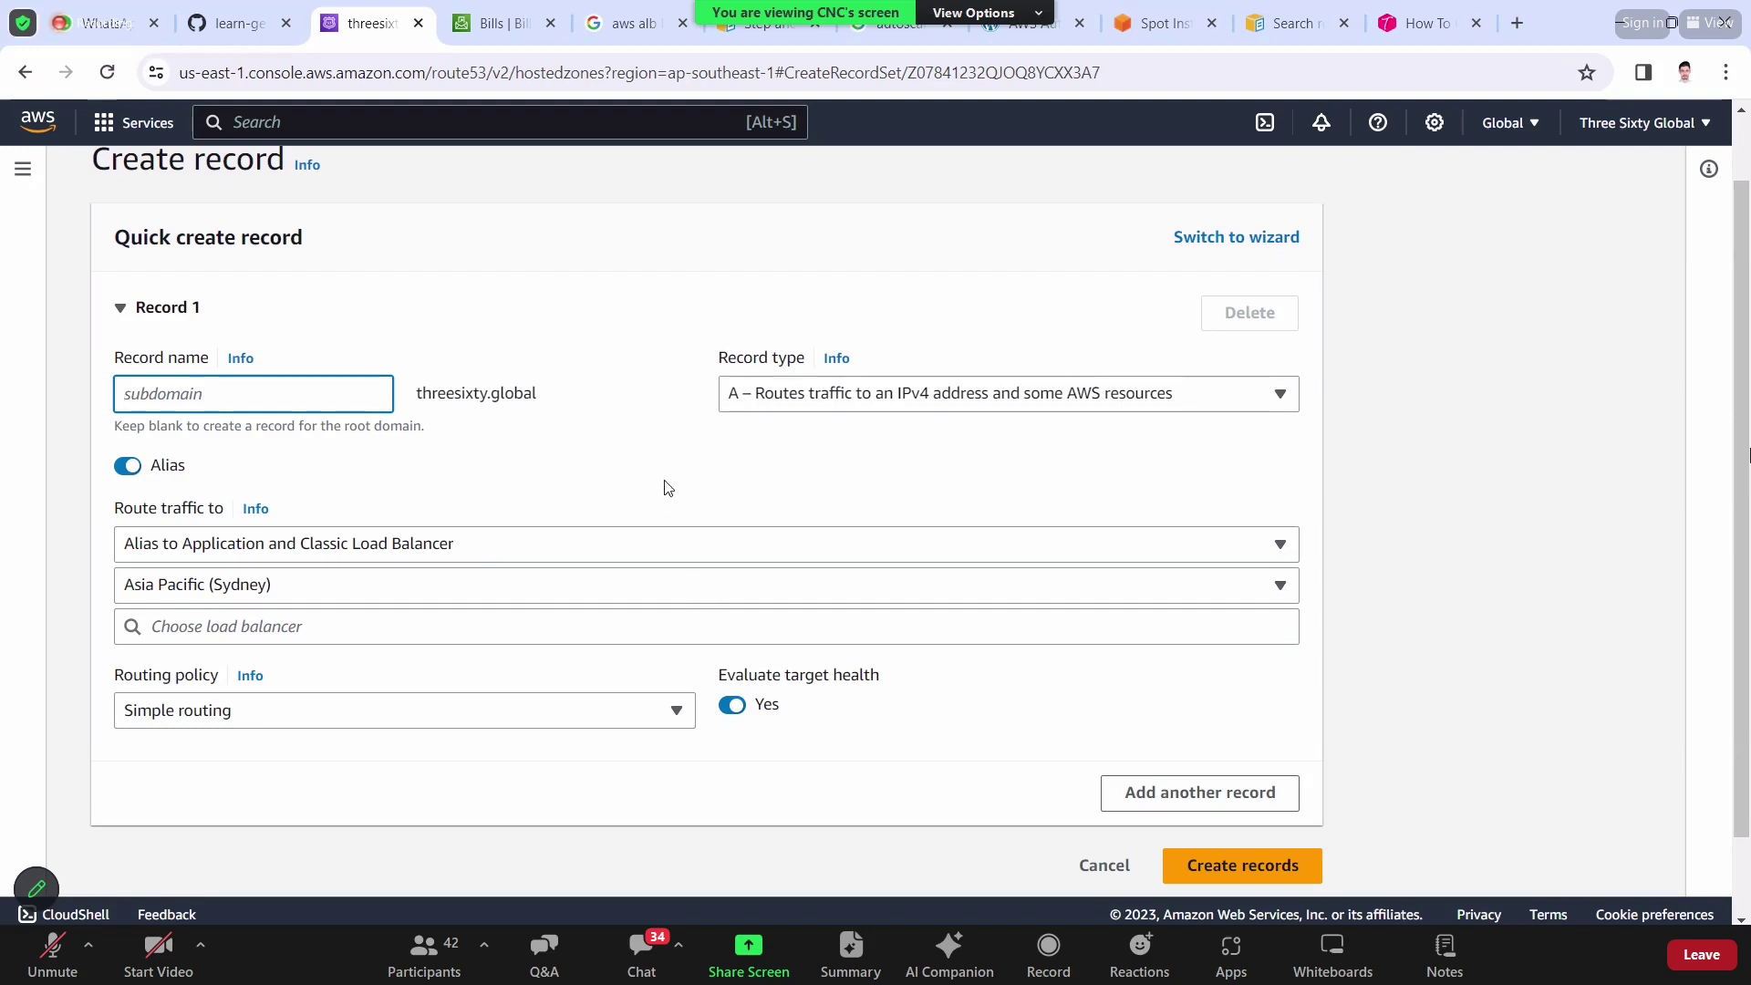
scroll(673, 438, "up", 1)
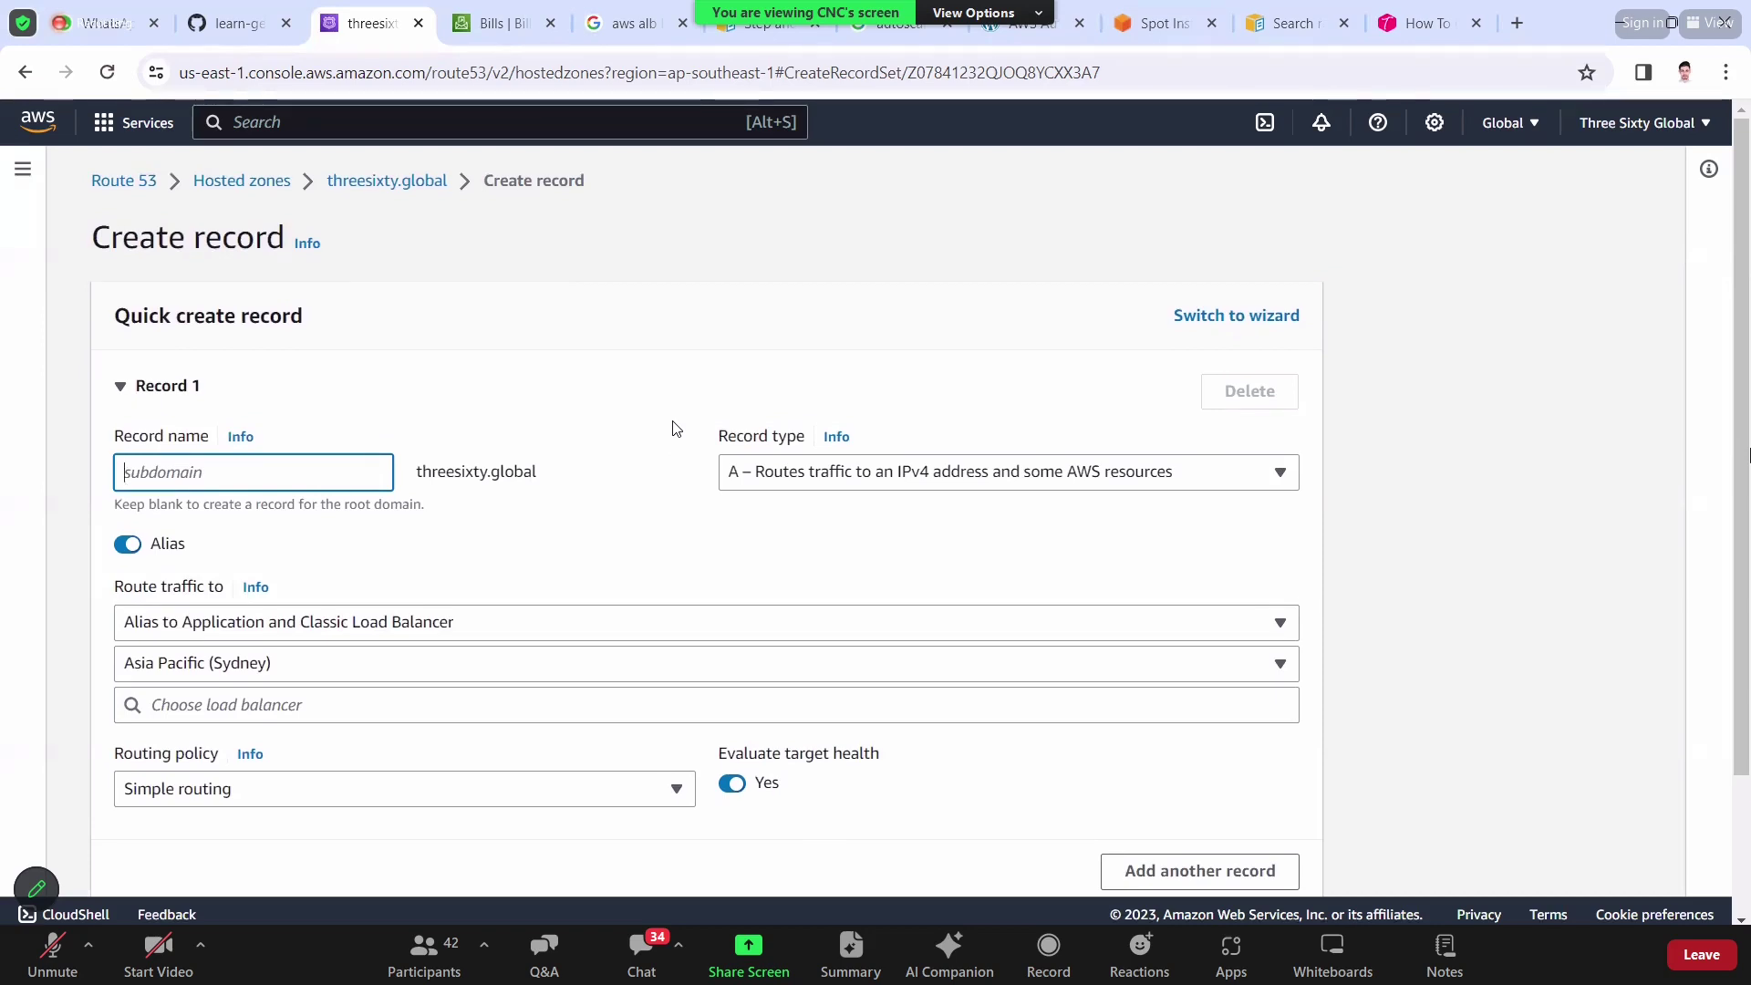
scroll(676, 429, "down", 2)
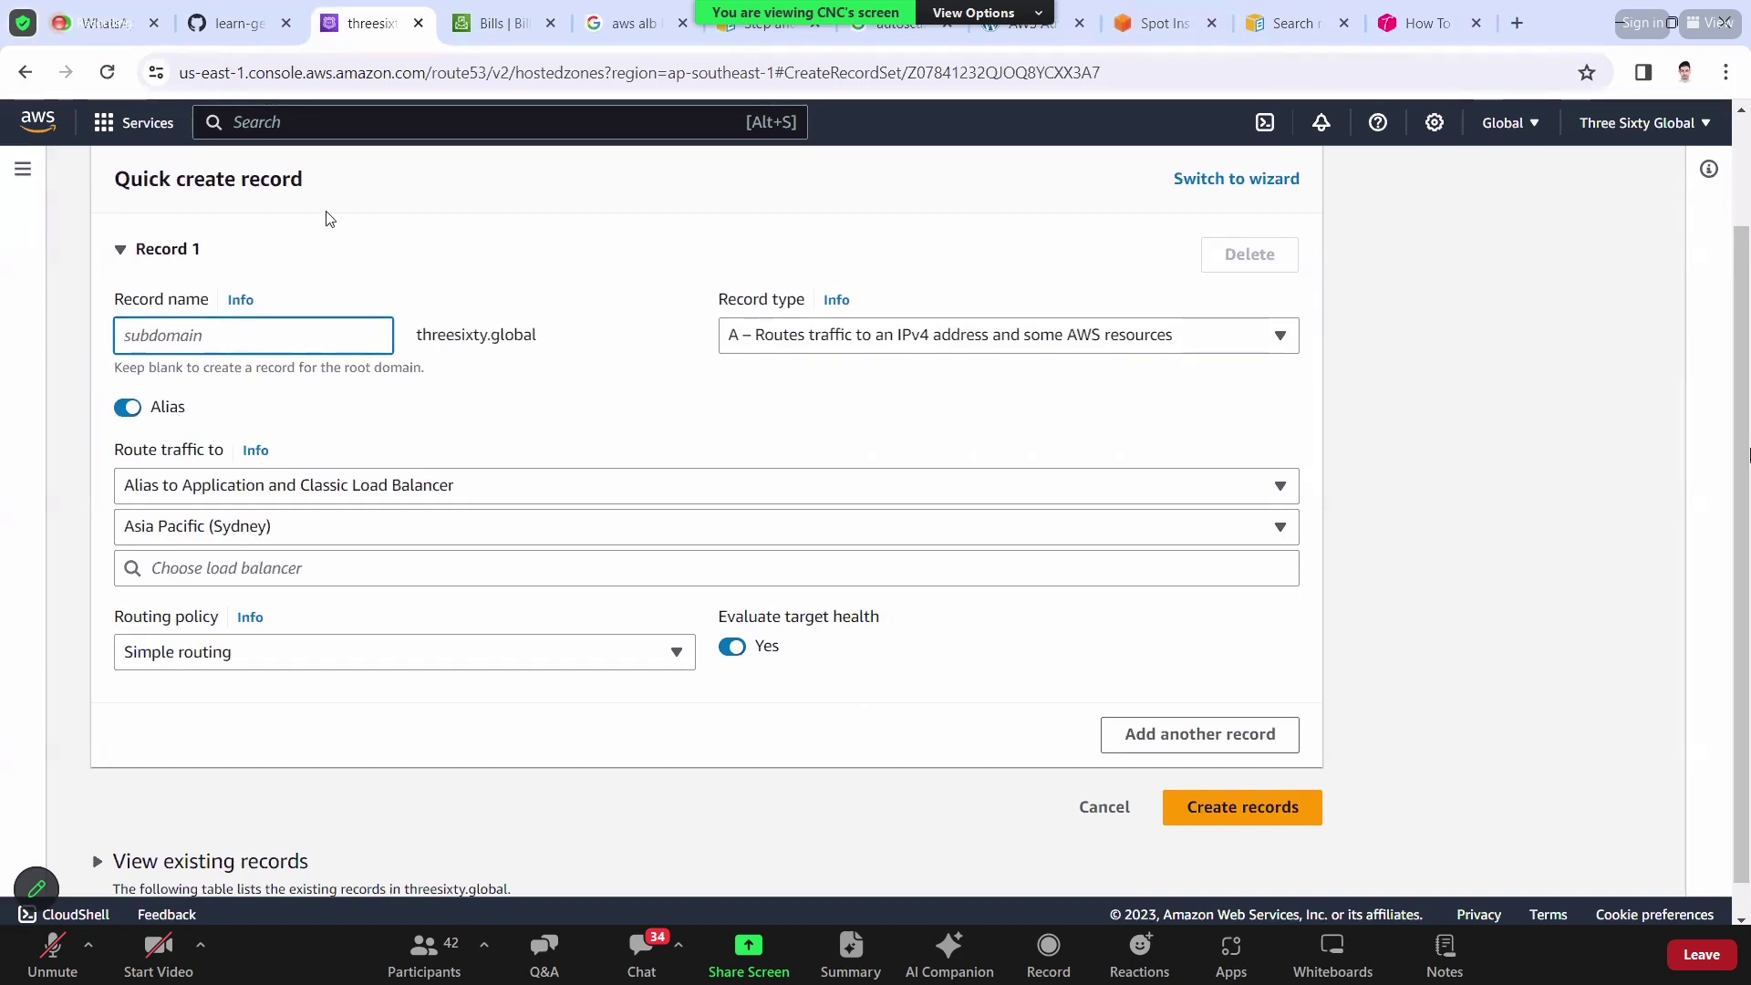
left_click(301, 98)
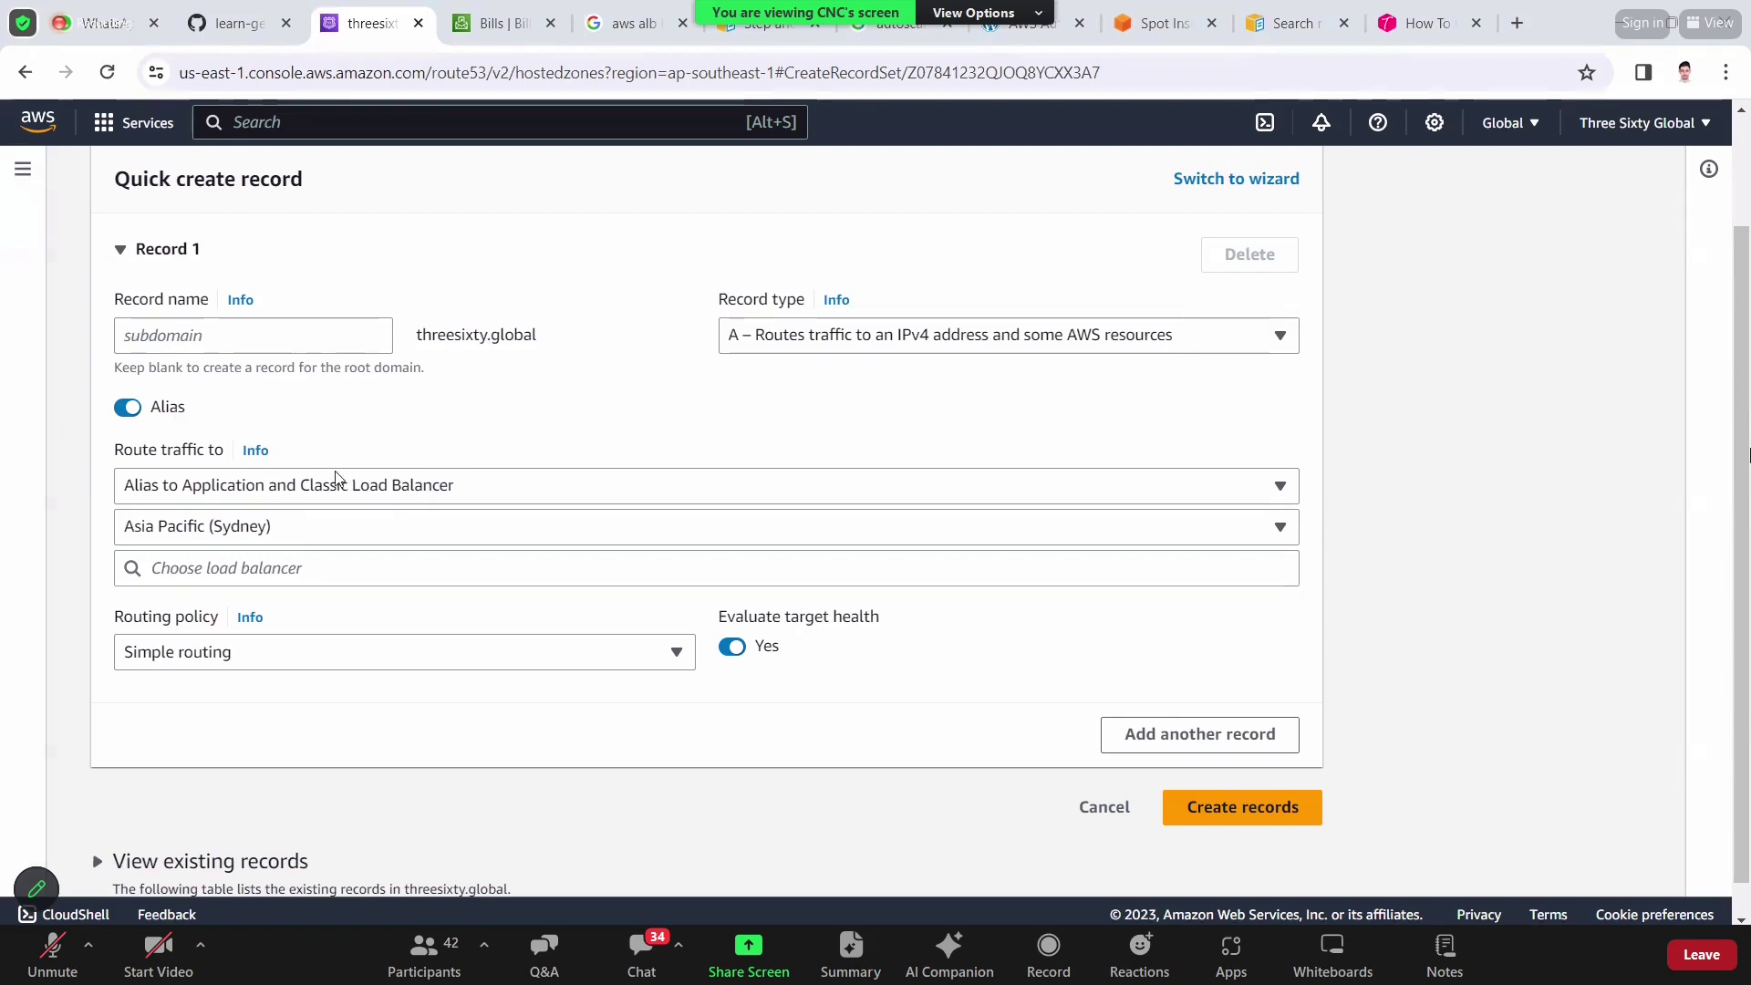
scroll(425, 475, "up", 1)
scroll(392, 488, "down", 2)
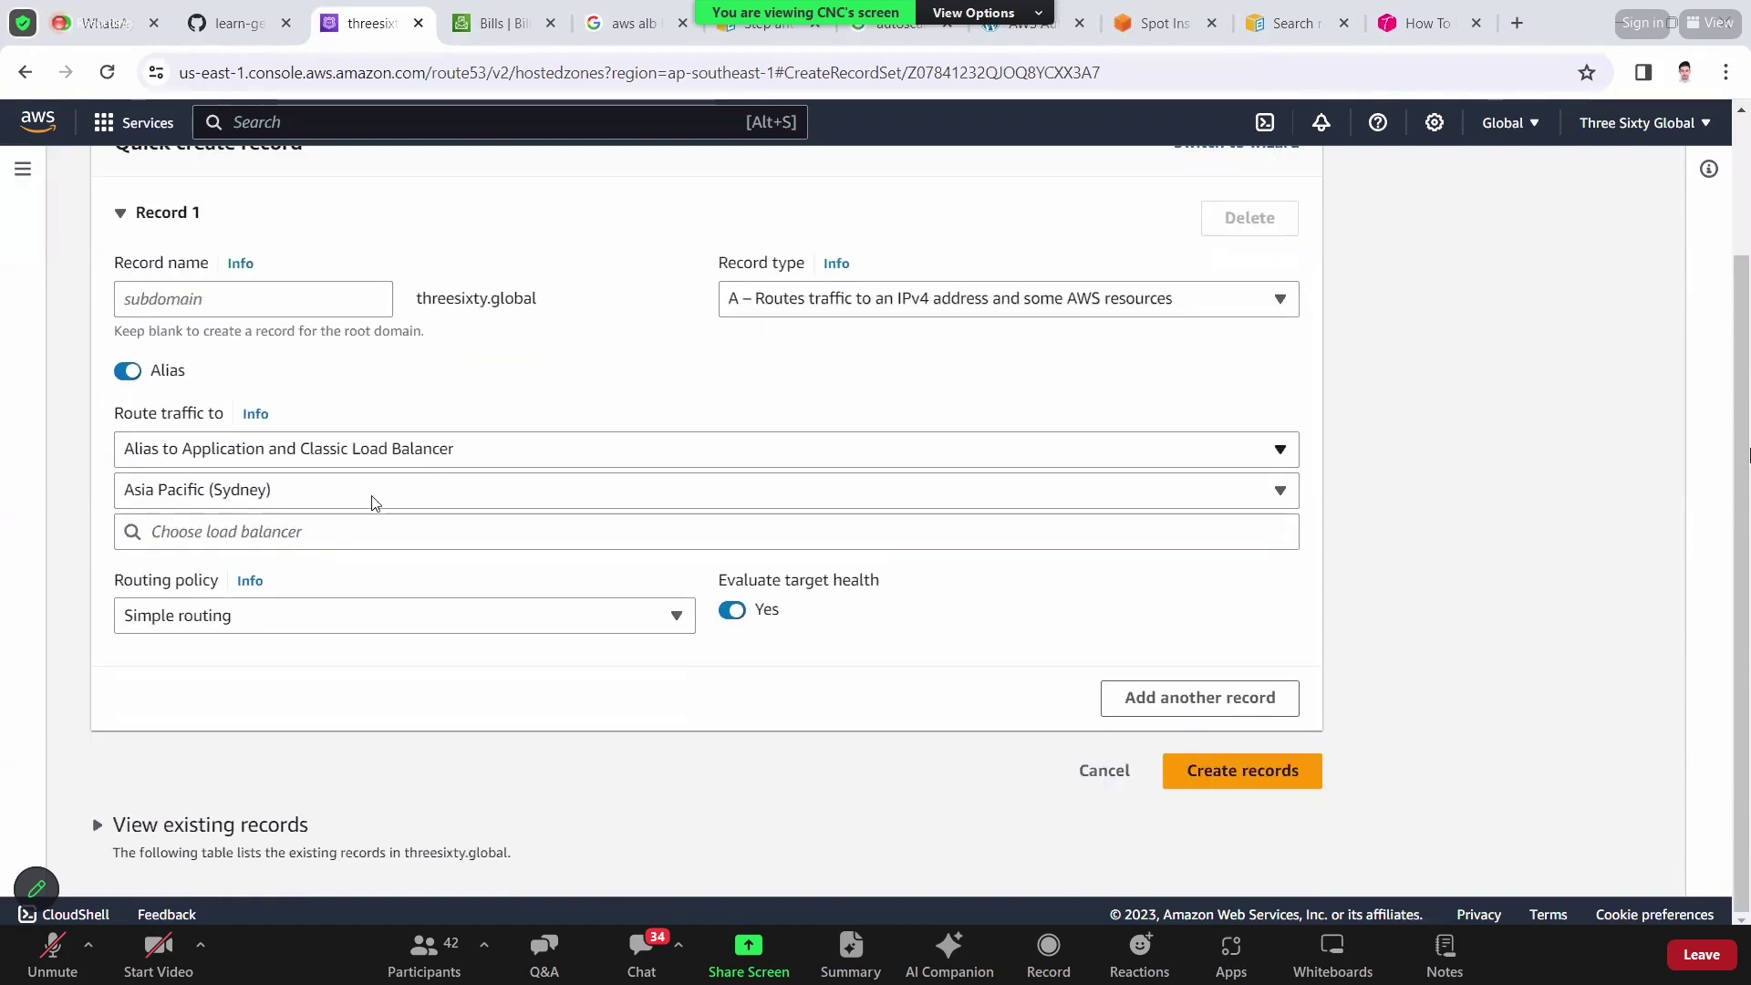
- Turn Alias off and browse the routing policy options, keeping Simple routing
left_click(126, 369)
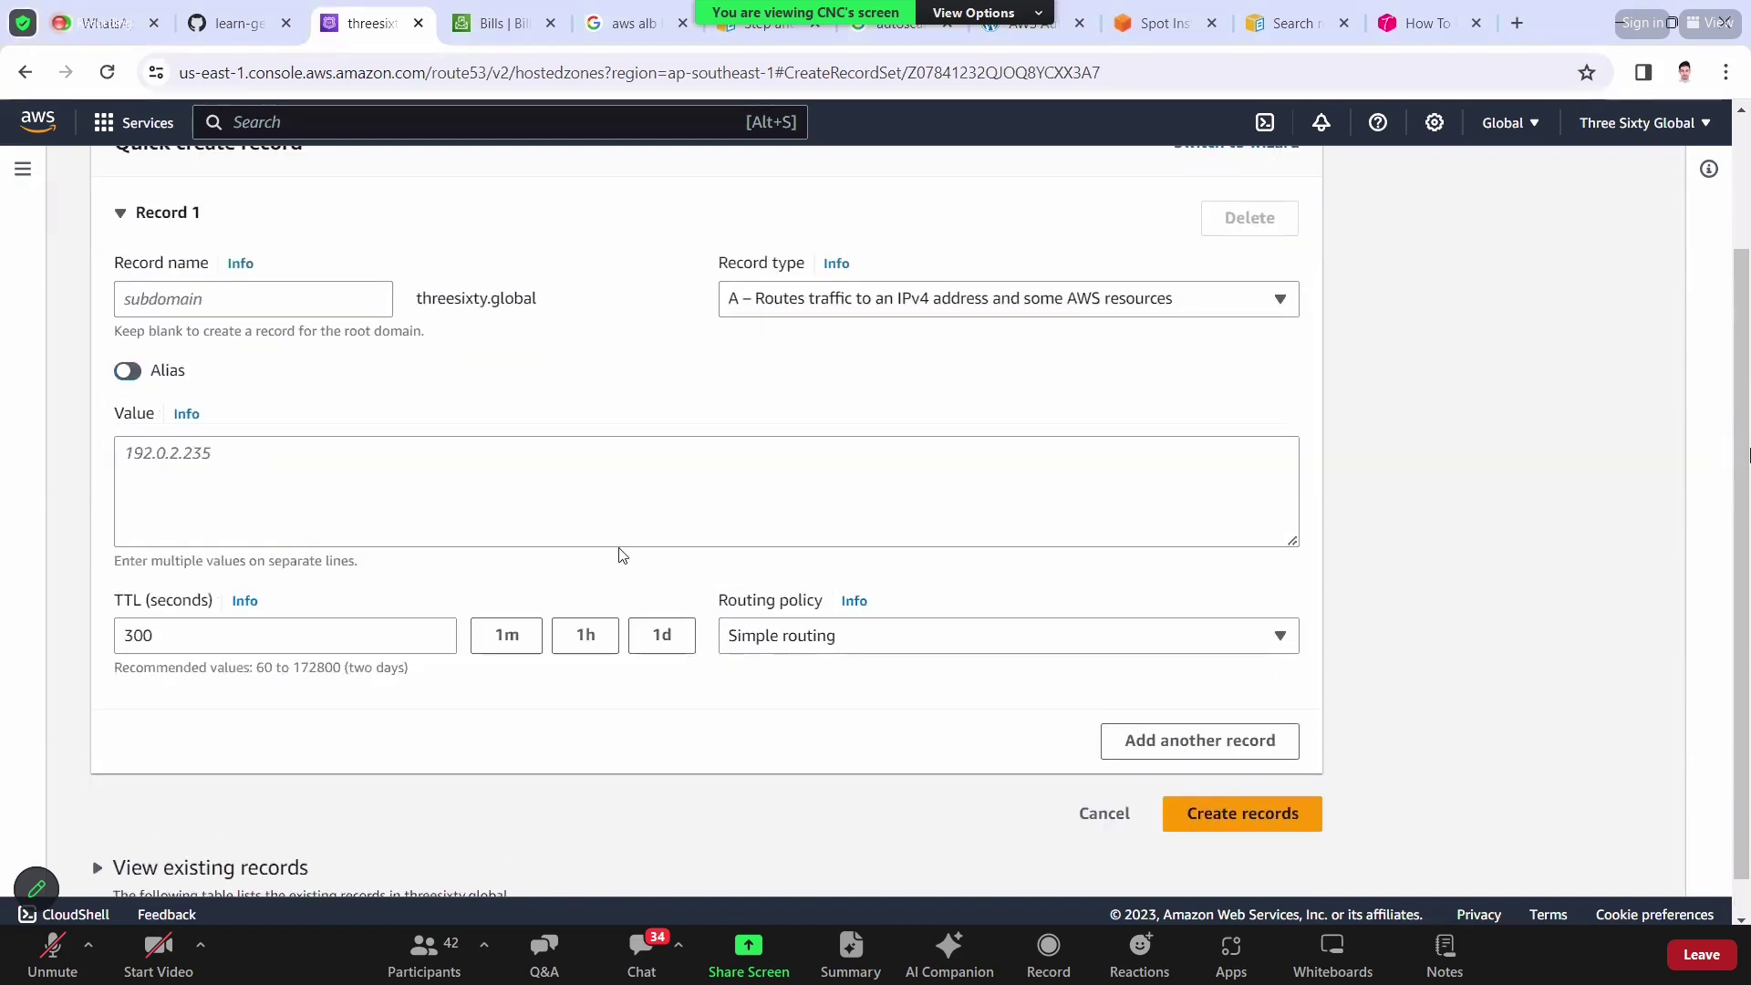
left_click(785, 649)
left_click(784, 646)
left_click(886, 646)
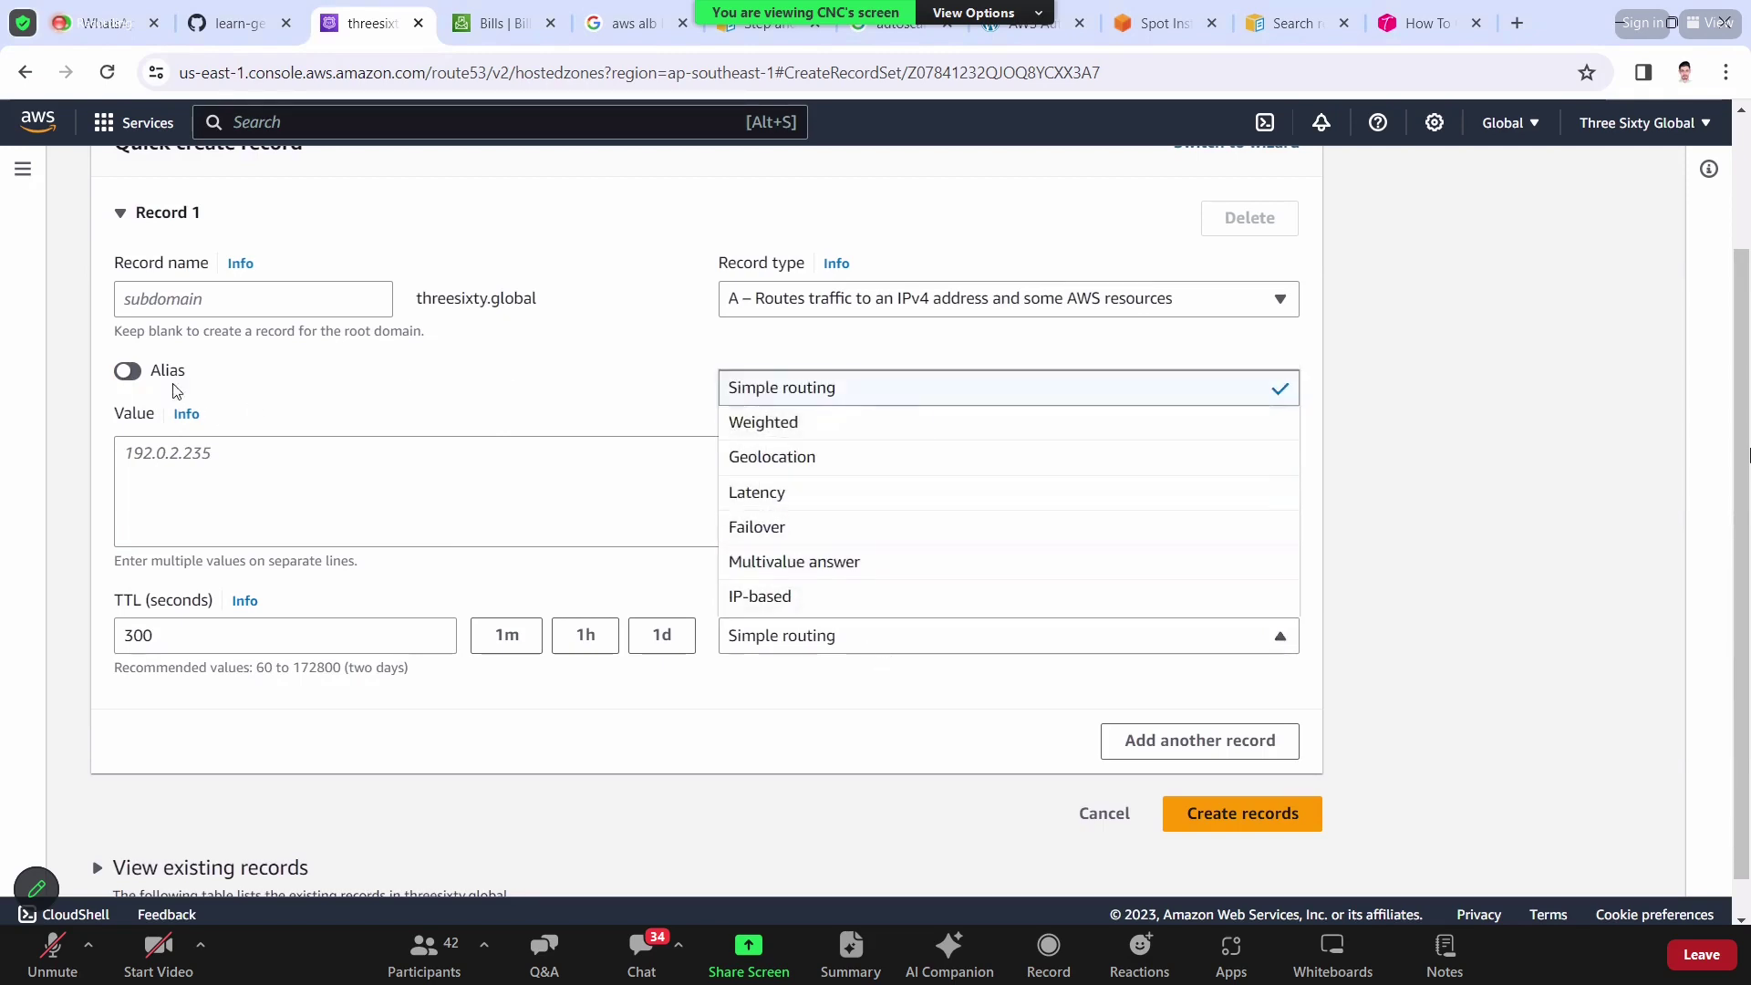
left_click(146, 369)
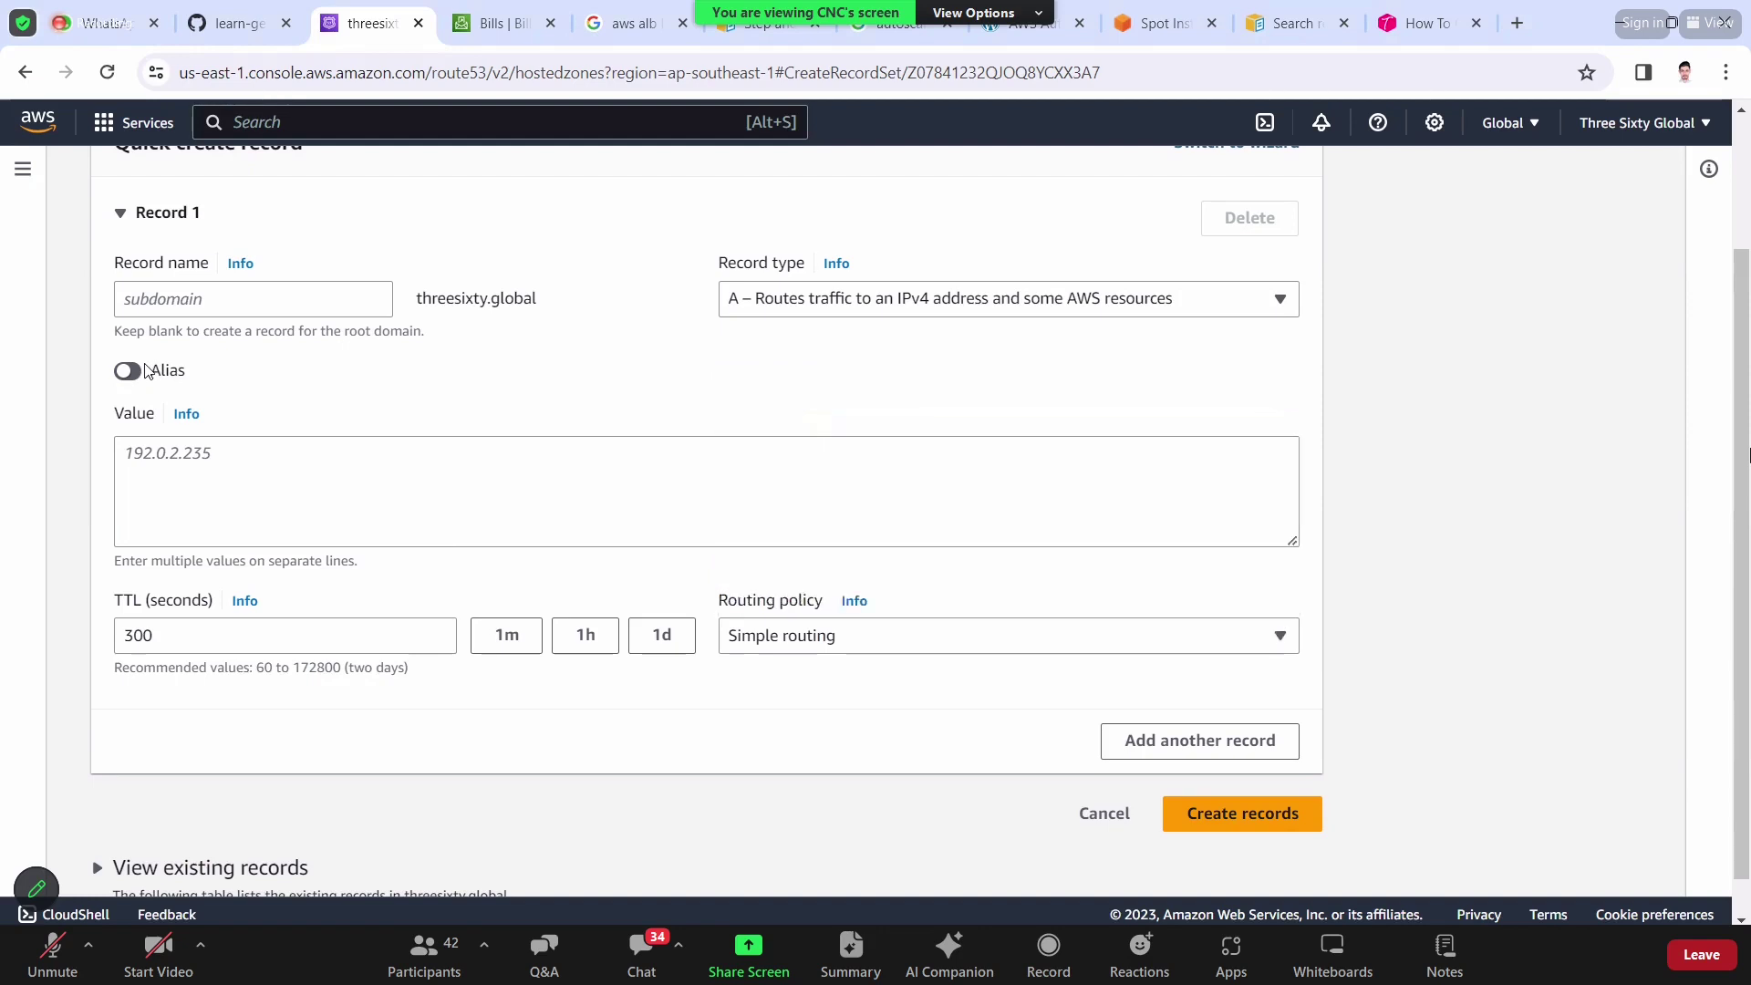
left_click(145, 369)
left_click(405, 631)
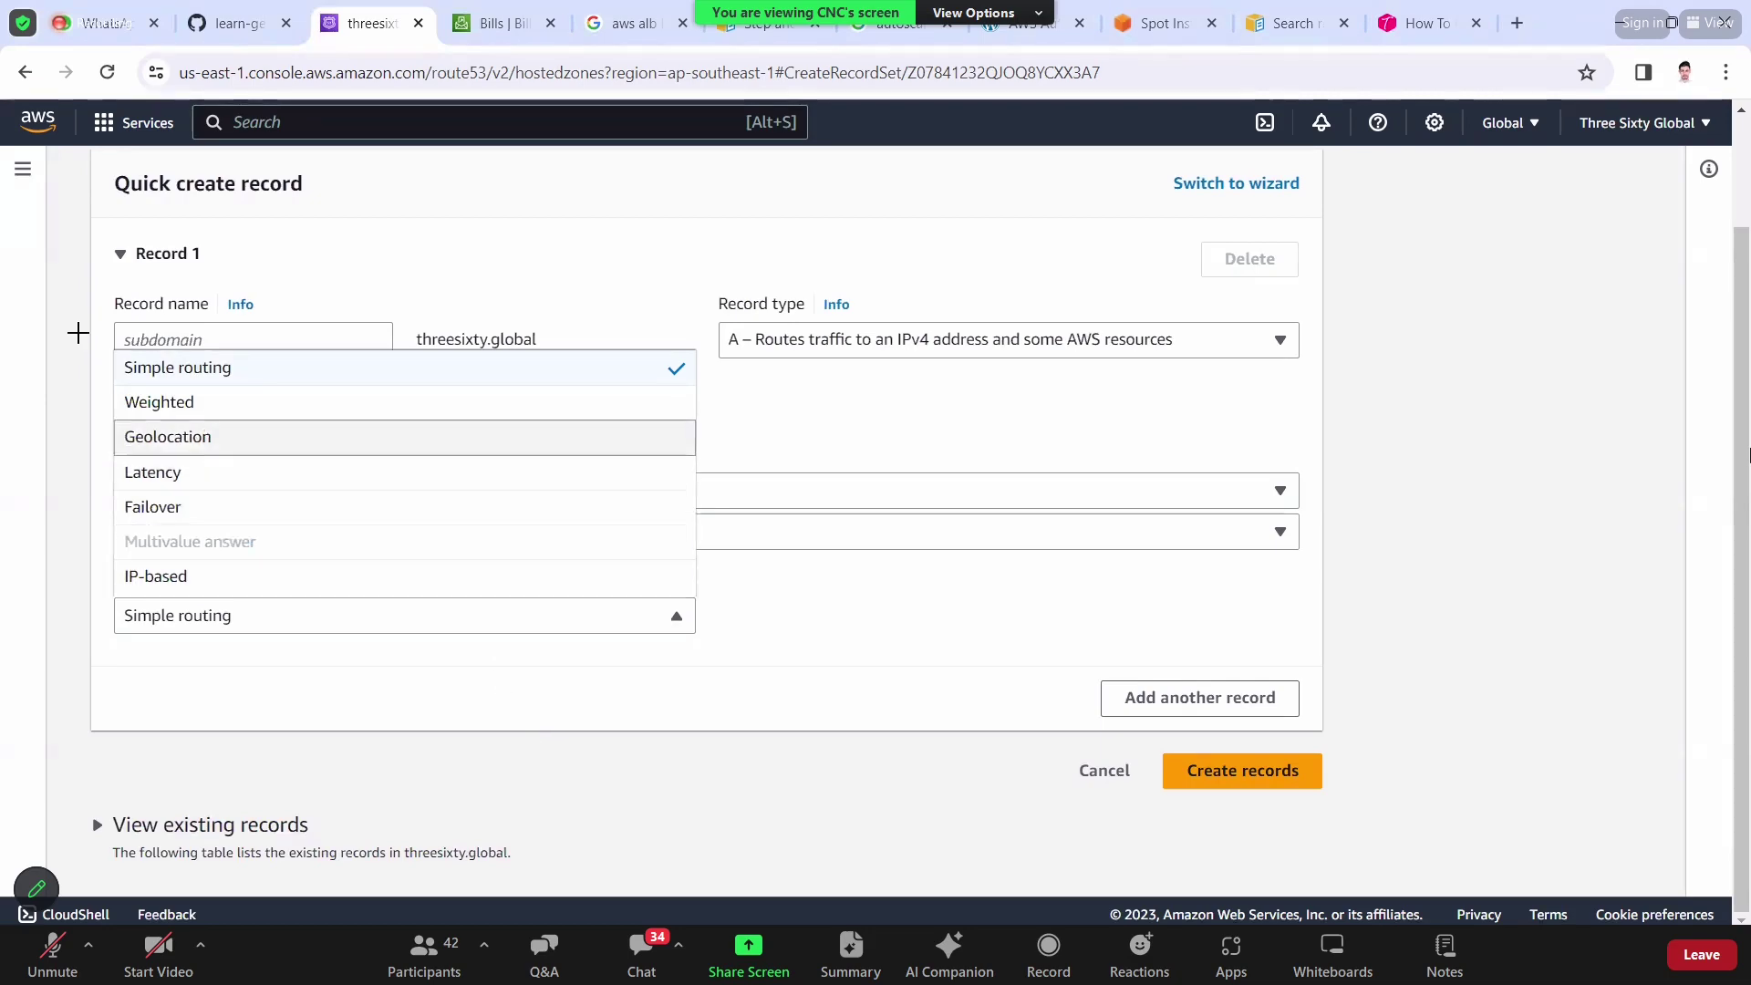
- Snip the record form, then turn Alias off and snip the routing policy list
key("super+shift+s")
left_click_drag(88, 324, 735, 695)
left_click(113, 434)
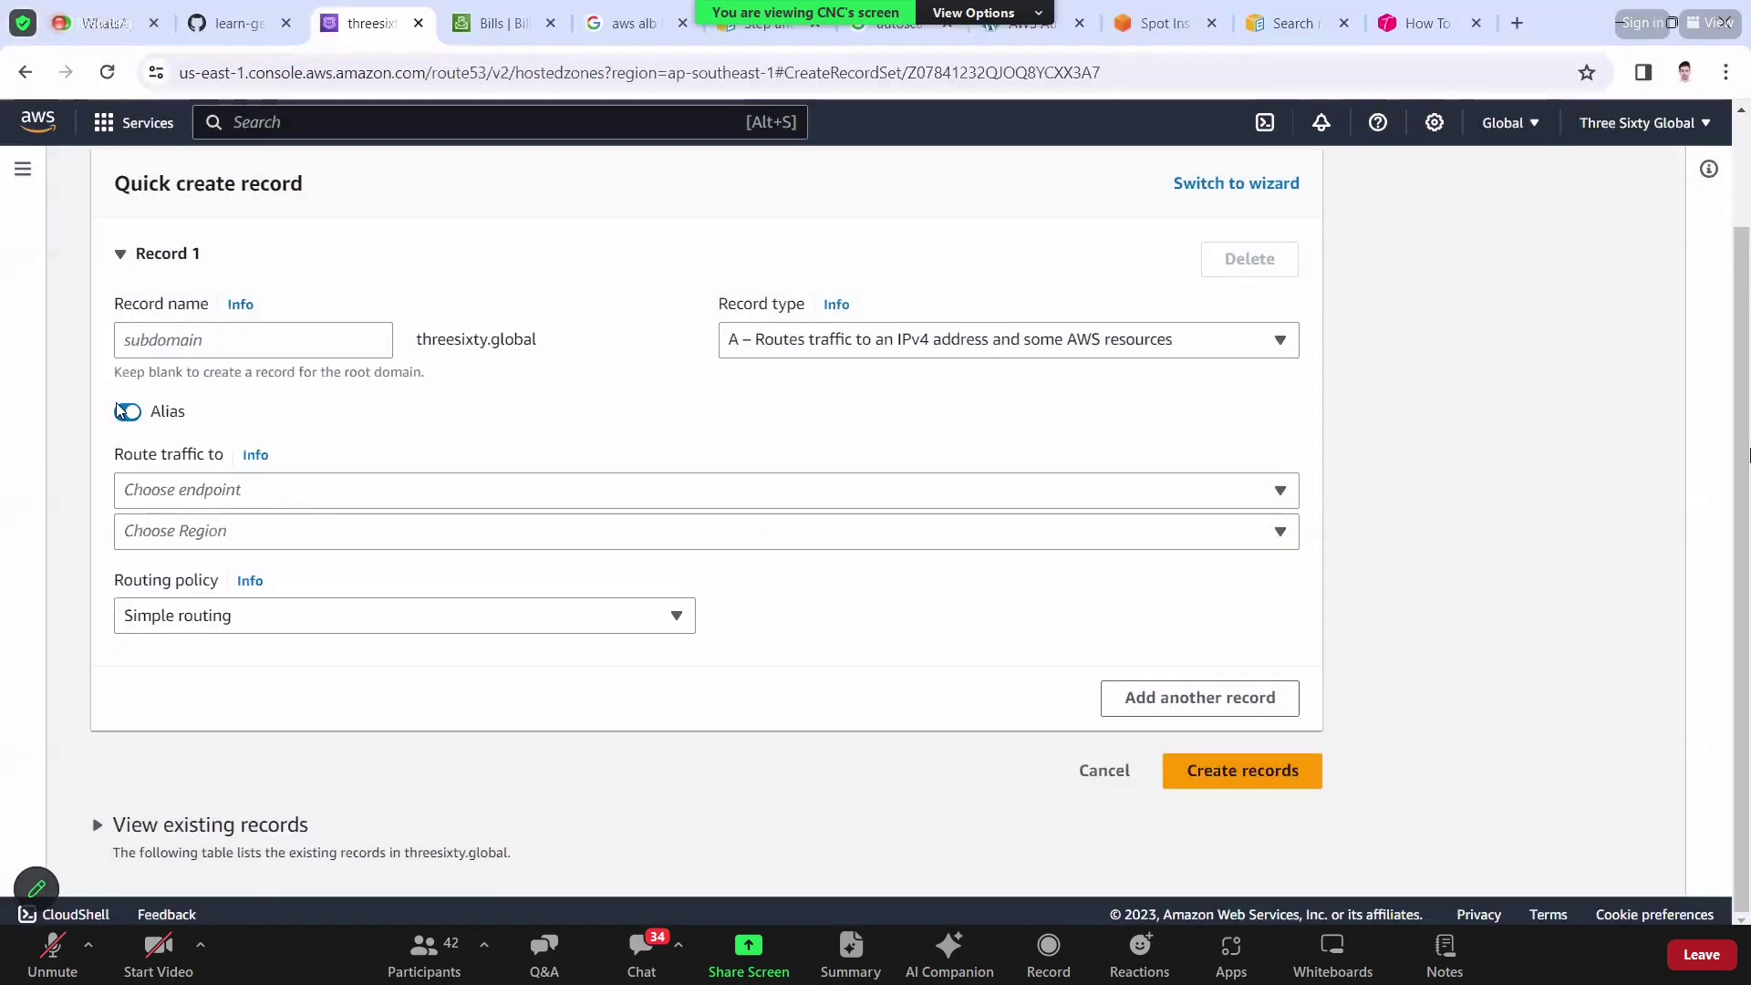
left_click(125, 412)
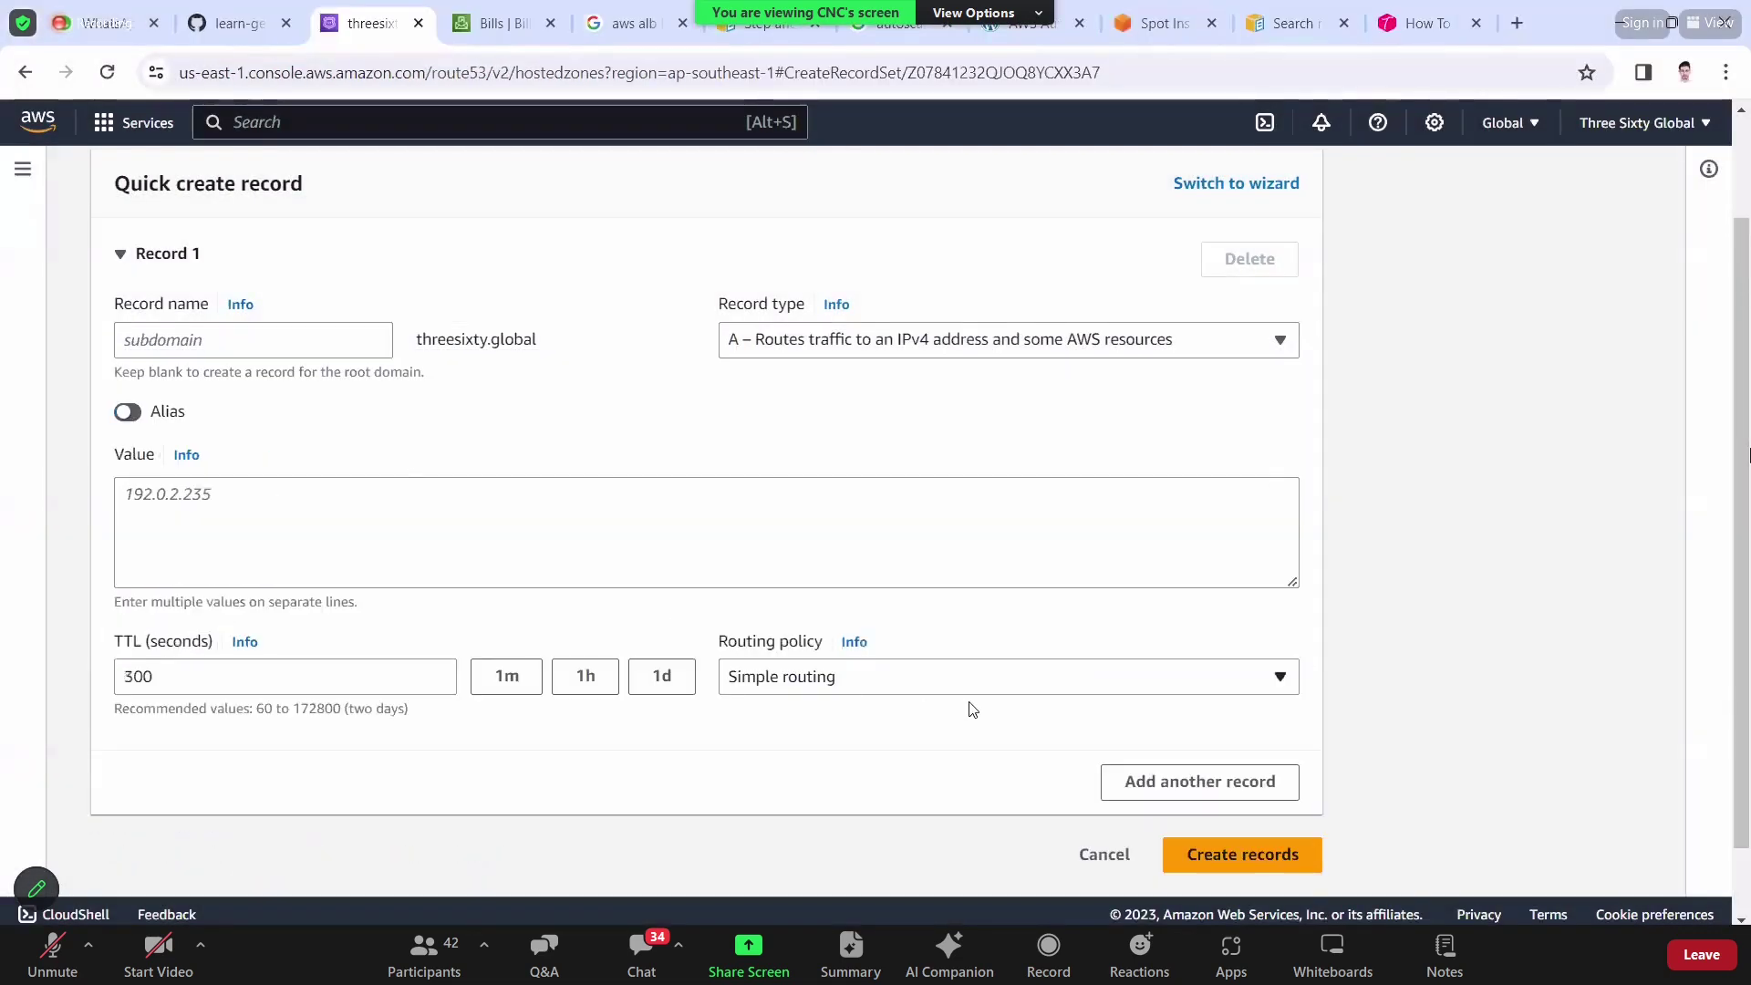
left_click(928, 686)
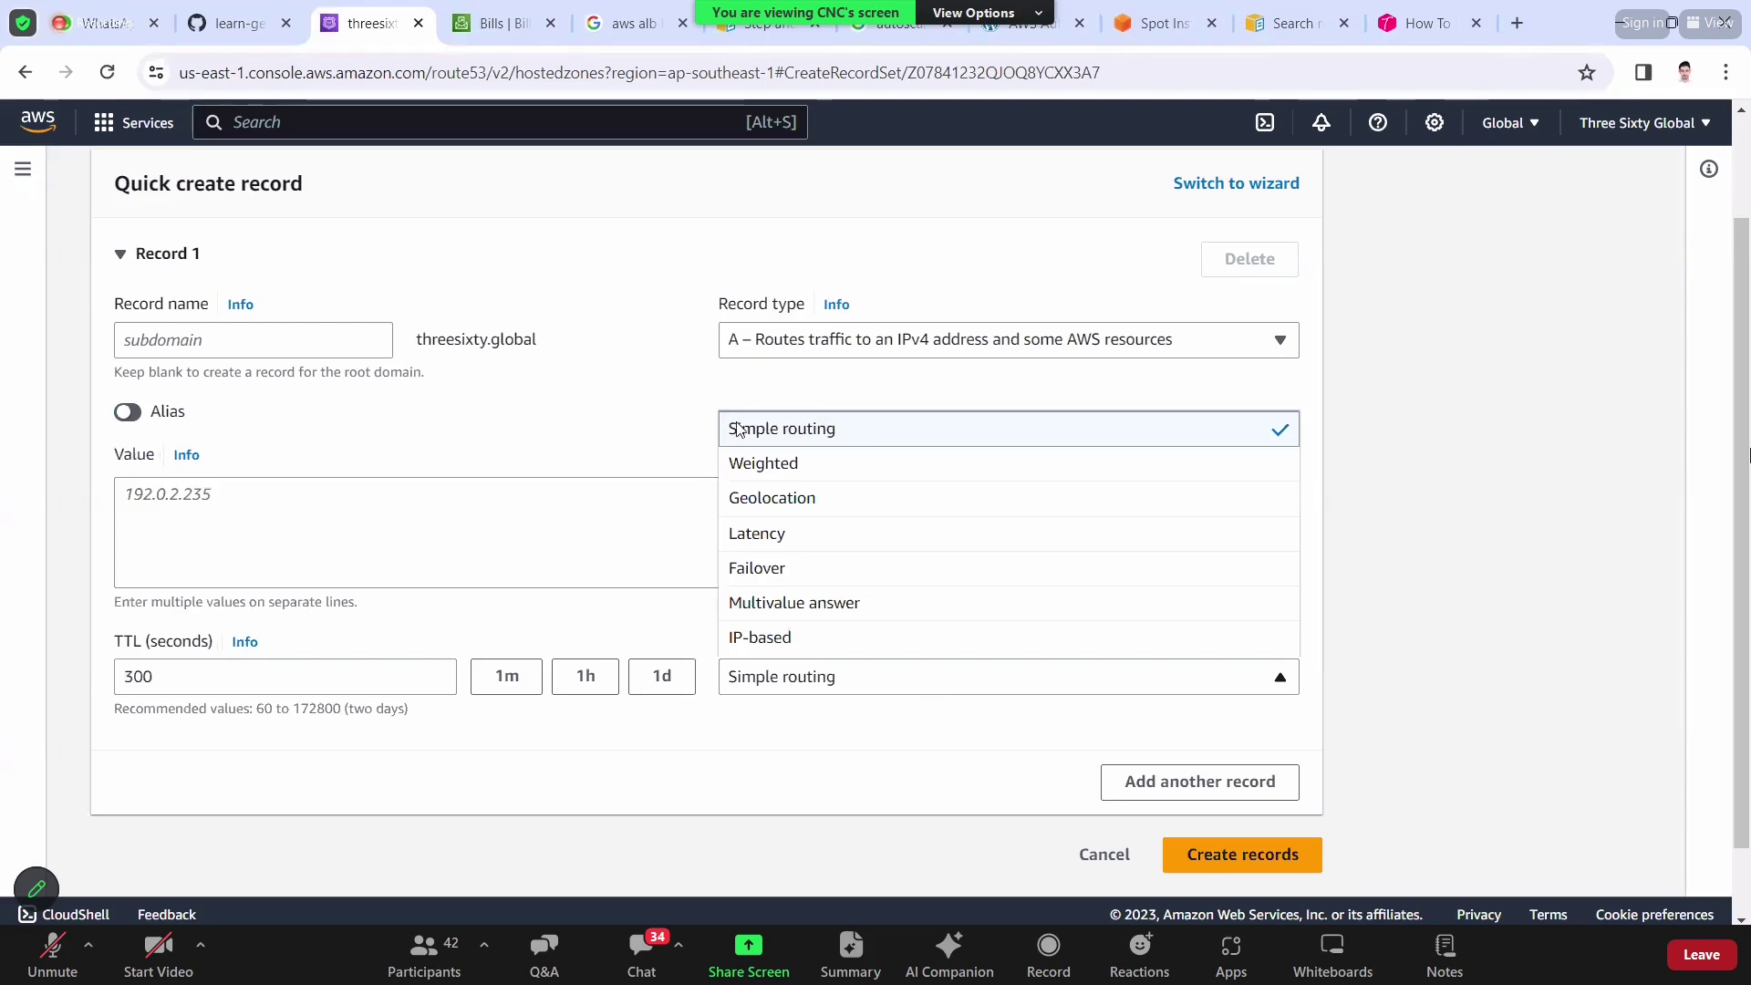
key("super+shift+s")
left_click_drag(695, 392, 1306, 678)
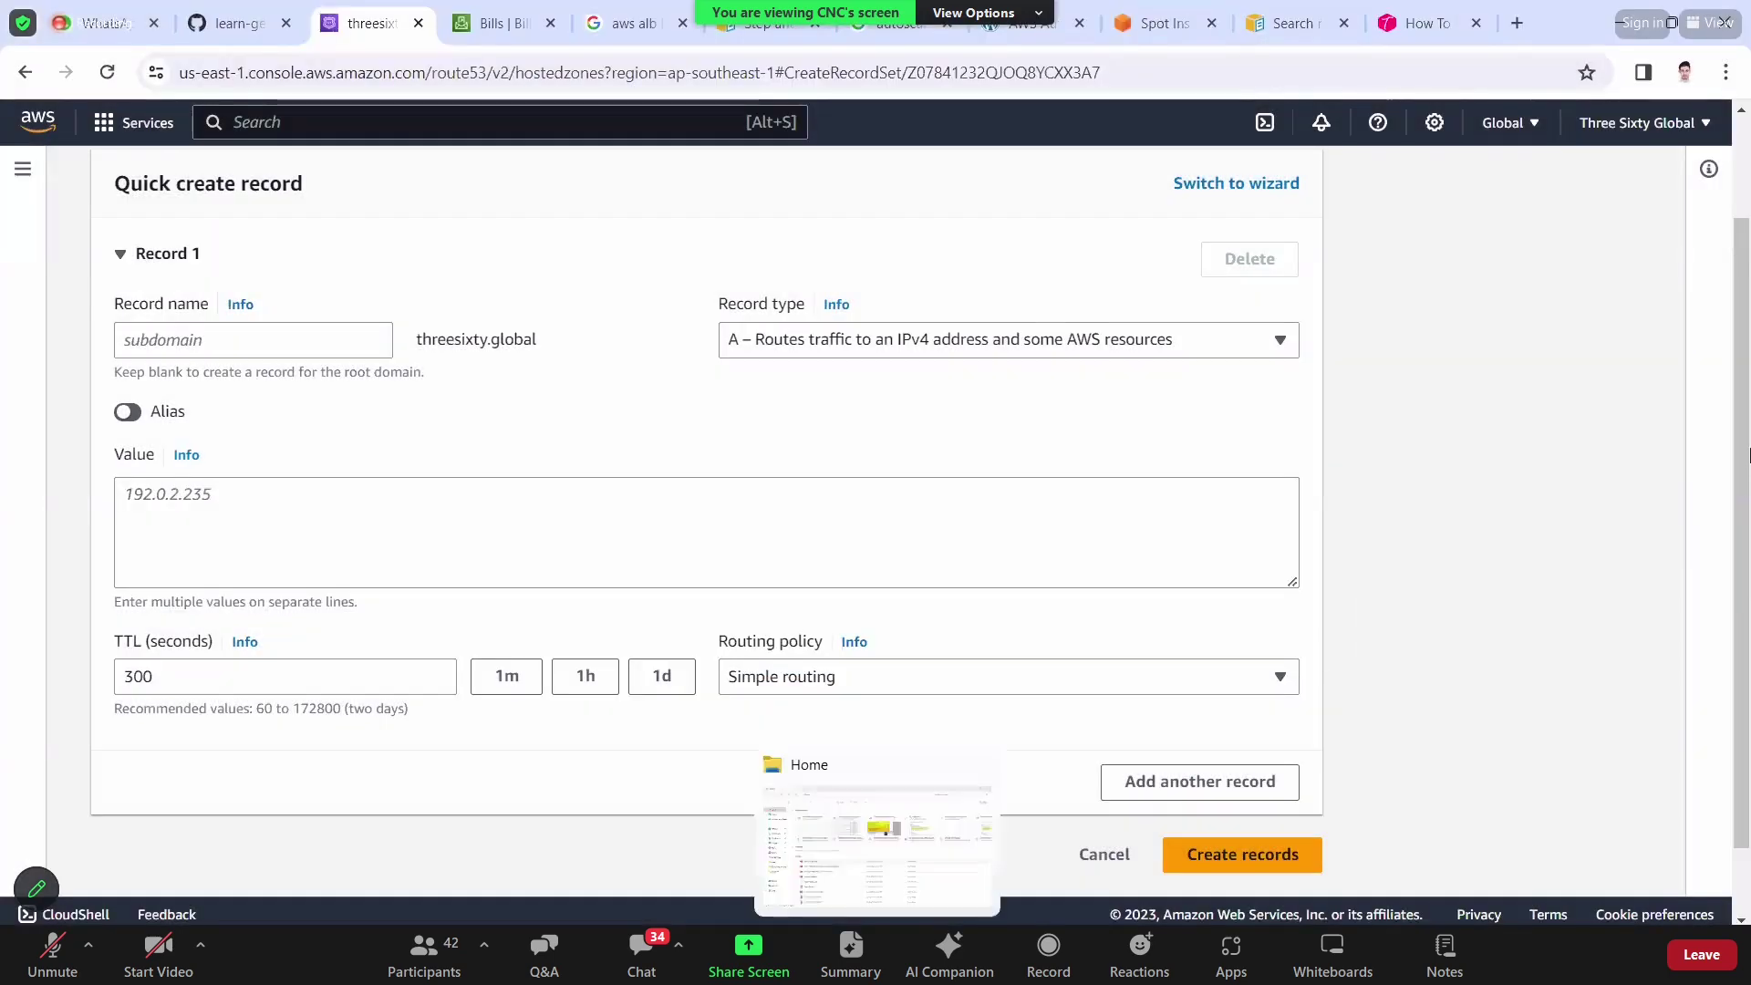
- Open Pictures > Screenshots in File Explorer and scroll through the December thumbnails
left_click(876, 839)
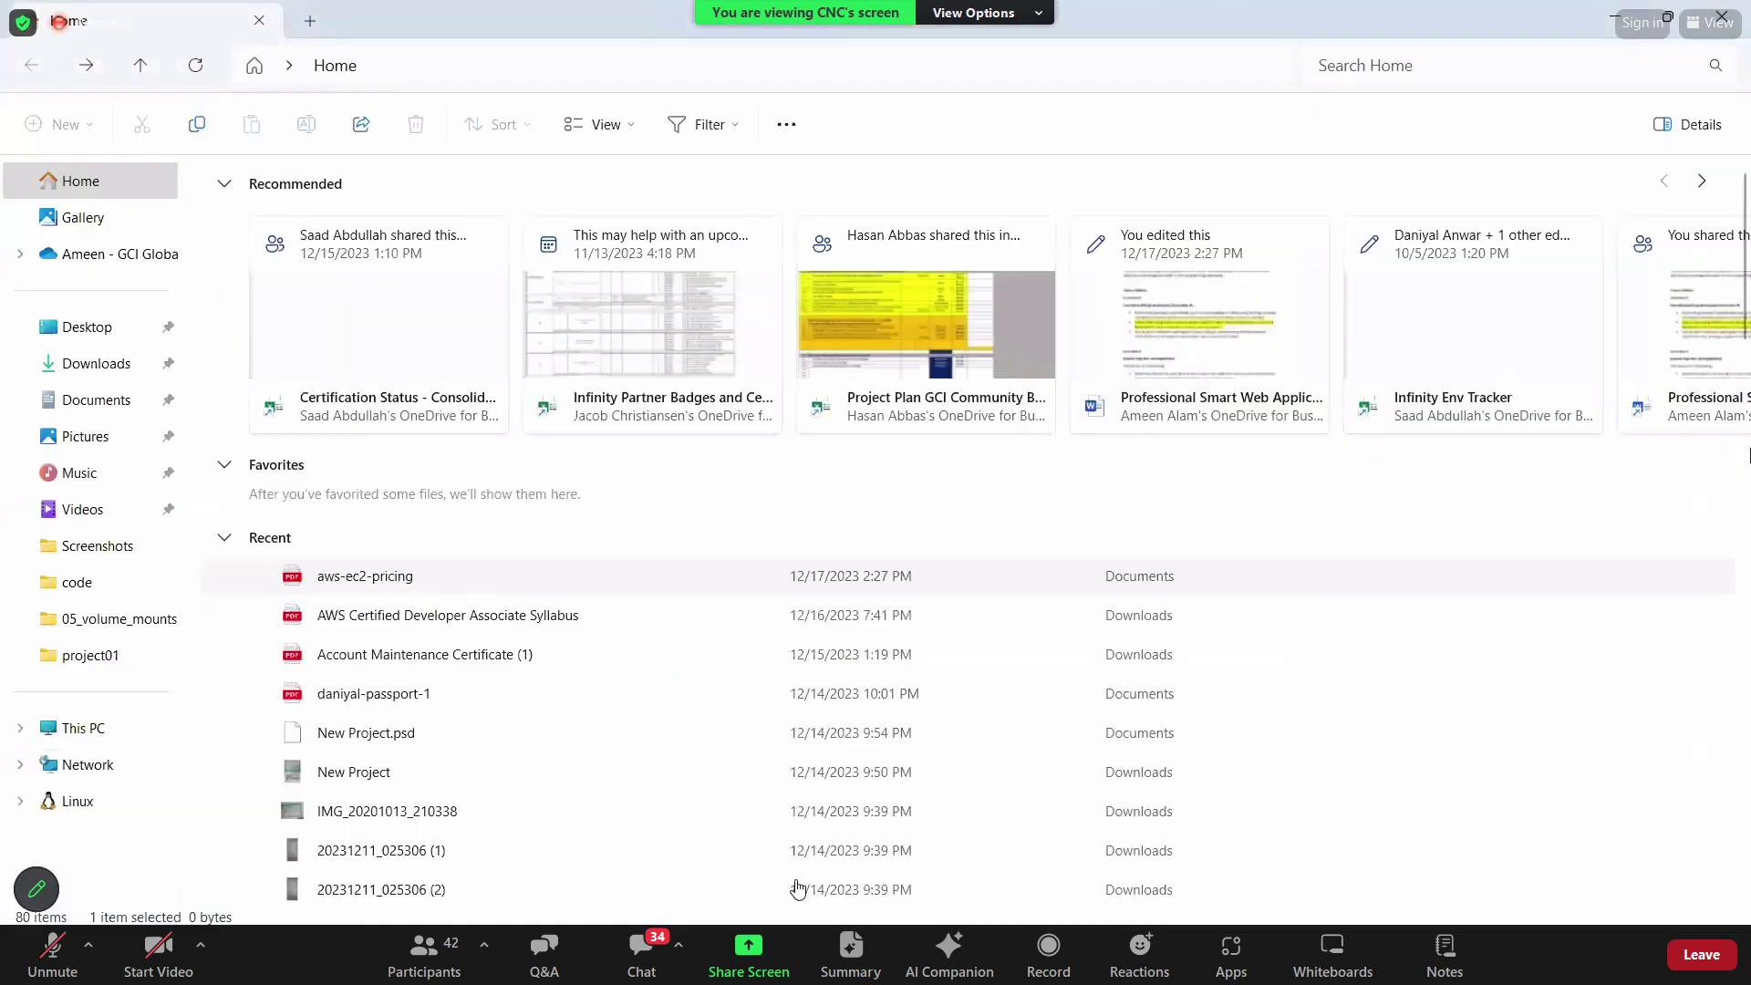
left_click(126, 454)
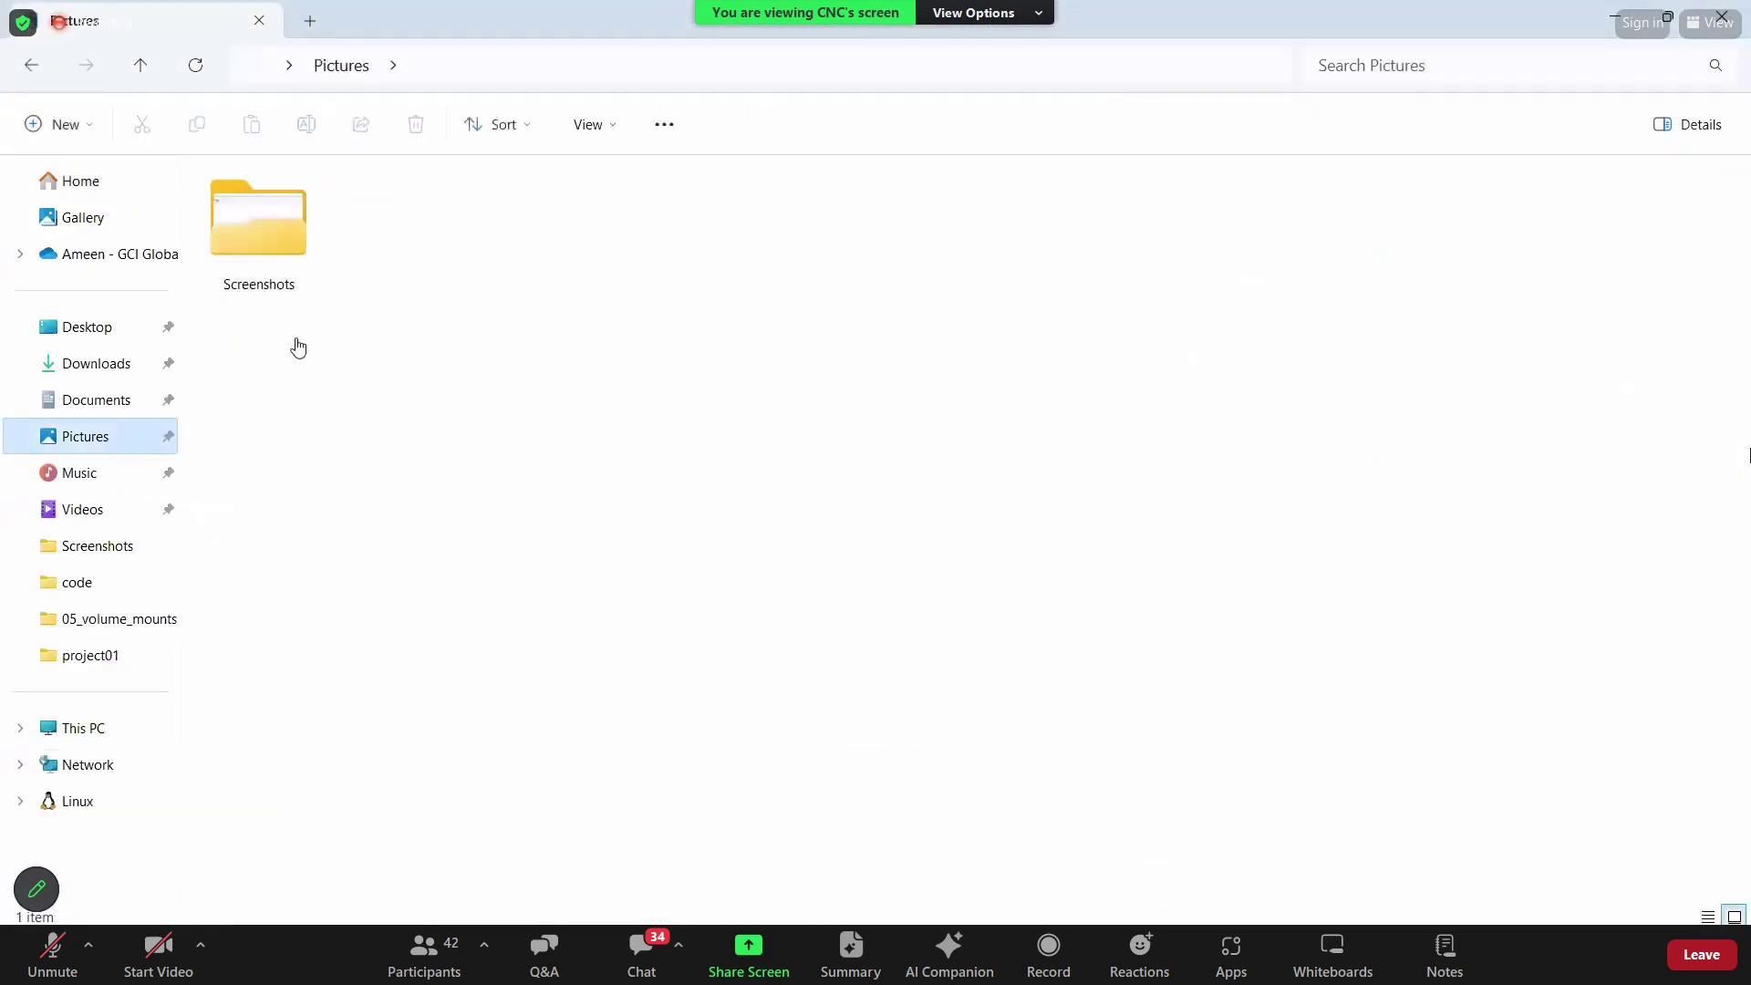
double_click(258, 265)
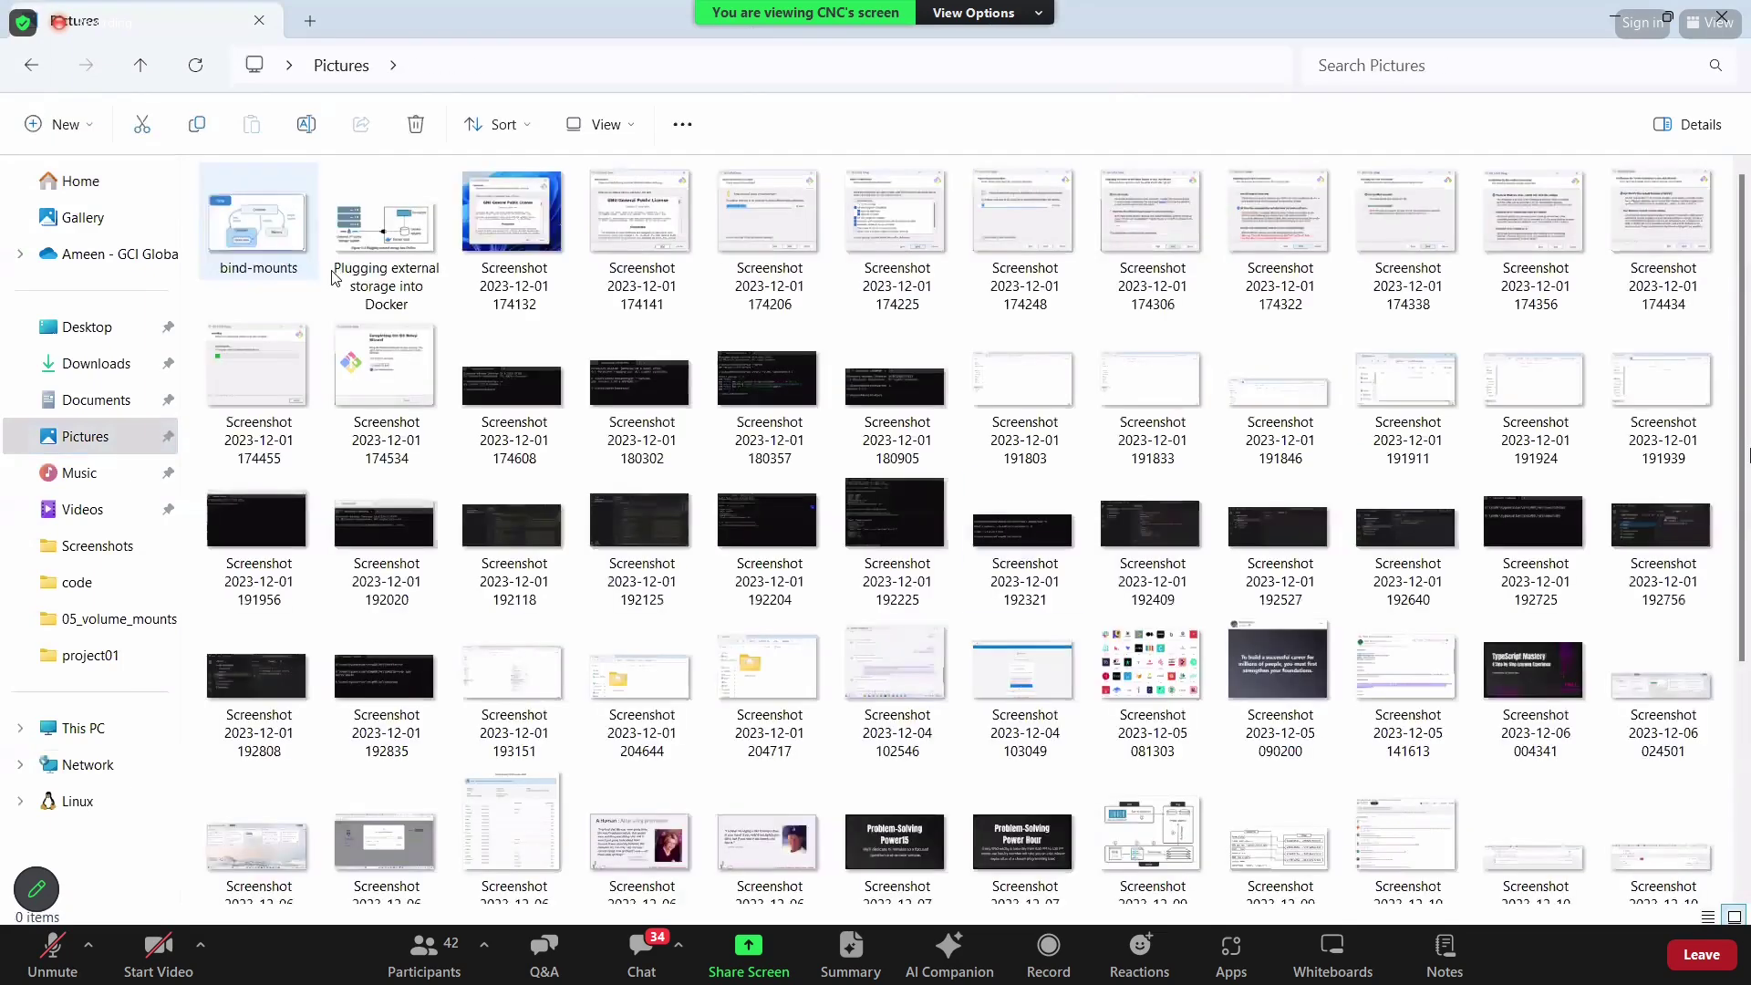
scroll(1223, 750, "down", 3)
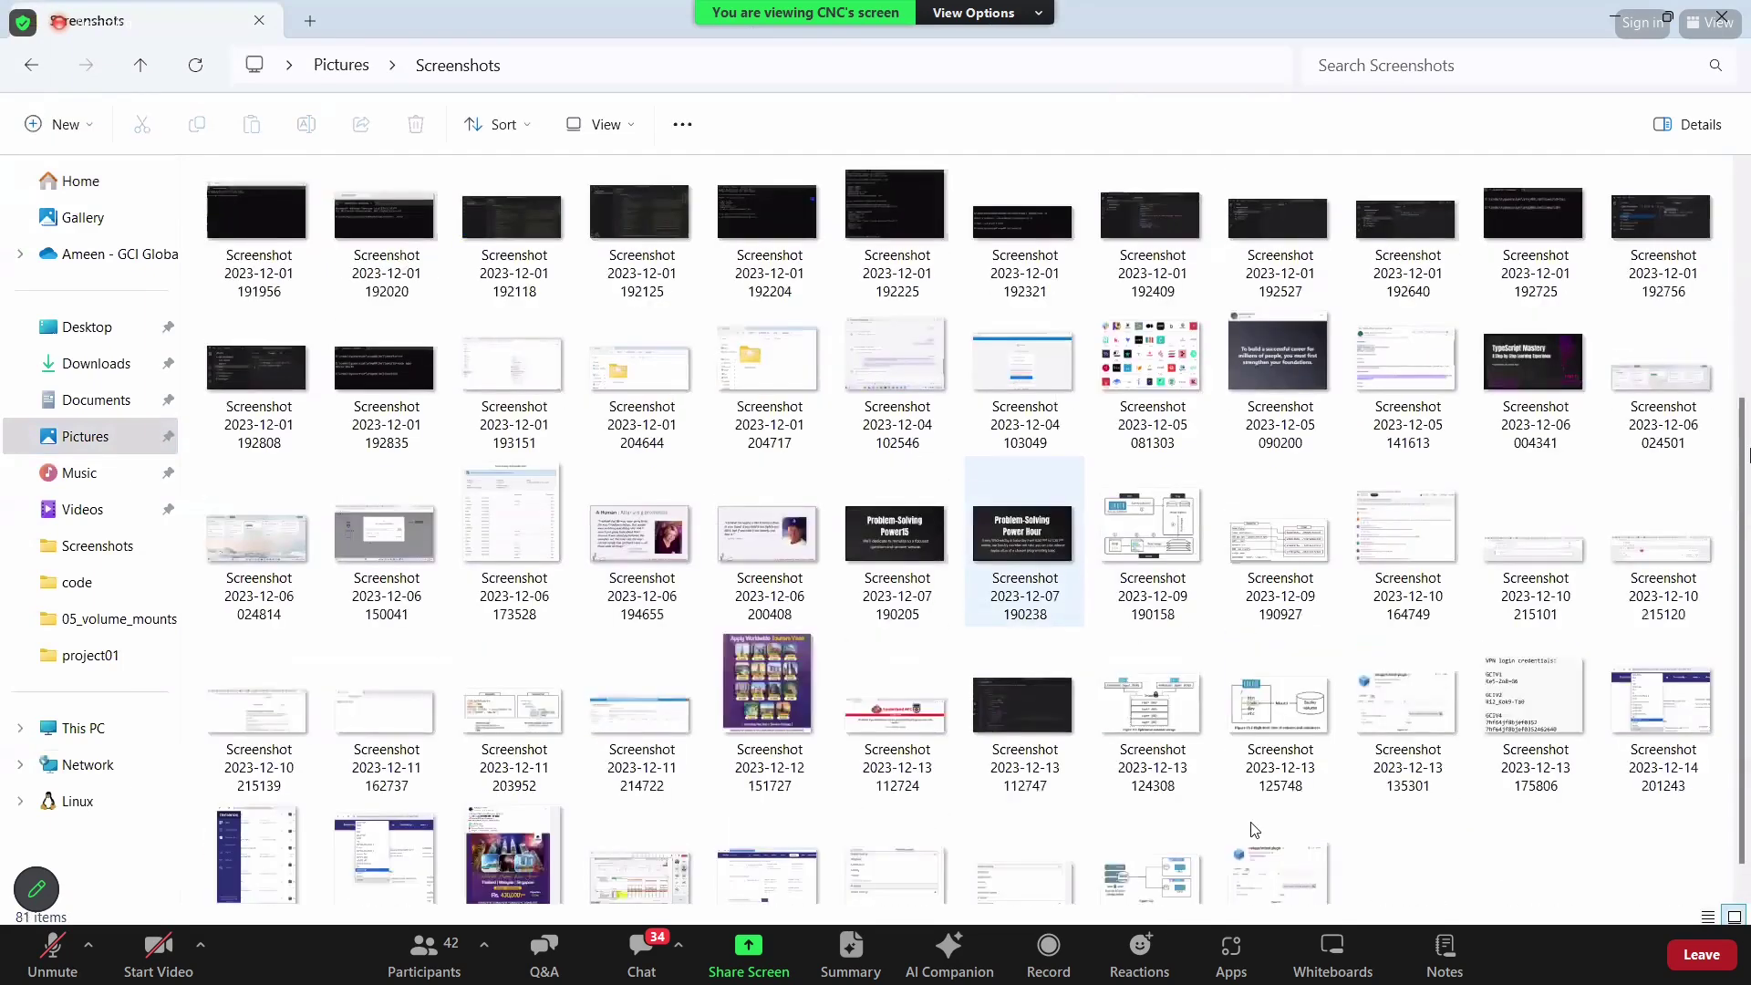
scroll(1254, 828, "down", 1)
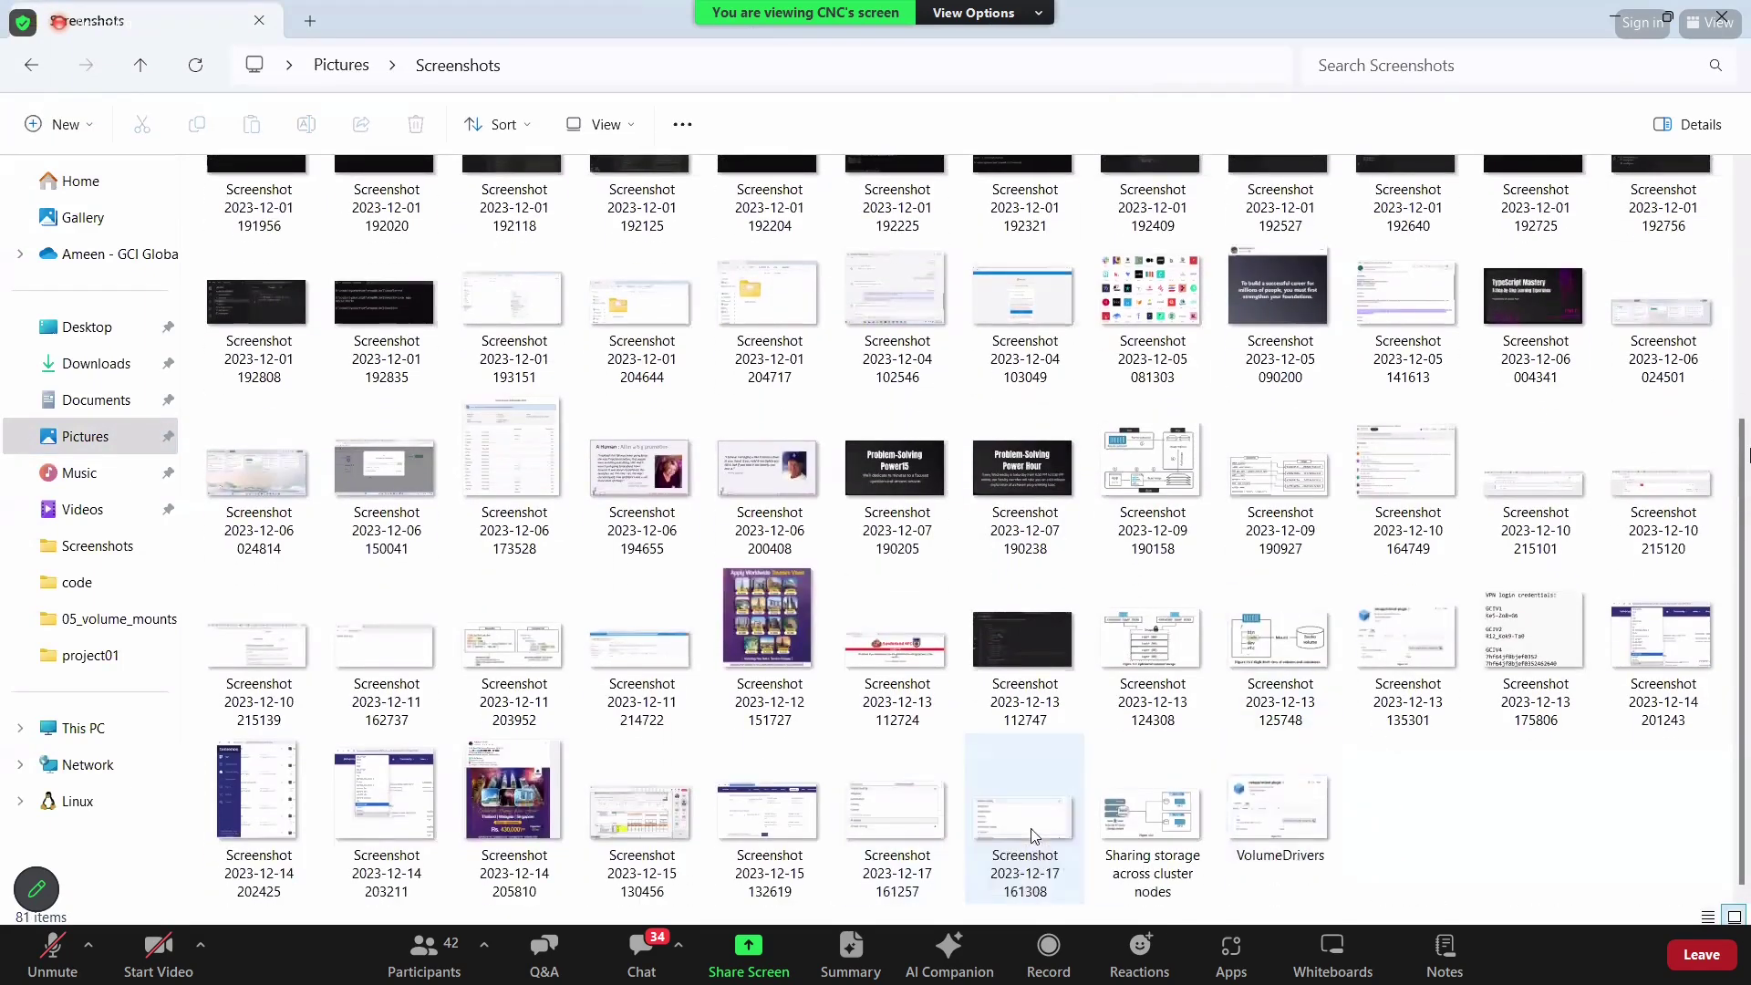
- Open the 161308 screenshot docked on the right beside the Screenshots folder
double_click(1025, 816)
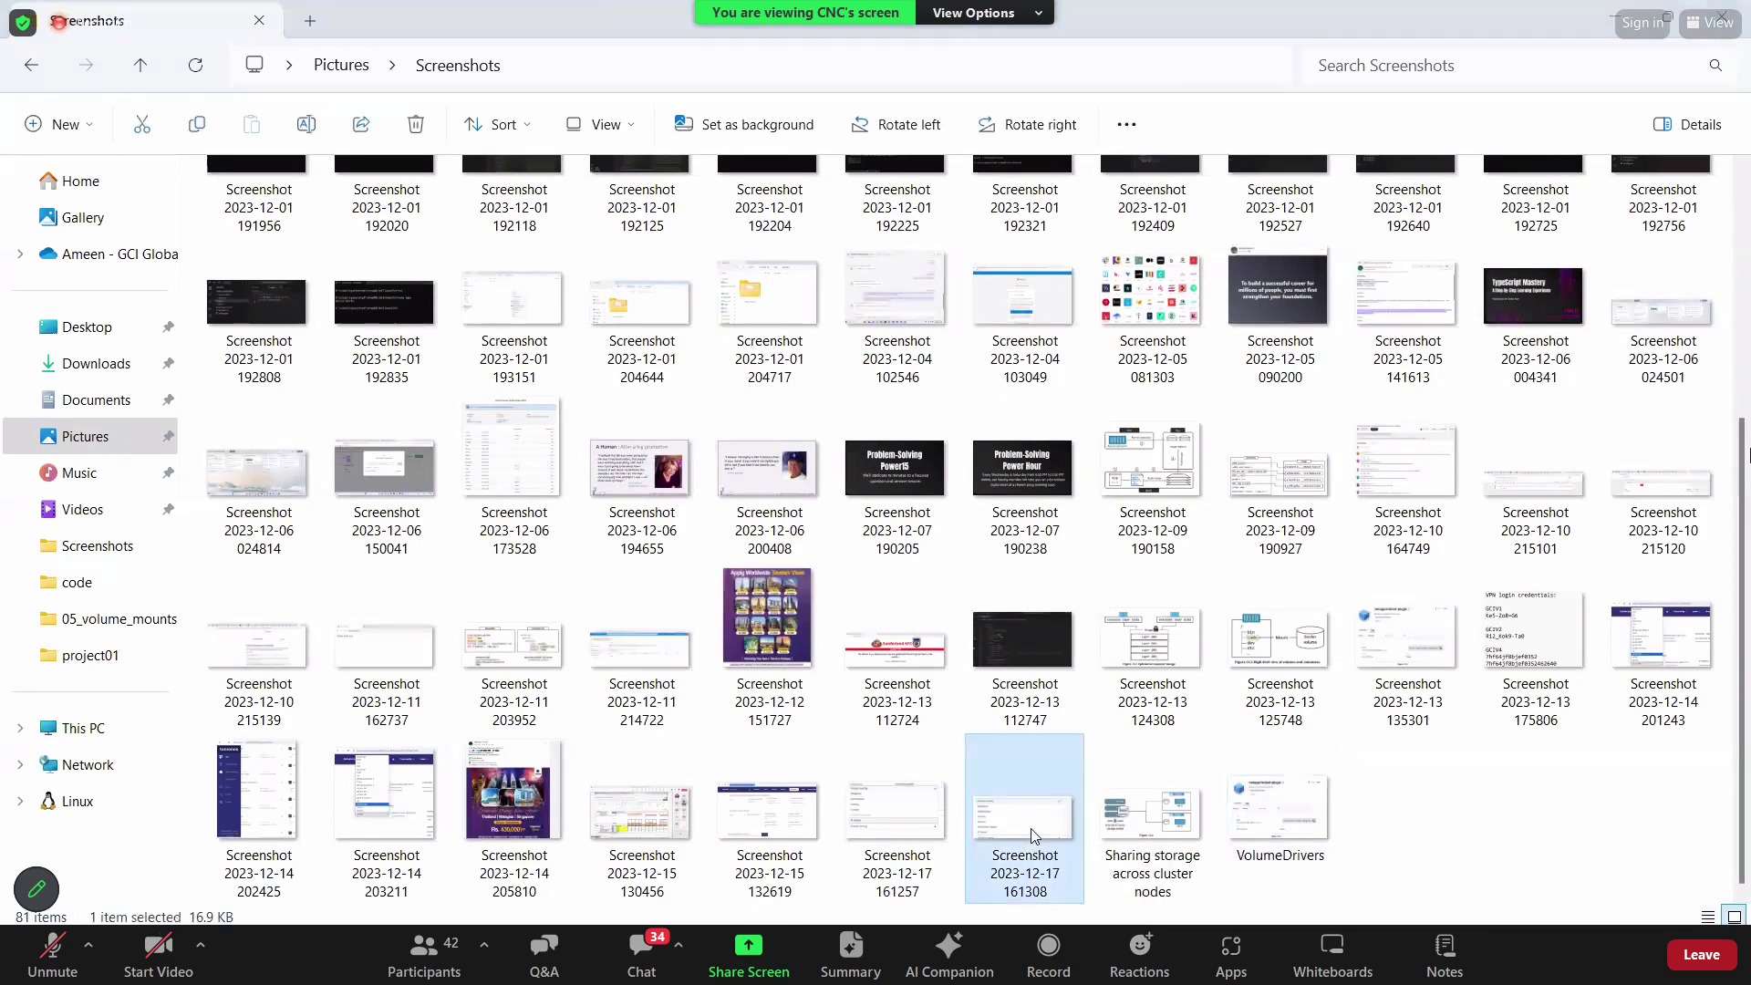
key("super+Right")
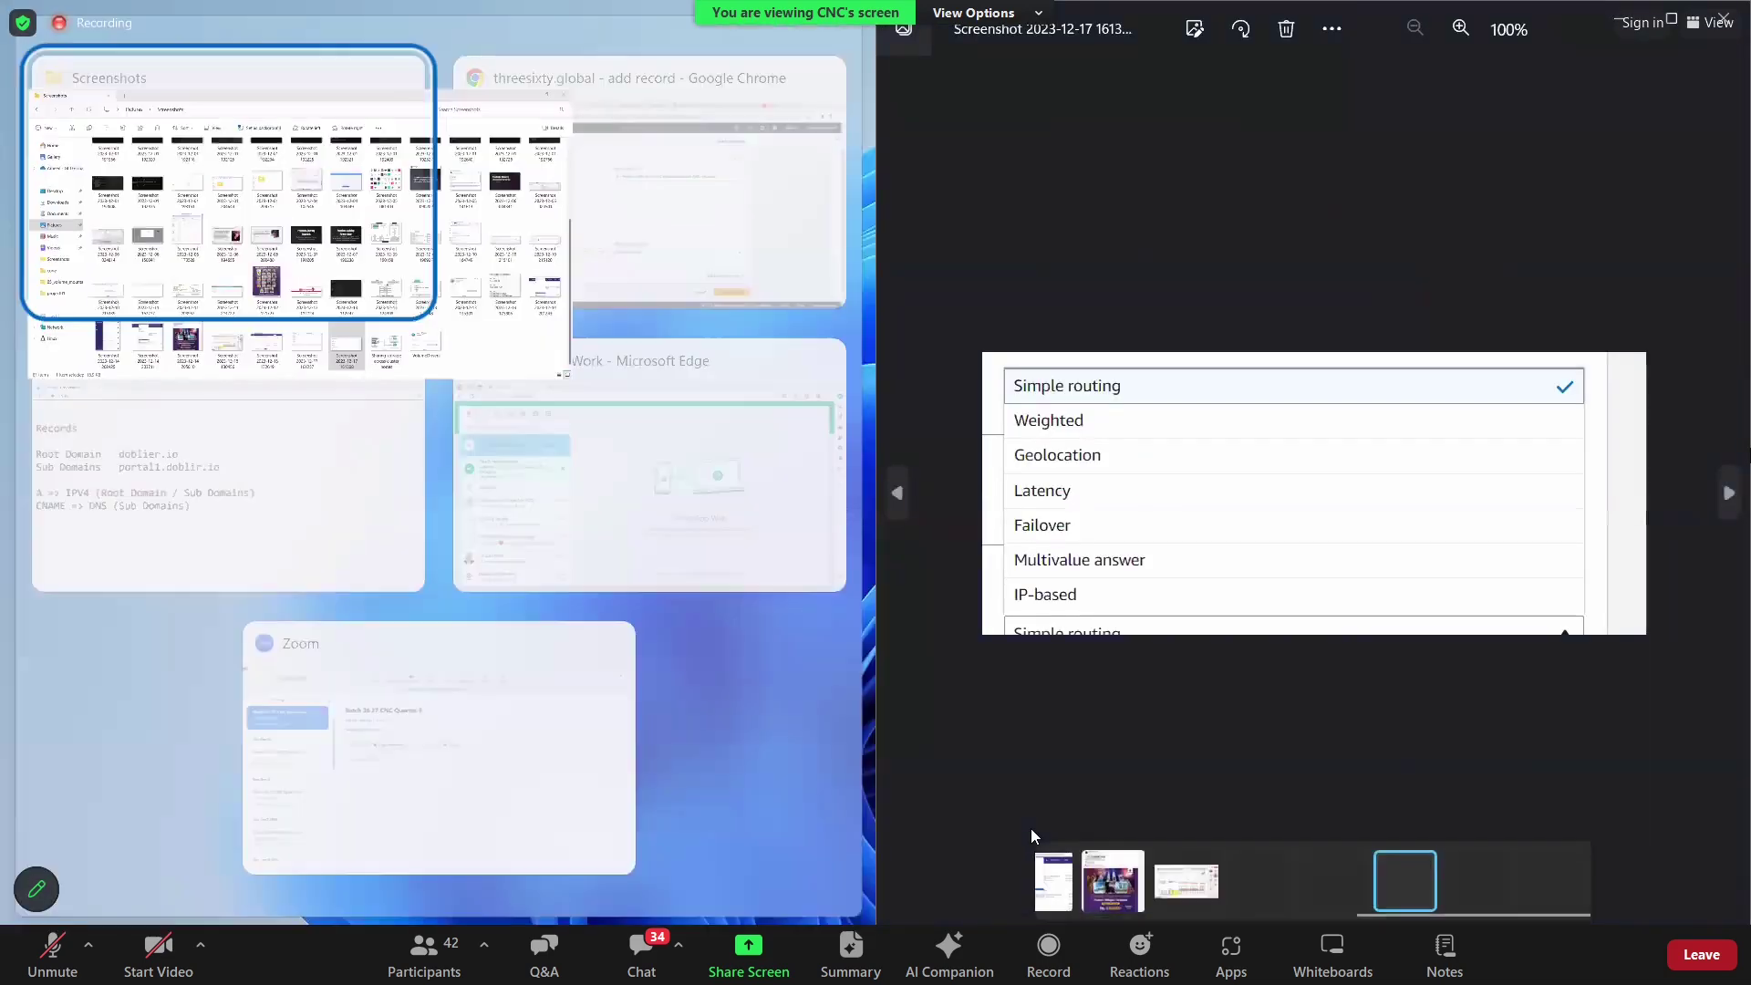
key("Return")
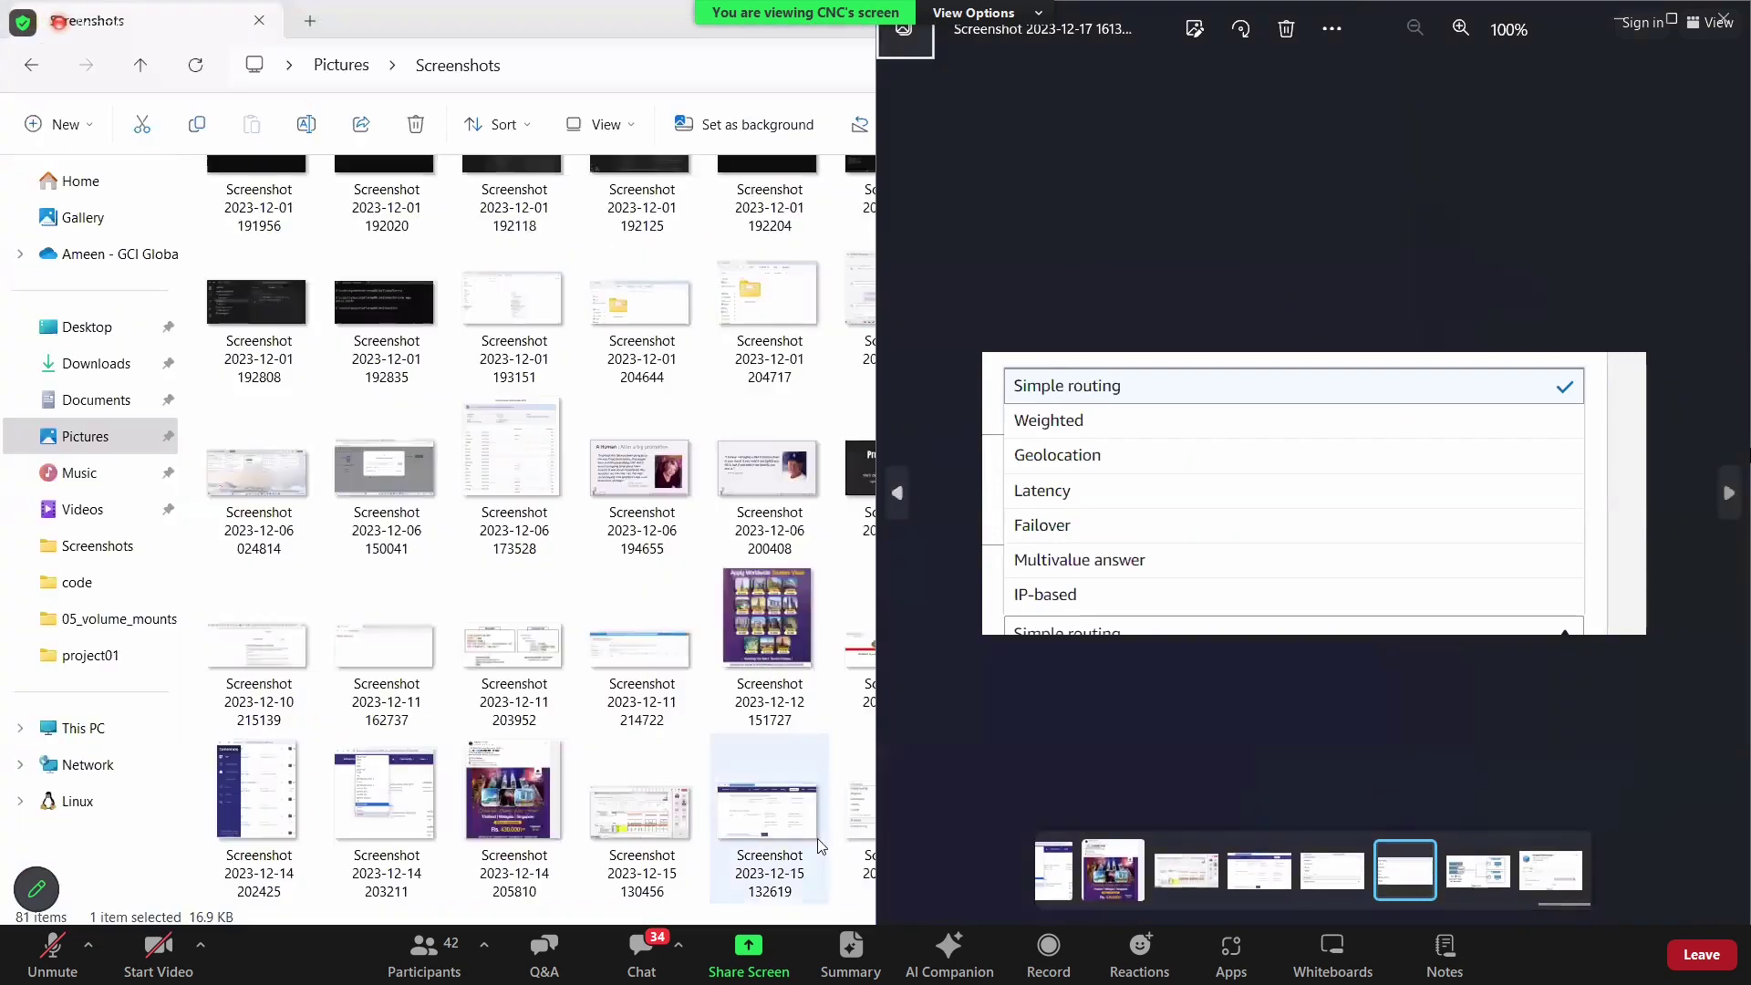
key("super+Up")
key("Right")
key("Right")
key("Left")
key("super+Left")
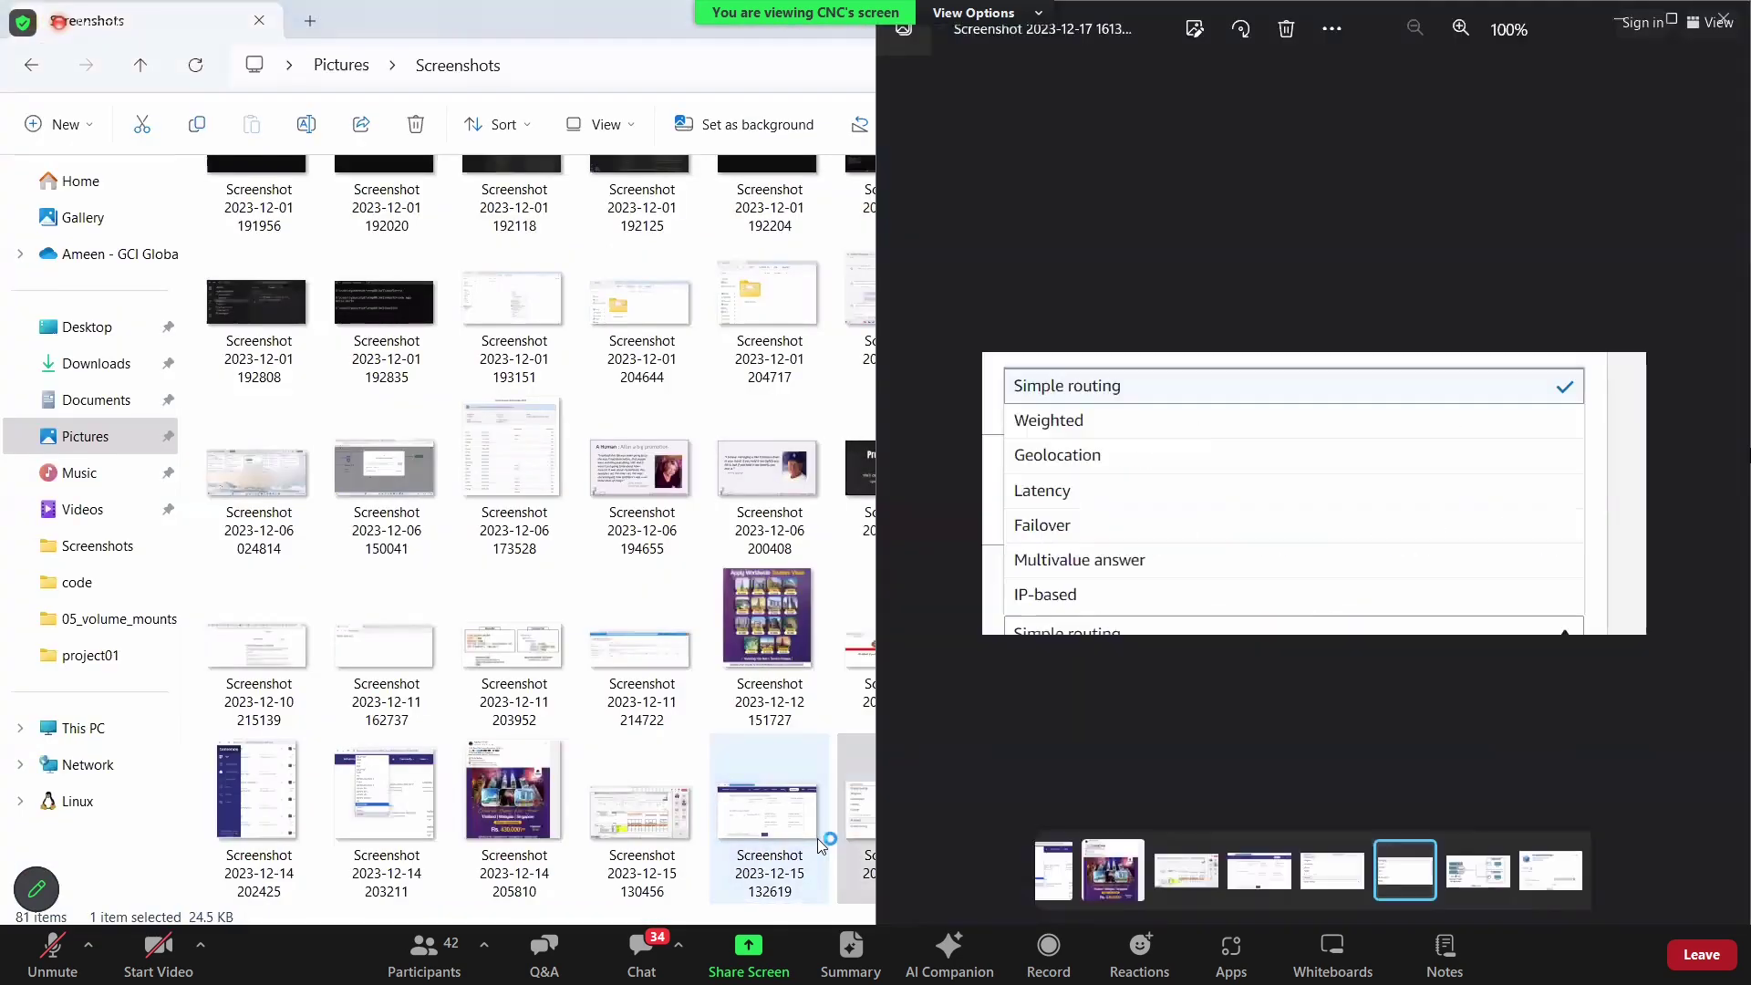
key("Return")
- Arrange the routing policy screenshot beside the Screenshots folder window
key("alt+Tab")
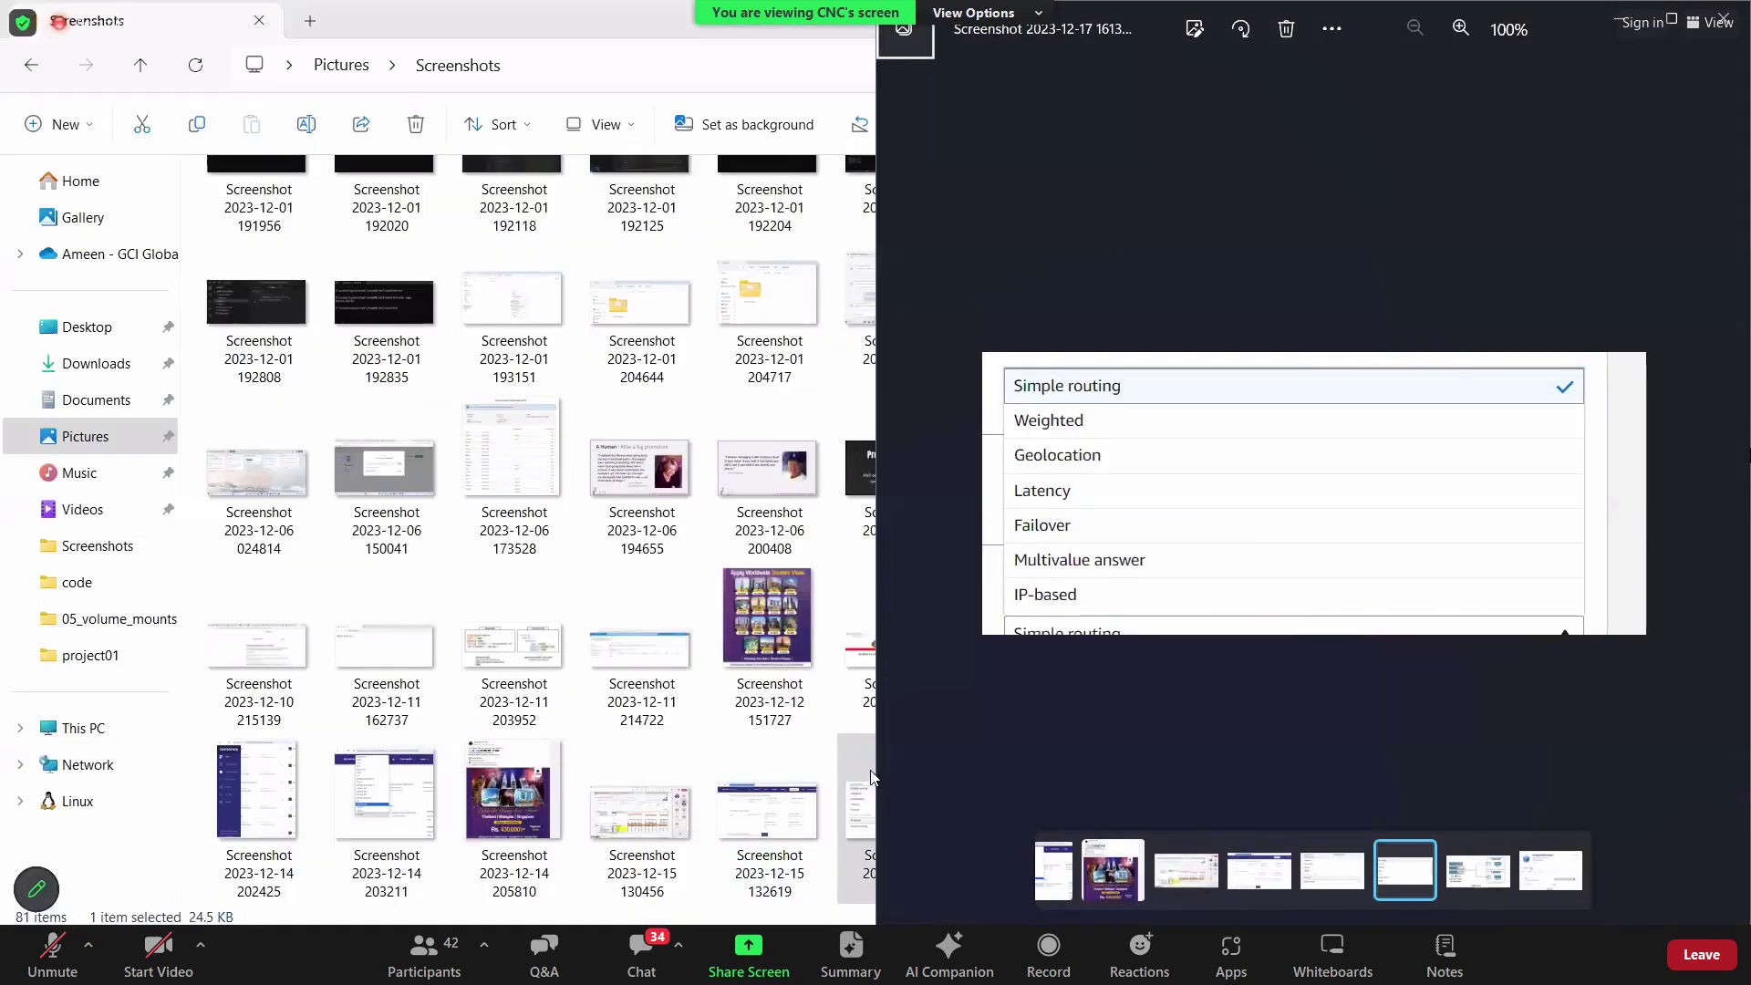
key("alt+Tab")
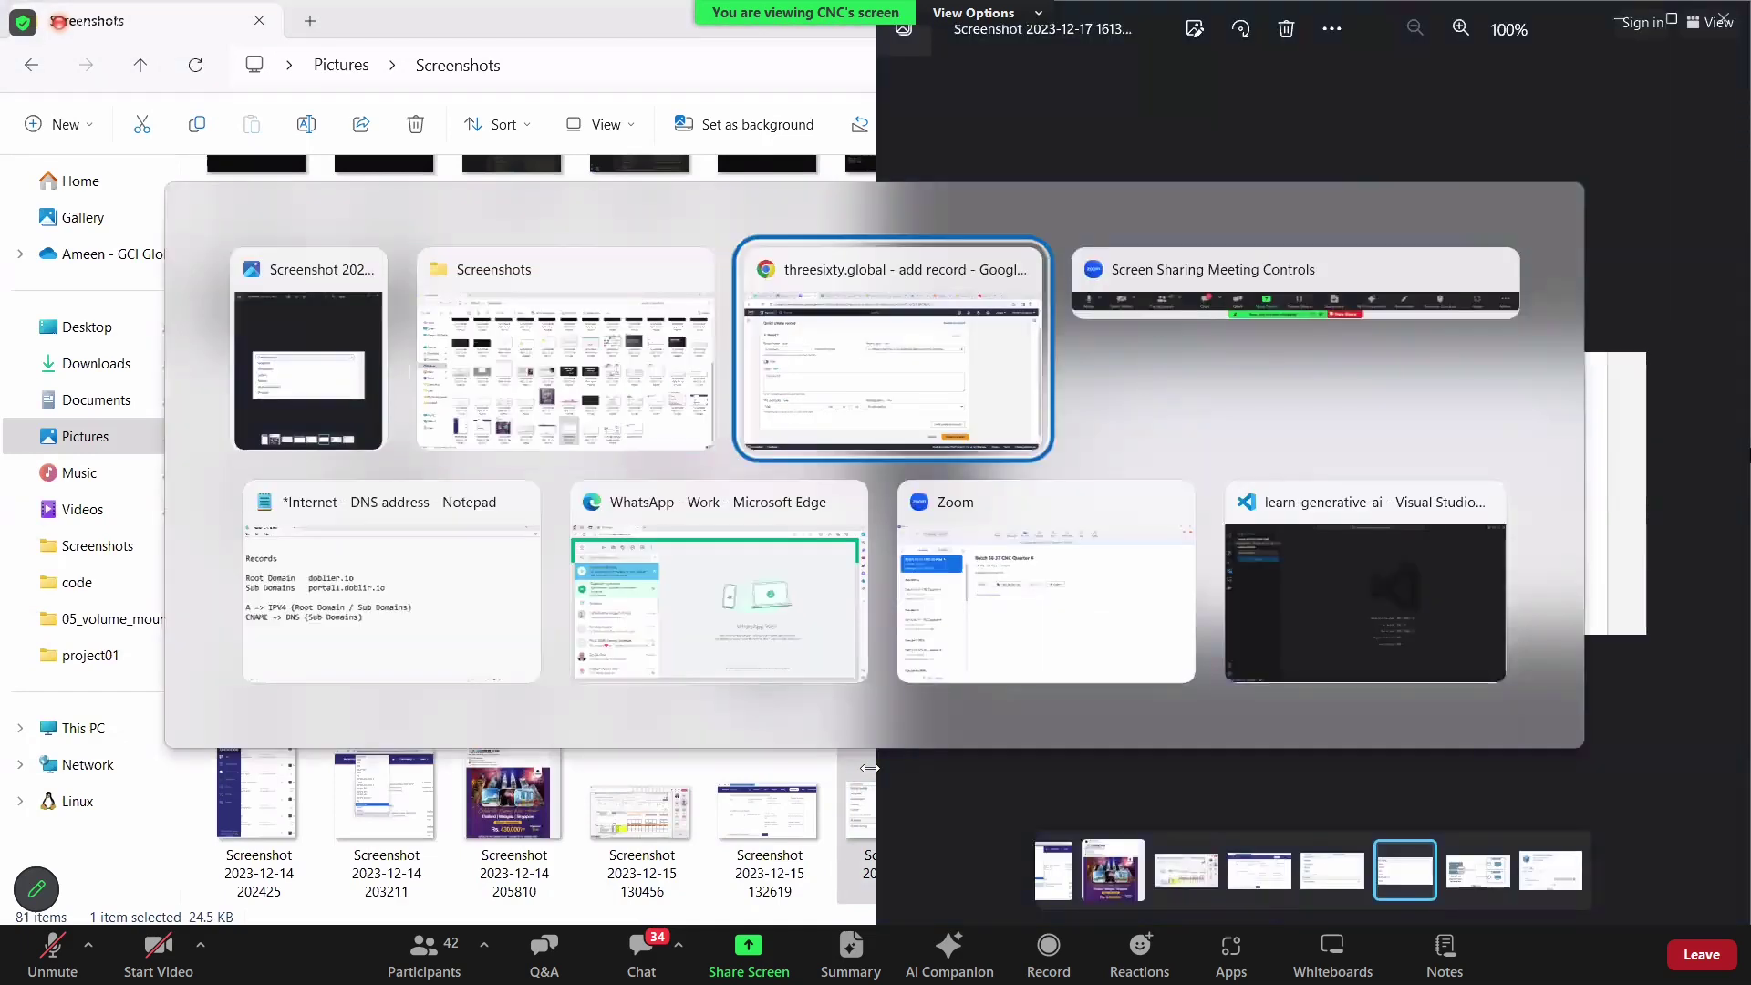
key("alt+shift+Tab")
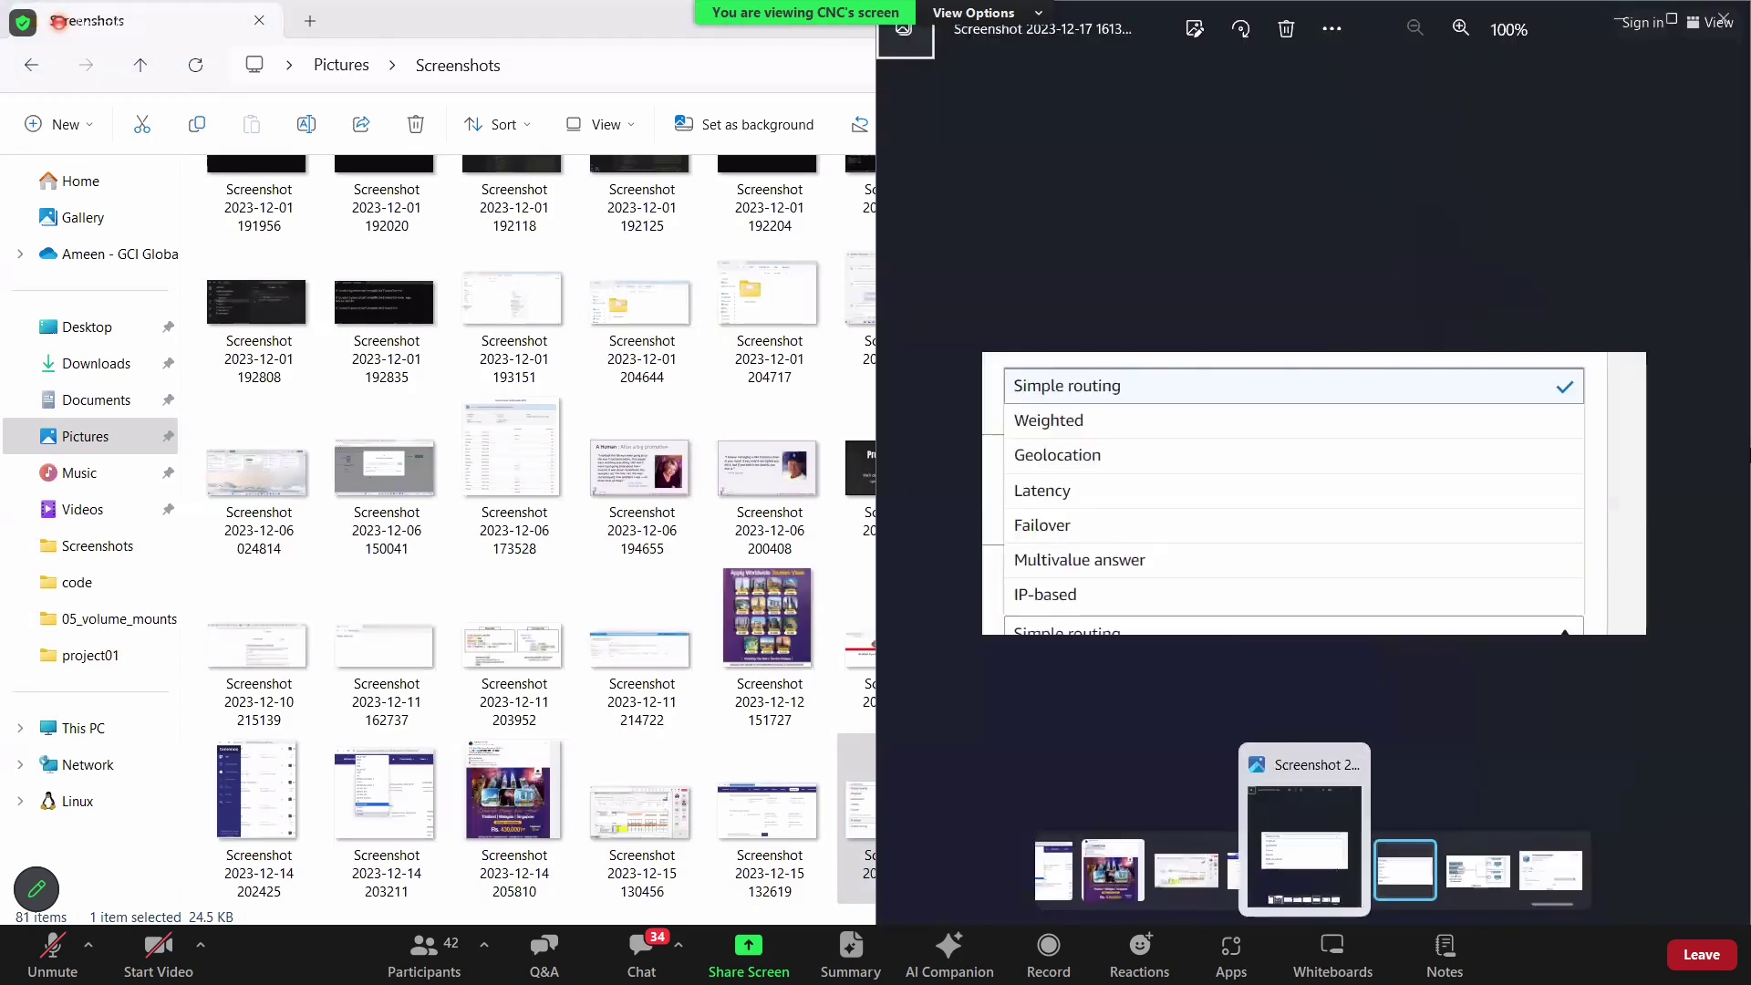
key("Escape")
key("Return")
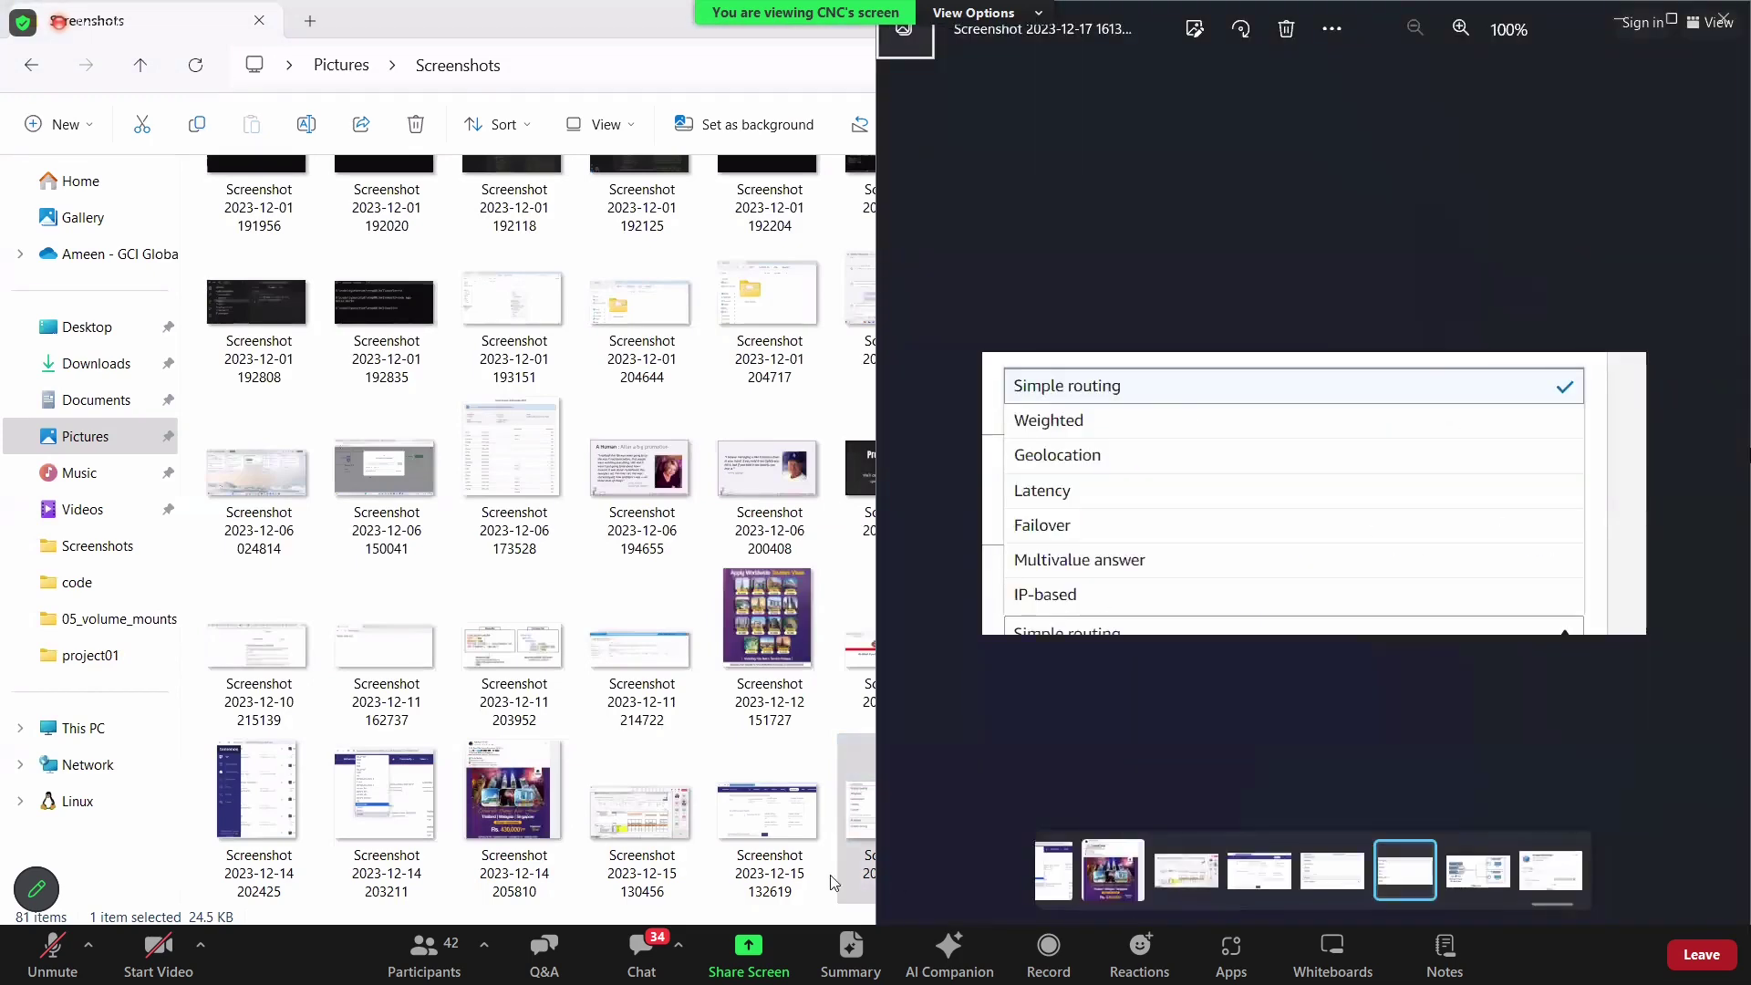
key("Escape")
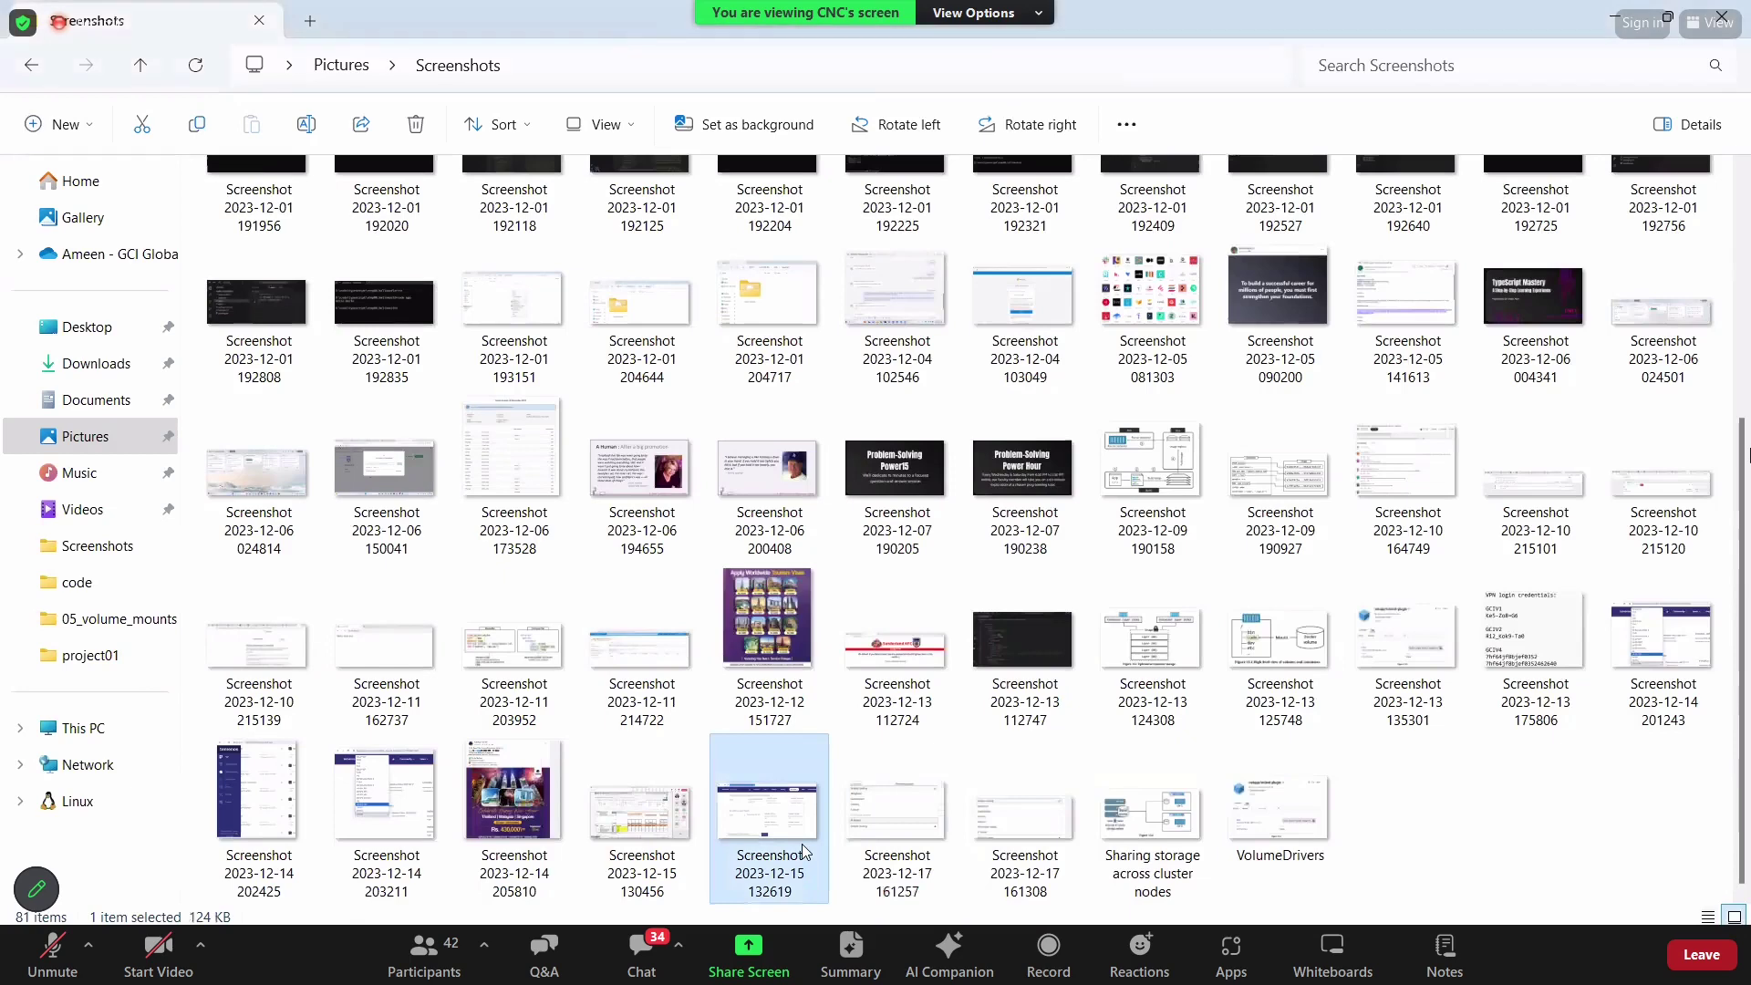
key("Return")
- Open the other 2023-12-17 routing-options screenshot in Photos, then return to the Chrome Route 53 page
double_click(802, 849)
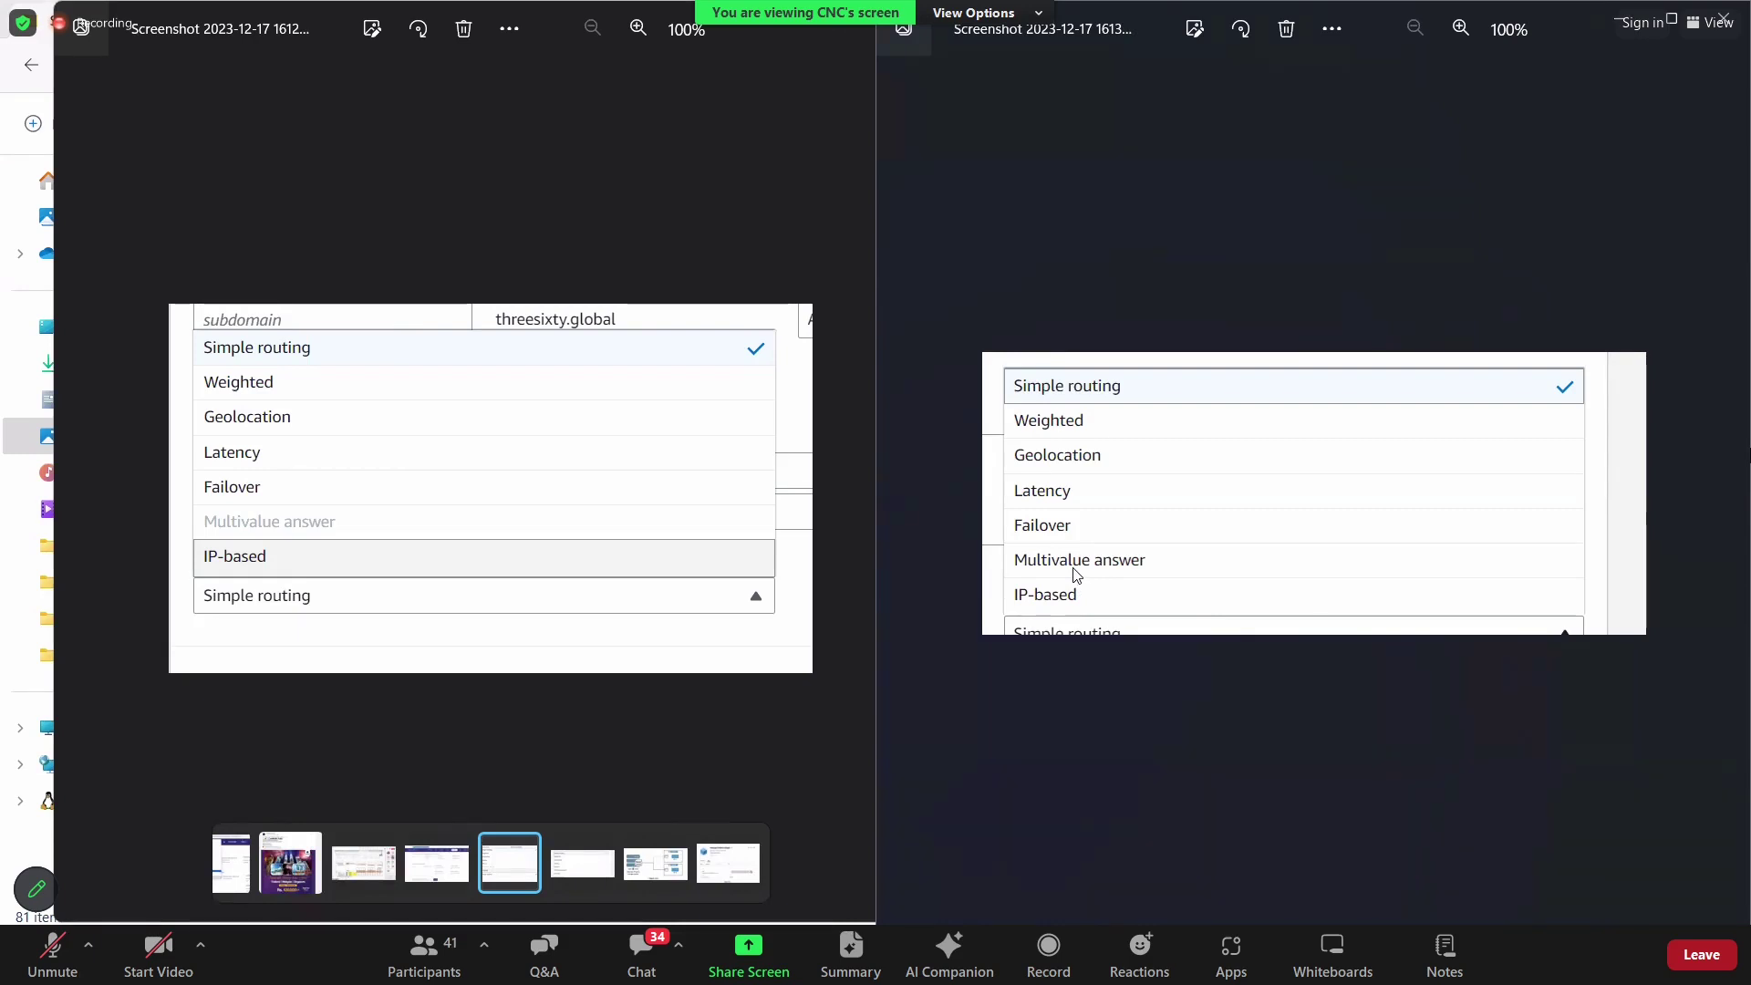
key("alt+Tab")
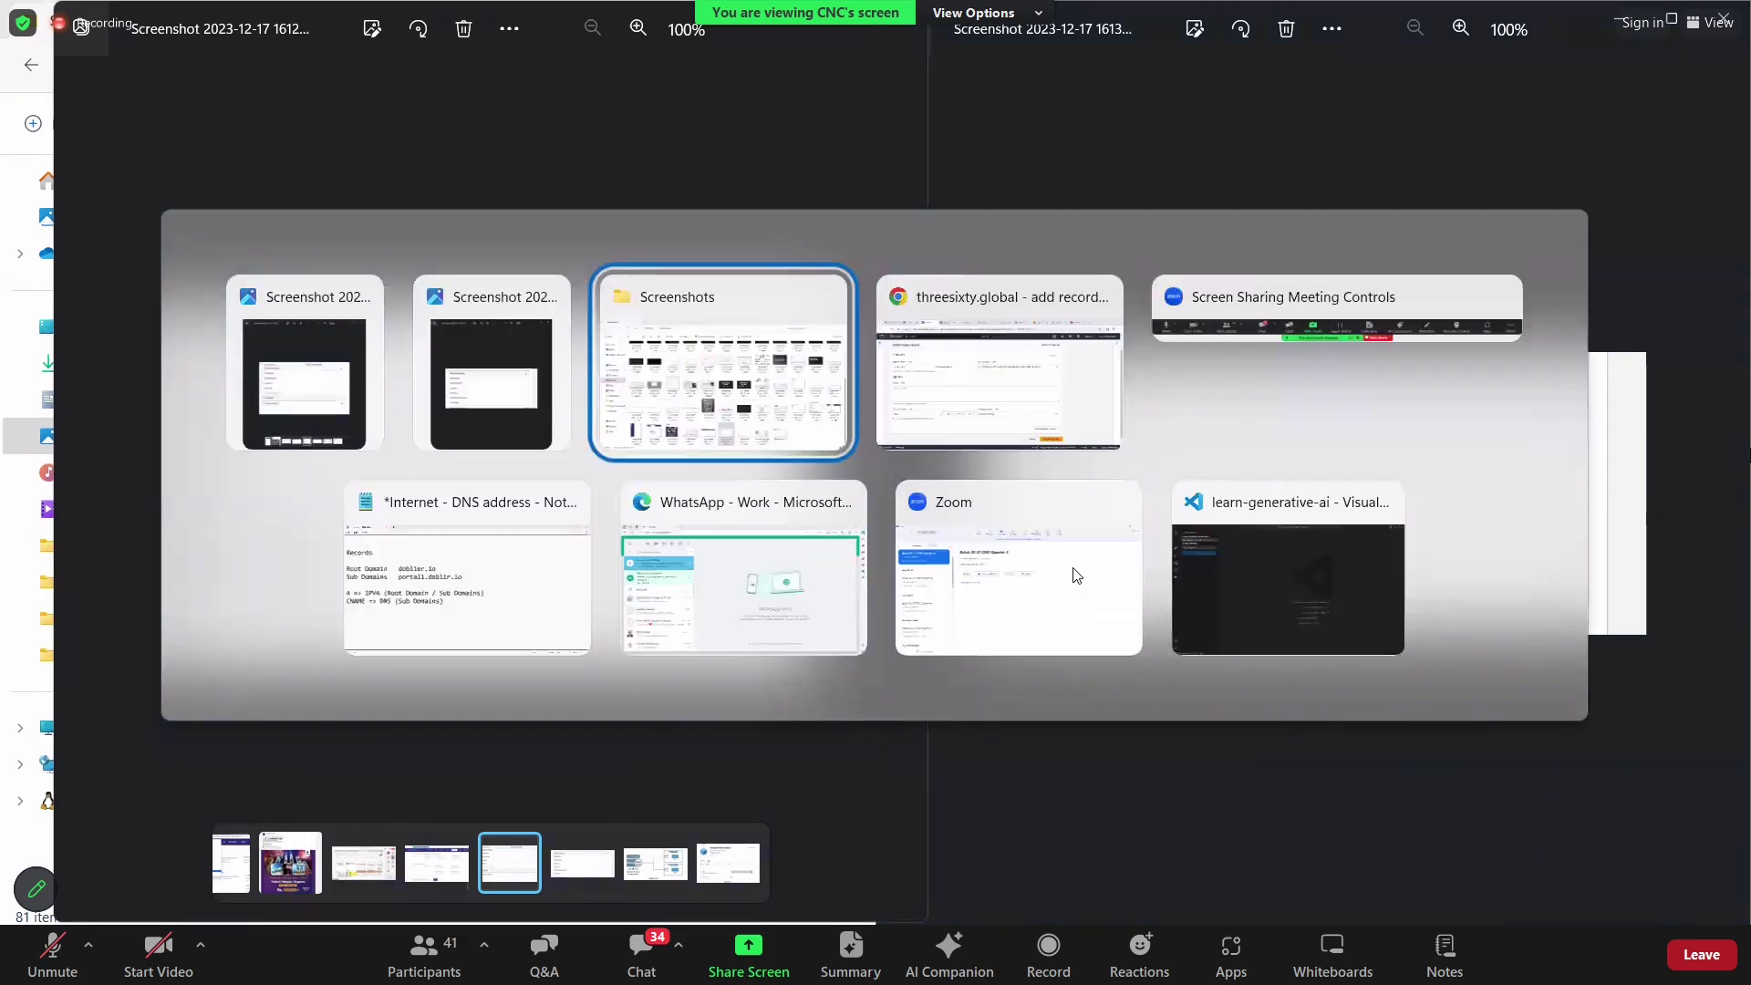
key("alt+Tab")
key("Tab")
key("Tab")
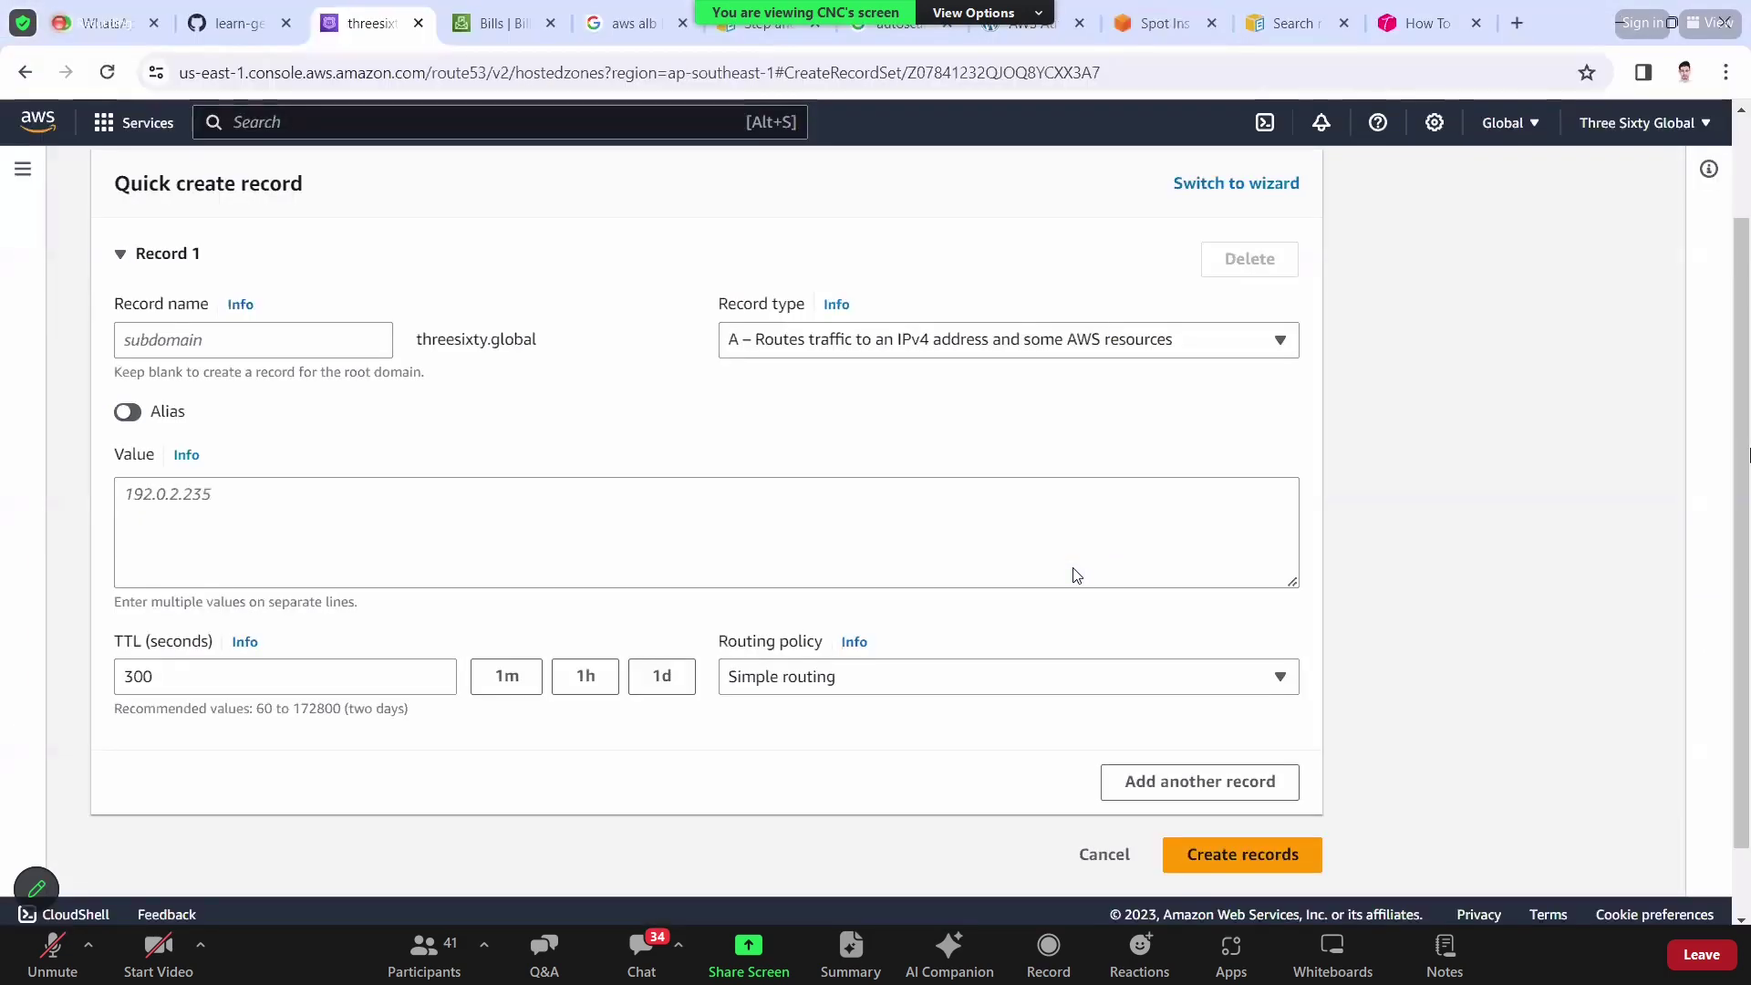
scroll(1076, 574, "down", 1)
left_click(227, 599)
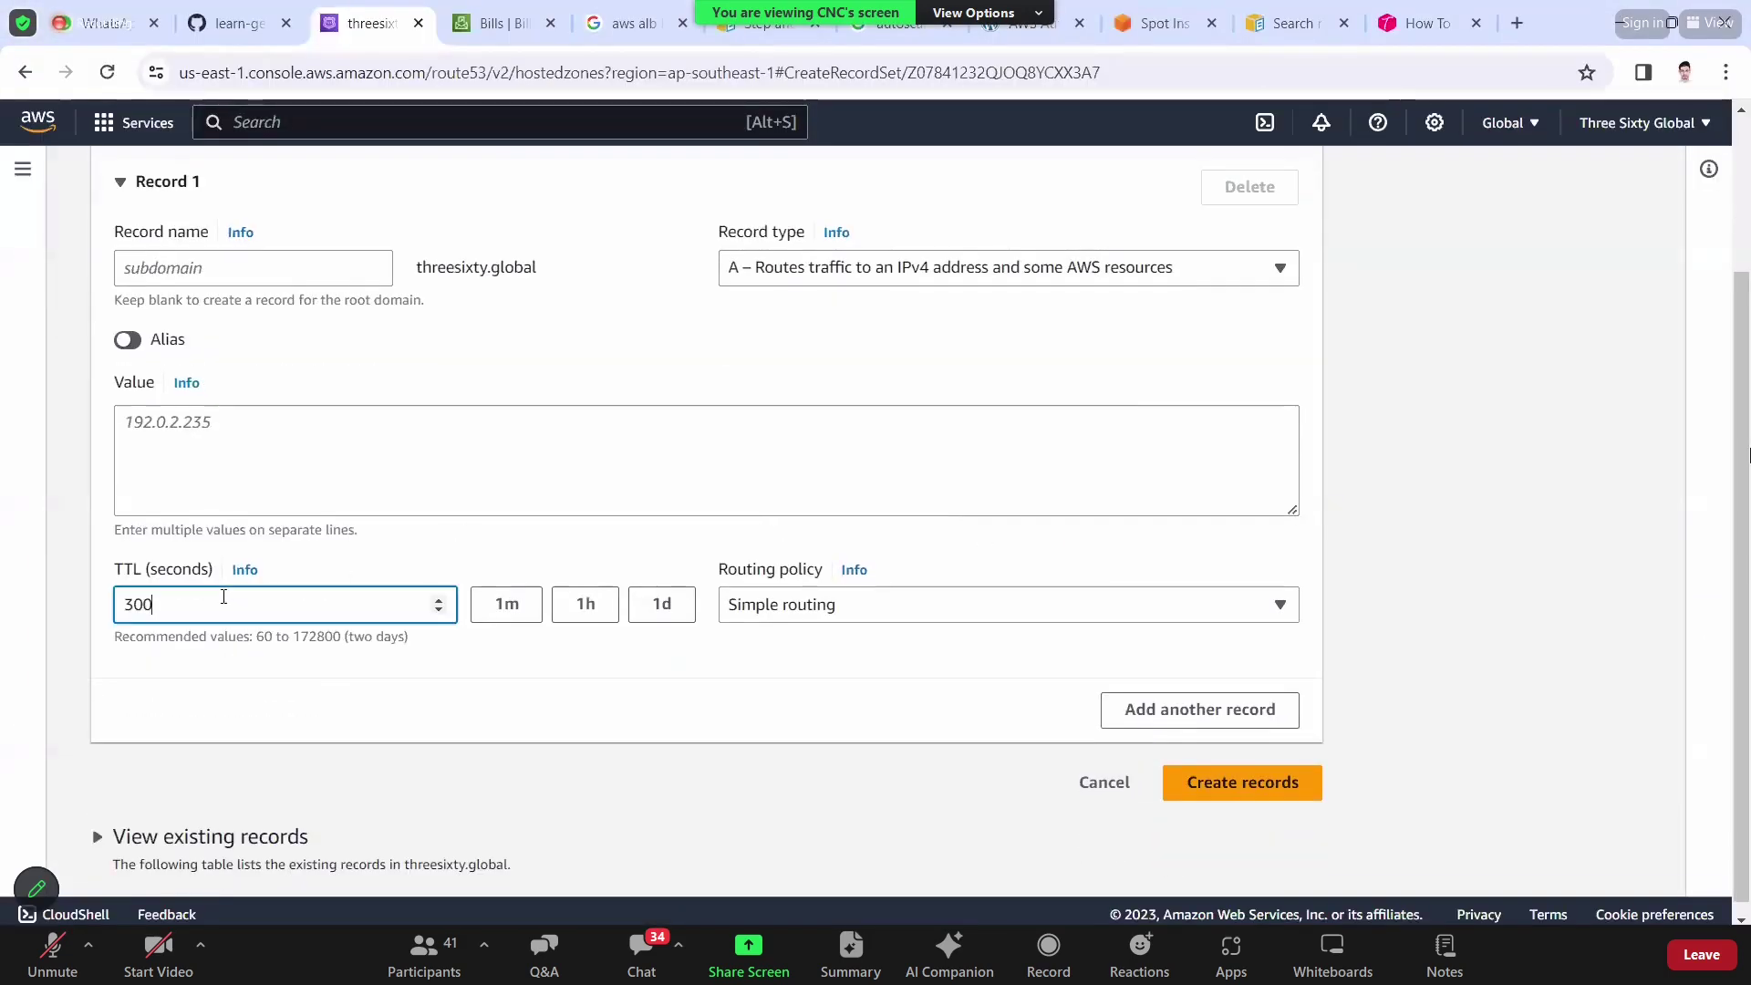
double_click(223, 598)
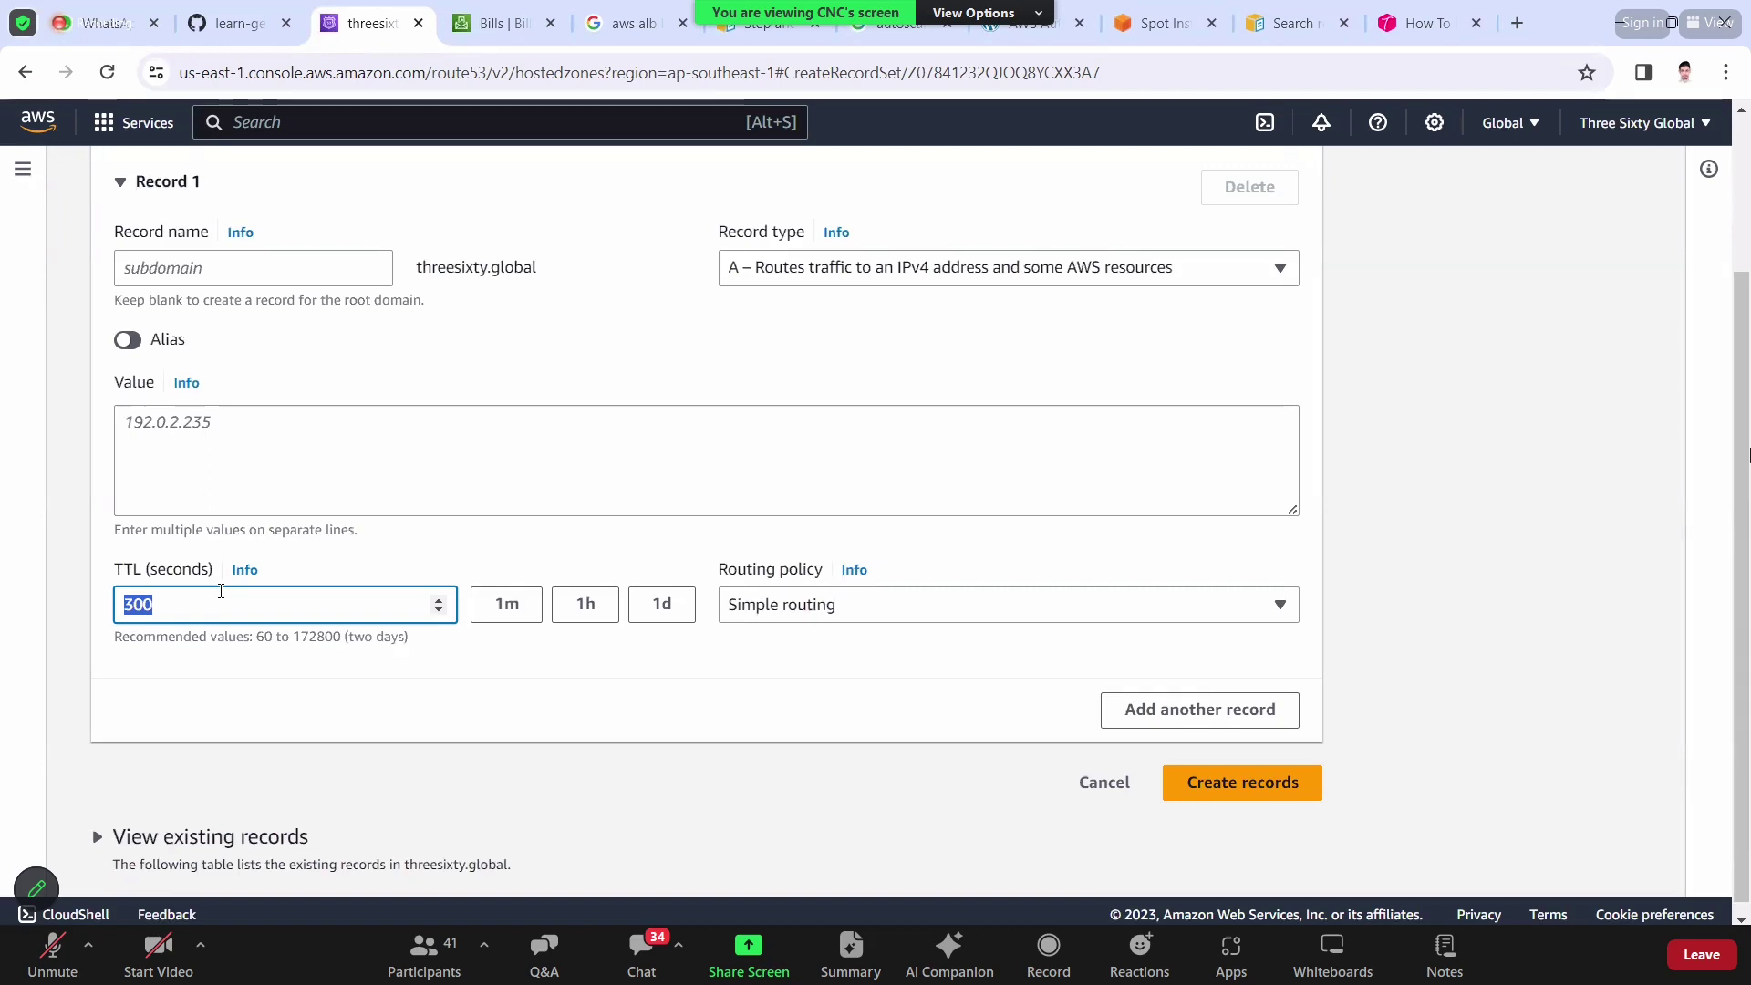
scroll(220, 591, "up", 3)
left_click(400, 565)
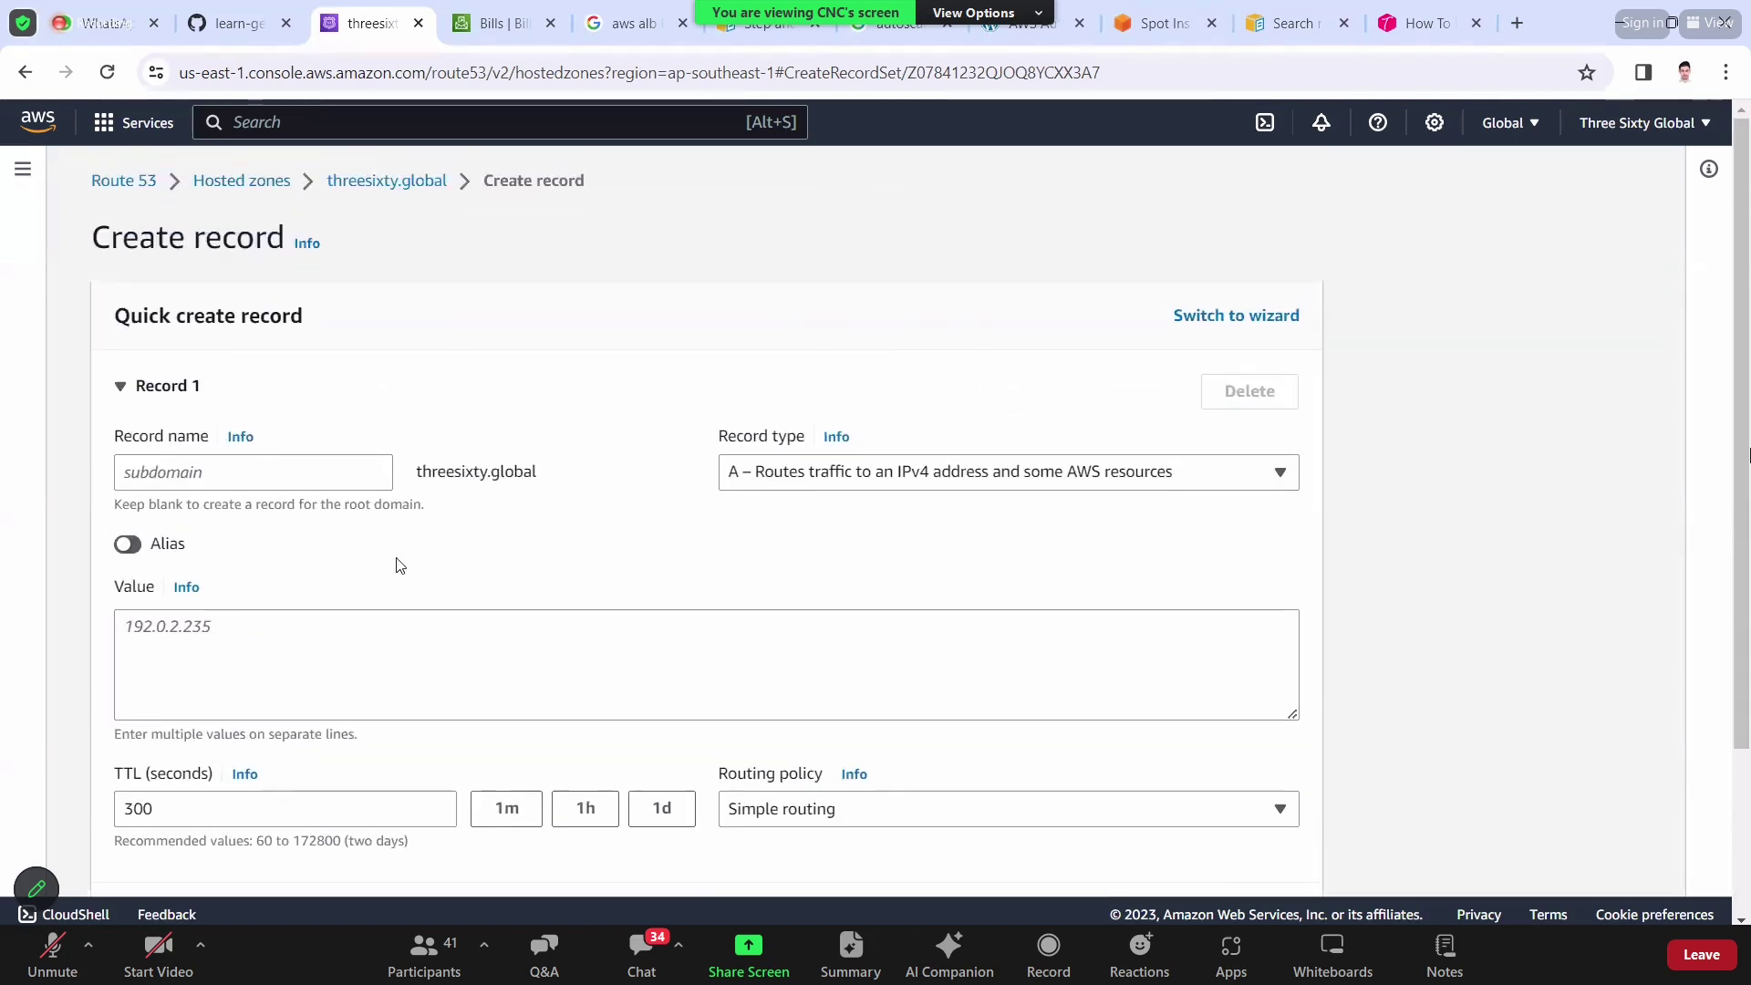
left_click(136, 469)
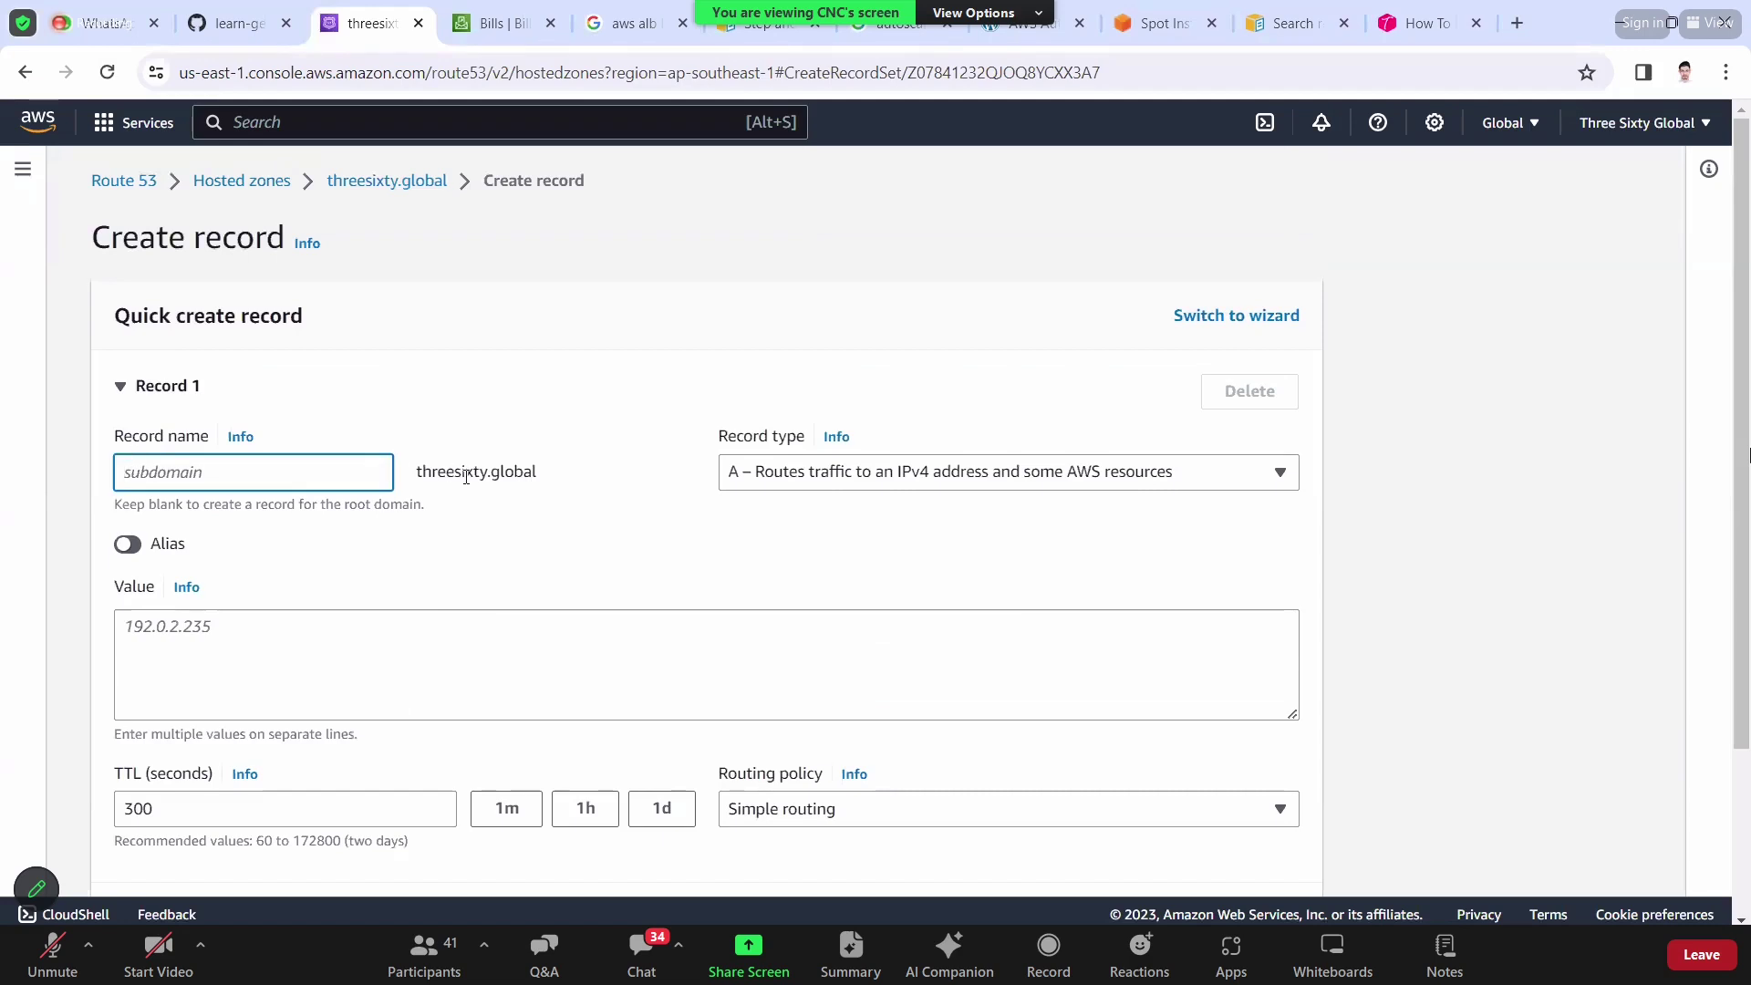
scroll(466, 477, "down", 2)
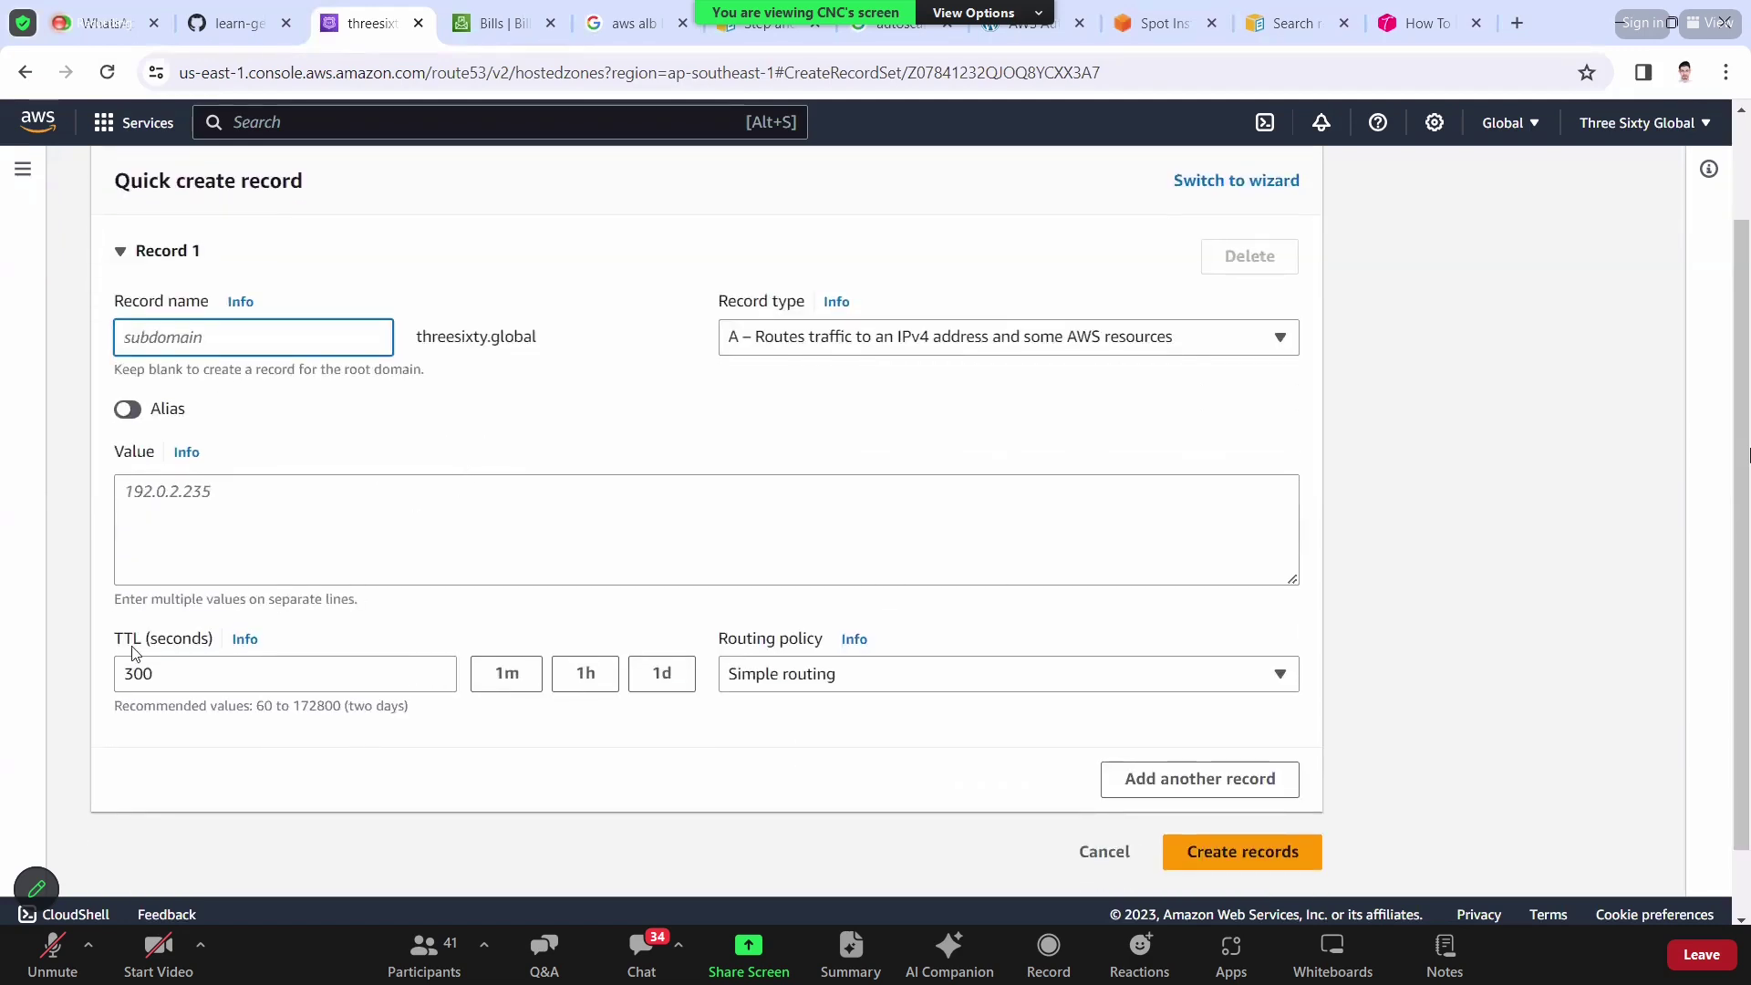
double_click(144, 674)
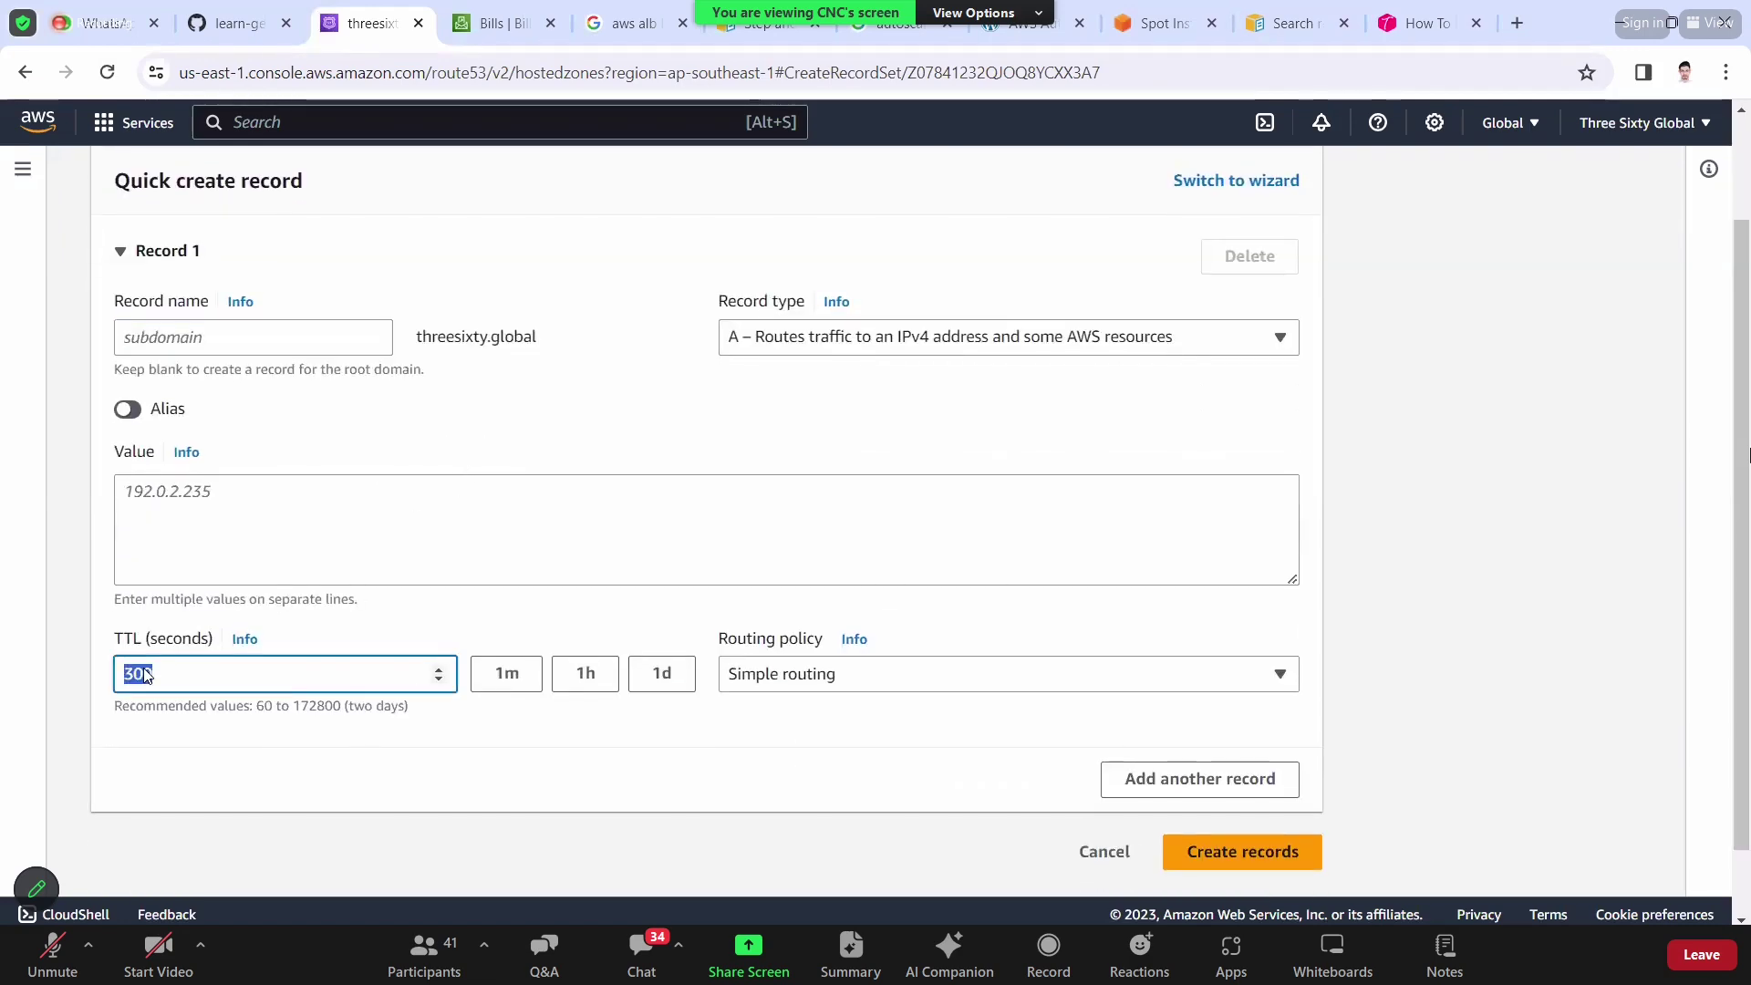
scroll(280, 534, "up", 1)
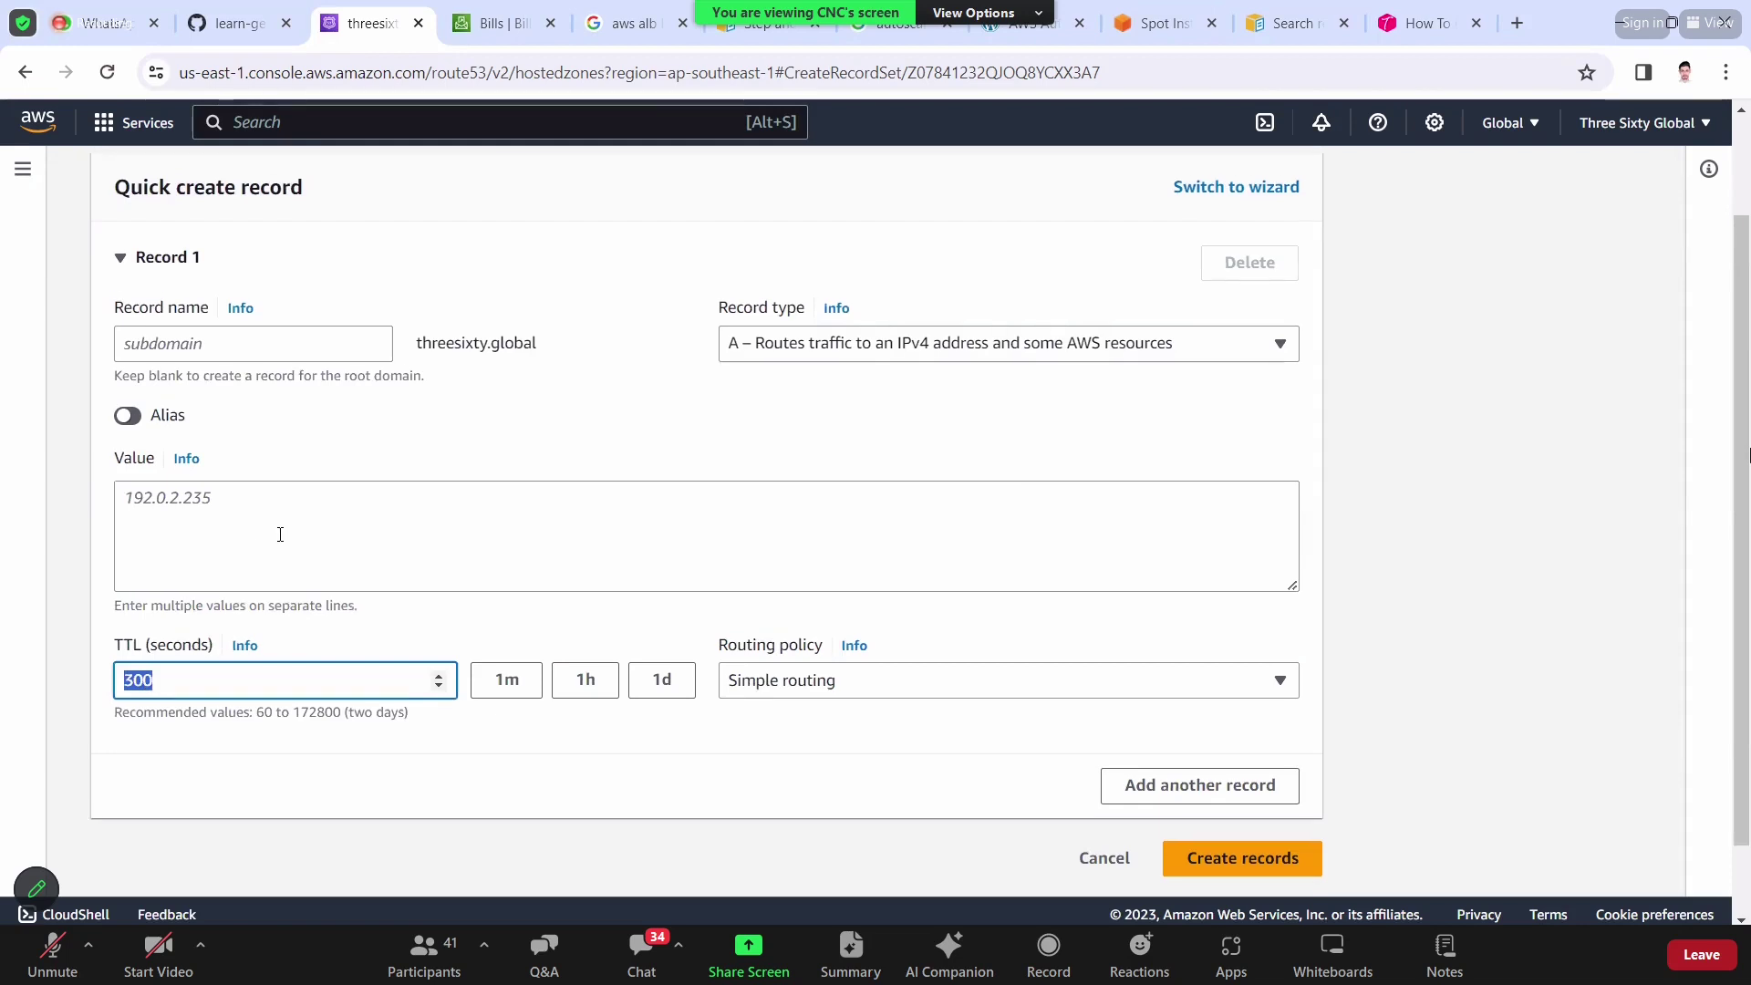
scroll(280, 535, "up", 1)
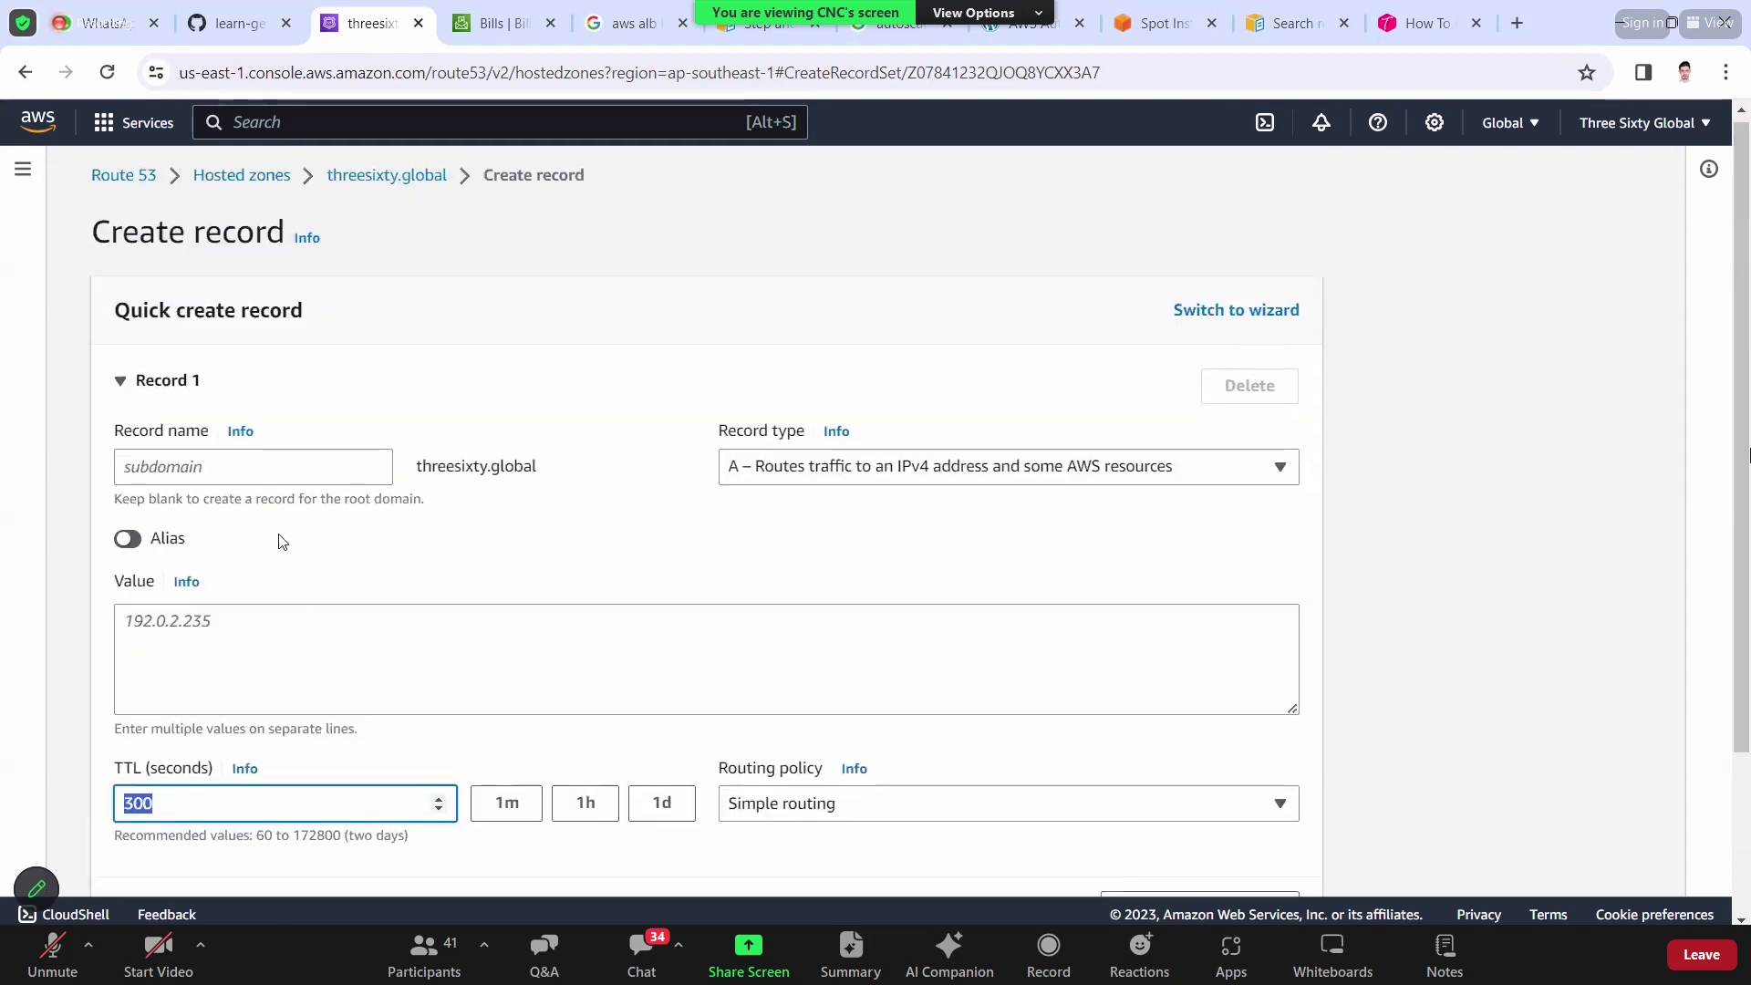
scroll(413, 516, "down", 2)
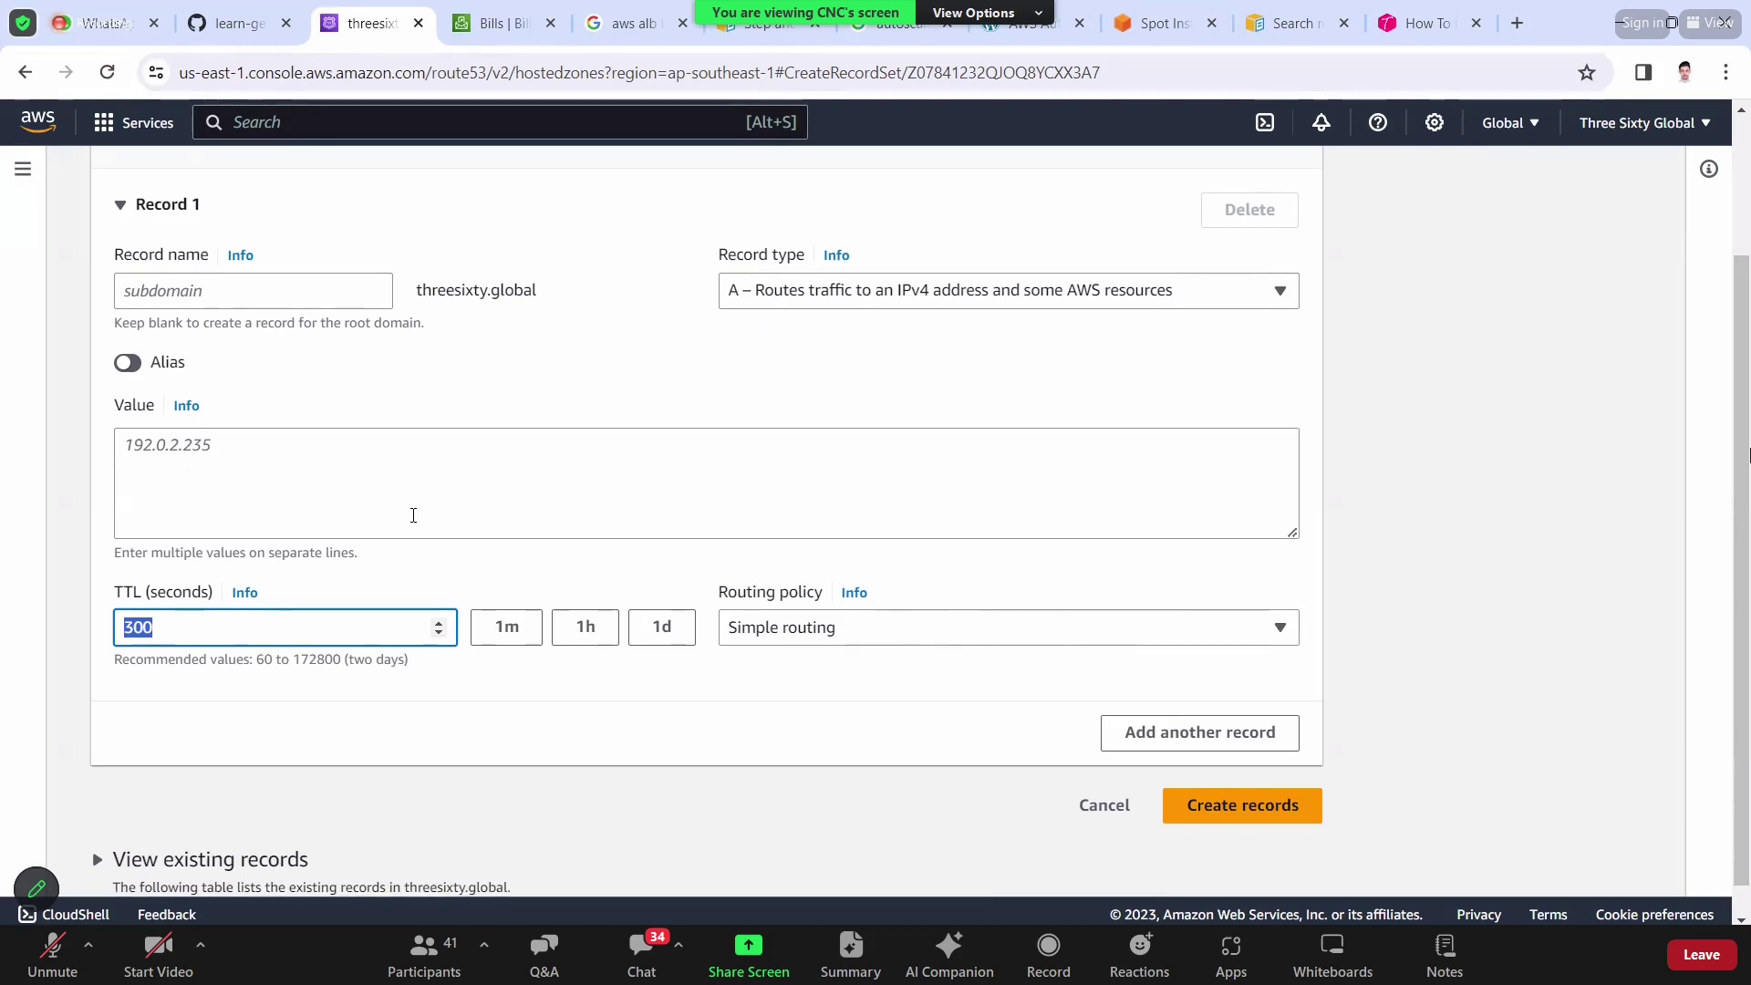
scroll(414, 516, "up", 2)
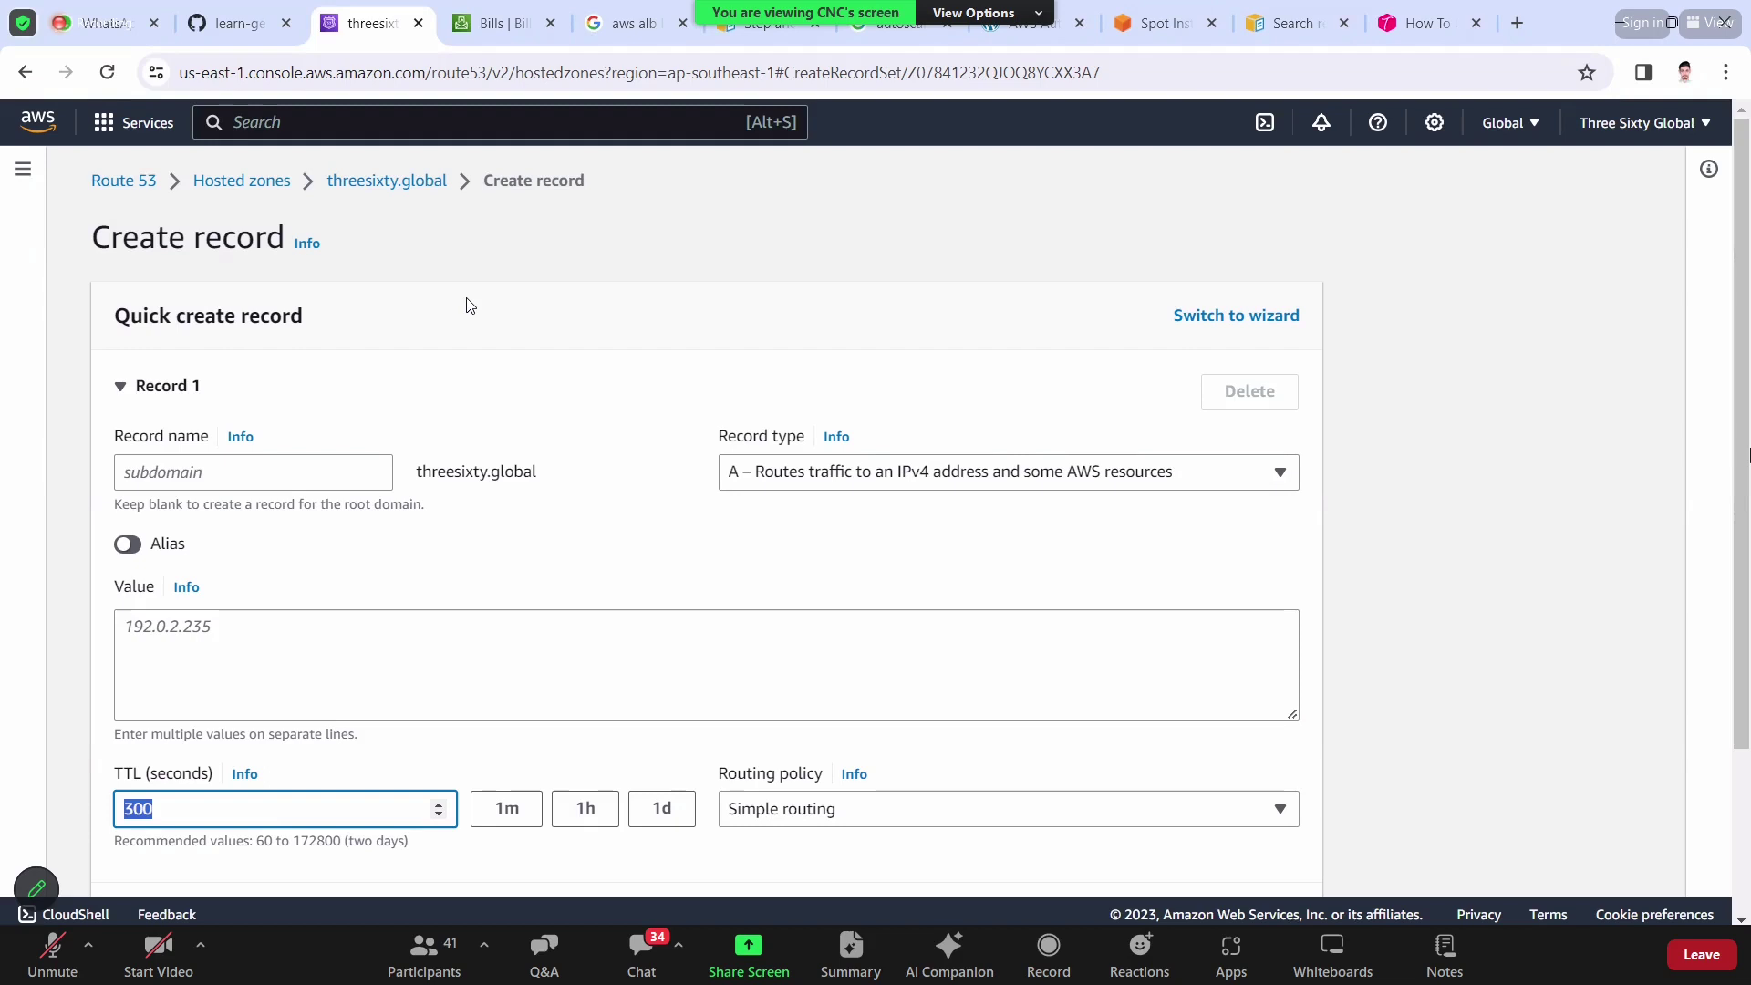
scroll(469, 306, "down", 1)
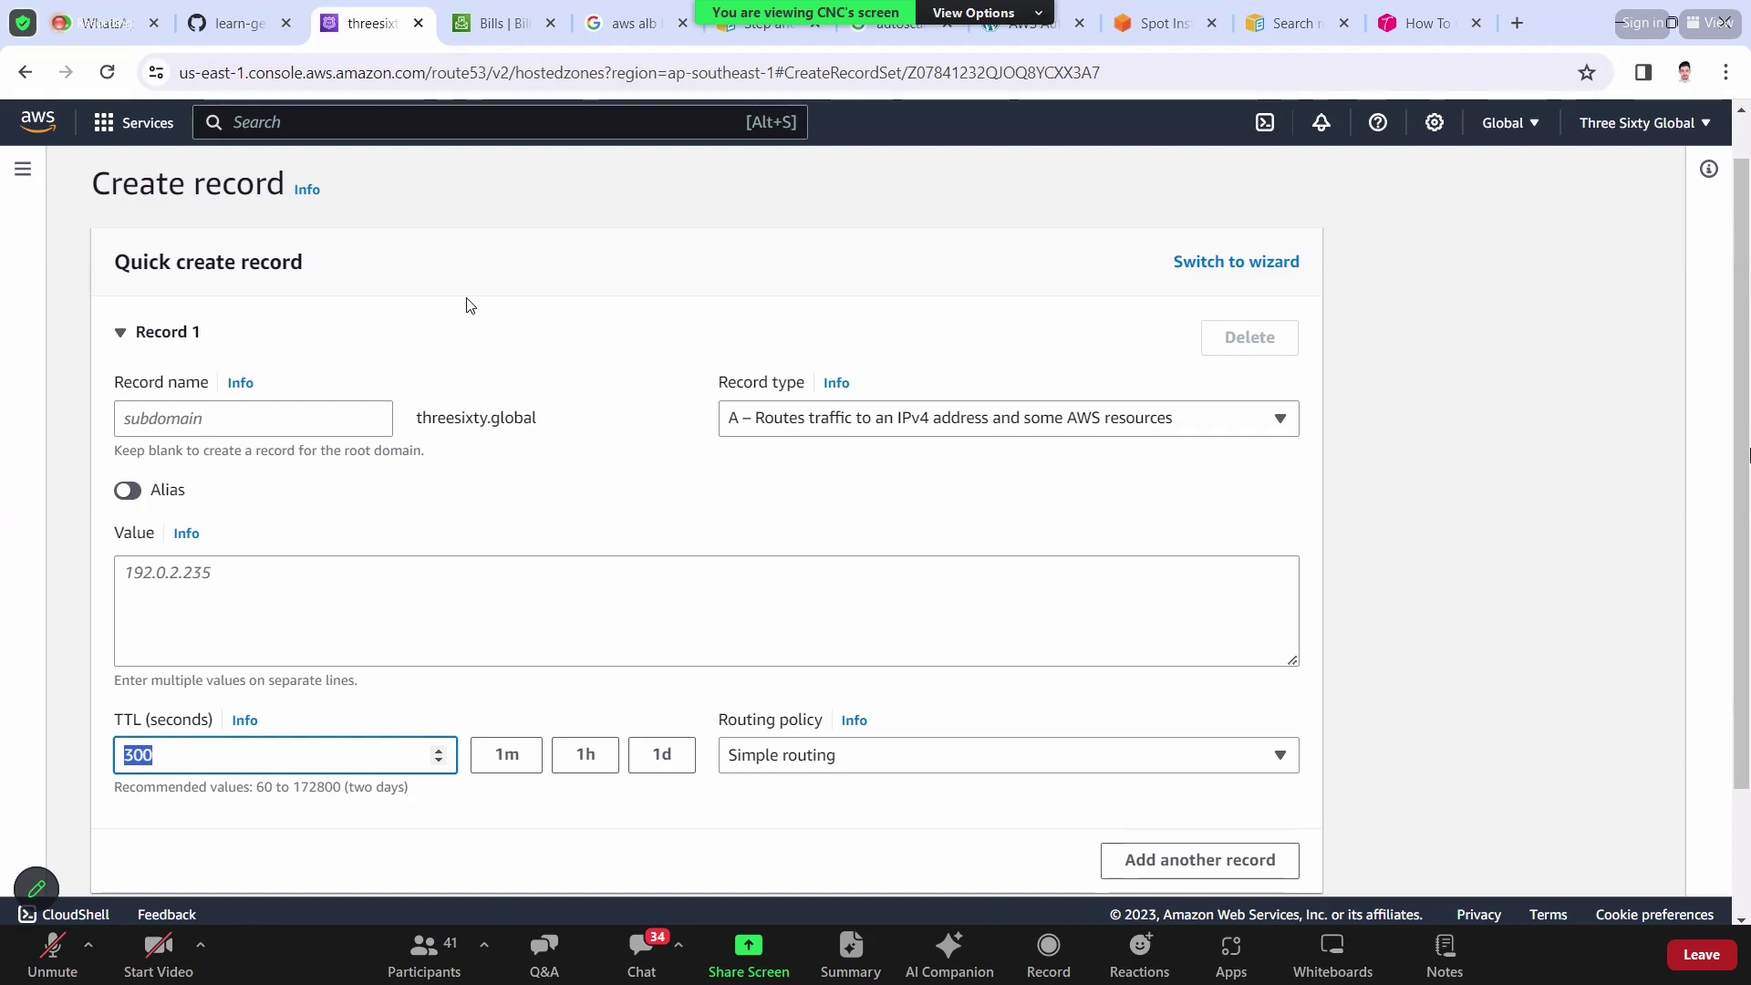
scroll(470, 305, "down", 2)
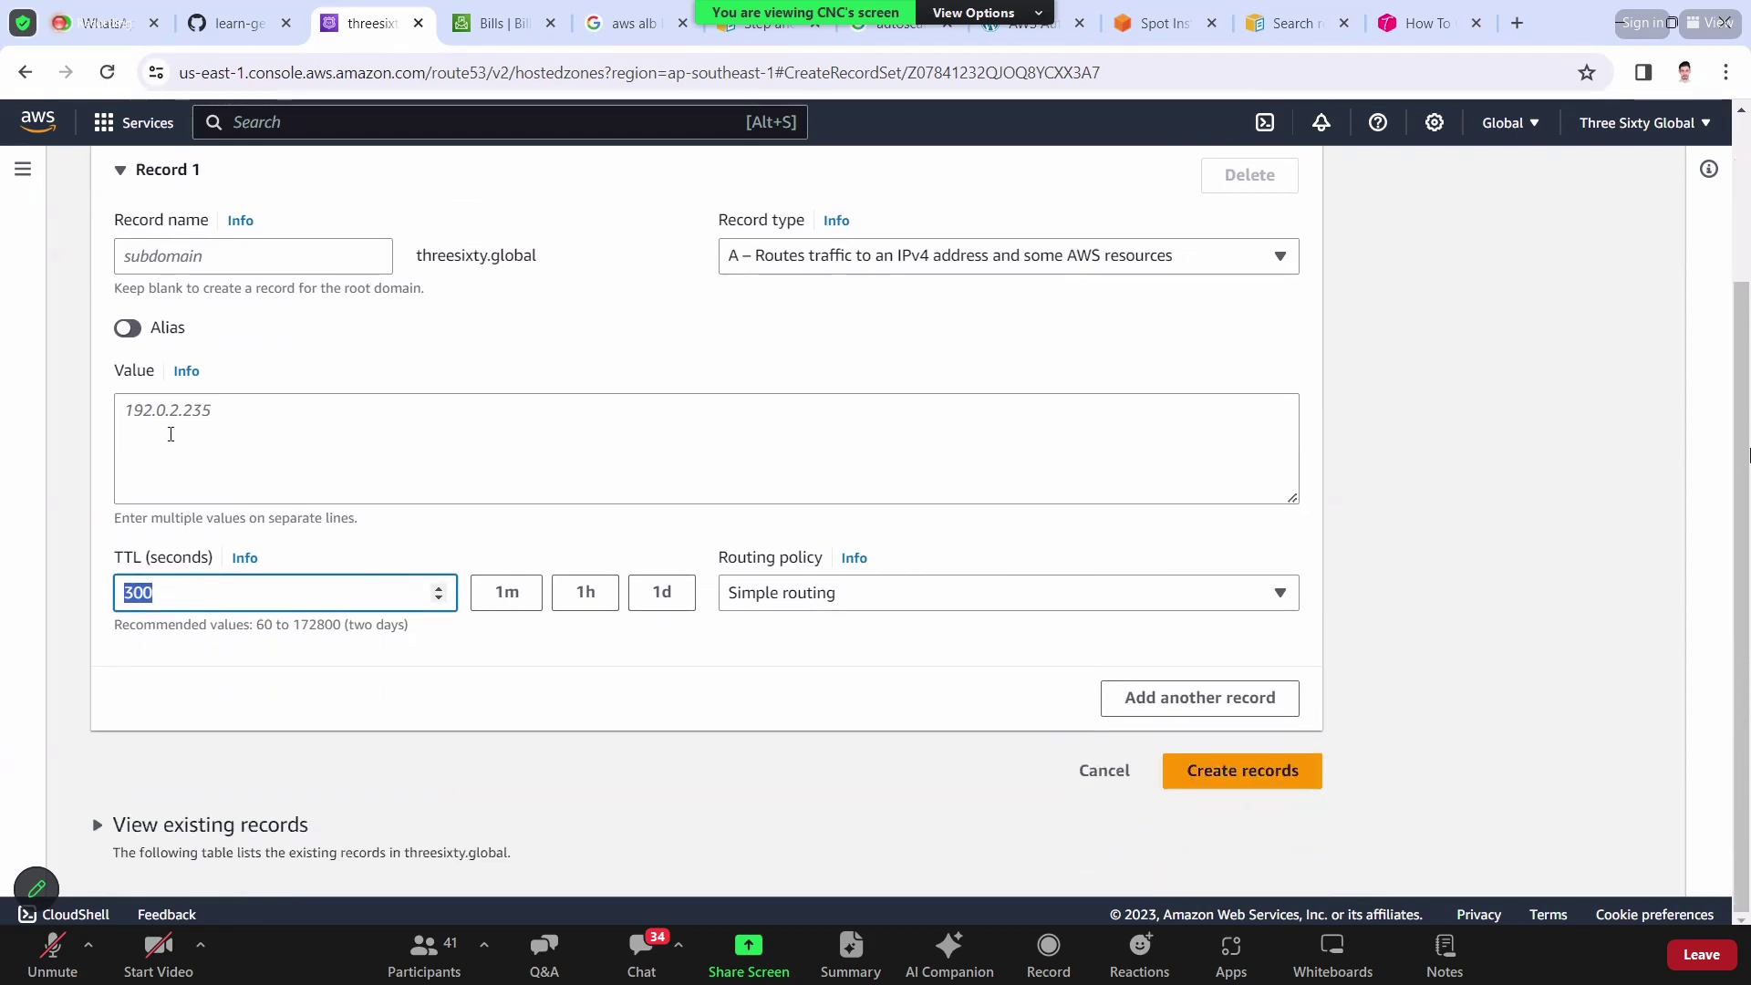
left_click(170, 434)
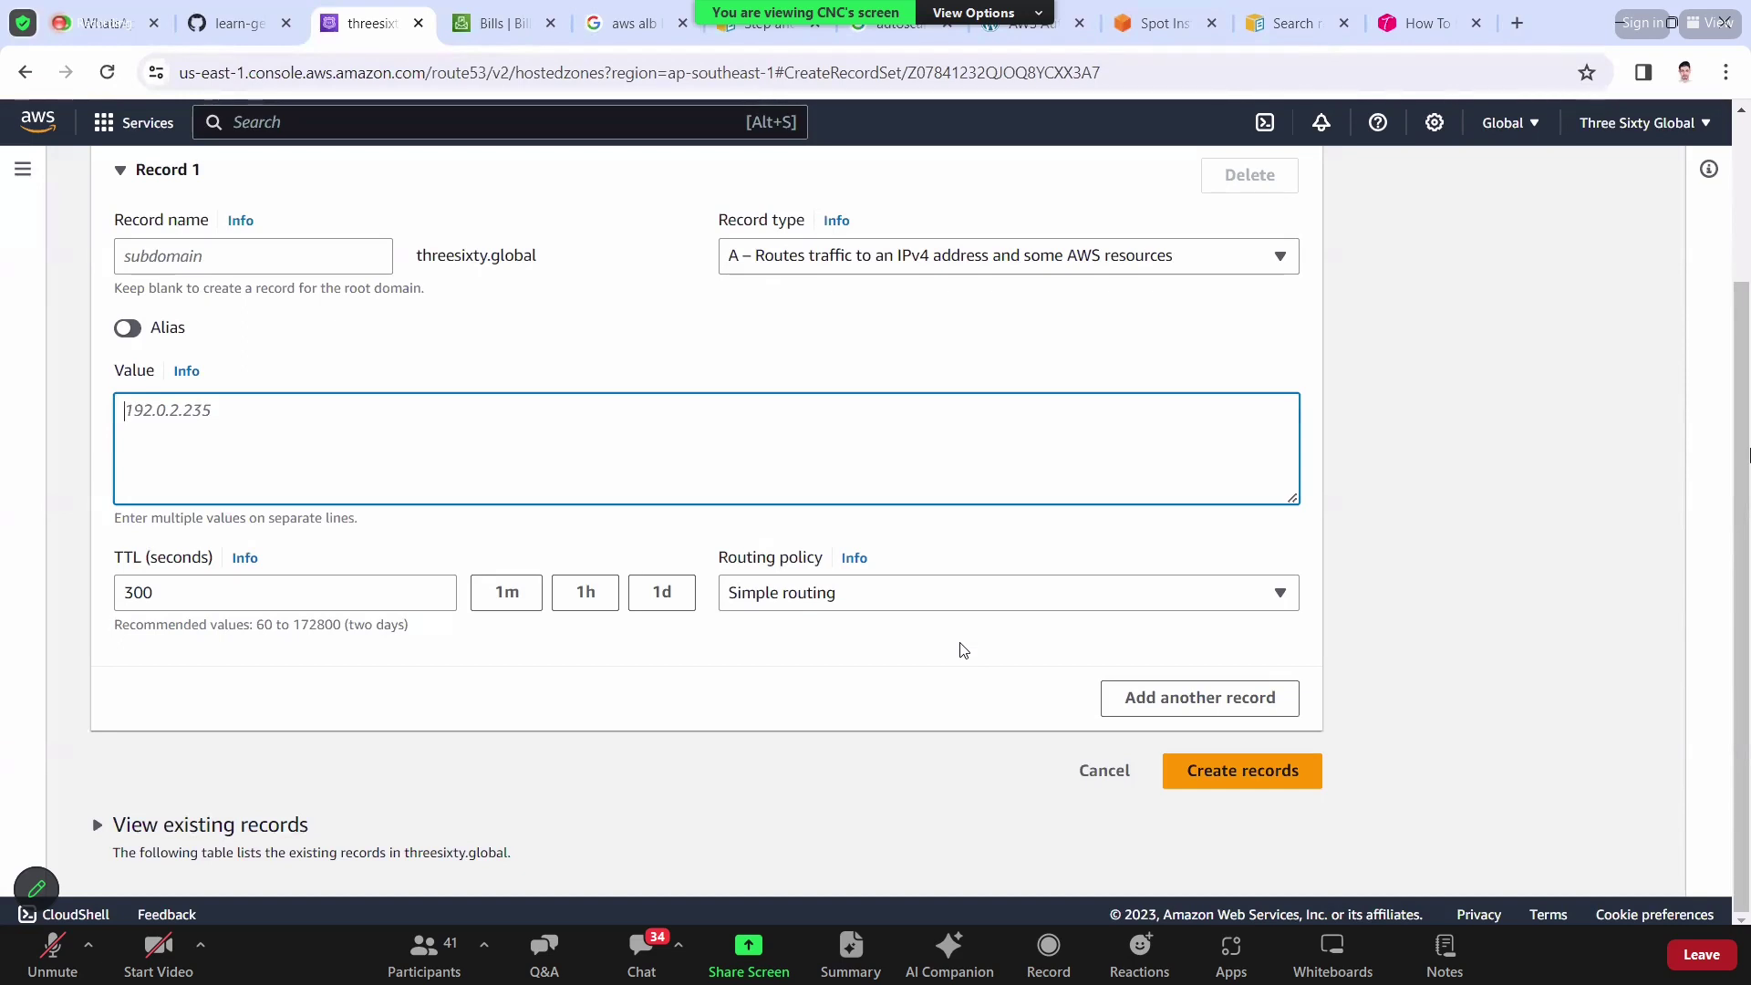
scroll(963, 647, "up", 2)
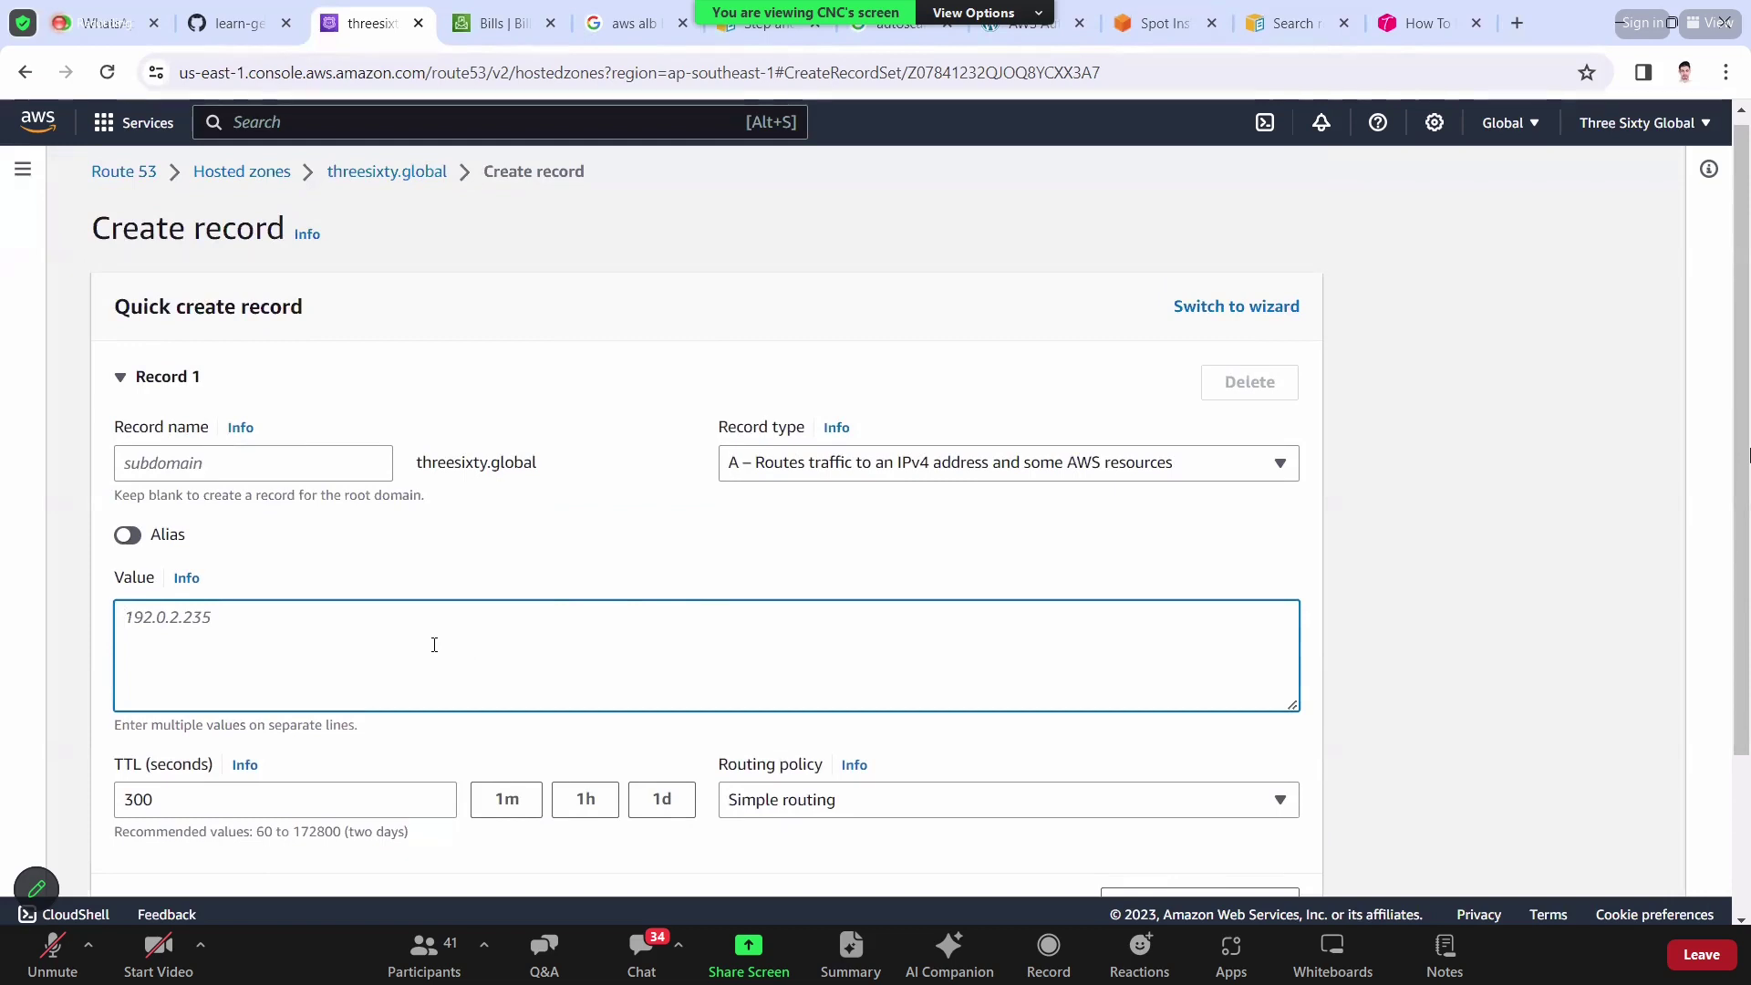
scroll(435, 645, "down", 1)
scroll(434, 645, "up", 1)
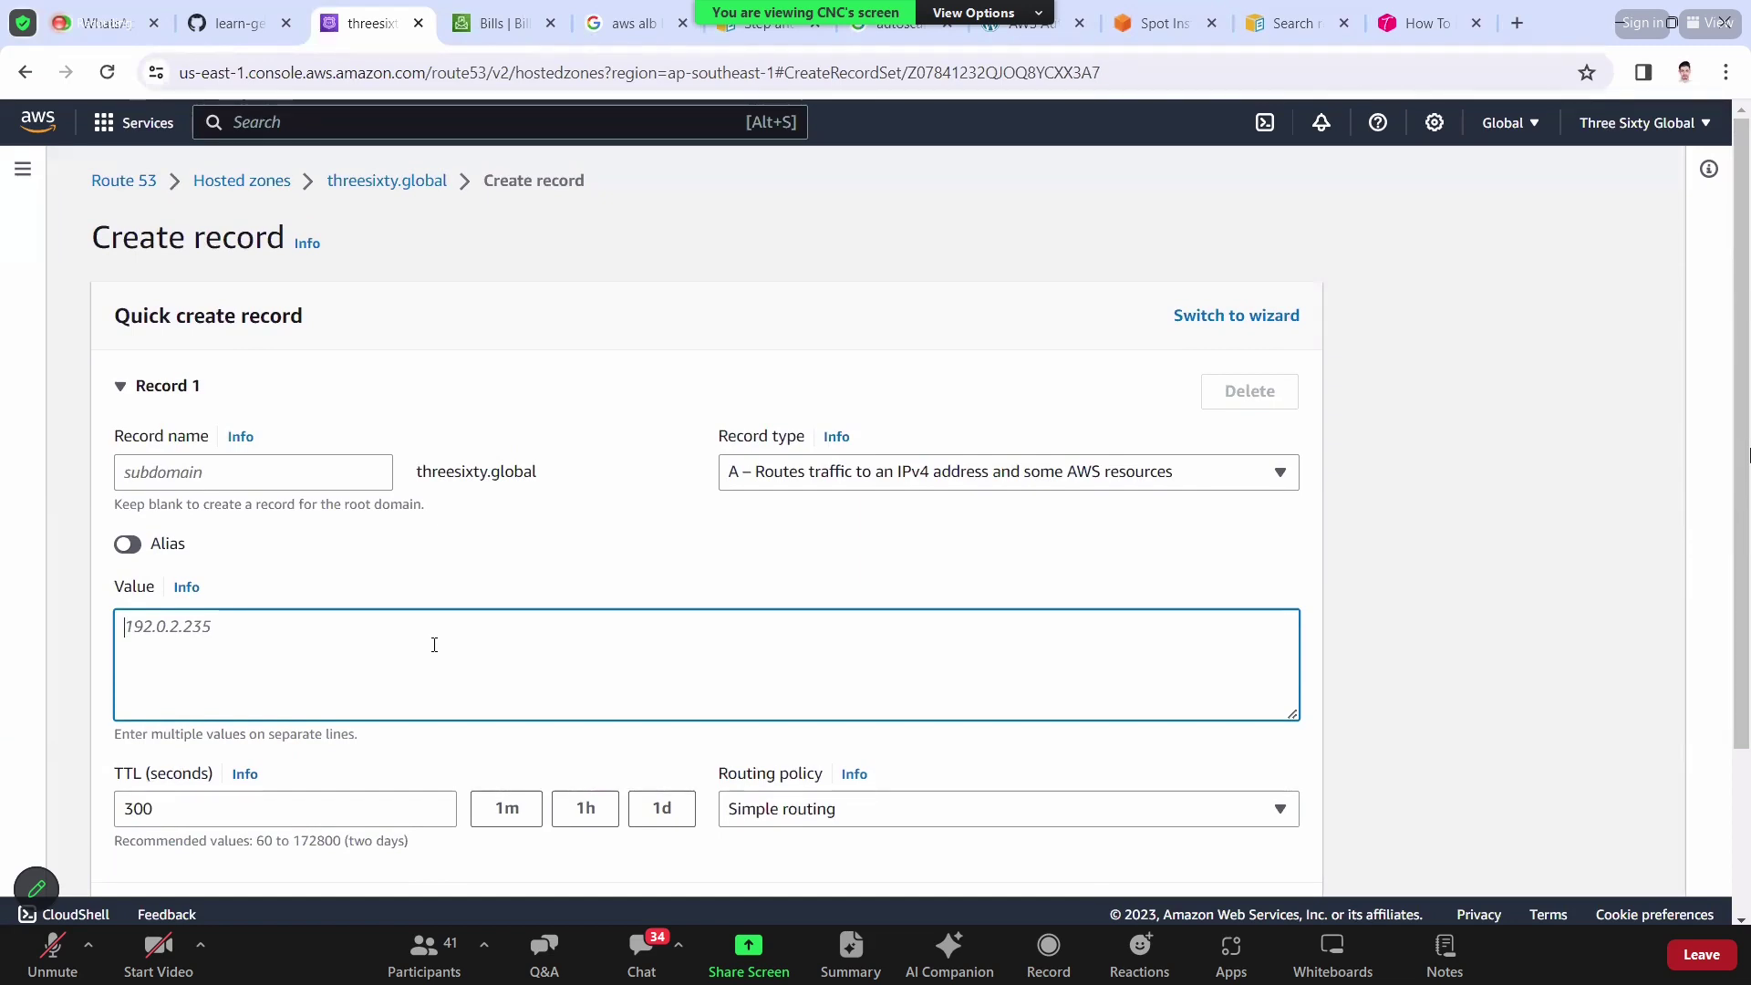
scroll(434, 645, "down", 2)
scroll(436, 647, "up", 2)
scroll(434, 645, "down", 2)
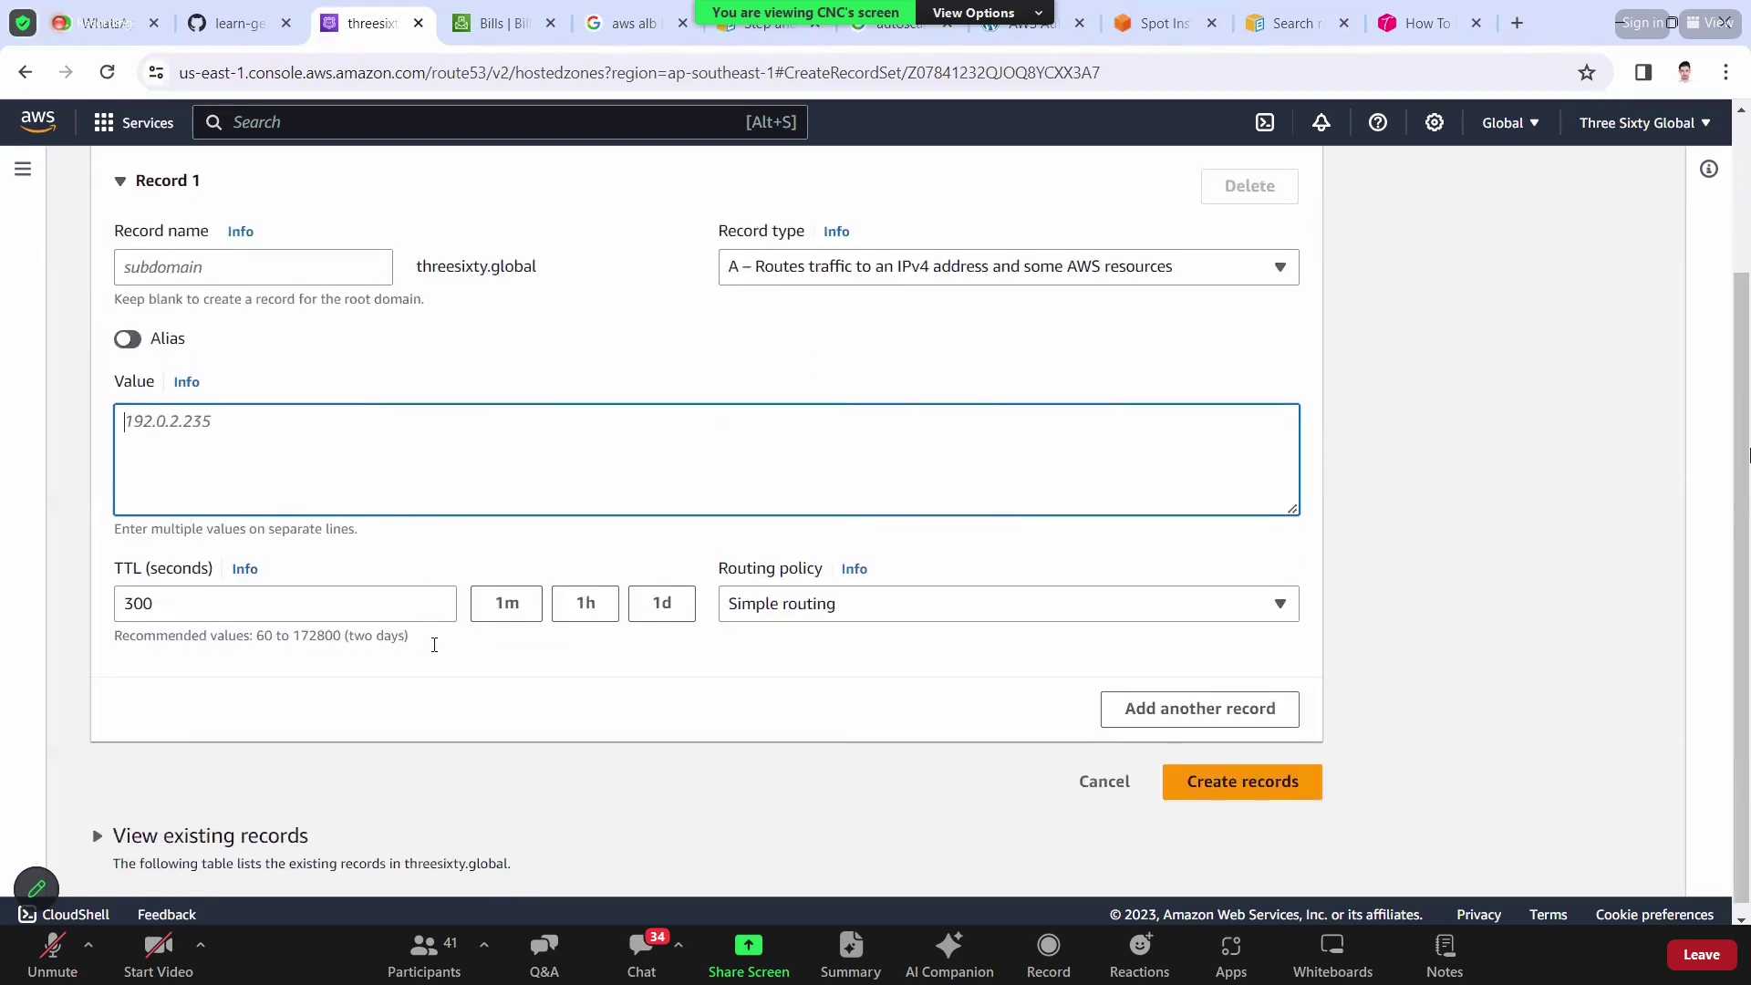
triple_click(167, 568)
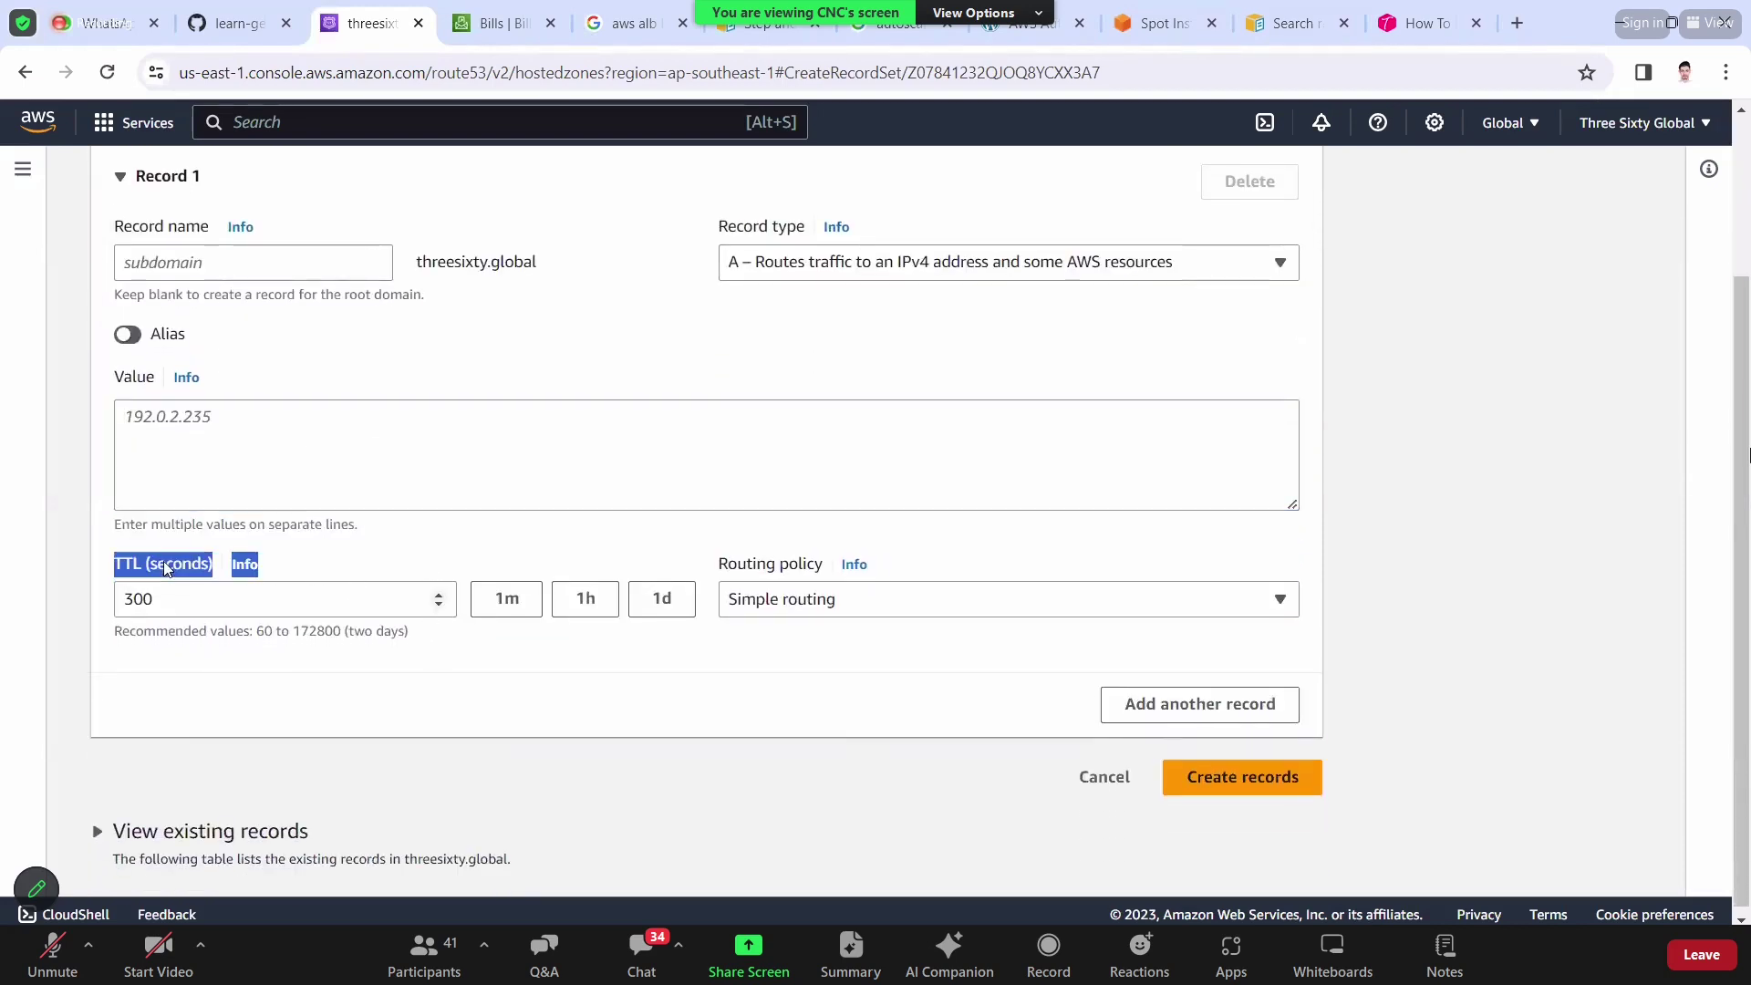
left_click(347, 564)
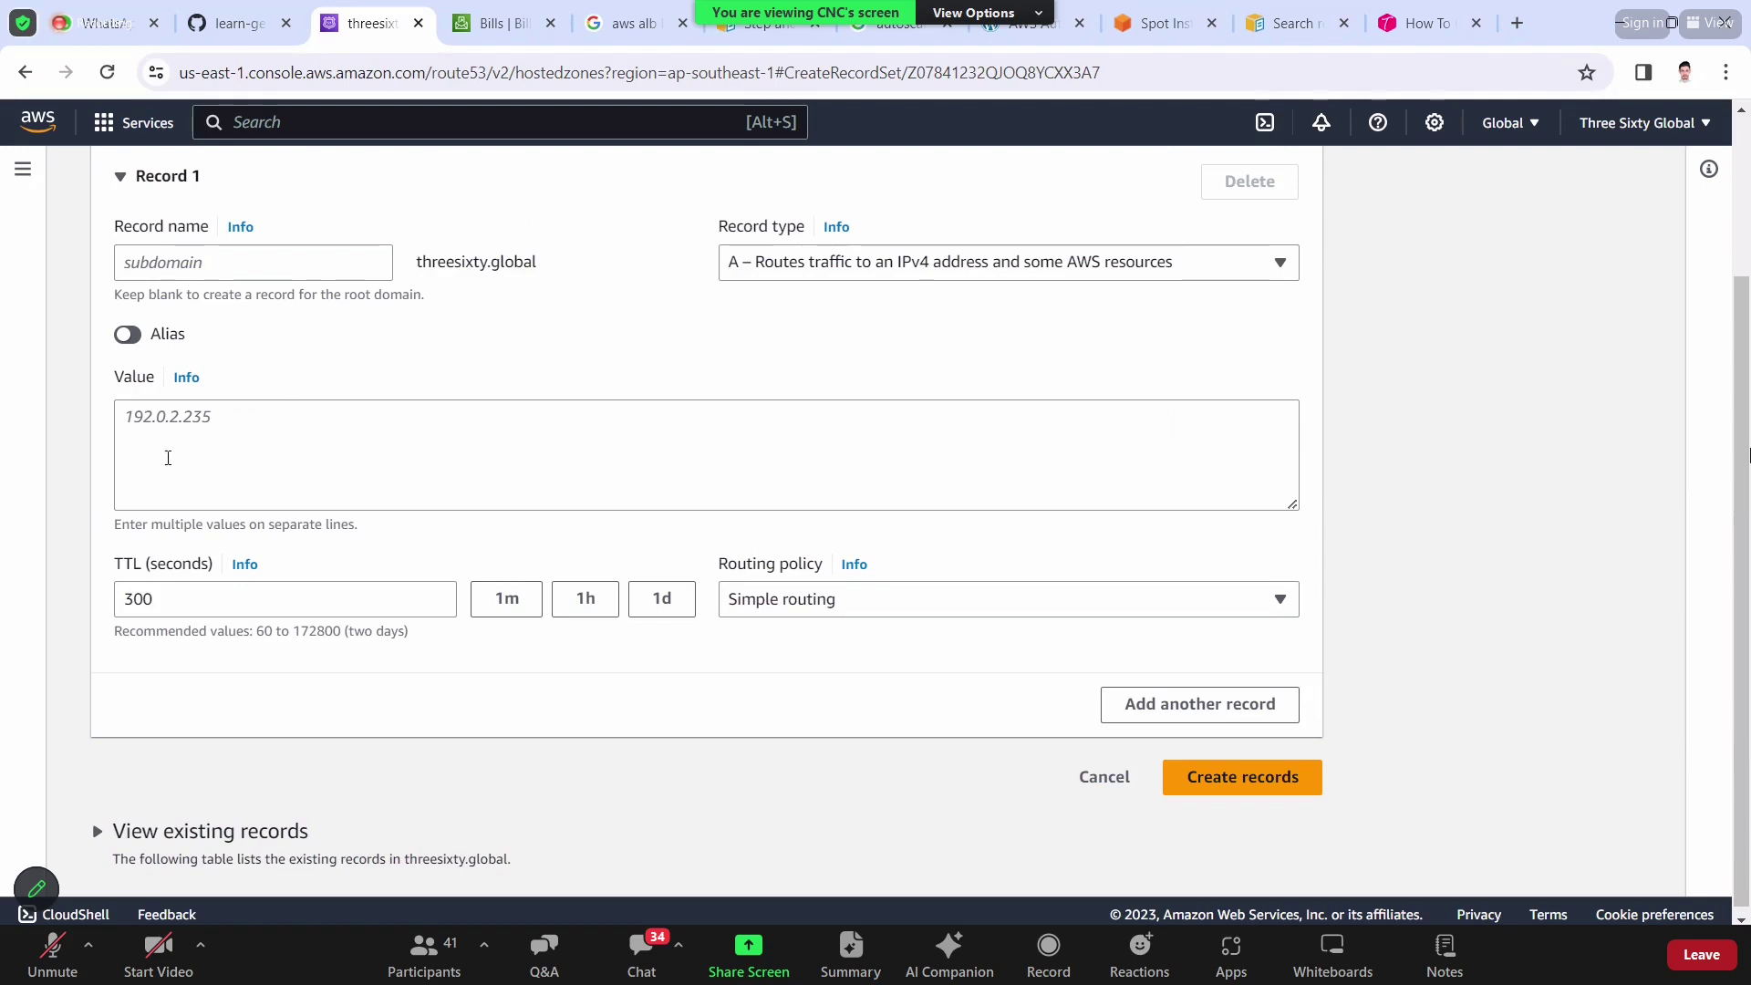
triple_click(126, 580)
left_click(126, 581)
left_click_drag(126, 580, 220, 586)
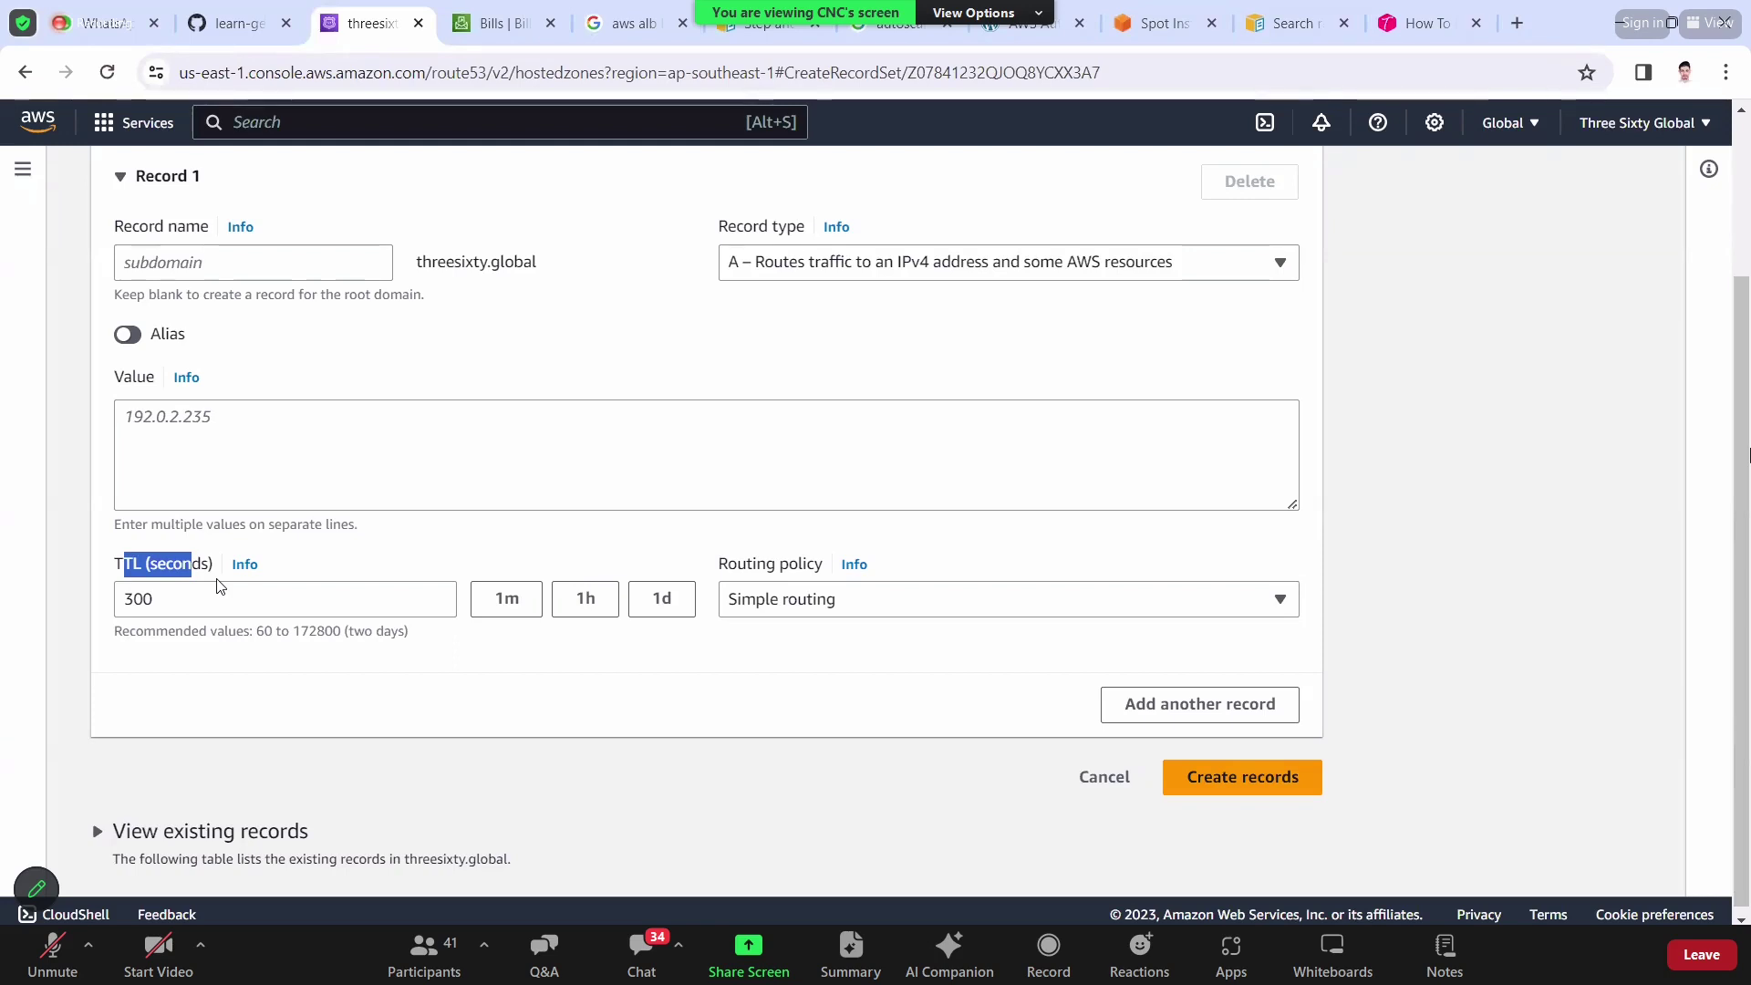
left_click(288, 612)
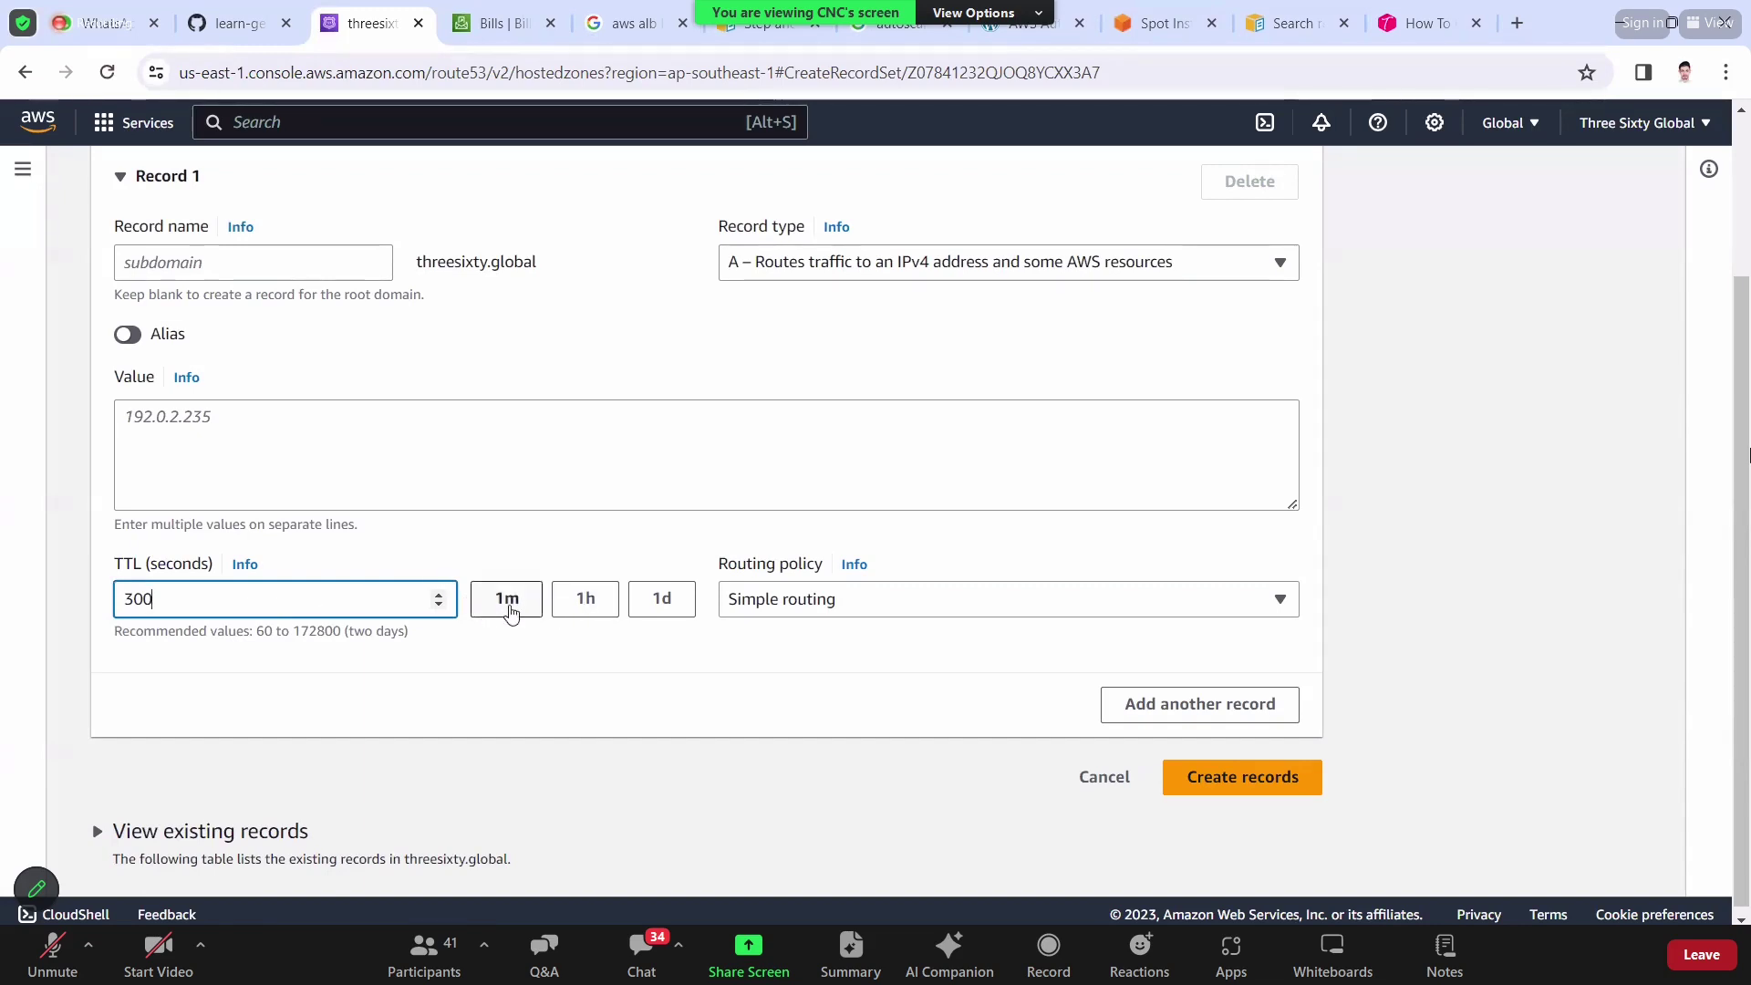
left_click(651, 607)
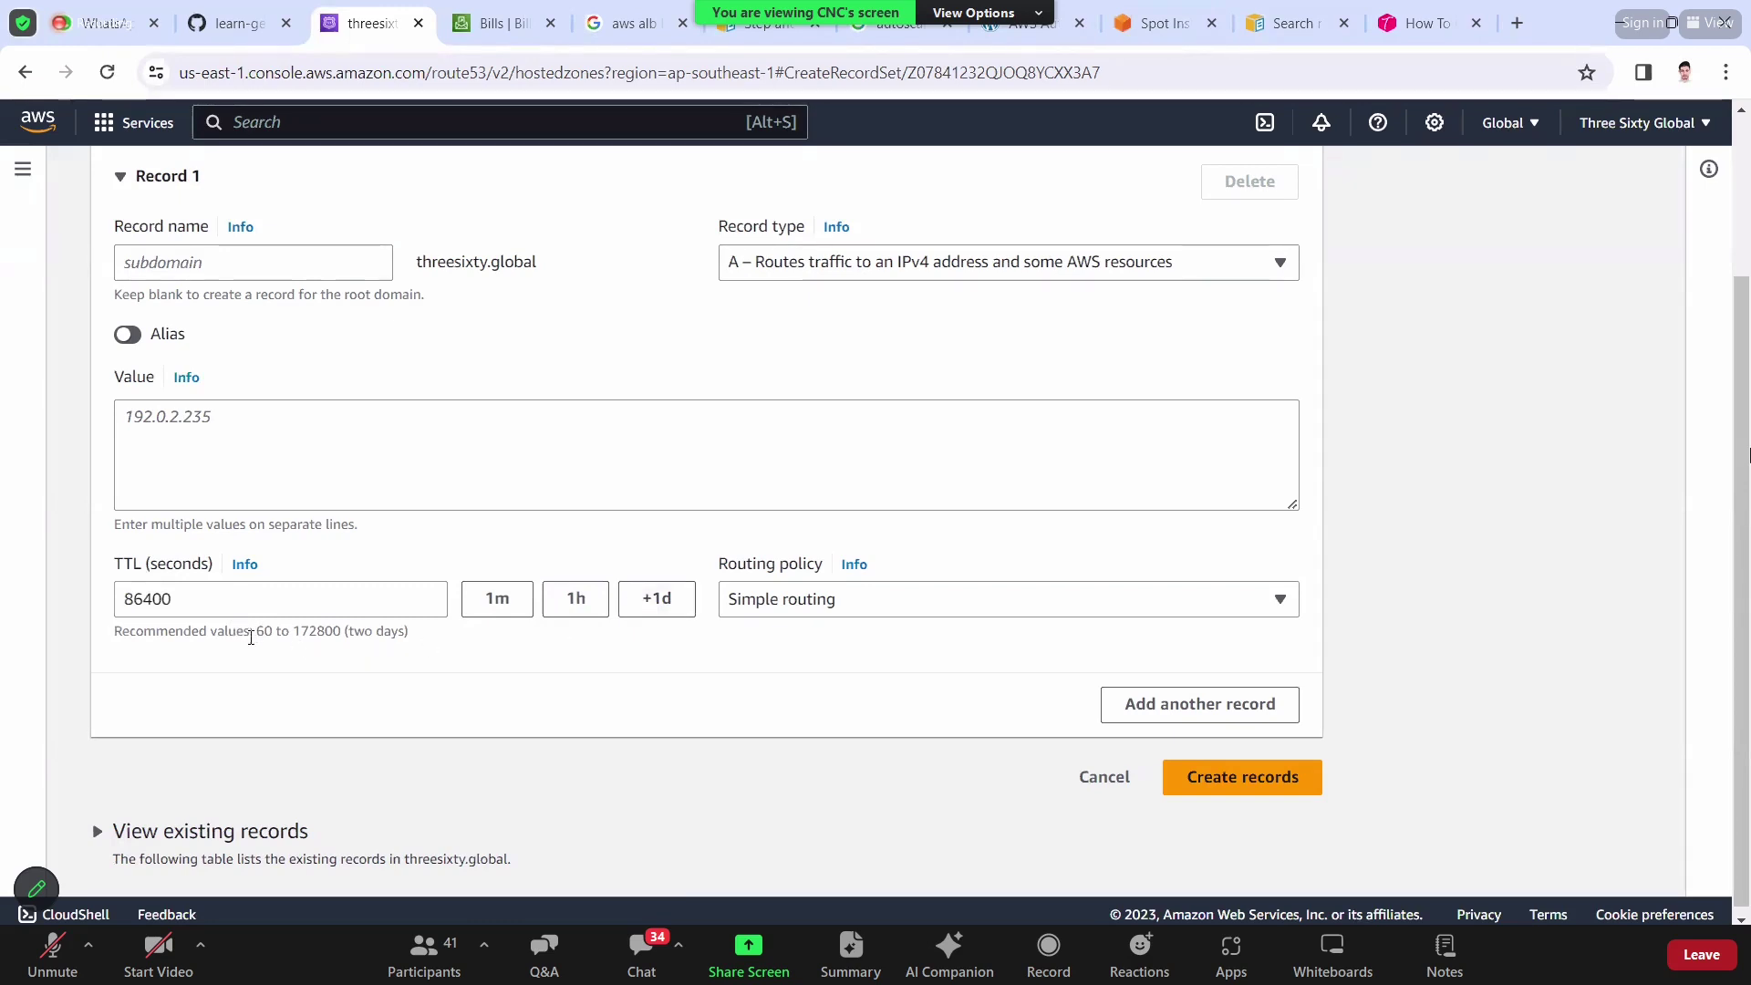
left_click_drag(257, 631, 341, 631)
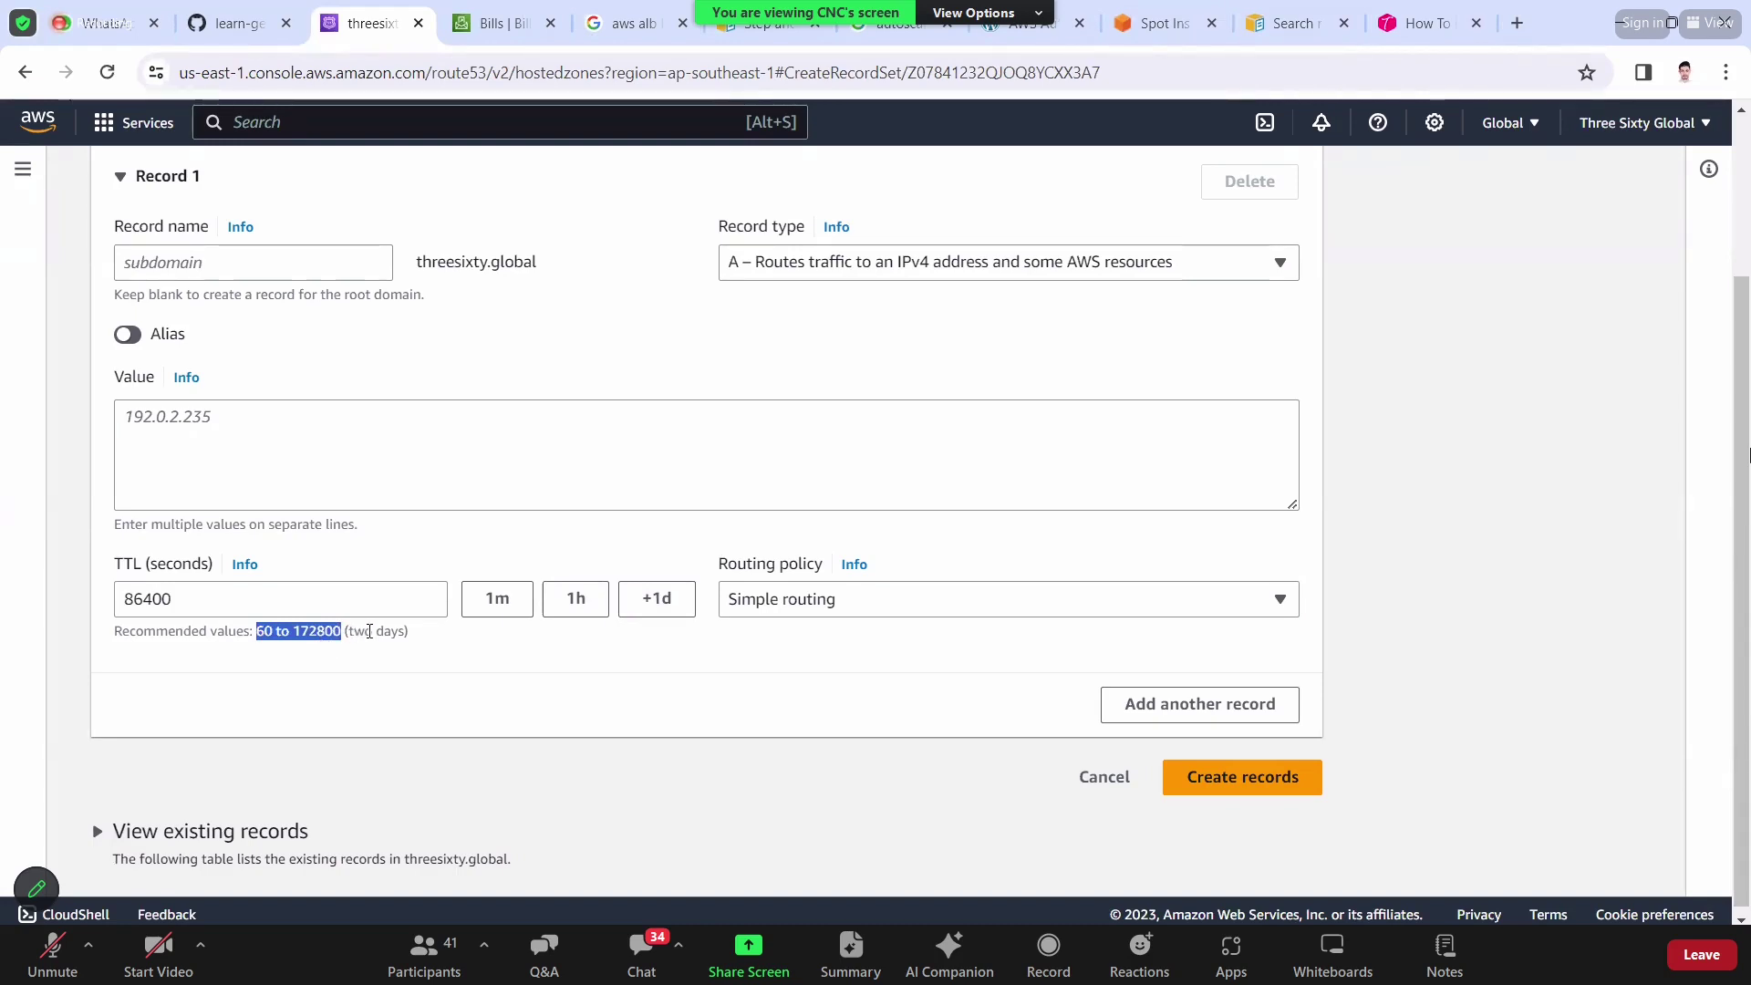
triple_click(370, 631)
left_click(370, 631)
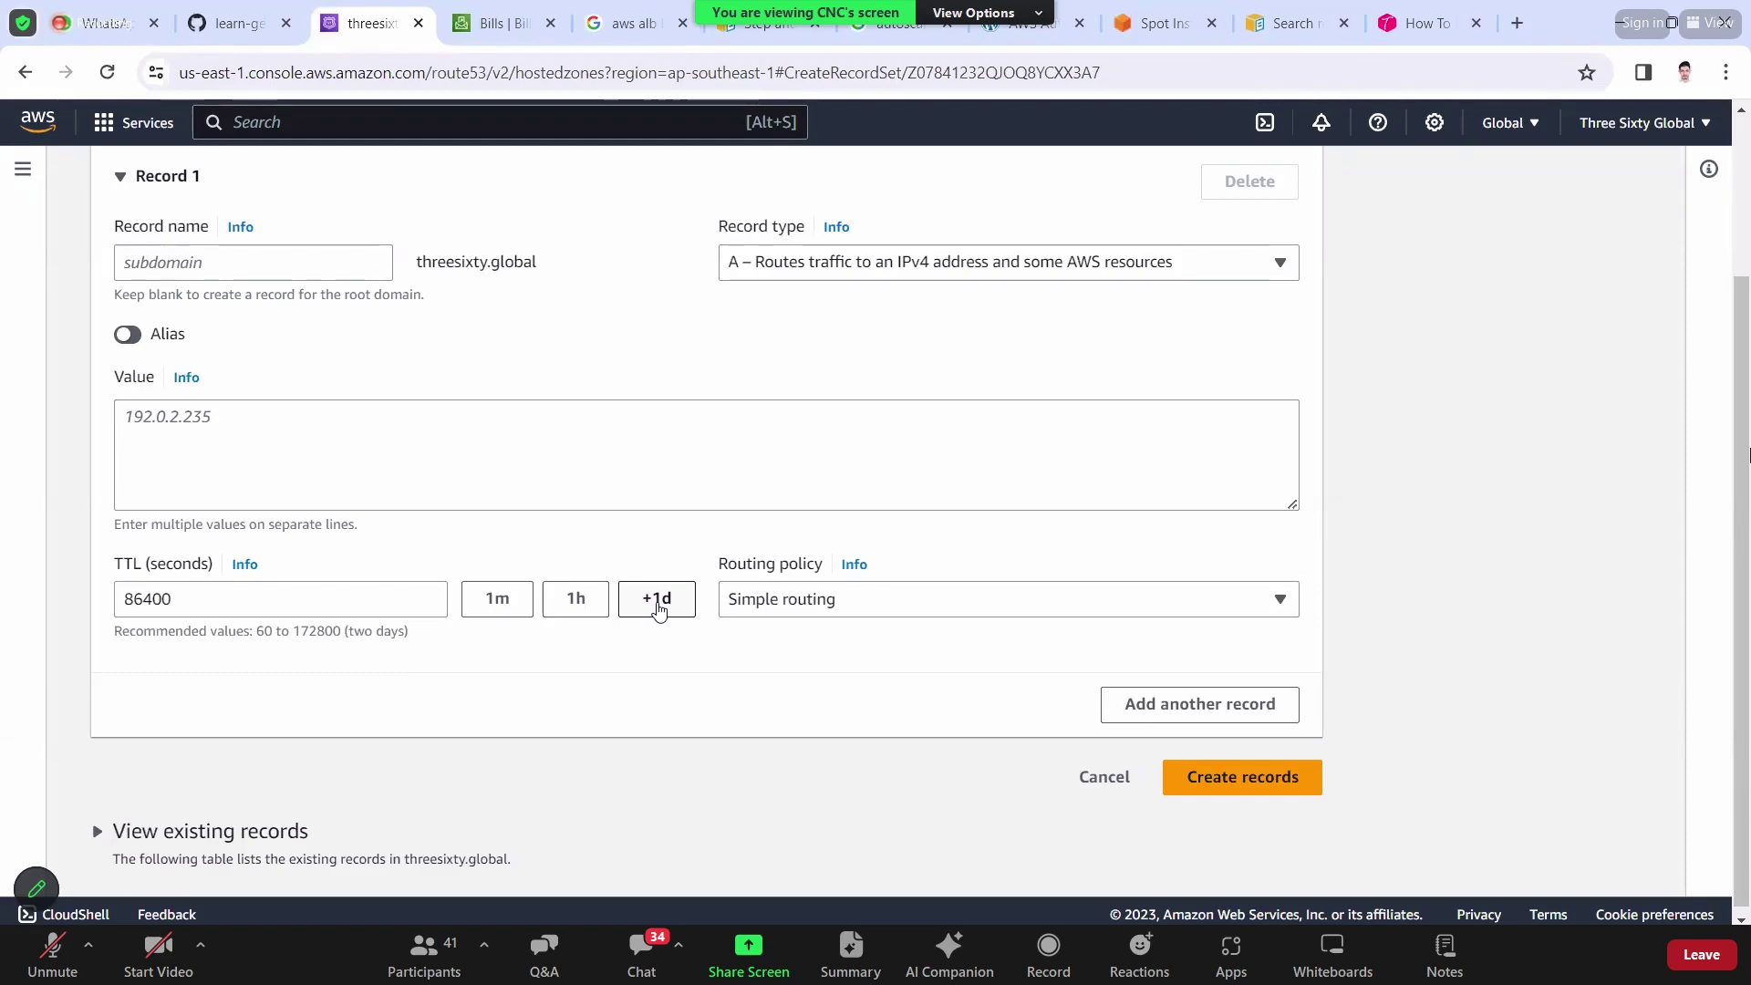
scroll(659, 607, "up", 1)
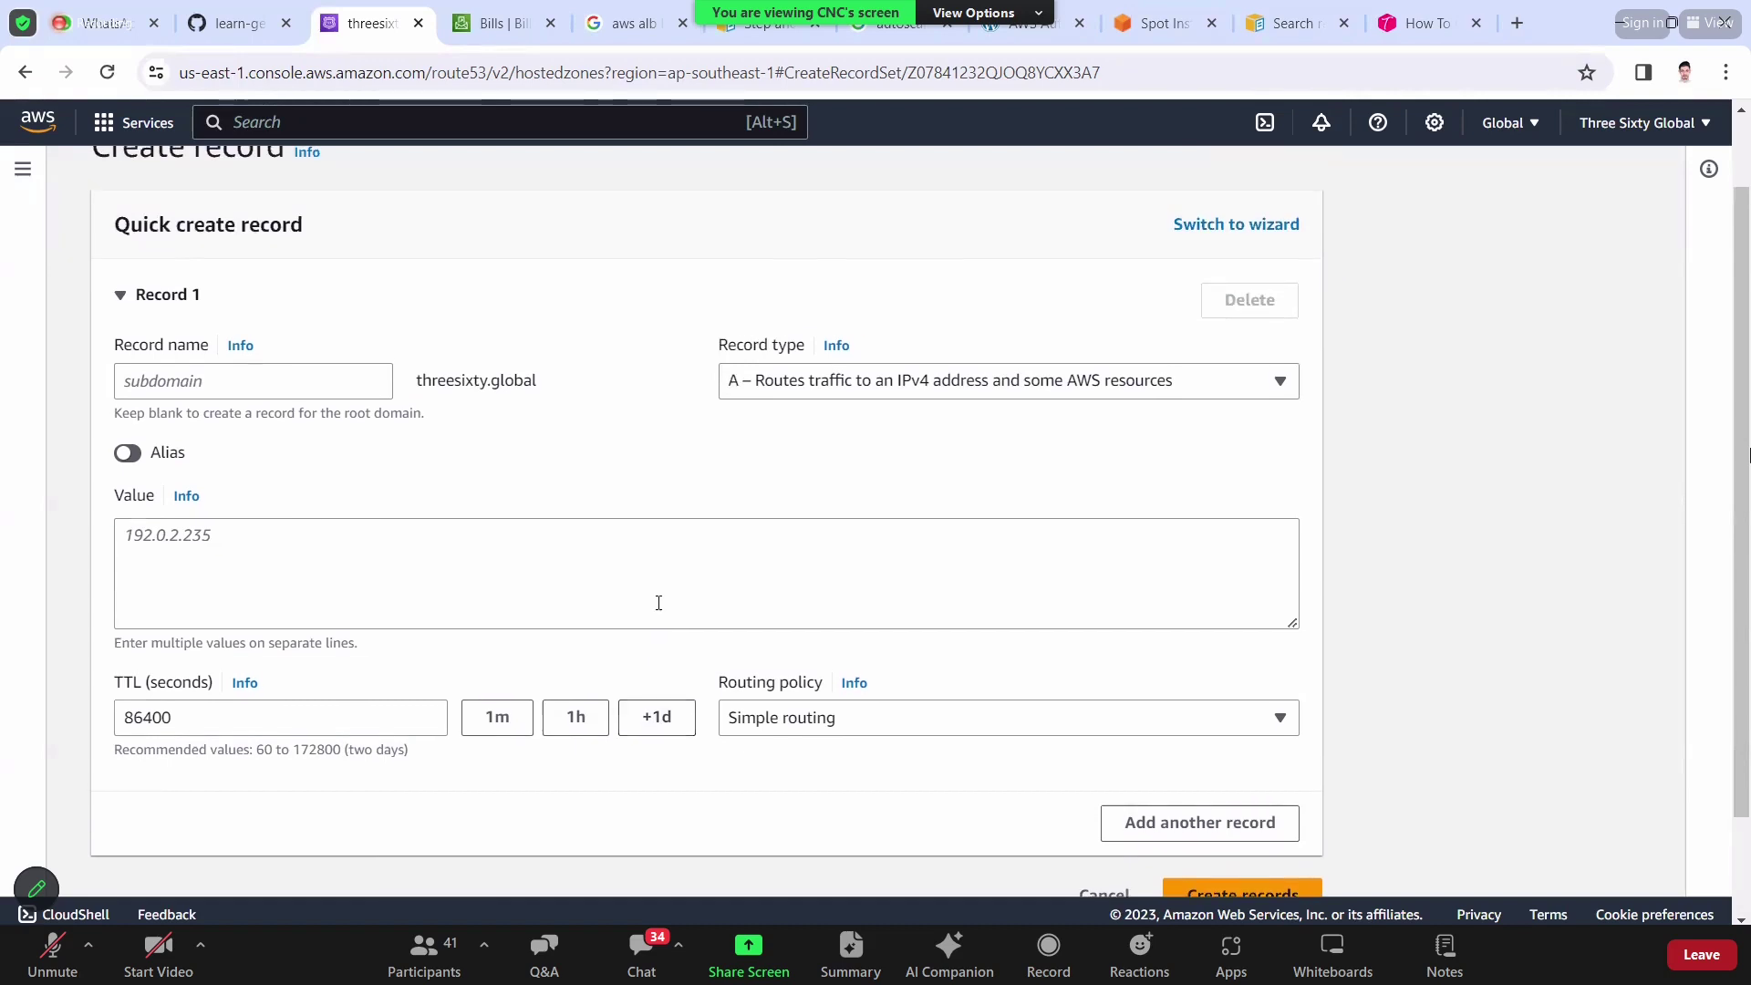
scroll(659, 602, "down", 1)
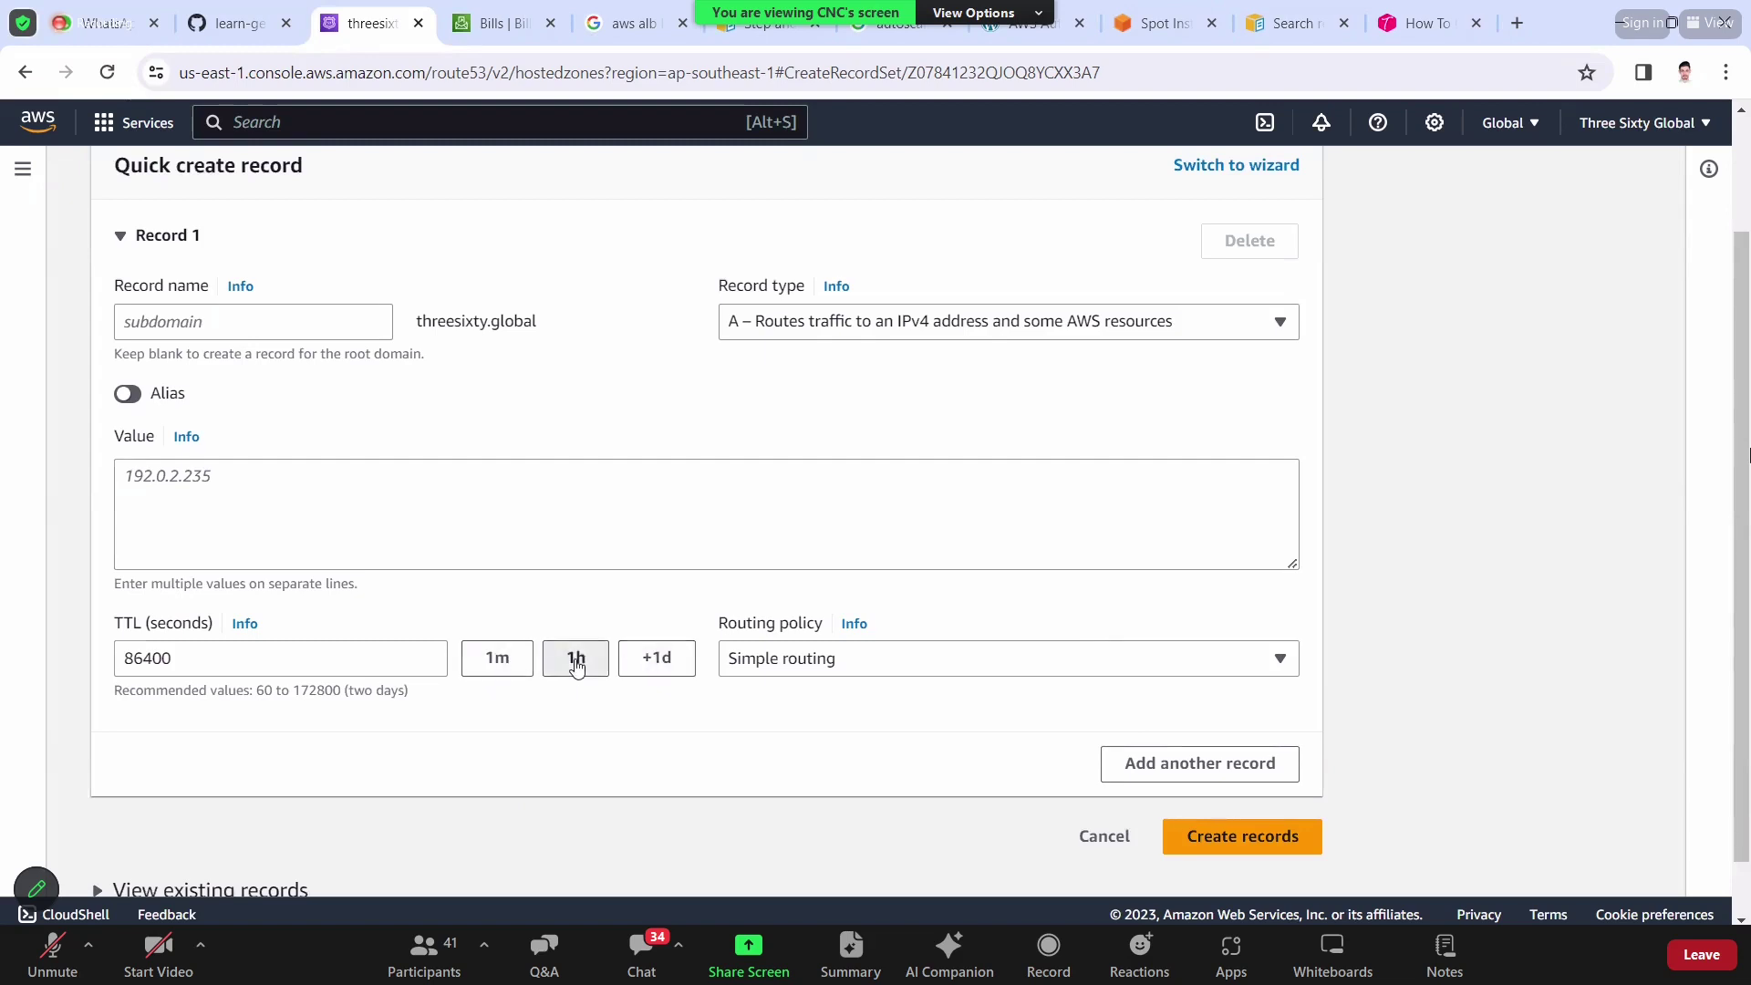
left_click(576, 660)
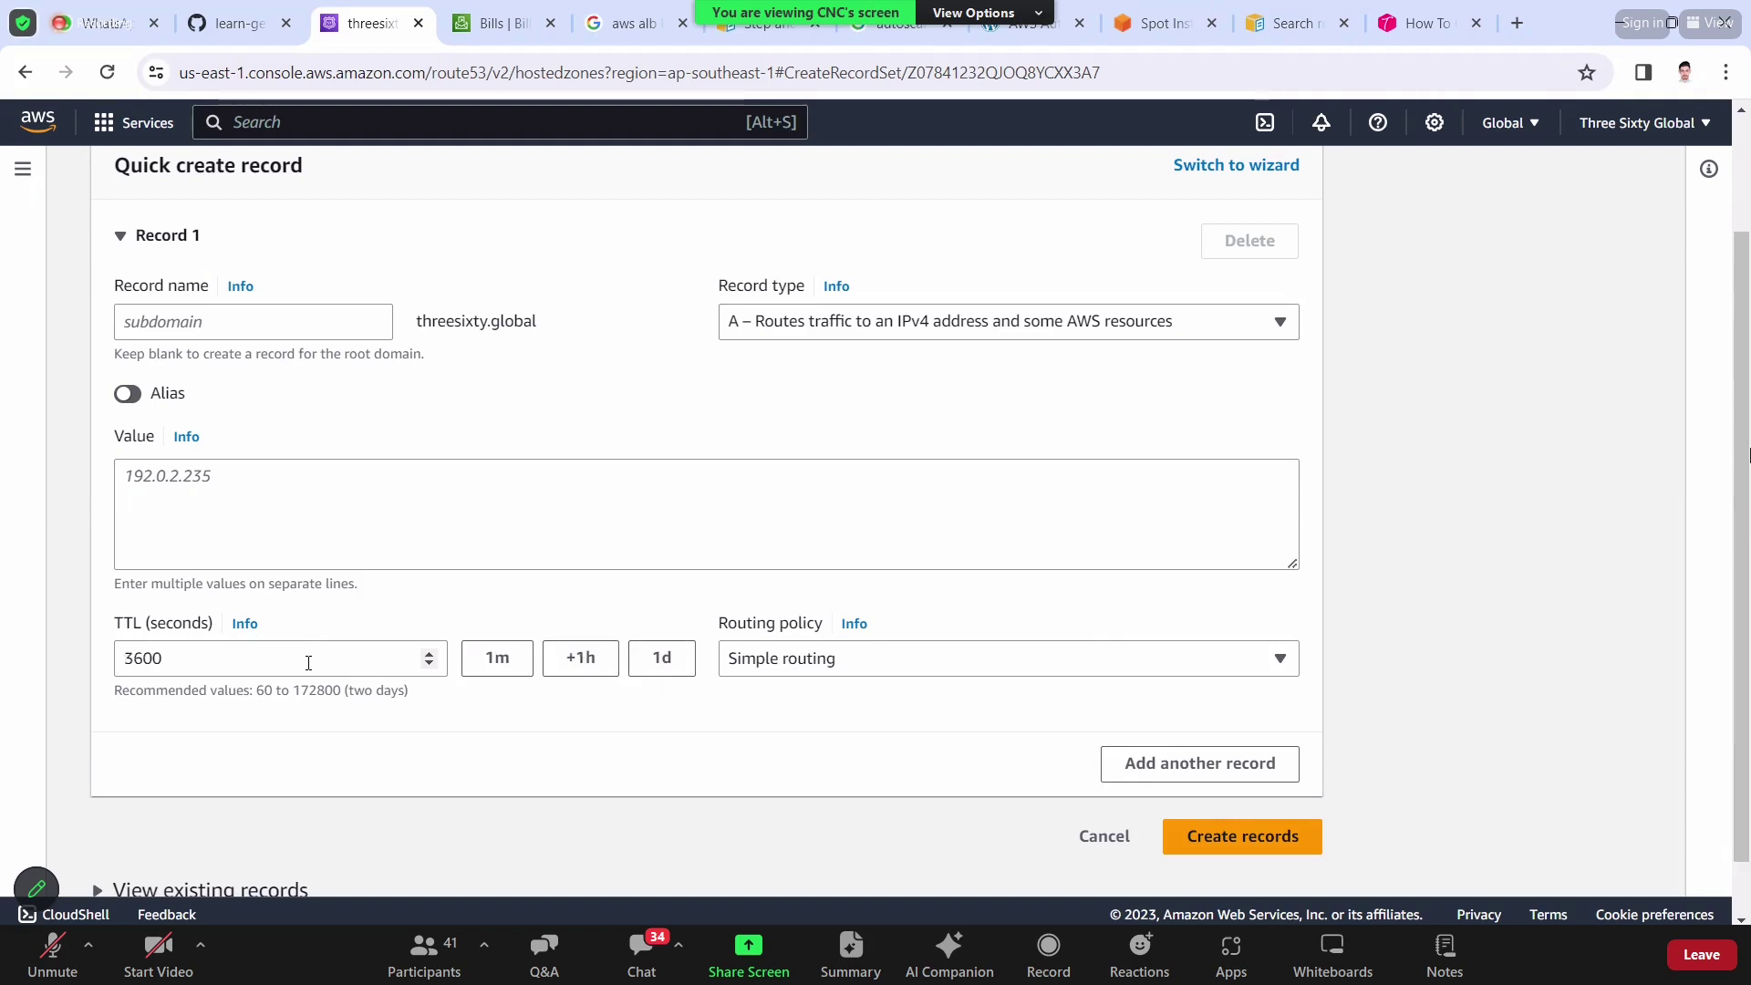
left_click(491, 667)
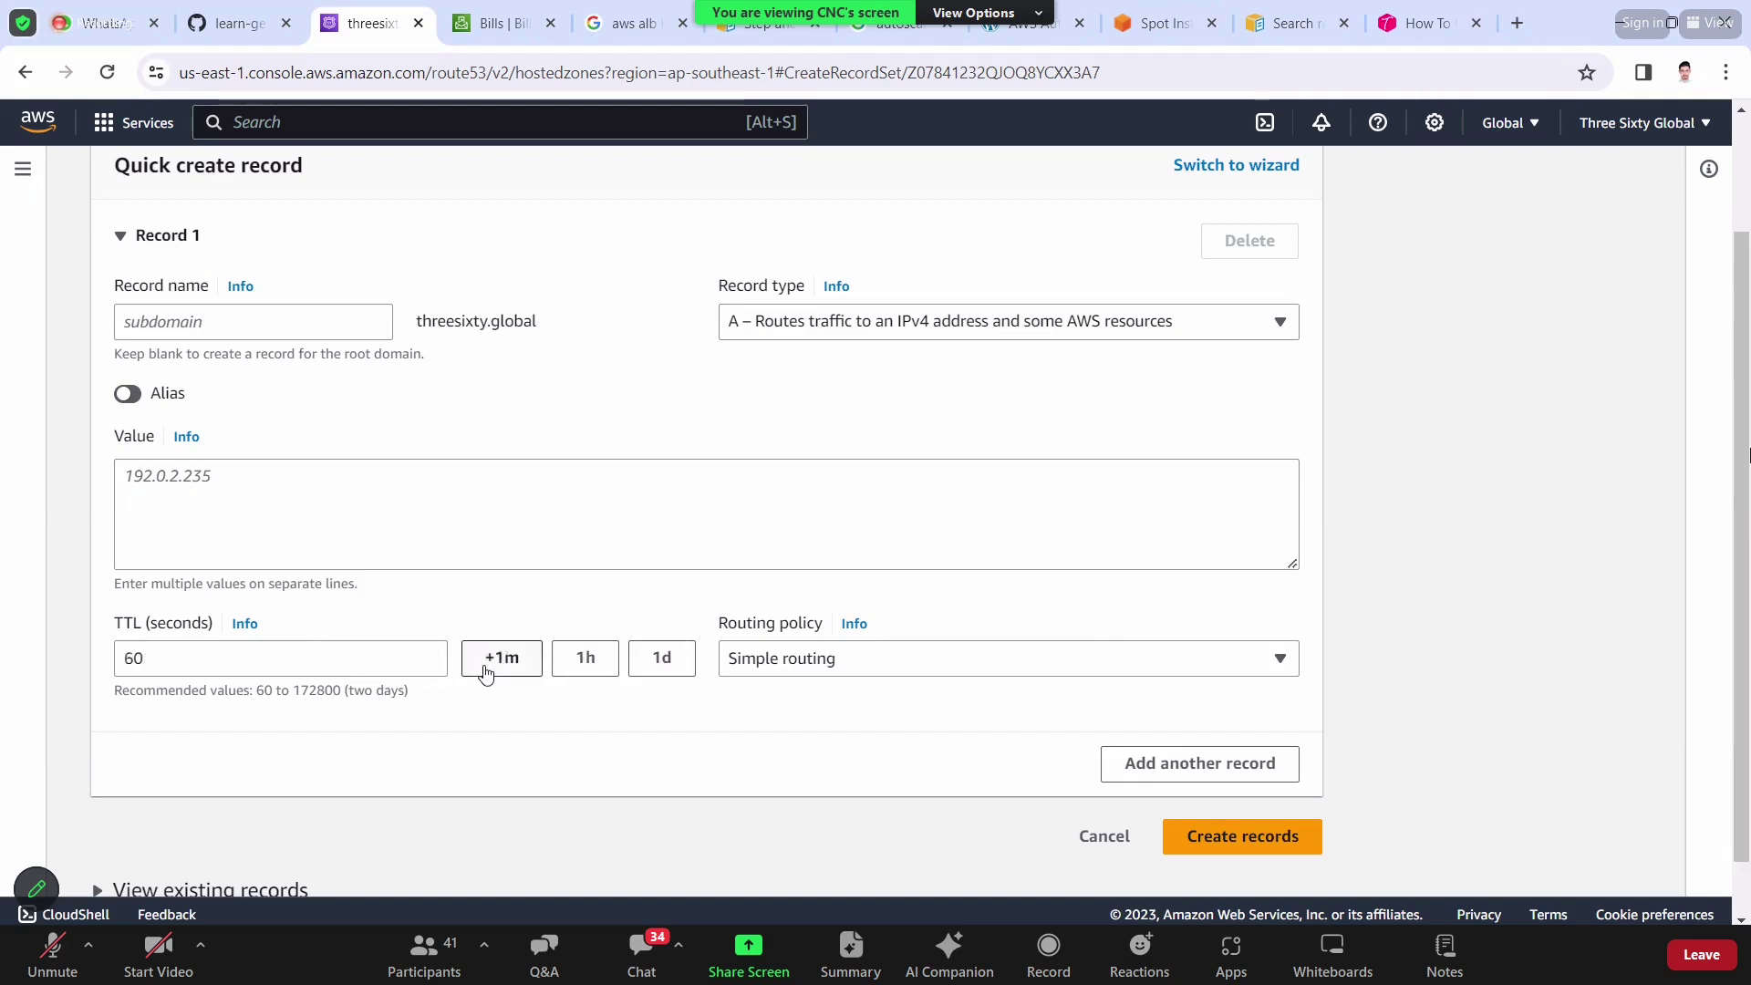
left_click(563, 667)
left_click(561, 670)
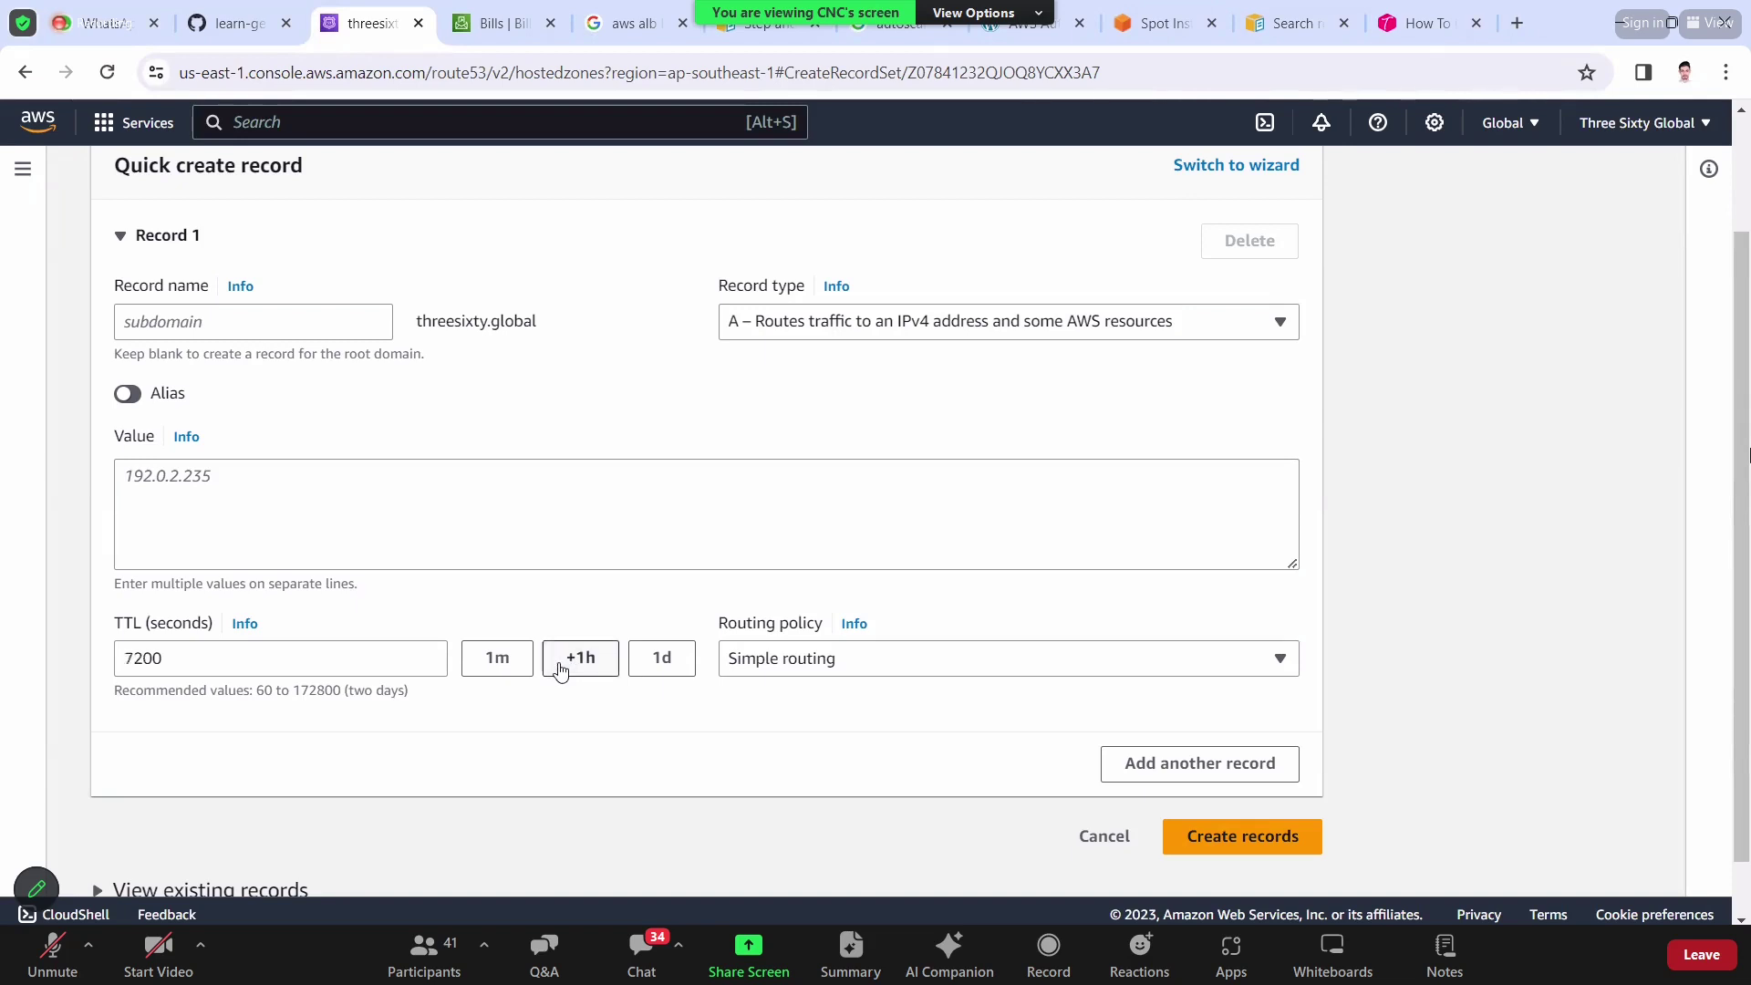
left_click(471, 673)
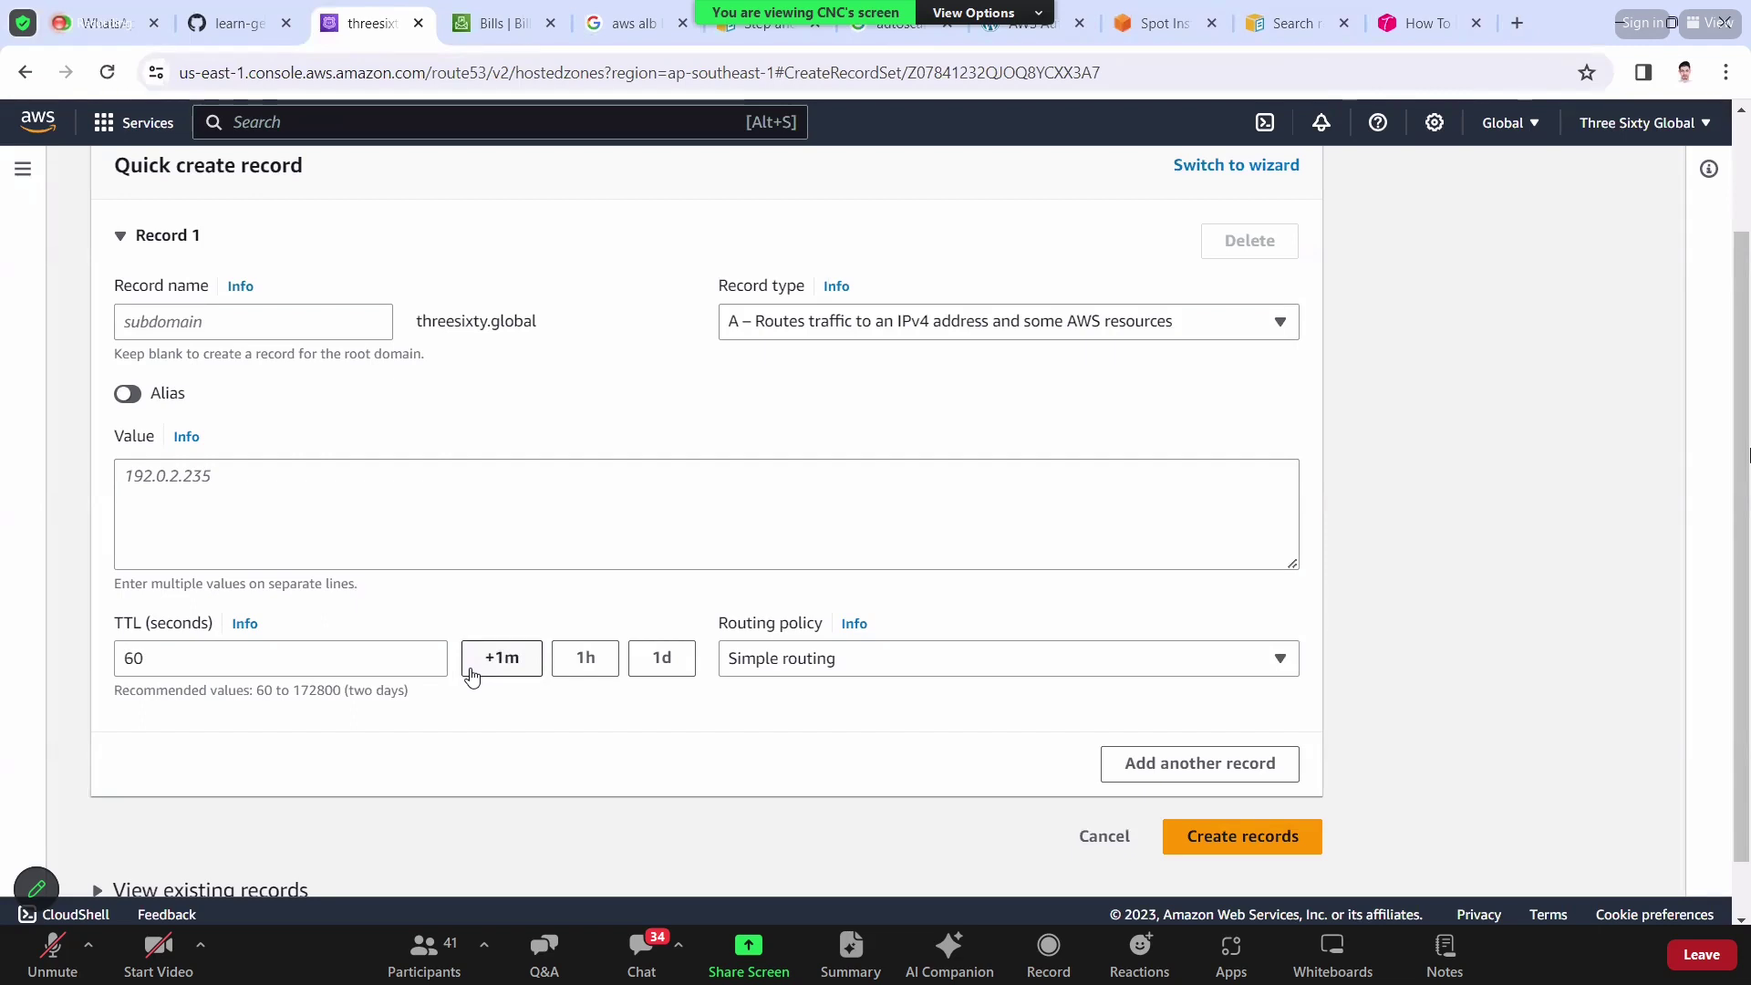
left_click(679, 666)
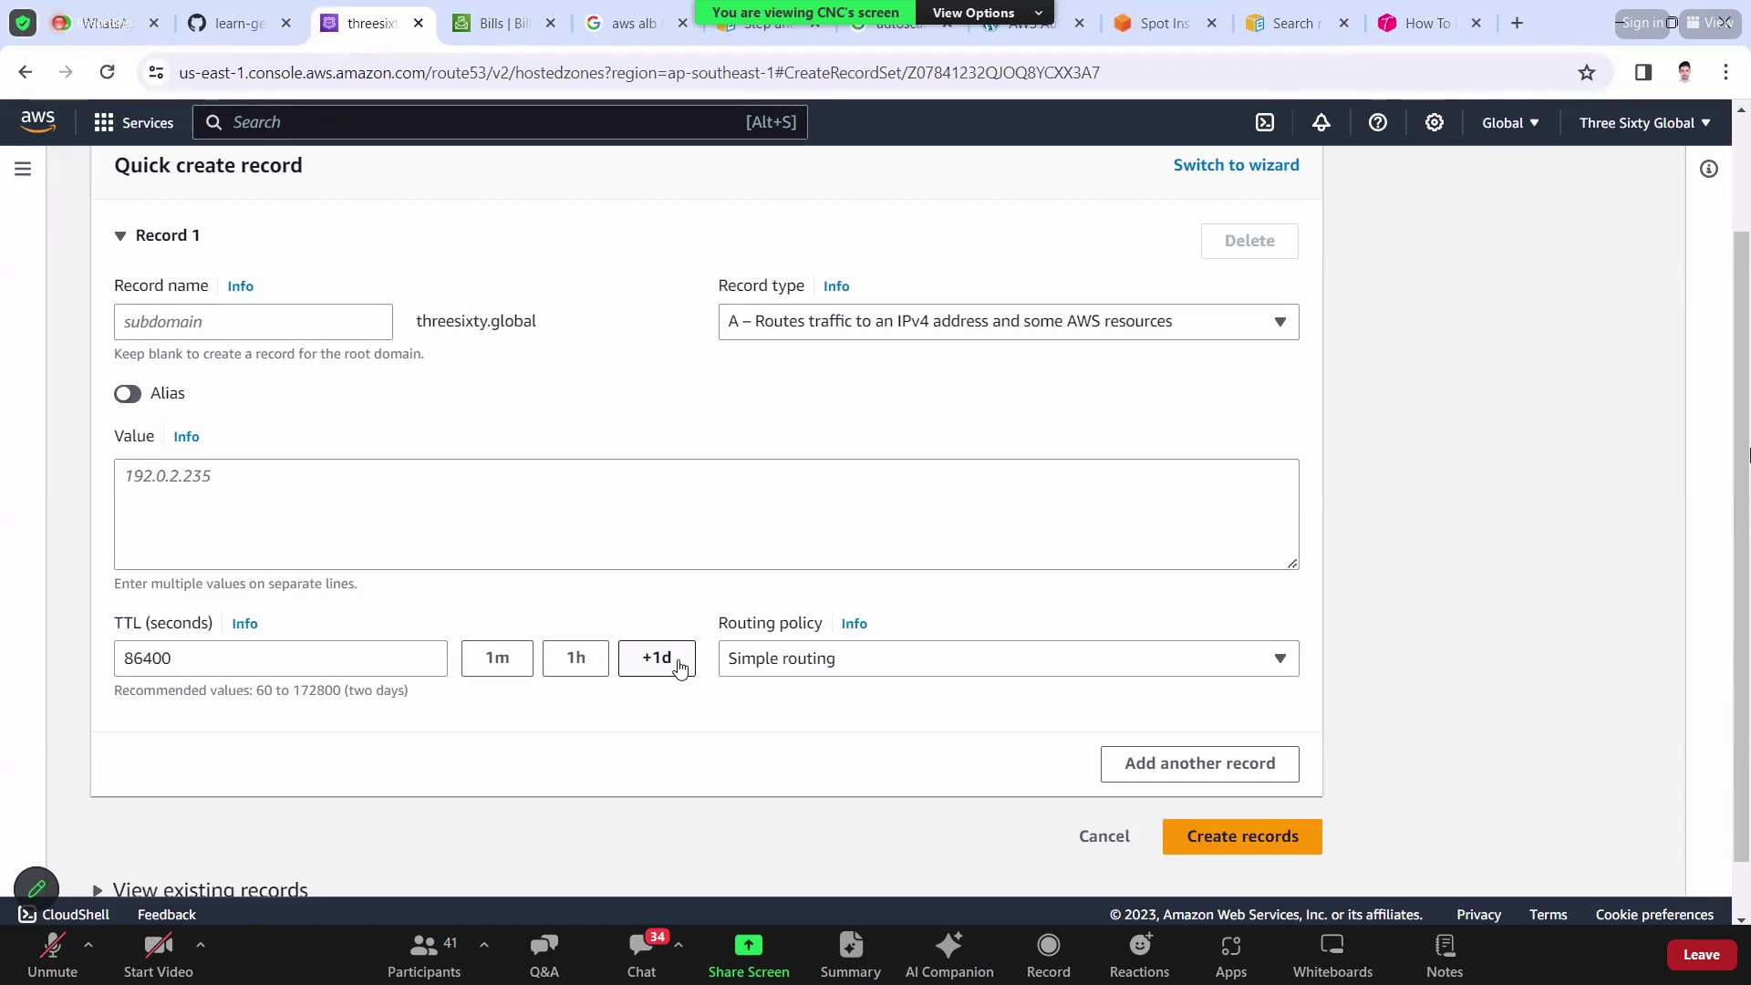
left_click(561, 670)
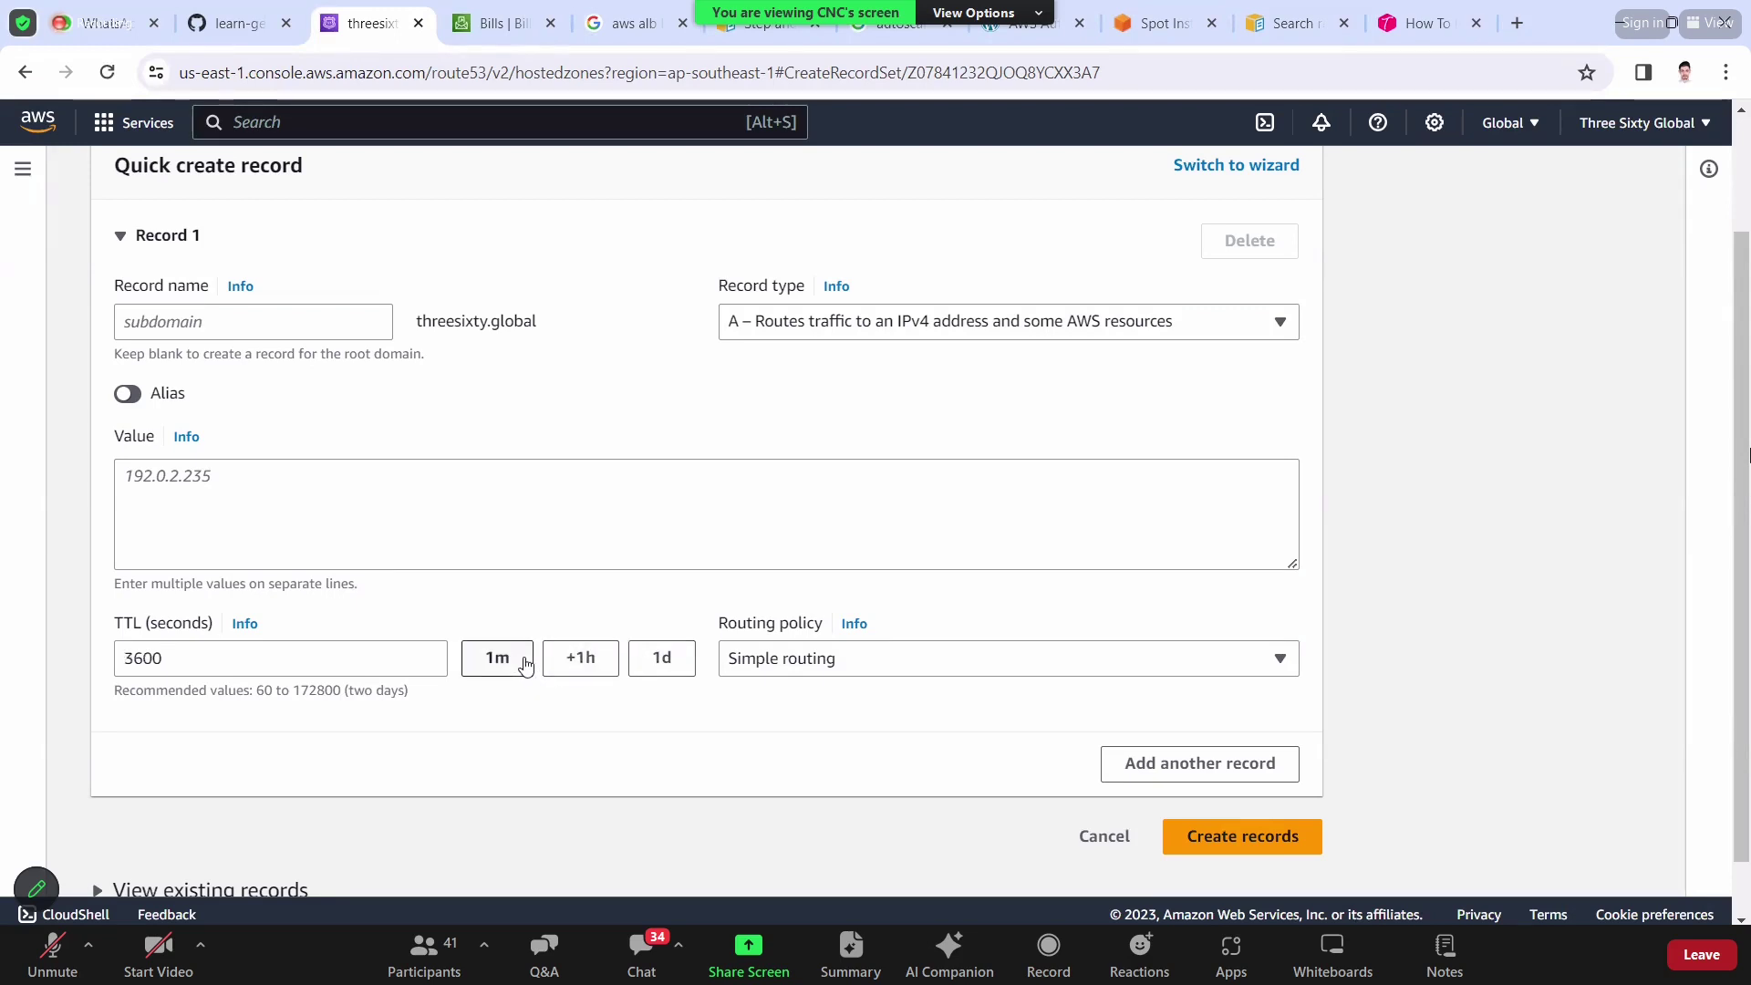
left_click(660, 664)
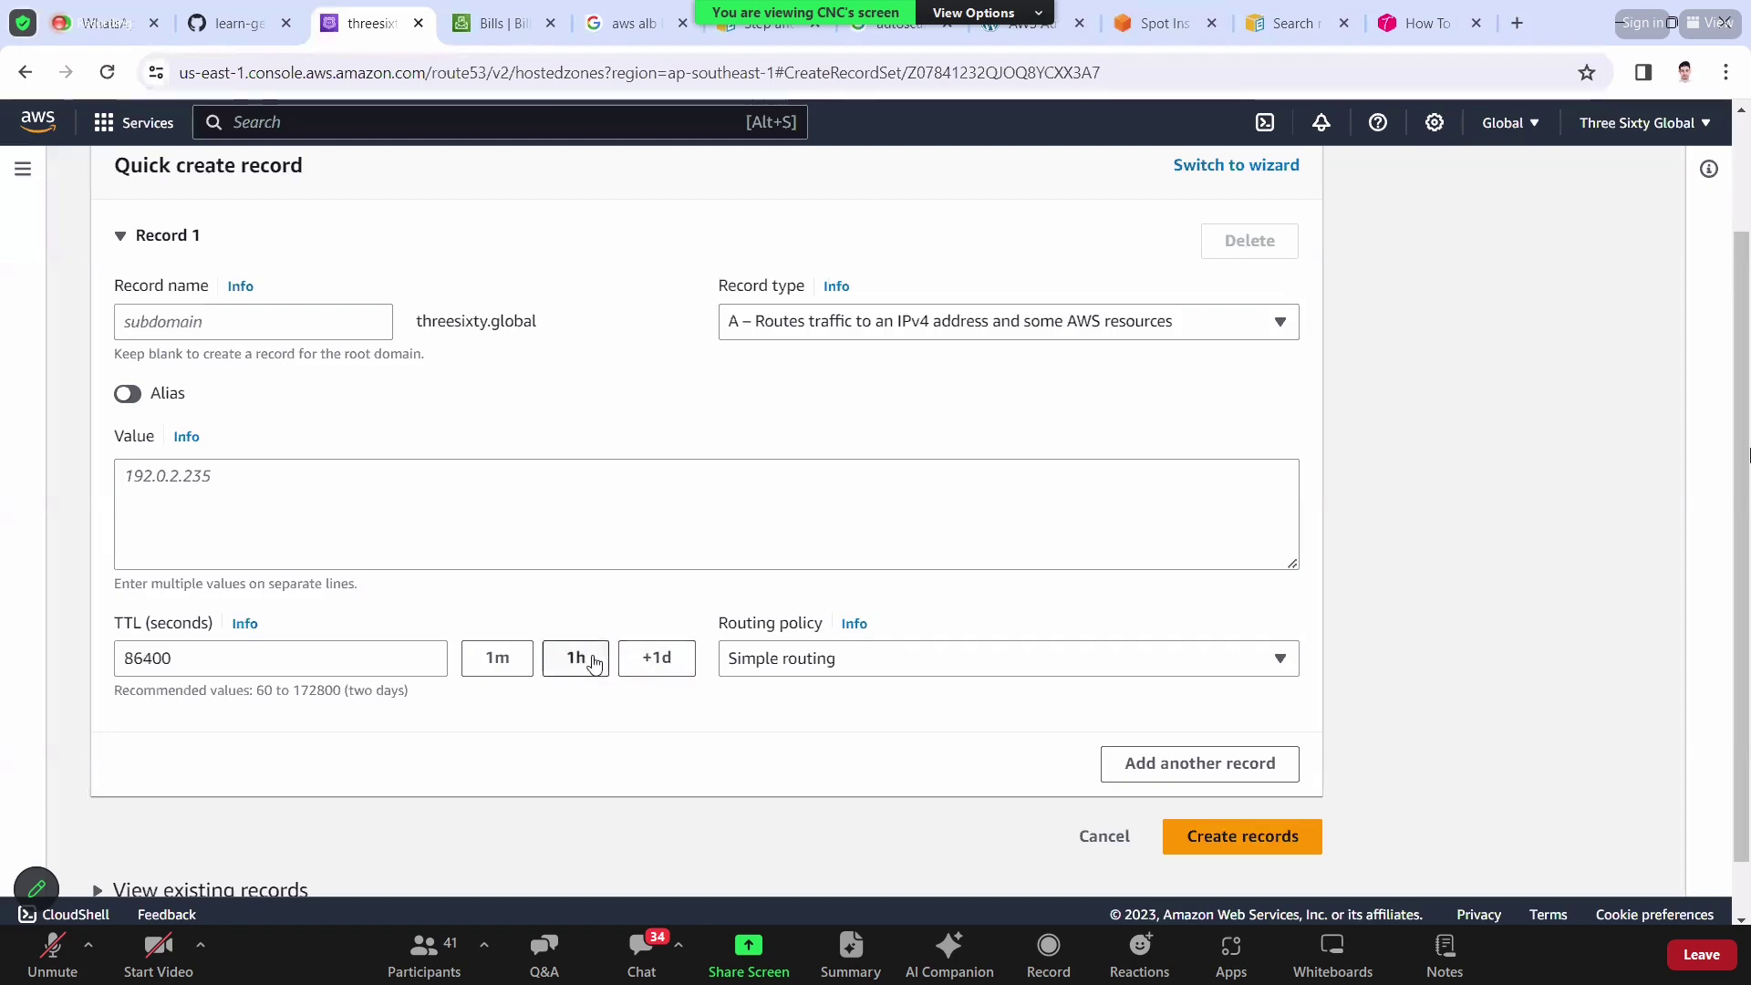
left_click(594, 663)
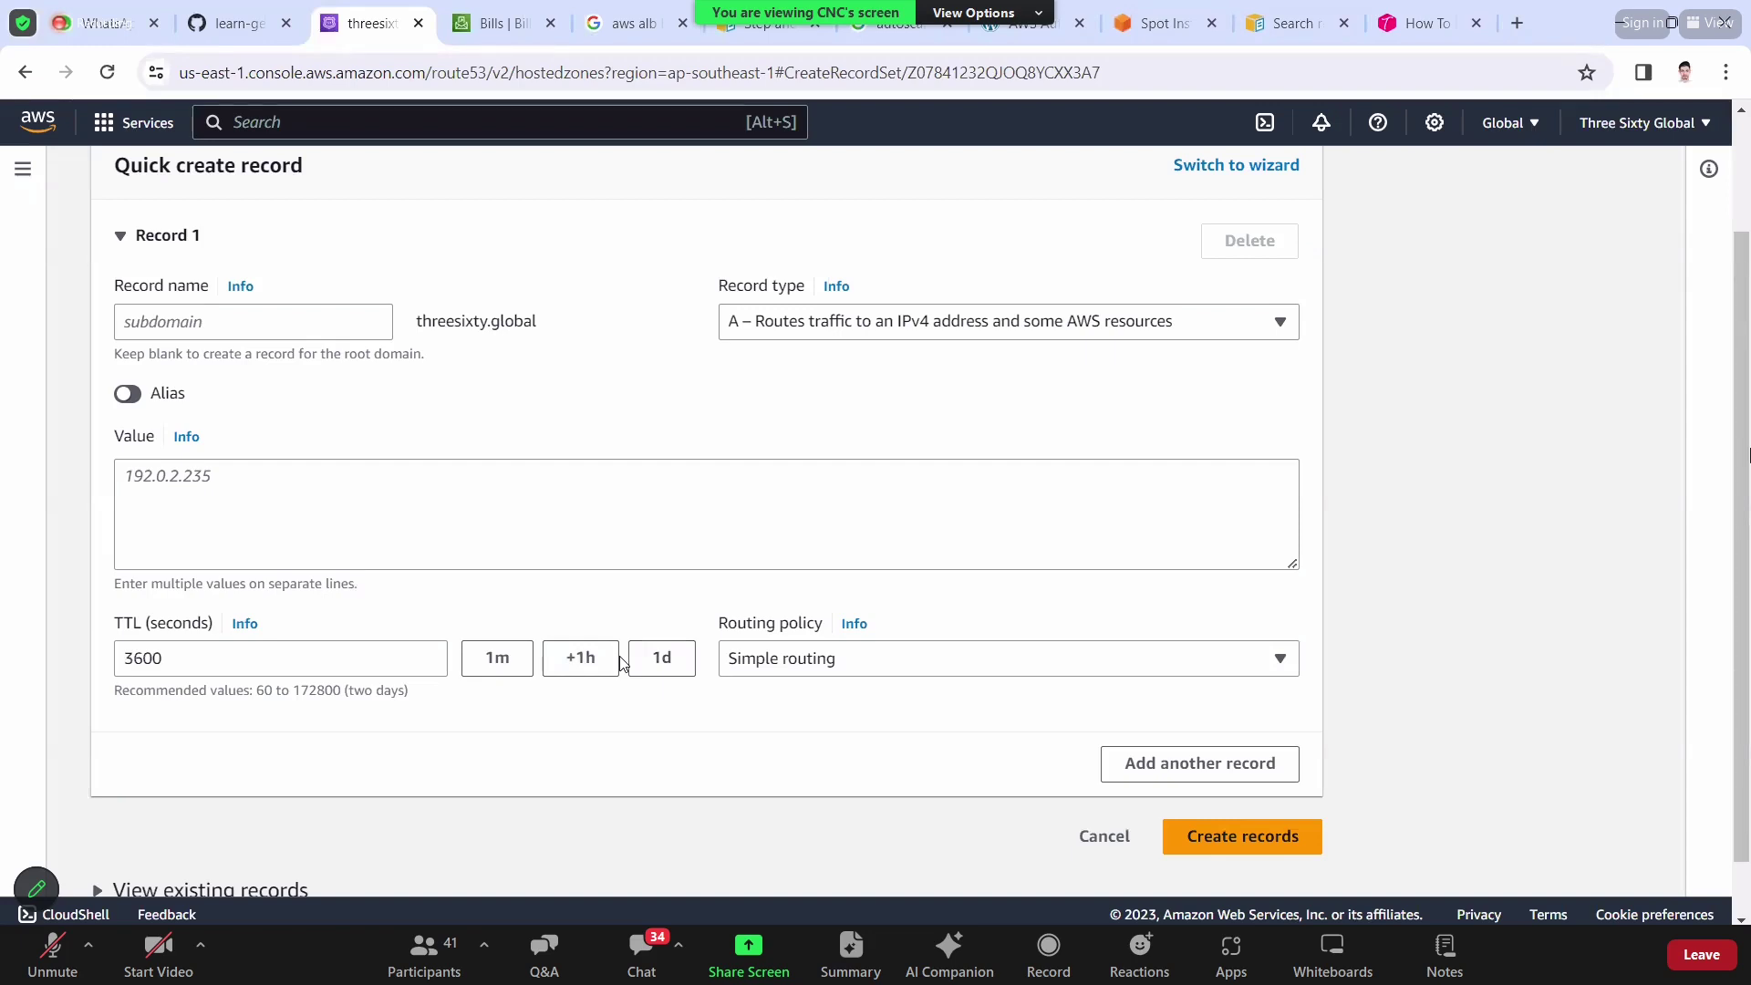
left_click(651, 667)
scroll(891, 583, "up", 1)
scroll(891, 579, "down", 1)
scroll(891, 580, "down", 1)
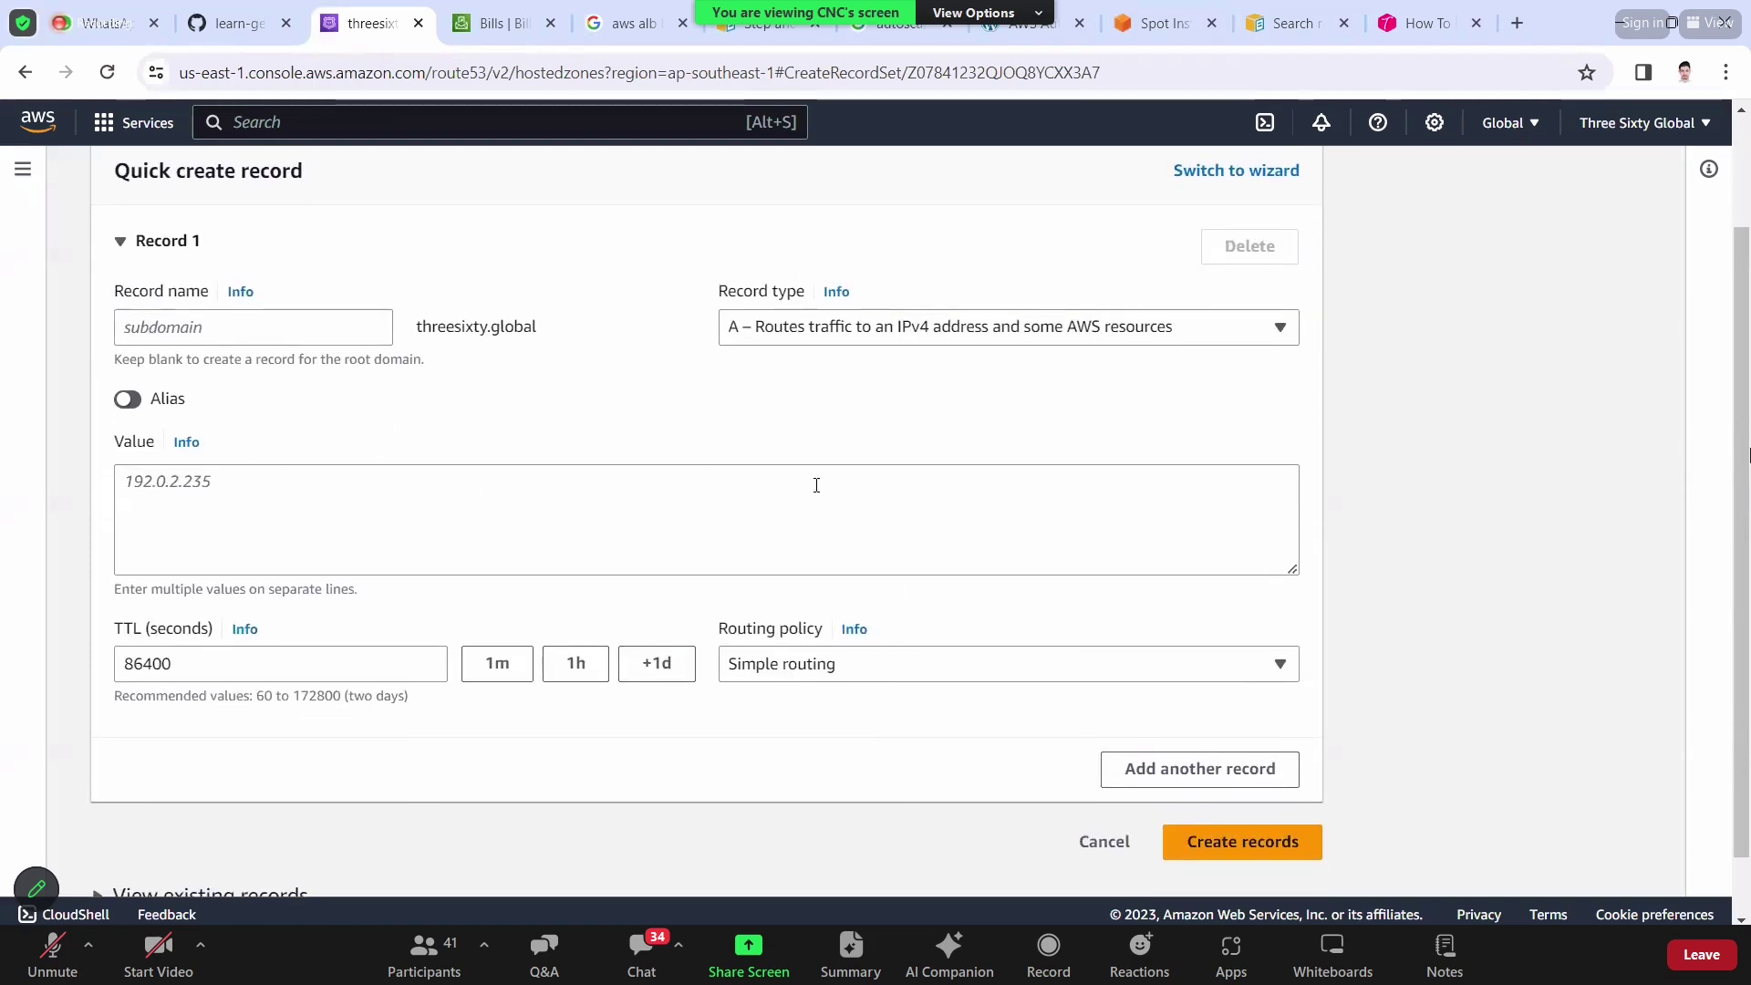
scroll(816, 484, "down", 1)
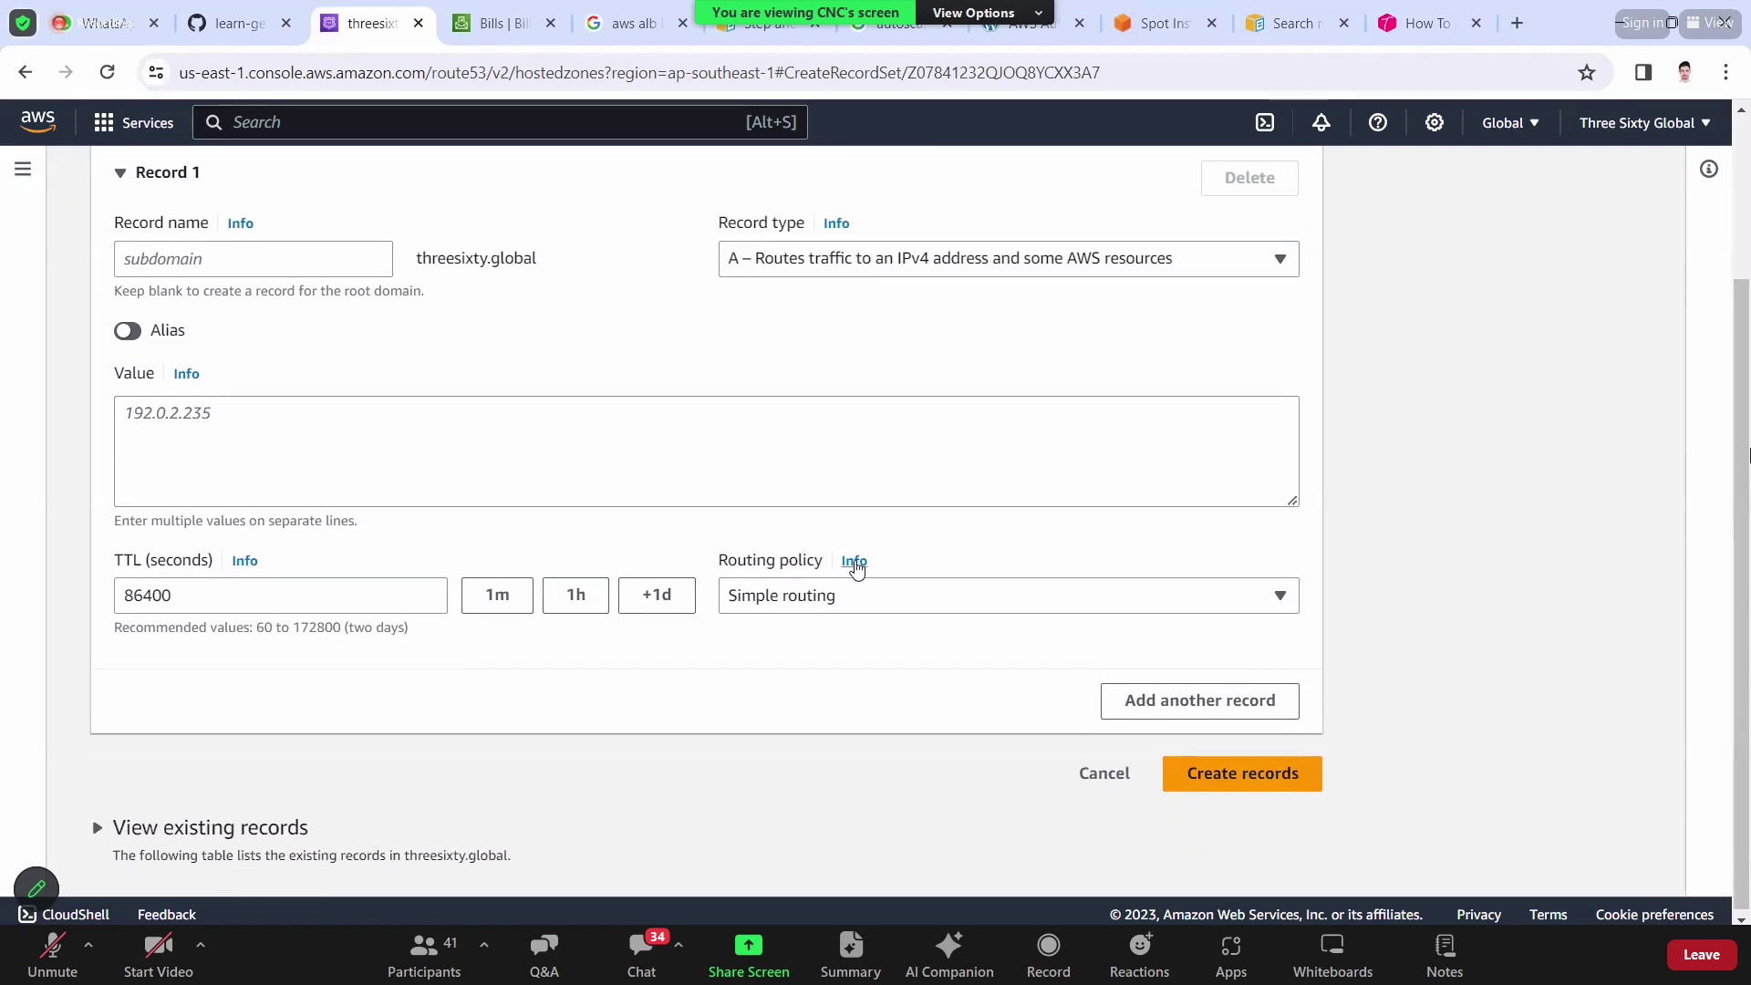
- Open the Routing policy Info help and highlight the Simple routing description
left_click(854, 562)
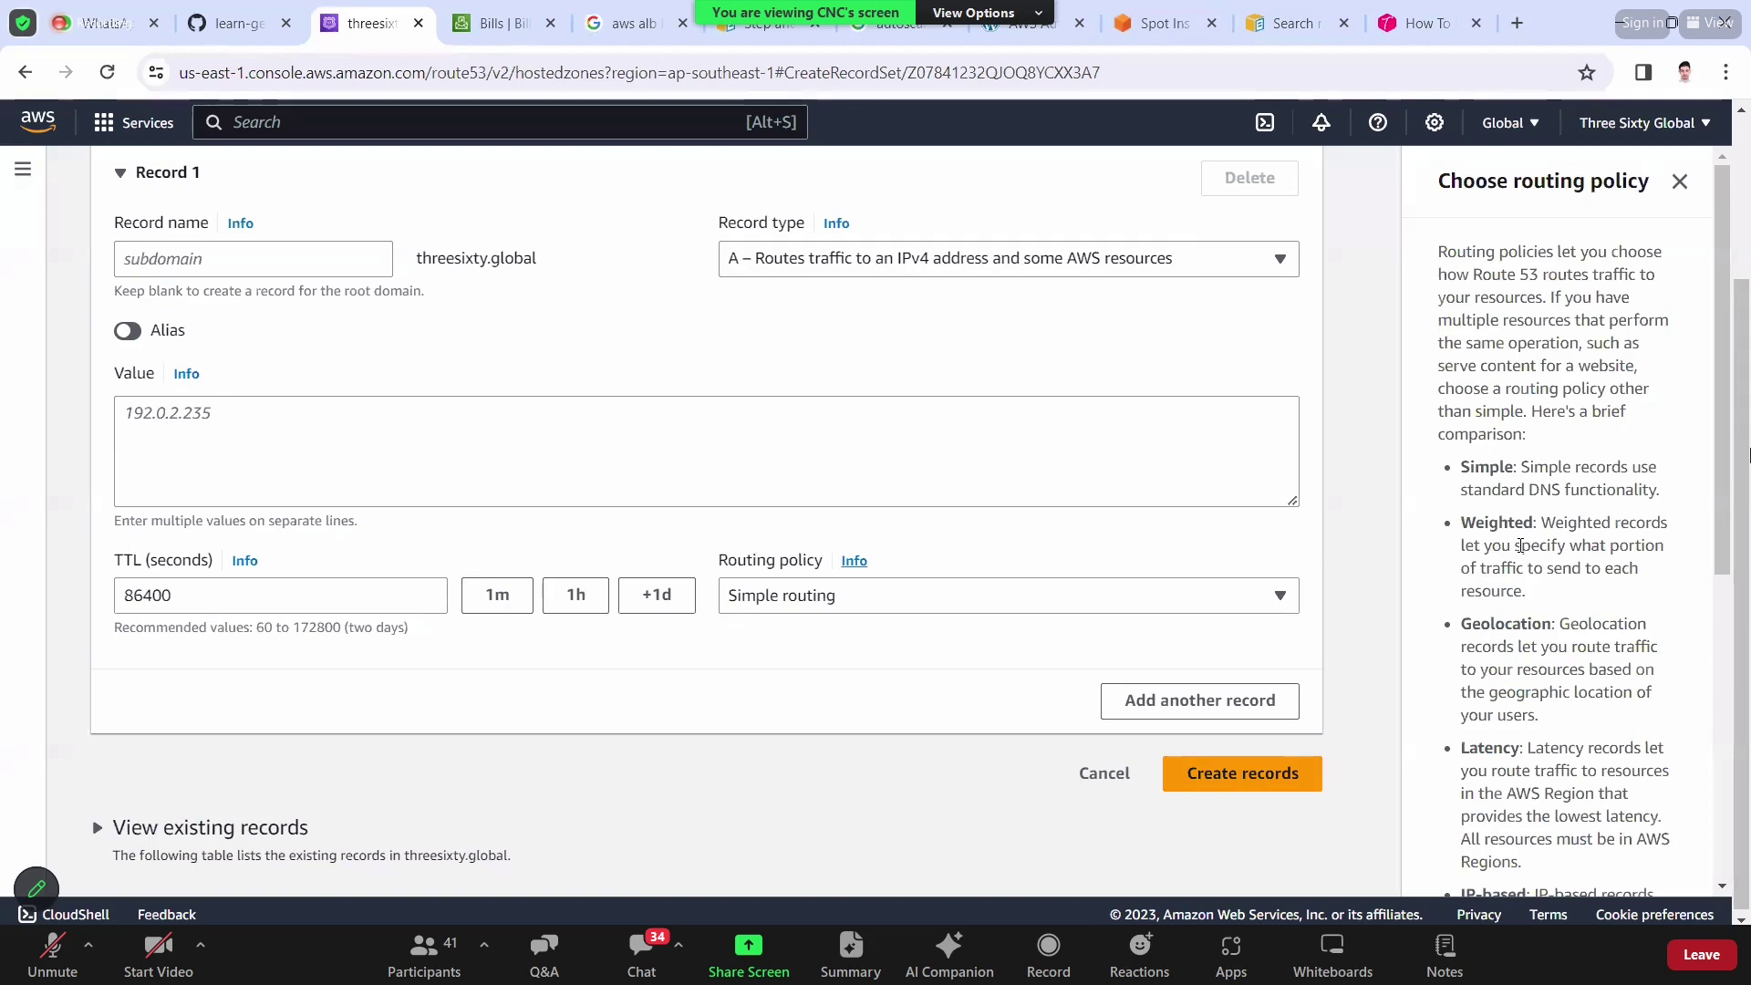
scroll(1521, 545, "up", 5)
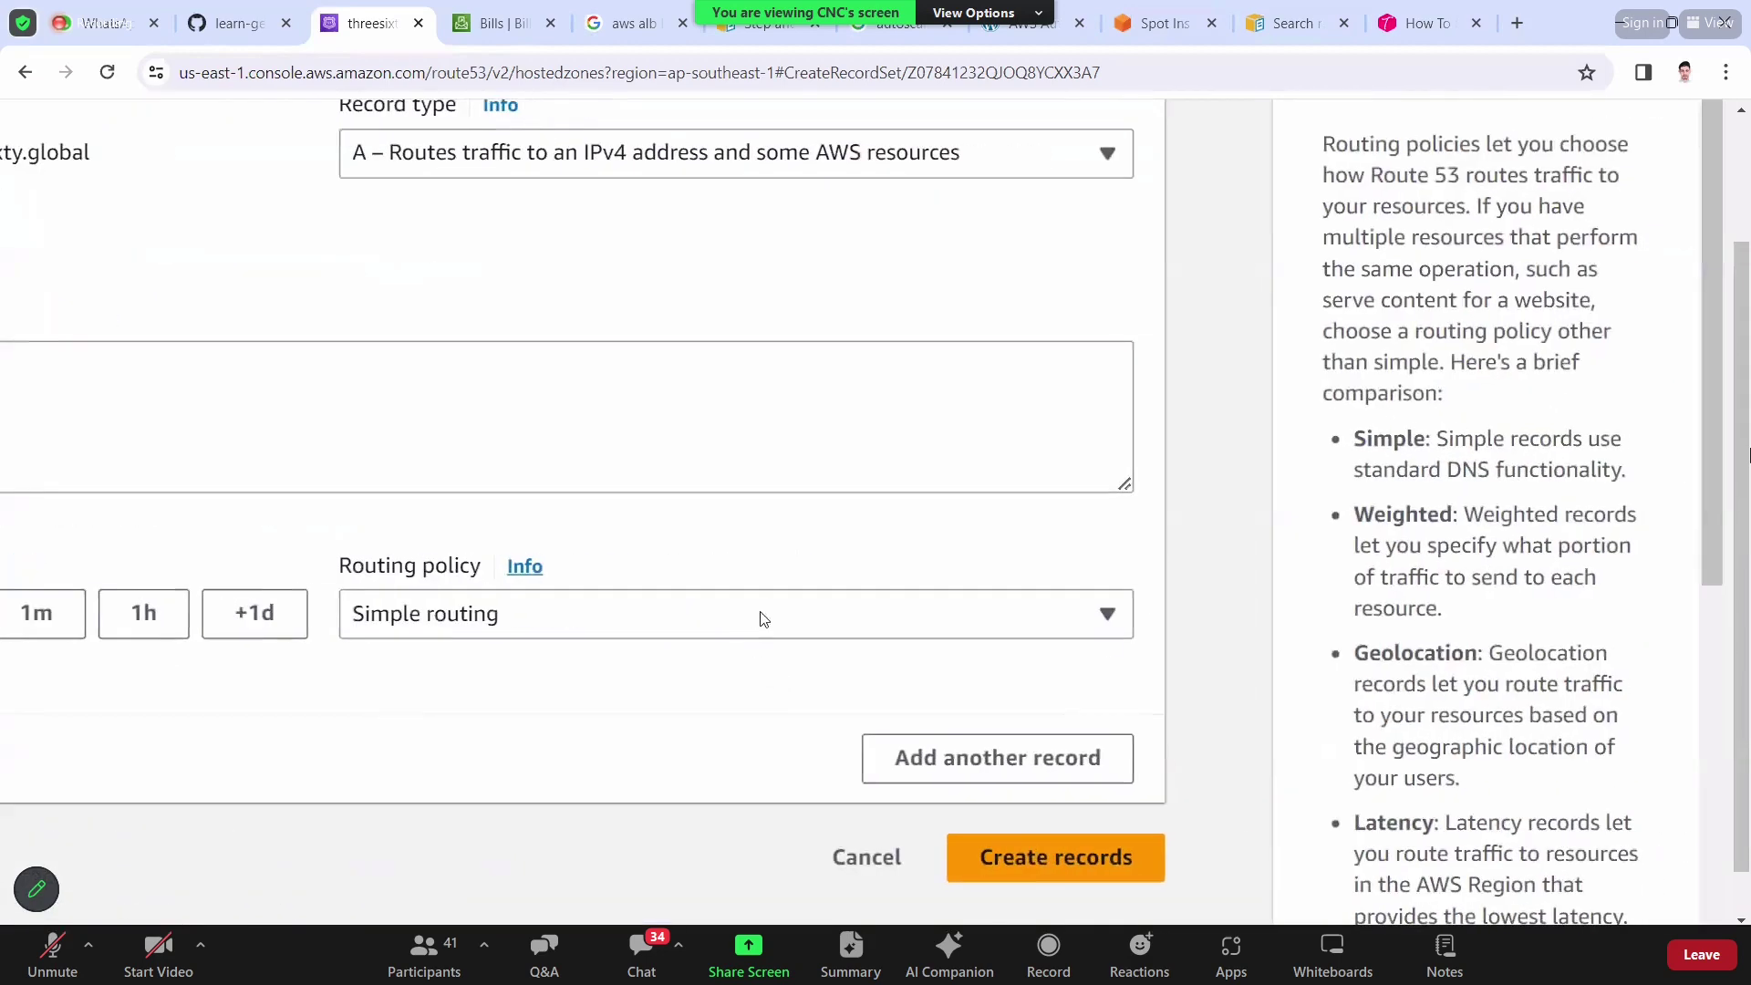
scroll(1581, 501, "up", 6)
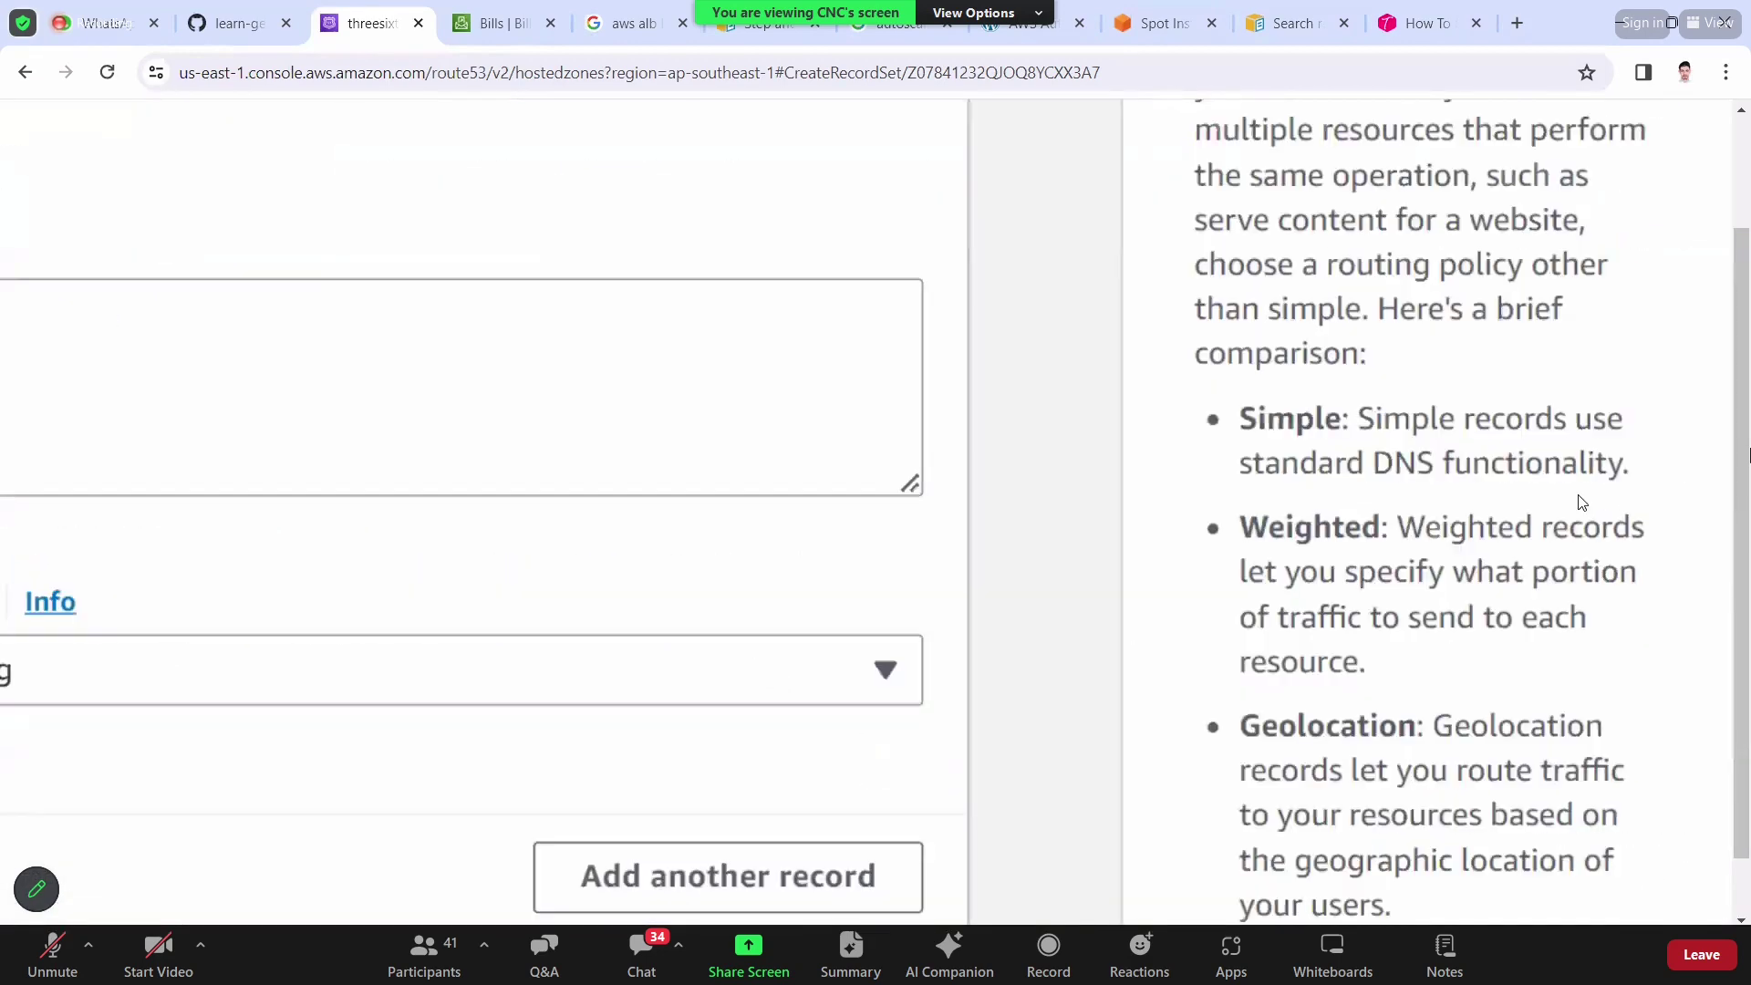
scroll(1492, 451, "up", 2)
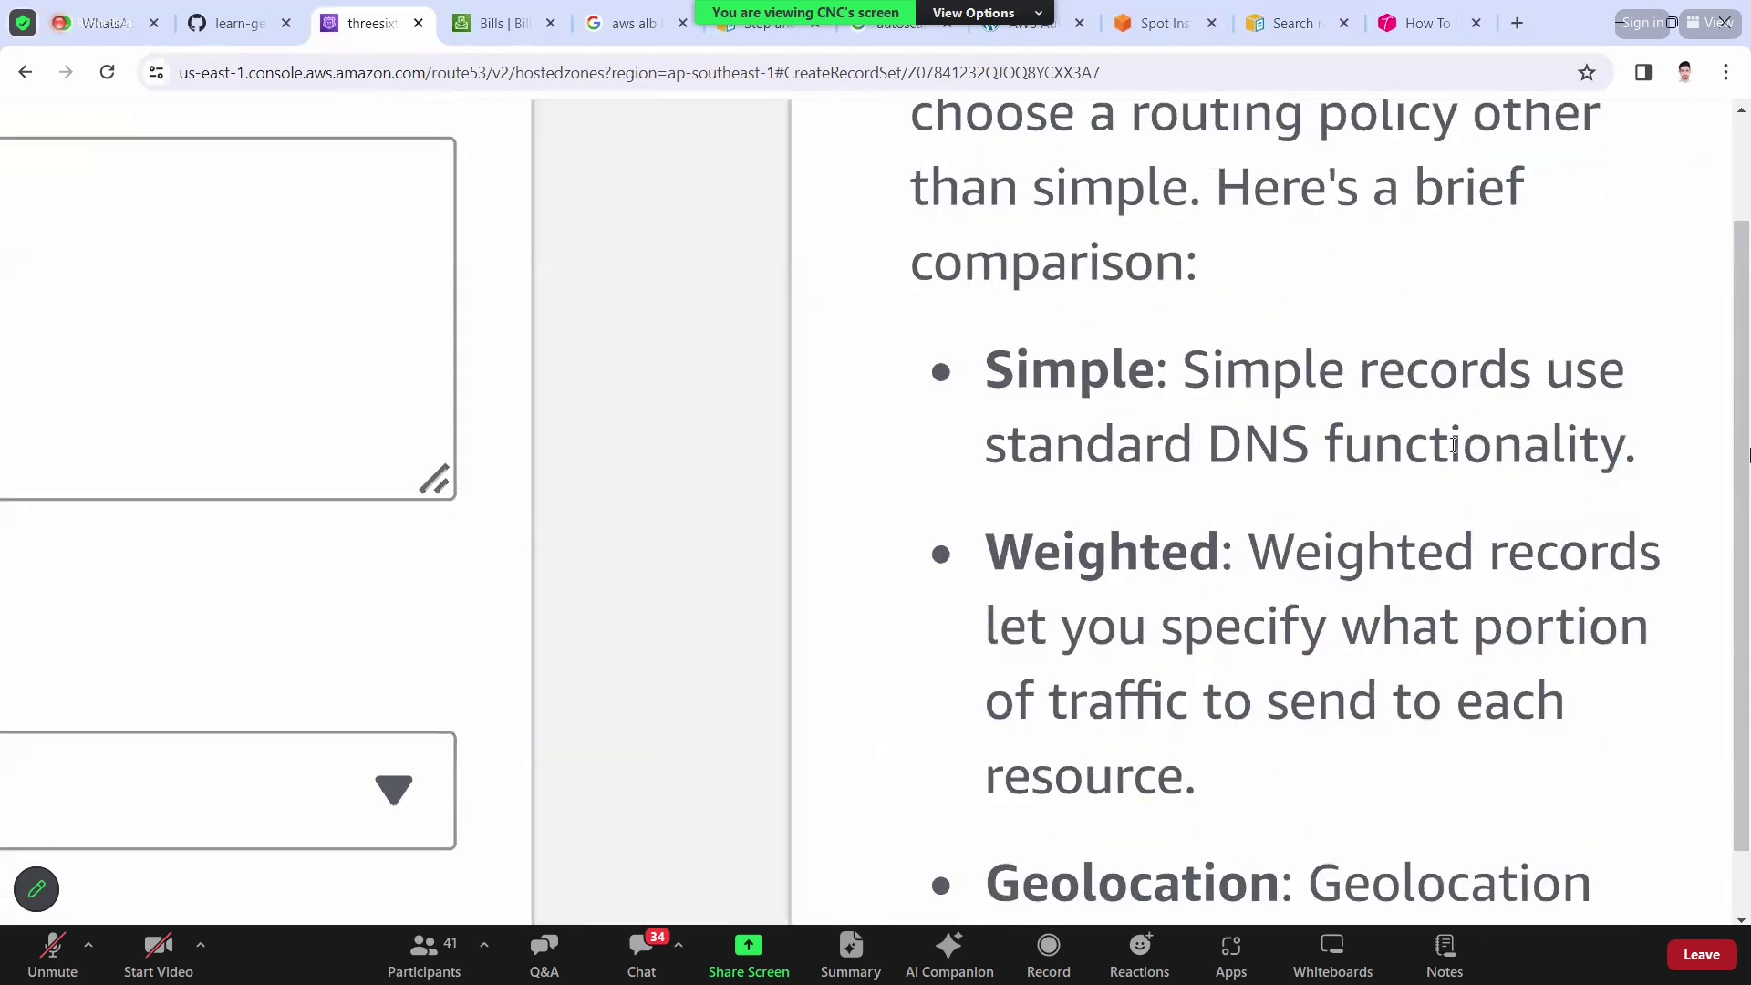
scroll(1361, 406, "down", 5)
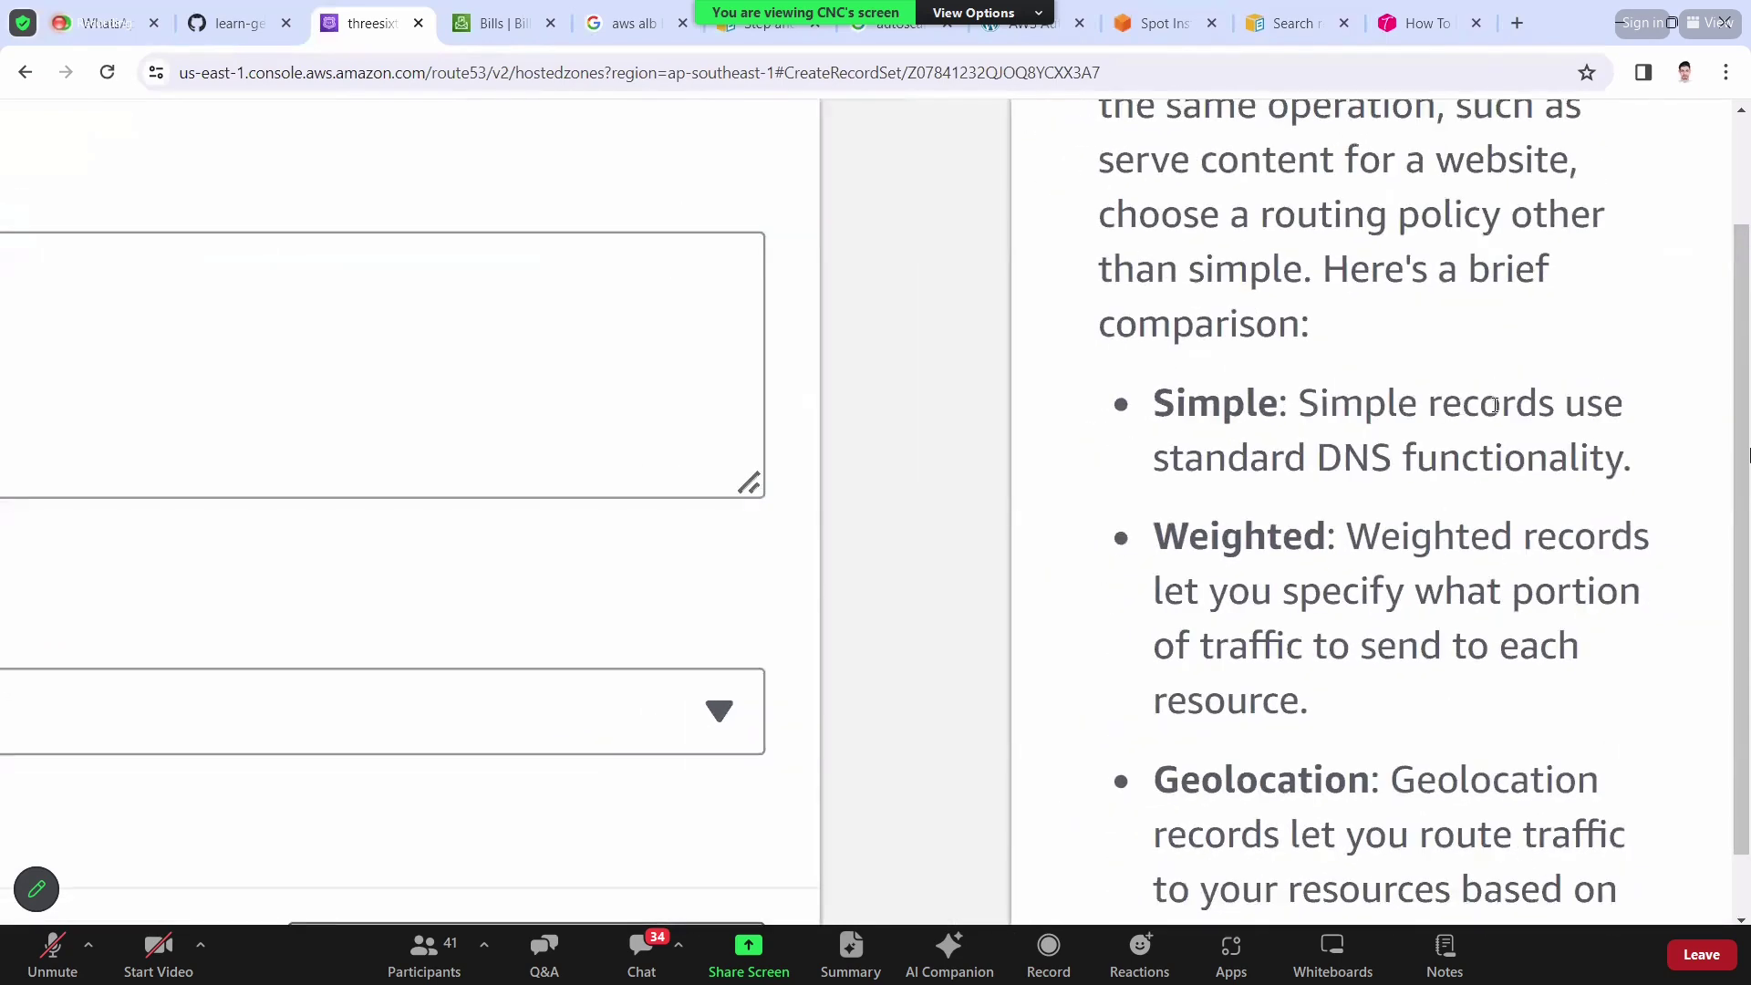
left_click_drag(1365, 406, 1615, 456)
left_click(1613, 457)
scroll(1550, 460, "down", 2)
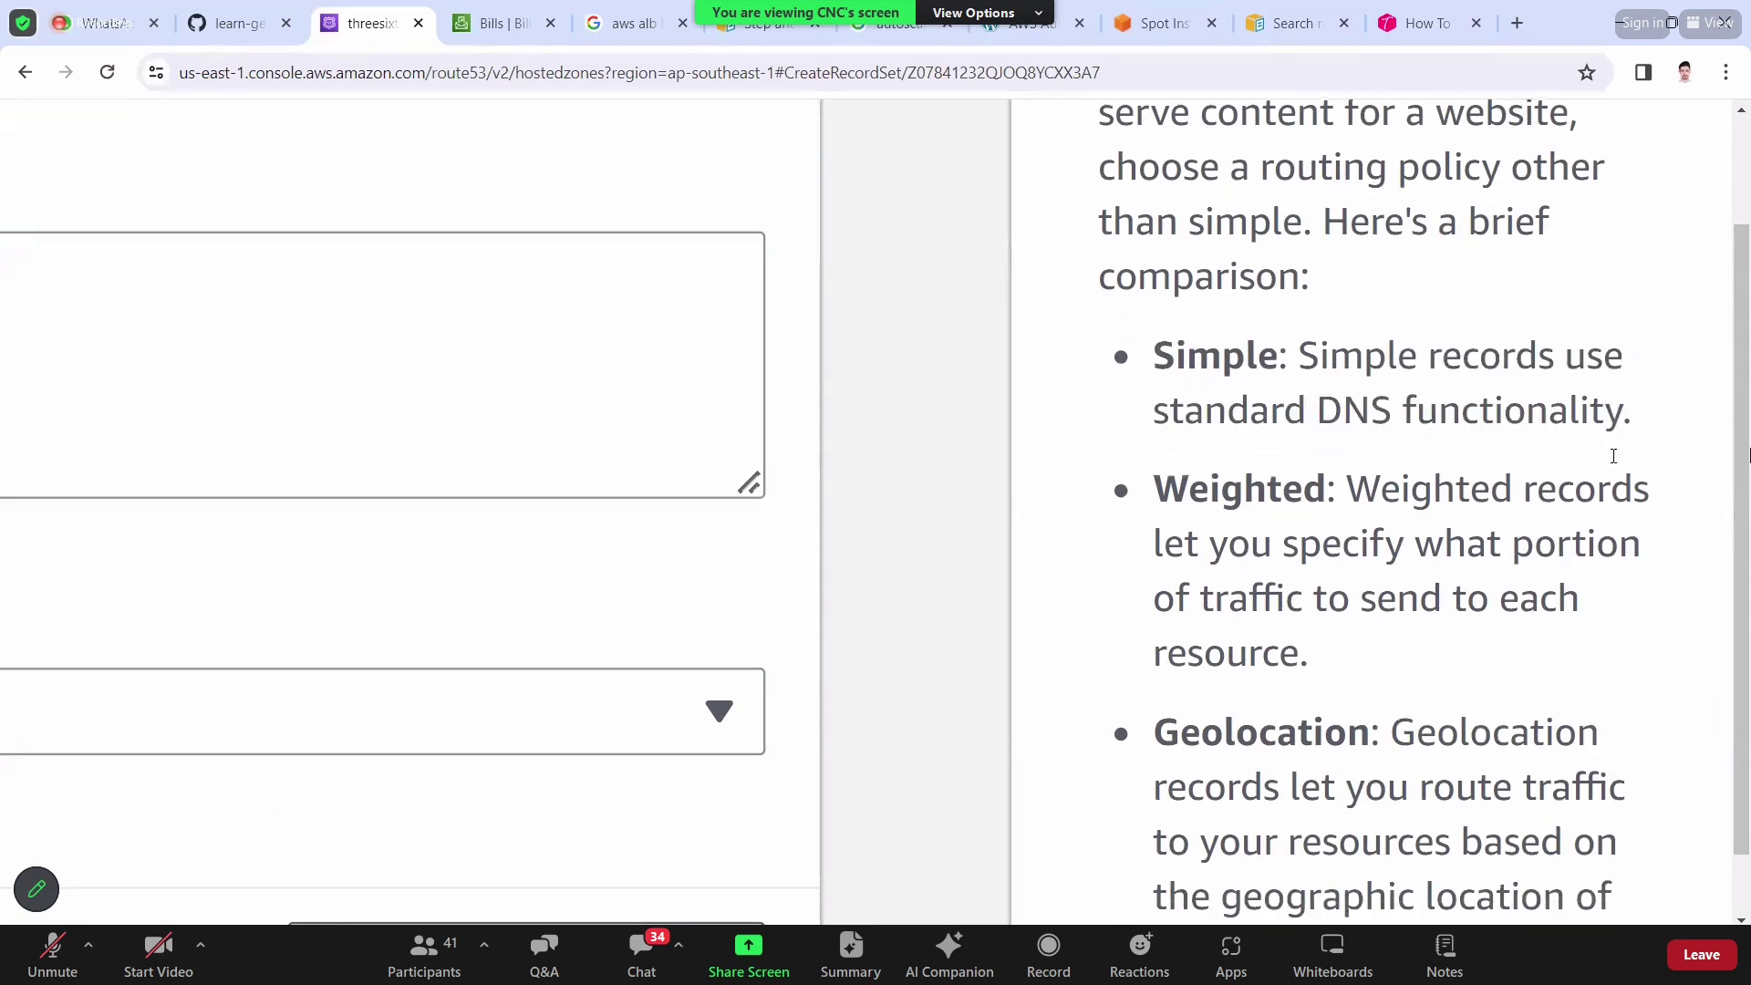
- Highlight the Weighted routing description and zoom the page out twice
double_click(1398, 464)
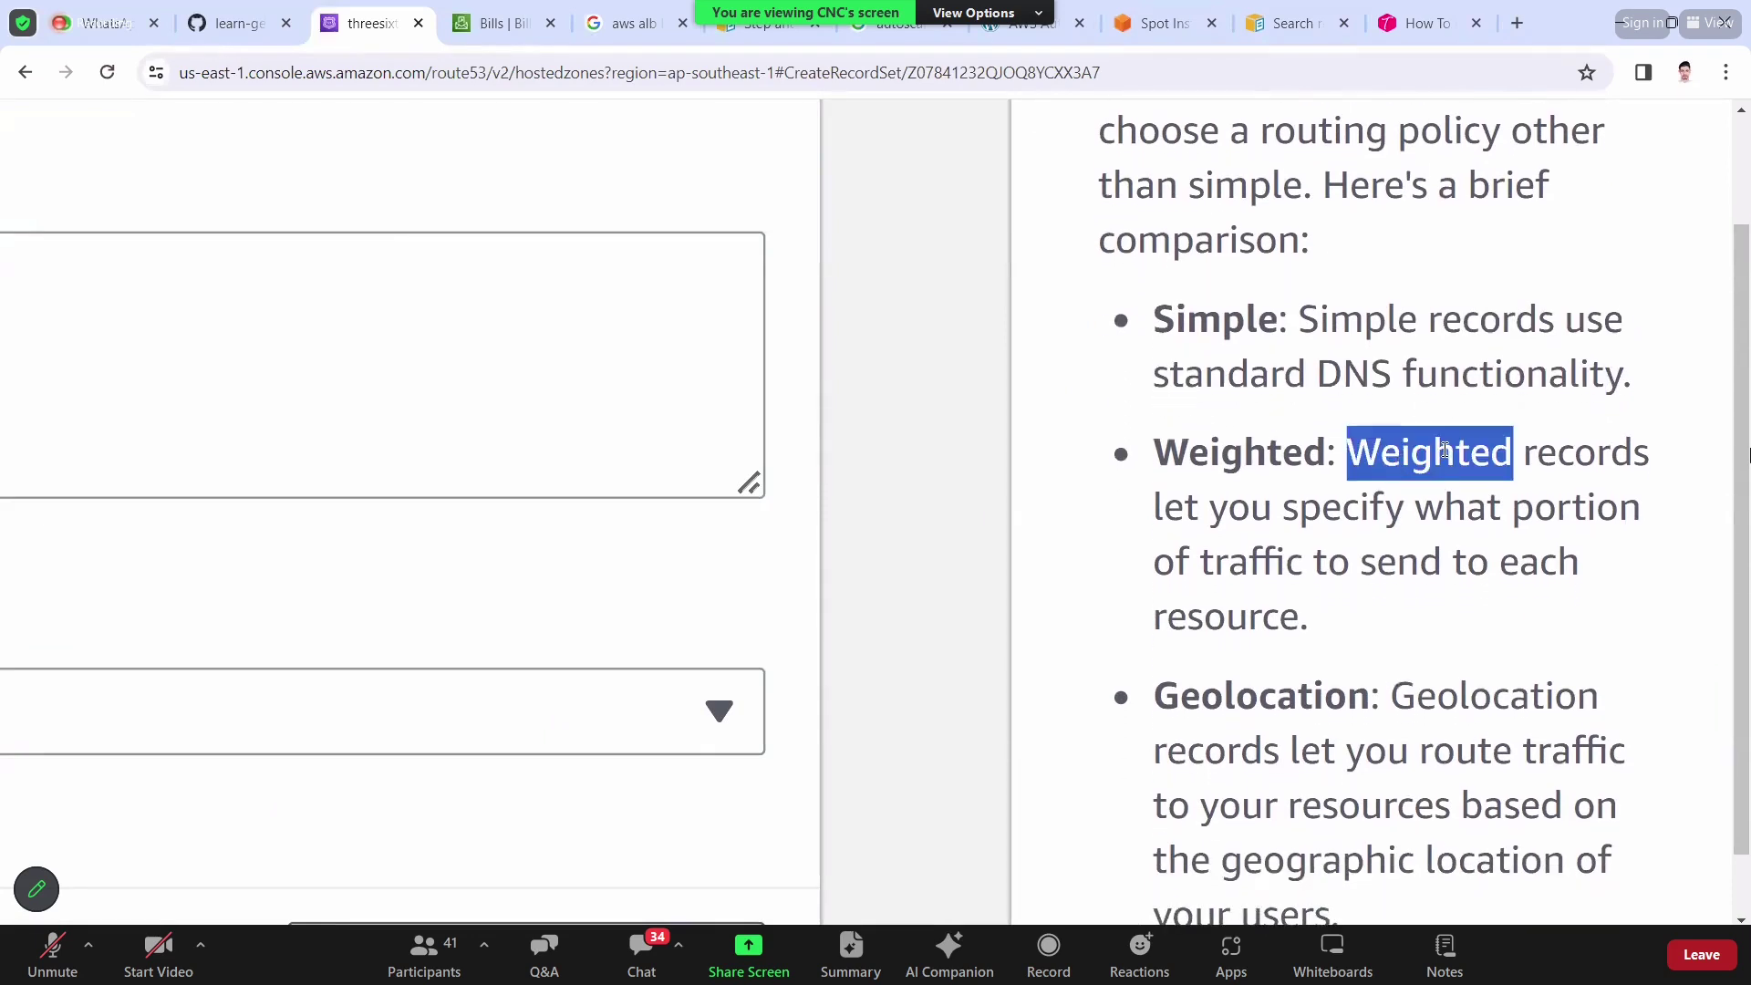
left_click_drag(1445, 452, 1376, 560)
key("ctrl+minus")
key("ctrl+minus")
key("ctrl+minus")
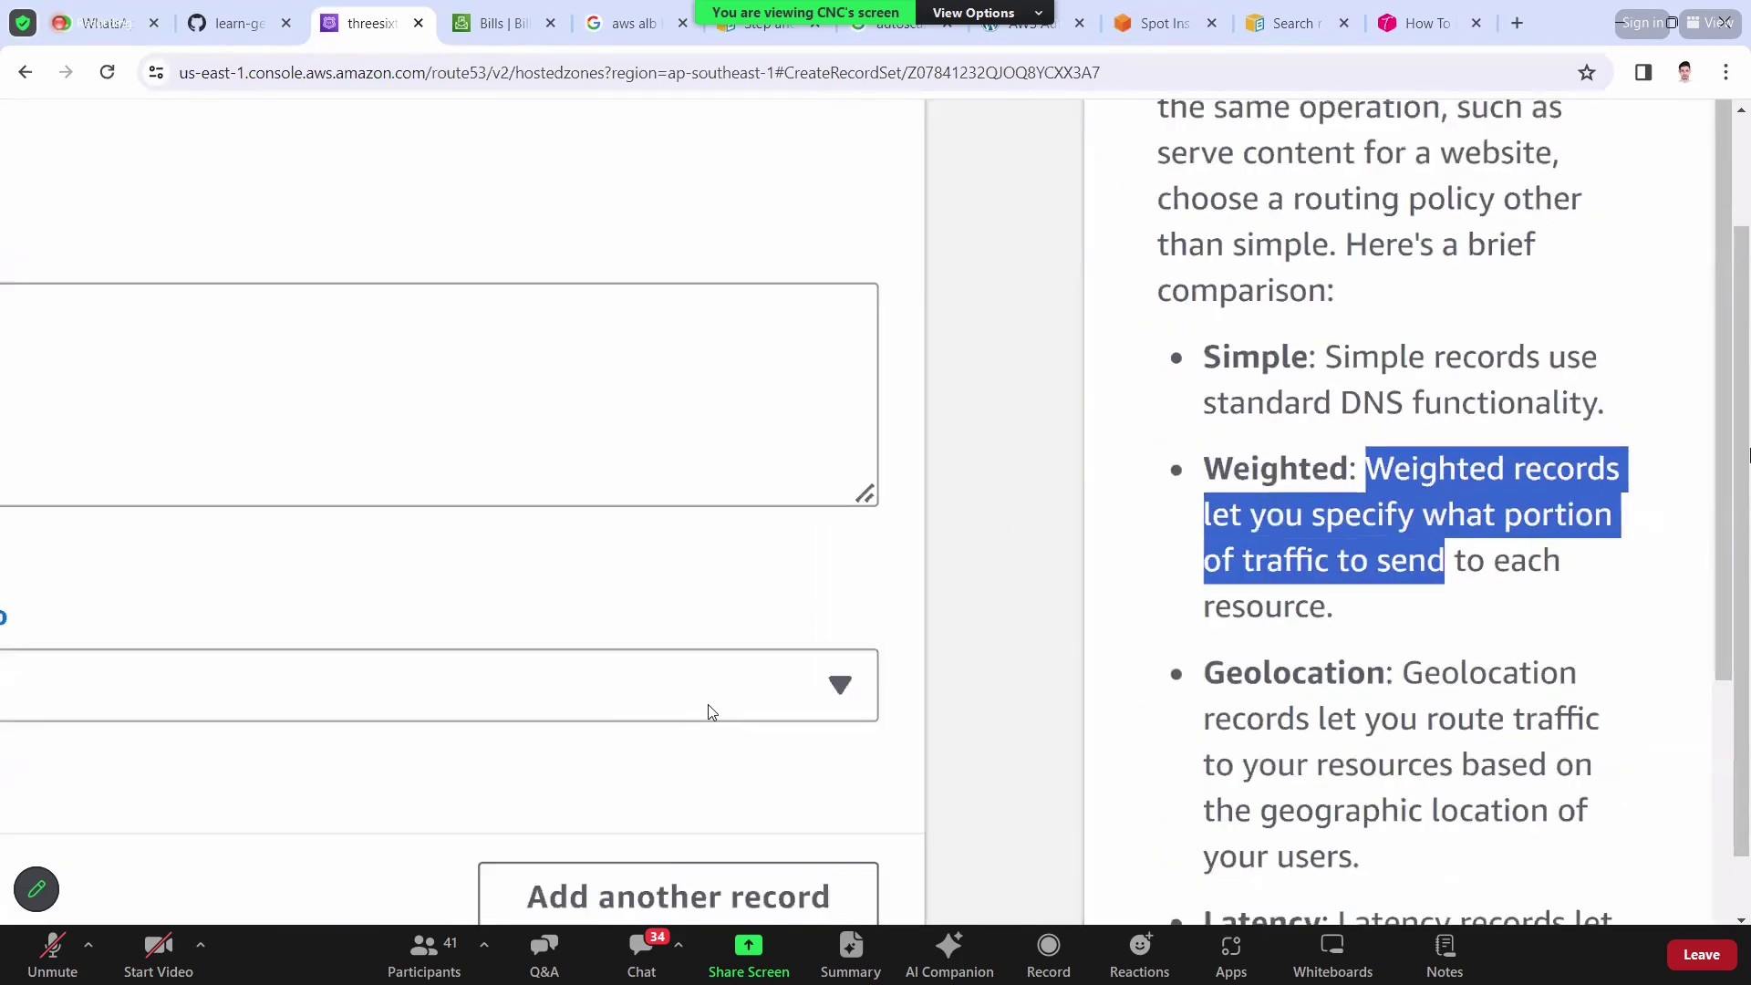
key("ctrl+minus")
key("ctrl+minus")
key("ctrl+minus")
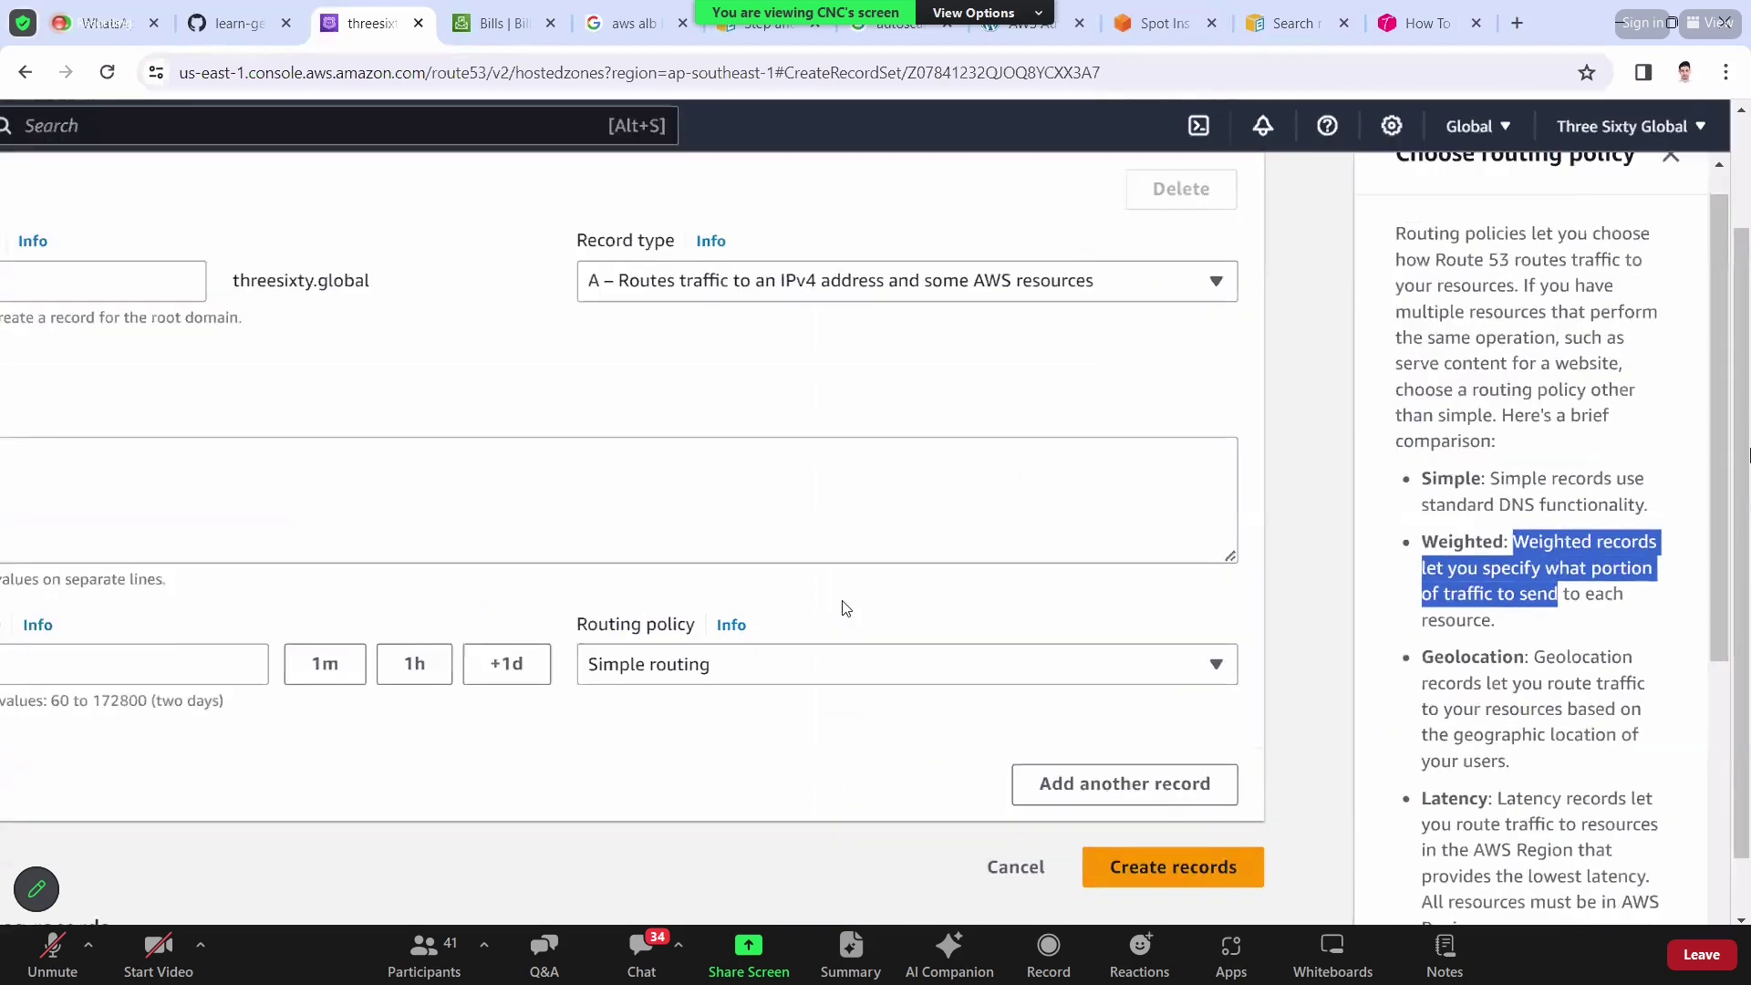
left_click(818, 595)
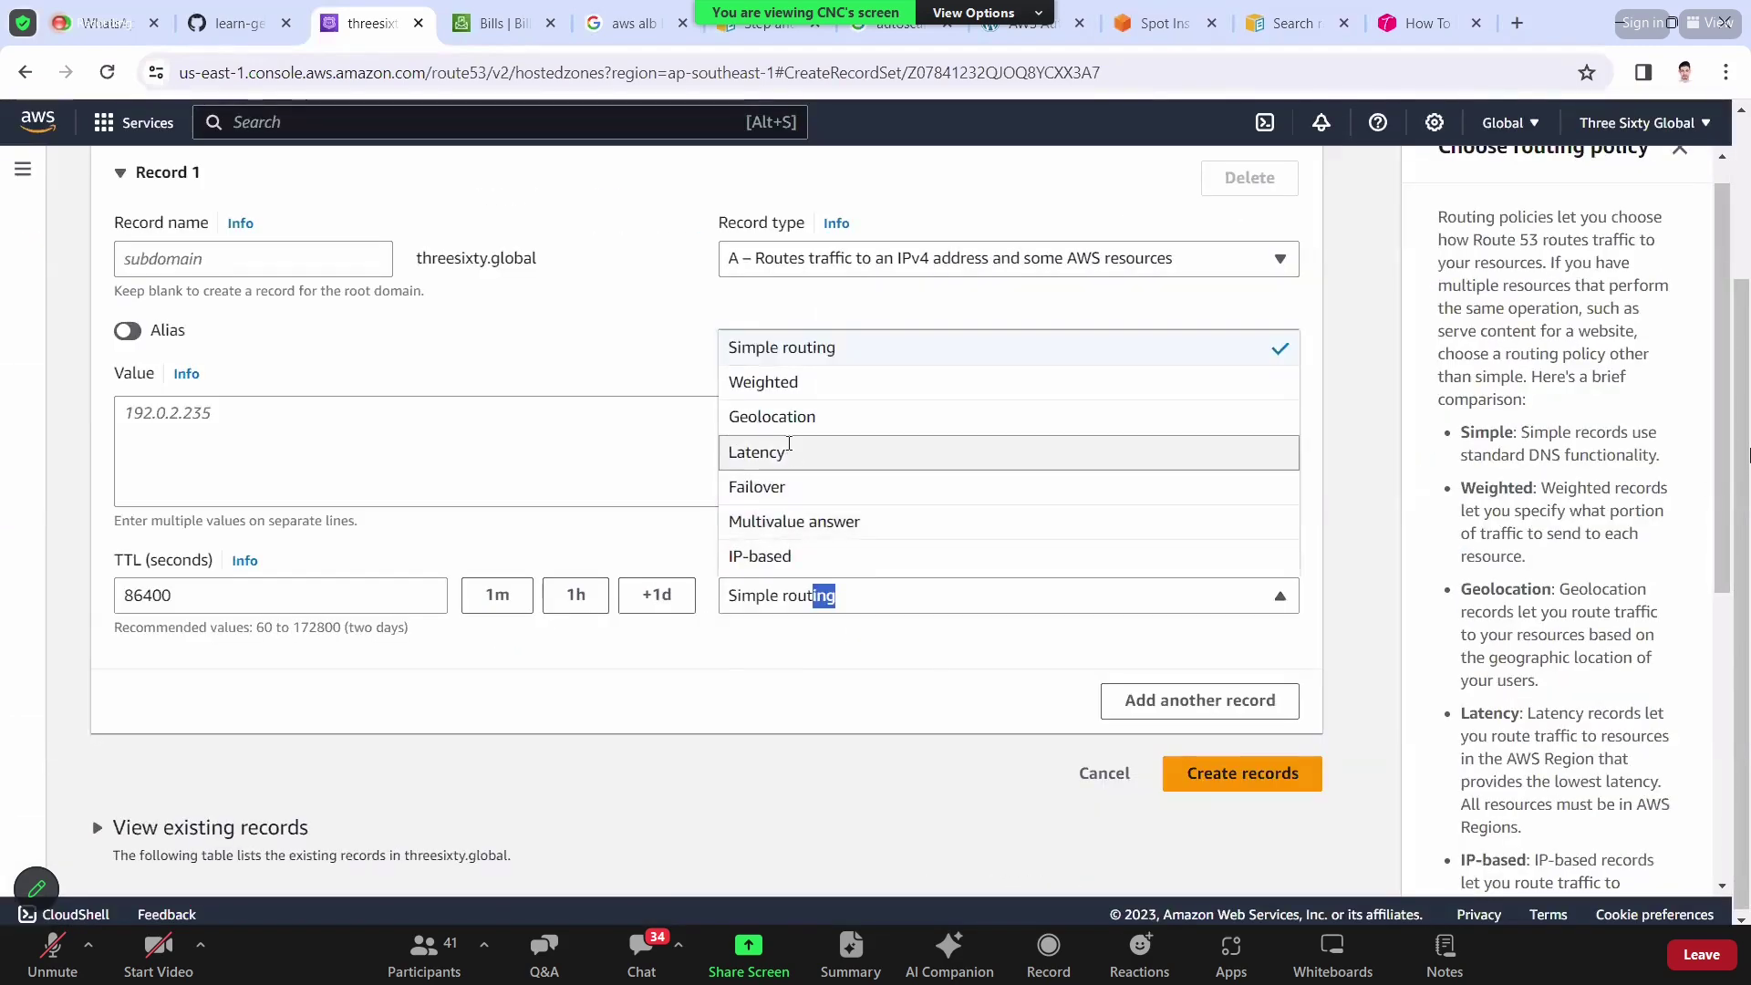
left_click(852, 453)
left_click(836, 598)
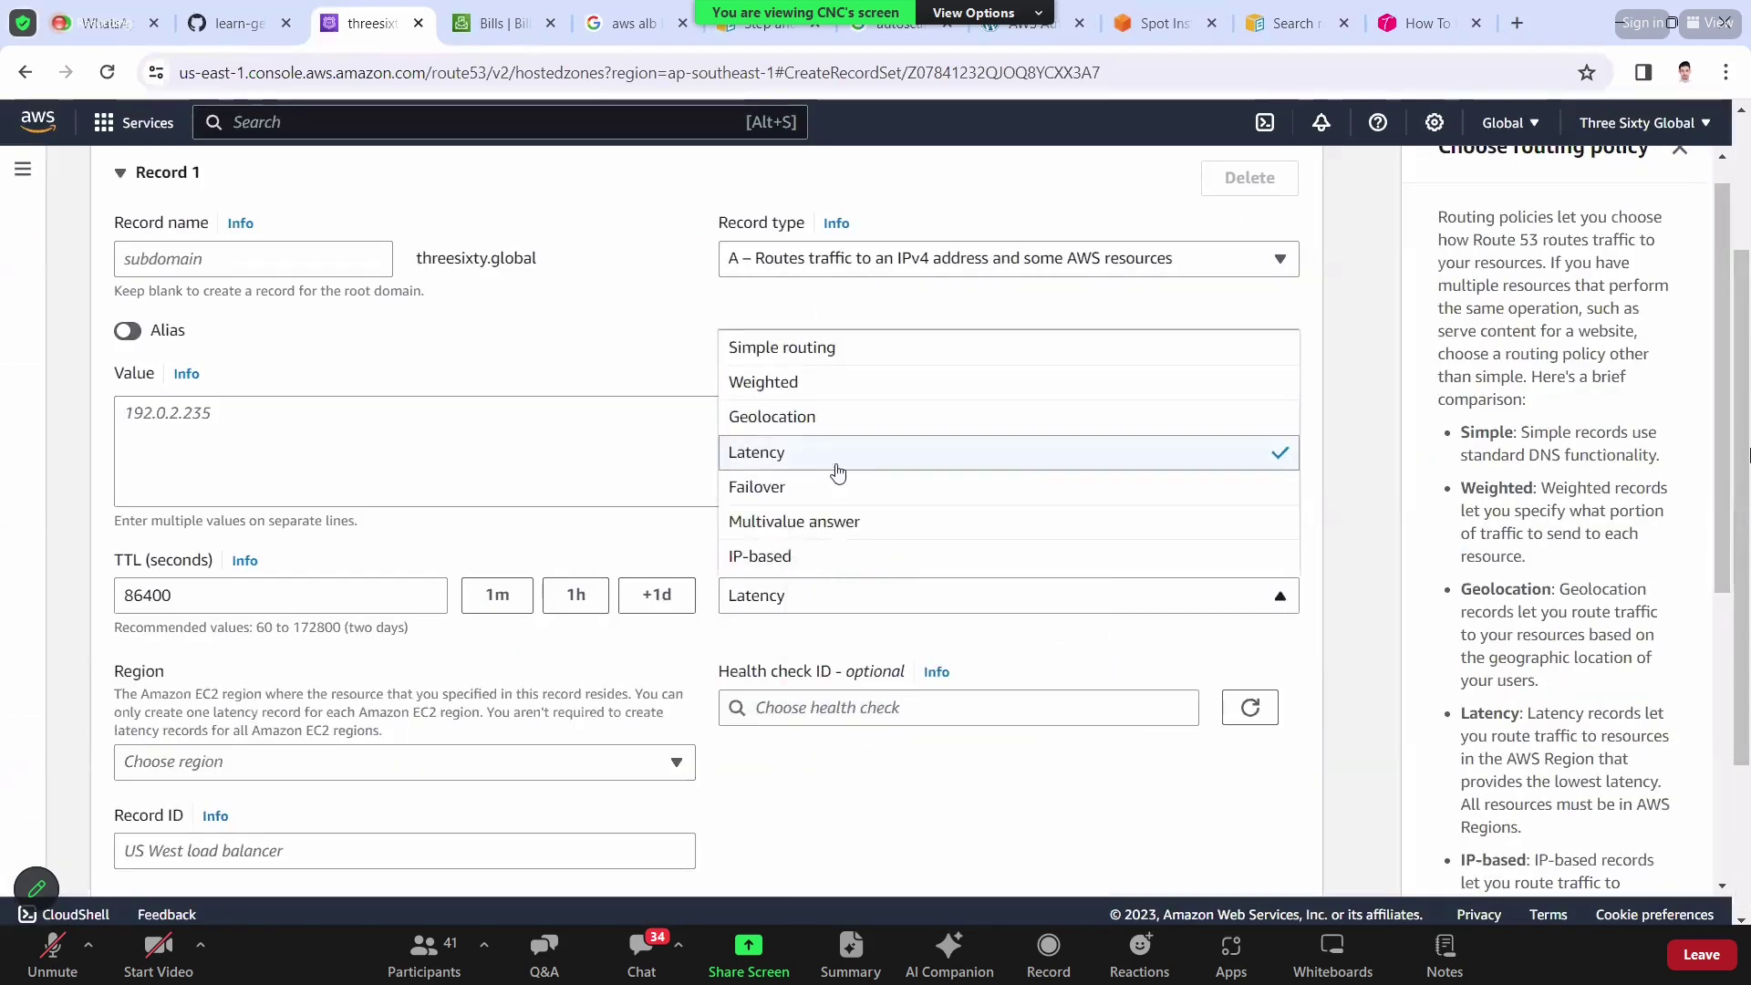
left_click(802, 381)
scroll(802, 379, "down", 2)
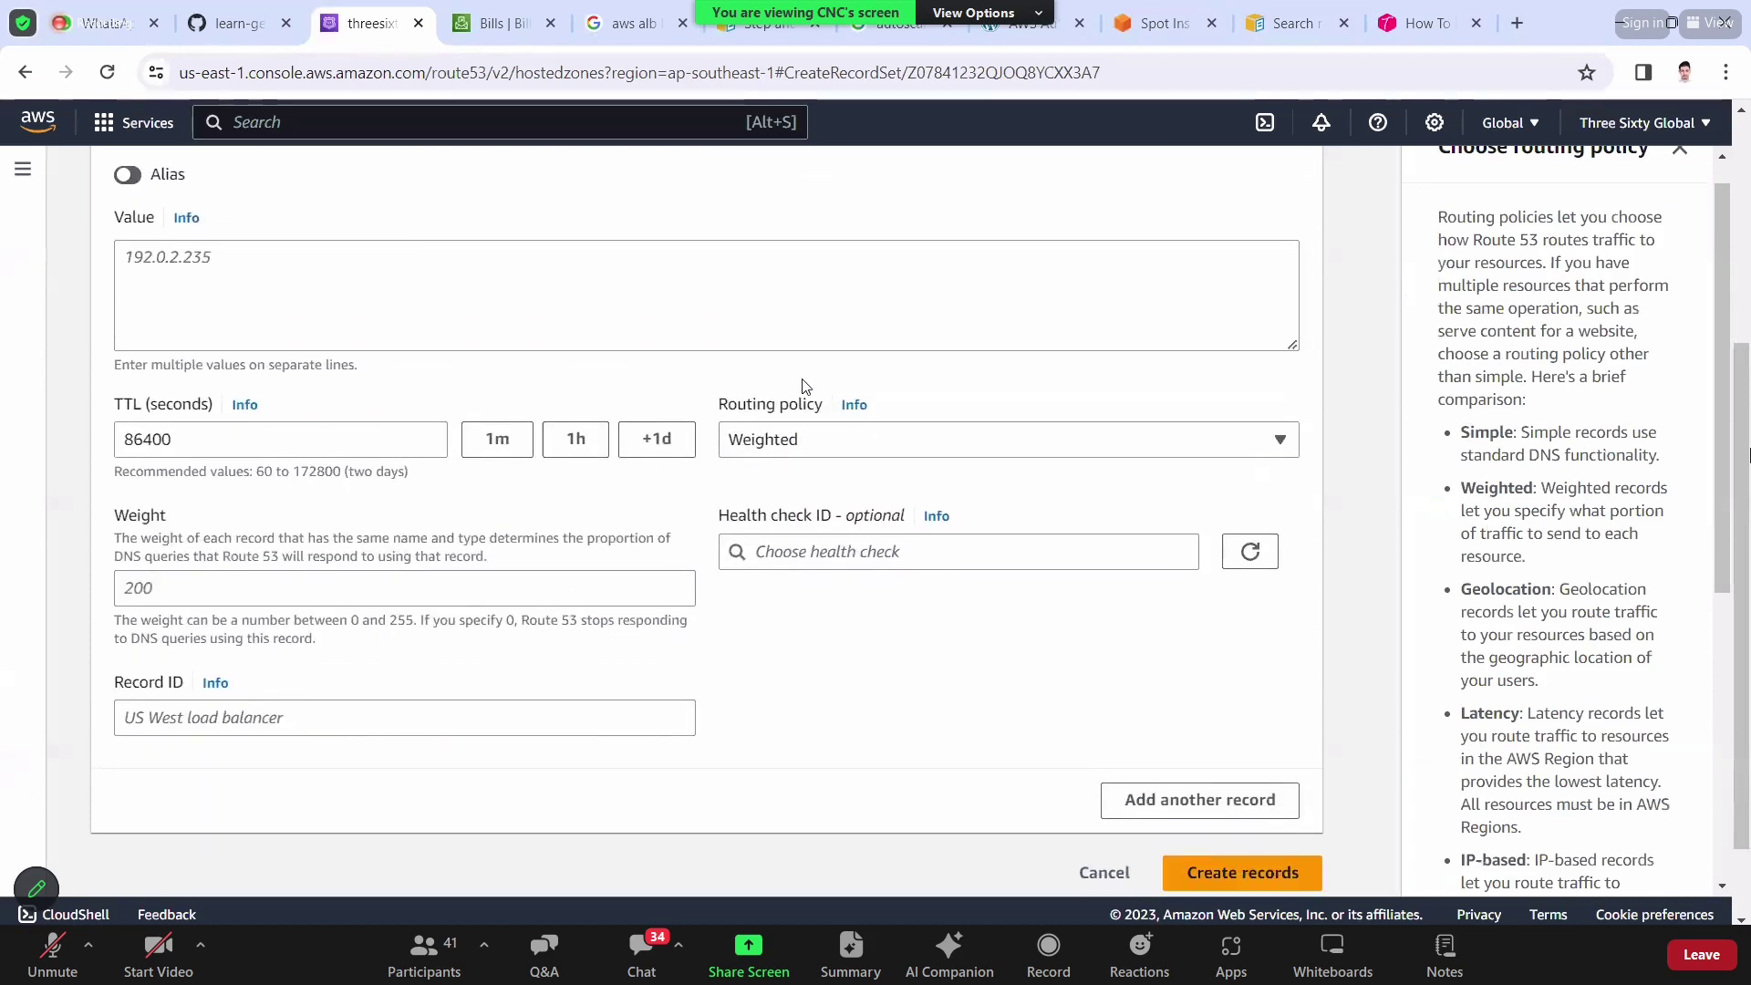
left_click(815, 552)
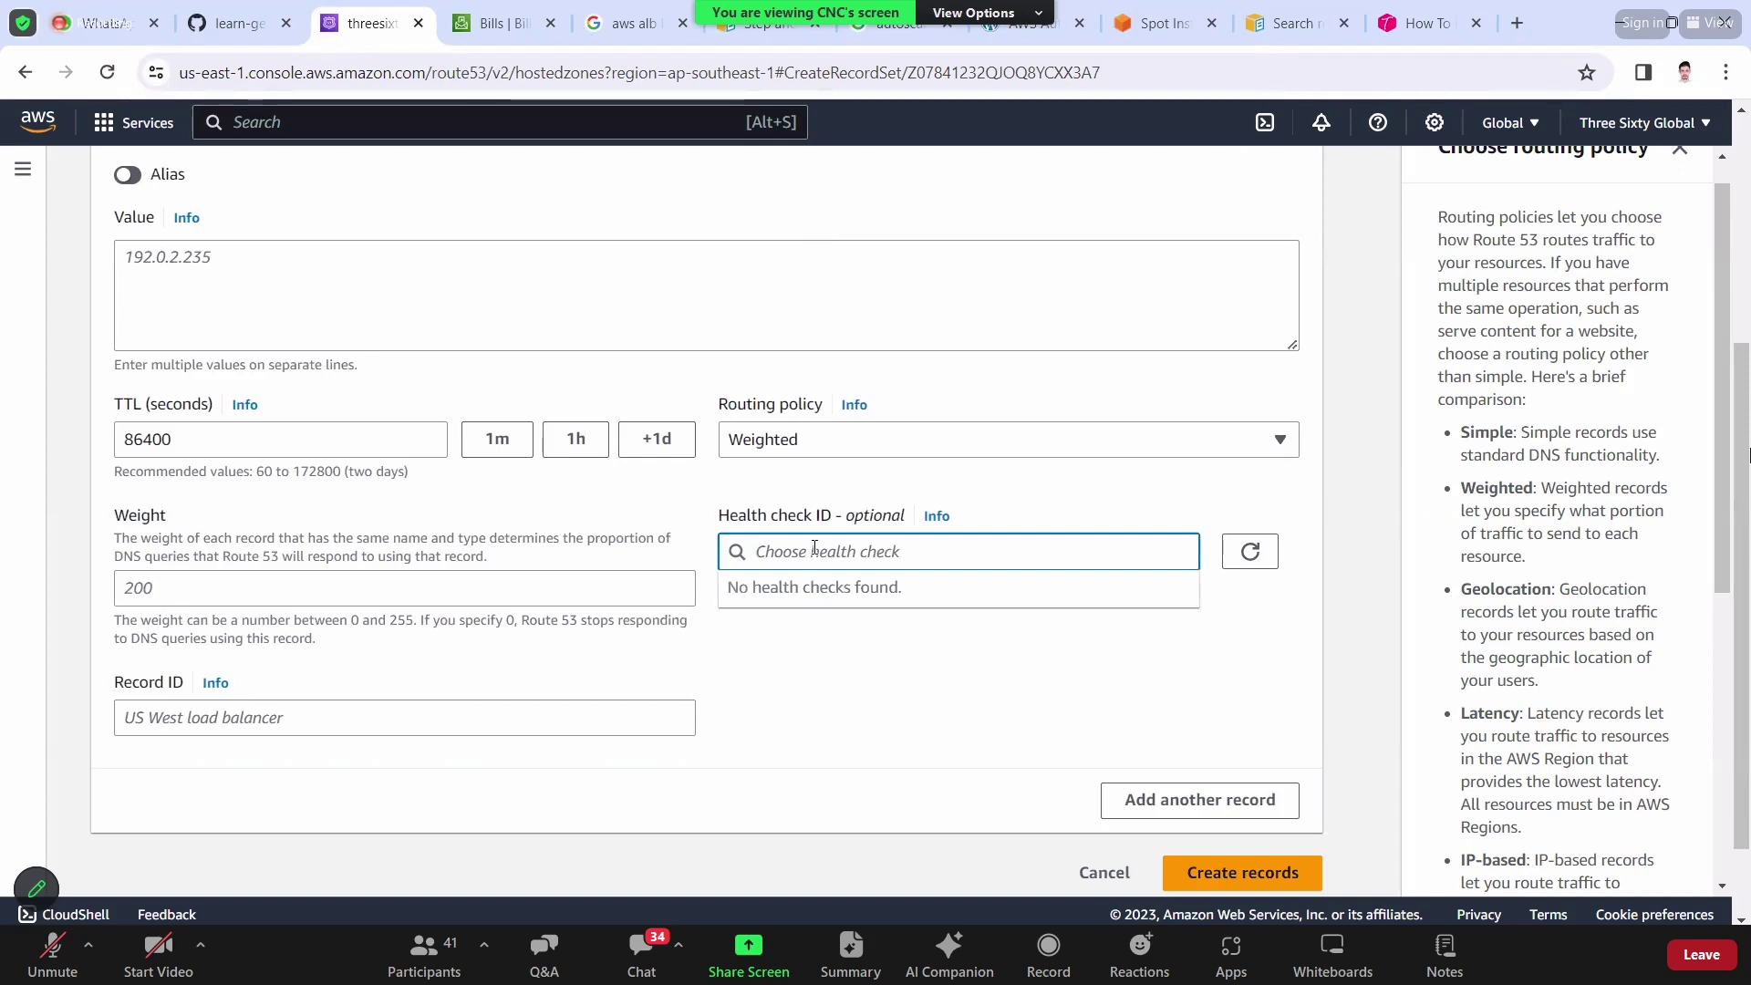
left_click(201, 598)
type("200")
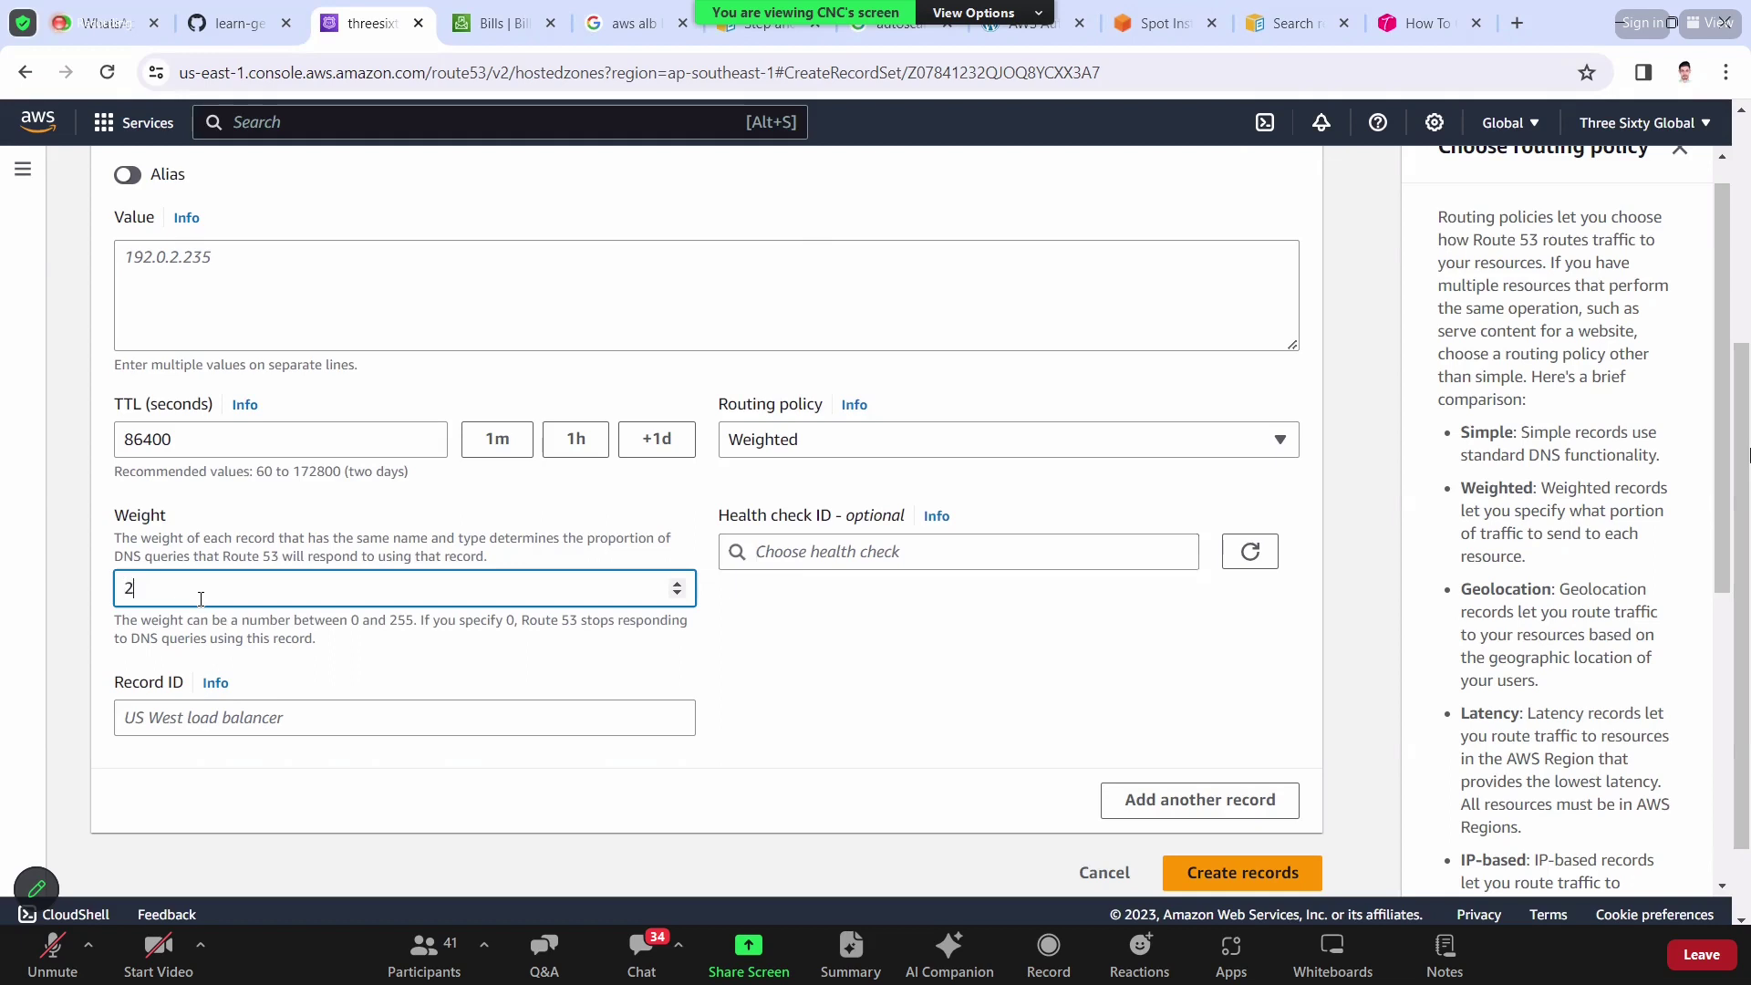
key("BackSpace")
key("BackSpace")
key("BackSpace")
left_click_drag(364, 629, 325, 659)
left_click(222, 727)
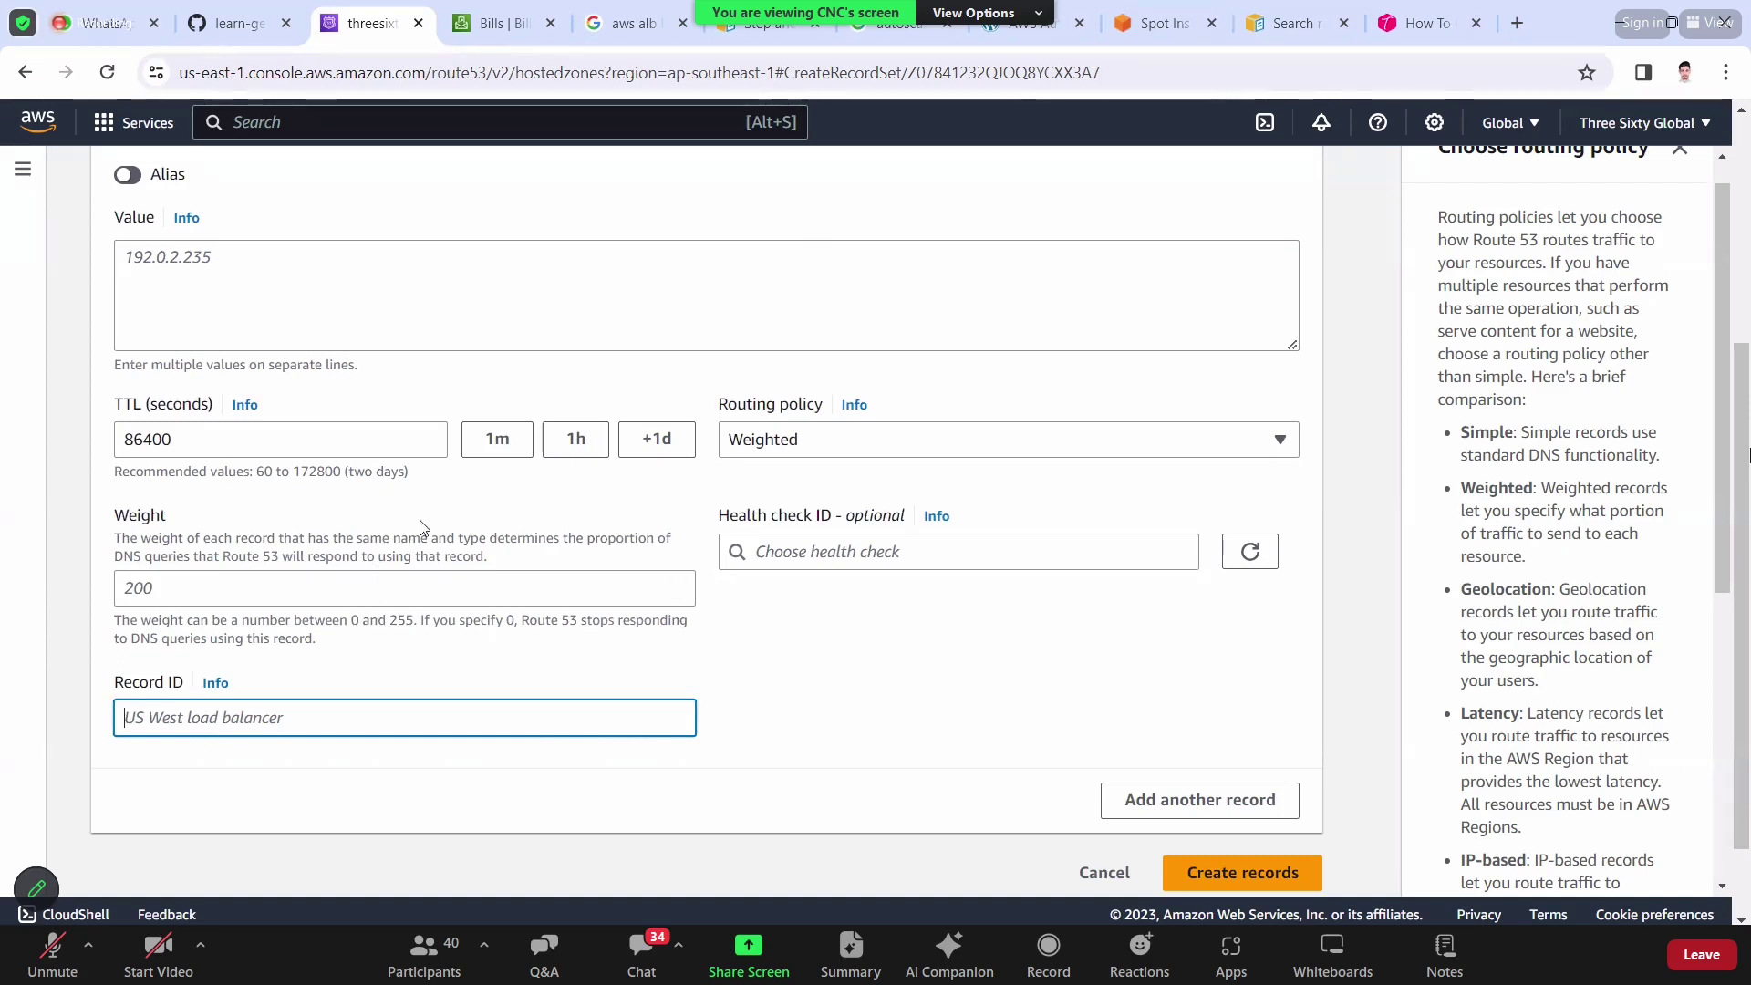
left_click(397, 257)
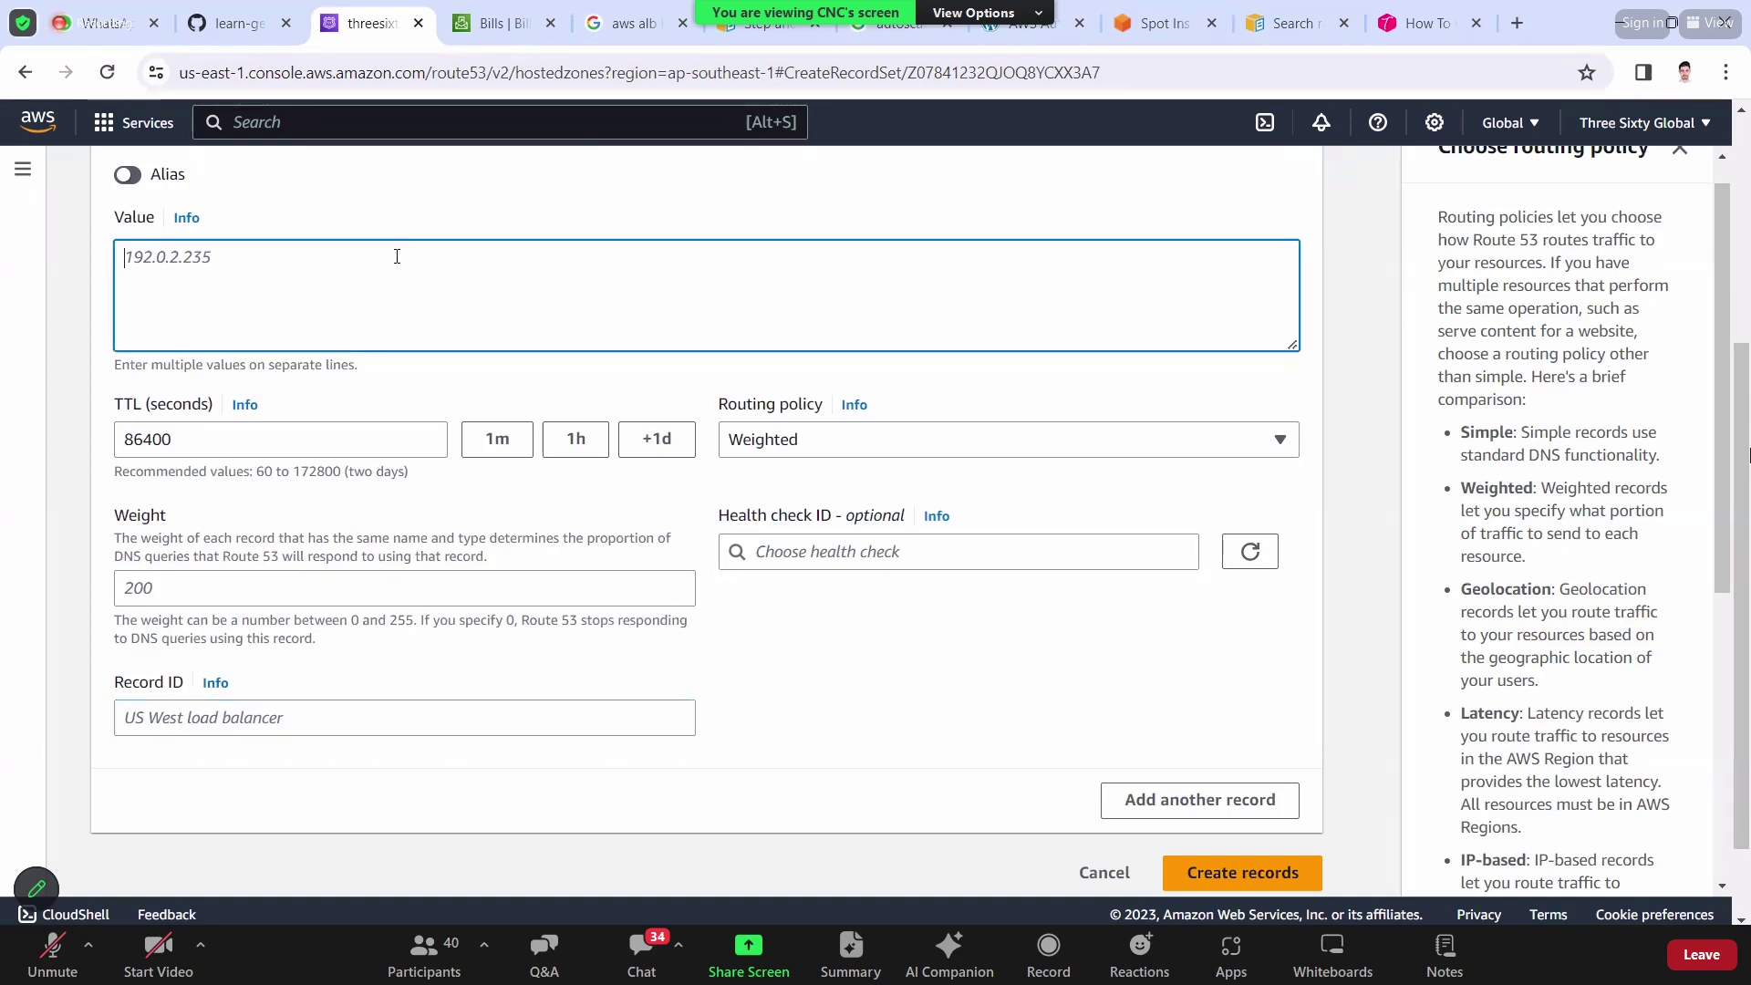
left_click(319, 717)
scroll(438, 630, "up", 3)
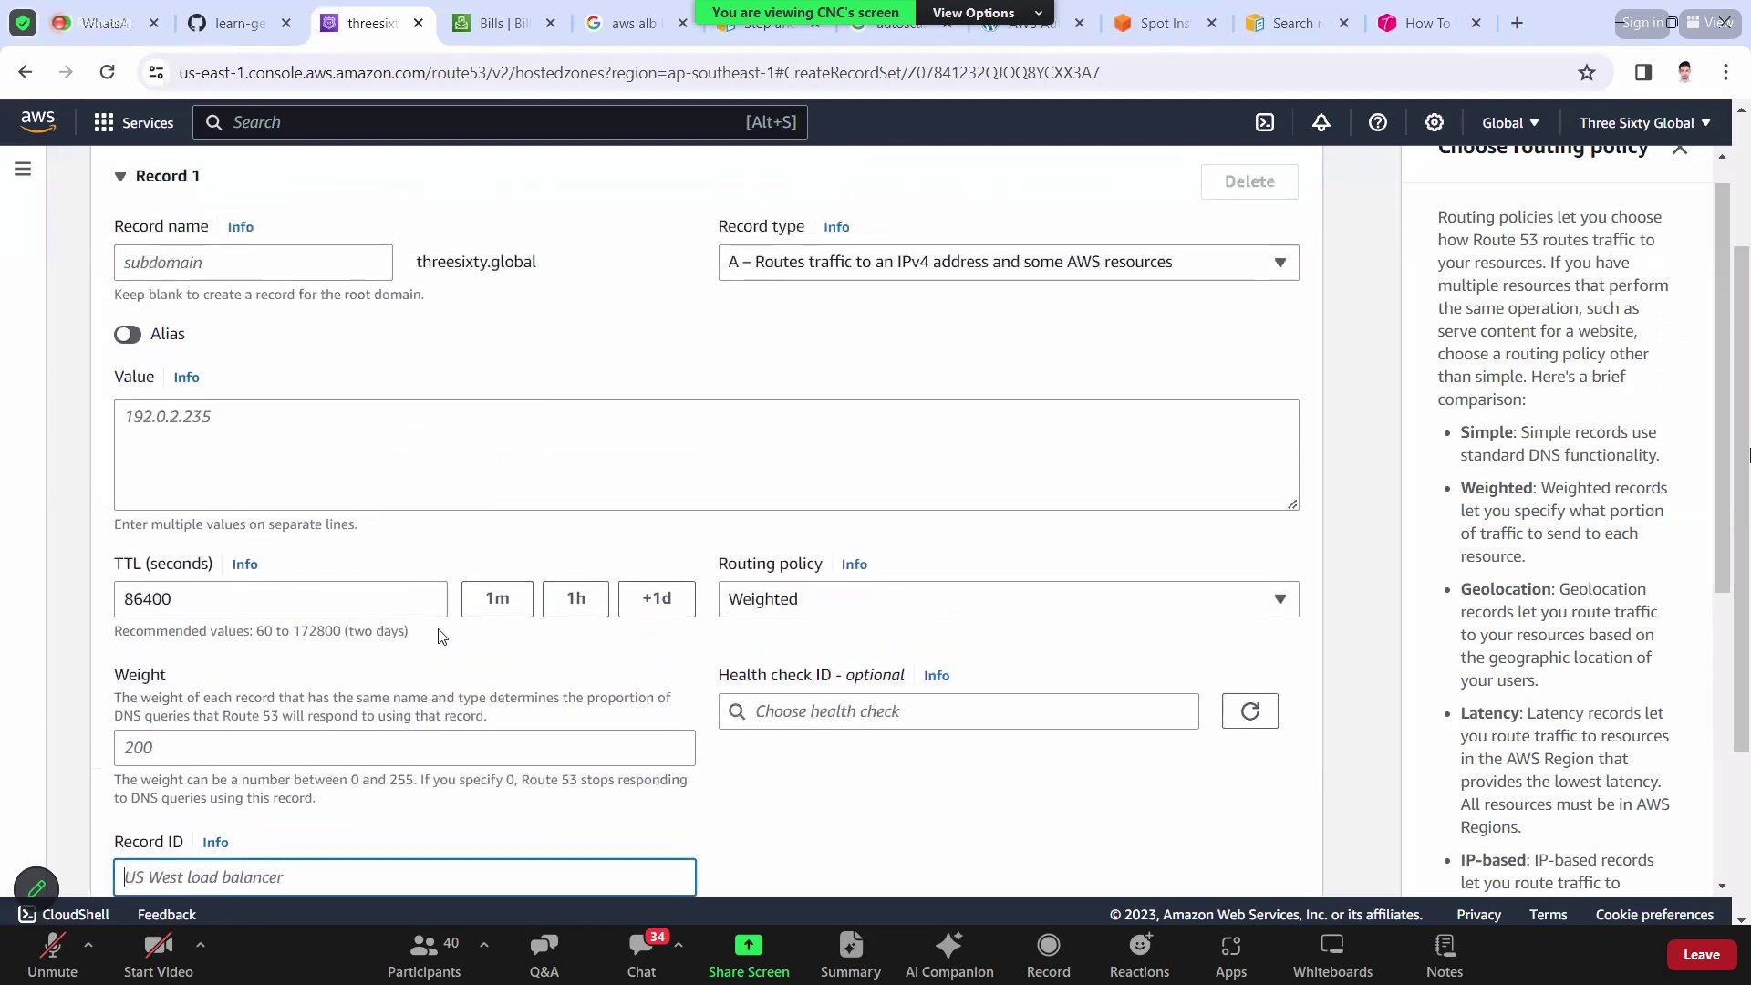
scroll(439, 629, "down", 5)
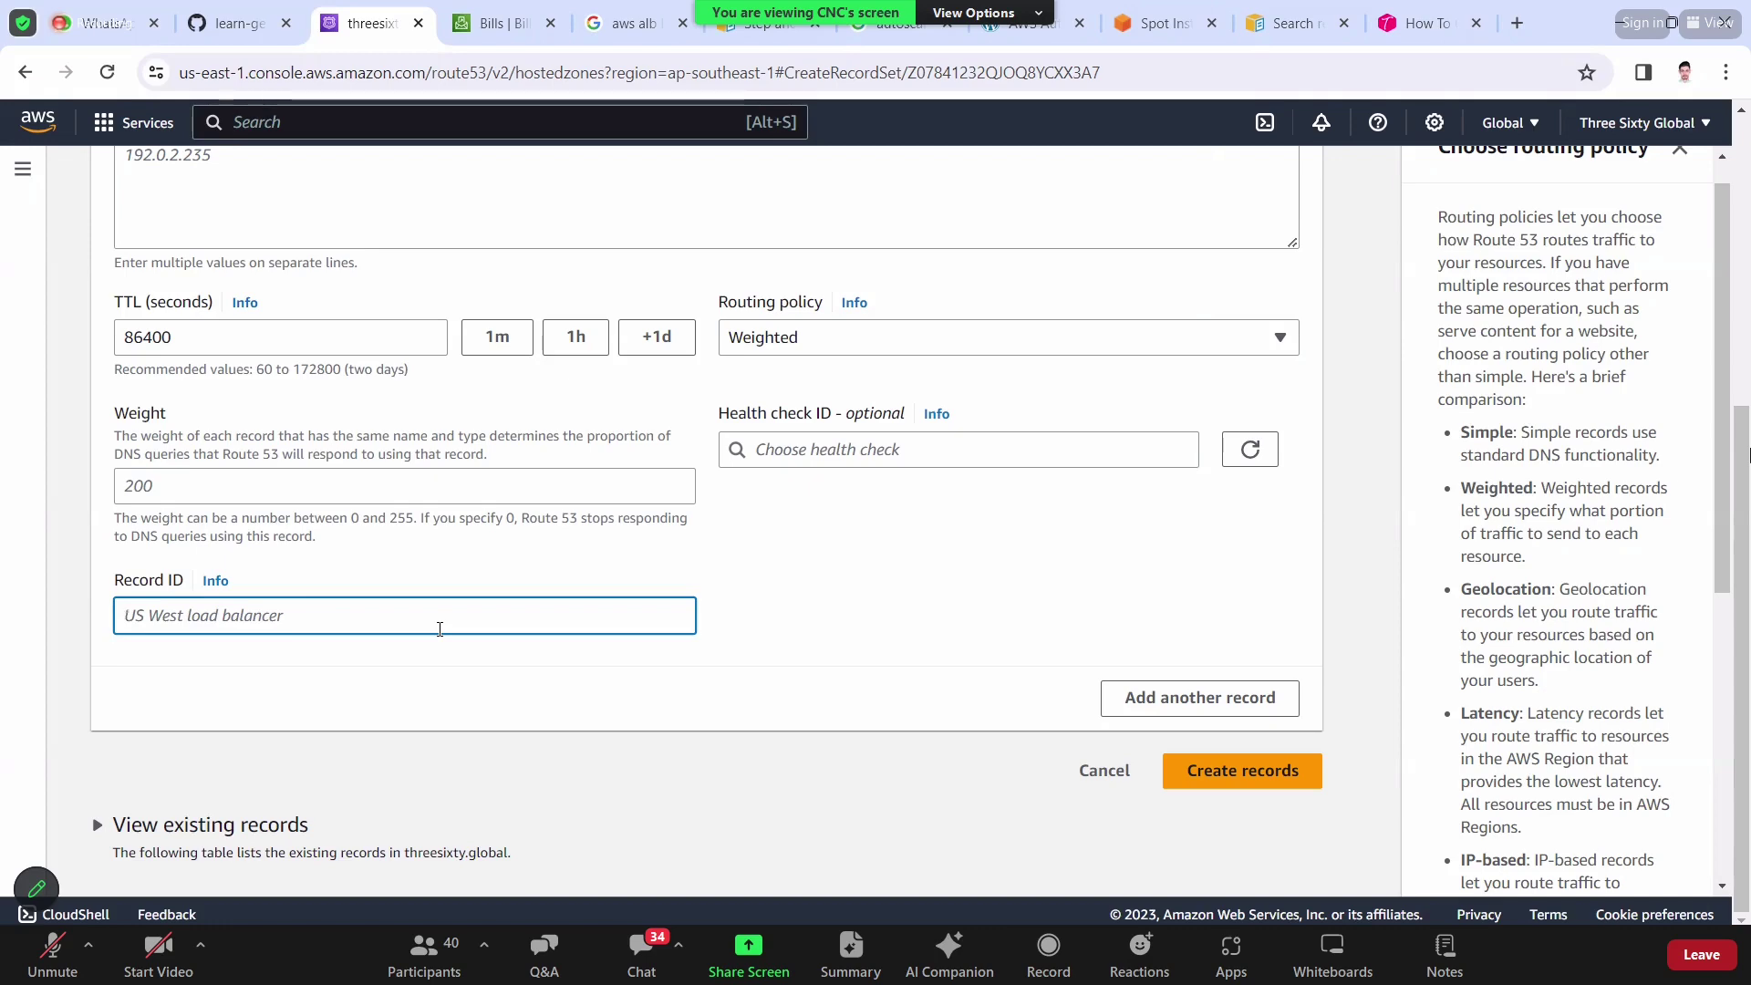
scroll(440, 629, "up", 3)
left_click(267, 501)
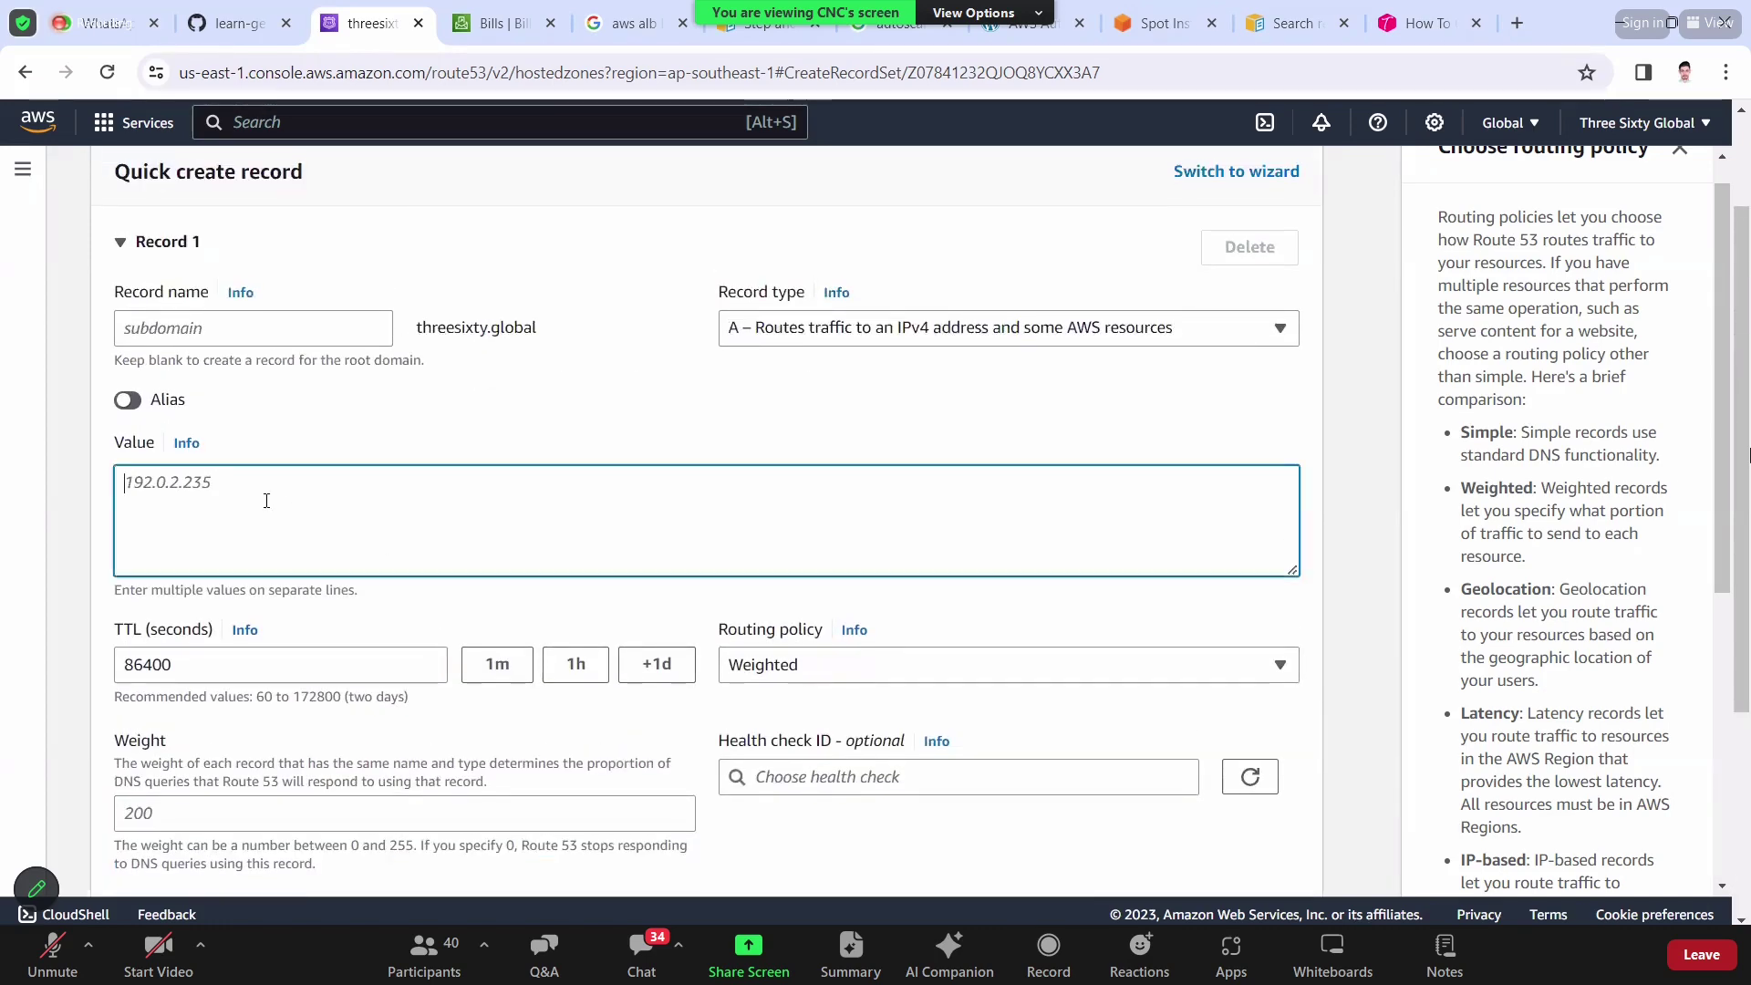
scroll(266, 503, "down", 2)
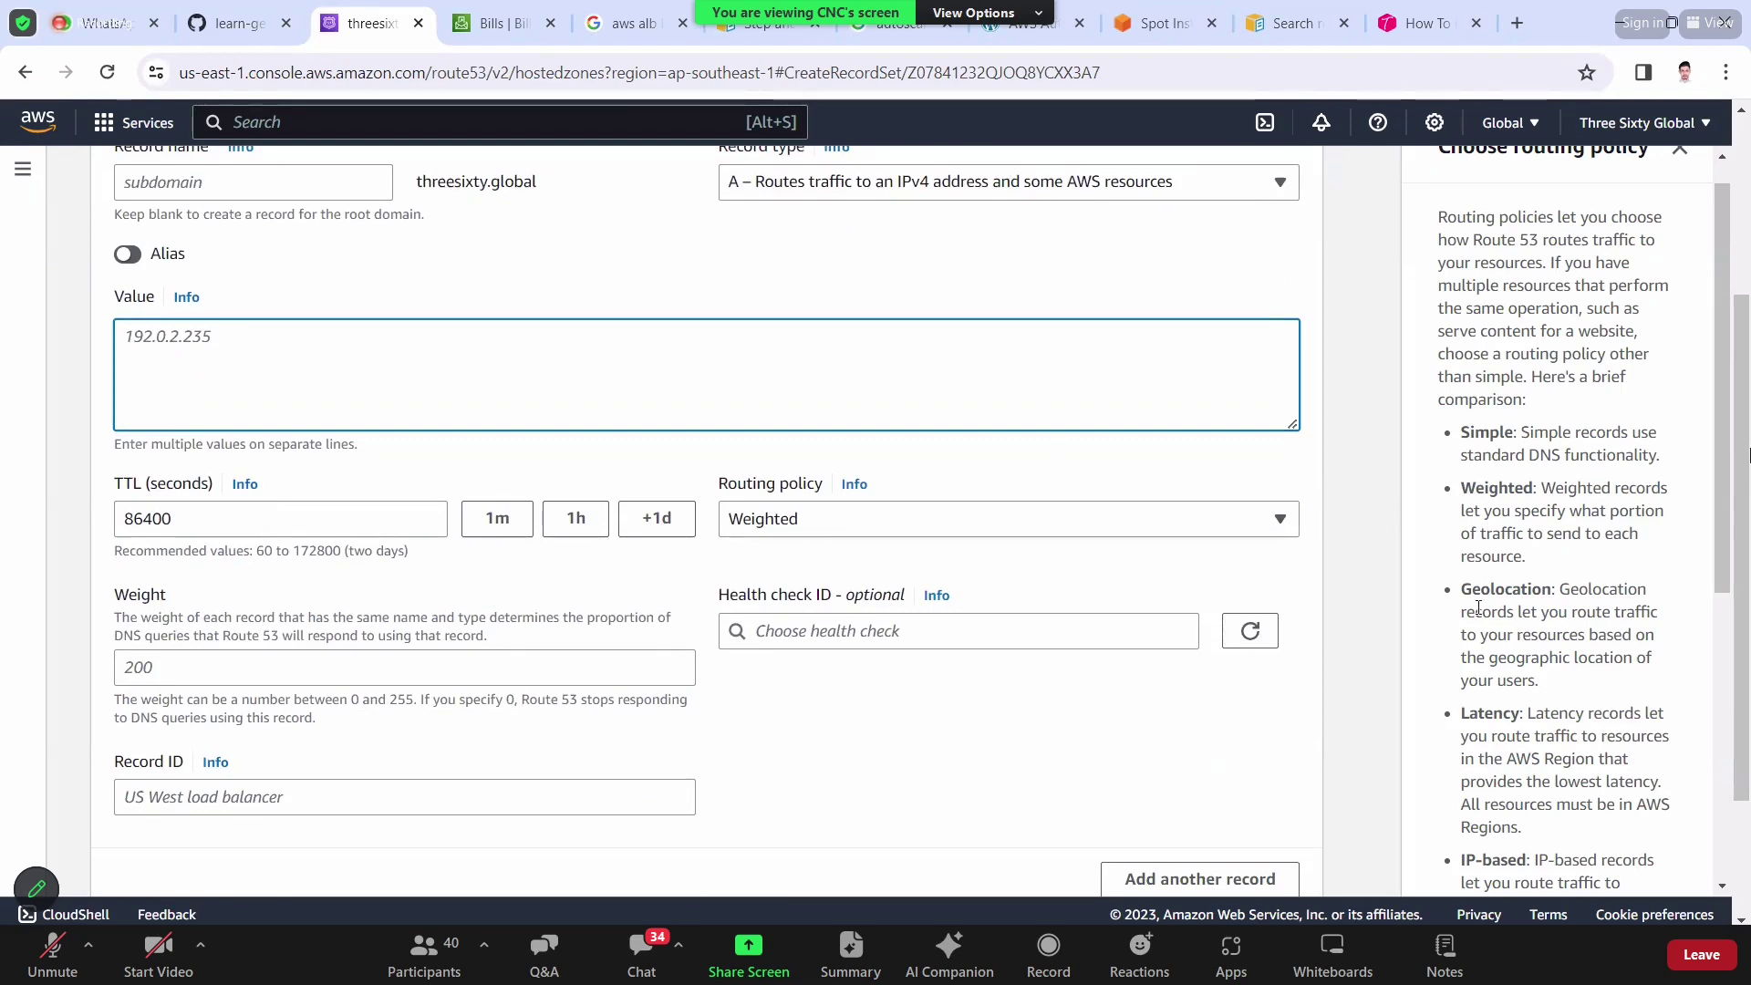
scroll(1482, 584, "down", 2)
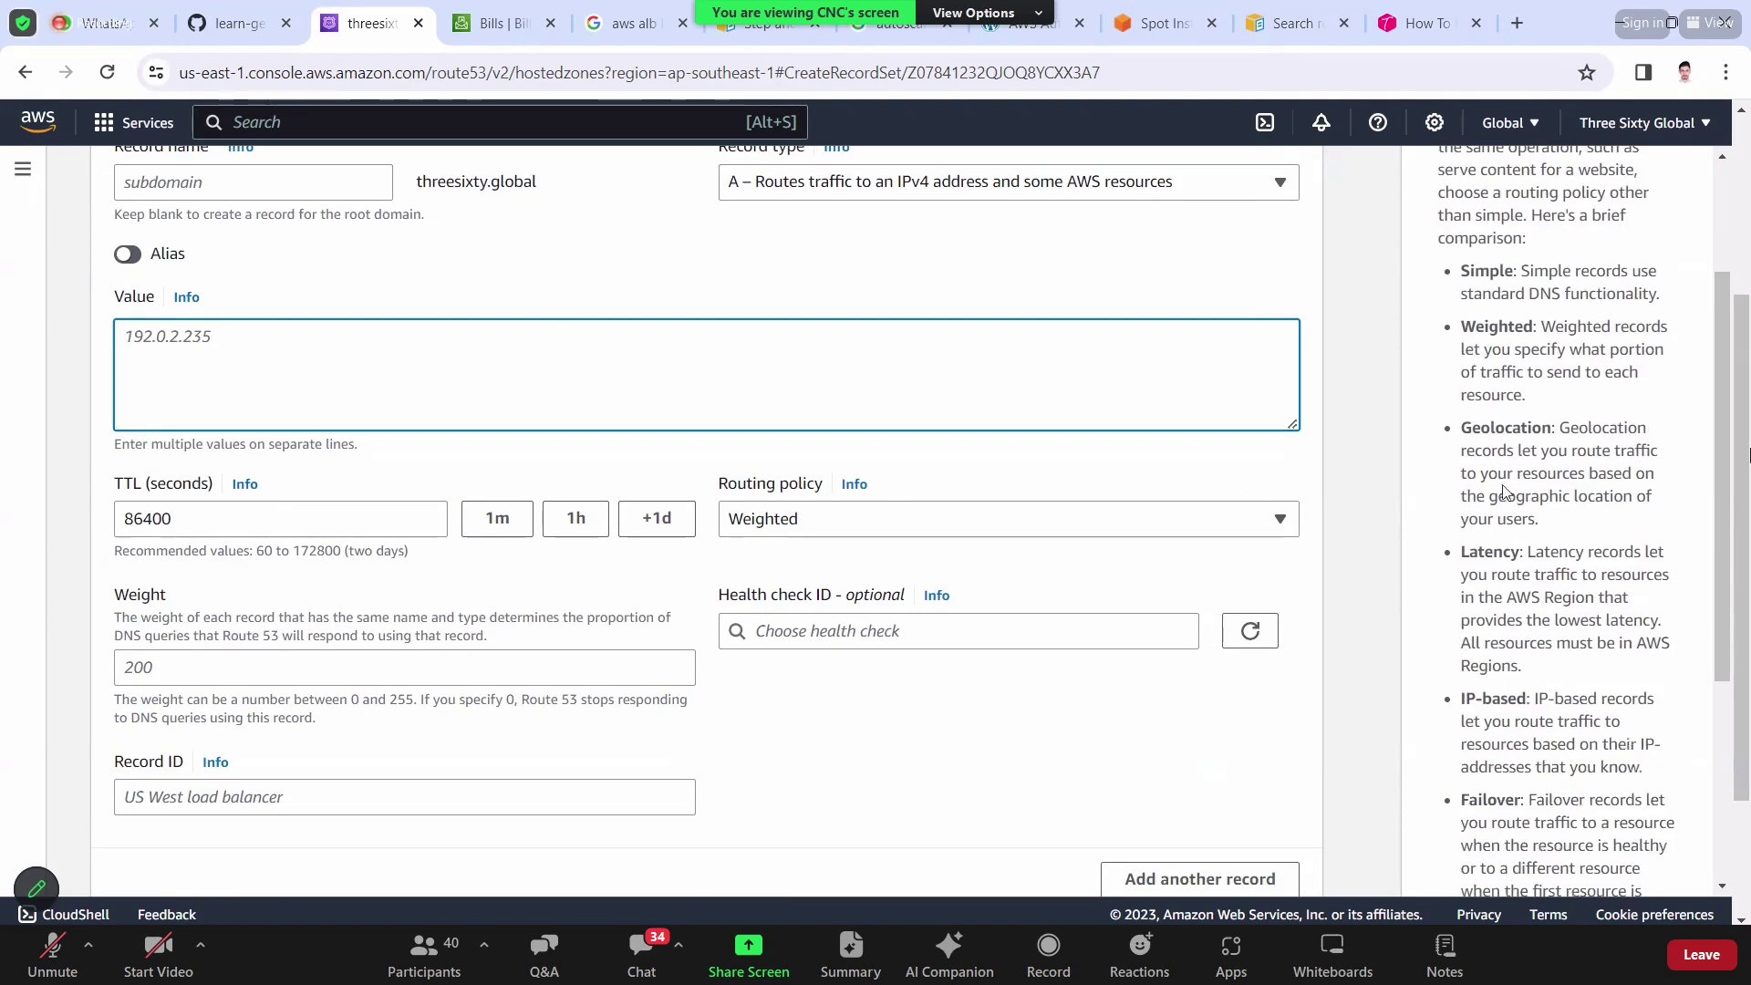
right_click(1493, 481)
- Set Geolocation routing, trying Africa, Europe and Oceania before choosing South America
left_click(896, 518)
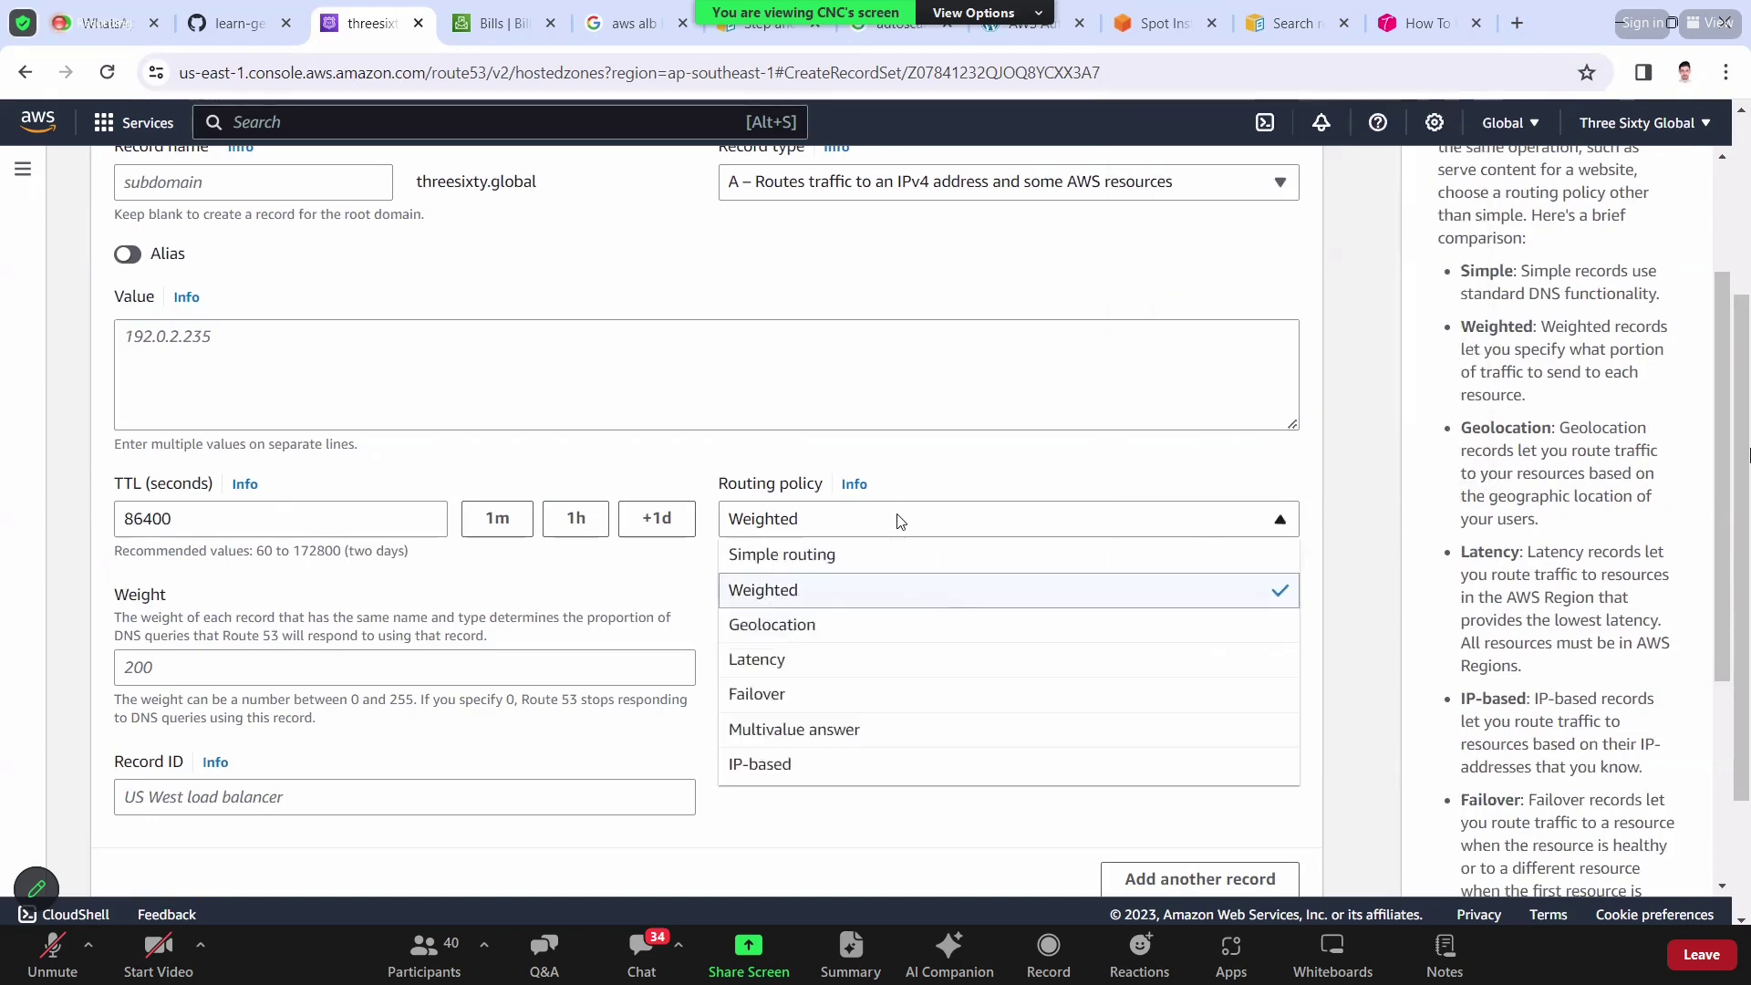
left_click(826, 626)
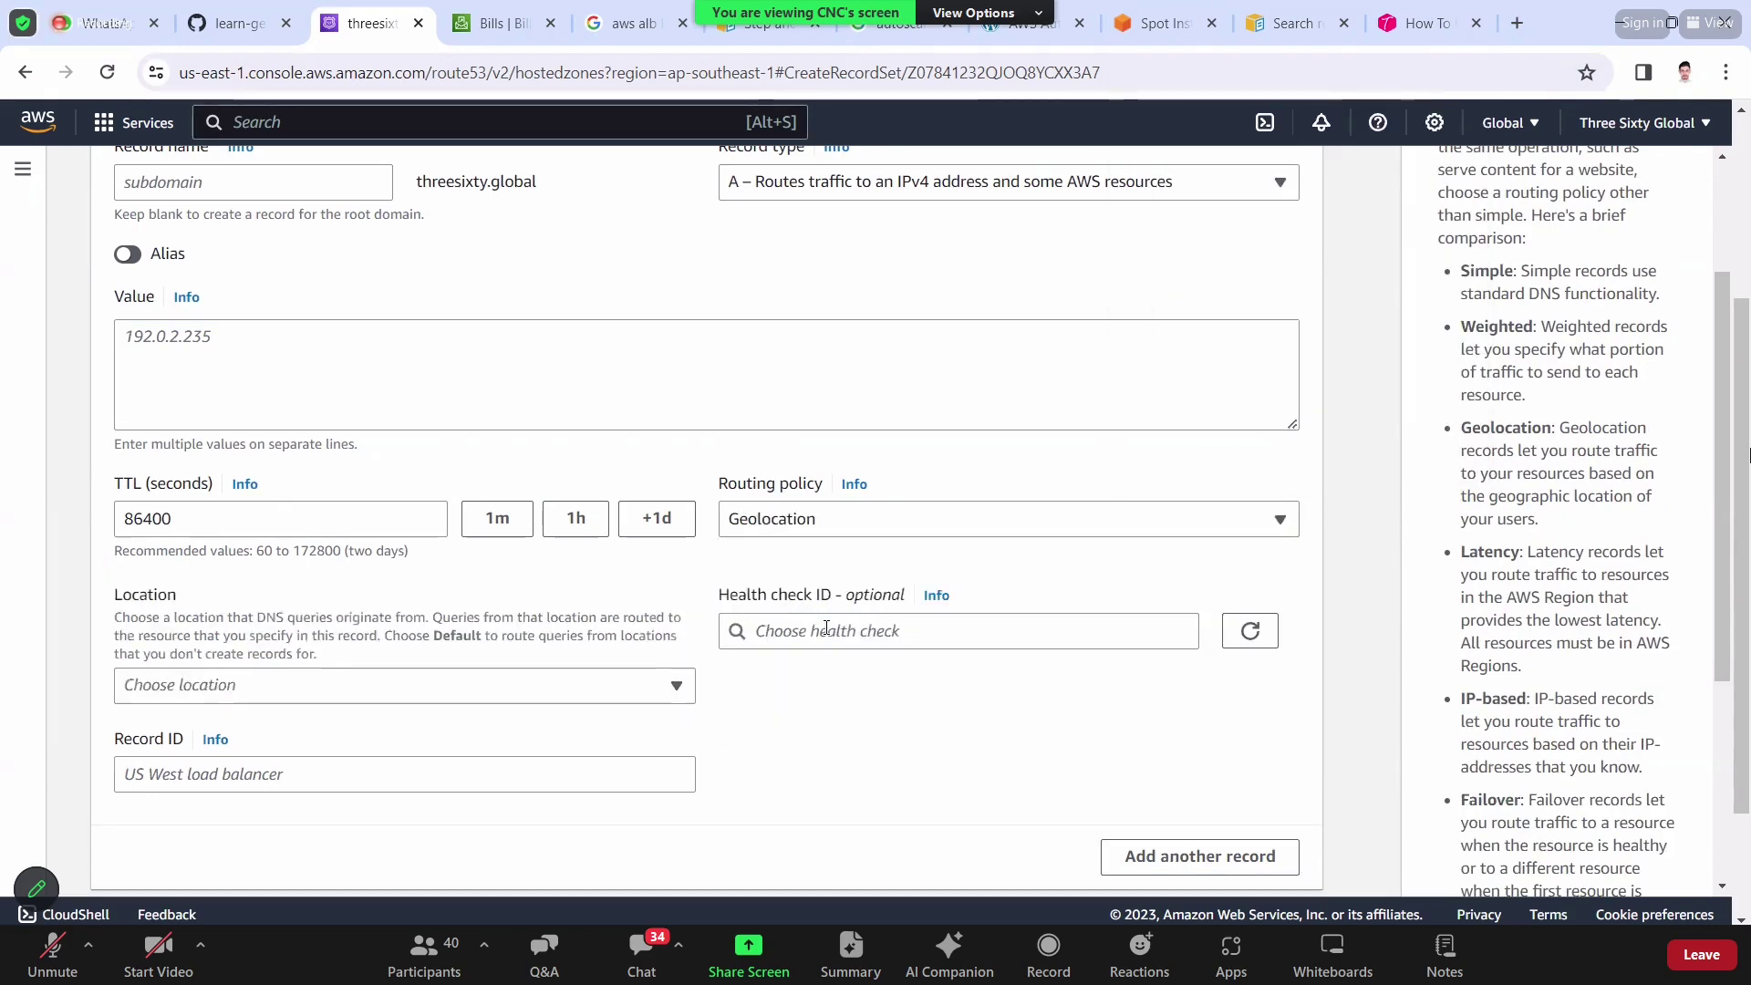
scroll(638, 593, "down", 2)
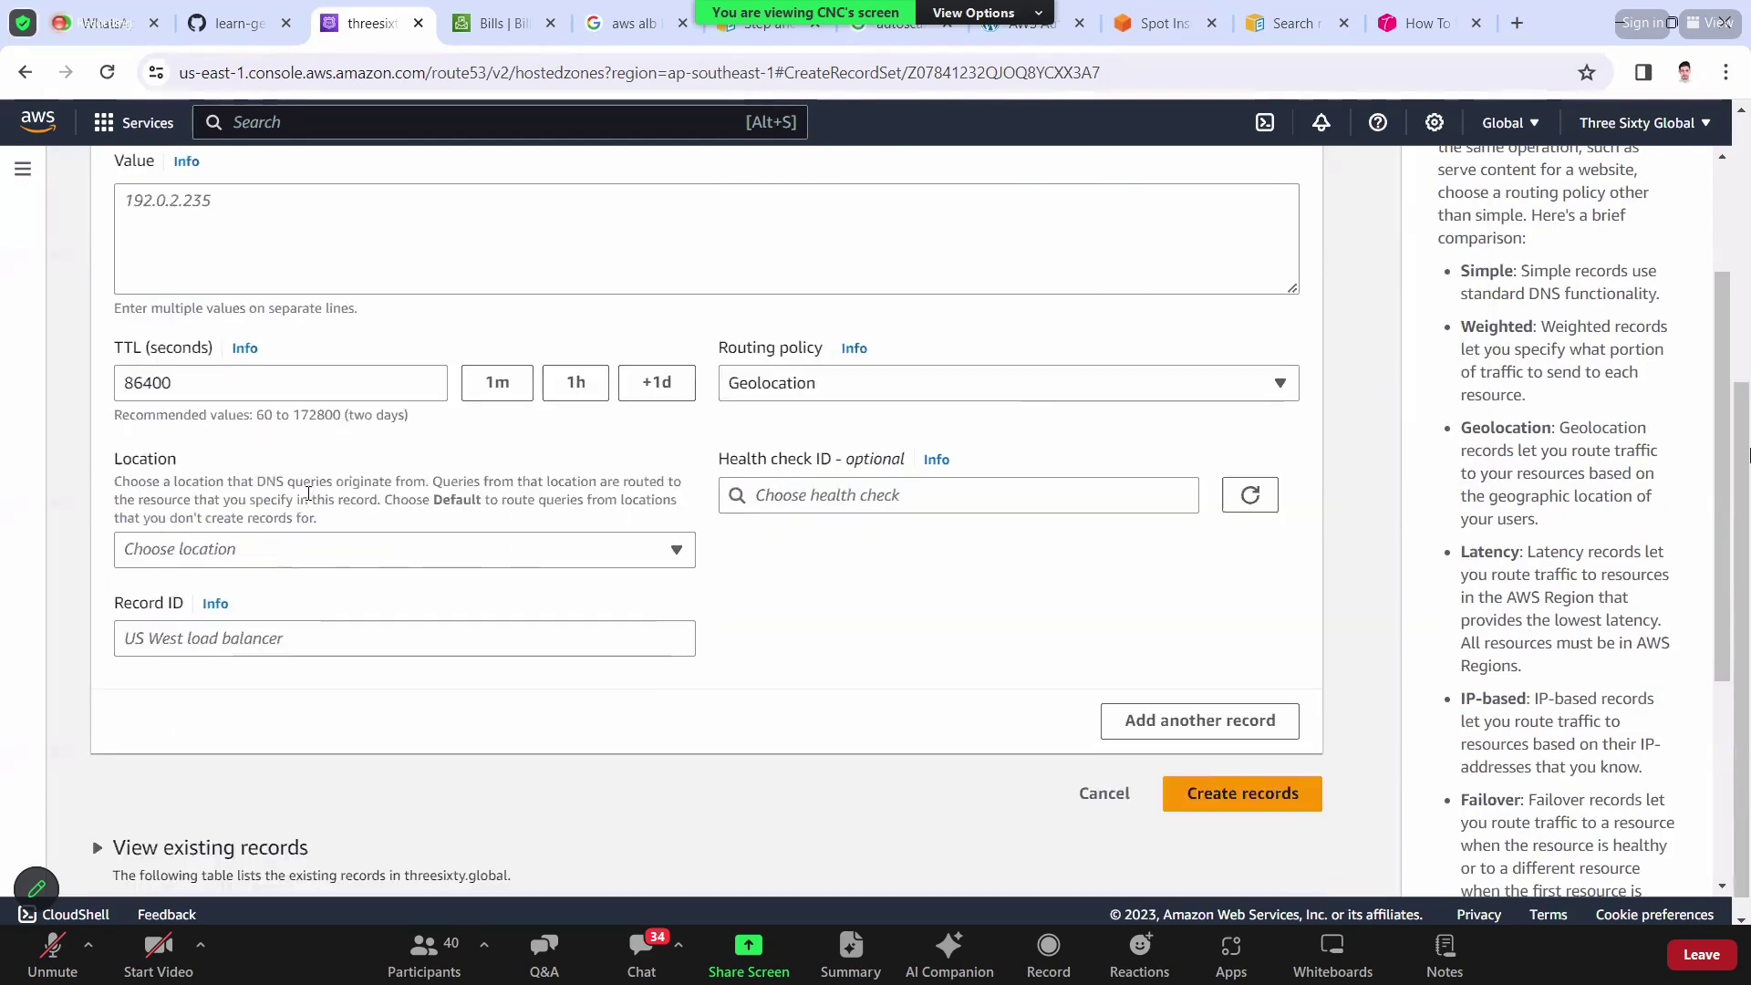
left_click(365, 547)
left_click(222, 289)
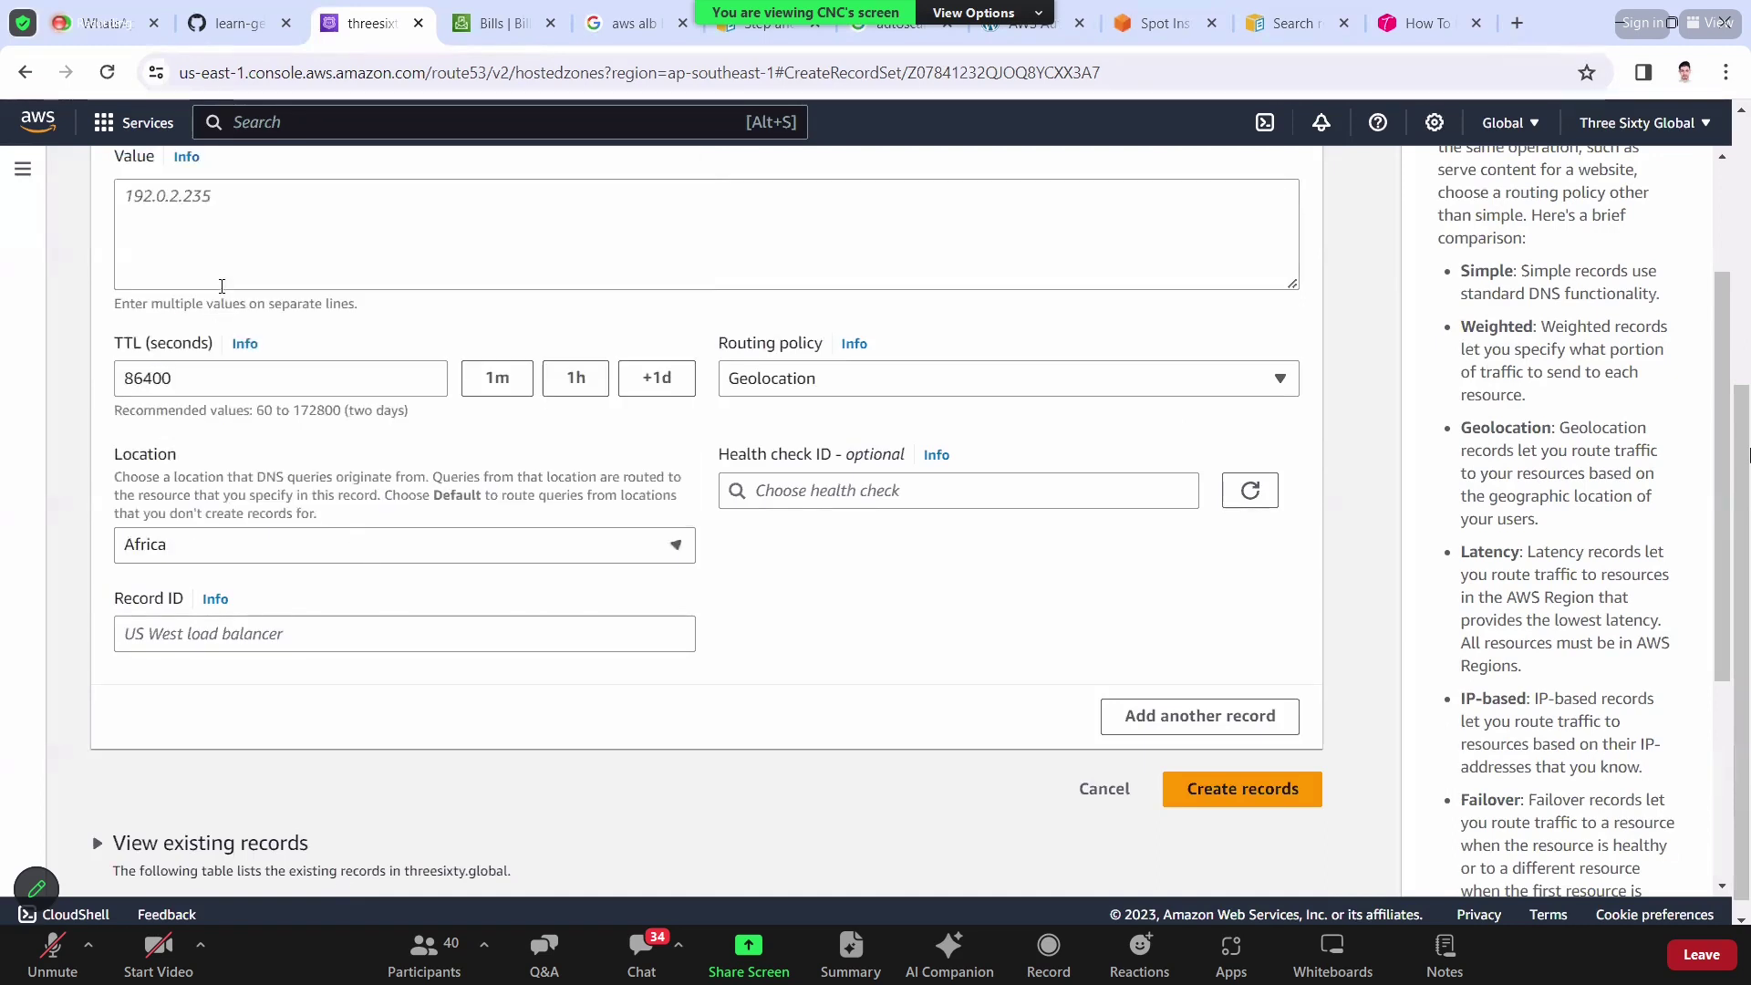
left_click(645, 556)
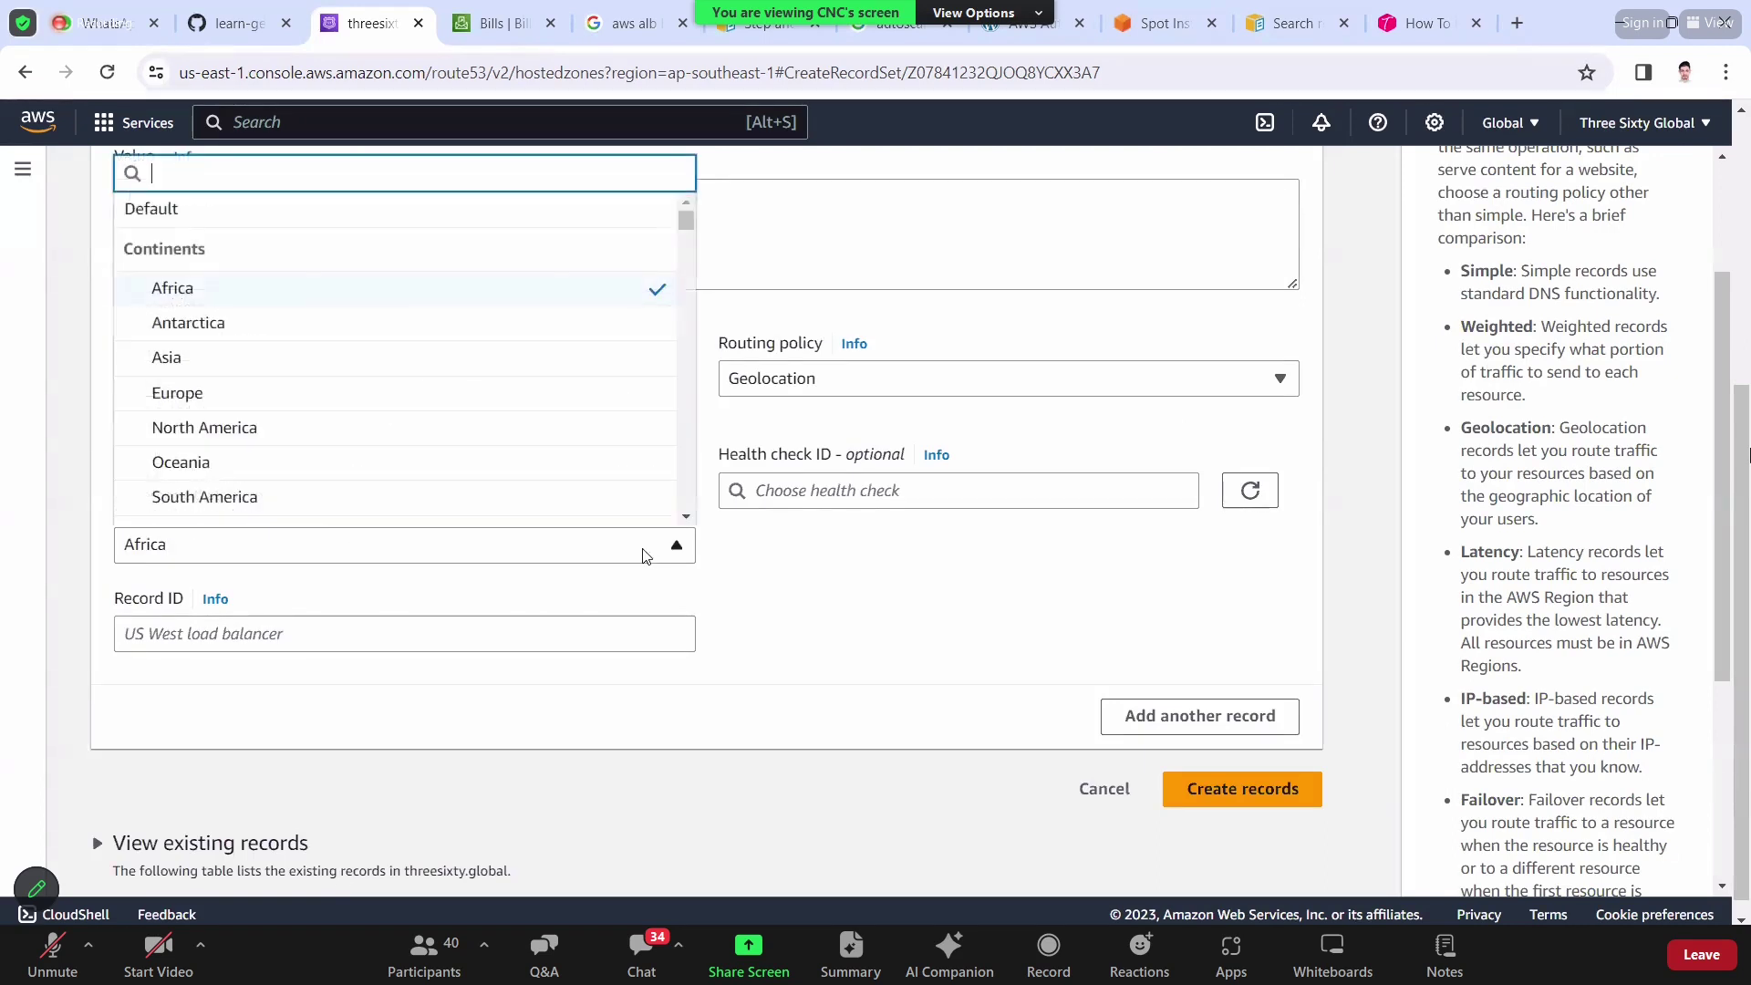
left_click(304, 392)
left_click(324, 550)
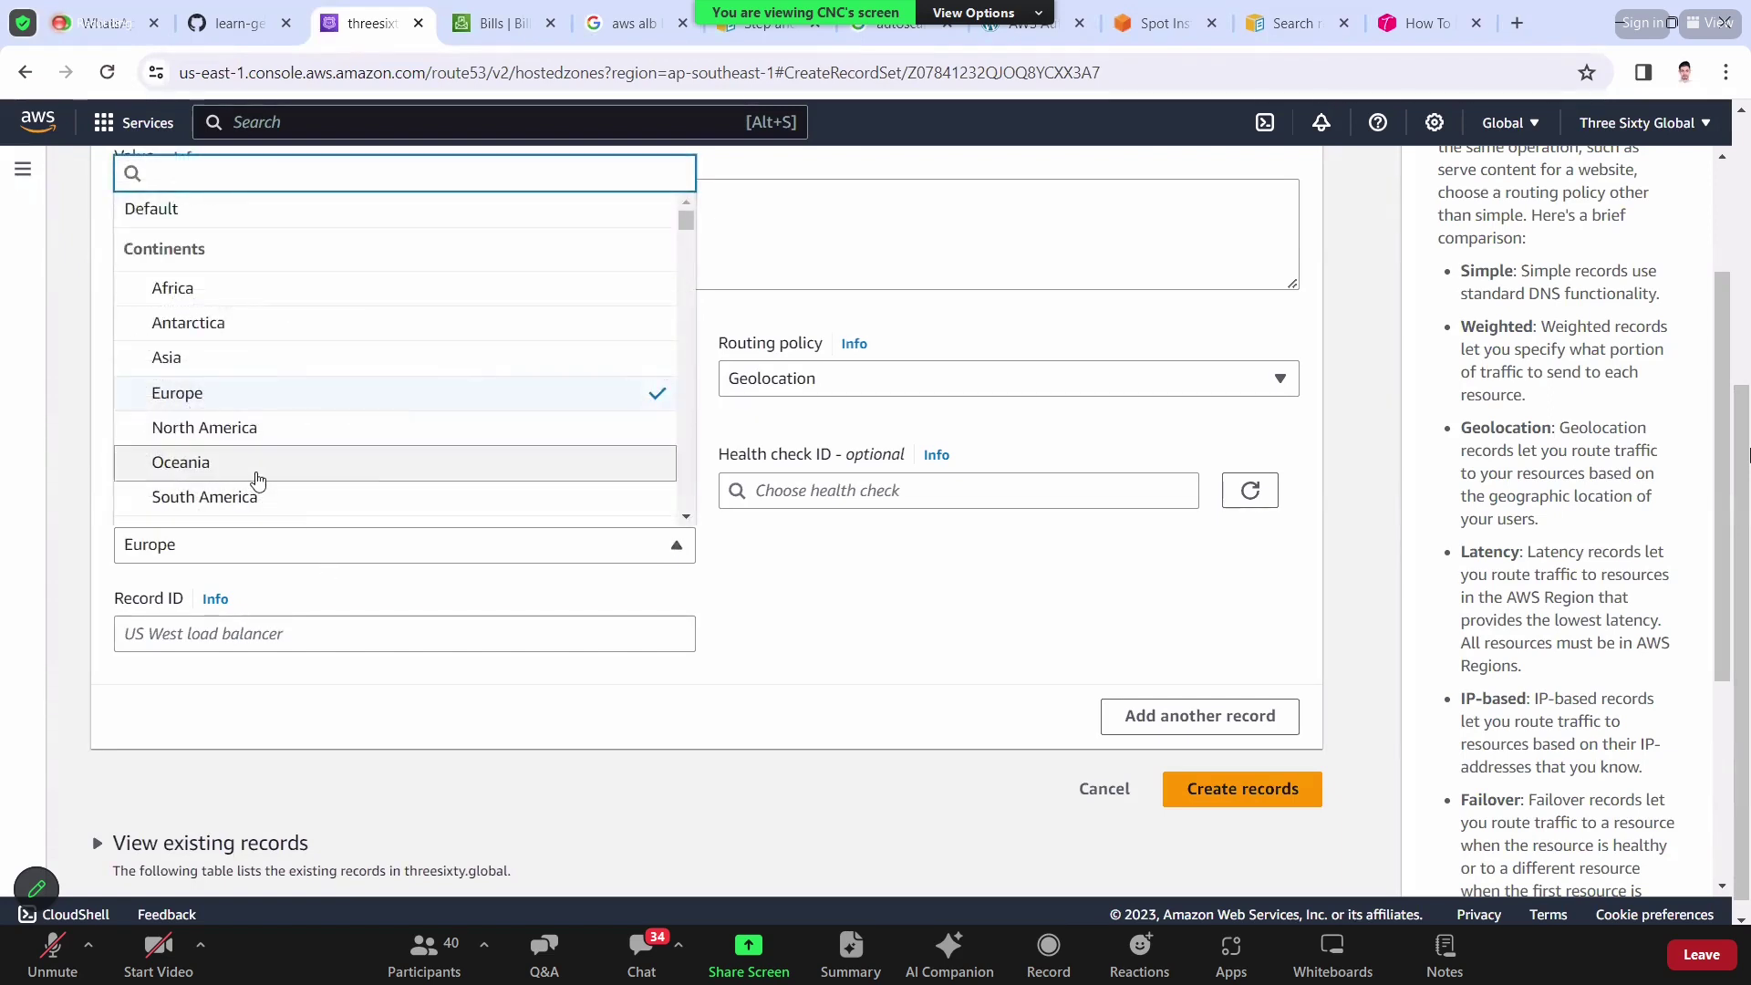
left_click(257, 471)
left_click(302, 551)
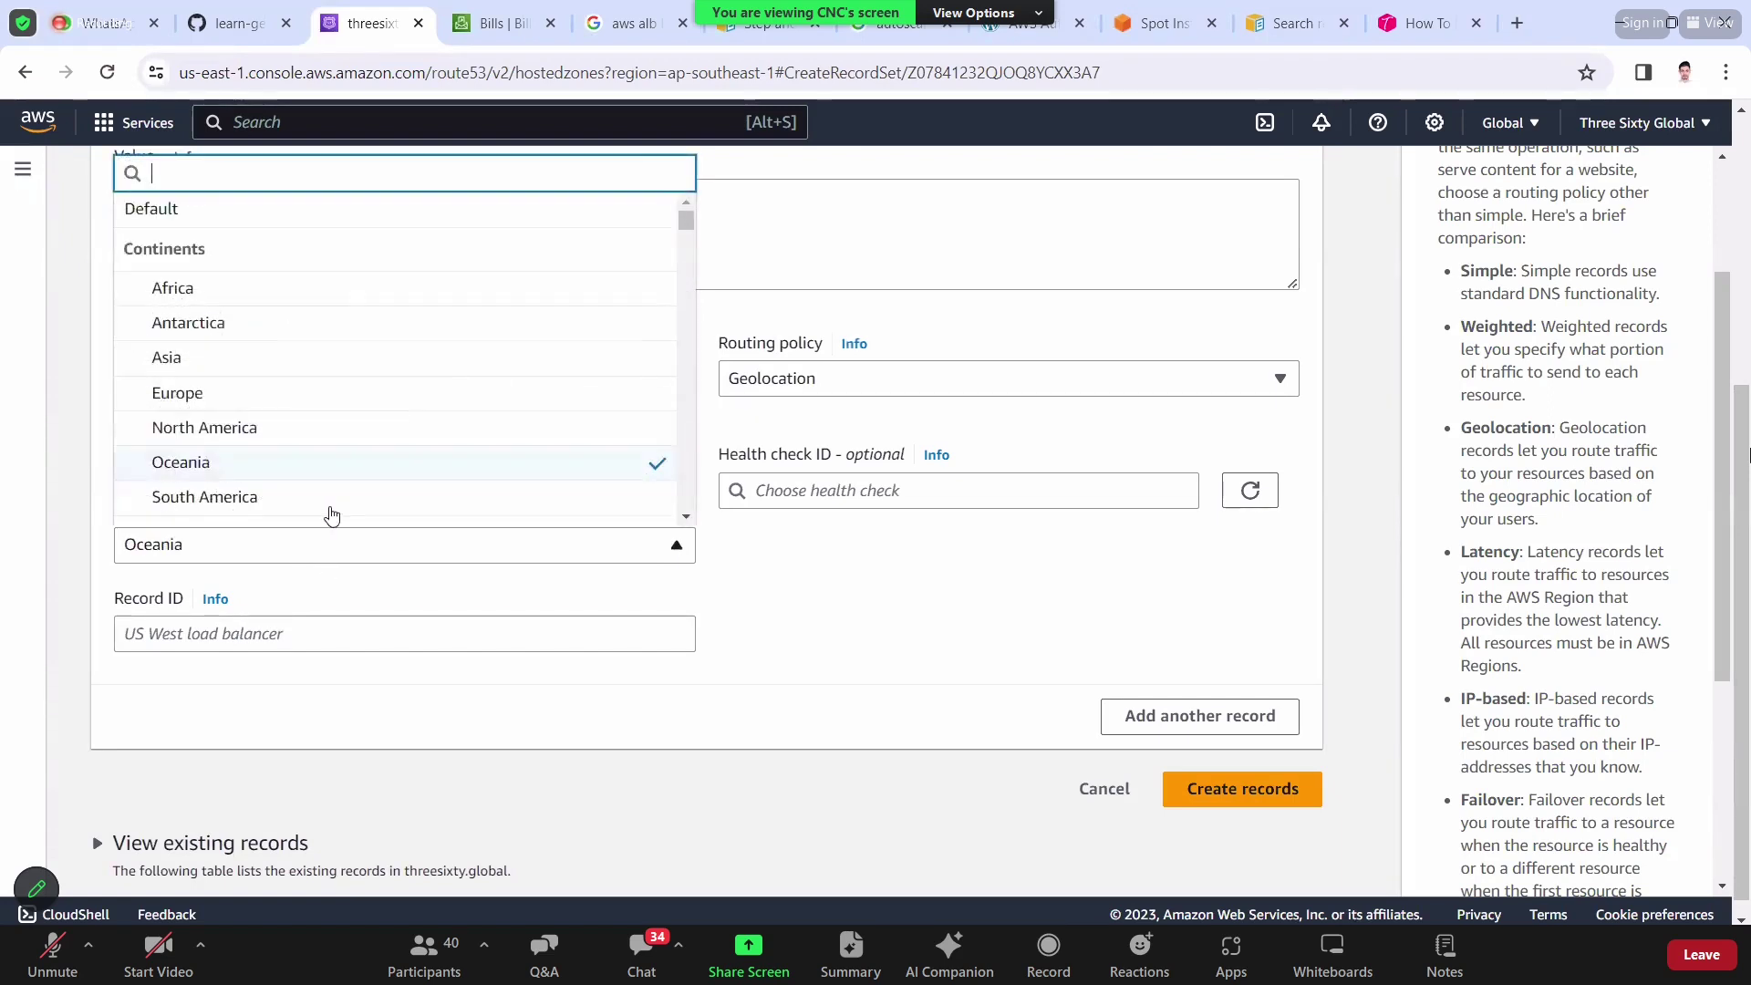
left_click(333, 514)
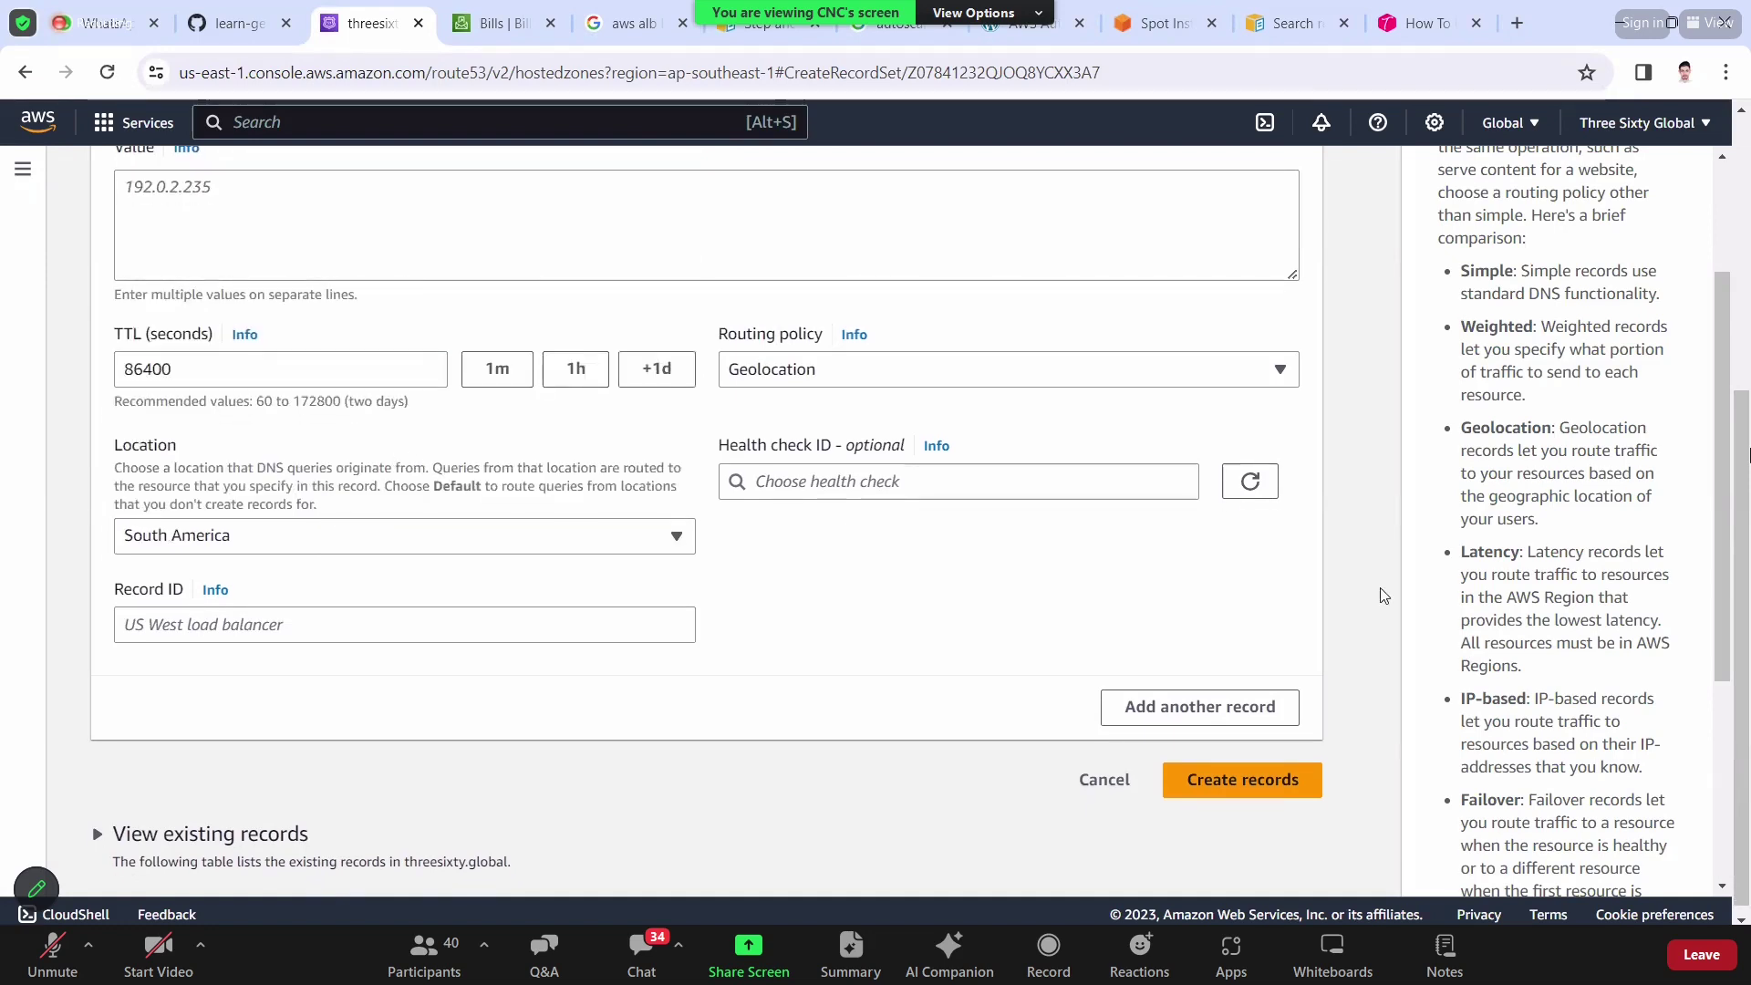
scroll(1550, 620, "down", 1)
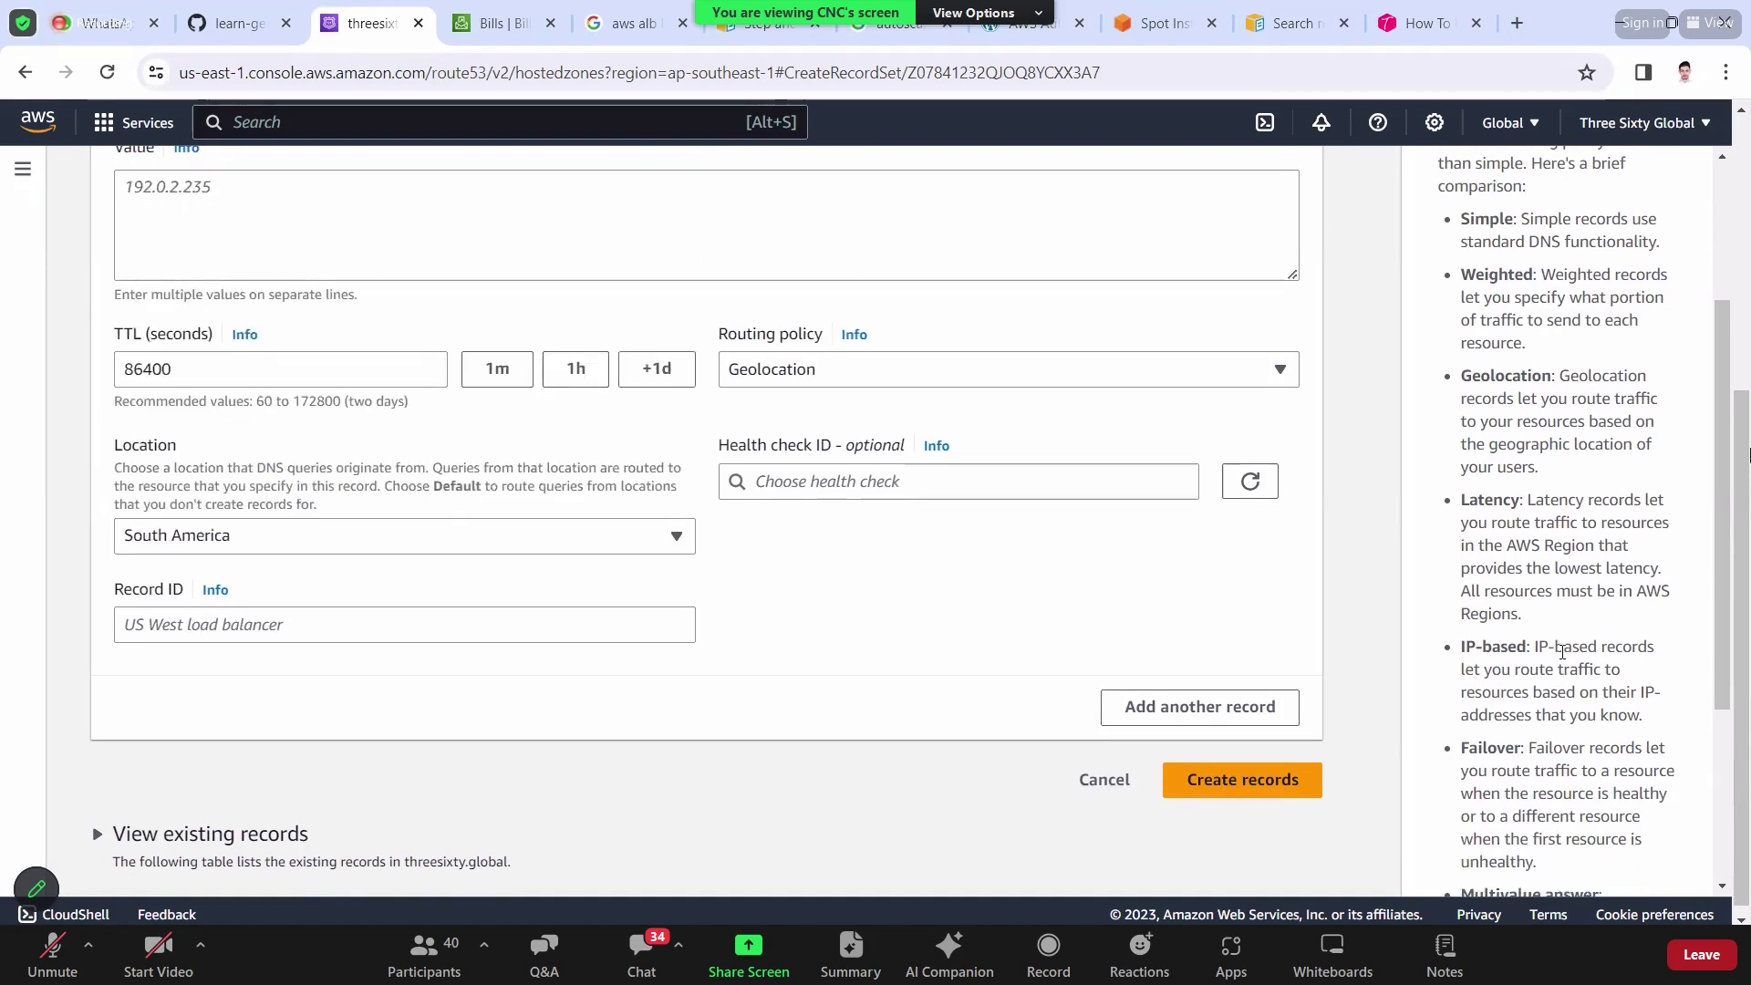
- Choose Latency routing with the Asia Pacific (Tokyo) region
left_click(1035, 372)
left_click(835, 514)
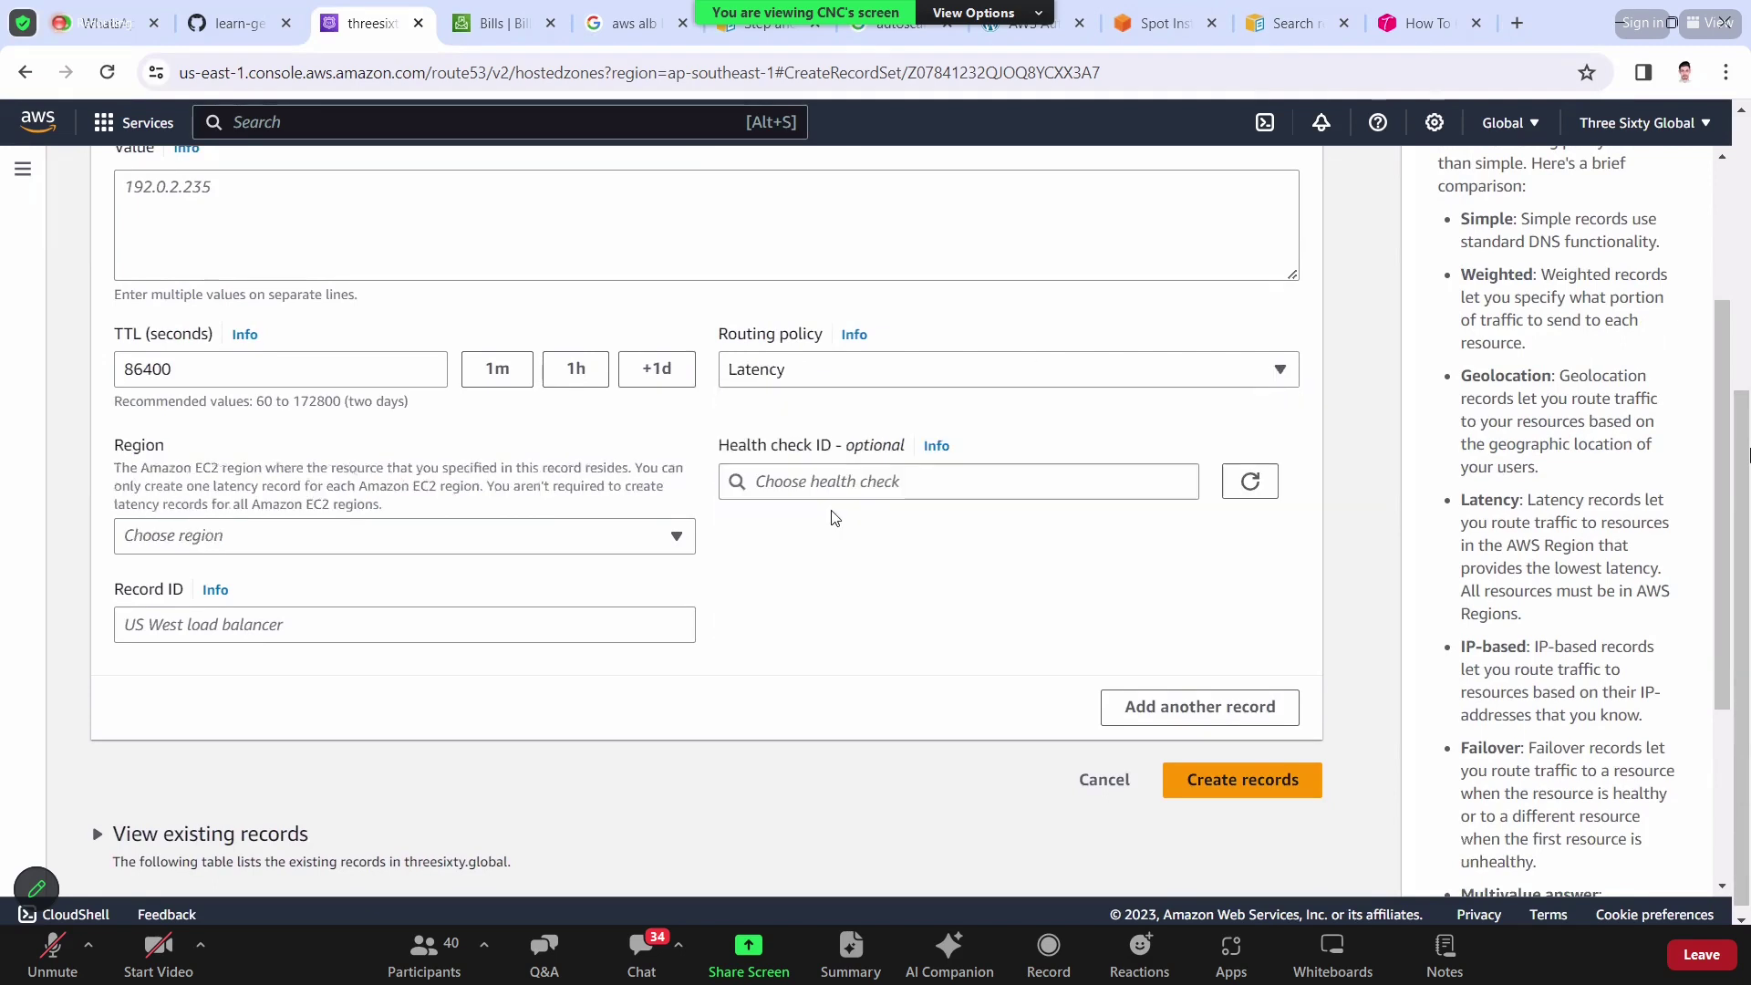
left_click(498, 538)
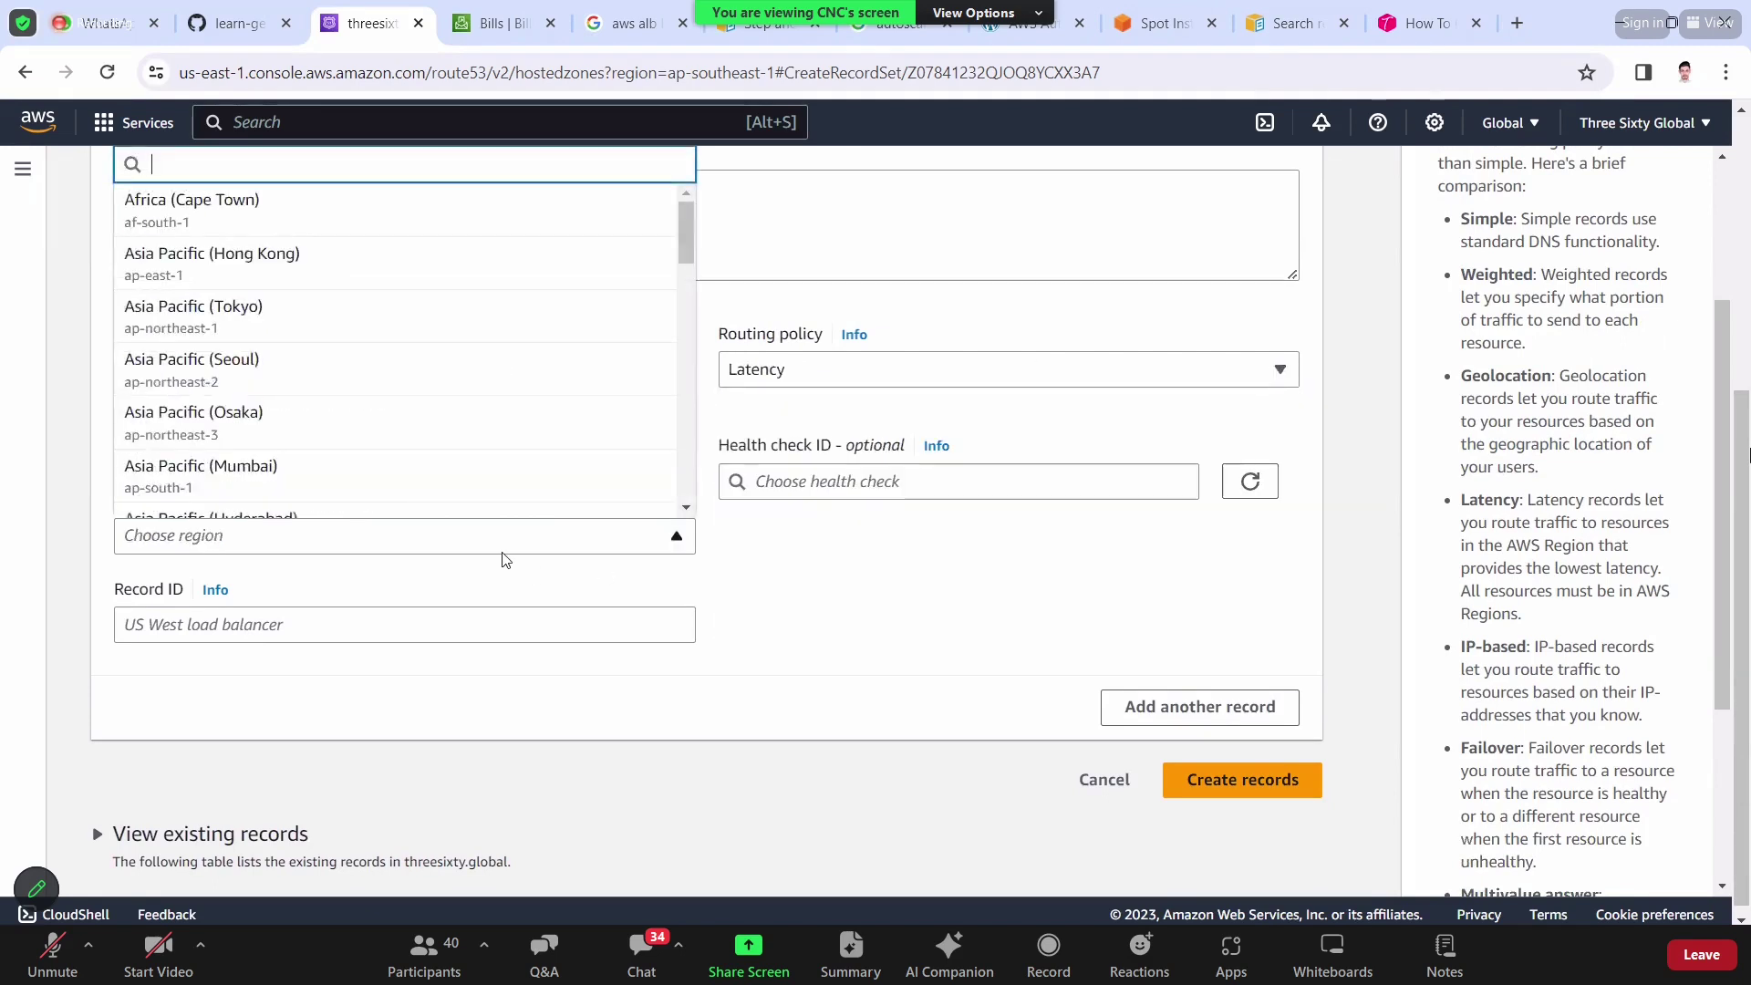
scroll(506, 560, "up", 2)
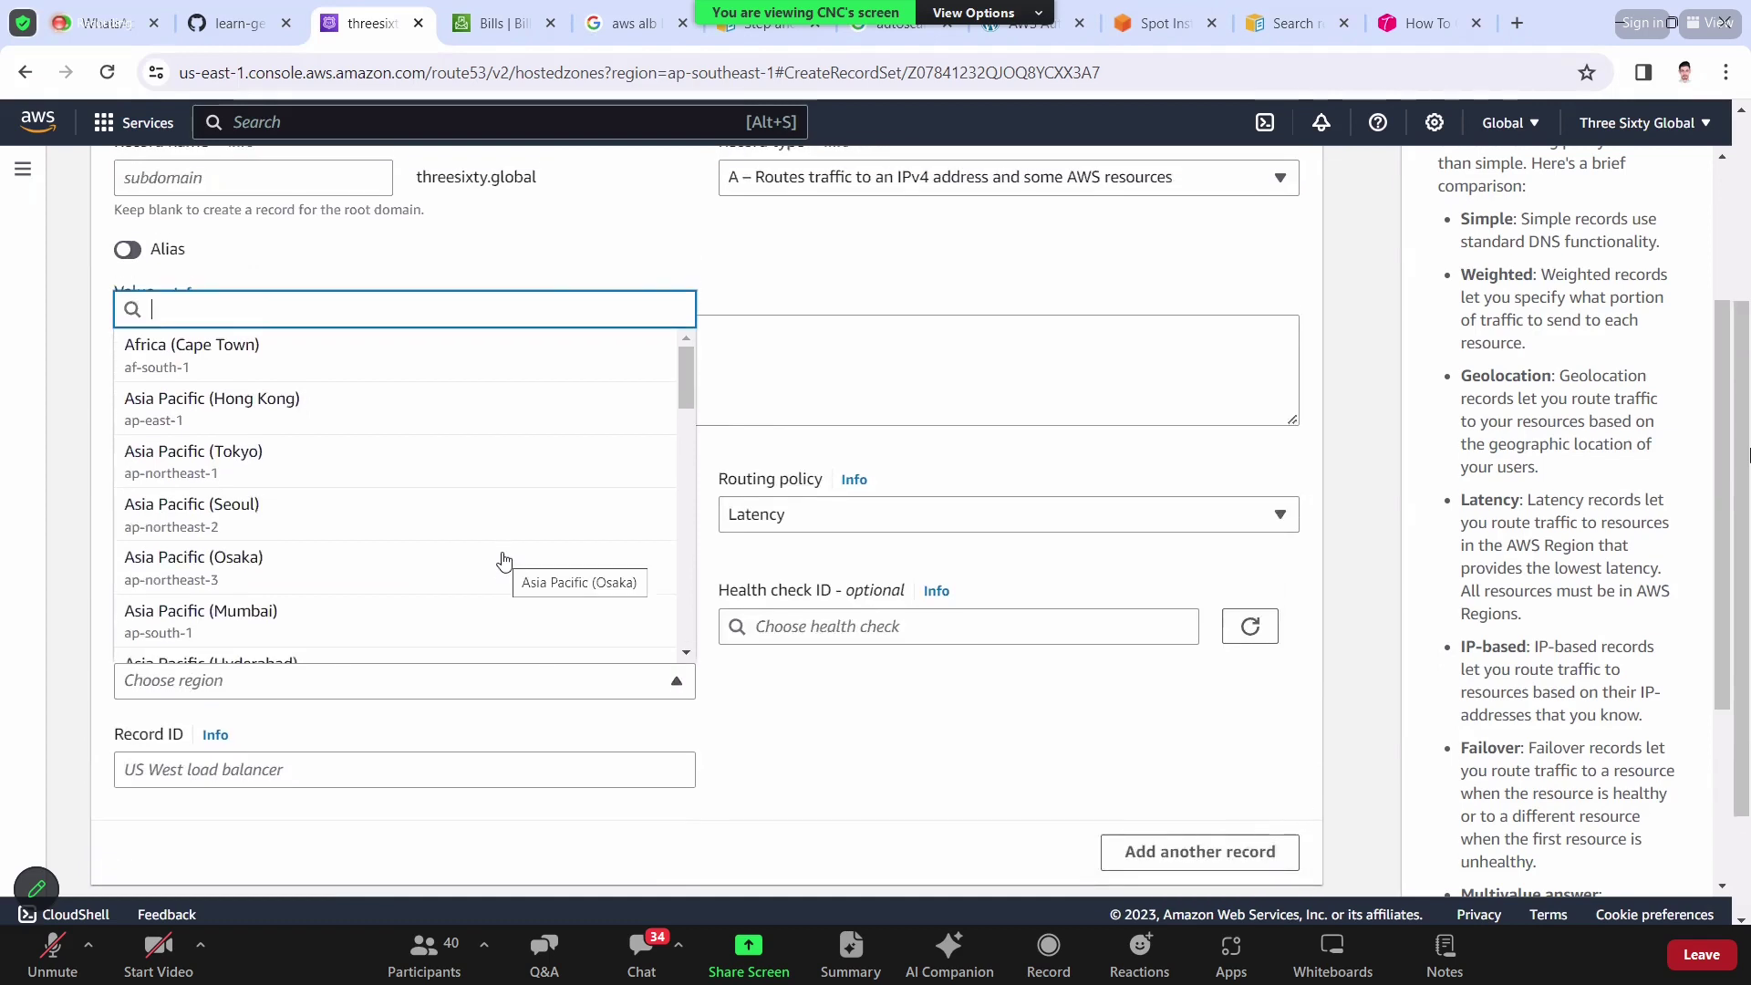
left_click(309, 484)
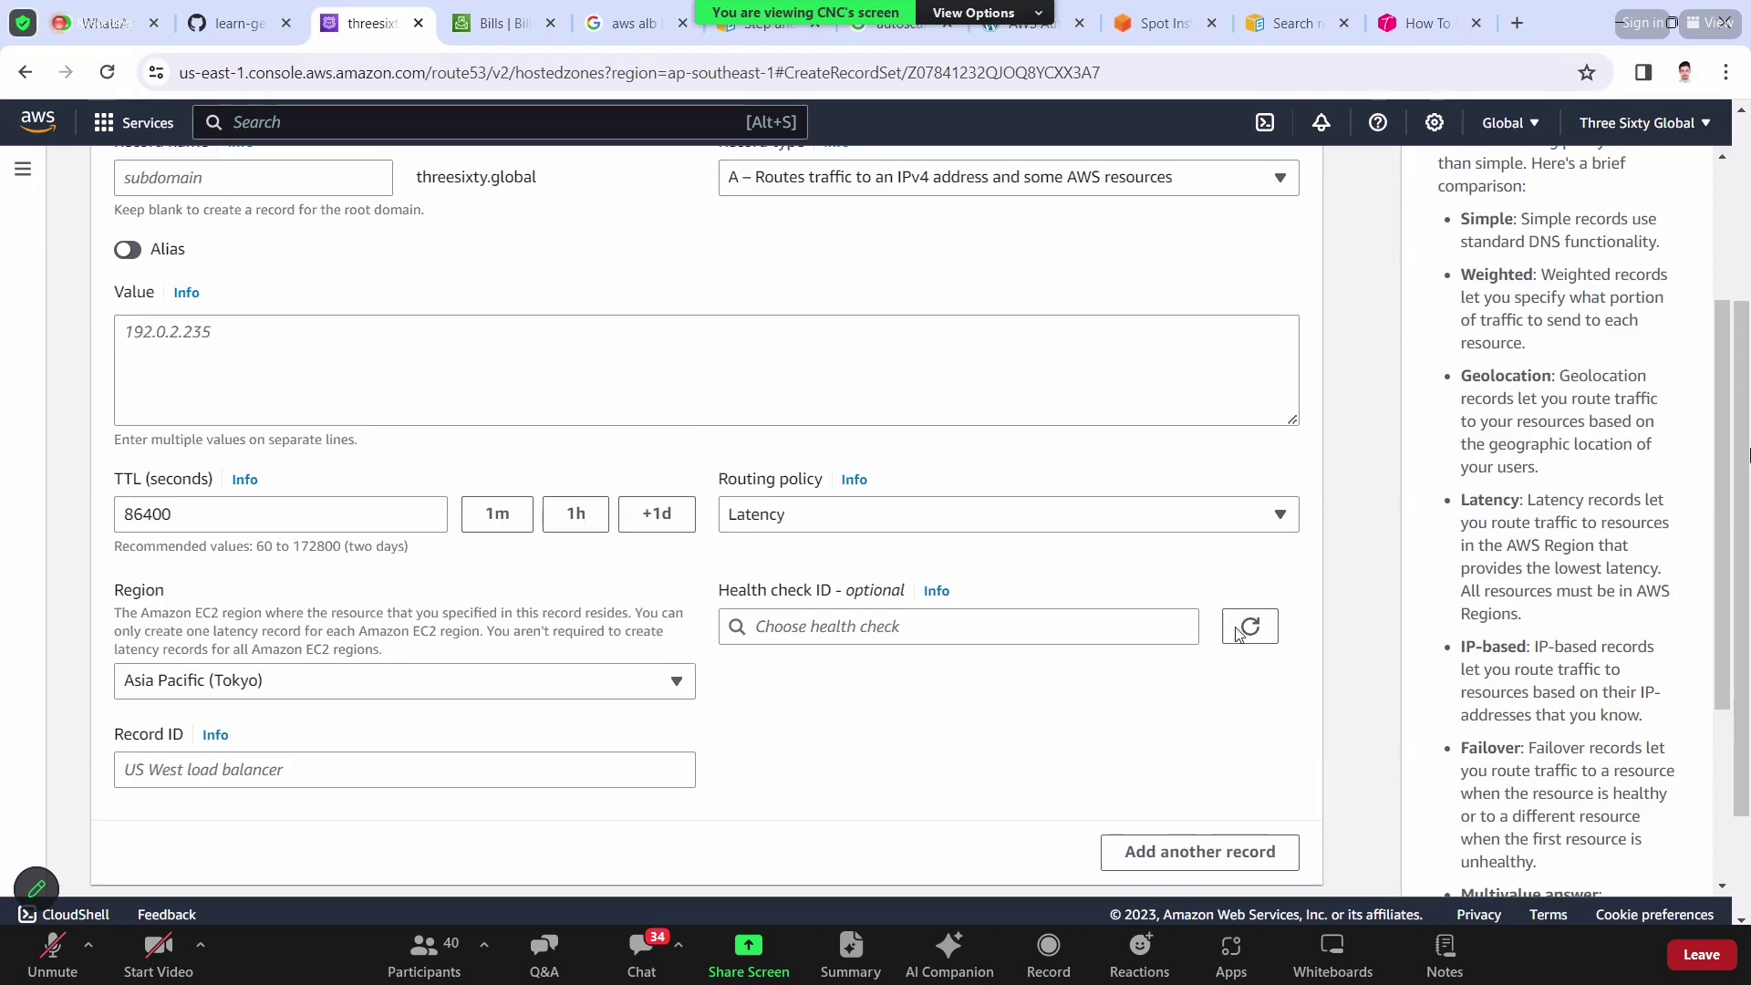
scroll(1240, 628, "down", 1)
scroll(1562, 671, "down", 2)
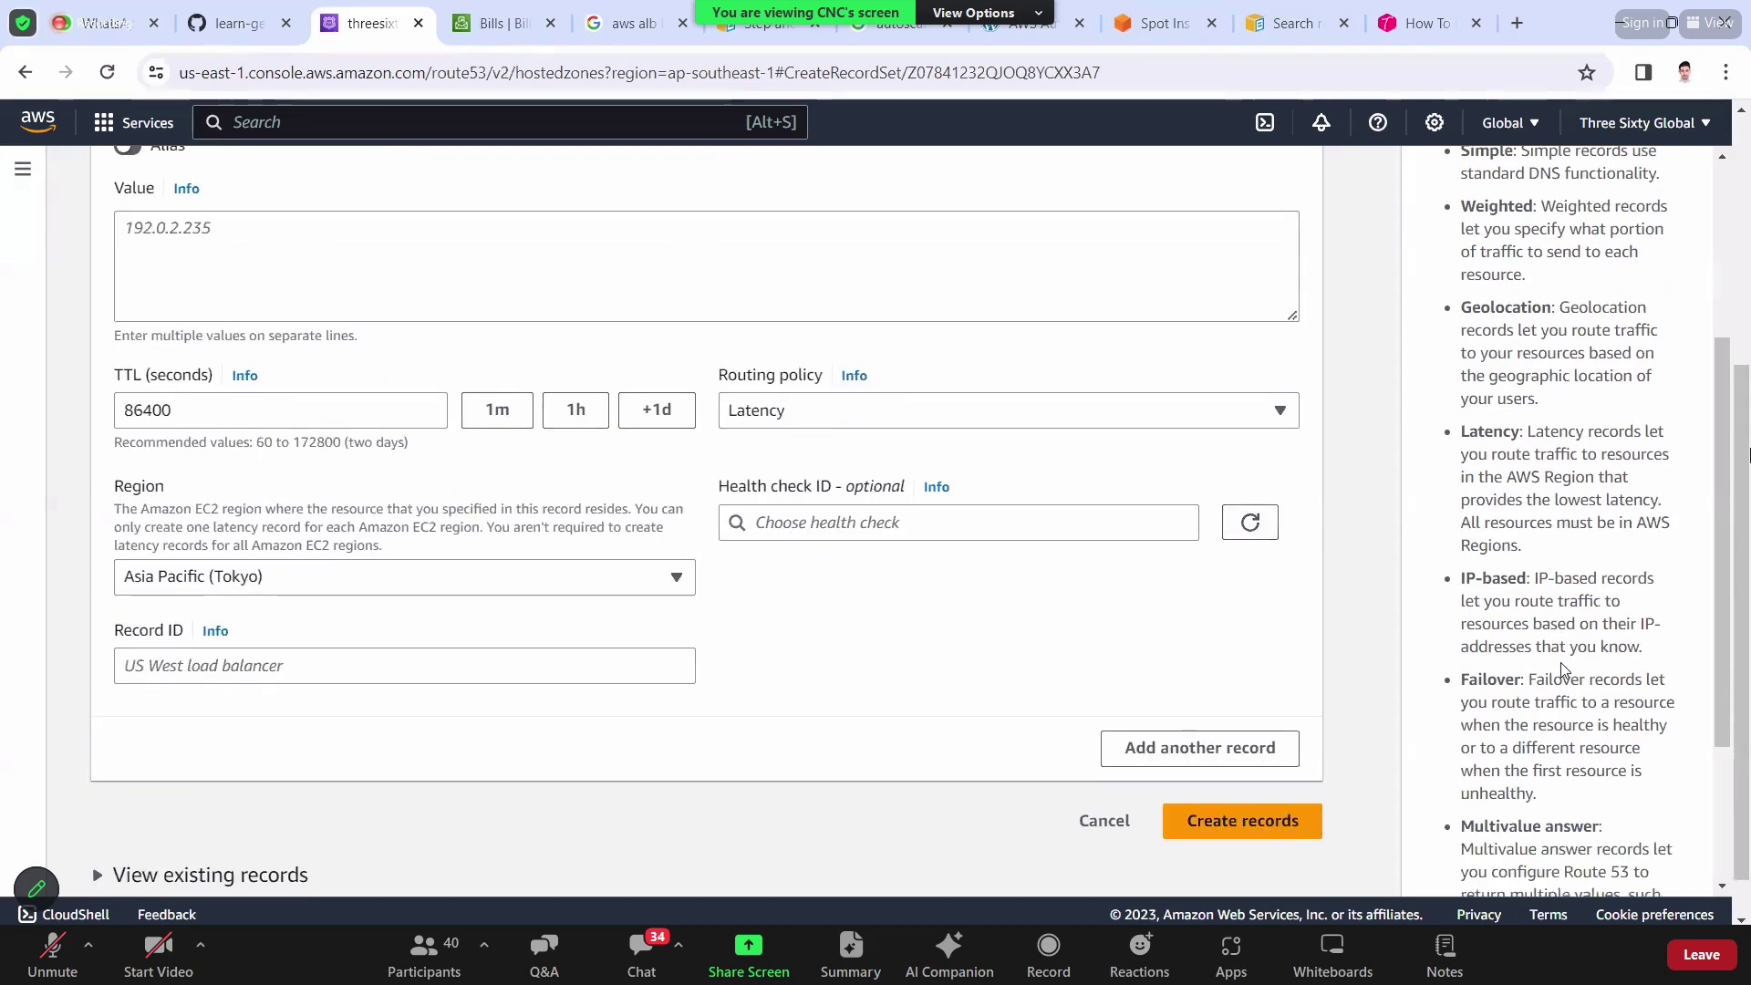
- Switch to IP-based routing and enter the values 192.0.5.10 and 10.0.5.10
left_click(910, 419)
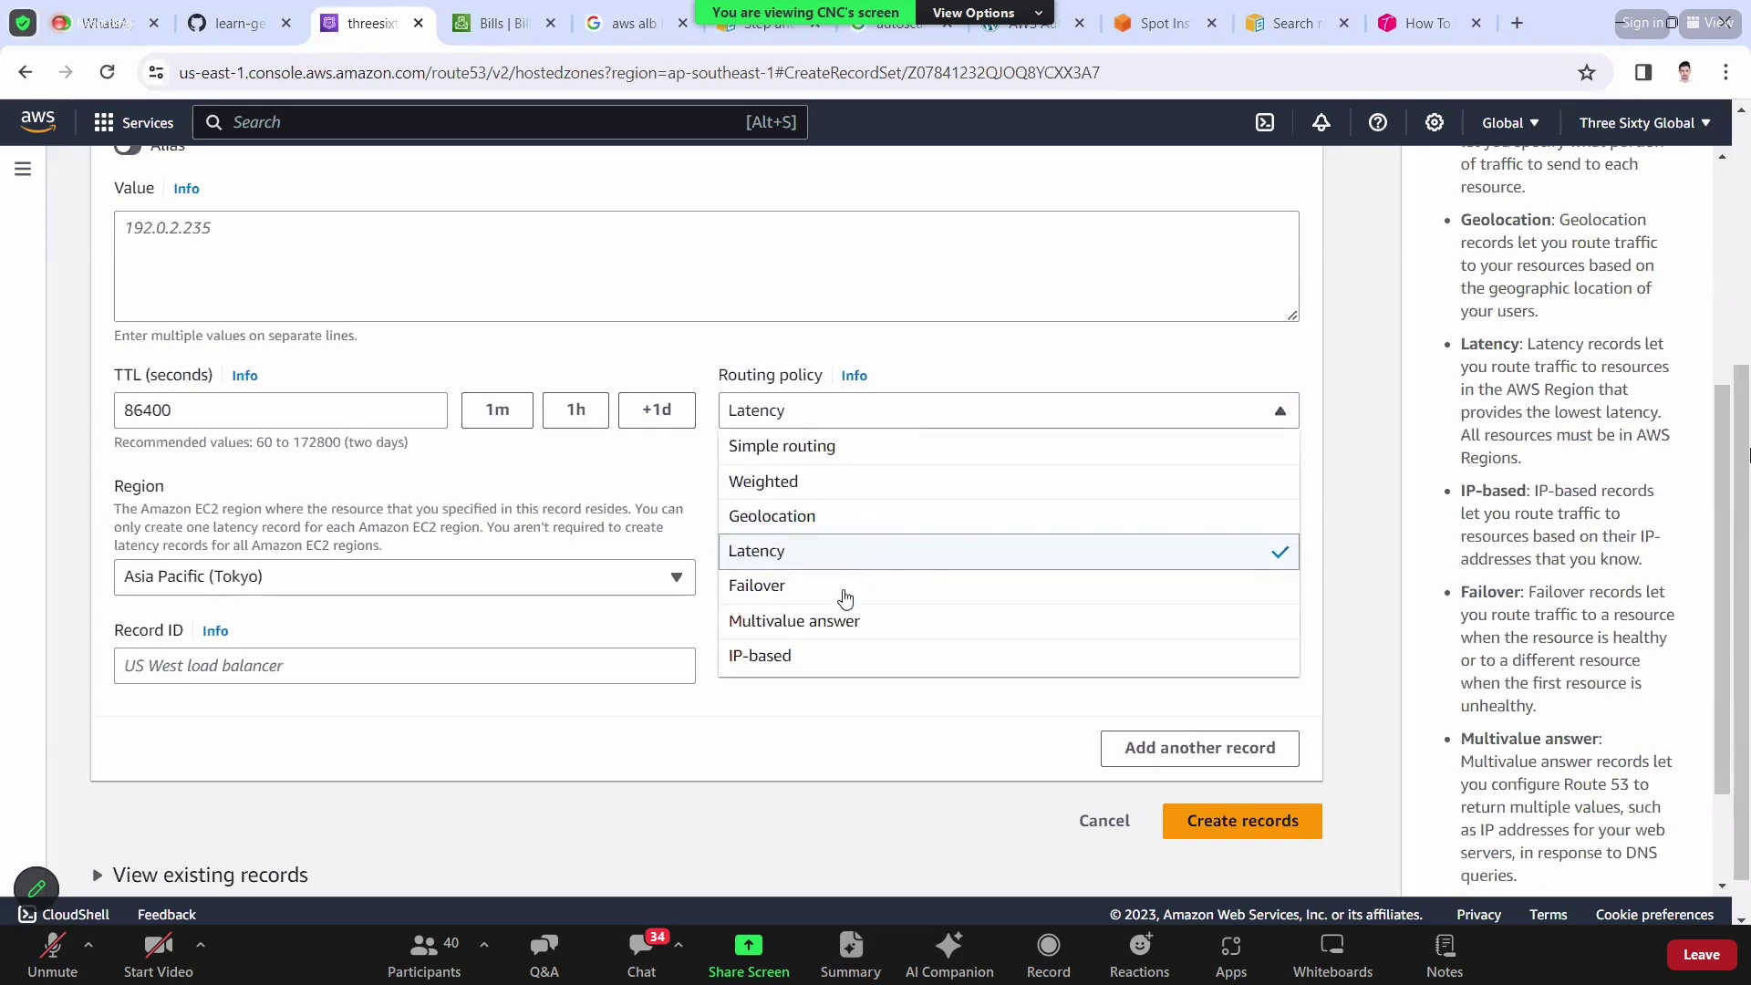
left_click(864, 656)
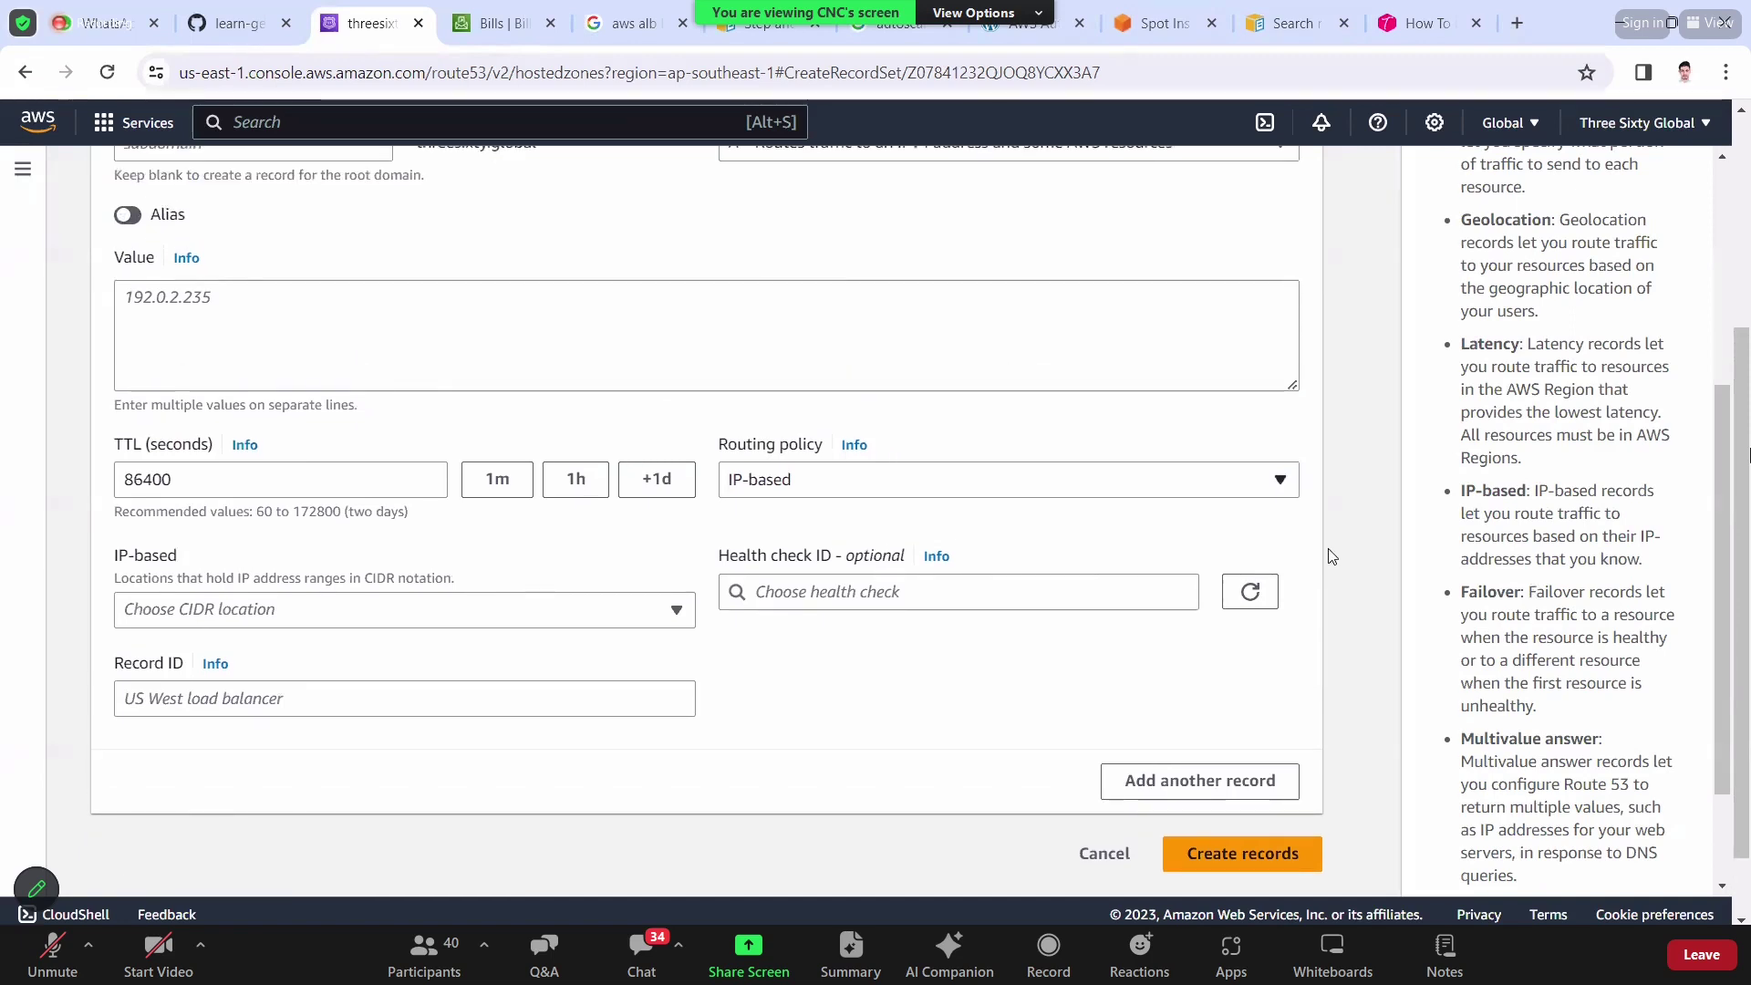
left_click(352, 323)
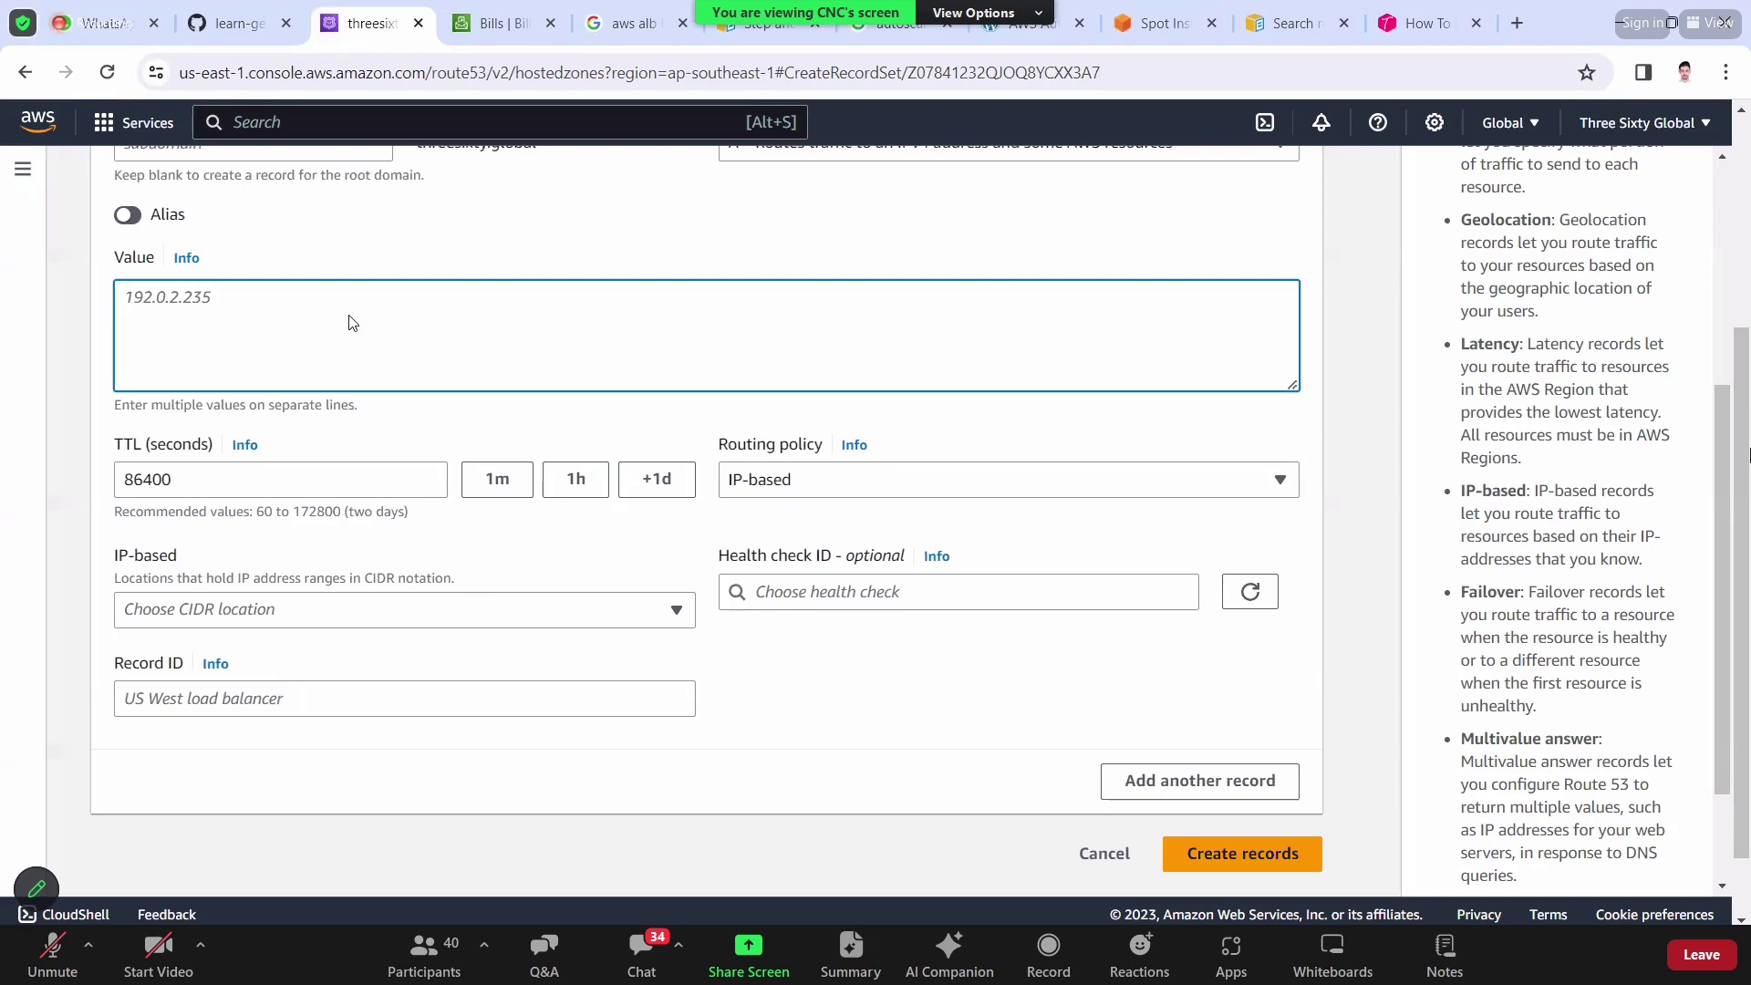
type("192.0")
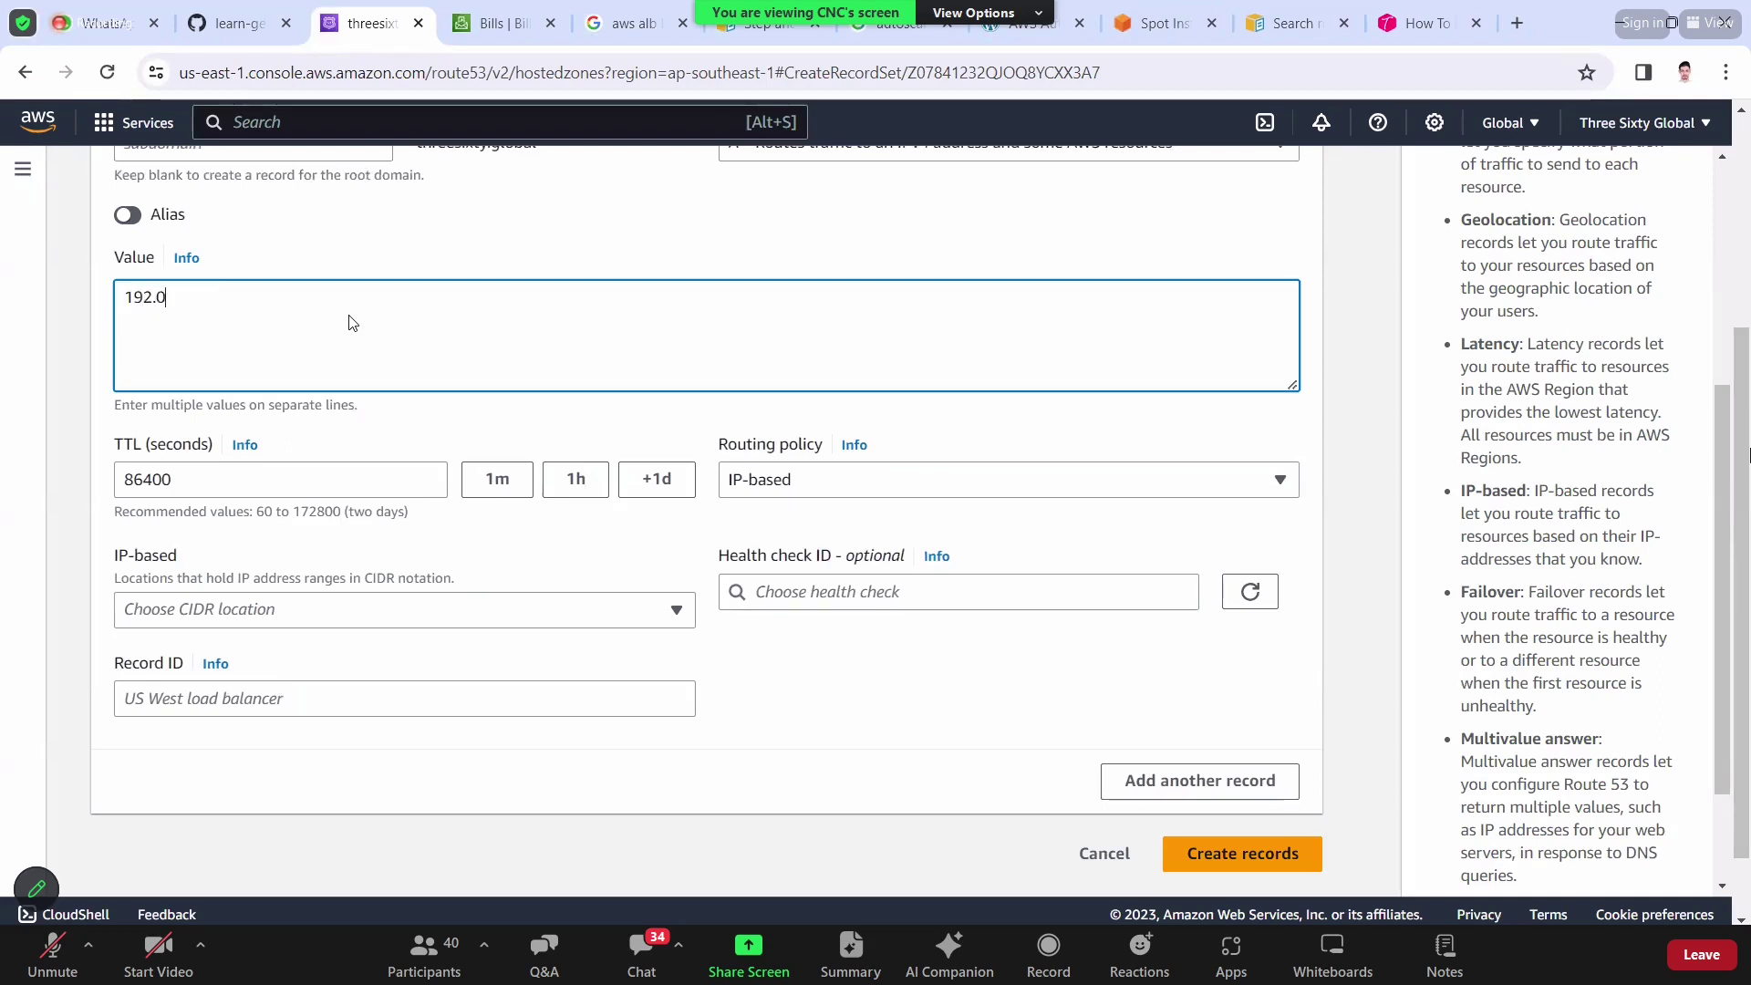
type(".5.10")
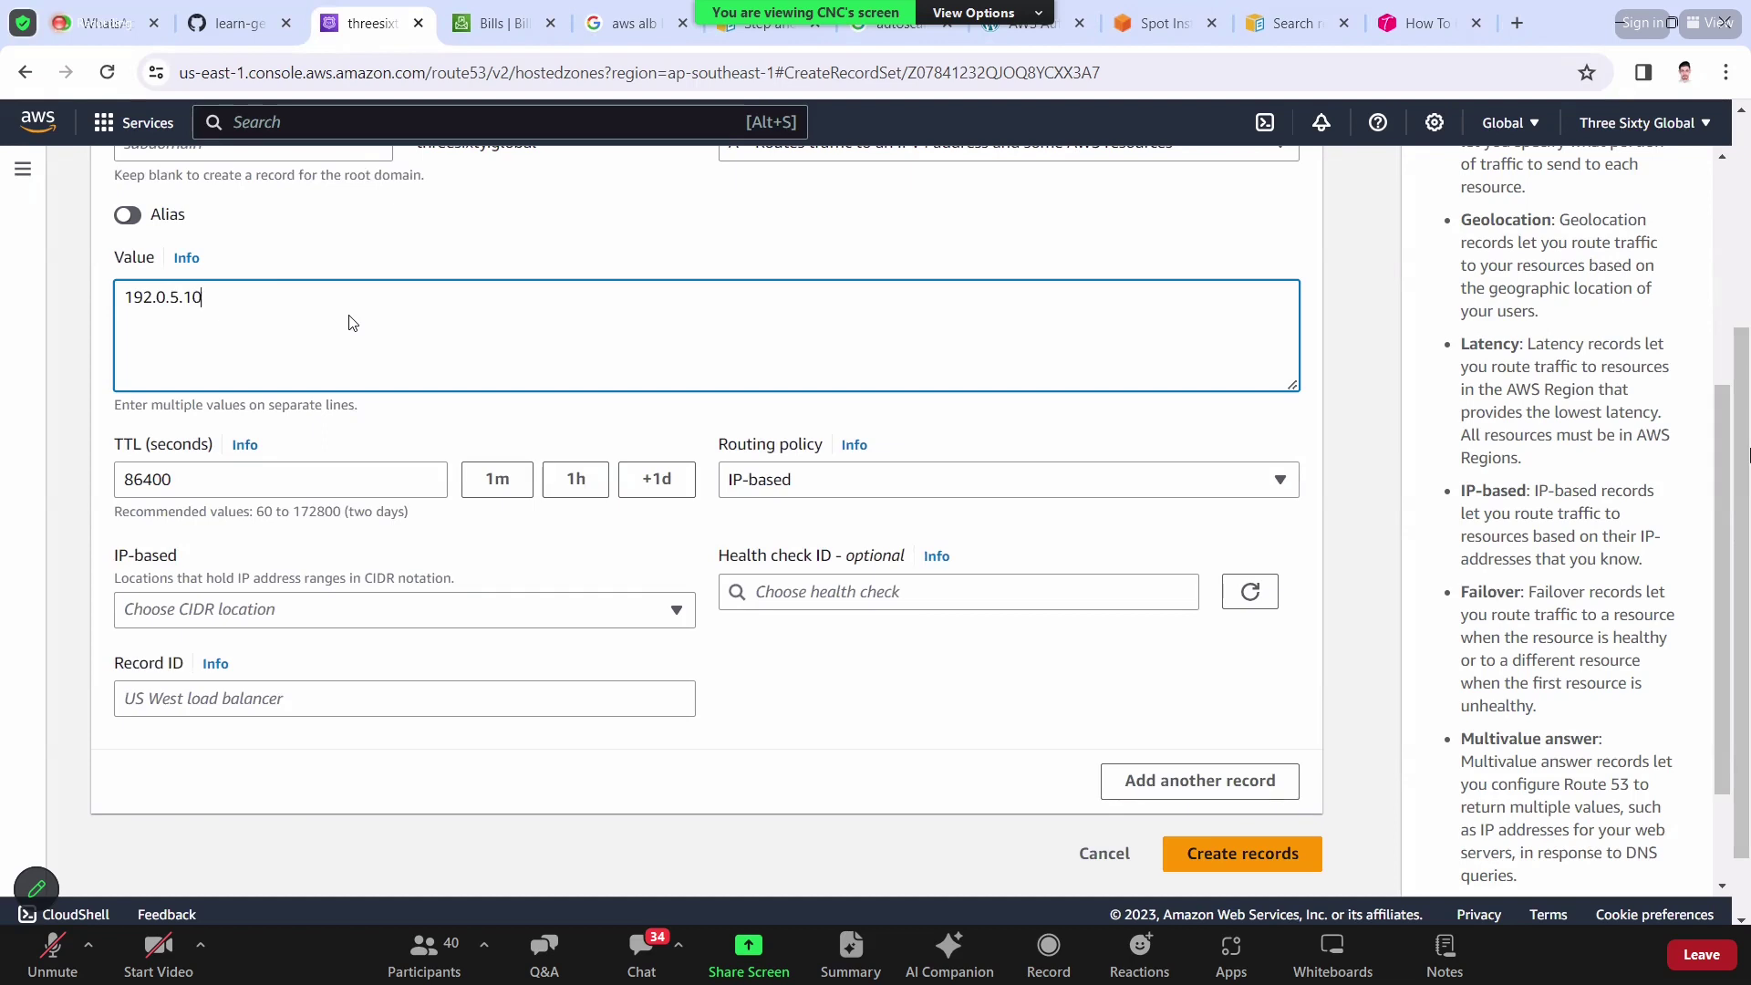
type(", 10.0.5.10")
key("ctrl+a")
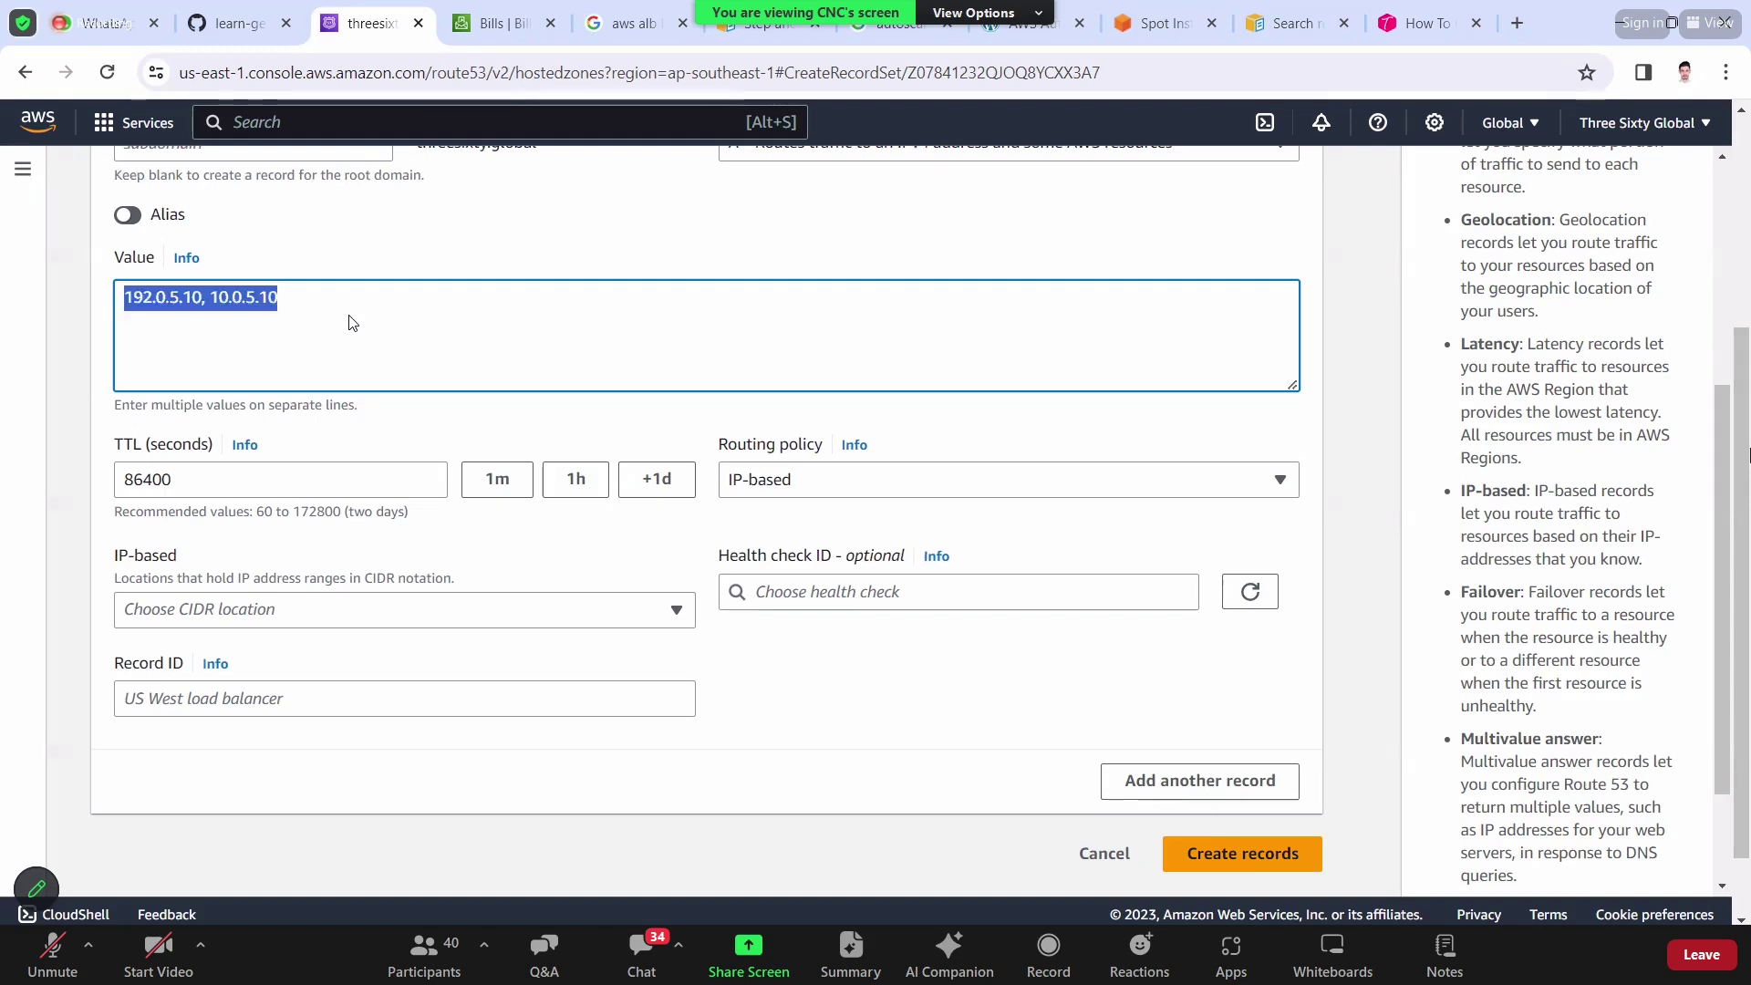
left_click(352, 322)
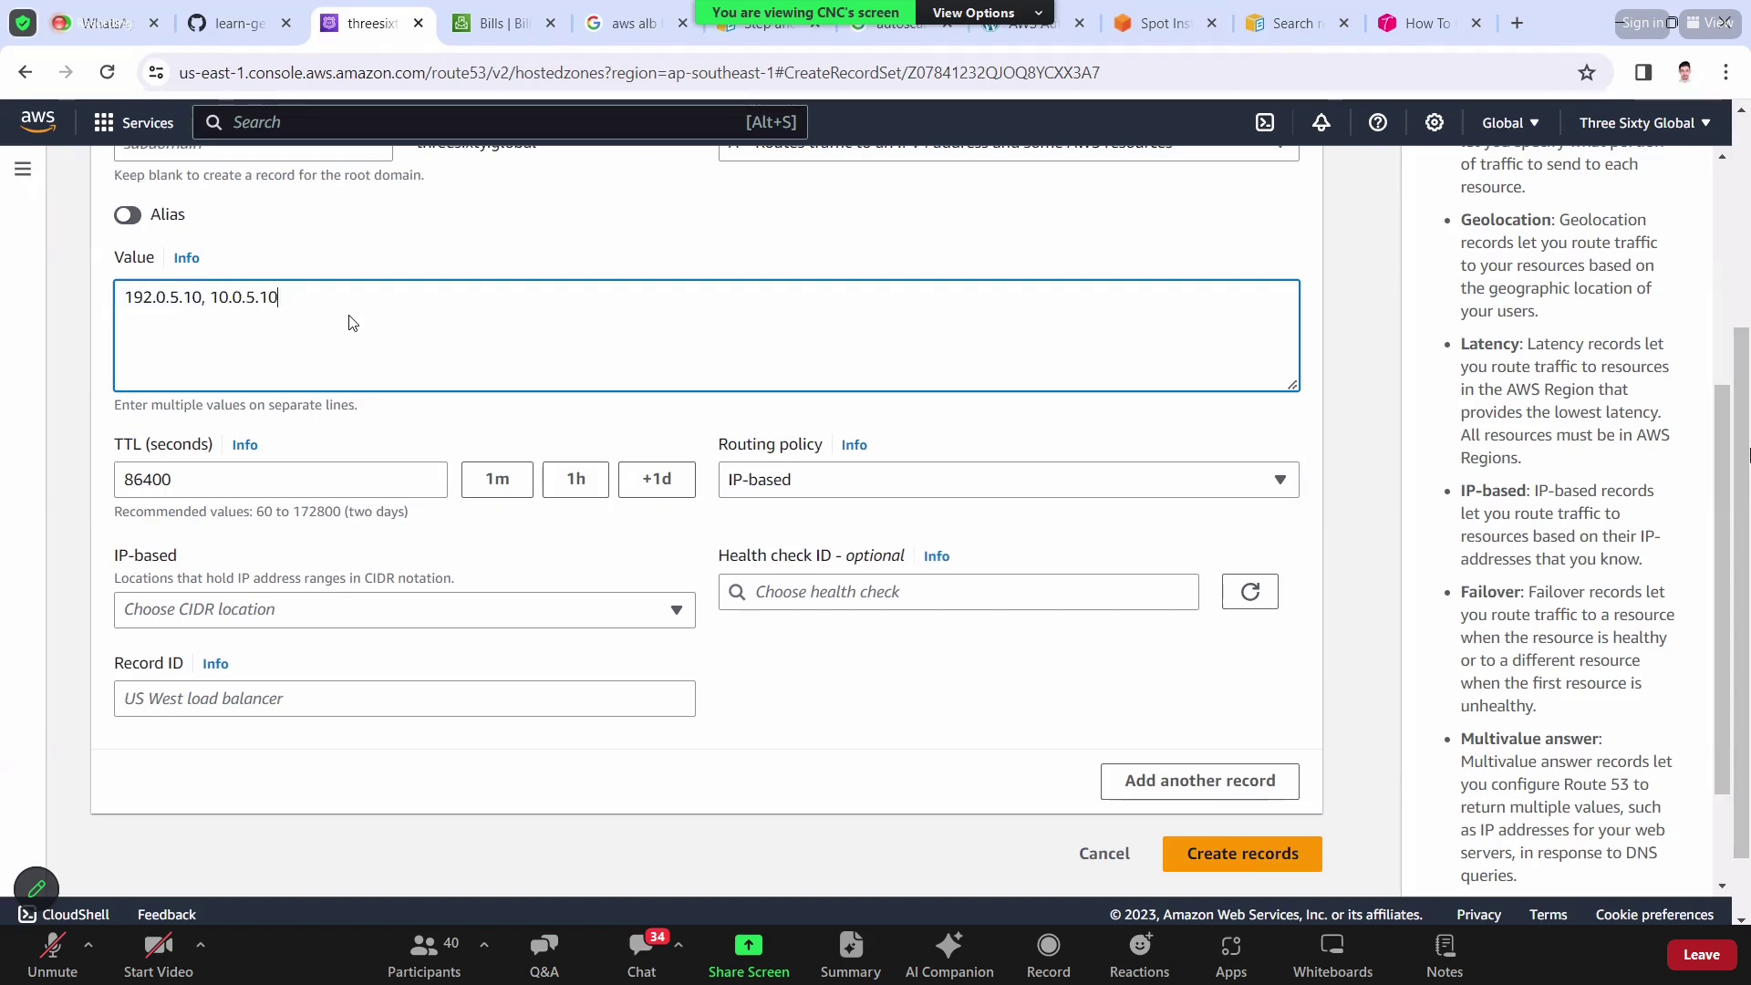
key("ctrl+a")
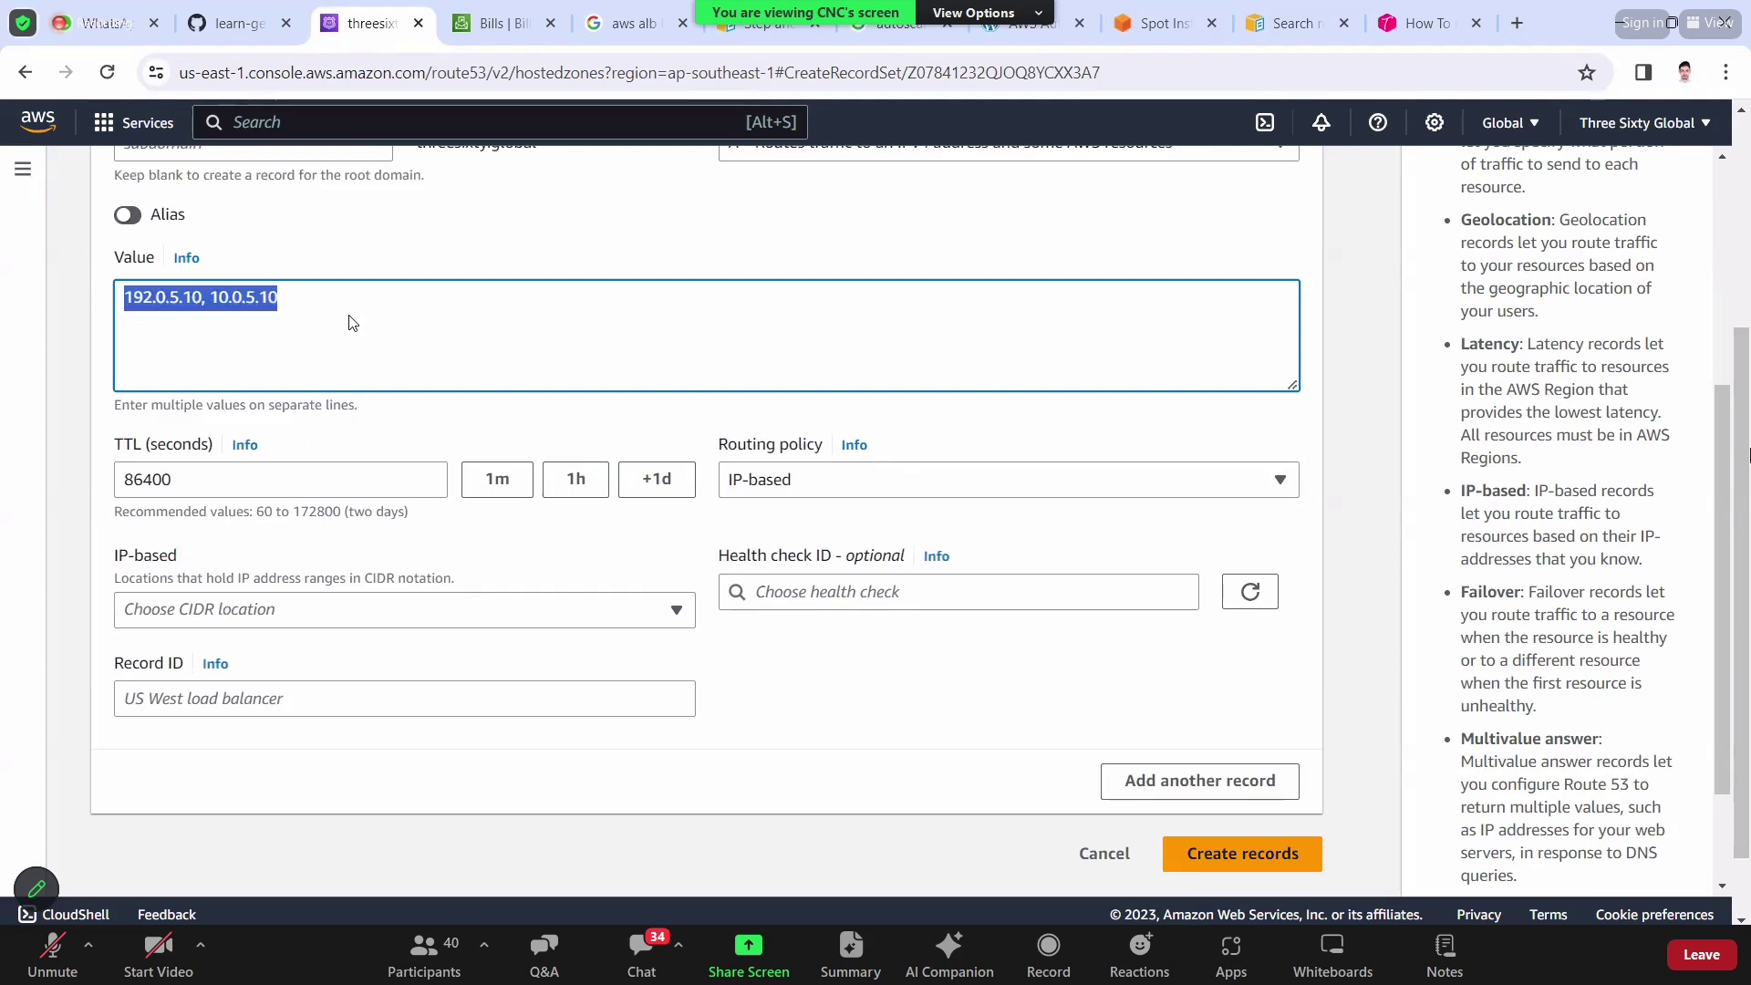
left_click(352, 322)
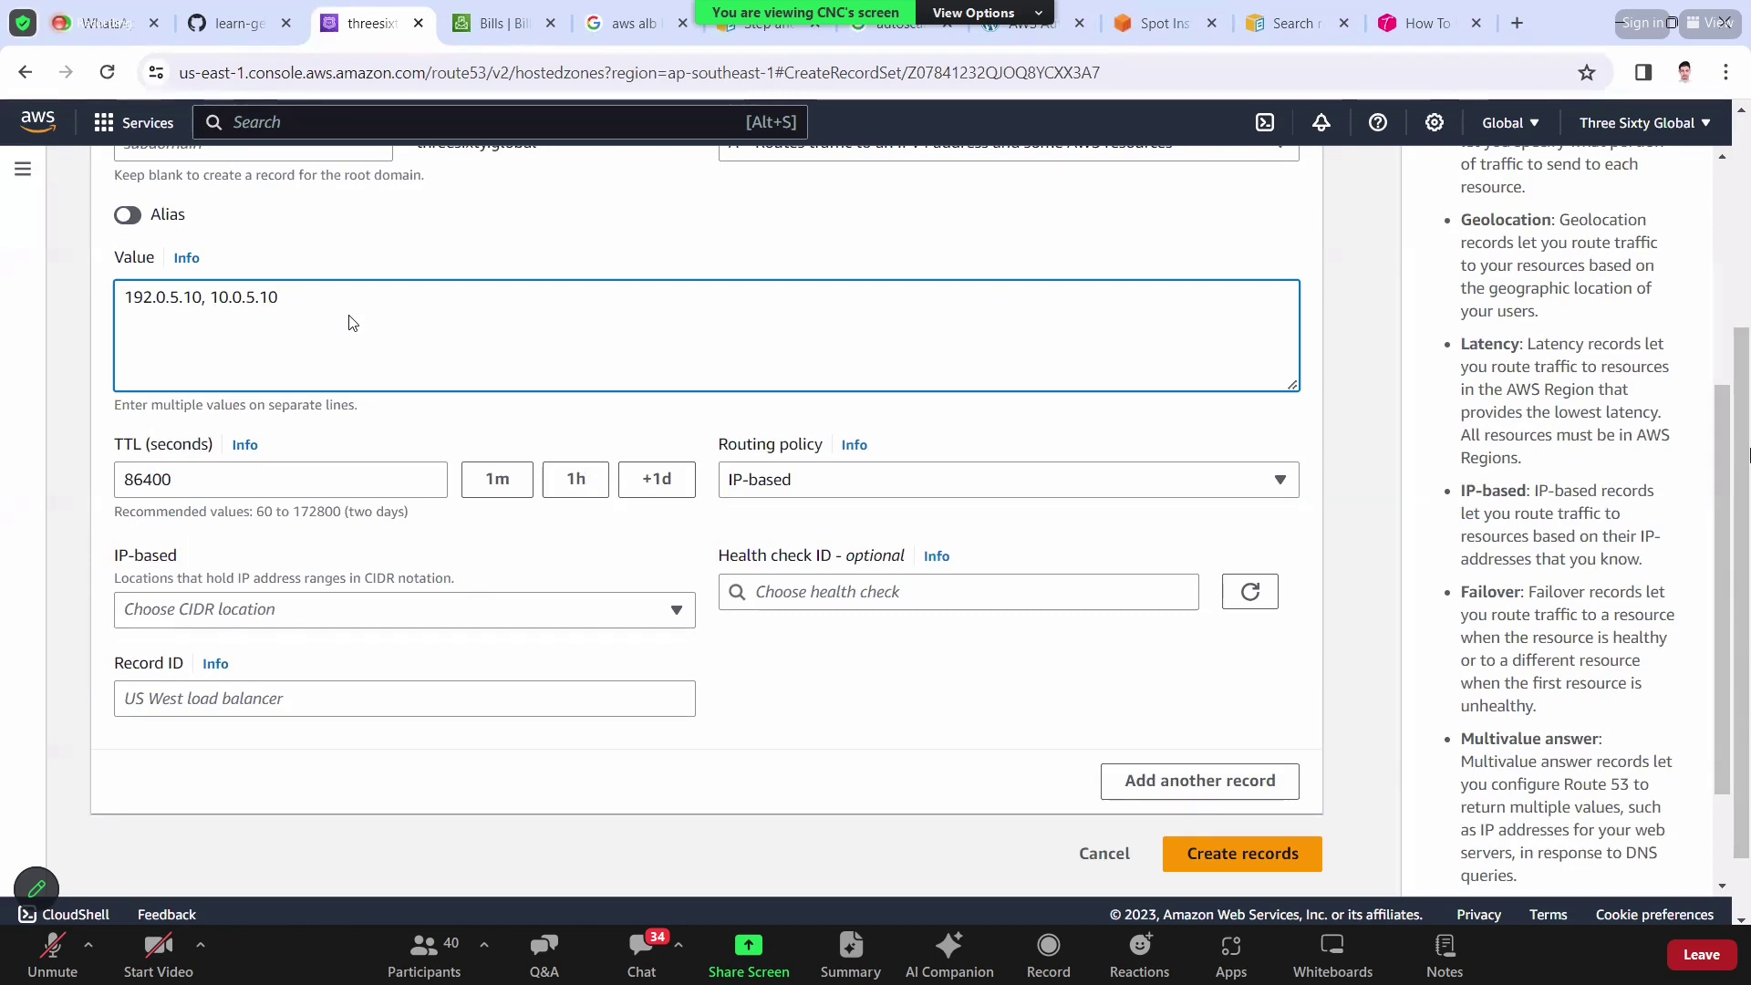
- Change the second address to 10.0.5.11 and add 10.0.5.12
key("BackSpace")
key("ctrl+shift+Left")
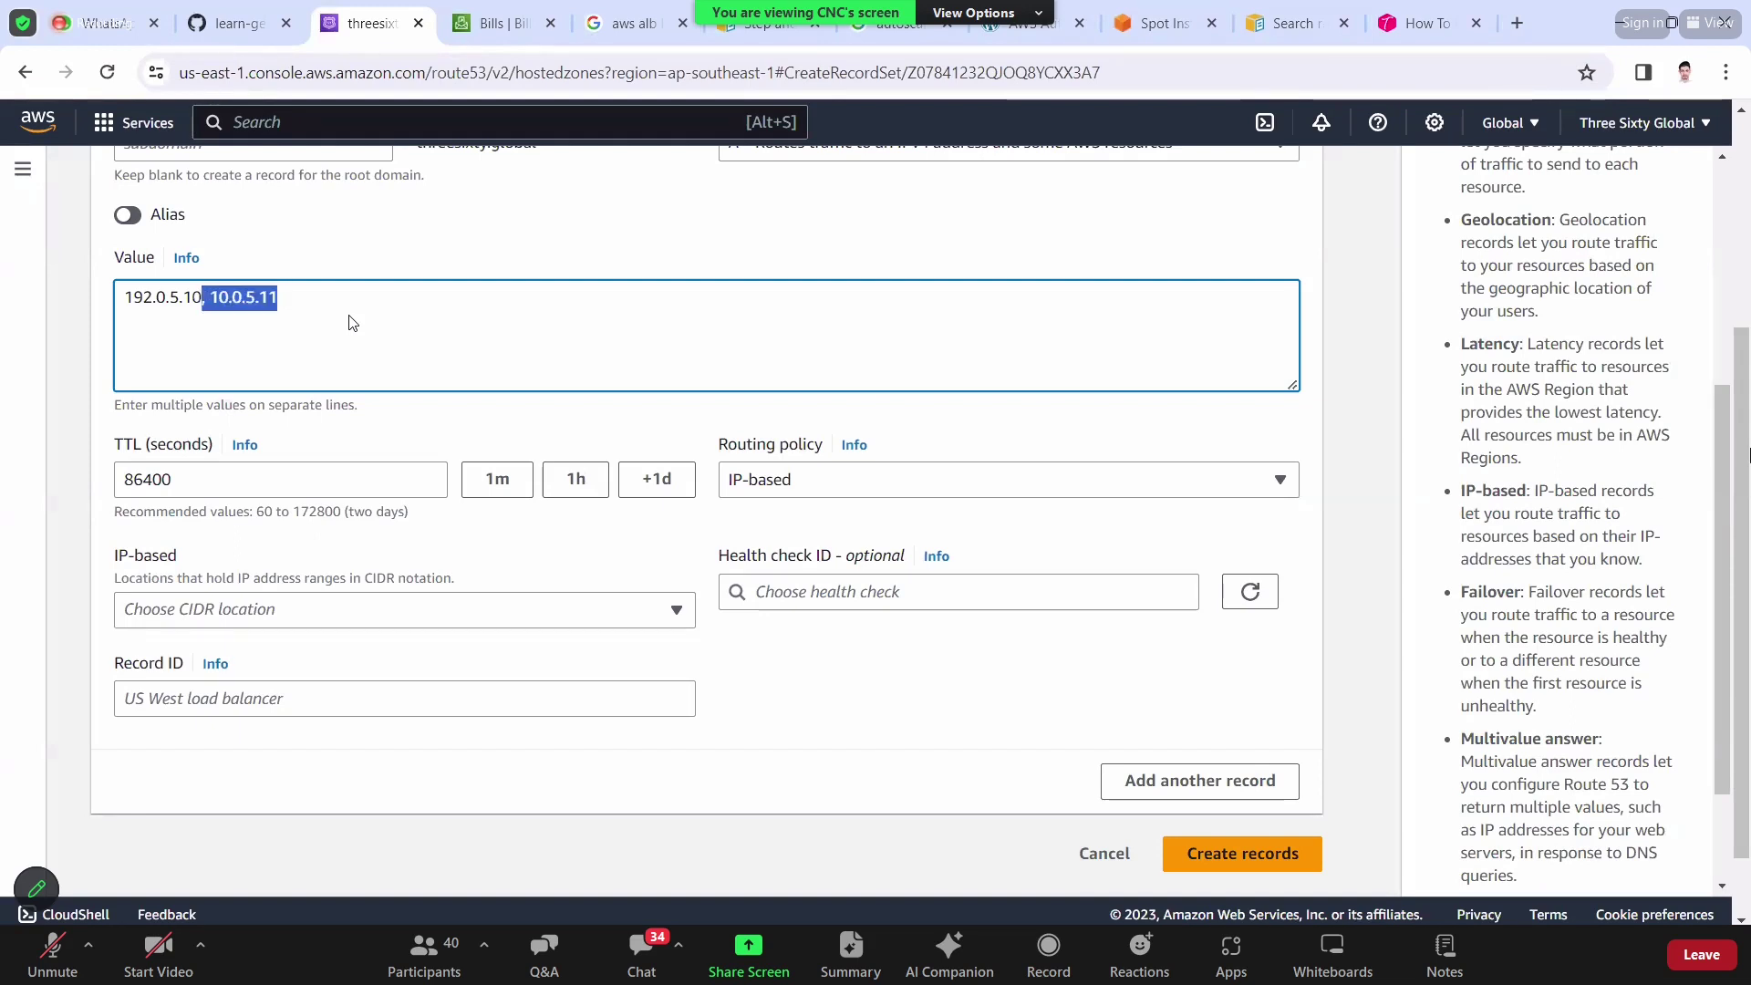
key("Right")
type("1, 10.0.5.12")
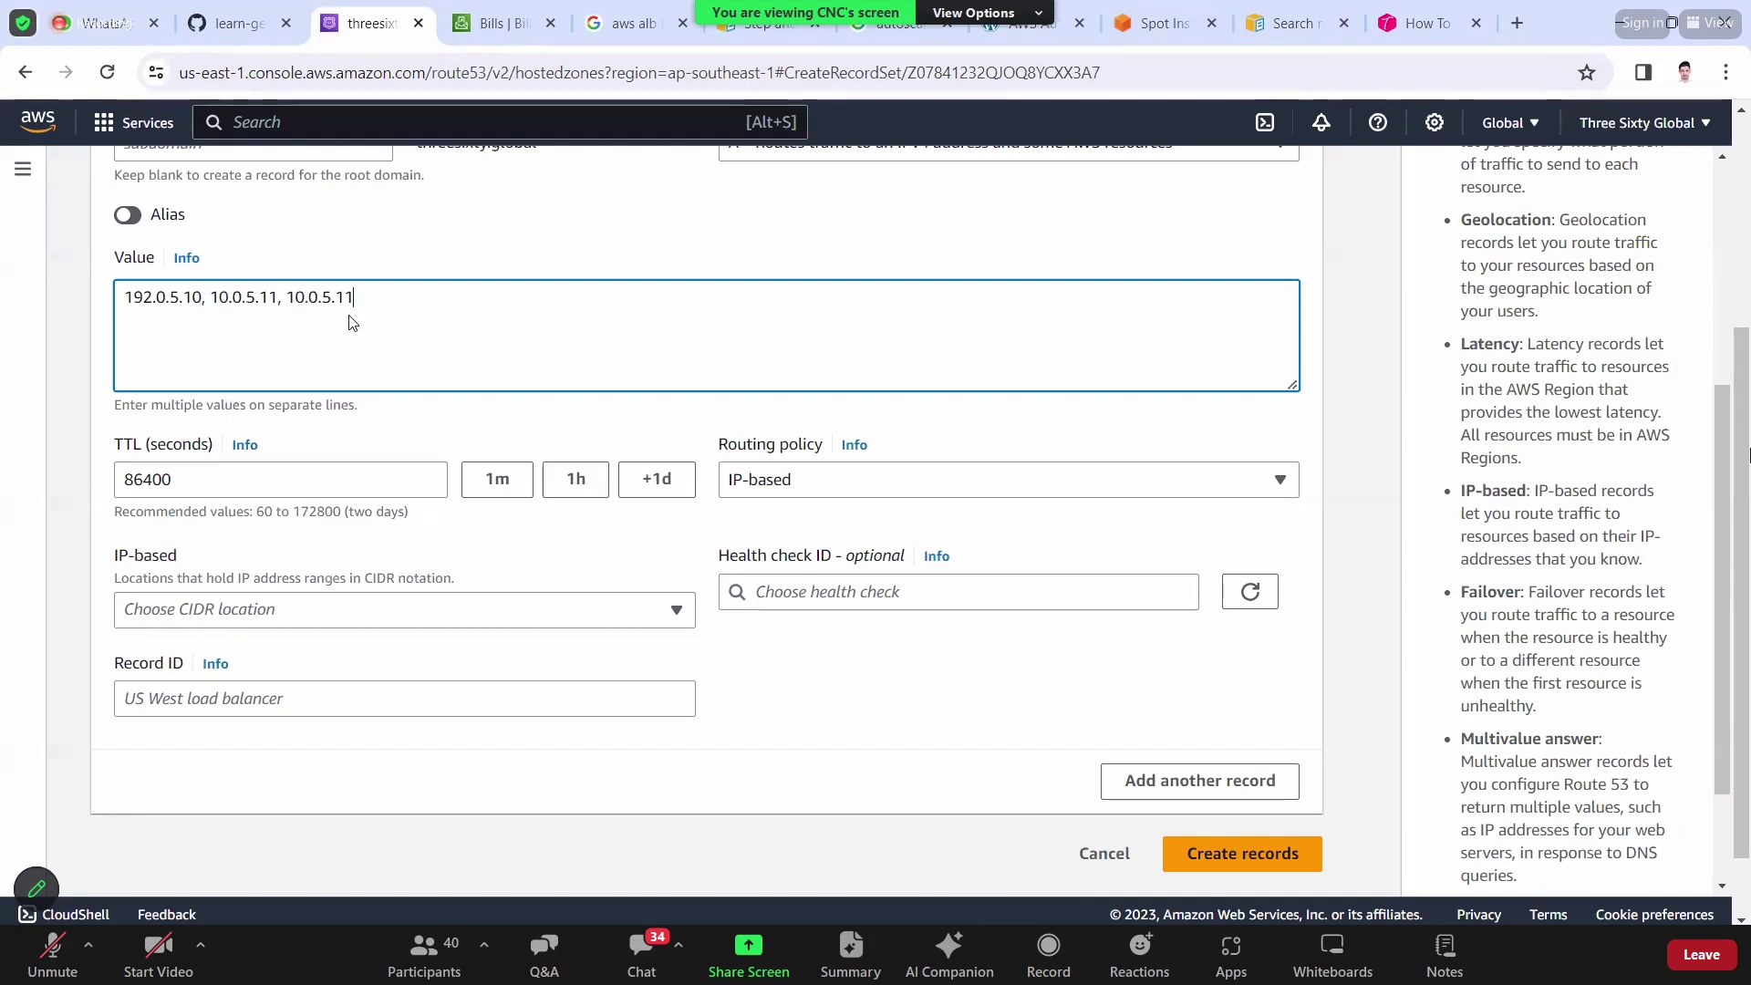
key("ctrl+shift+Left")
key("ctrl+shift+Left")
key("ctrl+shift+Left")
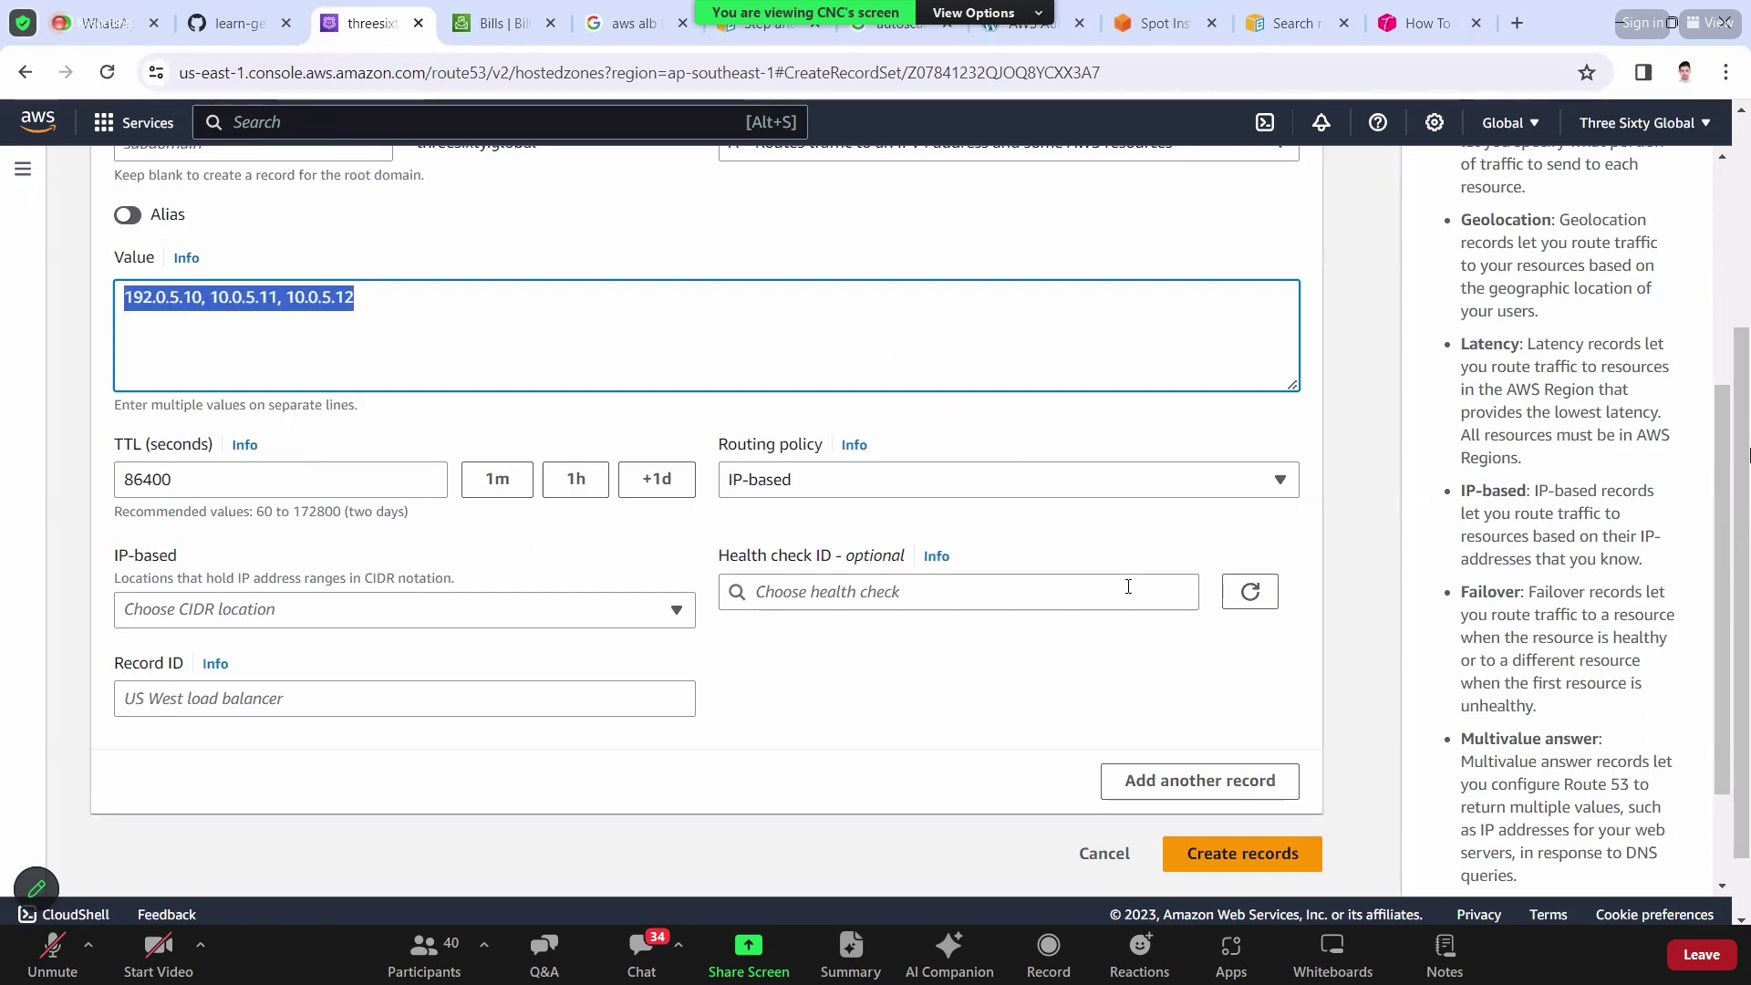
- Choose Failover routing and set the failover record type to Secondary after trying Primary
left_click(907, 480)
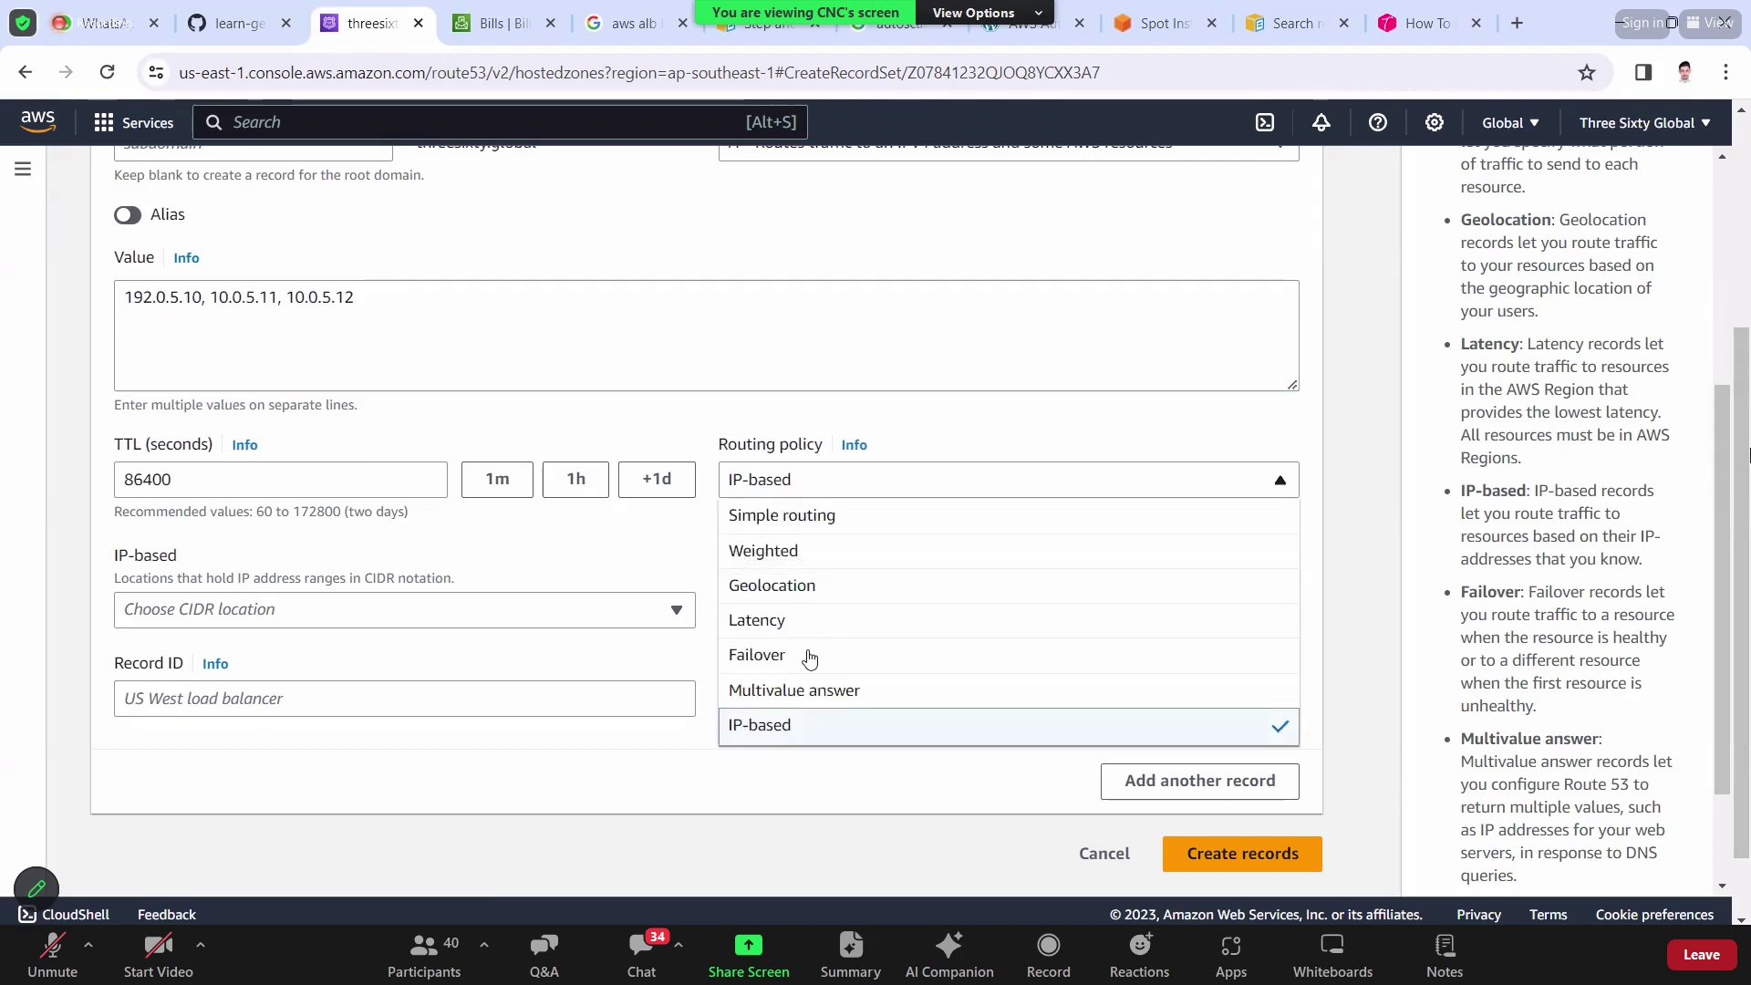
left_click(814, 657)
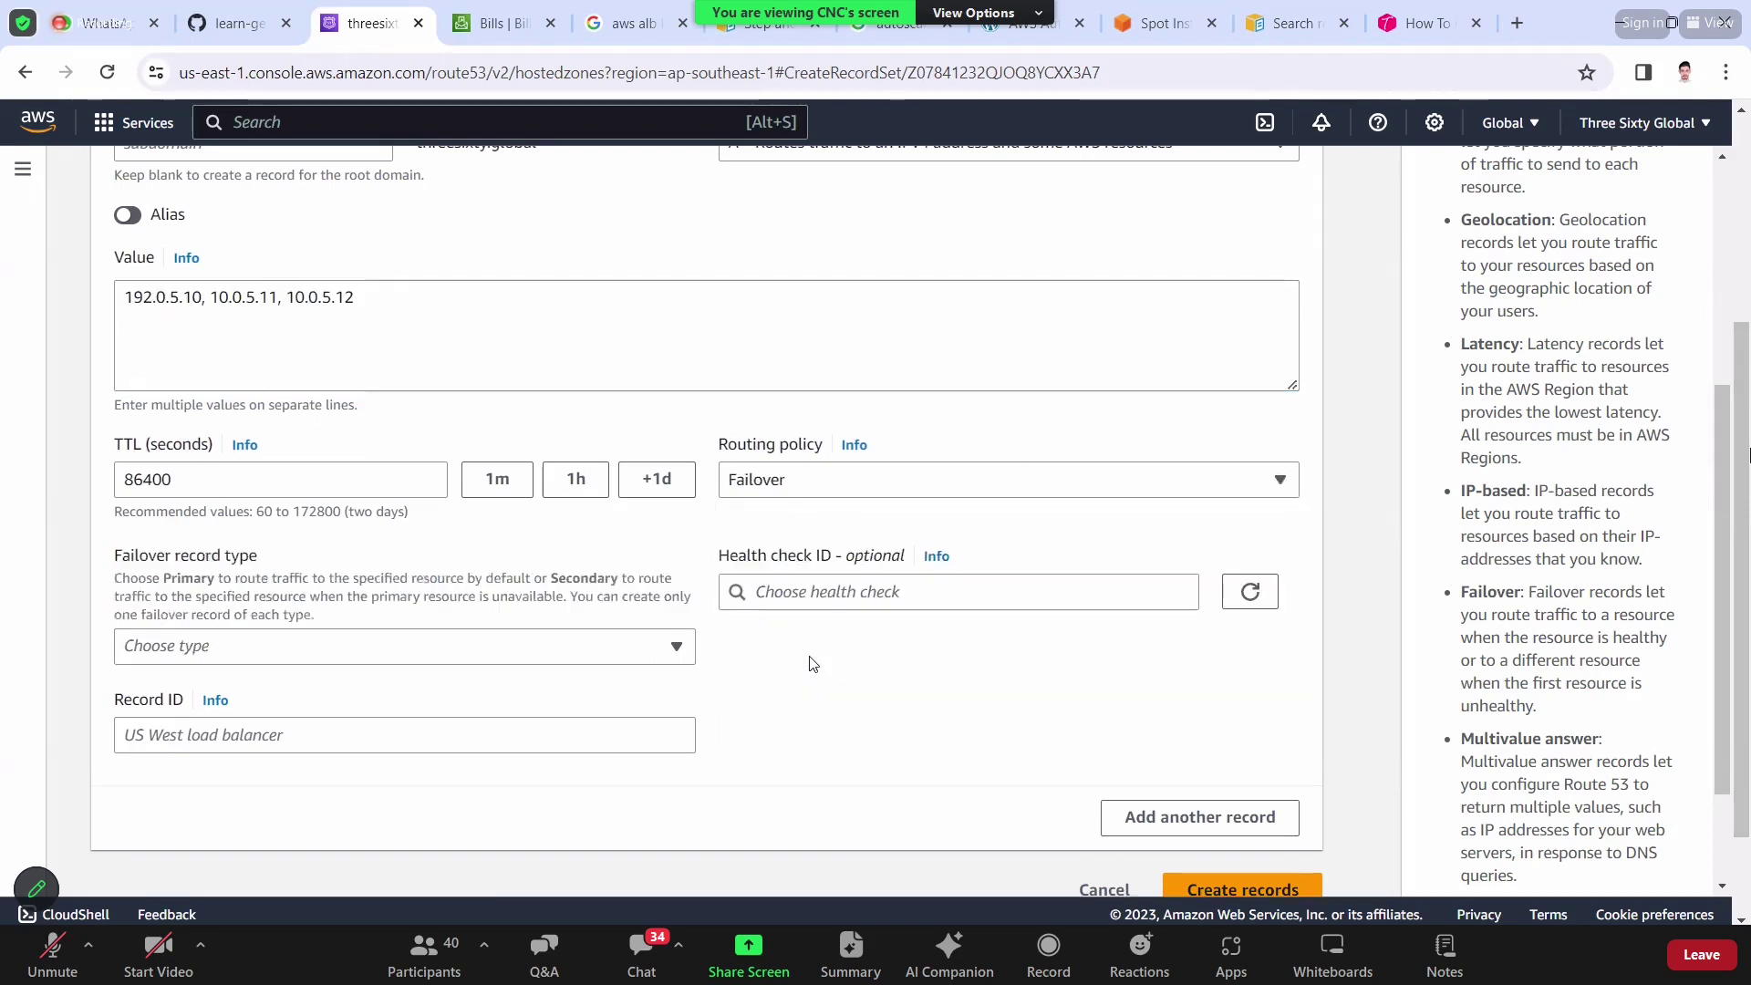
left_click(470, 652)
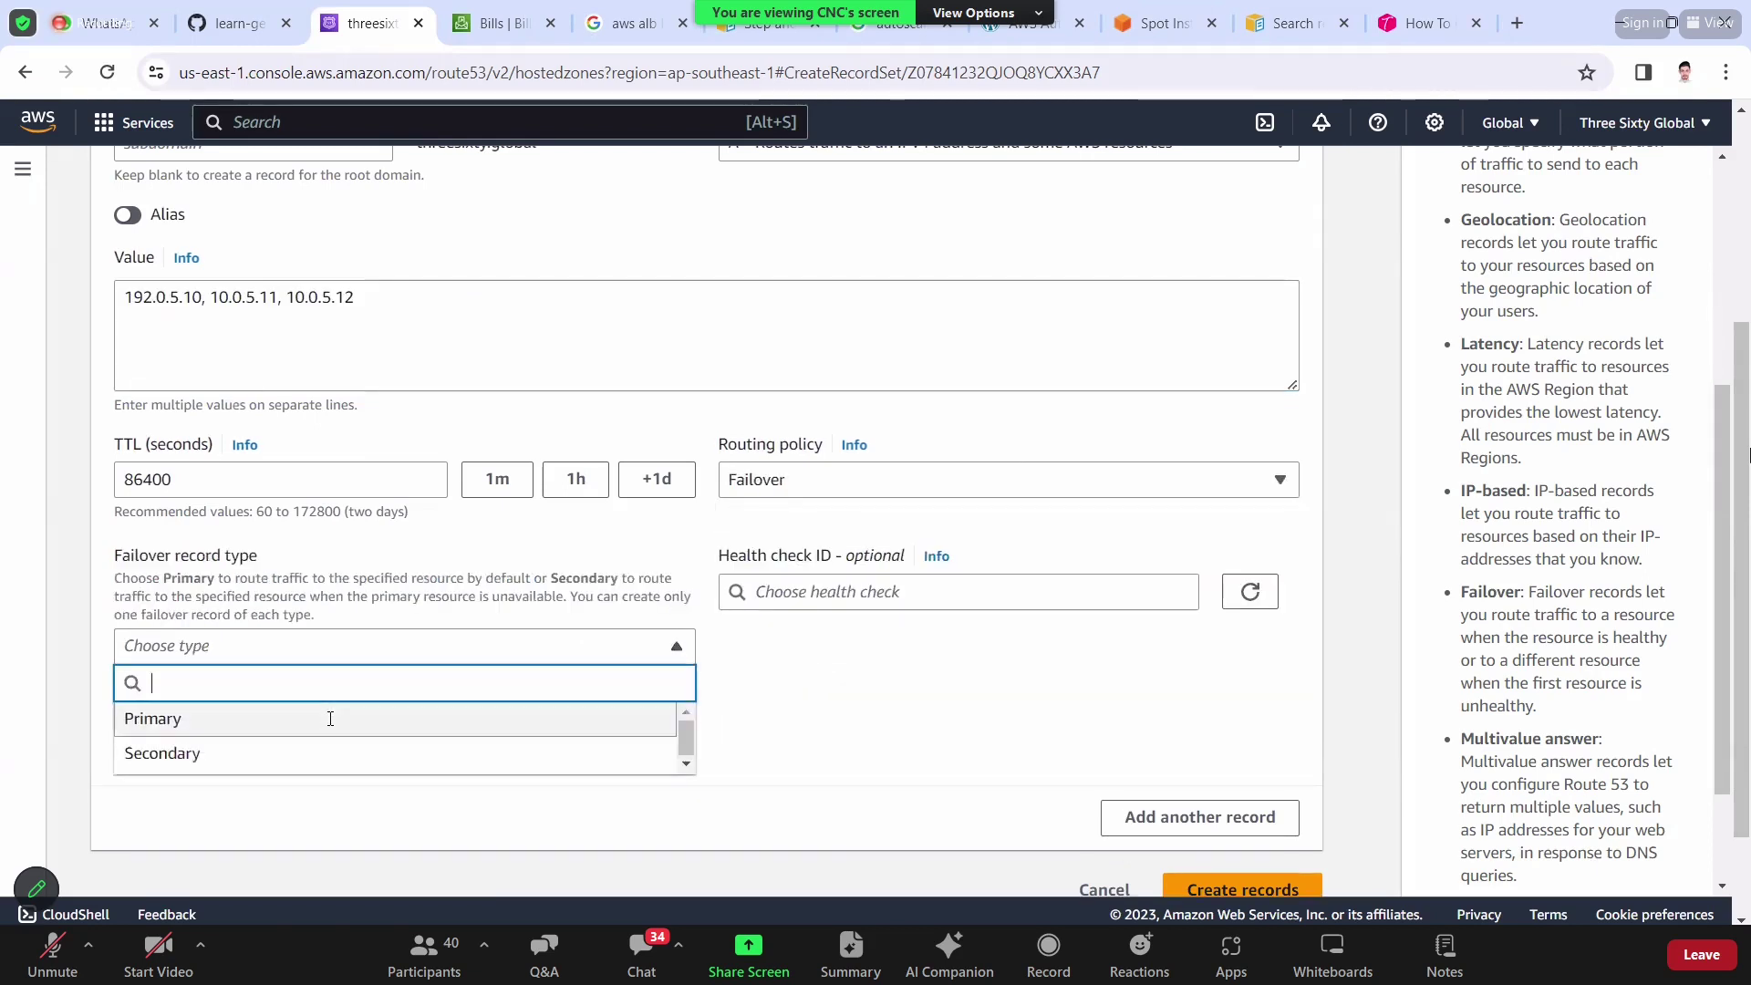
left_click(330, 720)
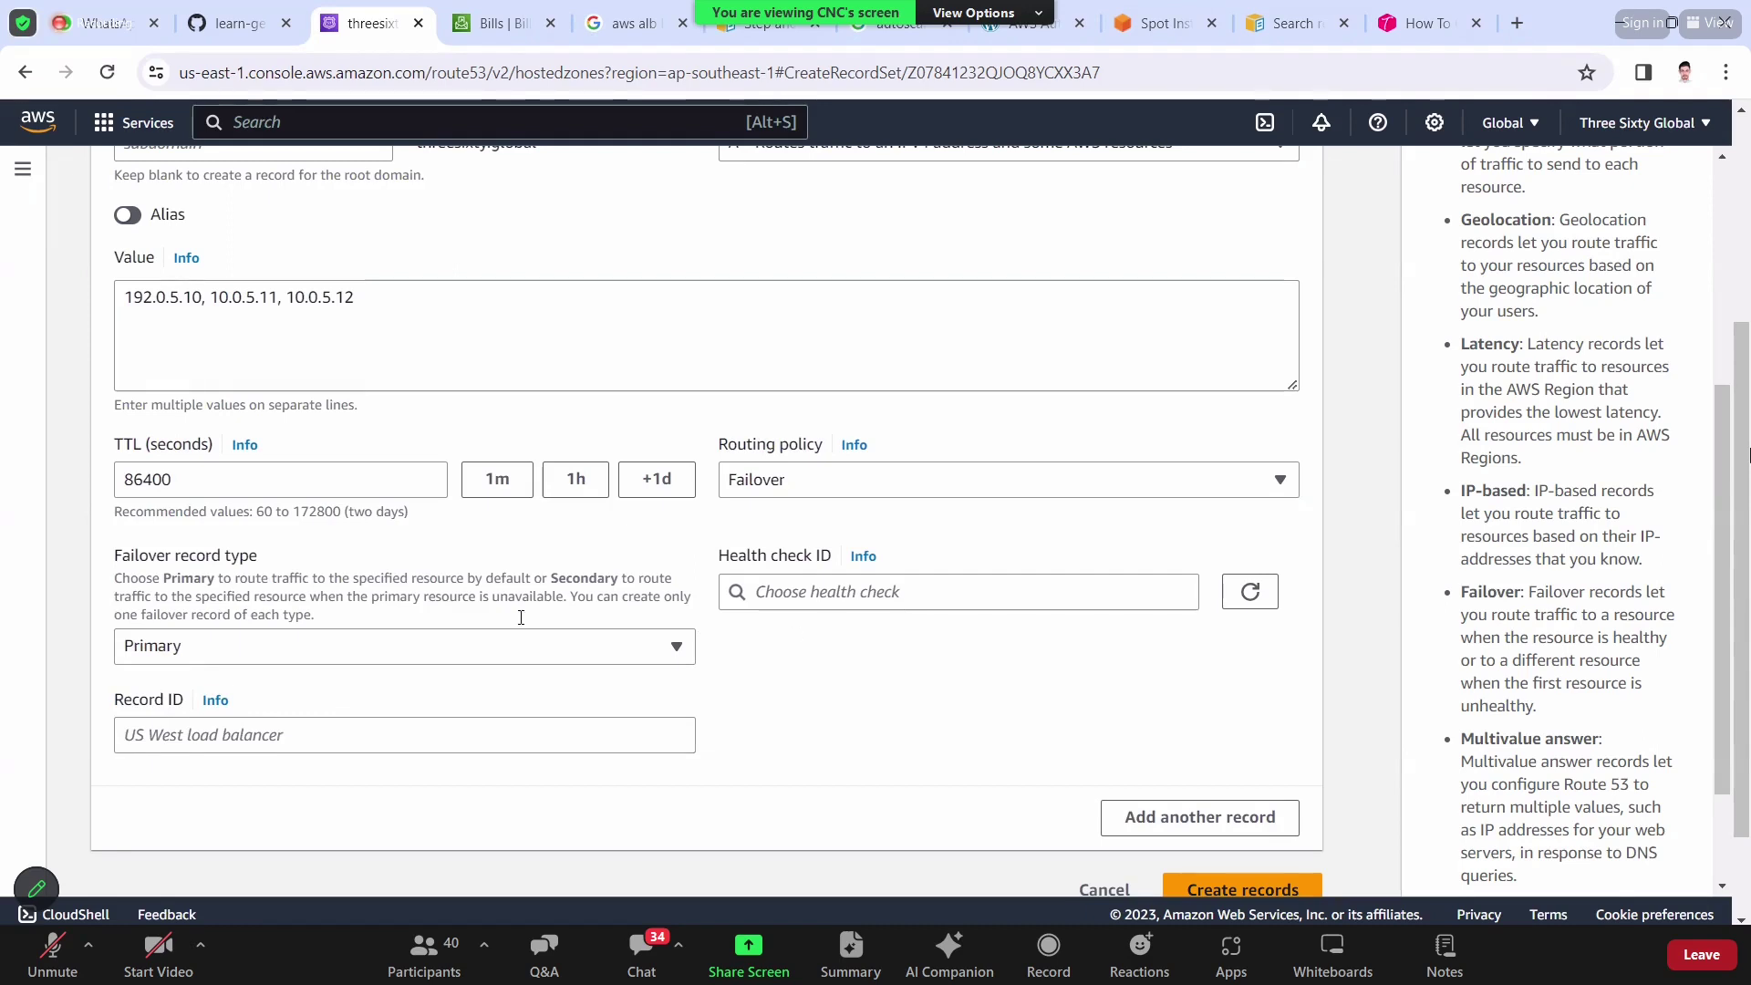
left_click(481, 649)
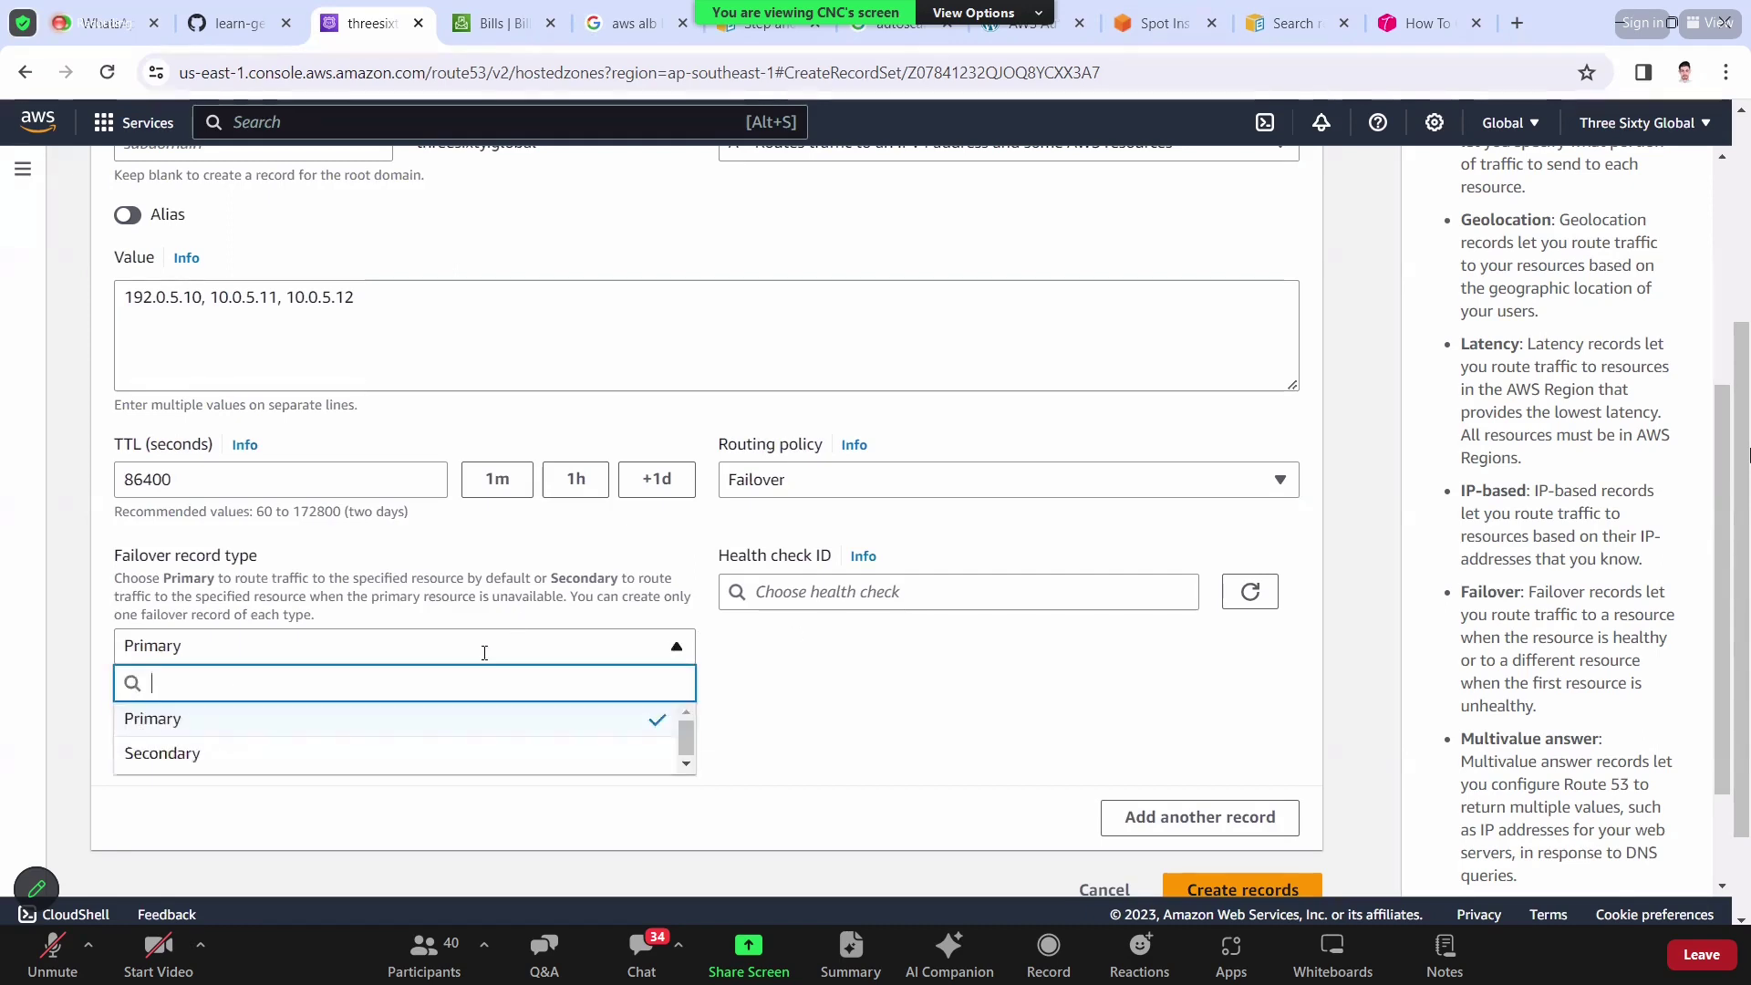
left_click(371, 751)
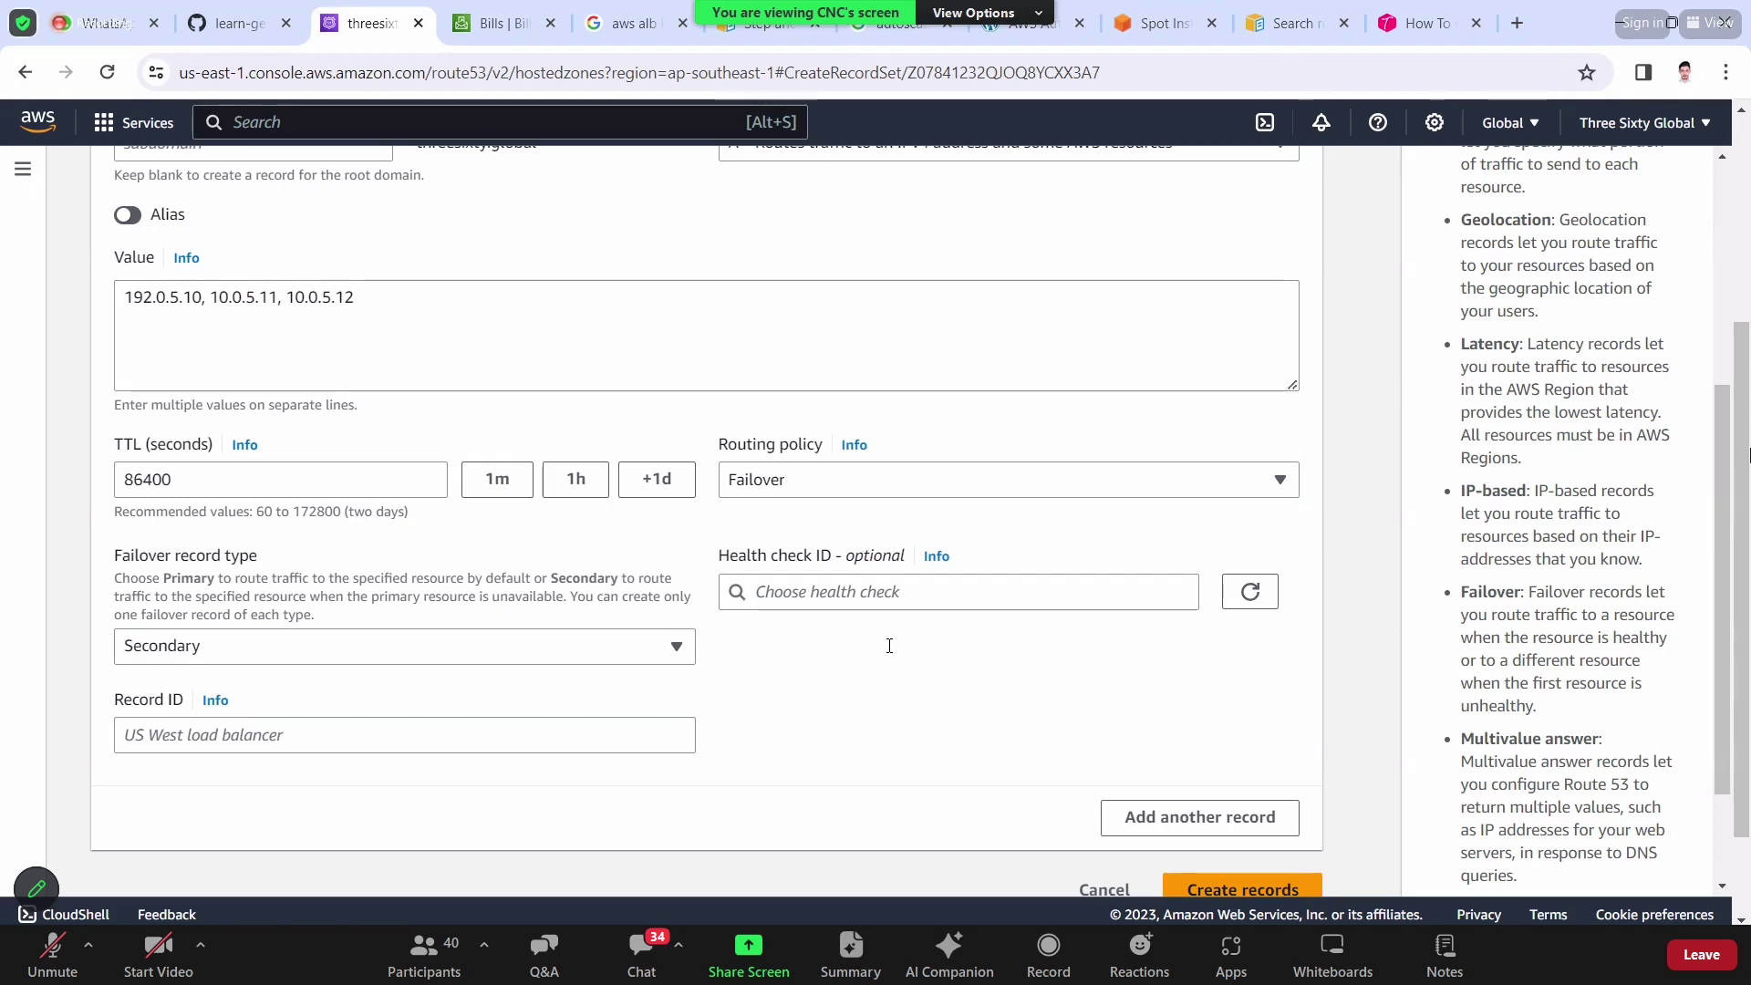
scroll(1581, 610, "down", 1)
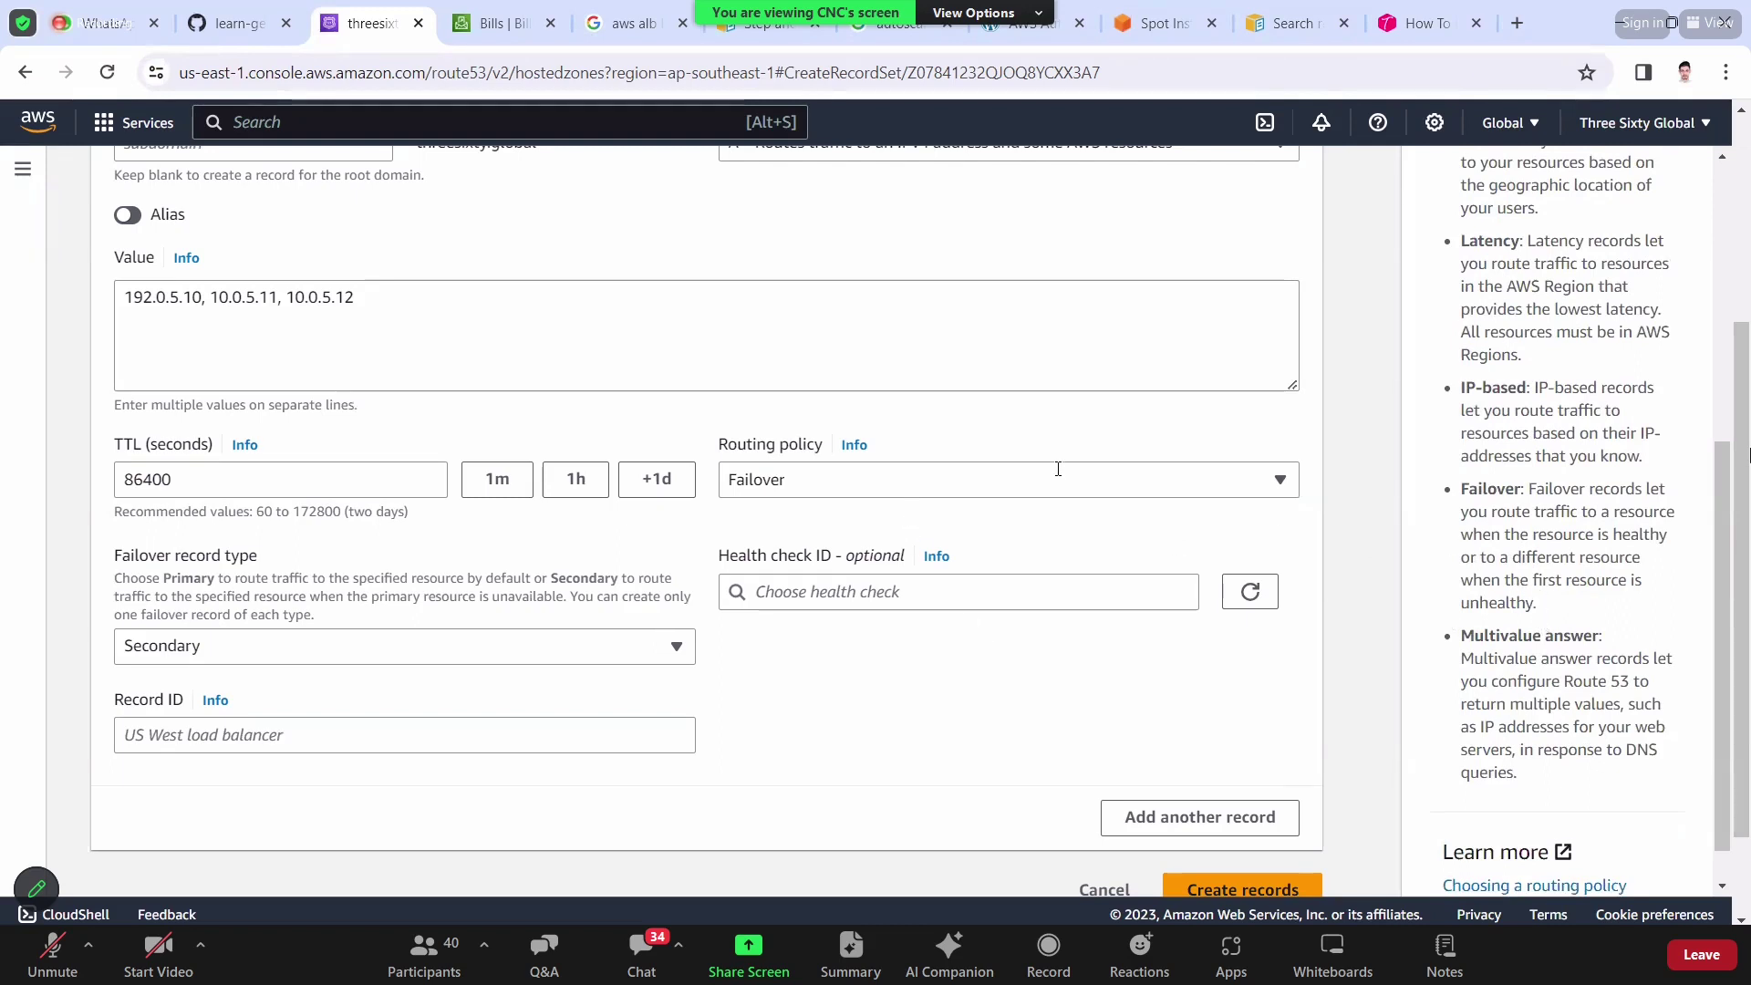
left_click(1028, 481)
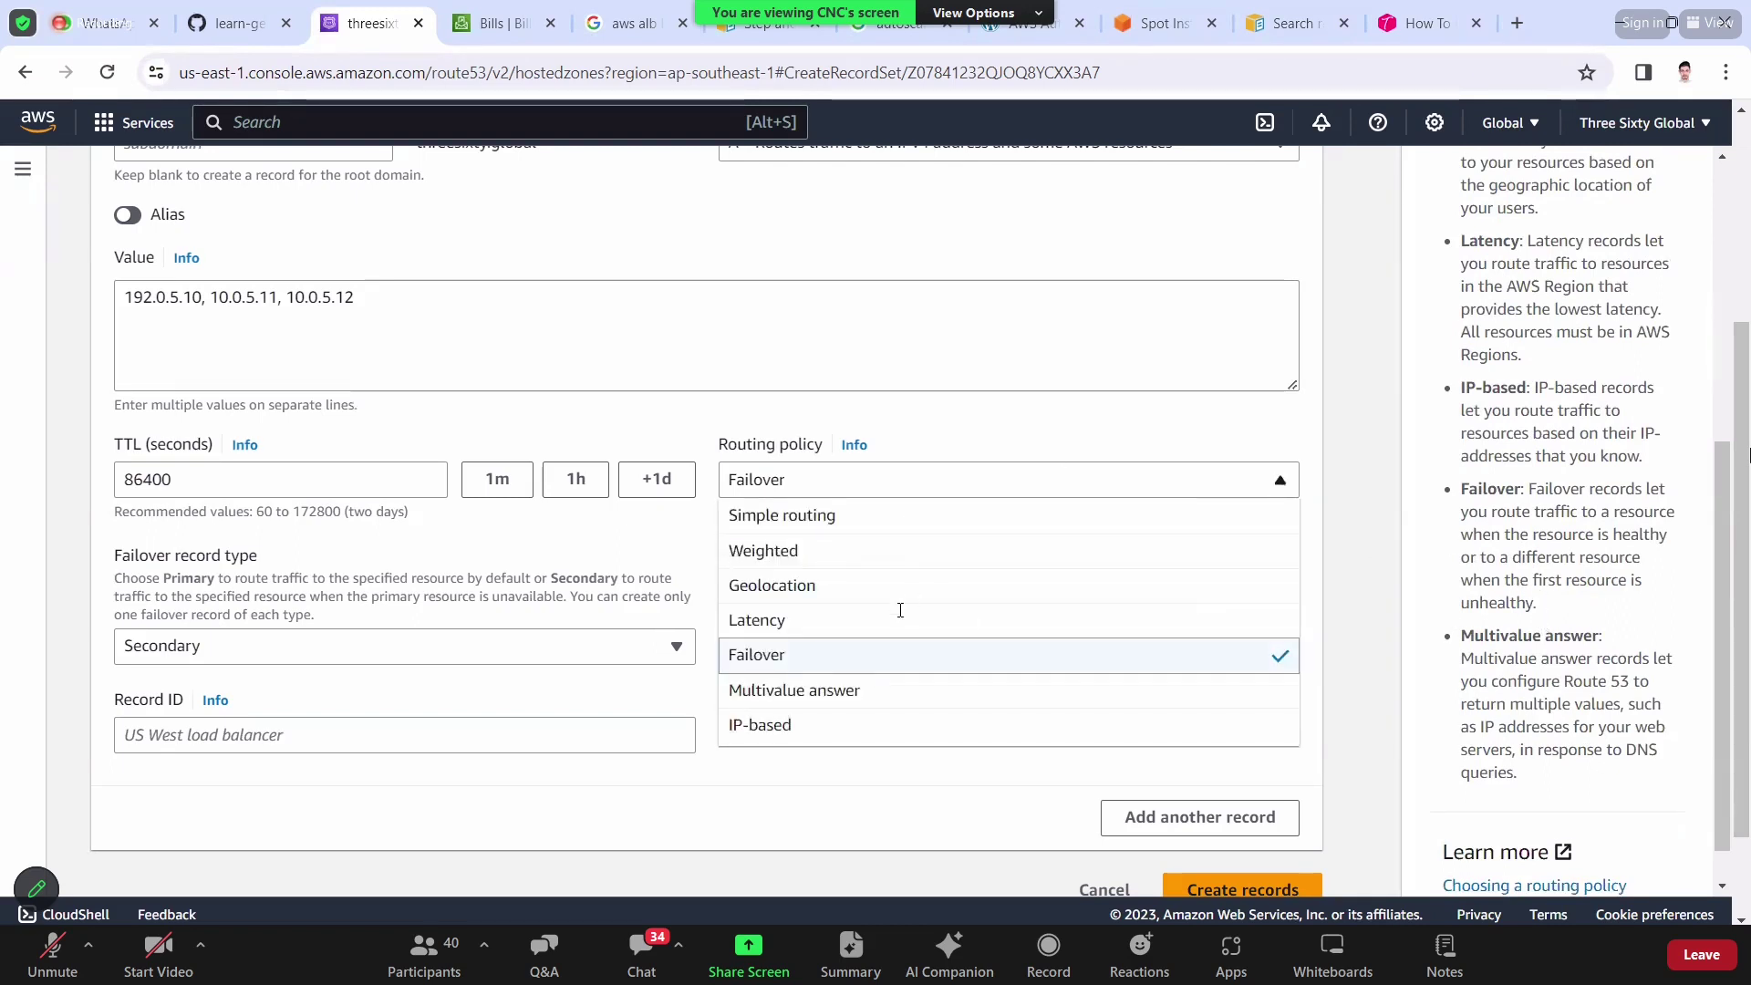
- Switch to Multivalue answer routing and review the record's address values
left_click(877, 691)
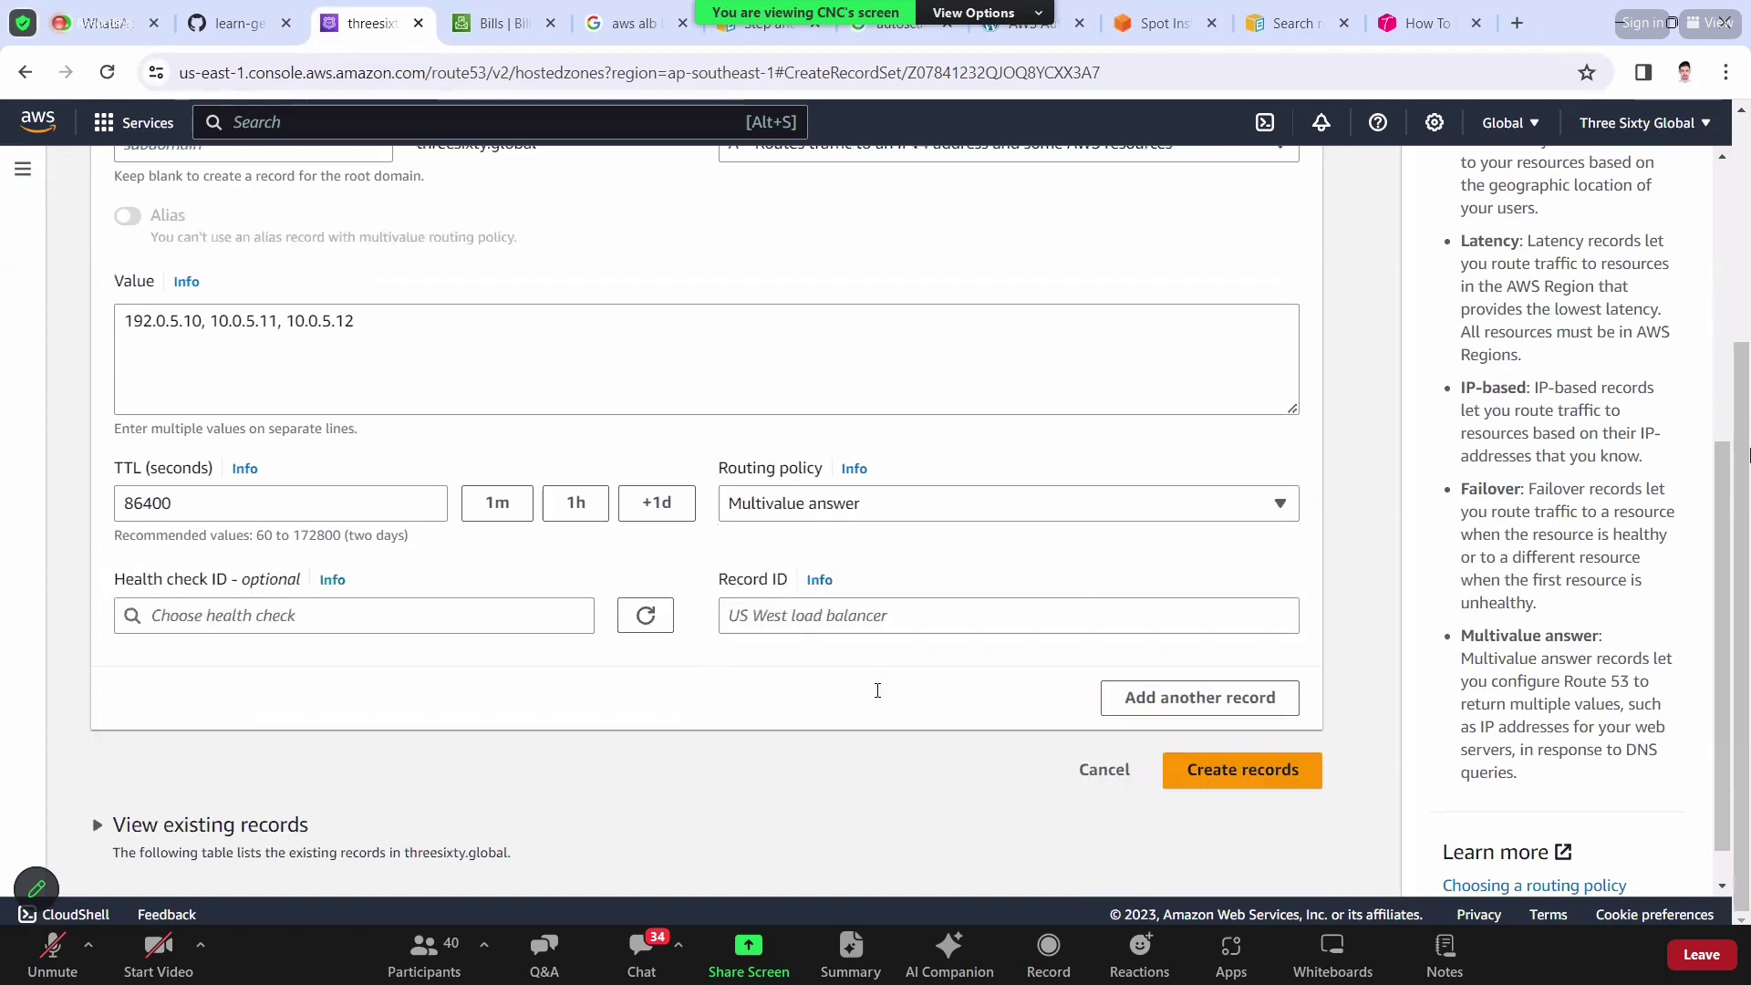
scroll(637, 535, "up", 2)
left_click(640, 536)
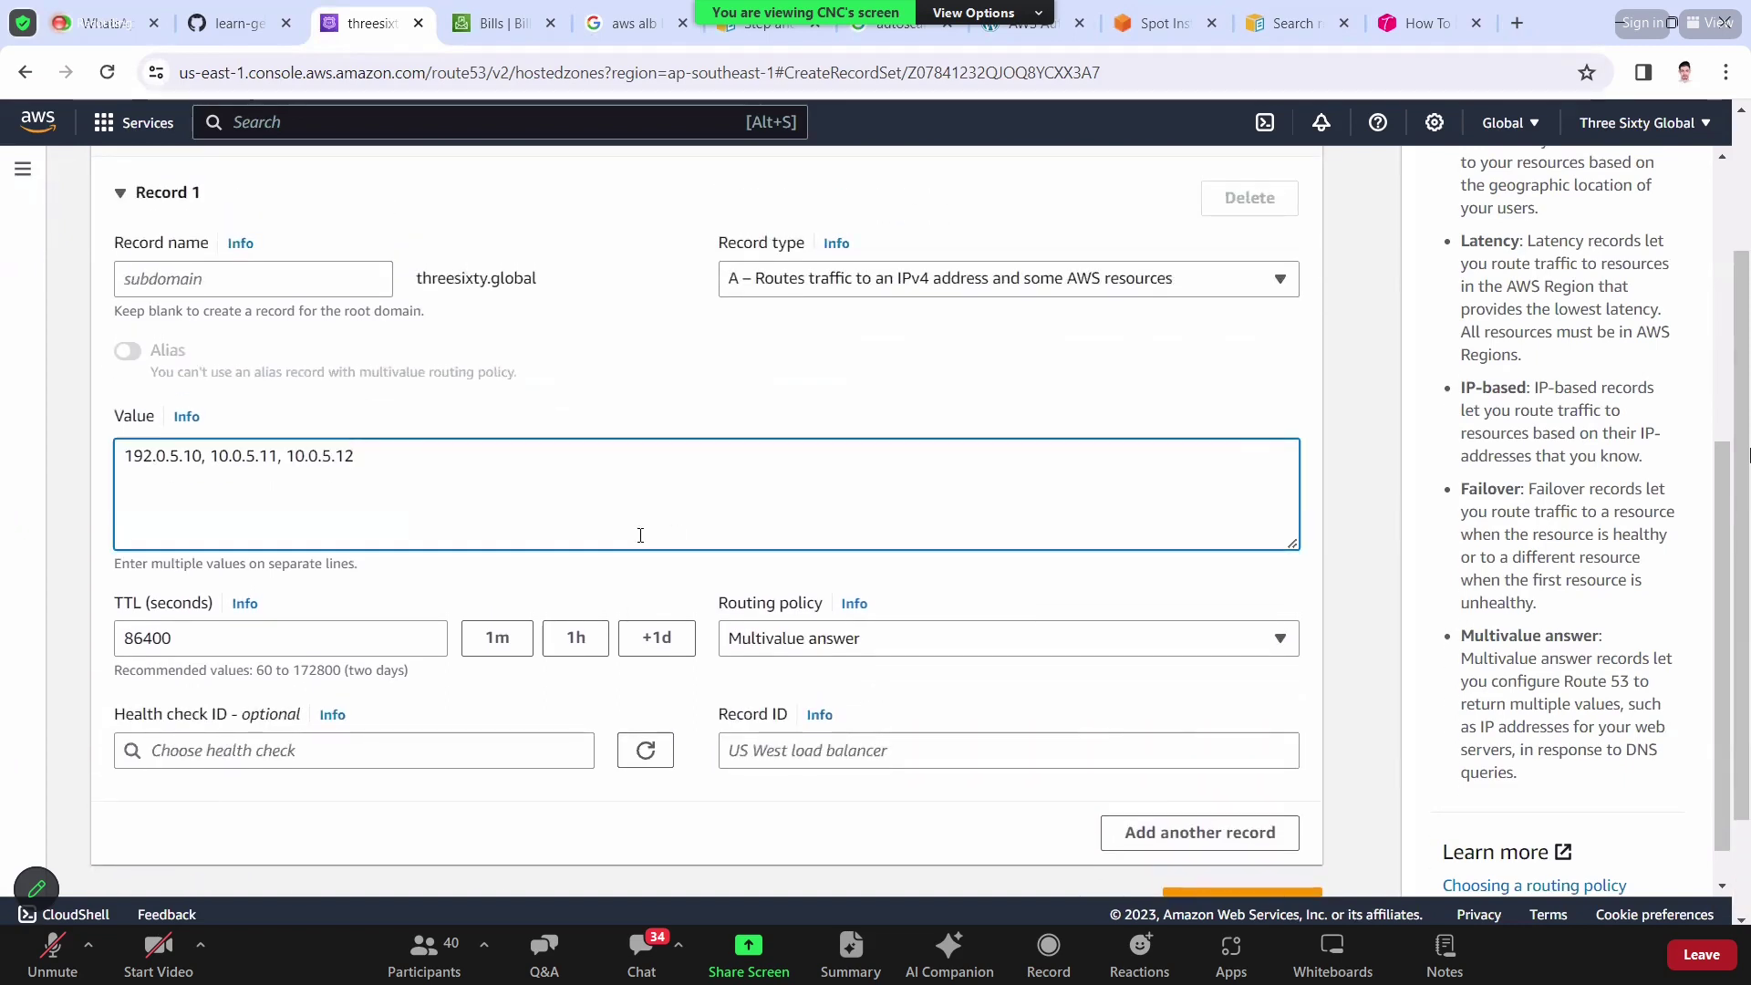
key("ctrl+a")
left_click(557, 521)
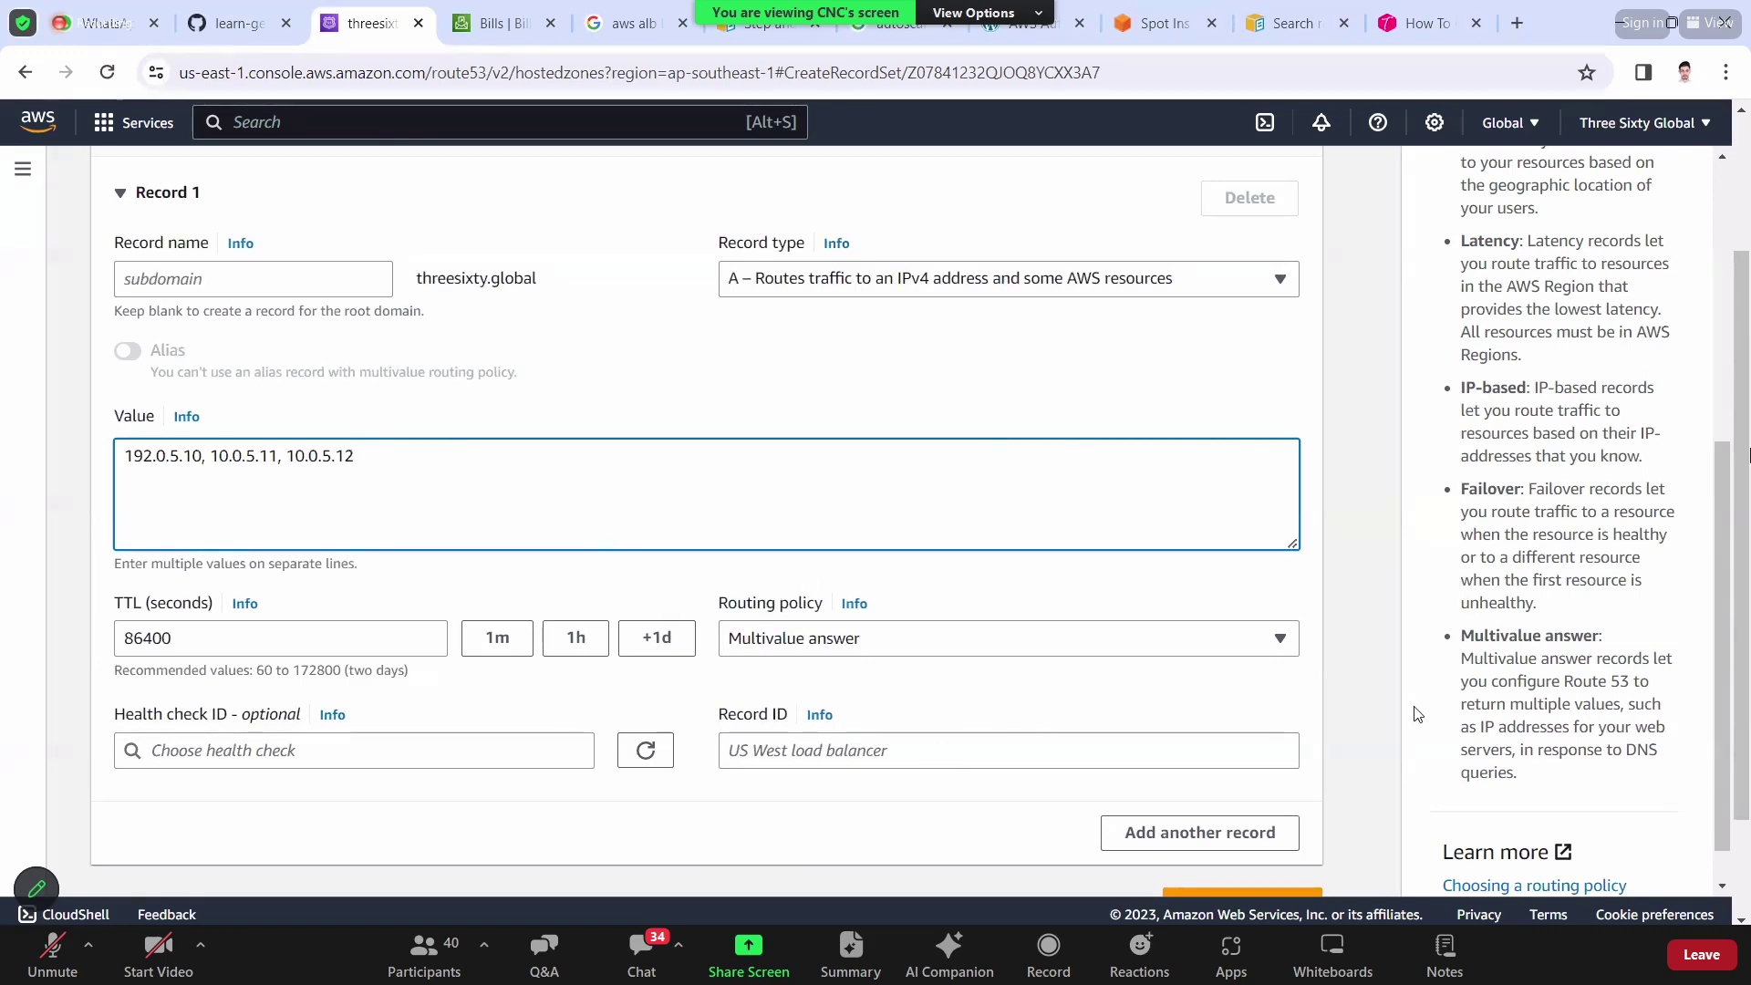
scroll(1416, 714, "up", 6)
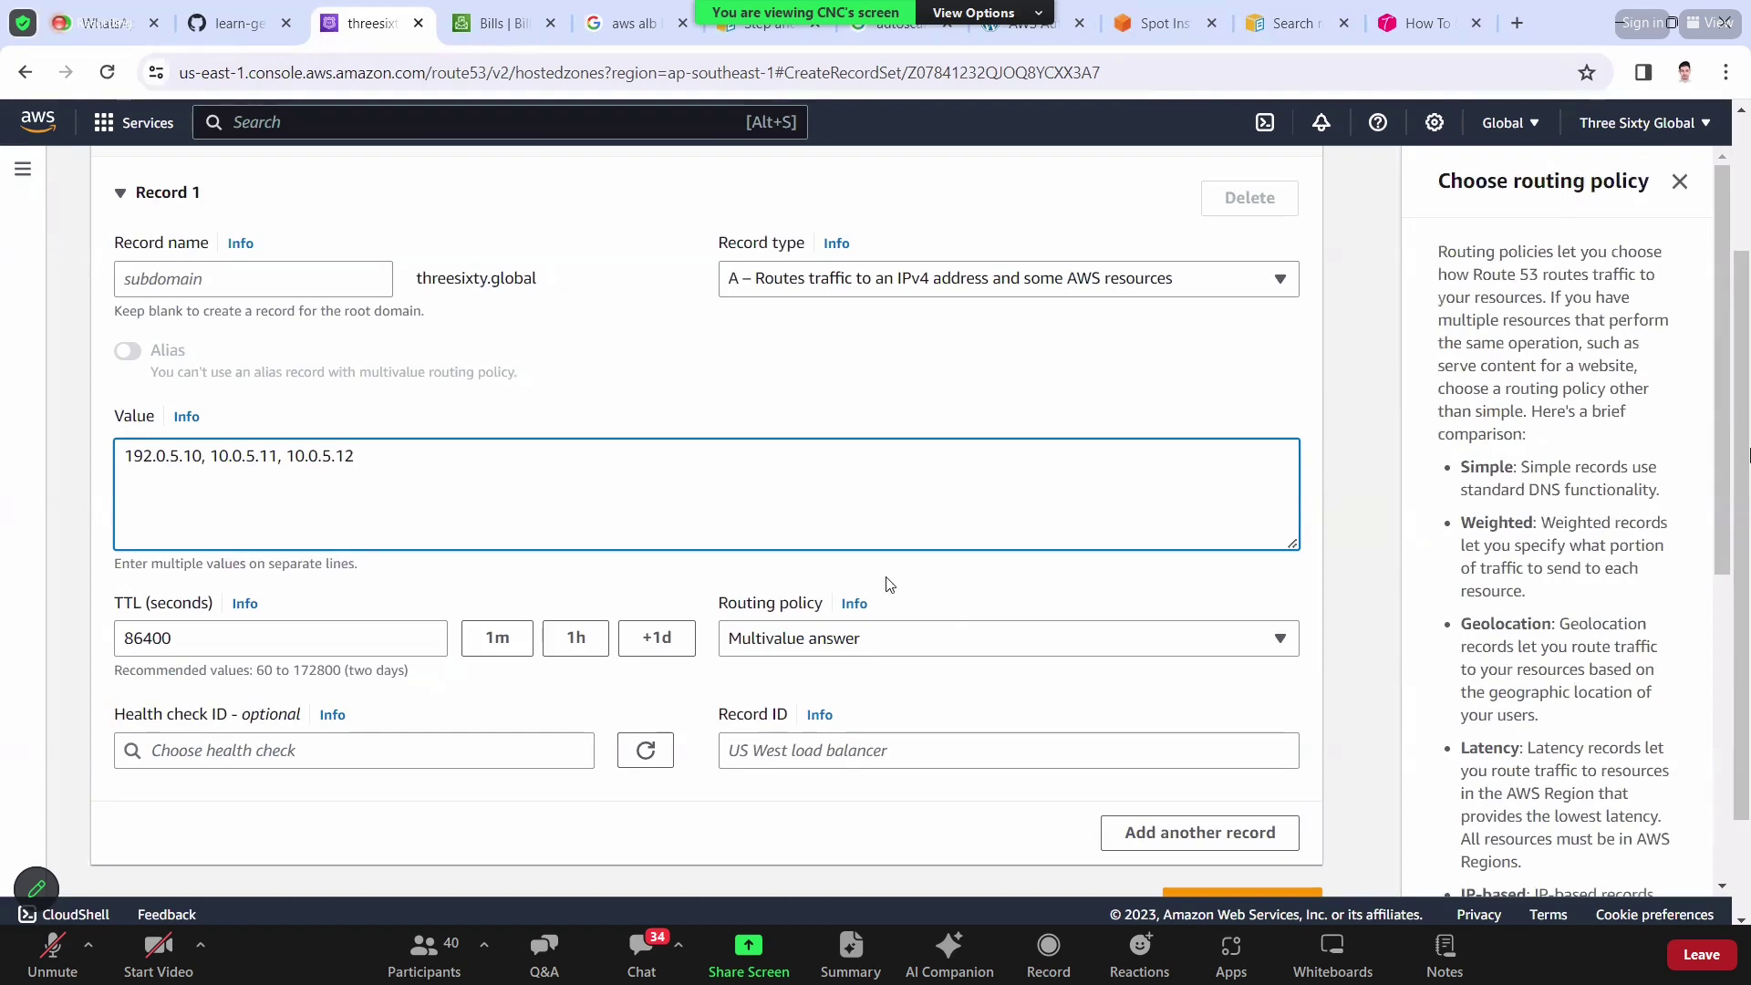
scroll(890, 583, "down", 2)
scroll(890, 584, "up", 5)
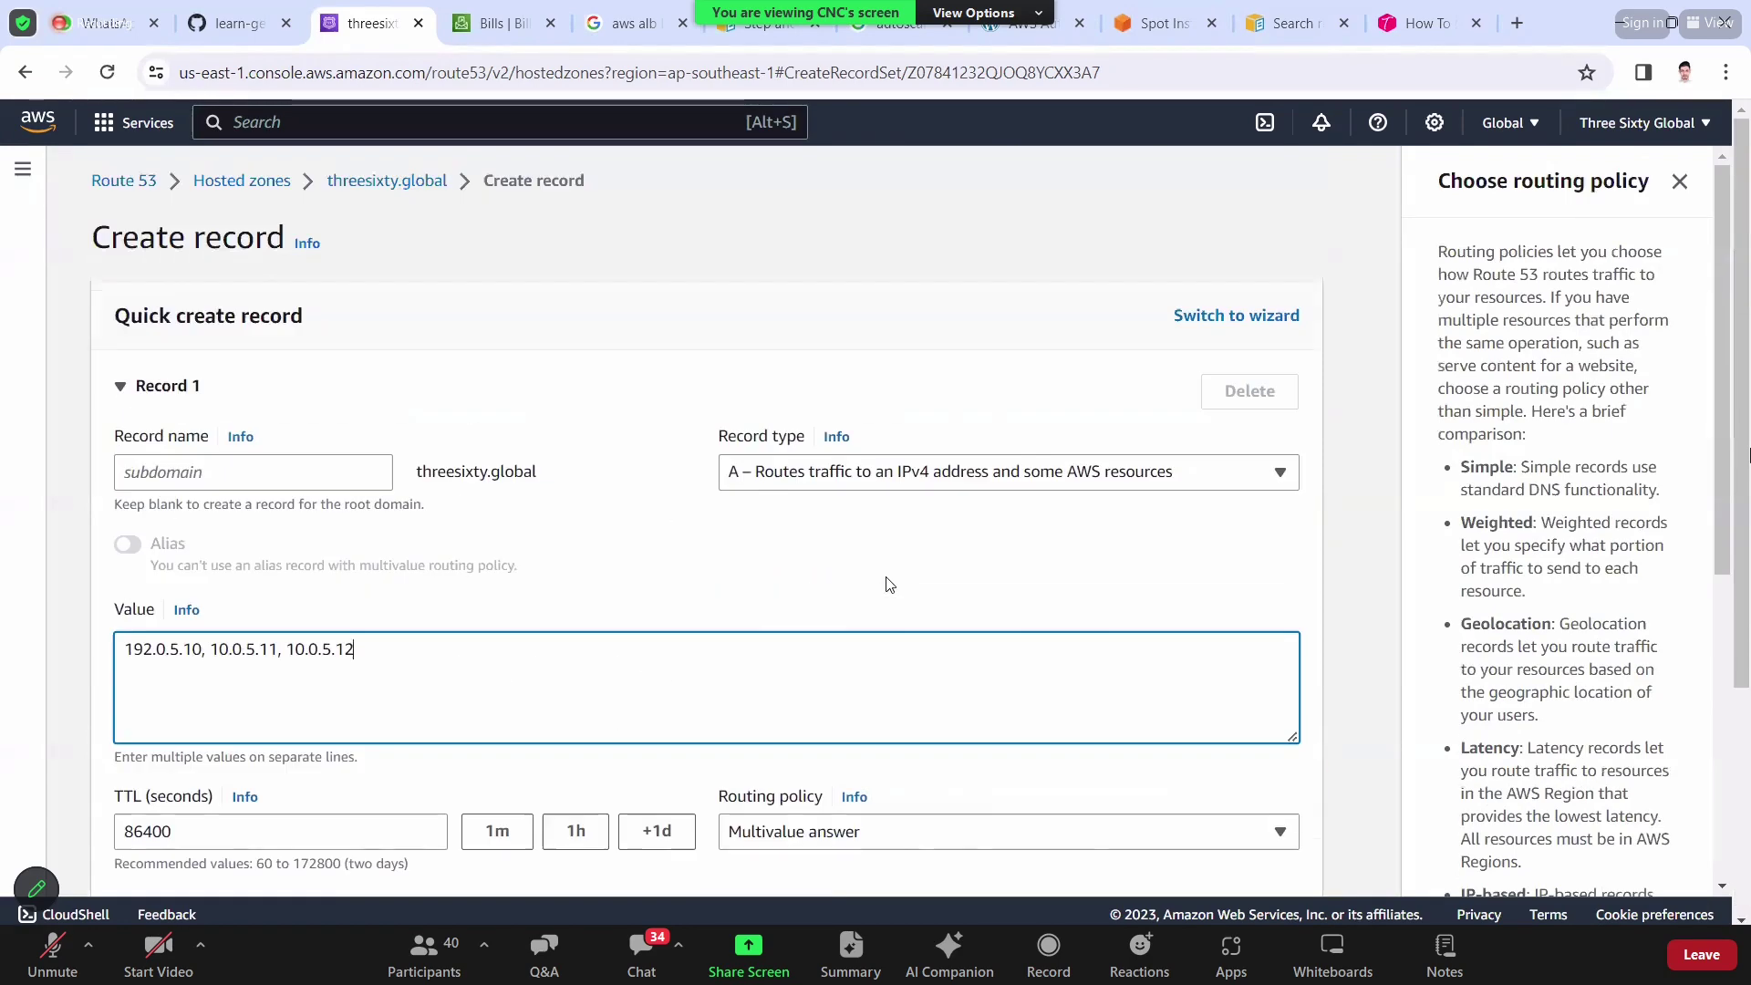
scroll(889, 583, "down", 3)
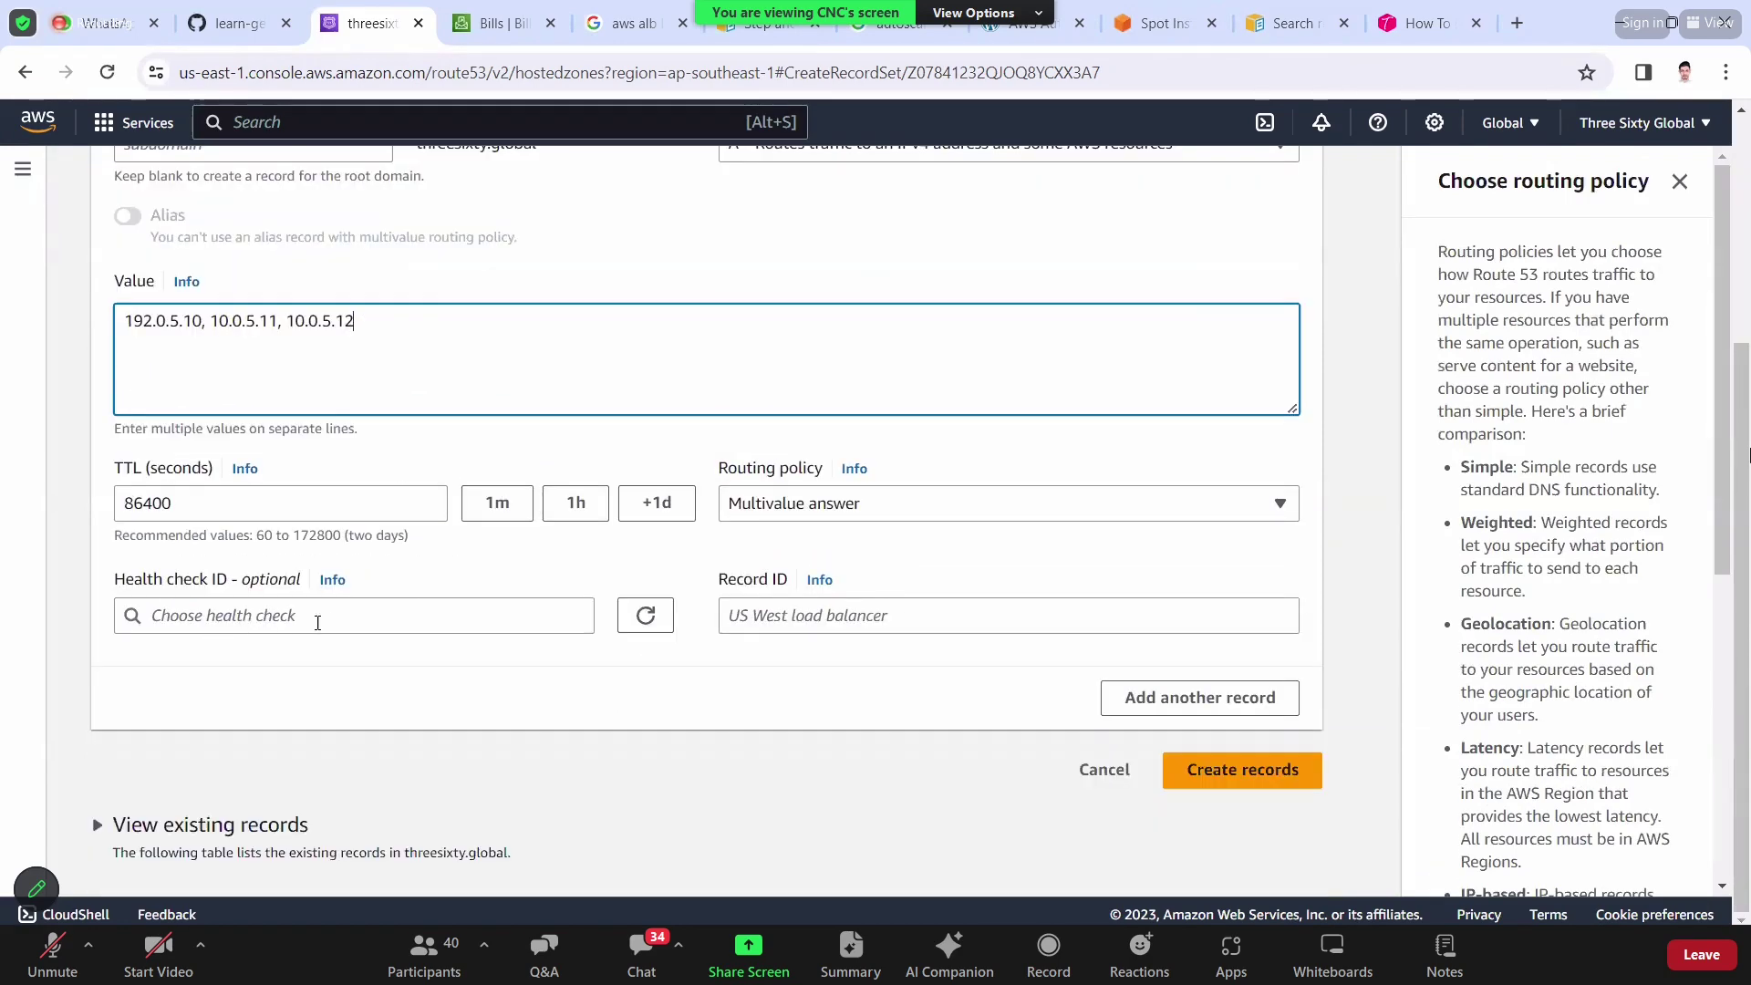
scroll(330, 617, "up", 3)
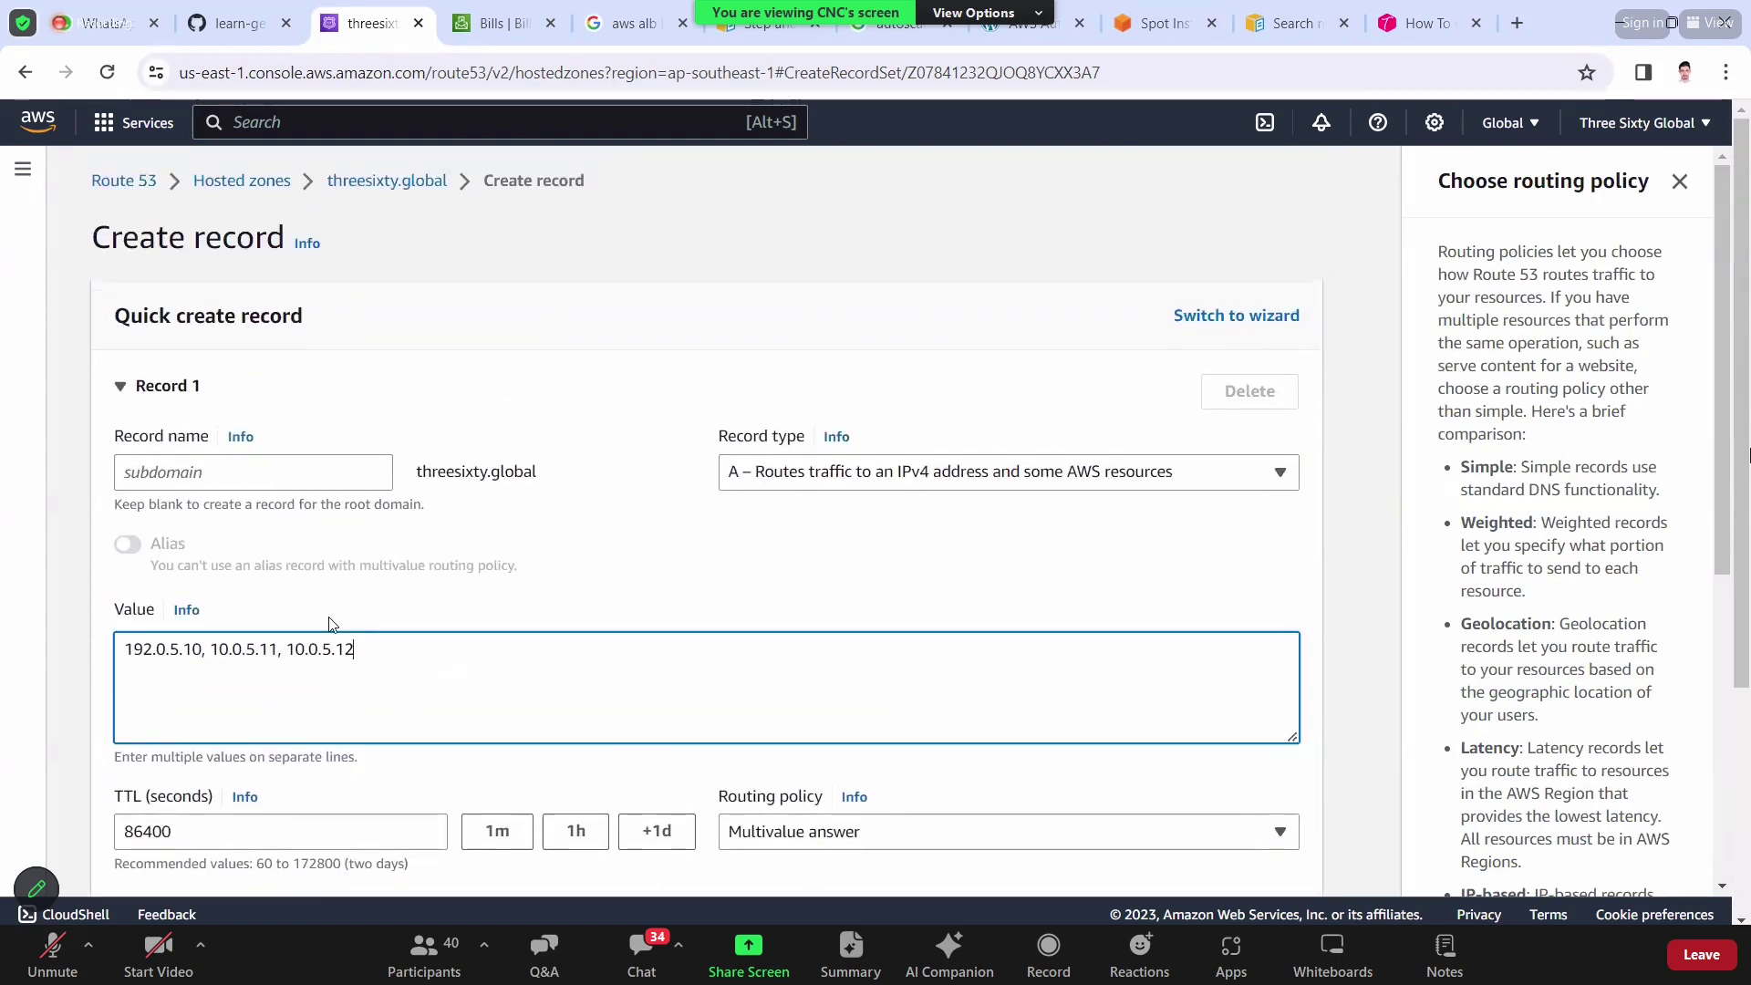
scroll(331, 623, "down", 1)
- Cancel the unsaved record, returning to the threesixty.global records list
left_click(253, 398)
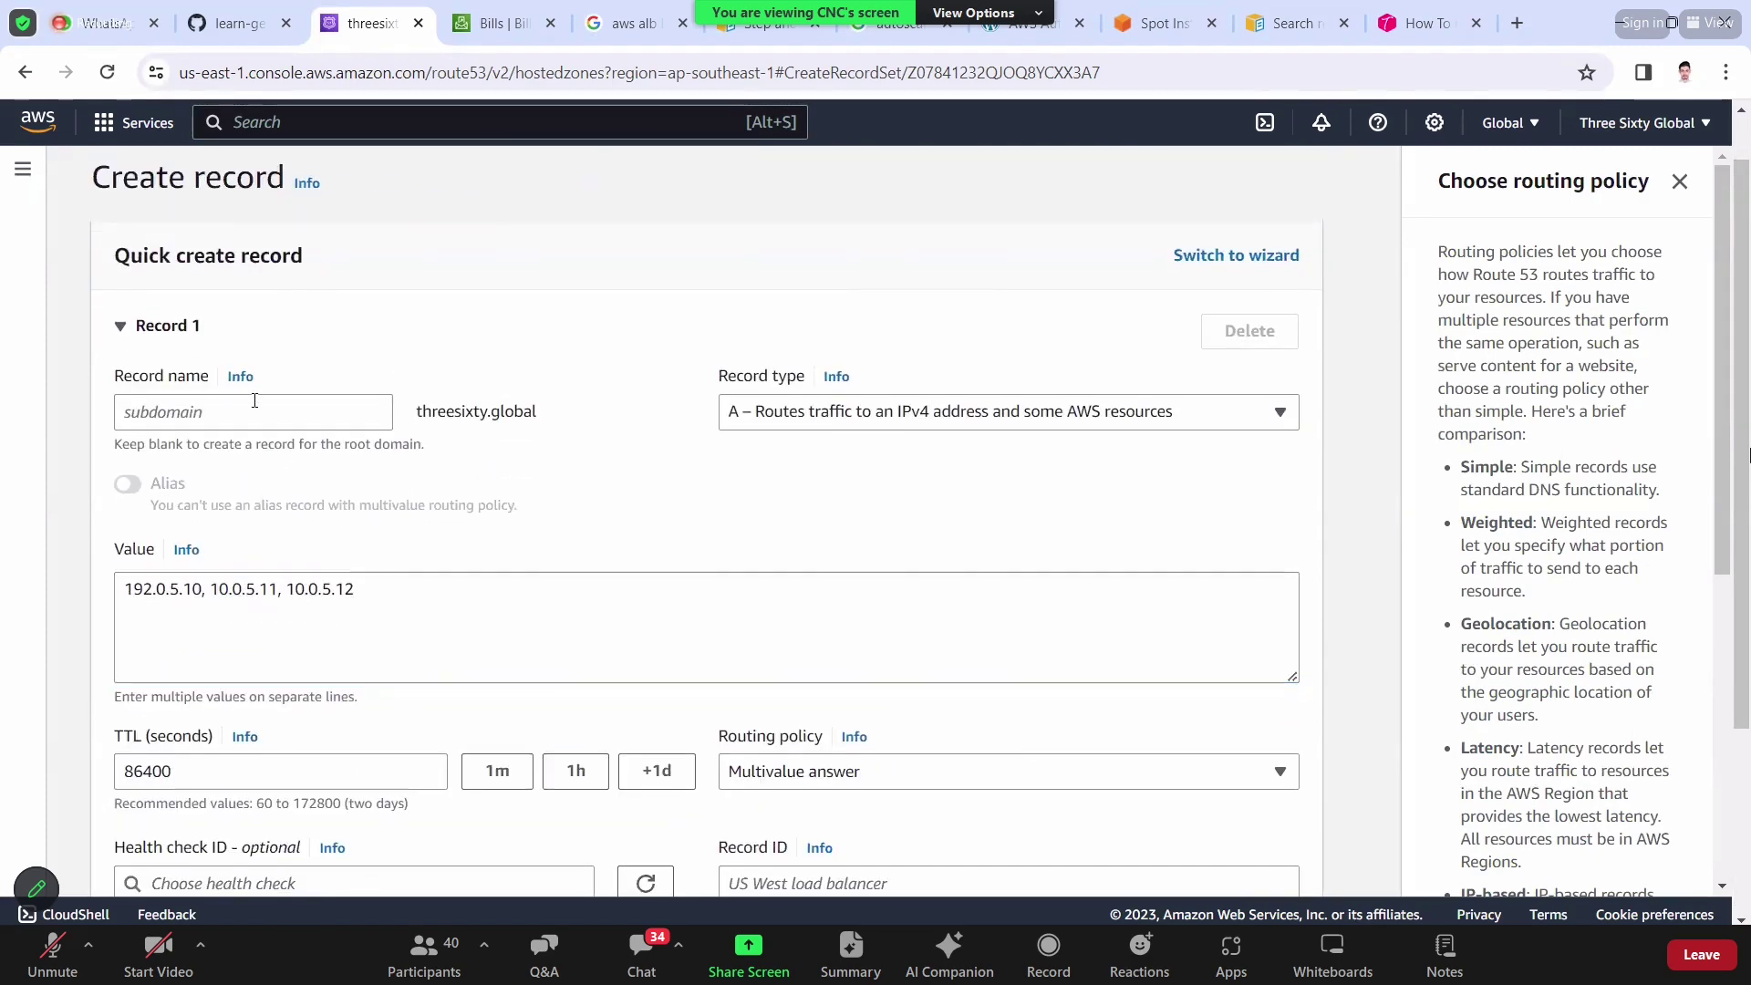
scroll(1085, 776, "down", 3)
left_click(1101, 774)
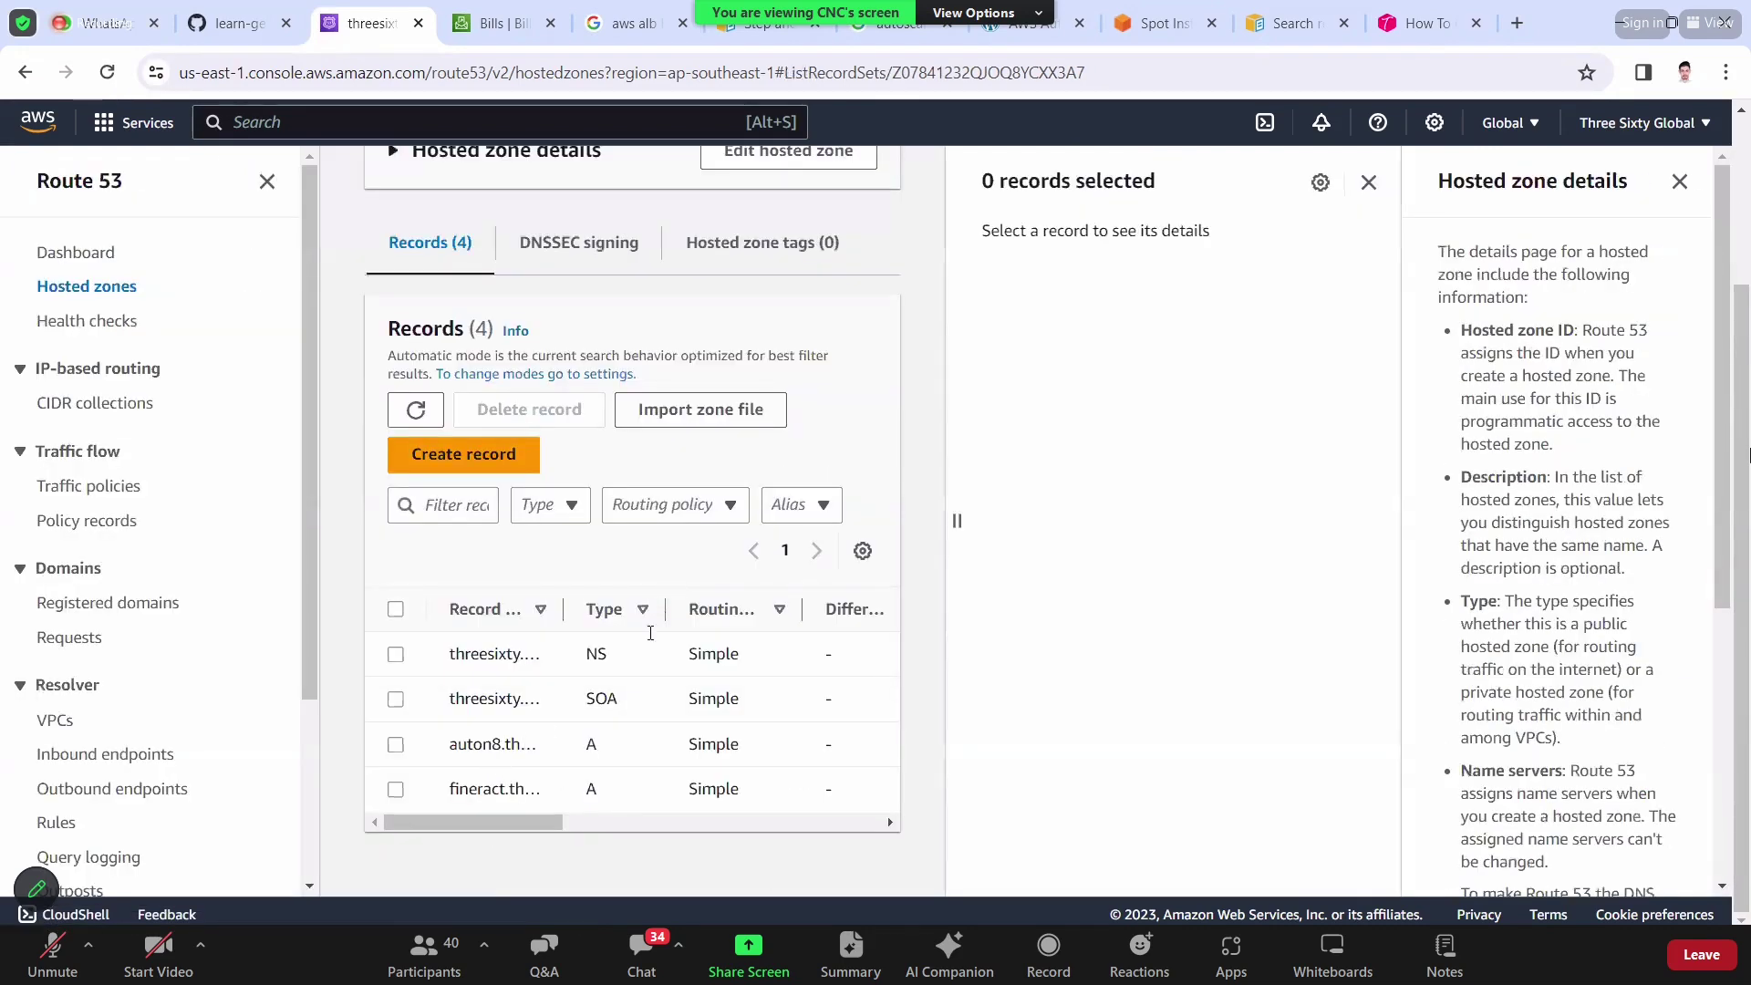
- Close the record details panel and expand threesixty.global's Hosted zone details with its four name servers
left_click(1371, 183)
scroll(955, 690, "right", 2)
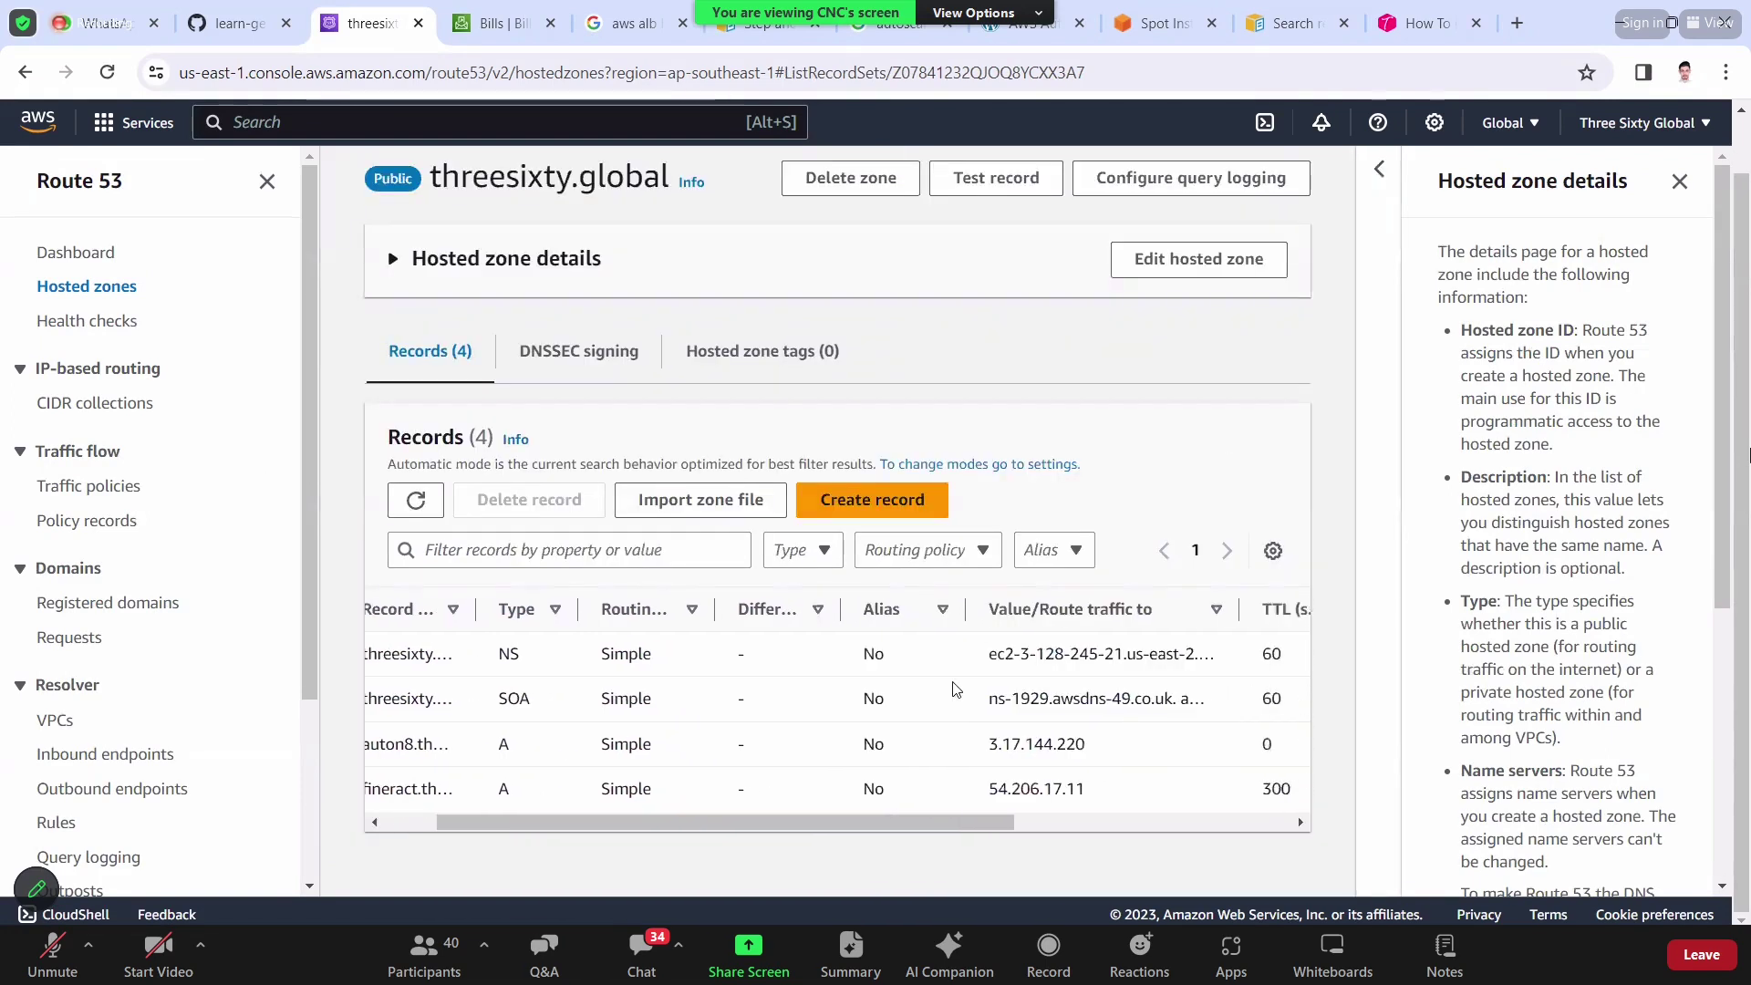
scroll(955, 690, "left", 2)
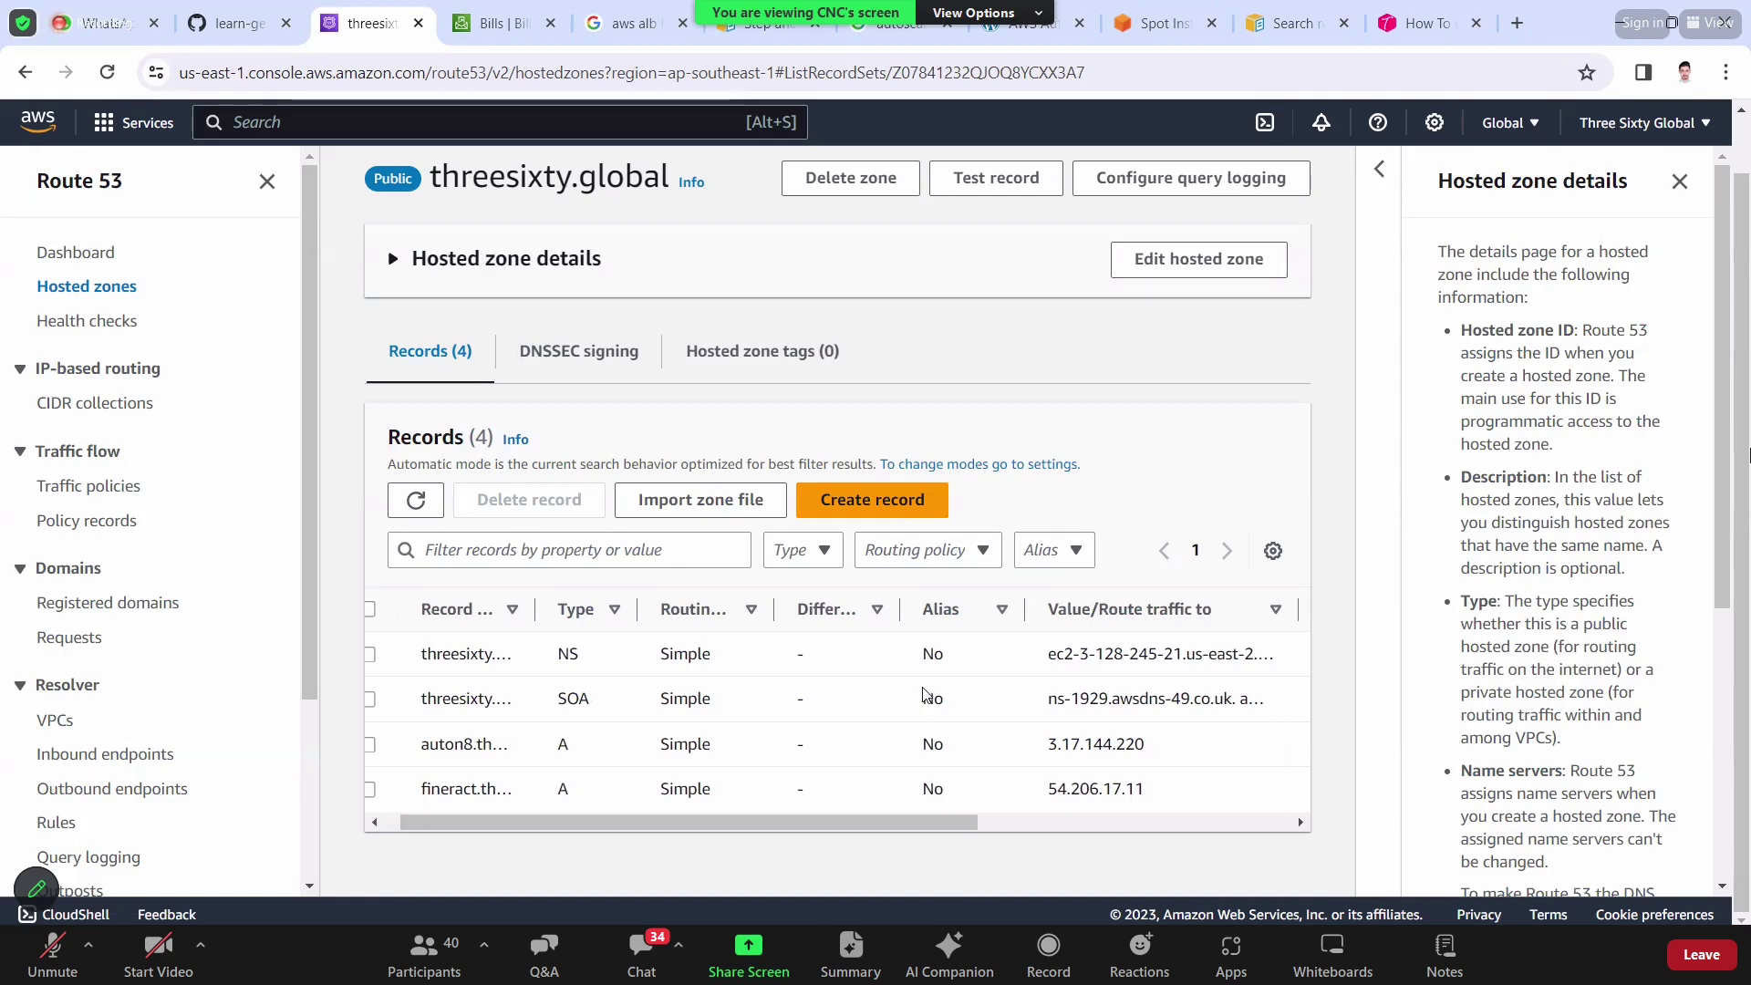
scroll(926, 695, "right", 2)
scroll(926, 695, "left", 2)
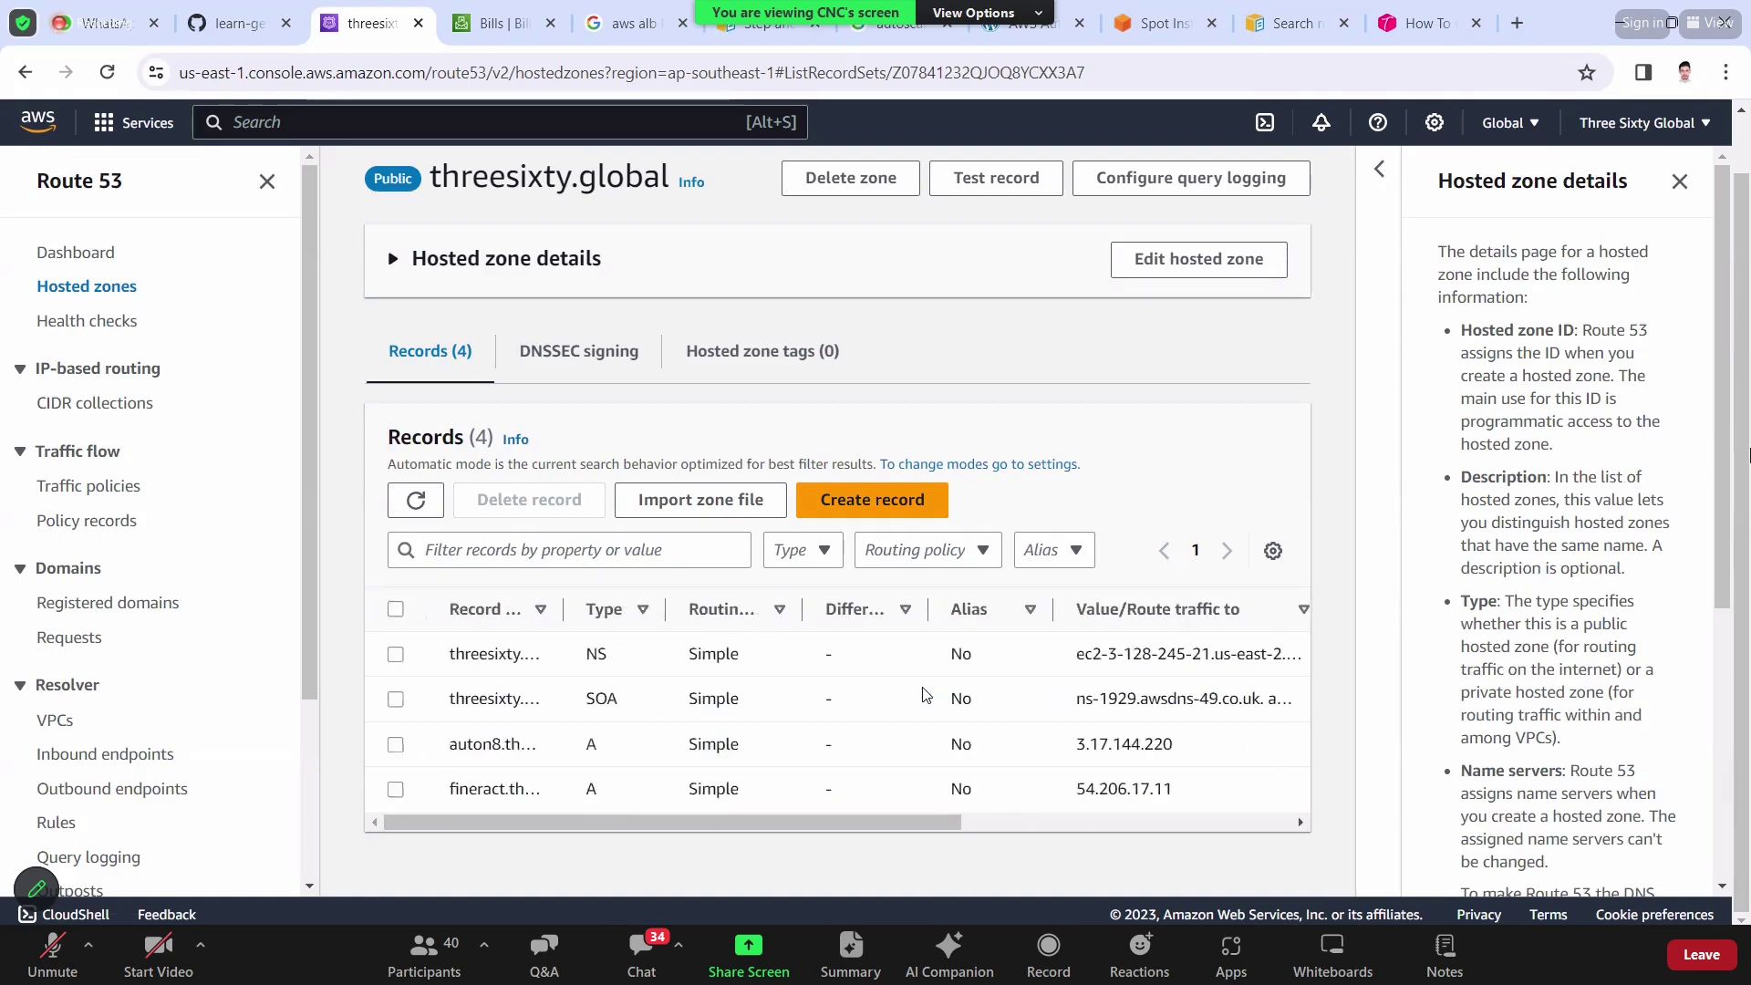
left_click(390, 260)
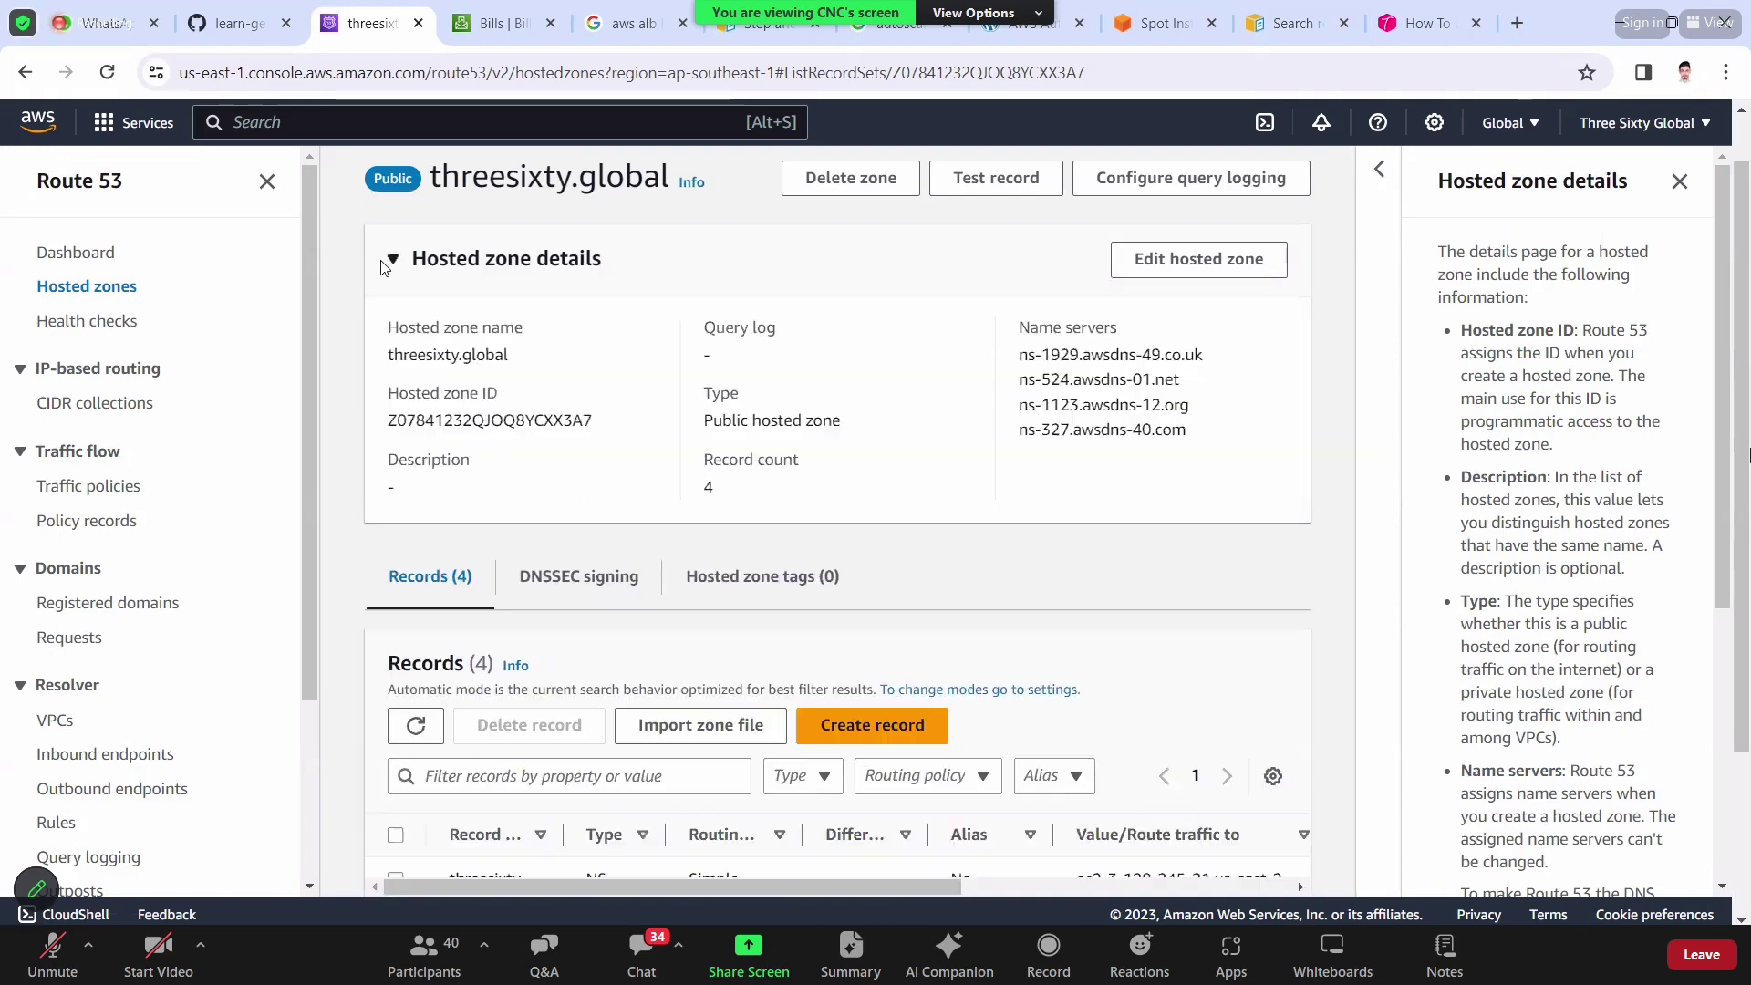
scroll(577, 415, "down", 2)
scroll(577, 415, "up", 3)
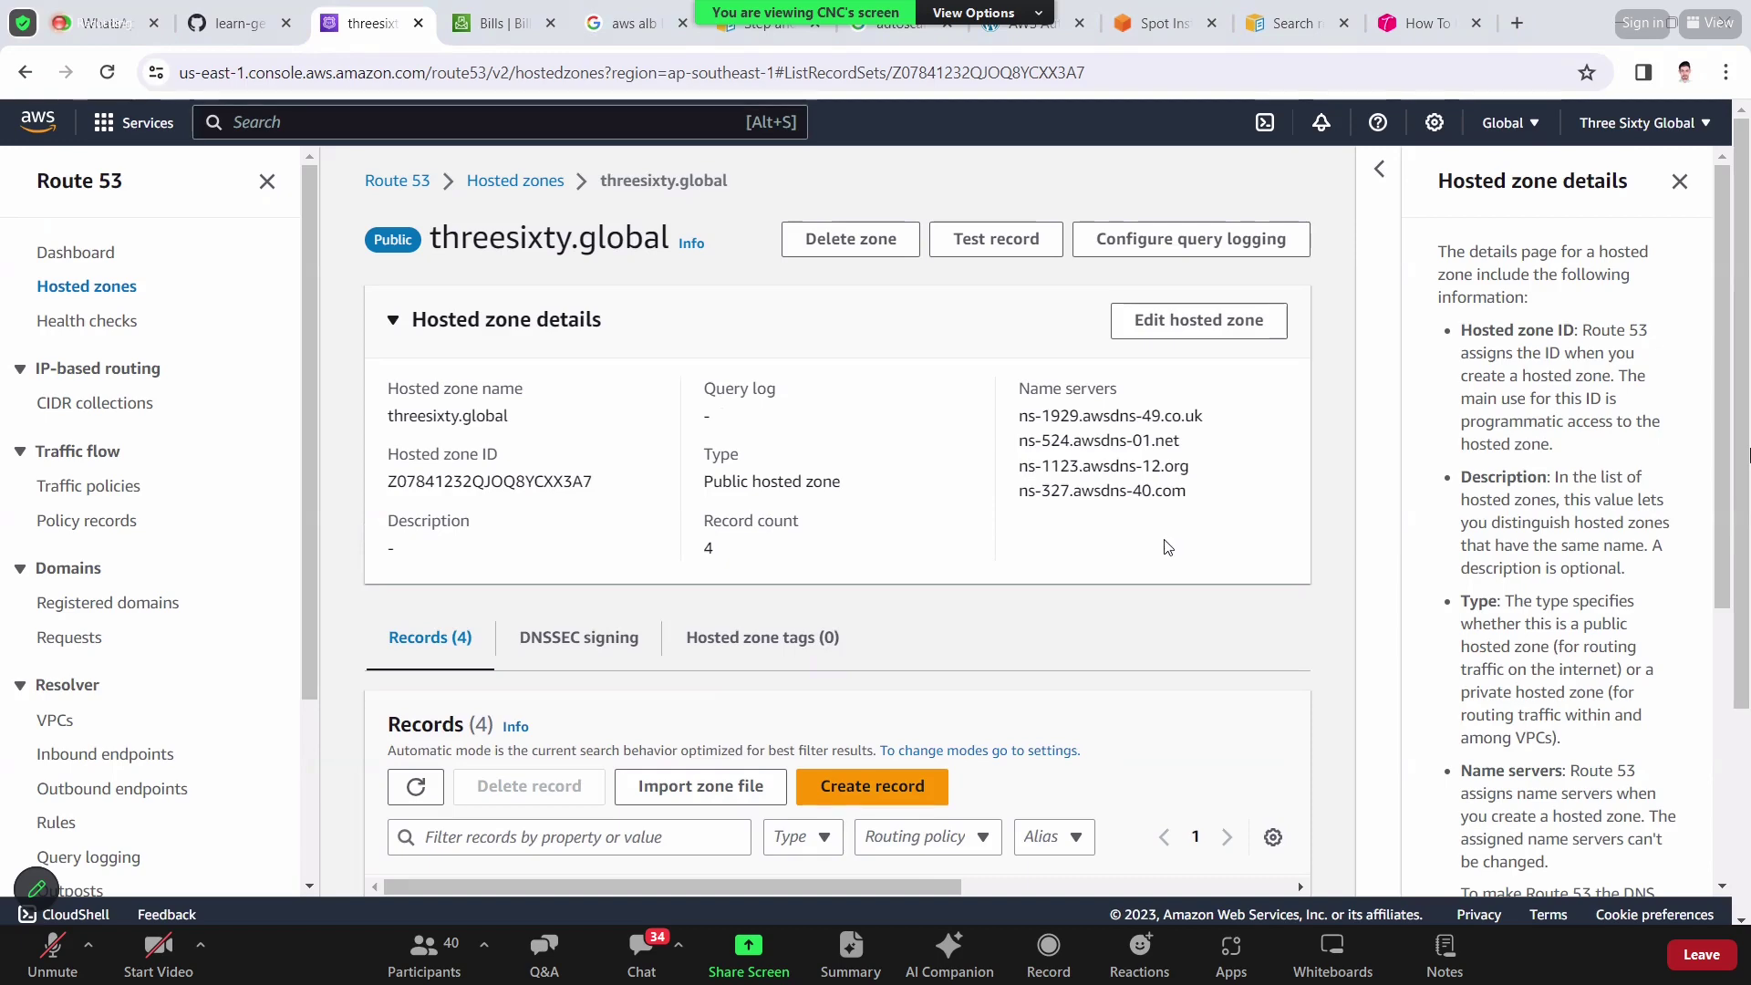
key("super")
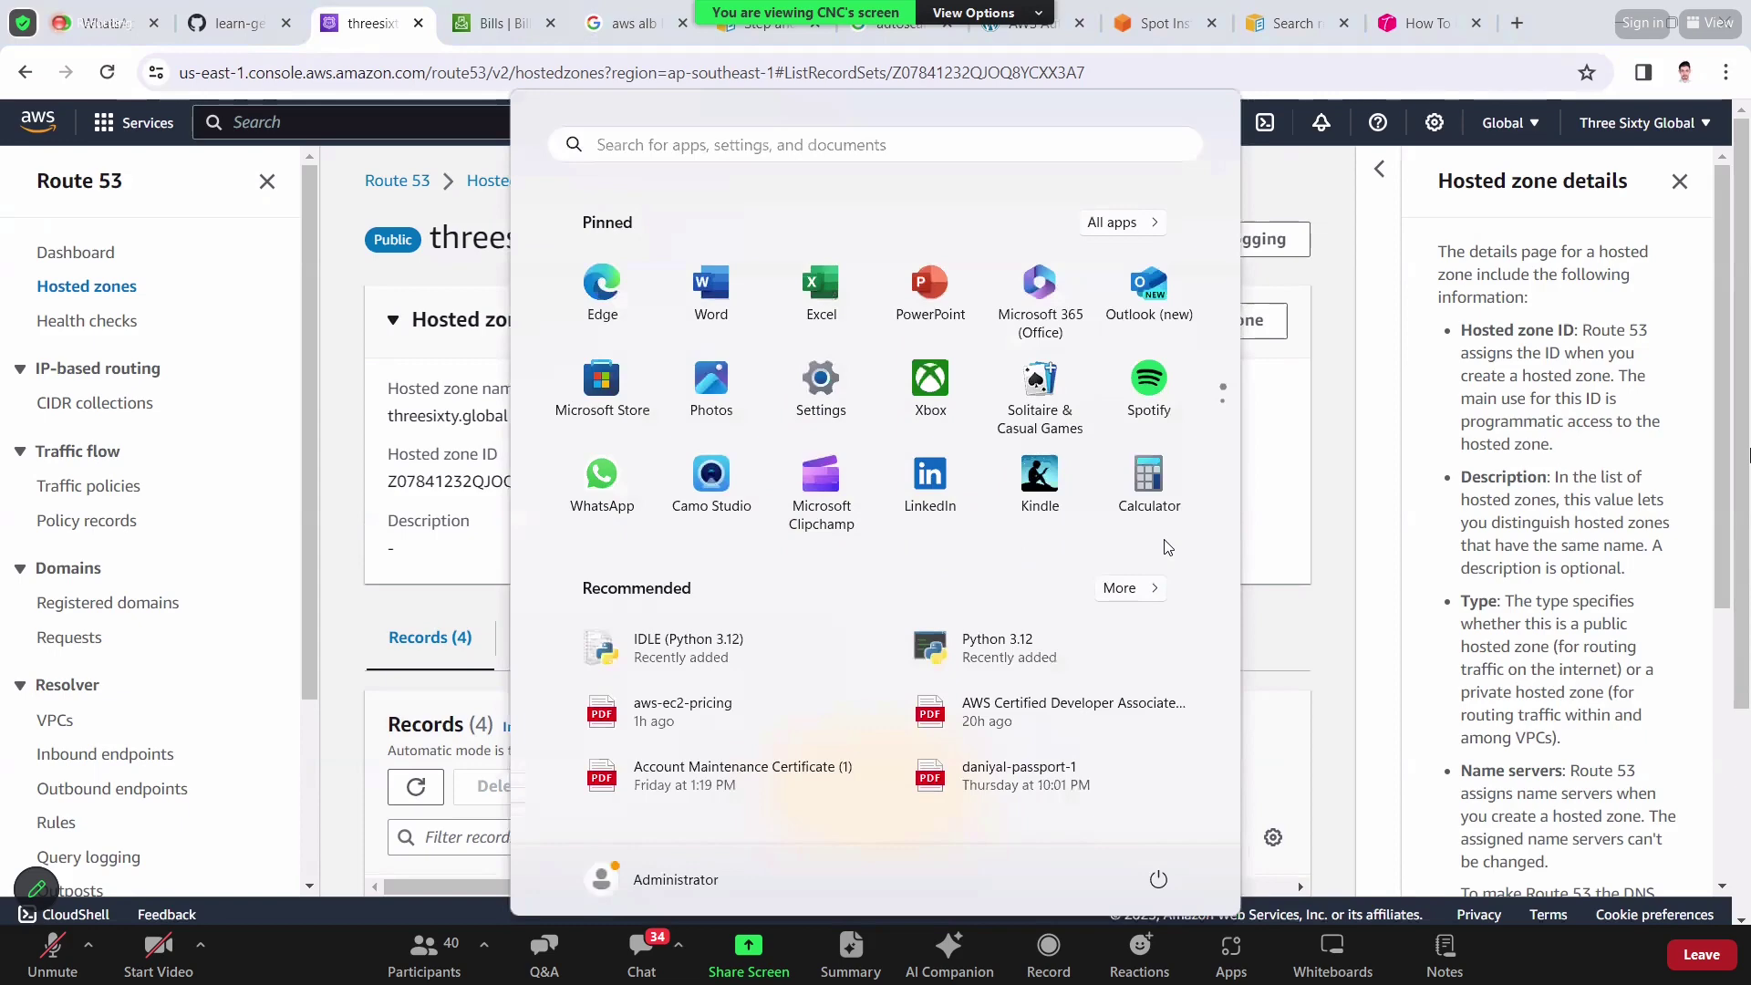
- Switch to Notepad, start a new note headed 'EC2 Types', and add blank lines below
key("Escape")
key("alt+Tab")
key("alt+Tab")
key("alt+Tab")
key("alt+Tab")
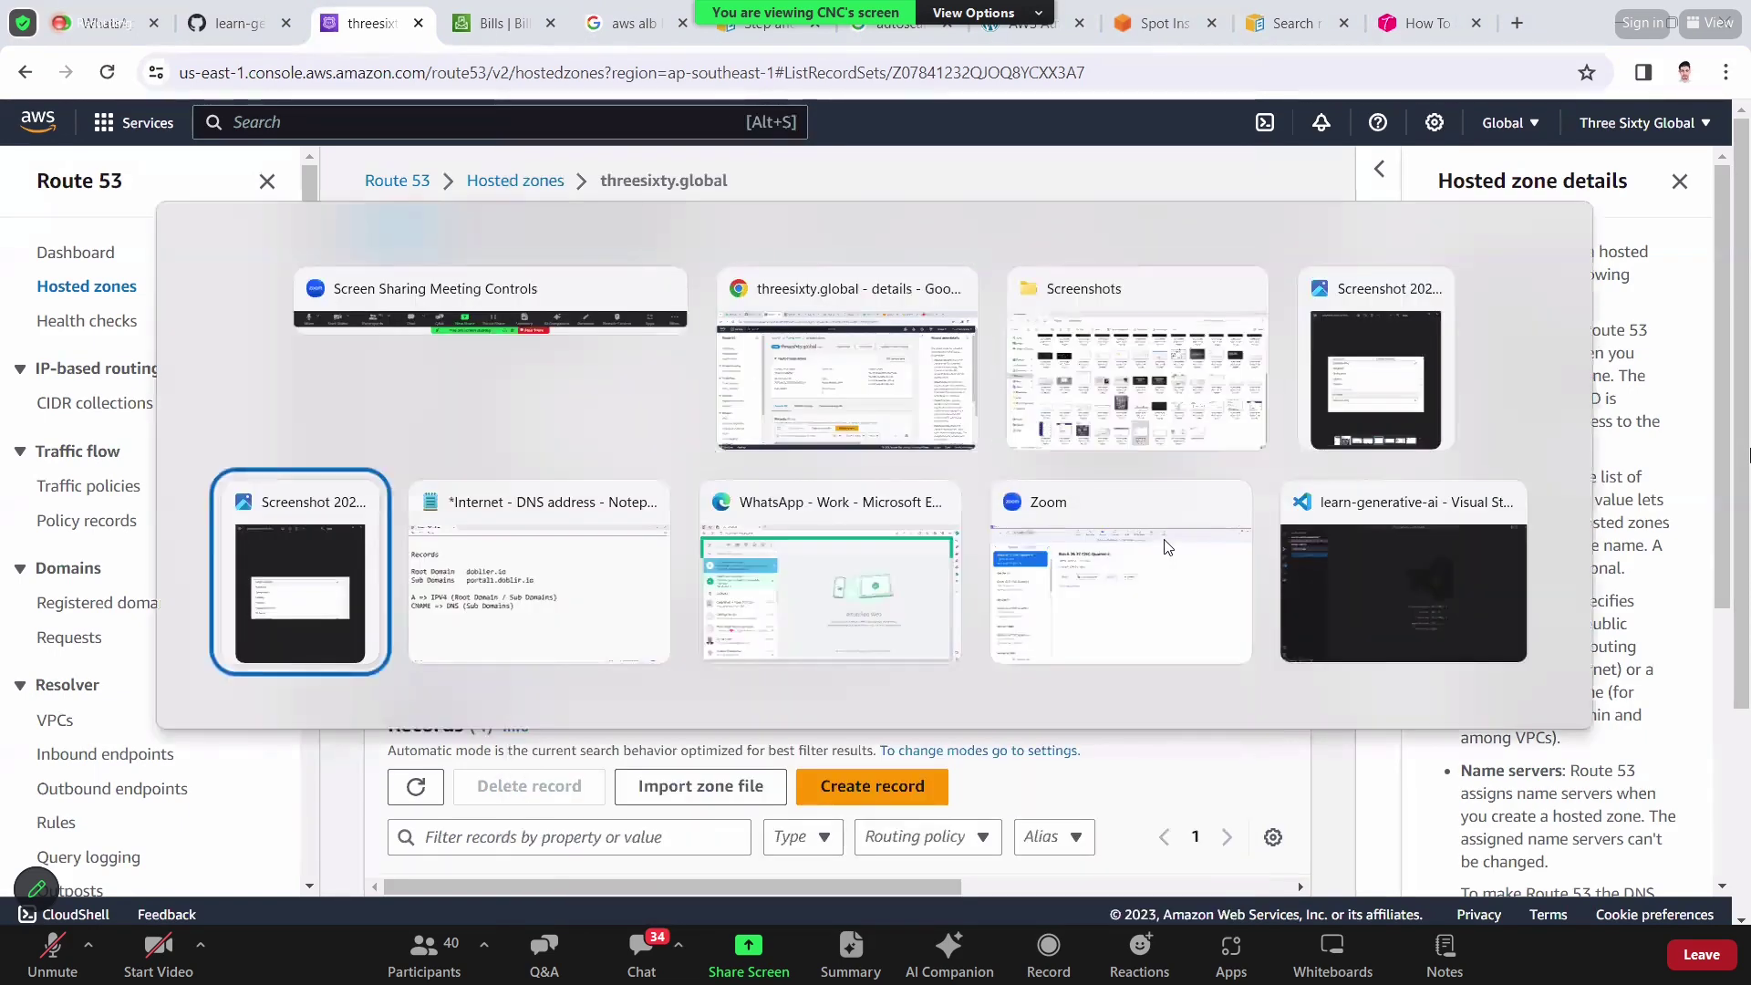
key("alt+Tab")
key("alt+Tab")
key("alt+Tab")
key("alt+Tab")
key("alt+Tab")
key("ctrl+n")
type("Ec")
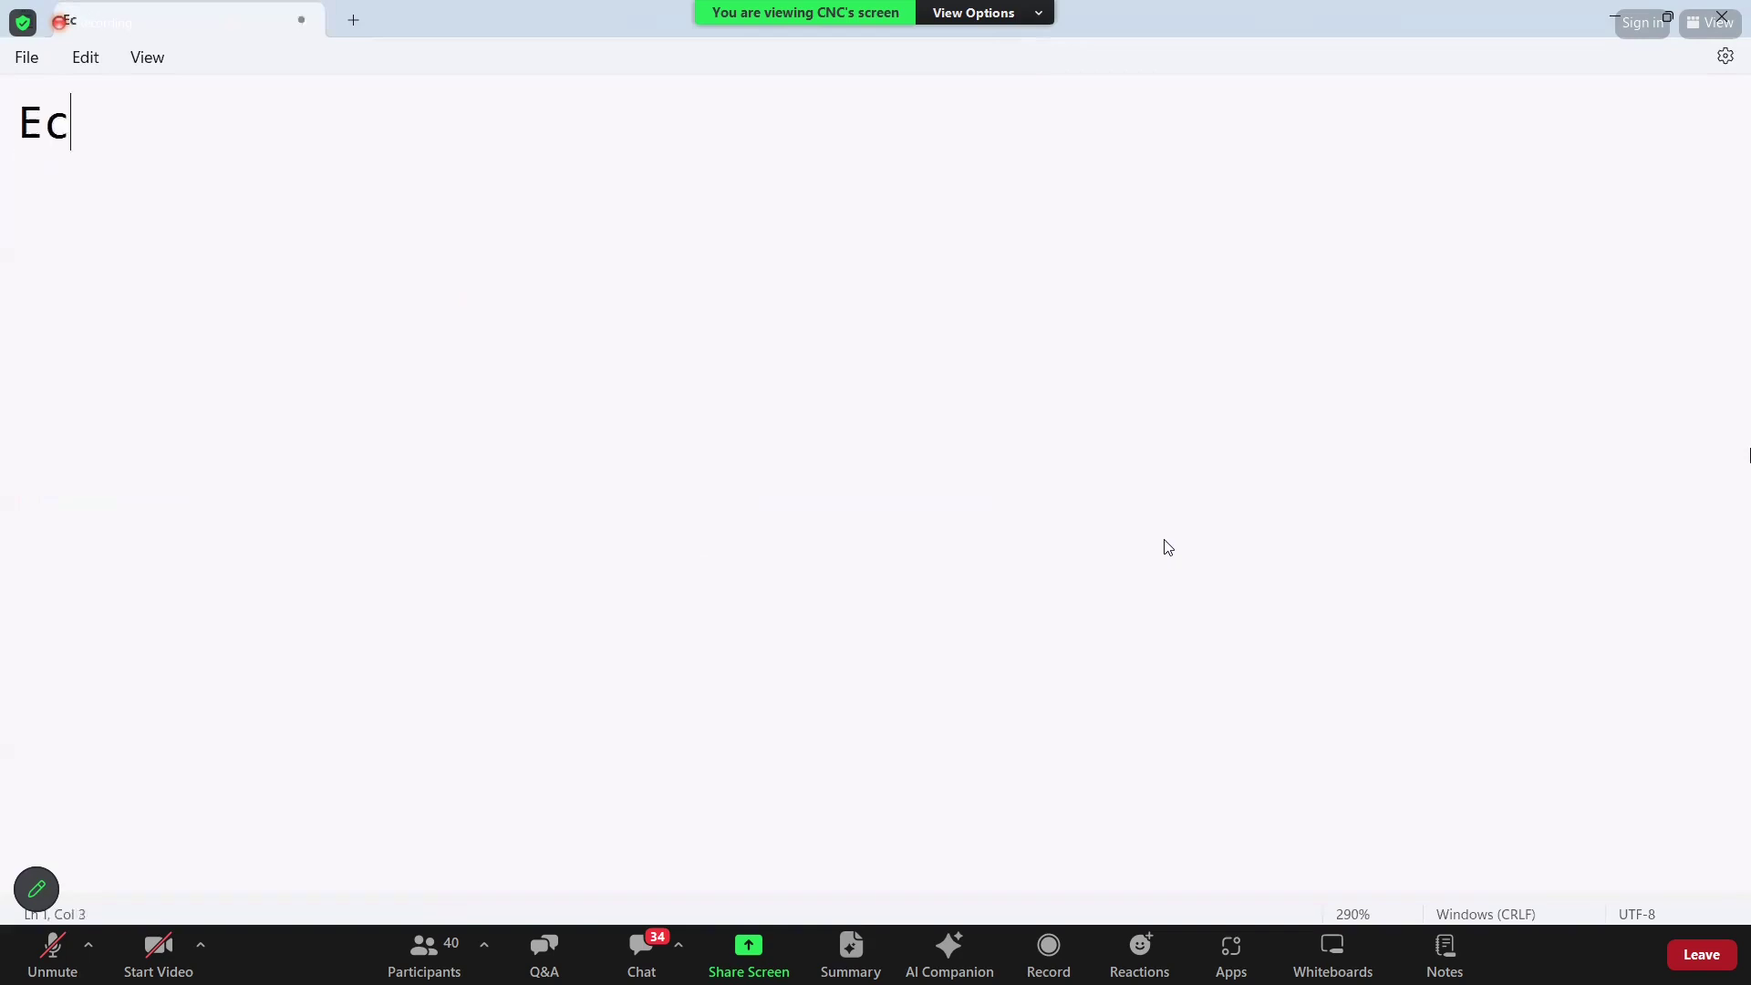
key("BackSpace")
type("C@")
key("BackSpace")
type("2 Types")
key("Return")
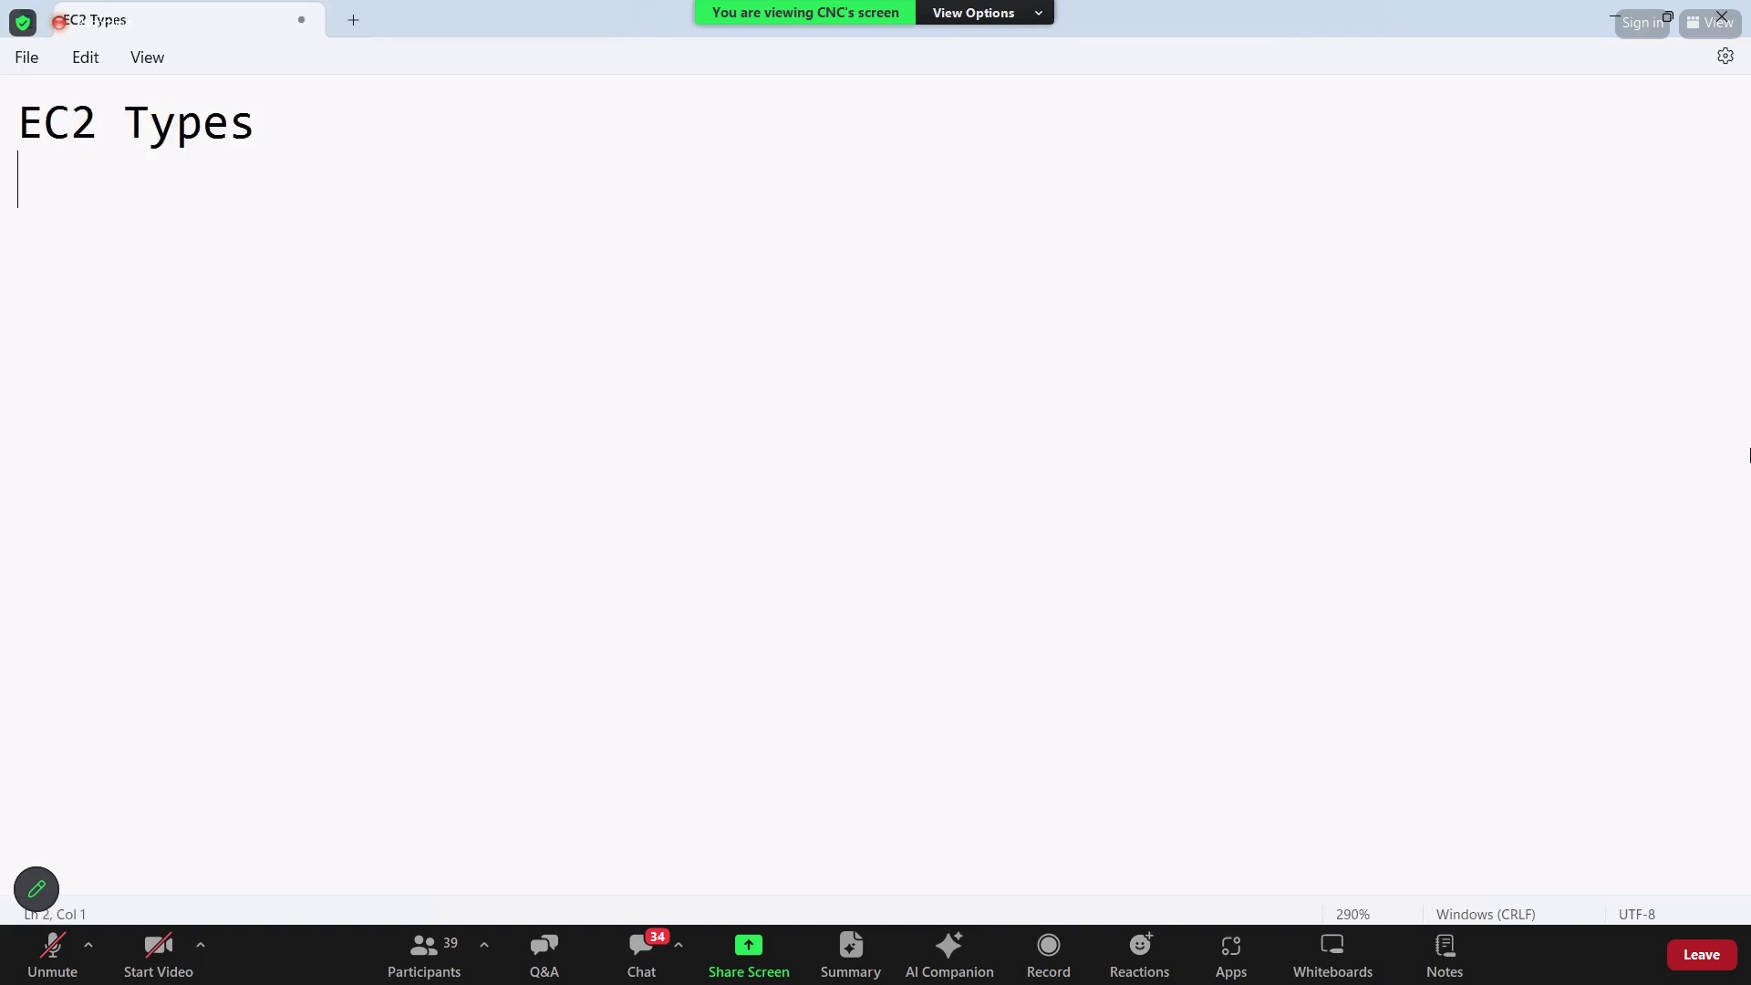
key("Return")
- Type the line 'EC2 dedicated, hosted, shared instances', fixing the typos
type("EC@")
type("2 ")
type("dedicat")
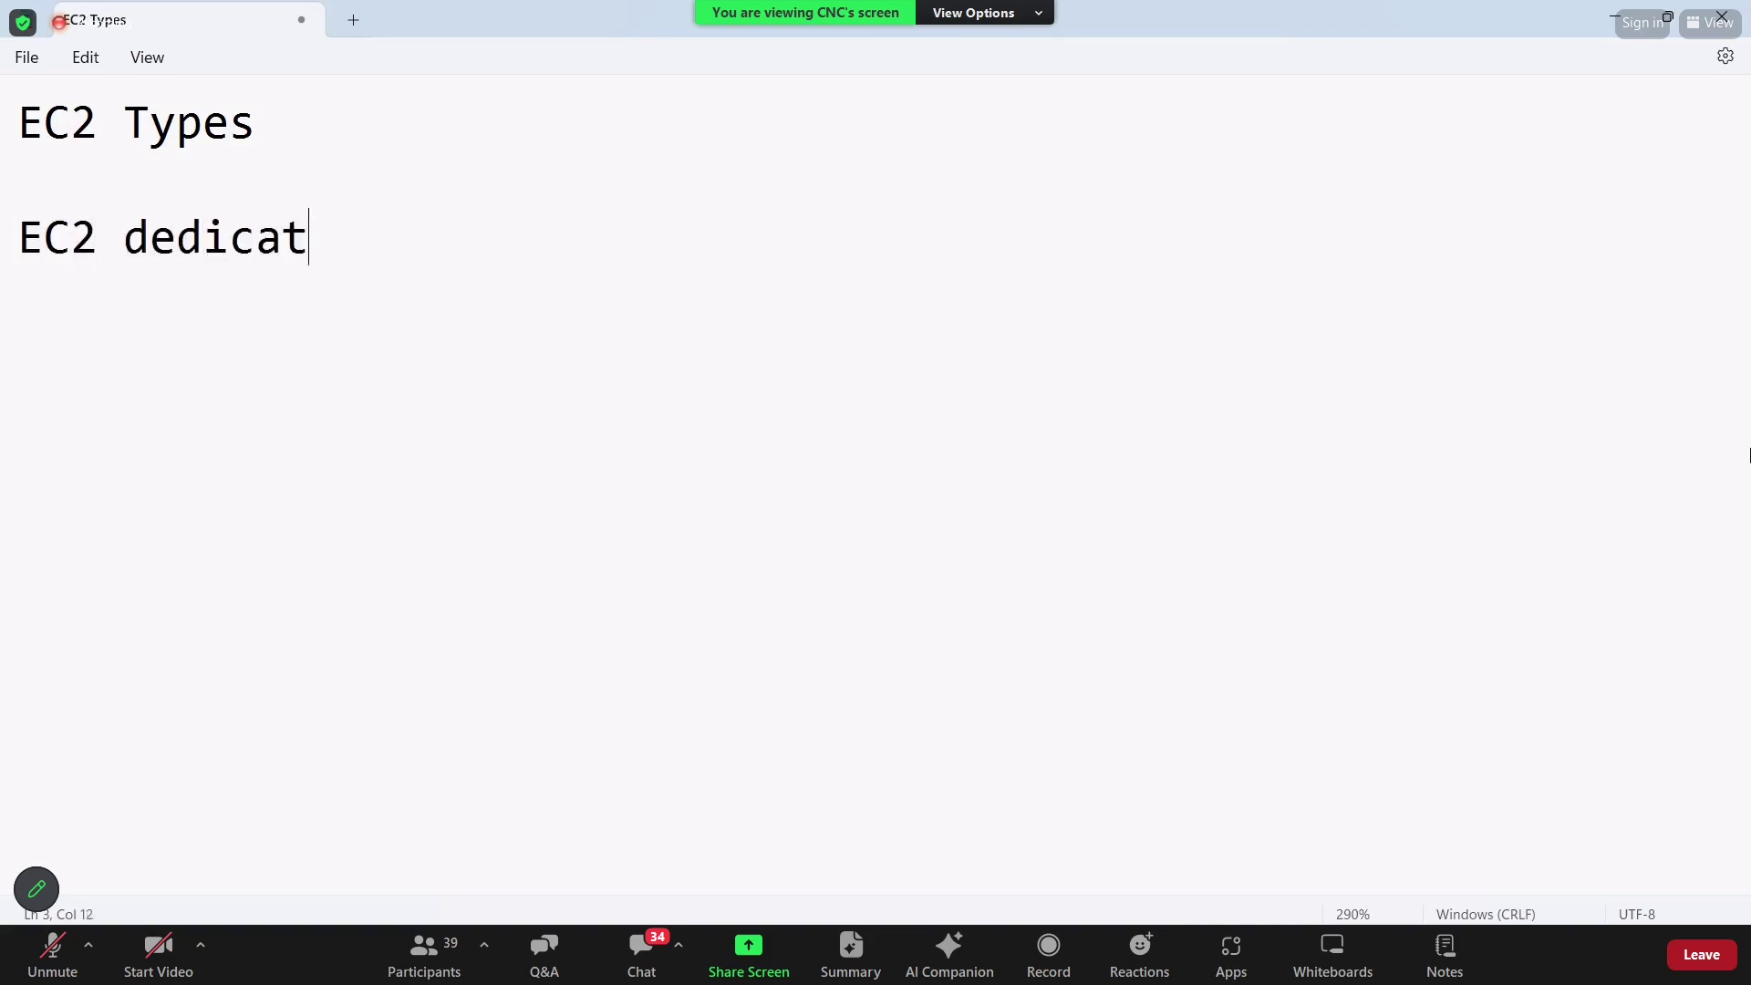
type("ed, hos")
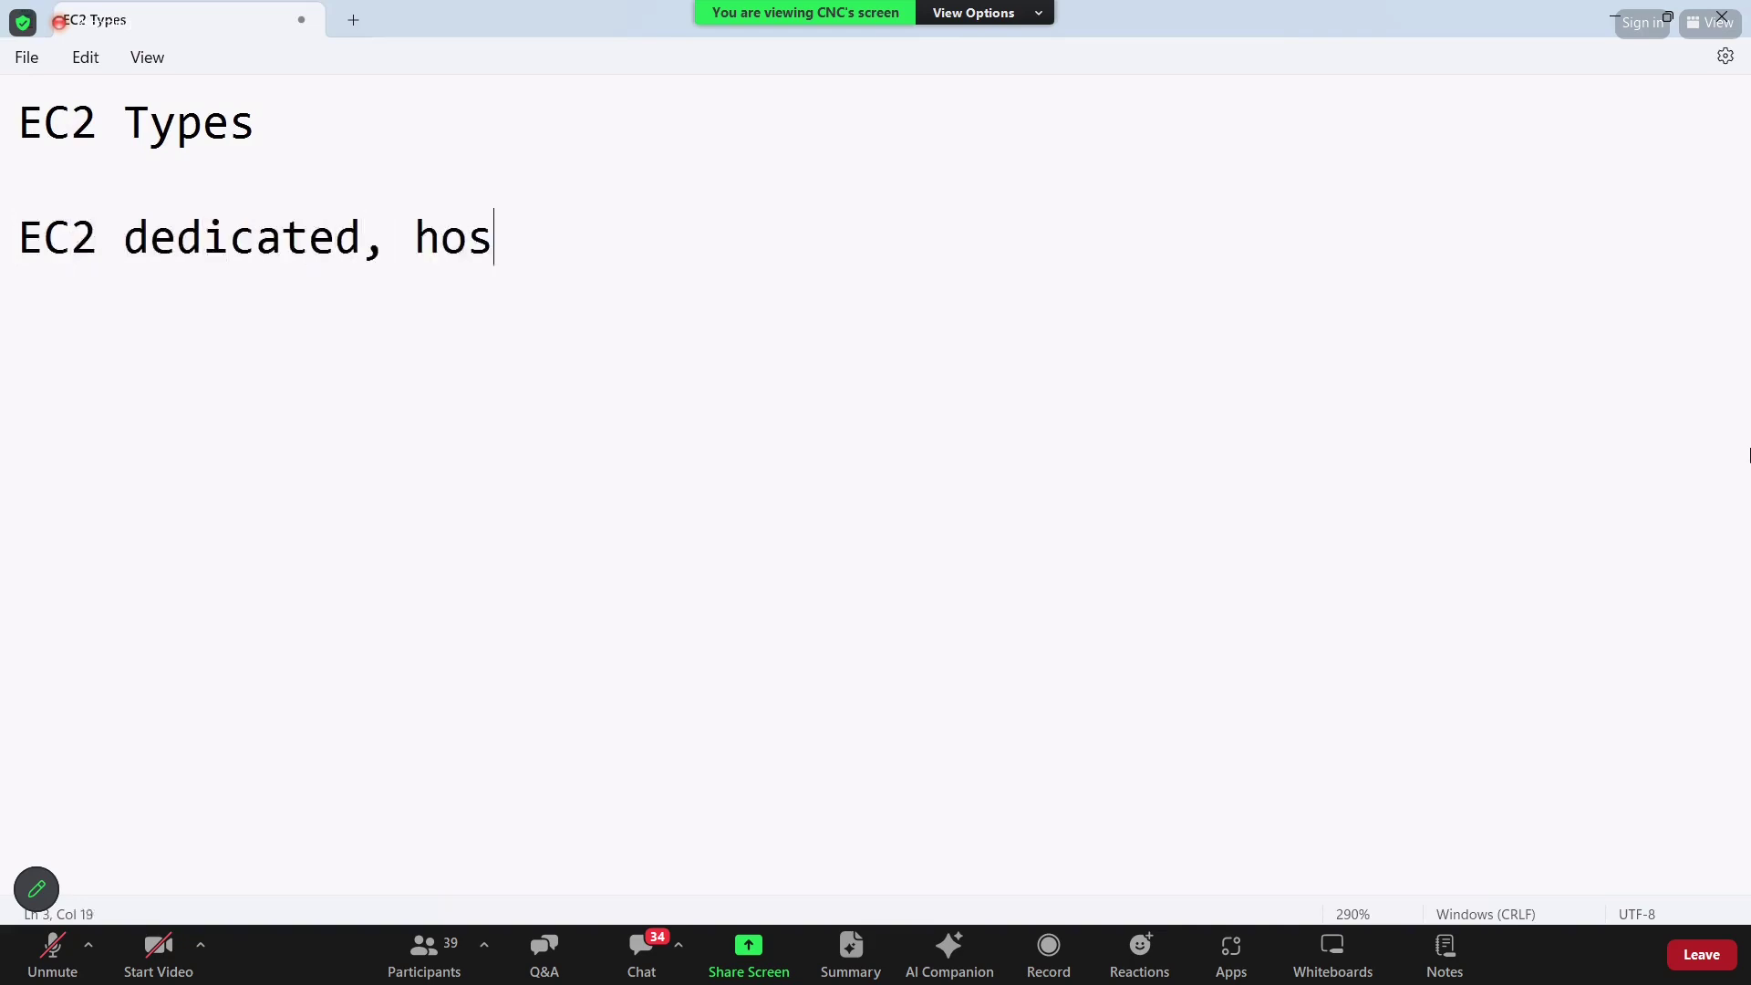
type("ted,. s")
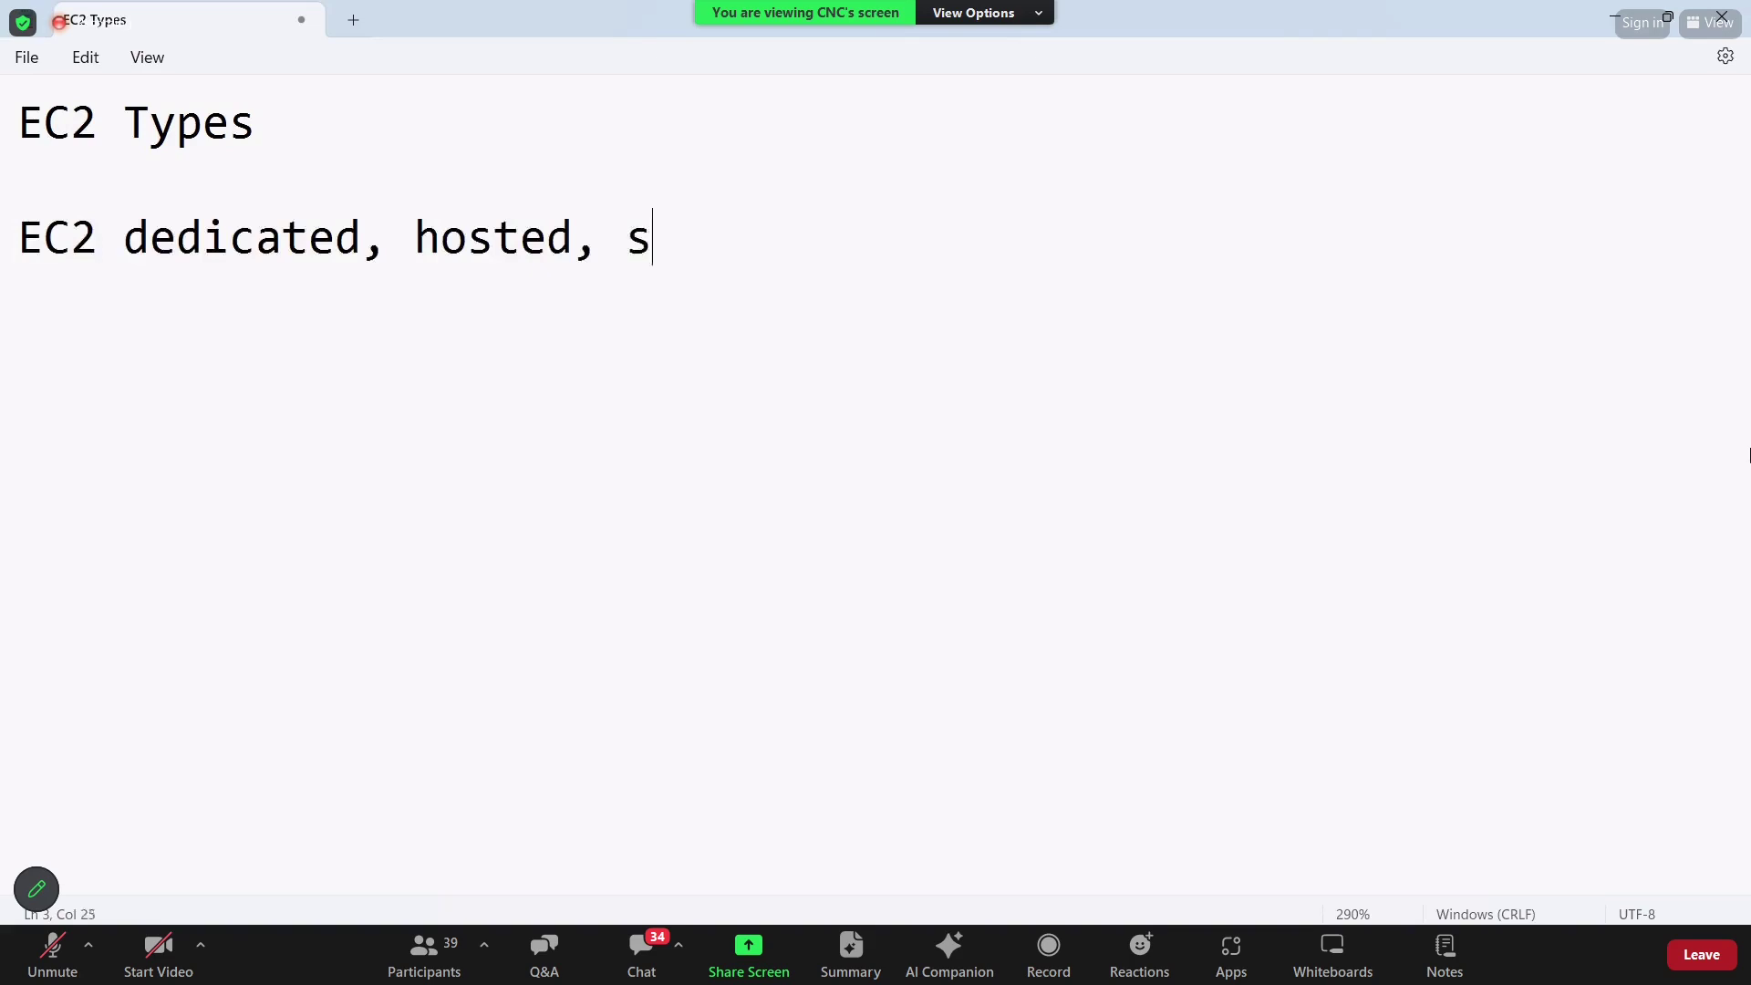
type("hared imns")
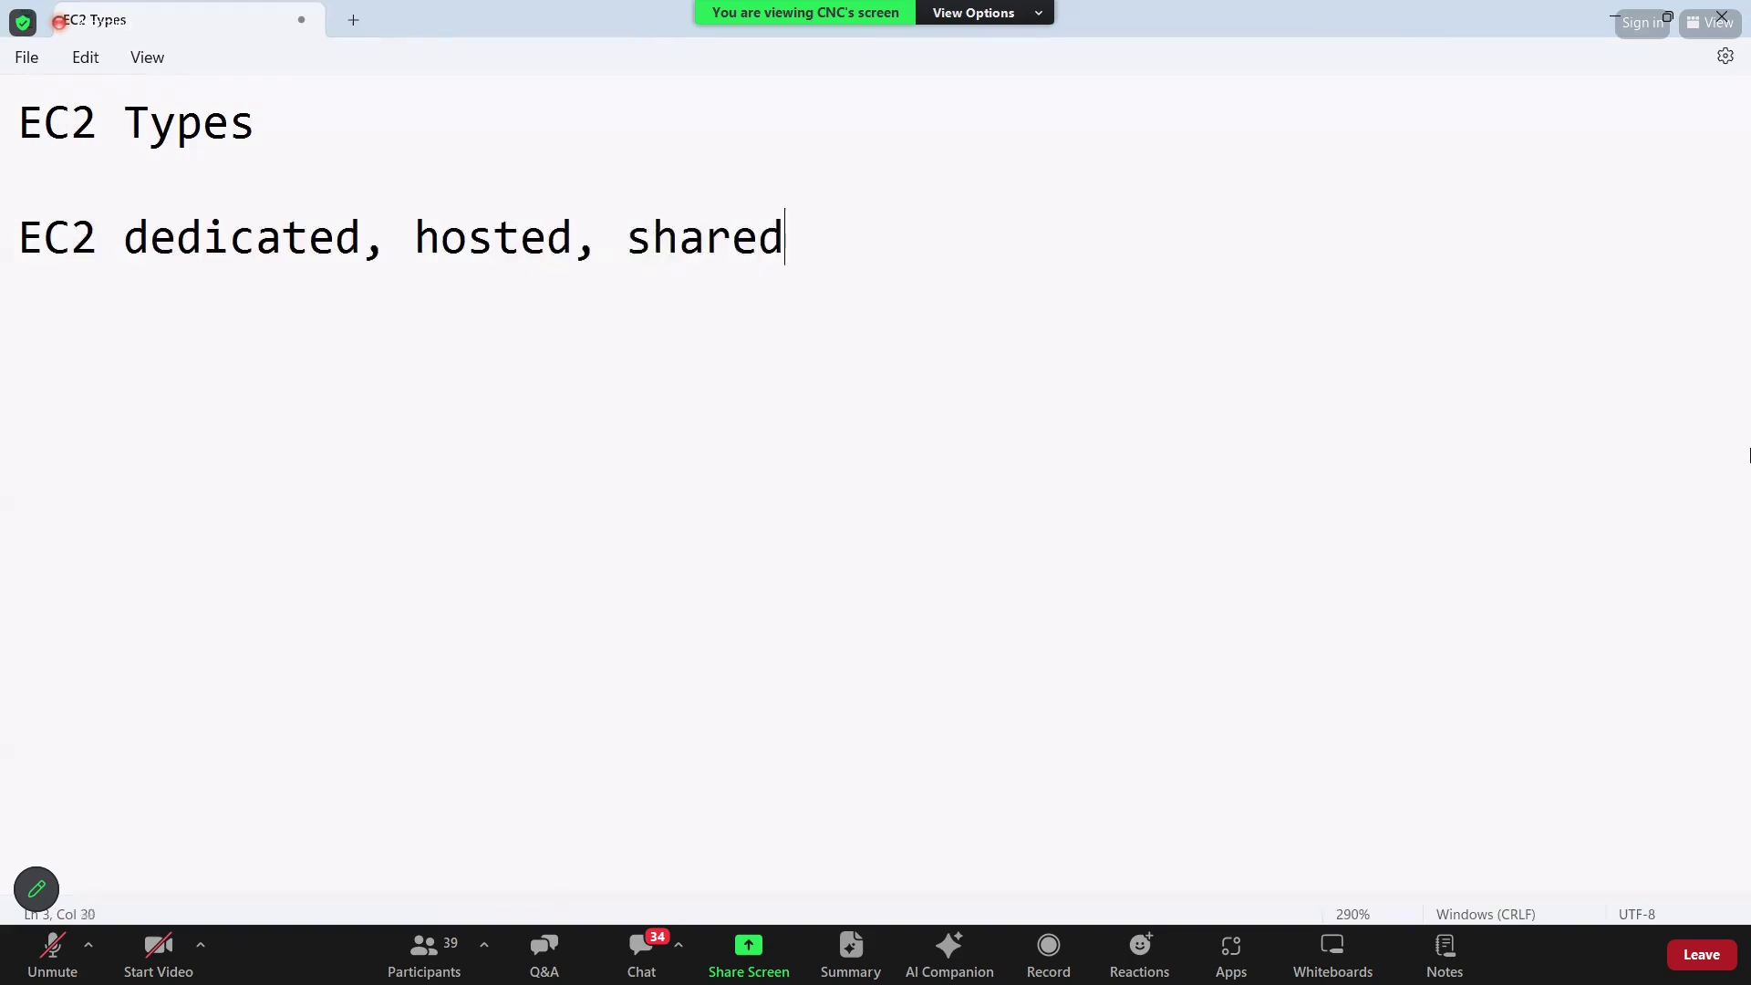
key("BackSpace")
key("BackSpace")
key("BackSpace")
type("nstances")
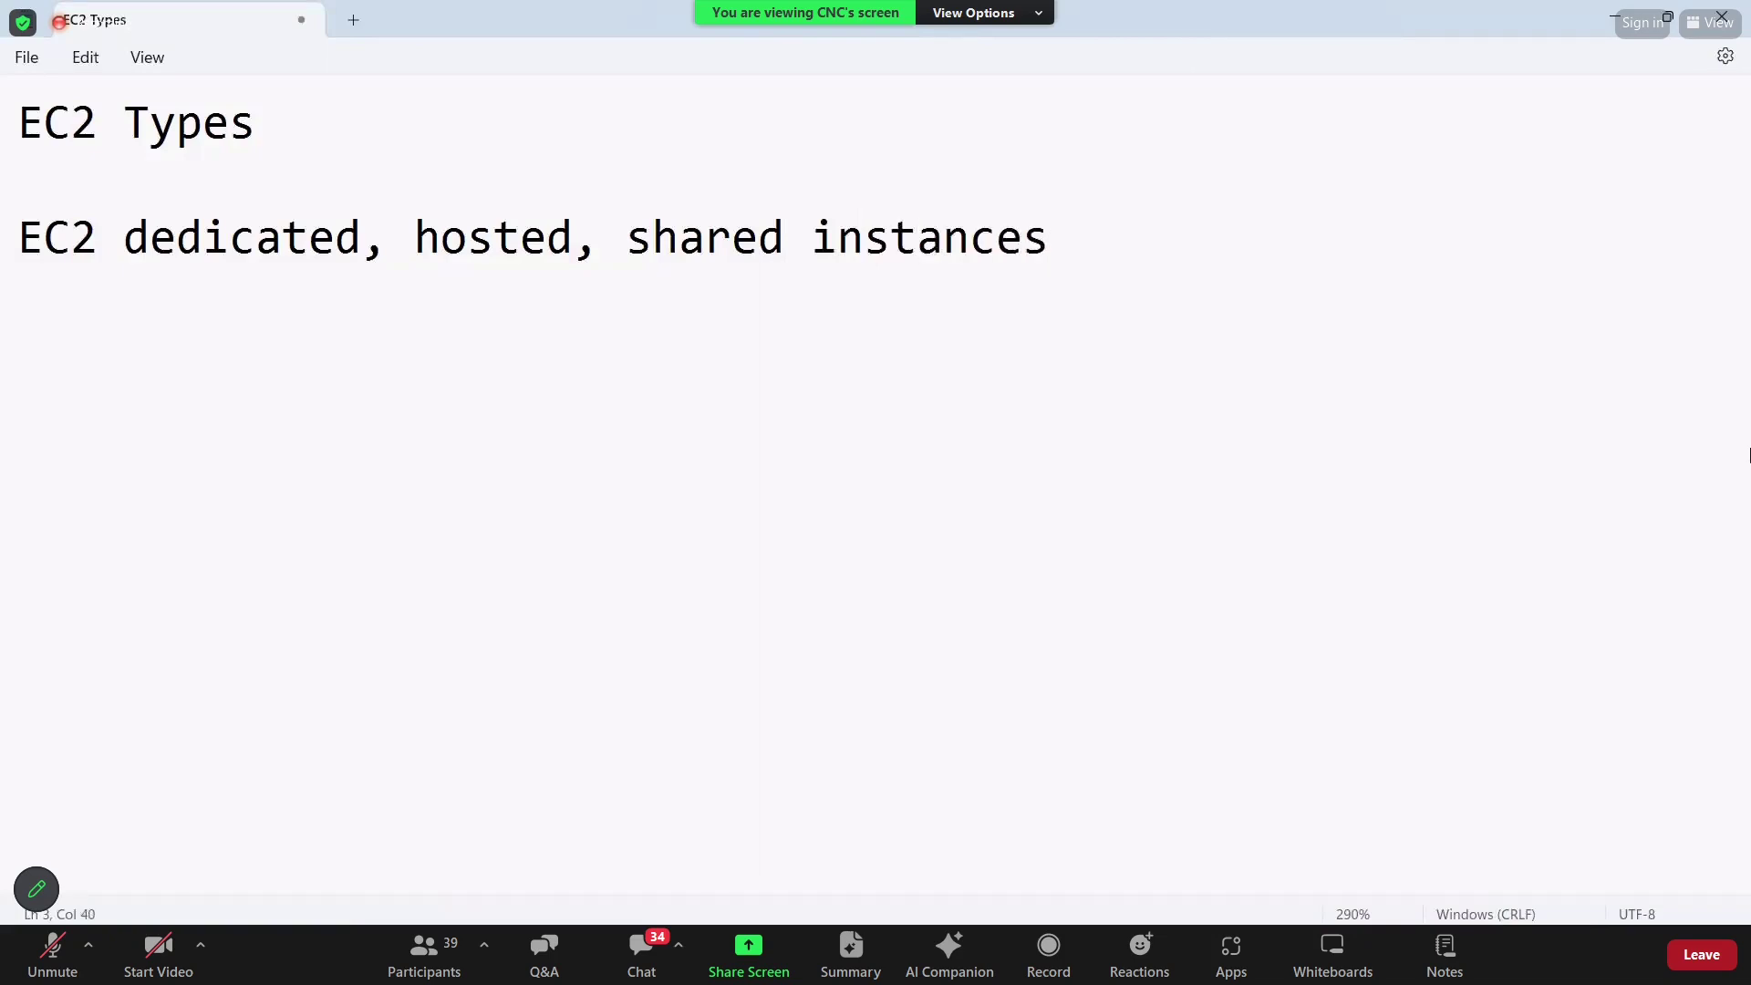
- Paste the word 'instances' after 'dedicated' and after 'hosted'
key("ctrl+Left")
key("ctrl+Left")
key("ctrl+Left")
type("instances")
key("ctrl+Left")
key("ctrl+Left")
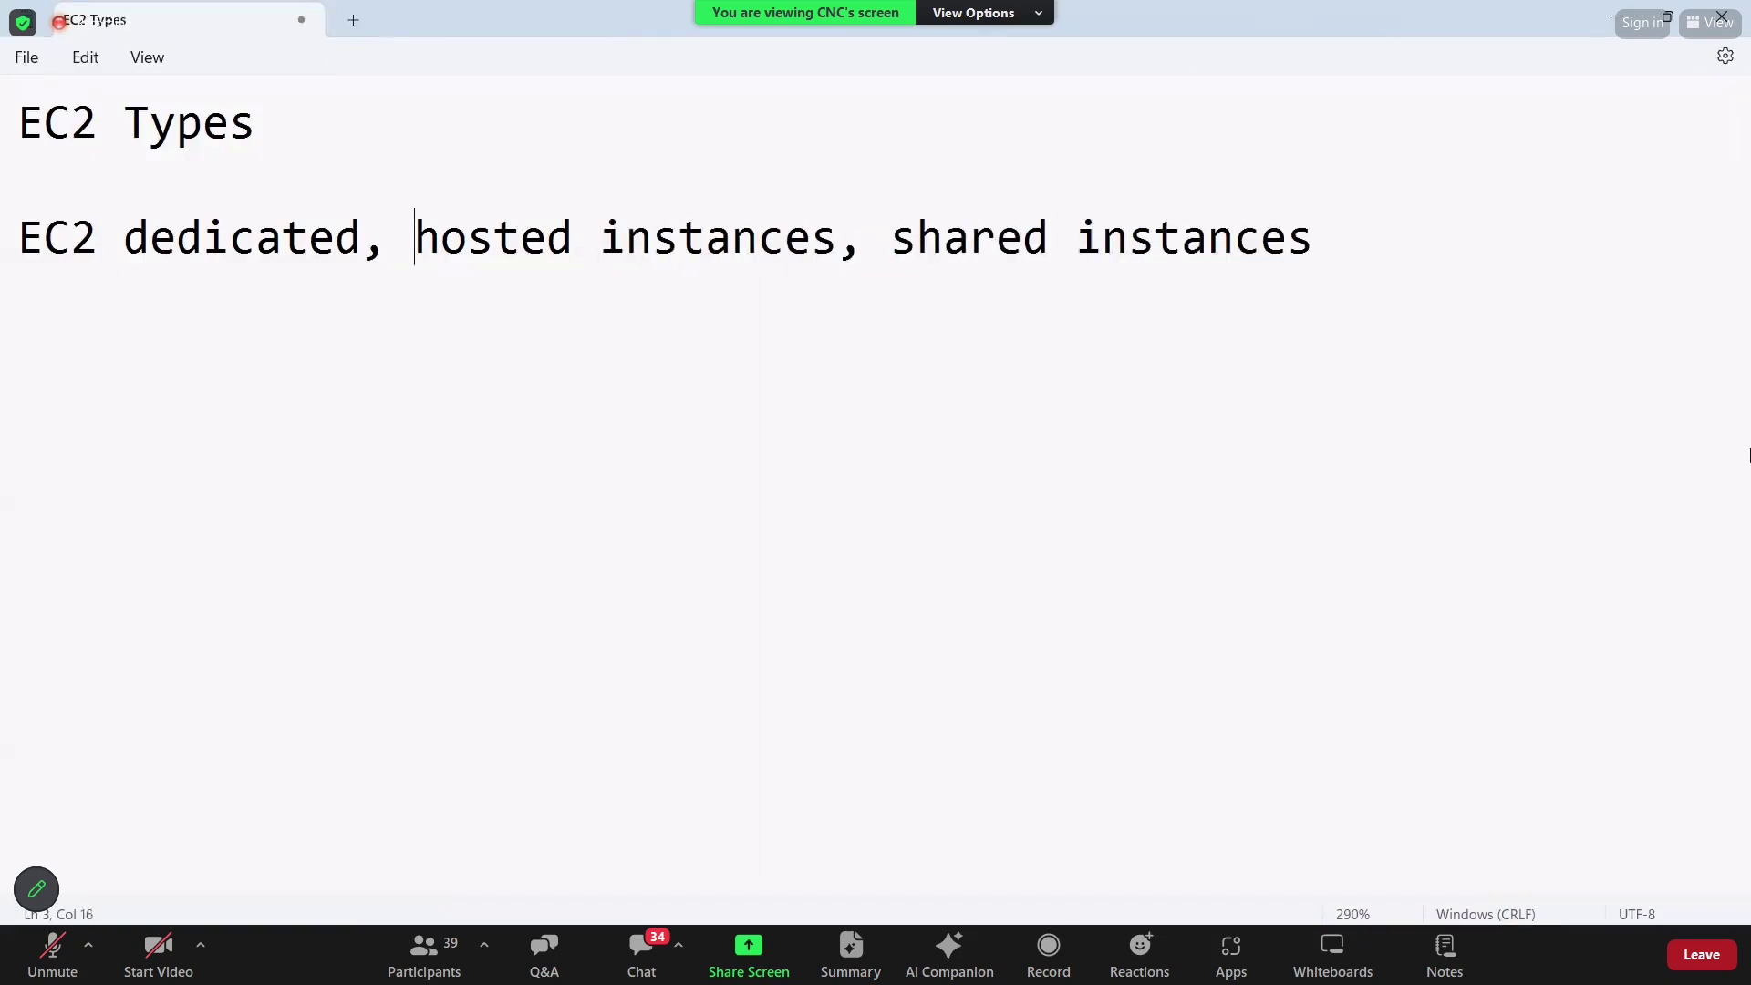
type("instances")
key("ctrl+Left")
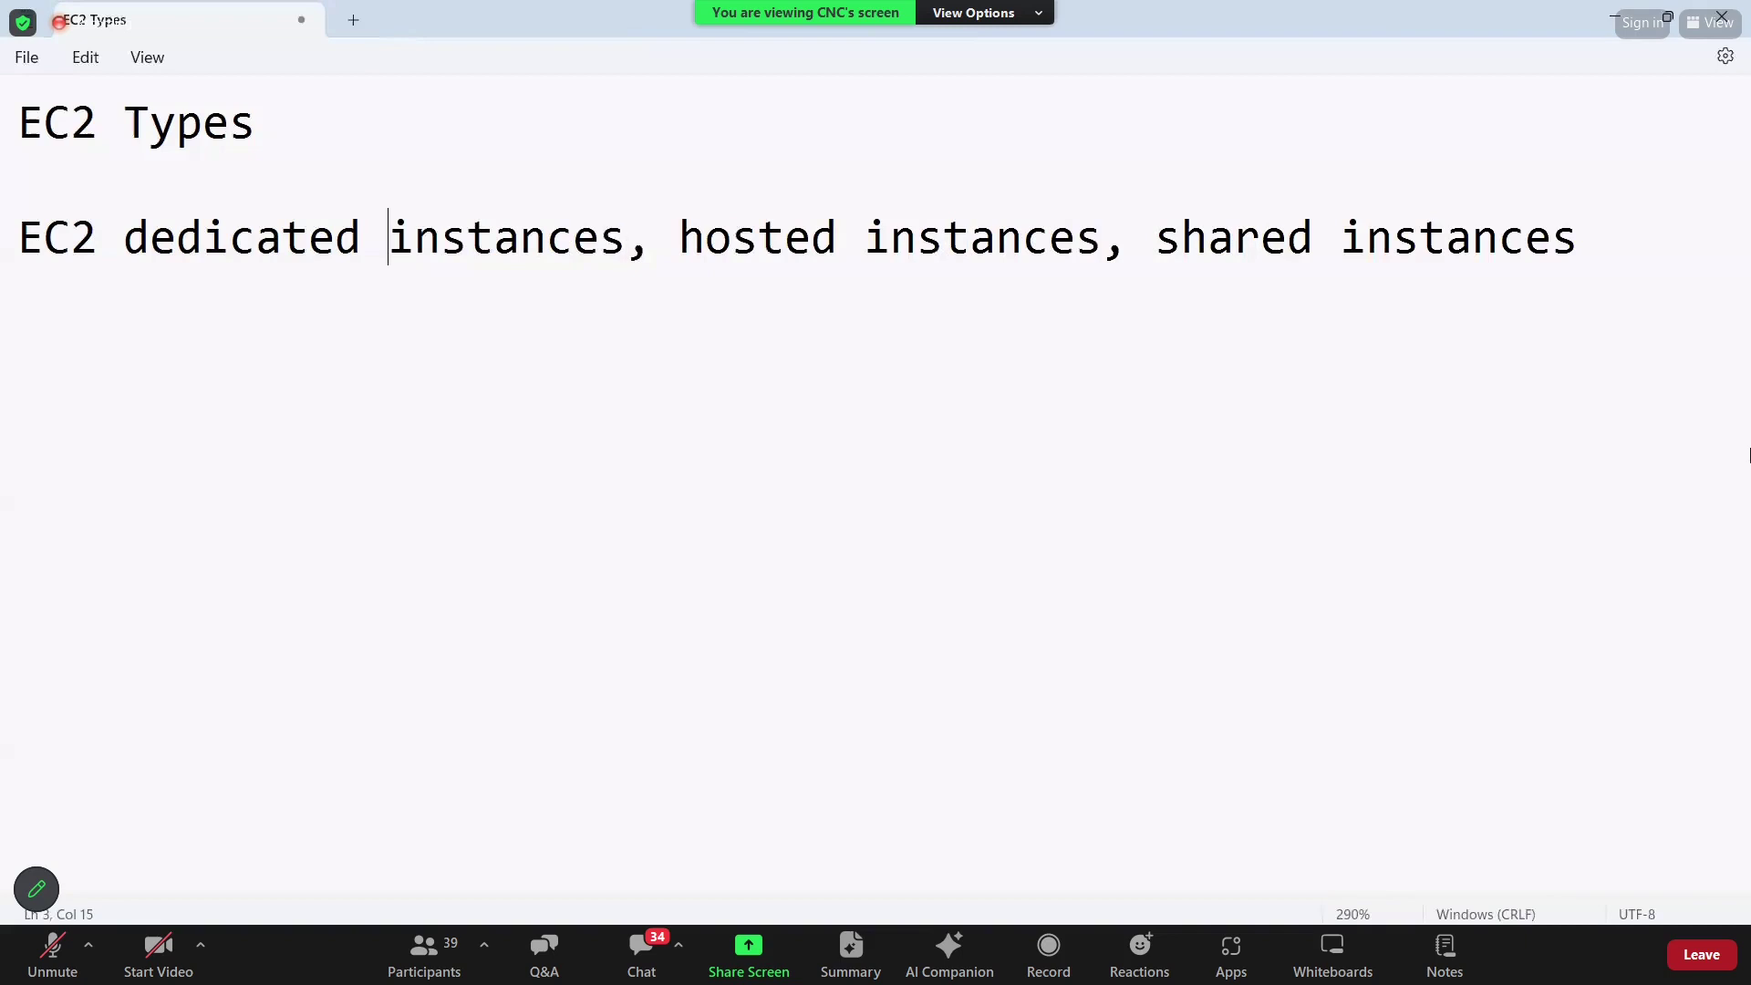
- Capitalize each 'Instances', then begin a new line with 'EC2'
key("shift+Right")
type("I")
key("ctrl+Right")
key("ctrl+Right")
key("ctrl+Right")
key("shift+Right")
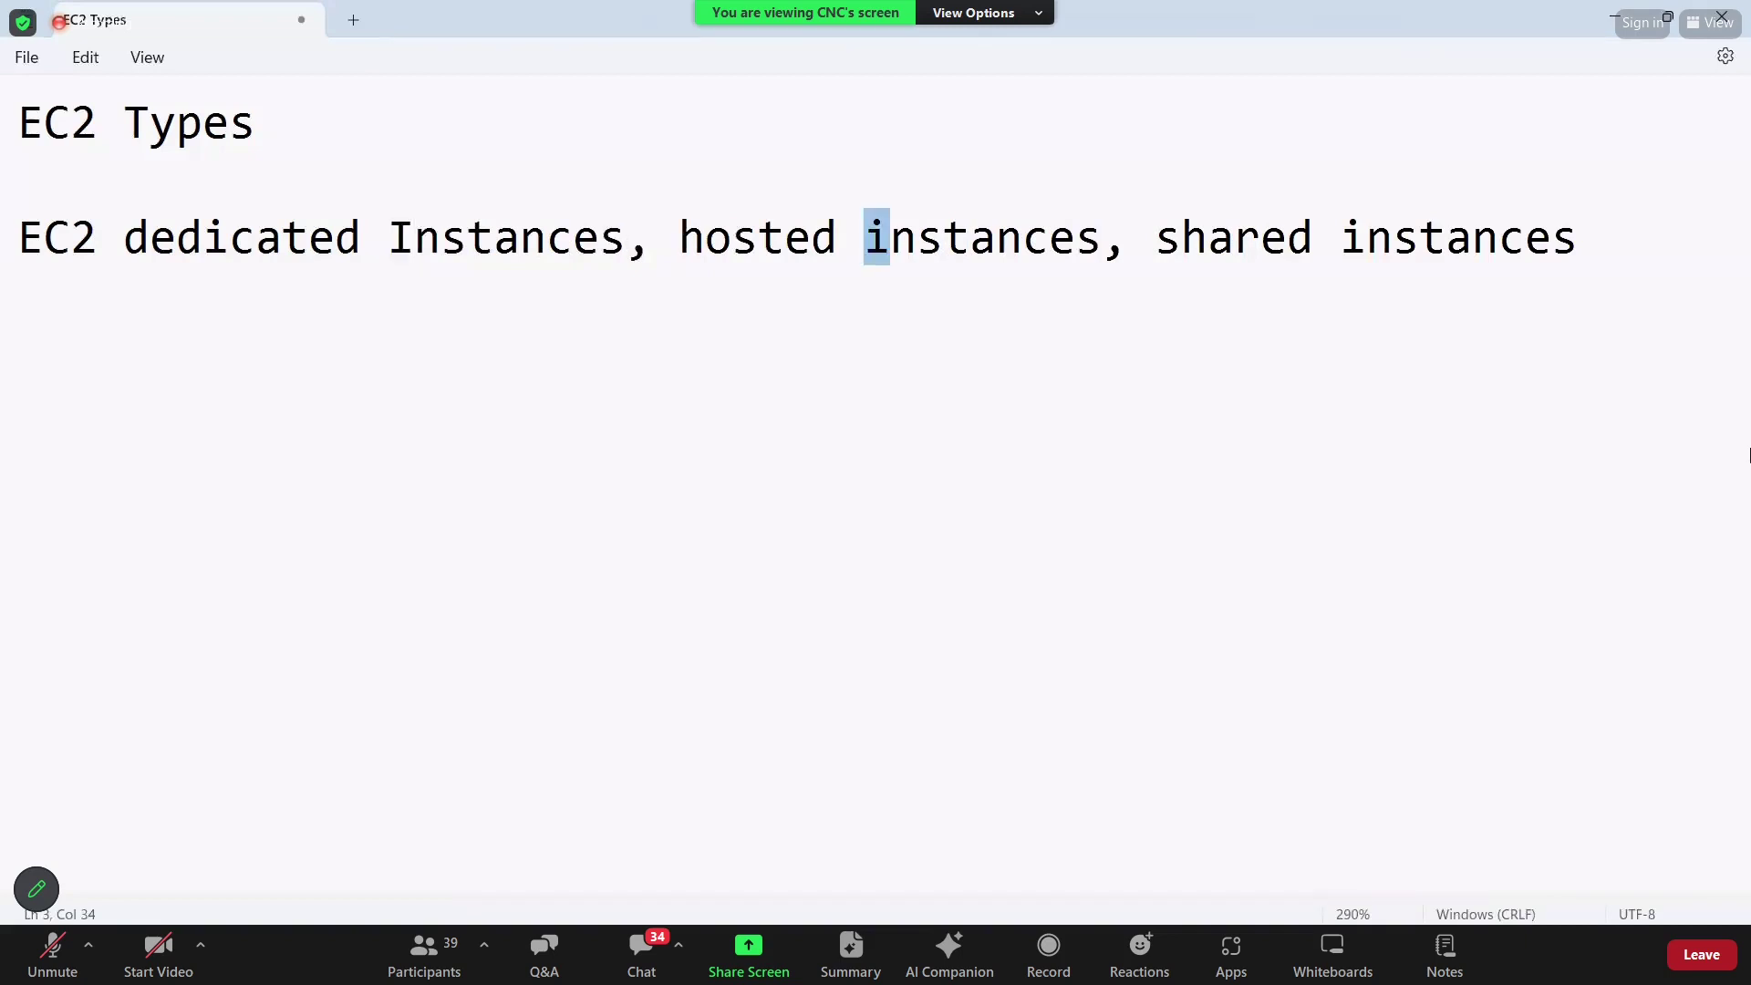
type("I")
key("ctrl+Right")
key("ctrl+Right")
key("shift+Right")
type("S")
key("ctrl+Right")
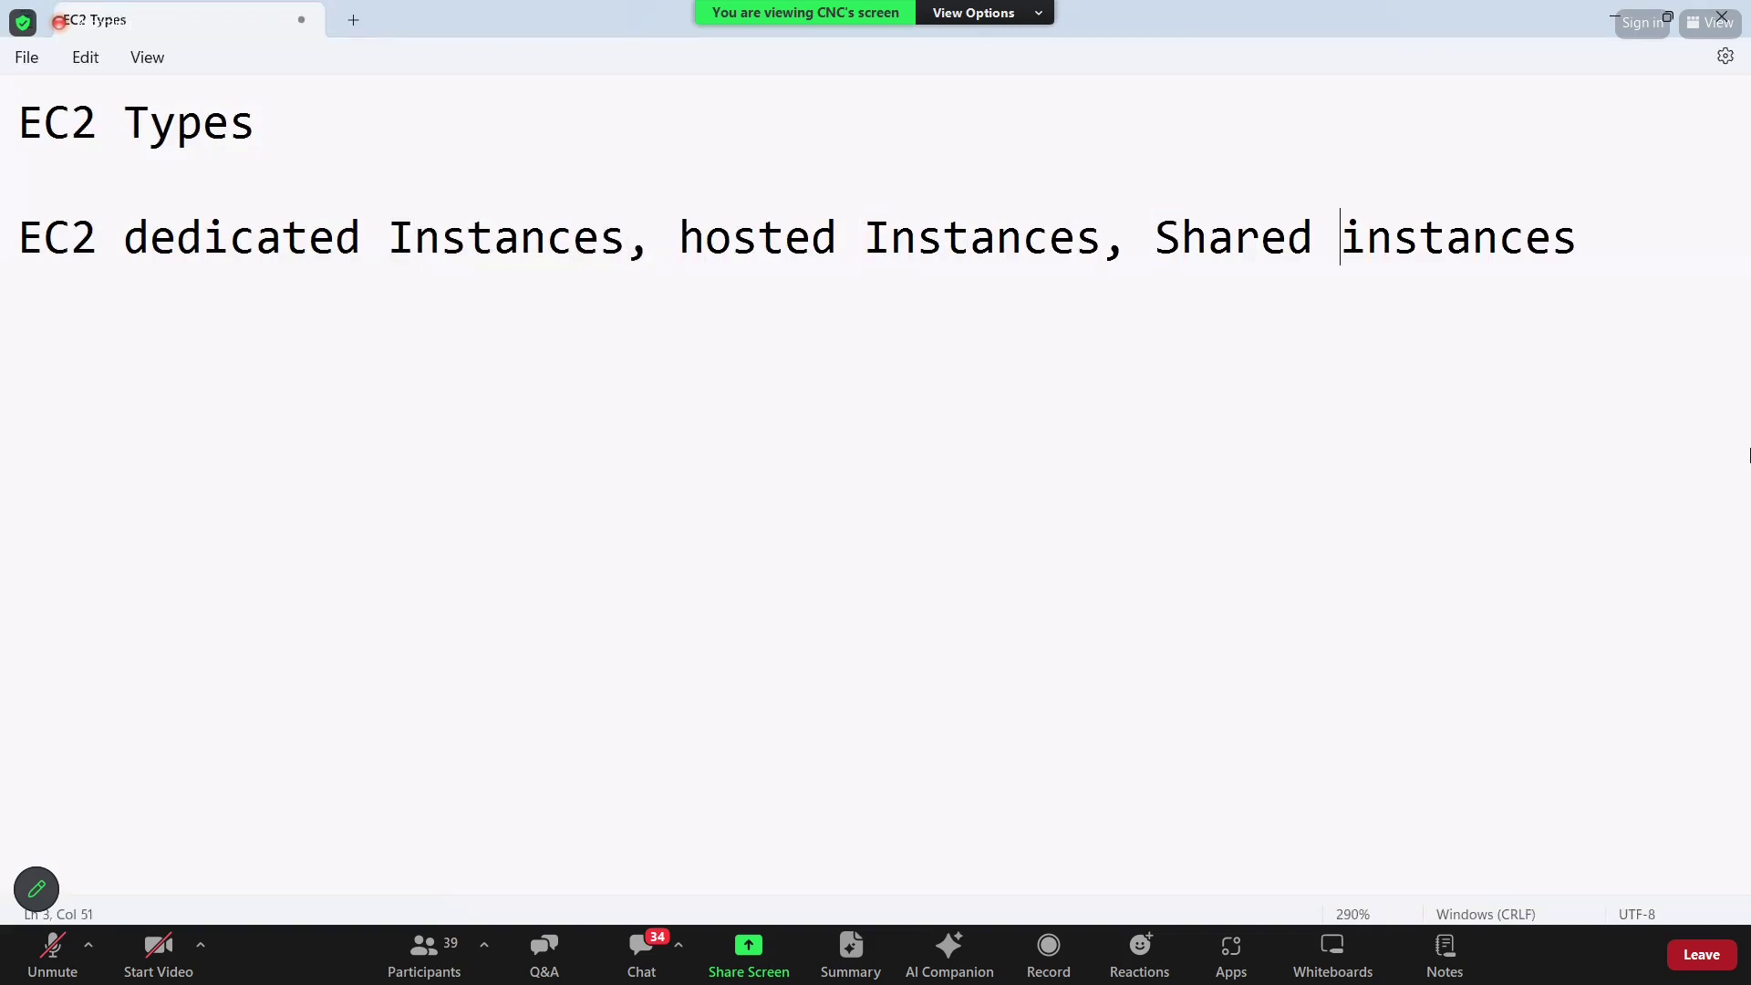
key("ctrl+z")
key("ctrl+Right")
key("shift+Right")
type("I")
key("Return")
key("Return")
type("EC2")
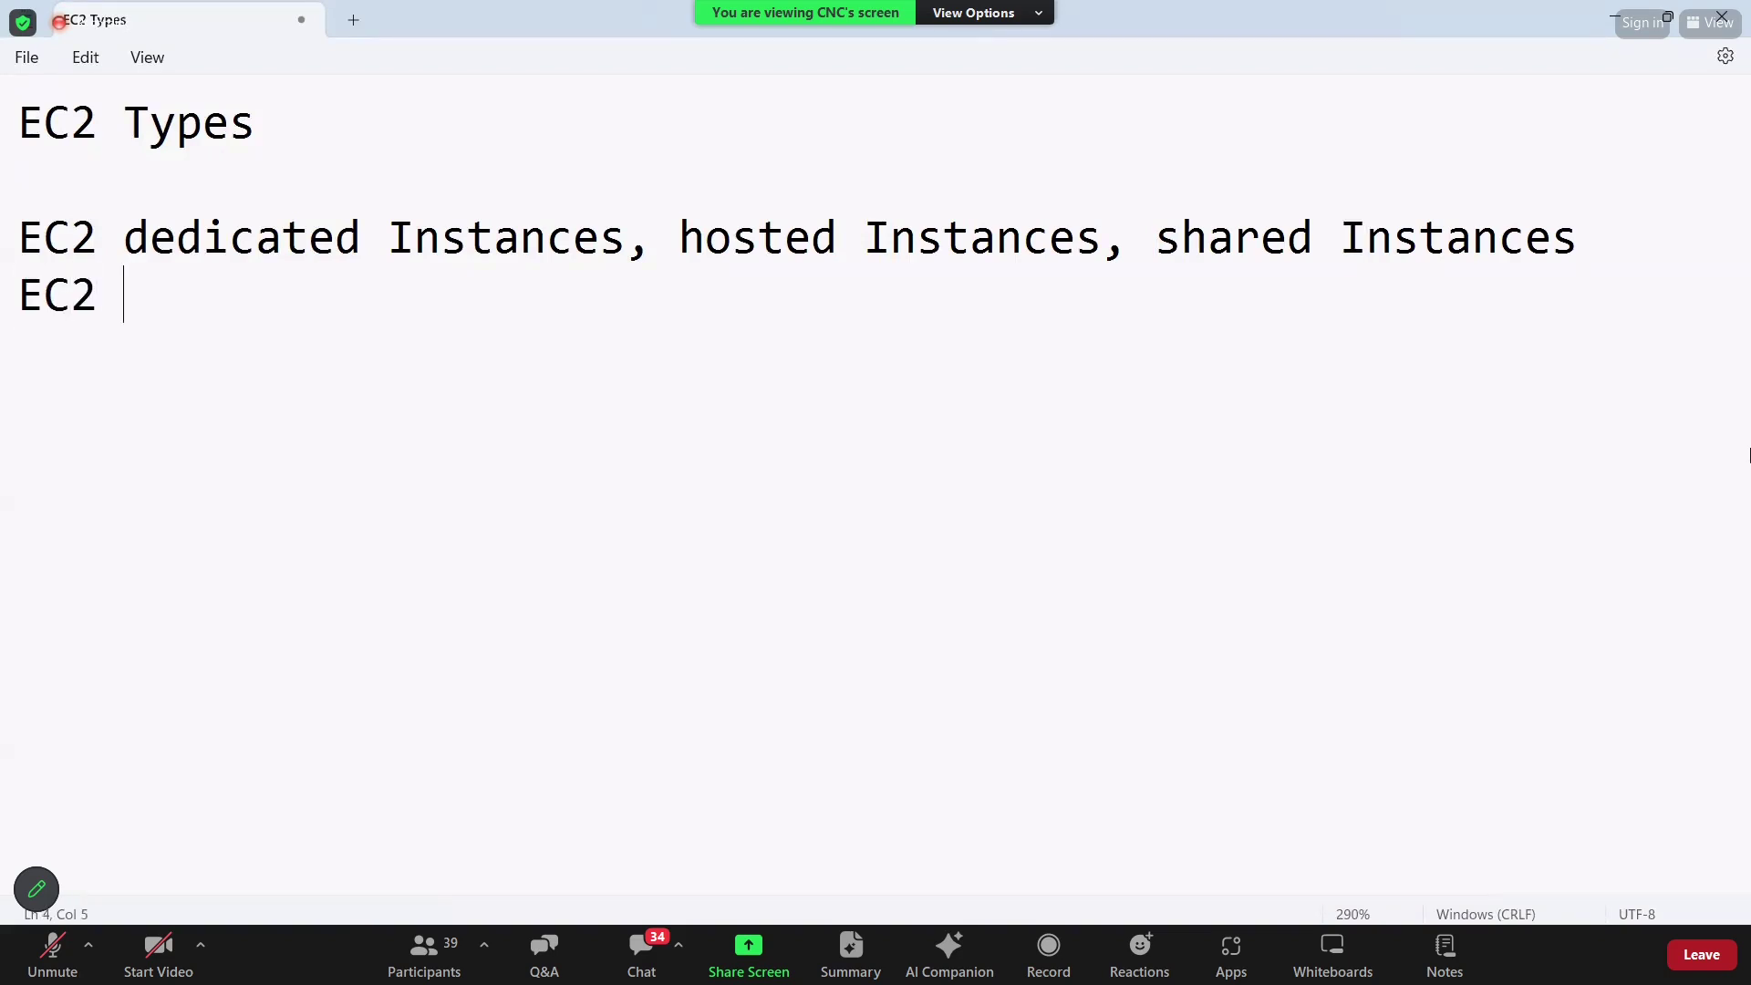
- Remove the blank line under the heading and complete the line as 'EC2 On demand, Spot, Saving Plan'
key("BackSpace")
key("Down")
key("Down")
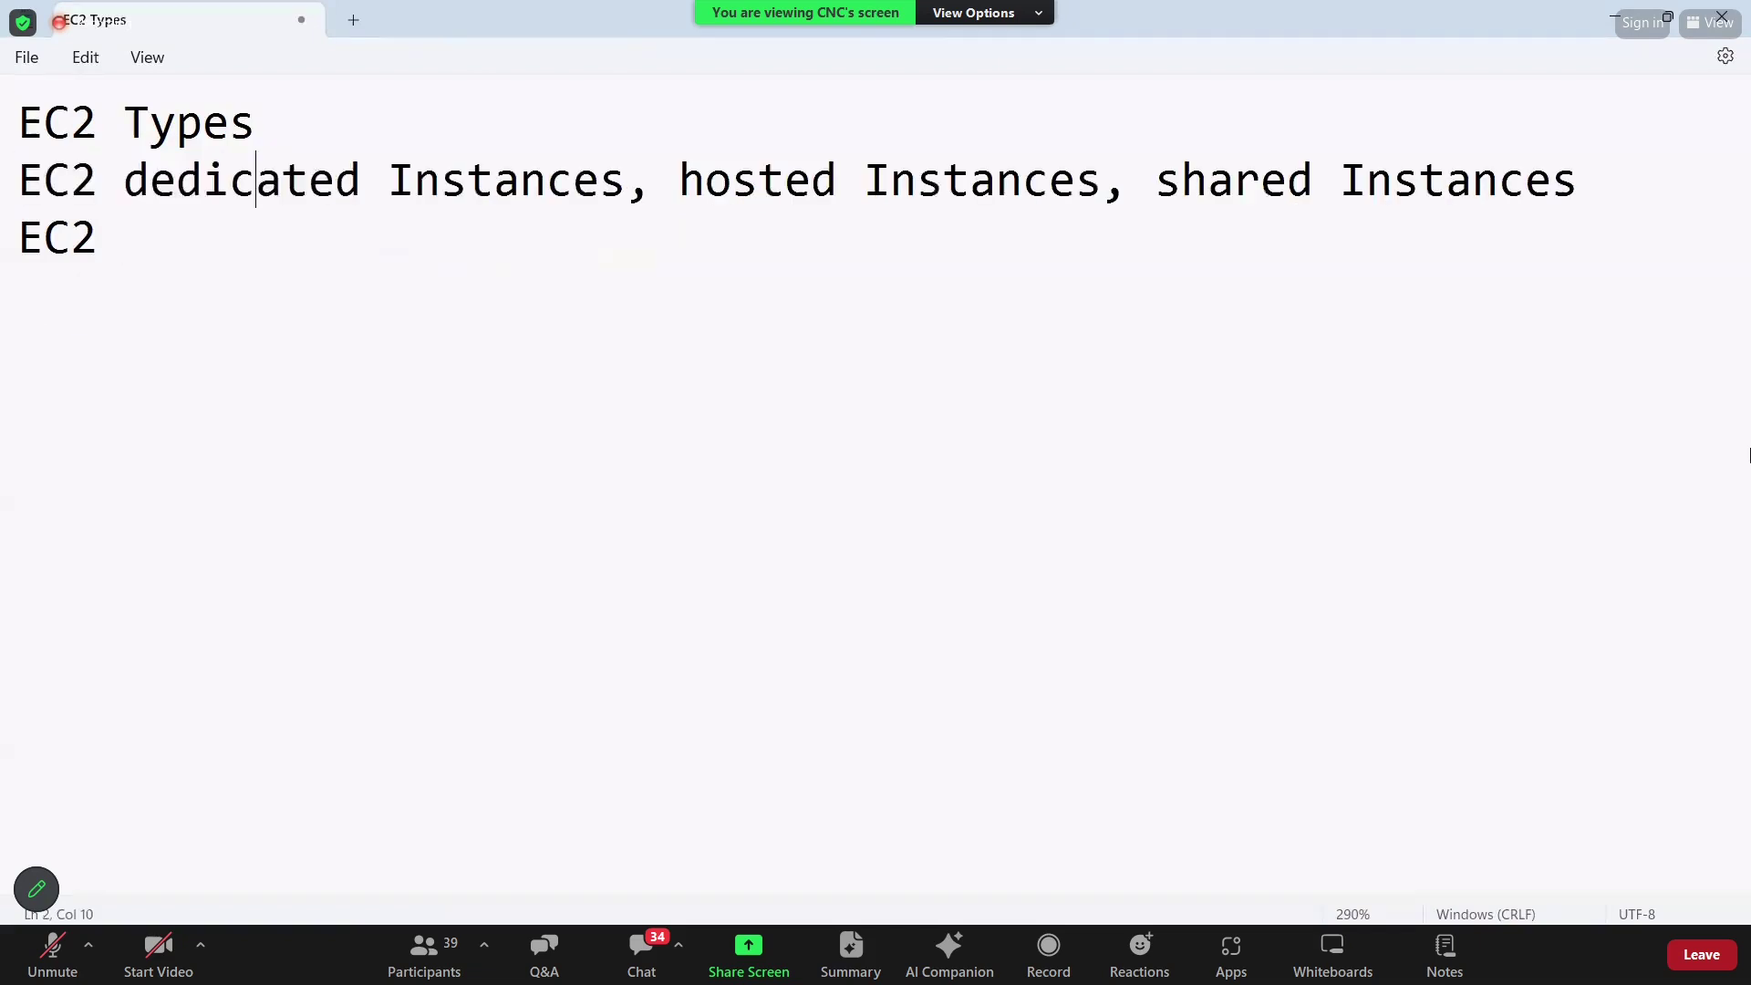
type("On demand, Spot")
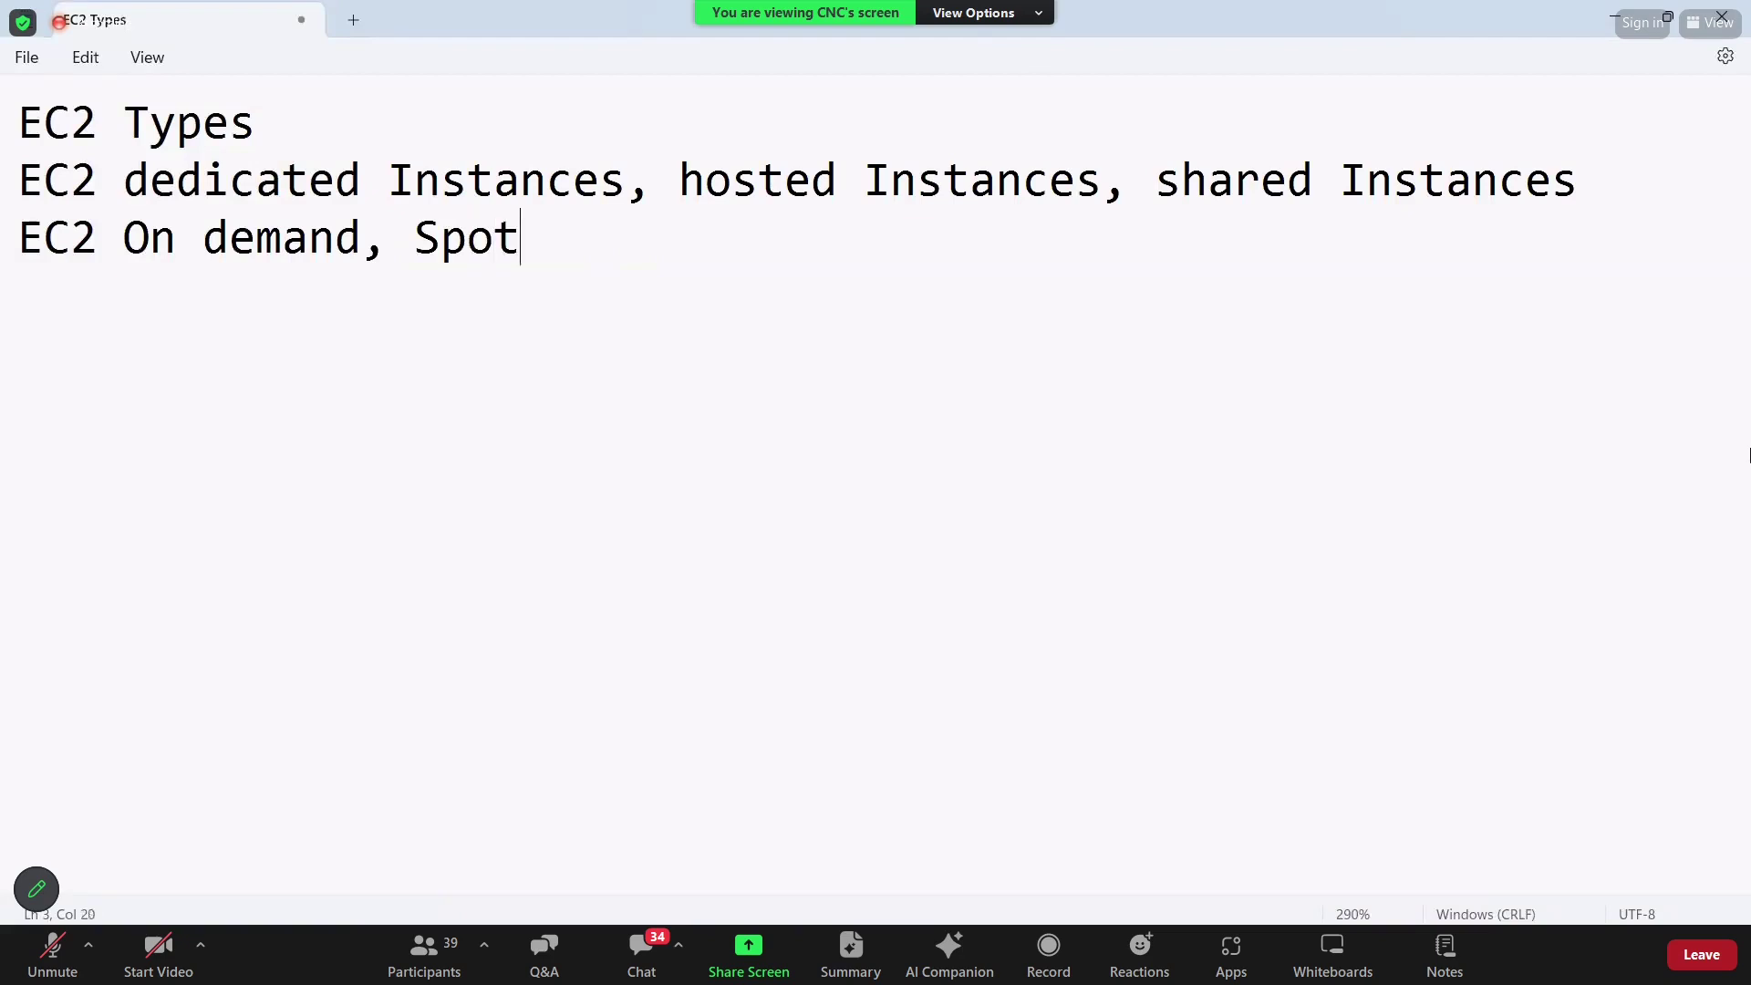
type("y")
key("BackSpace")
type(", ")
type("Savin")
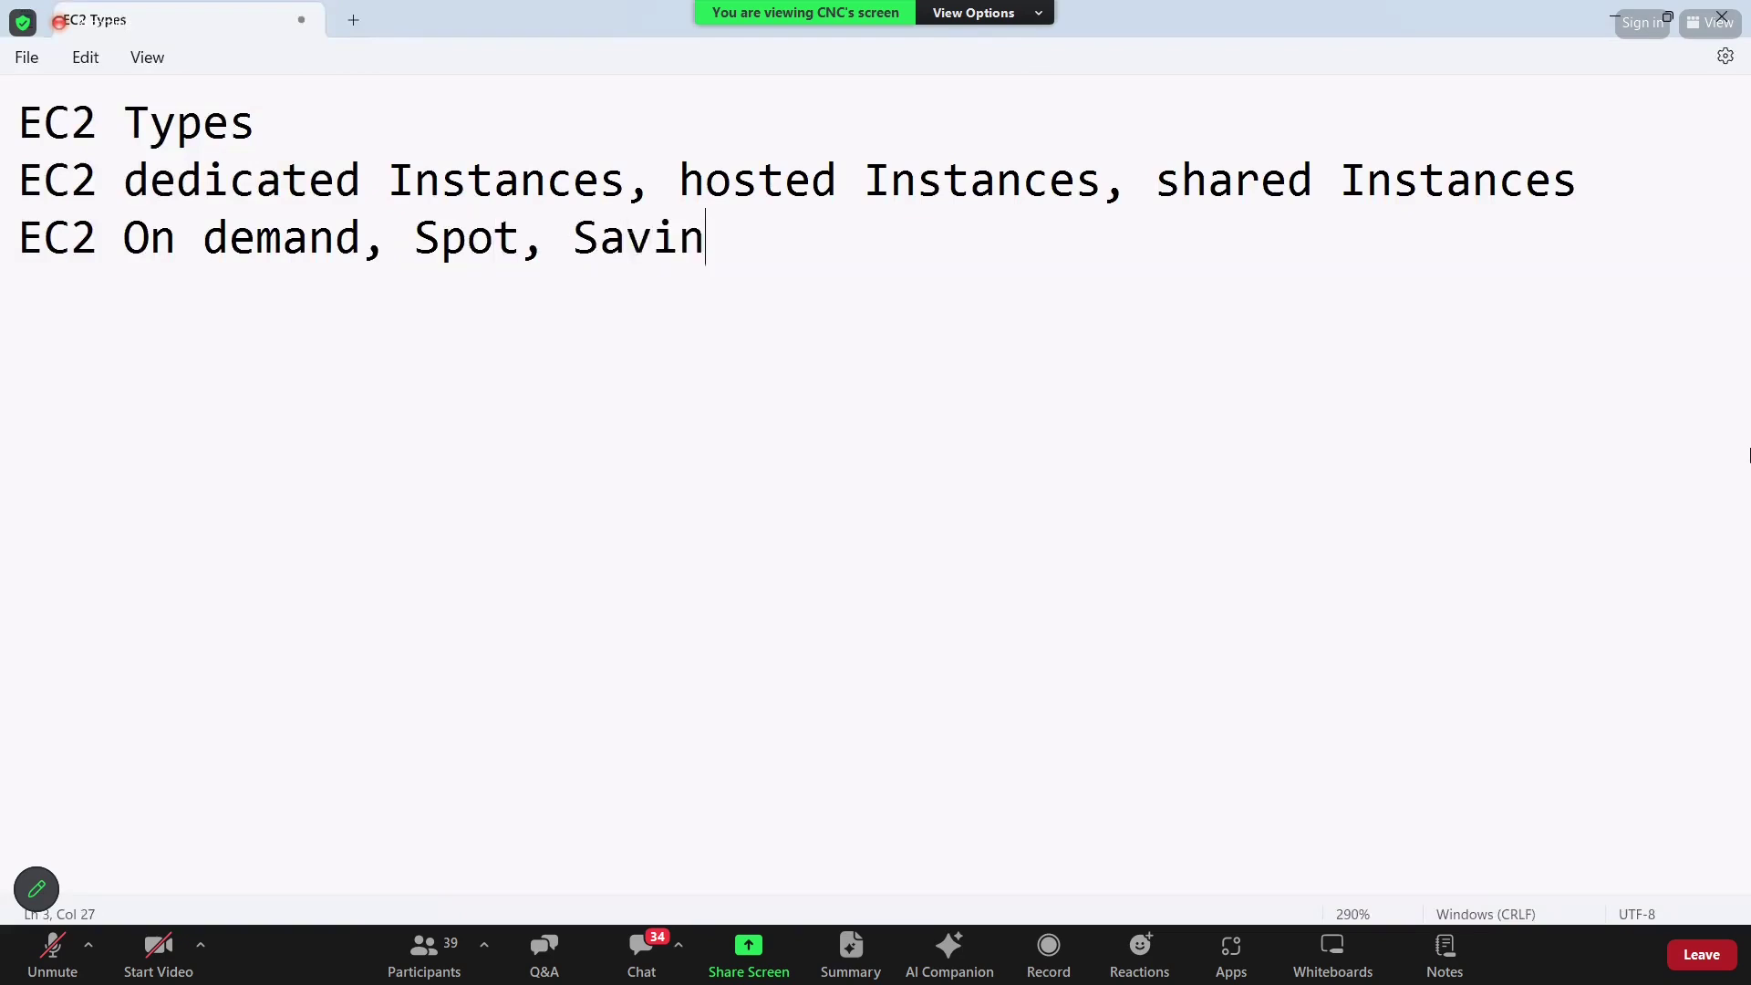
type("g Plan")
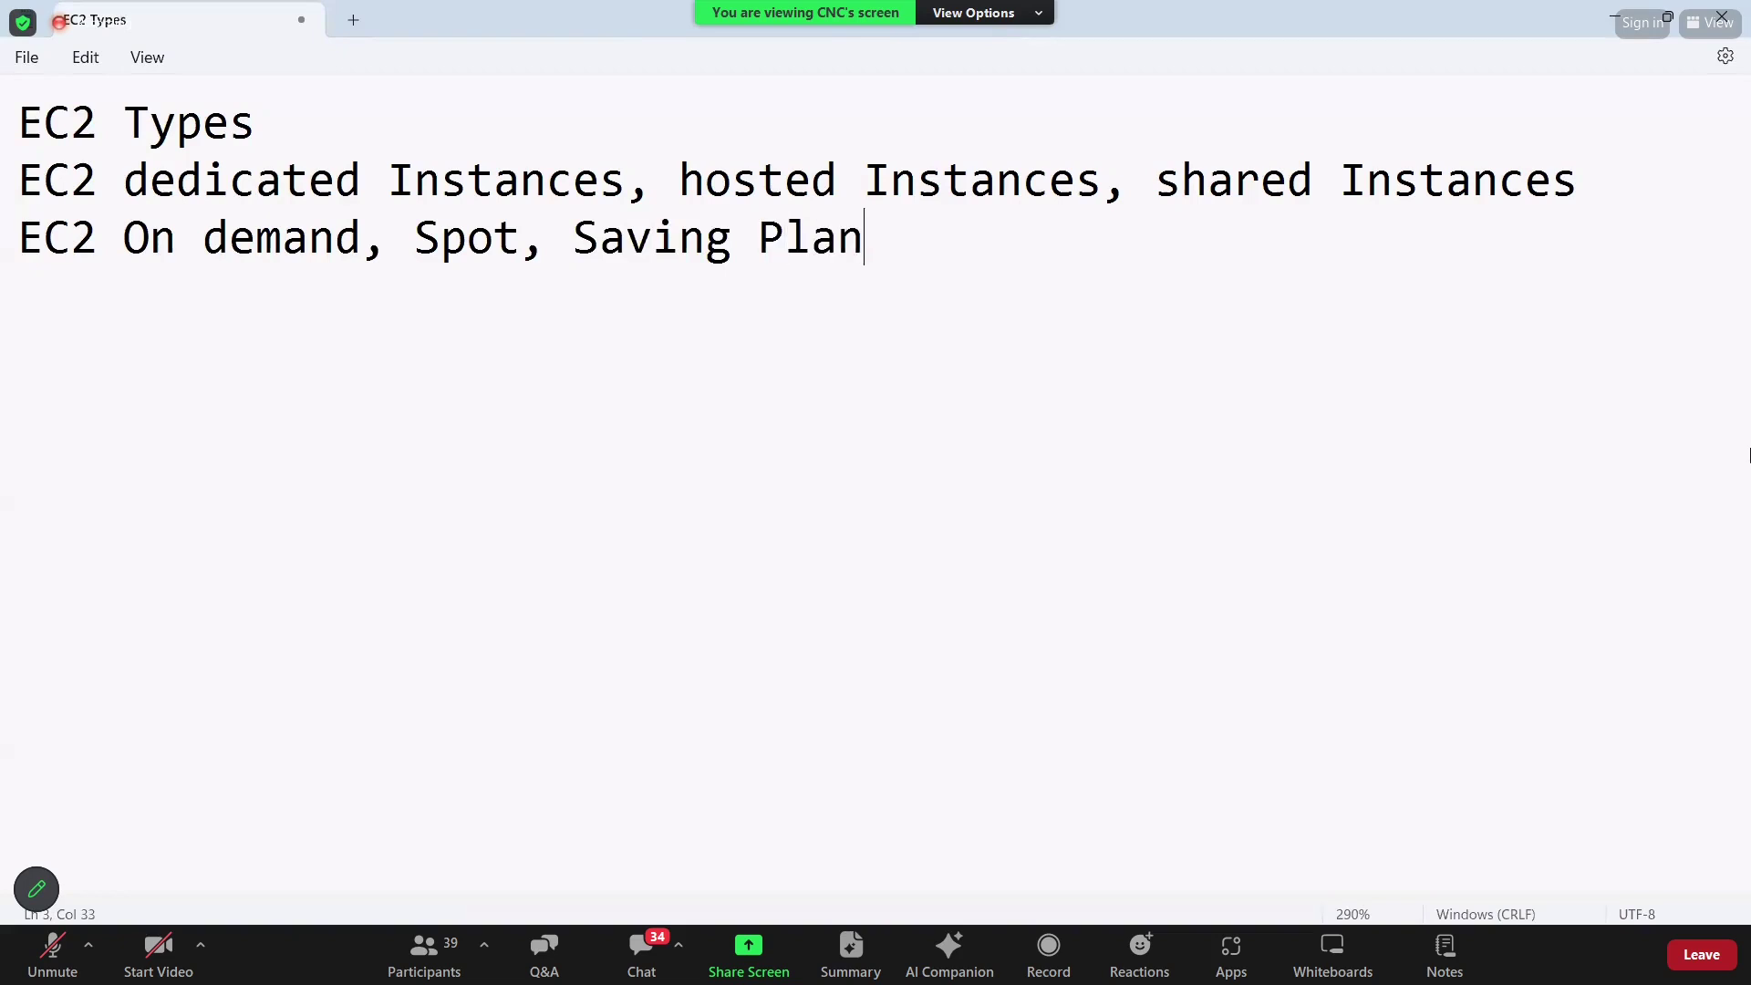
- Add a new line reading 'AutoScaling Group - NGINX VirtualHost' below the pricing line
key("ctrl+shift+Left")
key("ctrl+shift+Left")
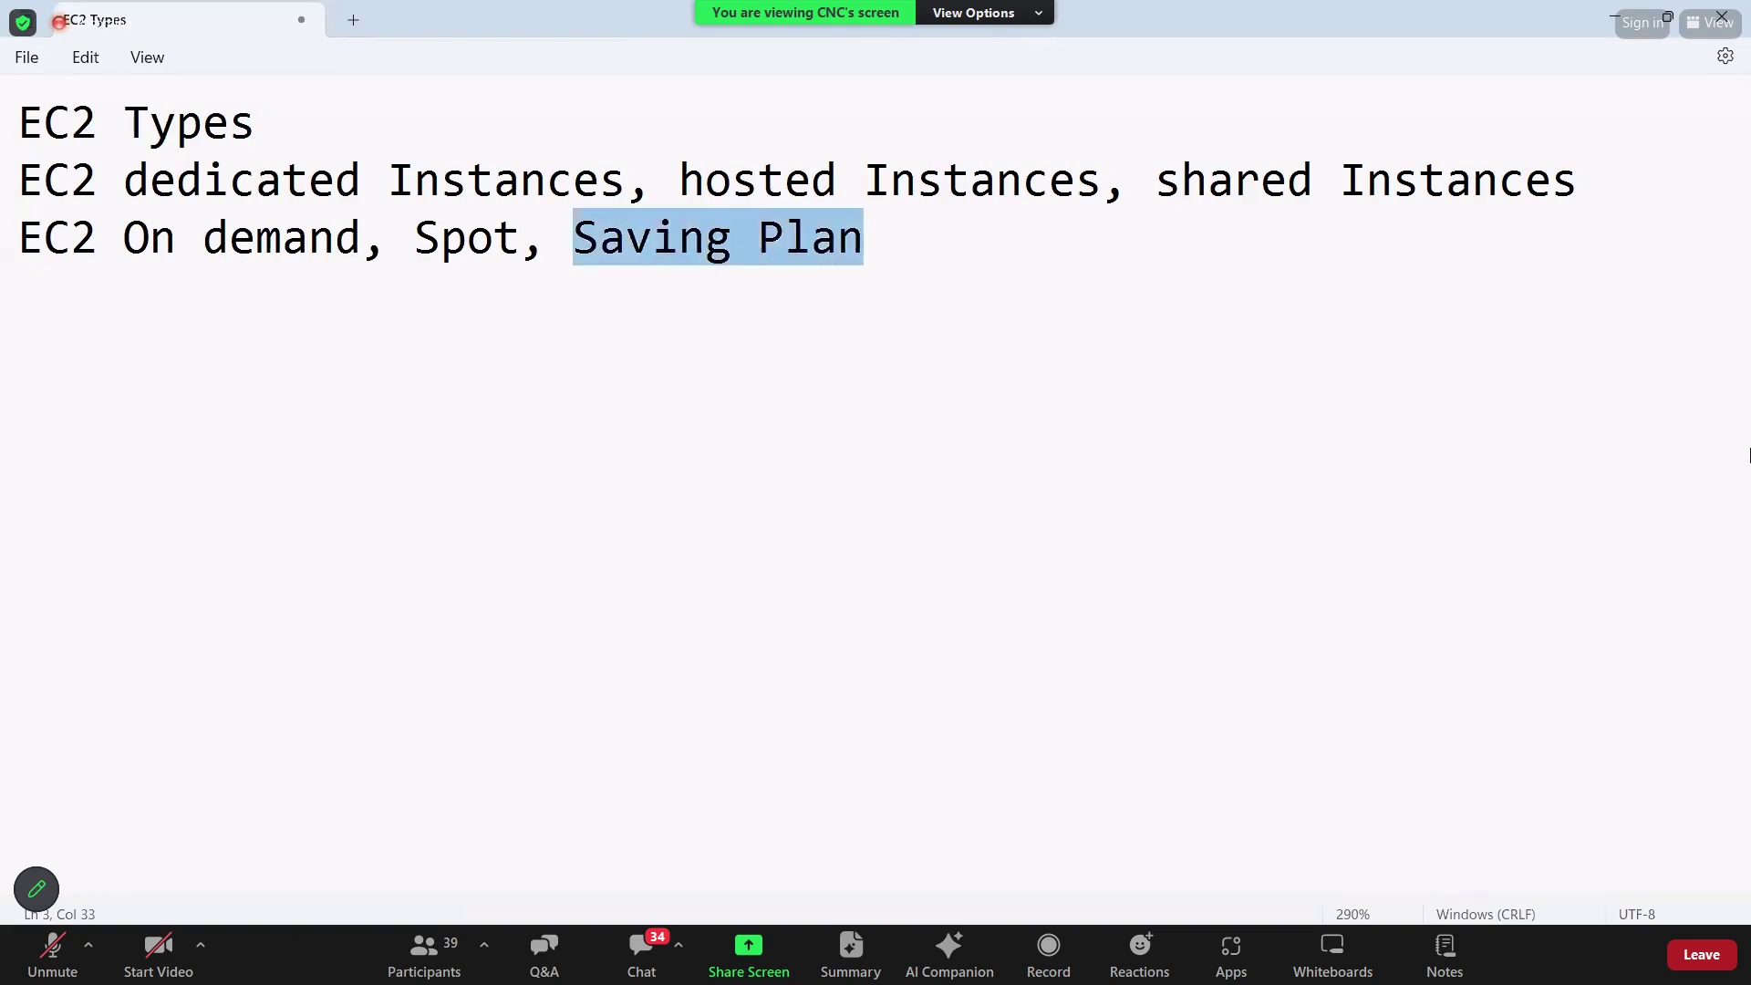
key("Right")
key("ctrl+shift+Left")
key("ctrl+shift+Left")
key("Left")
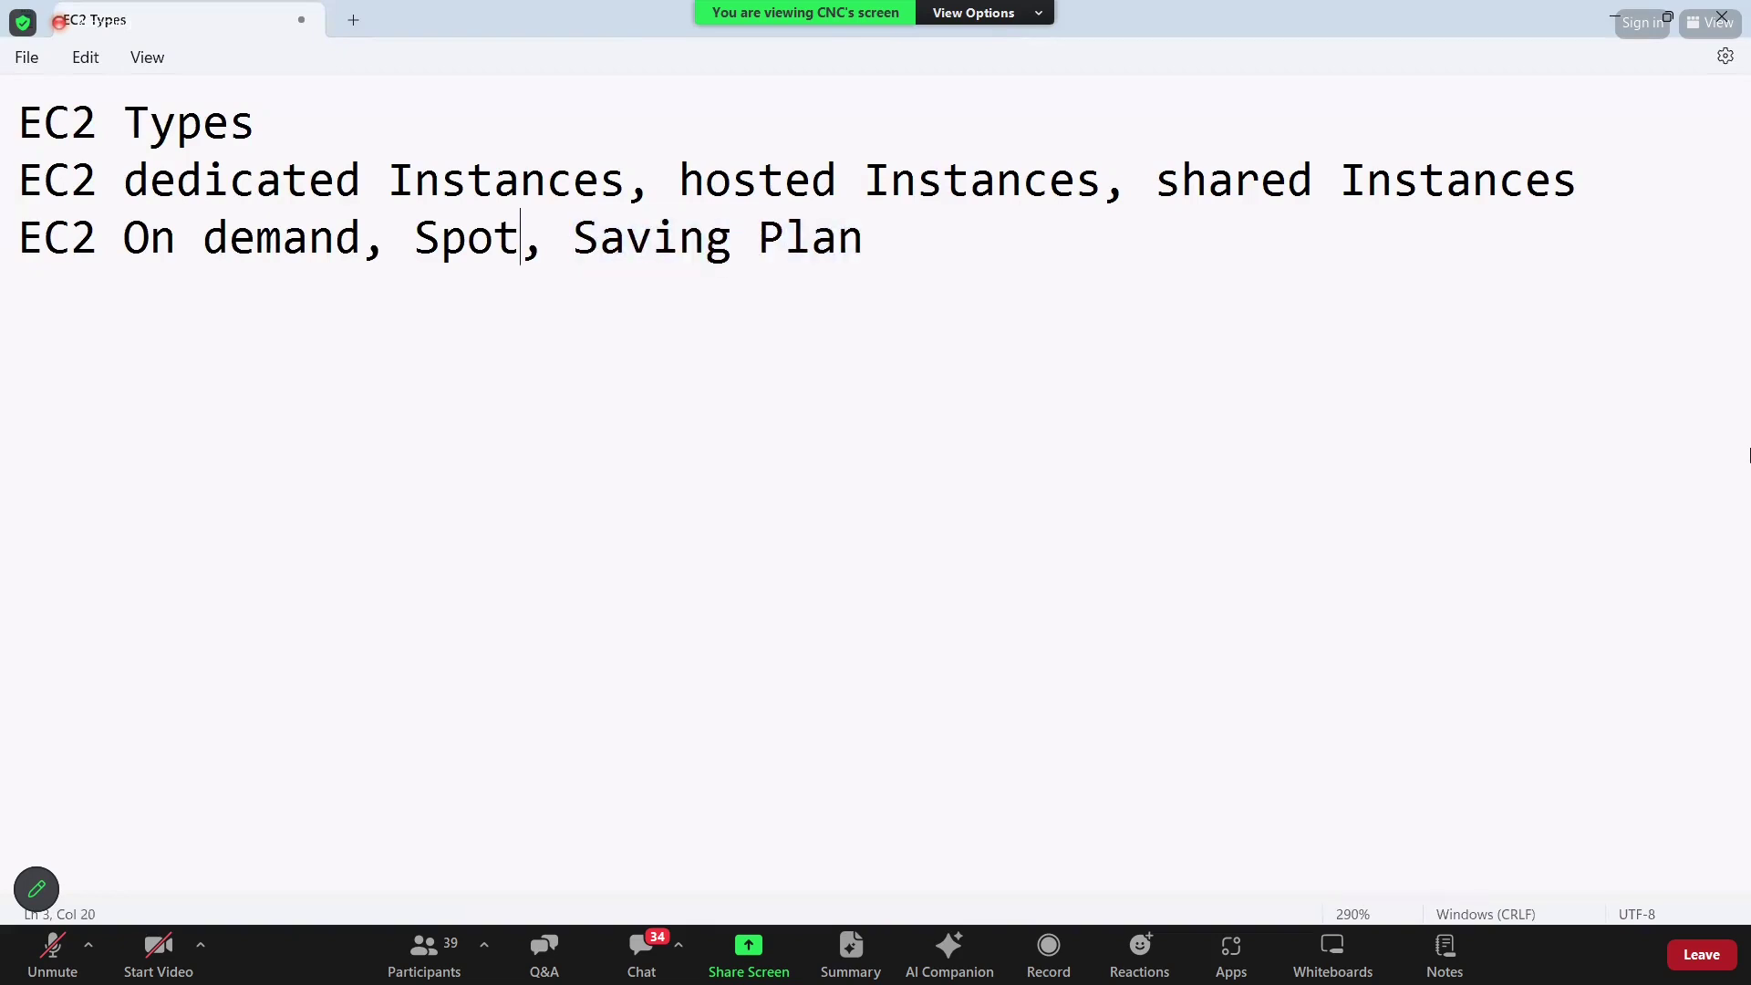
key("ctrl+shift+Left")
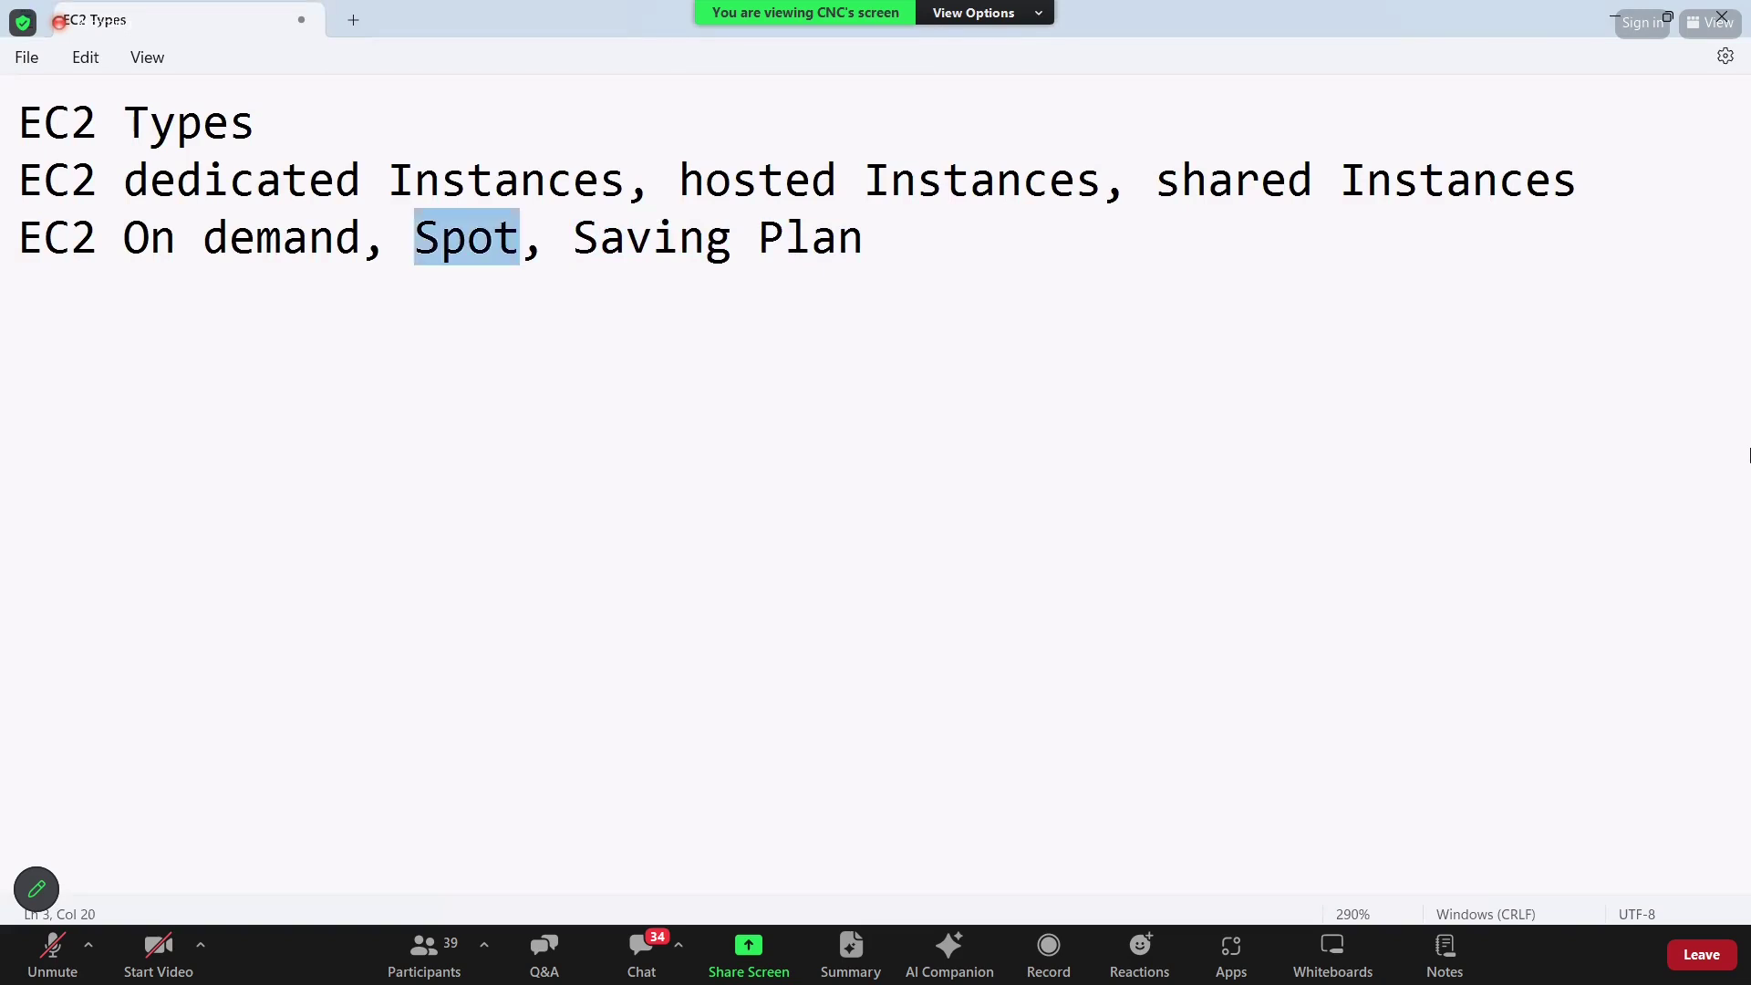
key("Right")
key("ctrl+Right")
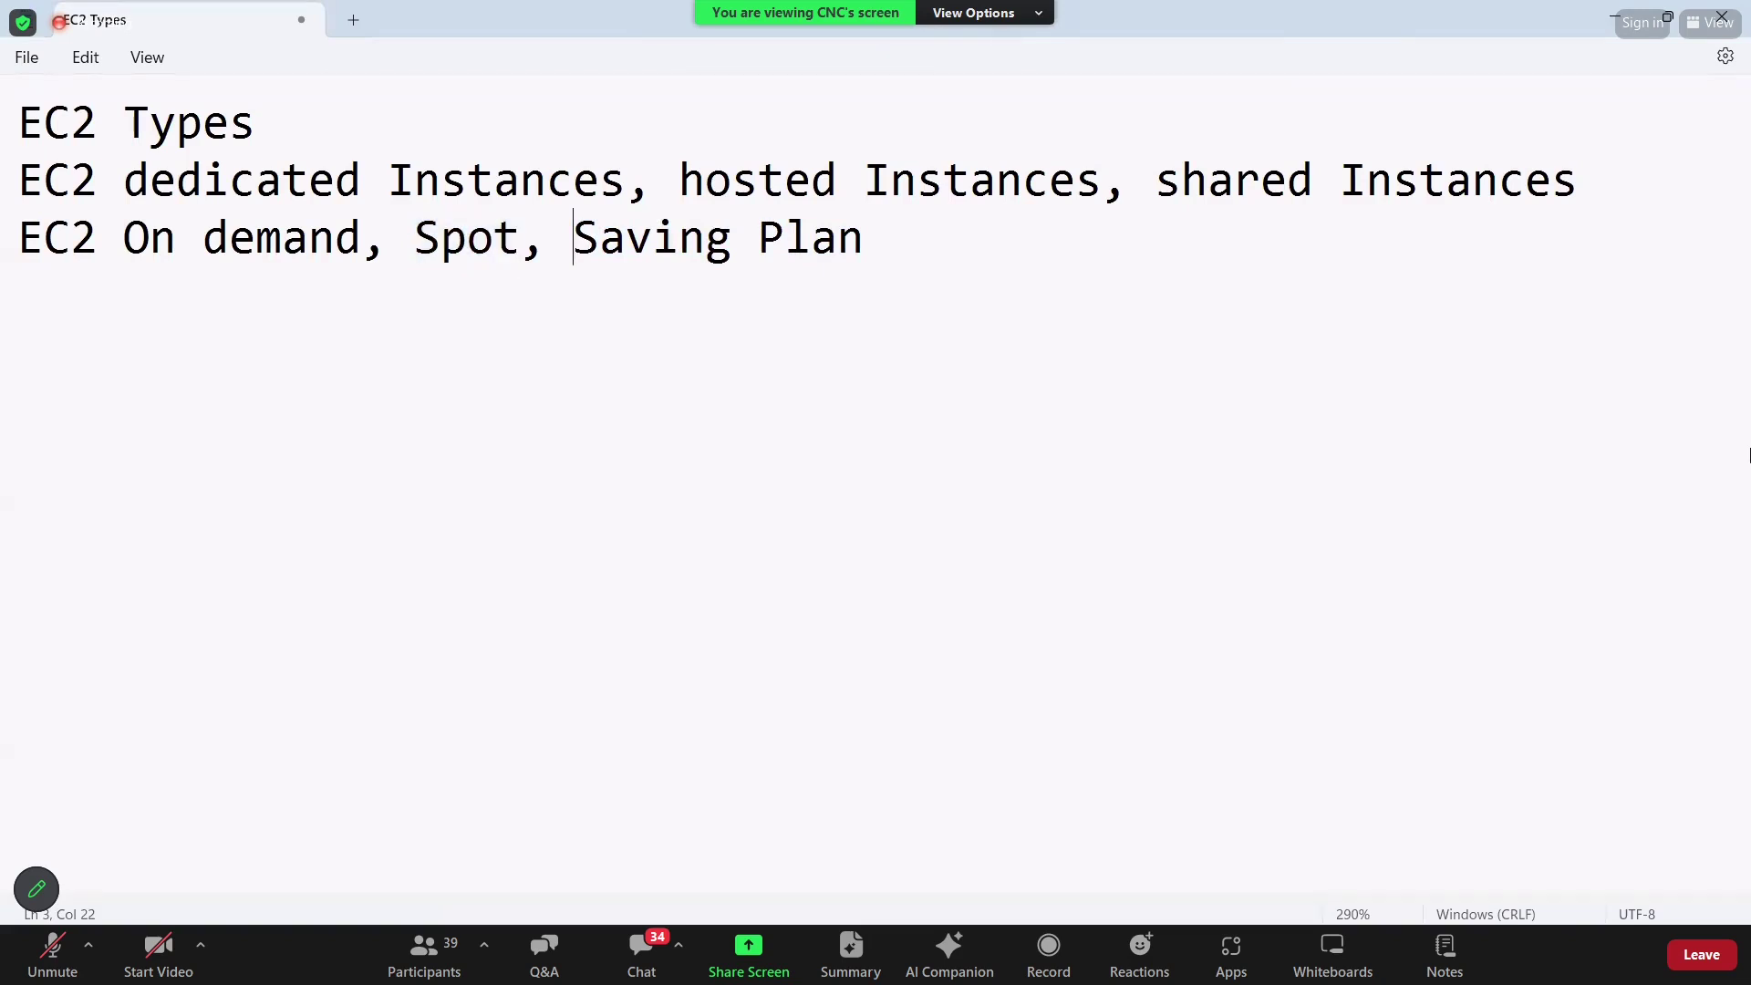
key("ctrl+Right")
key("ctrl+Right")
key("Return")
type("A")
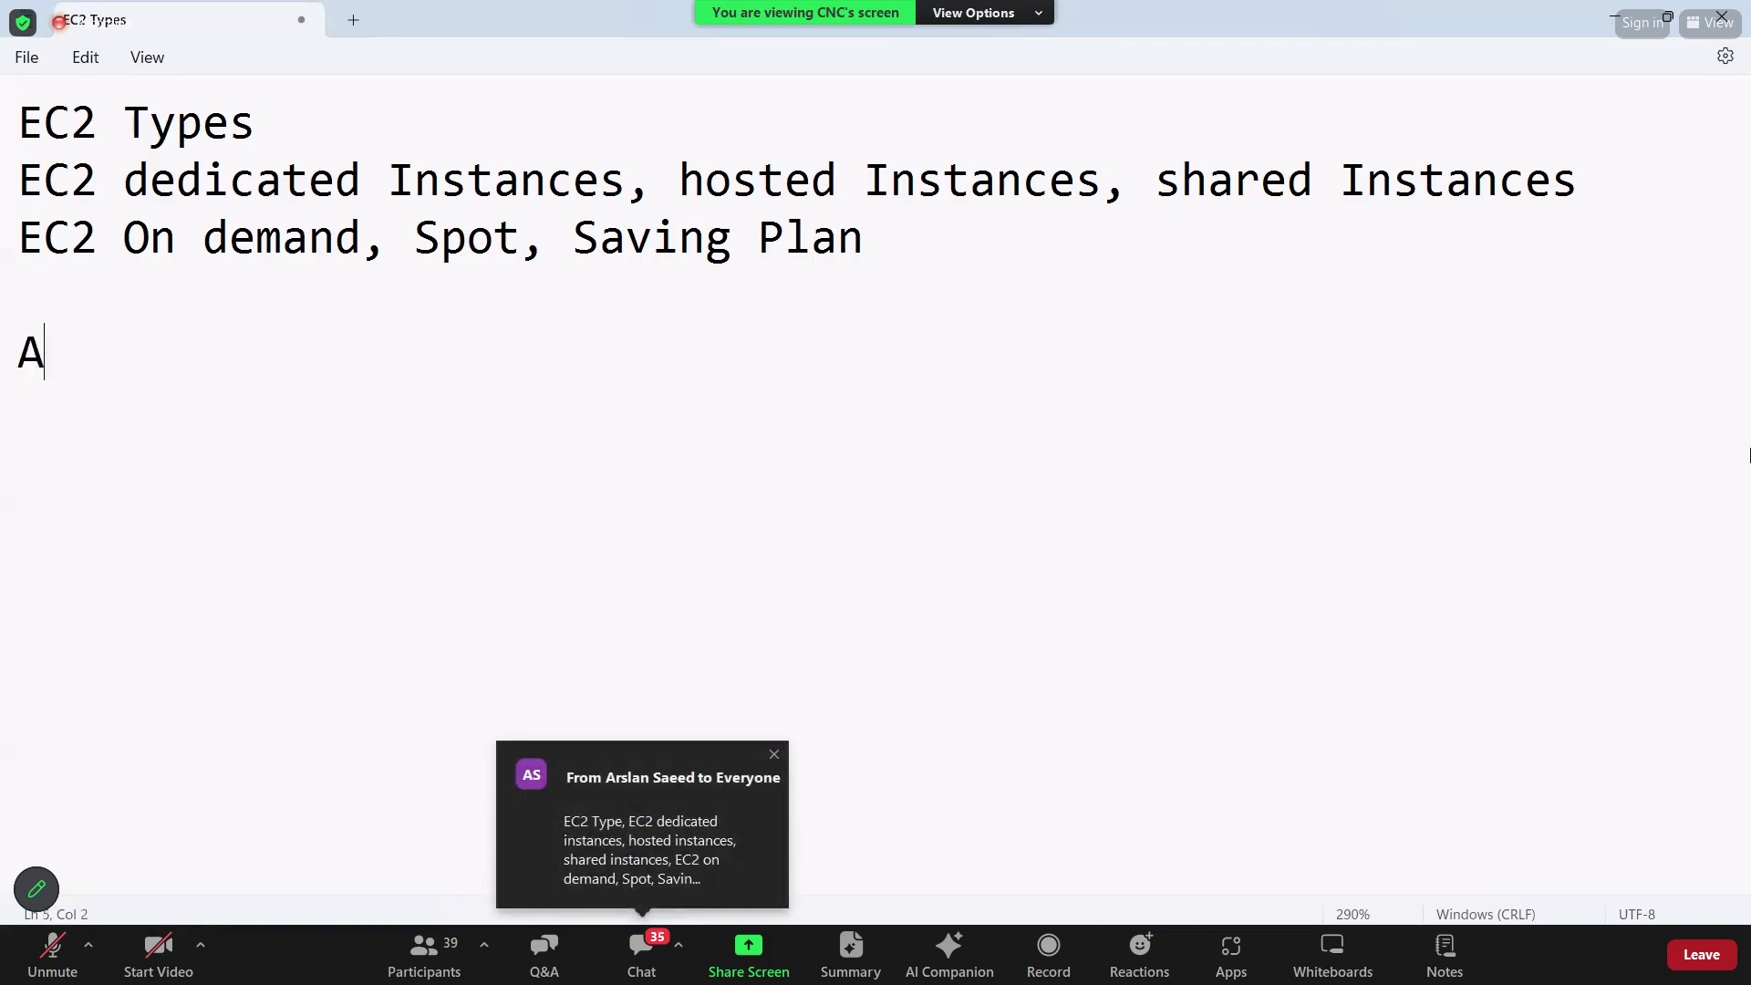
type("utoScaling Group")
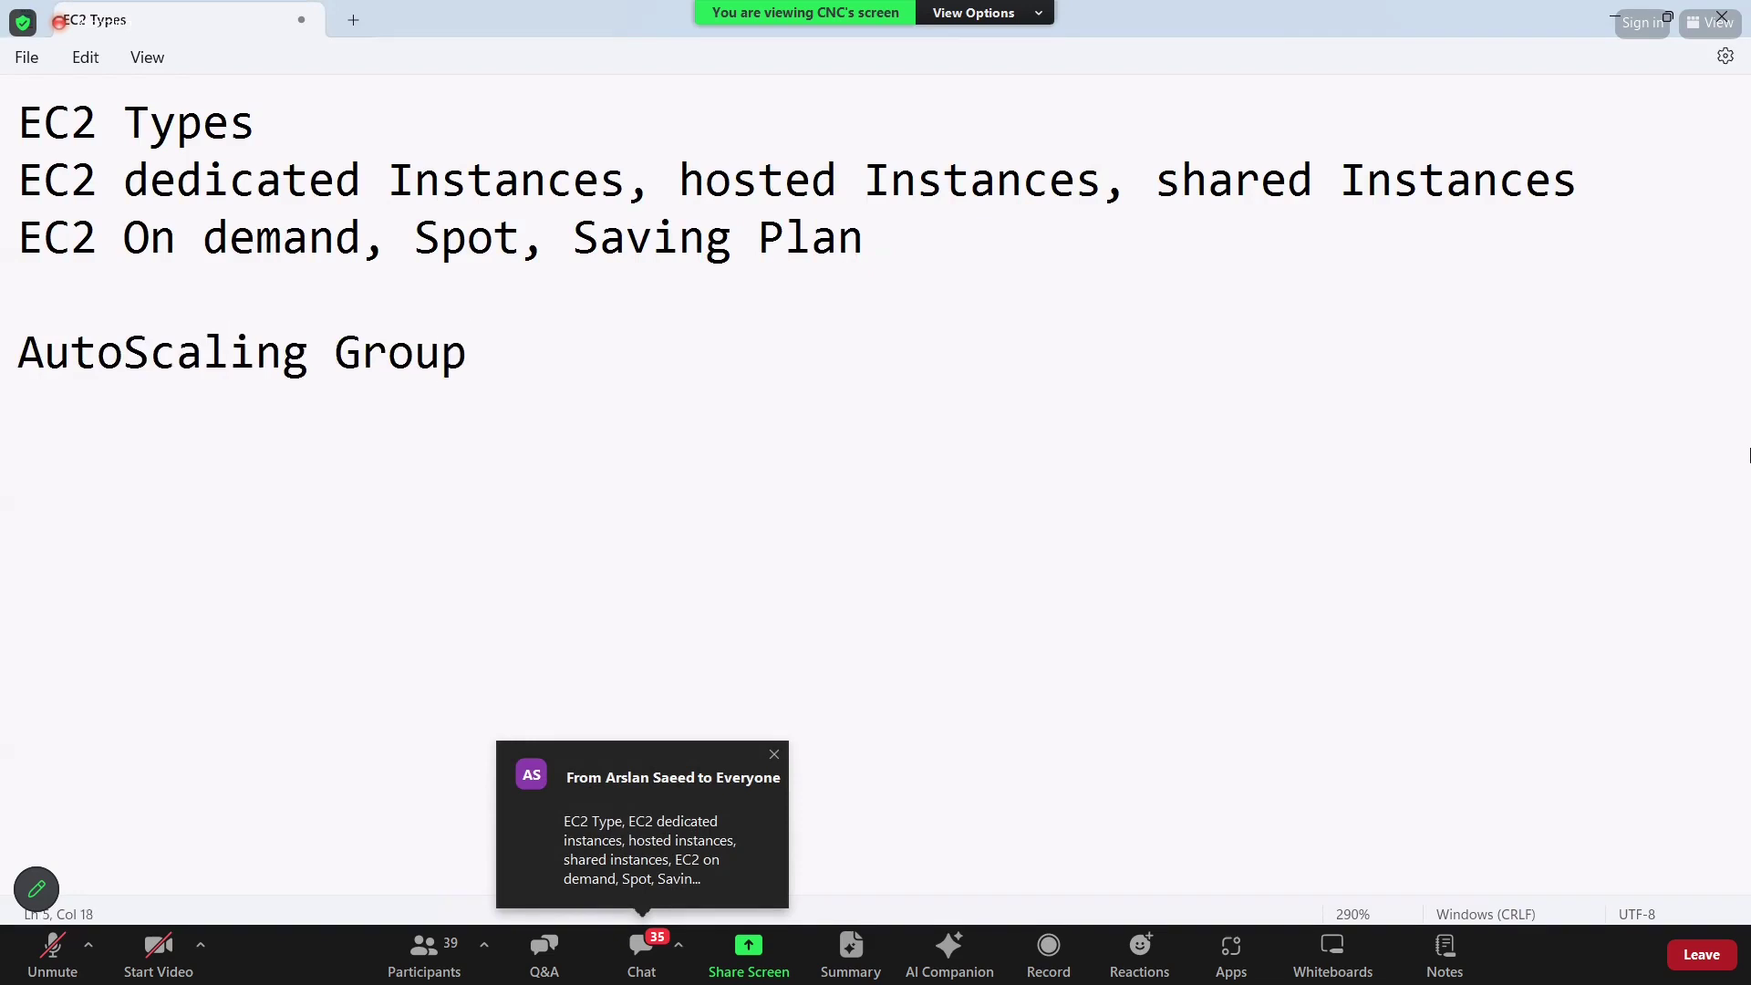
type(" - NGINX")
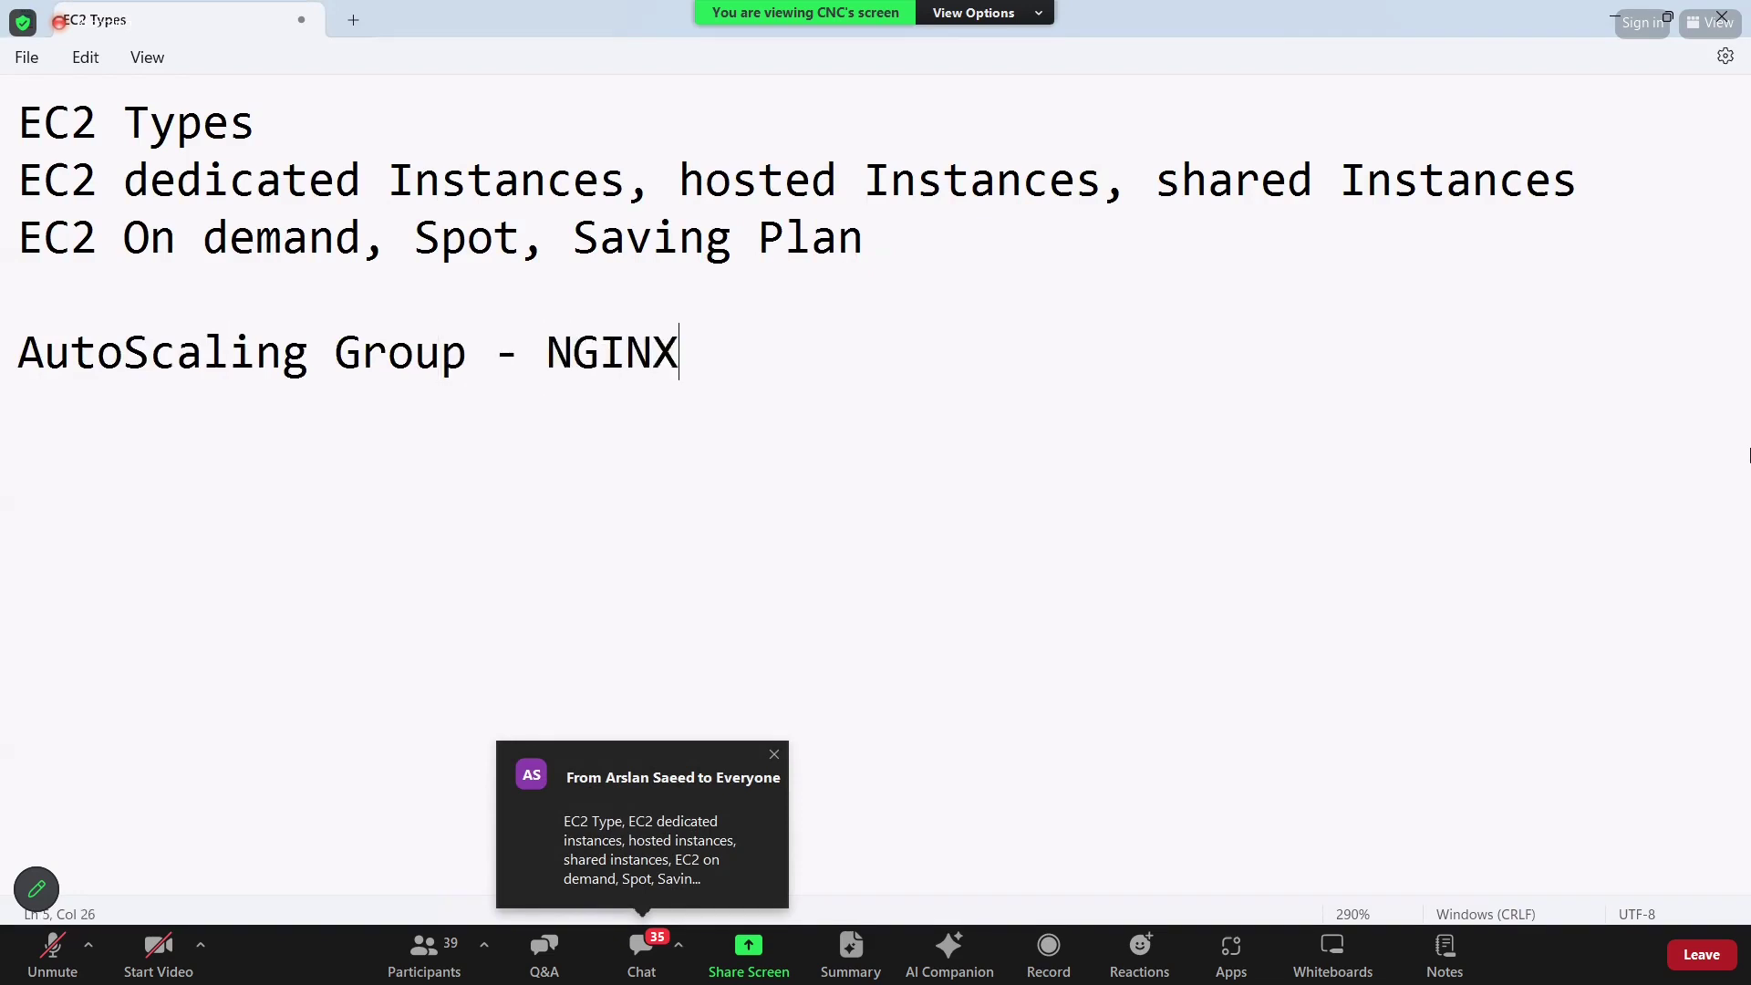
type(" Virtua")
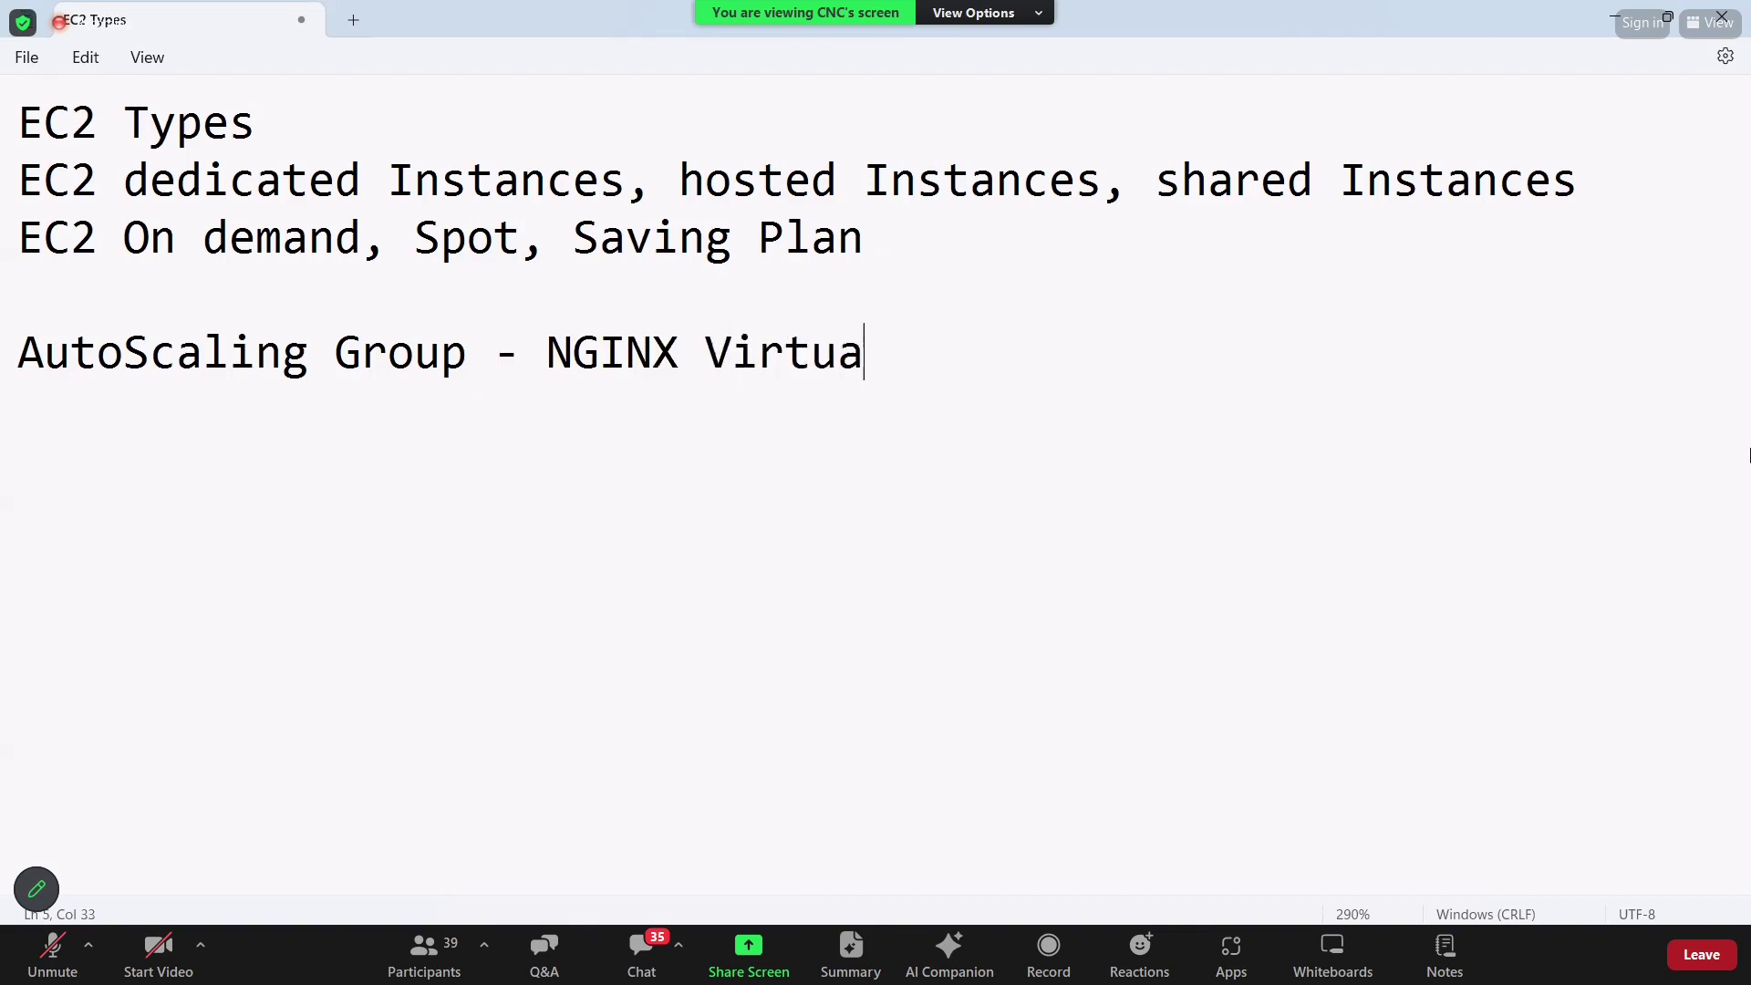